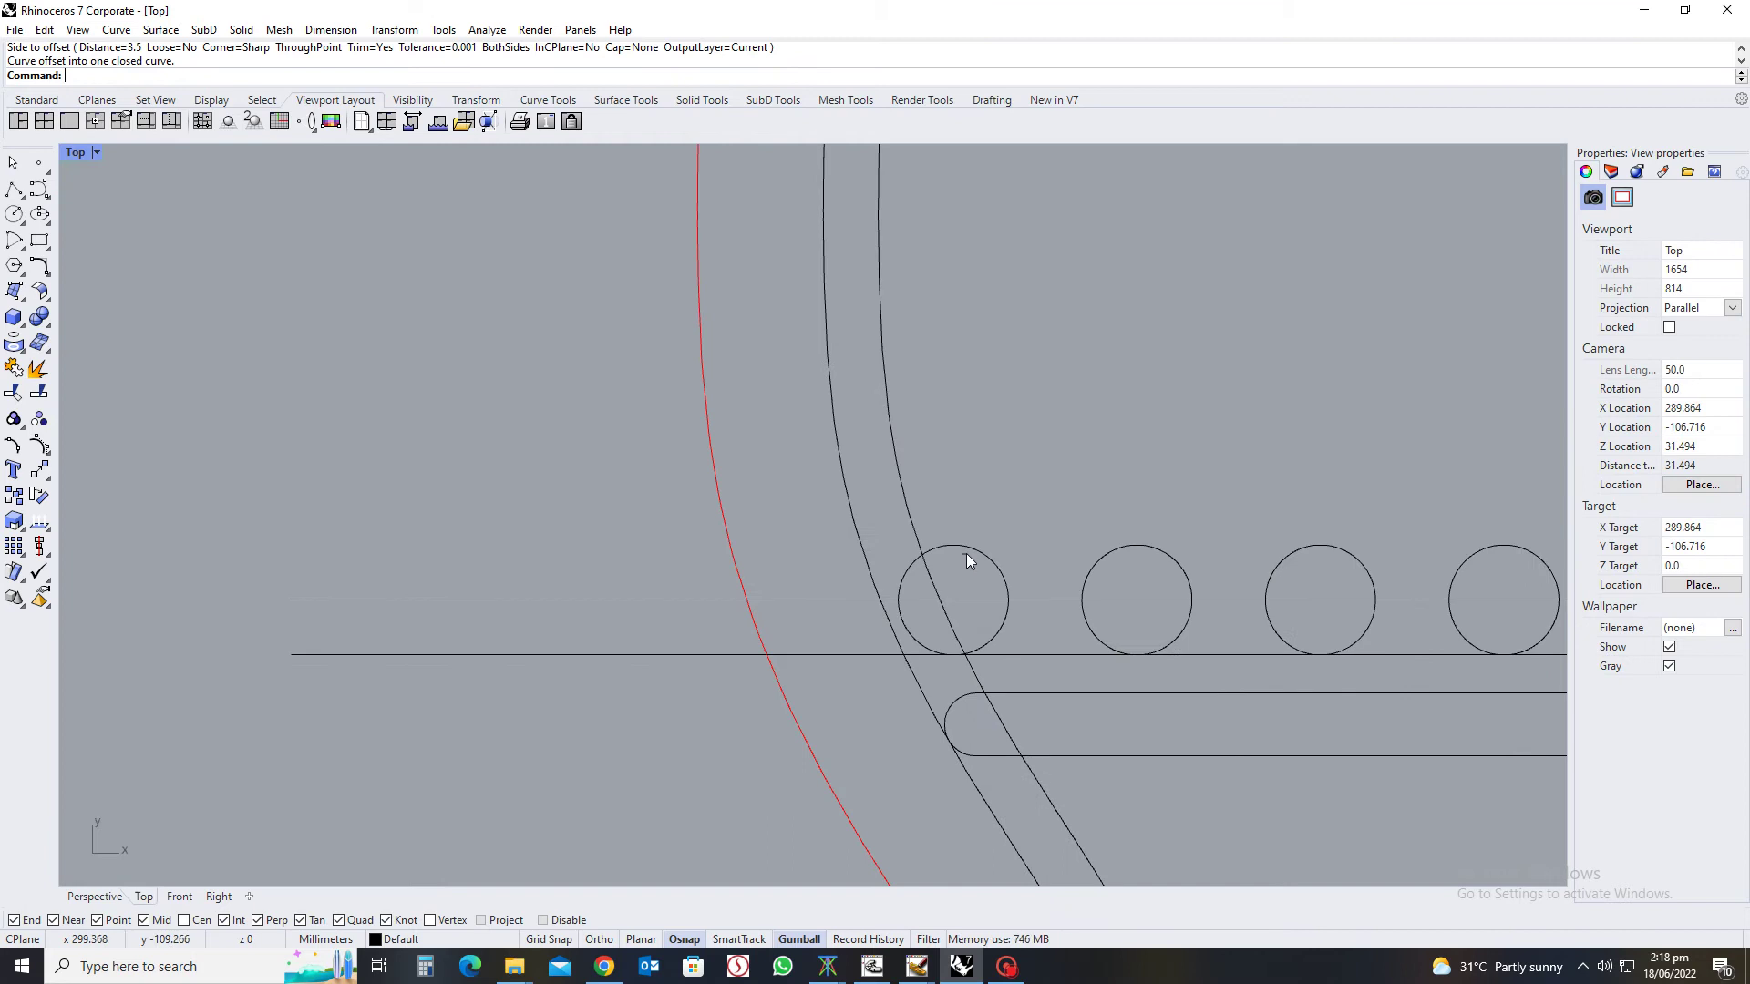
Replace the leftmost circle with a 3.5 mm radius circle centred where the inner offset curve crosses the upper horizontal line
{"action": "left_click", "coordinate": [979, 551]}
{"action": "key", "text": "Delete"}
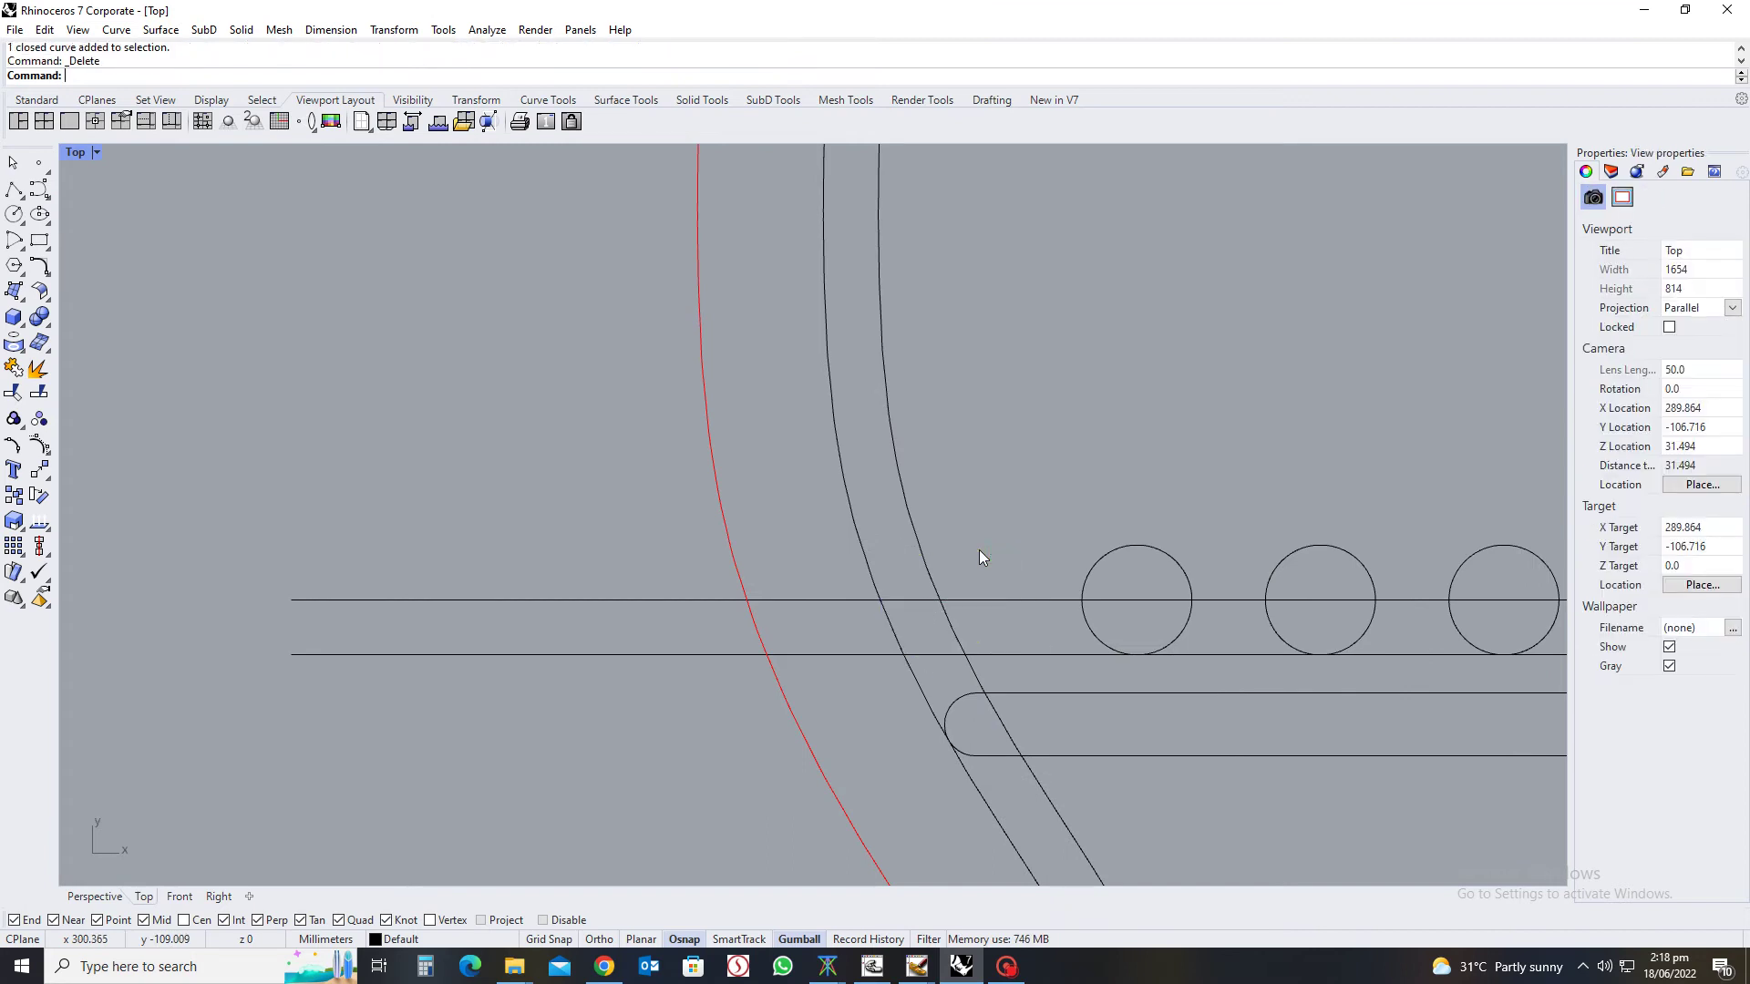
{"action": "left_click", "coordinate": [15, 214]}
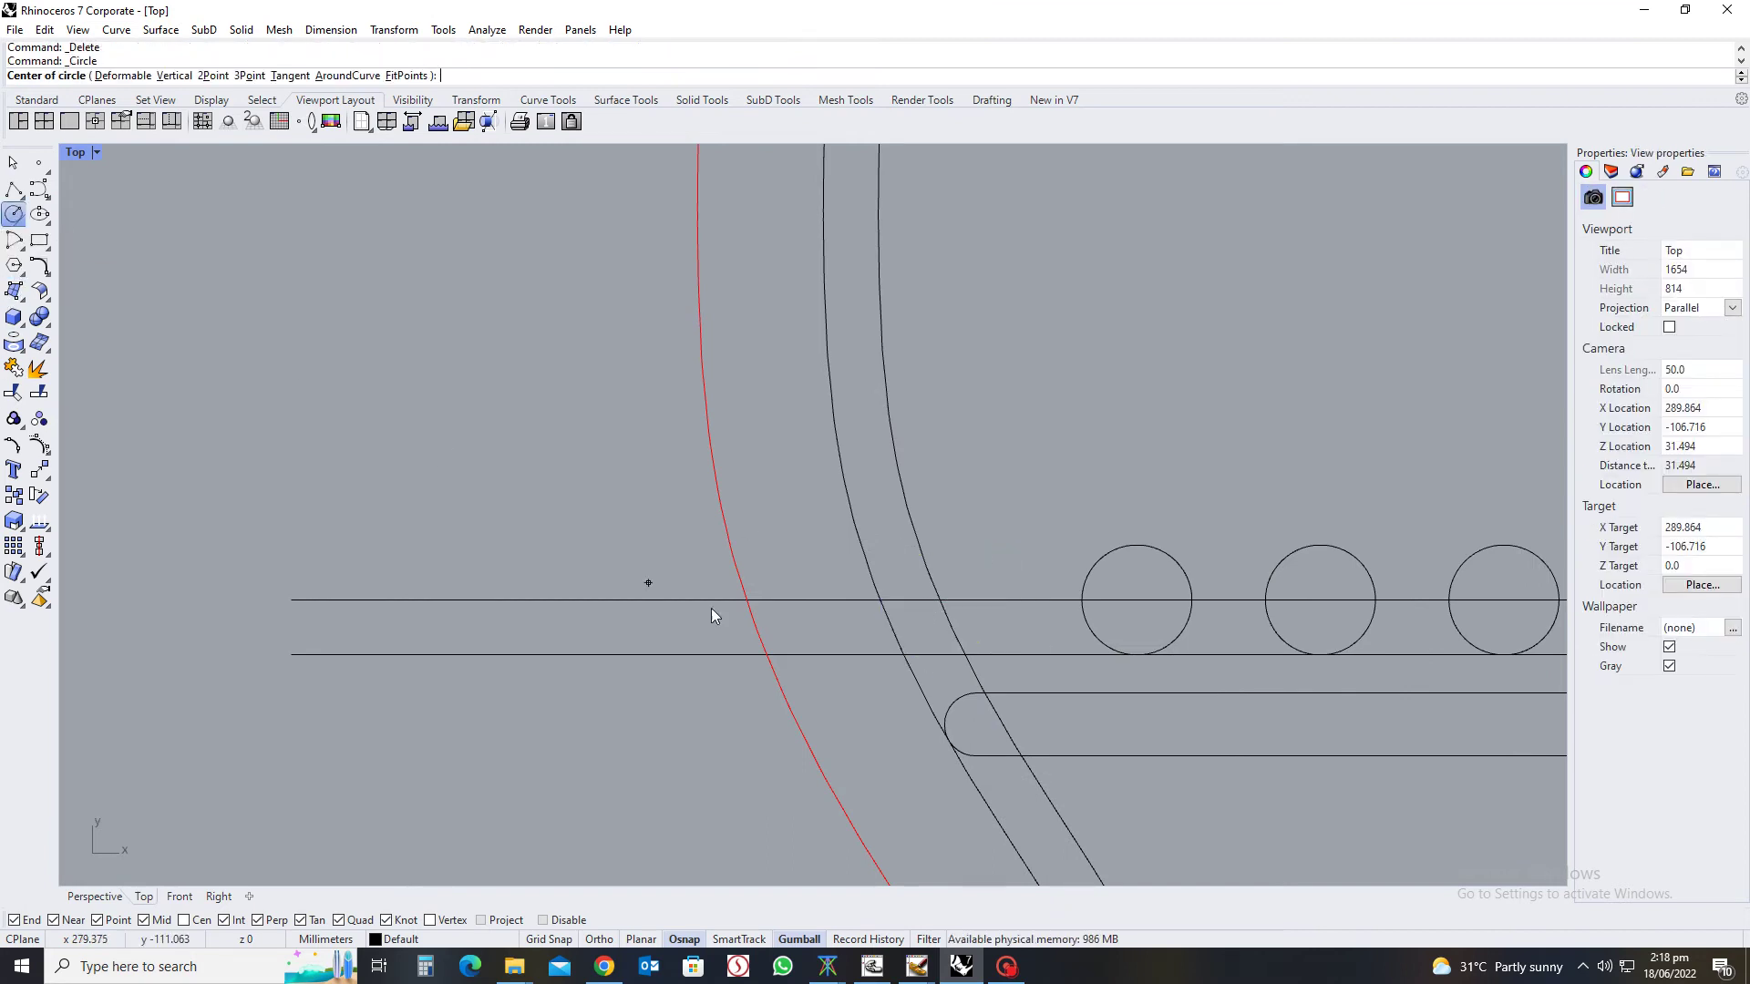
{"action": "left_click", "coordinate": [939, 599]}
{"action": "type", "text": "3.5"}
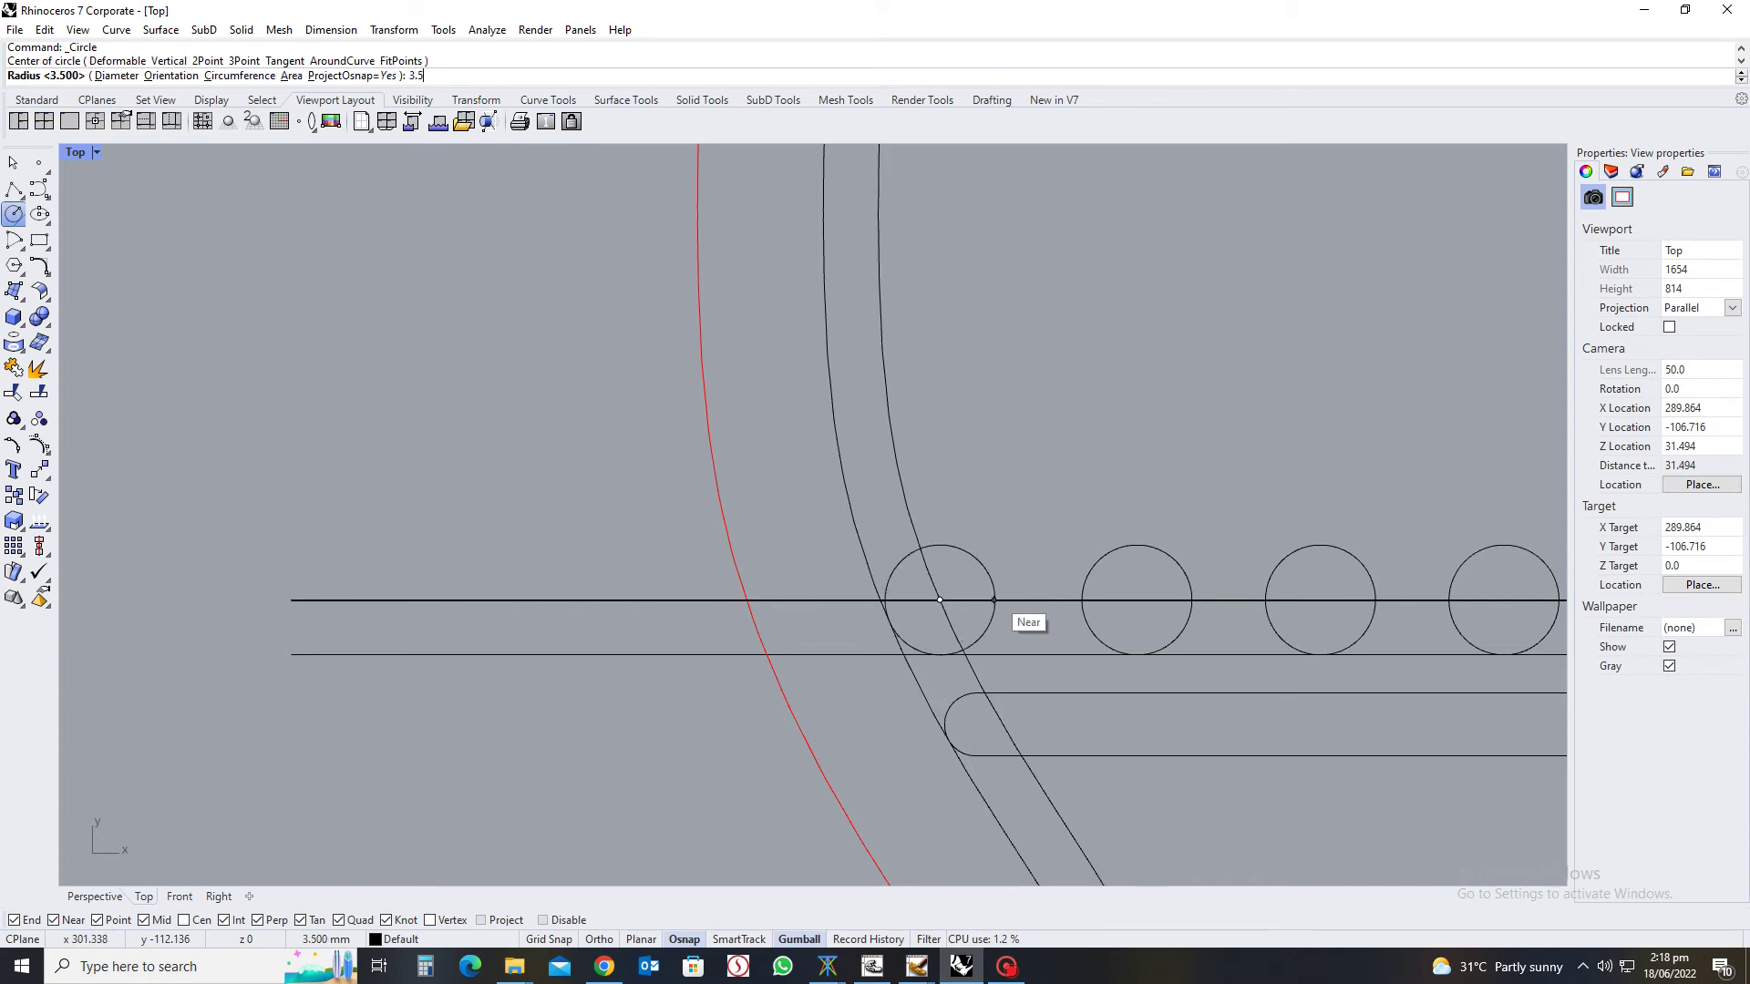
{"action": "key", "text": "Return"}
Delete the five remaining circles along the upper horizontal line, keeping only the new circle and the rounded slots
{"action": "scroll", "coordinate": [1085, 518], "scroll_direction": "down", "scroll_amount": 6}
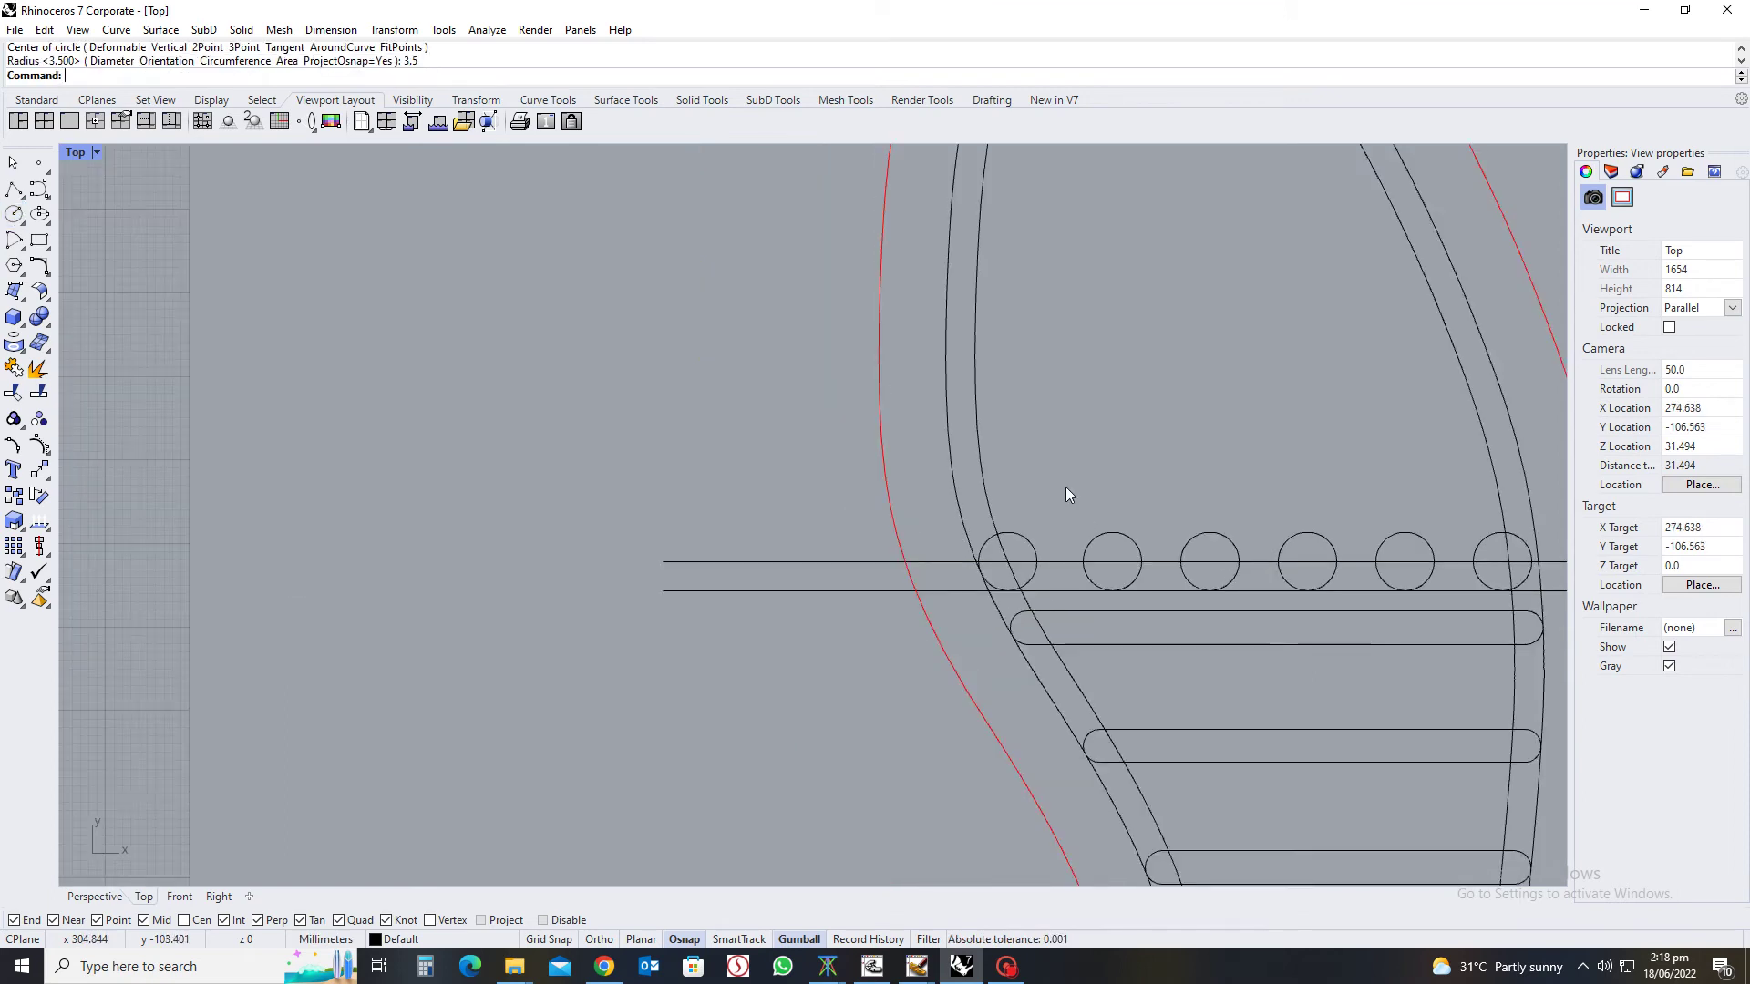
{"action": "left_click_drag", "start_coordinate": [1068, 492], "coordinate": [1520, 669]}
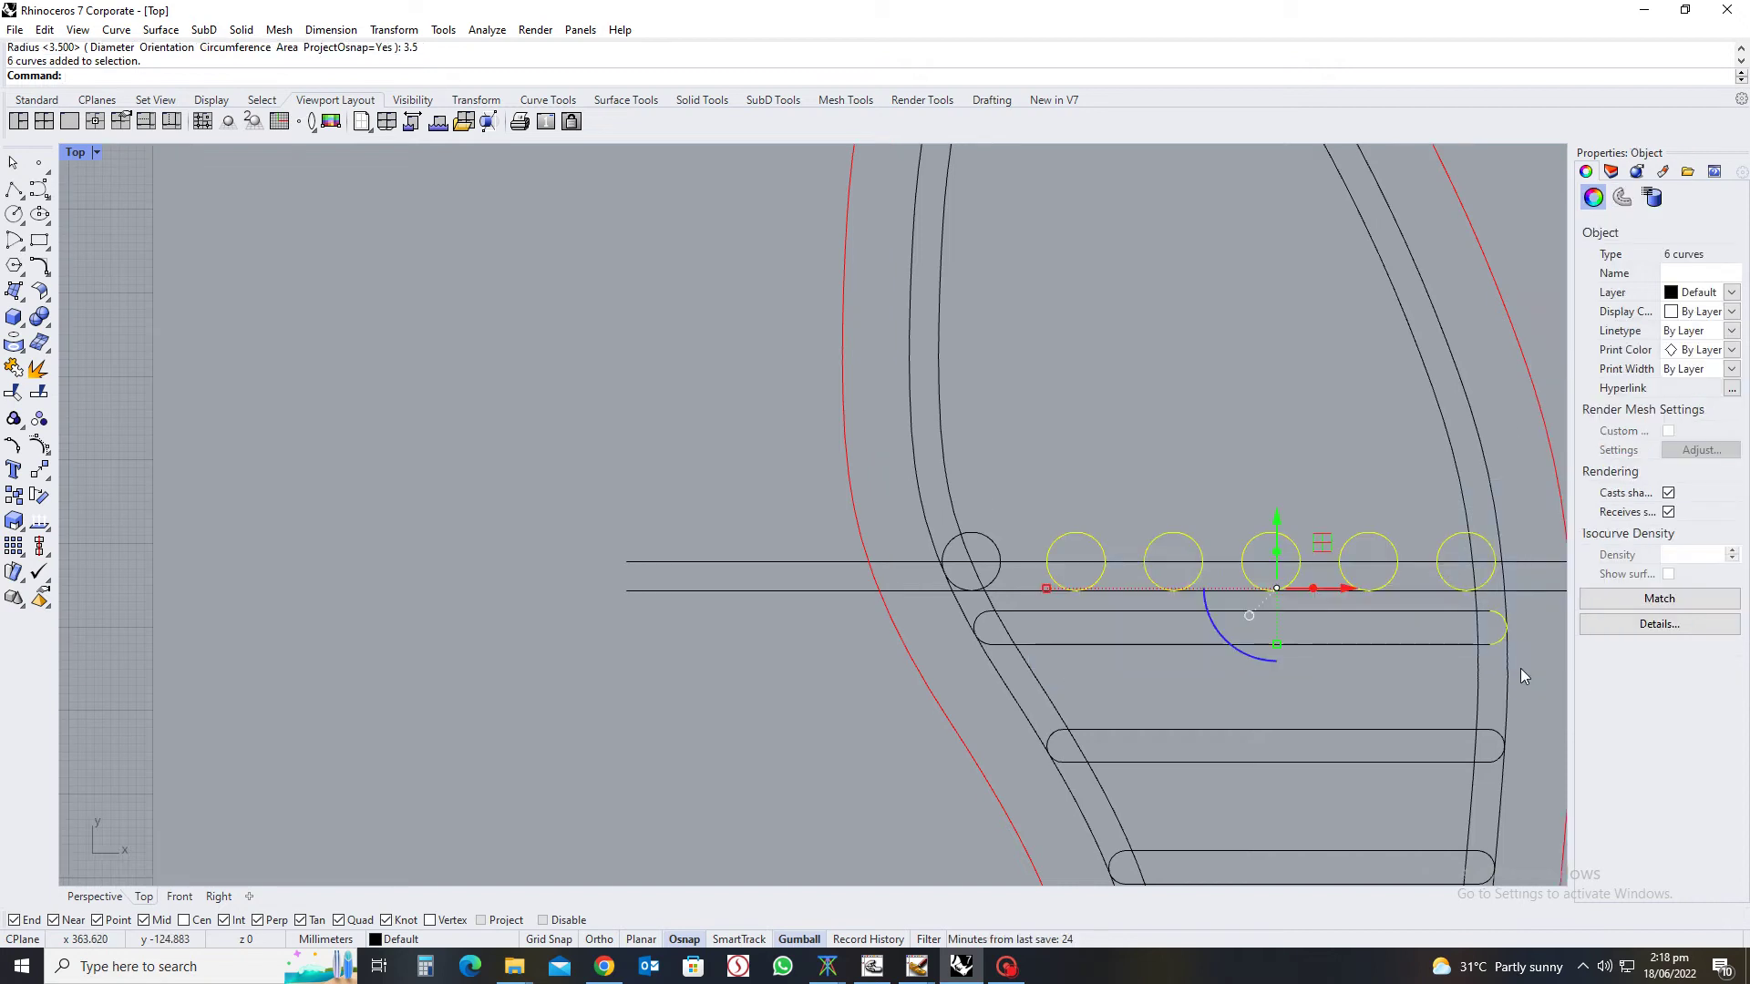
{"action": "left_click", "coordinate": [1503, 643]}
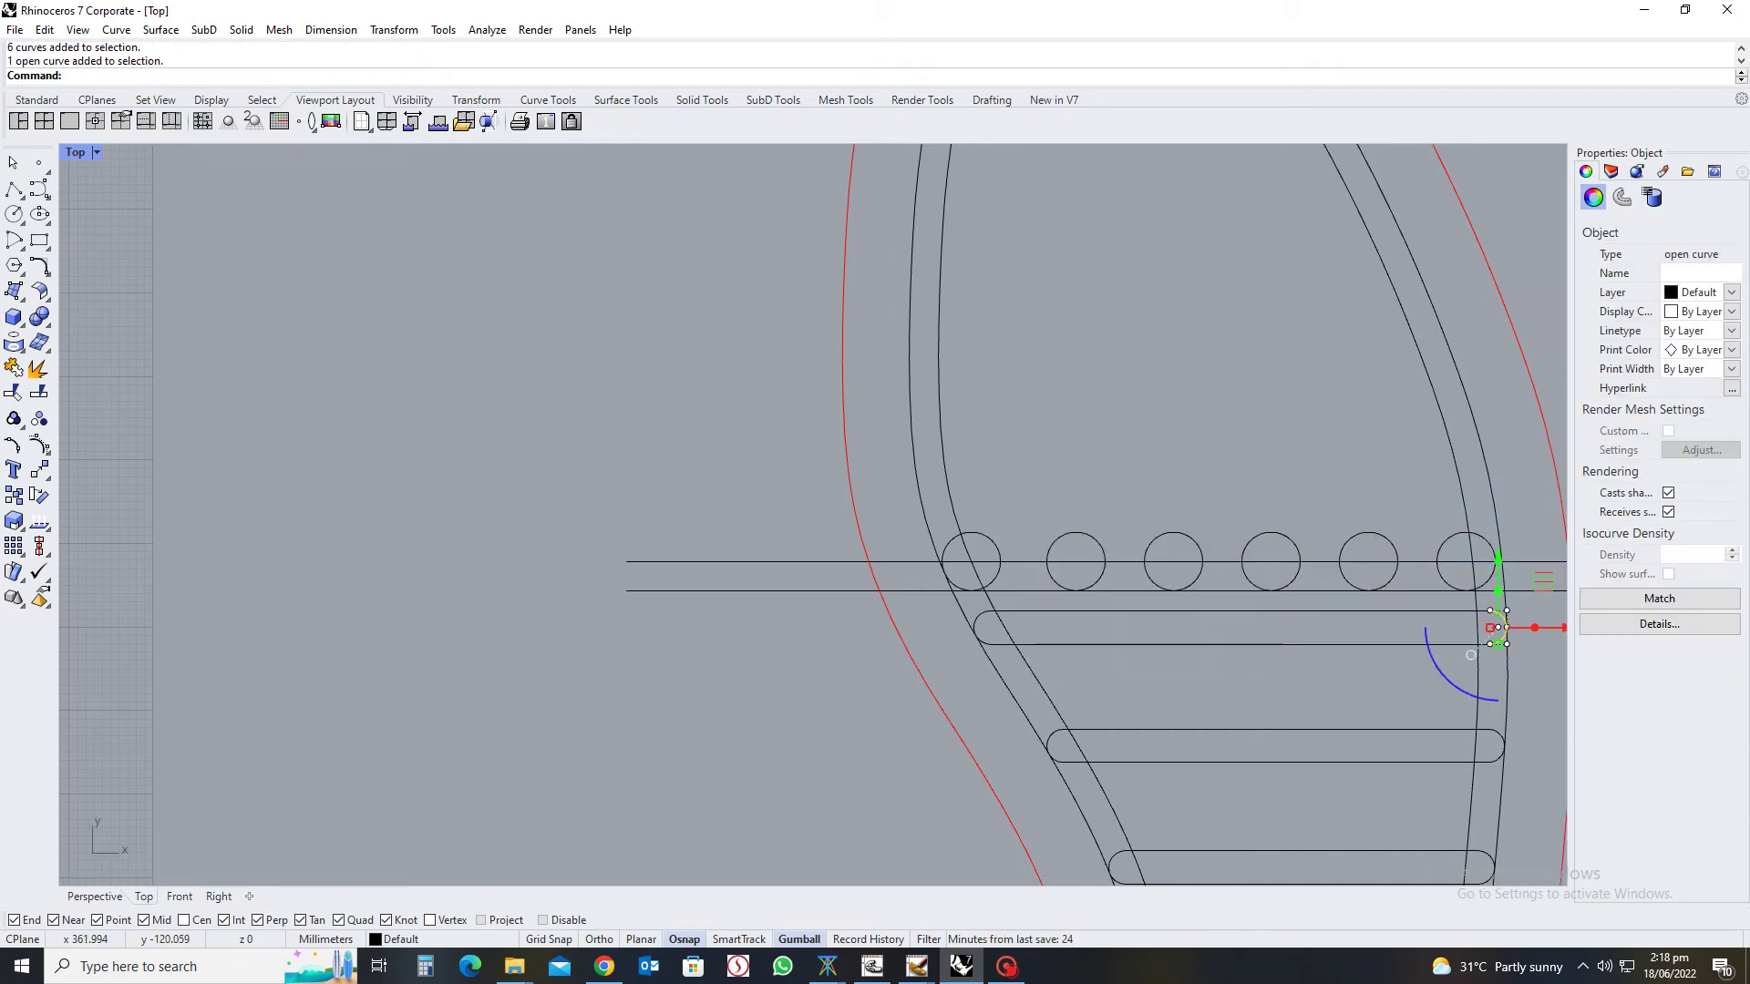
{"action": "key", "text": "Escape"}
{"action": "left_click_drag", "start_coordinate": [1040, 479], "coordinate": [1526, 602]}
{"action": "key", "text": "Delete"}
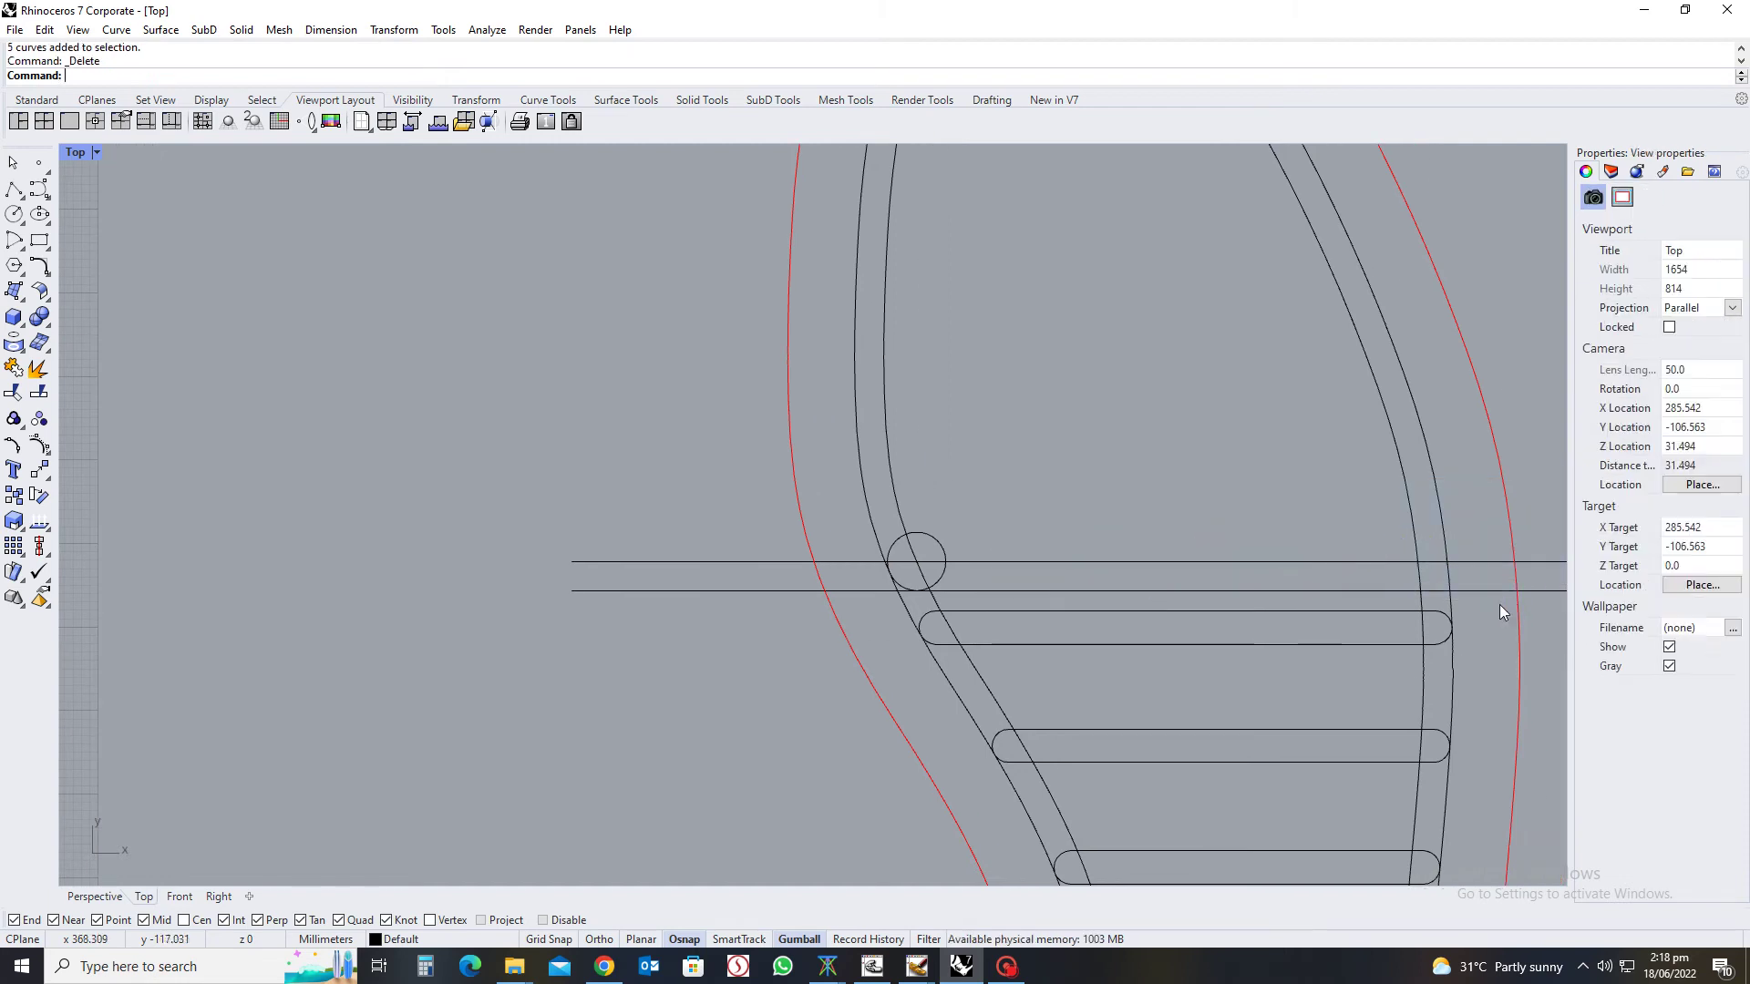
{"action": "left_click", "coordinate": [1416, 532]}
{"action": "key", "text": "Escape"}
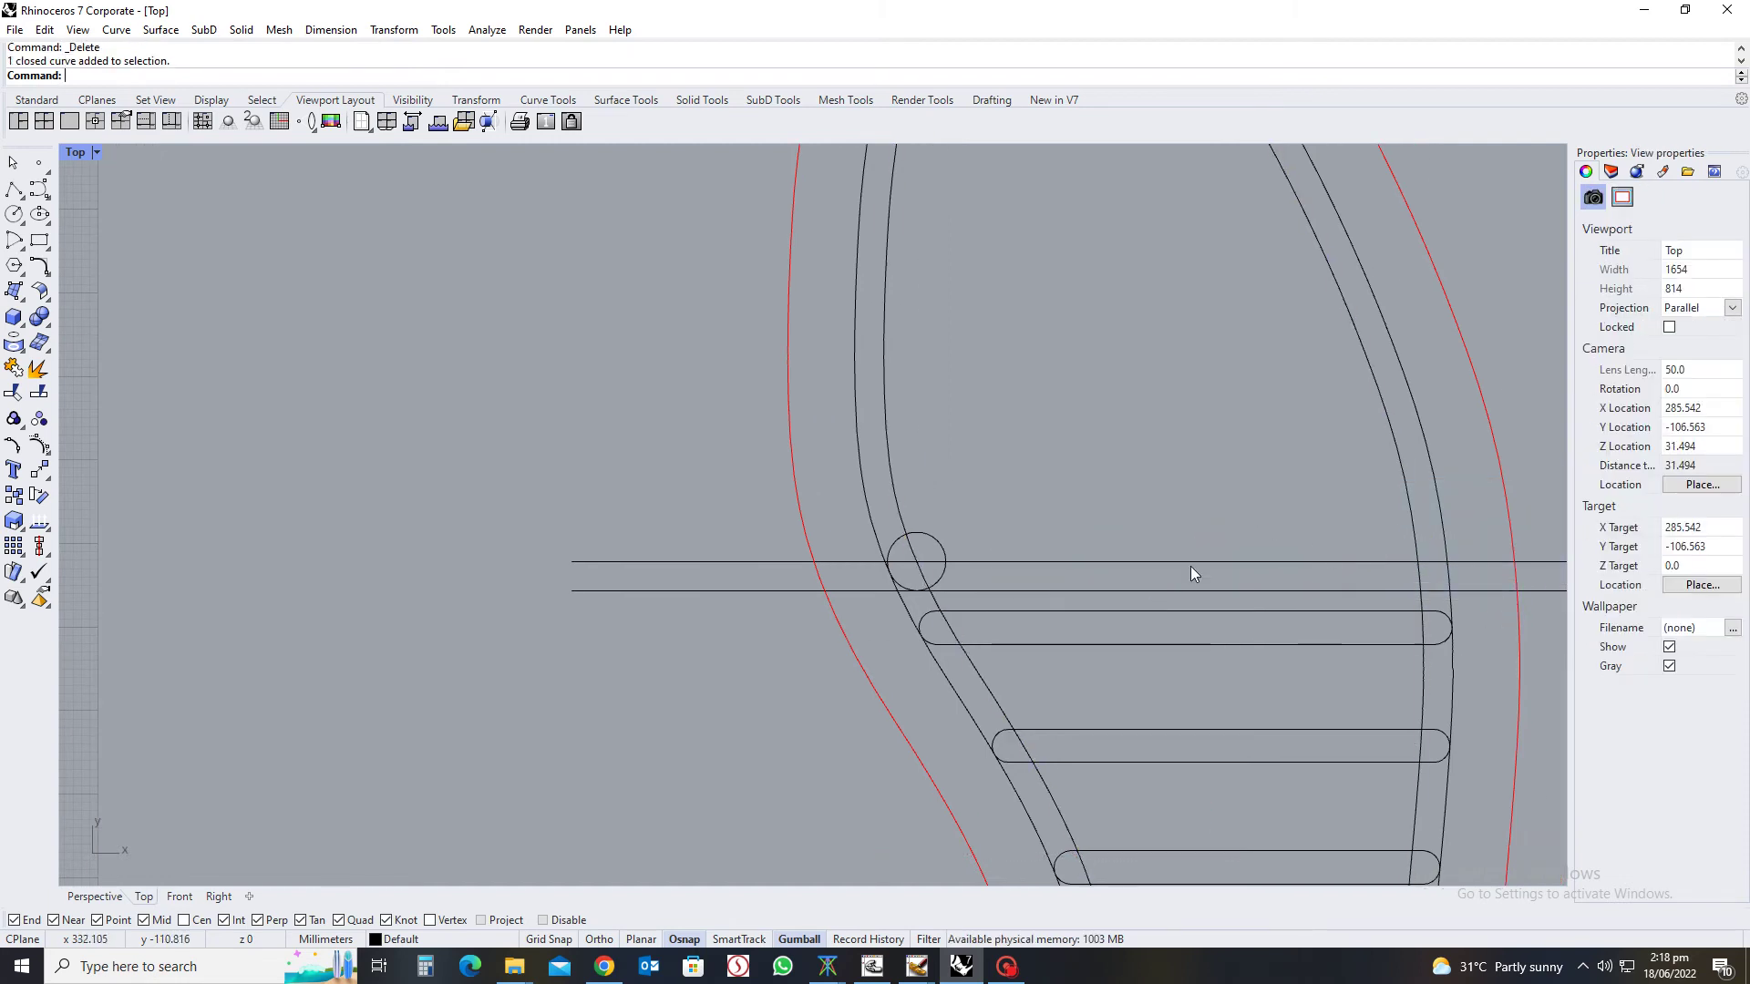
{"action": "type", "text": "sp"}
{"action": "key", "text": "Return"}
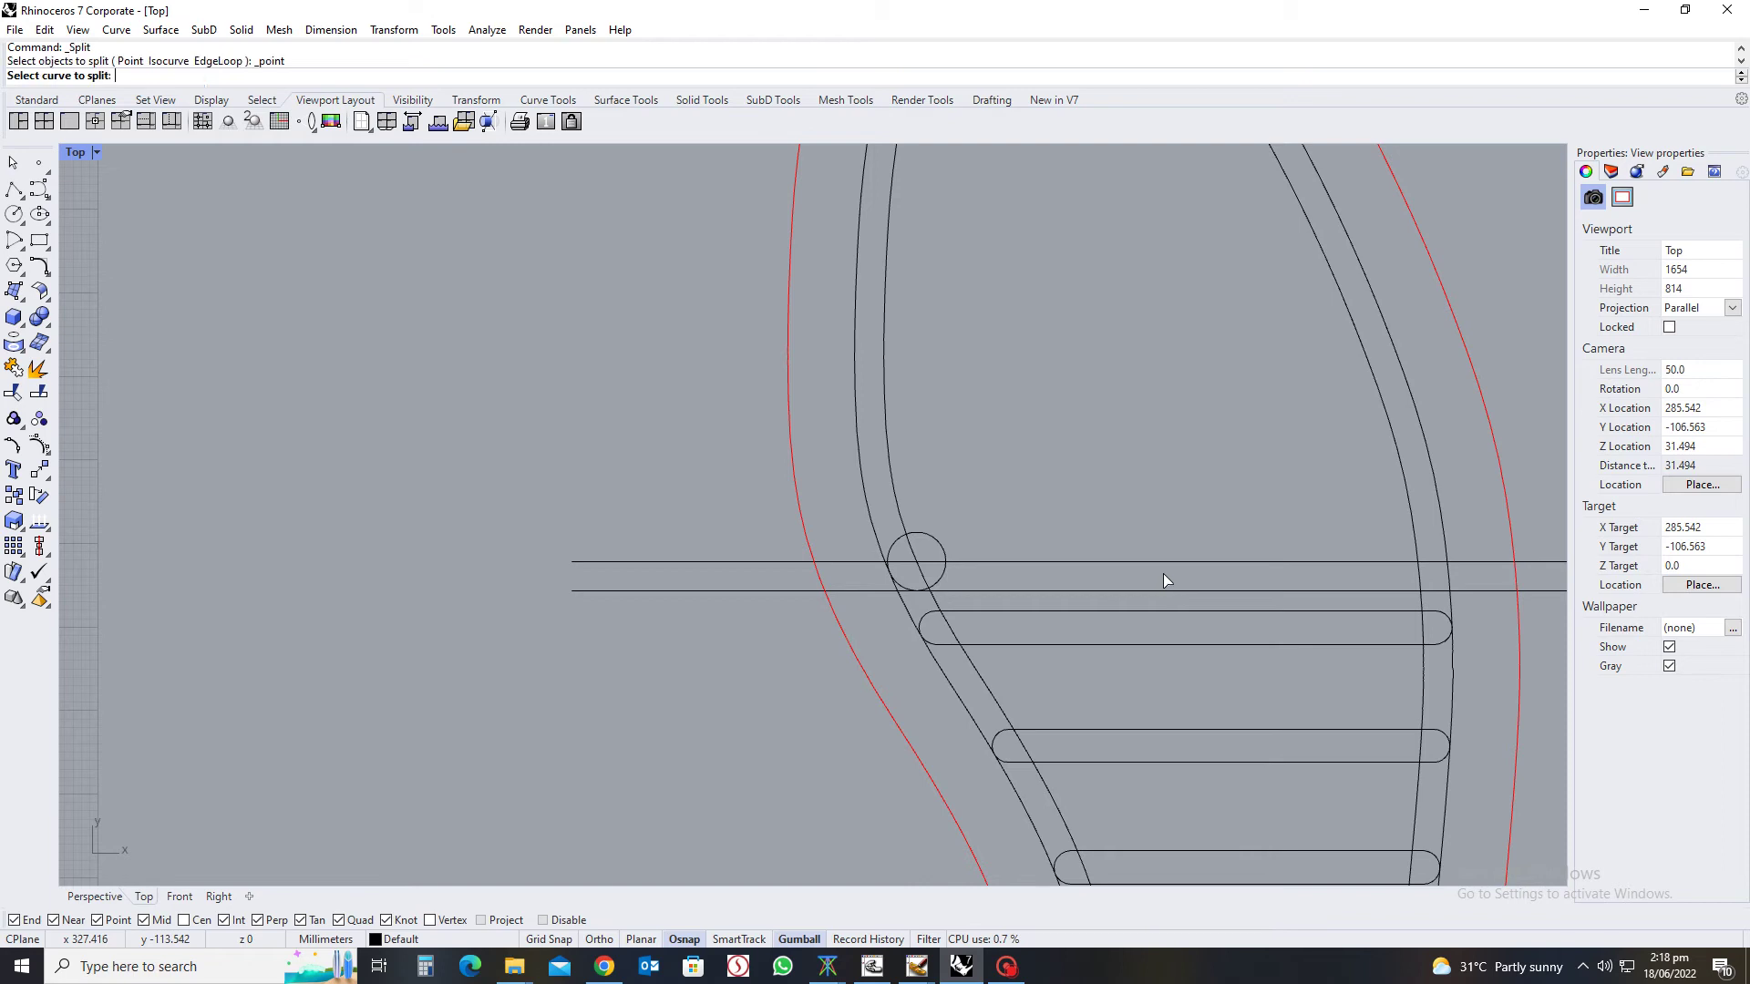
{"action": "left_click", "coordinate": [1174, 563]}
{"action": "left_click", "coordinate": [1418, 562]}
{"action": "key", "text": "Return"}
{"action": "key", "text": "Return"}
{"action": "left_click", "coordinate": [1415, 547]}
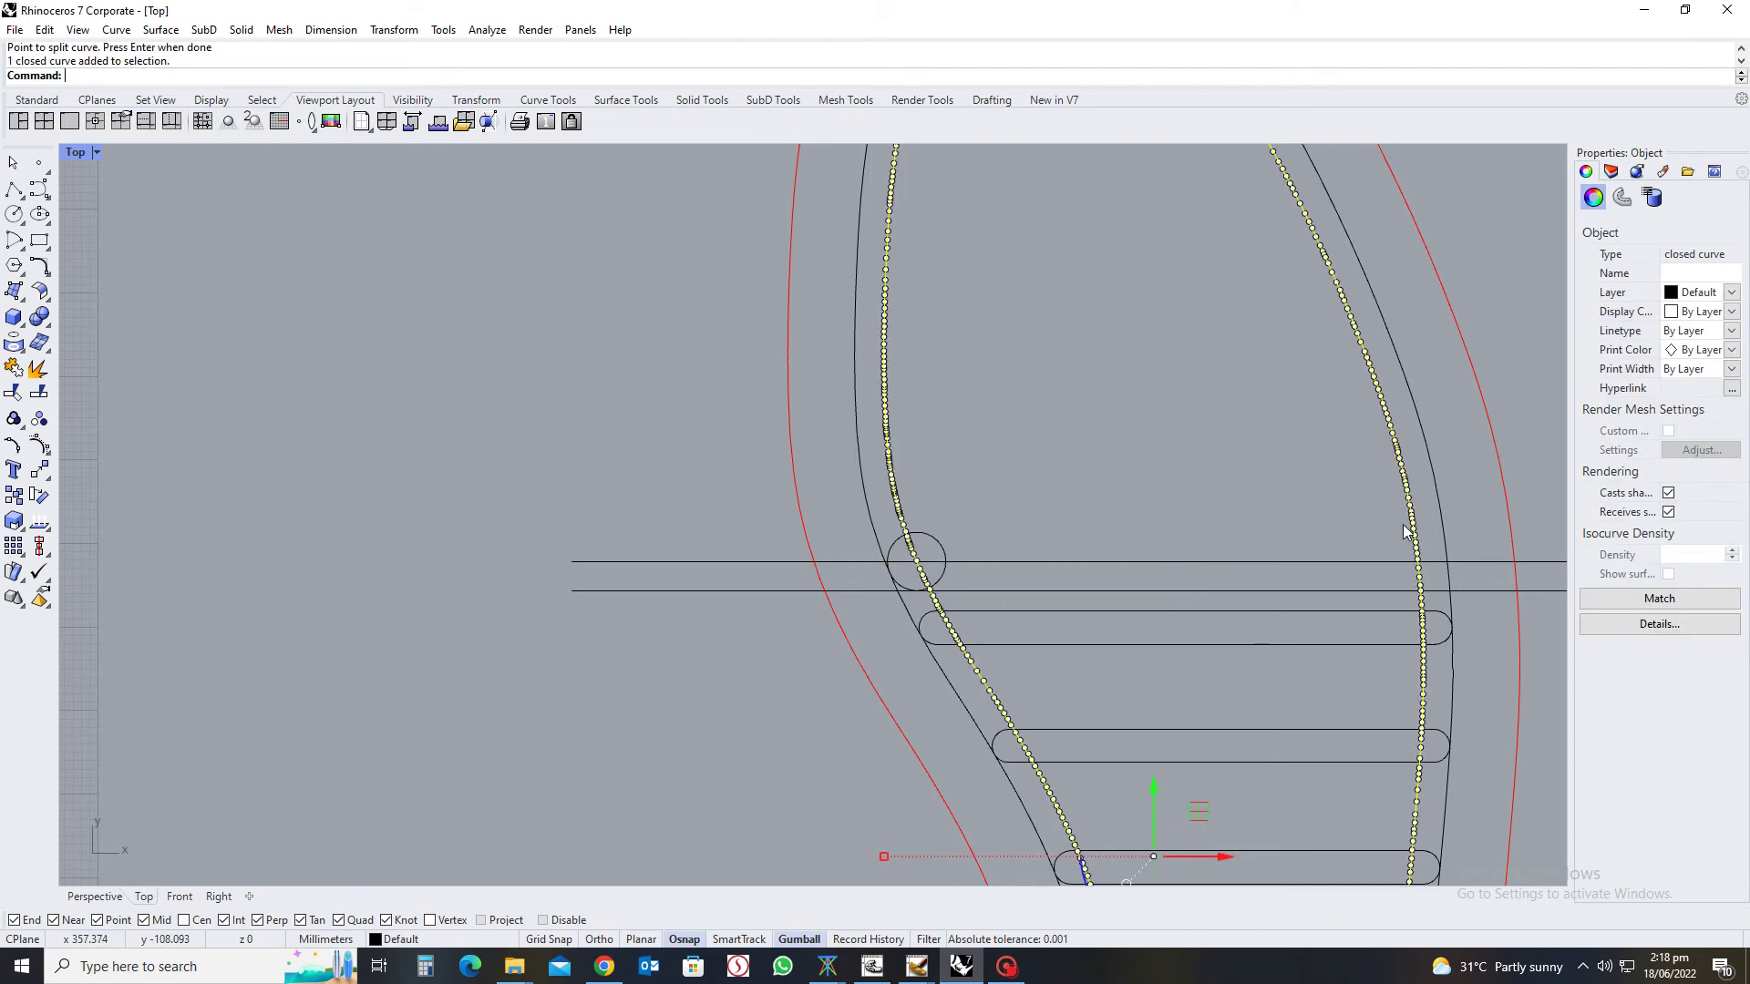
{"action": "left_click", "coordinate": [1415, 547]}
Split the inner offset curve at its two intersections with the upper horizontal line and delete its lower portion
{"action": "key", "text": "Return"}
{"action": "key", "text": "Return"}
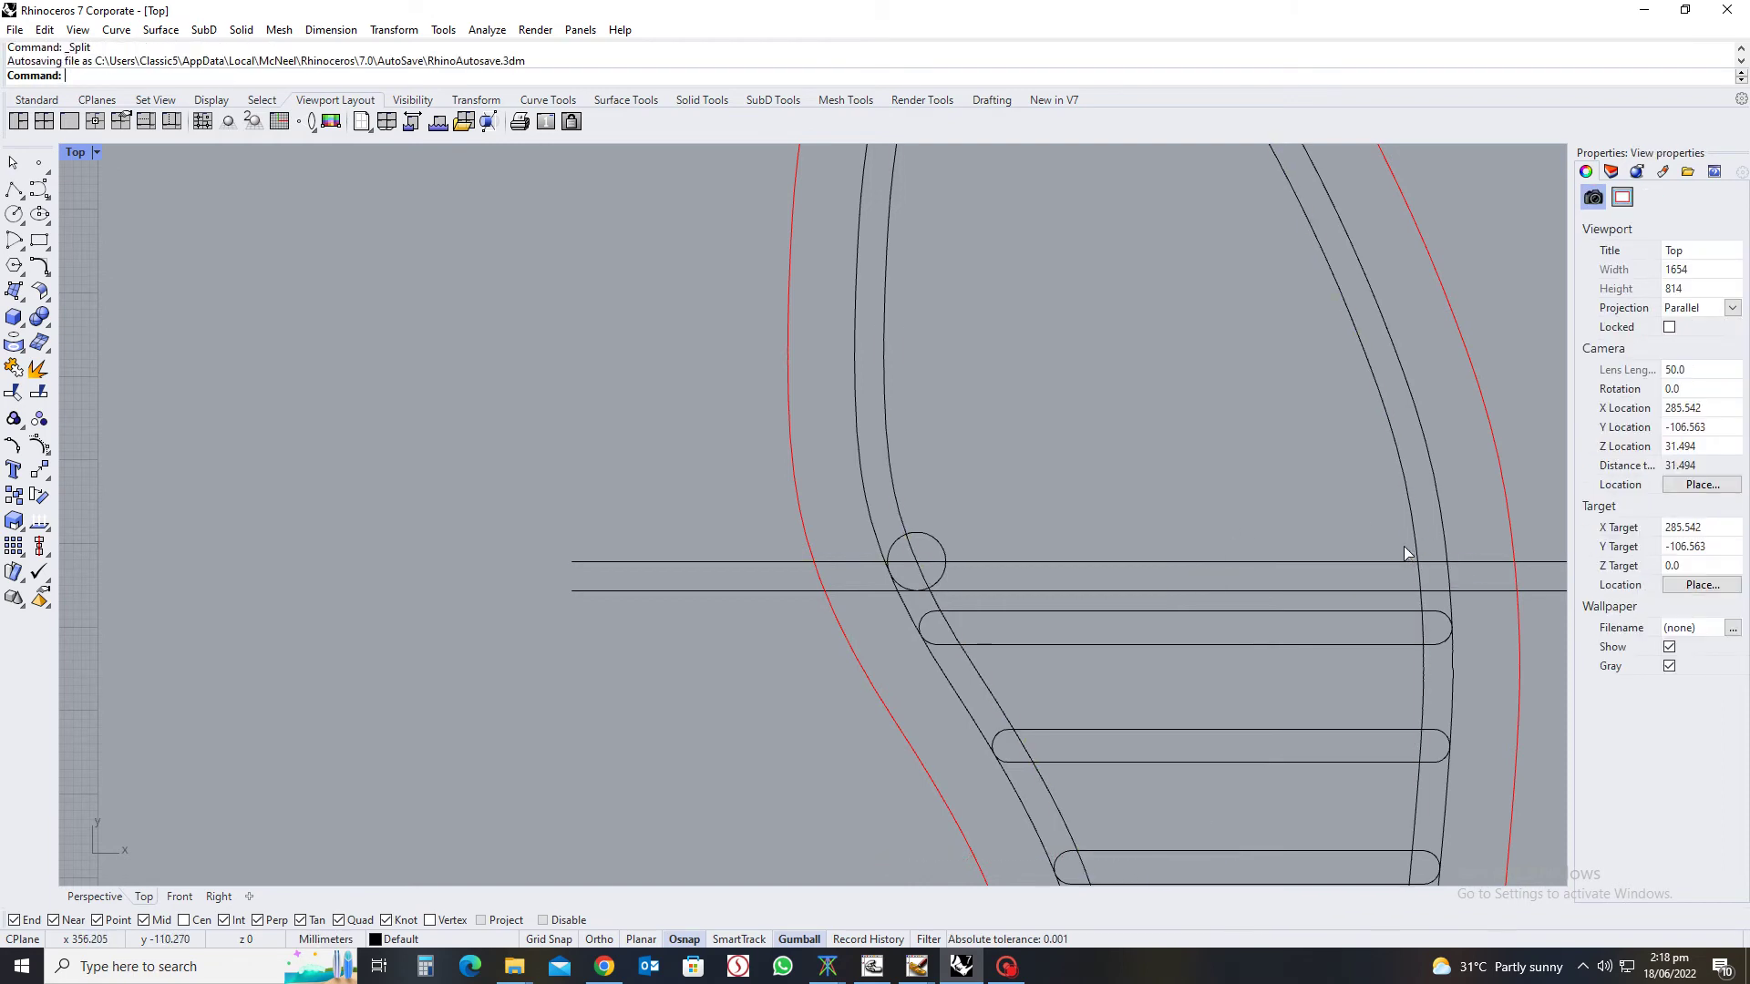
{"action": "left_click", "coordinate": [1421, 535]}
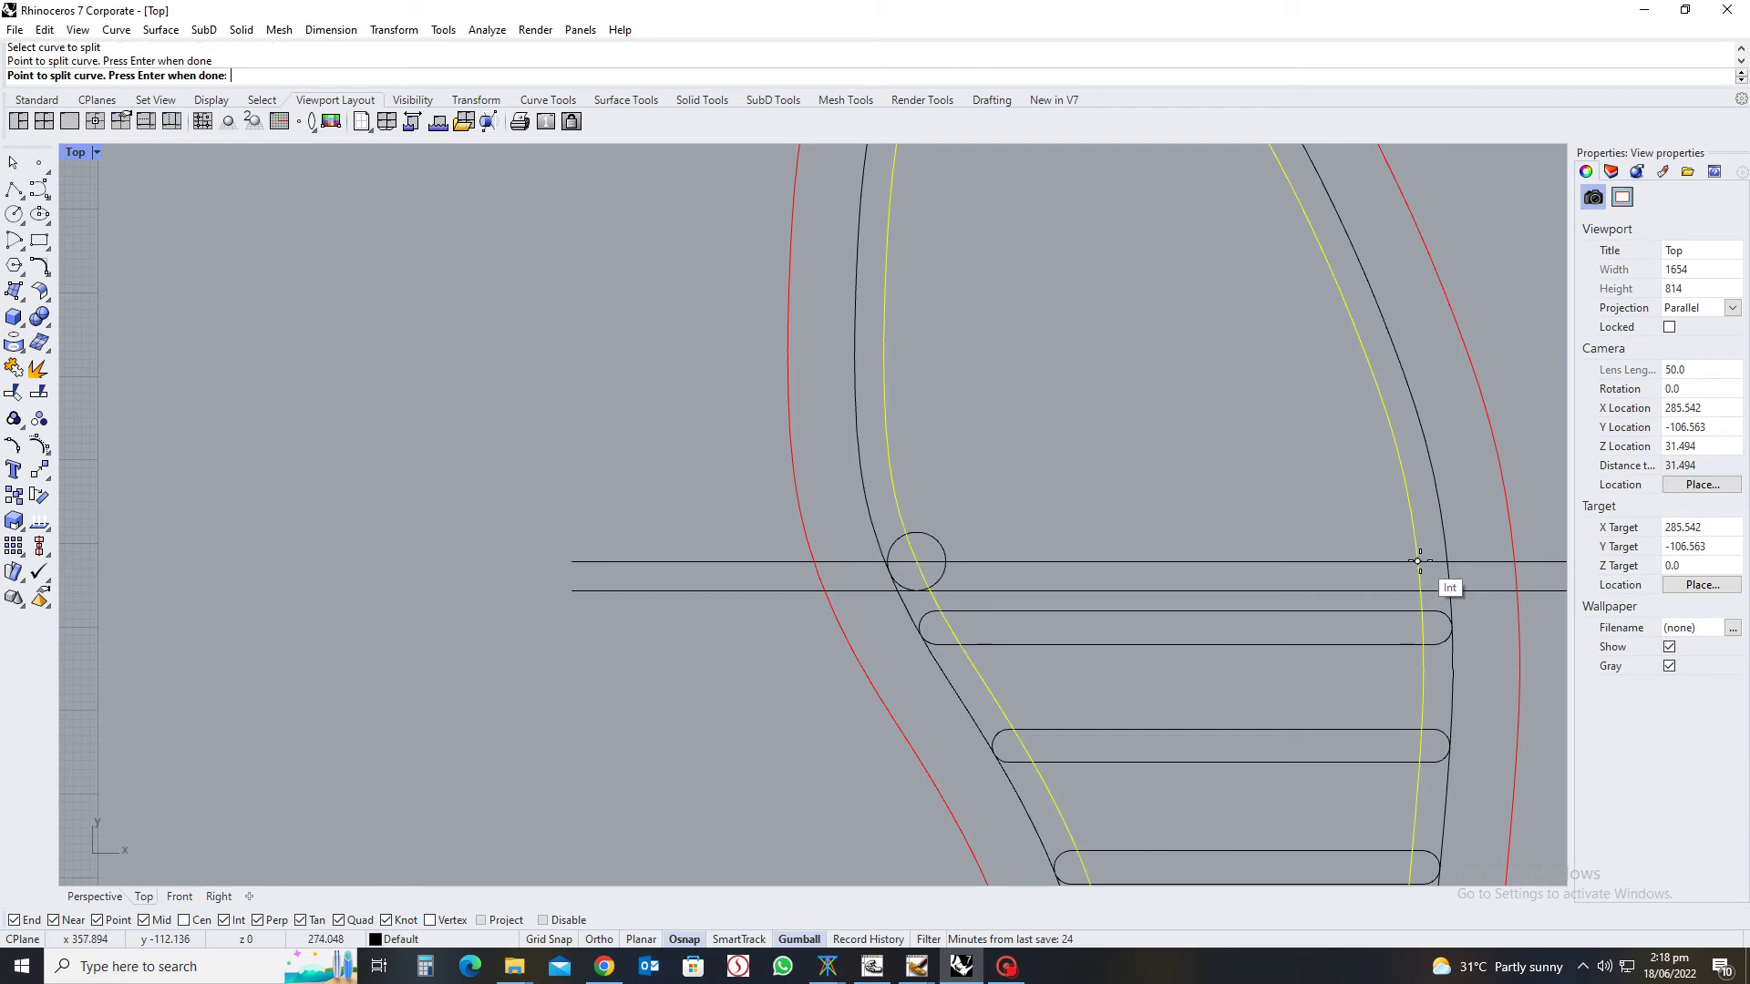
{"action": "left_click", "coordinate": [916, 560]}
{"action": "key", "text": "Return"}
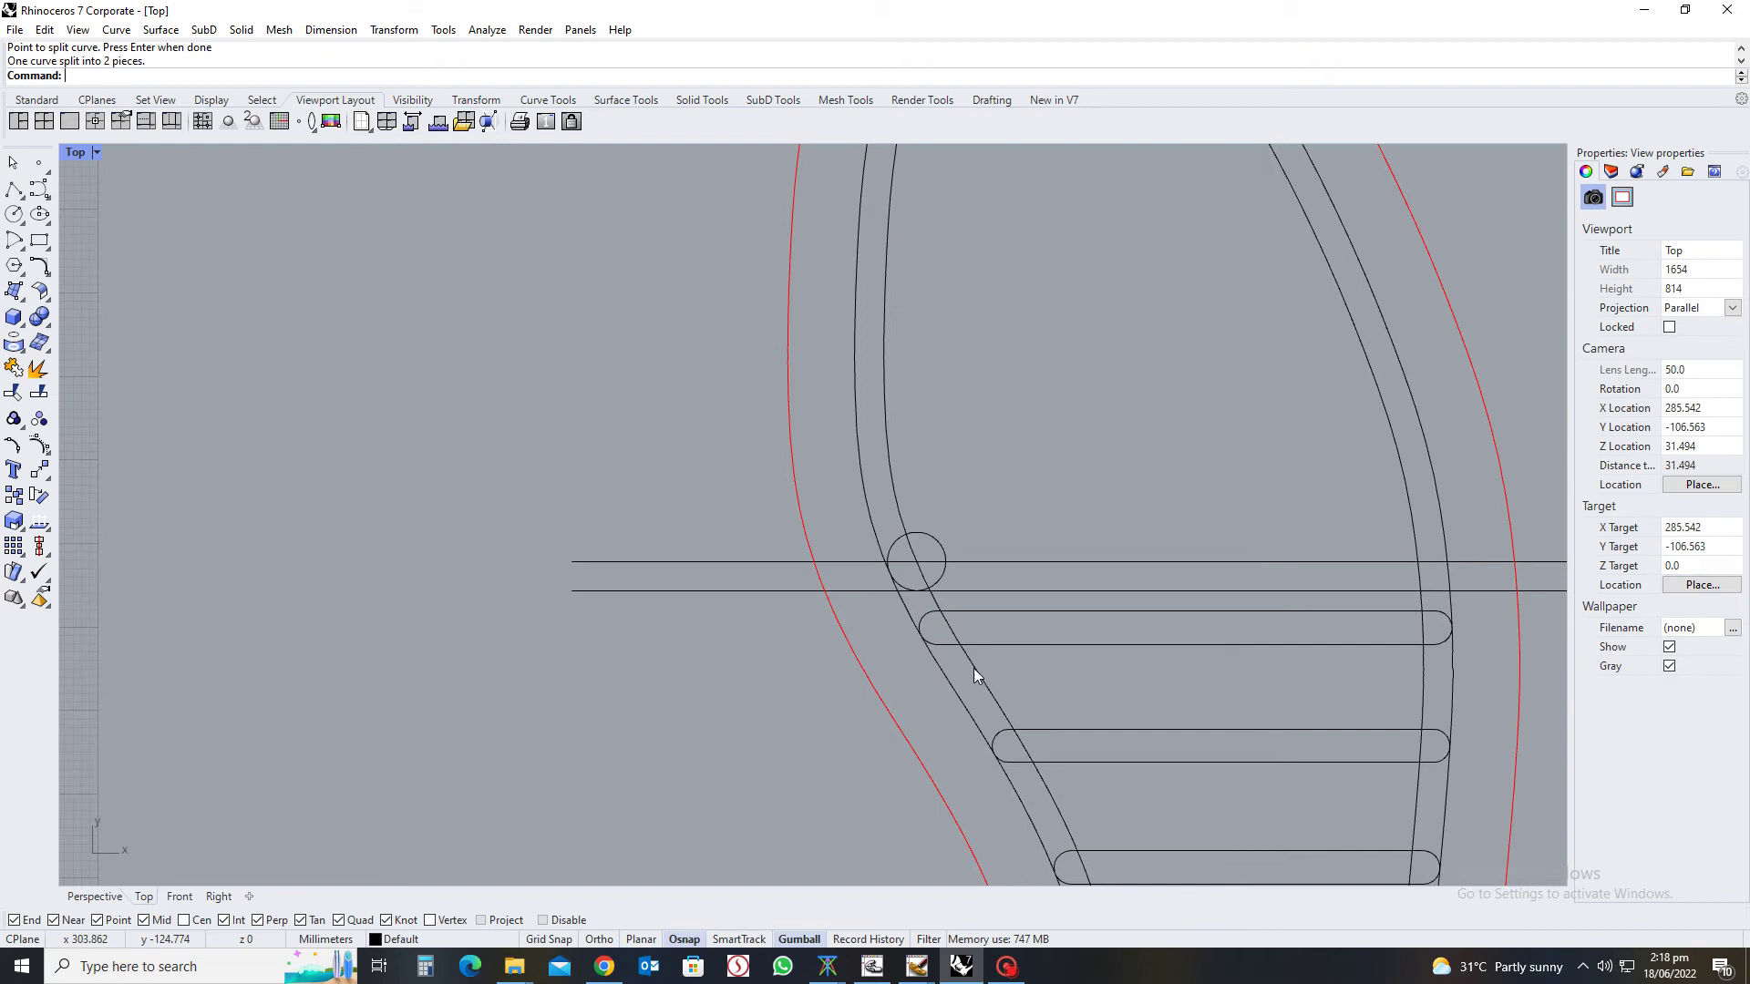
{"action": "left_click", "coordinate": [973, 669]}
{"action": "key", "text": "Delete"}
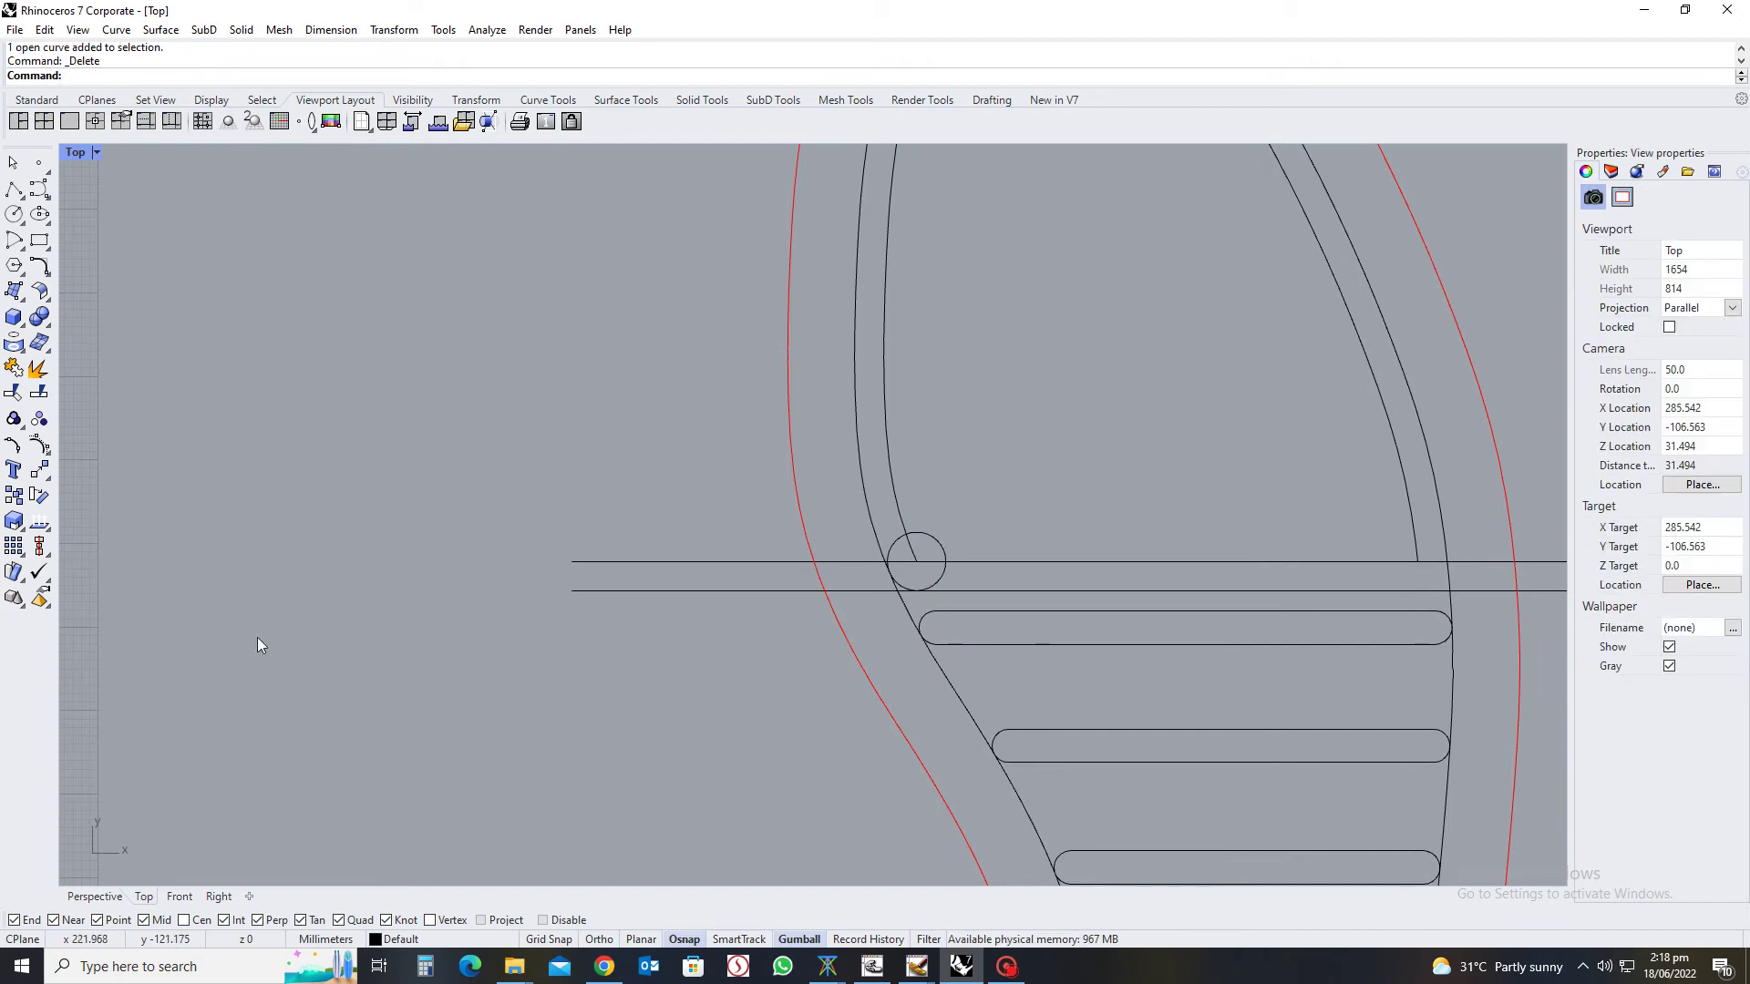
{"action": "left_click", "coordinate": [23, 556]}
{"action": "left_click", "coordinate": [91, 551]}
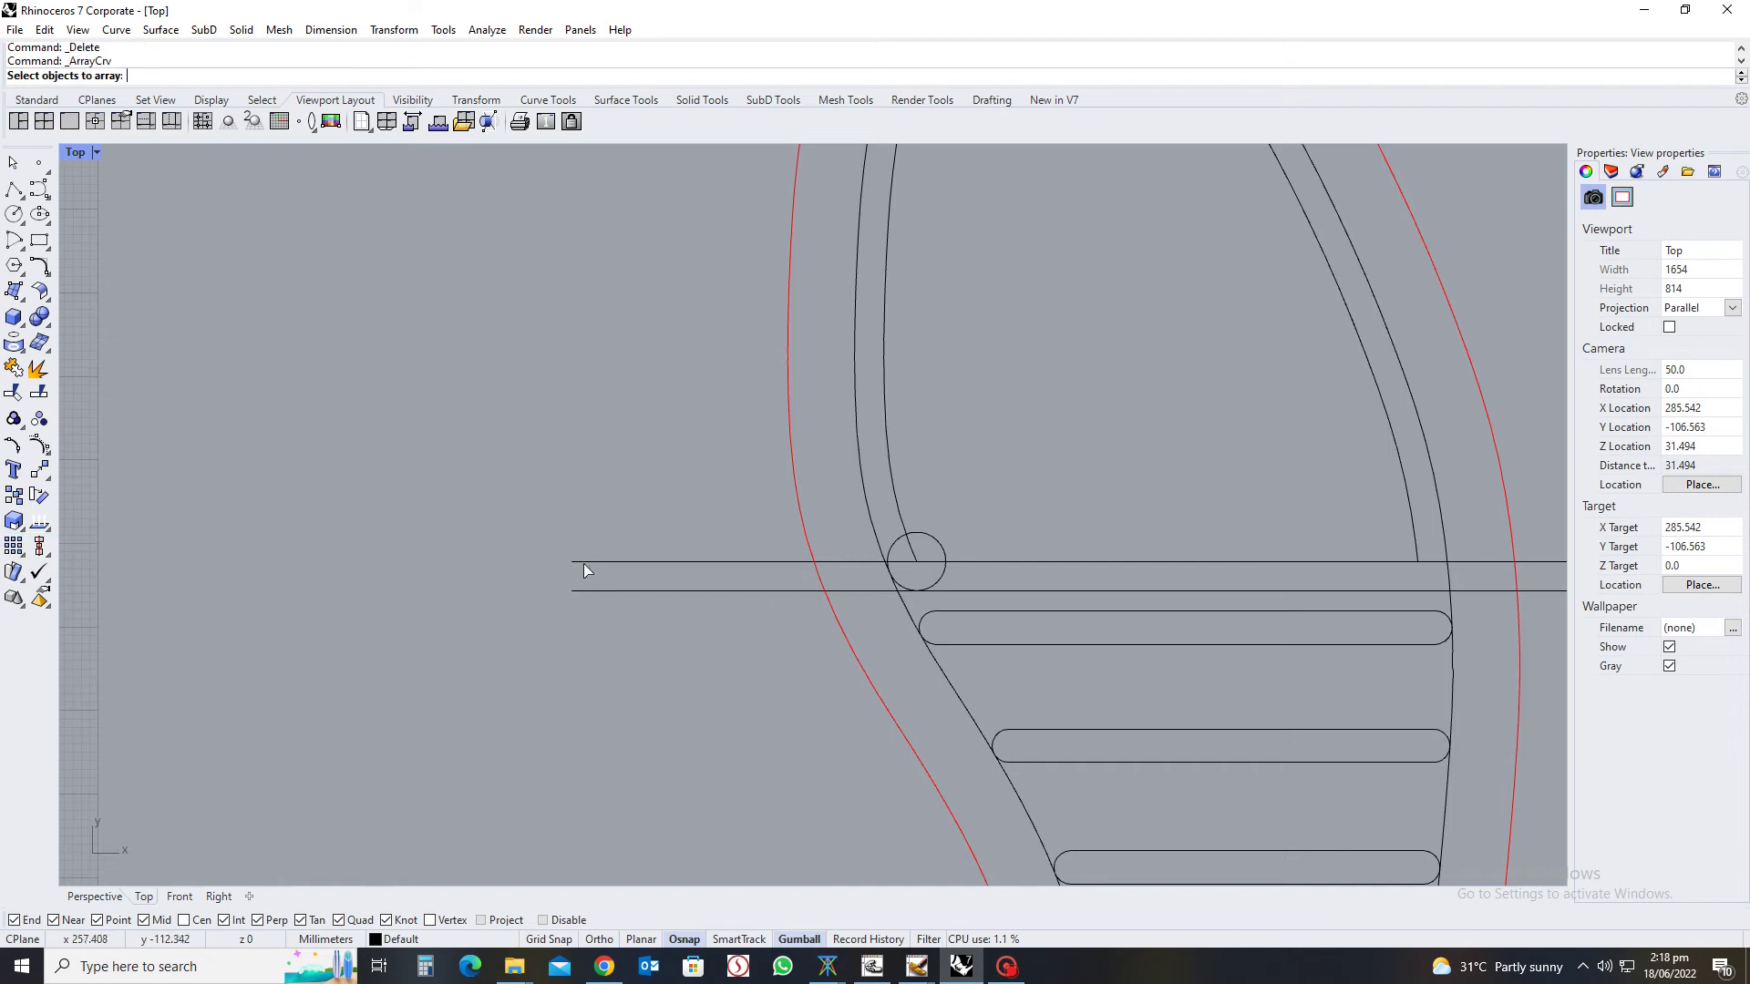
{"action": "left_click", "coordinate": [919, 534]}
{"action": "left_click", "coordinate": [888, 499]}
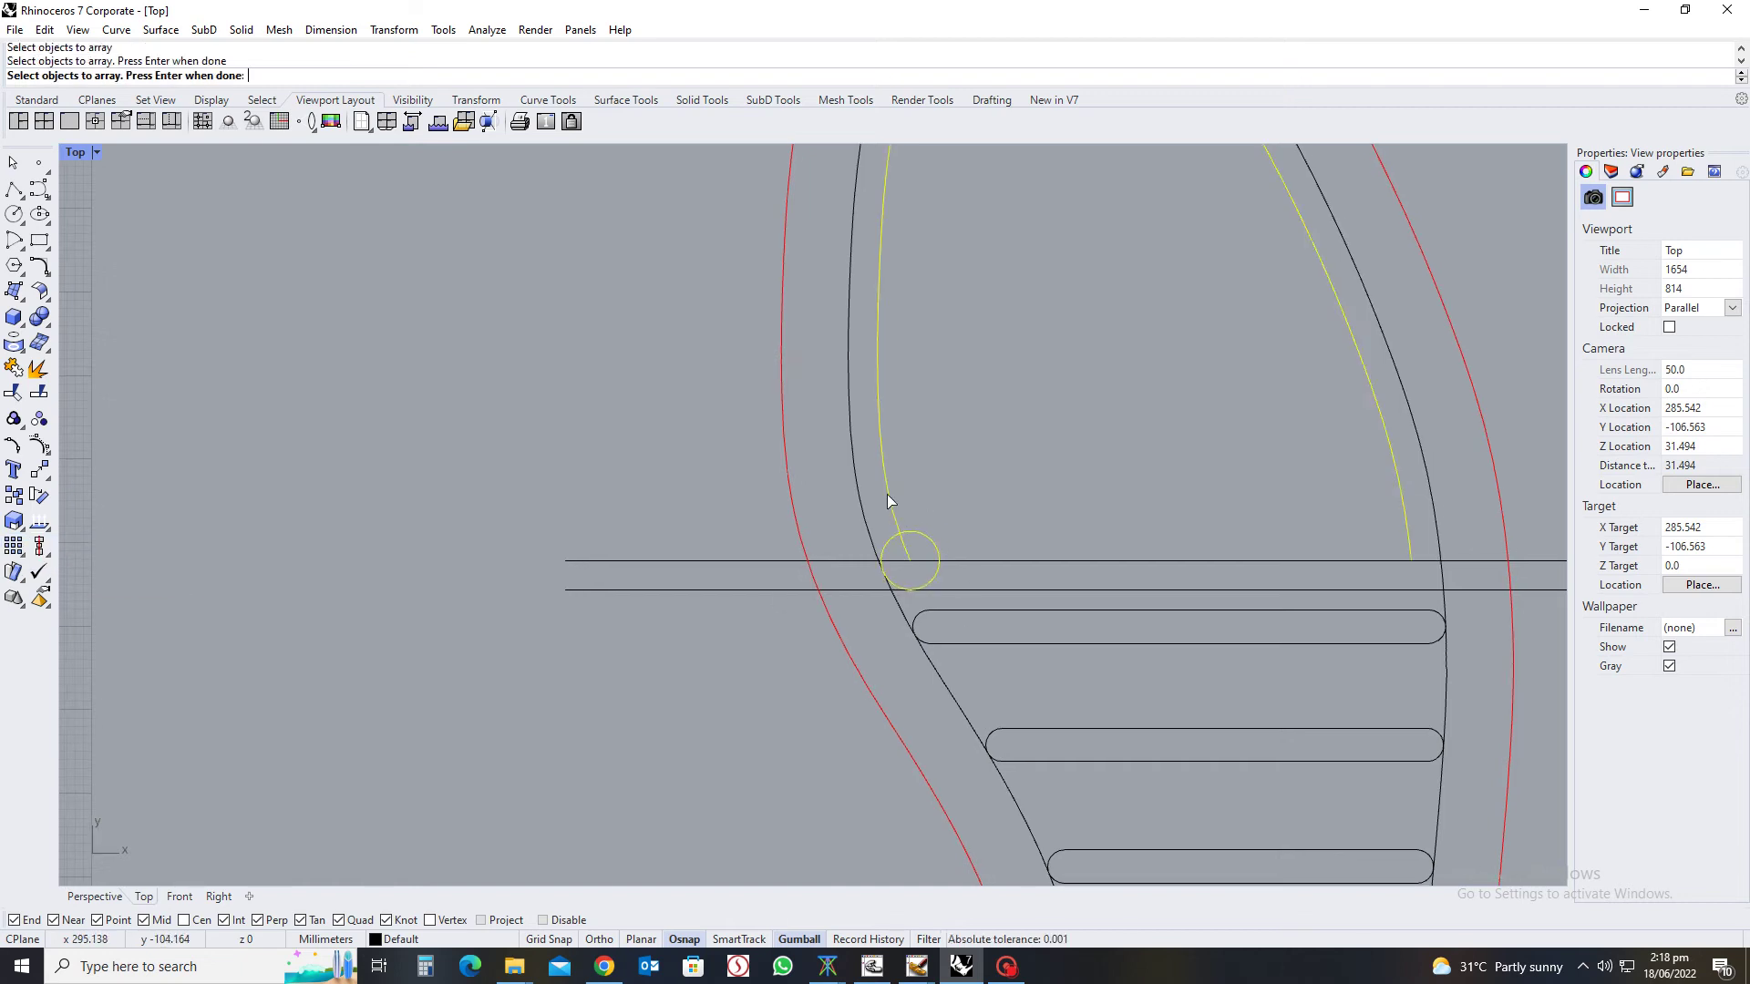
{"action": "key", "text": "Escape"}
Try to array the circle along the trimmed inner curve around the forefoot
{"action": "key", "text": "Return"}
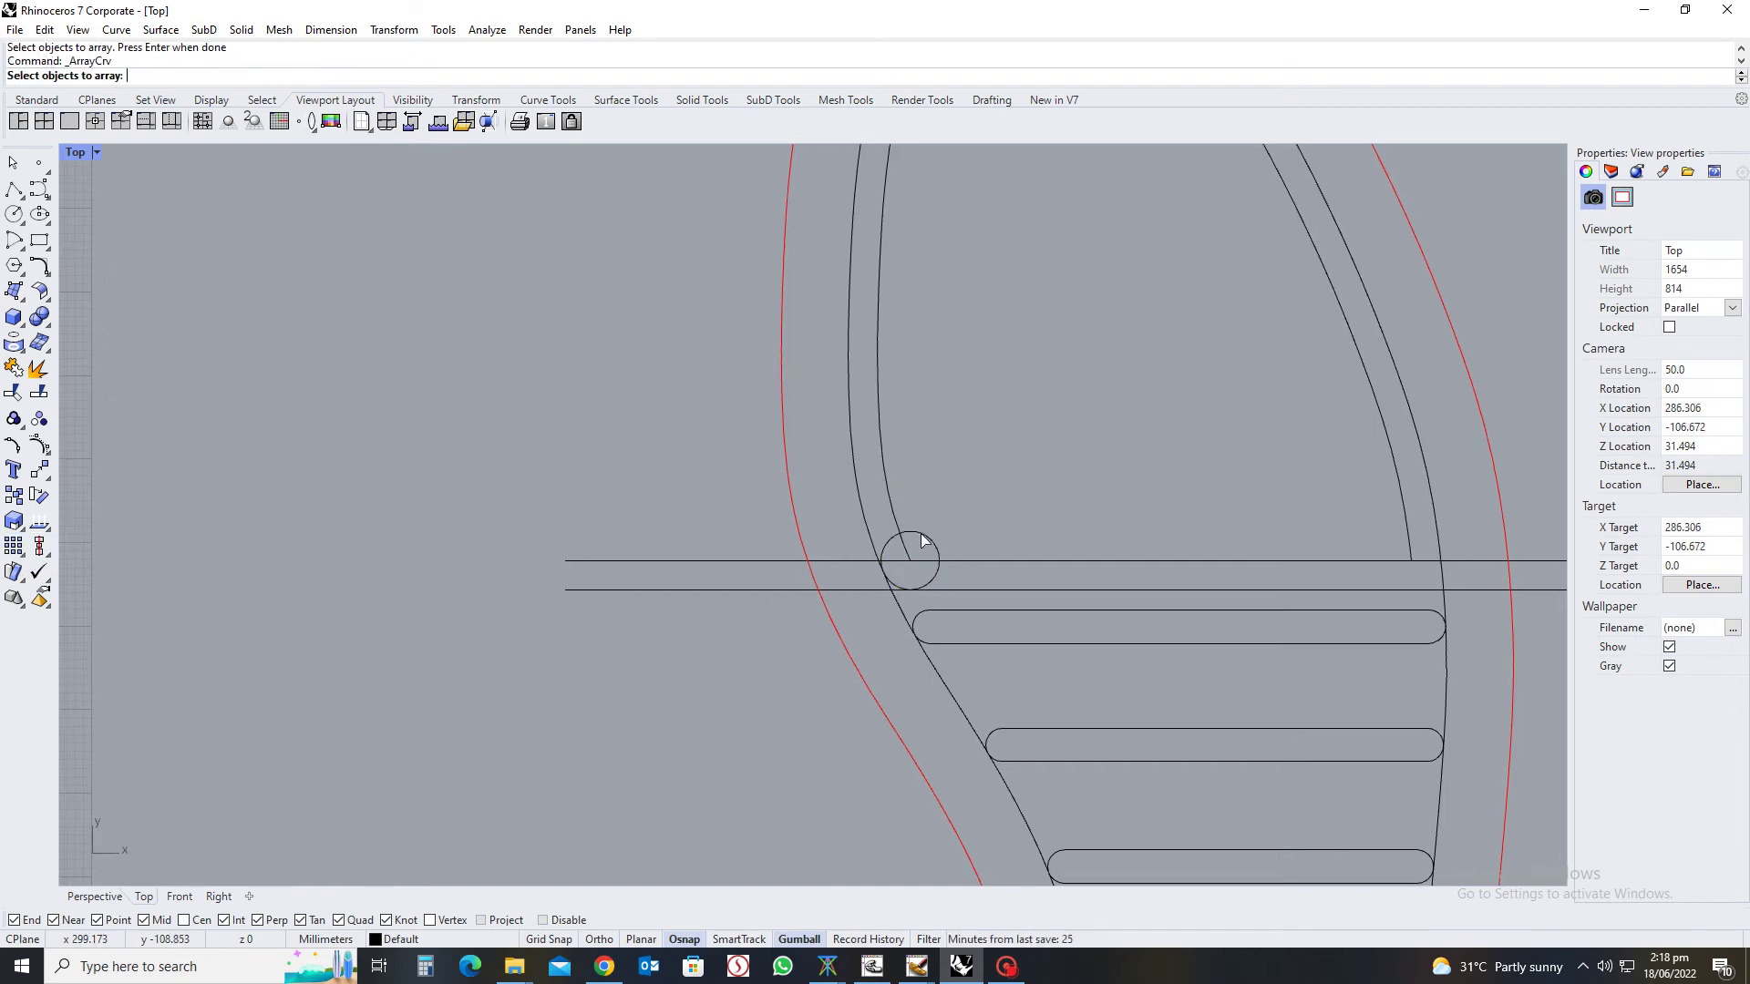
{"action": "left_click", "coordinate": [920, 538]}
{"action": "key", "text": "Return"}
{"action": "left_click", "coordinate": [894, 506]}
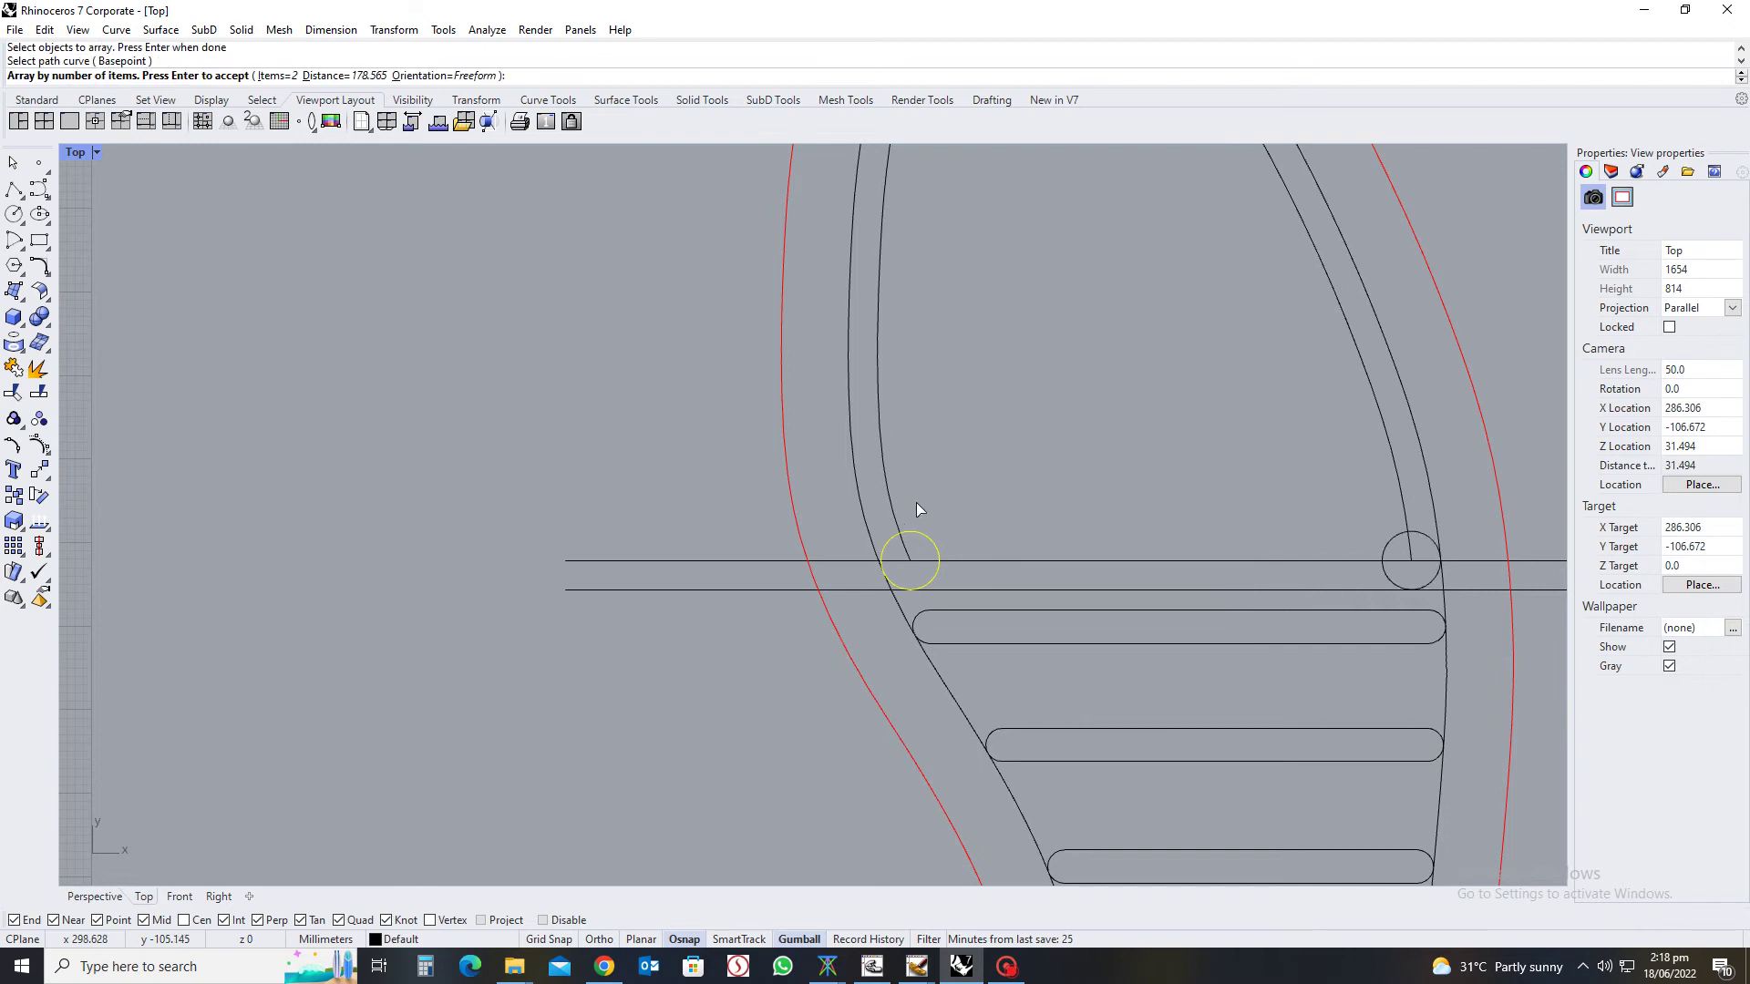
{"action": "scroll", "coordinate": [916, 502], "scroll_direction": "down", "scroll_amount": 5}
{"action": "key", "text": "ctrl+z"}
{"action": "key", "text": "Escape"}
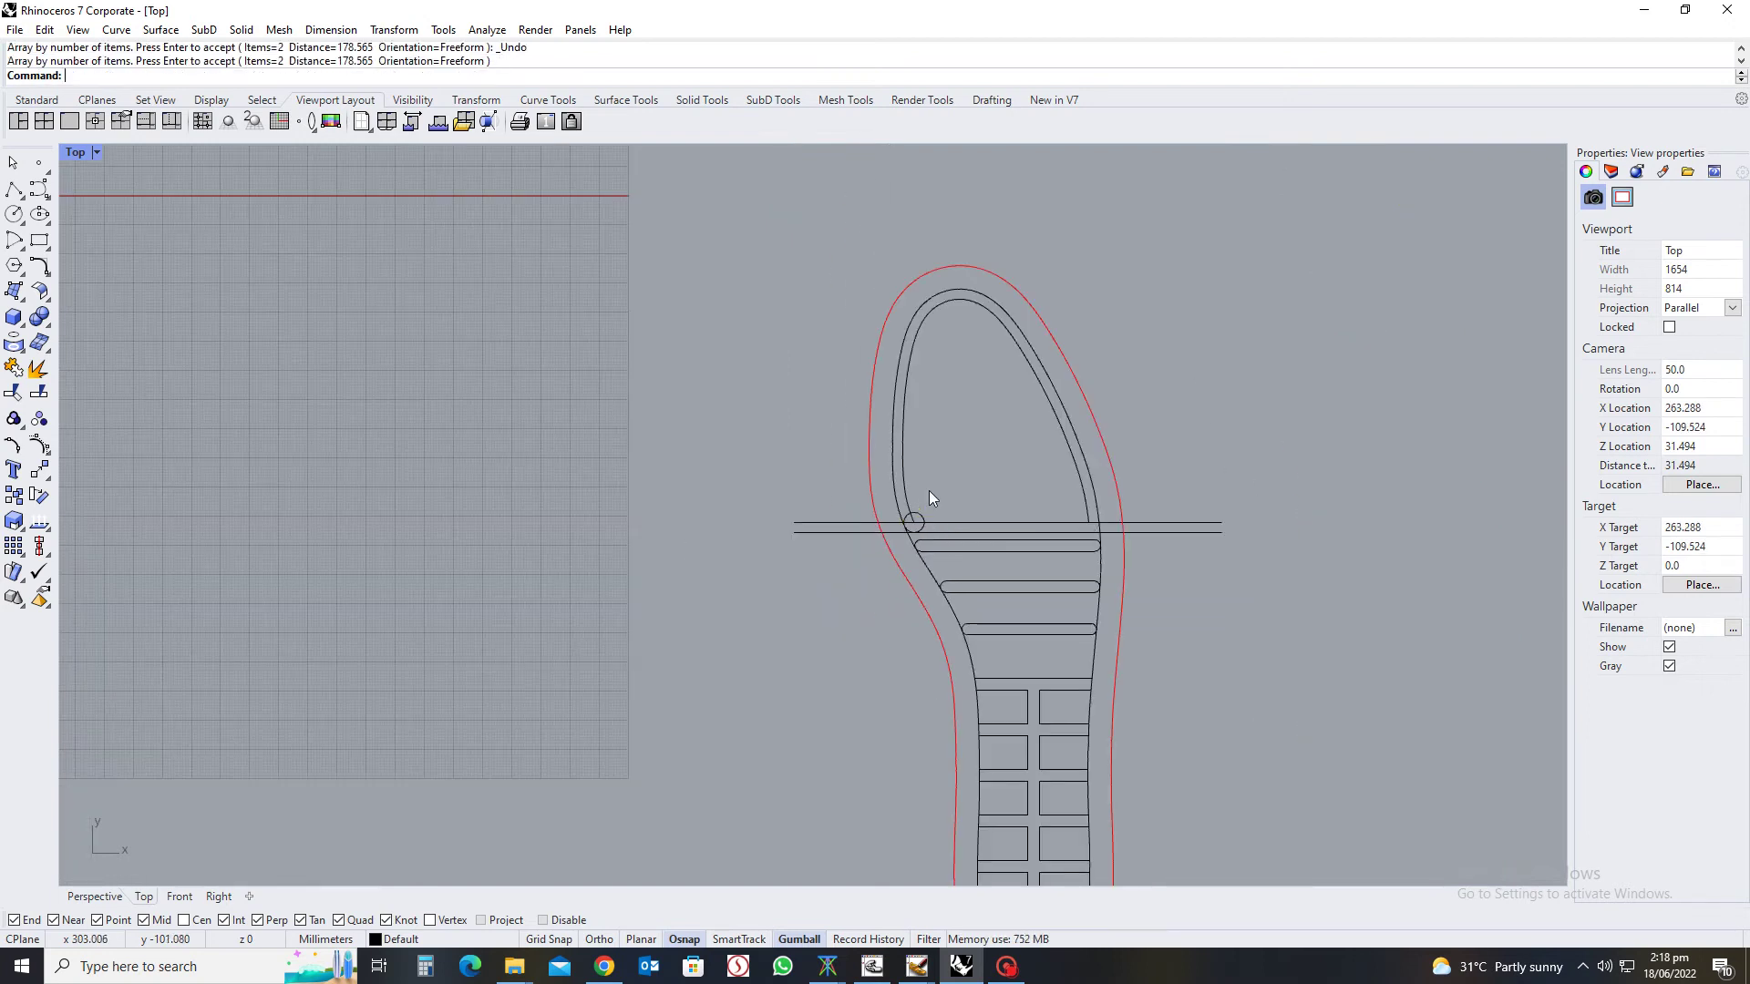
Try a curve array of the circle along the inner forefoot curve with 2 items and Freeform orientation
{"action": "key", "text": "Return"}
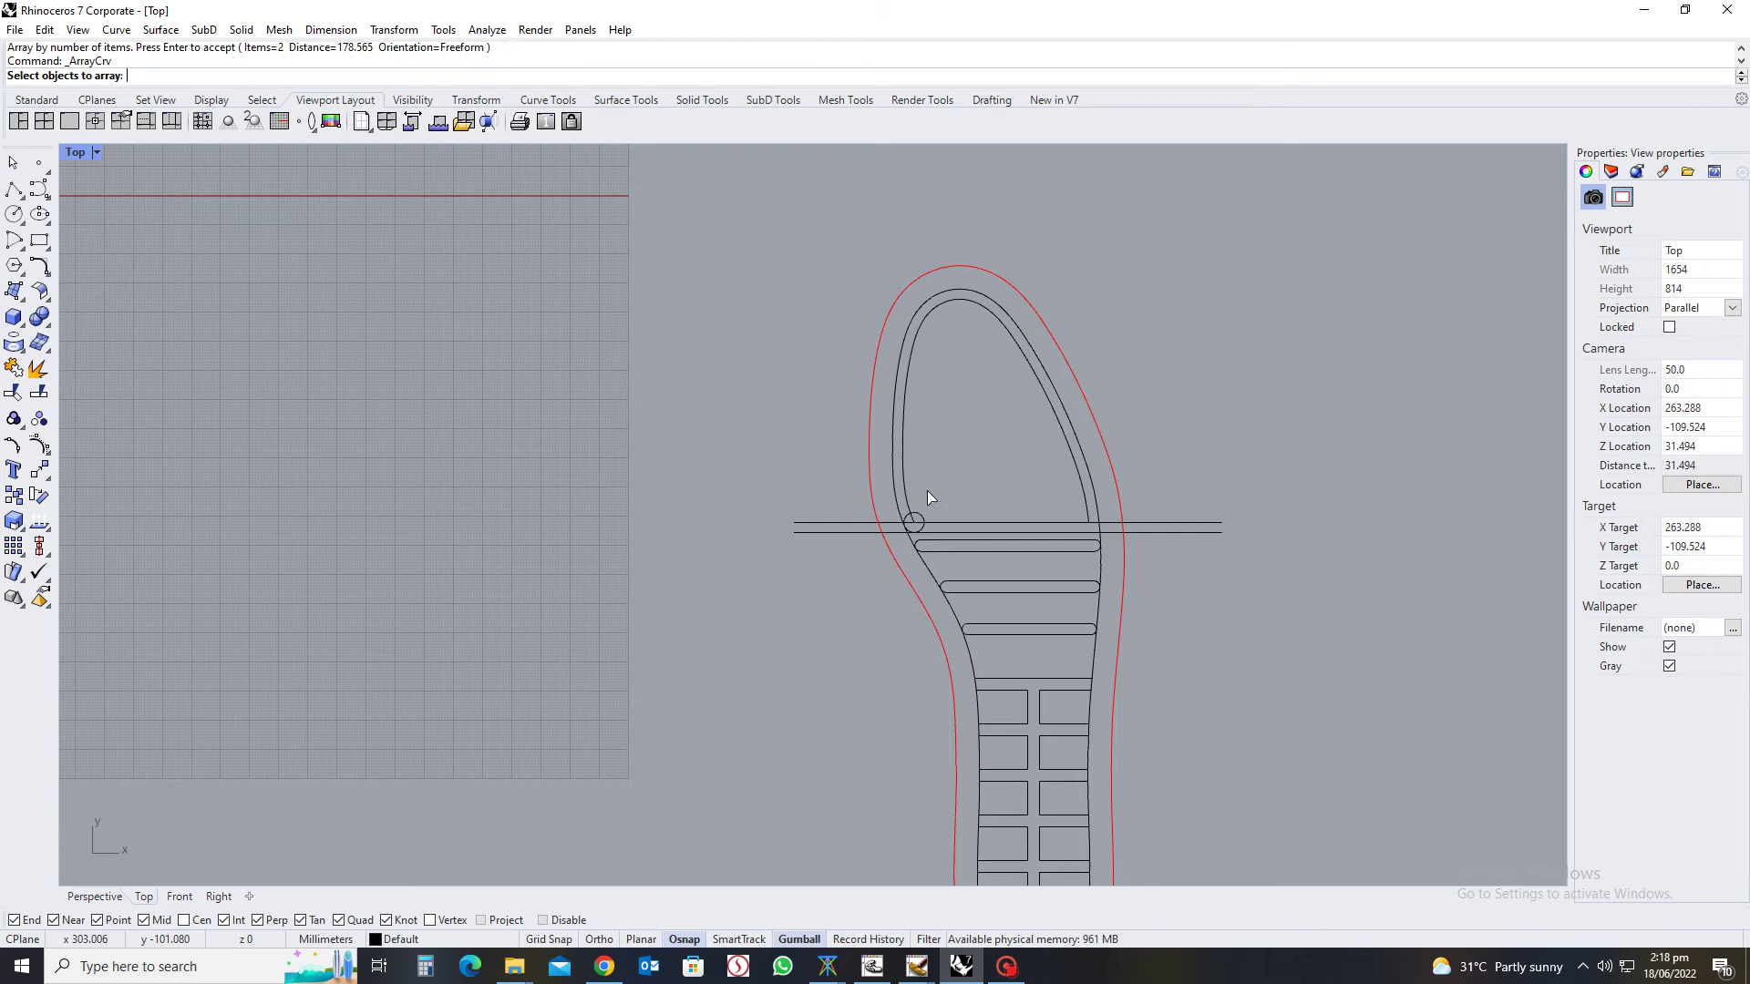
{"action": "scroll", "coordinate": [927, 490], "scroll_direction": "up", "scroll_amount": 6}
{"action": "left_click", "coordinate": [954, 522]}
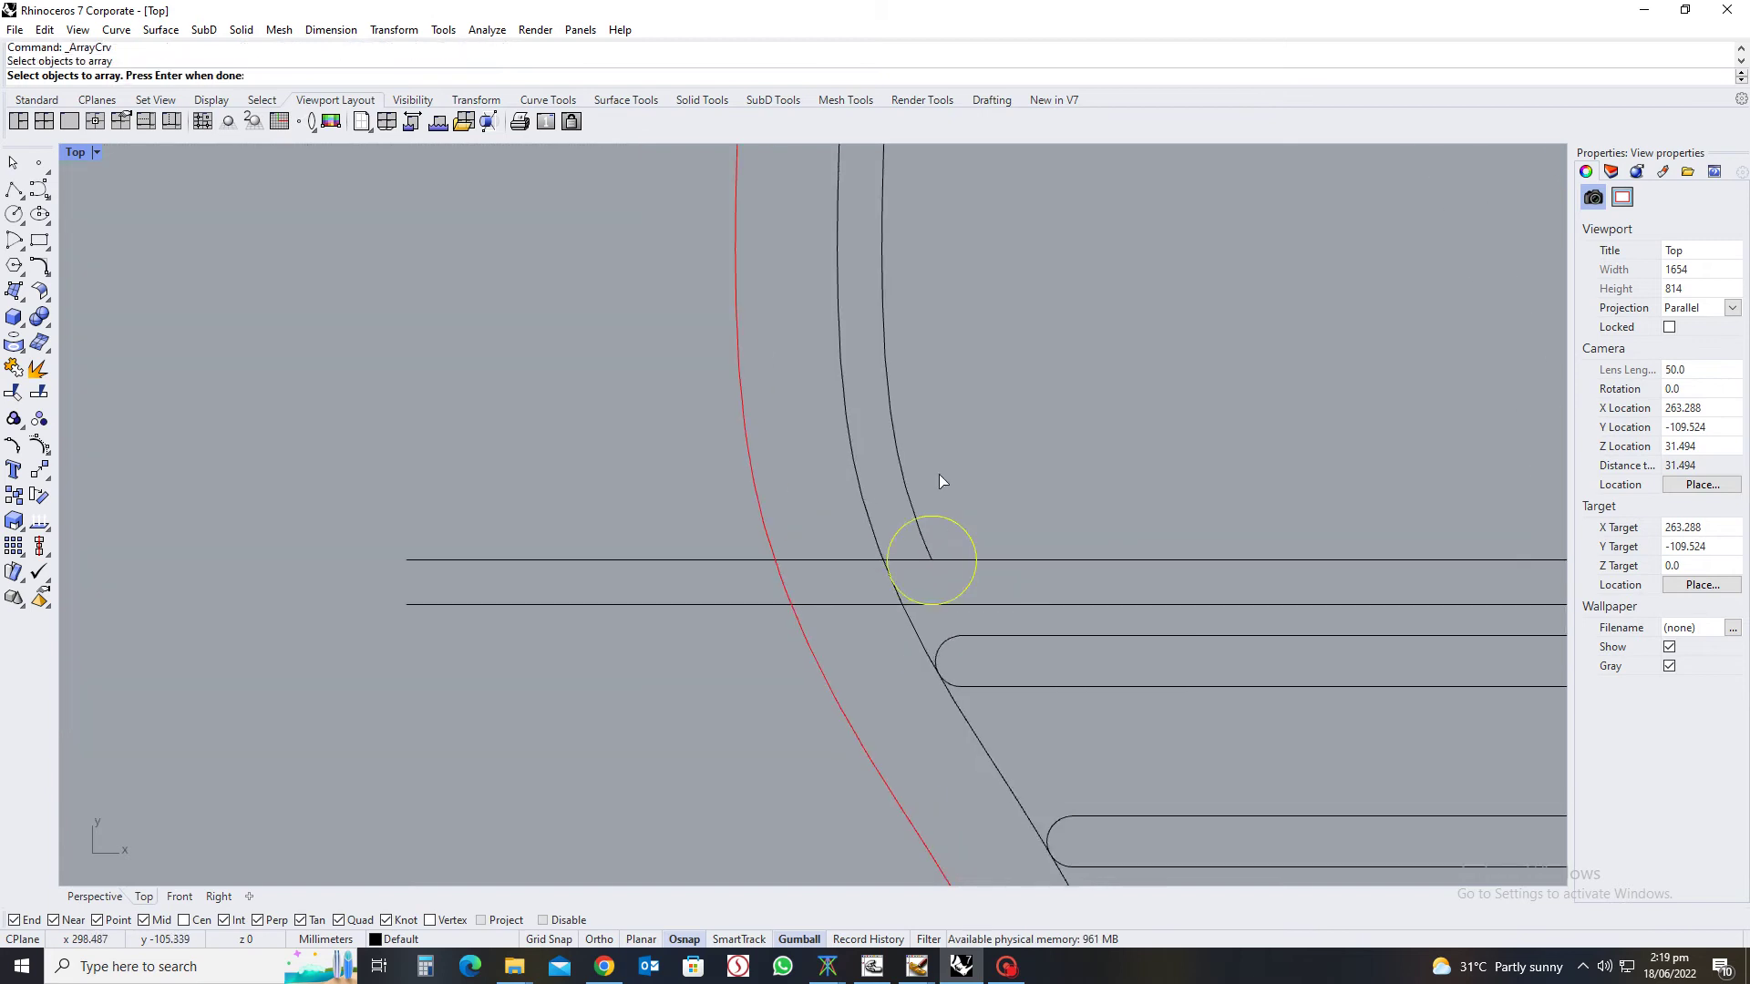
{"action": "key", "text": "Return"}
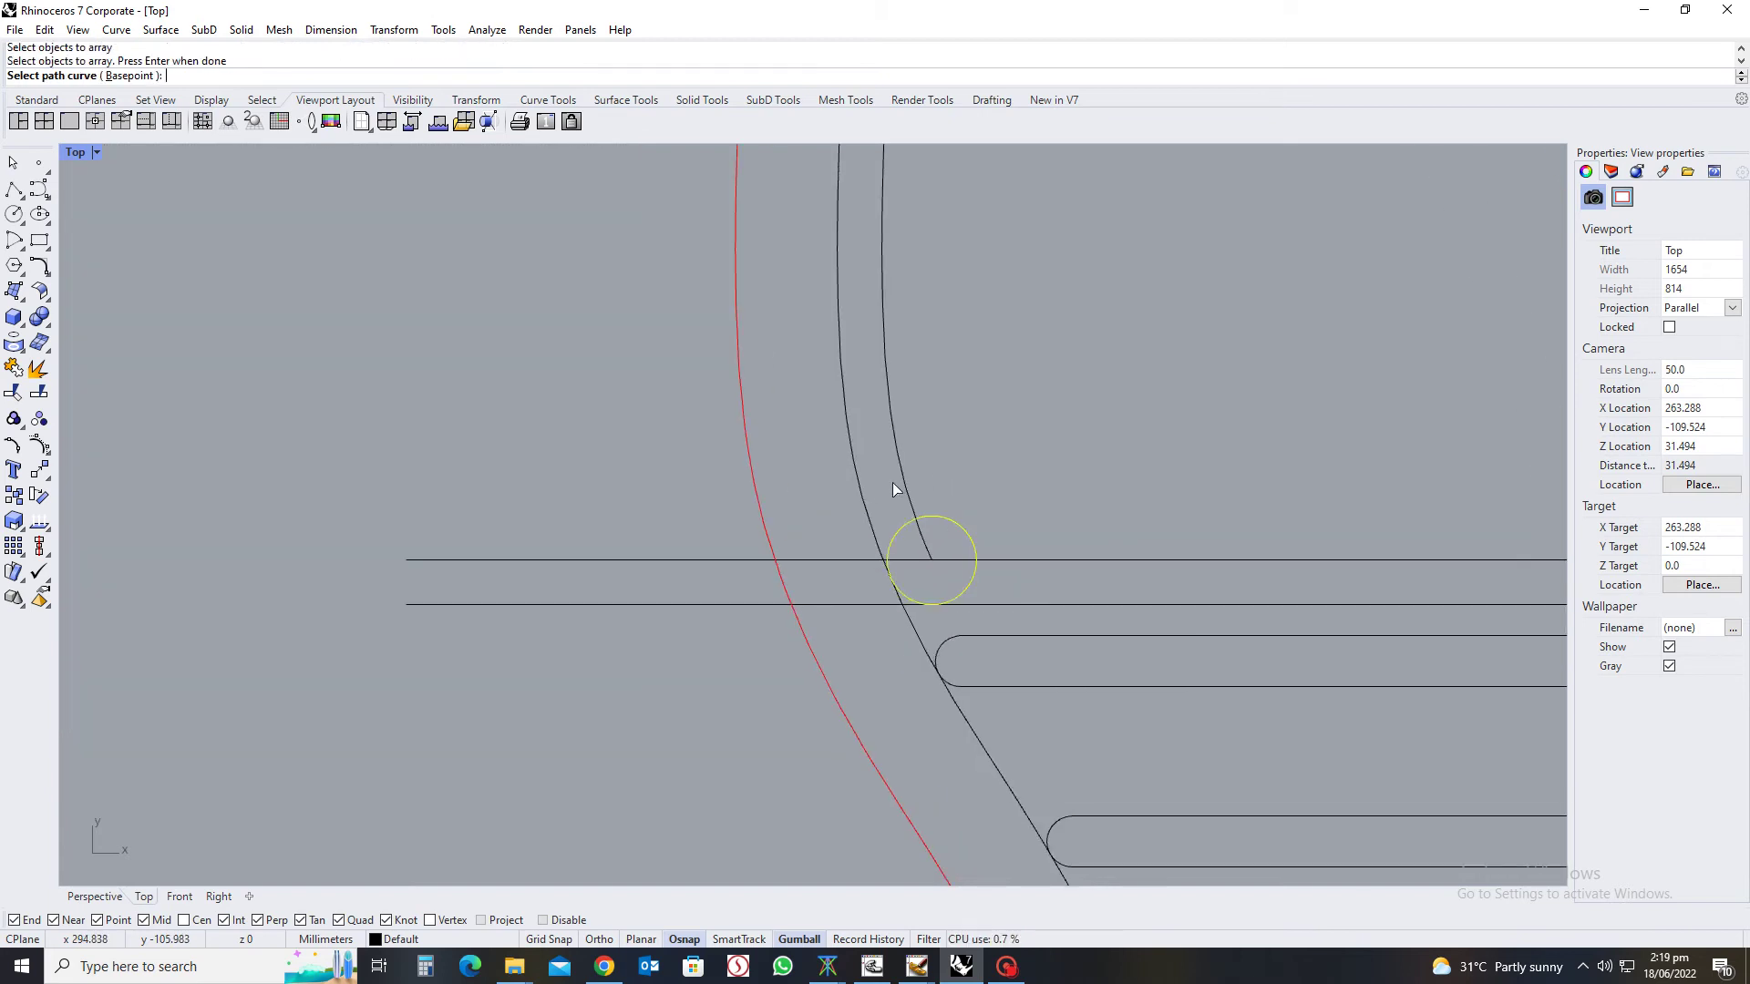
{"action": "left_click", "coordinate": [905, 482]}
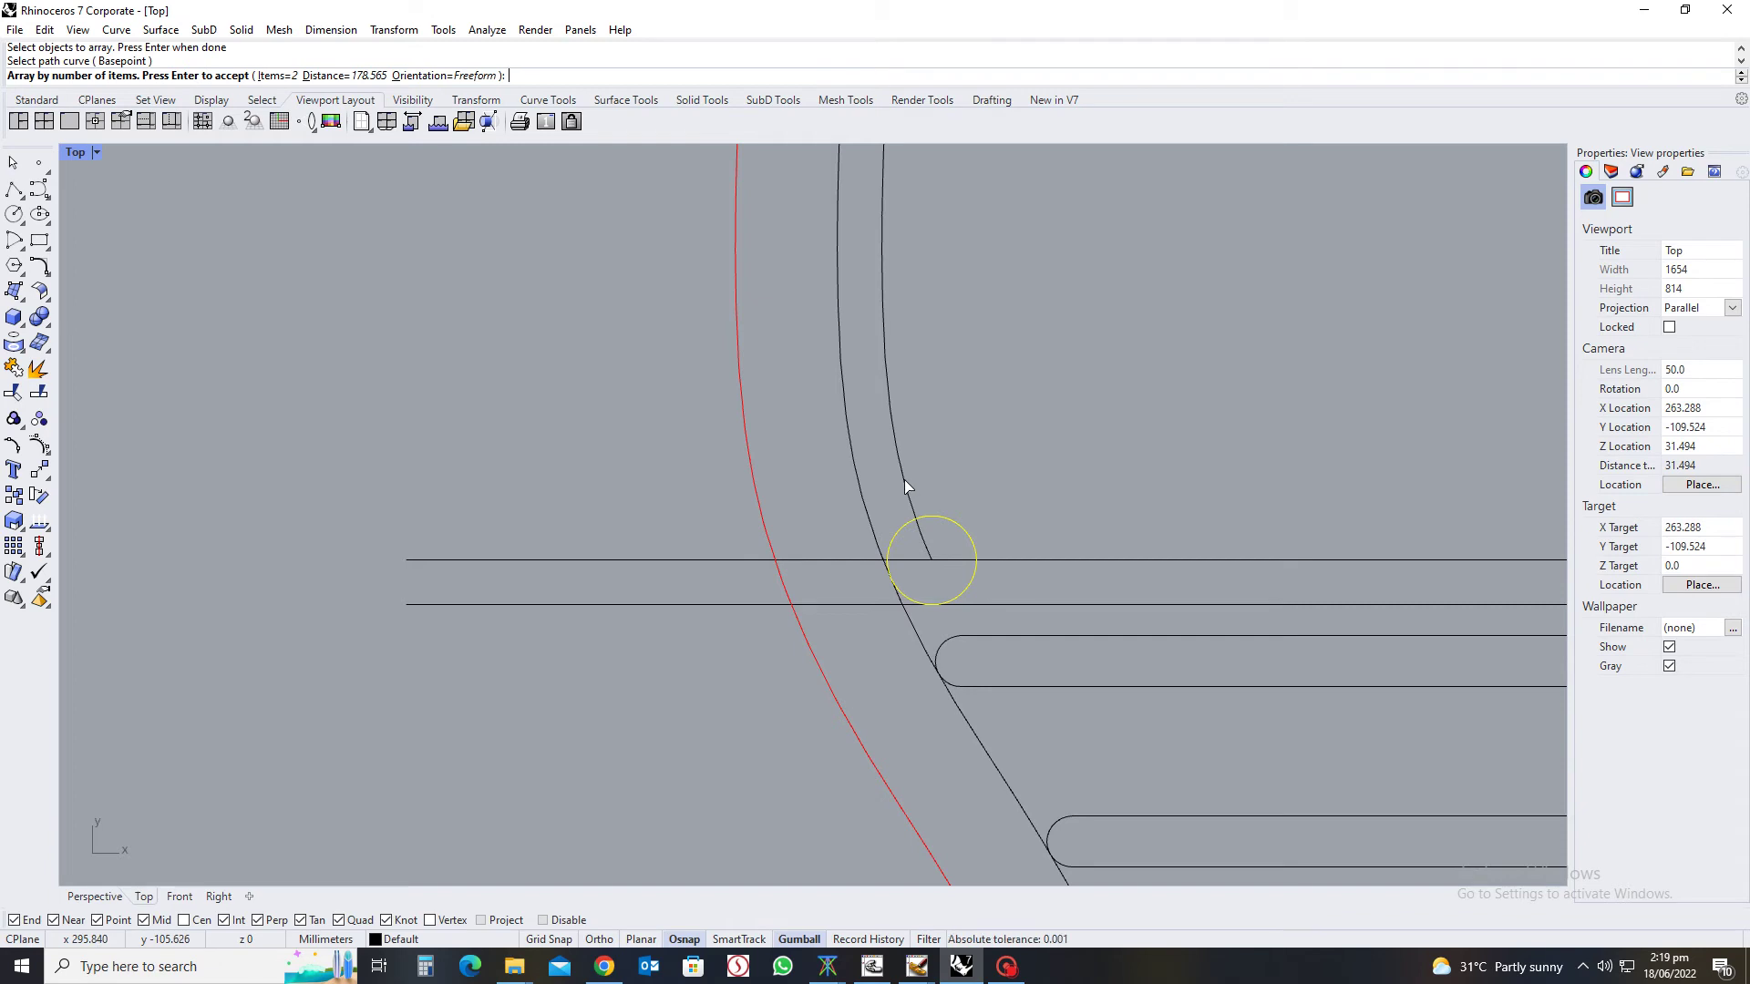
{"action": "key", "text": "Return"}
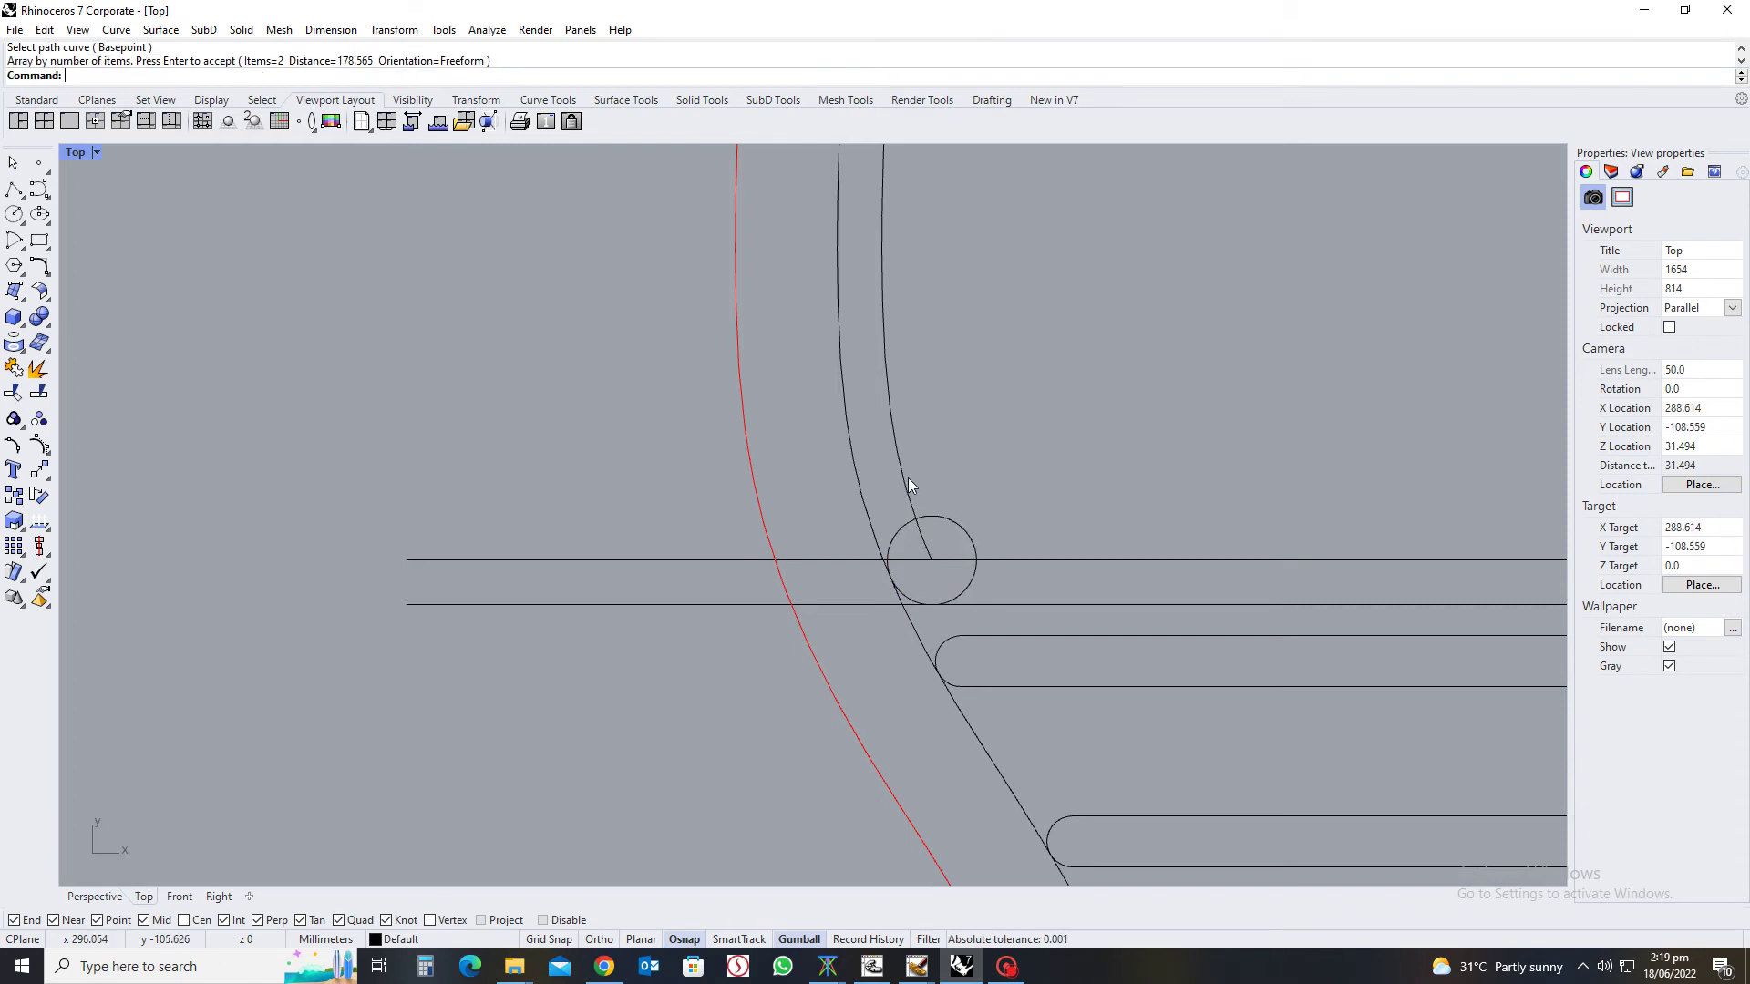
Rebuild the open inner forefoot curve with 358 points at degree 3, deleting the input curve
{"action": "left_click", "coordinate": [907, 478]}
{"action": "scroll", "coordinate": [980, 505], "scroll_direction": "down", "scroll_amount": 3}
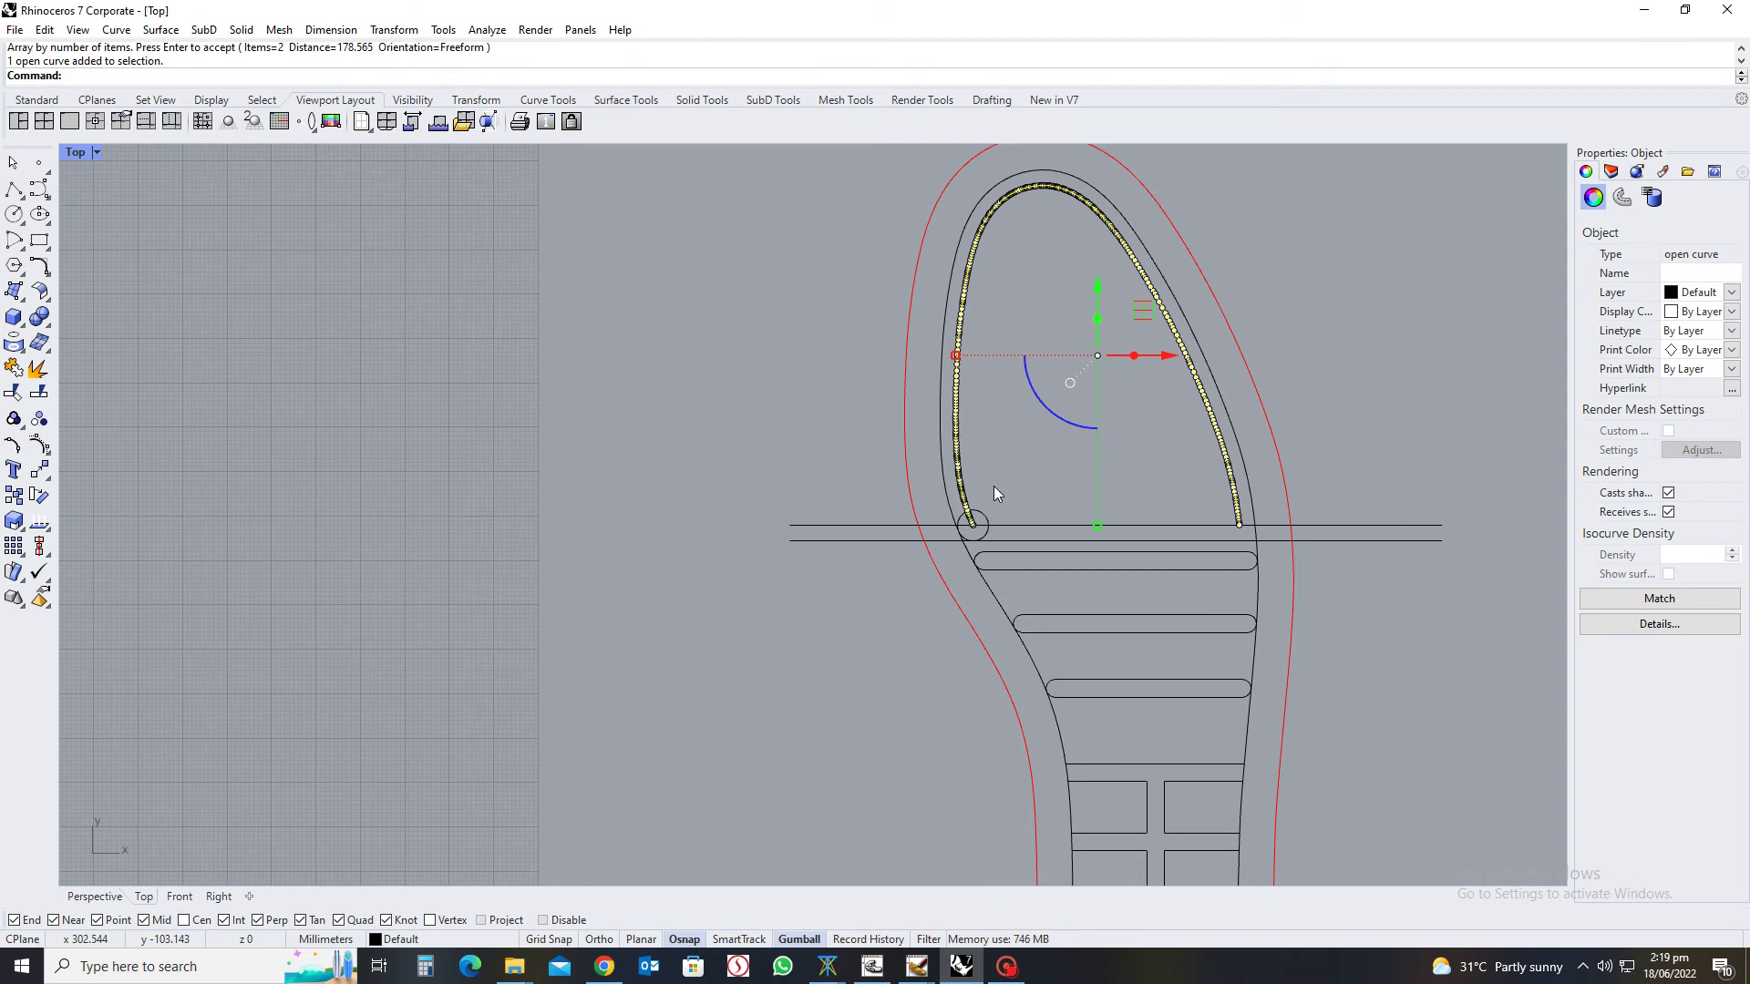
{"action": "key", "text": "ctrl+r"}
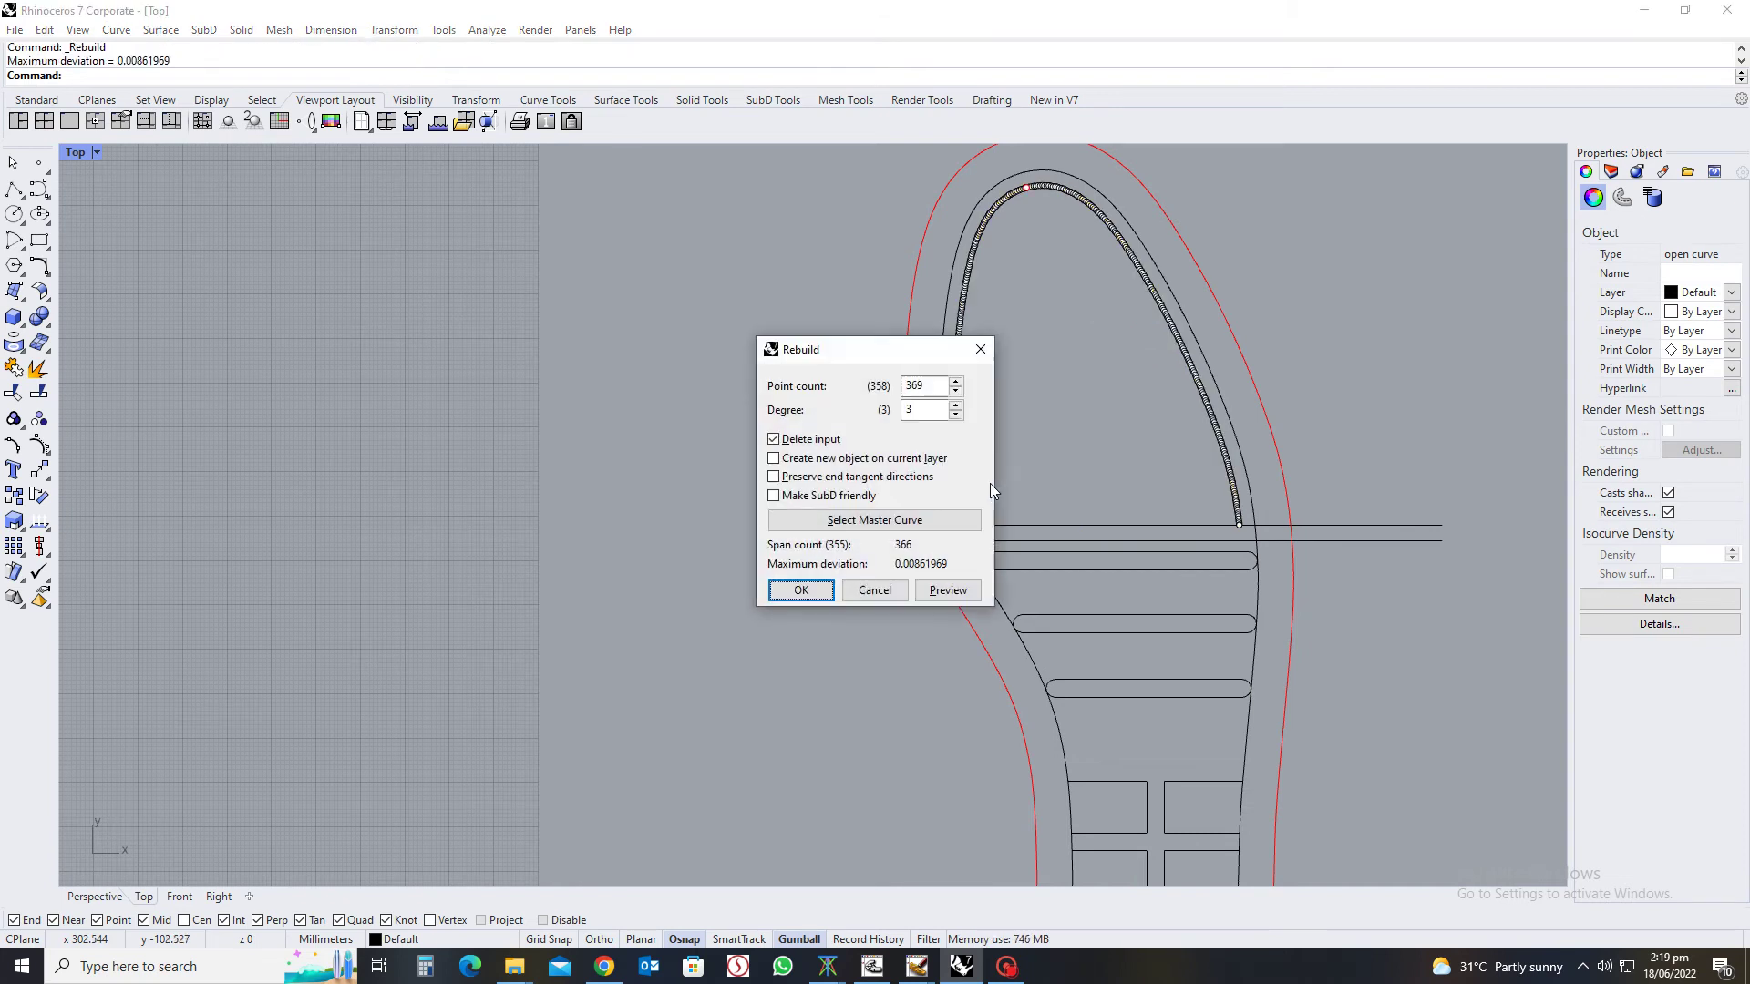
{"action": "key", "text": "shift+Tab"}
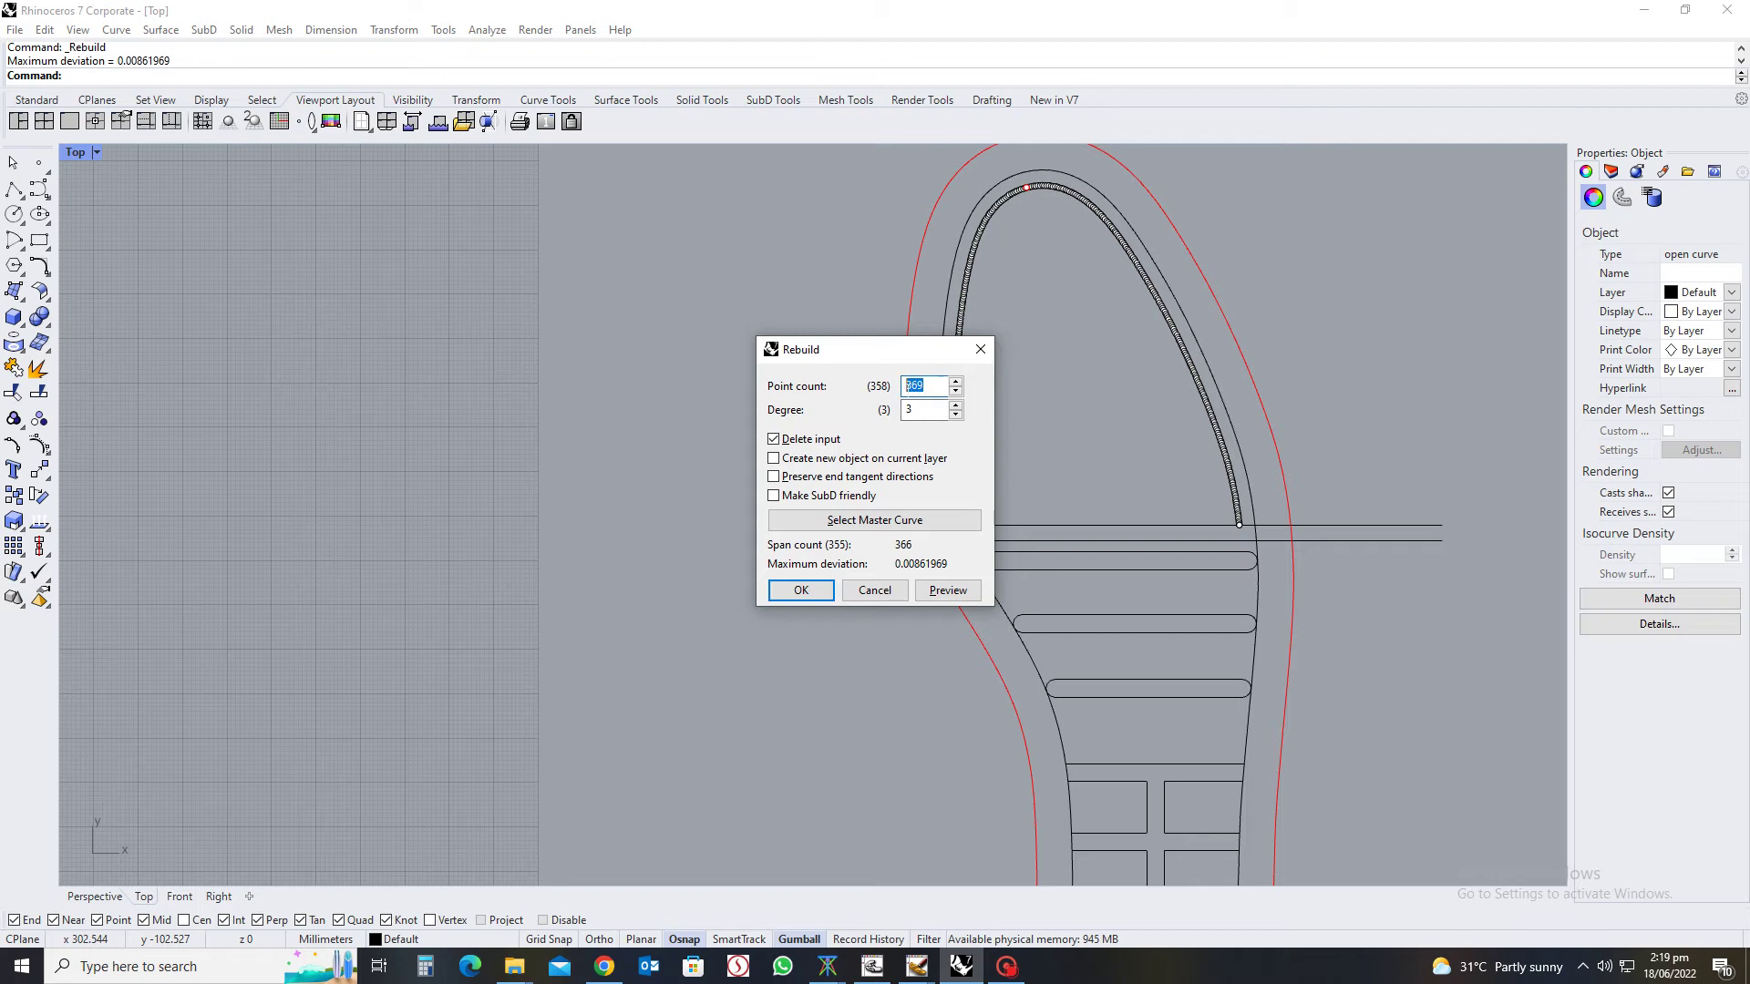
{"action": "key", "text": "BackSpace"}
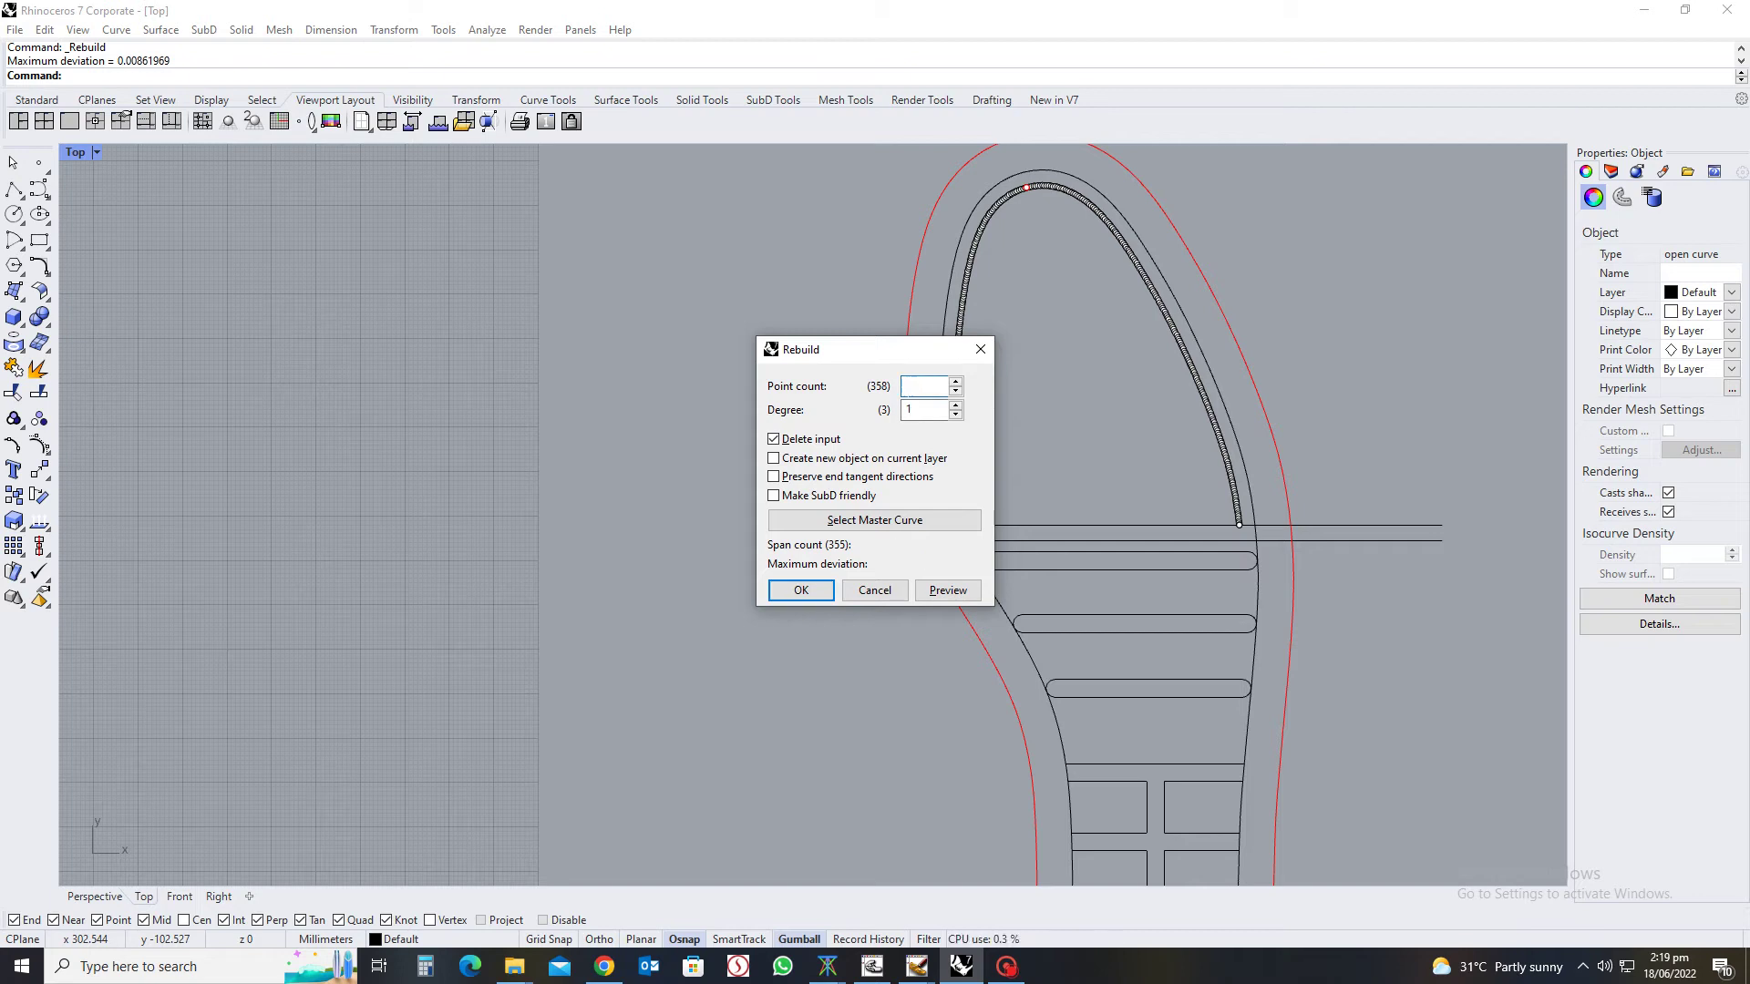
{"action": "type", "text": "358"}
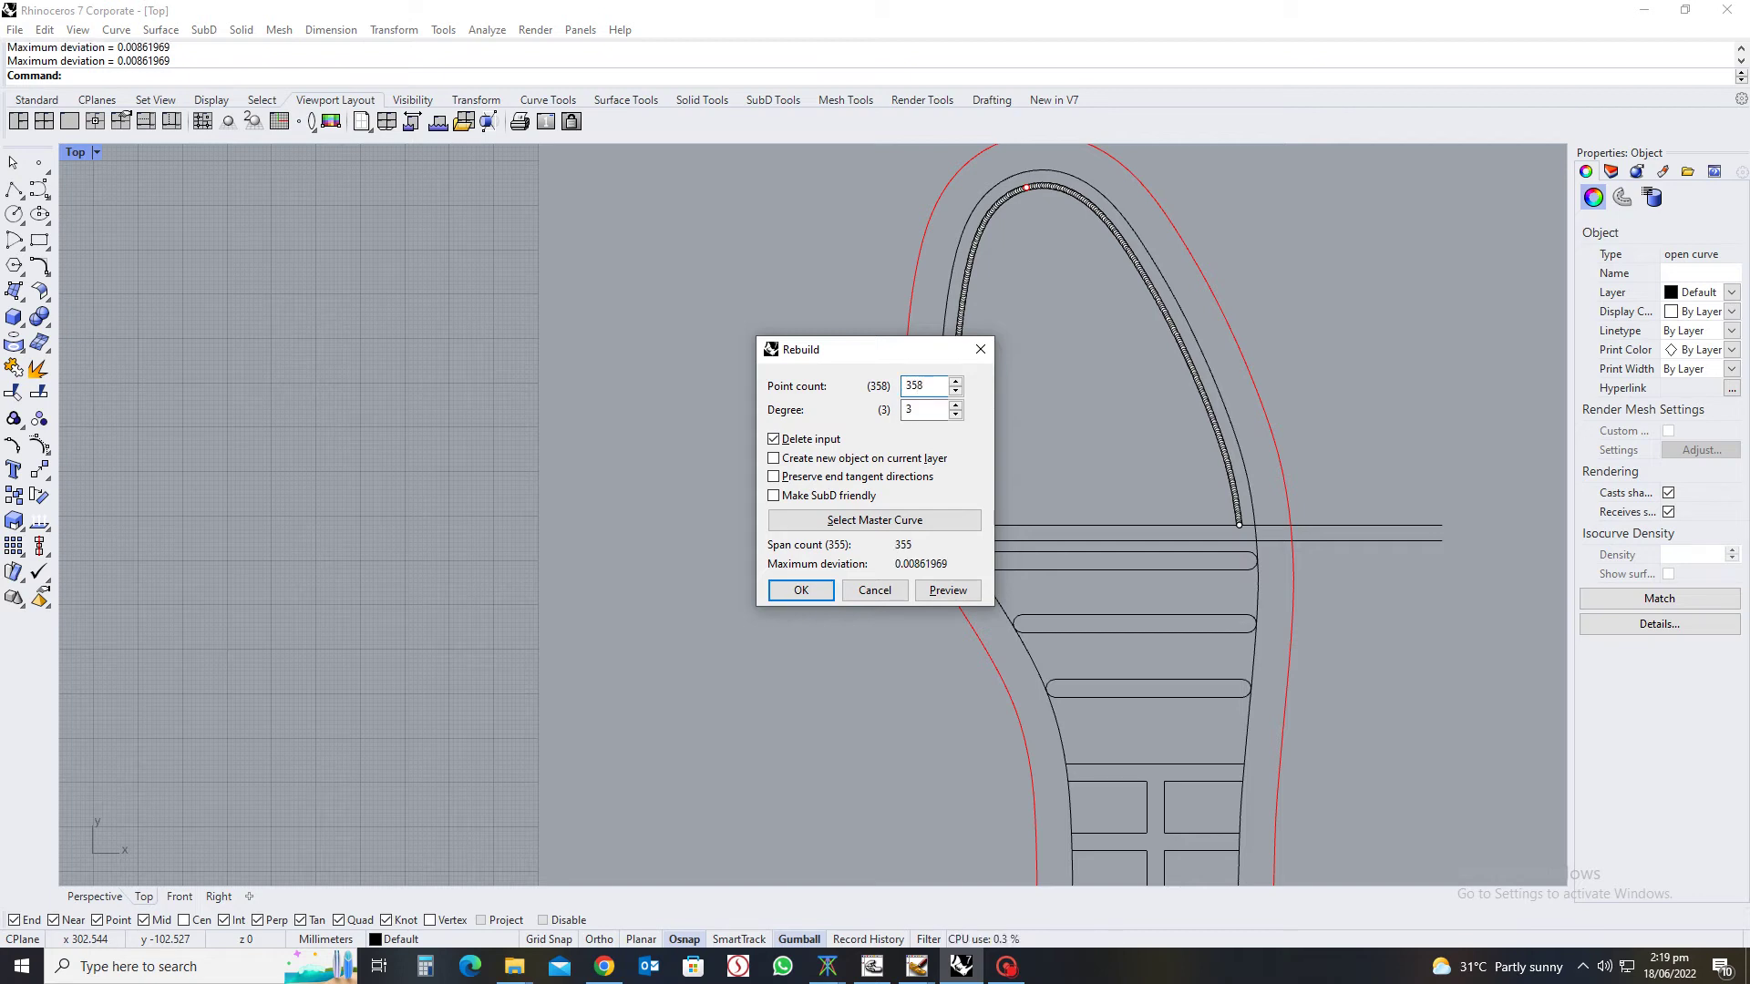
{"action": "left_click", "coordinate": [801, 588]}
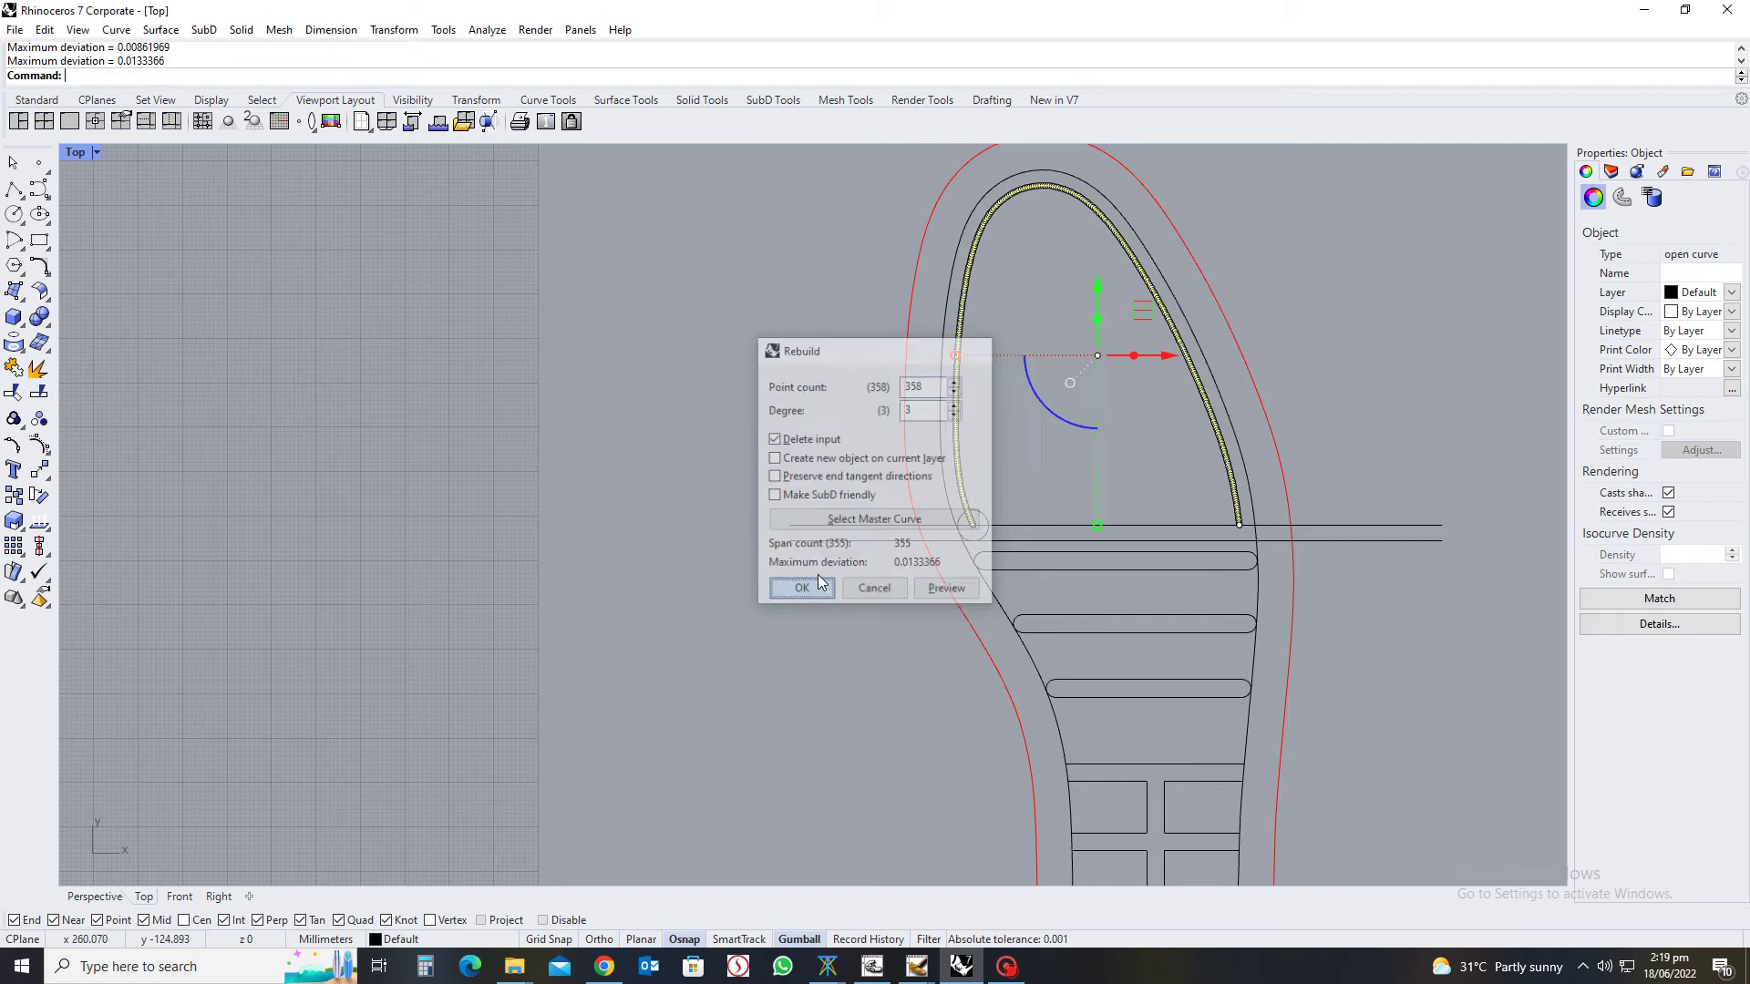
{"action": "key", "text": "Escape"}
{"action": "scroll", "coordinate": [983, 474], "scroll_direction": "up", "scroll_amount": 5}
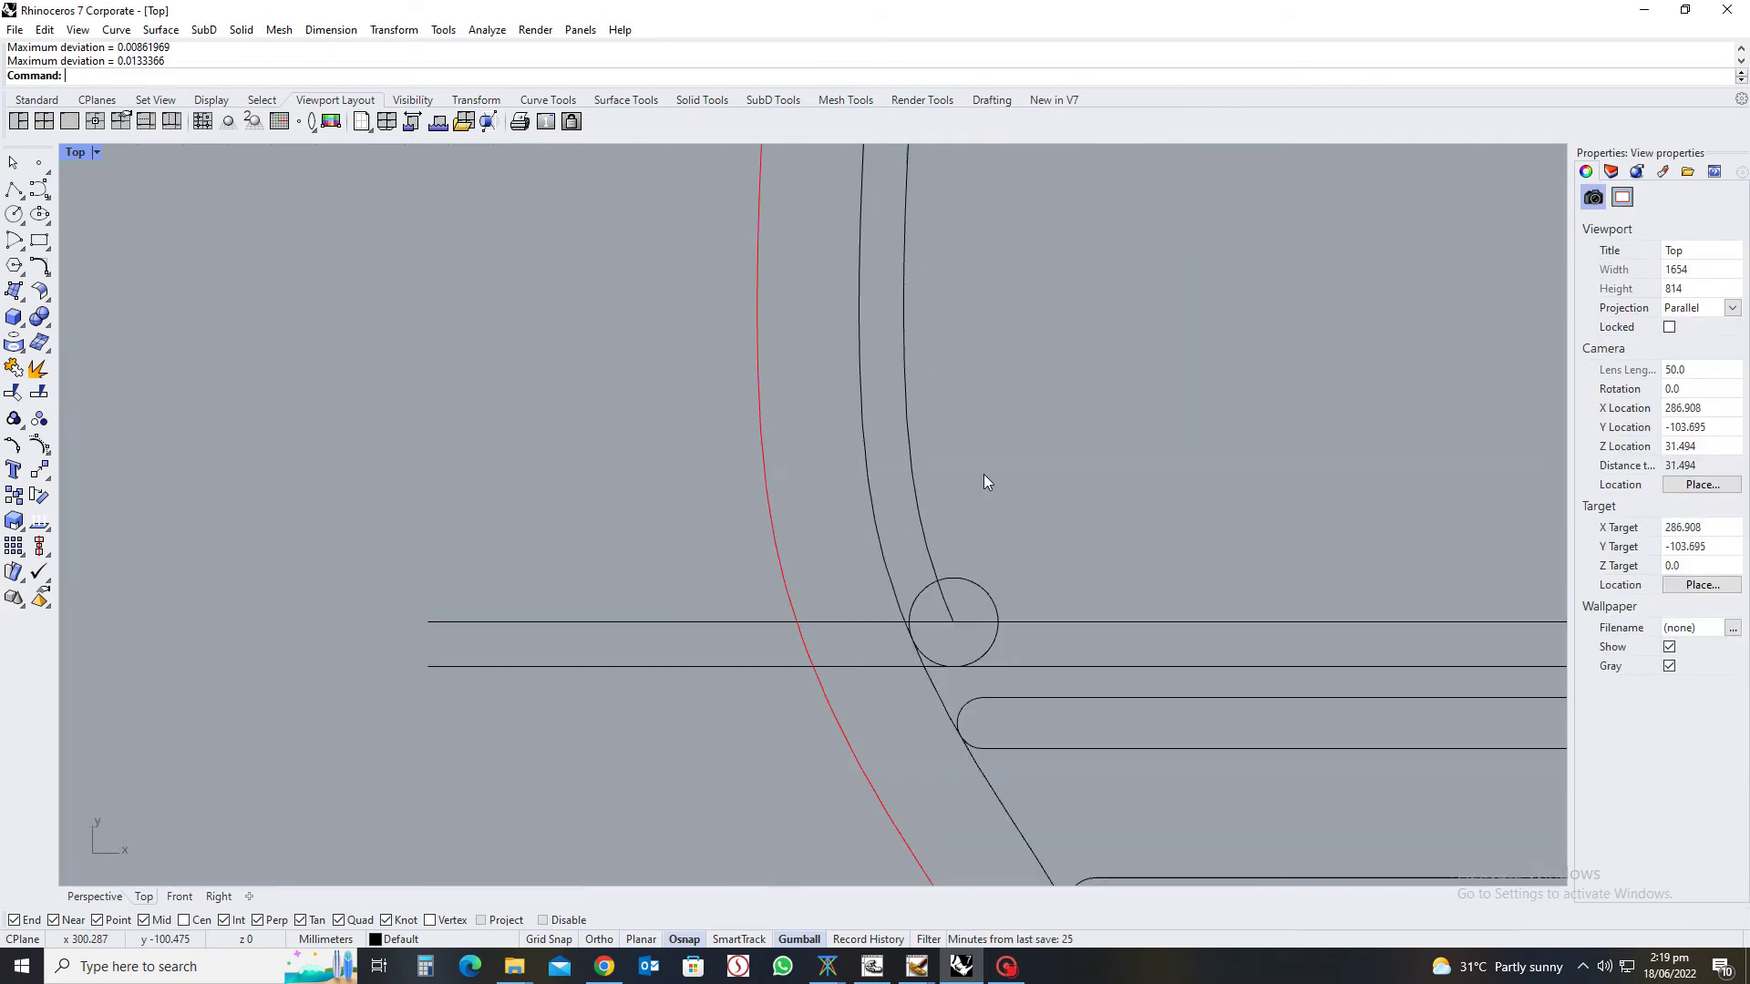
{"action": "scroll", "coordinate": [966, 497], "scroll_direction": "down", "scroll_amount": 3}
{"action": "scroll", "coordinate": [961, 544], "scroll_direction": "up", "scroll_amount": 2}
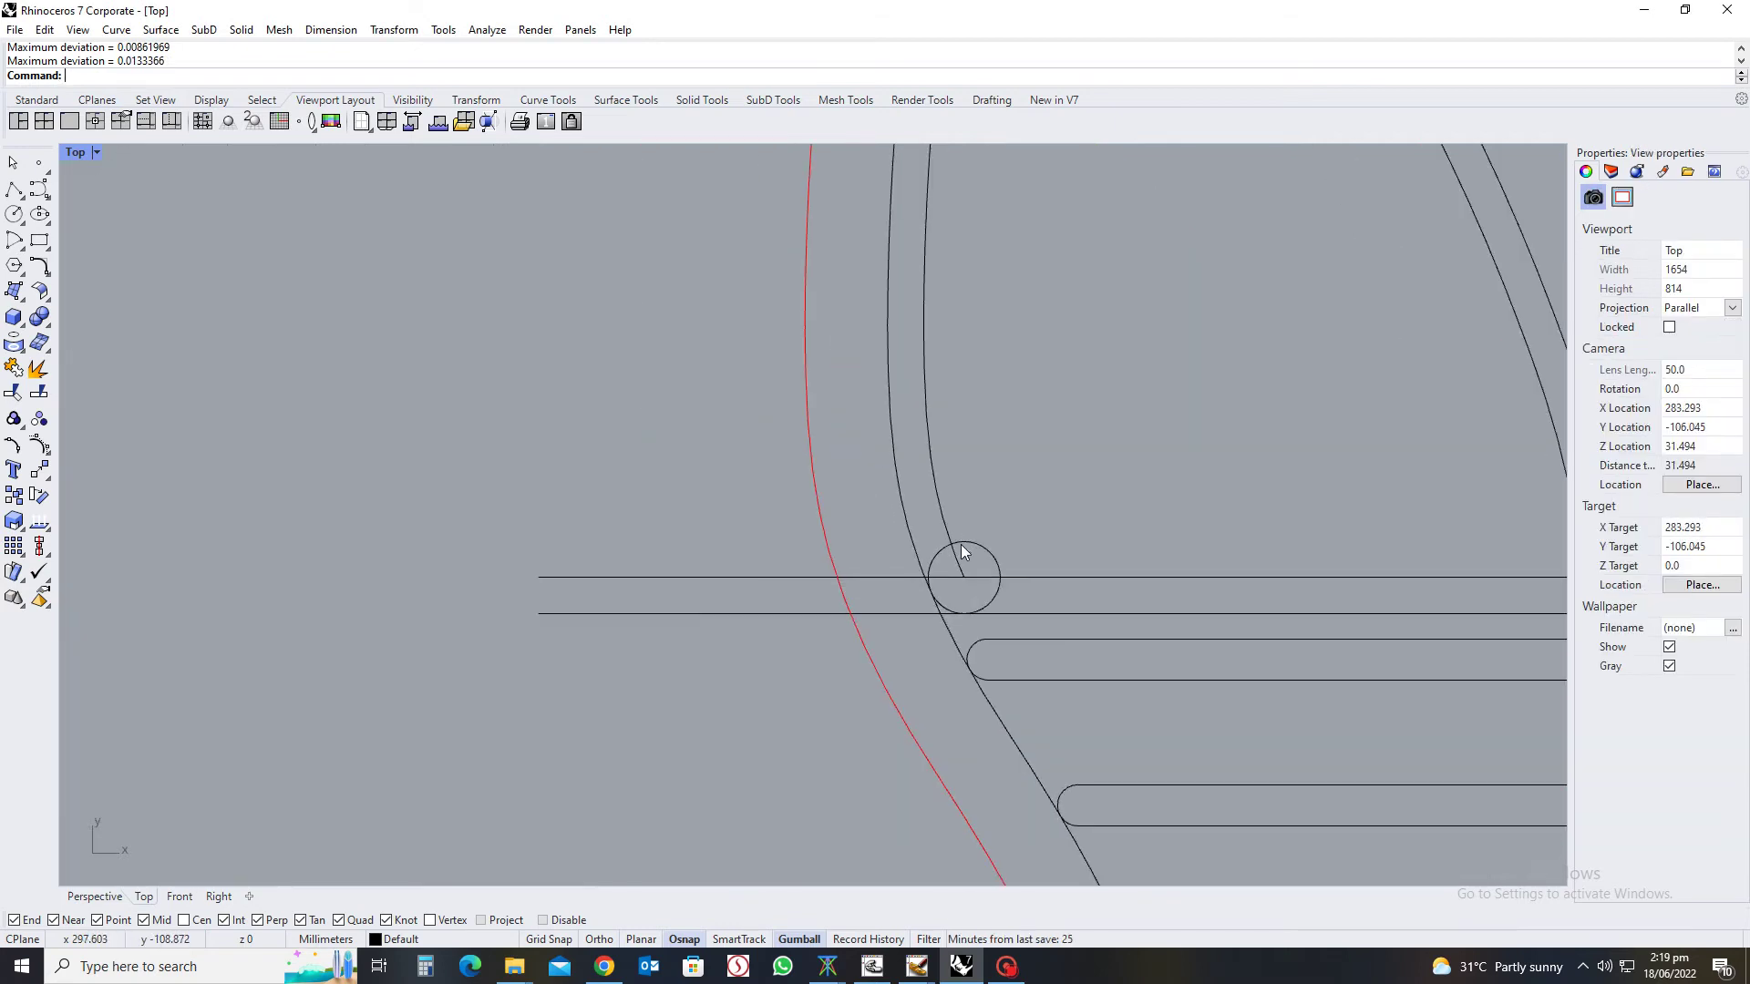
{"action": "left_click", "coordinate": [43, 554]}
{"action": "left_click", "coordinate": [96, 558]}
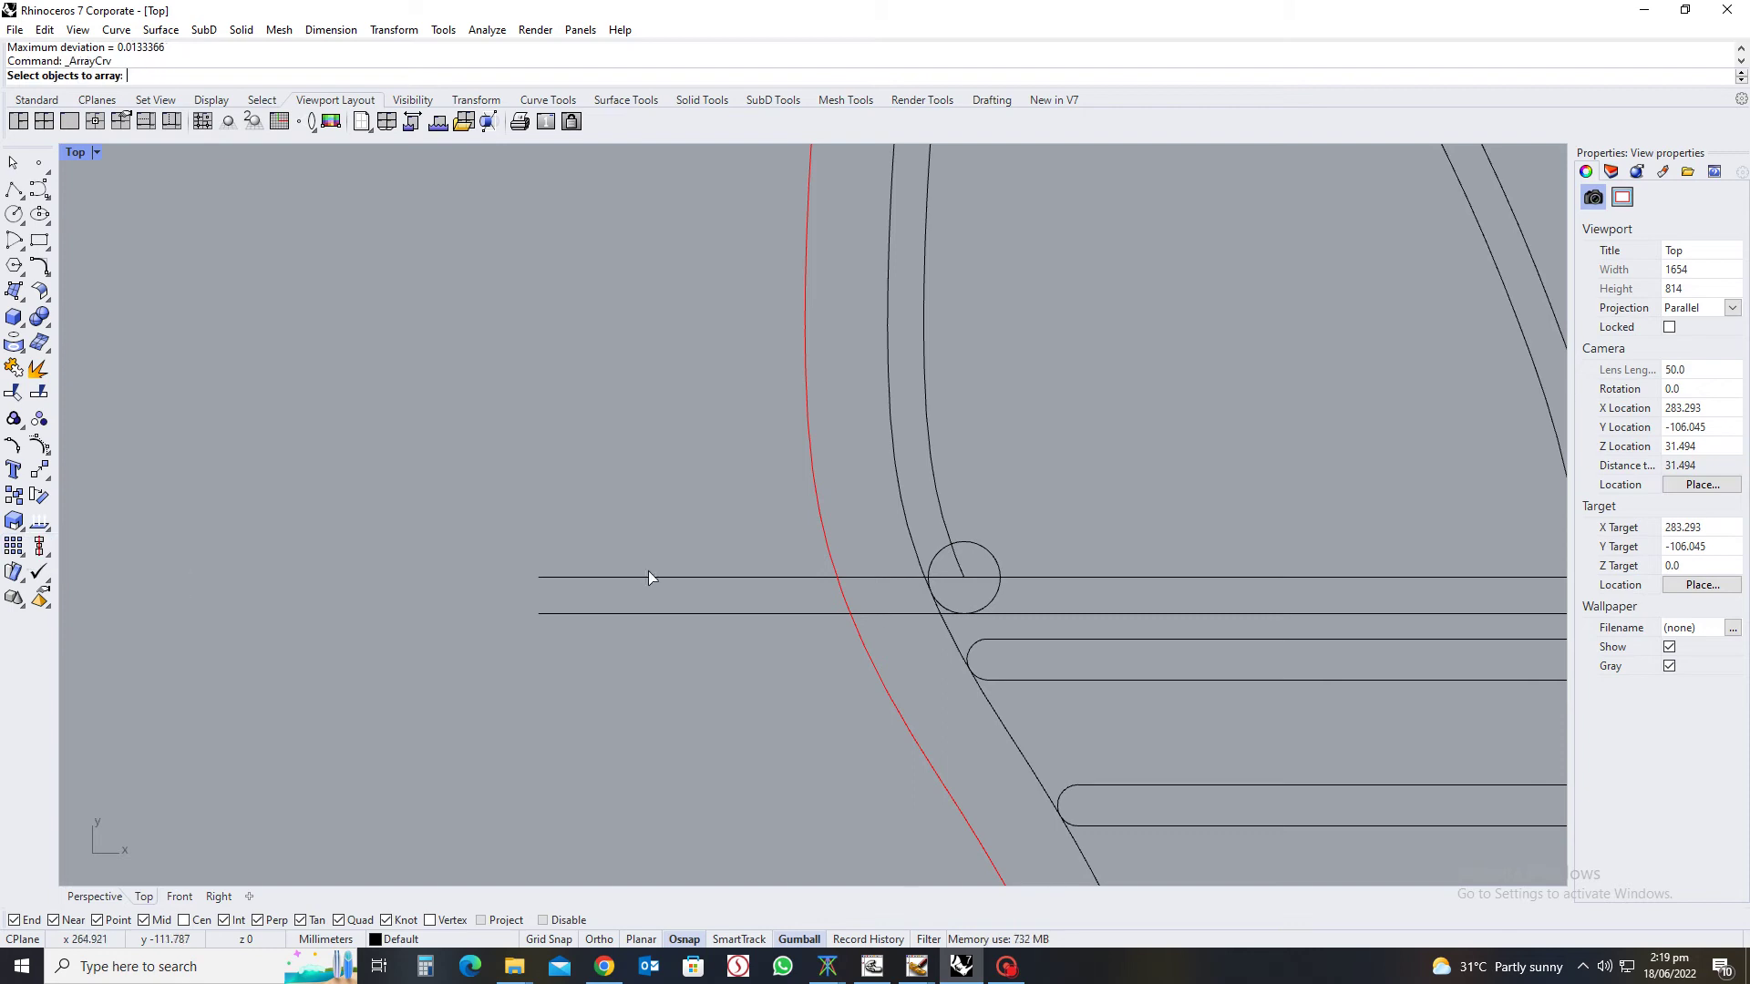
{"action": "left_click", "coordinate": [948, 522]}
{"action": "key", "text": "Return"}
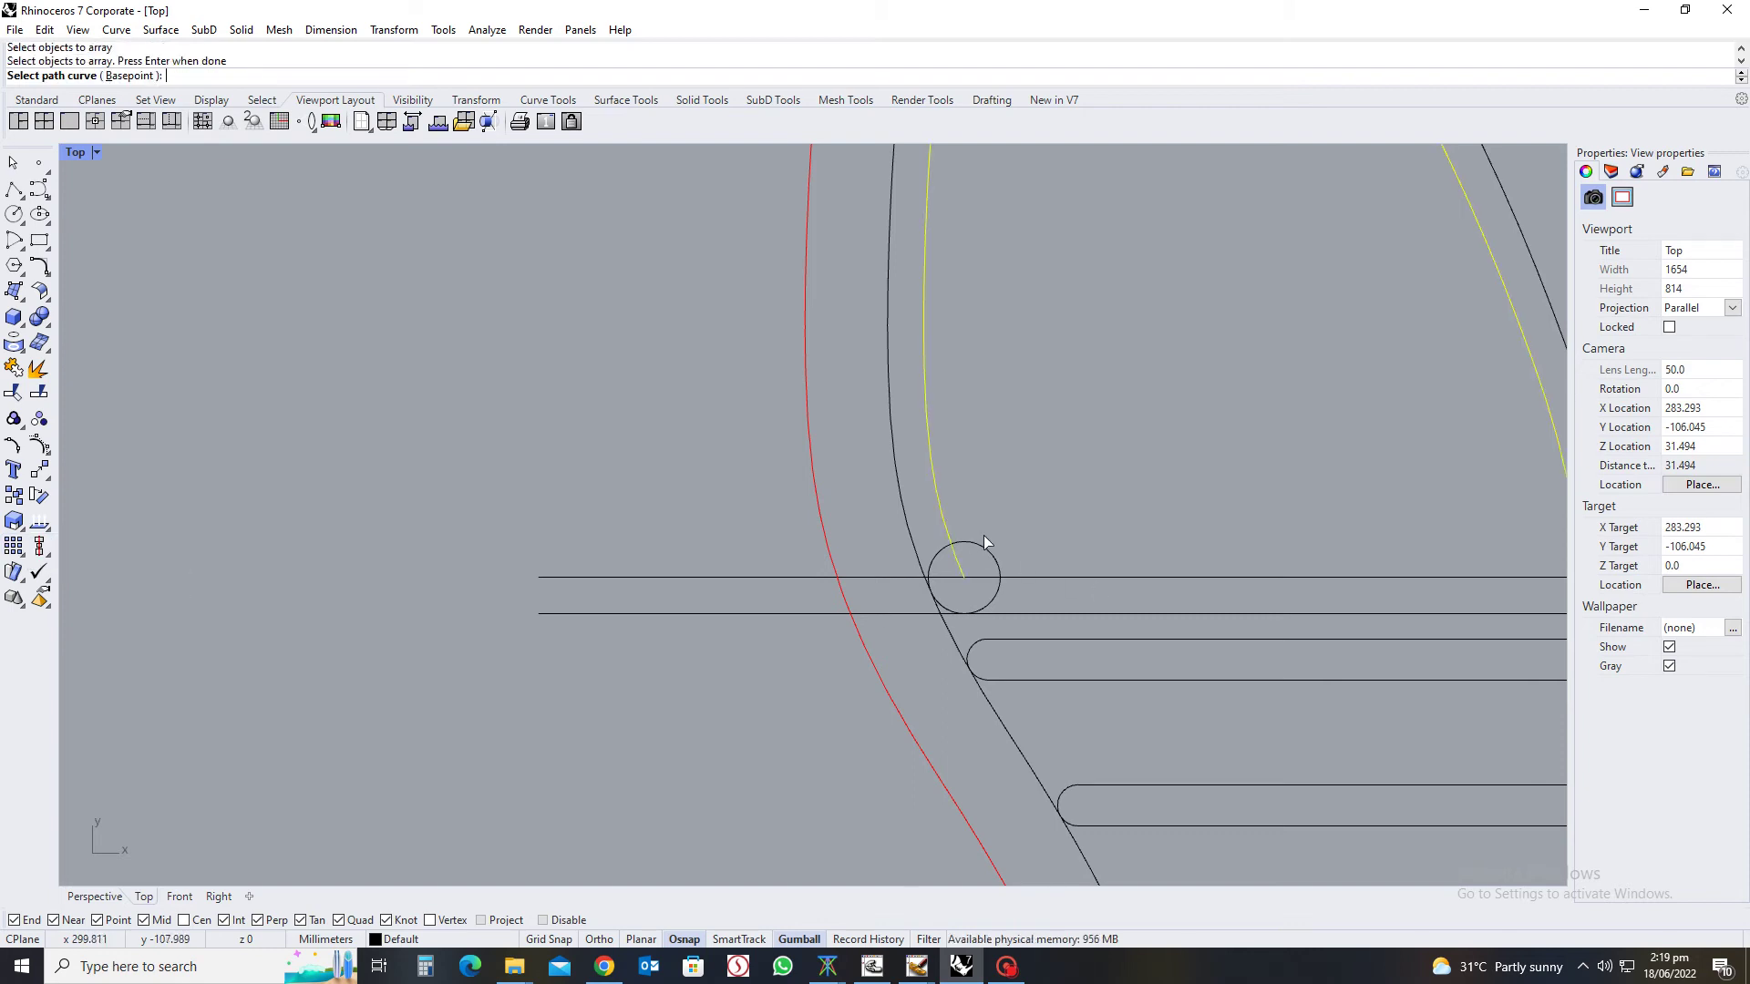
{"action": "left_click", "coordinate": [996, 551]}
{"action": "key", "text": "ctrl+z"}
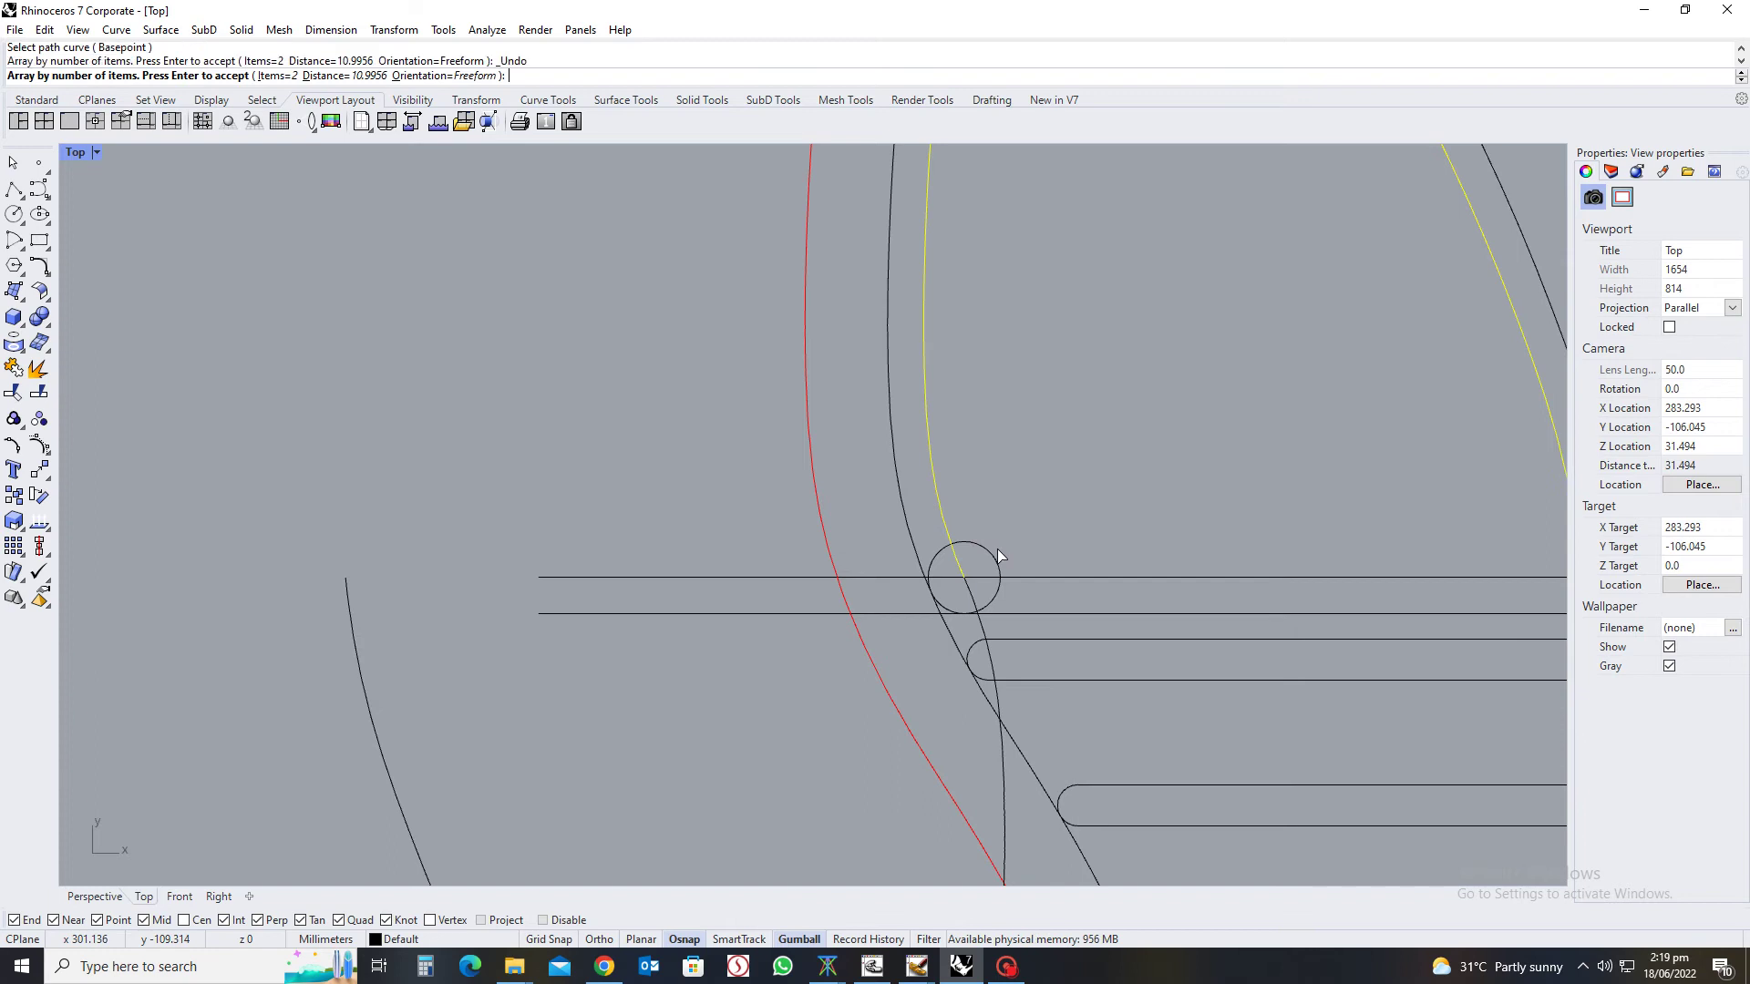
{"action": "key", "text": "Return"}
Try a 2-item curve array of the circle along the rebuilt inner forefoot curve and delete the copy at its far end
{"action": "key", "text": "Return"}
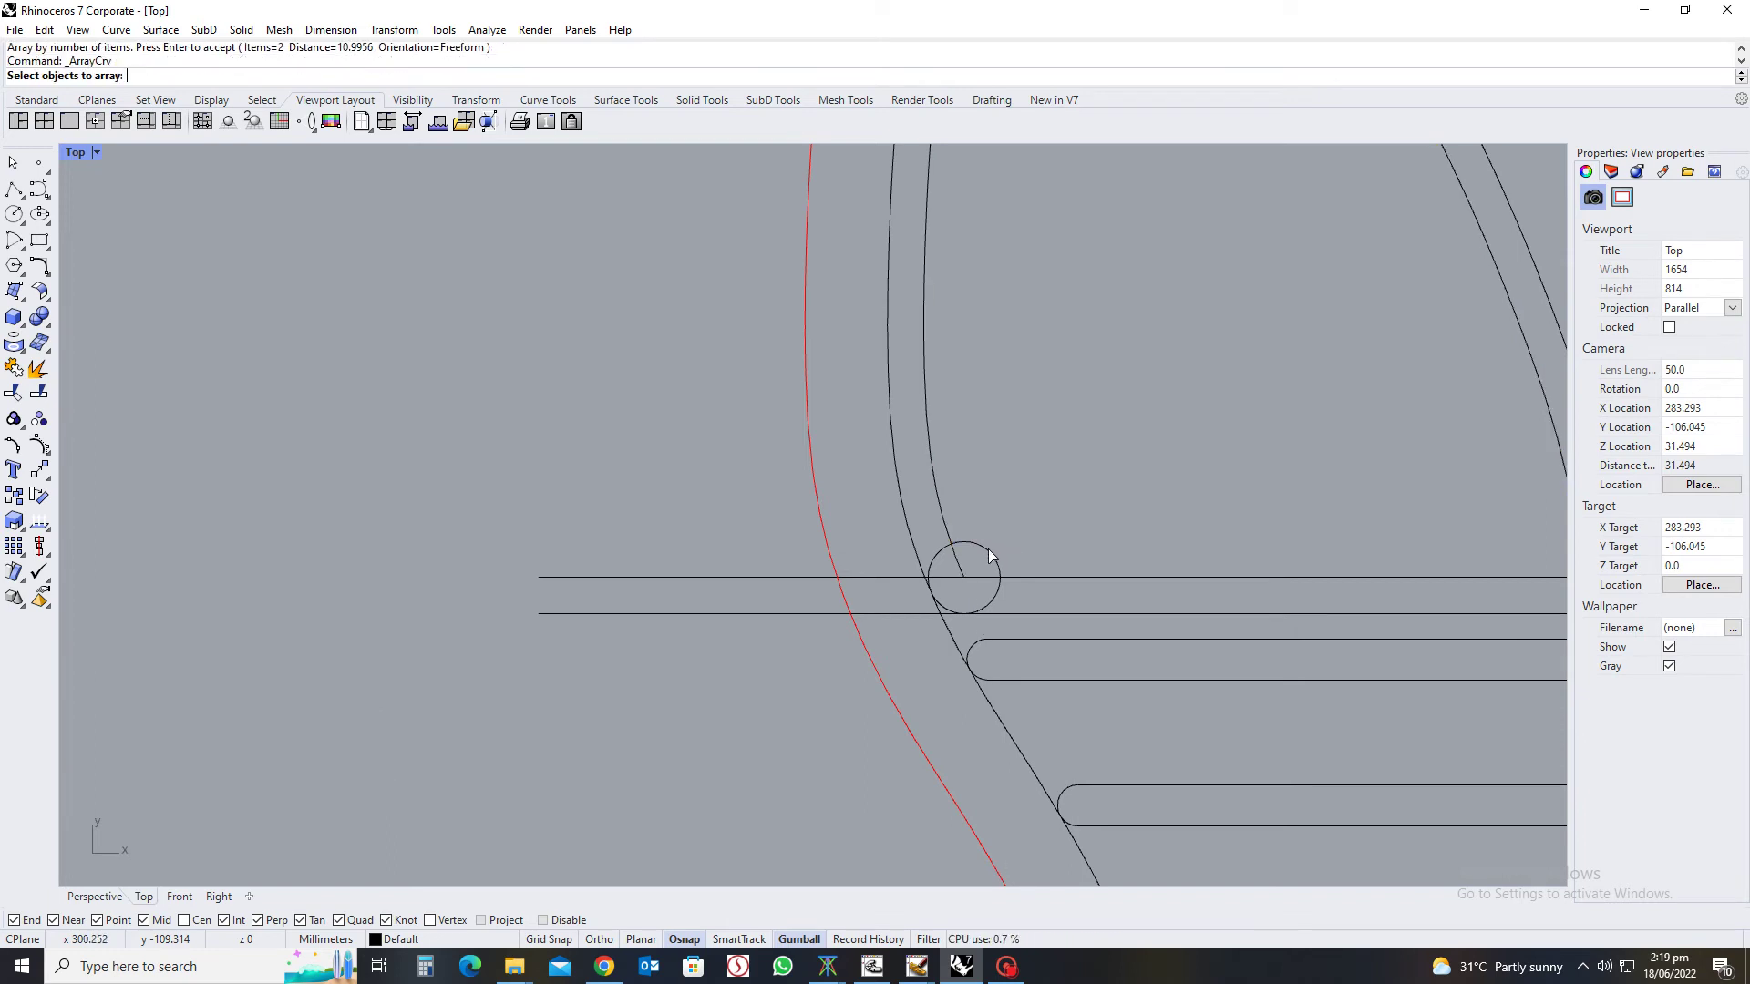
{"action": "left_click", "coordinate": [985, 550]}
{"action": "key", "text": "Return"}
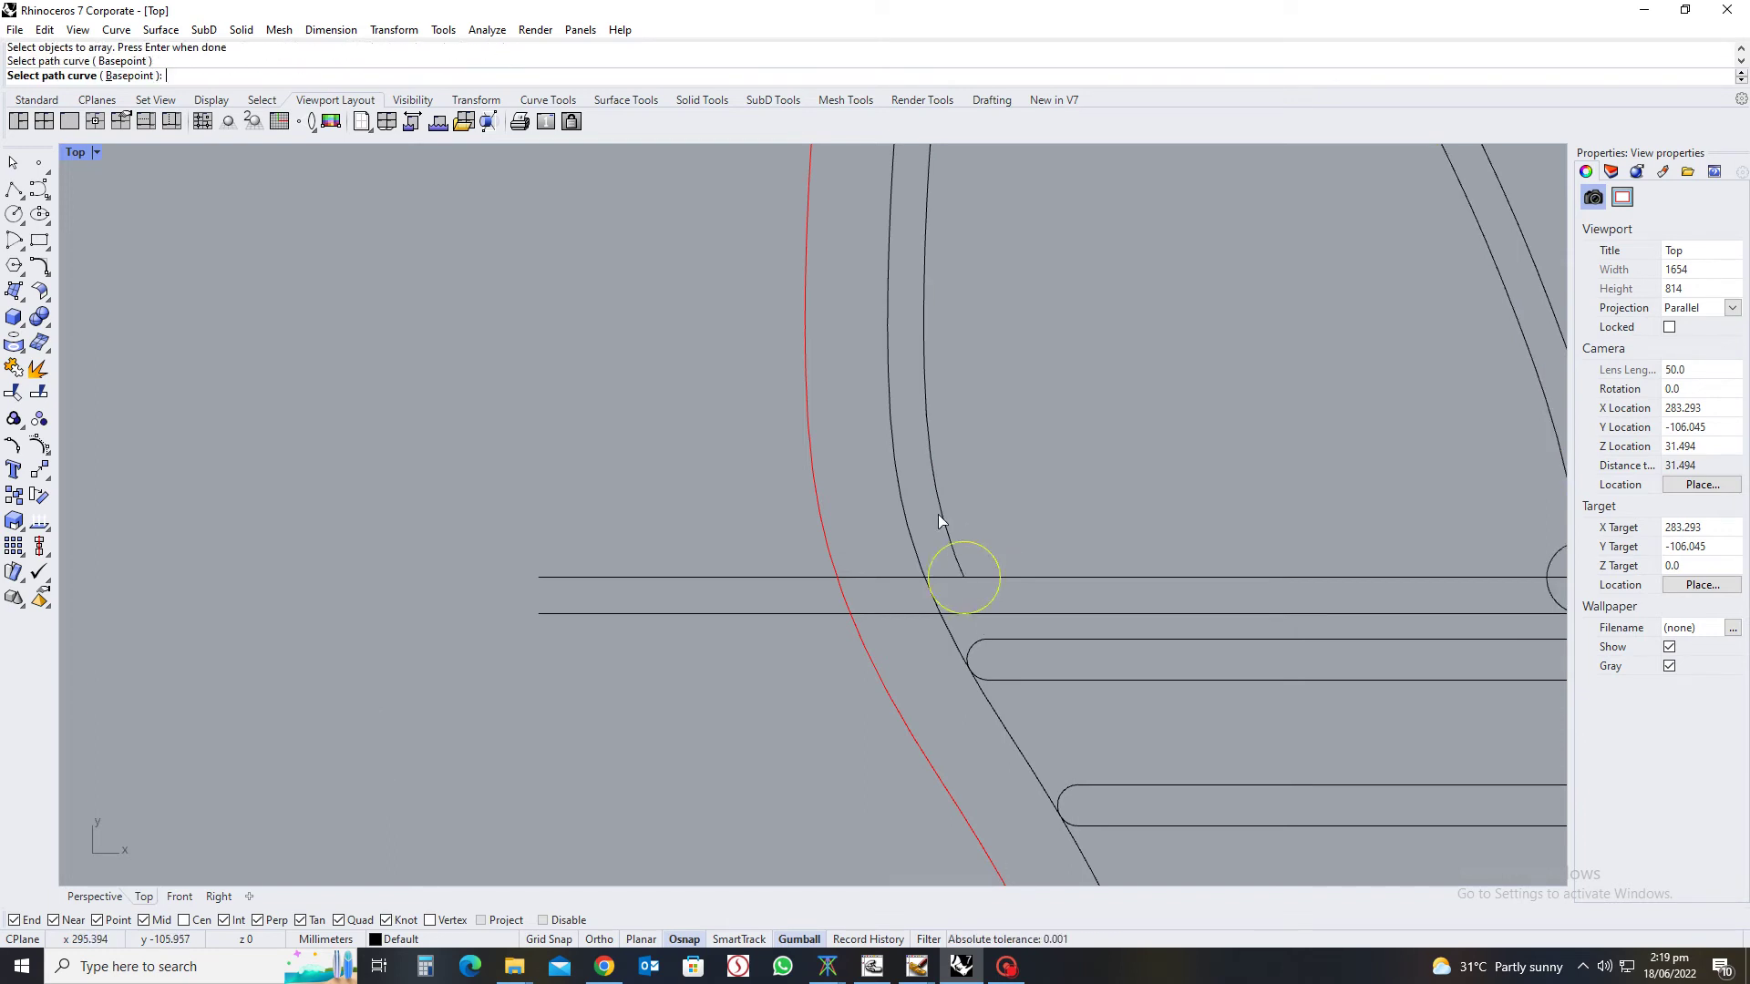
{"action": "left_click", "coordinate": [950, 524]}
{"action": "scroll", "coordinate": [982, 527], "scroll_direction": "down", "scroll_amount": 1}
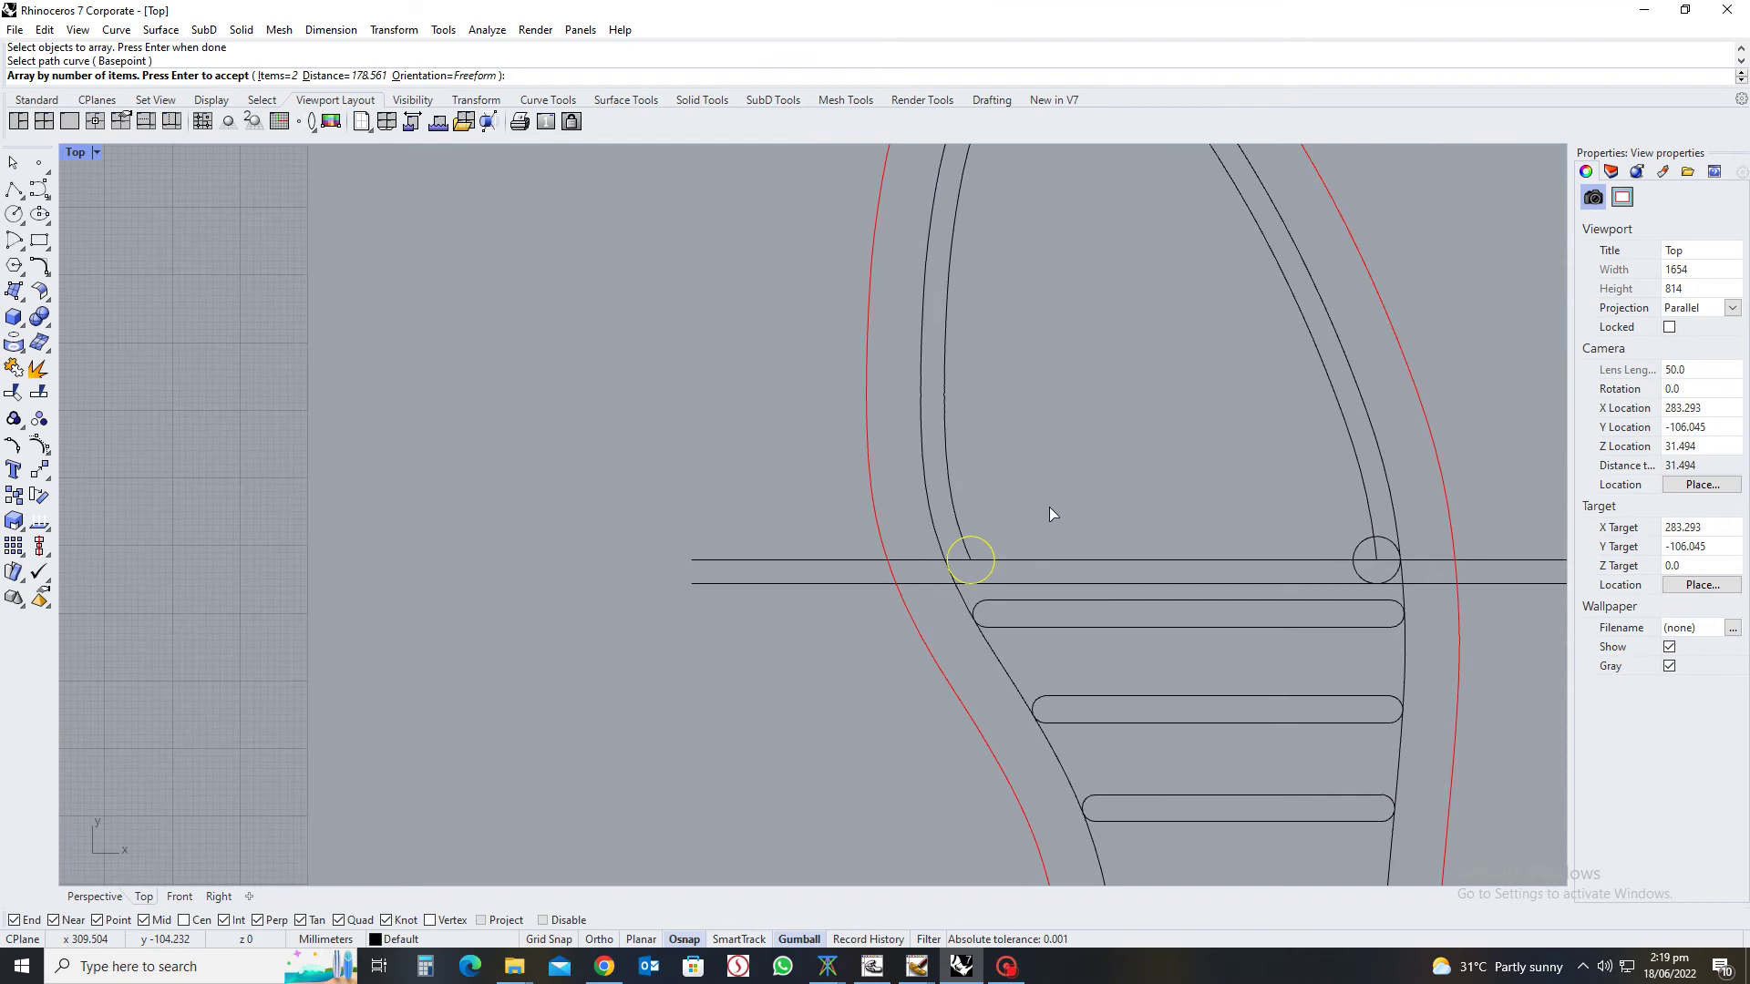
{"action": "key", "text": "ctrl+z"}
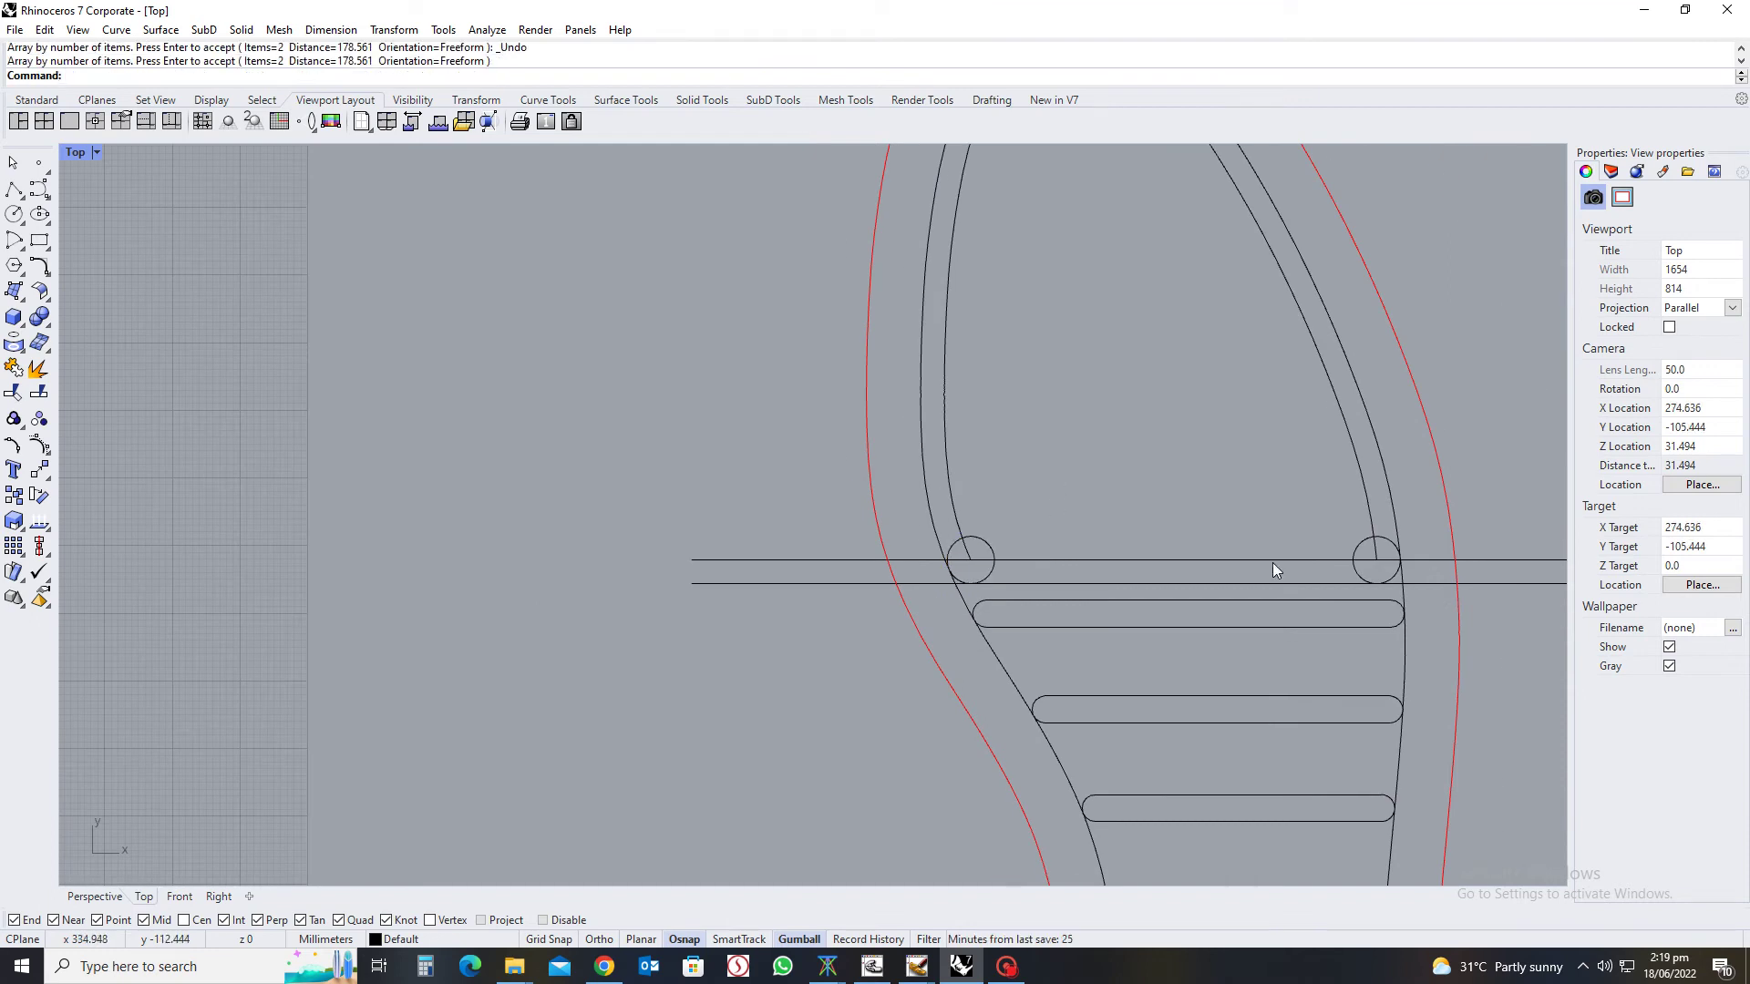
{"action": "left_click", "coordinate": [1366, 557]}
{"action": "key", "text": "Delete"}
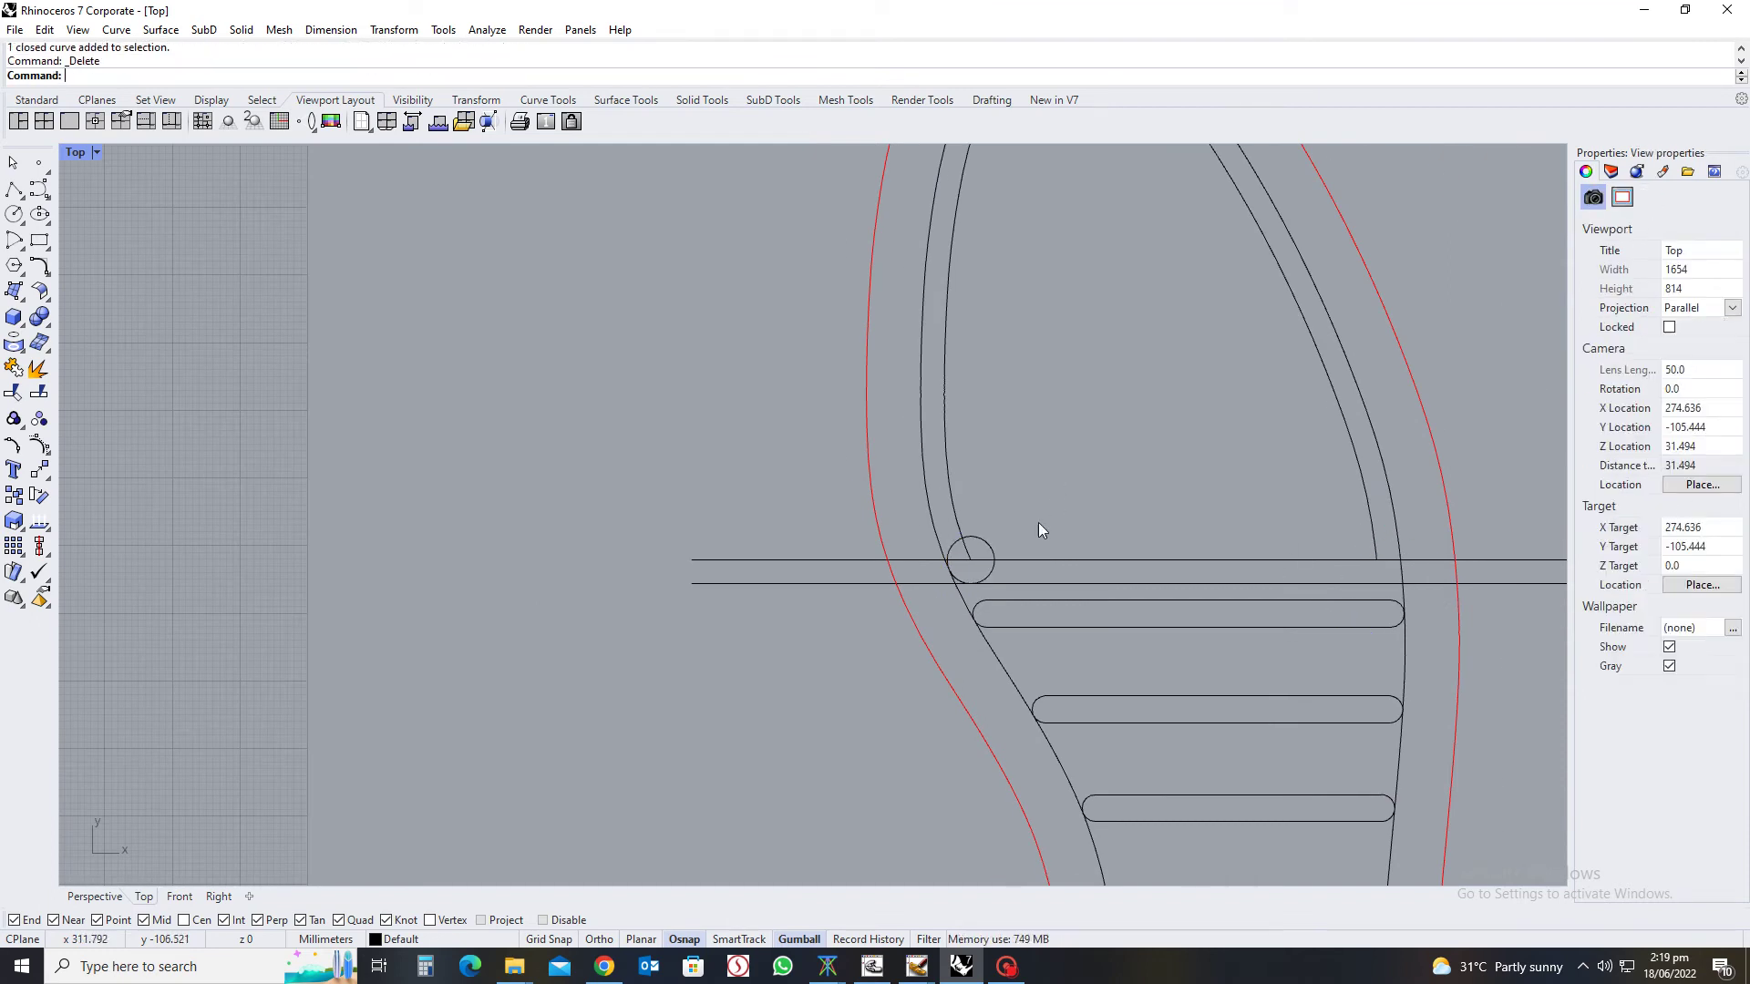
{"action": "key", "text": "Return"}
{"action": "left_click", "coordinate": [981, 545]}
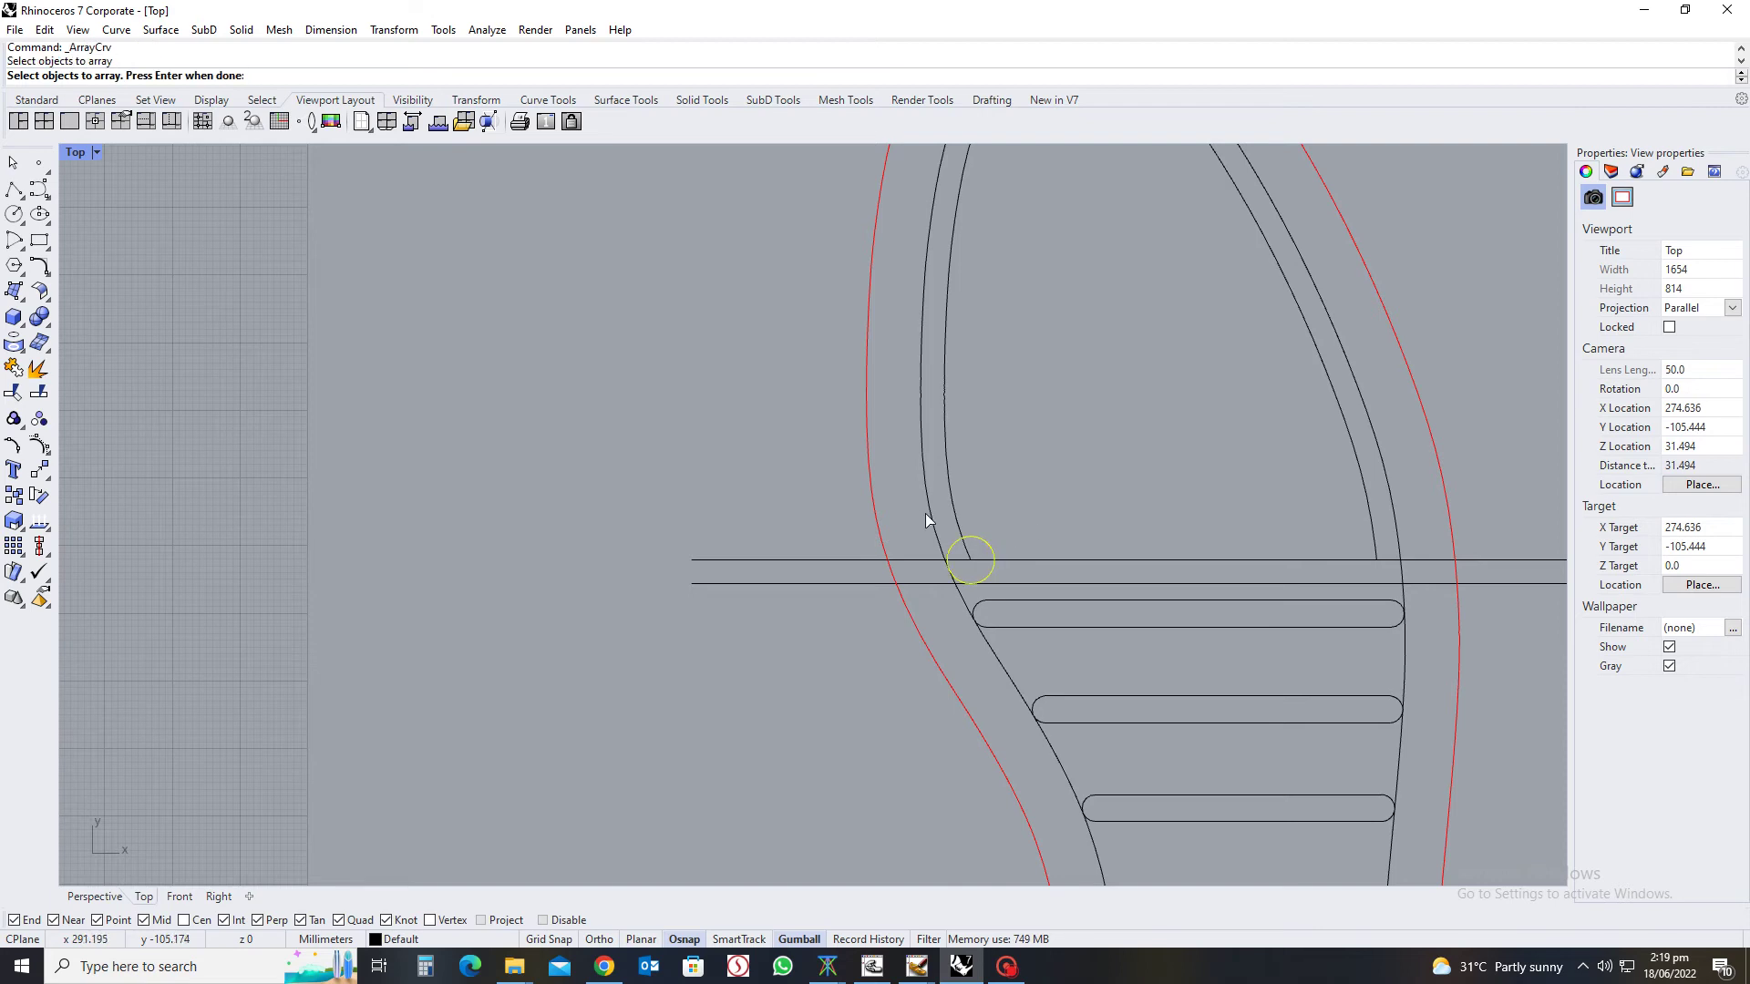
{"action": "key", "text": "Return"}
{"action": "left_click", "coordinate": [954, 510]}
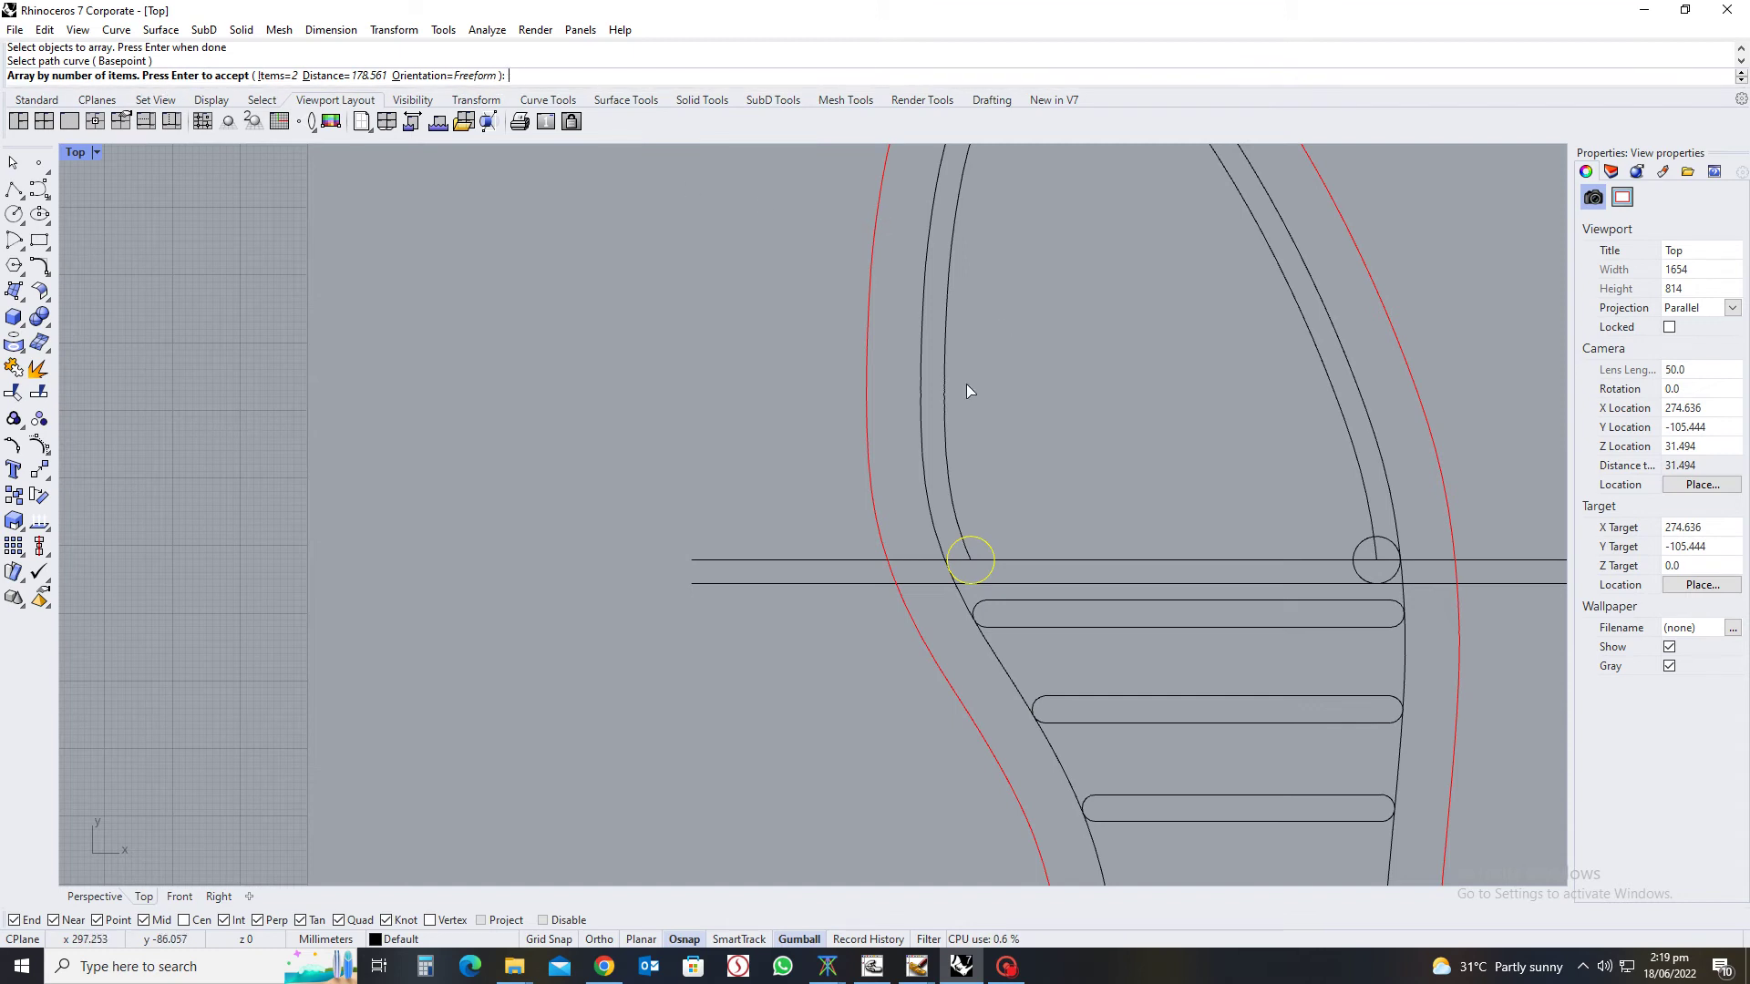
{"action": "key", "text": "Escape"}
Begin a curve array of the circle along the rebuilt inner forefoot curve with 30 items and Freeform orientation
{"action": "key", "text": "Return"}
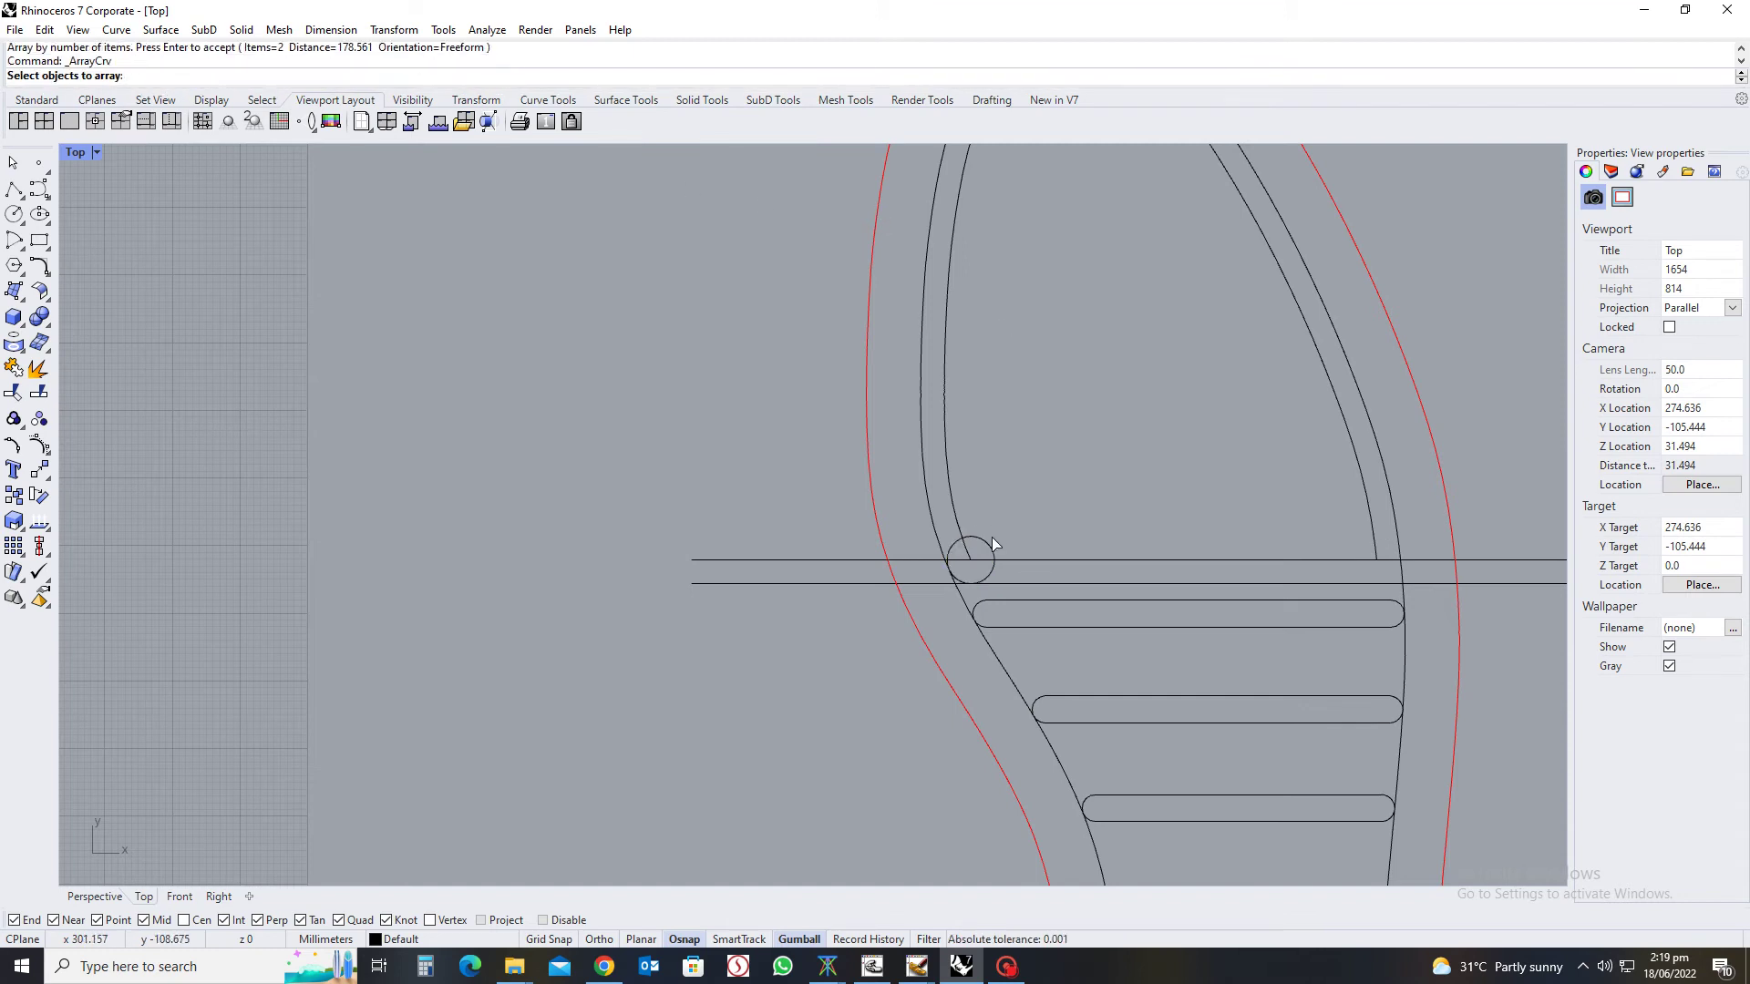
{"action": "left_click", "coordinate": [984, 538]}
{"action": "key", "text": "Return"}
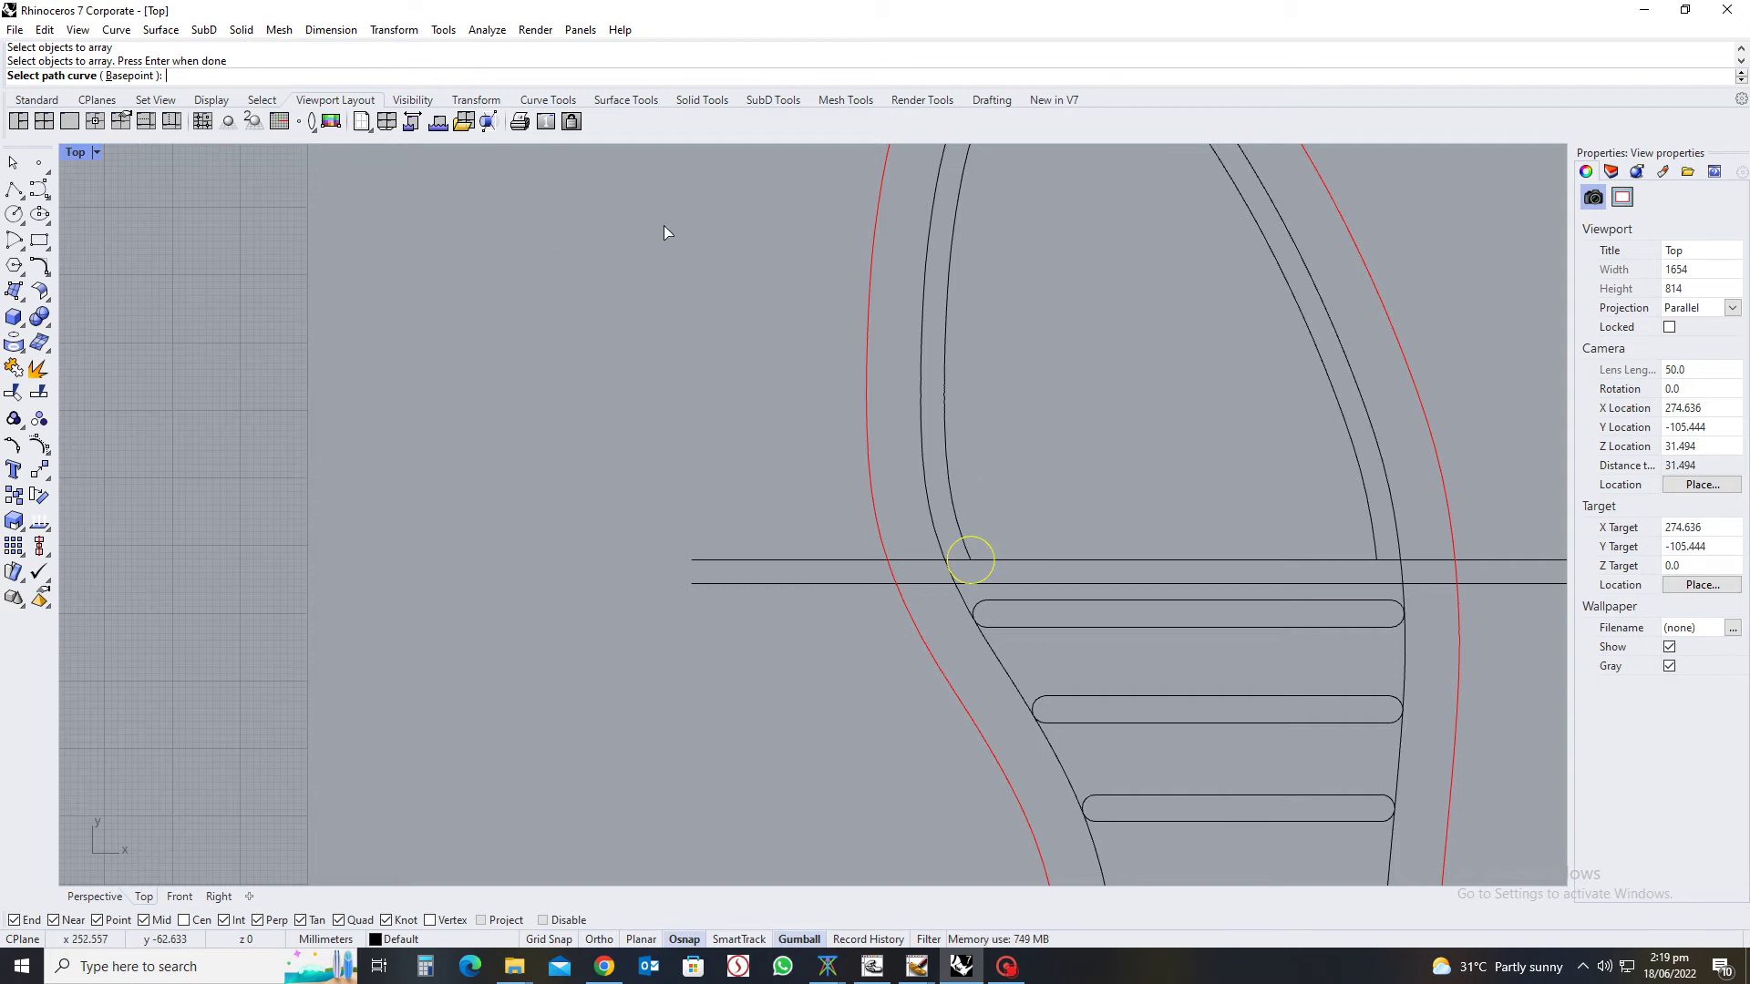
{"action": "type", "text": "30"}
{"action": "key", "text": "Return"}
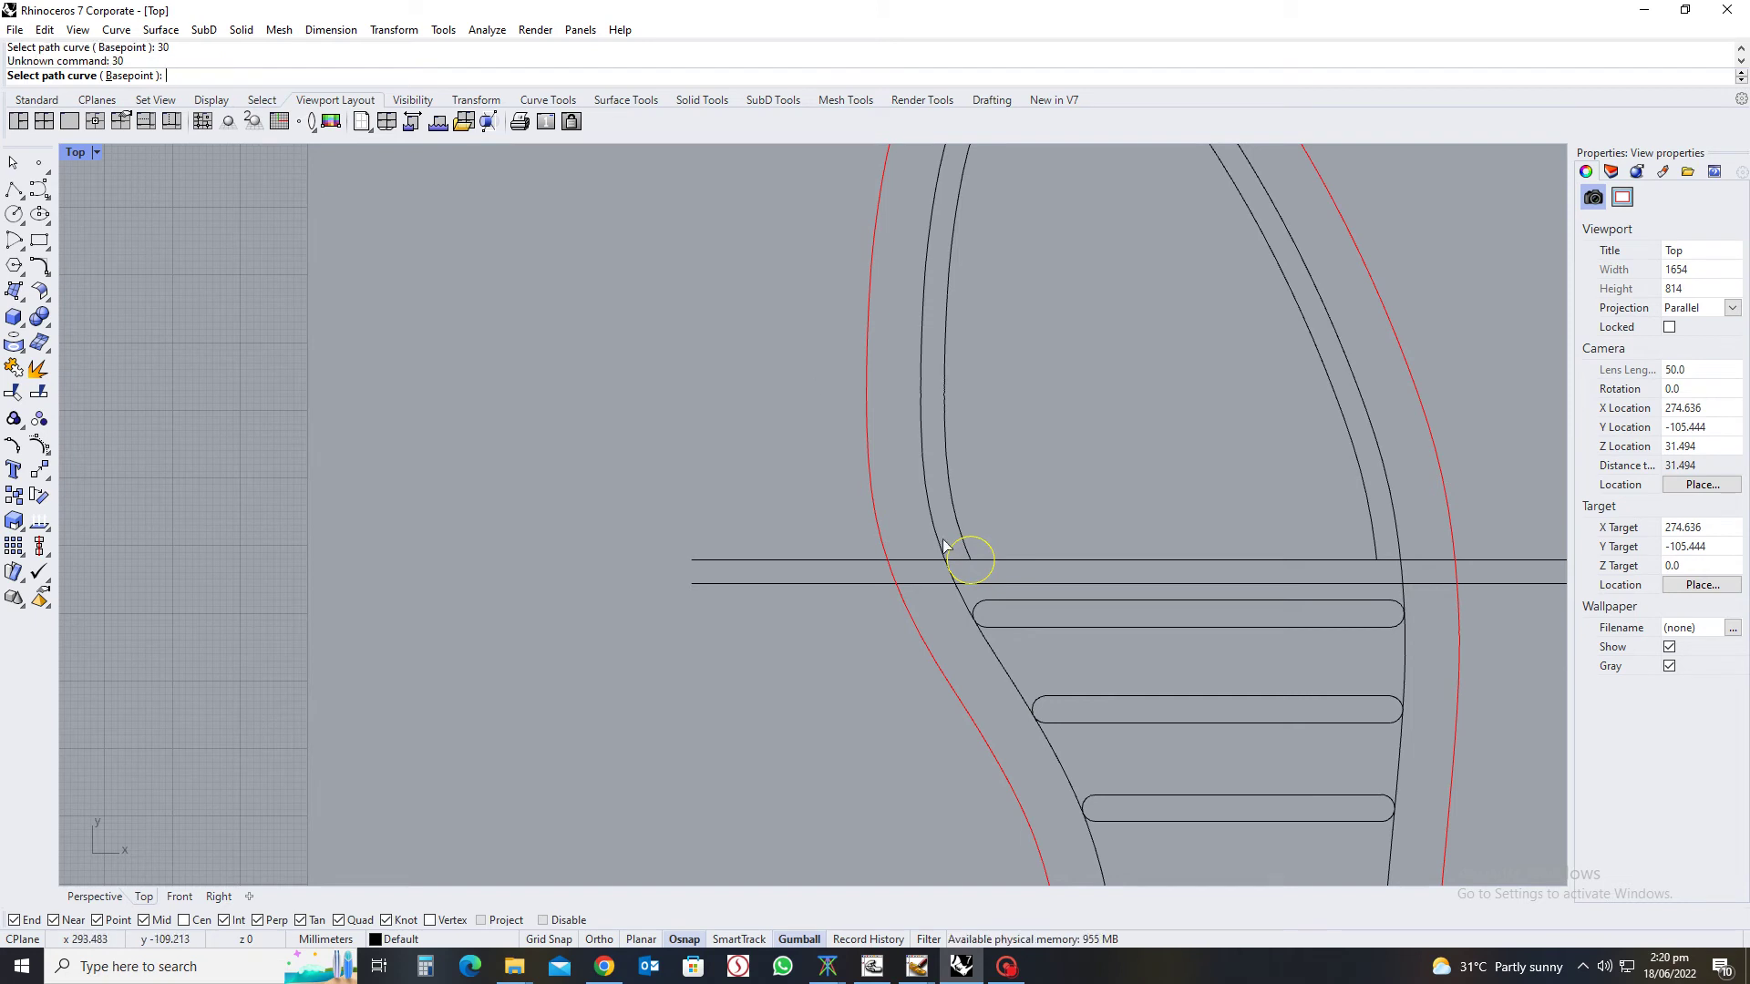
{"action": "left_click", "coordinate": [955, 503]}
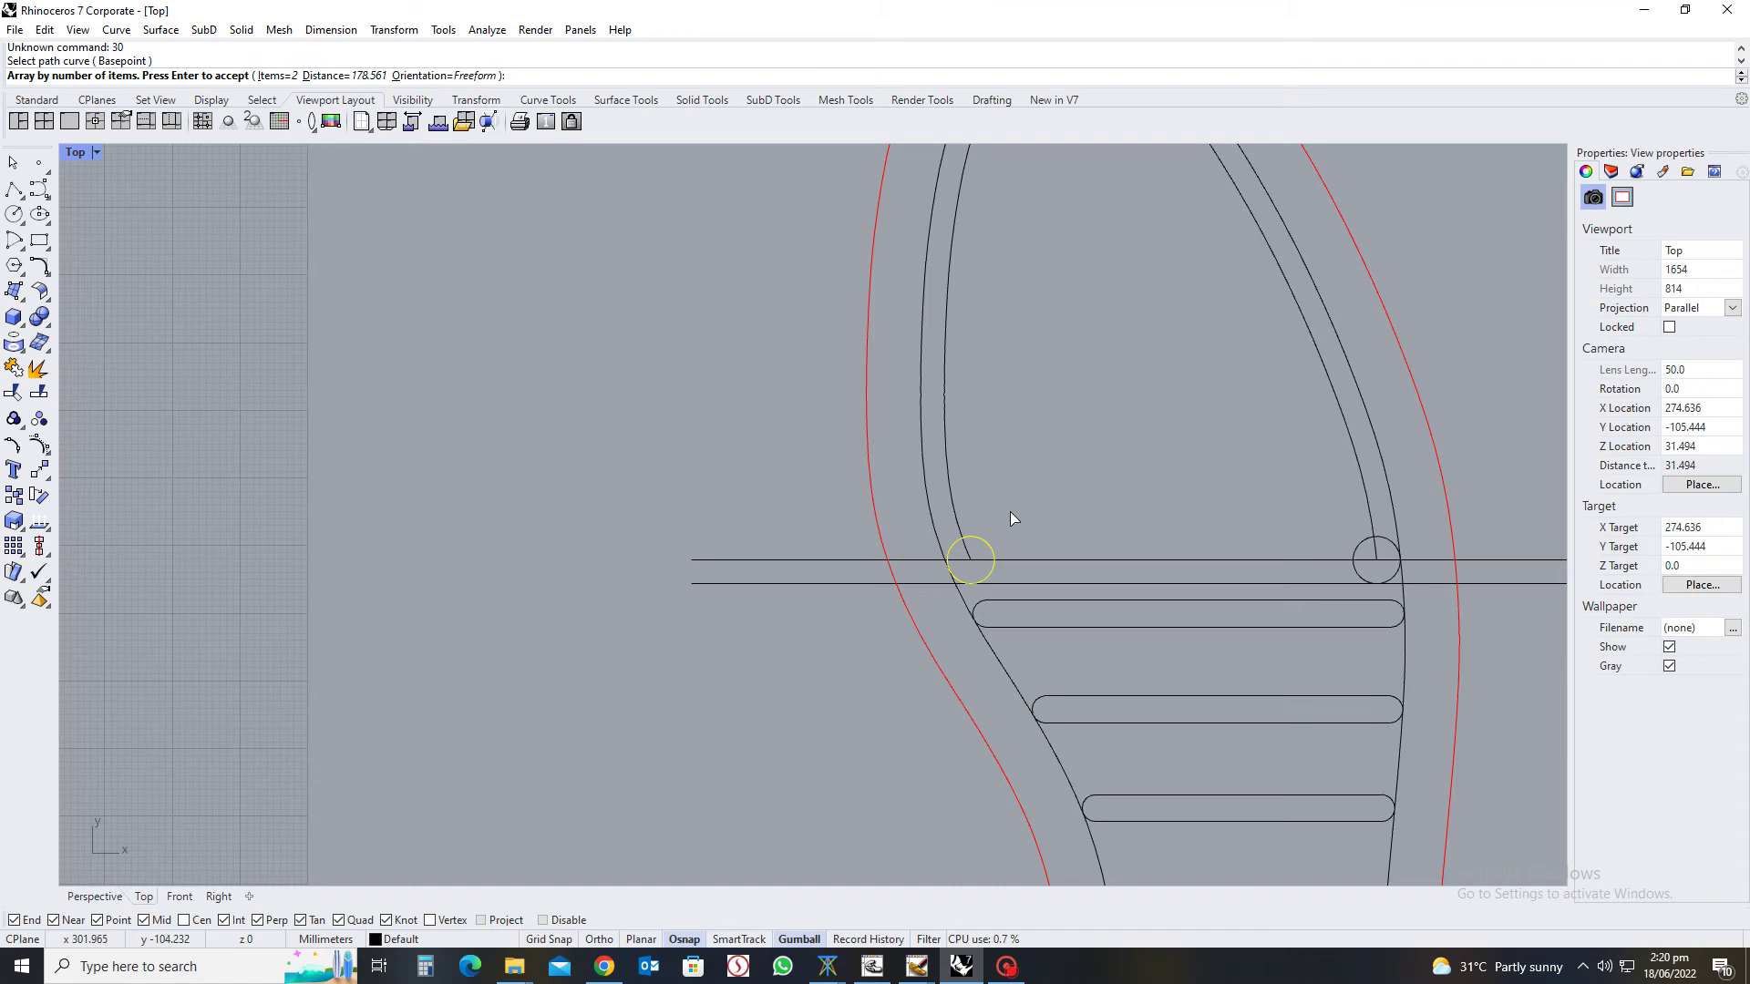
{"action": "scroll", "coordinate": [1011, 513], "scroll_direction": "down", "scroll_amount": 6}
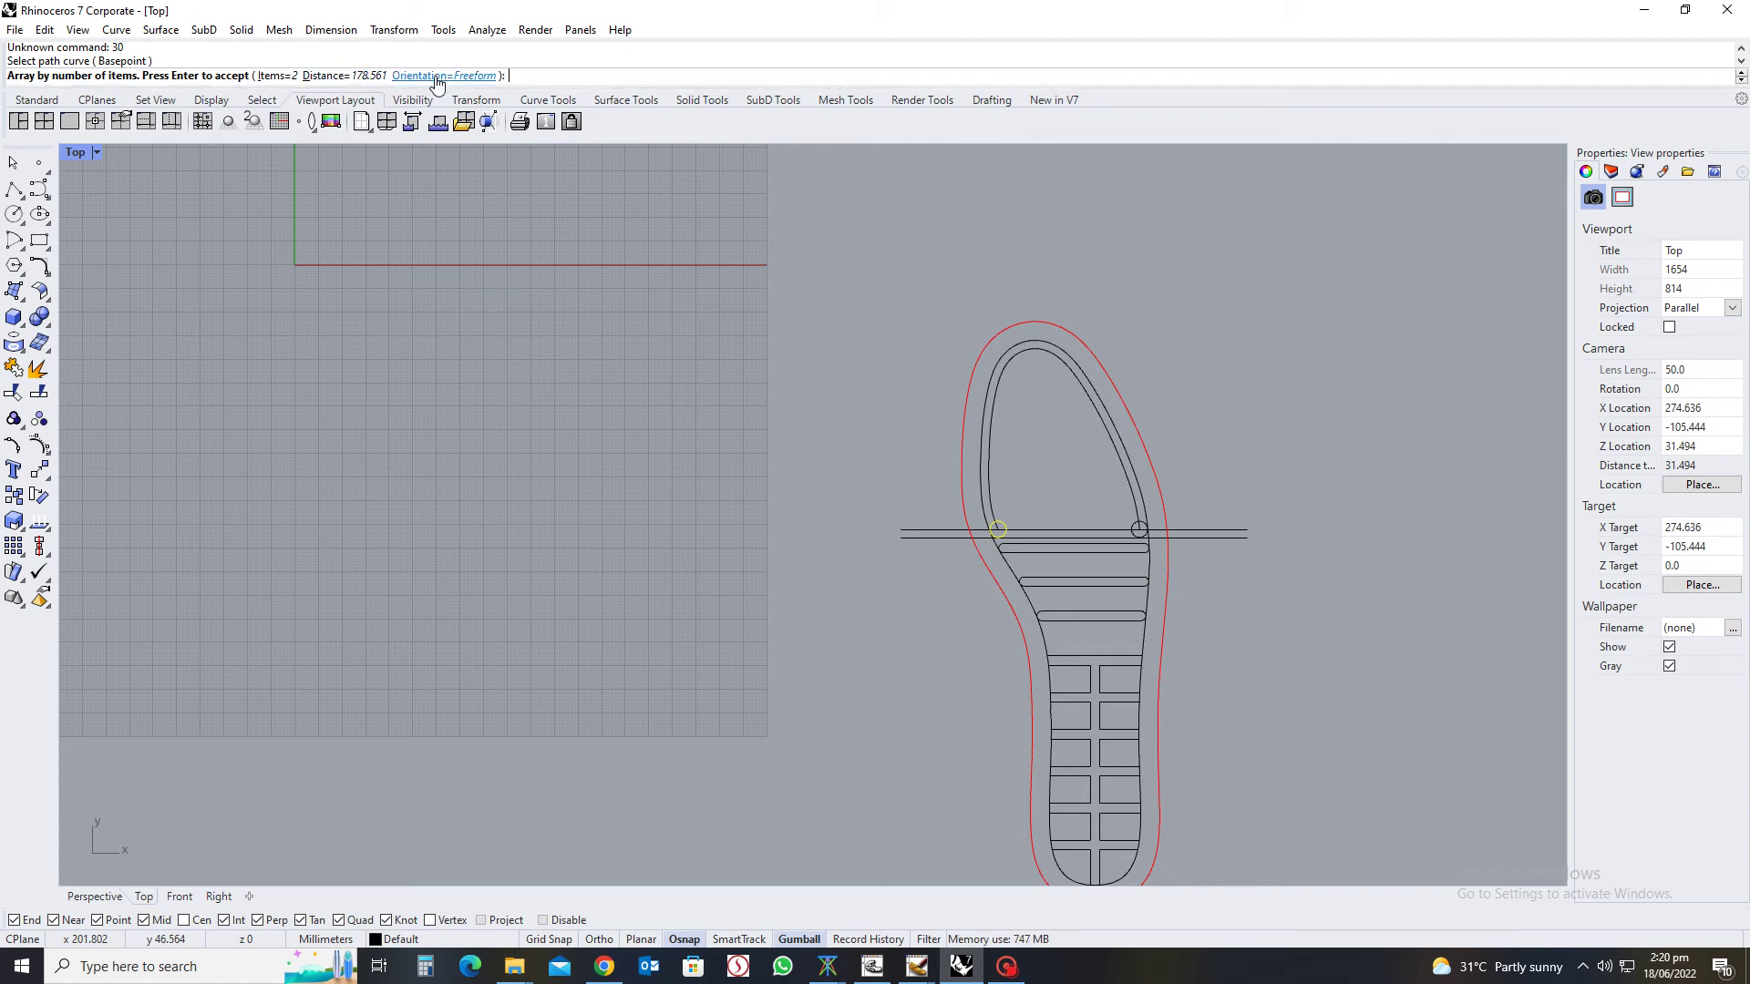
{"action": "left_click", "coordinate": [278, 77]}
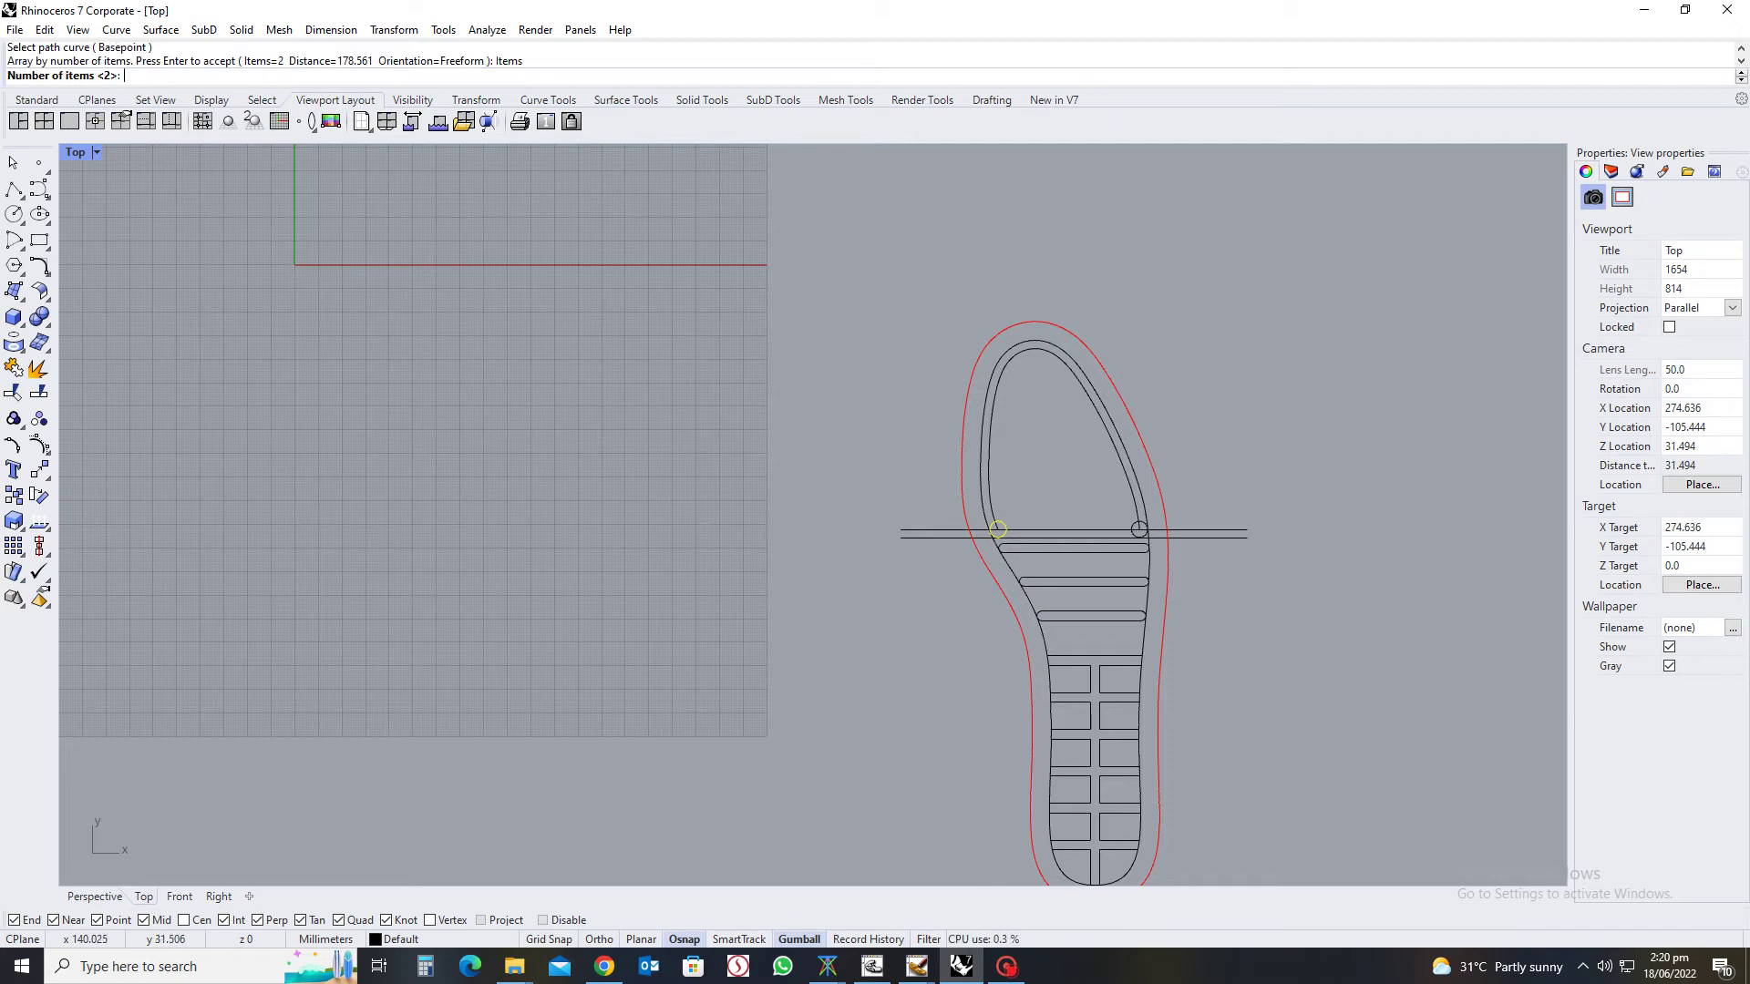
{"action": "type", "text": "30"}
{"action": "key", "text": "Return"}
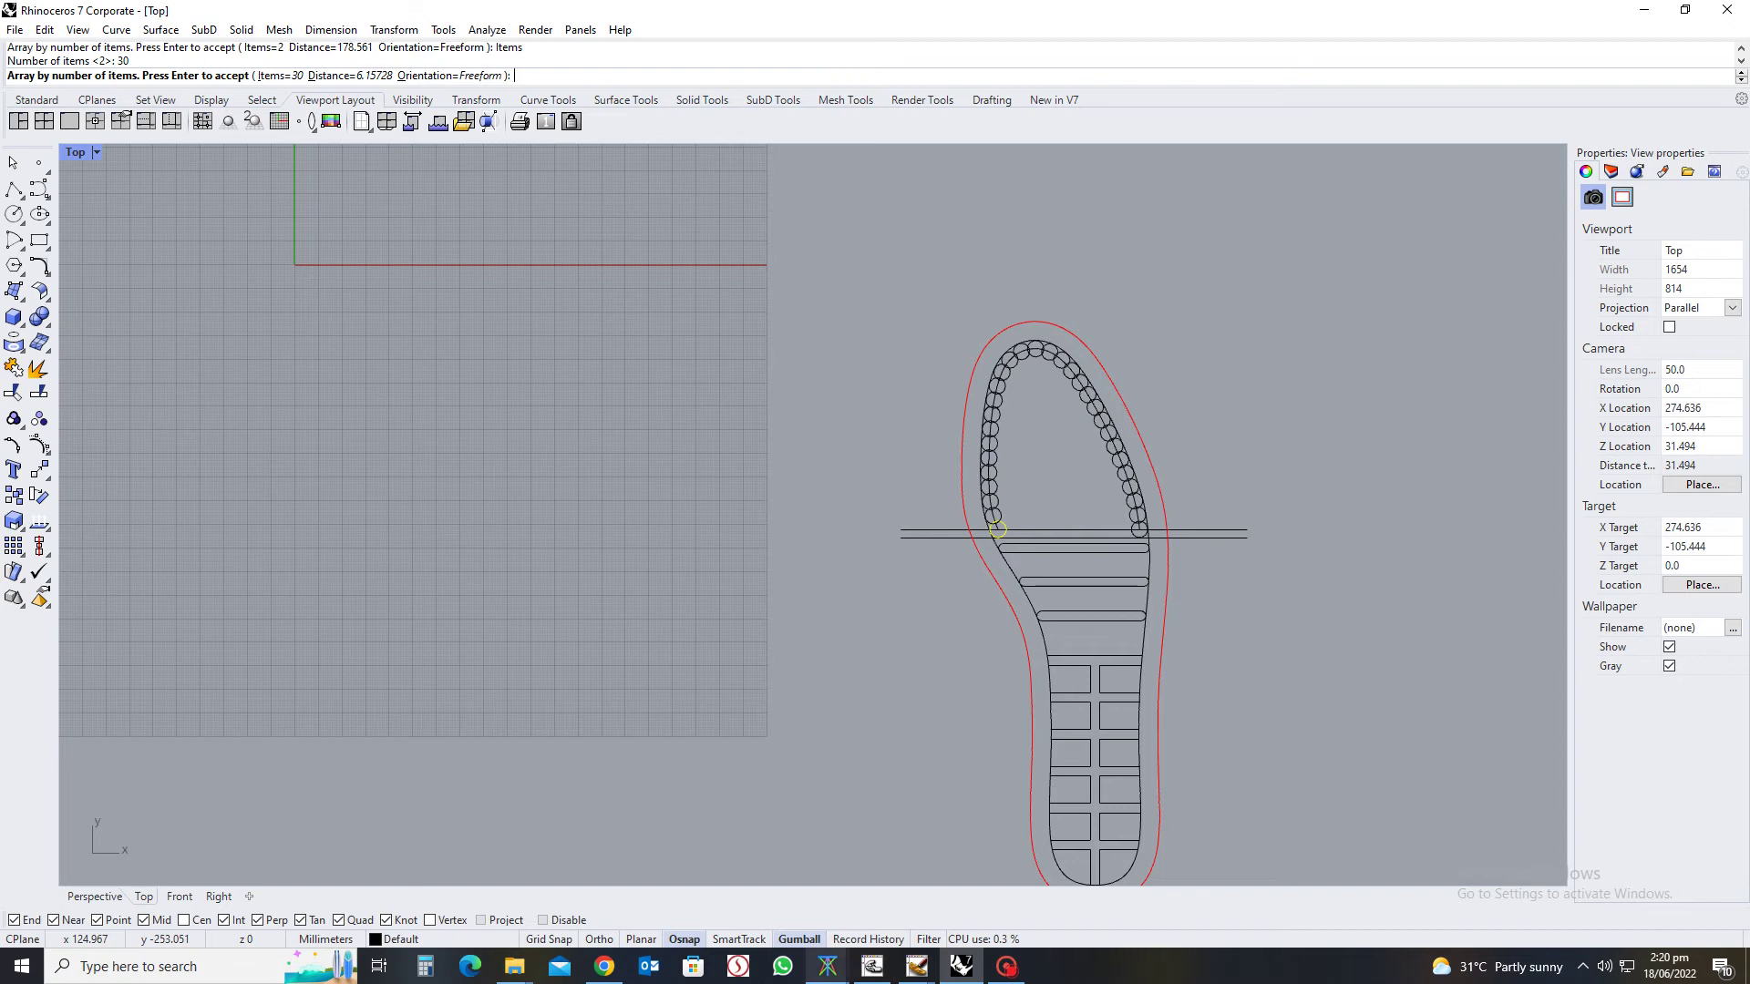
Change the number of circles in the running curve array to 25 items
{"action": "scroll", "coordinate": [1002, 388], "scroll_direction": "up", "scroll_amount": 5}
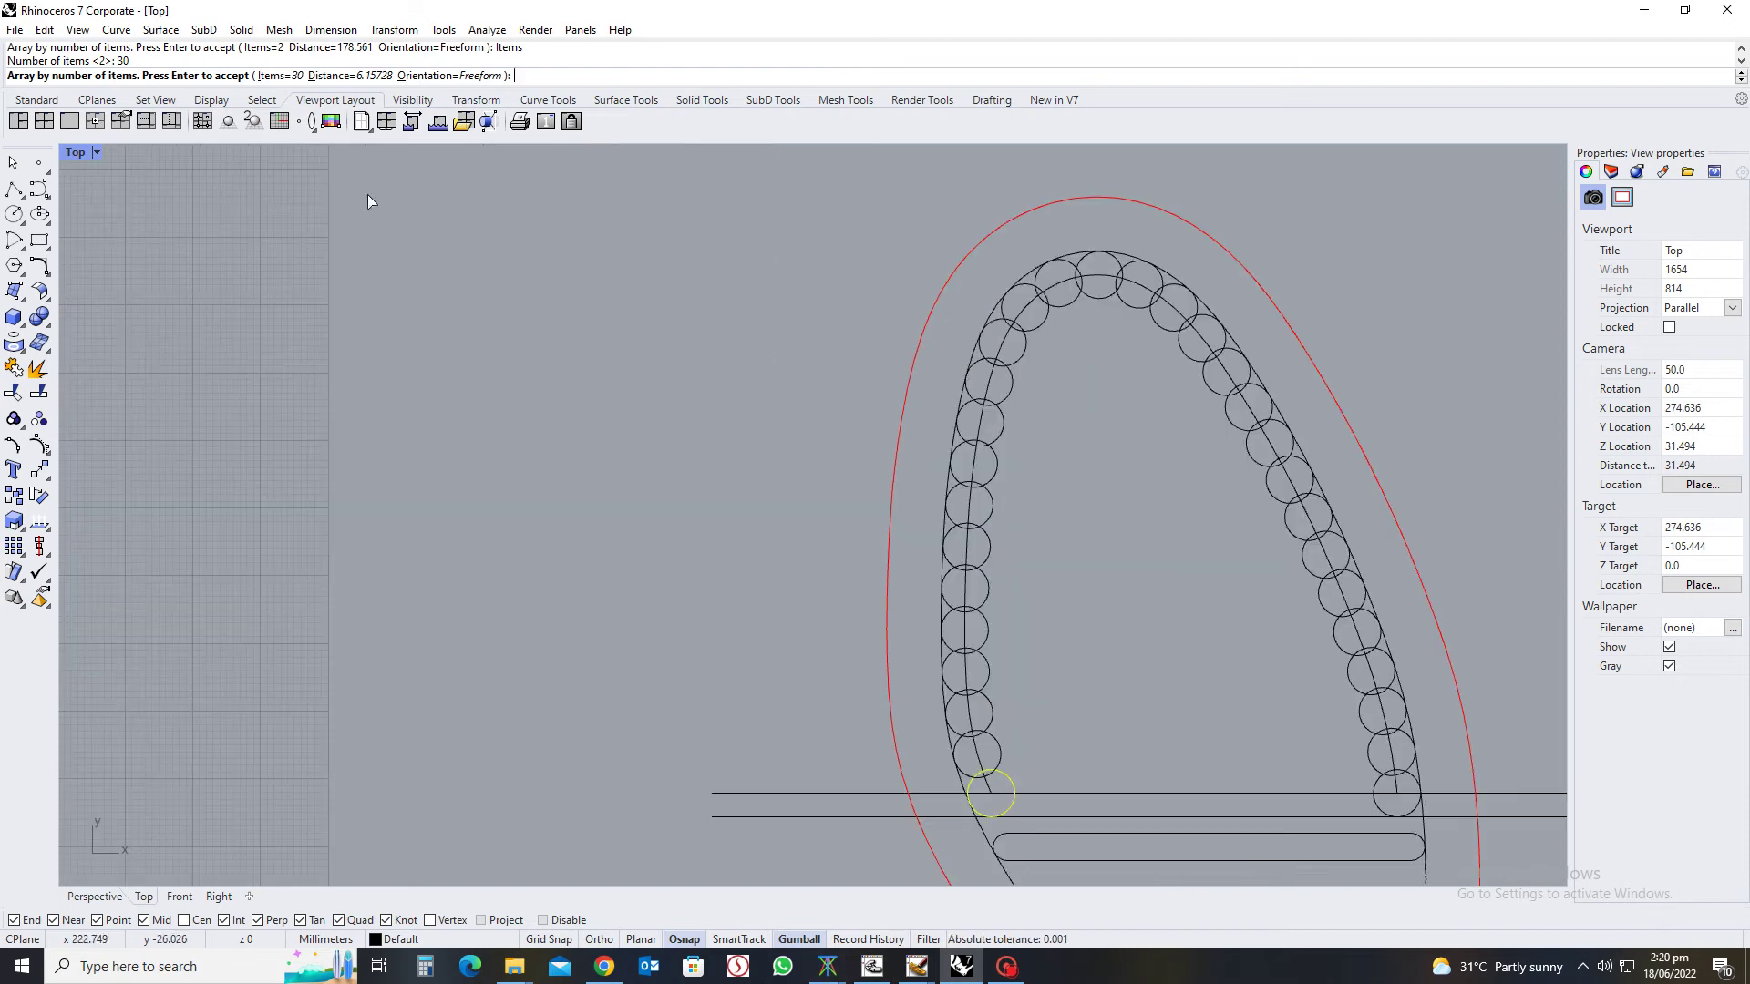
{"action": "left_click", "coordinate": [283, 77]}
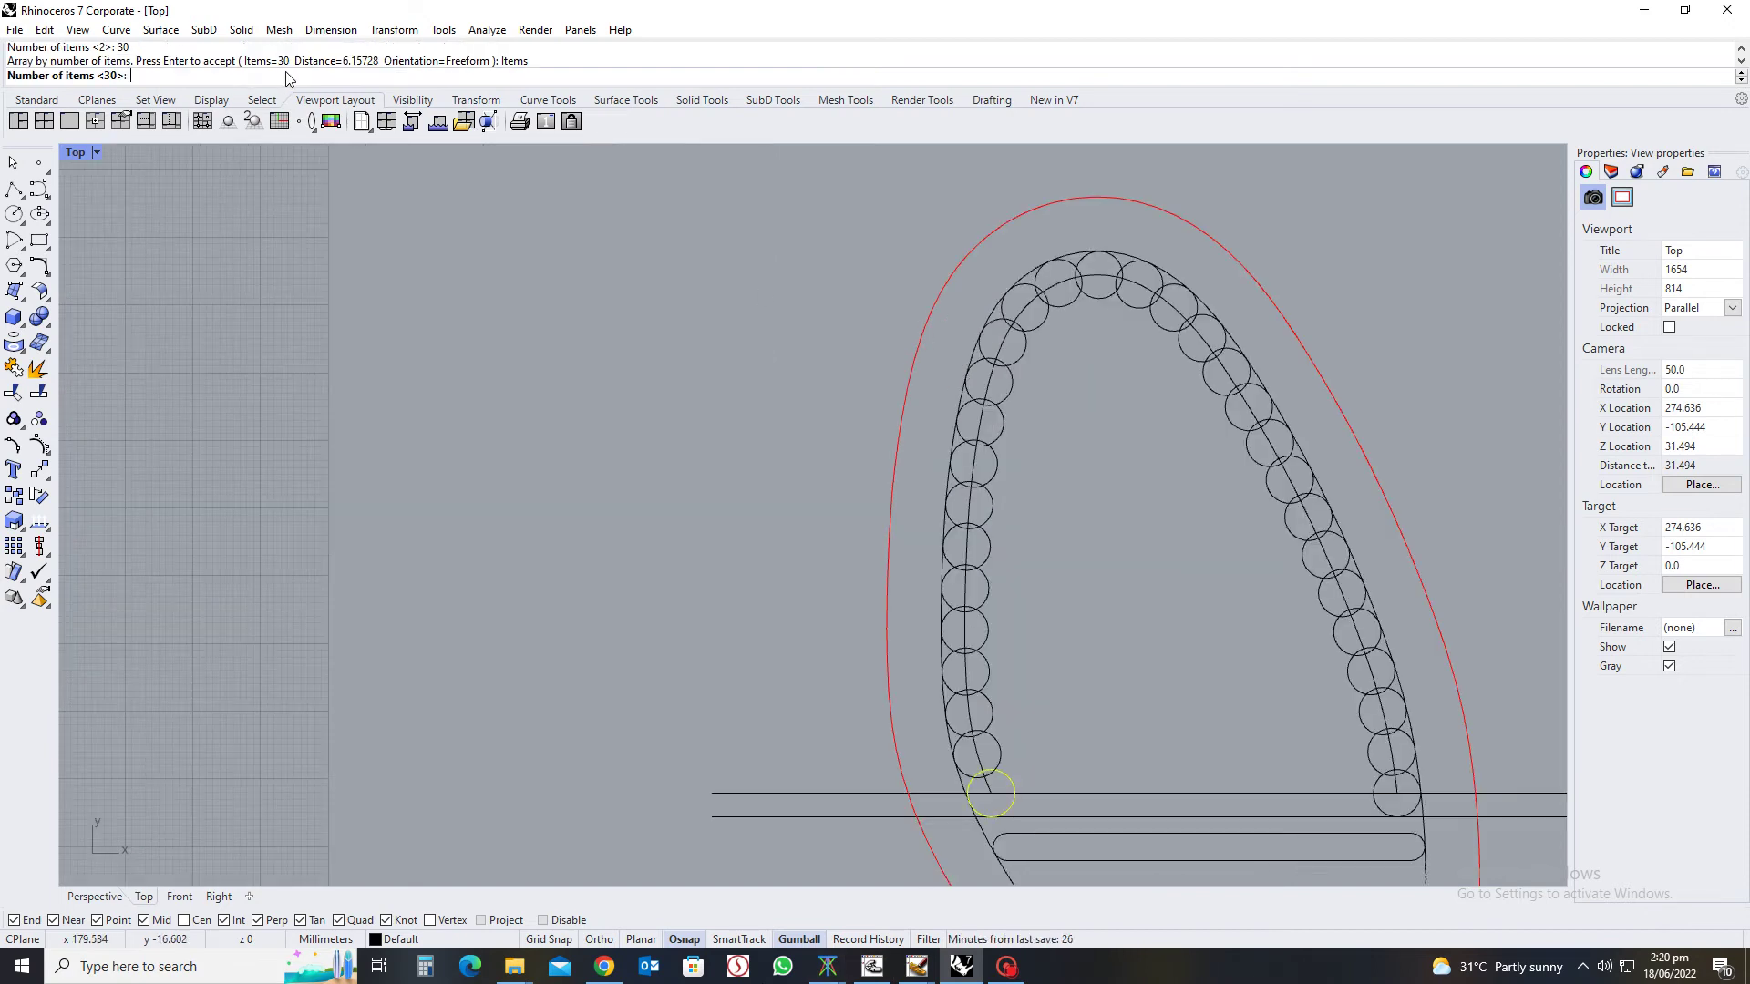
{"action": "type", "text": "25"}
{"action": "key", "text": "Return"}
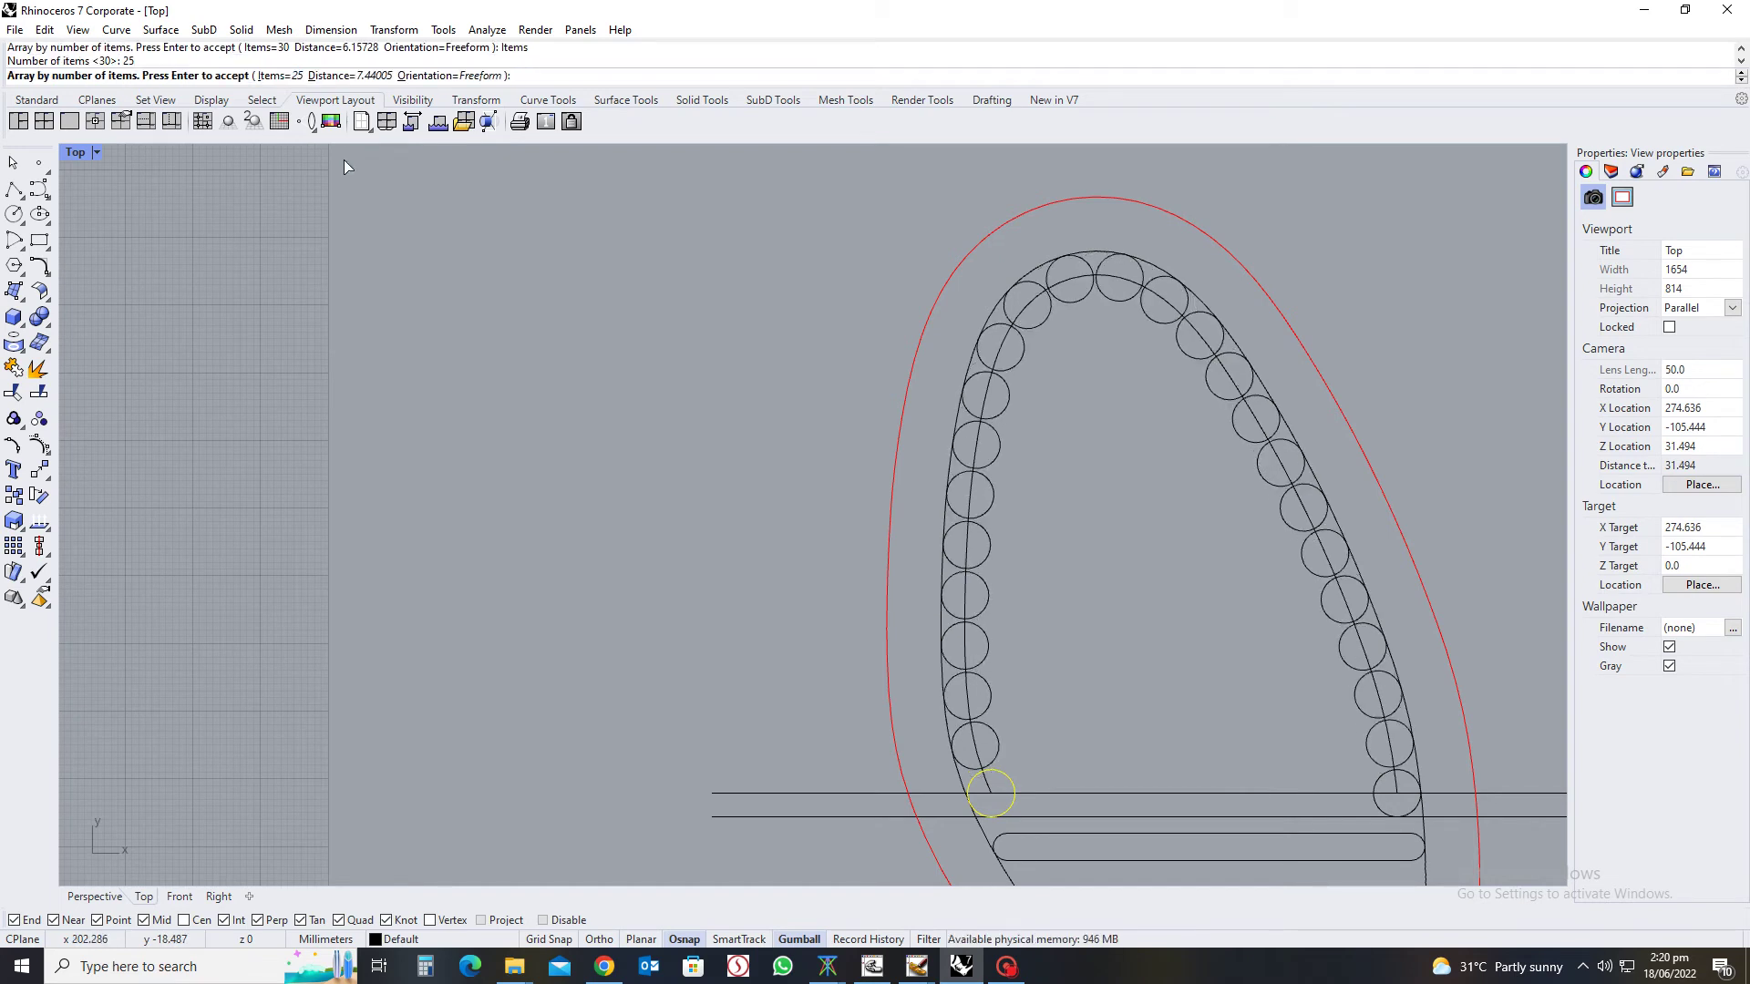
Set the circle array to 10 items along the inner forefoot curve and accept it
{"action": "left_click", "coordinate": [299, 78]}
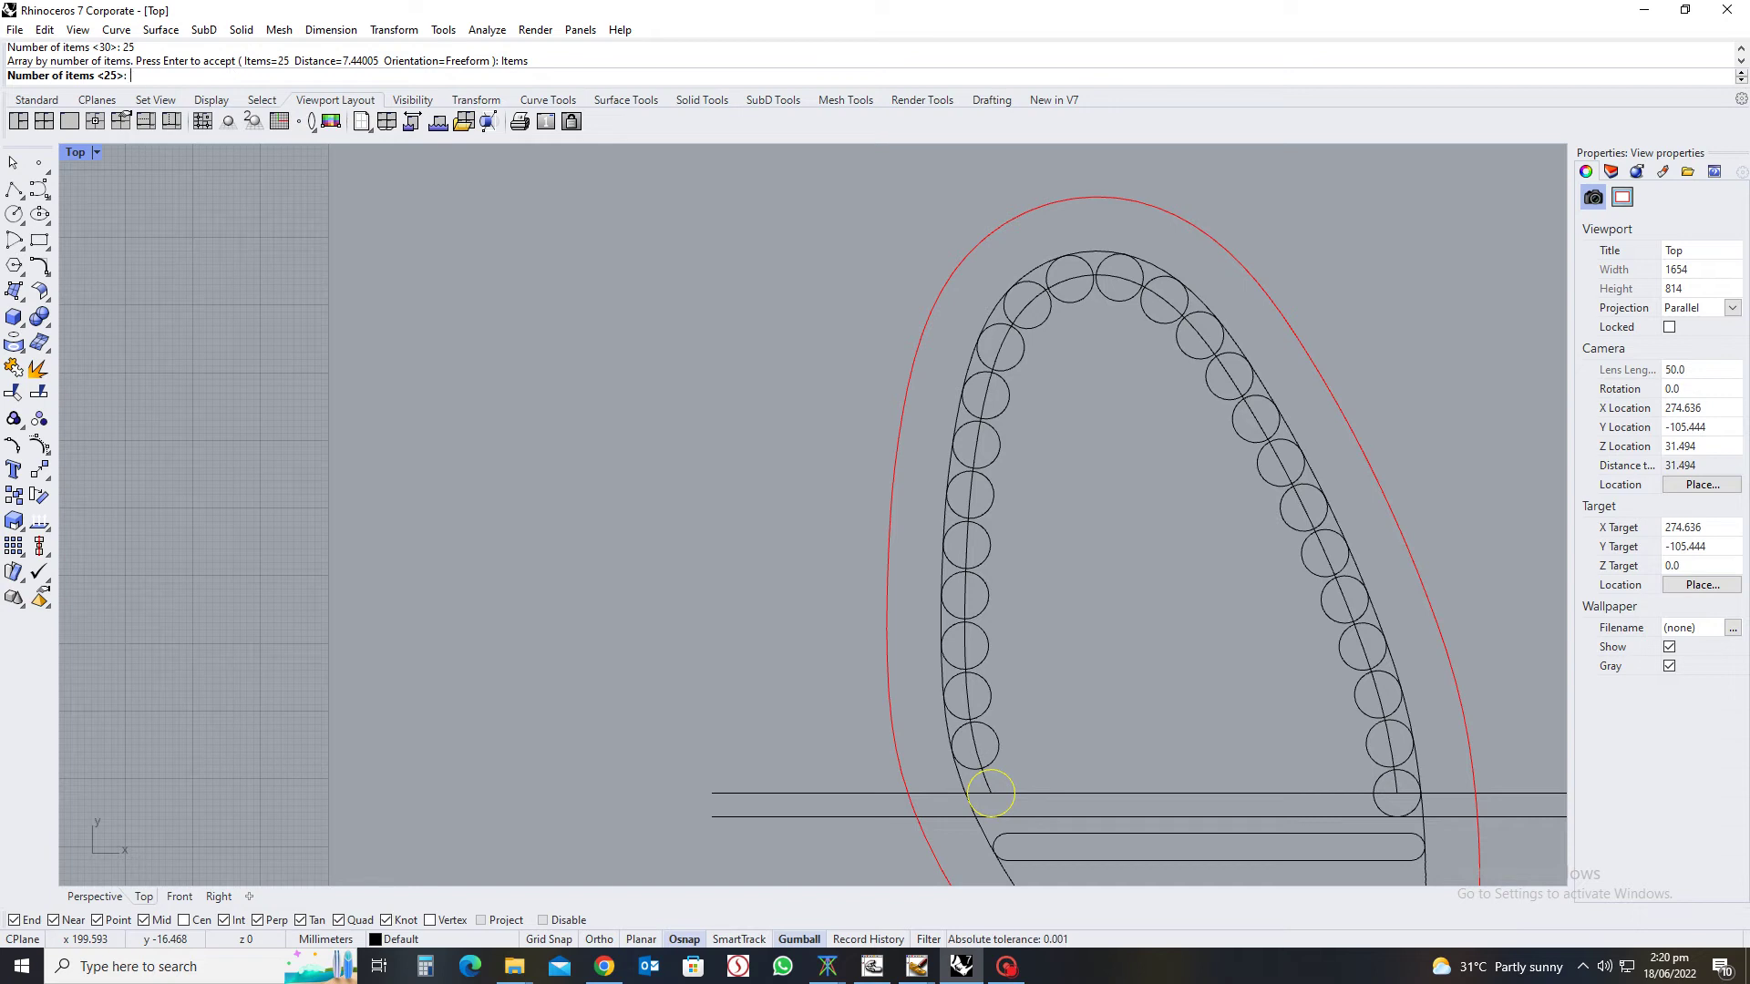
{"action": "type", "text": "10"}
{"action": "key", "text": "Return"}
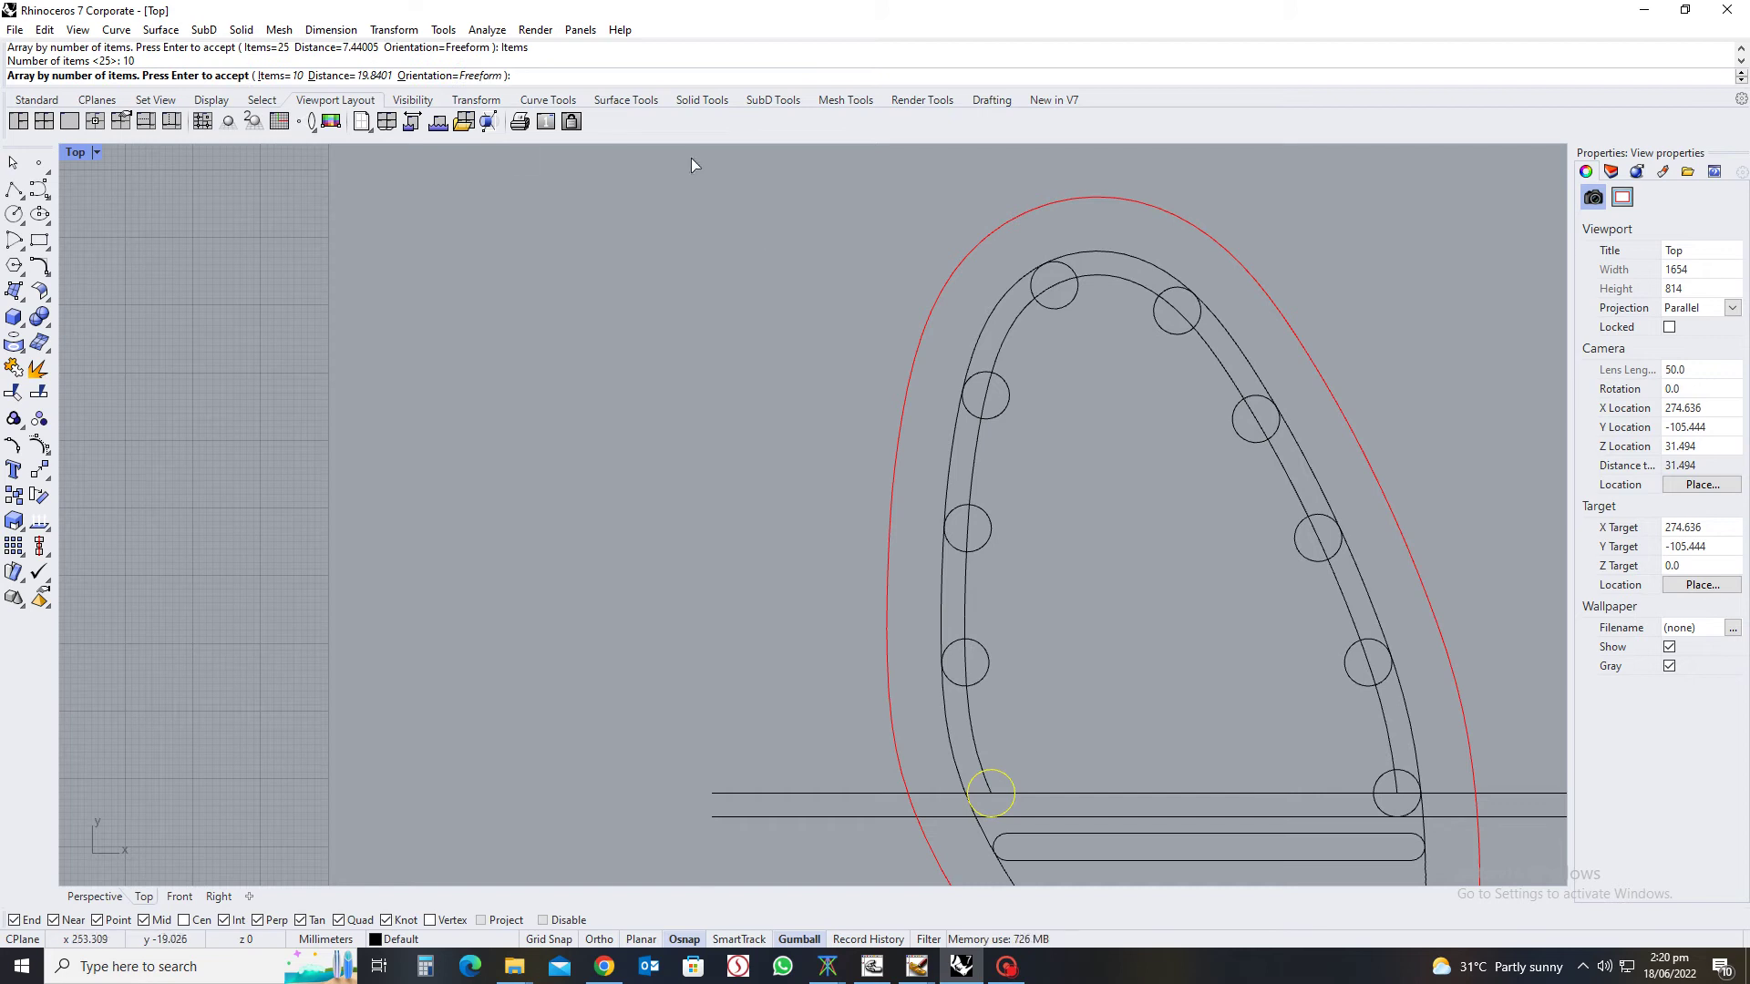
{"action": "right_click", "coordinate": [1108, 558]}
Offset the curve through the arrayed circles' centres 3.5 mm toward the inside of the forefoot
{"action": "scroll", "coordinate": [1098, 561], "scroll_direction": "down", "scroll_amount": 5}
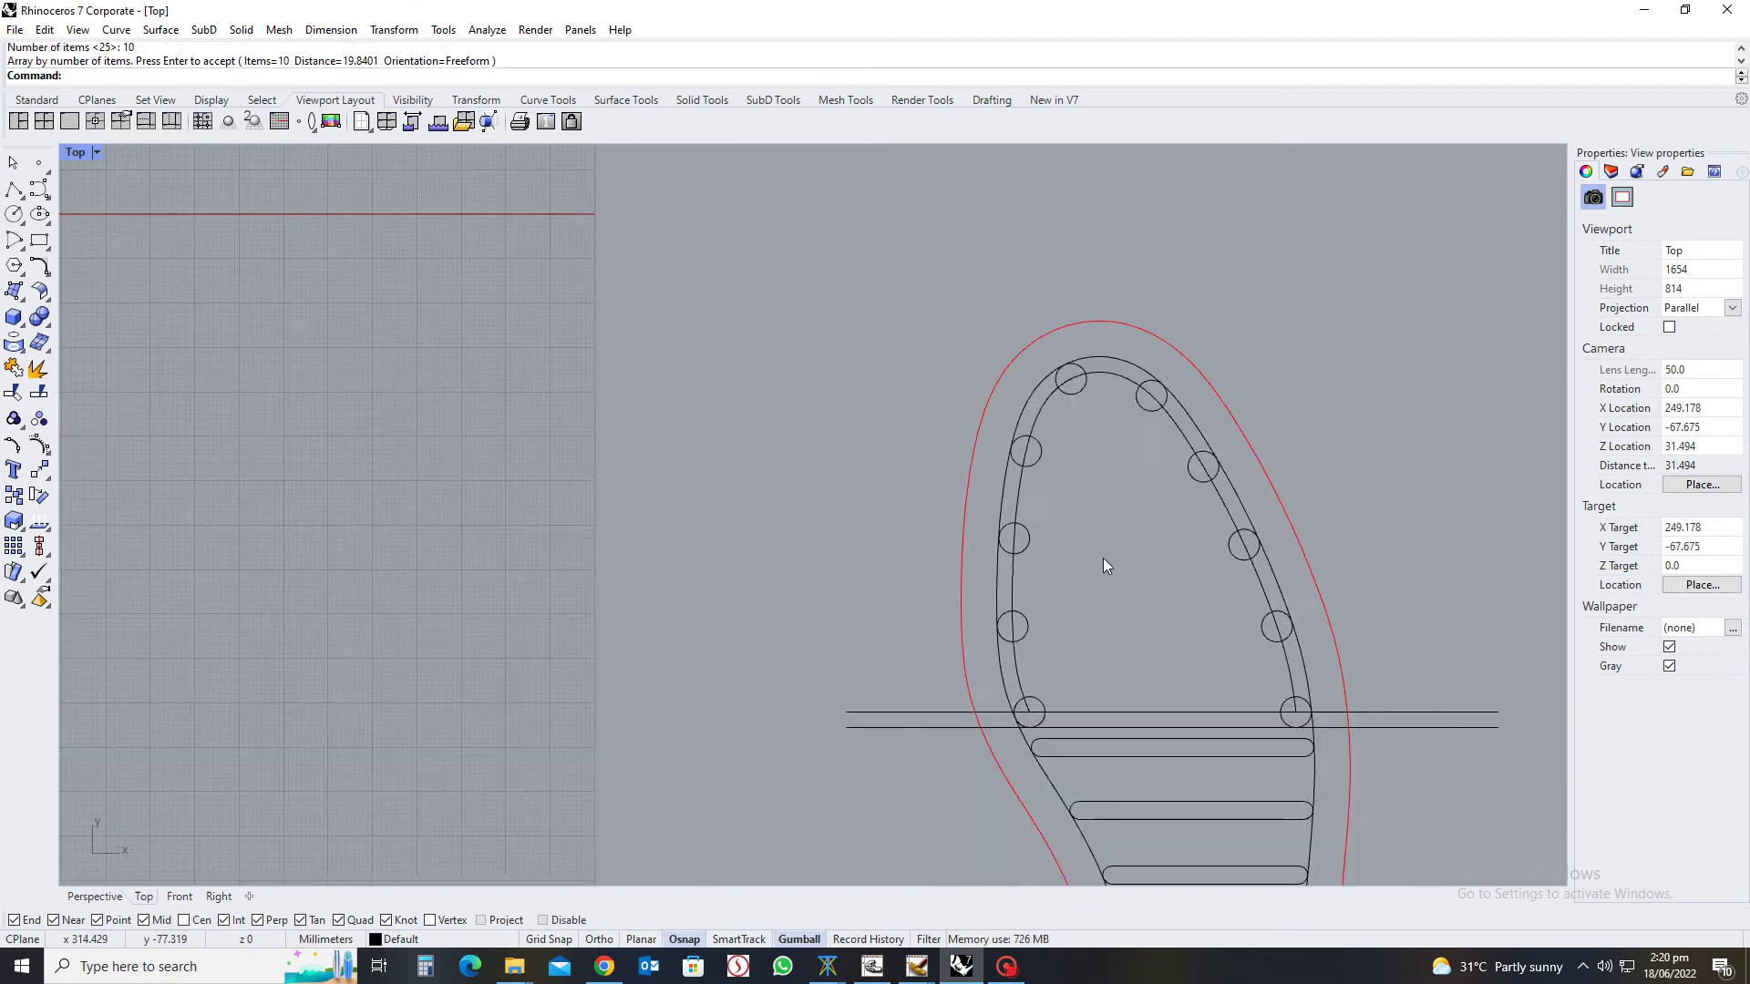
{"action": "scroll", "coordinate": [1045, 594], "scroll_direction": "up", "scroll_amount": 2}
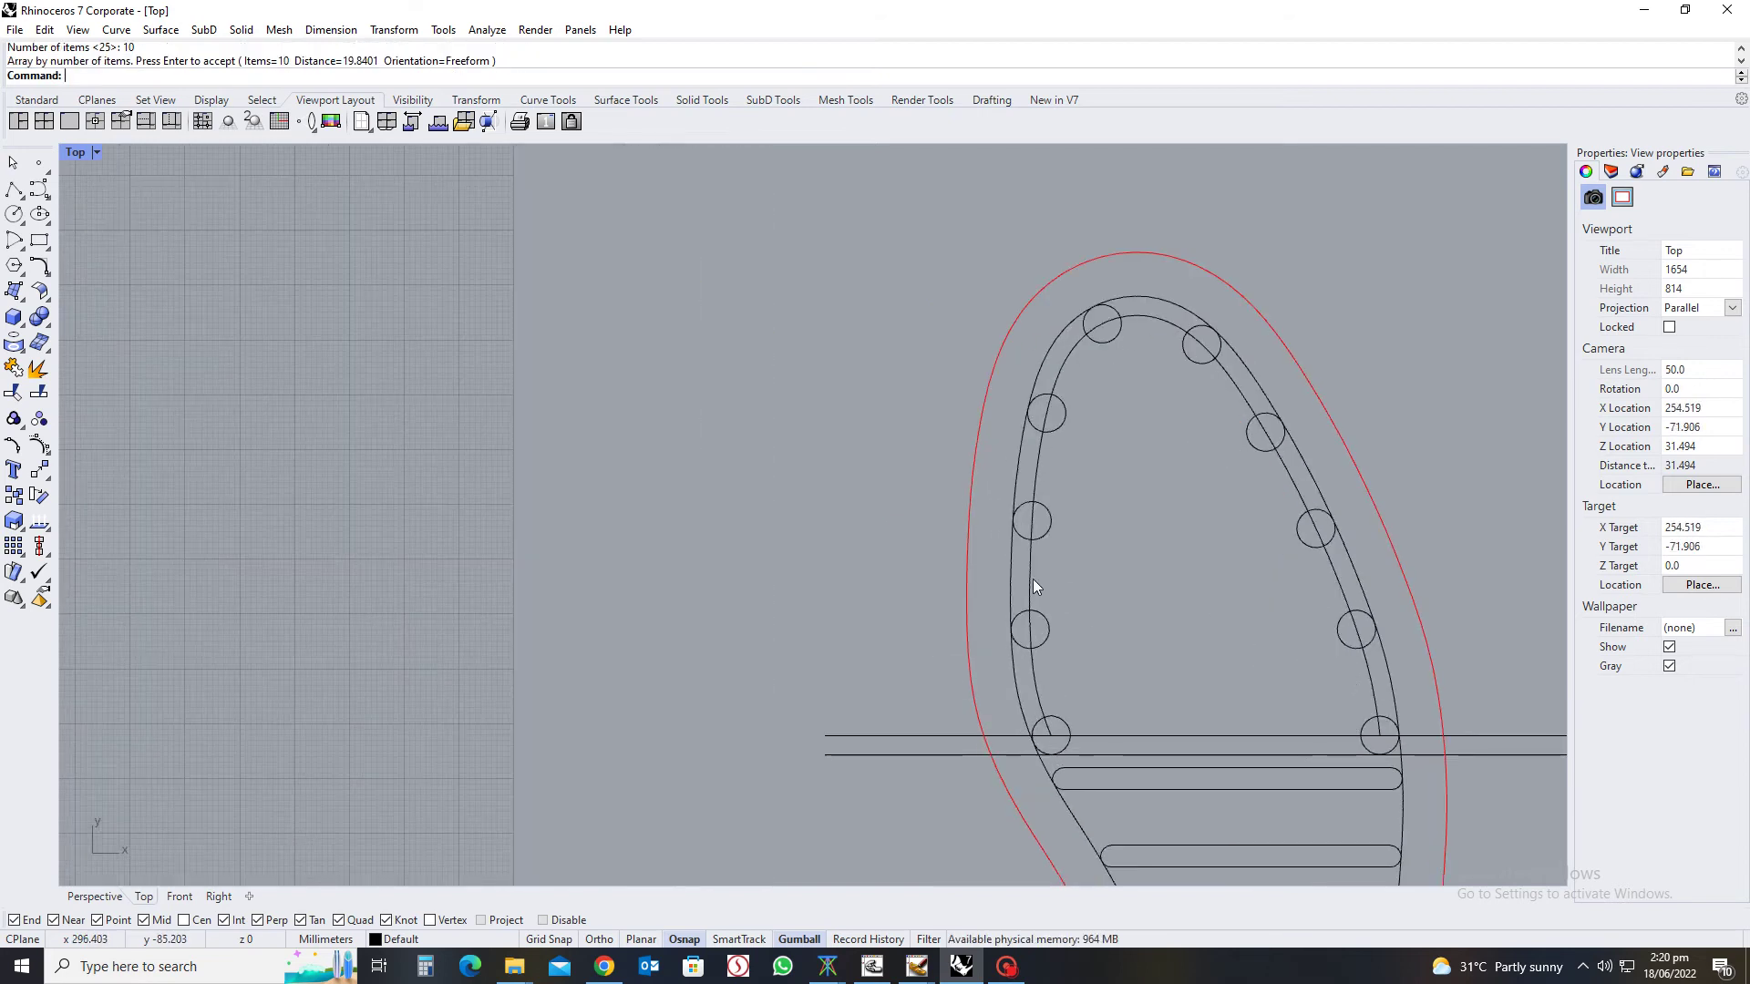
{"action": "left_click", "coordinate": [1035, 545]}
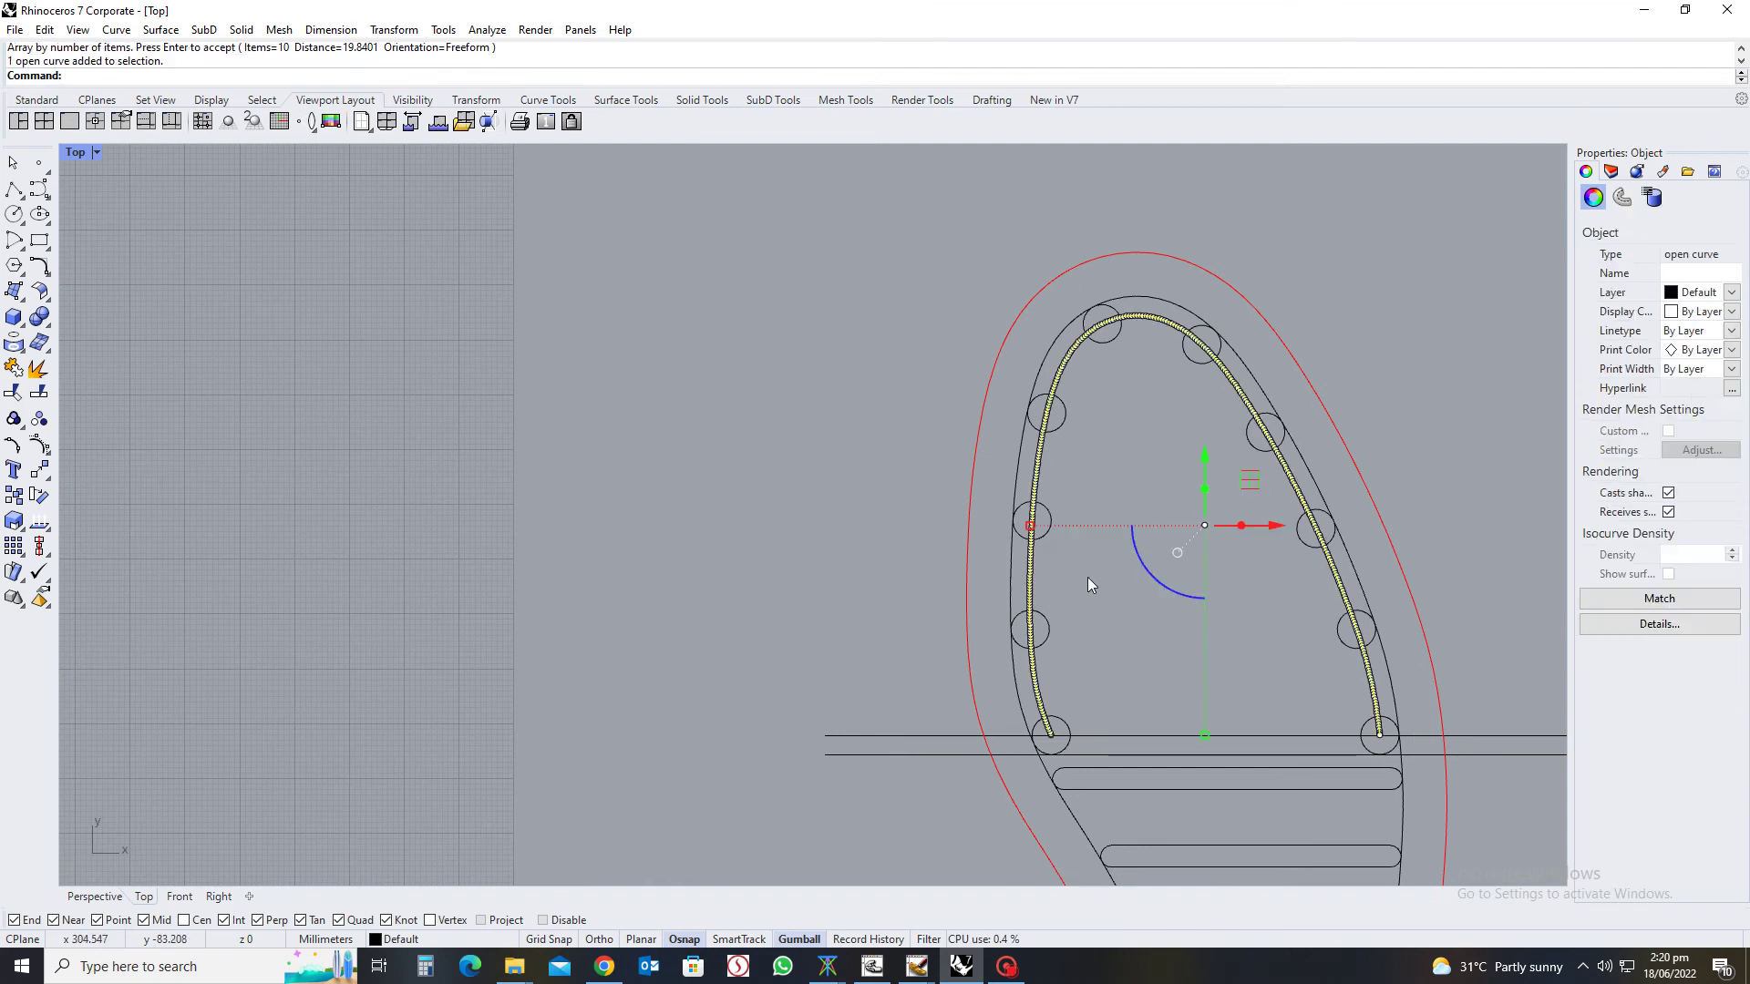
{"action": "type", "text": "offset"}
{"action": "key", "text": "Return"}
{"action": "left_click", "coordinate": [1048, 567]}
{"action": "type", "text": "x"}
{"action": "key", "text": "Return"}
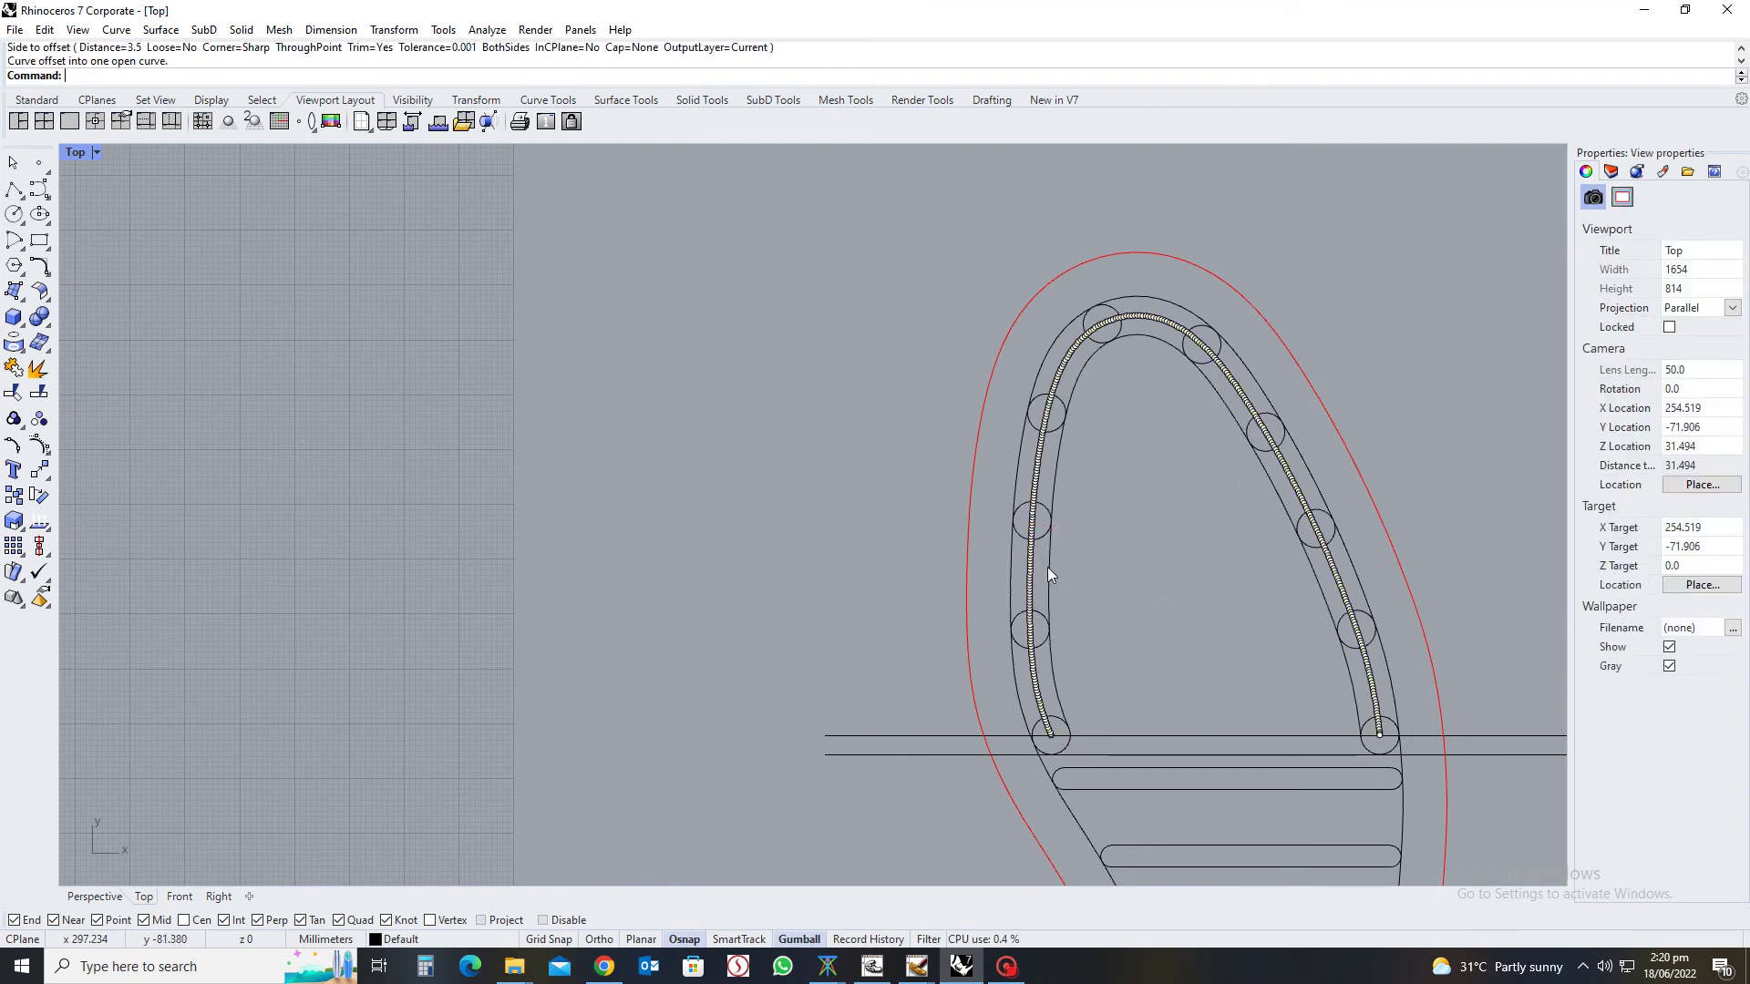
Offset the new inner curve another 3.5 mm toward the inside of the forefoot and clear the selection
{"action": "left_click", "coordinate": [1049, 569]}
{"action": "key", "text": "Return"}
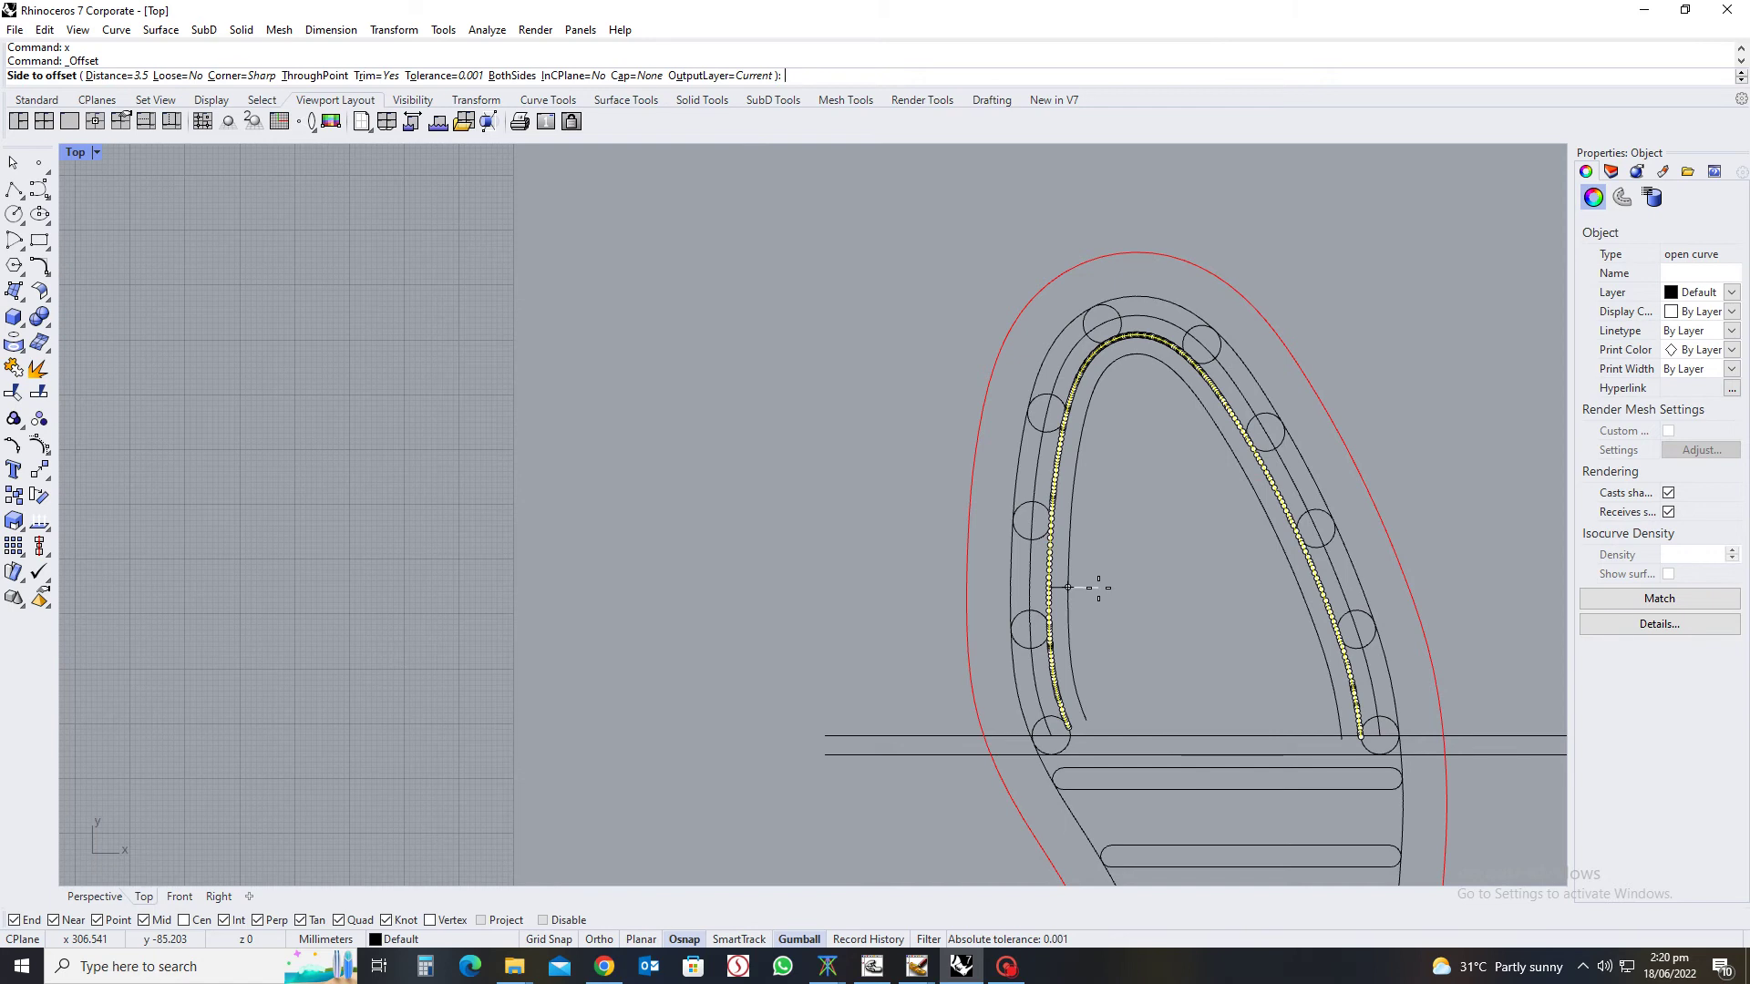
{"action": "left_click", "coordinate": [1097, 588]}
{"action": "left_click", "coordinate": [1154, 697]}
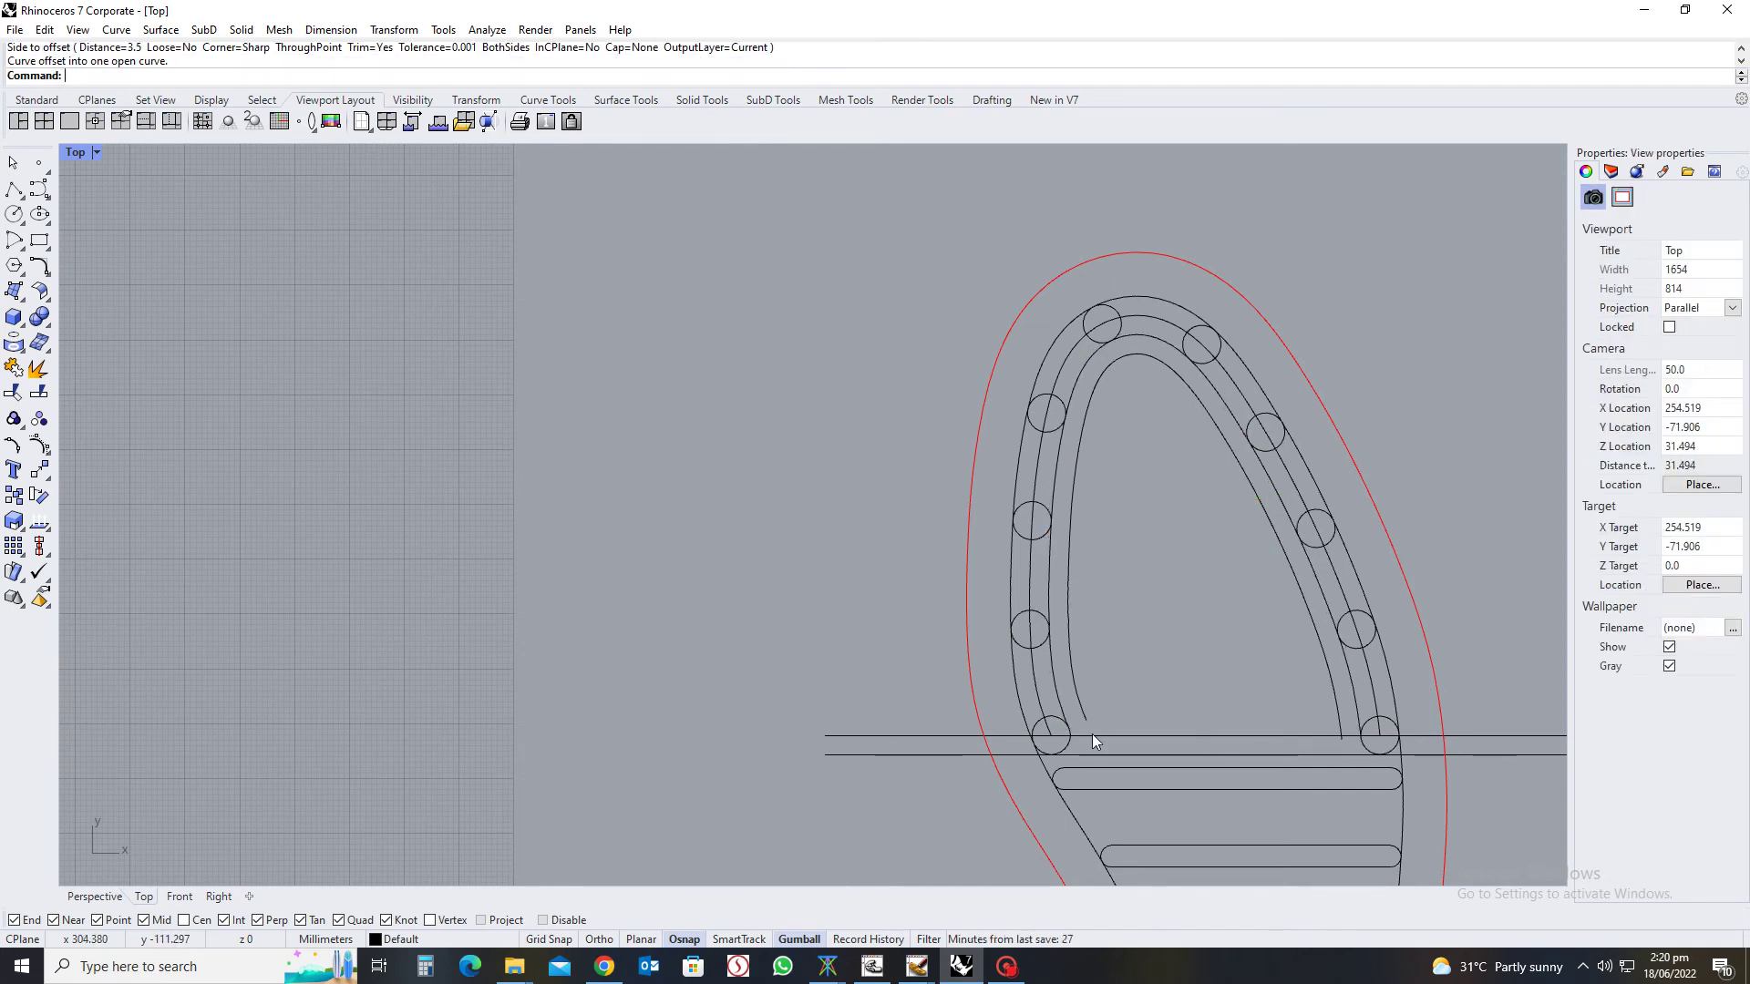
Extend the left lower end of the innermost offset curve with a straight line about 10 mm long, past both horizontal lines
{"action": "scroll", "coordinate": [1124, 736], "scroll_direction": "up", "scroll_amount": 2}
{"action": "scroll", "coordinate": [1101, 667], "scroll_direction": "up", "scroll_amount": 5}
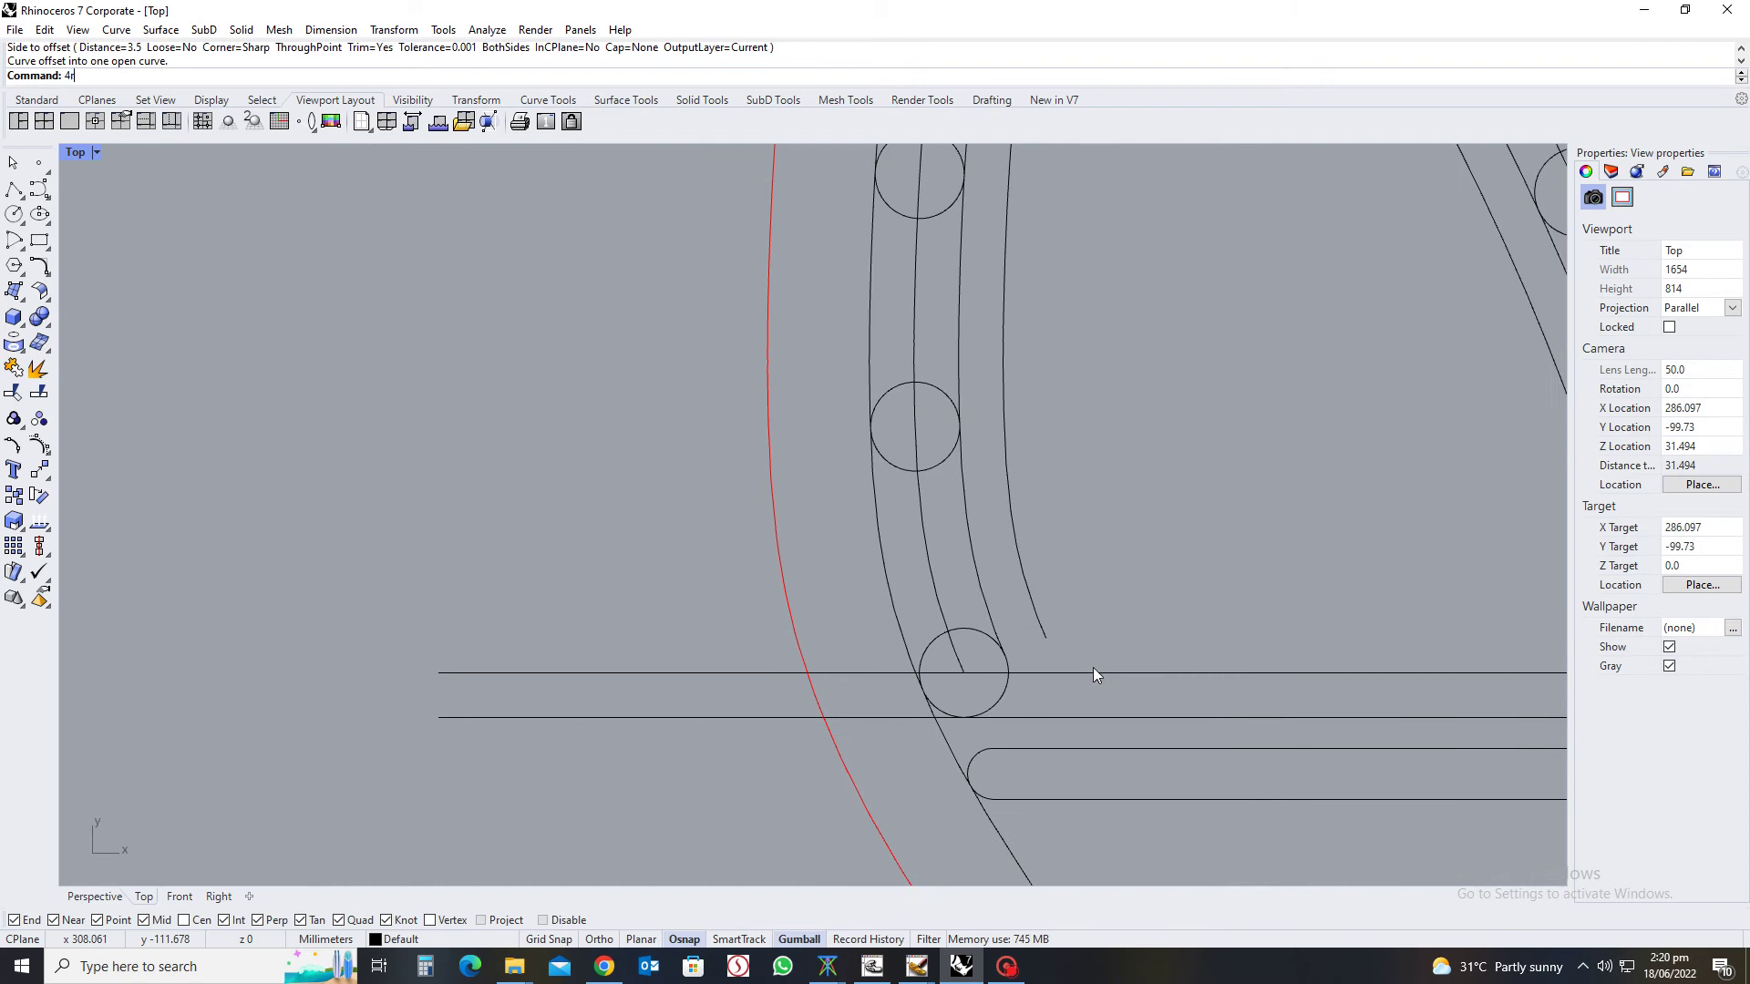
{"action": "middle_click", "coordinate": [1095, 673]}
{"action": "left_click", "coordinate": [1146, 654]}
{"action": "left_click", "coordinate": [1041, 625]}
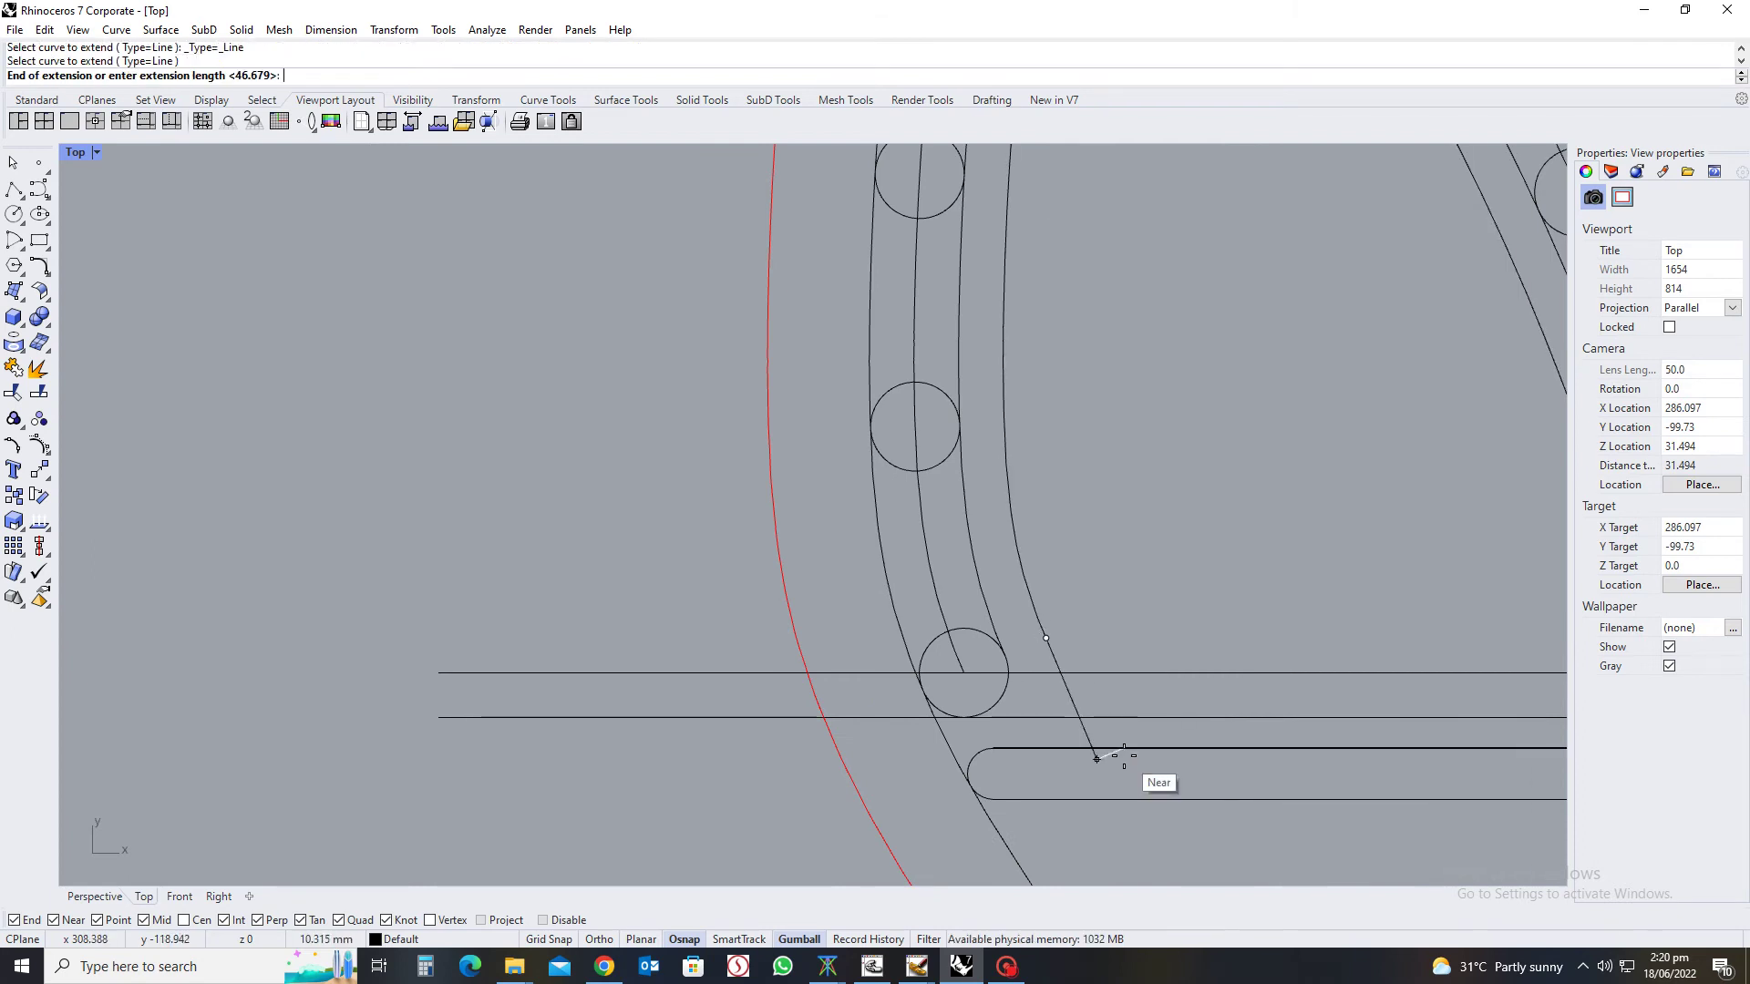
{"action": "left_click", "coordinate": [1095, 757]}
{"action": "key", "text": "Return"}
Try to split the upper horizontal line at its intersection with the extended innermost curve
{"action": "left_click", "coordinate": [1086, 672]}
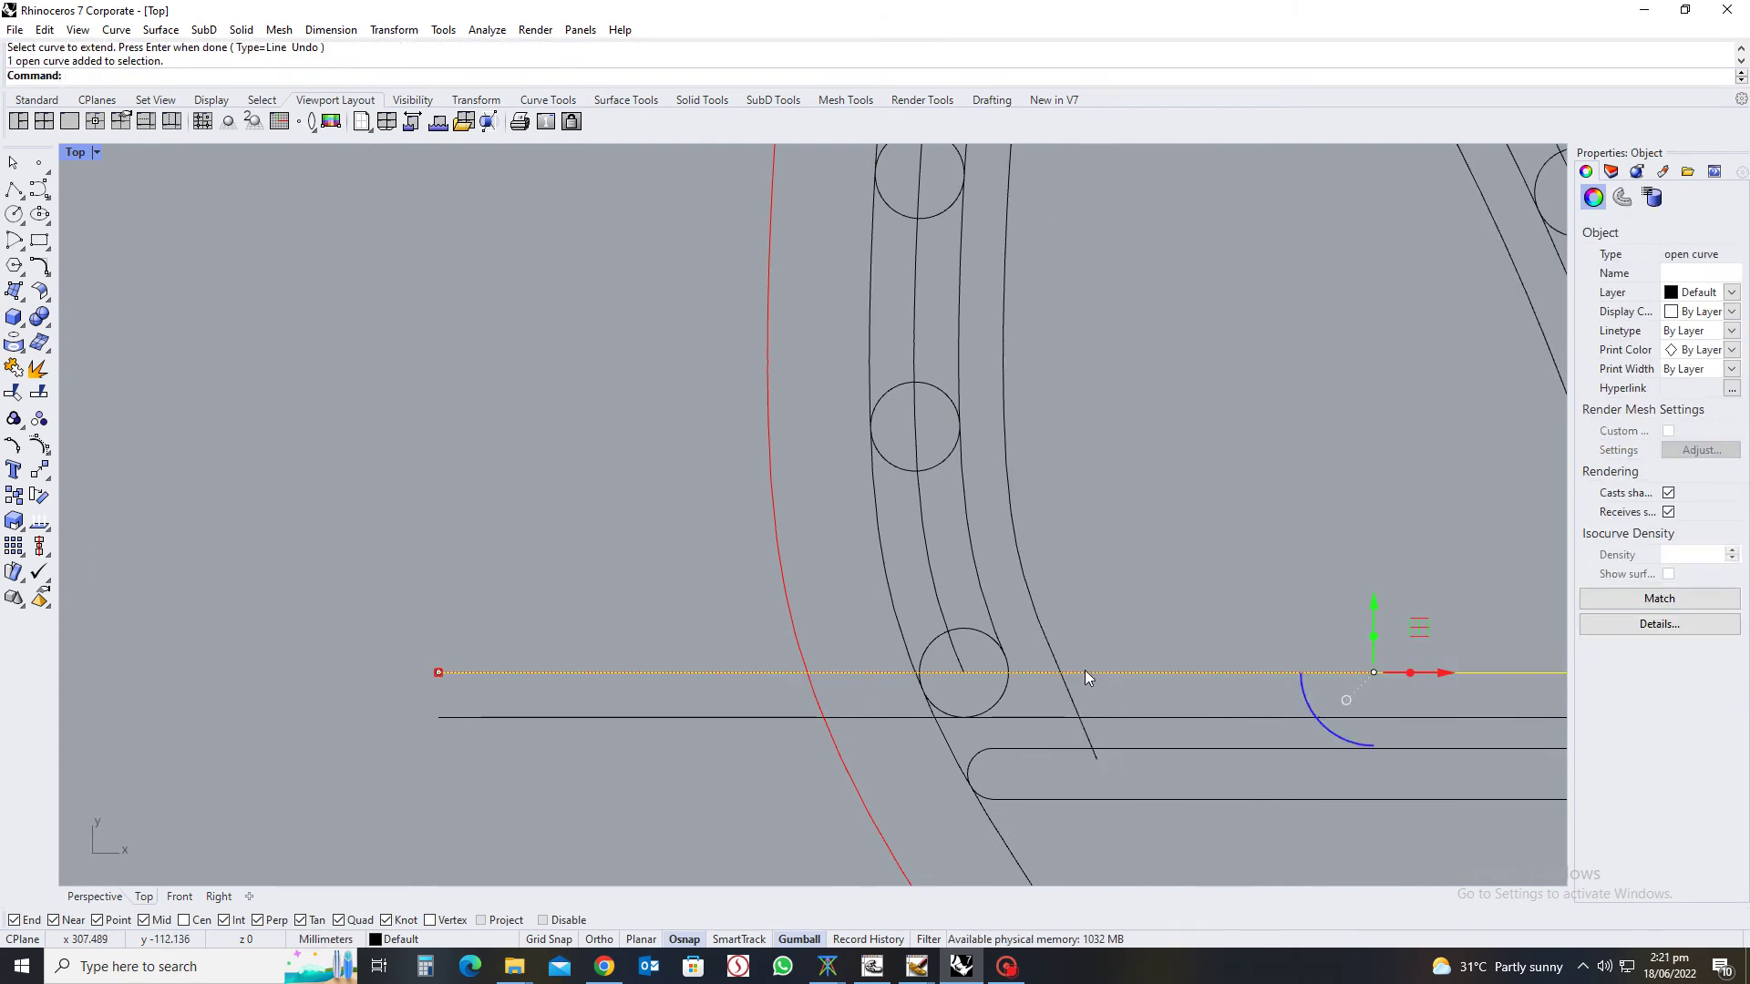
{"action": "type", "text": "sp"}
{"action": "key", "text": "Return"}
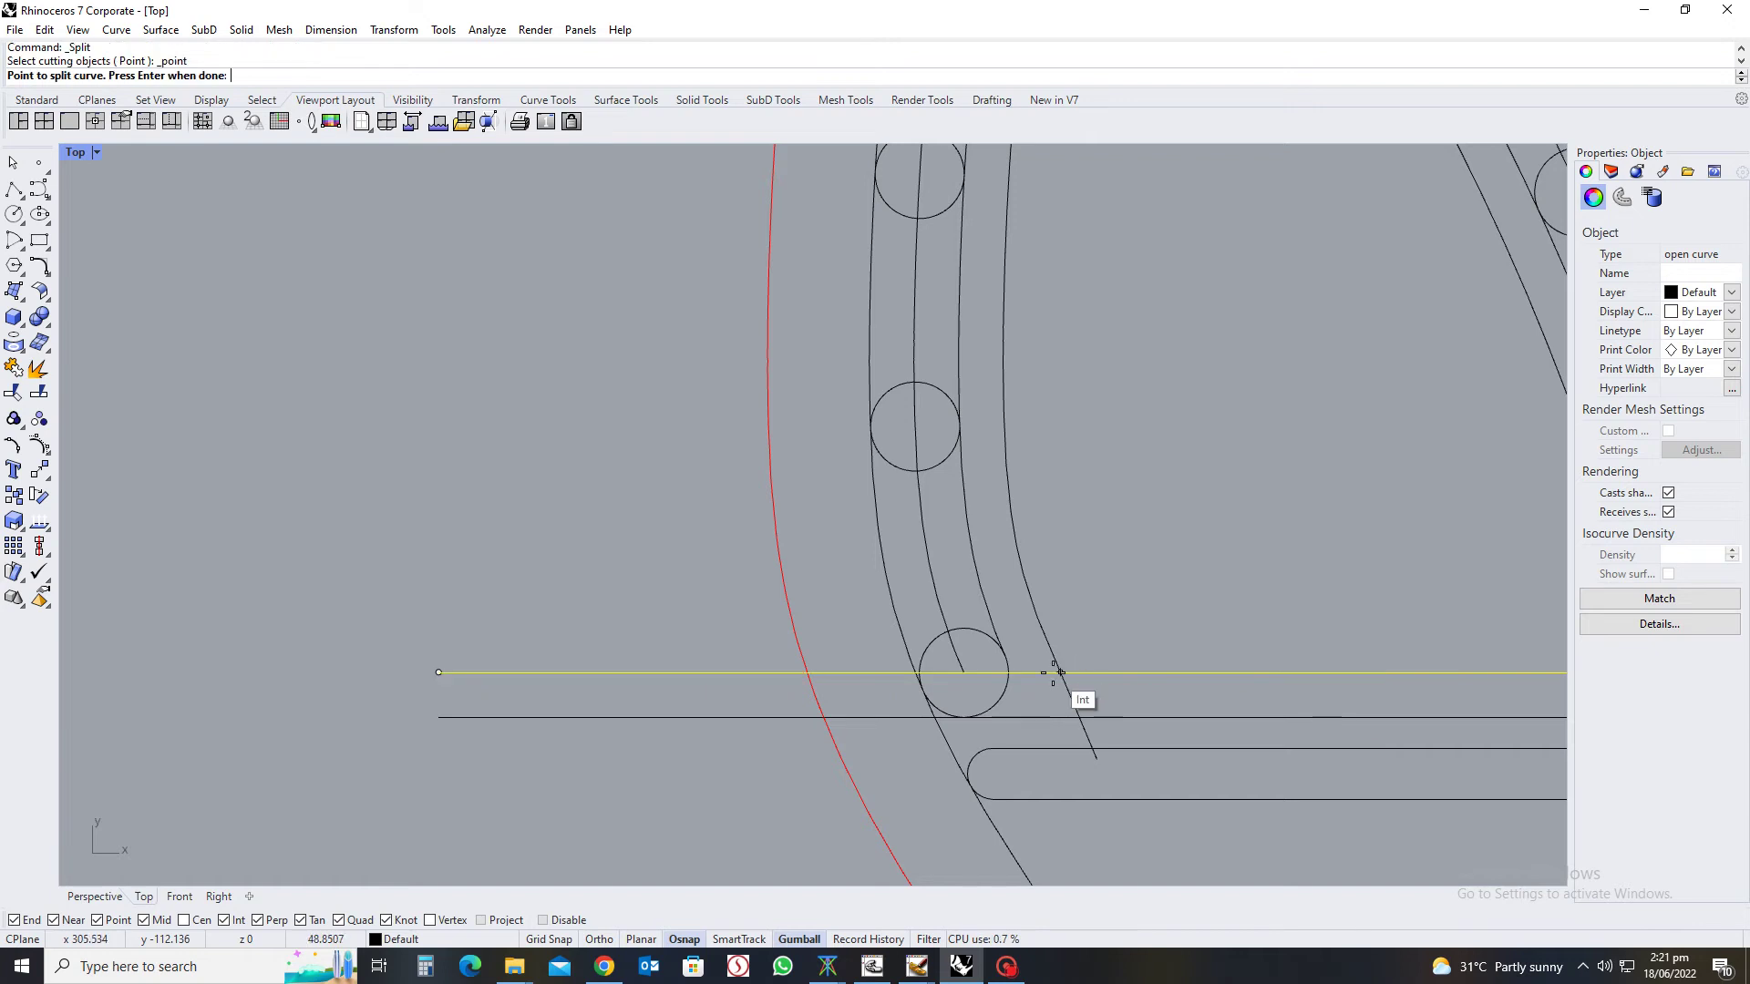
{"action": "left_click", "coordinate": [1084, 670]}
{"action": "key", "text": "Return"}
{"action": "scroll", "coordinate": [1060, 672], "scroll_direction": "down", "scroll_amount": 2}
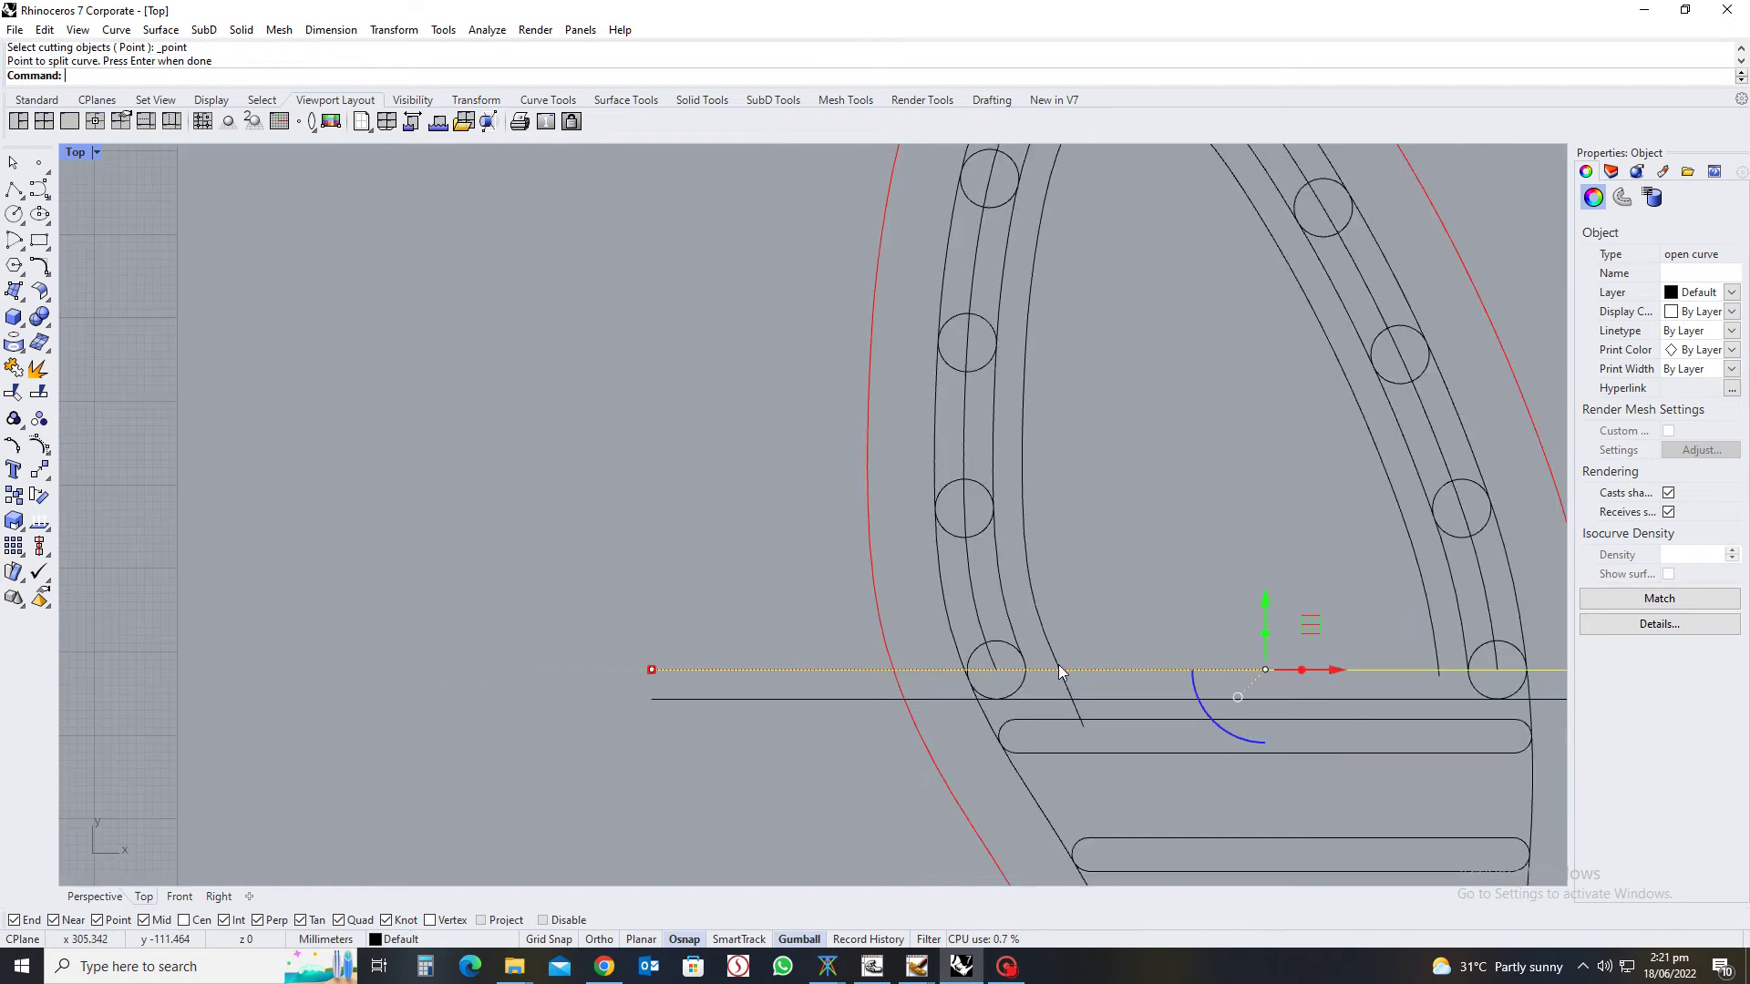
Offset the extended inner curve 3.5 mm toward the inside of the forefoot and clear the selection
{"action": "left_click", "coordinate": [1044, 616]}
{"action": "type", "text": "x"}
{"action": "key", "text": "Return"}
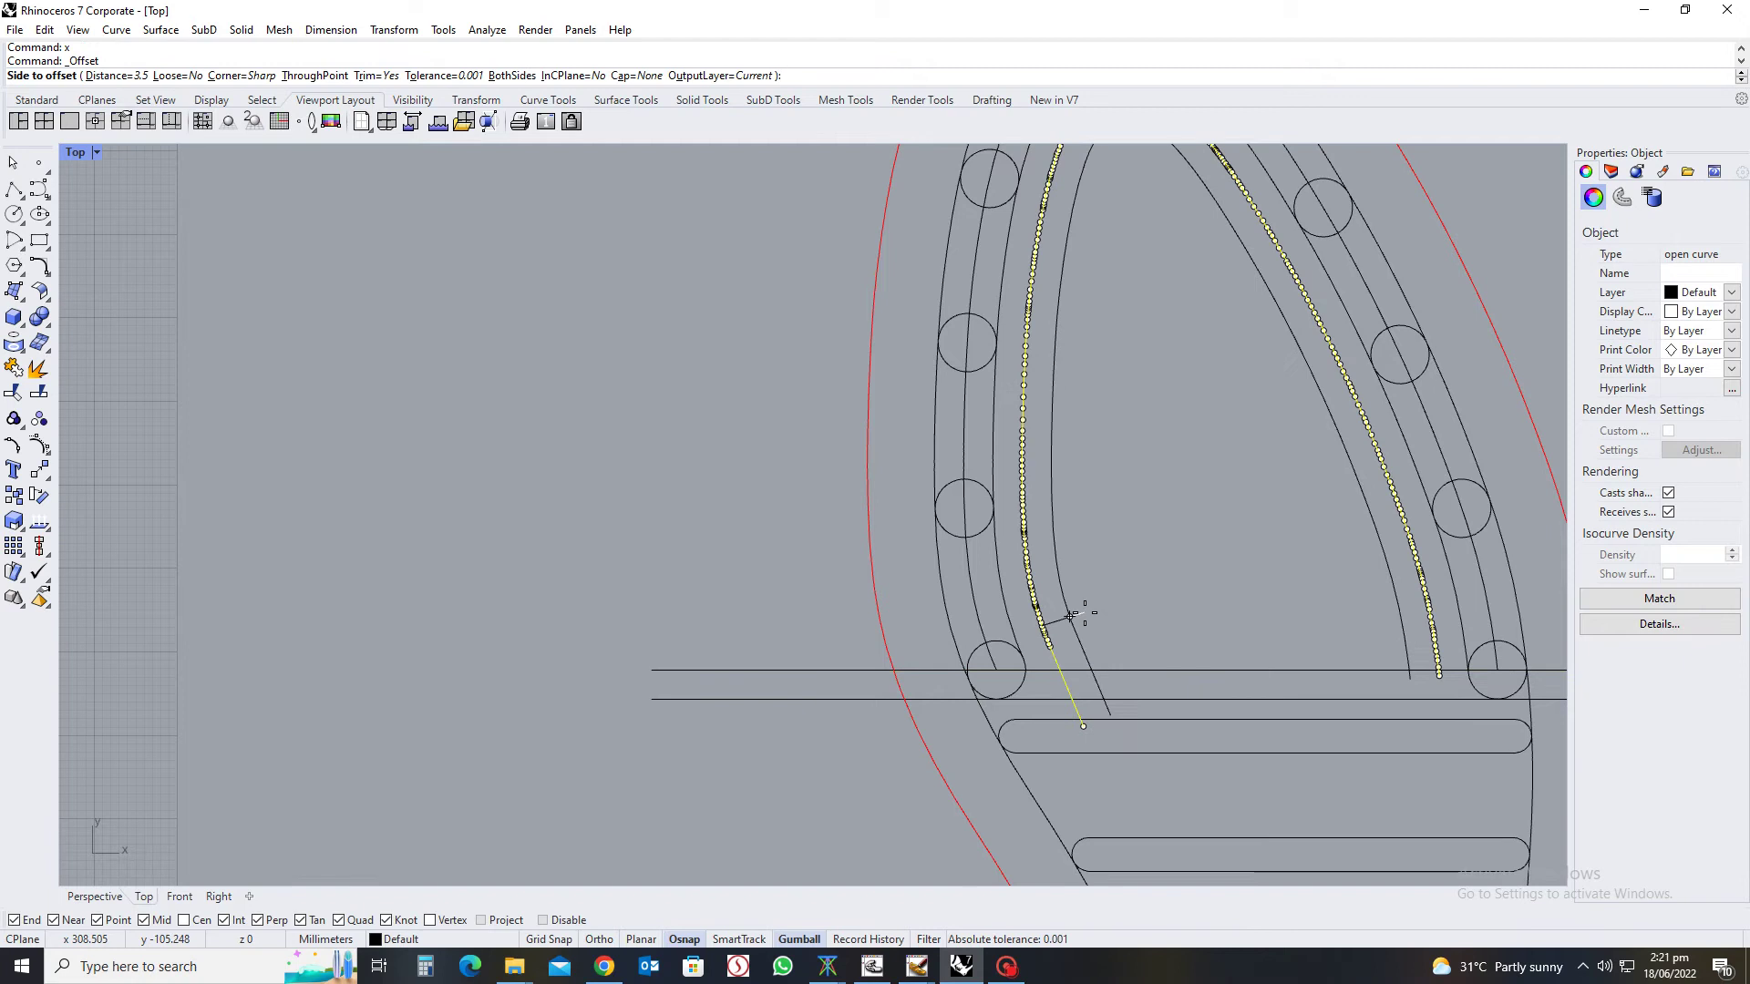
{"action": "left_click", "coordinate": [1099, 609]}
{"action": "key", "text": "Escape"}
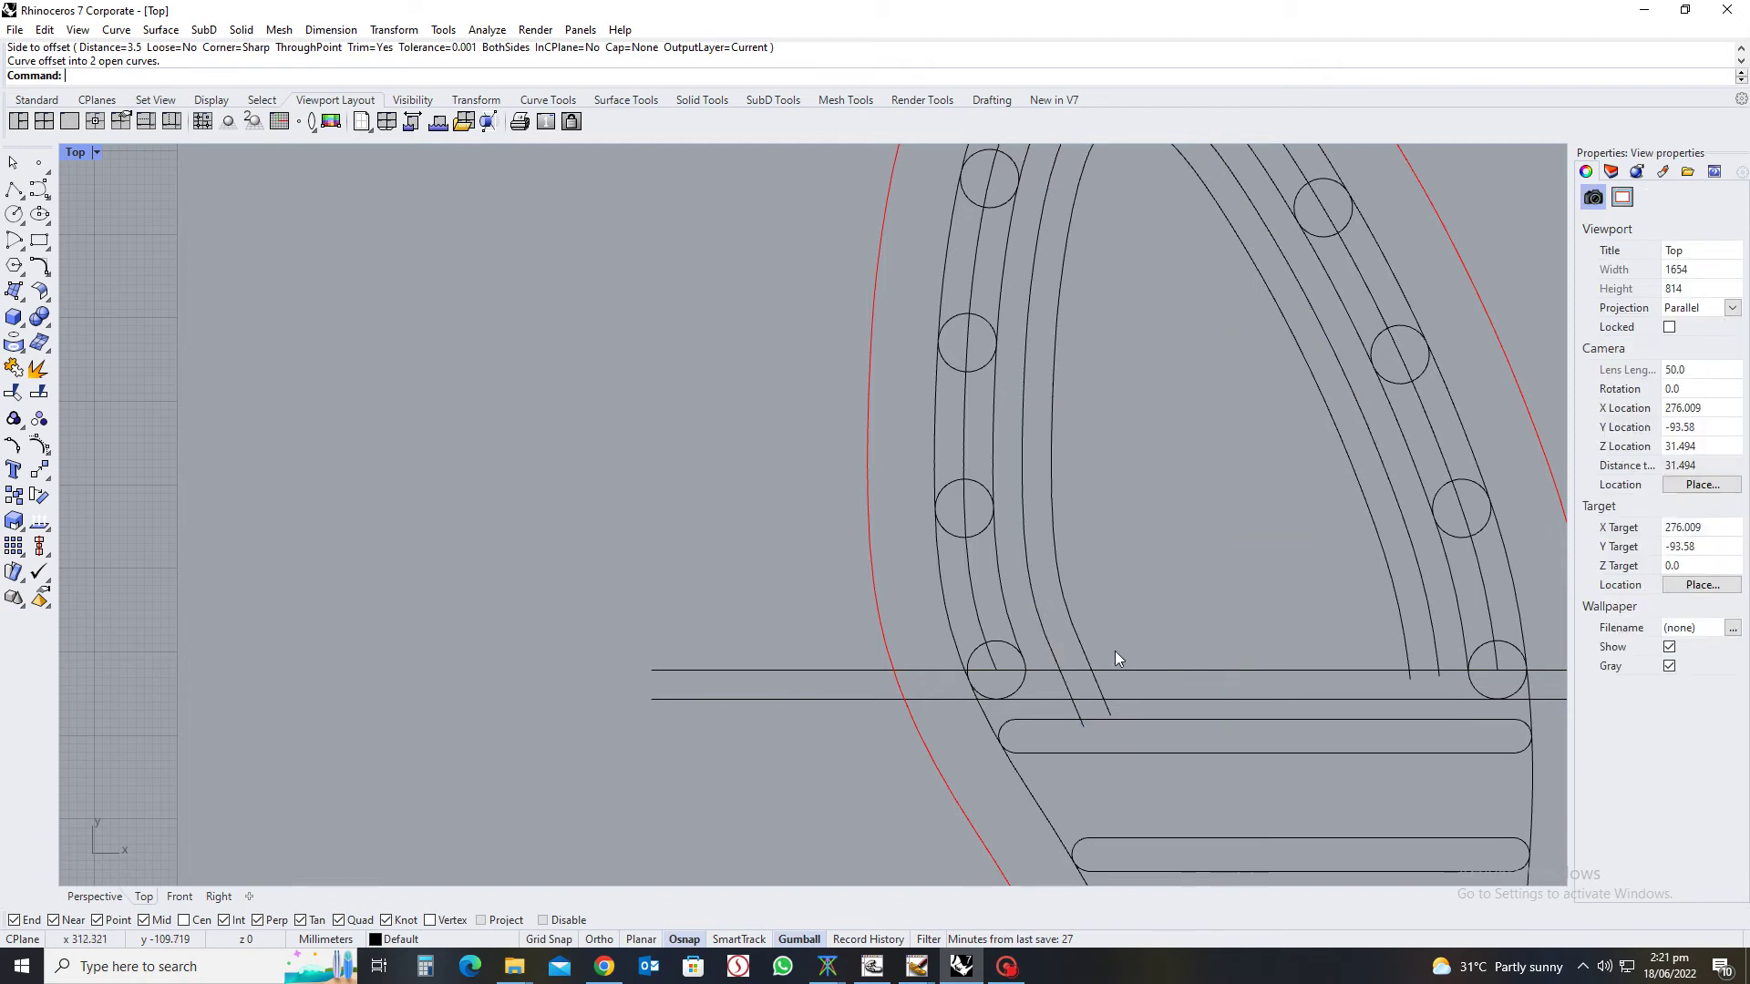
{"action": "left_click", "coordinate": [1049, 656]}
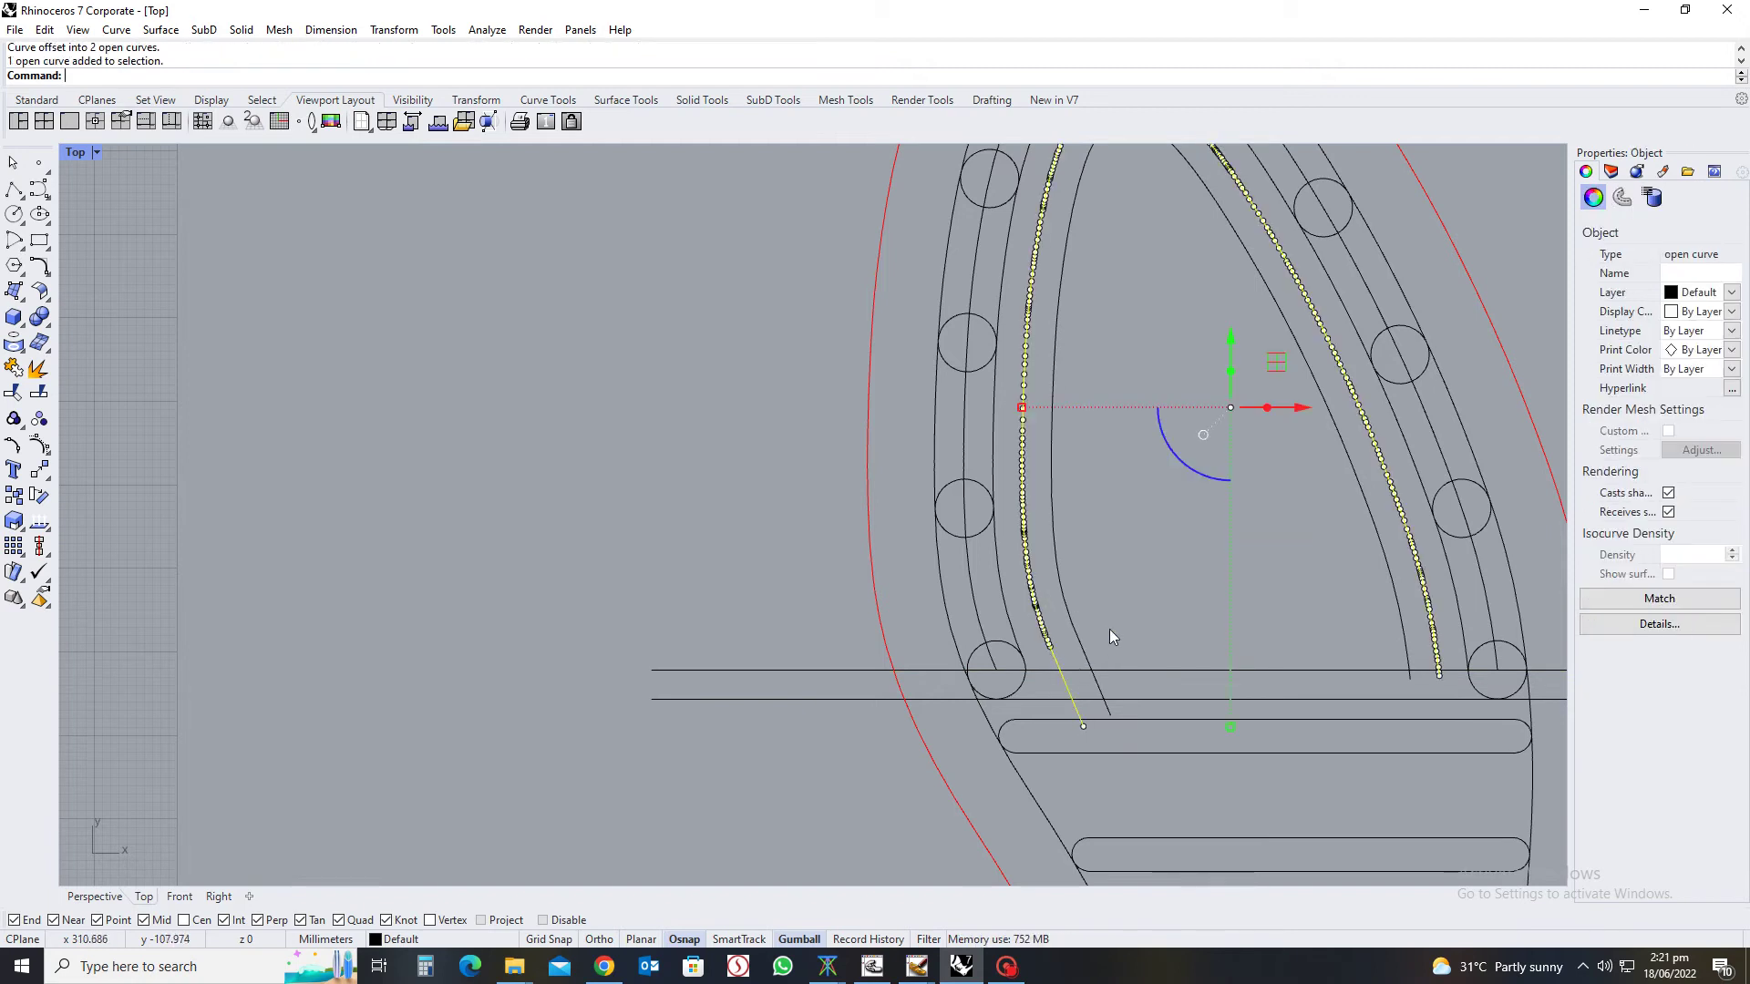
{"action": "key", "text": "Escape"}
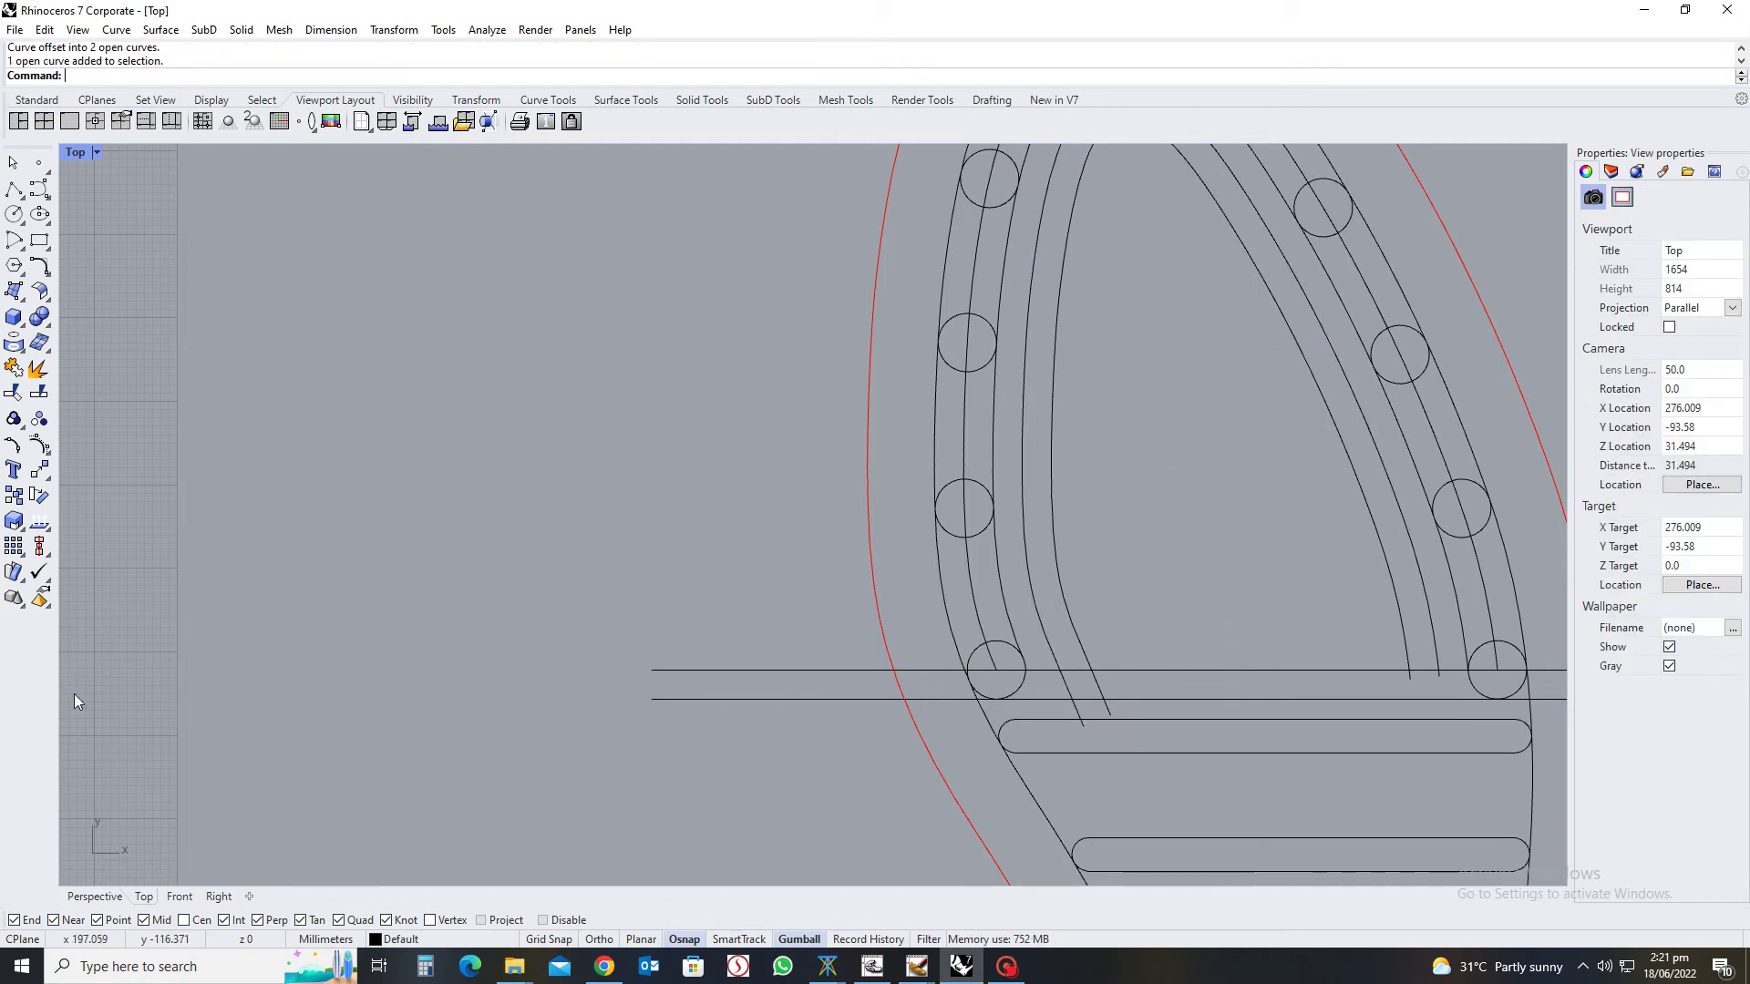
Draw a 3.5 mm radius circle centred where the innermost curve's left end crosses the upper horizontal line
{"action": "left_click", "coordinate": [14, 215]}
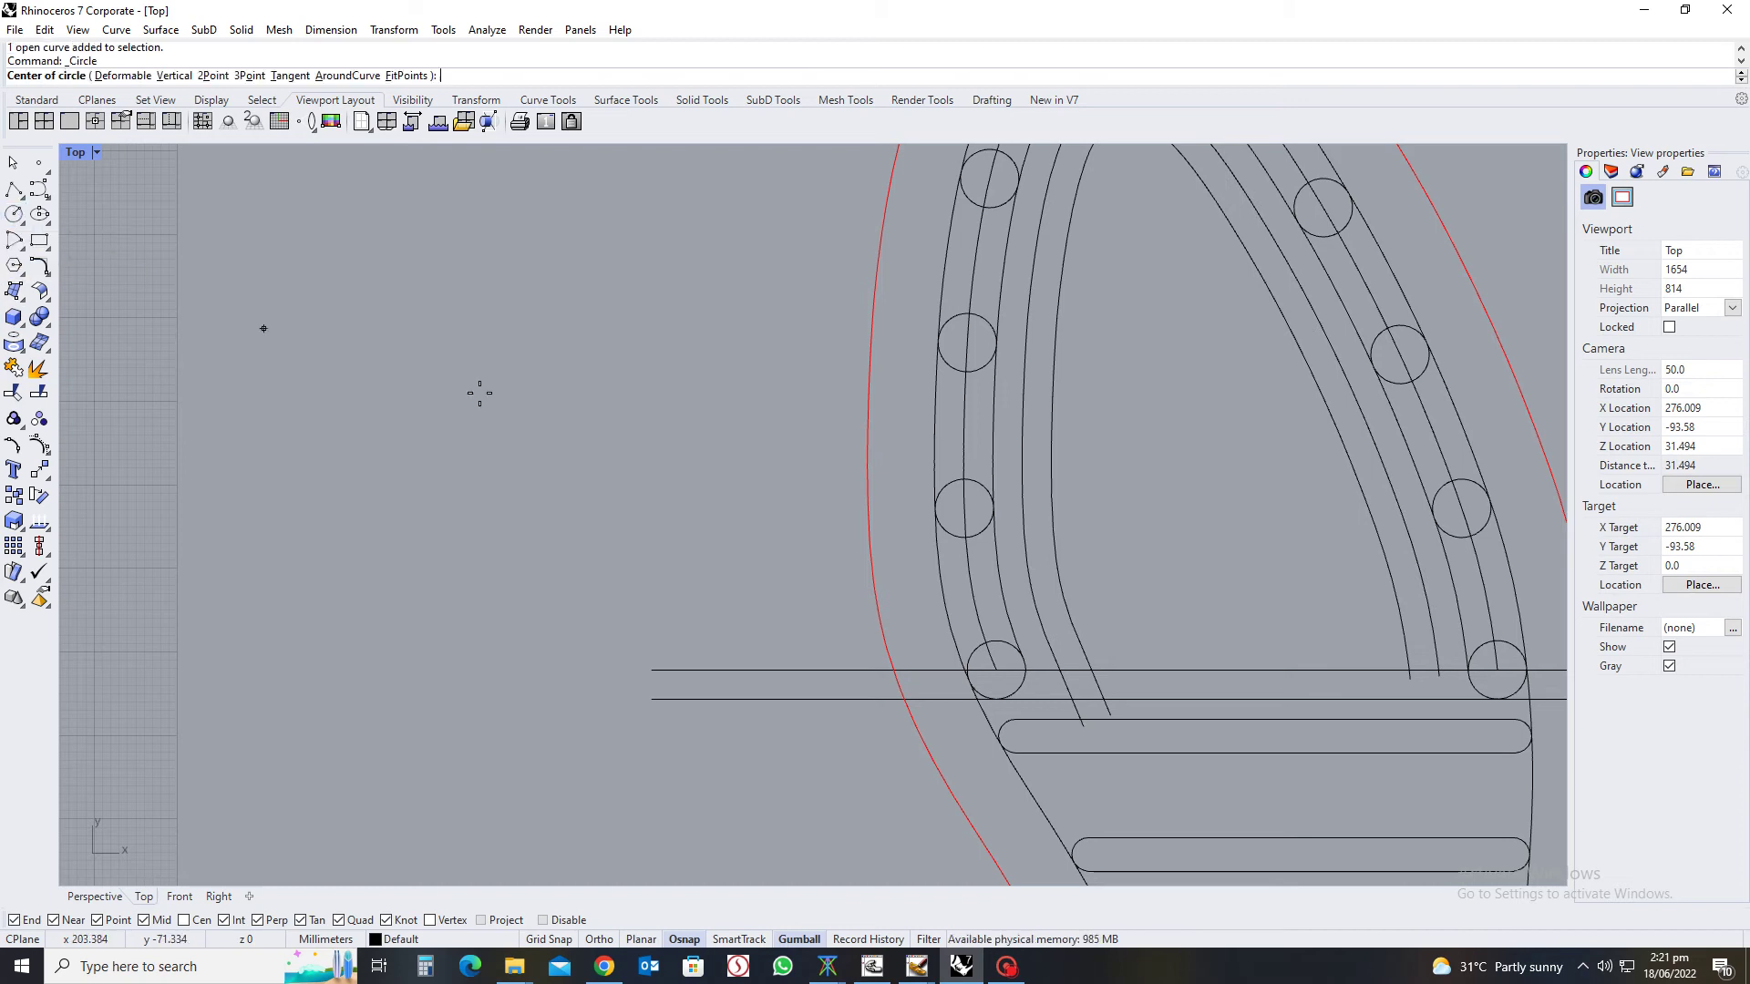
{"action": "left_click", "coordinate": [1089, 669]}
{"action": "scroll", "coordinate": [1103, 663], "scroll_direction": "up", "scroll_amount": 1}
{"action": "scroll", "coordinate": [1105, 666], "scroll_direction": "up", "scroll_amount": 1}
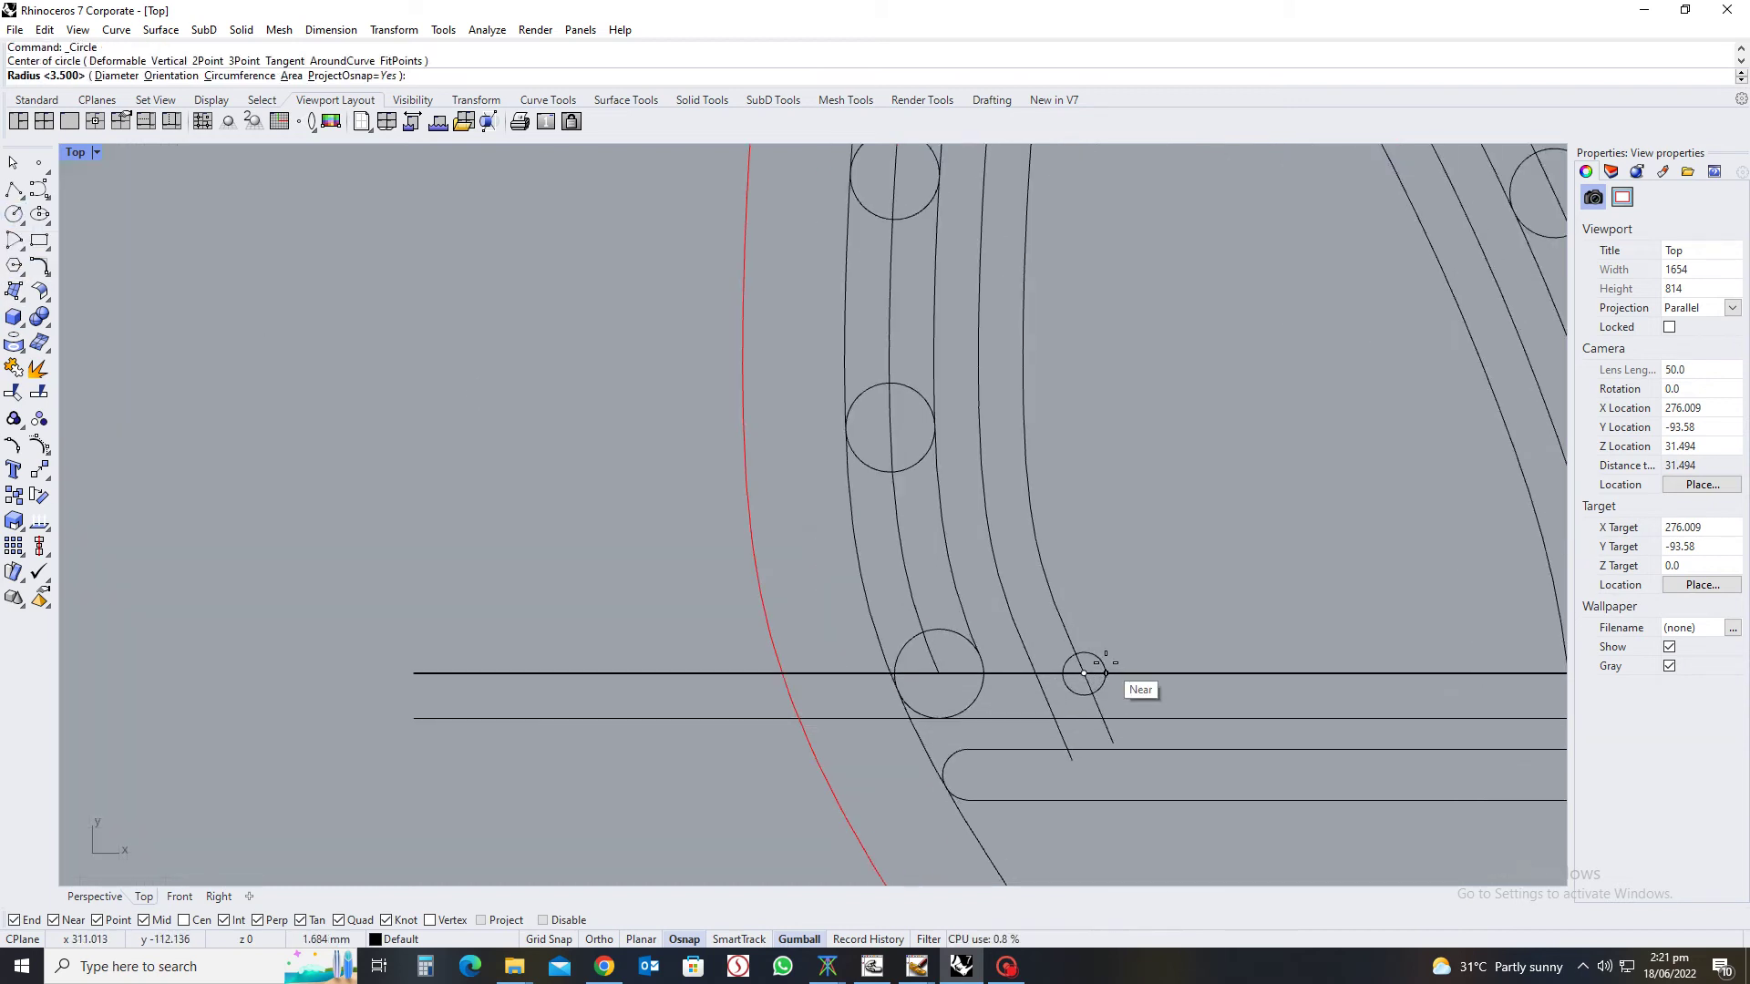
{"action": "type", "text": "3.5"}
{"action": "key", "text": "Return"}
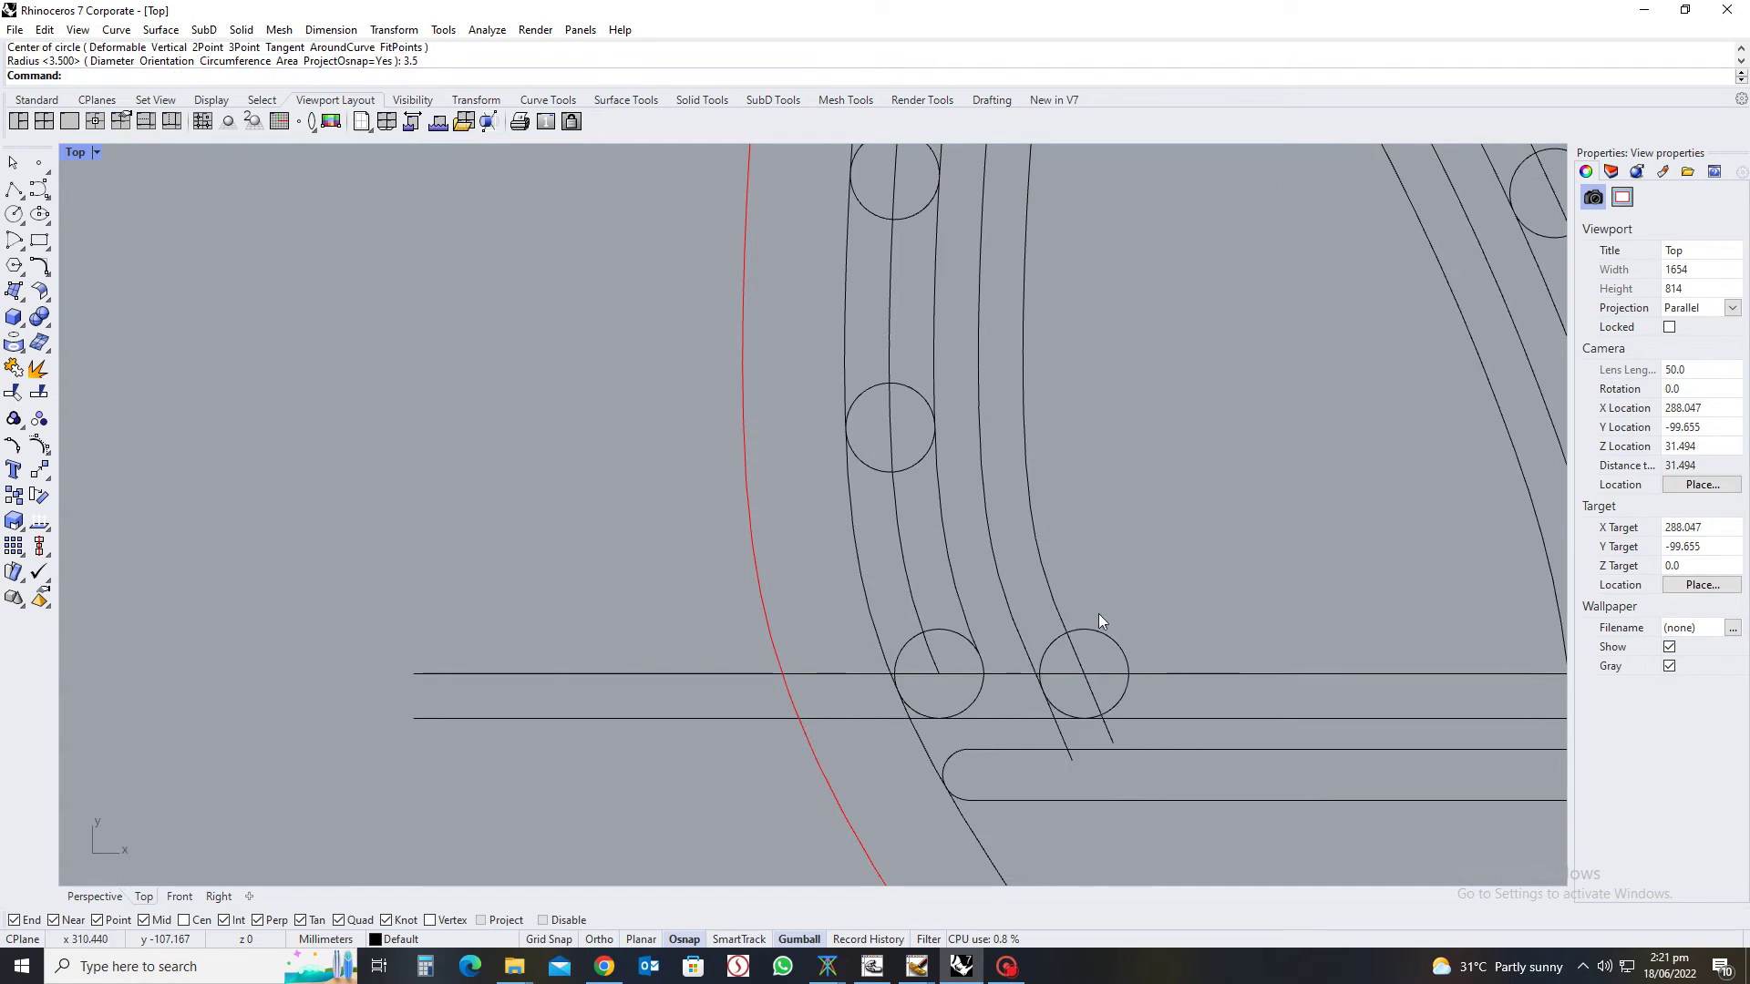
{"action": "left_click", "coordinate": [14, 547]}
{"action": "left_click", "coordinate": [133, 549]}
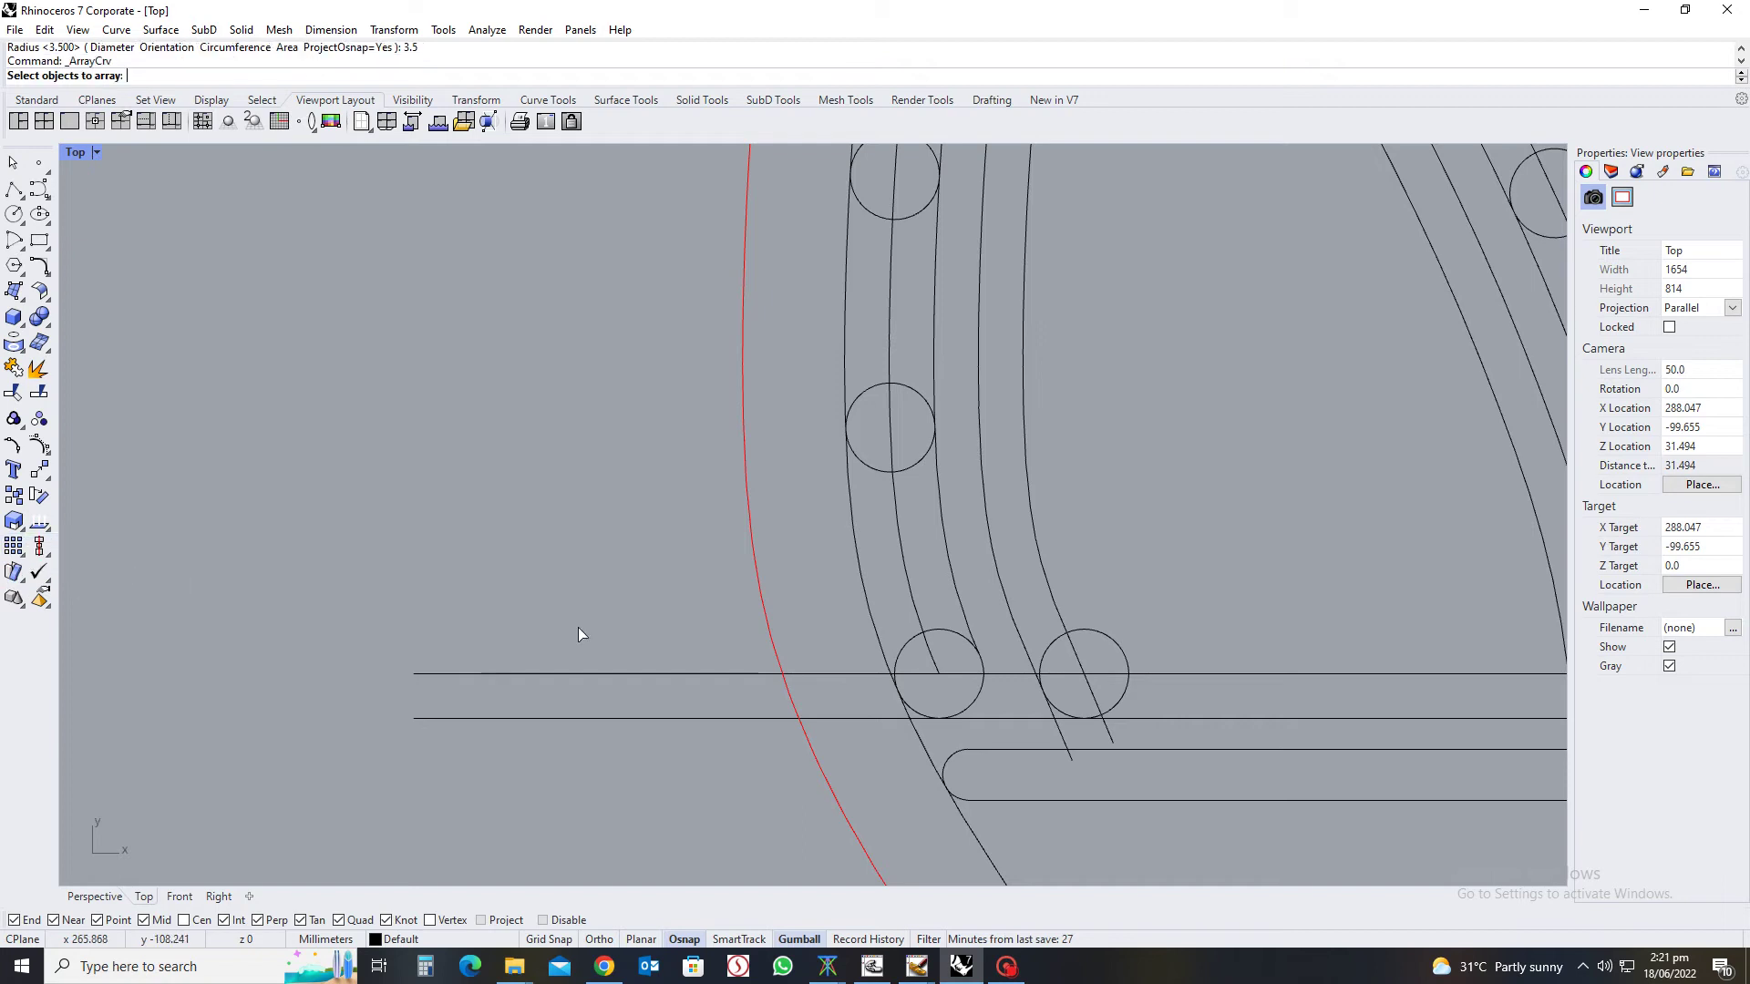
{"action": "left_click", "coordinate": [1095, 635]}
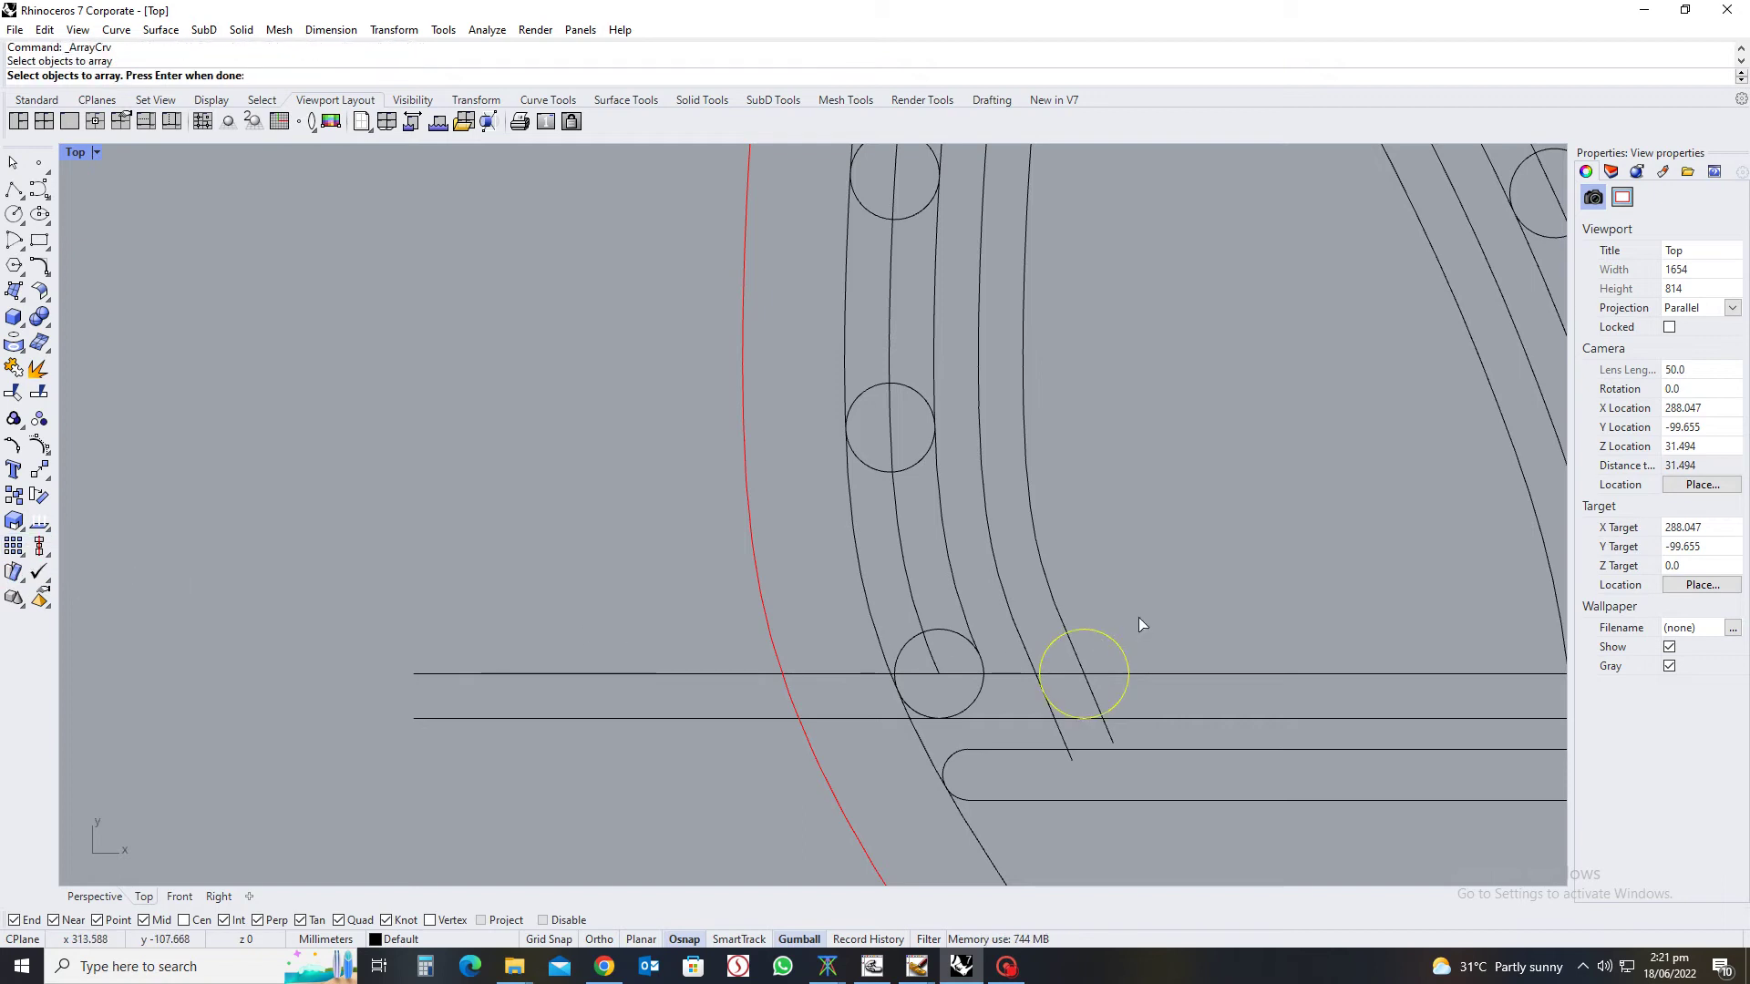
{"action": "key", "text": "Return"}
{"action": "left_click", "coordinate": [1039, 590]}
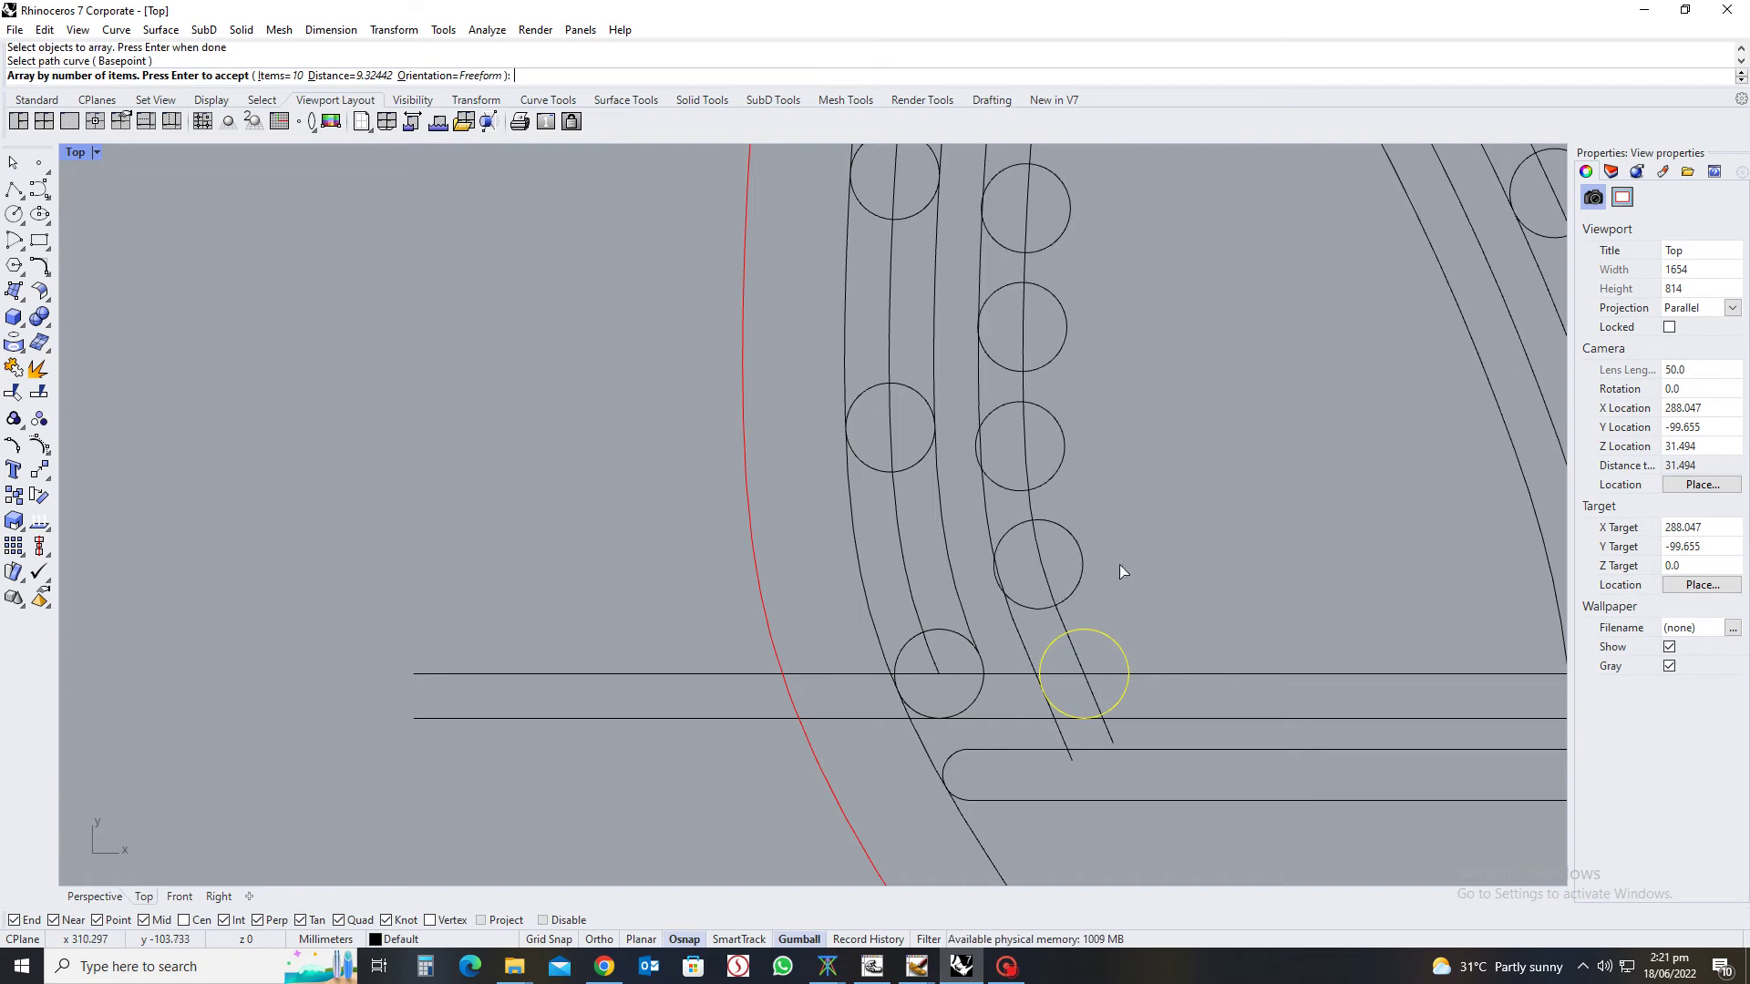
{"action": "scroll", "coordinate": [1148, 609], "scroll_direction": "down", "scroll_amount": 5}
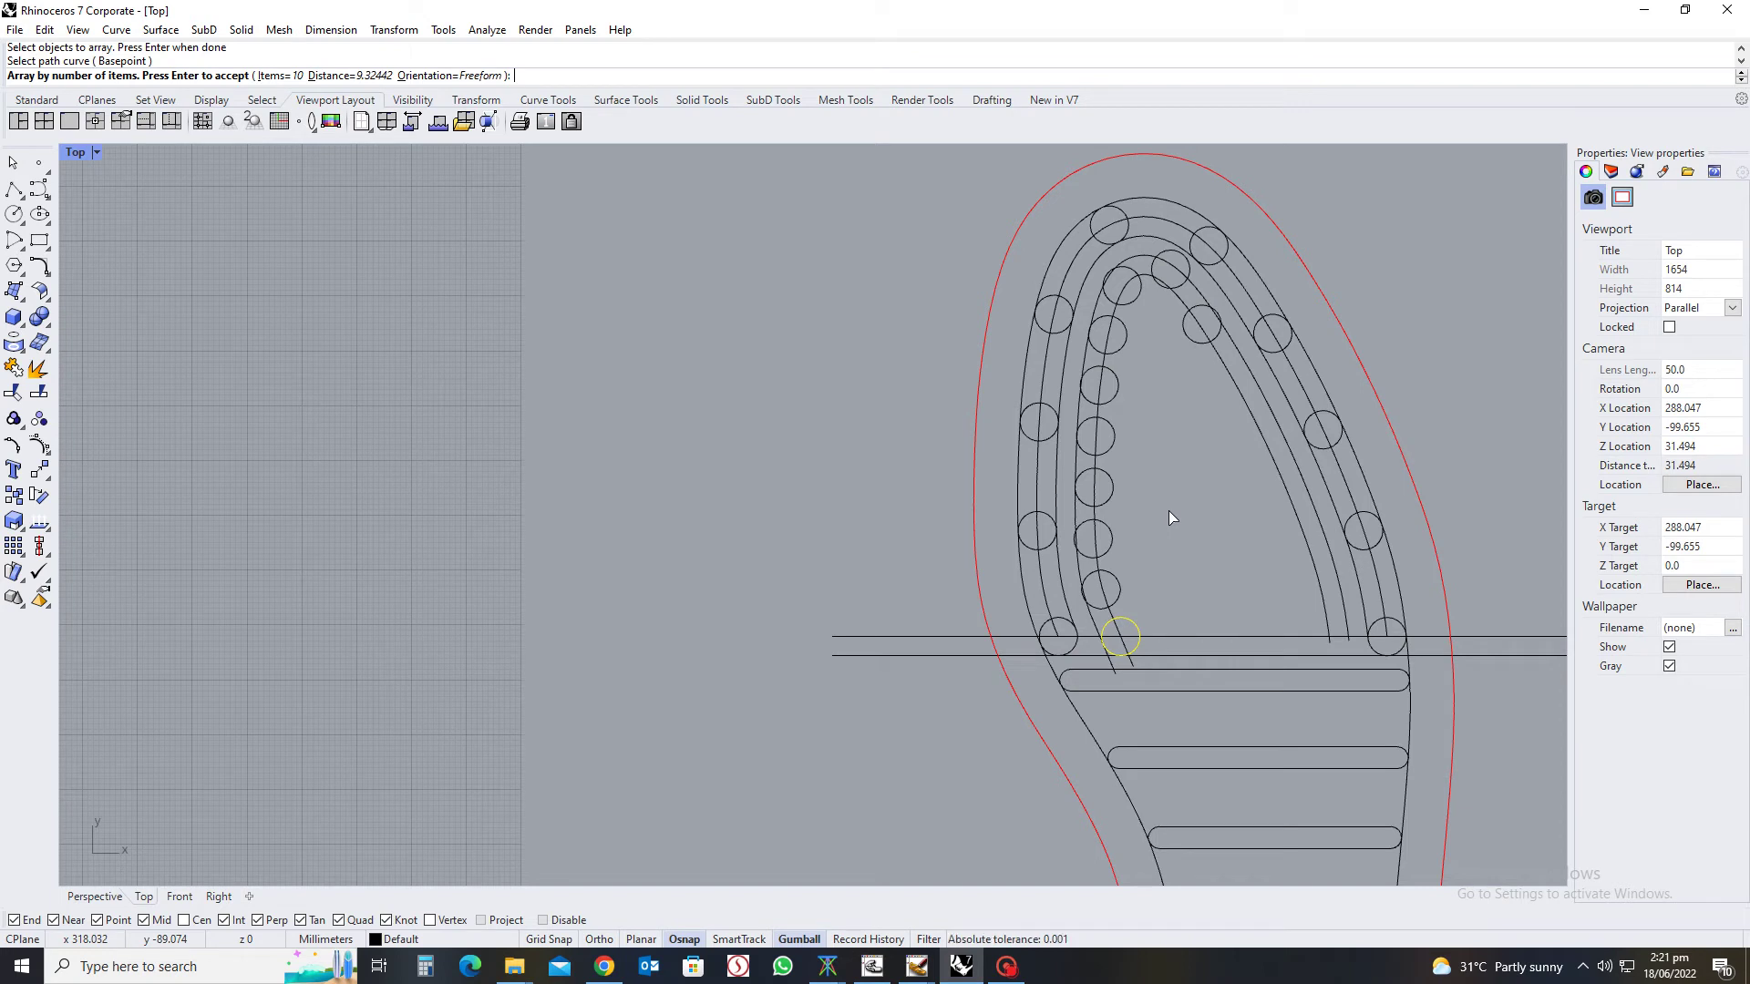
{"action": "key", "text": "ctrl+z"}
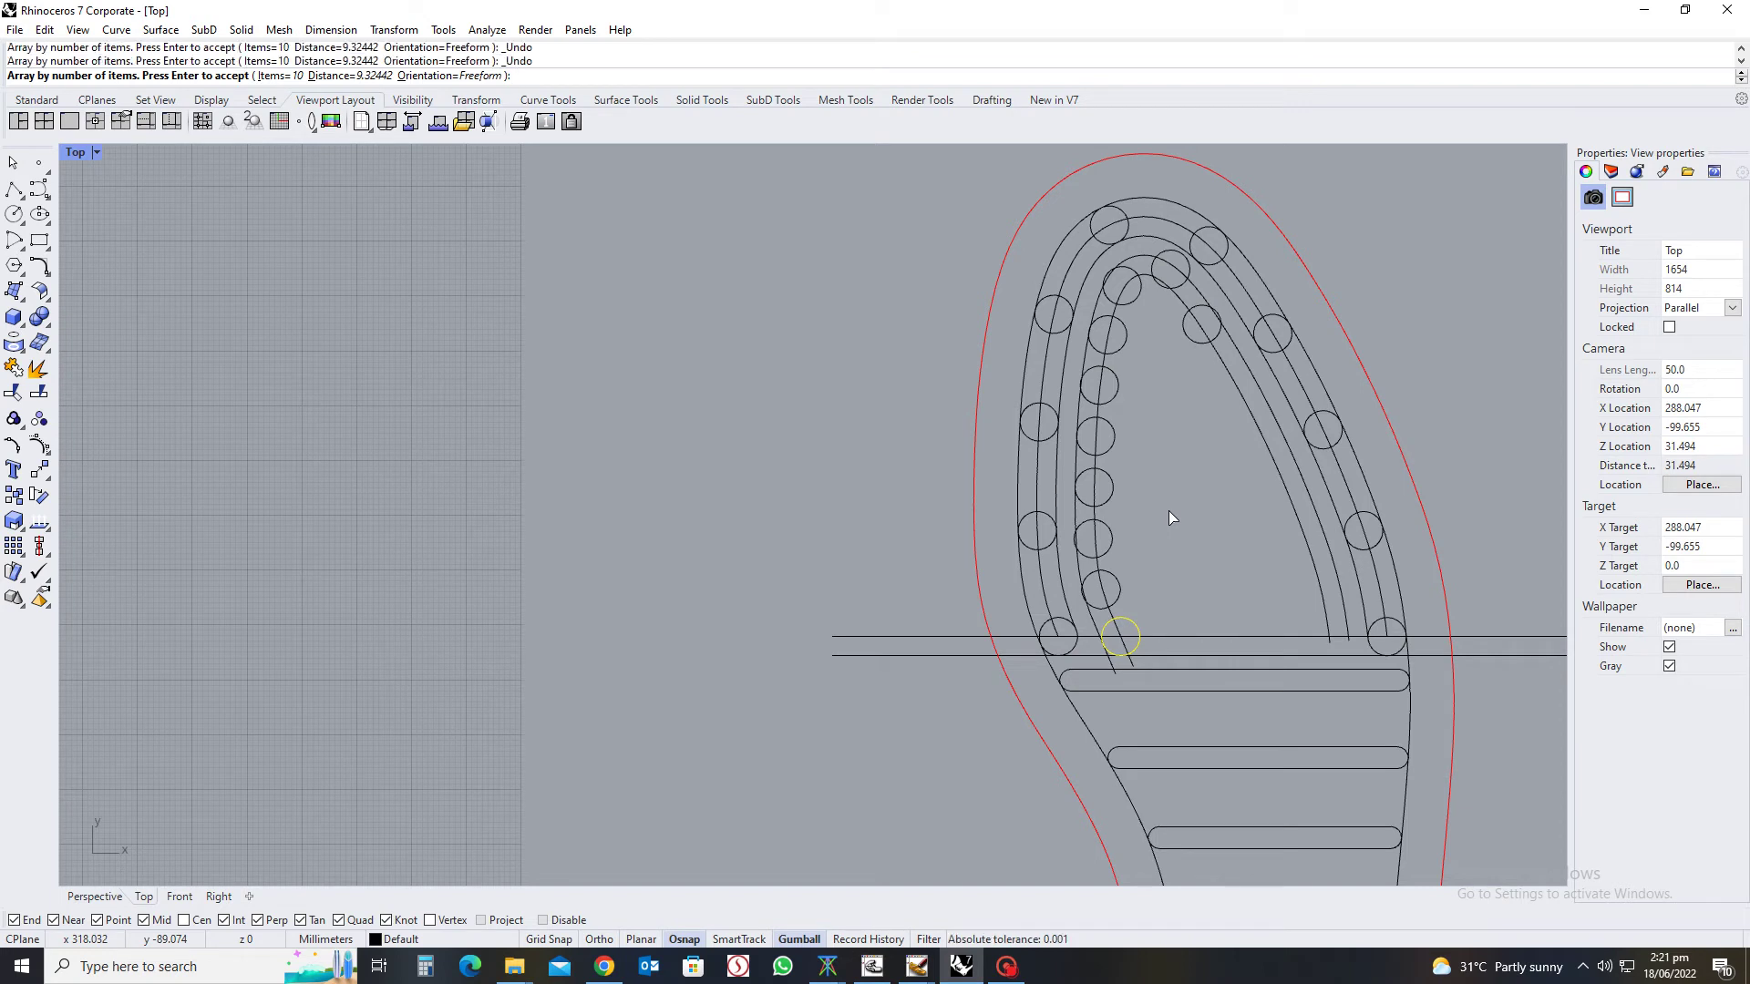
{"action": "key", "text": "Escape"}
Join the two pieces of the innermost offset curve into one open curve and clear the selection
{"action": "left_click", "coordinate": [1096, 525]}
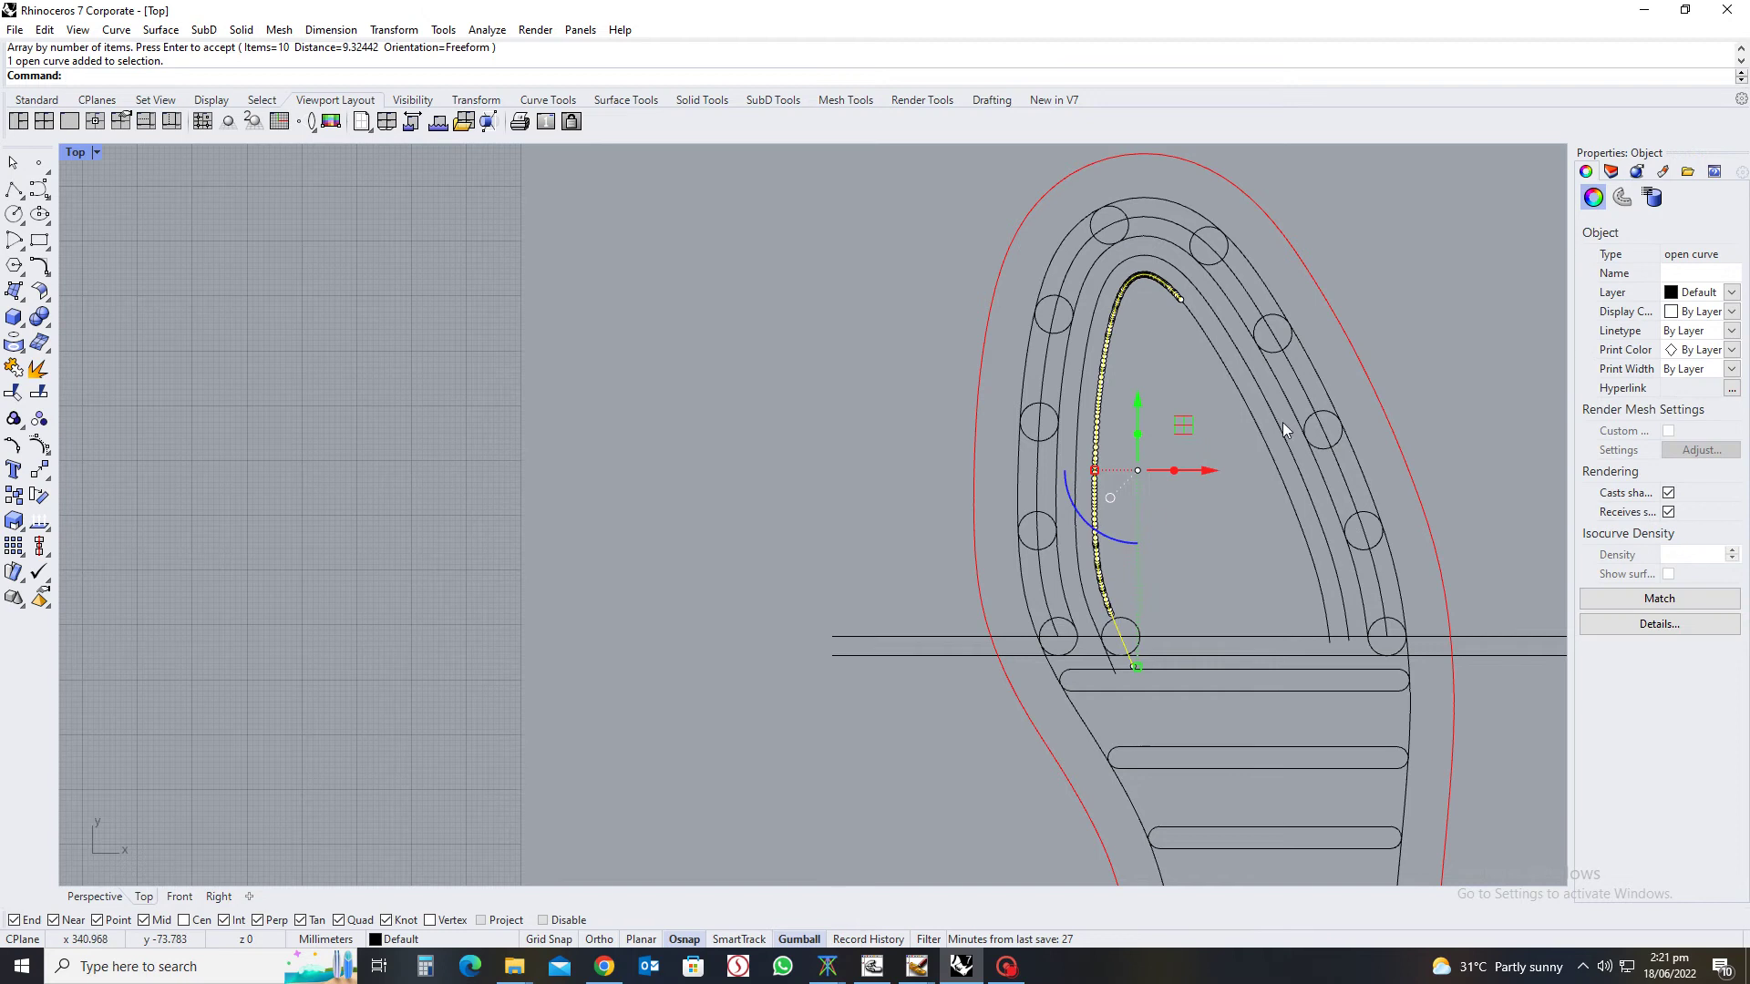
{"action": "left_click", "coordinate": [1236, 373], "text": "shift"}
{"action": "key", "text": "ctrl+j"}
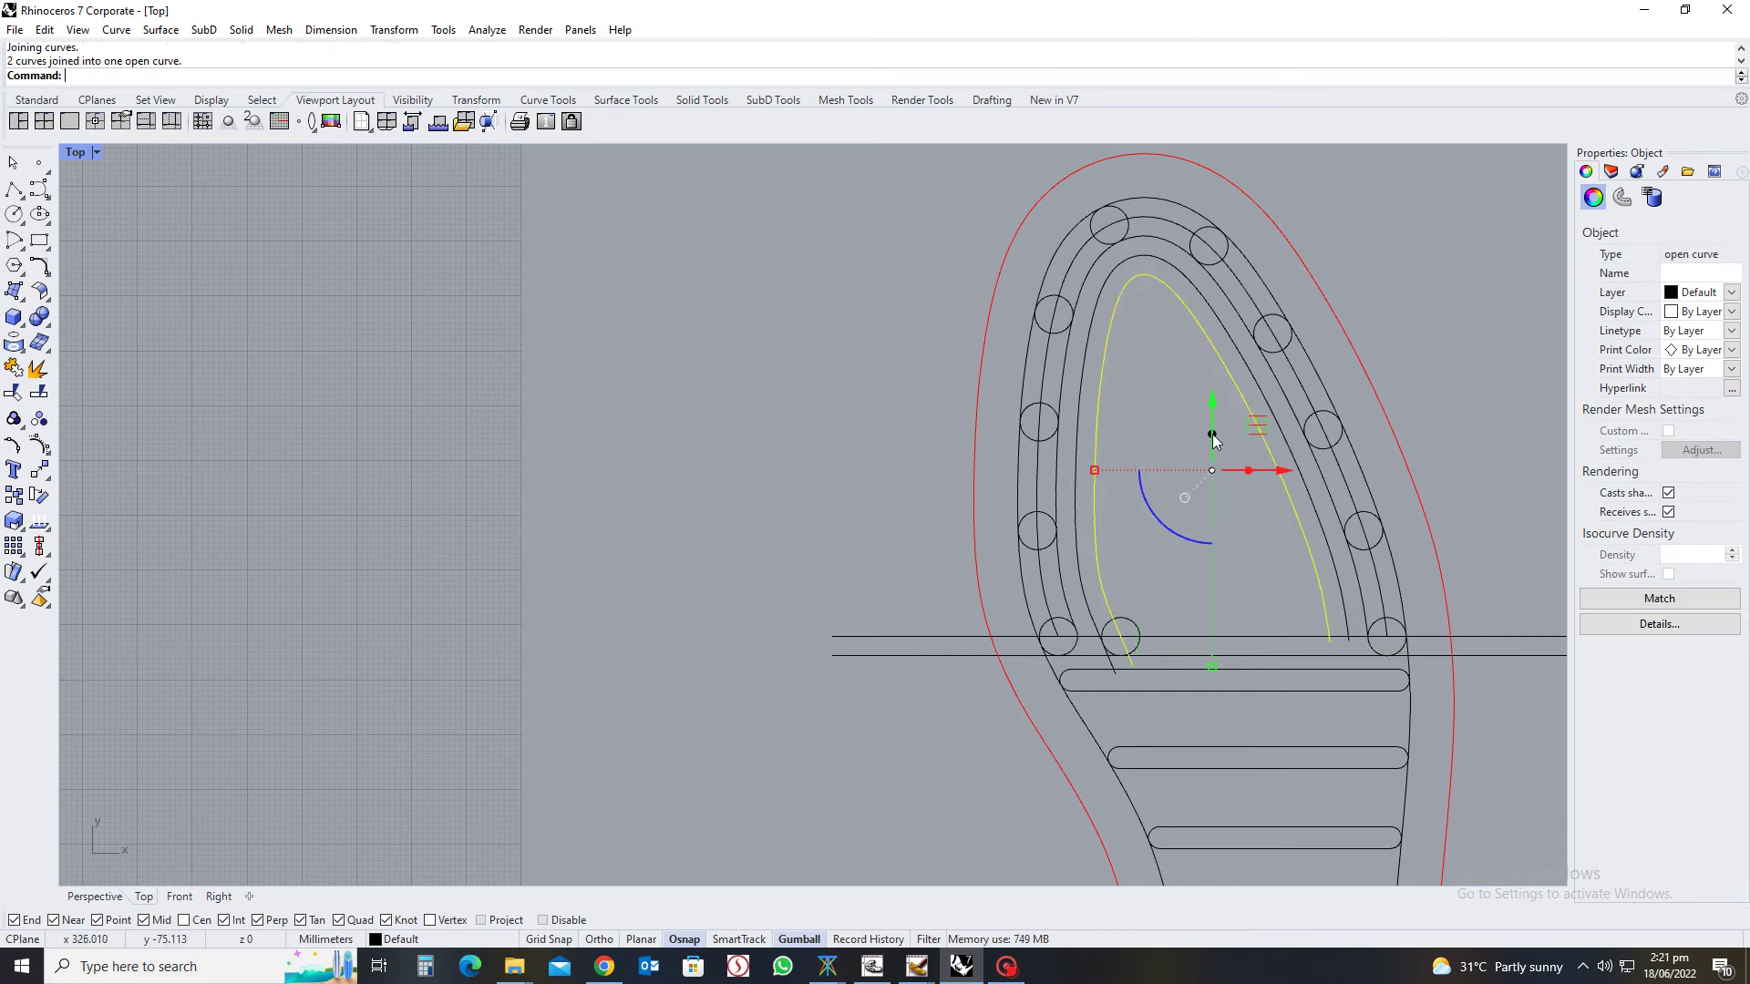
{"action": "left_click", "coordinate": [1163, 392]}
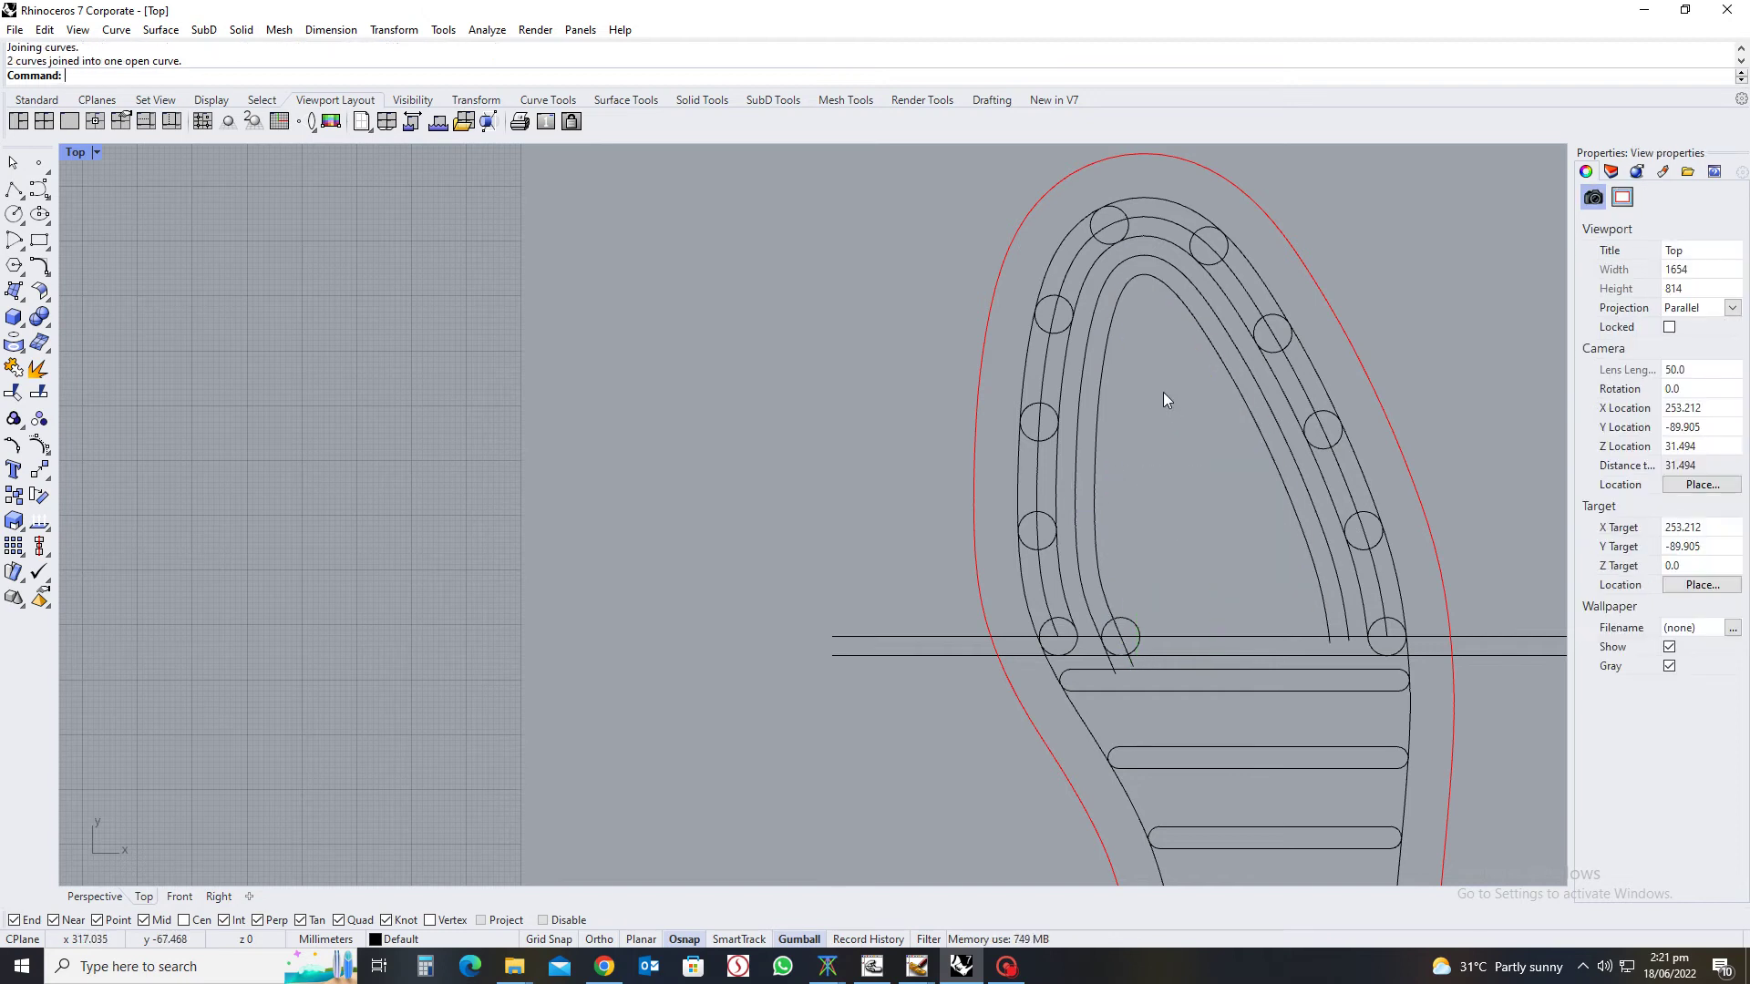
{"action": "left_click", "coordinate": [28, 558]}
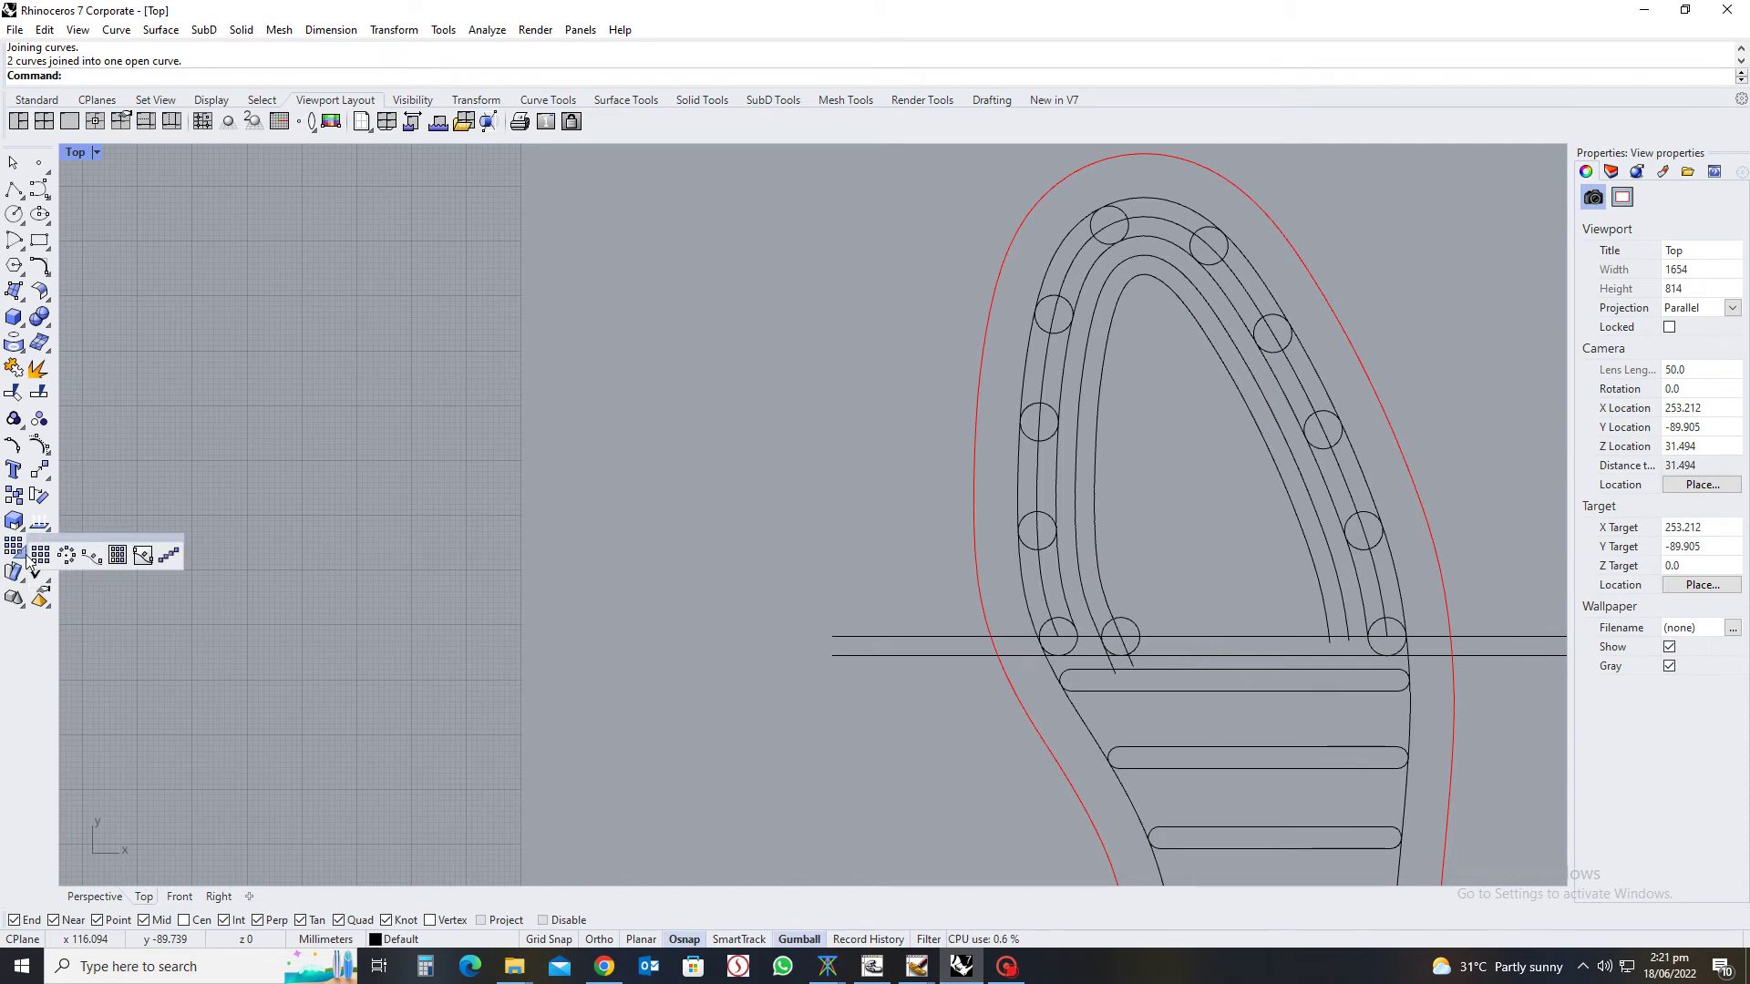
{"action": "left_click", "coordinate": [91, 555]}
{"action": "scroll", "coordinate": [1177, 636], "scroll_direction": "up", "scroll_amount": 3}
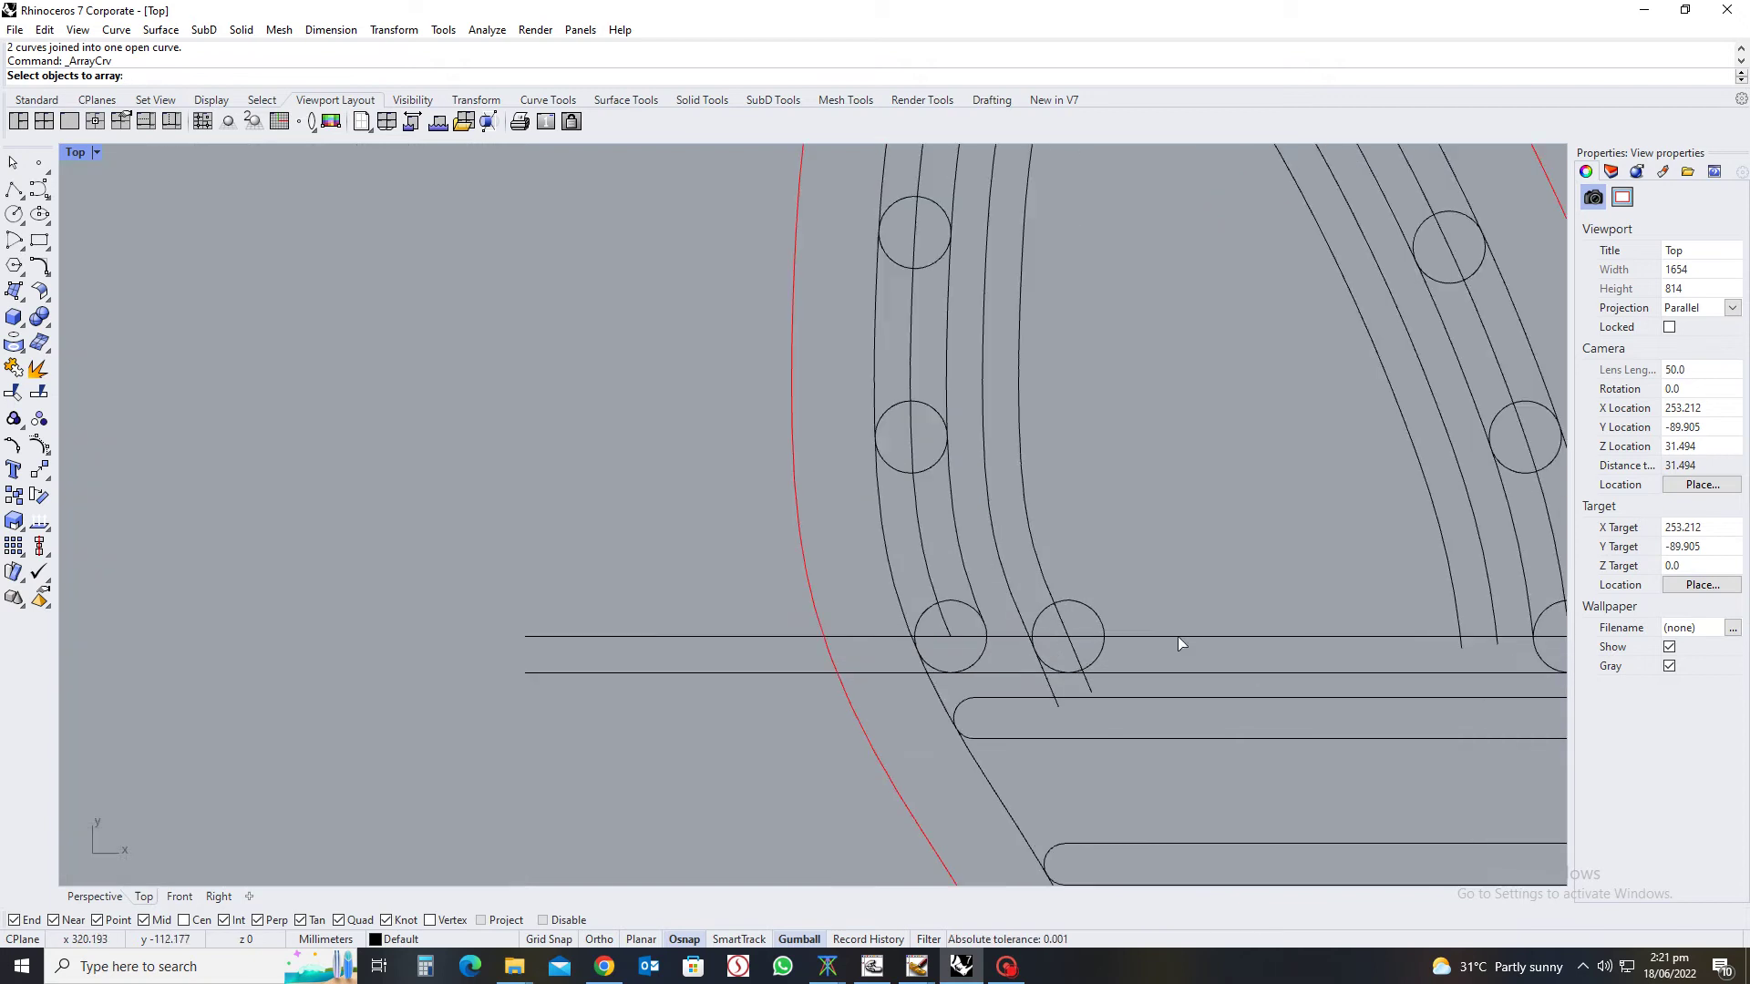
{"action": "left_click", "coordinate": [1081, 603]}
{"action": "key", "text": "Return"}
{"action": "left_click", "coordinate": [1067, 627]}
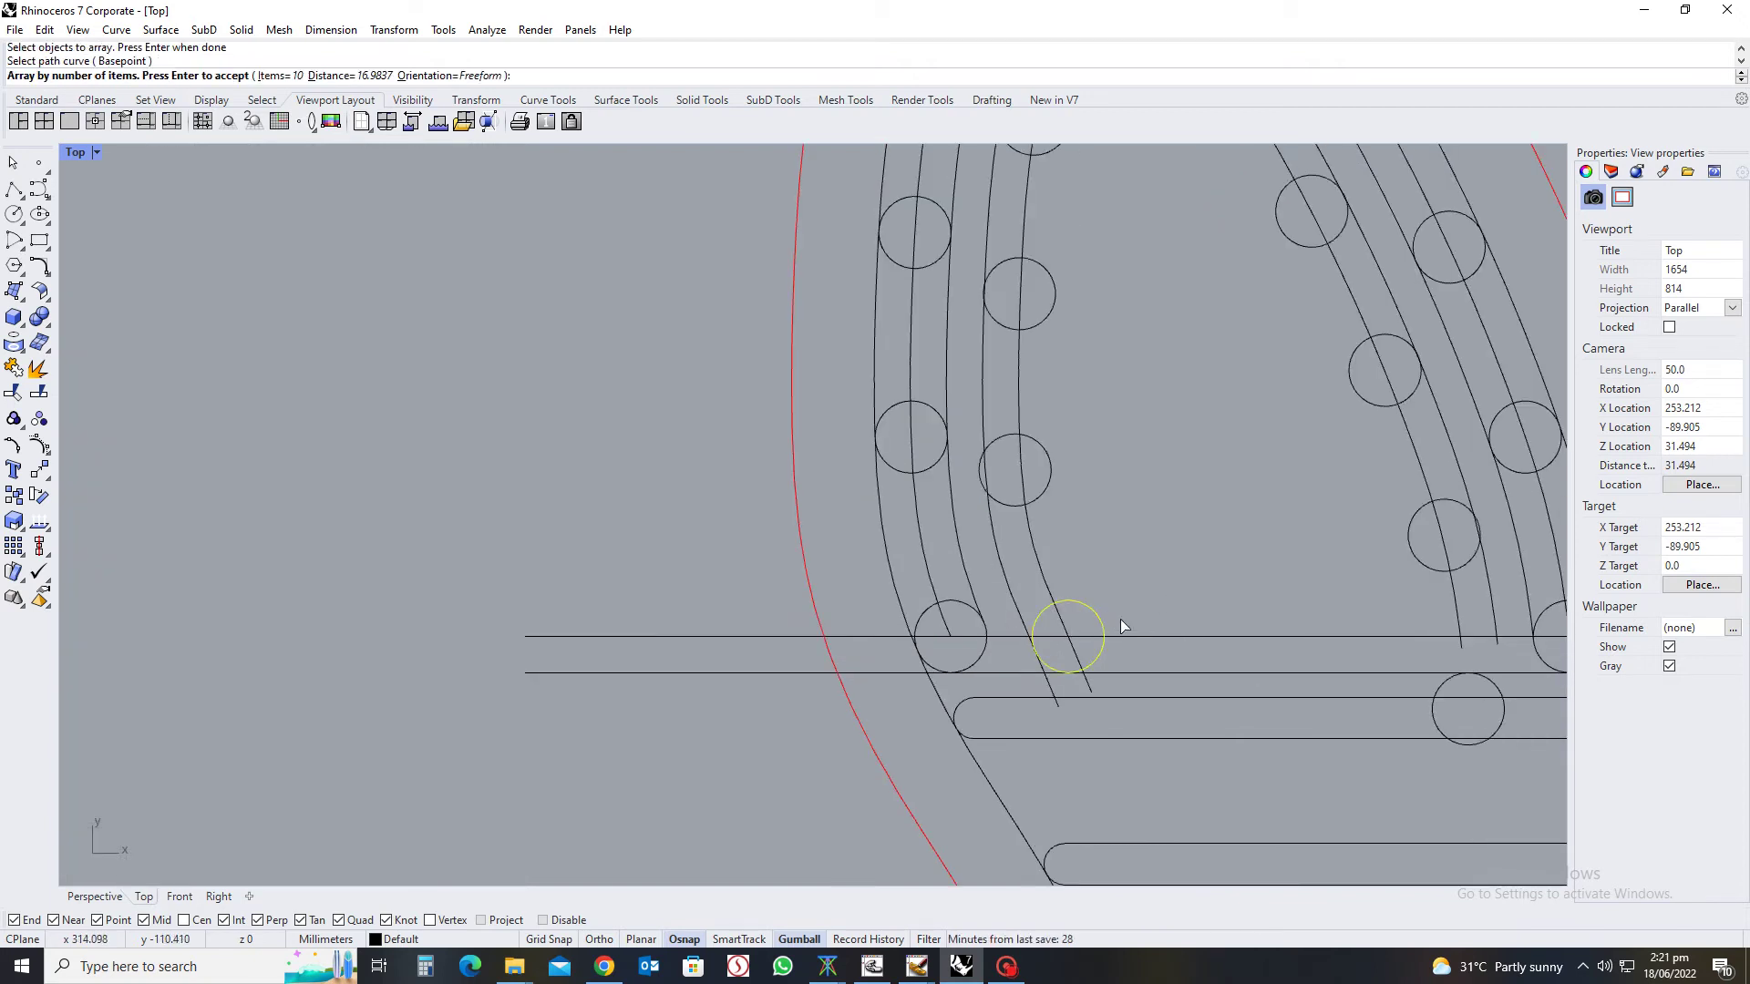
{"action": "scroll", "coordinate": [1119, 620], "scroll_direction": "down", "scroll_amount": 2}
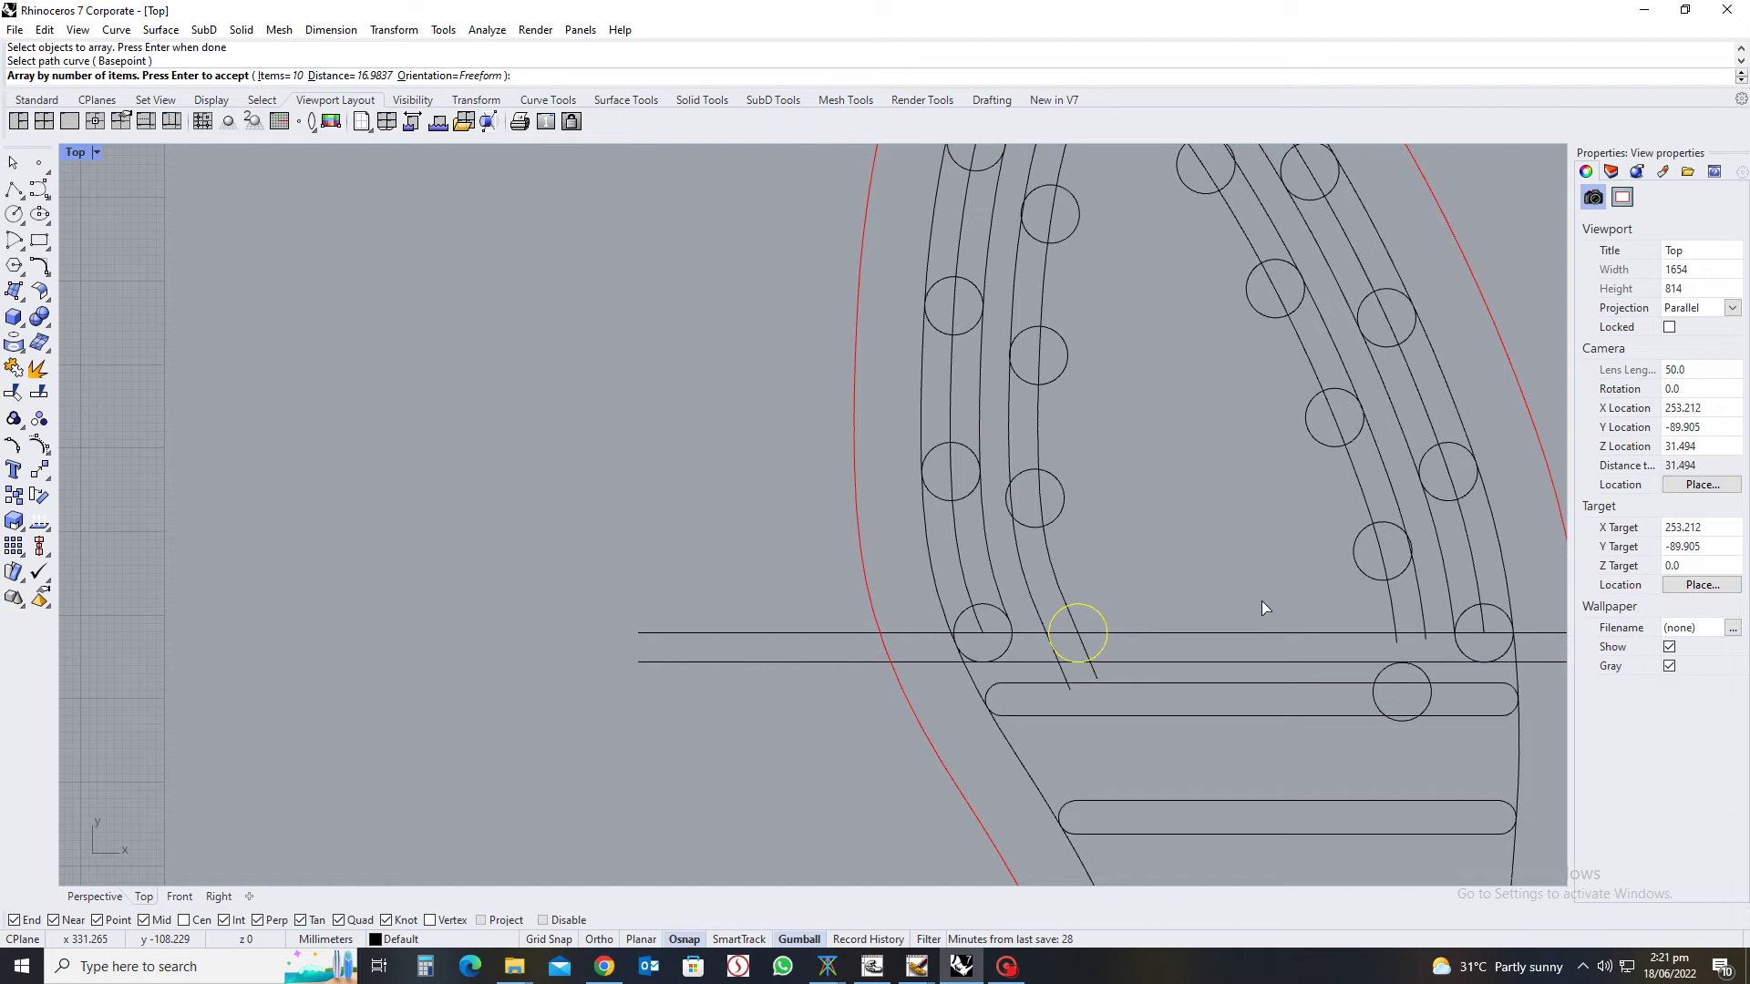
{"action": "key", "text": "ctrl+z"}
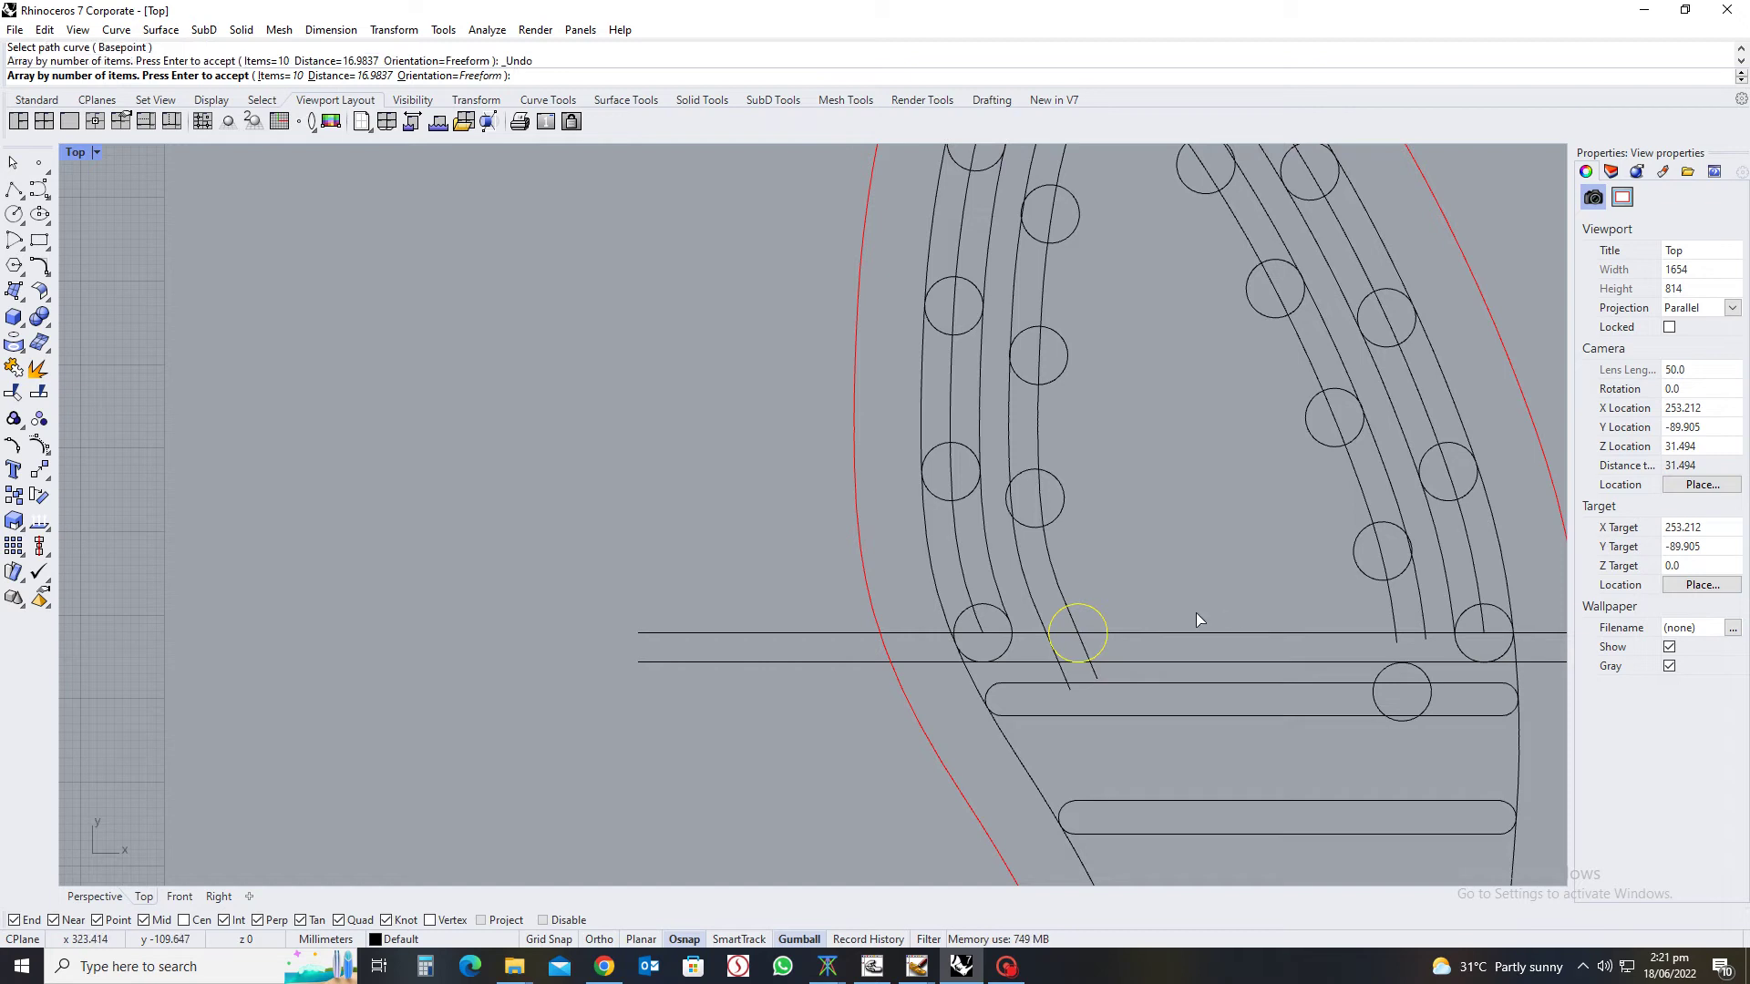
{"action": "key", "text": "Escape"}
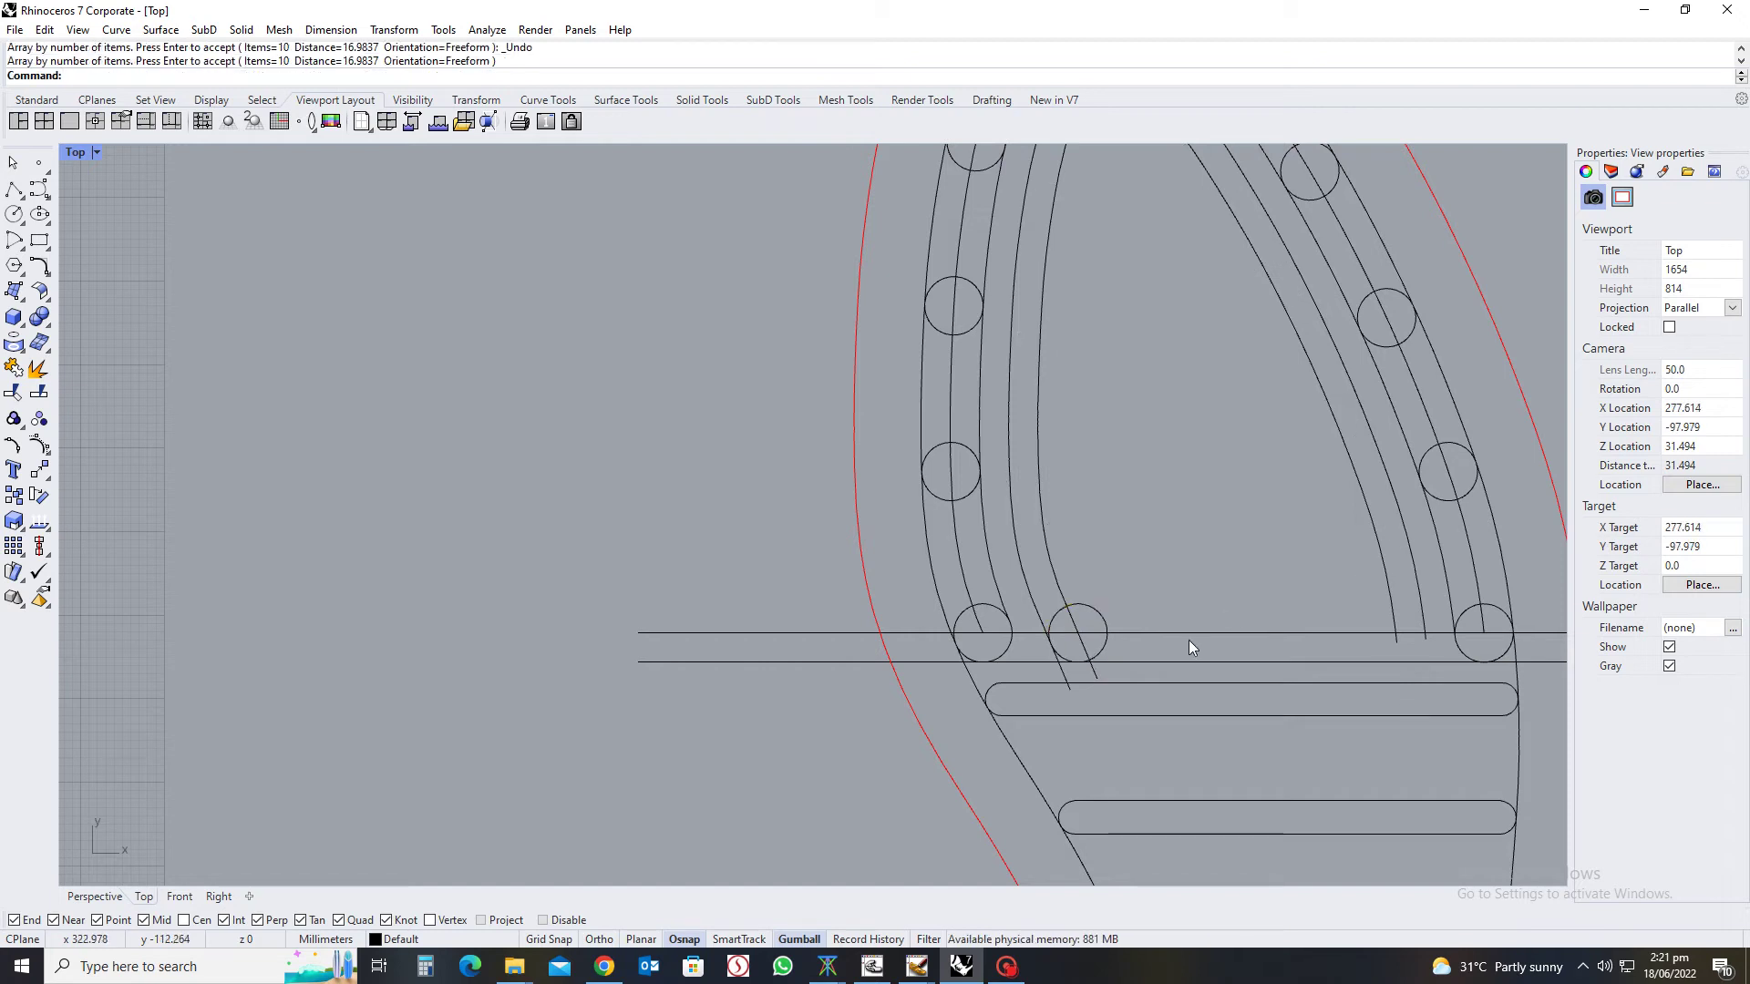
Trim the innermost curve's left end and the neighbouring offset curve's right end at the upper horizontal line
{"action": "left_click", "coordinate": [1183, 633]}
{"action": "scroll", "coordinate": [1102, 642], "scroll_direction": "up", "scroll_amount": 3}
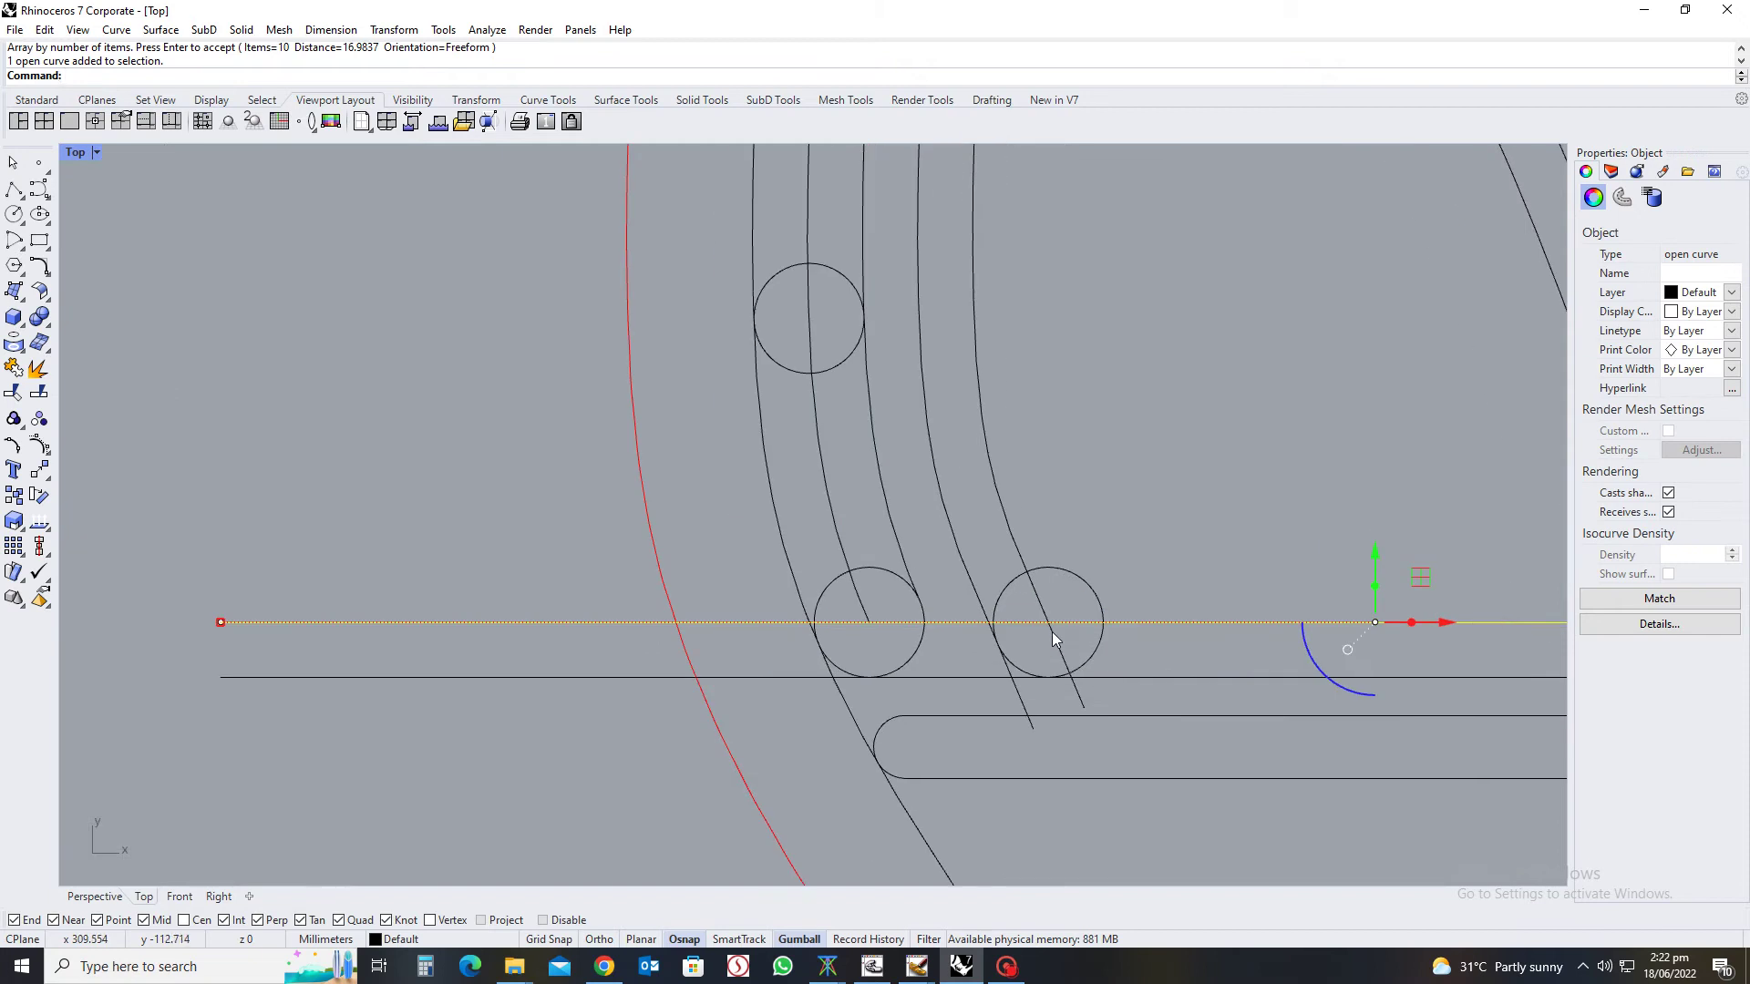
{"action": "type", "text": "trim"}
{"action": "key", "text": "Return"}
{"action": "scroll", "coordinate": [1225, 641], "scroll_direction": "down", "scroll_amount": 5}
{"action": "scroll", "coordinate": [1157, 598], "scroll_direction": "up", "scroll_amount": 6}
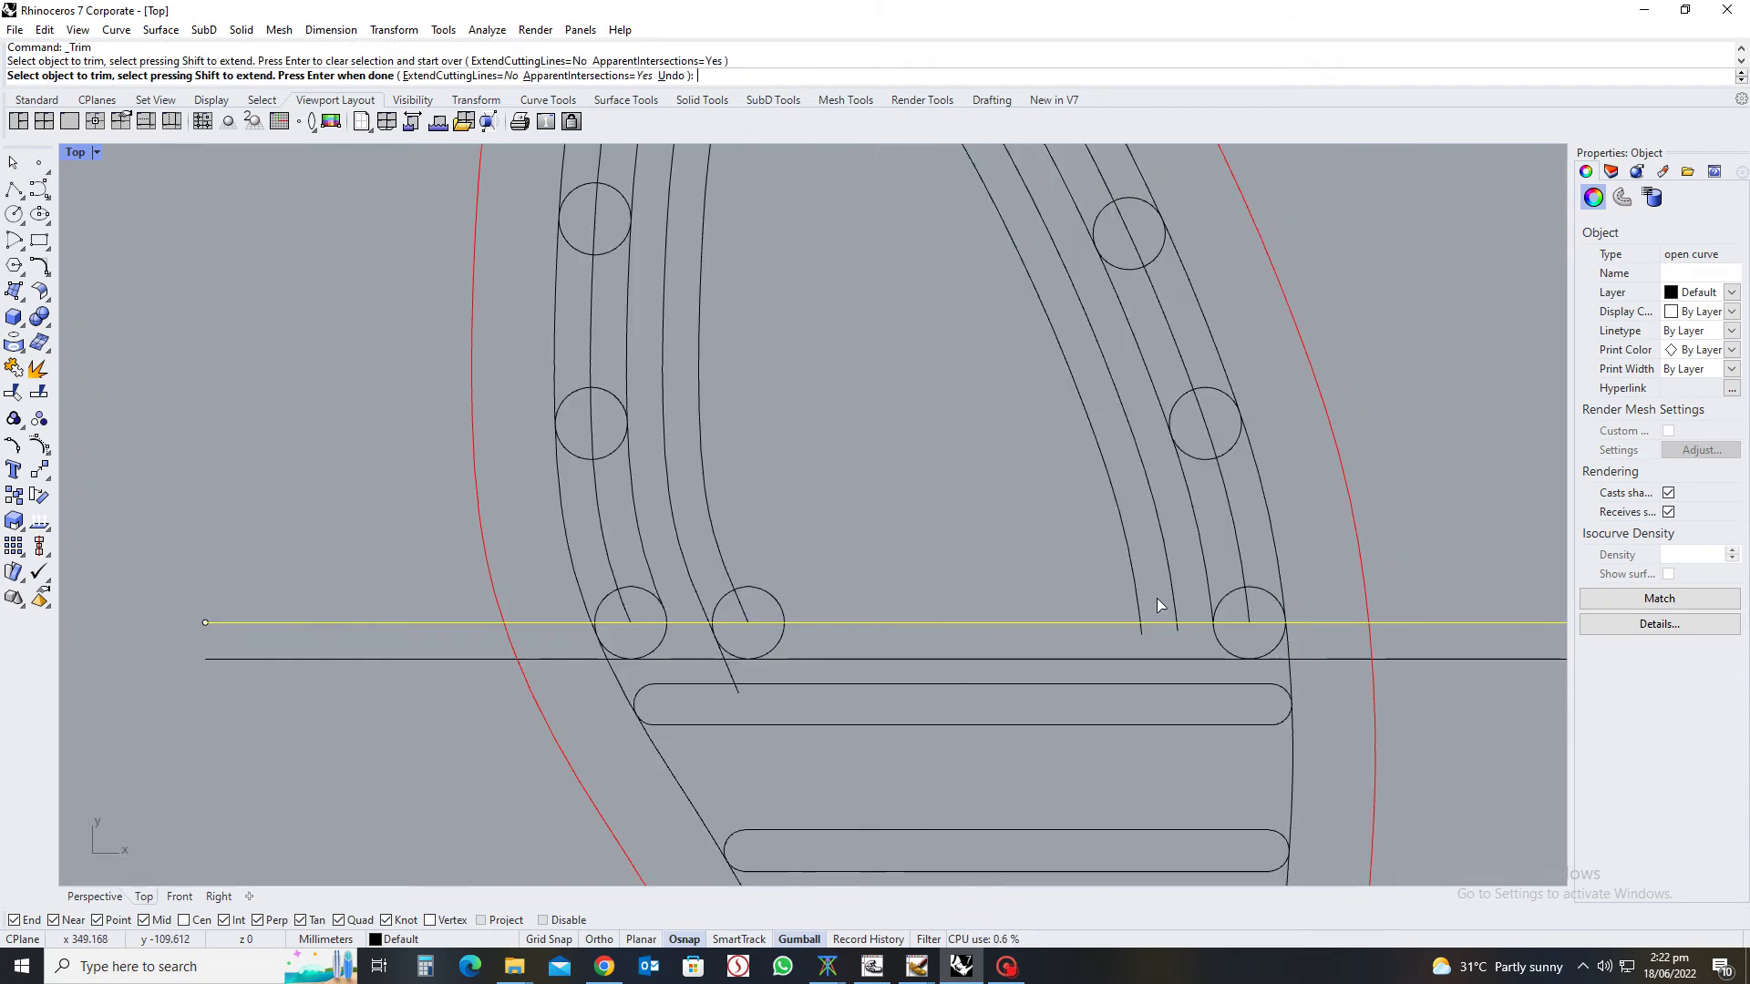
{"action": "left_click", "coordinate": [1177, 632]}
{"action": "scroll", "coordinate": [1182, 638], "scroll_direction": "down", "scroll_amount": 4}
{"action": "key", "text": "Return"}
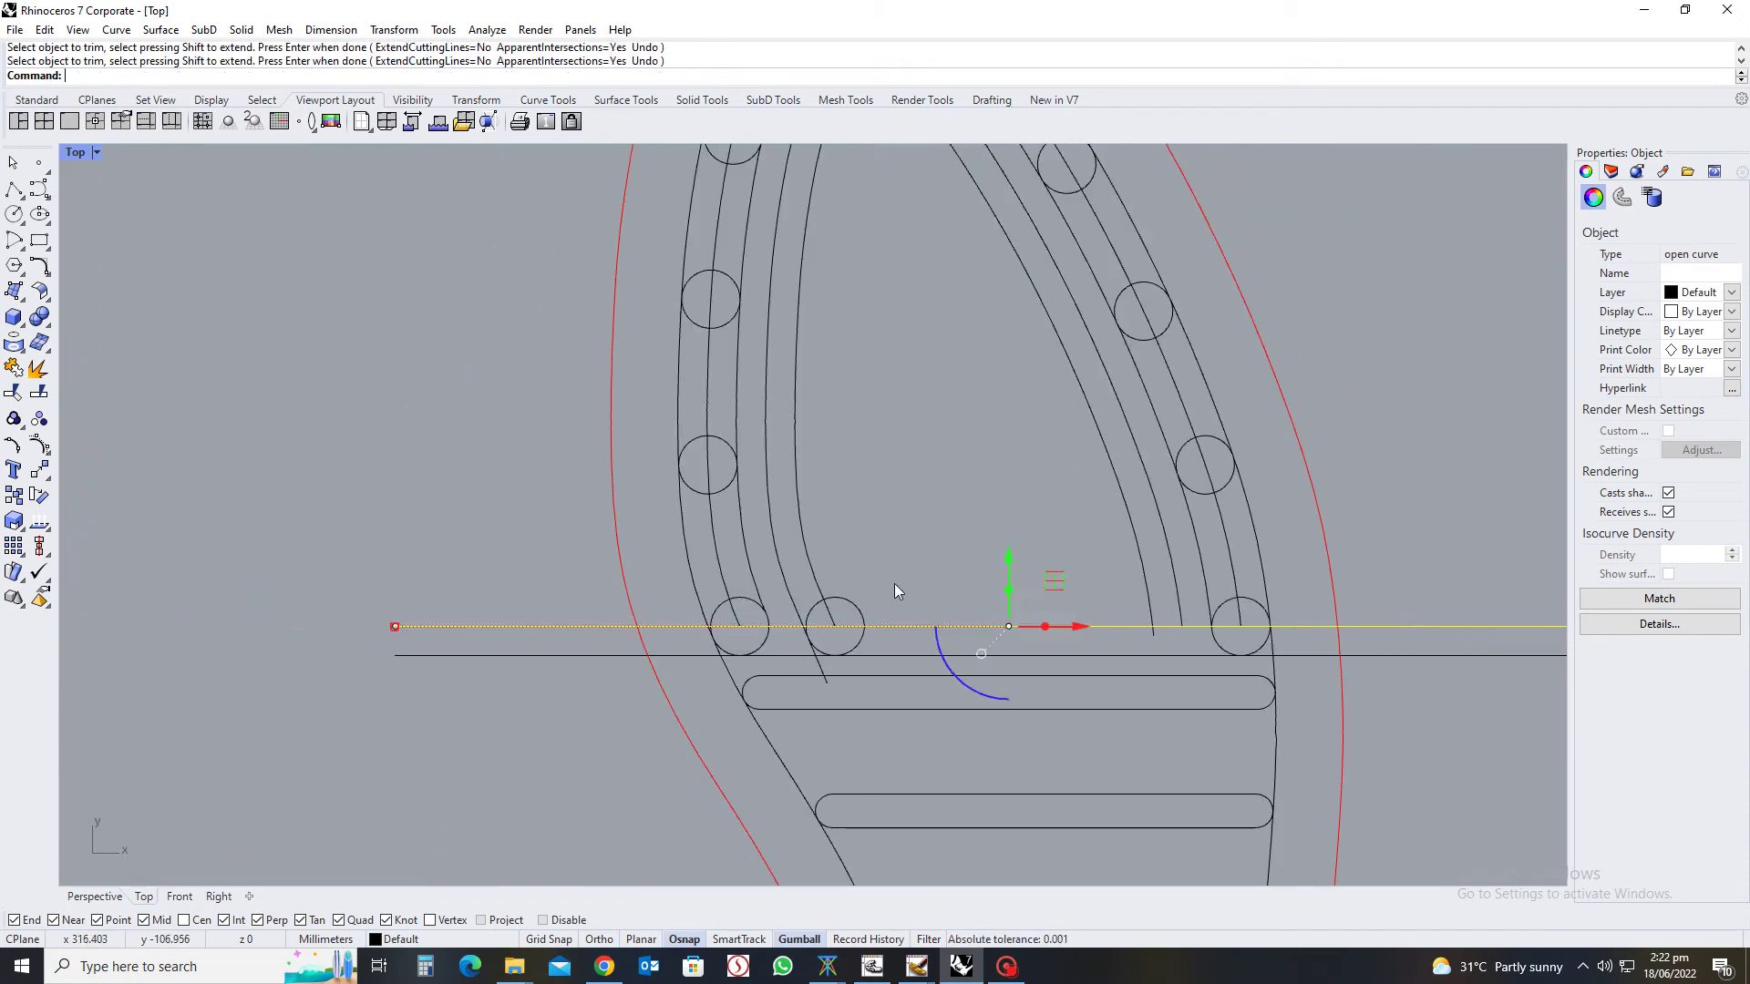
{"action": "key", "text": "Escape"}
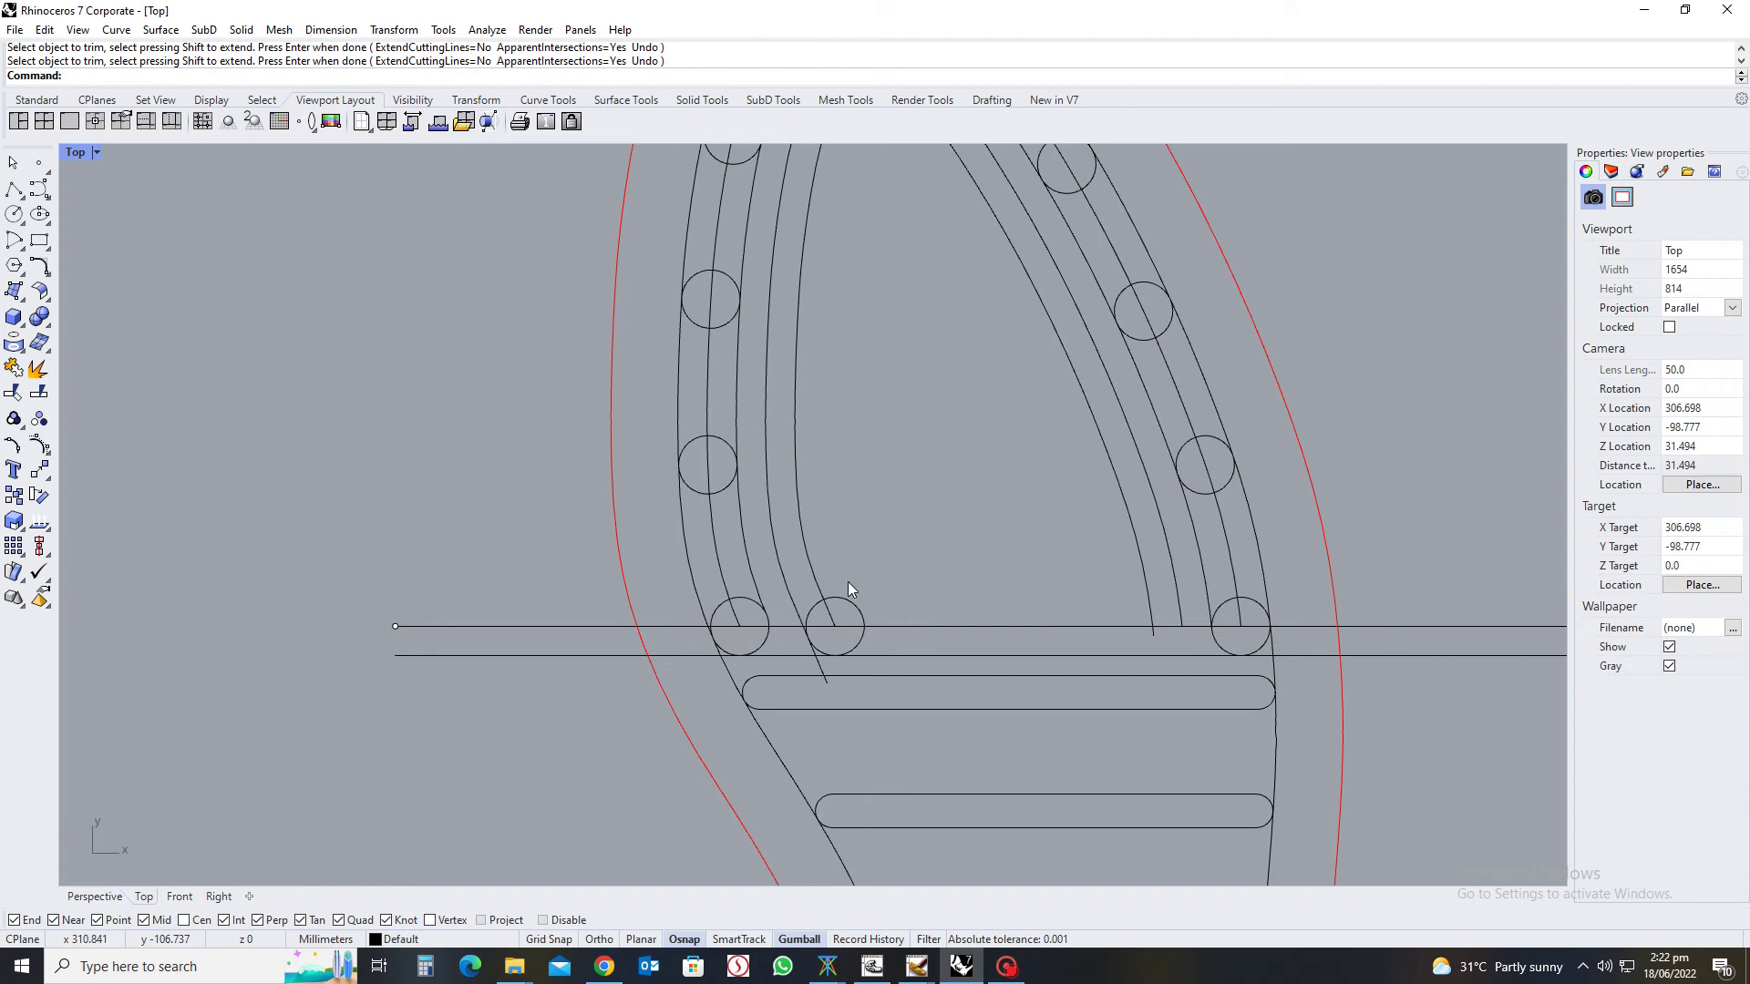
Trim the innermost curve's right end at the upper horizontal line and clear the selection
{"action": "left_click", "coordinate": [1141, 627]}
{"action": "key", "text": "Return"}
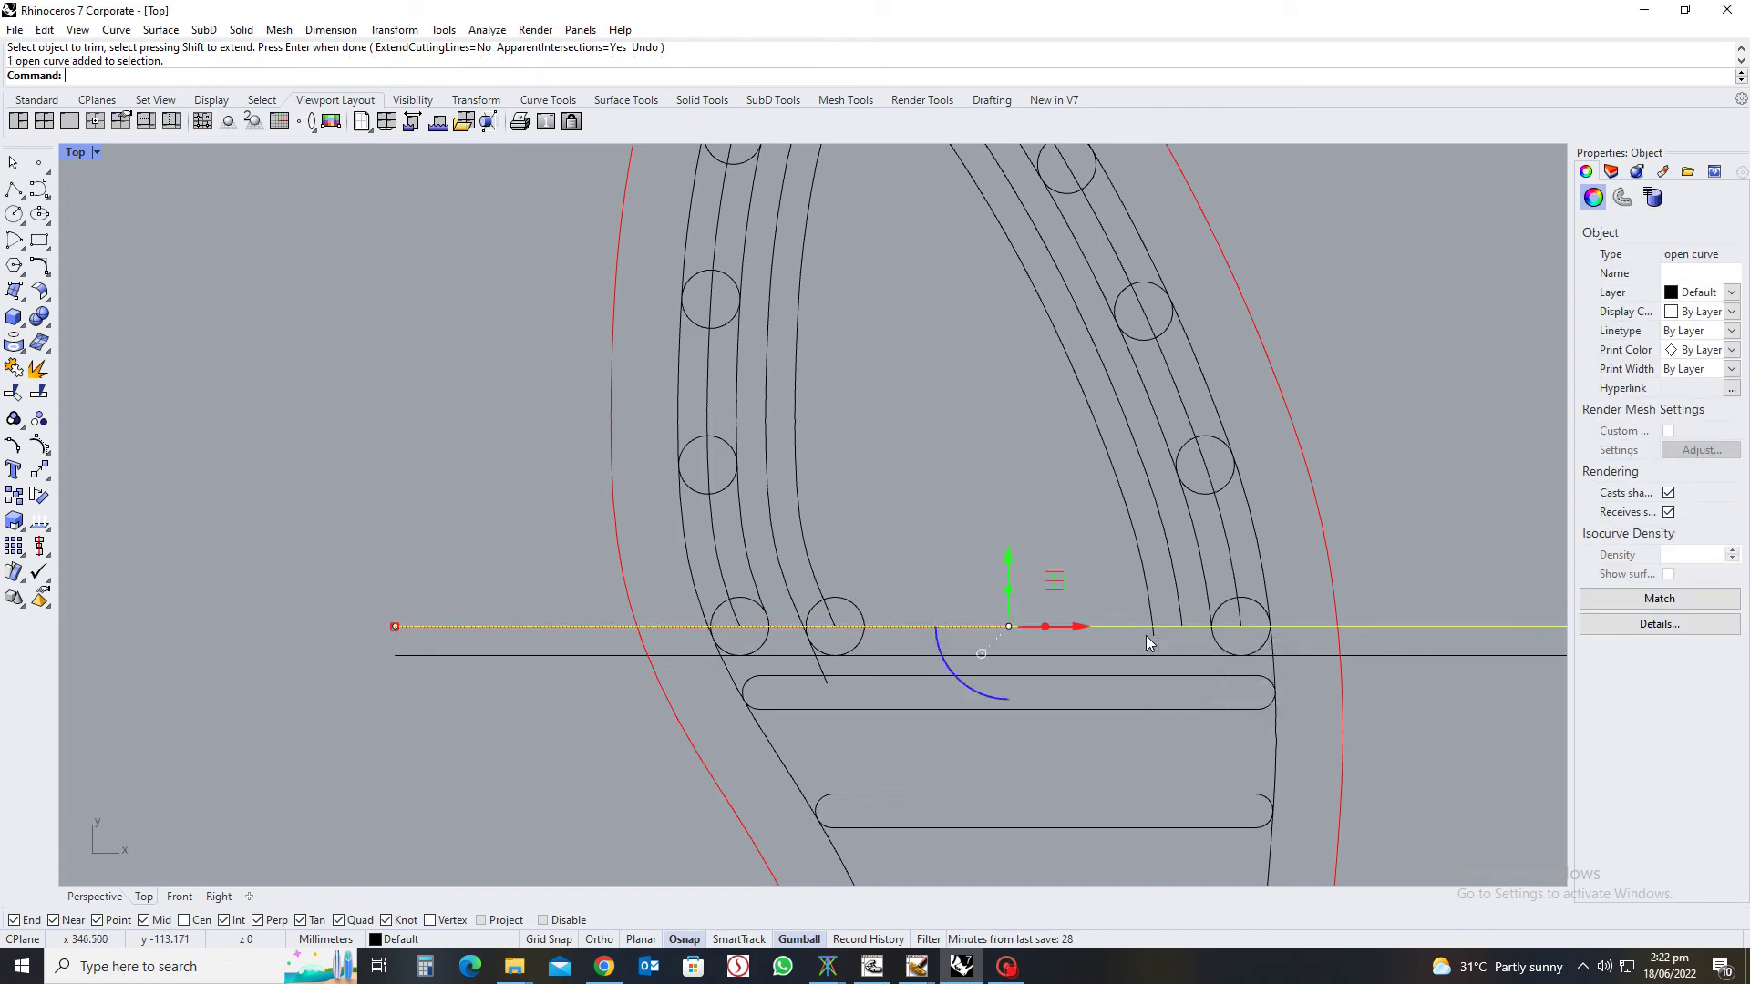
{"action": "key", "text": "Return"}
{"action": "key", "text": "Escape"}
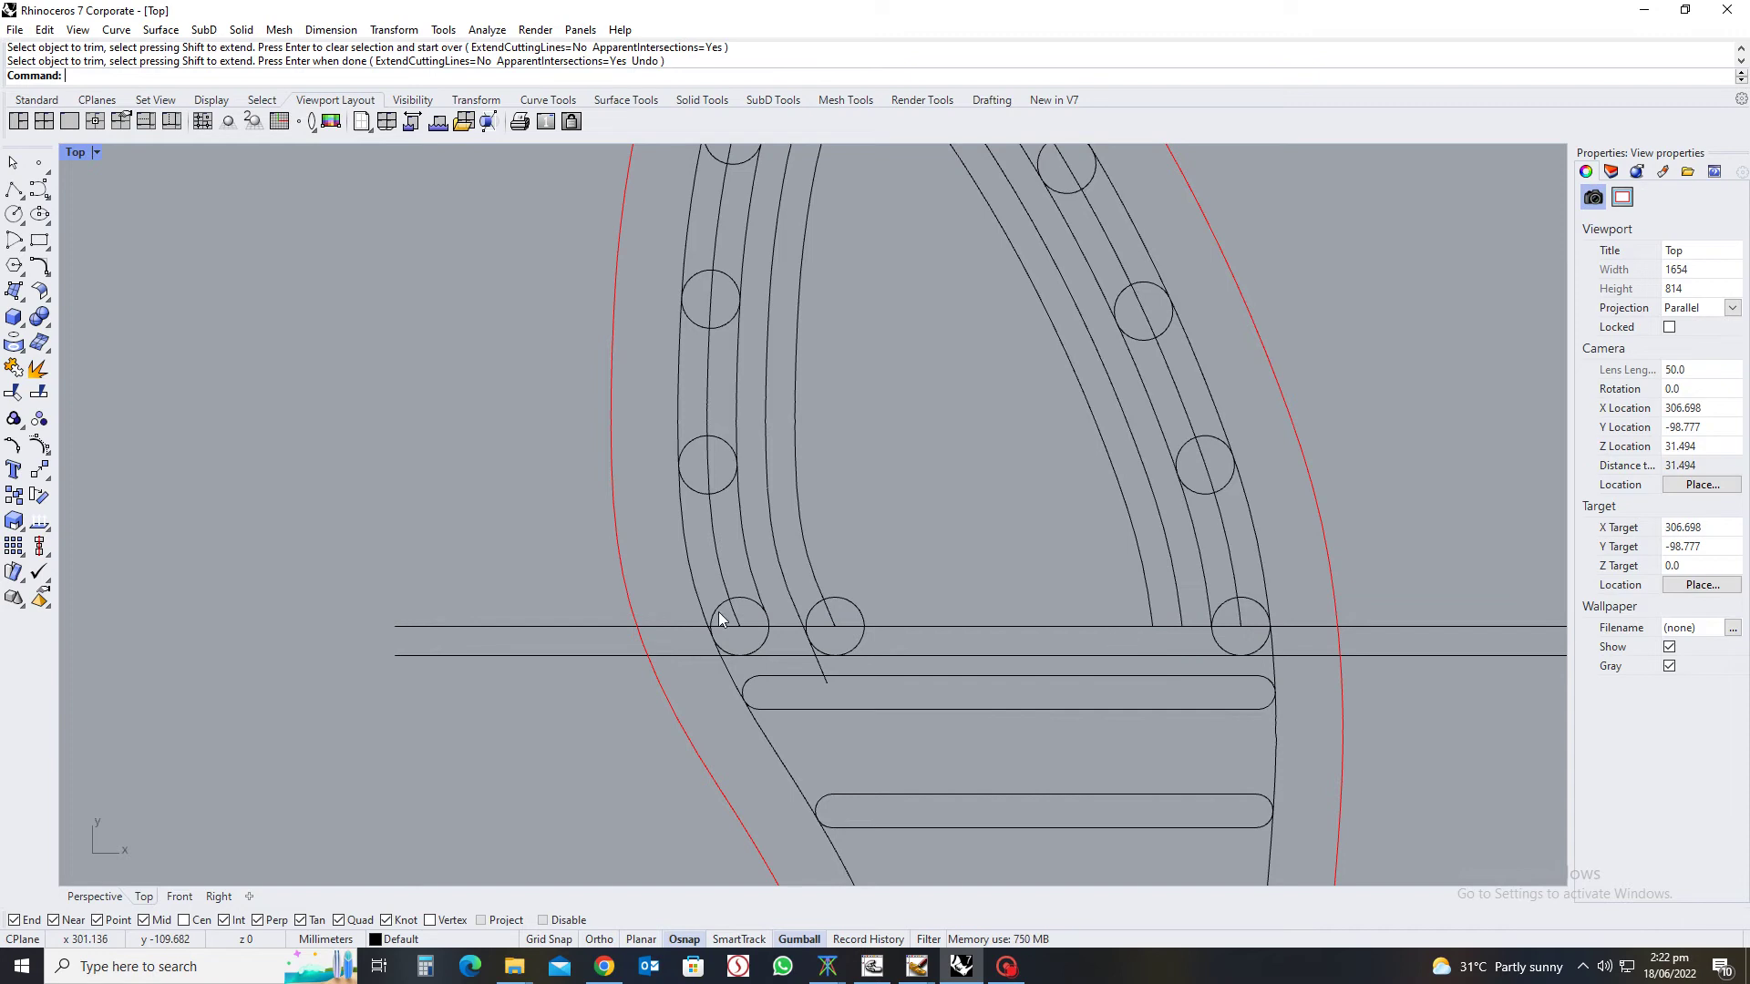
{"action": "left_click", "coordinate": [22, 552]}
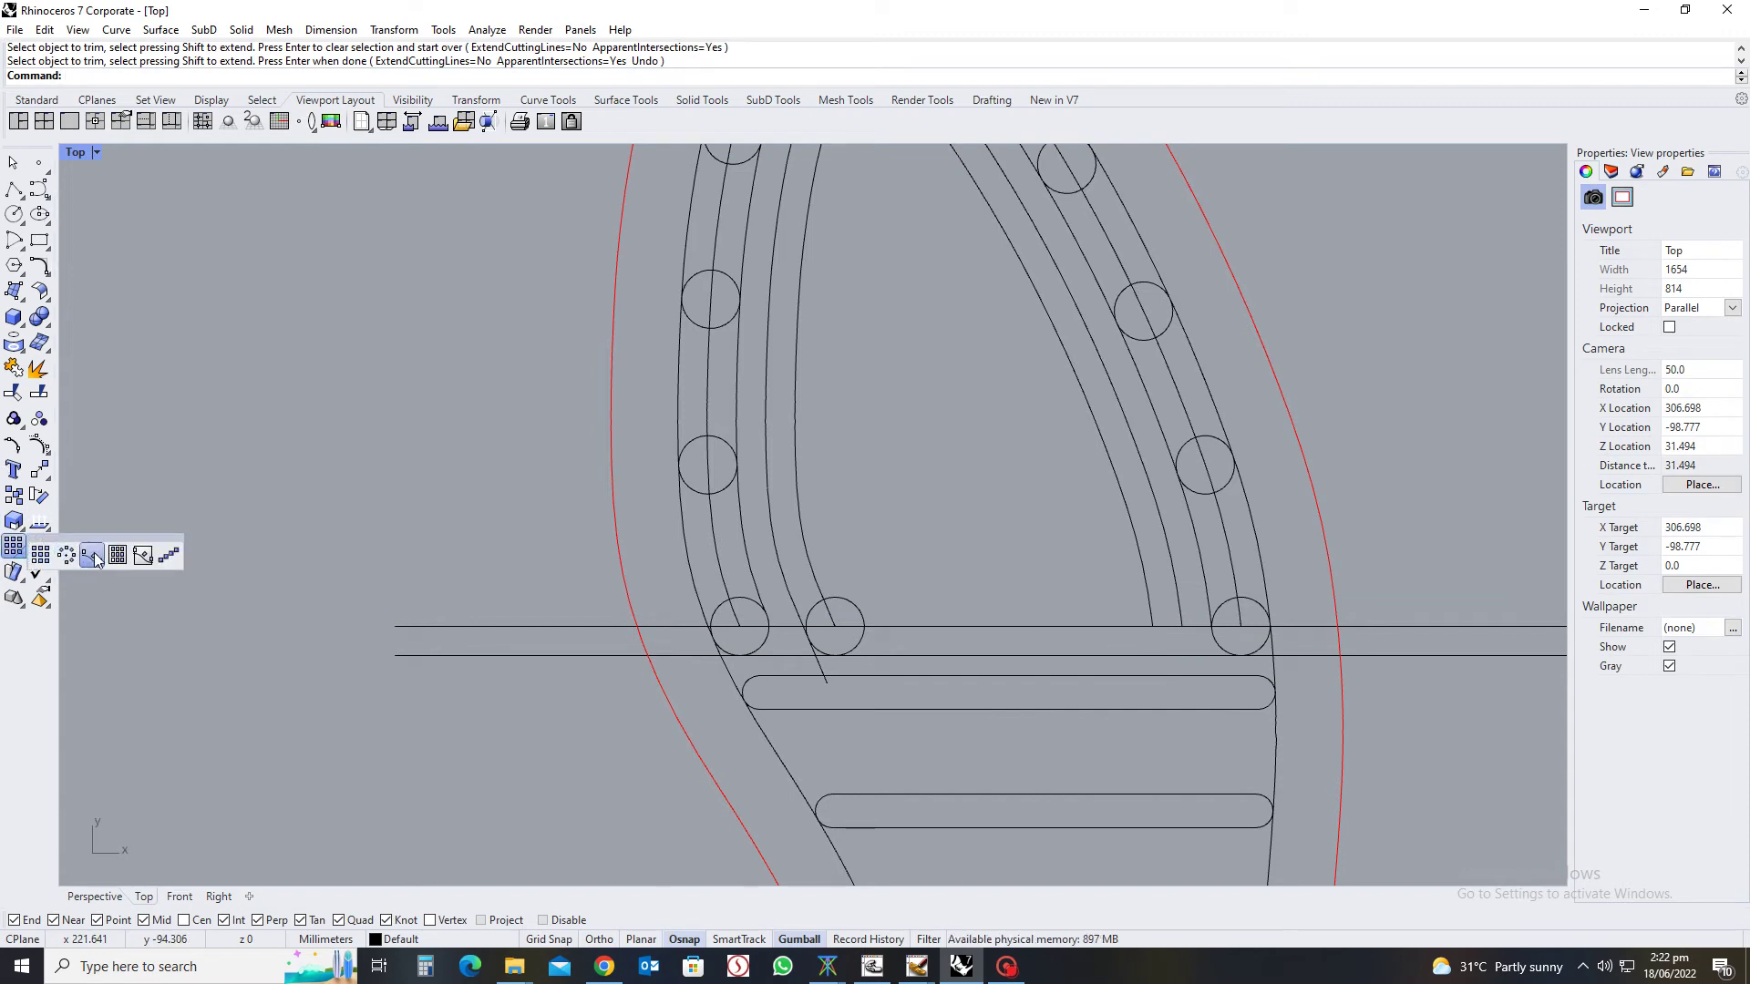
{"action": "left_click", "coordinate": [64, 556]}
{"action": "left_click", "coordinate": [845, 605]}
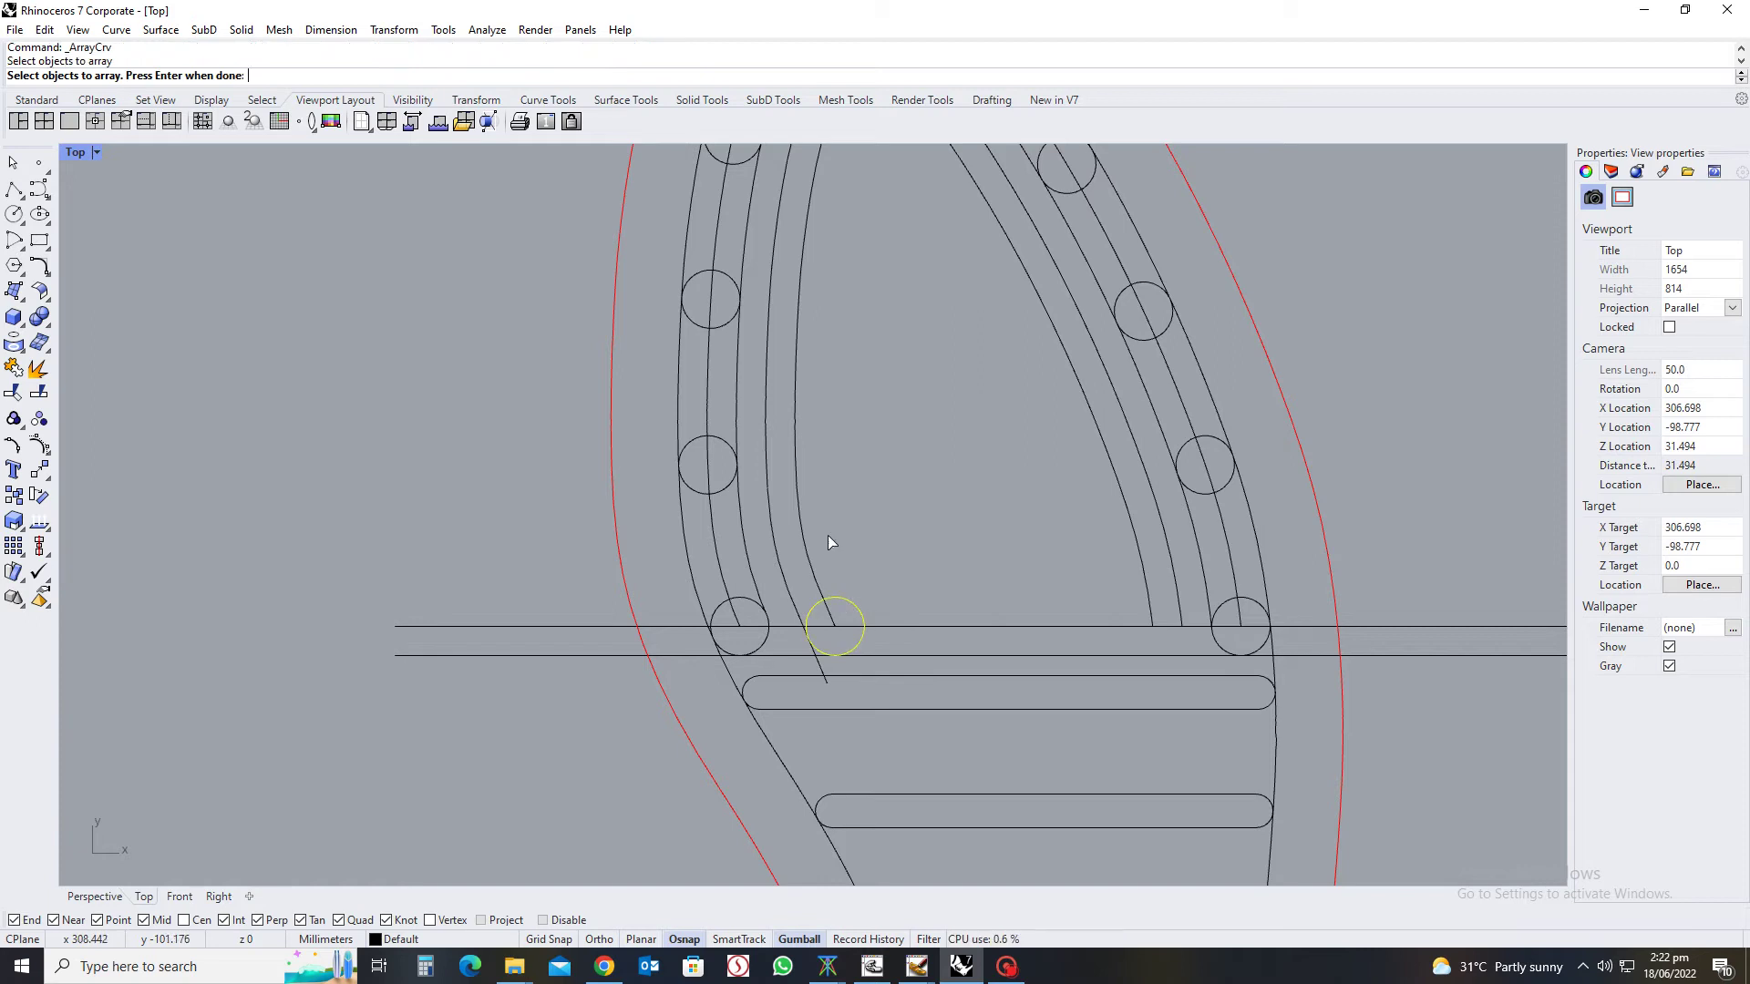
{"action": "key", "text": "Return"}
{"action": "left_click", "coordinate": [813, 563]}
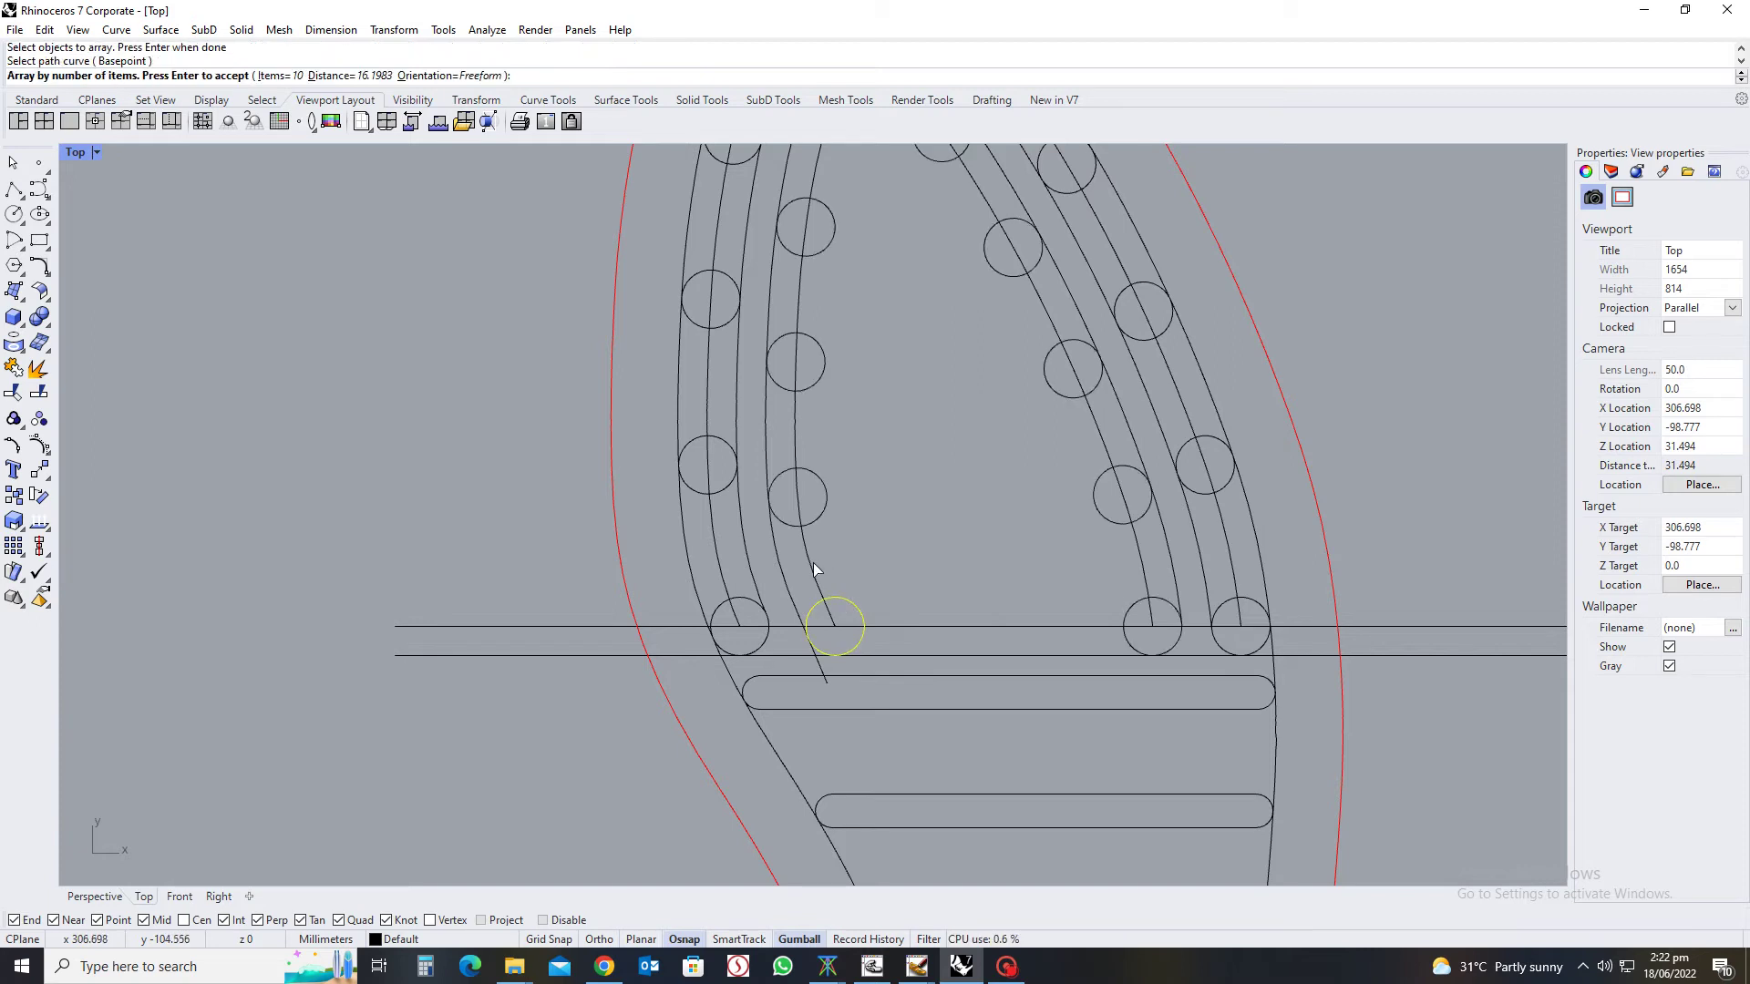
{"action": "key", "text": "Escape"}
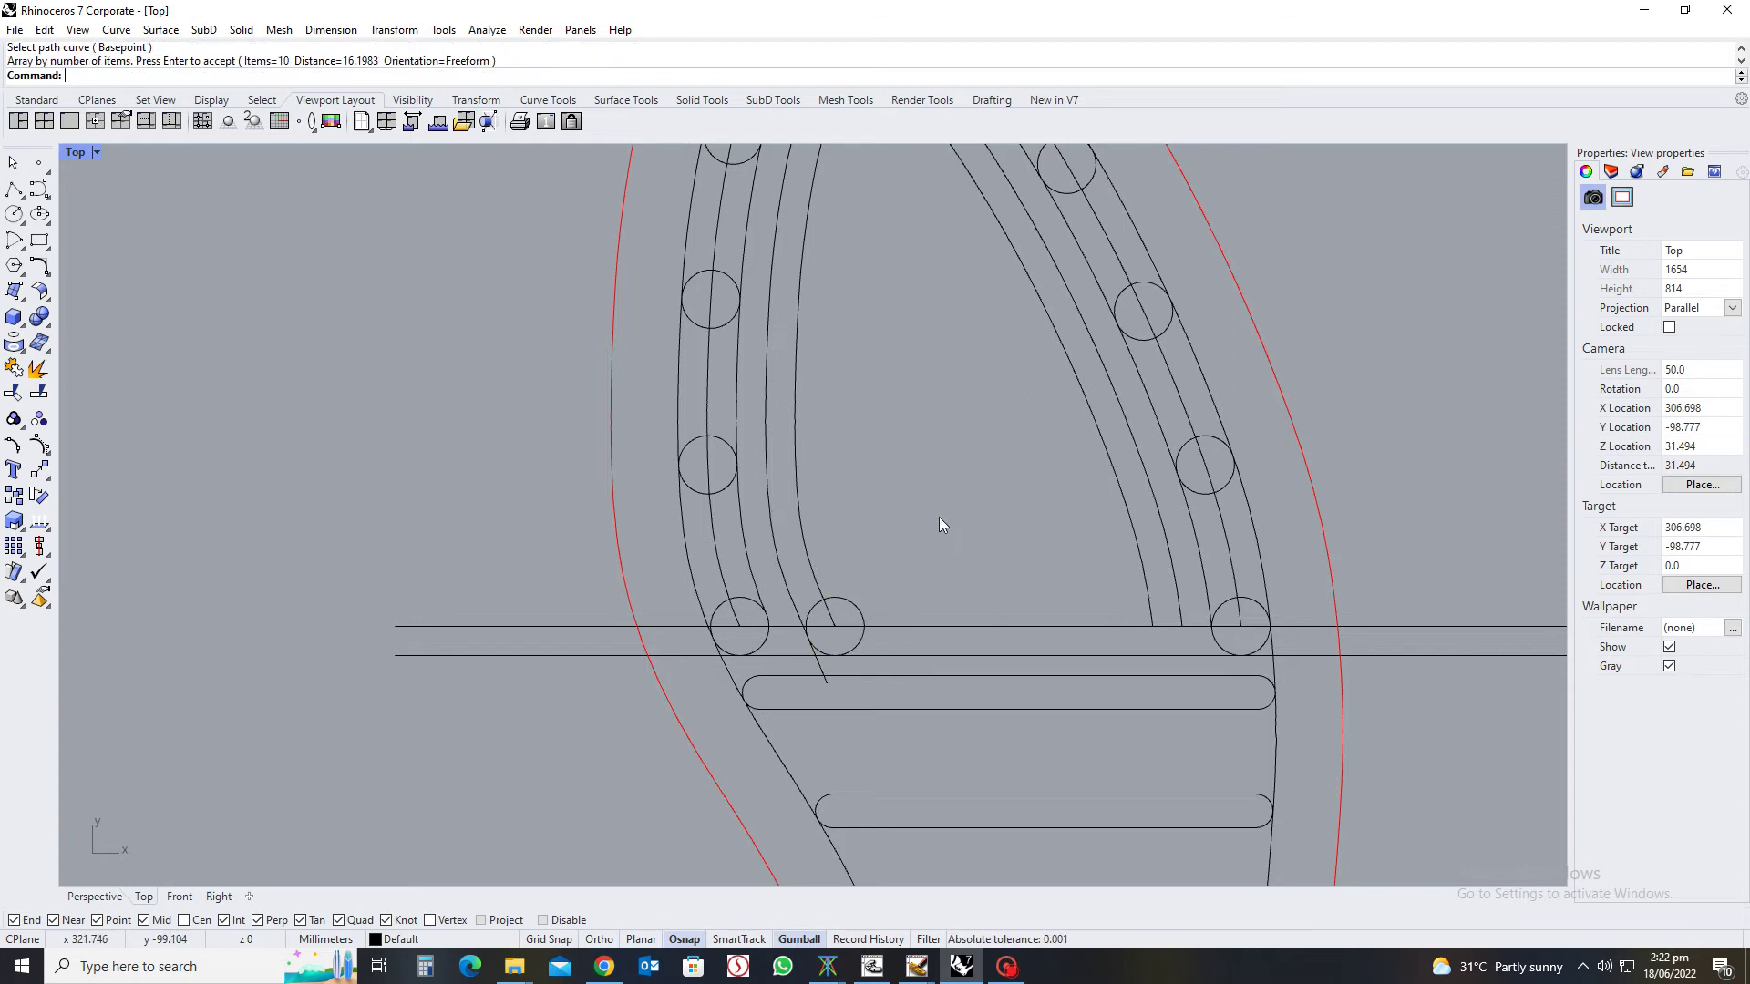
{"action": "key", "text": "Return"}
{"action": "left_click", "coordinate": [844, 594]}
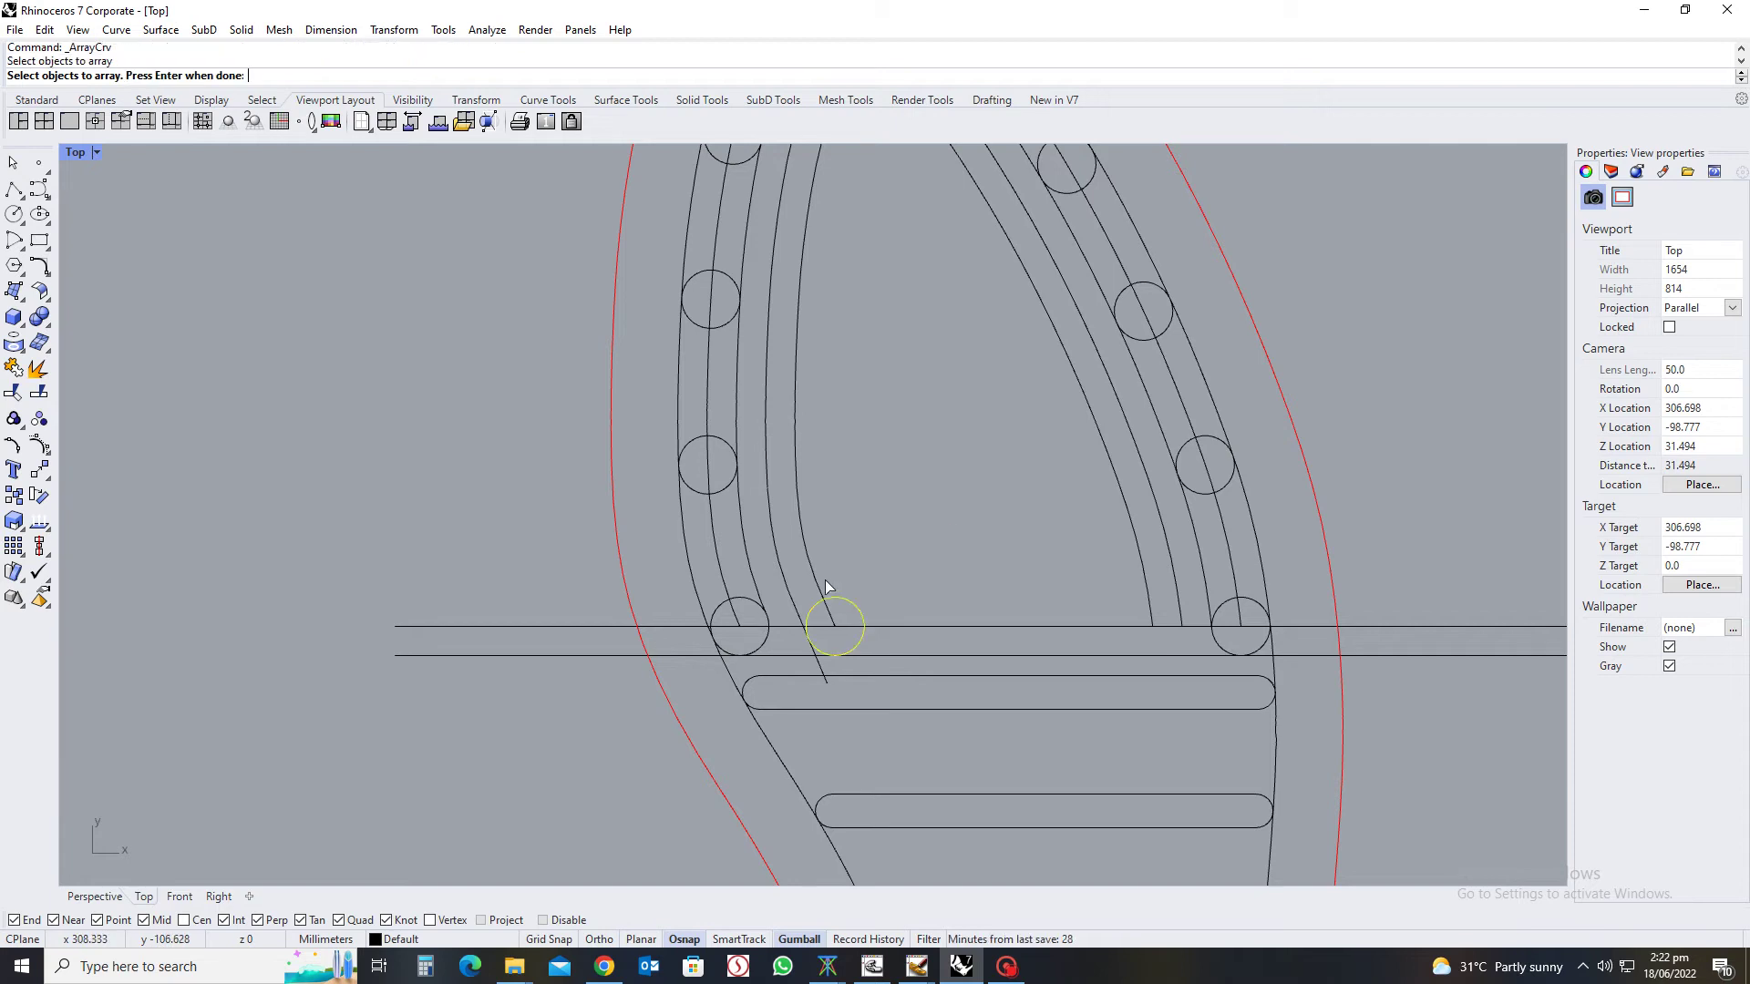
{"action": "left_click", "coordinate": [816, 573]}
{"action": "key", "text": "Escape"}
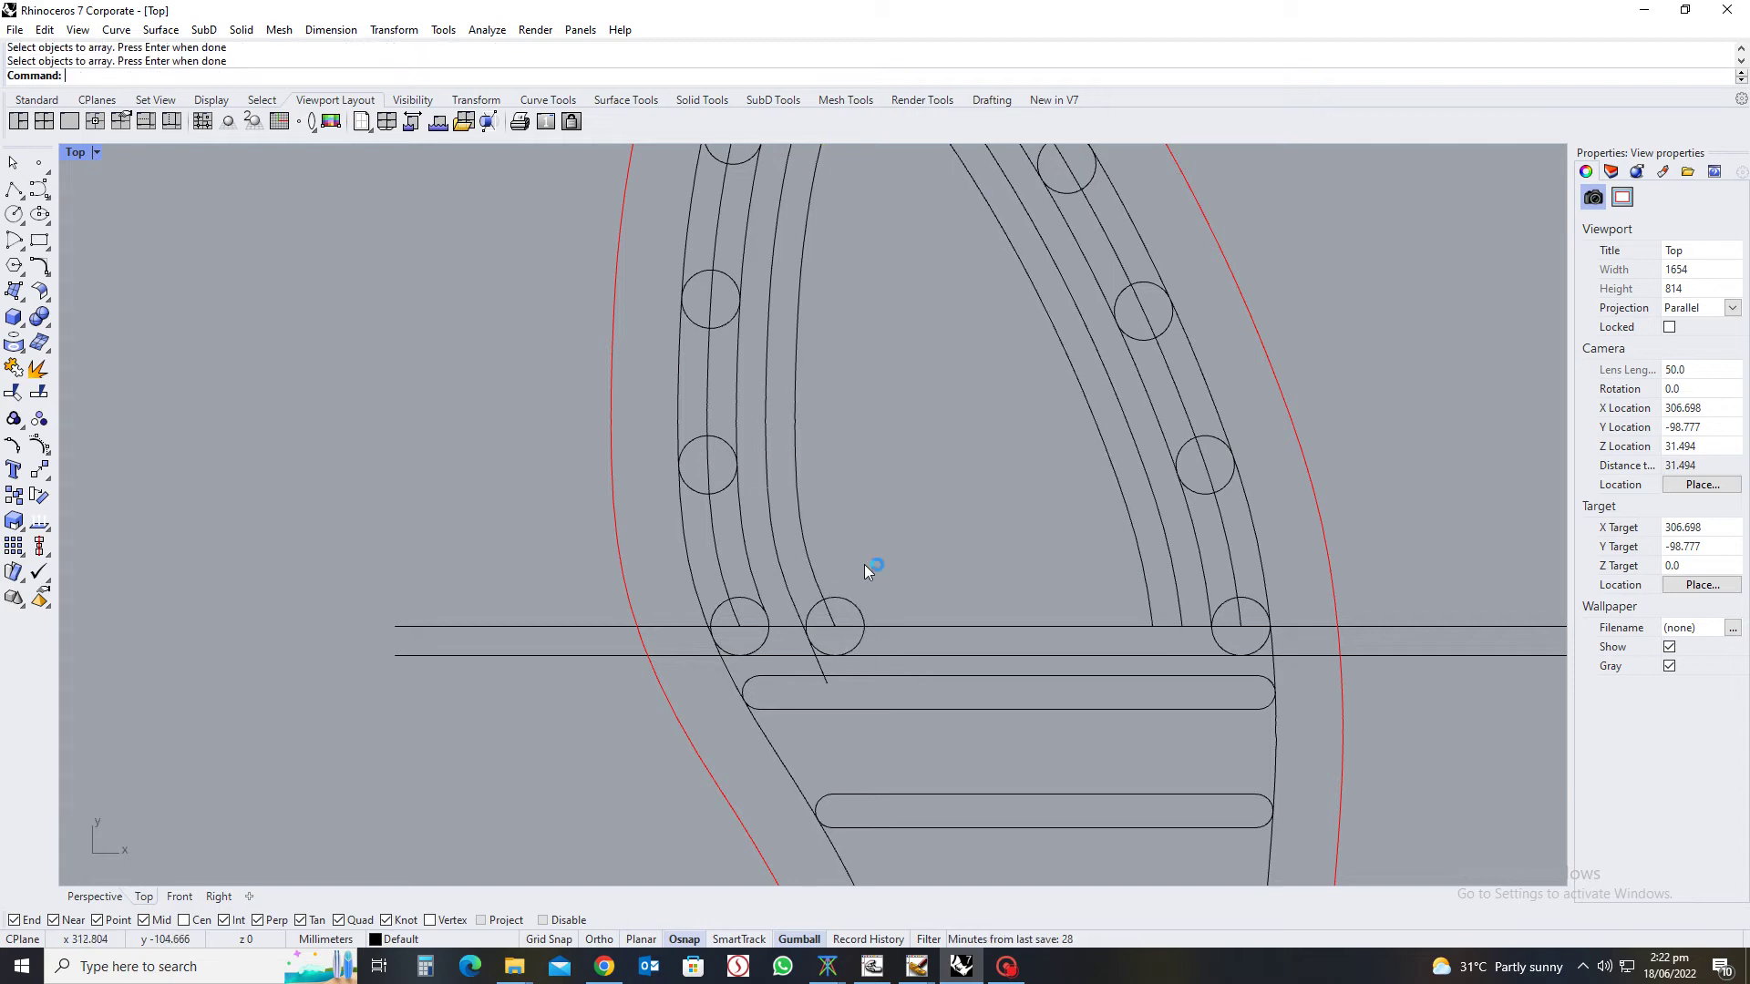
Array the new inner circle along the trimmed innermost curve with 10 items and freeform orientation
{"action": "key", "text": "Return"}
{"action": "left_click", "coordinate": [857, 604]}
{"action": "key", "text": "Return"}
{"action": "left_click", "coordinate": [812, 562]}
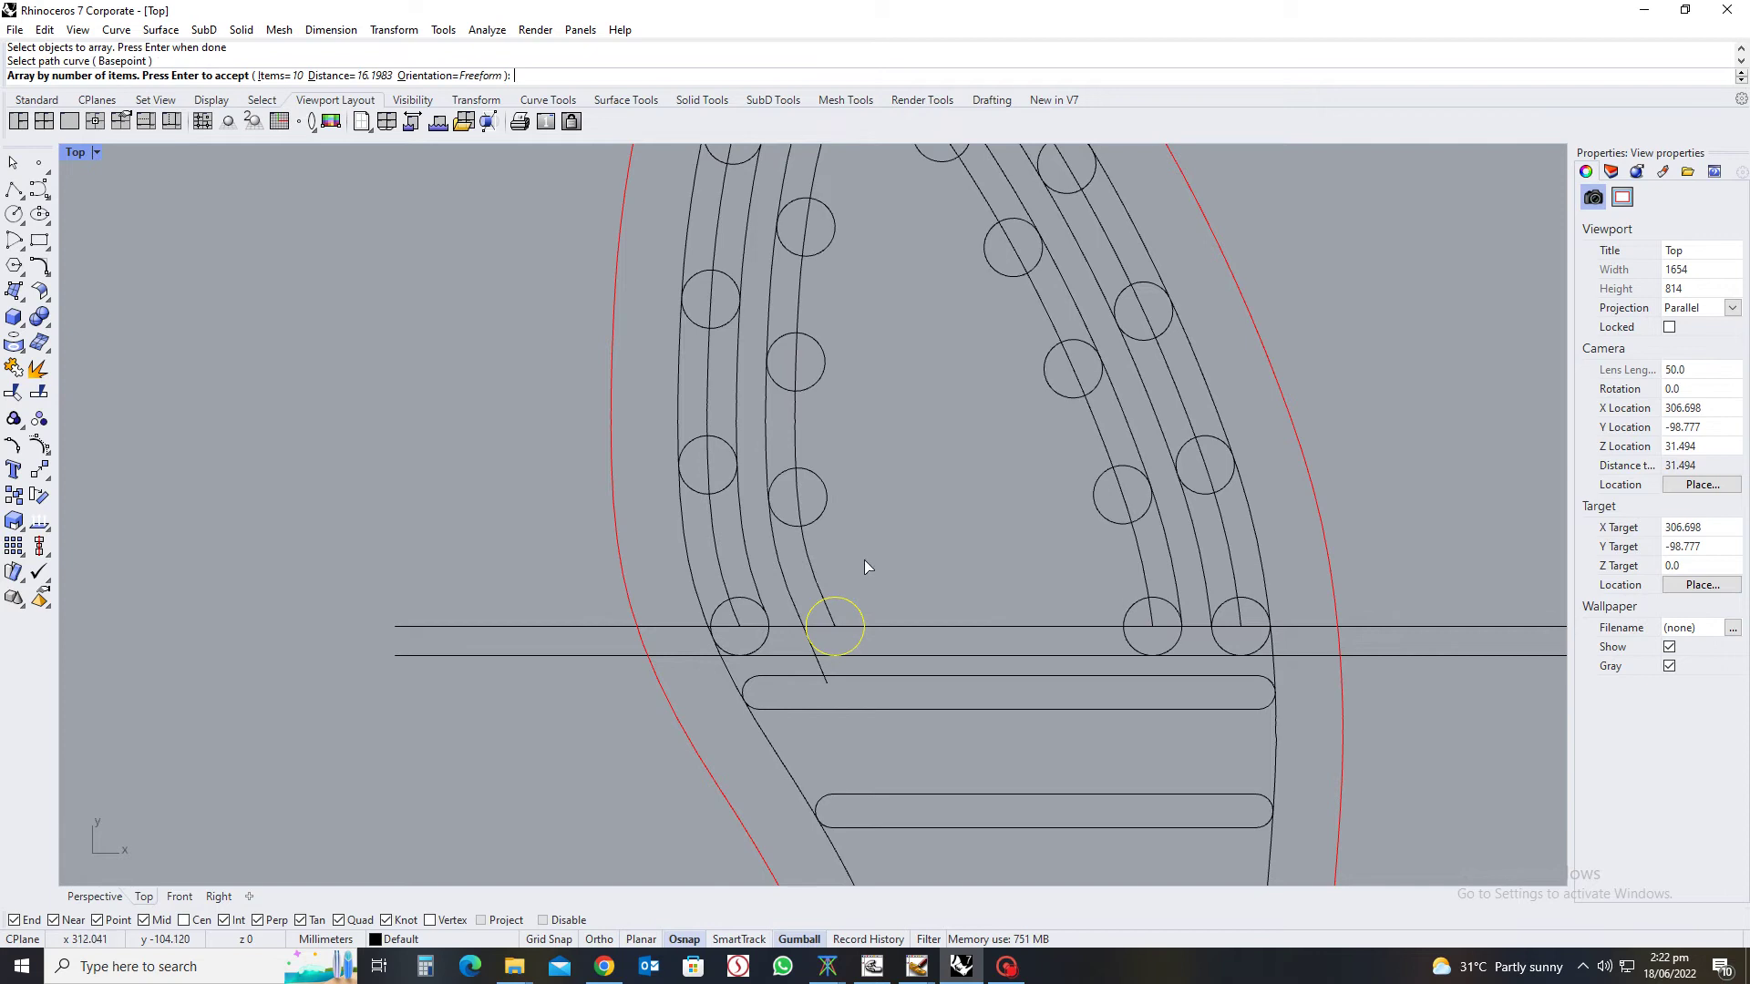
{"action": "key", "text": "Return"}
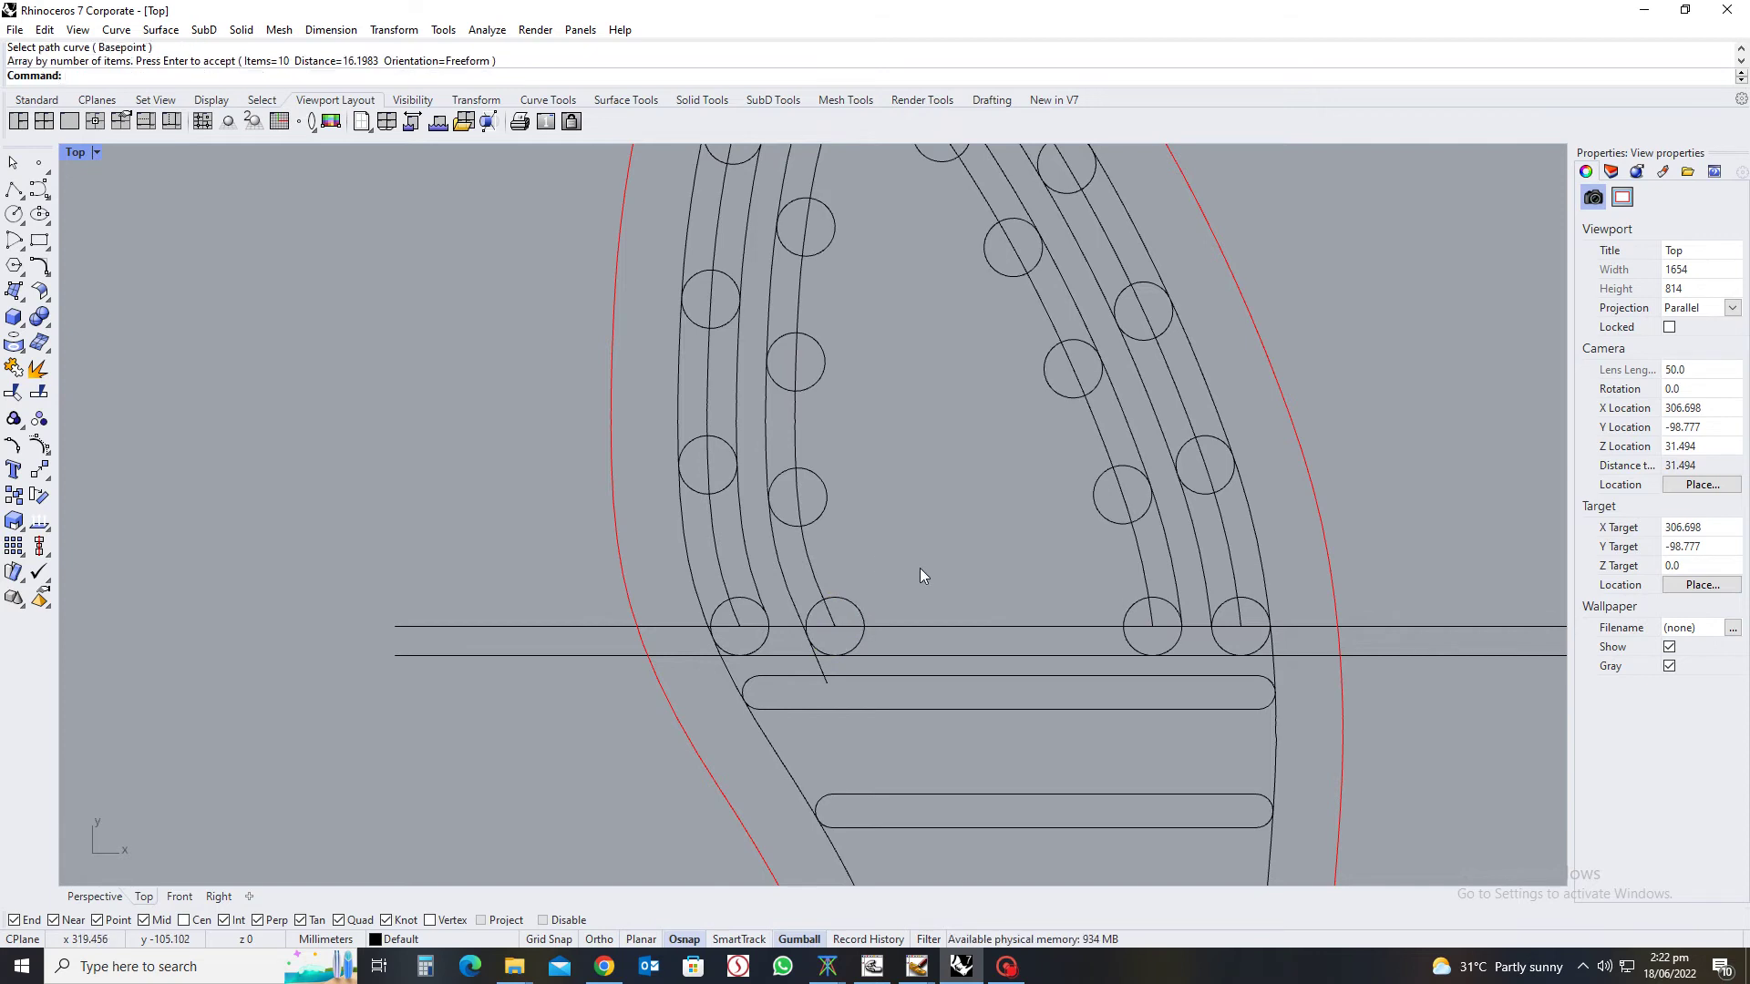
Delete the two long horizontal lines that served as trimming limits below the rows of circles
{"action": "scroll", "coordinate": [922, 566], "scroll_direction": "down", "scroll_amount": 1}
{"action": "left_click", "coordinate": [943, 616]}
{"action": "key", "text": "Delete"}
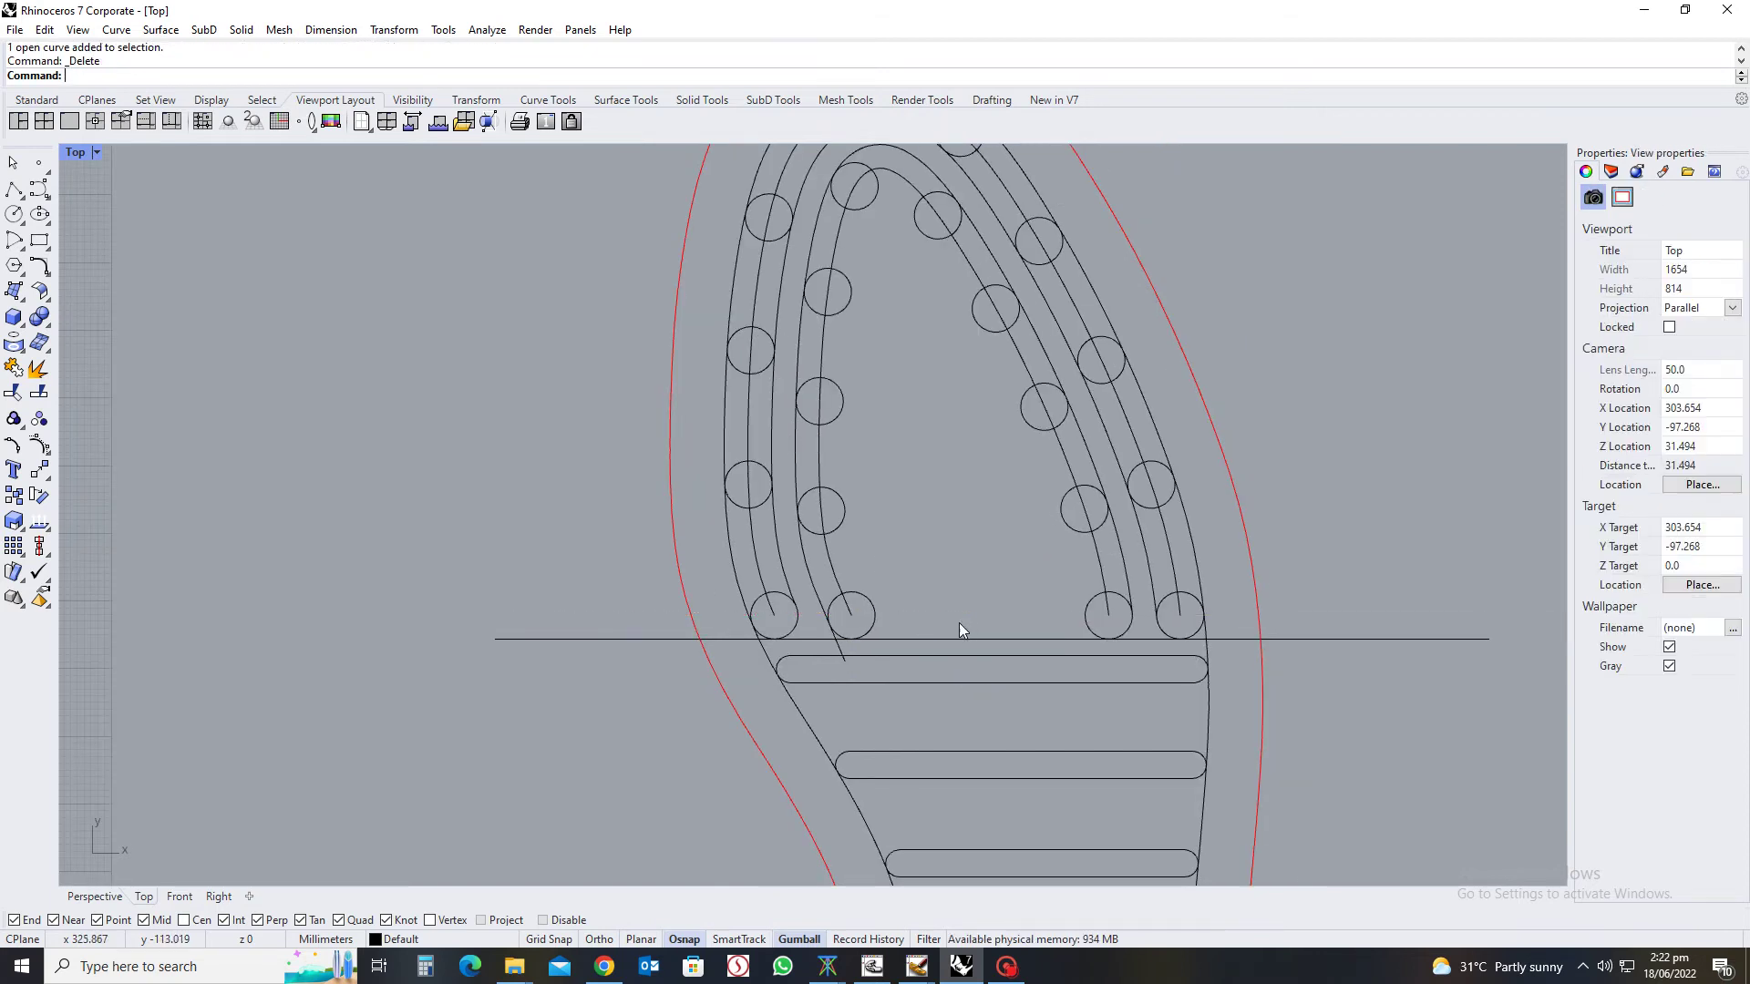
{"action": "left_click", "coordinate": [941, 638]}
{"action": "key", "text": "Delete"}
Delete the black offset curves inside the red sole outline, including the circle rows' path curves and the closed inner curve
{"action": "left_click", "coordinate": [805, 567]}
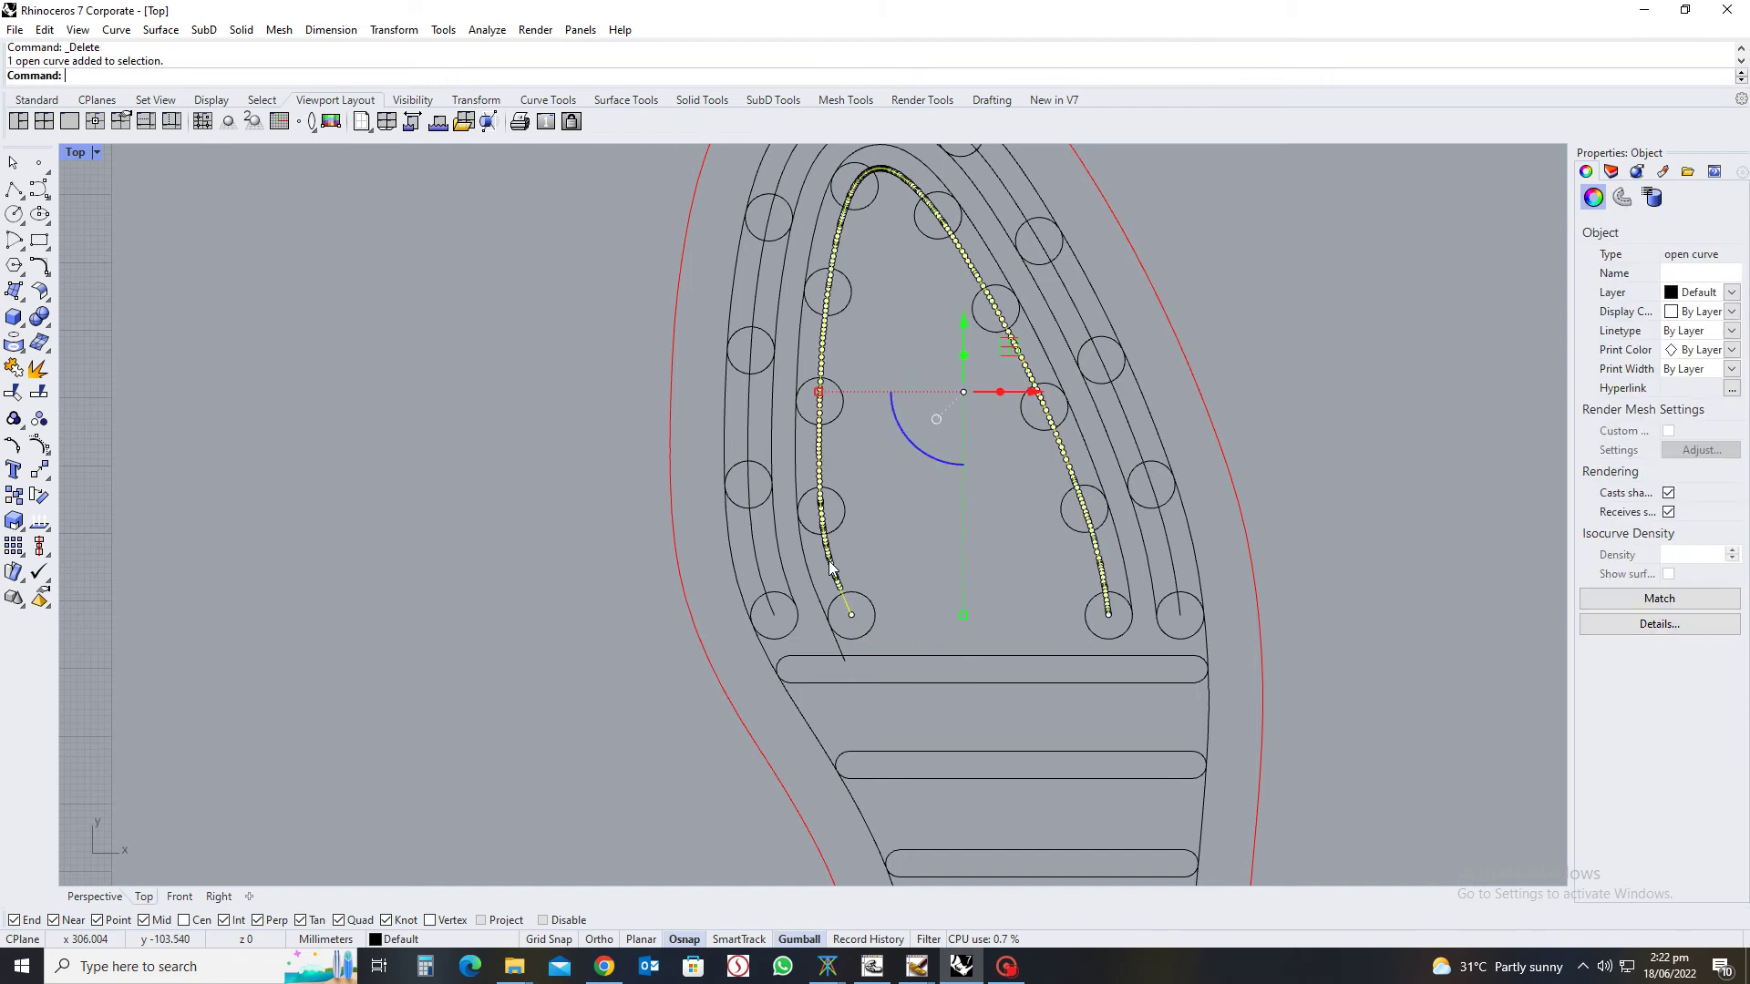
{"action": "key", "text": "Delete"}
{"action": "left_click", "coordinate": [778, 543]}
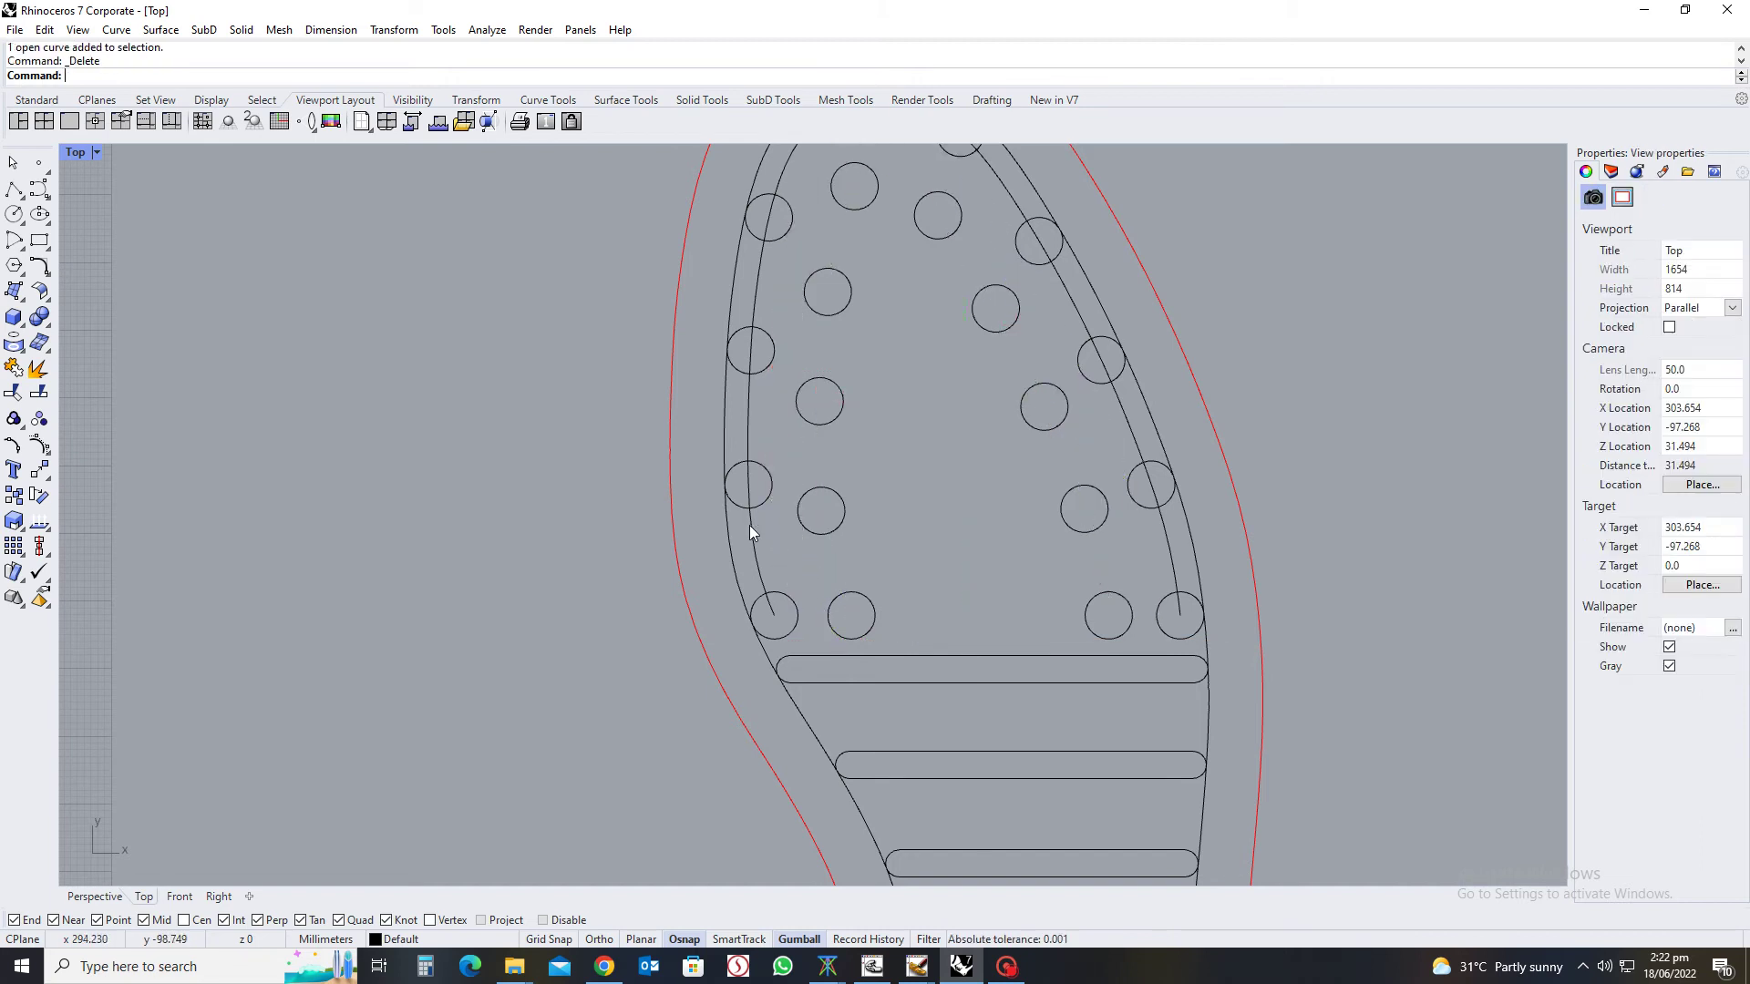
{"action": "key", "text": "Delete"}
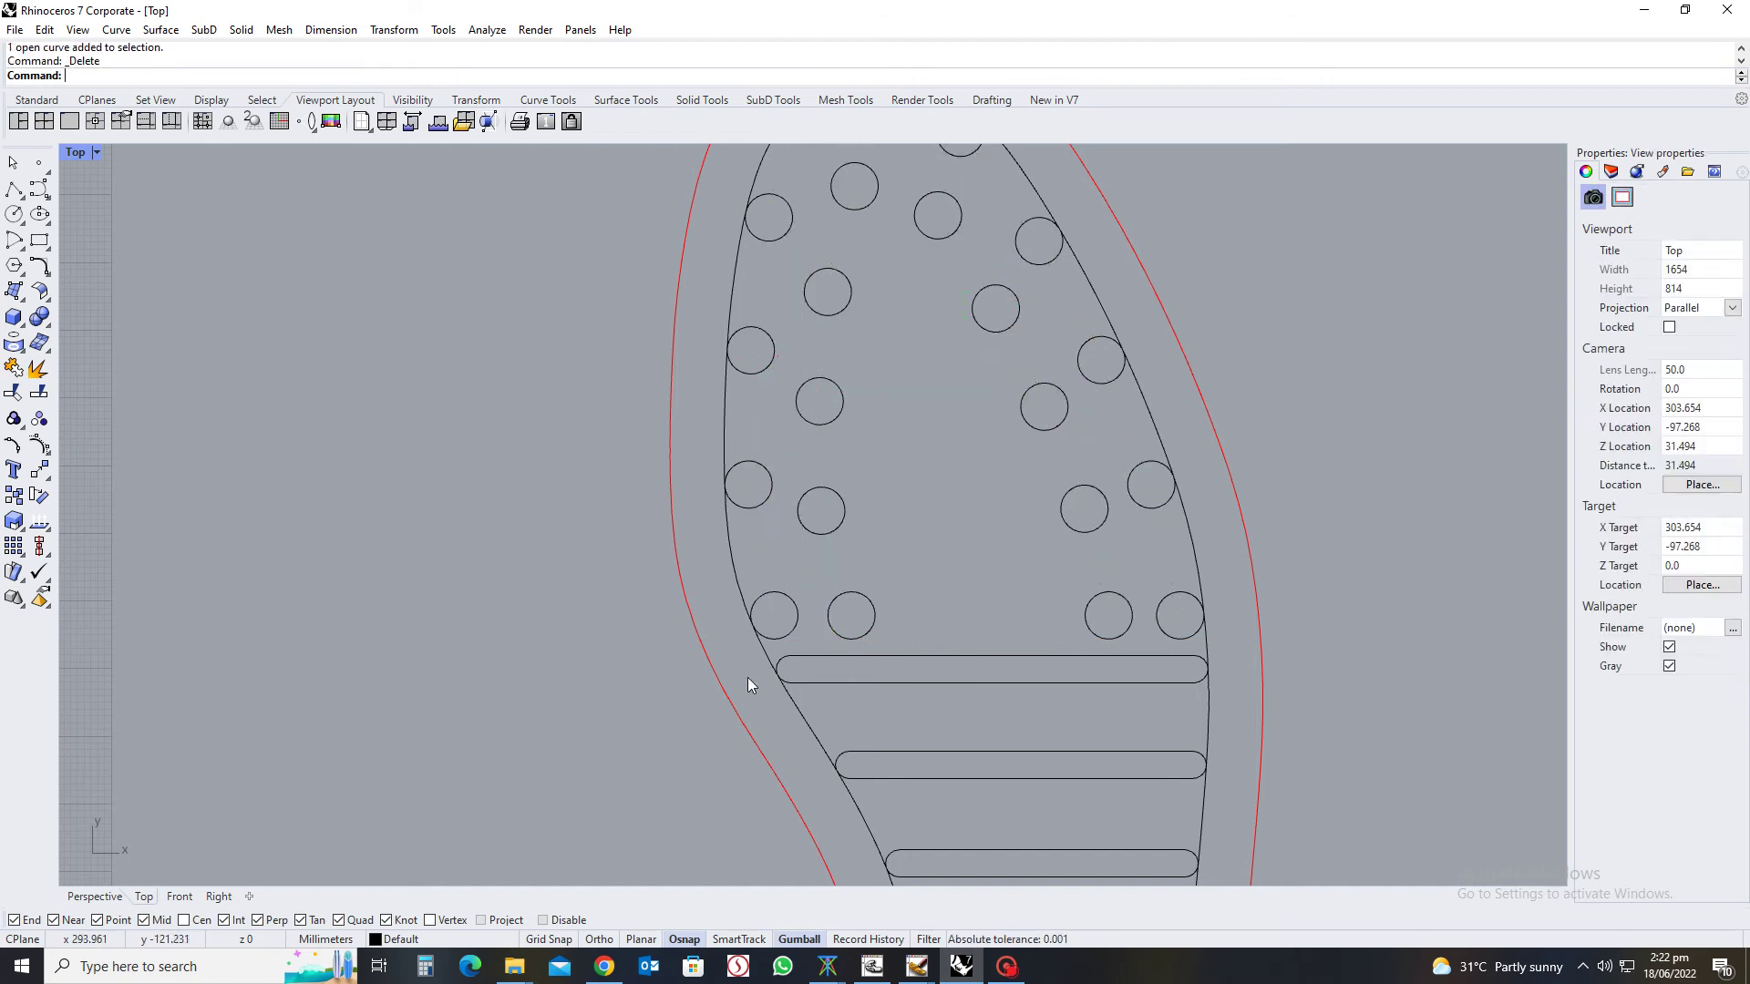
{"action": "left_click", "coordinate": [771, 670]}
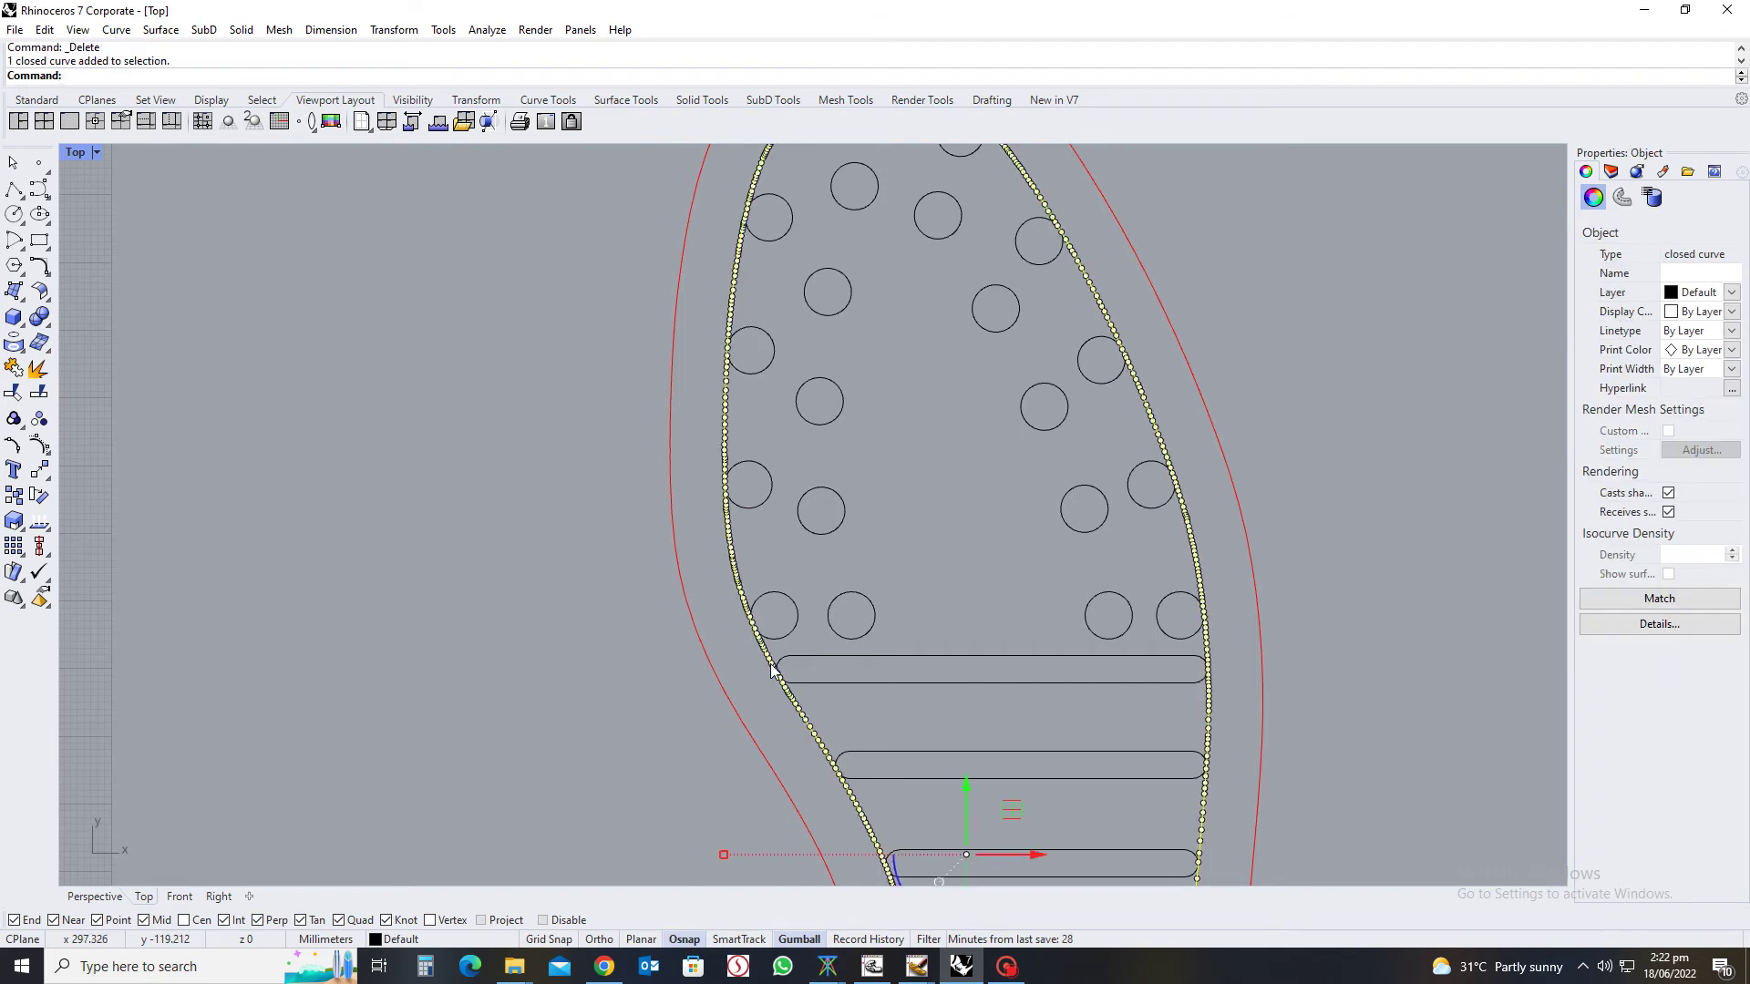
{"action": "key", "text": "Delete"}
Copy one inner-row circle to five positions that fill the empty middle of the forefoot
{"action": "scroll", "coordinate": [801, 663], "scroll_direction": "down", "scroll_amount": 2}
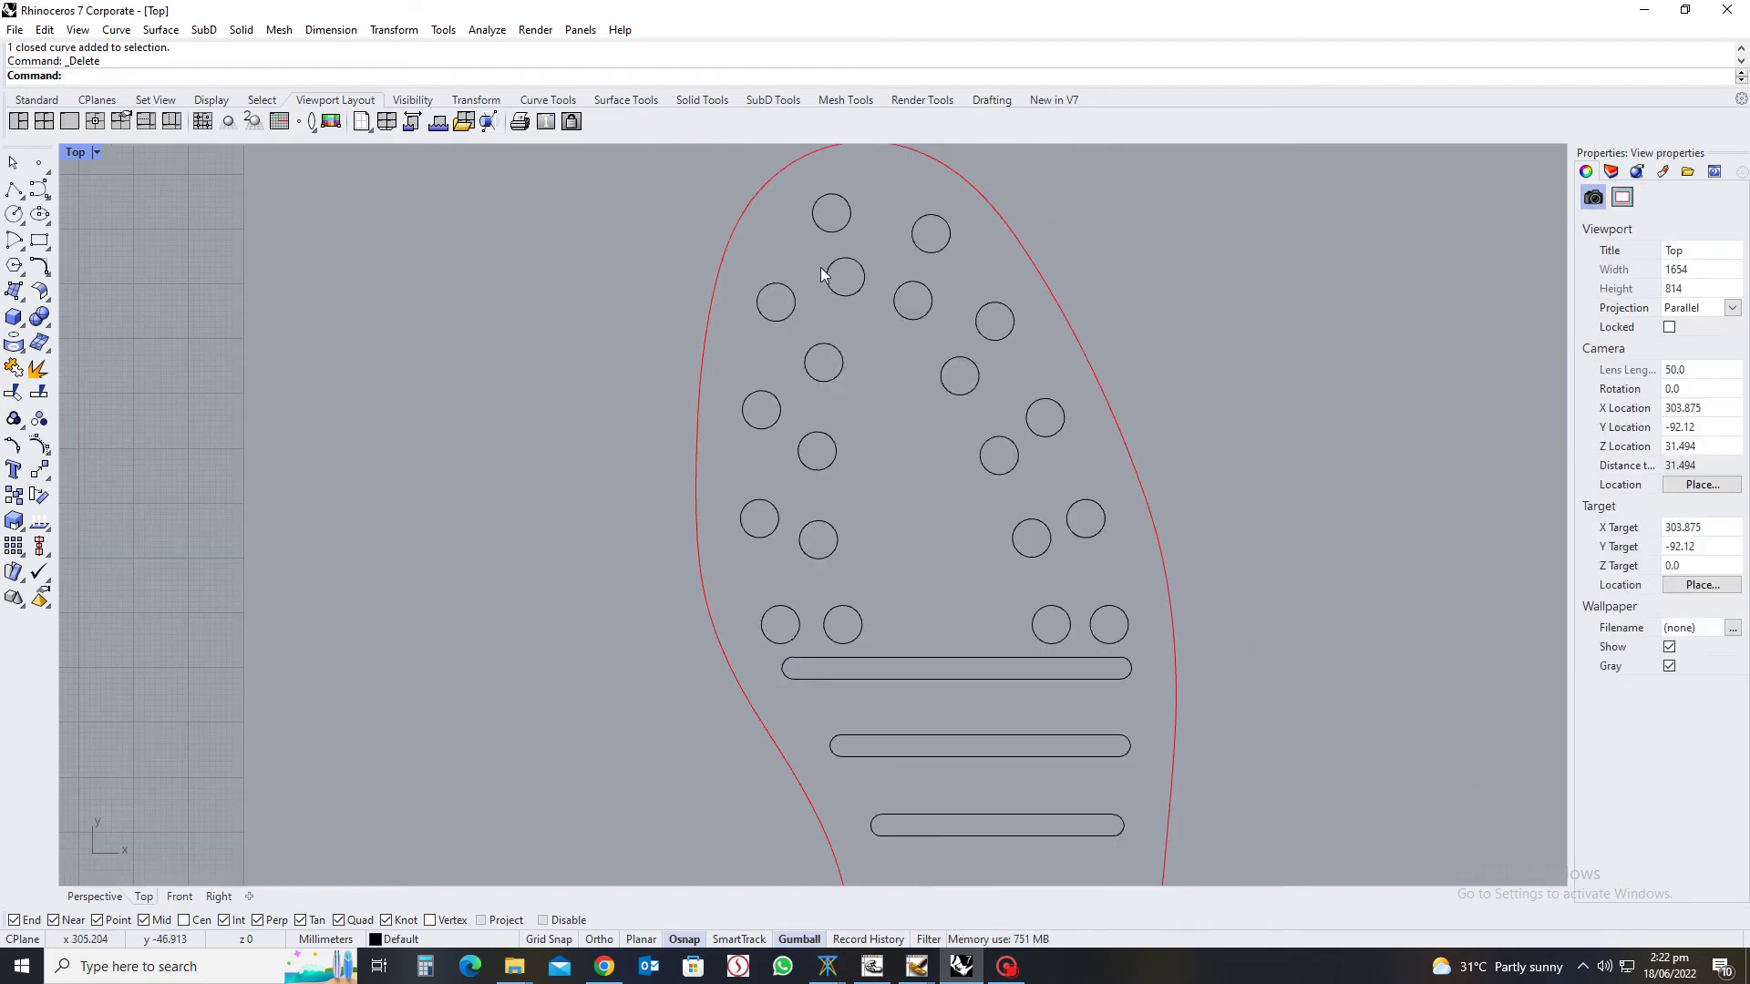
{"action": "scroll", "coordinate": [903, 437], "scroll_direction": "up", "scroll_amount": 2}
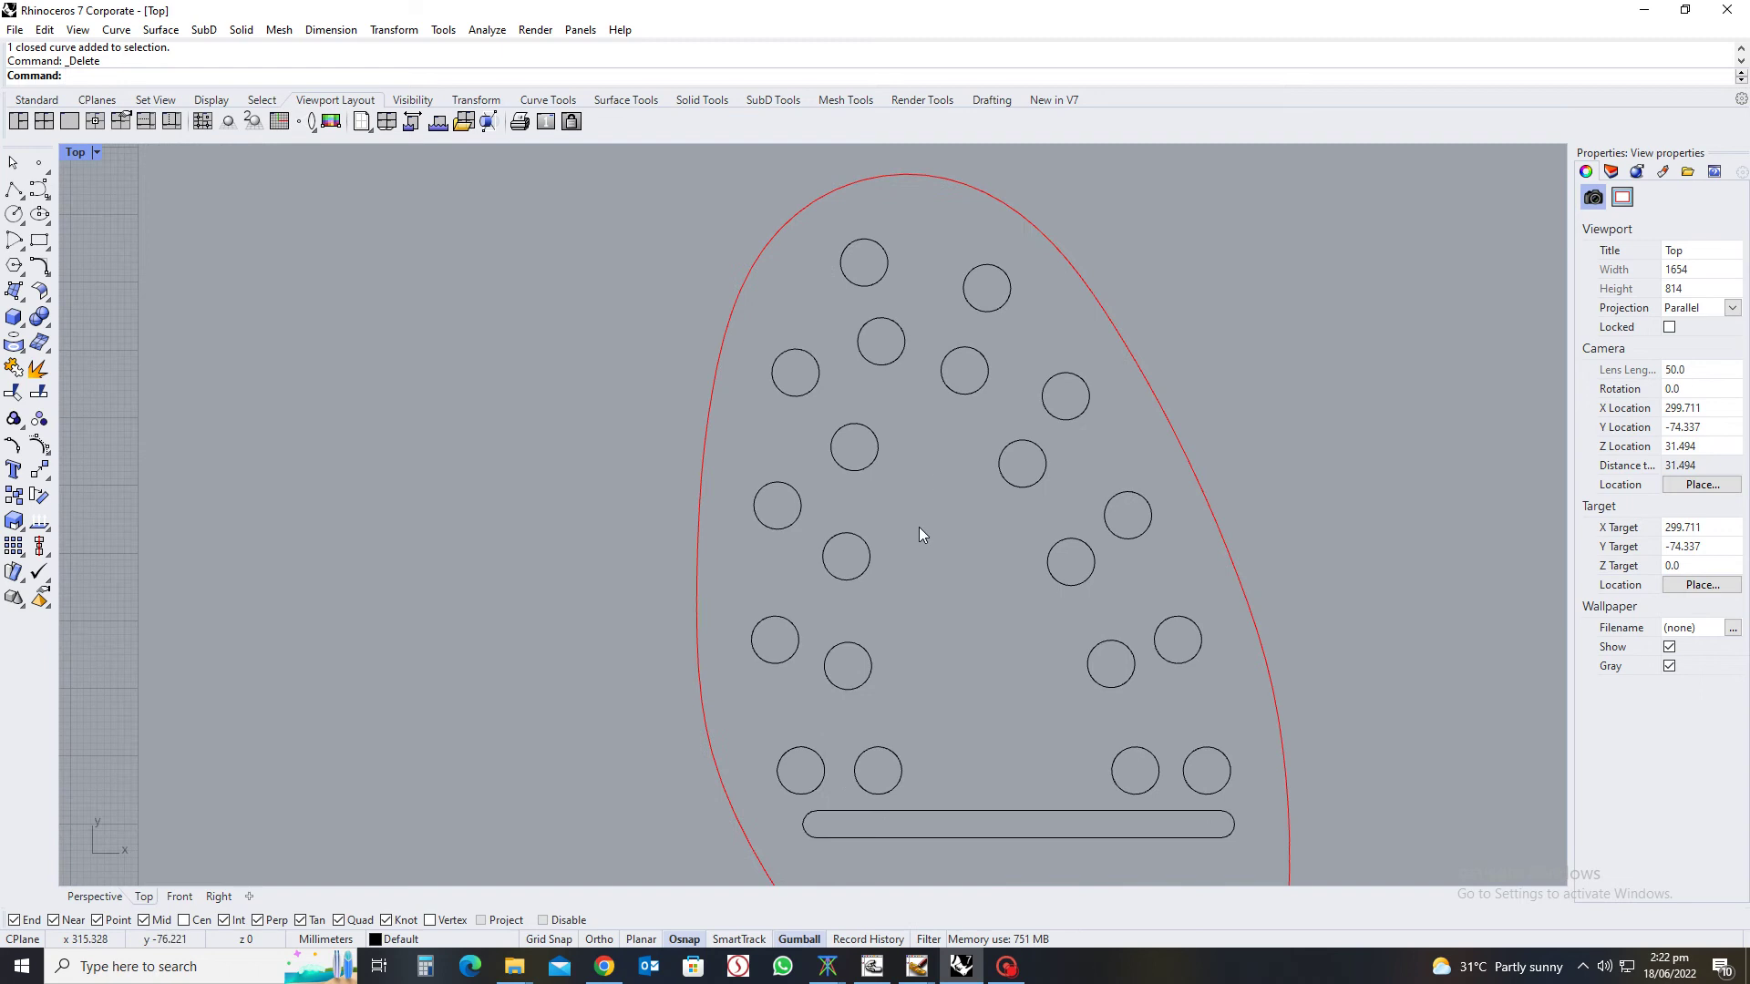
{"action": "left_click_drag", "start_coordinate": [846, 554], "coordinate": [823, 593]}
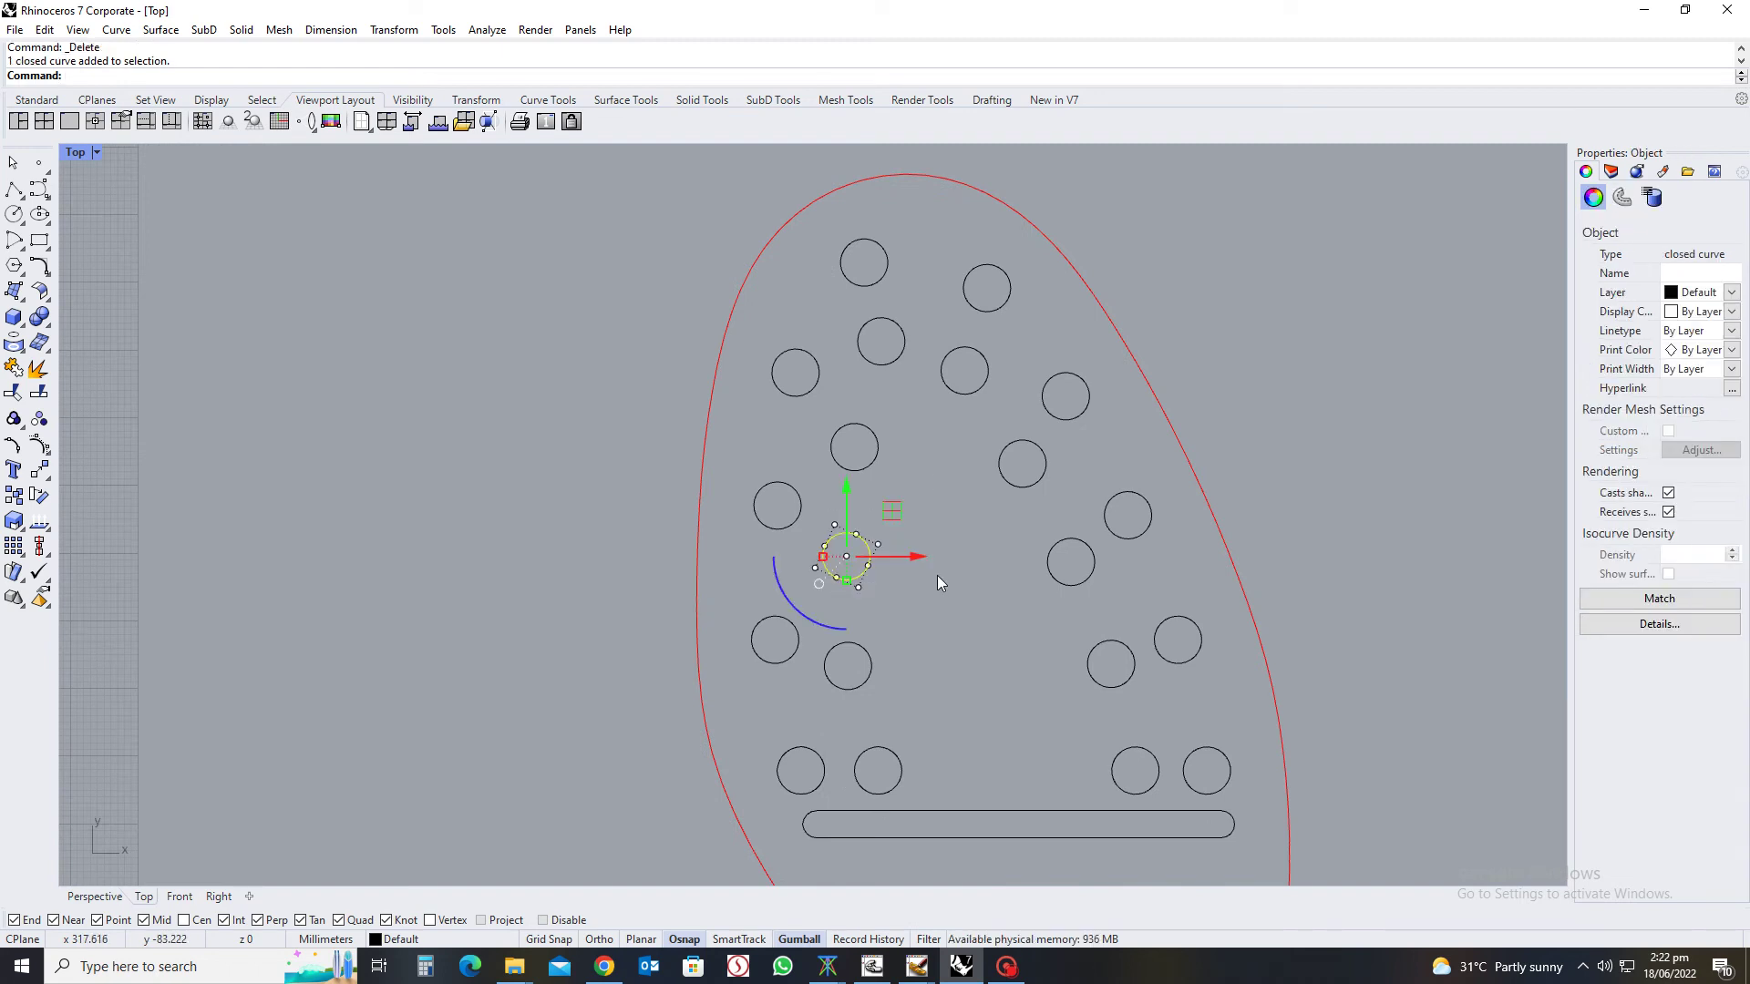
{"action": "type", "text": "copy"}
{"action": "key", "text": "Return"}
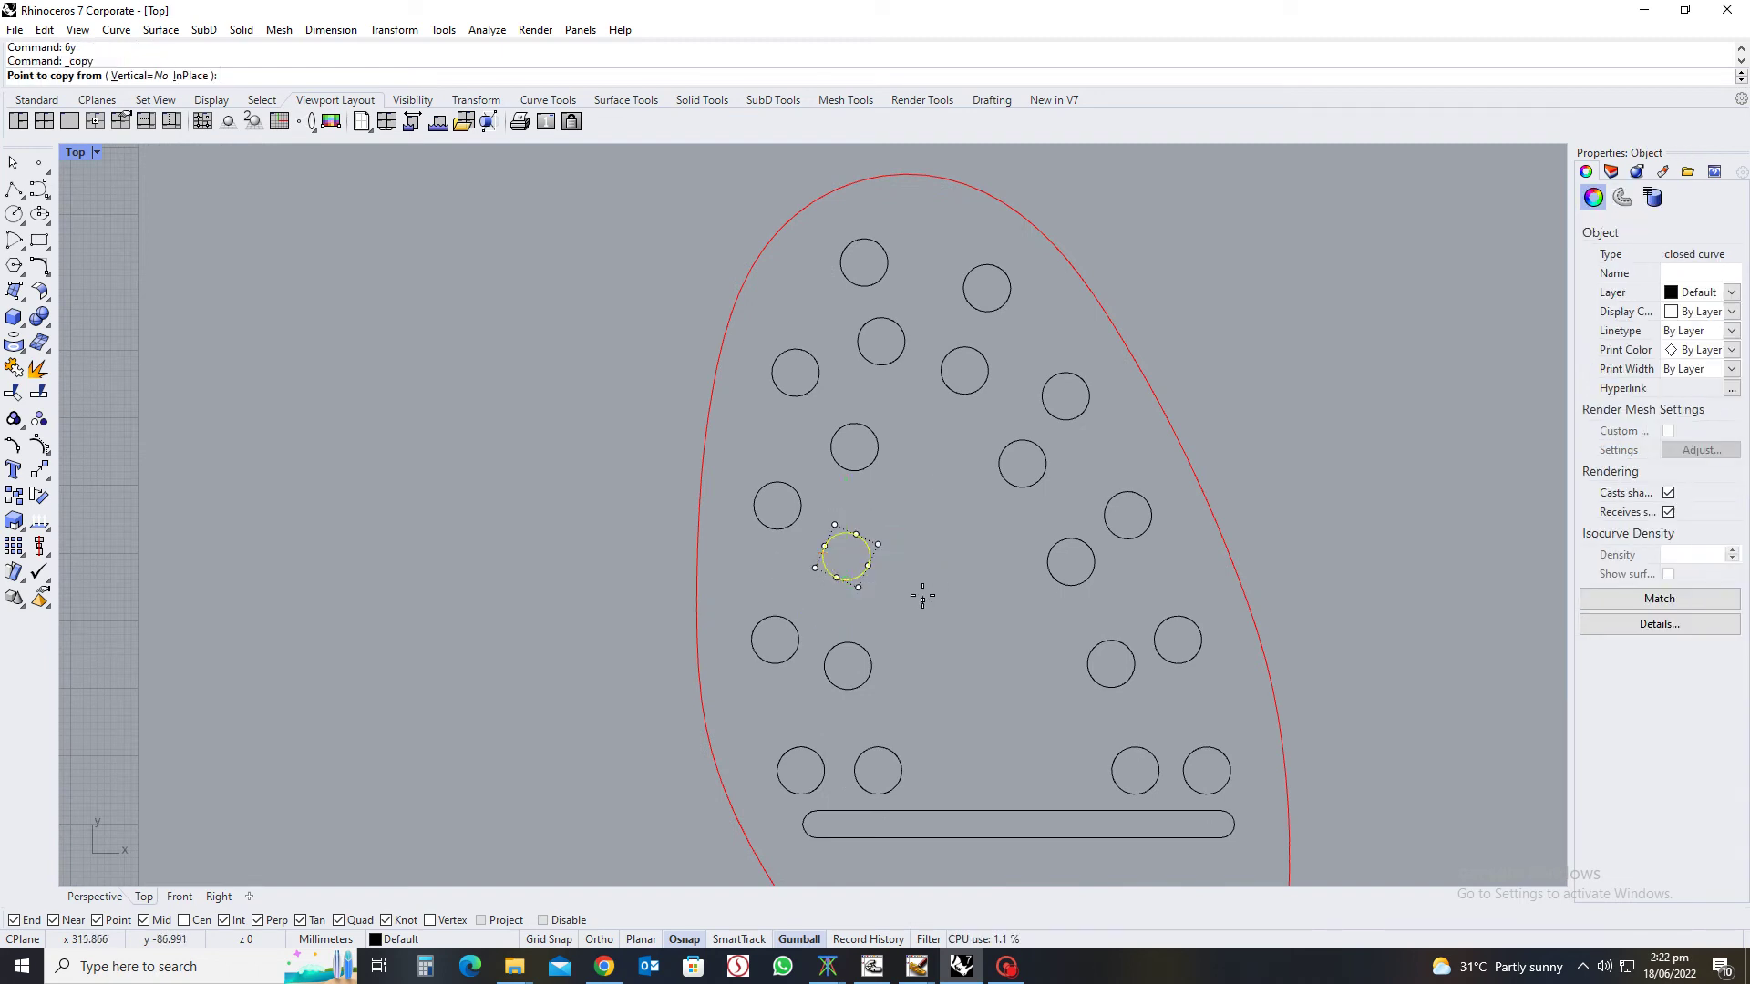
{"action": "left_click", "coordinate": [921, 584]}
{"action": "left_click", "coordinate": [1010, 573]}
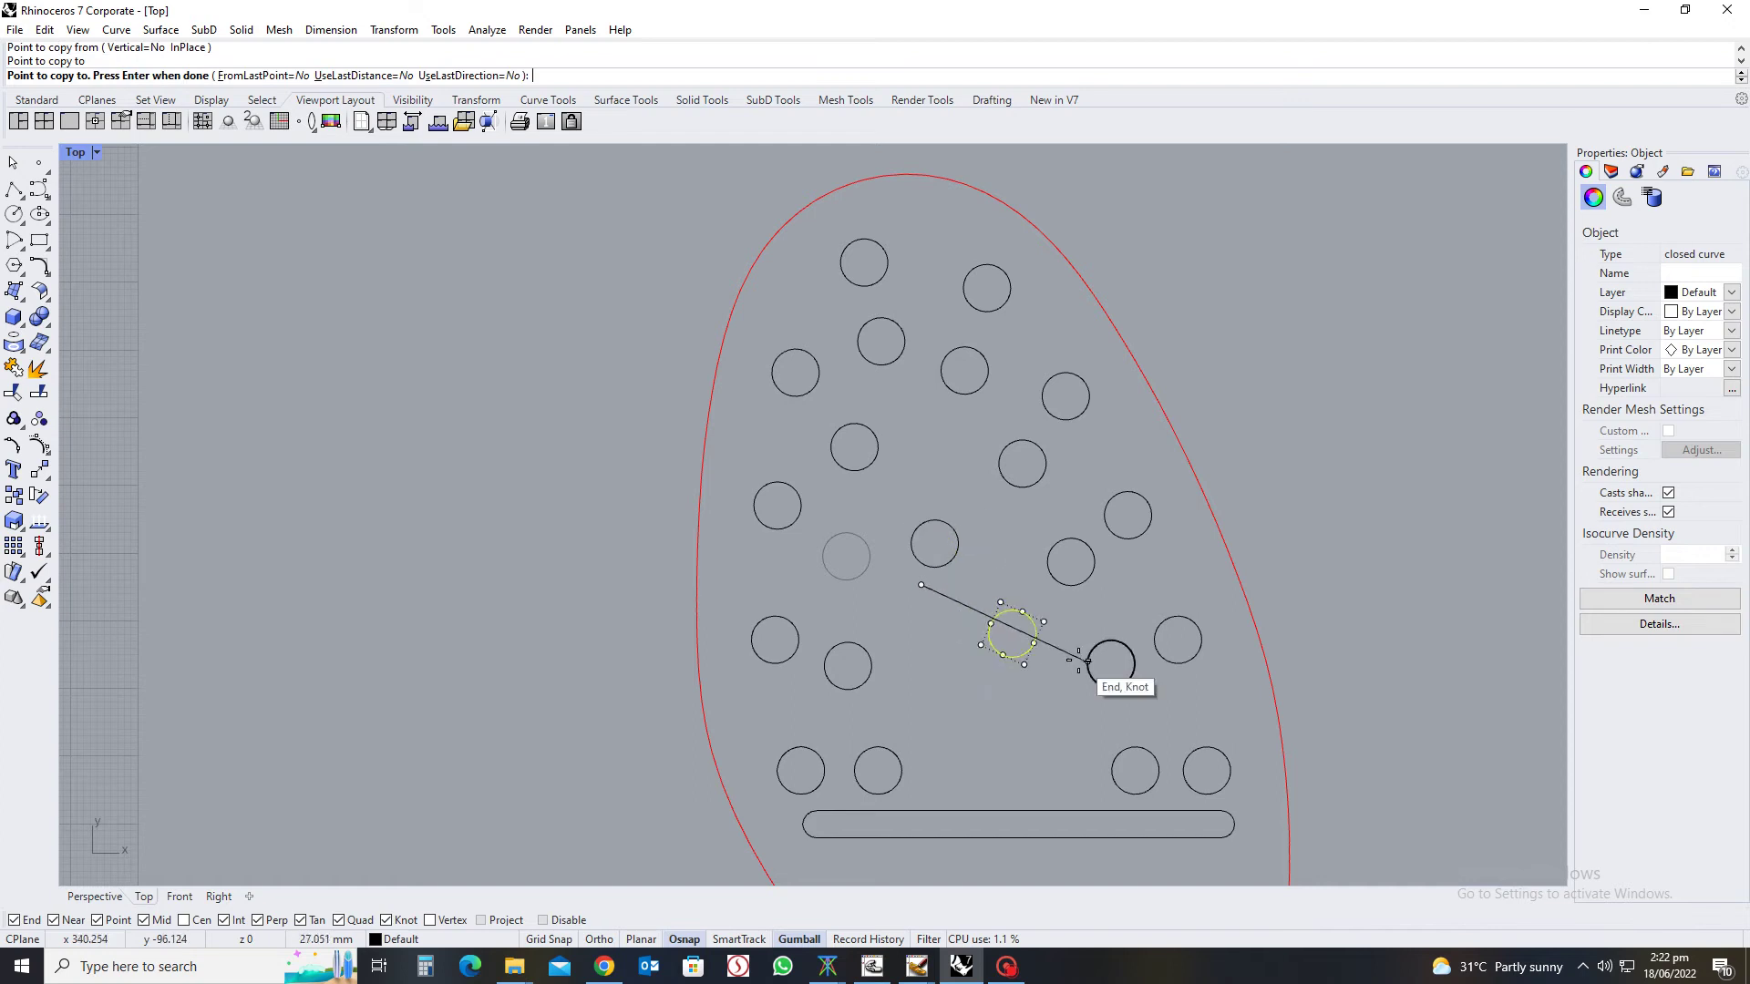
{"action": "left_click", "coordinate": [1025, 688]}
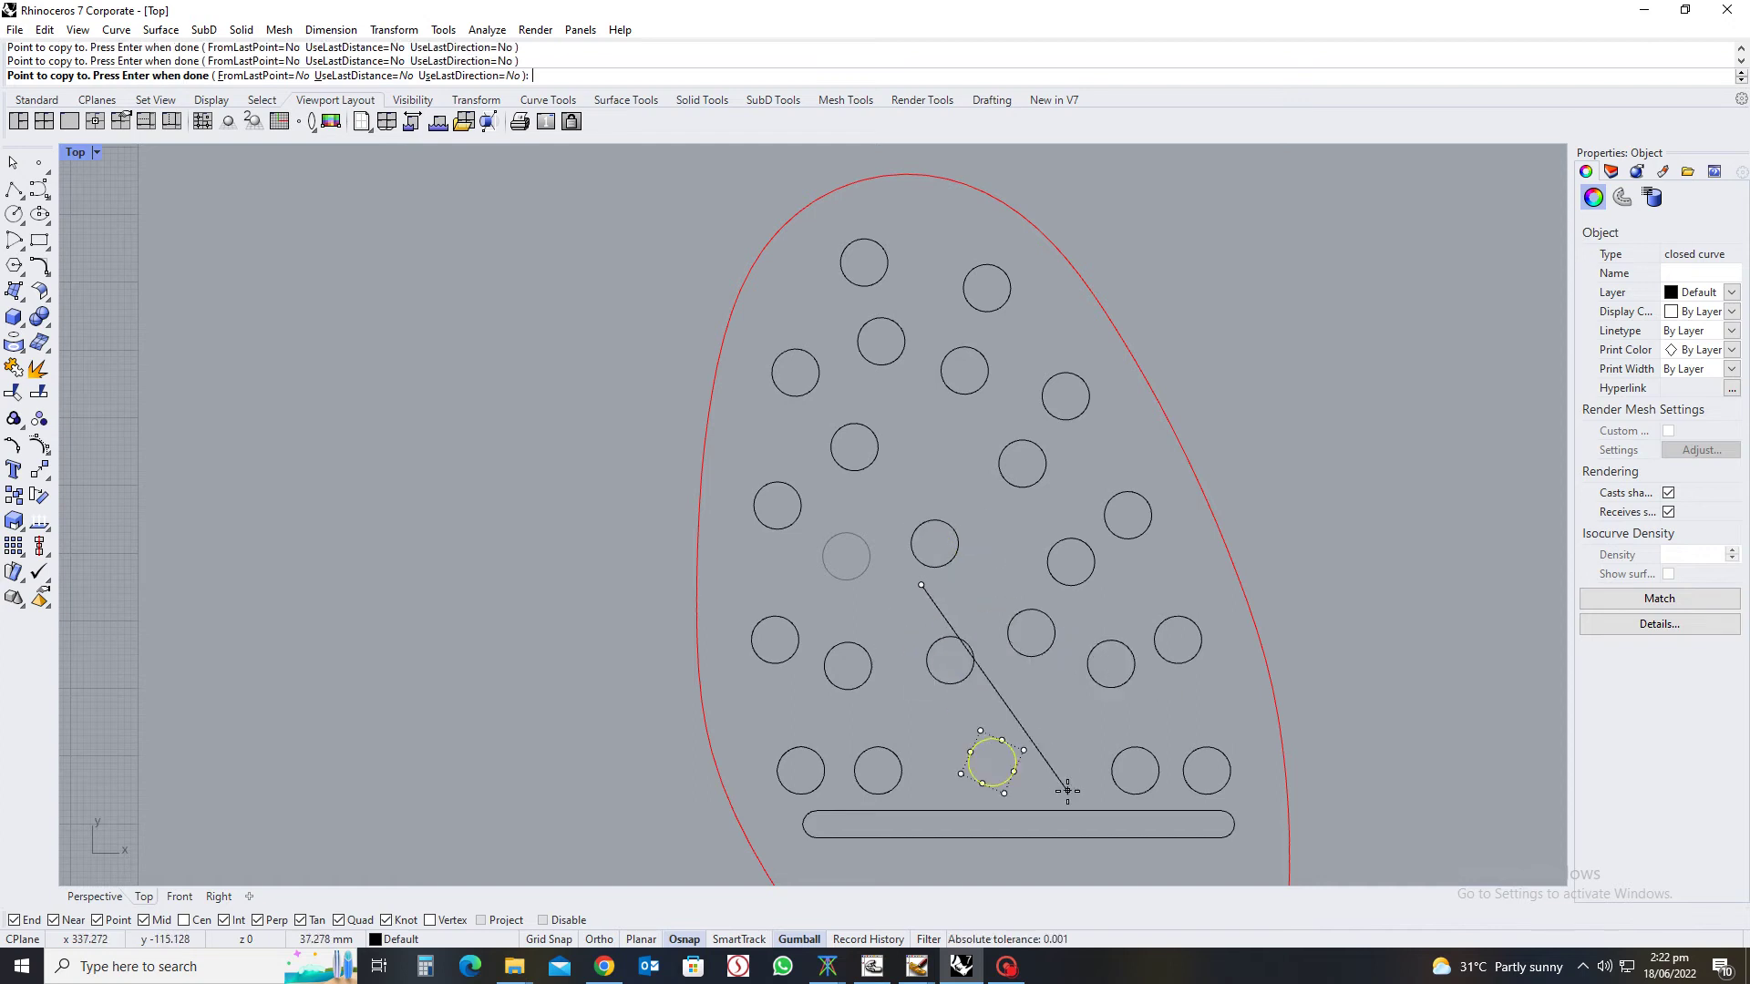
{"action": "left_click", "coordinate": [1026, 791]}
{"action": "left_click", "coordinate": [1128, 793]}
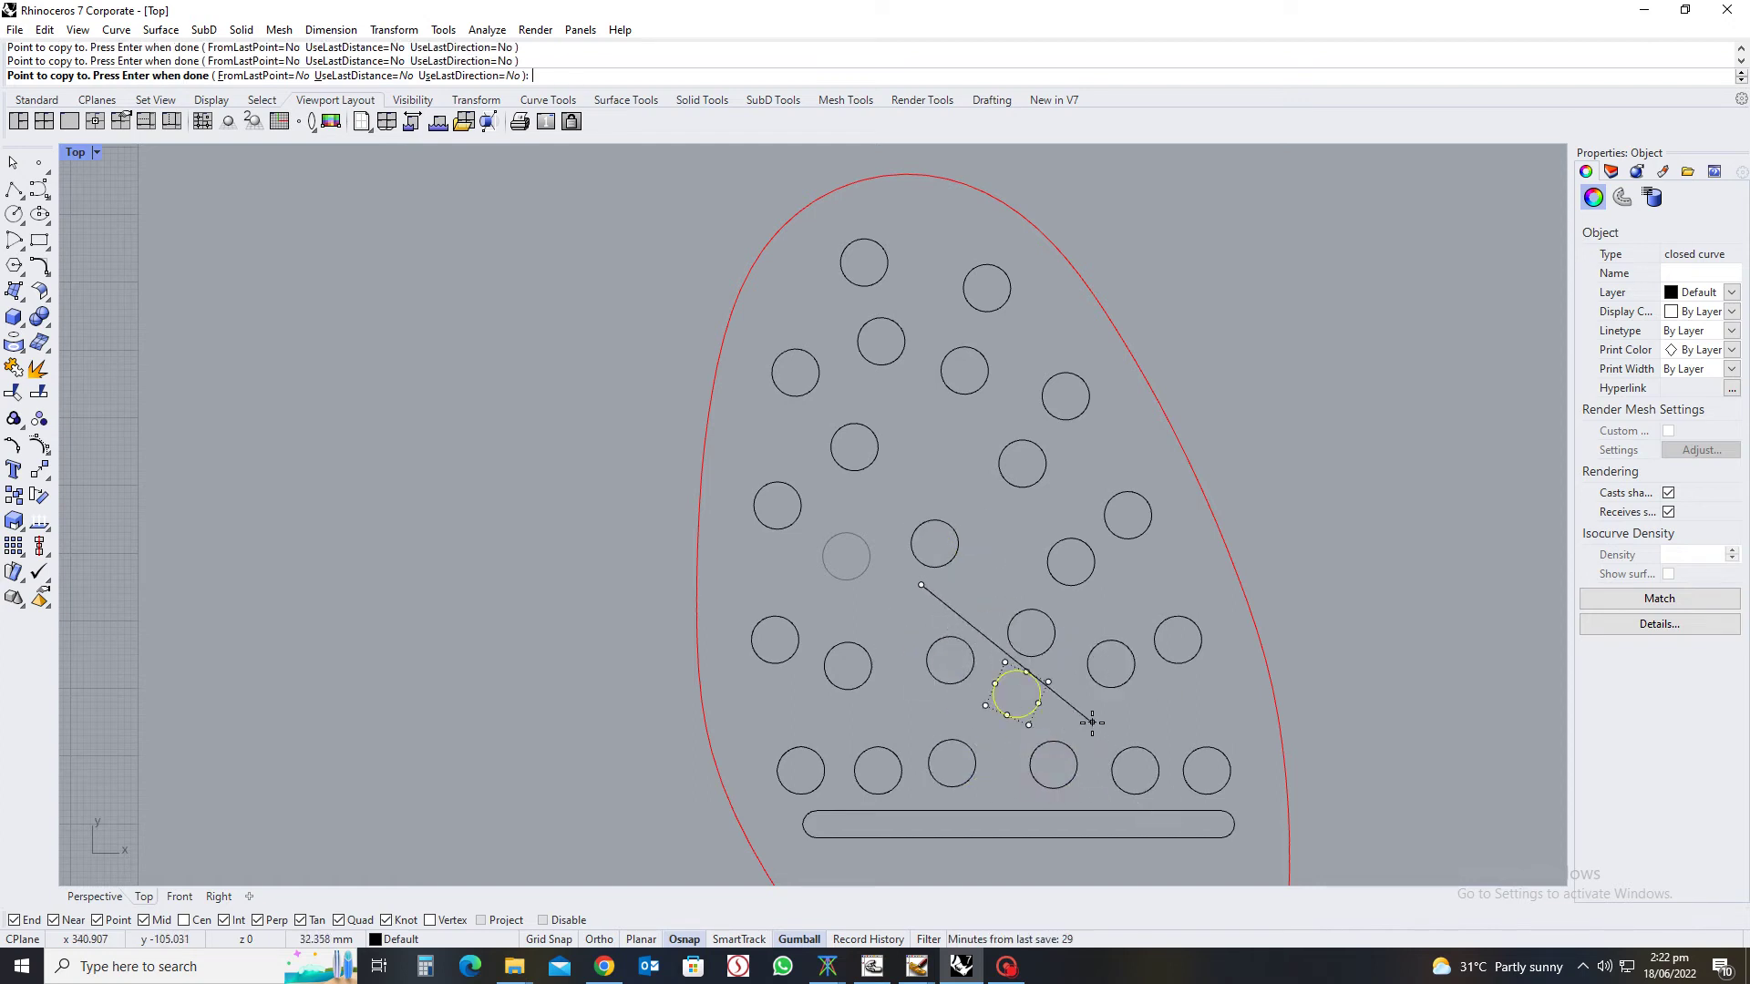
{"action": "key", "text": "Return"}
{"action": "key", "text": "Escape"}
Show the hidden green guide lines across and along the sole
{"action": "scroll", "coordinate": [967, 560], "scroll_direction": "down", "scroll_amount": 10}
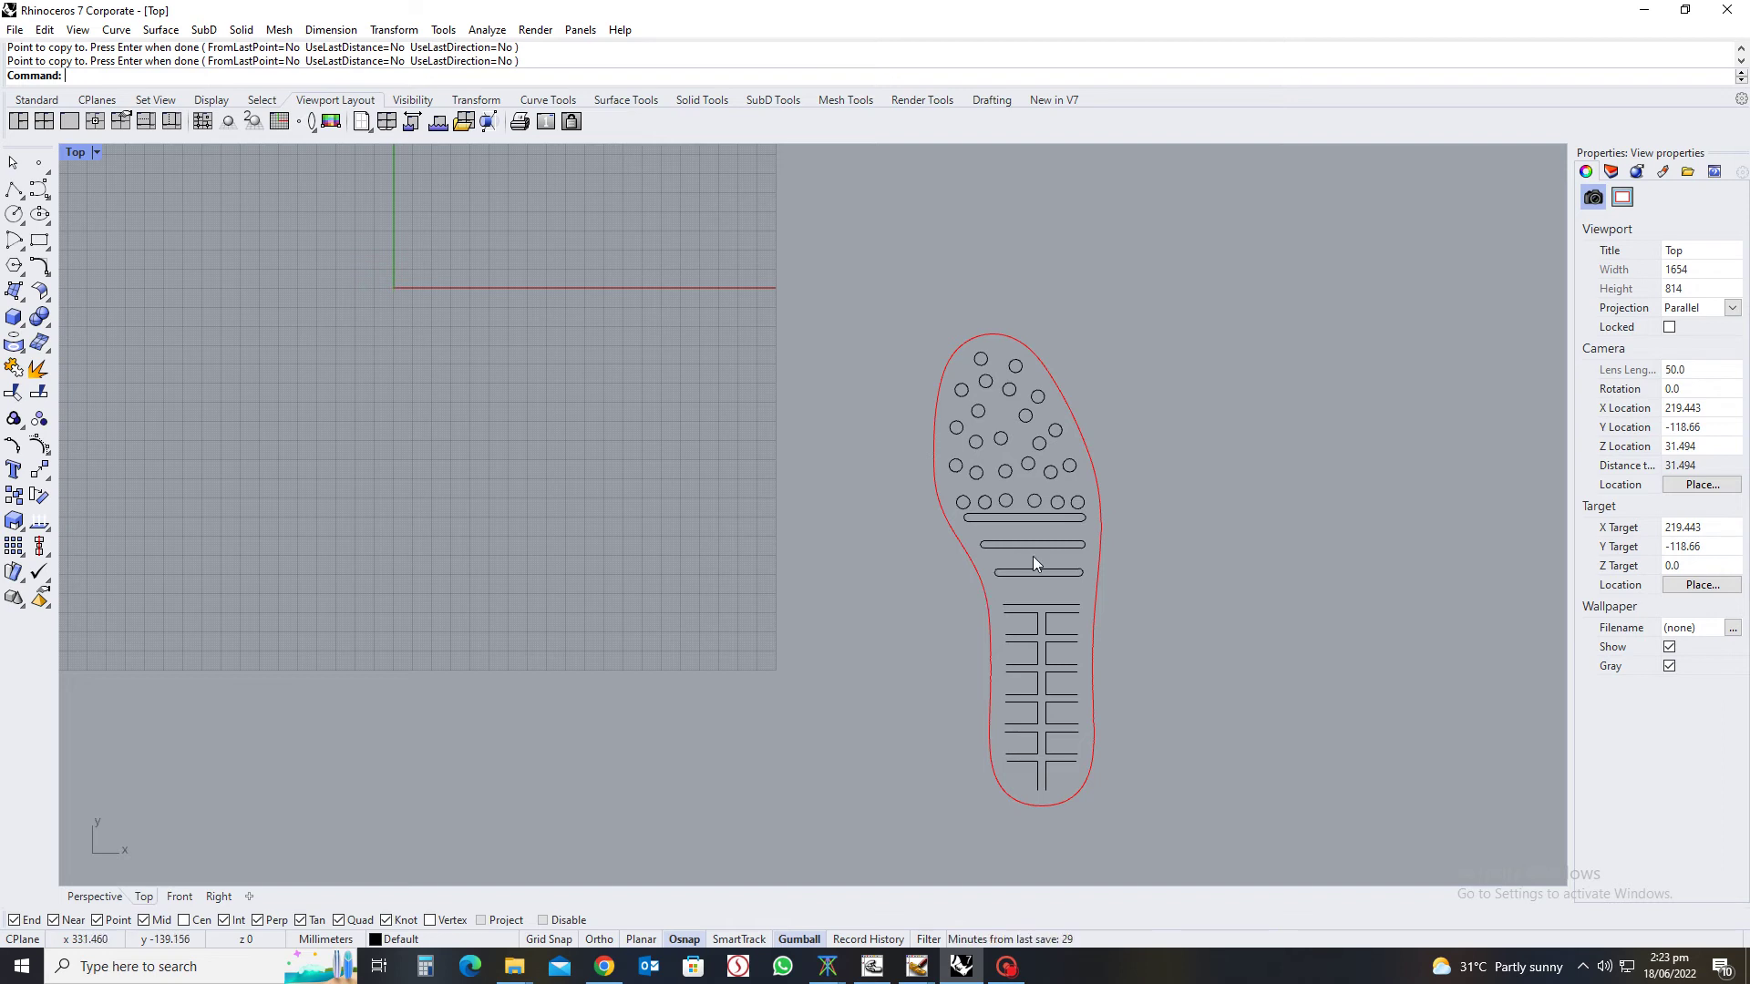
{"action": "key", "text": "Return"}
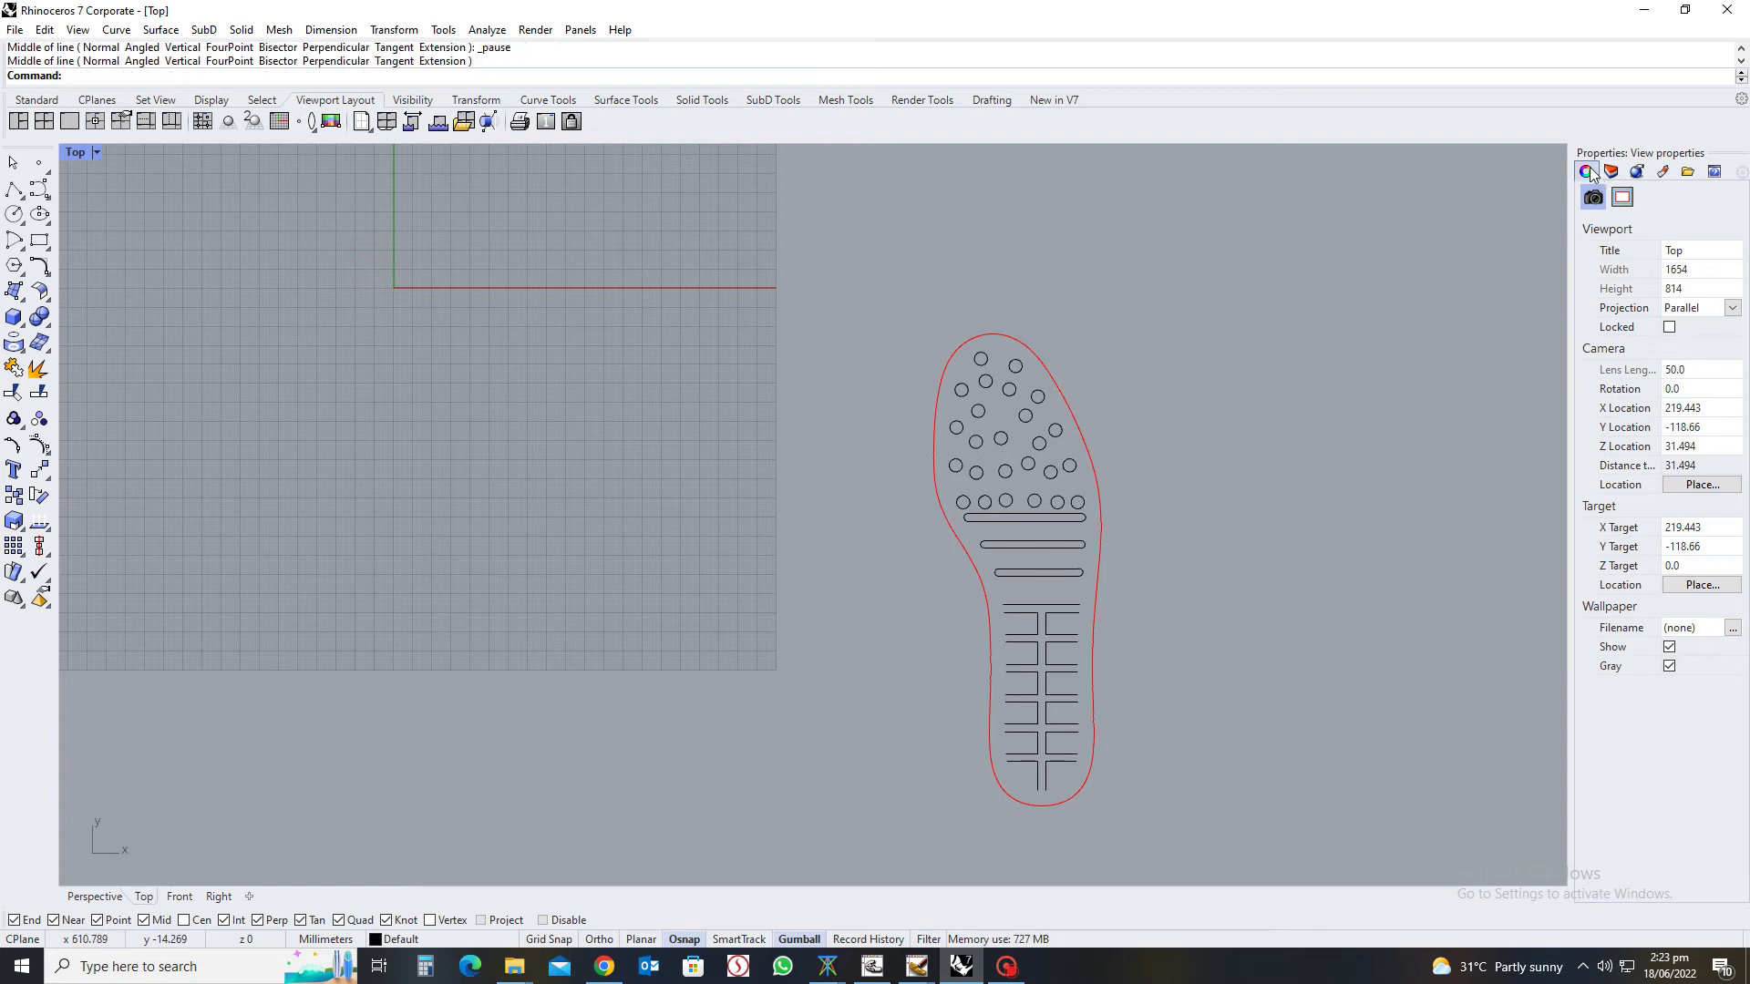
{"action": "key", "text": "ctrl+alt+h"}
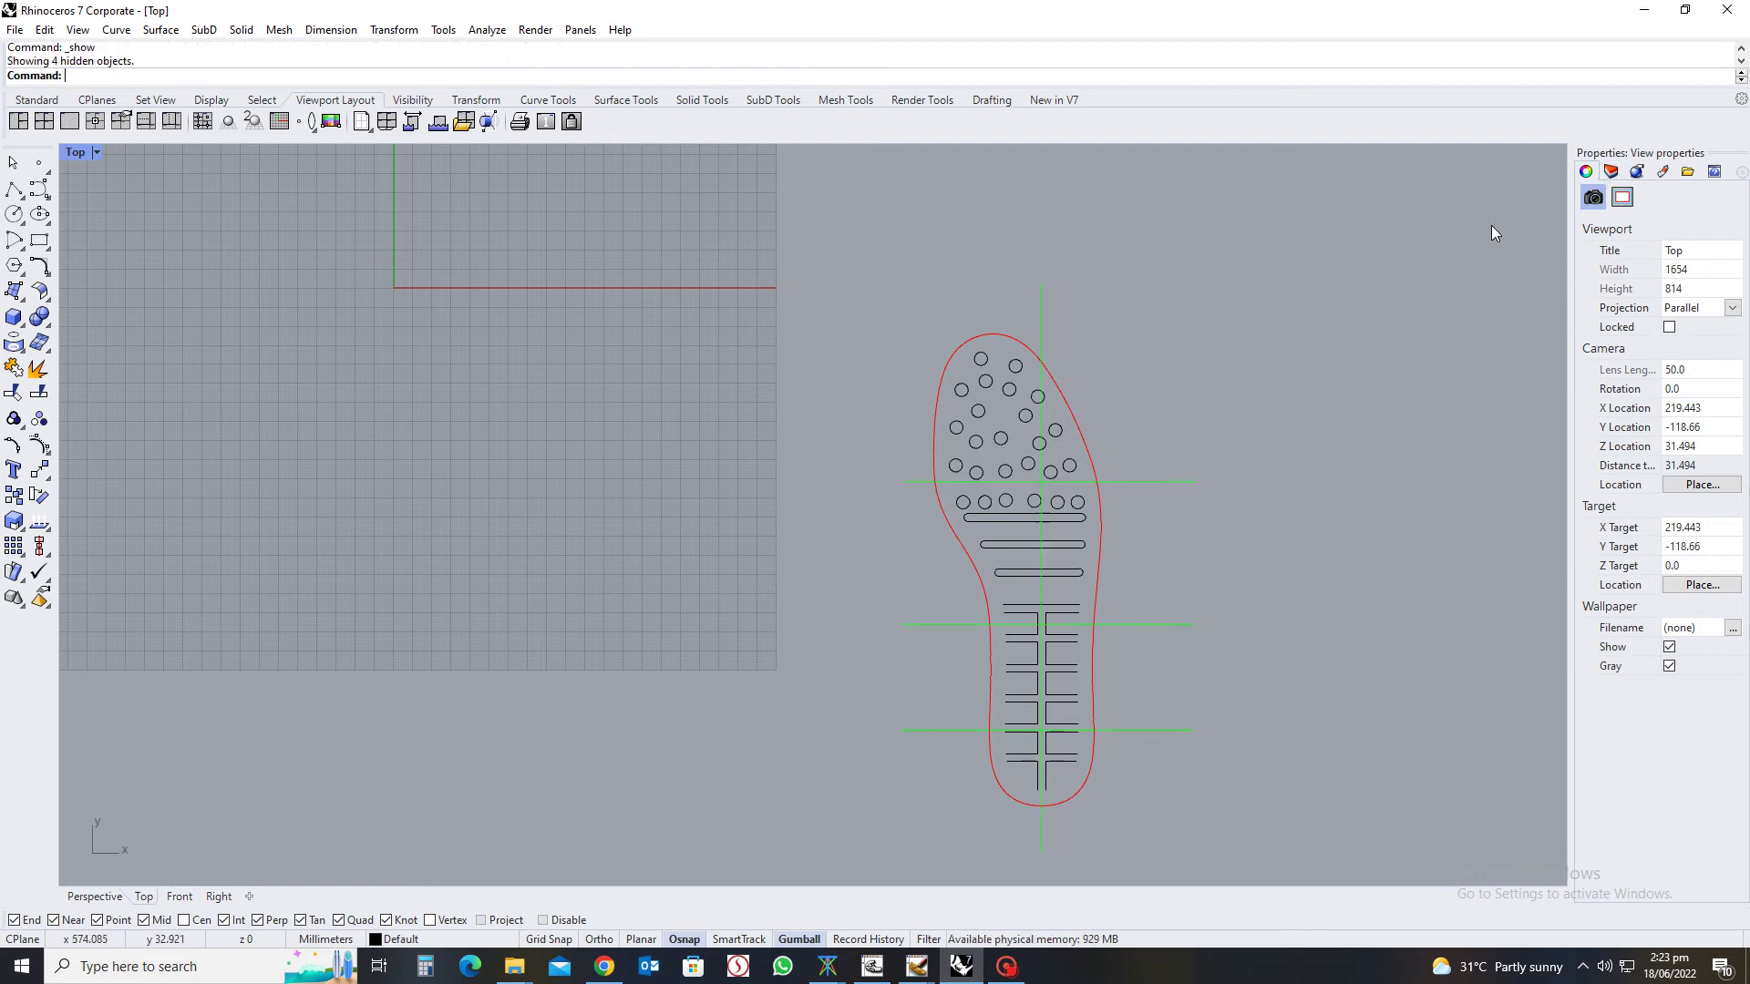
Draw a long horizontal both-sides line centred on the toe tip of the red sole outline, with Ortho on
{"action": "right_click", "coordinate": [1026, 297]}
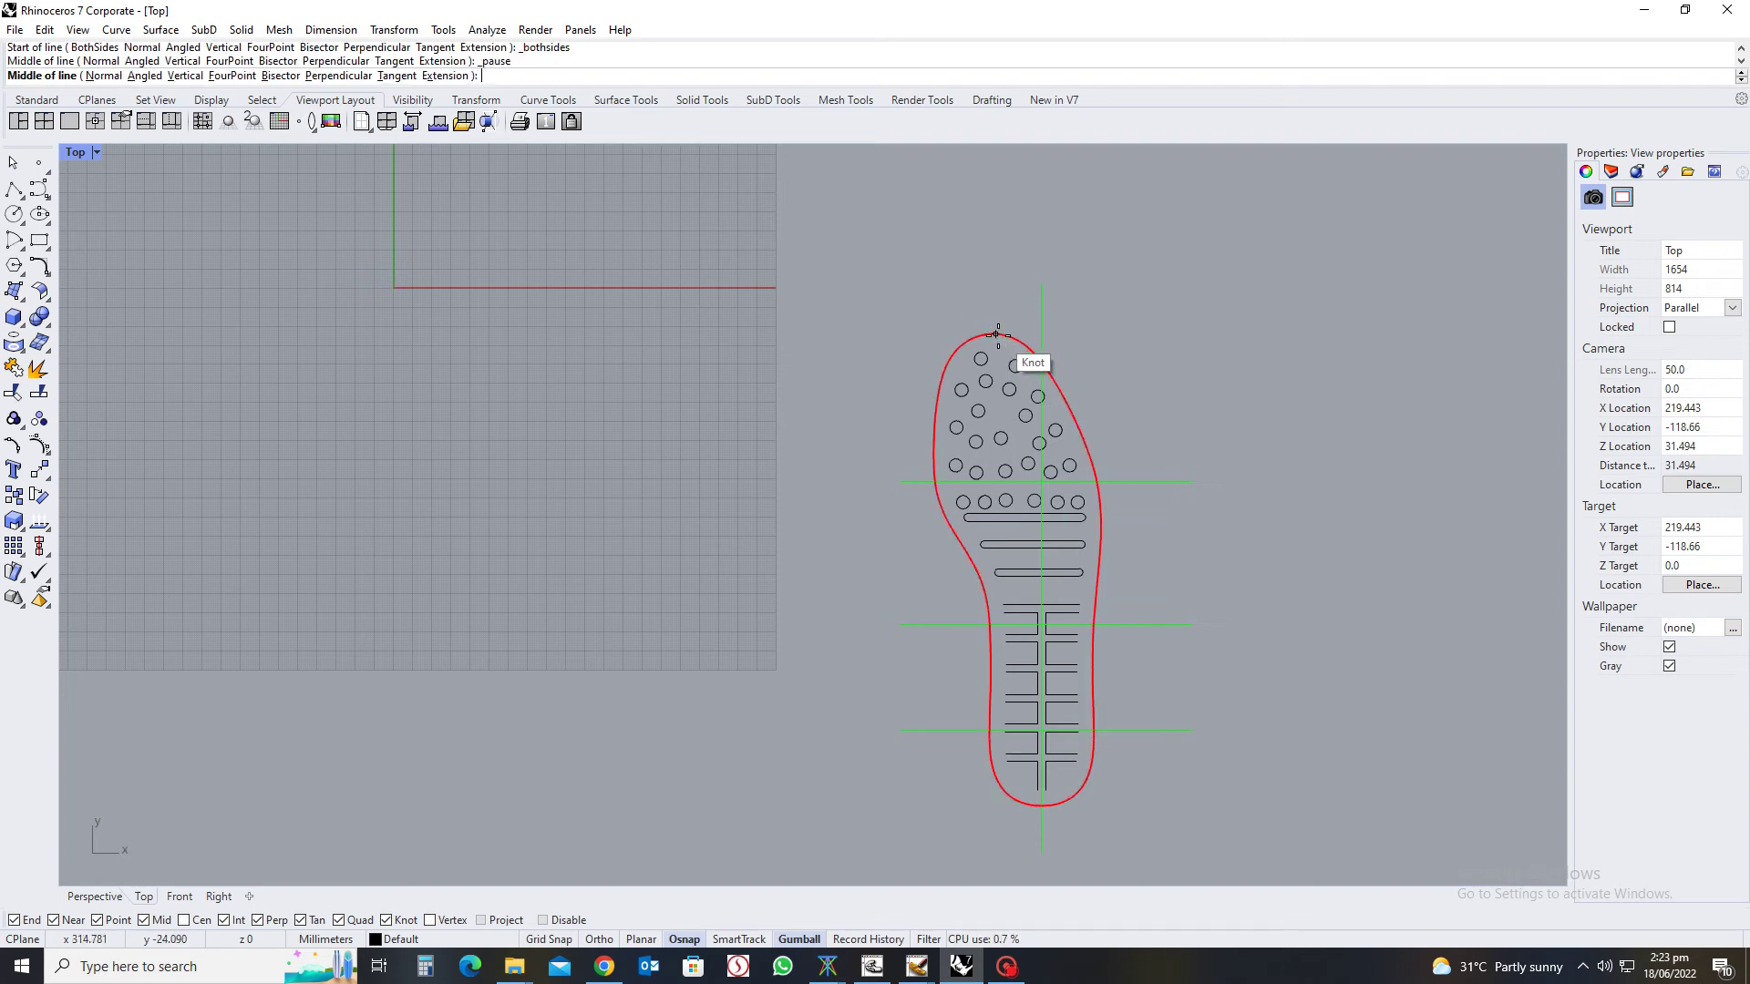
{"action": "scroll", "coordinate": [1003, 334], "scroll_direction": "up", "scroll_amount": 5}
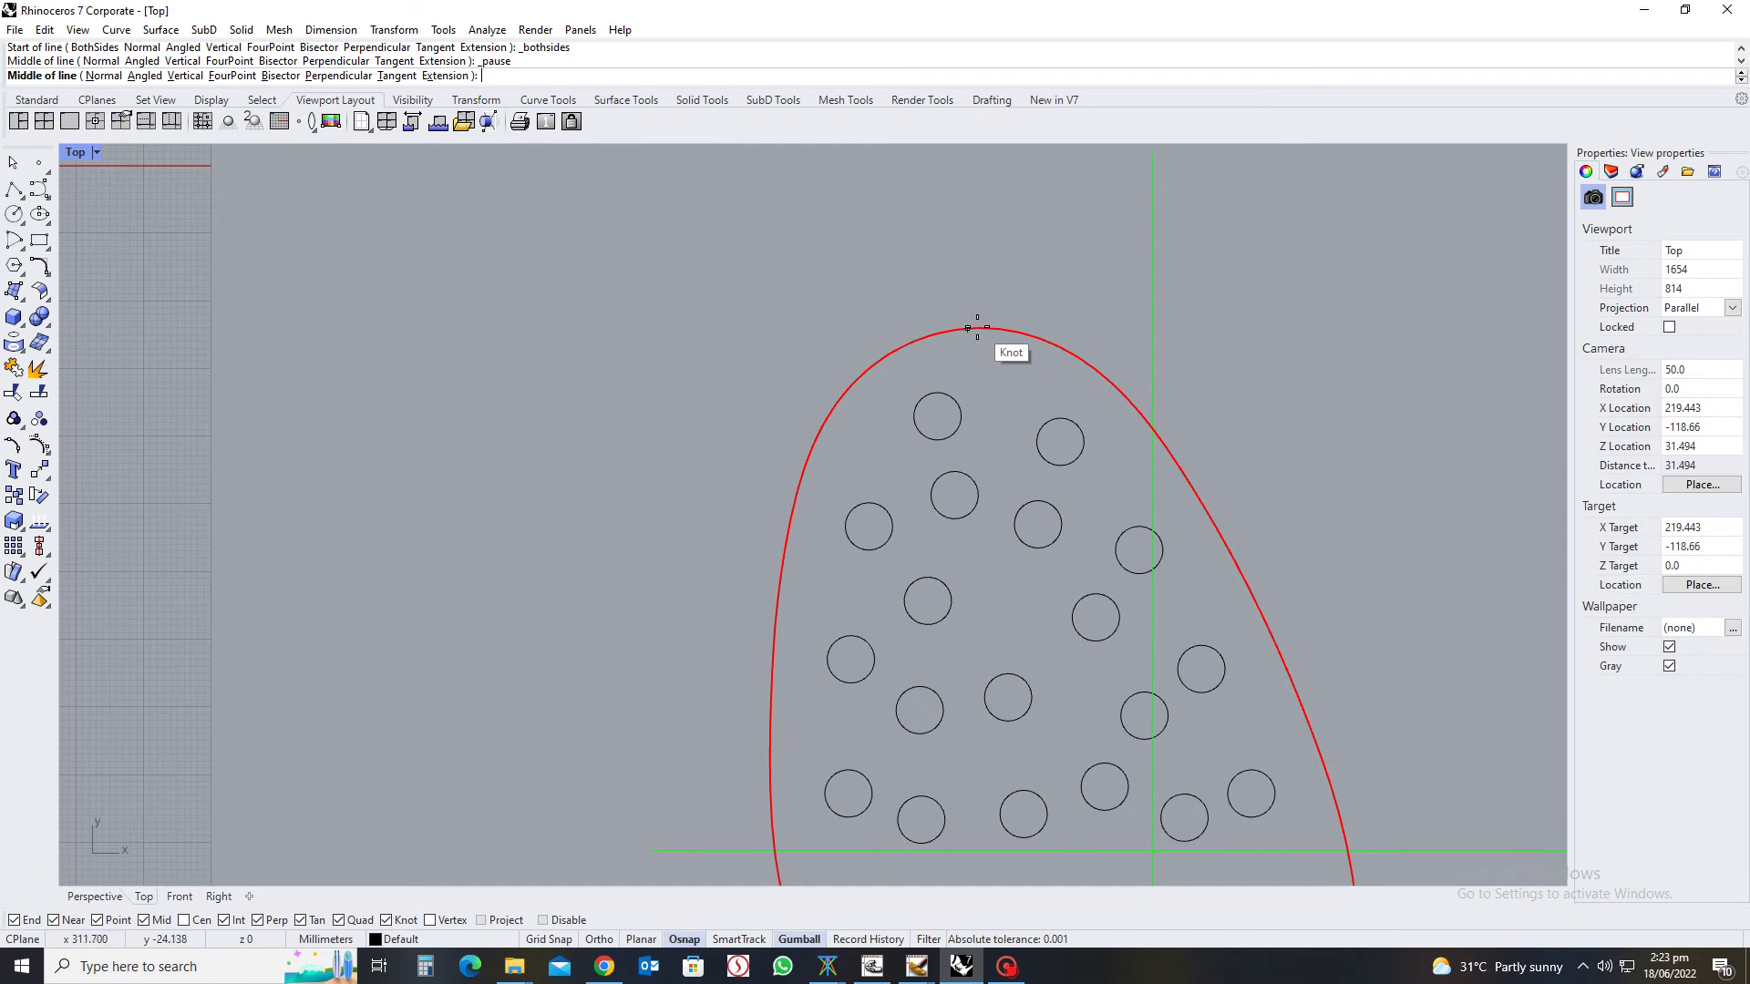
{"action": "left_click", "coordinate": [948, 330]}
{"action": "type", "text": "@200"}
{"action": "key", "text": "Return"}
{"action": "scroll", "coordinate": [1292, 346], "scroll_direction": "down", "scroll_amount": 4}
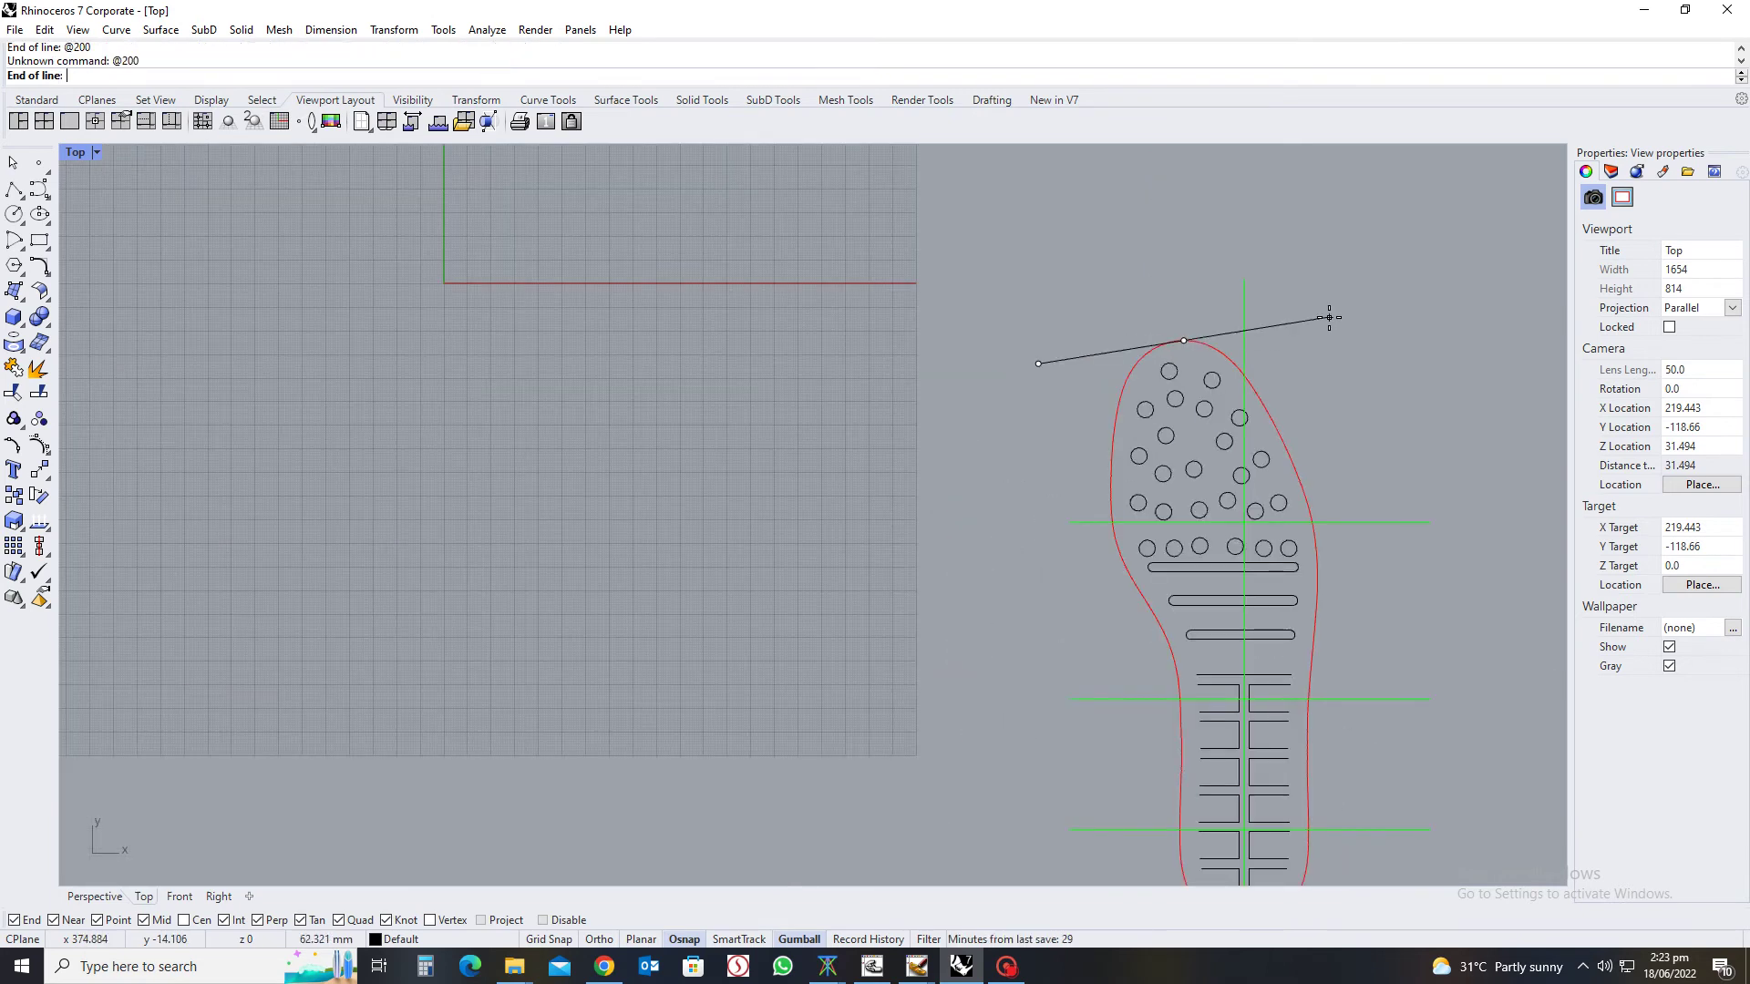
{"action": "key", "text": "F8"}
{"action": "scroll", "coordinate": [1321, 314], "scroll_direction": "down", "scroll_amount": 3}
{"action": "scroll", "coordinate": [1250, 330], "scroll_direction": "up", "scroll_amount": 2}
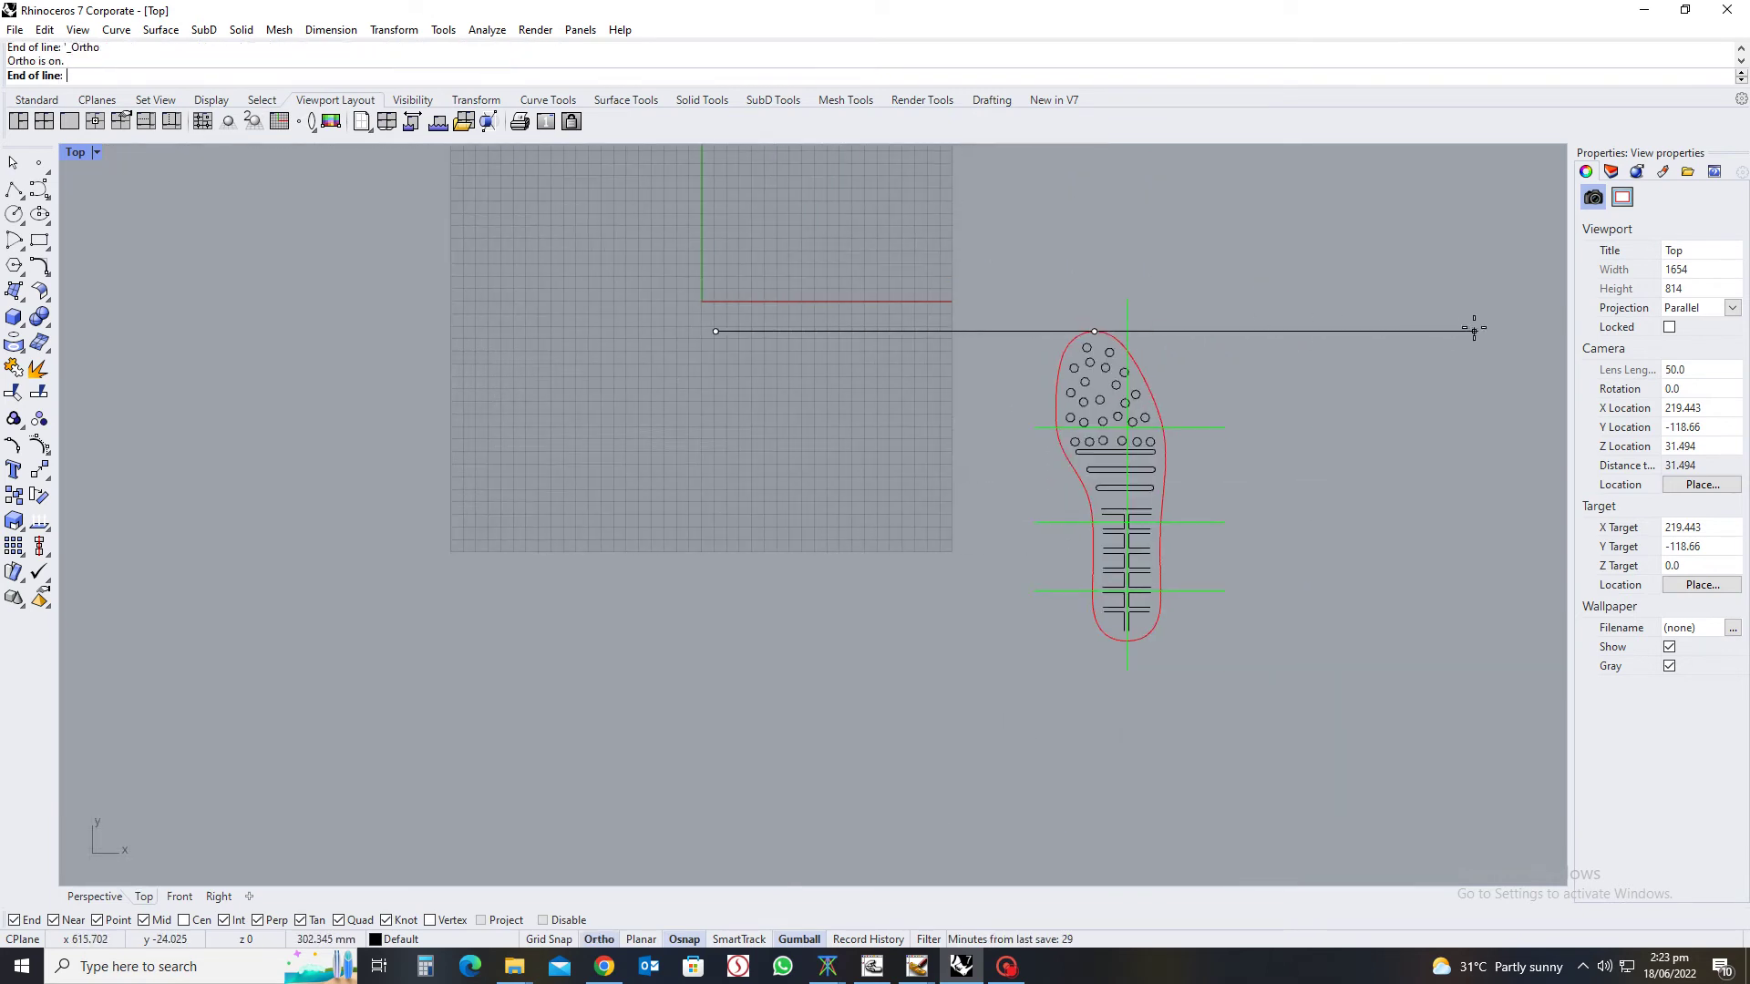
{"action": "right_click_drag", "start_coordinate": [1468, 328], "coordinate": [1294, 332]}
{"action": "left_click", "coordinate": [1446, 334]}
Draw a long horizontal both-sides line centred where the green centre line meets the heel end of the sole outline
{"action": "scroll", "coordinate": [950, 669], "scroll_direction": "up", "scroll_amount": 5}
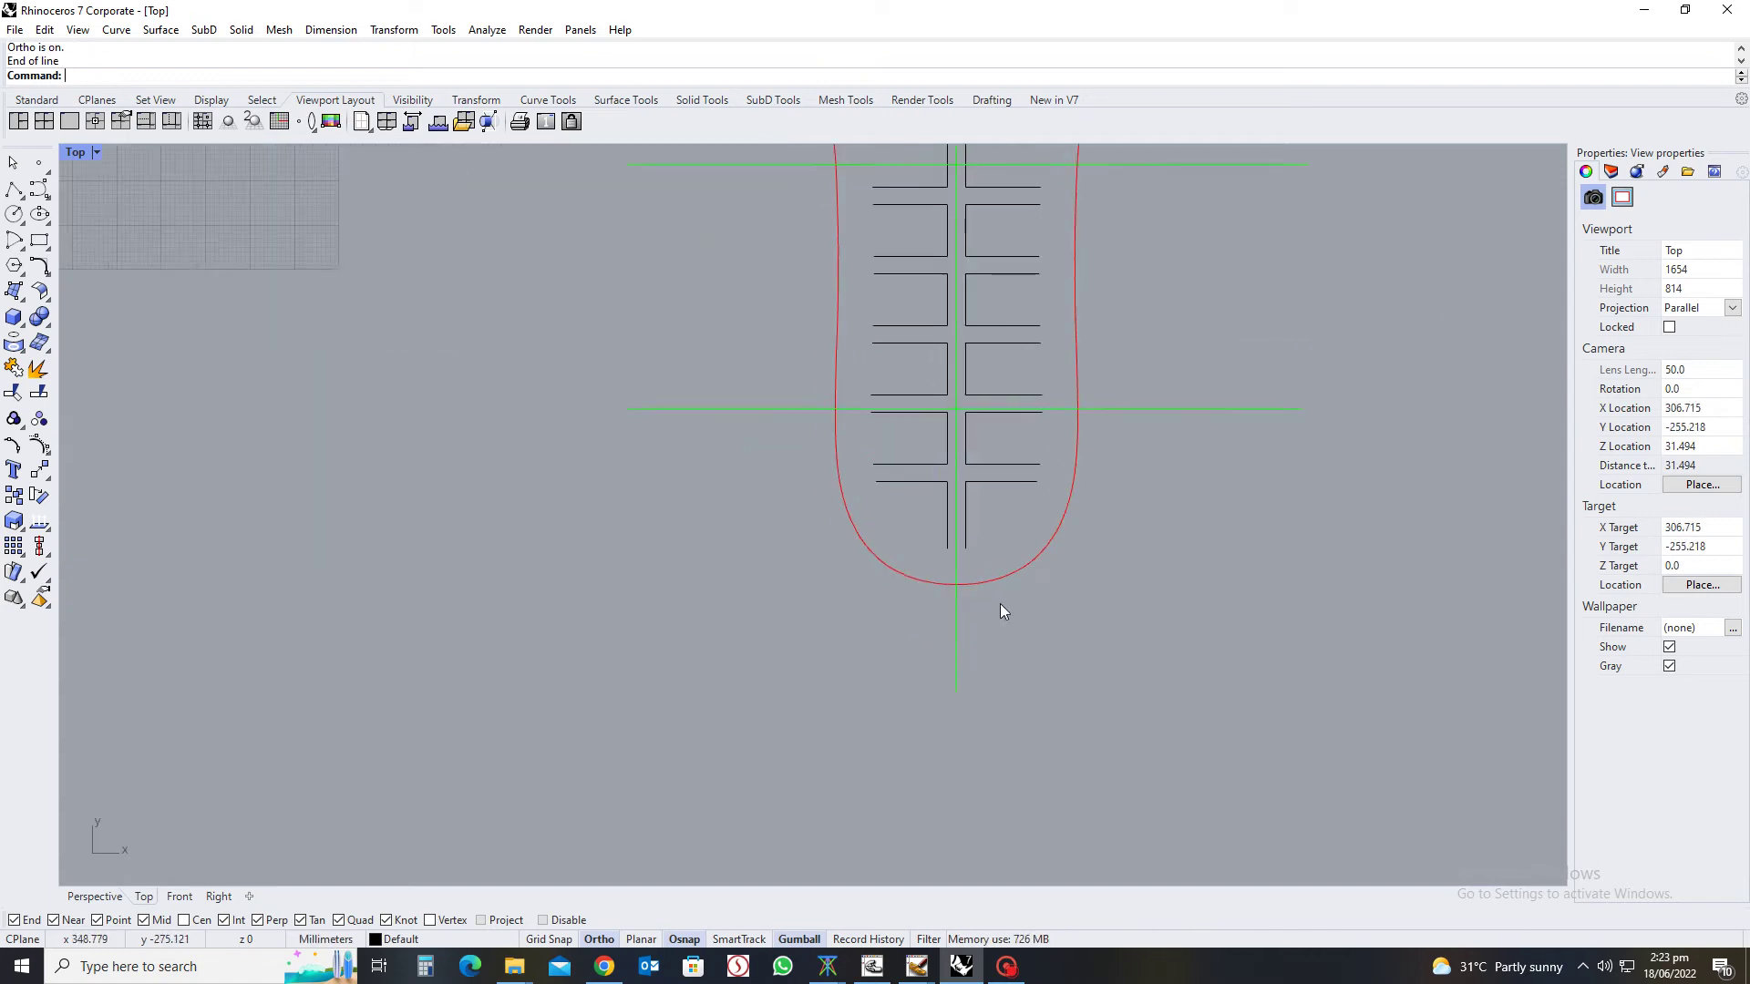
{"action": "key", "text": "Return"}
{"action": "left_click", "coordinate": [945, 582]}
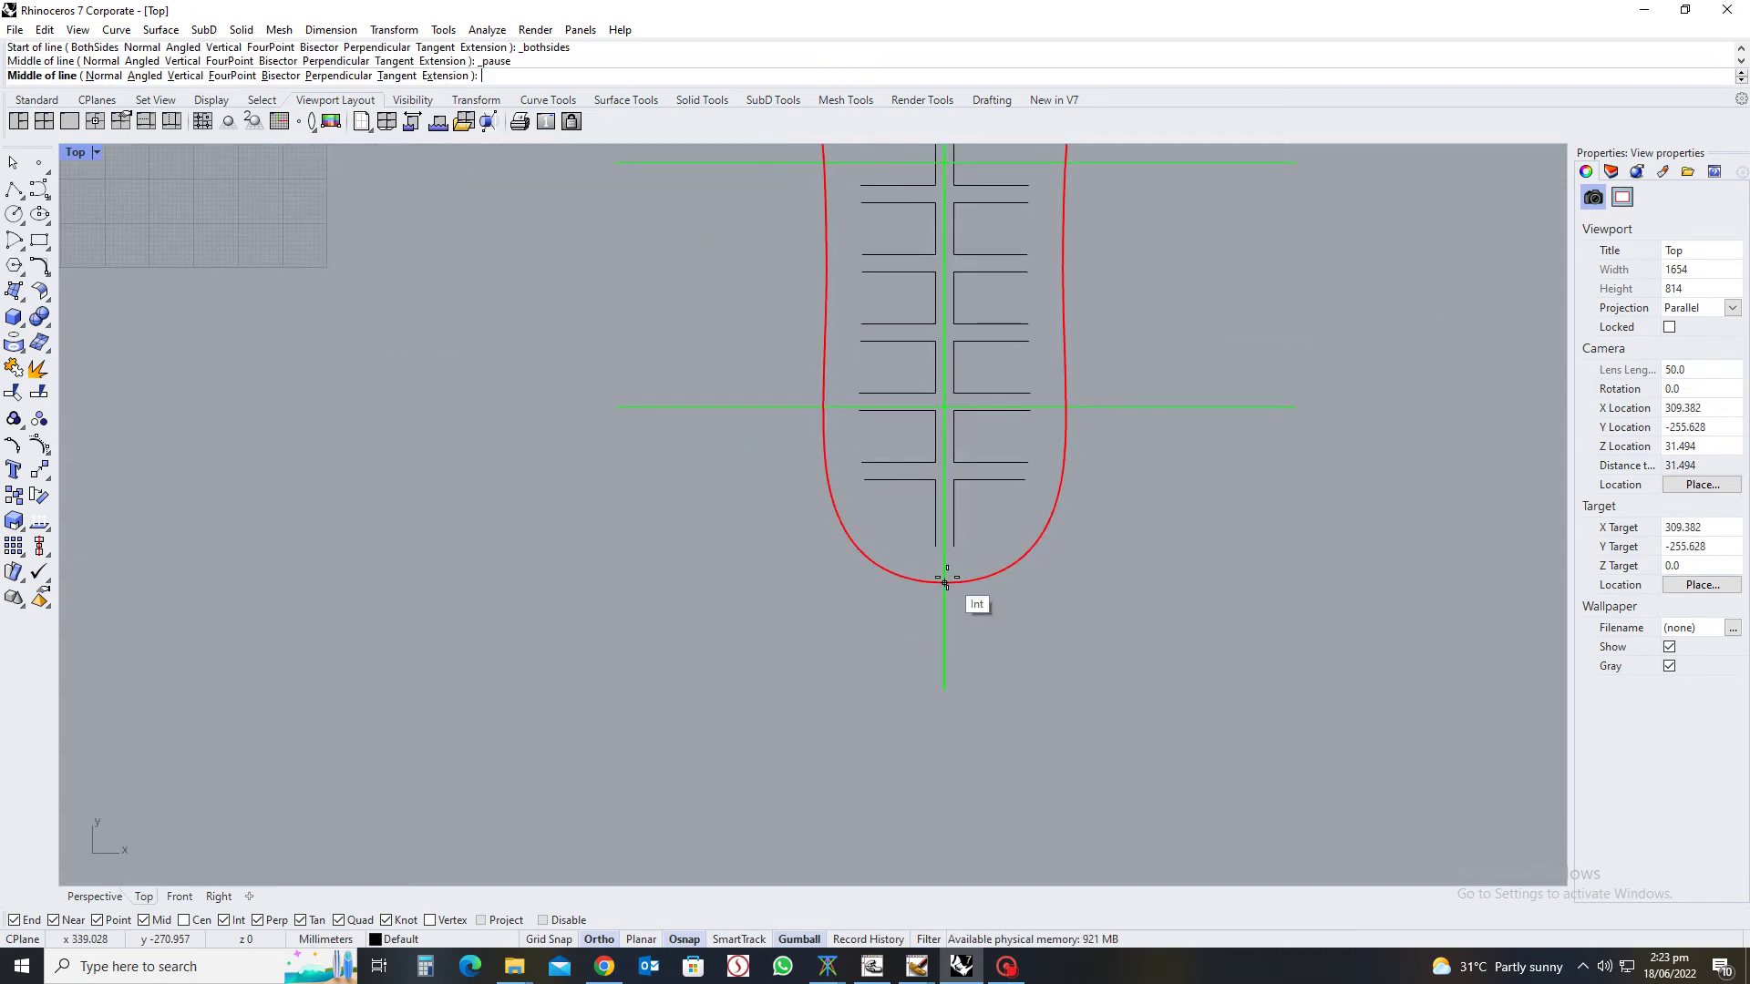
{"action": "type", "text": "@200"}
{"action": "key", "text": "Return"}
{"action": "scroll", "coordinate": [1075, 577], "scroll_direction": "down", "scroll_amount": 3}
{"action": "right_click_drag", "start_coordinate": [1262, 572], "coordinate": [1133, 575]}
{"action": "scroll", "coordinate": [1133, 574], "scroll_direction": "down", "scroll_amount": 4}
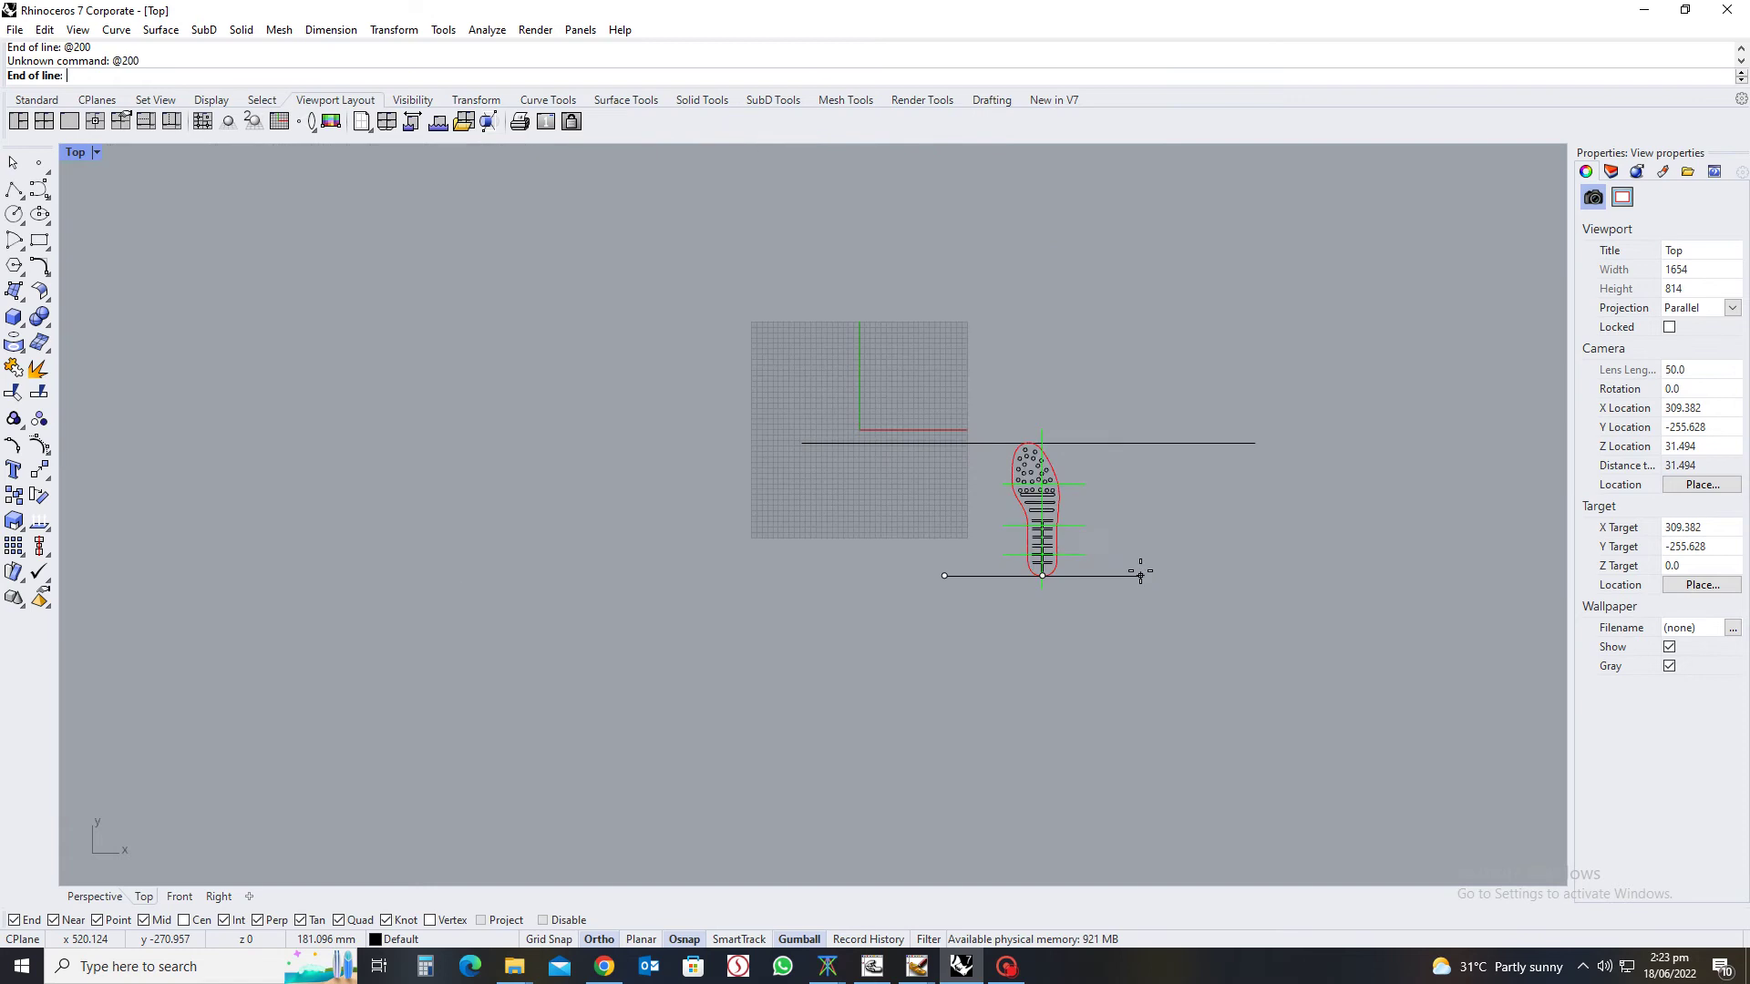
{"action": "left_click", "coordinate": [1286, 561]}
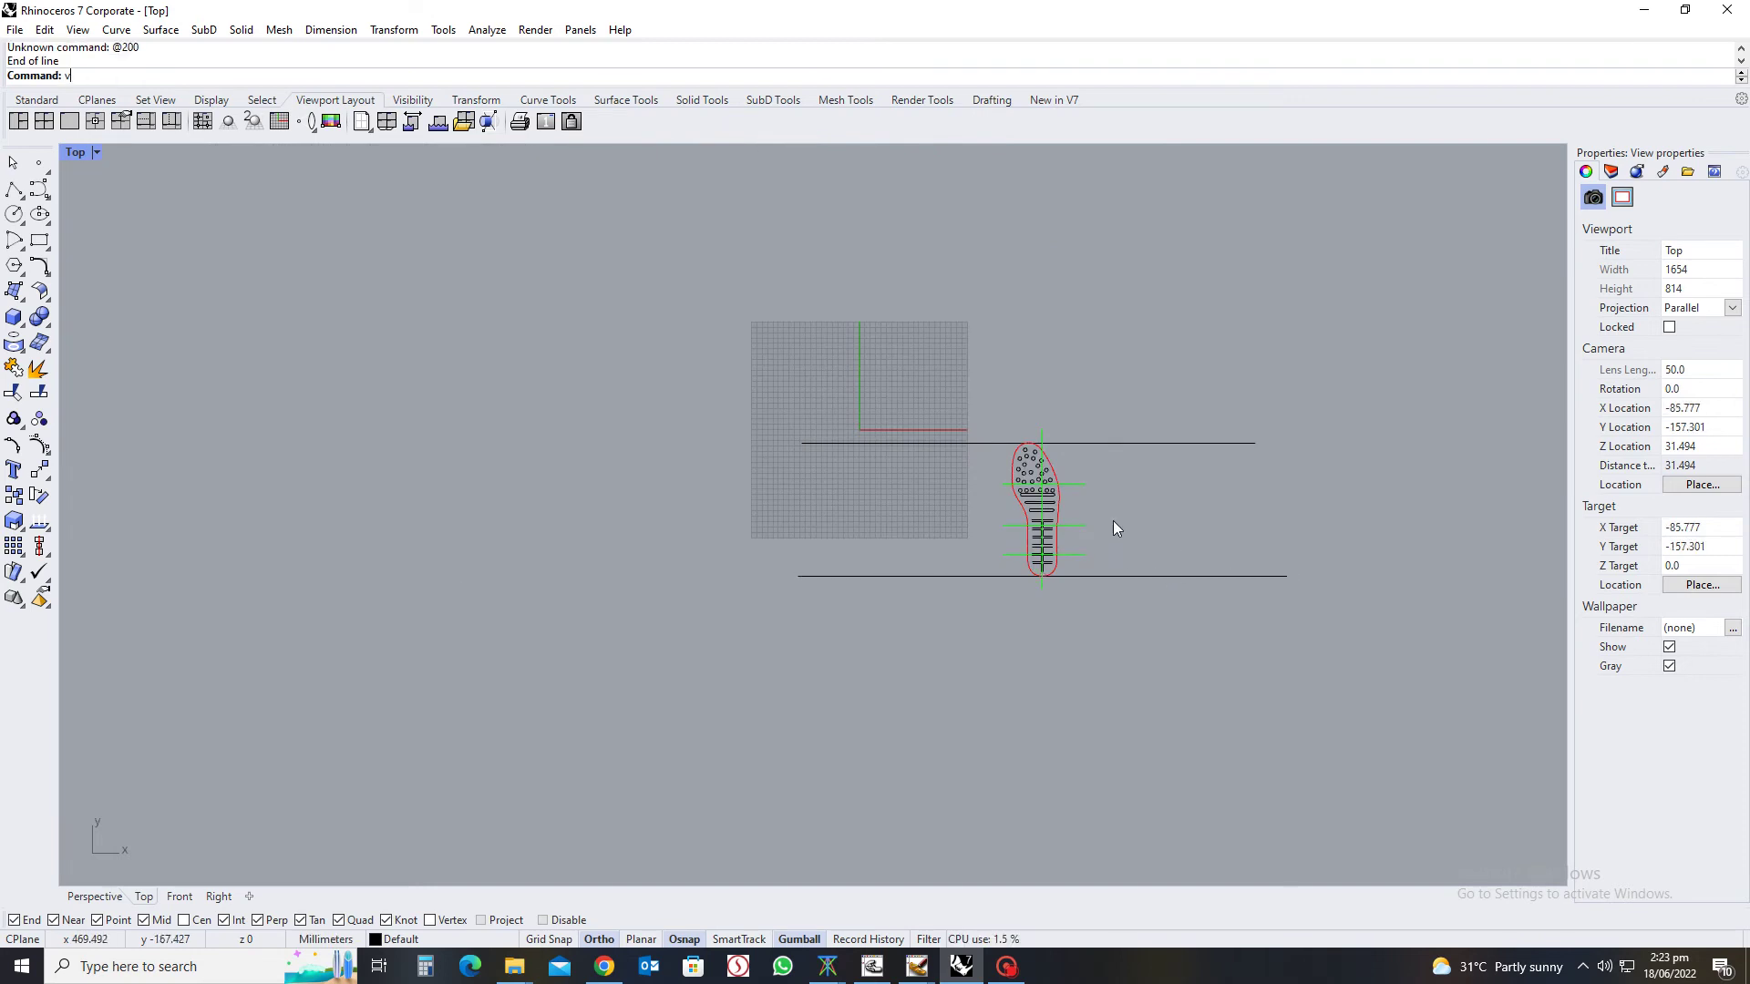
Draw a vertical both-sides line to the right of the sole, centred on the toe line and extending past the heel line
{"action": "key", "text": "Return"}
{"action": "left_click", "coordinate": [1115, 443]}
{"action": "left_click", "coordinate": [1121, 652]}
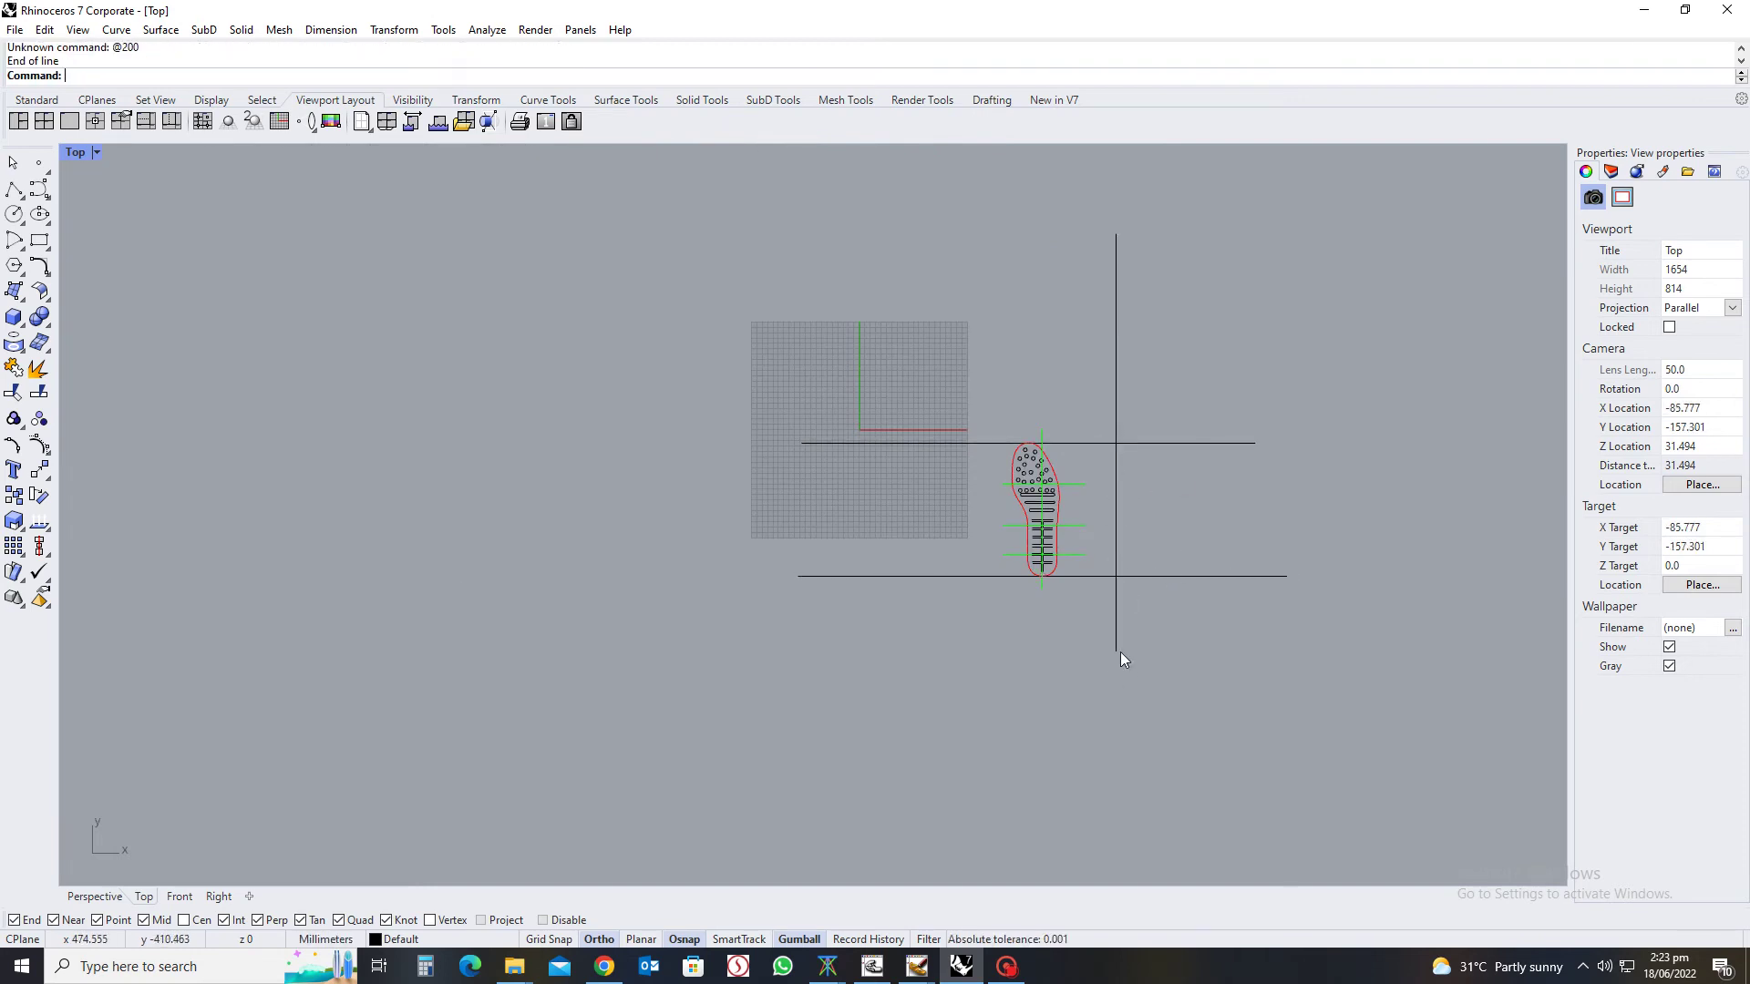
{"action": "left_click_drag", "start_coordinate": [1202, 424], "coordinate": [1151, 629]}
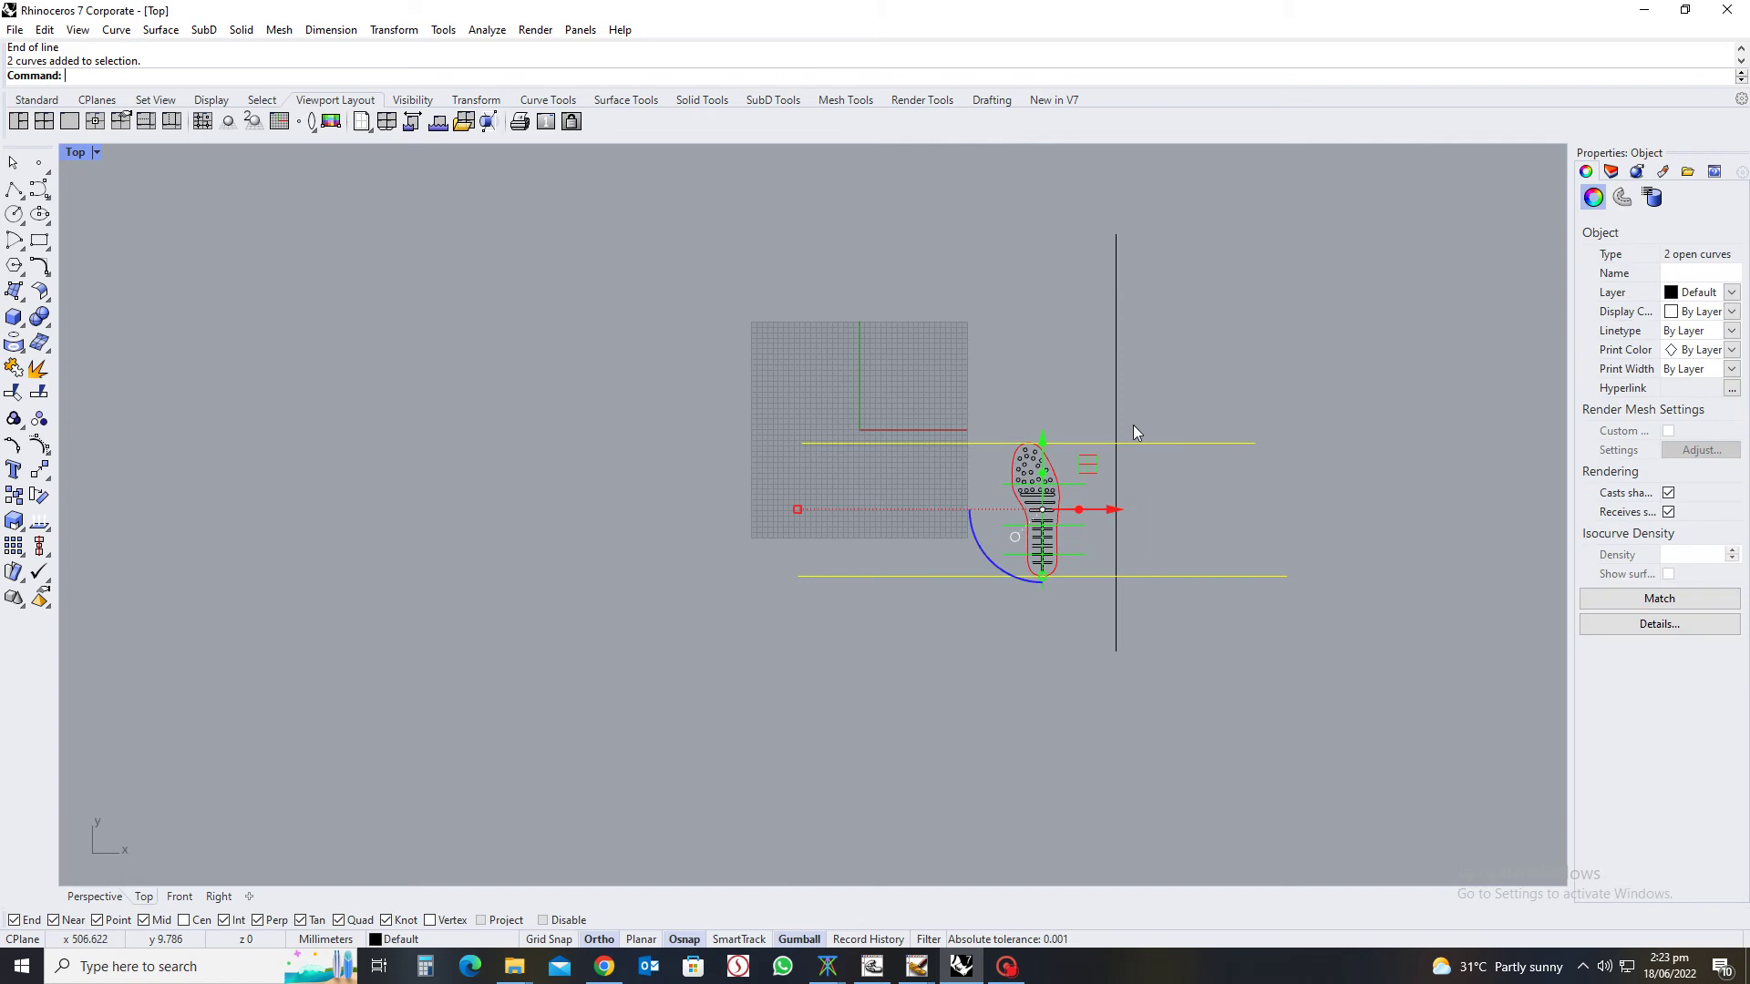
{"action": "scroll", "coordinate": [1130, 431], "scroll_direction": "up", "scroll_amount": 3}
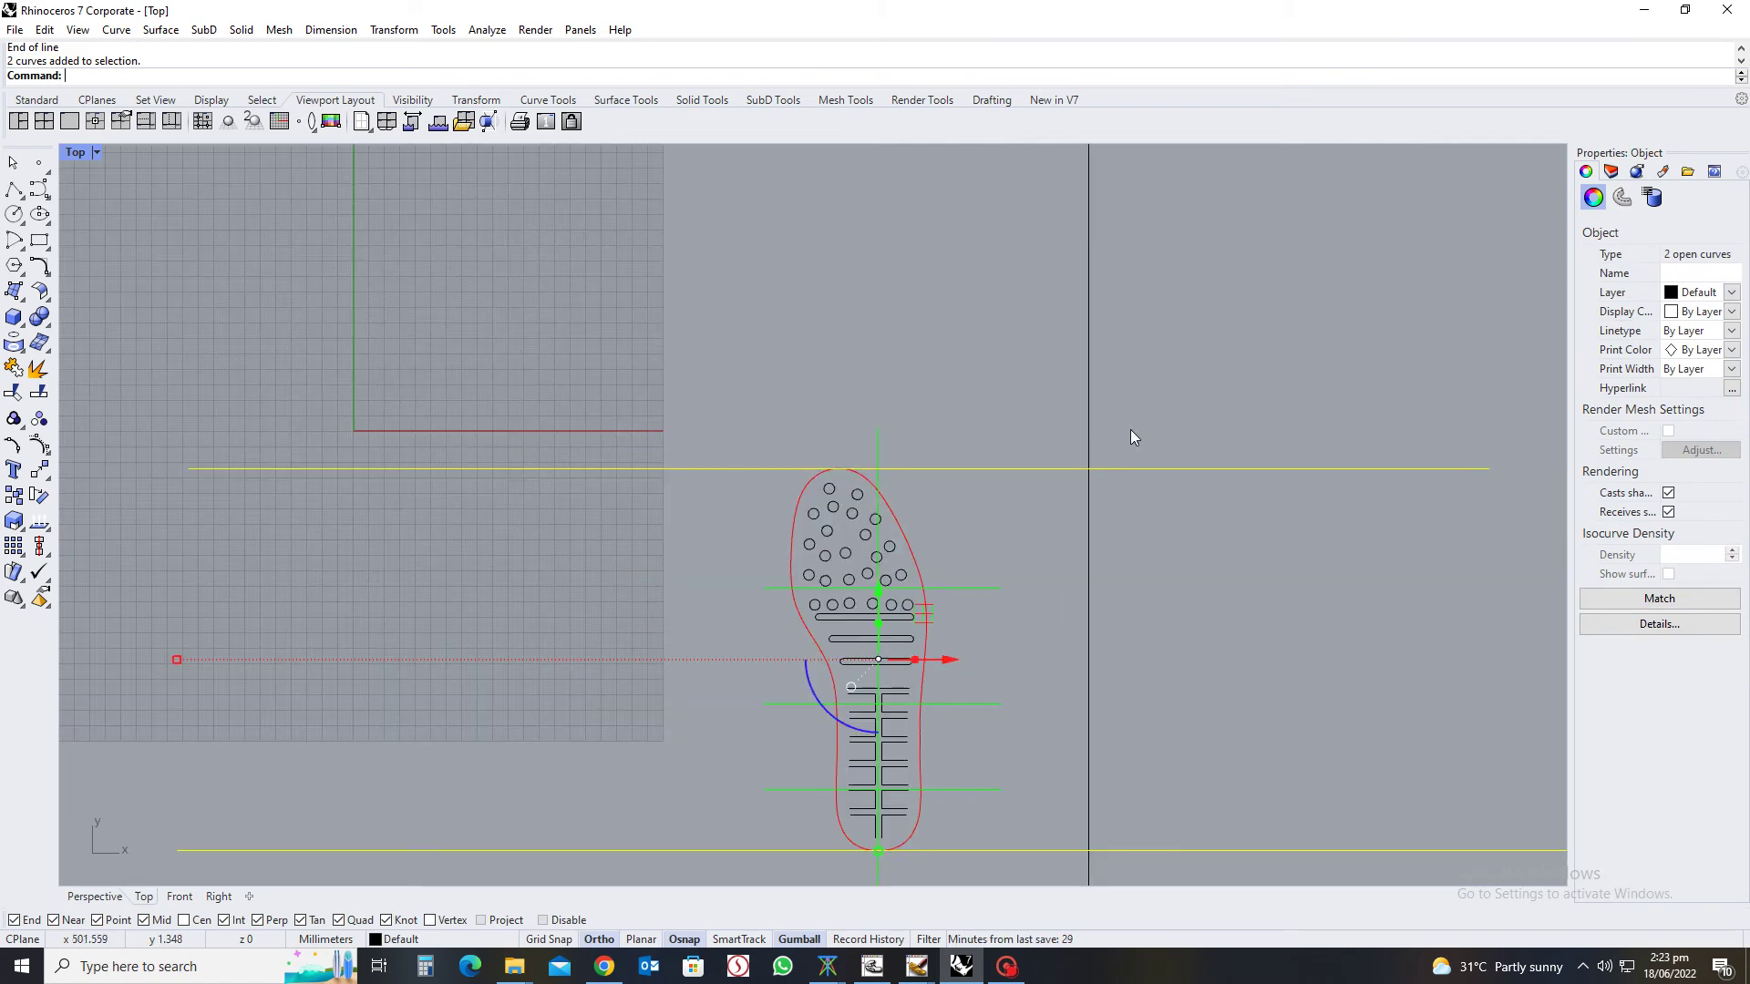
{"action": "key", "text": "Escape"}
Offset the horizontal toe line 10 mm upward, away from the sole
{"action": "left_click", "coordinate": [1145, 469]}
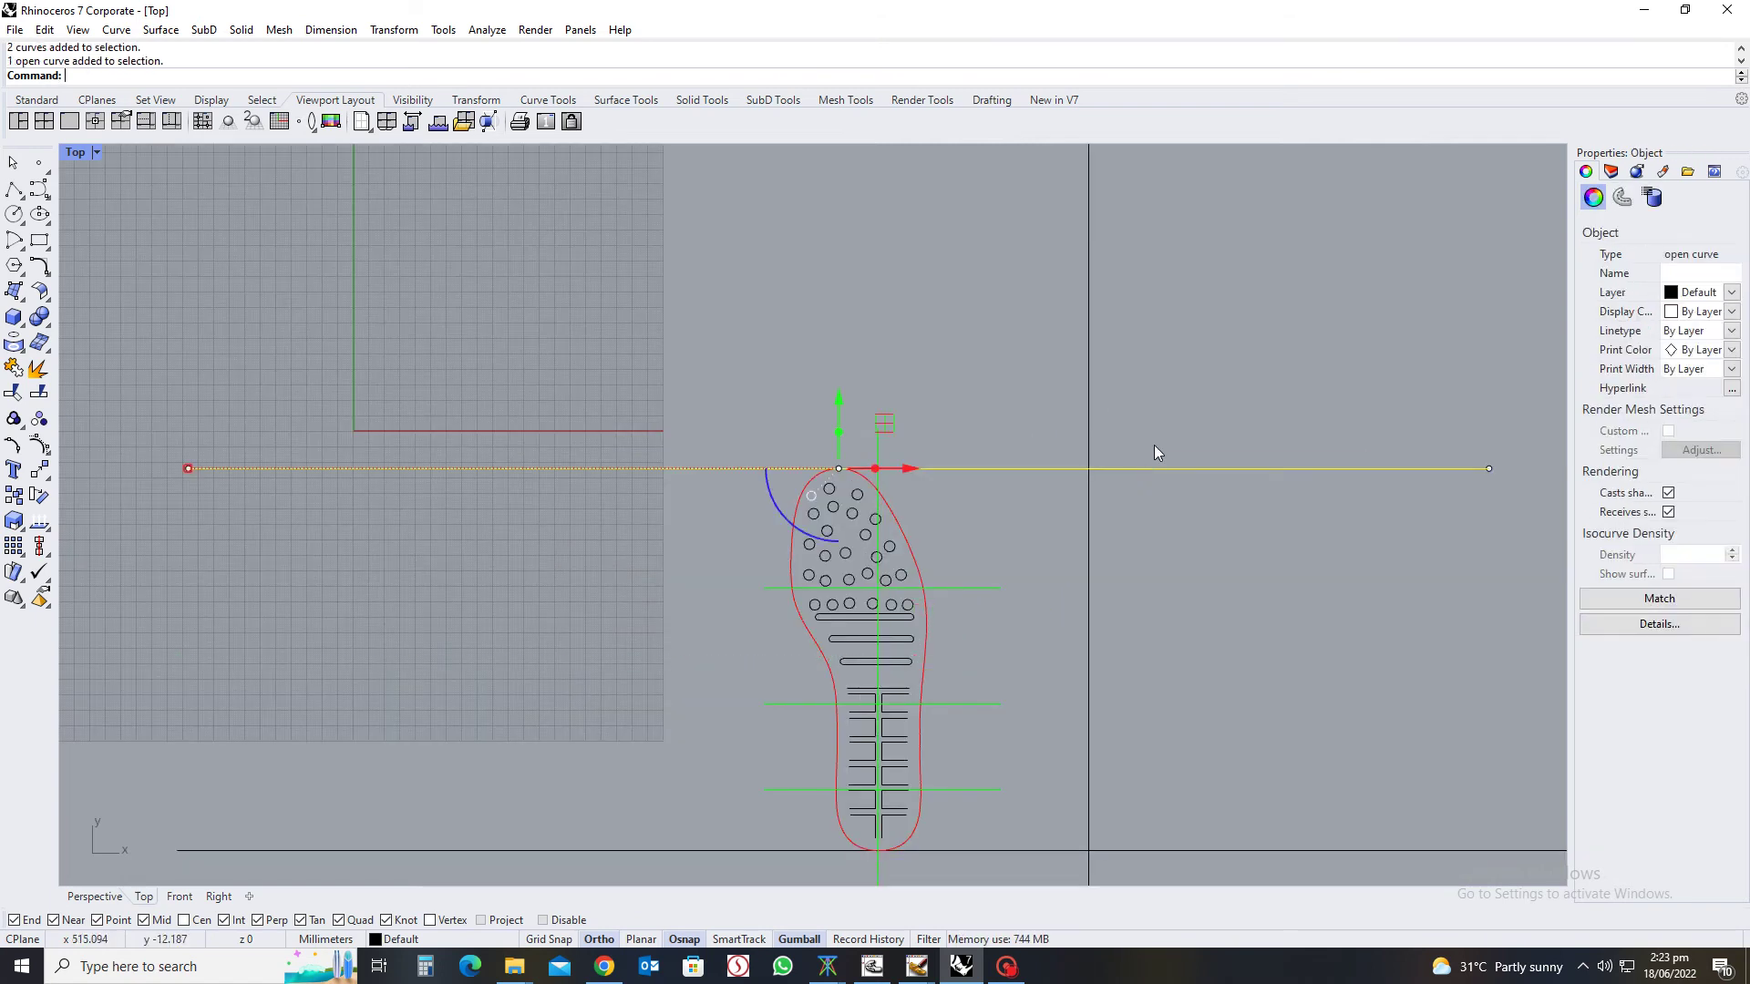
{"action": "type", "text": "x"}
{"action": "key", "text": "Return"}
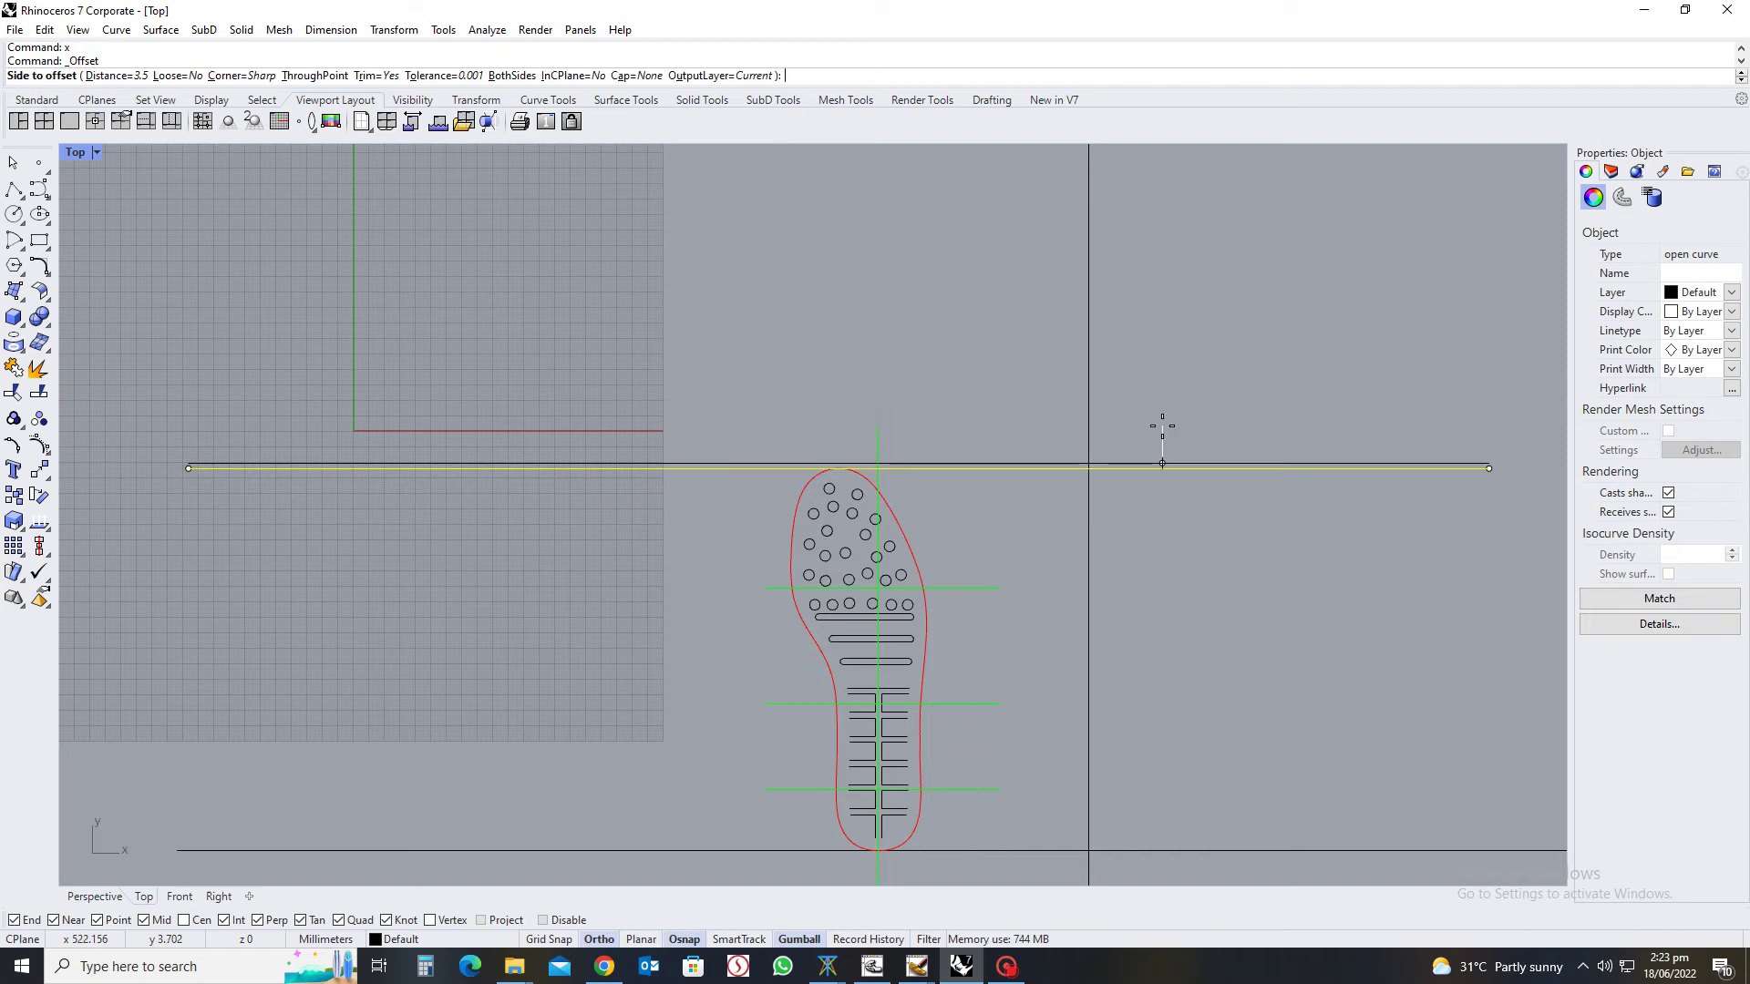
{"action": "type", "text": "10"}
{"action": "key", "text": "Return"}
{"action": "left_click", "coordinate": [1163, 426]}
Offset the horizontal heel line 10 mm downward, away from the sole, and clear the selection
{"action": "scroll", "coordinate": [1165, 429], "scroll_direction": "down", "scroll_amount": 5}
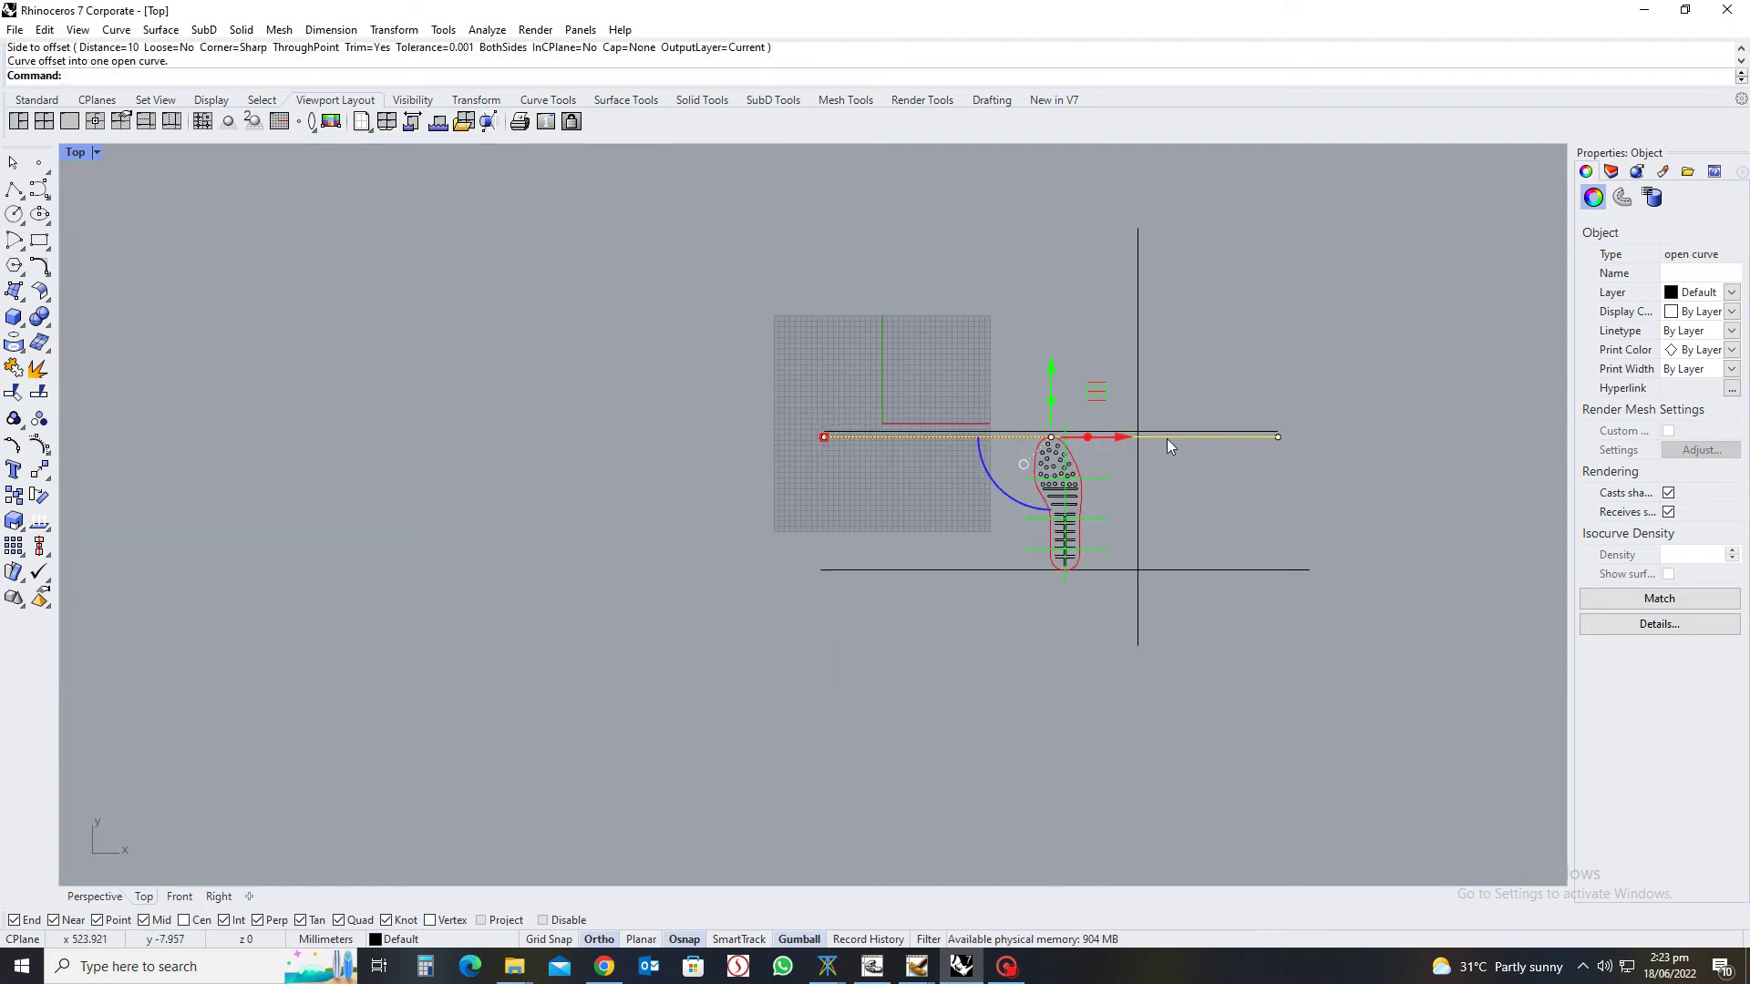
{"action": "left_click", "coordinate": [1183, 571]}
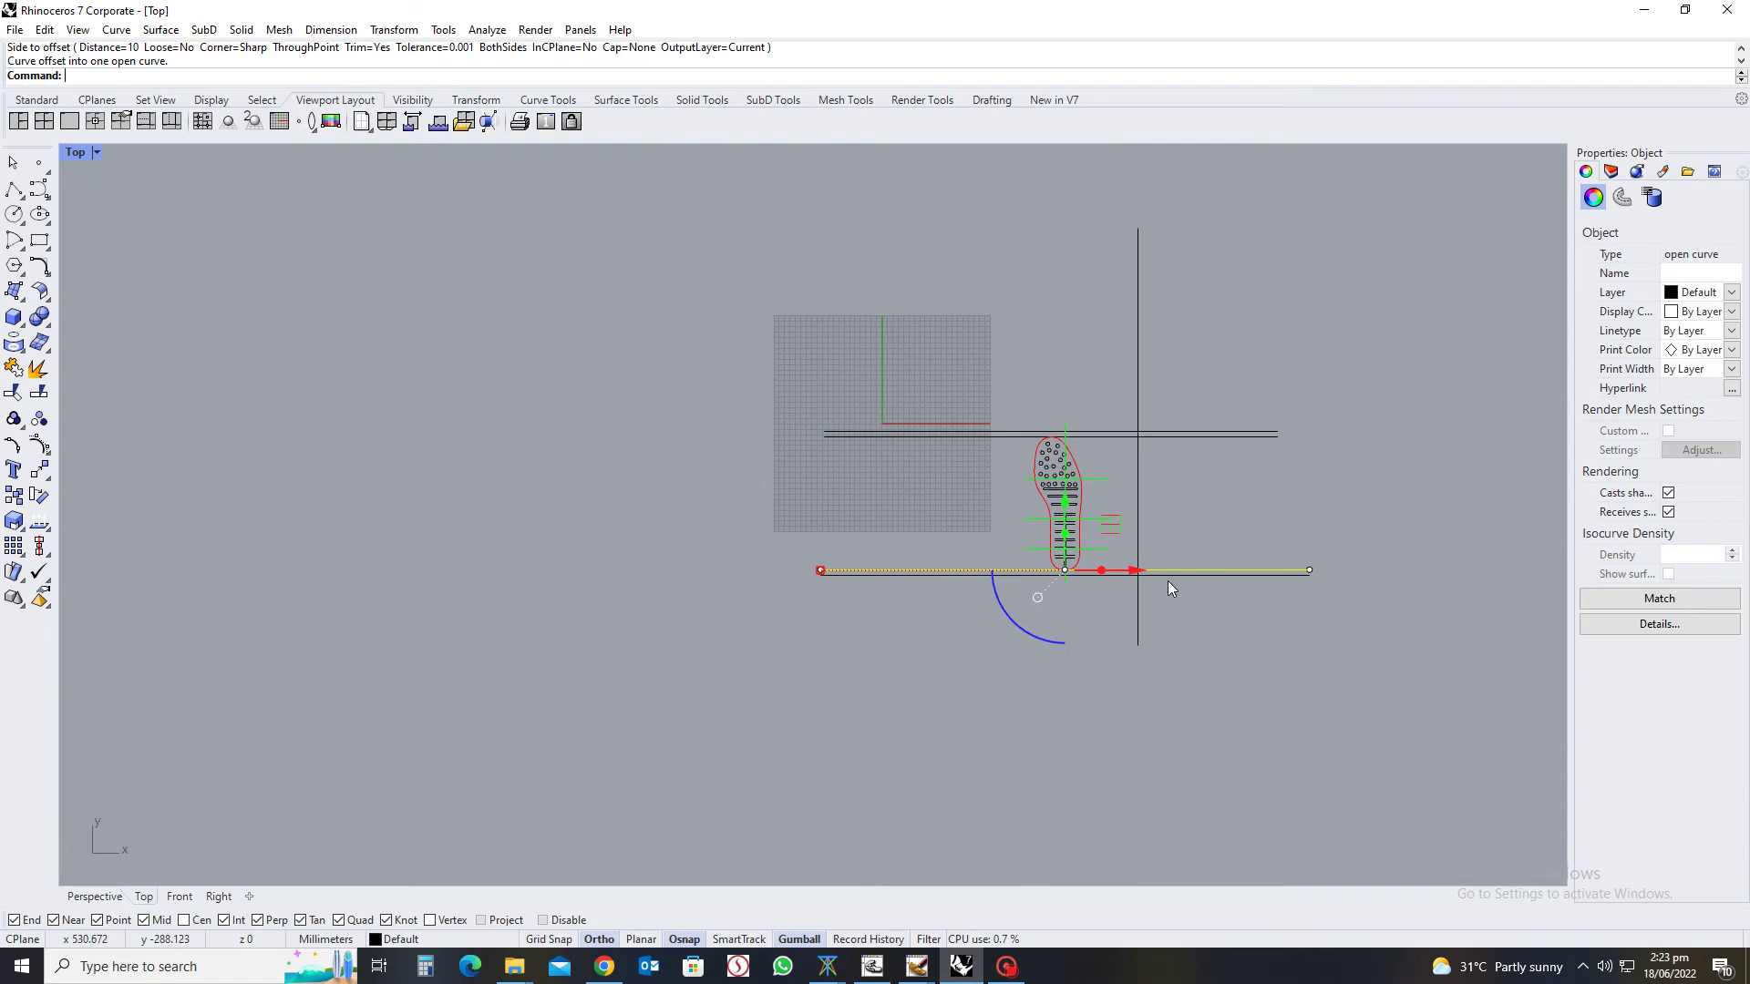
{"action": "key", "text": "Escape"}
Trim the black vertical line and the green centre line below the offset line at the heel
{"action": "scroll", "coordinate": [1167, 583], "scroll_direction": "up", "scroll_amount": 2}
{"action": "scroll", "coordinate": [1166, 586], "scroll_direction": "up", "scroll_amount": 3}
{"action": "left_click", "coordinate": [1163, 567]}
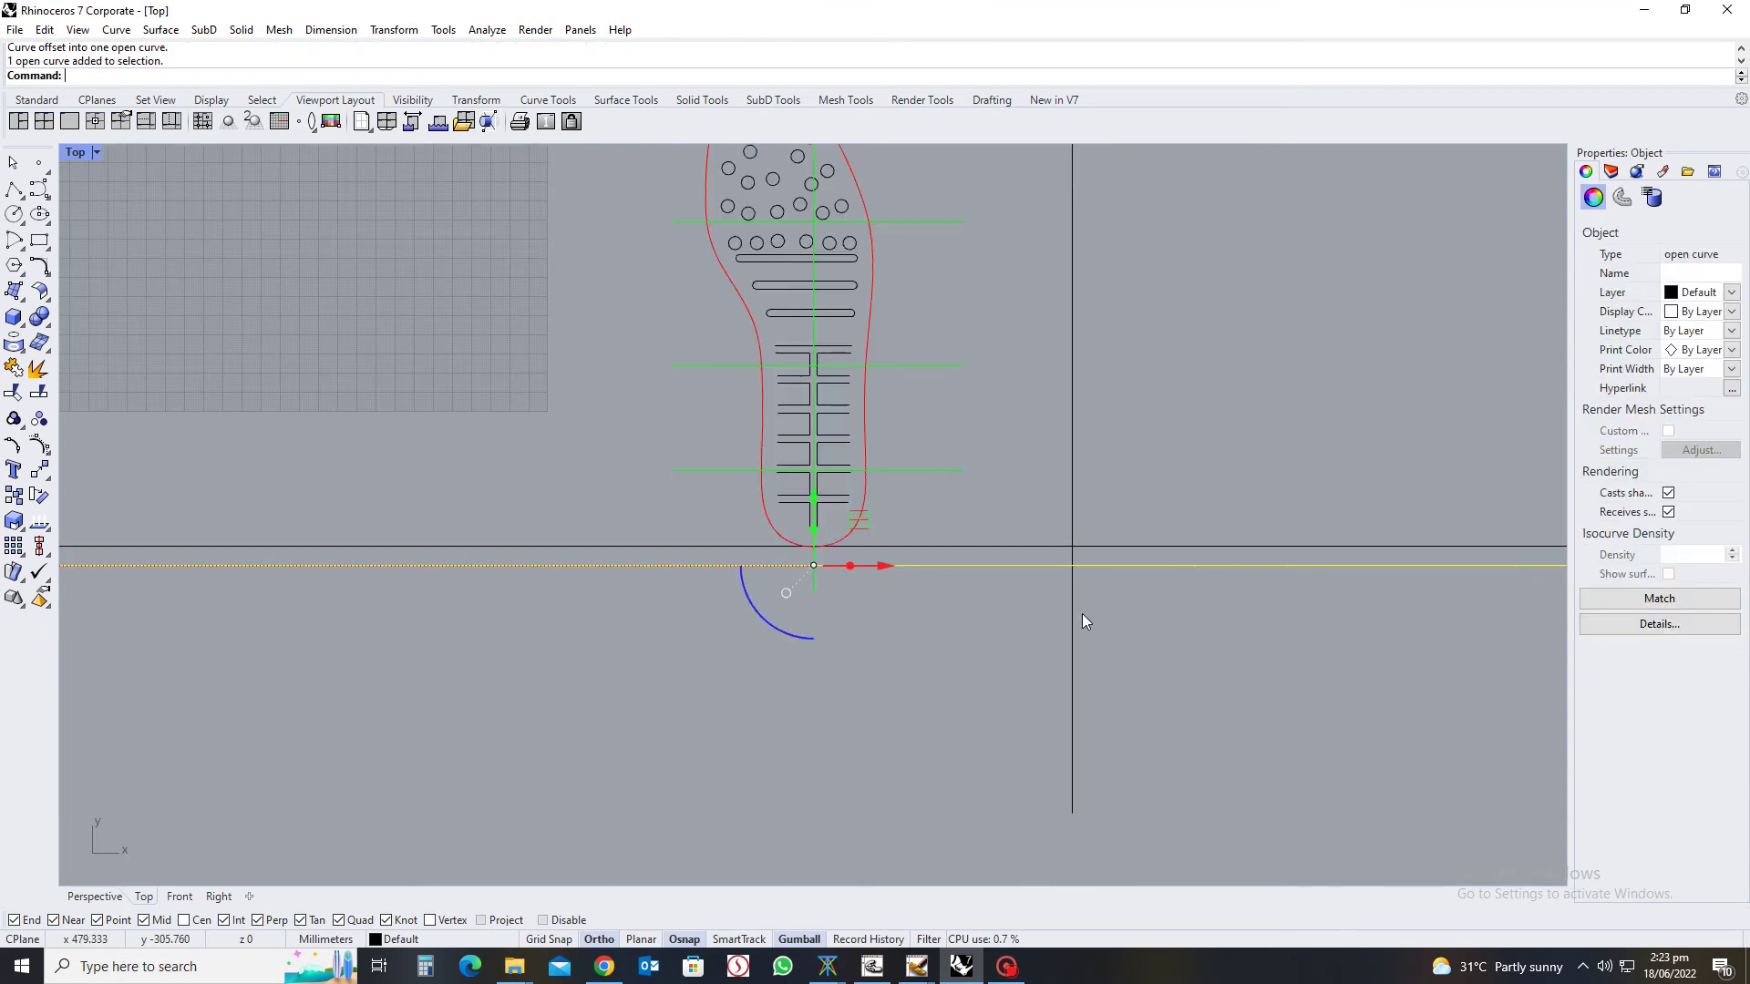
{"action": "type", "text": "t"}
{"action": "key", "text": "Return"}
{"action": "left_click", "coordinate": [1072, 679]}
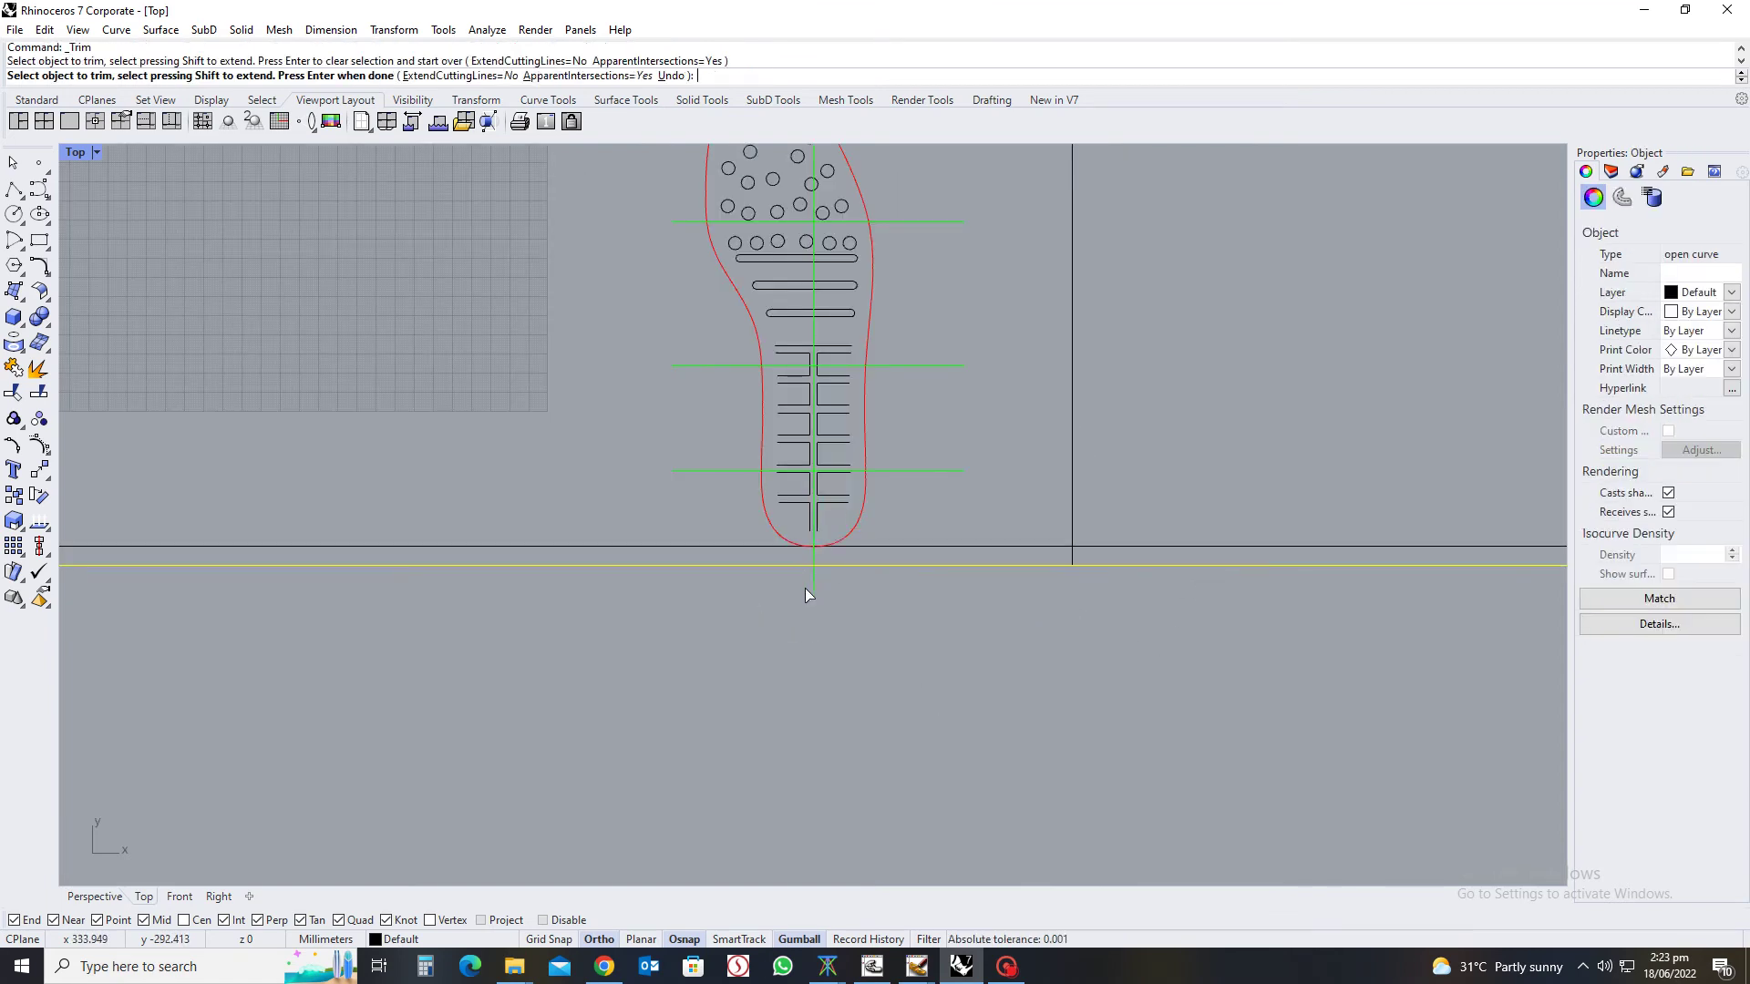
{"action": "left_click", "coordinate": [807, 588]}
{"action": "scroll", "coordinate": [811, 593], "scroll_direction": "down", "scroll_amount": 4}
{"action": "scroll", "coordinate": [943, 528], "scroll_direction": "up", "scroll_amount": 2}
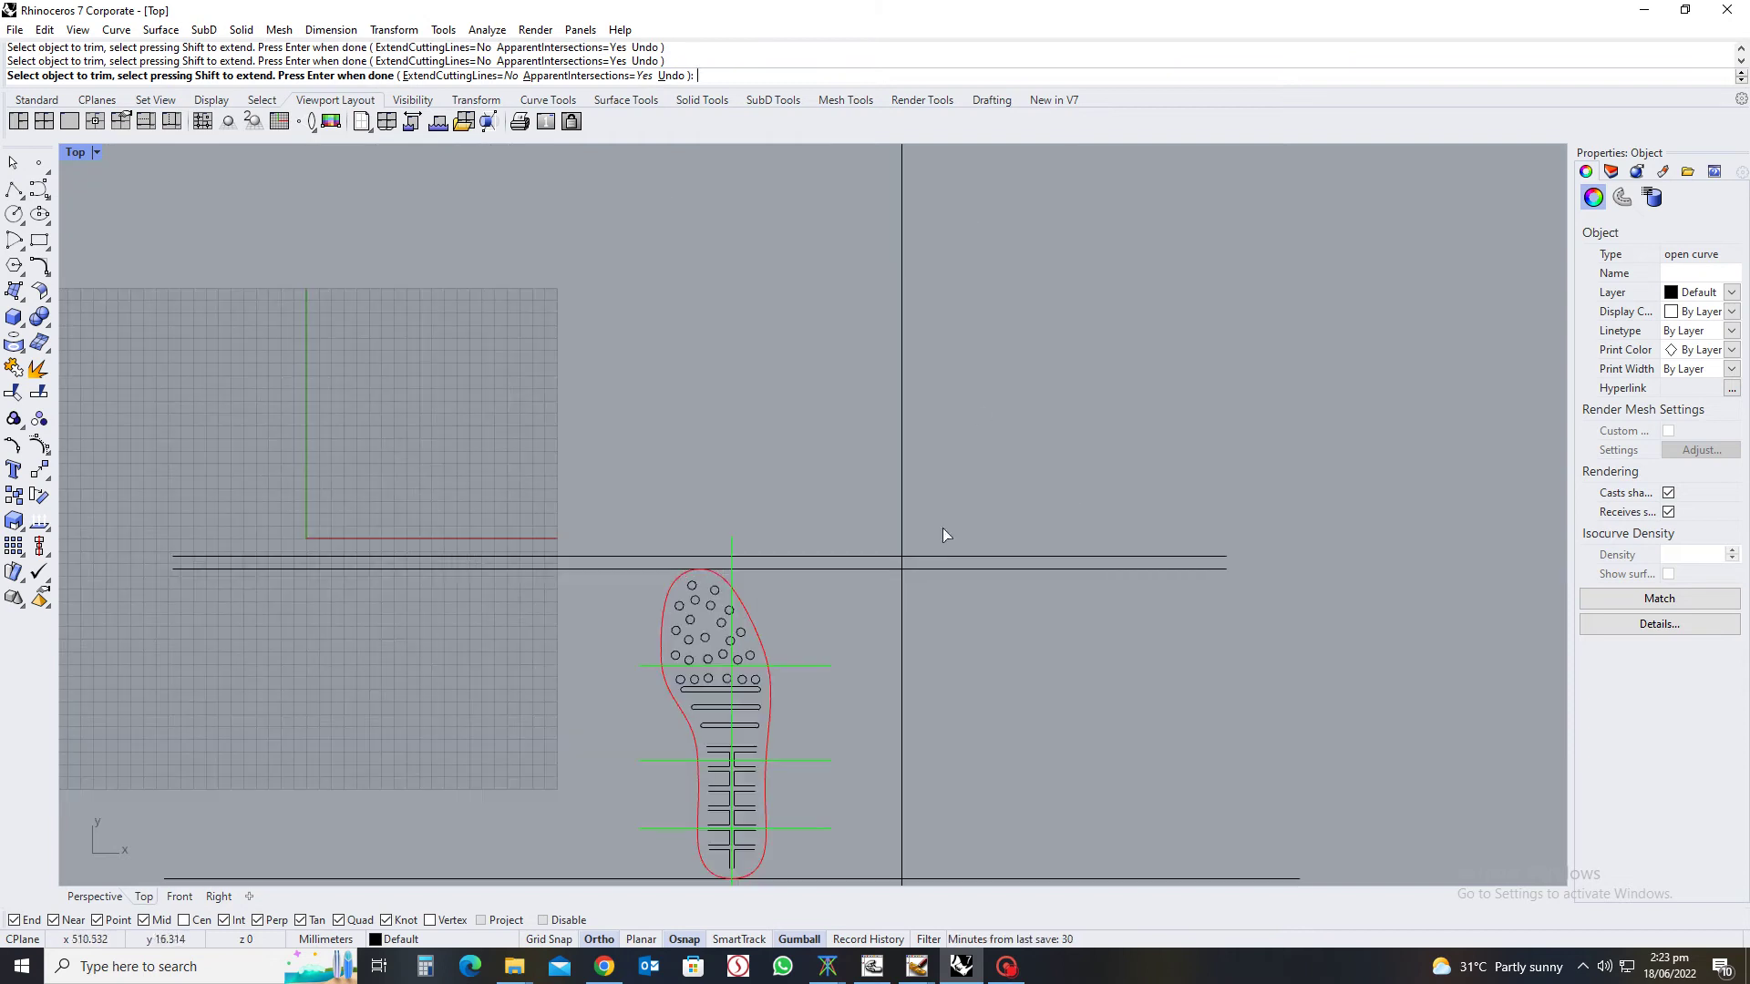
{"action": "key", "text": "Return"}
Trim the black vertical line and the green centre line above the offset line at the toe
{"action": "left_click", "coordinate": [926, 556]}
{"action": "type", "text": "t"}
{"action": "key", "text": "Return"}
{"action": "left_click_drag", "start_coordinate": [956, 487], "coordinate": [720, 552]}
{"action": "key", "text": "Return"}
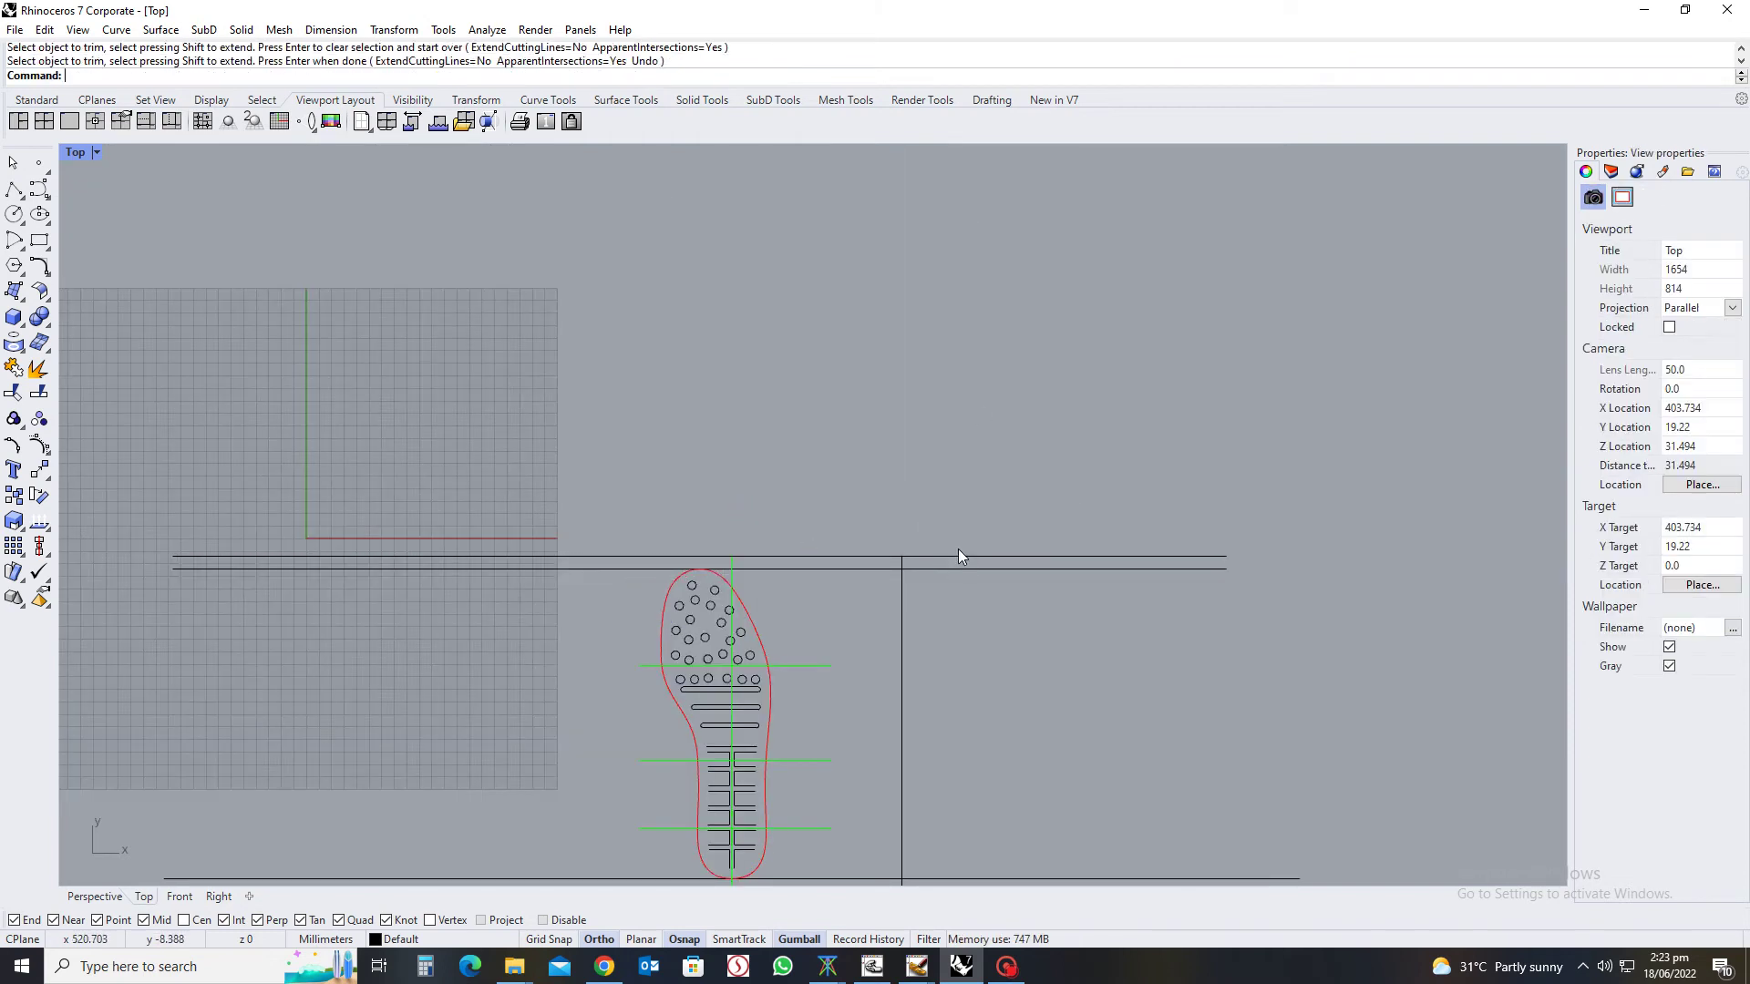
Delete the offset line above the toe line
{"action": "left_click", "coordinate": [959, 556]}
{"action": "key", "text": "Delete"}
{"action": "scroll", "coordinate": [966, 555], "scroll_direction": "down", "scroll_amount": 4}
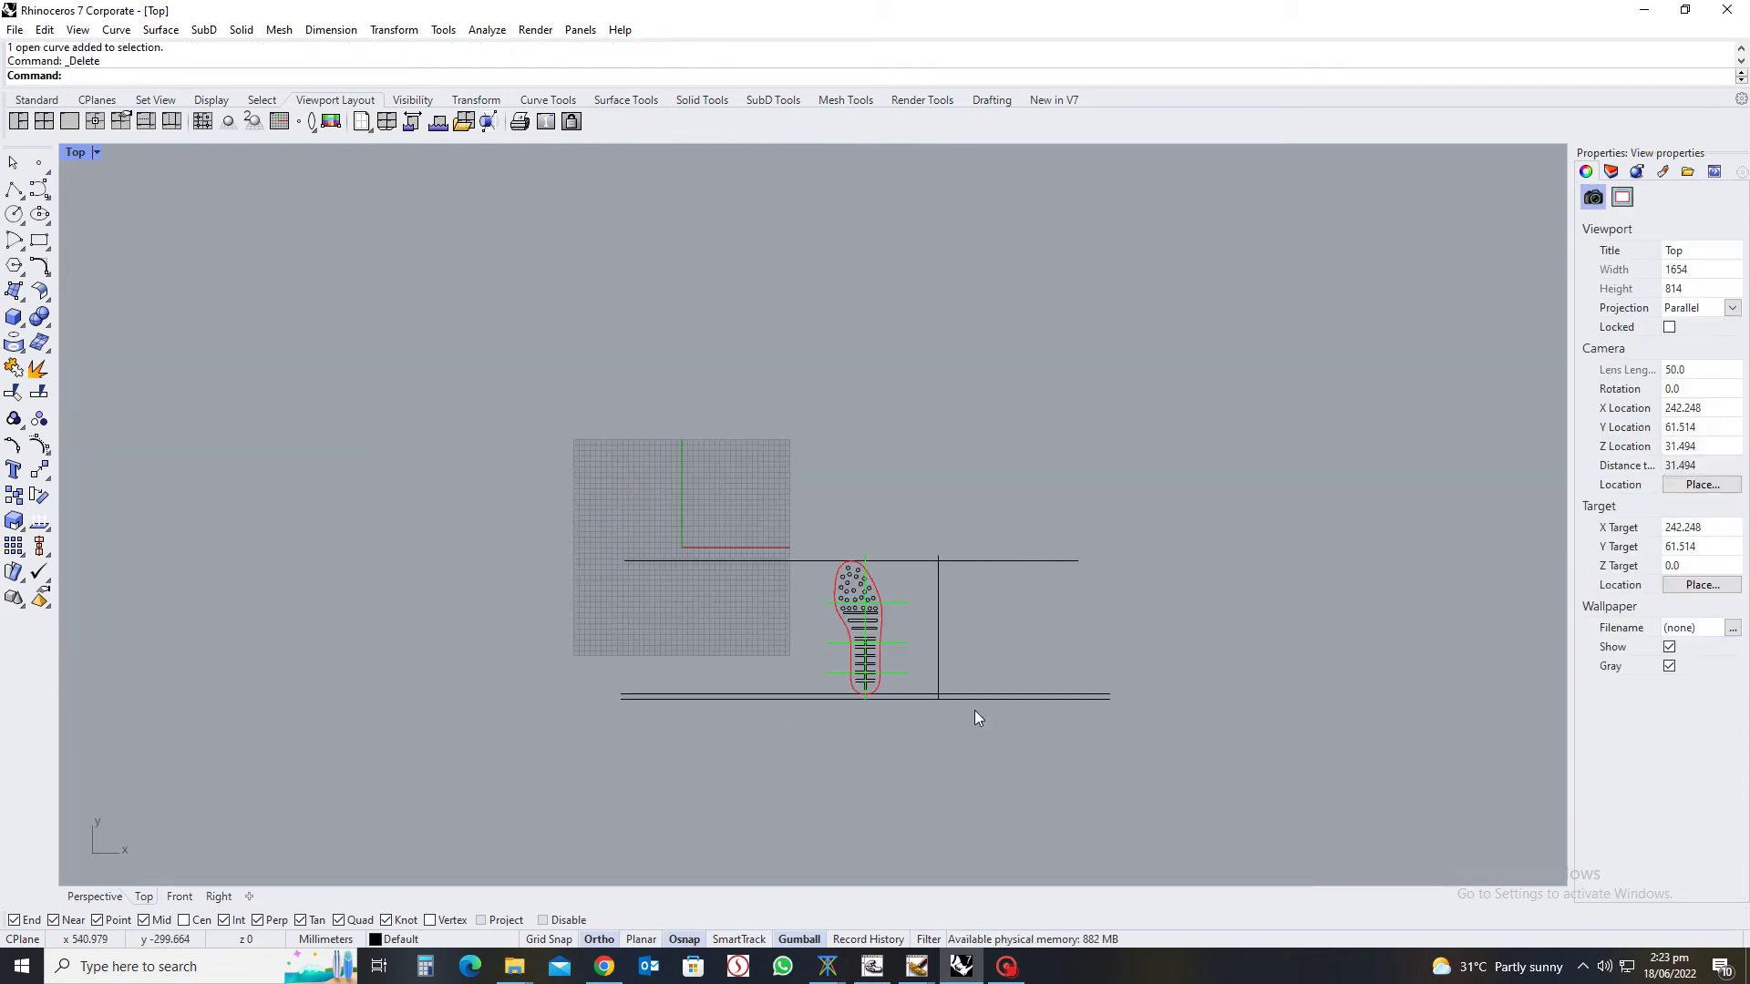
Delete the offset line below the horizontal heel line
{"action": "scroll", "coordinate": [975, 718], "scroll_direction": "up", "scroll_amount": 4}
{"action": "left_click", "coordinate": [953, 689]}
{"action": "key", "text": "Escape"}
{"action": "right_click_drag", "start_coordinate": [805, 494], "coordinate": [912, 525]}
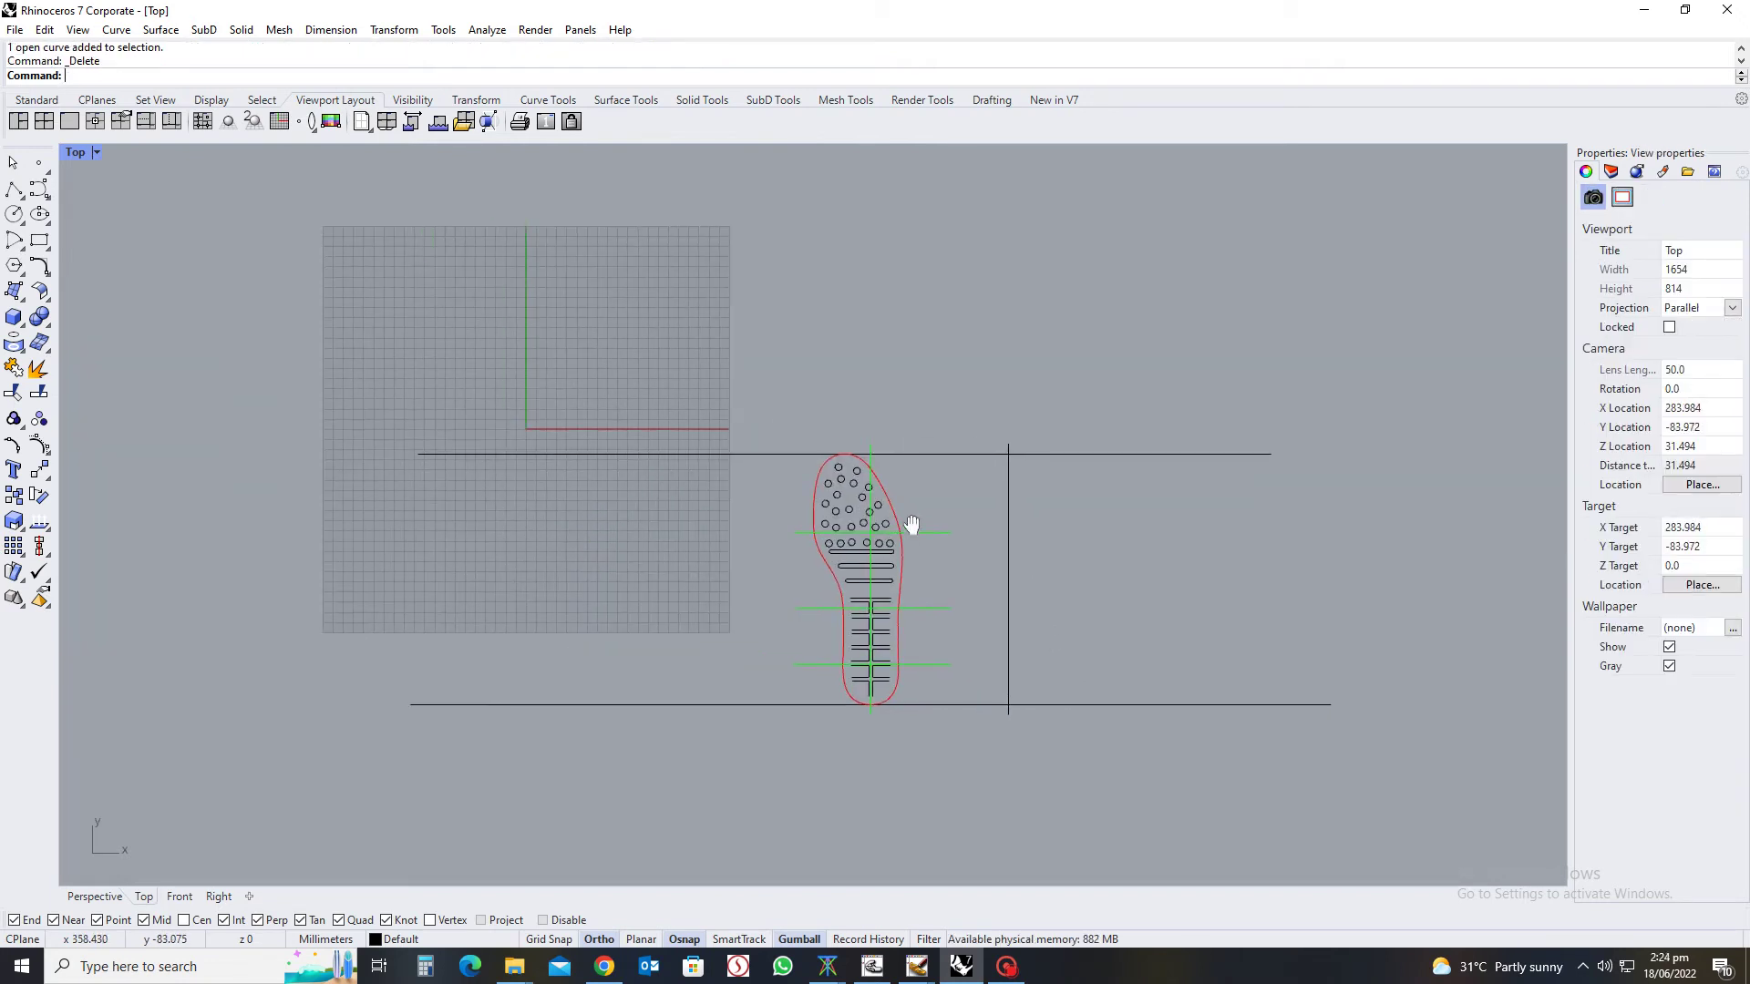
Extend the three green horizontal lines away from the sole, past the black vertical line beside it
{"action": "scroll", "coordinate": [1033, 472], "scroll_direction": "up", "scroll_amount": 4}
{"action": "scroll", "coordinate": [1021, 441], "scroll_direction": "down", "scroll_amount": 4}
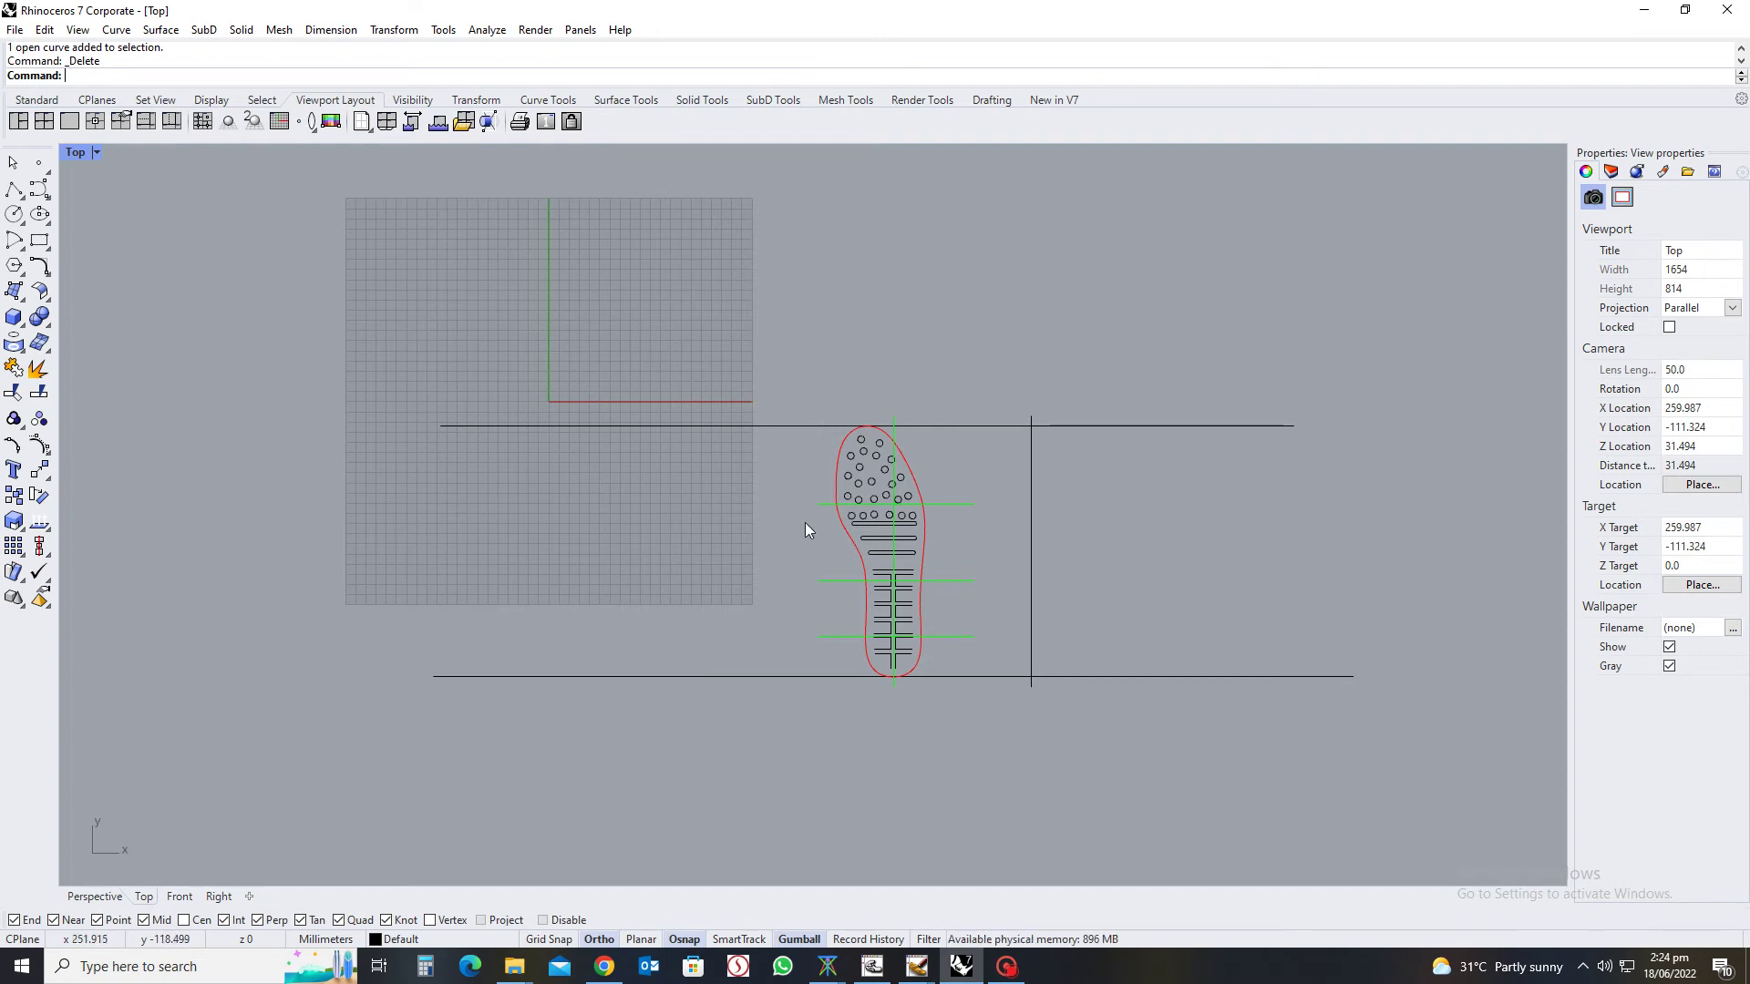
{"action": "scroll", "coordinate": [904, 537], "scroll_direction": "up", "scroll_amount": 3}
{"action": "type", "text": "4r"}
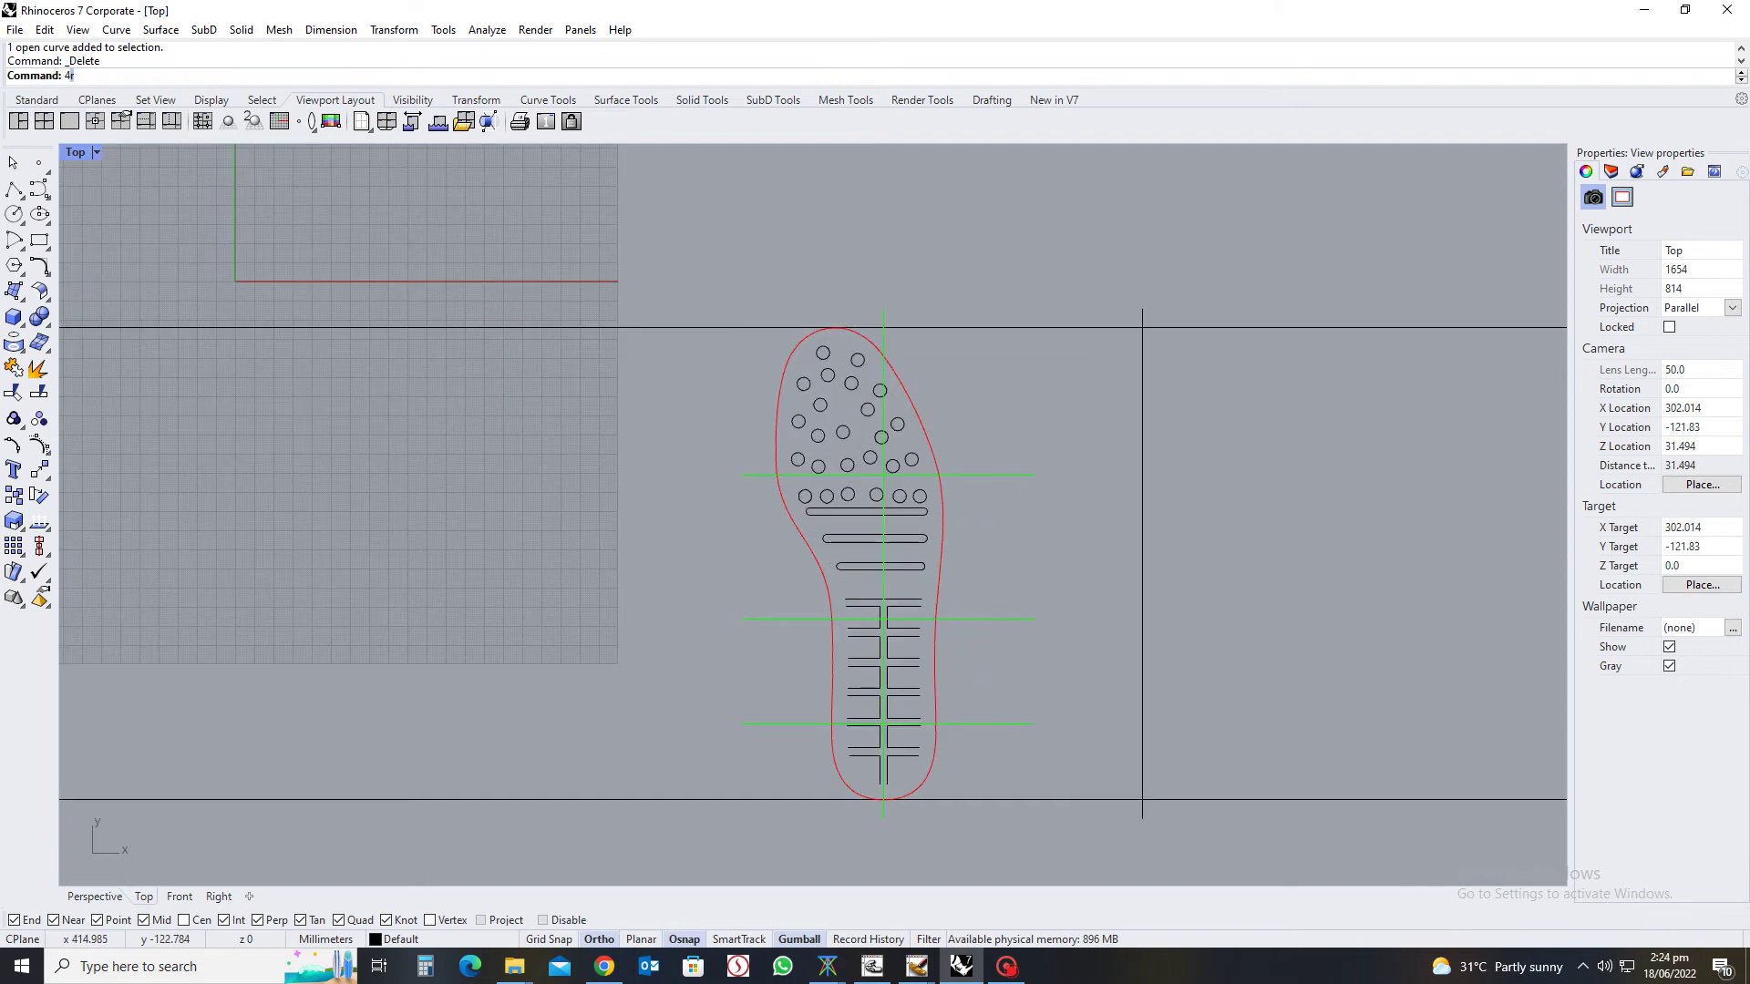
{"action": "key", "text": "Return"}
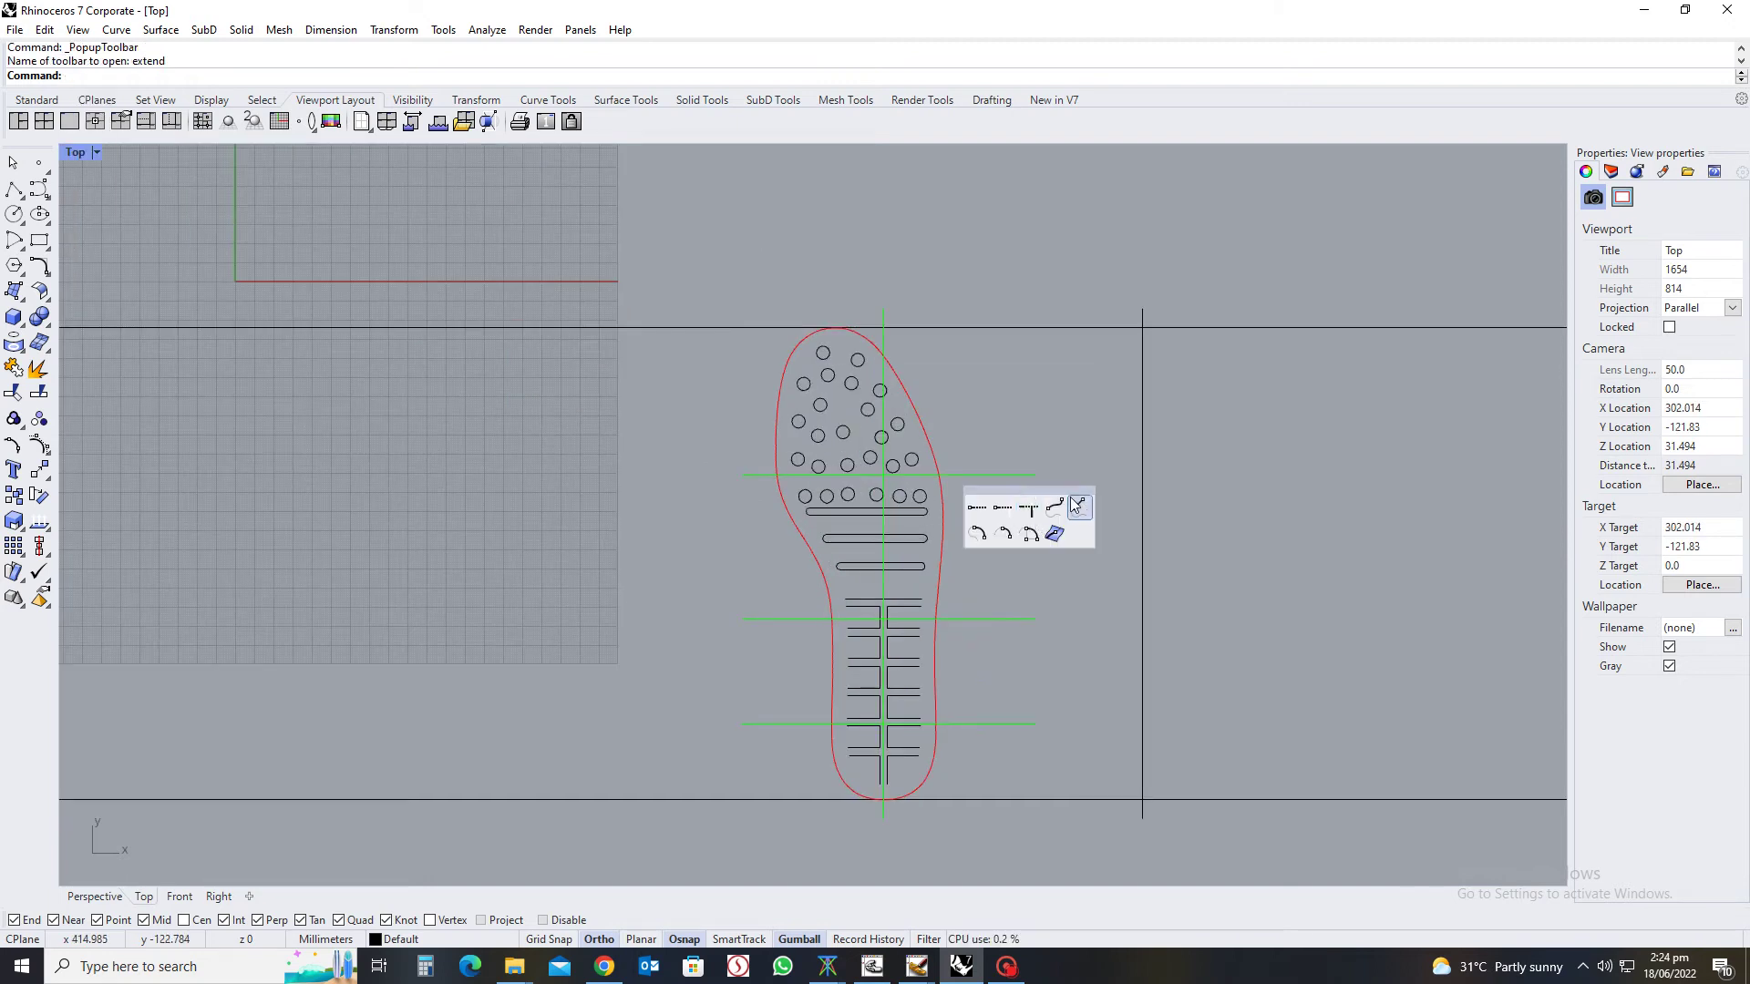
{"action": "left_click", "coordinate": [1058, 500]}
{"action": "left_click", "coordinate": [1024, 474]}
{"action": "left_click", "coordinate": [1351, 489]}
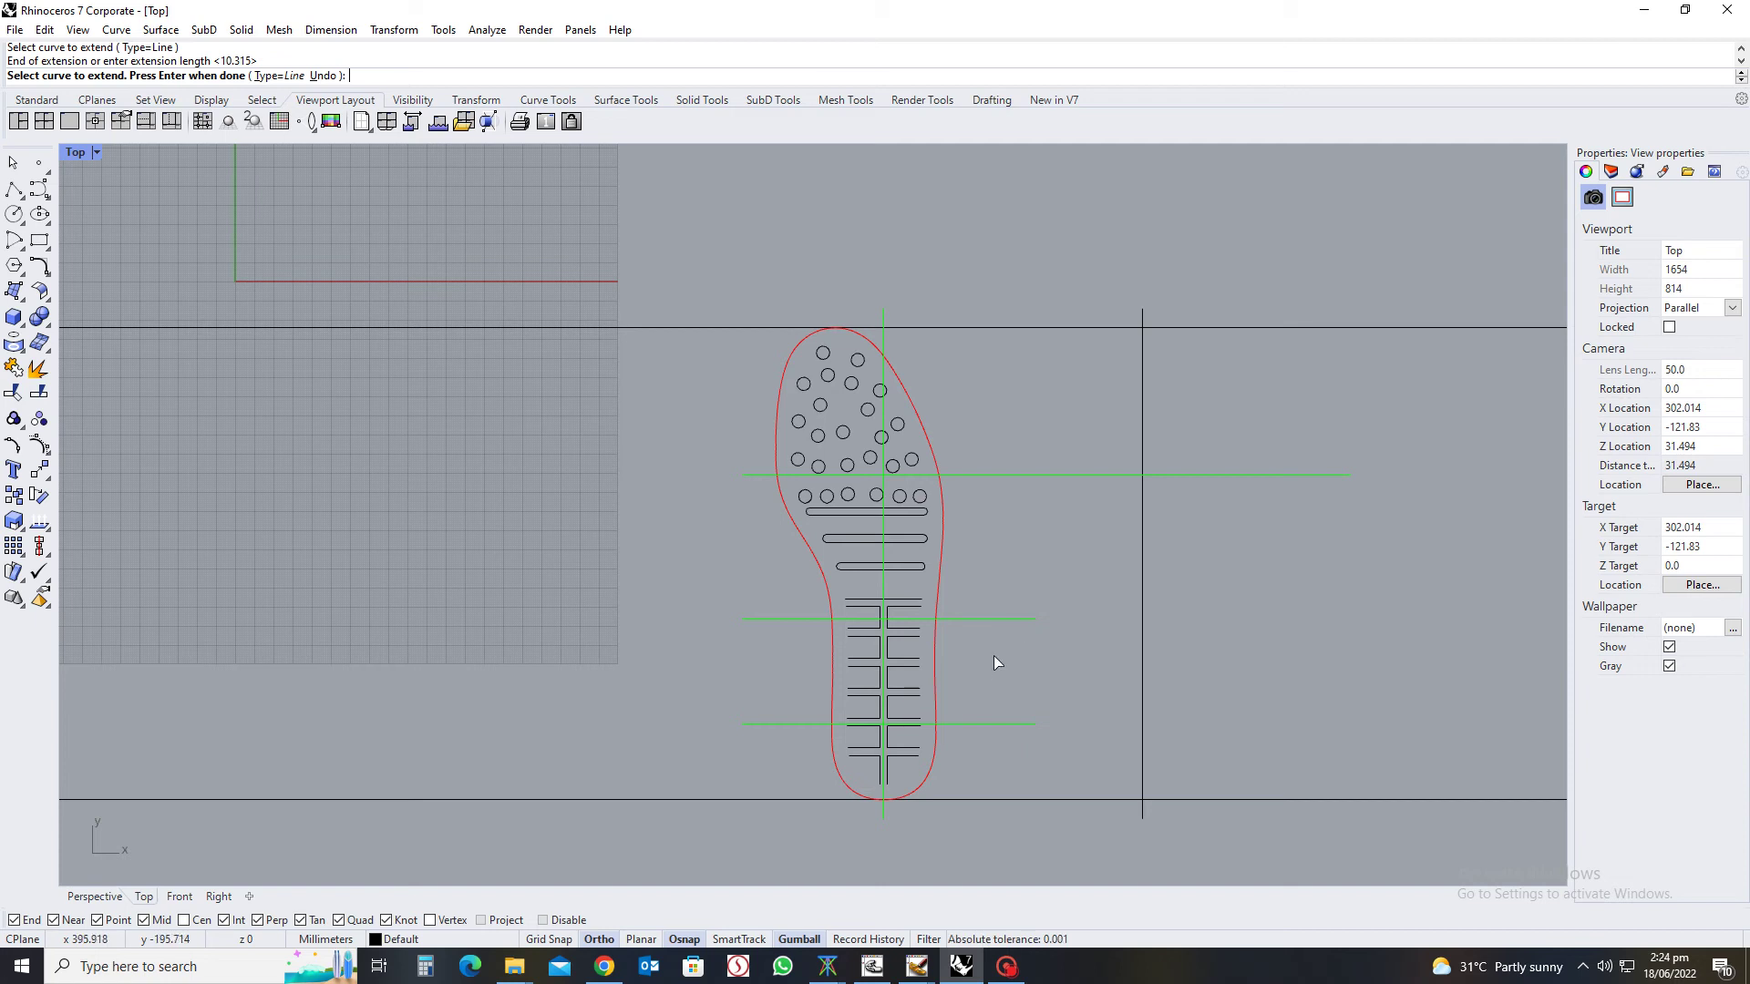
{"action": "left_click", "coordinate": [1021, 619]}
{"action": "left_click", "coordinate": [1322, 614]}
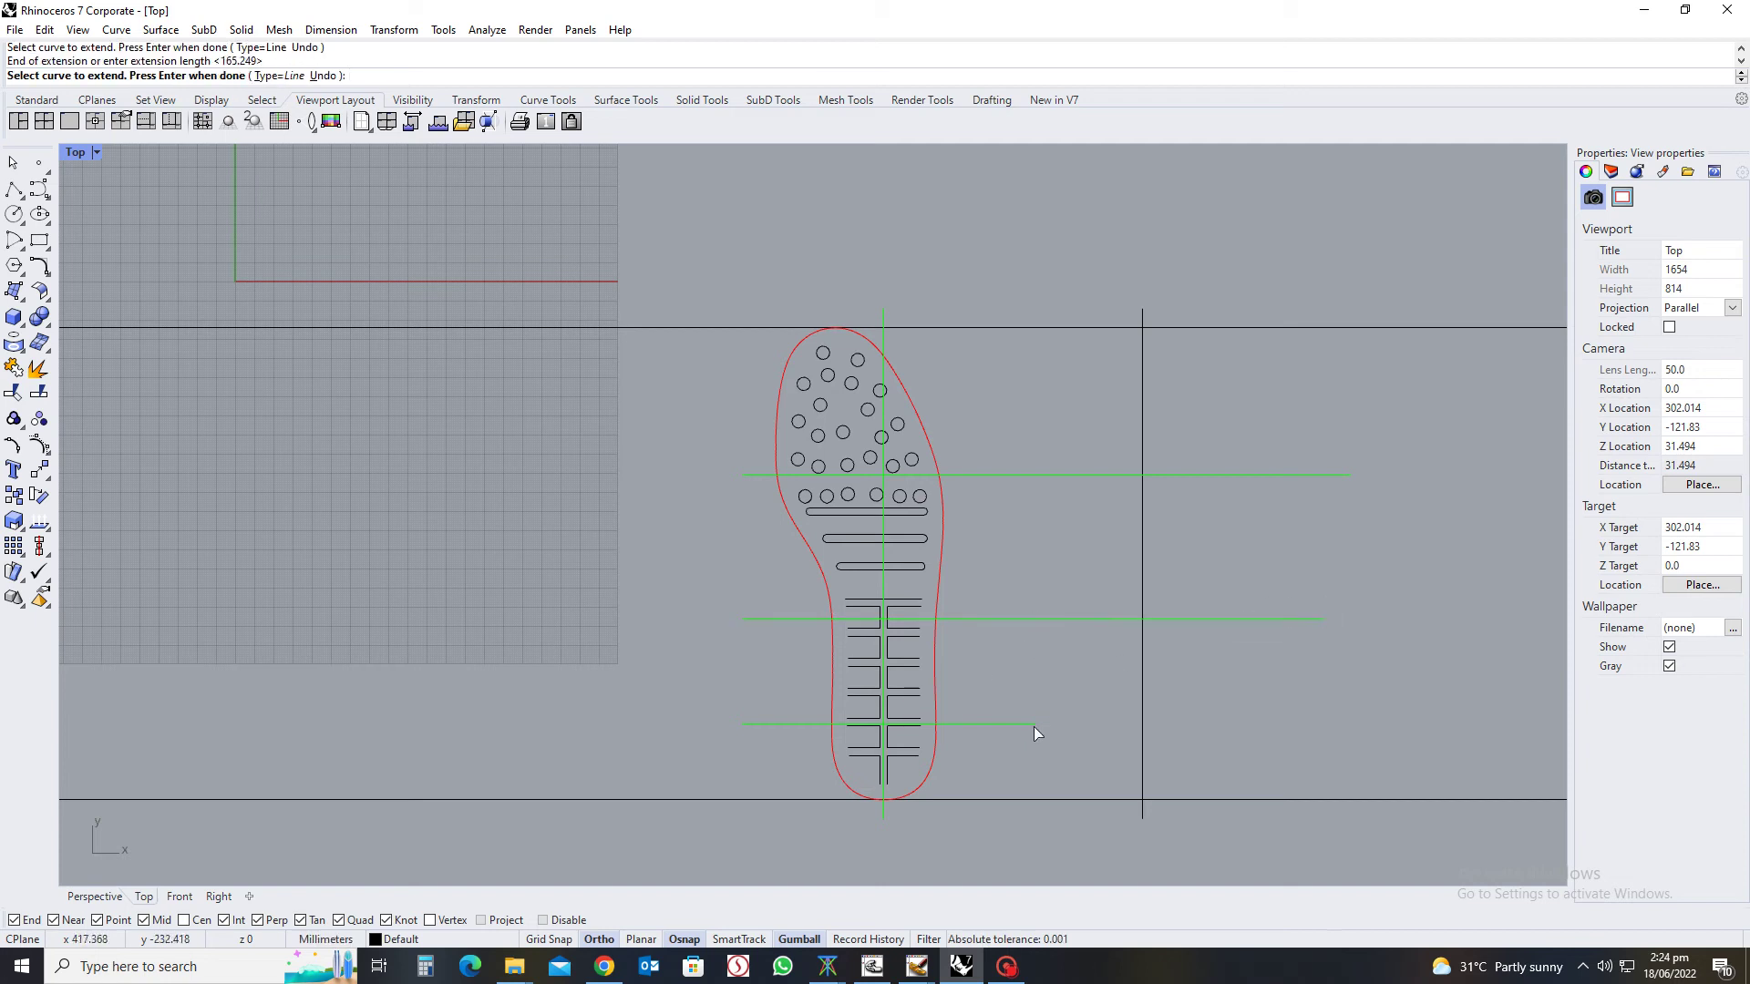
{"action": "left_click", "coordinate": [1033, 725]}
{"action": "left_click", "coordinate": [1295, 723]}
{"action": "key", "text": "Return"}
Create a point at the intersection of the horizontal toe line and the black vertical line
{"action": "scroll", "coordinate": [1166, 259], "scroll_direction": "up", "scroll_amount": 2}
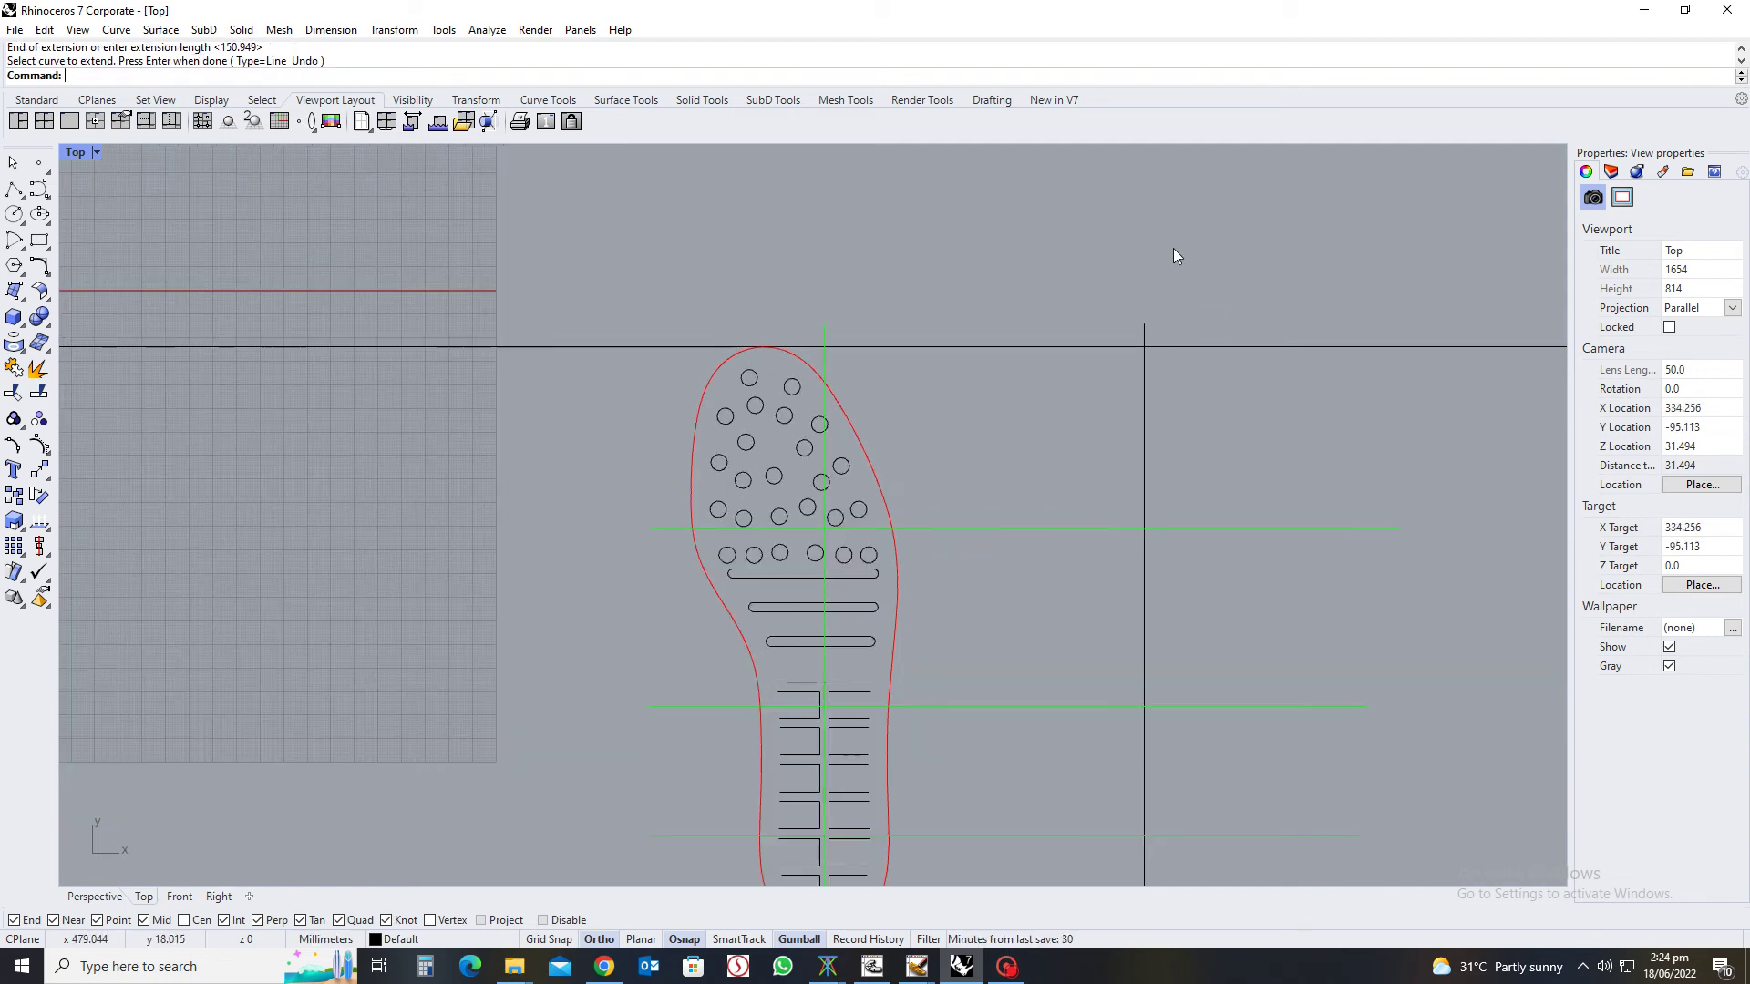
{"action": "left_click_drag", "start_coordinate": [1185, 268], "coordinate": [1123, 391]}
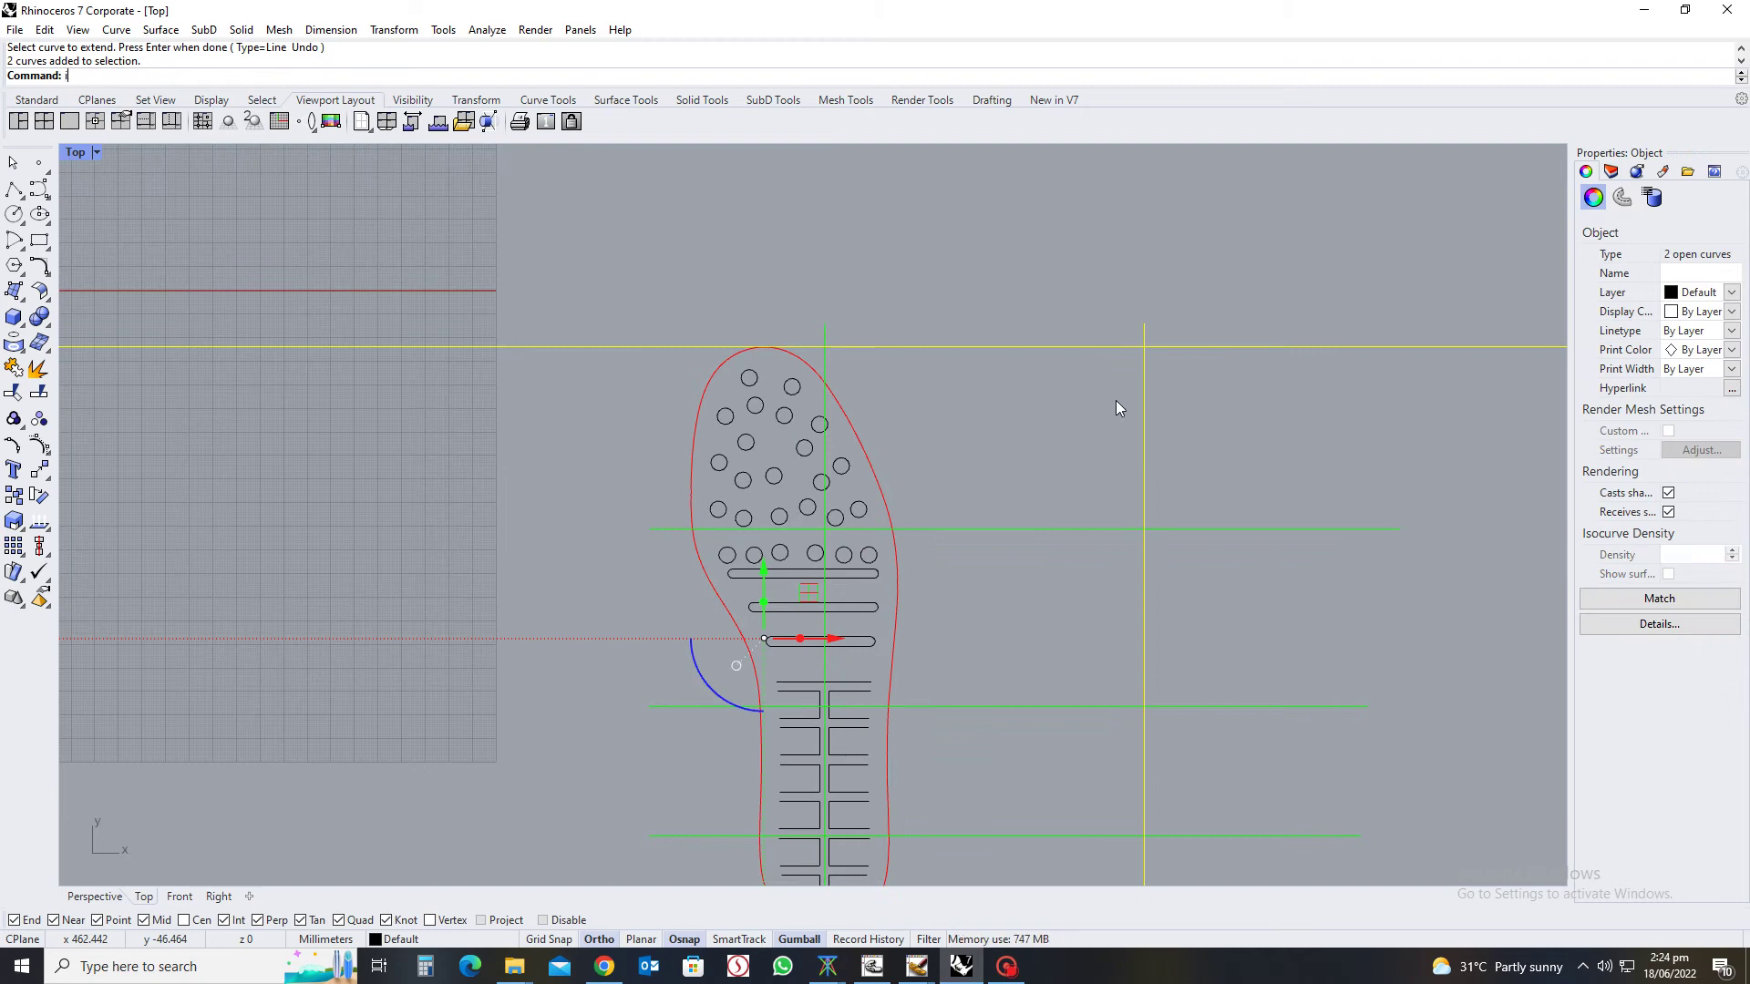
{"action": "key", "text": "F5"}
{"action": "key", "text": "Escape"}
Move the intersection point 12 mm along the toe line, away from the sole
{"action": "left_click_drag", "start_coordinate": [1119, 321], "coordinate": [1175, 379]}
{"action": "left_click", "coordinate": [1220, 347]}
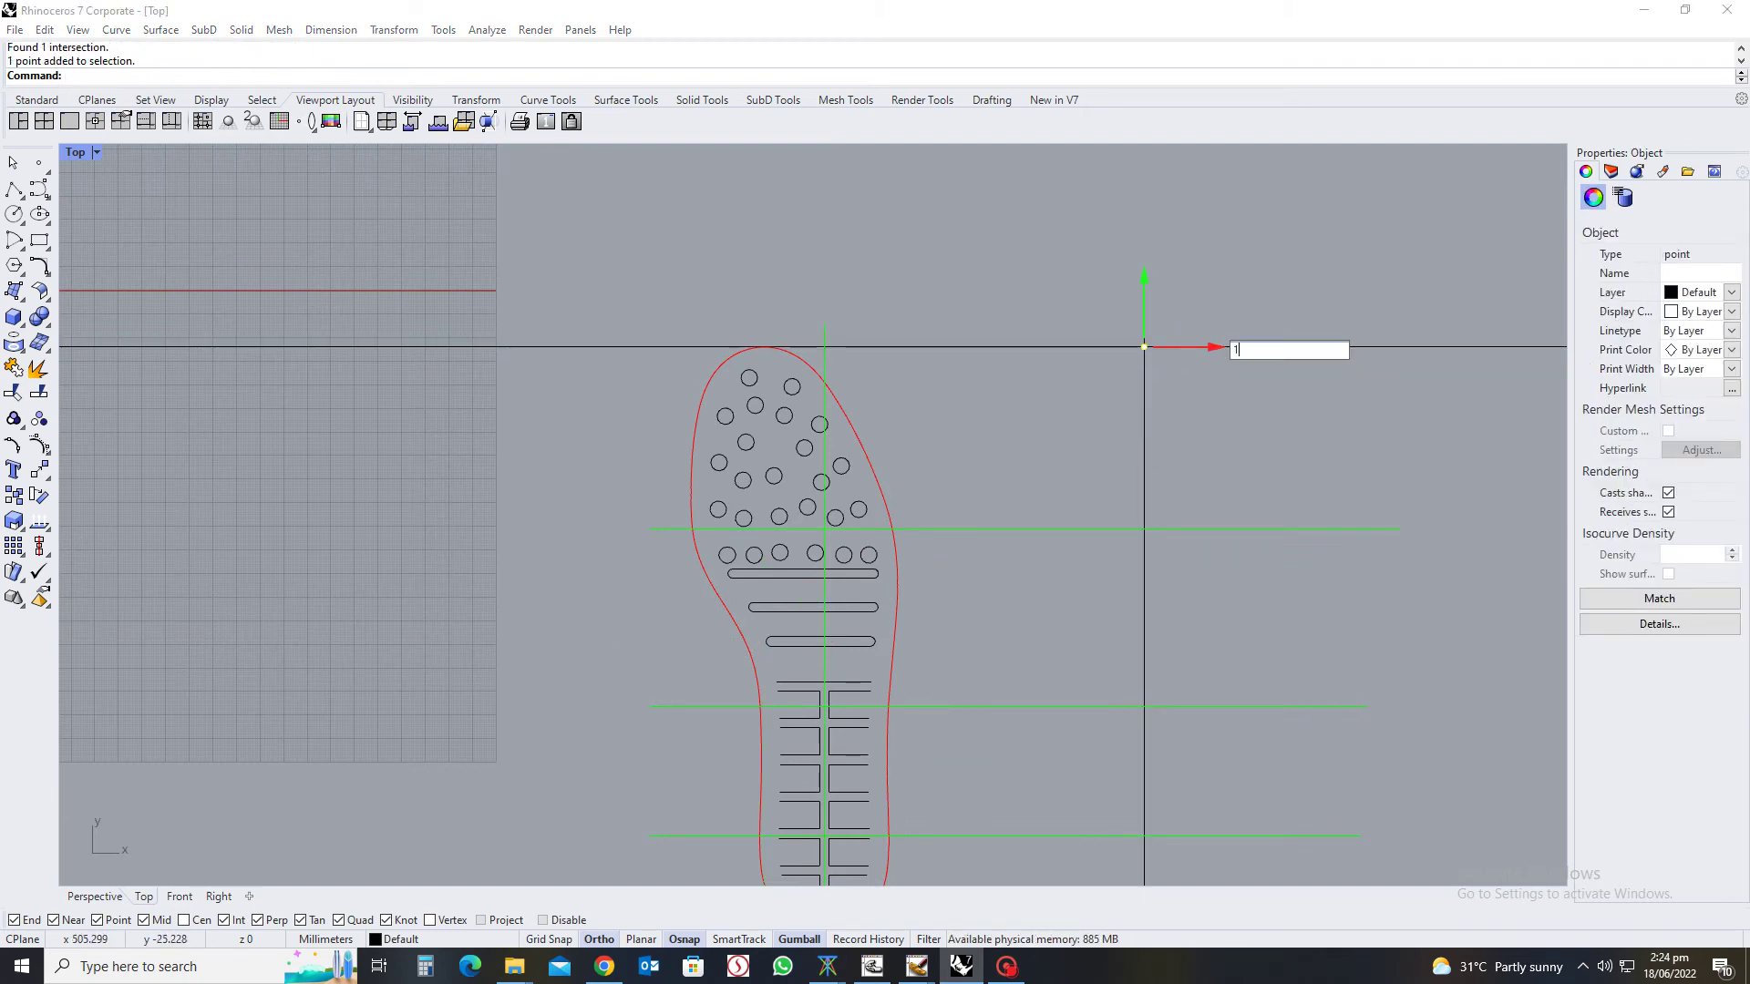
{"action": "type", "text": "9"}
{"action": "key", "text": "Return"}
{"action": "key", "text": "Escape"}
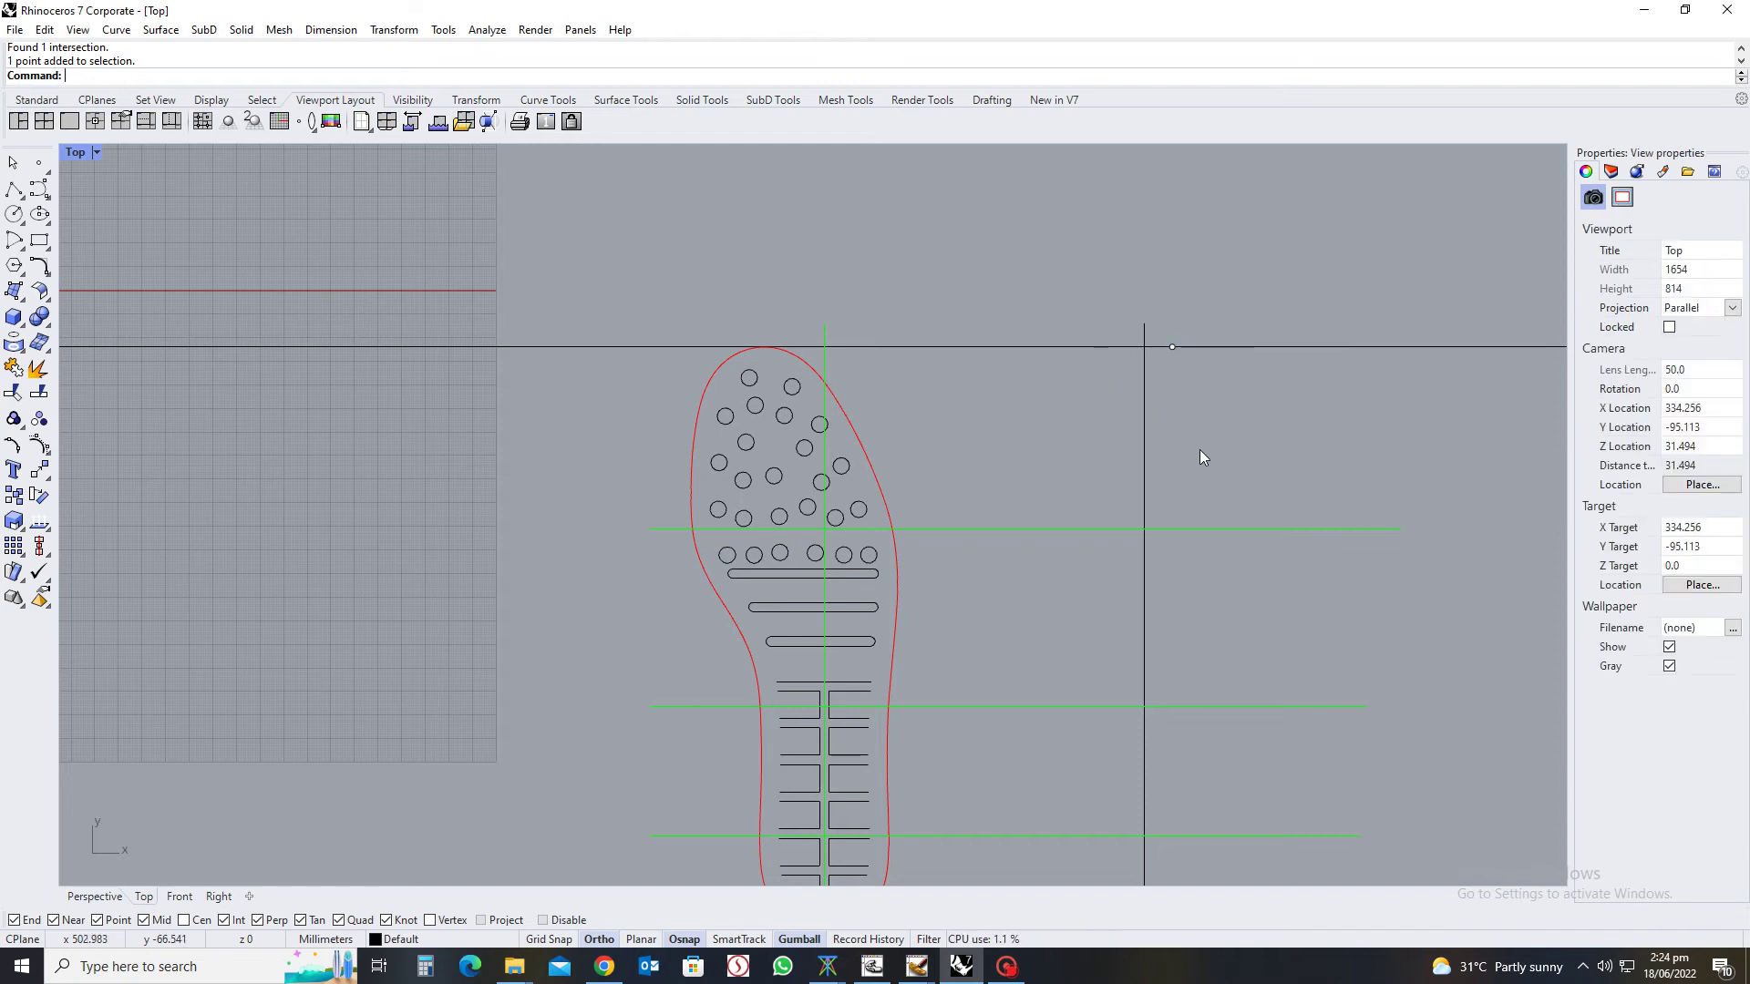
Draw an interpolated curve from the heel line through the vertical line's crossings with the three green lines to the shifted toe point
{"action": "scroll", "coordinate": [1200, 450], "scroll_direction": "down", "scroll_amount": 3}
{"action": "scroll", "coordinate": [1168, 698], "scroll_direction": "up", "scroll_amount": 3}
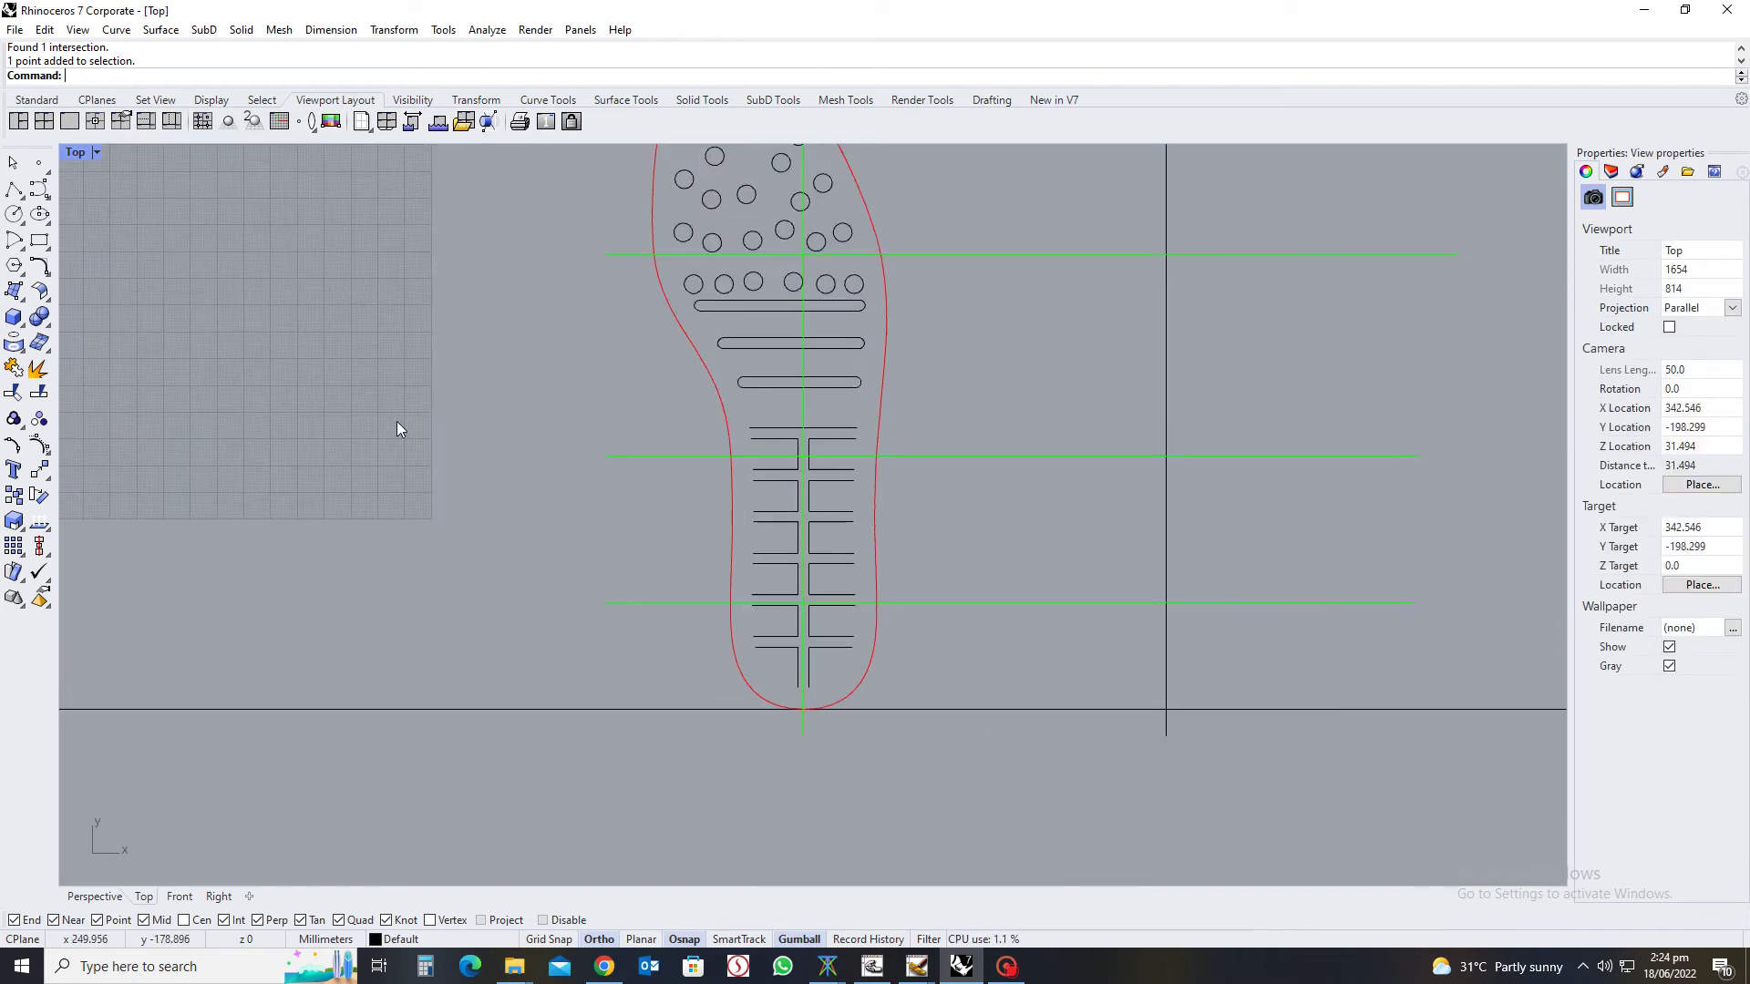
{"action": "left_click", "coordinate": [52, 201]}
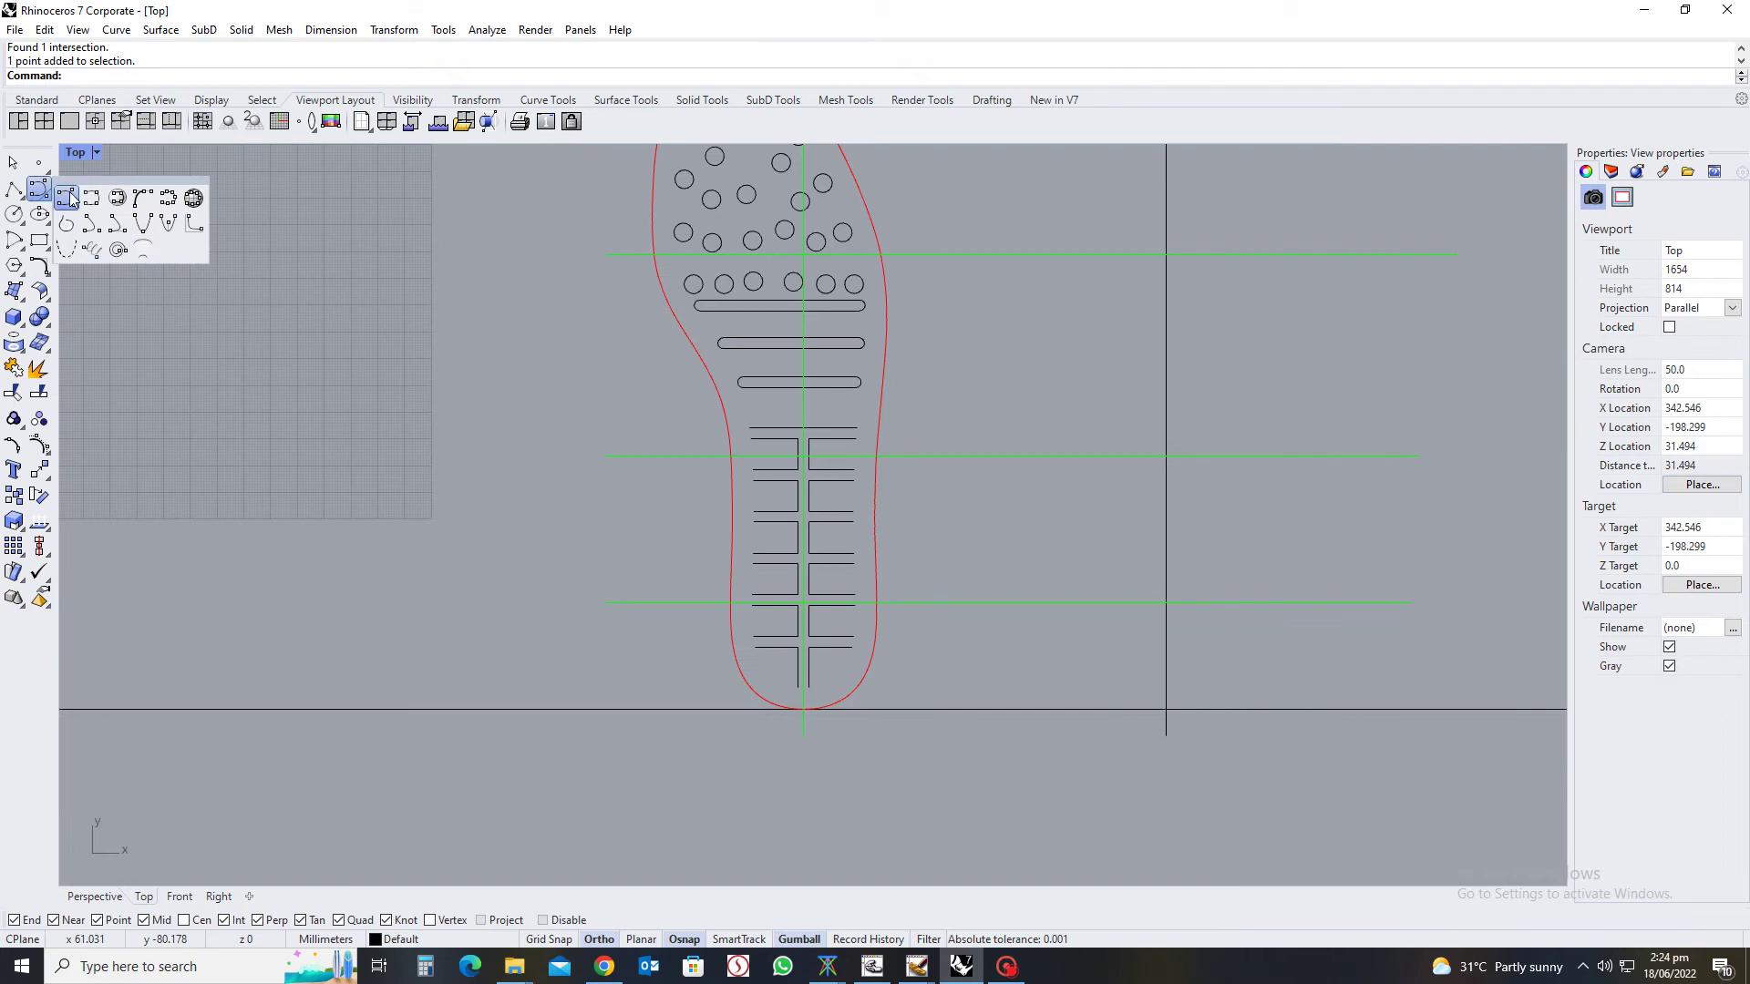
{"action": "left_click", "coordinate": [90, 193]}
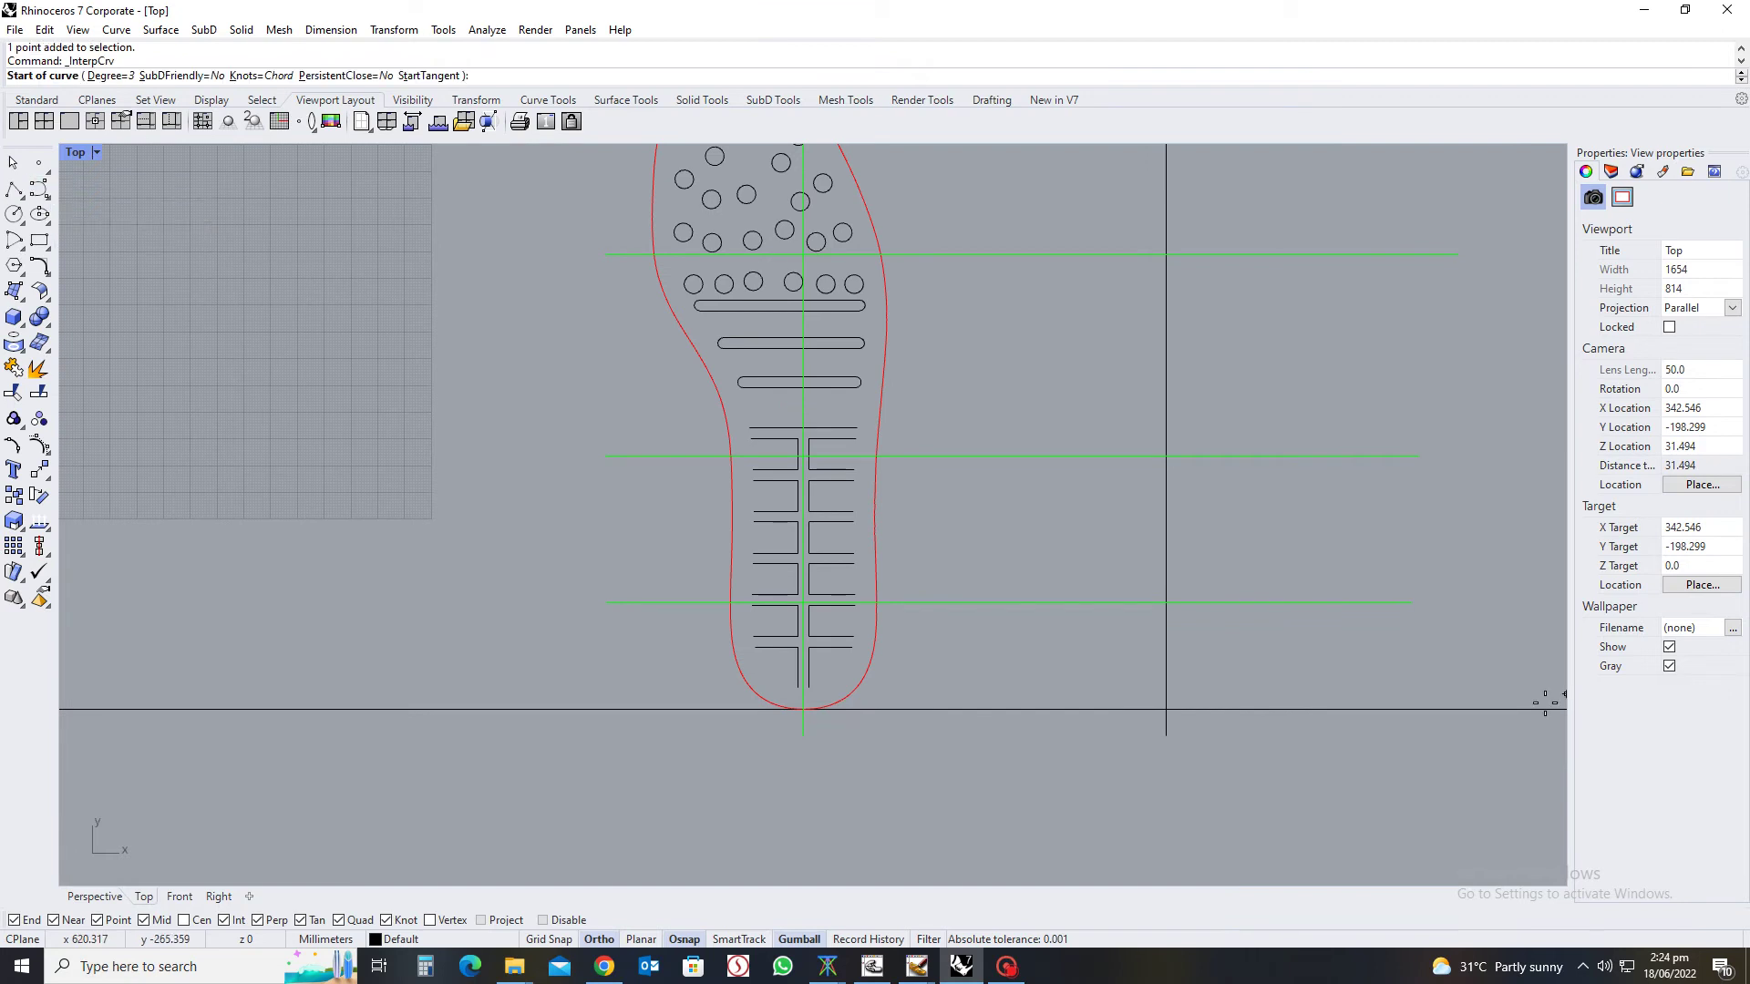
{"action": "left_click", "coordinate": [1166, 709]}
{"action": "left_click", "coordinate": [1167, 602]}
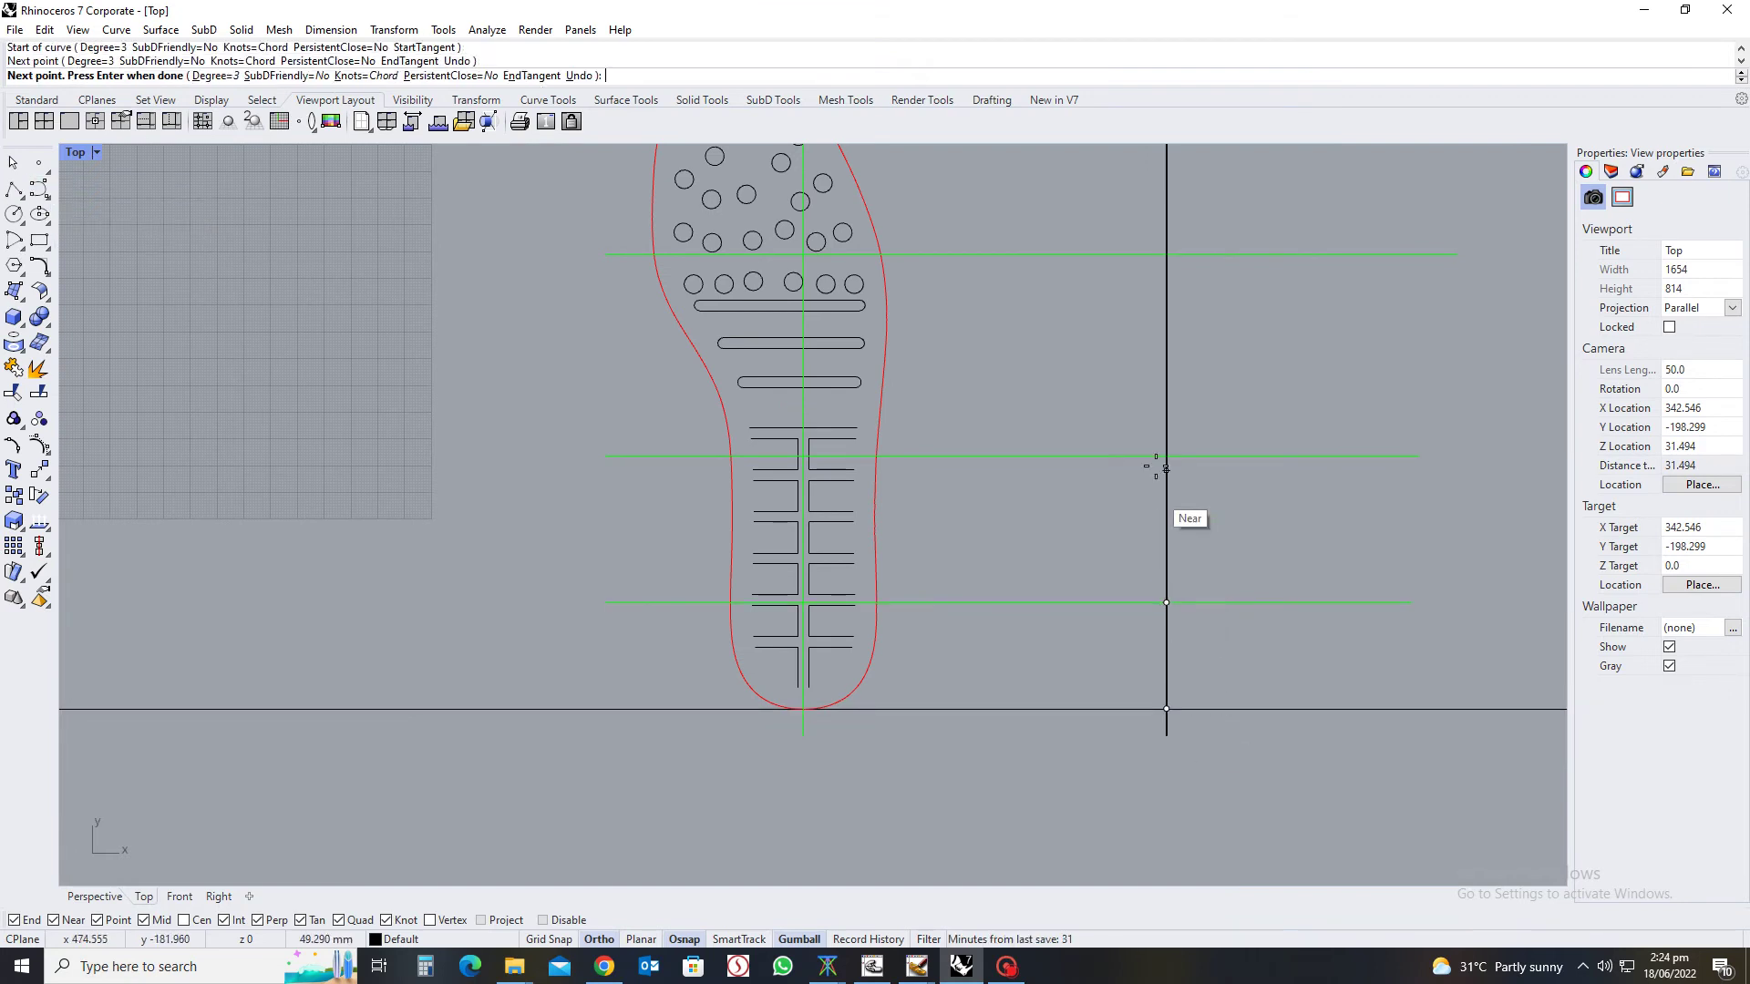
{"action": "left_click", "coordinate": [1166, 456]}
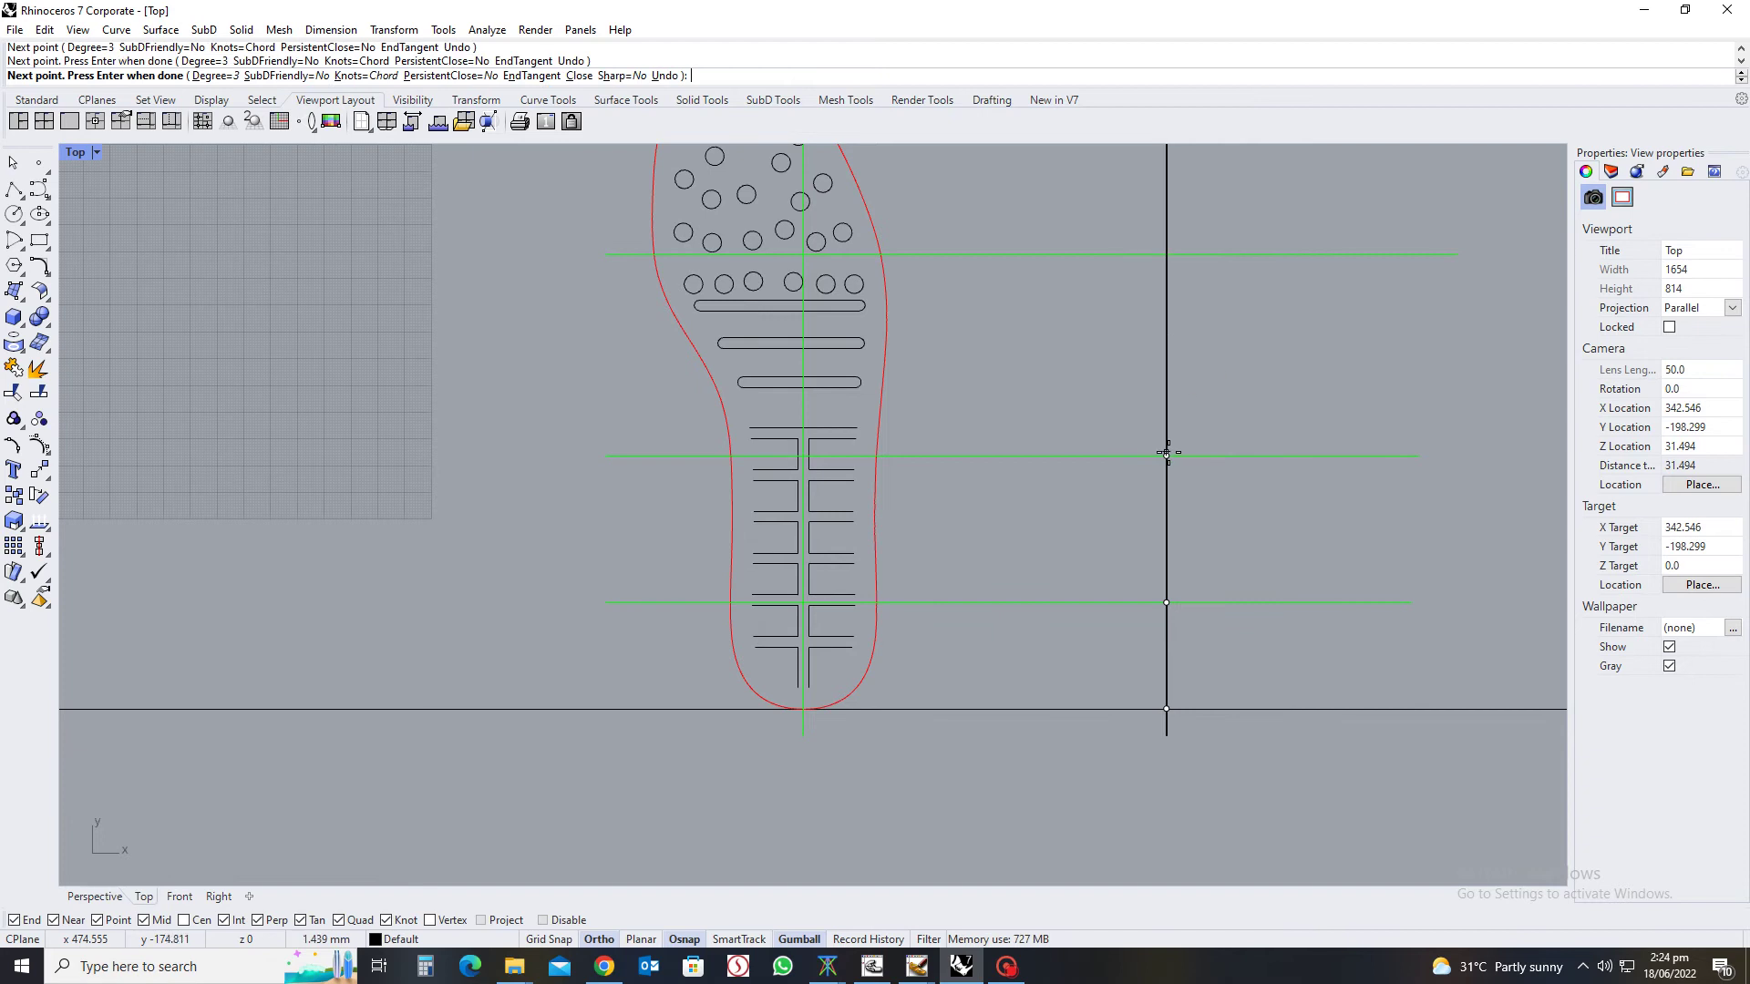
{"action": "left_click", "coordinate": [1166, 255]}
{"action": "right_click_drag", "start_coordinate": [1163, 147], "coordinate": [1134, 401]}
{"action": "left_click", "coordinate": [1170, 302]}
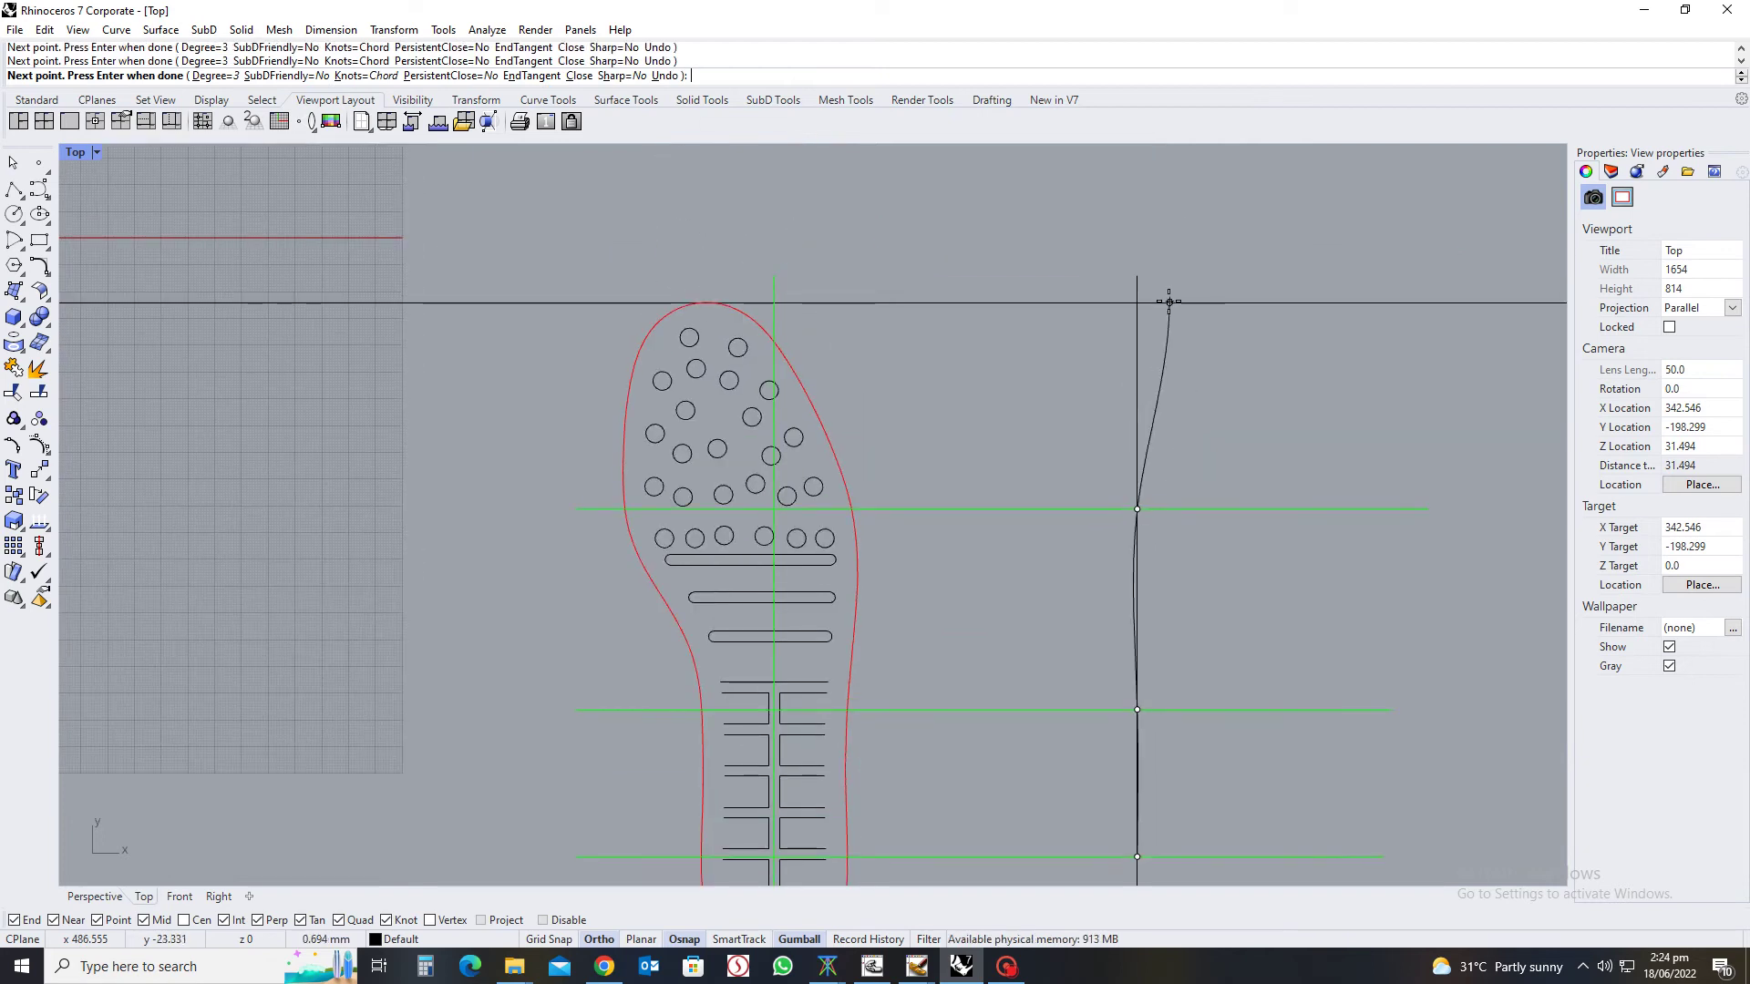
{"action": "key", "text": "Return"}
Delete the interpolated curve running from the heel line to the shifted toe point
{"action": "left_click", "coordinate": [1145, 453]}
{"action": "type", "text": "2"}
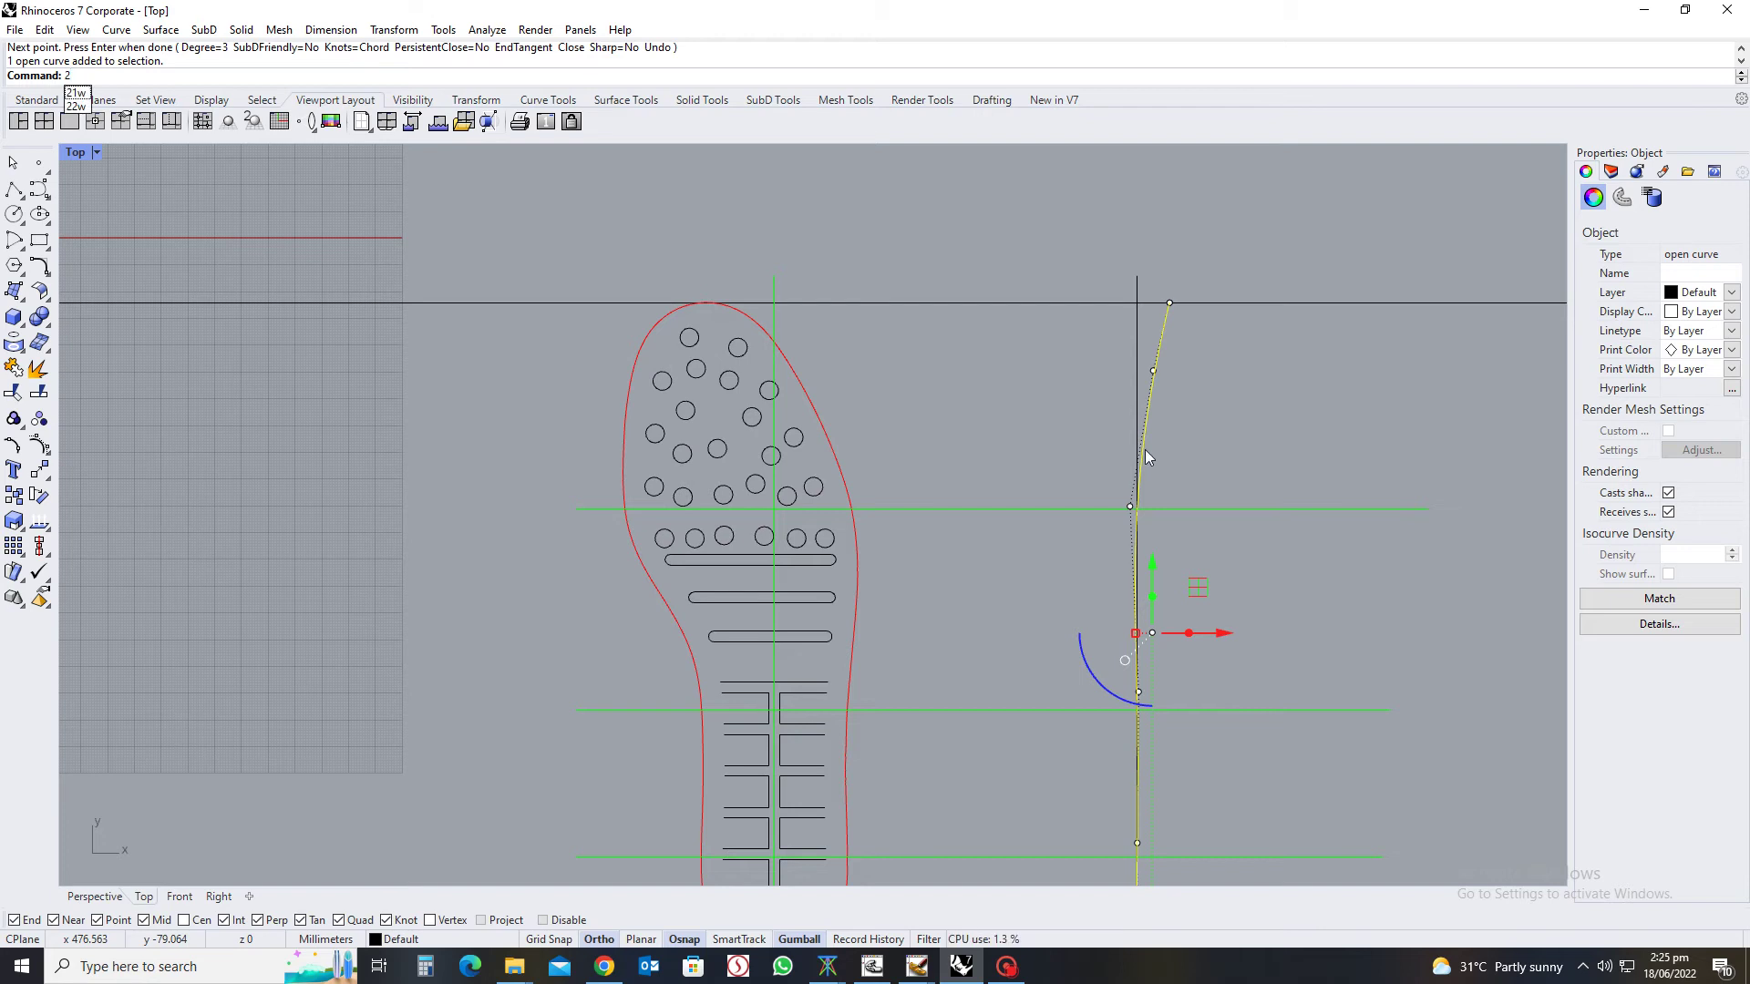
{"action": "key", "text": "Escape"}
{"action": "key", "text": "Escape"}
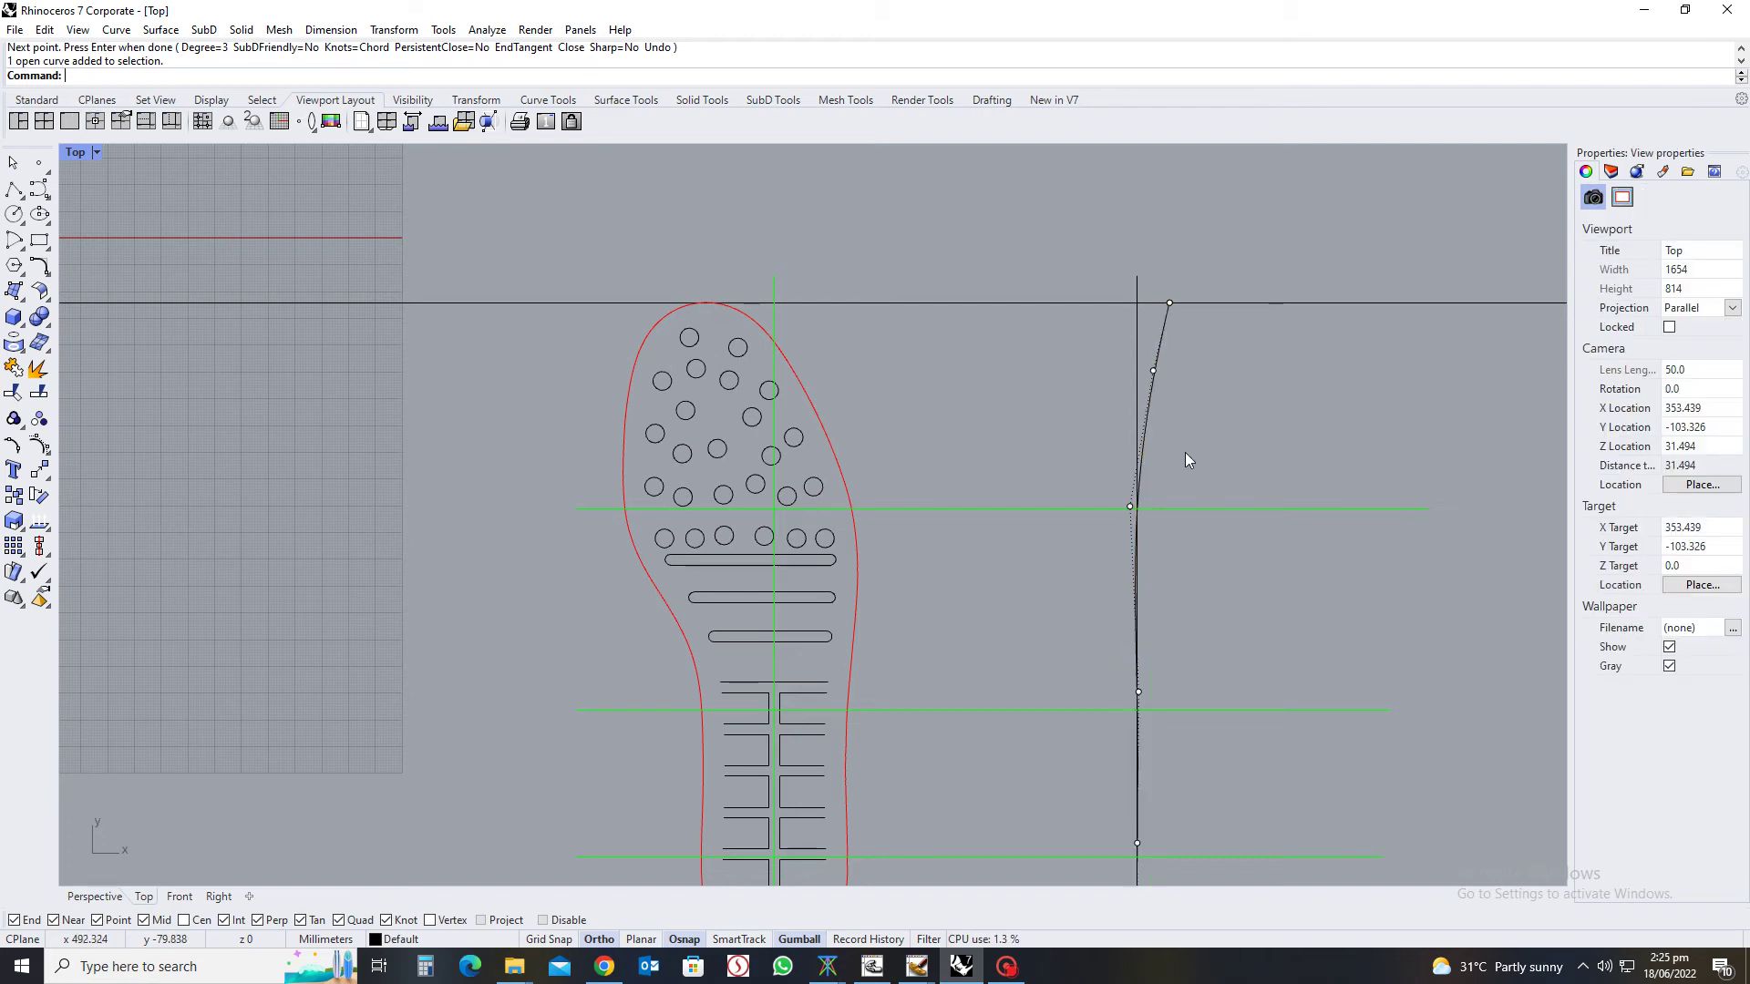
{"action": "left_click", "coordinate": [1150, 412]}
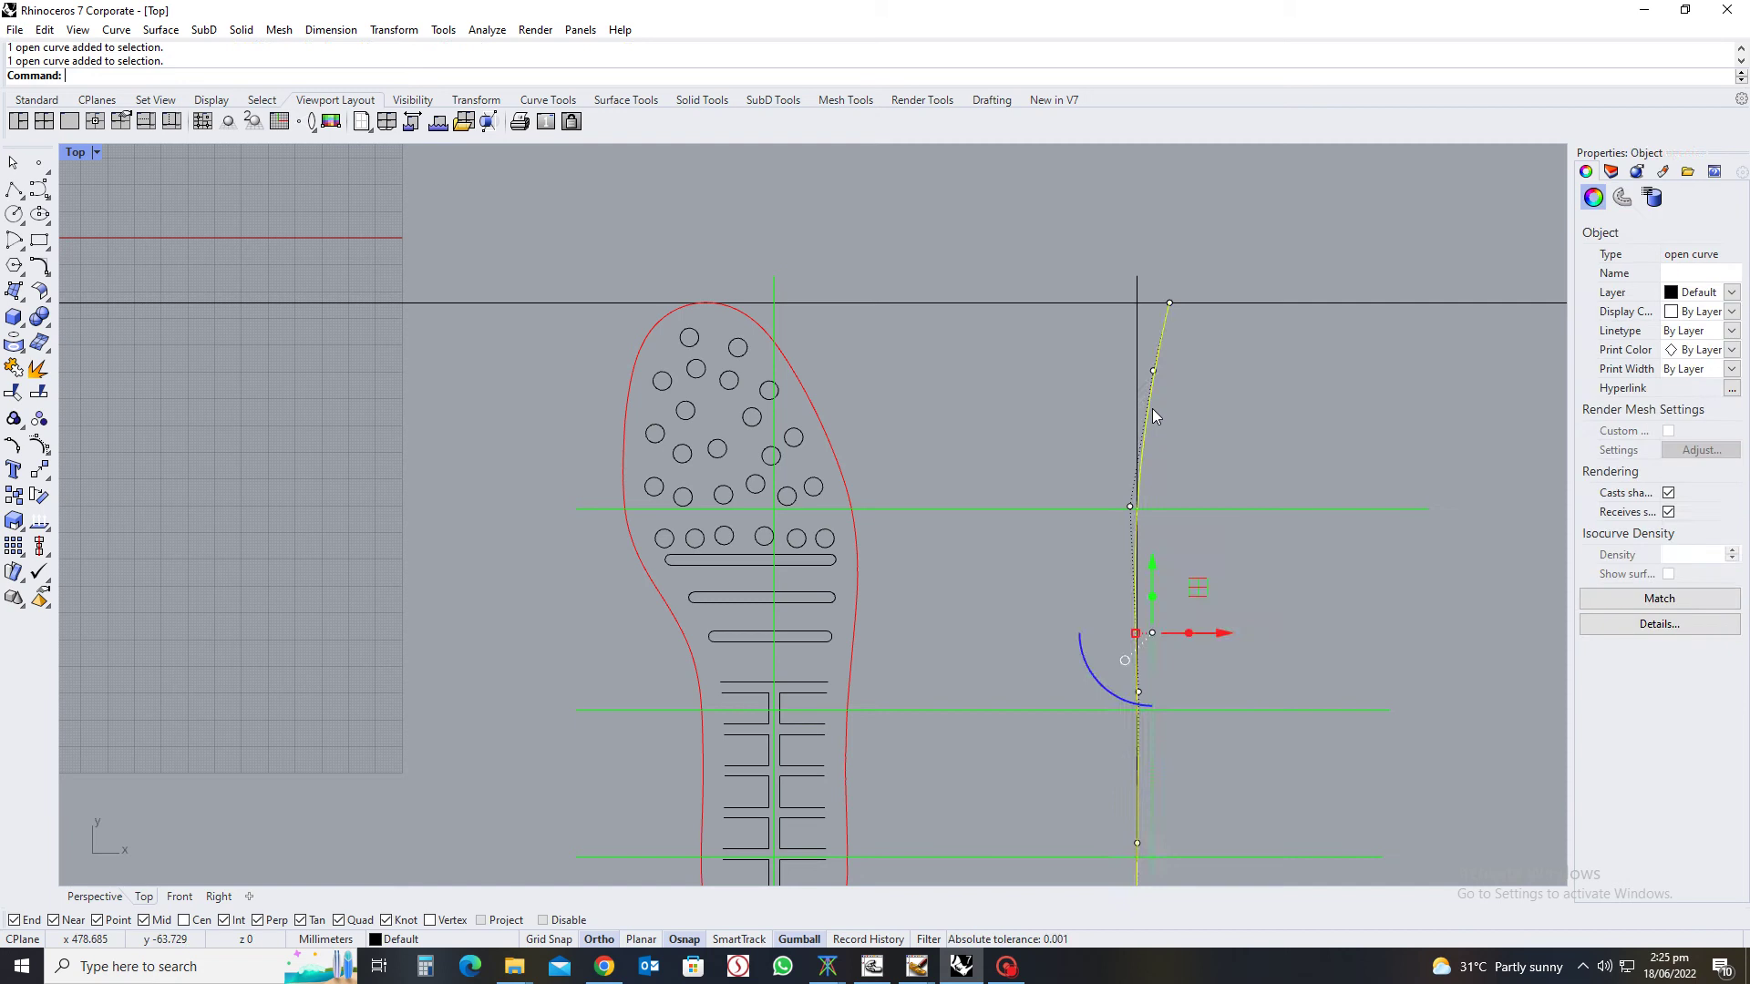
{"action": "key", "text": "Delete"}
Draw an arc from the uppermost green line's crossing with the vertical line to the shifted toe point, constraining its through point to 0.002 along the vertical
{"action": "type", "text": "arc"}
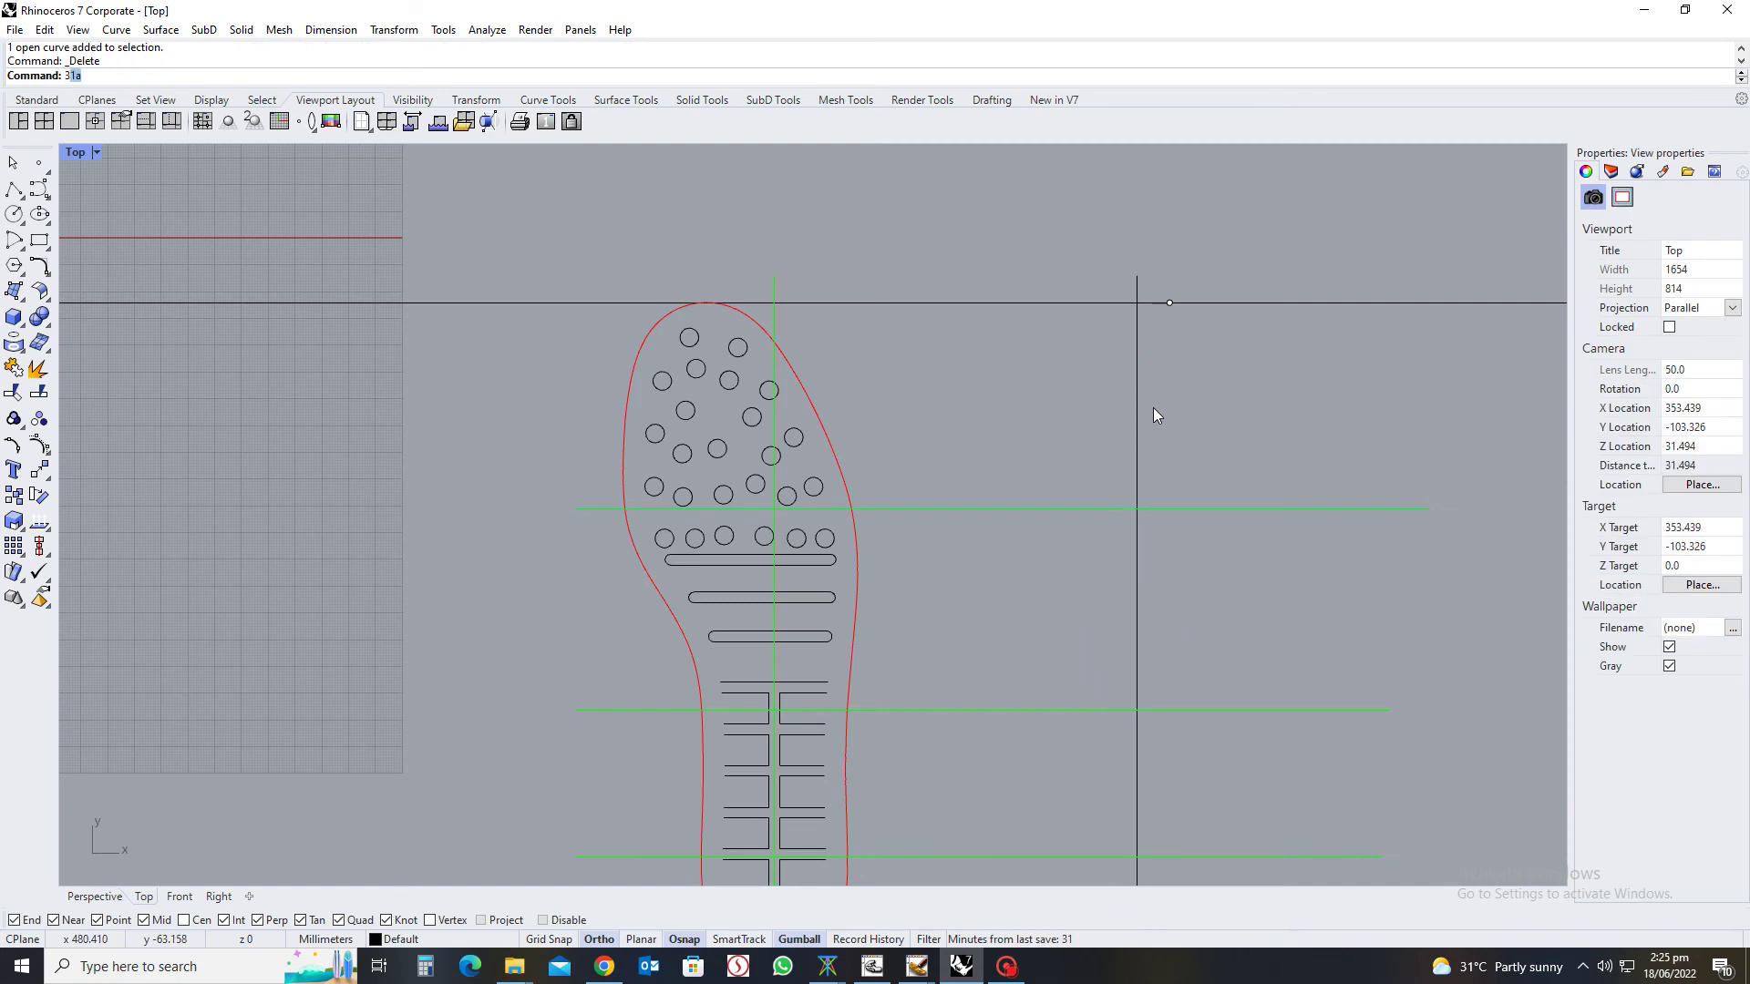
{"action": "key", "text": "Return"}
{"action": "left_click", "coordinate": [1137, 508]}
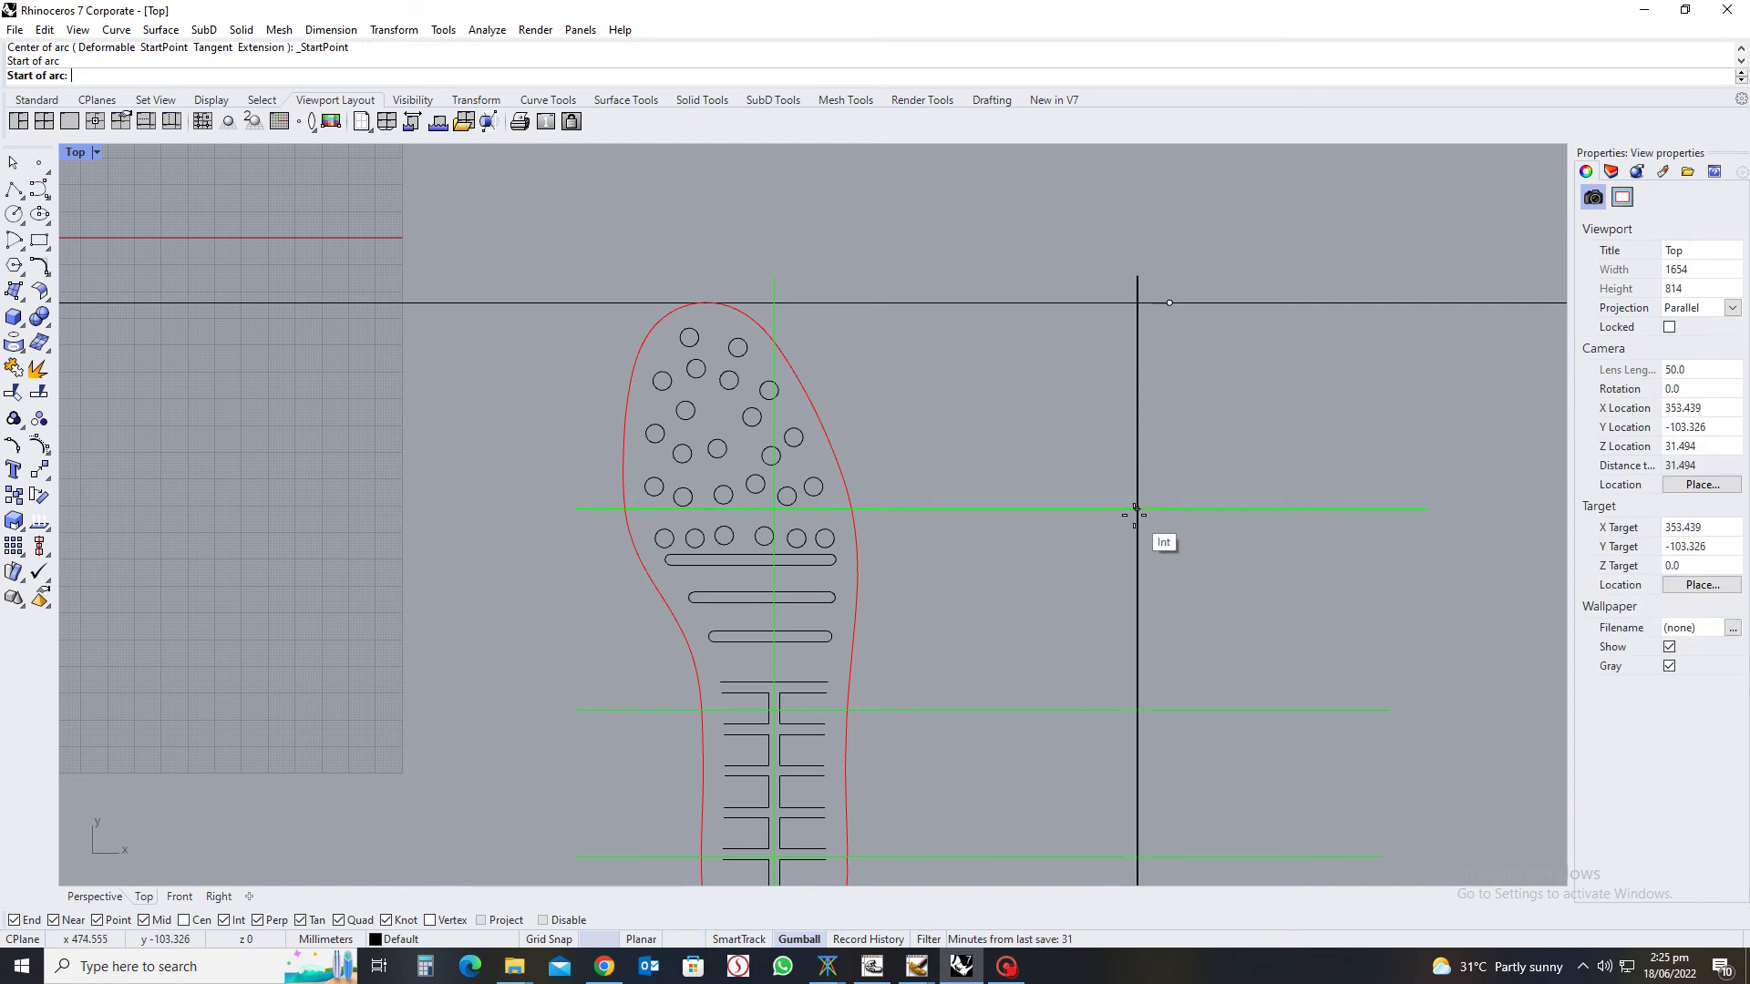
{"action": "left_click", "coordinate": [1169, 303]}
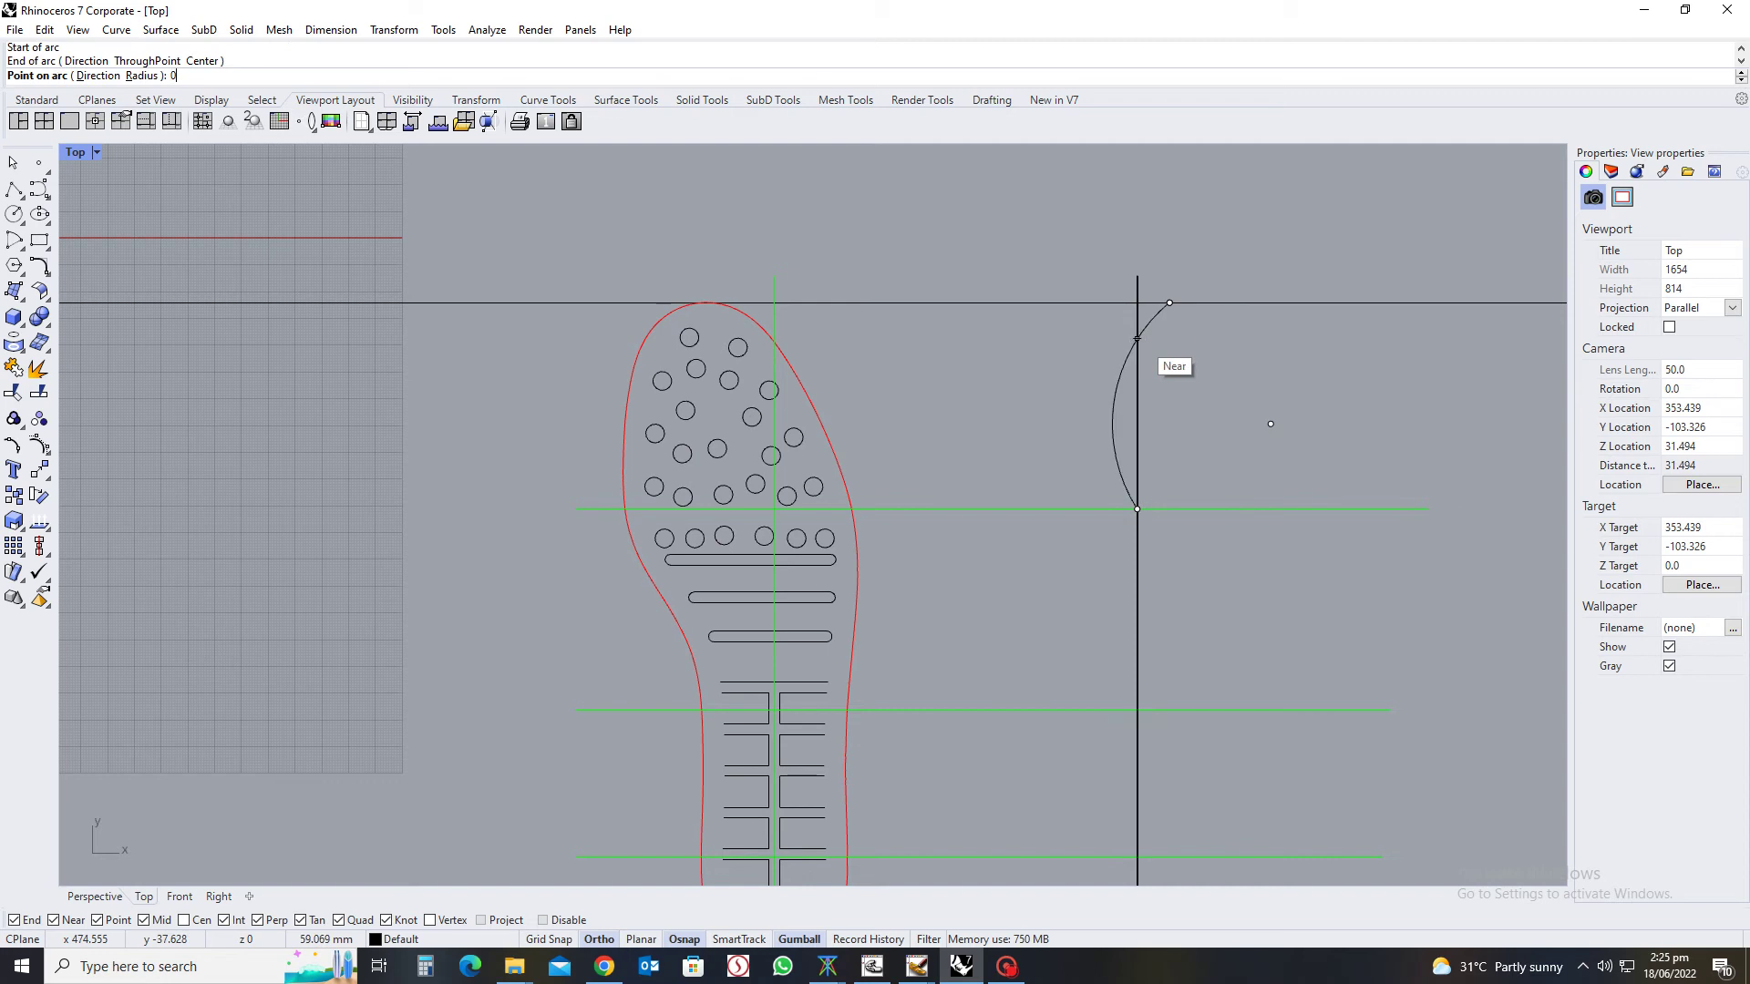
{"action": "type", "text": "0.002"}
{"action": "key", "text": "Return"}
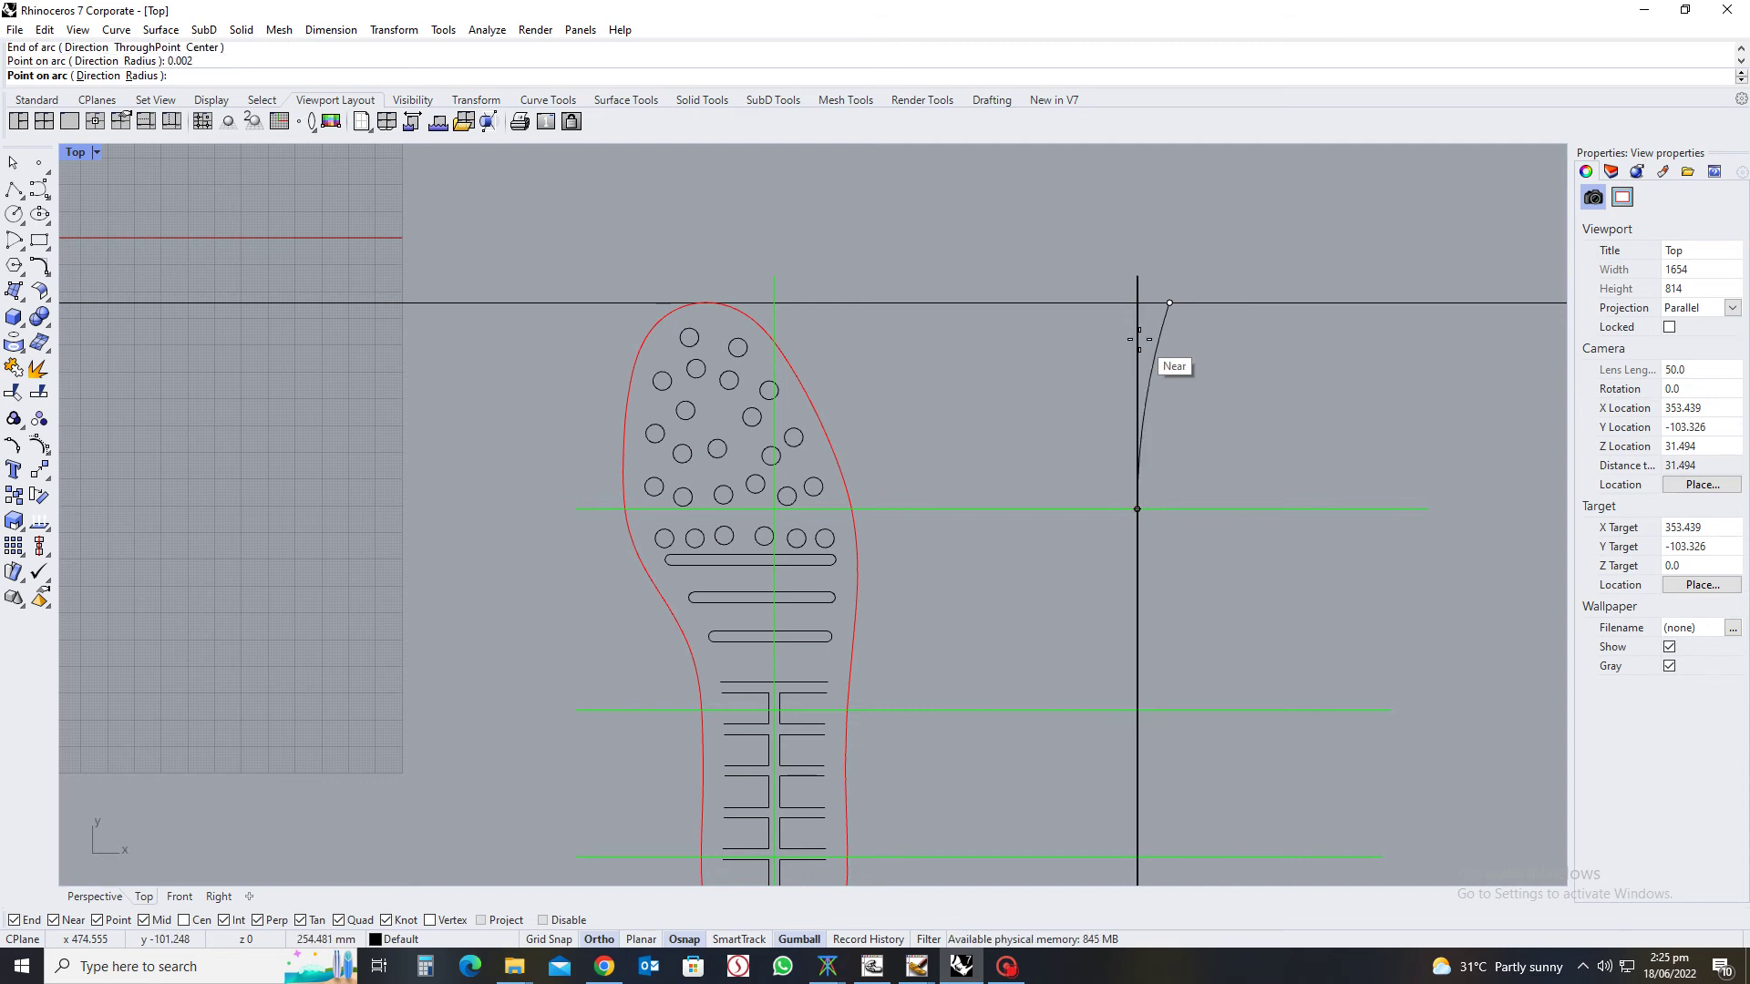
{"action": "left_click", "coordinate": [1138, 339]}
Copy the black vertical line in place and clear the selection
{"action": "scroll", "coordinate": [1500, 258], "scroll_direction": "down", "scroll_amount": 5}
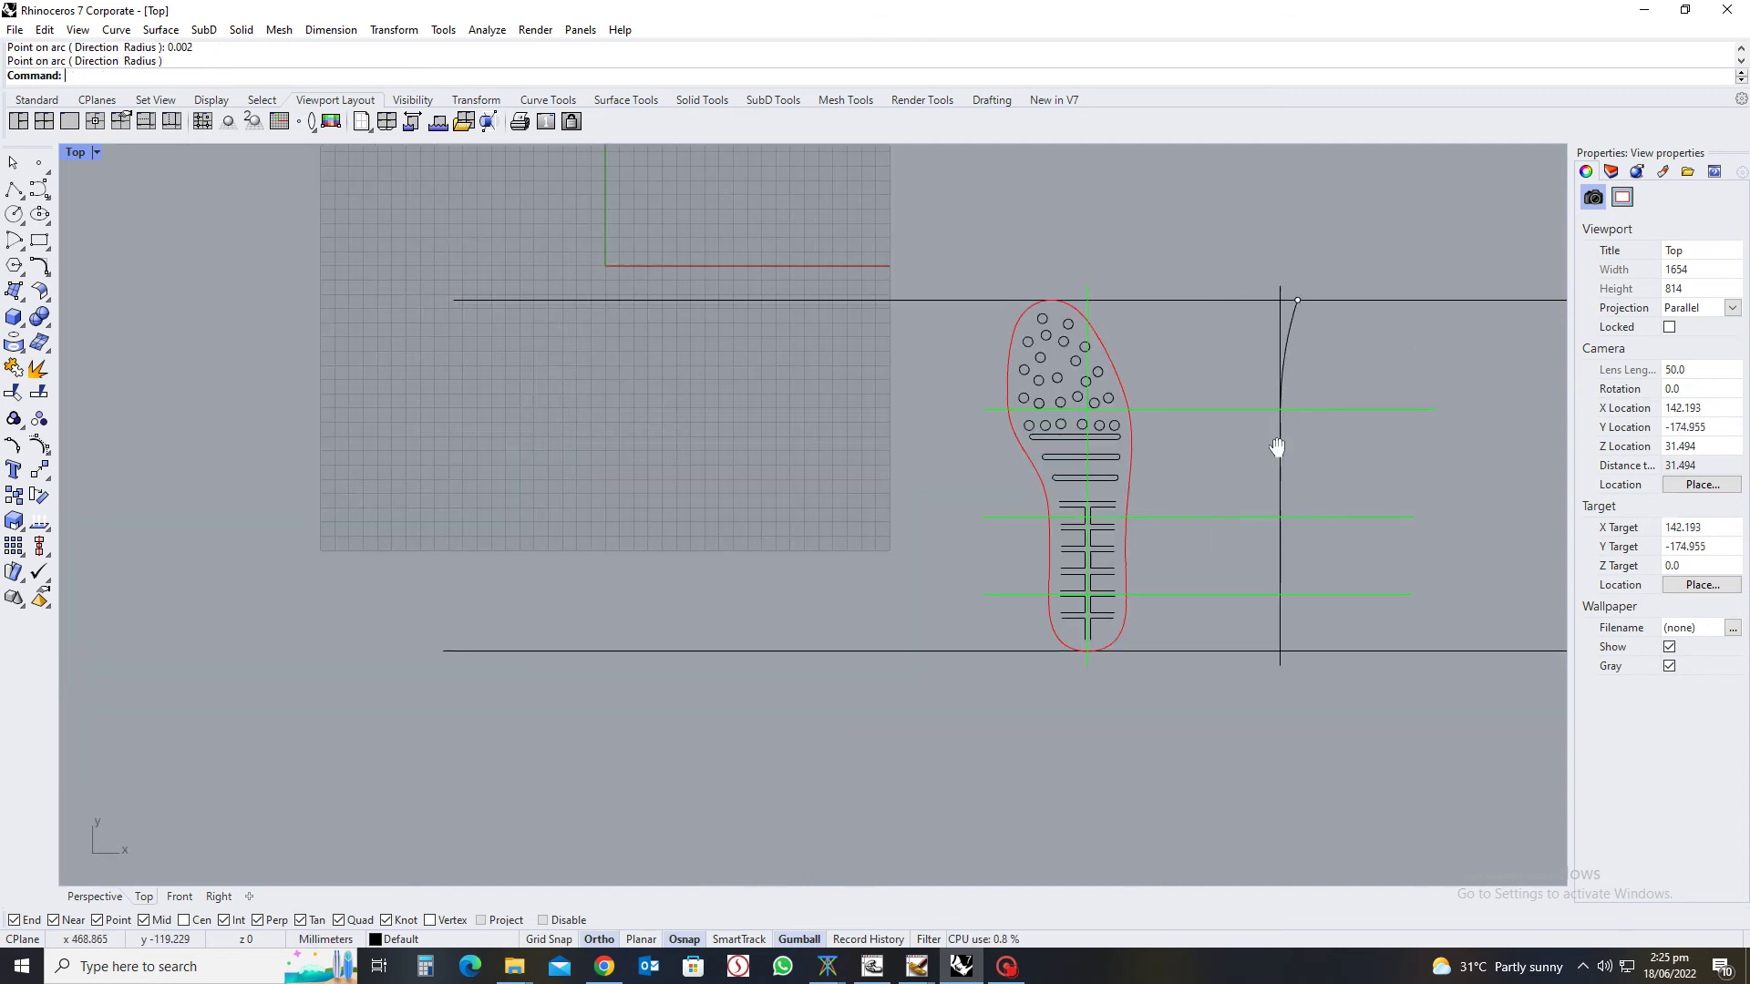
{"action": "right_click_drag", "start_coordinate": [1276, 448], "coordinate": [1156, 507]}
{"action": "left_click", "coordinate": [1146, 507]}
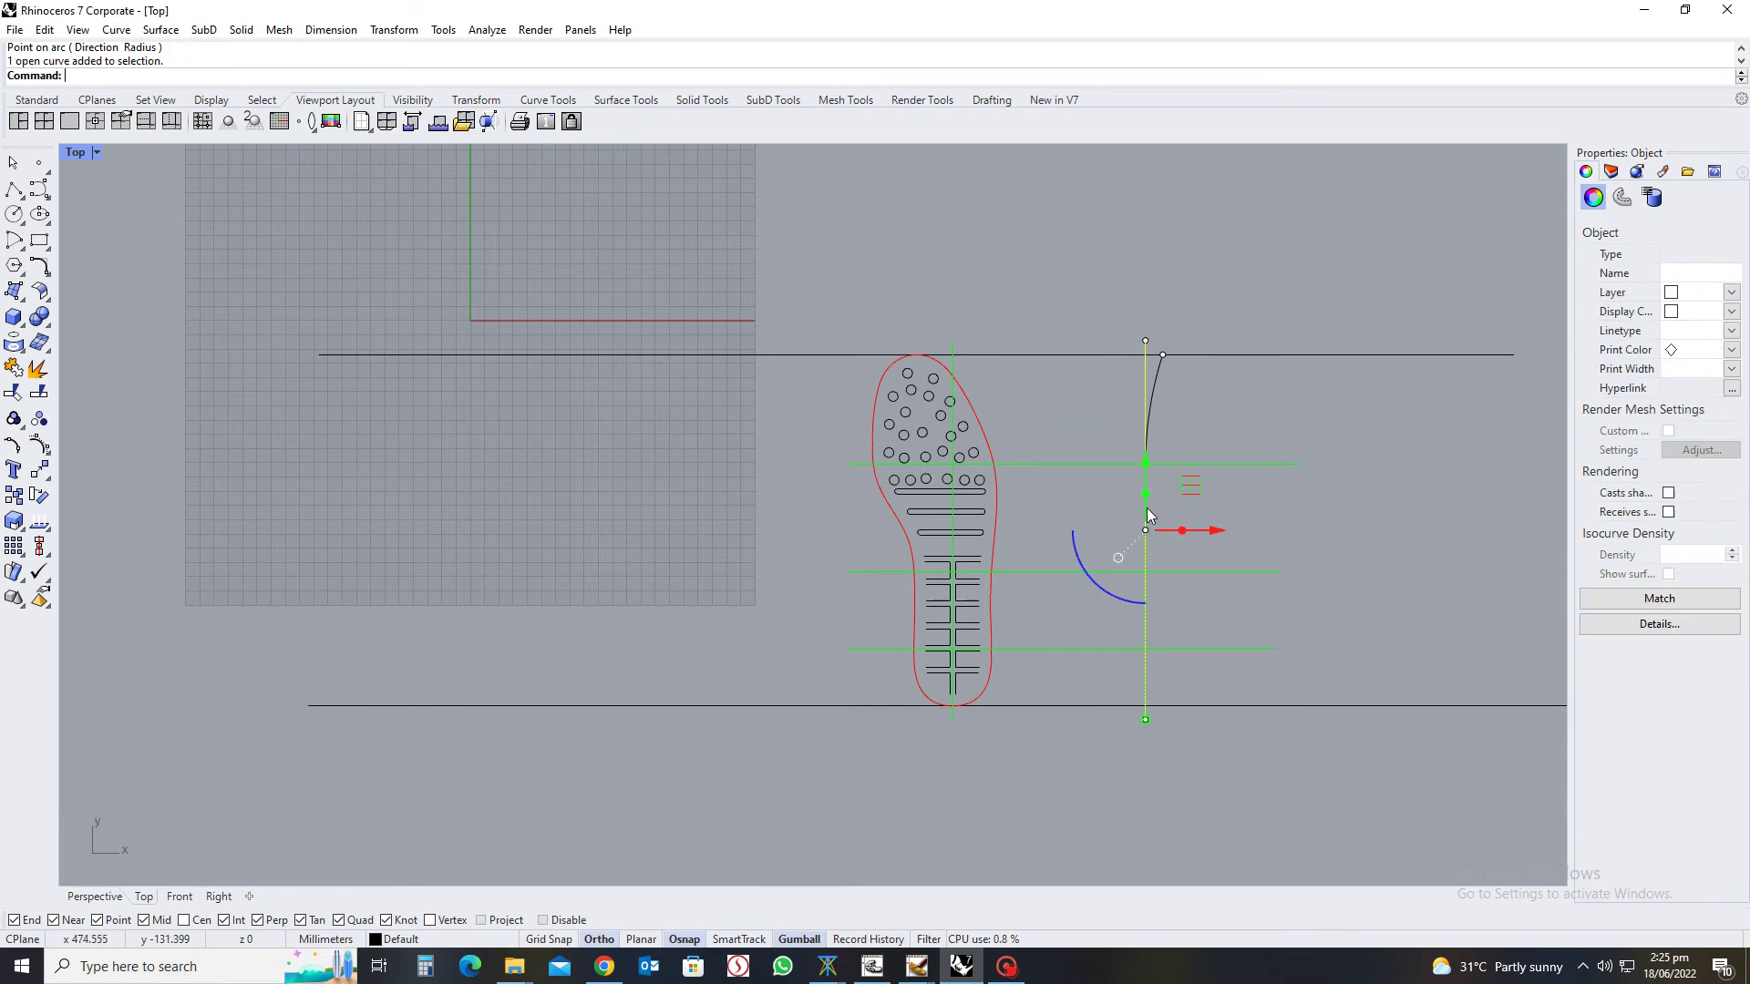
{"action": "right_click", "coordinate": [16, 570]}
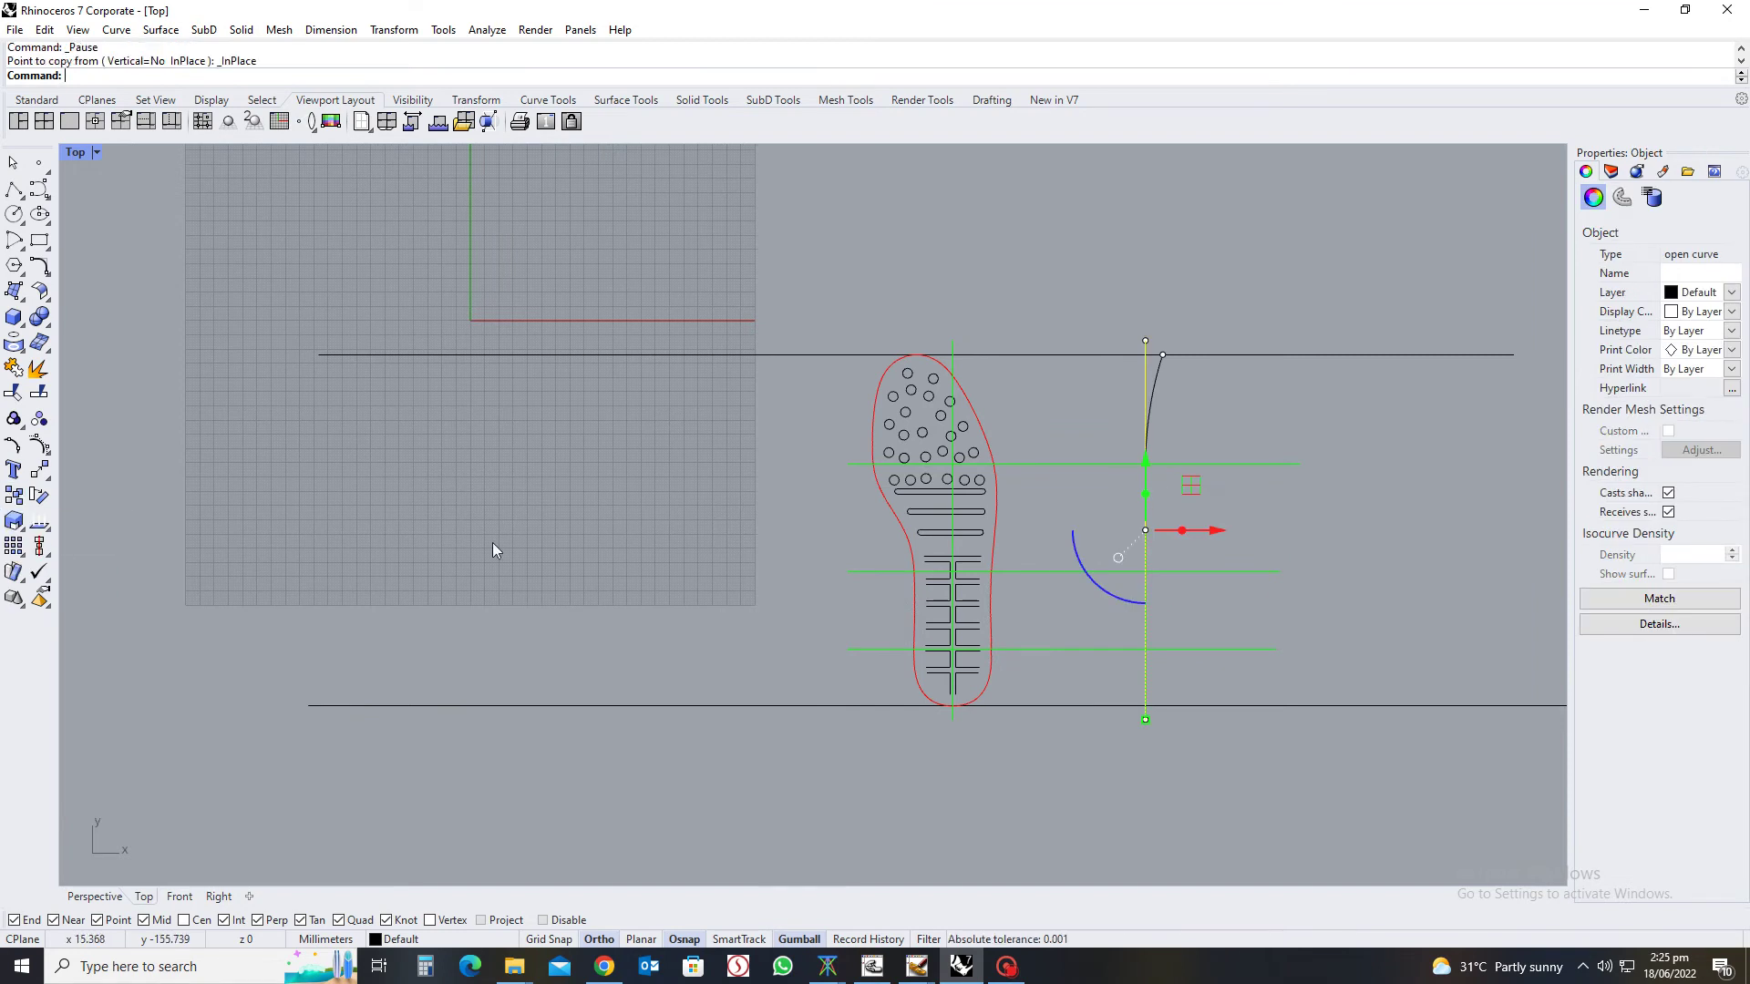
{"action": "key", "text": "Escape"}
Set the display colour of one vertical line copy and the horizontal toe and heel lines to Green
{"action": "left_click", "coordinate": [1143, 385]}
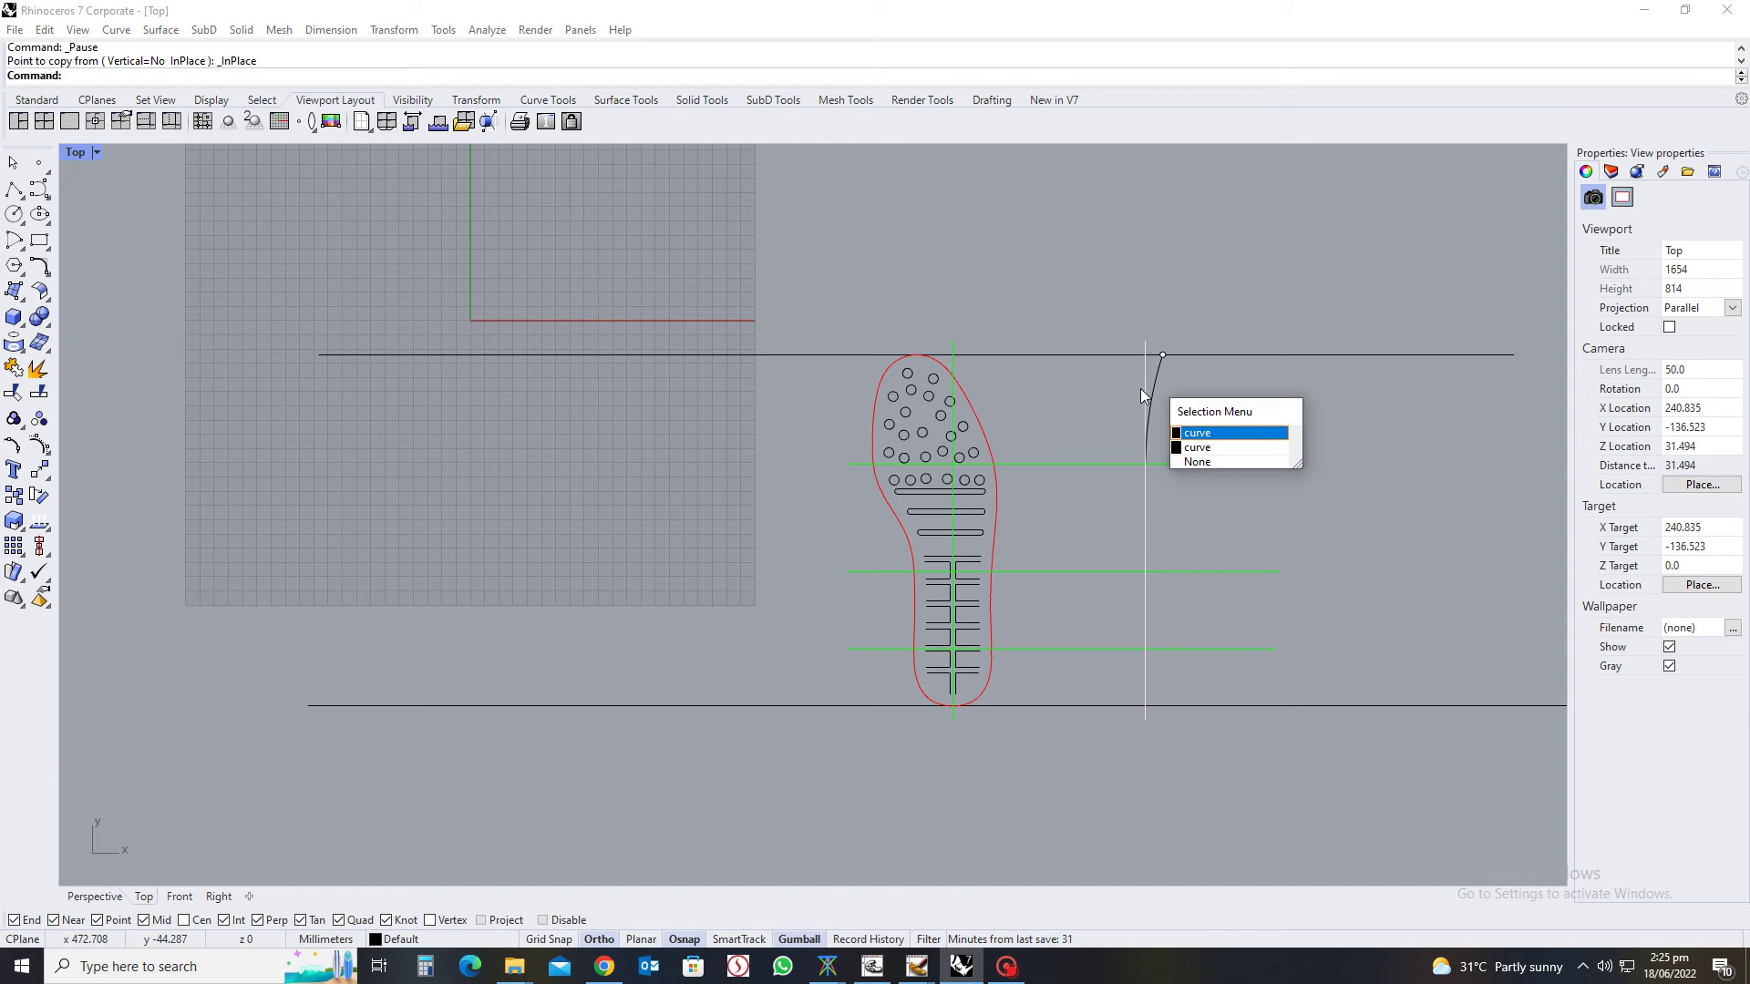
{"action": "left_click", "coordinate": [1185, 433]}
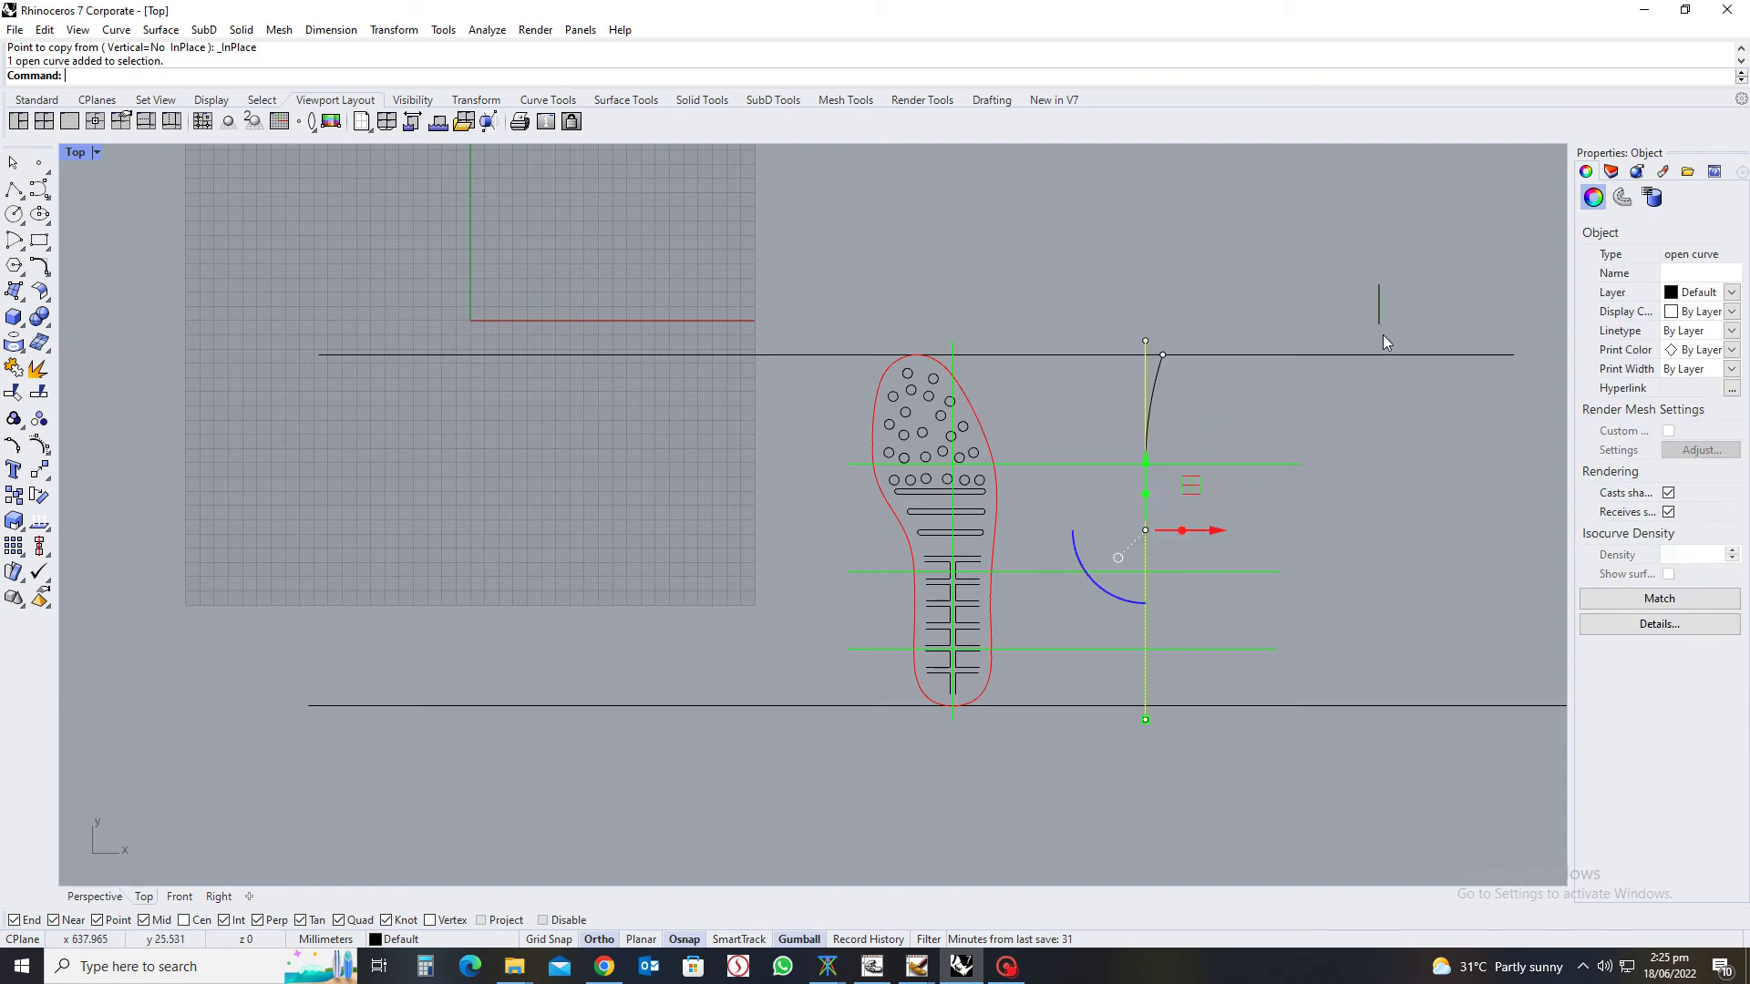
{"action": "left_click_drag", "start_coordinate": [1382, 342], "coordinate": [1327, 762]}
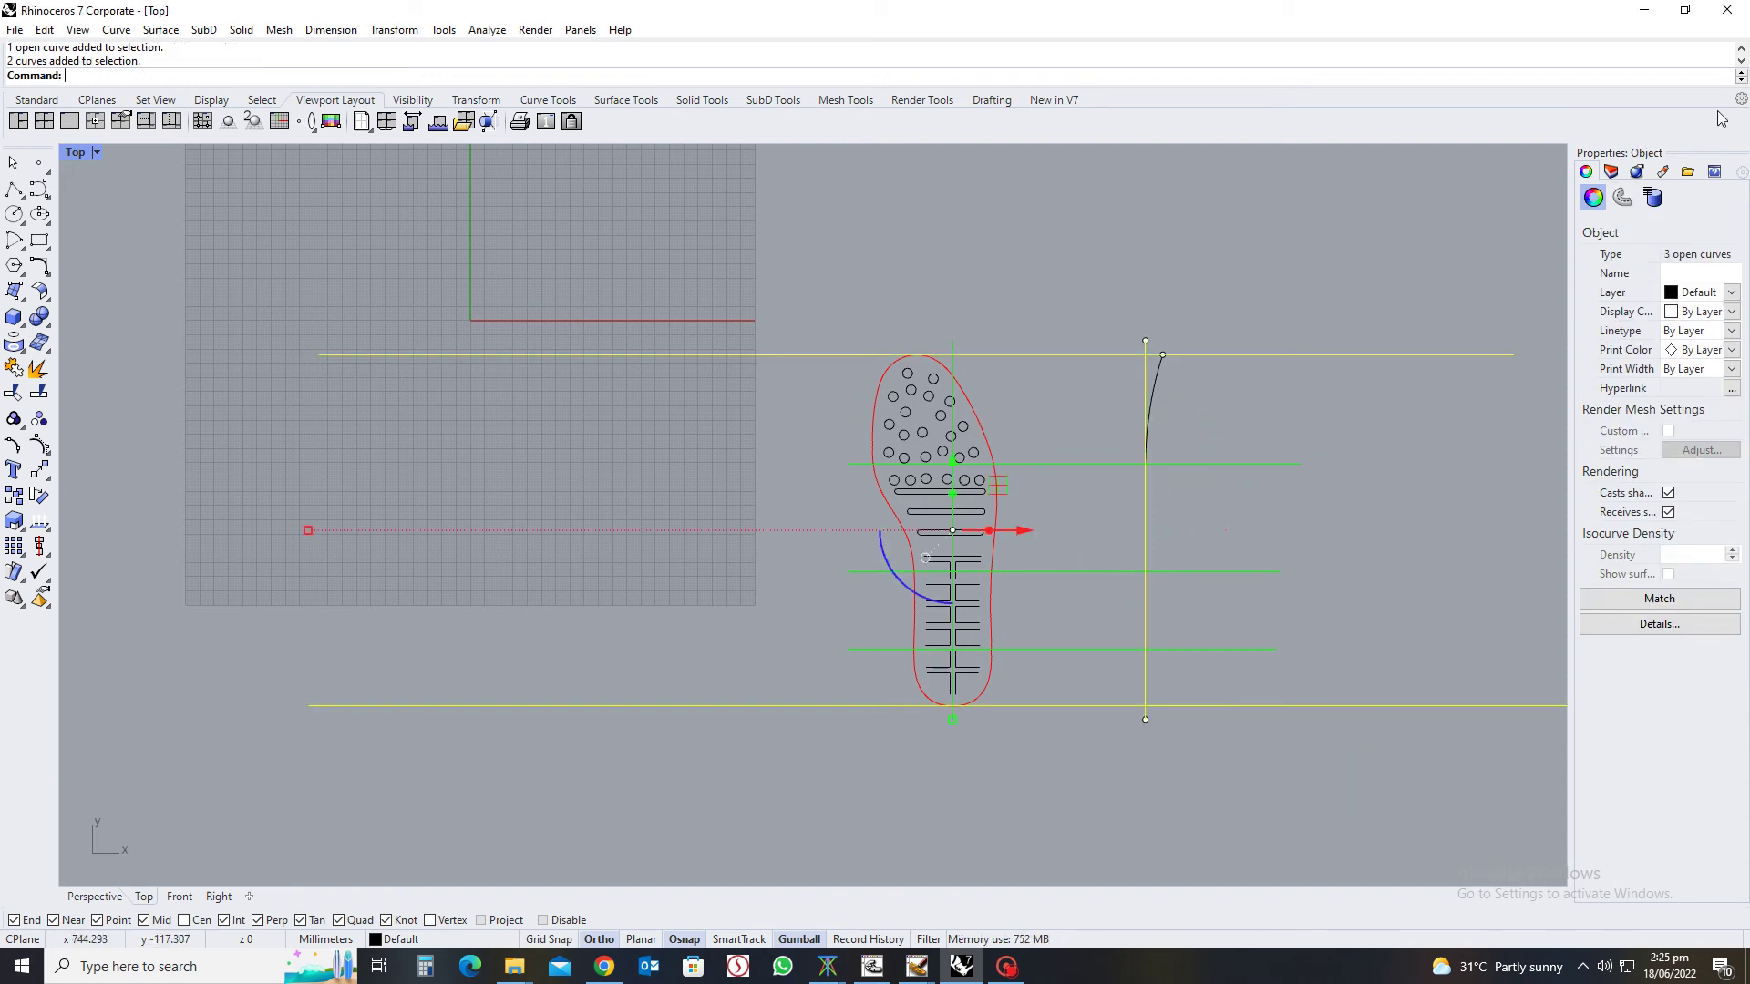
{"action": "left_click", "coordinate": [1731, 312]}
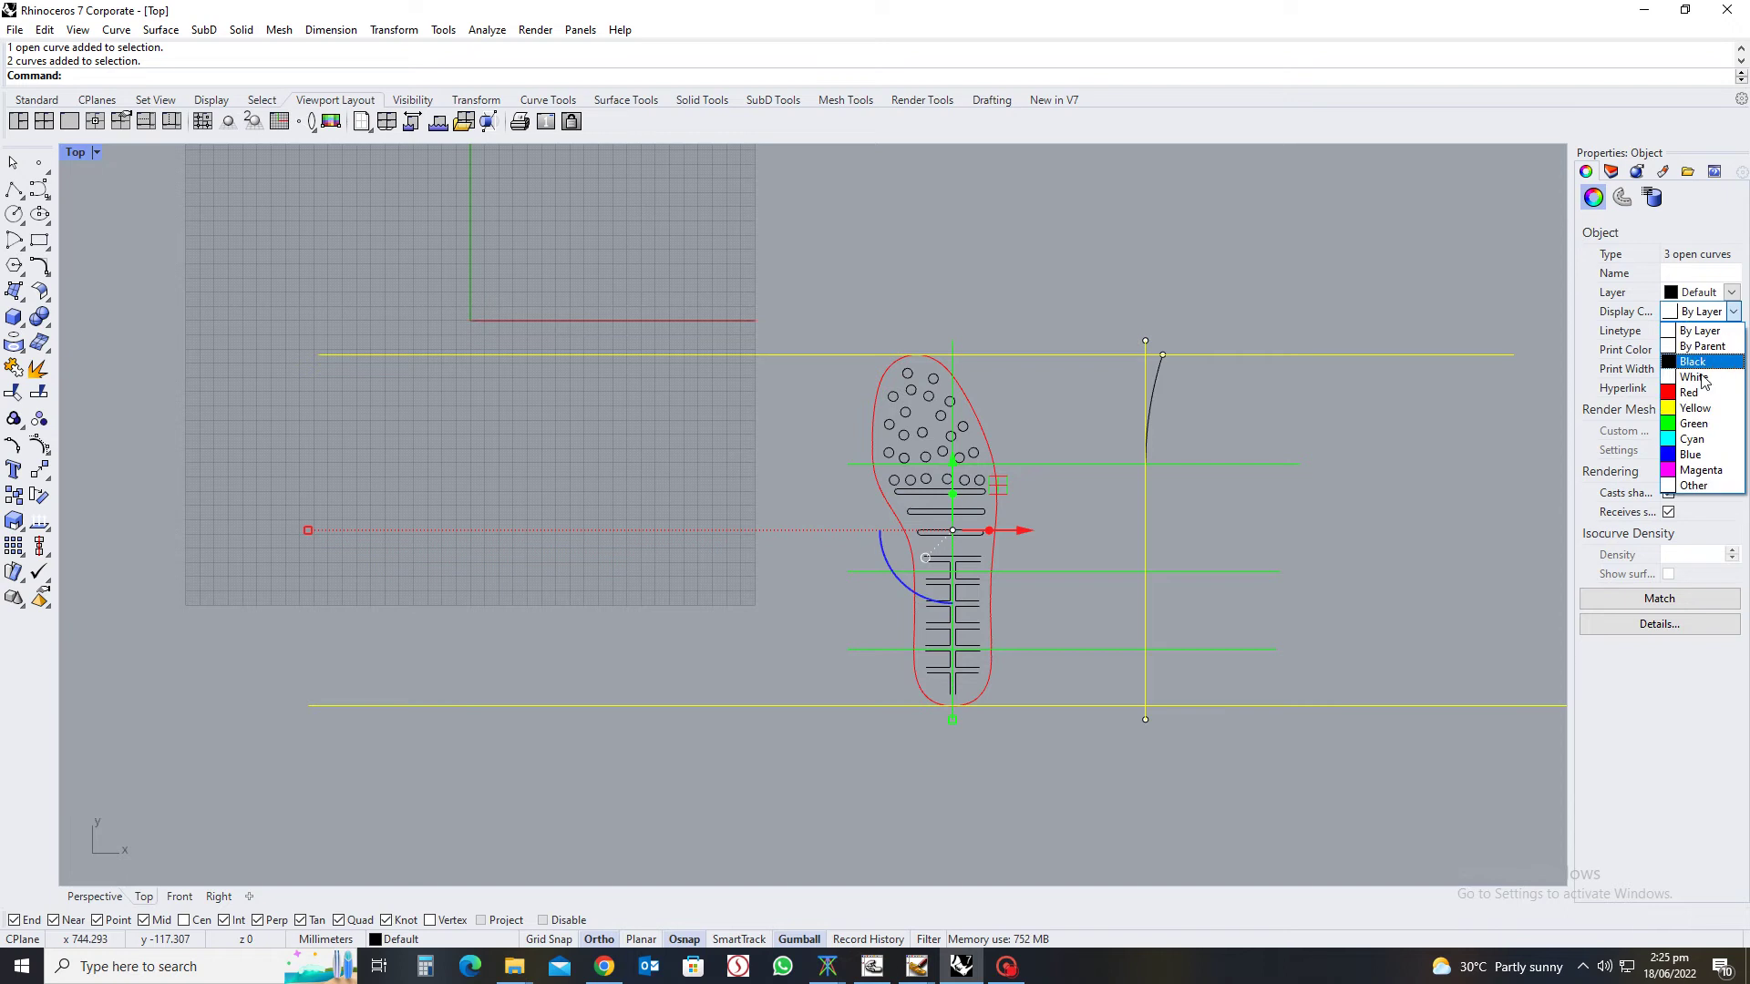
{"action": "left_click", "coordinate": [1693, 424]}
{"action": "key", "text": "Escape"}
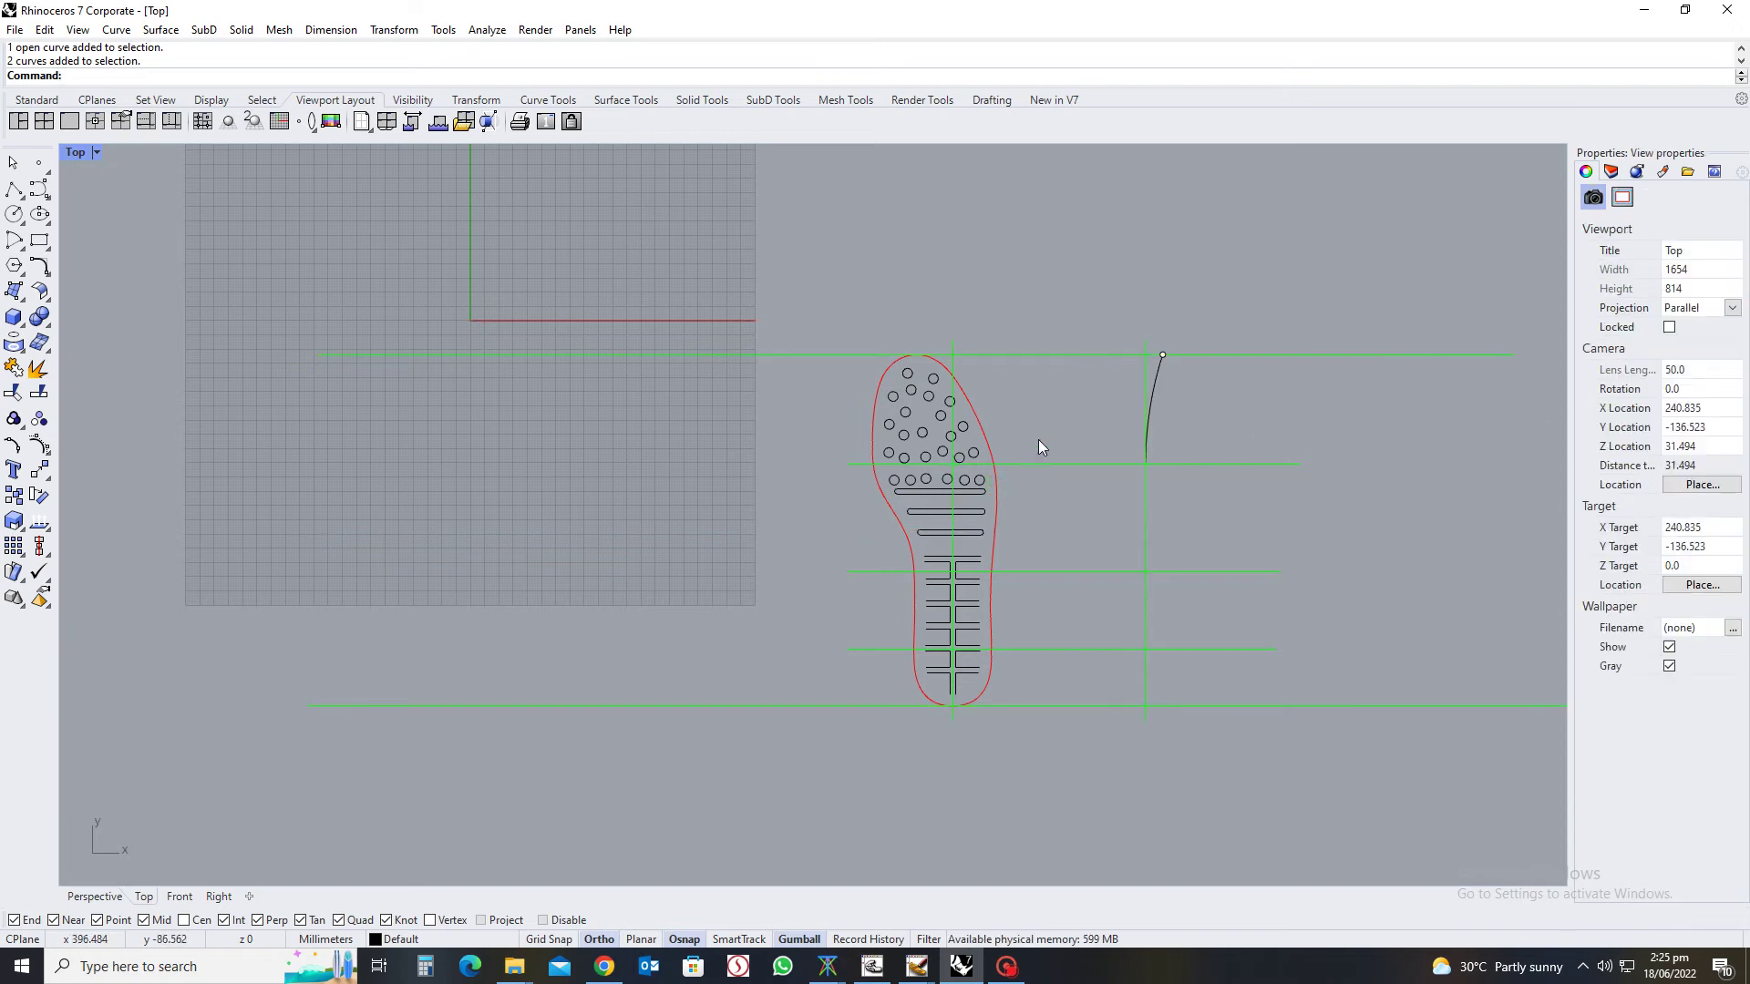
{"action": "scroll", "coordinate": [1126, 452], "scroll_direction": "up", "scroll_amount": 3}
{"action": "scroll", "coordinate": [1145, 452], "scroll_direction": "down", "scroll_amount": 3}
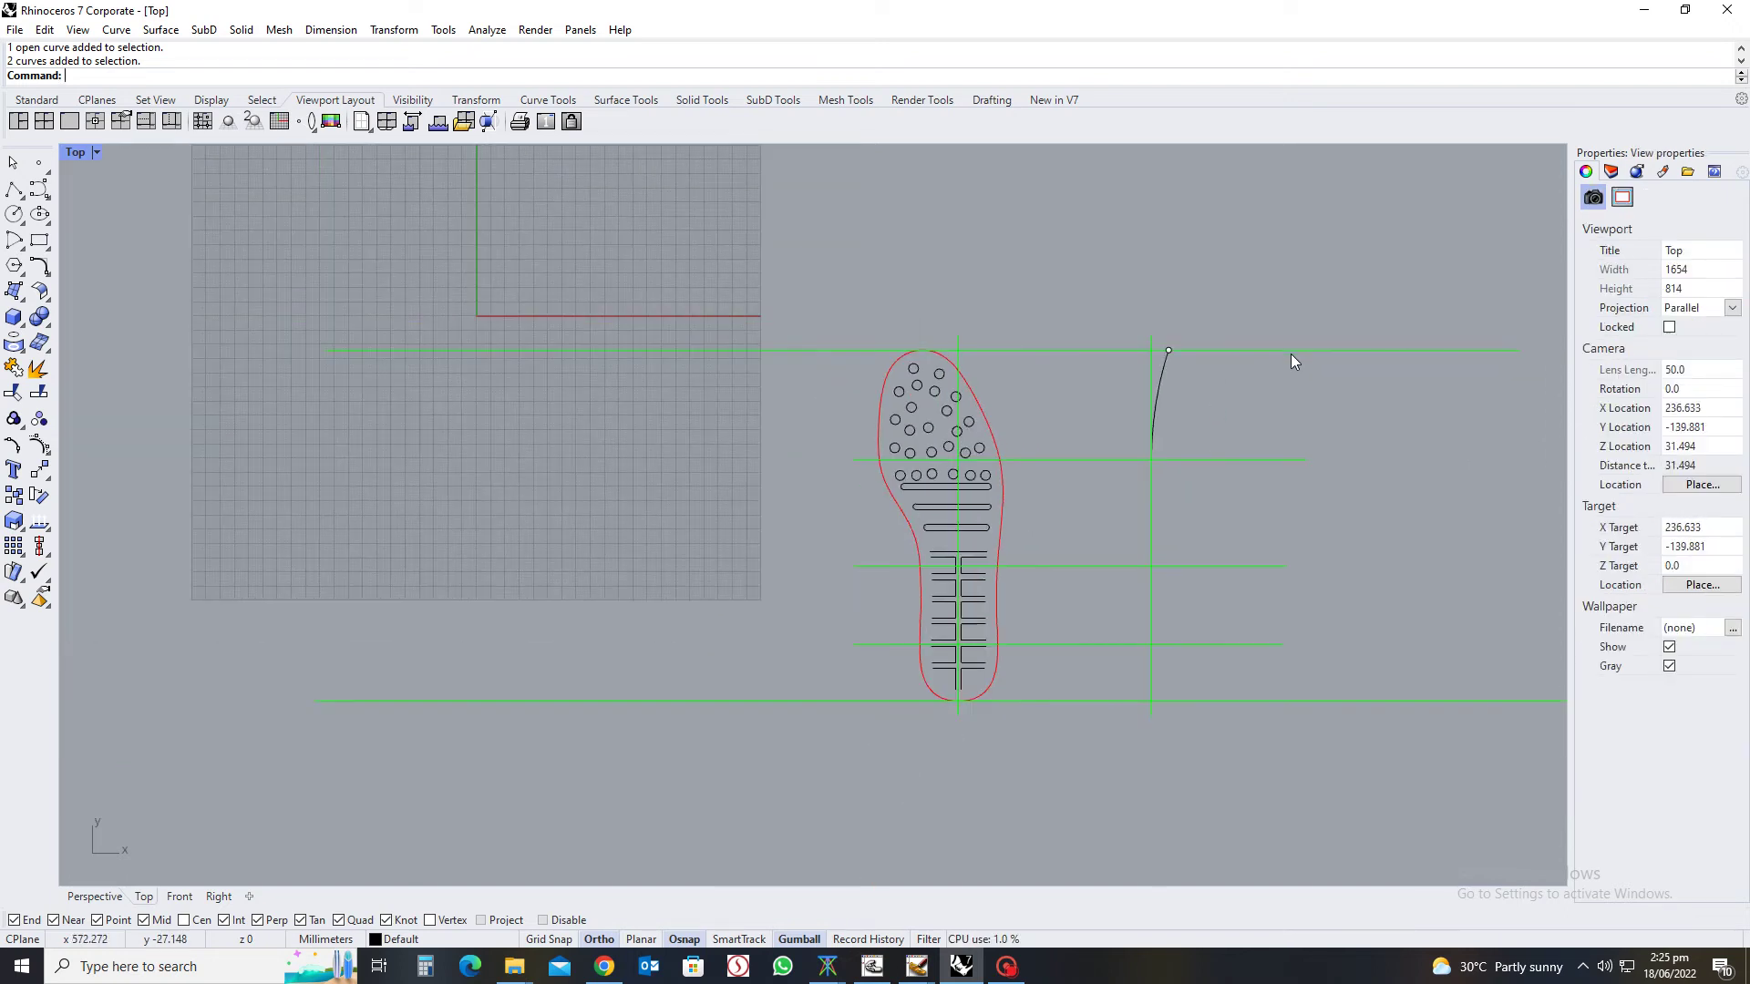
{"action": "scroll", "coordinate": [1128, 468], "scroll_direction": "up", "scroll_amount": 3}
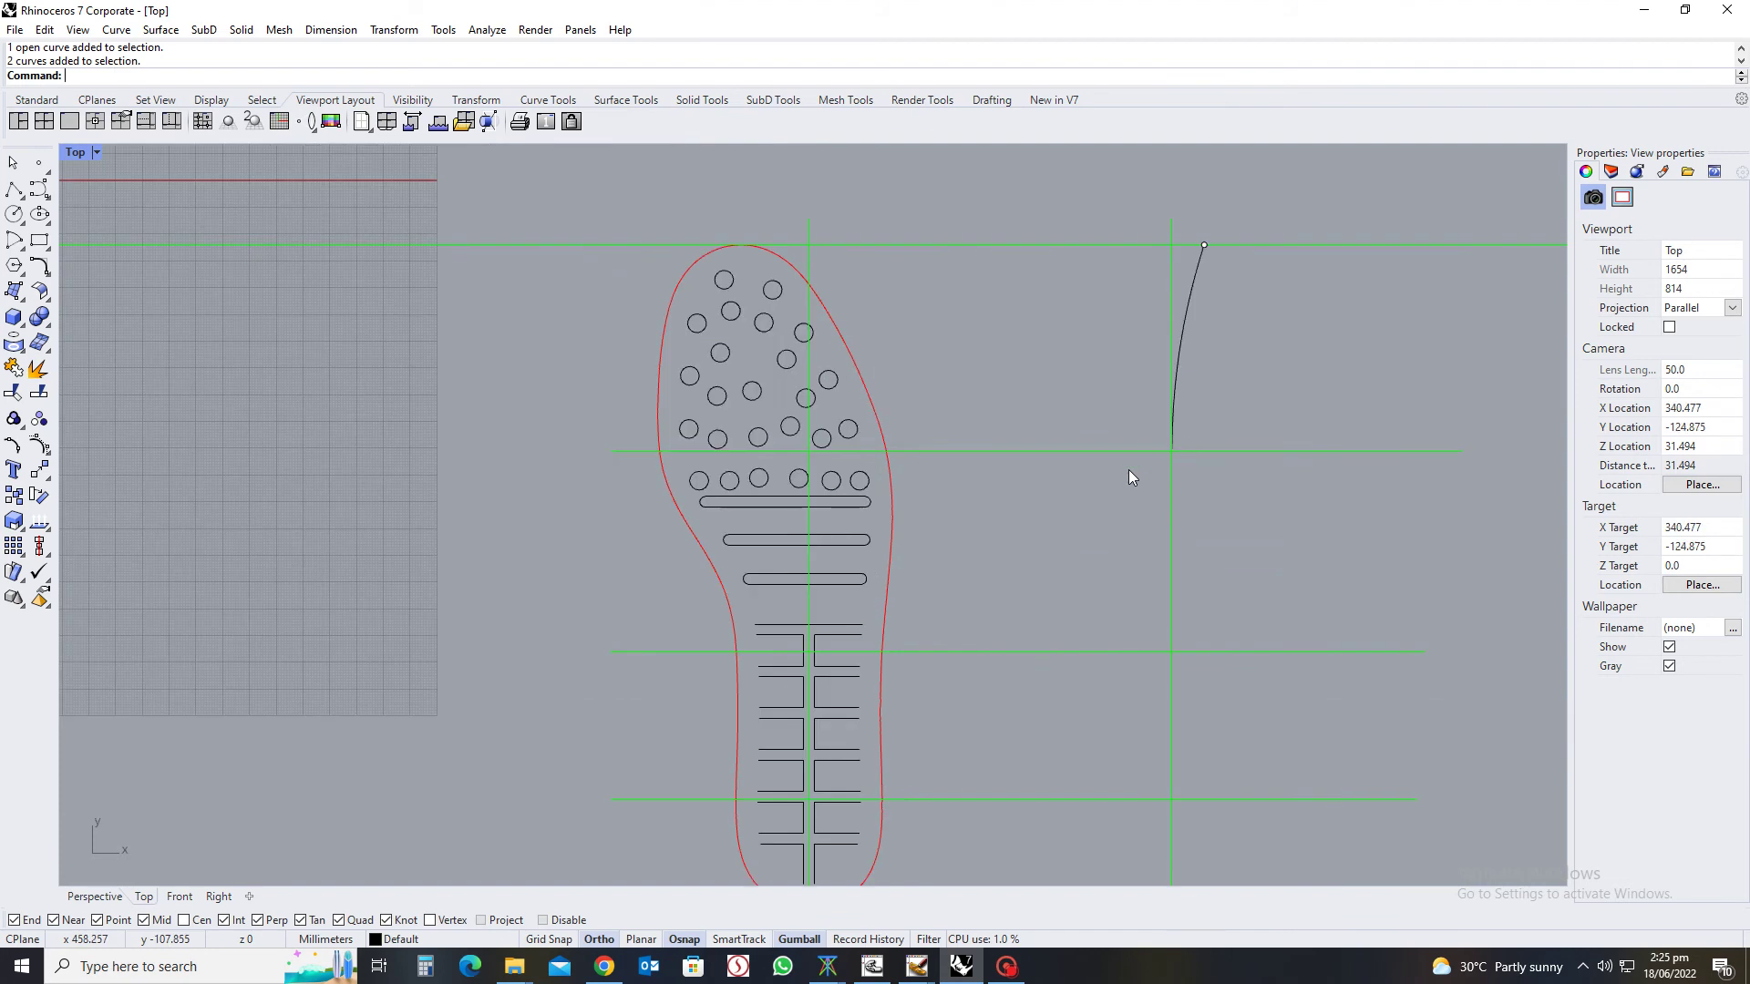
{"action": "left_click", "coordinate": [1176, 546]}
{"action": "left_click", "coordinate": [1226, 599]}
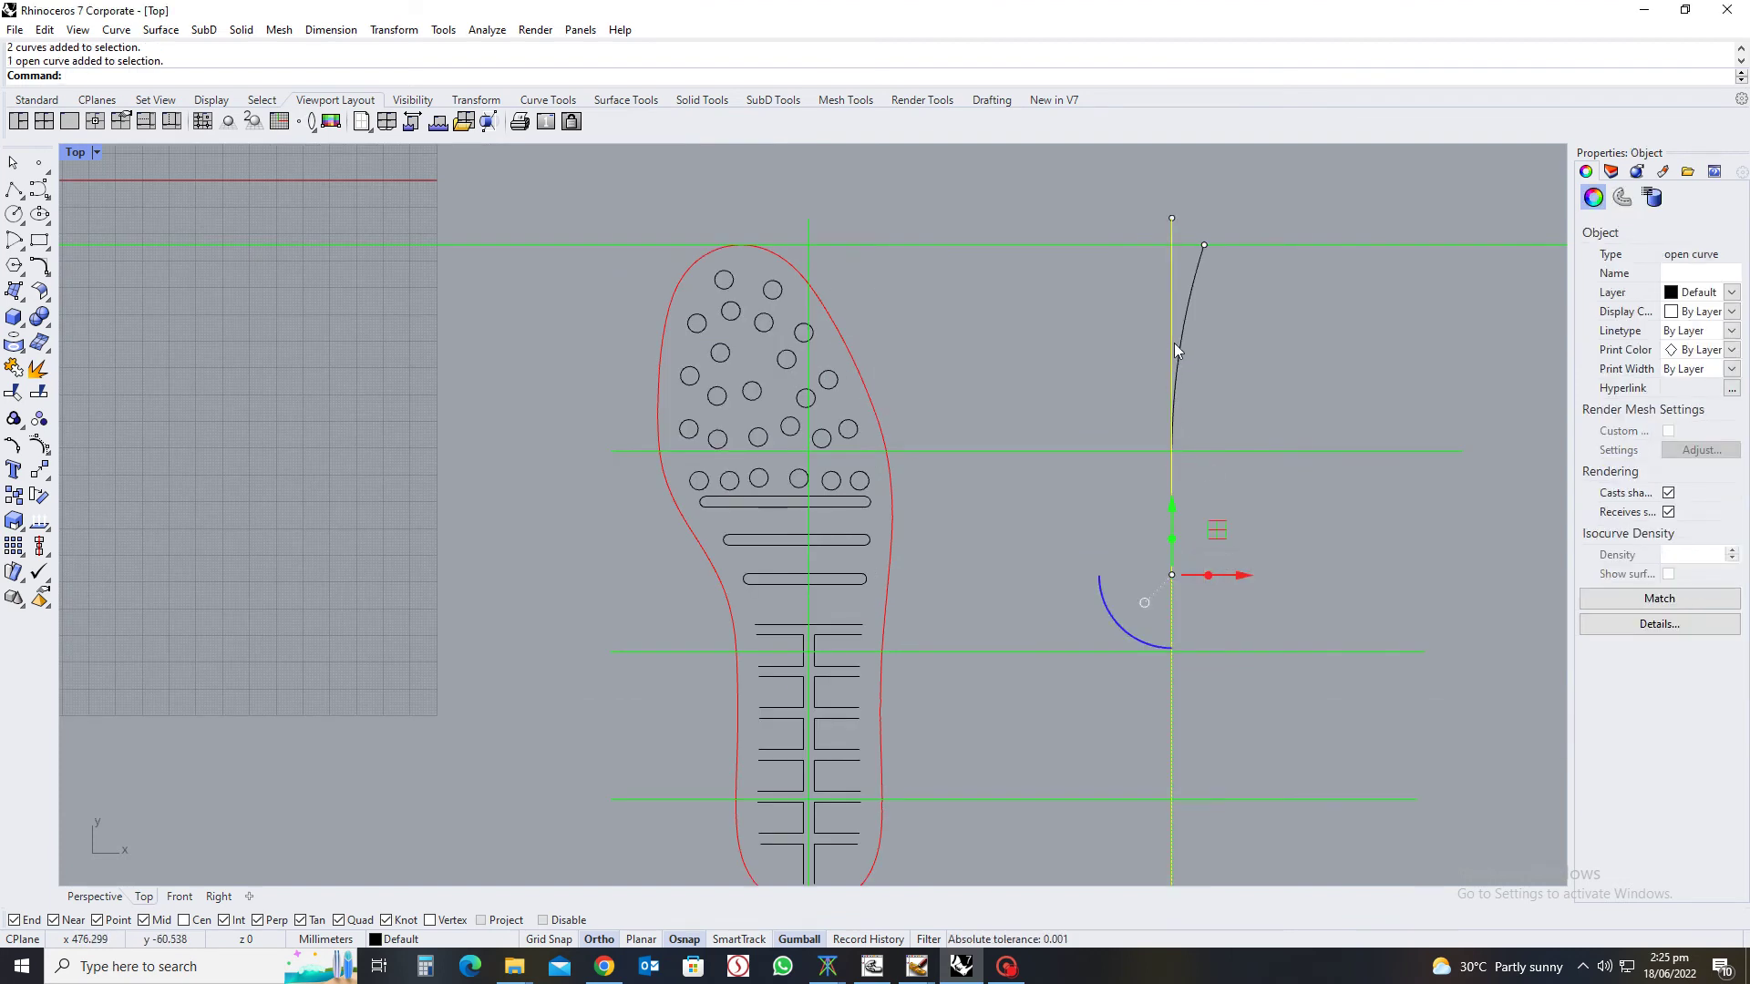
{"action": "key", "text": "Escape"}
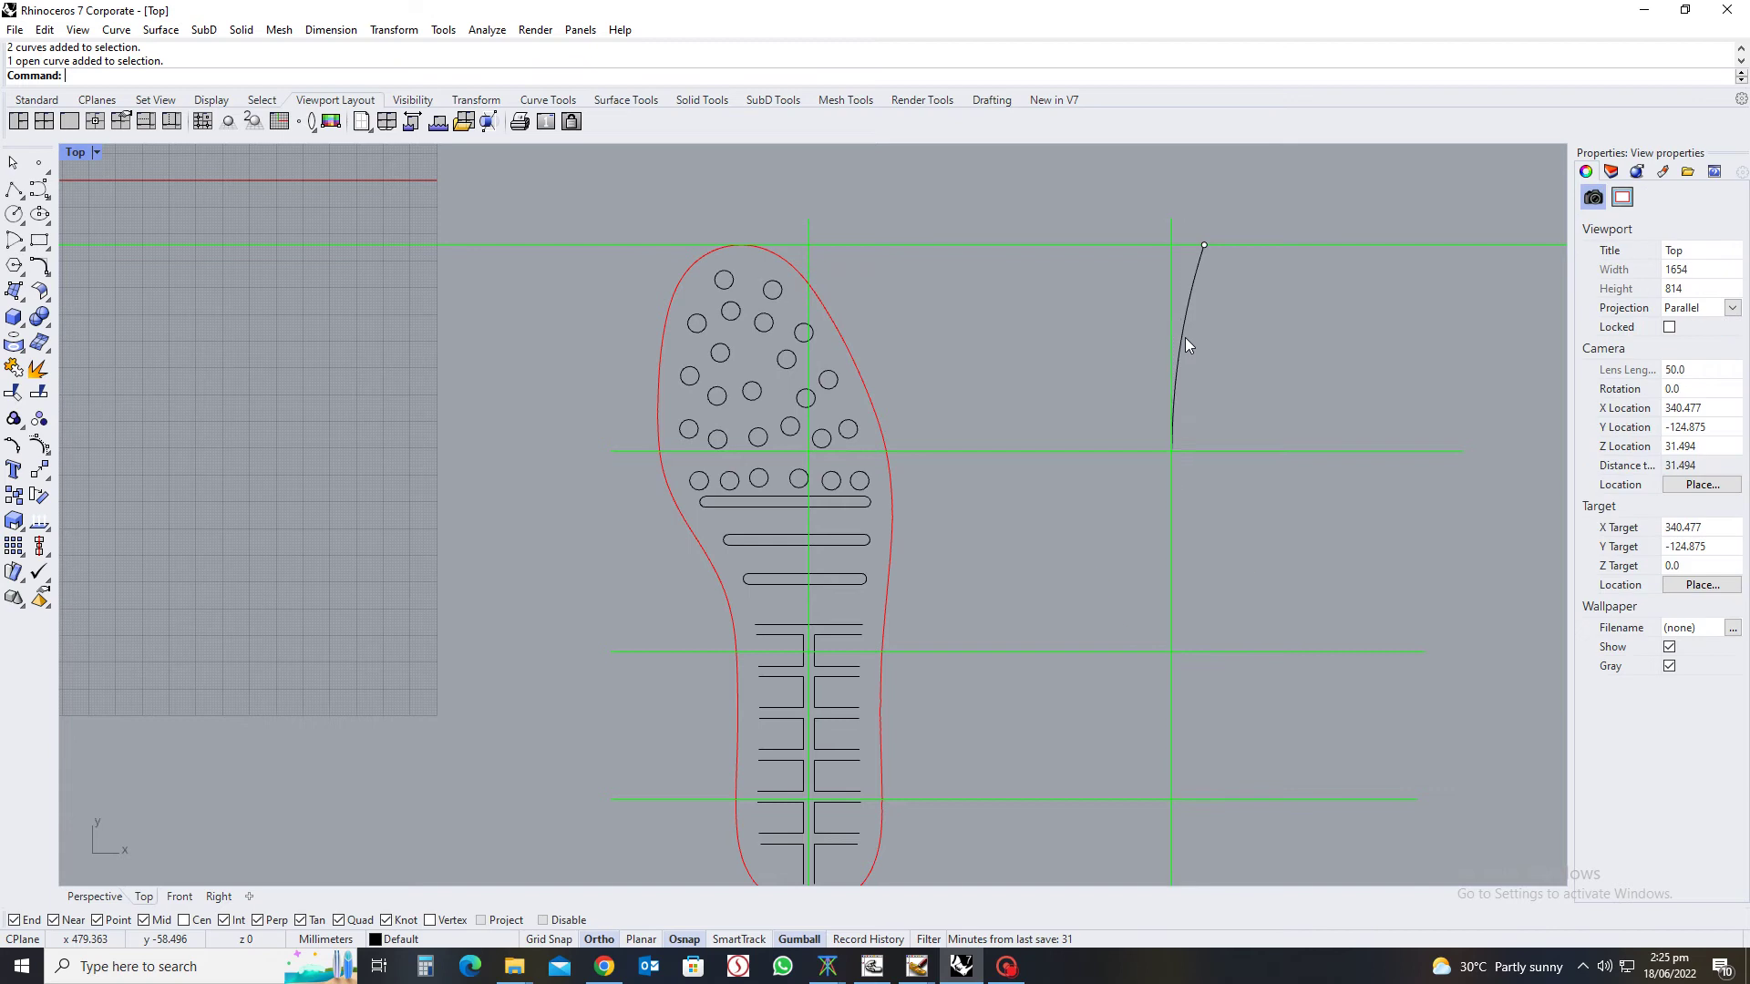
Trim the black vertical line copy with the toe-spring arc, removing the portion beyond the arc's start toward the toe
{"action": "left_click", "coordinate": [1187, 345]}
{"action": "type", "text": "t"}
{"action": "key", "text": "Return"}
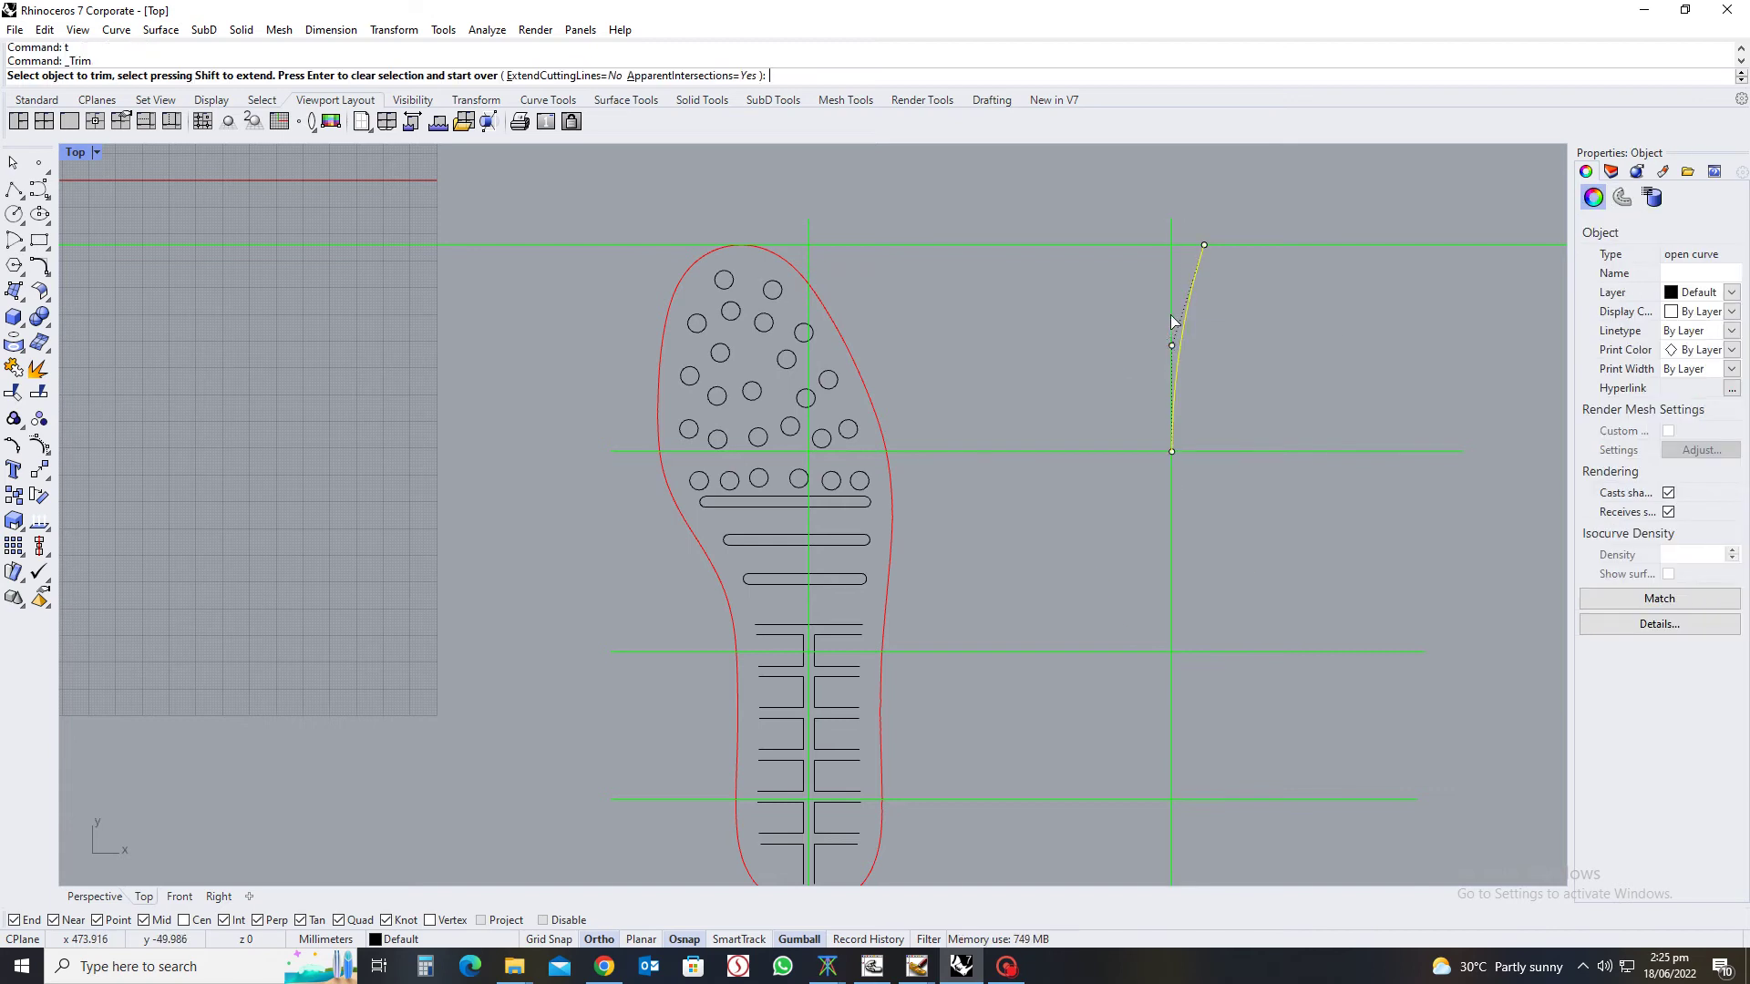
{"action": "left_click", "coordinate": [1187, 344]}
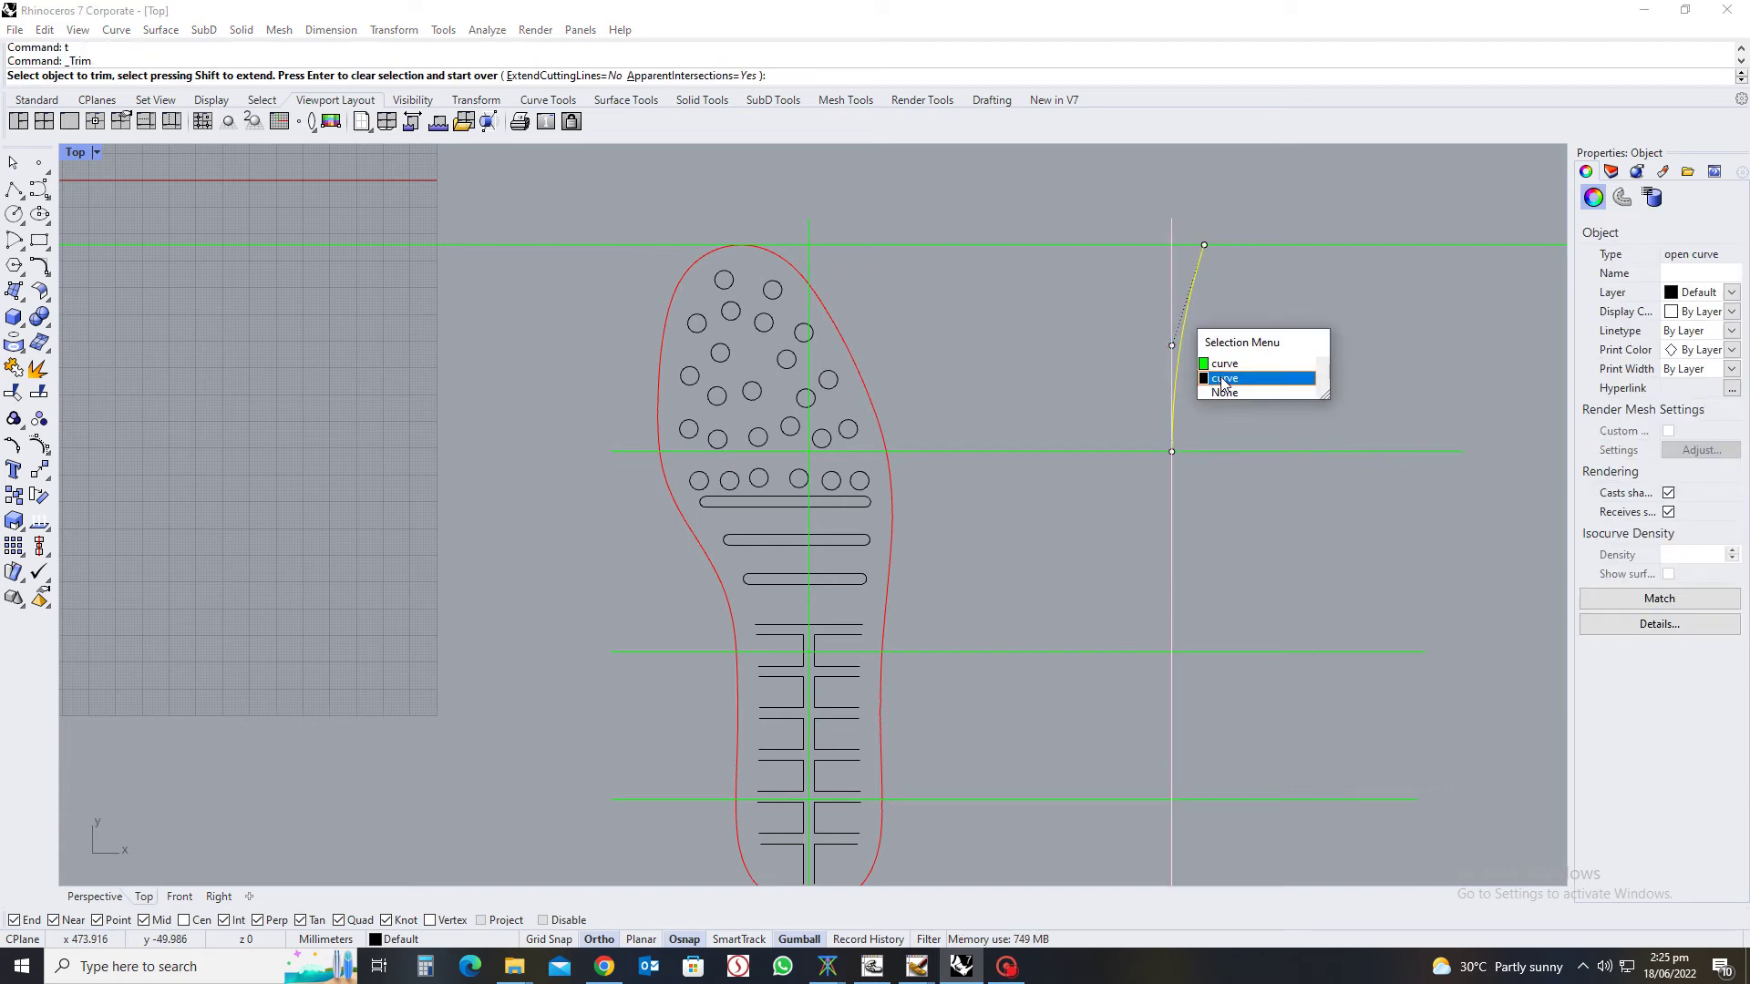
{"action": "left_click", "coordinate": [1223, 379]}
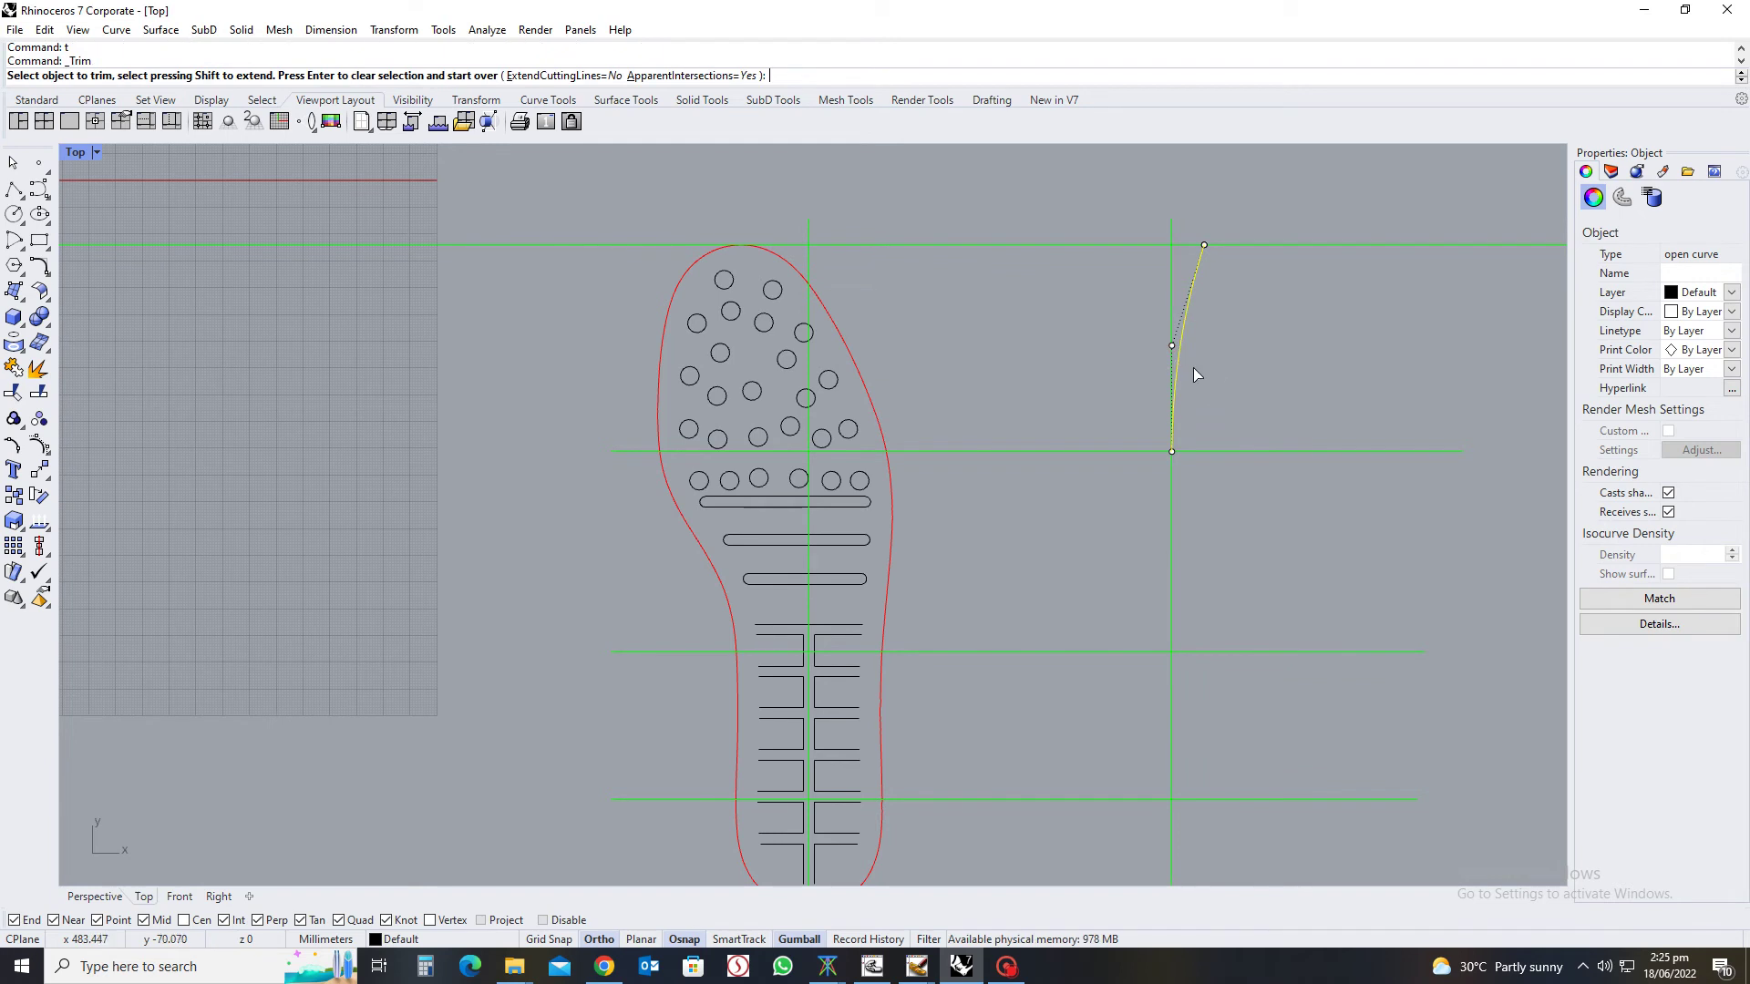
{"action": "right_click", "coordinate": [1194, 368]}
{"action": "left_click", "coordinate": [1173, 337]}
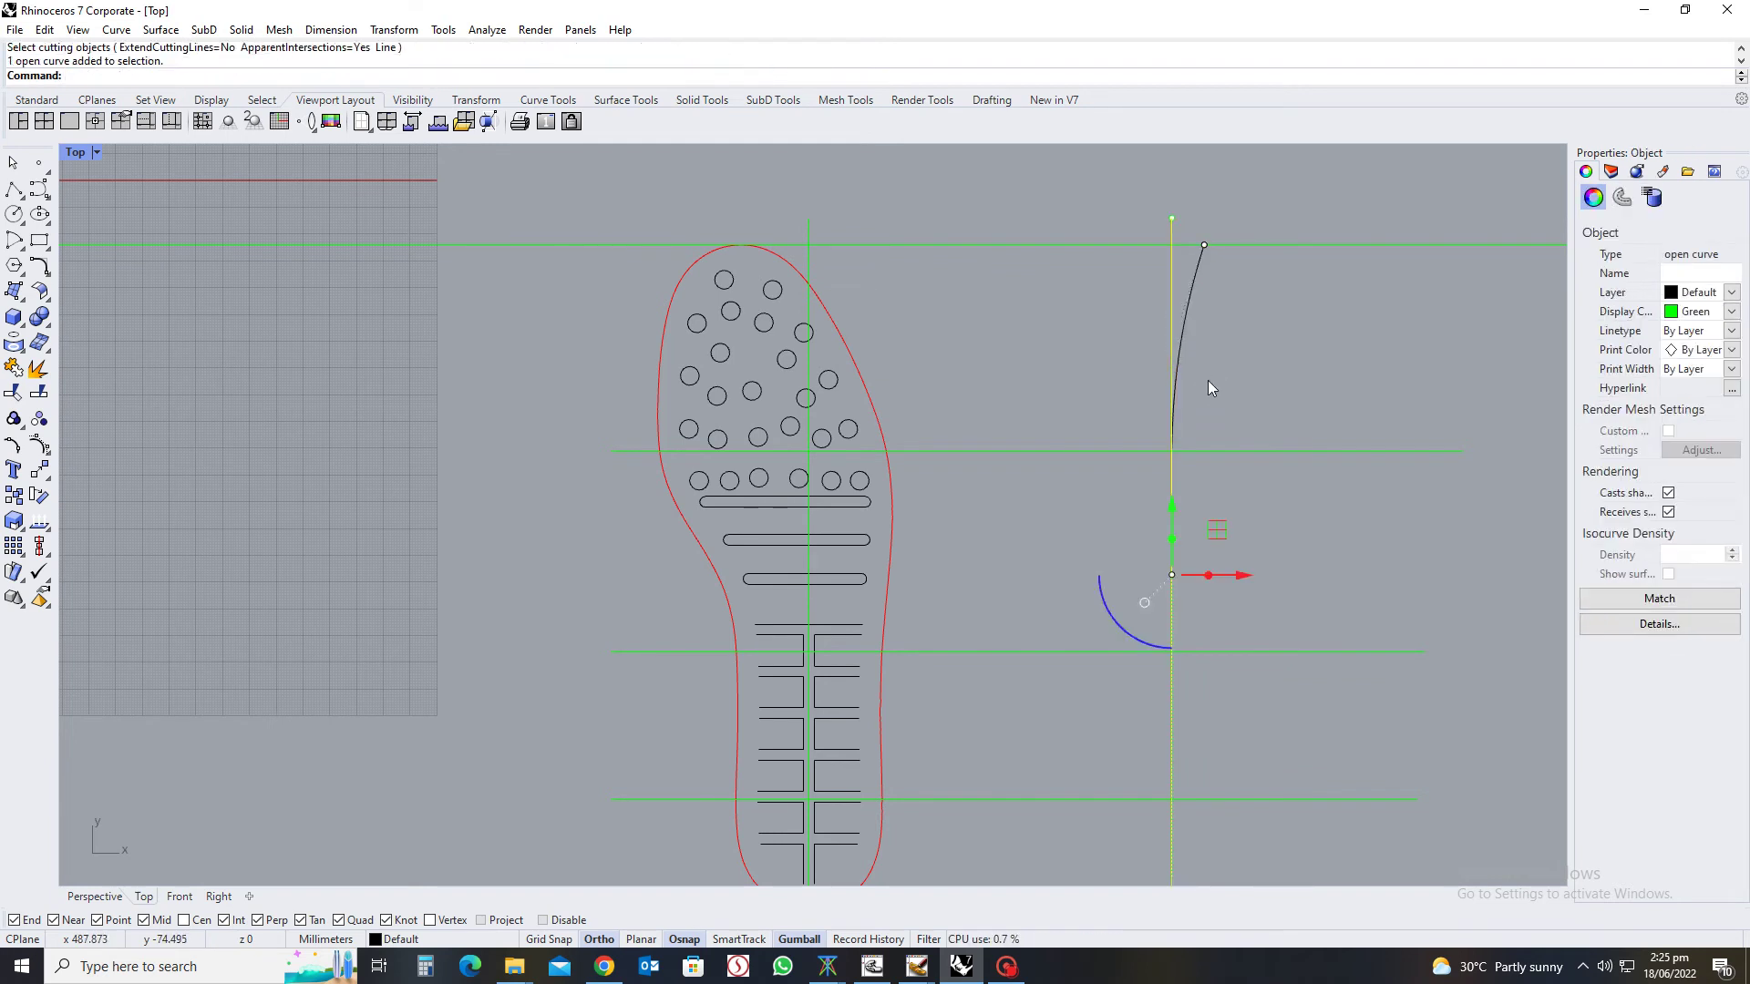
{"action": "left_click", "coordinate": [1207, 380]}
Try to join the toe-spring arc and the trimmed black vertical line
{"action": "left_click", "coordinate": [1181, 352]}
{"action": "left_click", "coordinate": [1172, 498]}
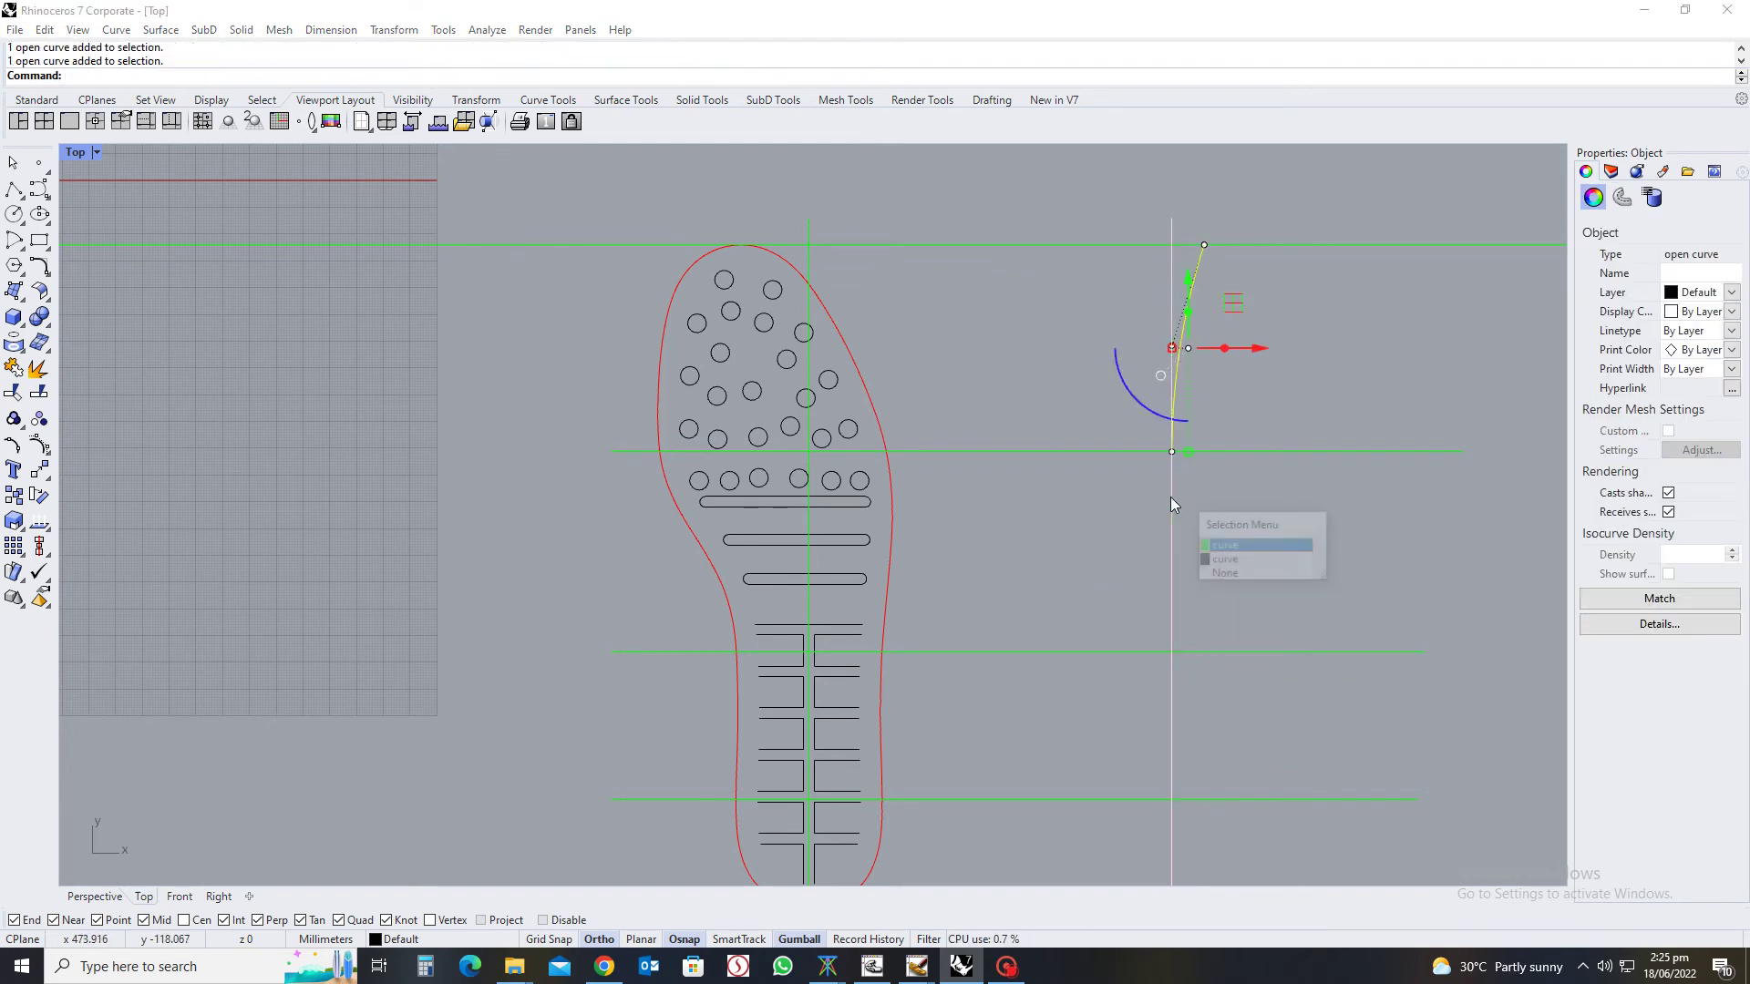
{"action": "left_click", "coordinate": [1216, 563]}
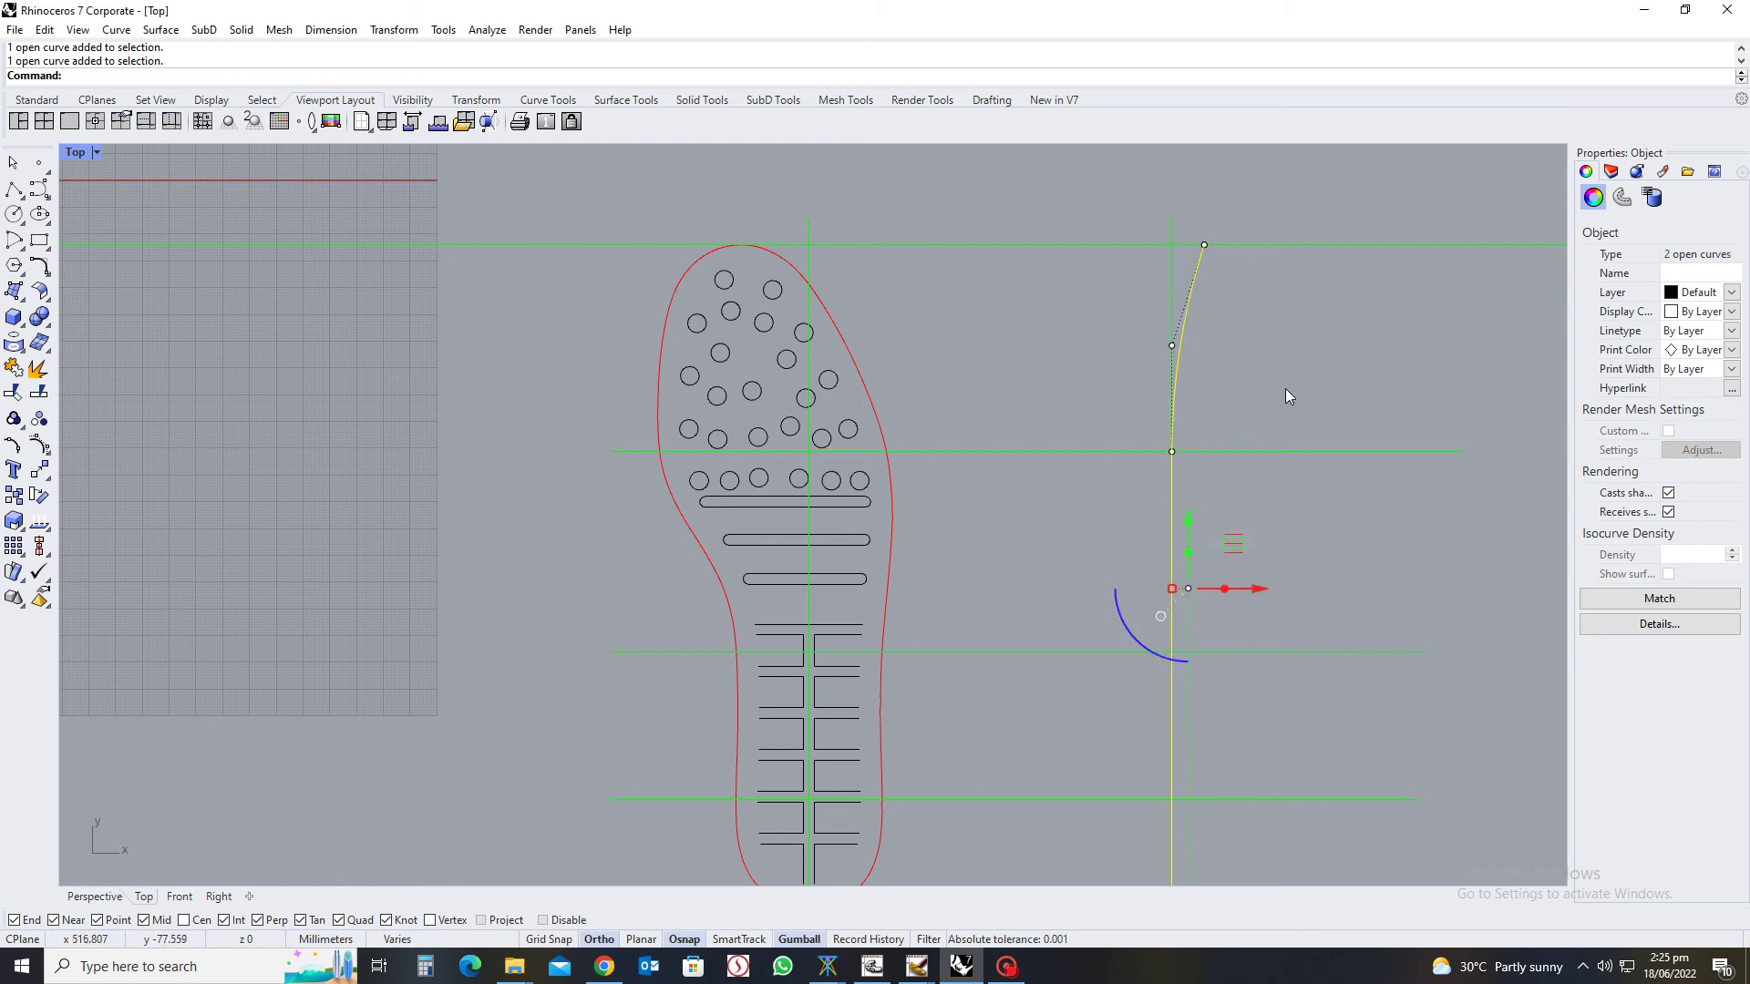
{"action": "key", "text": "Return"}
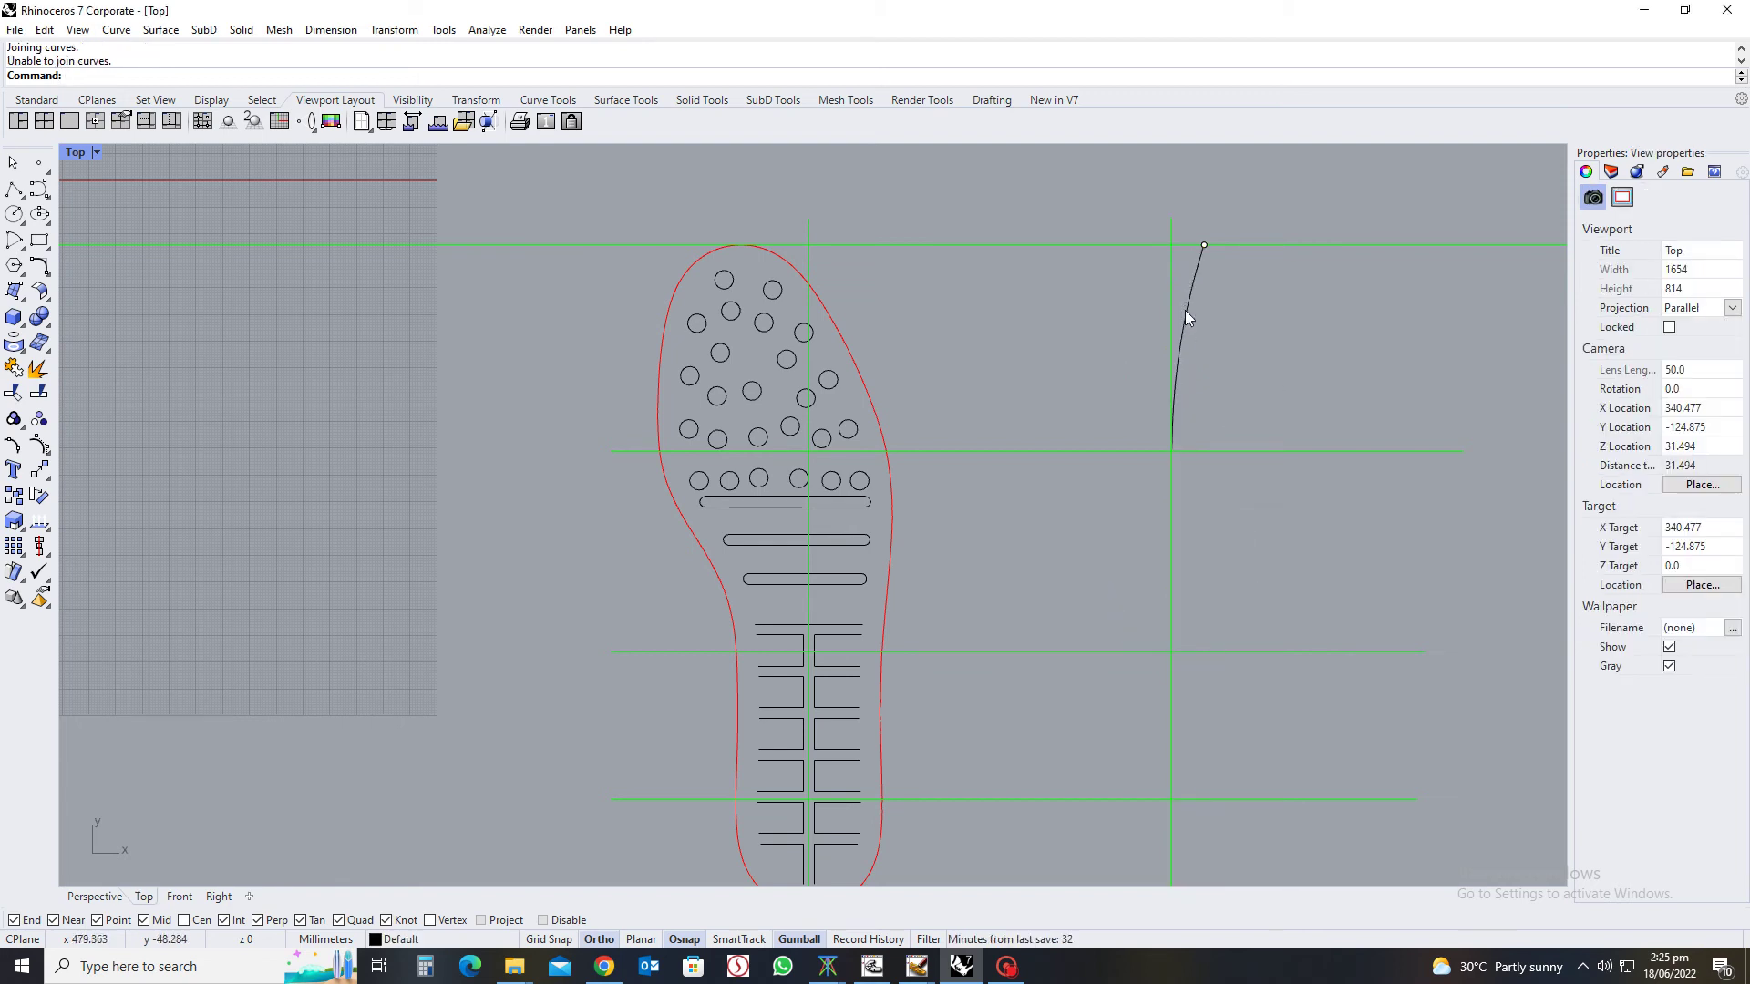
Isolate the toe-spring arc and the black vertical line so that all other objects are hidden
{"action": "left_click", "coordinate": [1184, 310]}
{"action": "left_click", "coordinate": [1173, 512]}
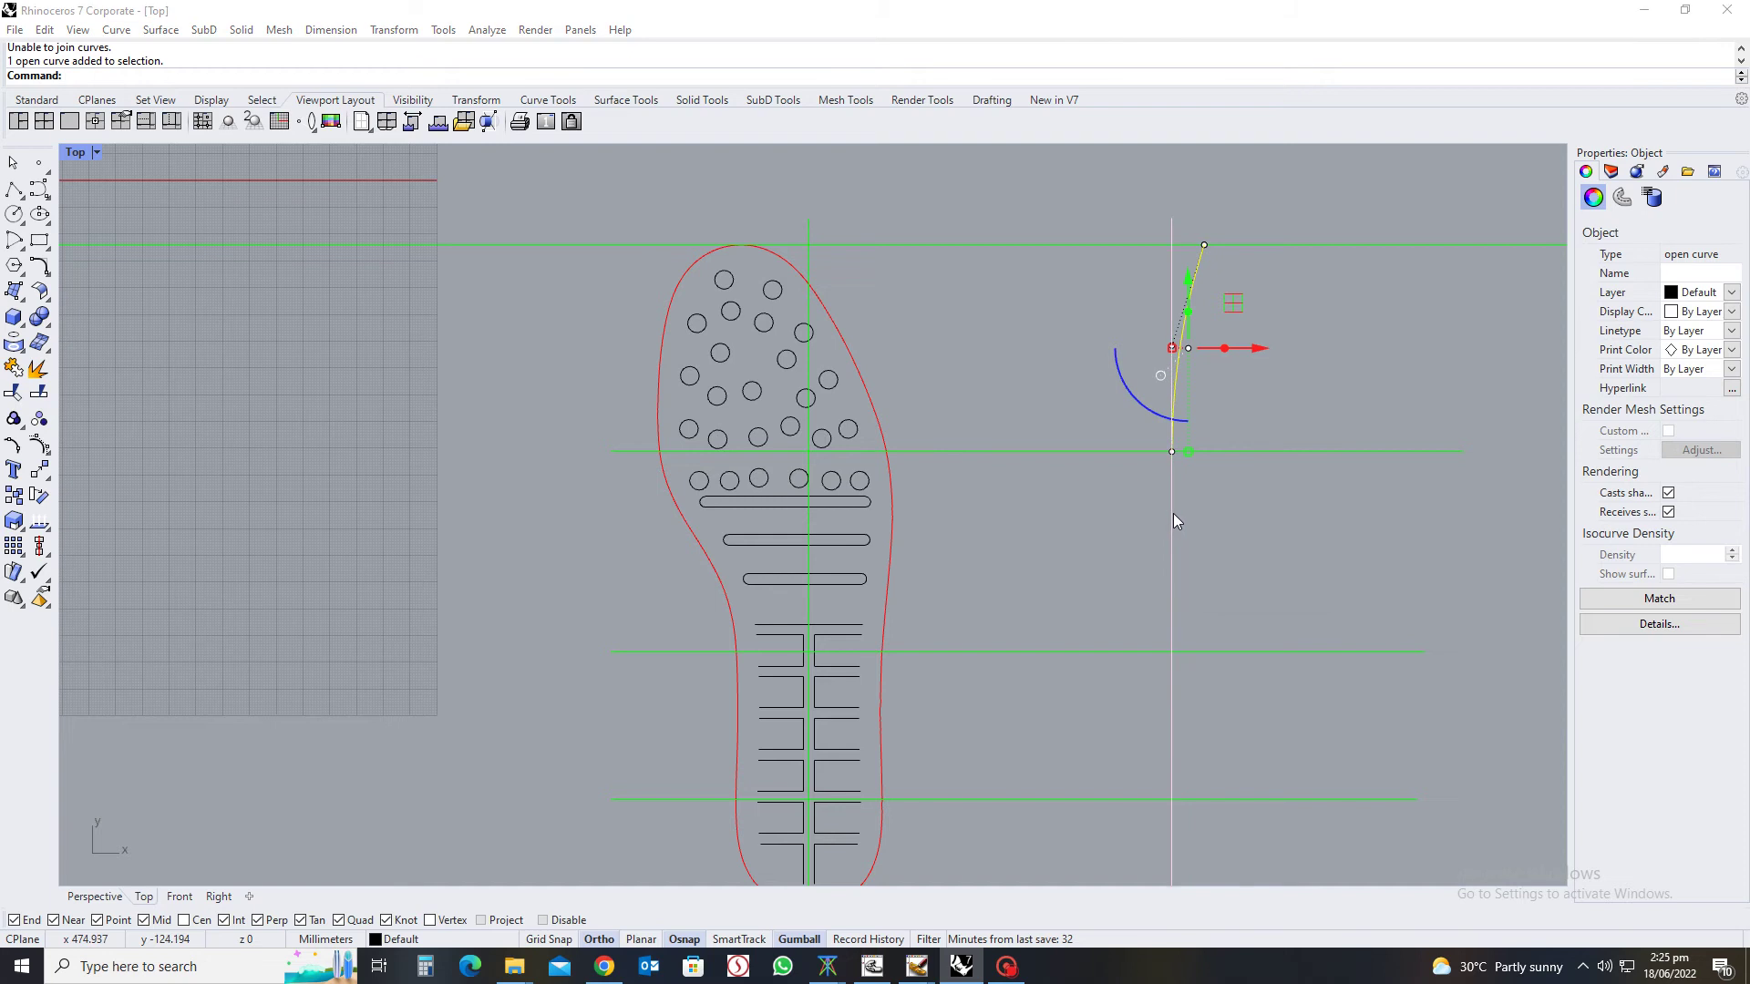
{"action": "left_click", "coordinate": [1222, 584]}
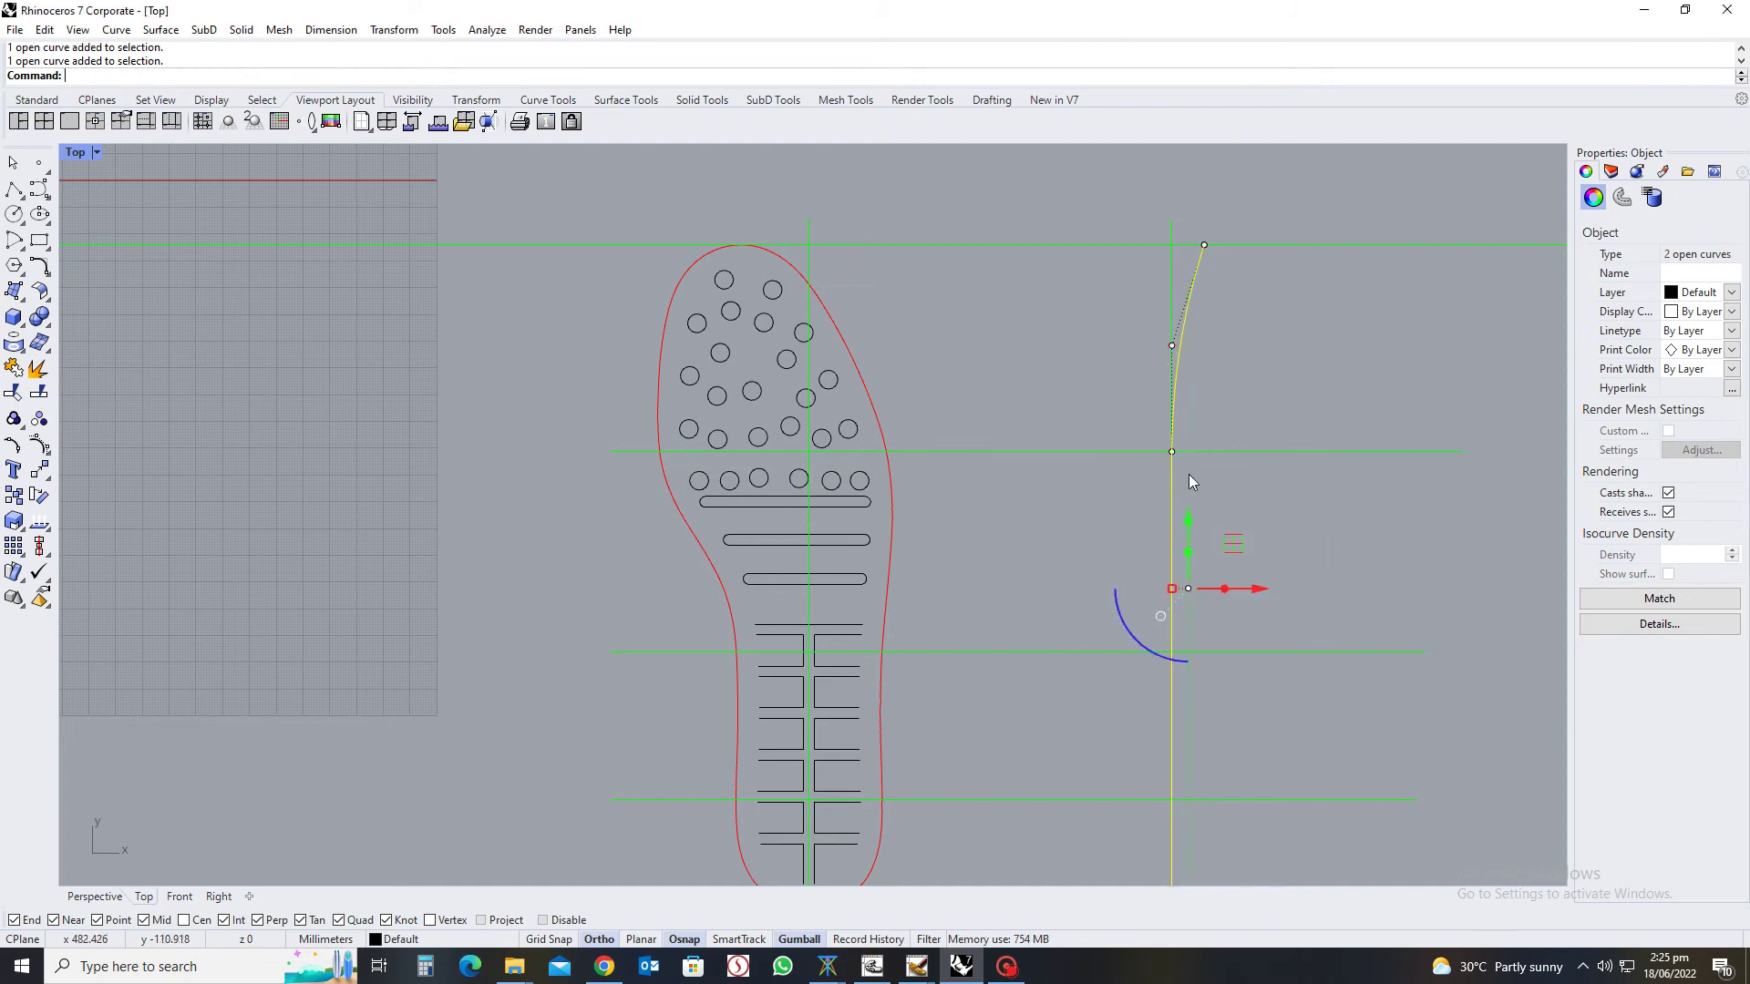
{"action": "scroll", "coordinate": [1168, 430], "scroll_direction": "up", "scroll_amount": 5}
{"action": "scroll", "coordinate": [1227, 583], "scroll_direction": "down", "scroll_amount": 10}
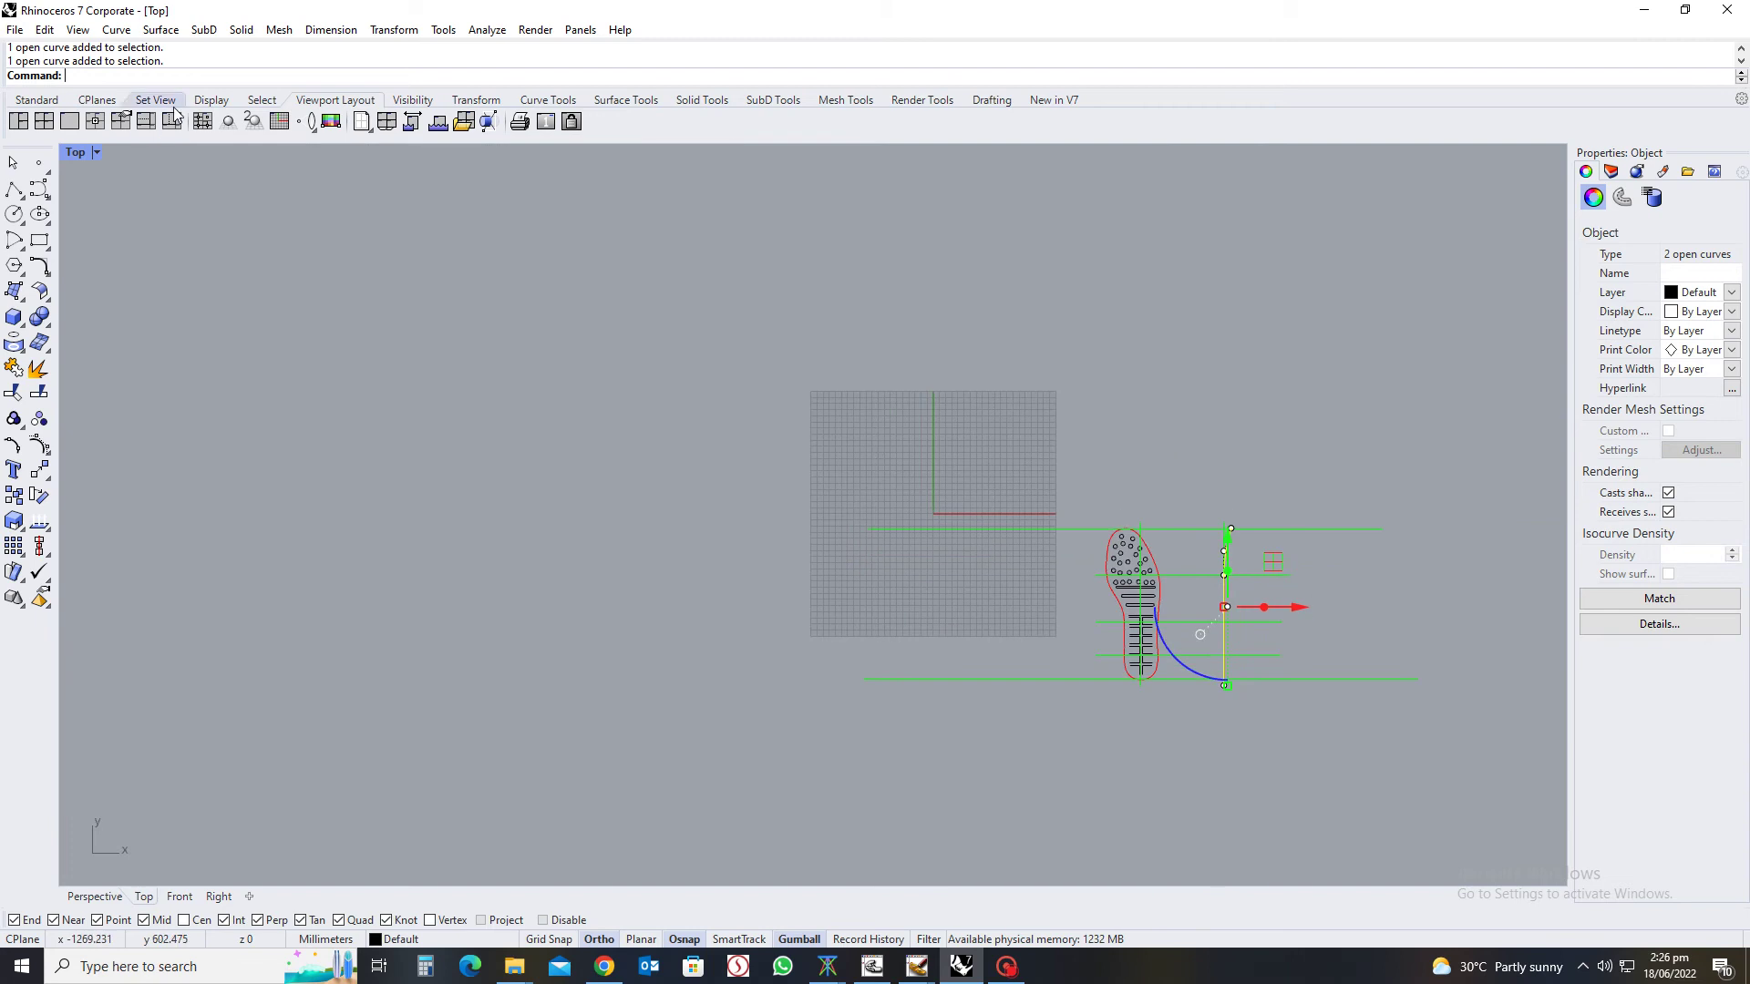
{"action": "left_click", "coordinate": [46, 99]}
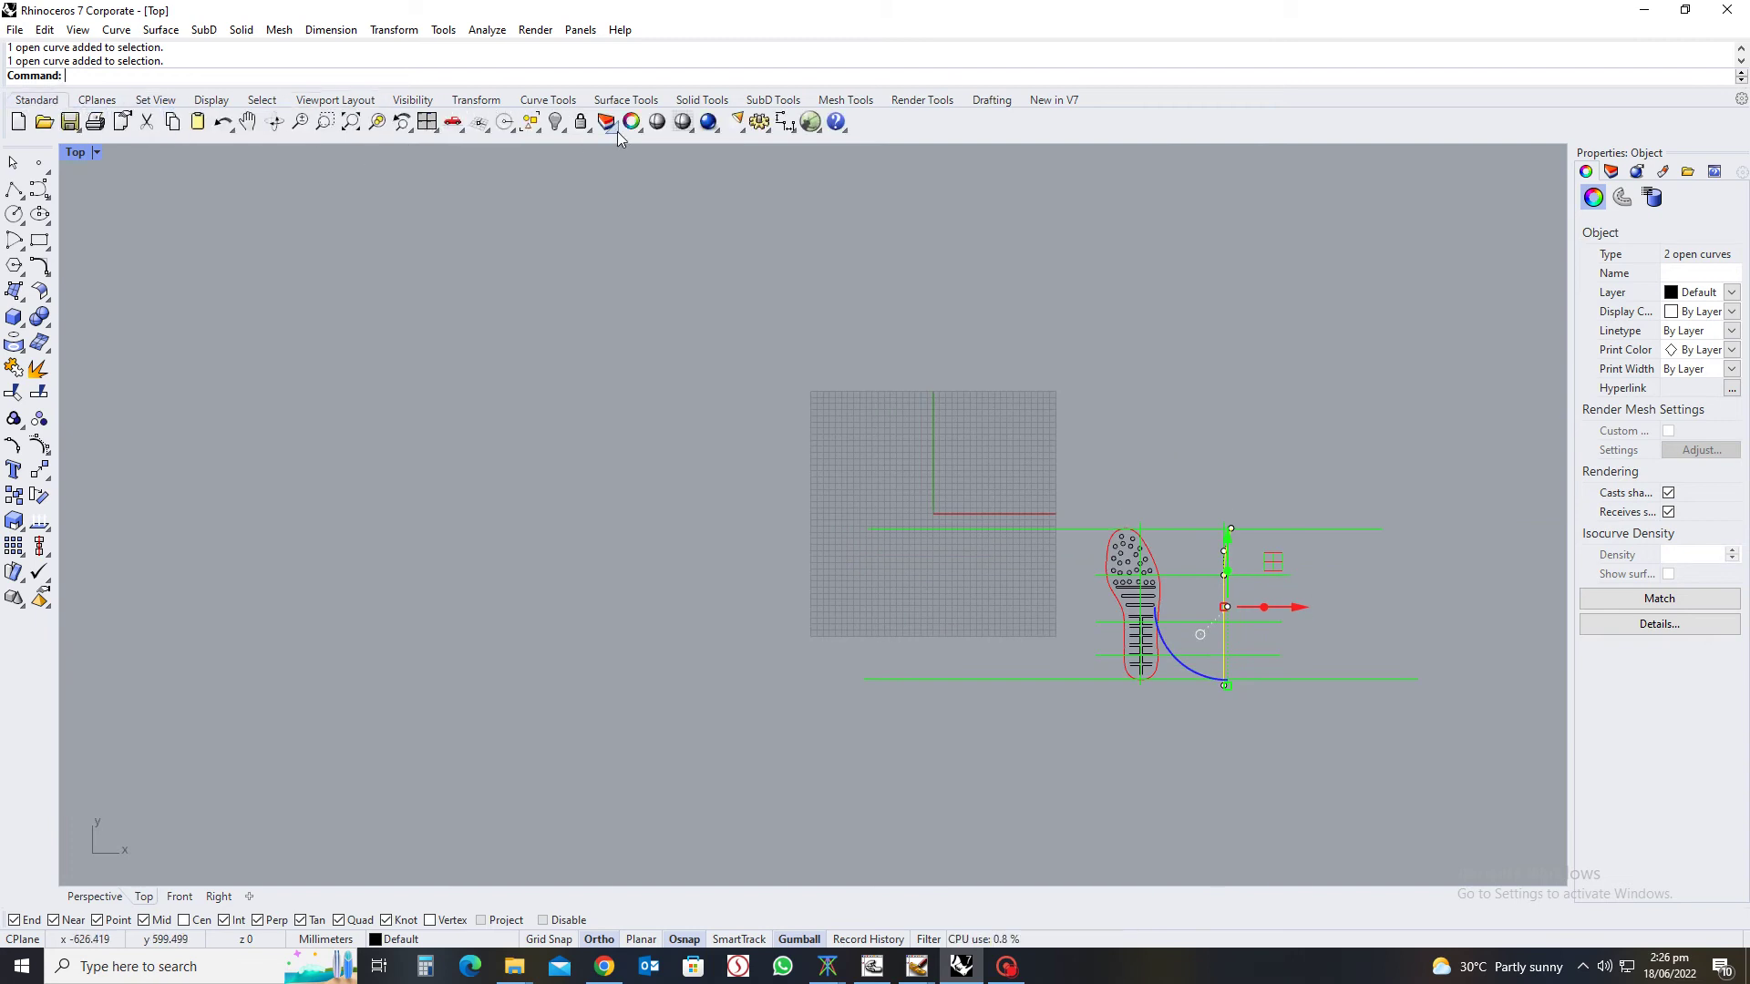
{"action": "left_click", "coordinate": [569, 130]}
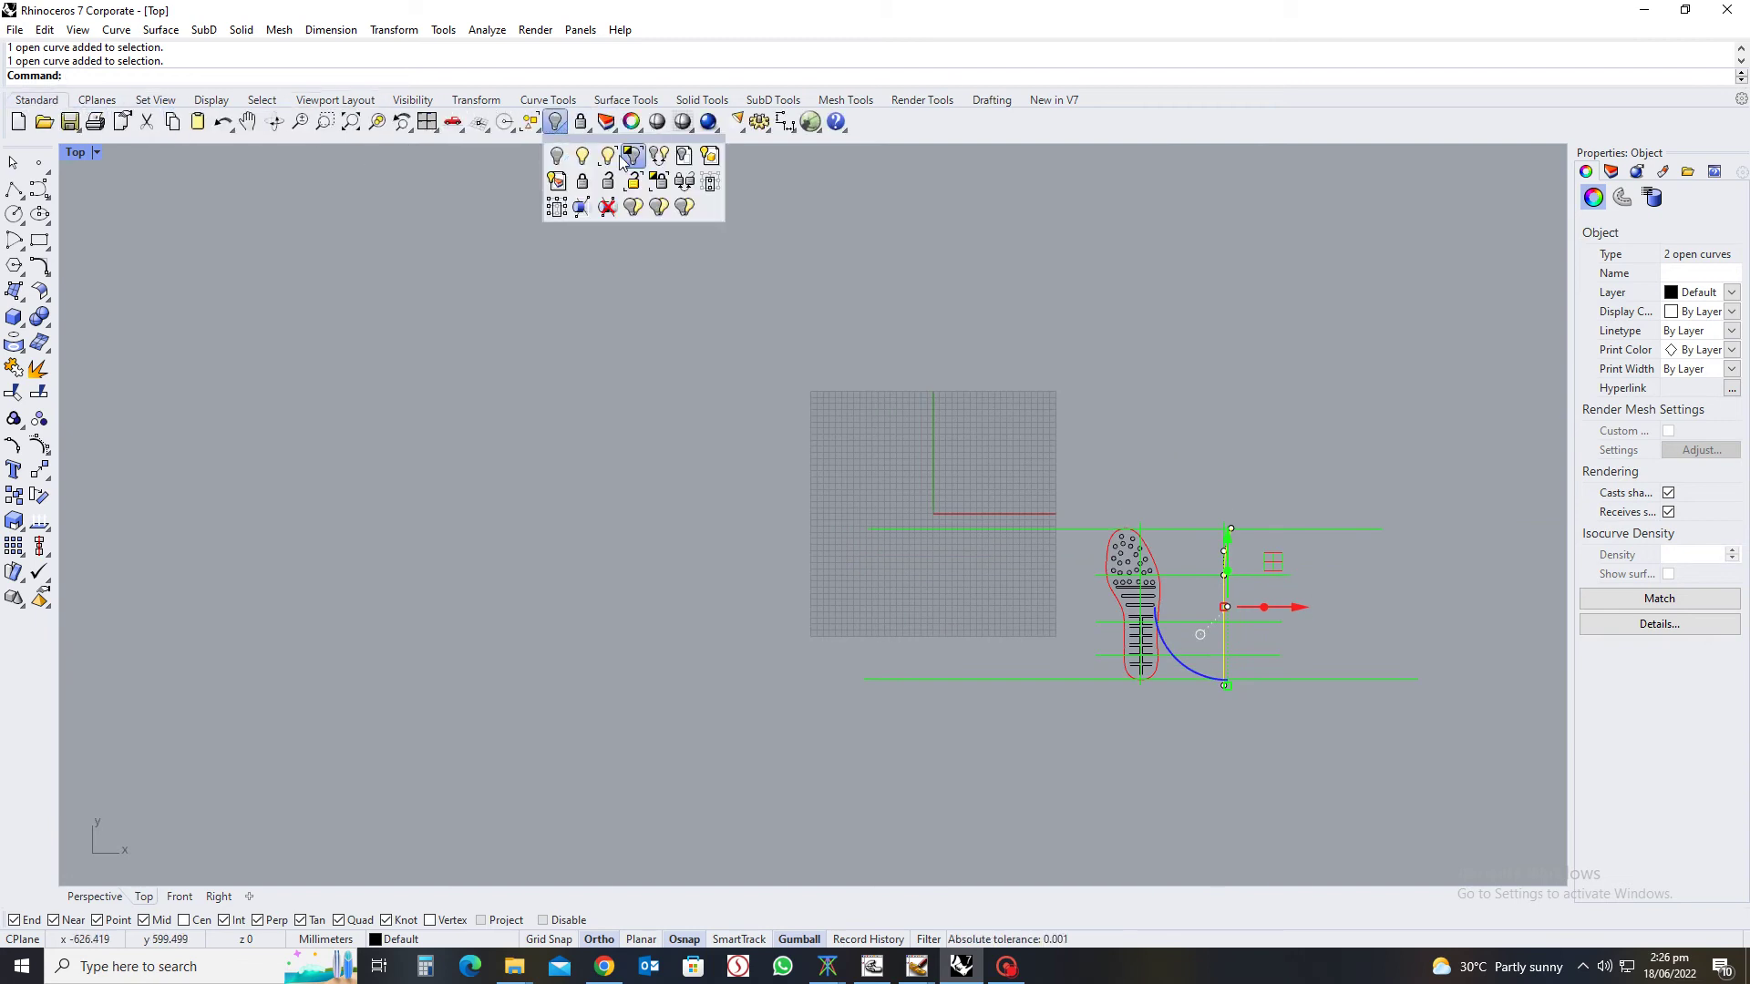
{"action": "left_click", "coordinate": [632, 156]}
{"action": "left_click", "coordinate": [1245, 651]}
{"action": "scroll", "coordinate": [1251, 545], "scroll_direction": "up", "scroll_amount": 5}
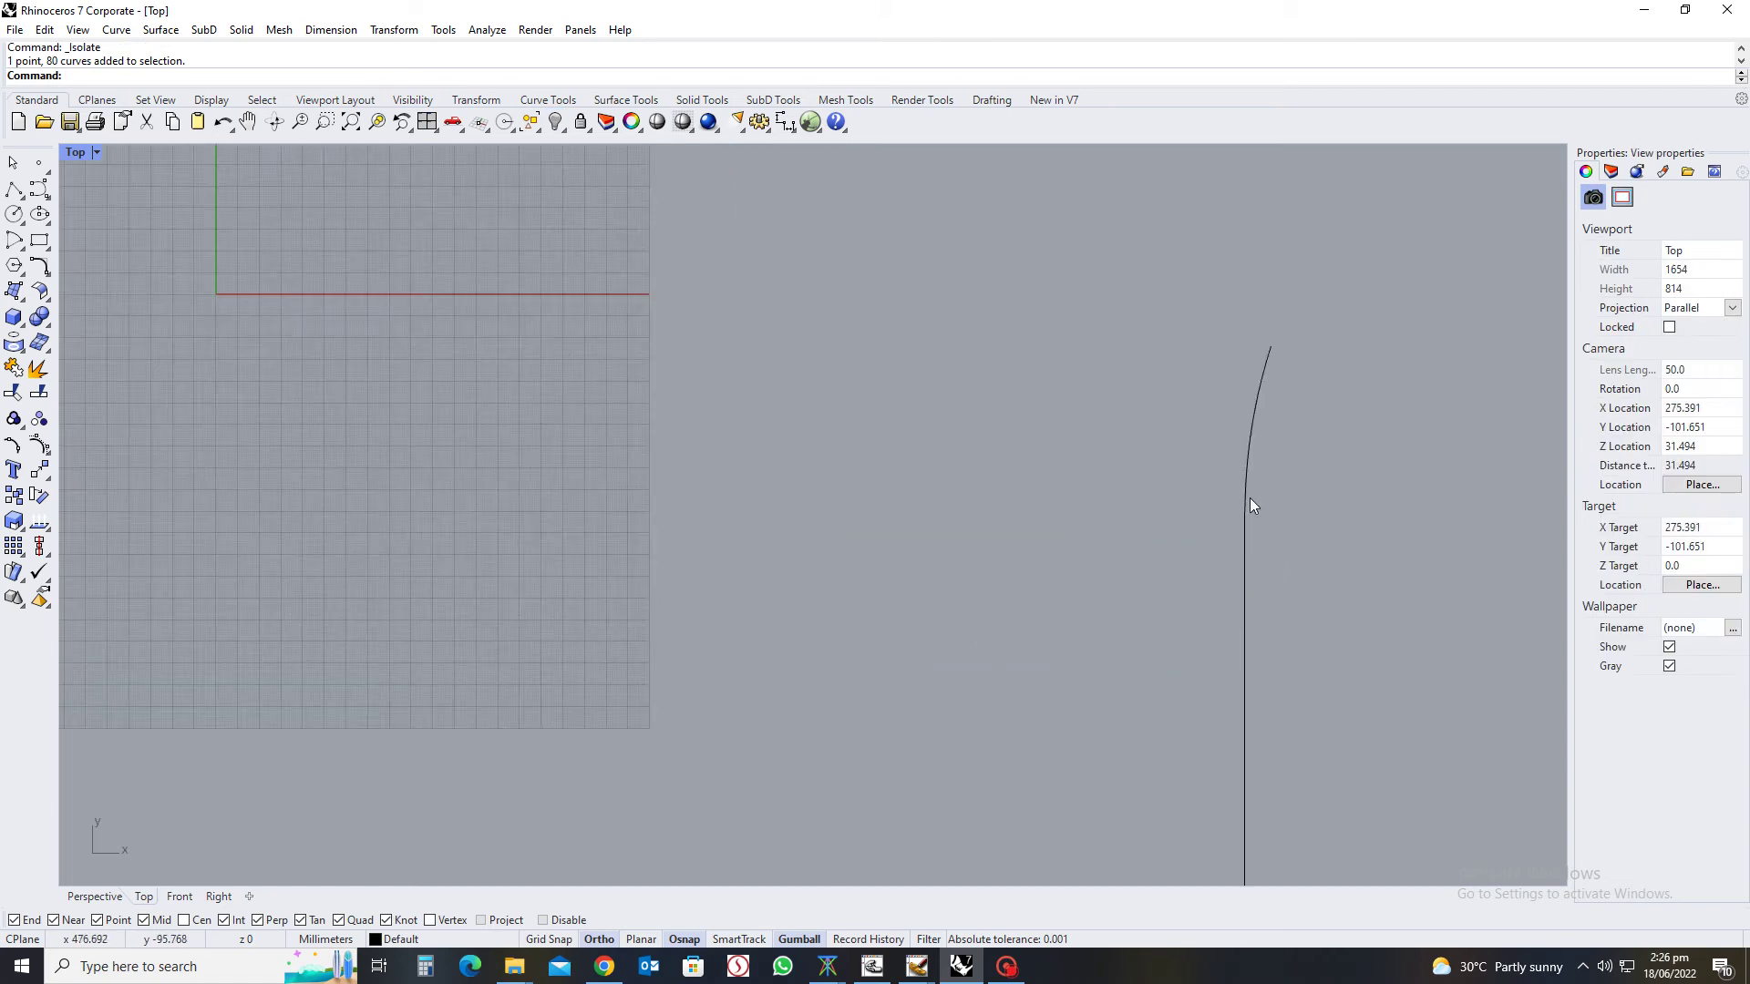
Split the arc at the black vertical line's end point and delete the tiny overlapping piece at their junction
{"action": "left_click", "coordinate": [1234, 480]}
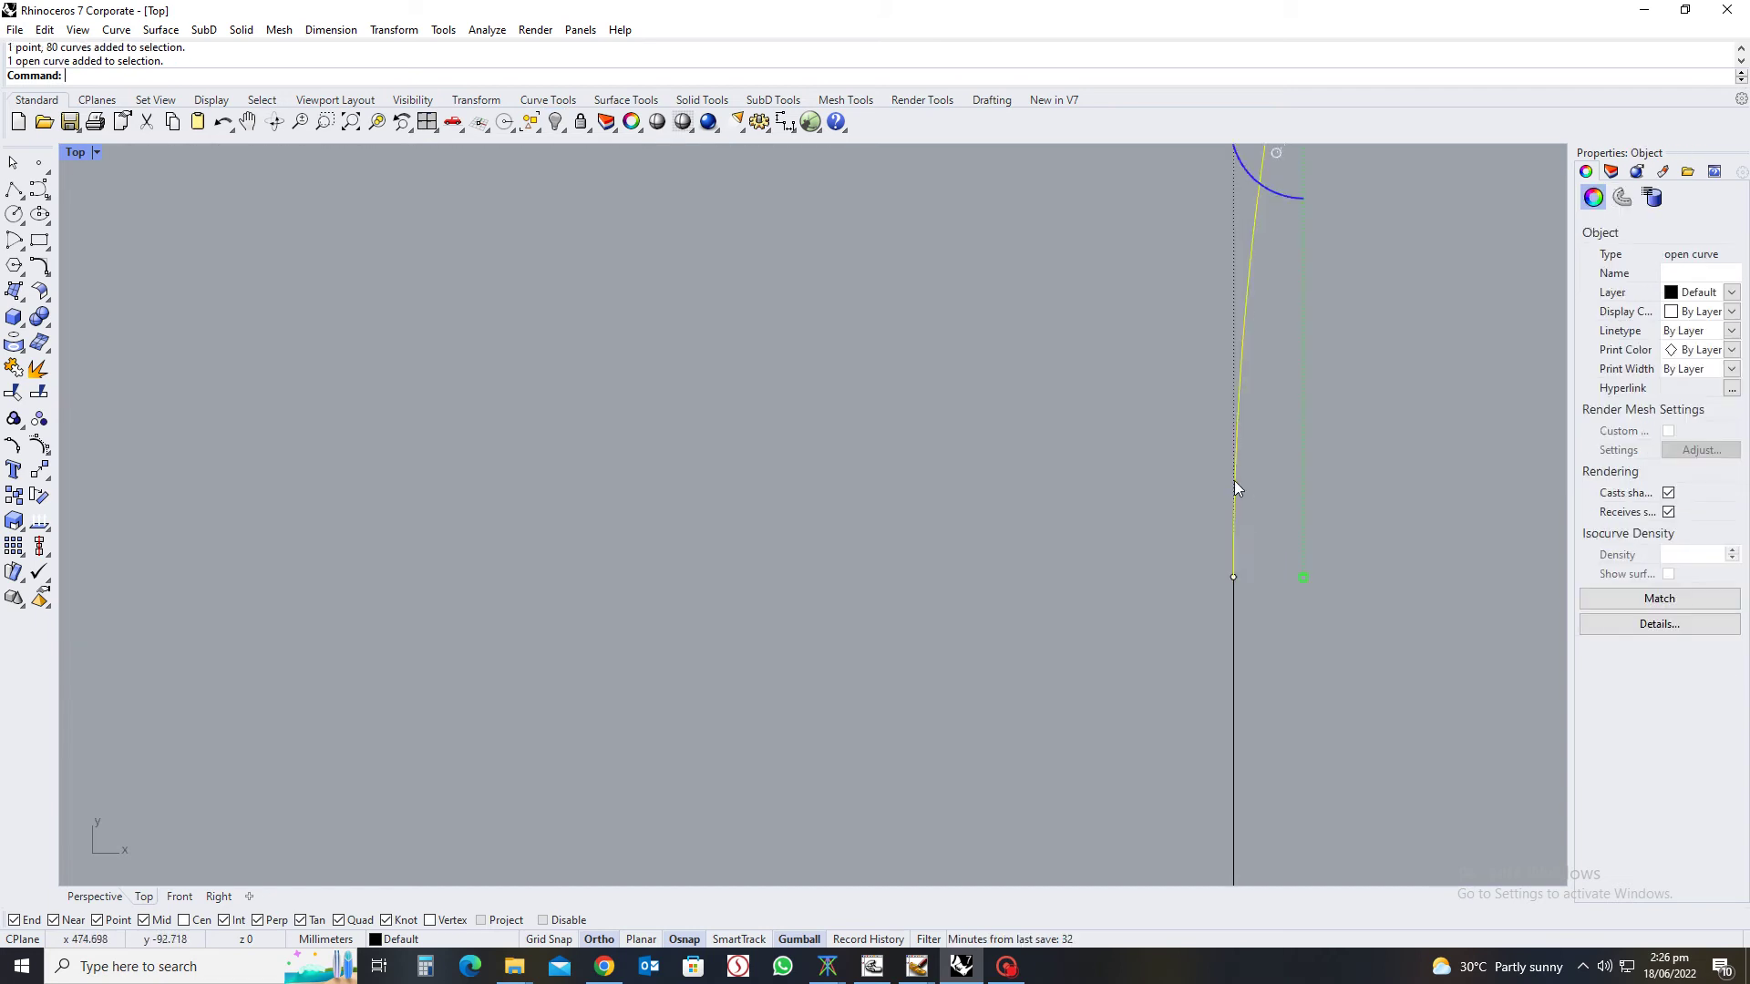
{"action": "scroll", "coordinate": [1240, 583], "scroll_direction": "up", "scroll_amount": 3}
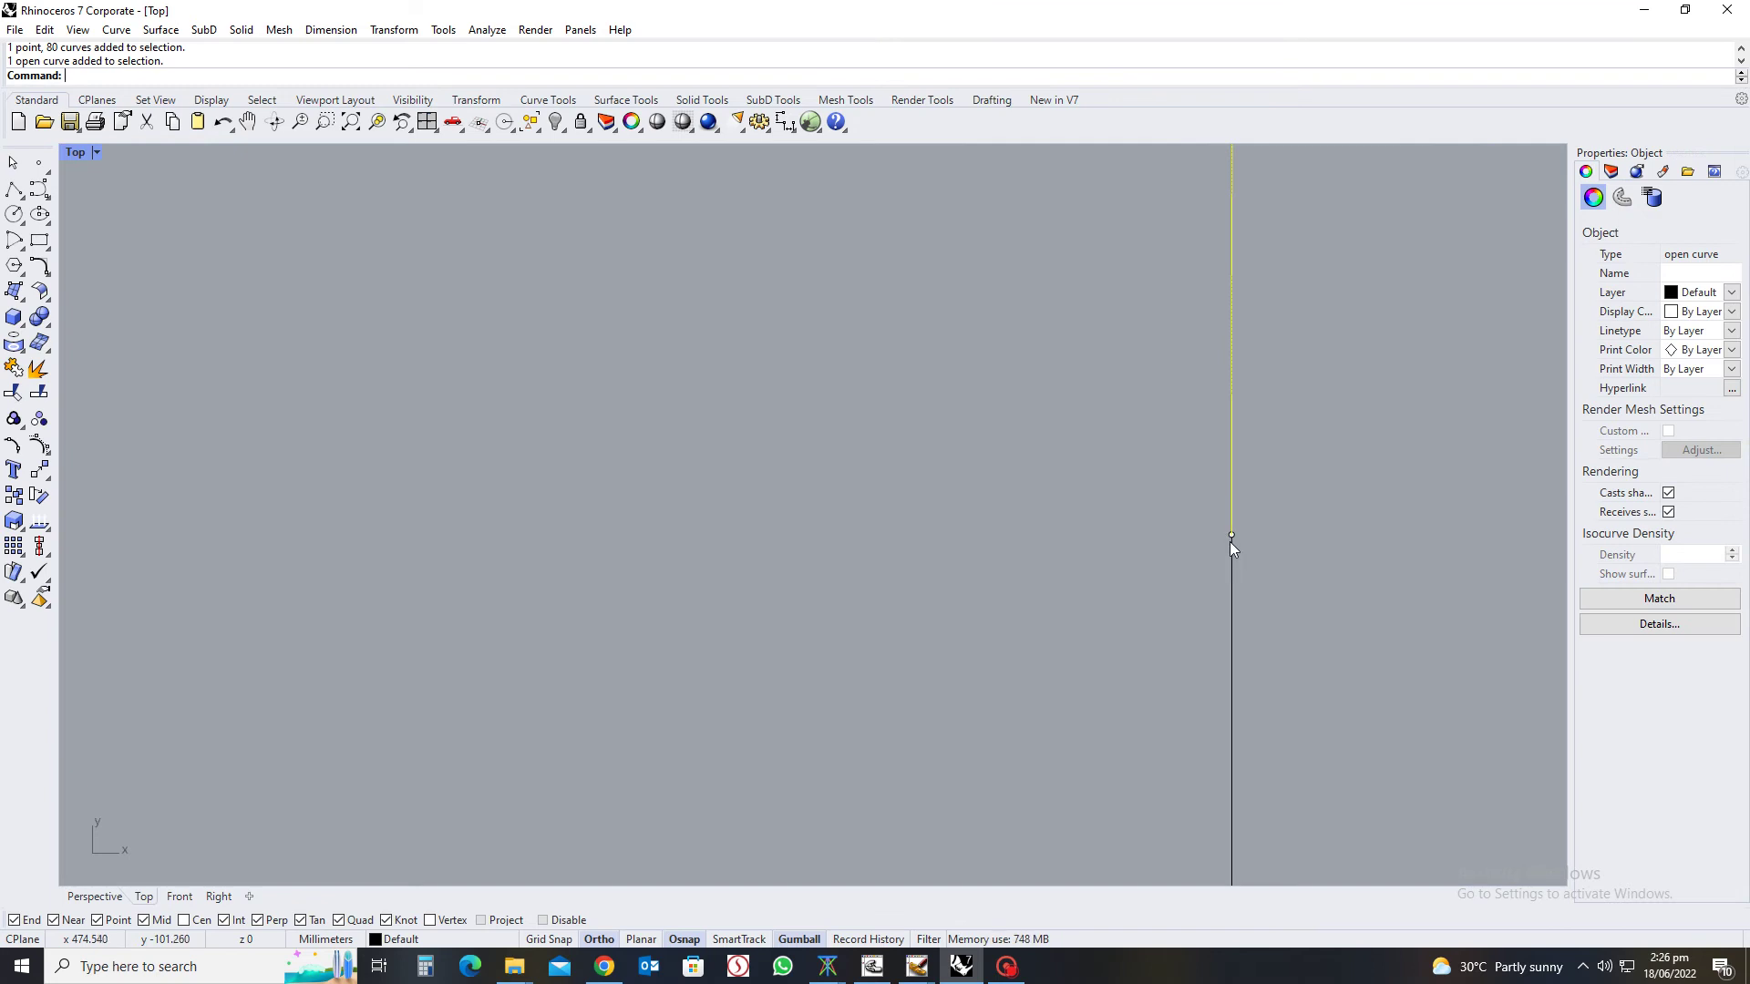
{"action": "left_click", "coordinate": [1232, 547]}
{"action": "left_click", "coordinate": [1232, 516]}
{"action": "mouse_move", "coordinate": [1239, 550]}
{"action": "right_mouse_down"}
{"action": "mouse_move", "coordinate": [1212, 527]}
{"action": "mouse_move", "coordinate": [1219, 545]}
{"action": "right_mouse_up"}
{"action": "left_click", "coordinate": [1218, 538]}
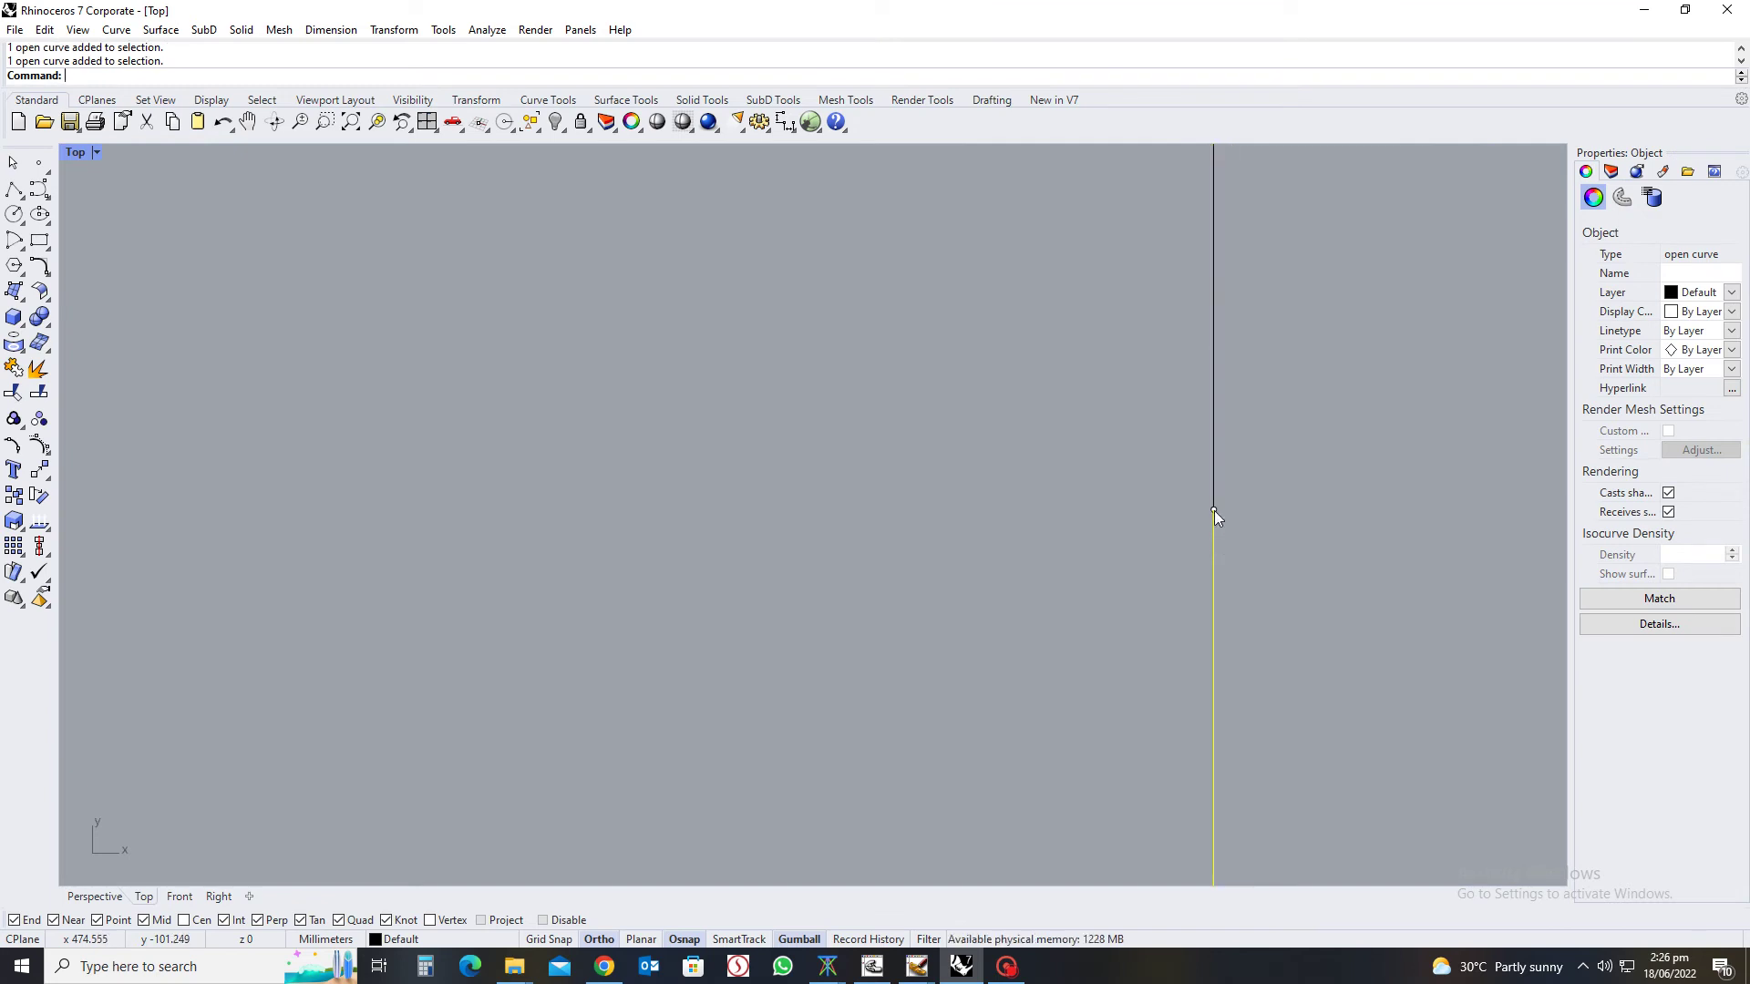
{"action": "left_click", "coordinate": [1217, 479]}
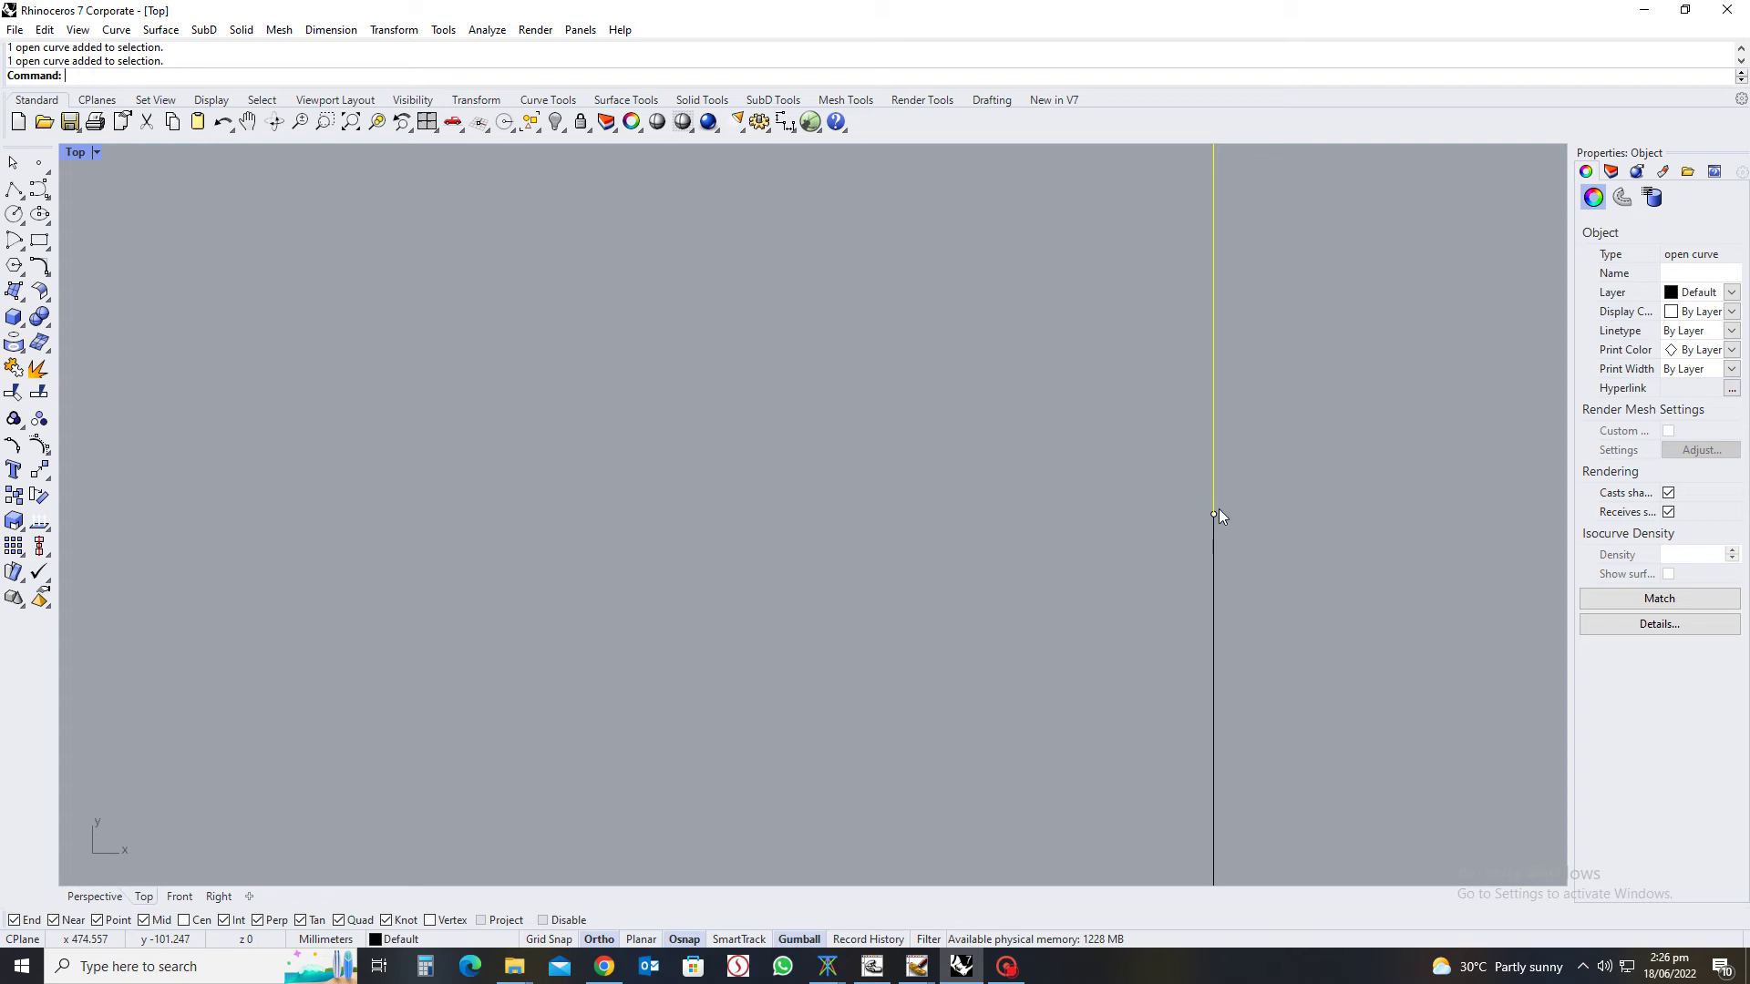
{"action": "right_click", "coordinate": [1217, 512]}
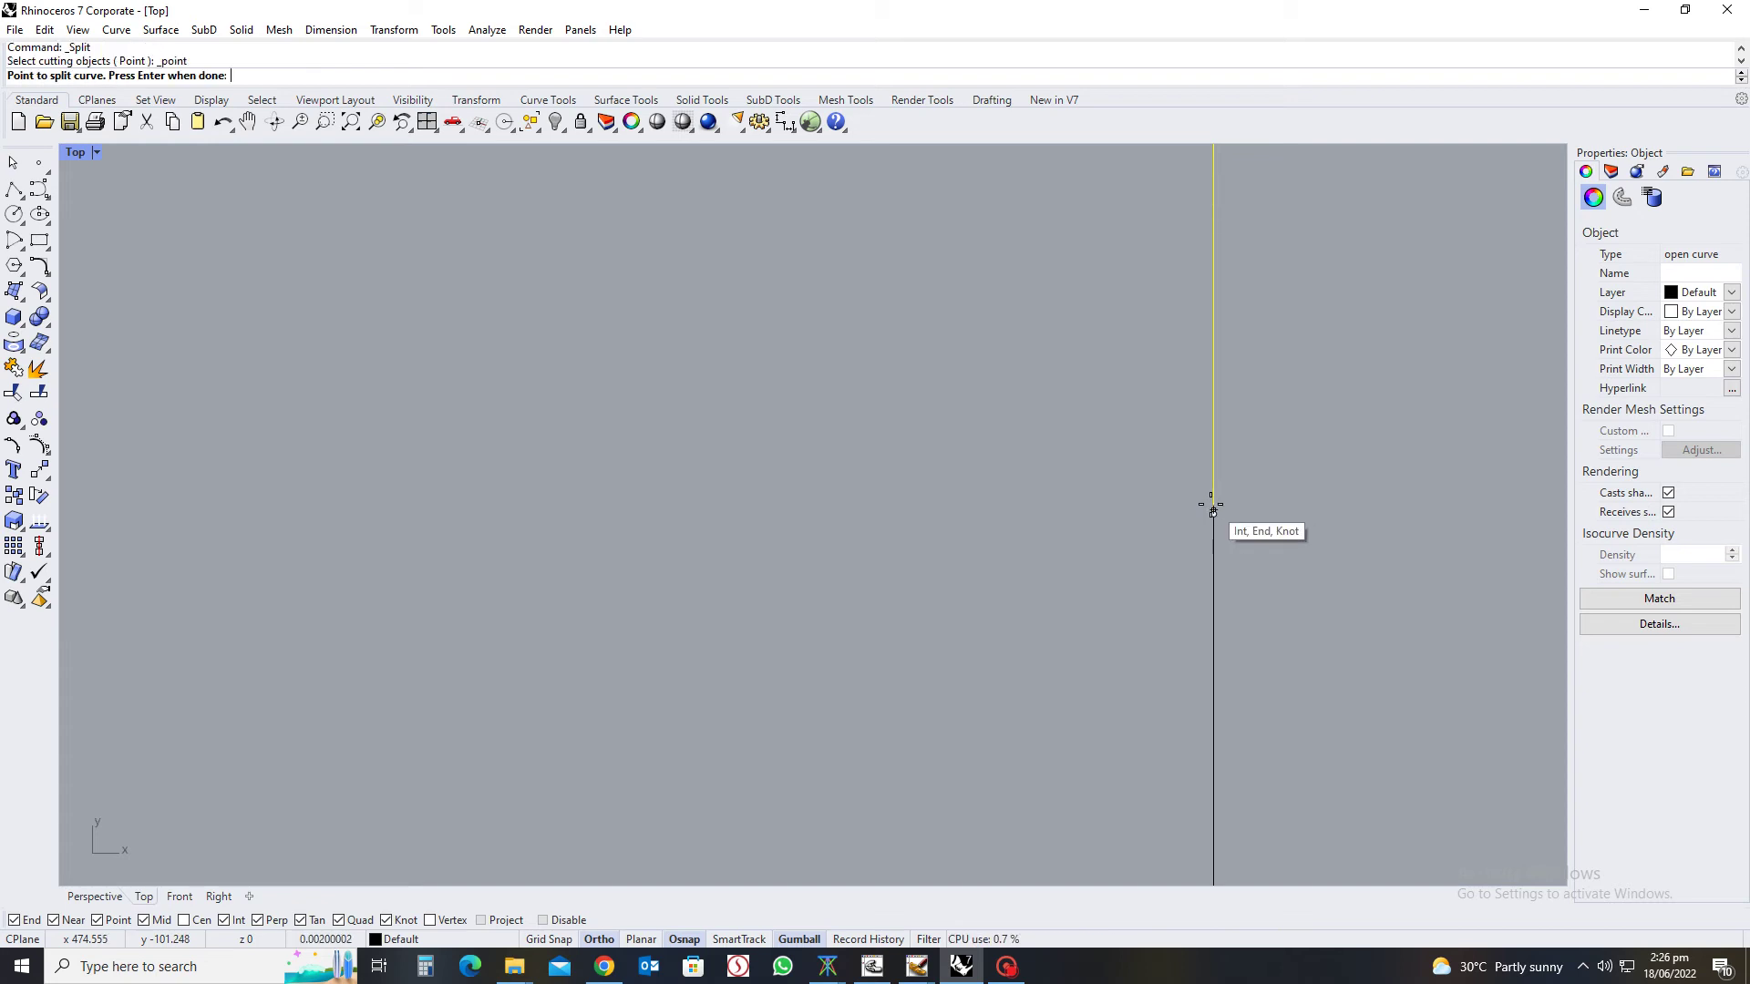
{"action": "left_click", "coordinate": [1212, 511]}
{"action": "right_click", "coordinate": [1273, 527]}
{"action": "left_click", "coordinate": [1213, 509]}
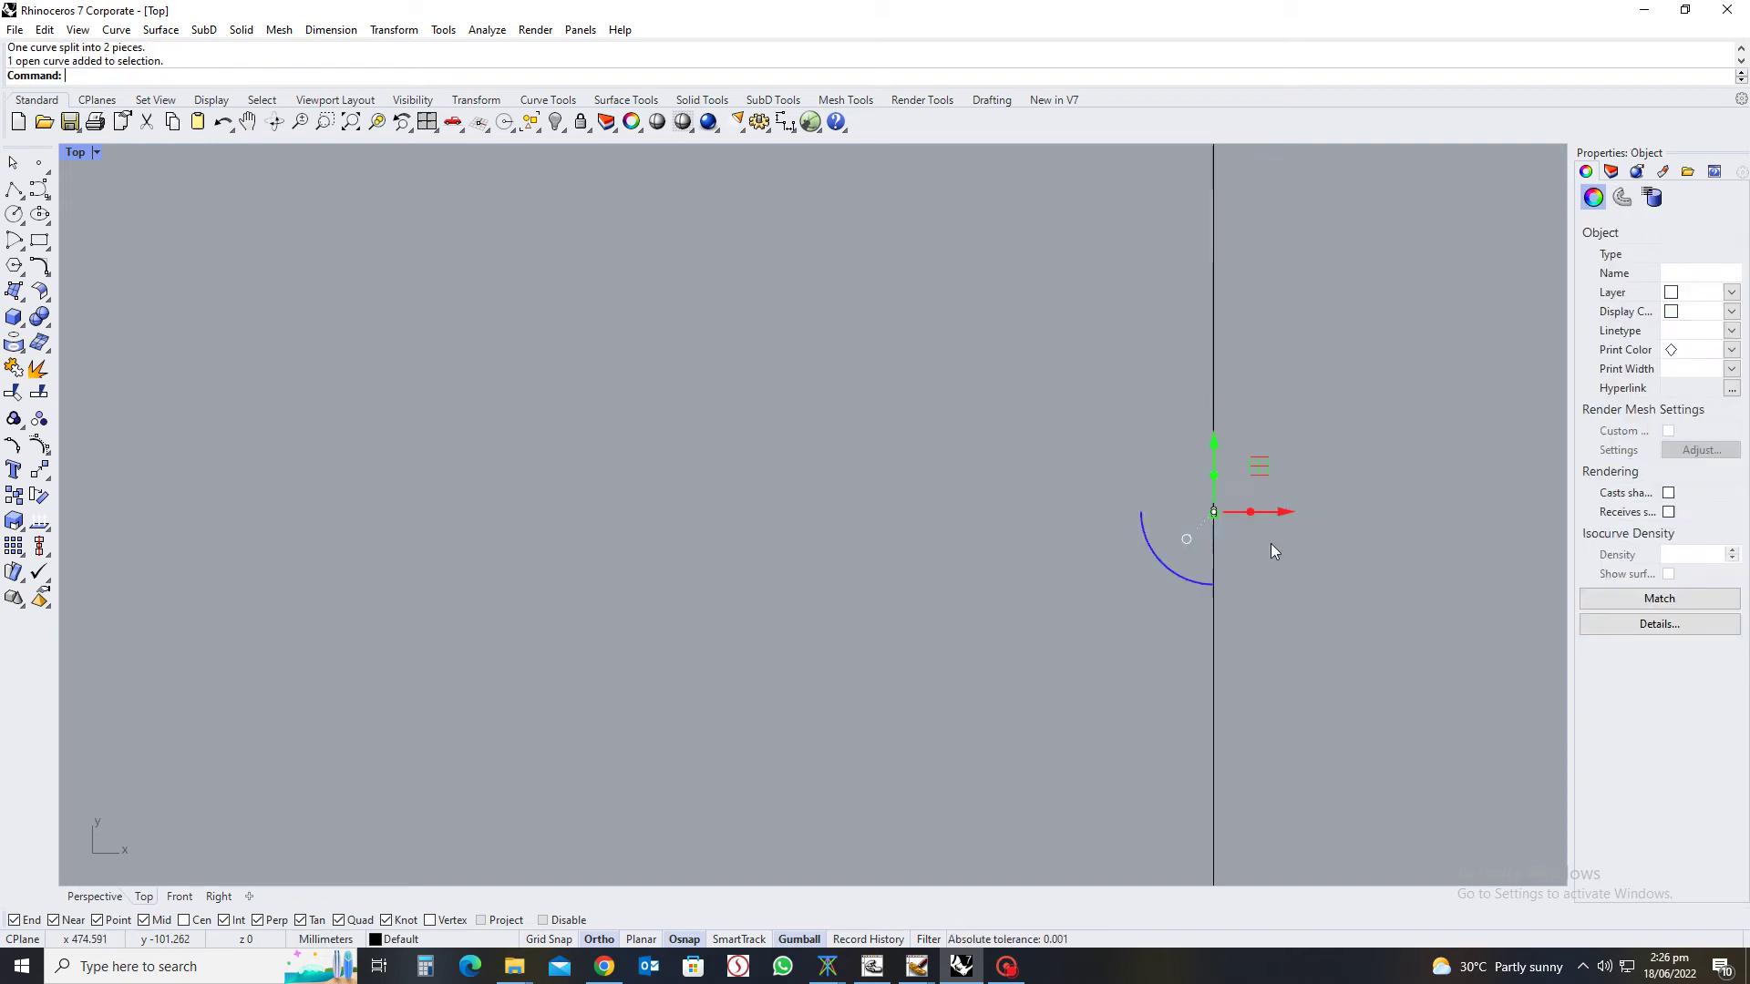
{"action": "key", "text": "Delete"}
Join the toe-spring arc and the black vertical line into one open curve and select it
{"action": "left_click_drag", "start_coordinate": [1260, 460], "coordinate": [1138, 610]}
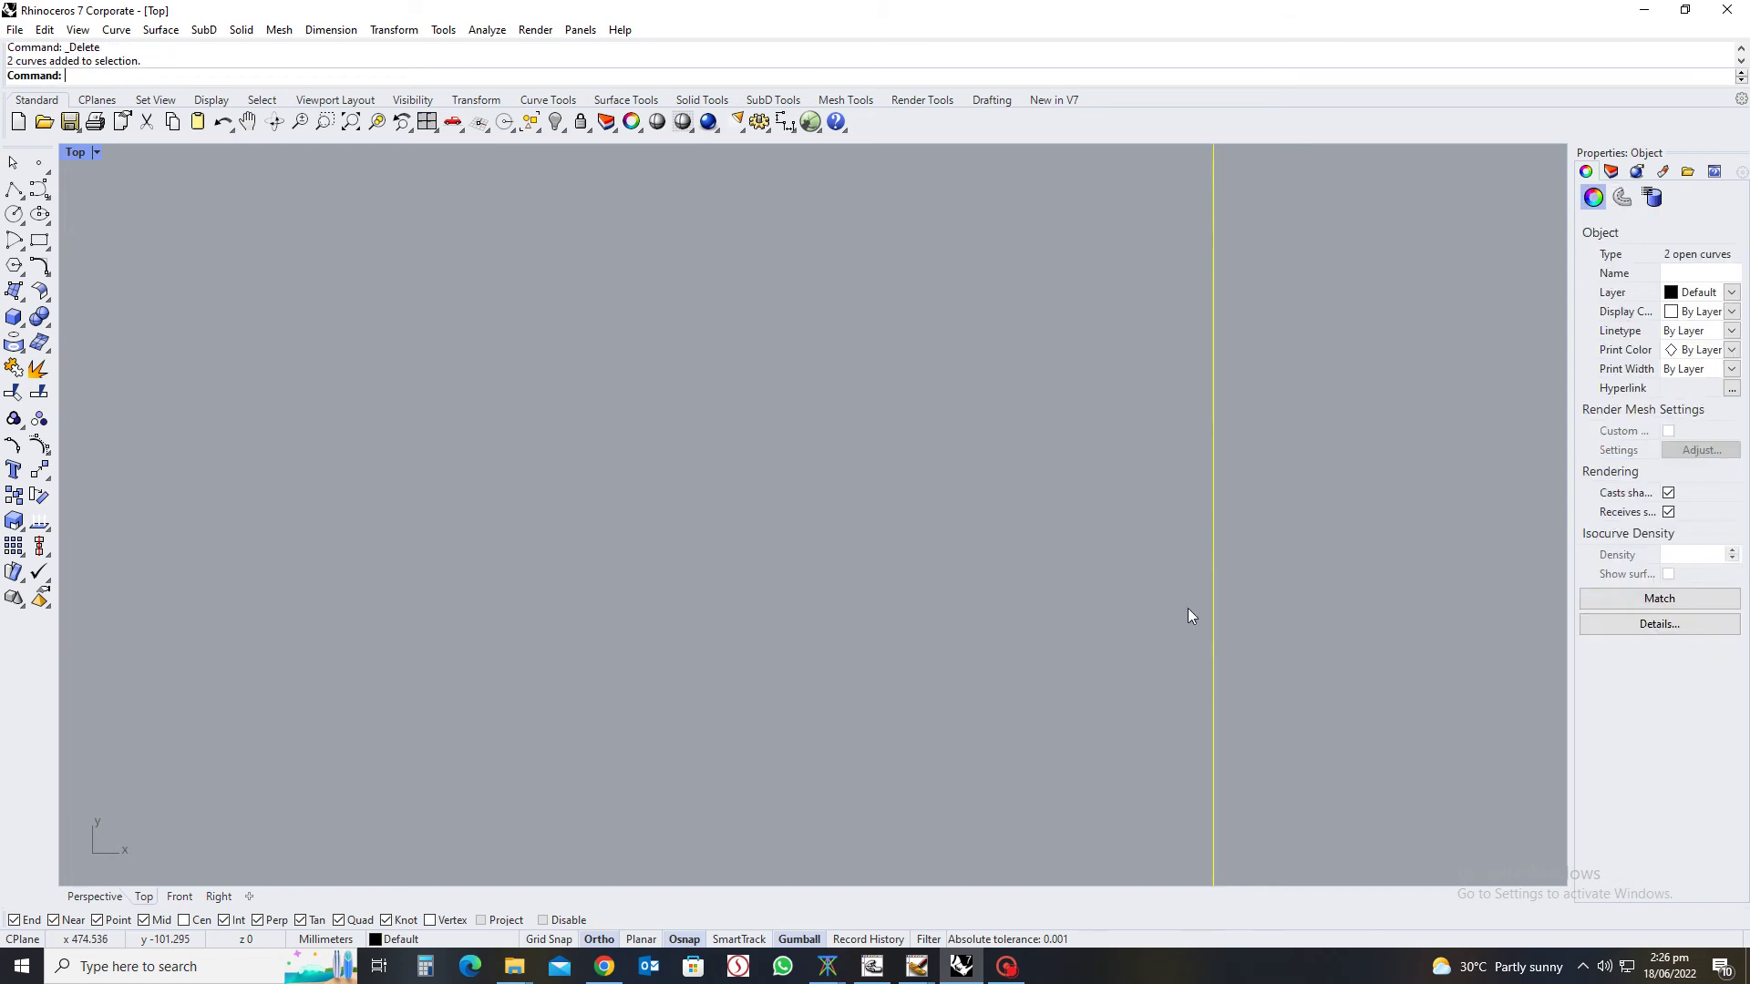
{"action": "key", "text": "ctrl+j"}
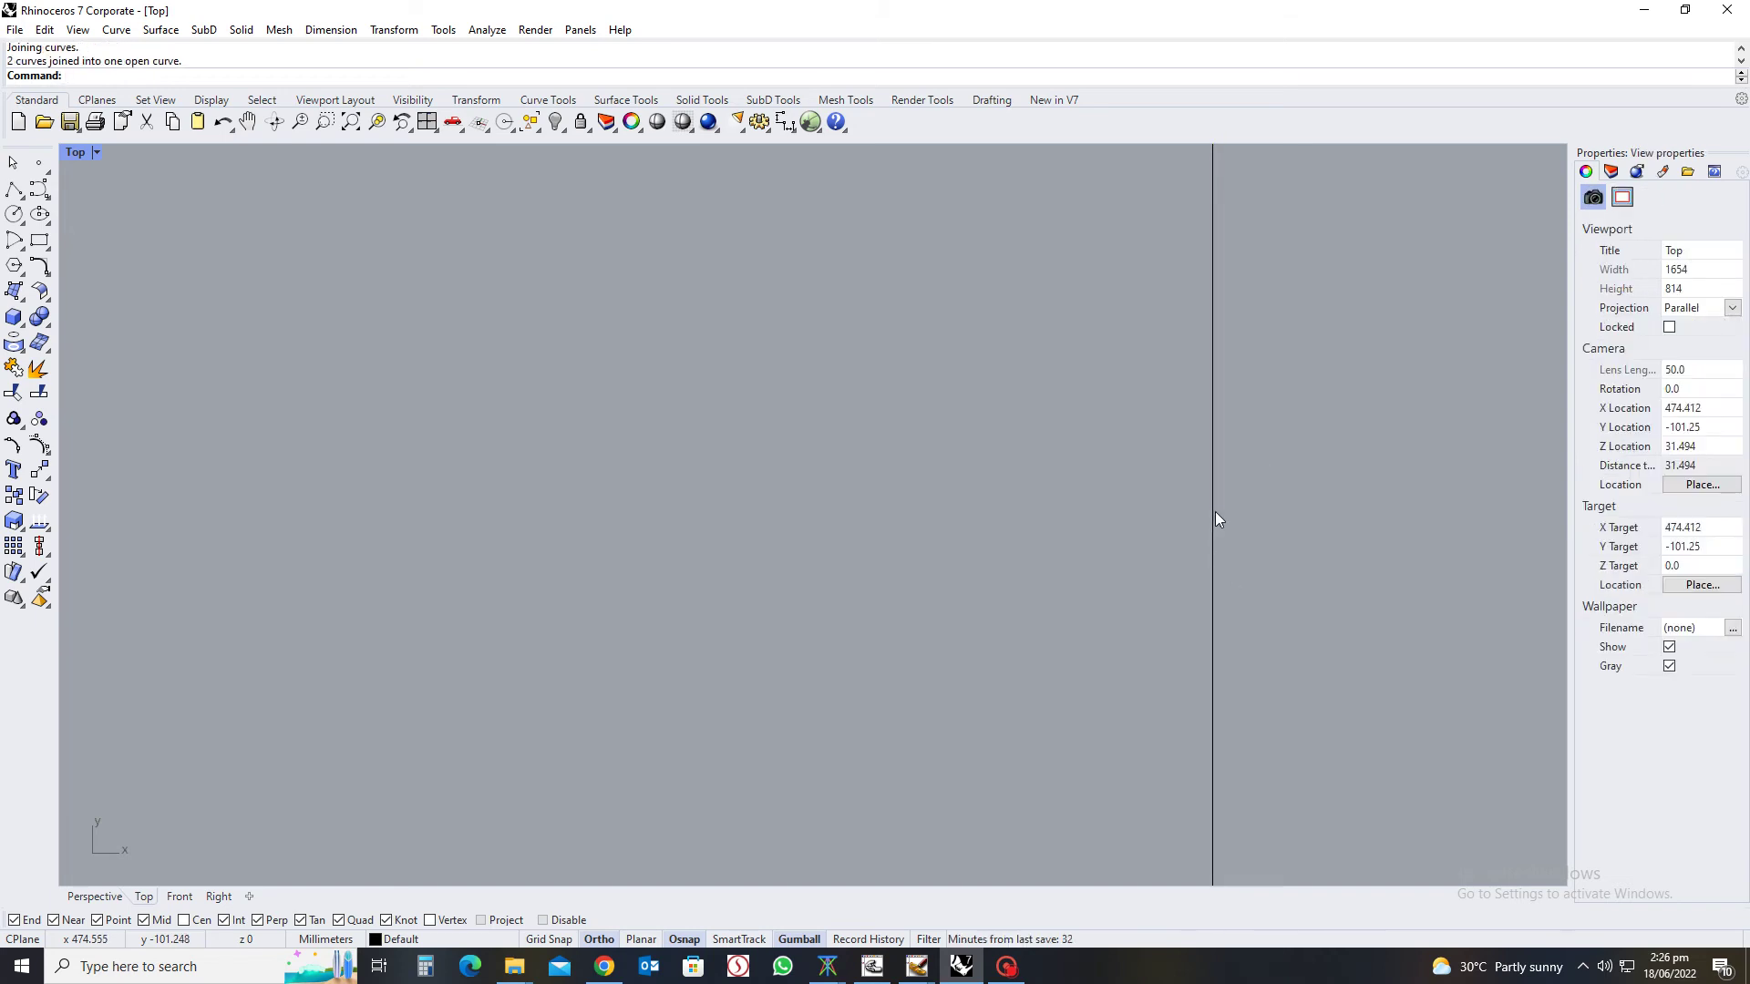
{"action": "right_click_drag", "start_coordinate": [1216, 514], "coordinate": [1240, 516]}
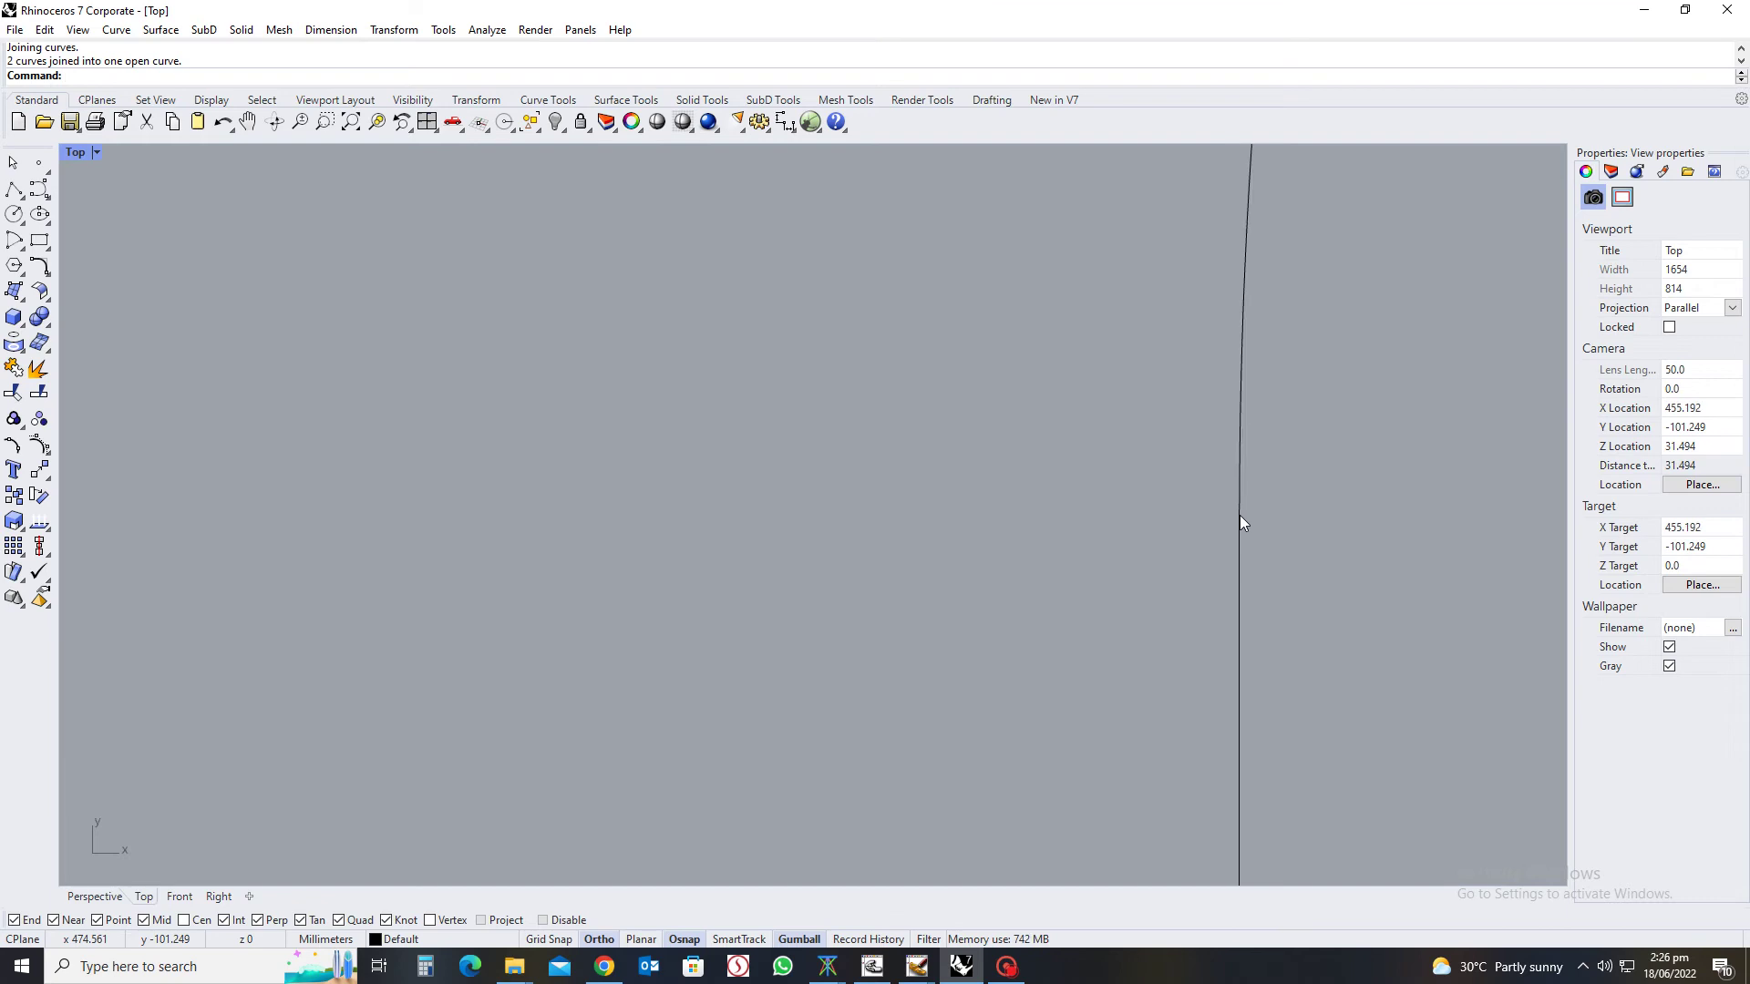
{"action": "left_click", "coordinate": [1240, 518]}
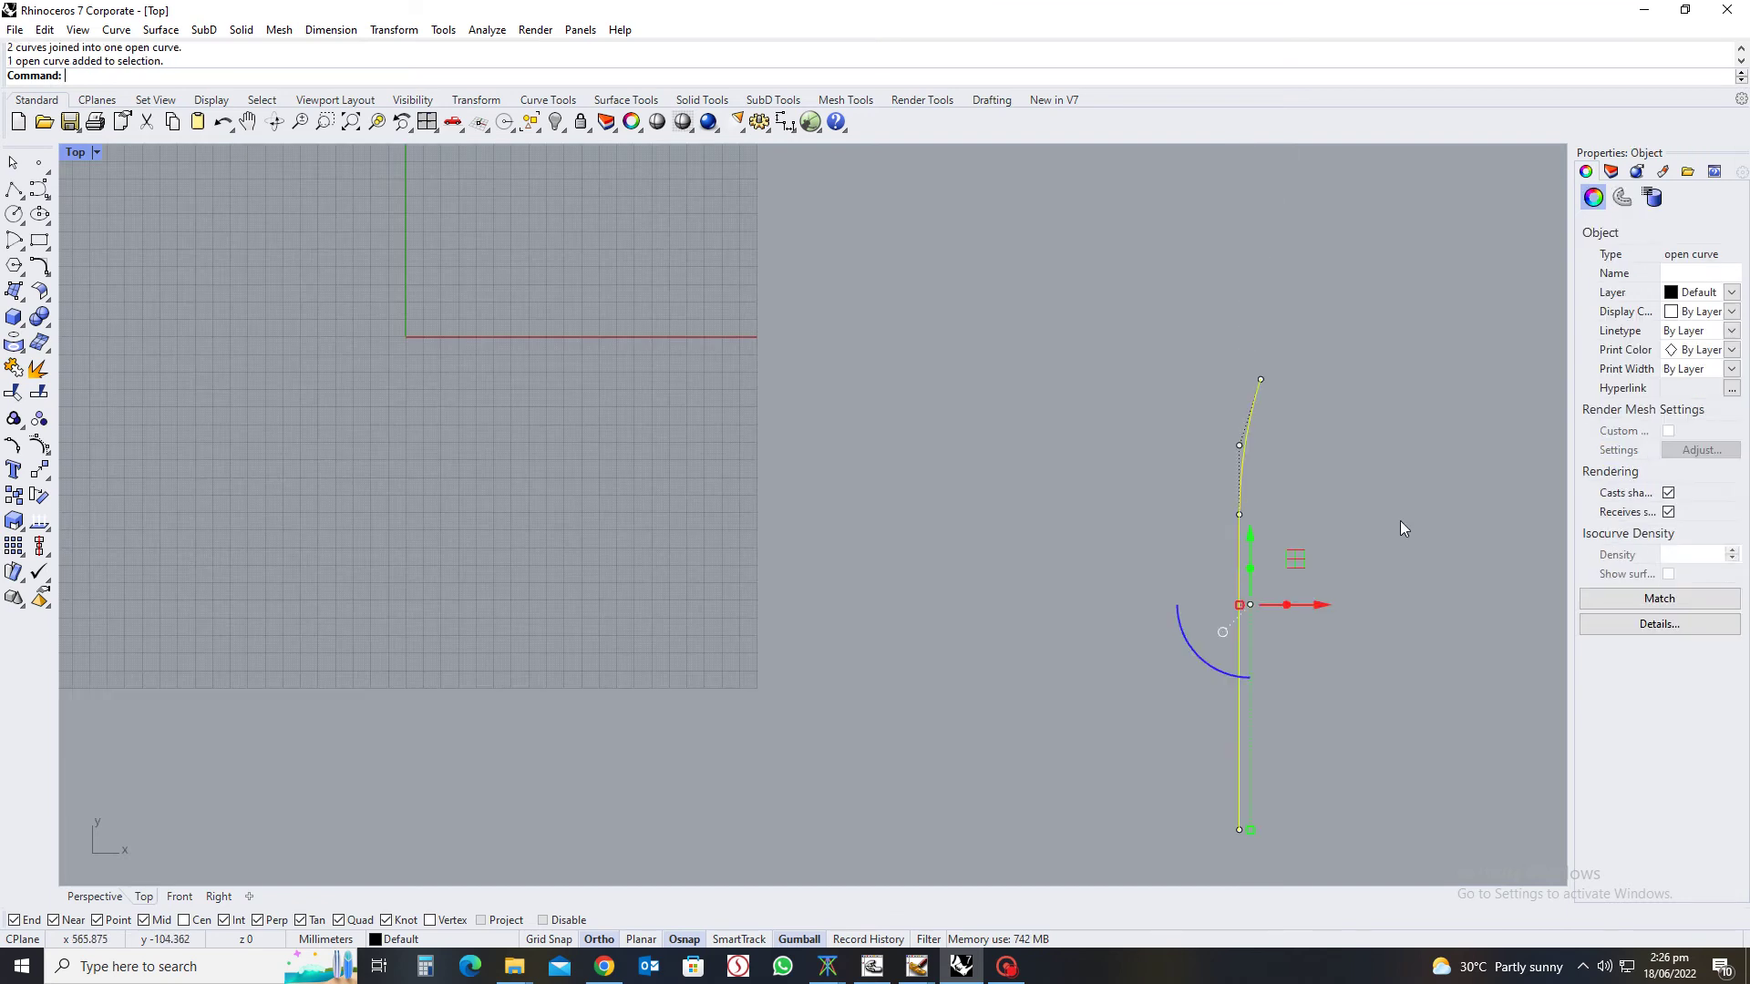
Show all hidden objects again and clear the selection
{"action": "type", "text": "hh"}
{"action": "key", "text": "Return"}
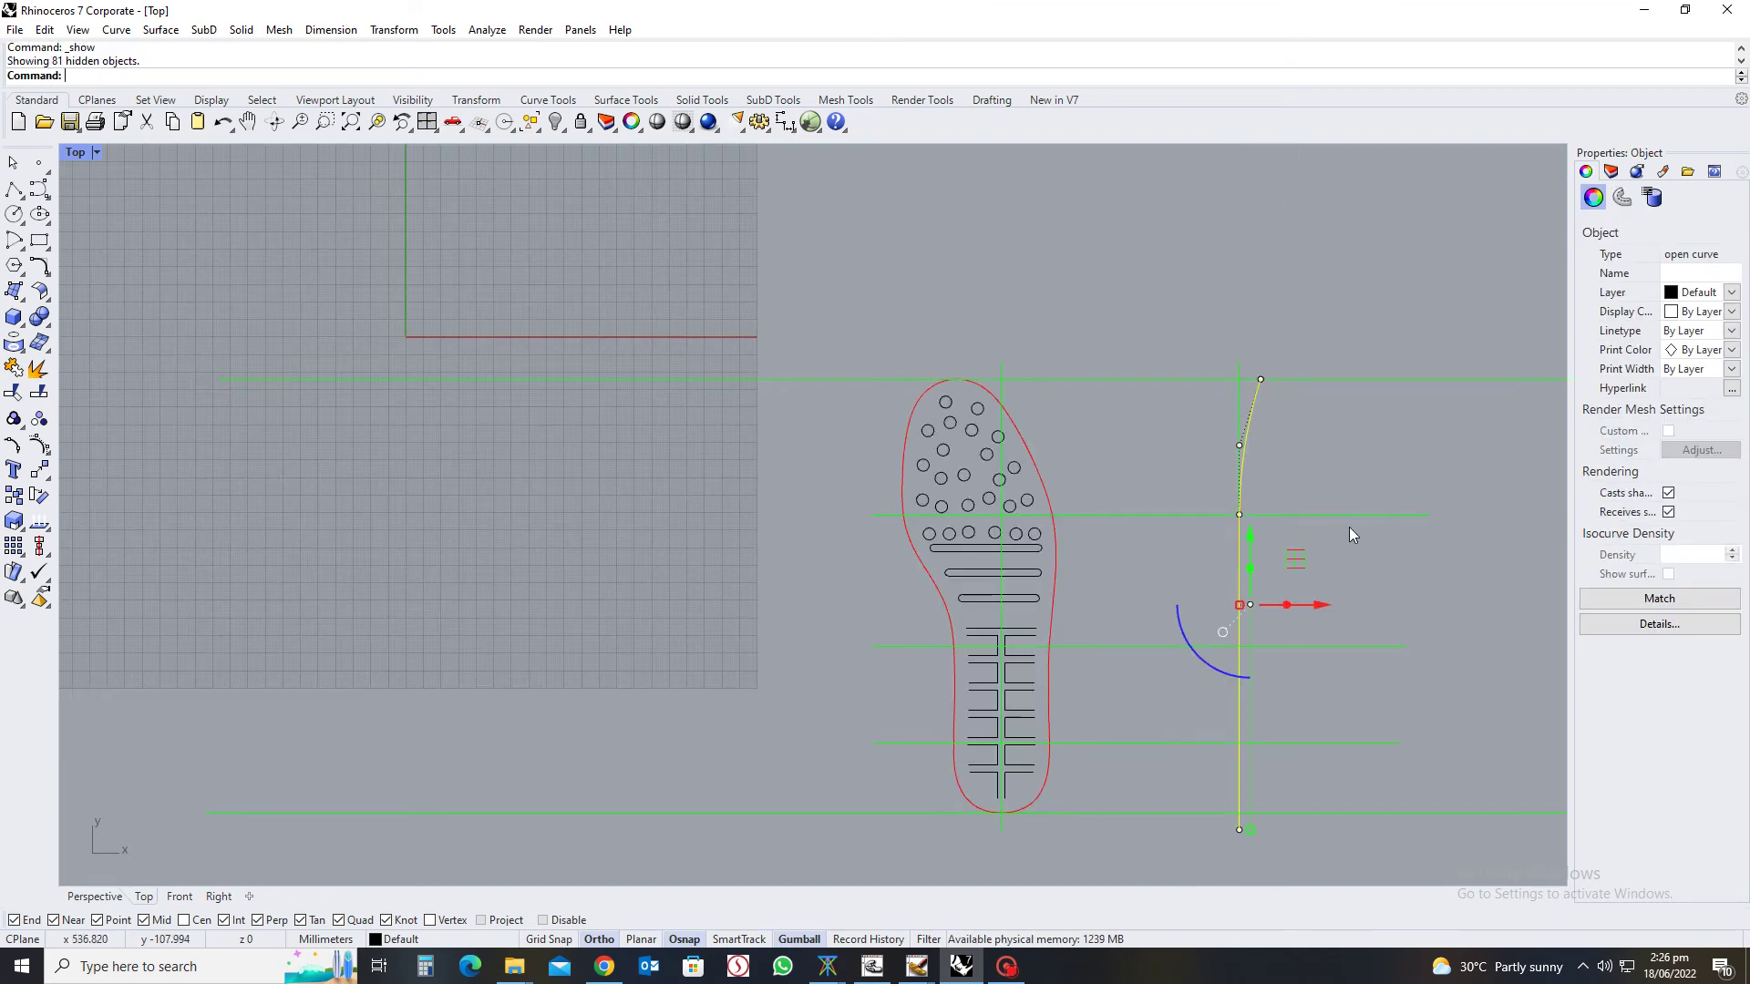
{"action": "left_click", "coordinate": [1370, 581]}
{"action": "scroll", "coordinate": [1239, 519], "scroll_direction": "down", "scroll_amount": 2}
{"action": "right_click_drag", "start_coordinate": [1338, 556], "coordinate": [1129, 461]}
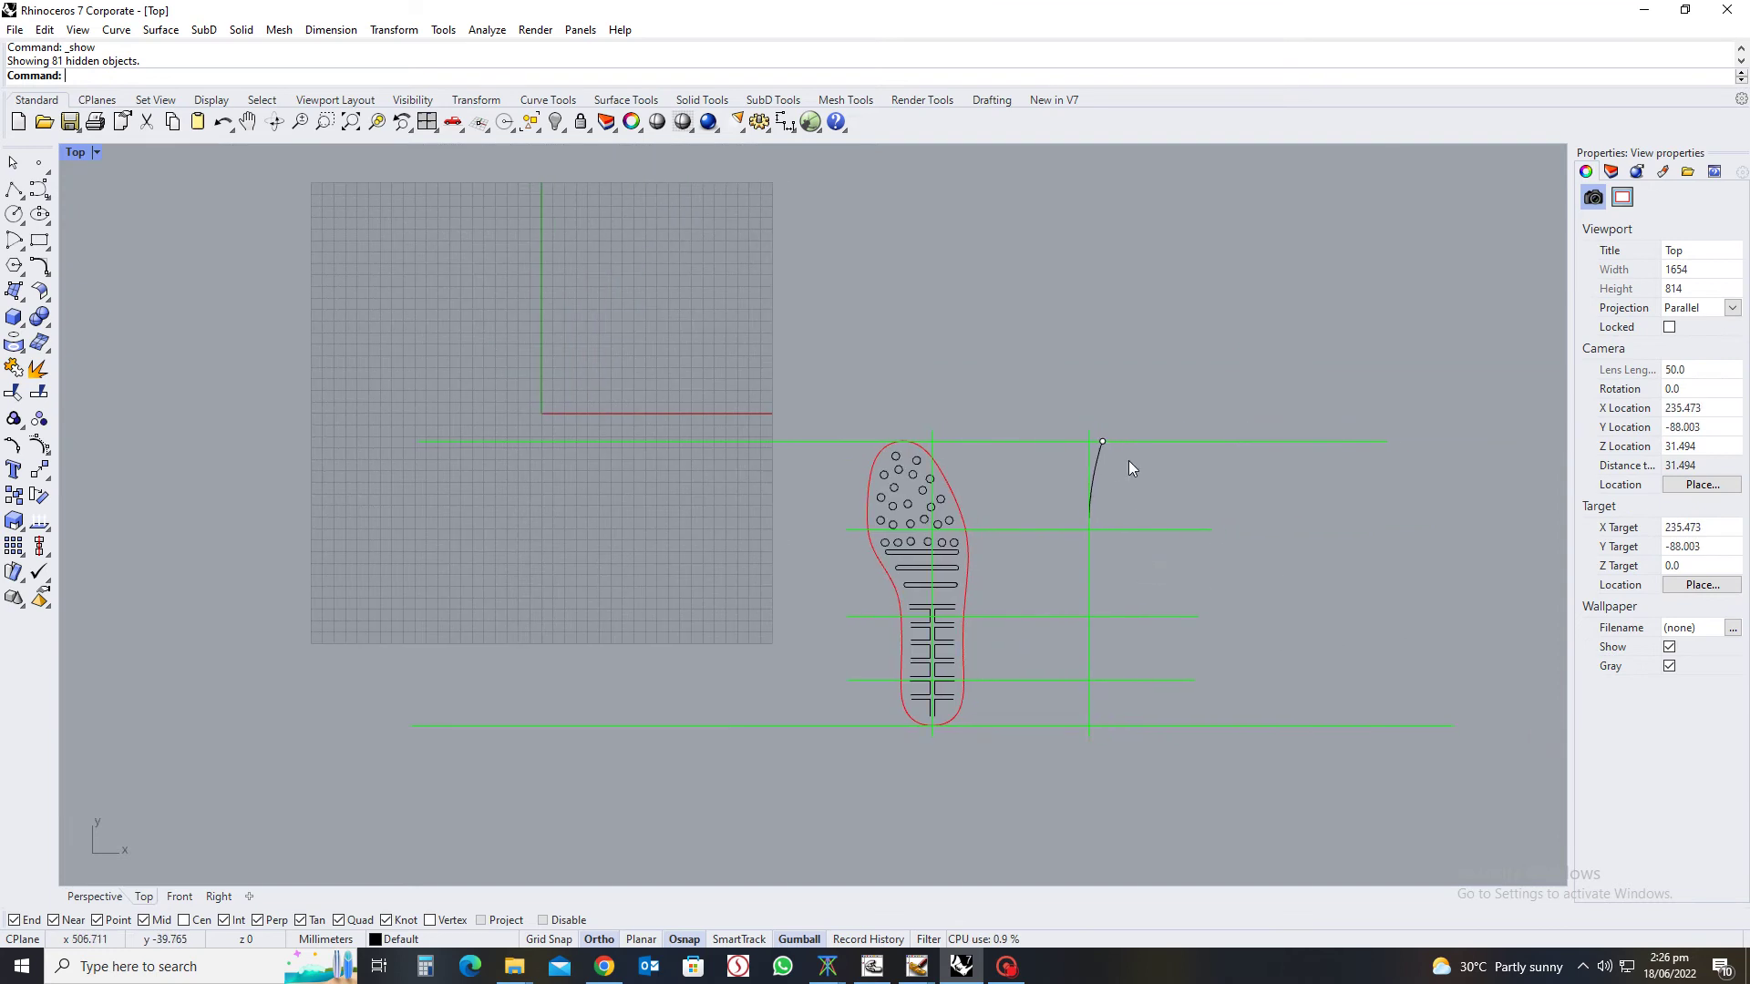
Try to create intersection points with only the four lower horizontal green lines selected
{"action": "scroll", "coordinate": [1134, 463], "scroll_direction": "up", "scroll_amount": 5}
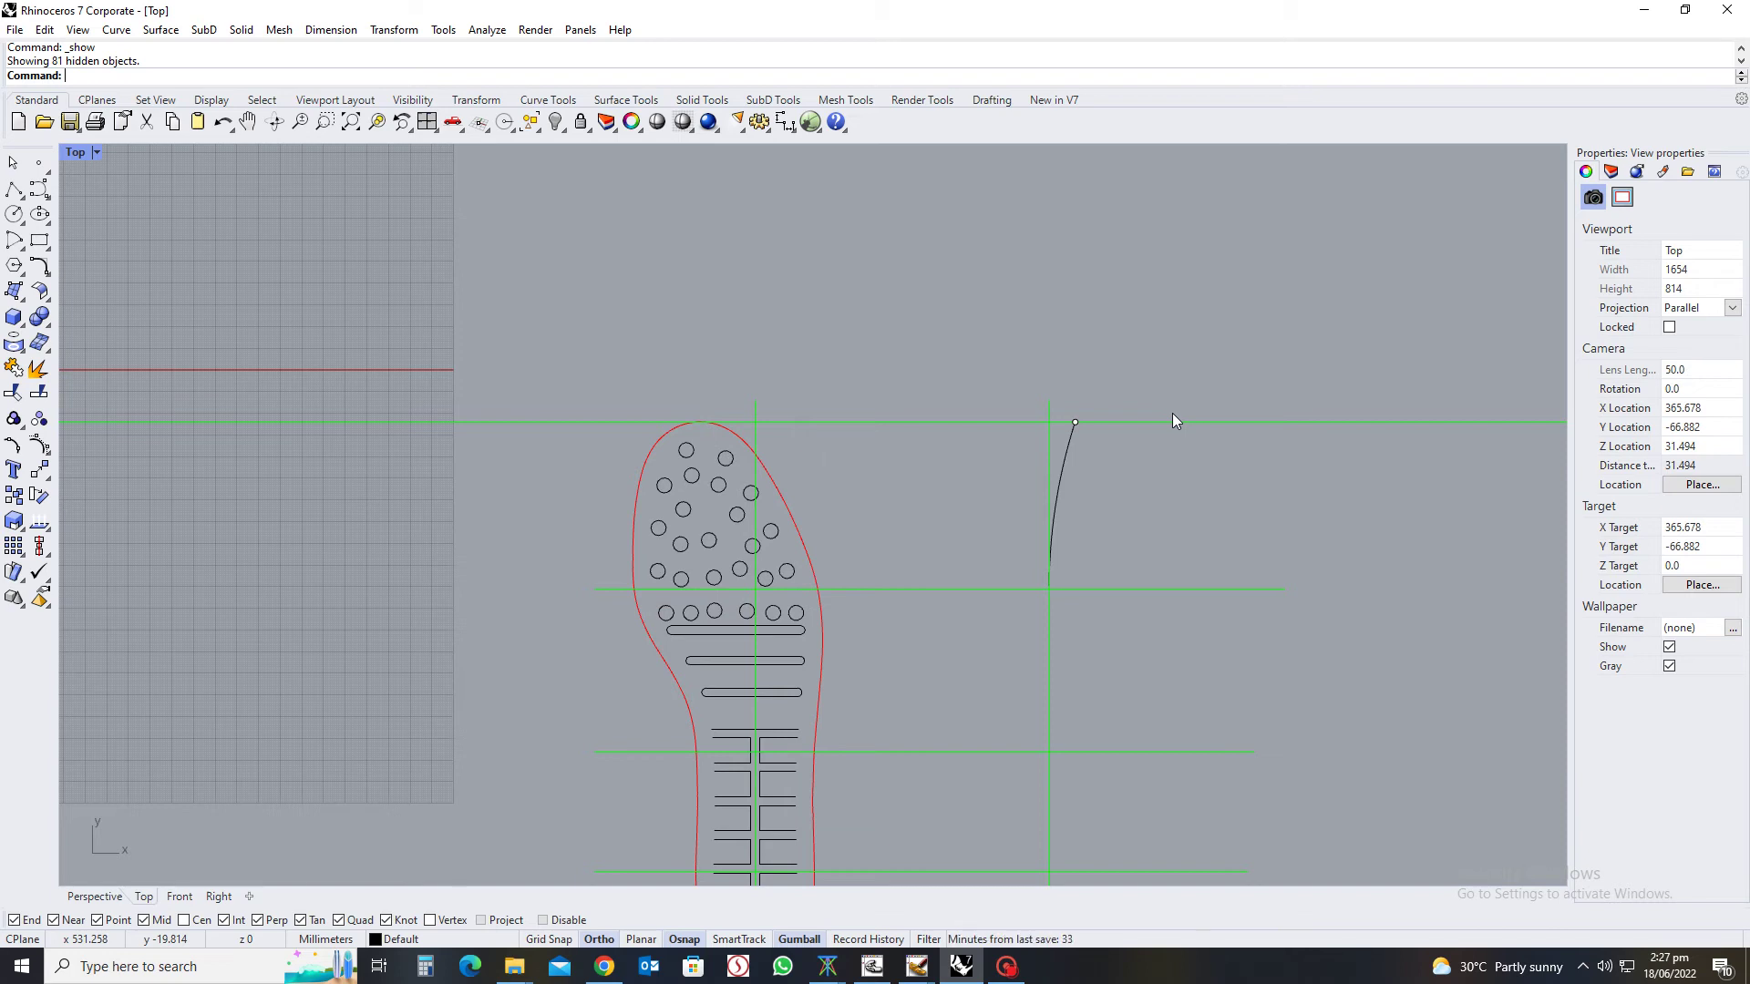
{"action": "left_click", "coordinate": [1046, 439]}
{"action": "scroll", "coordinate": [1297, 614], "scroll_direction": "down", "scroll_amount": 3}
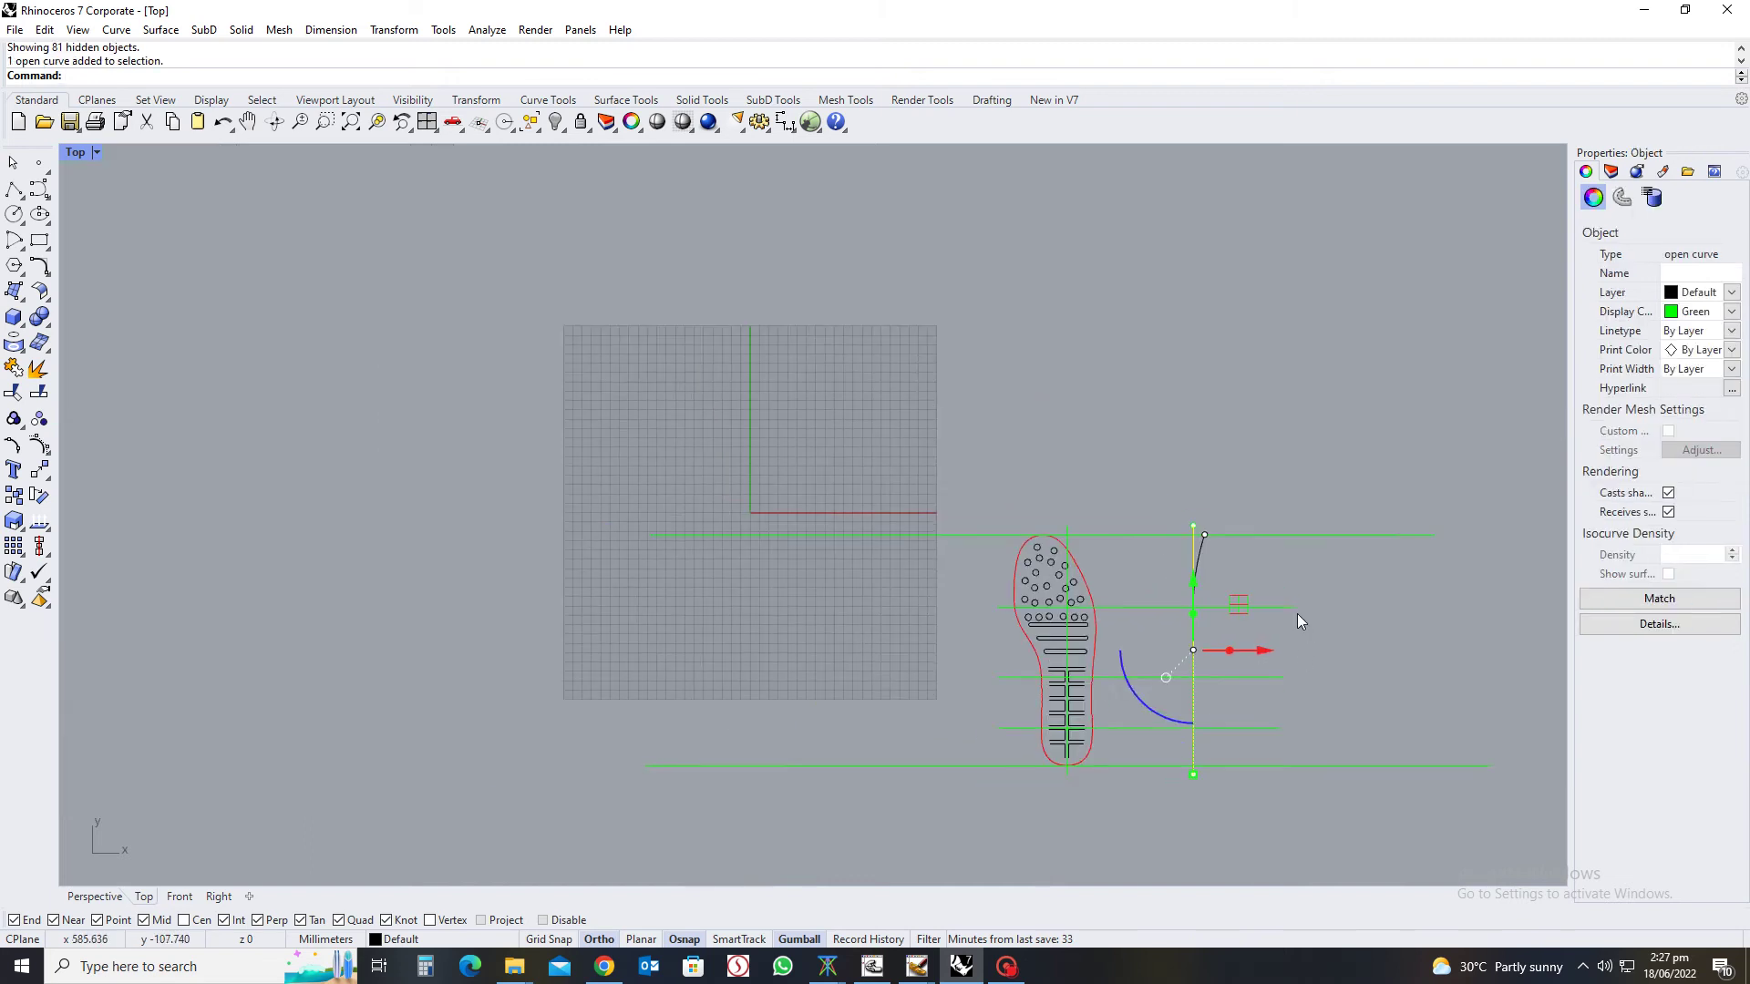
{"action": "left_click_drag", "start_coordinate": [1298, 578], "coordinate": [1247, 790]}
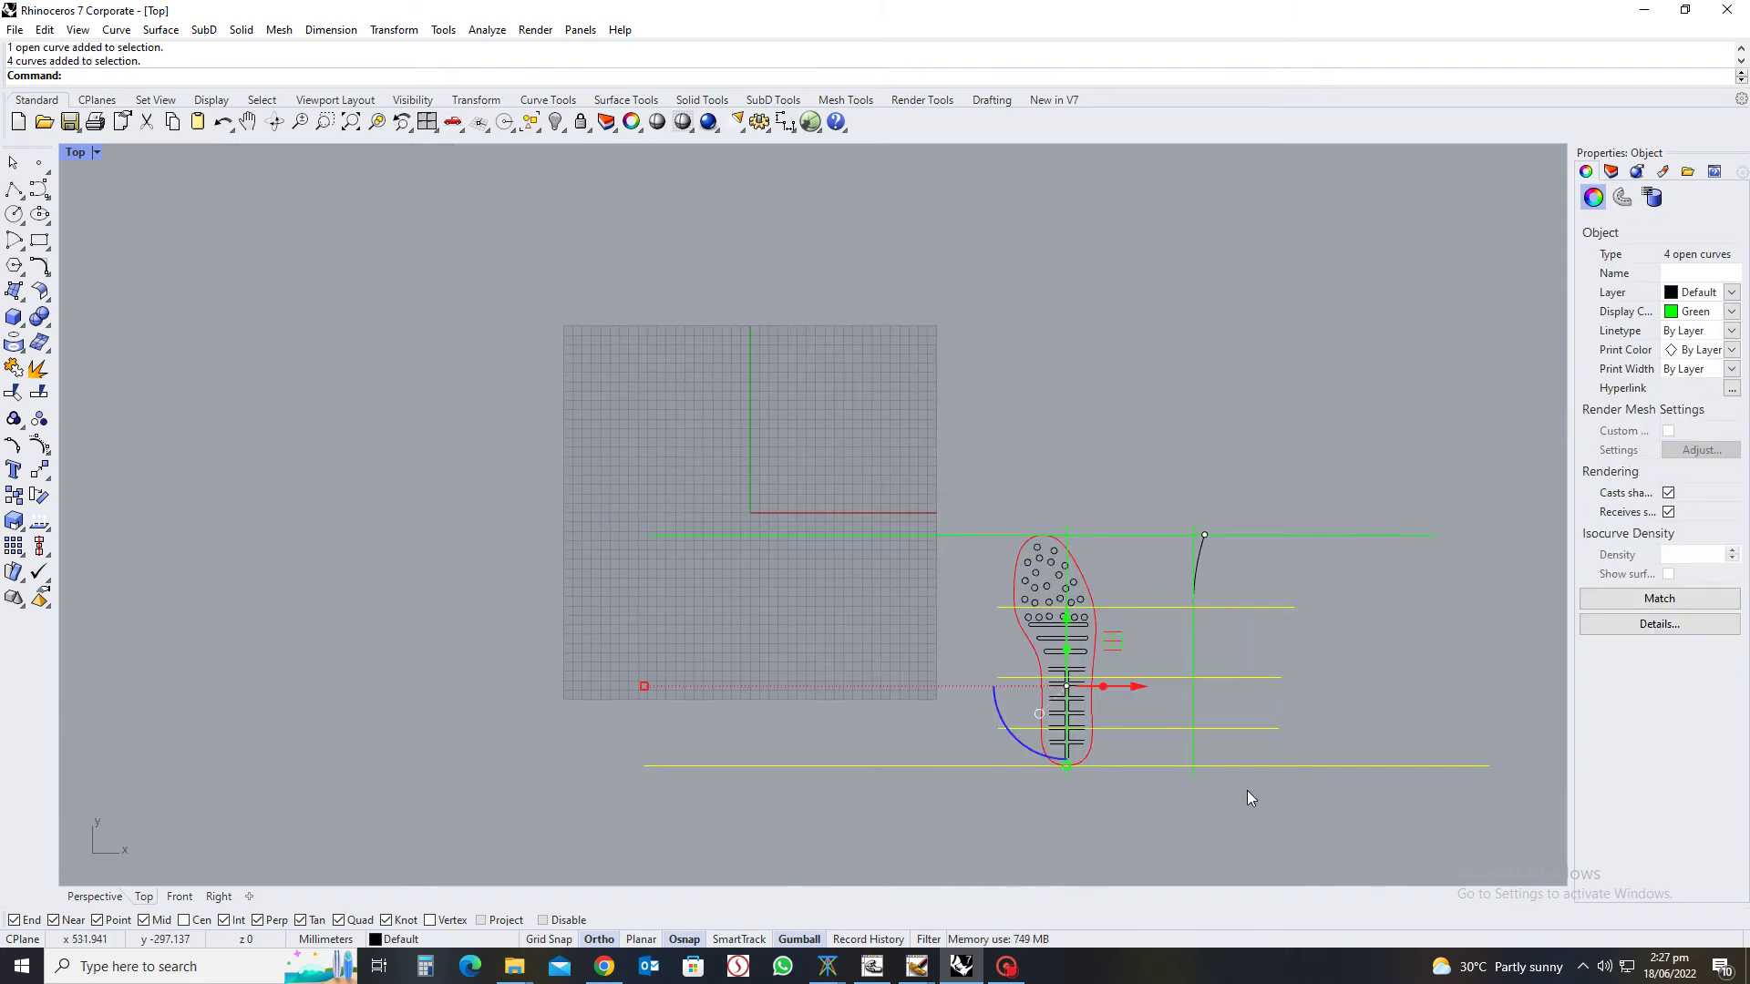
{"action": "right_click", "coordinate": [1246, 798]}
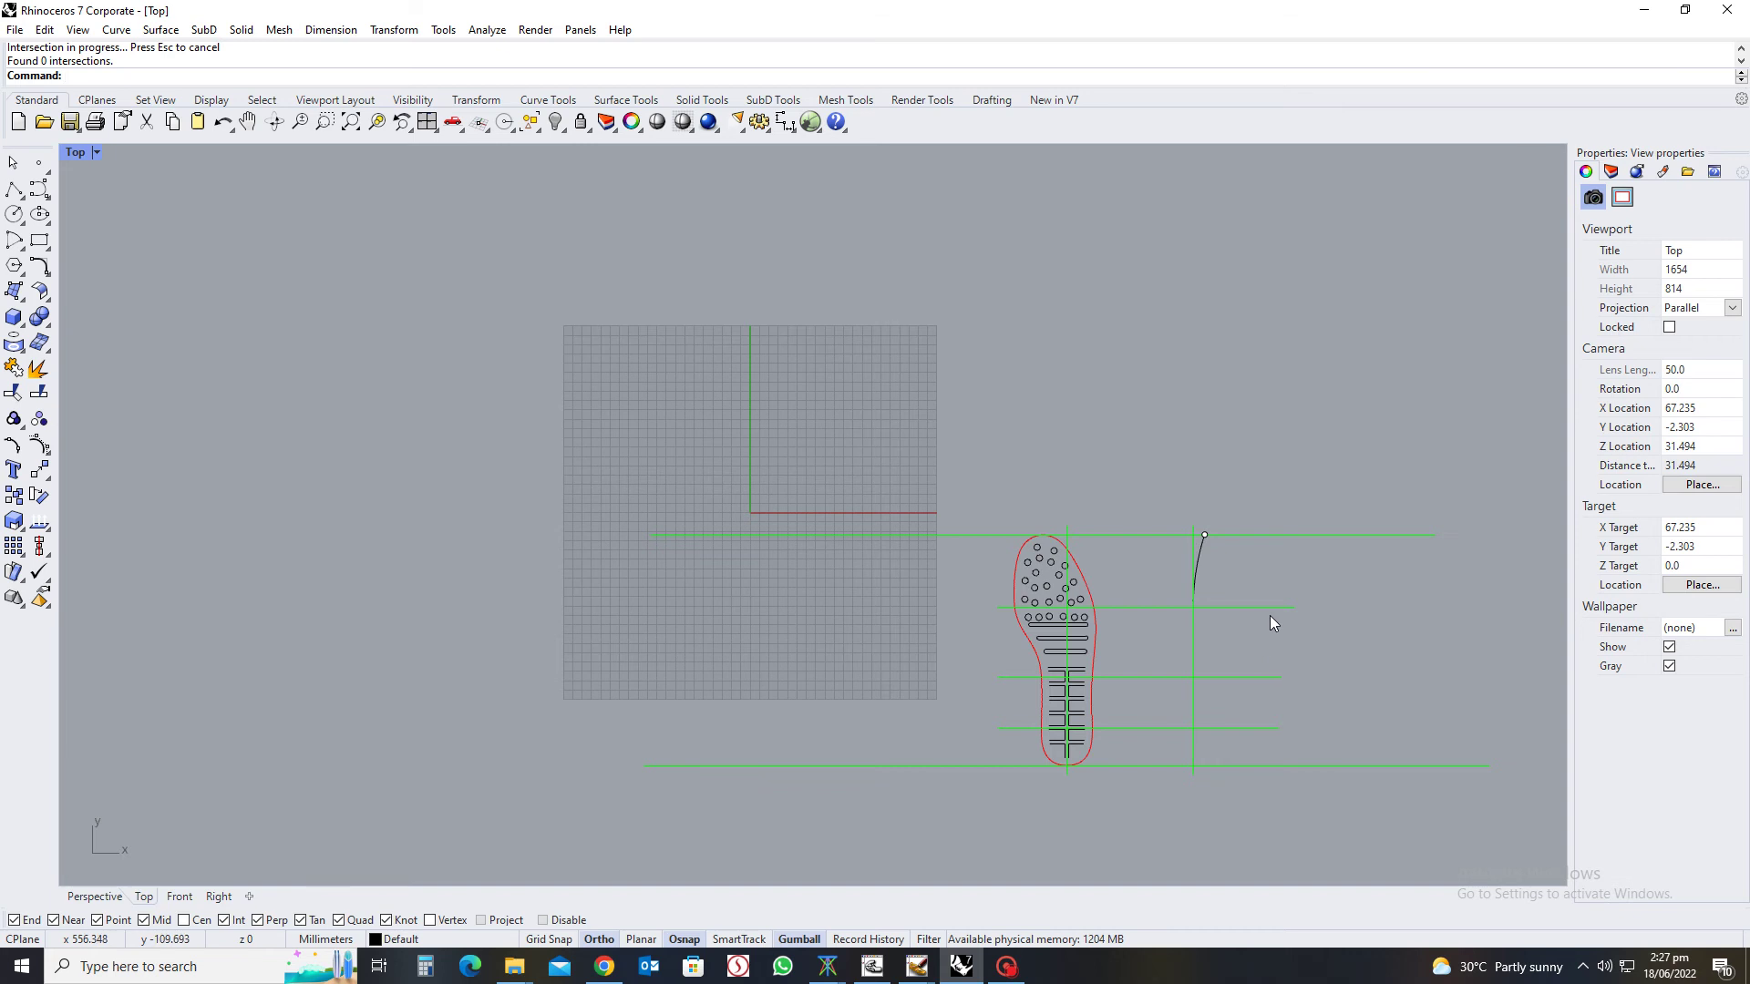
Create intersection points where the four lower horizontal green lines cross the green vertical line beside the sole
{"action": "scroll", "coordinate": [1271, 623], "scroll_direction": "up", "scroll_amount": 4}
{"action": "left_click_drag", "start_coordinate": [1322, 567], "coordinate": [1201, 863]}
{"action": "left_click", "coordinate": [1093, 776]}
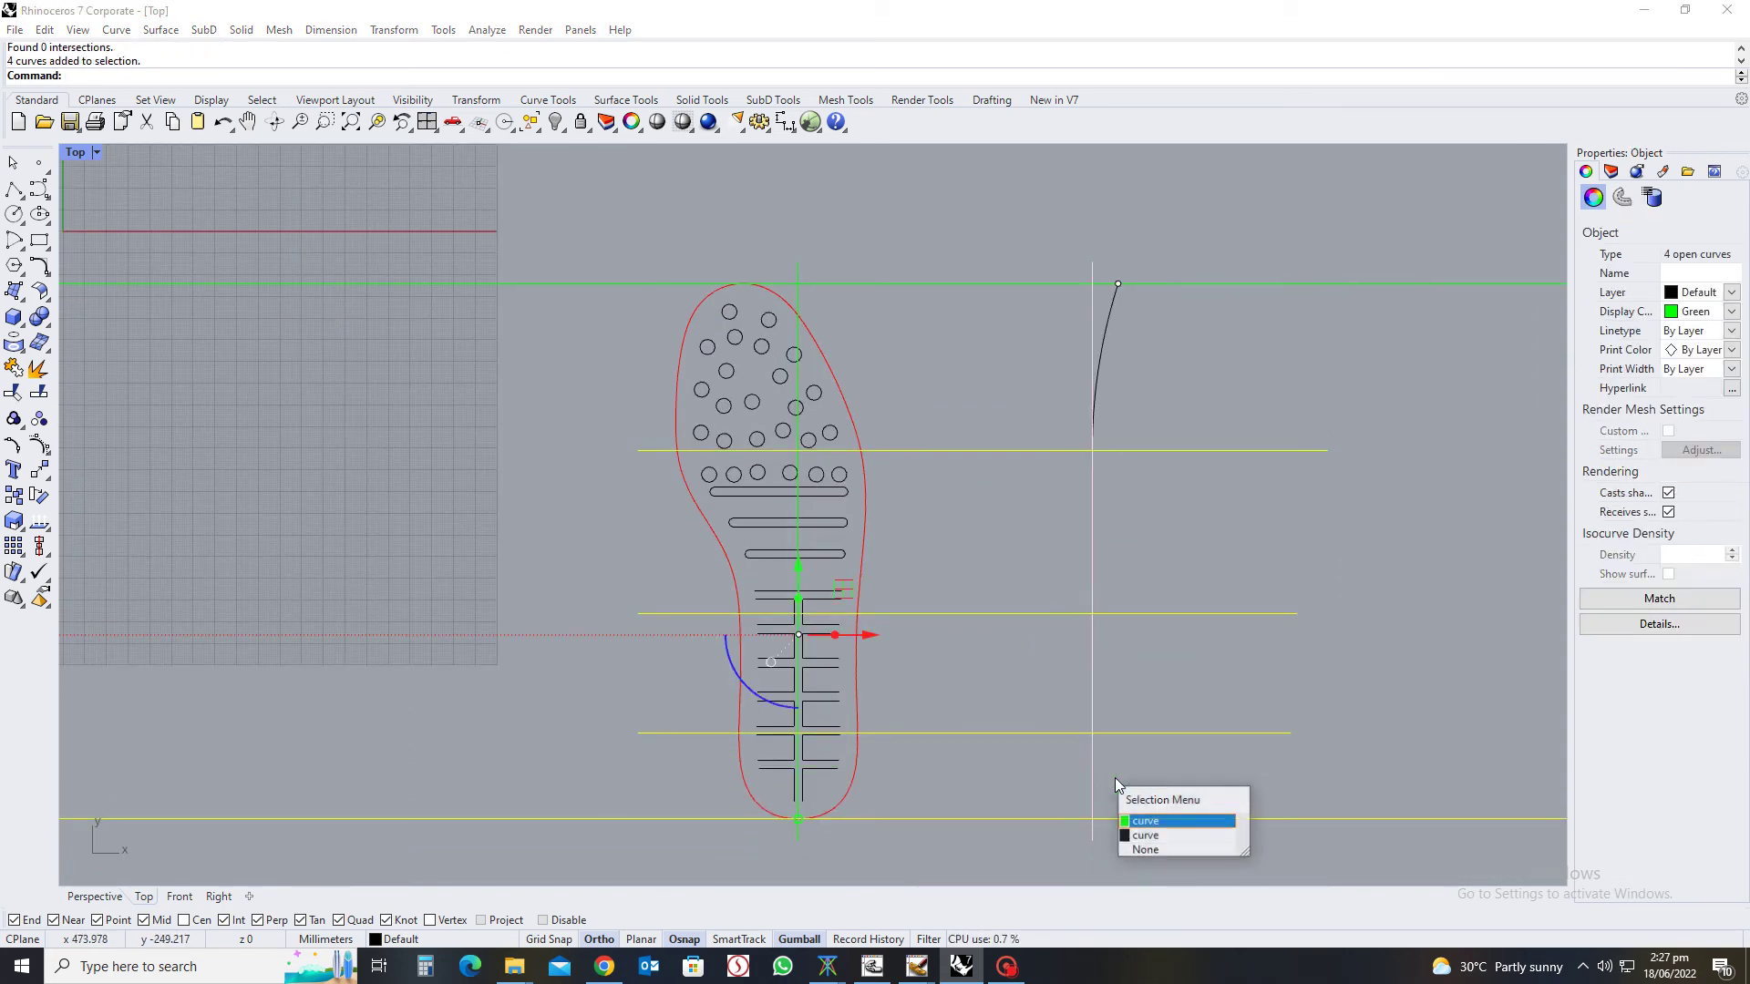
{"action": "key", "text": "Return"}
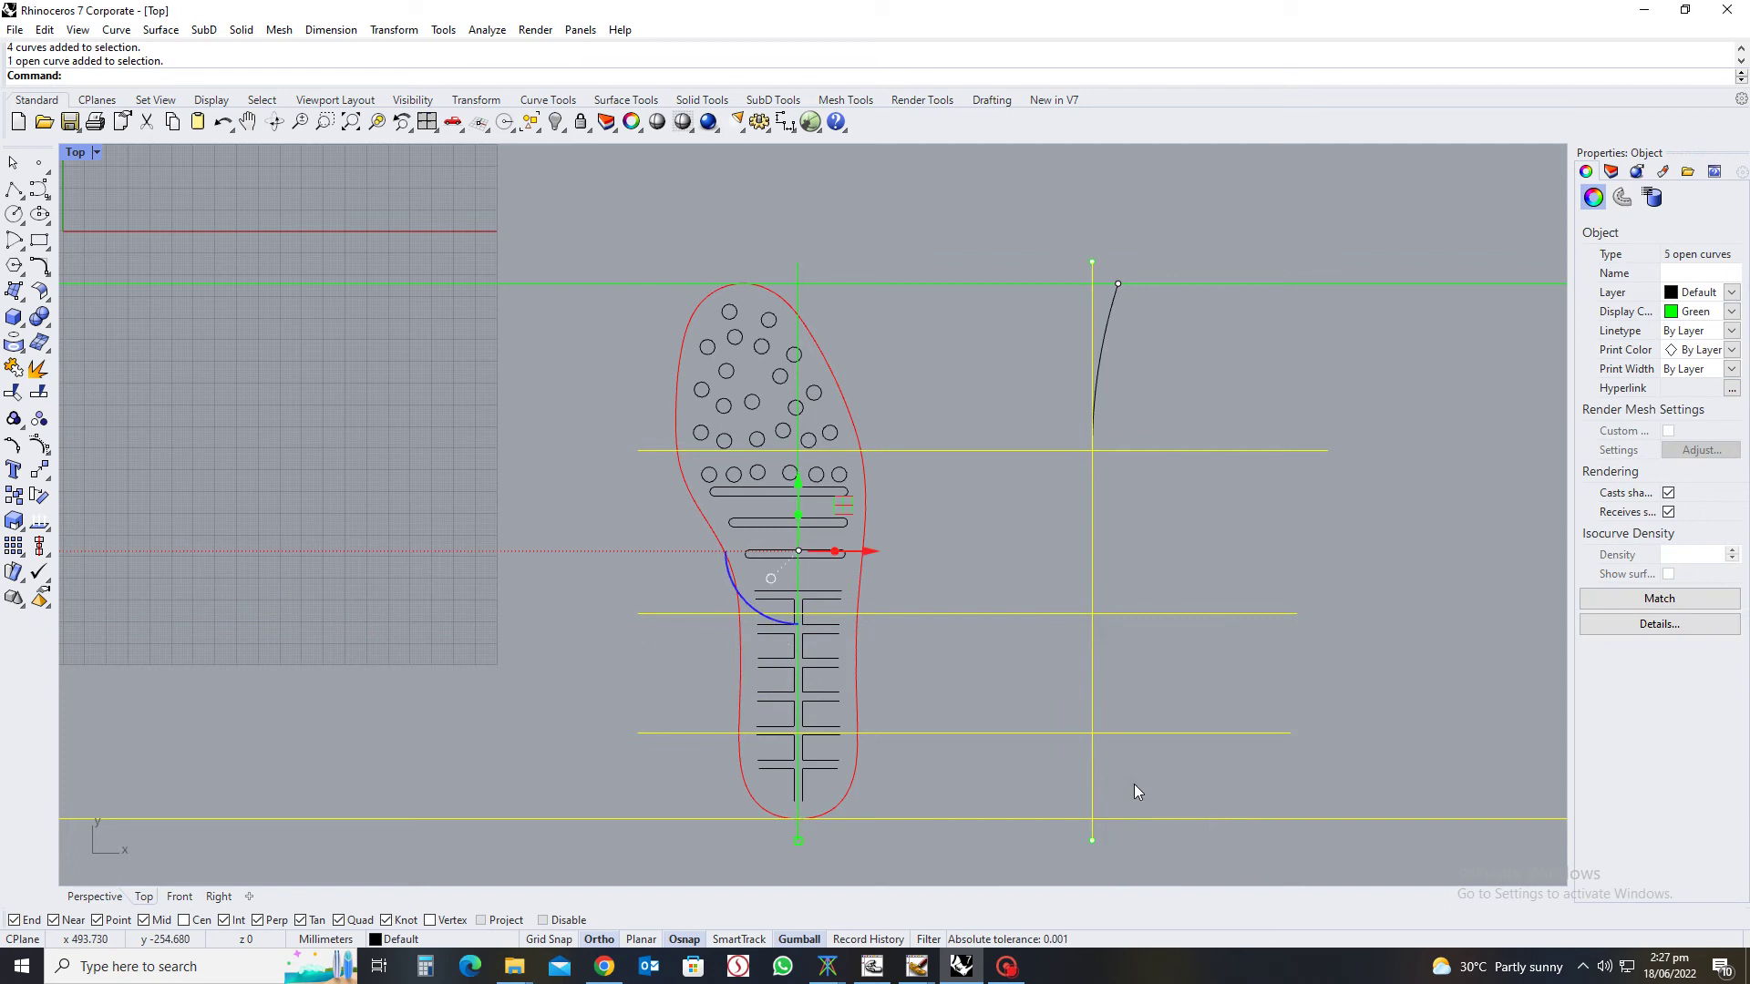
{"action": "type", "text": "Intersect"}
{"action": "key", "text": "Return"}
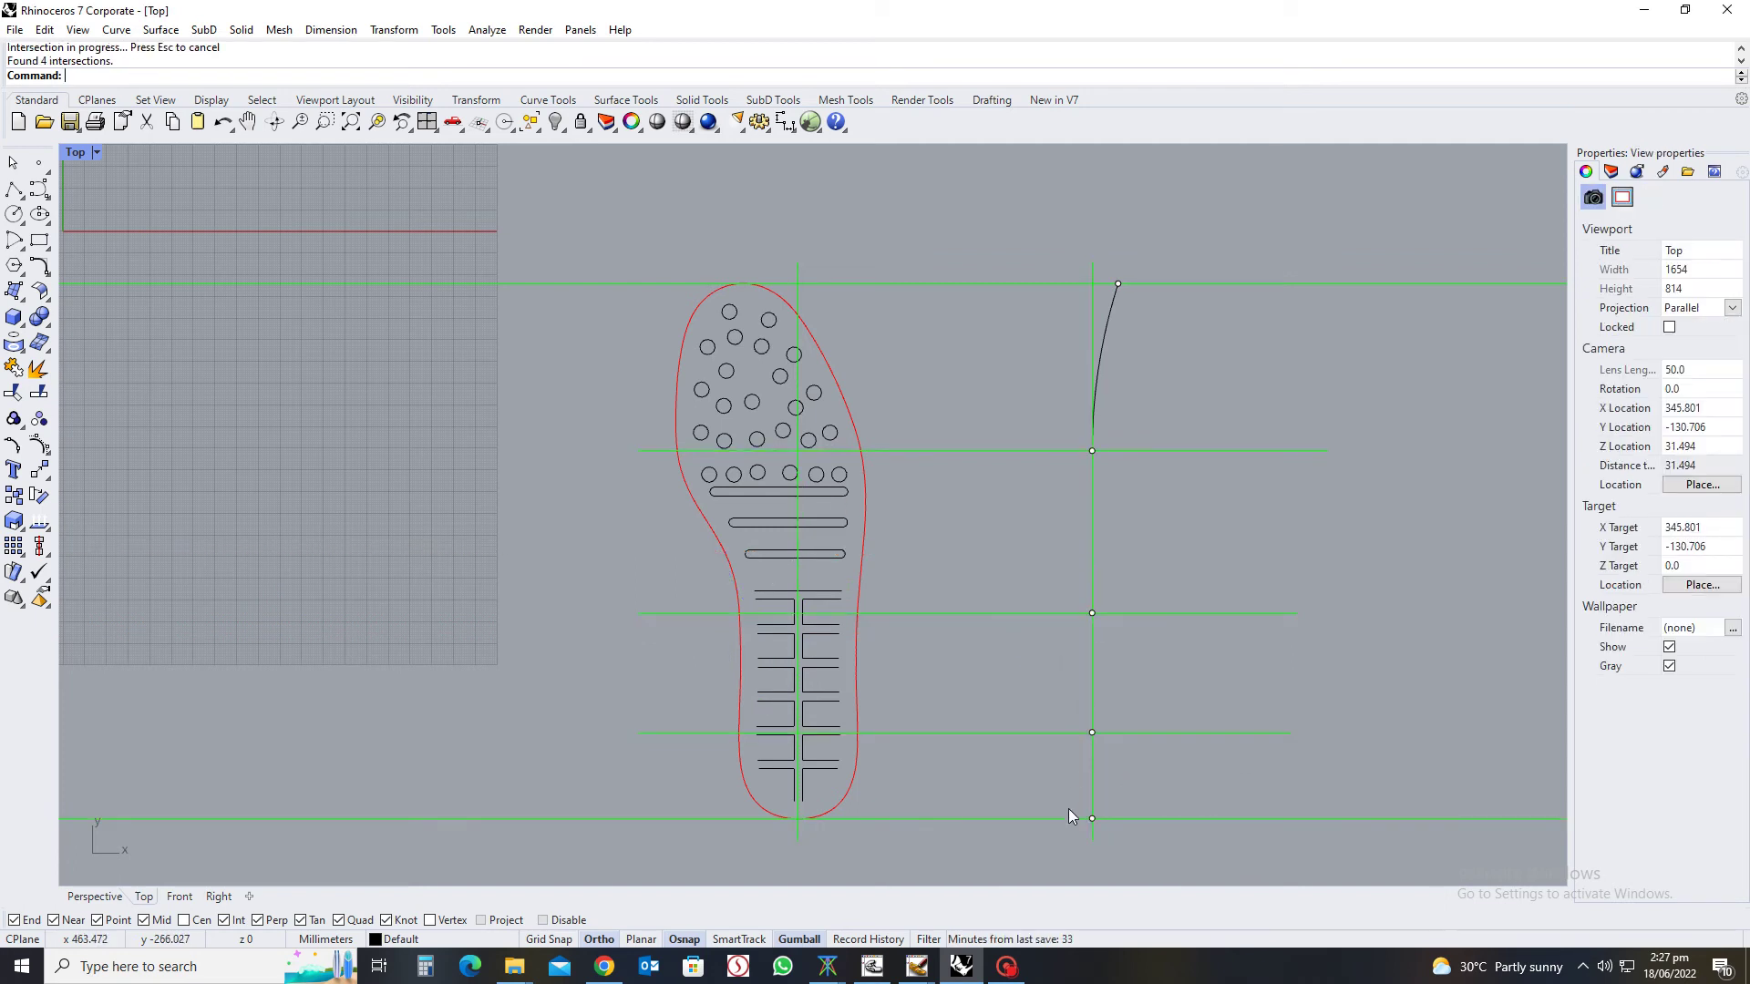
Move the intersection point on the heel line 40 mm along the X direction, away from the sole
{"action": "scroll", "coordinate": [1068, 807], "scroll_direction": "up", "scroll_amount": 5}
{"action": "scroll", "coordinate": [1069, 801], "scroll_direction": "down", "scroll_amount": 2}
{"action": "left_click", "coordinate": [1123, 831]}
{"action": "scroll", "coordinate": [1175, 793], "scroll_direction": "down", "scroll_amount": 3}
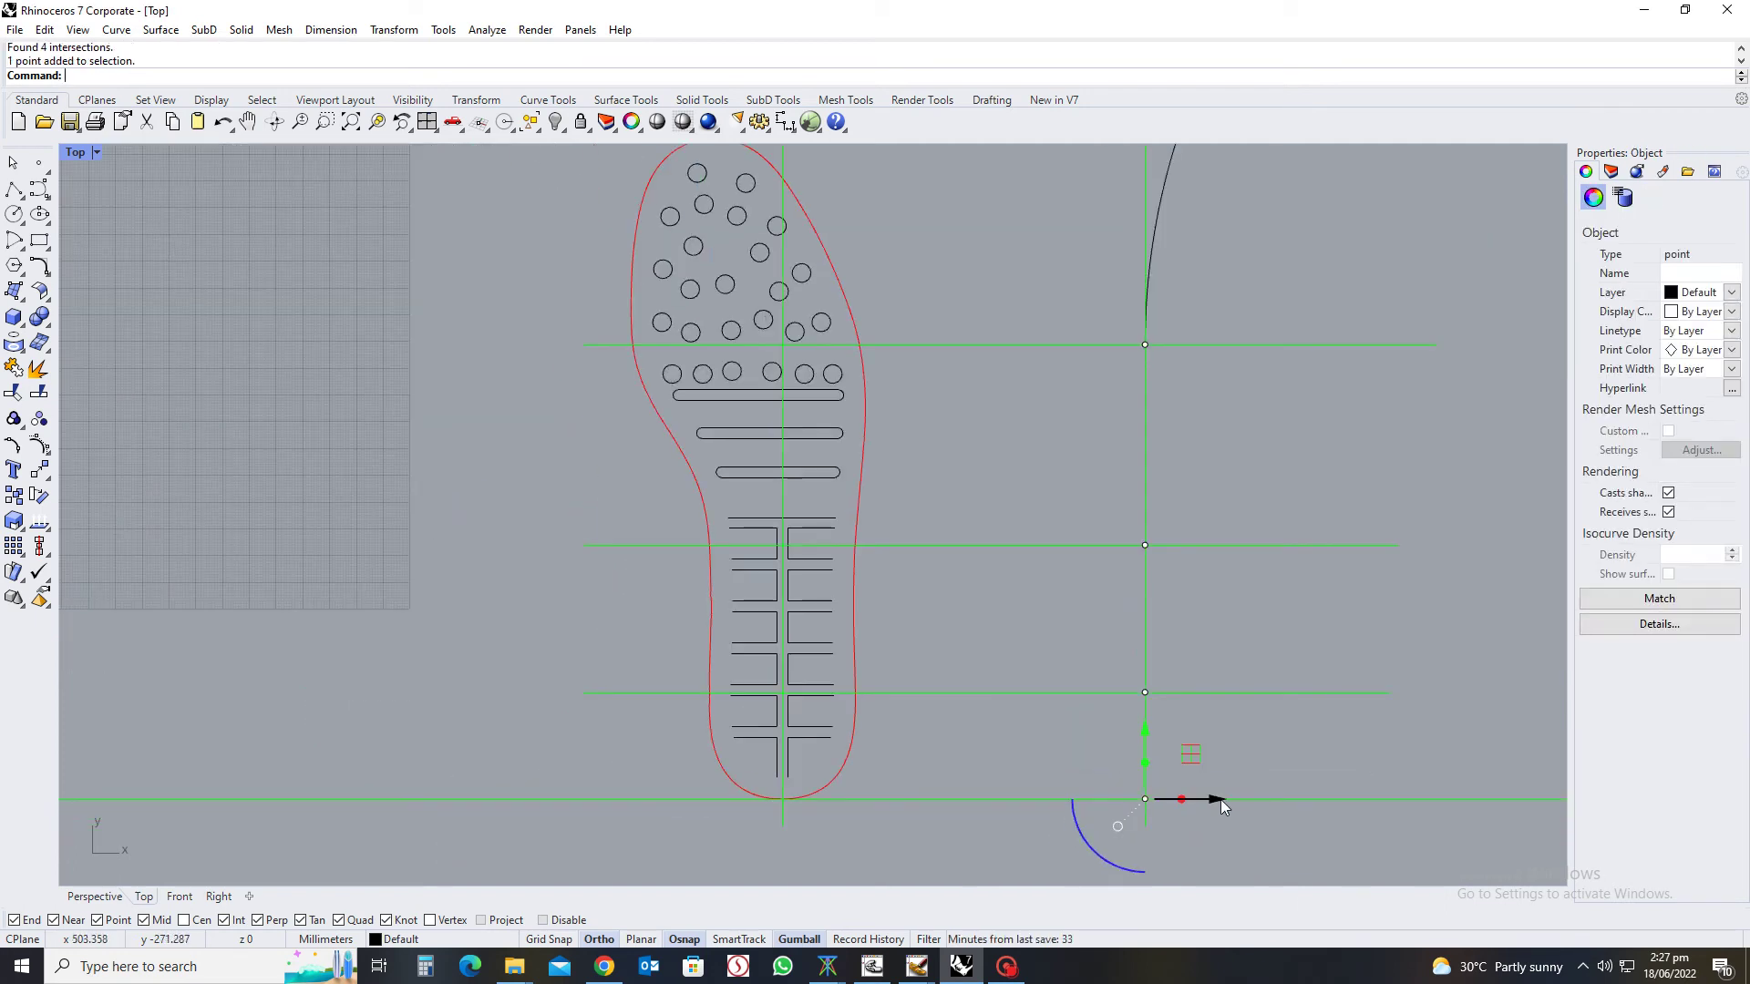
{"action": "left_click", "coordinate": [1218, 800]}
{"action": "key", "text": "BackSpace"}
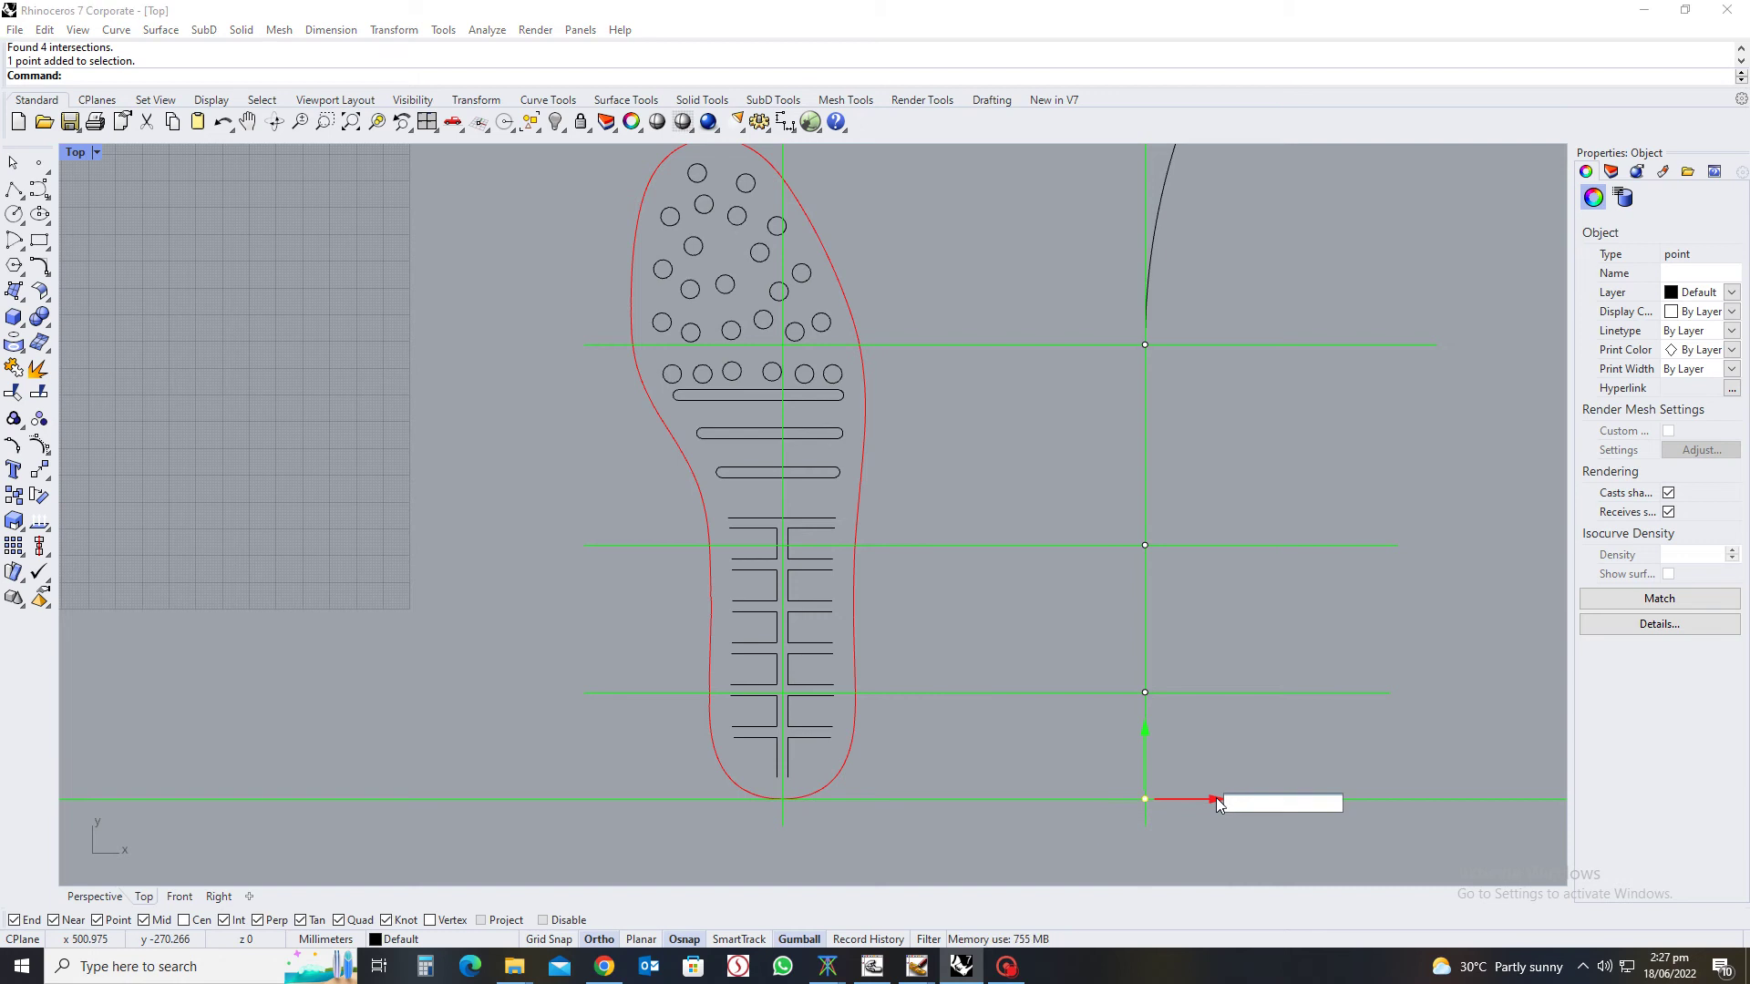
{"action": "type", "text": "40"}
{"action": "key", "text": "Return"}
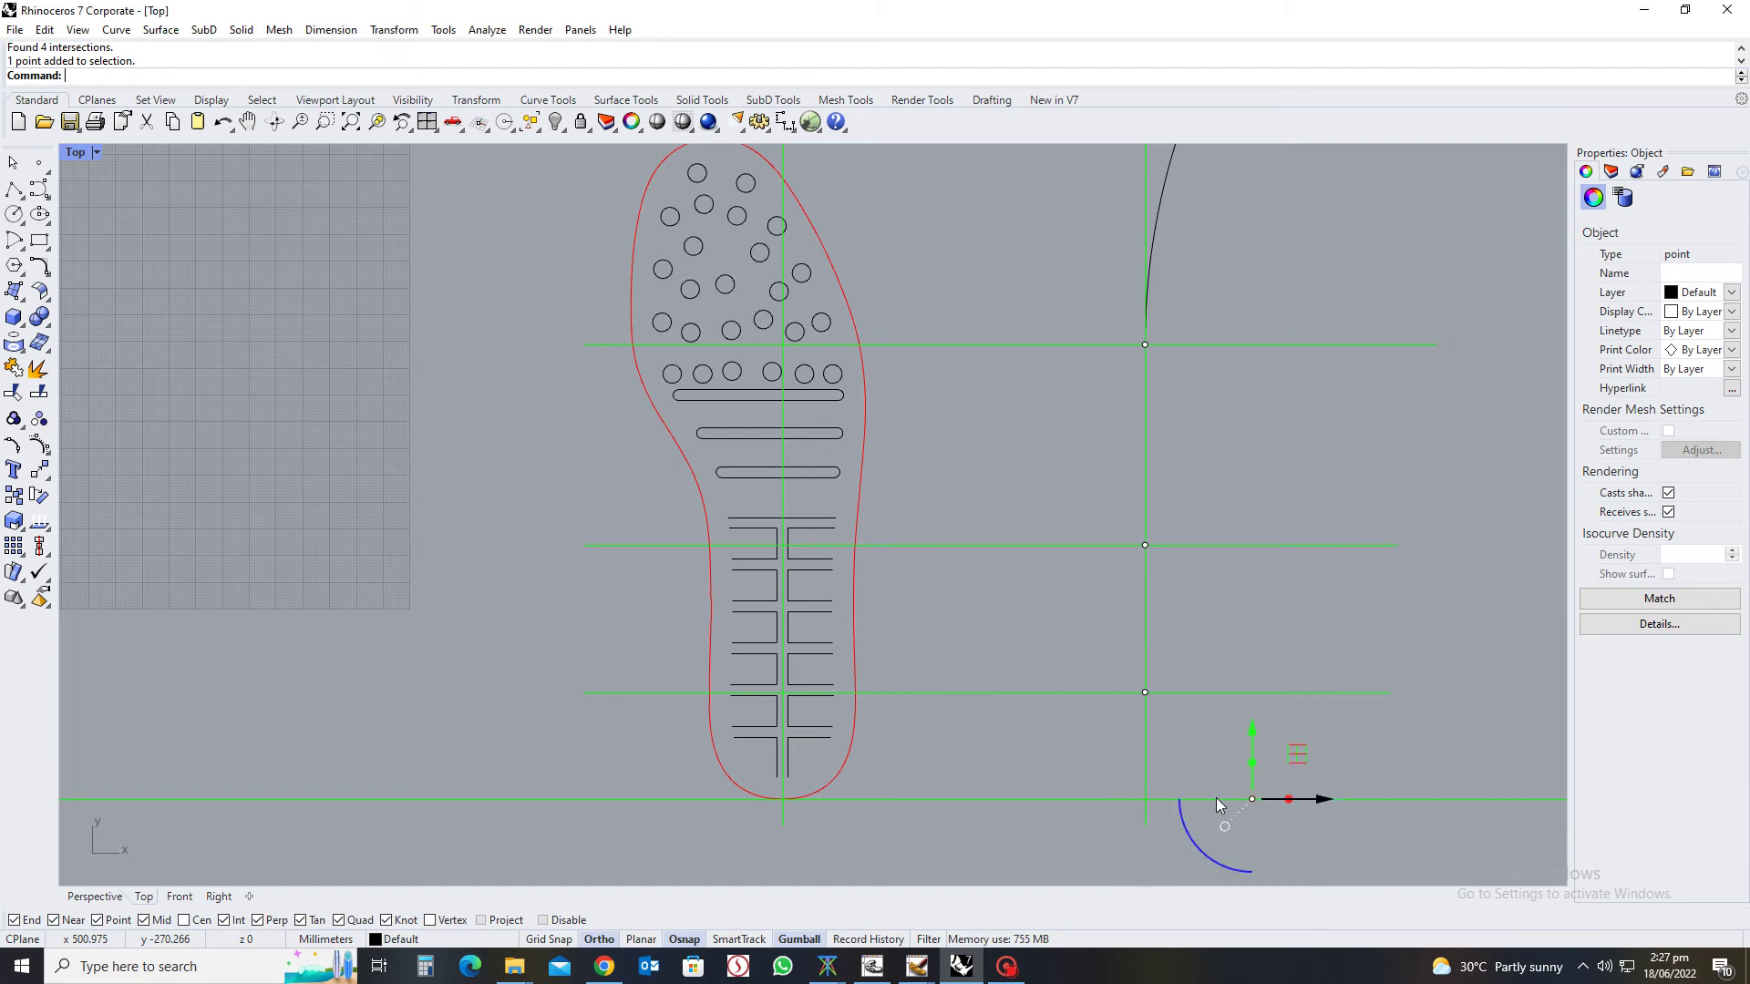
Move the intersection point on the second-lowest horizontal green line 40 mm along the X direction, away from the sole
{"action": "left_click", "coordinate": [1340, 854]}
{"action": "left_click", "coordinate": [1147, 693]}
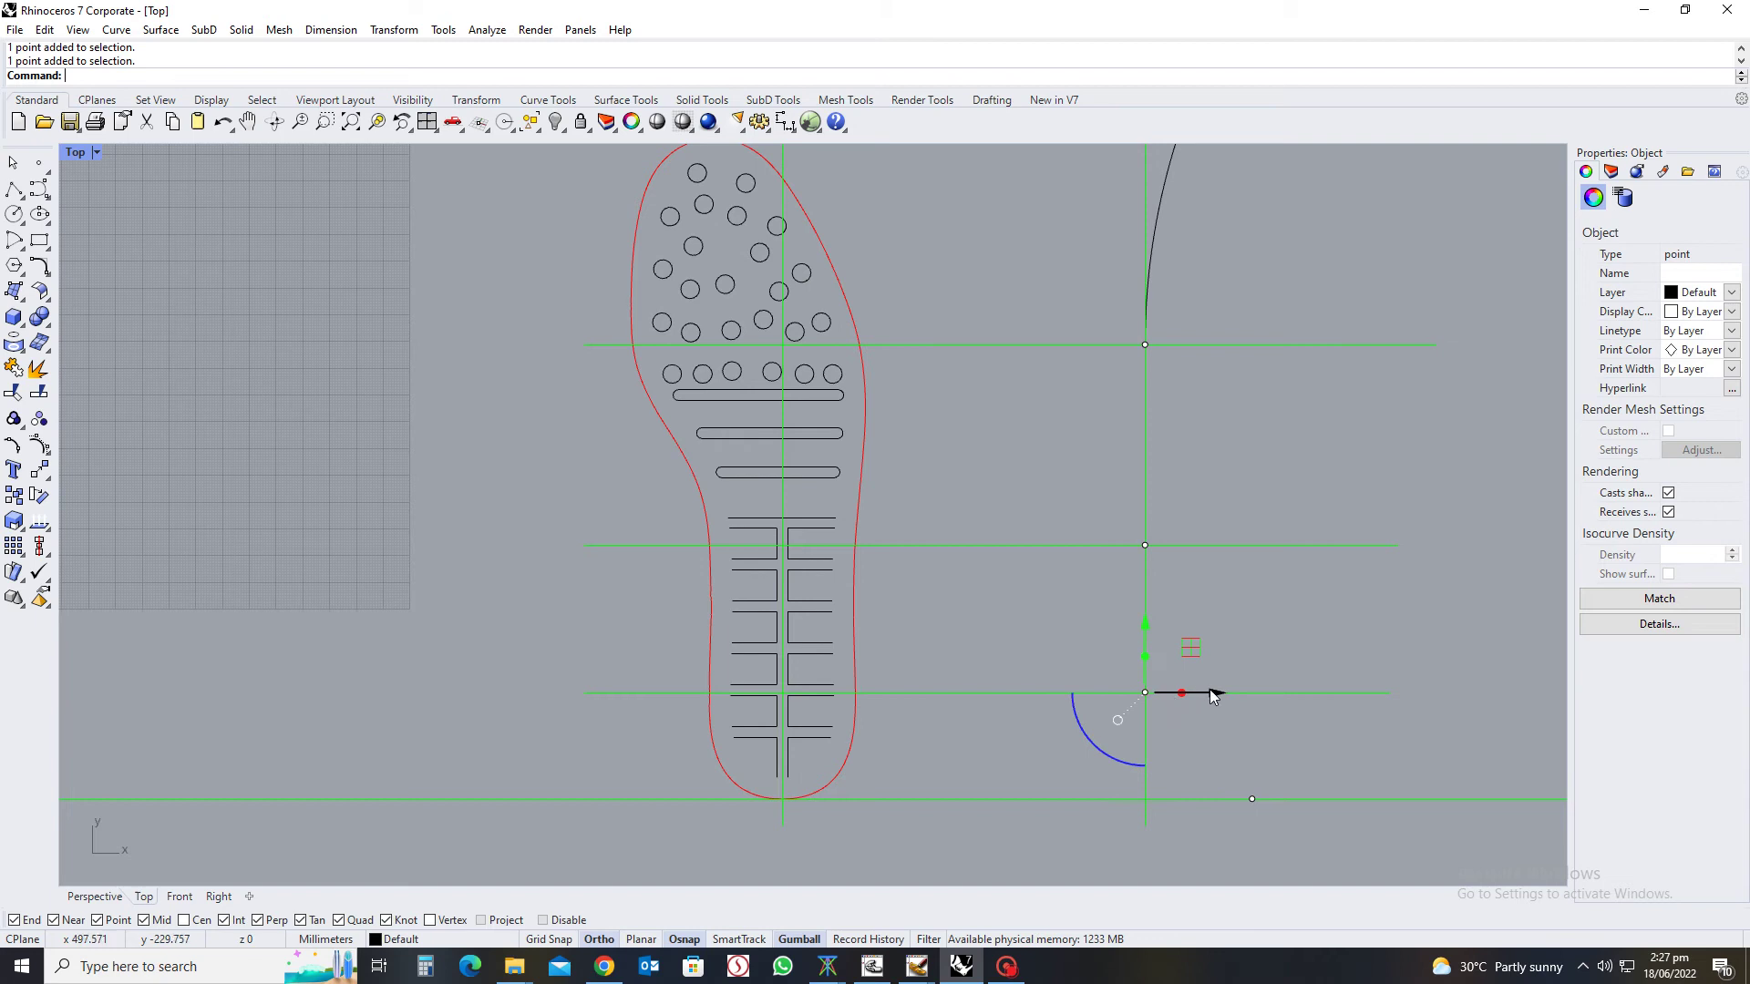
{"action": "left_click", "coordinate": [1210, 691]}
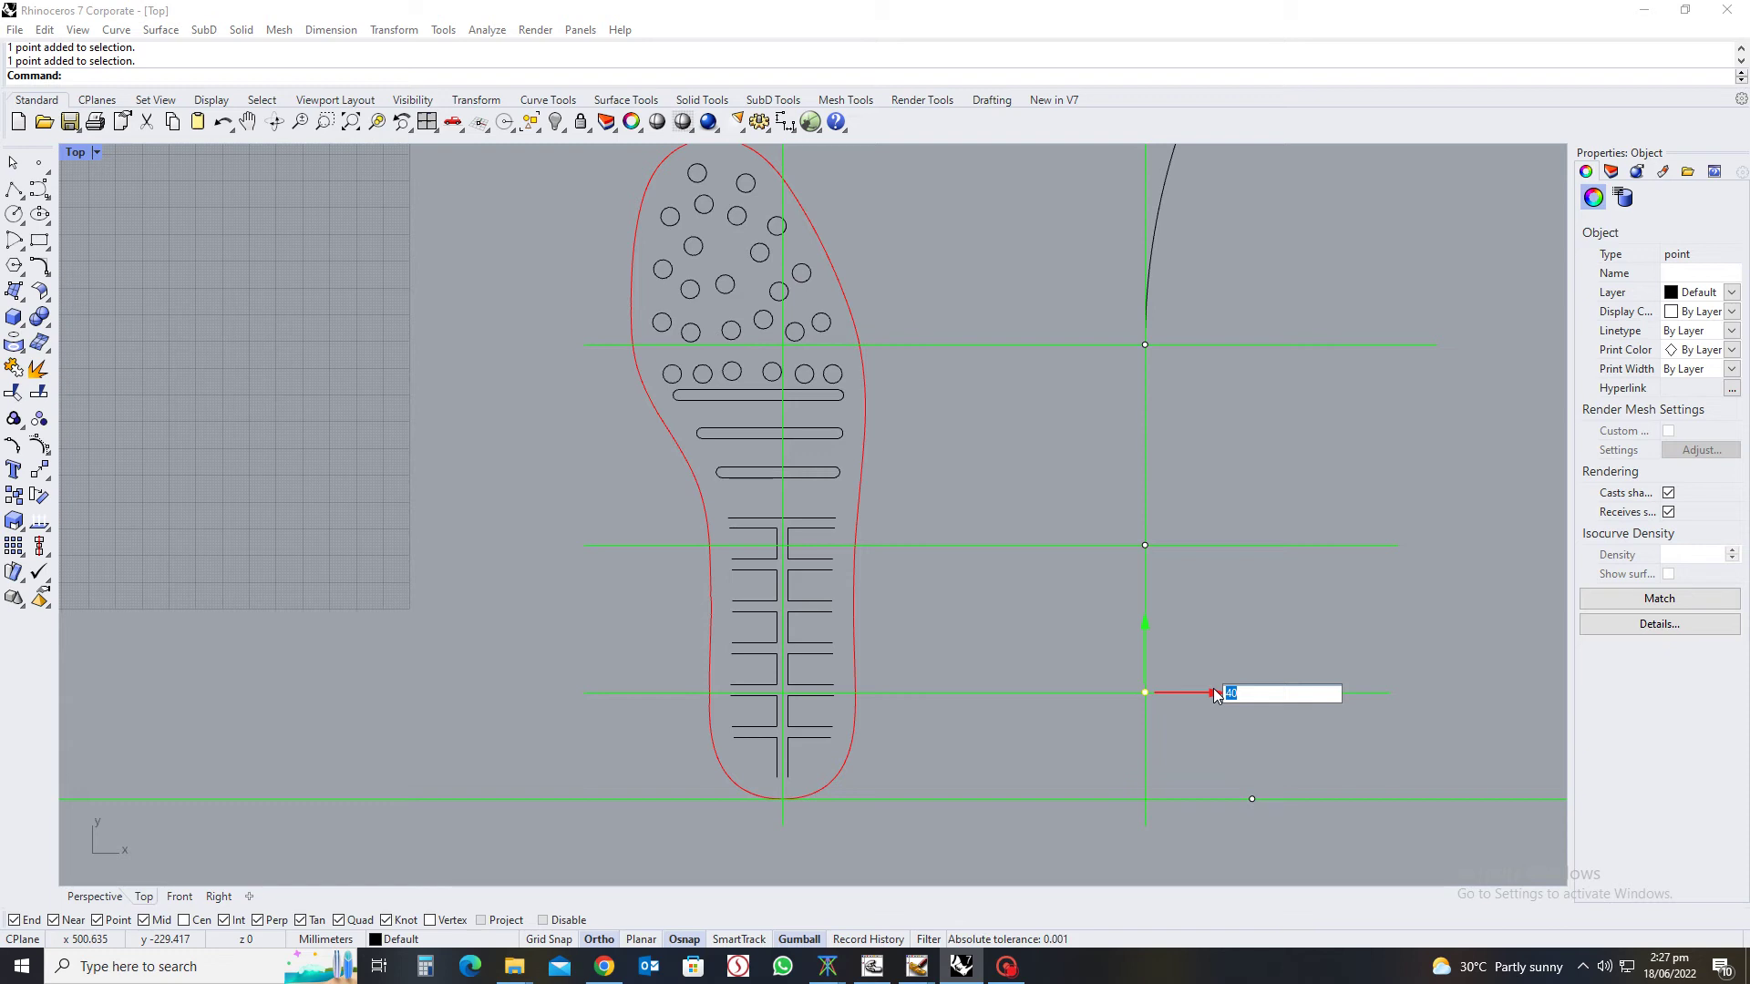
{"action": "type", "text": "40"}
{"action": "key", "text": "Return"}
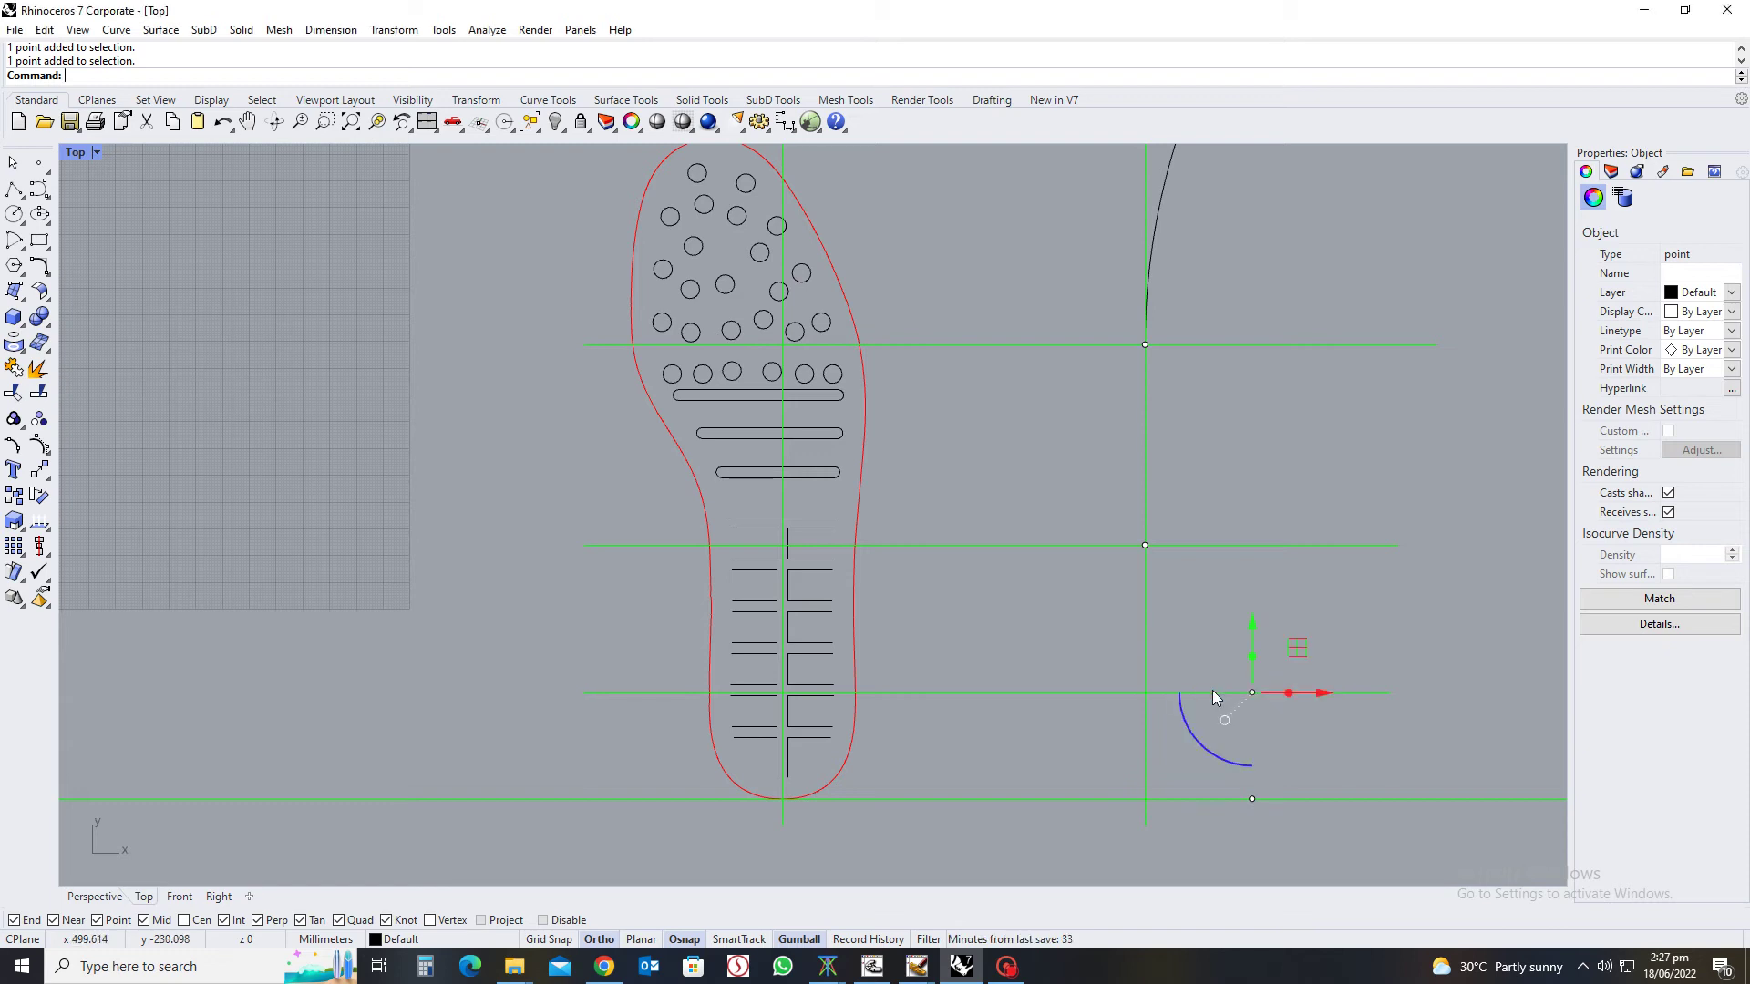
Move the intersection point on the middle horizontal green line 32 mm along the X direction, away from the sole
{"action": "left_click", "coordinate": [1145, 568]}
{"action": "left_click_drag", "start_coordinate": [1103, 518], "coordinate": [1191, 565]}
{"action": "left_click", "coordinate": [1217, 545]}
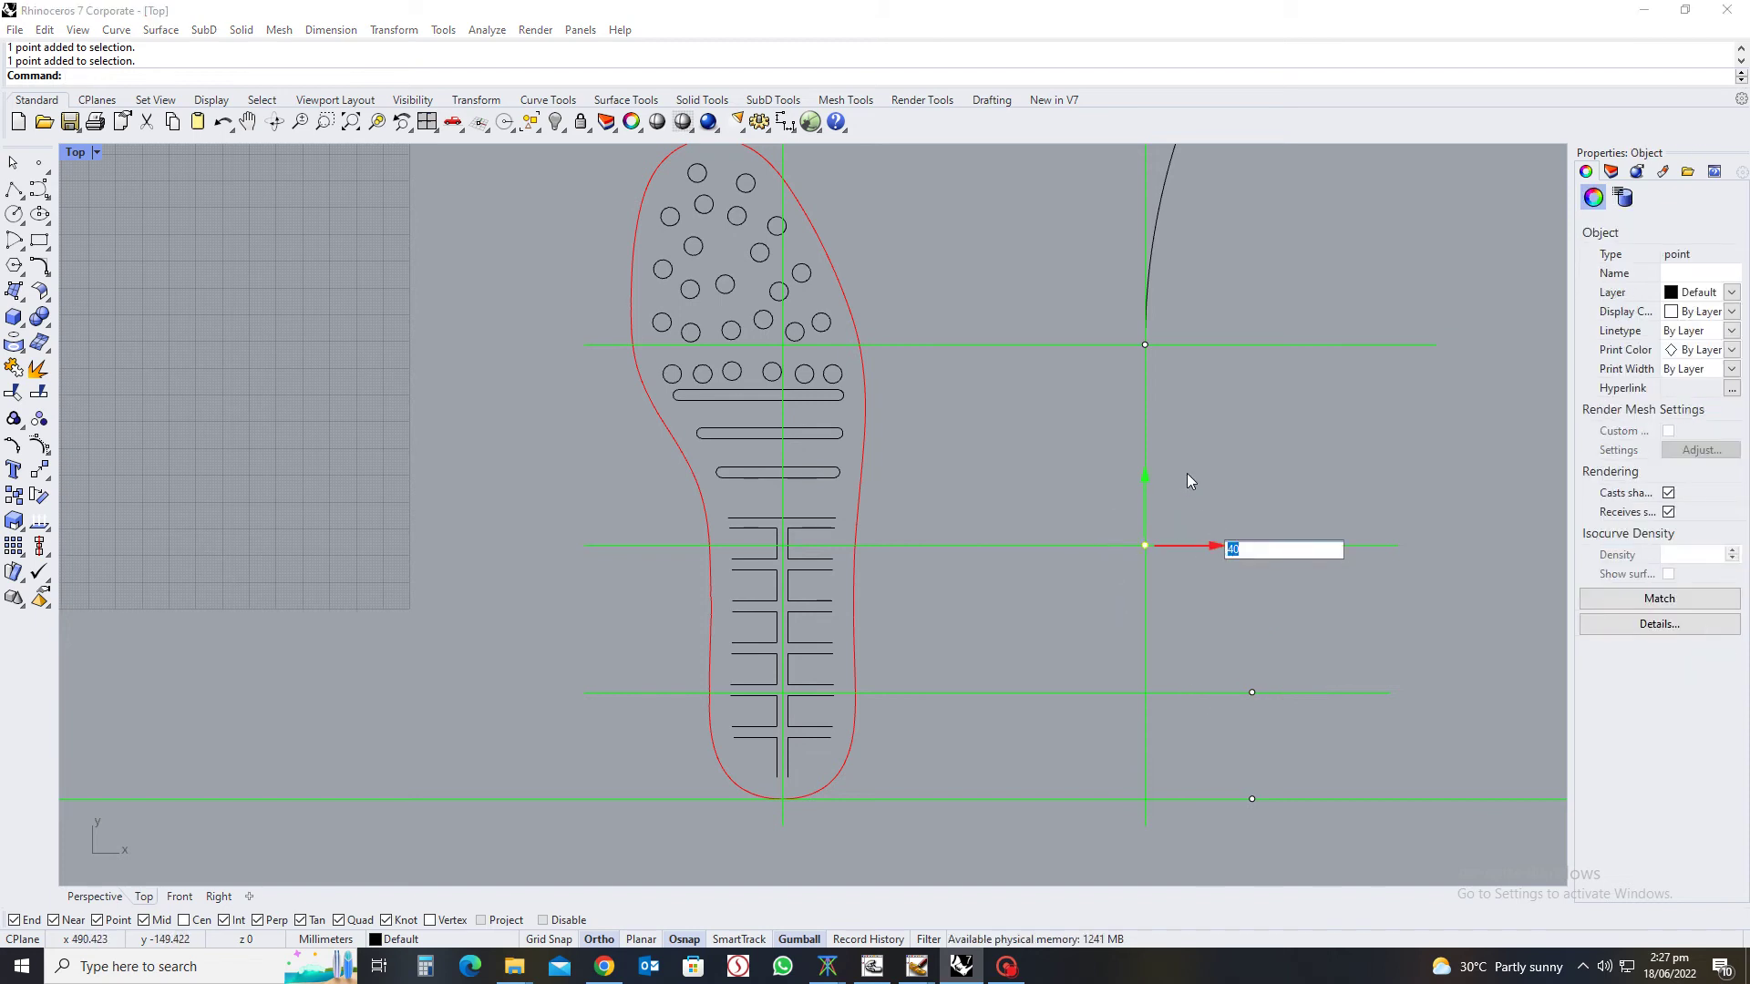
{"action": "key", "text": "BackSpace"}
{"action": "type", "text": "32"}
{"action": "key", "text": "Return"}
Move the intersection point on the forefoot green line, at the base of the toe-spring curve, 22 mm along the X direction
{"action": "left_click", "coordinate": [1175, 345]}
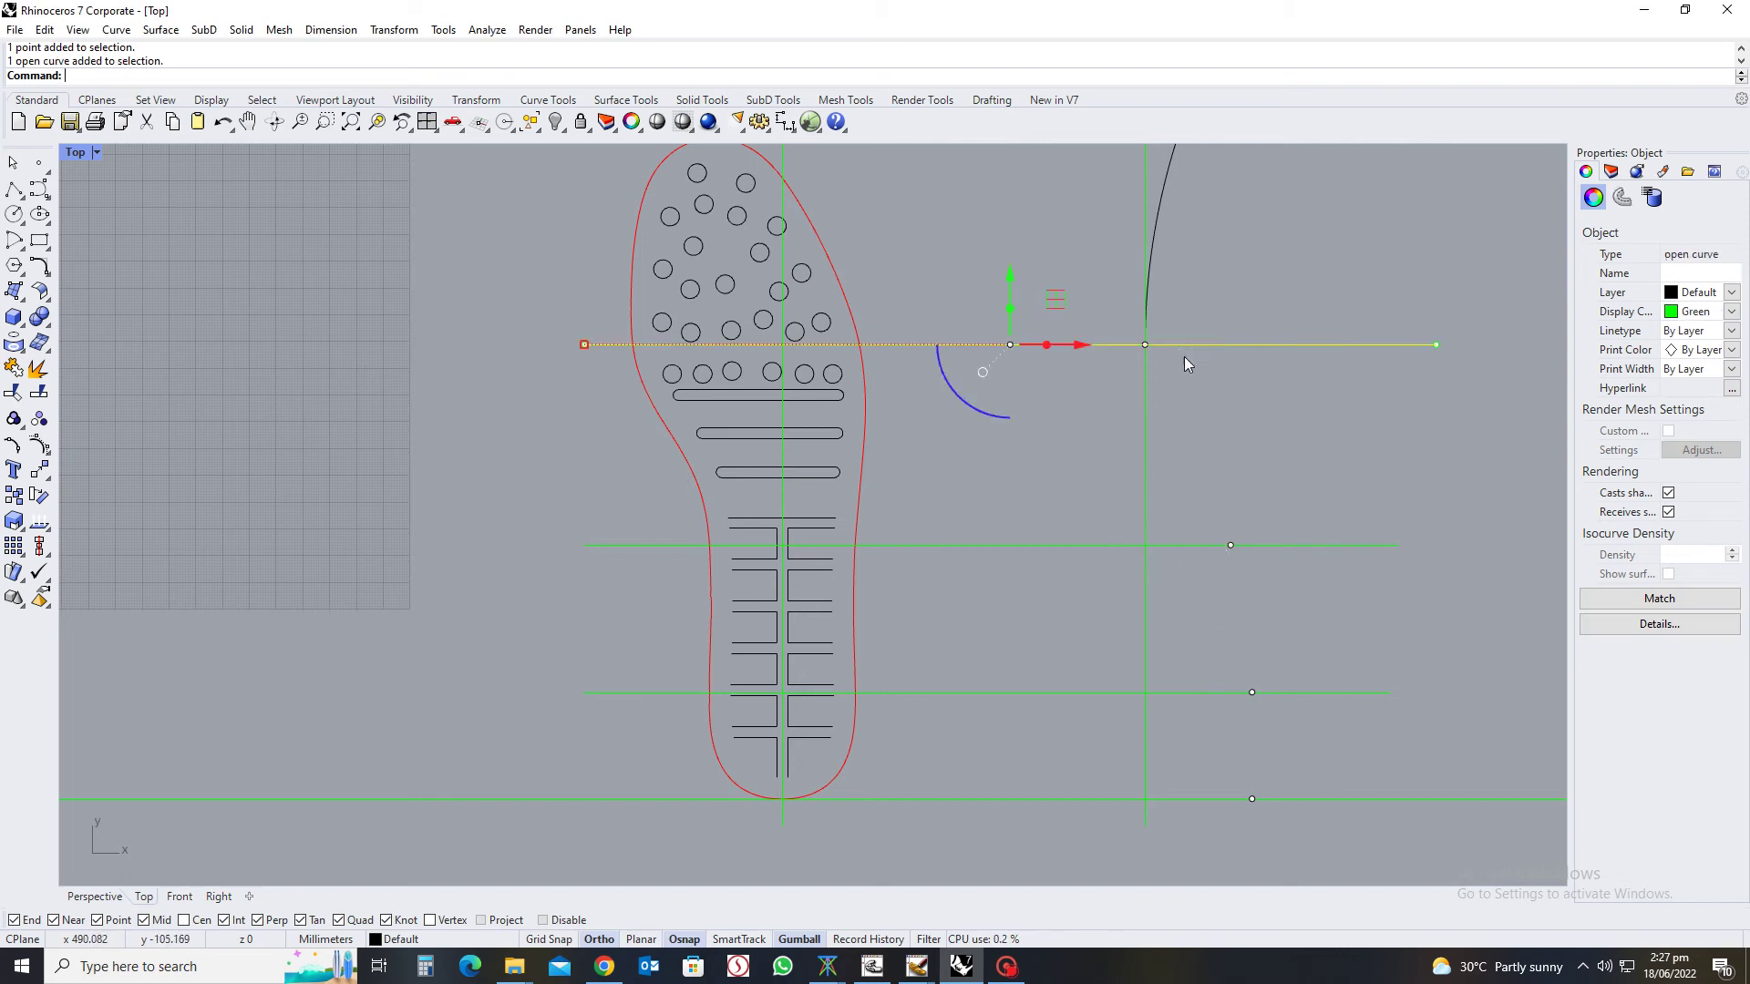
{"action": "left_click", "coordinate": [1121, 302]}
{"action": "left_click", "coordinate": [1145, 345]}
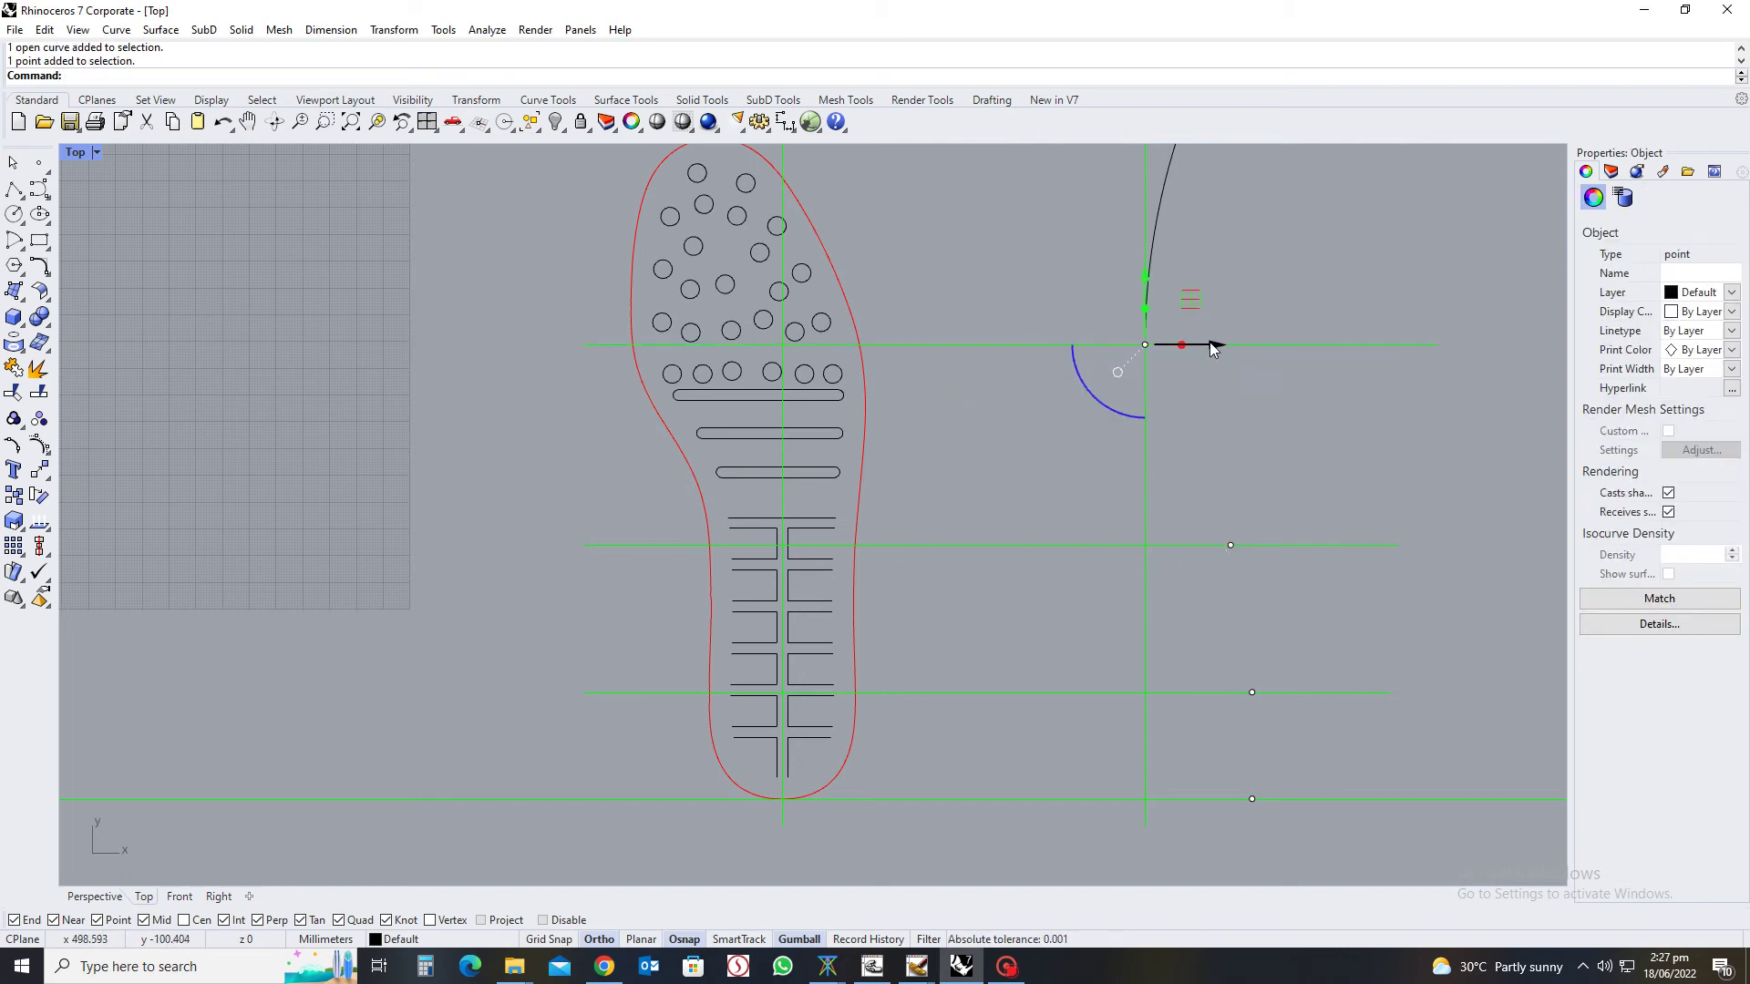
{"action": "left_click", "coordinate": [1212, 344]}
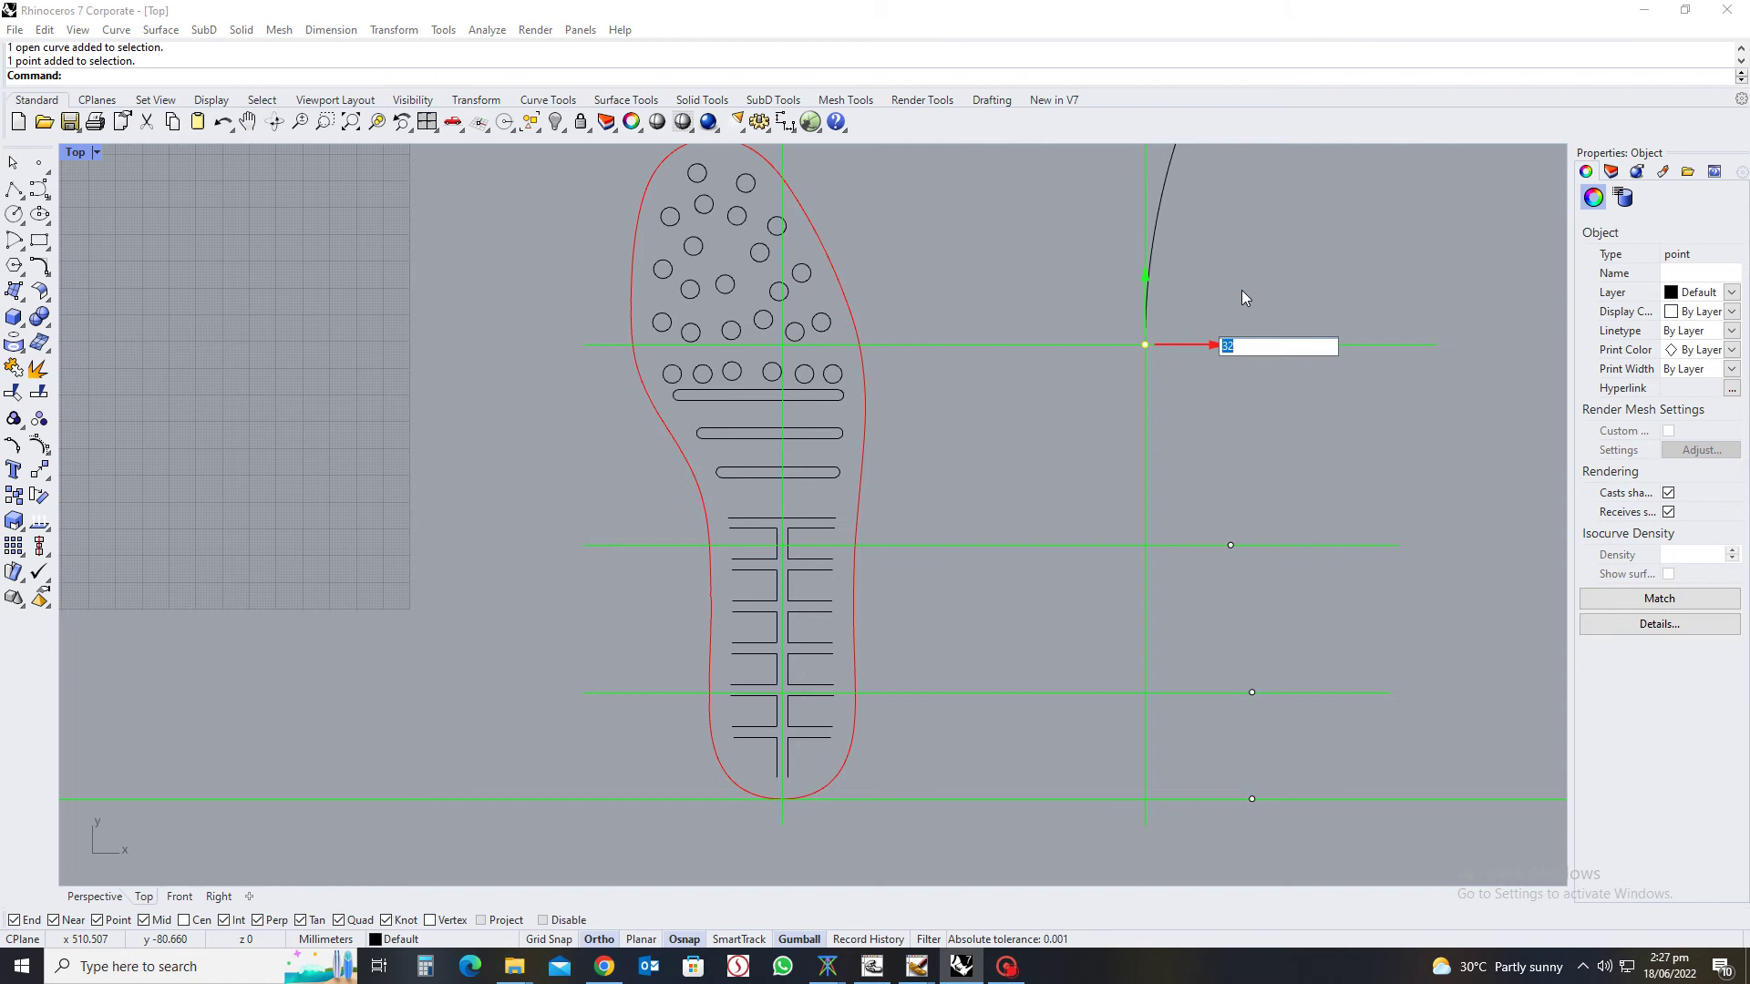
{"action": "type", "text": "22"}
{"action": "key", "text": "Return"}
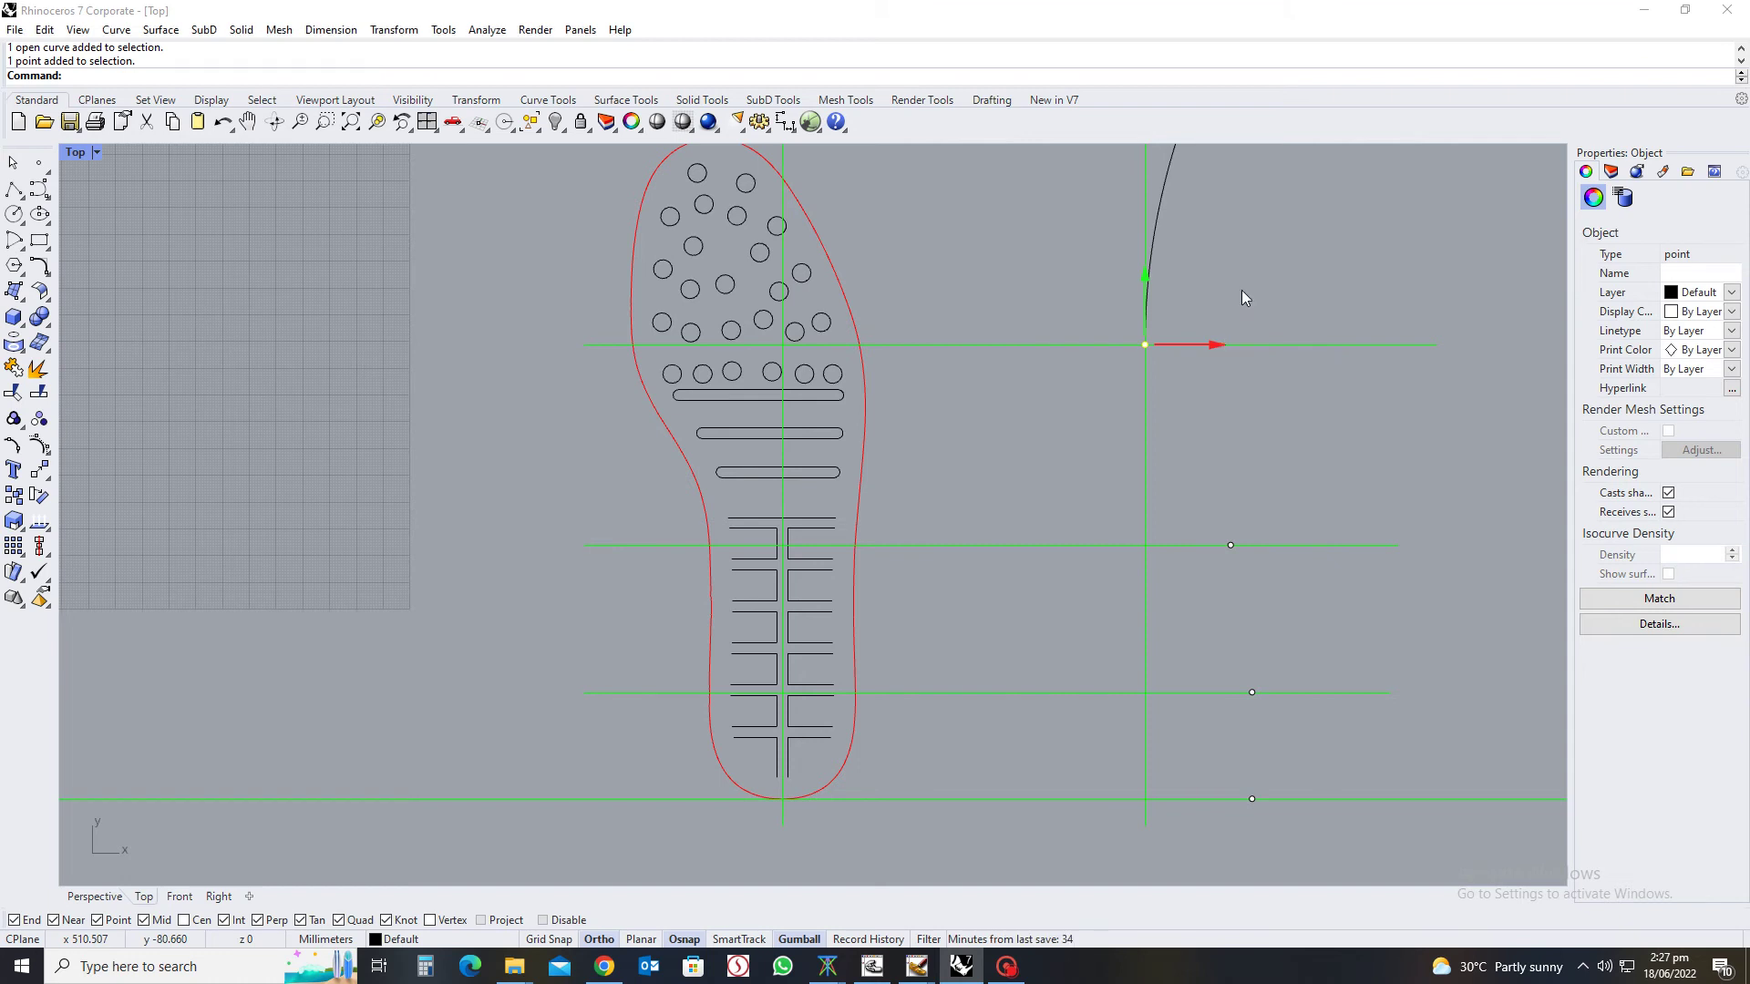
Move the point at the toe end of the toe-spring curve 22 mm along the X direction on the topmost green line
{"action": "left_click", "coordinate": [1232, 191]}
{"action": "right_click_drag", "start_coordinate": [1233, 193], "coordinate": [1173, 508]}
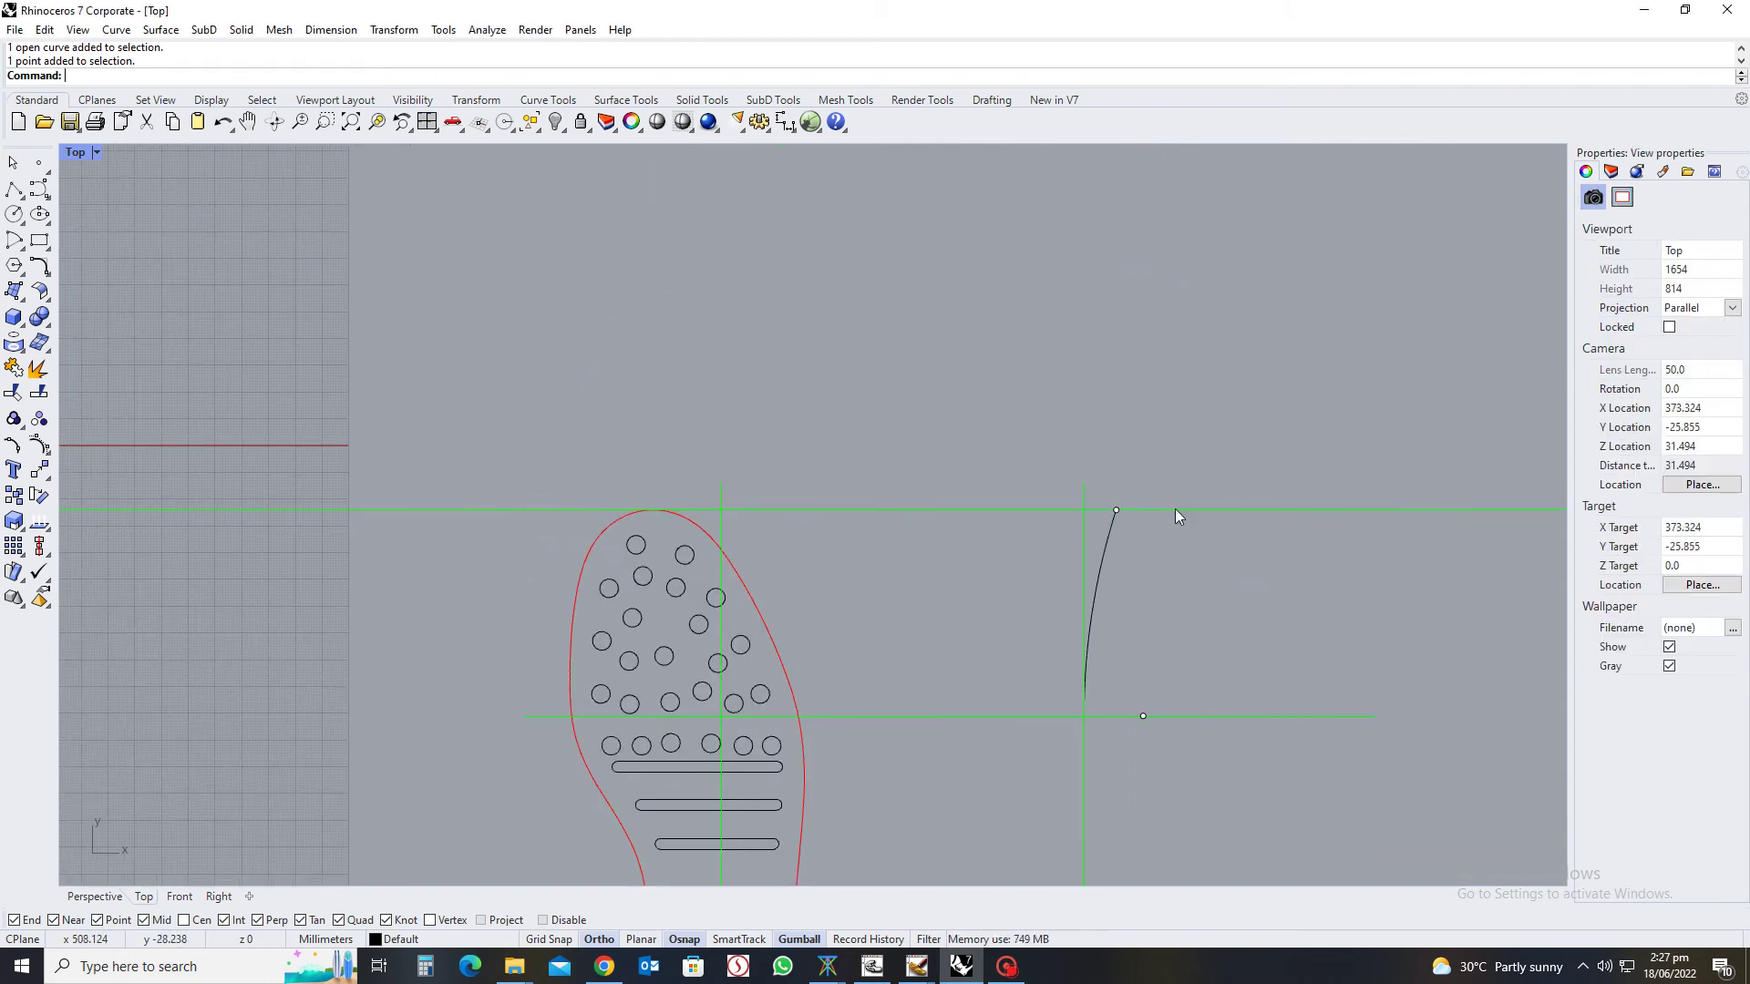
{"action": "left_click", "coordinate": [1117, 511]}
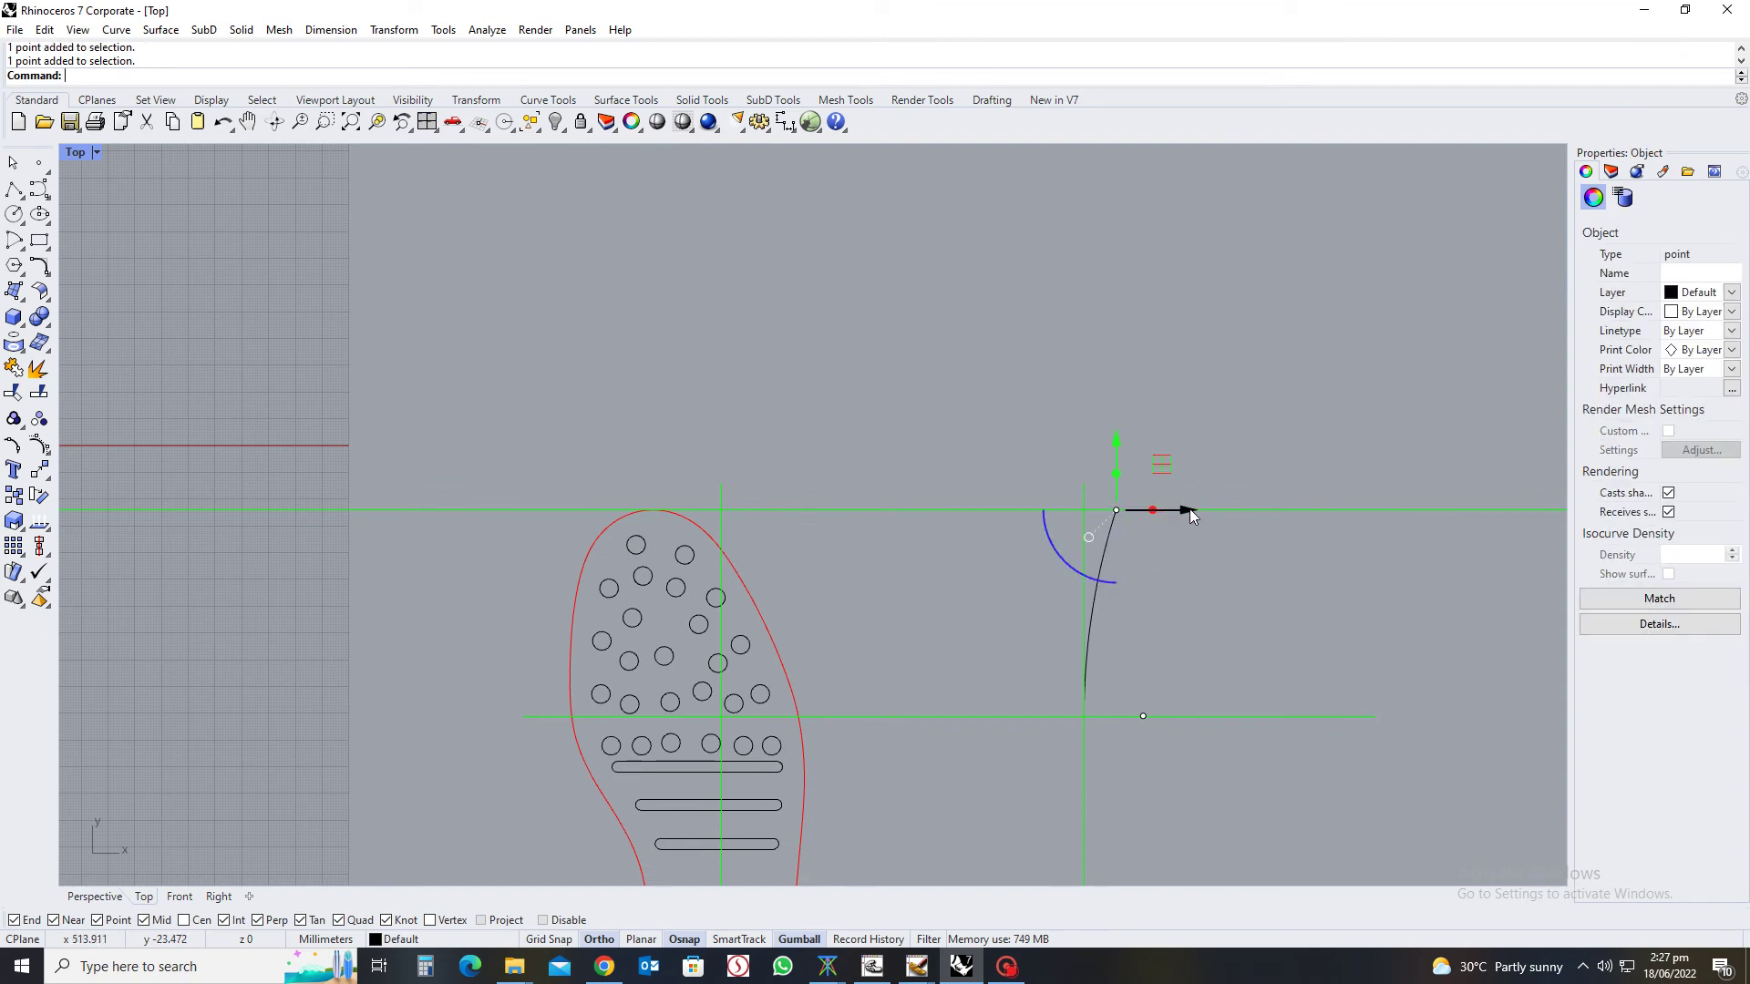
{"action": "left_click", "coordinate": [1187, 509]}
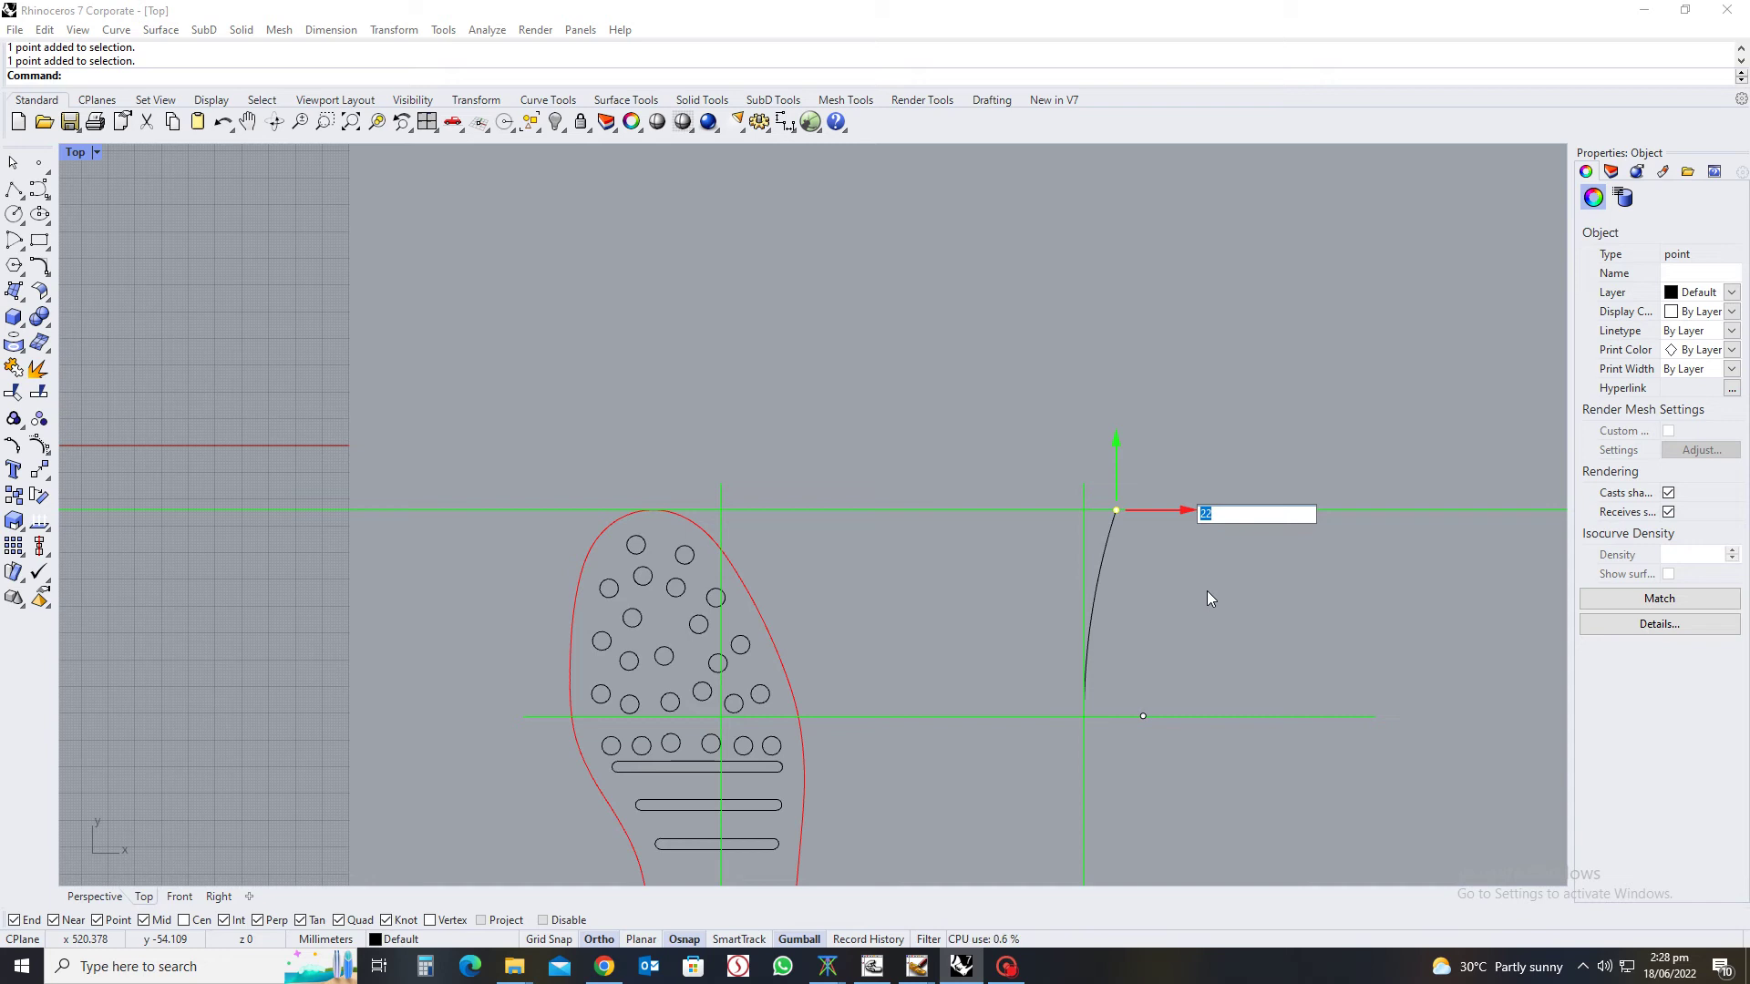
{"action": "key", "text": "Return"}
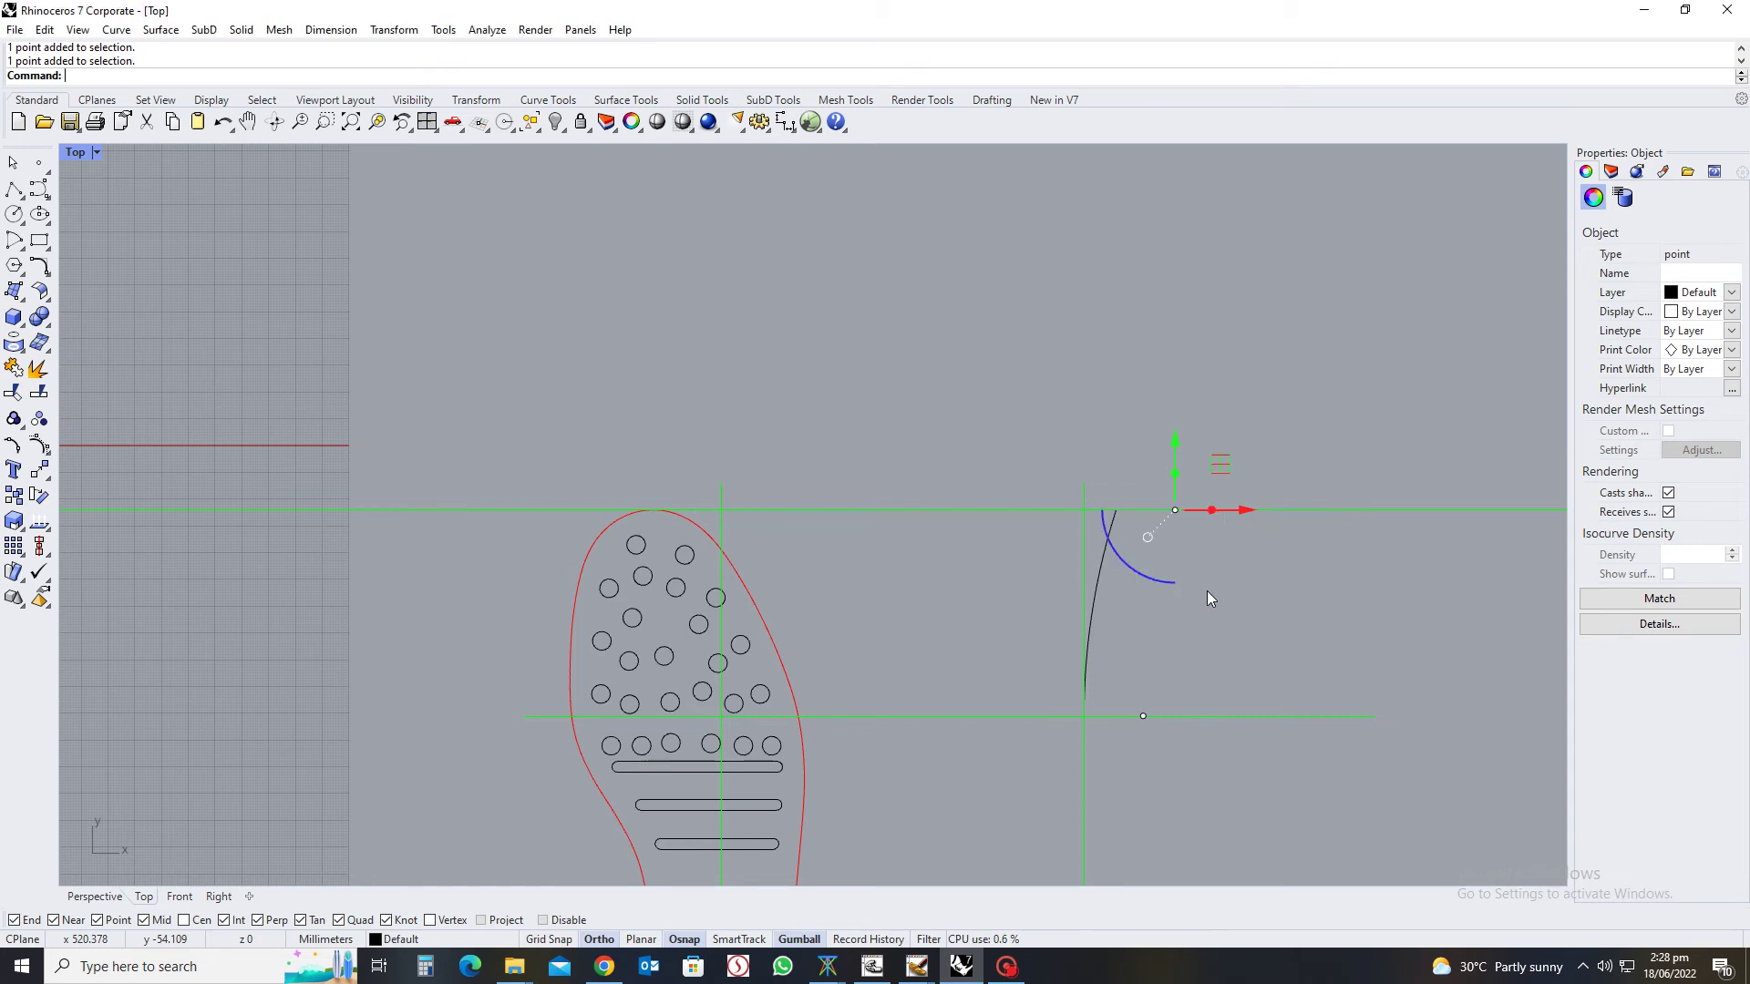
{"action": "key", "text": "Escape"}
Draw an interpolated curve through the five offset points, from the heel line up to the toe line
{"action": "scroll", "coordinate": [1192, 601], "scroll_direction": "down", "scroll_amount": 3}
{"action": "right_click_drag", "start_coordinate": [1188, 638], "coordinate": [1156, 514]}
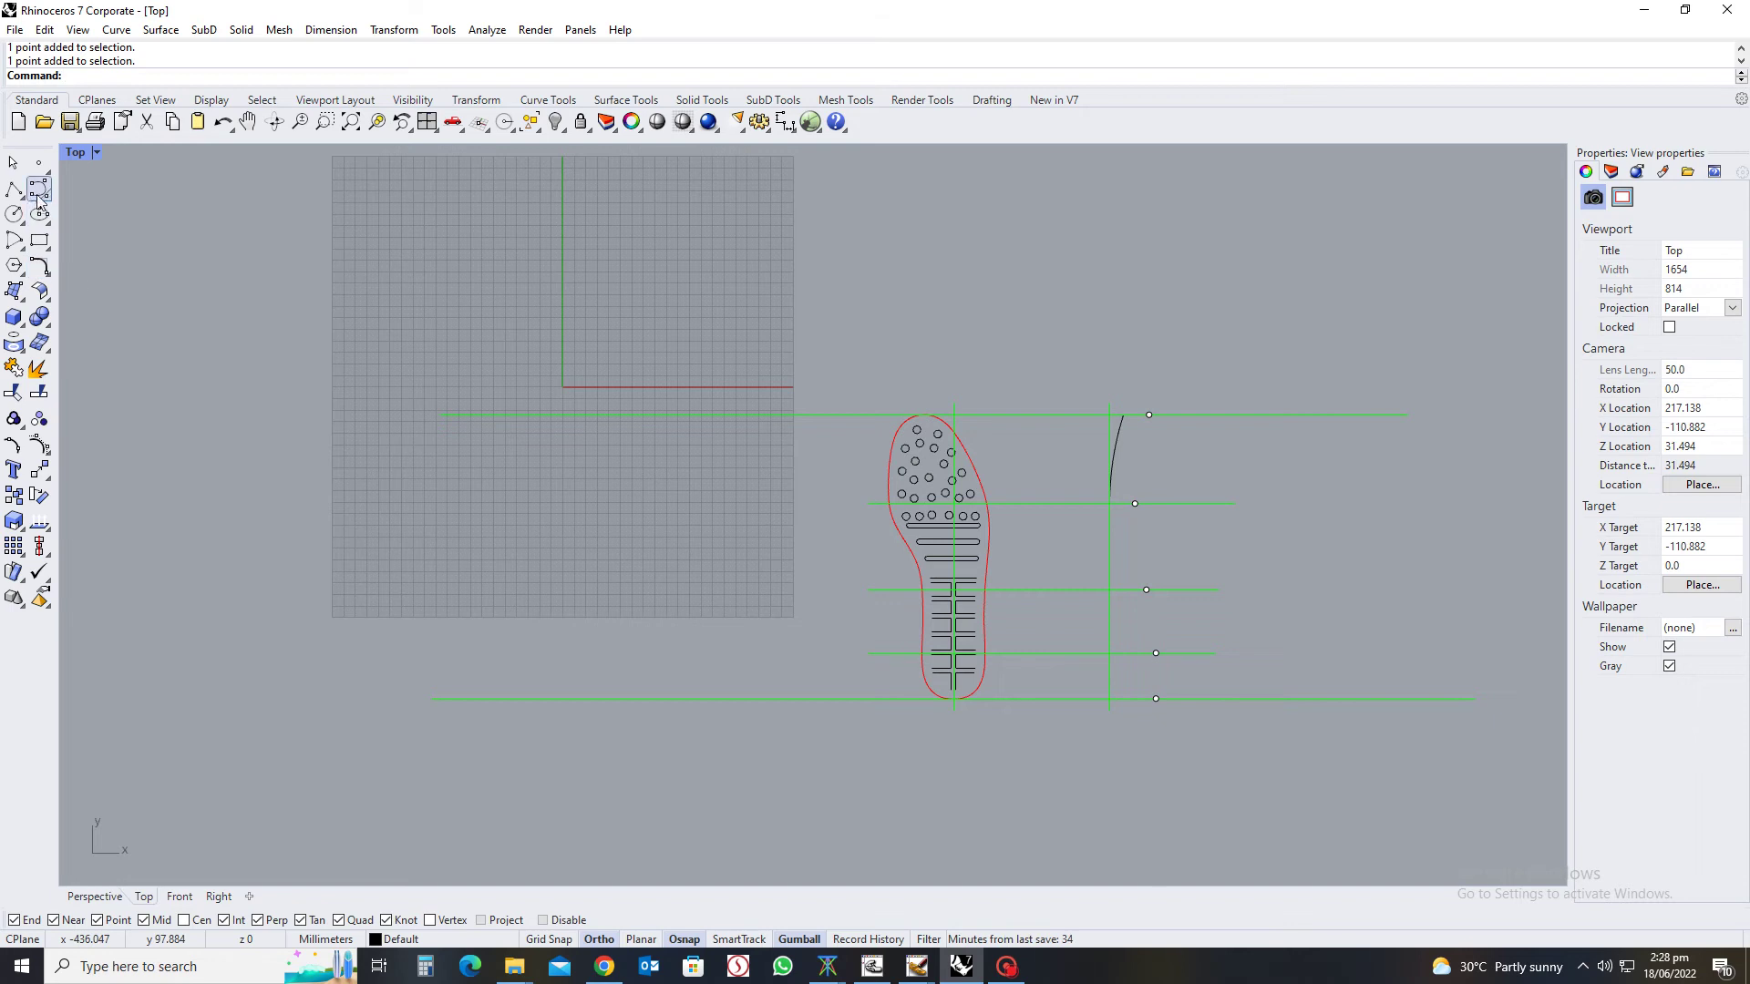
{"action": "left_click", "coordinate": [44, 194]}
{"action": "left_click", "coordinate": [93, 198]}
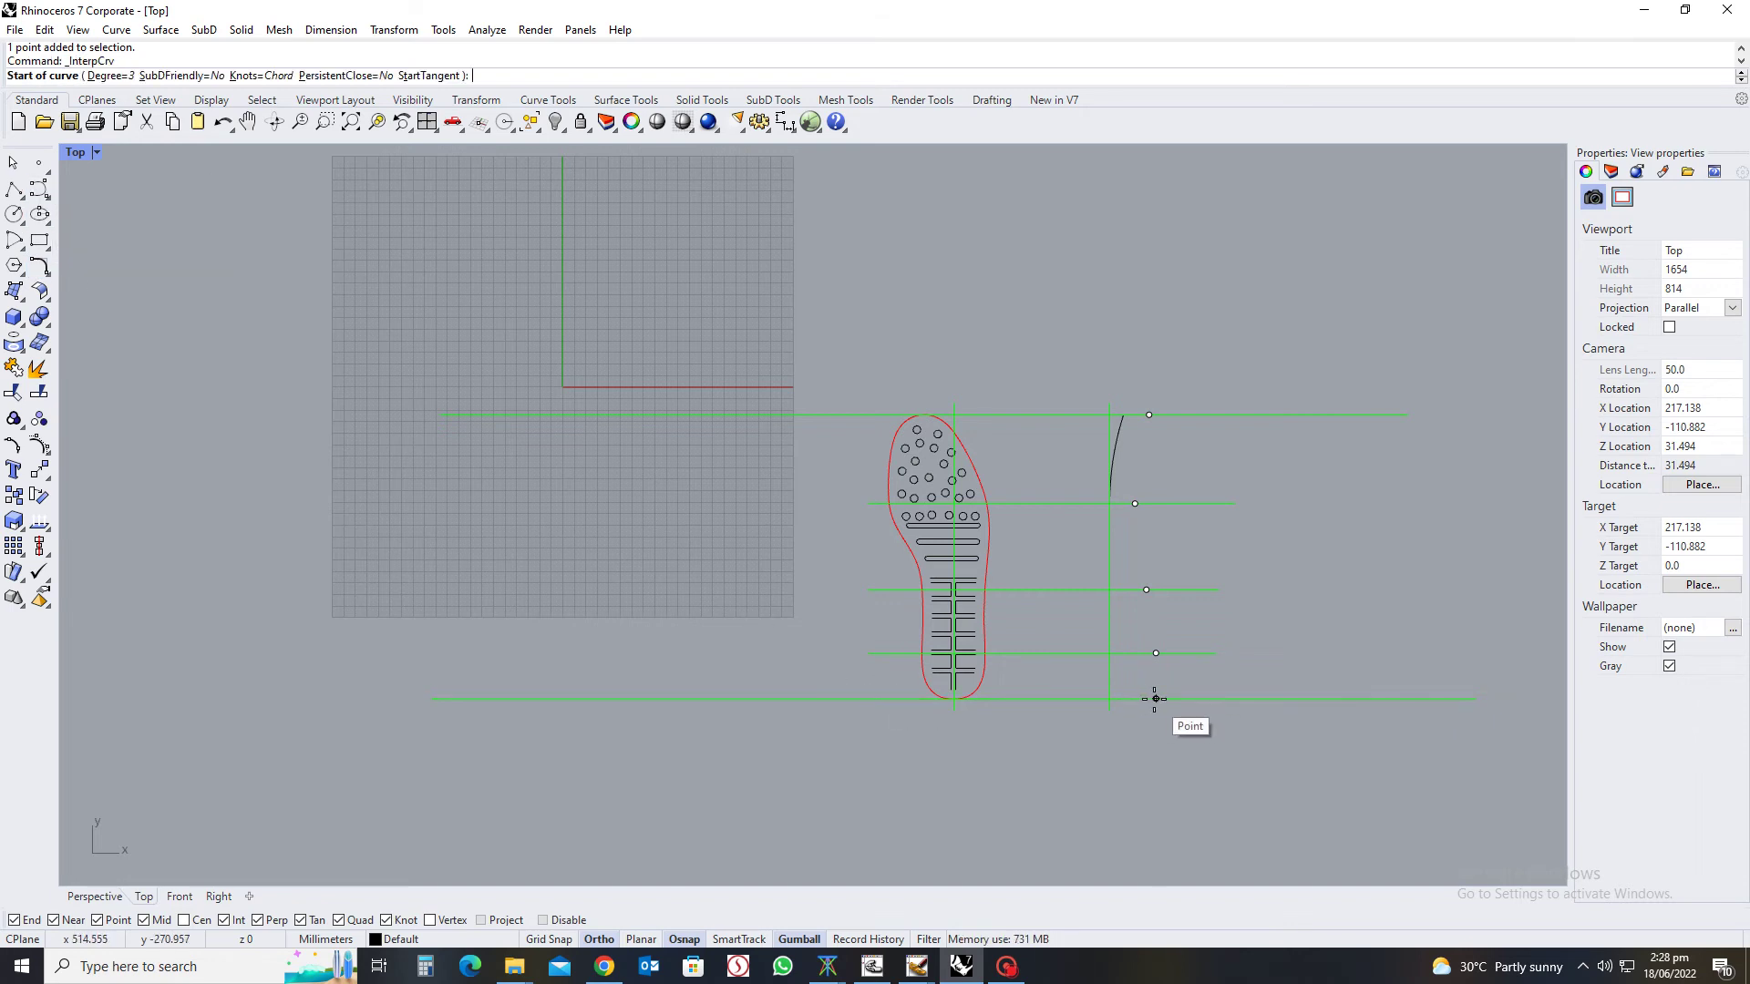
{"action": "left_click", "coordinate": [1156, 699]}
{"action": "left_click", "coordinate": [1155, 653]}
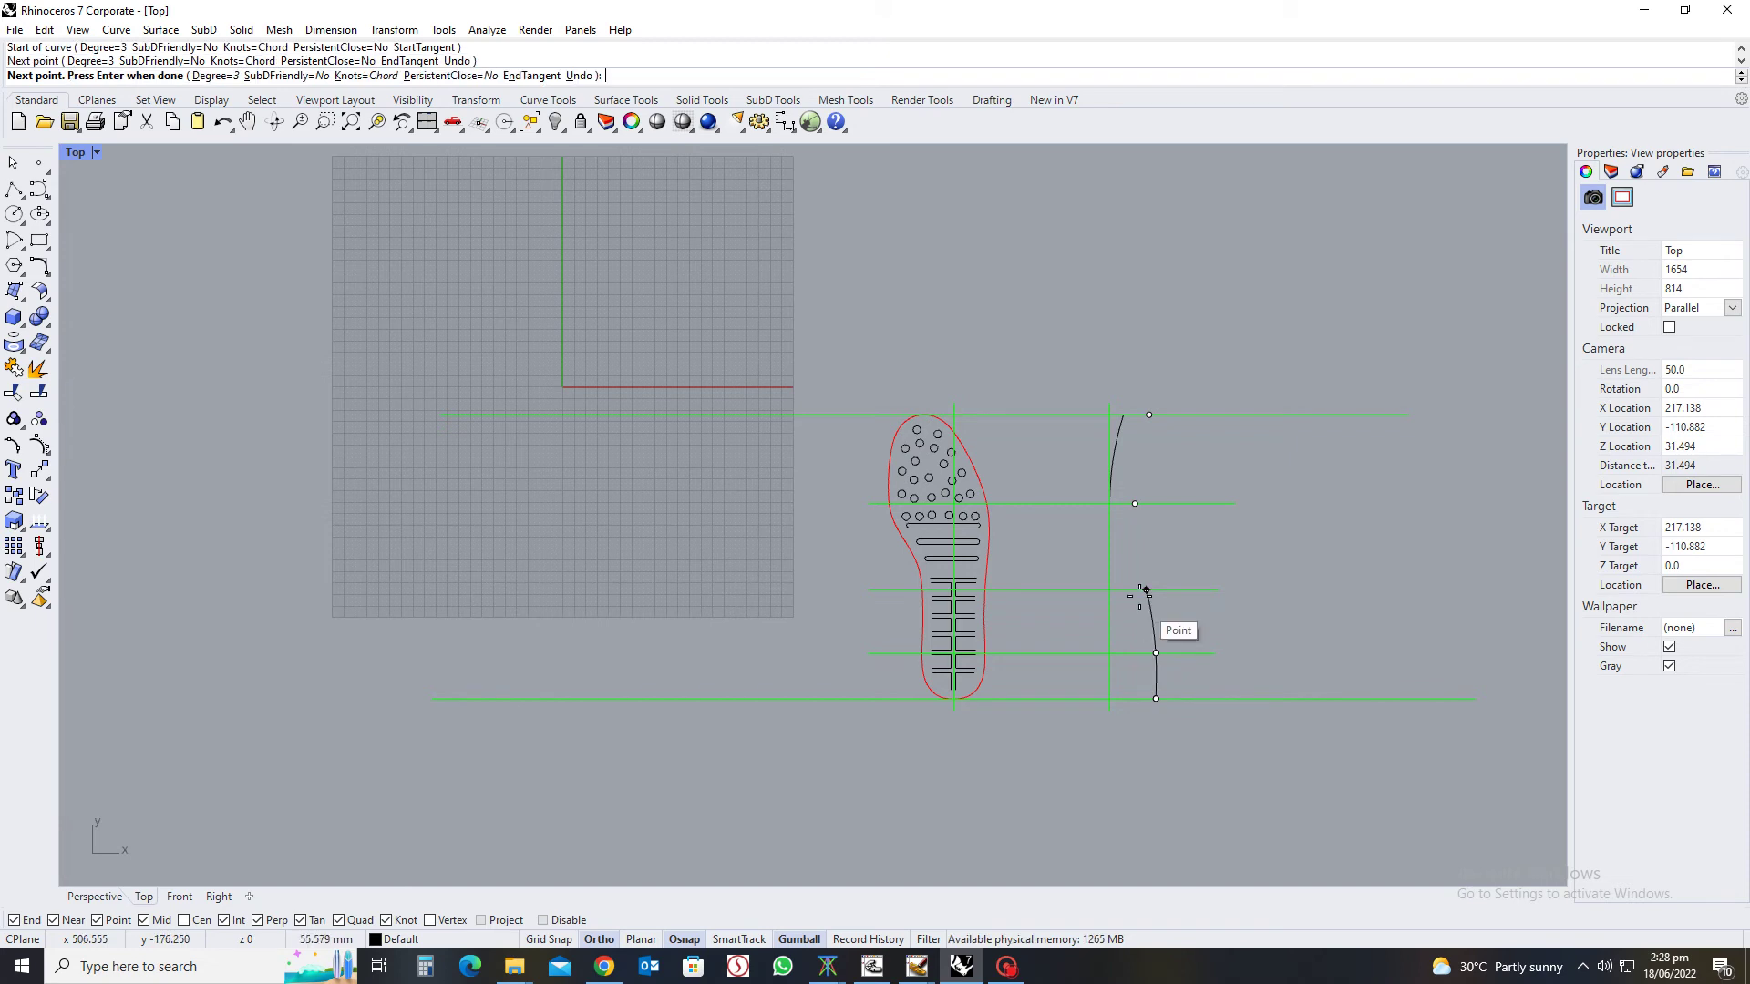
{"action": "left_click", "coordinate": [1146, 590]}
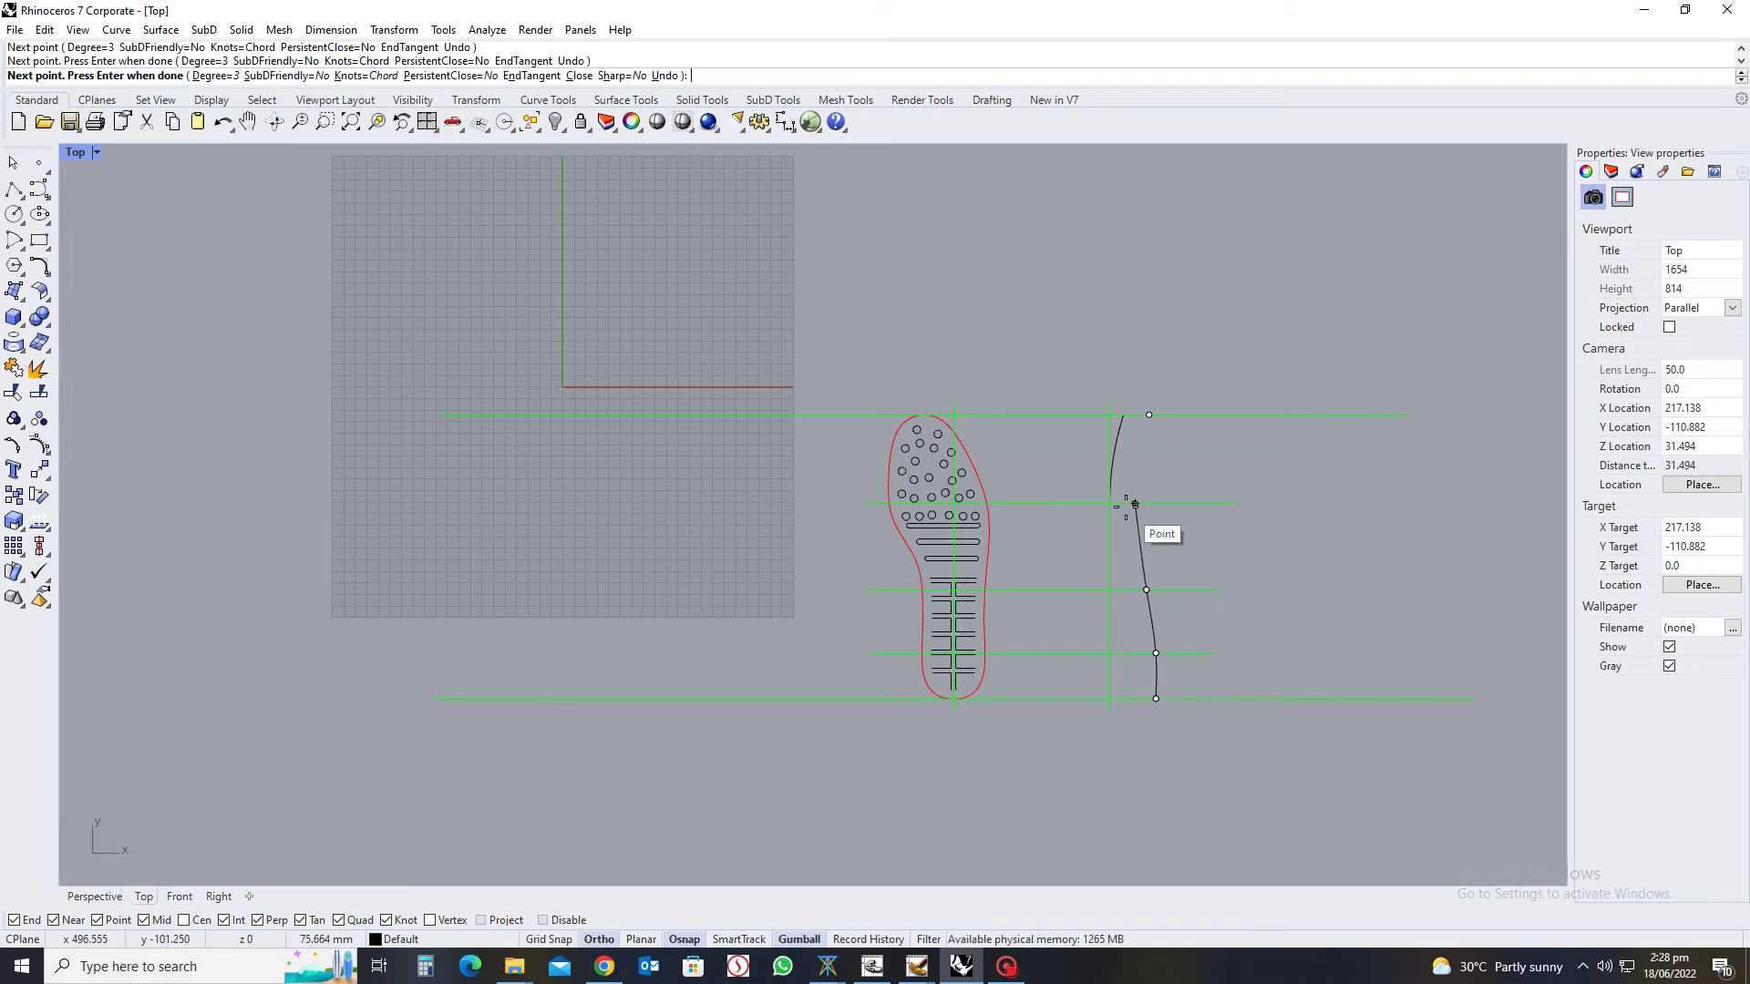
{"action": "left_click", "coordinate": [1135, 503]}
{"action": "left_click", "coordinate": [1149, 415]}
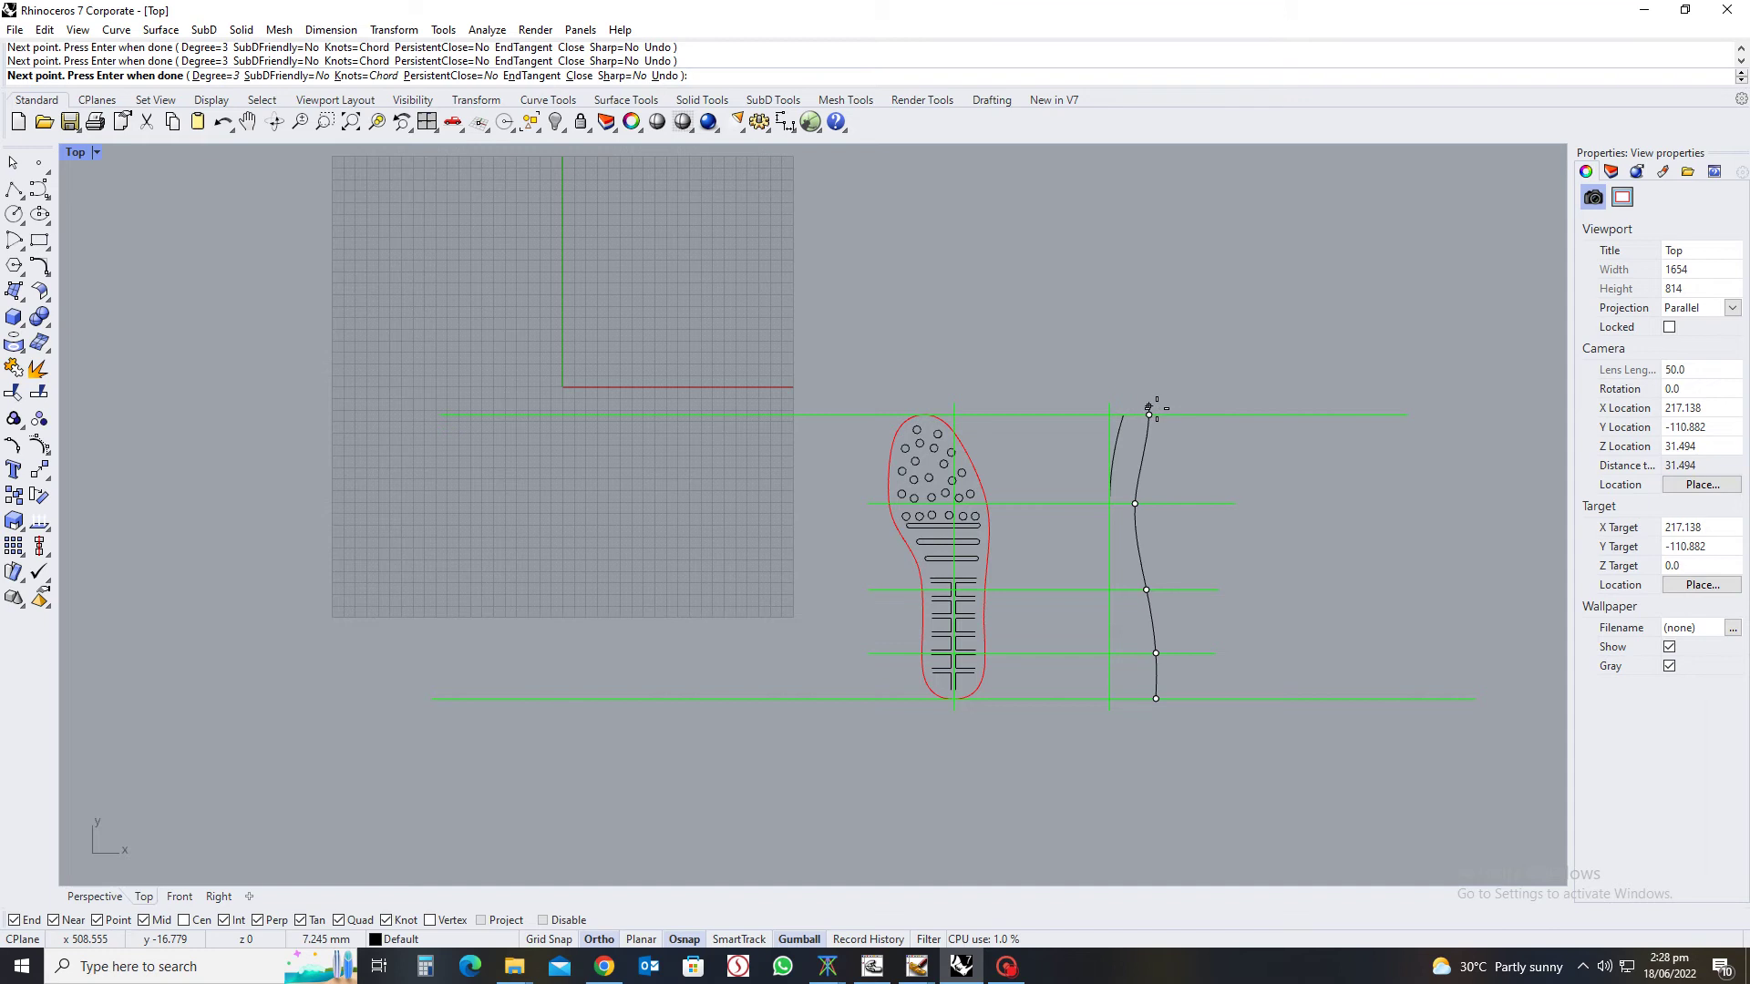
{"action": "key", "text": "Return"}
Draw a straight line on the toe line from the toe-spring curve's end to the upper profile curve's end
{"action": "scroll", "coordinate": [1254, 642], "scroll_direction": "down", "scroll_amount": 1}
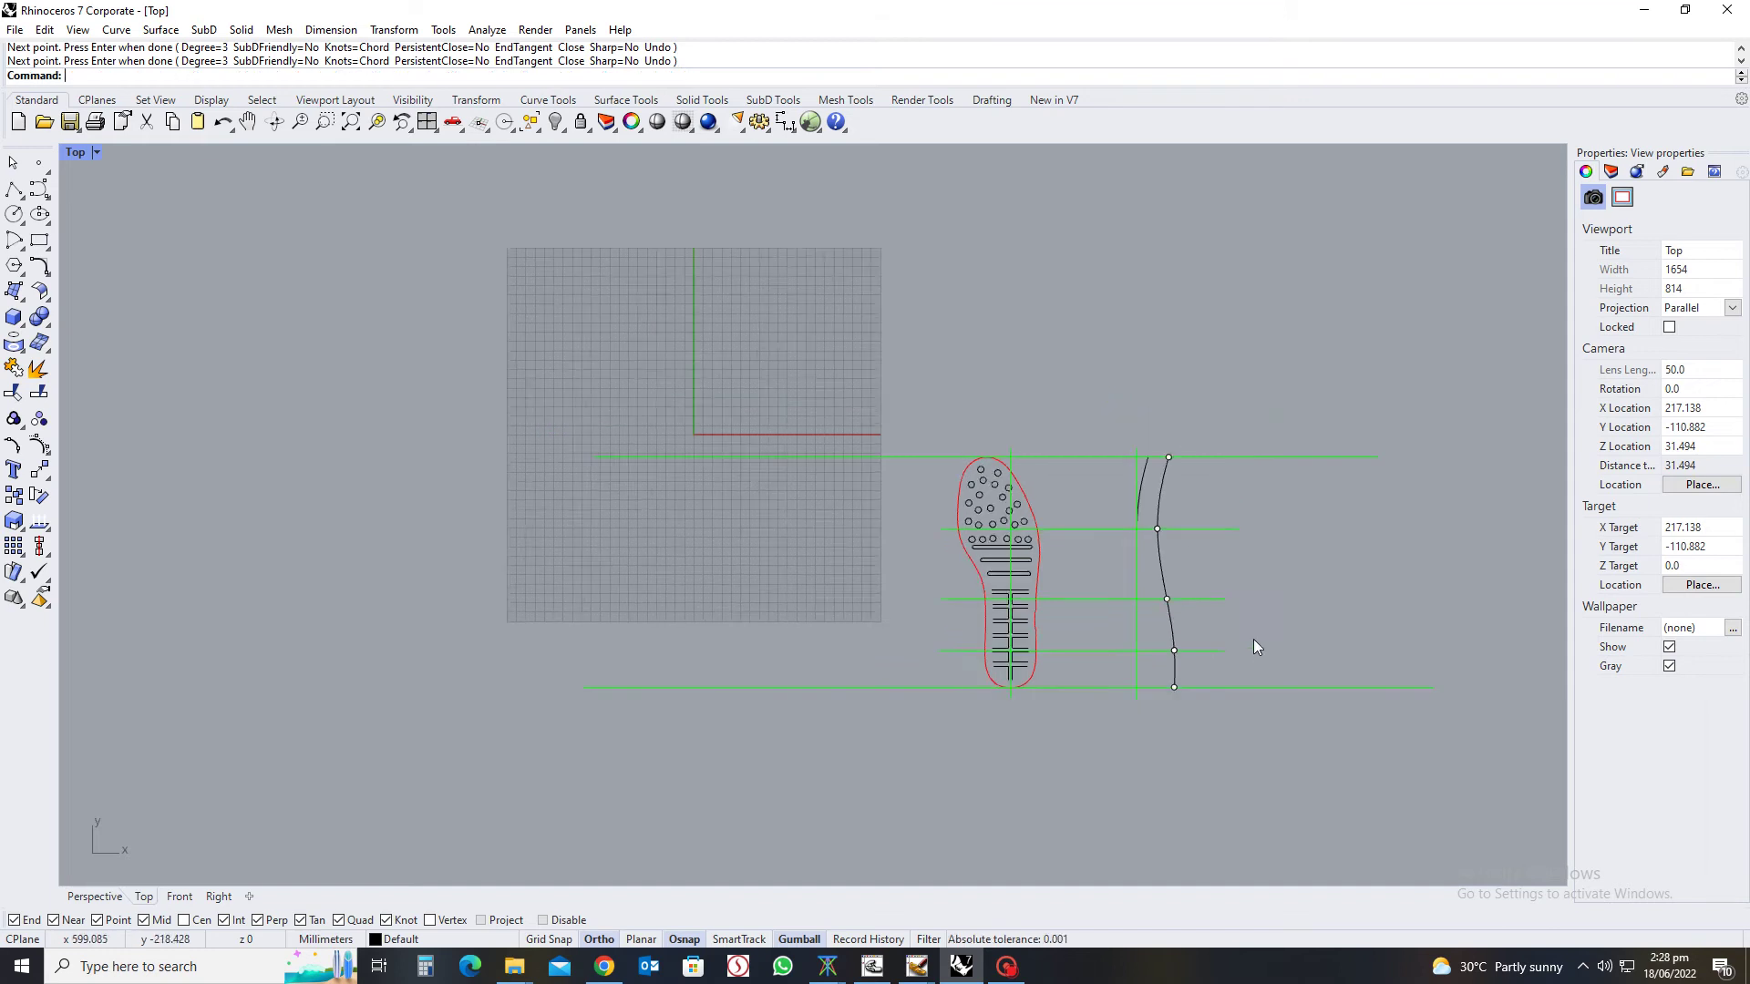
{"action": "scroll", "coordinate": [1125, 489], "scroll_direction": "up", "scroll_amount": 5}
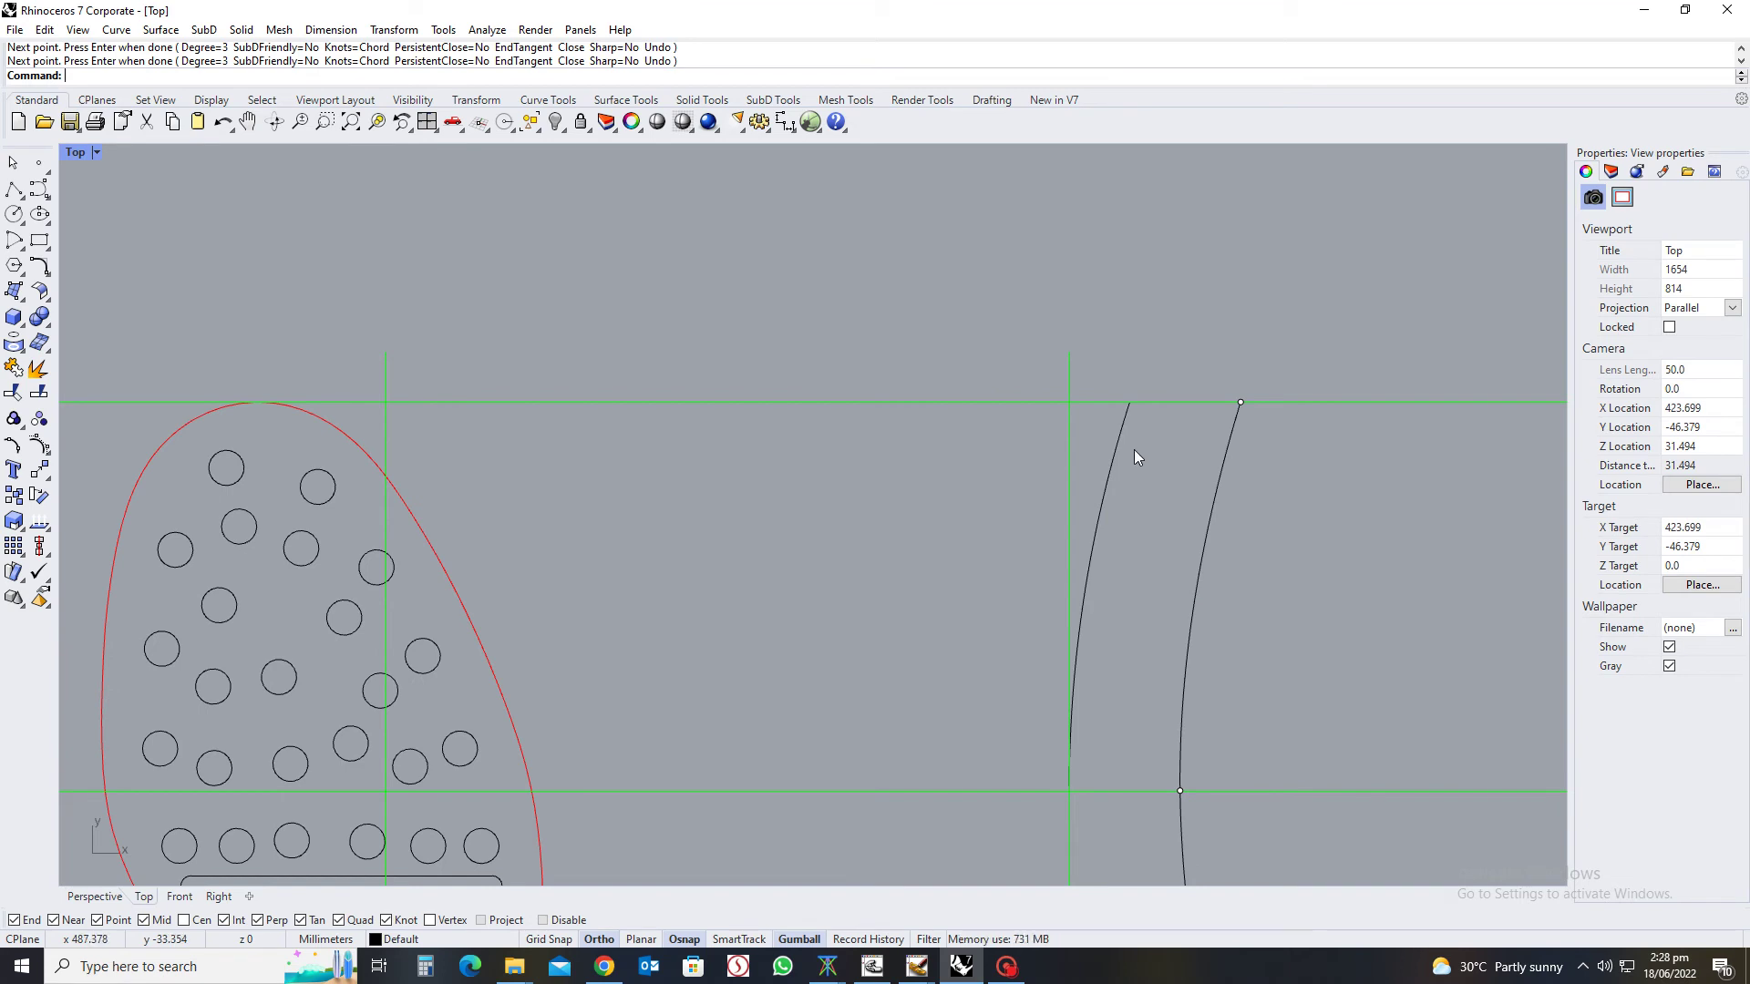
{"action": "type", "text": "line"}
{"action": "key", "text": "Return"}
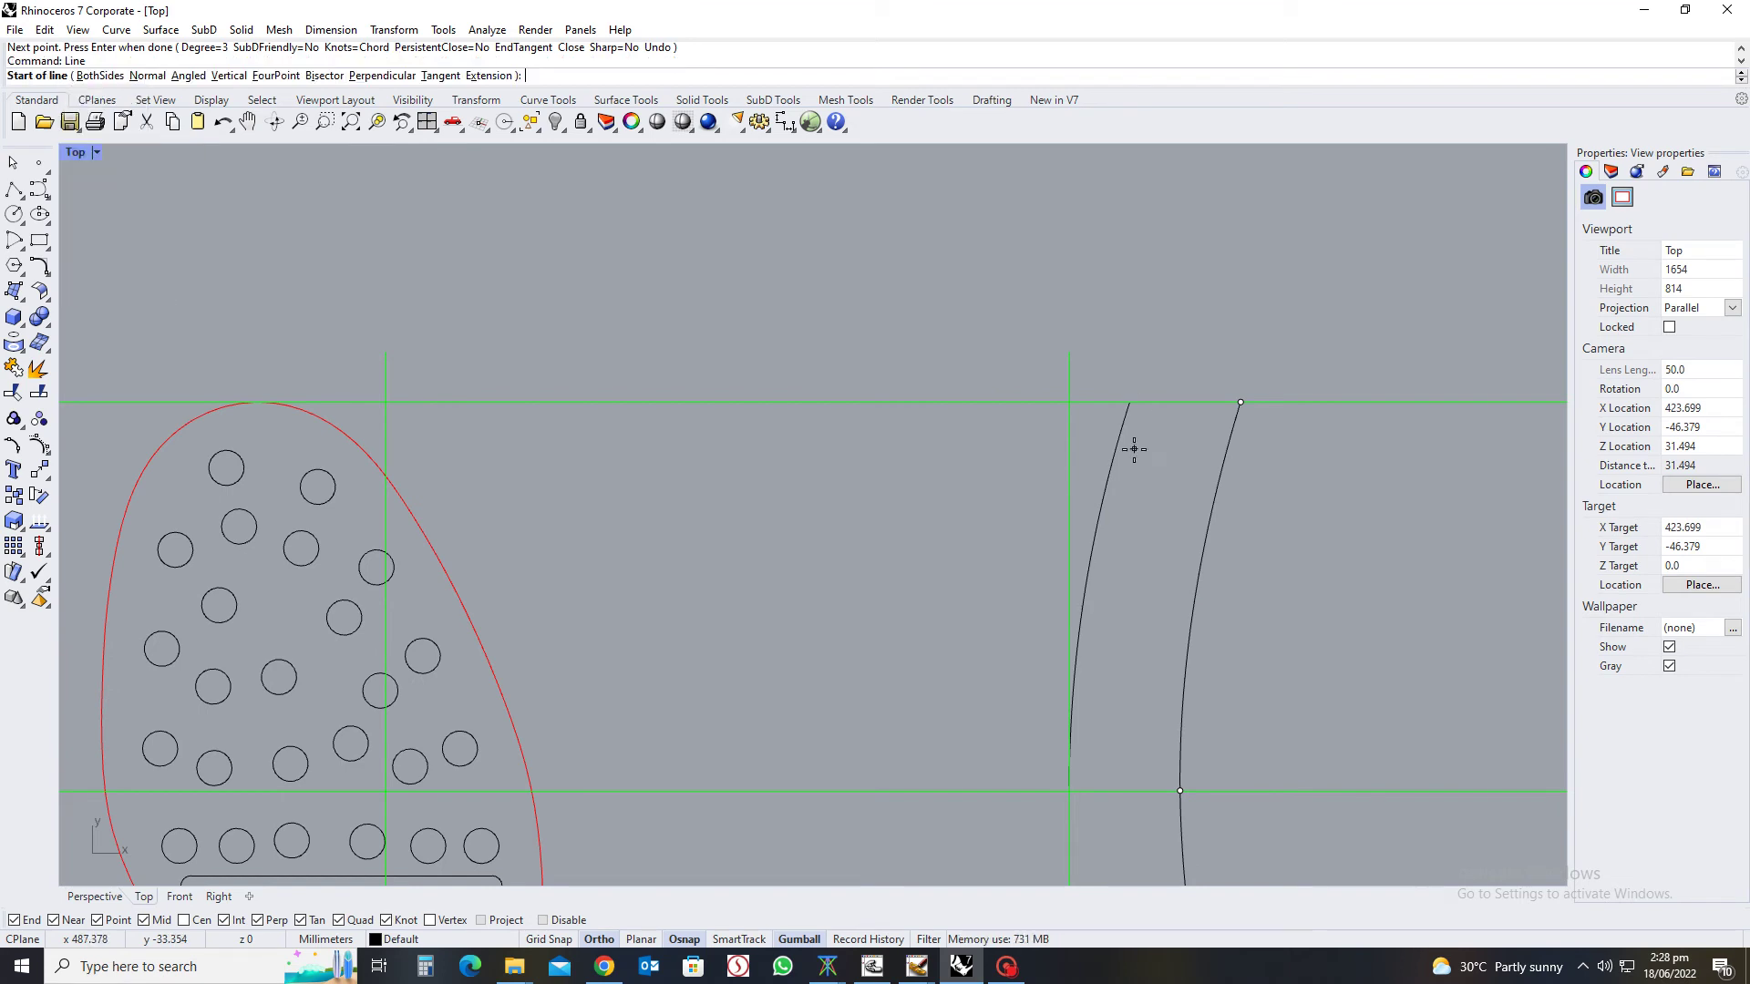
{"action": "left_click", "coordinate": [1130, 401]}
{"action": "key", "text": "Escape"}
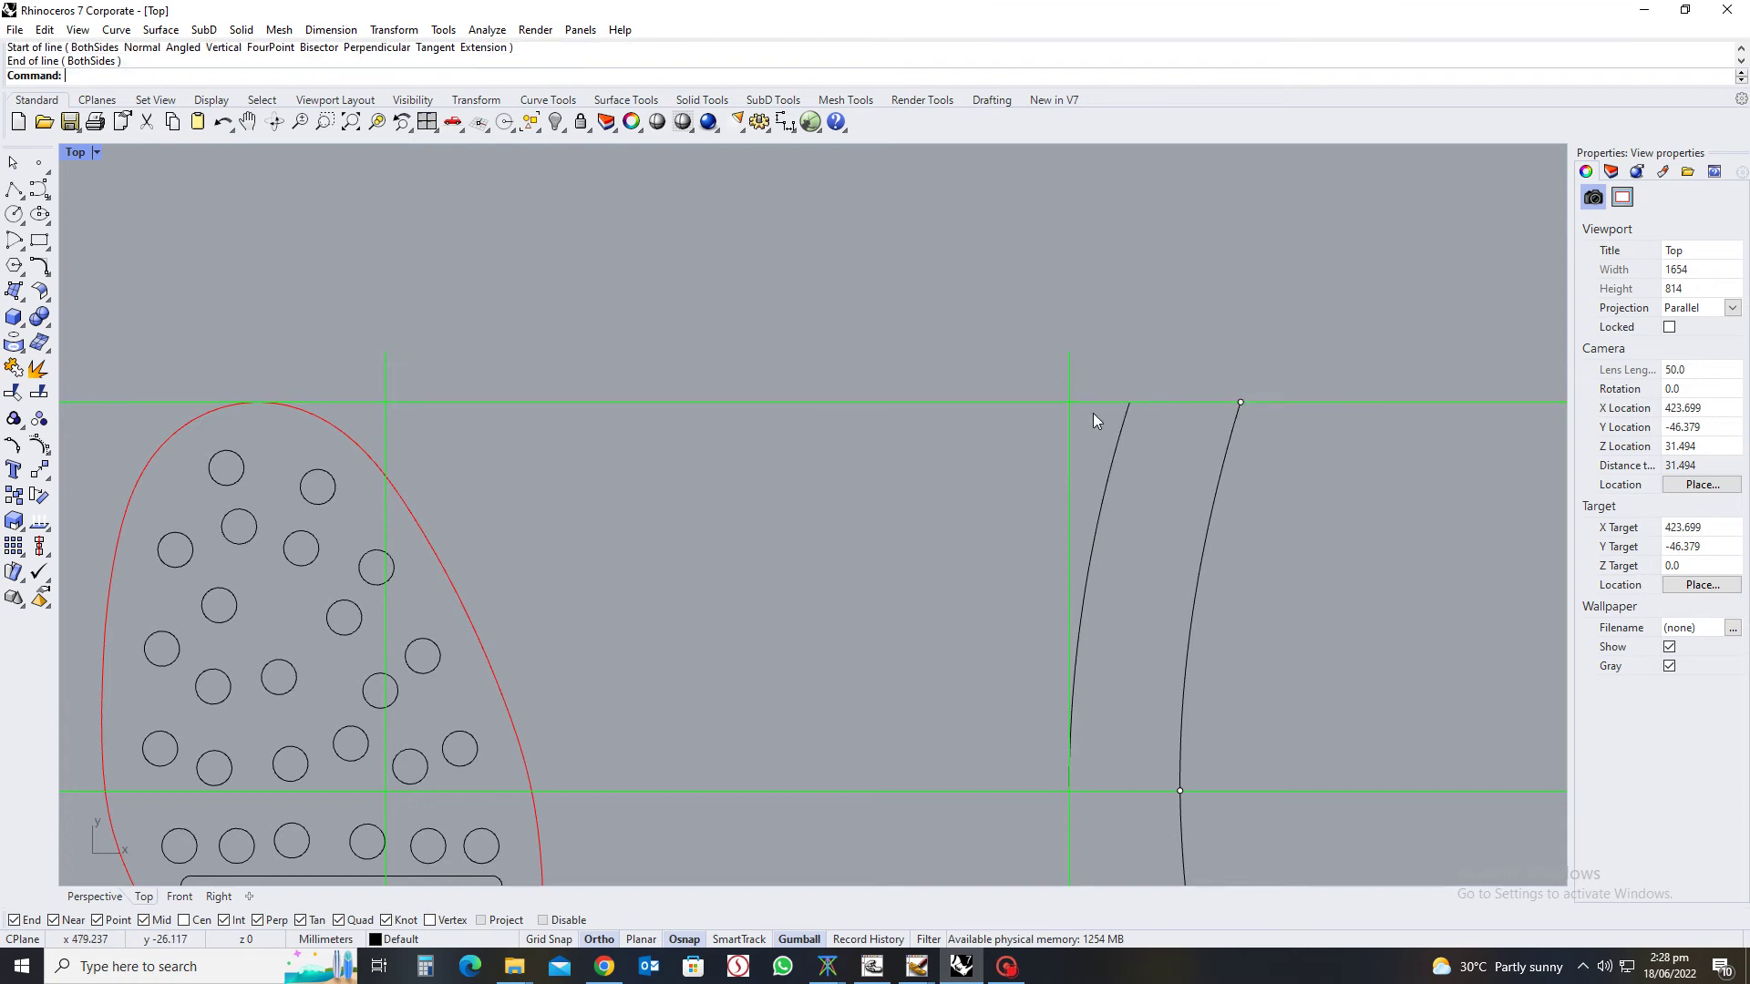
Draw a straight line on the heel line from the green vertical line to the heel end of the upper profile curve
{"action": "scroll", "coordinate": [1185, 424], "scroll_direction": "down", "scroll_amount": 10}
{"action": "scroll", "coordinate": [1188, 587], "scroll_direction": "up", "scroll_amount": 7}
{"action": "key", "text": "Return"}
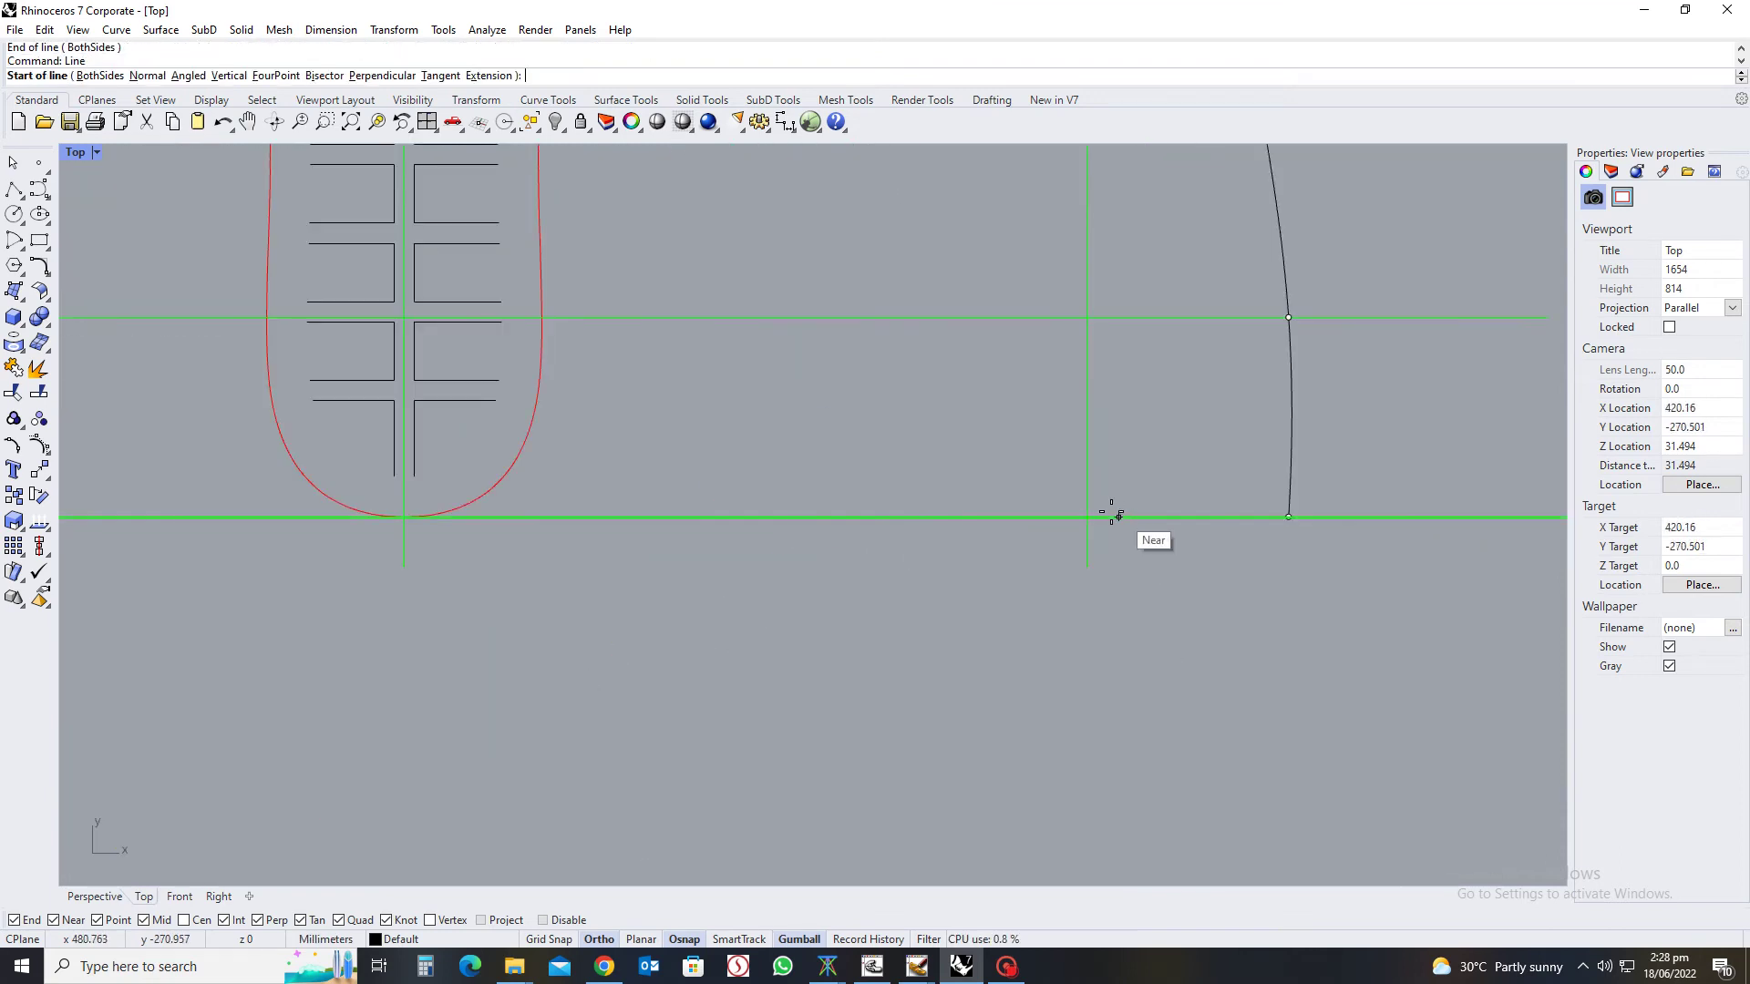
{"action": "left_click", "coordinate": [1087, 516]}
{"action": "left_click", "coordinate": [1288, 517]}
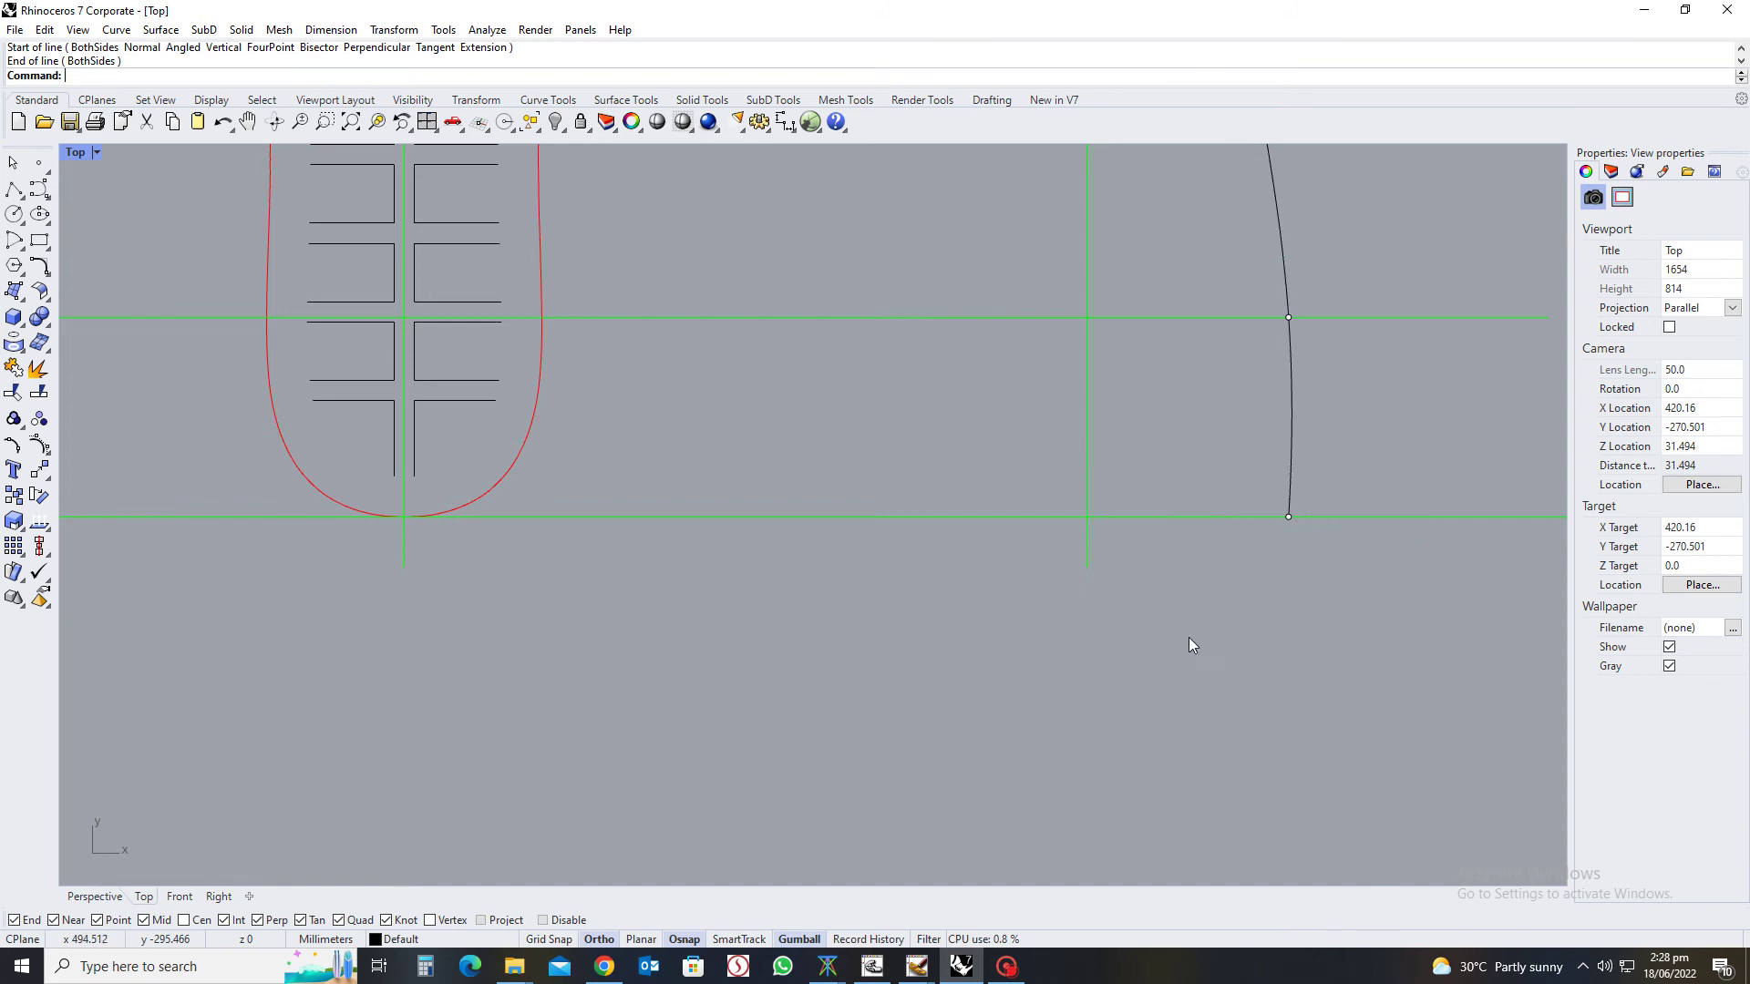
{"action": "scroll", "coordinate": [1189, 637], "scroll_direction": "down", "scroll_amount": 5}
{"action": "scroll", "coordinate": [1179, 518], "scroll_direction": "up", "scroll_amount": 4}
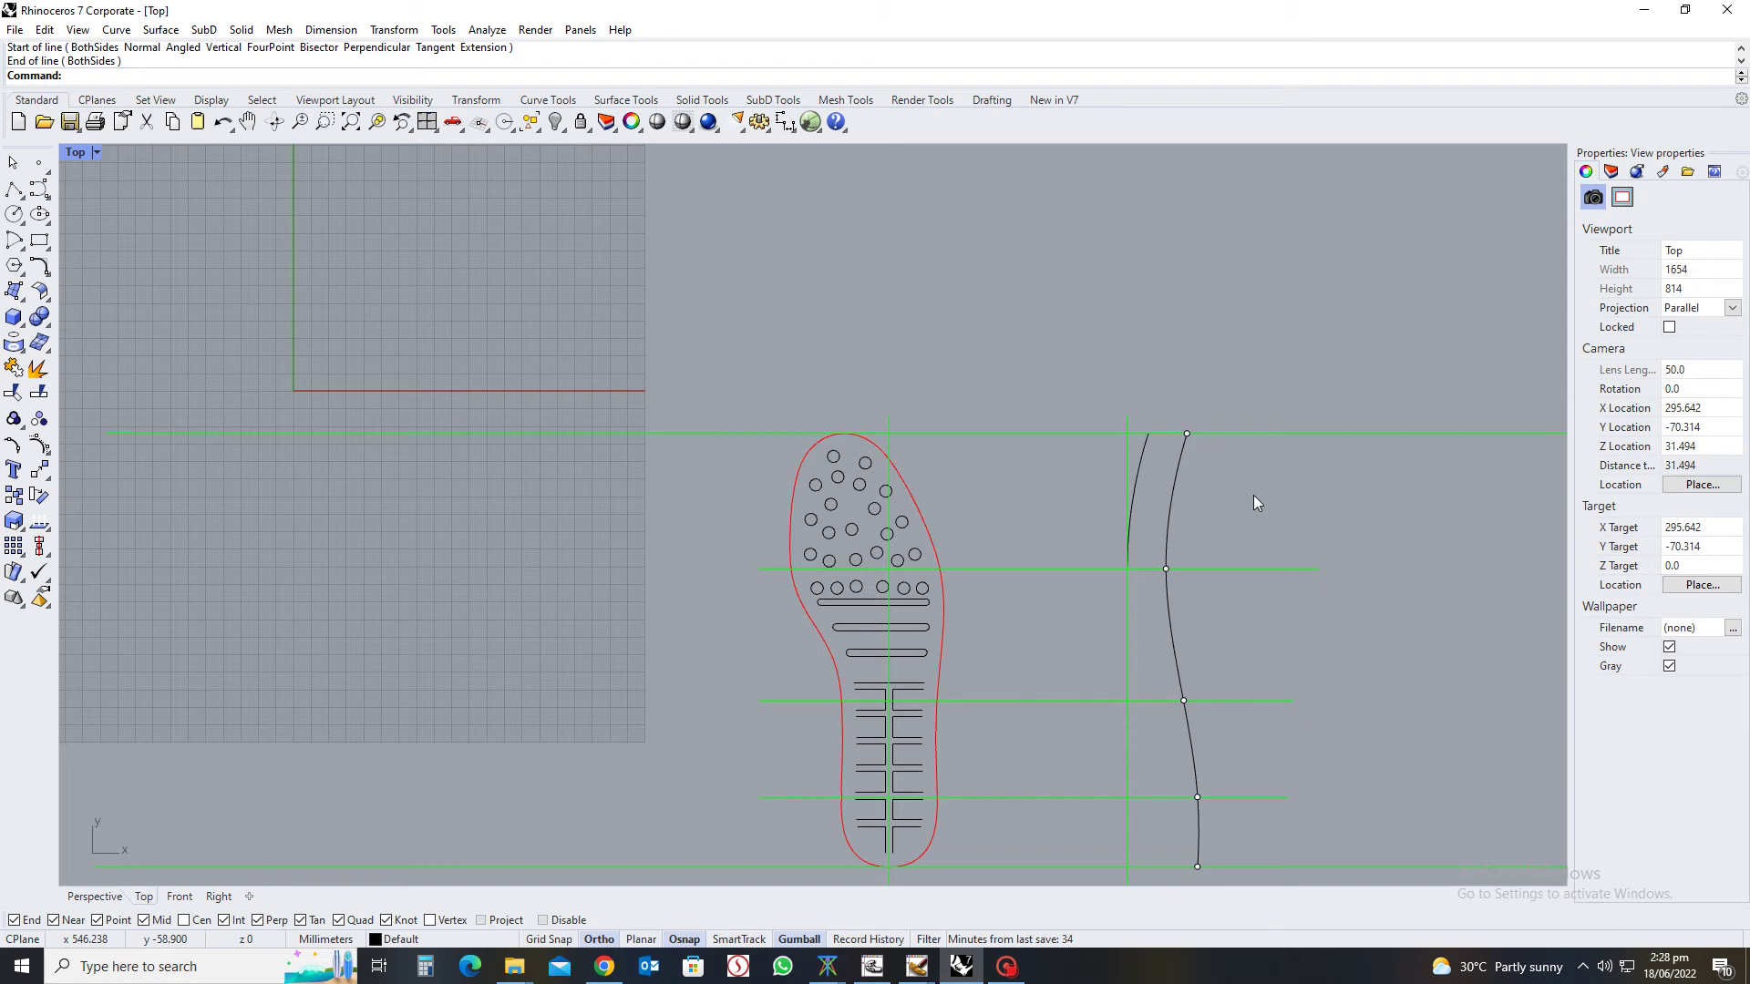
{"action": "scroll", "coordinate": [1273, 559], "scroll_direction": "down", "scroll_amount": 1}
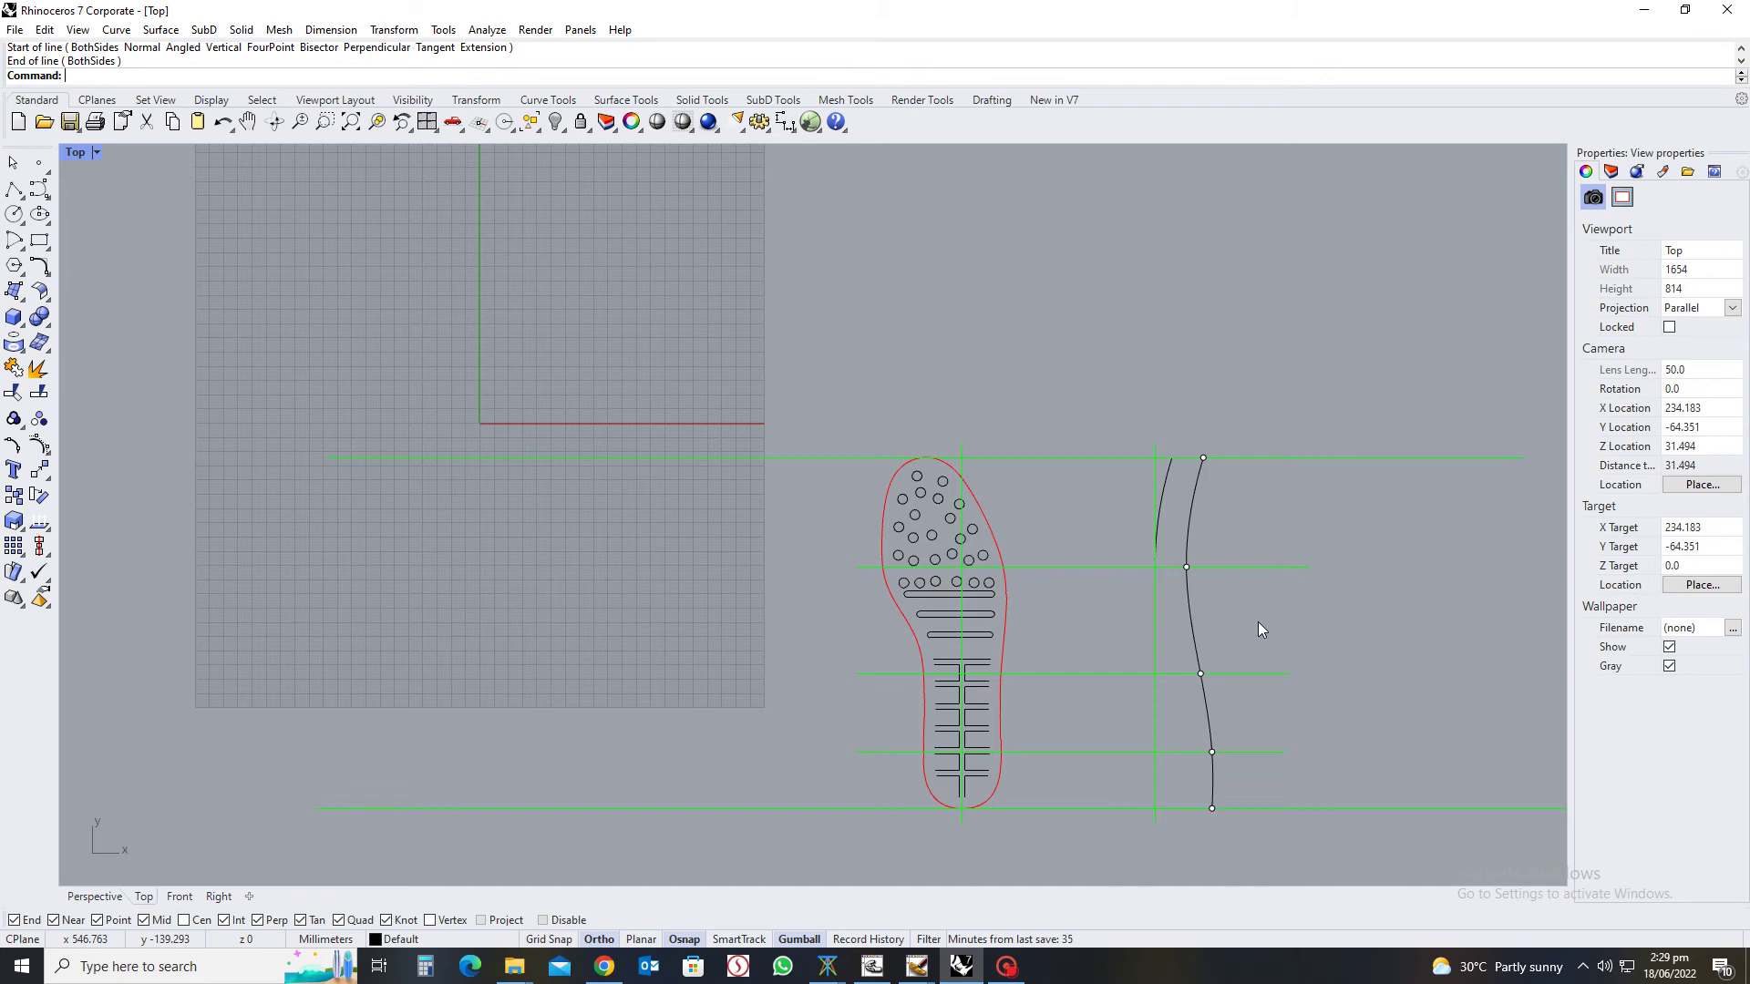
{"action": "scroll", "coordinate": [1079, 519], "scroll_direction": "down", "scroll_amount": 5}
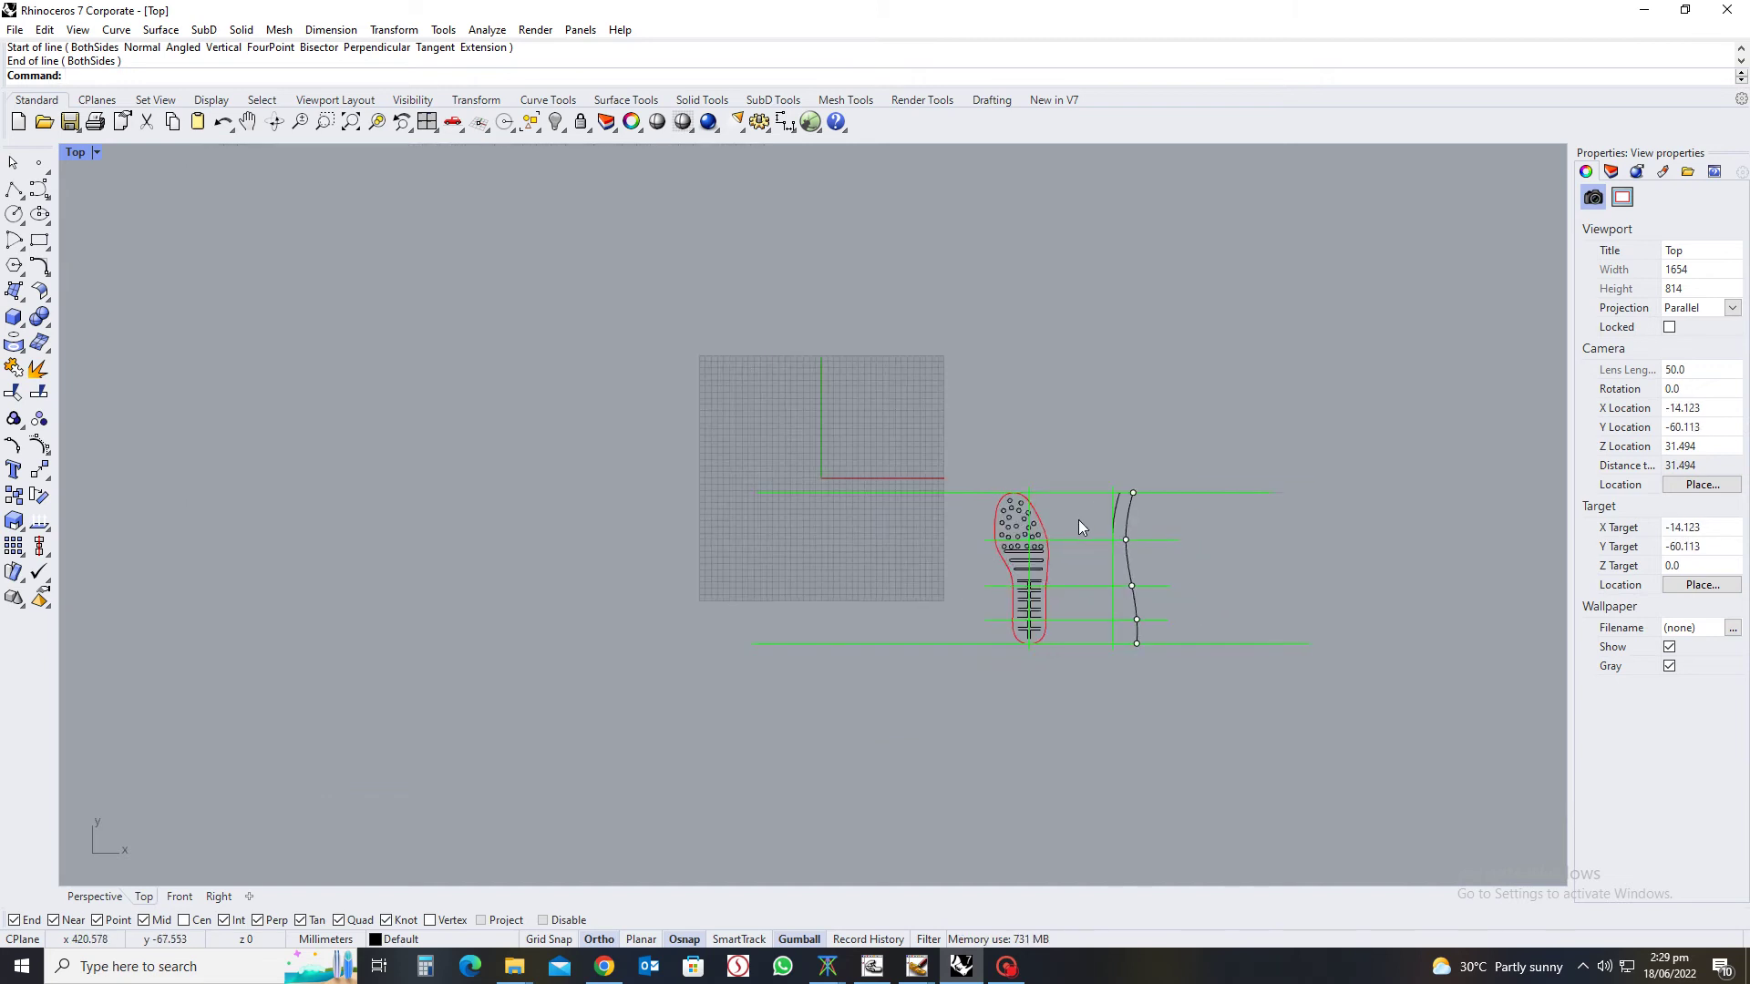
{"action": "scroll", "coordinate": [1075, 516], "scroll_direction": "up", "scroll_amount": 4}
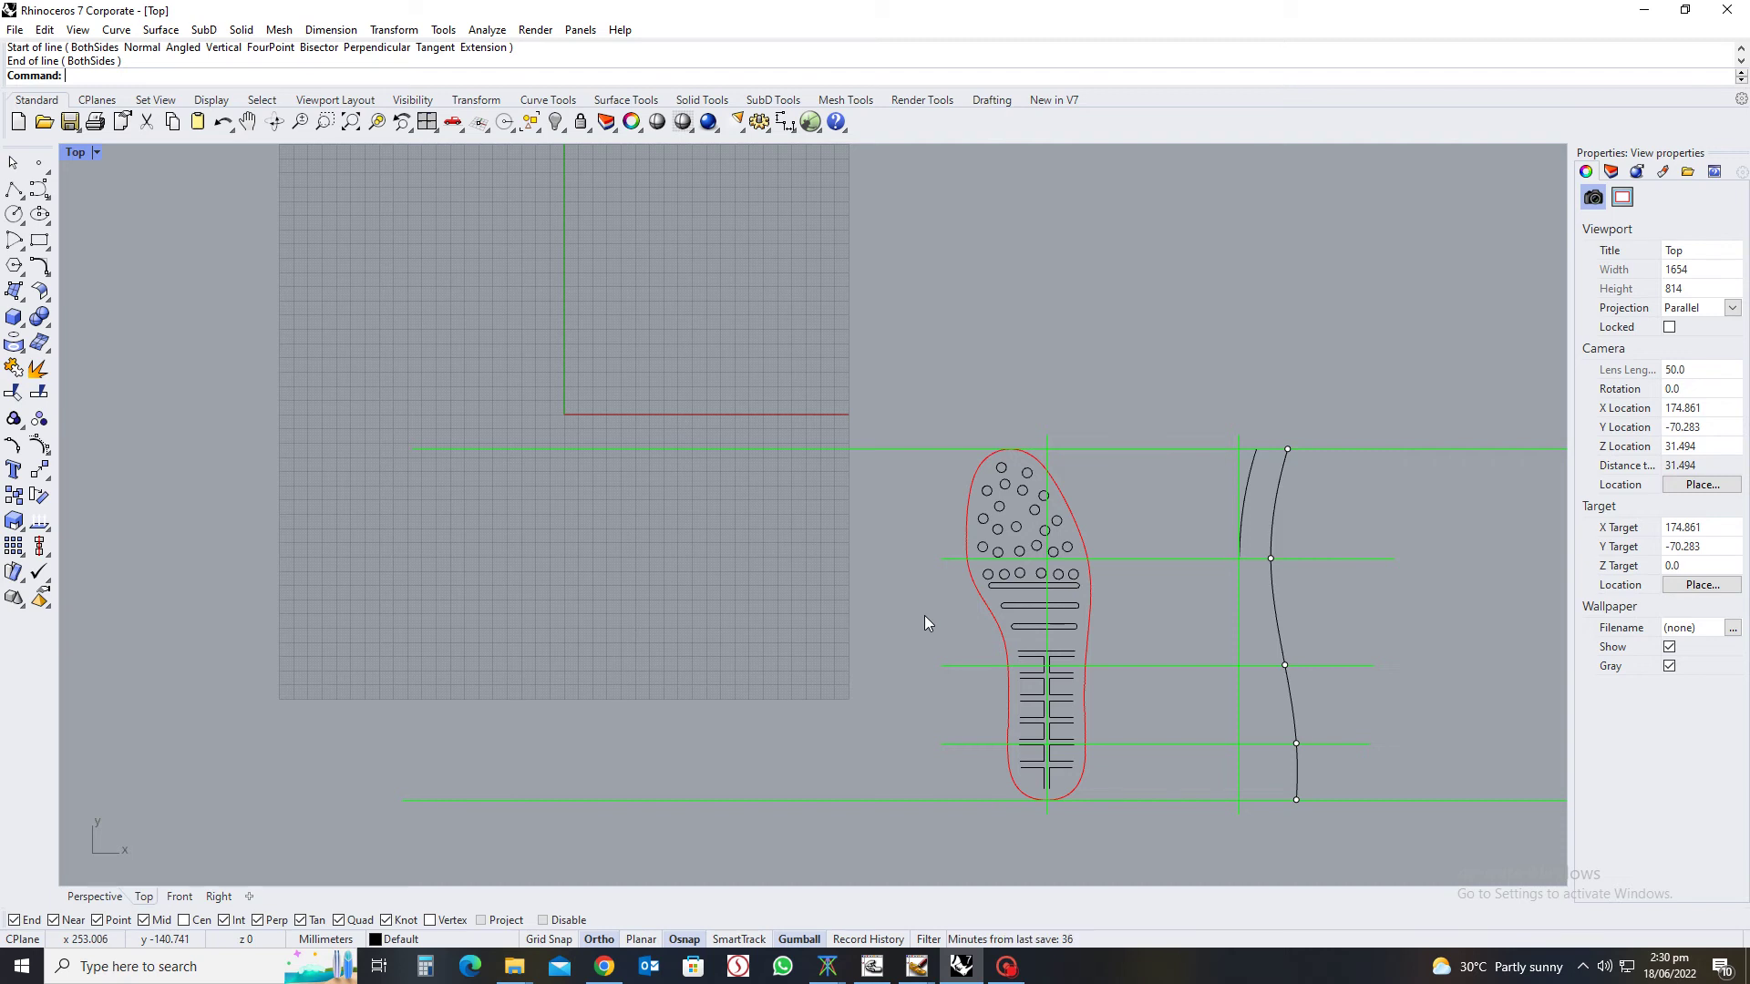
{"action": "scroll", "coordinate": [1072, 549], "scroll_direction": "up", "scroll_amount": 4}
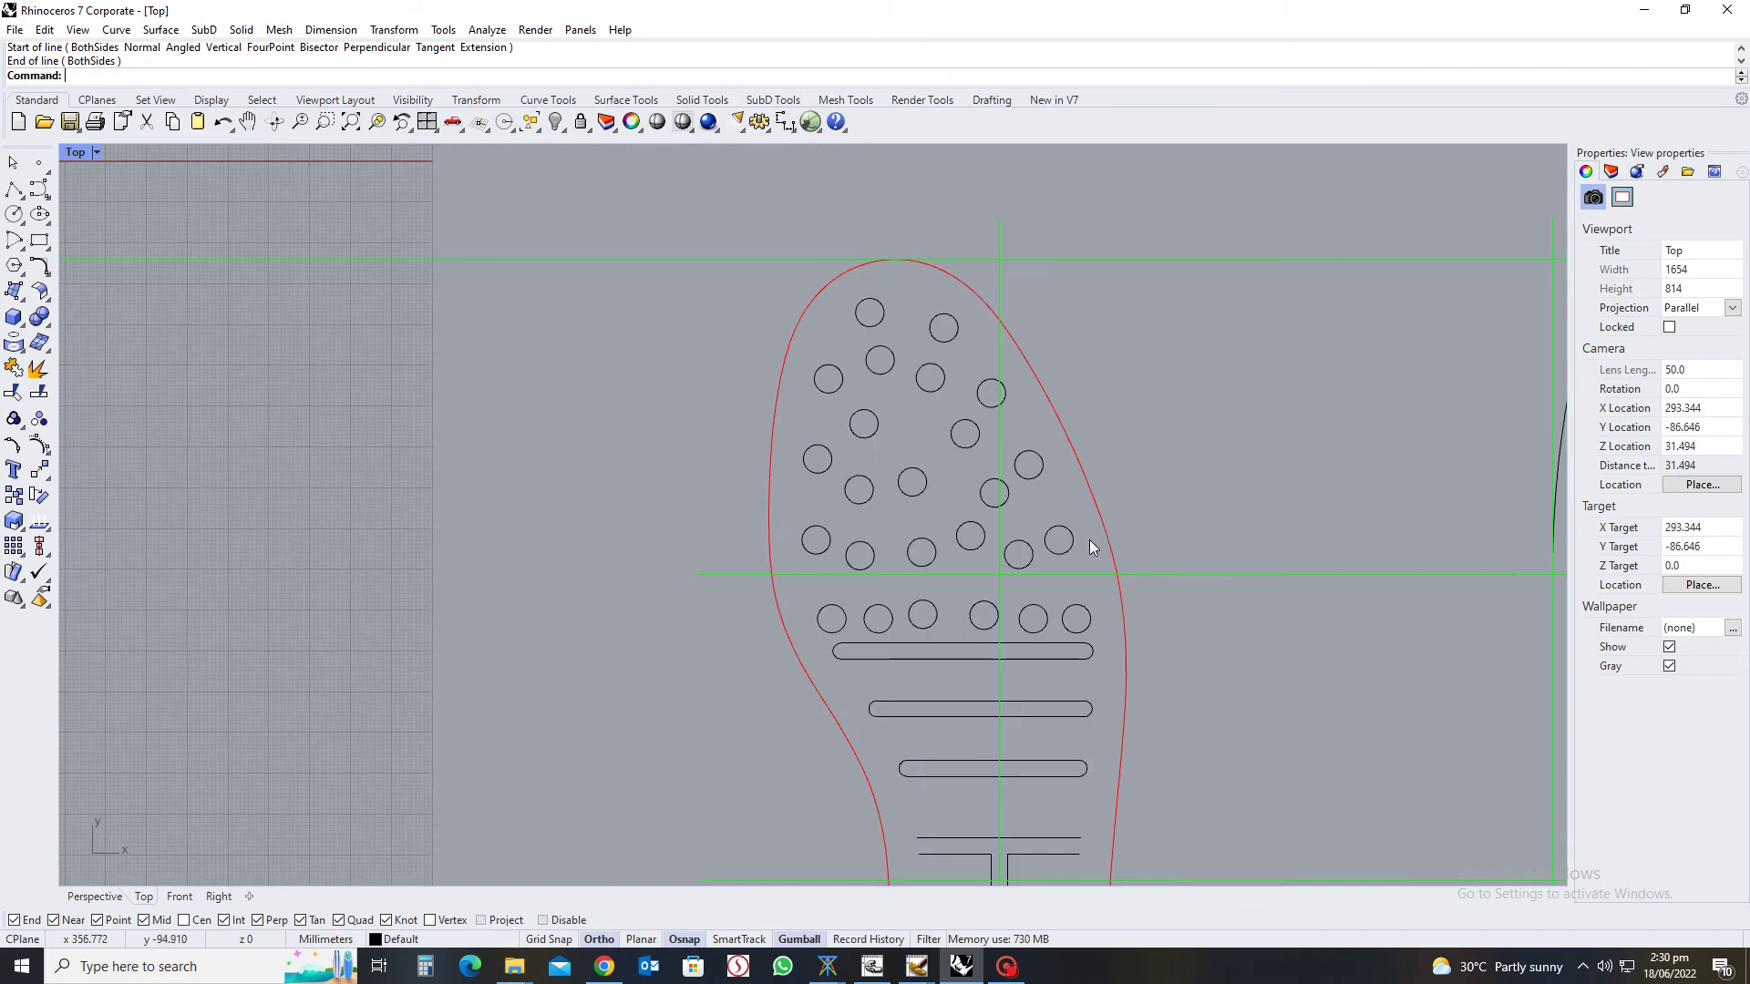
Copy the red sole outline in place
{"action": "left_click", "coordinate": [1101, 524]}
{"action": "scroll", "coordinate": [1221, 594], "scroll_direction": "down", "scroll_amount": 6}
{"action": "scroll", "coordinate": [1221, 604], "scroll_direction": "up", "scroll_amount": 2}
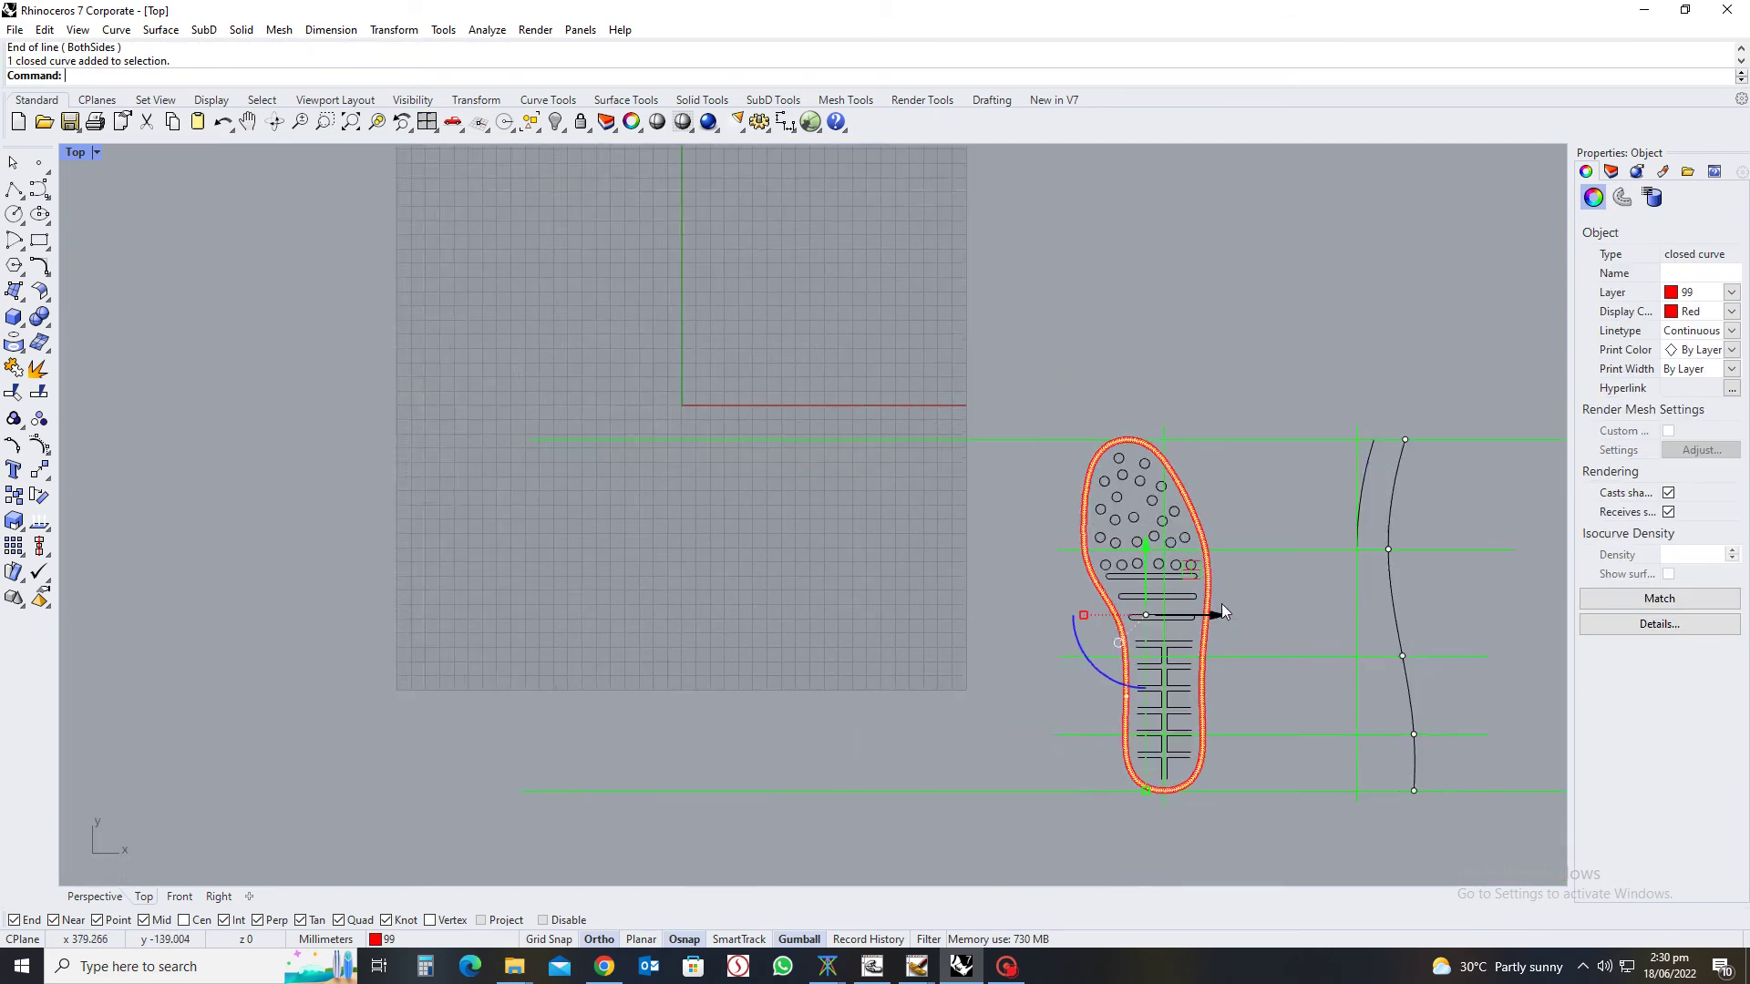
{"action": "scroll", "coordinate": [1221, 605], "scroll_direction": "up", "scroll_amount": 2}
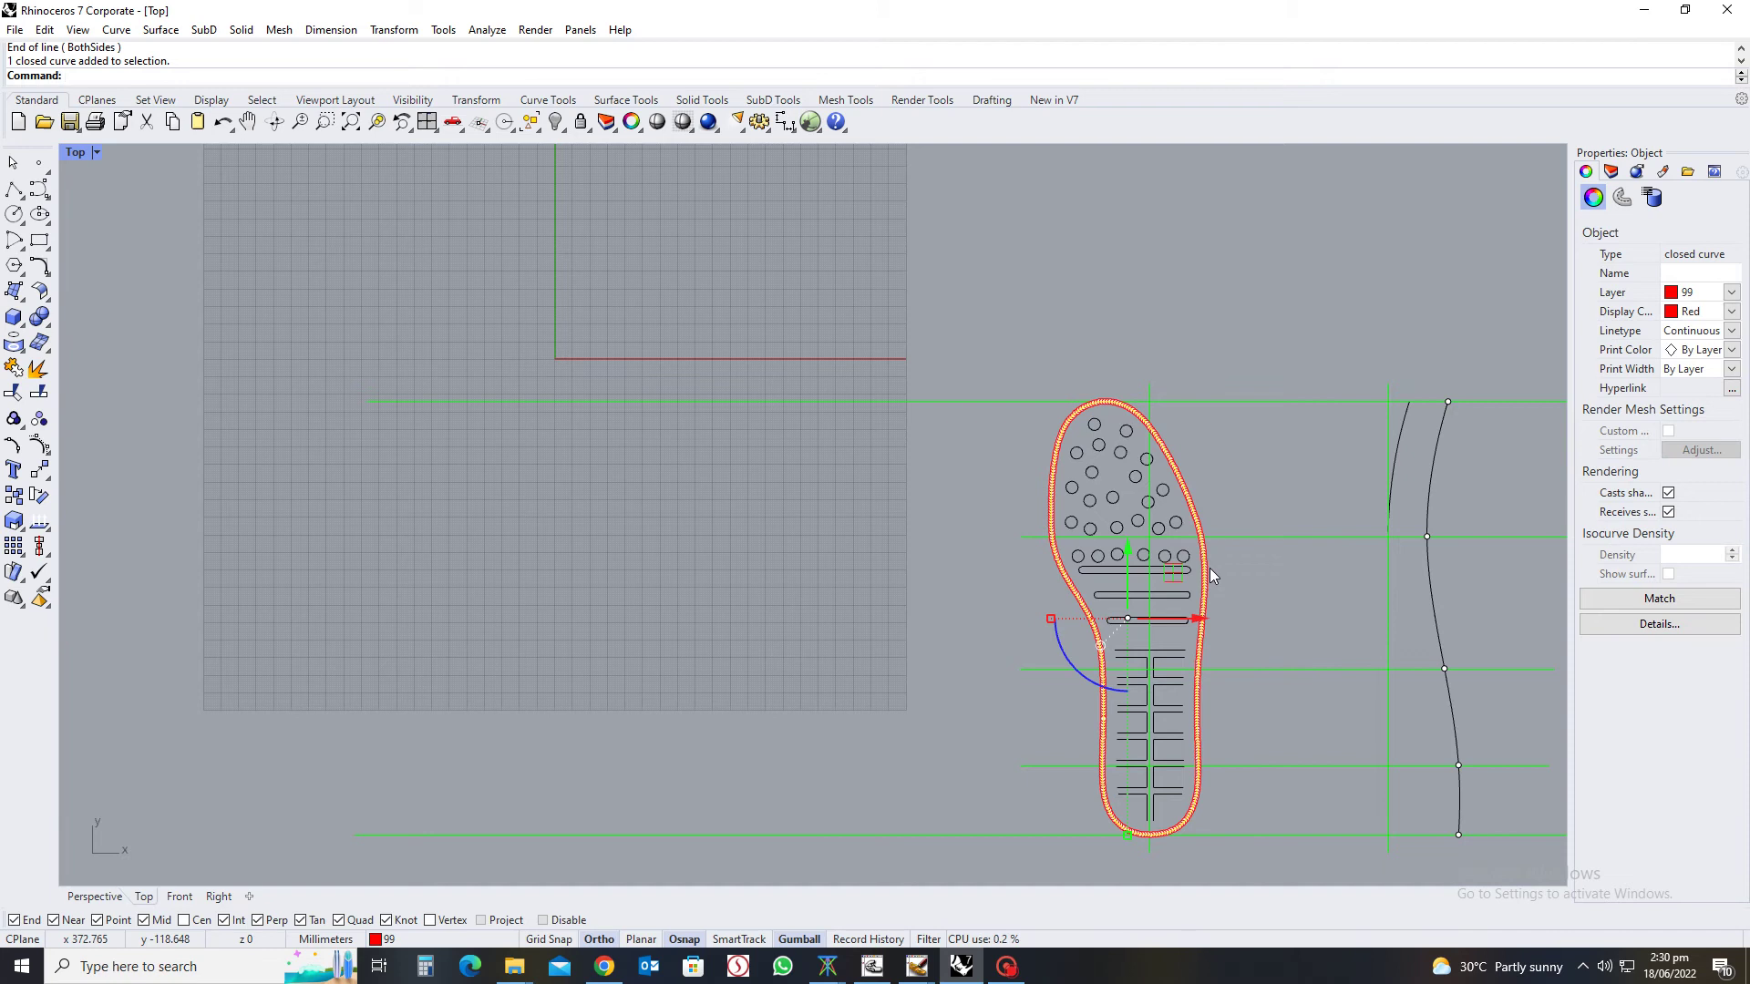
{"action": "left_click", "coordinate": [1221, 509]}
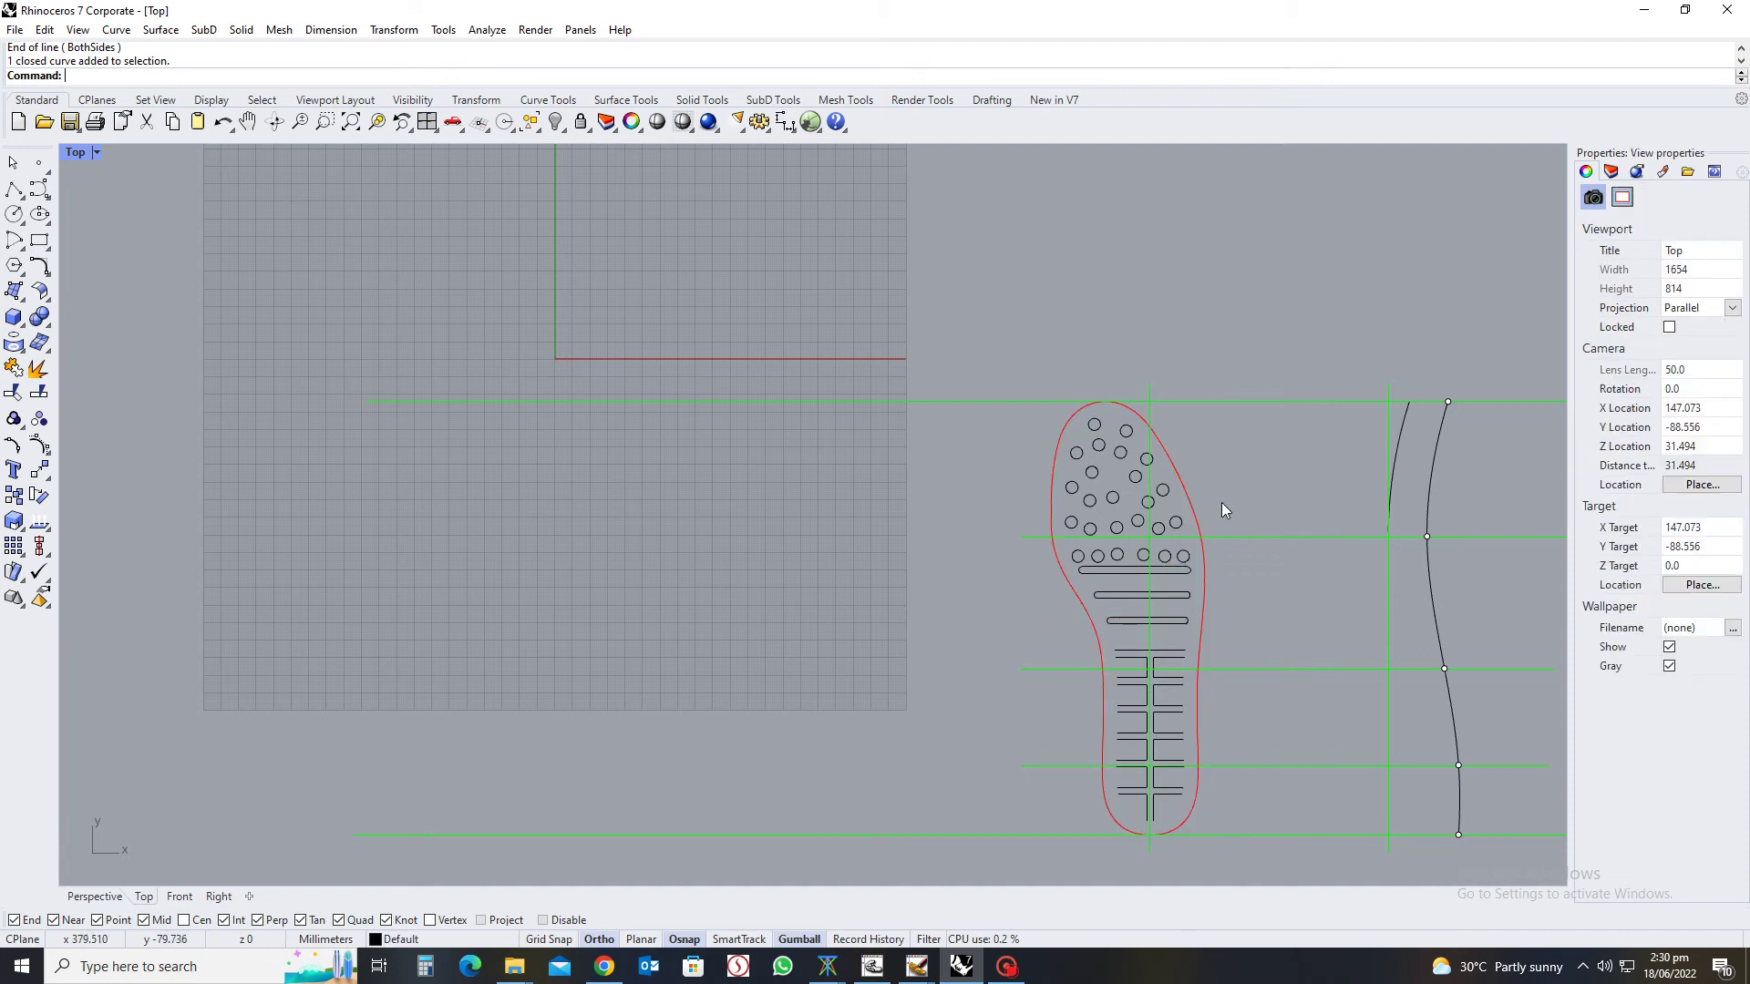
{"action": "left_click", "coordinate": [1185, 507]}
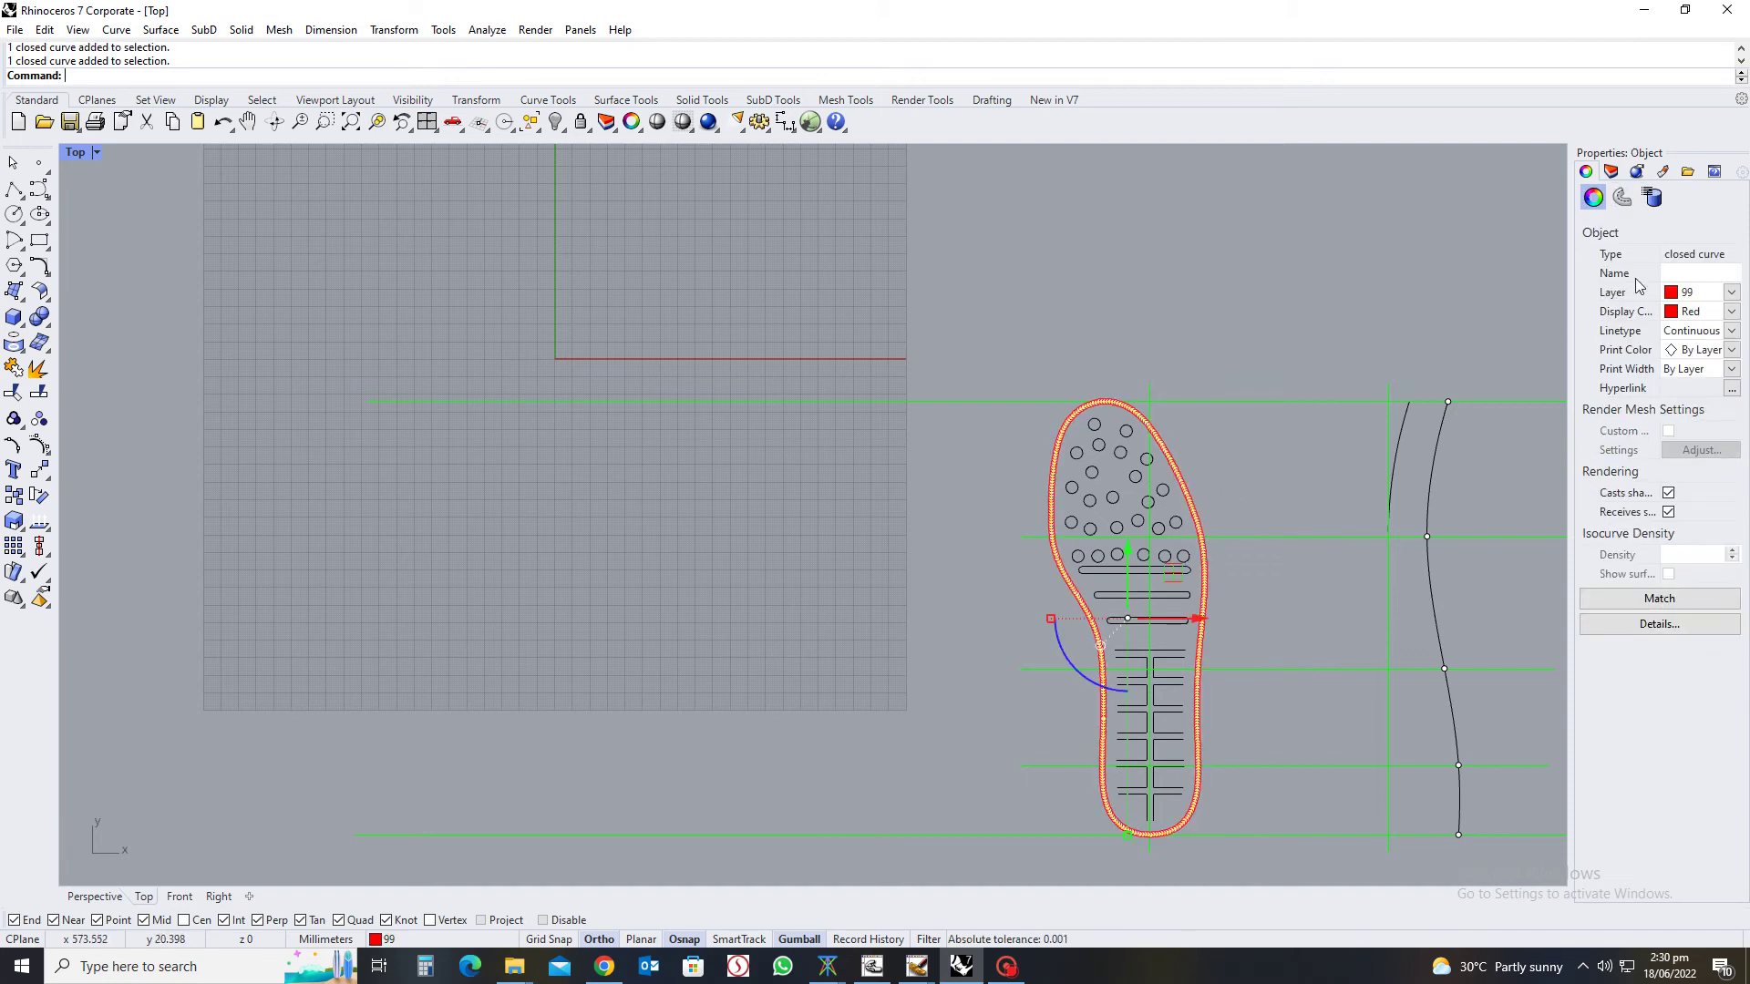
{"action": "right_click", "coordinate": [16, 496]}
Move all the drawn points and curves, including the sole, side profile and construction lines, to Layer 01
{"action": "scroll", "coordinate": [576, 583], "scroll_direction": "down", "scroll_amount": 5}
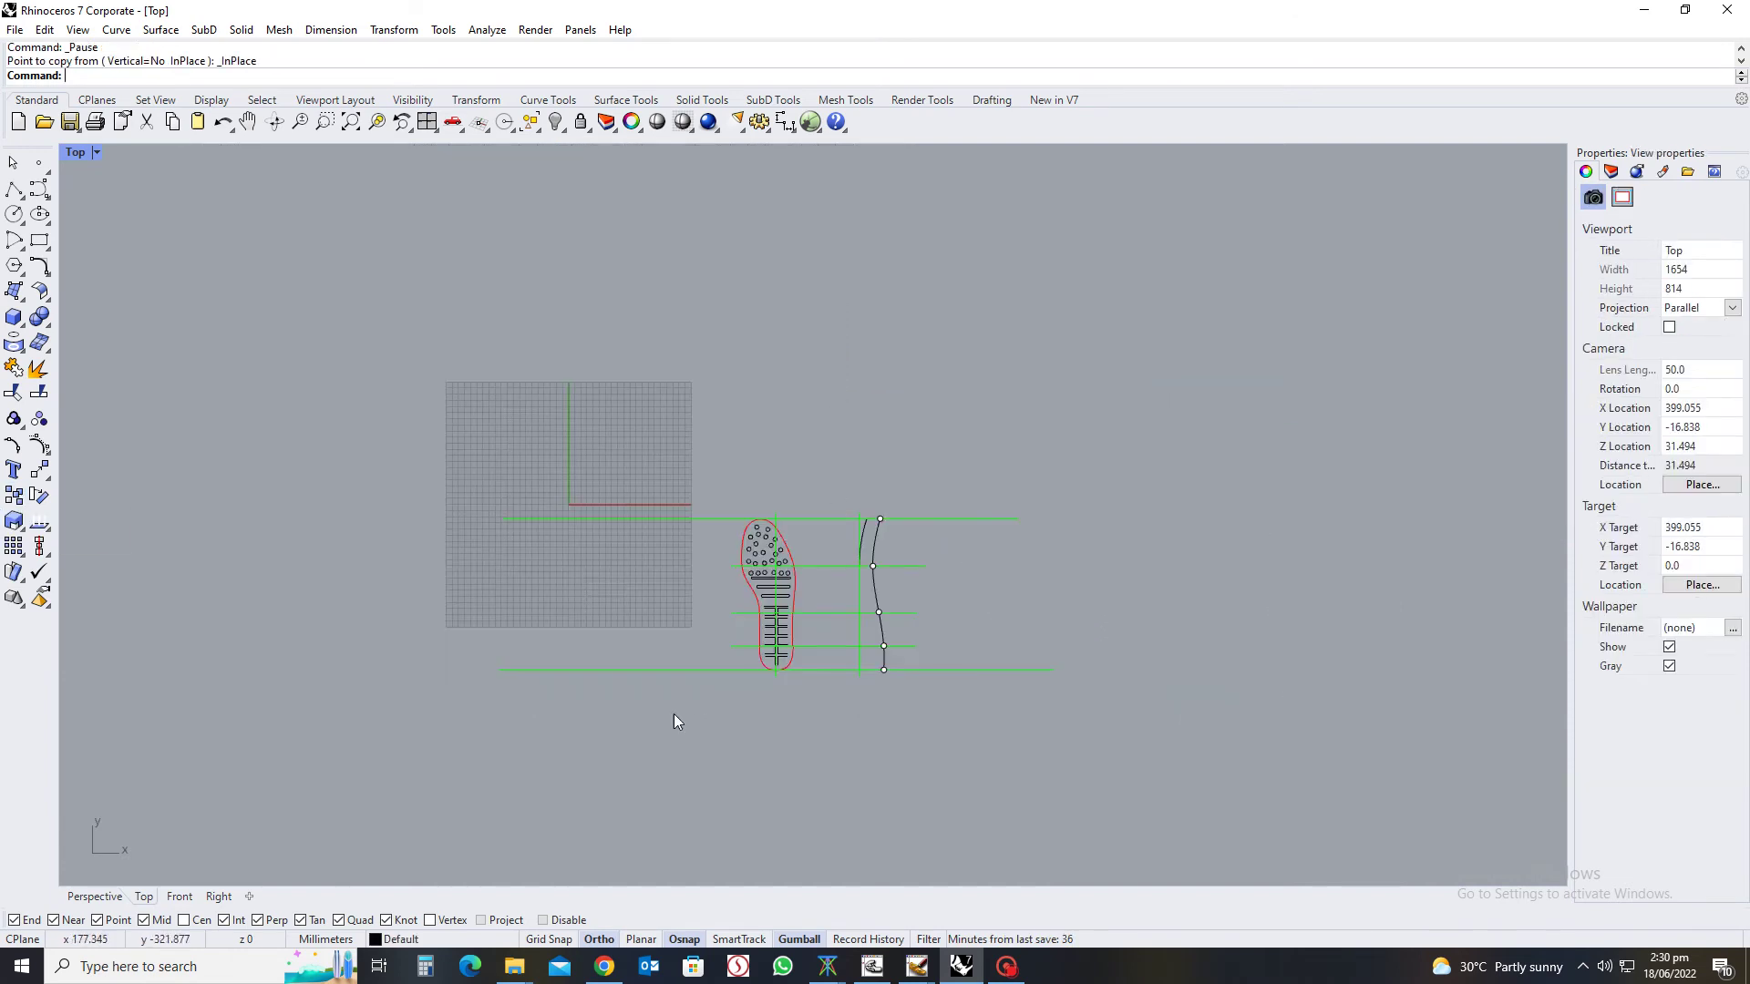
{"action": "scroll", "coordinate": [752, 562], "scroll_direction": "up", "scroll_amount": 4}
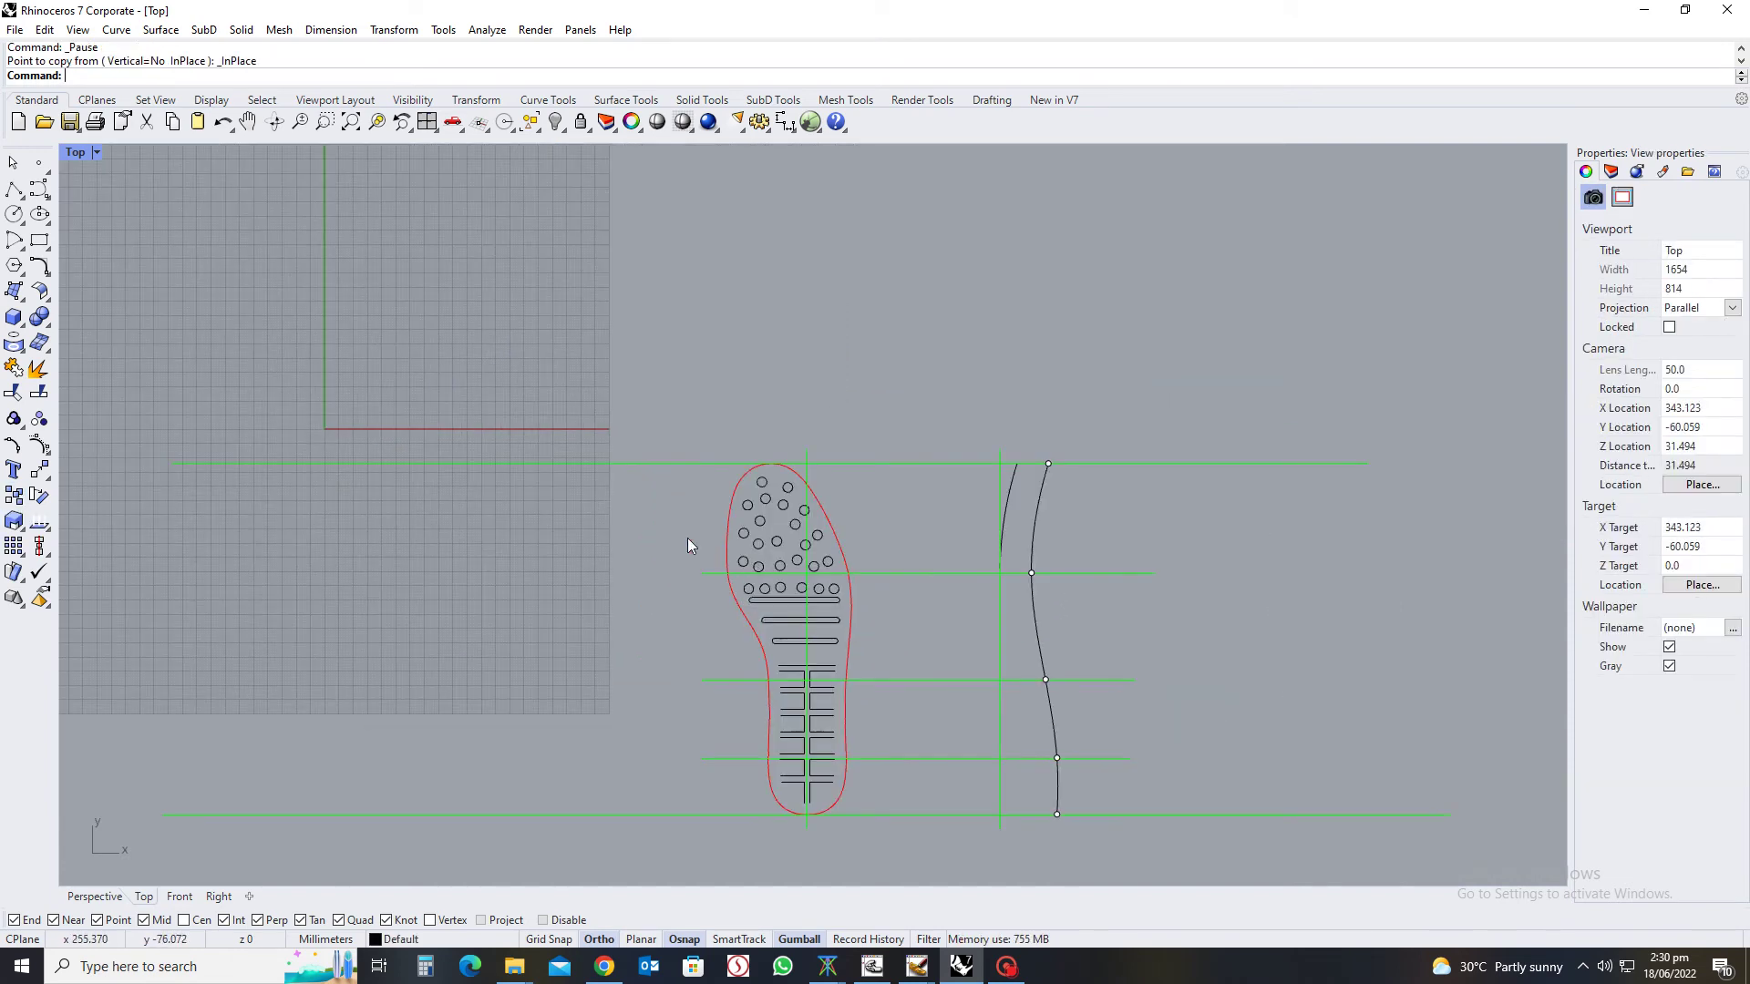
{"action": "left_click", "coordinate": [1610, 170]}
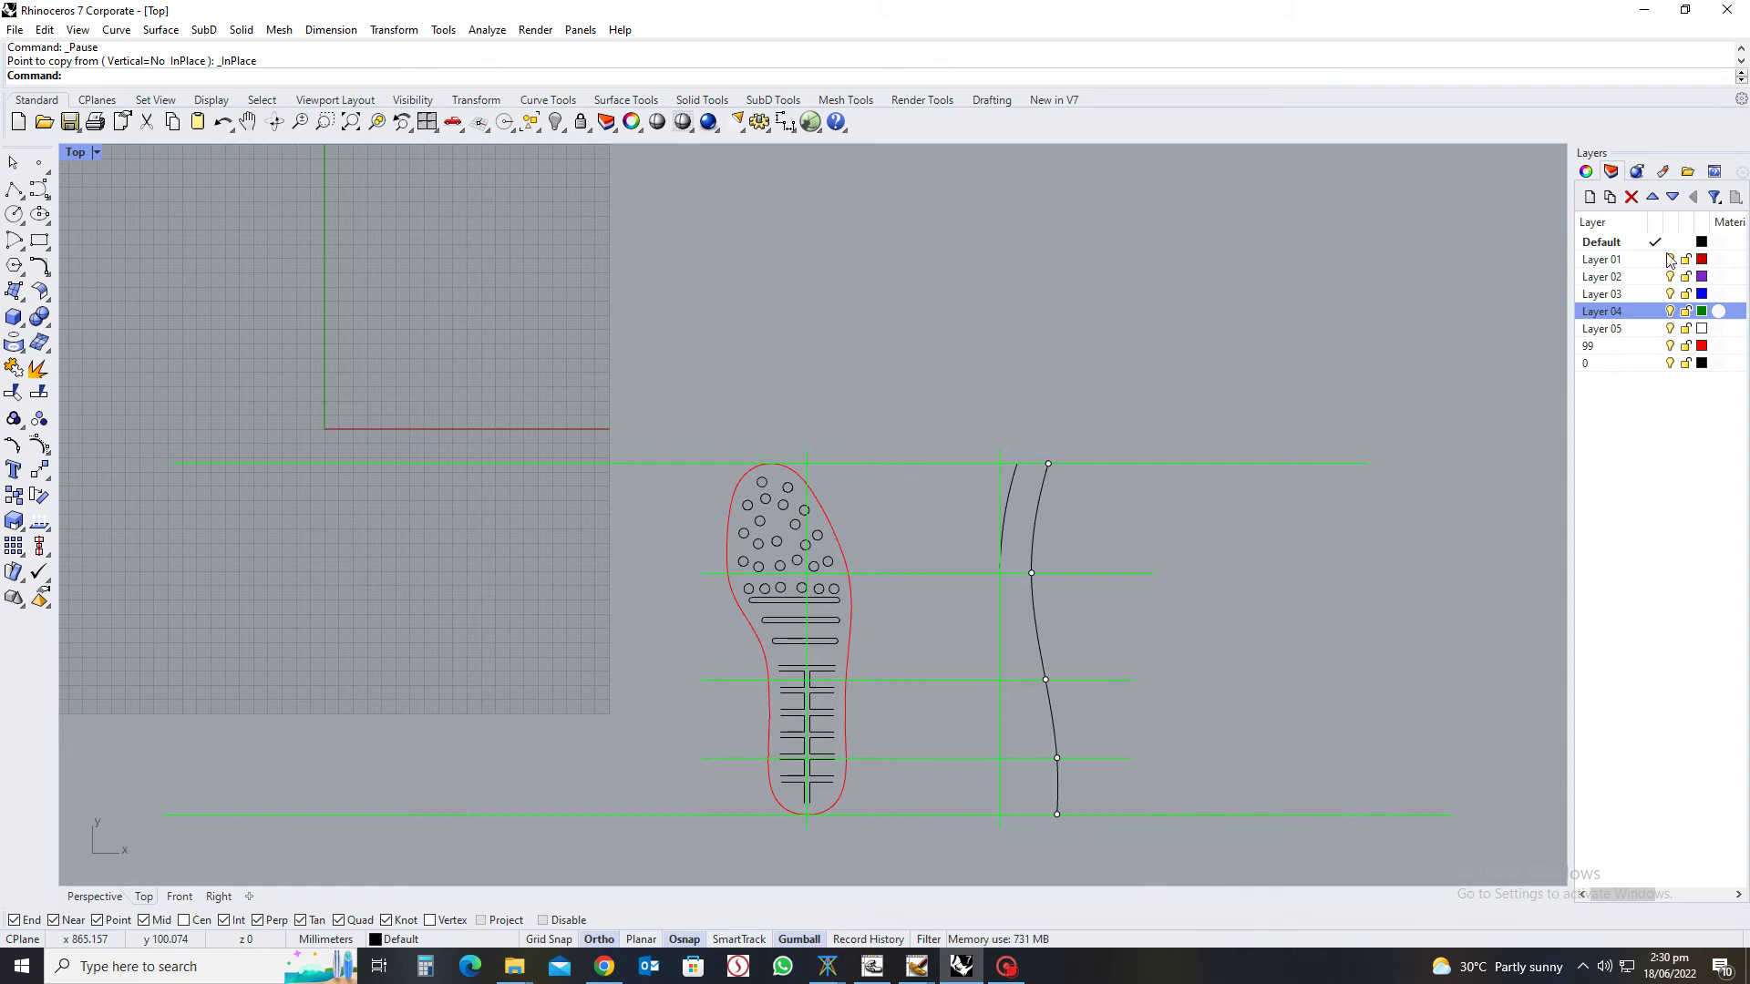
{"action": "scroll", "coordinate": [1107, 491], "scroll_direction": "down", "scroll_amount": 4}
{"action": "left_click_drag", "start_coordinate": [496, 355], "coordinate": [1413, 809]}
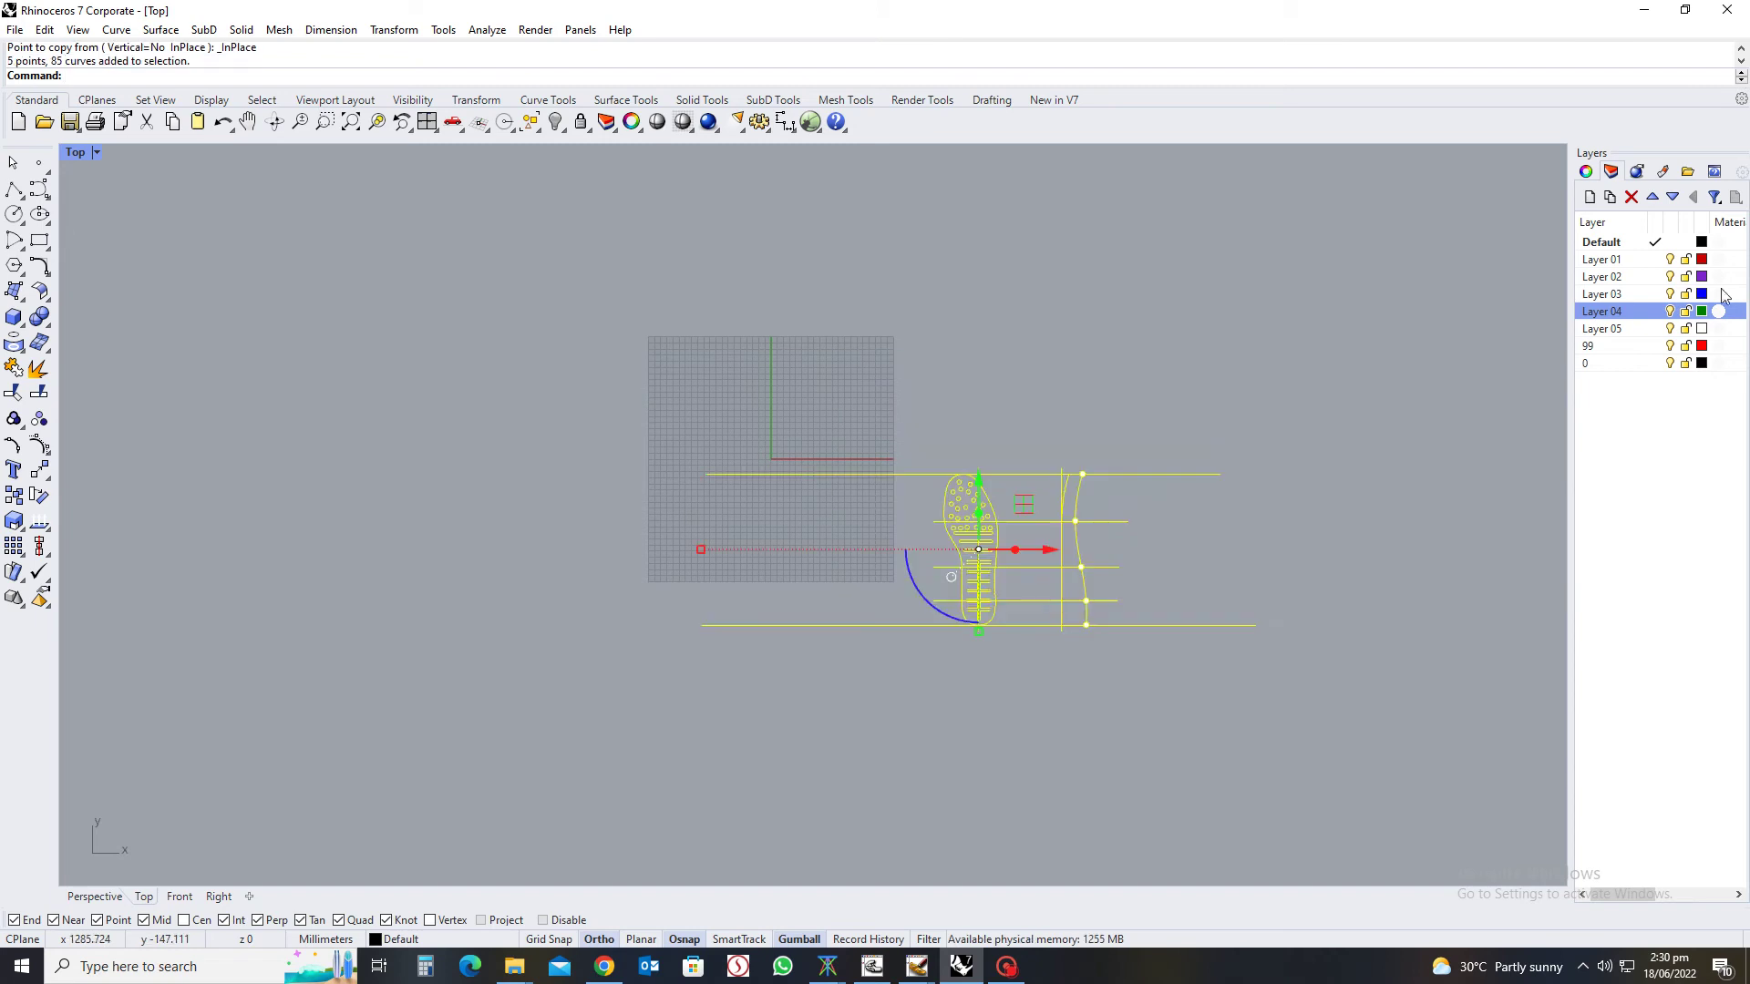
{"action": "left_click", "coordinate": [1605, 261]}
{"action": "right_click", "coordinate": [1606, 263]}
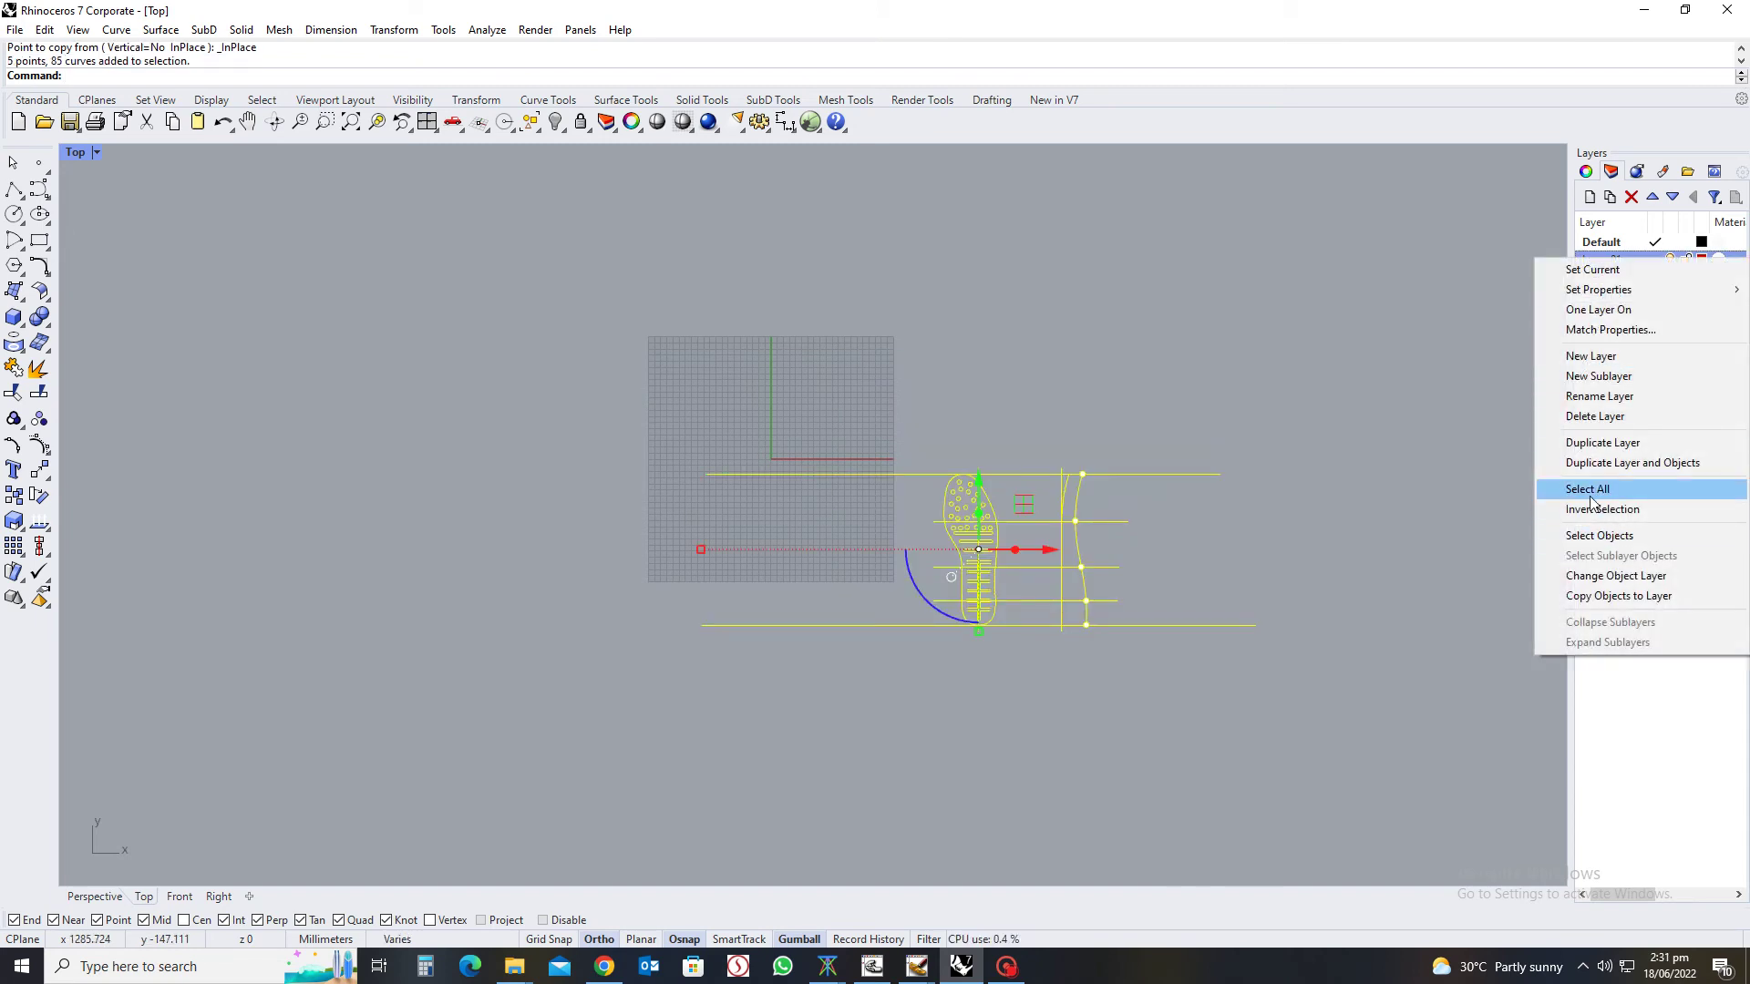
{"action": "left_click", "coordinate": [1604, 575]}
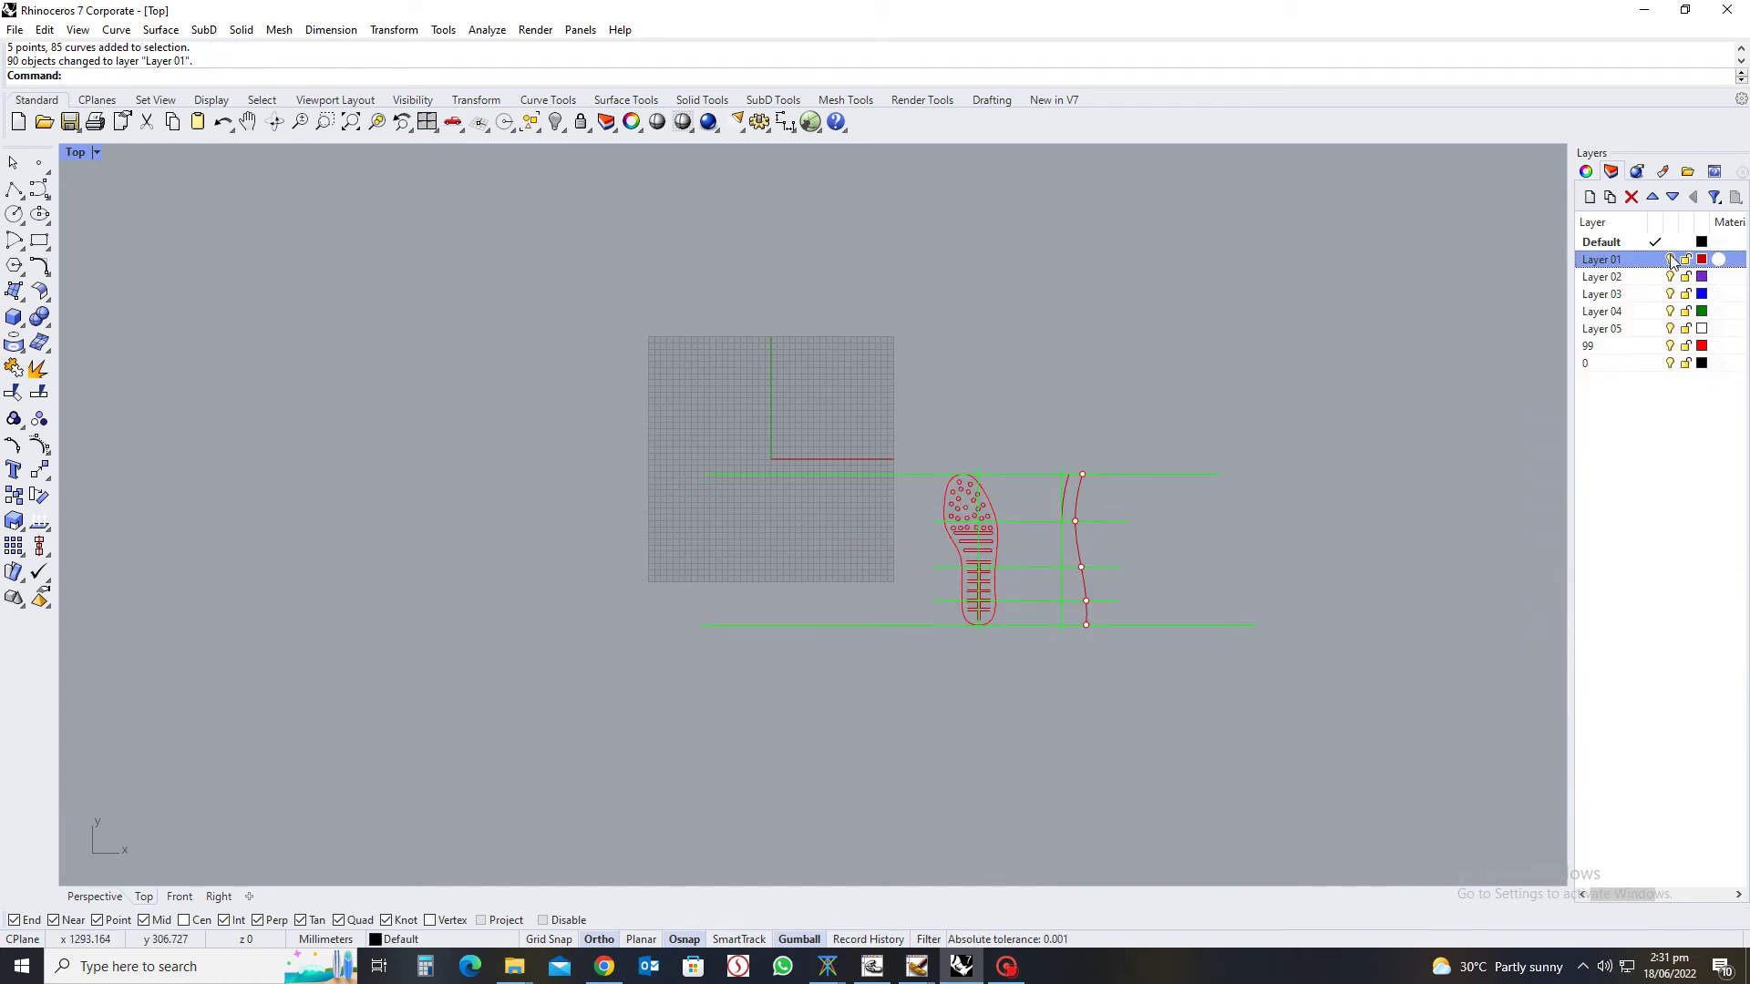
Switch Layer 01 off and on again to check which objects it holds
{"action": "left_click", "coordinate": [1670, 259]}
{"action": "left_click", "coordinate": [1670, 260]}
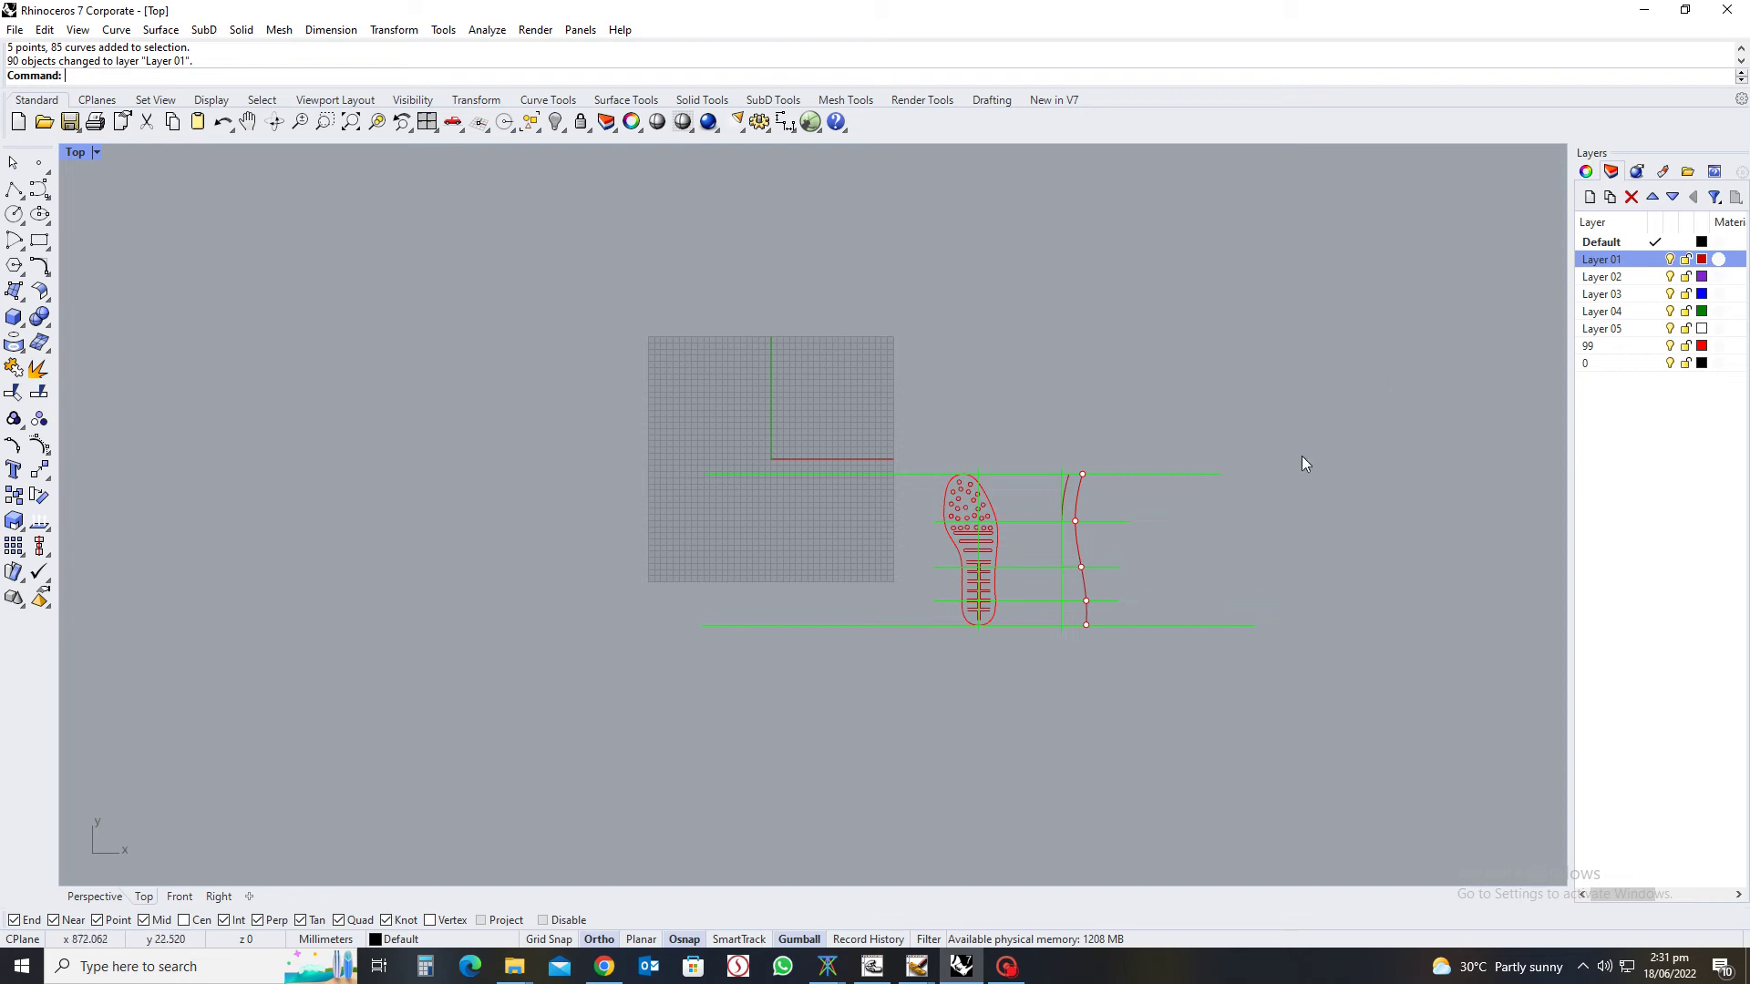
{"action": "left_click", "coordinate": [1670, 260]}
{"action": "left_click", "coordinate": [1670, 260]}
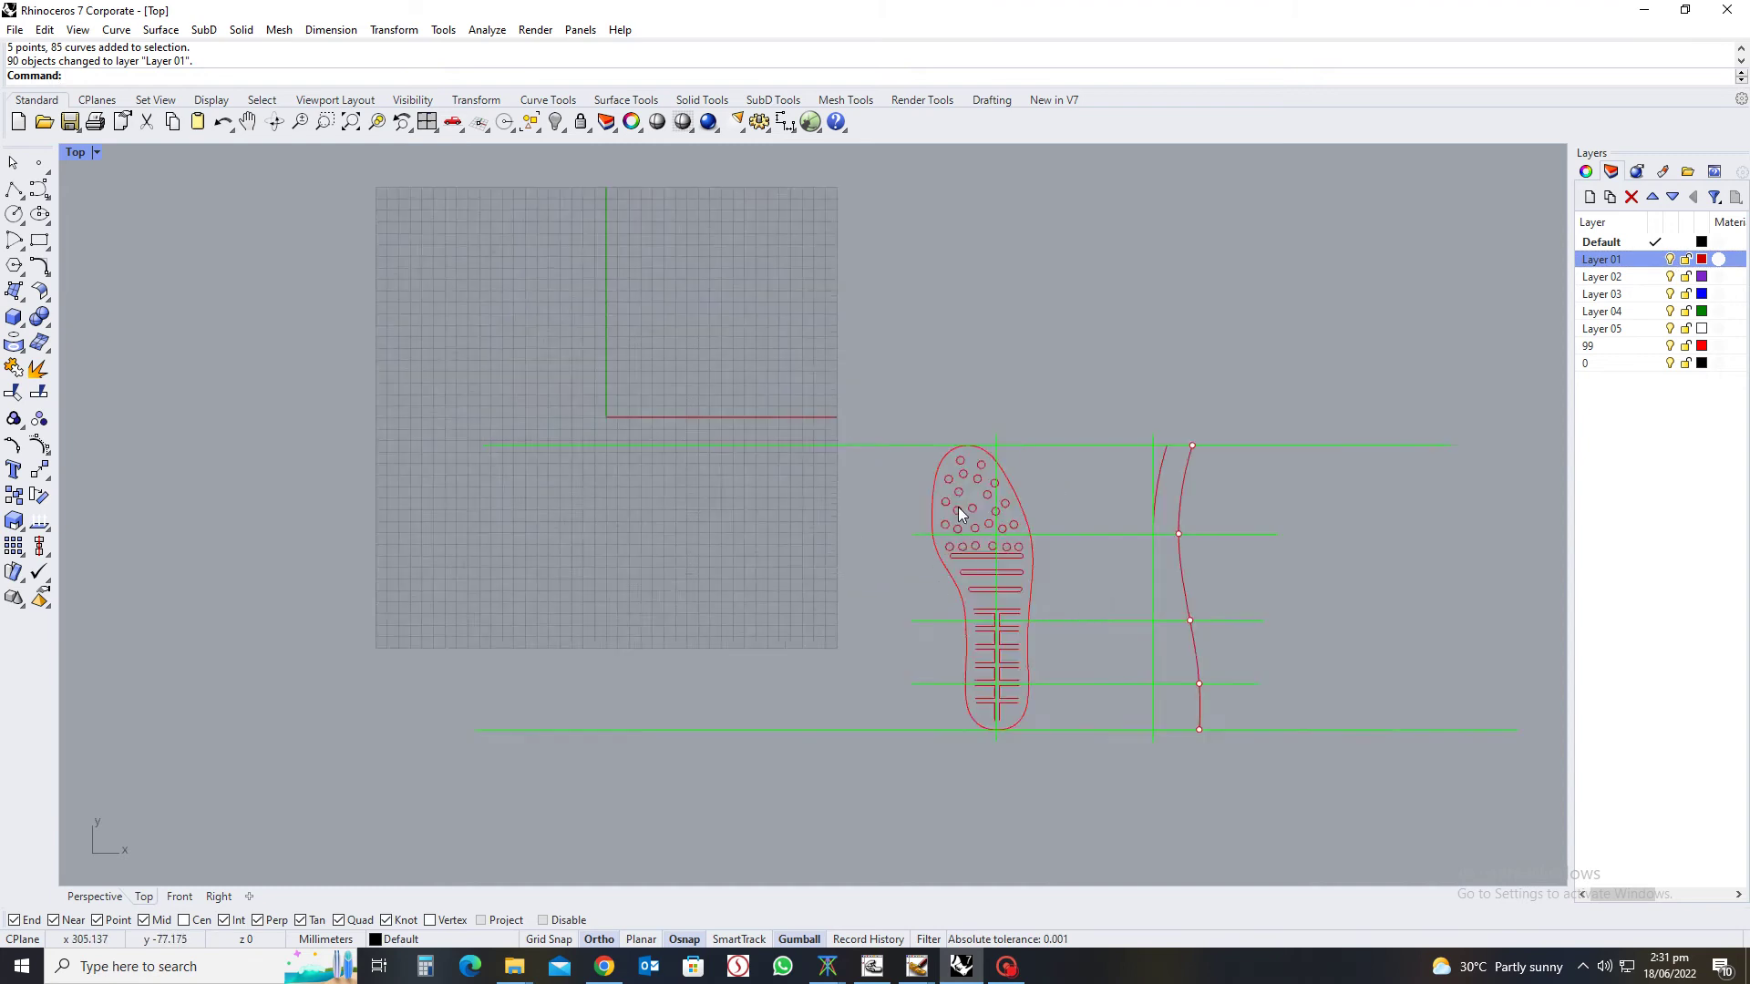
Move the side profile's curves and points to Layer 02, leaving out the green vertical construction line
{"action": "scroll", "coordinate": [1113, 425], "scroll_direction": "down", "scroll_amount": 5}
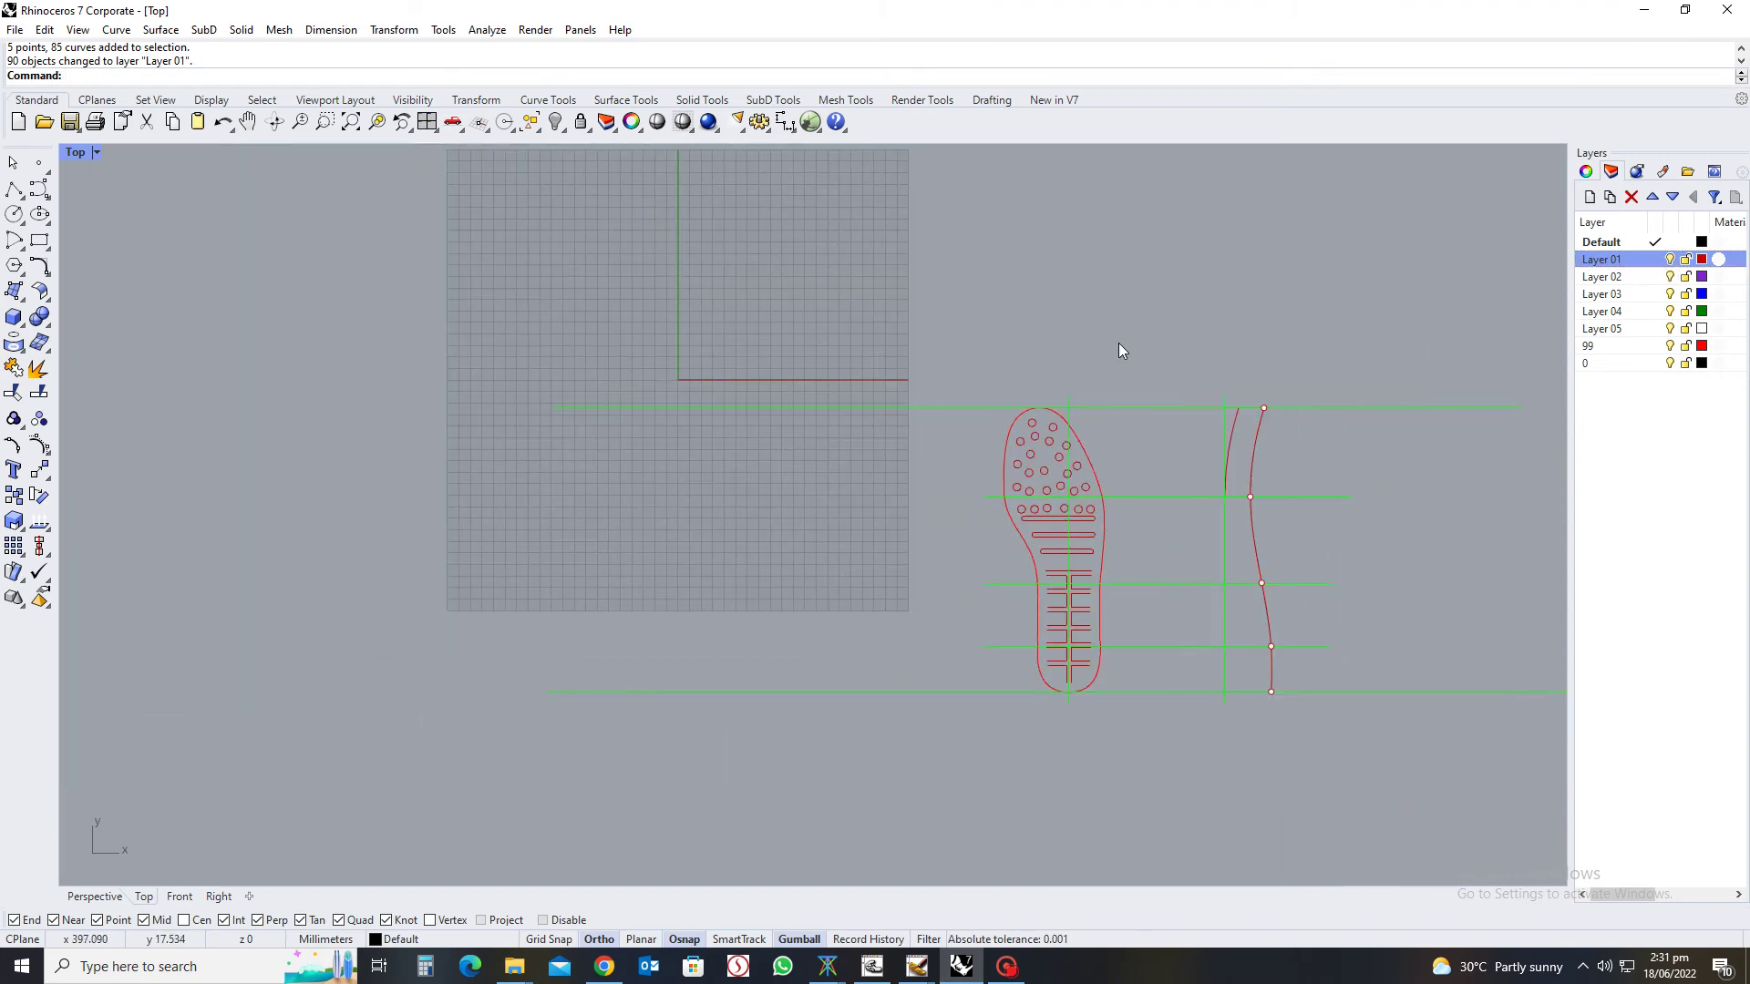
{"action": "left_click_drag", "start_coordinate": [1146, 311], "coordinate": [1386, 828]}
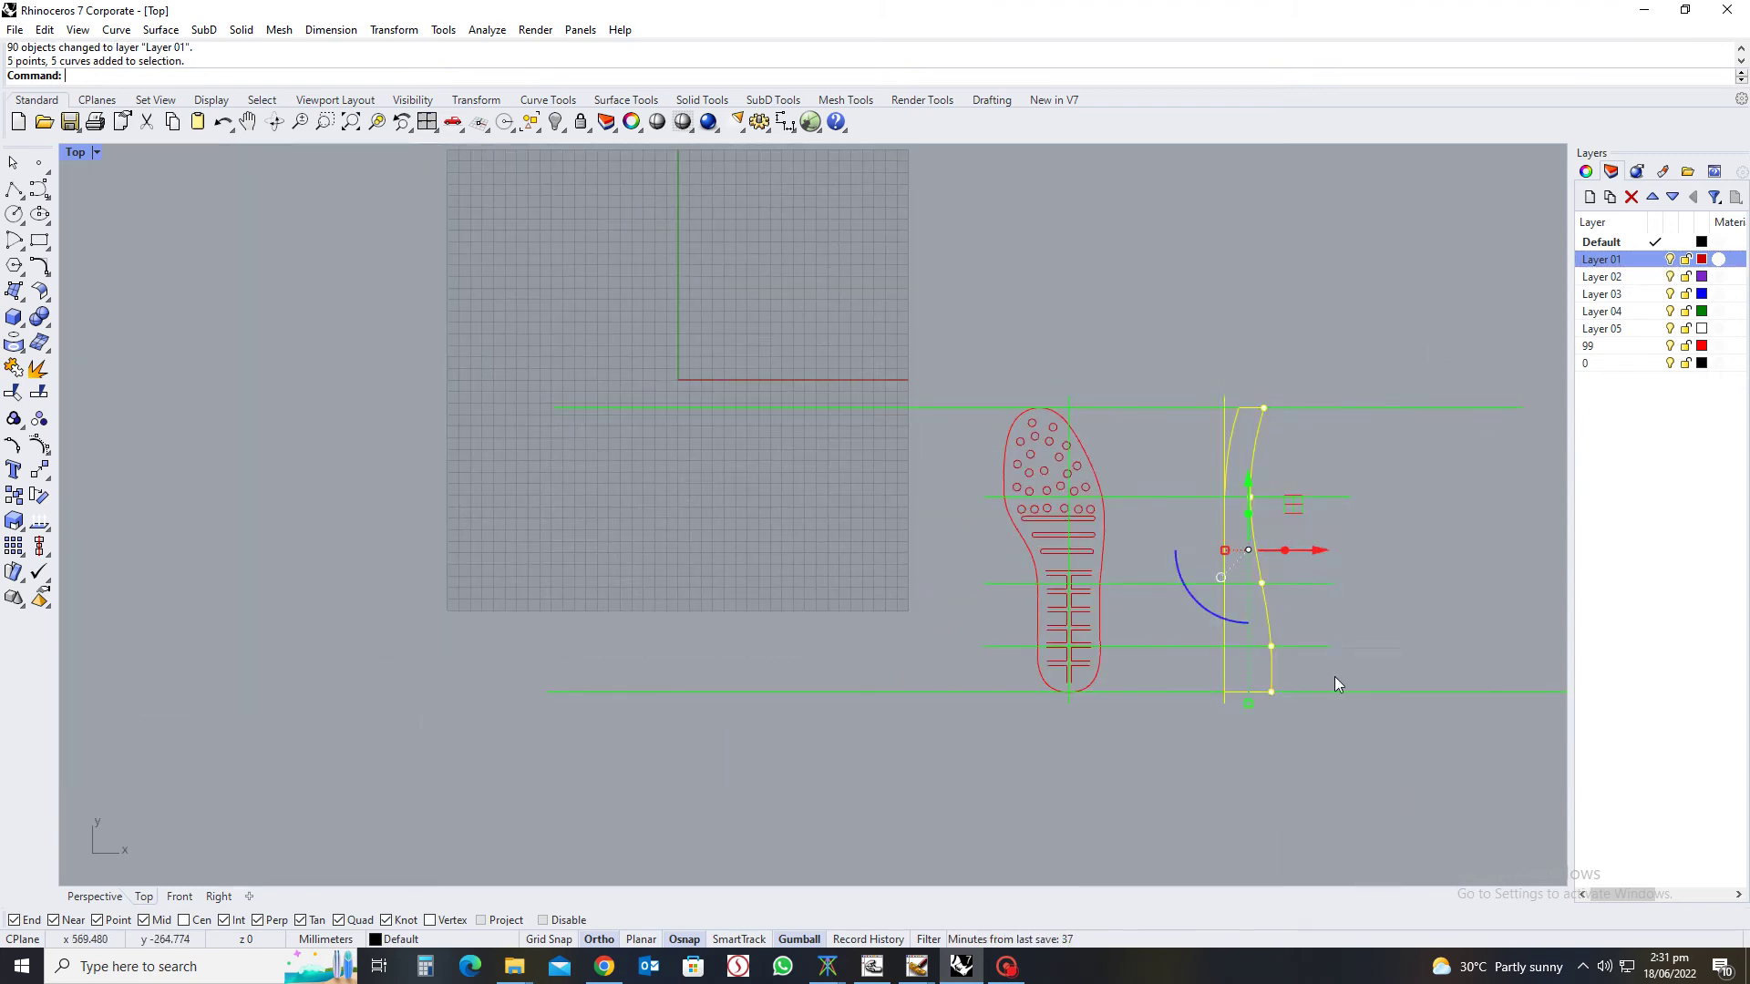
{"action": "scroll", "coordinate": [1257, 528], "scroll_direction": "up", "scroll_amount": 5}
{"action": "left_click", "coordinate": [1189, 294], "text": "ctrl"}
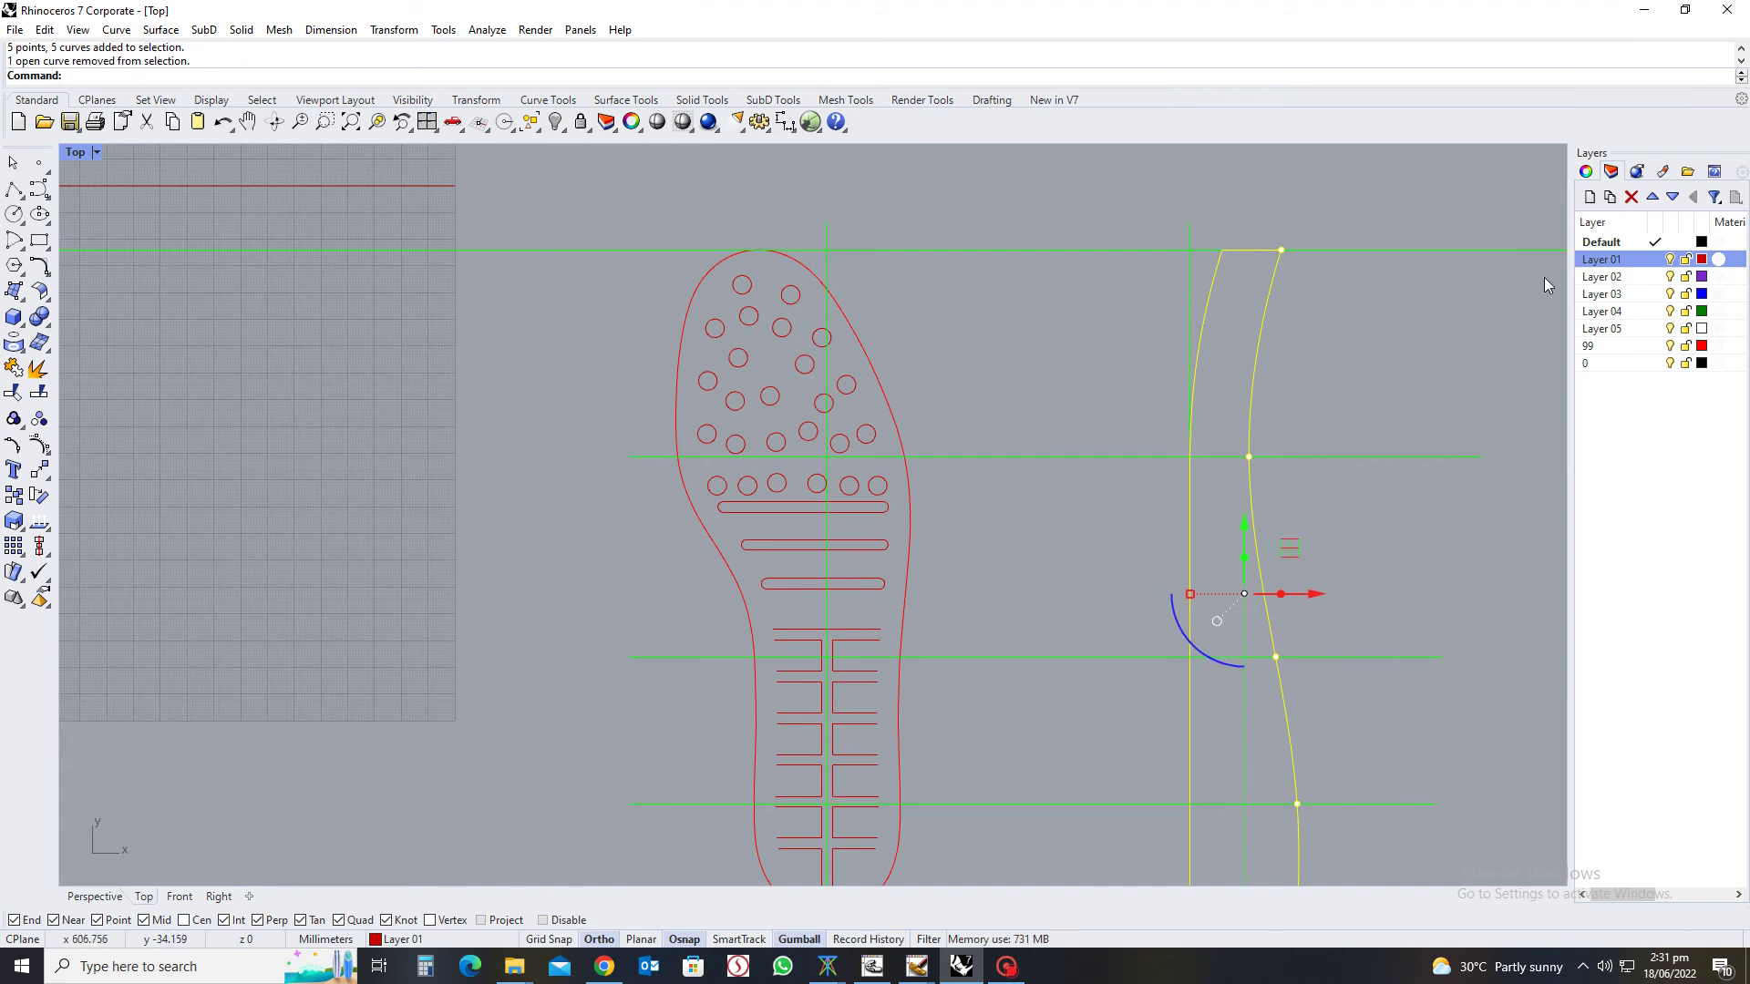
{"action": "right_click", "coordinate": [1628, 281]}
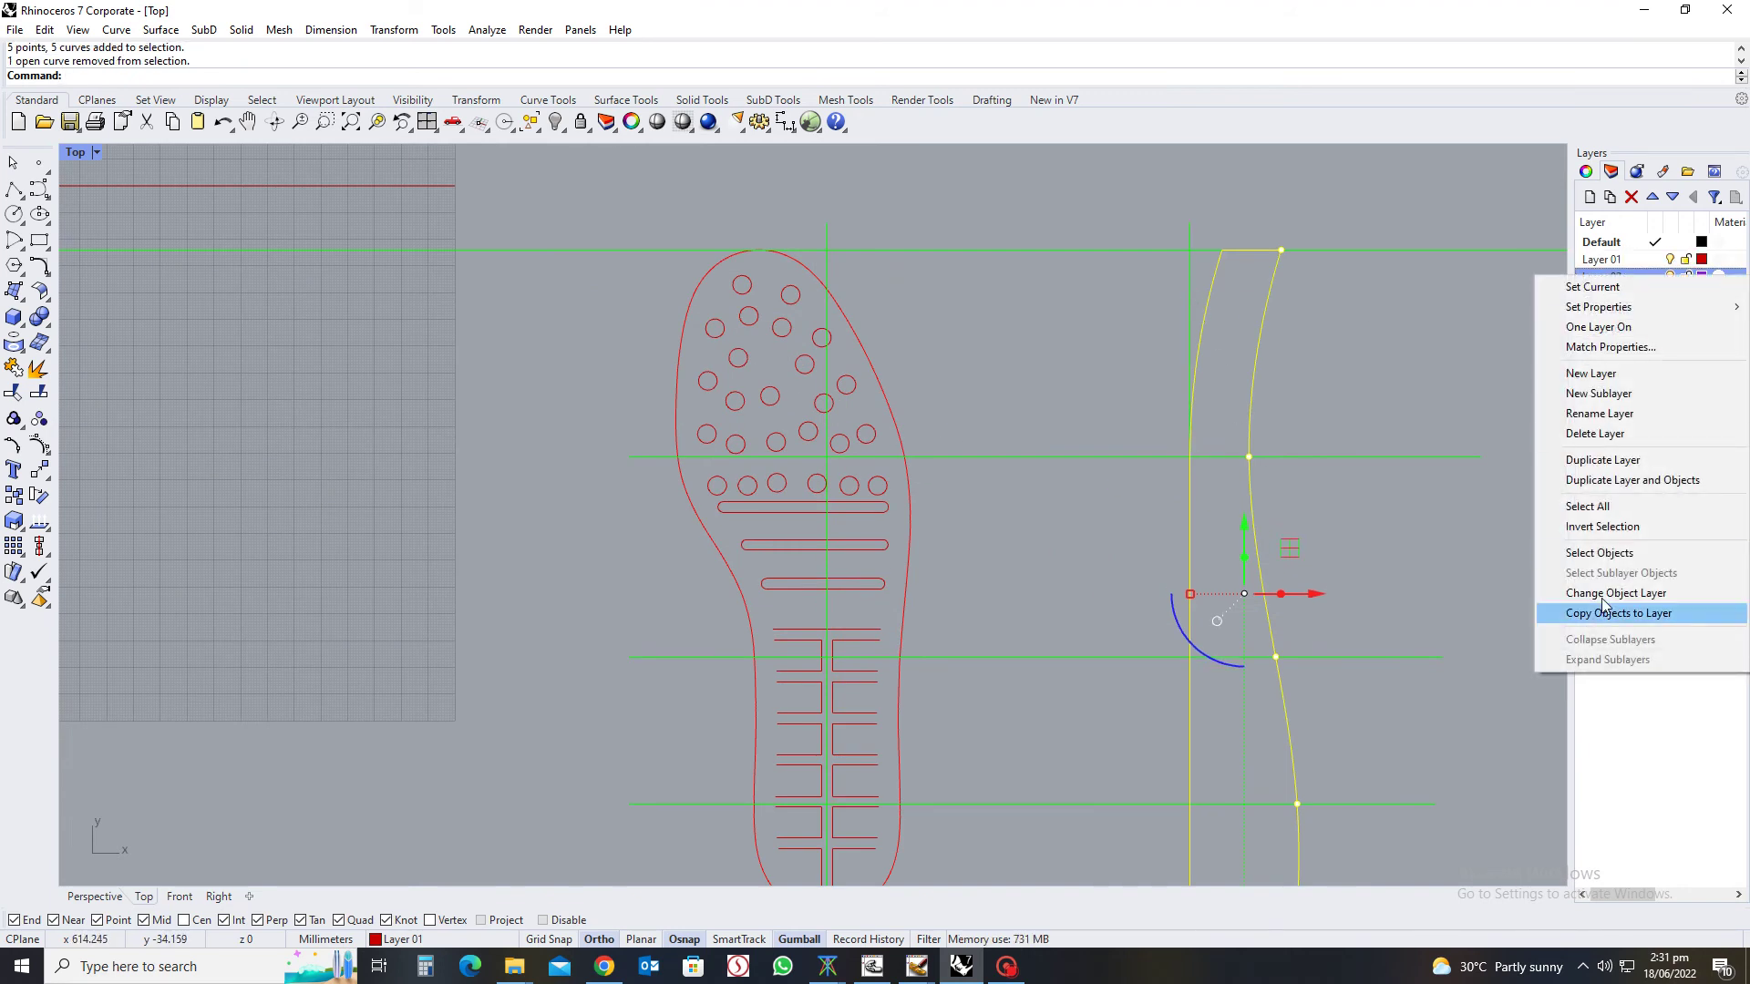
{"action": "left_click", "coordinate": [1489, 612]}
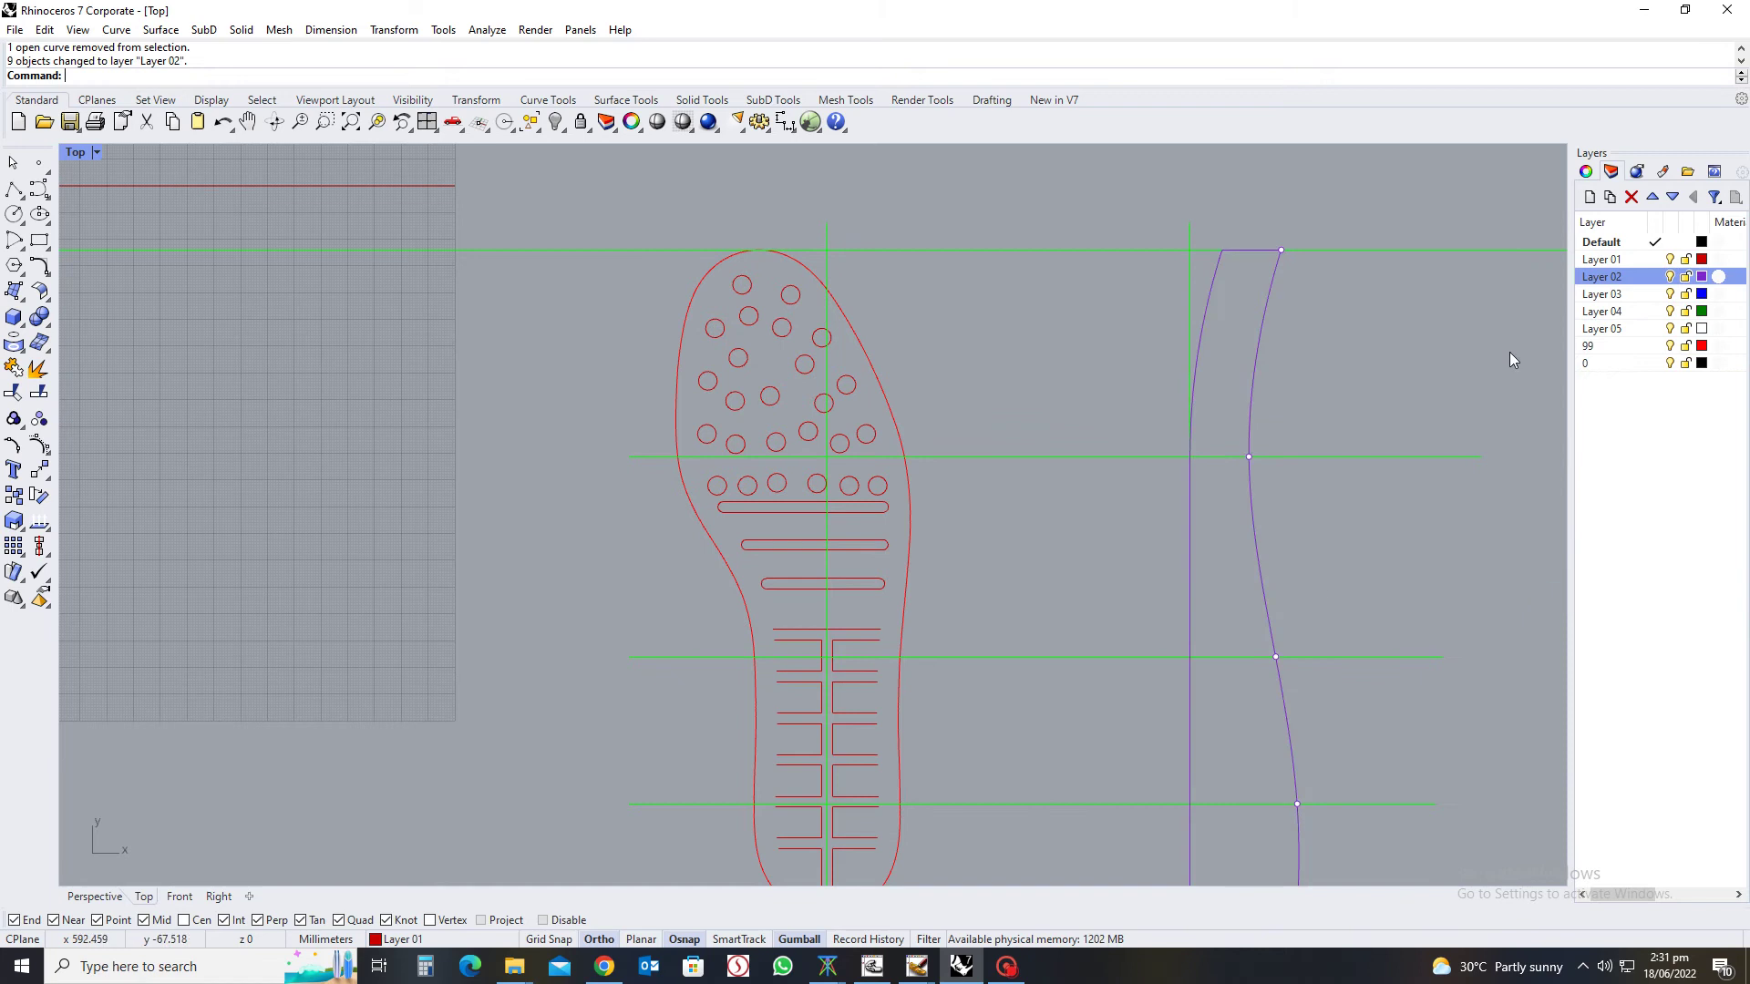
Rename Layer 02 as INSID
{"action": "left_click", "coordinate": [1631, 278]}
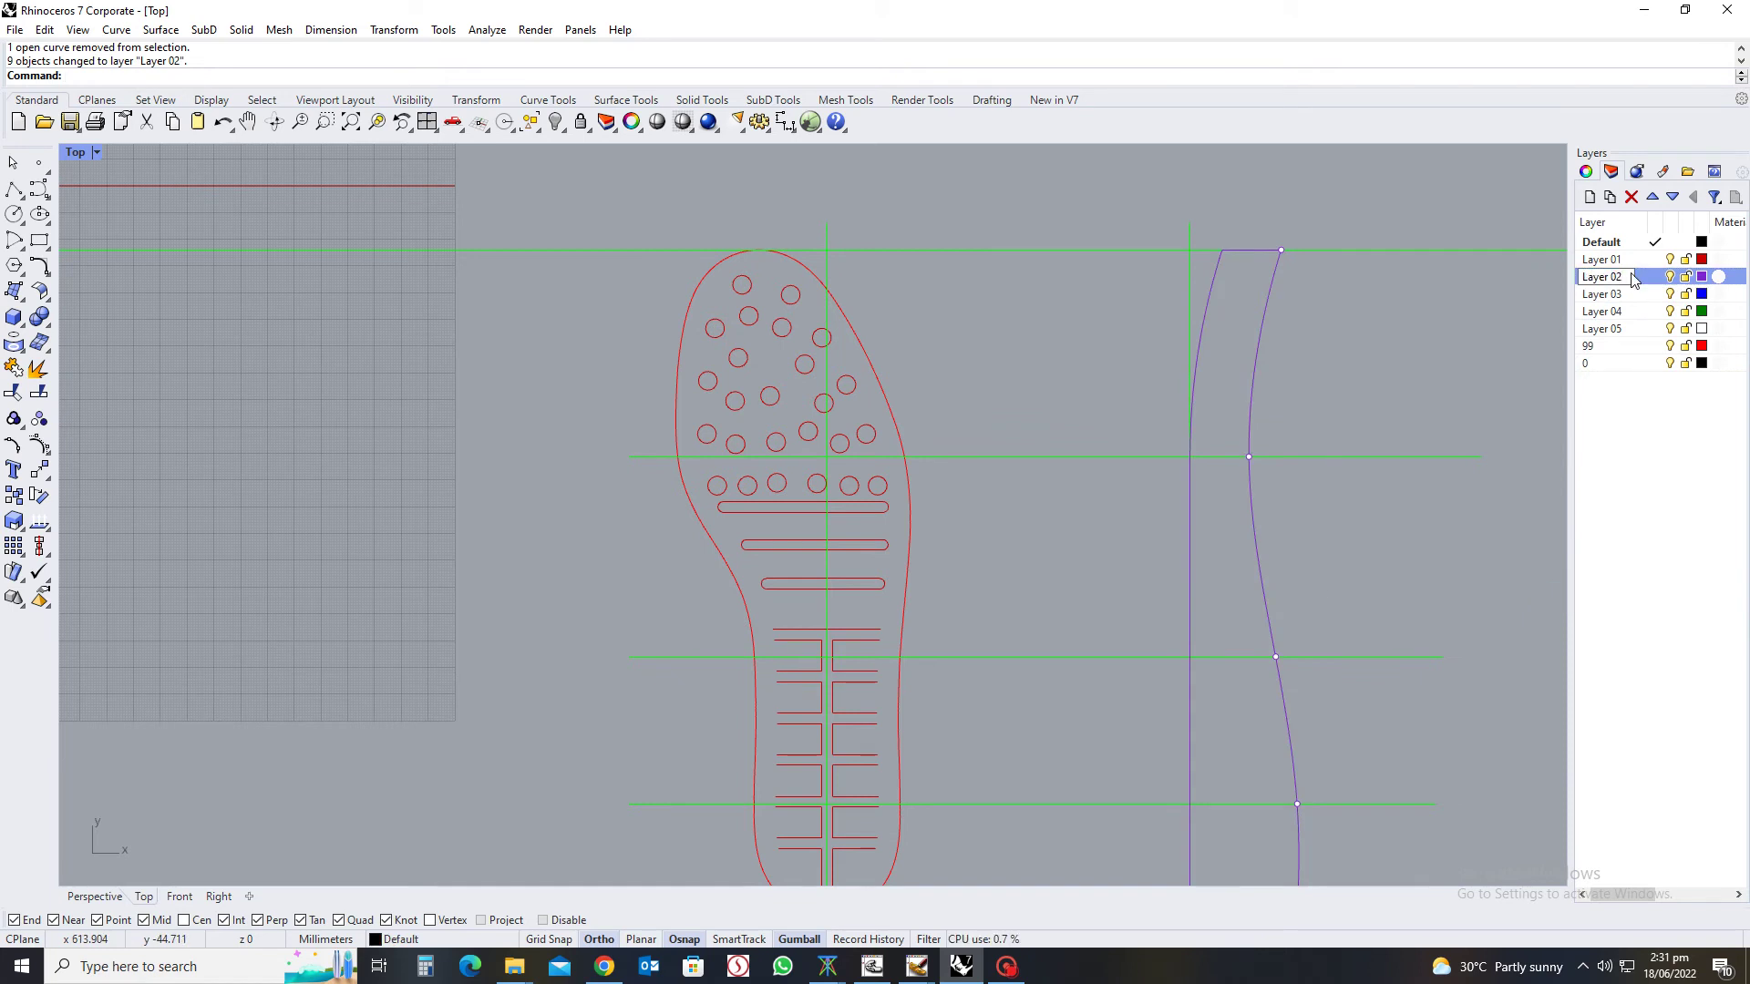
{"action": "key", "text": "BackSpace"}
{"action": "key", "text": "BackSpace"}
{"action": "key", "text": "BackSpace"}
{"action": "key", "text": "BackSpace"}
{"action": "key", "text": "BackSpace"}
{"action": "key", "text": "BackSpace"}
{"action": "key", "text": "BackSpace"}
{"action": "key", "text": "BackSpace"}
{"action": "type", "text": "IN"}
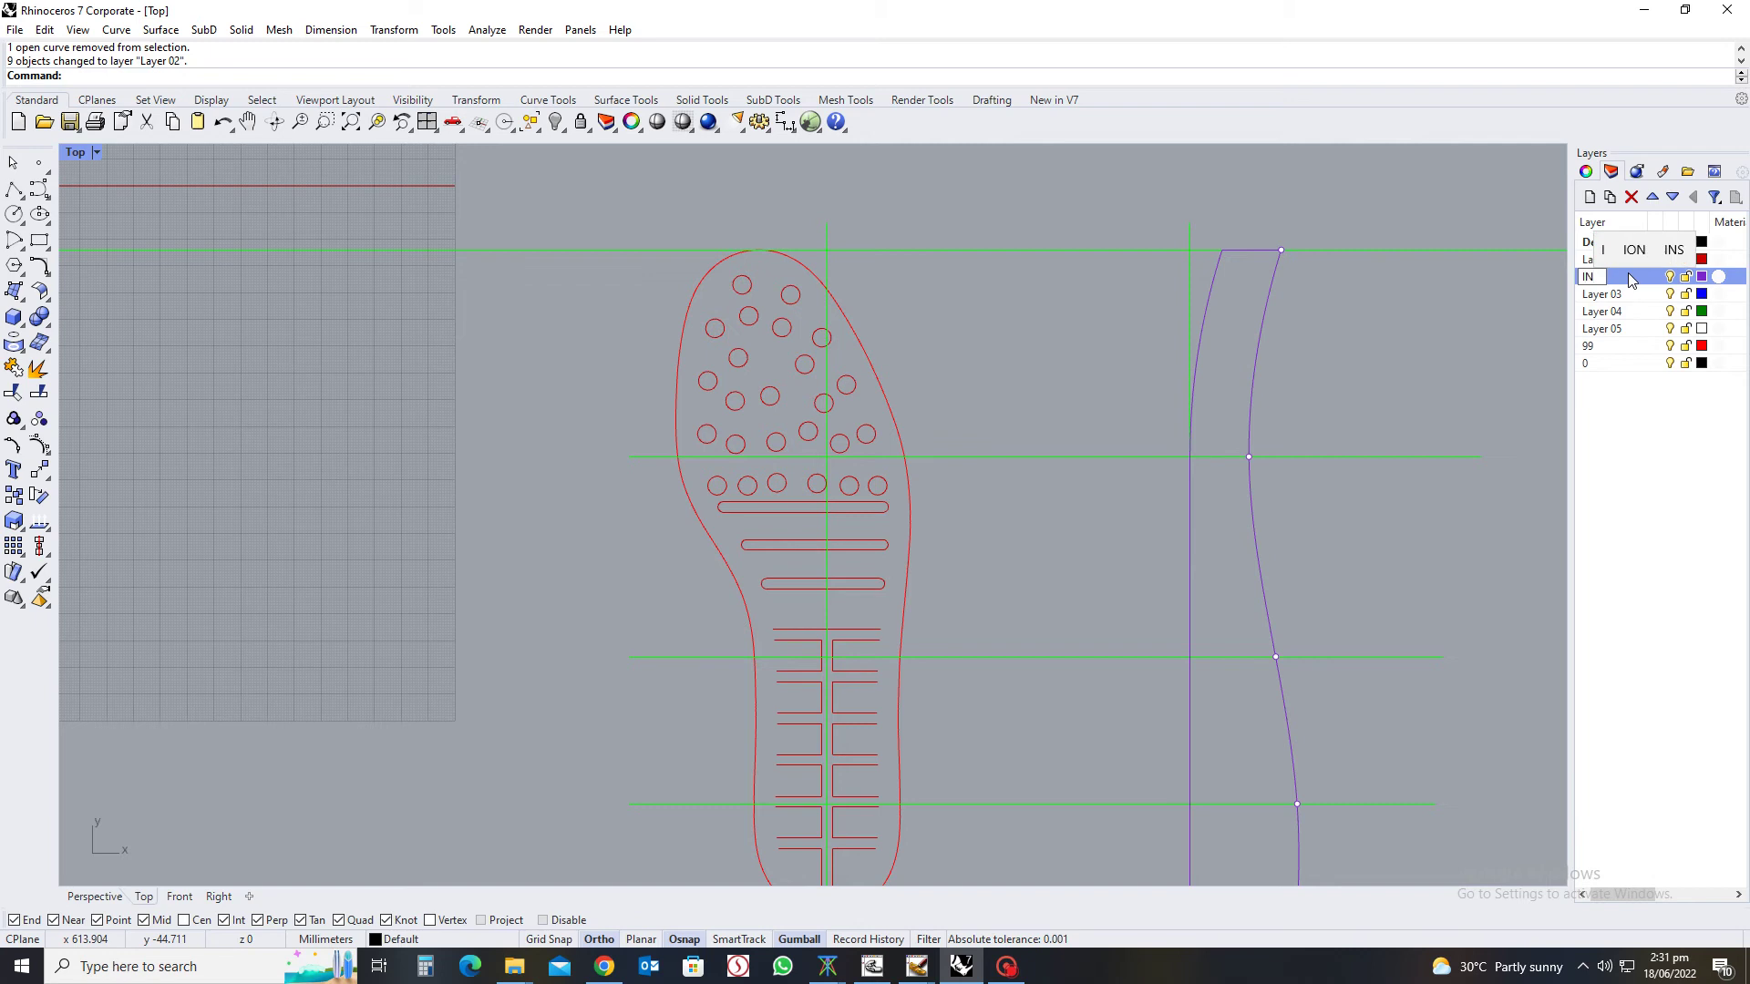
{"action": "type", "text": "SID"}
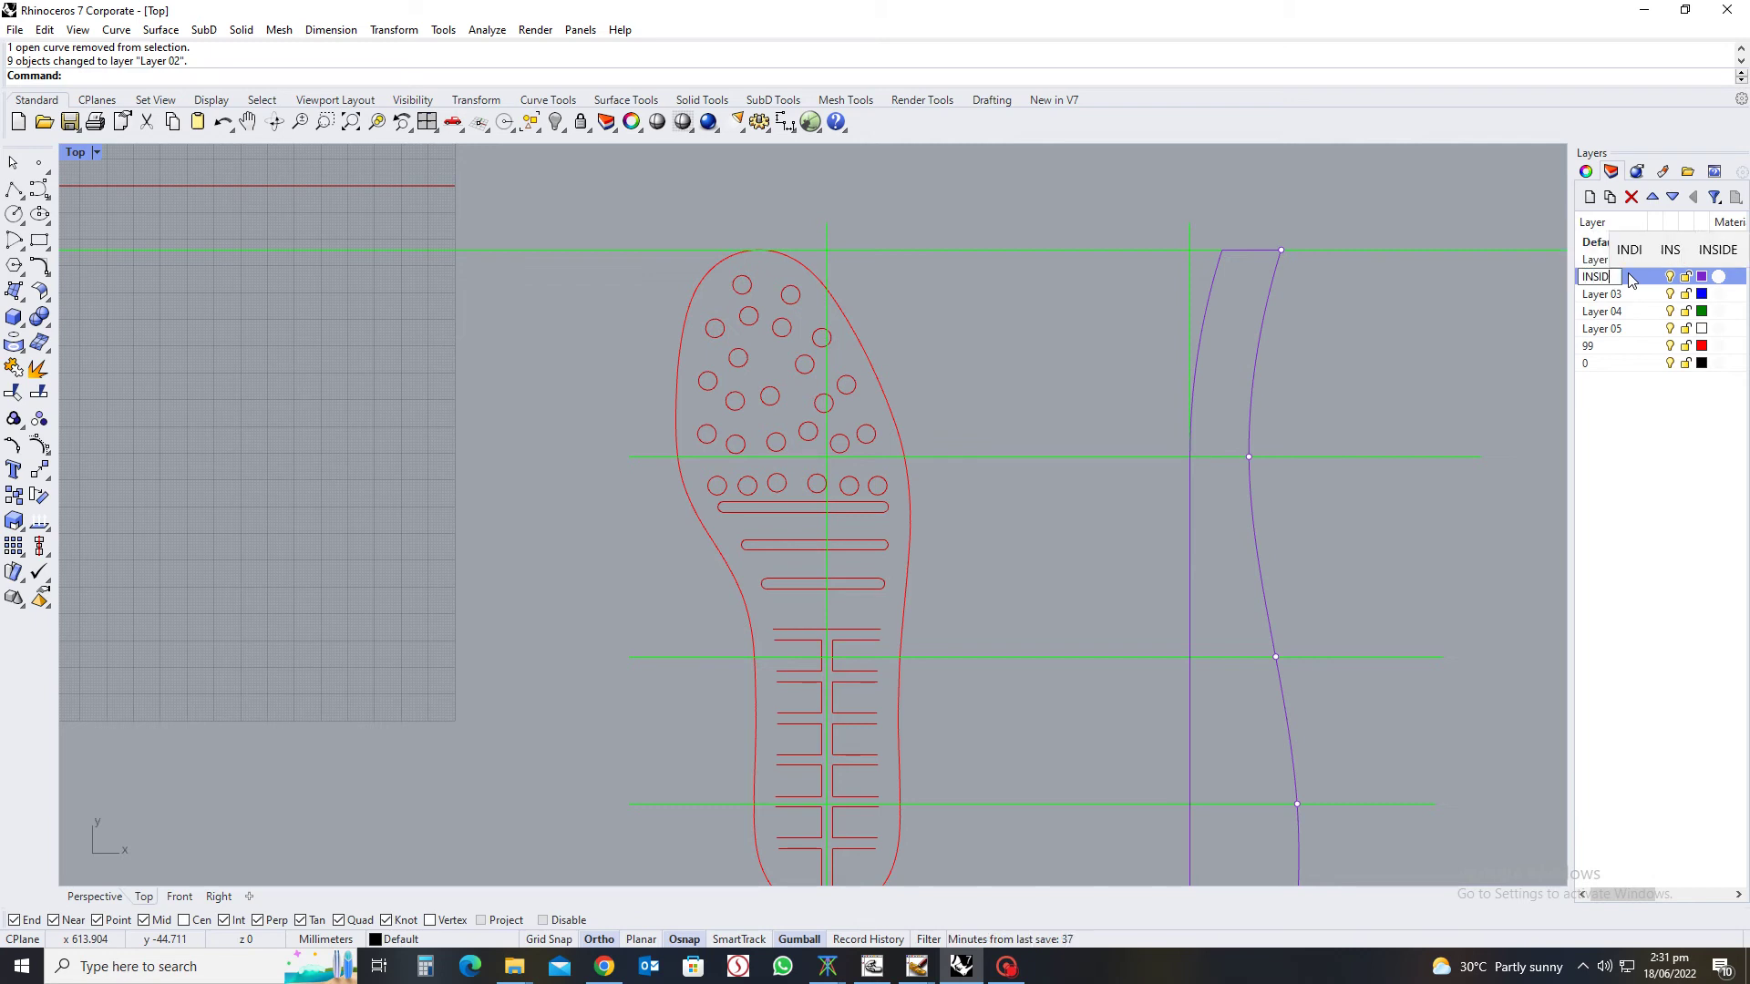
{"action": "key", "text": "Return"}
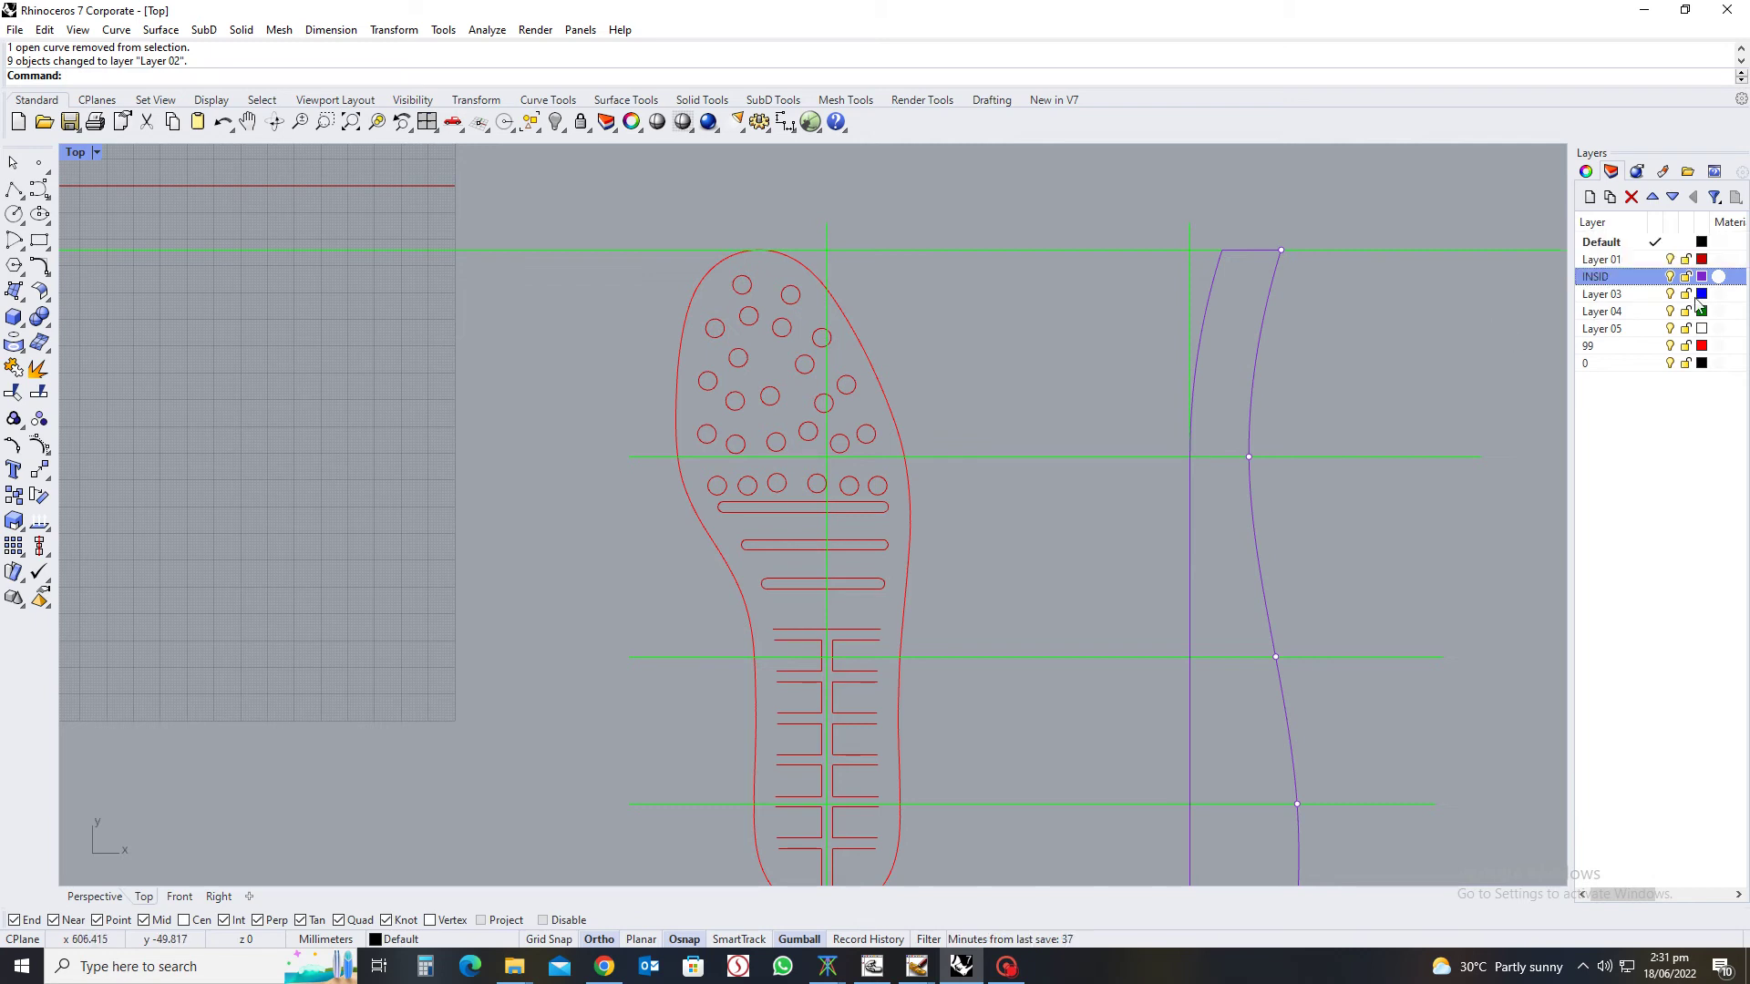
Move the tread pattern and one sole outline to Layer 03, leaving out the green centre line and the other outline copy
{"action": "scroll", "coordinate": [1278, 380], "scroll_direction": "down", "scroll_amount": 2}
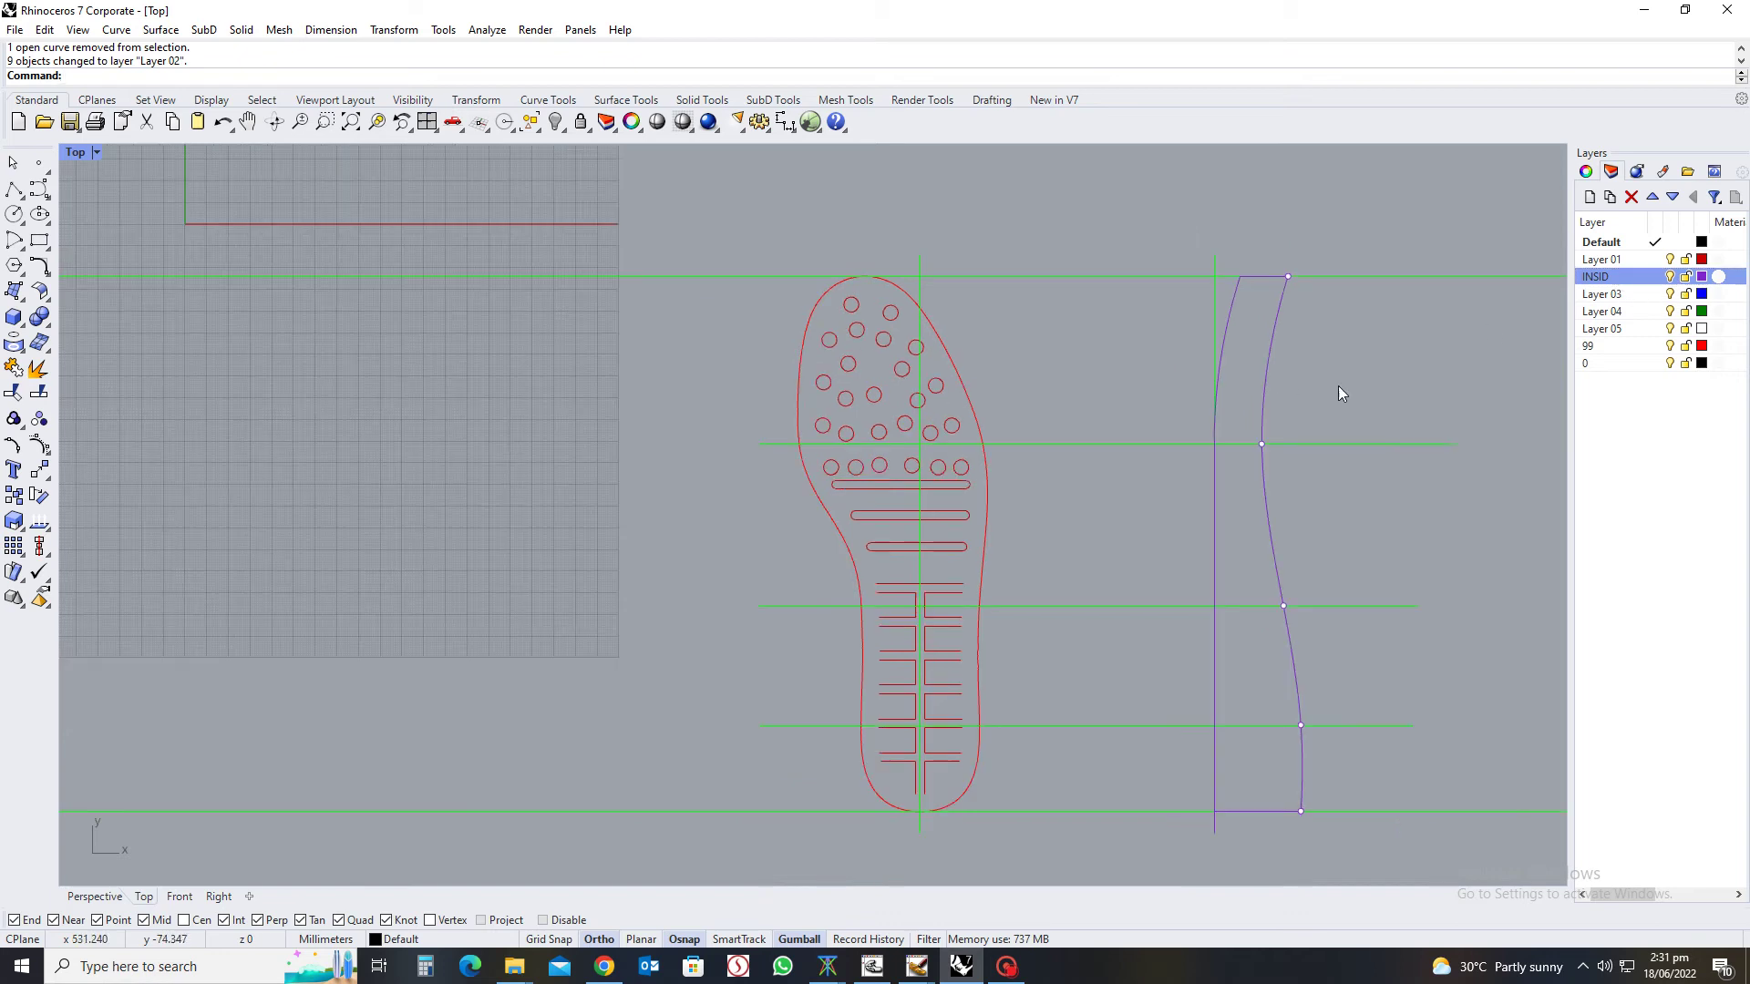
{"action": "right_click_drag", "start_coordinate": [687, 252], "coordinate": [822, 255]}
{"action": "left_click_drag", "start_coordinate": [848, 221], "coordinate": [1148, 882]}
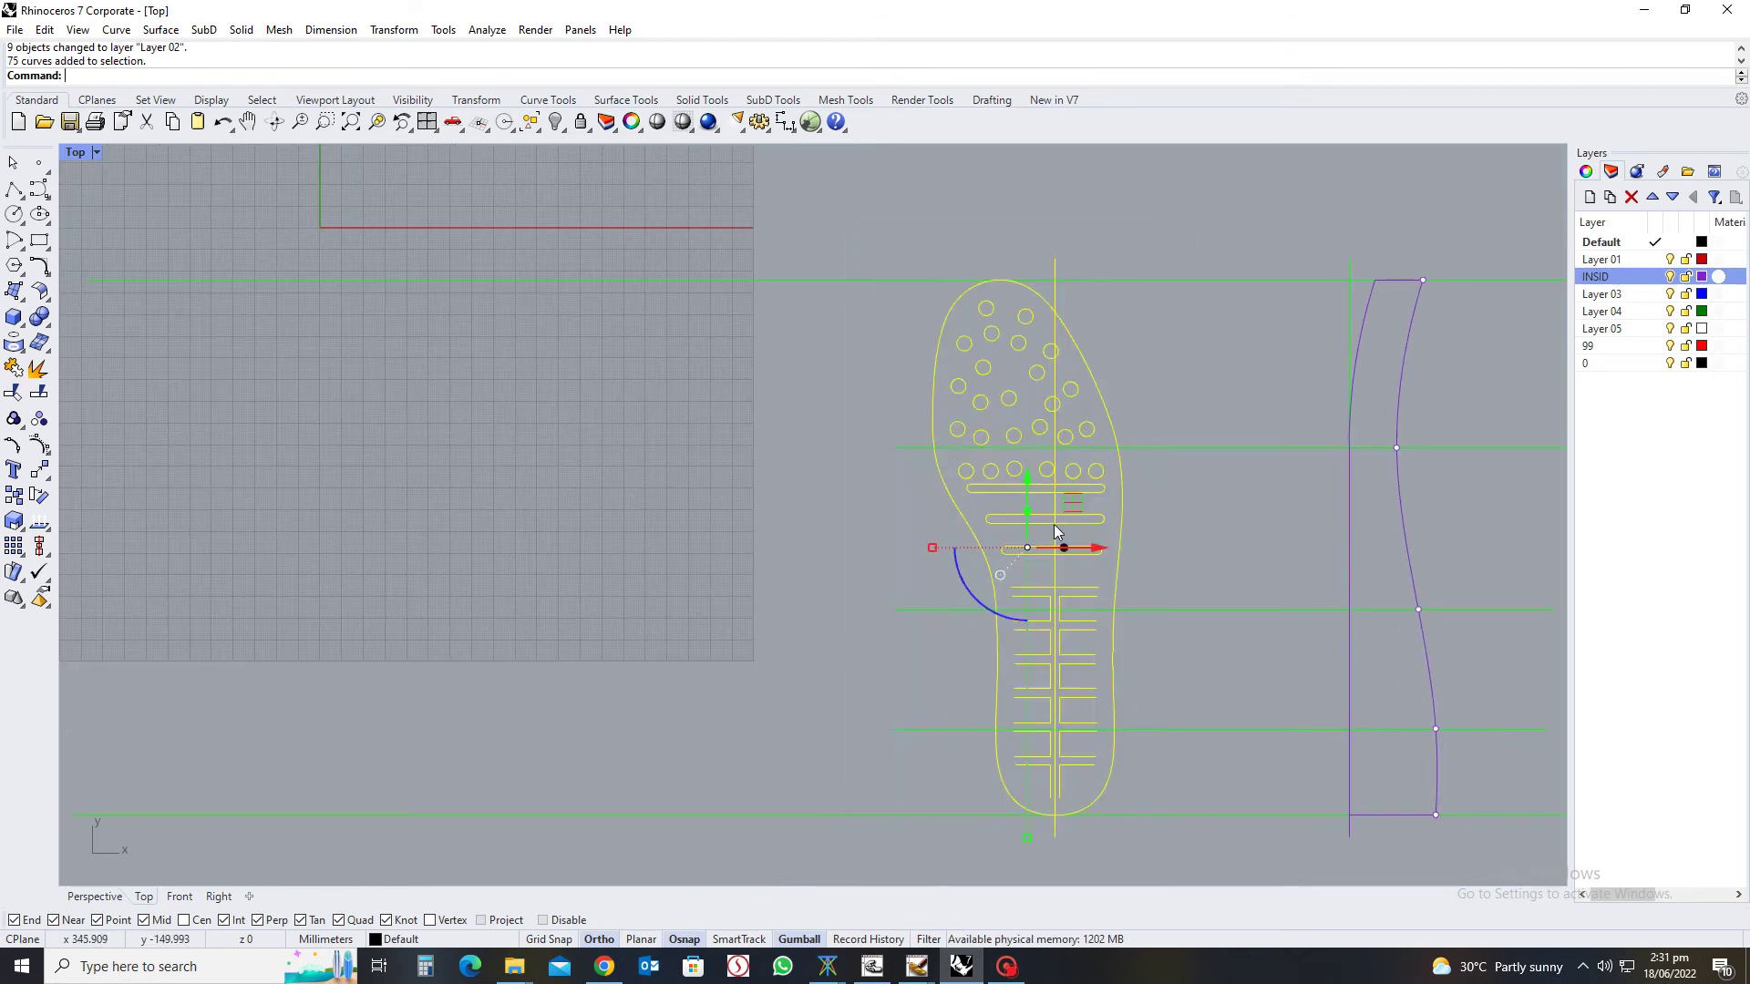
{"action": "left_click", "coordinate": [1055, 303], "text": "ctrl"}
{"action": "left_click", "coordinate": [1089, 366], "text": "ctrl"}
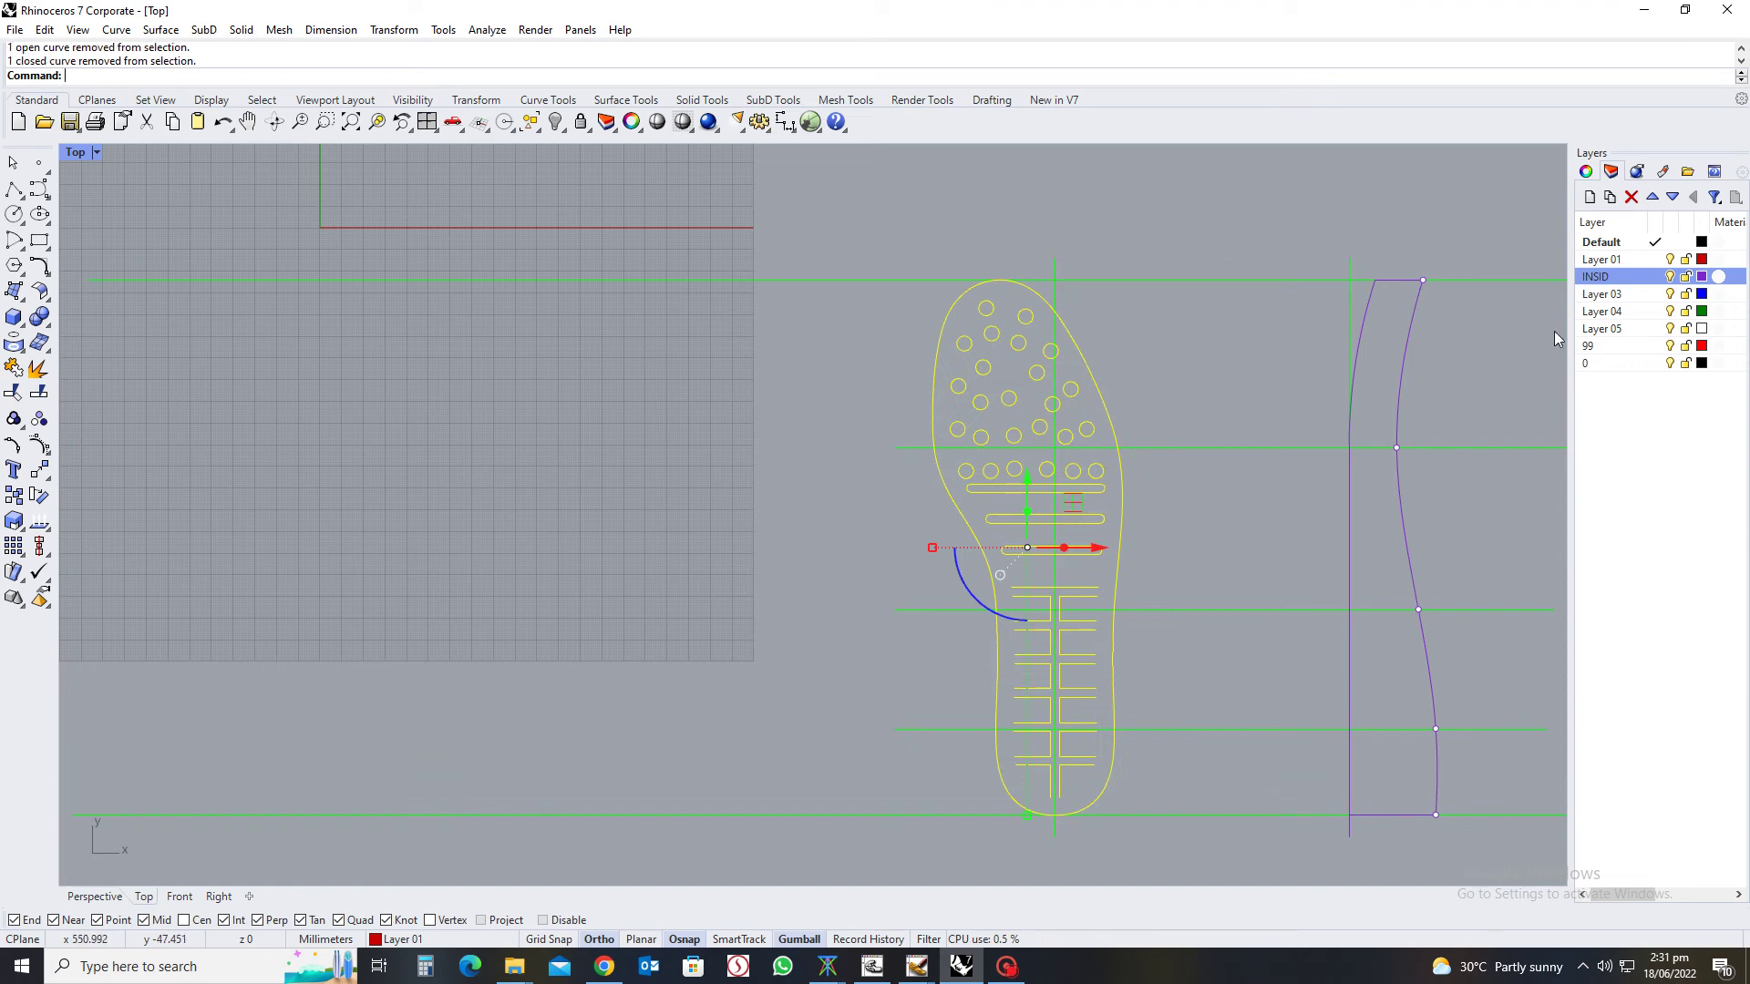
{"action": "right_click", "coordinate": [1630, 295]}
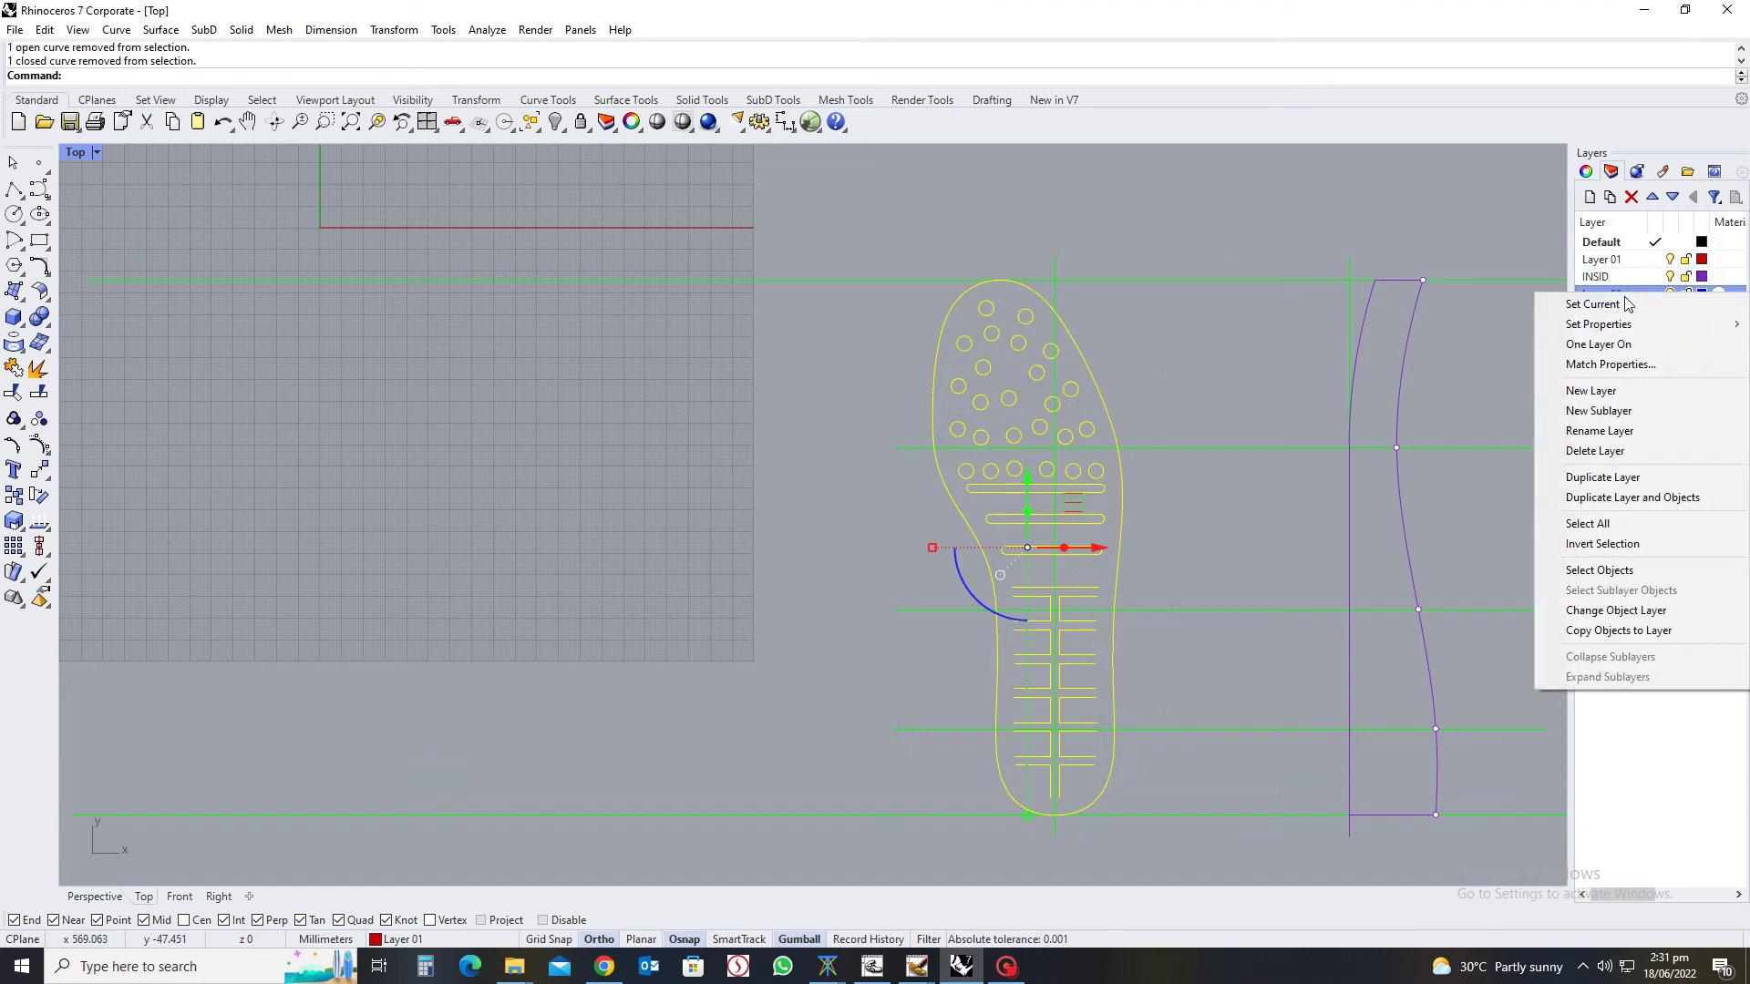
{"action": "left_click", "coordinate": [1610, 611]}
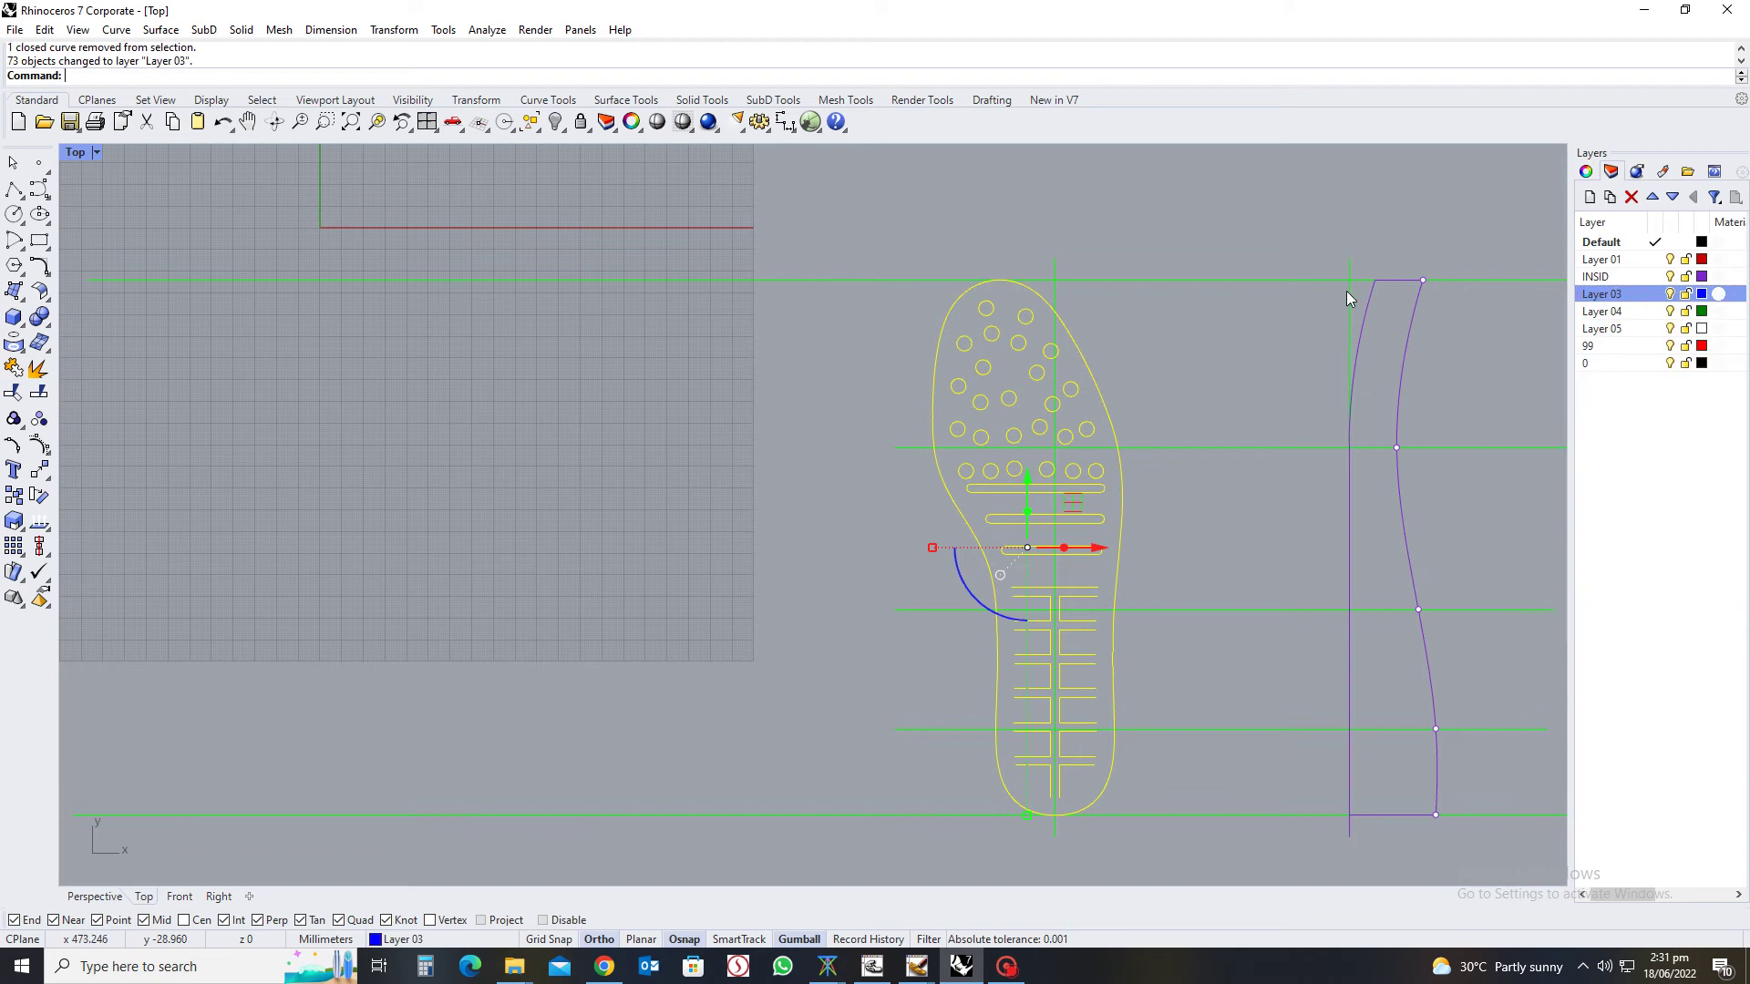
{"action": "left_click", "coordinate": [1467, 383]}
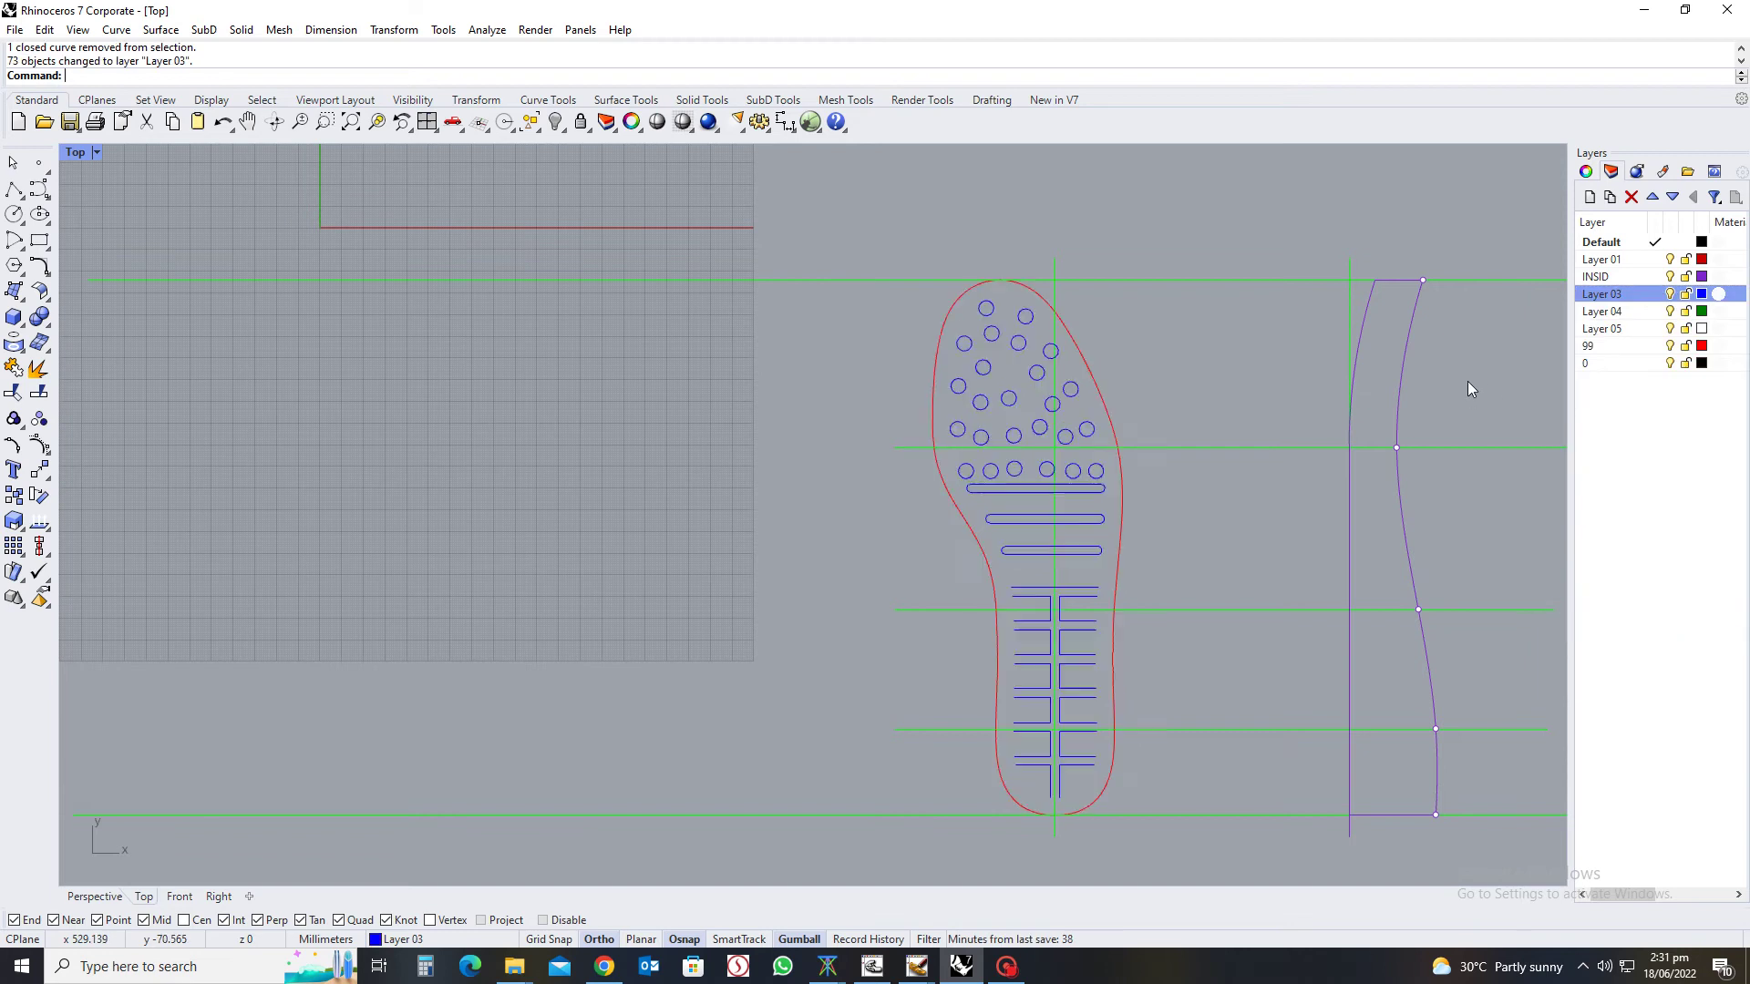
Rename Layer 03 as TOP and hide that layer
{"action": "left_click", "coordinate": [1631, 296]}
{"action": "key", "text": "BackSpace"}
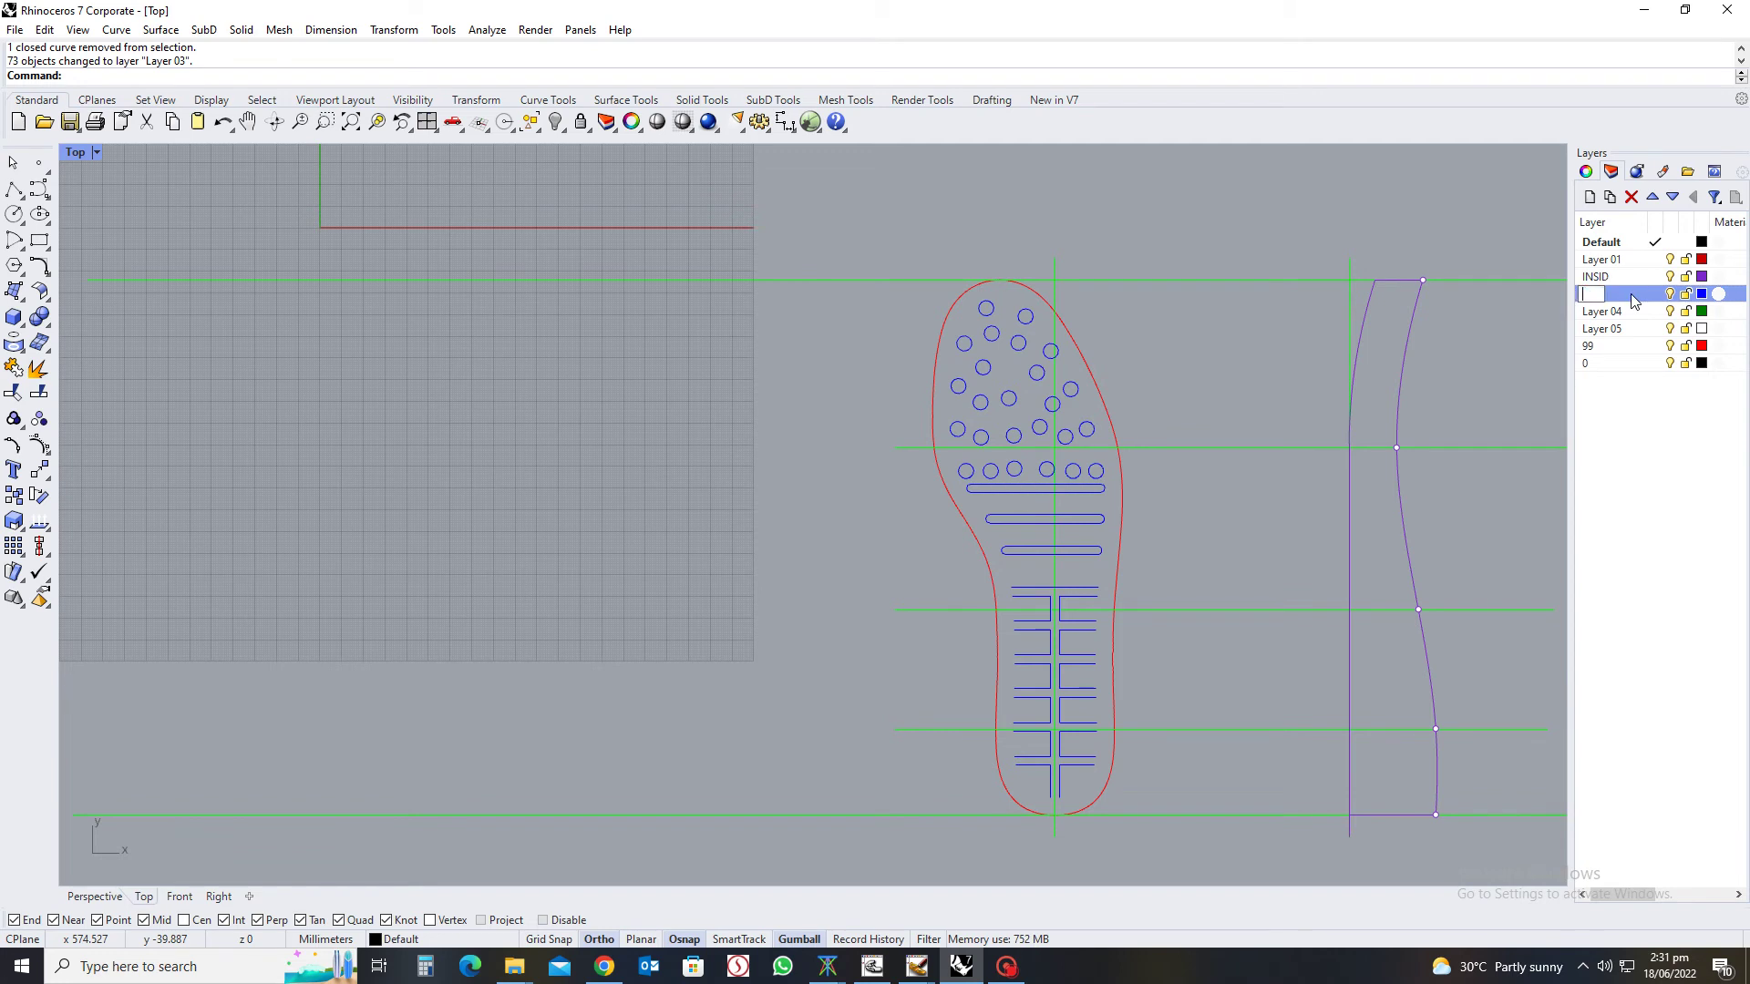
{"action": "type", "text": "TOP"}
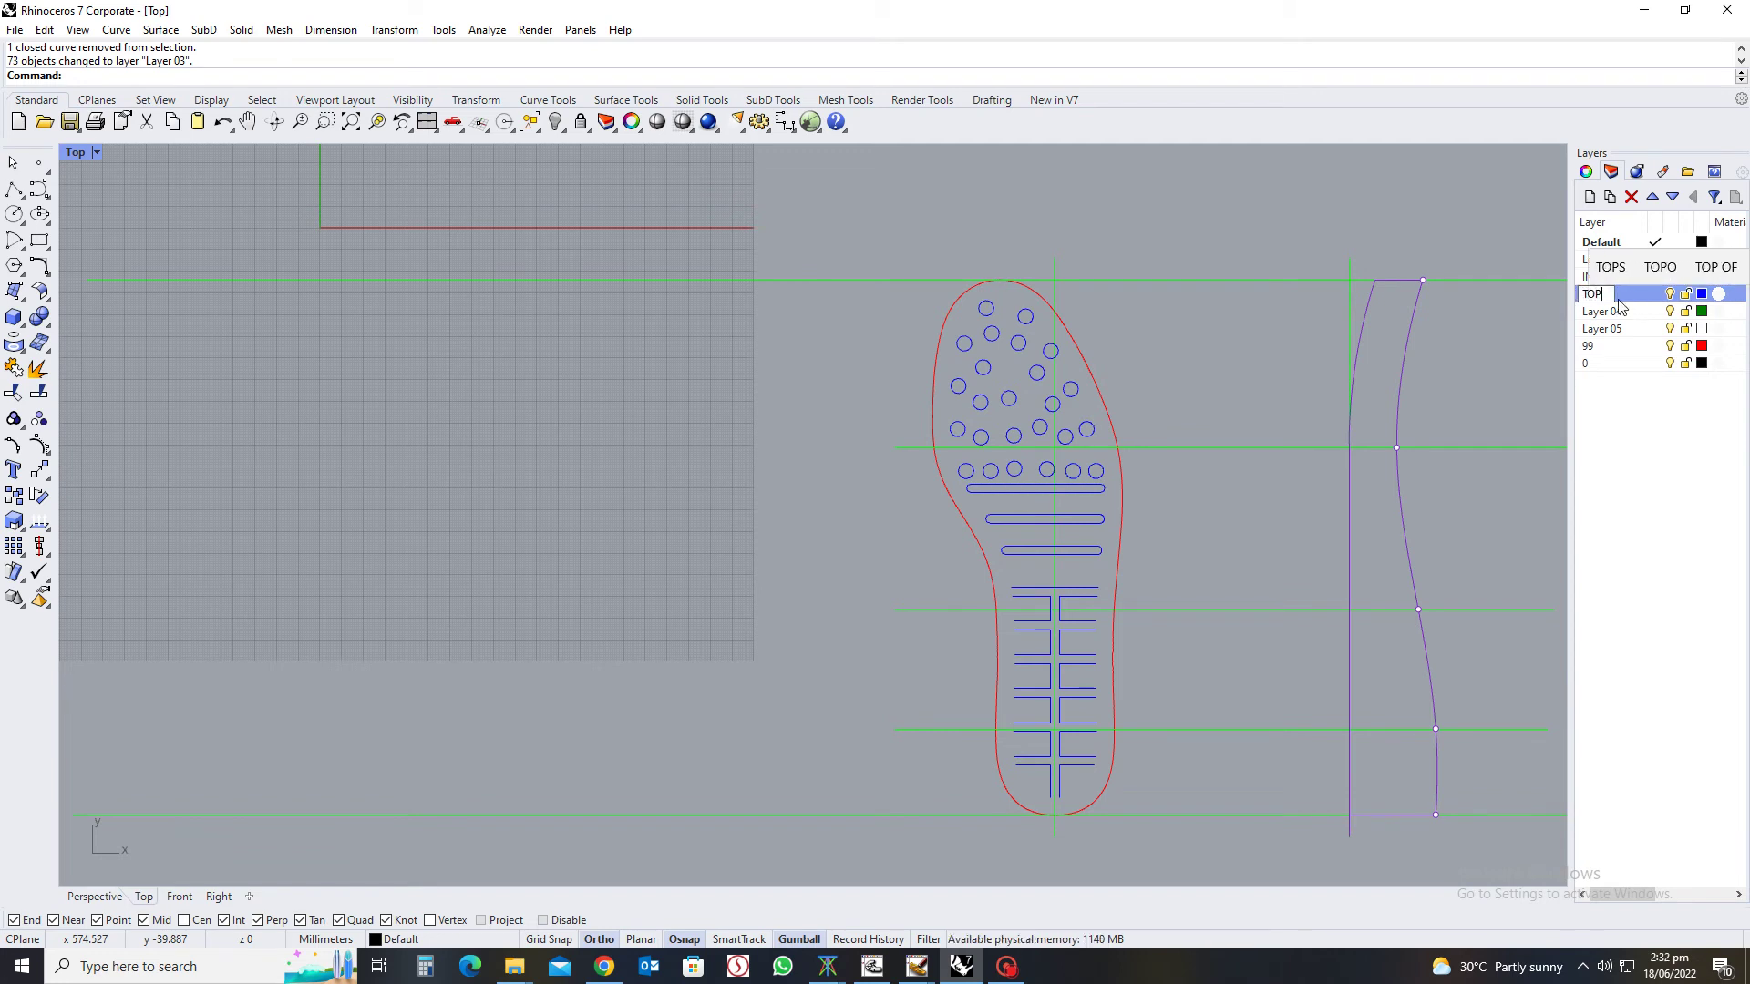
{"action": "key", "text": "Return"}
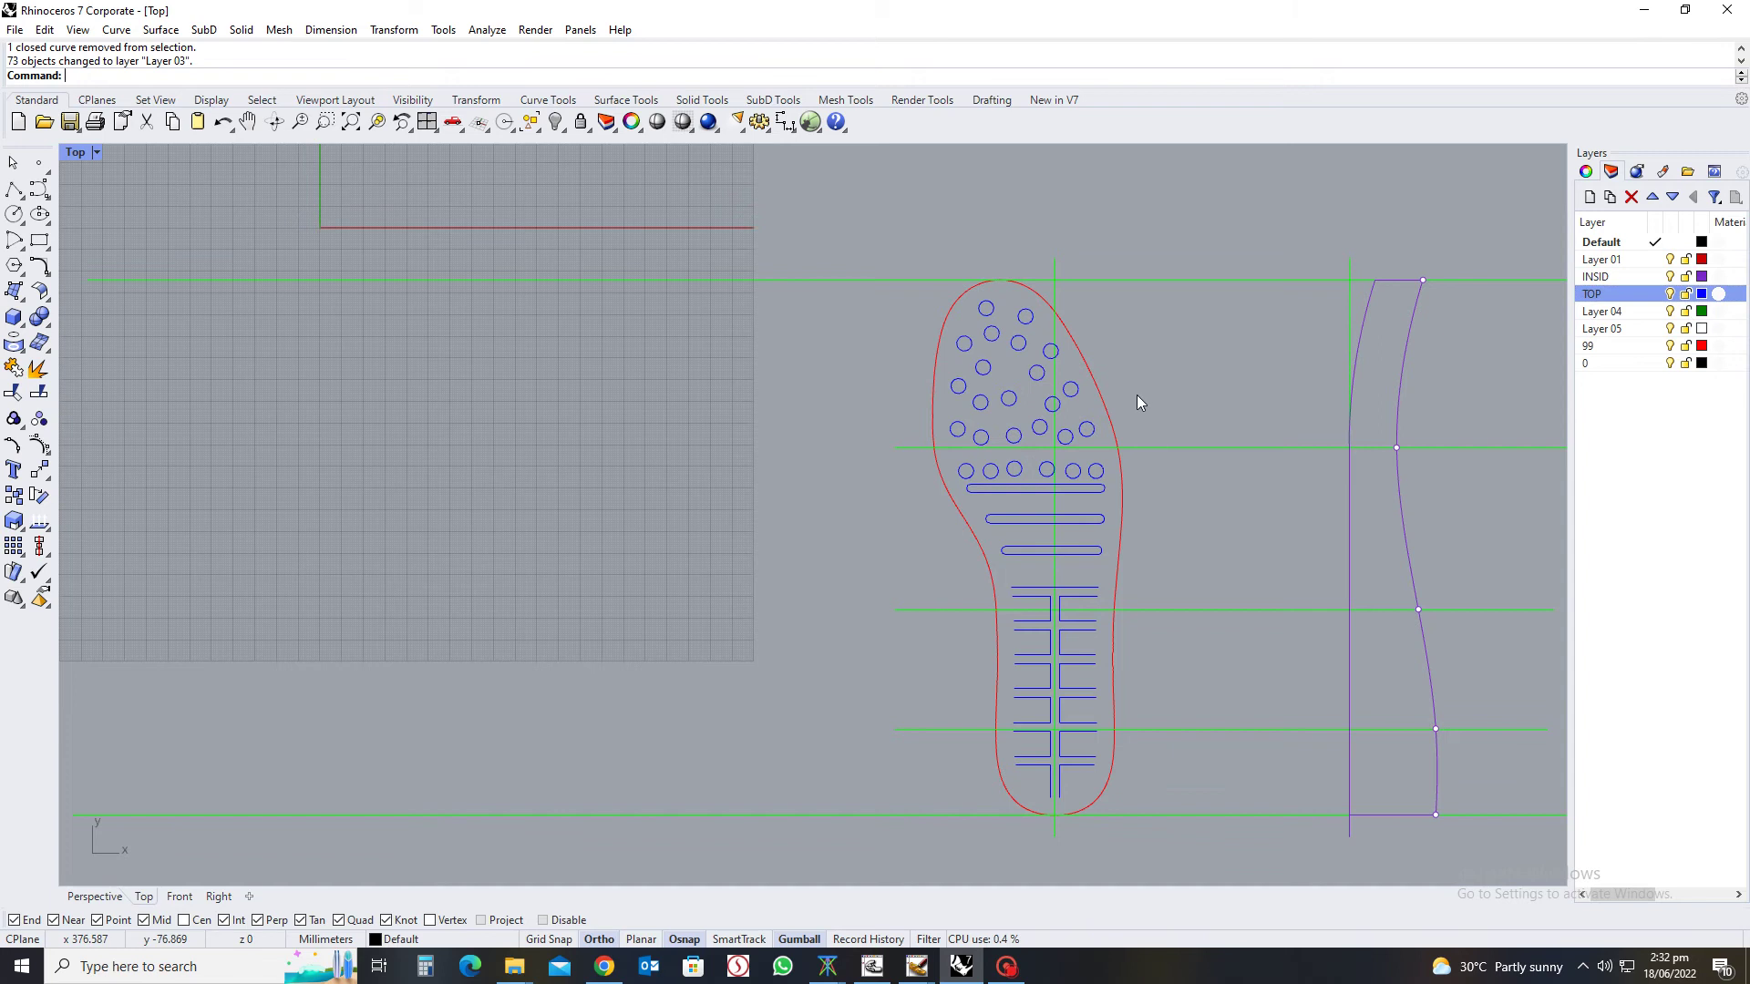
{"action": "left_click", "coordinate": [1670, 293]}
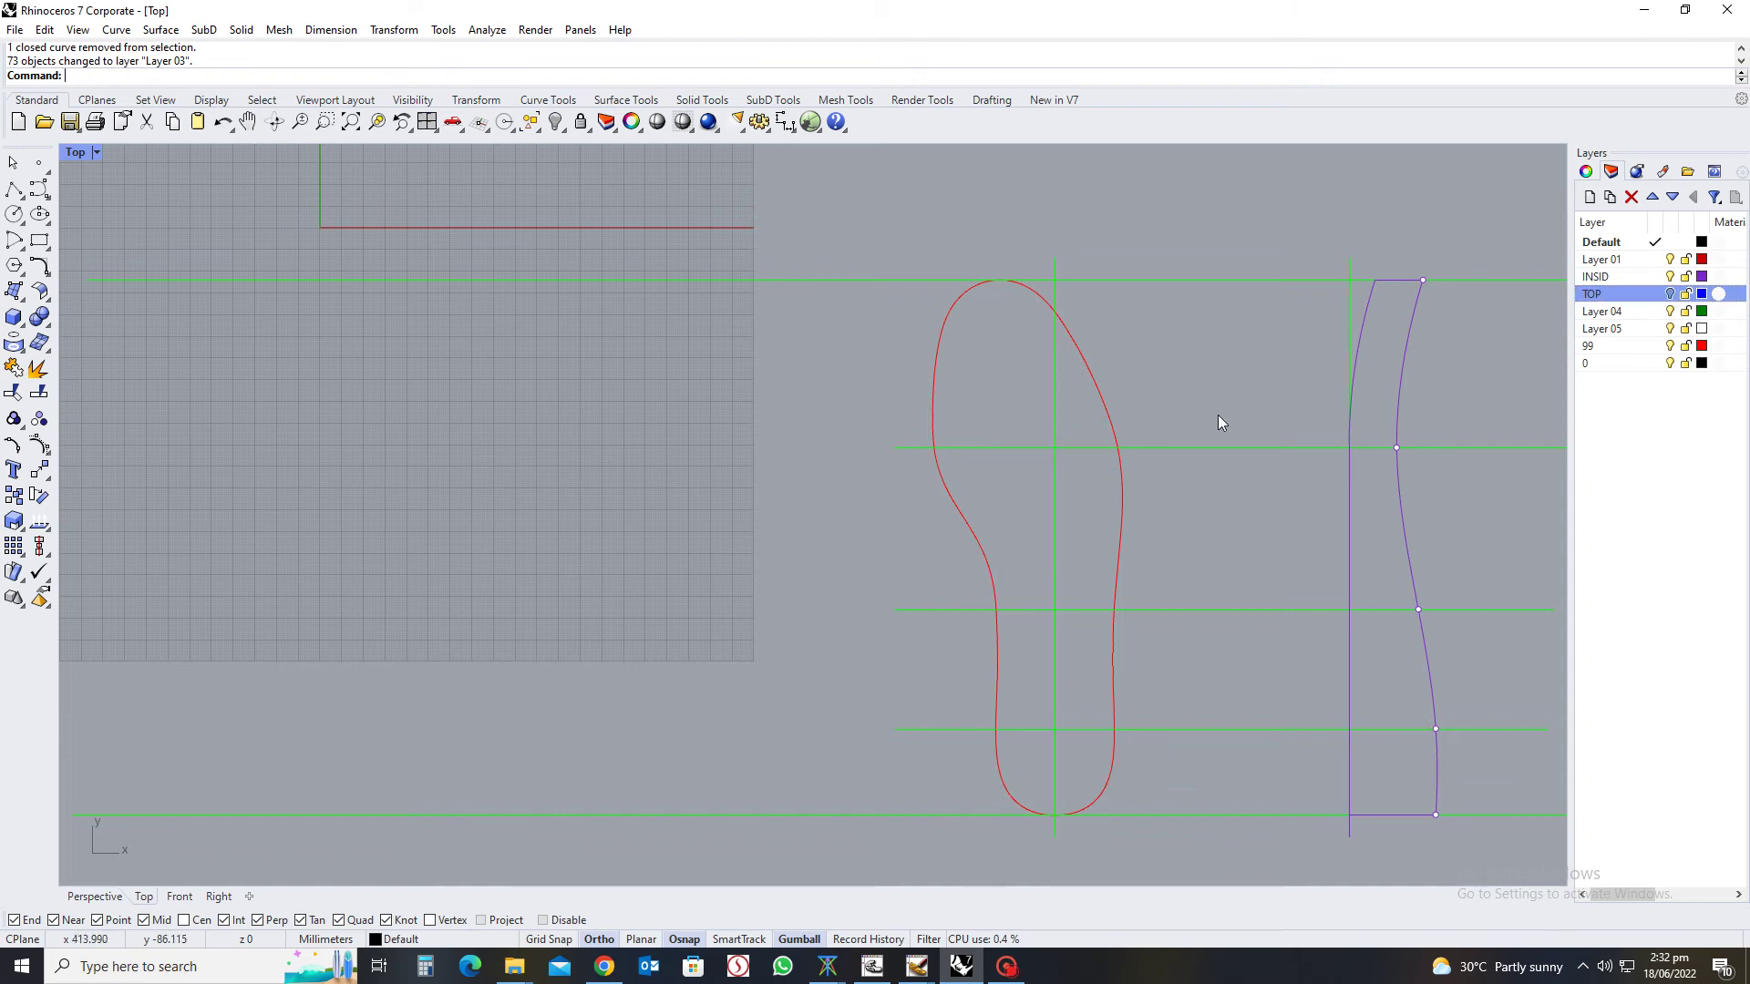
Move the remaining red sole outline to Layer 04 and toggle that layer's visibility to check it
{"action": "left_click", "coordinate": [1121, 416]}
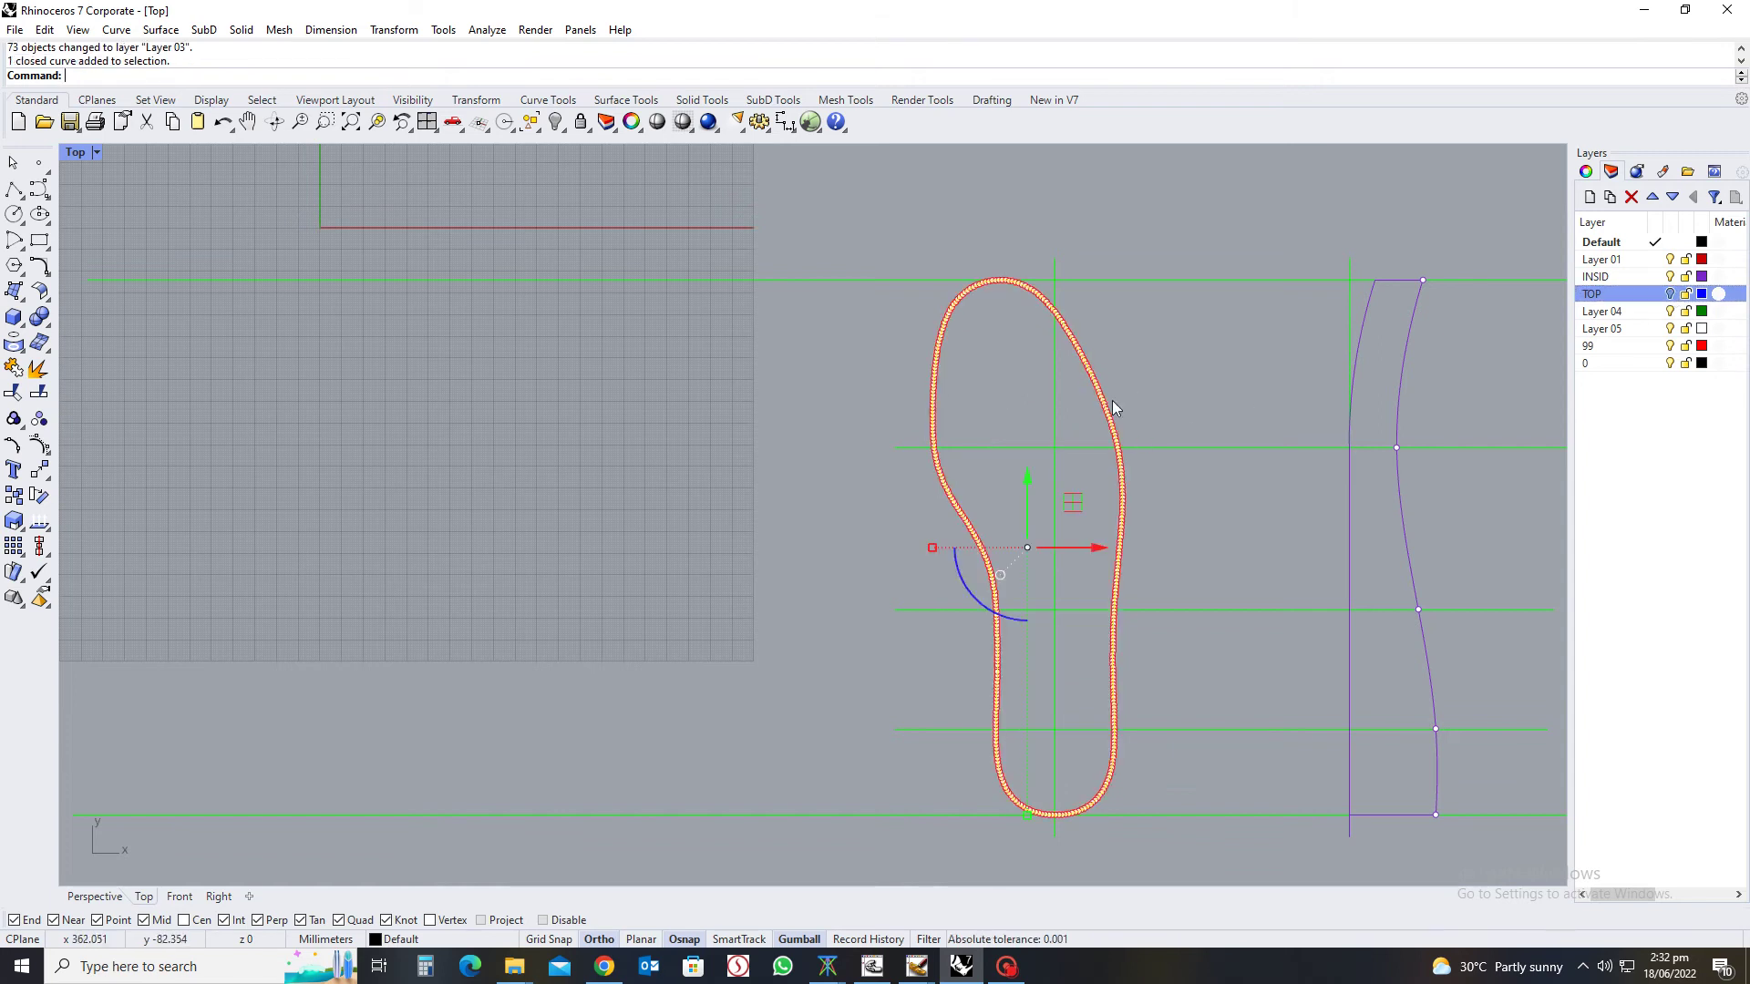
{"action": "left_click", "coordinate": [1627, 312]}
{"action": "right_click", "coordinate": [1627, 312]}
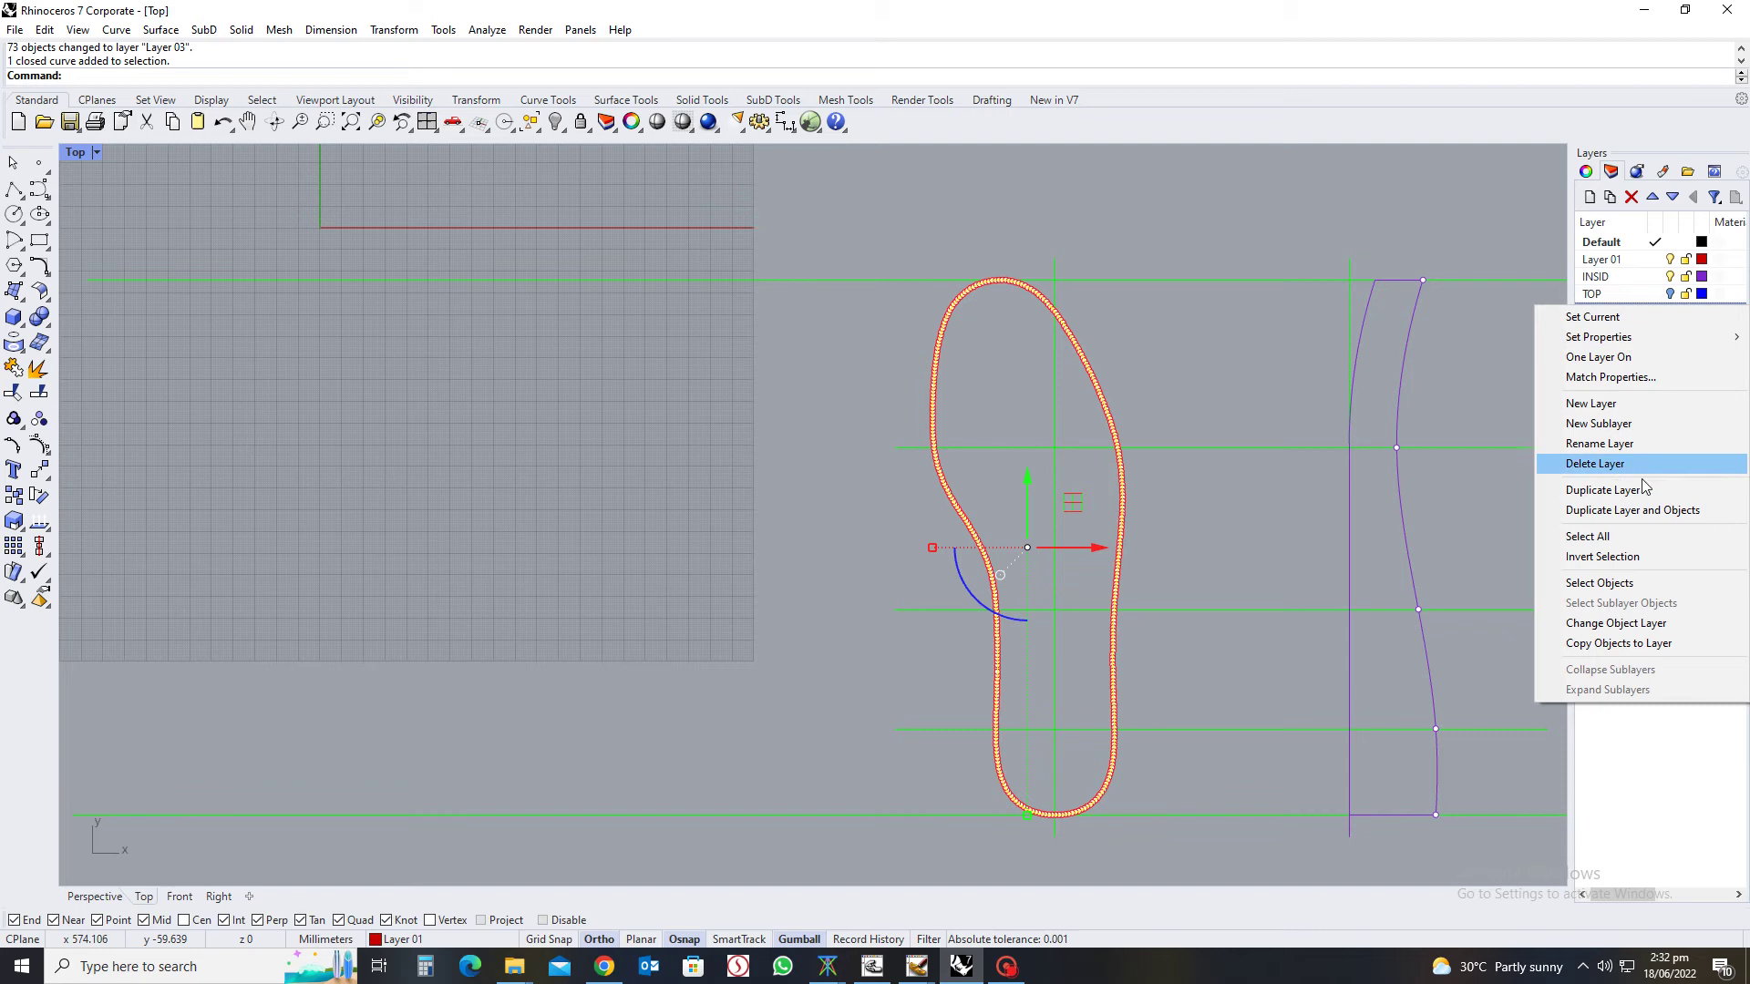
{"action": "left_click", "coordinate": [1606, 623]}
{"action": "left_click", "coordinate": [1449, 363]}
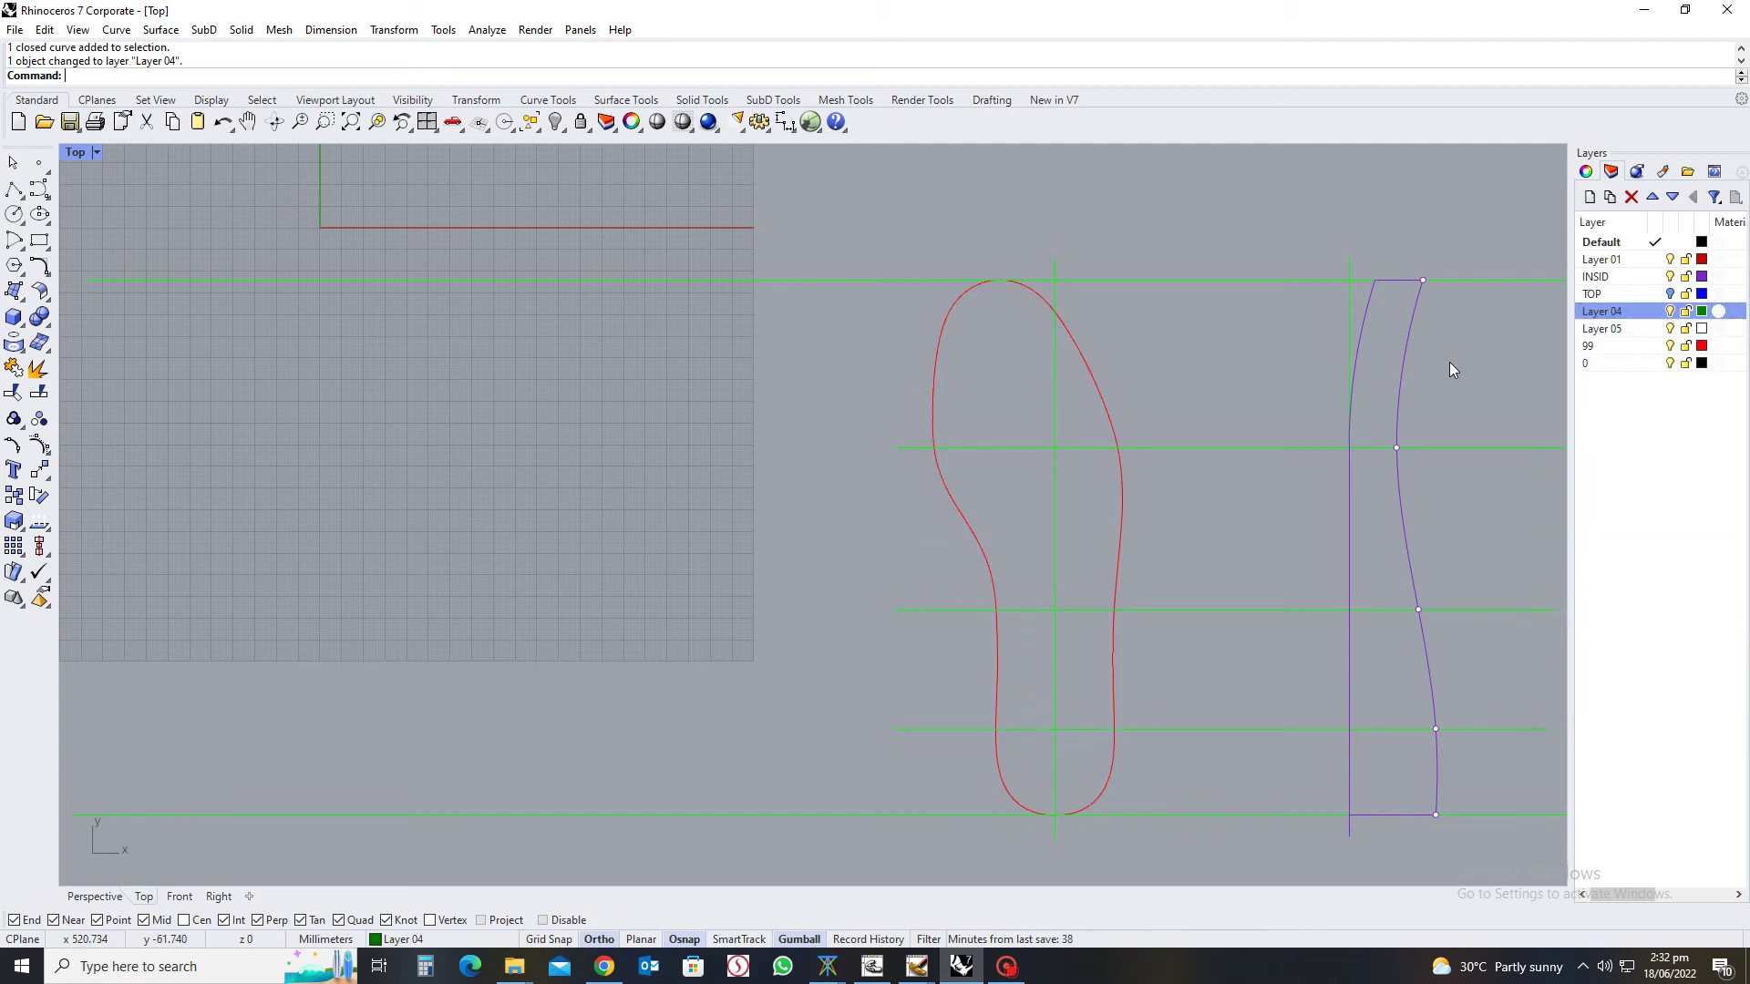
{"action": "left_click", "coordinate": [1672, 311]}
{"action": "left_click", "coordinate": [1672, 312]}
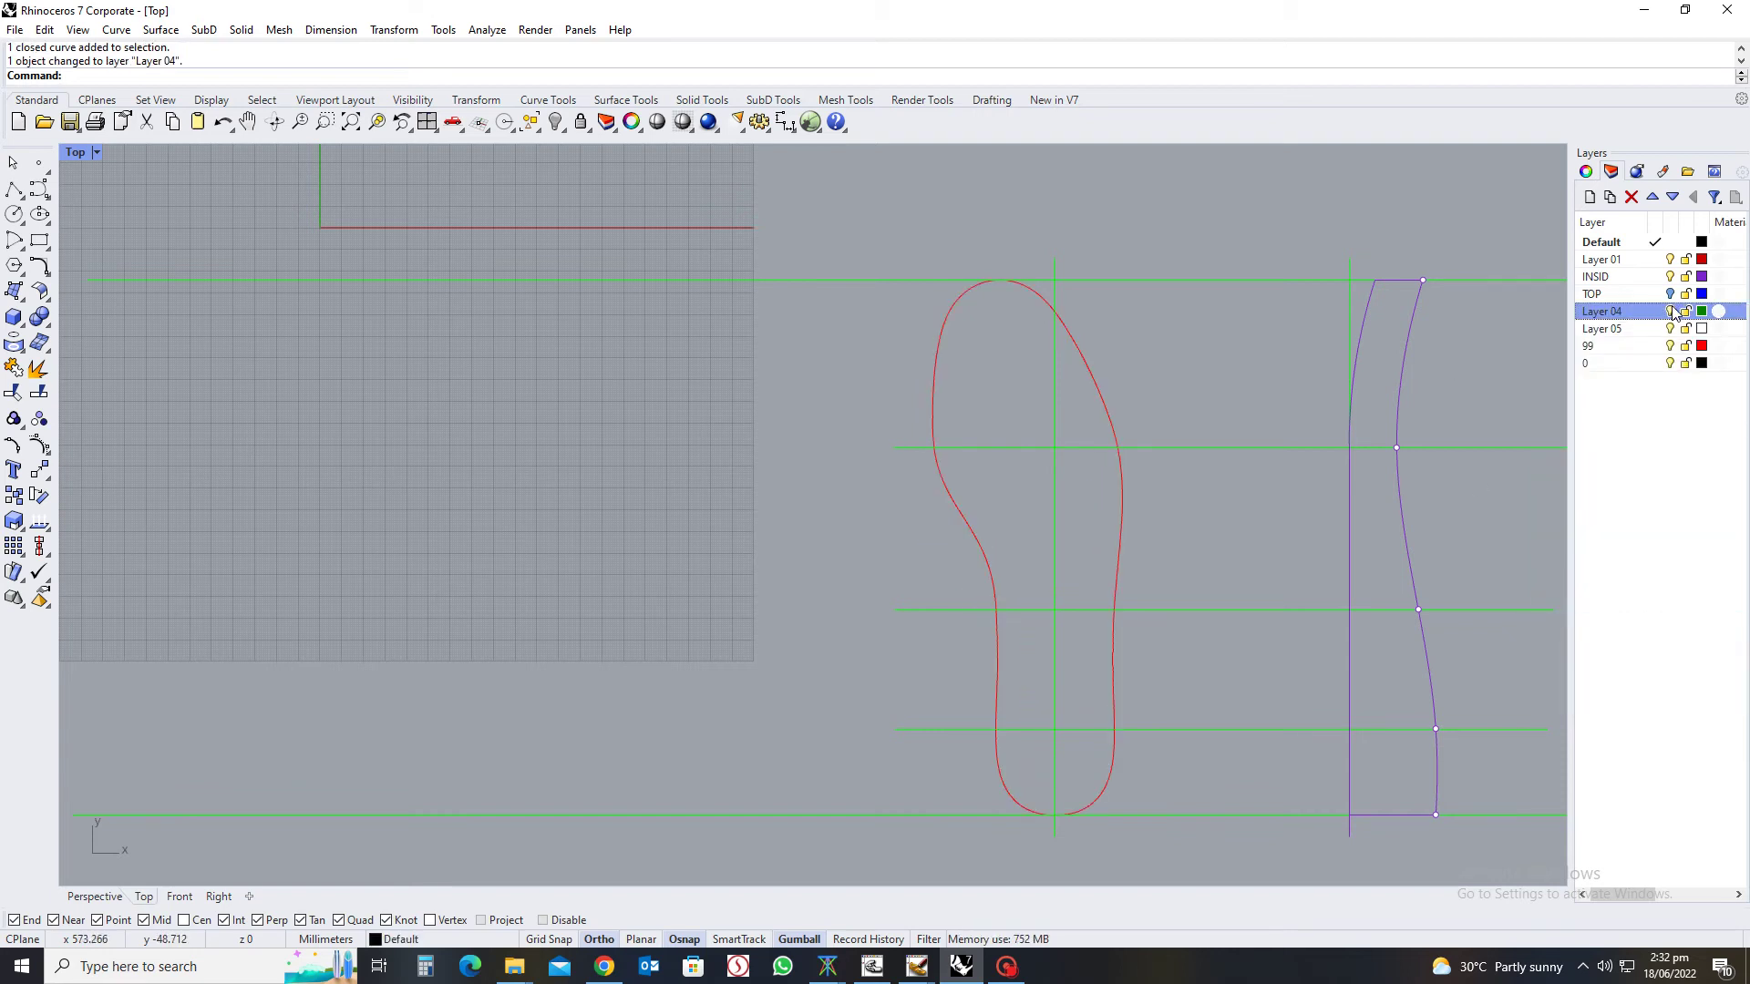
Set the display colour of the sole outline on Layer 04 to By Layer and return to the layer list
{"action": "left_click", "coordinate": [1112, 417]}
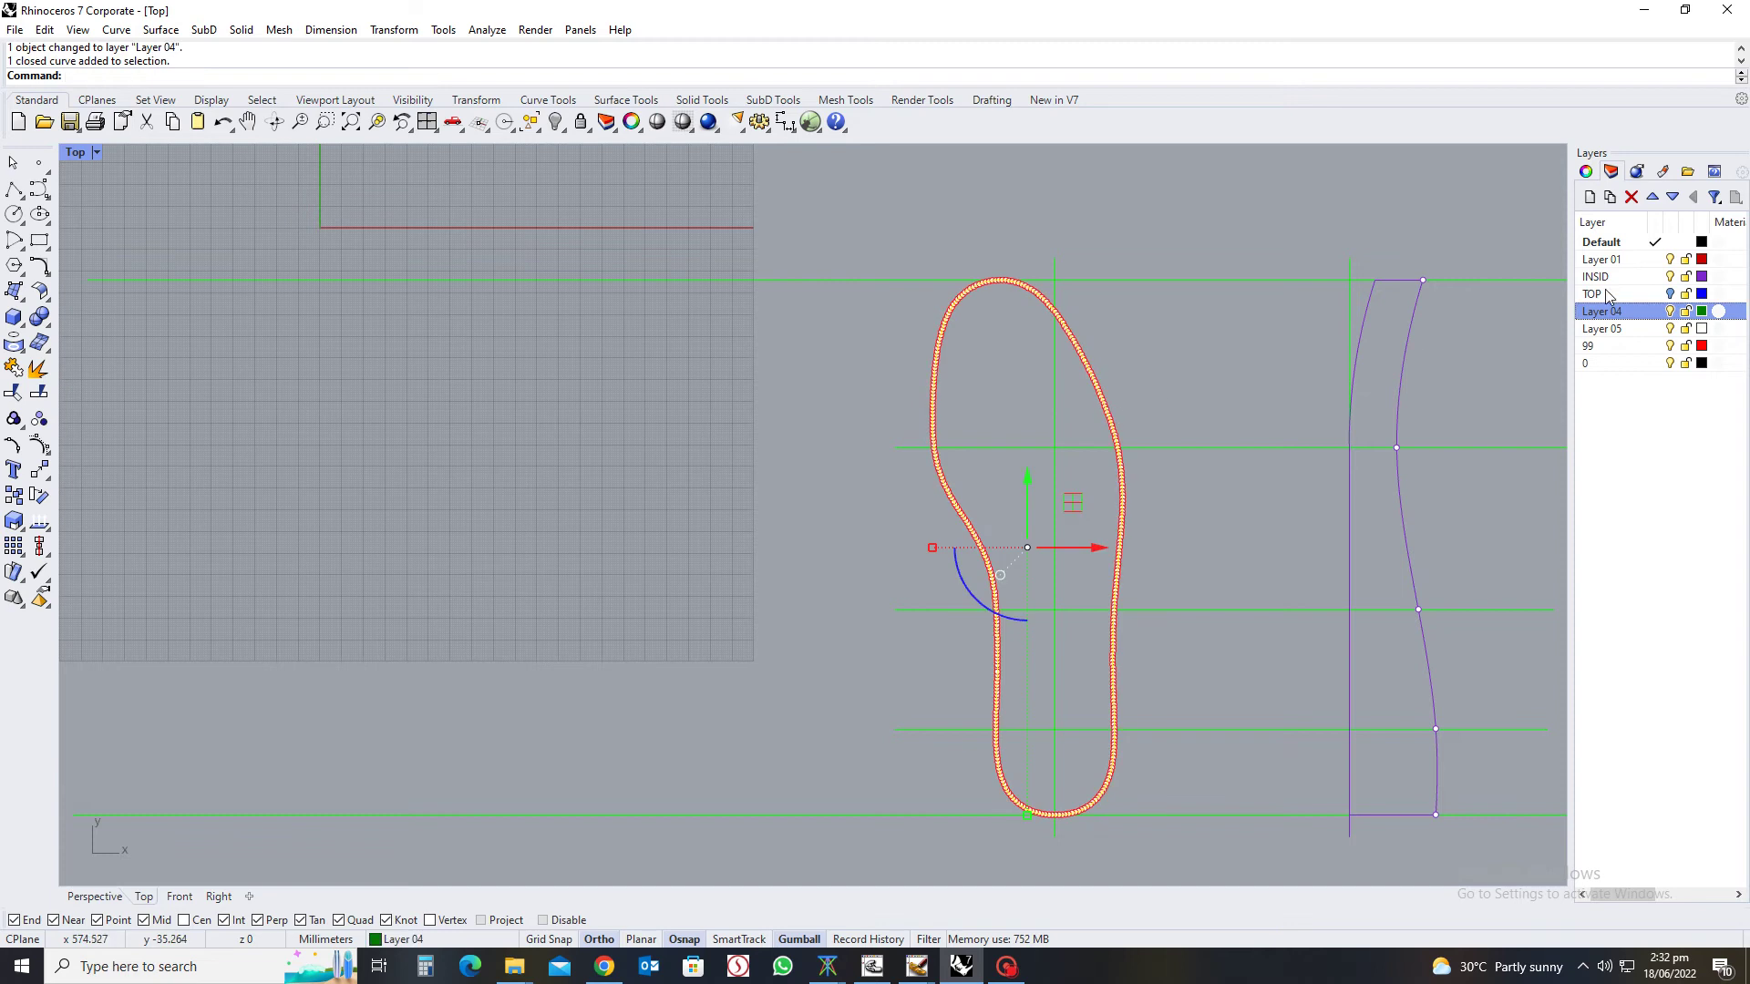
{"action": "left_click", "coordinate": [1585, 173]}
{"action": "left_click", "coordinate": [1732, 312]}
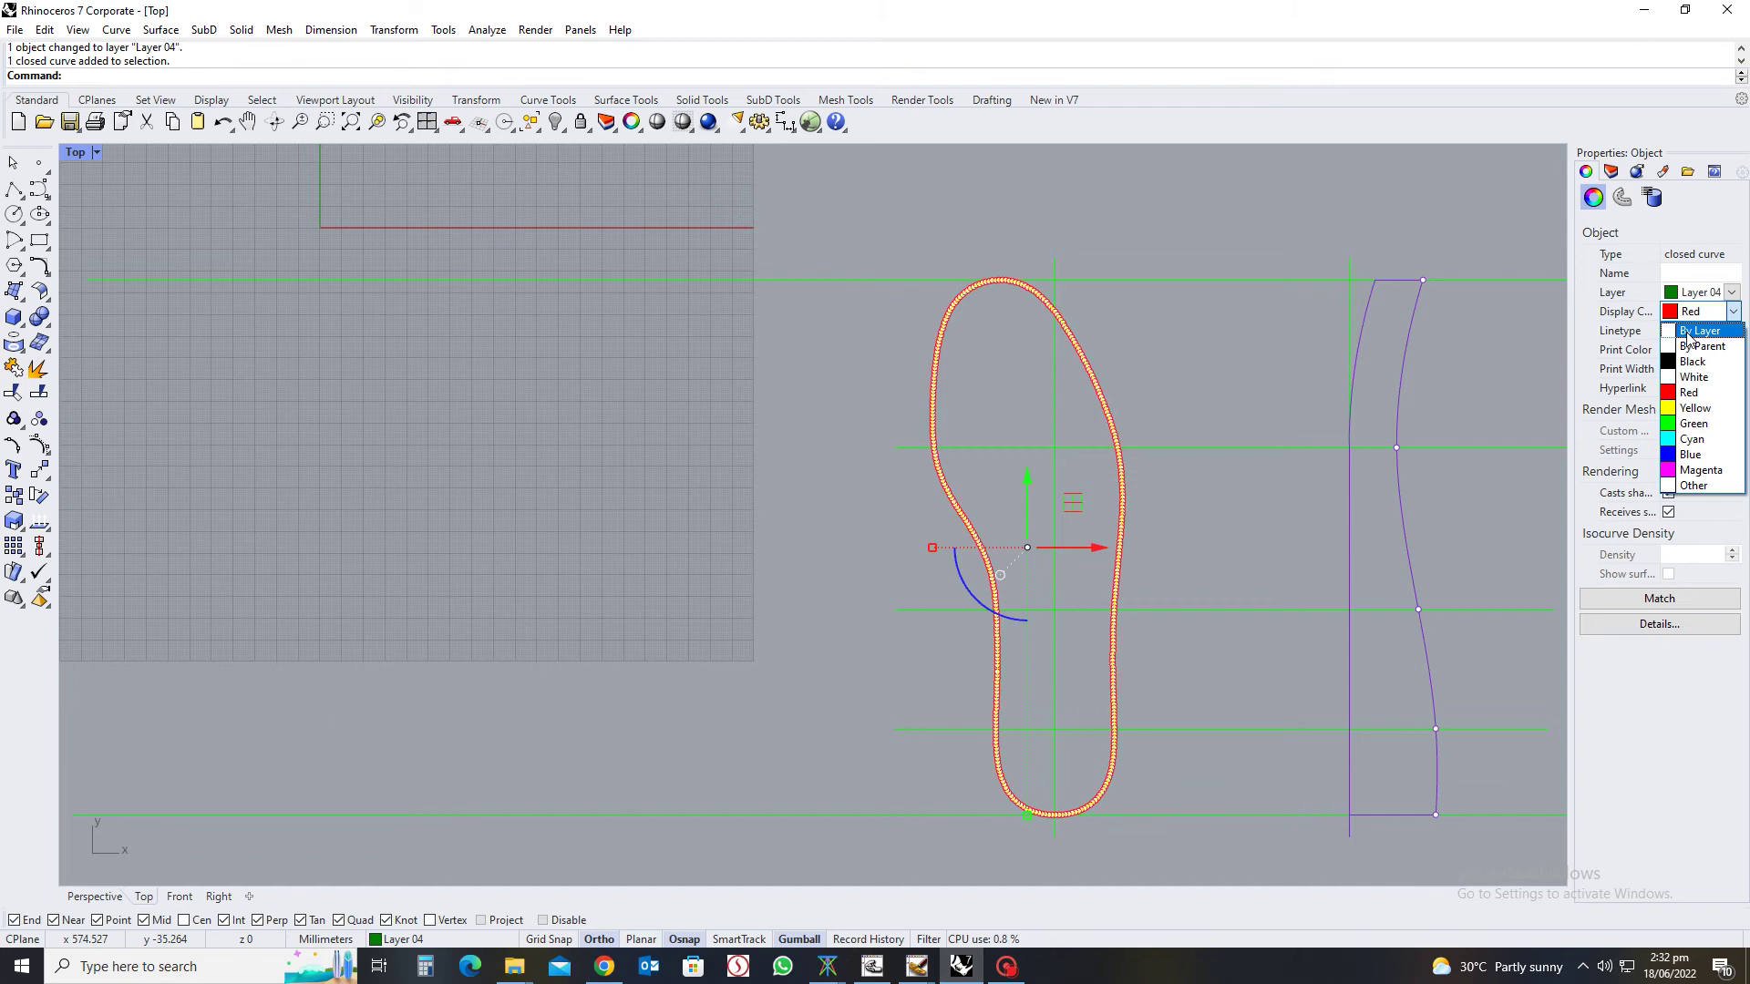
{"action": "left_click", "coordinate": [1697, 330]}
{"action": "left_click", "coordinate": [1500, 366]}
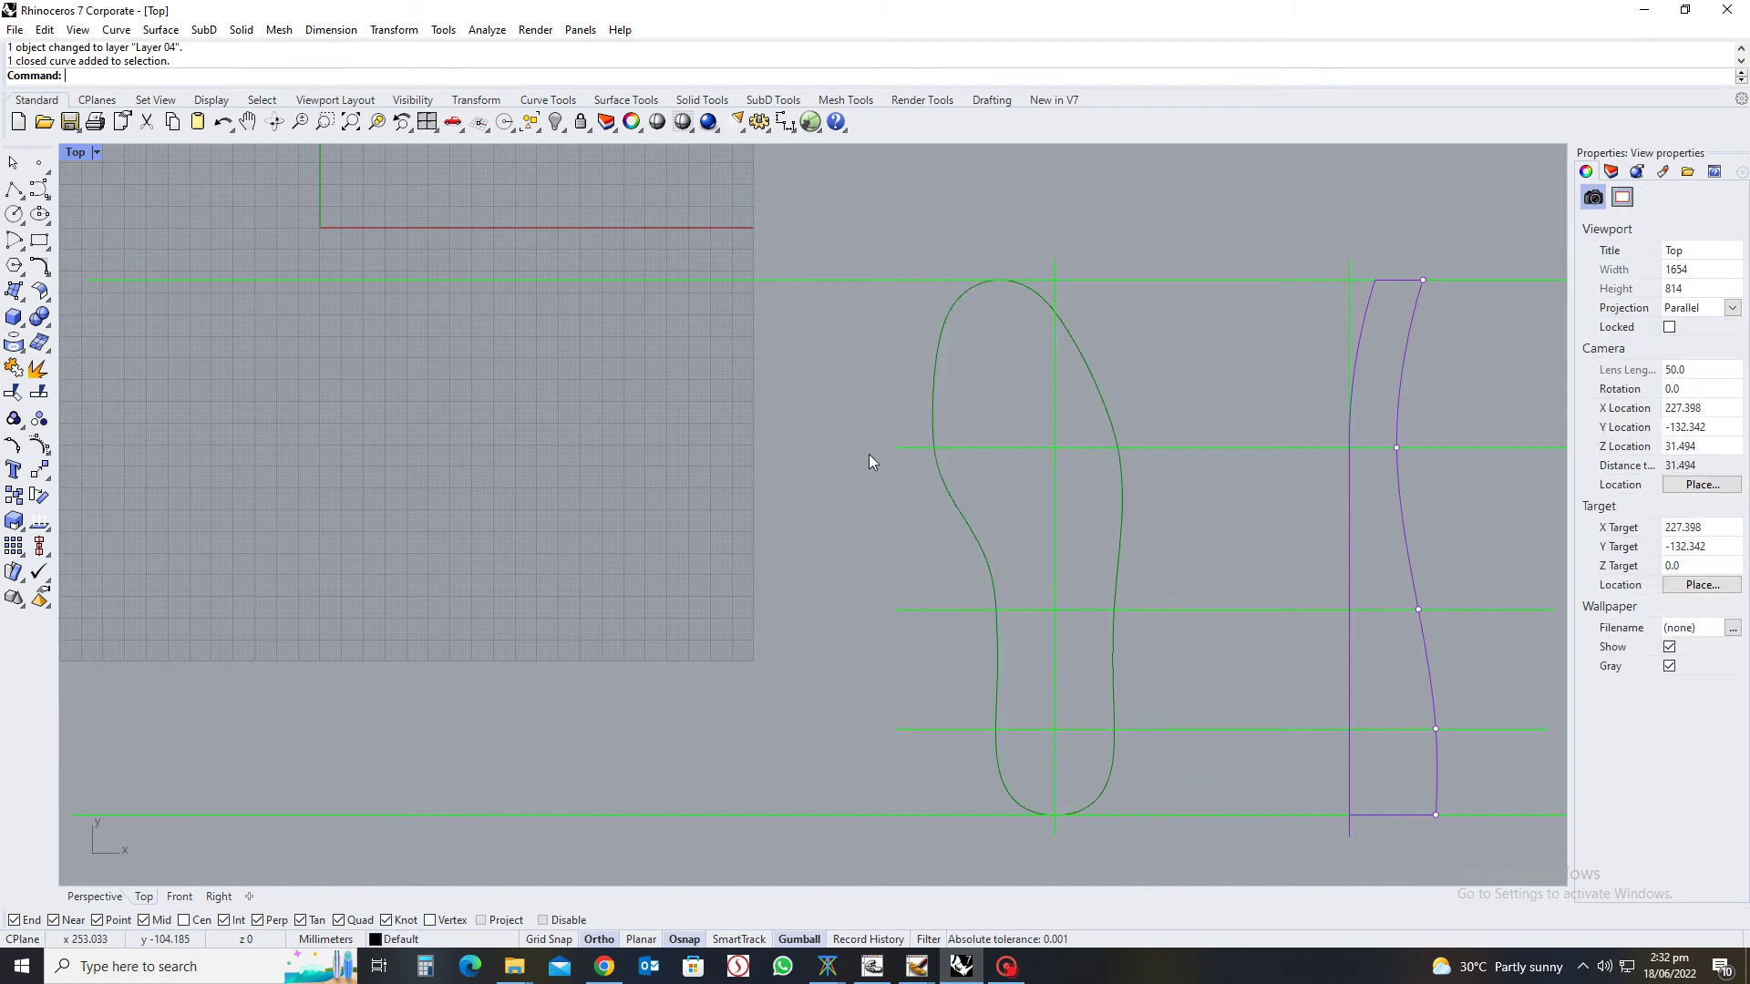
{"action": "left_click", "coordinate": [1610, 171]}
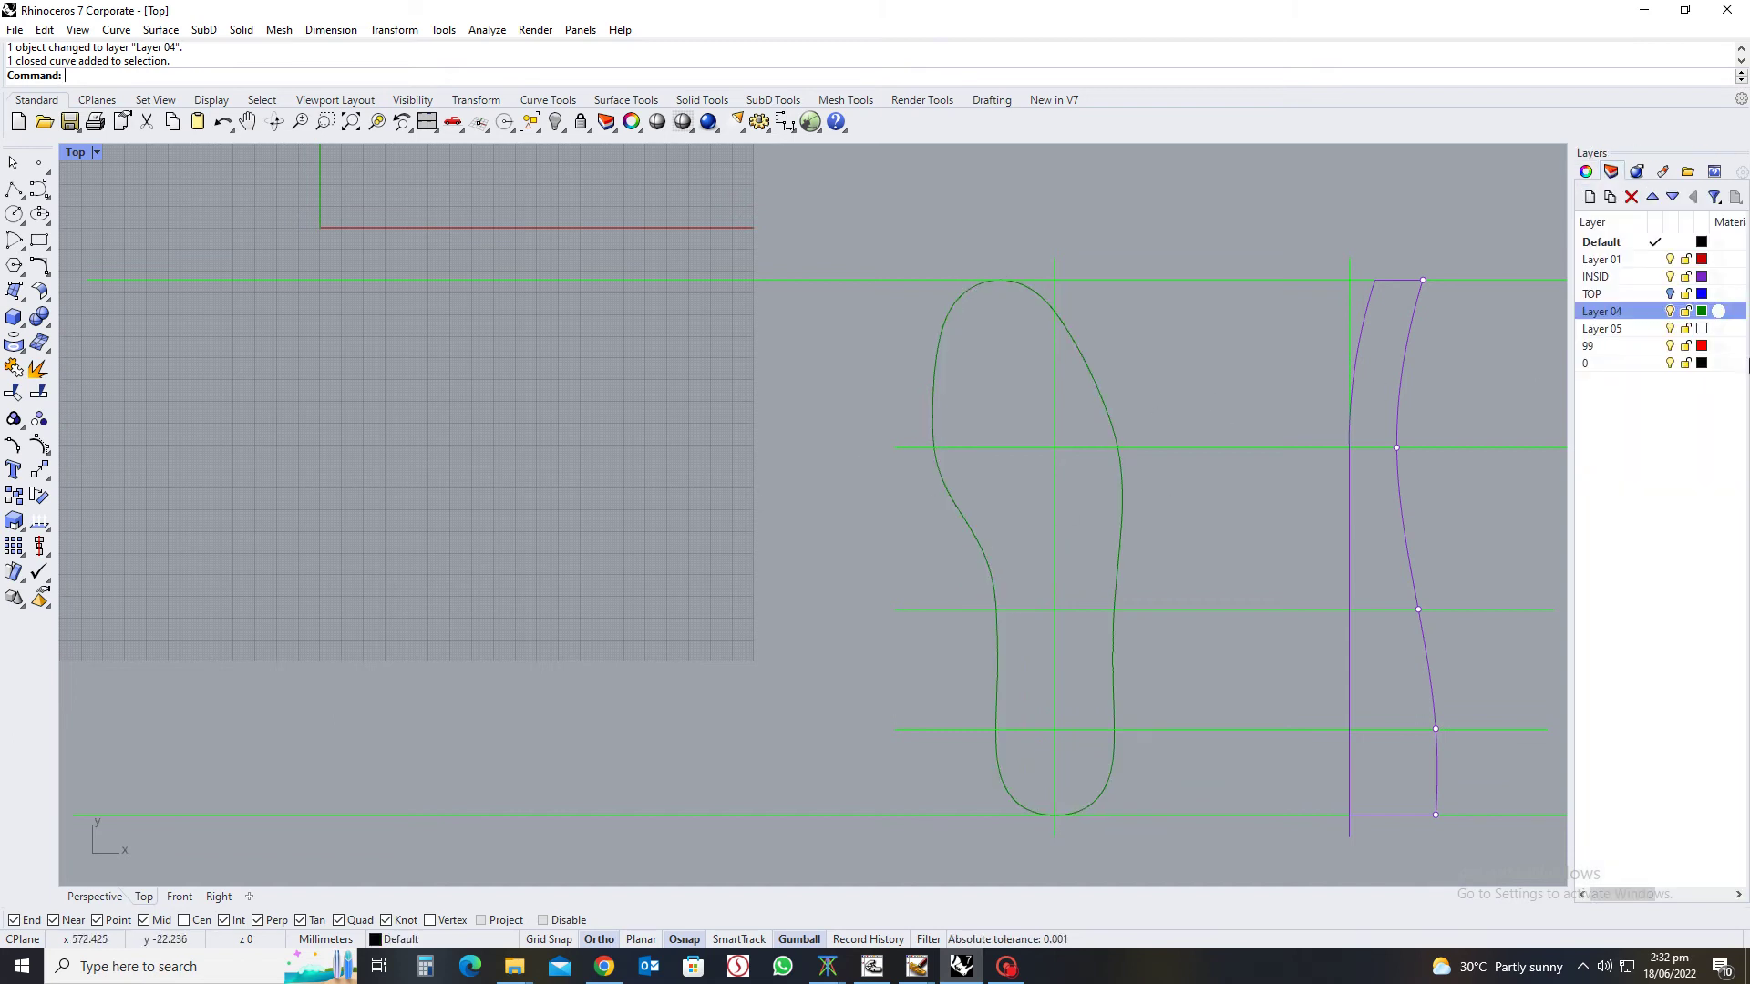
Rename Layer 04 as BOTTOM
{"action": "left_click", "coordinate": [1626, 314]}
{"action": "type", "text": "C"}
{"action": "key", "text": "BackSpace"}
{"action": "type", "text": "B"}
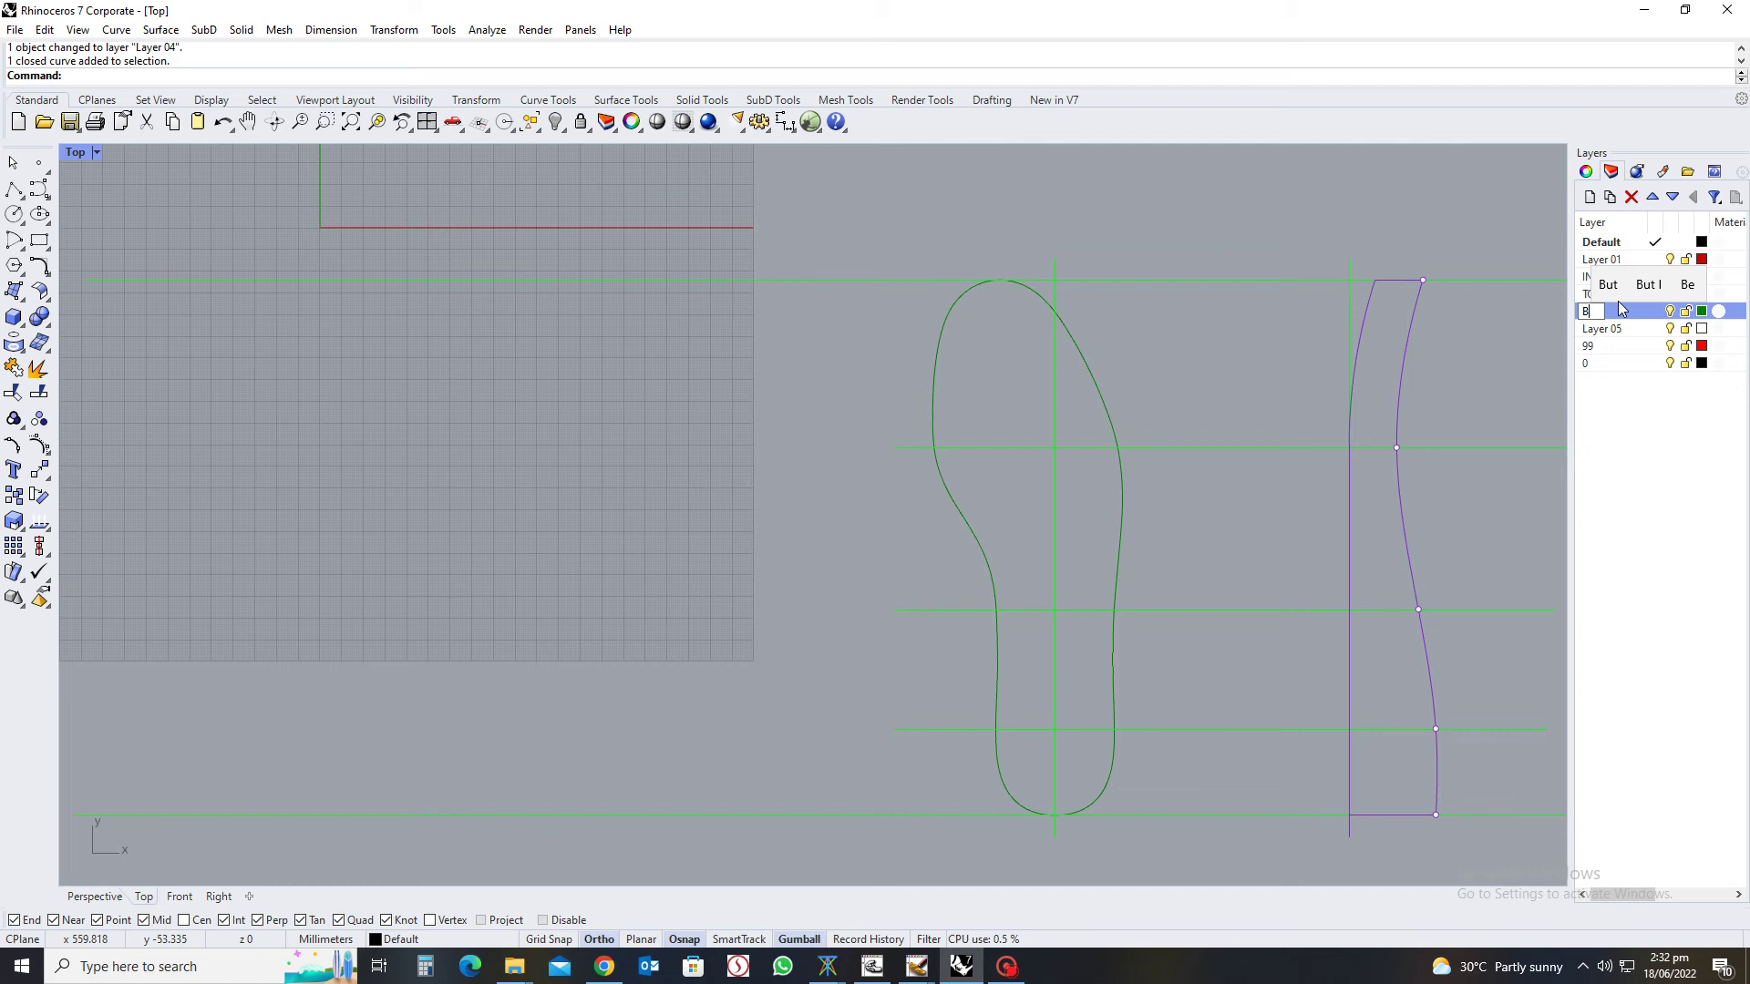
{"action": "type", "text": "O"}
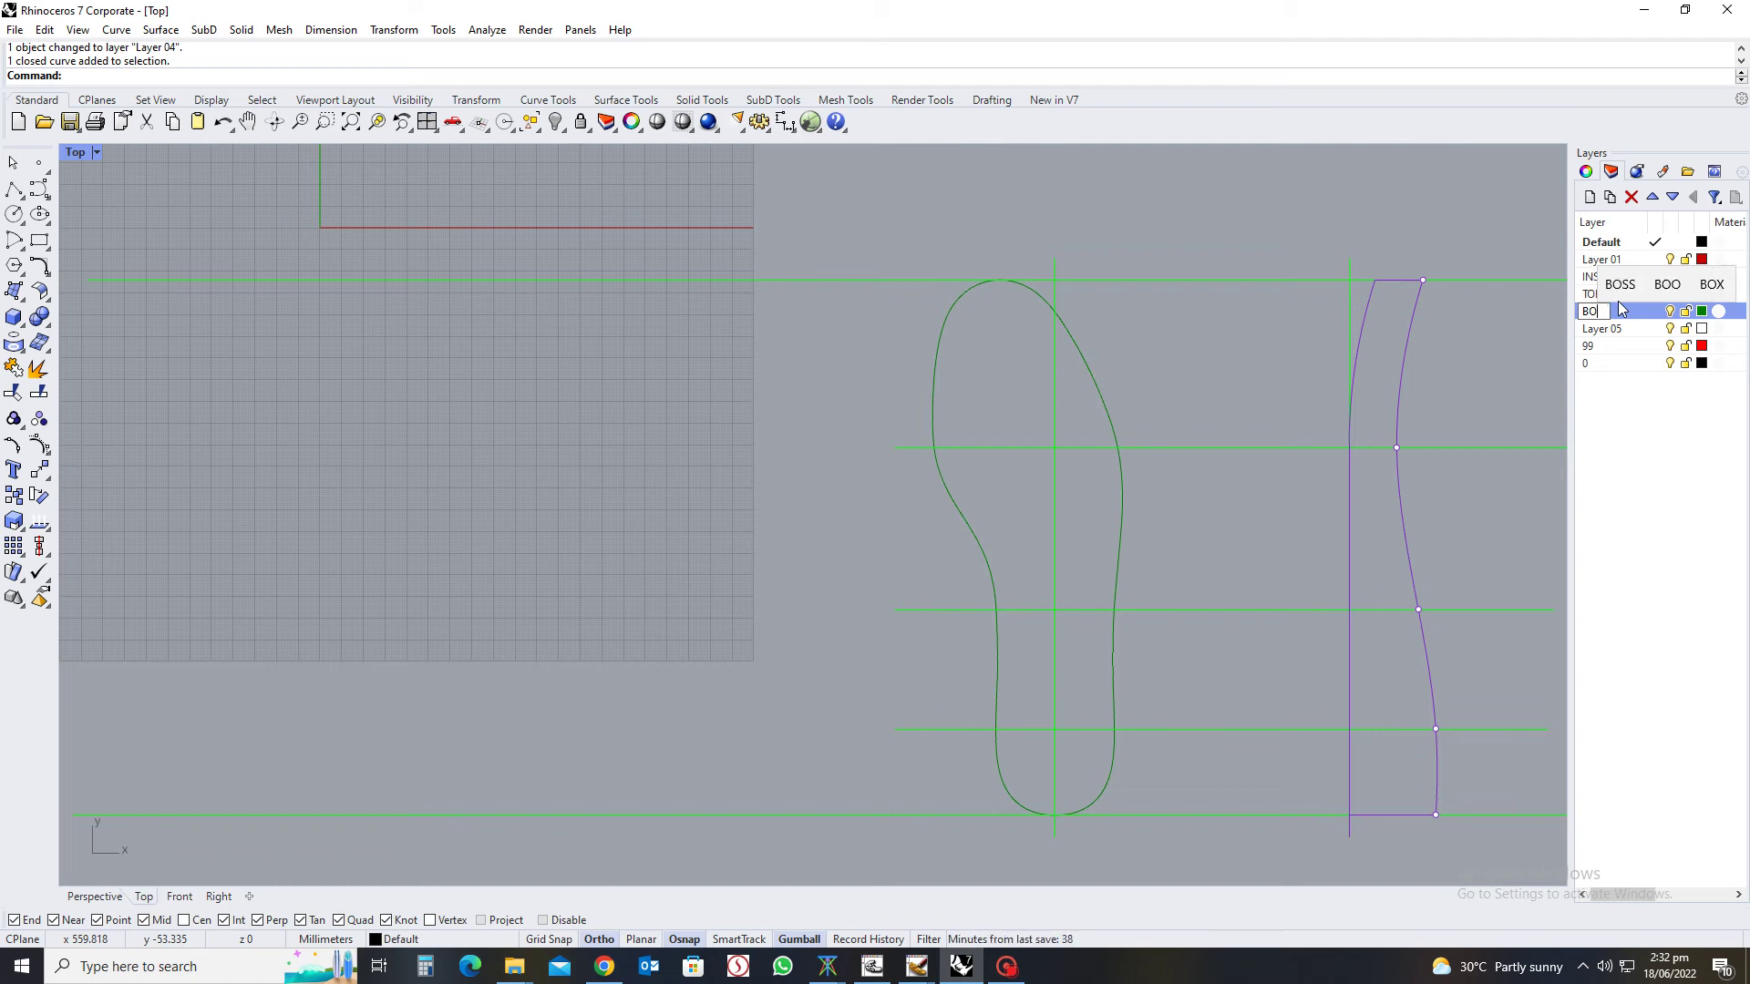
{"action": "type", "text": "O"}
{"action": "key", "text": "BackSpace"}
{"action": "type", "text": "TT"}
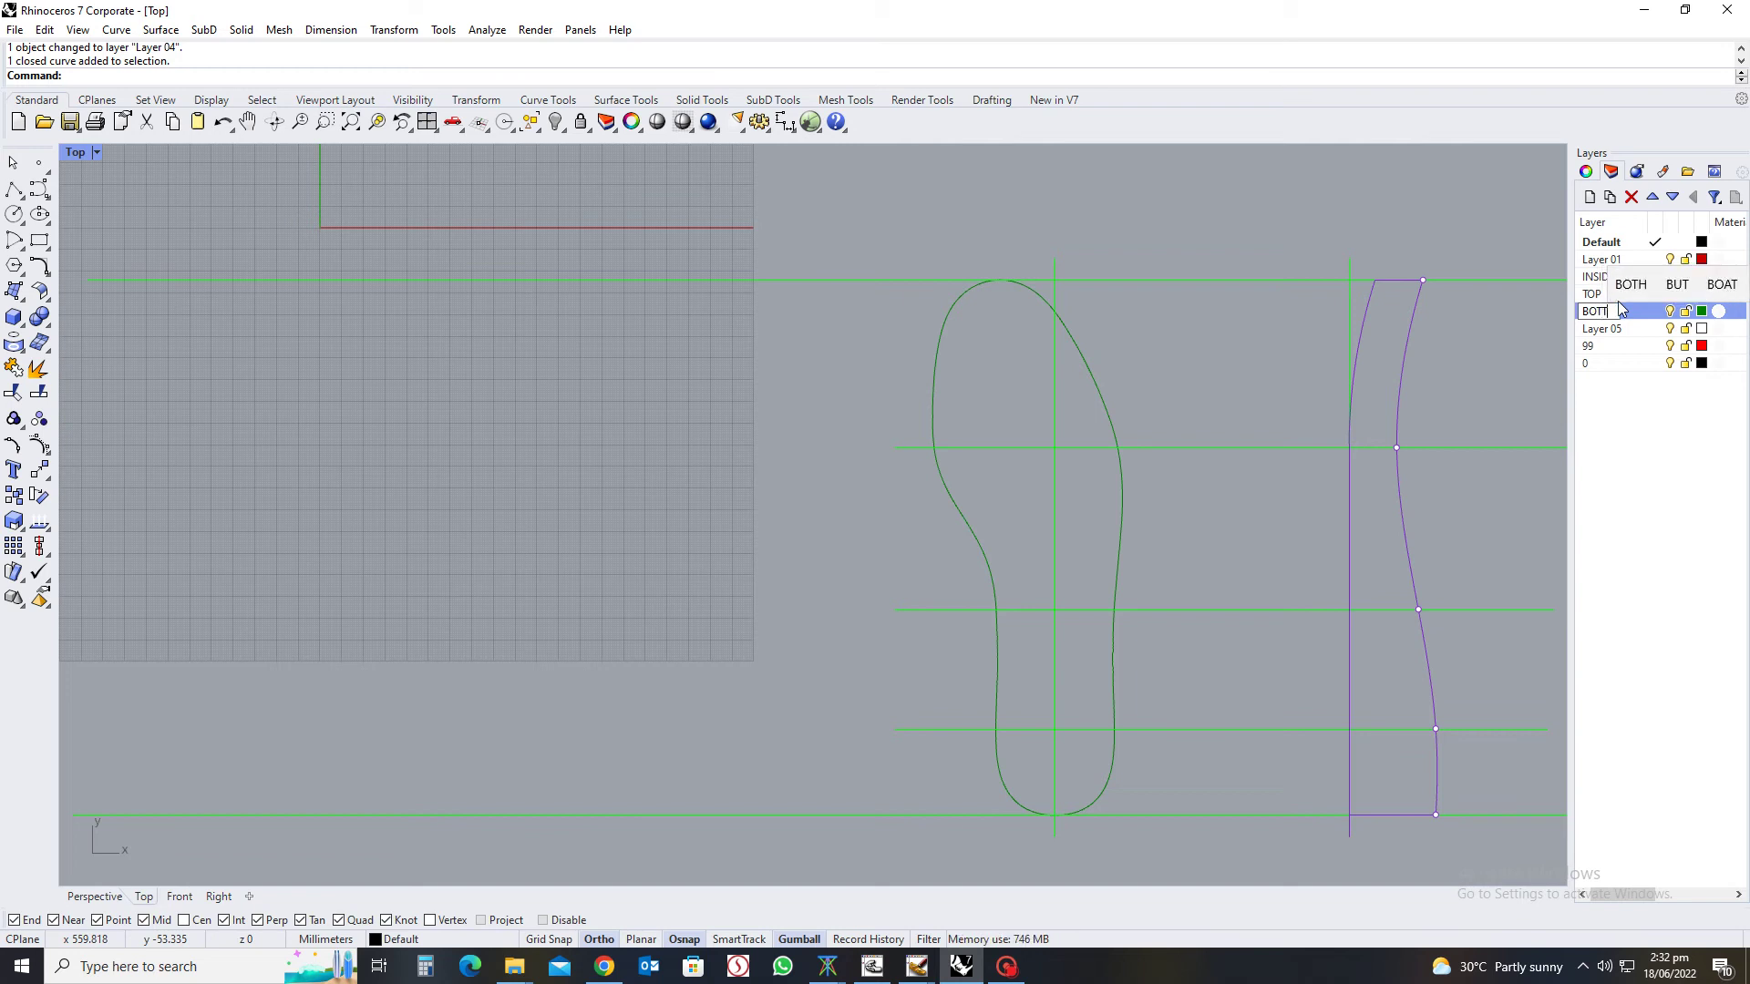
{"action": "type", "text": "OM"}
{"action": "key", "text": "Return"}
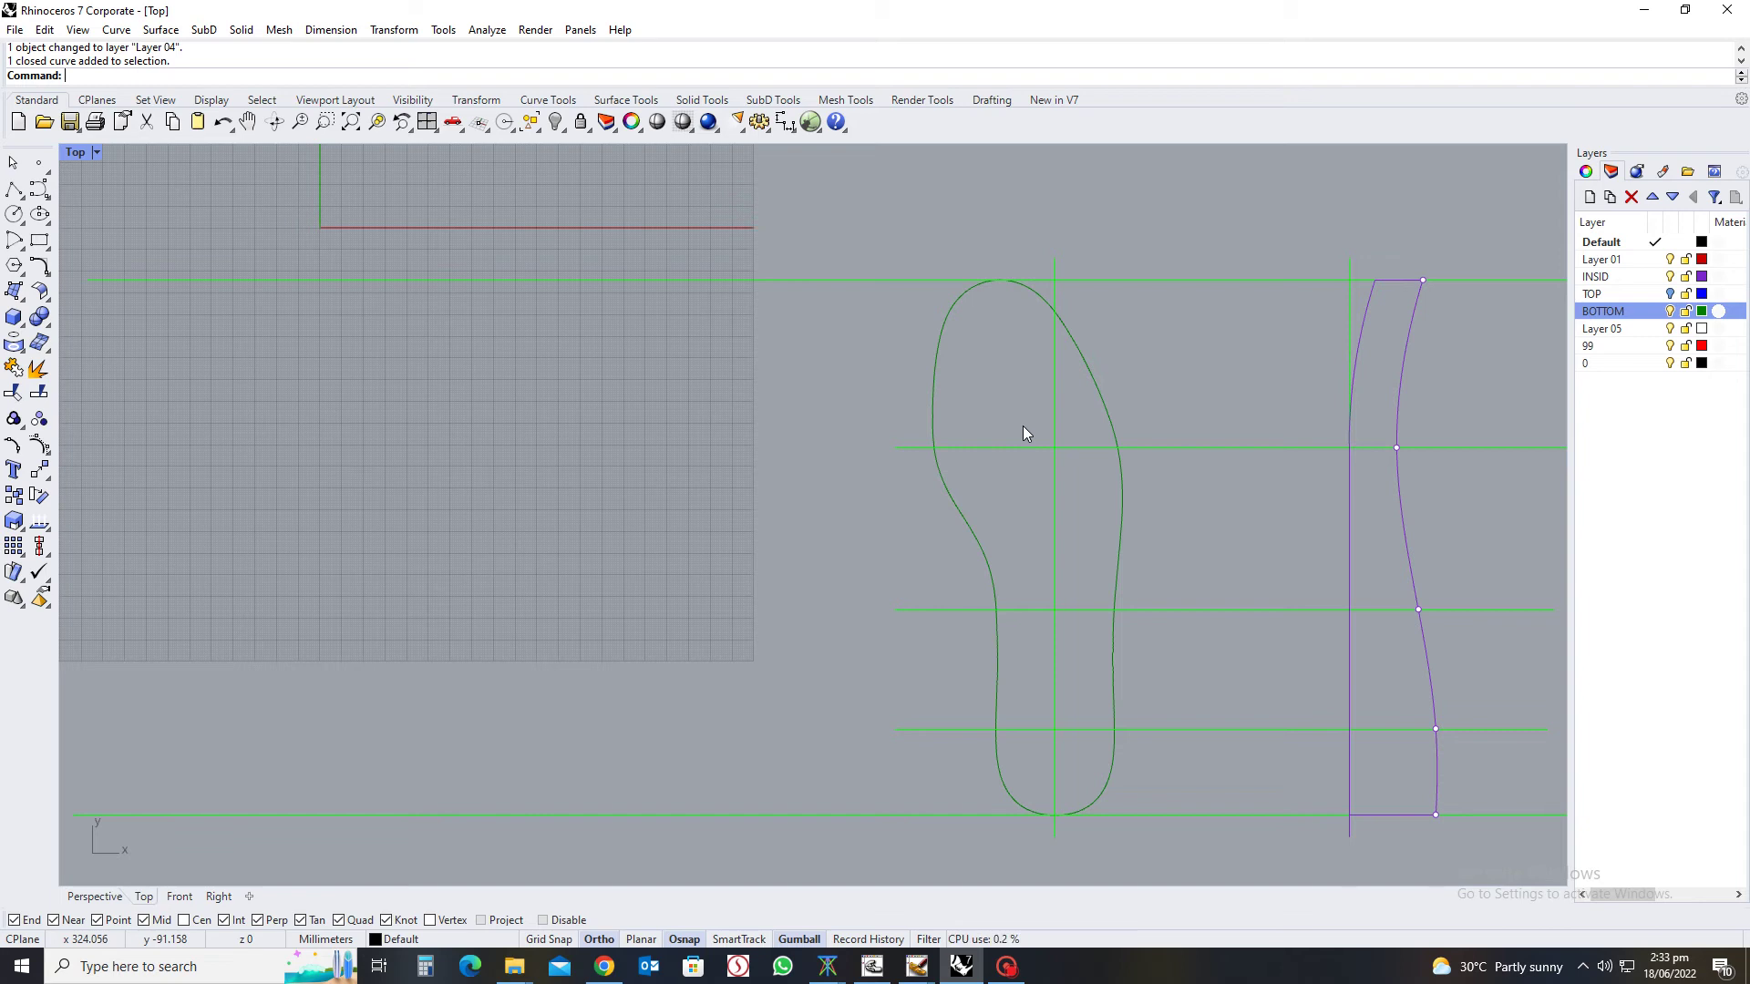
Start an Offset of the green sole outline, with the preview curve on its inner side
{"action": "left_click", "coordinate": [932, 386]}
{"action": "left_click", "coordinate": [1130, 433]}
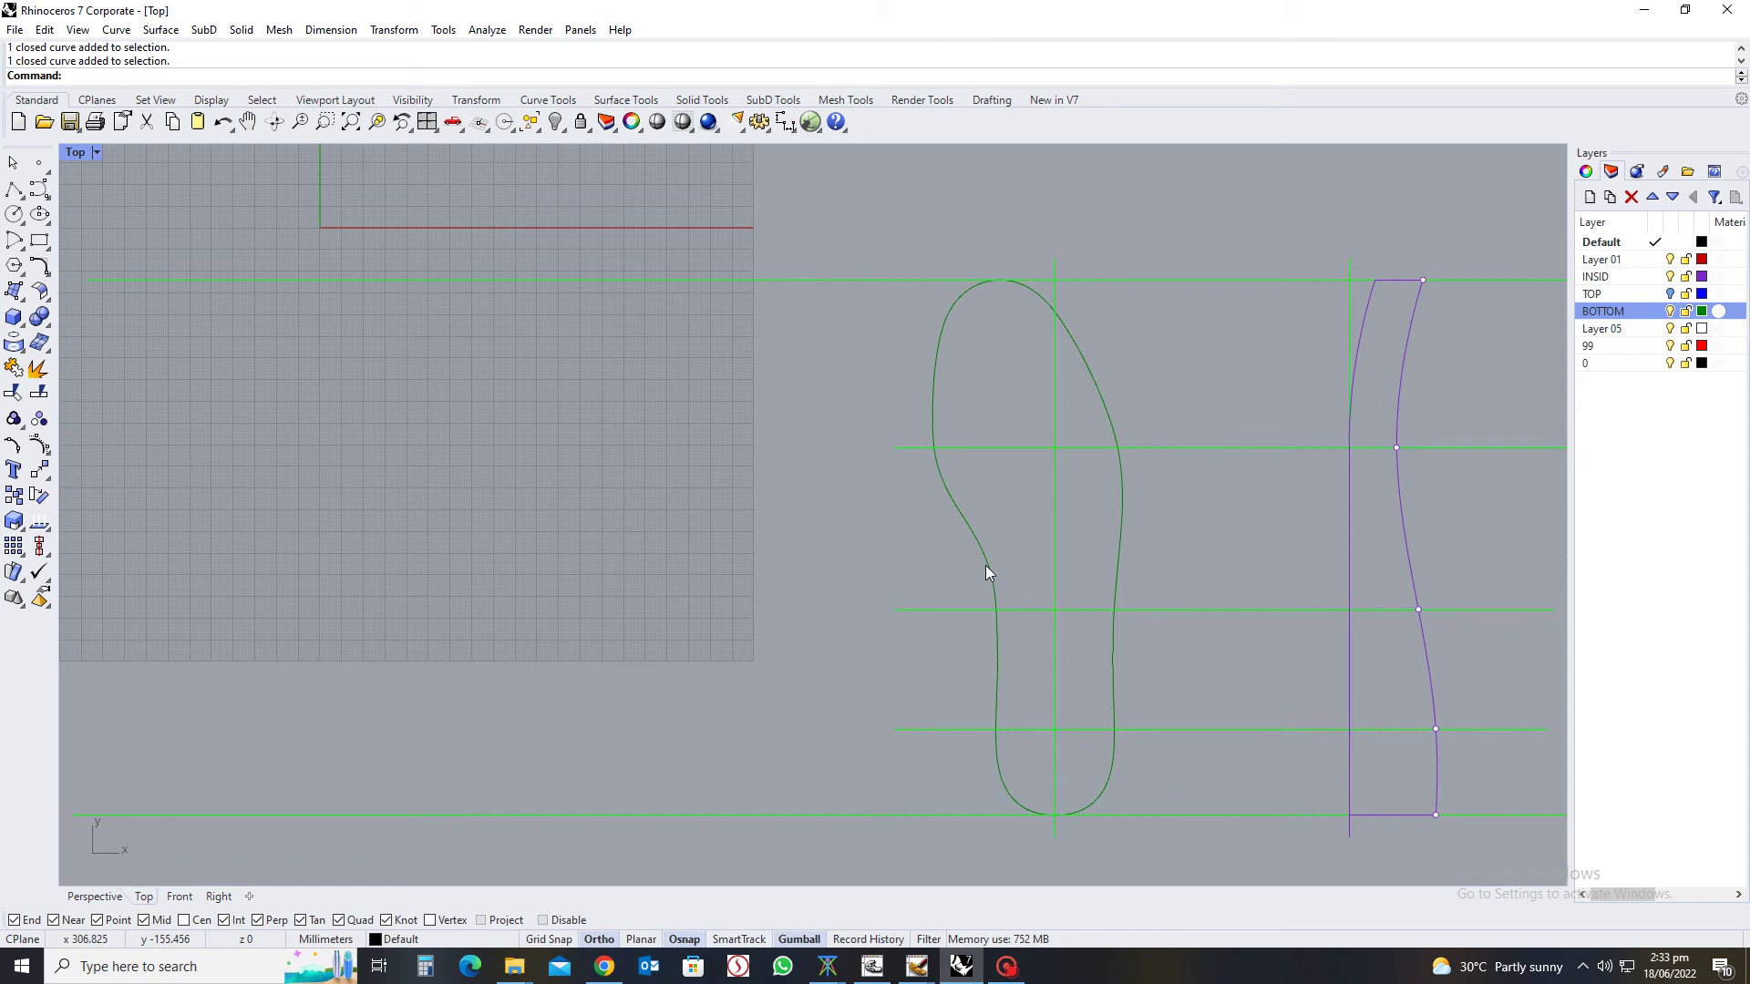
{"action": "left_click", "coordinate": [966, 511]}
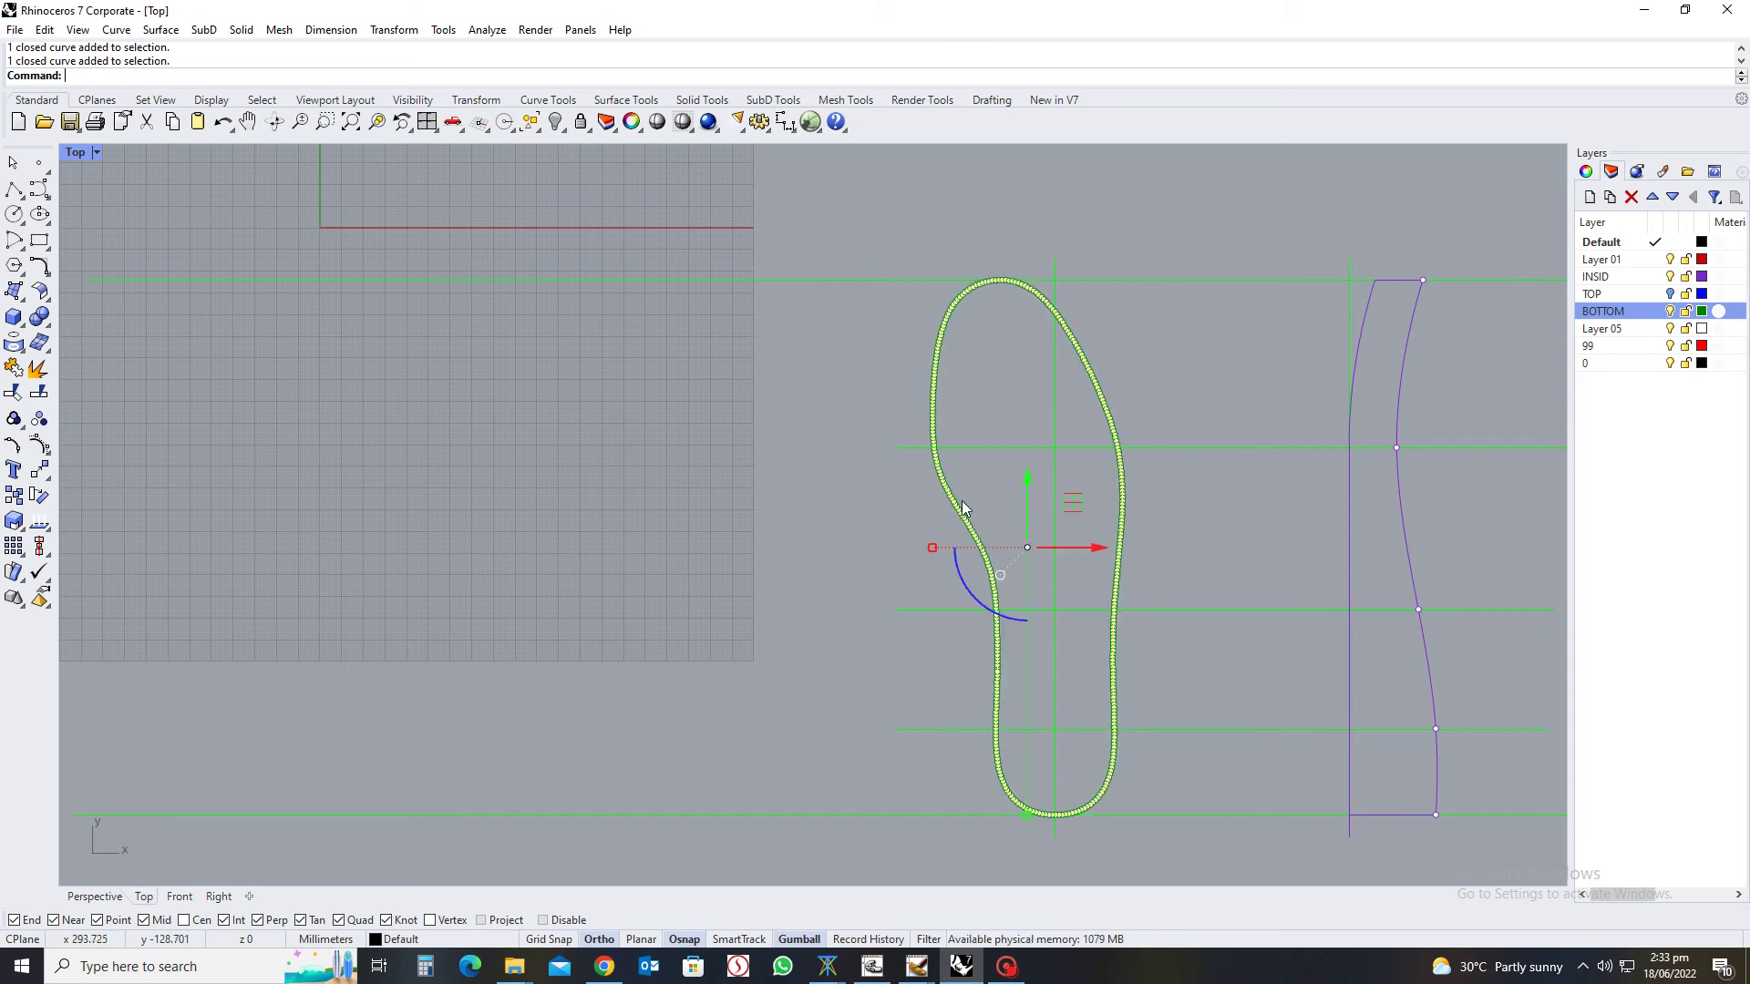
{"action": "type", "text": "x"}
{"action": "key", "text": "Return"}
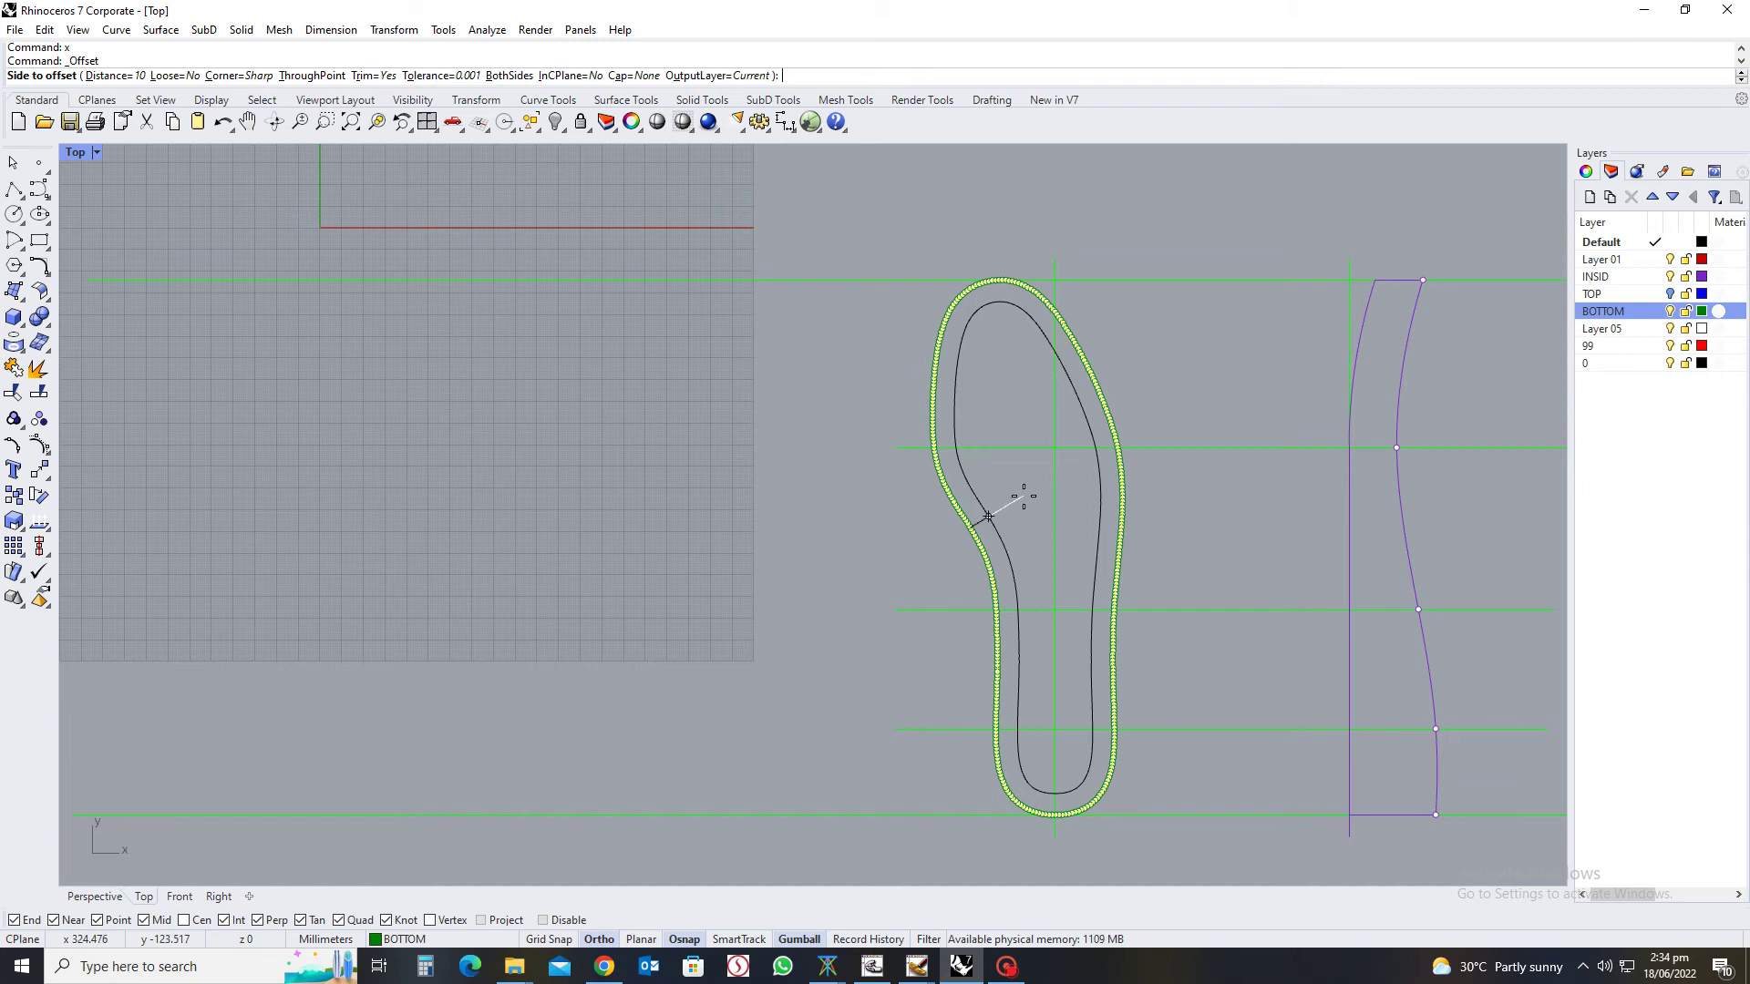
{"action": "scroll", "coordinate": [1018, 495], "scroll_direction": "up", "scroll_amount": 2}
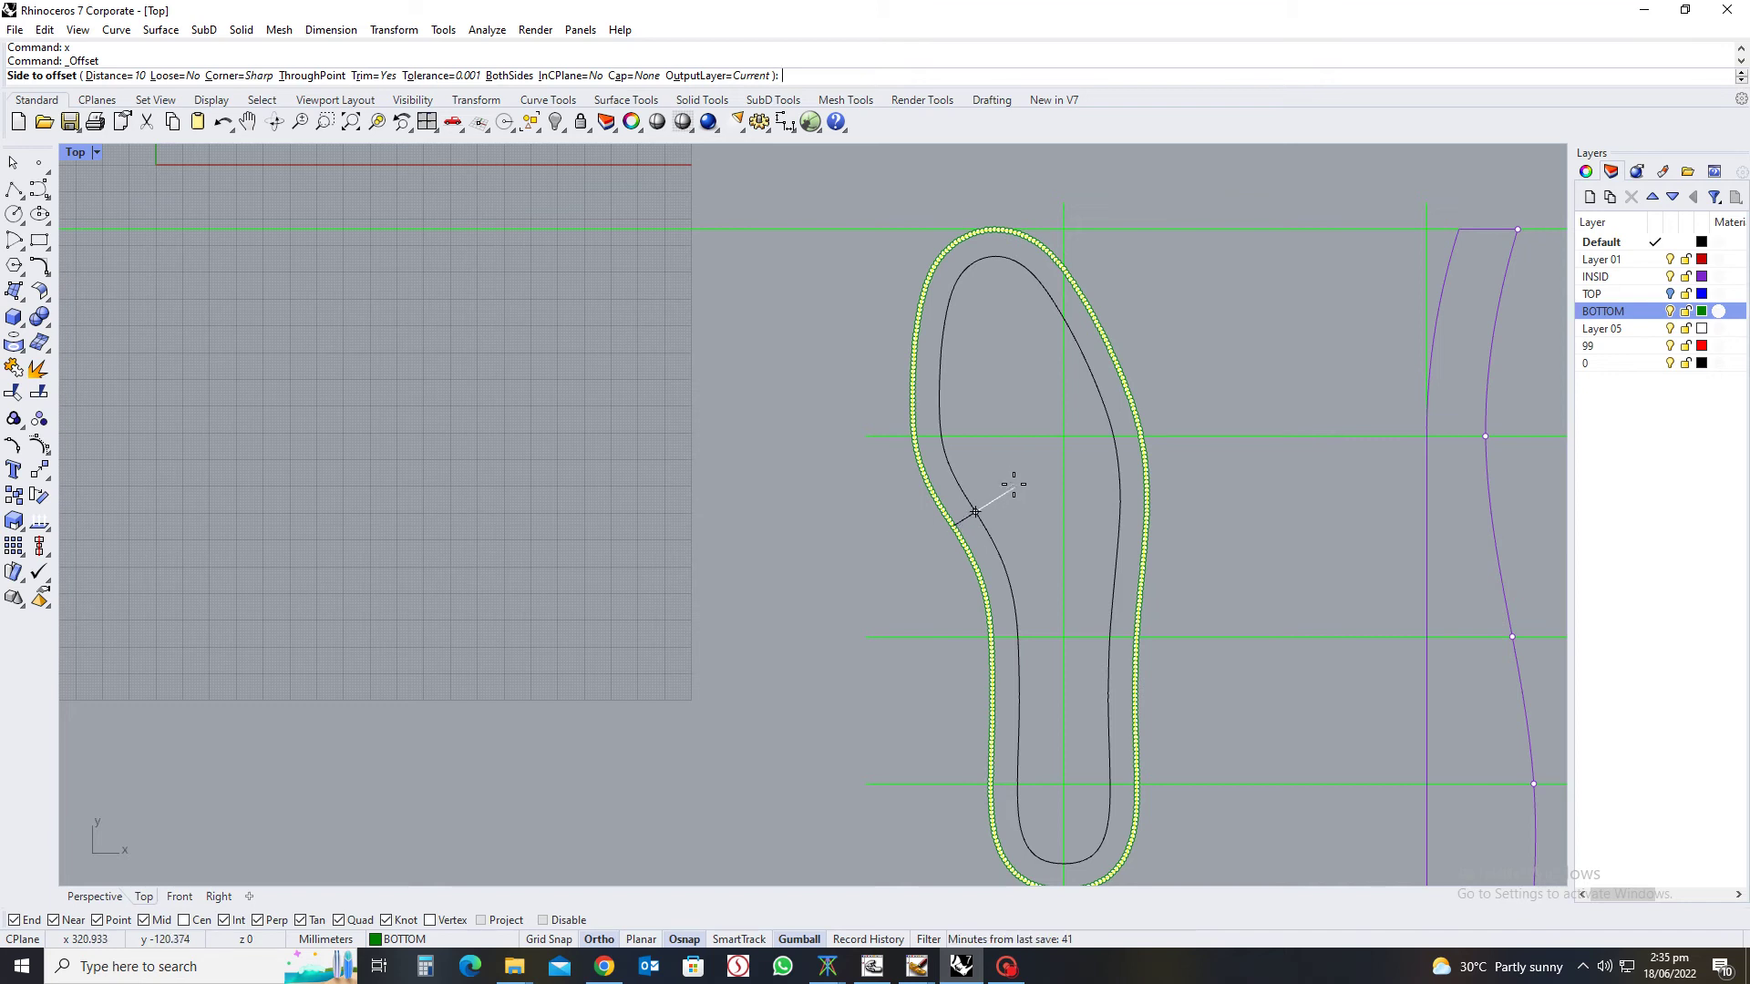
{"action": "scroll", "coordinate": [1012, 471], "scroll_direction": "up", "scroll_amount": 1}
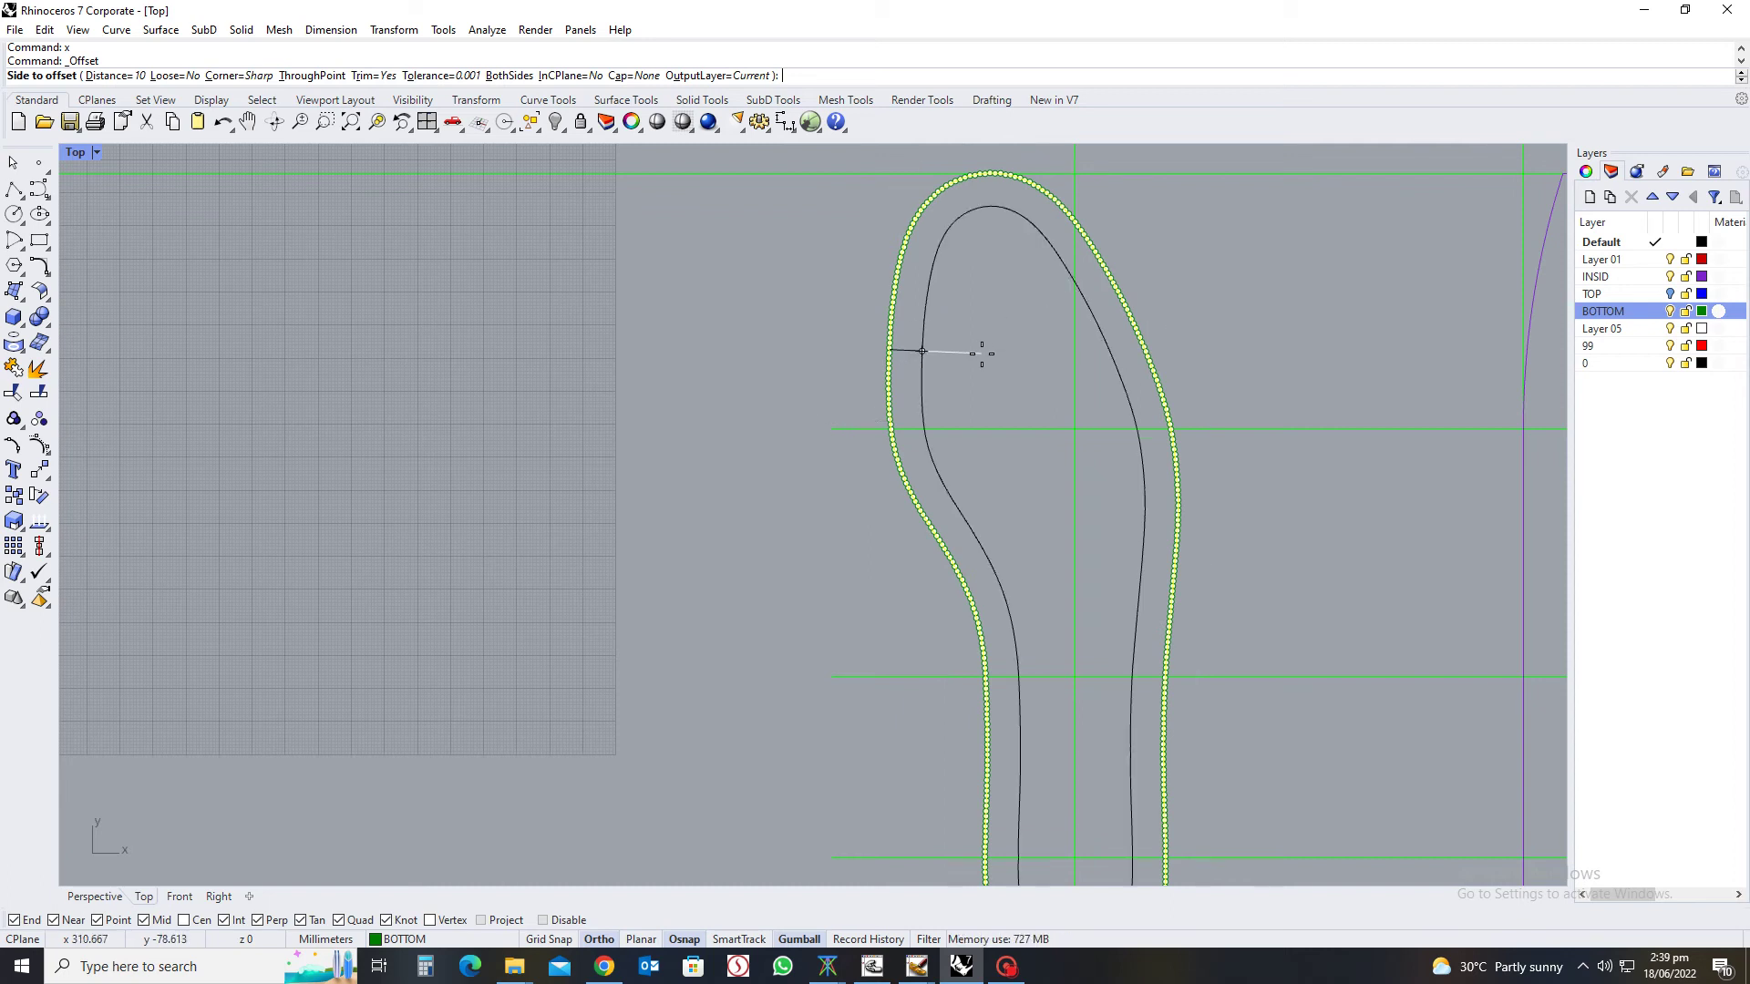
{"action": "scroll", "coordinate": [958, 354], "scroll_direction": "up", "scroll_amount": 1}
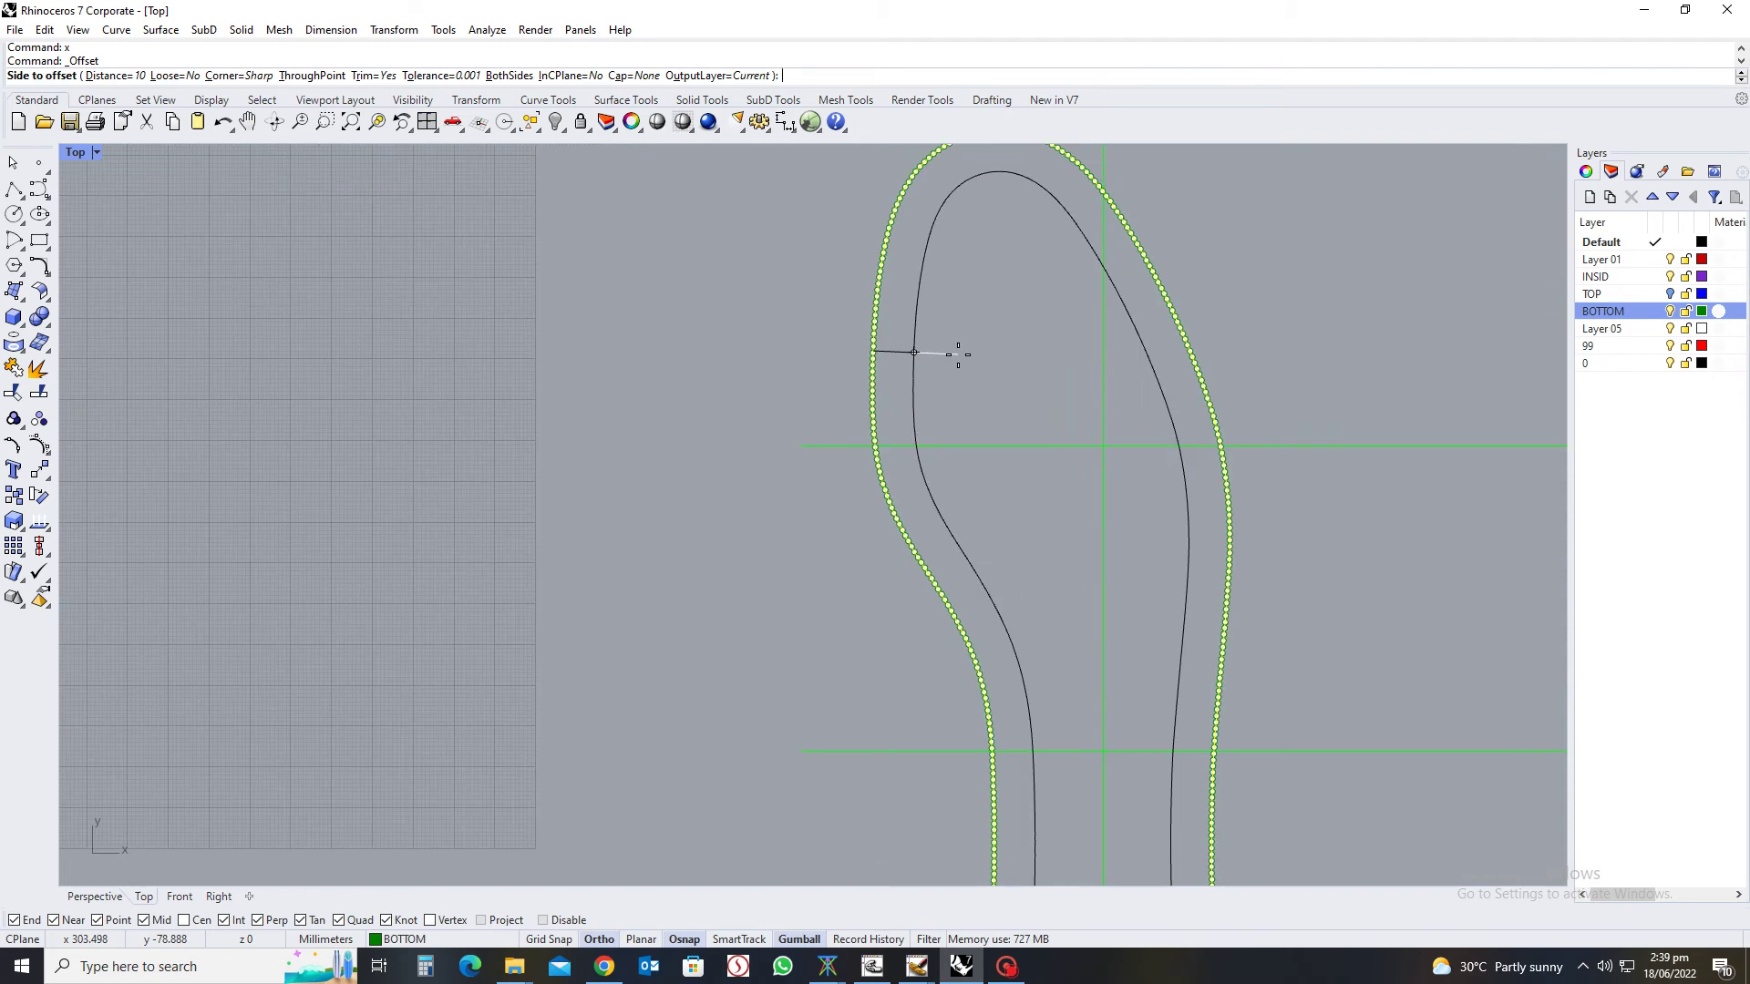
Preview inward offset distances of 50, 40 and 30 mm for the sole outline
{"action": "type", "text": "50"}
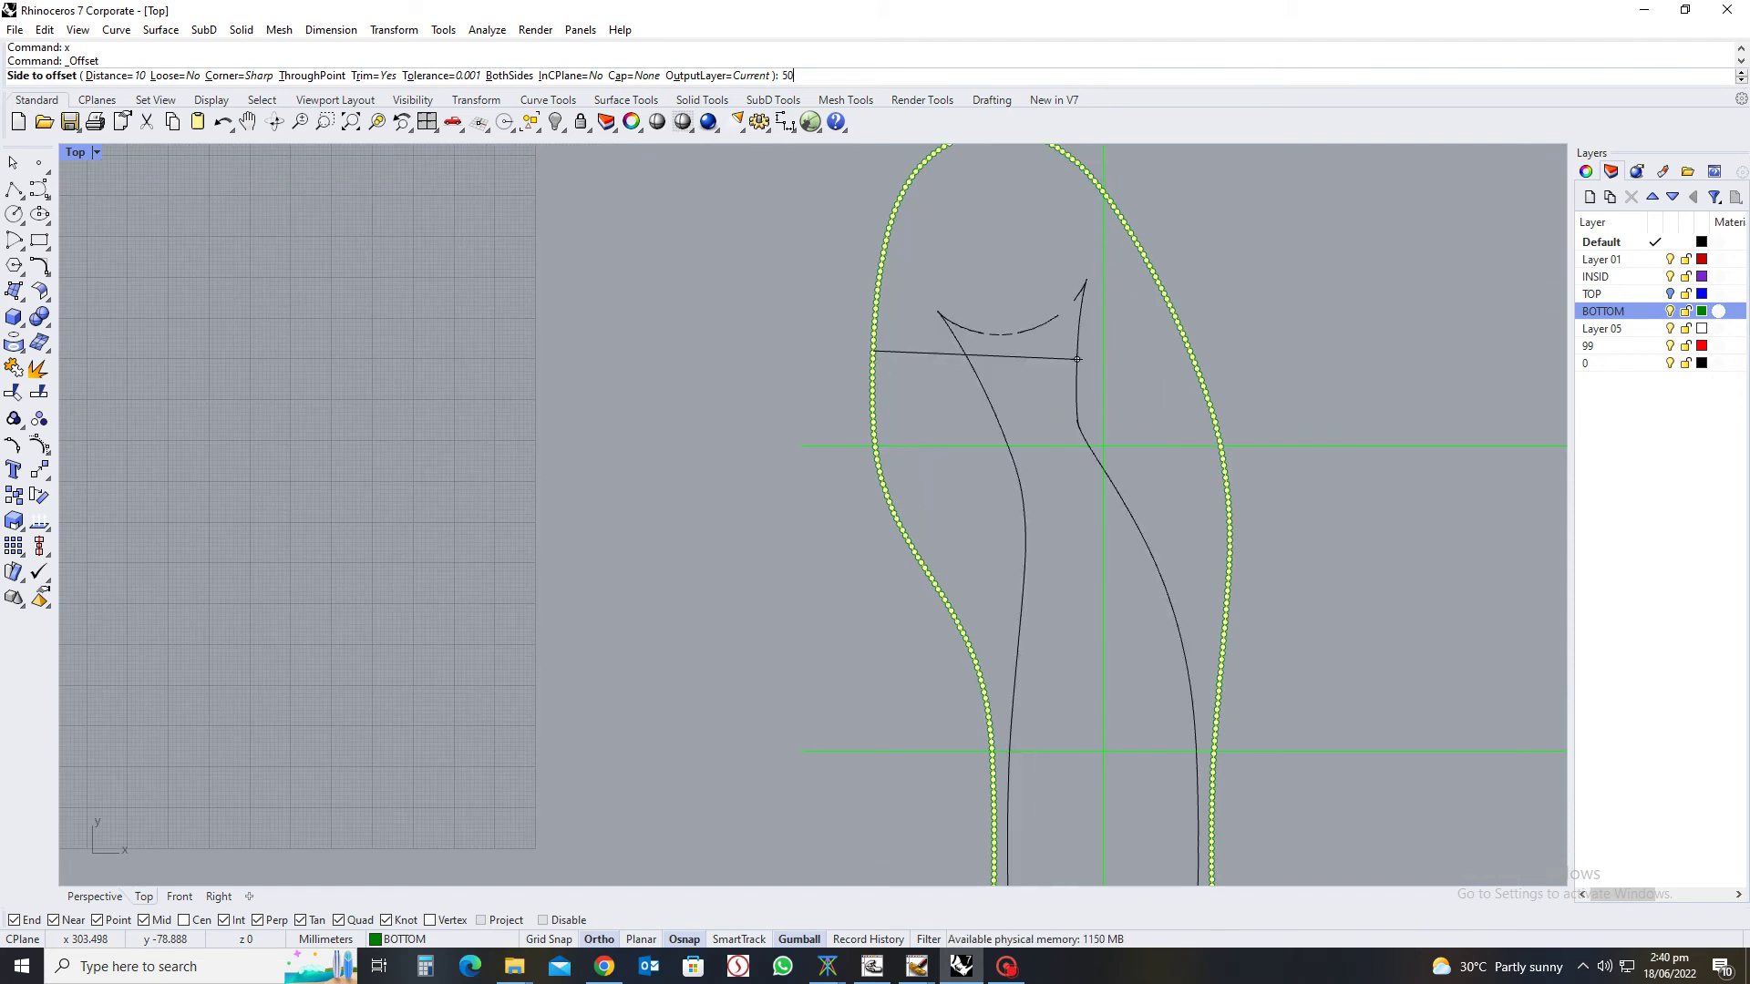
{"action": "key", "text": "BackSpace"}
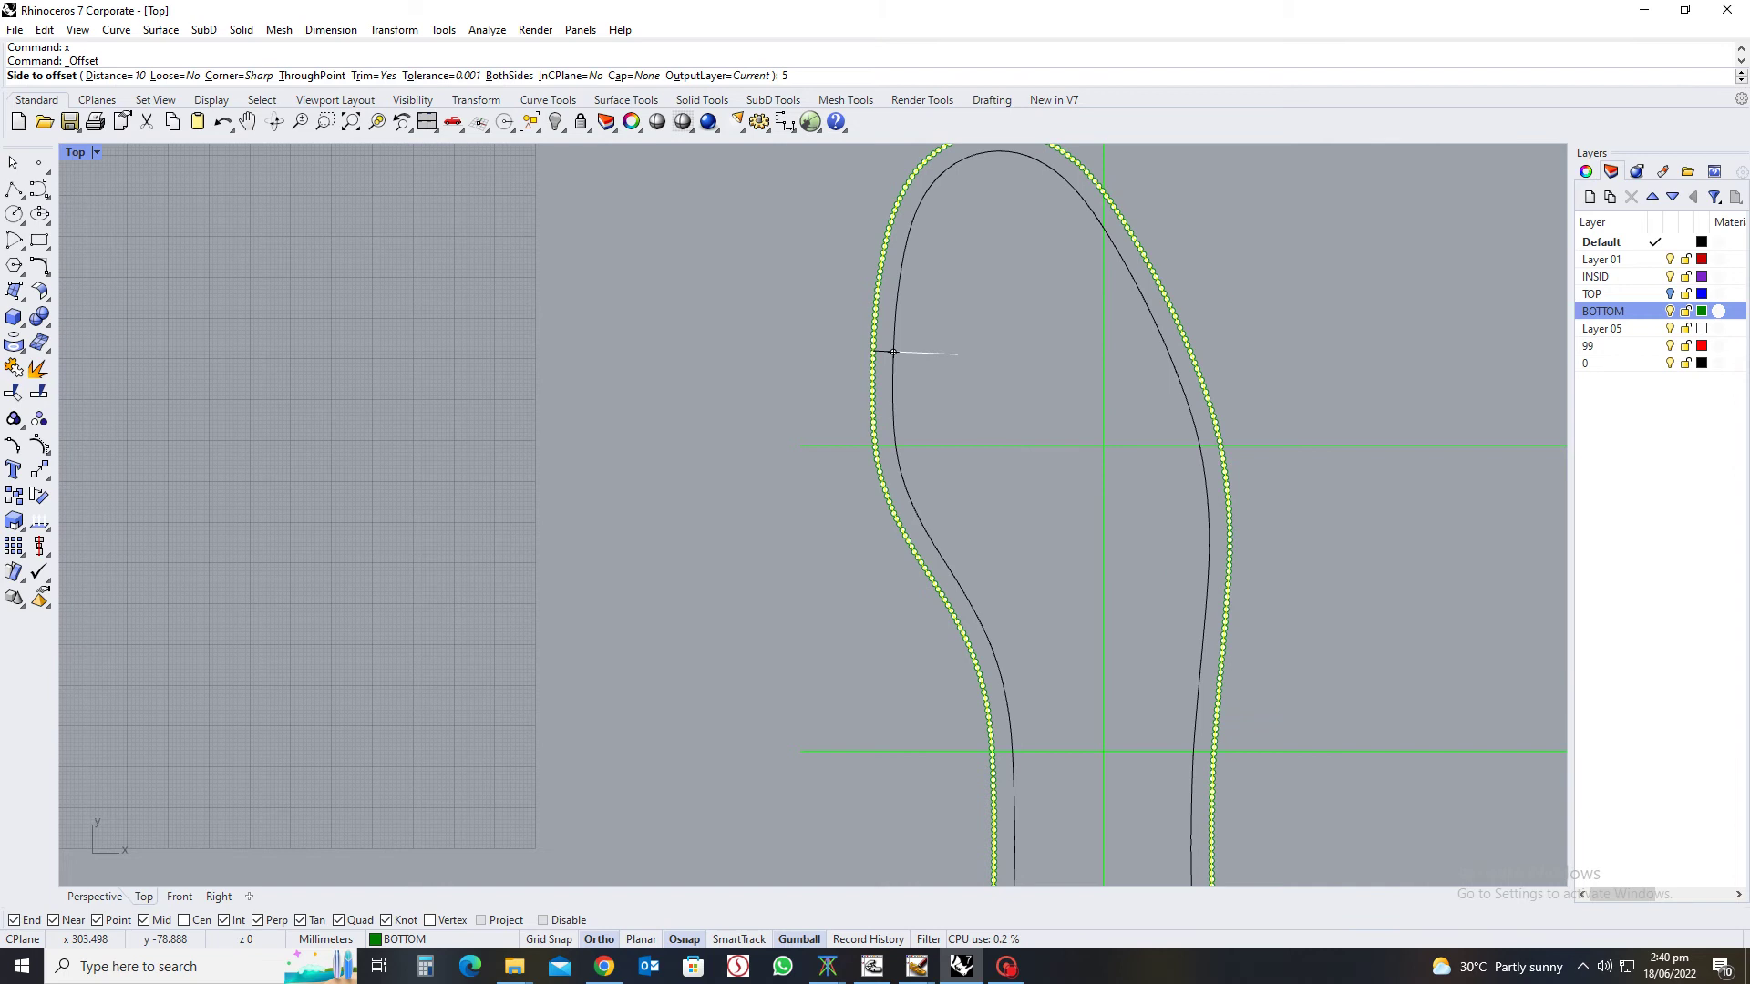
{"action": "type", "text": "40"}
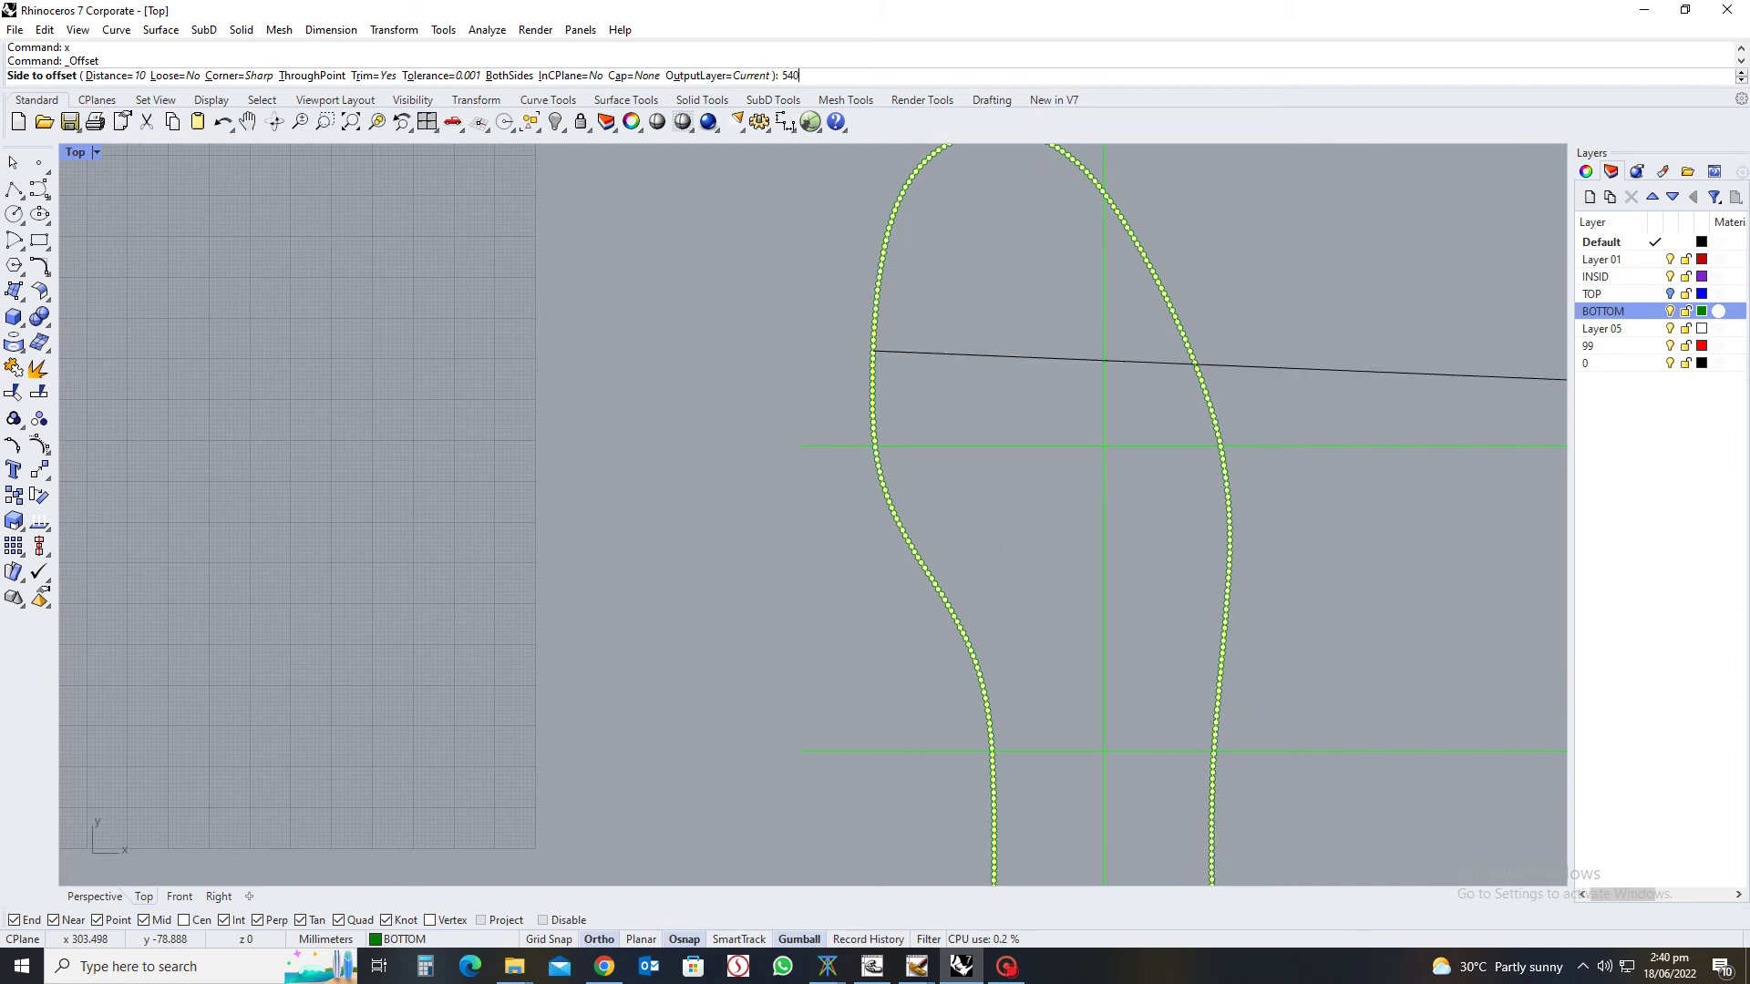
{"action": "key", "text": "BackSpace"}
{"action": "key", "text": "BackSpace"}
{"action": "key", "text": "BackSpace"}
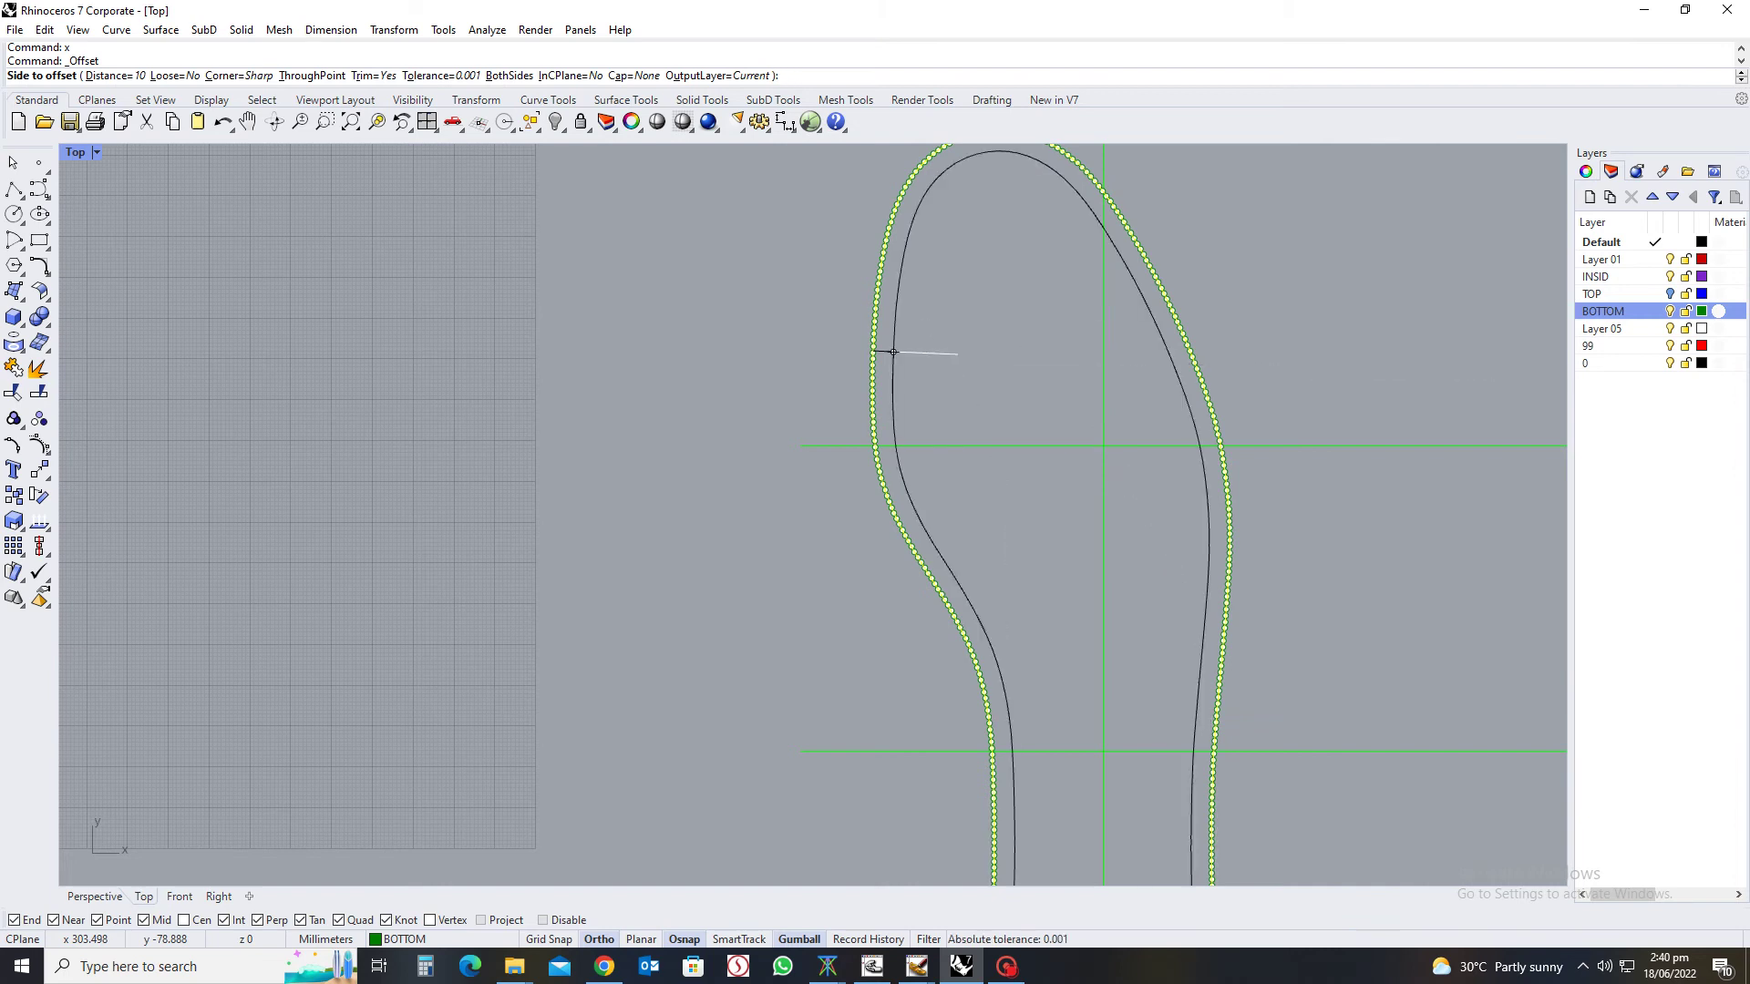
{"action": "type", "text": "40"}
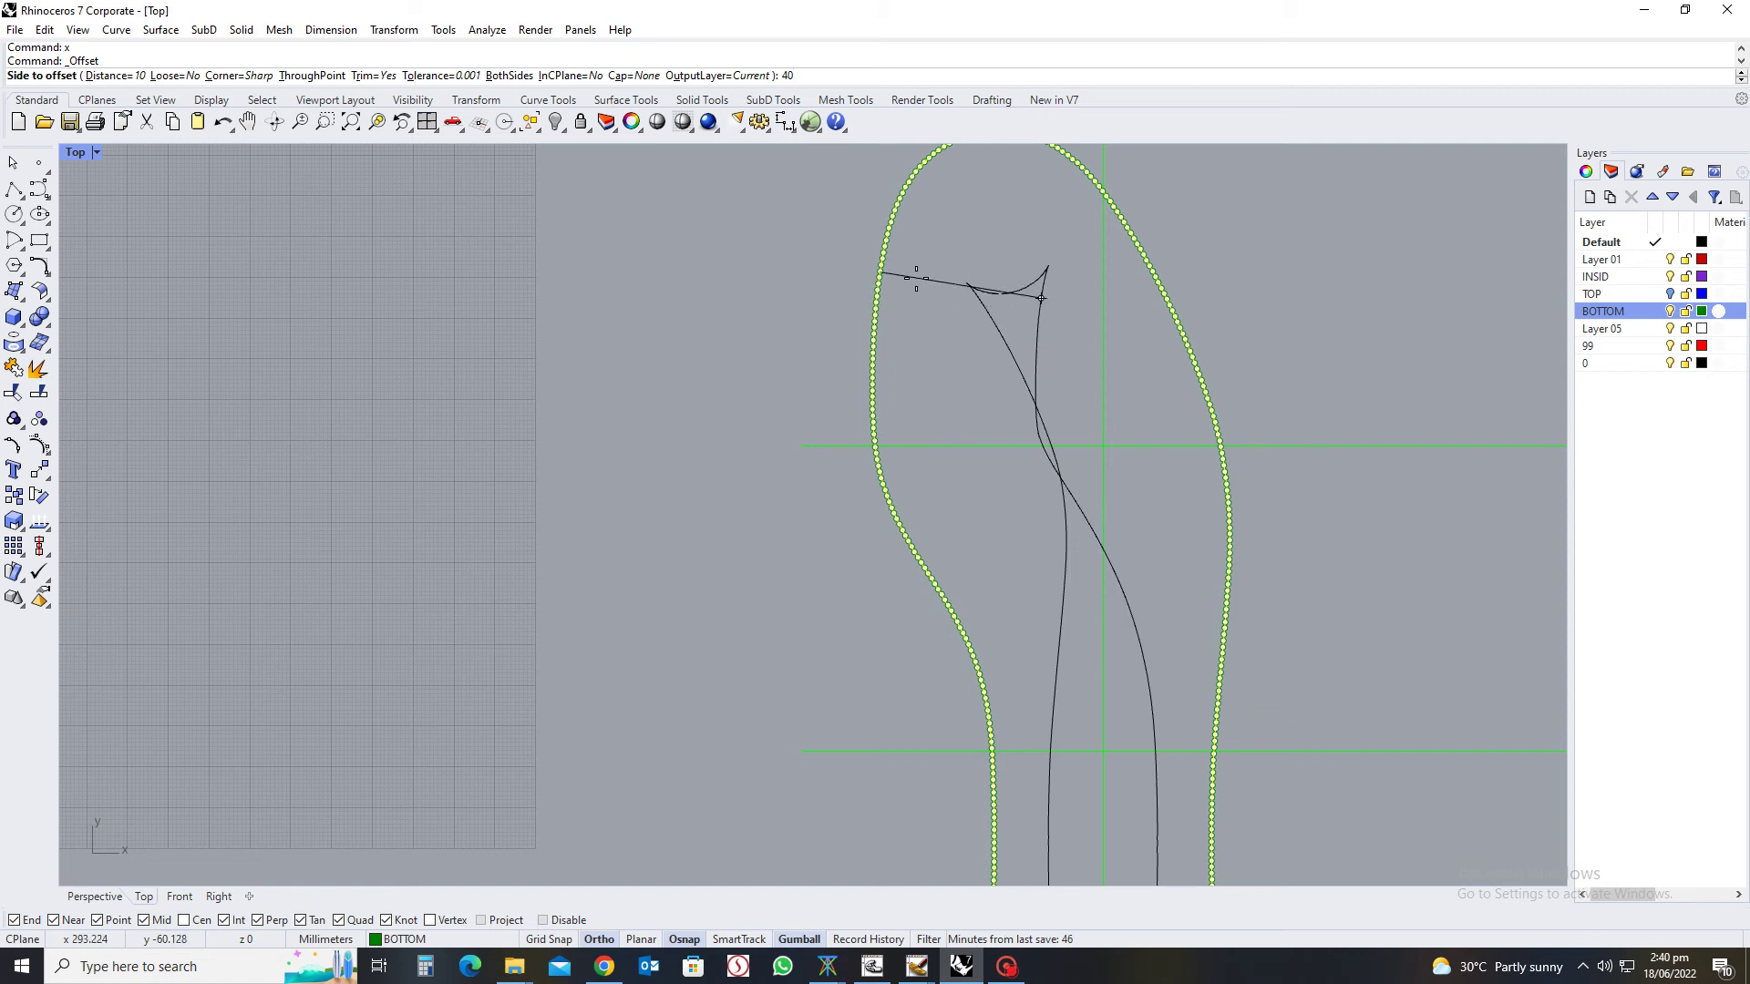
{"action": "type", "text": "3"}
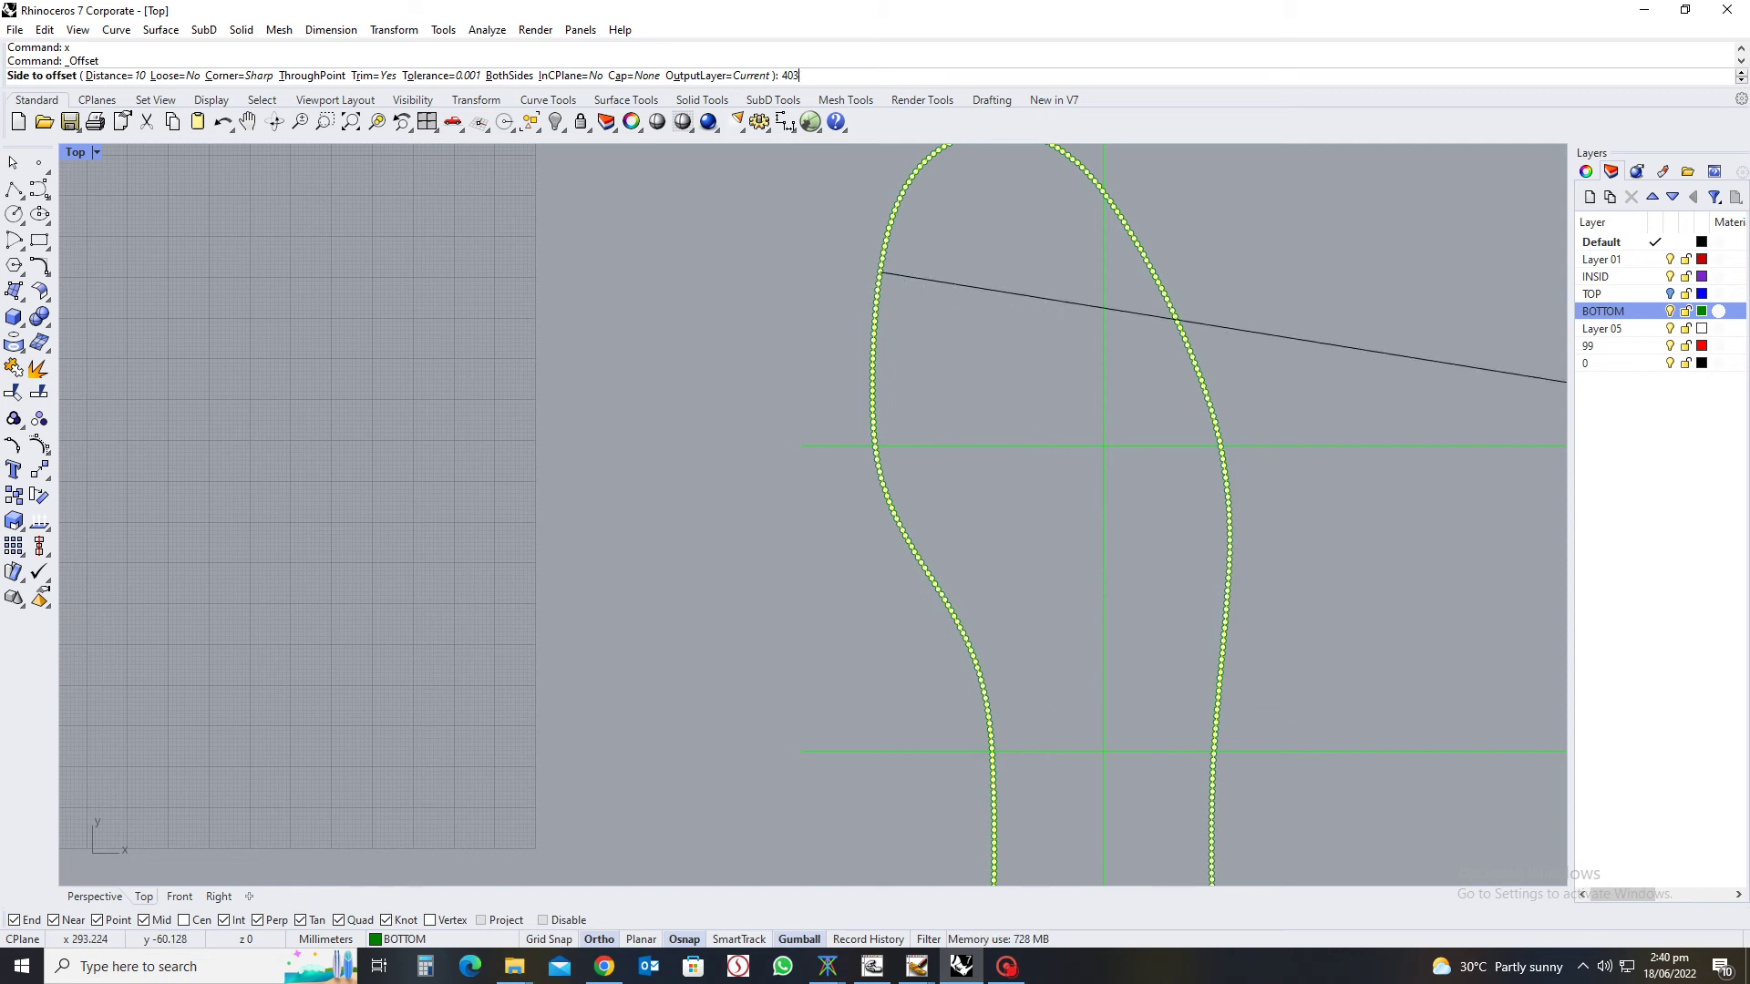
{"action": "key", "text": "BackSpace"}
{"action": "key", "text": "BackSpace"}
{"action": "key", "text": "BackSpace"}
{"action": "type", "text": "30"}
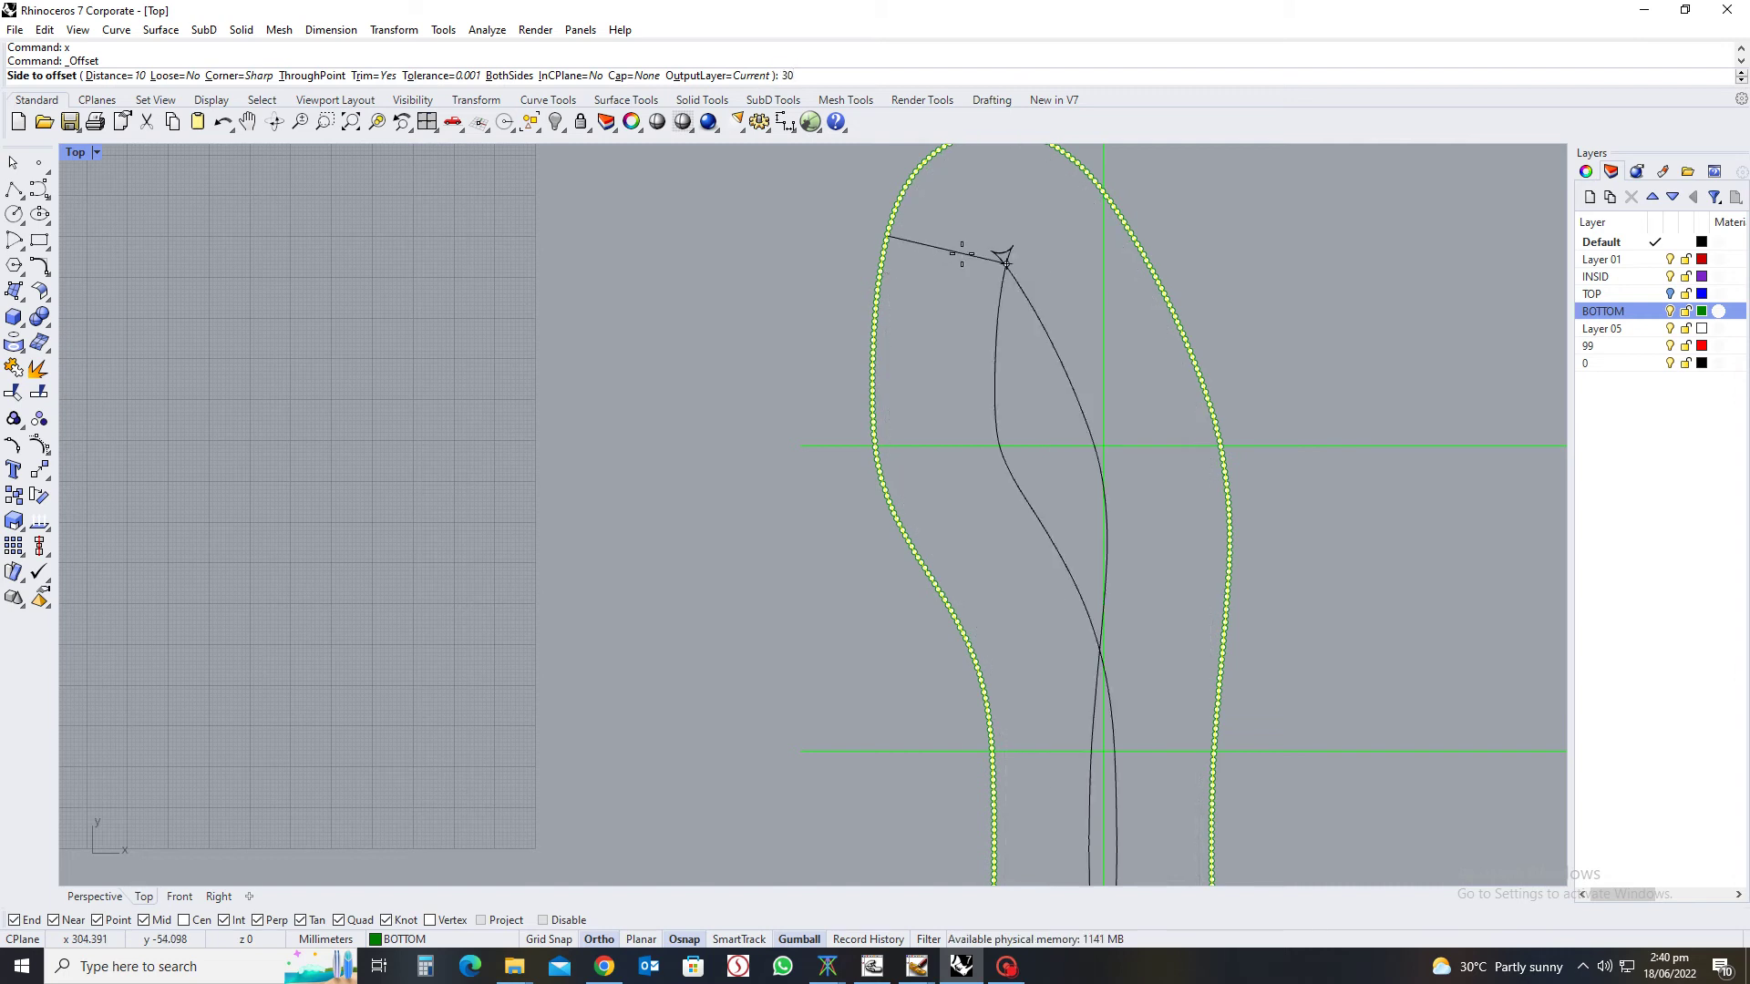
{"action": "key", "text": "BackSpace"}
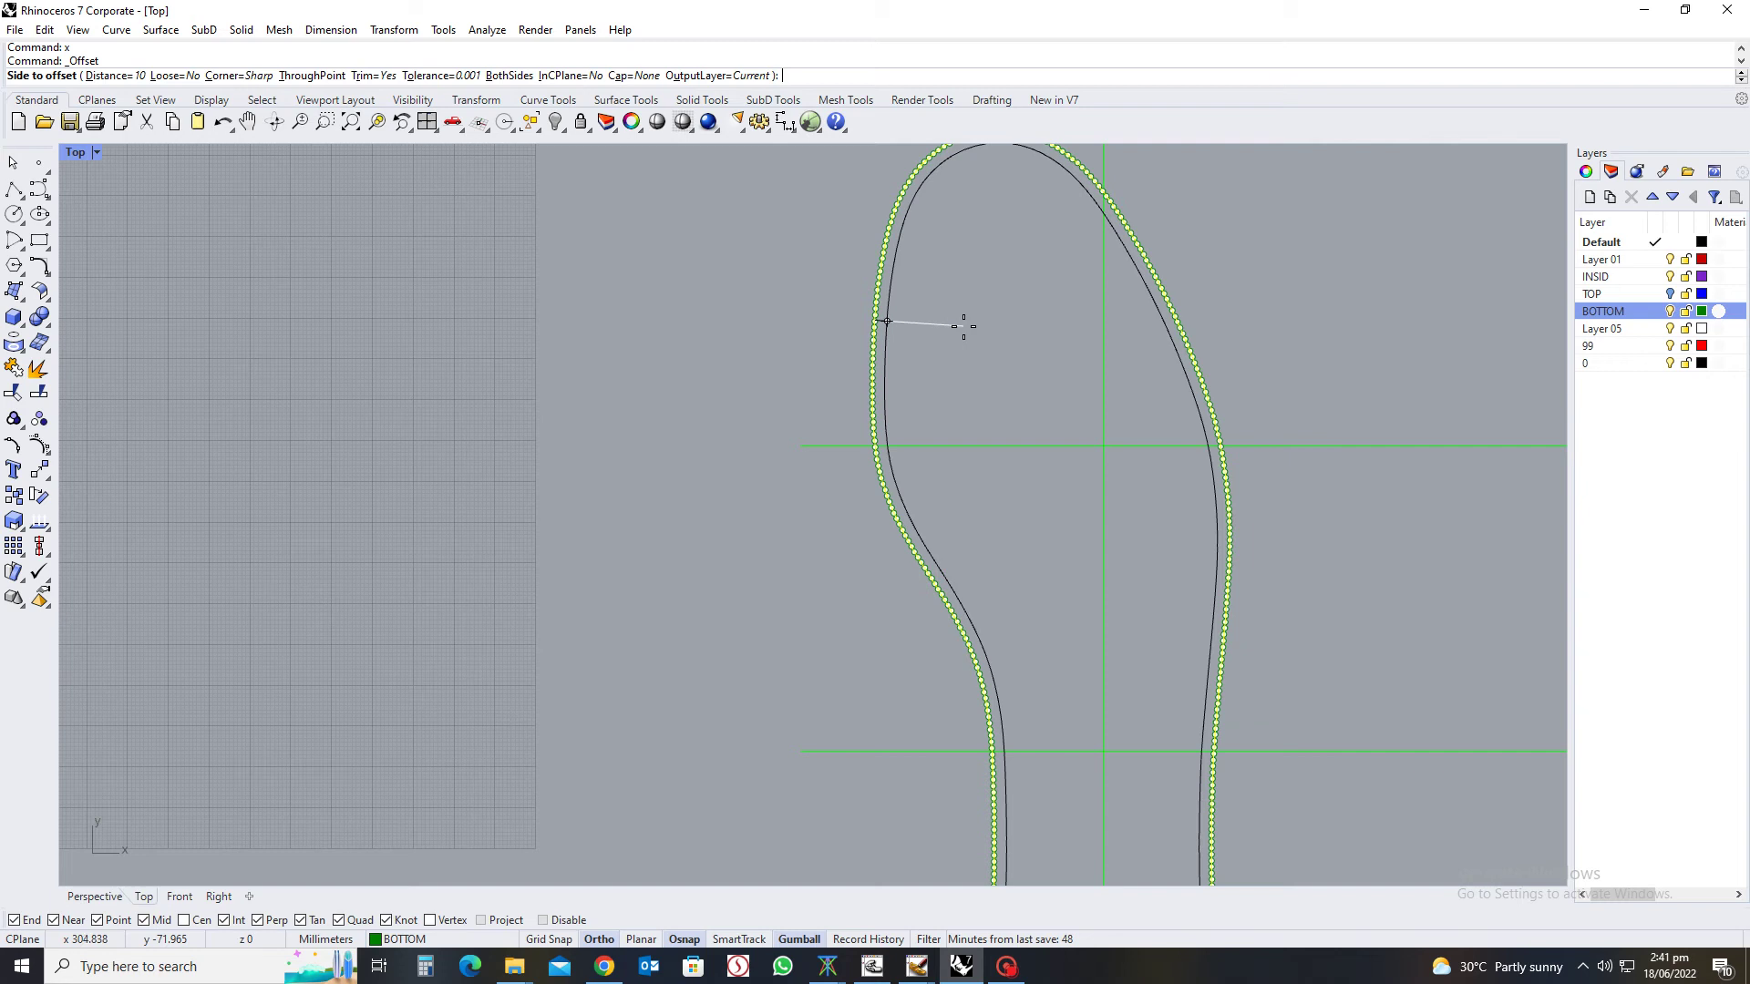
Compare offset distances of 30 and 25 mm for the inner sole curve
{"action": "type", "text": "30"}
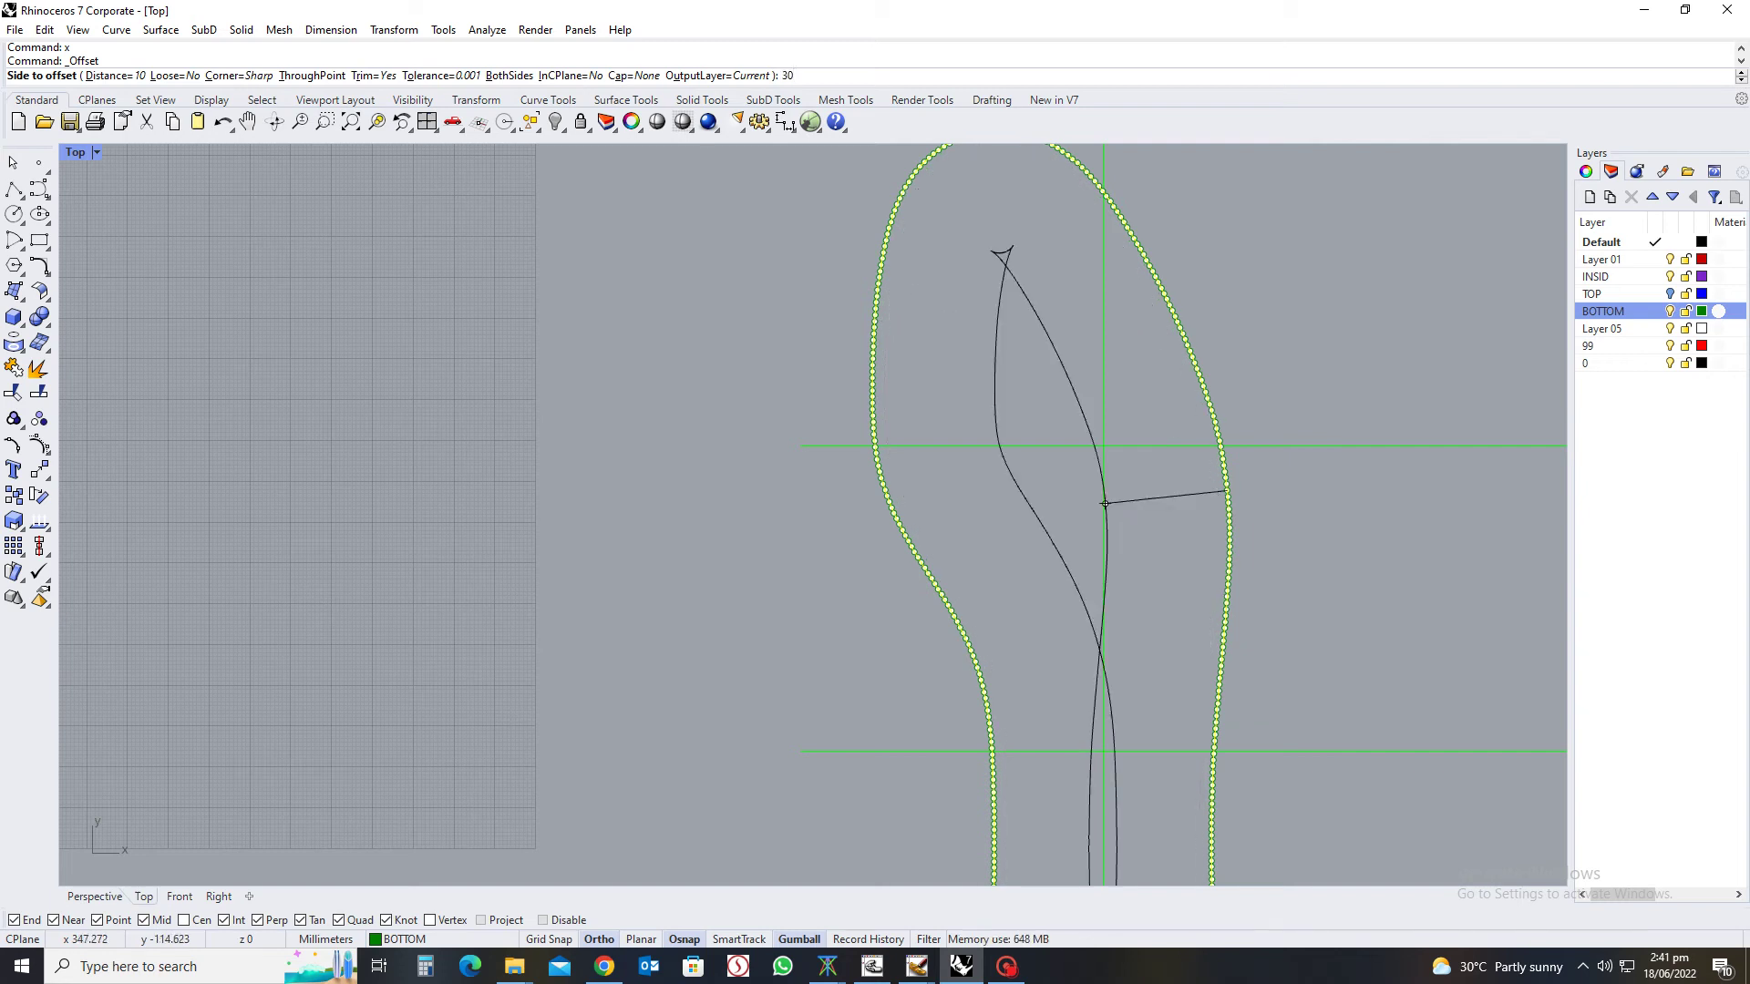
{"action": "key", "text": "BackSpace"}
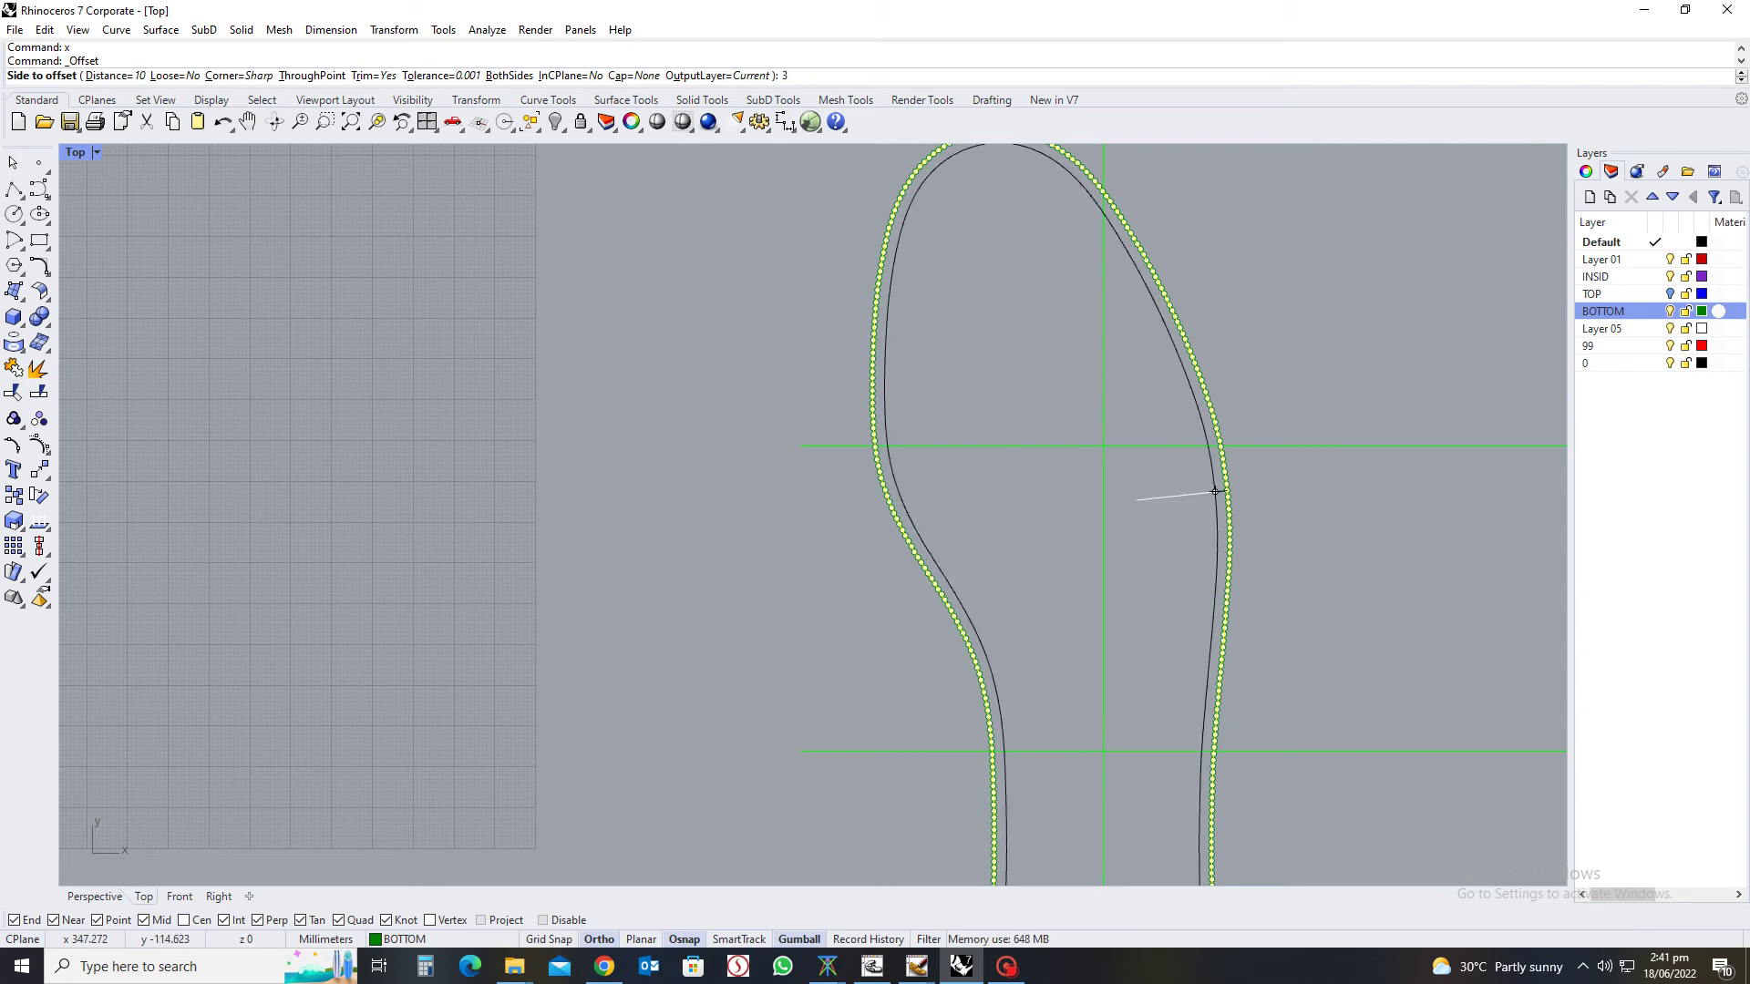
{"action": "type", "text": "25"}
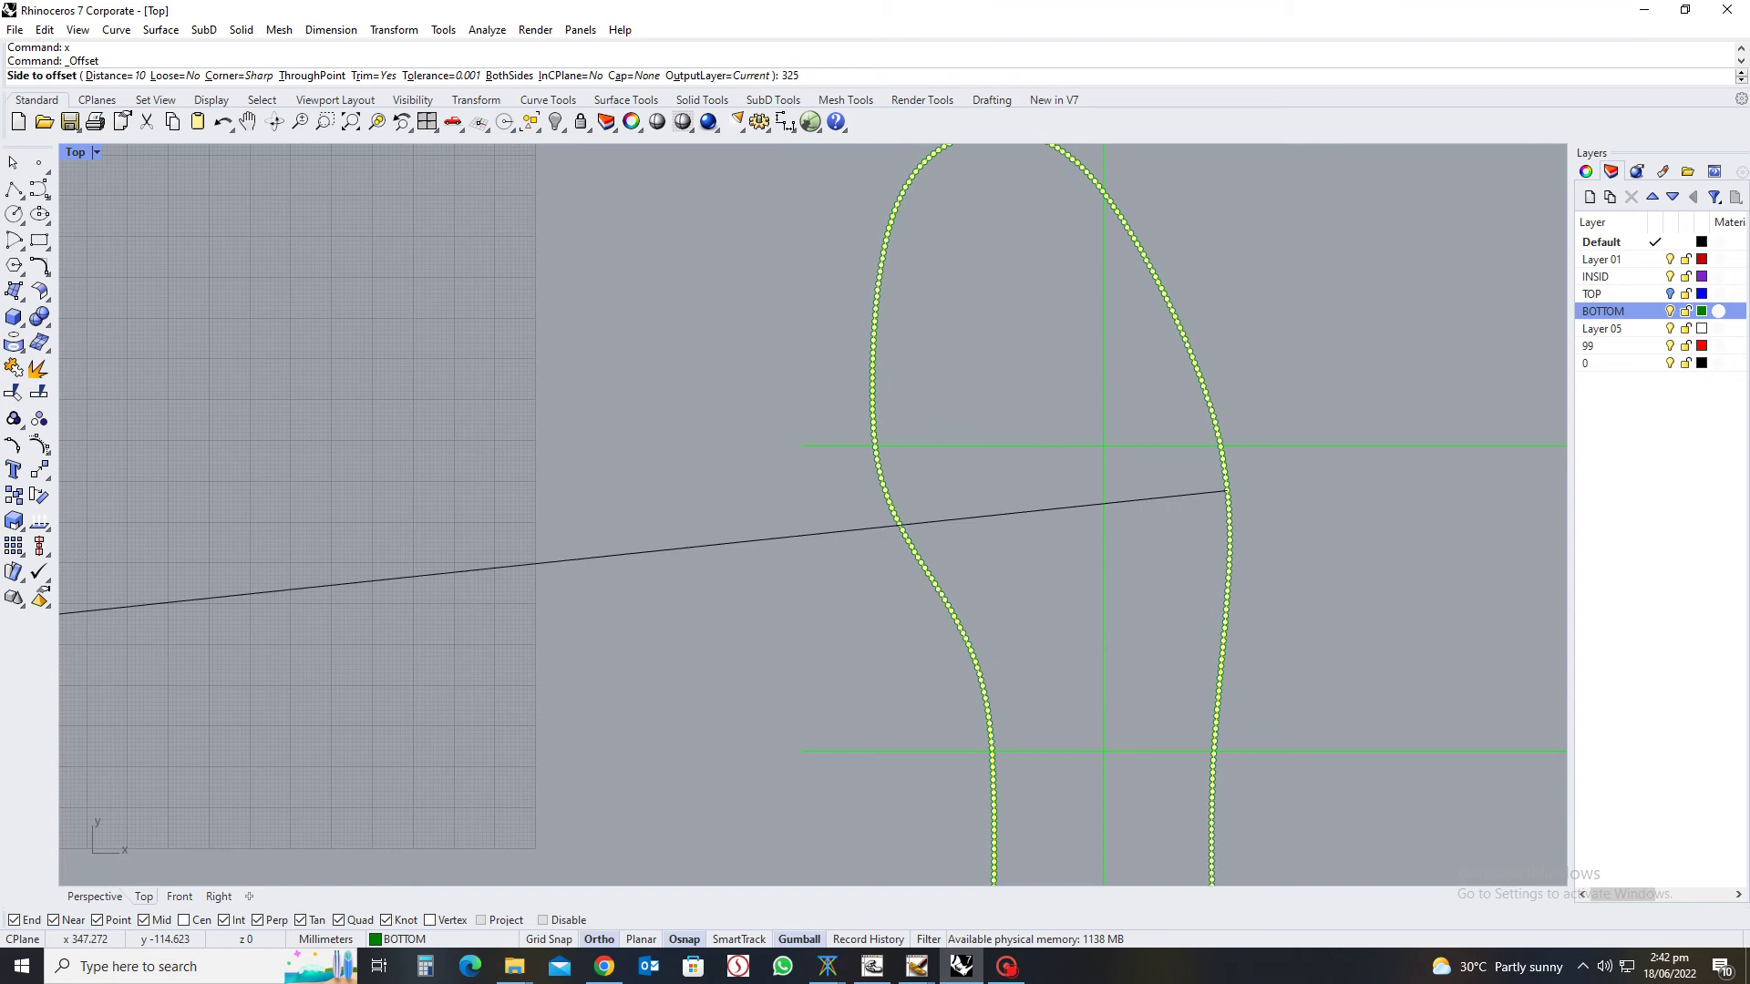
{"action": "key", "text": "BackSpace"}
{"action": "key", "text": "BackSpace"}
{"action": "key", "text": "BackSpace"}
{"action": "type", "text": "25"}
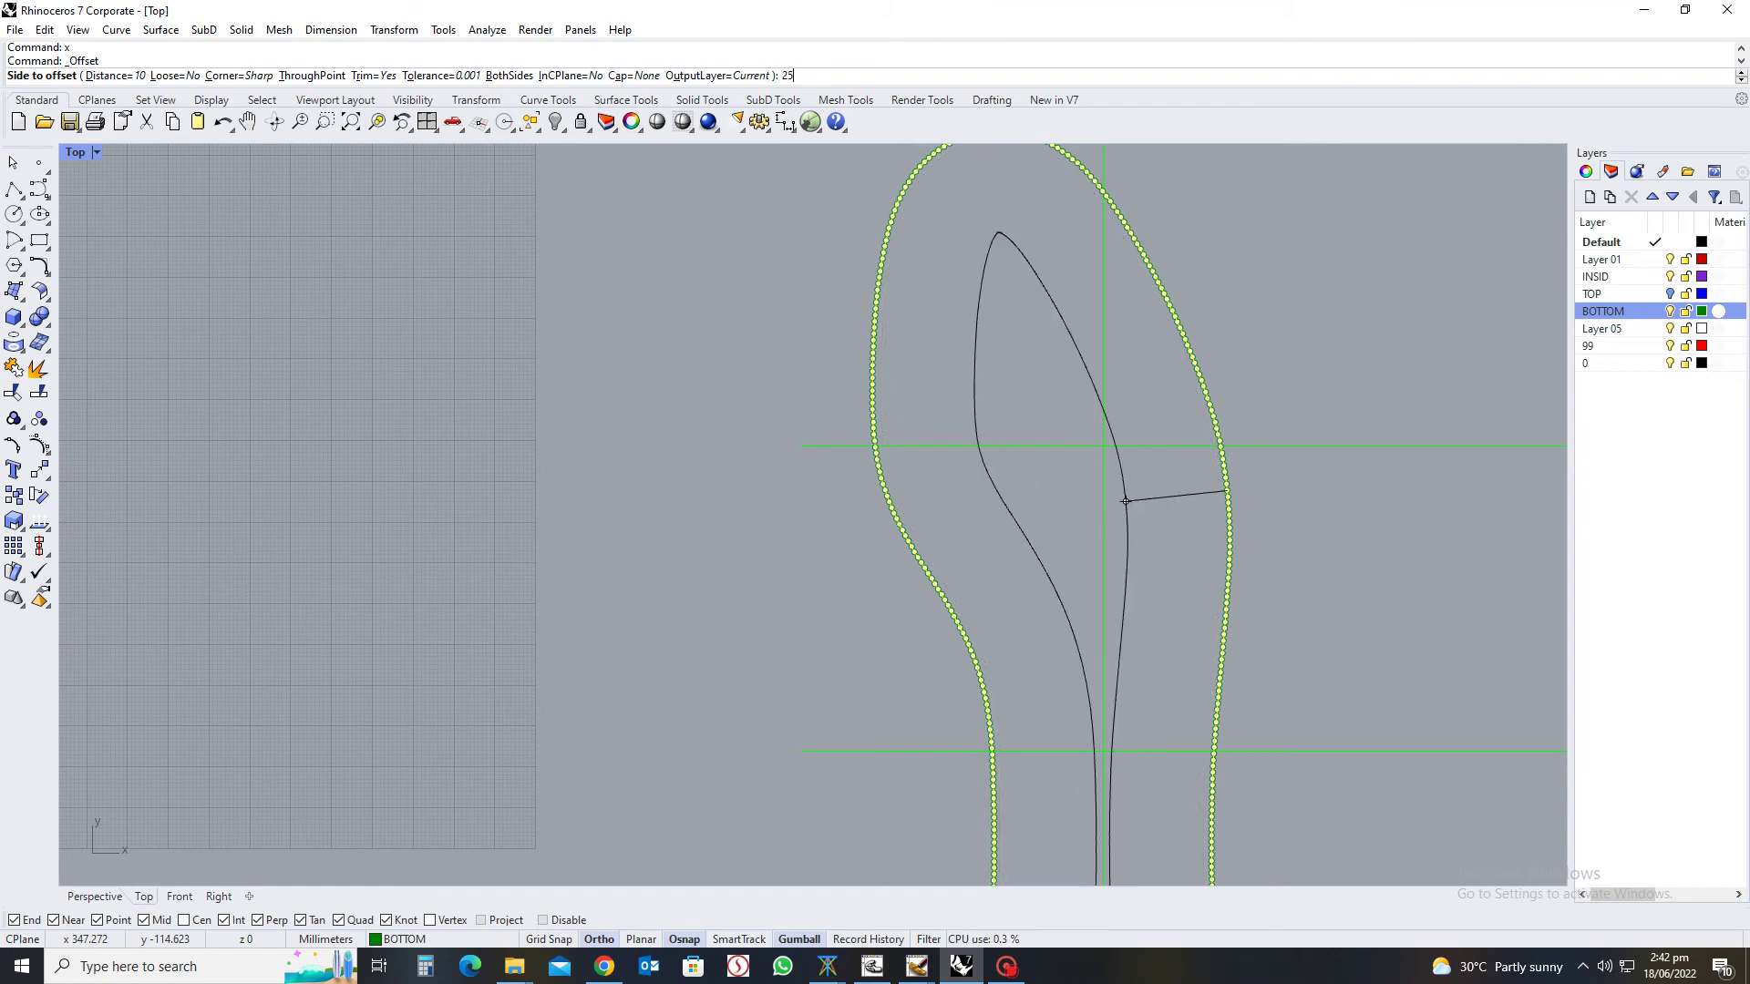
{"action": "type", "text": "0"}
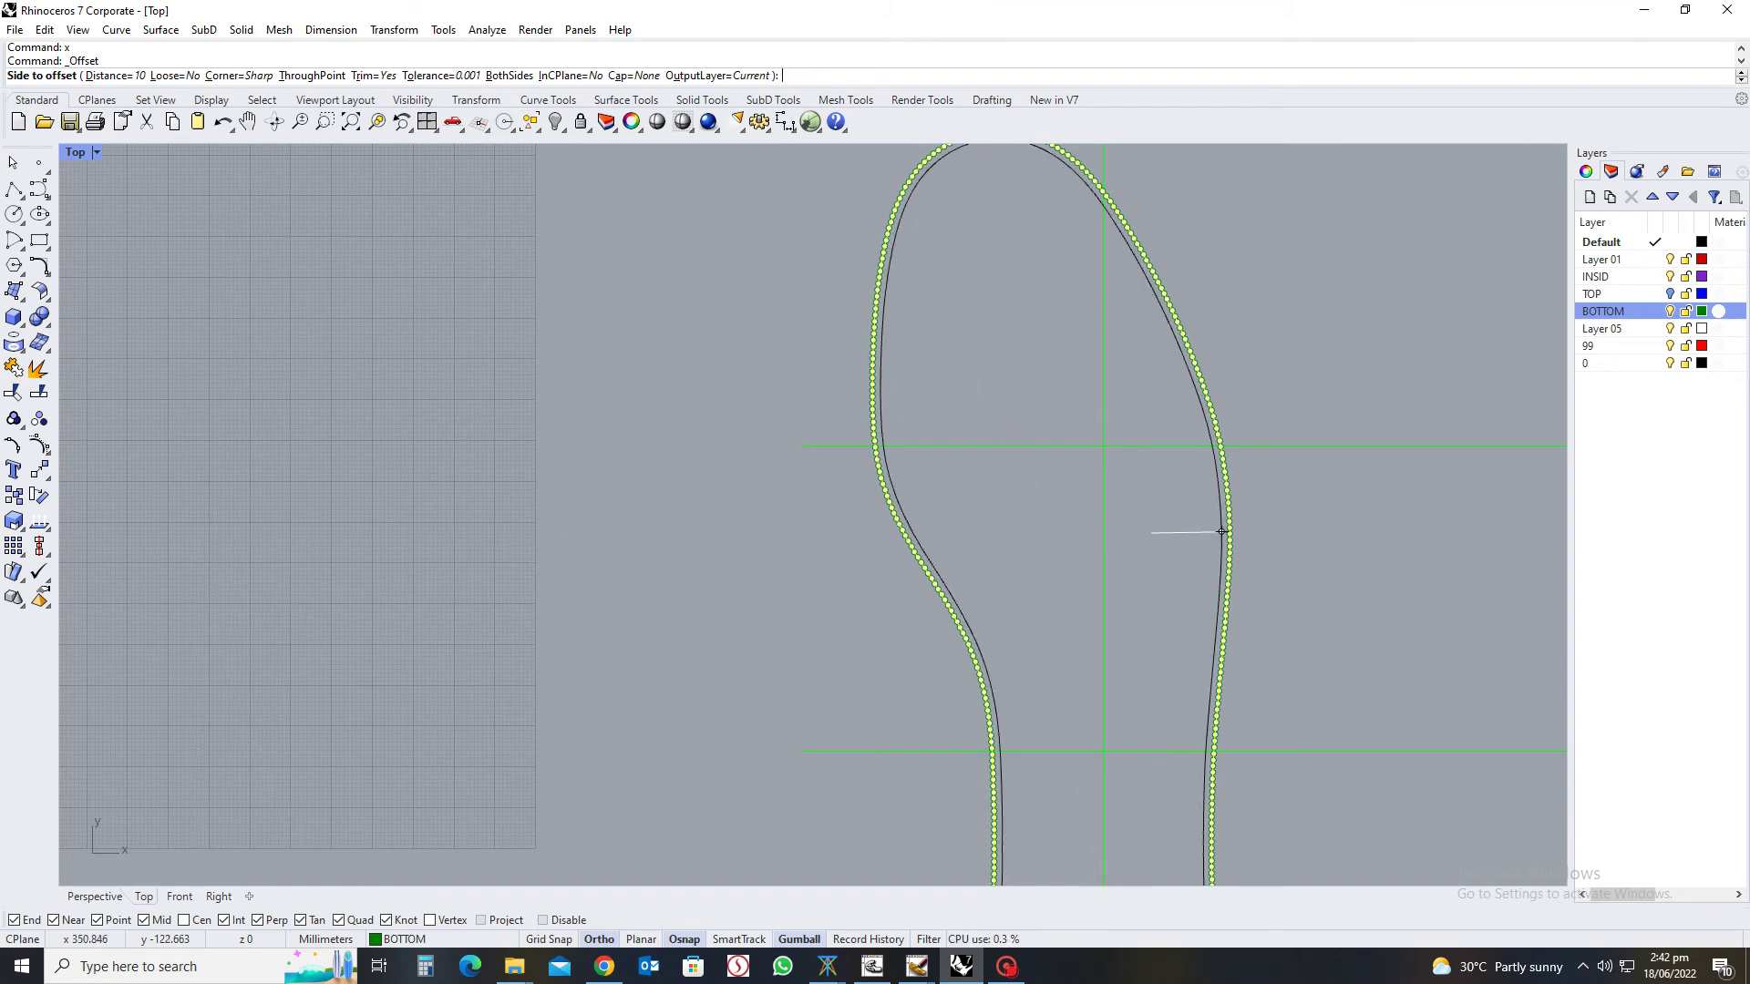
{"action": "key", "text": "BackSpace"}
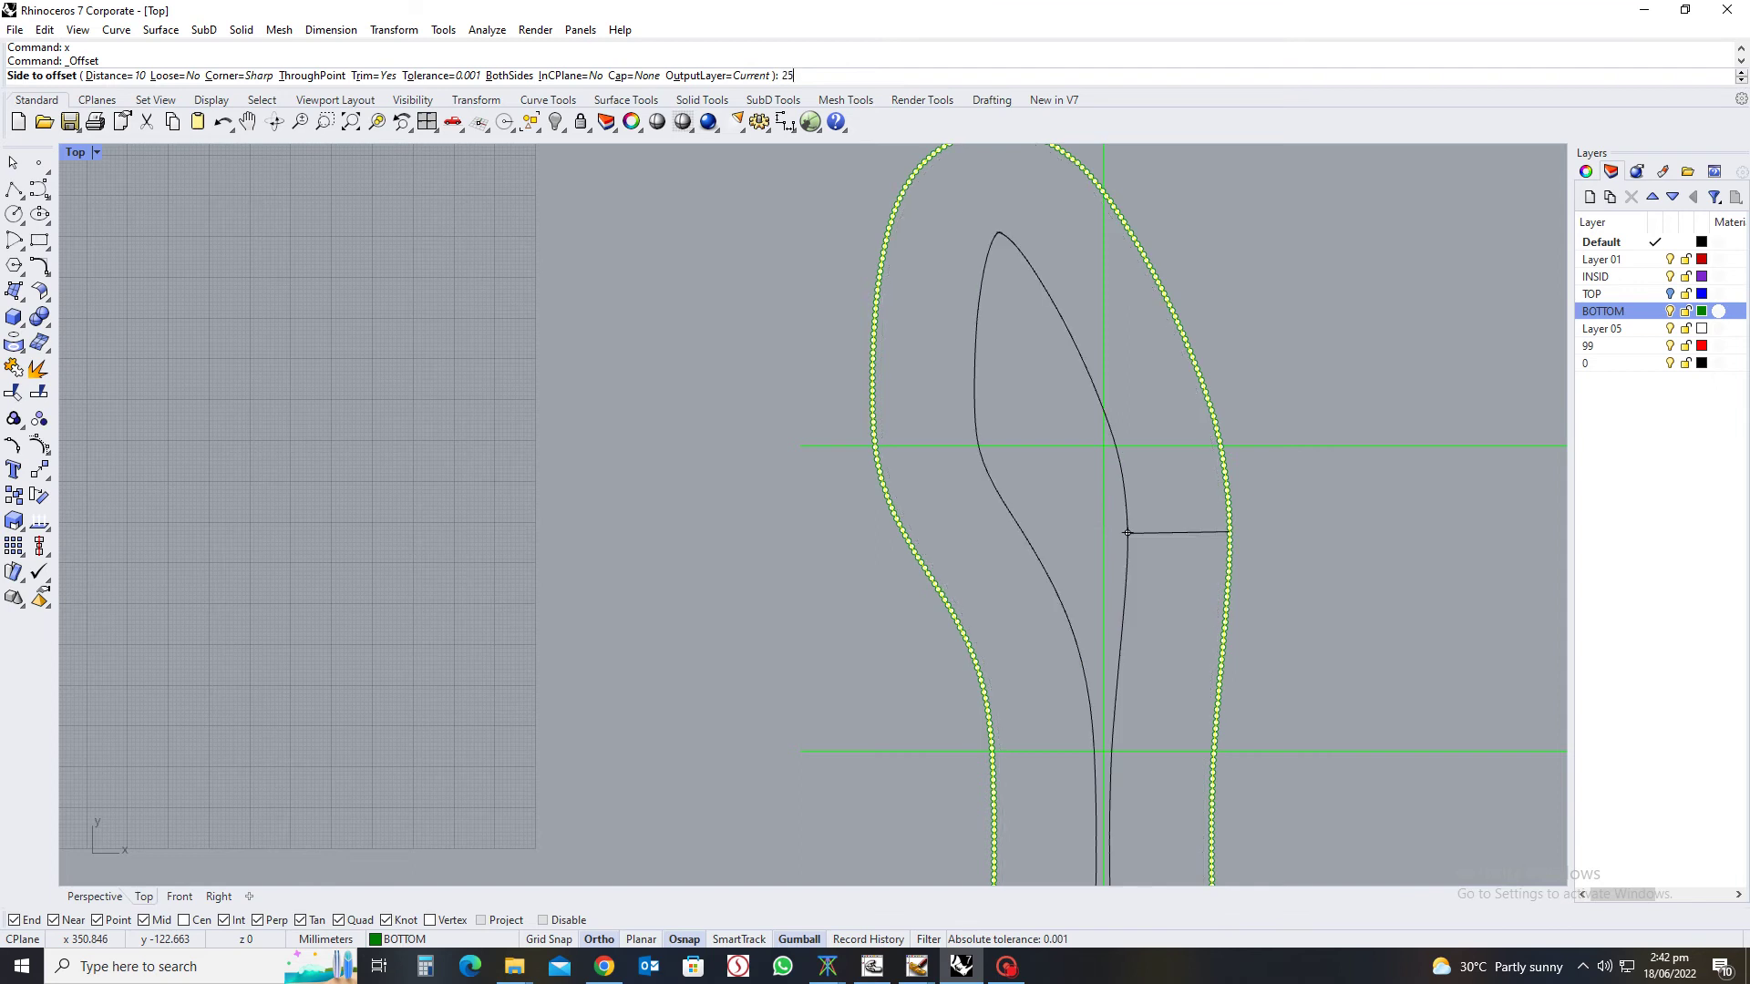
Offset the sole outline inward by 20 mm and clear the selection
{"action": "key", "text": "BackSpace"}
{"action": "type", "text": "20"}
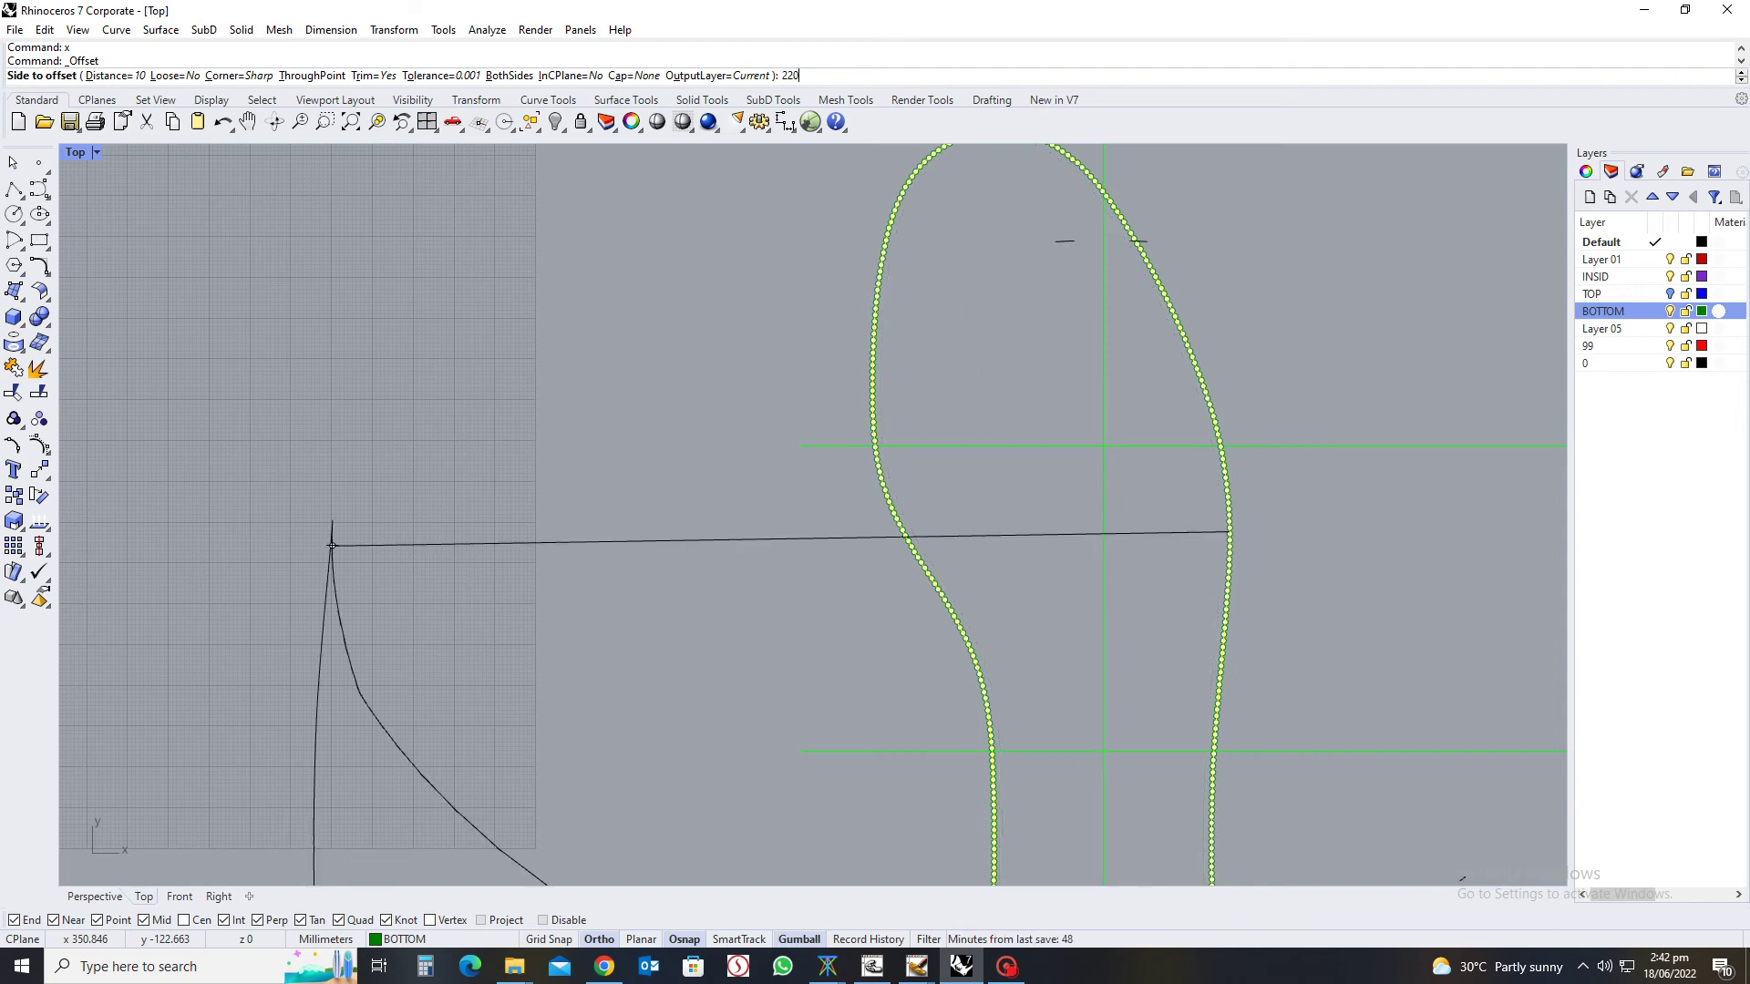
{"action": "key", "text": "BackSpace"}
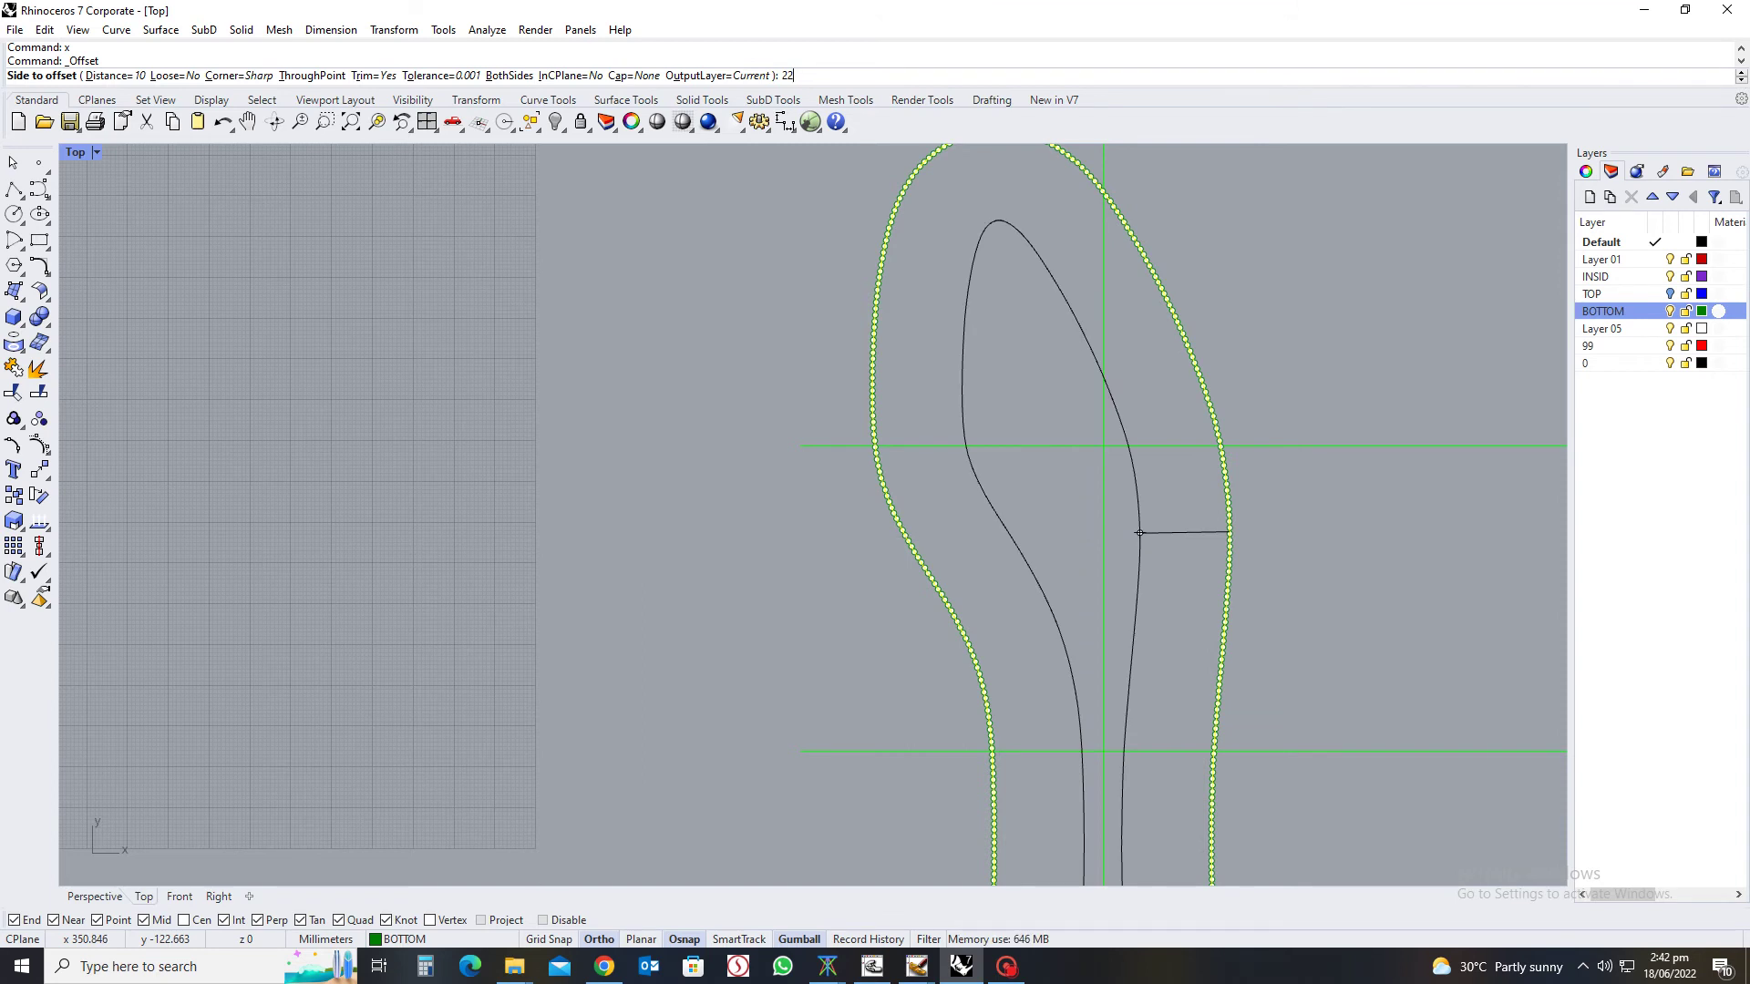
{"action": "key", "text": "BackSpace"}
{"action": "key", "text": "BackSpace"}
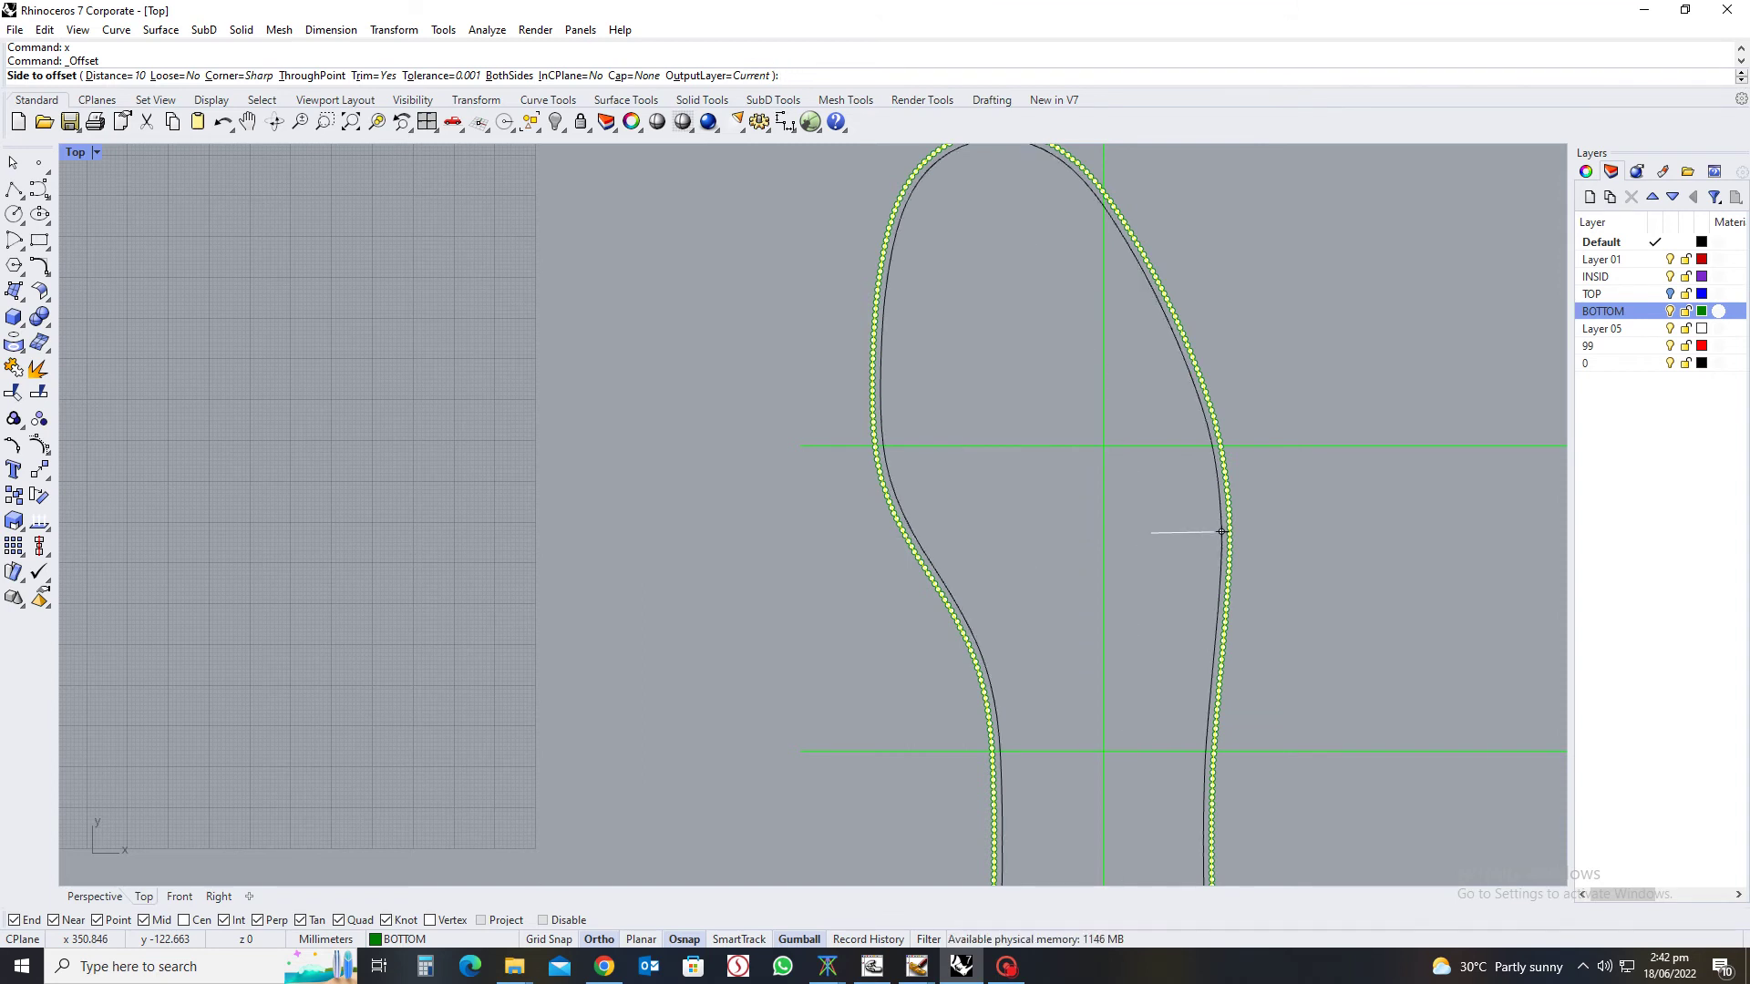
{"action": "type", "text": "22"}
{"action": "key", "text": "Return"}
{"action": "left_click", "coordinate": [1143, 551]}
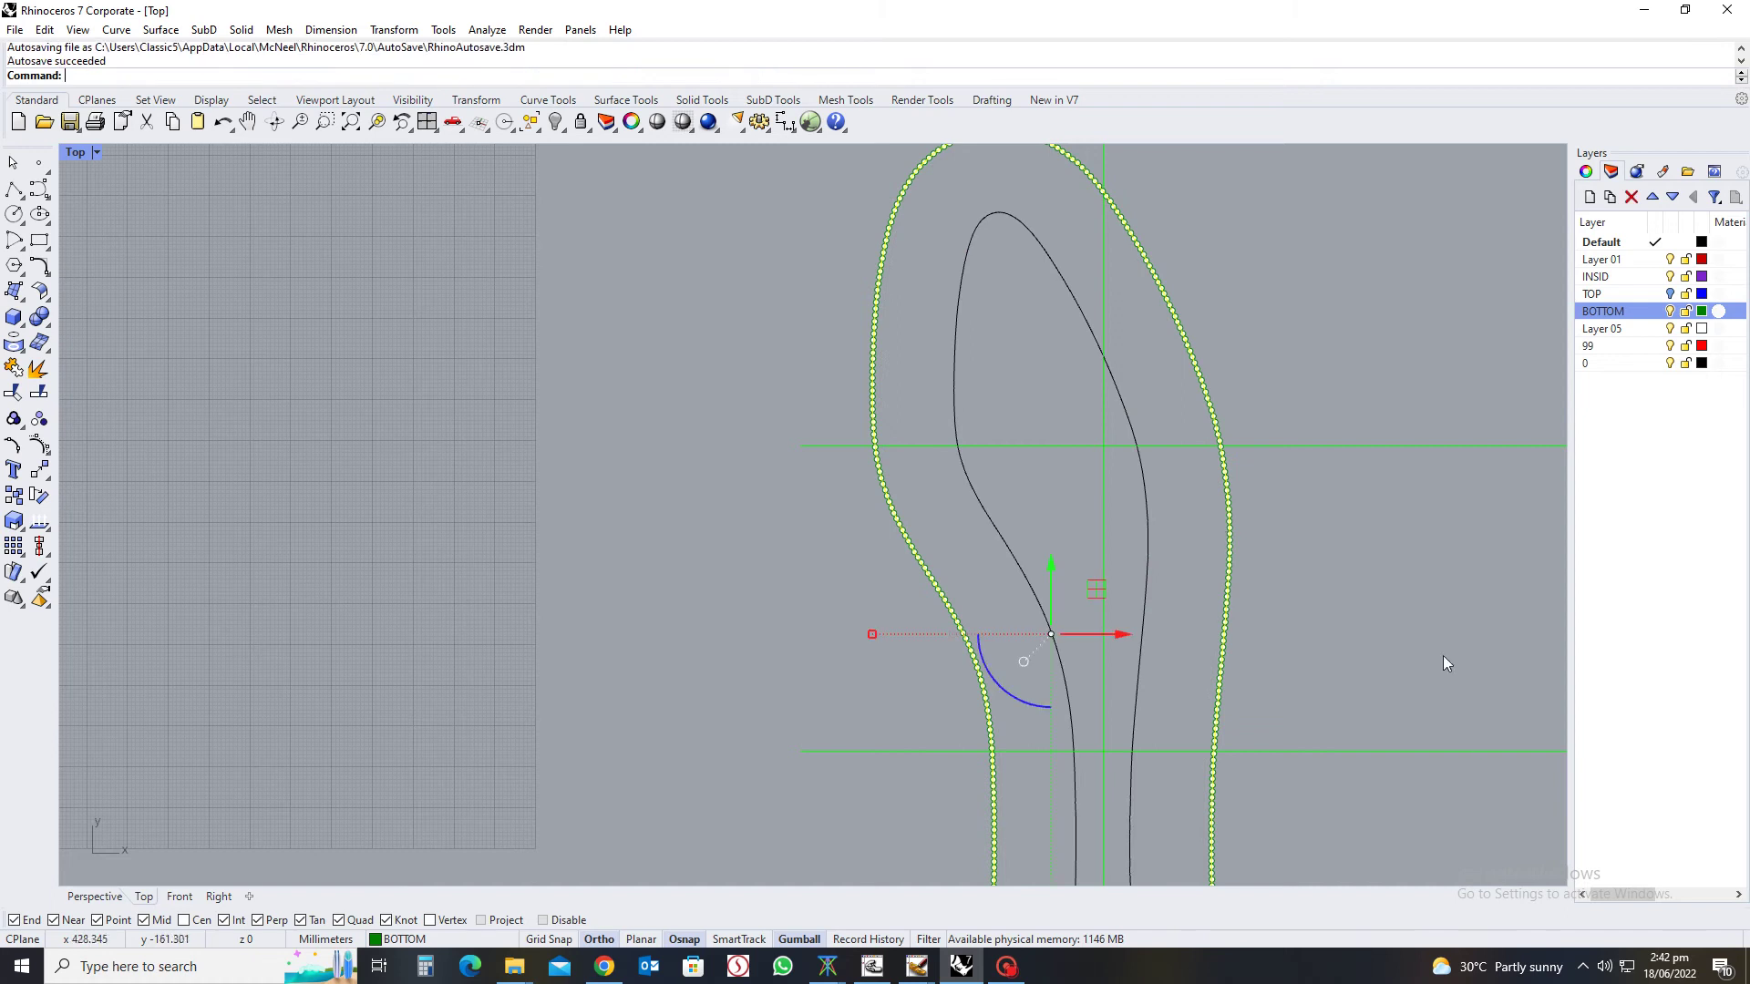
{"action": "scroll", "coordinate": [1369, 604], "scroll_direction": "down", "scroll_amount": 3}
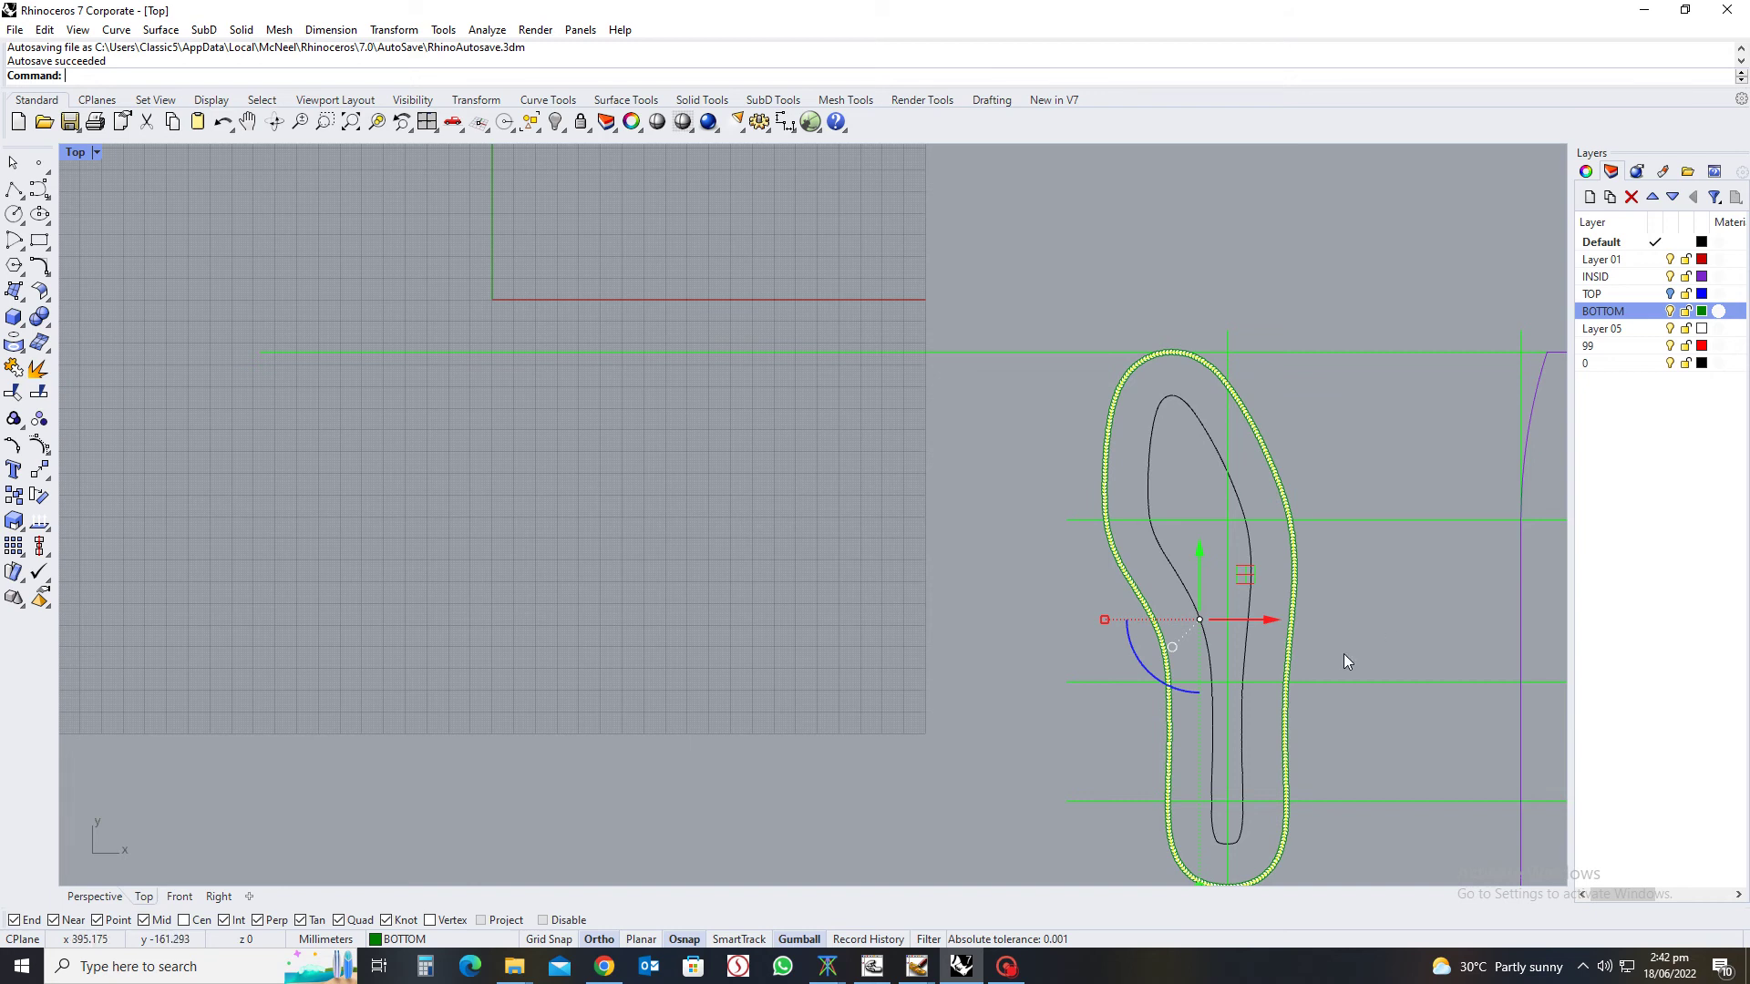
{"action": "scroll", "coordinate": [1256, 649], "scroll_direction": "up", "scroll_amount": 3}
{"action": "scroll", "coordinate": [1256, 644], "scroll_direction": "down", "scroll_amount": 2}
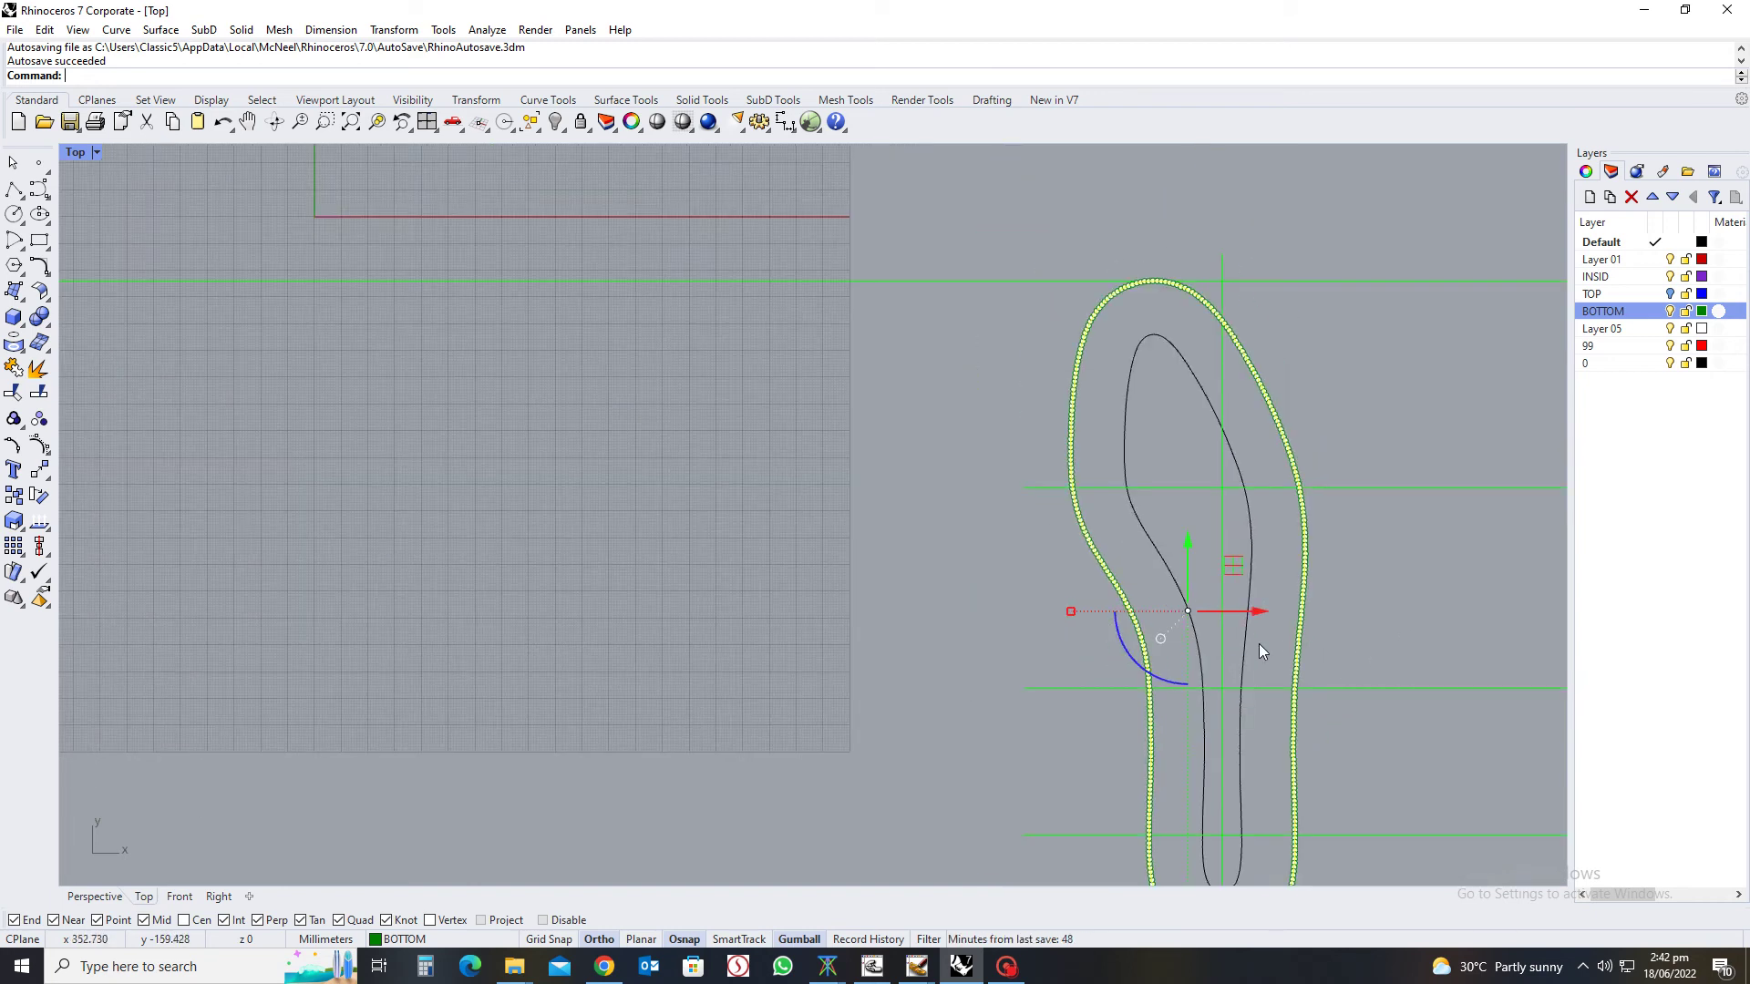
{"action": "left_click", "coordinate": [1413, 619]}
{"action": "key", "text": "Escape"}
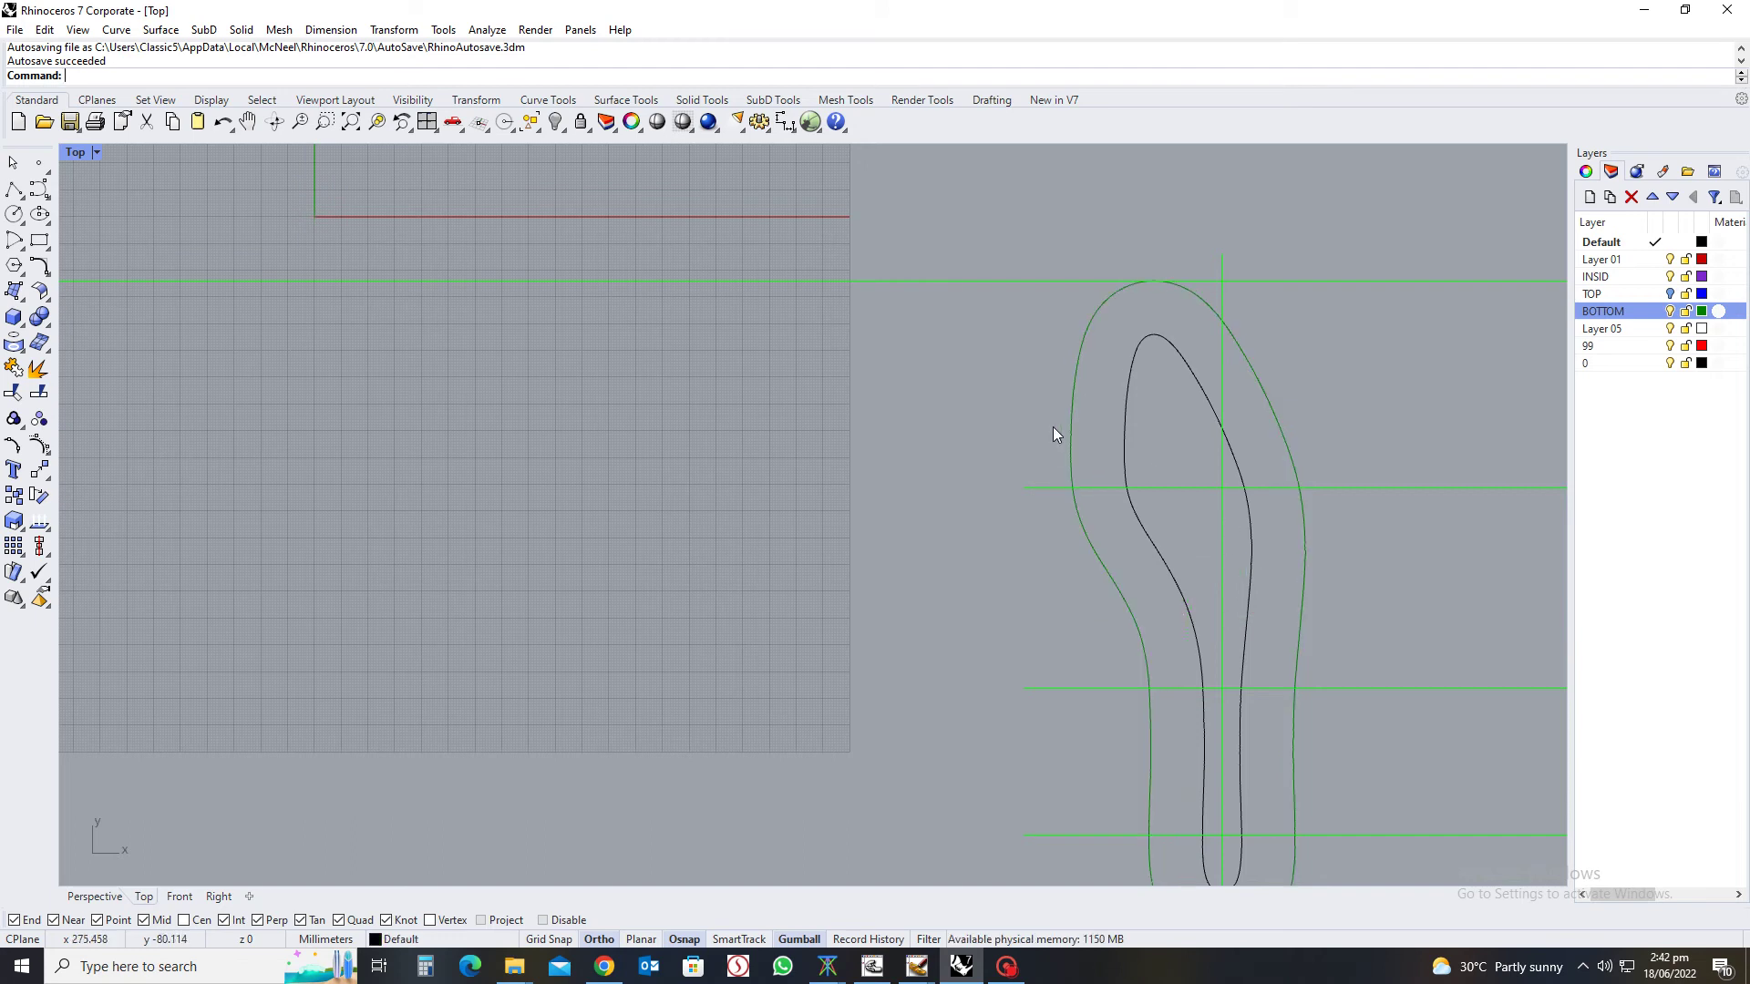
Dimension the outer sole outline's width across the forefoot along the horizontal guide line, placing the dimension on that line
{"action": "left_click", "coordinate": [785, 121]}
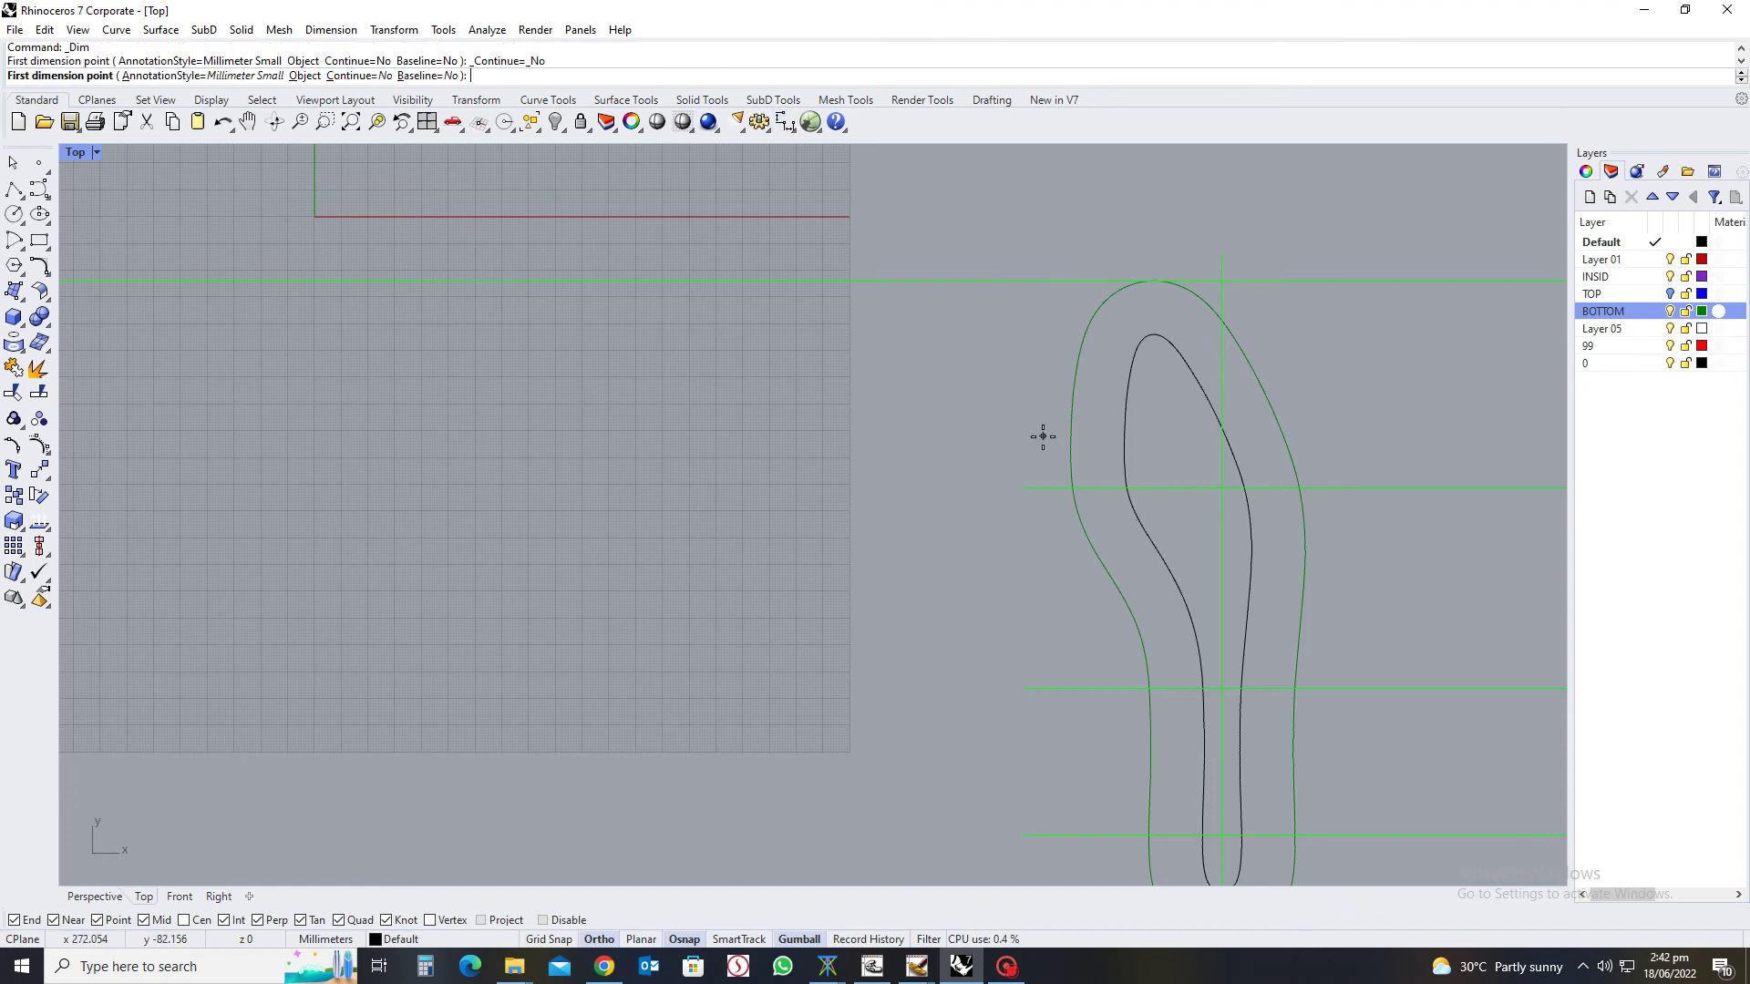
{"action": "scroll", "coordinate": [1043, 436], "scroll_direction": "up", "scroll_amount": 4}
{"action": "left_click", "coordinate": [1094, 529]}
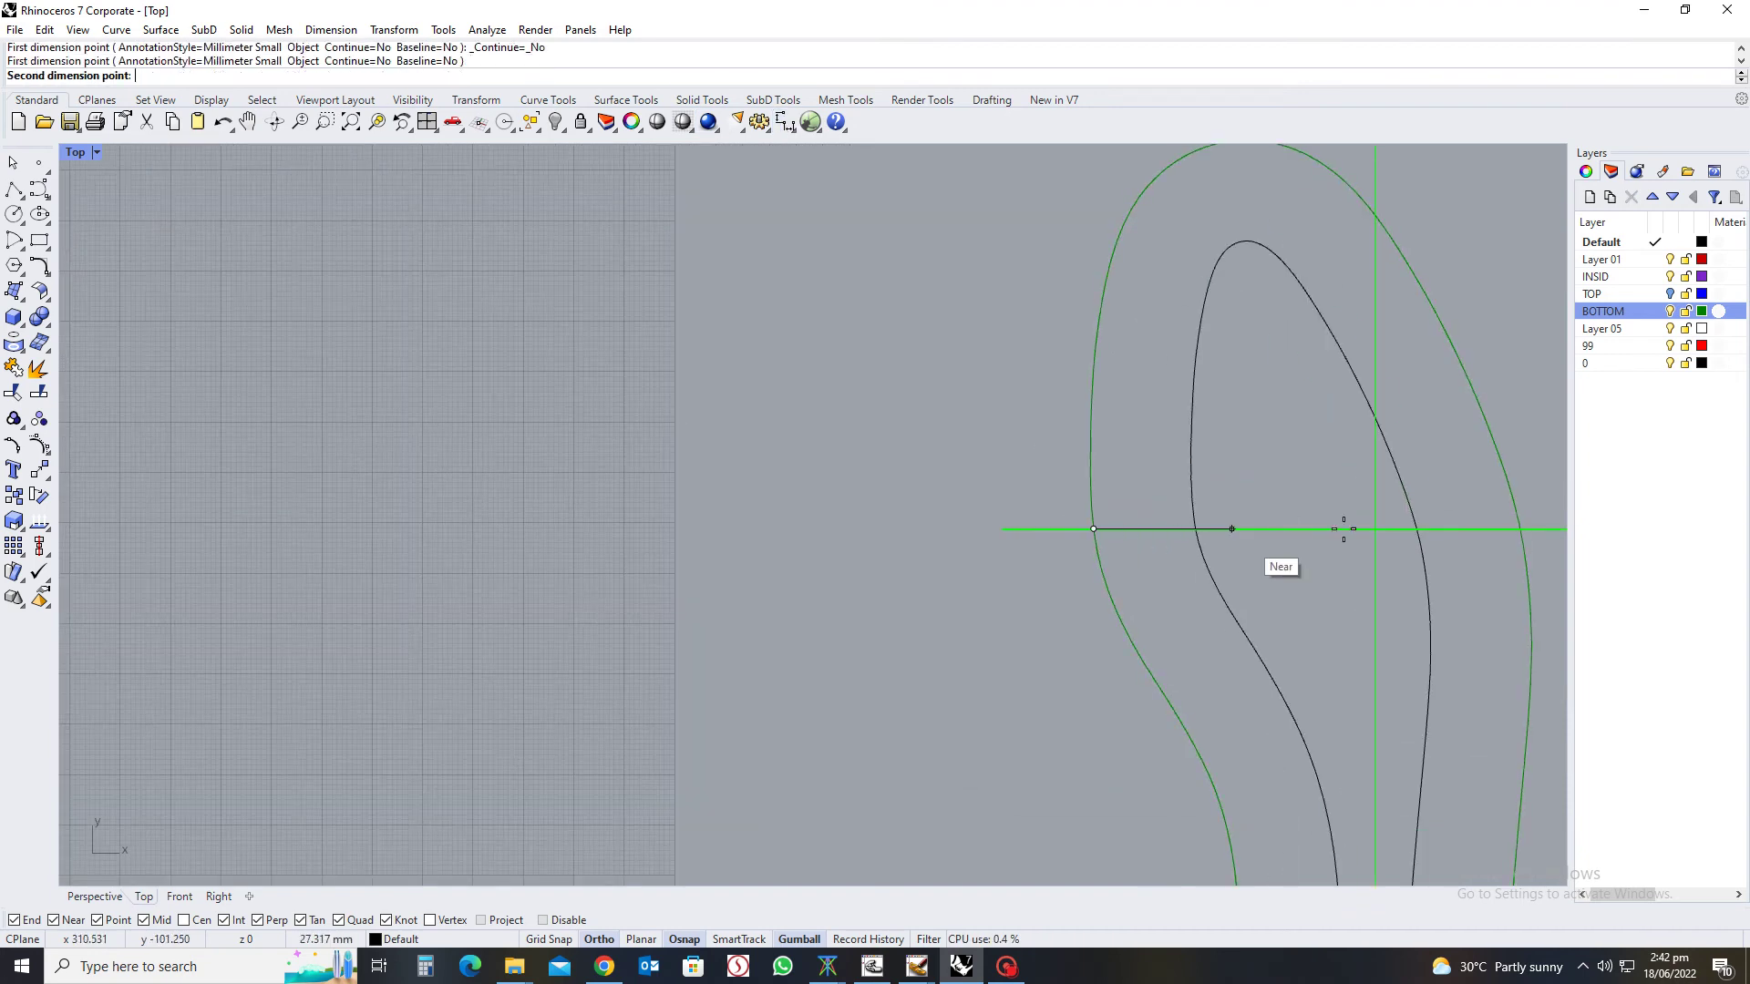
{"action": "left_click", "coordinate": [1512, 529]}
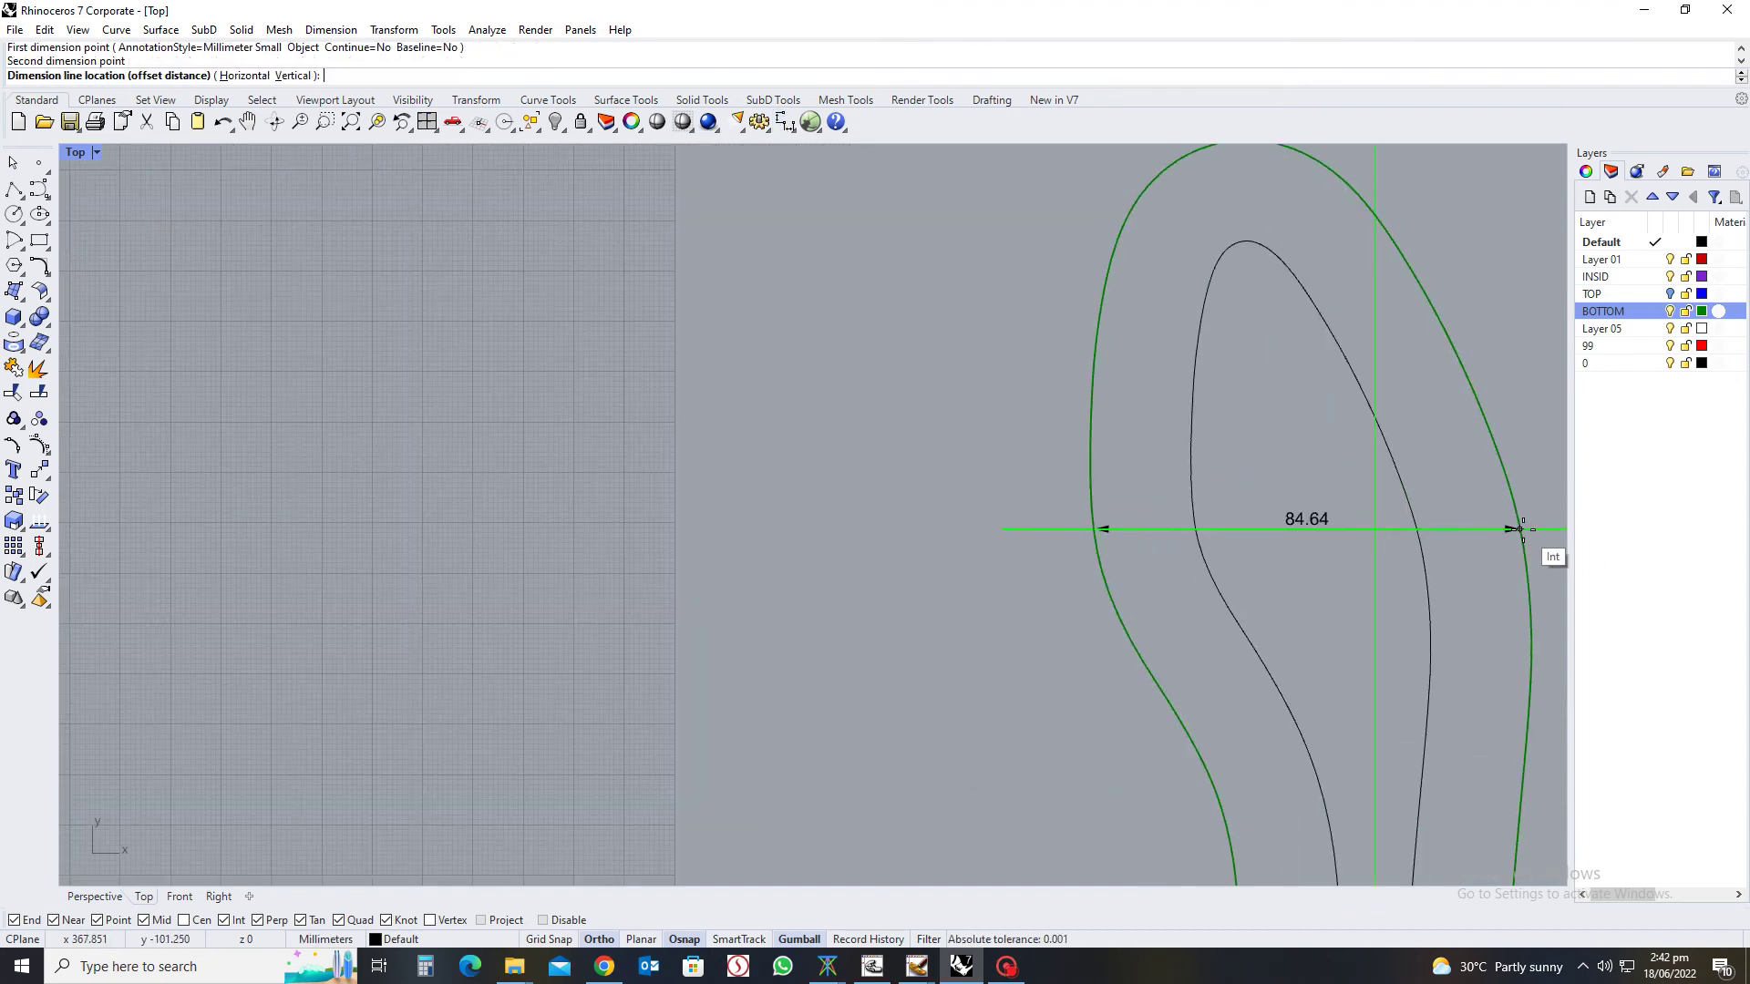
{"action": "left_click", "coordinate": [1380, 532]}
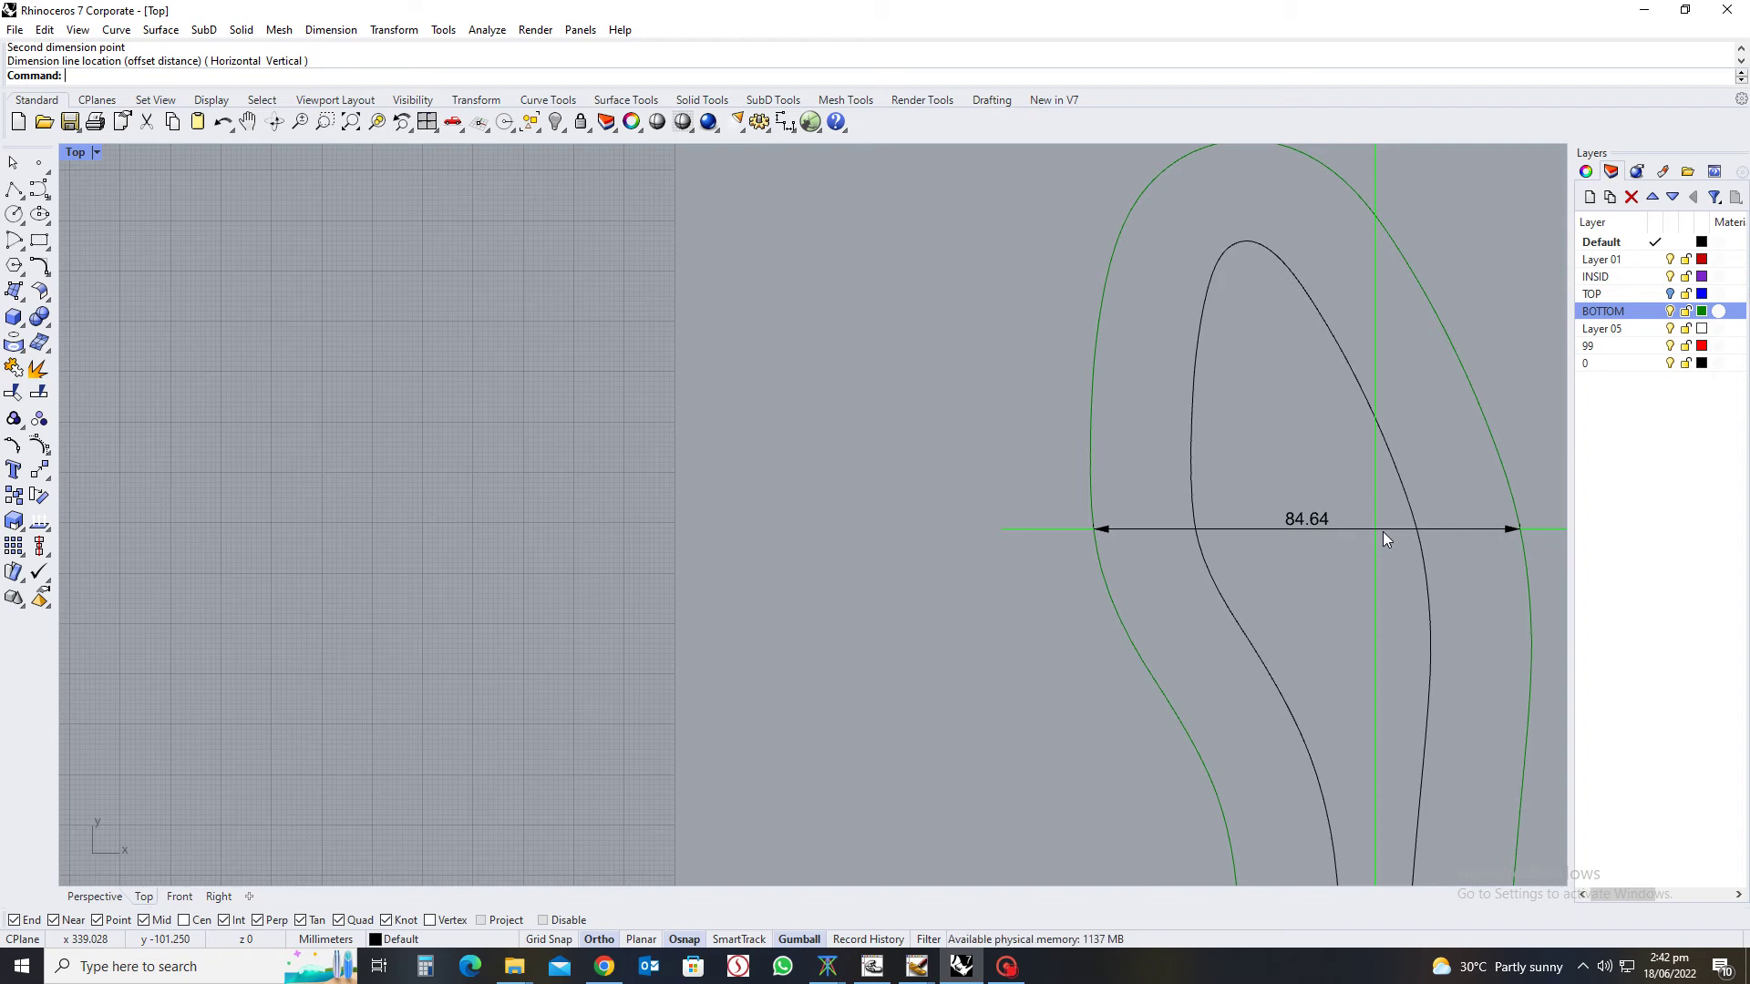
Delete the forefoot width dimension from the sole outline
{"action": "left_click", "coordinate": [1301, 522]}
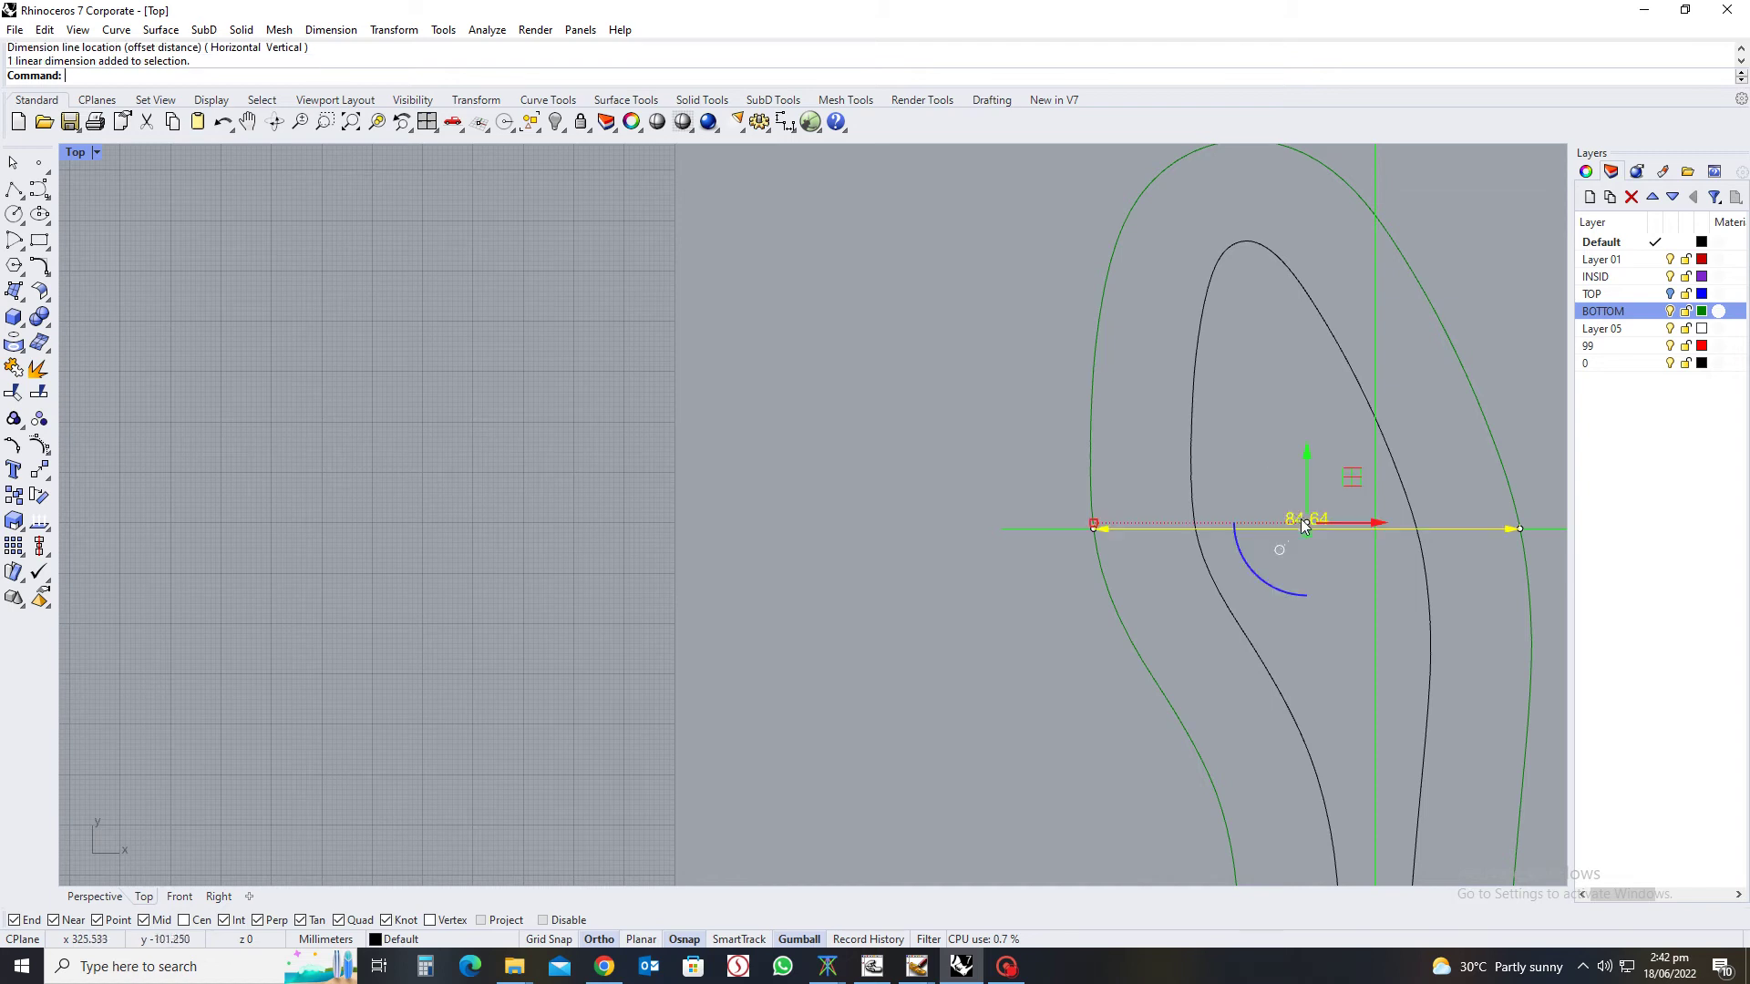
{"action": "key", "text": "Delete"}
{"action": "scroll", "coordinate": [1289, 518], "scroll_direction": "down", "scroll_amount": 5}
{"action": "right_click_drag", "start_coordinate": [1172, 517], "coordinate": [1003, 541]}
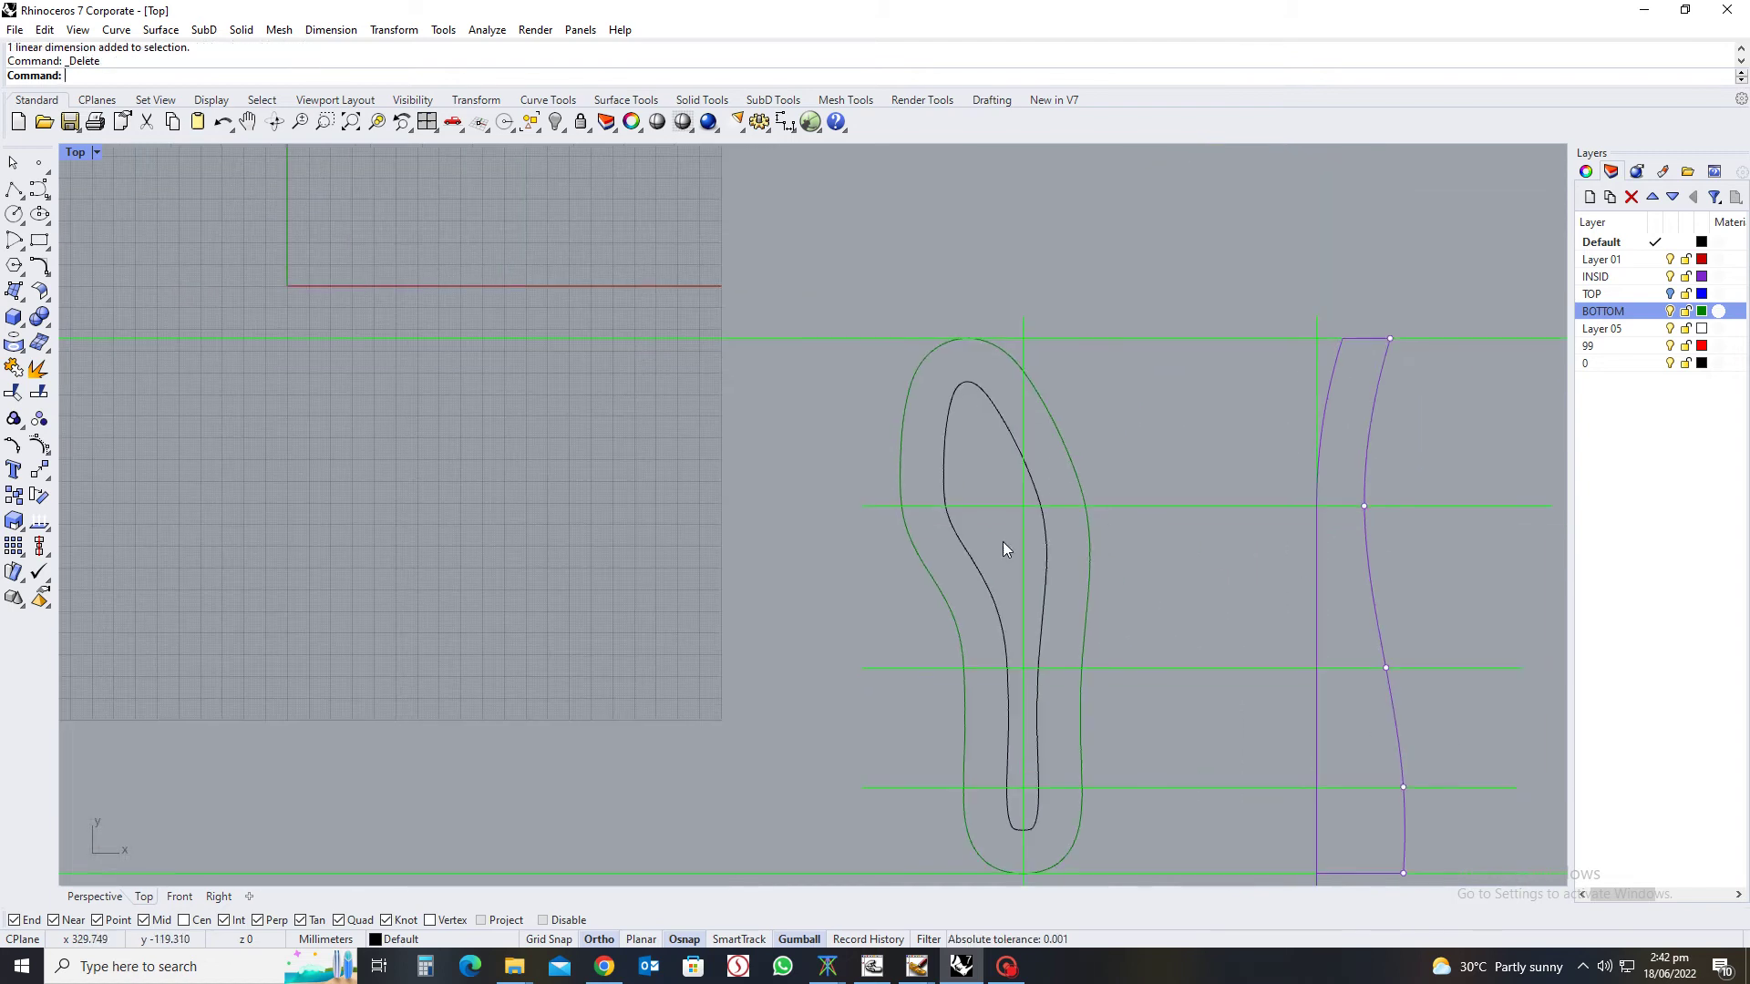
Delete all segments of the existing inner offset curve, keeping the outer sole outline
{"action": "left_click", "coordinate": [957, 534]}
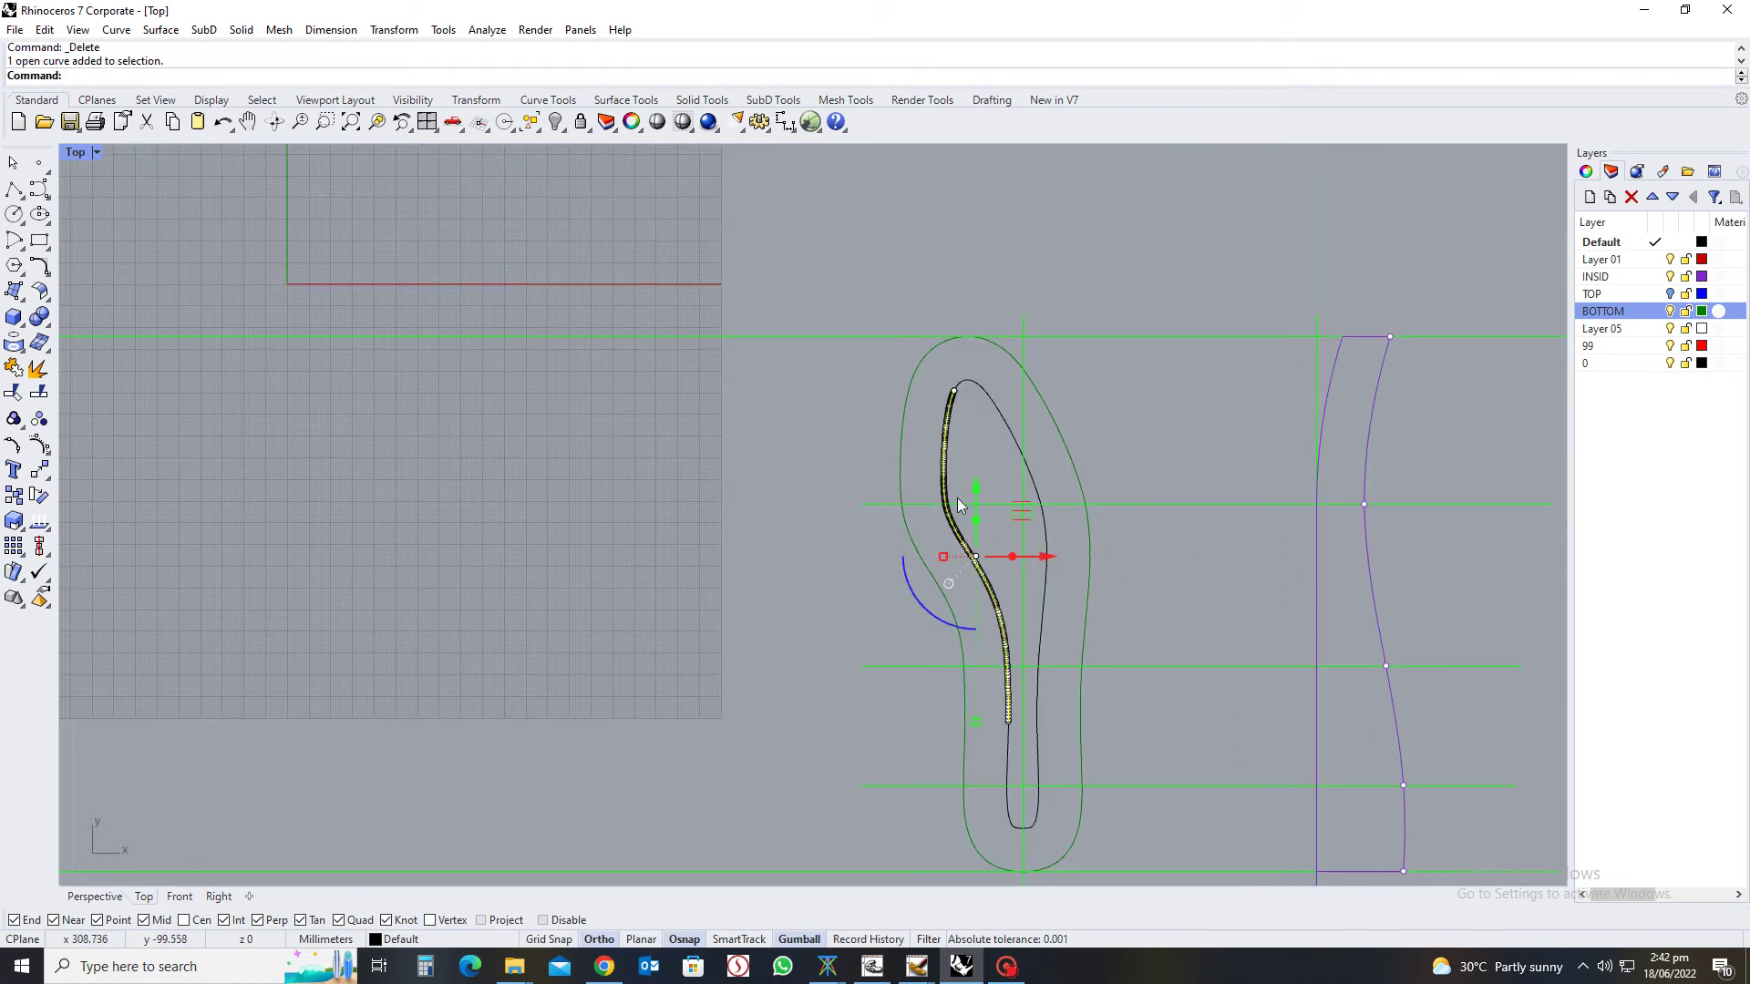
{"action": "key", "text": "Escape"}
{"action": "left_click_drag", "start_coordinate": [930, 369], "coordinate": [981, 367]}
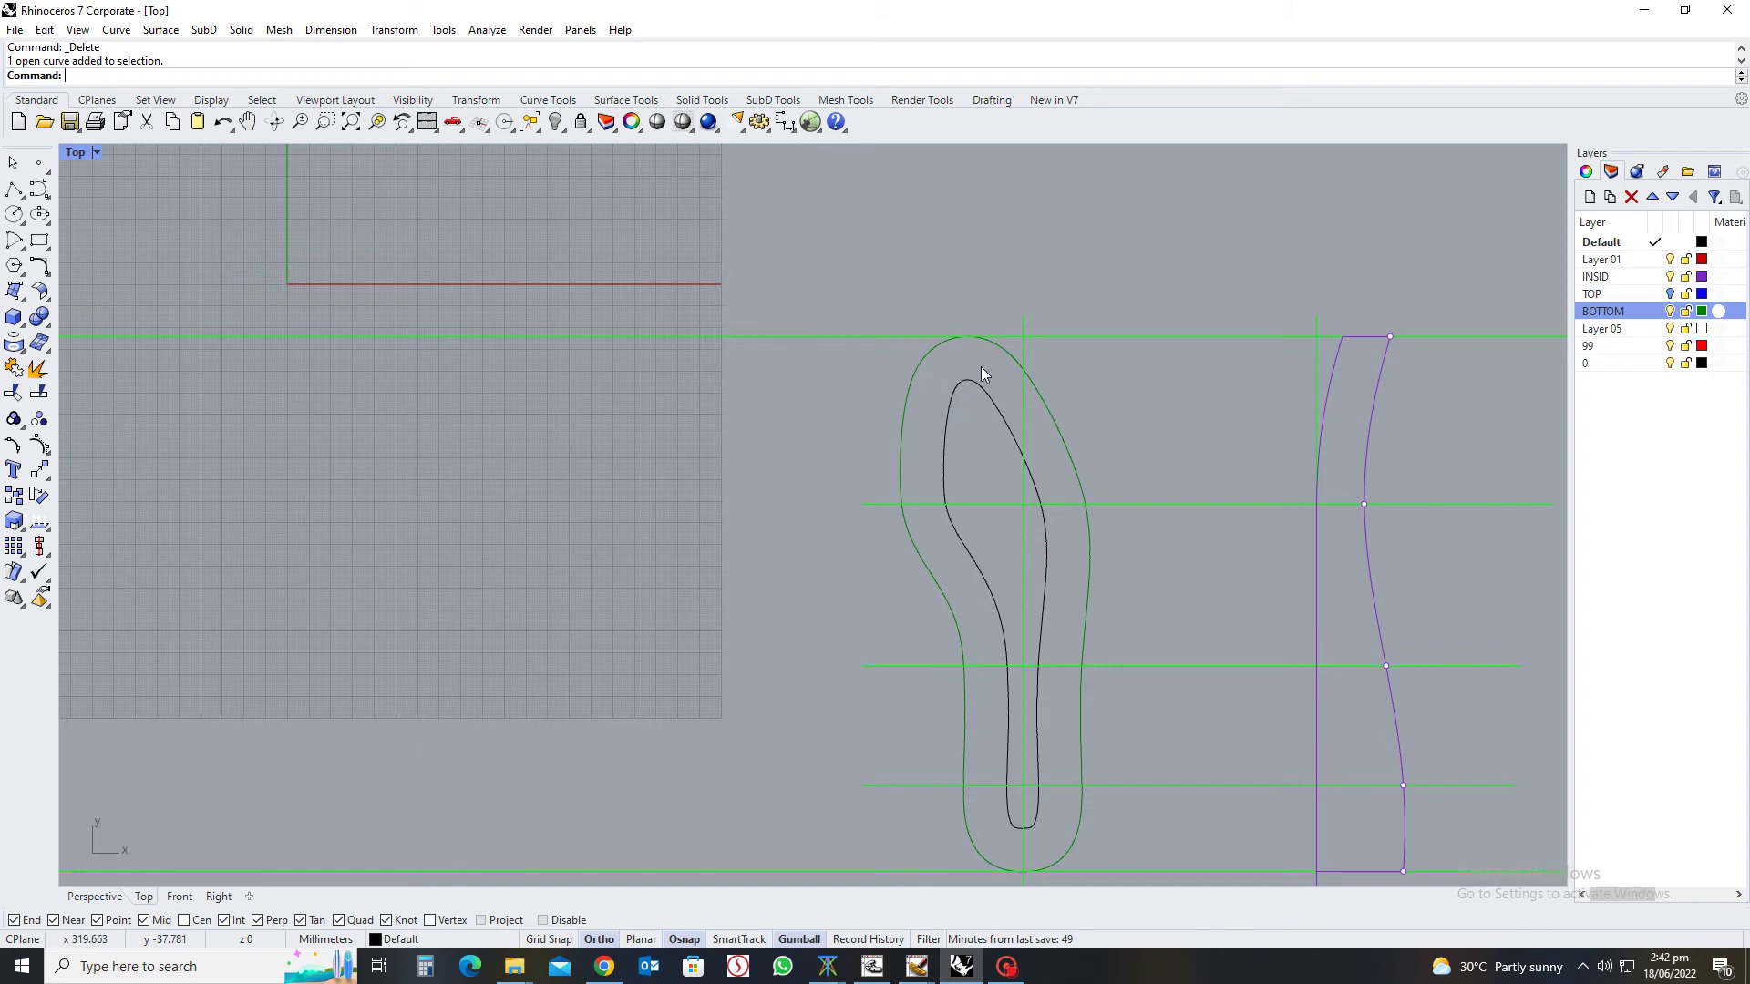
{"action": "left_click_drag", "start_coordinate": [952, 438], "coordinate": [938, 445]}
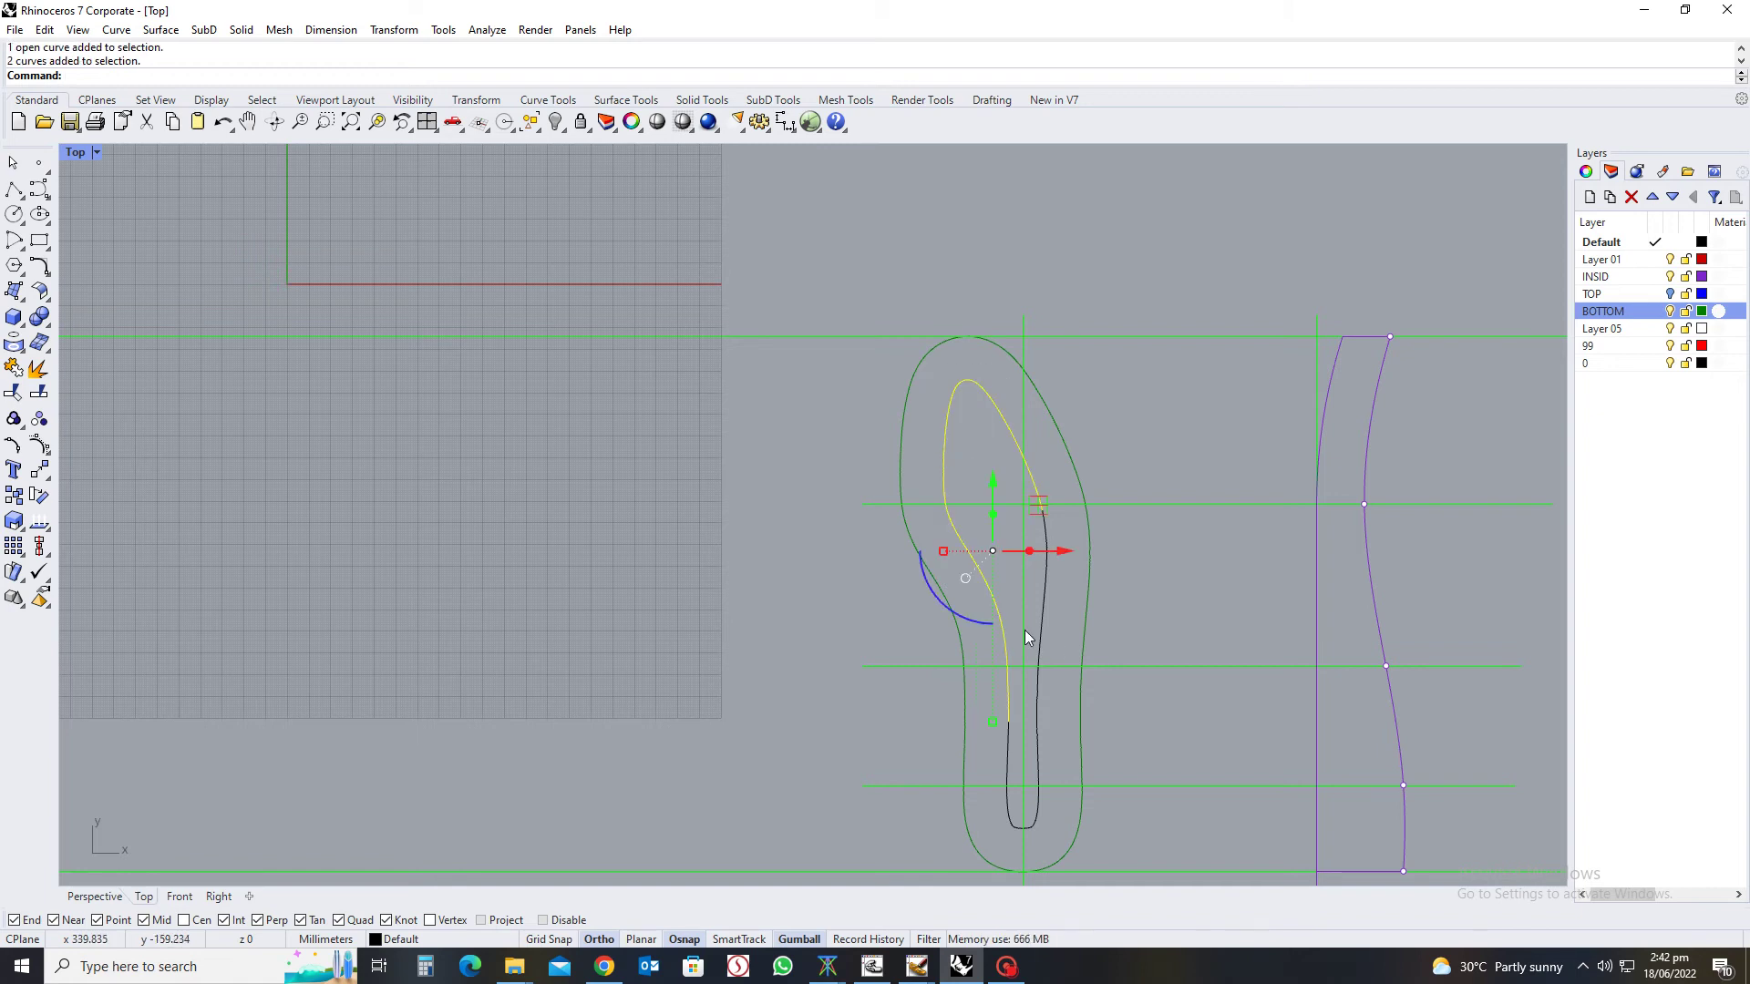
{"action": "key", "text": "Delete"}
{"action": "scroll", "coordinate": [1043, 538], "scroll_direction": "up", "scroll_amount": 5}
{"action": "left_click", "coordinate": [1042, 567]}
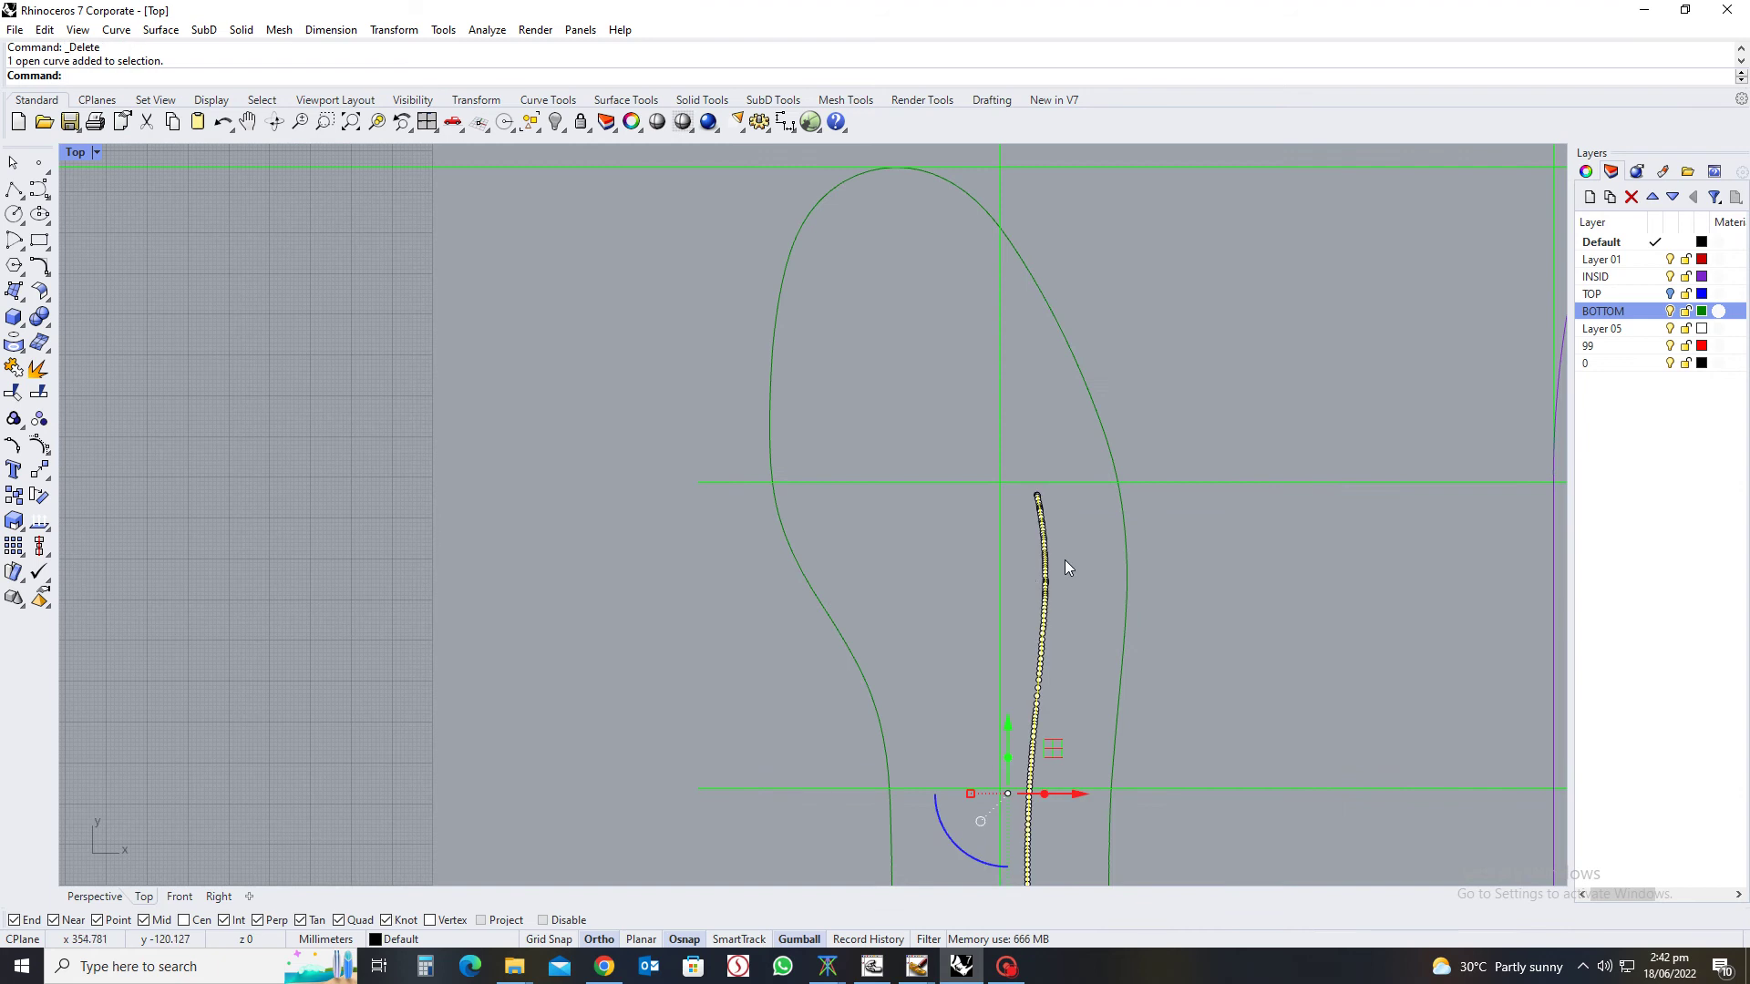
{"action": "scroll", "coordinate": [1052, 784], "scroll_direction": "down", "scroll_amount": 3}
{"action": "scroll", "coordinate": [1074, 638], "scroll_direction": "up", "scroll_amount": 5}
{"action": "key", "text": "Delete"}
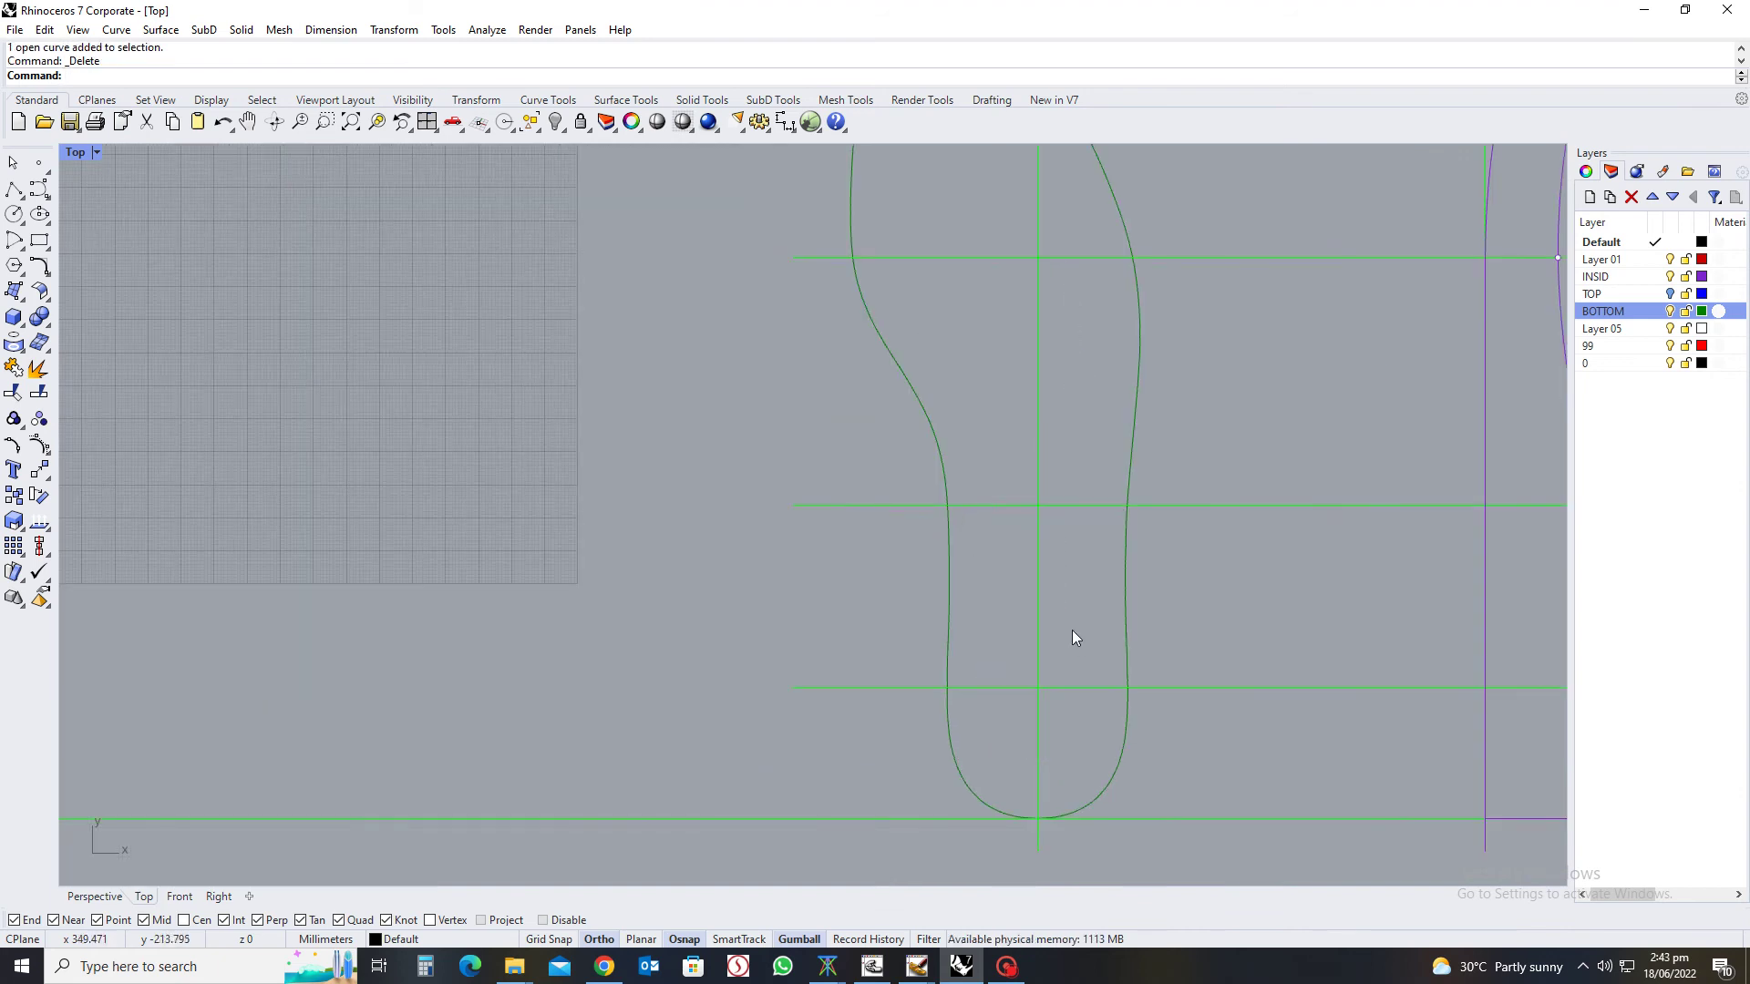
Offset the sole outline inward by 15 mm
{"action": "scroll", "coordinate": [984, 547], "scroll_direction": "down", "scroll_amount": 4}
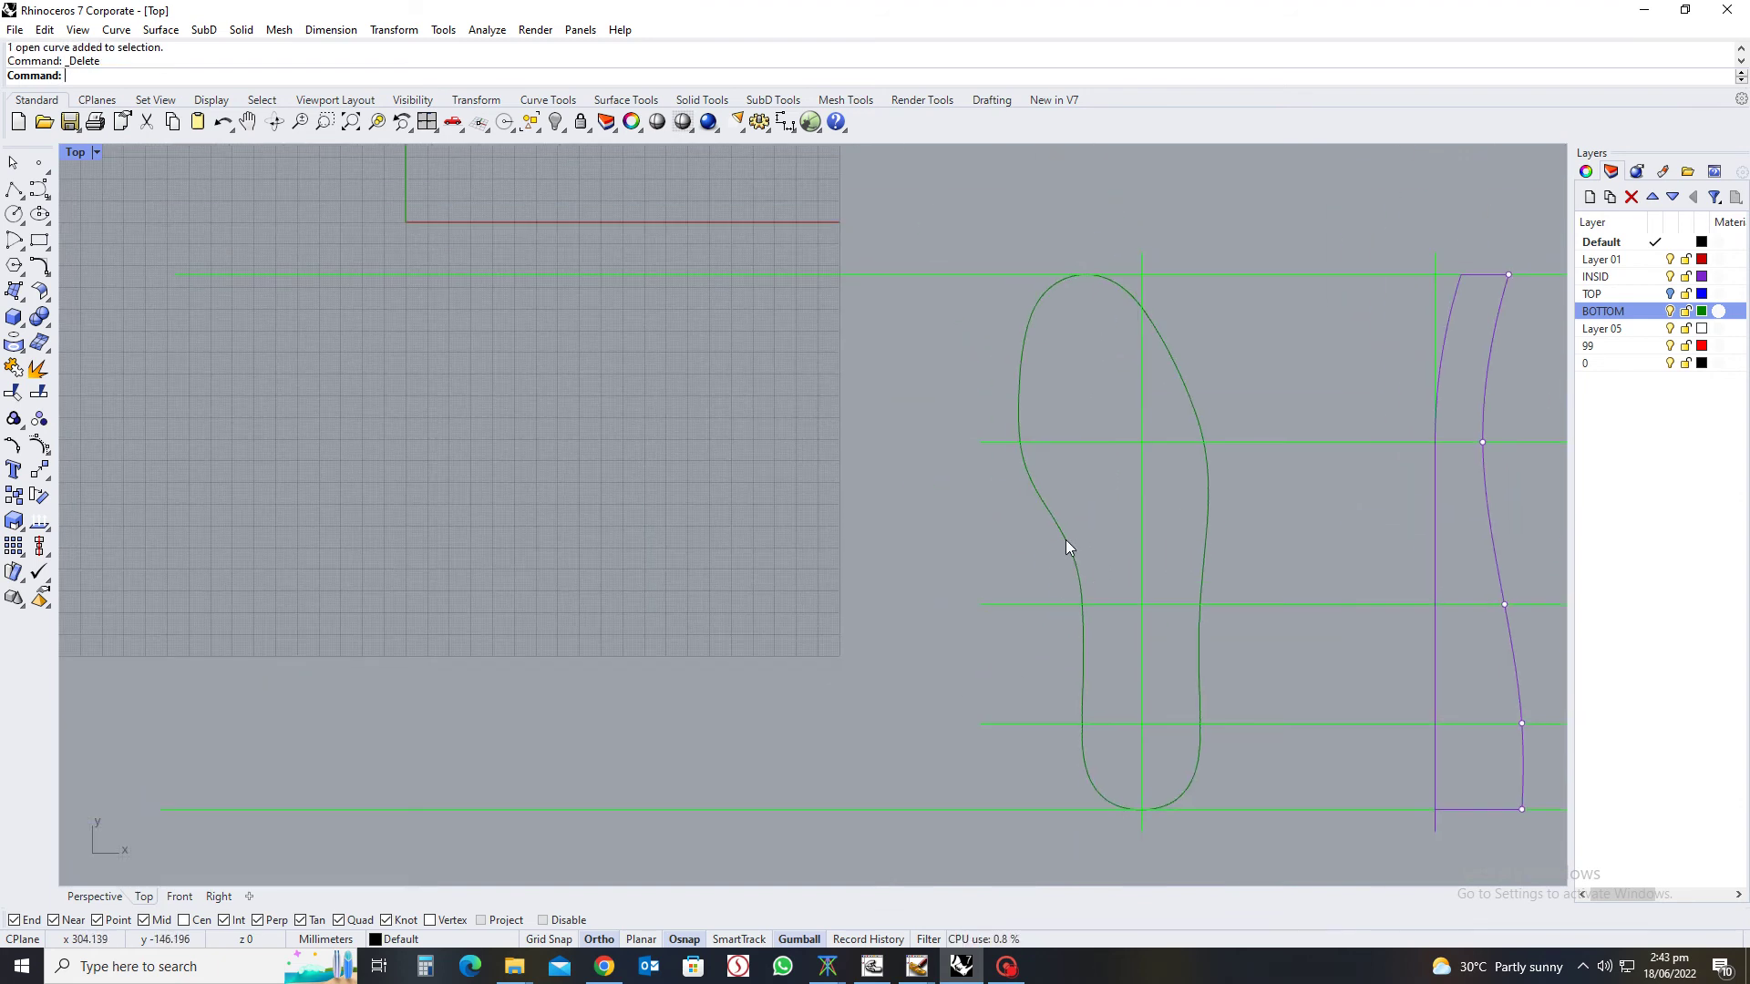
{"action": "left_click", "coordinate": [1066, 540]}
{"action": "type", "text": "x"}
{"action": "key", "text": "Return"}
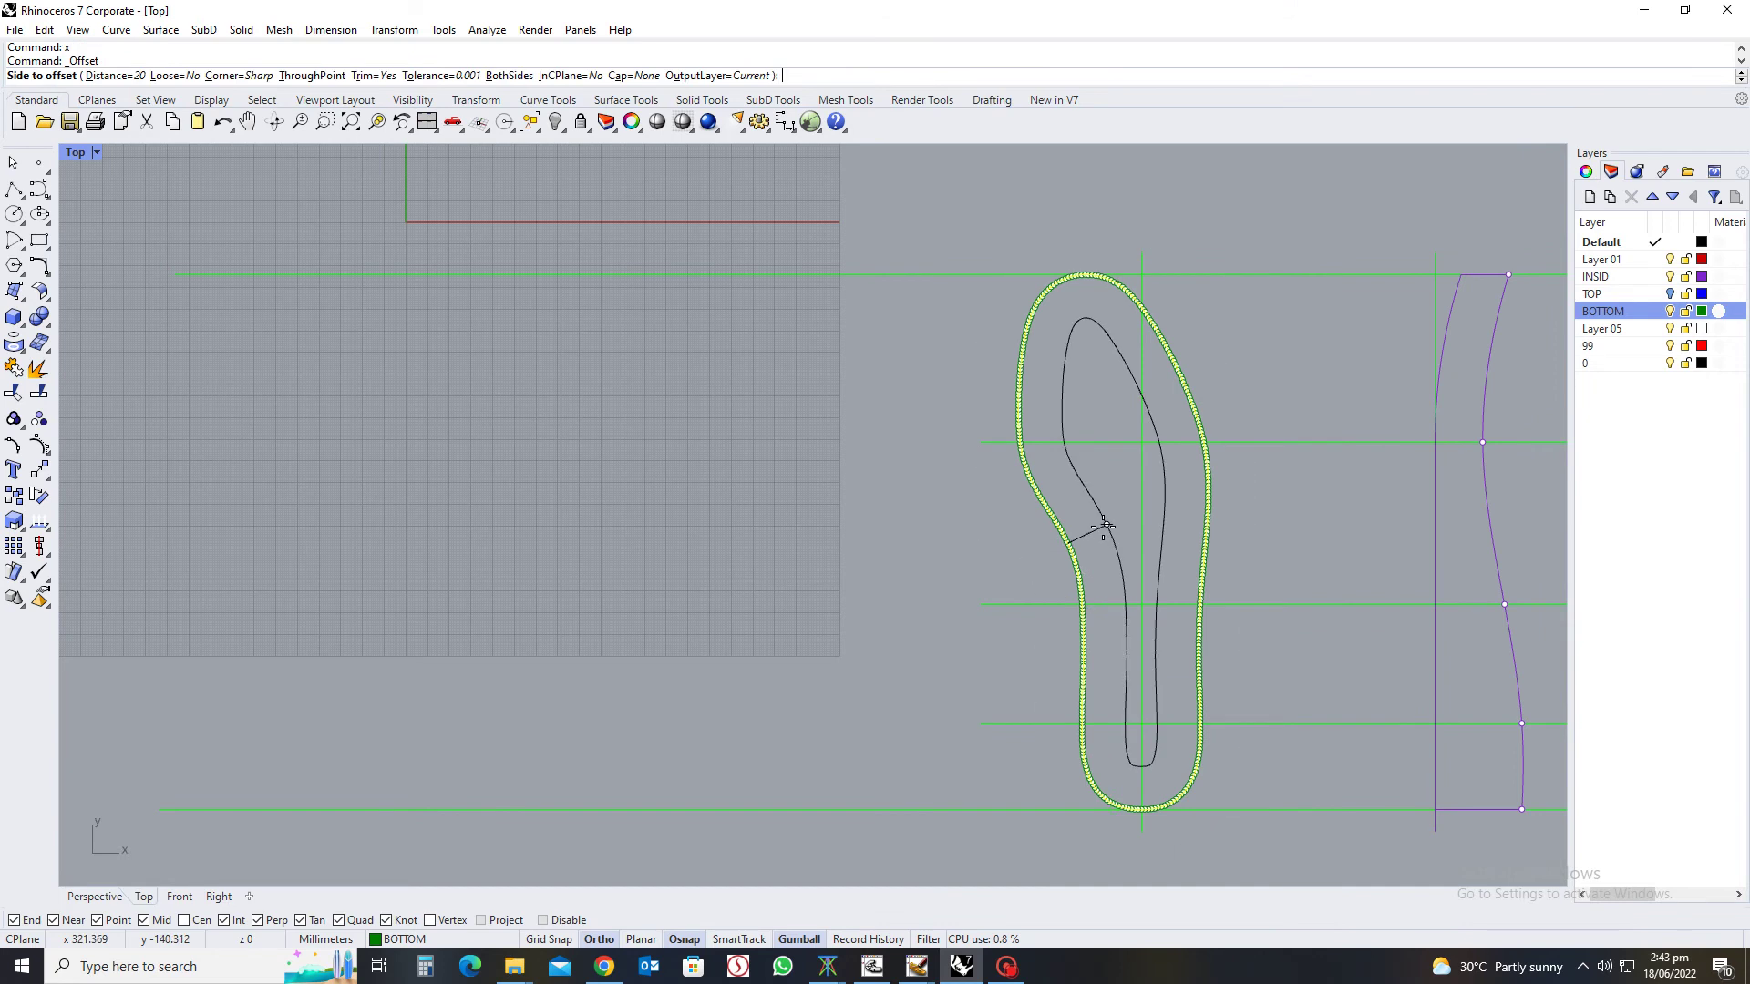
{"action": "type", "text": "15"}
{"action": "key", "text": "Return"}
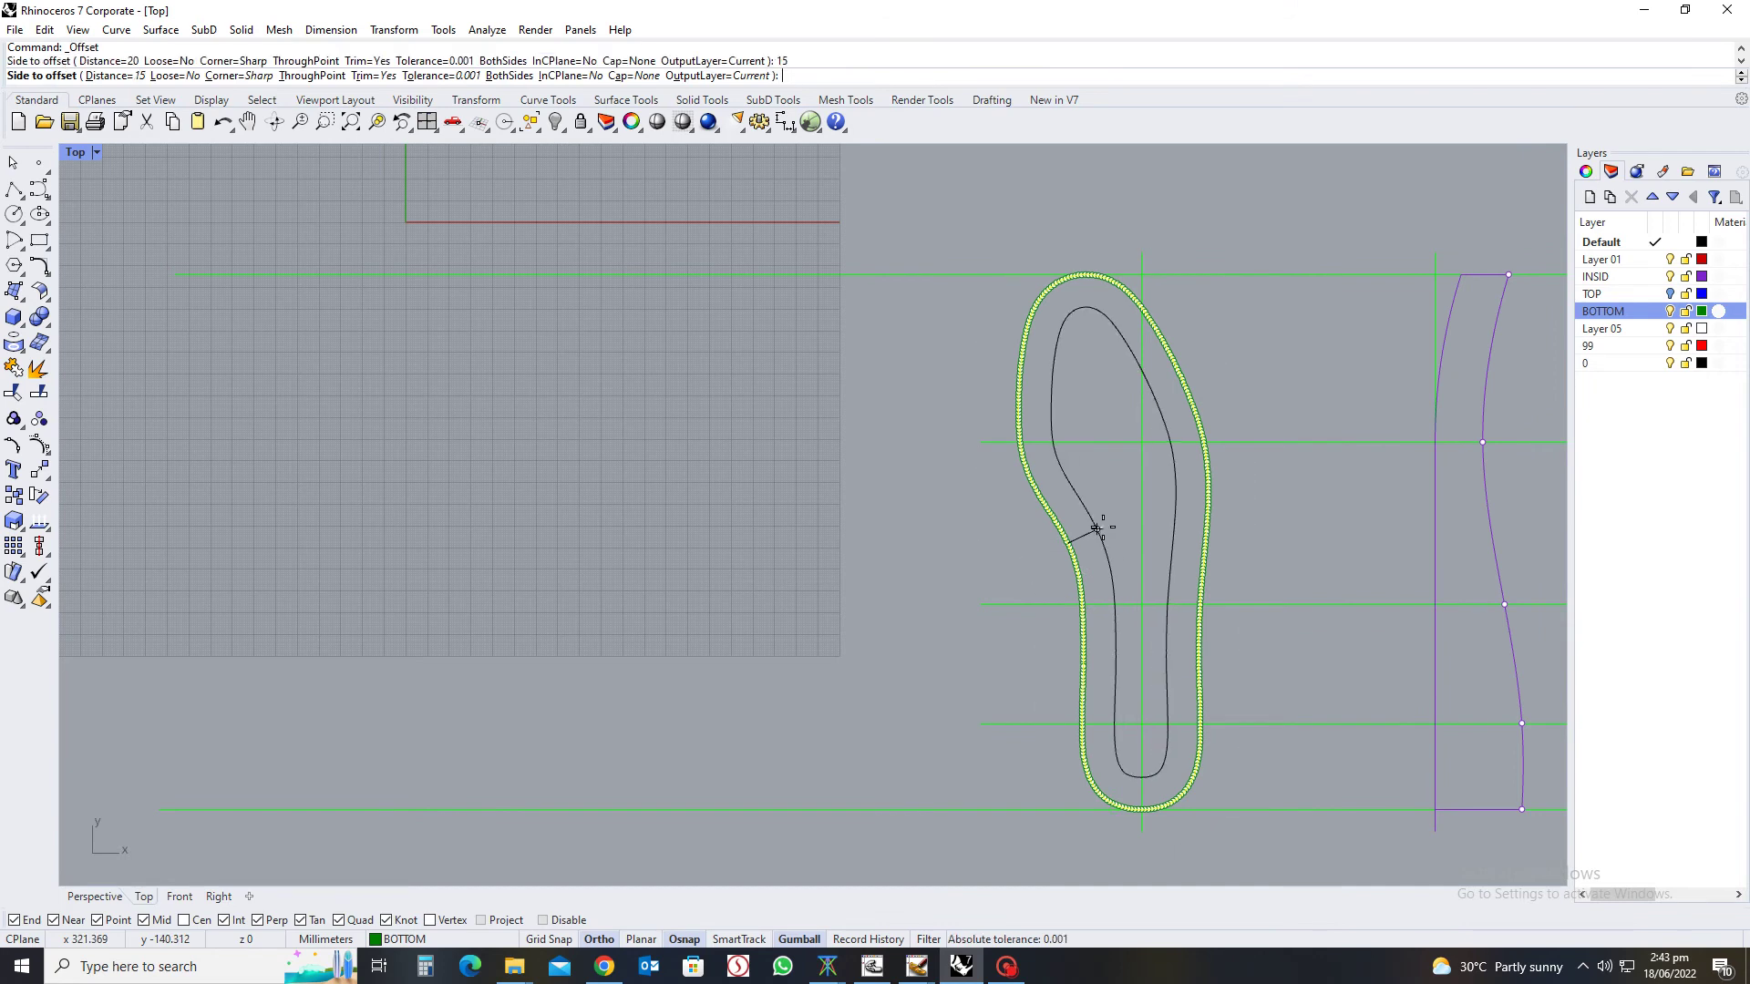
{"action": "left_click", "coordinate": [1098, 529]}
{"action": "left_click", "coordinate": [962, 515]}
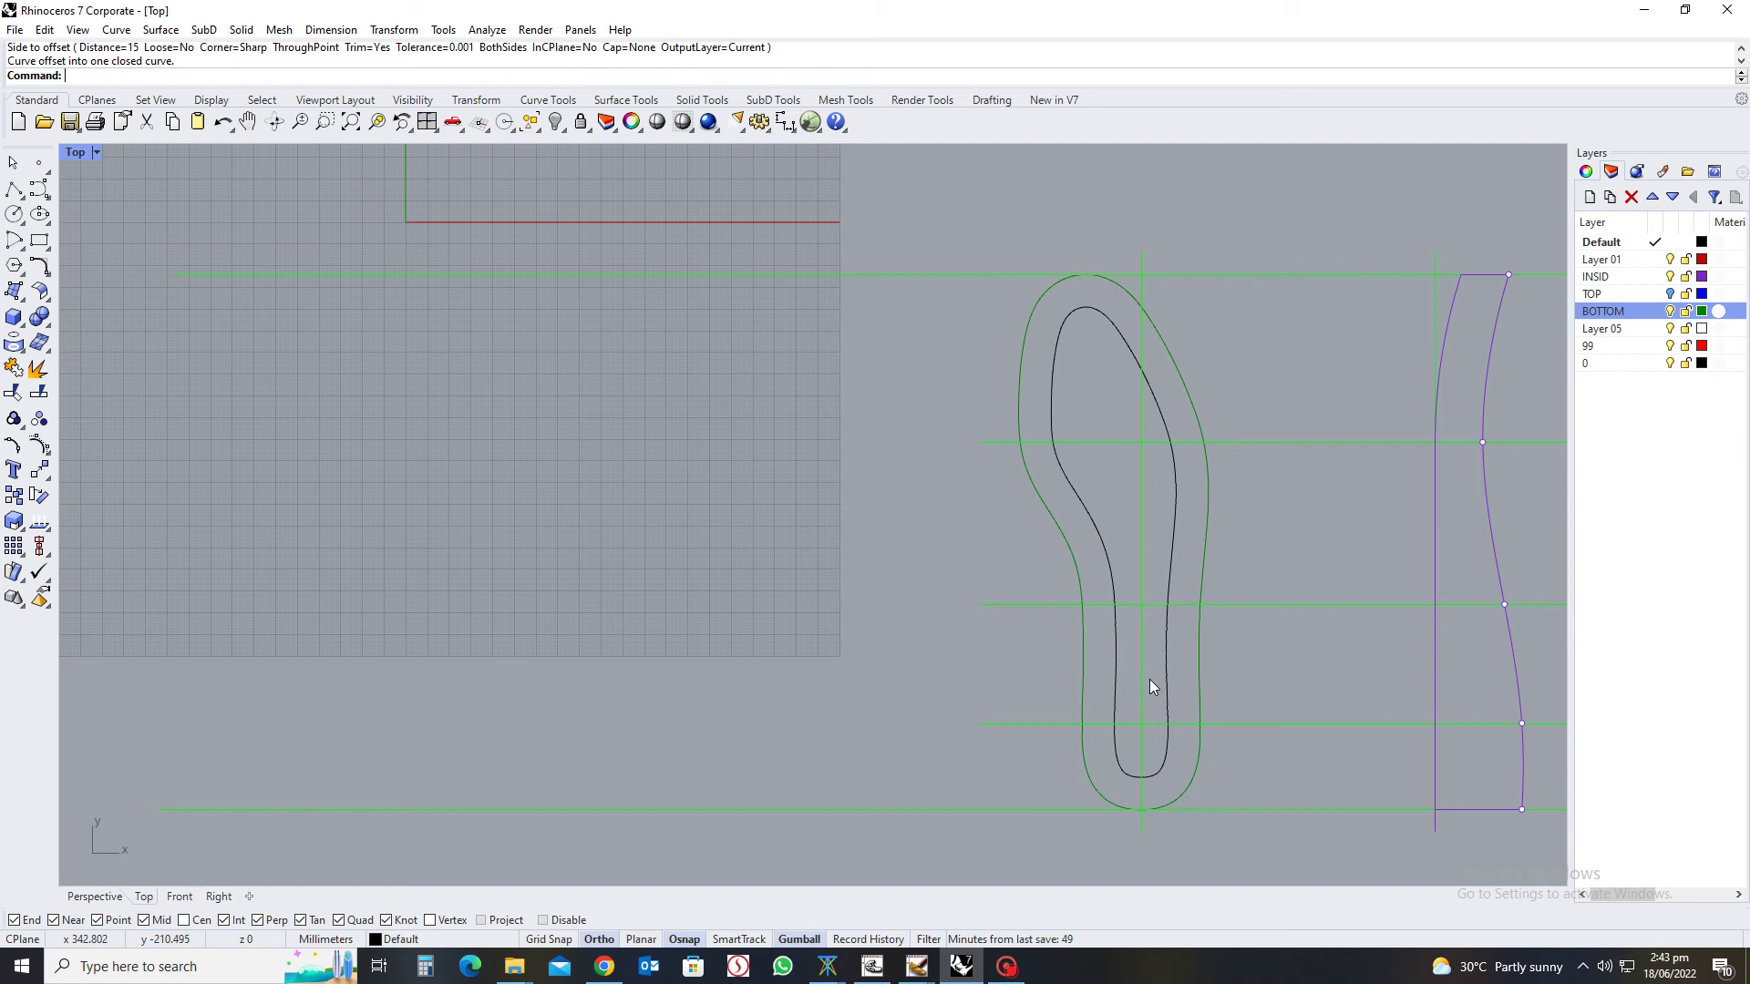
Draw a horizontal line across the heel, centred on the inner curve's edge and extending past both sides of the sole outline
{"action": "scroll", "coordinate": [1148, 680], "scroll_direction": "up", "scroll_amount": 3}
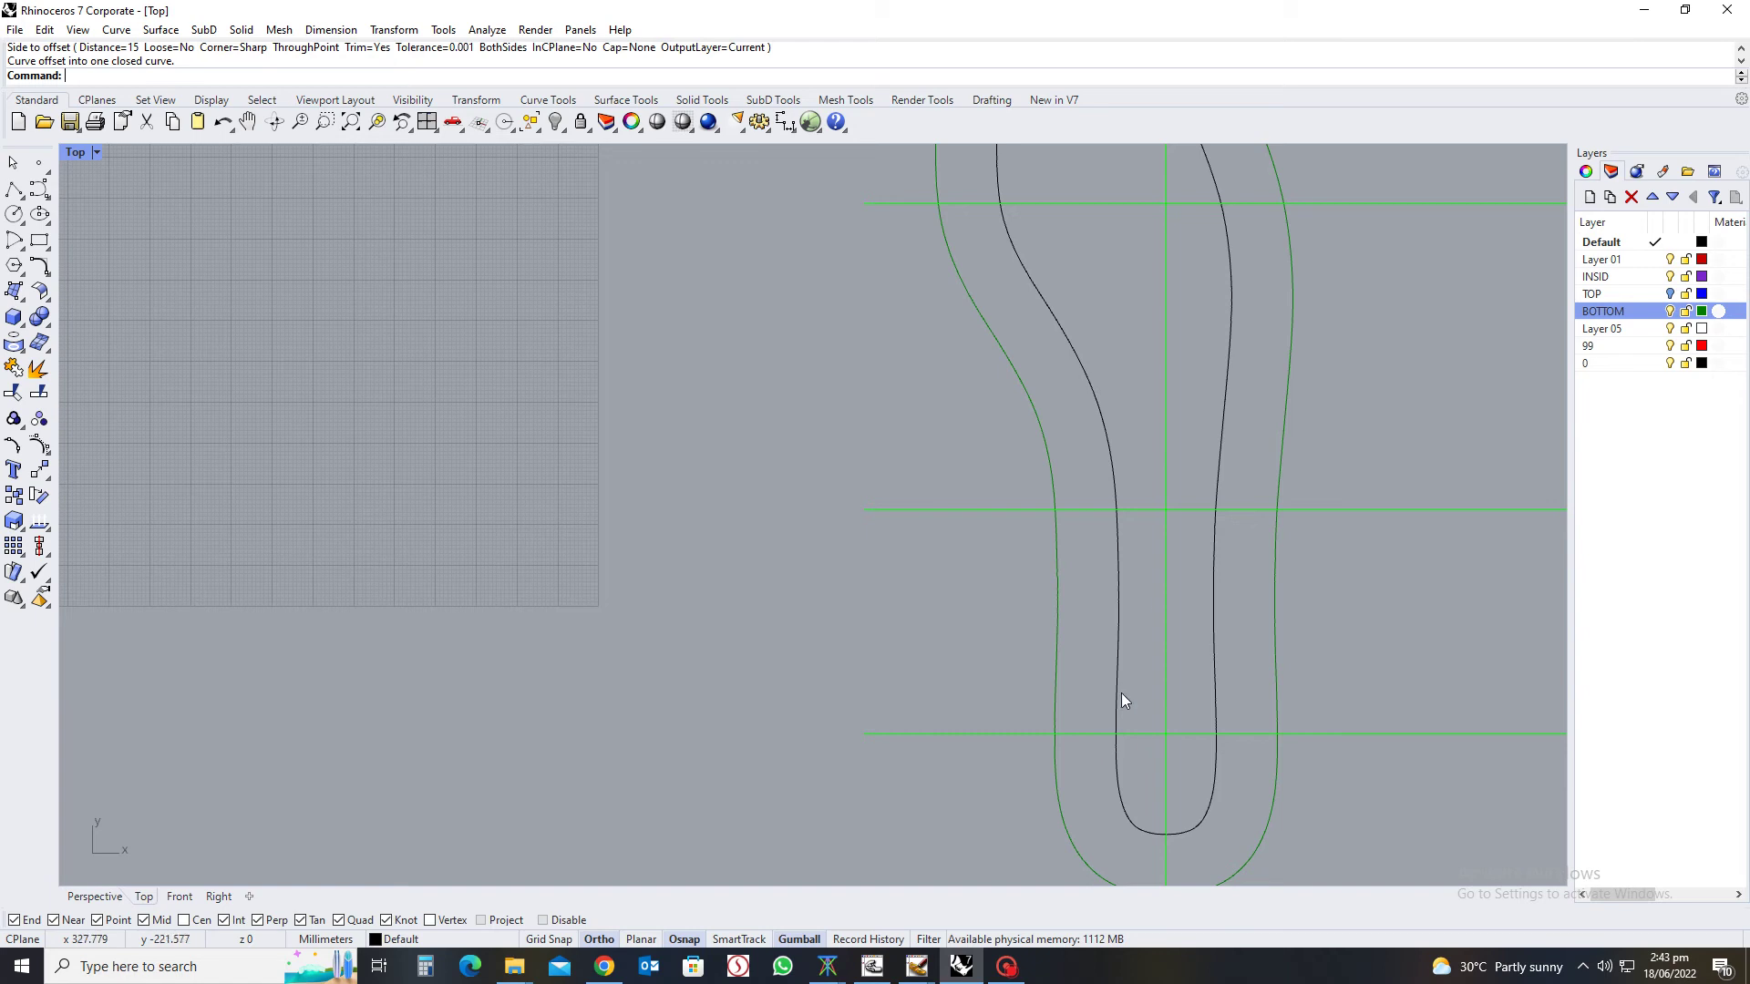
{"action": "right_click_drag", "start_coordinate": [1048, 407], "coordinate": [1074, 702]}
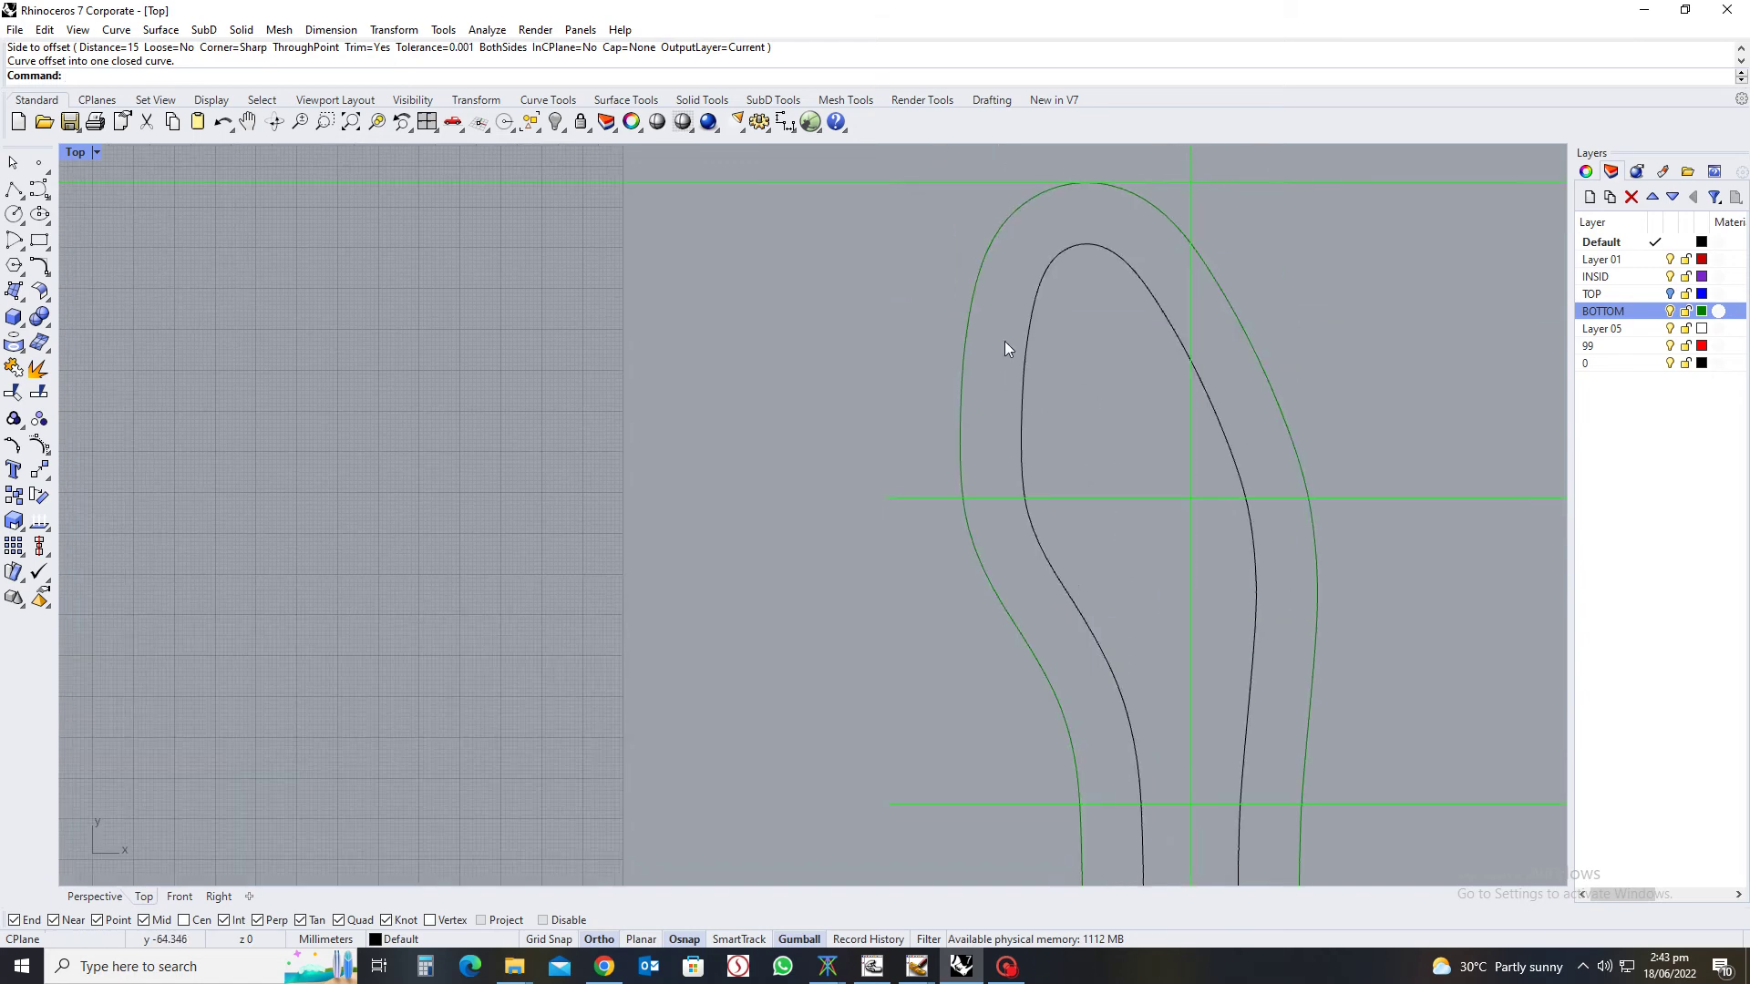
{"action": "right_click_drag", "start_coordinate": [1011, 320], "coordinate": [1056, 427]}
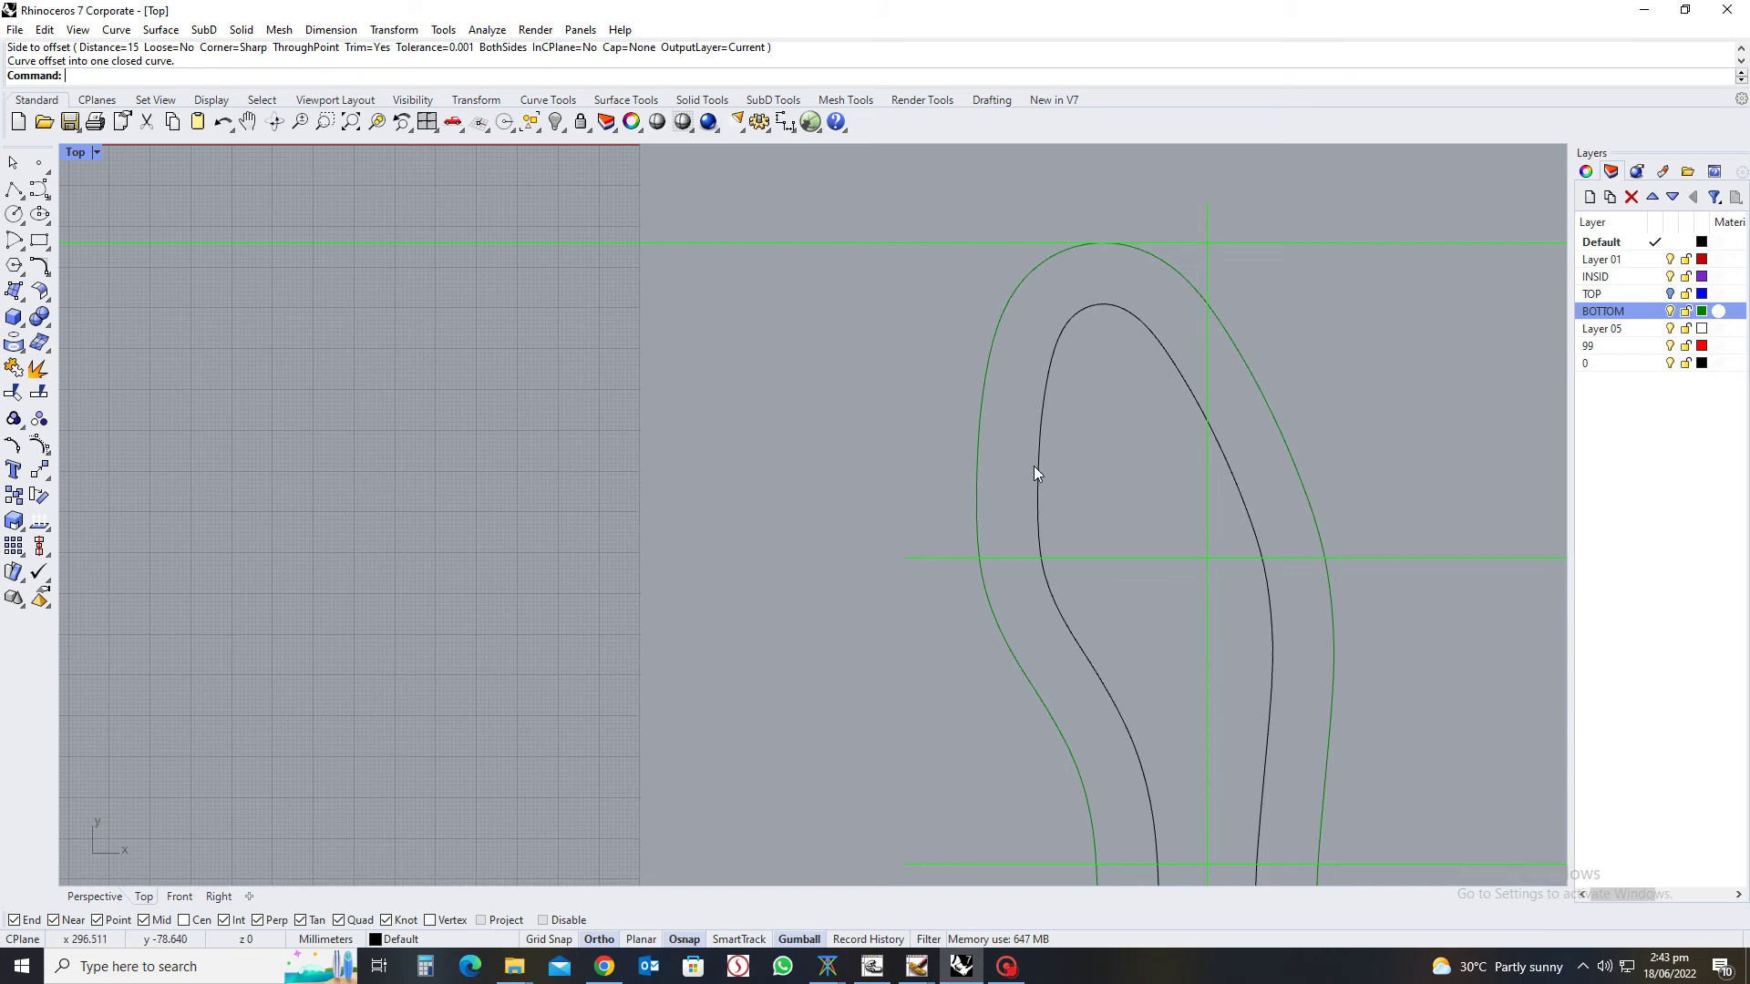
{"action": "scroll", "coordinate": [1041, 478], "scroll_direction": "down", "scroll_amount": 3}
{"action": "right_click_drag", "start_coordinate": [1082, 674], "coordinate": [1082, 461]}
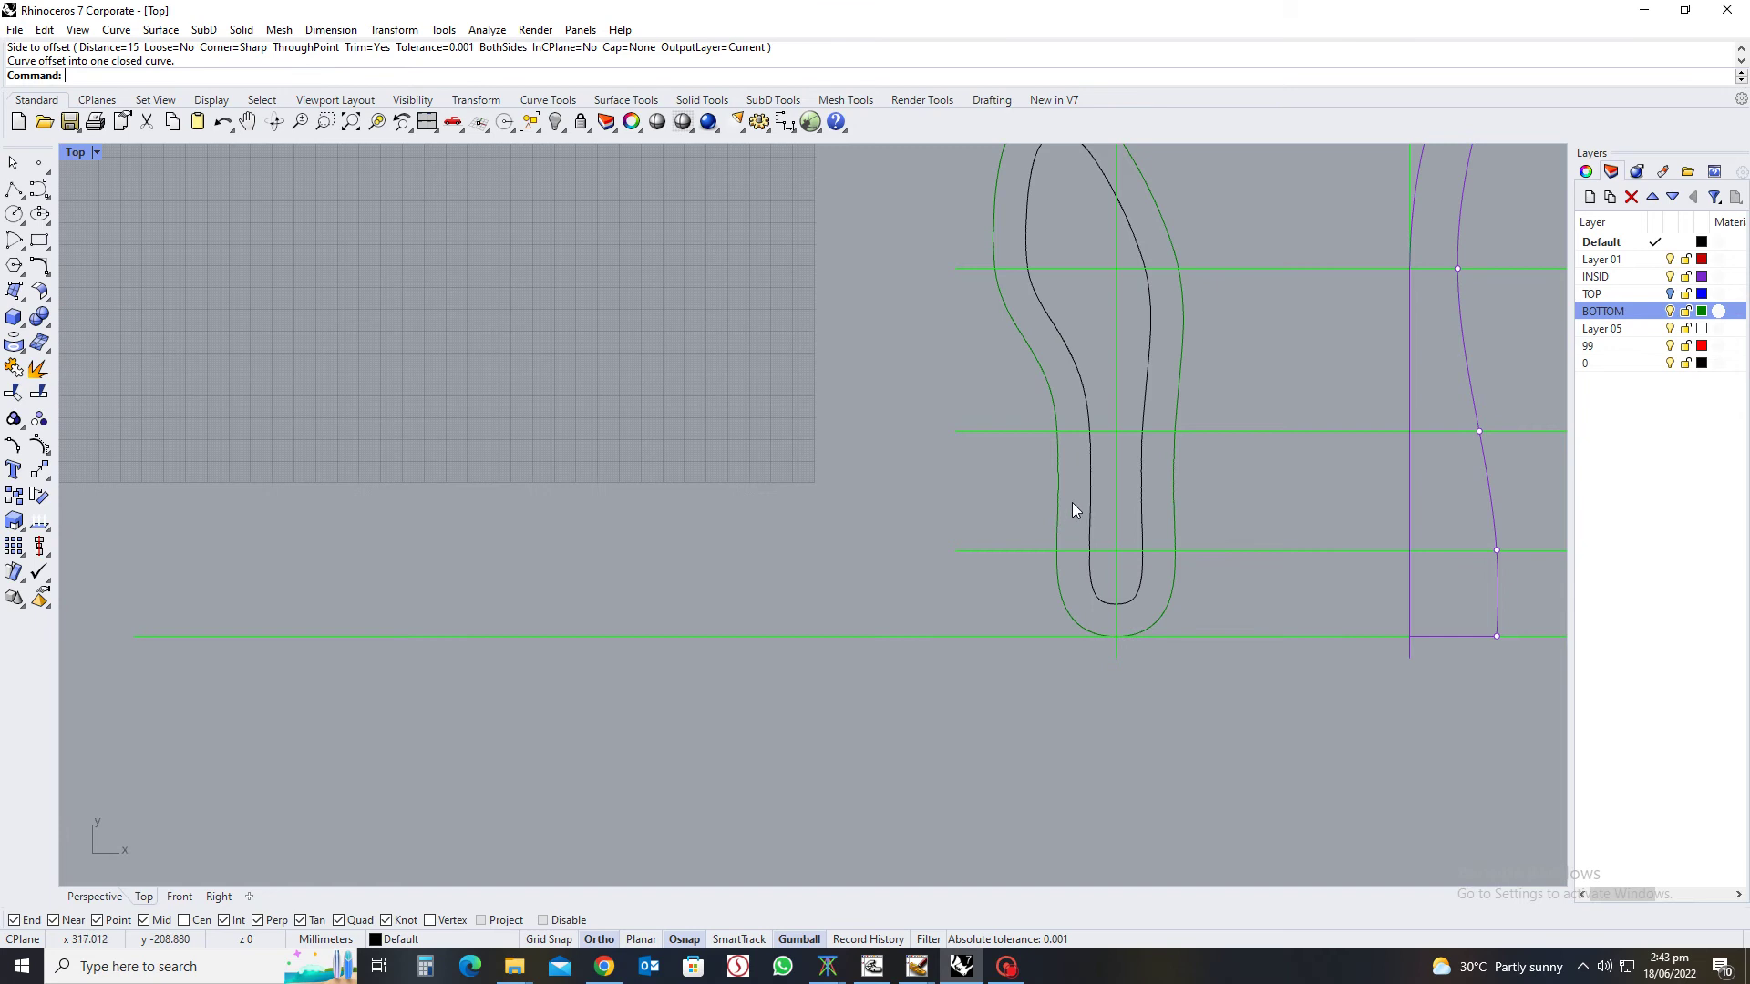
{"action": "scroll", "coordinate": [1047, 656], "scroll_direction": "up", "scroll_amount": 3}
{"action": "scroll", "coordinate": [1039, 661], "scroll_direction": "up", "scroll_amount": 2}
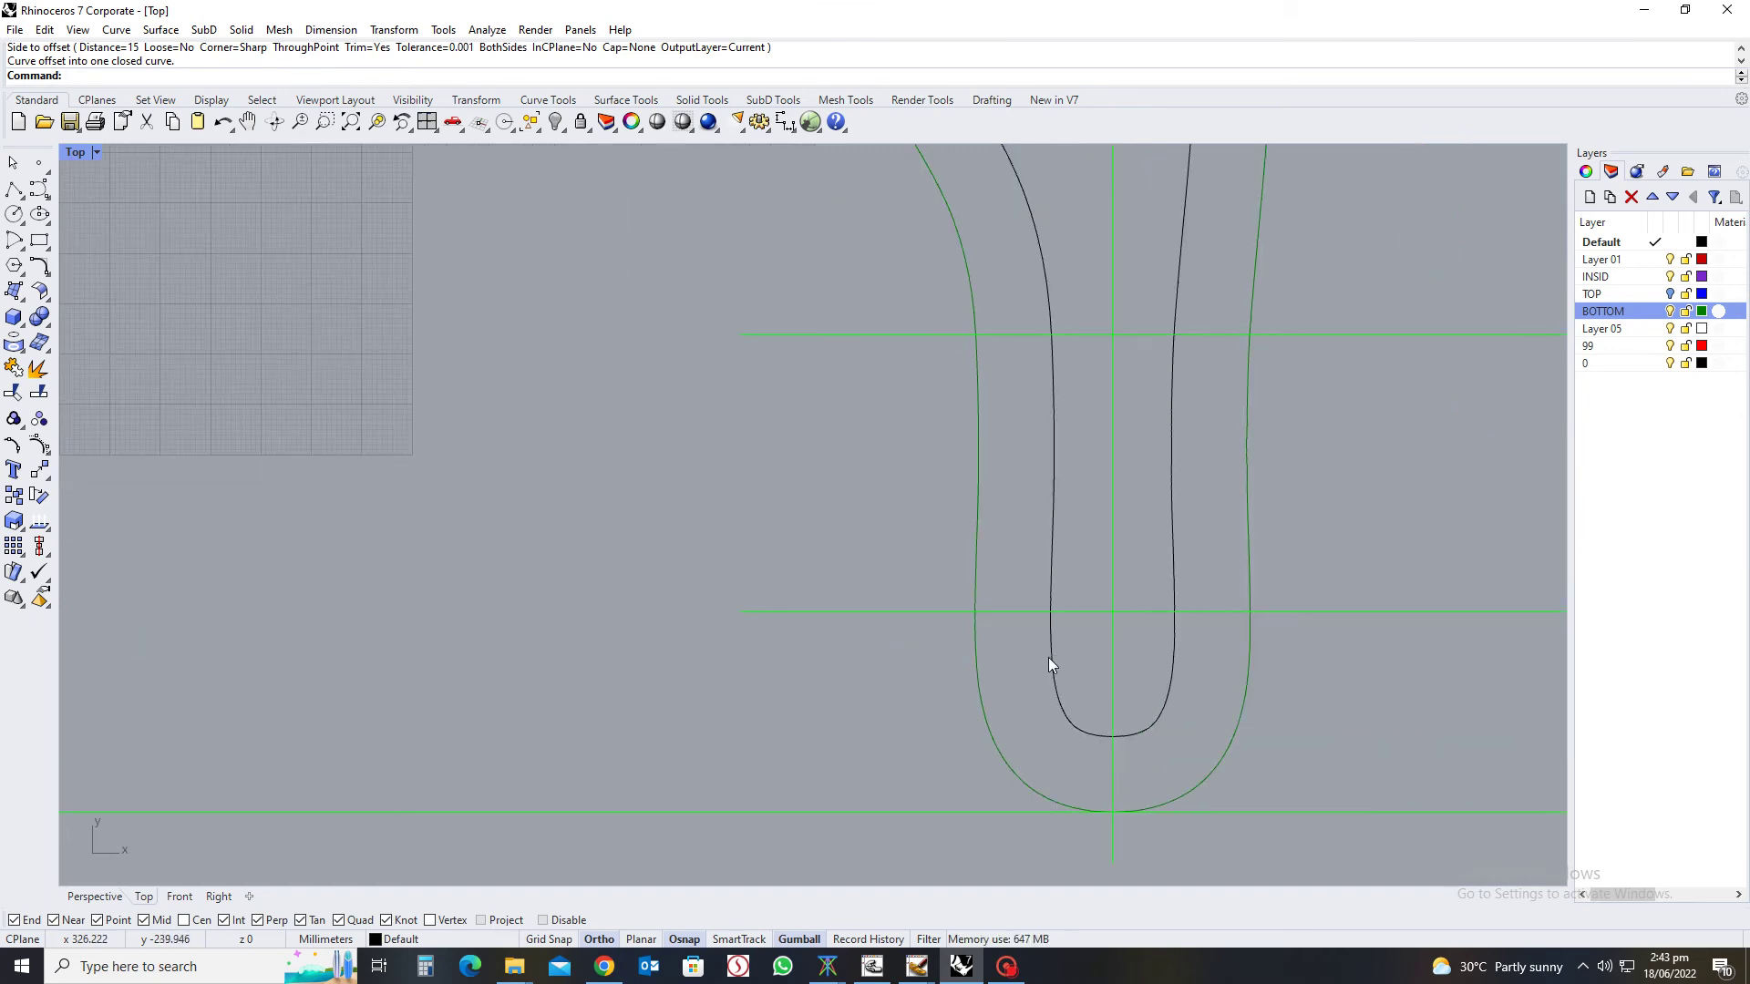
{"action": "key", "text": "ctrl+l"}
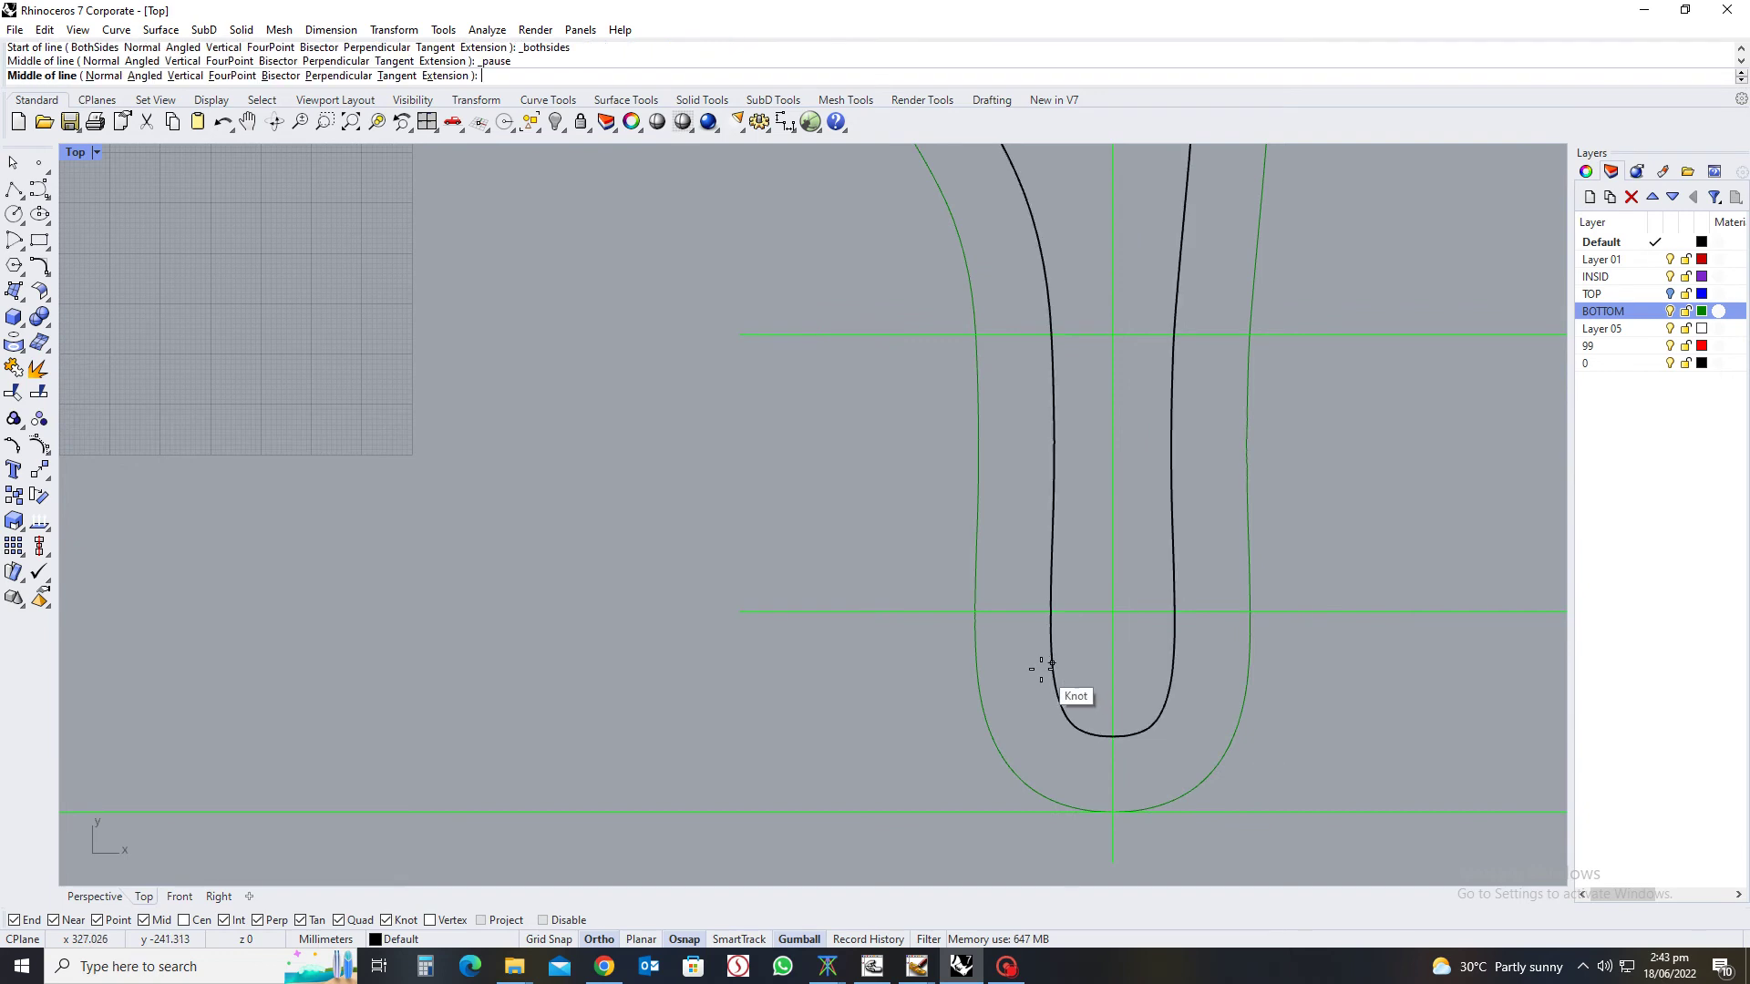
{"action": "left_click", "coordinate": [1052, 663]}
{"action": "type", "text": "@200"}
{"action": "key", "text": "Return"}
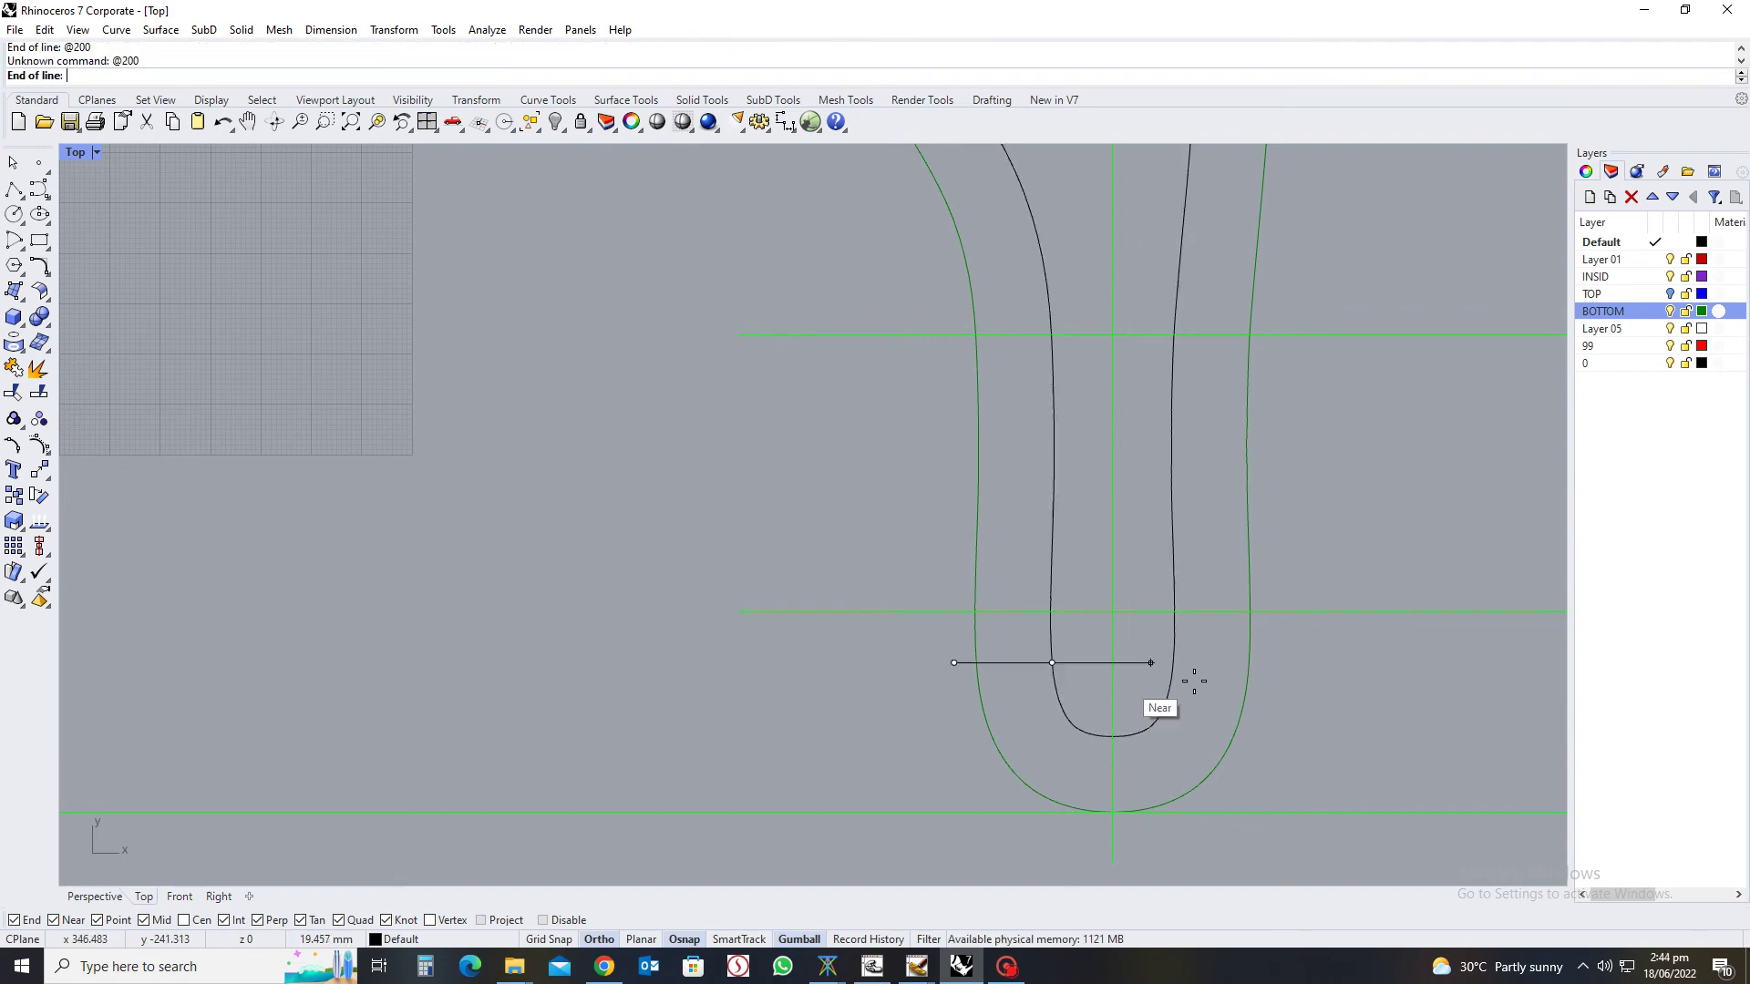
{"action": "left_click", "coordinate": [1370, 681]}
Move the horizontal heel line slightly down, closer to the inner curve's rounded heel end
{"action": "scroll", "coordinate": [1215, 693], "scroll_direction": "up", "scroll_amount": 3}
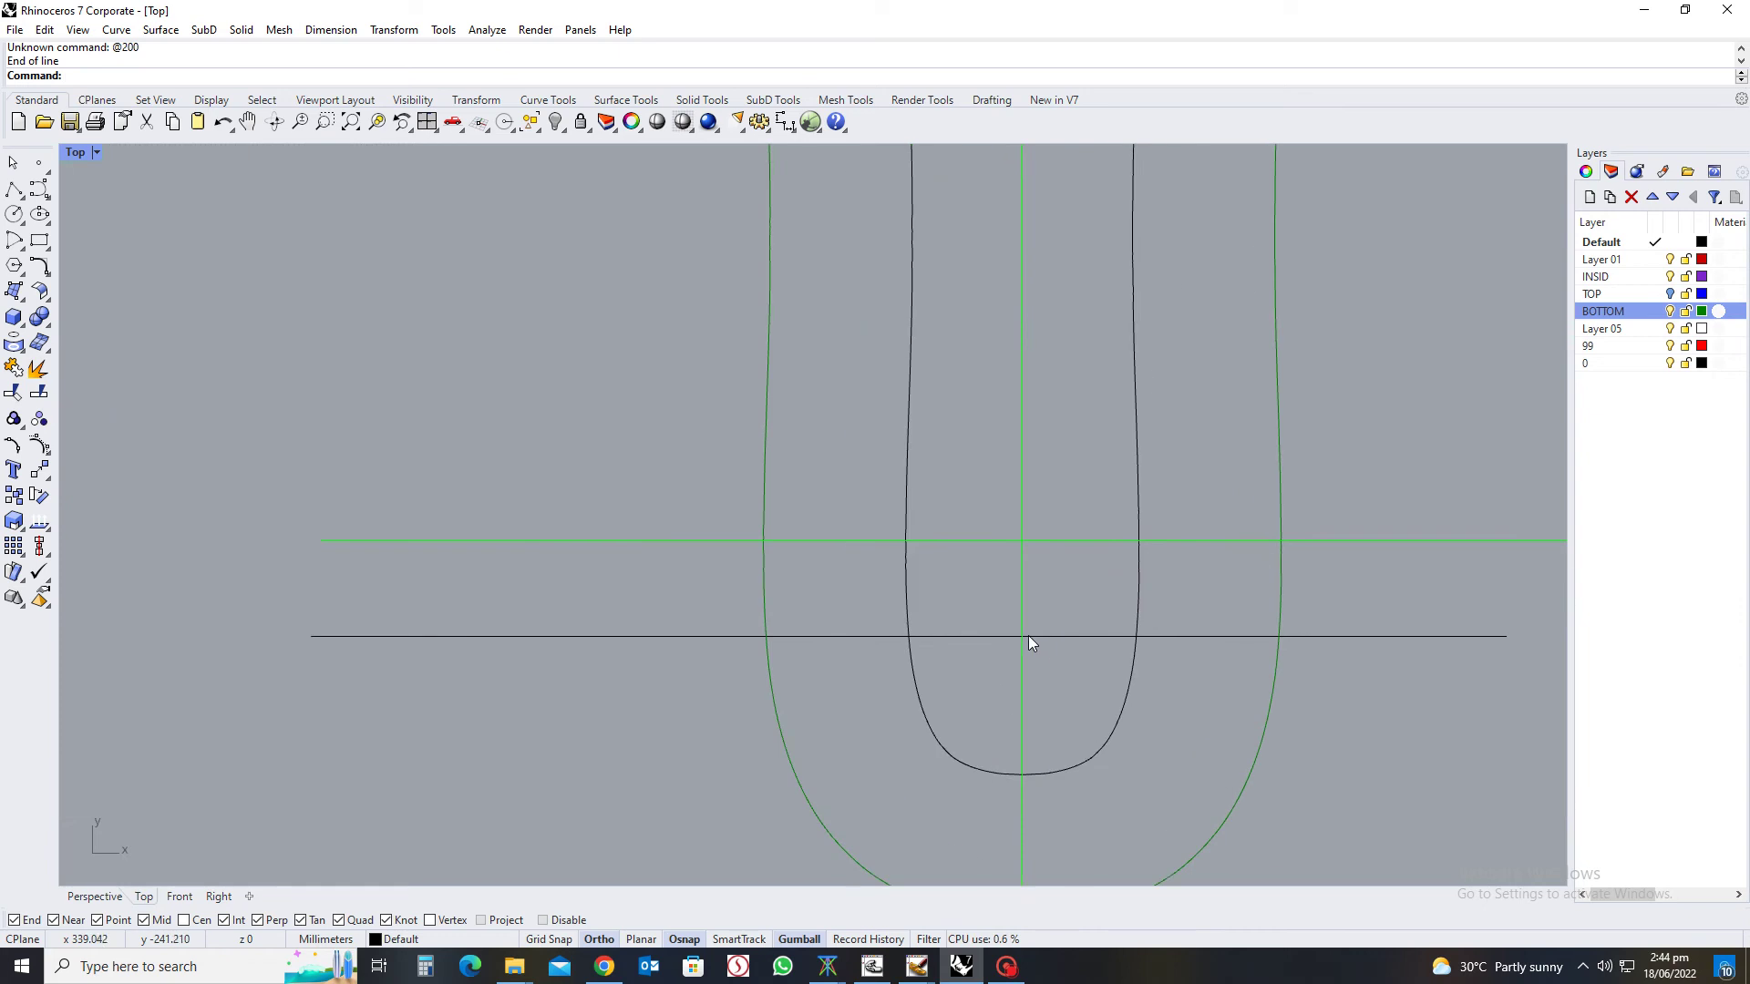
{"action": "left_click", "coordinate": [1030, 638]}
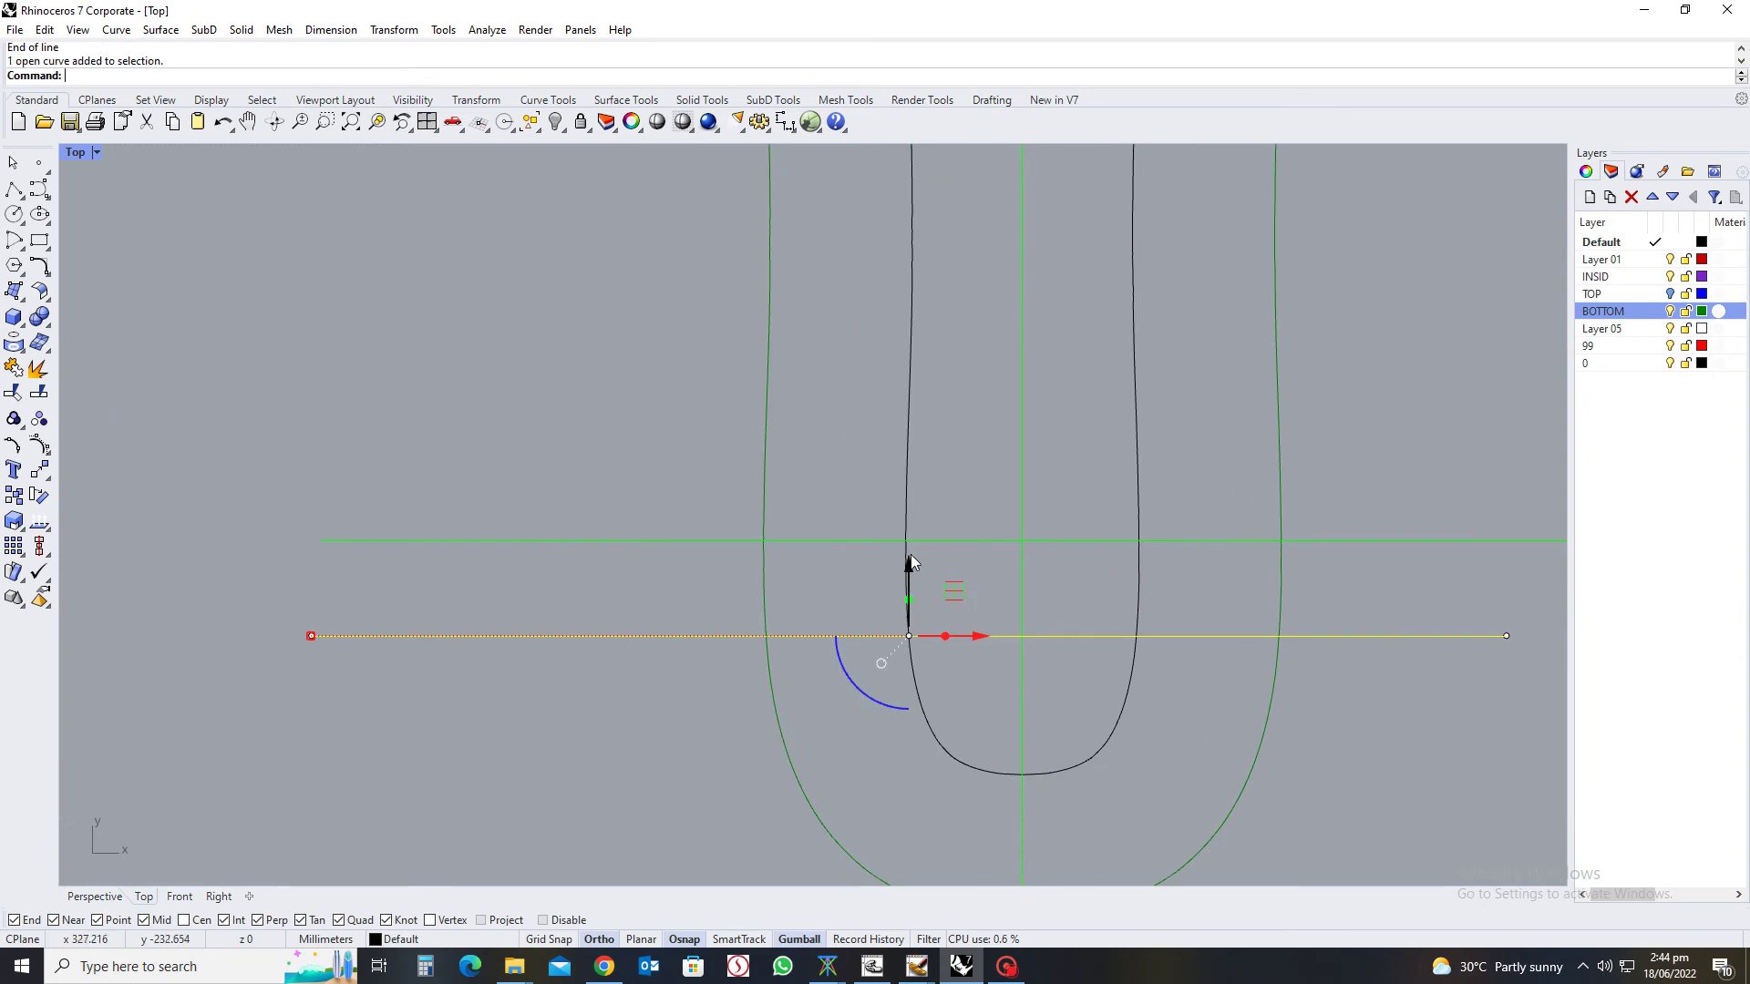
{"action": "left_click_drag", "start_coordinate": [911, 559], "coordinate": [914, 617]}
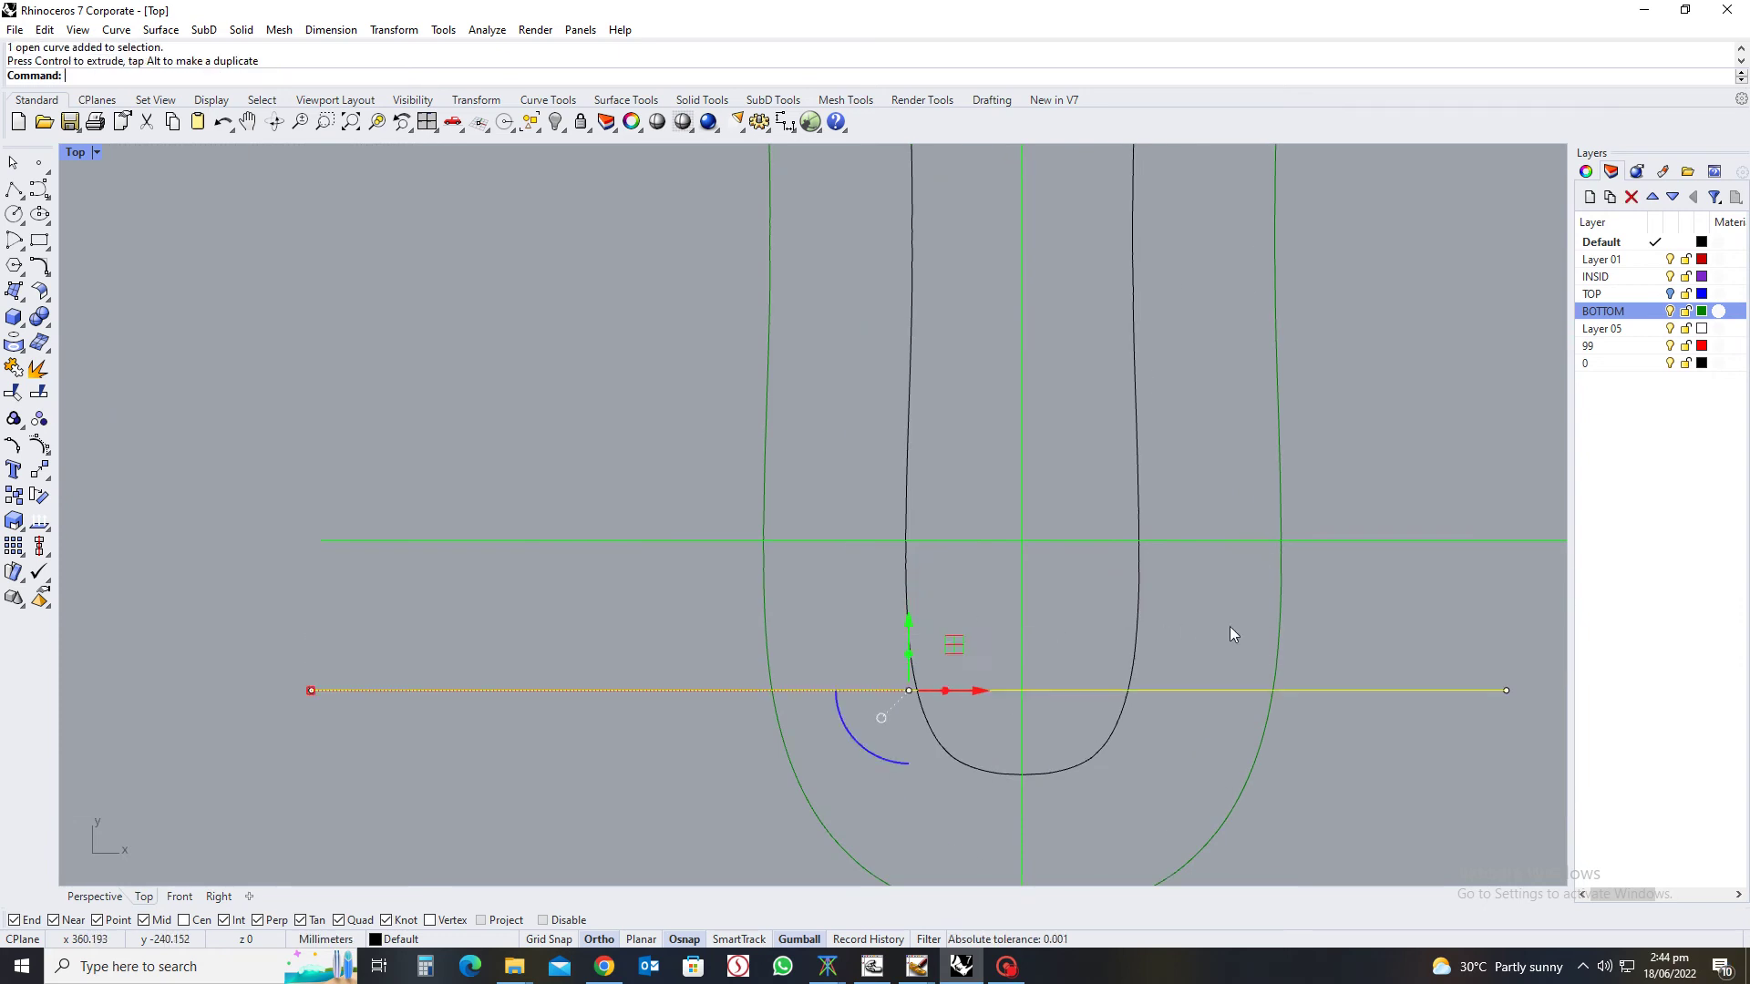
{"action": "key", "text": "Escape"}
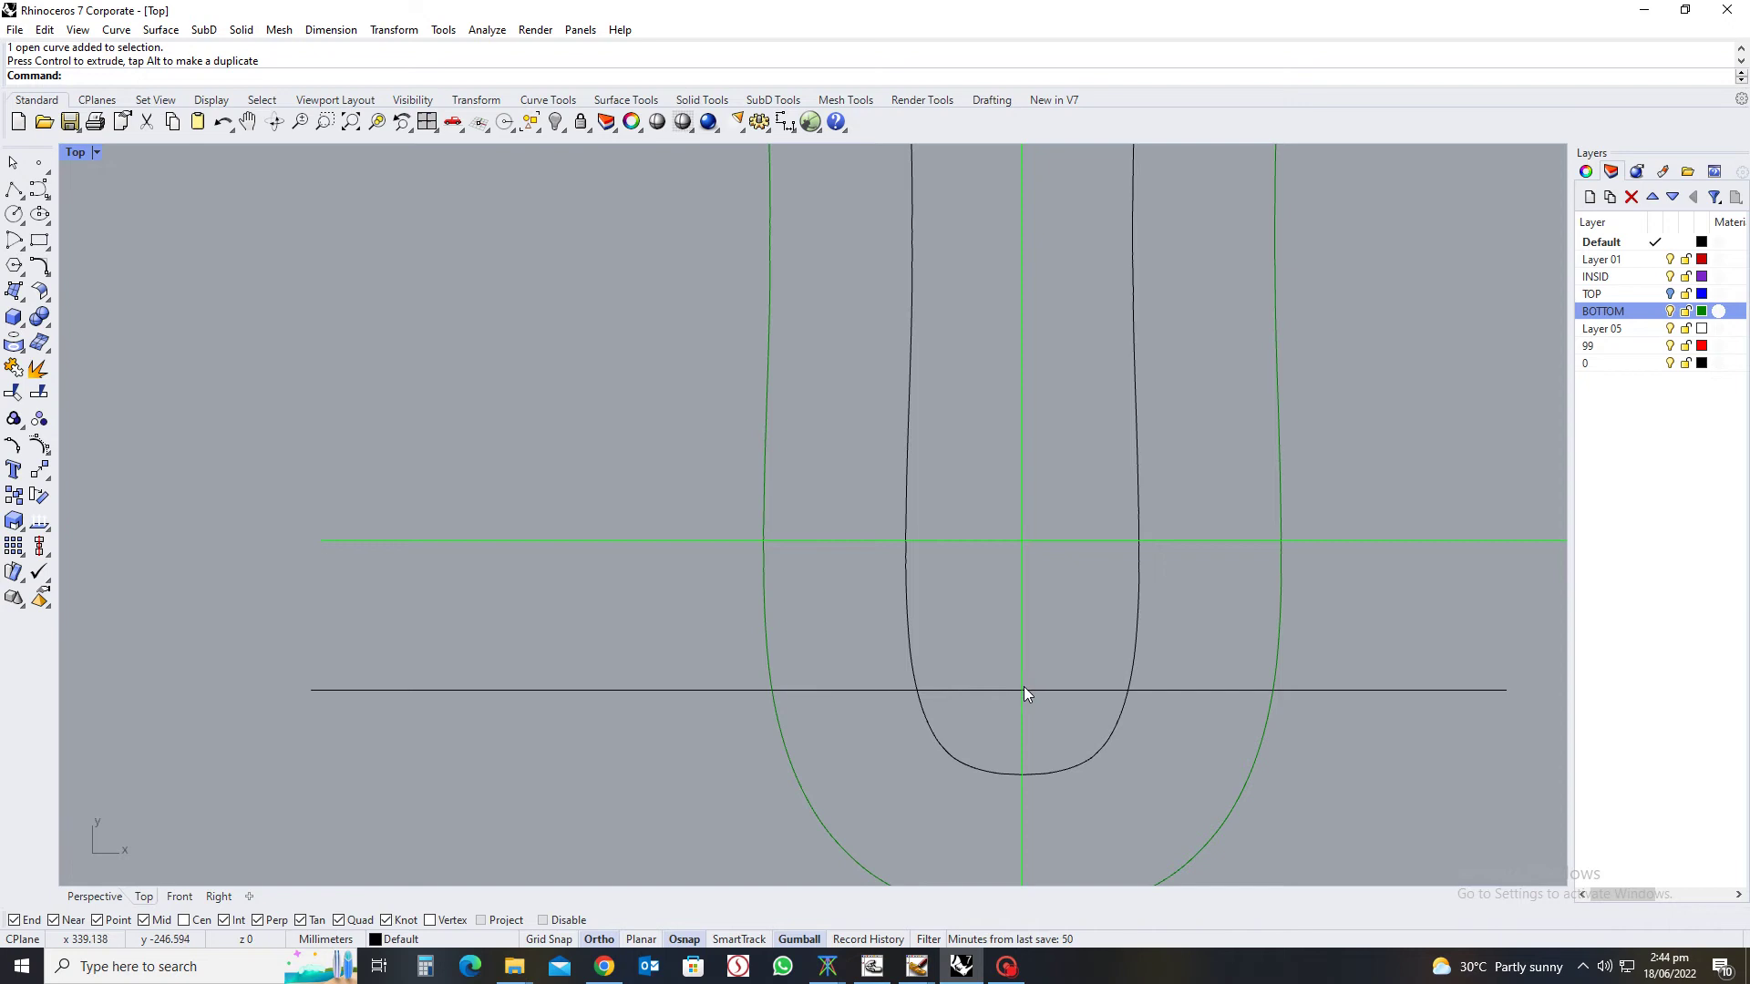
Offset the horizontal heel line by 5 mm toward the toe
{"action": "right_click_drag", "start_coordinate": [910, 566], "coordinate": [1048, 703]}
{"action": "scroll", "coordinate": [1136, 733], "scroll_direction": "down", "scroll_amount": 3}
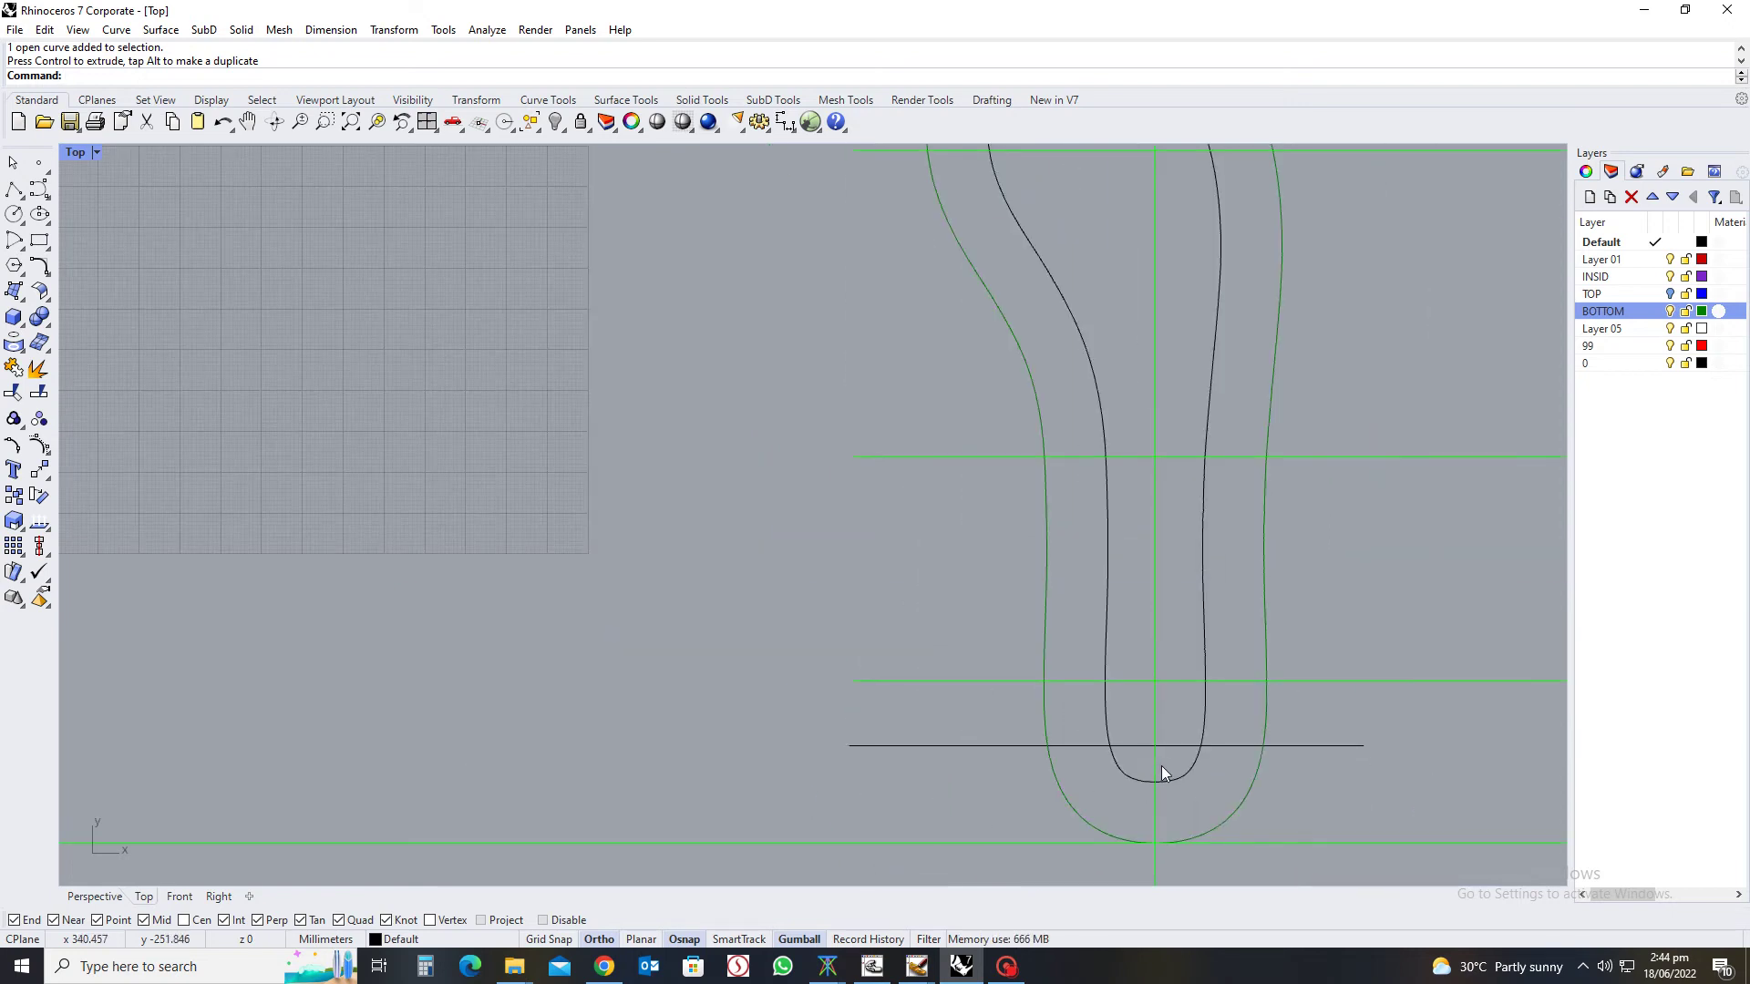
{"action": "left_click", "coordinate": [1128, 745]}
{"action": "type", "text": "x"}
{"action": "key", "text": "Return"}
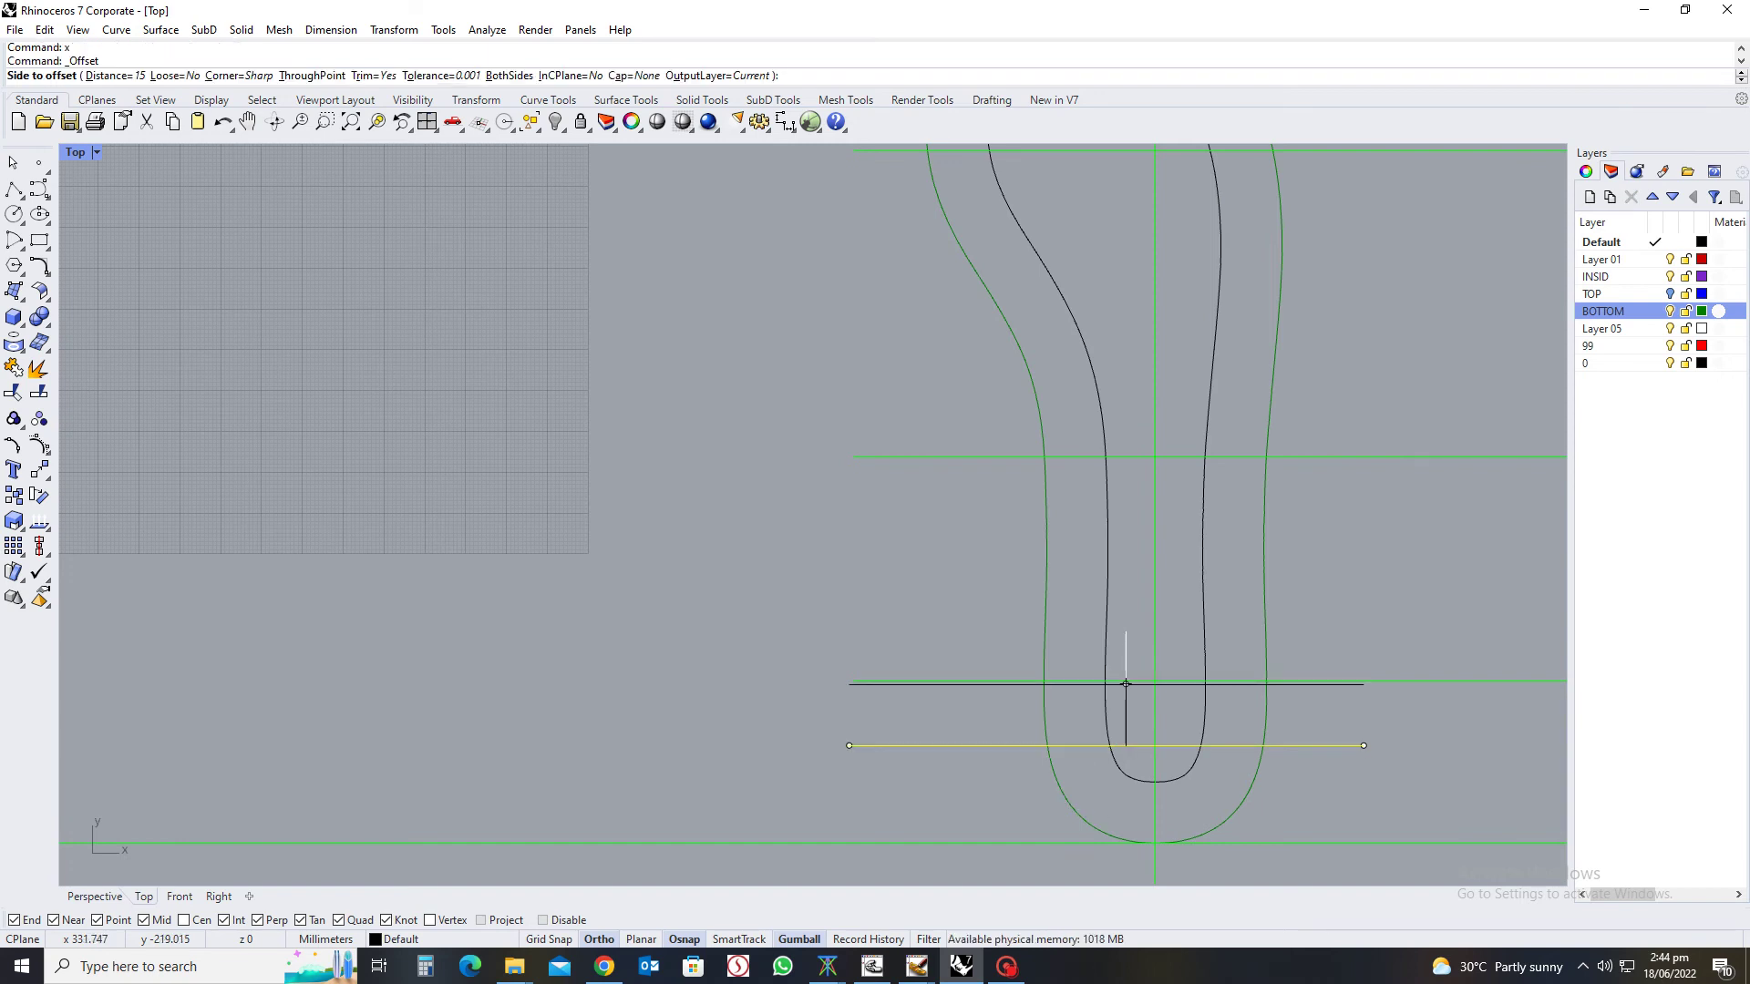
{"action": "type", "text": "5."}
{"action": "key", "text": "Return"}
{"action": "left_click", "coordinate": [1127, 629]}
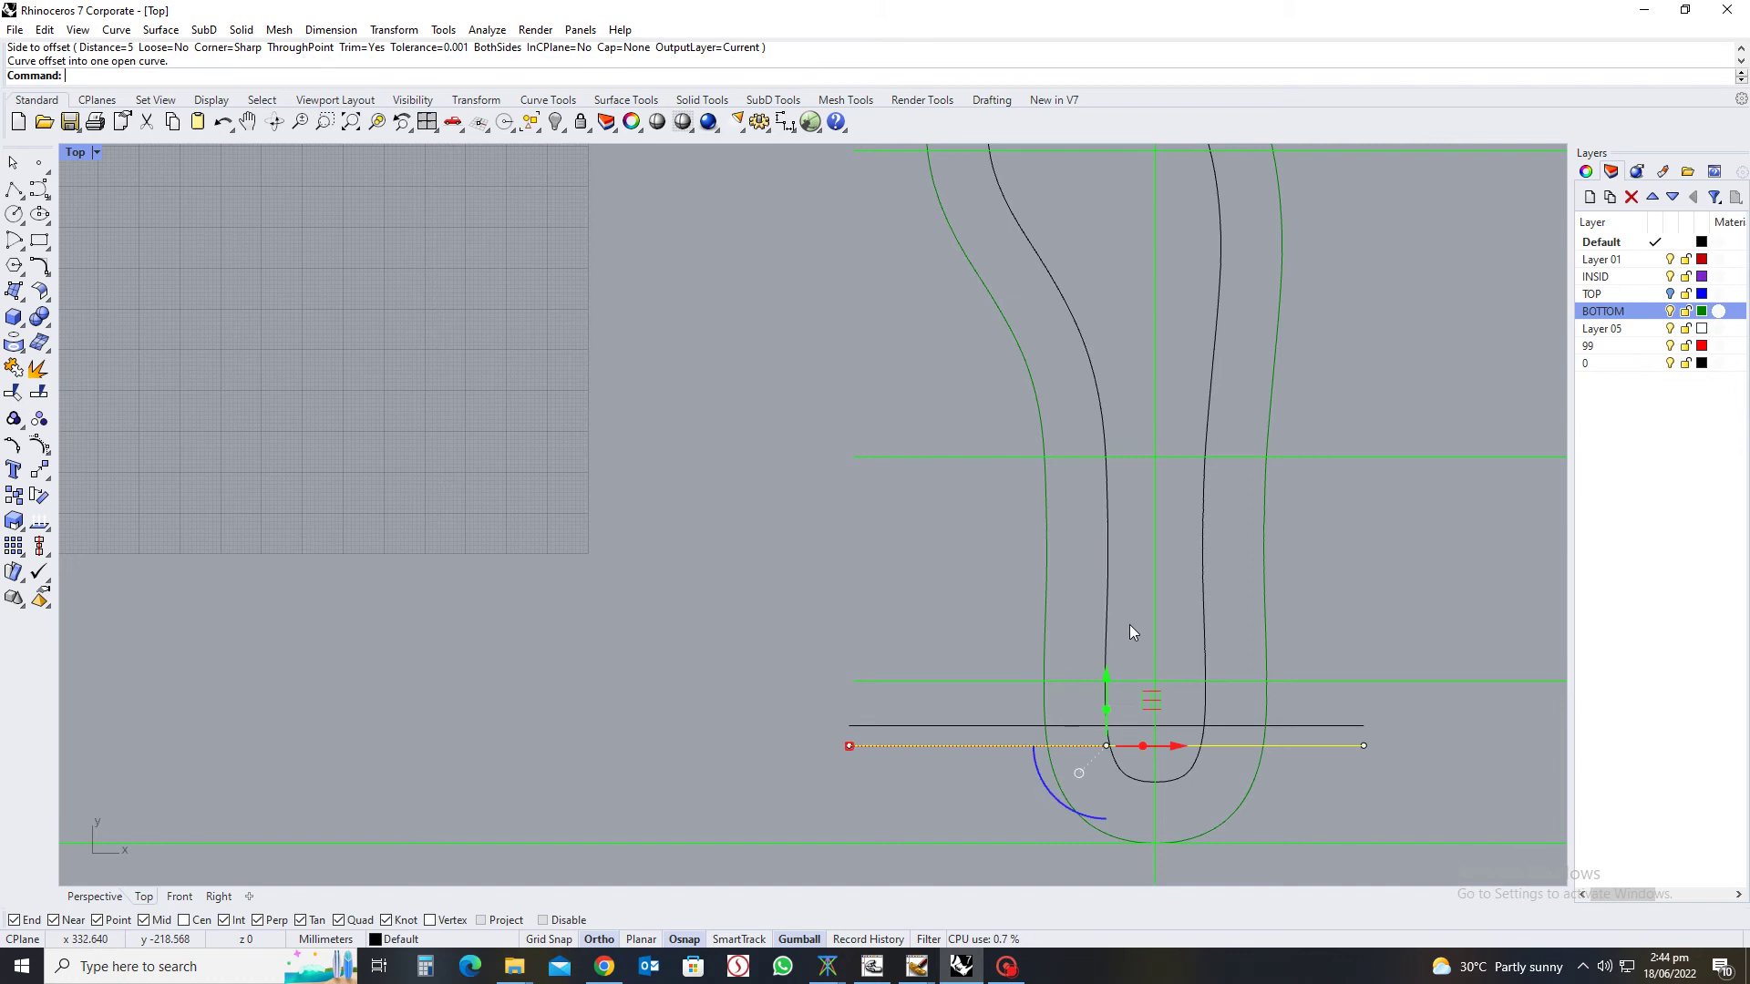
{"action": "key", "text": "Escape"}
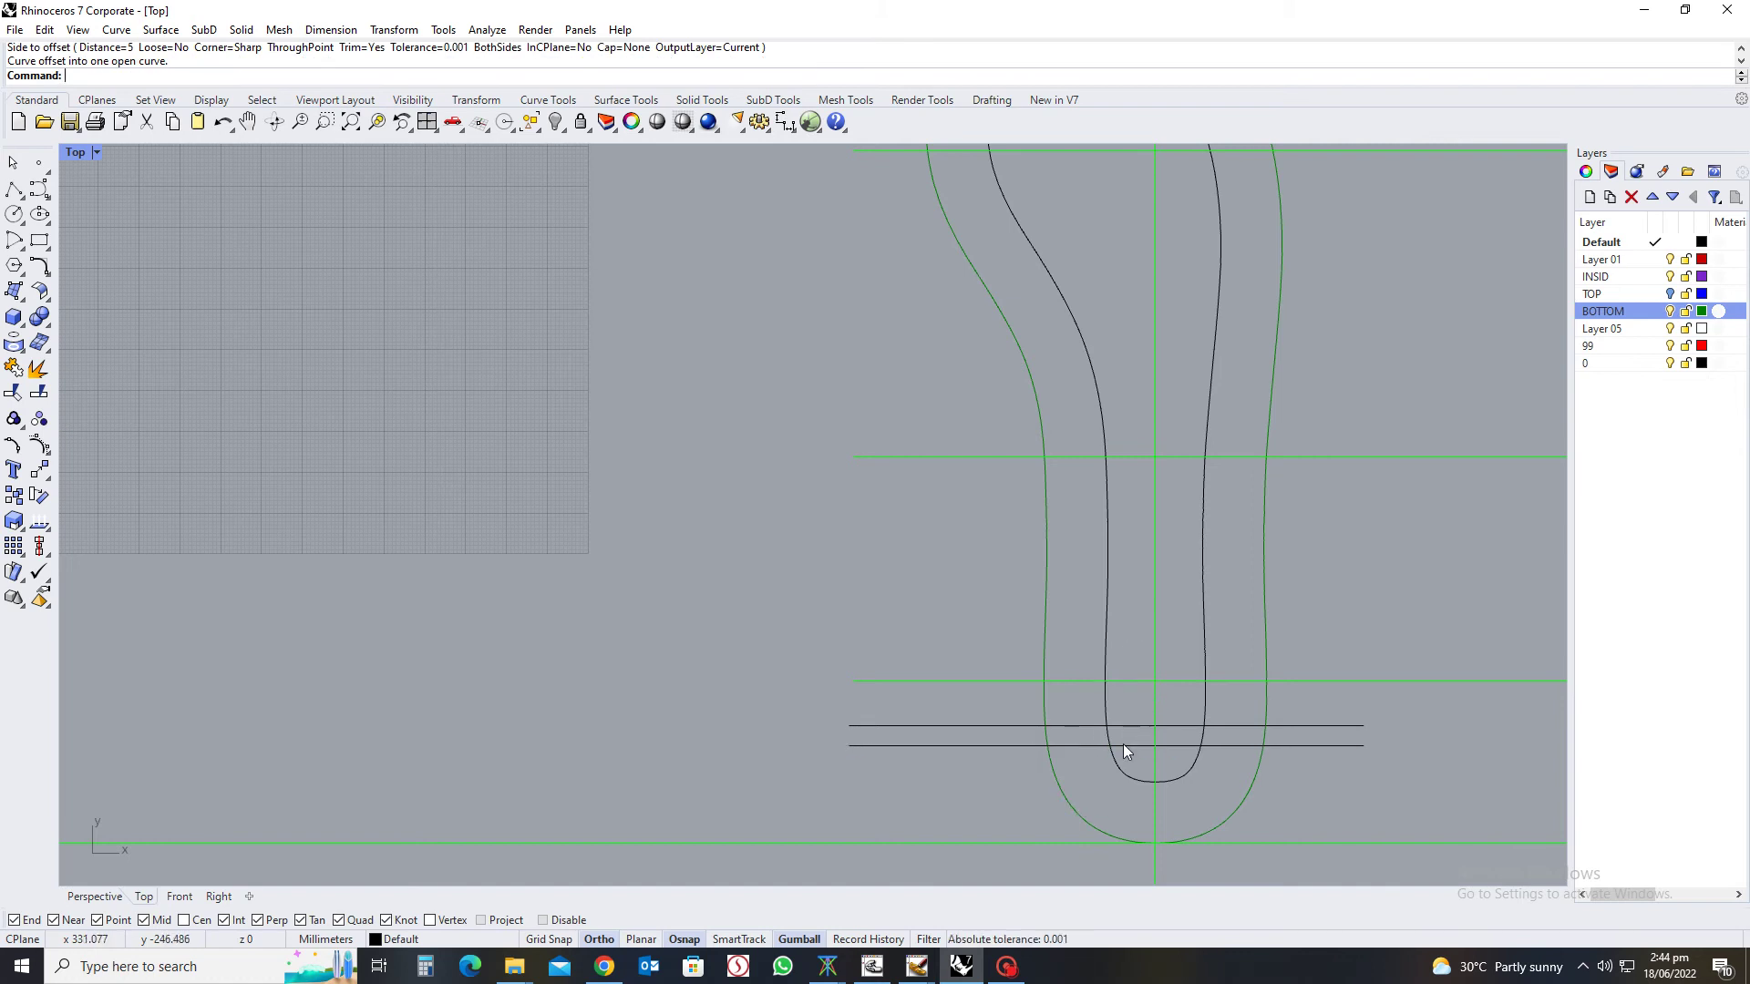
Move the upper heel line slightly down to narrow the gap to the lower line
{"action": "scroll", "coordinate": [1134, 744], "scroll_direction": "up", "scroll_amount": 8}
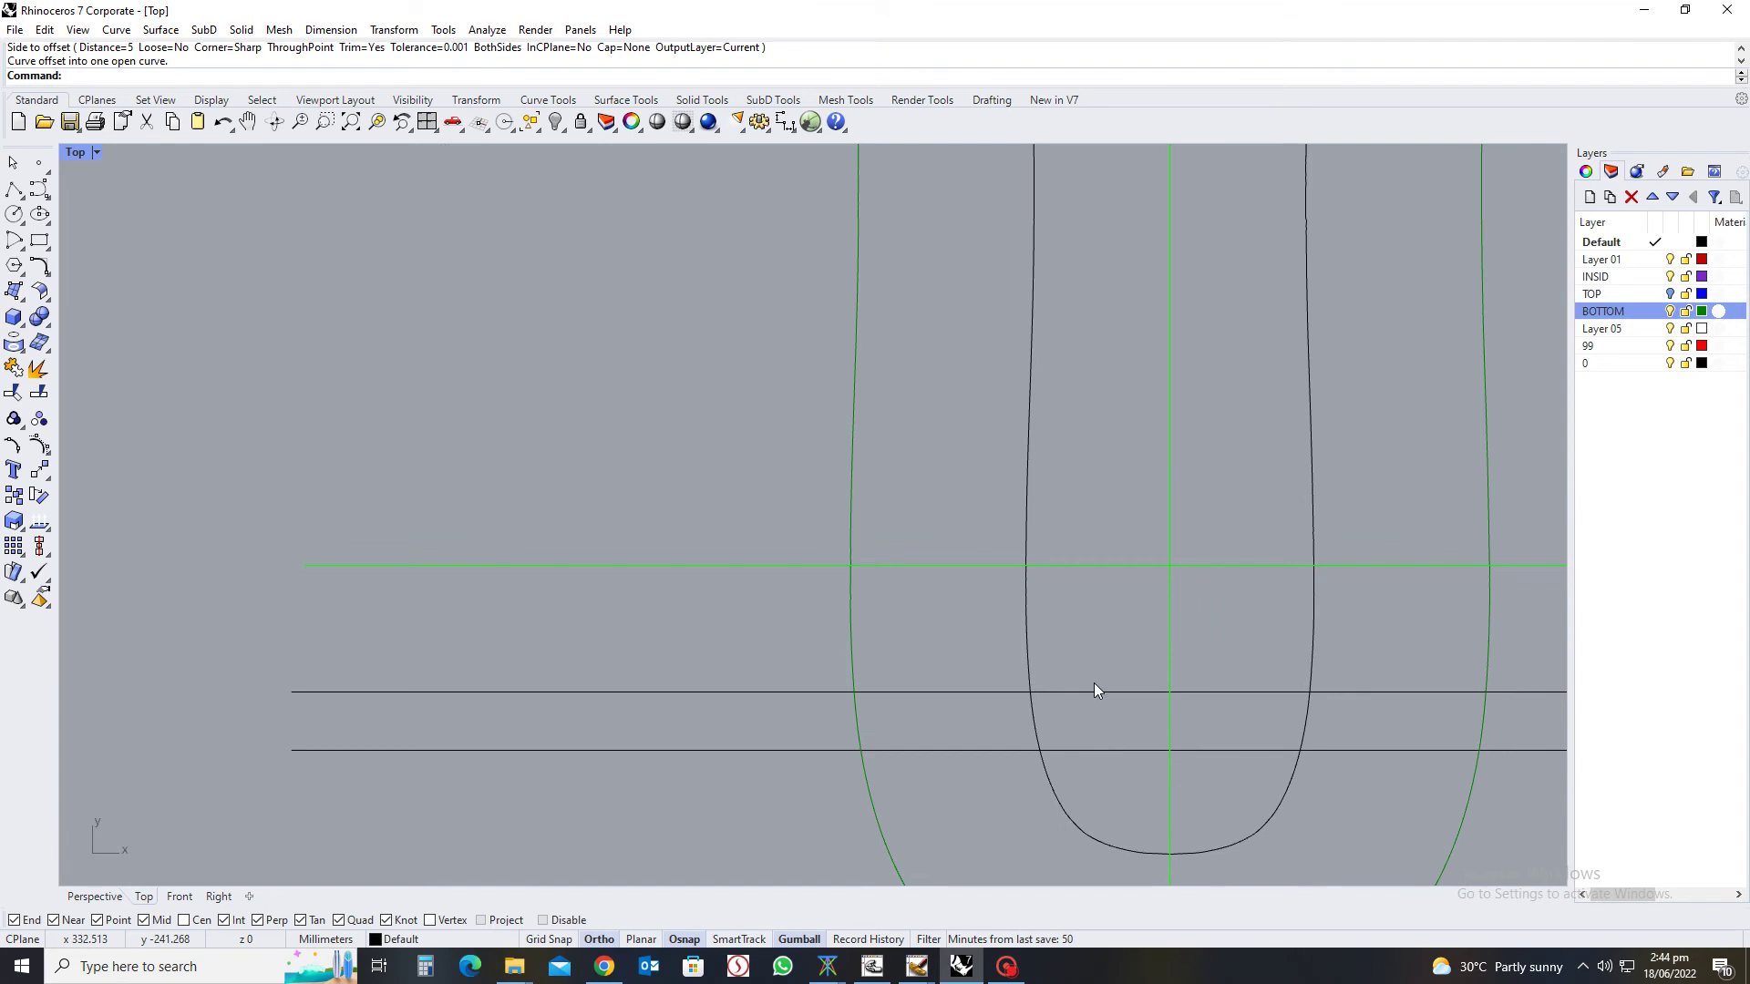
{"action": "right_click_drag", "start_coordinate": [1059, 714], "coordinate": [1103, 566]}
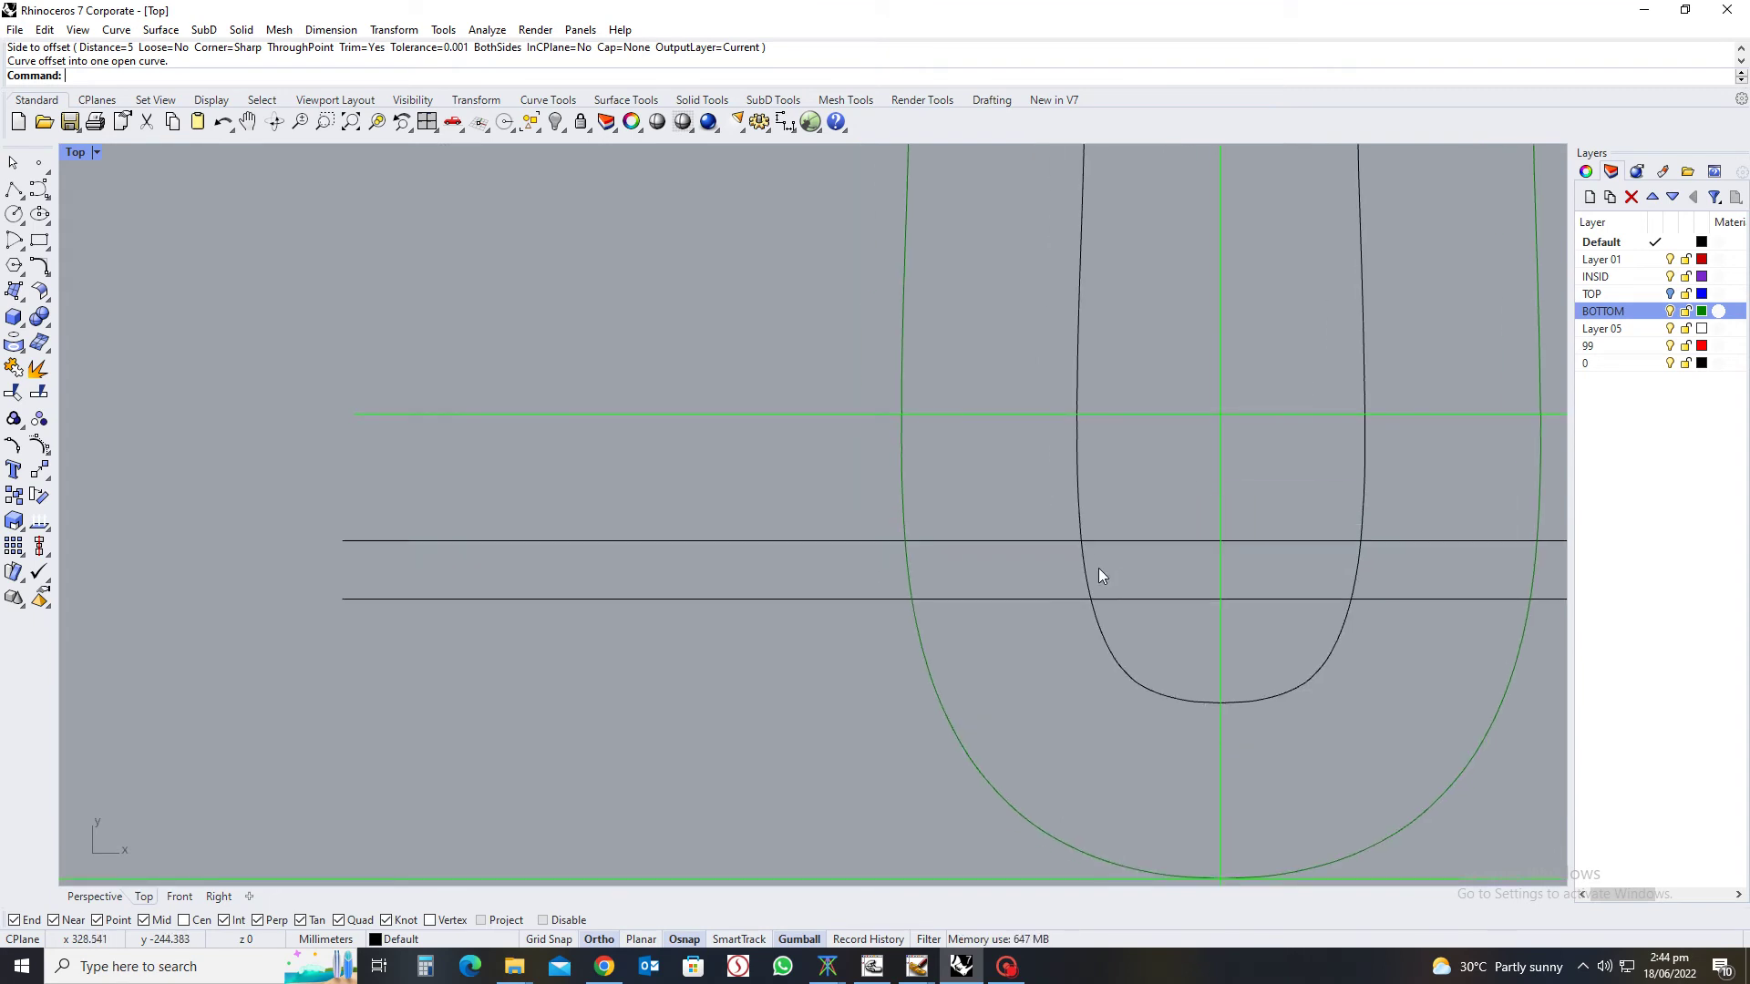
{"action": "scroll", "coordinate": [1119, 643], "scroll_direction": "down", "scroll_amount": 4}
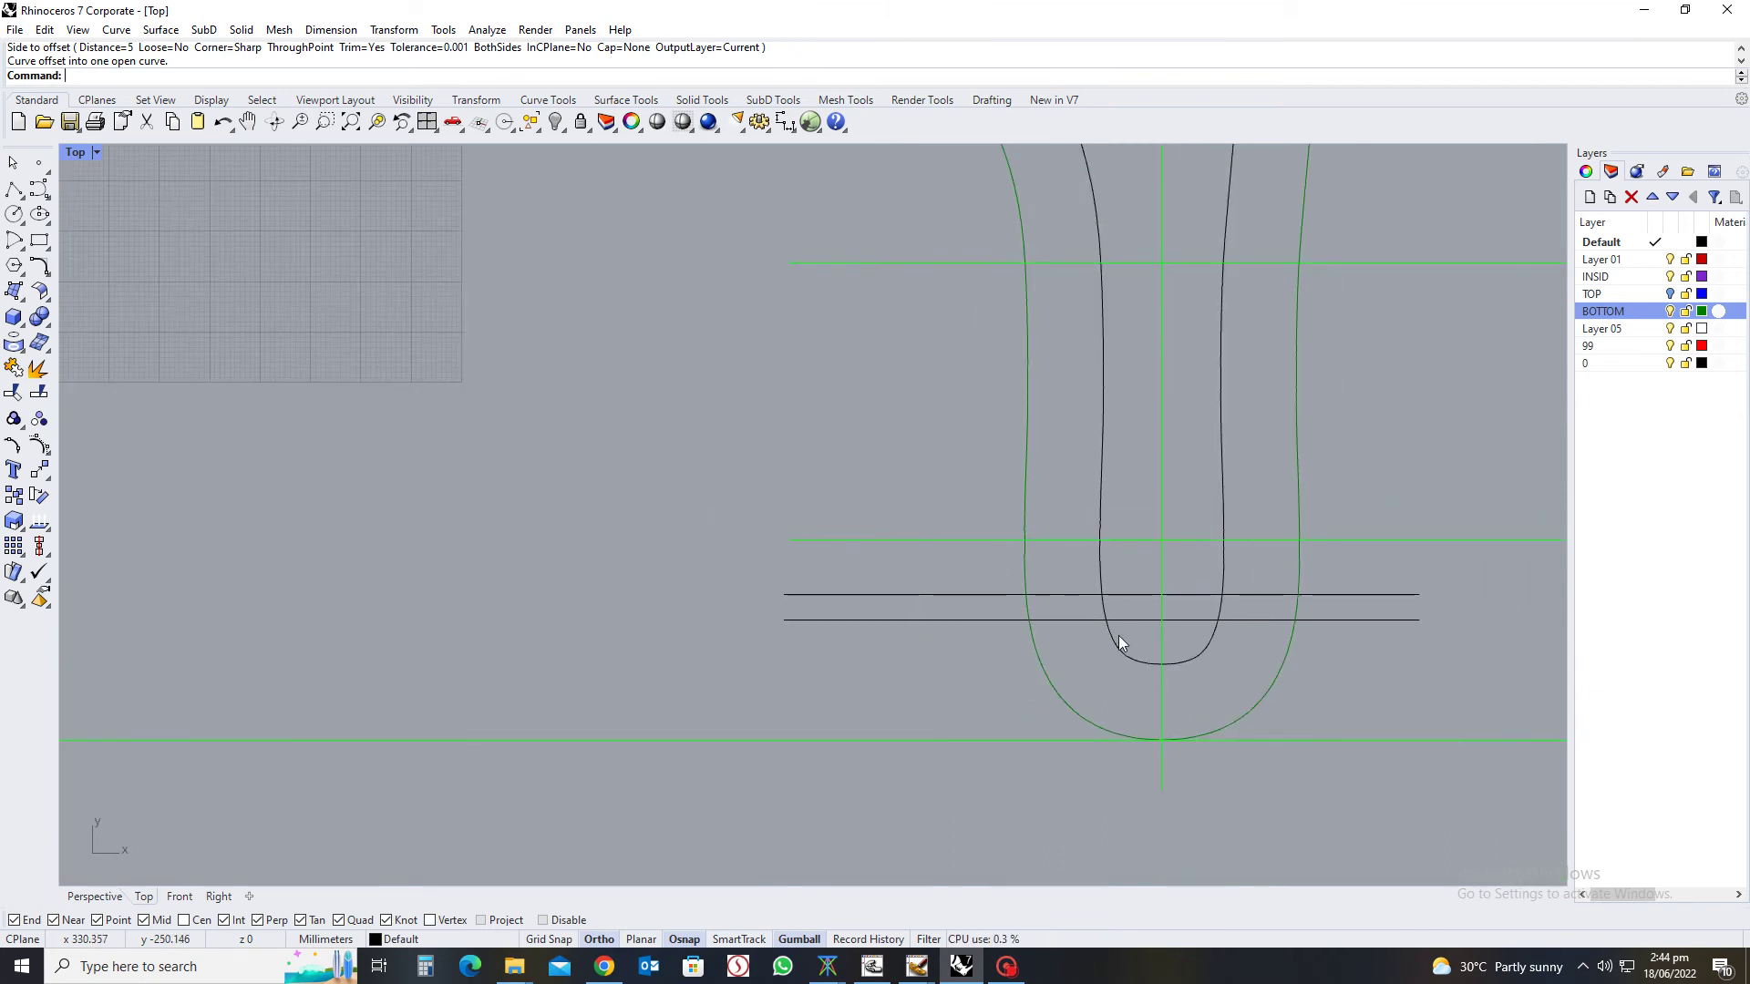
{"action": "scroll", "coordinate": [1112, 595], "scroll_direction": "up", "scroll_amount": 4}
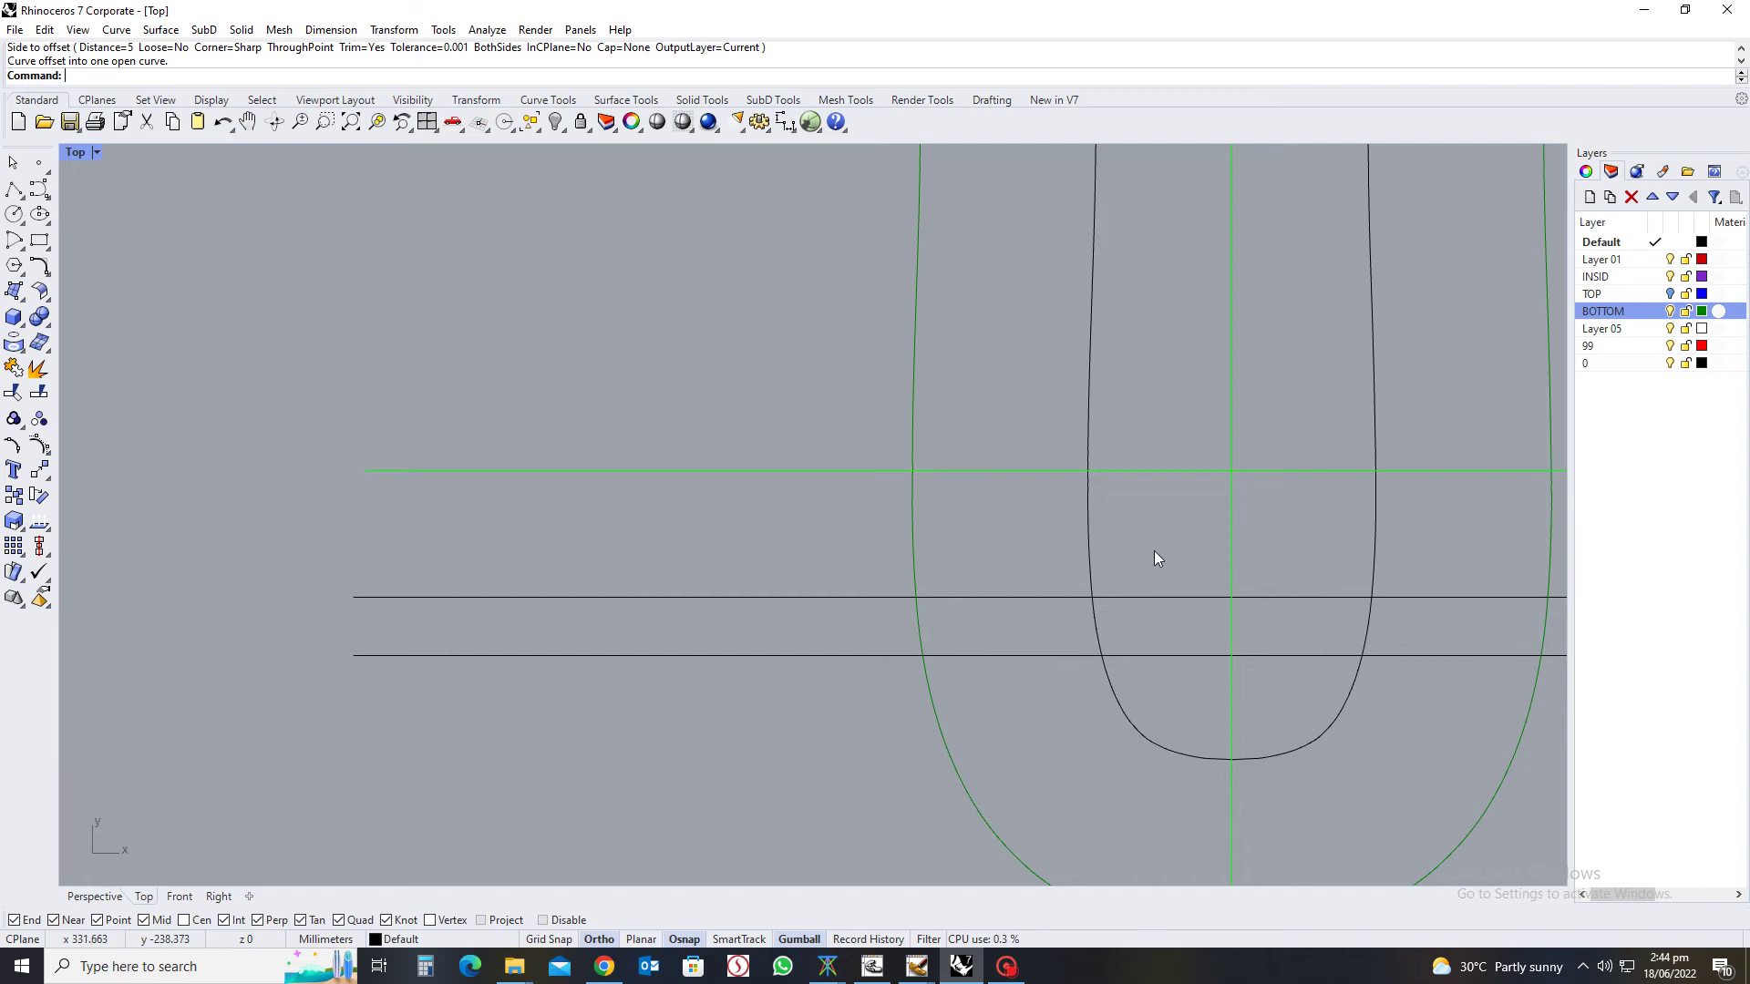
{"action": "right_click_drag", "start_coordinate": [1153, 550], "coordinate": [1072, 593]}
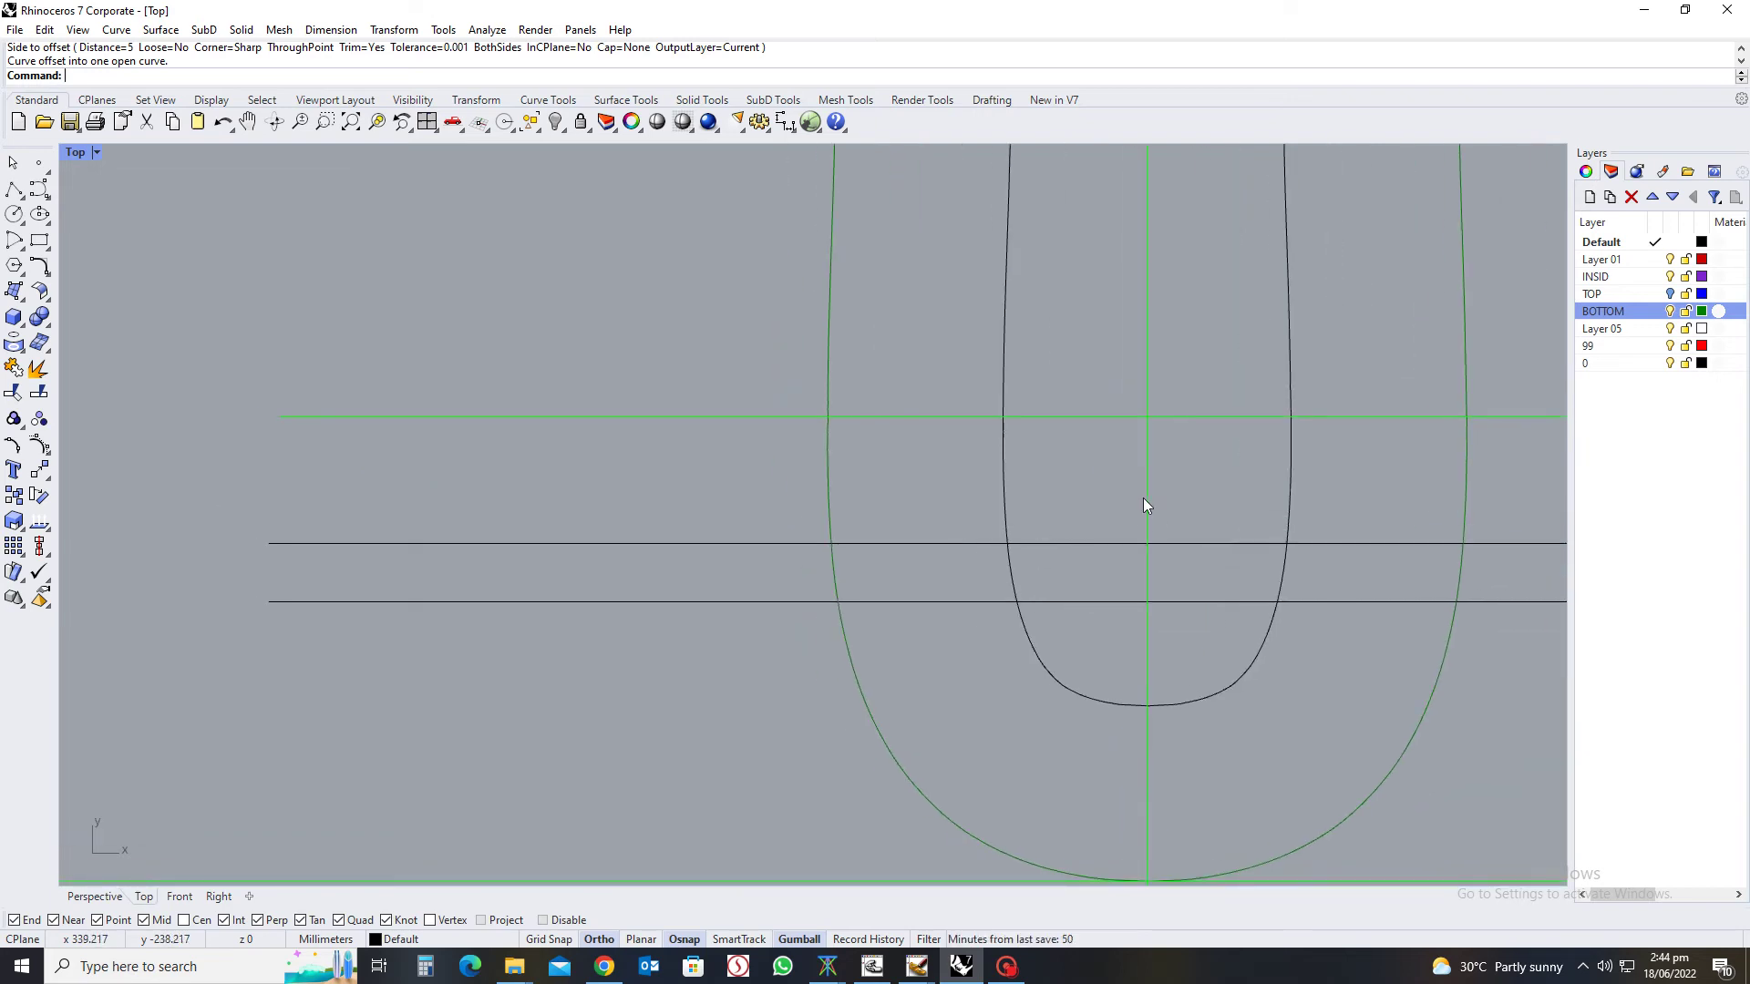
{"action": "left_click", "coordinate": [1092, 544]}
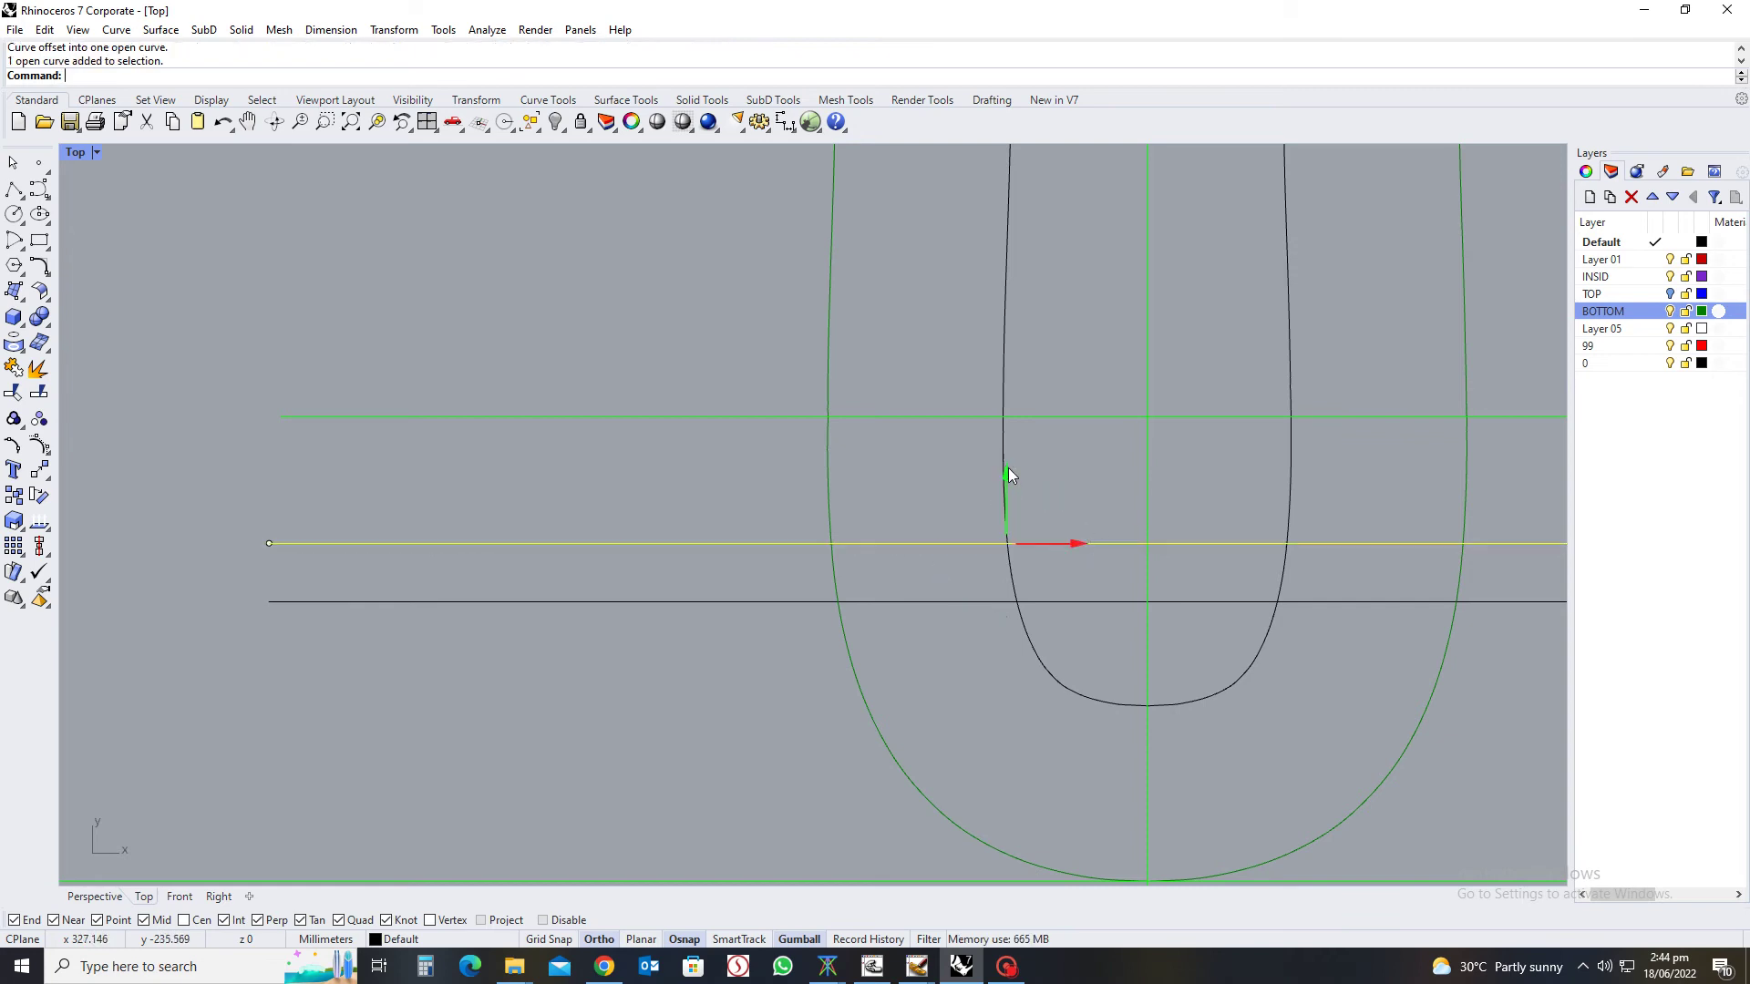
{"action": "left_click_drag", "start_coordinate": [1008, 467], "coordinate": [1008, 485]}
{"action": "key", "text": "Escape"}
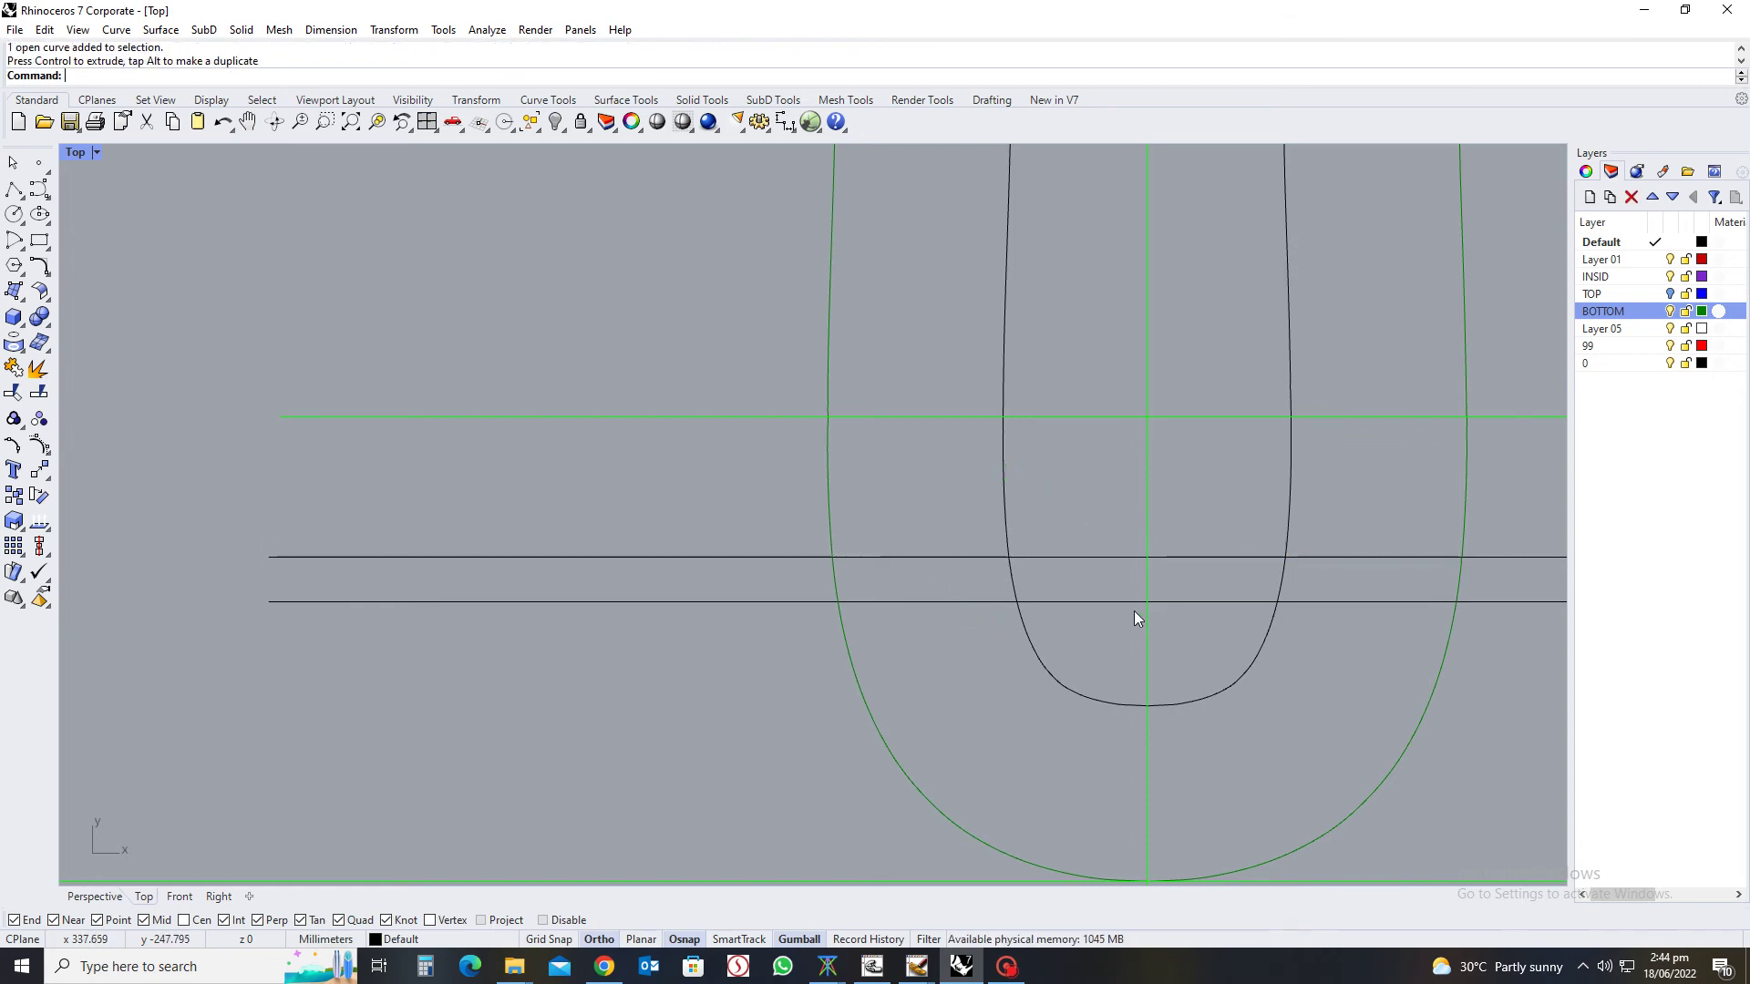
Trim away the parts of the two heel lines that lie inside the inner sole outline
{"action": "scroll", "coordinate": [1122, 601], "scroll_direction": "down", "scroll_amount": 4}
{"action": "scroll", "coordinate": [1083, 585], "scroll_direction": "up", "scroll_amount": 2}
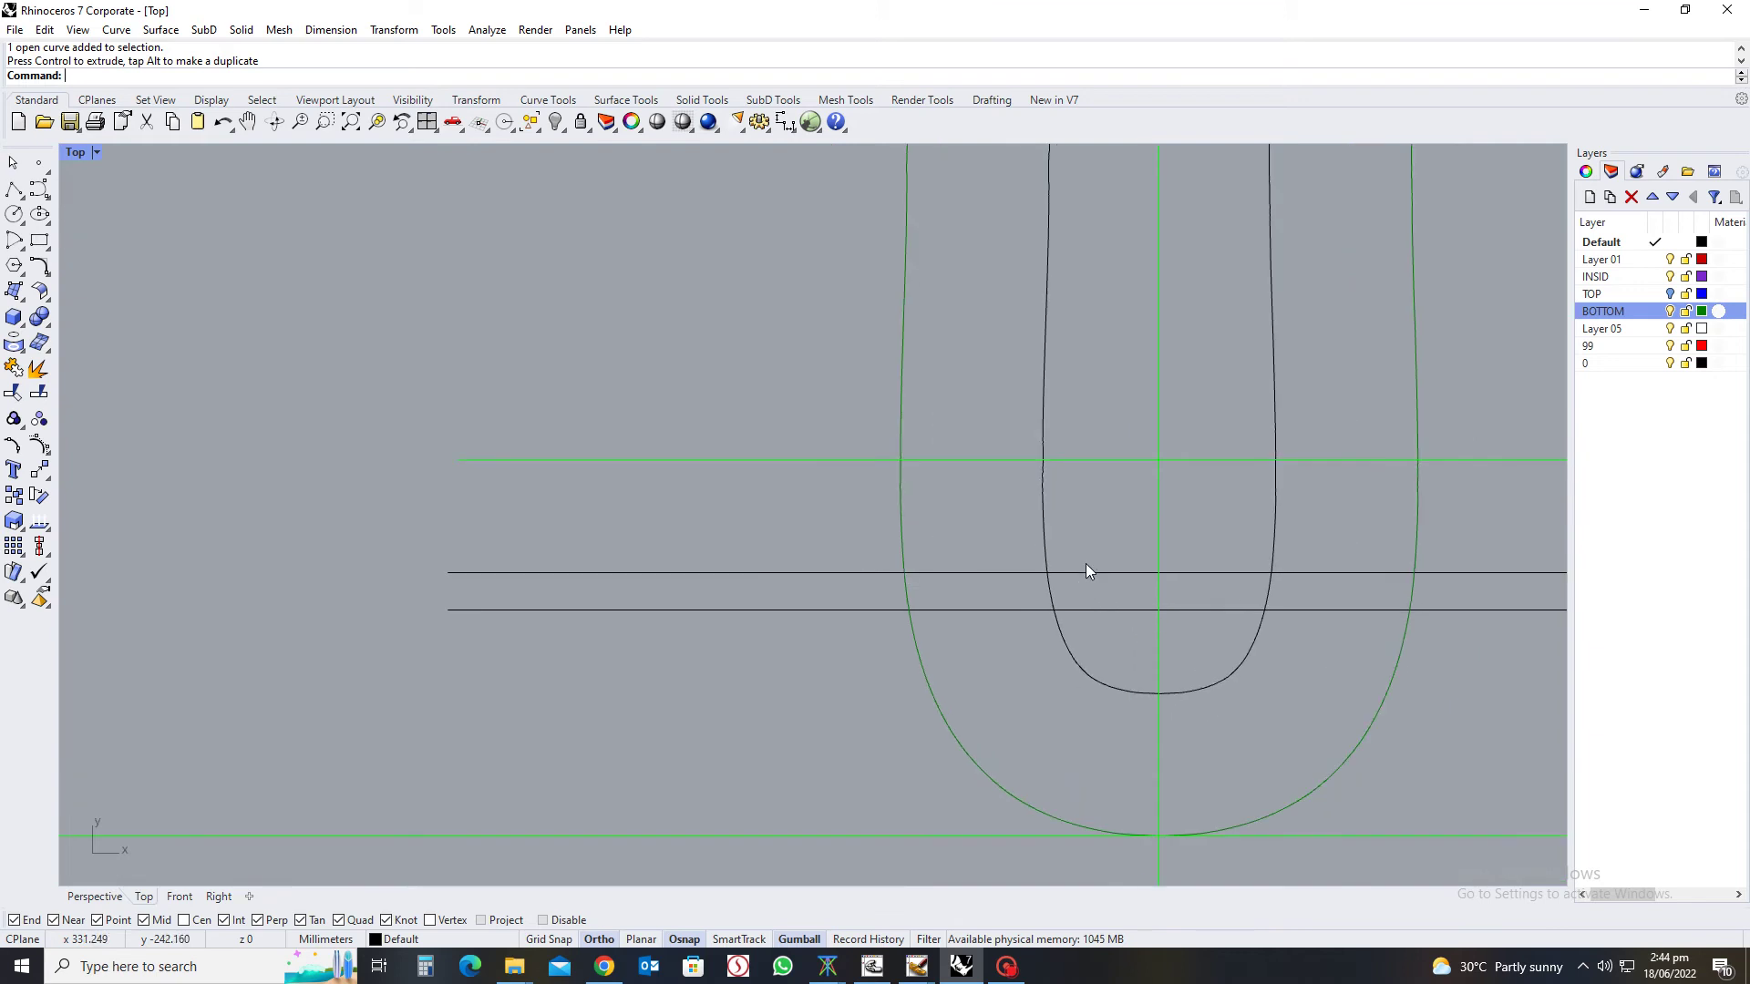
{"action": "left_click", "coordinate": [1039, 546]}
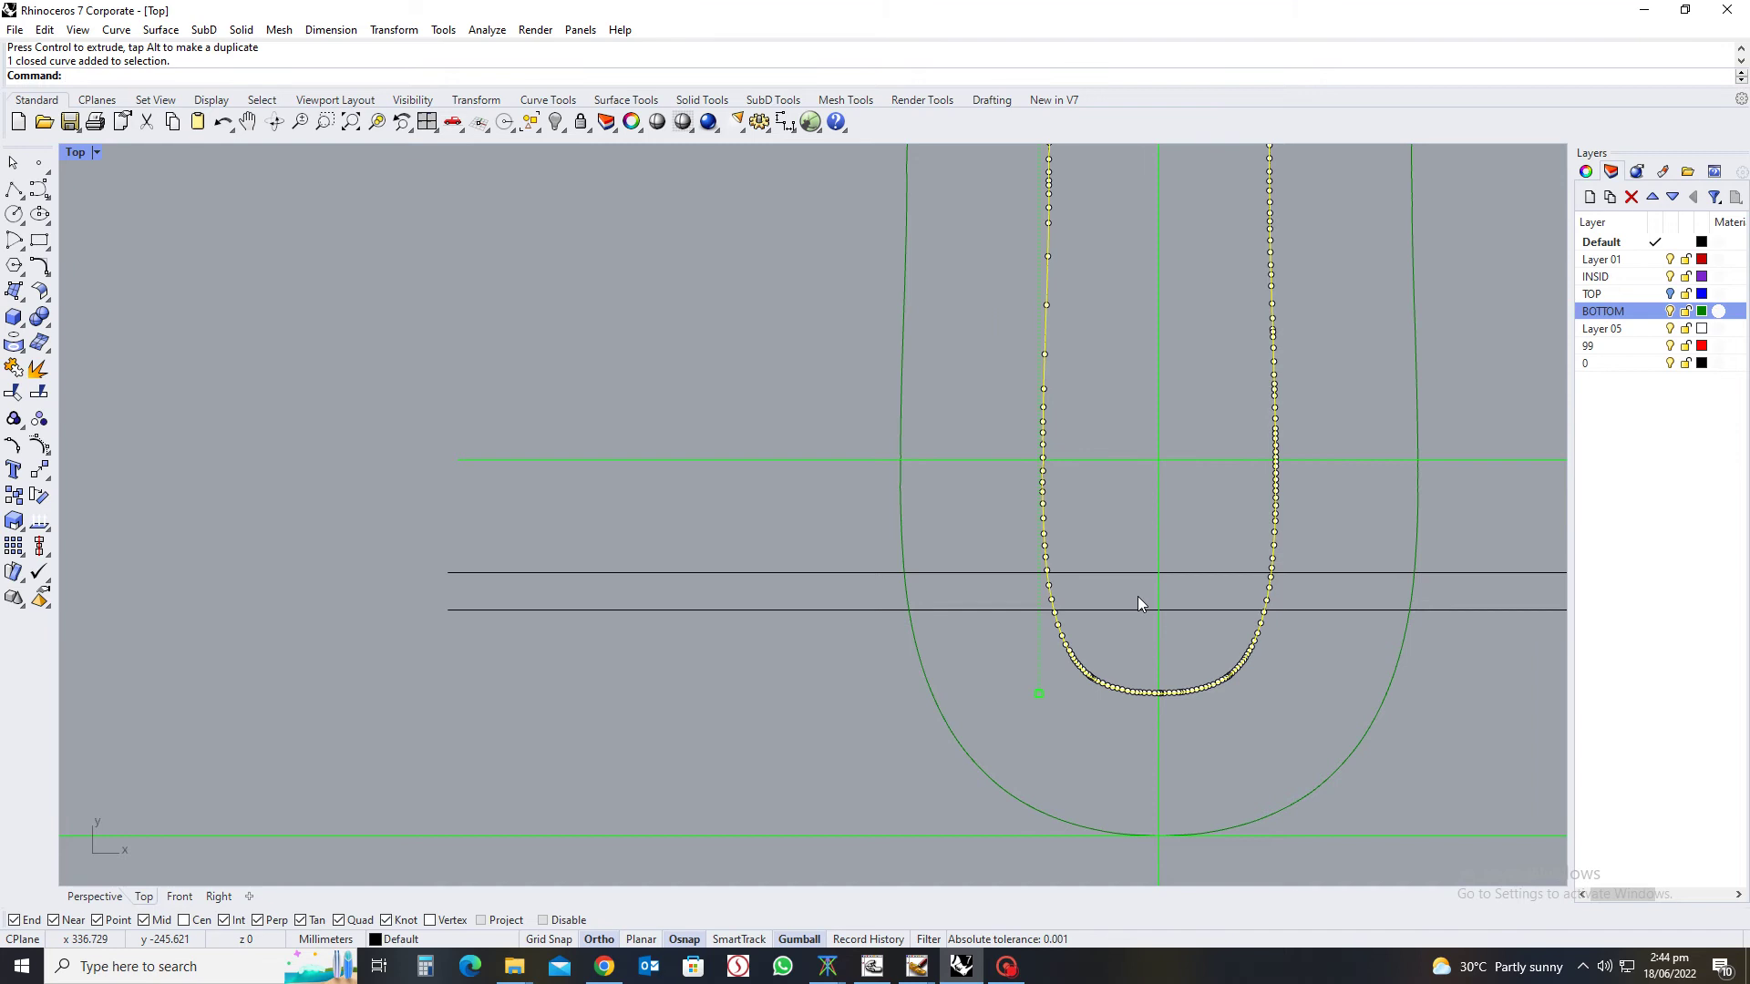
{"action": "type", "text": "t"}
{"action": "key", "text": "Return"}
{"action": "left_click_drag", "start_coordinate": [1108, 604], "coordinate": [1109, 631]}
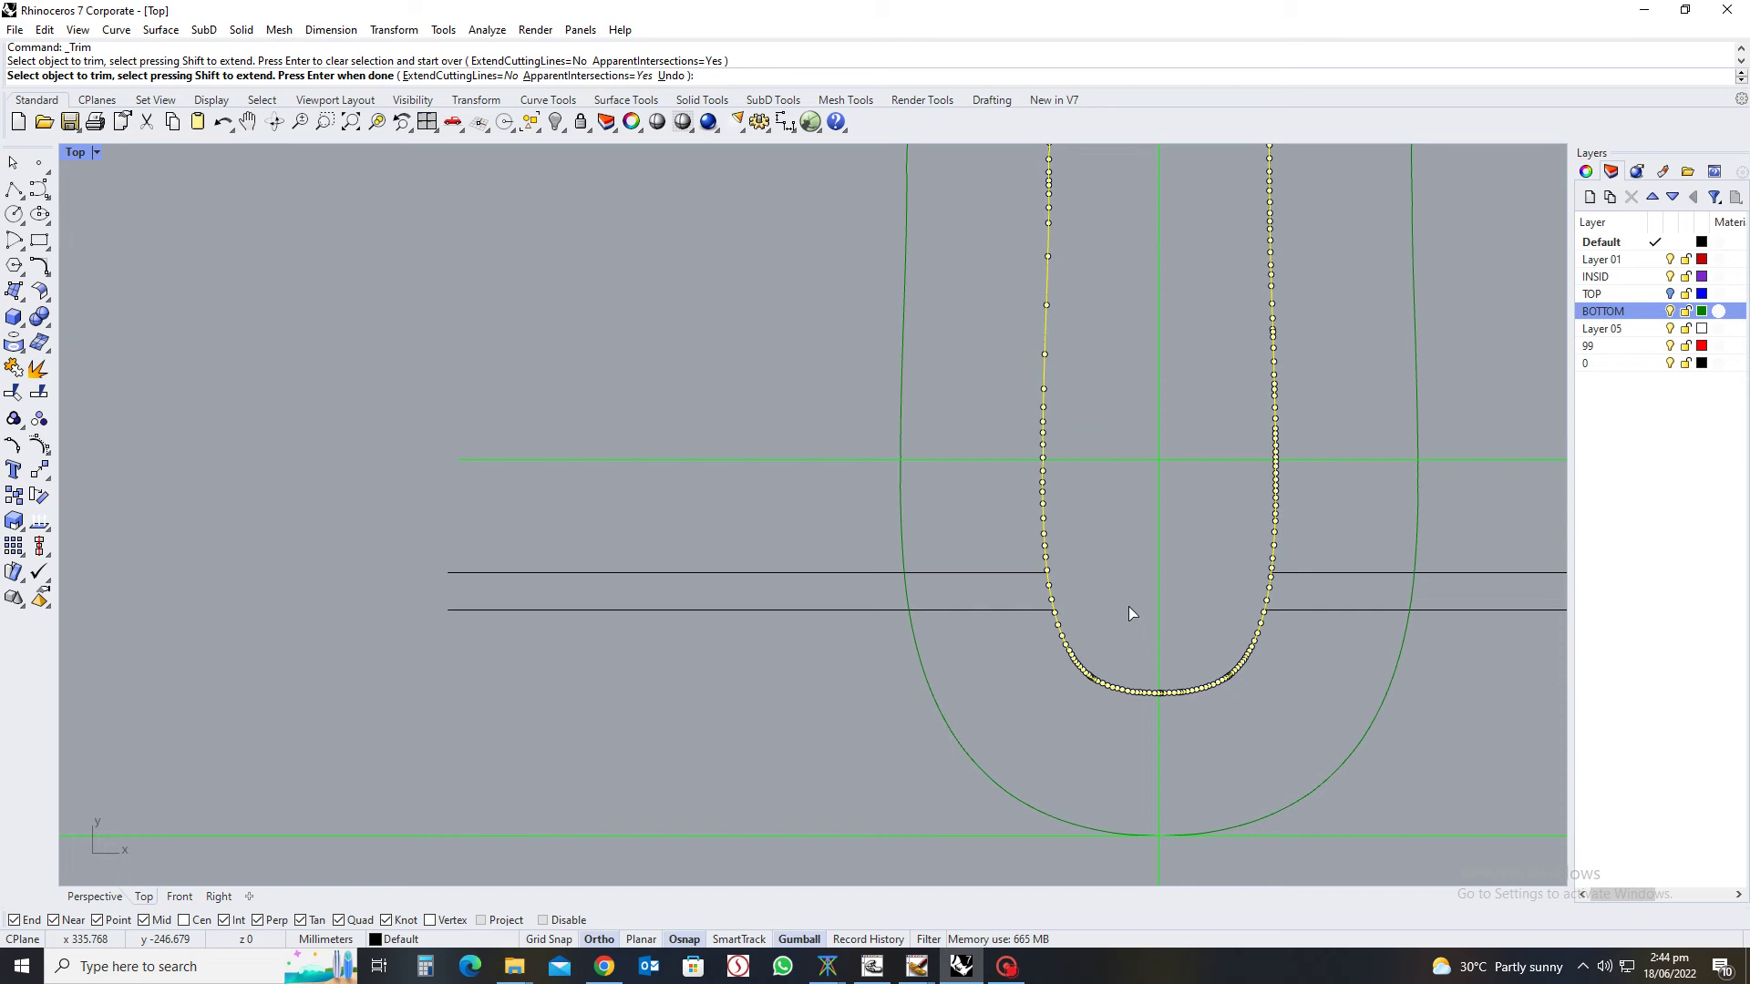
{"action": "key", "text": "Return"}
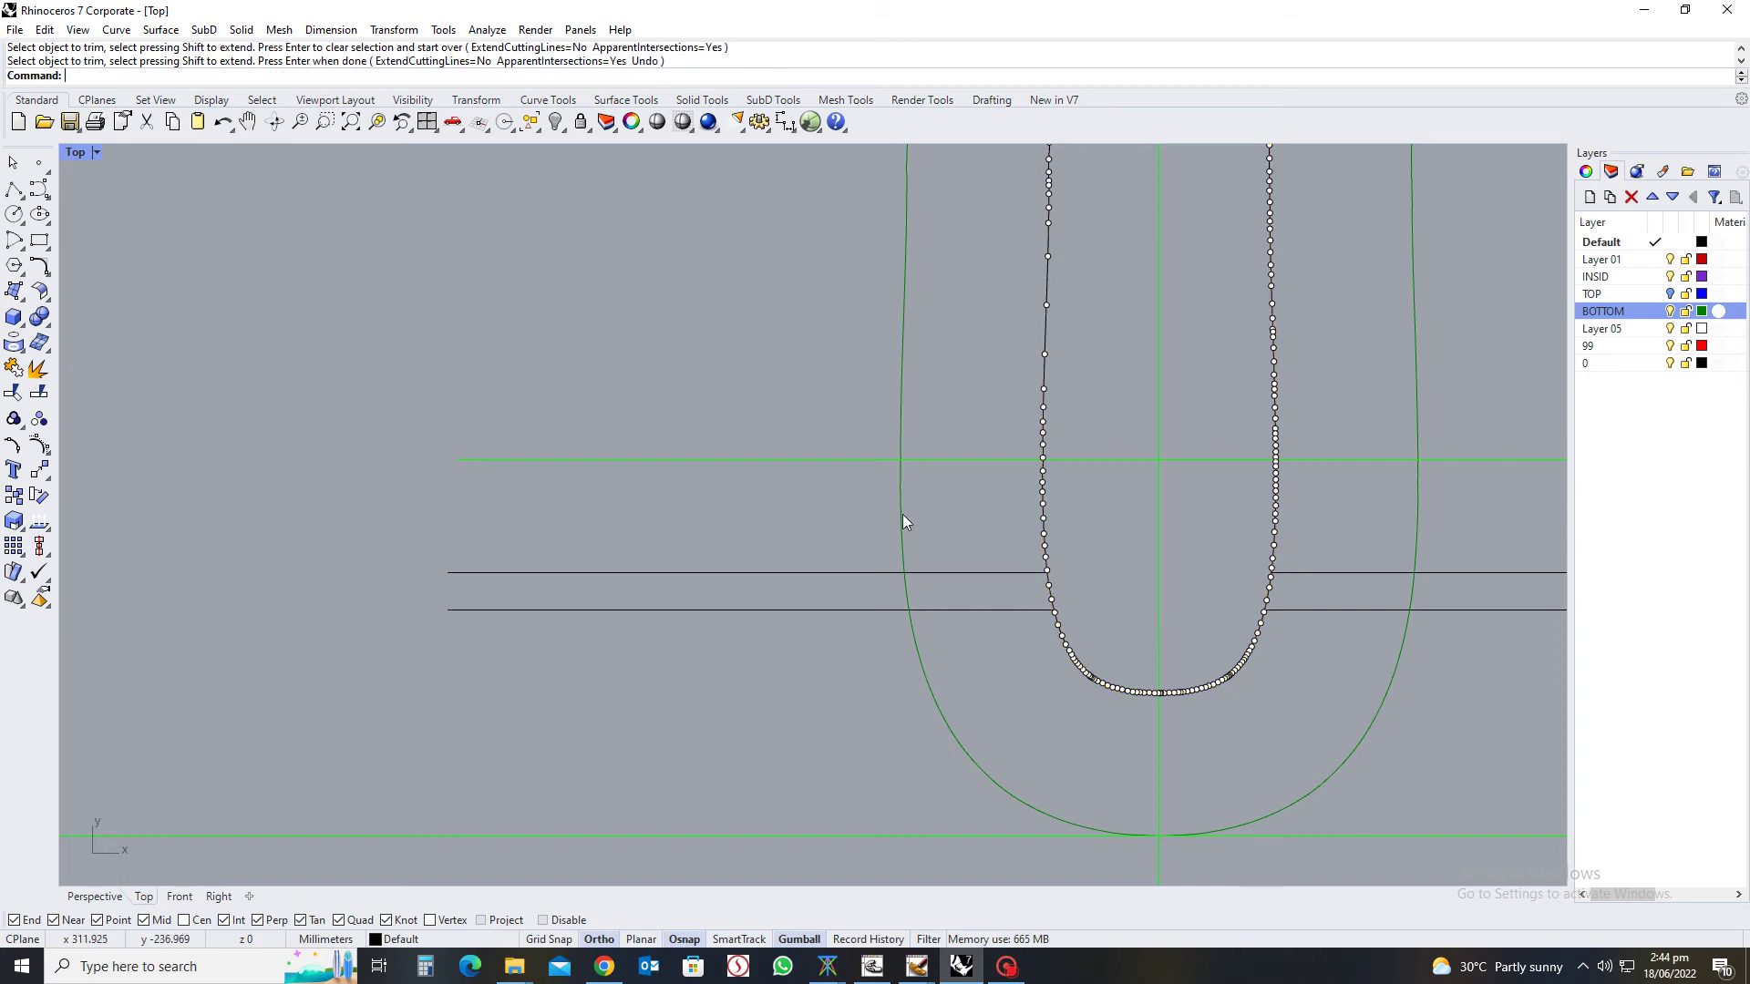
Trim off the ends of the two heel lines that extend beyond the green outer sole outline
{"action": "left_click", "coordinate": [903, 516]}
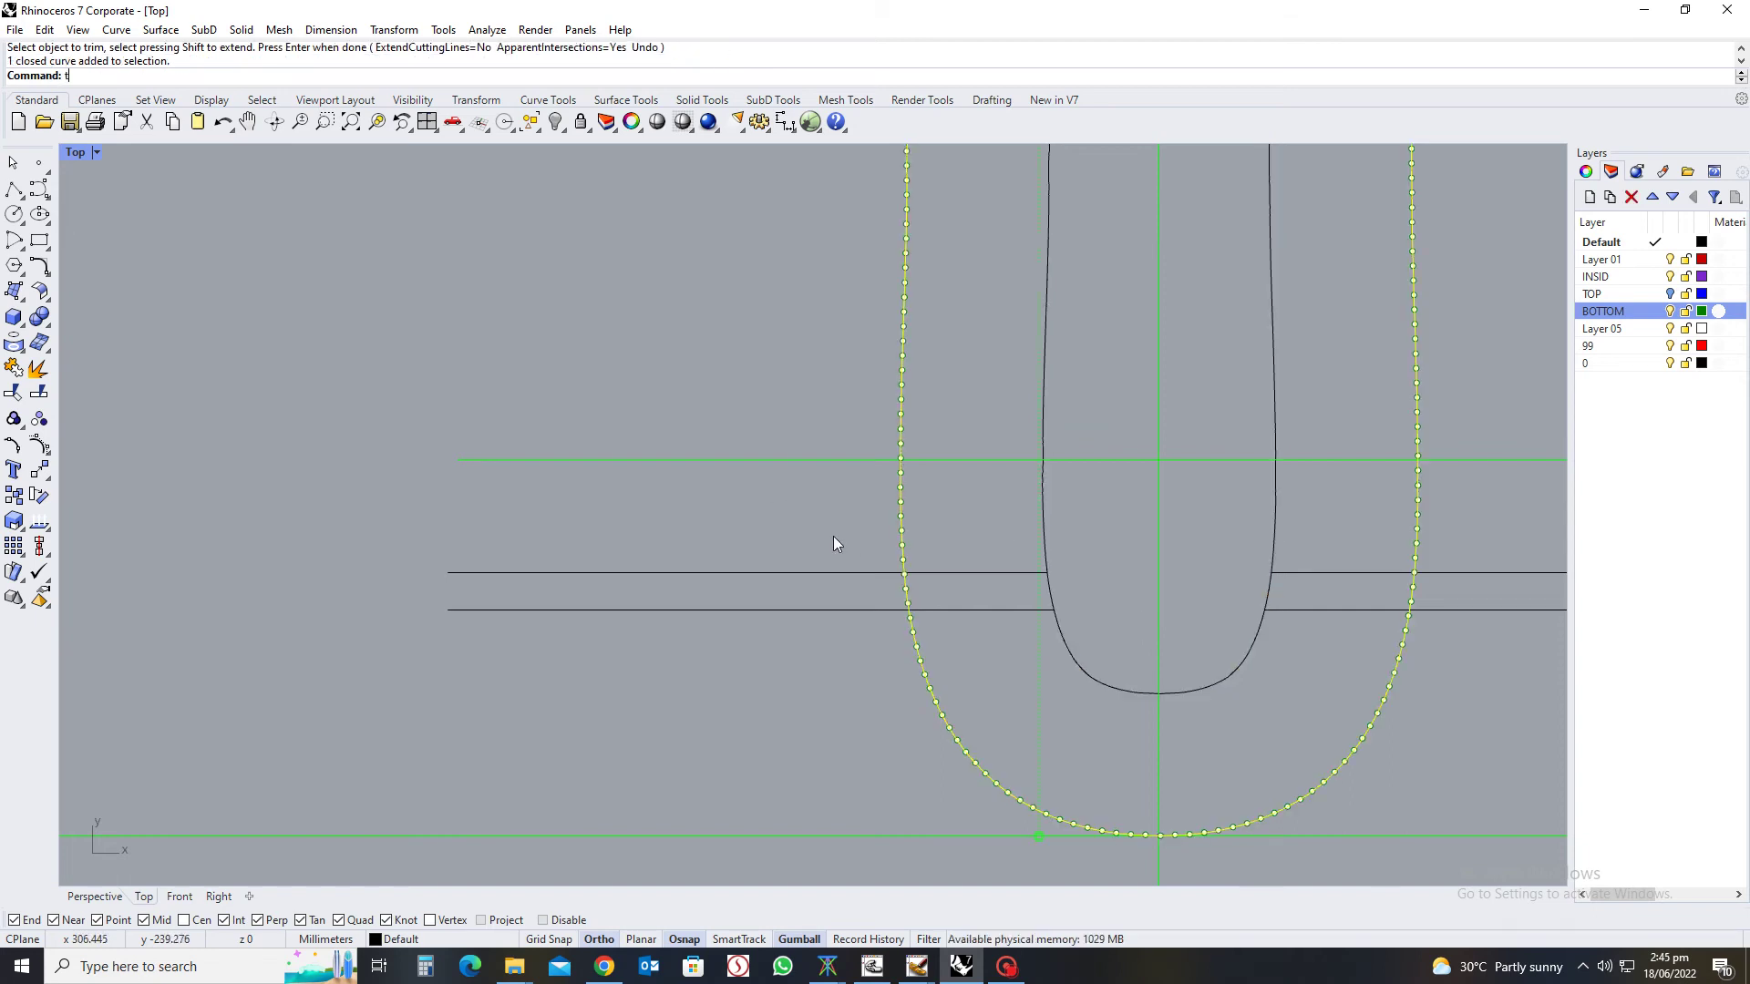
{"action": "key", "text": "Return"}
{"action": "left_click_drag", "start_coordinate": [862, 563], "coordinate": [813, 627]}
{"action": "left_click_drag", "start_coordinate": [1512, 556], "coordinate": [1432, 680]}
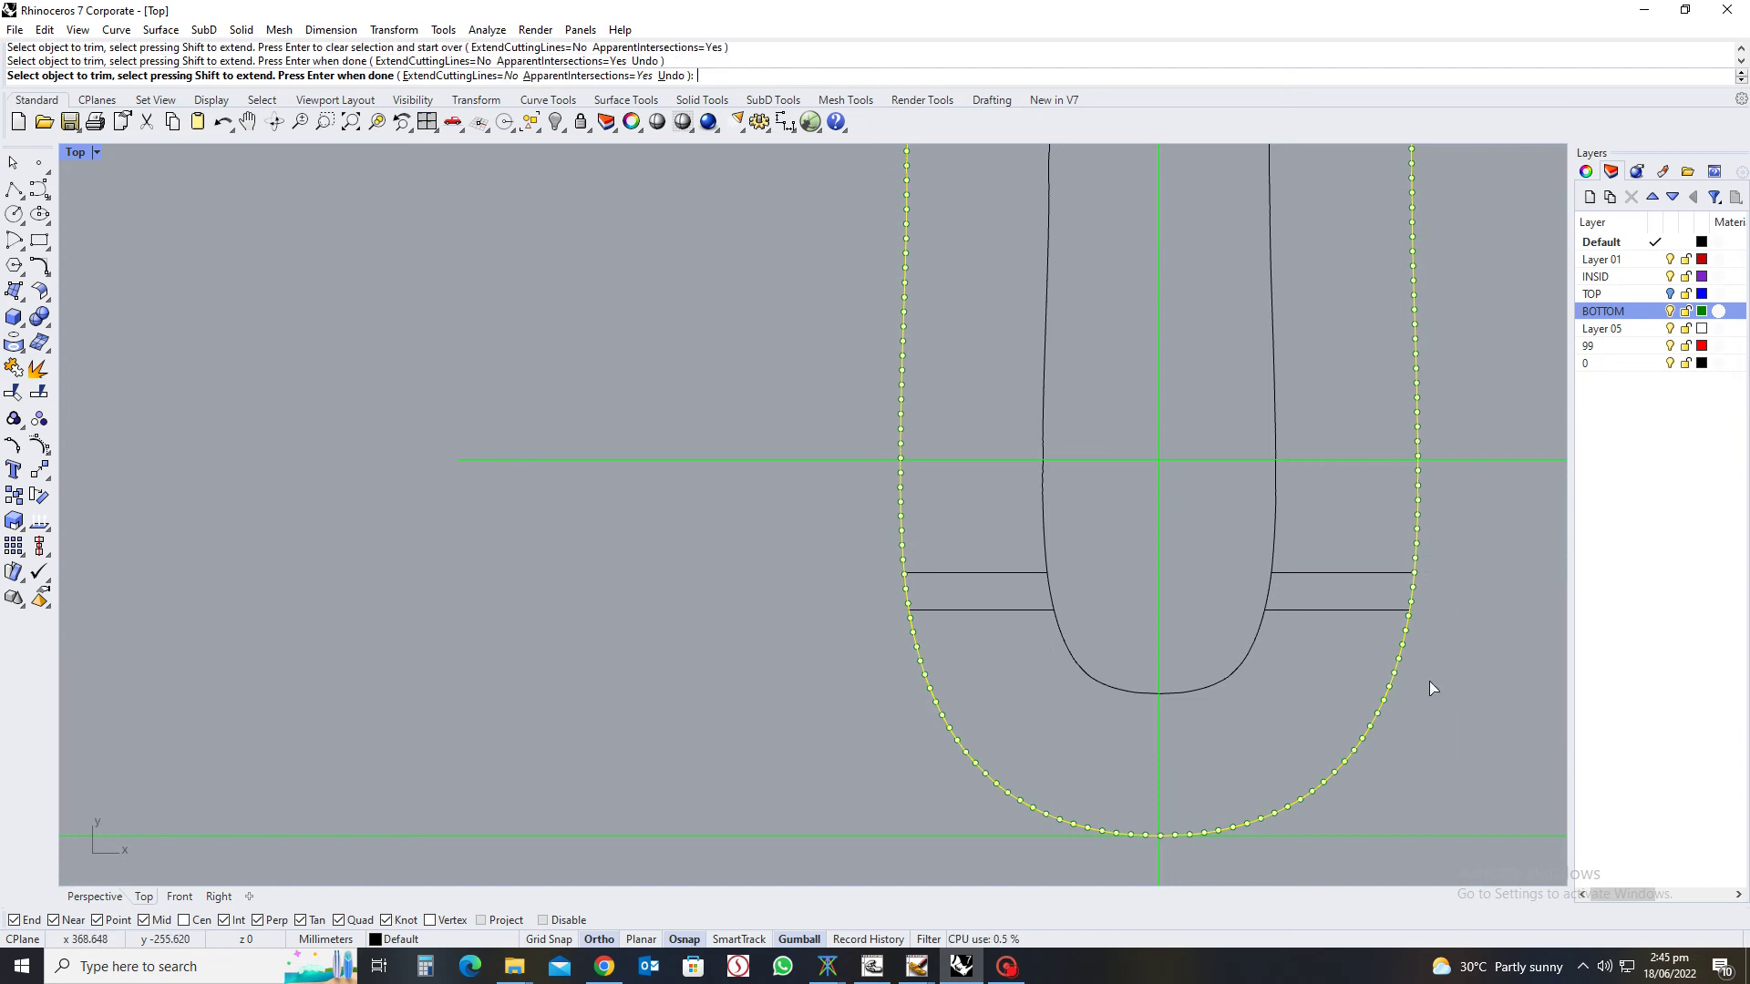
{"action": "key", "text": "Return"}
{"action": "scroll", "coordinate": [929, 551], "scroll_direction": "down", "scroll_amount": 2}
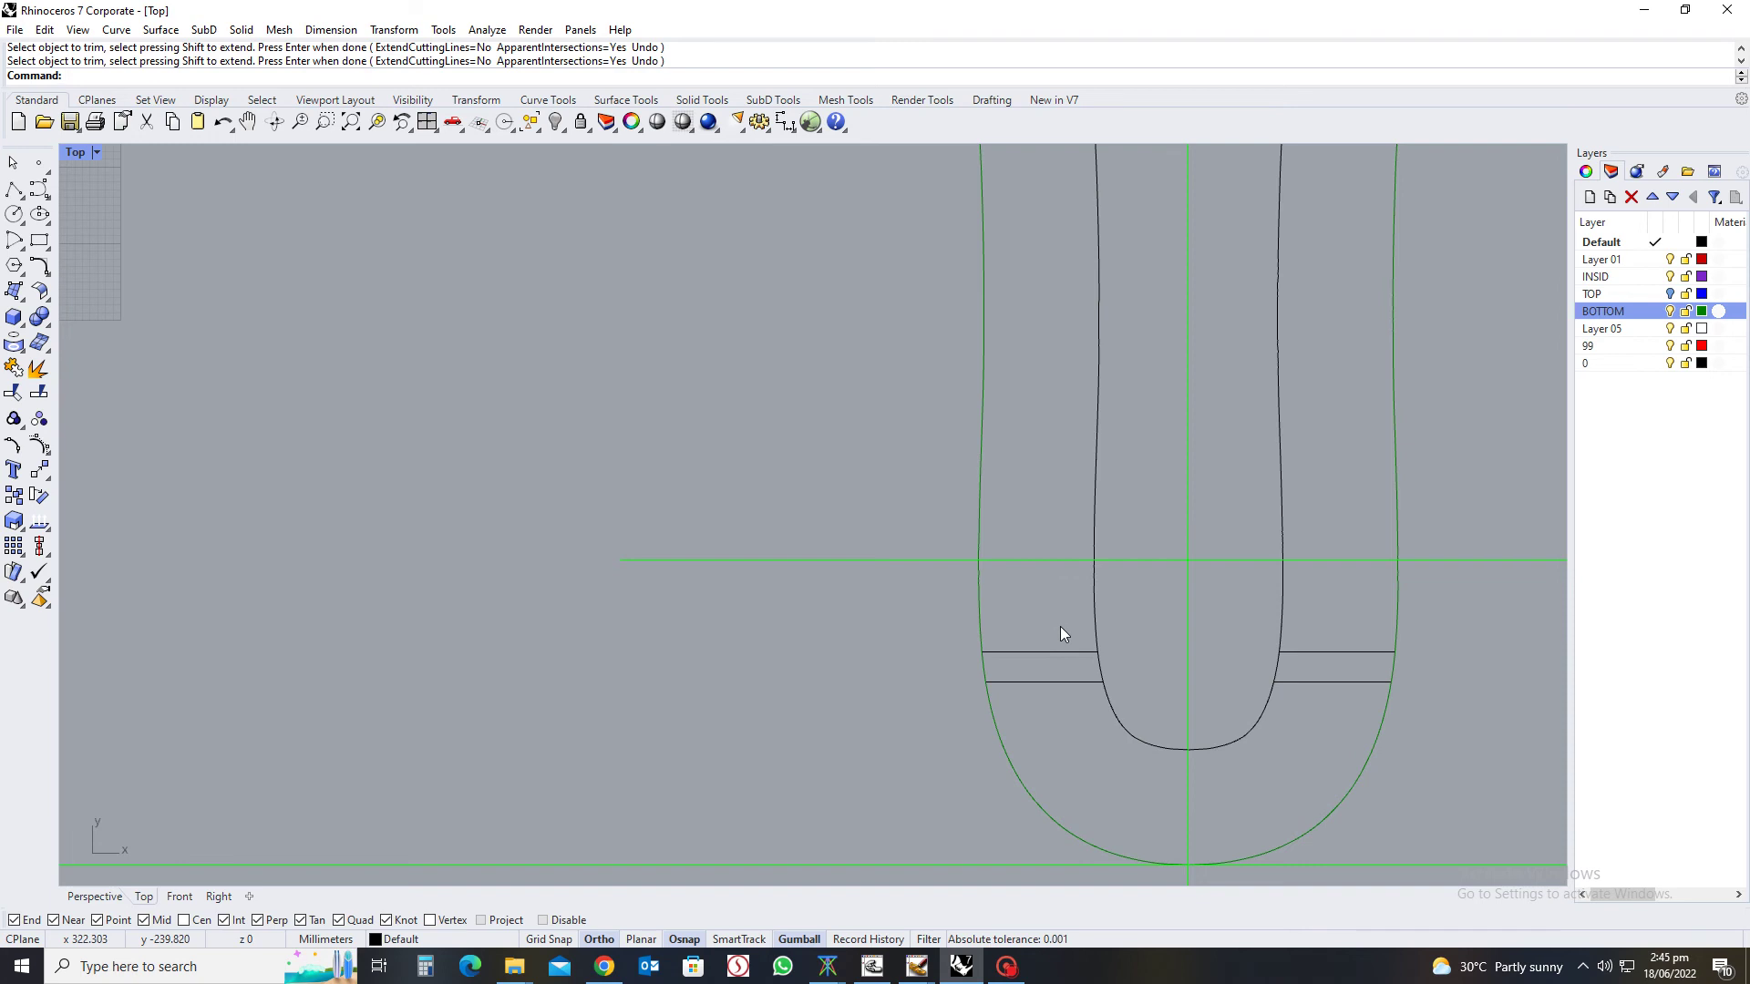
{"action": "scroll", "coordinate": [1057, 627], "scroll_direction": "up", "scroll_amount": 1}
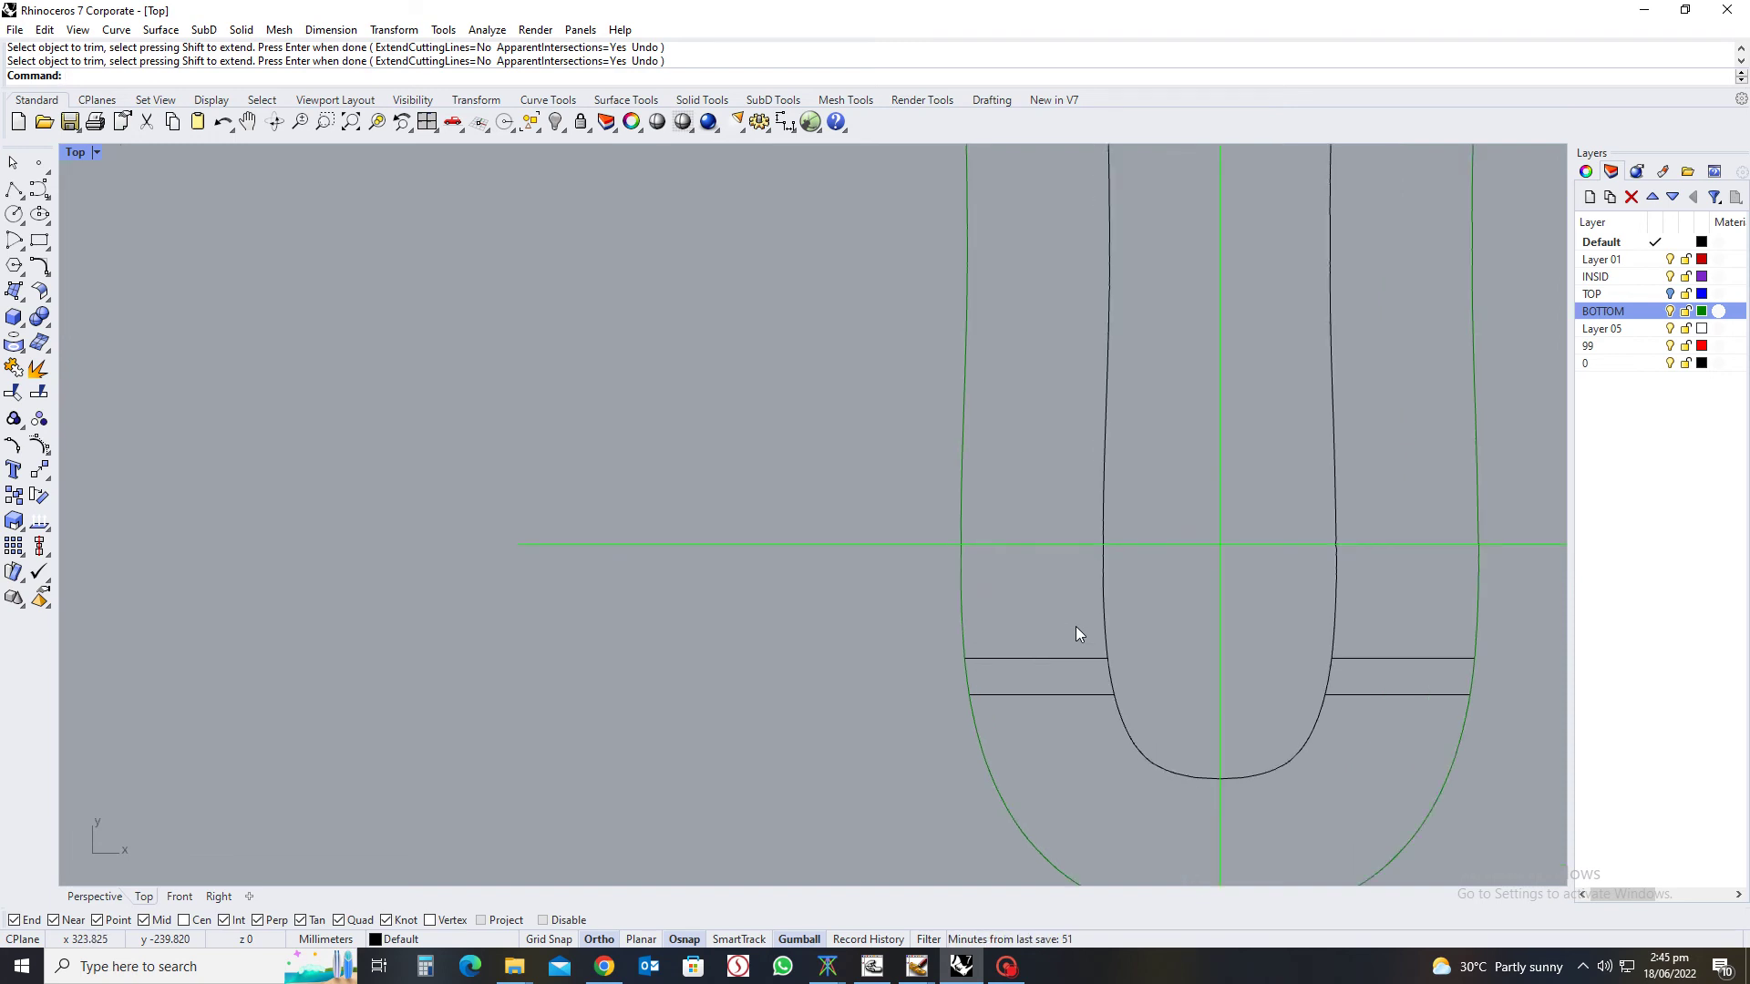
Undo the trims to restore the two full-length heel lines, and clear the selection
{"action": "key", "text": "ctrl+z"}
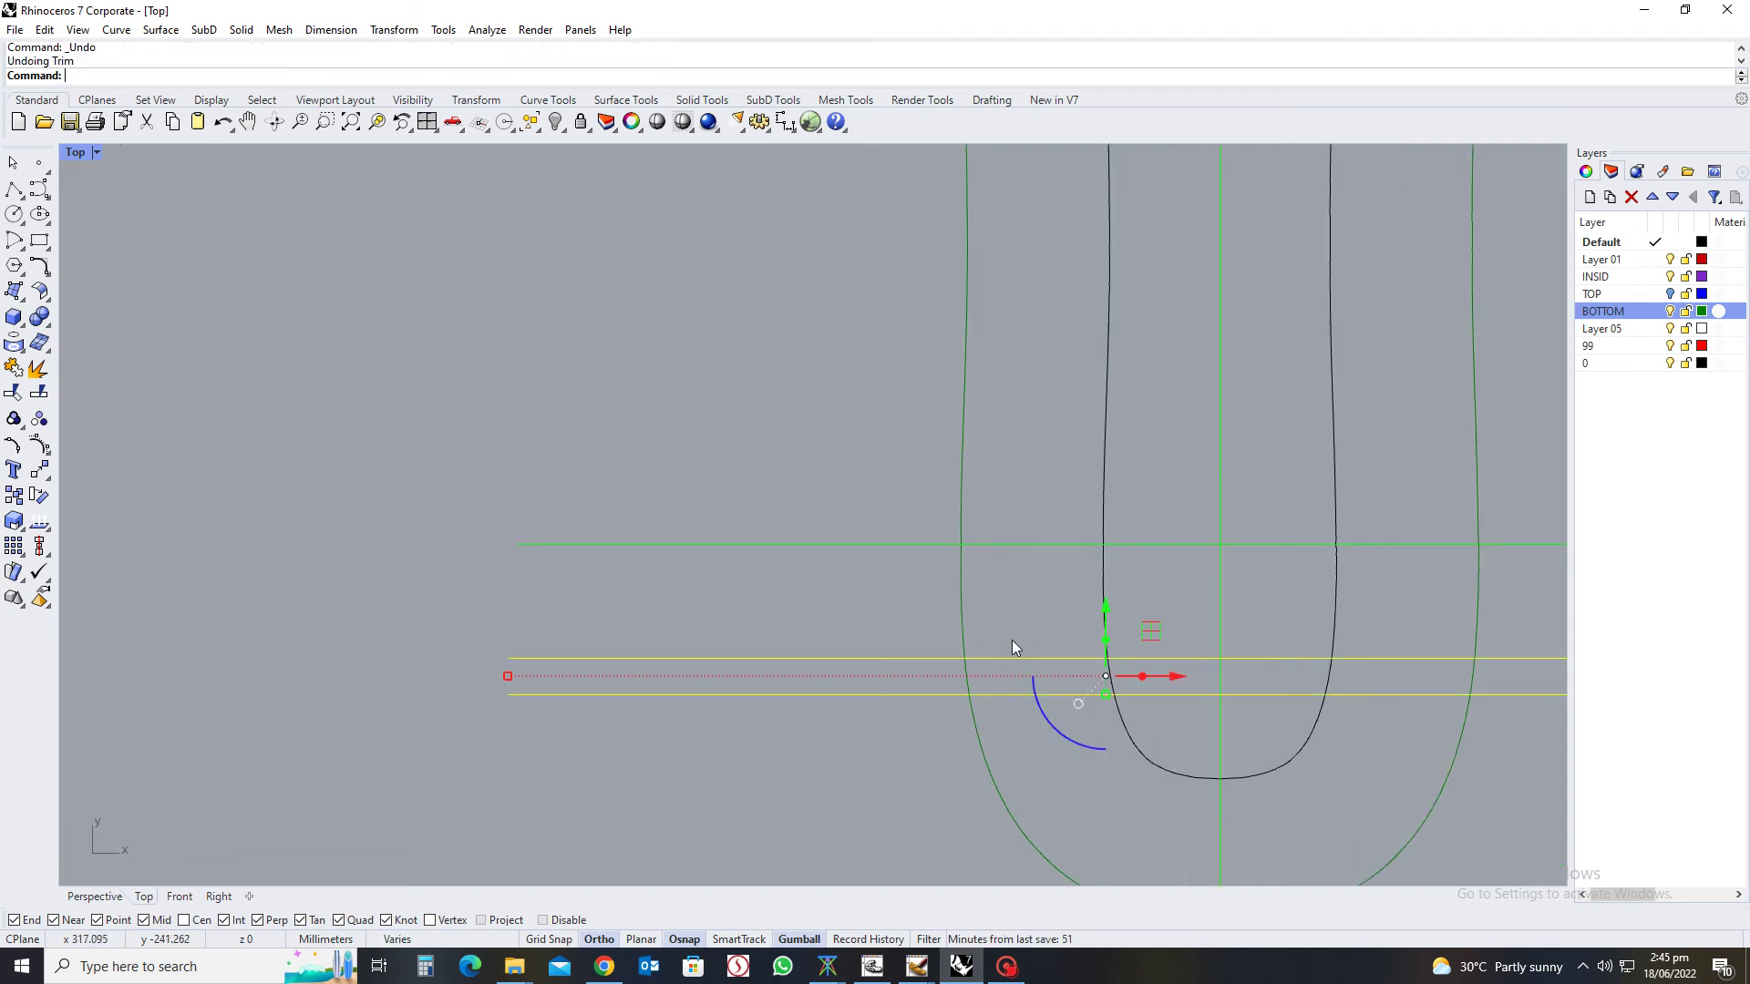
{"action": "key", "text": "Escape"}
Copy the pair of heel lines straight up twice, about 16.75 mm above the original and at the next horizontal guide
{"action": "left_click_drag", "start_coordinate": [873, 618], "coordinate": [799, 751]}
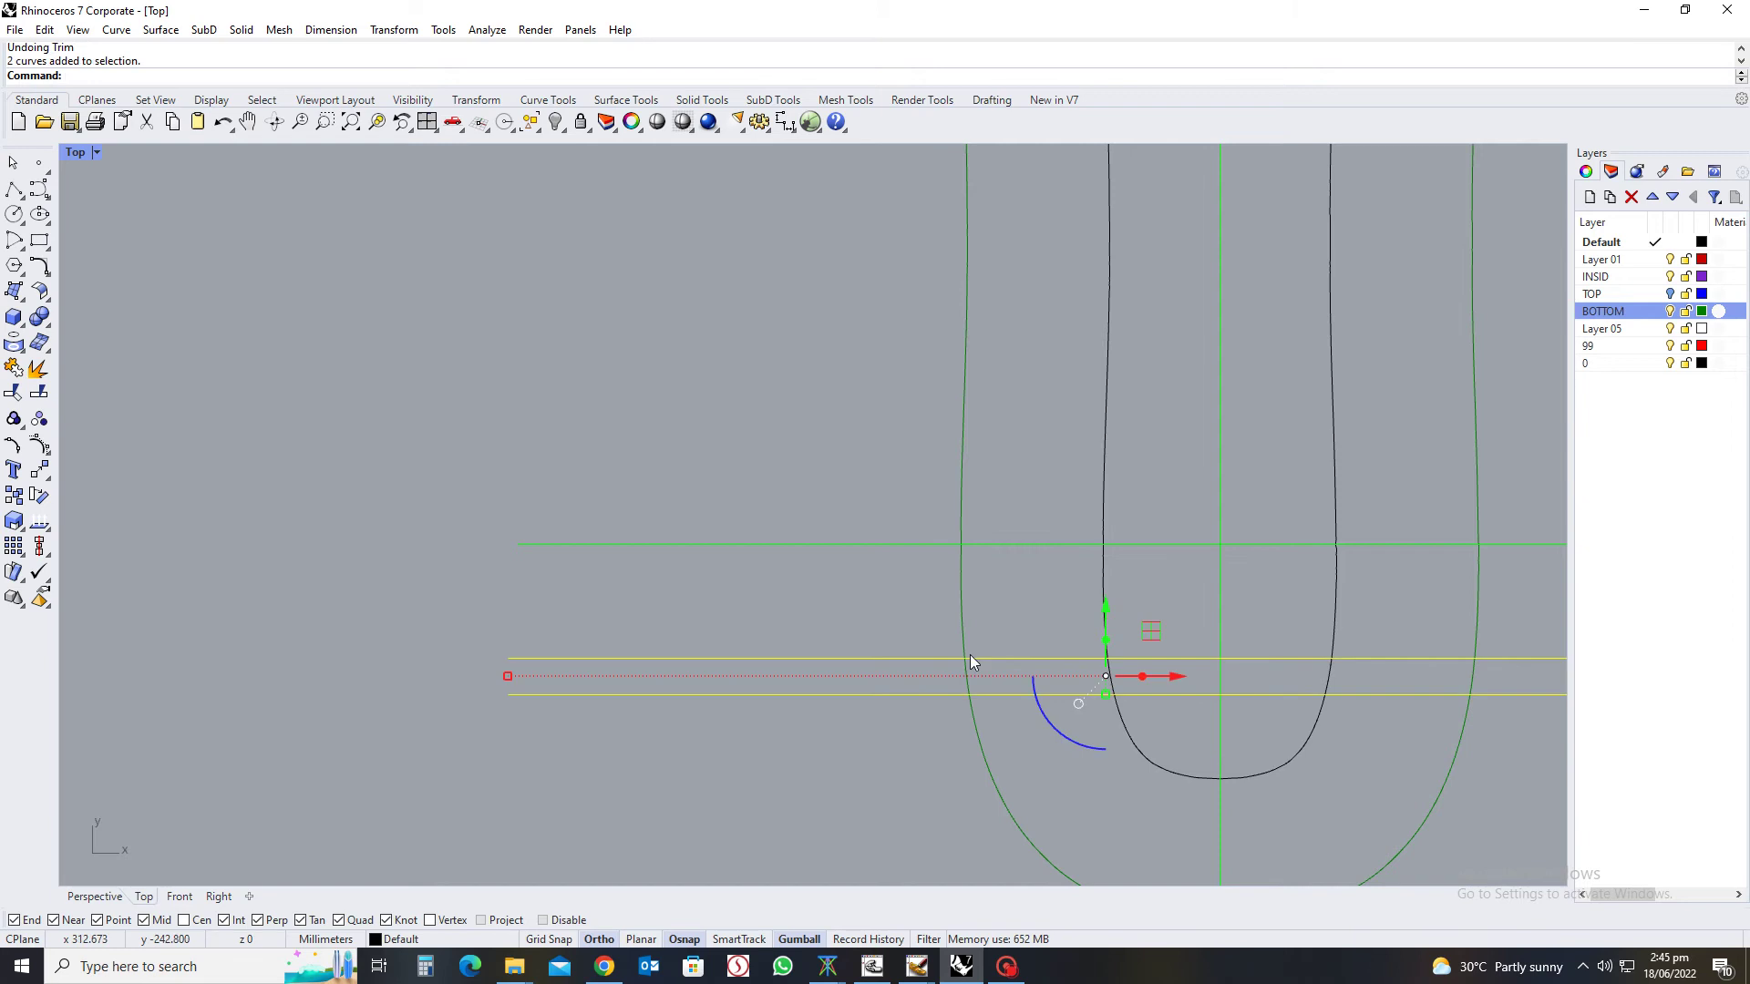
{"action": "type", "text": "6y"}
{"action": "key", "text": "Return"}
{"action": "scroll", "coordinate": [1203, 664], "scroll_direction": "down", "scroll_amount": 4}
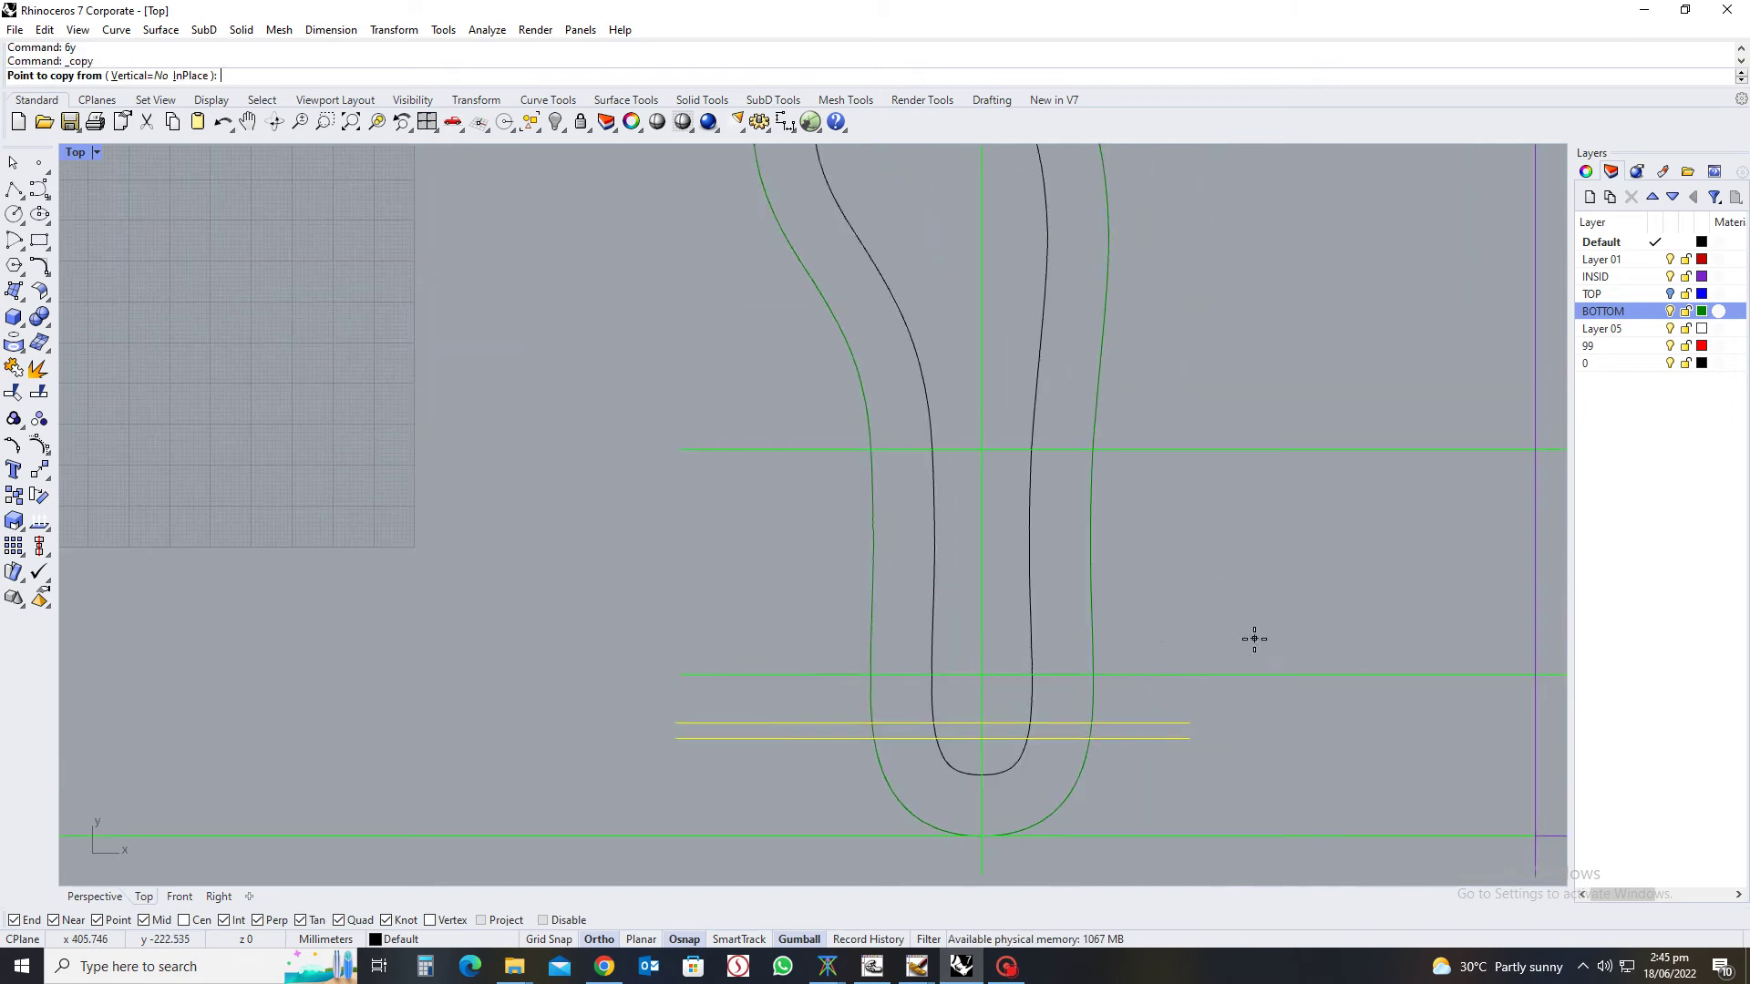
{"action": "left_click", "coordinate": [1254, 638]}
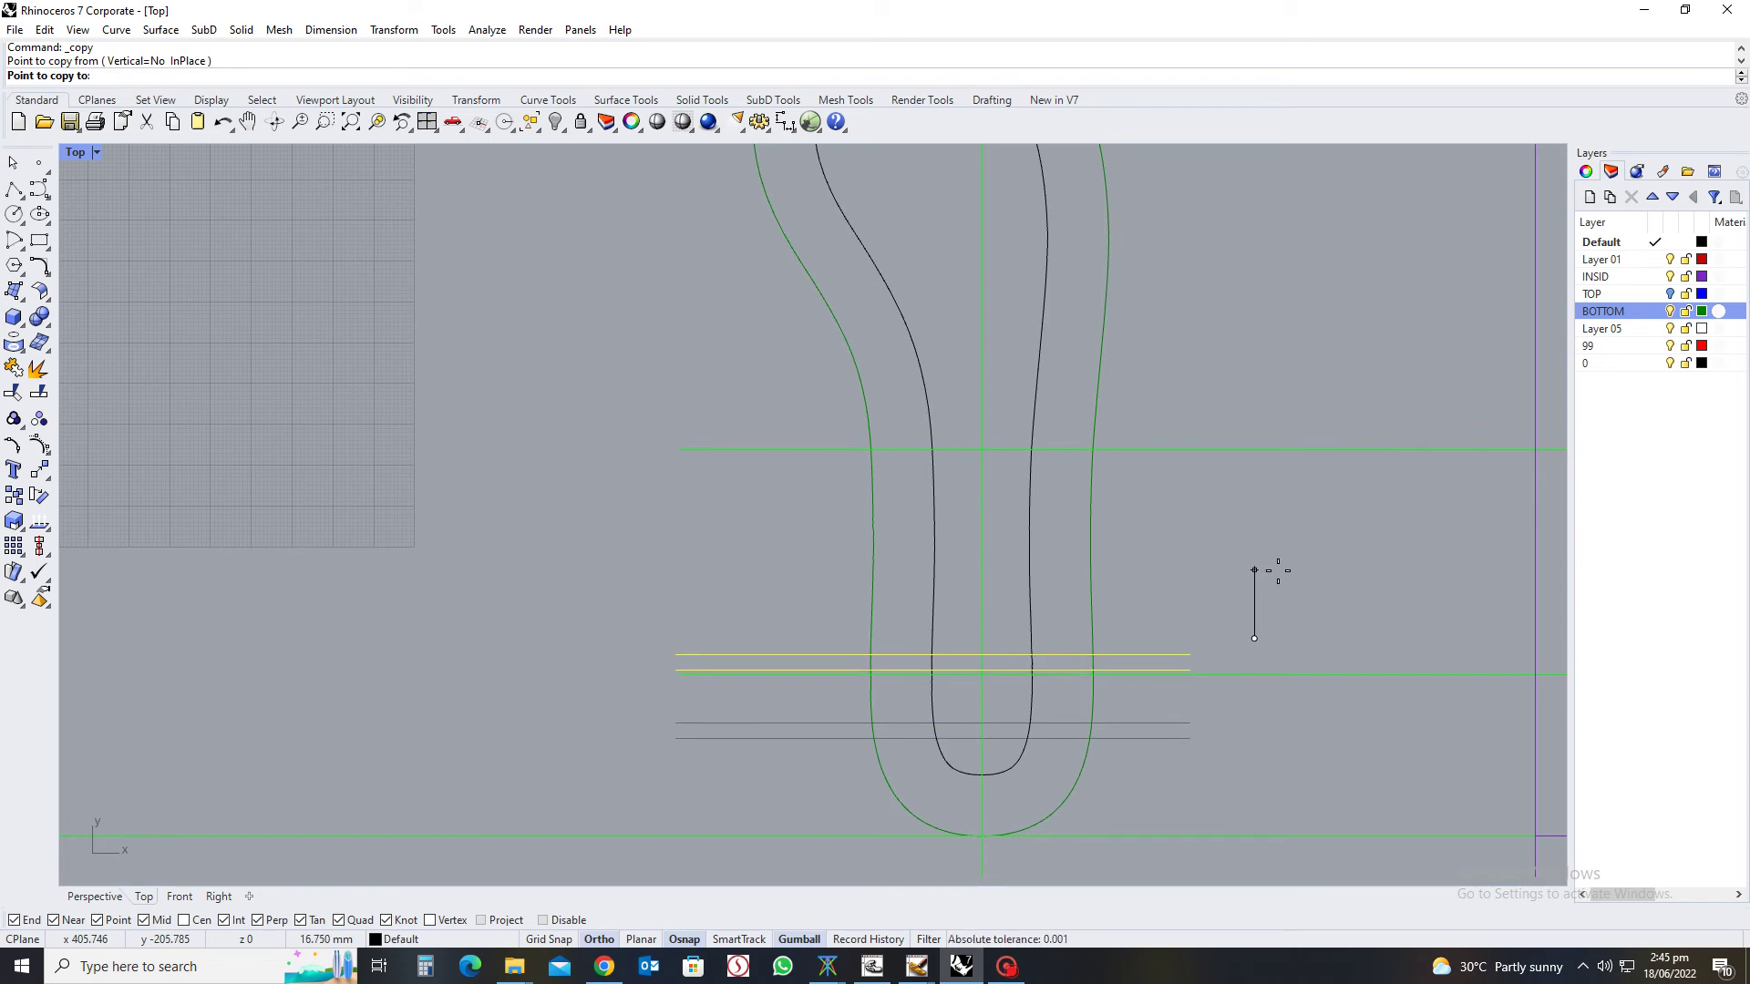
{"action": "left_click", "coordinate": [1278, 571]}
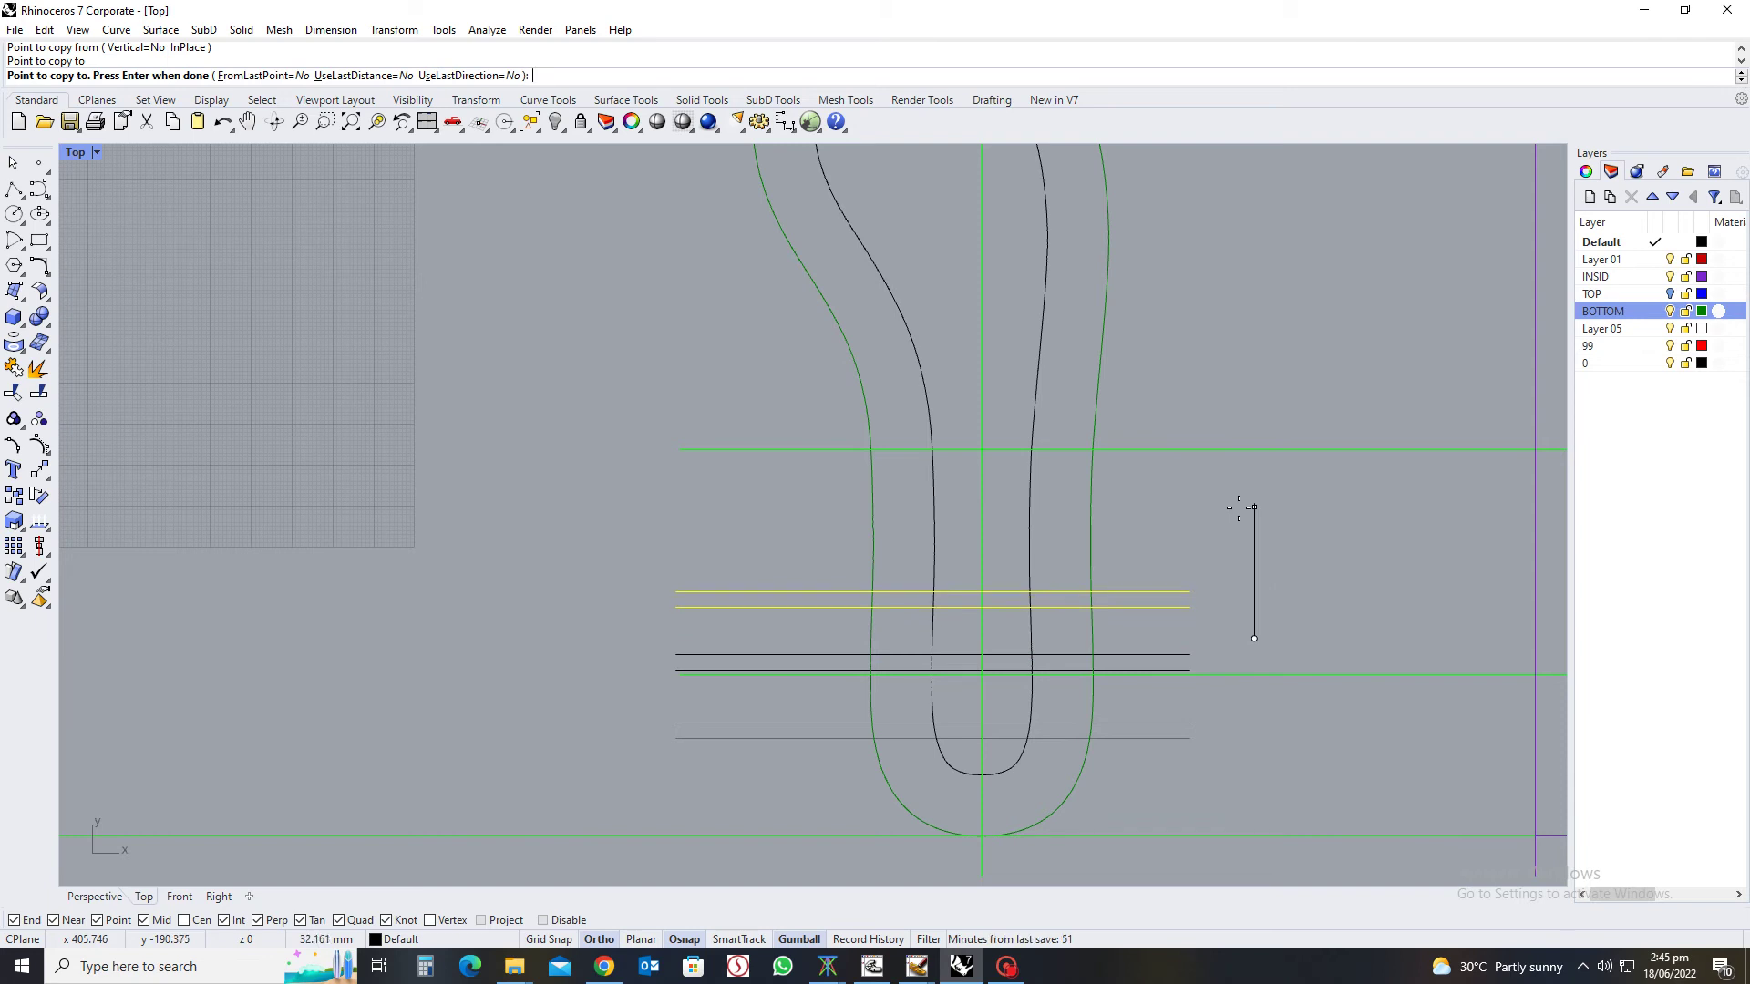
{"action": "left_click", "coordinate": [1280, 349]}
Place four more copies of the line pair up the forefoot, spaced from about 87 to 143 mm above the original
{"action": "right_click_drag", "start_coordinate": [1277, 347], "coordinate": [1257, 422]}
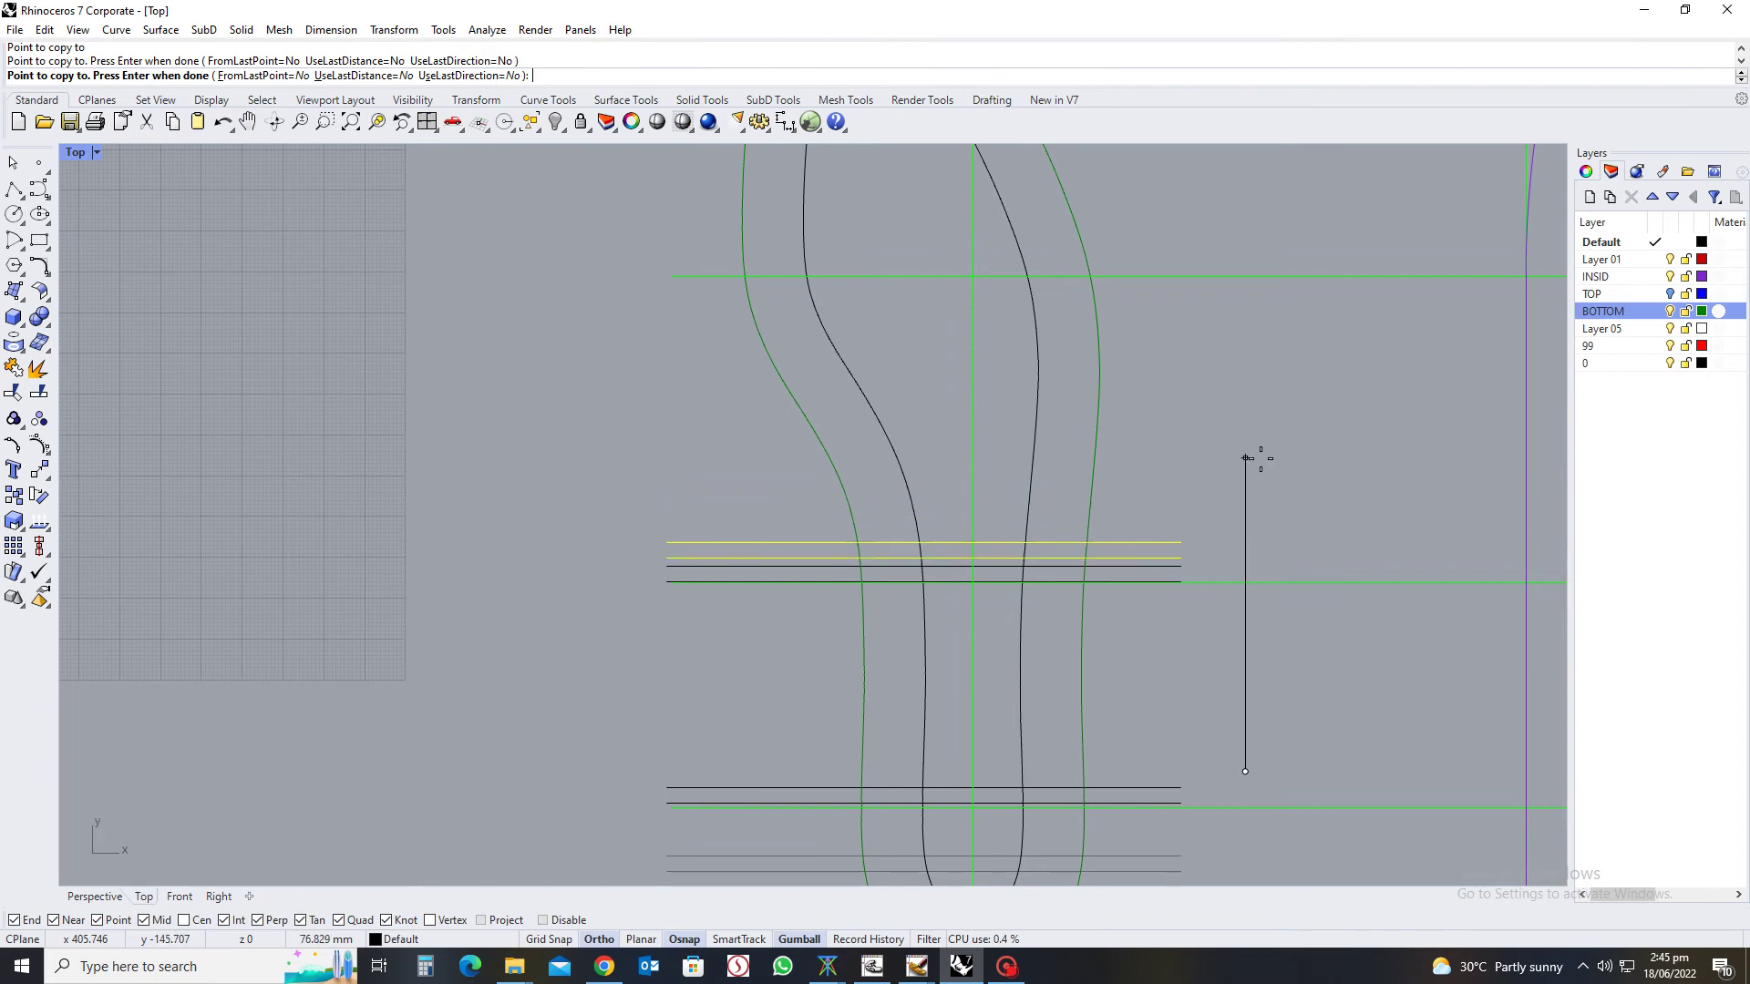
{"action": "left_click", "coordinate": [1288, 417]}
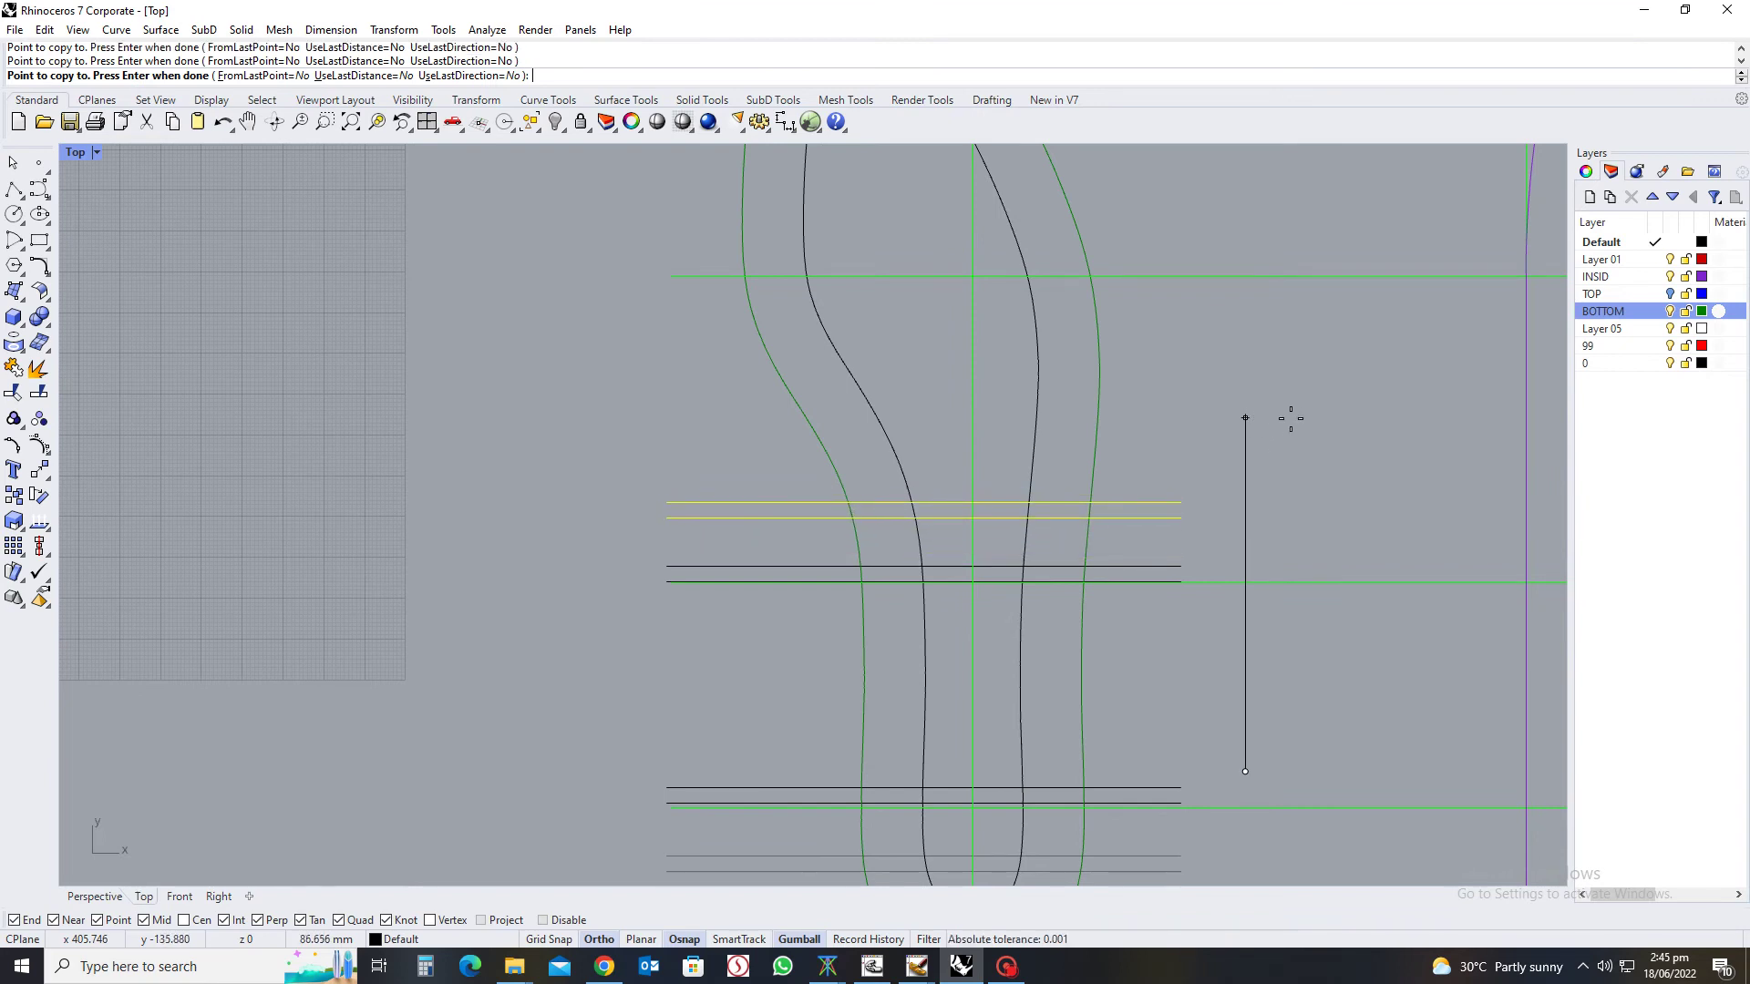
{"action": "left_click", "coordinate": [1300, 349]}
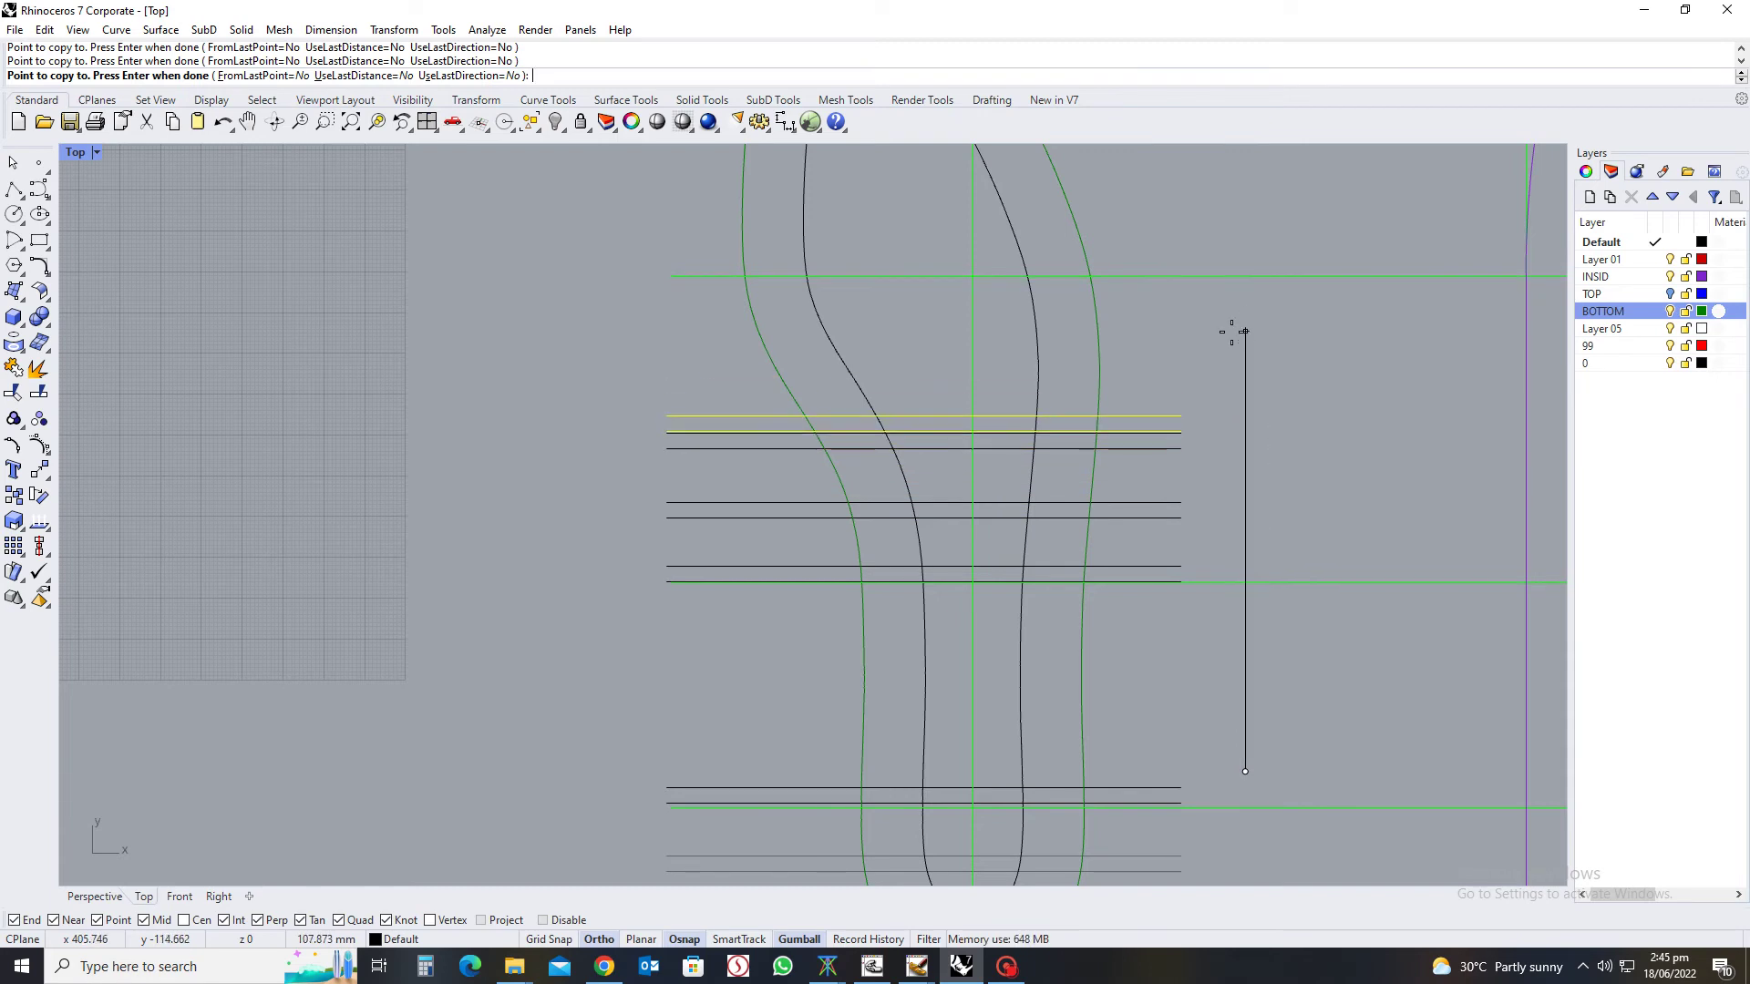
{"action": "right_click_drag", "start_coordinate": [1234, 332], "coordinate": [1222, 374]}
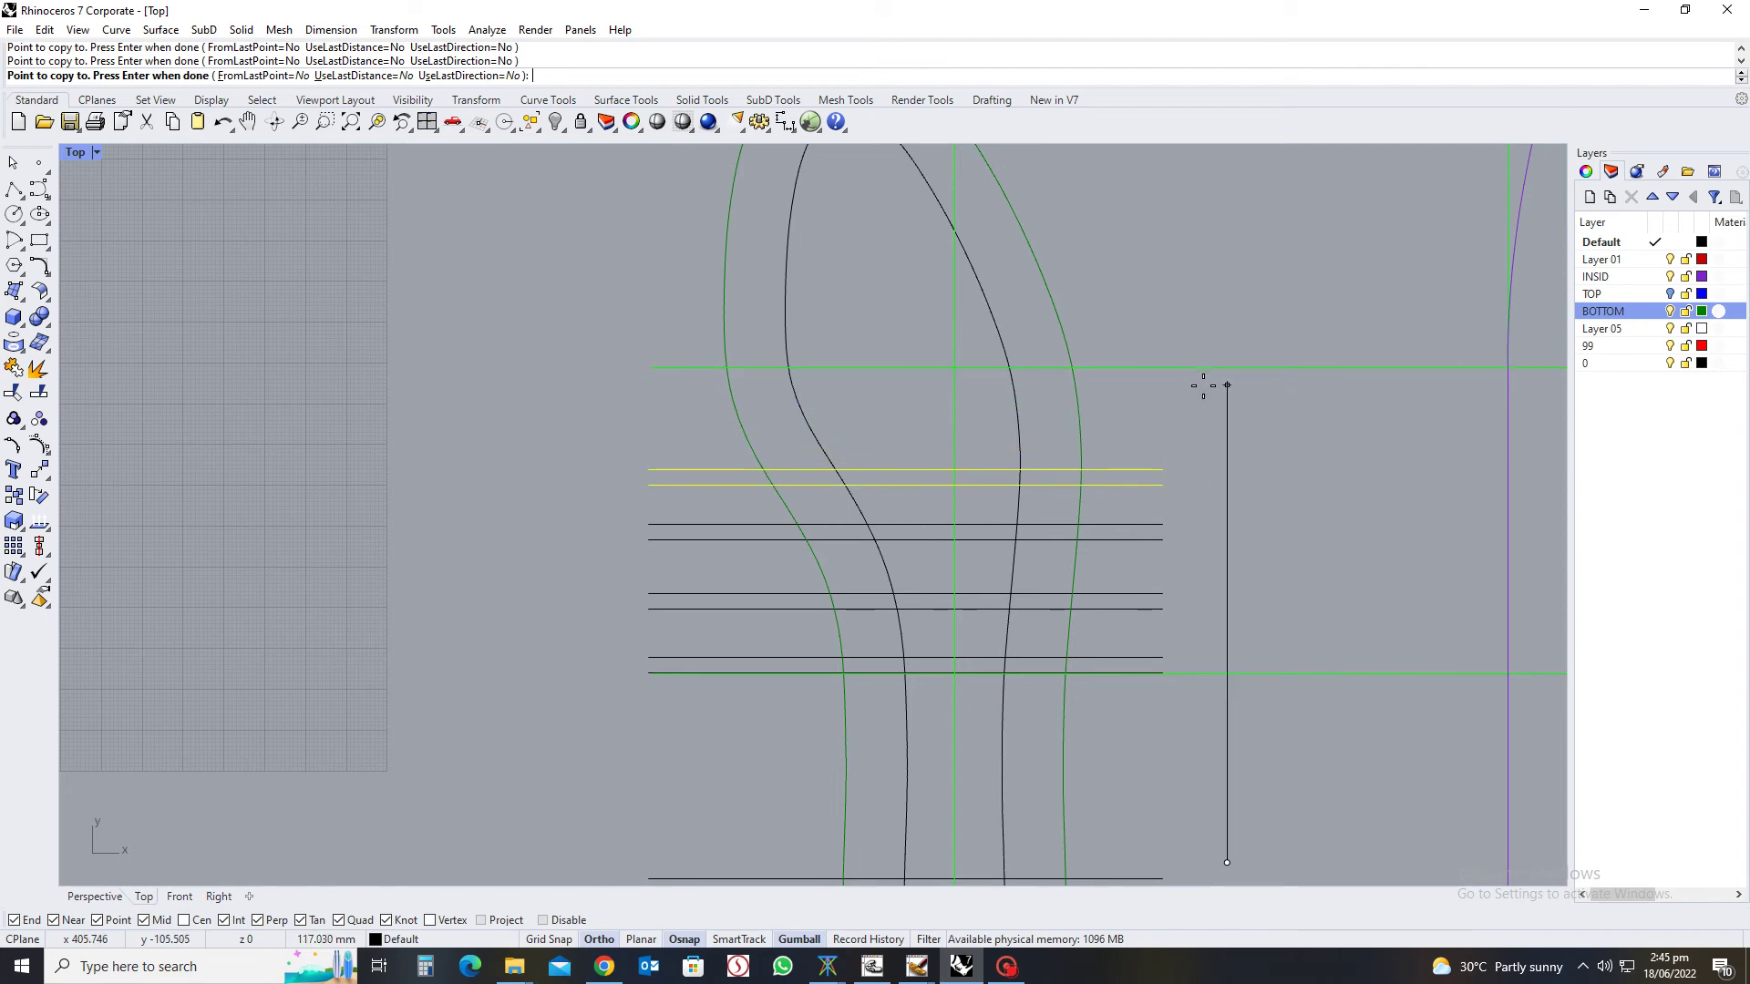
{"action": "scroll", "coordinate": [1209, 369], "scroll_direction": "up", "scroll_amount": 1}
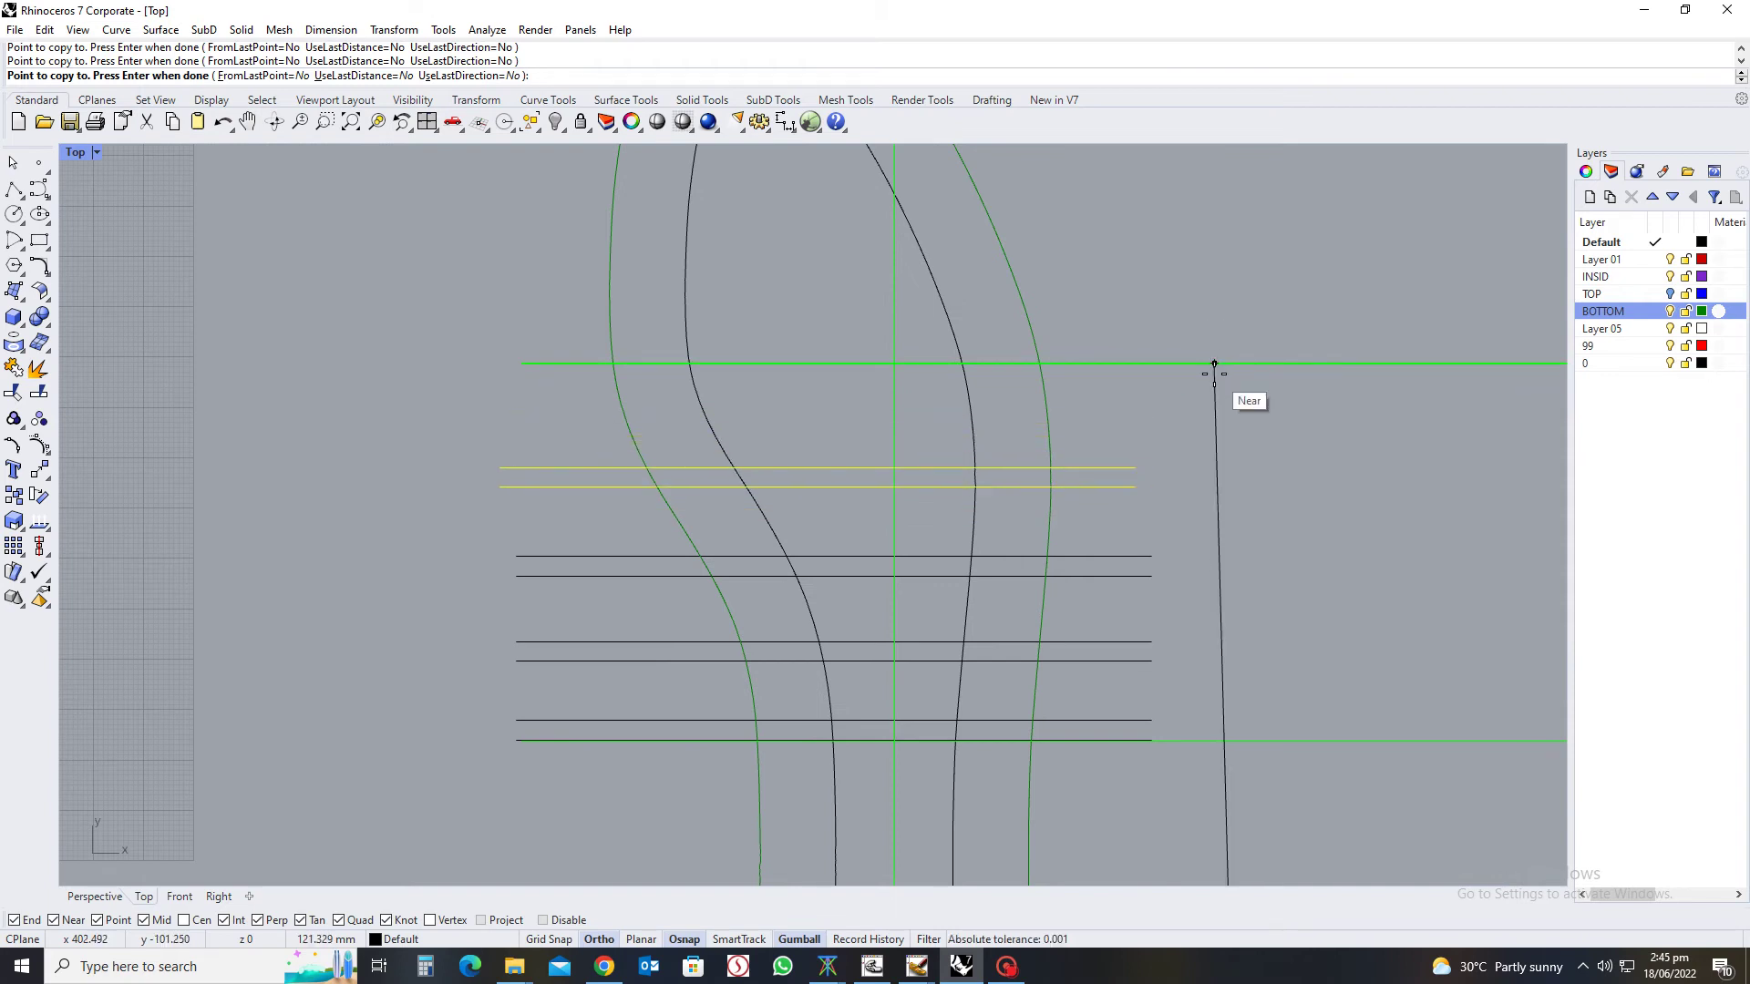
{"action": "left_click", "coordinate": [1214, 365]}
{"action": "right_click_drag", "start_coordinate": [1201, 304], "coordinate": [1211, 449]}
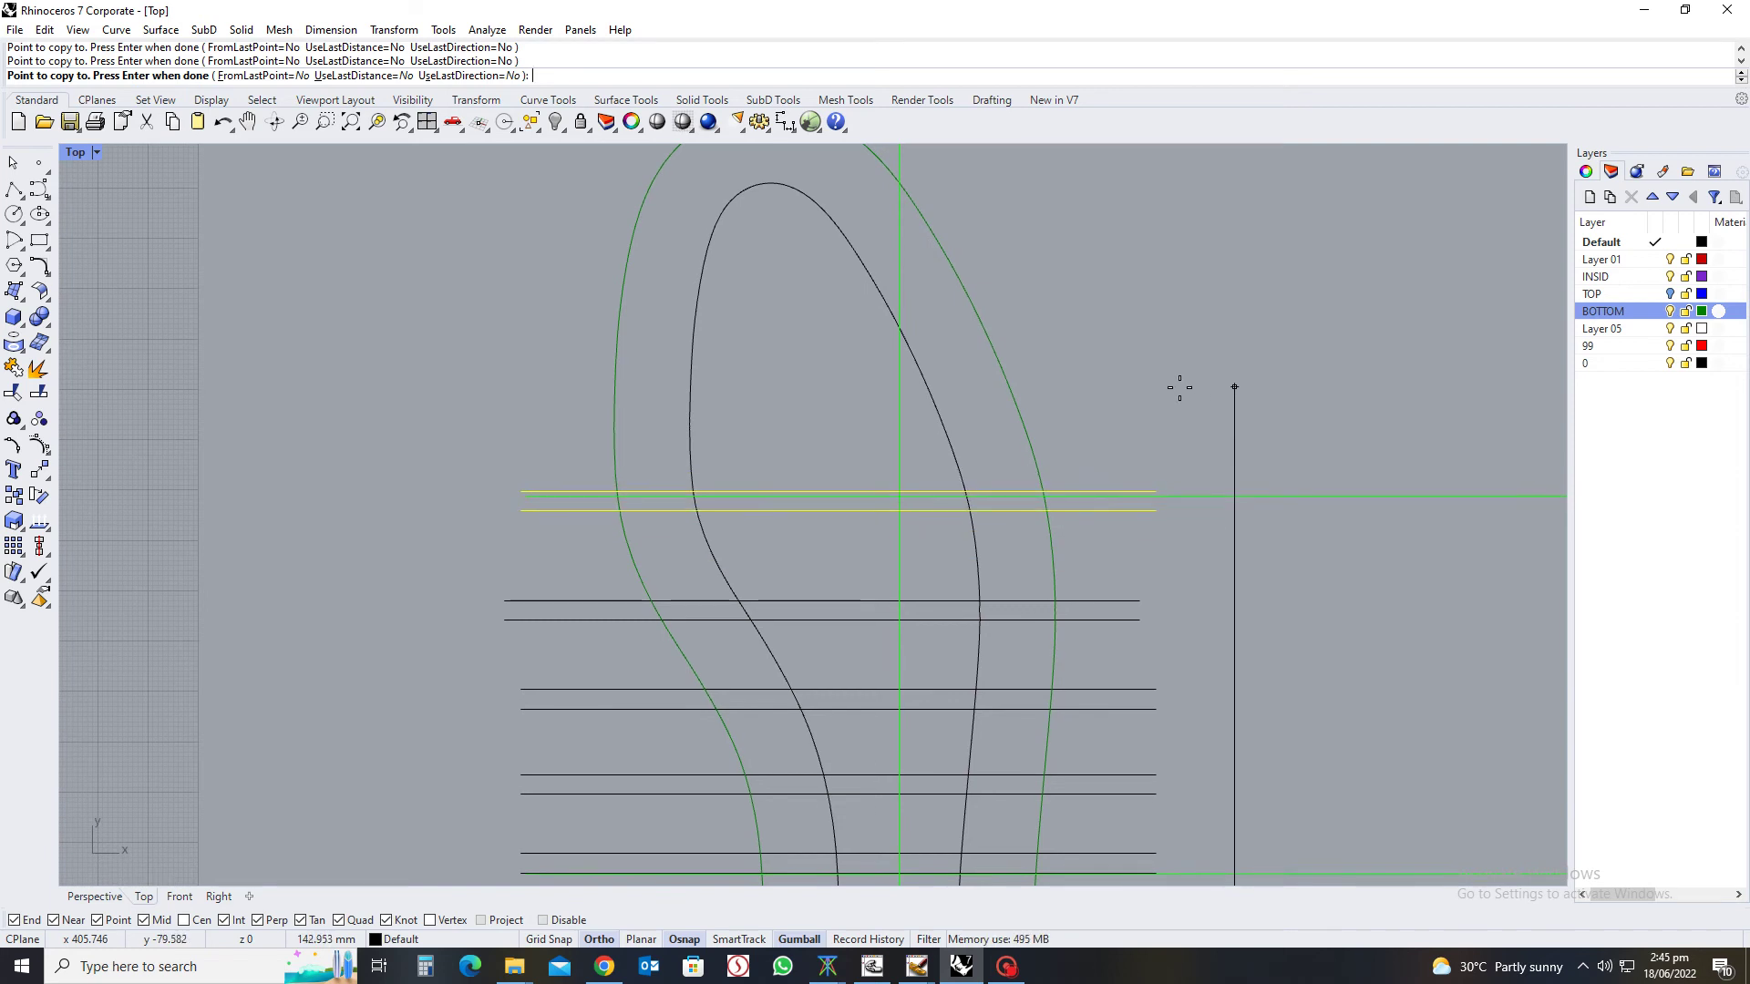
{"action": "key", "text": "Return"}
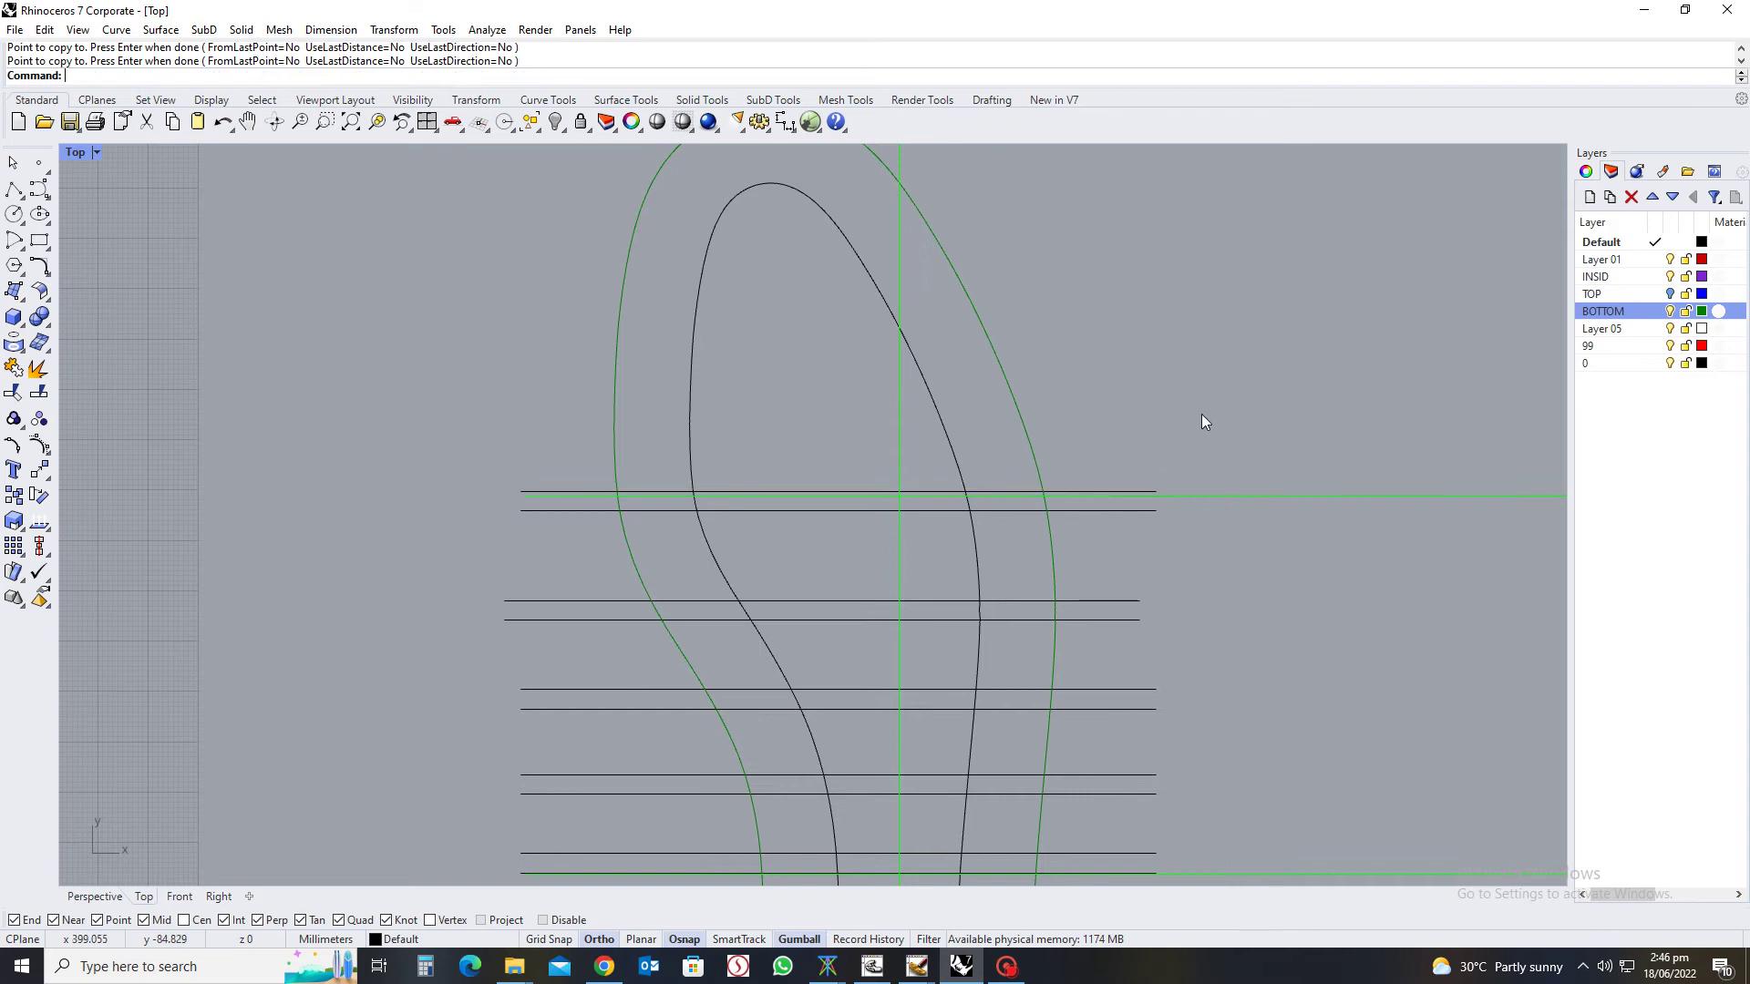
Move the five upper line pairs together straight up toward the toe, leaving the two heel pairs in place
{"action": "scroll", "coordinate": [1201, 413], "scroll_direction": "down", "scroll_amount": 3}
{"action": "scroll", "coordinate": [1172, 514], "scroll_direction": "down", "scroll_amount": 1}
{"action": "scroll", "coordinate": [1205, 494], "scroll_direction": "up", "scroll_amount": 2}
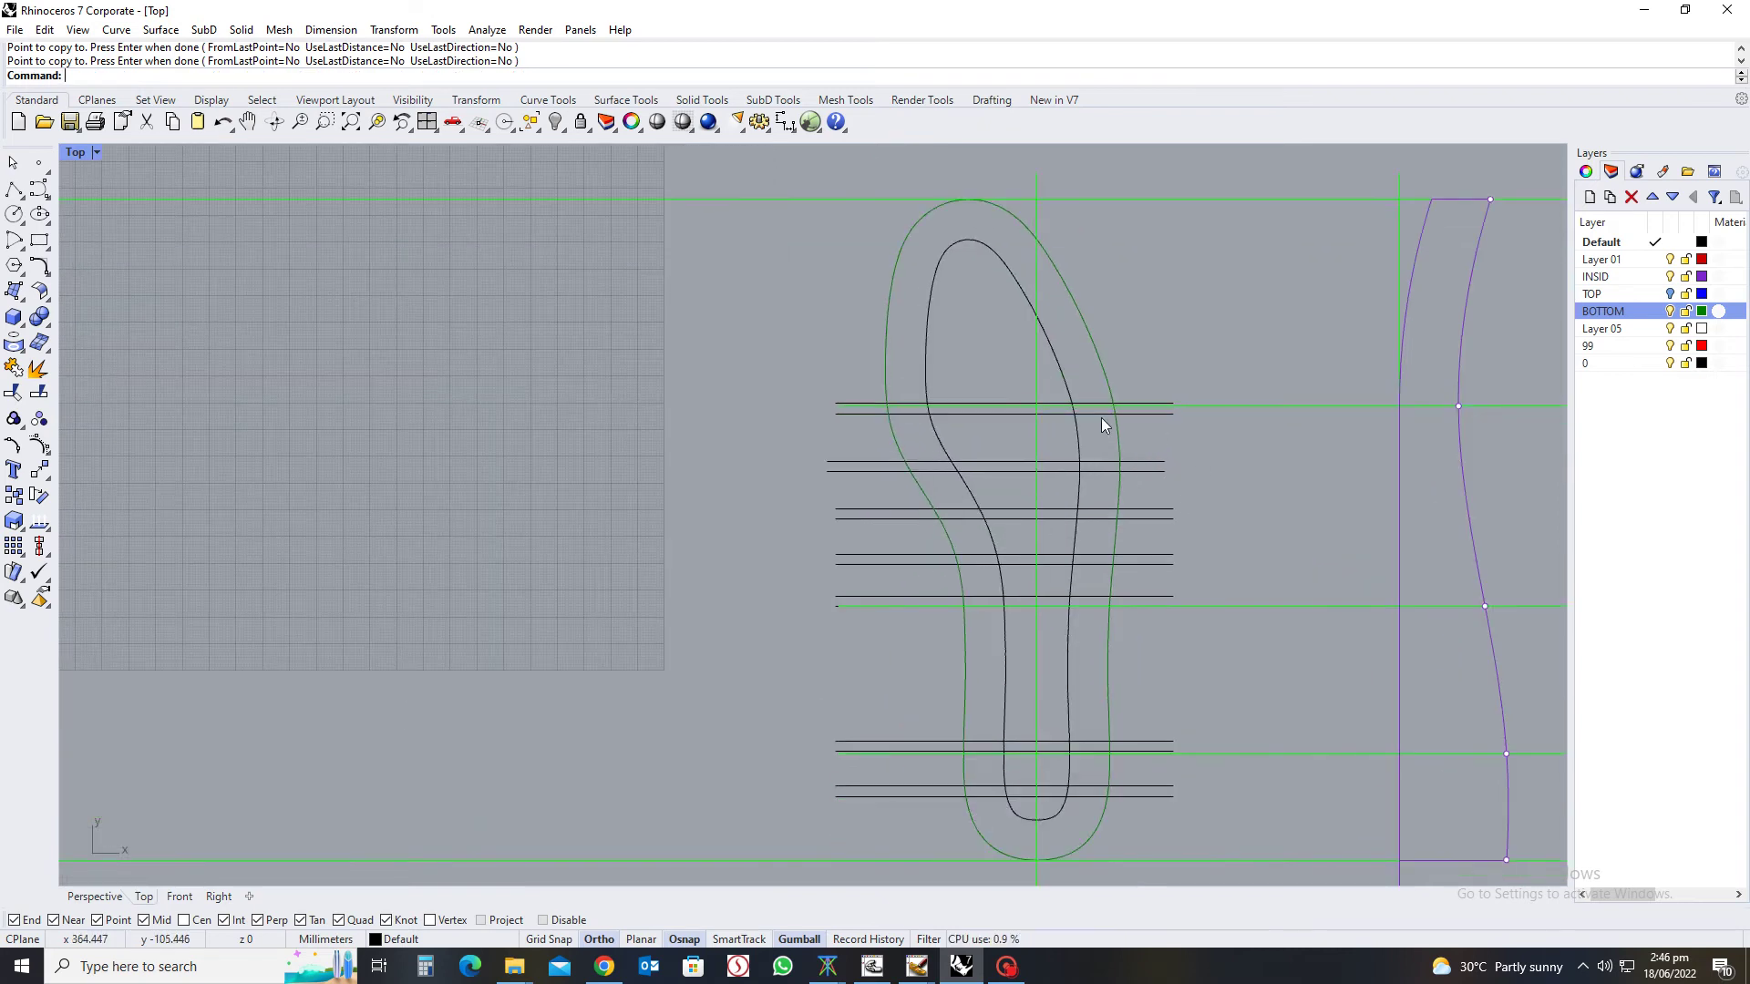
{"action": "scroll", "coordinate": [1129, 390], "scroll_direction": "up", "scroll_amount": 6}
{"action": "left_click", "coordinate": [1134, 399]}
{"action": "left_click", "coordinate": [1161, 429]}
{"action": "scroll", "coordinate": [1185, 474], "scroll_direction": "down", "scroll_amount": 3}
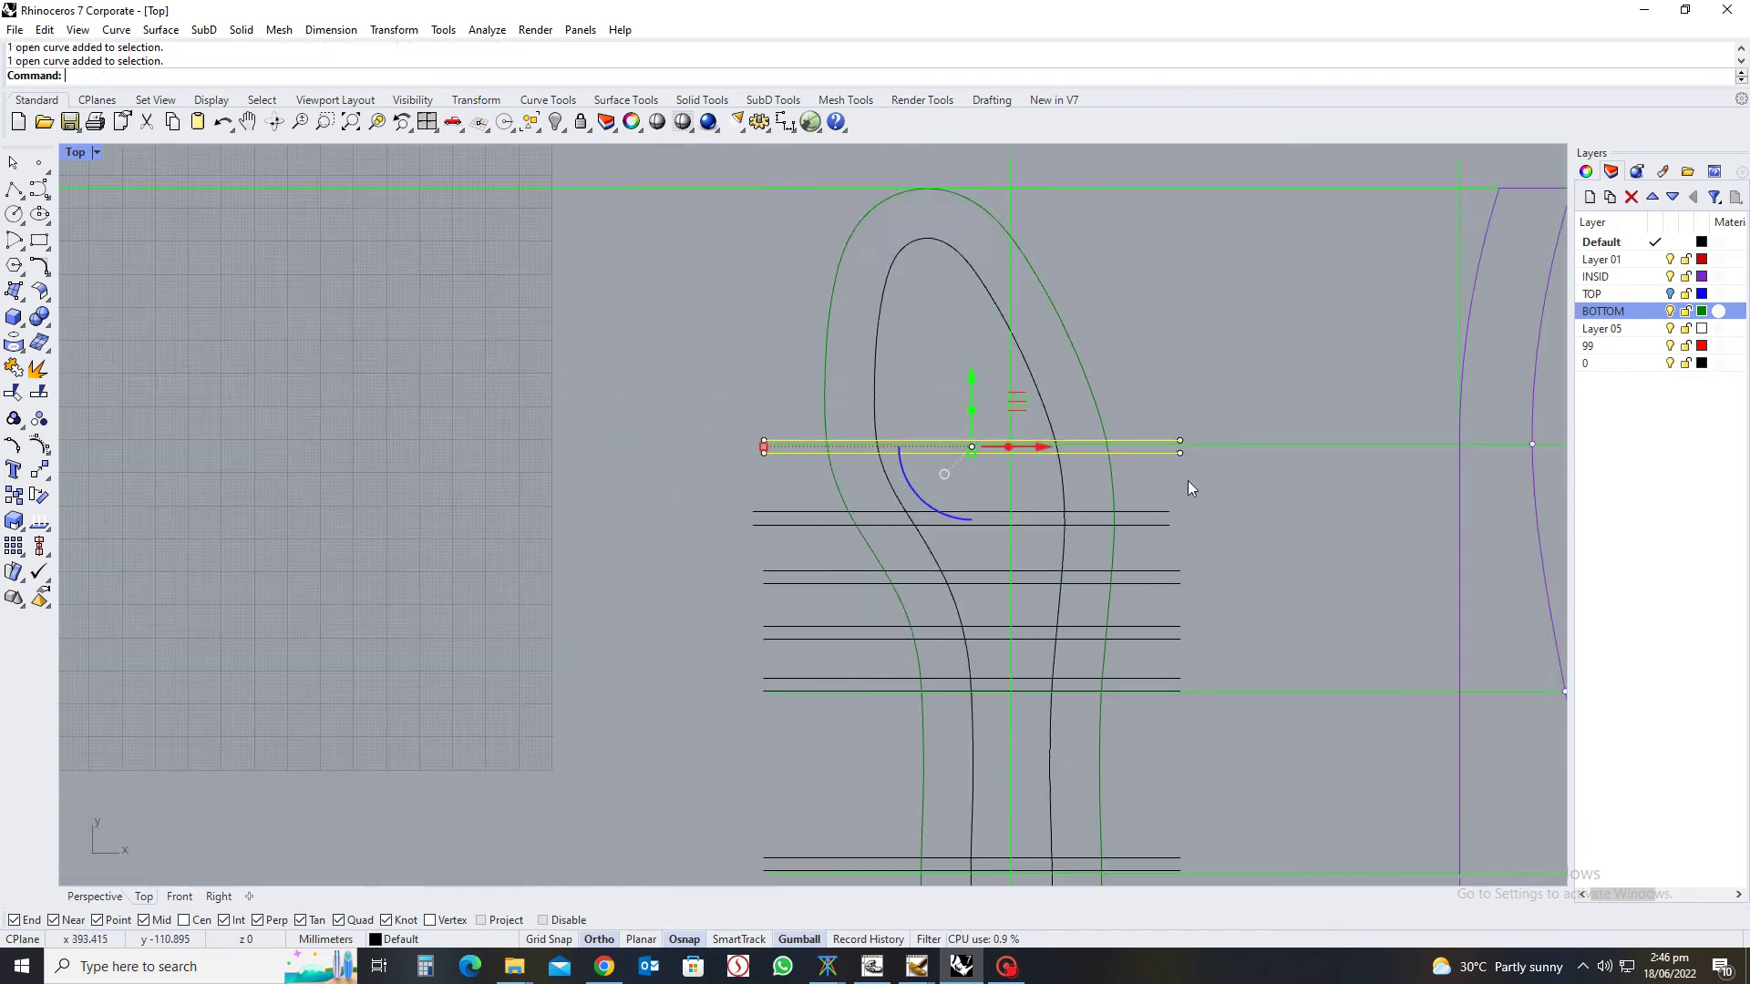
{"action": "scroll", "coordinate": [1137, 428], "scroll_direction": "up", "scroll_amount": 3}
{"action": "left_click_drag", "start_coordinate": [1161, 367], "coordinate": [1086, 641], "text": "shift"}
{"action": "scroll", "coordinate": [1096, 670], "scroll_direction": "up", "scroll_amount": 3}
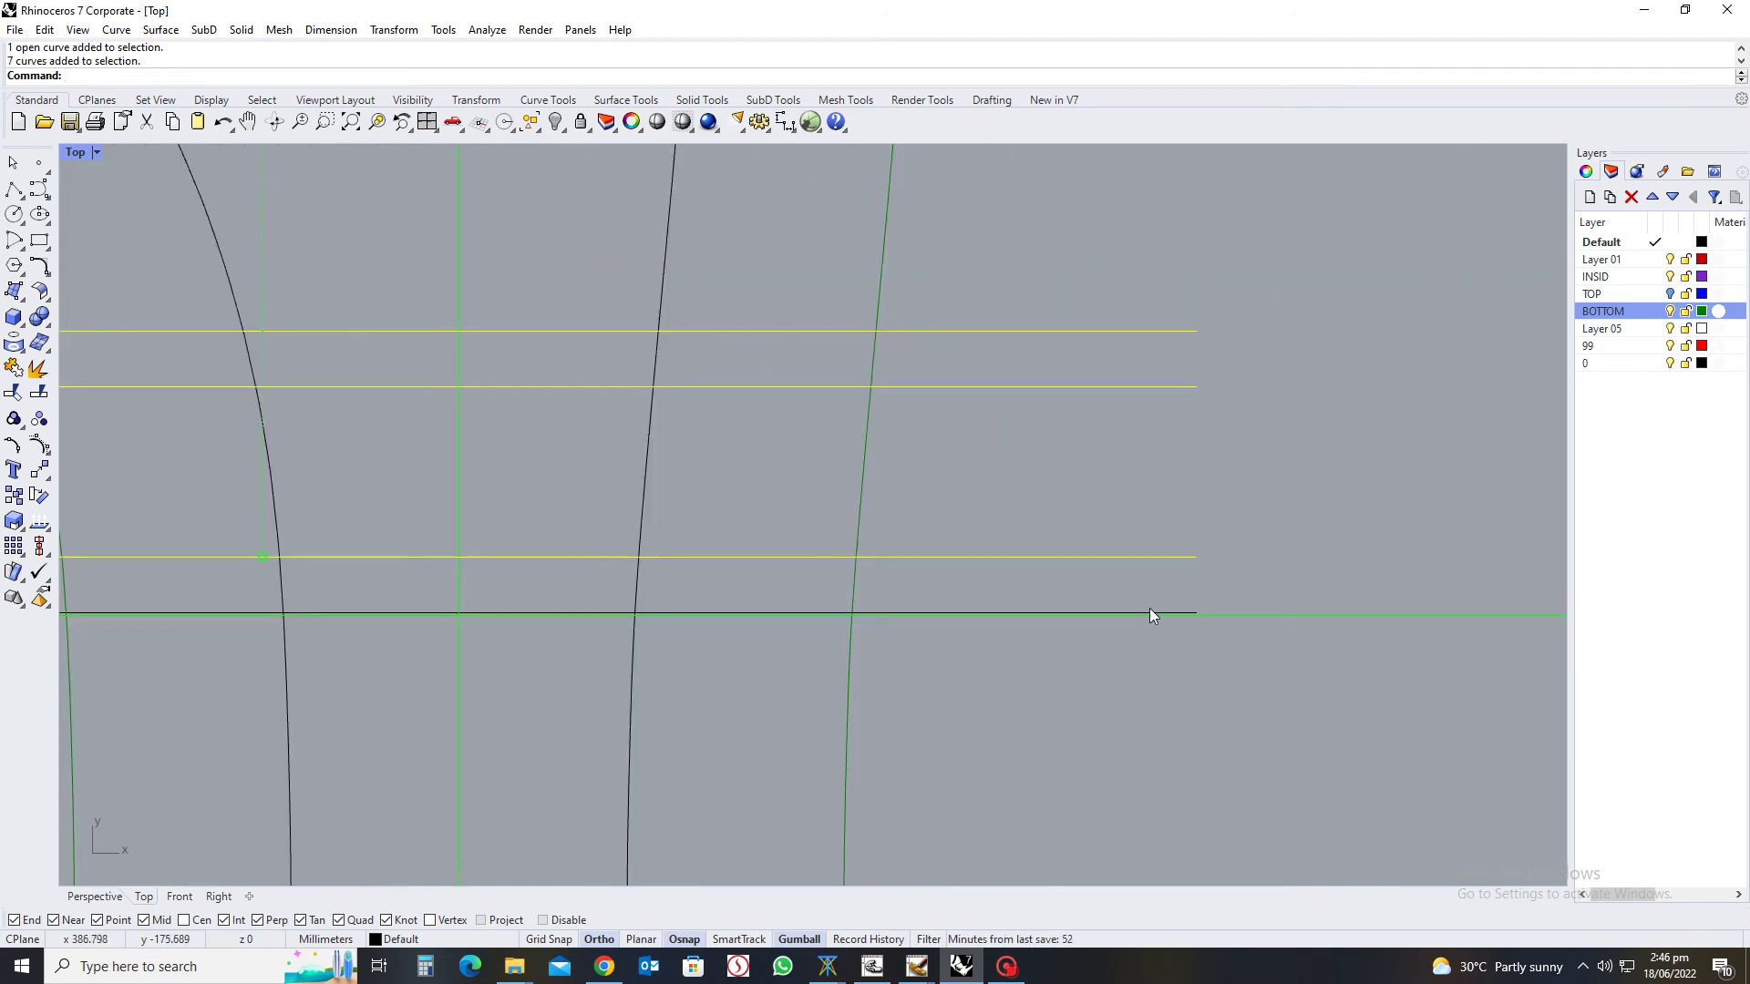
{"action": "left_click", "coordinate": [1151, 612], "text": "shift"}
{"action": "scroll", "coordinate": [1249, 643], "scroll_direction": "down", "scroll_amount": 3}
{"action": "scroll", "coordinate": [1098, 550], "scroll_direction": "up", "scroll_amount": 2}
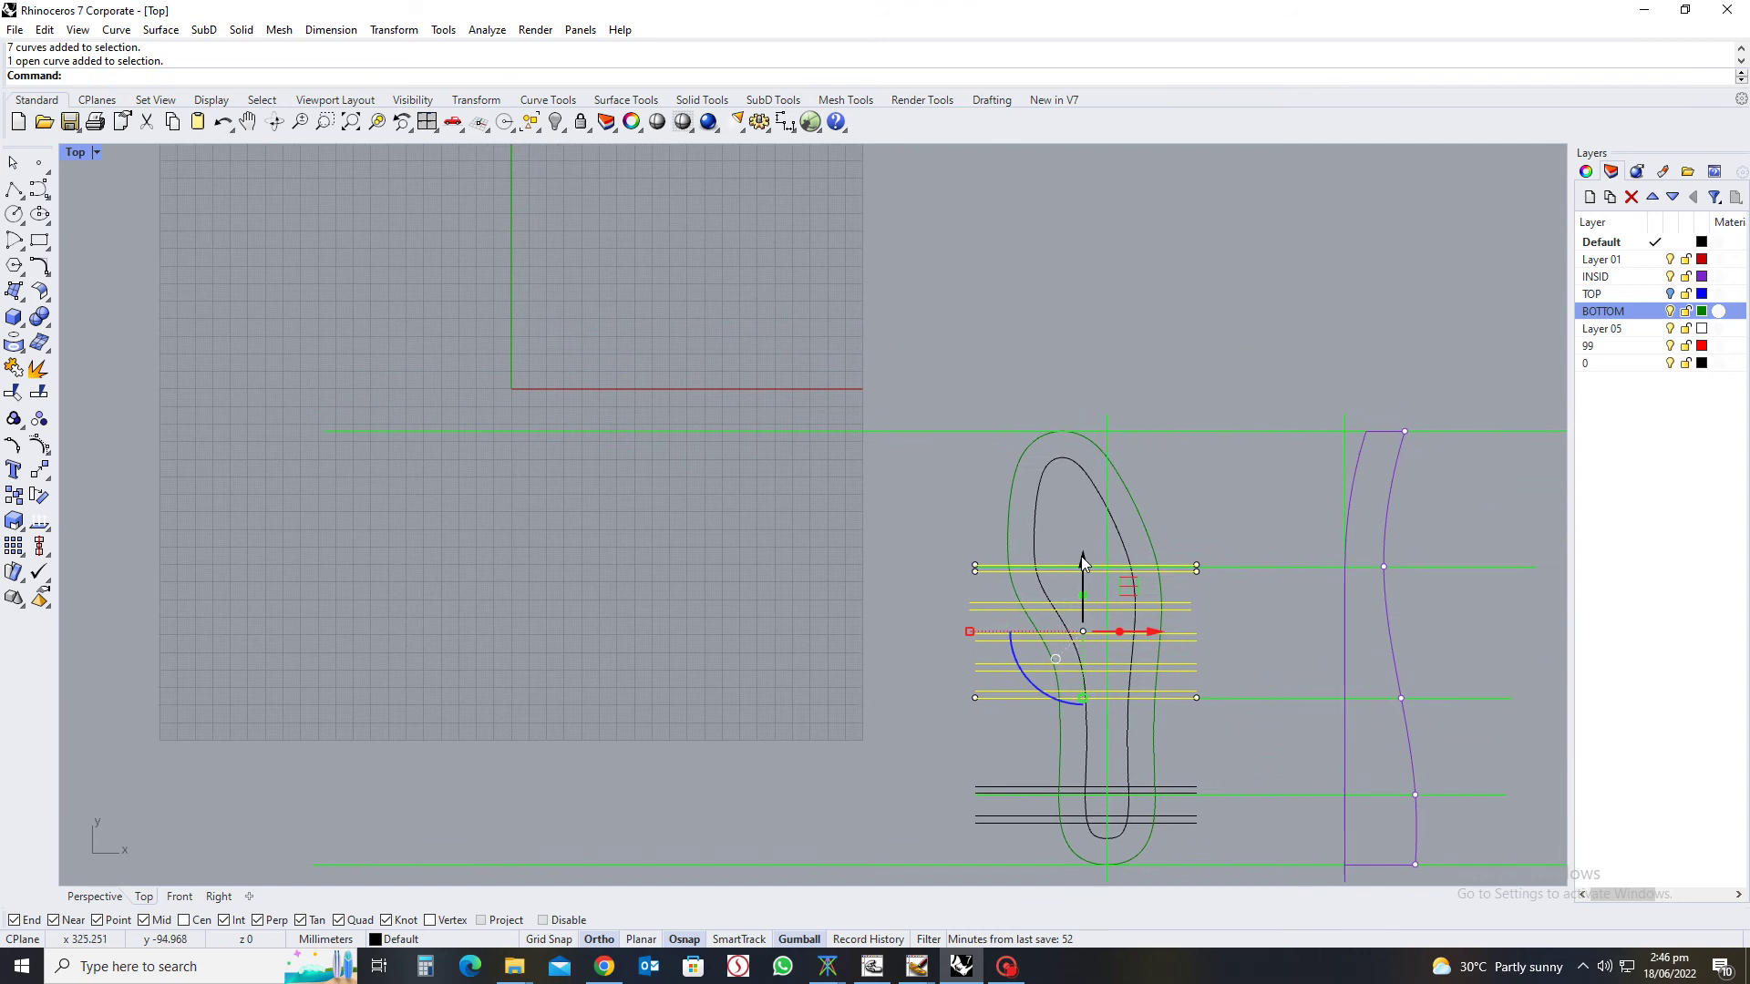
{"action": "left_click_drag", "start_coordinate": [1081, 560], "coordinate": [1088, 516]}
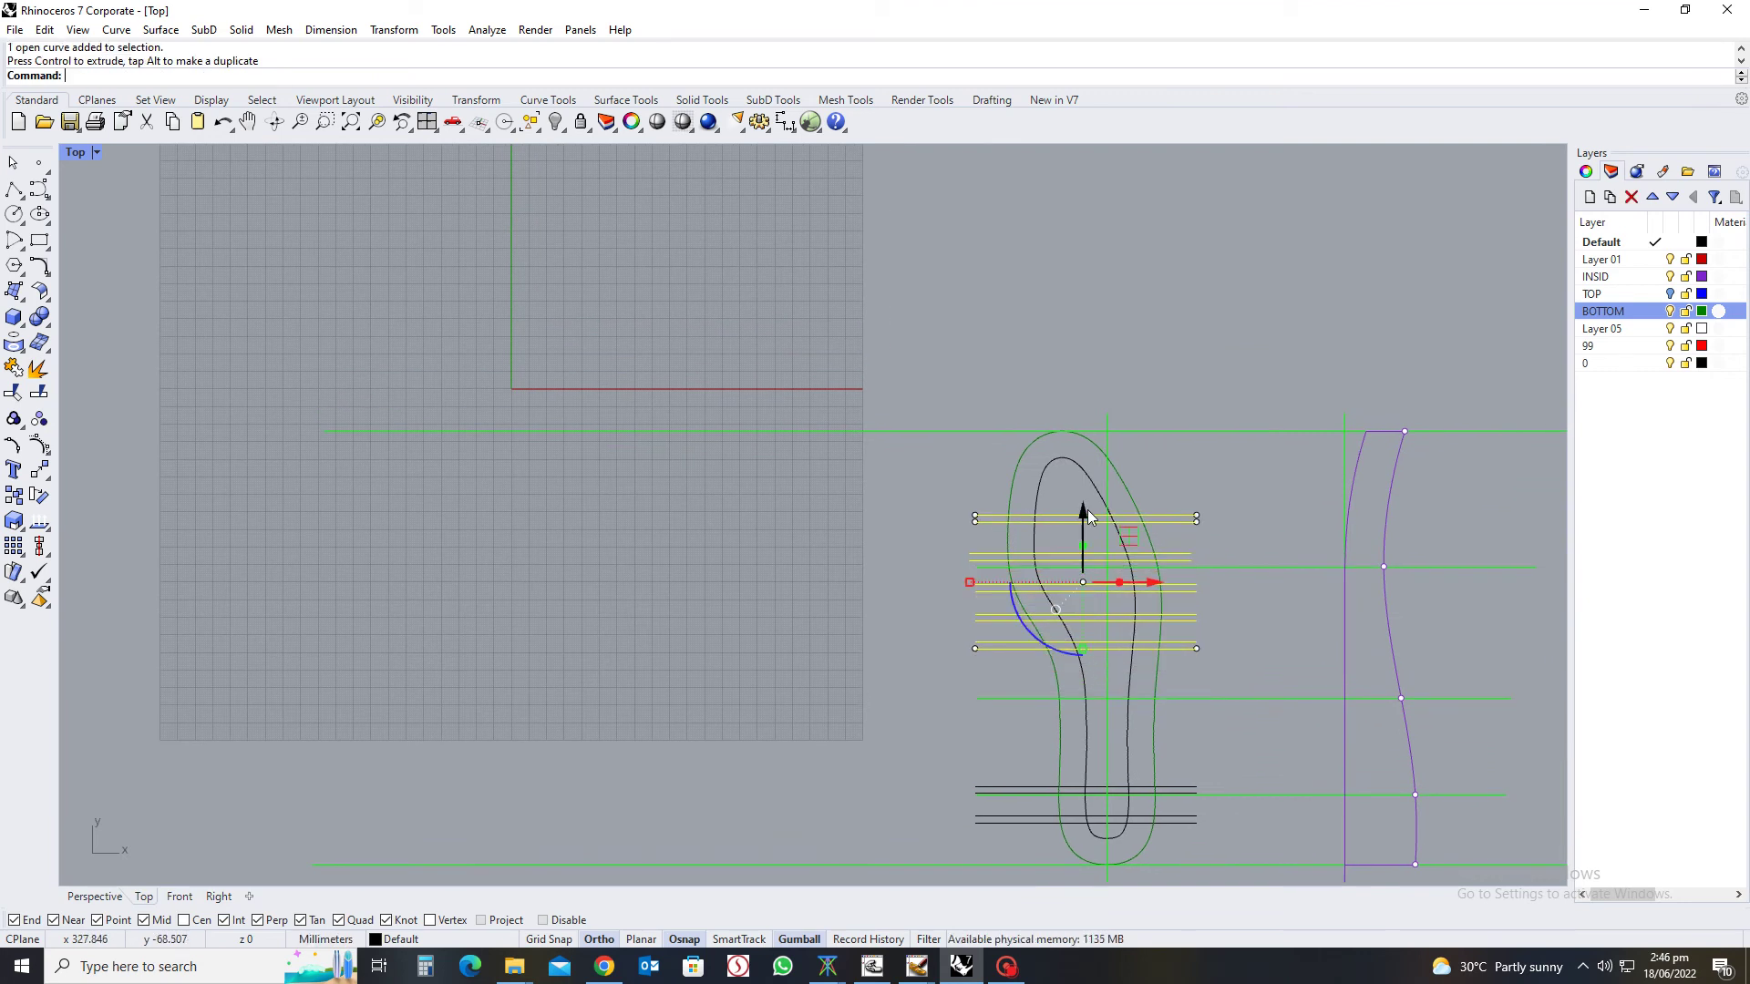
{"action": "left_click", "coordinate": [1241, 496]}
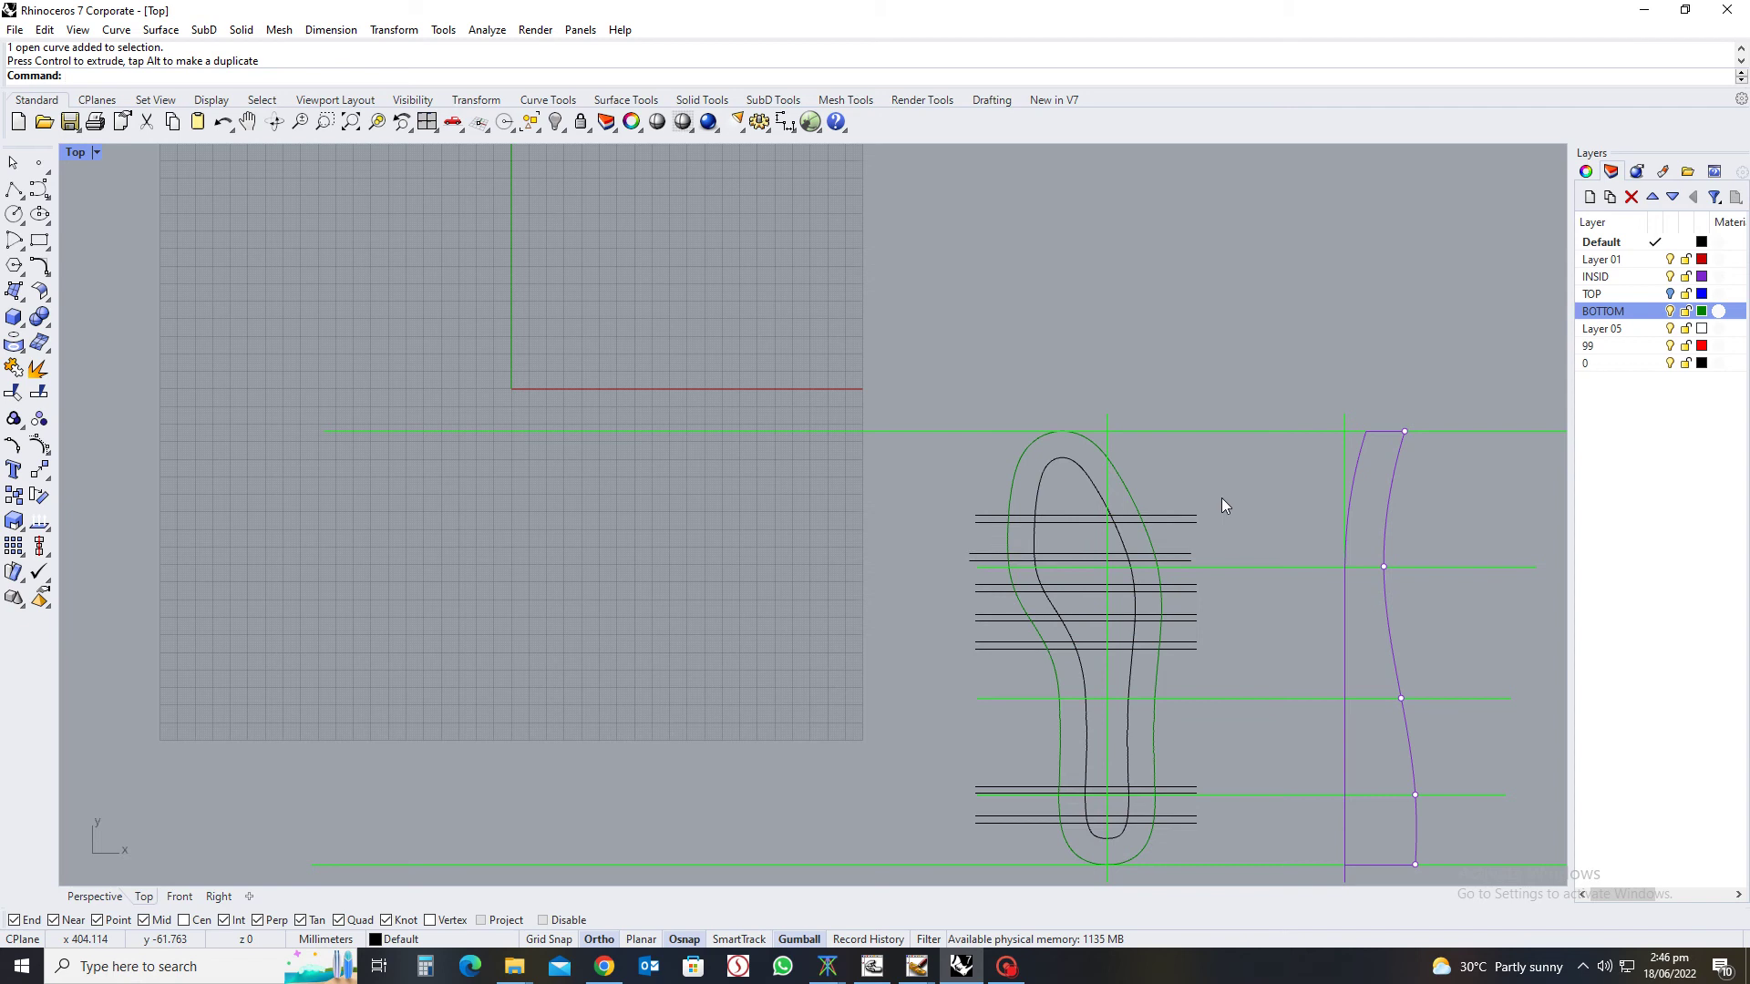
Shift the five forefoot line pairs slightly further up toward the toe, by about 7 mm
{"action": "right_click_drag", "start_coordinate": [1243, 503], "coordinate": [1205, 532]}
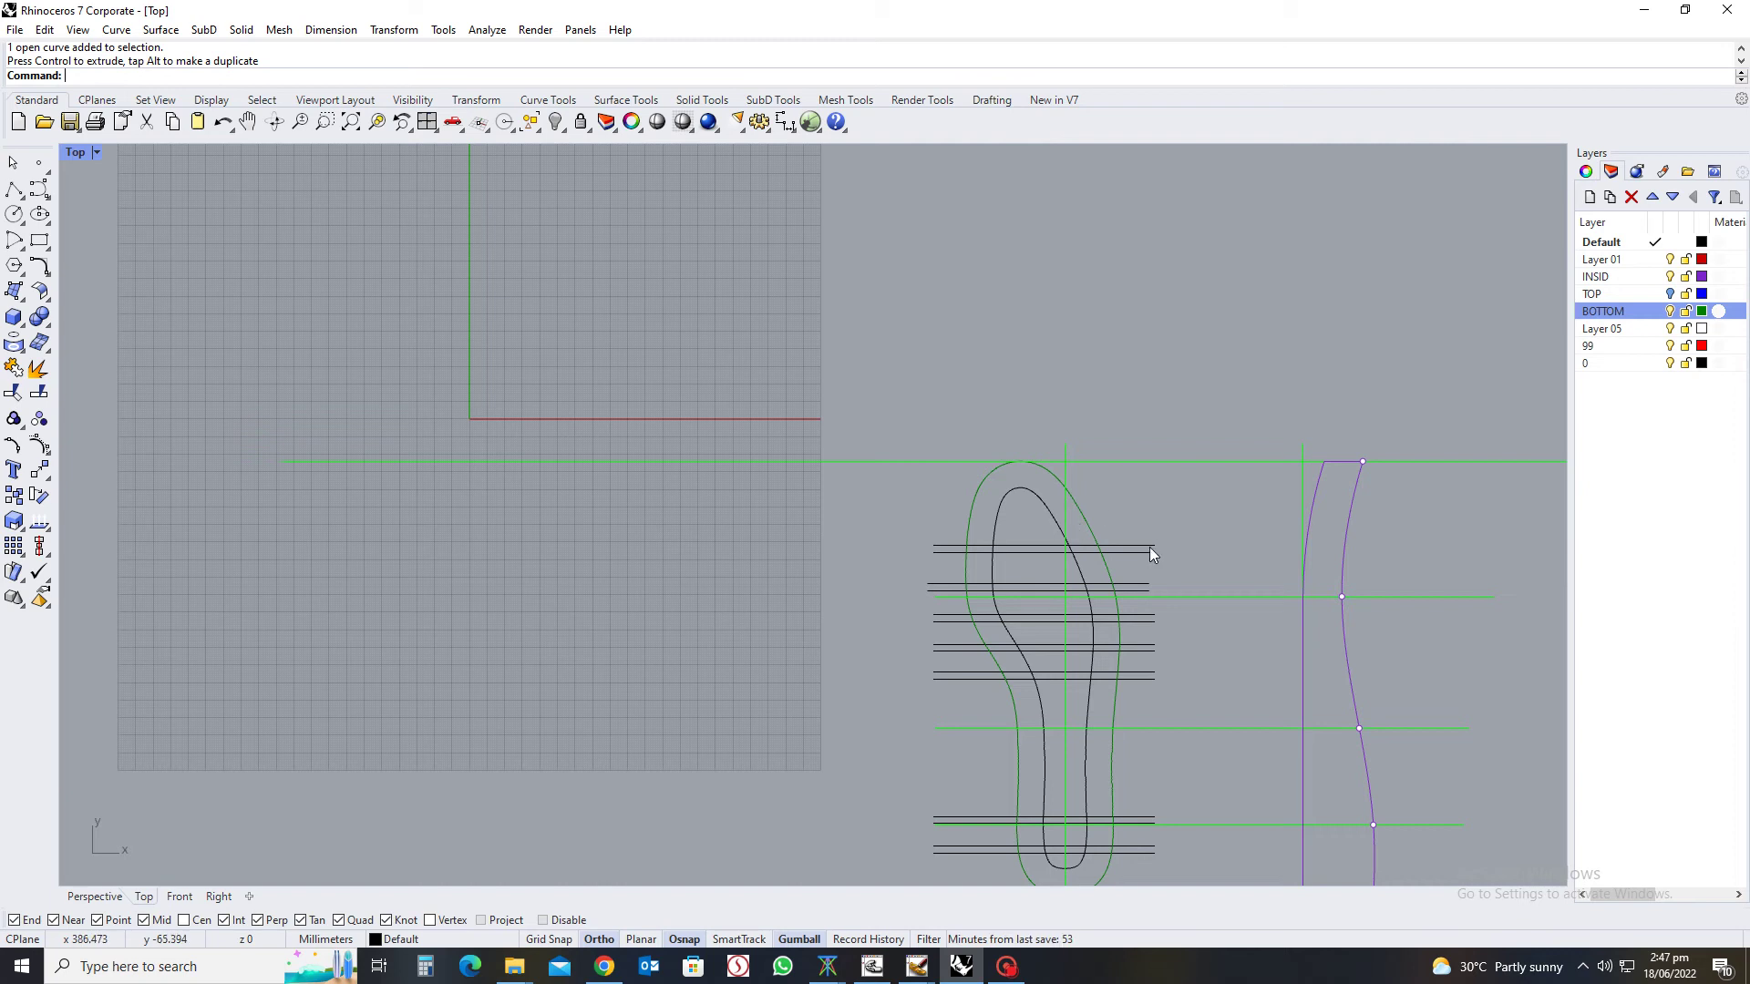
{"action": "scroll", "coordinate": [1130, 579], "scroll_direction": "up", "scroll_amount": 3}
{"action": "left_click_drag", "start_coordinate": [1185, 474], "coordinate": [1145, 604]}
{"action": "right_click_drag", "start_coordinate": [1173, 664], "coordinate": [1173, 574]}
{"action": "scroll", "coordinate": [1167, 561], "scroll_direction": "up", "scroll_amount": 4}
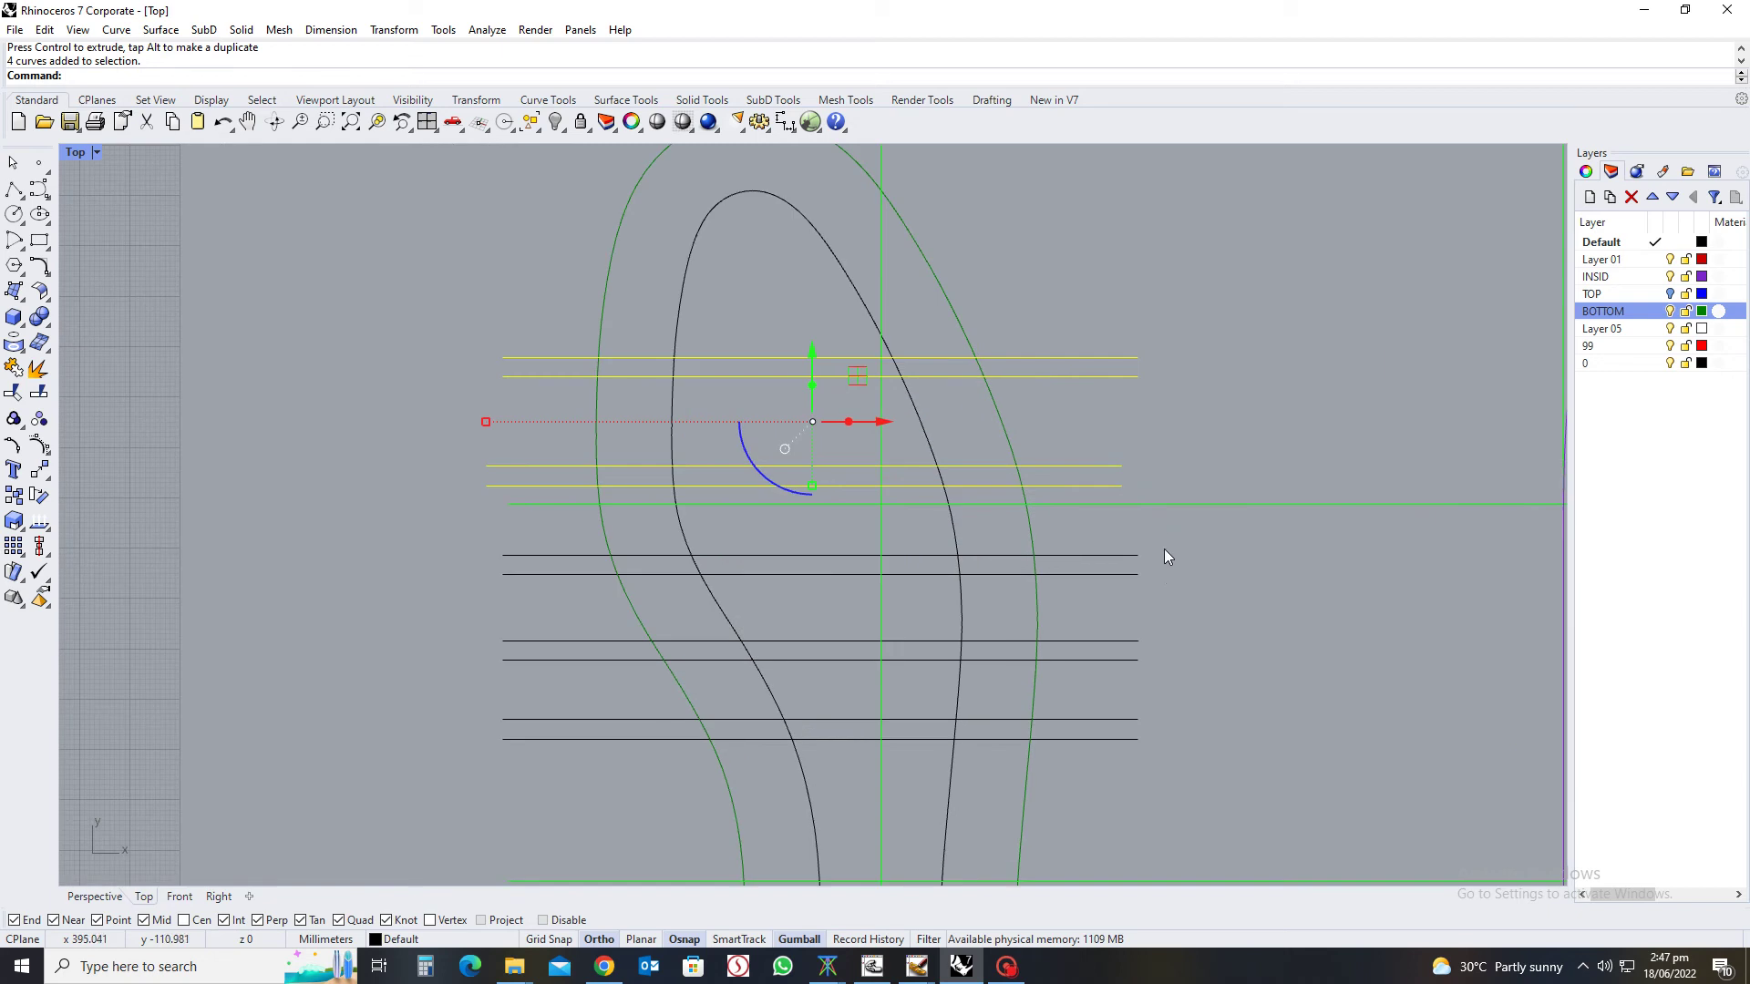
{"action": "left_click_drag", "start_coordinate": [1163, 542], "coordinate": [1099, 772]}
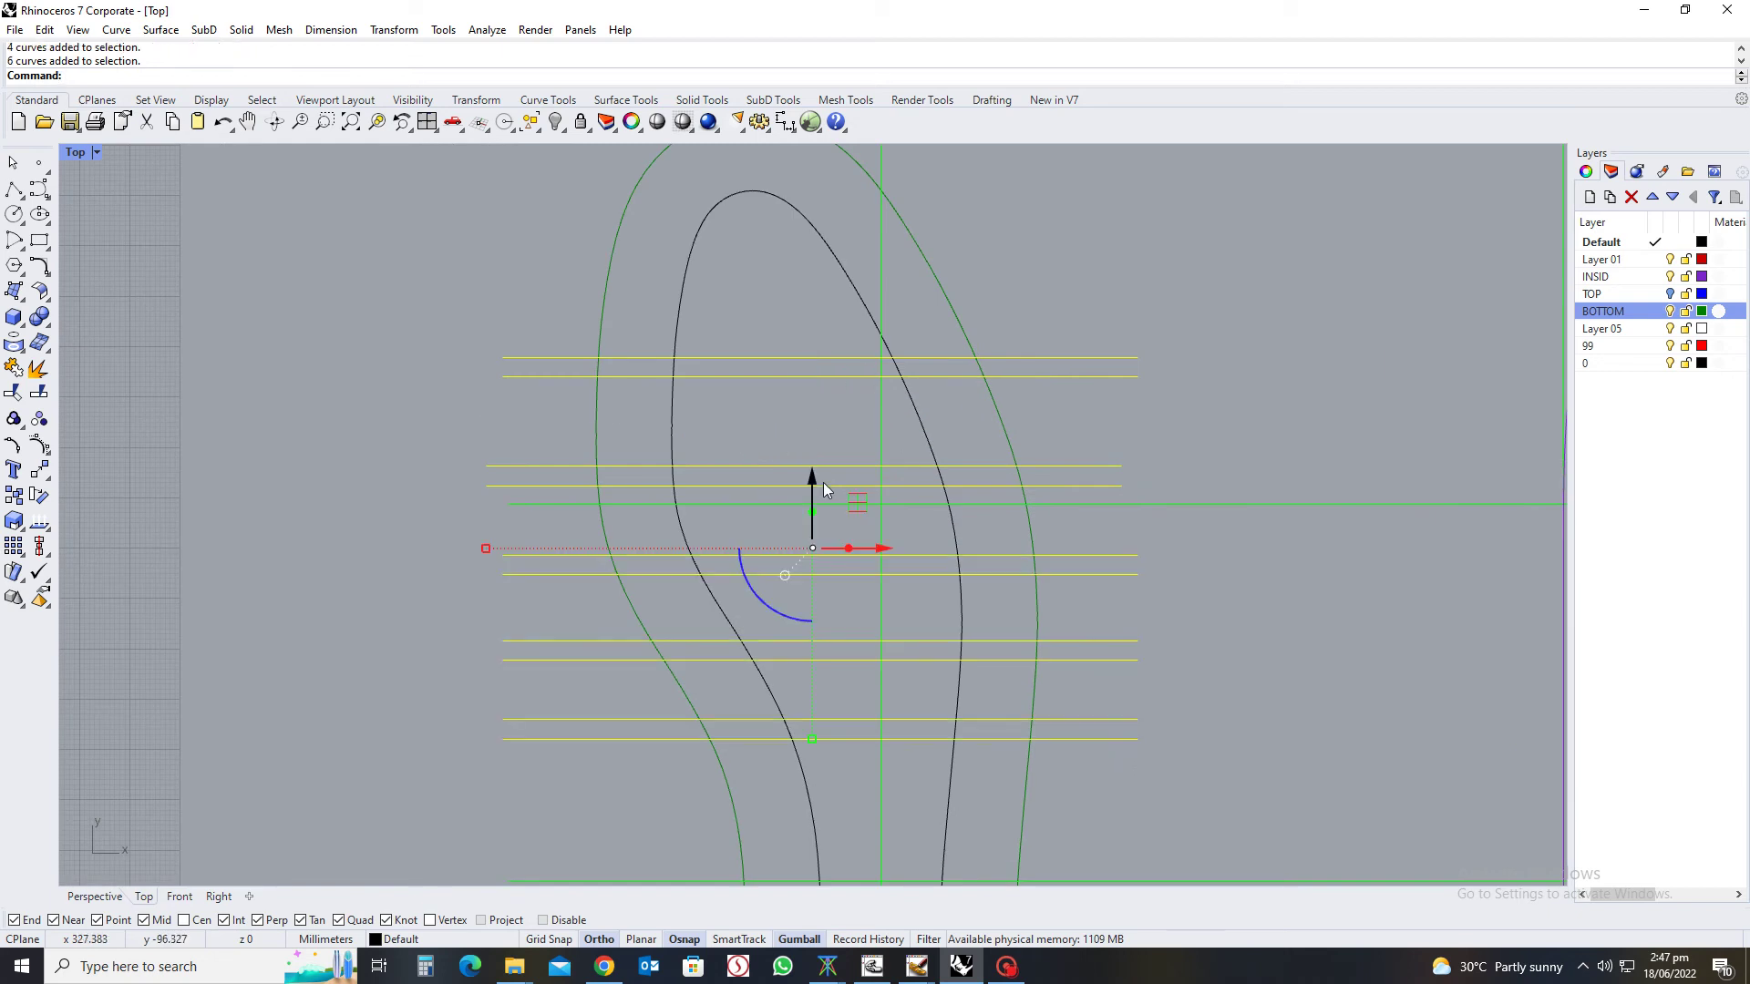
{"action": "left_click_drag", "start_coordinate": [813, 474], "coordinate": [810, 444]}
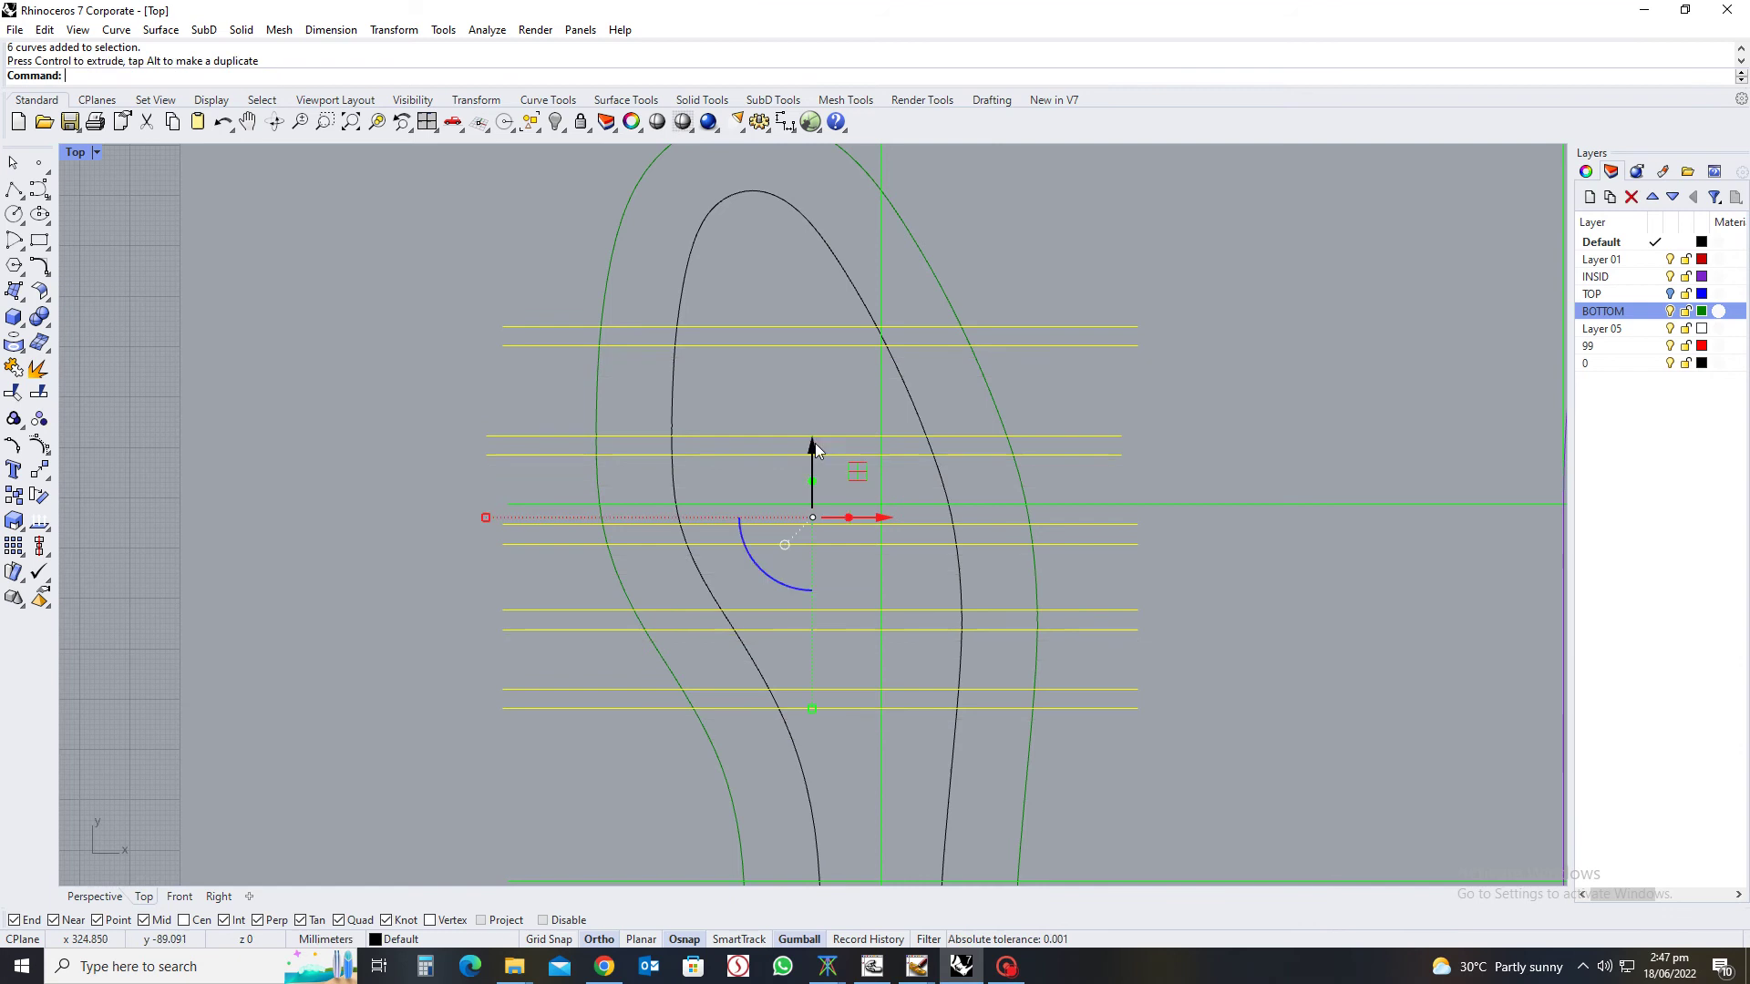
{"action": "left_click", "coordinate": [1309, 385]}
Rotate all five forefoot line pairs together slightly counter-clockwise about their common centre, with Ortho off for a free angle
{"action": "right_click_drag", "start_coordinate": [872, 272], "coordinate": [912, 391]}
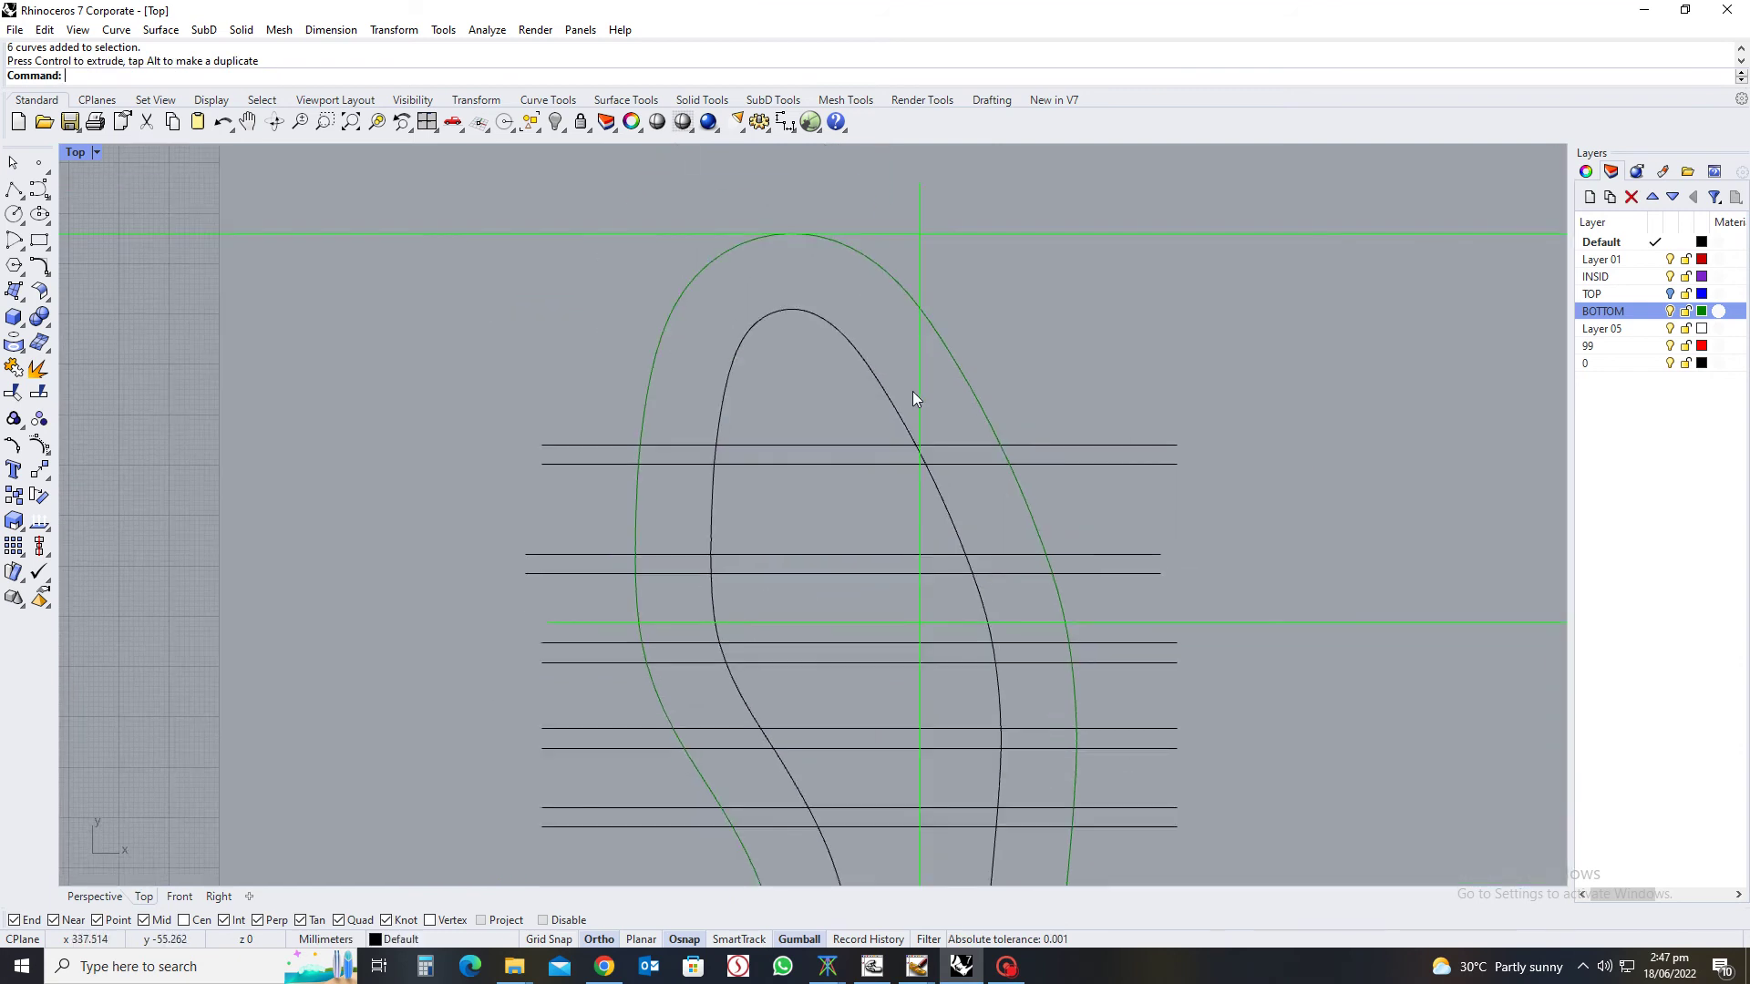
{"action": "right_click_drag", "start_coordinate": [703, 482], "coordinate": [727, 414]}
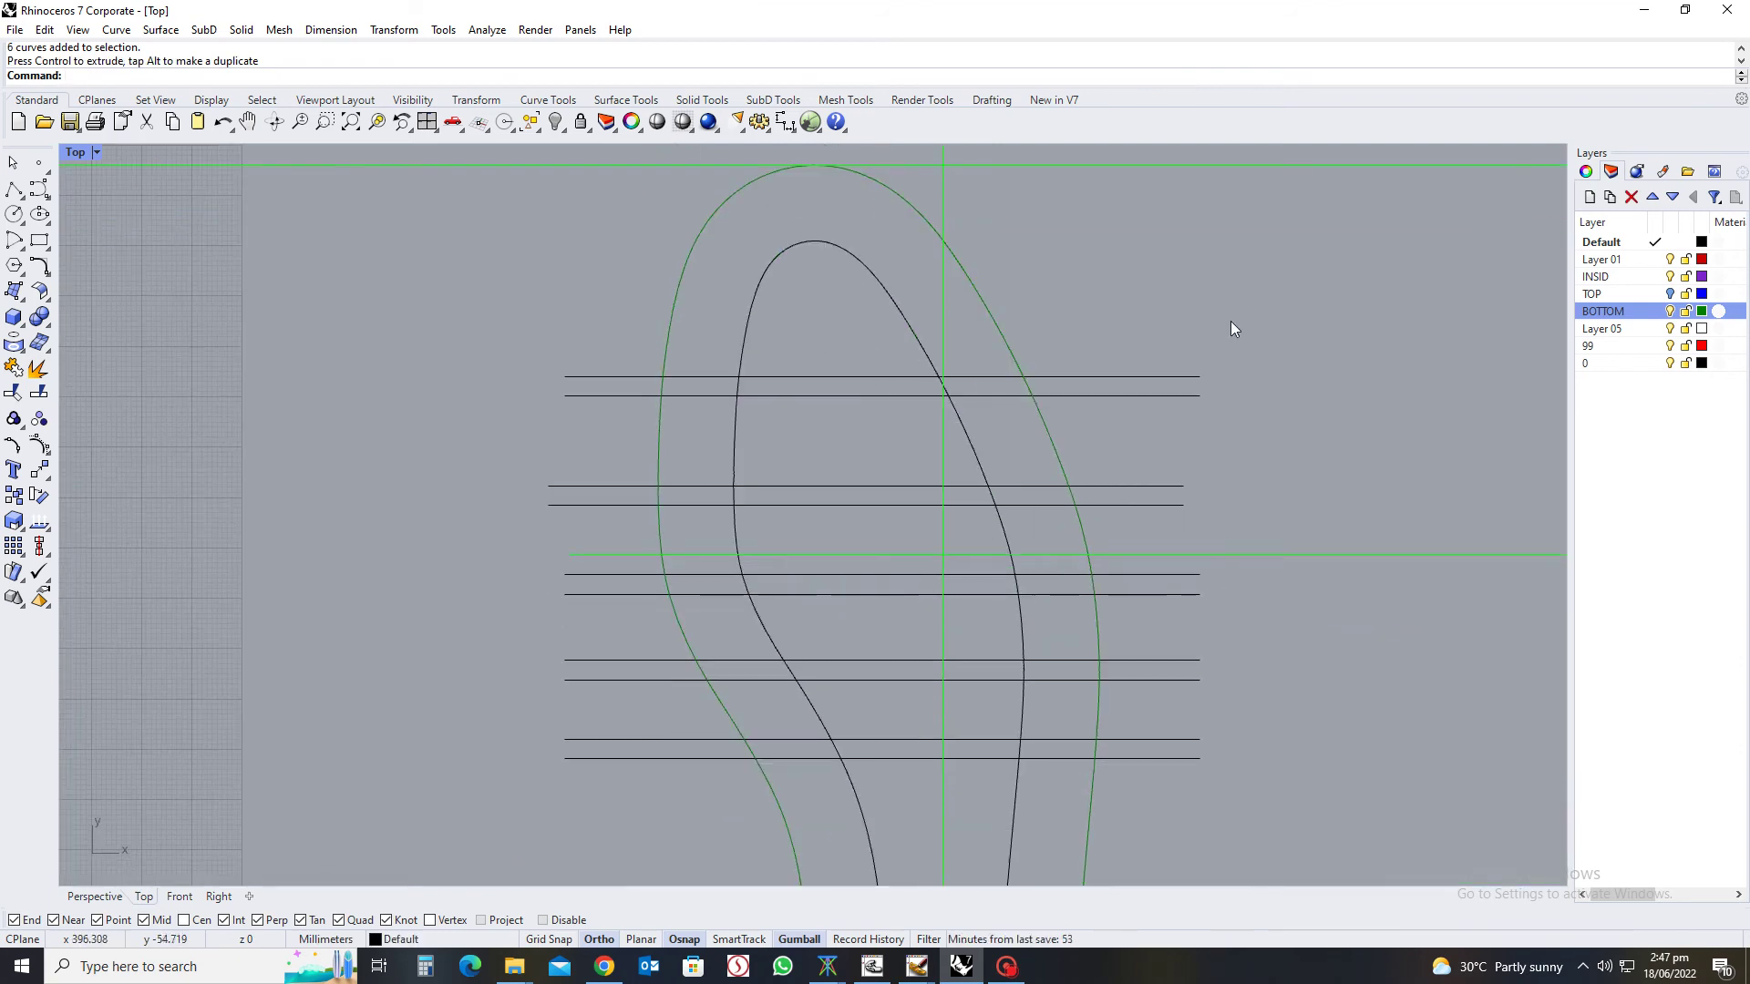
{"action": "left_click_drag", "start_coordinate": [1247, 311], "coordinate": [1143, 529]}
{"action": "scroll", "coordinate": [1162, 569], "scroll_direction": "up", "scroll_amount": 8}
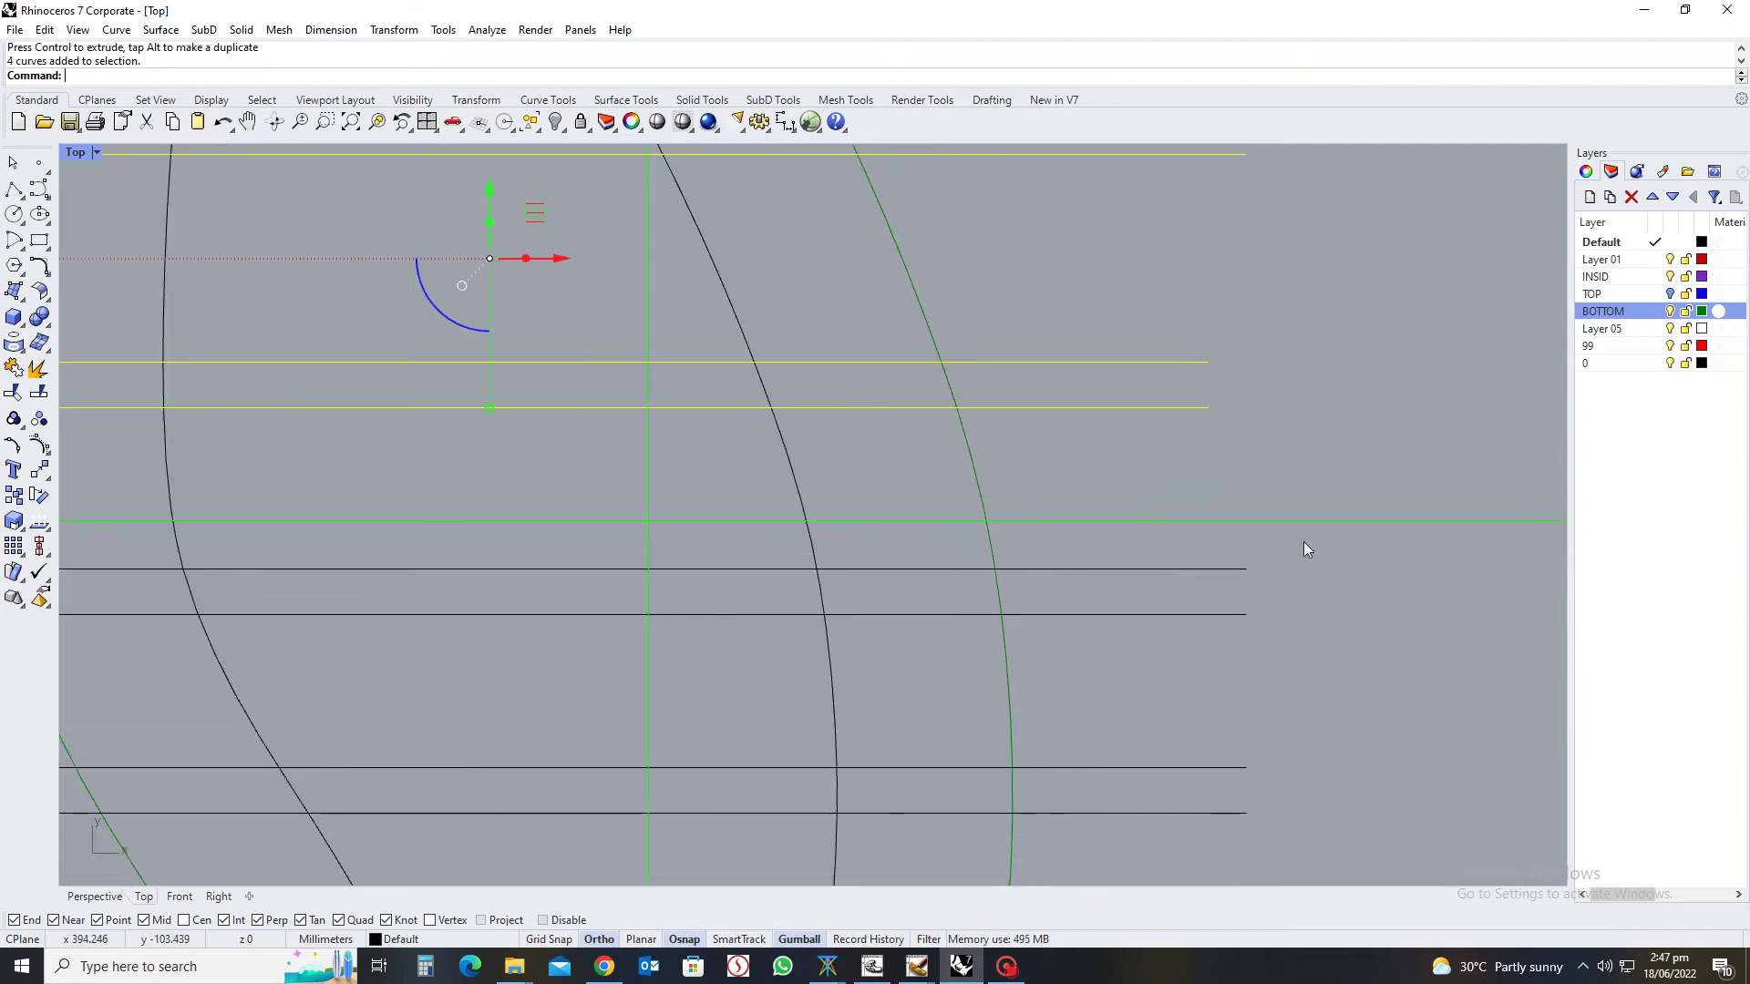
{"action": "left_click_drag", "start_coordinate": [1307, 539], "coordinate": [1125, 757]}
{"action": "scroll", "coordinate": [1100, 583], "scroll_direction": "down", "scroll_amount": 6}
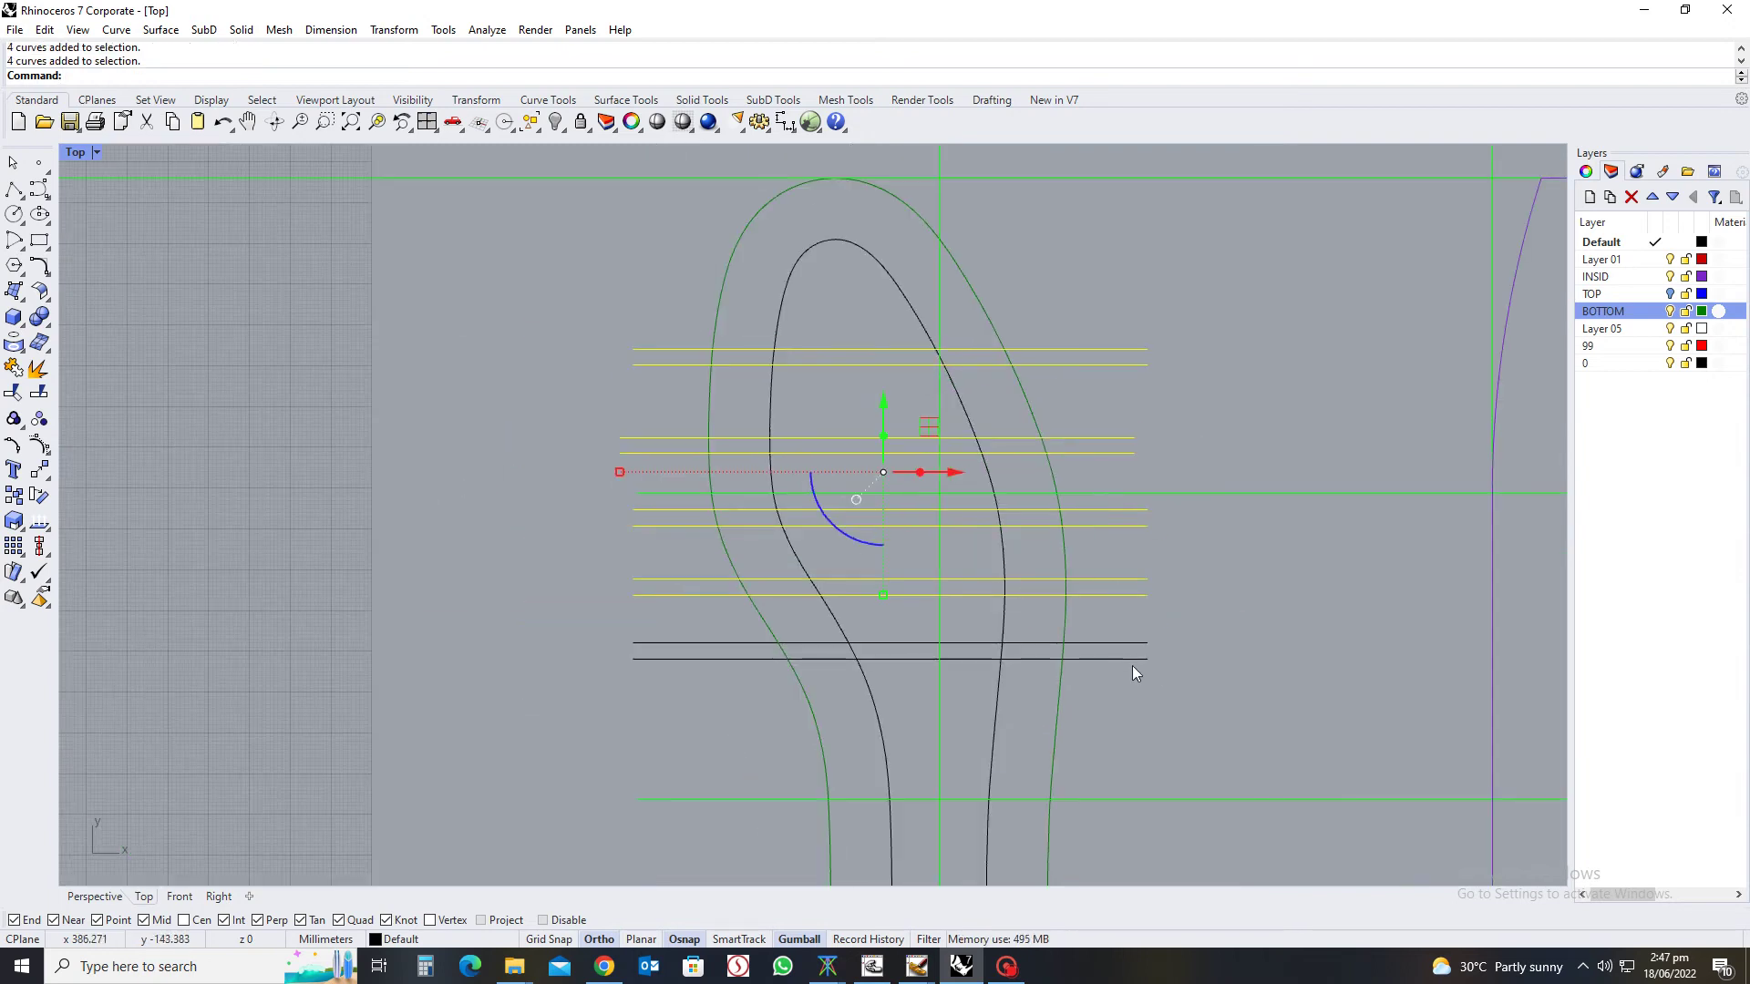
{"action": "scroll", "coordinate": [1158, 665], "scroll_direction": "up", "scroll_amount": 5}
{"action": "left_click_drag", "start_coordinate": [1189, 584], "coordinate": [1116, 679]}
{"action": "scroll", "coordinate": [1024, 417], "scroll_direction": "down", "scroll_amount": 5}
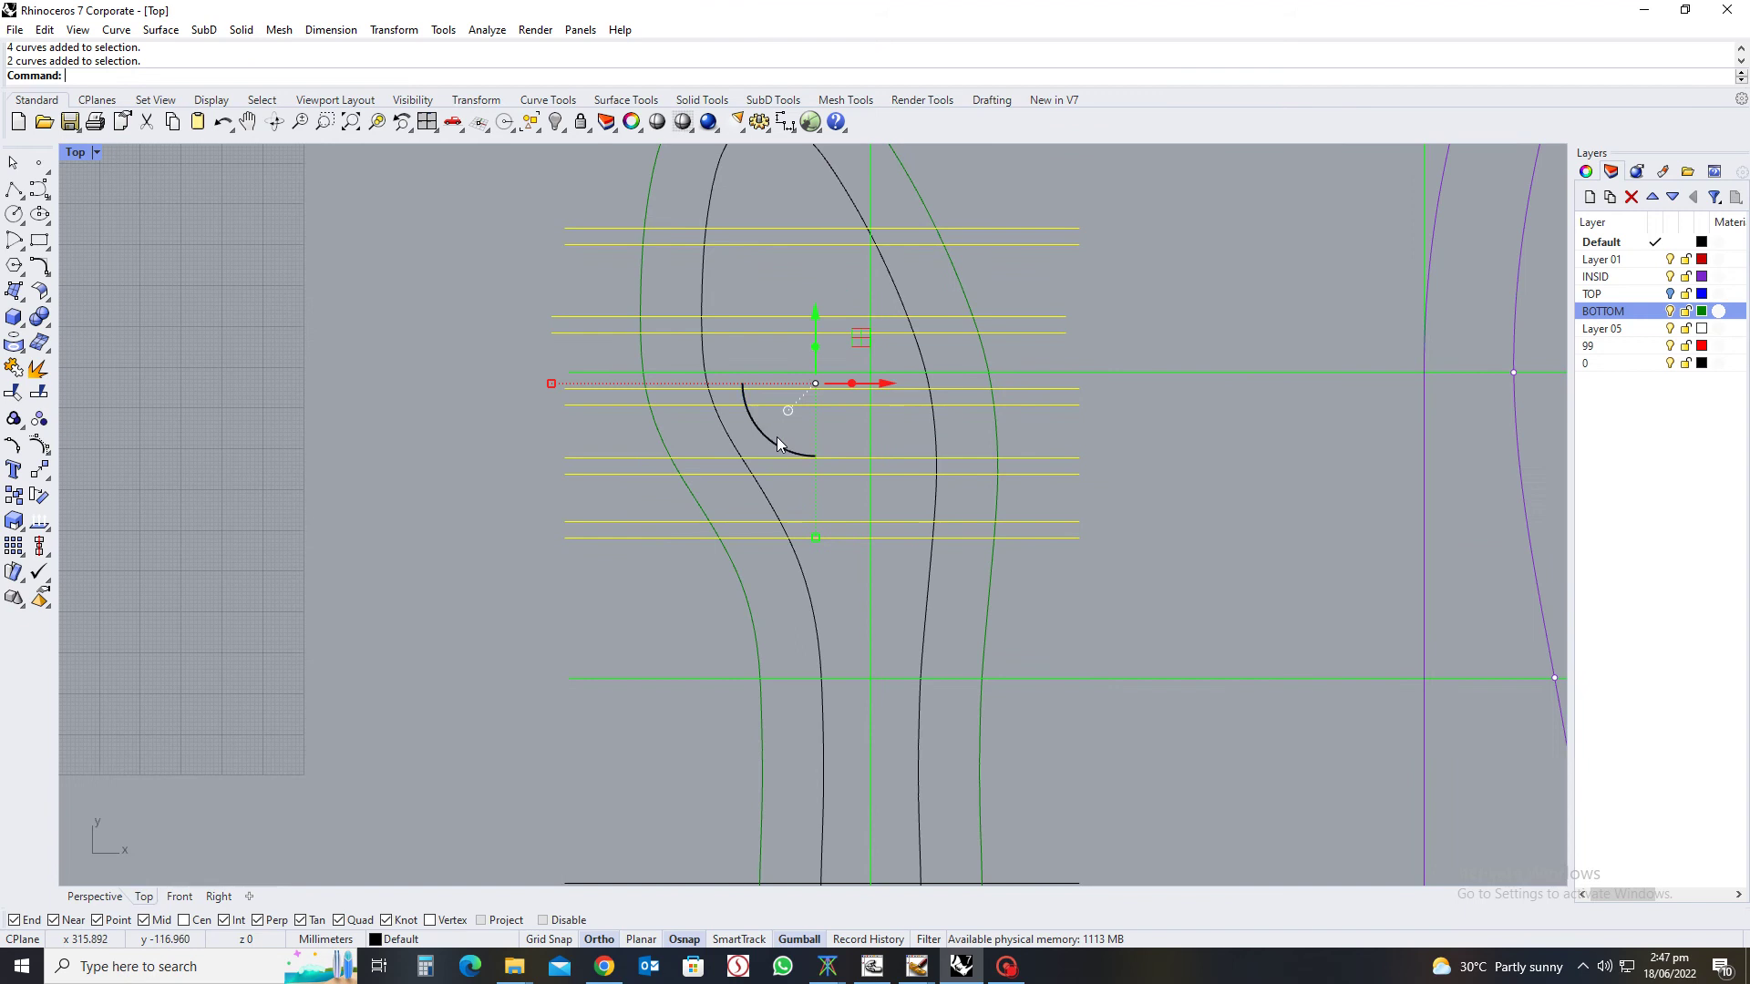
{"action": "left_click_drag", "start_coordinate": [774, 441], "coordinate": [779, 445]}
{"action": "key", "text": "F8"}
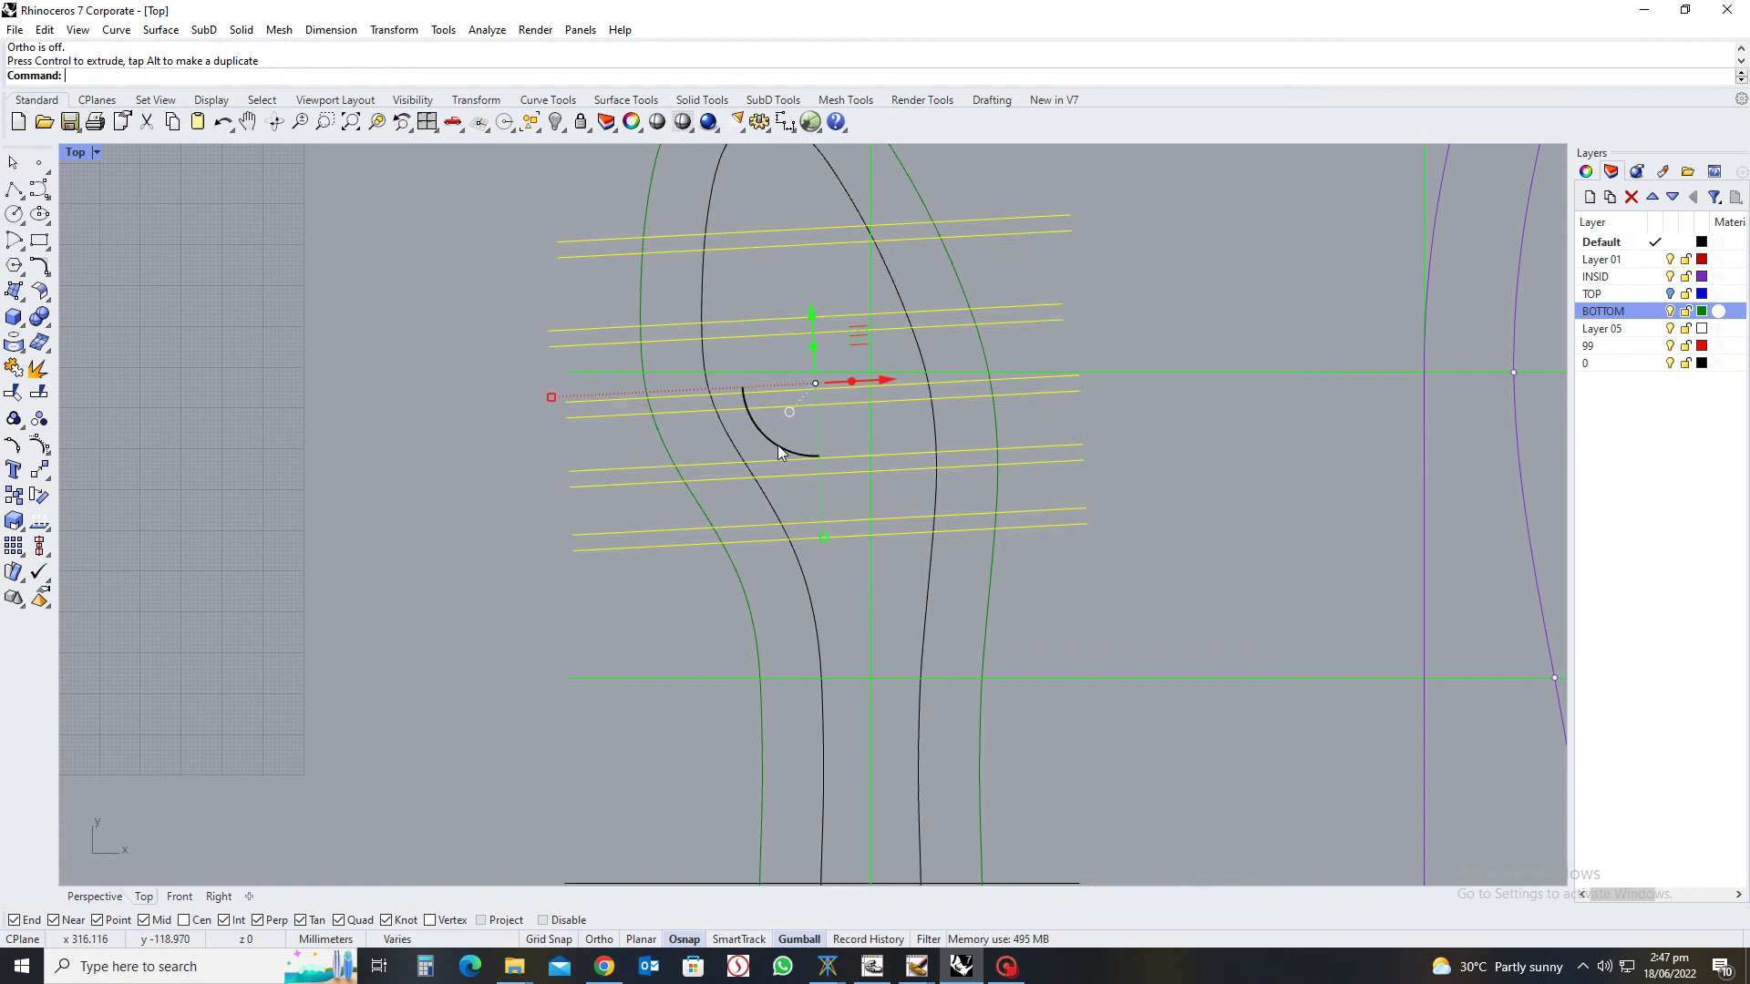
{"action": "left_click", "coordinate": [1121, 553]}
Draw an arc in the lowest forefoot gap, tangent to both facing cross lines and the left side of the inner outline
{"action": "scroll", "coordinate": [755, 517], "scroll_direction": "up", "scroll_amount": 5}
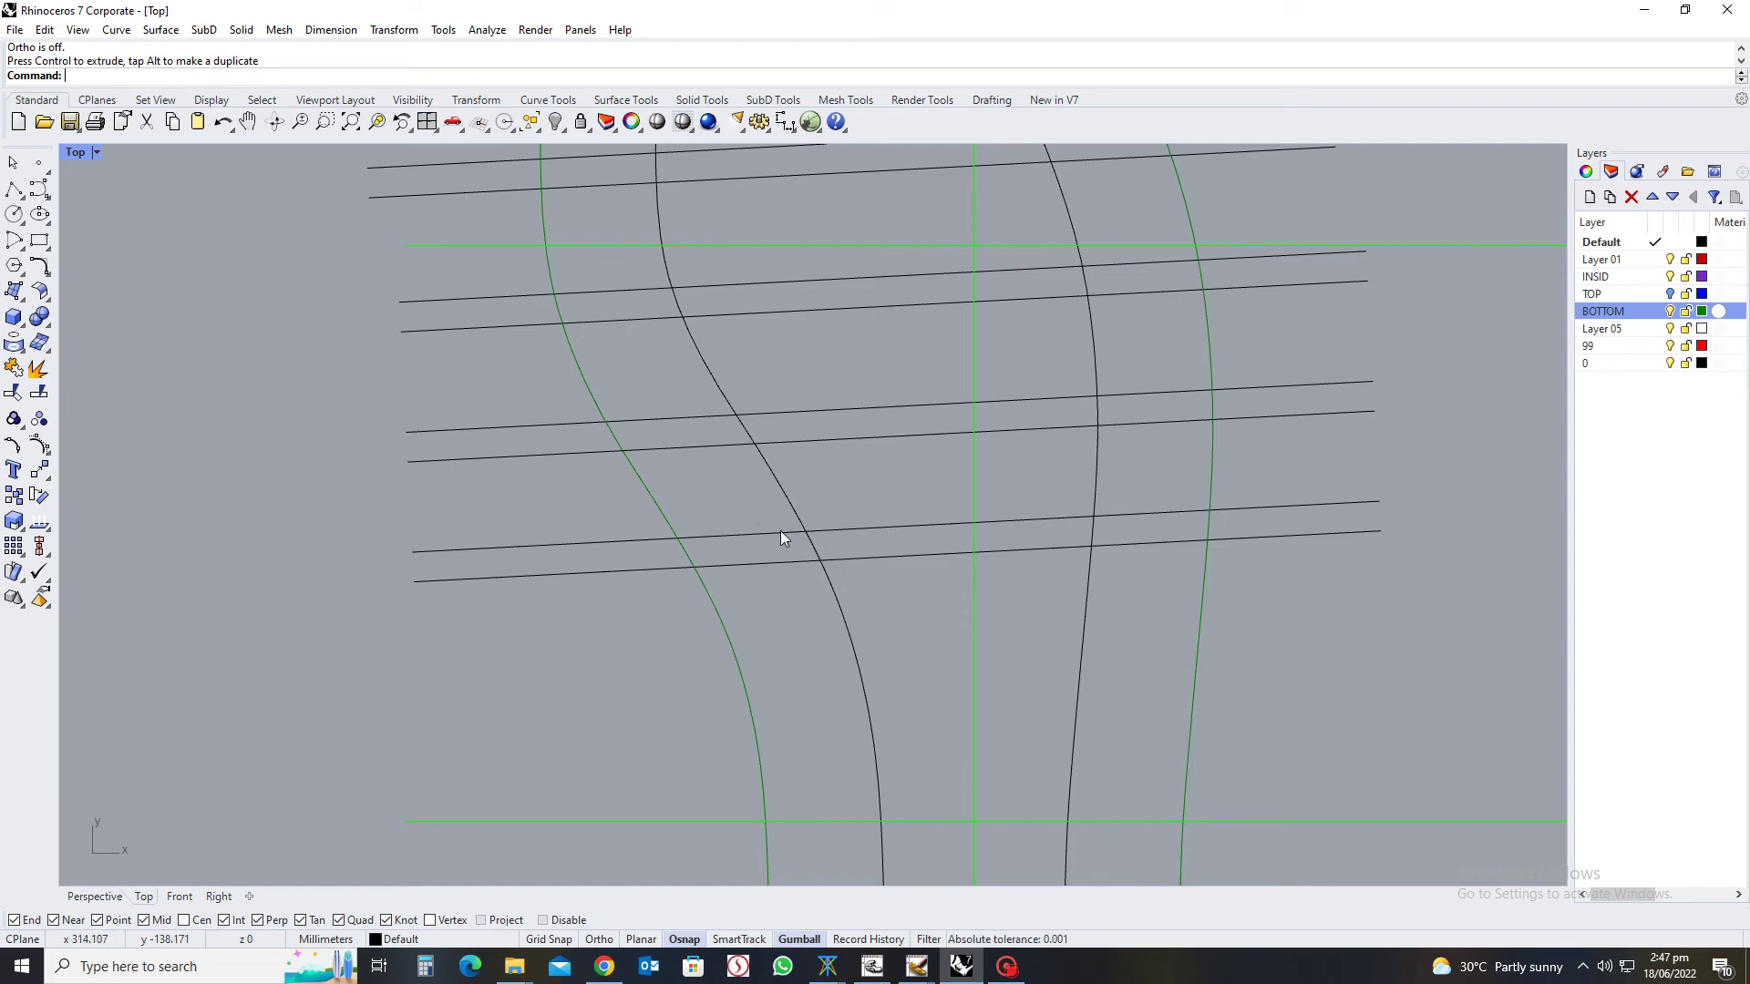
{"action": "scroll", "coordinate": [816, 468], "scroll_direction": "down", "scroll_amount": 5}
{"action": "scroll", "coordinate": [892, 545], "scroll_direction": "up", "scroll_amount": 3}
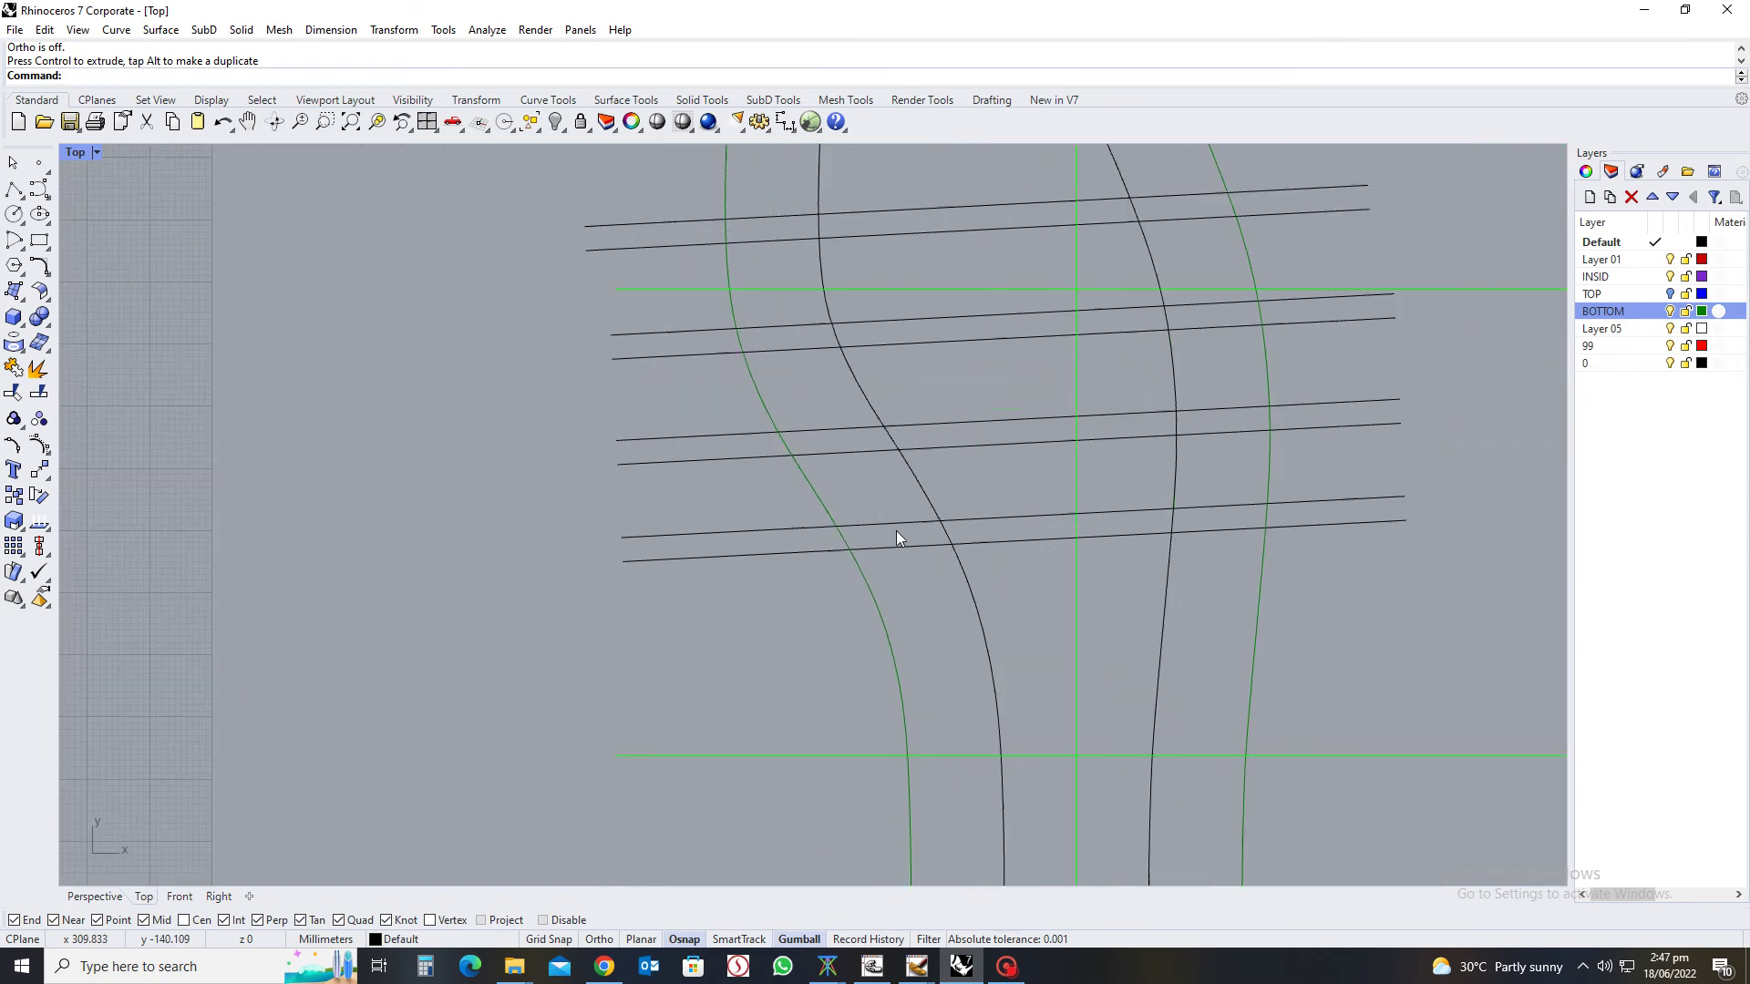
{"action": "scroll", "coordinate": [878, 456], "scroll_direction": "up", "scroll_amount": 2}
{"action": "type", "text": "31a"}
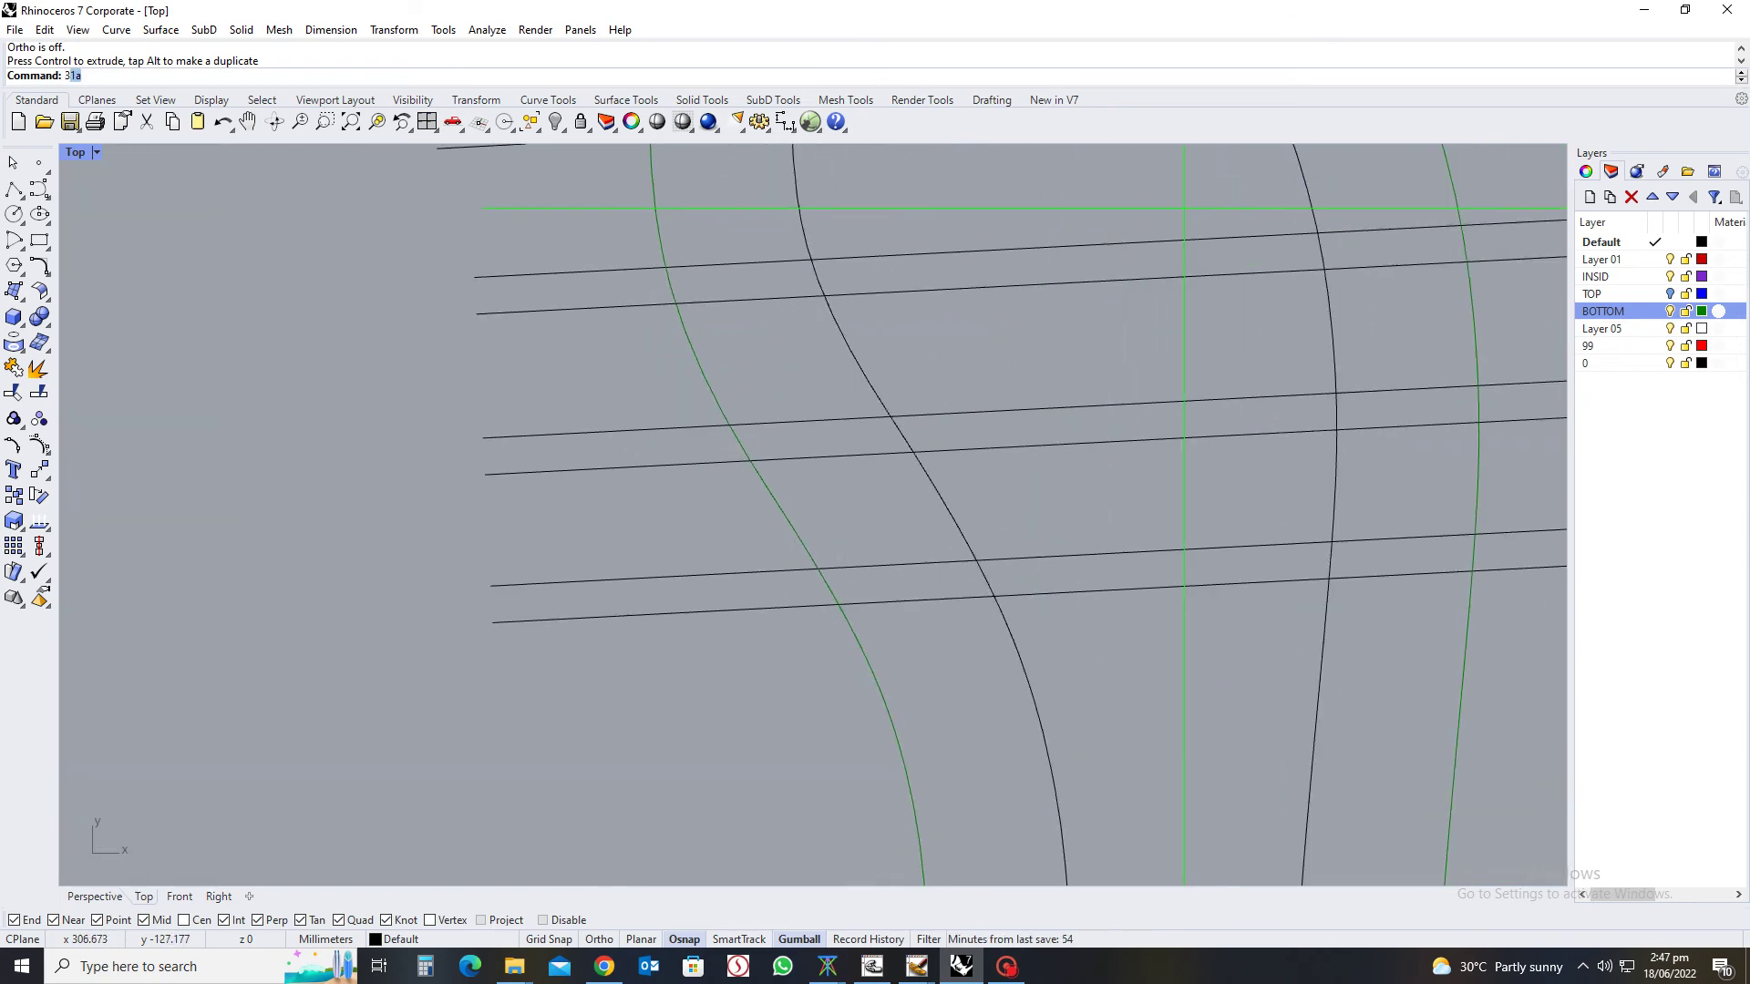
{"action": "key", "text": "Return"}
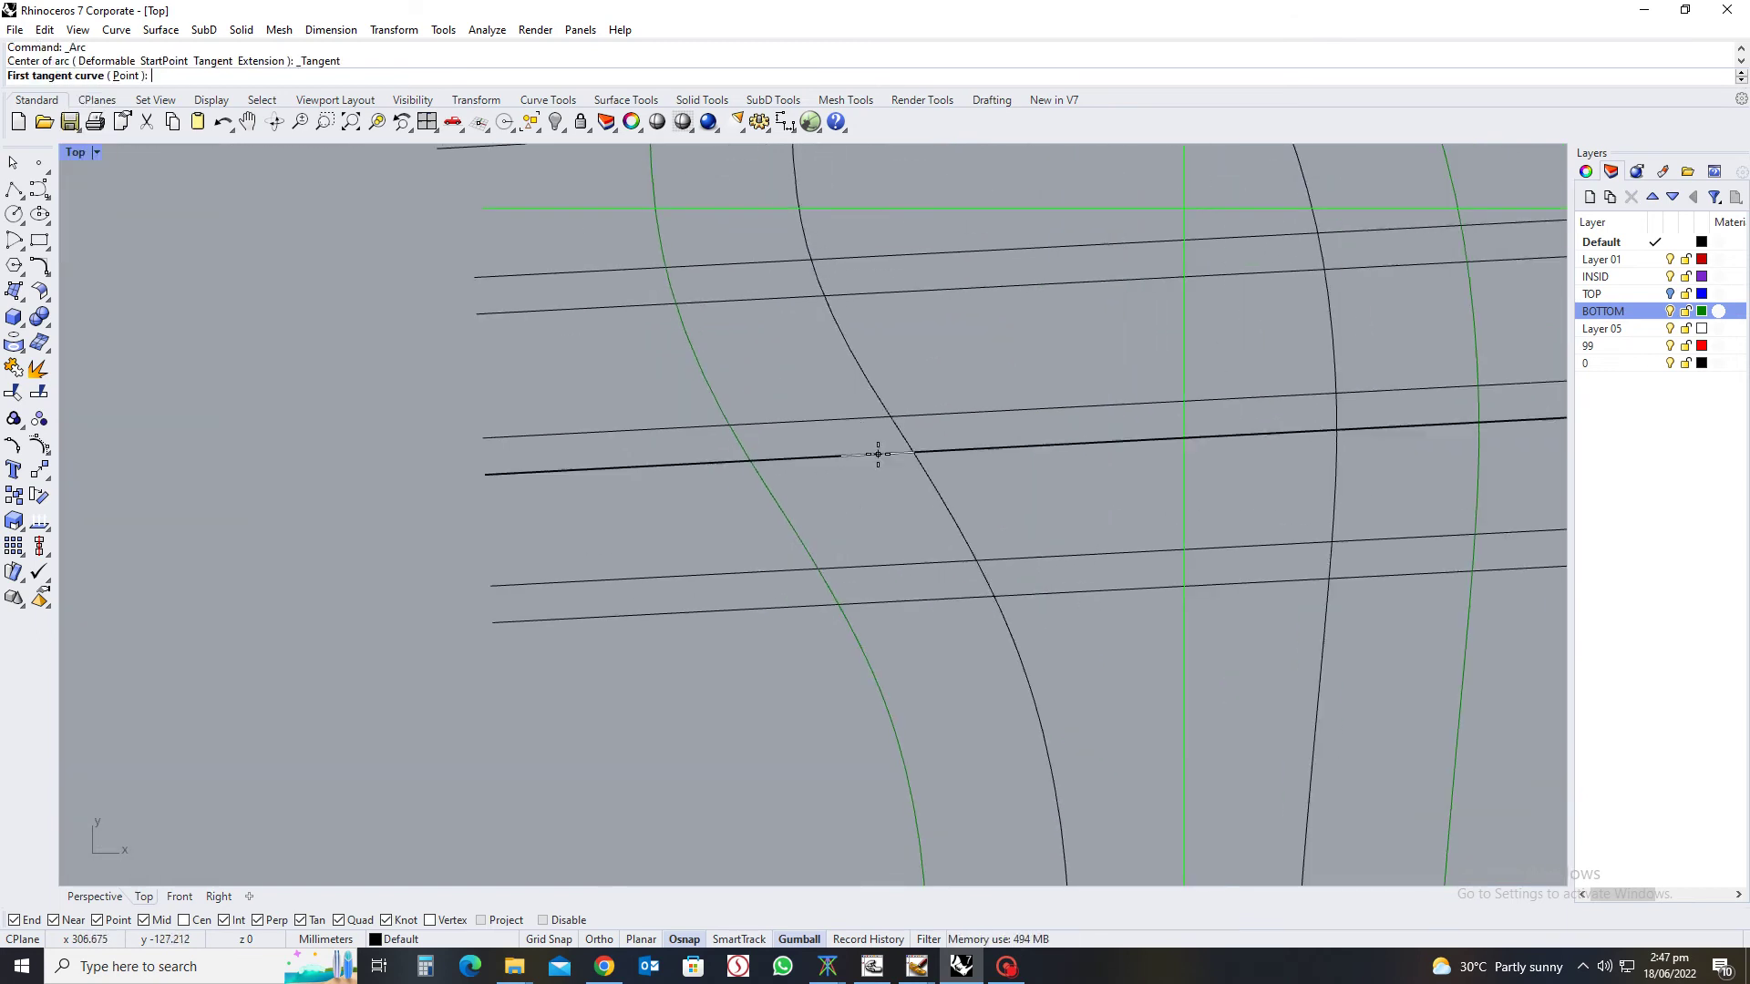
{"action": "left_click", "coordinate": [878, 454]}
{"action": "left_click", "coordinate": [911, 562]}
{"action": "scroll", "coordinate": [916, 524], "scroll_direction": "up", "scroll_amount": 2}
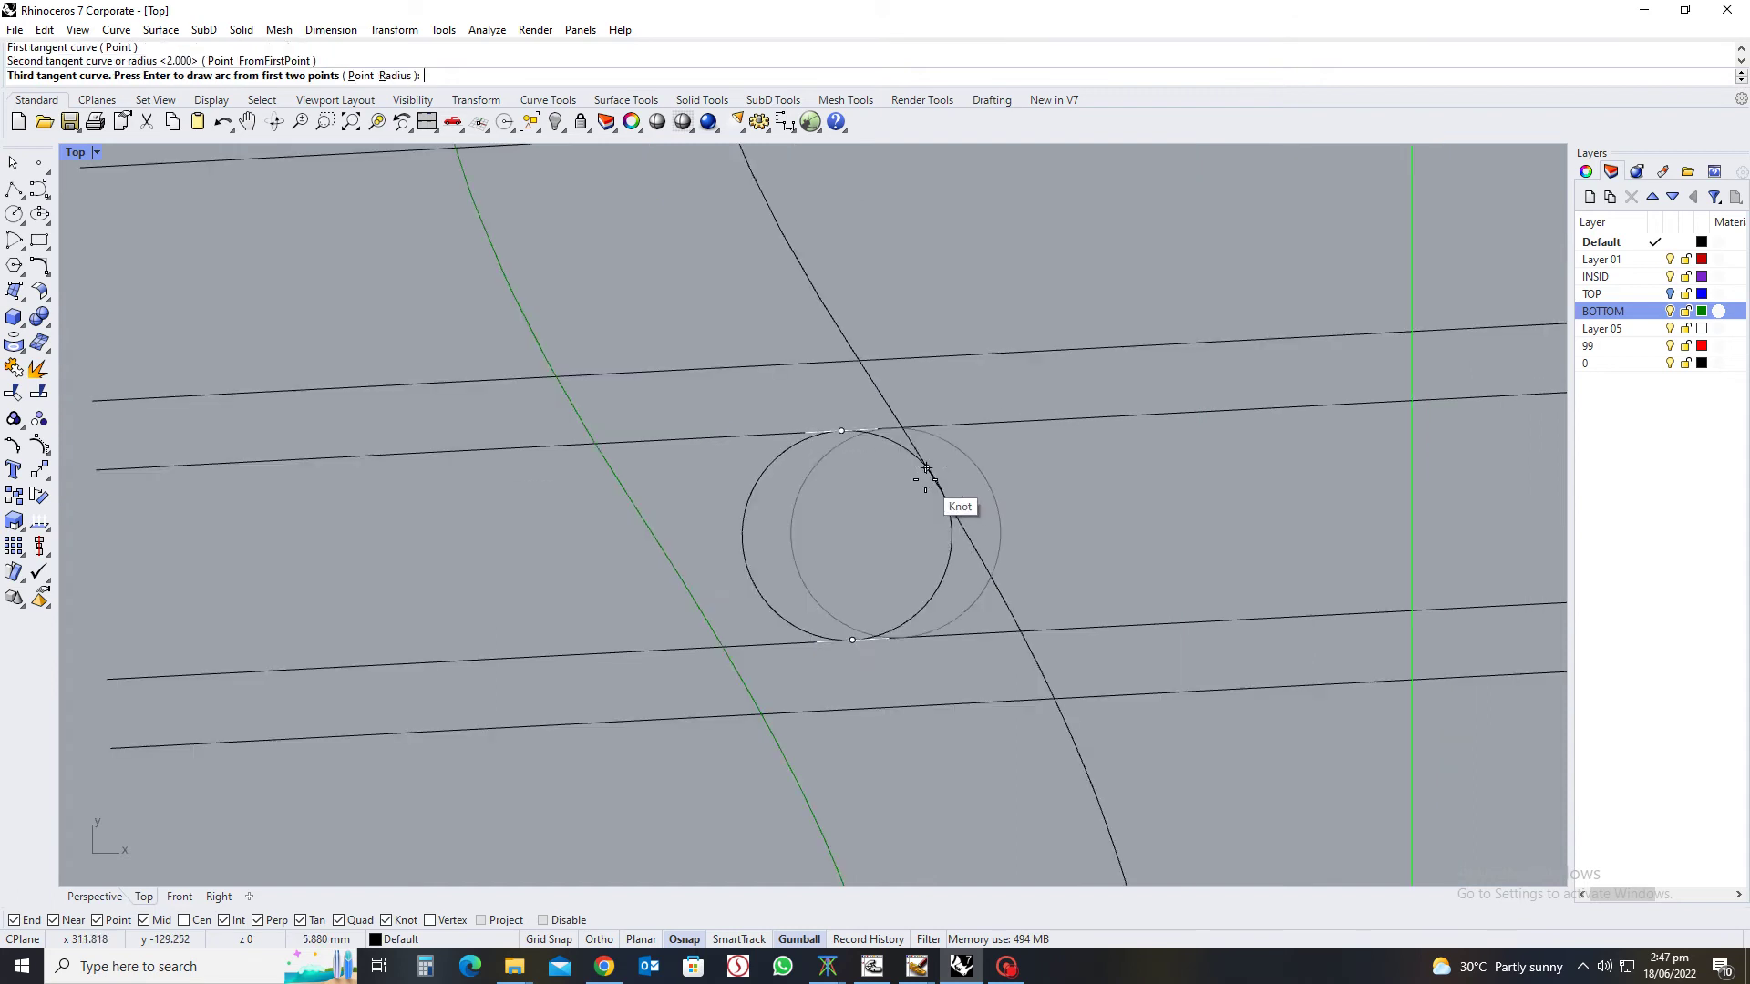
{"action": "scroll", "coordinate": [878, 499], "scroll_direction": "up", "scroll_amount": 2}
{"action": "left_click", "coordinate": [989, 458]}
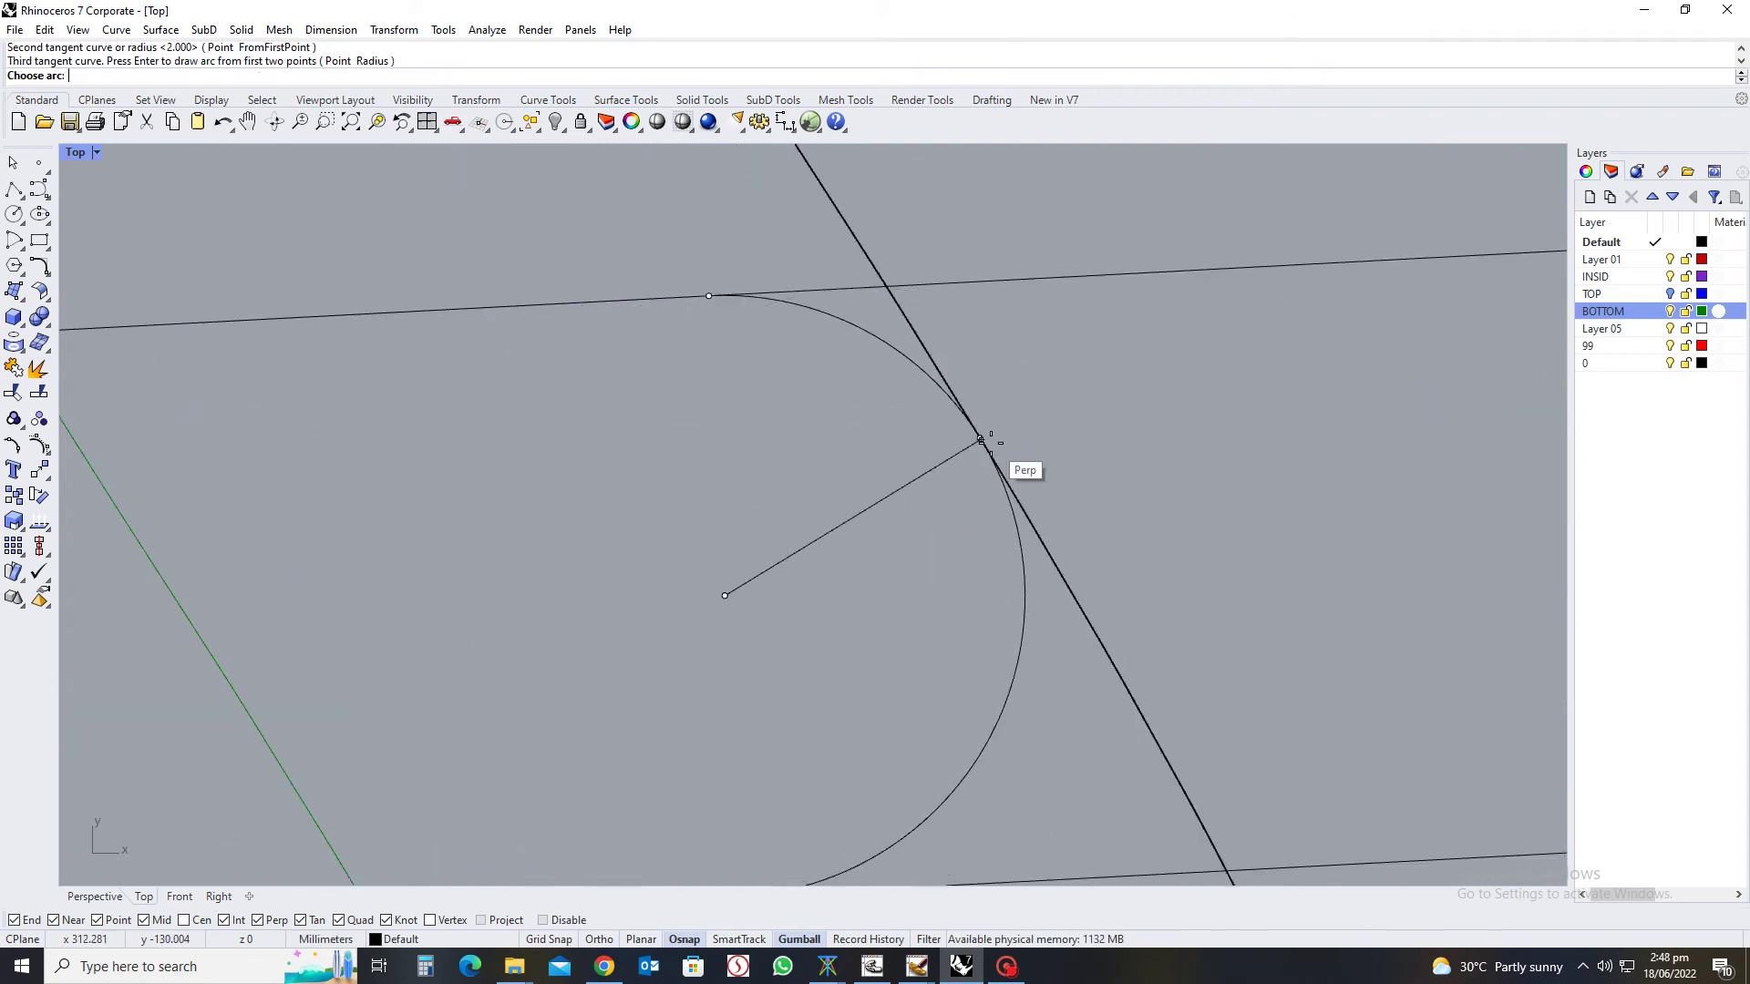
{"action": "left_click", "coordinate": [909, 500]}
{"action": "scroll", "coordinate": [906, 483], "scroll_direction": "down", "scroll_amount": 7}
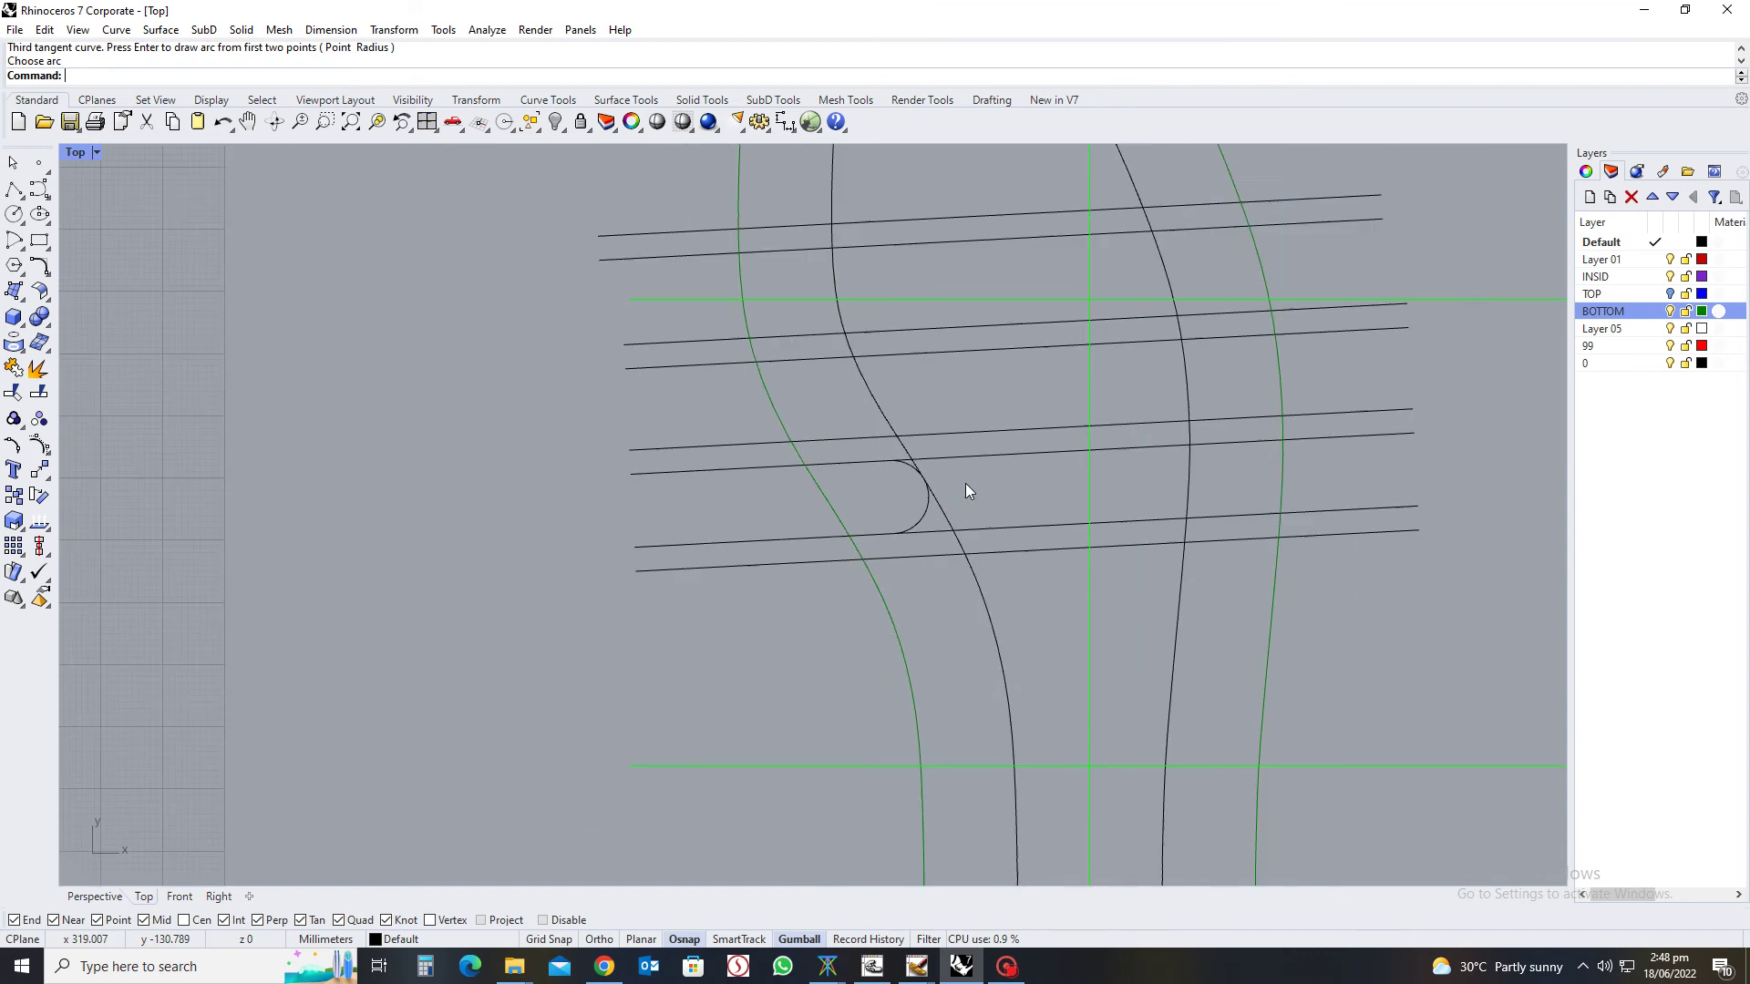
Draw the matching tangent arc in the lowest forefoot gap, touching the inner outline's right side and bulging inward
{"action": "scroll", "coordinate": [1185, 433], "scroll_direction": "up", "scroll_amount": 5}
{"action": "key", "text": "Return"}
{"action": "left_click", "coordinate": [1183, 392]}
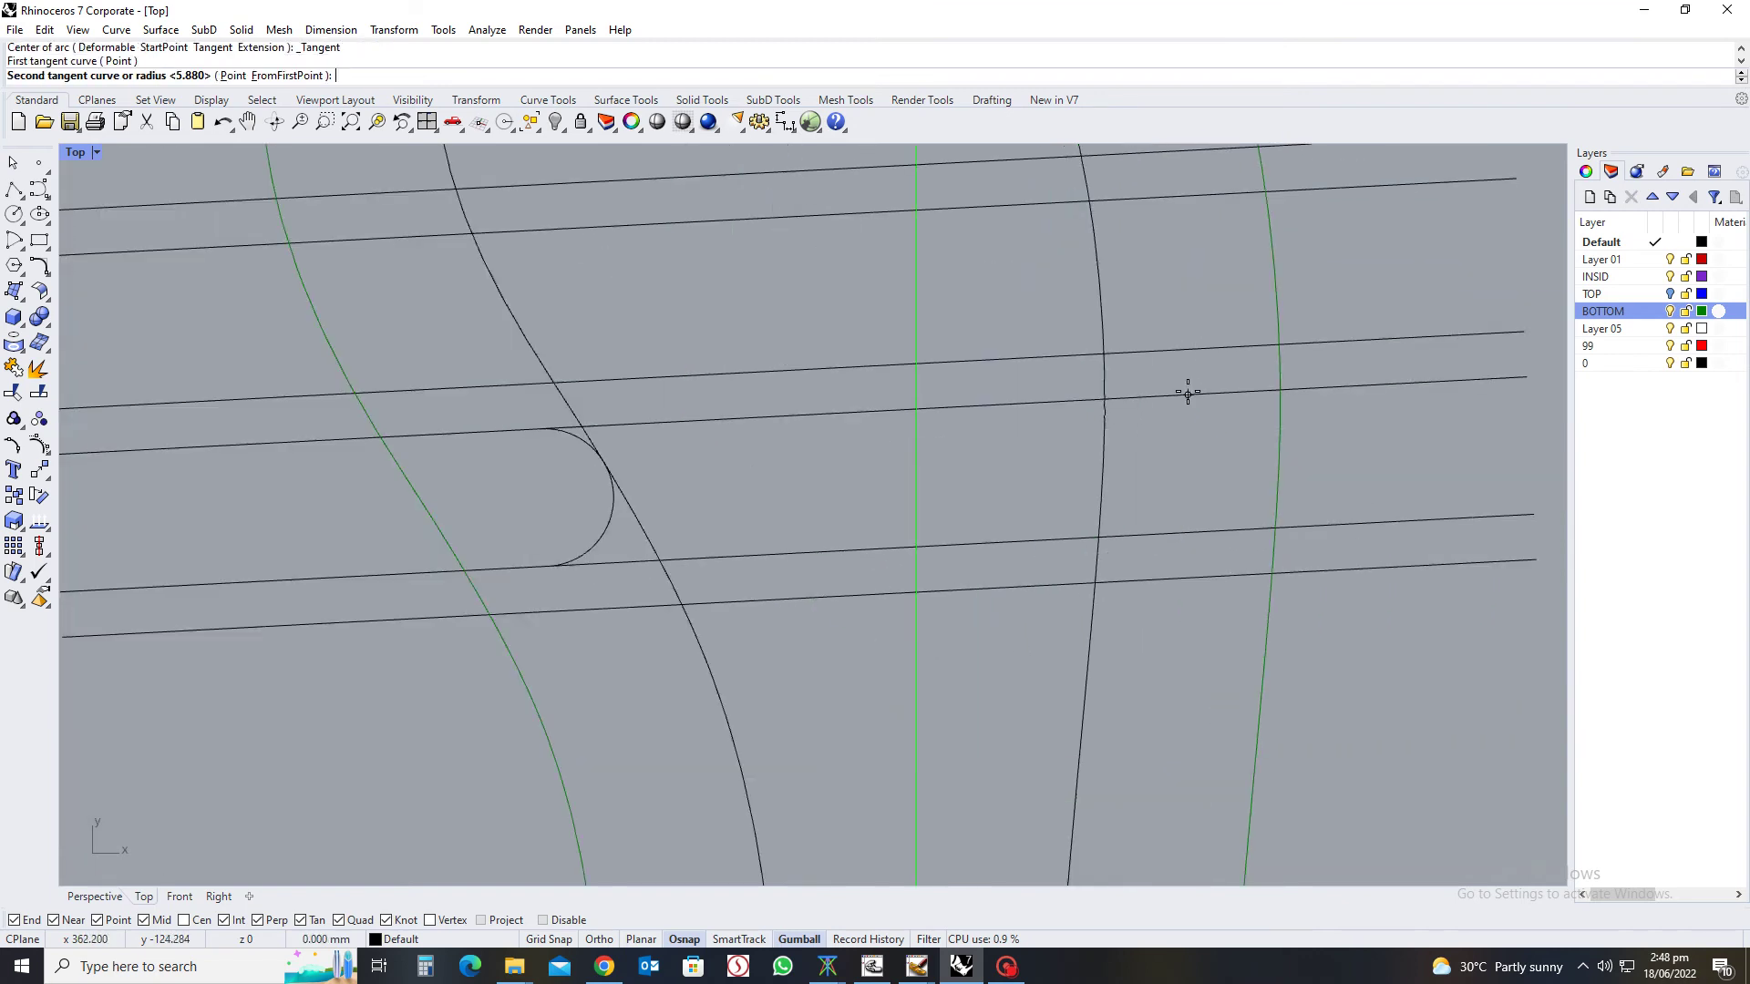
{"action": "left_click", "coordinate": [1174, 532]}
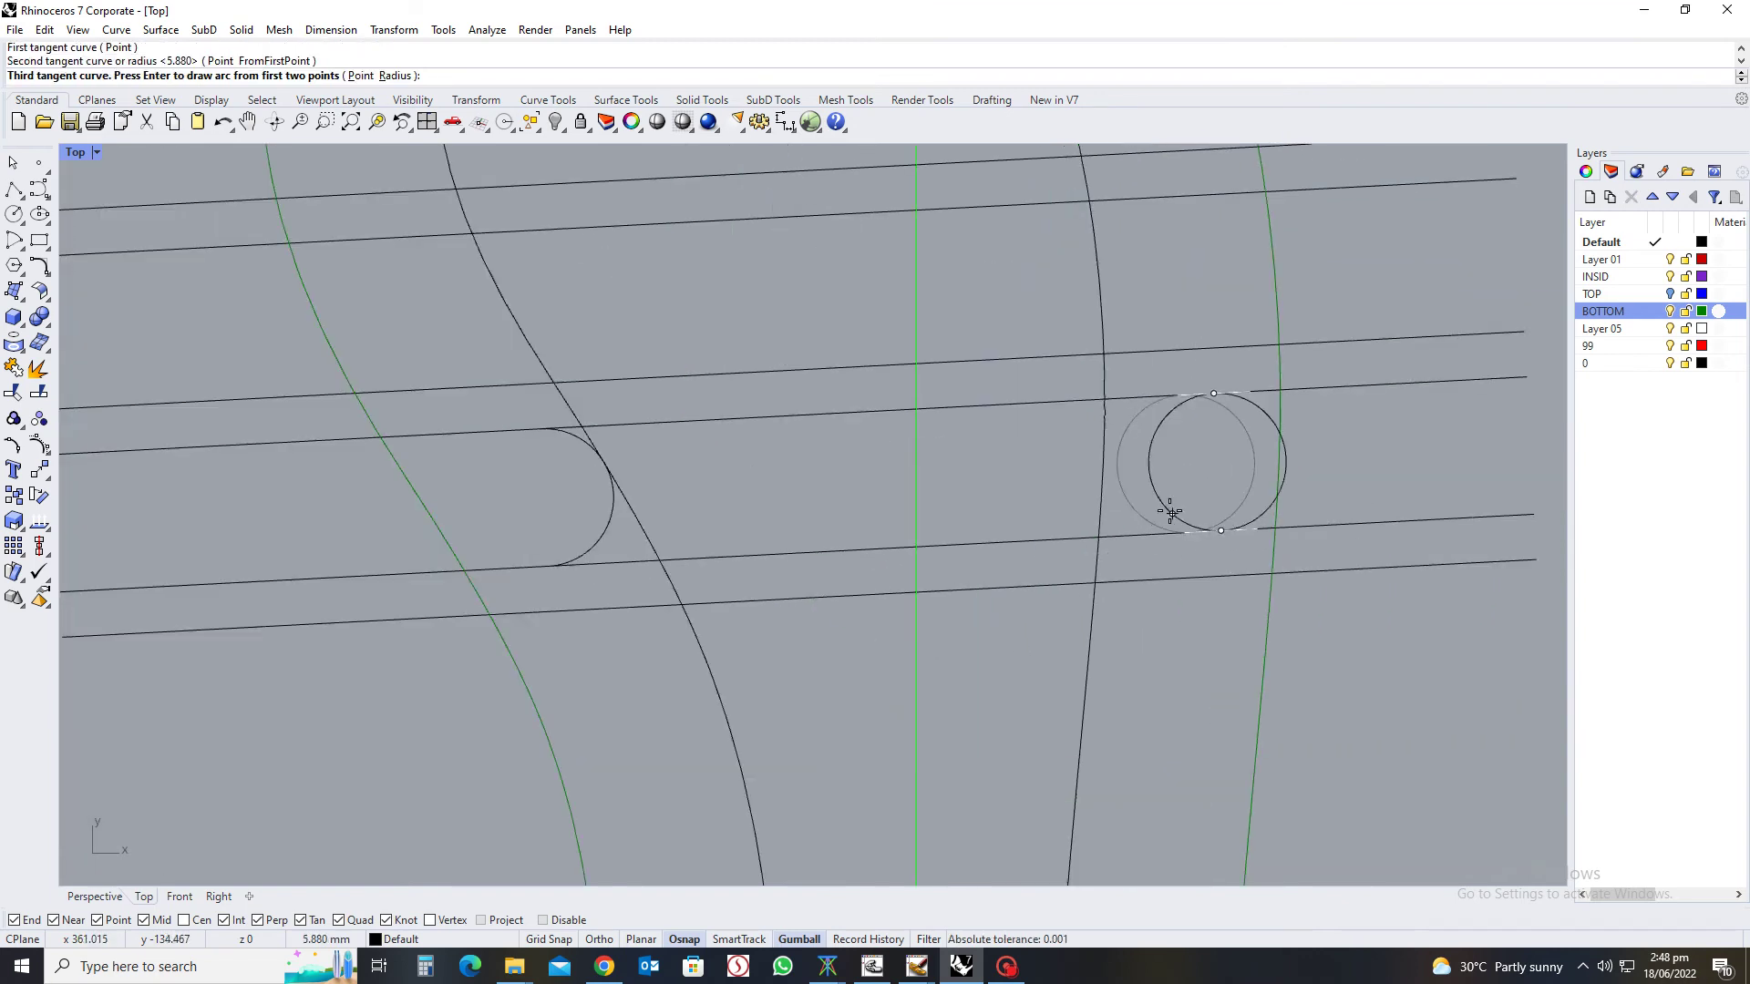
{"action": "left_click", "coordinate": [1098, 457]}
{"action": "scroll", "coordinate": [1076, 460], "scroll_direction": "up", "scroll_amount": 5}
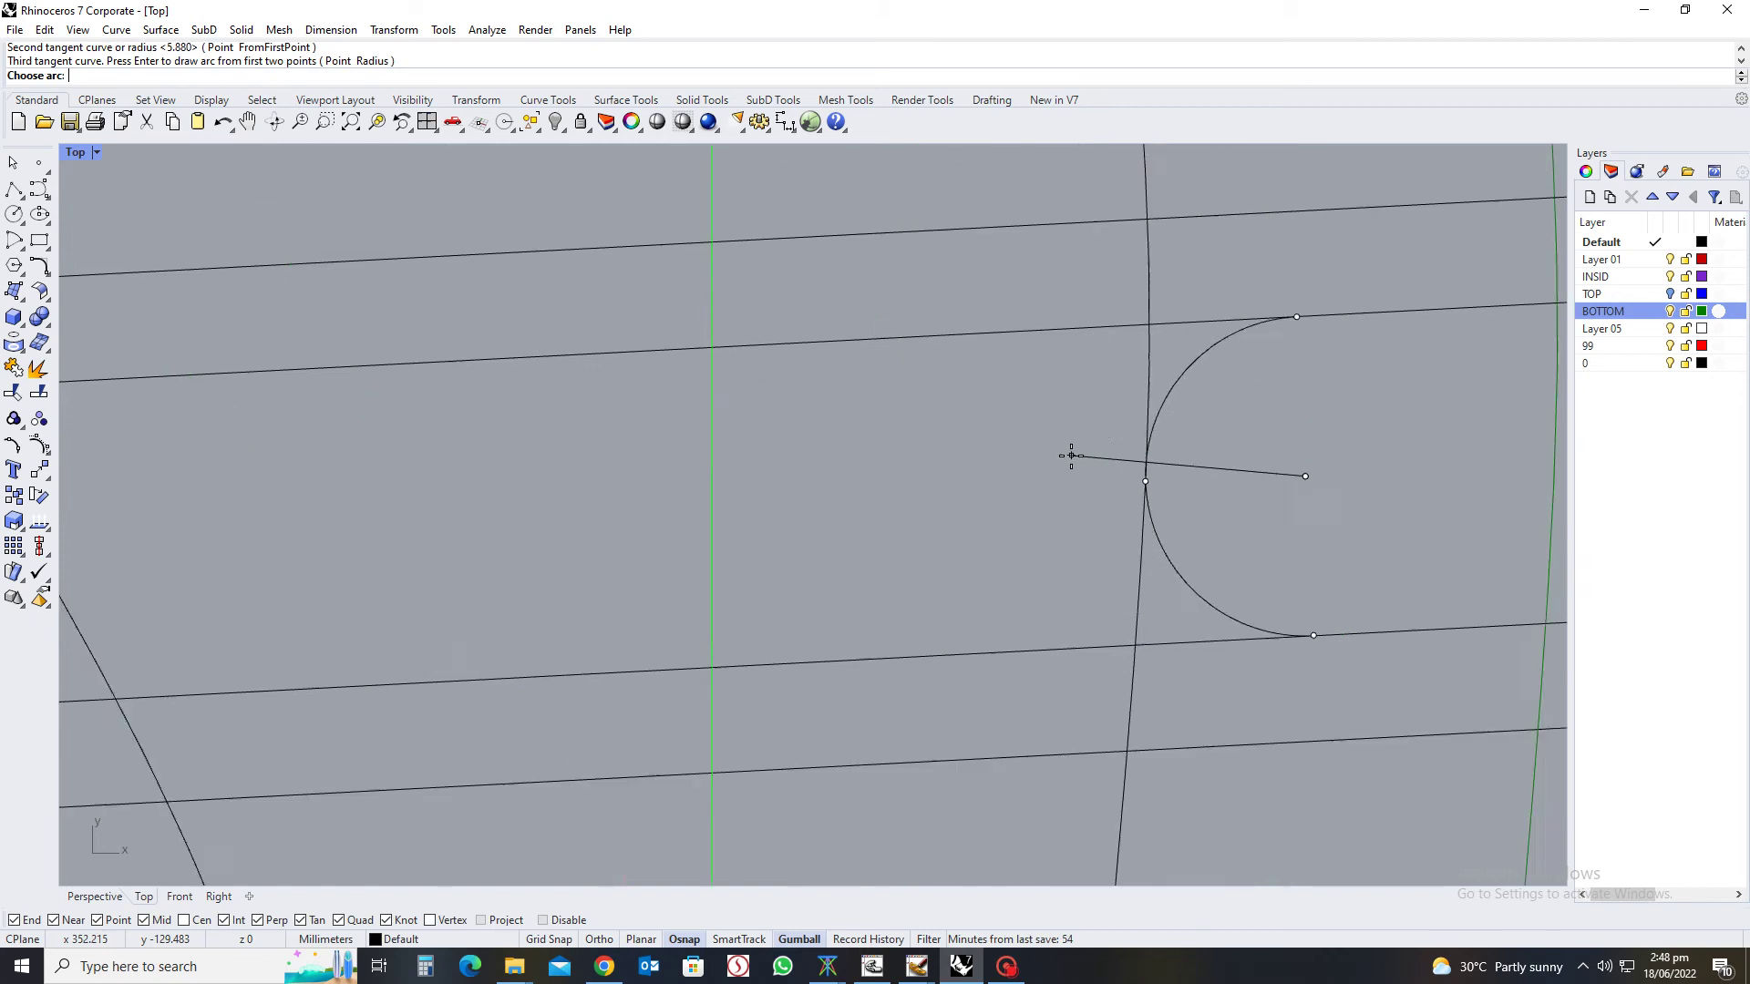
{"action": "scroll", "coordinate": [1110, 489], "scroll_direction": "down", "scroll_amount": 10}
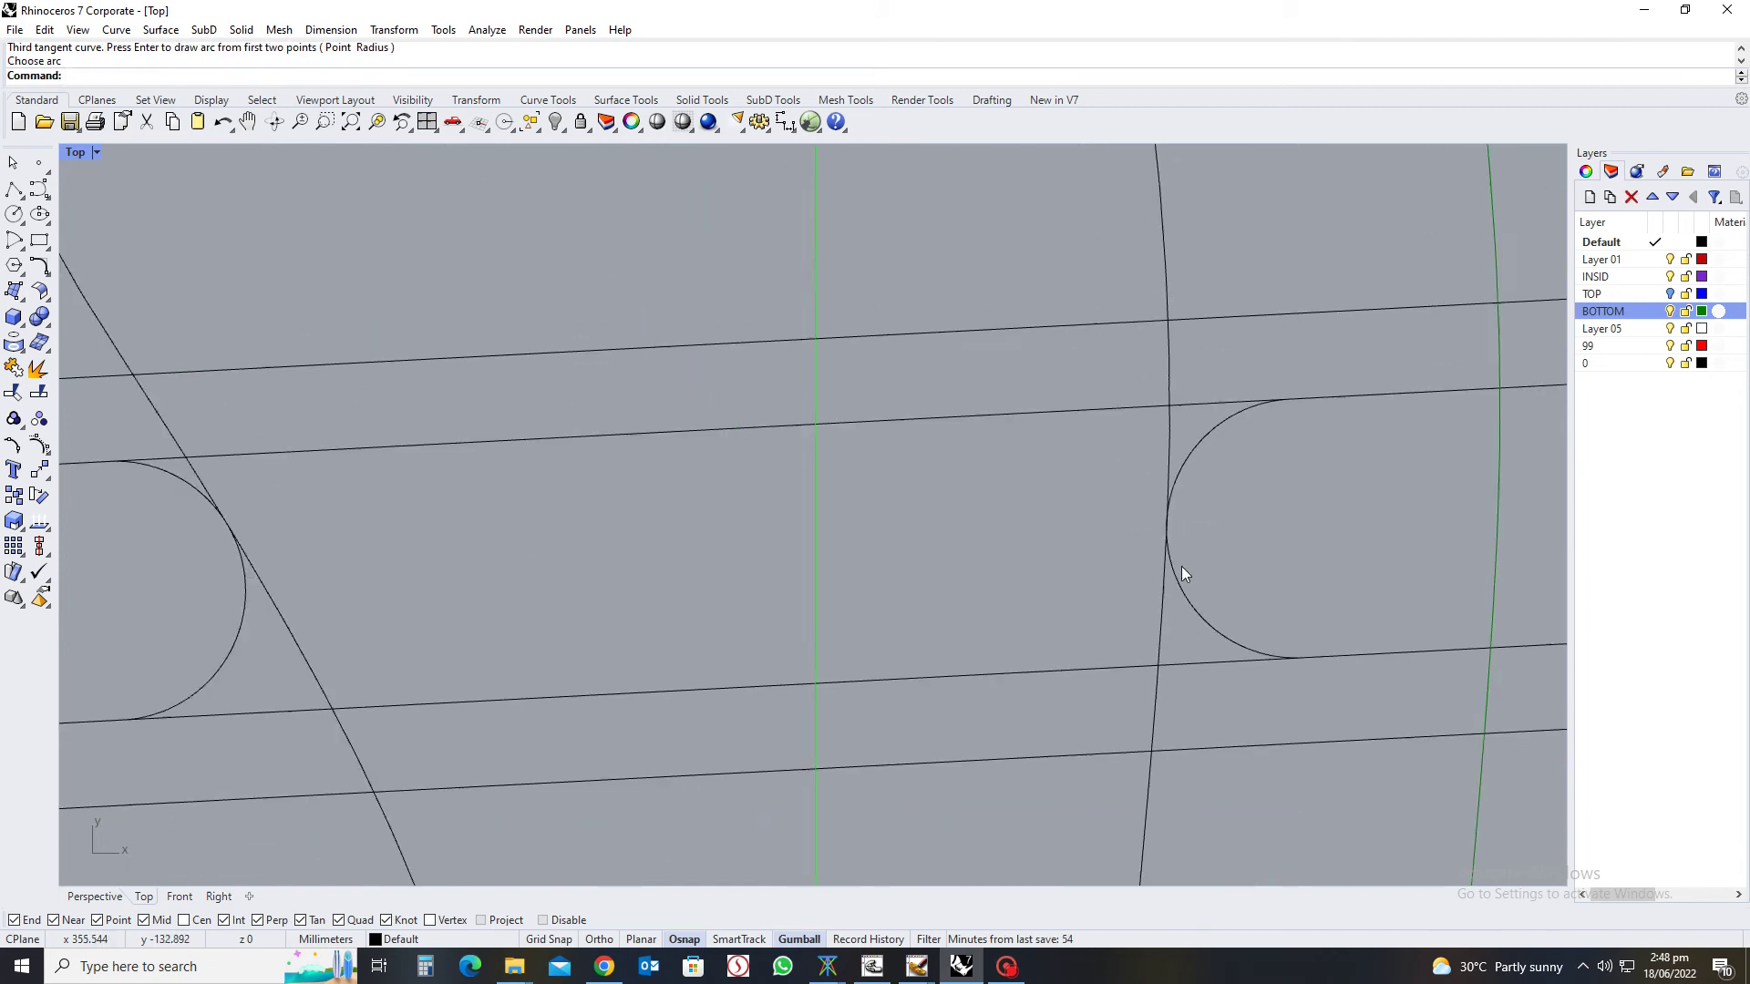
Draw an arc in the second gap from the heel side, tangent to its two facing lines and the inner outline's left side
{"action": "scroll", "coordinate": [910, 475], "scroll_direction": "up", "scroll_amount": 10}
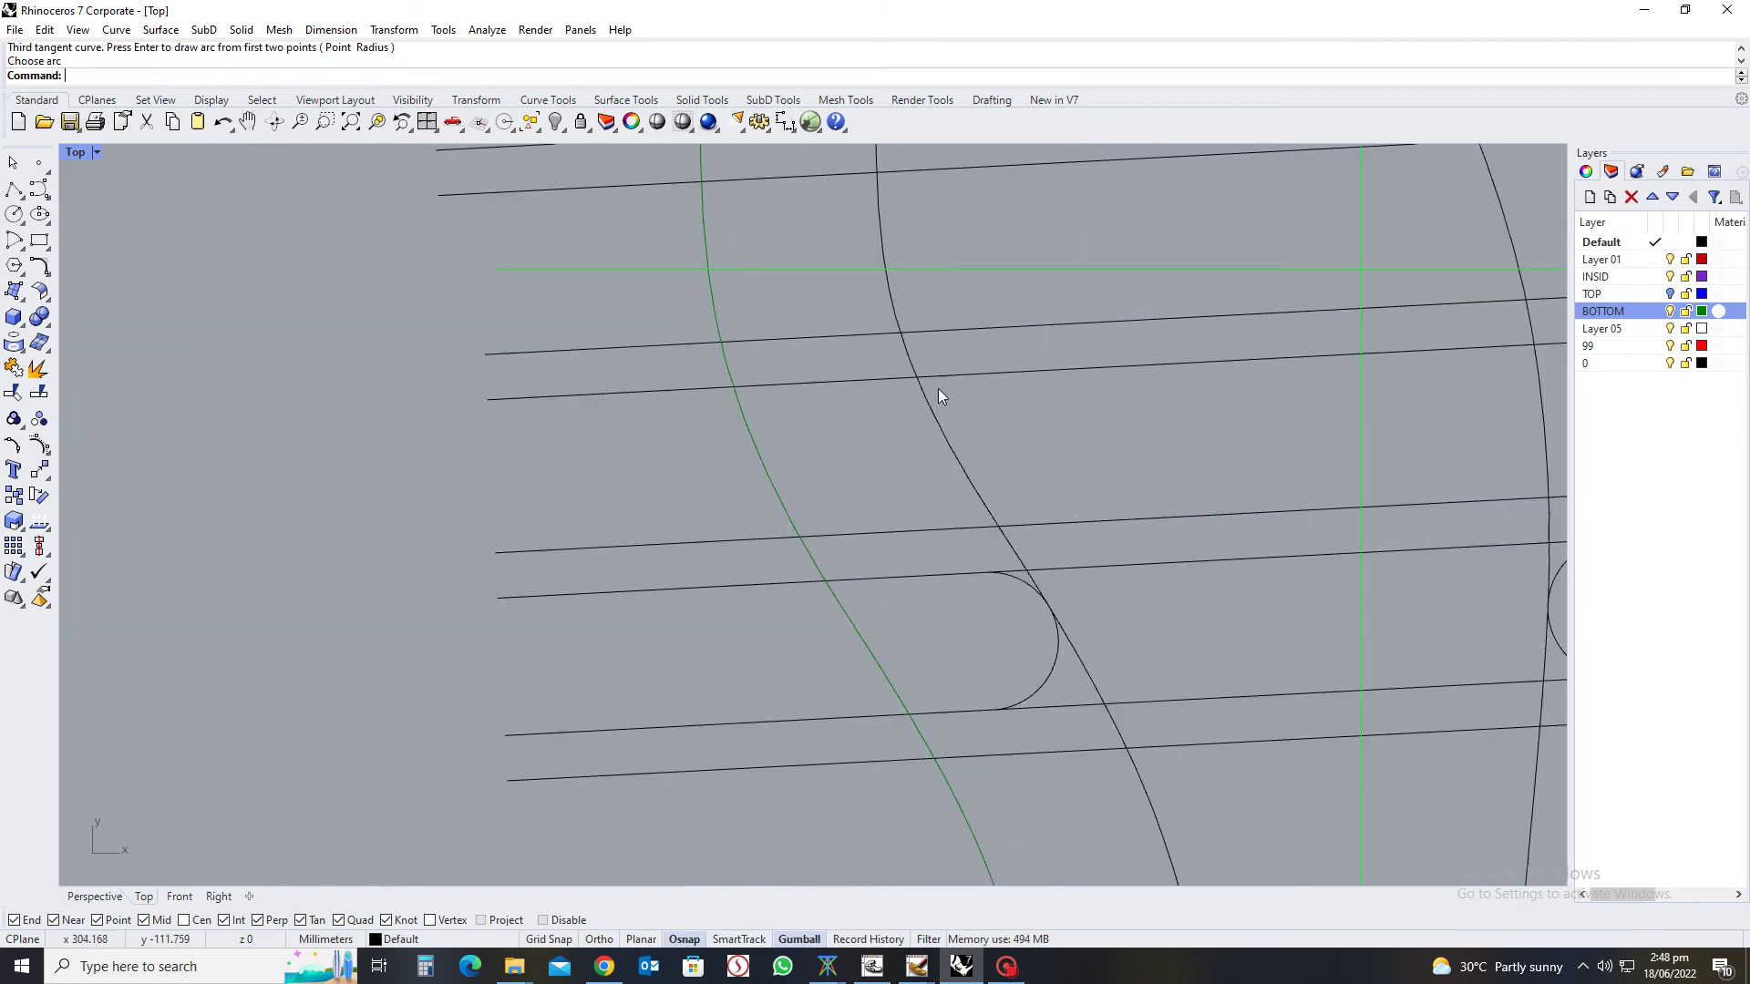
{"action": "key", "text": "Return"}
{"action": "left_click", "coordinate": [847, 380]}
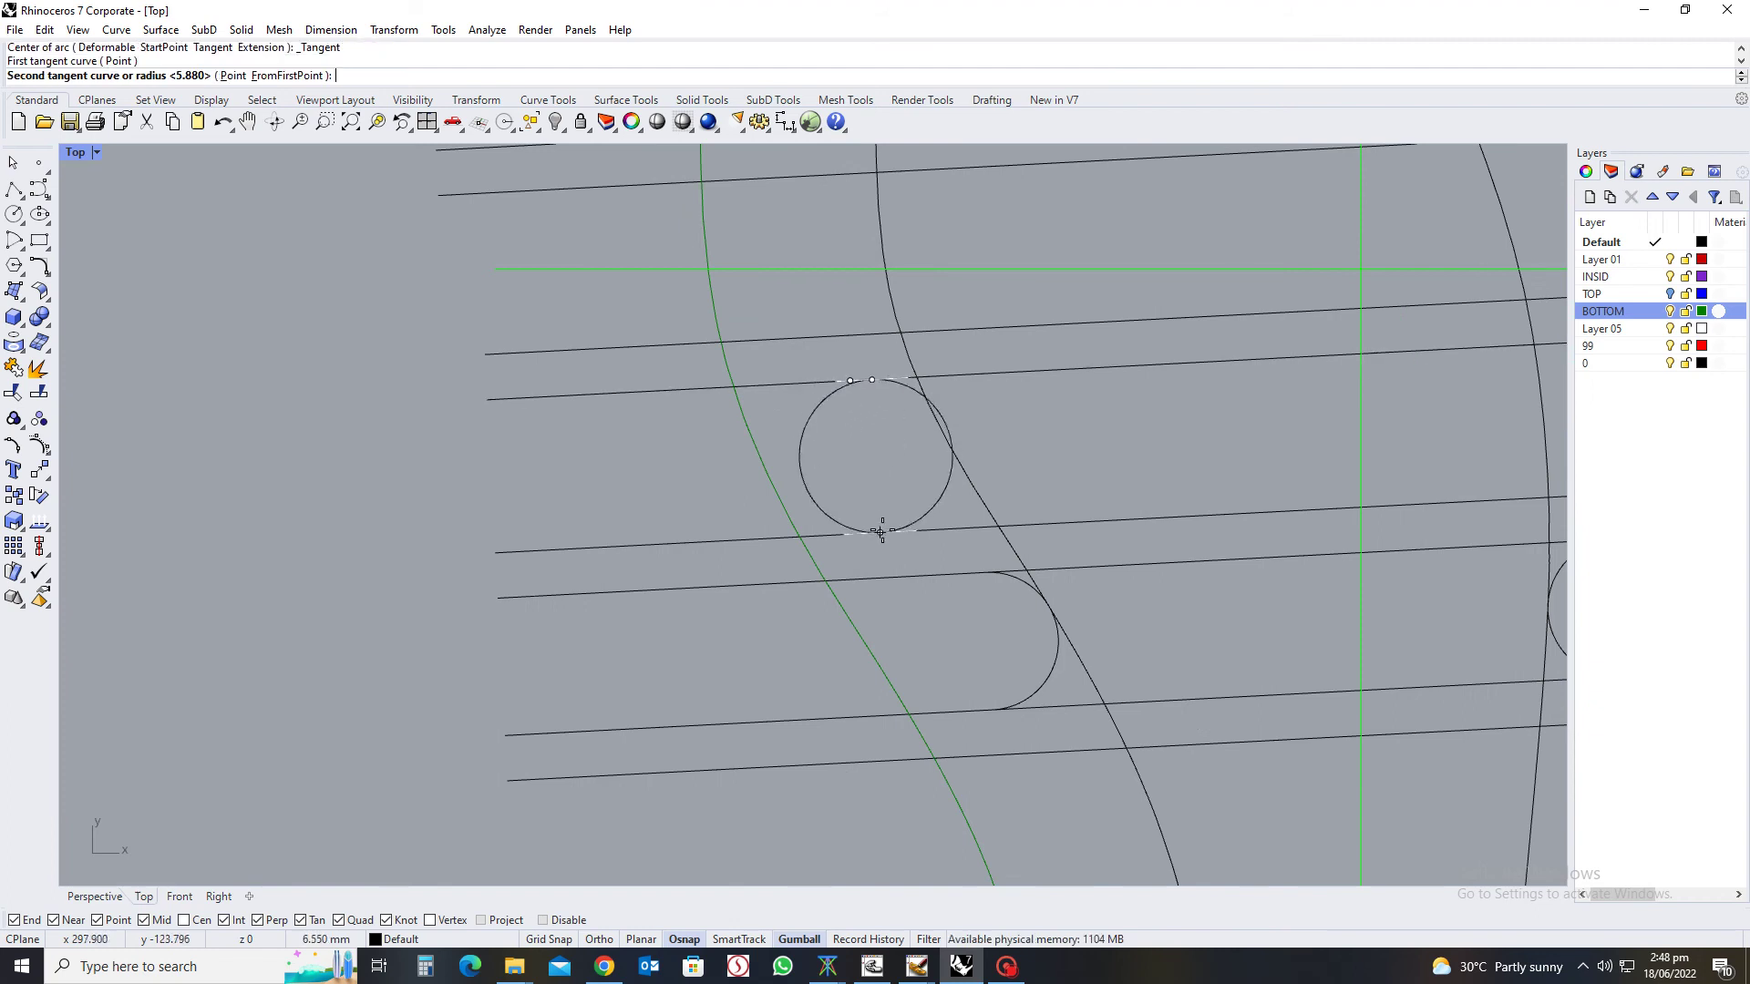
{"action": "left_click", "coordinate": [887, 529]}
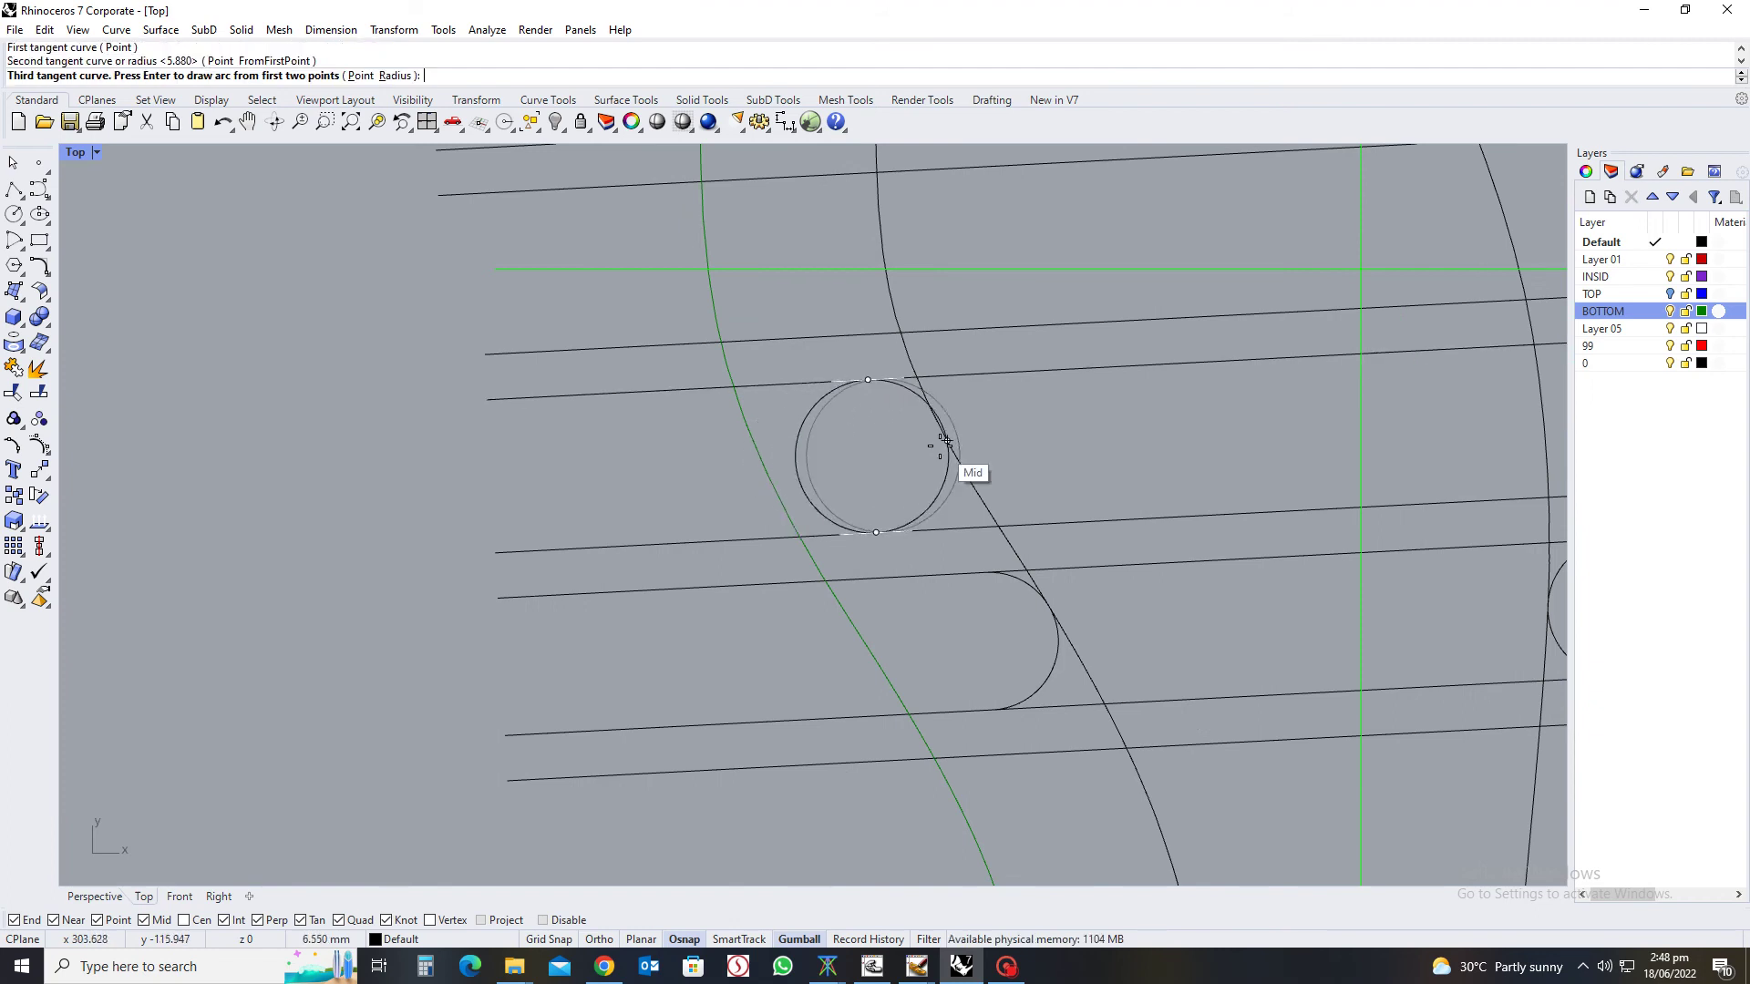
{"action": "left_click", "coordinate": [937, 425]}
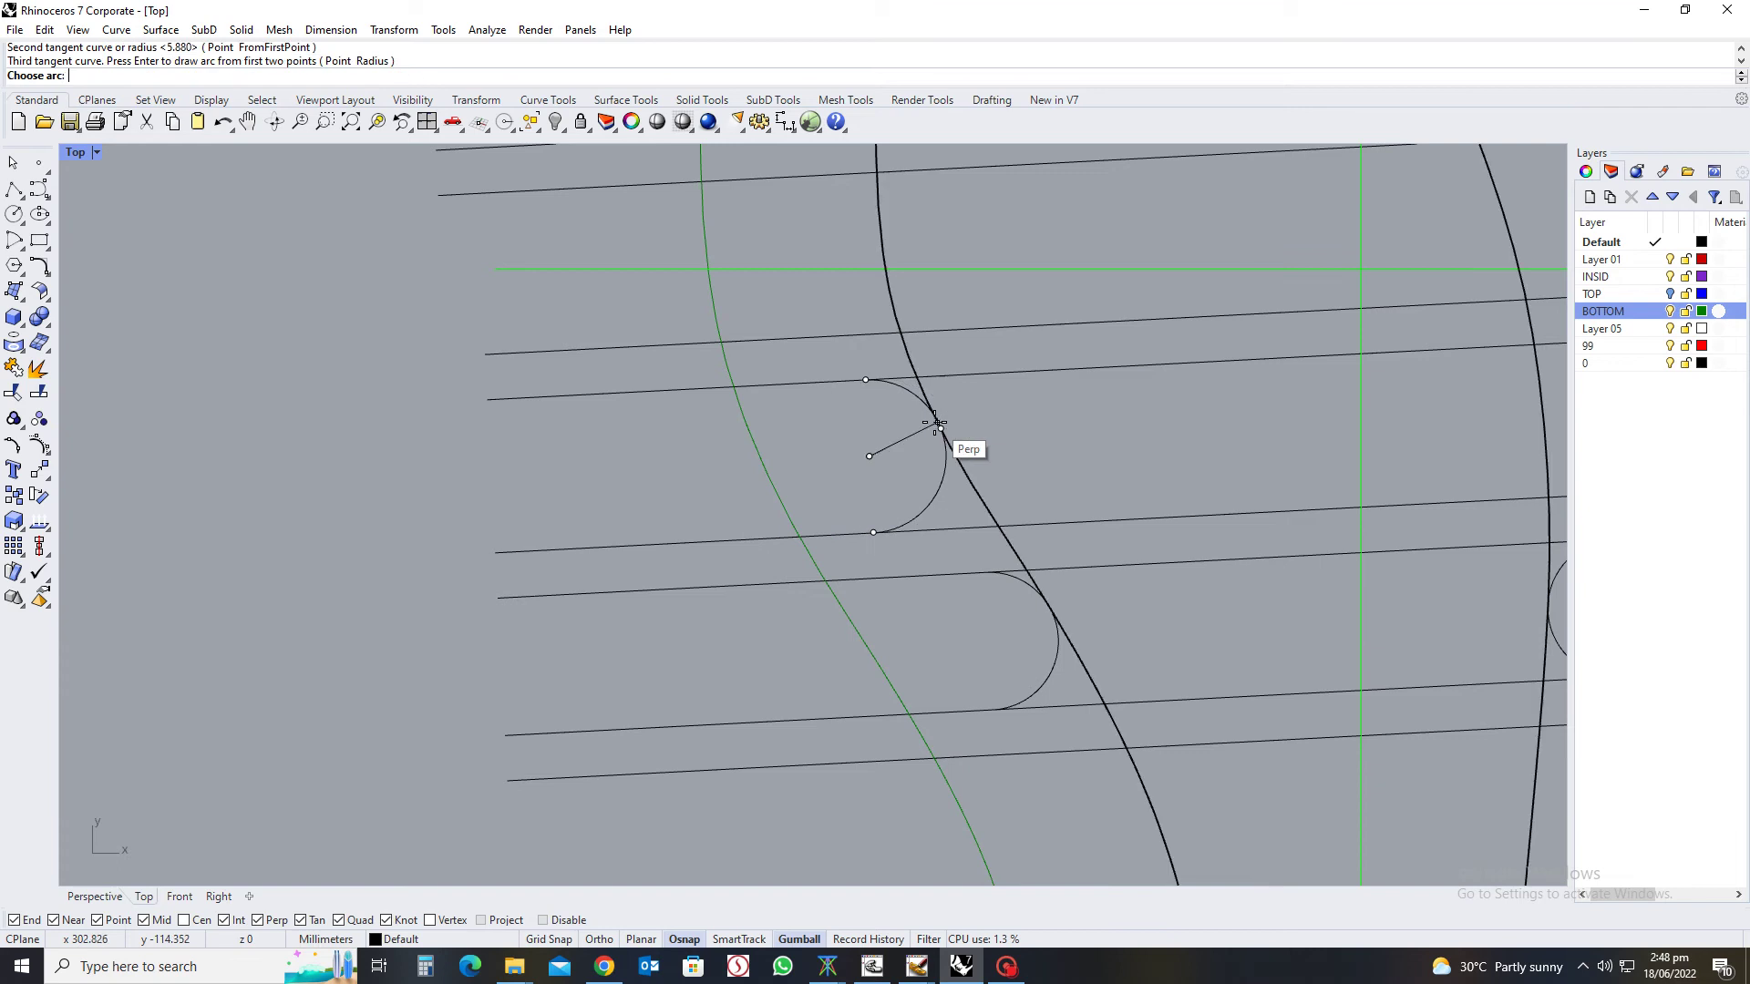
{"action": "left_click", "coordinate": [1019, 399]}
{"action": "scroll", "coordinate": [807, 483], "scroll_direction": "down", "scroll_amount": 2}
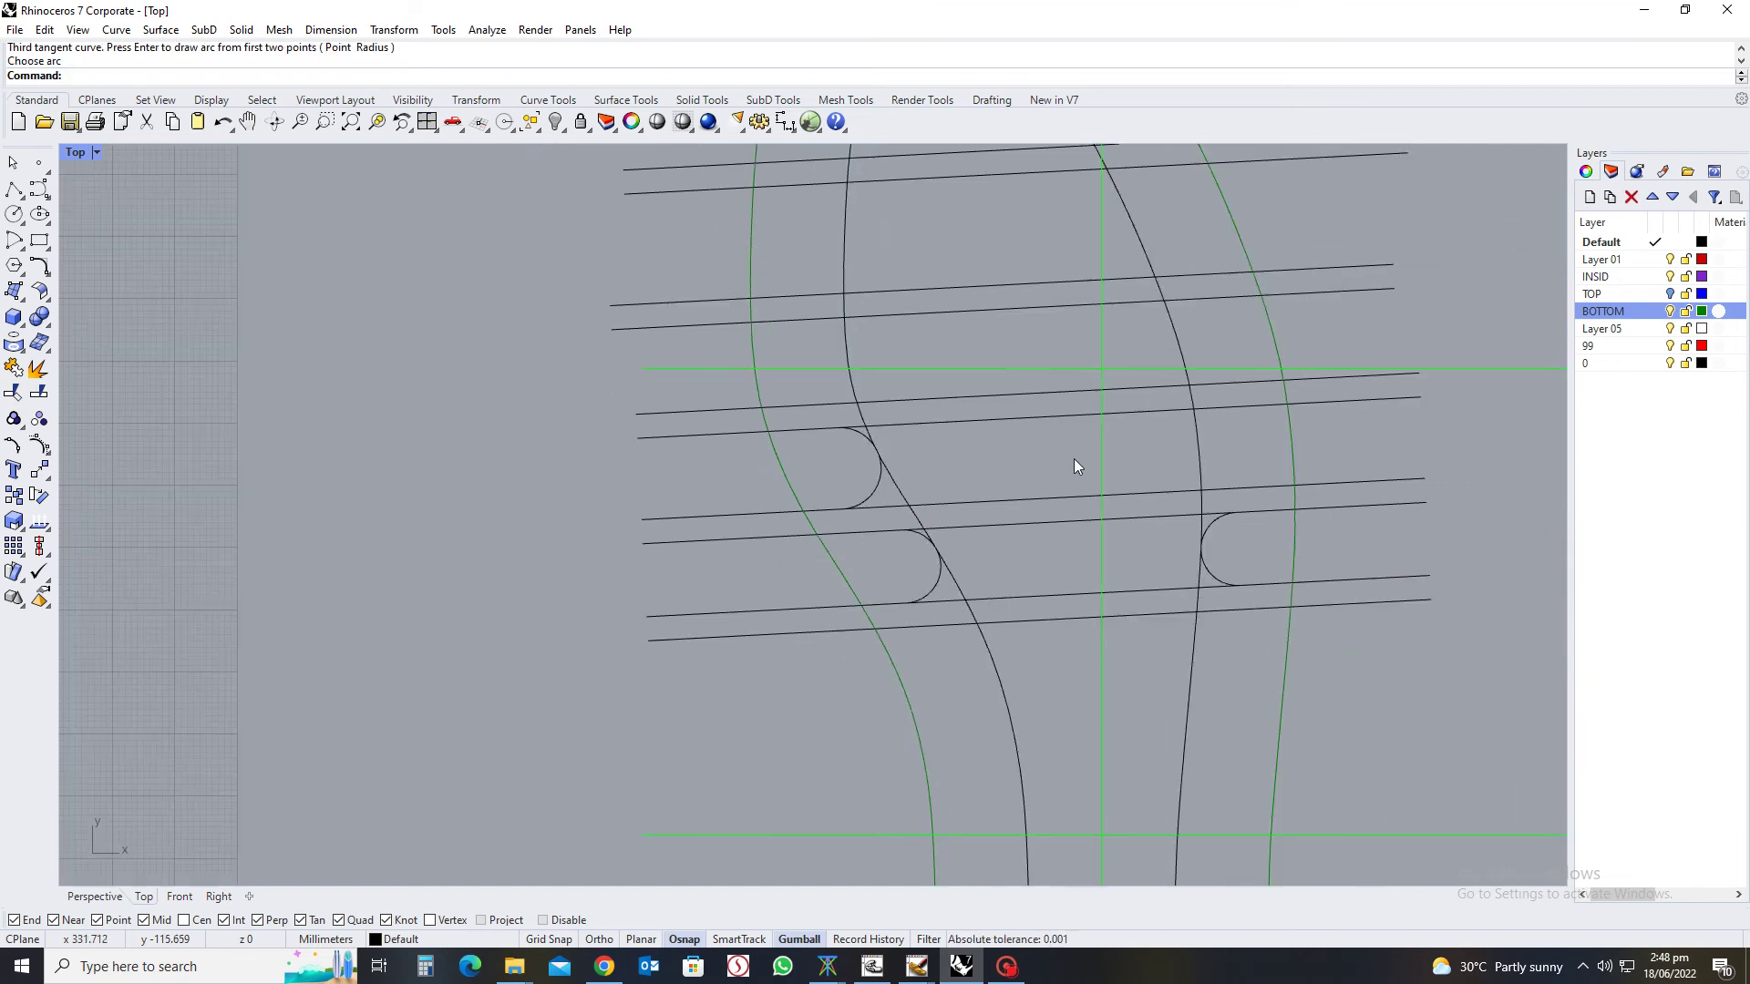
Draw the opposite arc in the second forefoot gap, tangent to the two facing lines and the inner outline's right side
{"action": "scroll", "coordinate": [1074, 458], "scroll_direction": "up", "scroll_amount": 3}
{"action": "right_click", "coordinate": [1234, 492]}
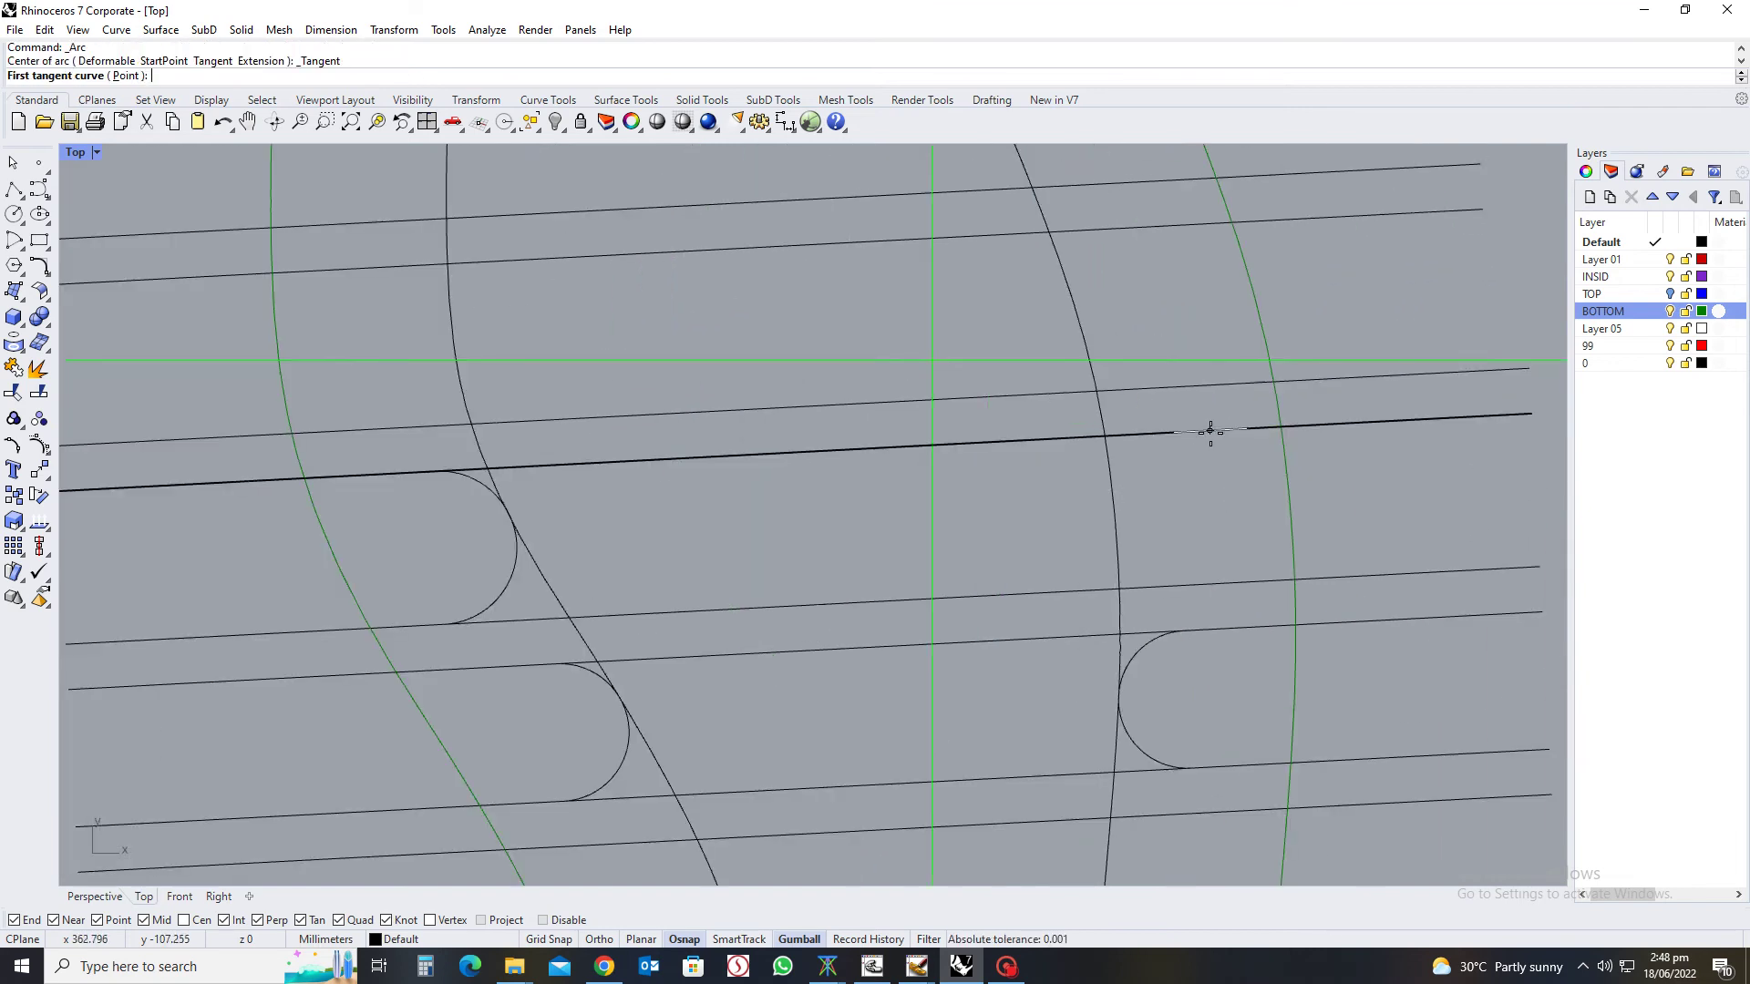
{"action": "left_click", "coordinate": [1211, 429]}
{"action": "left_click", "coordinate": [1203, 583]}
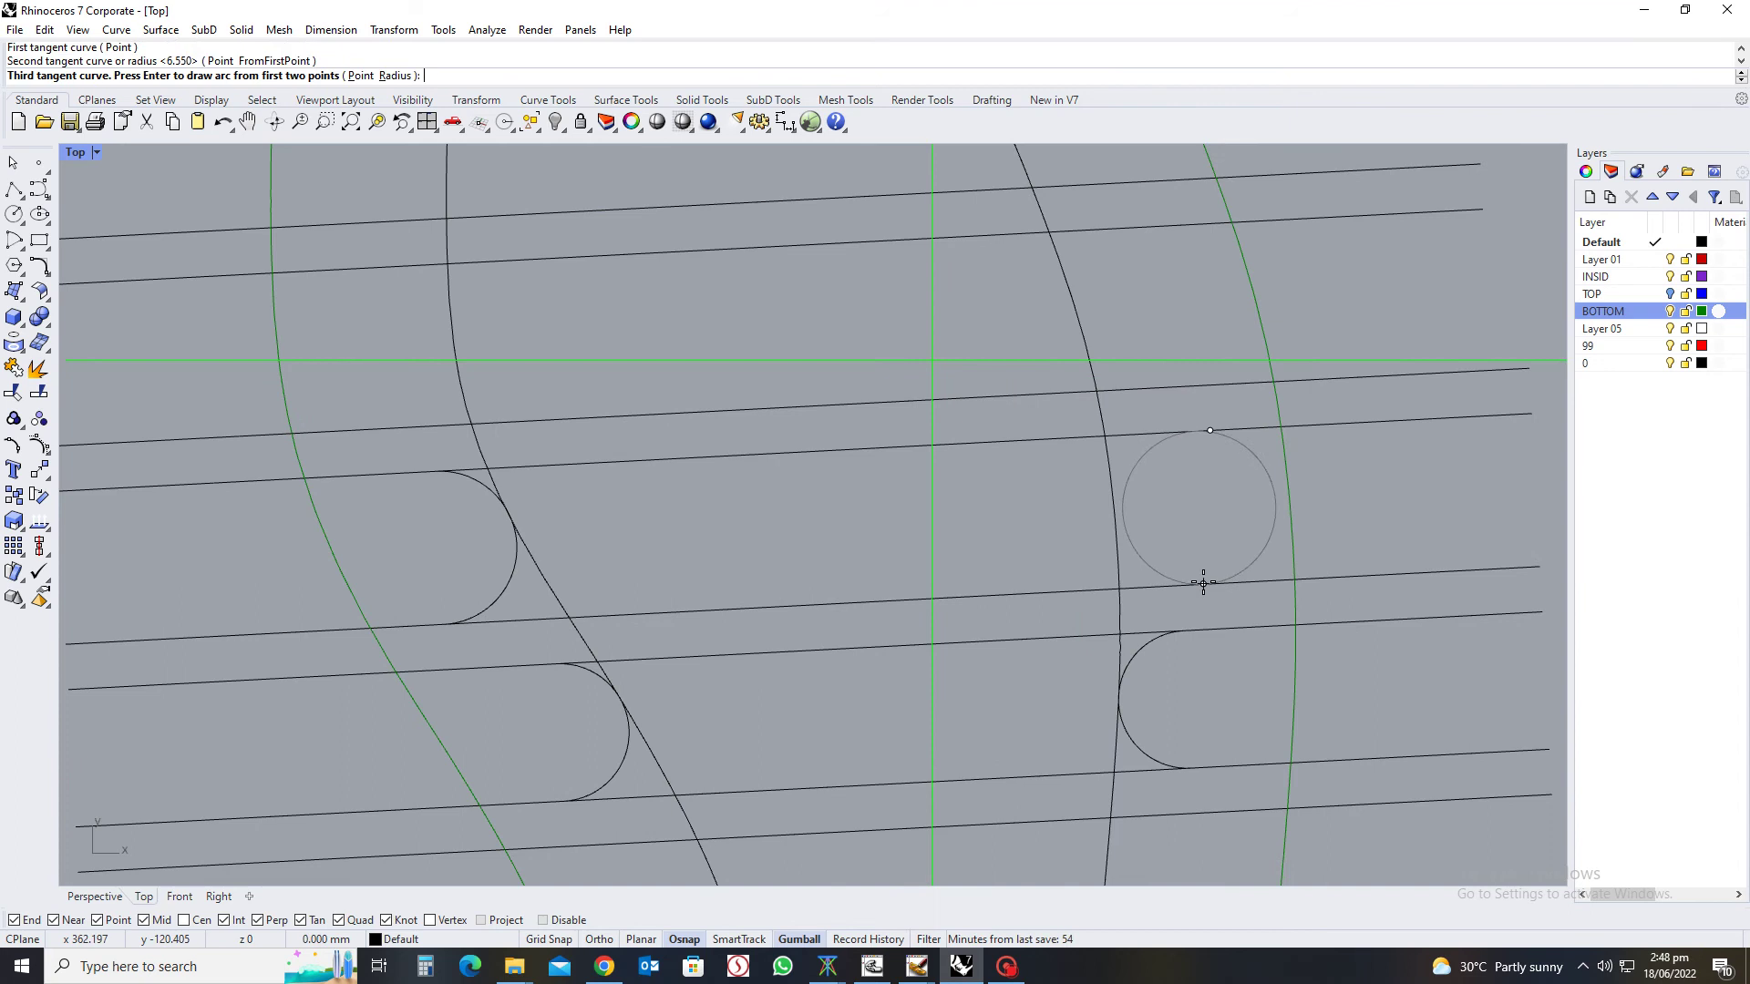
{"action": "left_click", "coordinate": [1116, 533]}
{"action": "left_click", "coordinate": [1056, 519]}
{"action": "scroll", "coordinate": [982, 537], "scroll_direction": "down", "scroll_amount": 2}
Draw an arc in the third forefoot gap, tangent to the two facing lines and the inner outline's left side
{"action": "scroll", "coordinate": [762, 566], "scroll_direction": "up", "scroll_amount": 1}
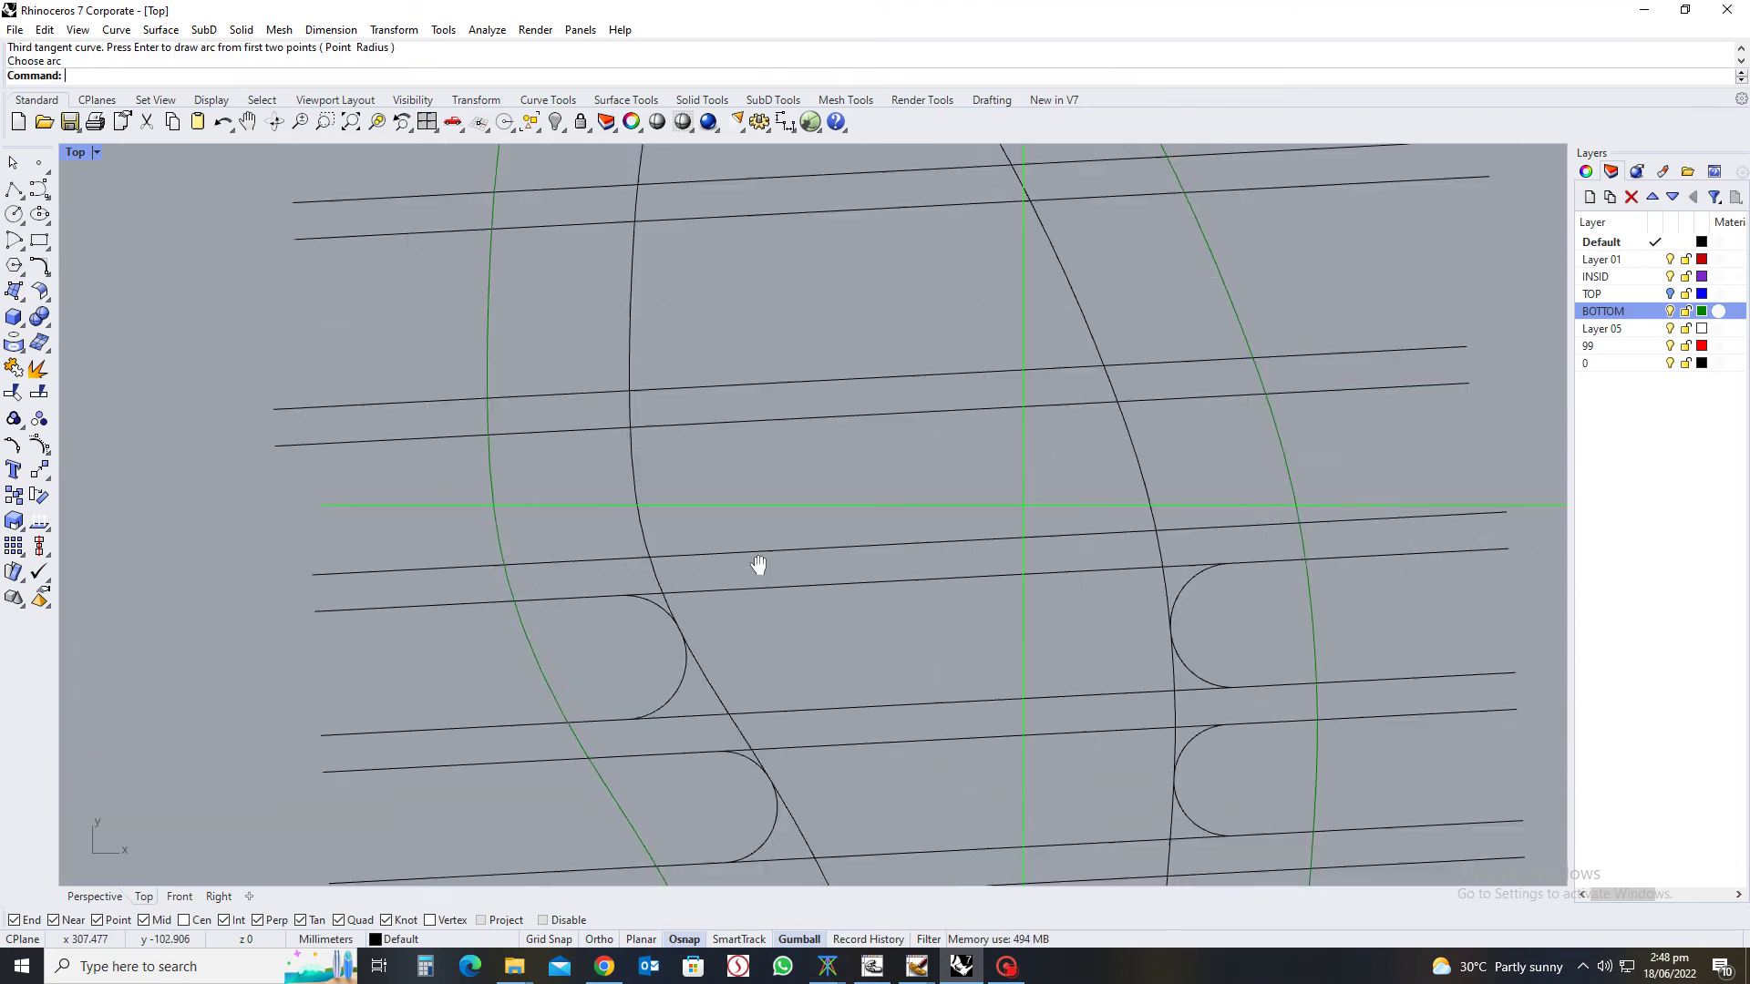
{"action": "right_click", "coordinate": [761, 530]}
{"action": "scroll", "coordinate": [1048, 510], "scroll_direction": "down", "scroll_amount": 5}
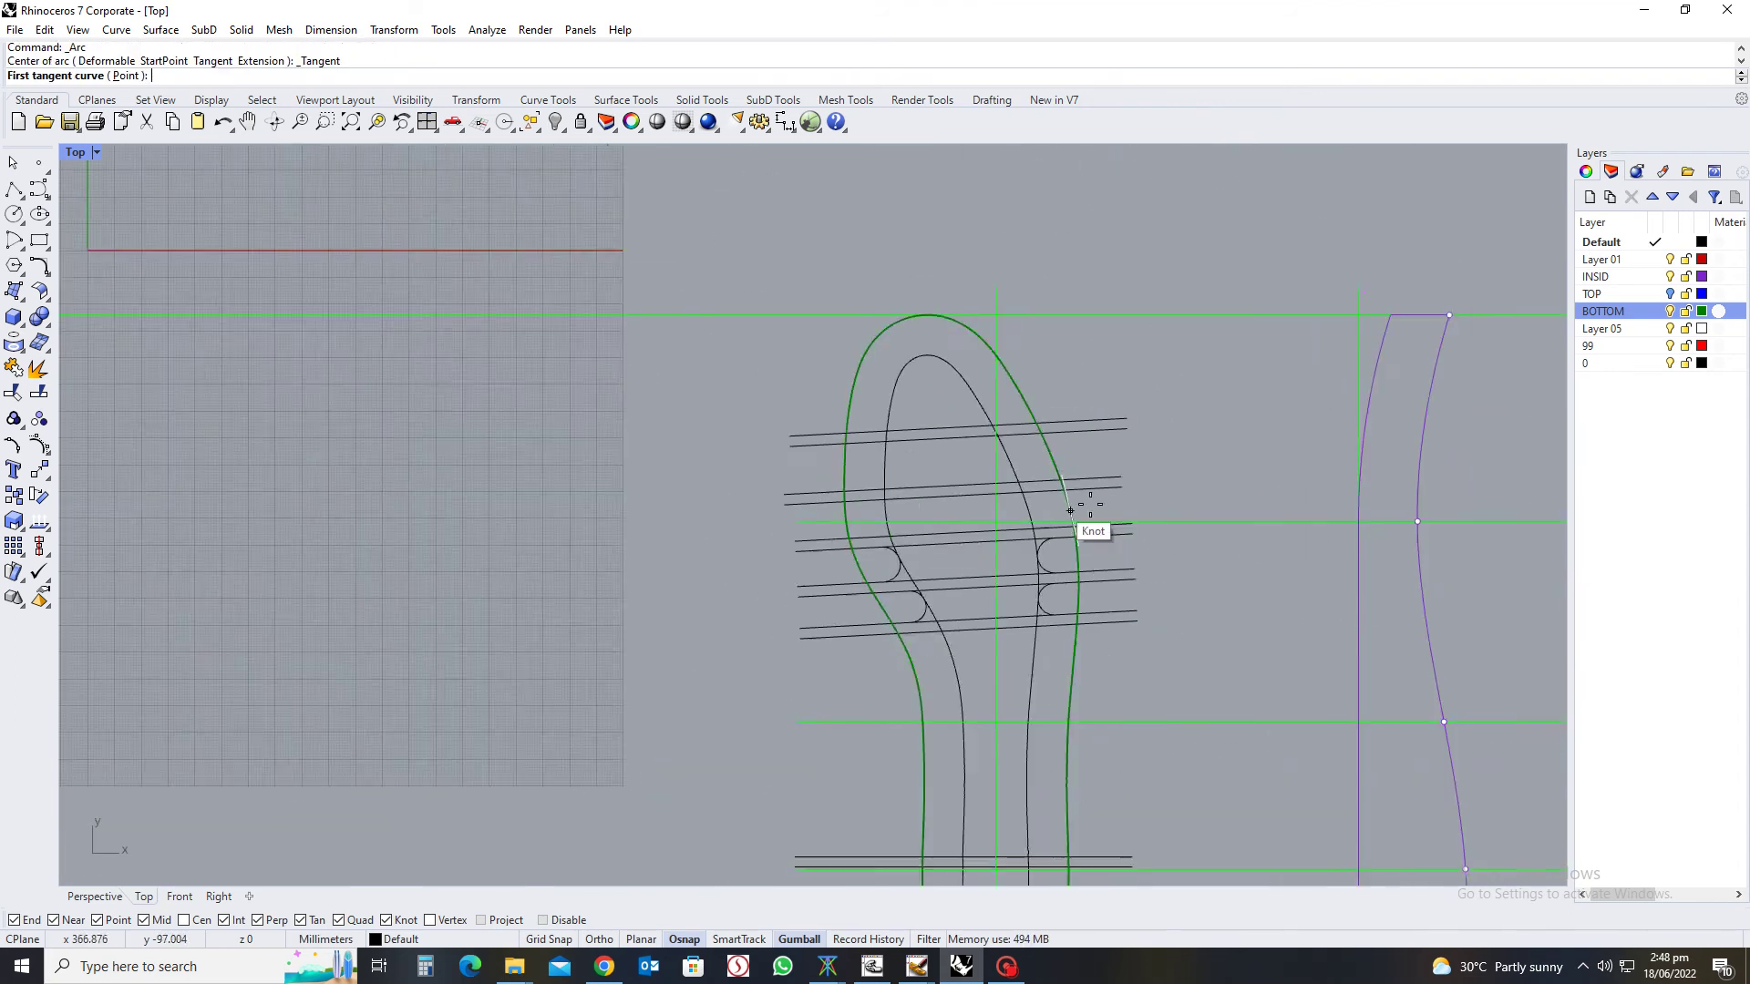
{"action": "scroll", "coordinate": [987, 509], "scroll_direction": "up", "scroll_amount": 3}
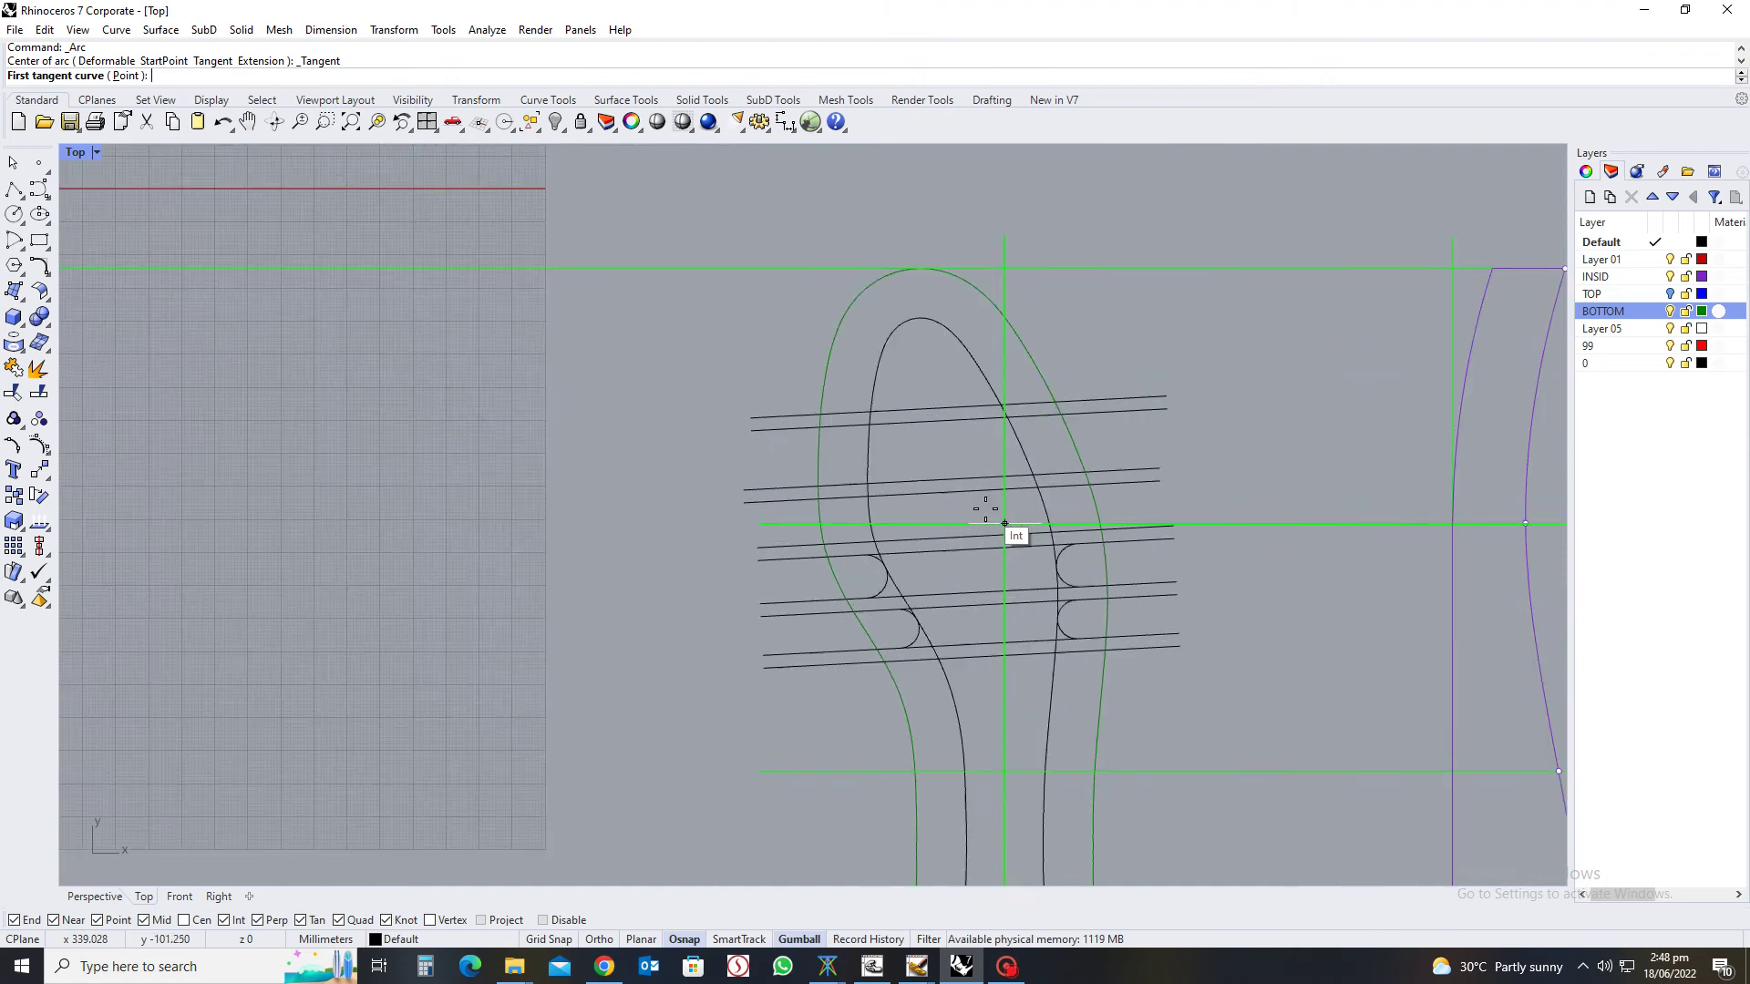
{"action": "scroll", "coordinate": [983, 509], "scroll_direction": "down", "scroll_amount": 2}
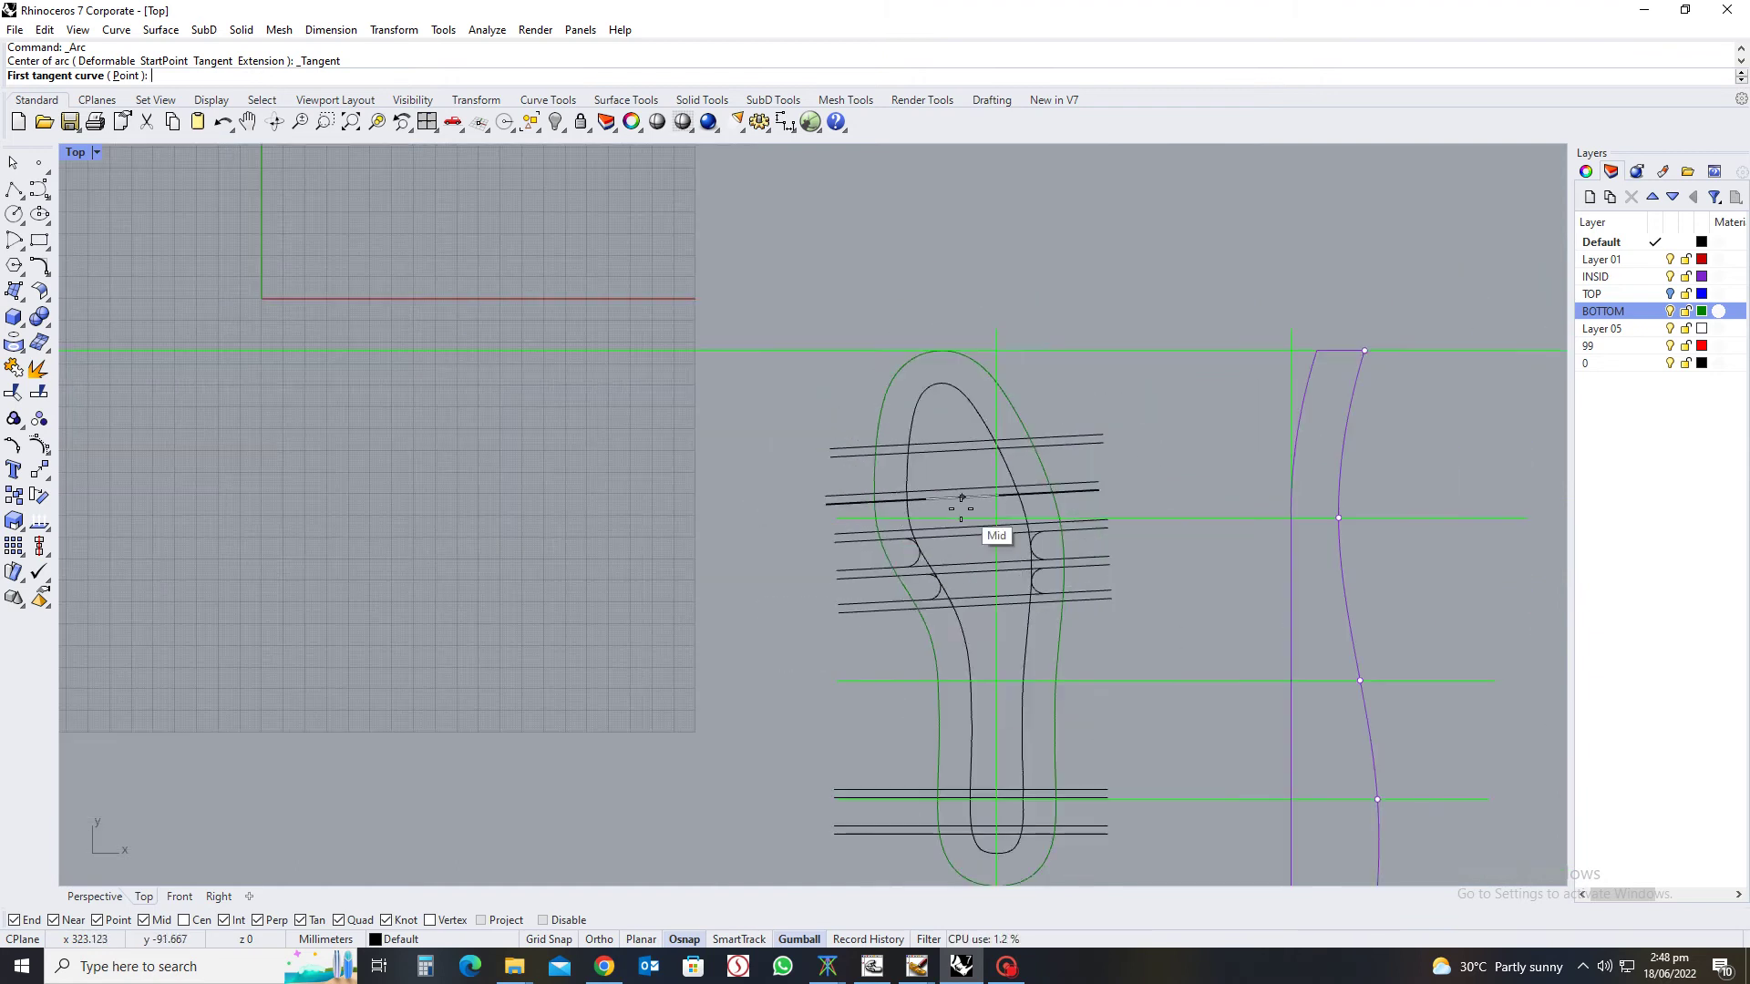
{"action": "scroll", "coordinate": [910, 526], "scroll_direction": "up", "scroll_amount": 5}
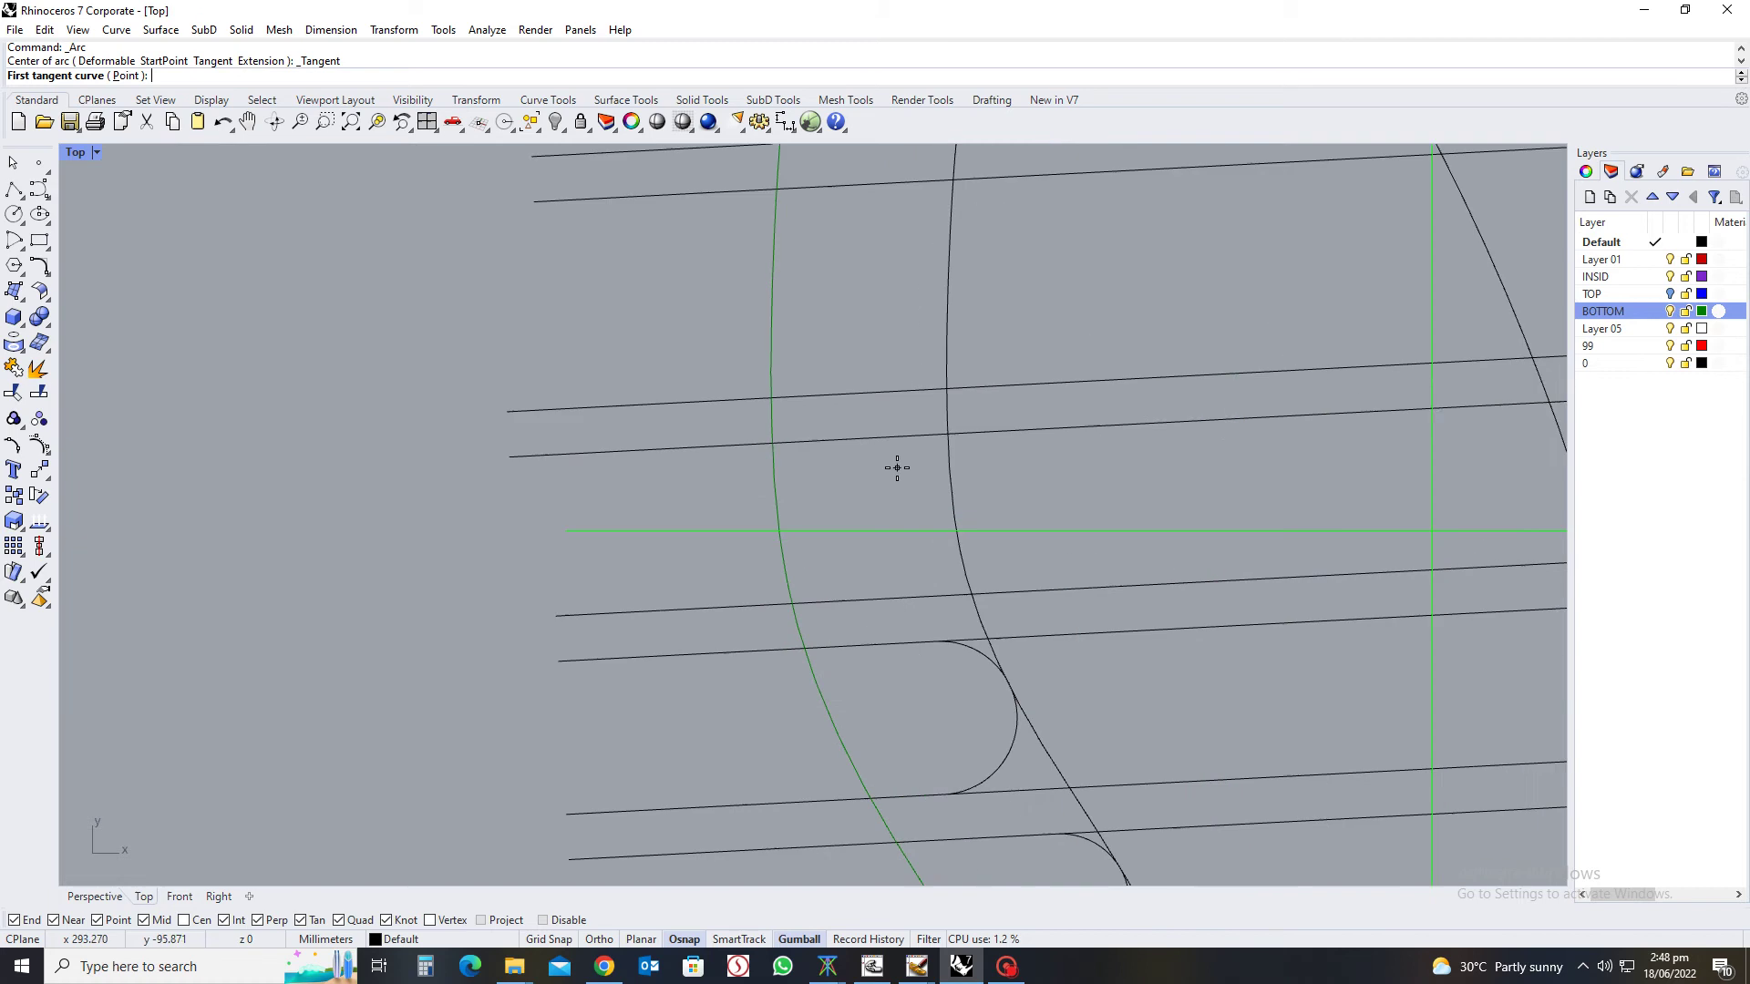
{"action": "left_click", "coordinate": [876, 438]}
{"action": "left_click", "coordinate": [873, 598]}
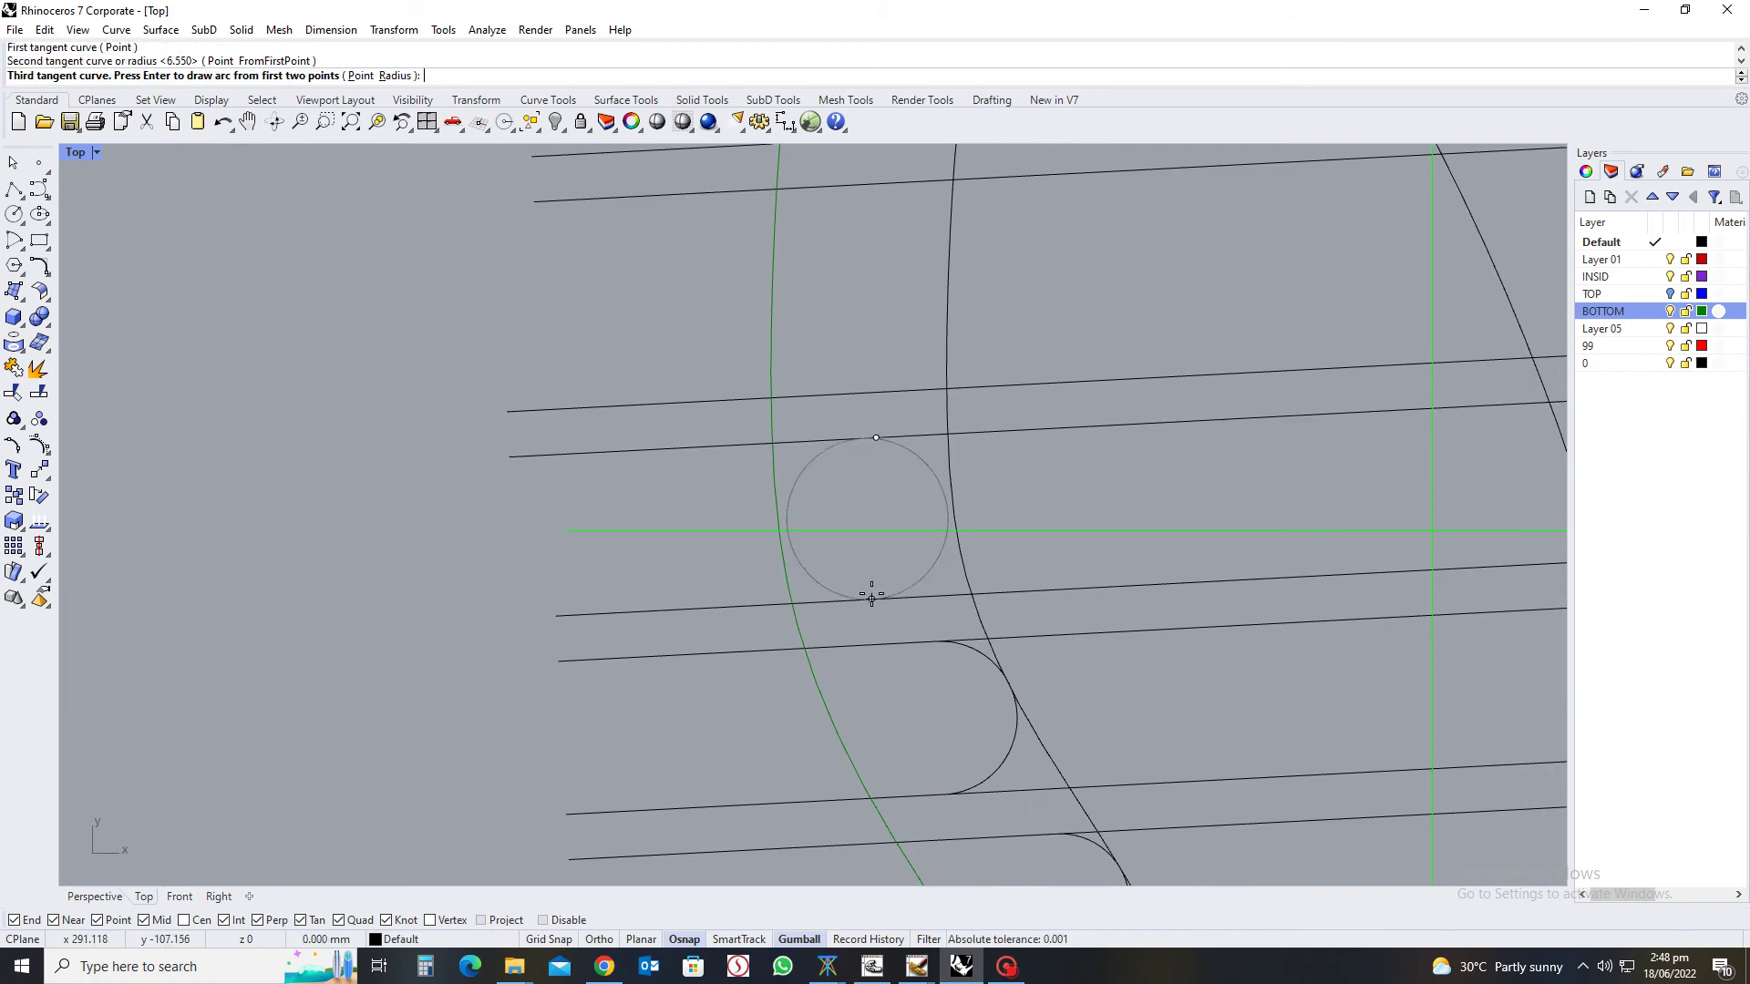
{"action": "left_click", "coordinate": [951, 507]}
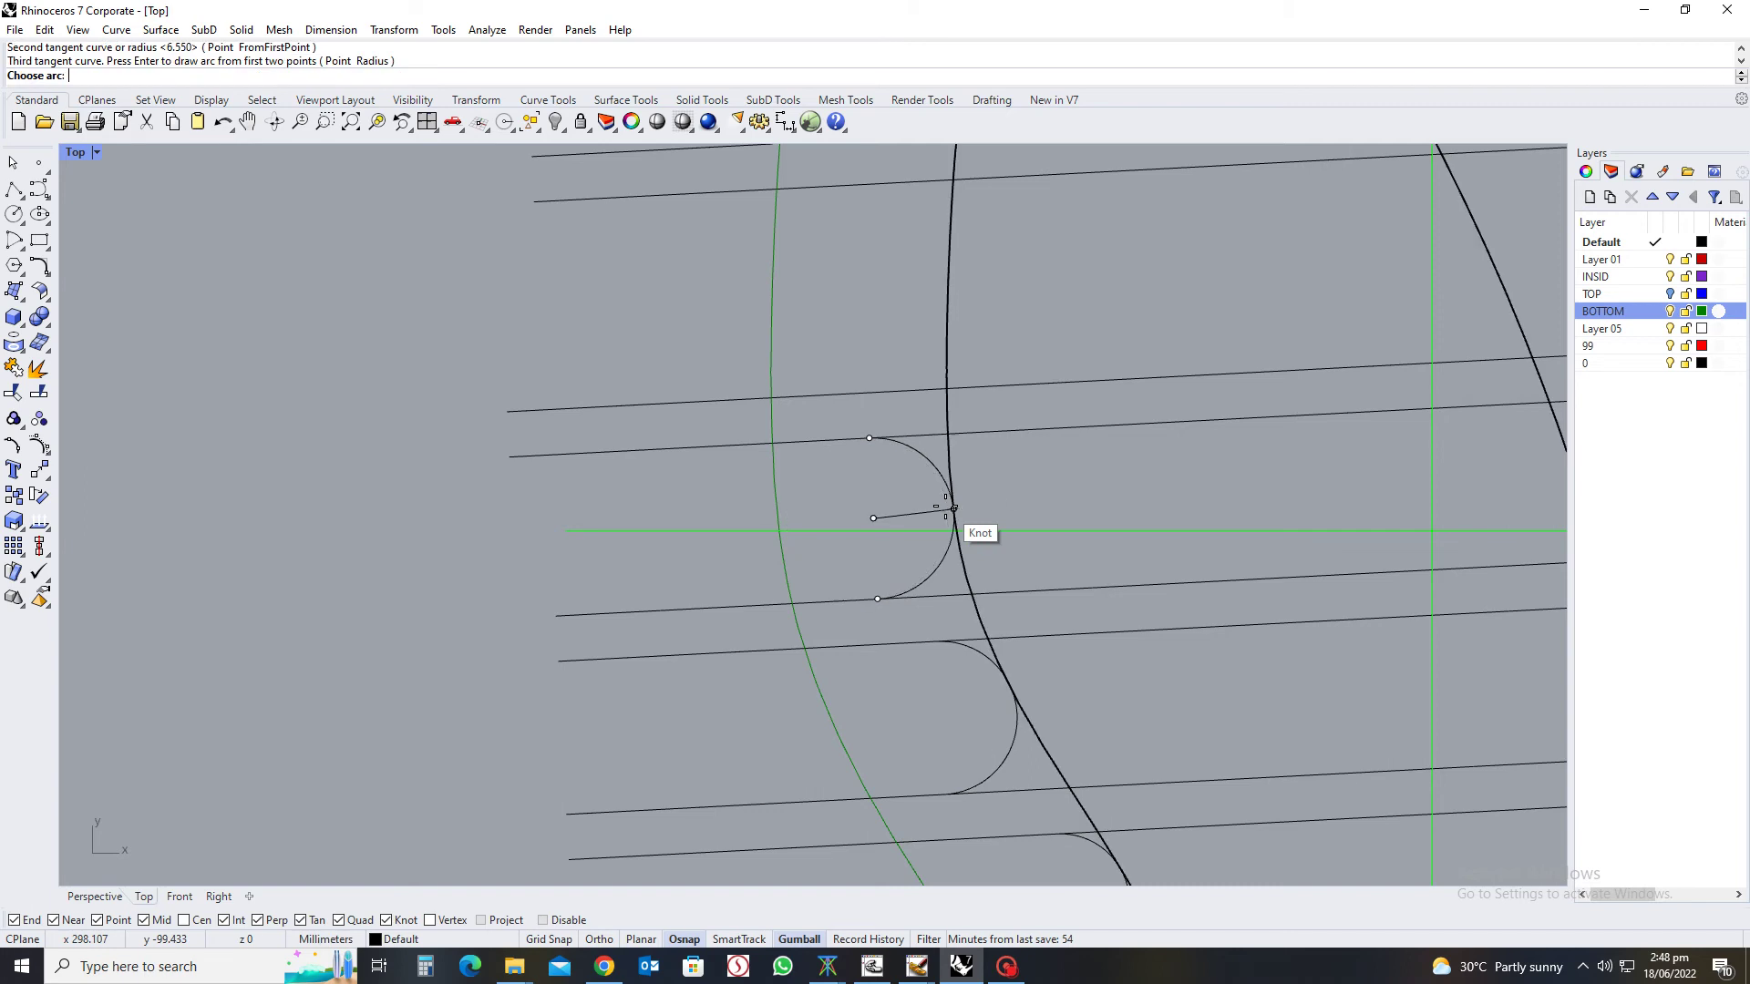
{"action": "scroll", "coordinate": [965, 556], "scroll_direction": "down", "scroll_amount": 4}
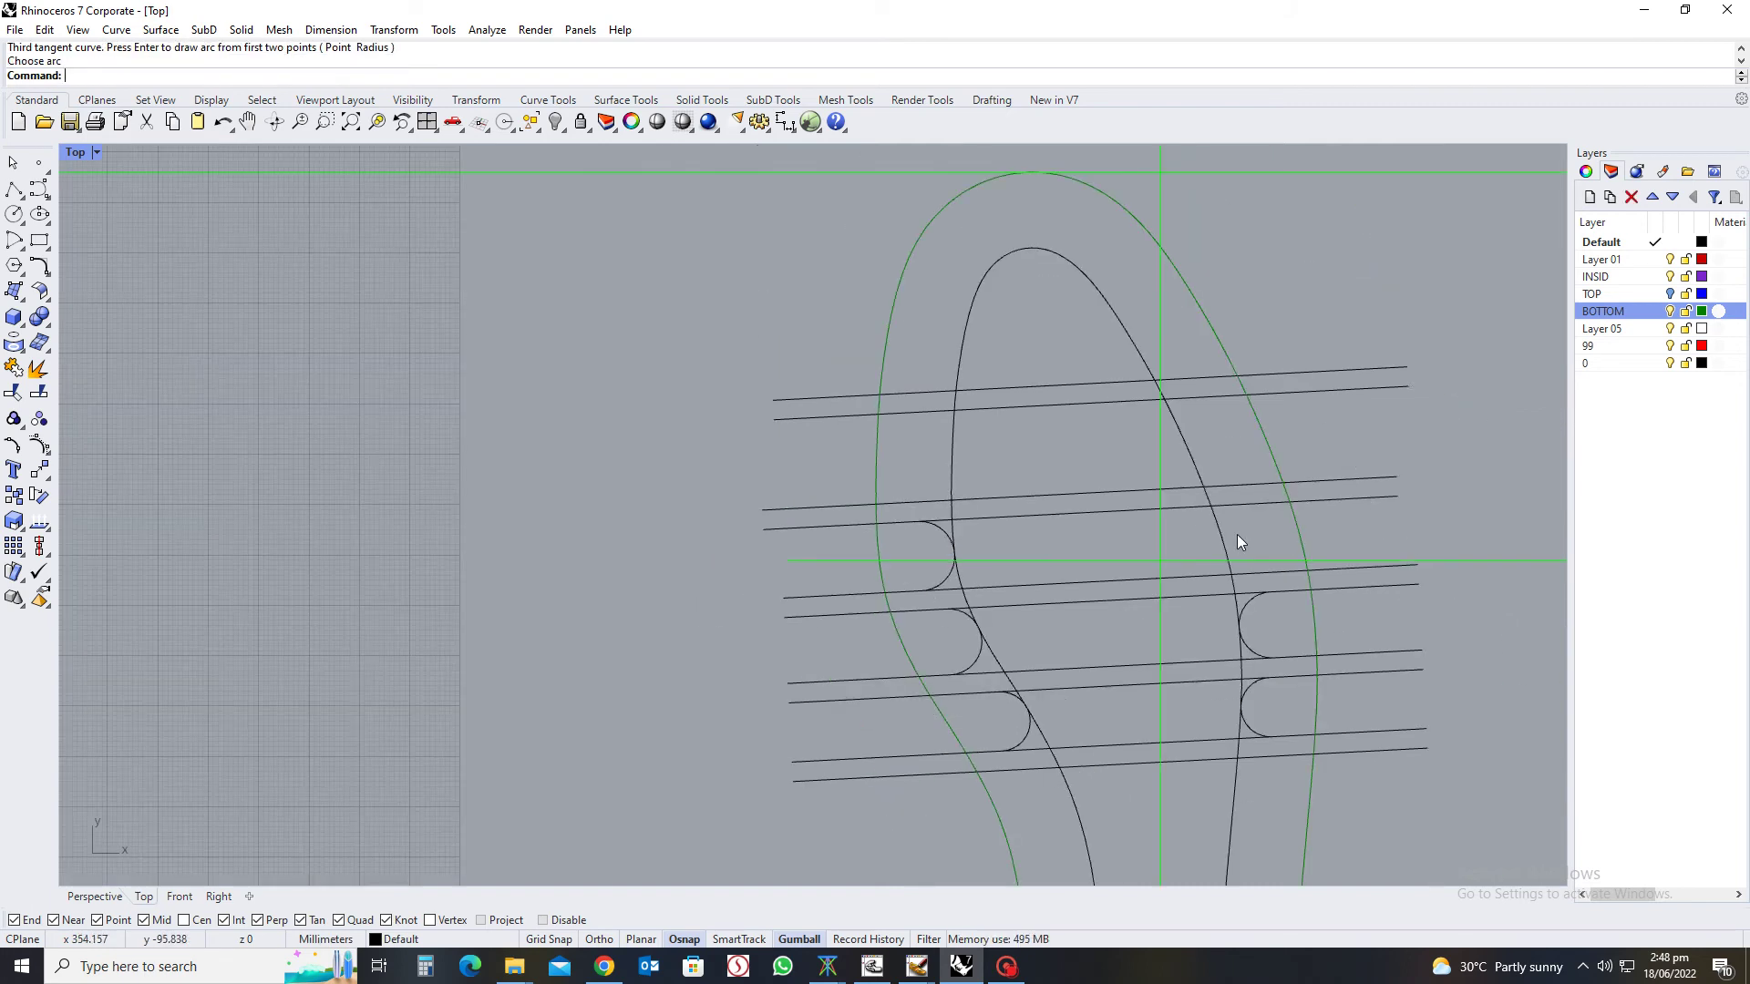
Draw the opposite arc in the third forefoot gap, tangent to its two facing lines and the inner outline's right side
{"action": "scroll", "coordinate": [1241, 538], "scroll_direction": "up", "scroll_amount": 5}
{"action": "key", "text": "Return"}
{"action": "left_click", "coordinate": [1286, 450]}
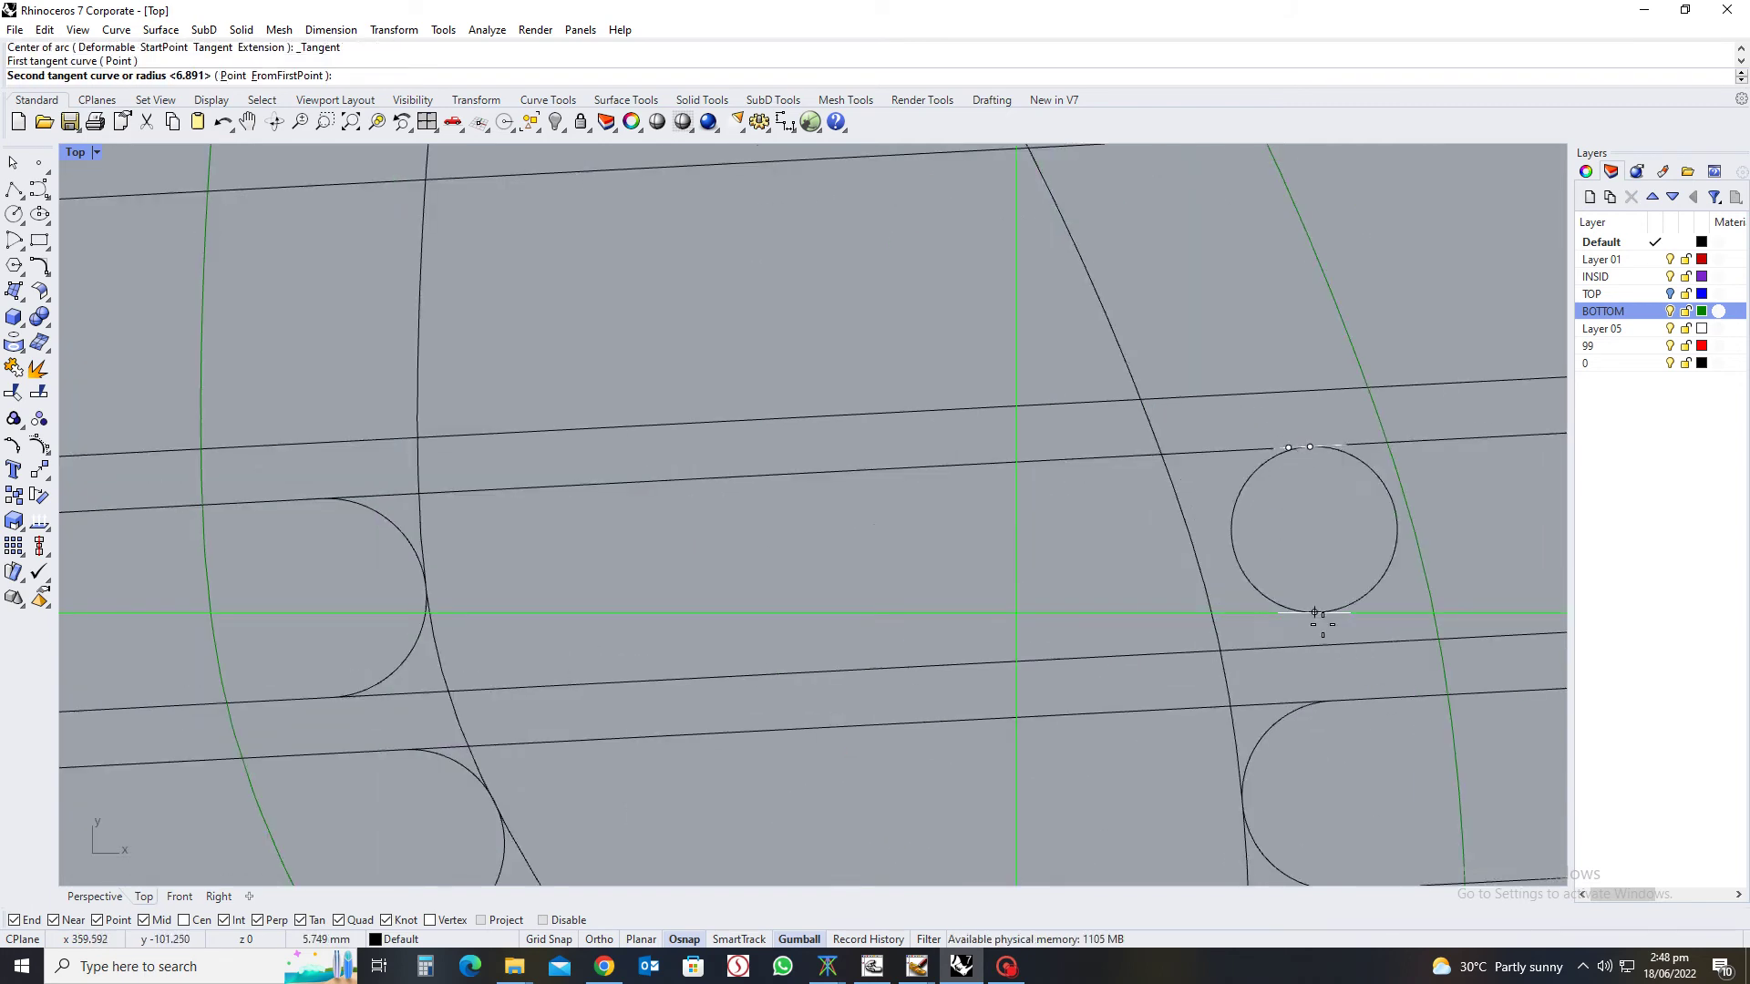
{"action": "left_click", "coordinate": [1329, 645]}
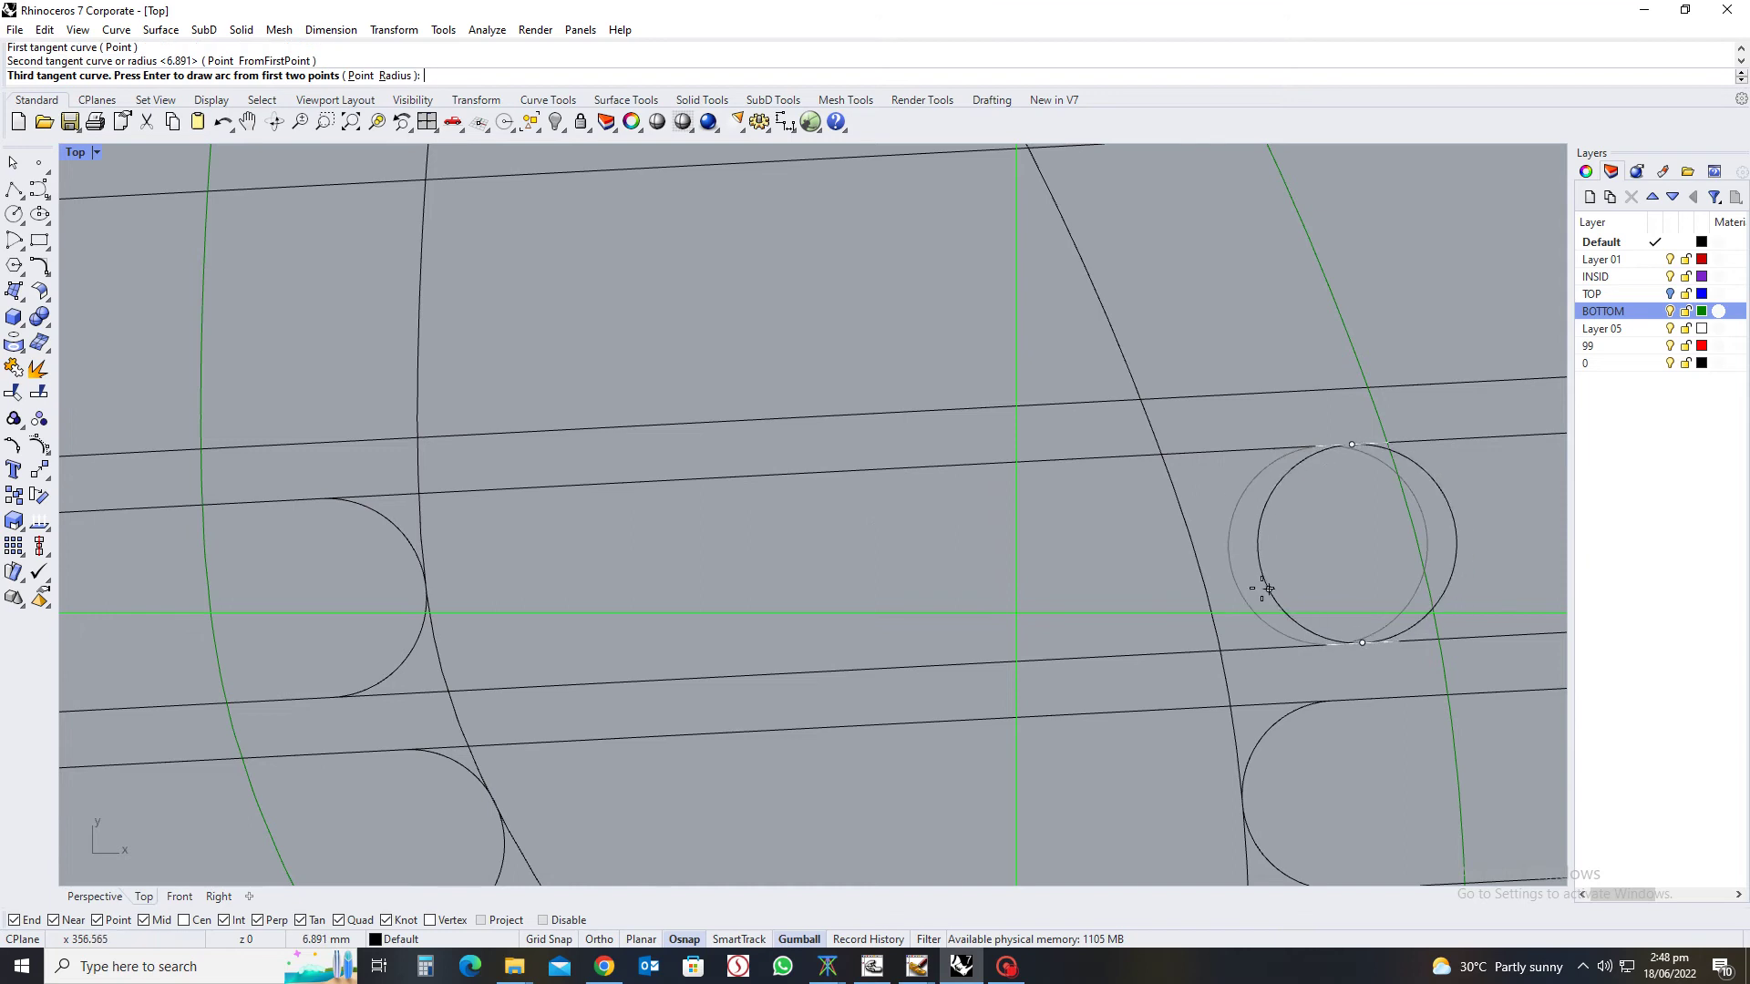
{"action": "left_click", "coordinate": [1201, 573]}
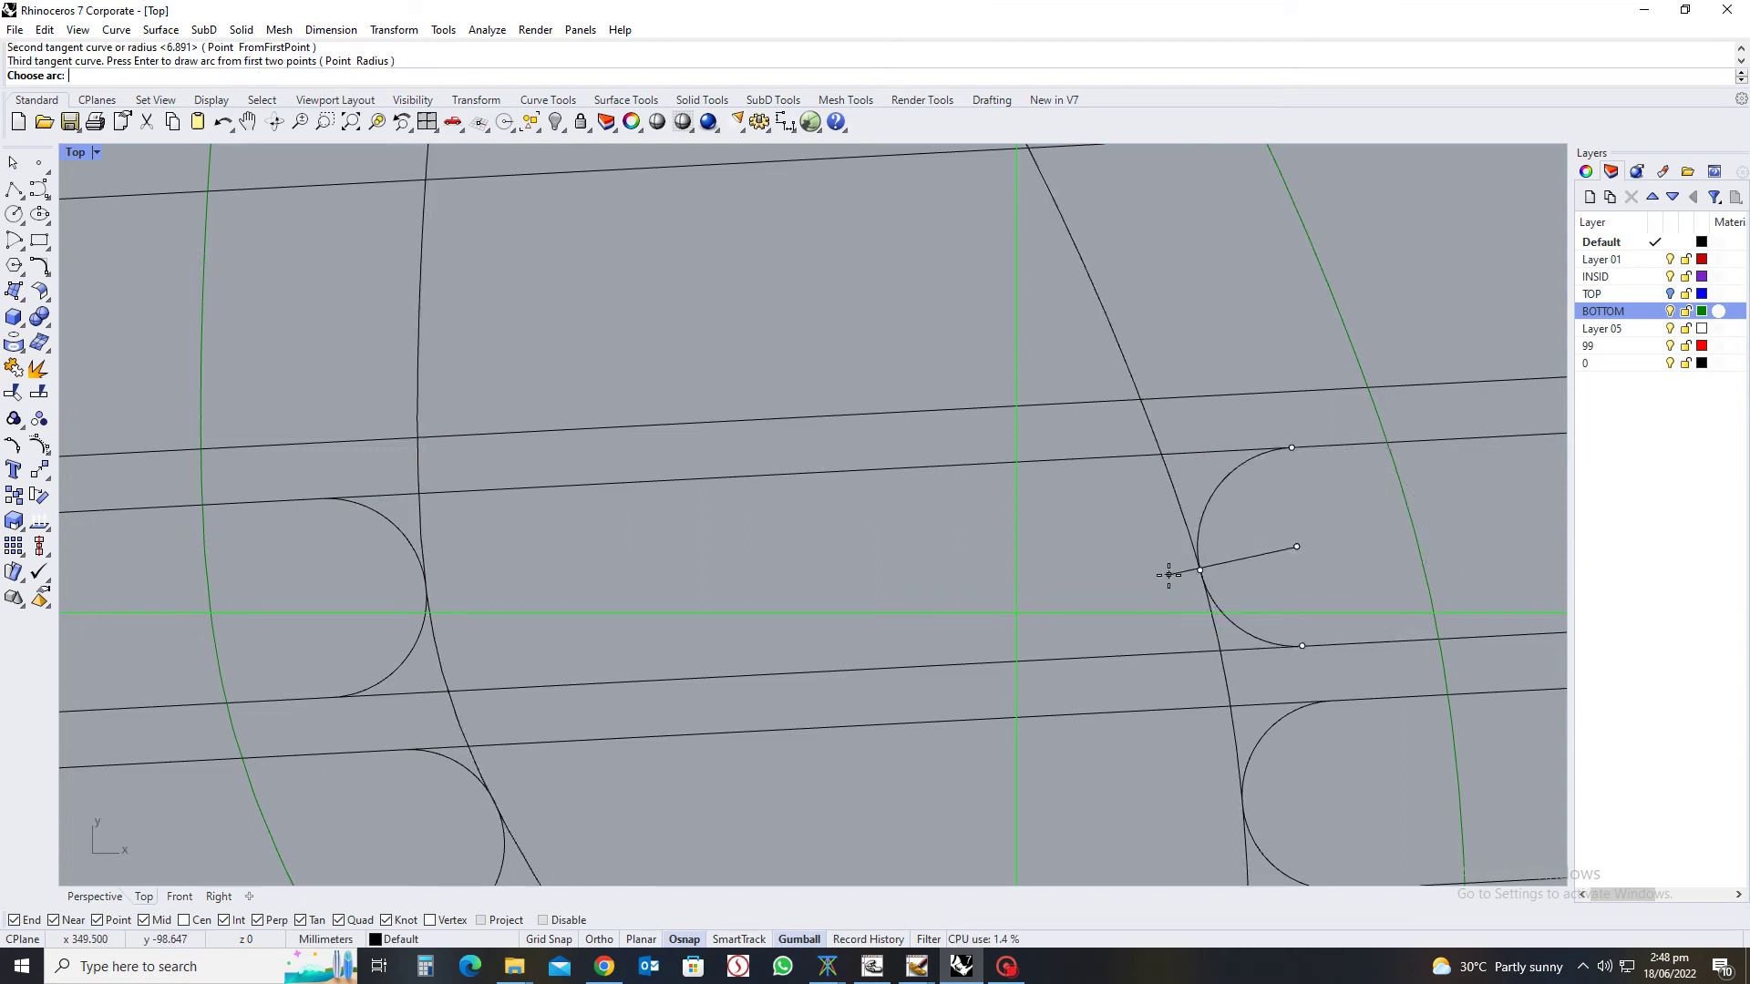
{"action": "left_click", "coordinate": [1171, 576]}
{"action": "scroll", "coordinate": [1168, 576], "scroll_direction": "down", "scroll_amount": 5}
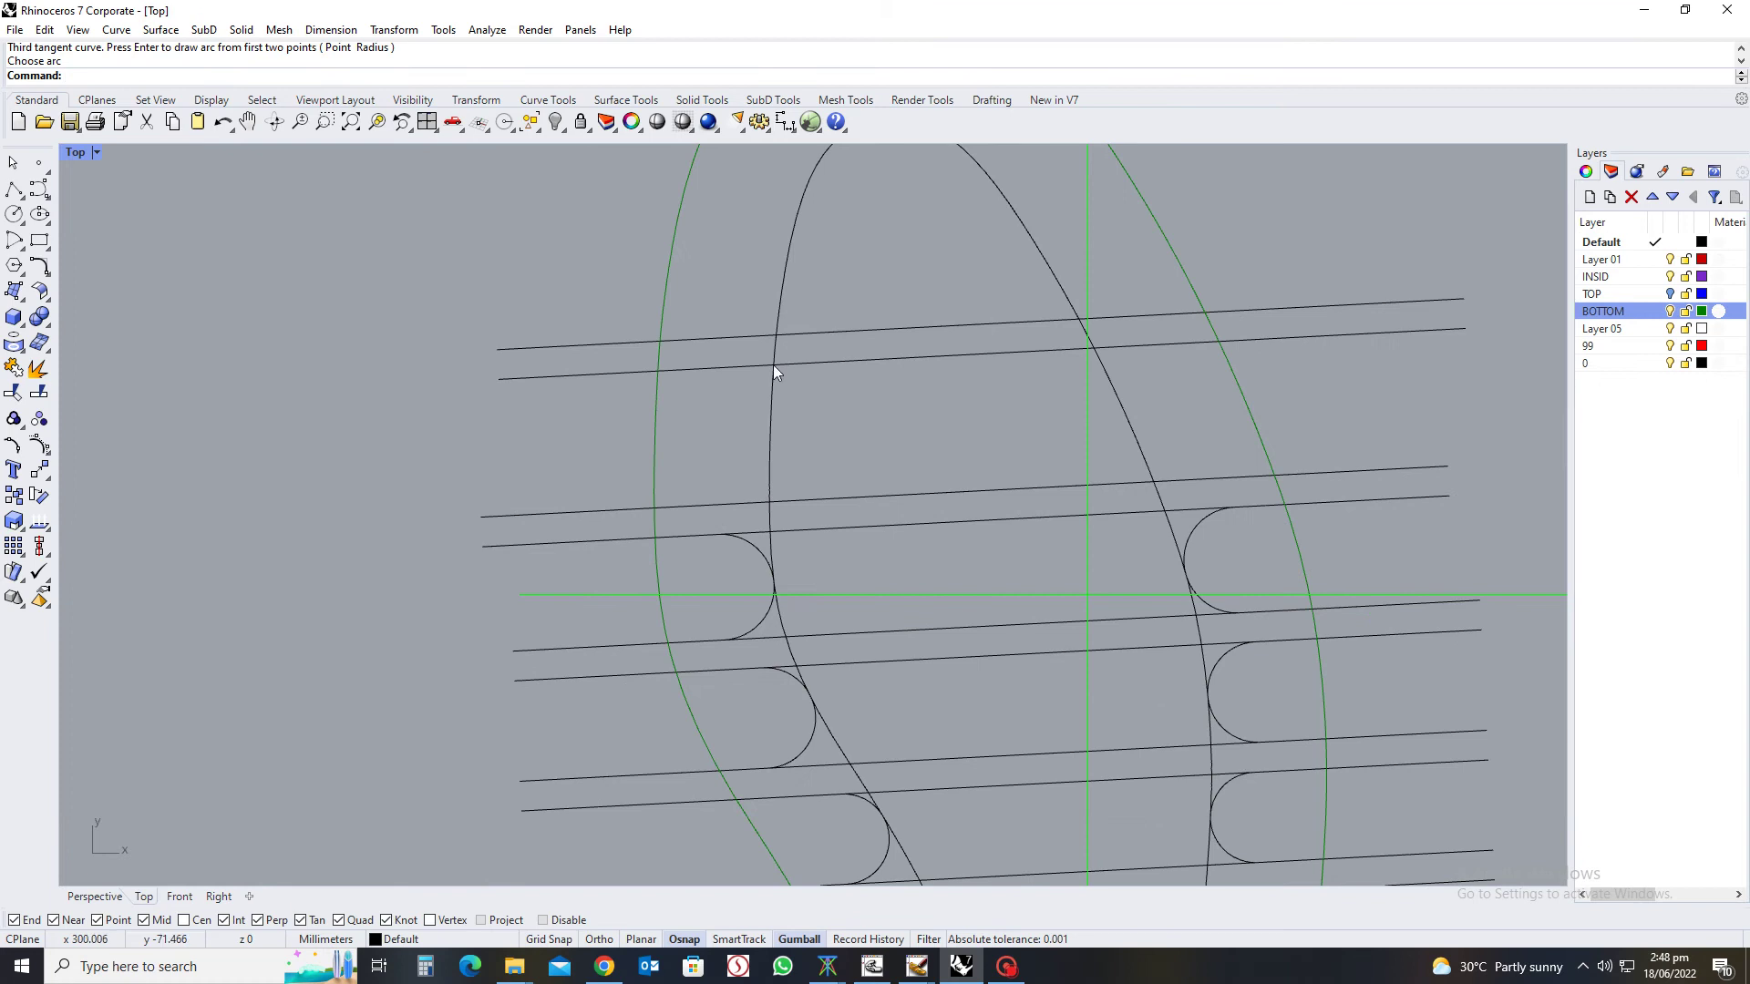
{"action": "right_click_drag", "start_coordinate": [778, 362], "coordinate": [904, 445]}
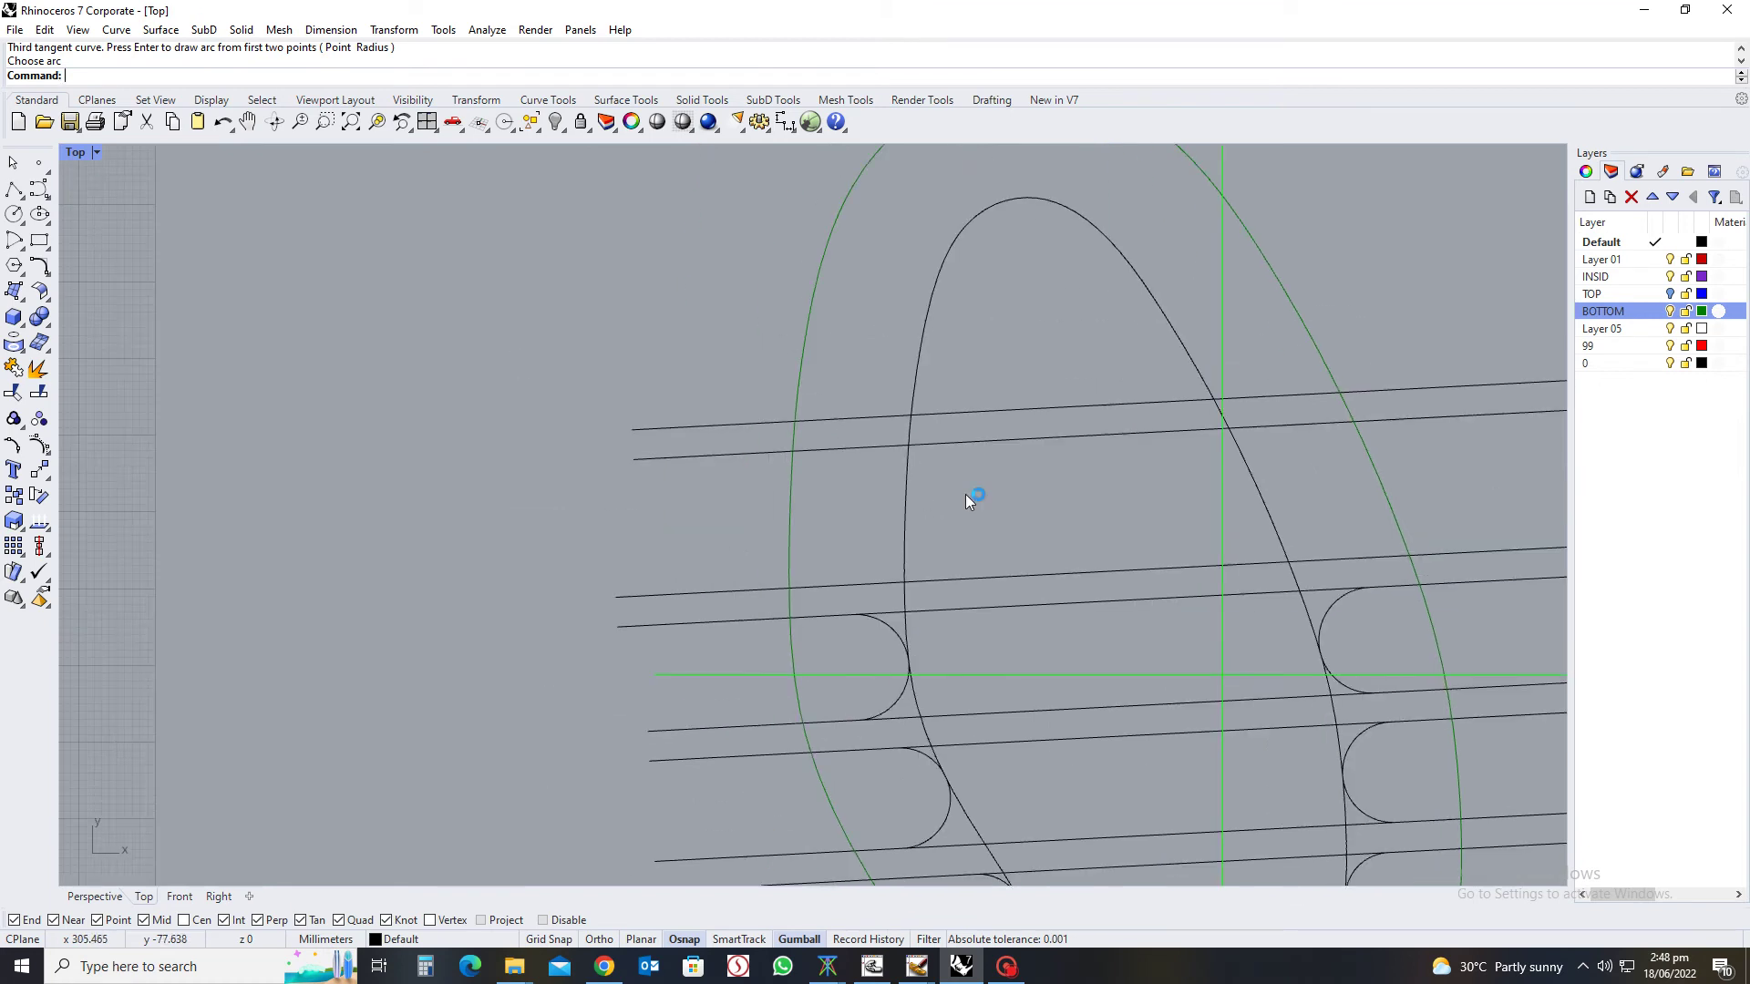
{"action": "key", "text": "Return"}
{"action": "left_click", "coordinate": [843, 448]}
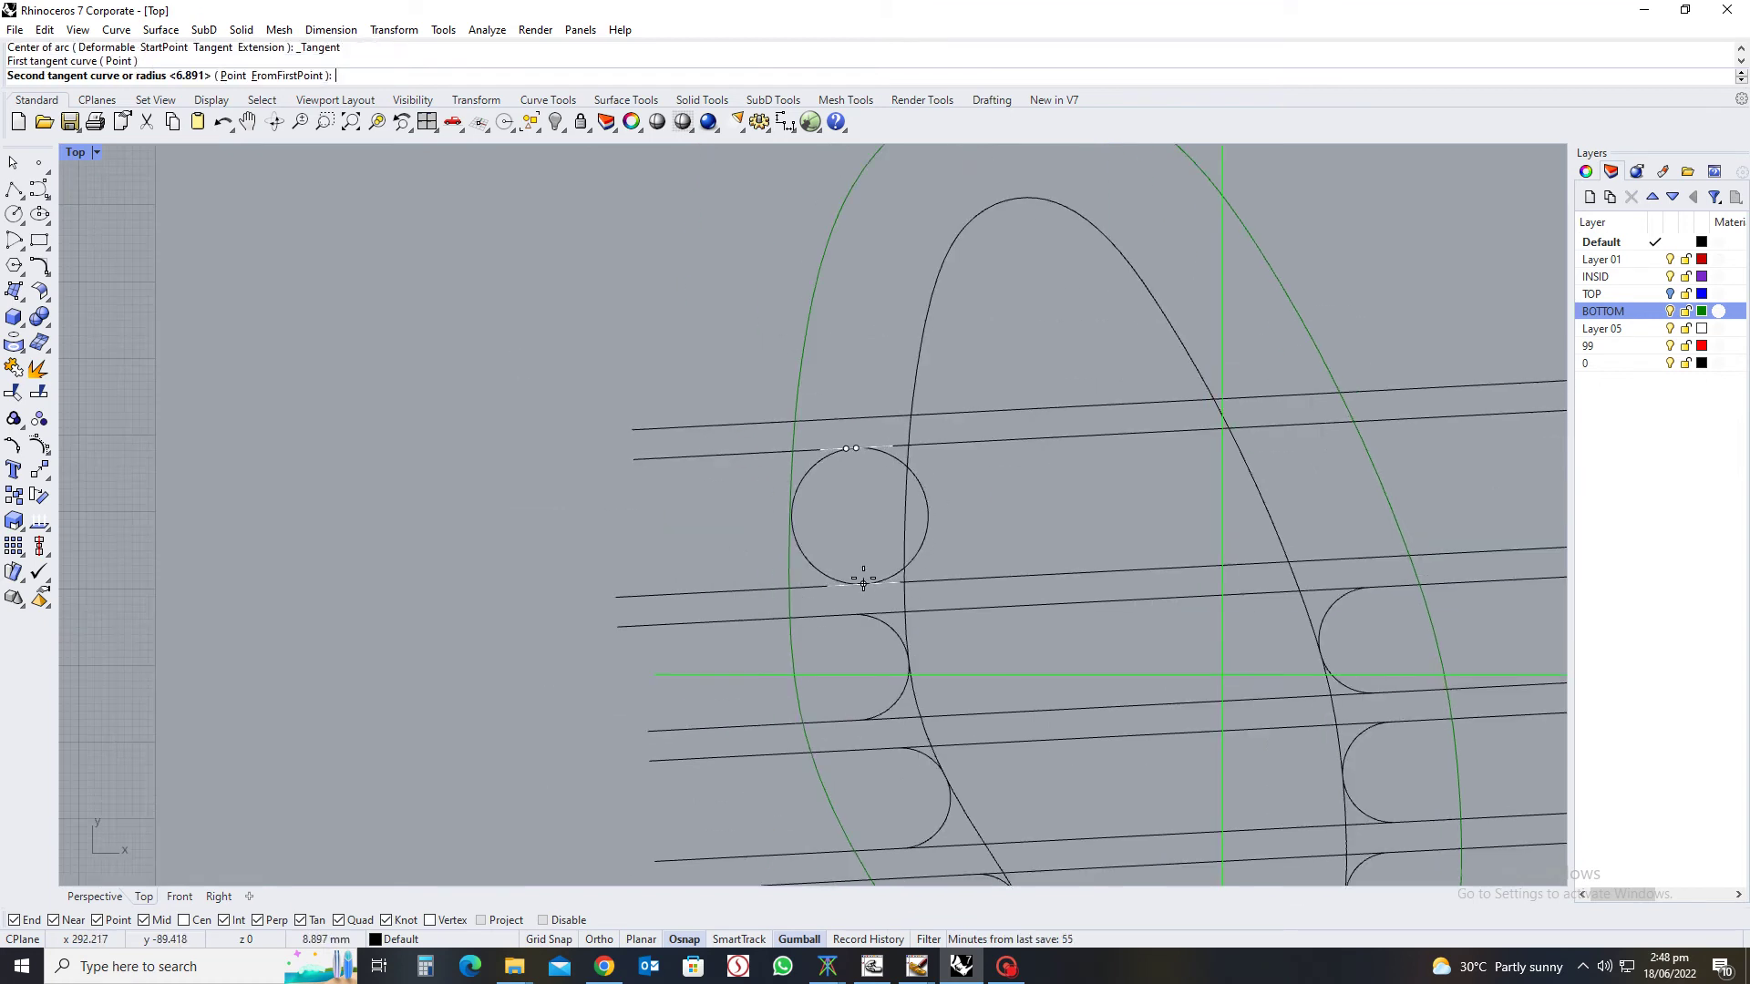
{"action": "left_click", "coordinate": [864, 581]}
{"action": "left_click", "coordinate": [907, 525]}
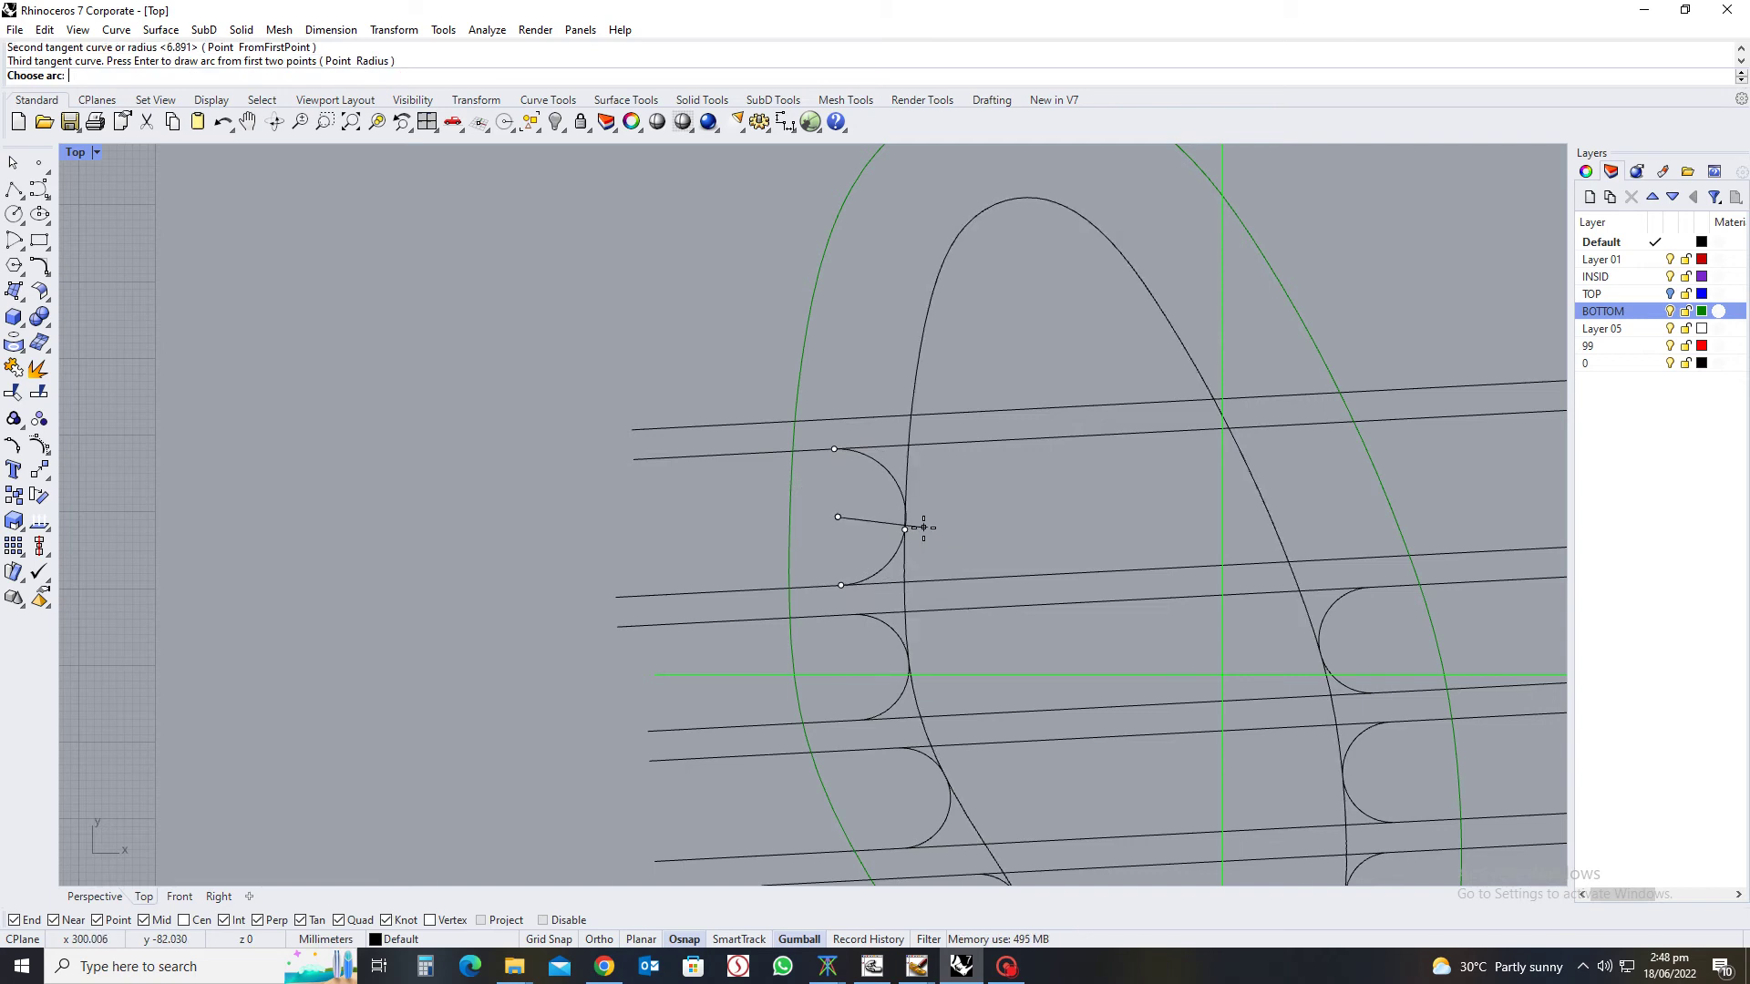
{"action": "scroll", "coordinate": [907, 527], "scroll_direction": "up", "scroll_amount": 5}
{"action": "key", "text": "Escape"}
{"action": "scroll", "coordinate": [906, 511], "scroll_direction": "down", "scroll_amount": 4}
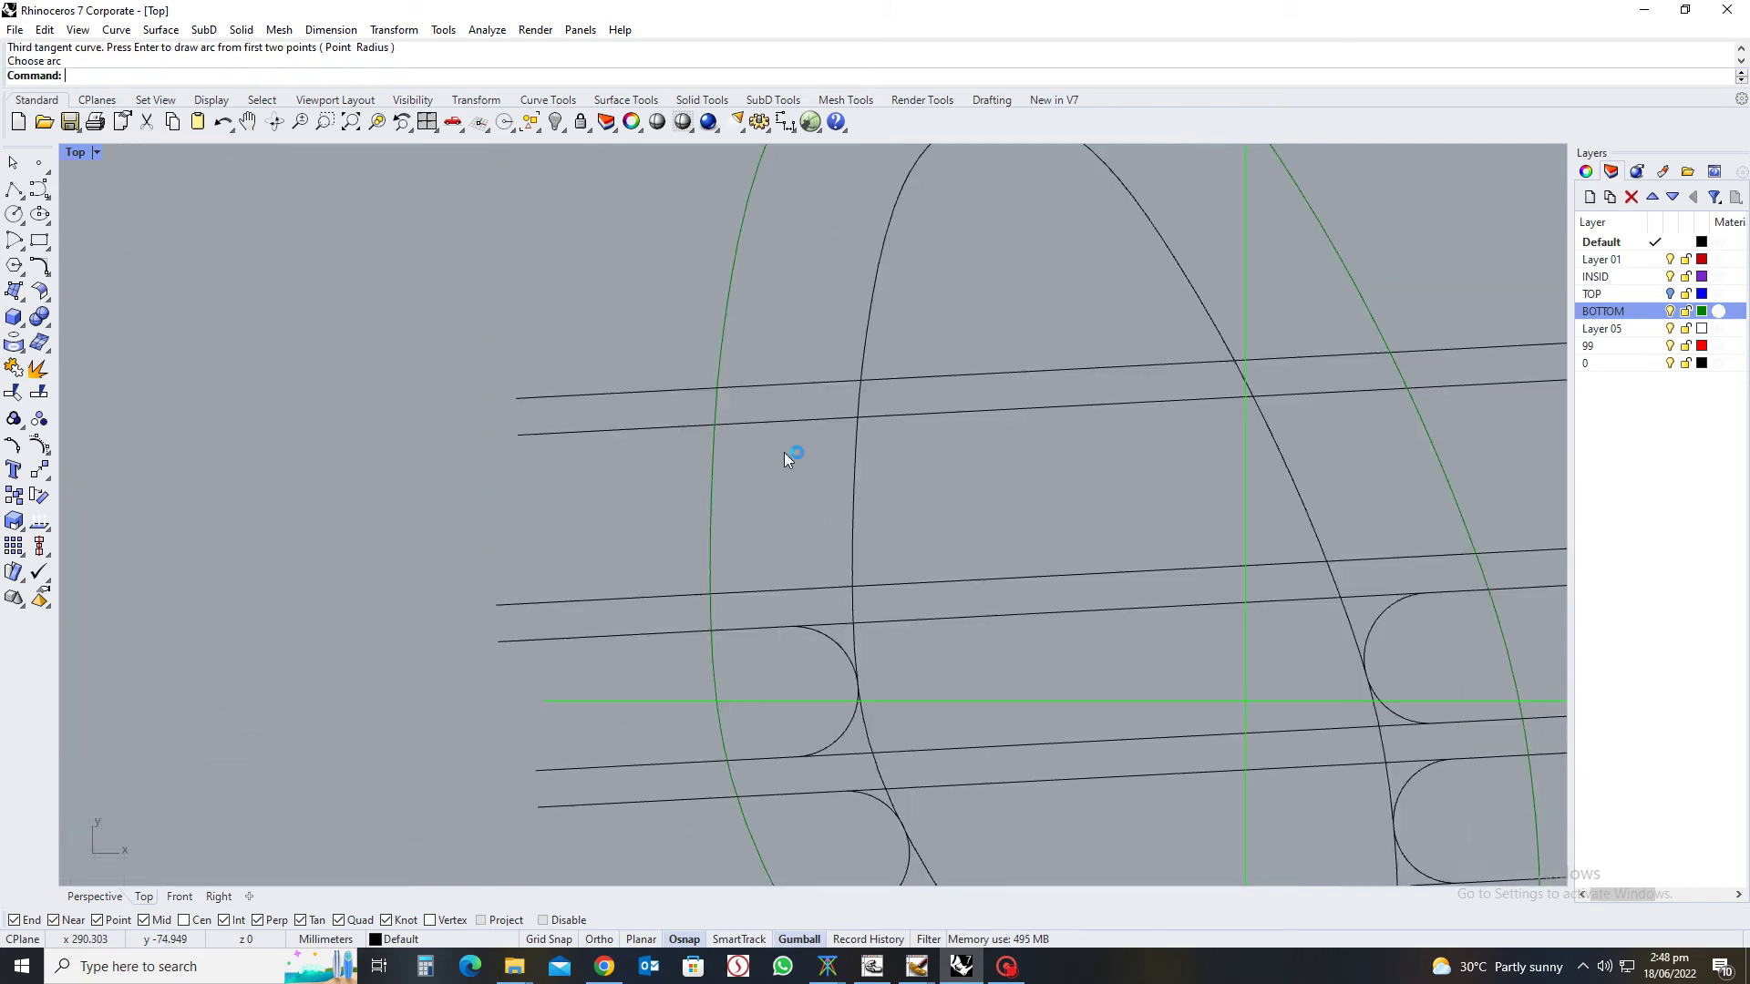
Draw an arc in the topmost forefoot gap, tangent to its two facing lines and the inner outline's left side
{"action": "key", "text": "Return"}
{"action": "left_click", "coordinate": [761, 422]}
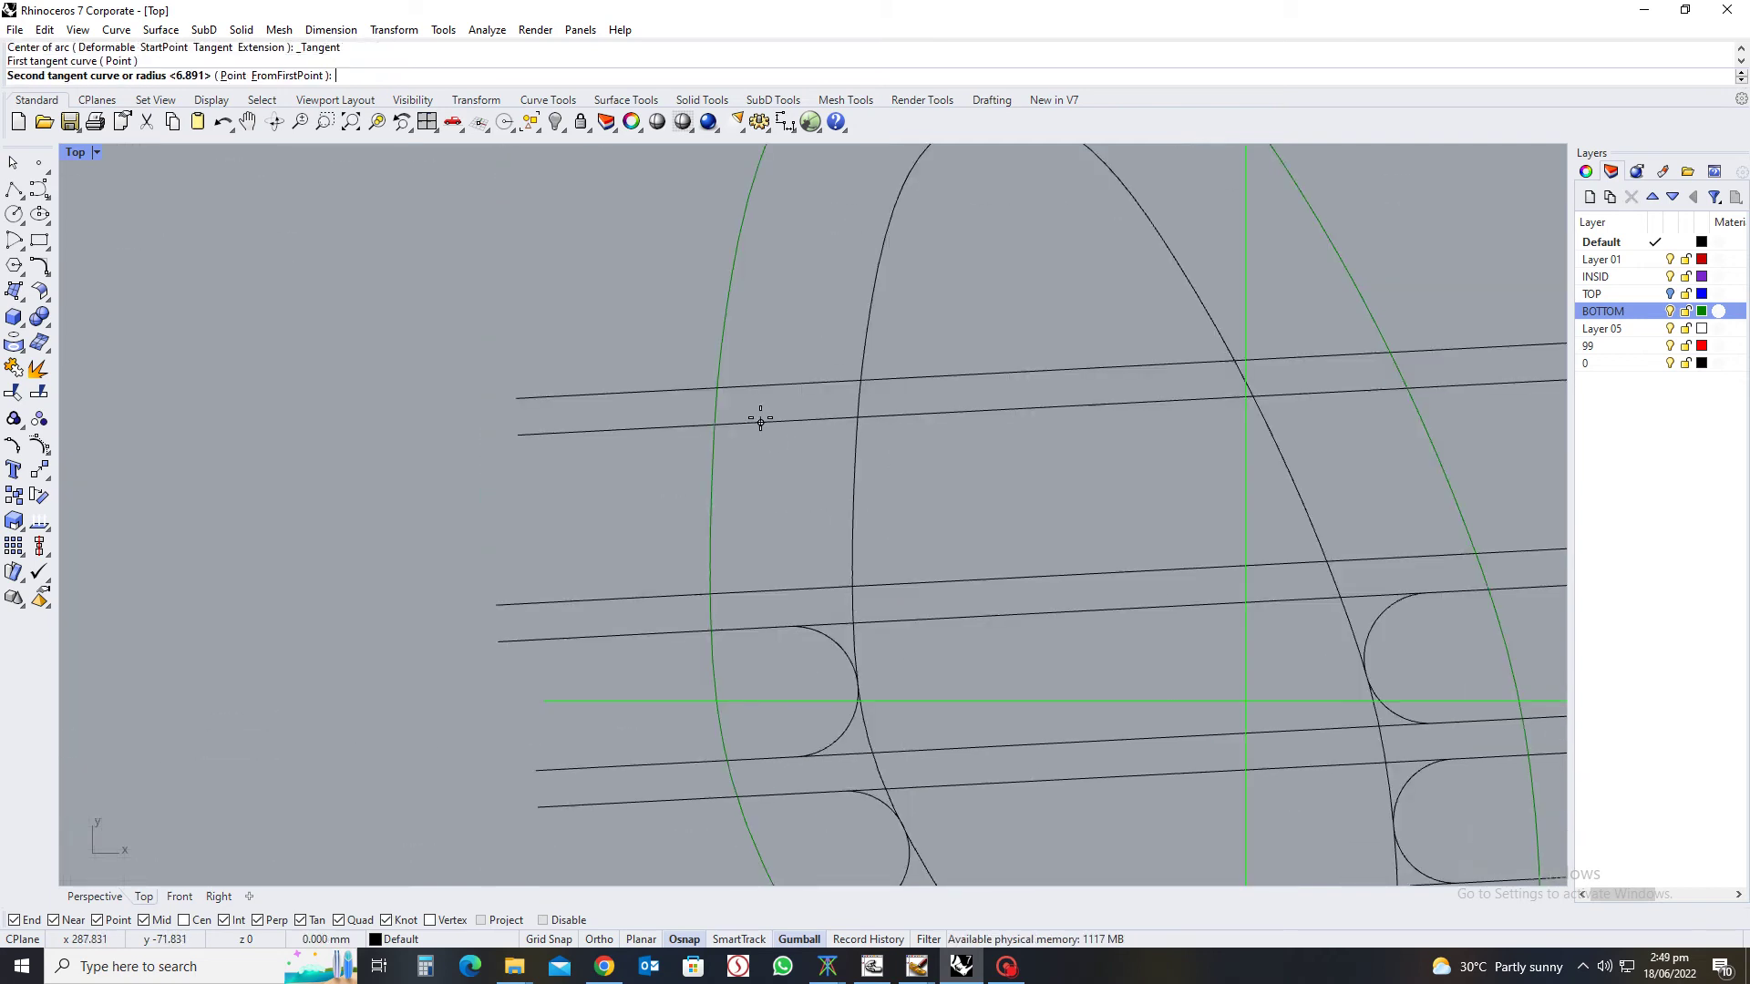
{"action": "left_click", "coordinate": [771, 588]}
{"action": "left_click", "coordinate": [882, 534]}
{"action": "scroll", "coordinate": [911, 524], "scroll_direction": "up", "scroll_amount": 5}
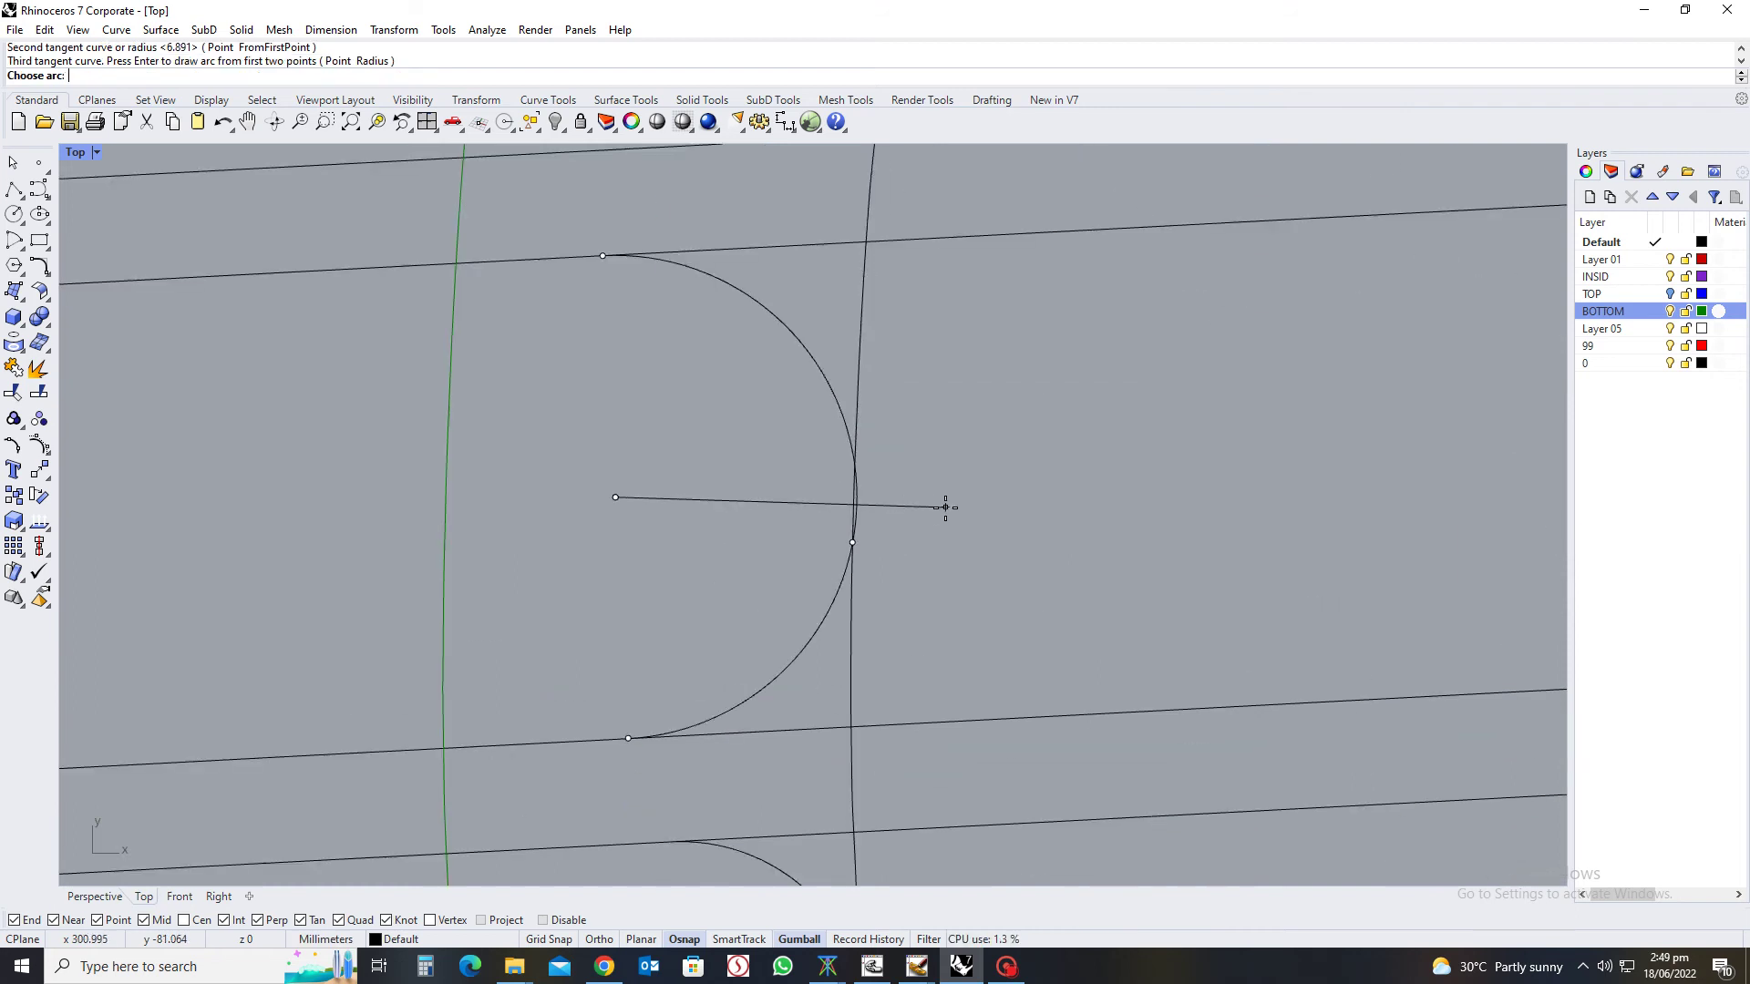
{"action": "left_click", "coordinate": [945, 506]}
{"action": "scroll", "coordinate": [920, 500], "scroll_direction": "down", "scroll_amount": 5}
Draw the matching arc in the topmost forefoot gap, tangent to the two facing lines and the inner outline's right side
{"action": "key", "text": "Return"}
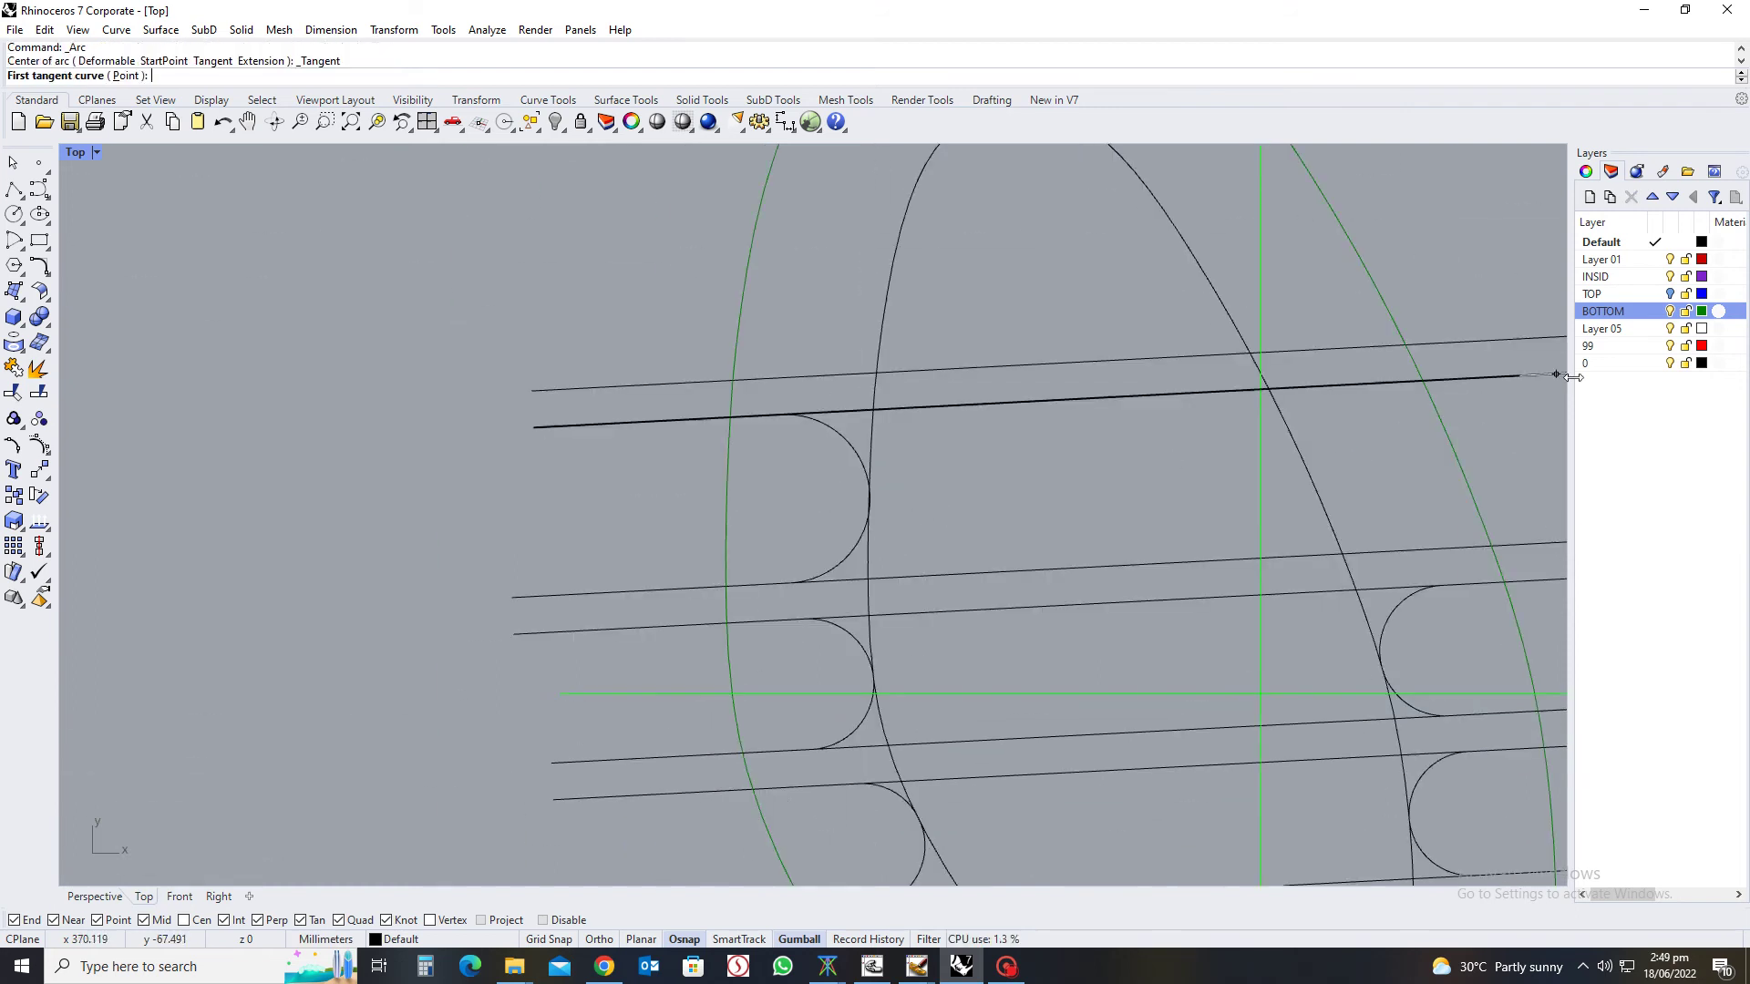
{"action": "left_click", "coordinate": [1377, 382]}
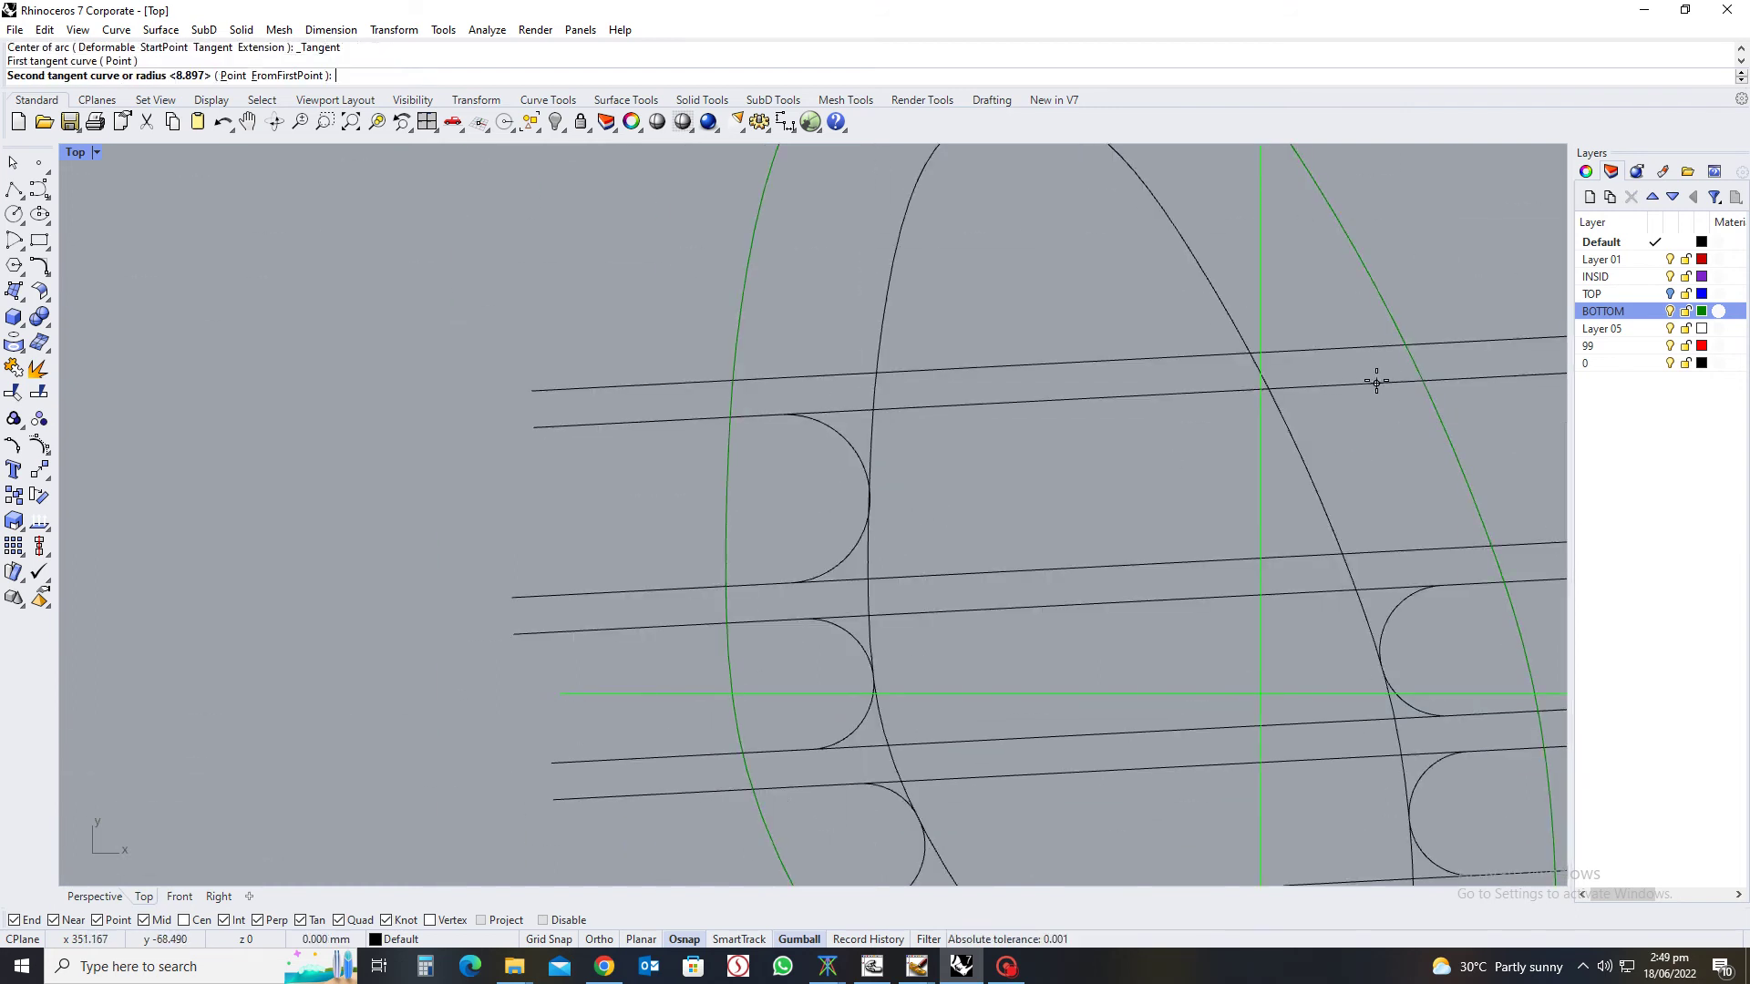
{"action": "left_click", "coordinate": [1439, 547]}
{"action": "left_click", "coordinate": [1316, 503]}
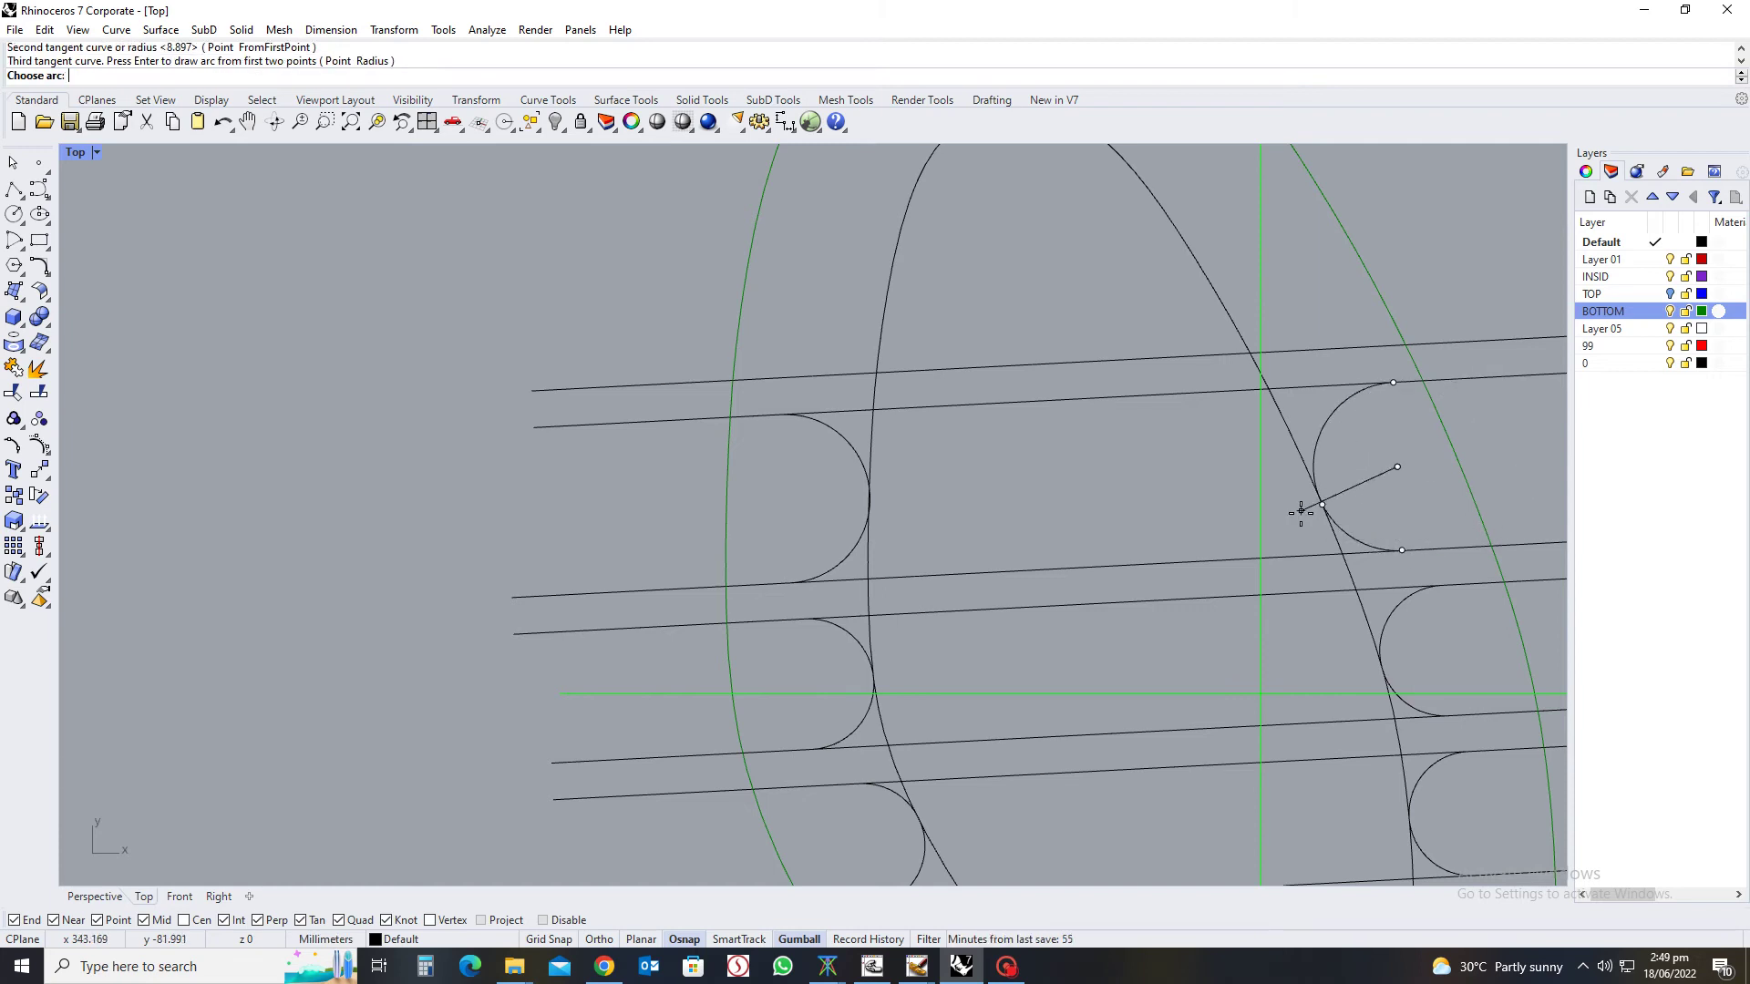
{"action": "left_click", "coordinate": [1305, 511]}
{"action": "scroll", "coordinate": [1325, 536], "scroll_direction": "down", "scroll_amount": 6}
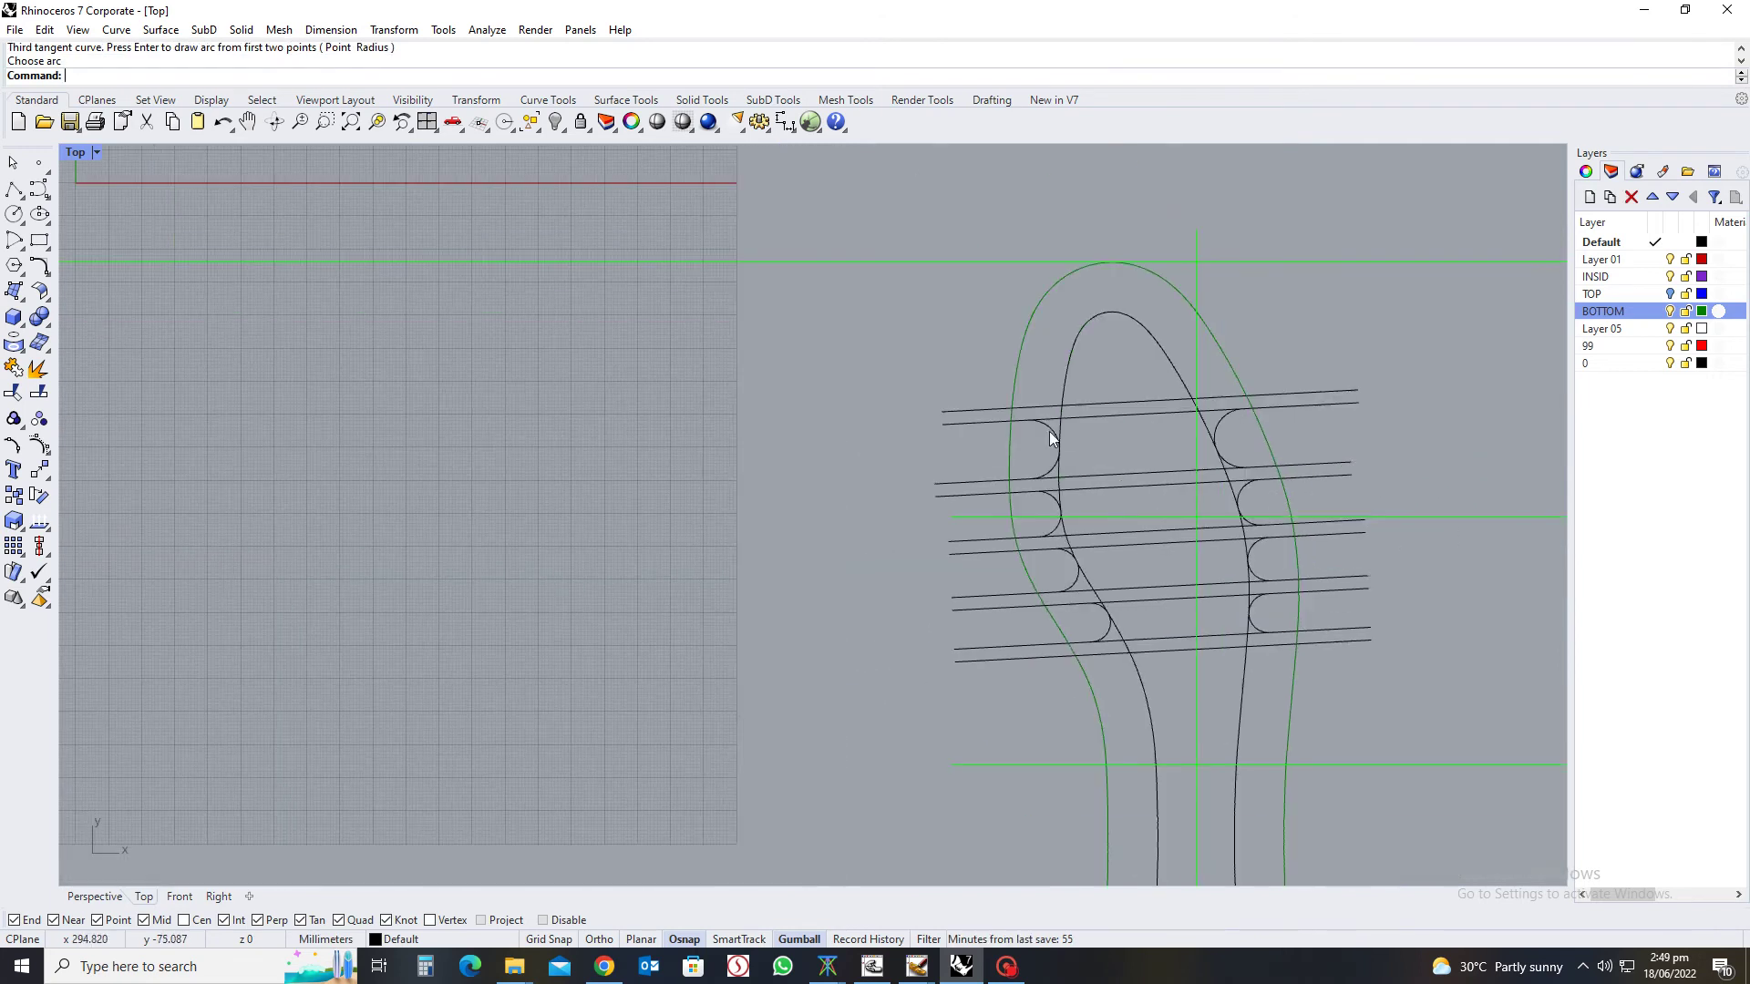
Move the upper line of the topmost cross-line pair slightly toward the toe to widen that pair's spacing
{"action": "scroll", "coordinate": [1048, 430], "scroll_direction": "up", "scroll_amount": 2}
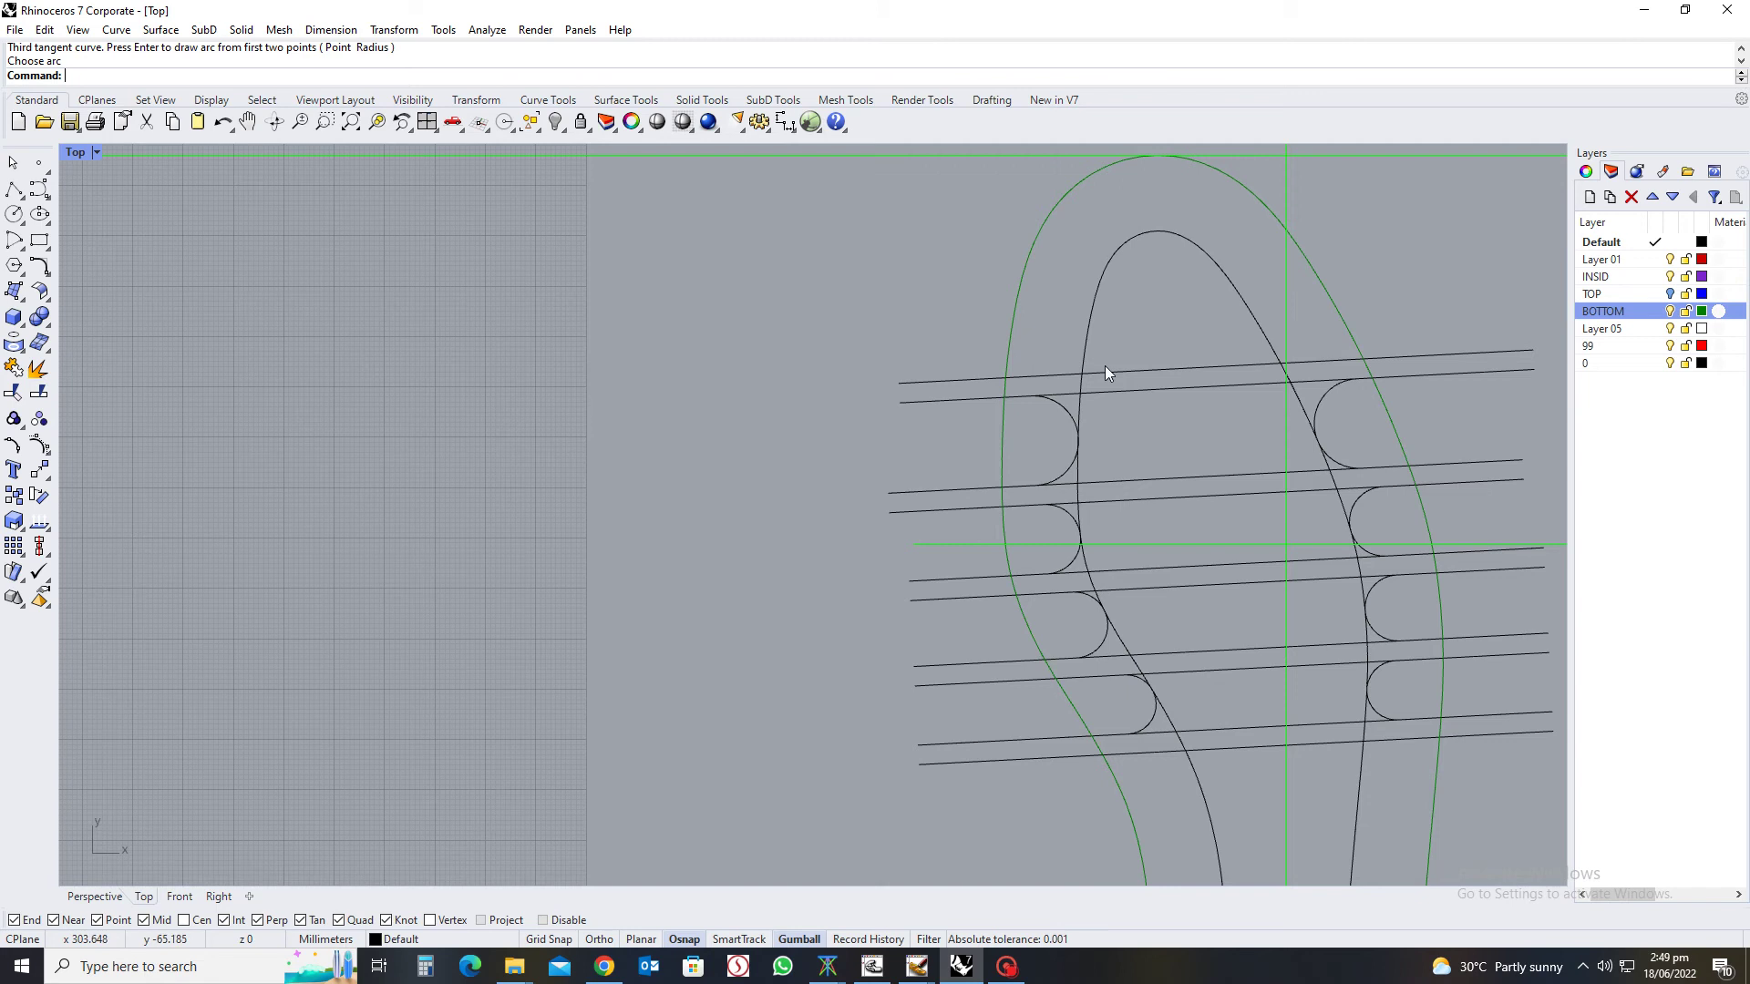
{"action": "right_click_drag", "start_coordinate": [1222, 332], "coordinate": [1190, 366]}
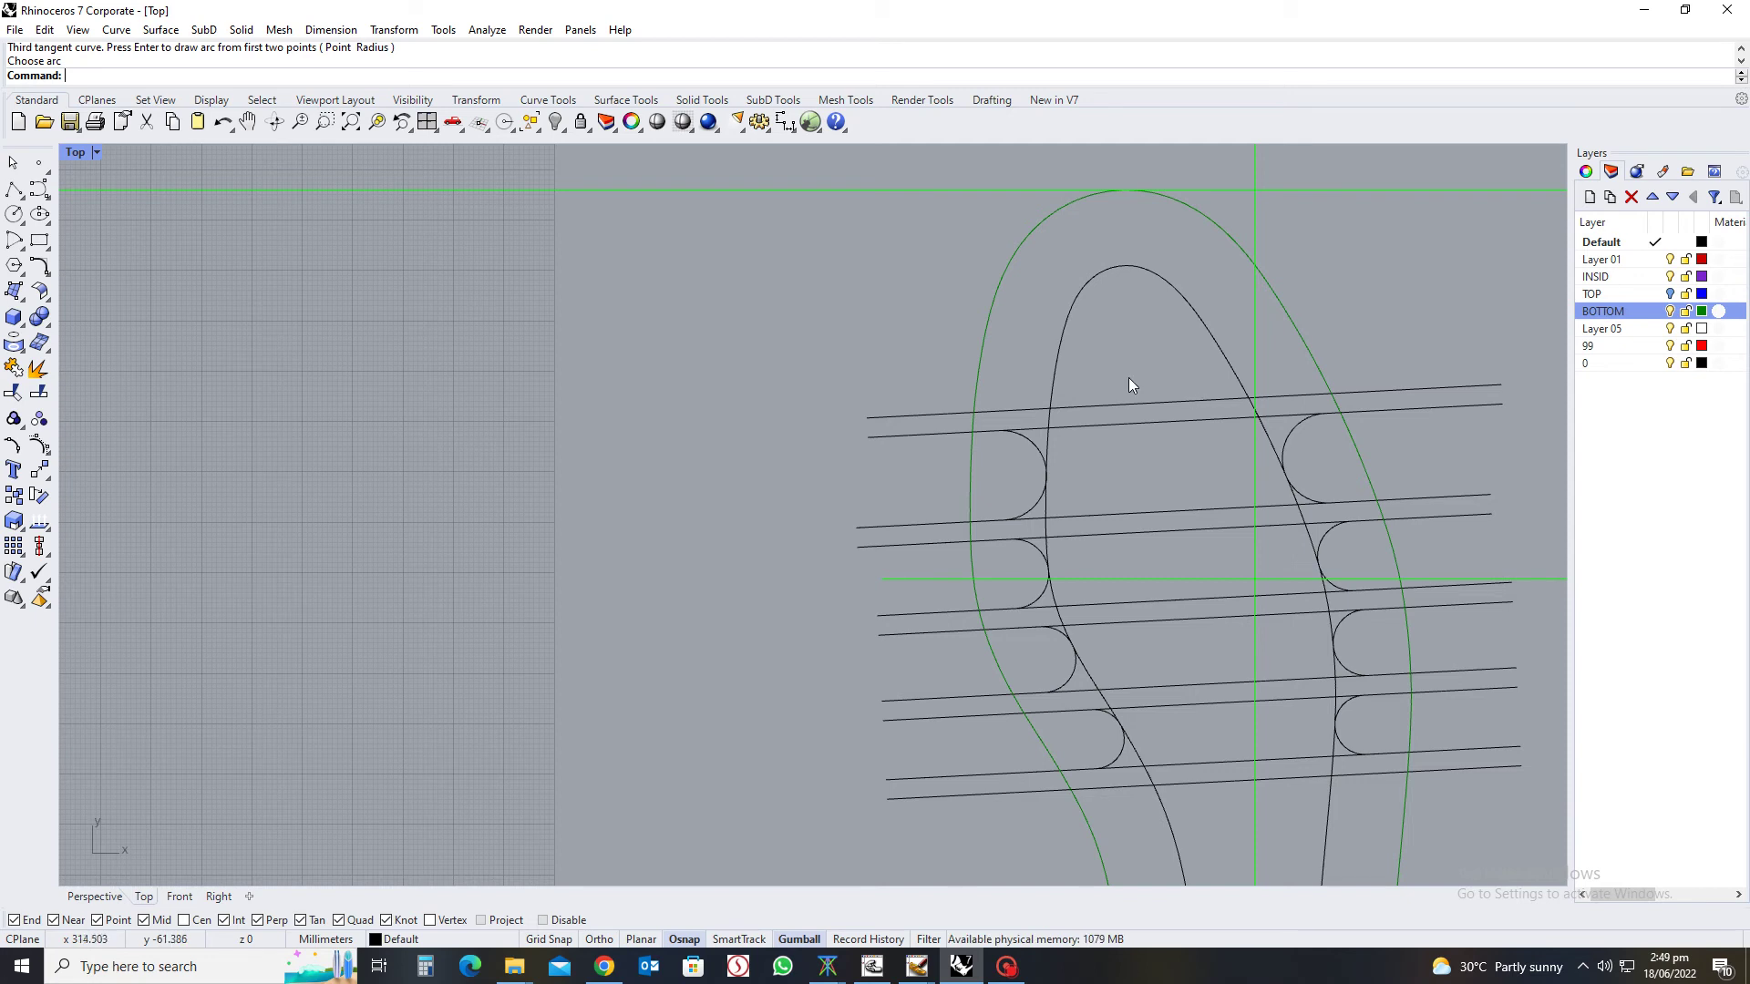
{"action": "right_click_drag", "start_coordinate": [1112, 413], "coordinate": [966, 465]}
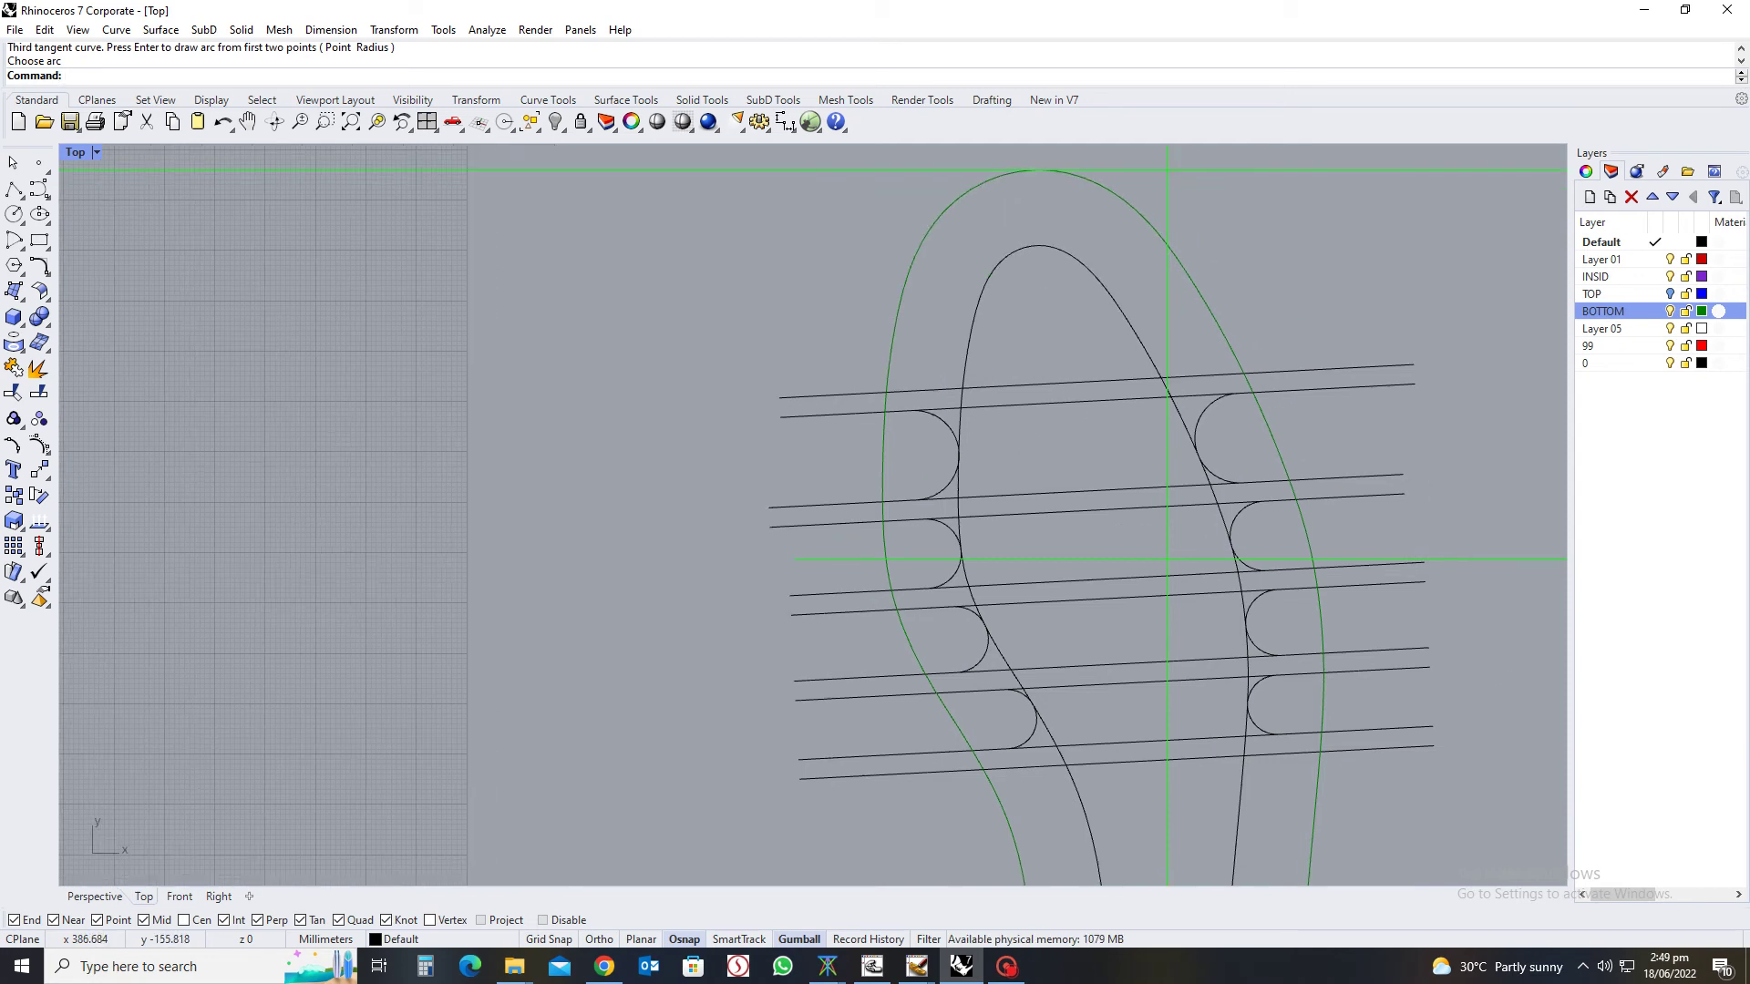
{"action": "scroll", "coordinate": [1001, 342], "scroll_direction": "up", "scroll_amount": 2}
{"action": "scroll", "coordinate": [1002, 342], "scroll_direction": "down", "scroll_amount": 4}
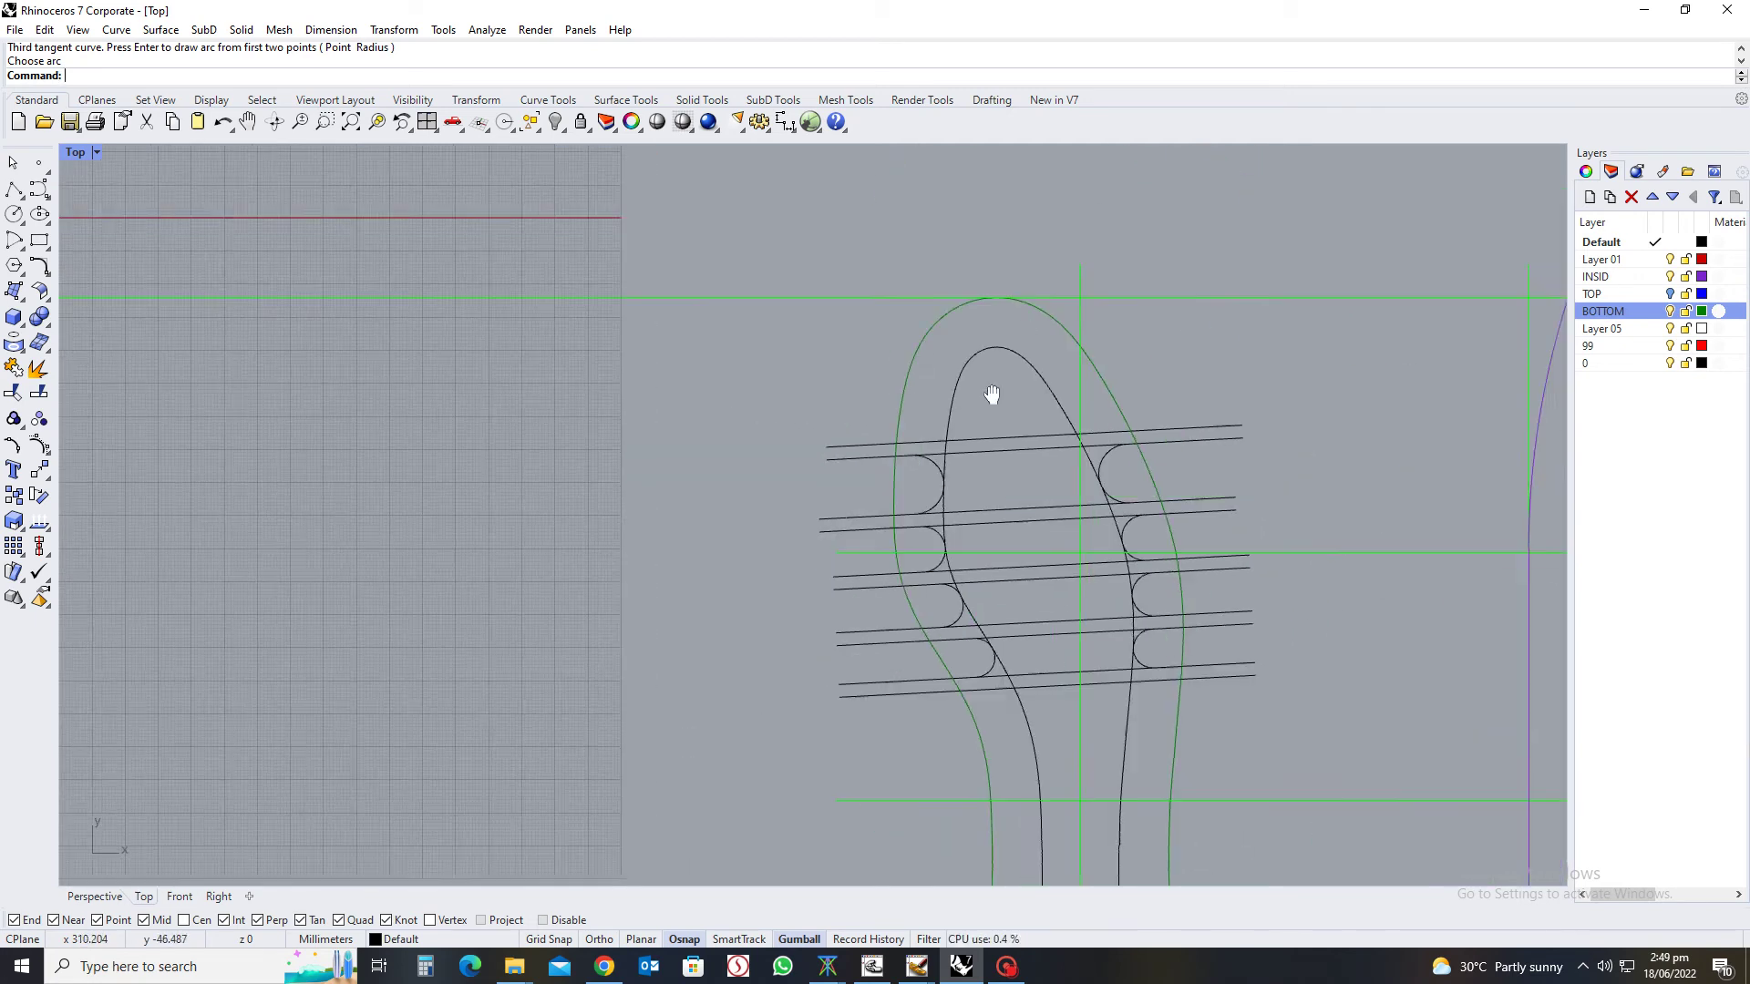
{"action": "scroll", "coordinate": [988, 464], "scroll_direction": "up", "scroll_amount": 2}
{"action": "left_click", "coordinate": [992, 456]}
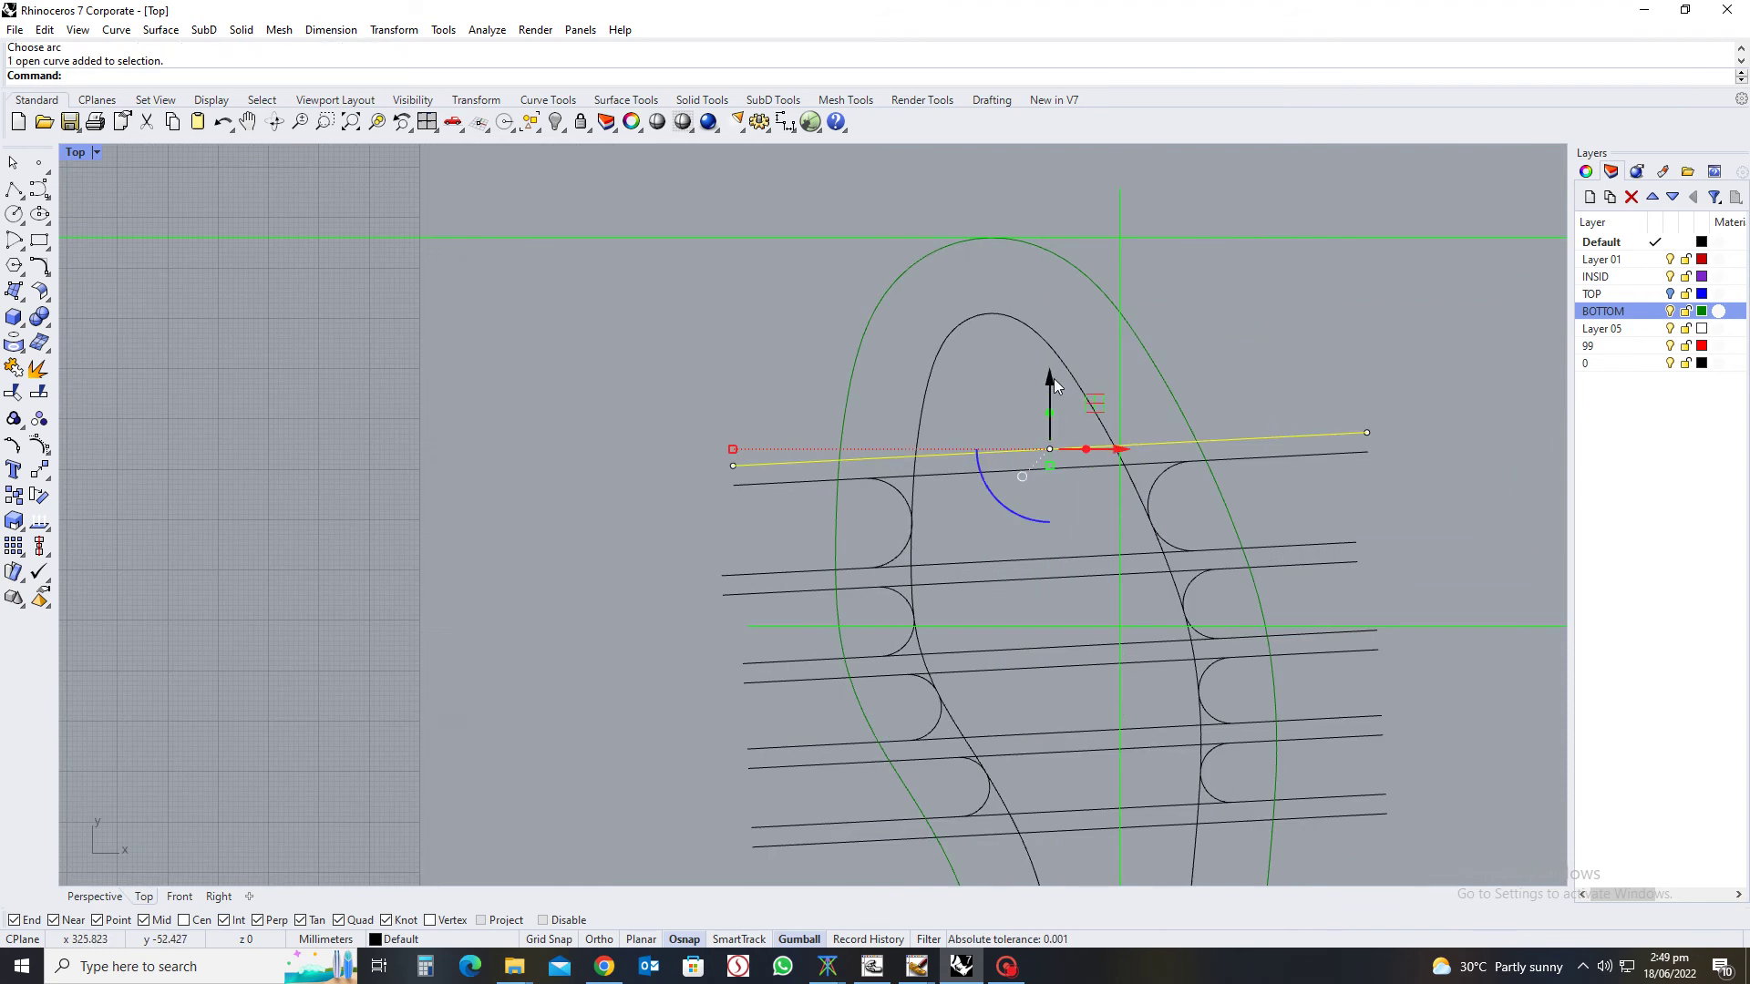
{"action": "left_click_drag", "start_coordinate": [1054, 379], "coordinate": [1047, 355]}
{"action": "left_click", "coordinate": [1281, 315]}
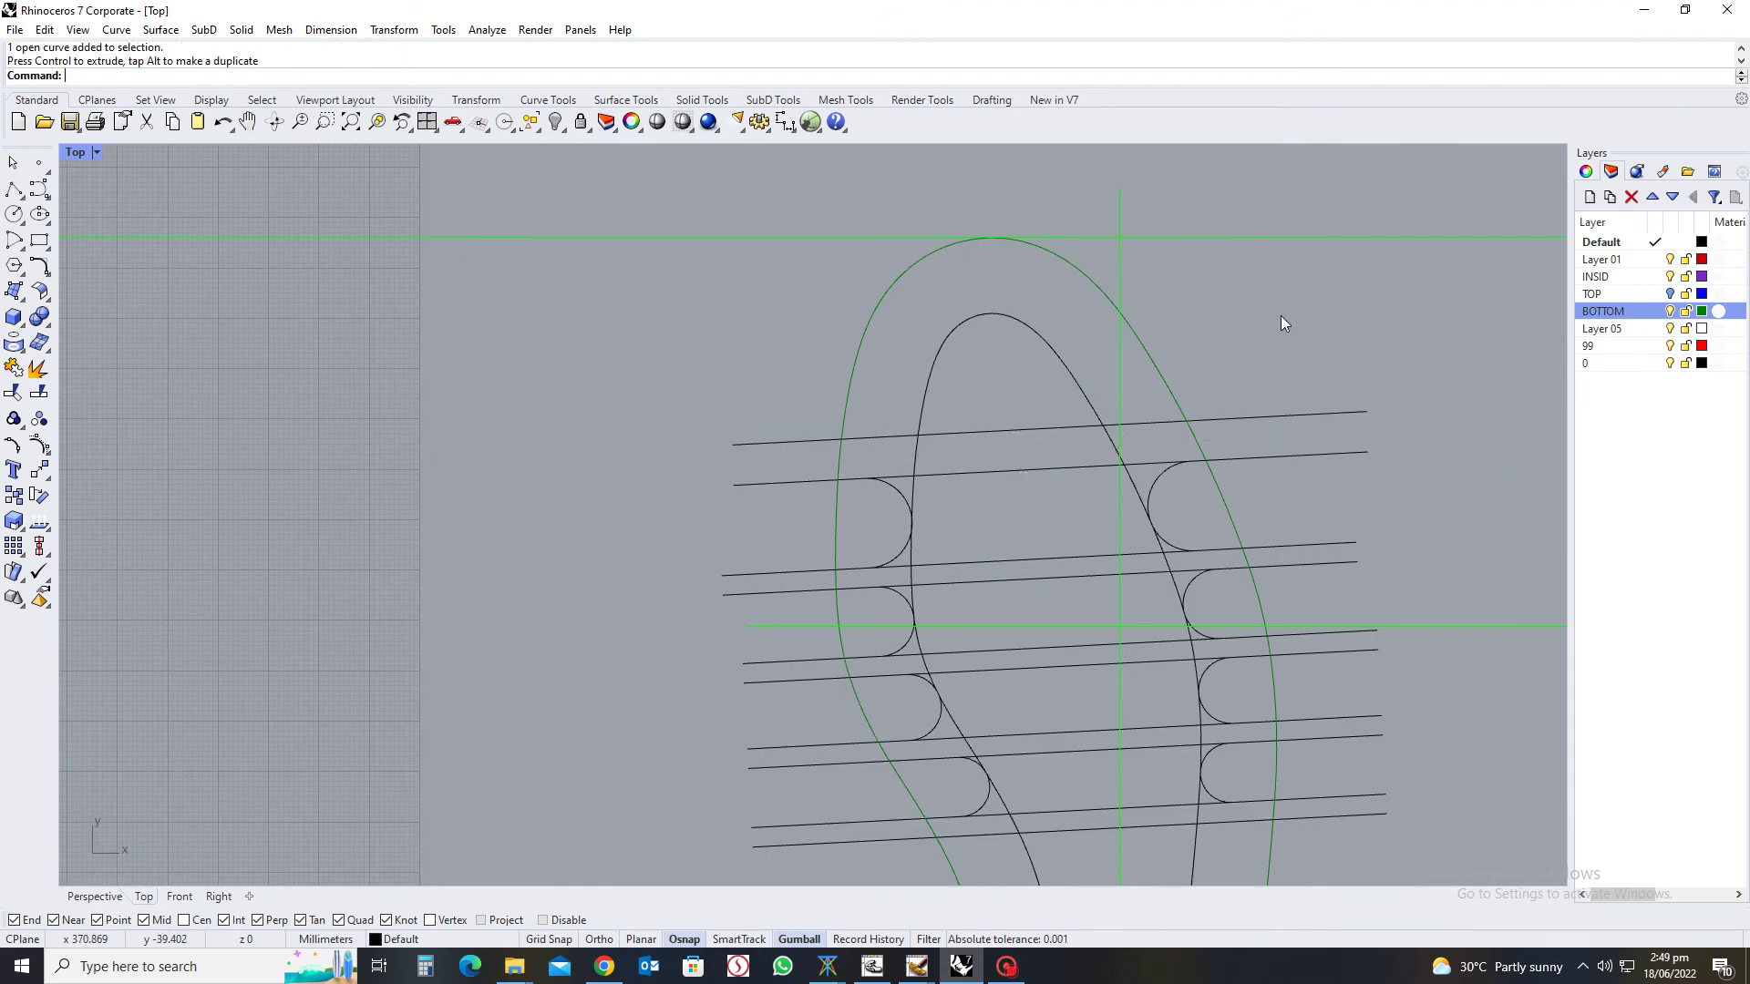
Draw a pointed peak on the topmost cross line: a line about 14 mm long toward the toe and a second line back down
{"action": "scroll", "coordinate": [948, 421], "scroll_direction": "up", "scroll_amount": 2}
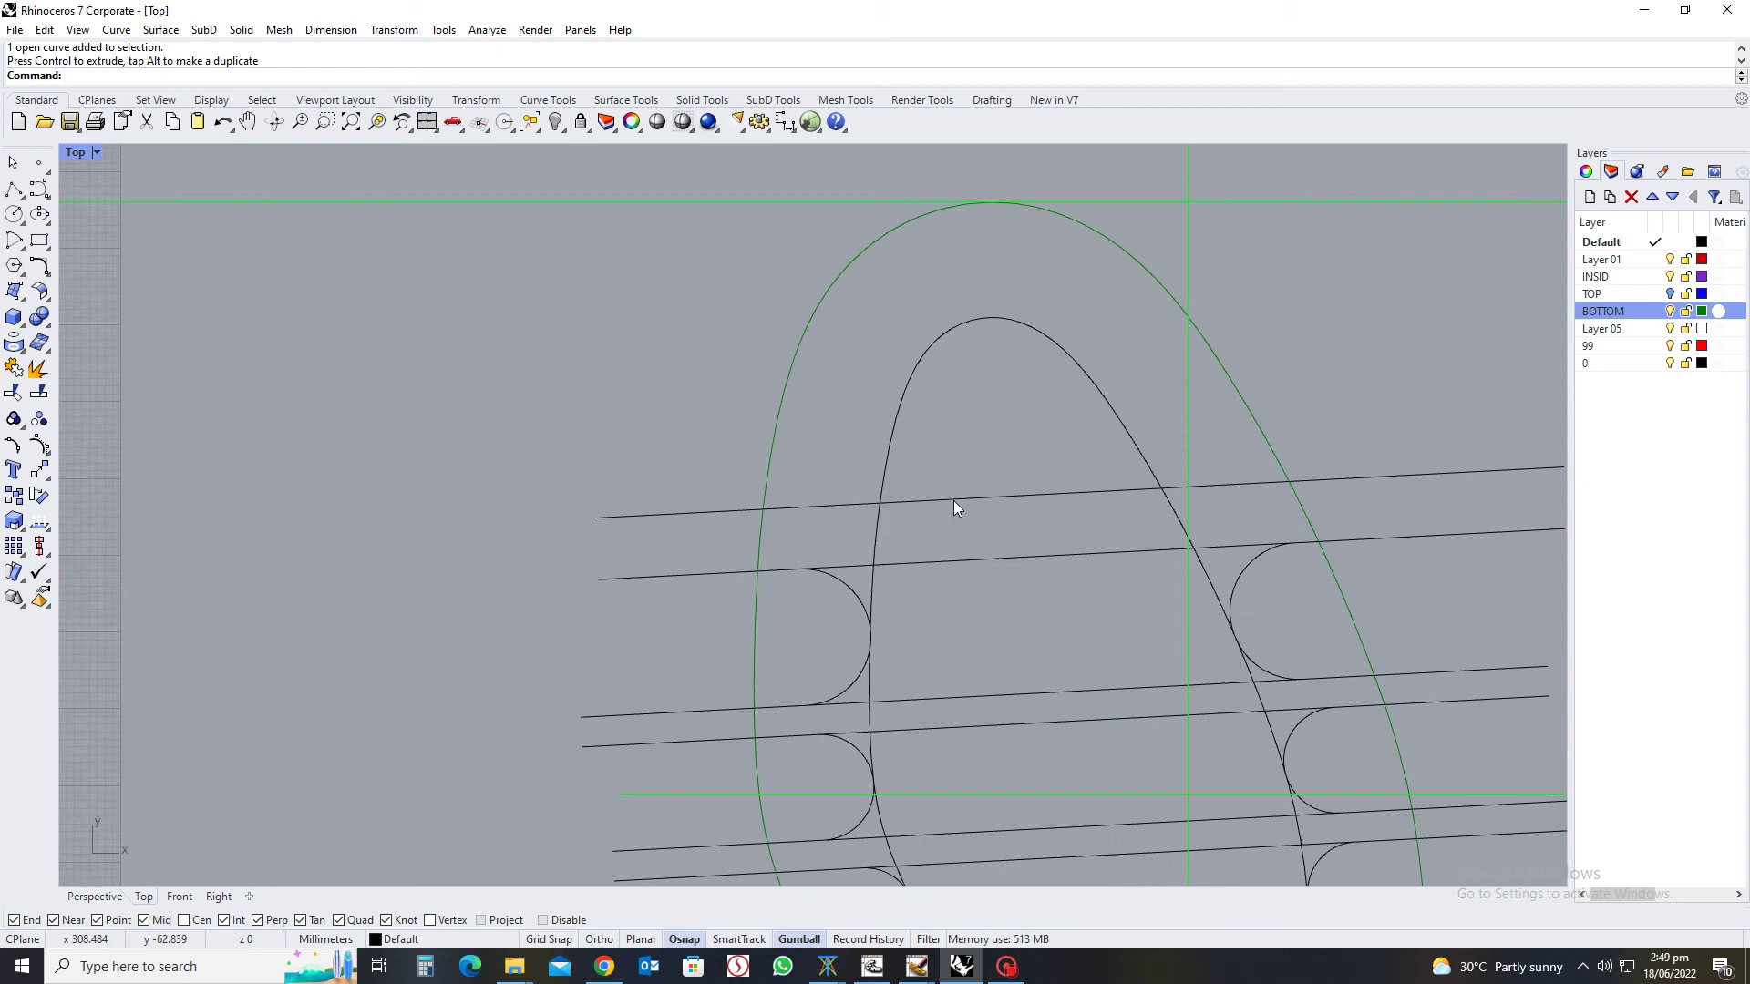
{"action": "type", "text": "line"}
{"action": "key", "text": "Return"}
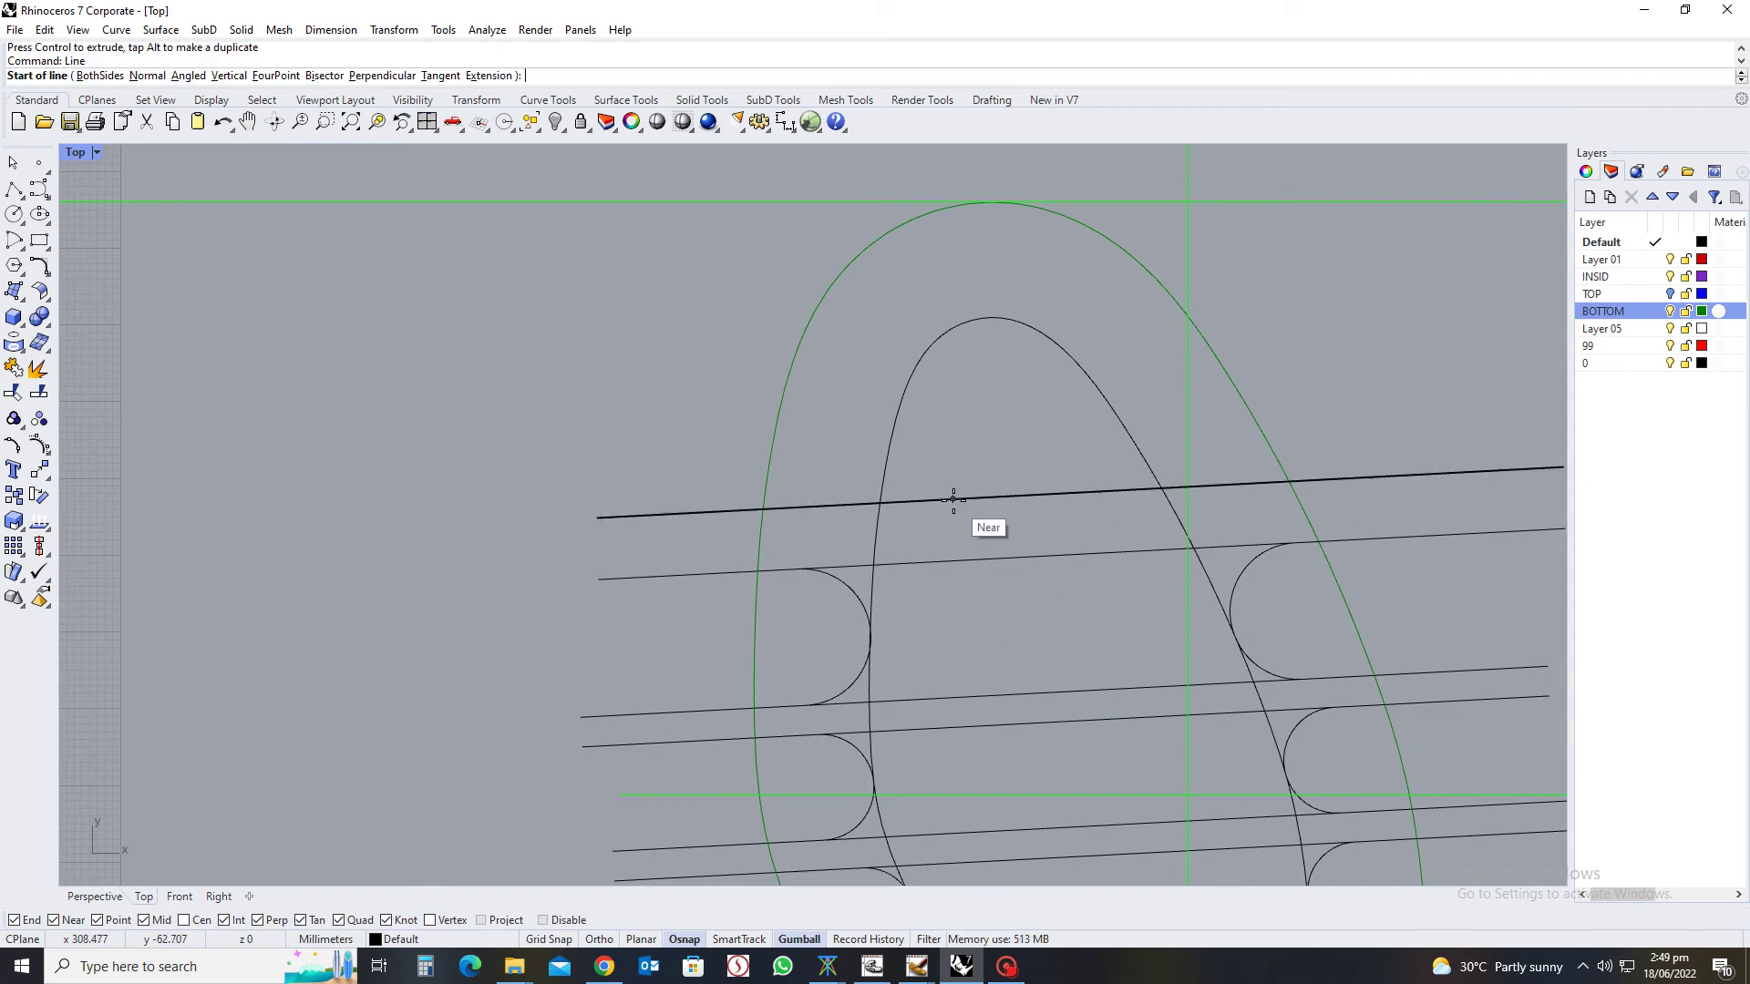
{"action": "left_click", "coordinate": [963, 496]}
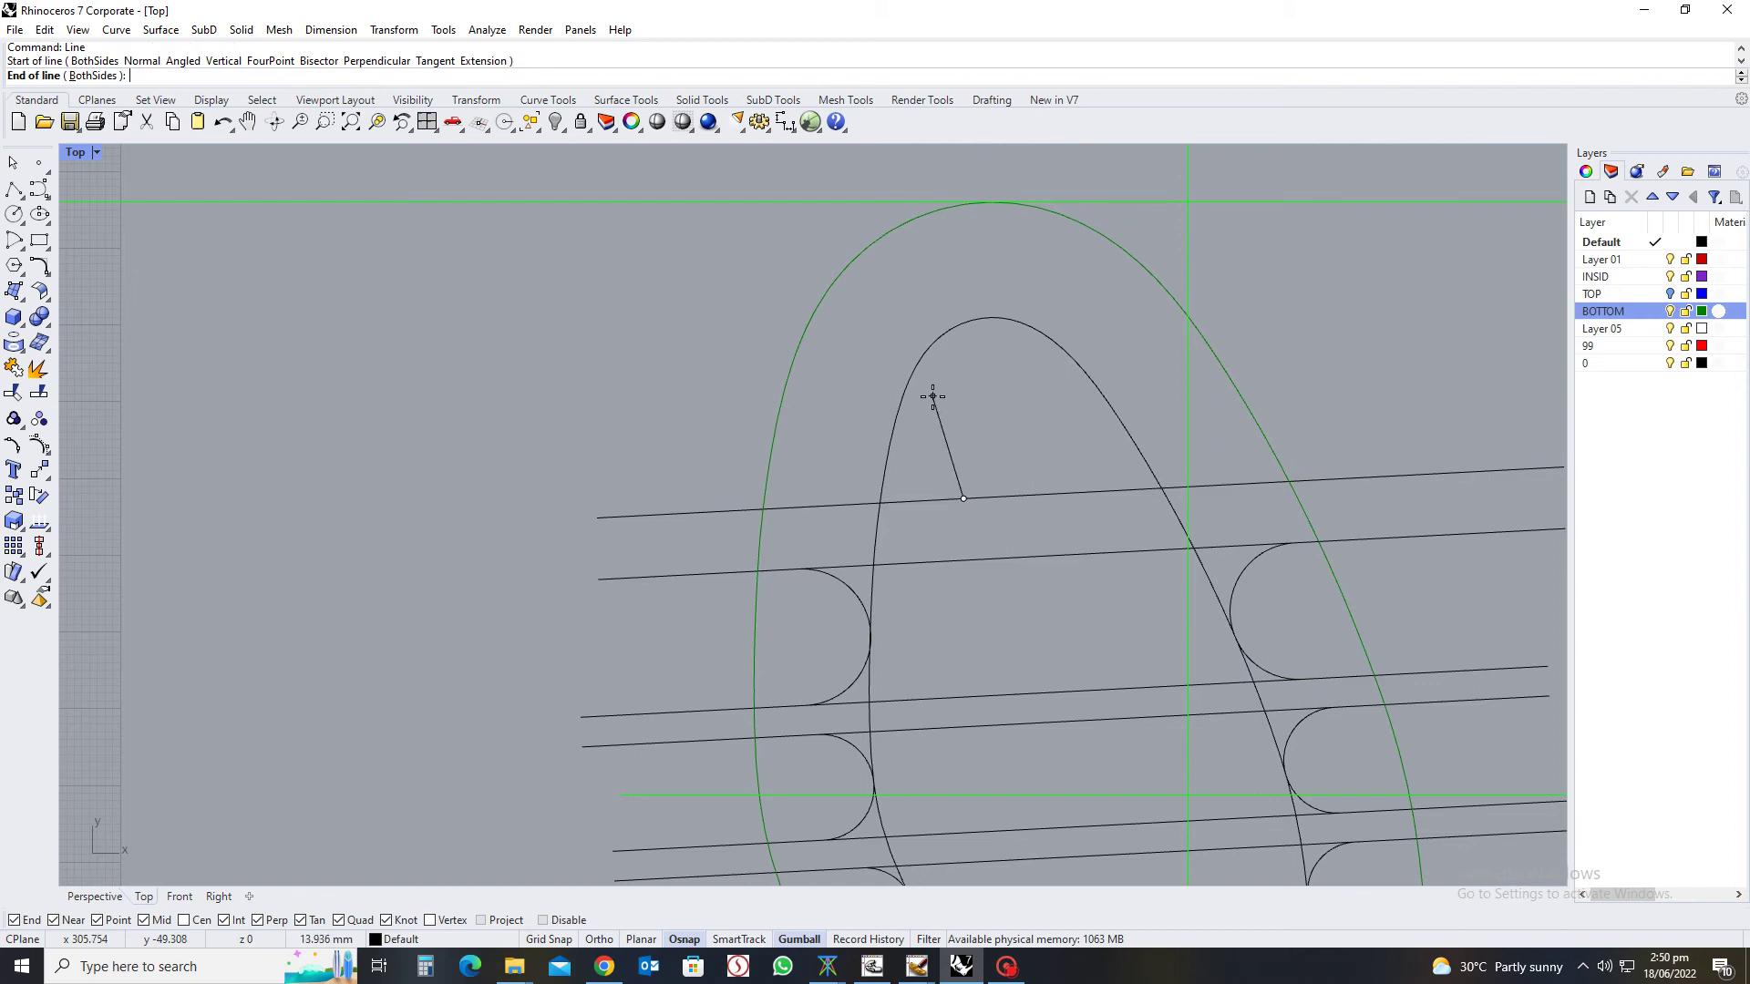
{"action": "left_click", "coordinate": [933, 395]}
{"action": "key", "text": "Return"}
{"action": "left_click", "coordinate": [946, 393]}
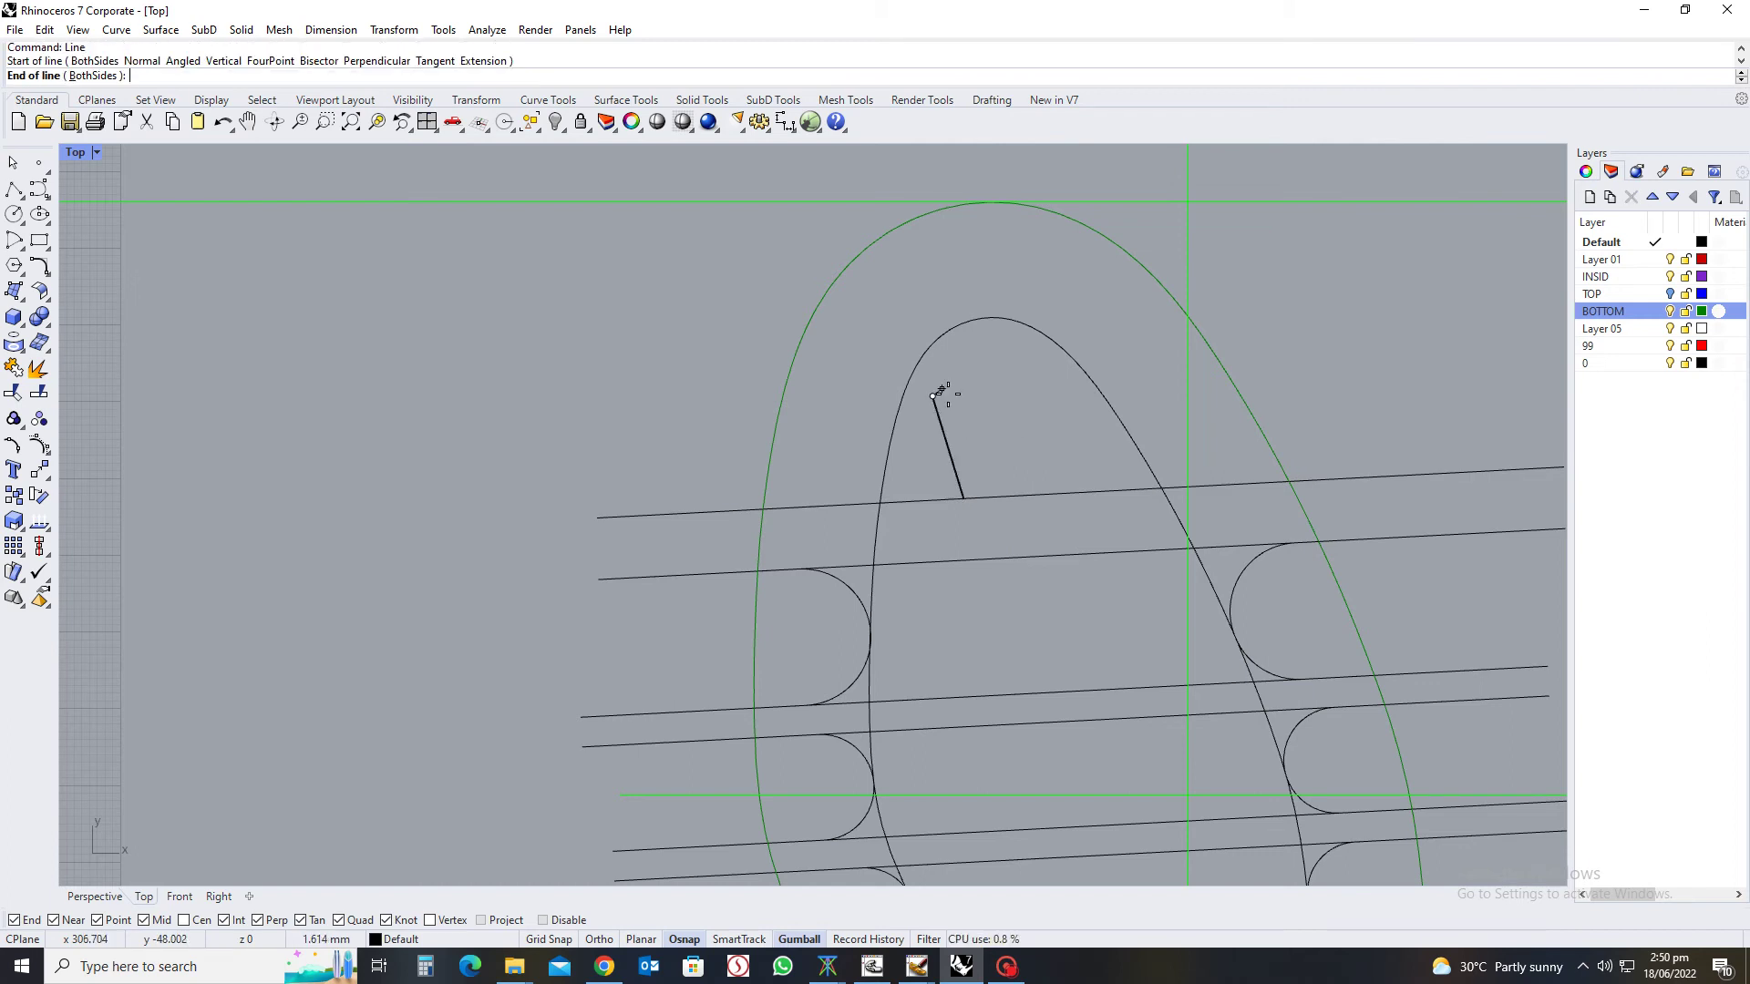
{"action": "left_click", "coordinate": [1066, 493]}
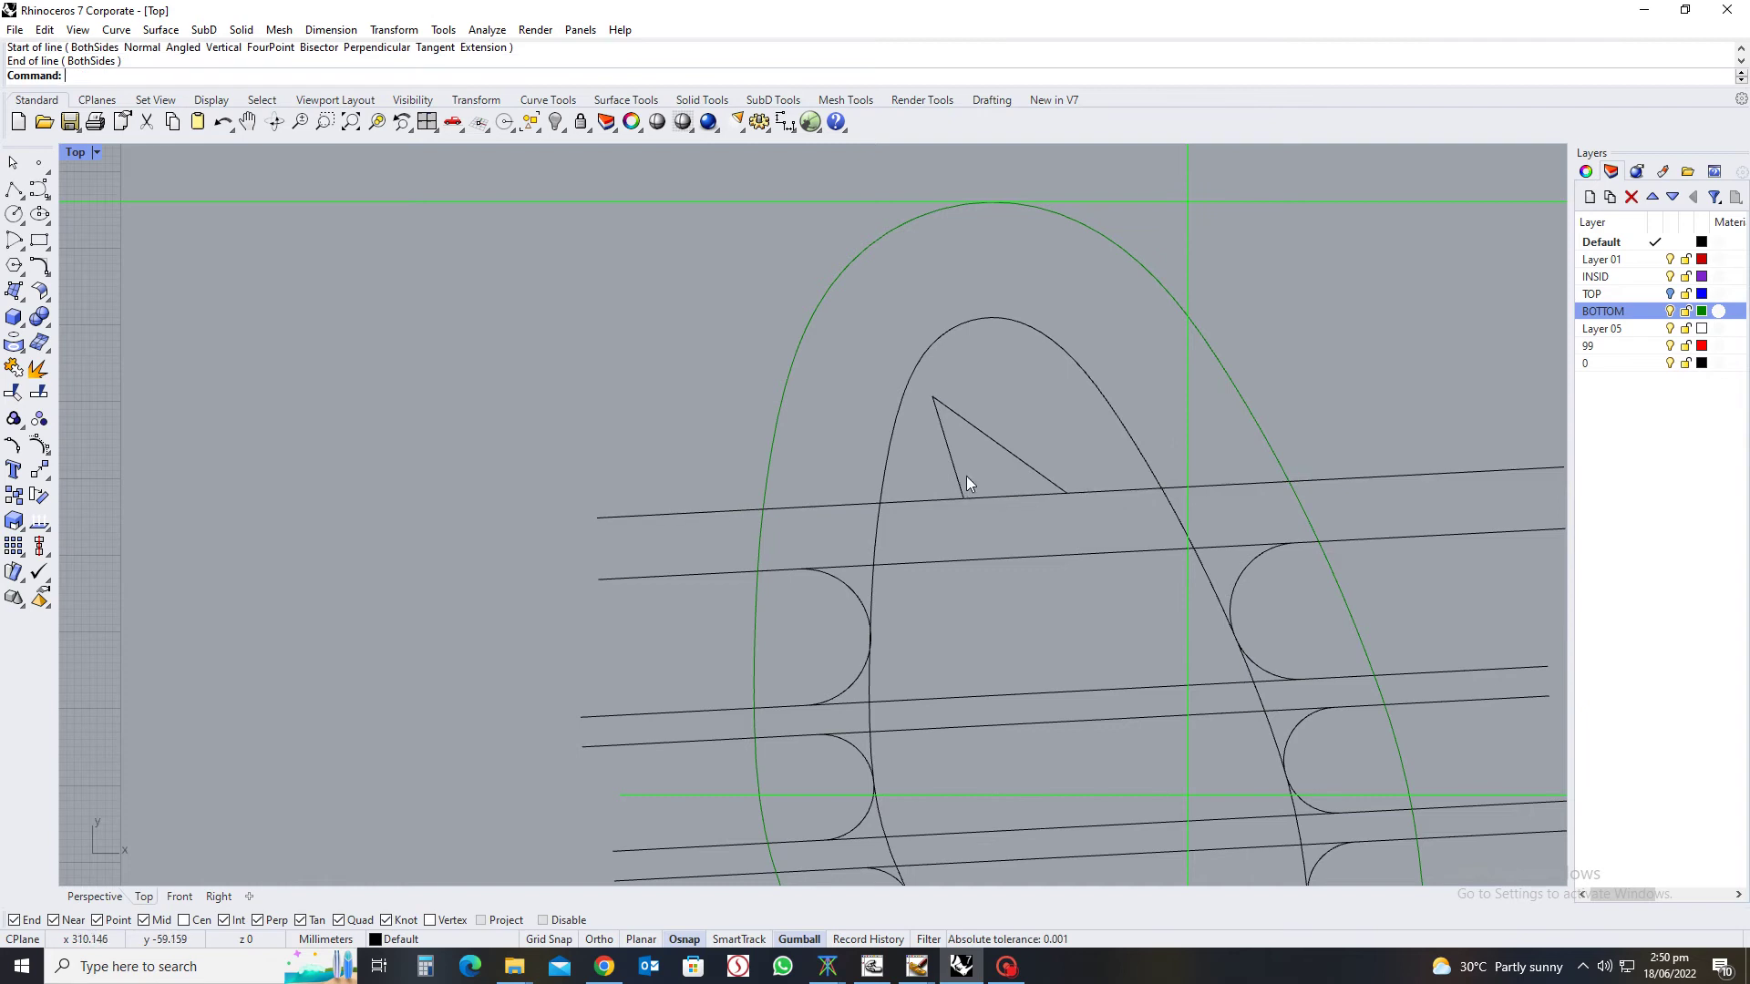
Trim away the topmost cross line's segment between the feet of the two peak lines
{"action": "scroll", "coordinate": [961, 474], "scroll_direction": "up", "scroll_amount": 2}
{"action": "left_click_drag", "start_coordinate": [1055, 395], "coordinate": [920, 493]}
{"action": "type", "text": "trim"}
{"action": "key", "text": "Return"}
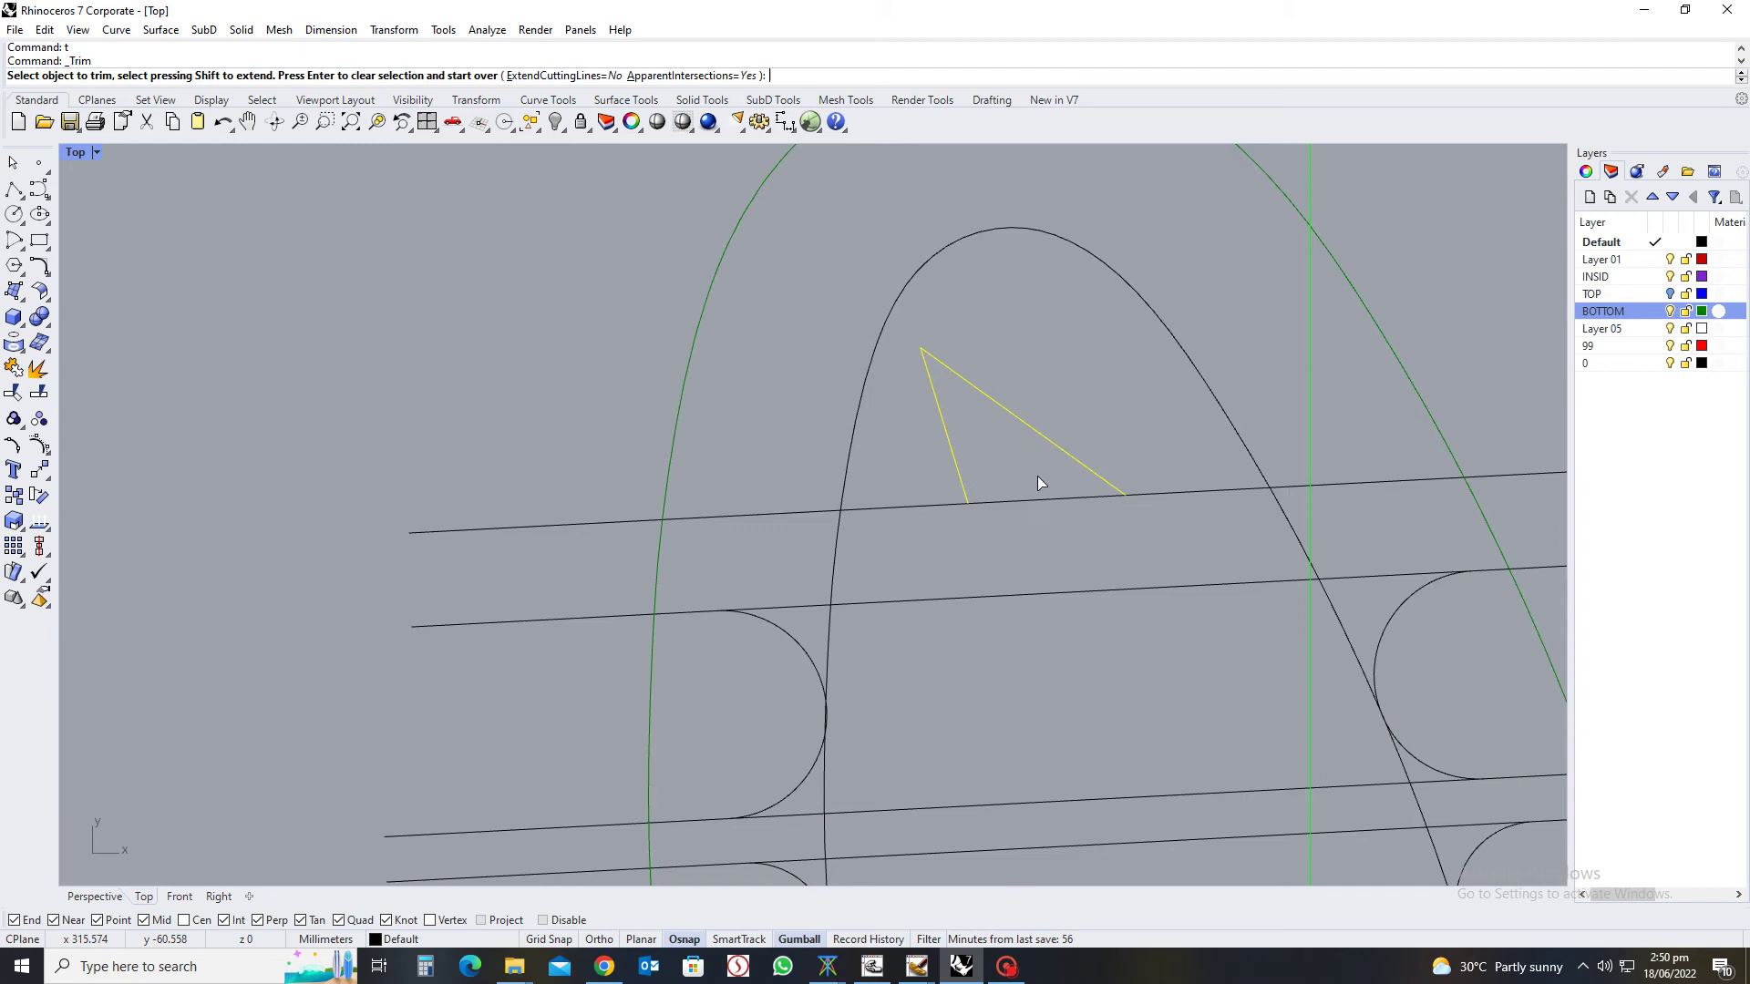
{"action": "left_click", "coordinate": [1021, 500]}
{"action": "scroll", "coordinate": [1015, 533], "scroll_direction": "down", "scroll_amount": 2}
{"action": "key", "text": "Return"}
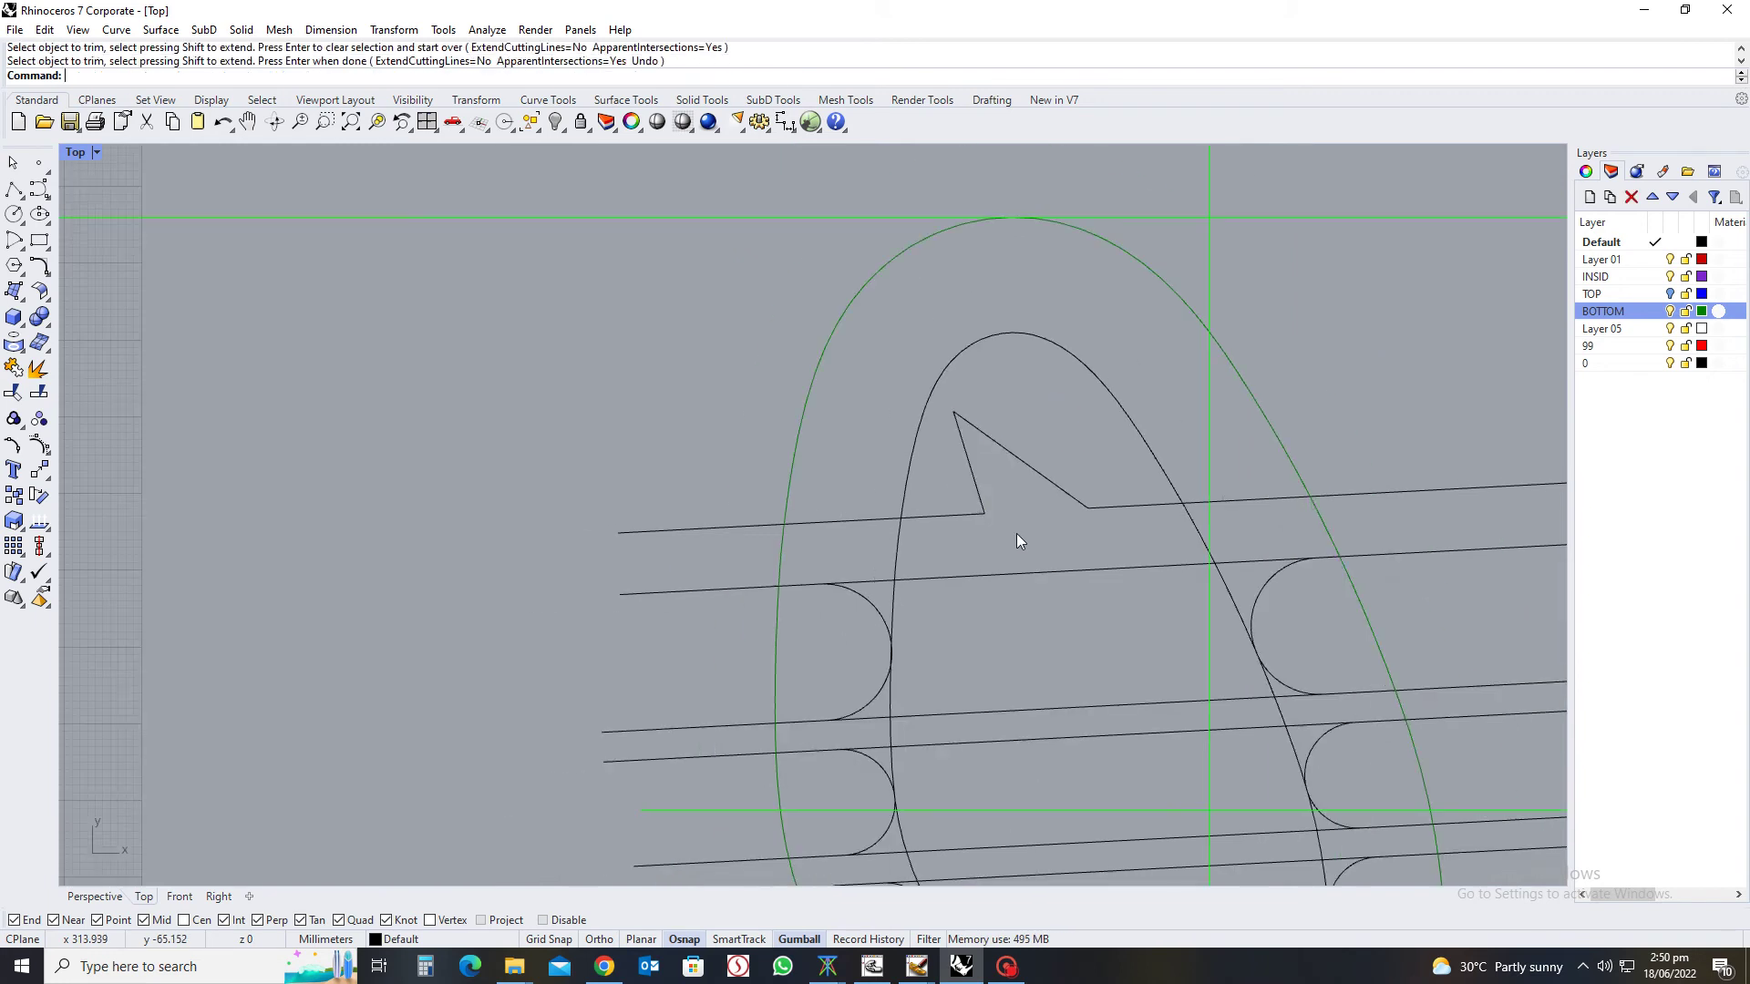
Trim both ends of the topmost cross line where they extend beyond the green outer outline
{"action": "scroll", "coordinate": [1018, 538], "scroll_direction": "down", "scroll_amount": 2}
{"action": "left_click", "coordinate": [871, 502]}
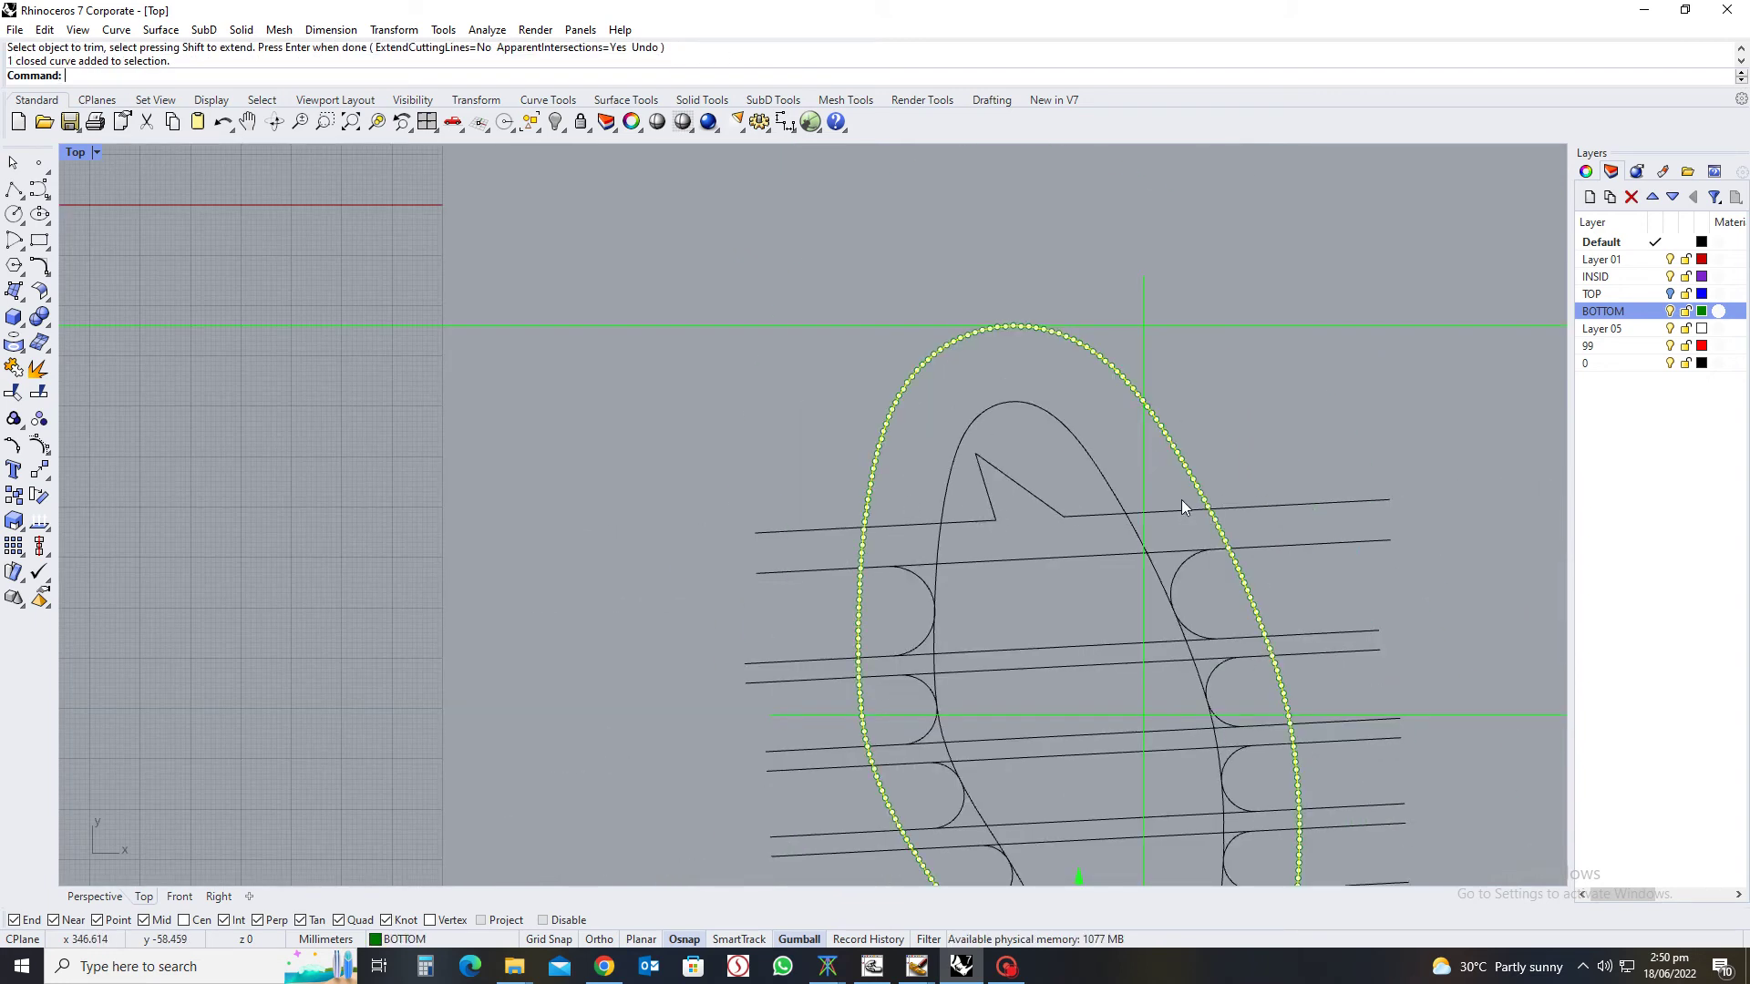
{"action": "type", "text": "t"}
{"action": "key", "text": "Return"}
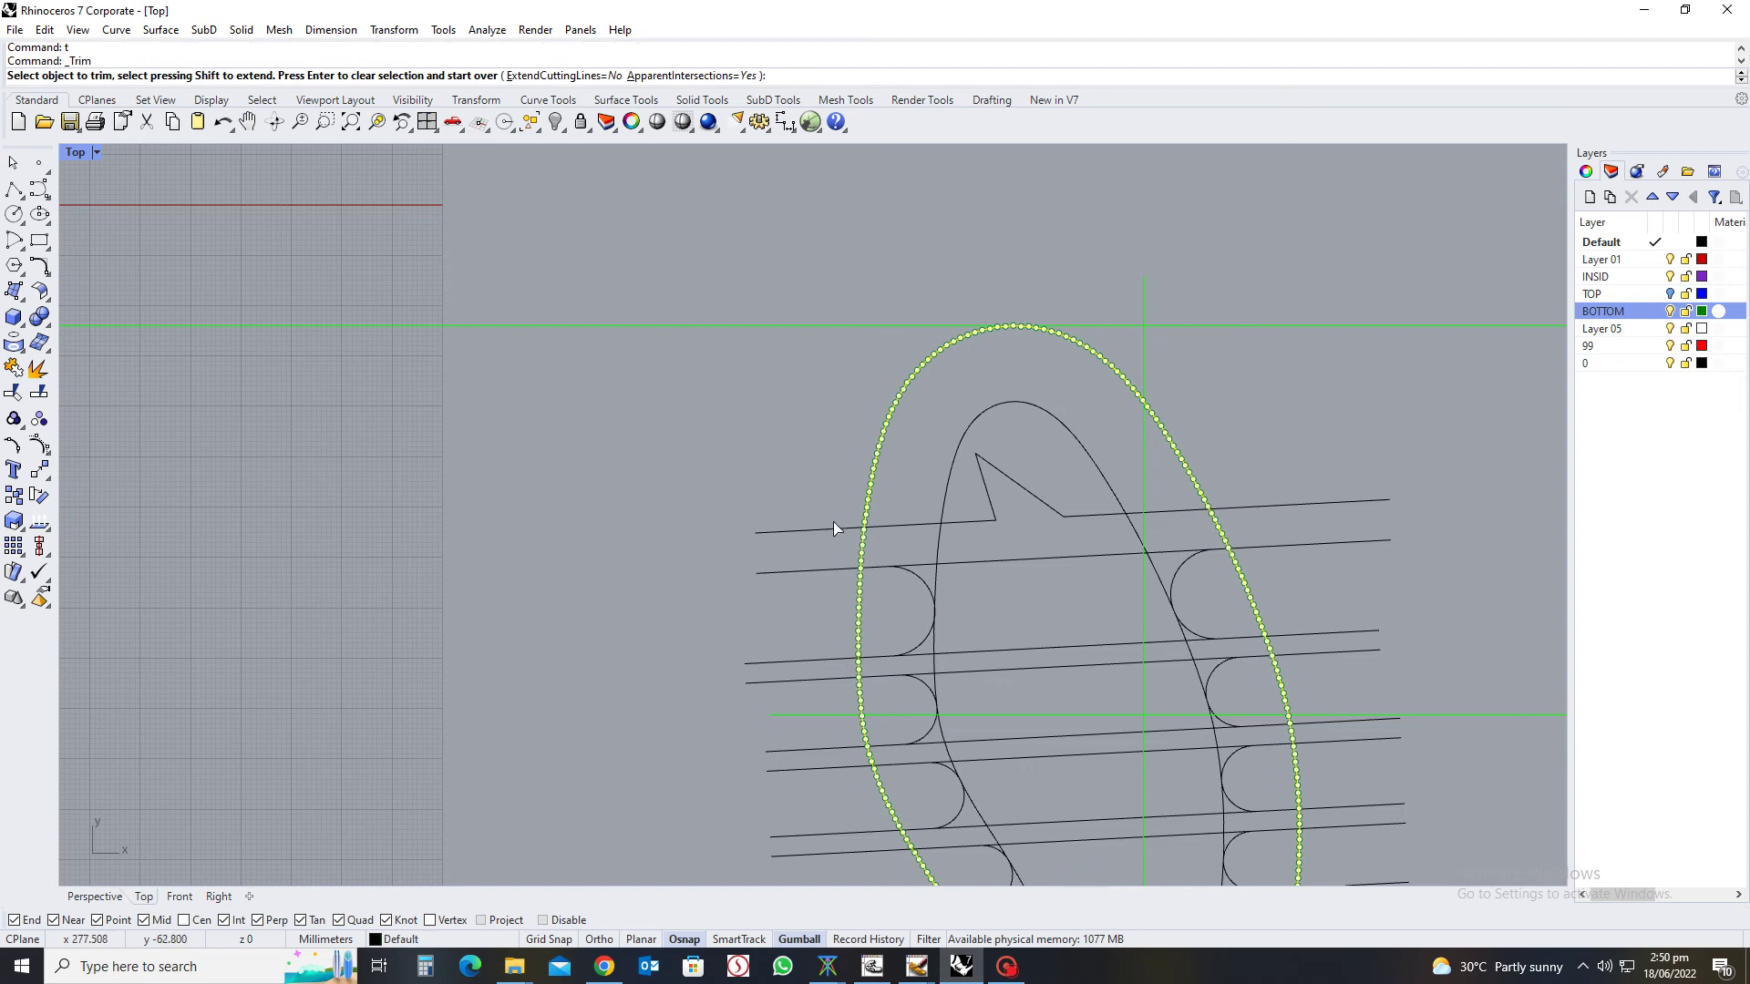
{"action": "left_click", "coordinate": [835, 525]}
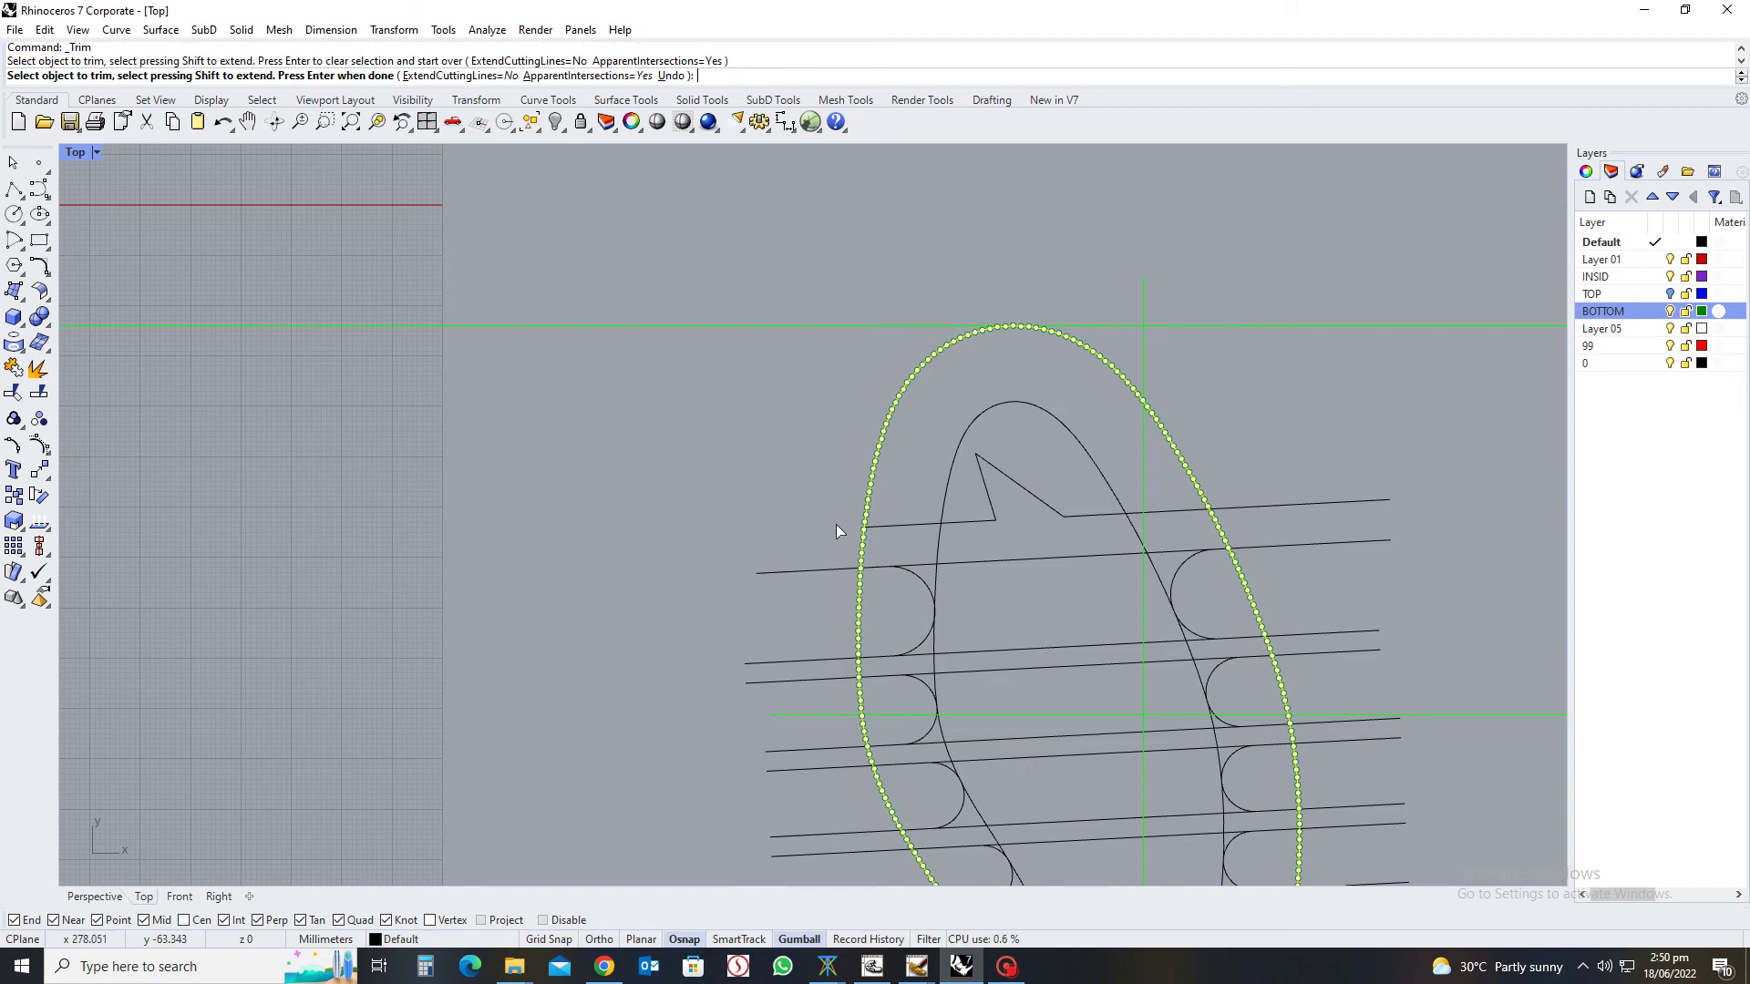
{"action": "left_click", "coordinate": [1283, 506]}
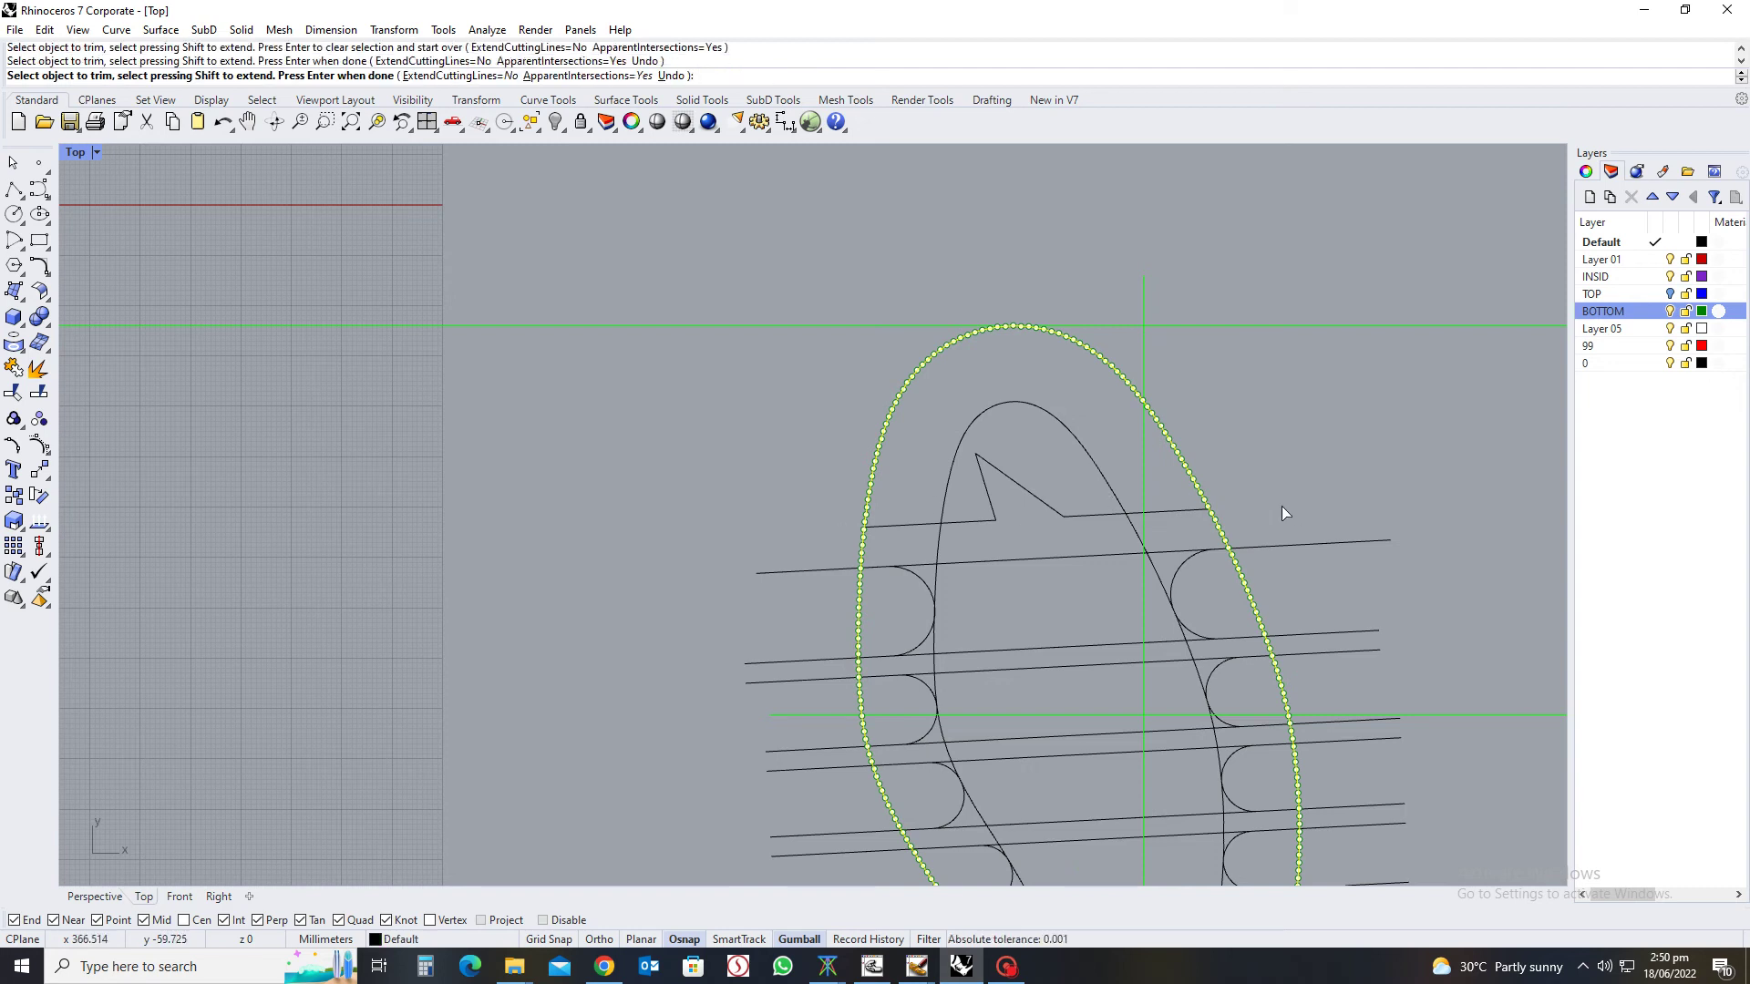
{"action": "key", "text": "Return"}
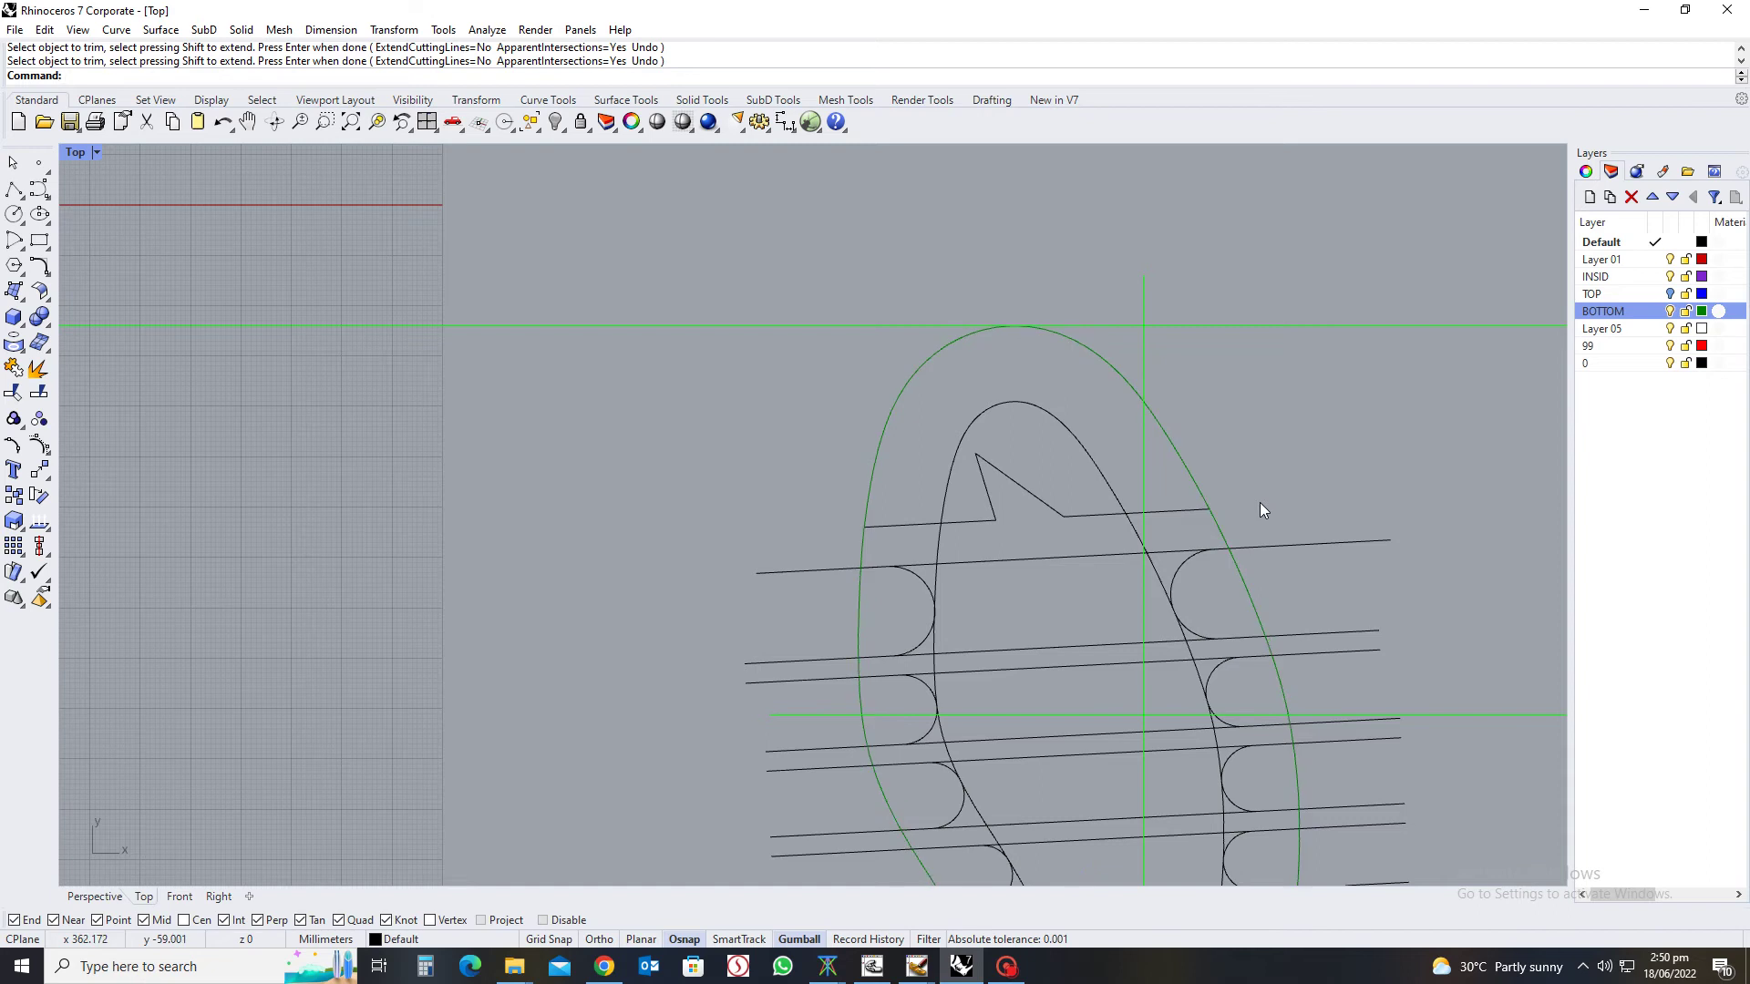
Trim both ends of all remaining tilted cross lines in the forefoot where they extend beyond the green outer outline
{"action": "scroll", "coordinate": [1261, 509], "scroll_direction": "down", "scroll_amount": 2}
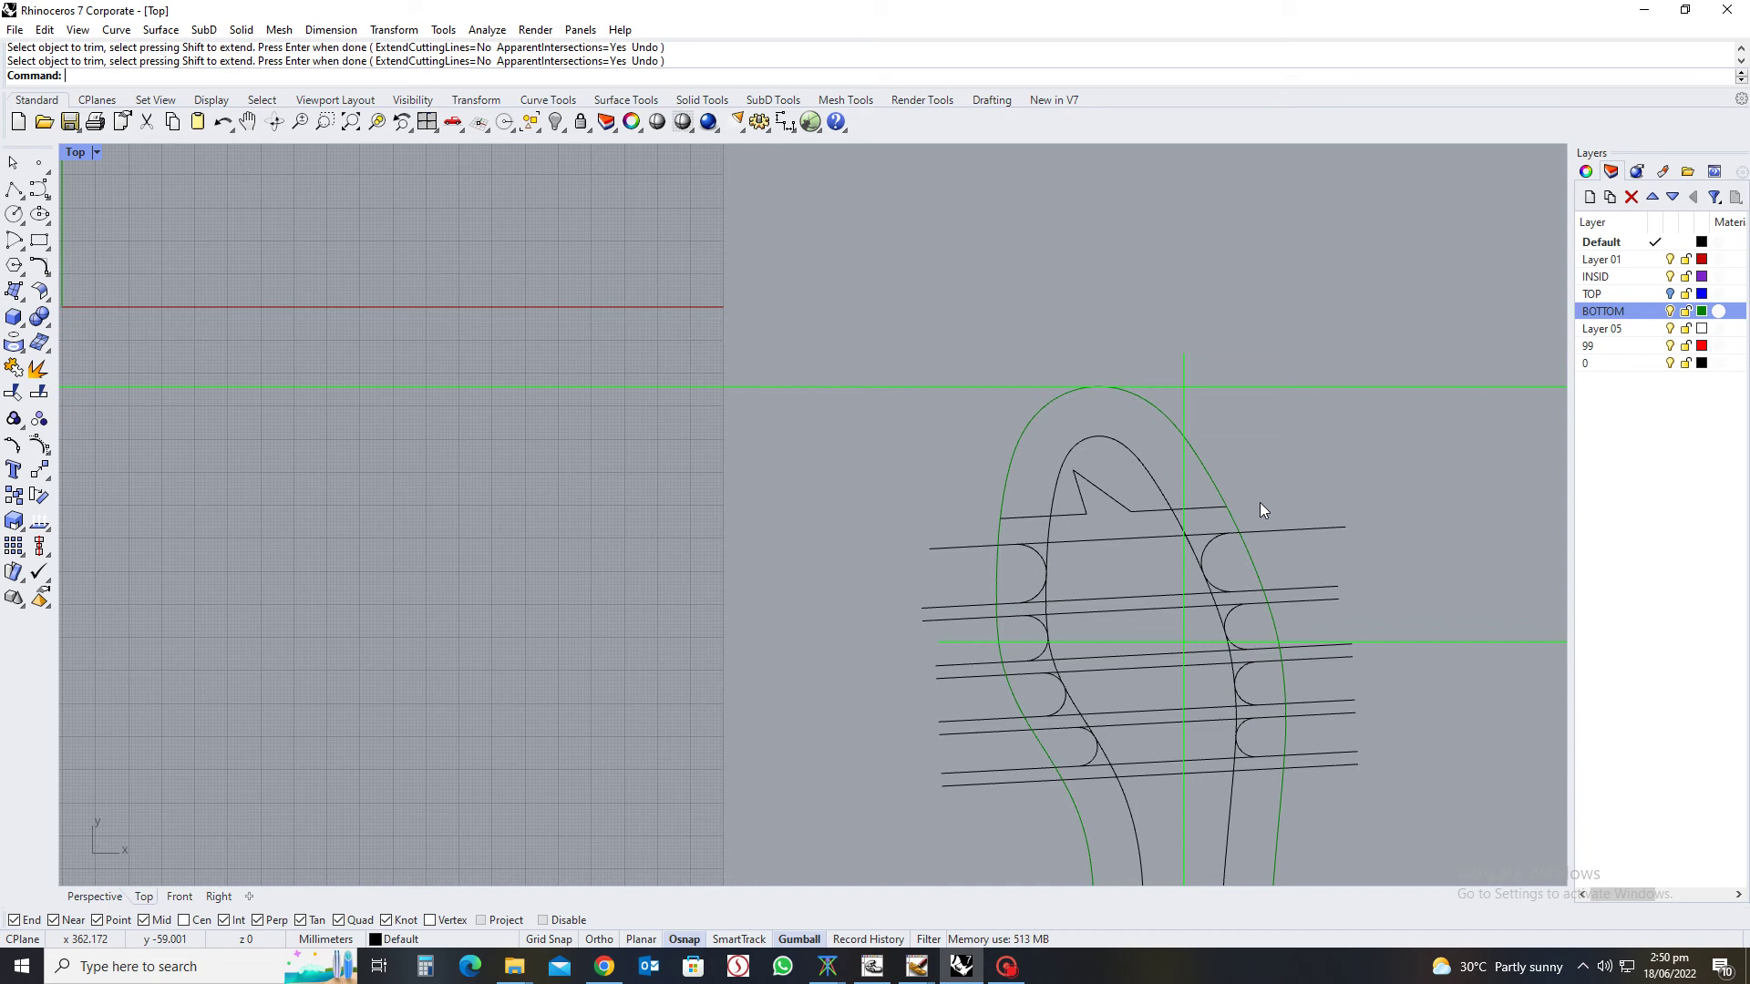
{"action": "left_click", "coordinate": [1250, 559]}
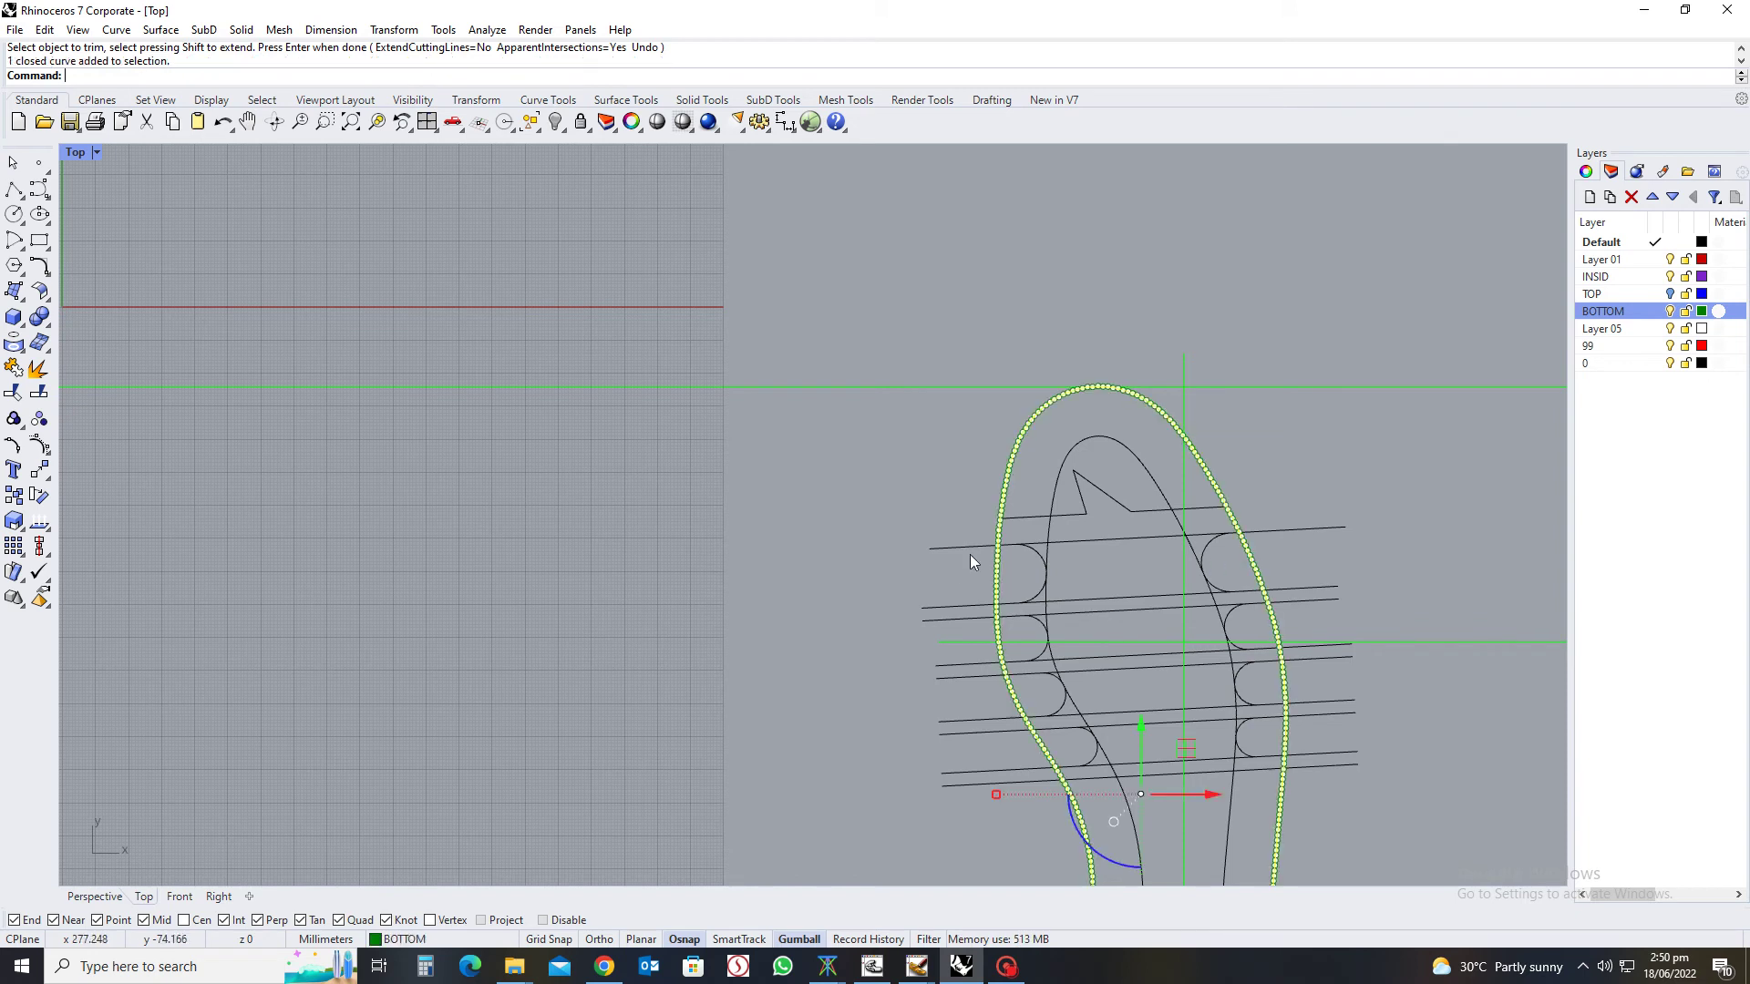
{"action": "type", "text": "t"}
{"action": "key", "text": "Return"}
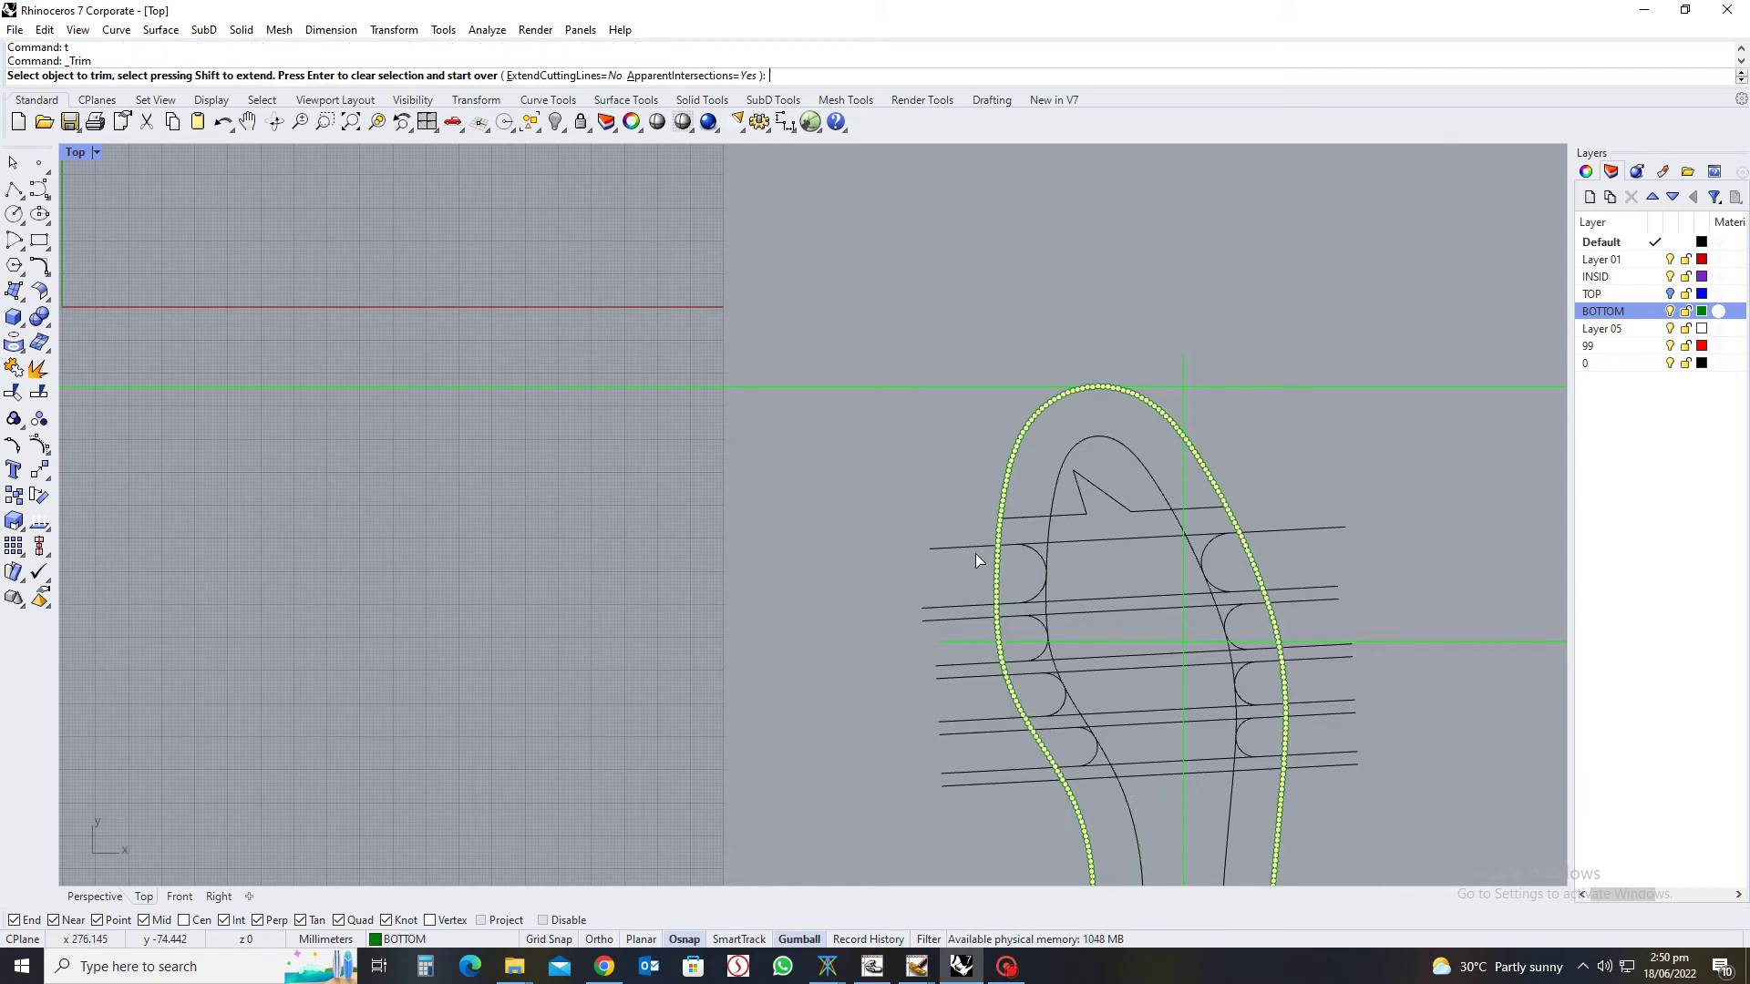
{"action": "left_click_drag", "start_coordinate": [964, 665], "coordinate": [954, 833]}
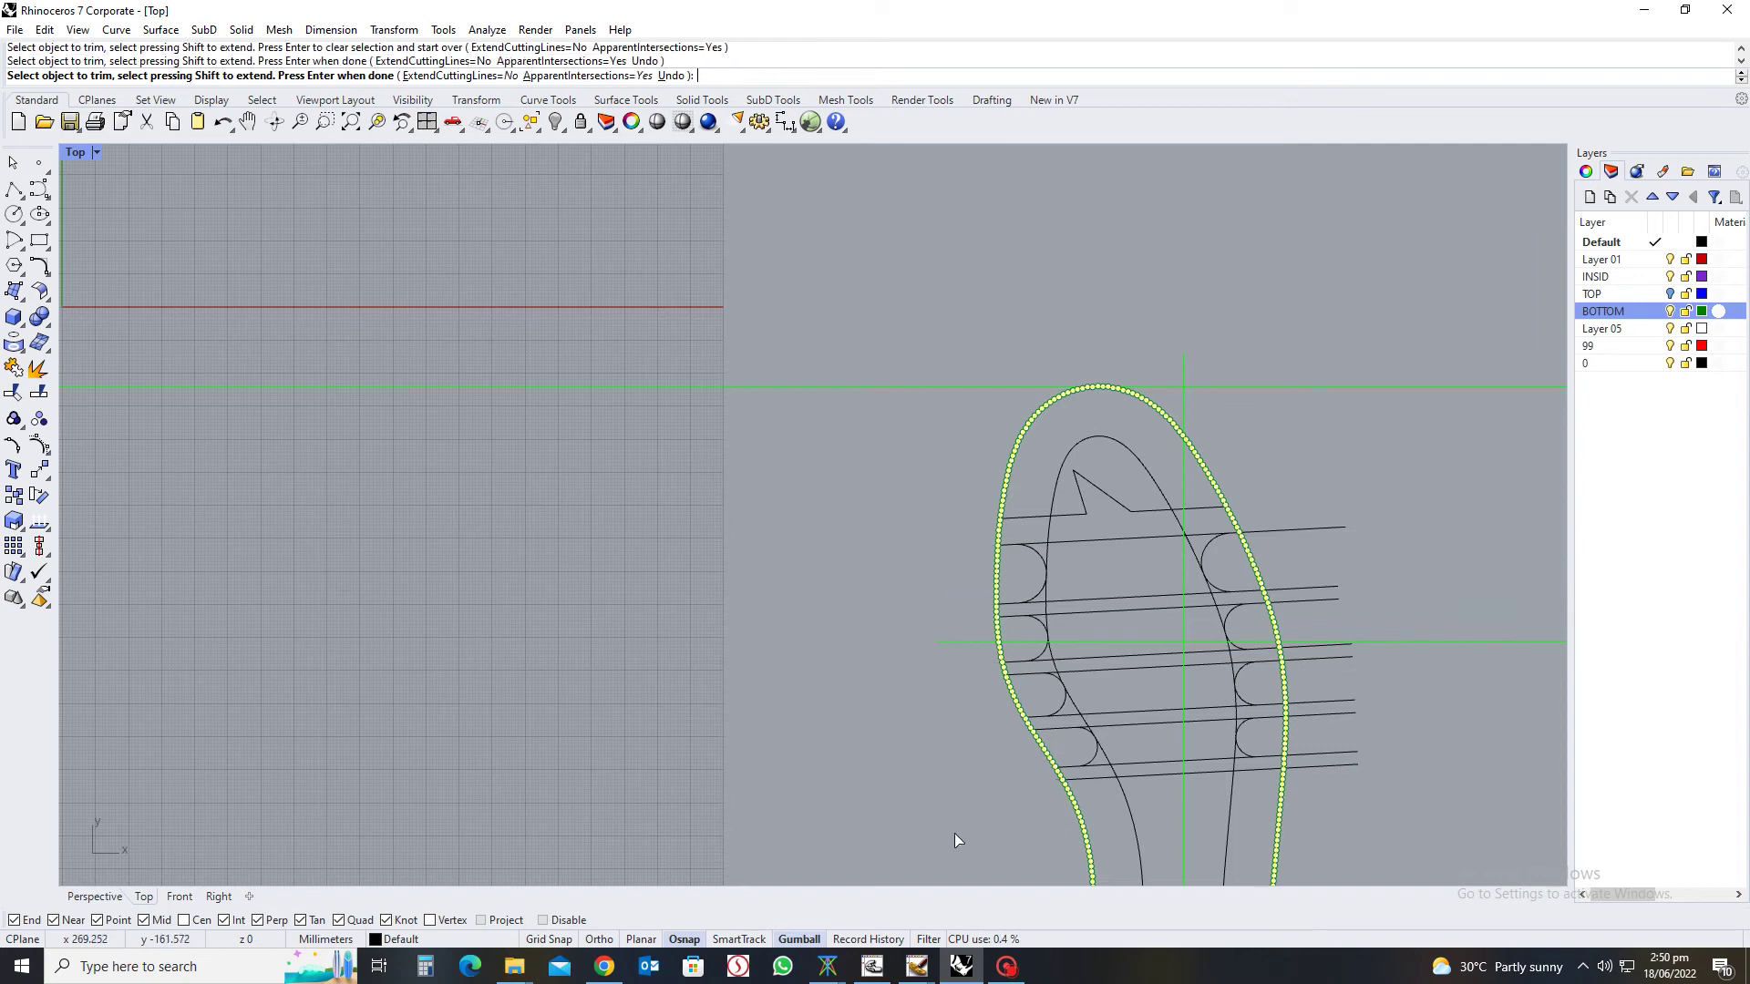
{"action": "left_click_drag", "start_coordinate": [1338, 656], "coordinate": [1320, 734]}
{"action": "scroll", "coordinate": [1325, 643], "scroll_direction": "up", "scroll_amount": 5}
{"action": "left_click", "coordinate": [1270, 658]}
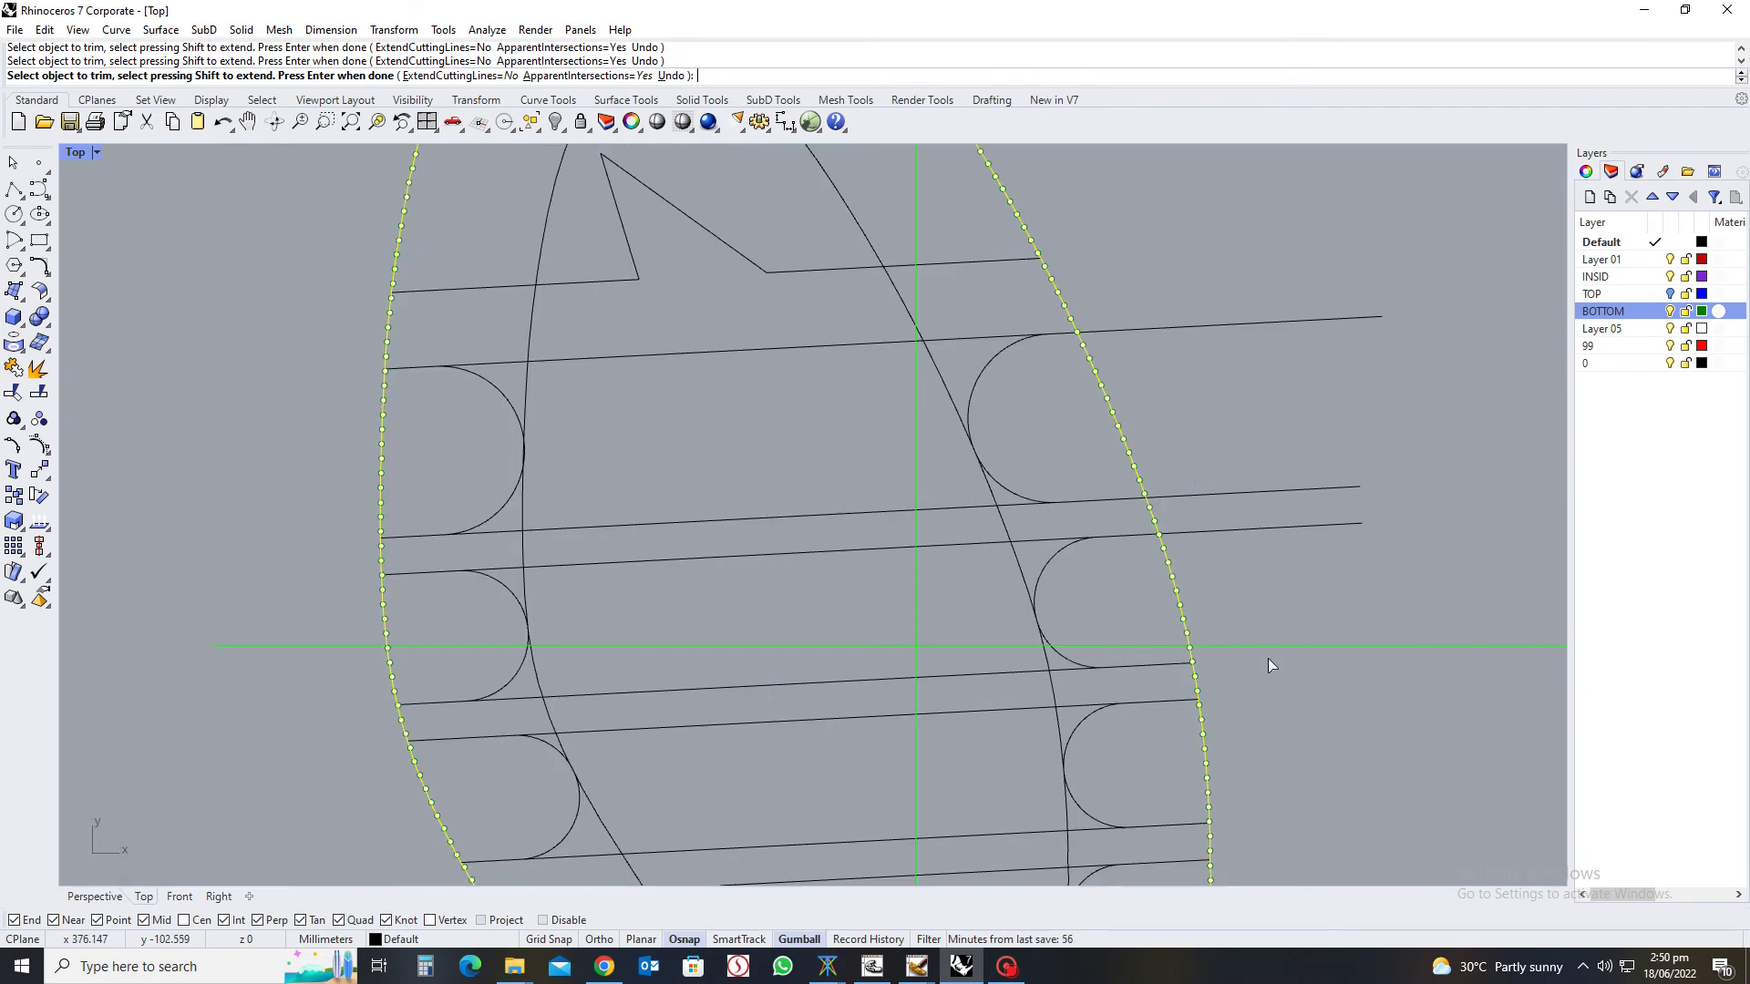
{"action": "left_click_drag", "start_coordinate": [1262, 429], "coordinate": [1261, 426]}
{"action": "scroll", "coordinate": [1280, 361], "scroll_direction": "down", "scroll_amount": 2}
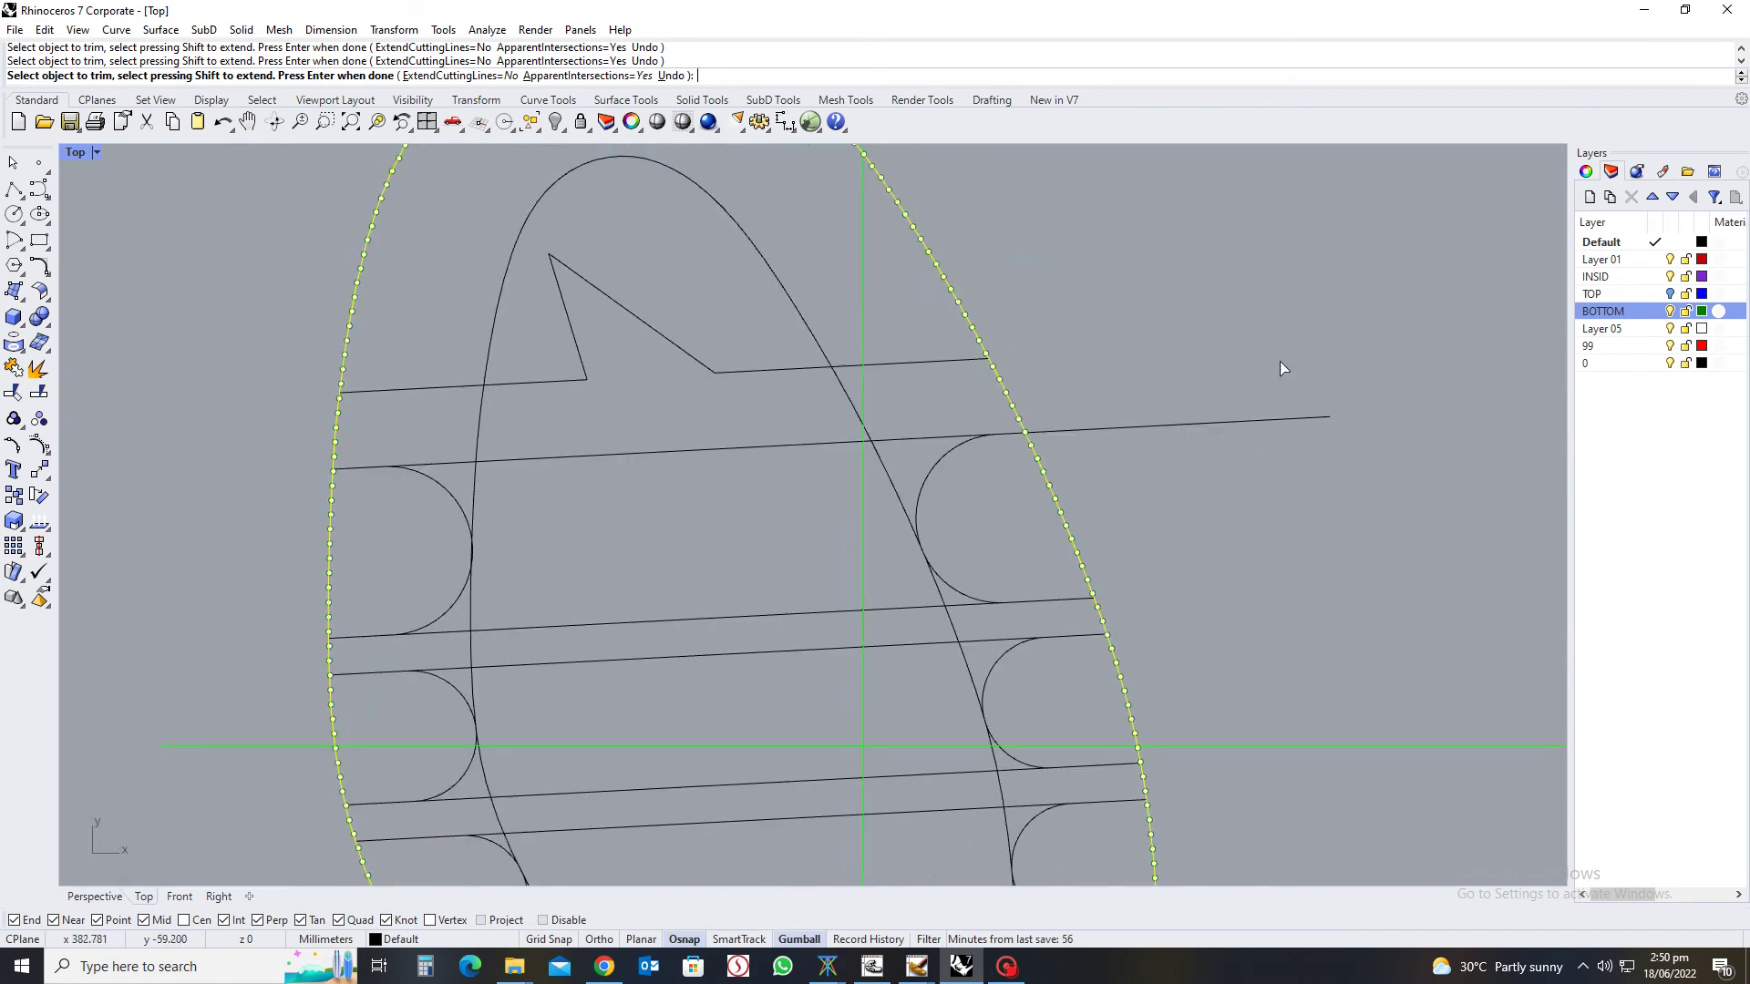
{"action": "scroll", "coordinate": [1184, 491], "scroll_direction": "down", "scroll_amount": 2}
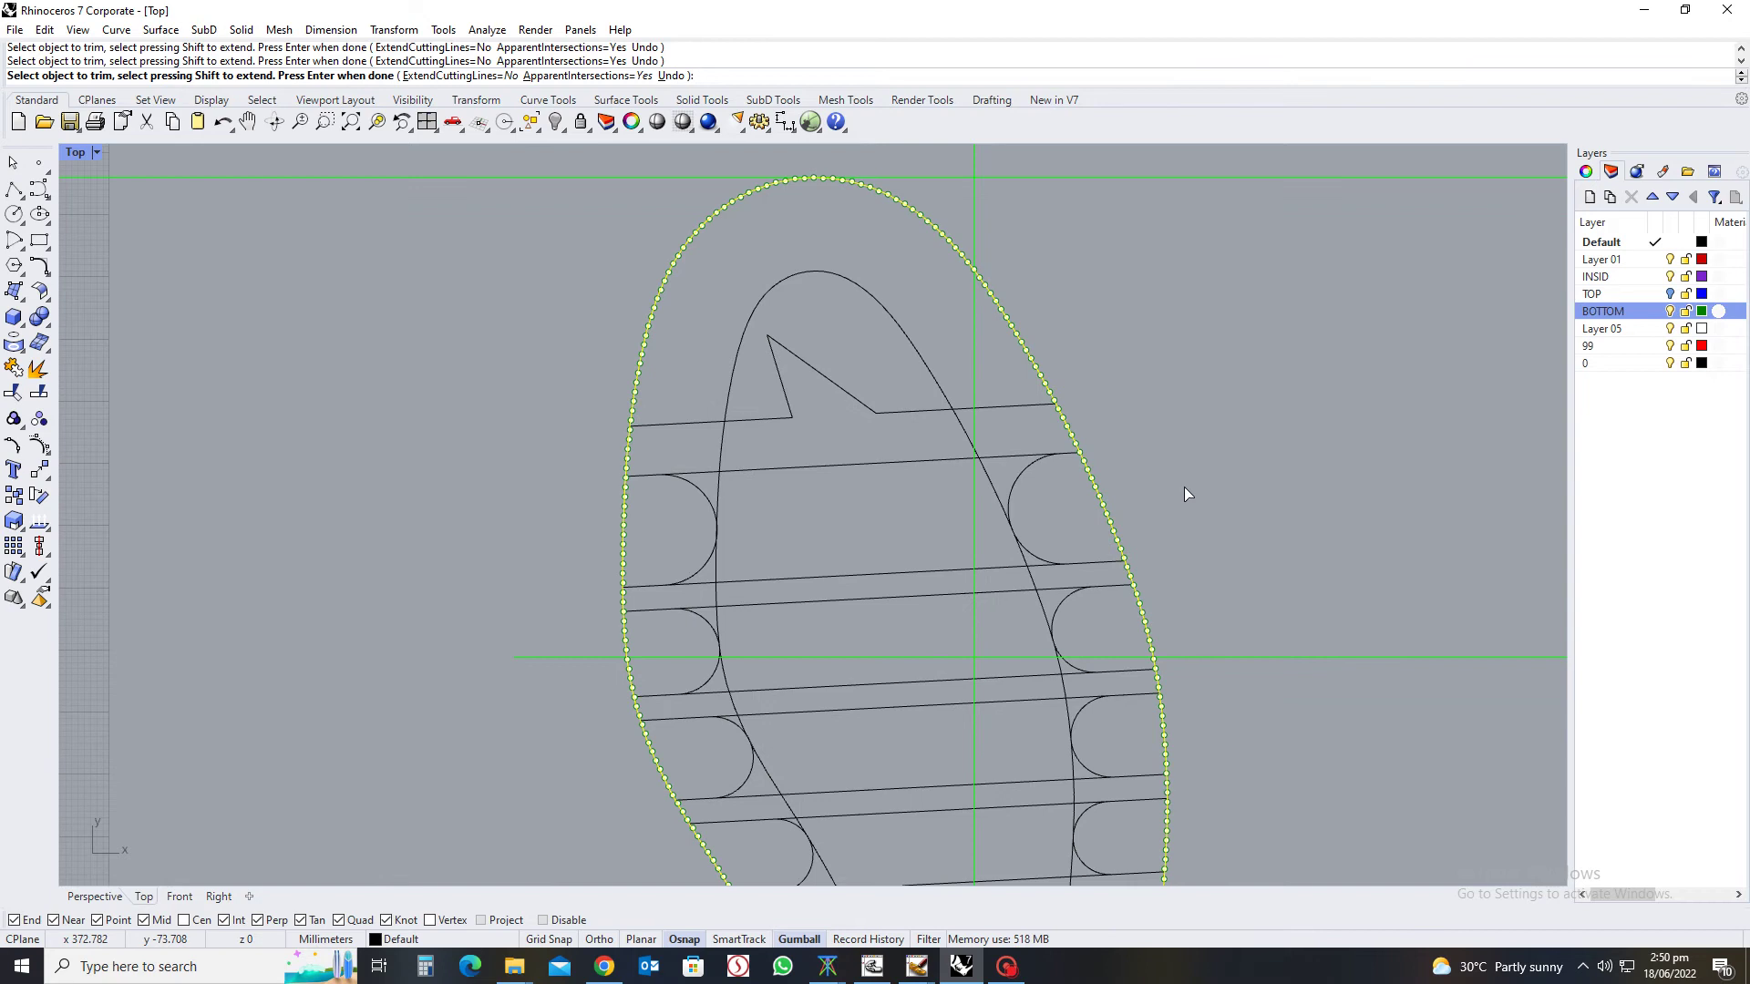
{"action": "key", "text": "Return"}
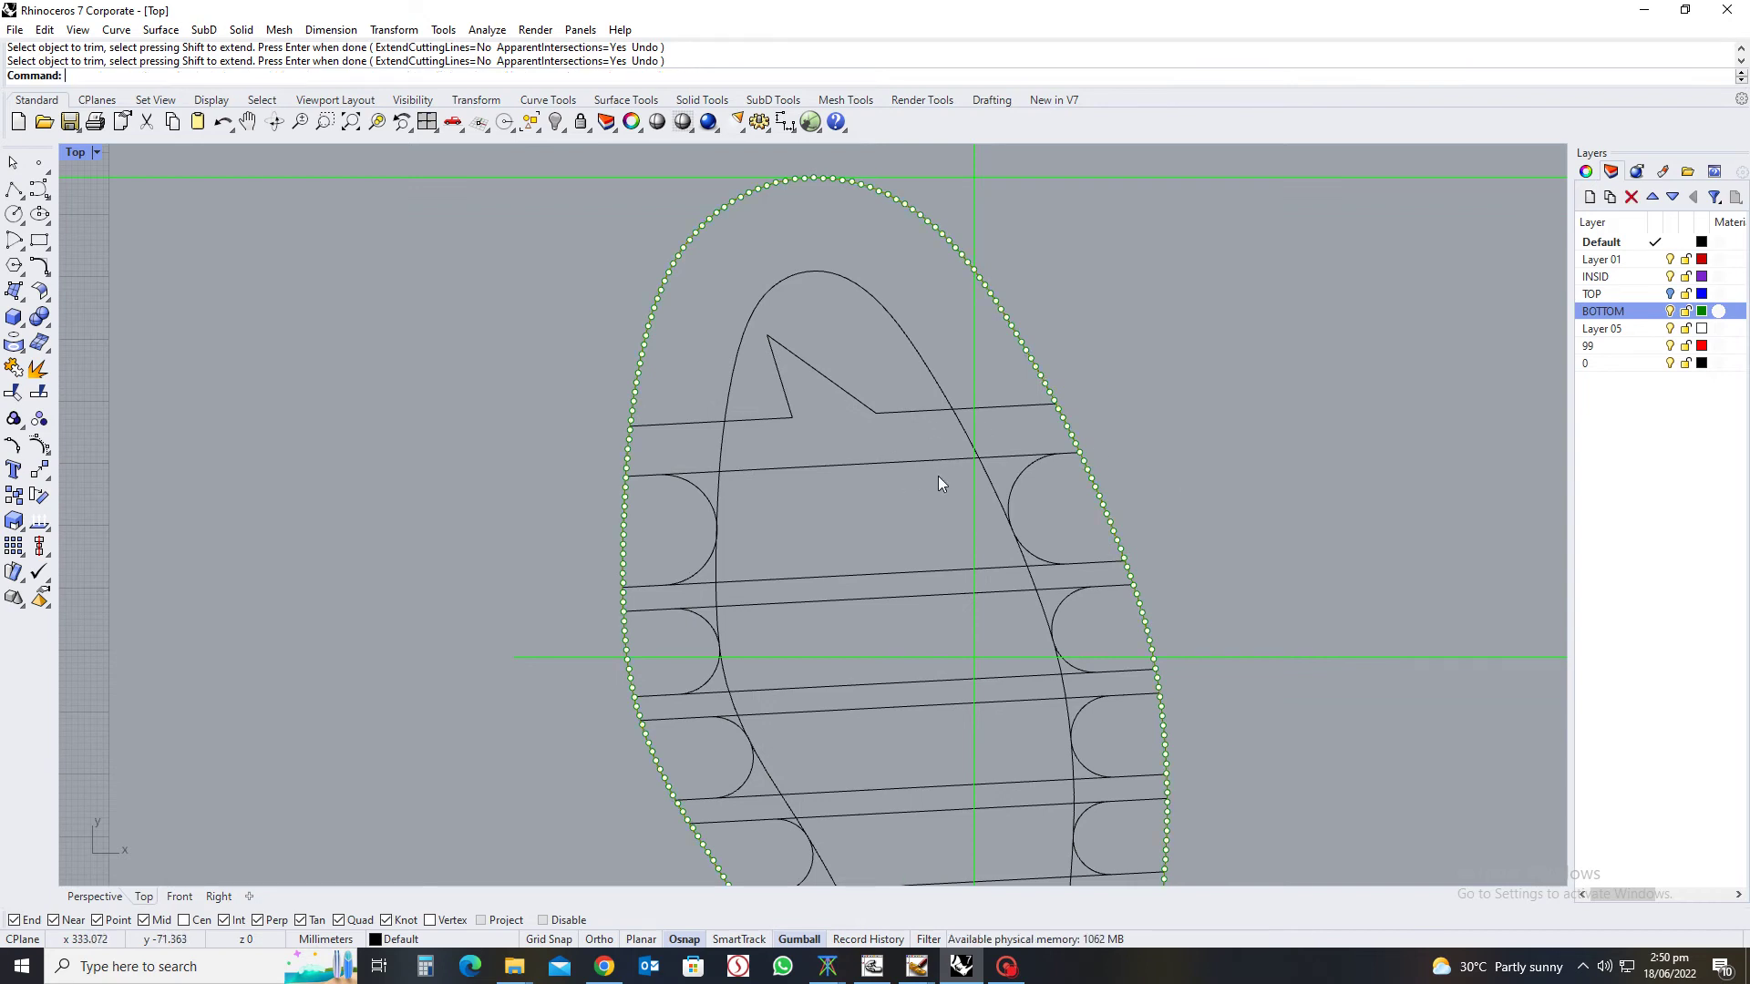
{"action": "scroll", "coordinate": [938, 475], "scroll_direction": "down", "scroll_amount": 3}
{"action": "right_click_drag", "start_coordinate": [792, 473], "coordinate": [992, 398]}
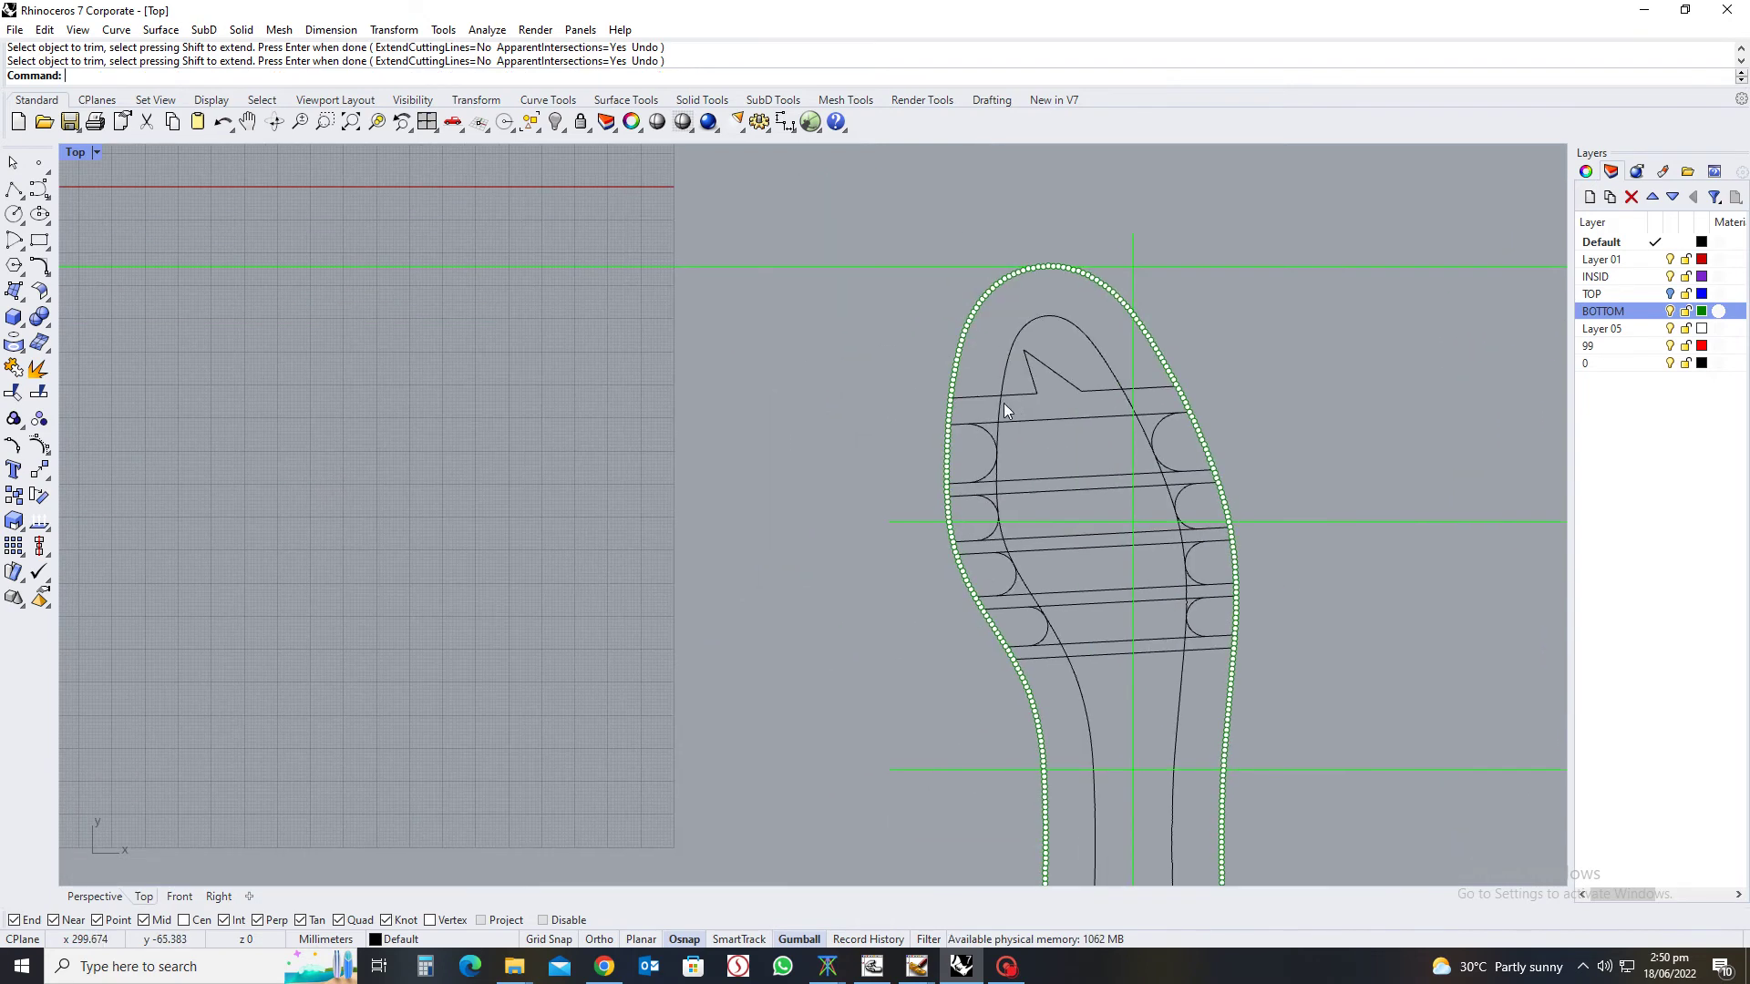
{"action": "left_click", "coordinate": [1006, 411]}
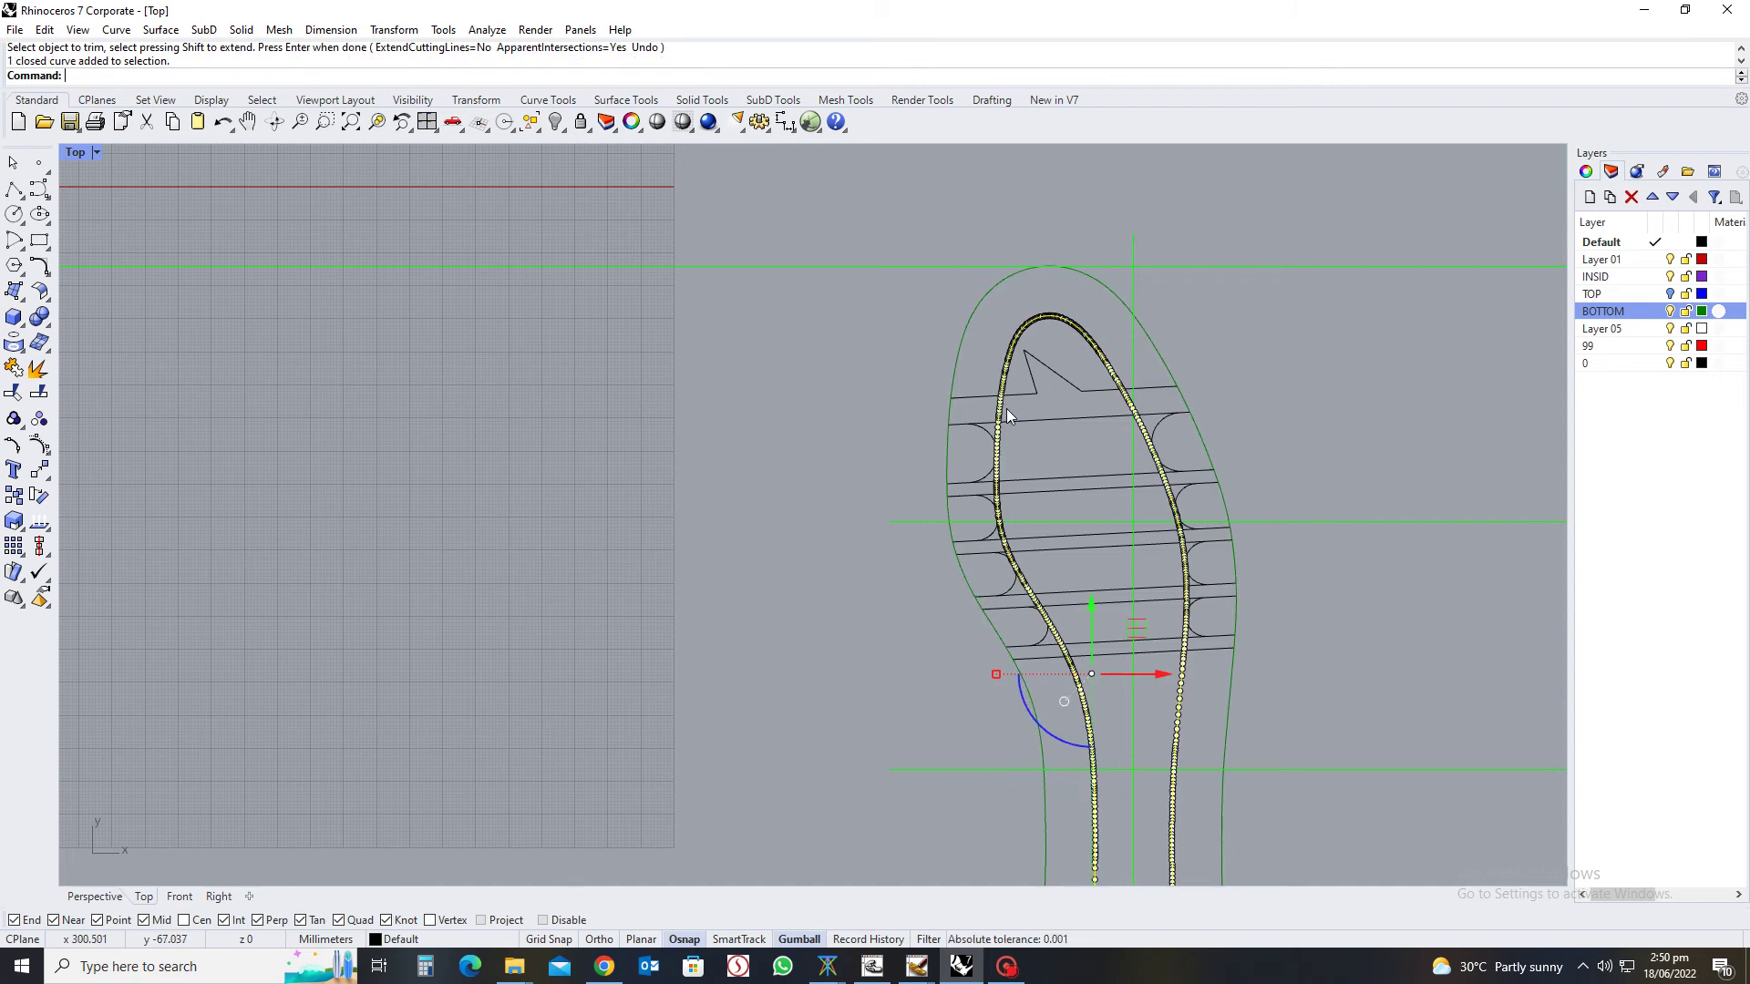
{"action": "scroll", "coordinate": [1008, 409], "scroll_direction": "down", "scroll_amount": 2}
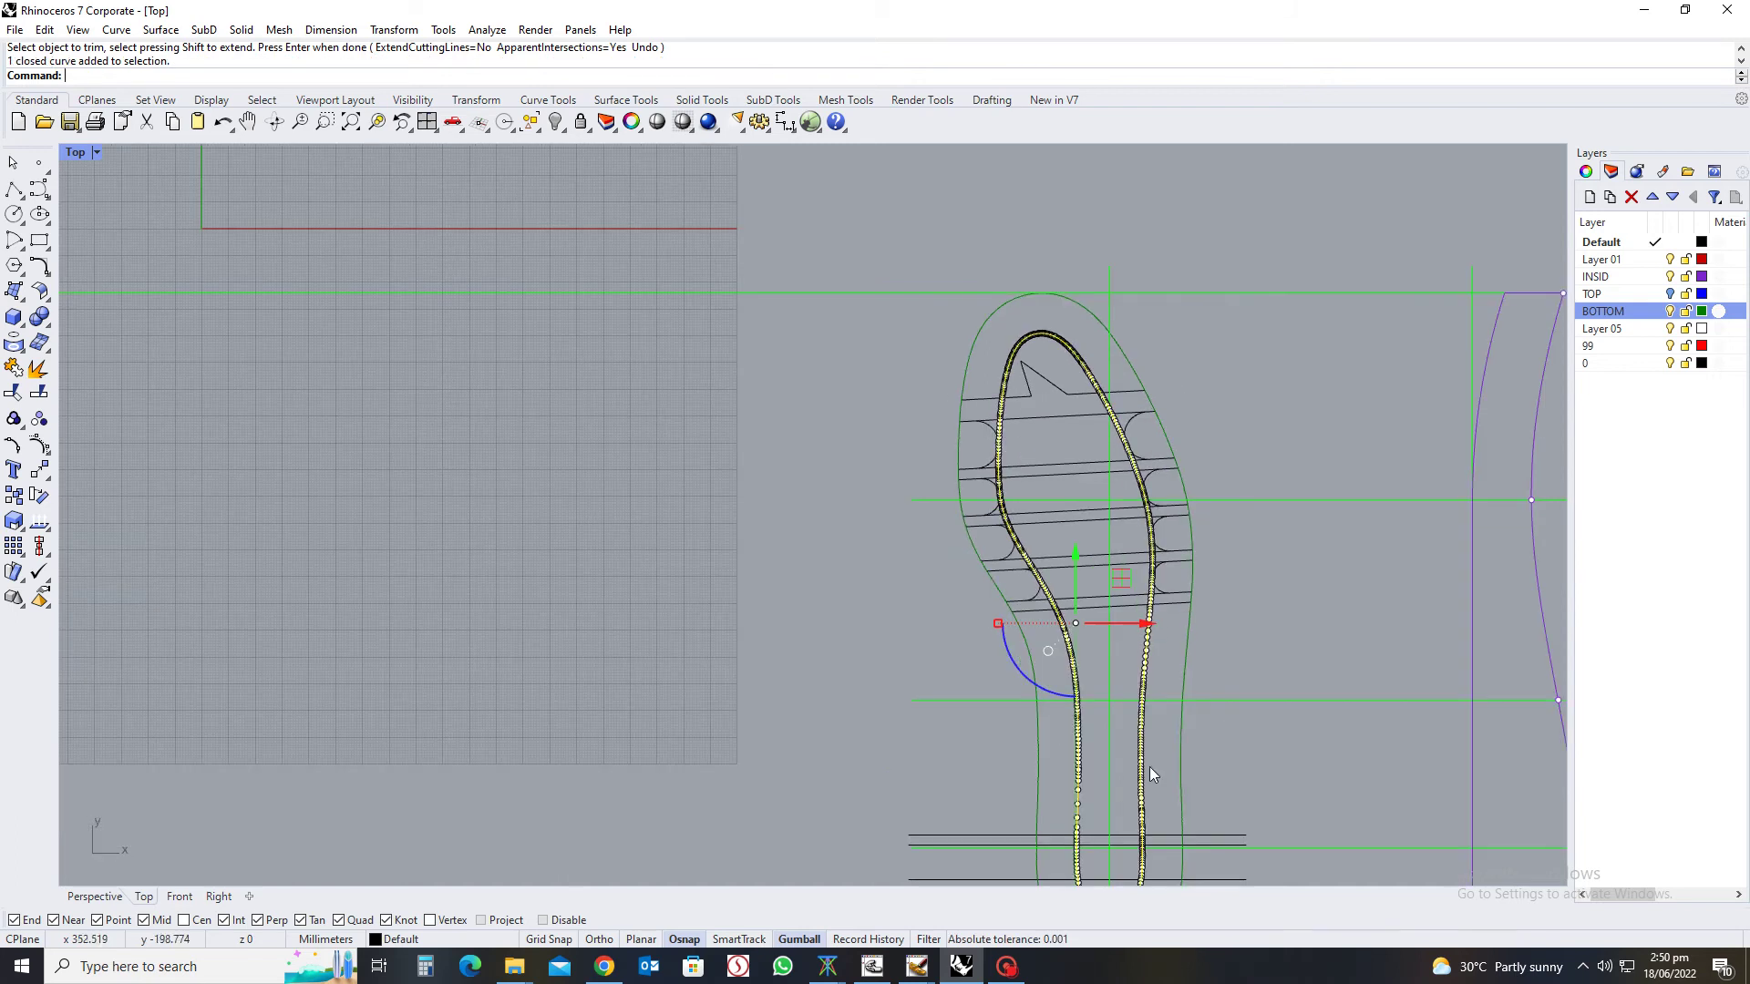
{"action": "right_click_drag", "start_coordinate": [1151, 767], "coordinate": [1188, 562]}
{"action": "left_click", "coordinate": [1188, 561]}
{"action": "scroll", "coordinate": [1015, 685], "scroll_direction": "up", "scroll_amount": 4}
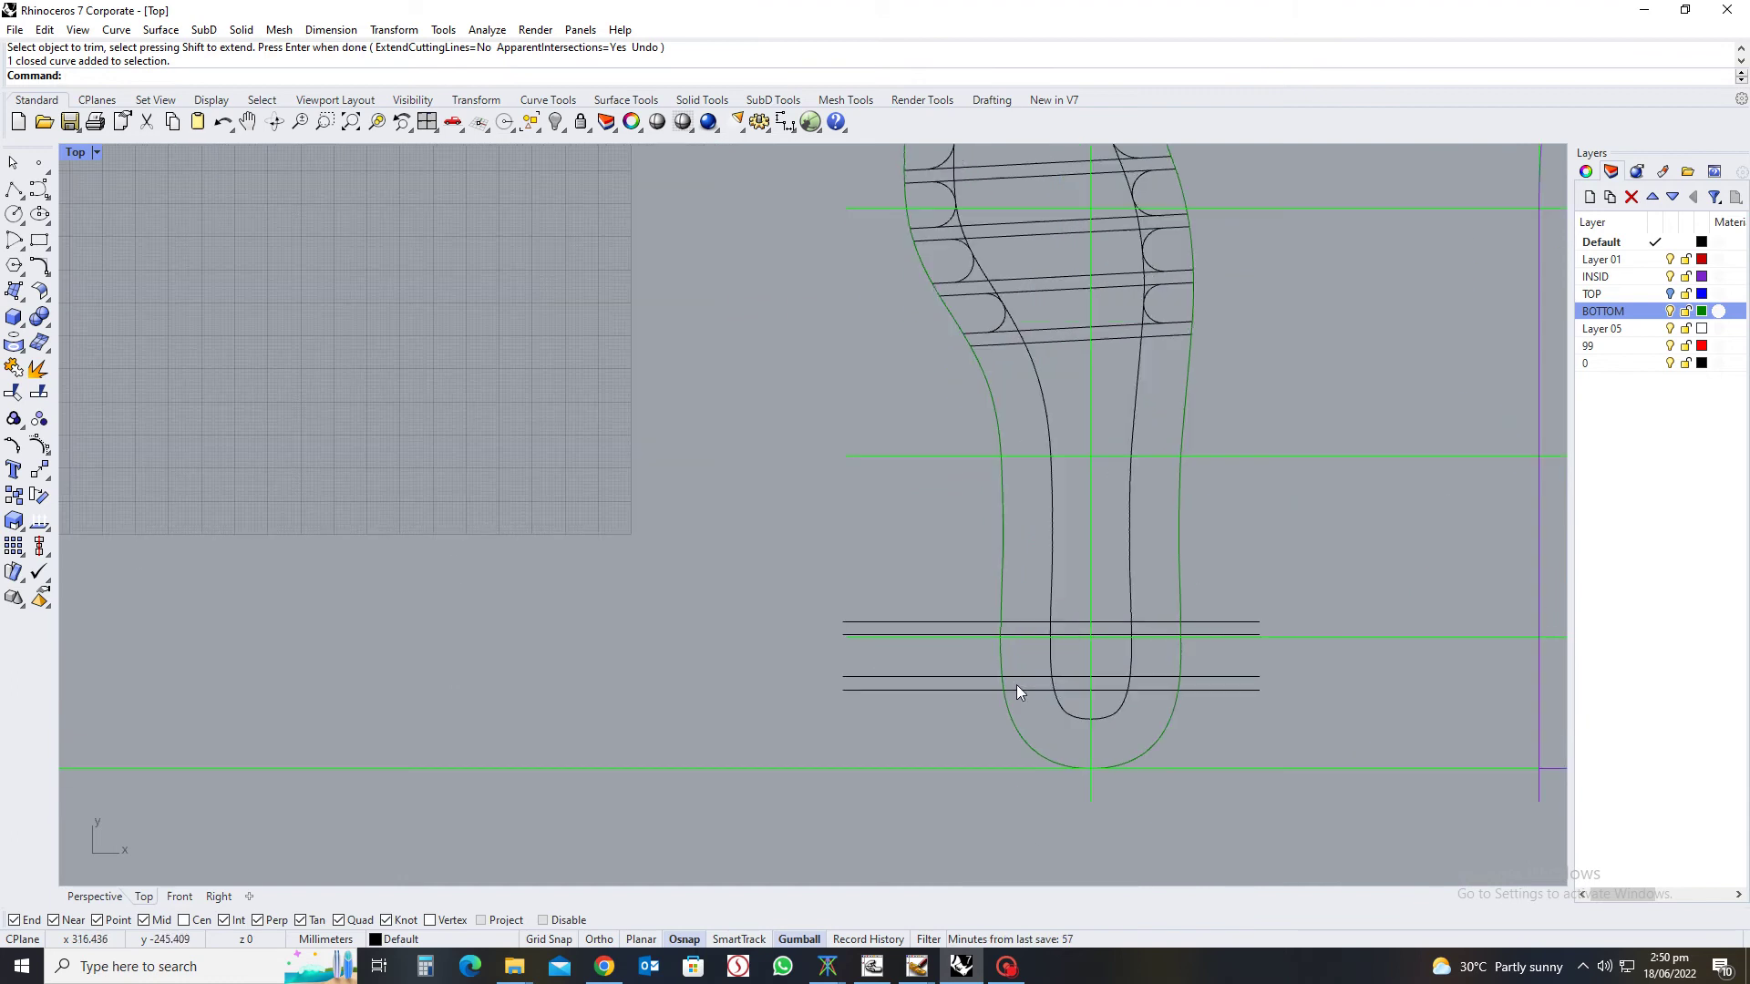
{"action": "left_click", "coordinate": [1072, 536]}
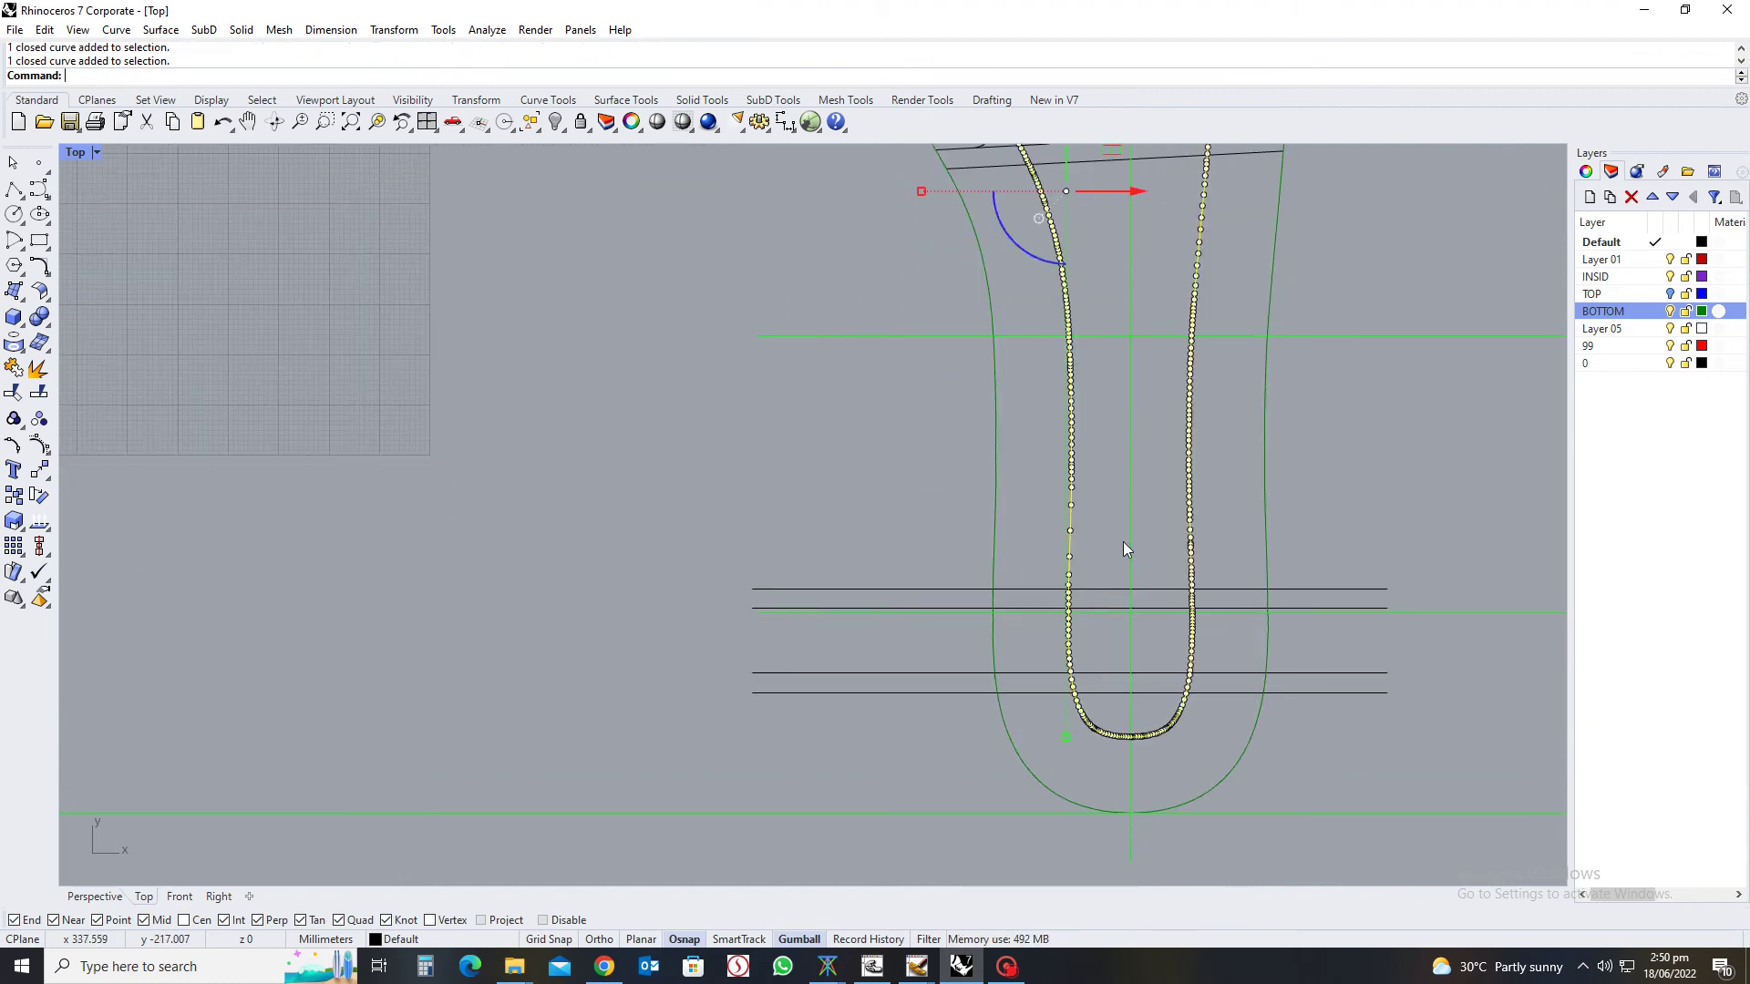
{"action": "scroll", "coordinate": [1052, 611], "scroll_direction": "up", "scroll_amount": 1}
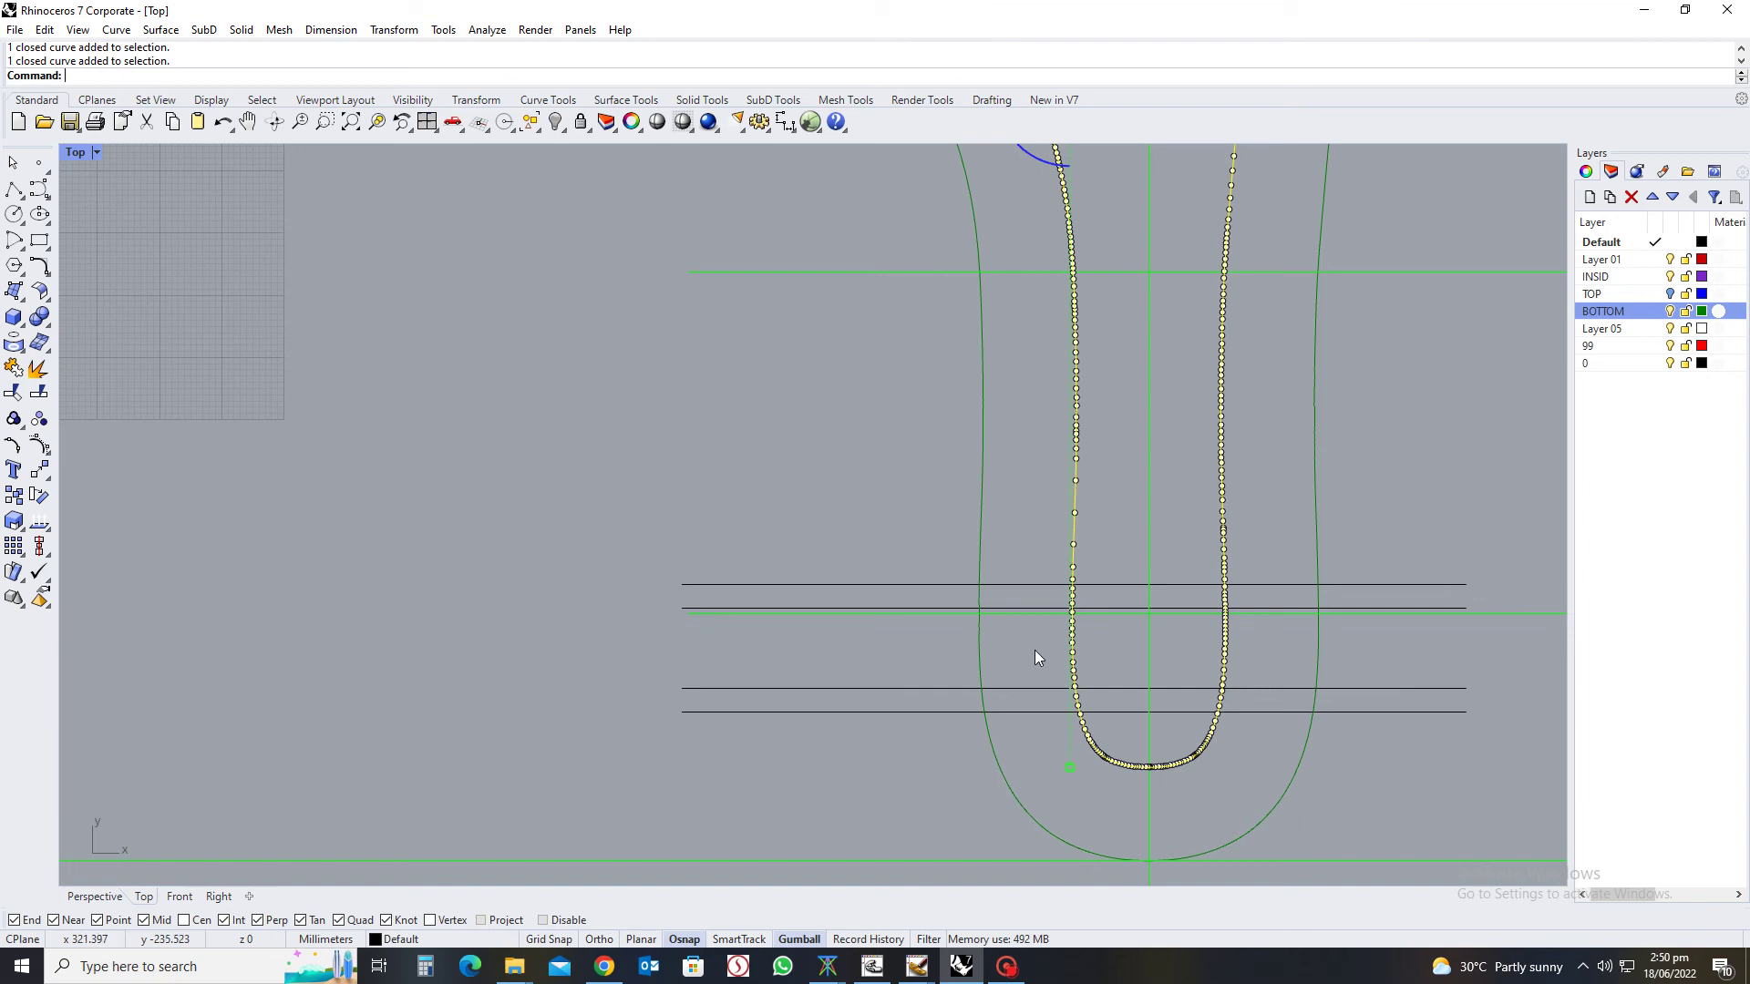
{"action": "right_click_drag", "start_coordinate": [1043, 483], "coordinate": [1047, 461]}
{"action": "left_click", "coordinate": [1047, 461]}
Copy the heel's upper pair of horizontal lines about 15 mm toward the toe
{"action": "right_click_drag", "start_coordinate": [1006, 542], "coordinate": [980, 609]}
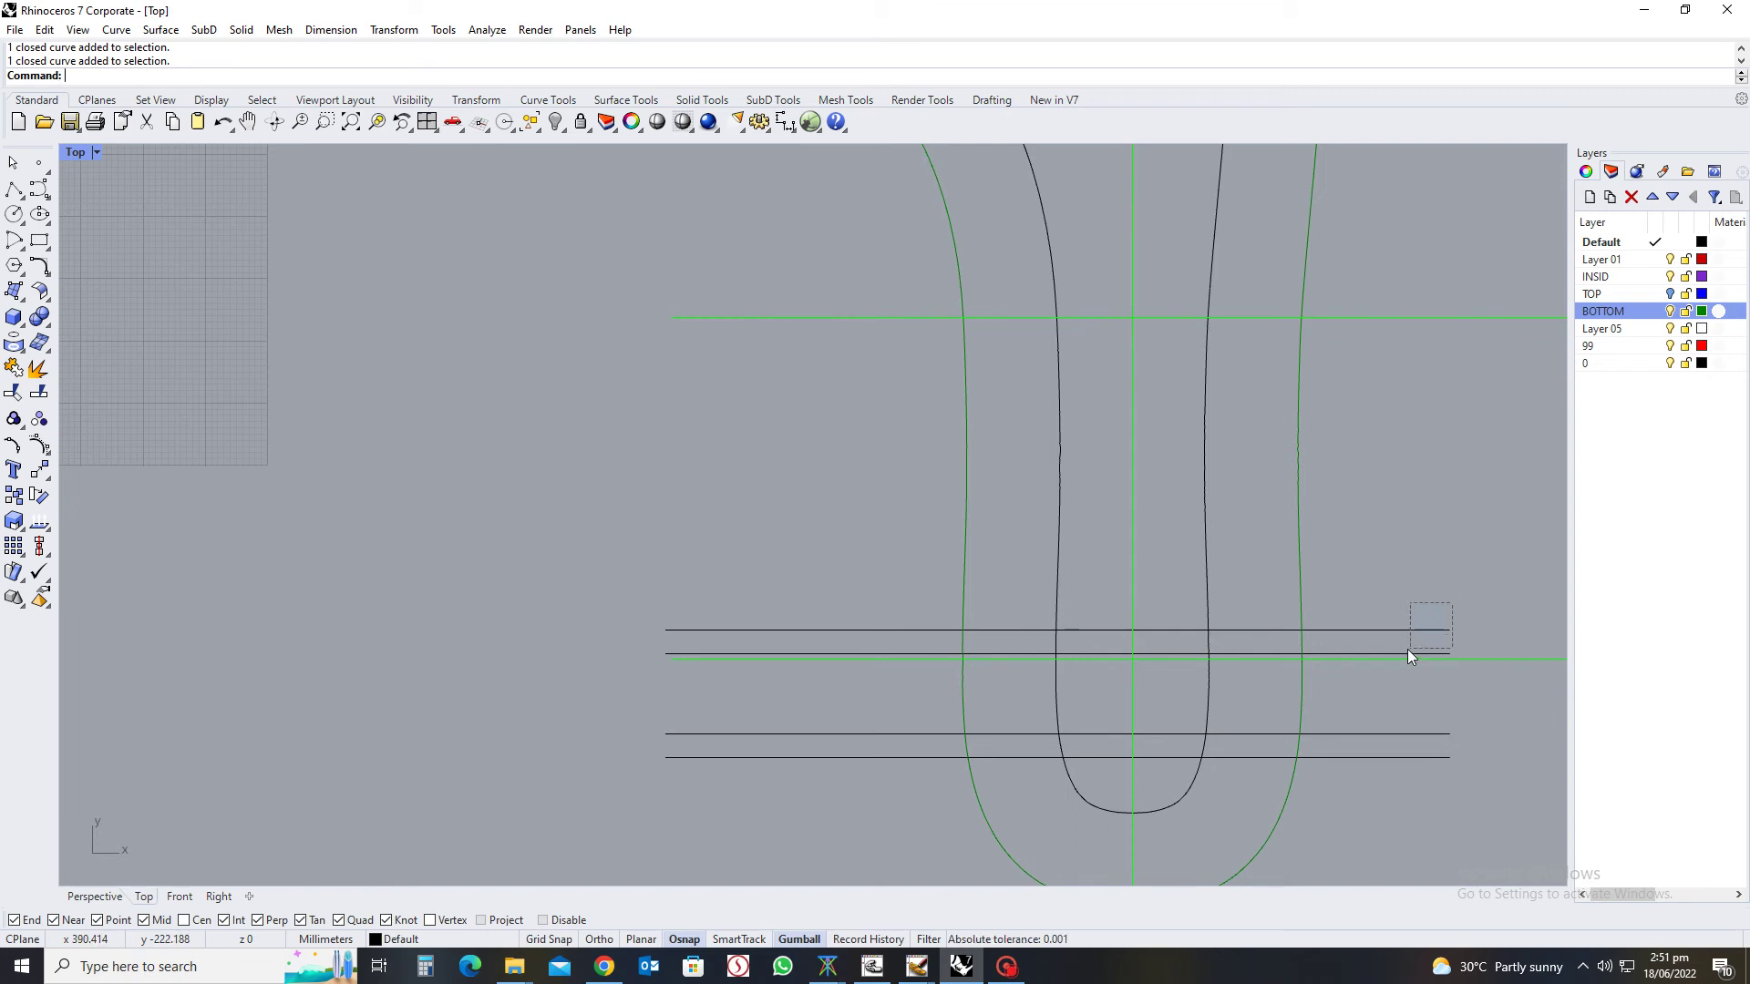
{"action": "left_click_drag", "start_coordinate": [1397, 655], "coordinate": [1399, 654]}
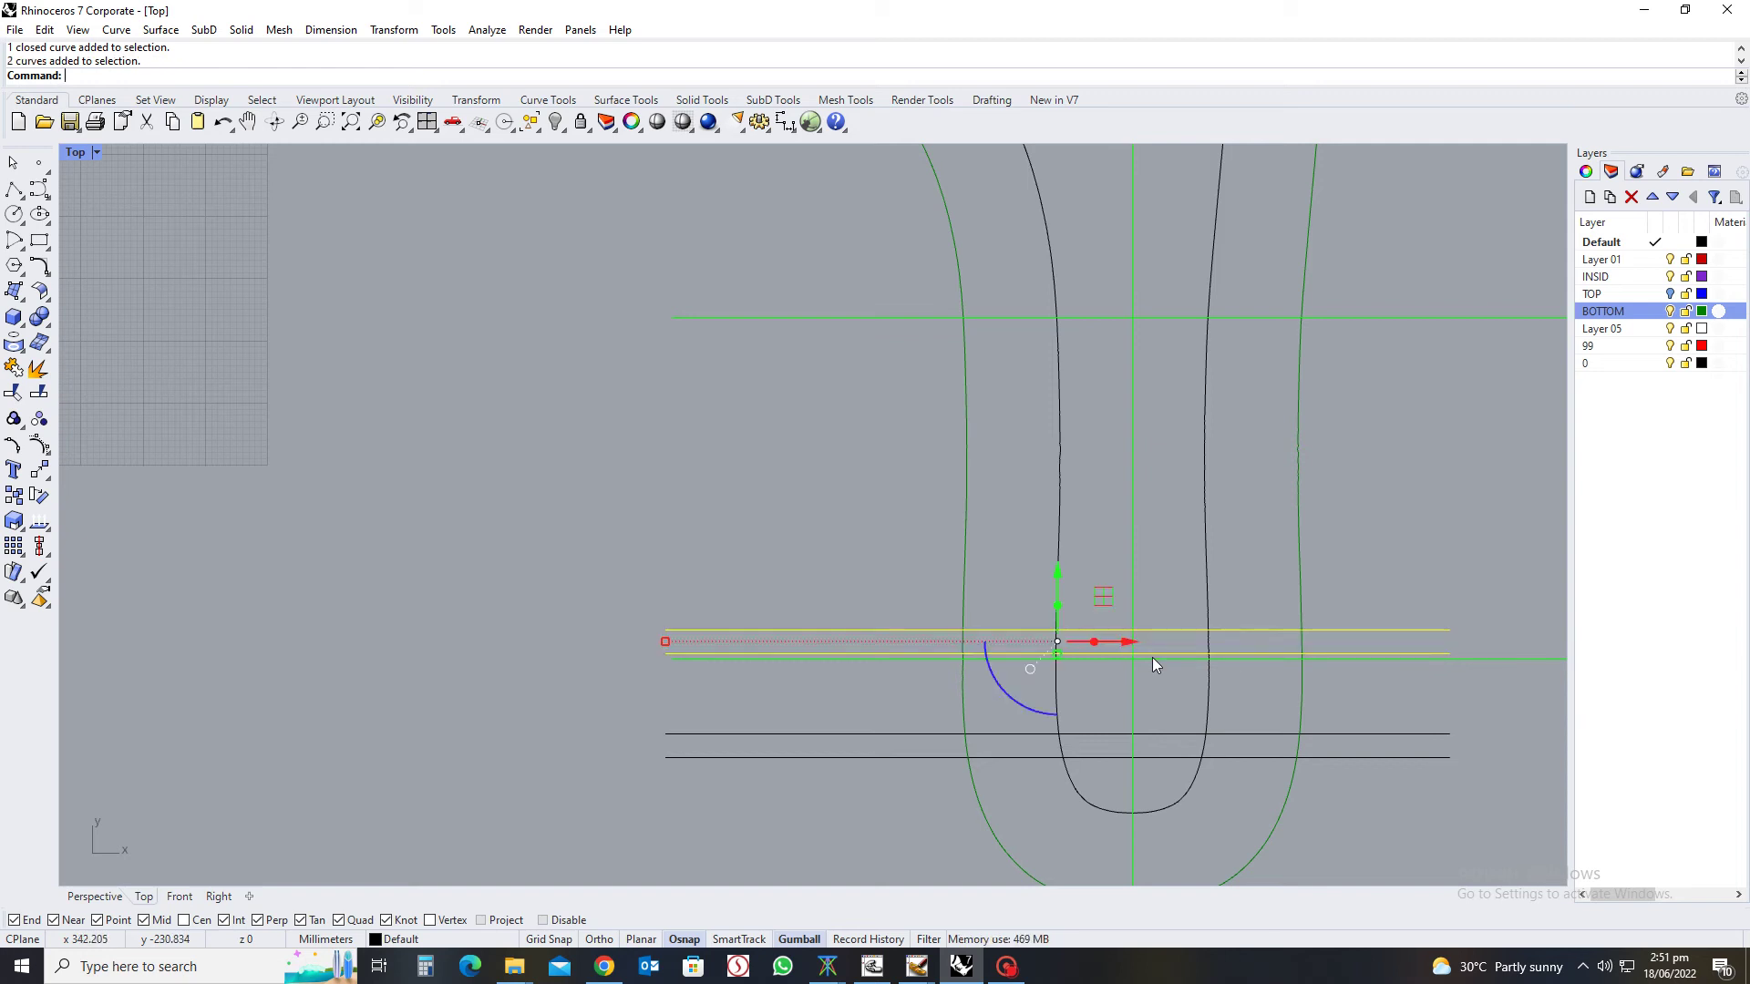
{"action": "type", "text": "c"}
{"action": "key", "text": "Return"}
{"action": "left_click", "coordinate": [1438, 577]}
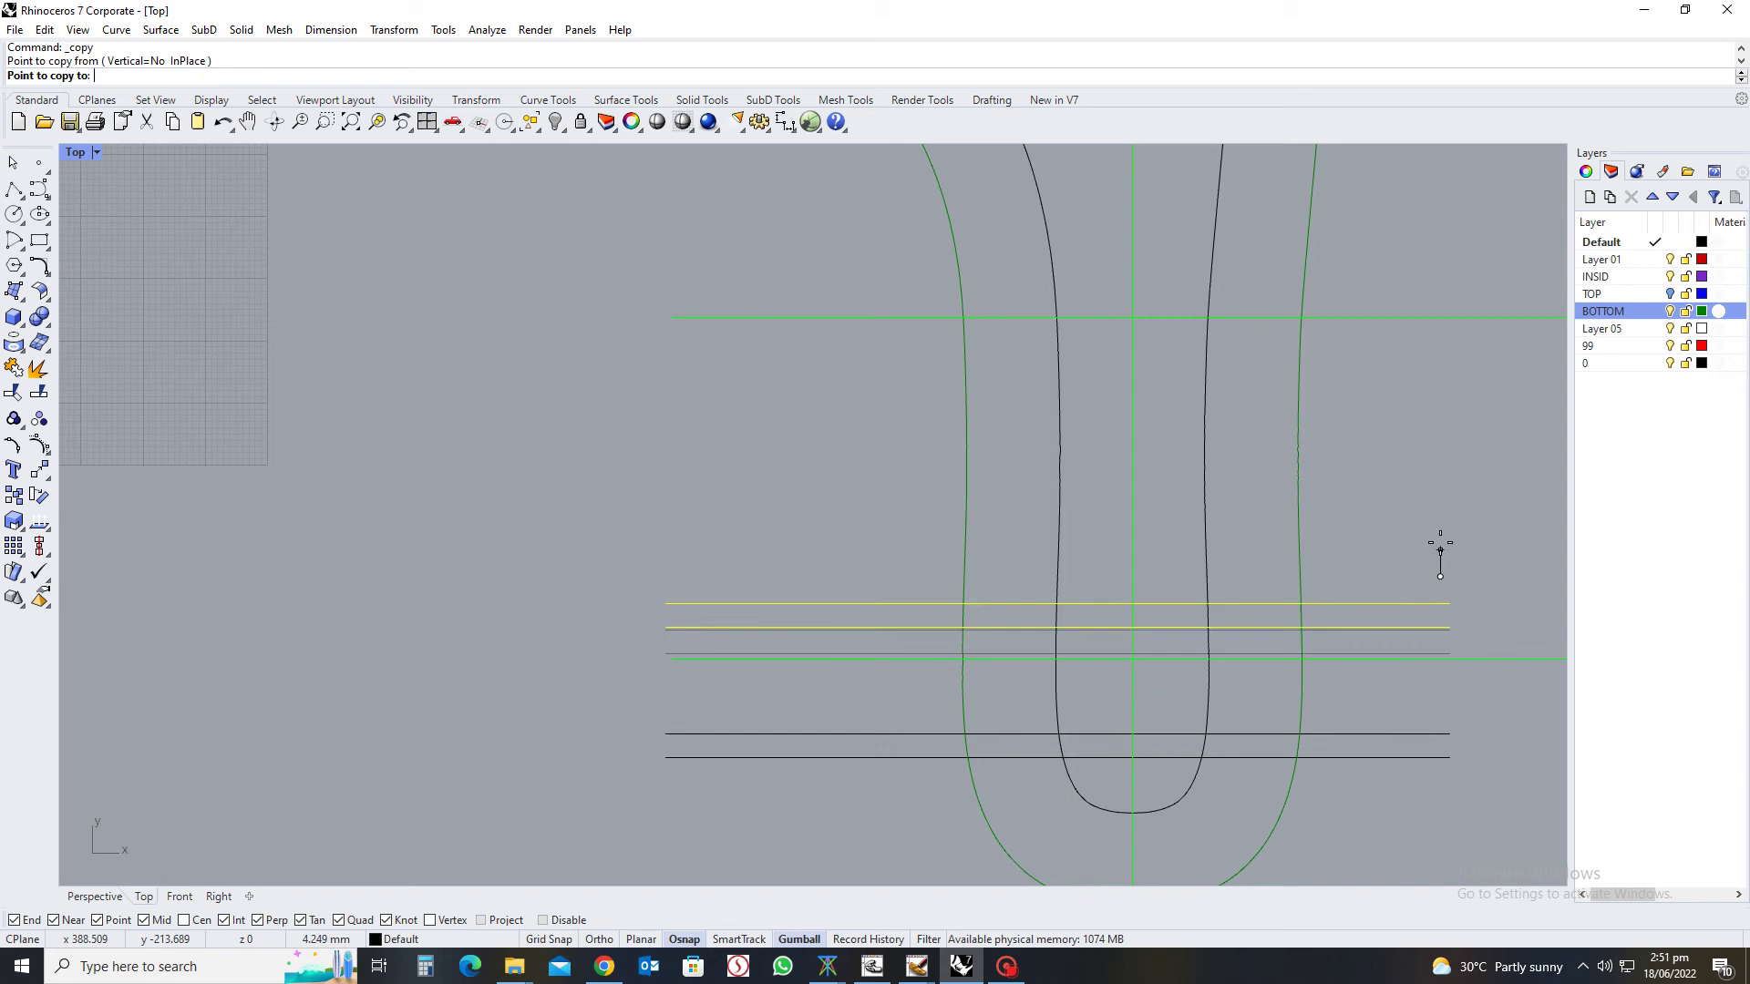
{"action": "left_click", "coordinate": [1436, 495]}
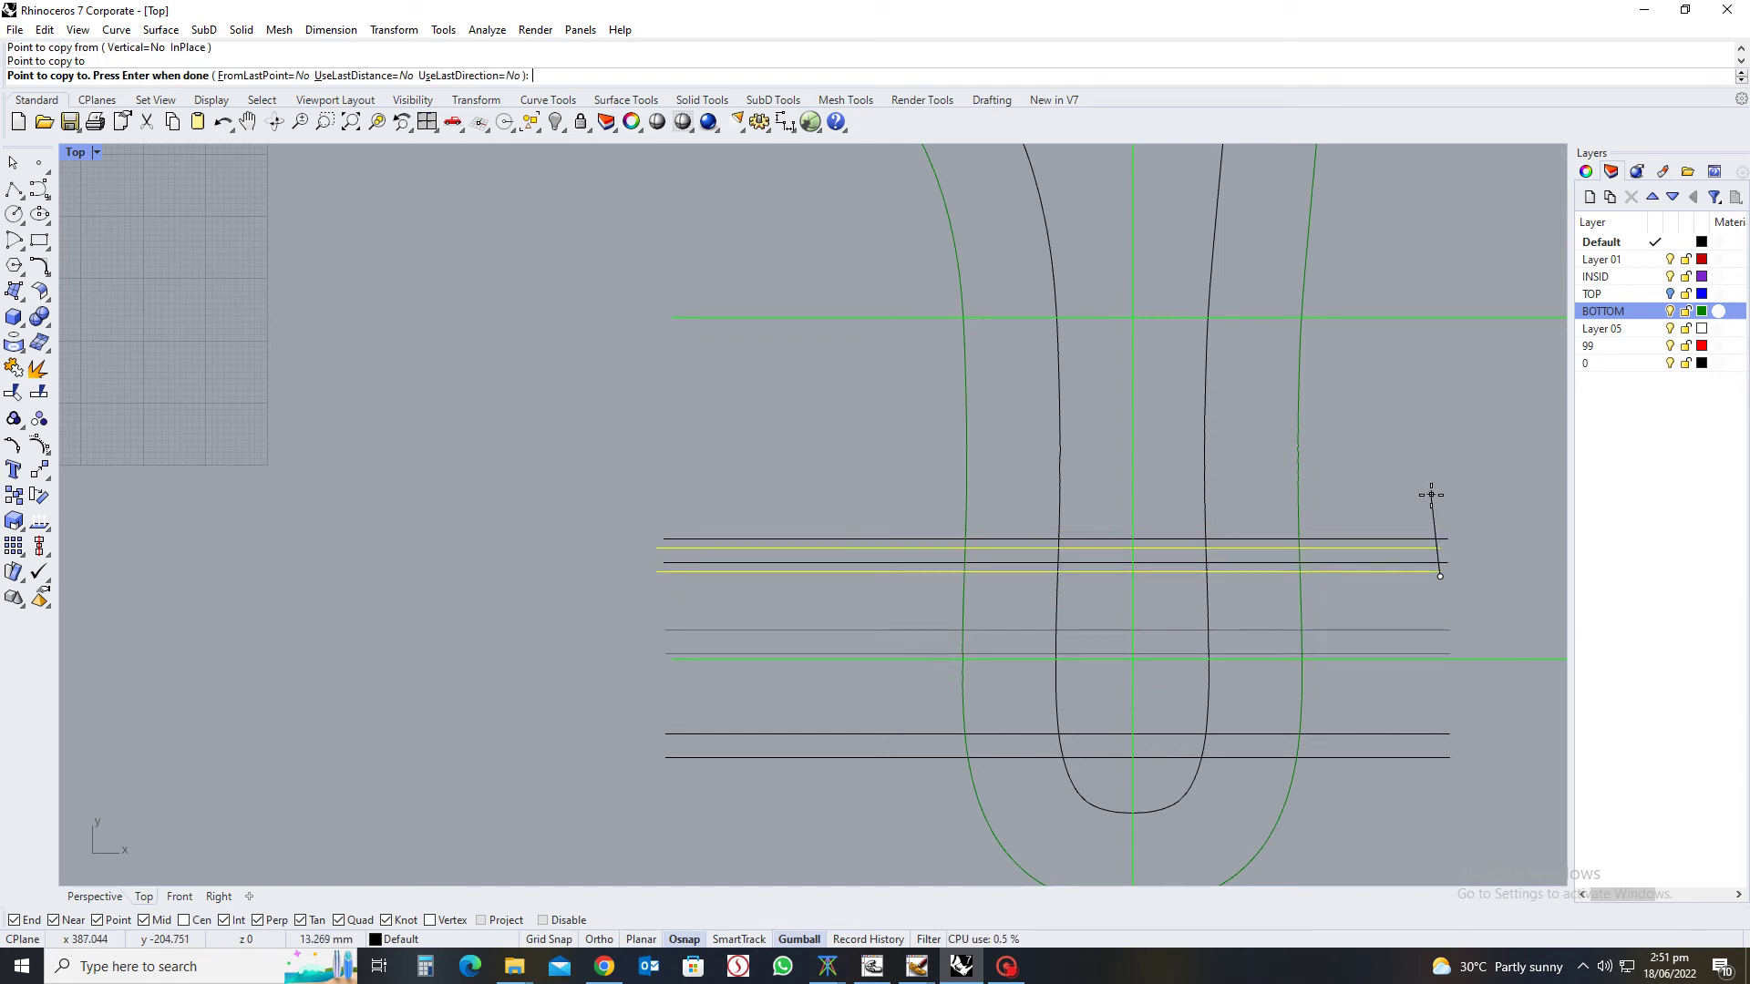
{"action": "key", "text": "Return"}
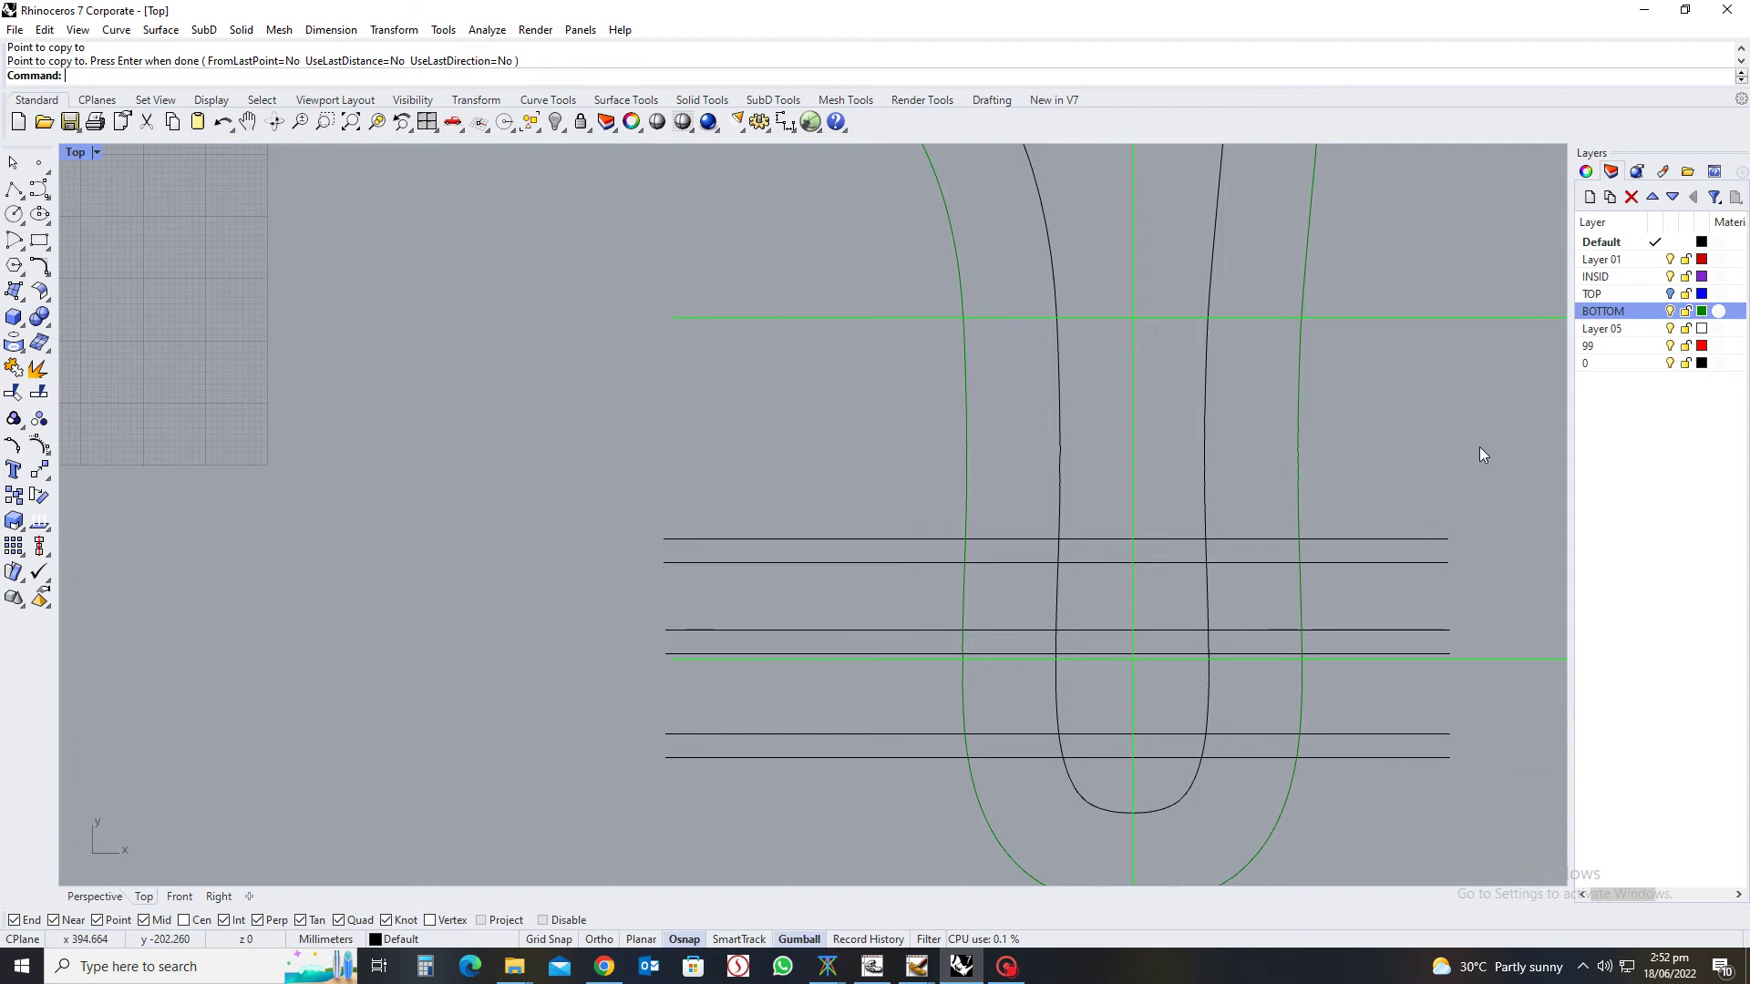
Trim both ends of the three horizontal line pairs at the heel where they extend beyond the green outer outline
{"action": "scroll", "coordinate": [1031, 555], "scroll_direction": "up", "scroll_amount": 2}
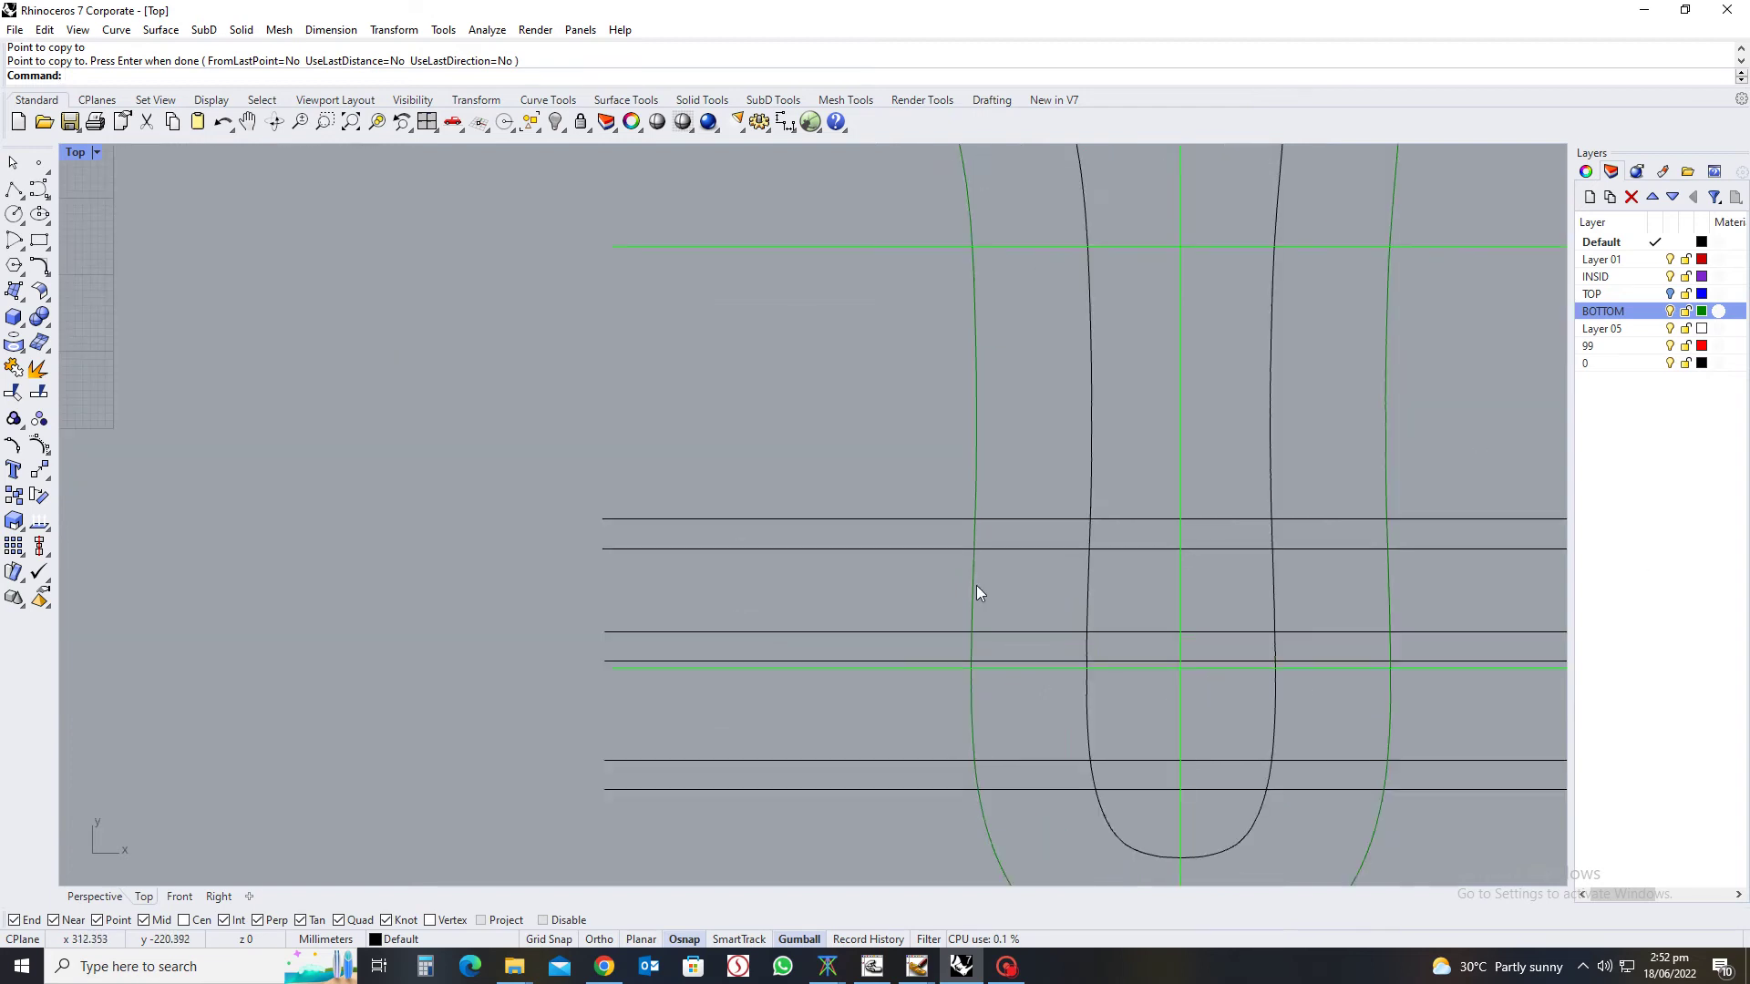
{"action": "left_click", "coordinate": [972, 595]}
{"action": "type", "text": "trim"}
{"action": "key", "text": "Return"}
{"action": "left_click_drag", "start_coordinate": [897, 475], "coordinate": [855, 650]}
{"action": "left_click", "coordinate": [868, 663]}
{"action": "left_click", "coordinate": [875, 764]}
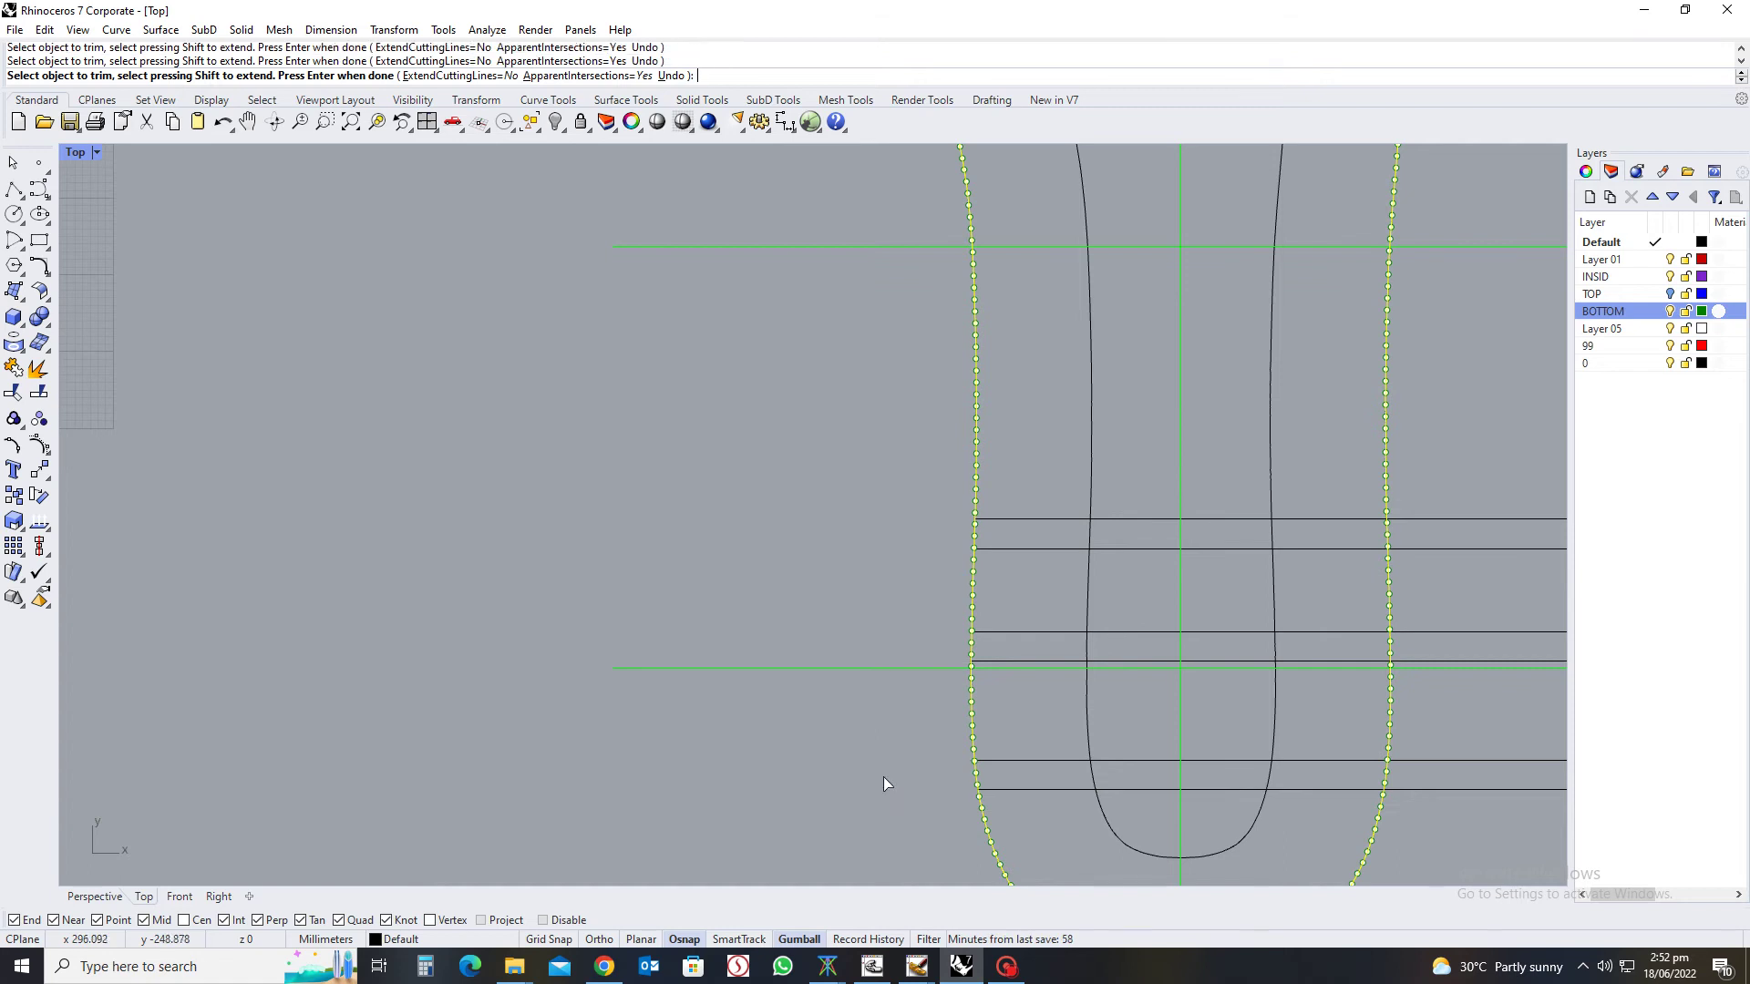
{"action": "scroll", "coordinate": [883, 777], "scroll_direction": "down", "scroll_amount": 3}
{"action": "left_click_drag", "start_coordinate": [1182, 622], "coordinate": [1151, 592]}
{"action": "left_click_drag", "start_coordinate": [1174, 652], "coordinate": [1154, 678]}
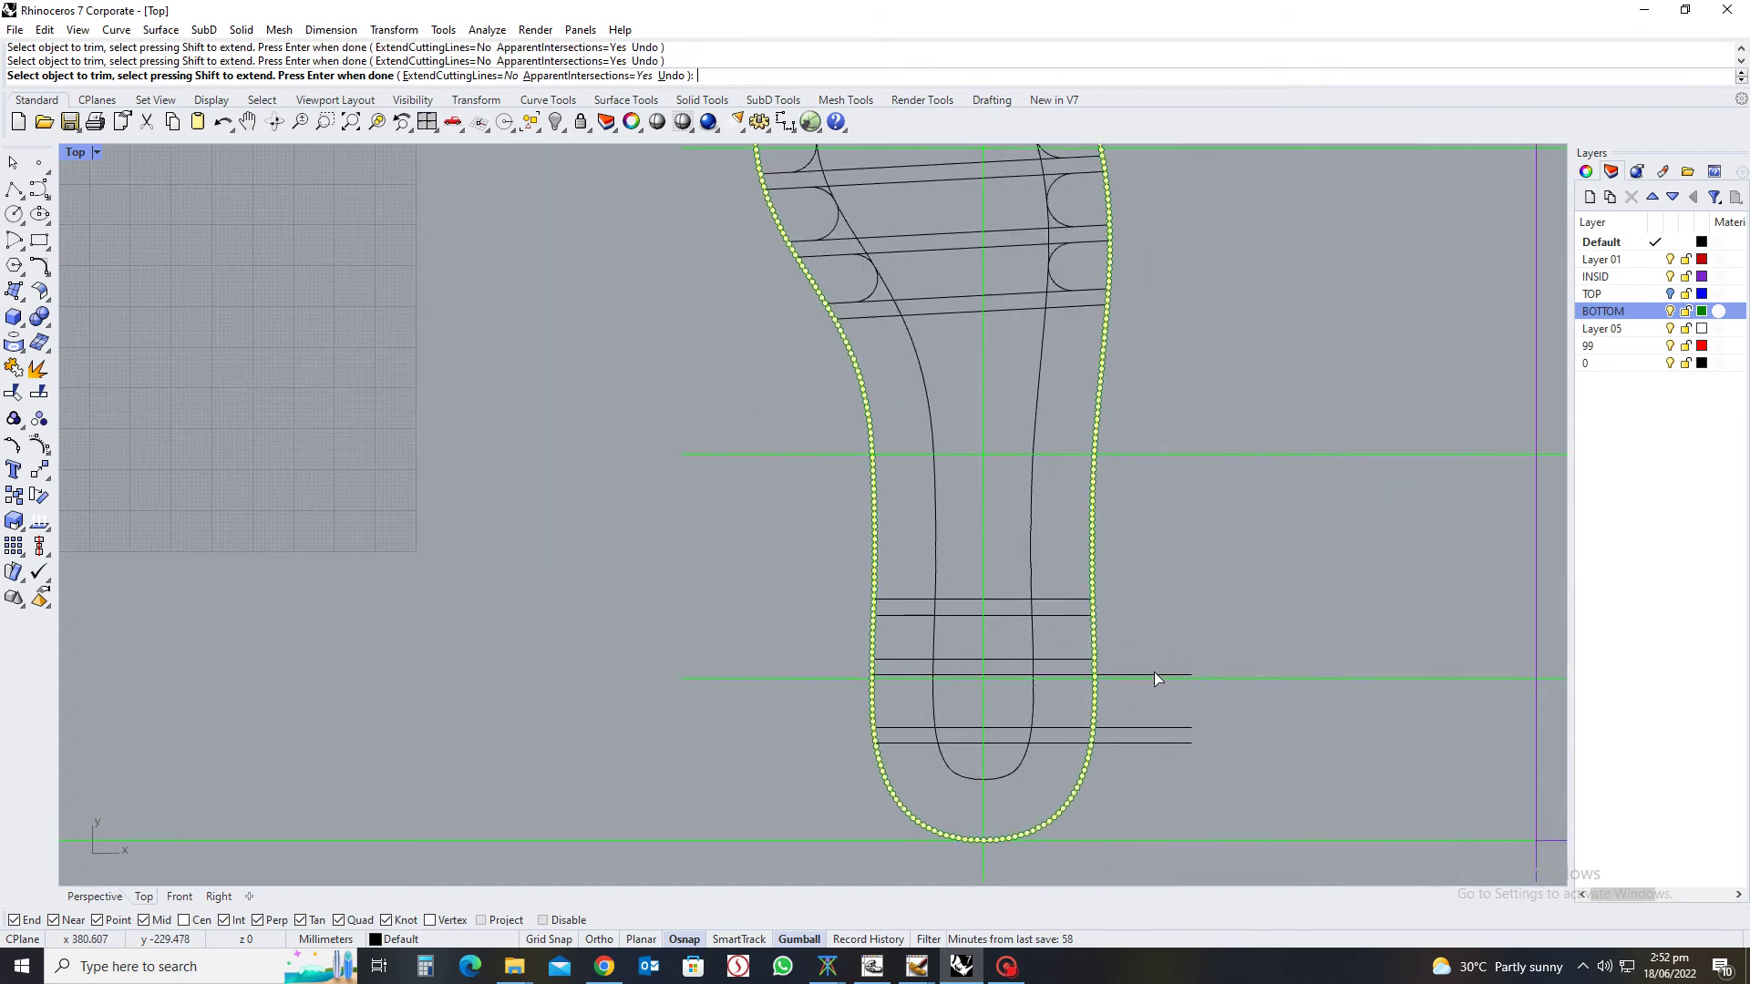
{"action": "left_click_drag", "start_coordinate": [1185, 735], "coordinate": [1063, 715]}
{"action": "key", "text": "Return"}
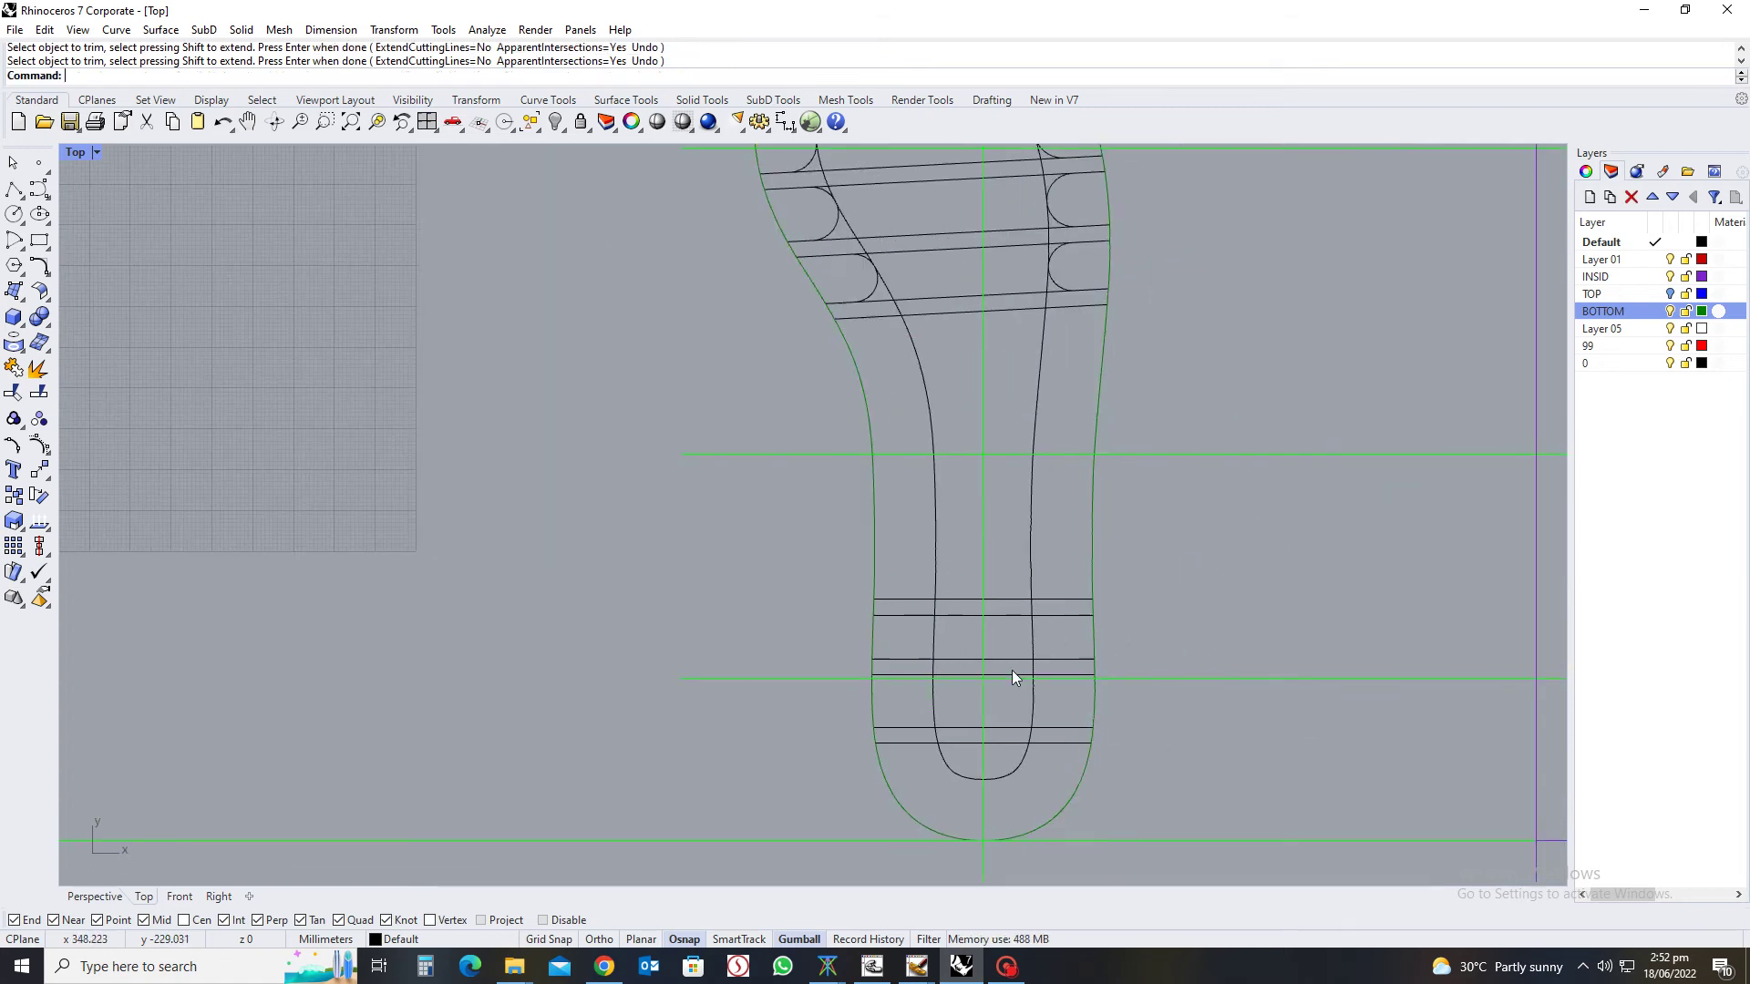
Delete the heel pattern's outermost horizontal lines: the one nearest the toe and the one nearest the heel edge
{"action": "right_click_drag", "start_coordinate": [880, 692], "coordinate": [986, 665]}
{"action": "scroll", "coordinate": [986, 658], "scroll_direction": "up", "scroll_amount": 3}
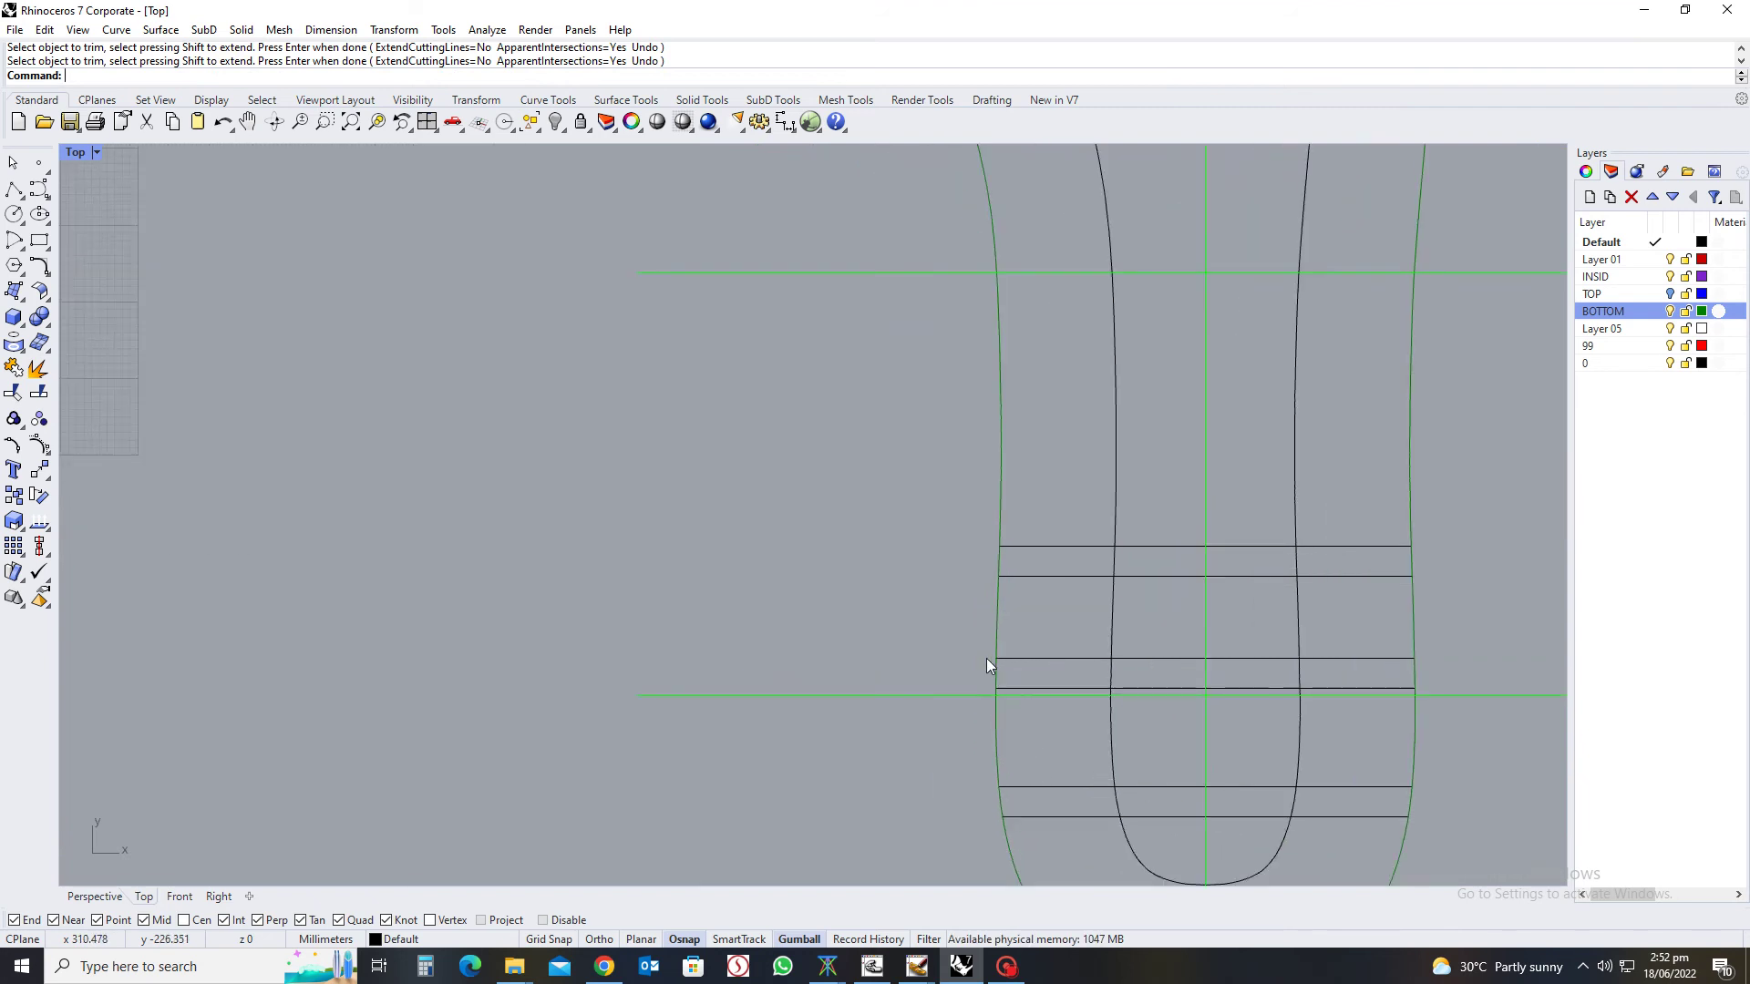
{"action": "left_click", "coordinate": [1057, 546]}
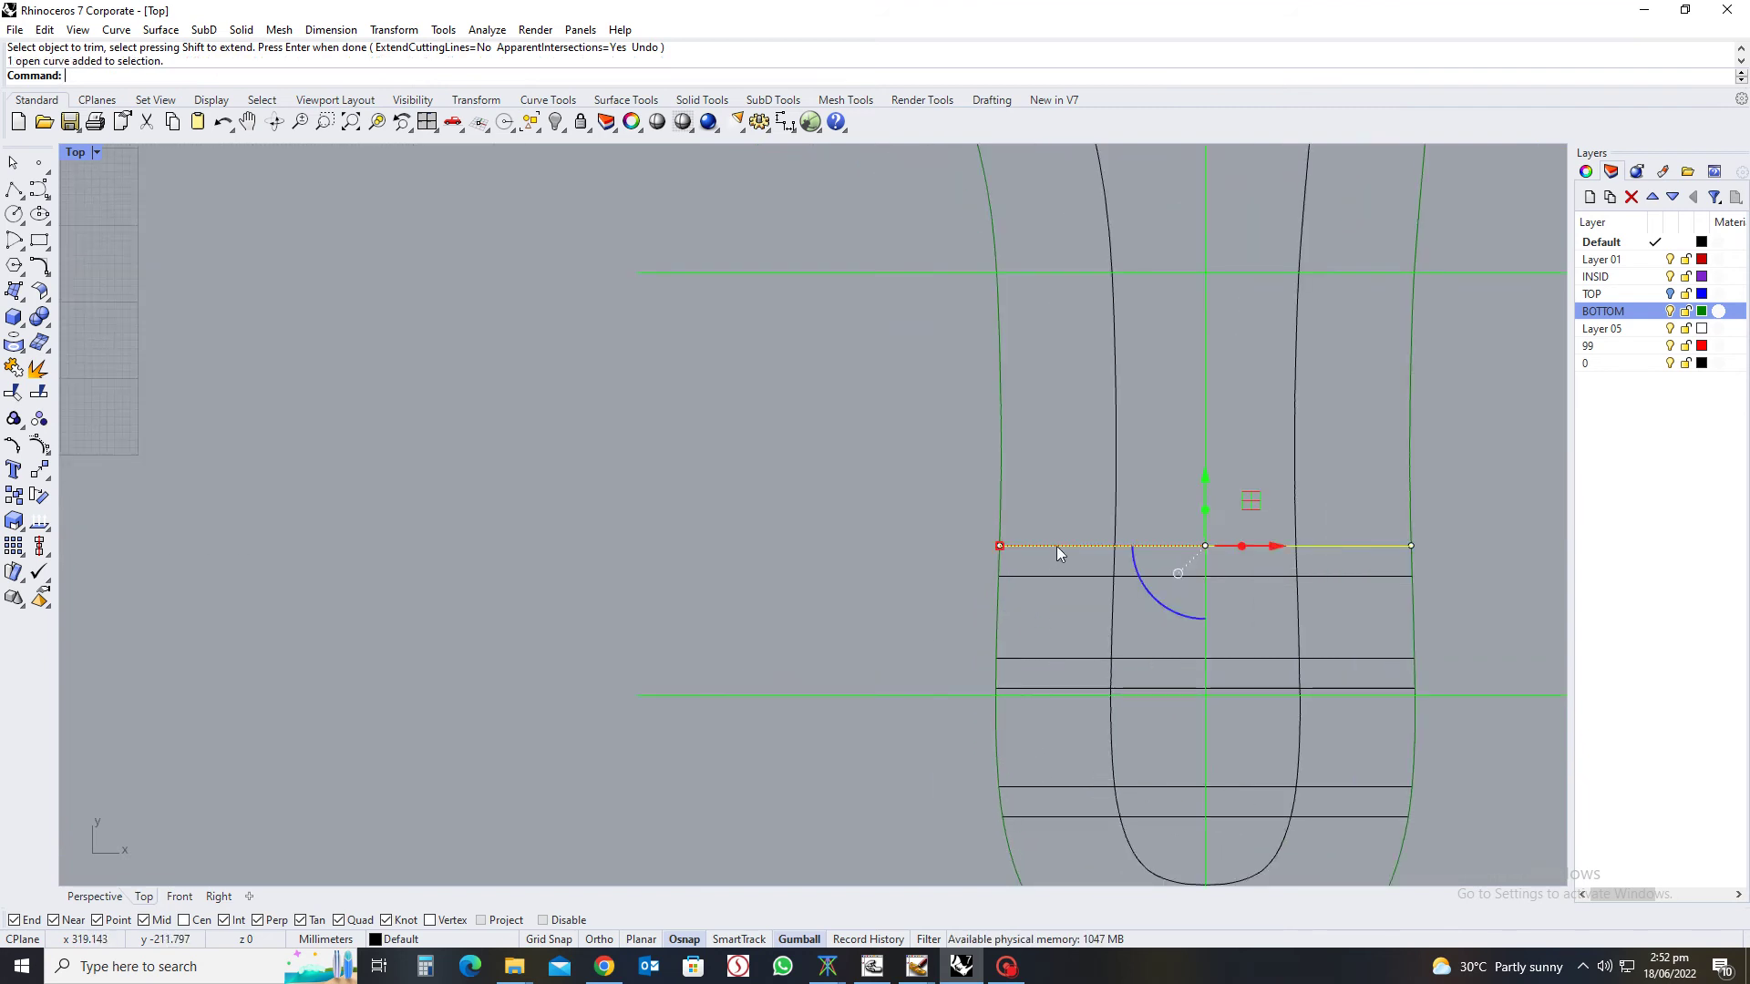
{"action": "key", "text": "Delete"}
{"action": "right_click_drag", "start_coordinate": [1041, 812], "coordinate": [1047, 675]}
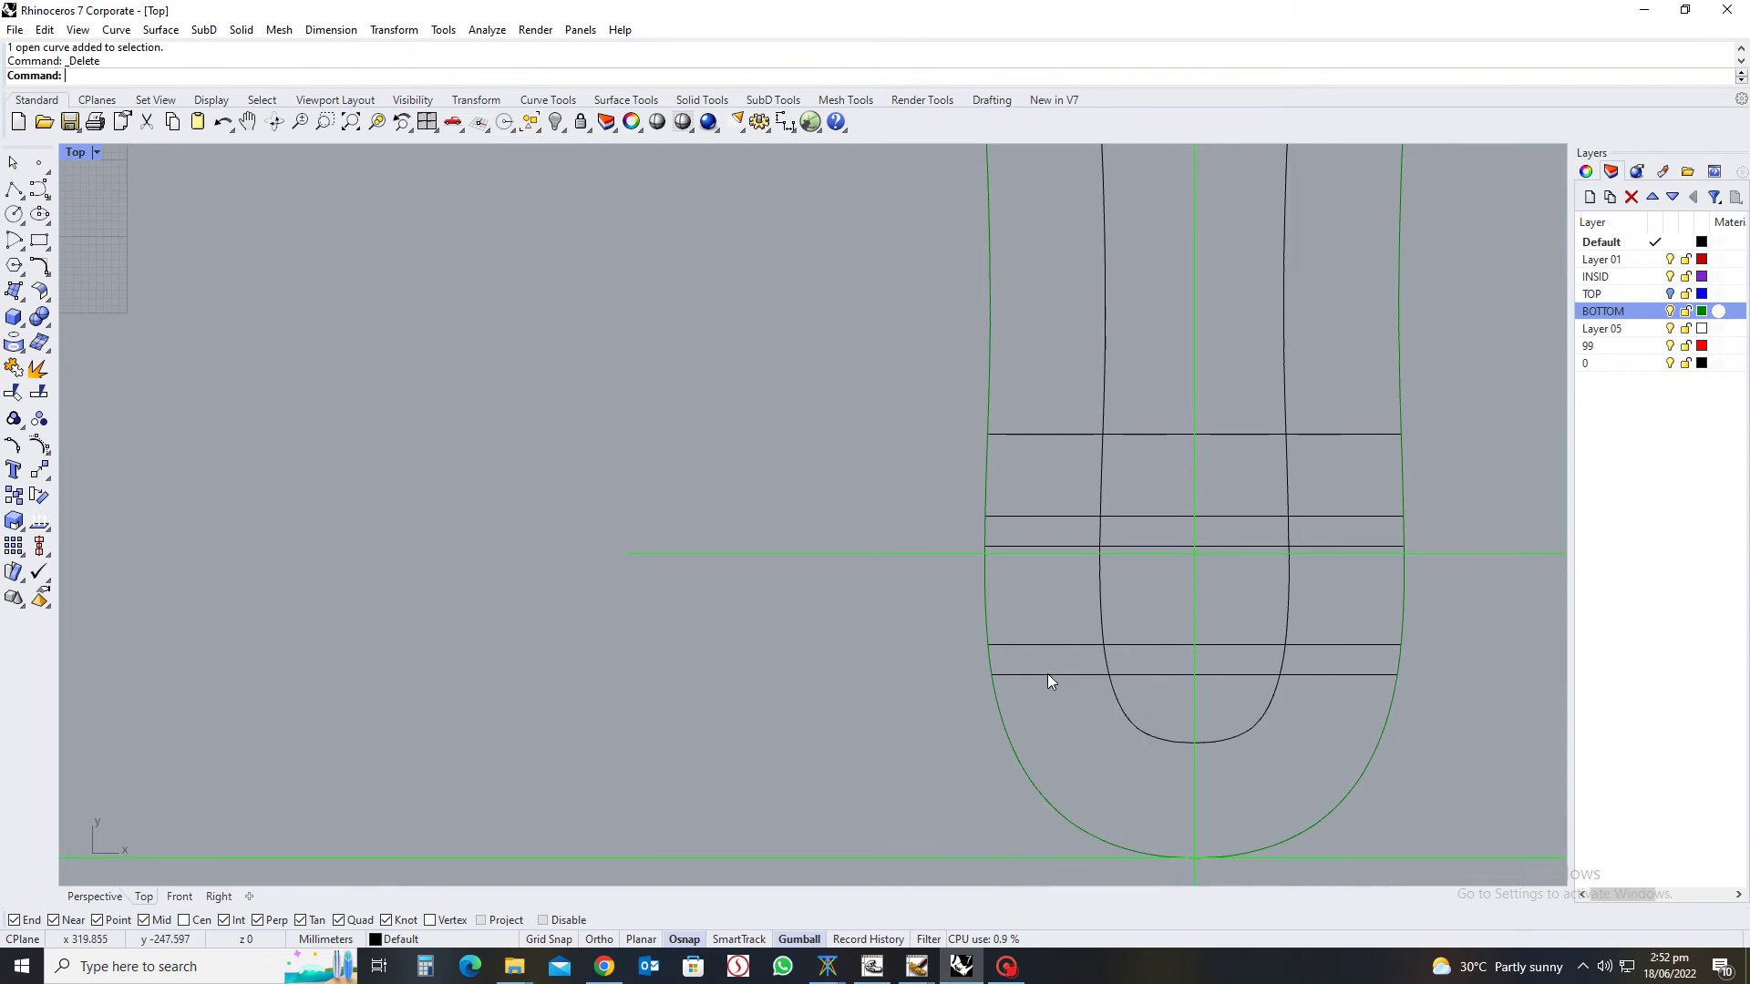
{"action": "left_click", "coordinate": [1045, 674]}
{"action": "key", "text": "Delete"}
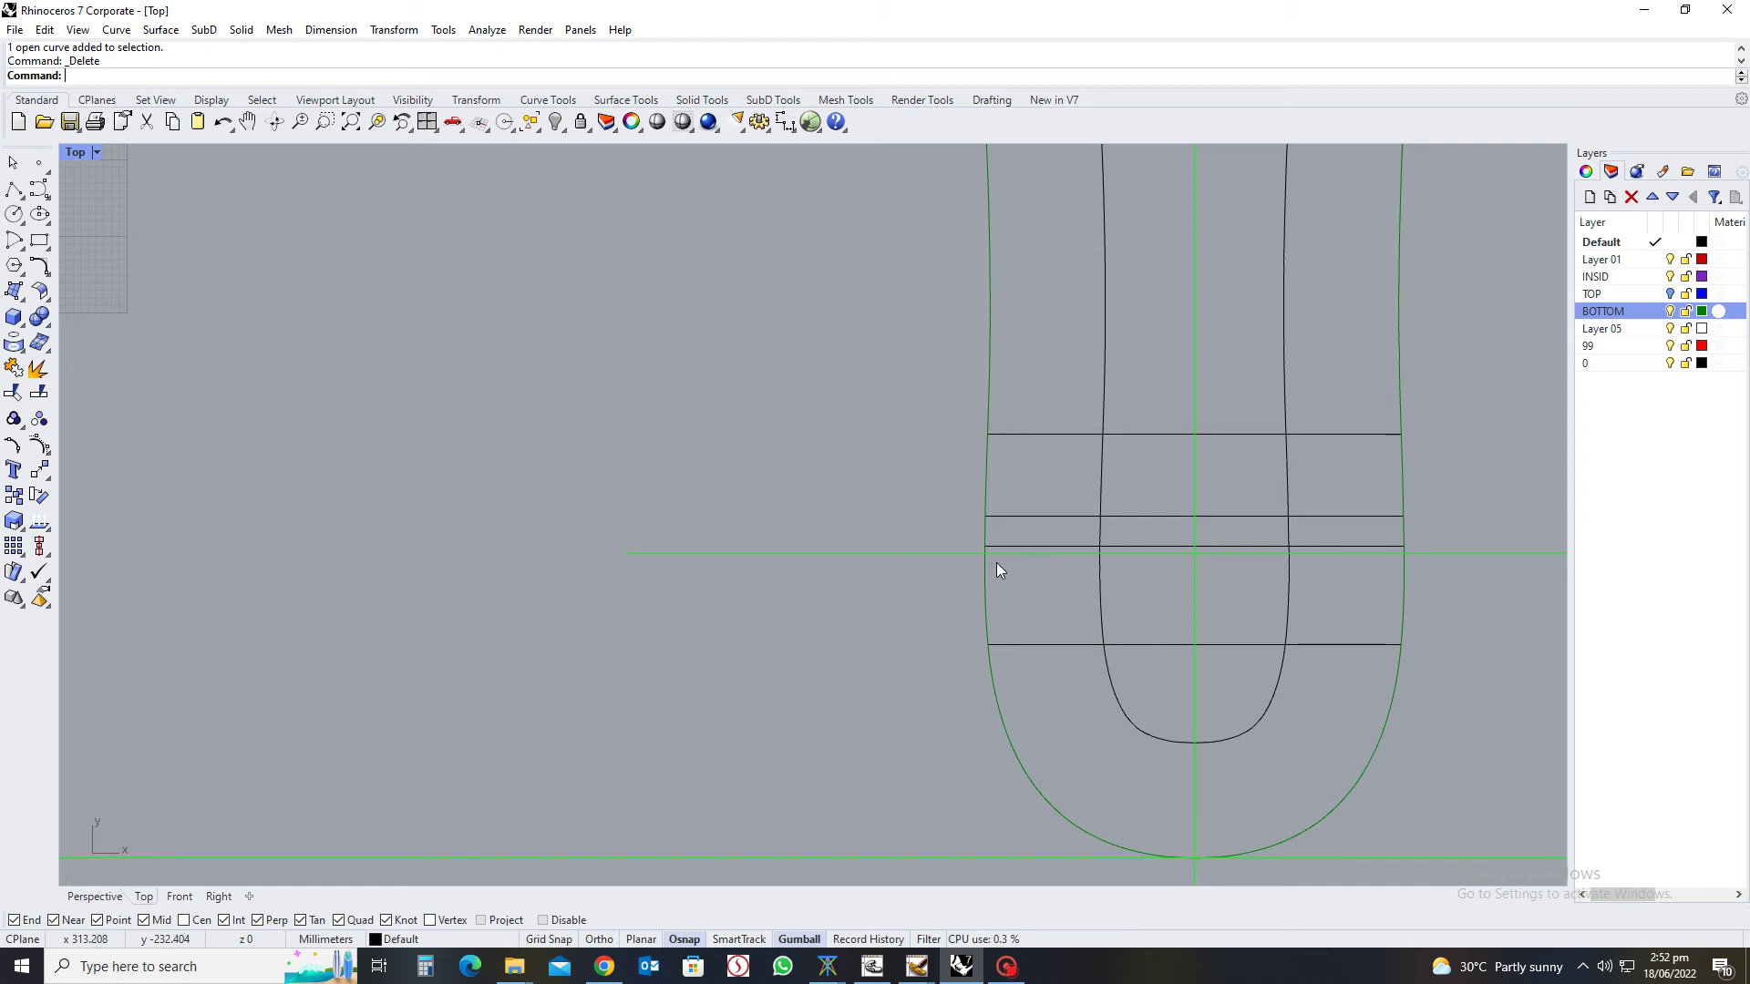
{"action": "left_click", "coordinate": [1102, 592]}
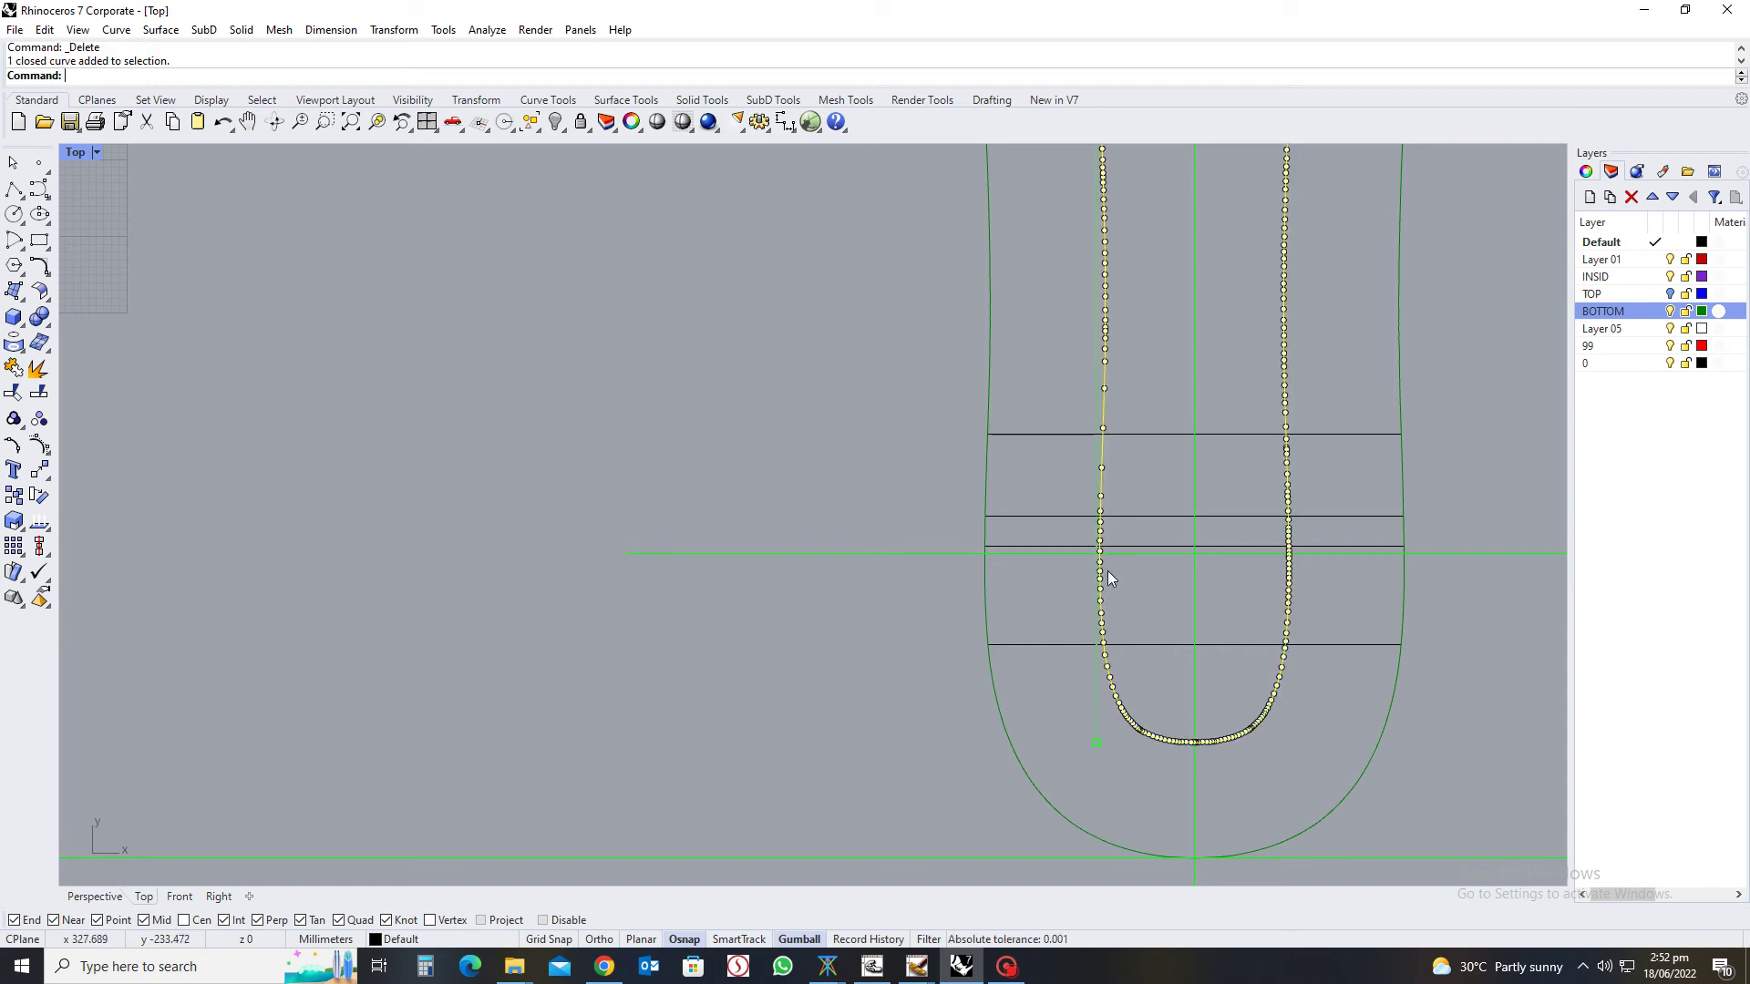
{"action": "key", "text": "Escape"}
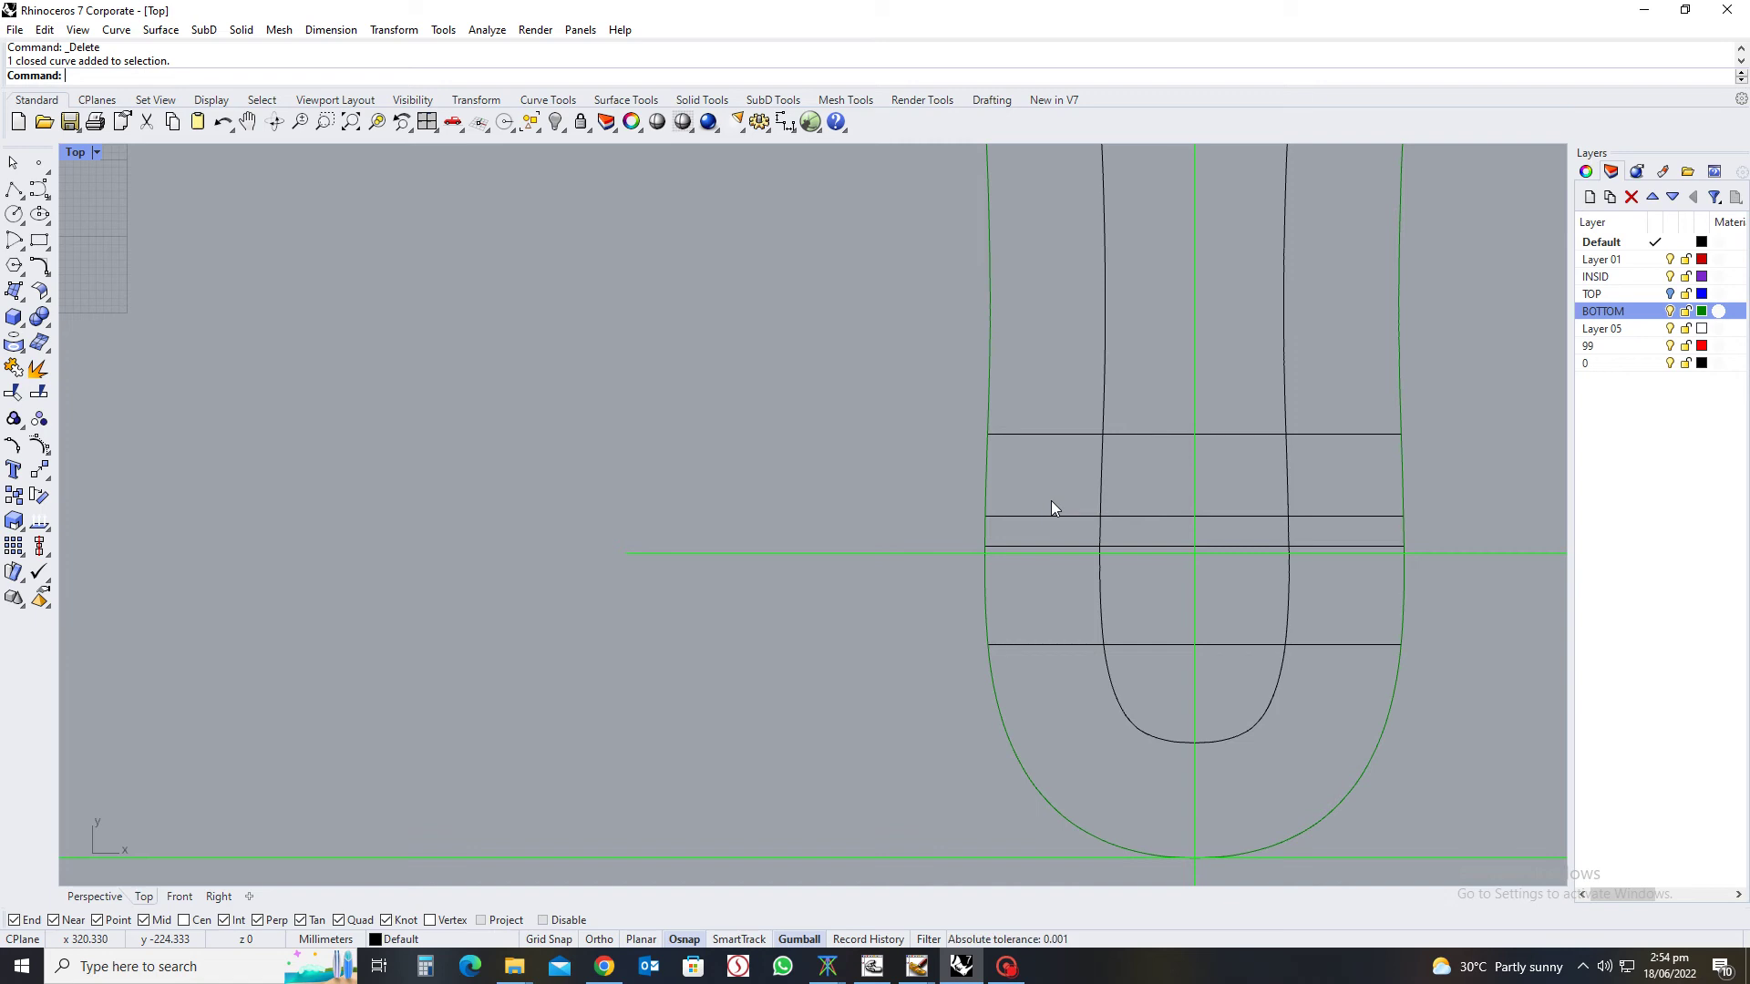
{"action": "left_click", "coordinate": [1038, 436]}
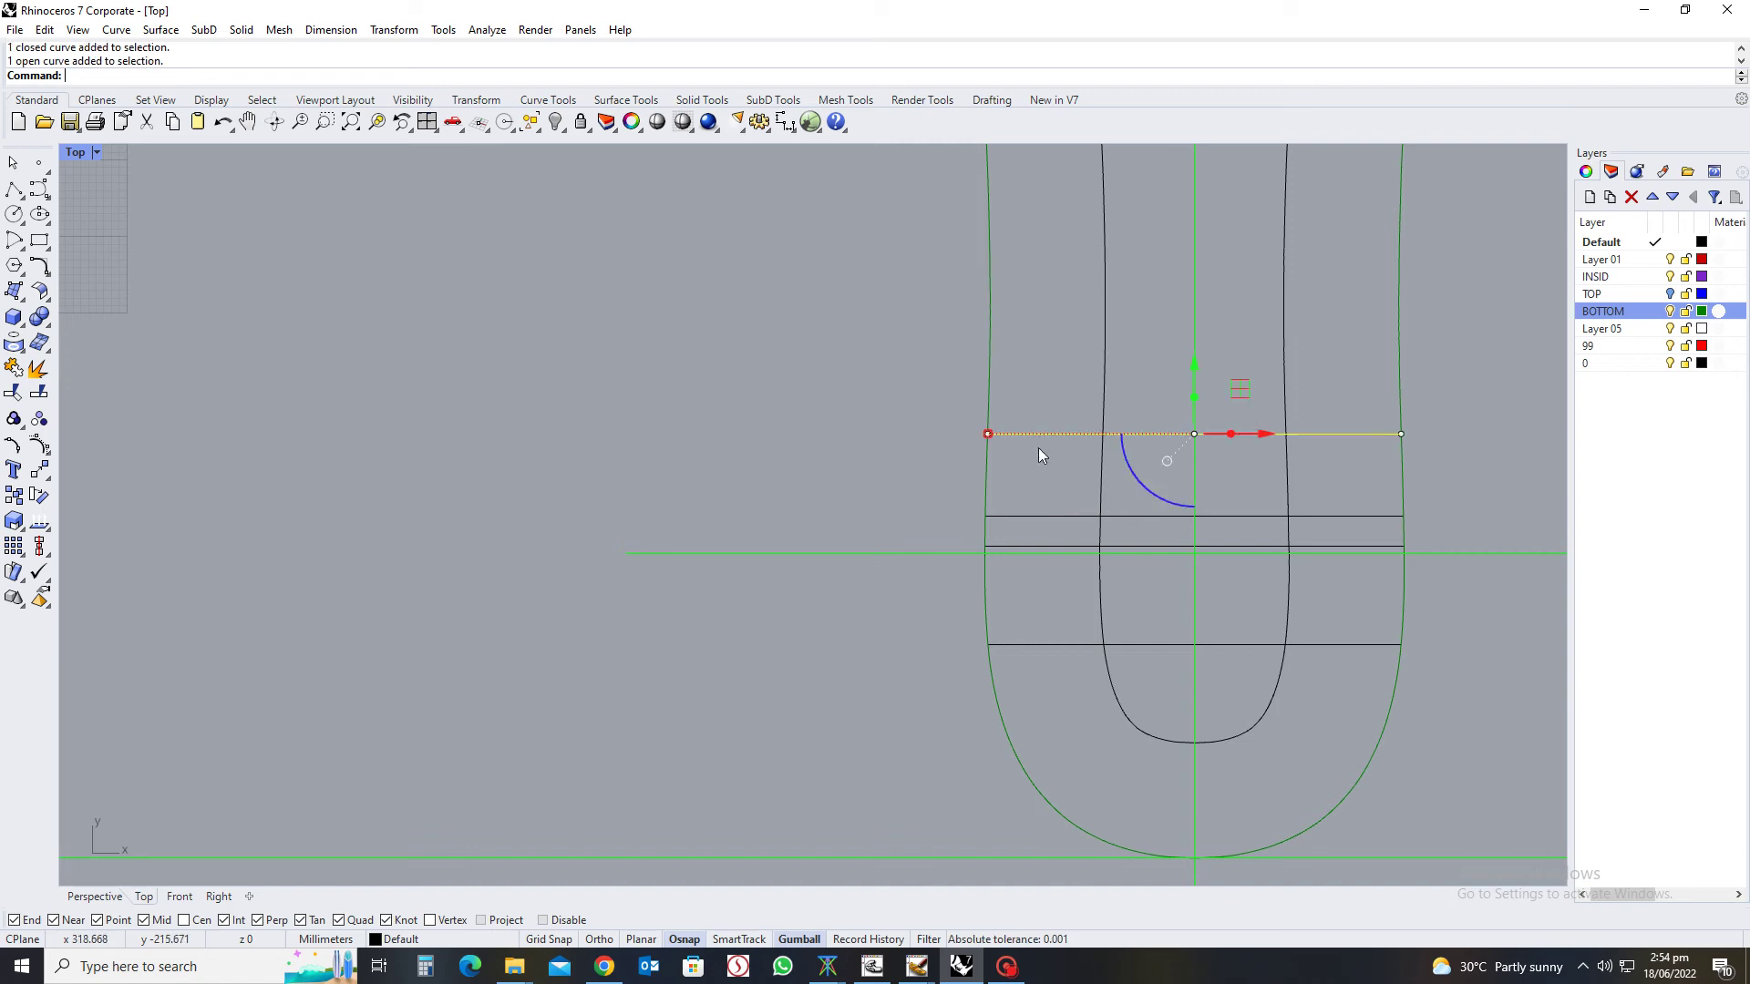
{"action": "left_click", "coordinate": [1041, 520], "text": "shift"}
{"action": "left_click", "coordinate": [1052, 546], "text": "shift"}
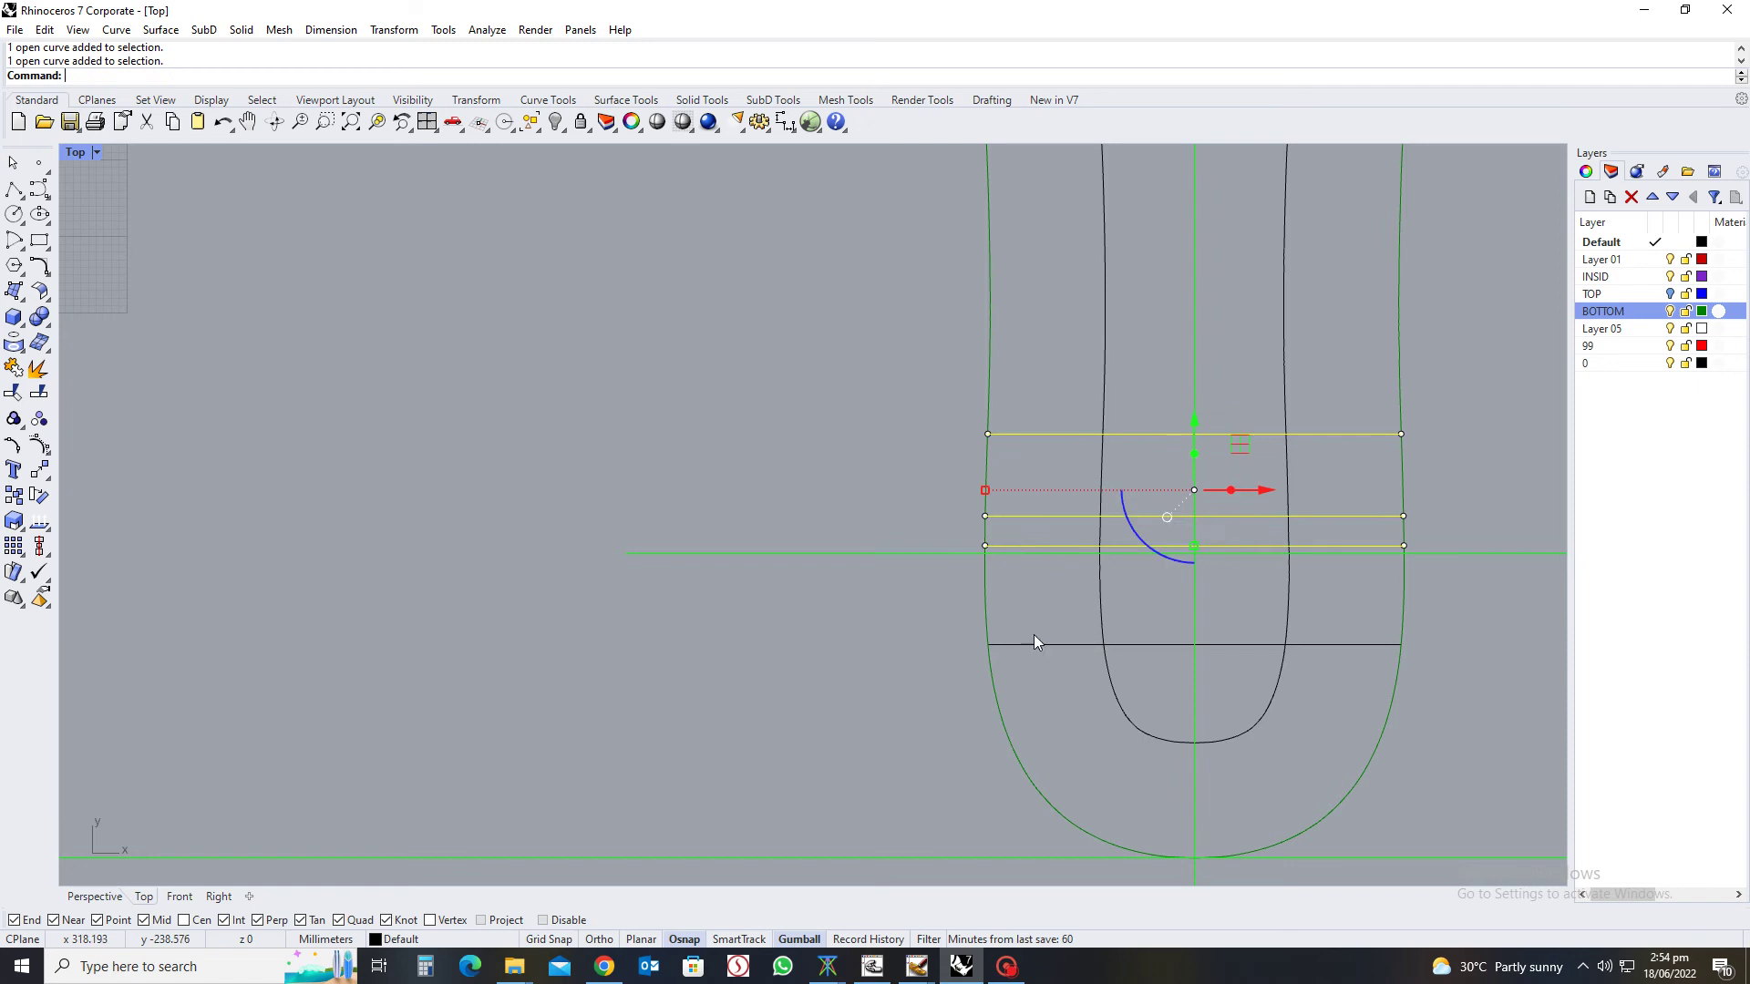
{"action": "left_click", "coordinate": [1047, 645], "text": "shift"}
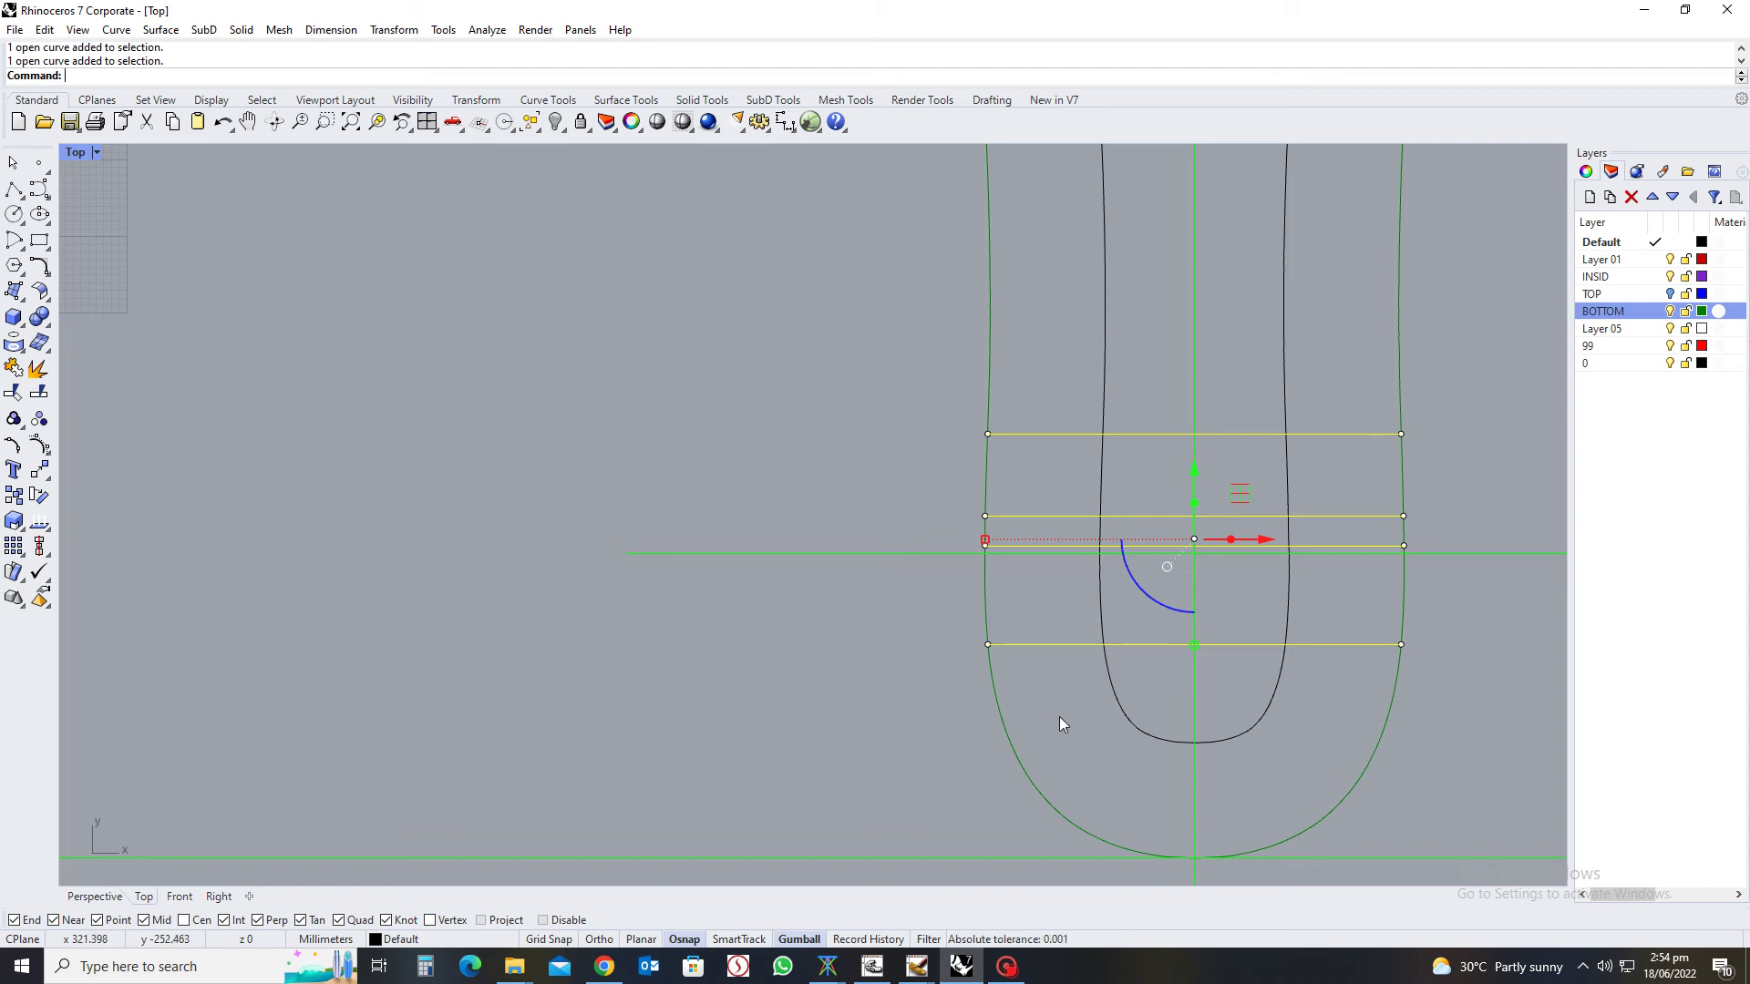
{"action": "key", "text": "Escape"}
{"action": "left_click", "coordinate": [1101, 612]}
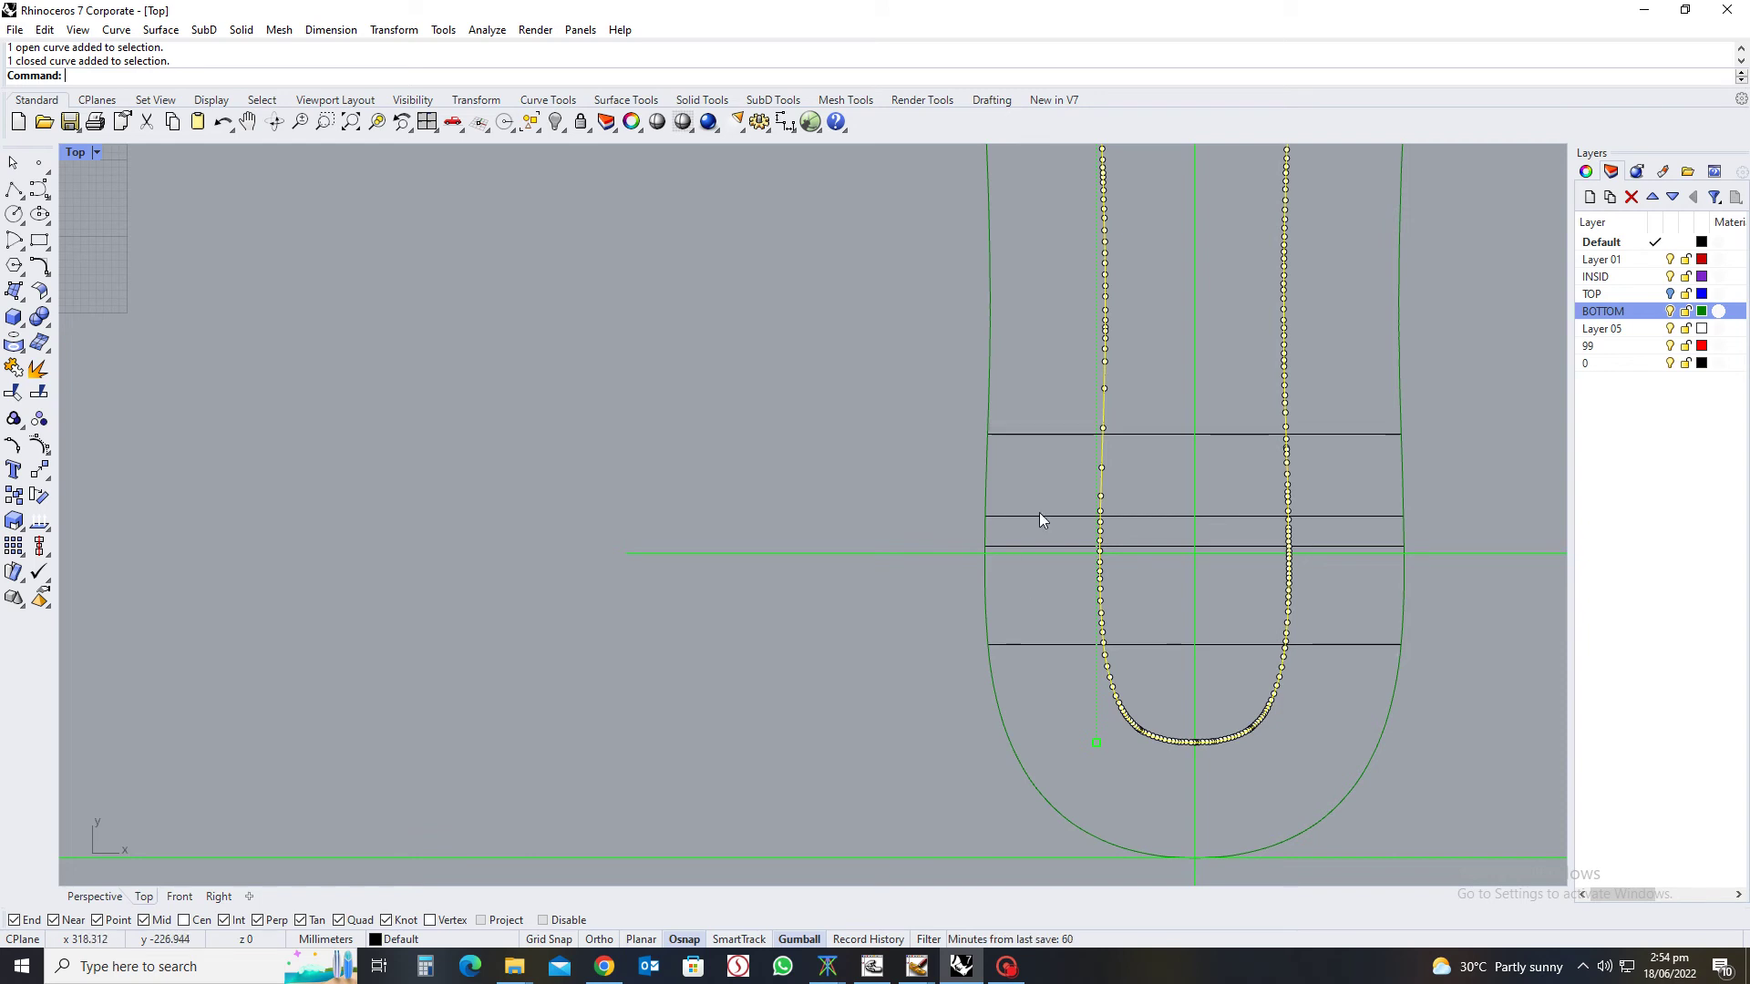
{"action": "key", "text": "Escape"}
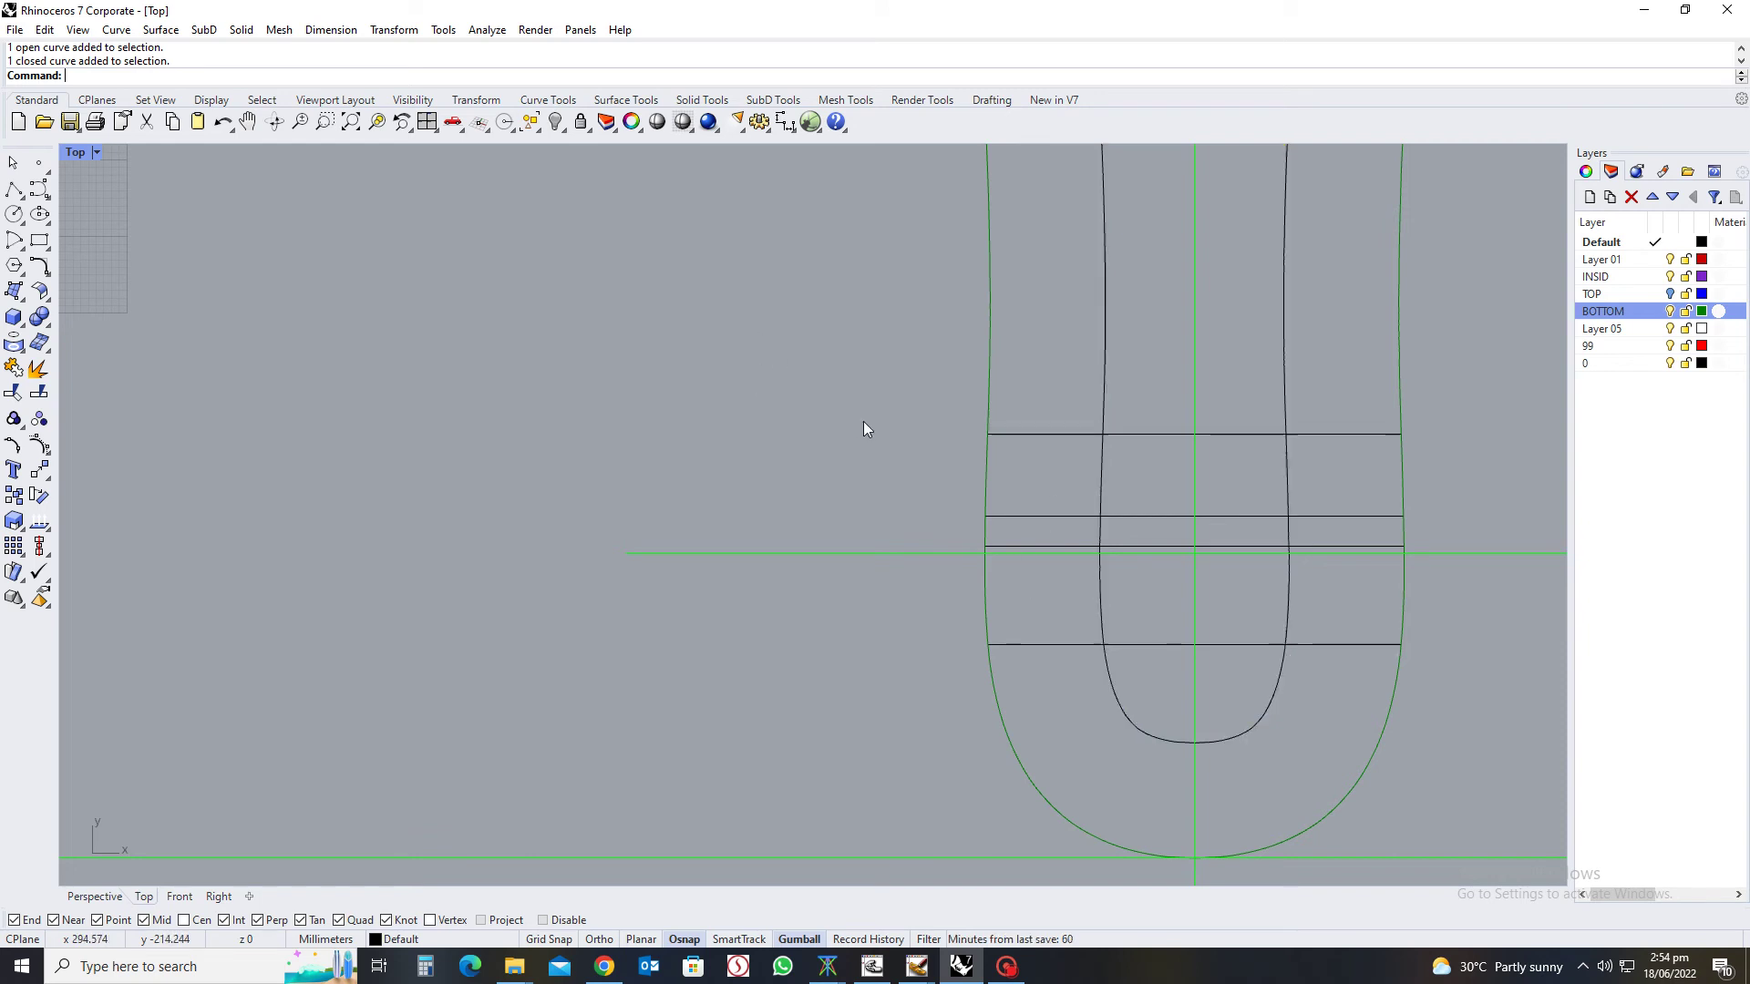
{"action": "left_click", "coordinate": [1064, 435]}
{"action": "left_click", "coordinate": [1068, 517]}
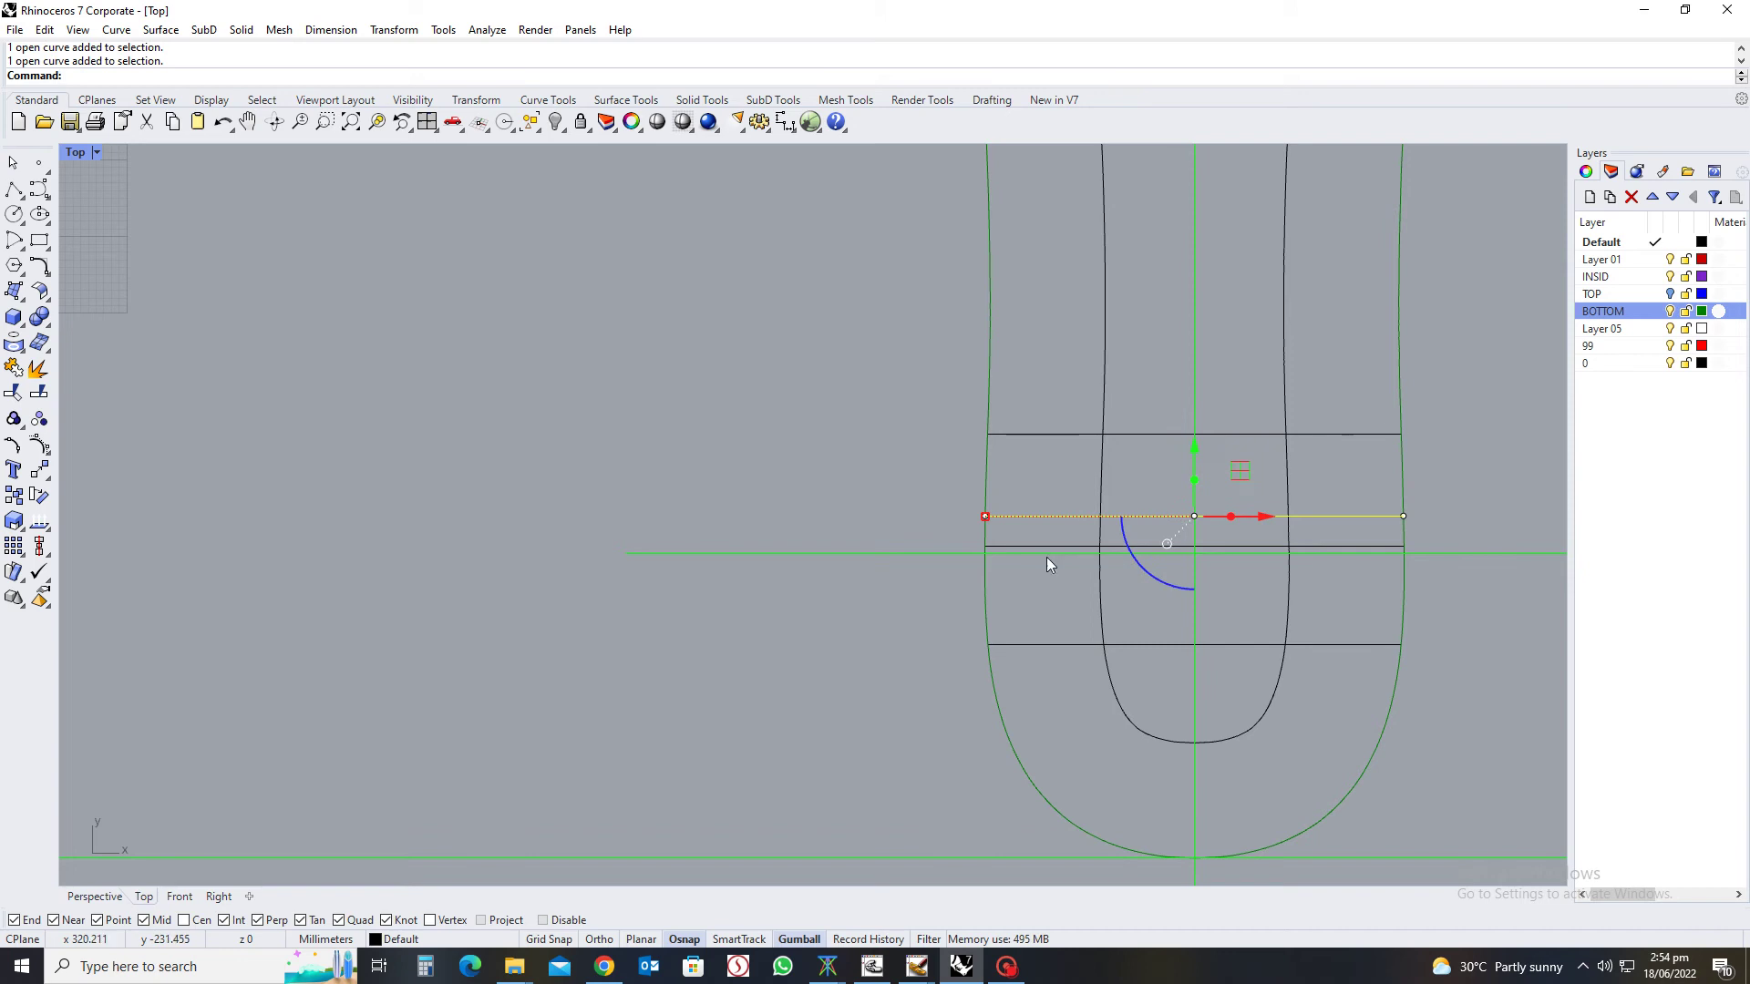
{"action": "left_click", "coordinate": [1041, 546]}
{"action": "left_click", "coordinate": [1053, 645], "text": "shift"}
{"action": "key", "text": "Escape"}
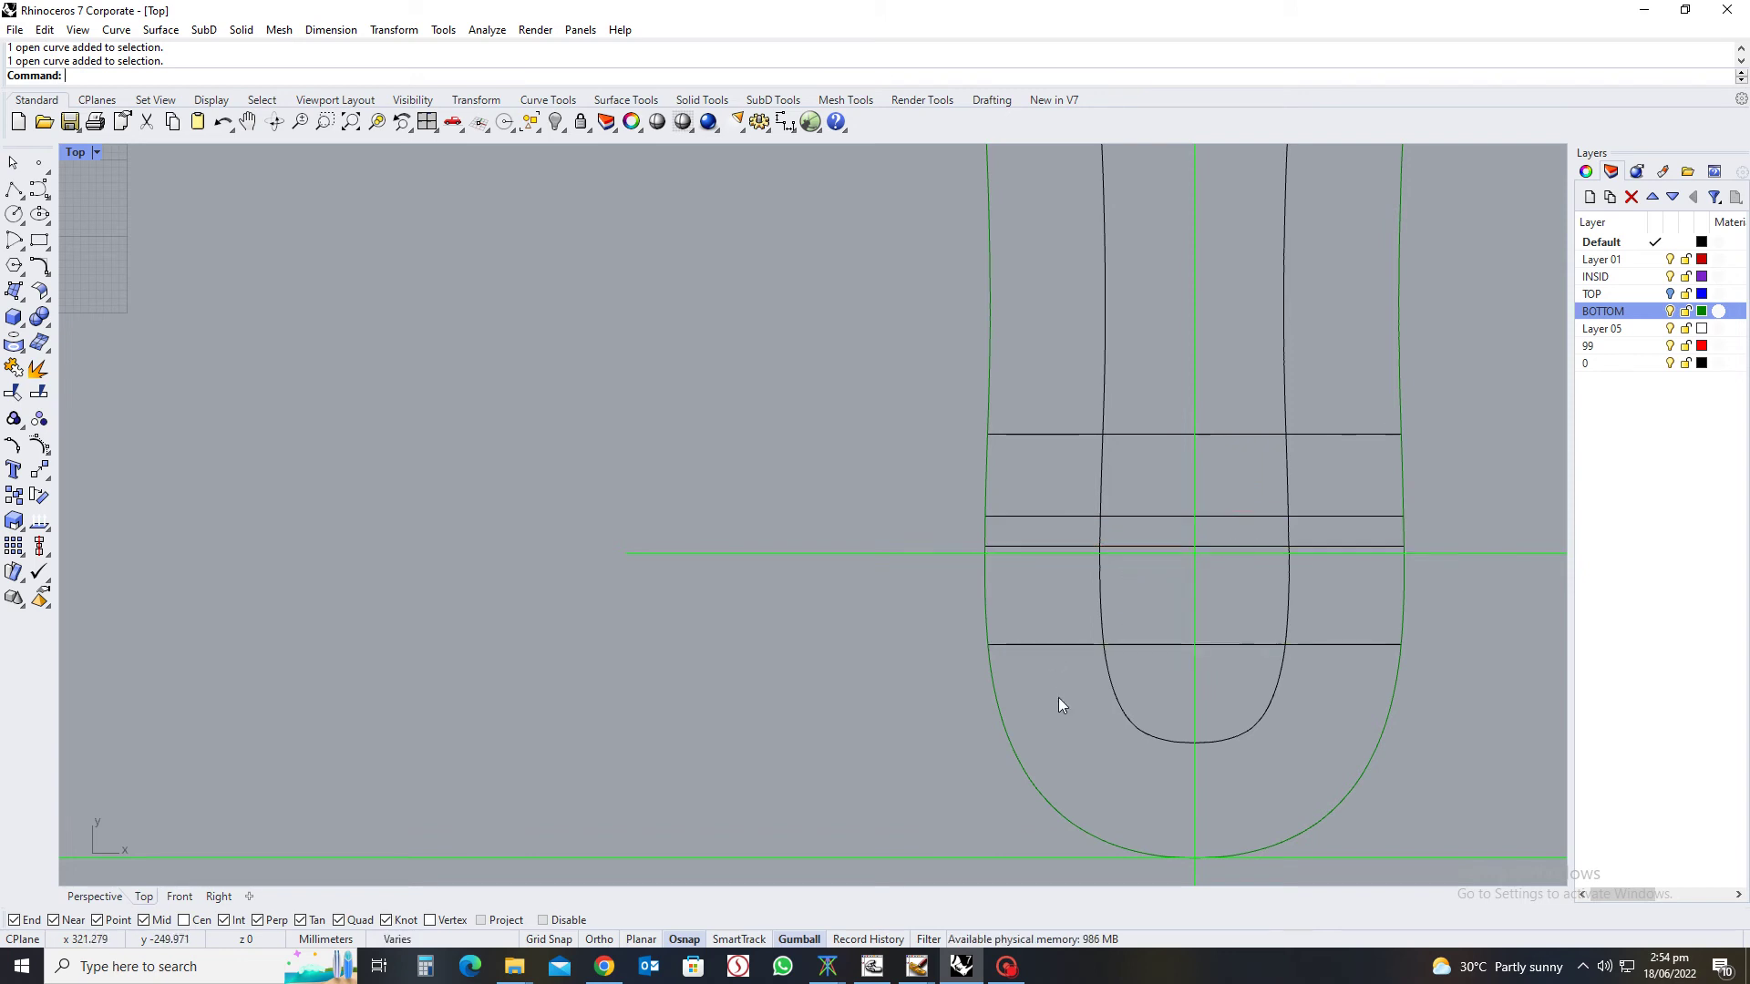
{"action": "left_click", "coordinate": [1098, 605]}
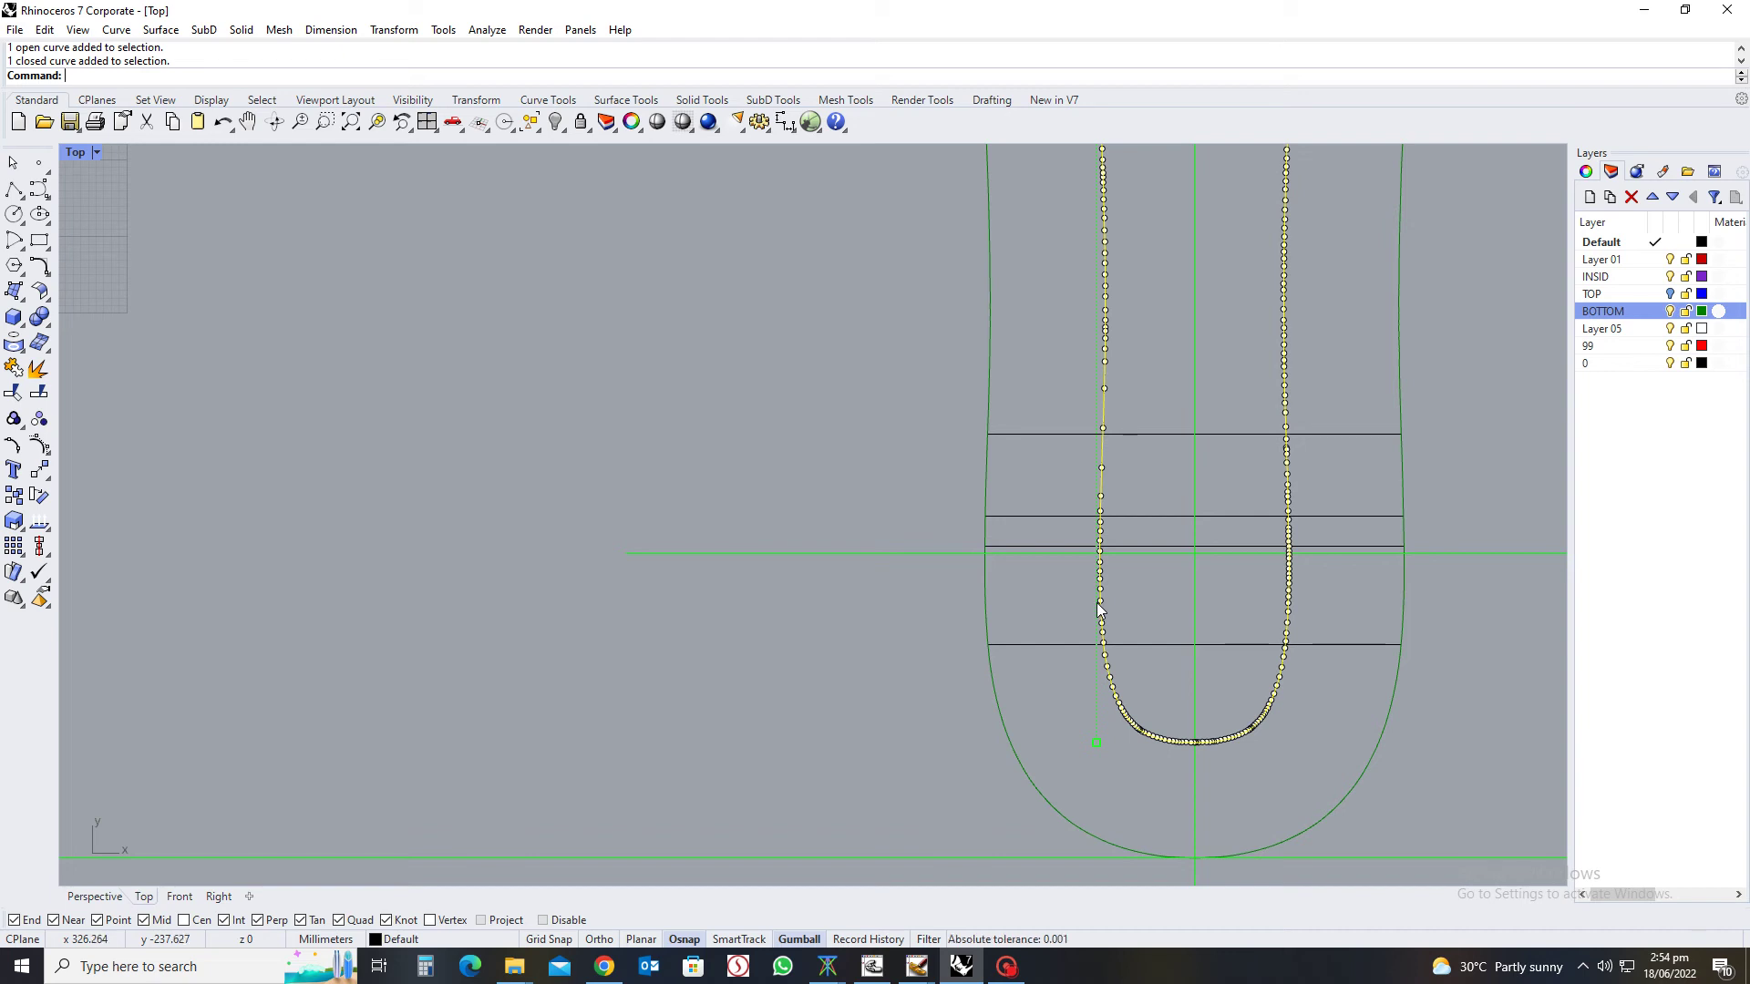
{"action": "key", "text": "Escape"}
{"action": "key", "text": "Escape"}
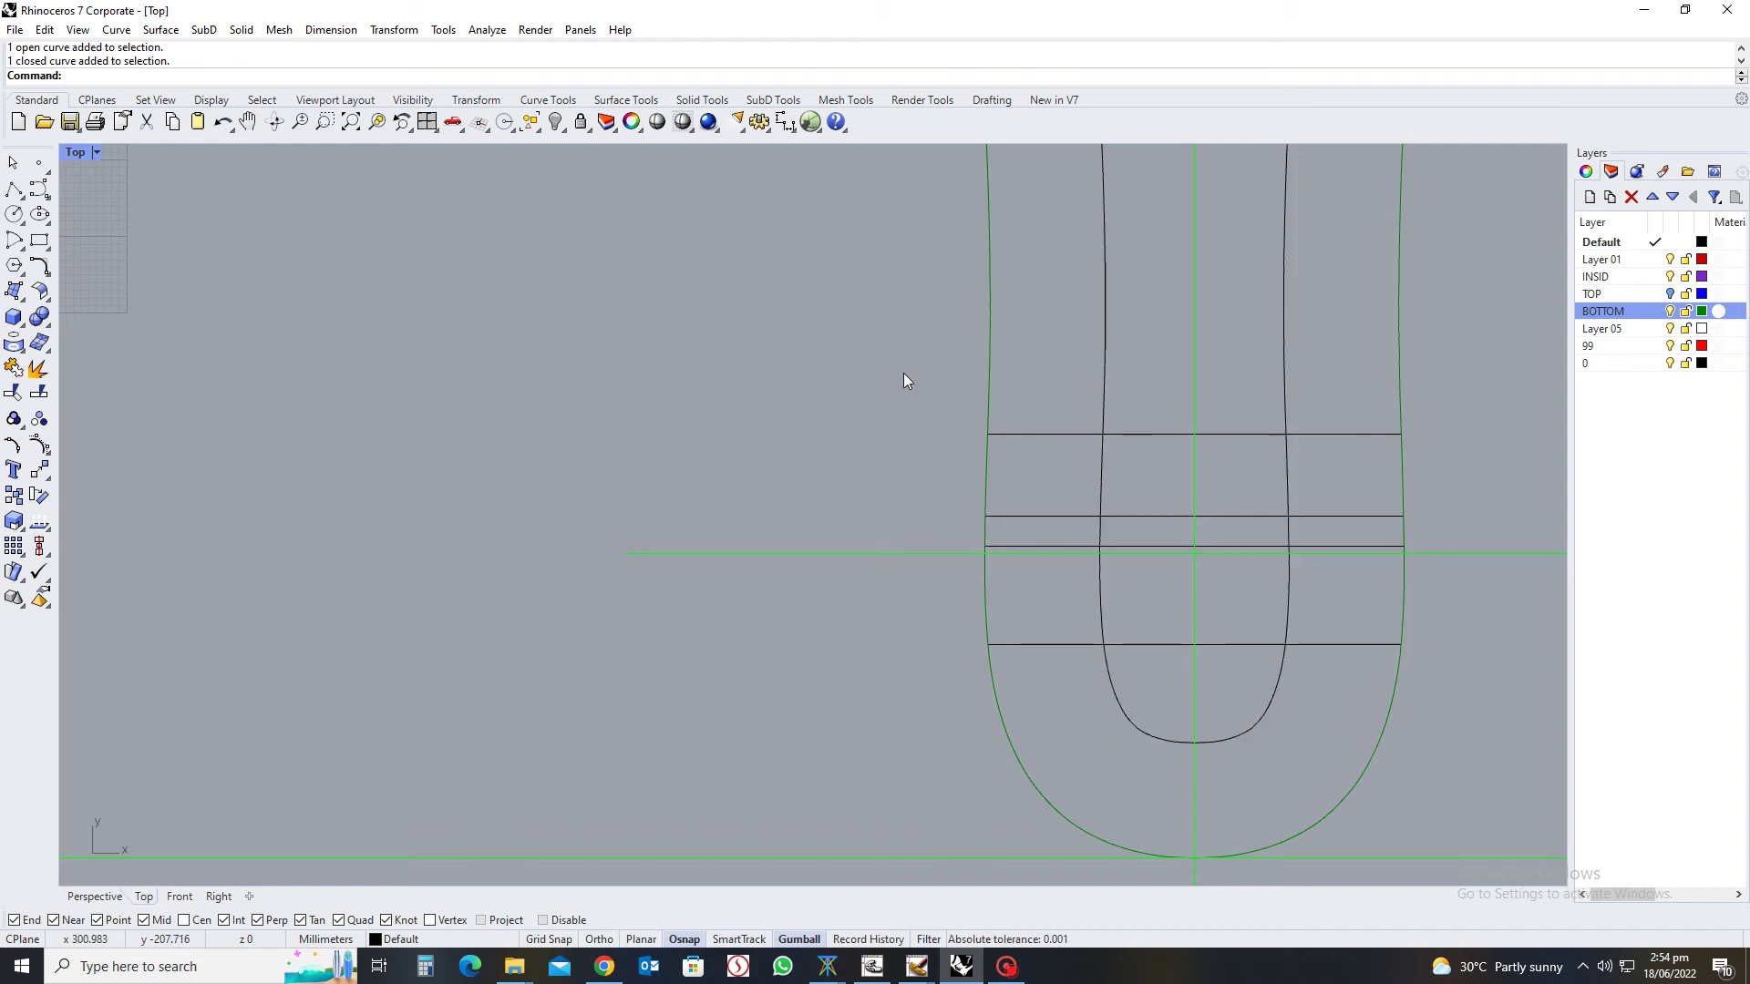
{"action": "left_click", "coordinate": [1104, 399]}
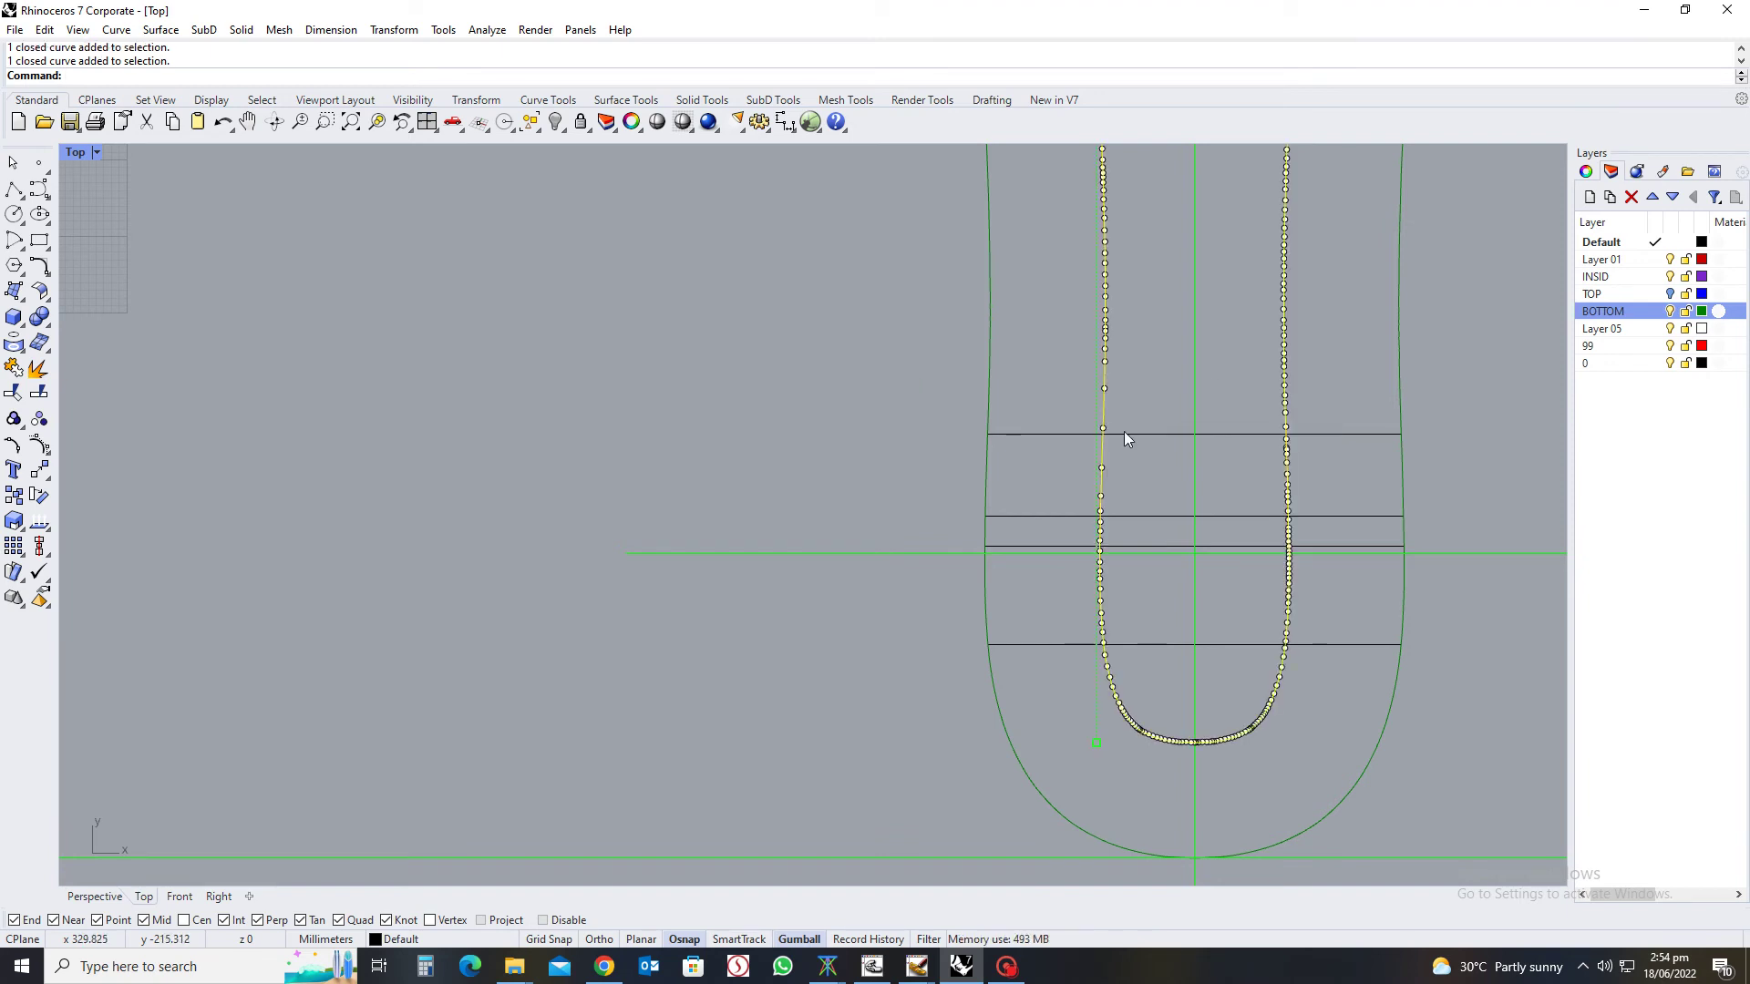
{"action": "right_click", "coordinate": [1124, 431]}
{"action": "key", "text": "Return"}
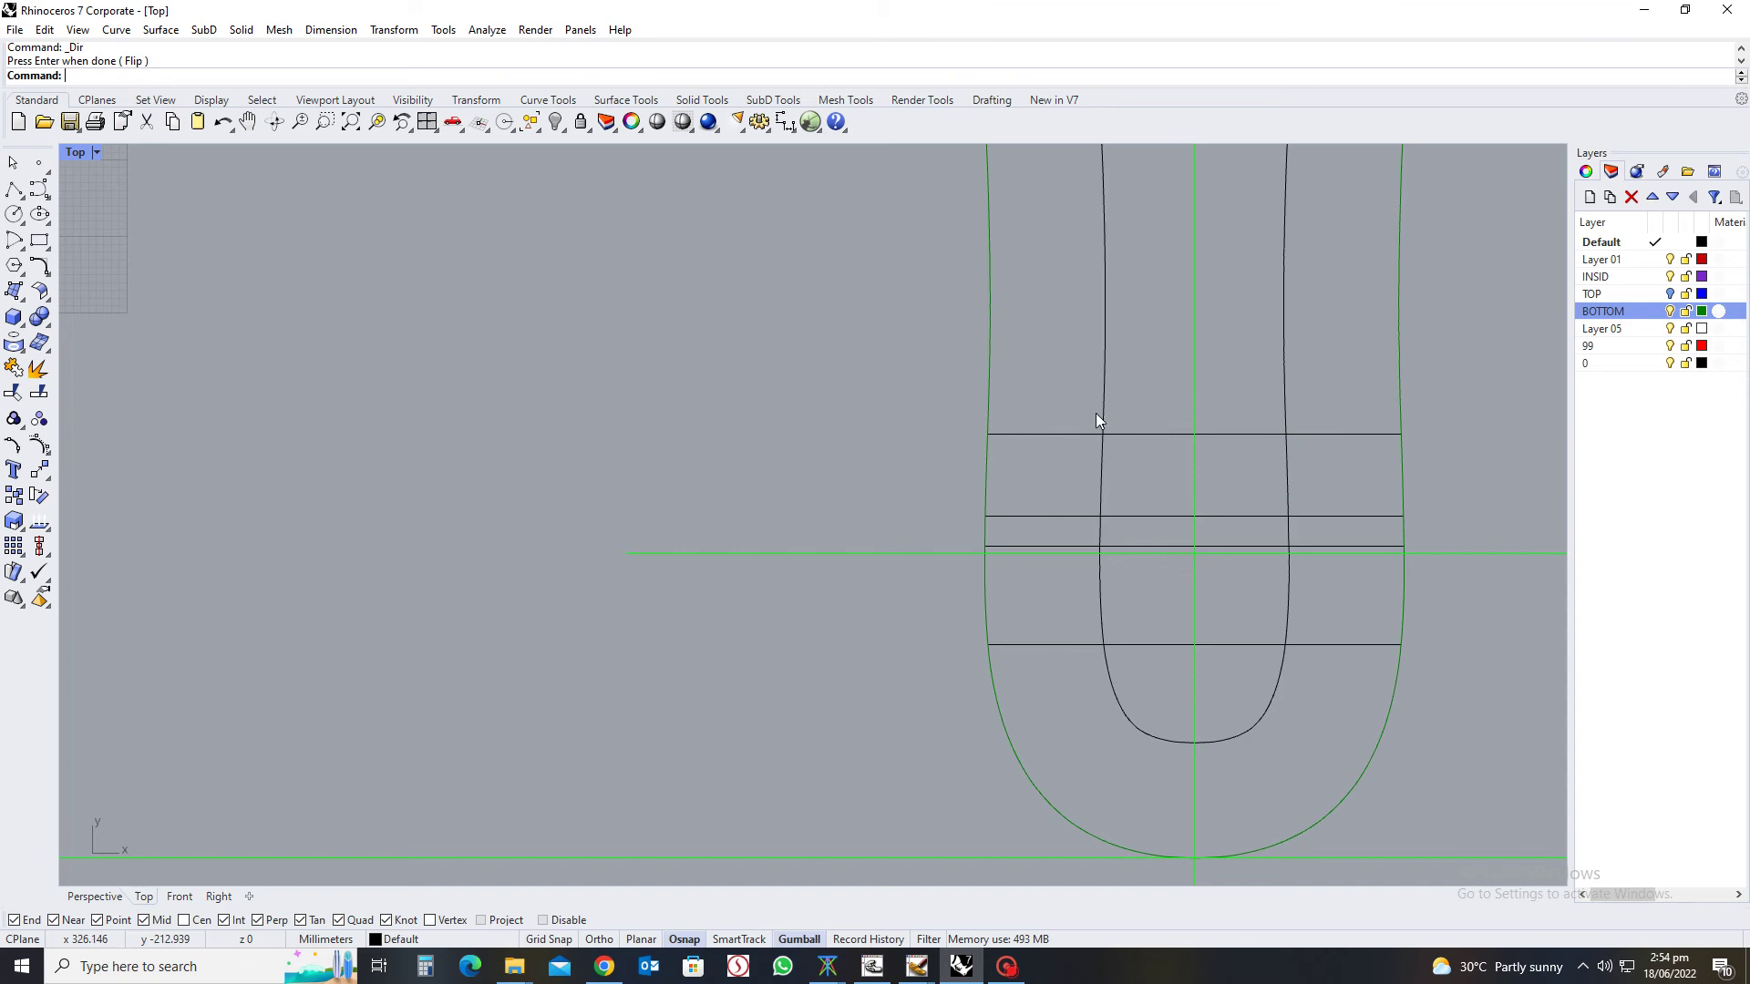
Trim away the middle sections of the four horizontal heel lines inside the black inner outline
{"action": "left_click", "coordinate": [1102, 412]}
{"action": "type", "text": "trim"}
{"action": "key", "text": "Return"}
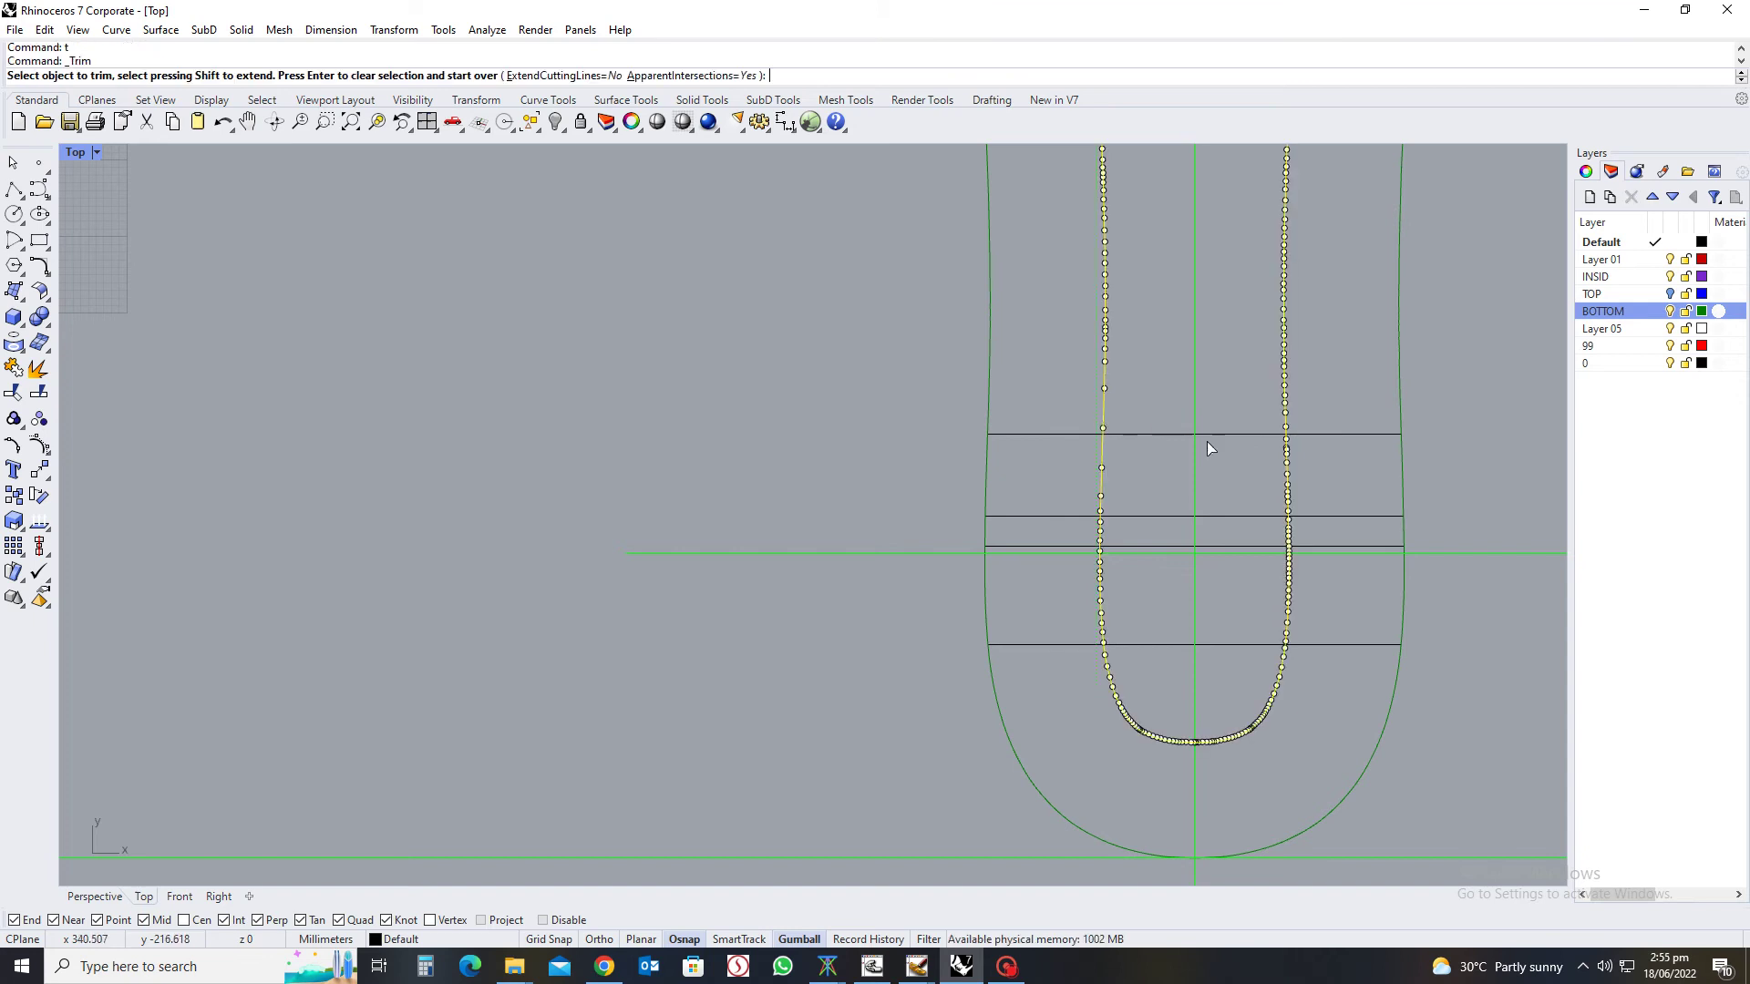
{"action": "left_click", "coordinate": [1224, 434]}
{"action": "left_click", "coordinate": [1241, 517]}
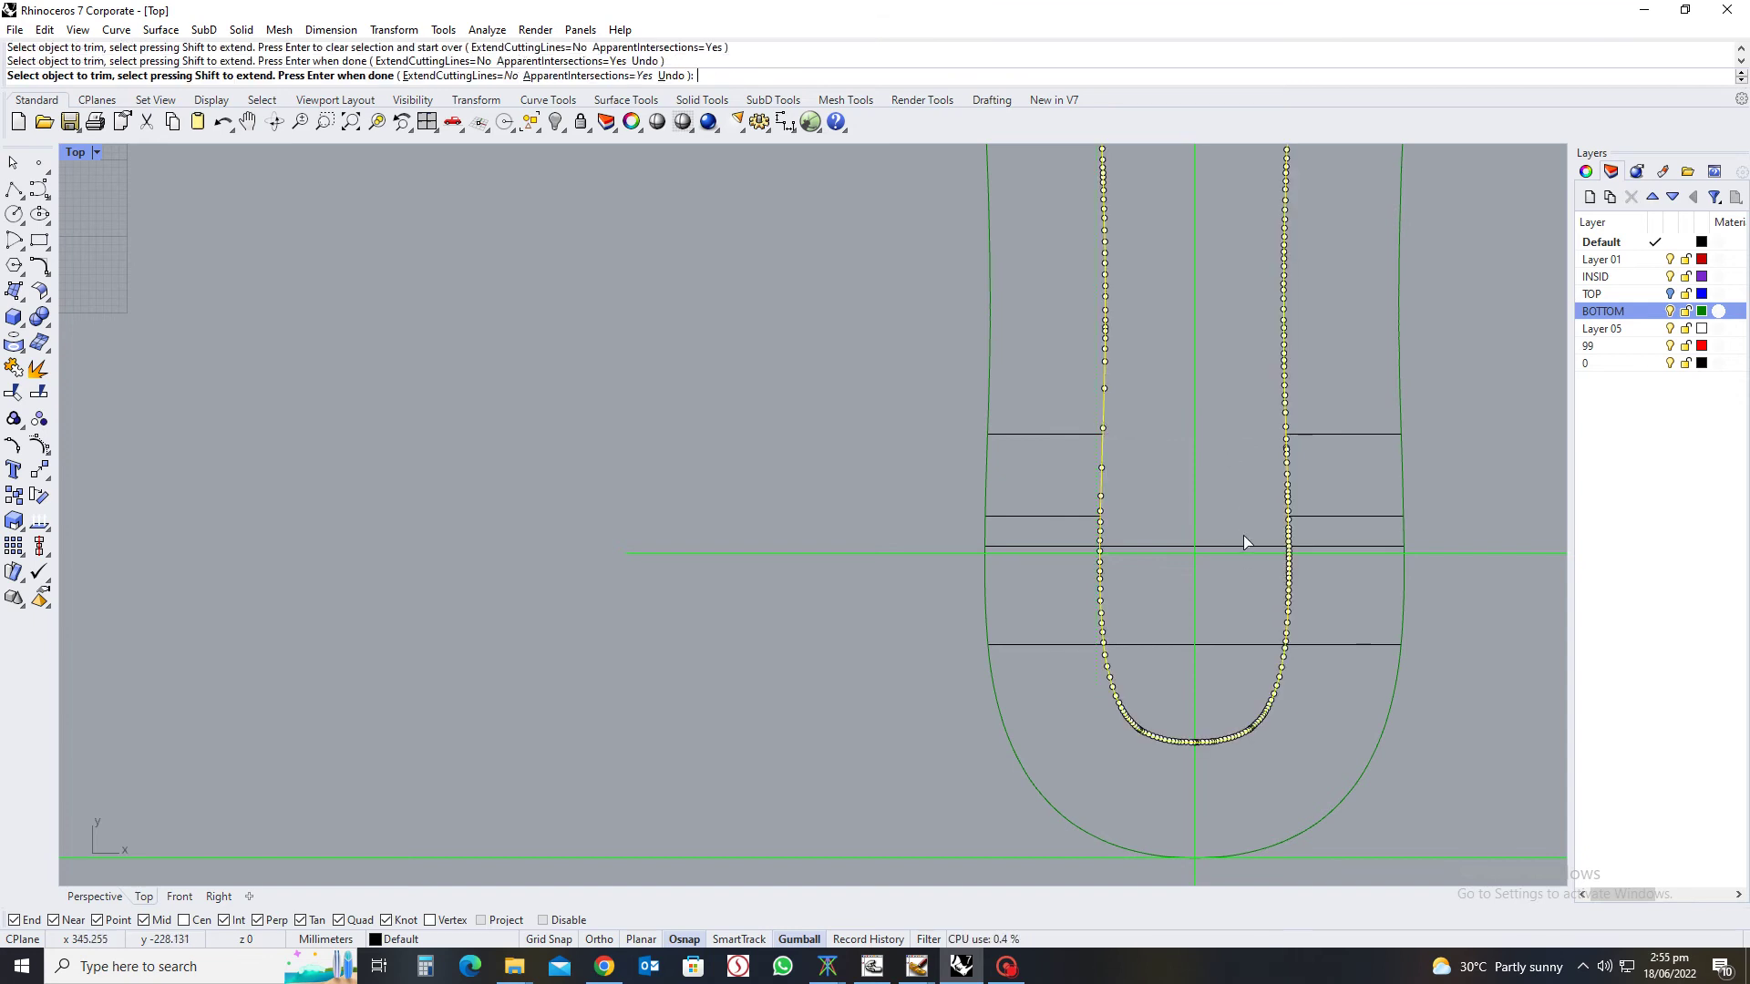
{"action": "left_click", "coordinate": [1244, 545]}
{"action": "left_click", "coordinate": [1239, 646]}
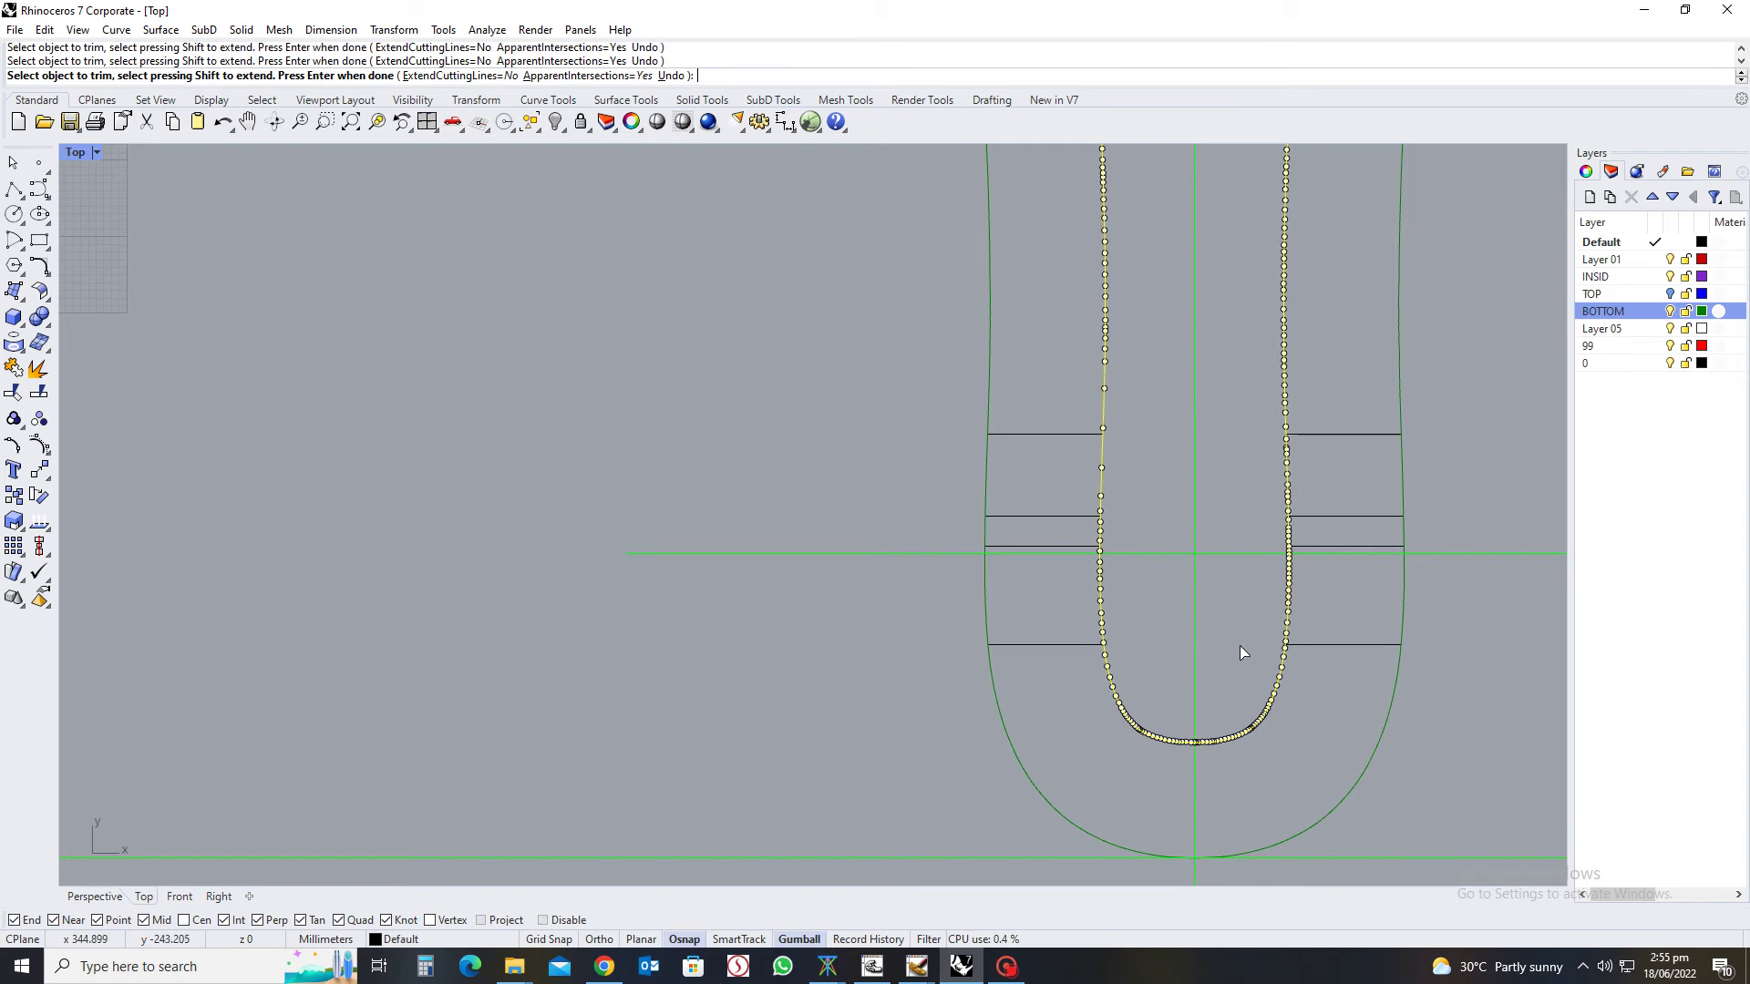
{"action": "key", "text": "Return"}
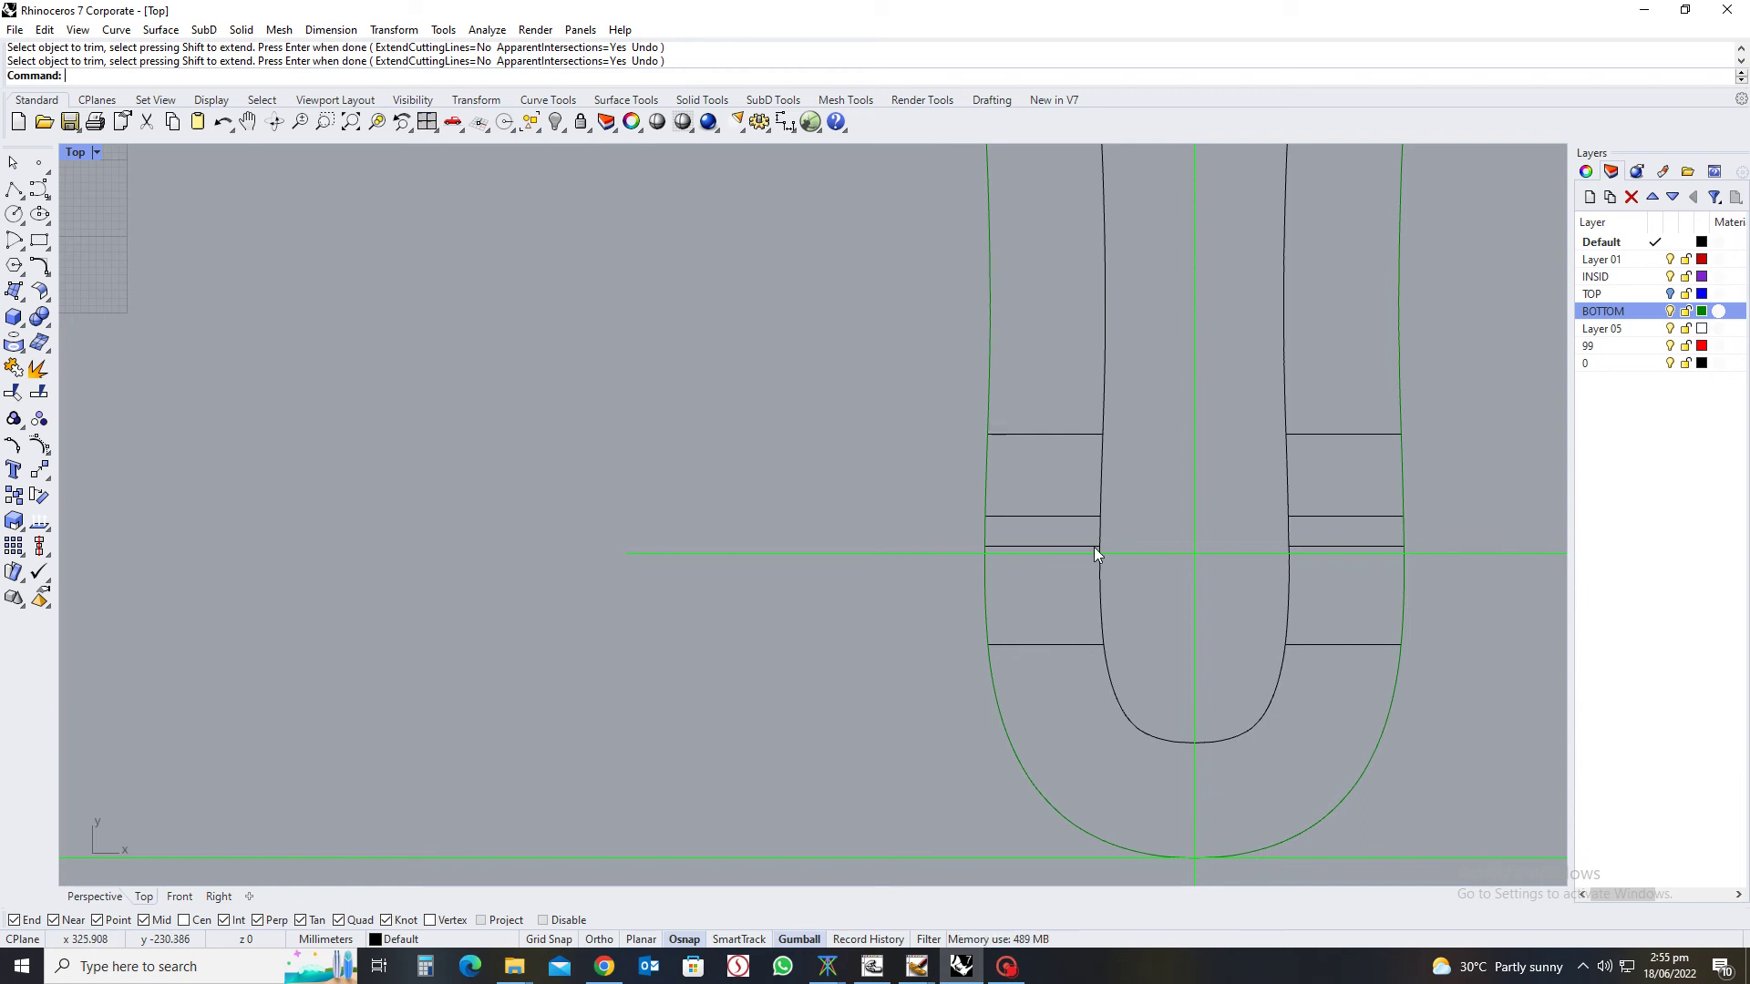
Using the eight forefoot arcs as cutting objects, trim away the middle sections of the tilted cross lines between each opposite pair of arcs
{"action": "scroll", "coordinate": [1193, 511], "scroll_direction": "down", "scroll_amount": 4}
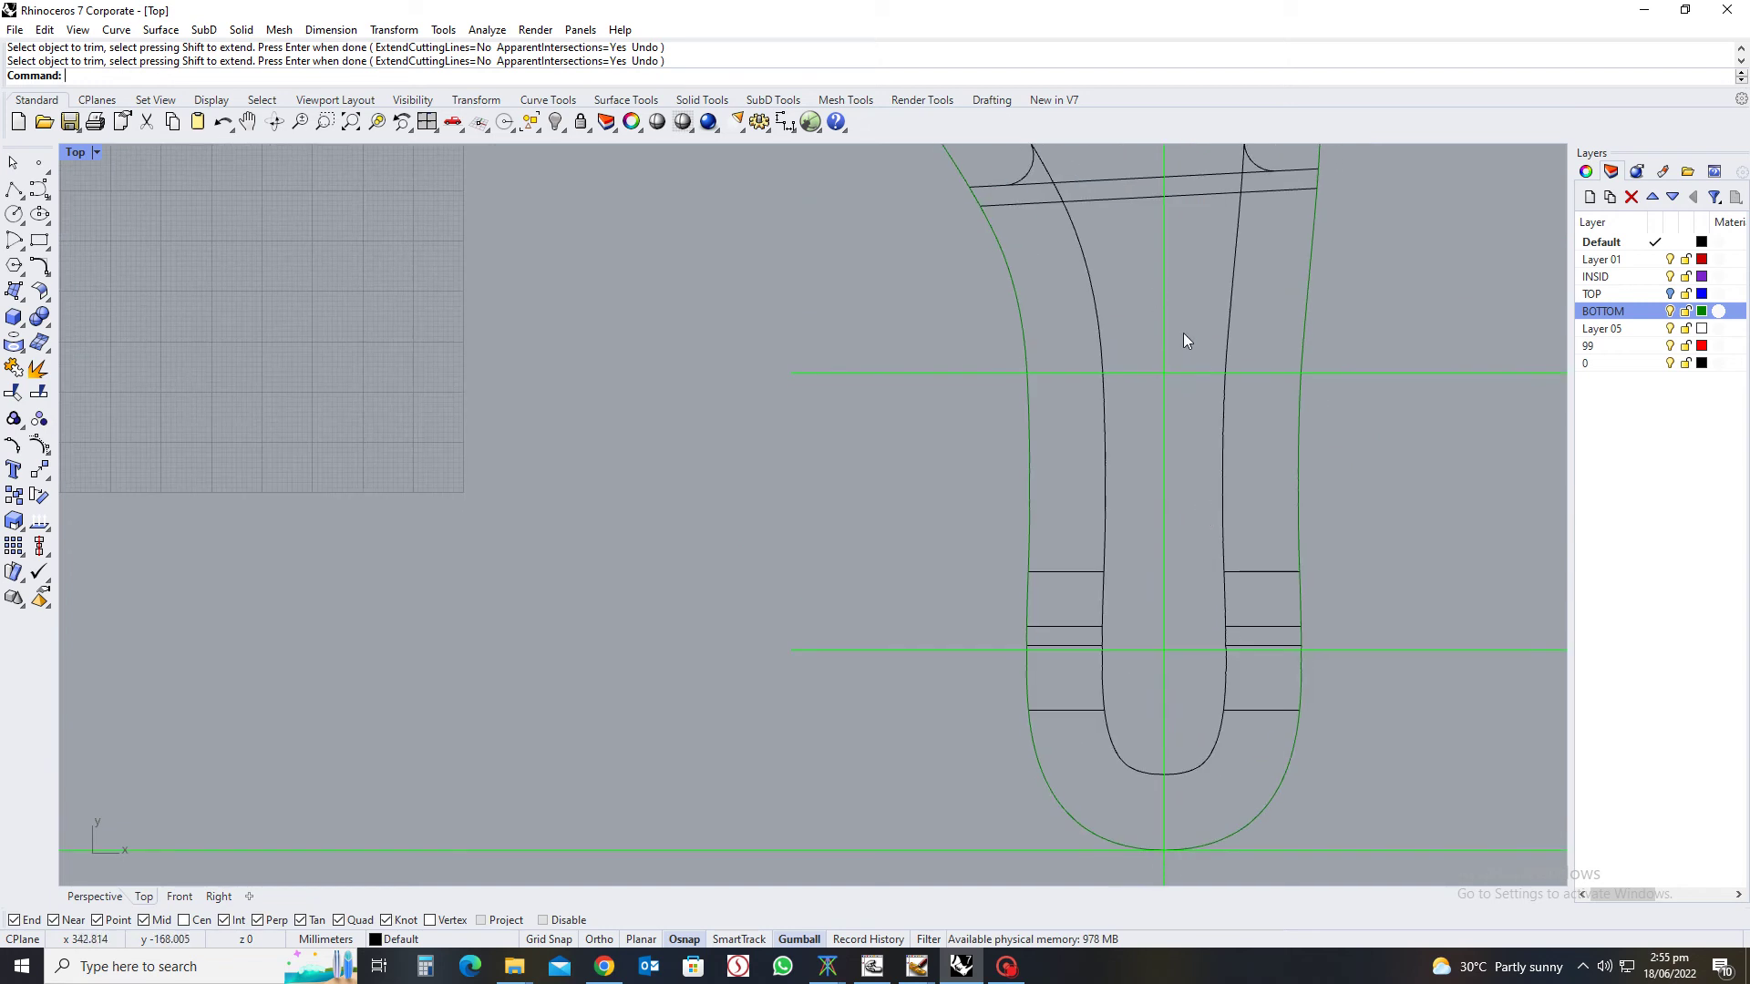
{"action": "right_click_drag", "start_coordinate": [1183, 332], "coordinate": [1172, 528]}
{"action": "scroll", "coordinate": [1076, 424], "scroll_direction": "up", "scroll_amount": 3}
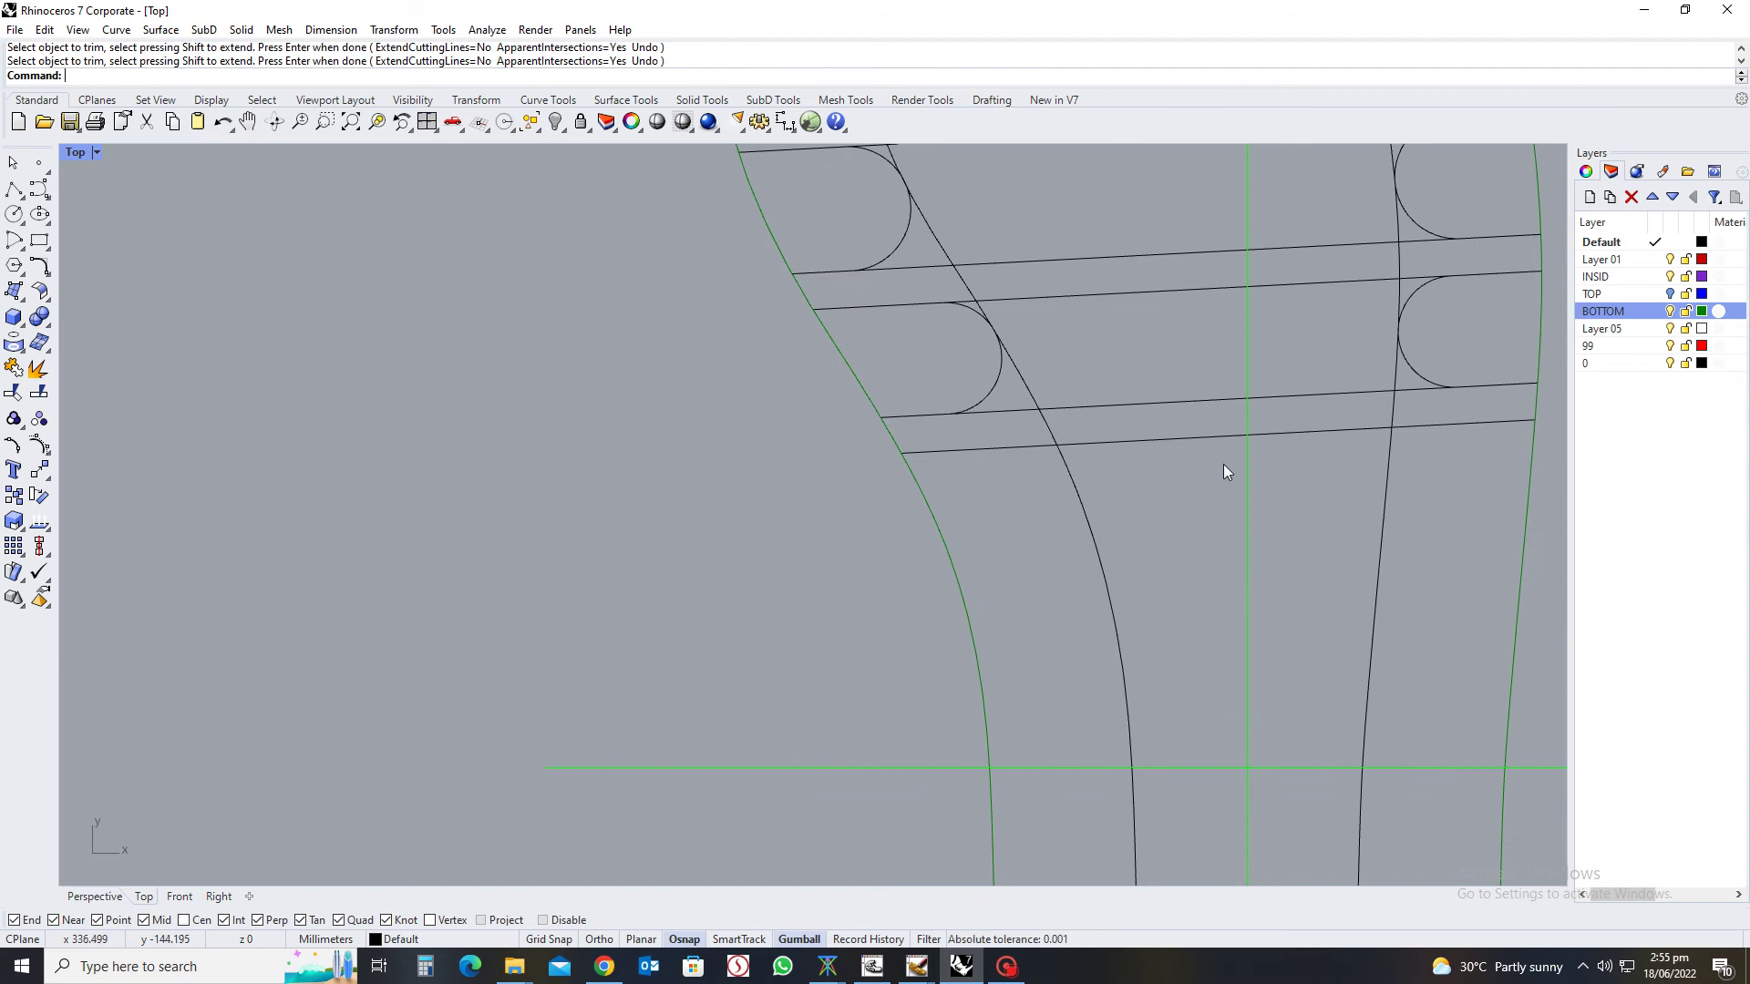
{"action": "left_click_drag", "start_coordinate": [1183, 386], "coordinate": [1145, 487]}
{"action": "key", "text": "Escape"}
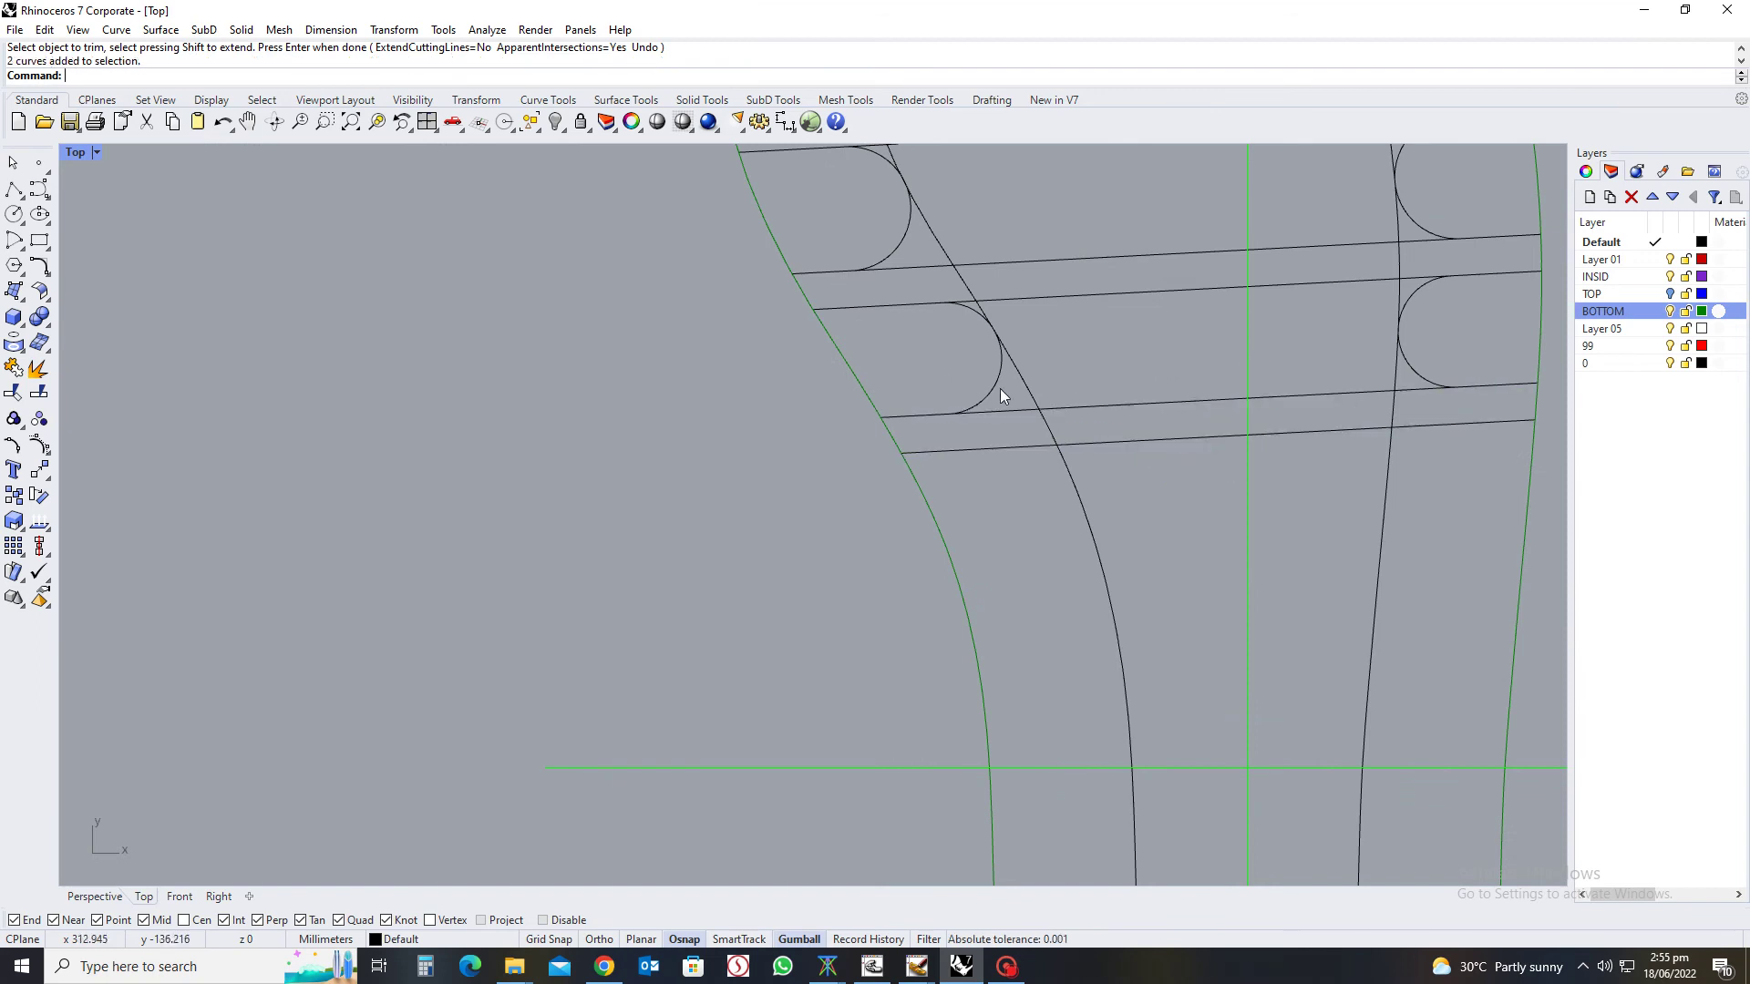
{"action": "left_click", "coordinate": [1000, 387]}
{"action": "left_click", "coordinate": [1411, 375], "text": "shift"}
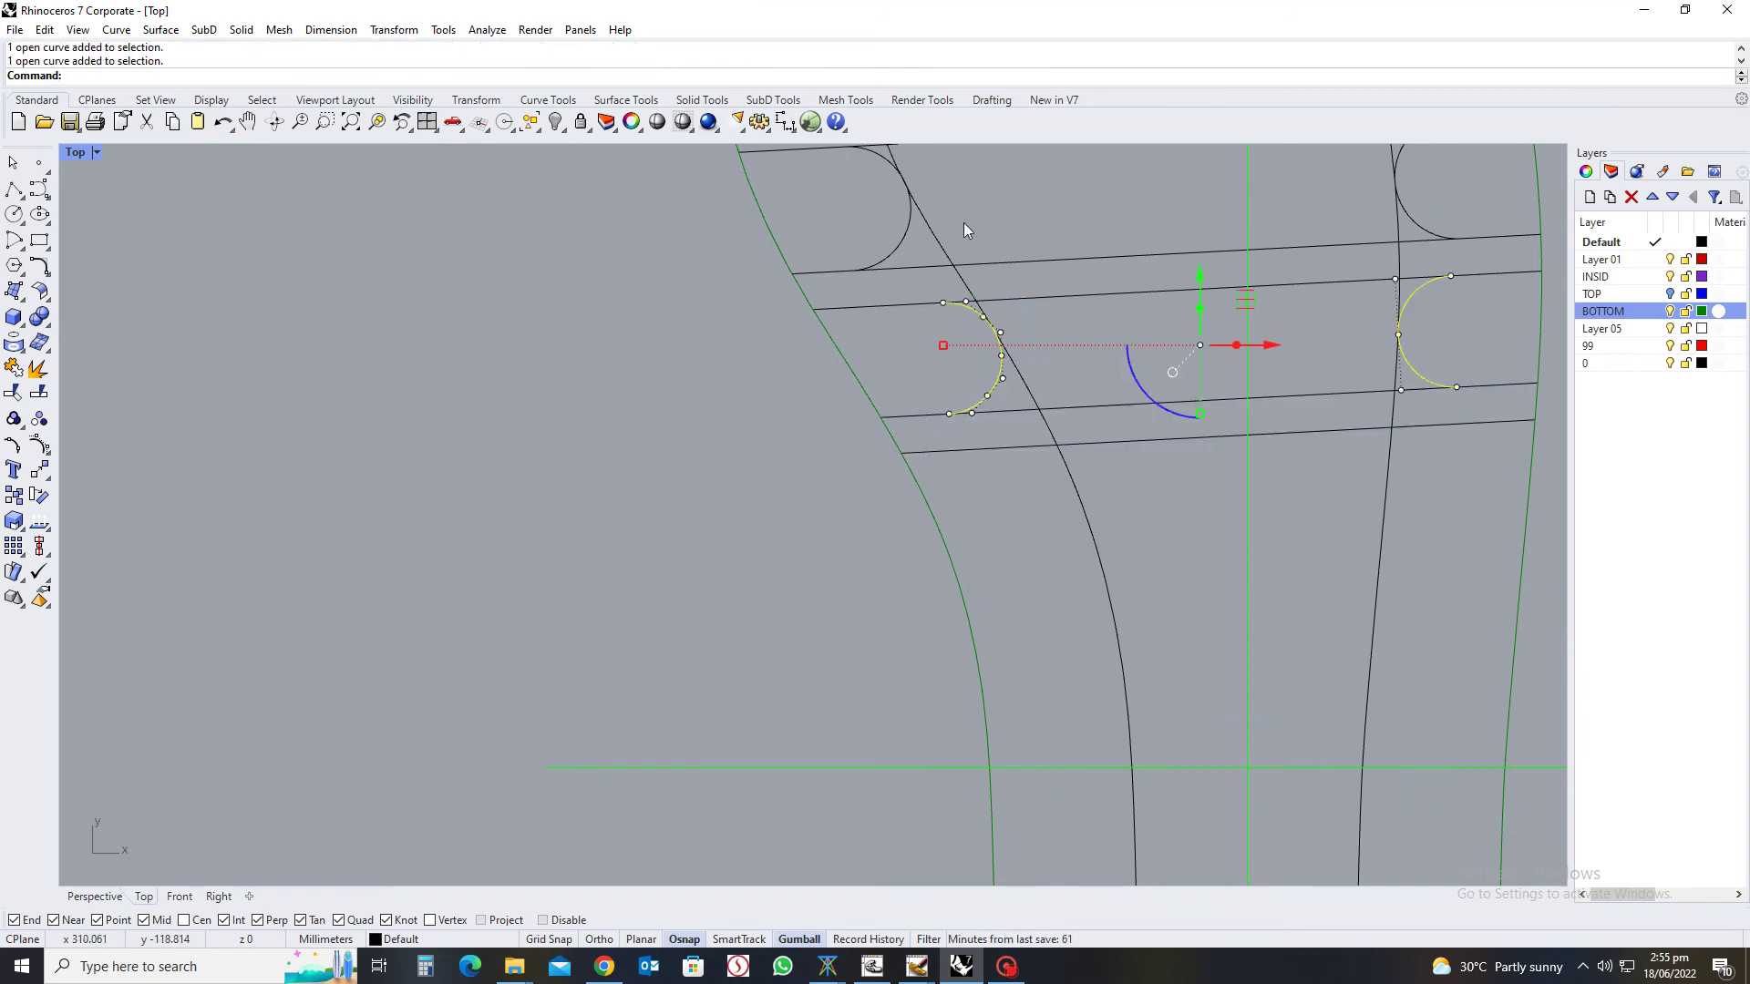
{"action": "left_click", "coordinate": [899, 233], "text": "shift"}
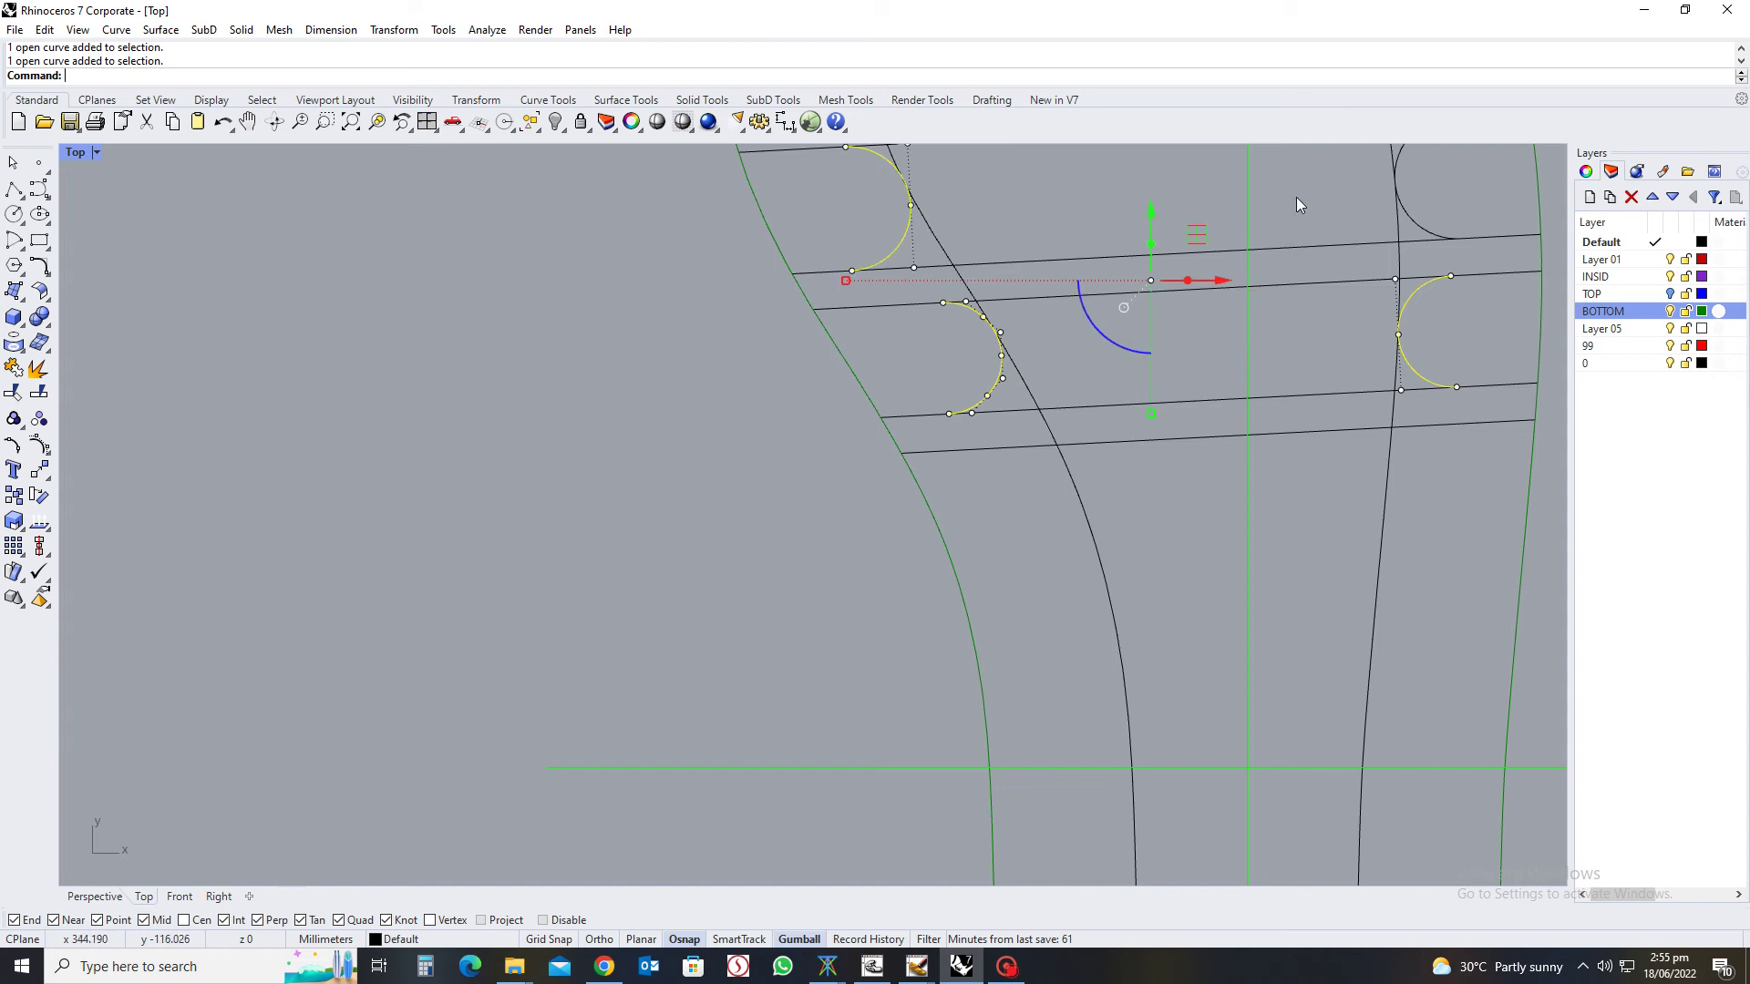
{"action": "left_click", "coordinate": [1422, 228], "text": "shift"}
{"action": "right_click_drag", "start_coordinate": [1421, 228], "coordinate": [1392, 517]}
{"action": "left_click", "coordinate": [817, 384], "text": "shift"}
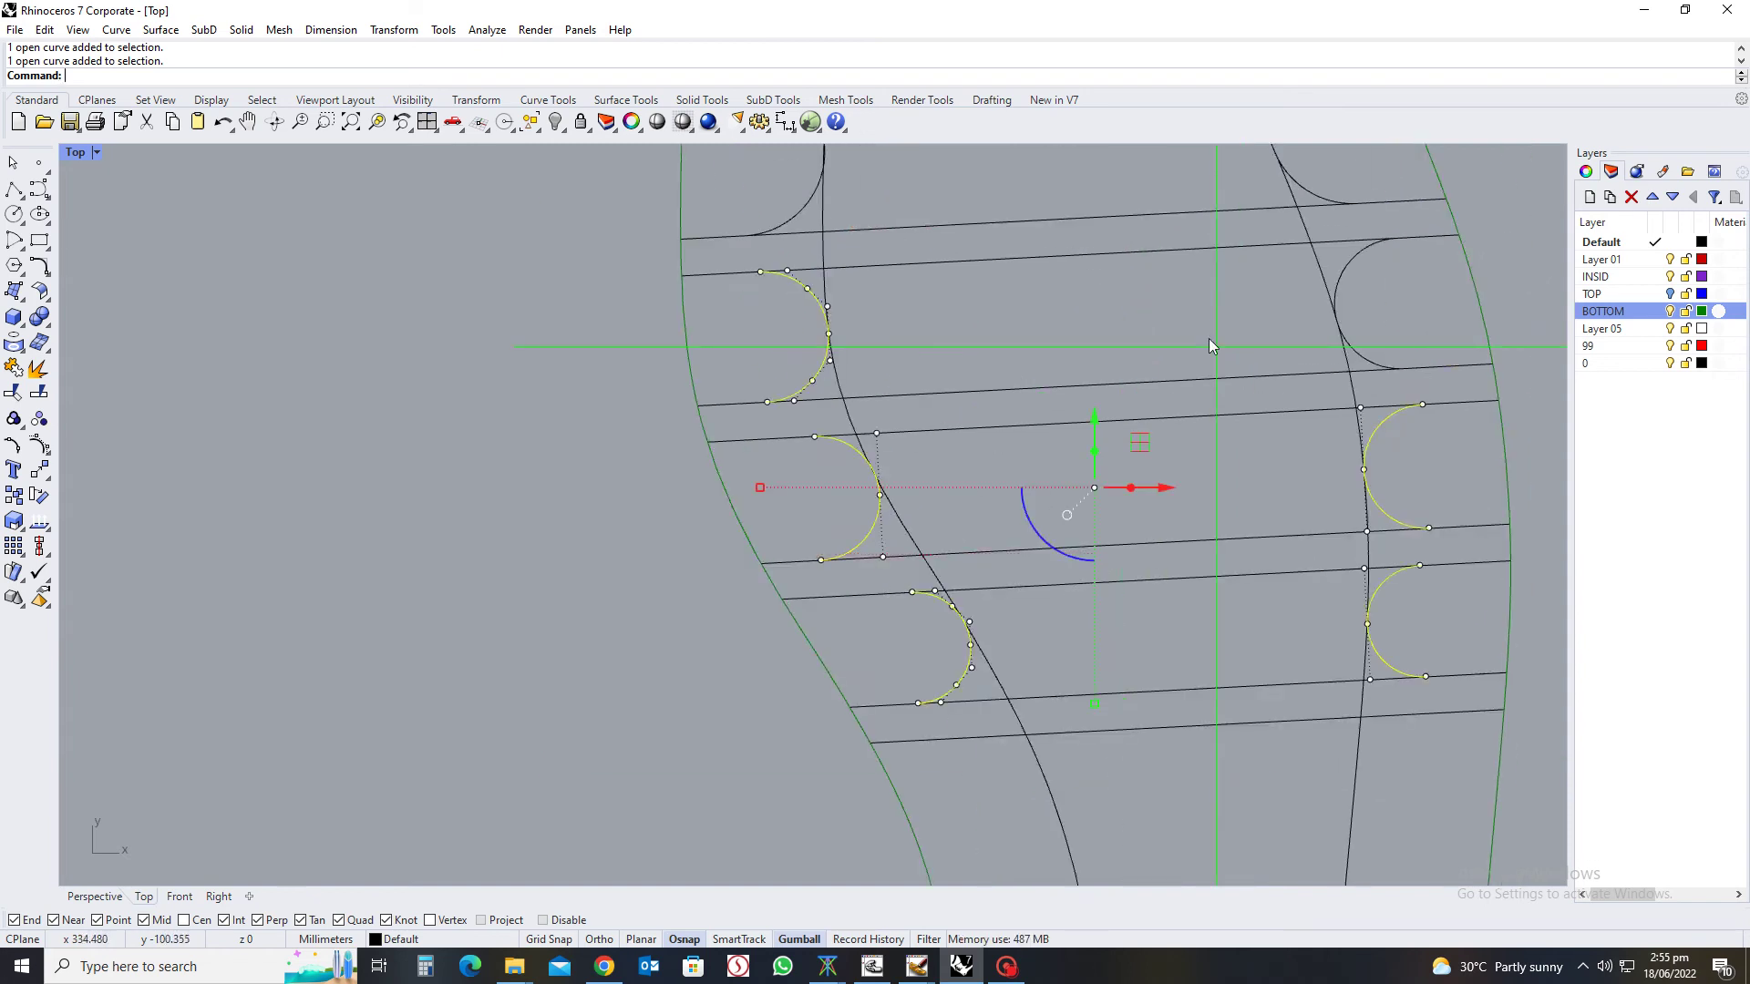
{"action": "left_click", "coordinate": [1378, 361], "text": "shift"}
{"action": "right_click_drag", "start_coordinate": [903, 224], "coordinate": [844, 362]}
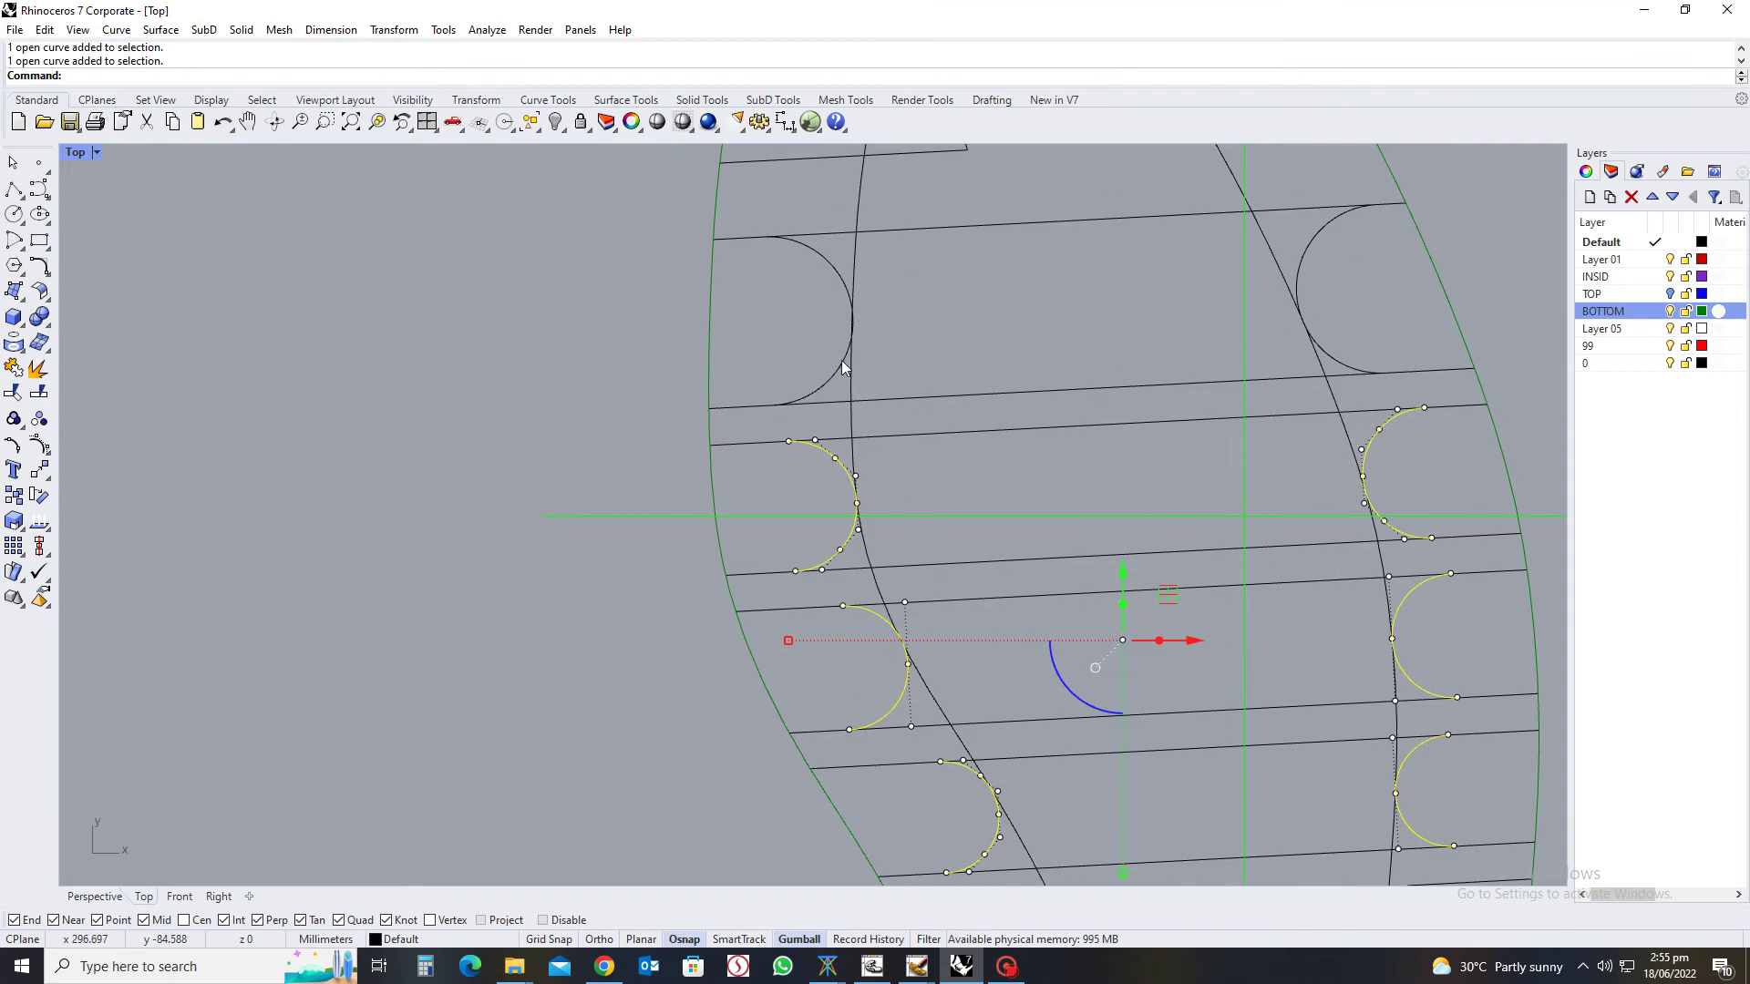
{"action": "left_click", "coordinate": [840, 360], "text": "shift"}
{"action": "key", "text": "ctrl+z"}
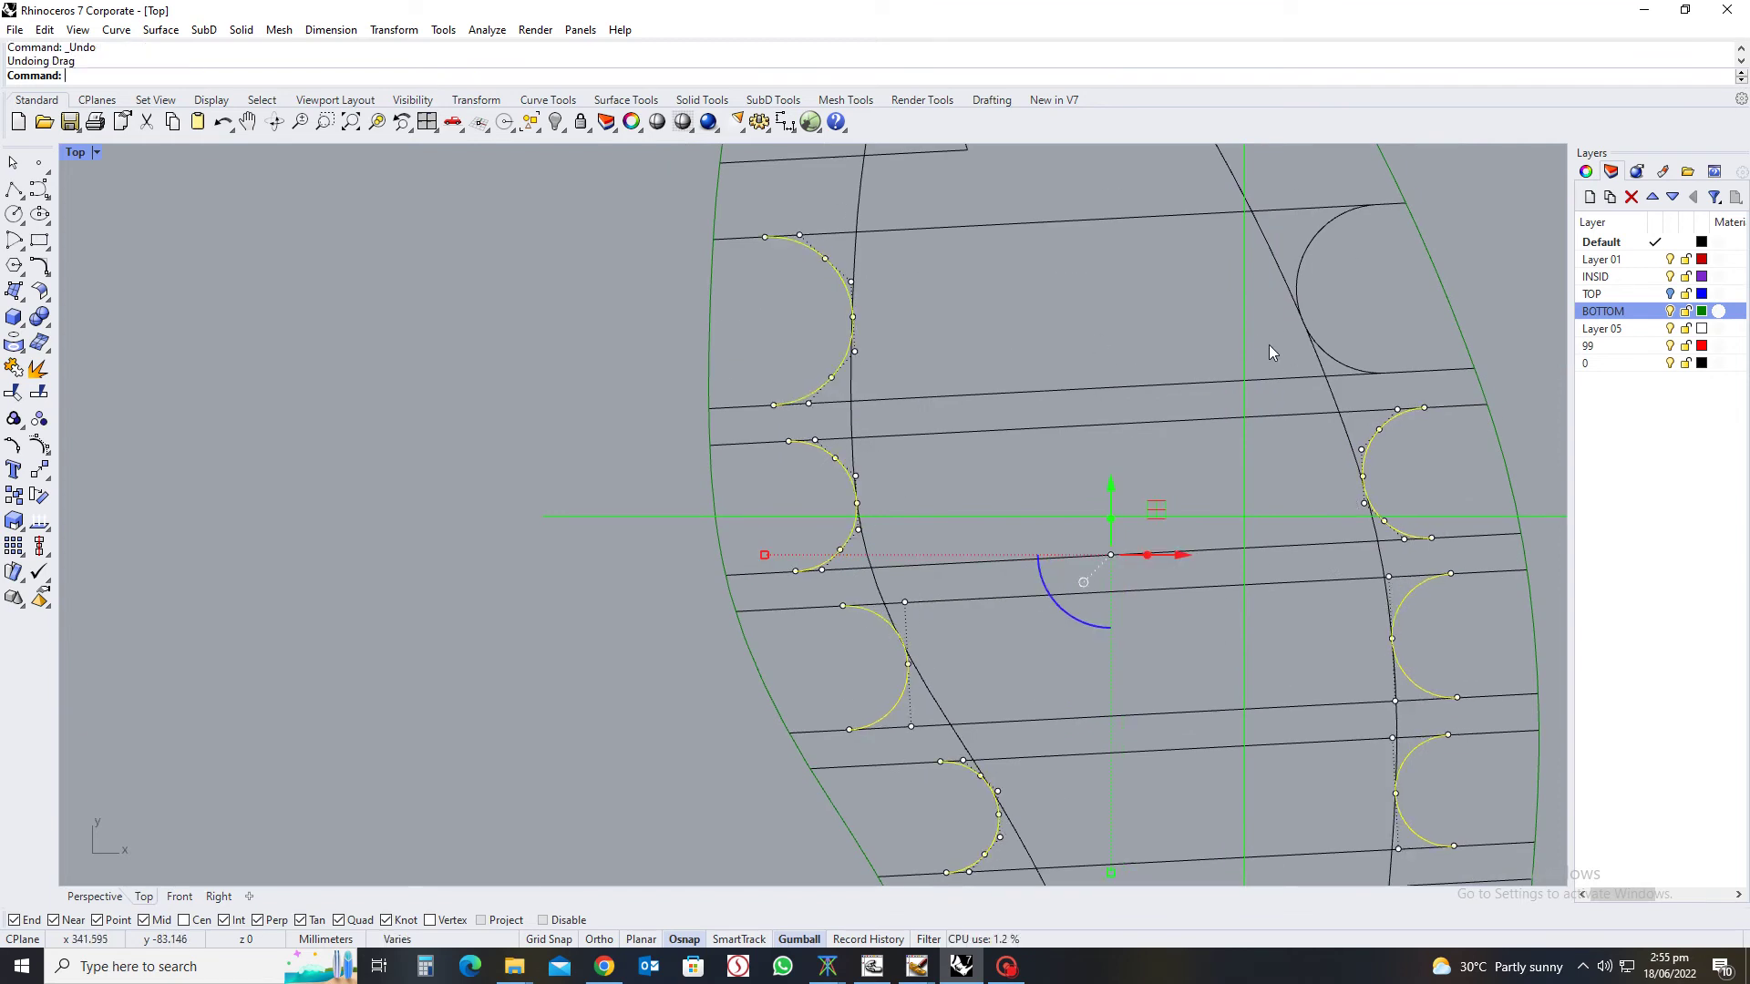
{"action": "left_click", "coordinate": [1338, 357], "text": "shift"}
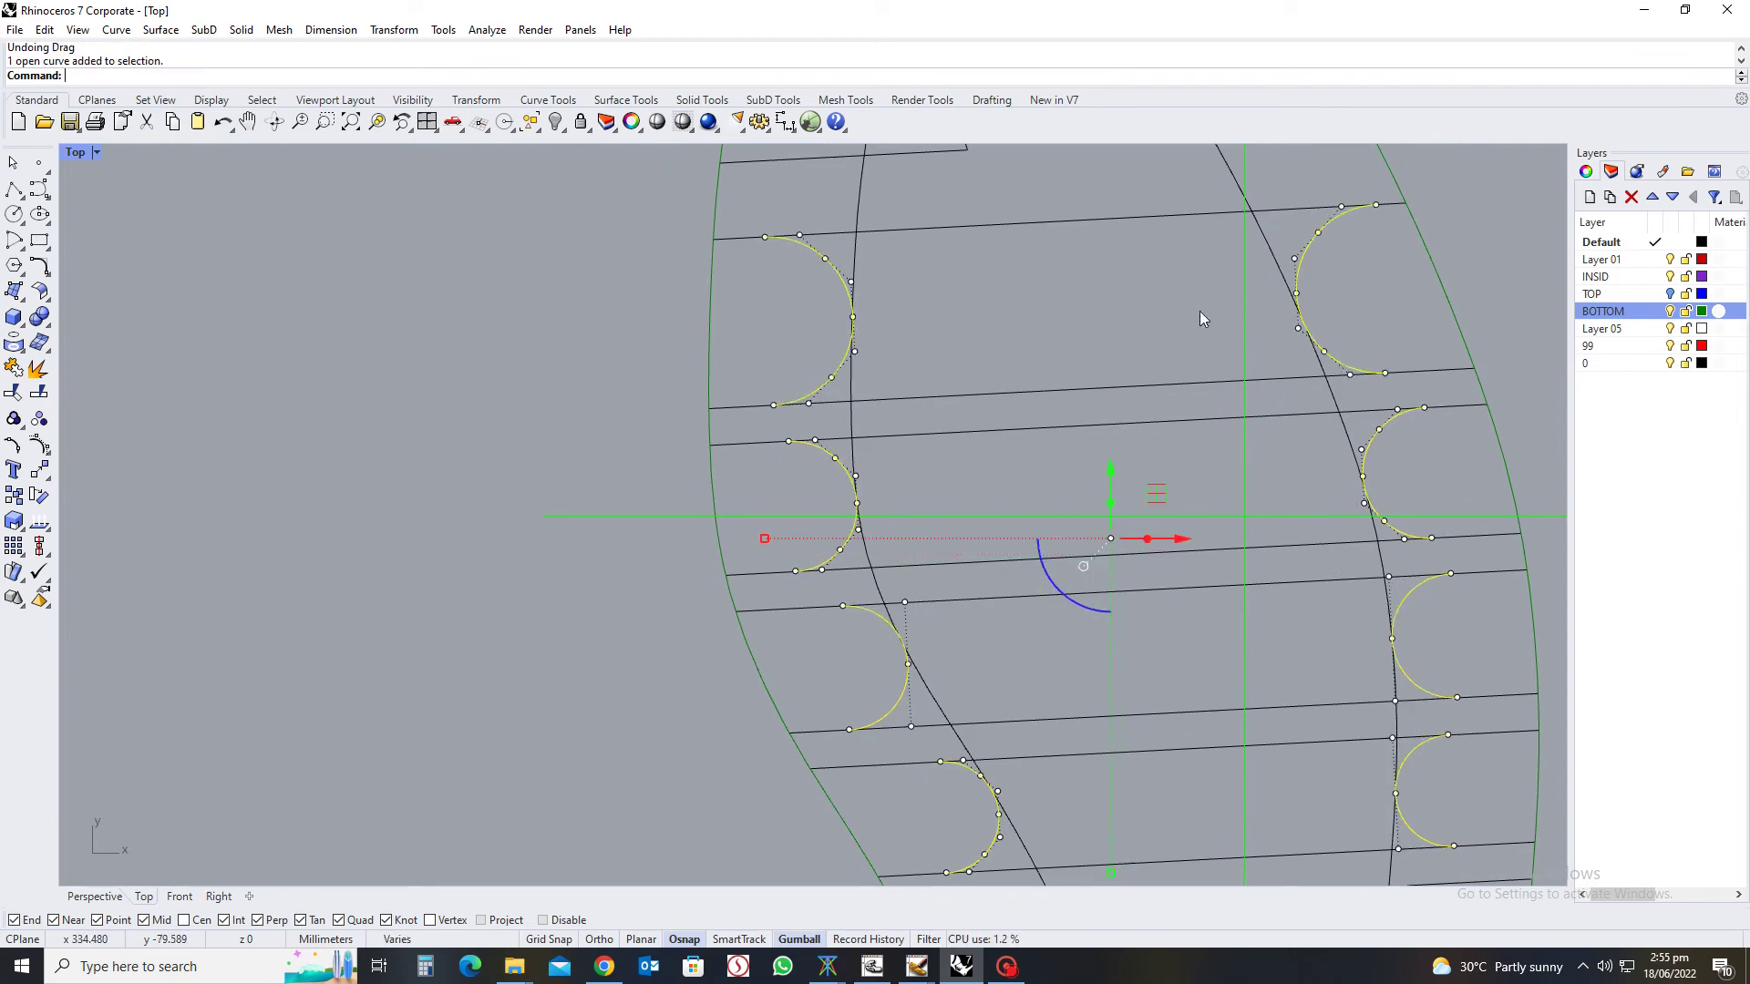
{"action": "scroll", "coordinate": [1121, 229], "scroll_direction": "down", "scroll_amount": 3}
{"action": "right_click_drag", "start_coordinate": [1081, 468], "coordinate": [1054, 383]}
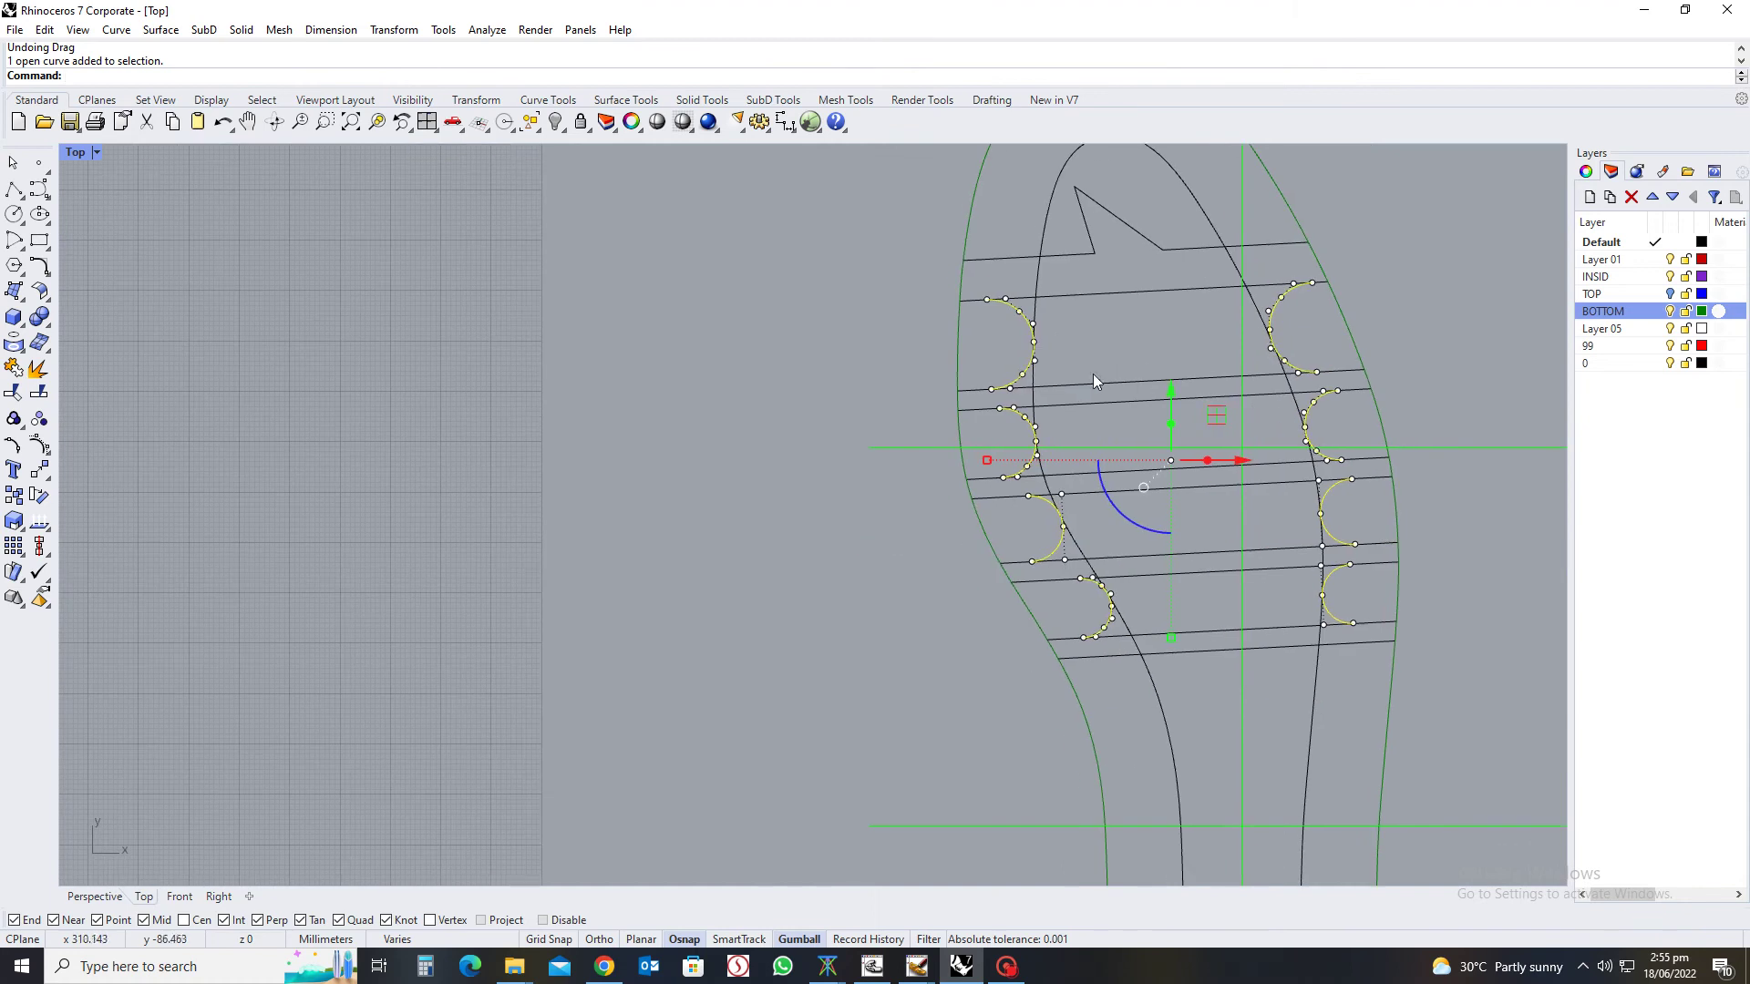
{"action": "type", "text": "t"}
{"action": "key", "text": "Return"}
{"action": "scroll", "coordinate": [1106, 390], "scroll_direction": "up", "scroll_amount": 4}
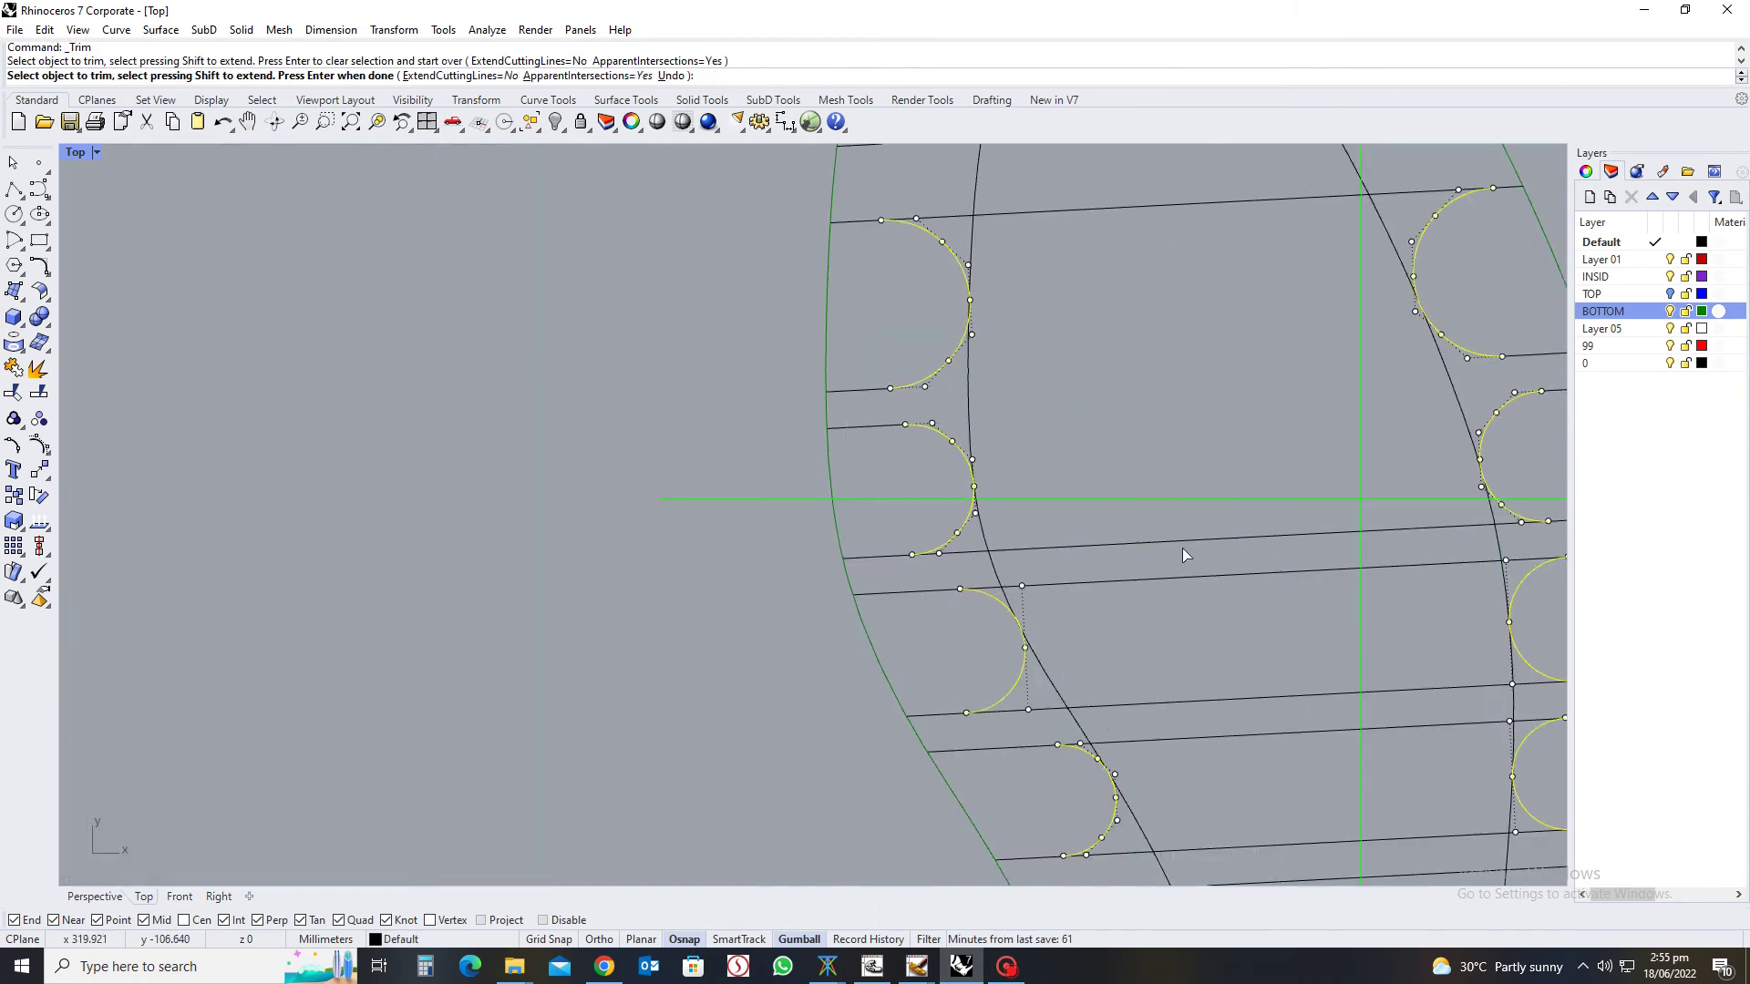
{"action": "left_click_drag", "start_coordinate": [1178, 583], "coordinate": [1178, 585]}
{"action": "right_click_drag", "start_coordinate": [1178, 585], "coordinate": [1145, 484]}
{"action": "left_click", "coordinate": [1145, 484]}
{"action": "right_click_drag", "start_coordinate": [1270, 614], "coordinate": [1218, 535]}
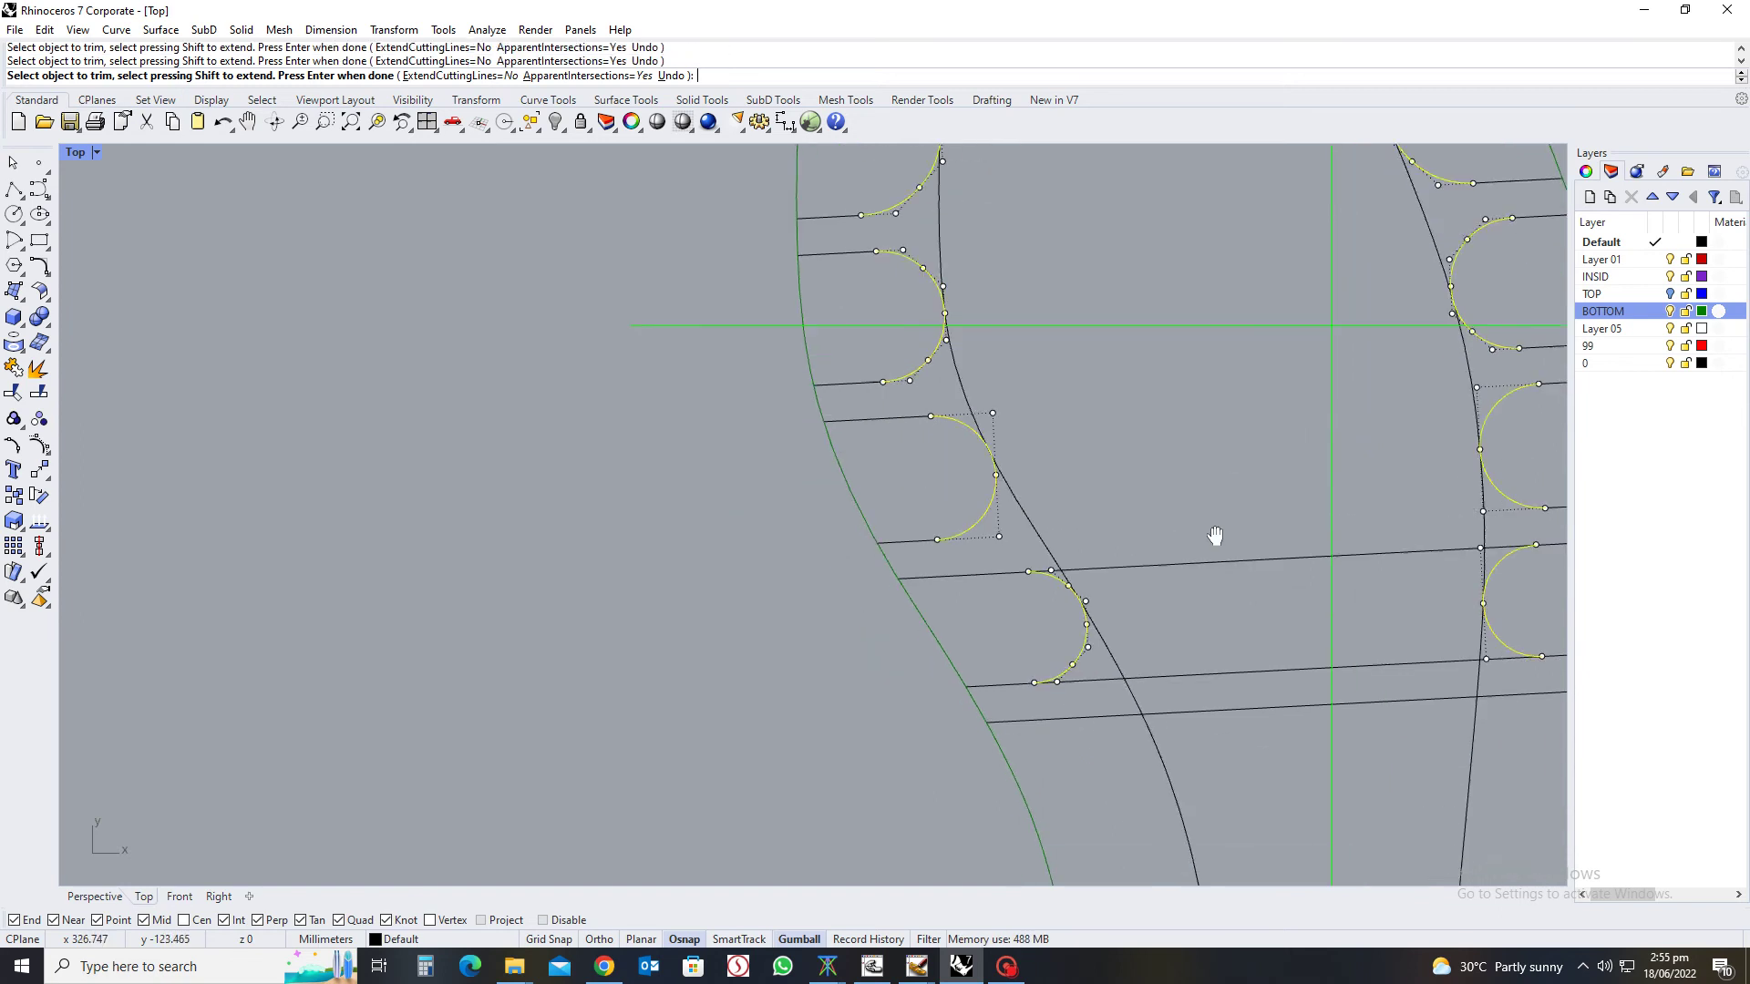
{"action": "left_click_drag", "start_coordinate": [1241, 410], "coordinate": [1227, 515]}
{"action": "left_click", "coordinate": [1246, 579]}
{"action": "scroll", "coordinate": [1128, 346], "scroll_direction": "down", "scroll_amount": 3}
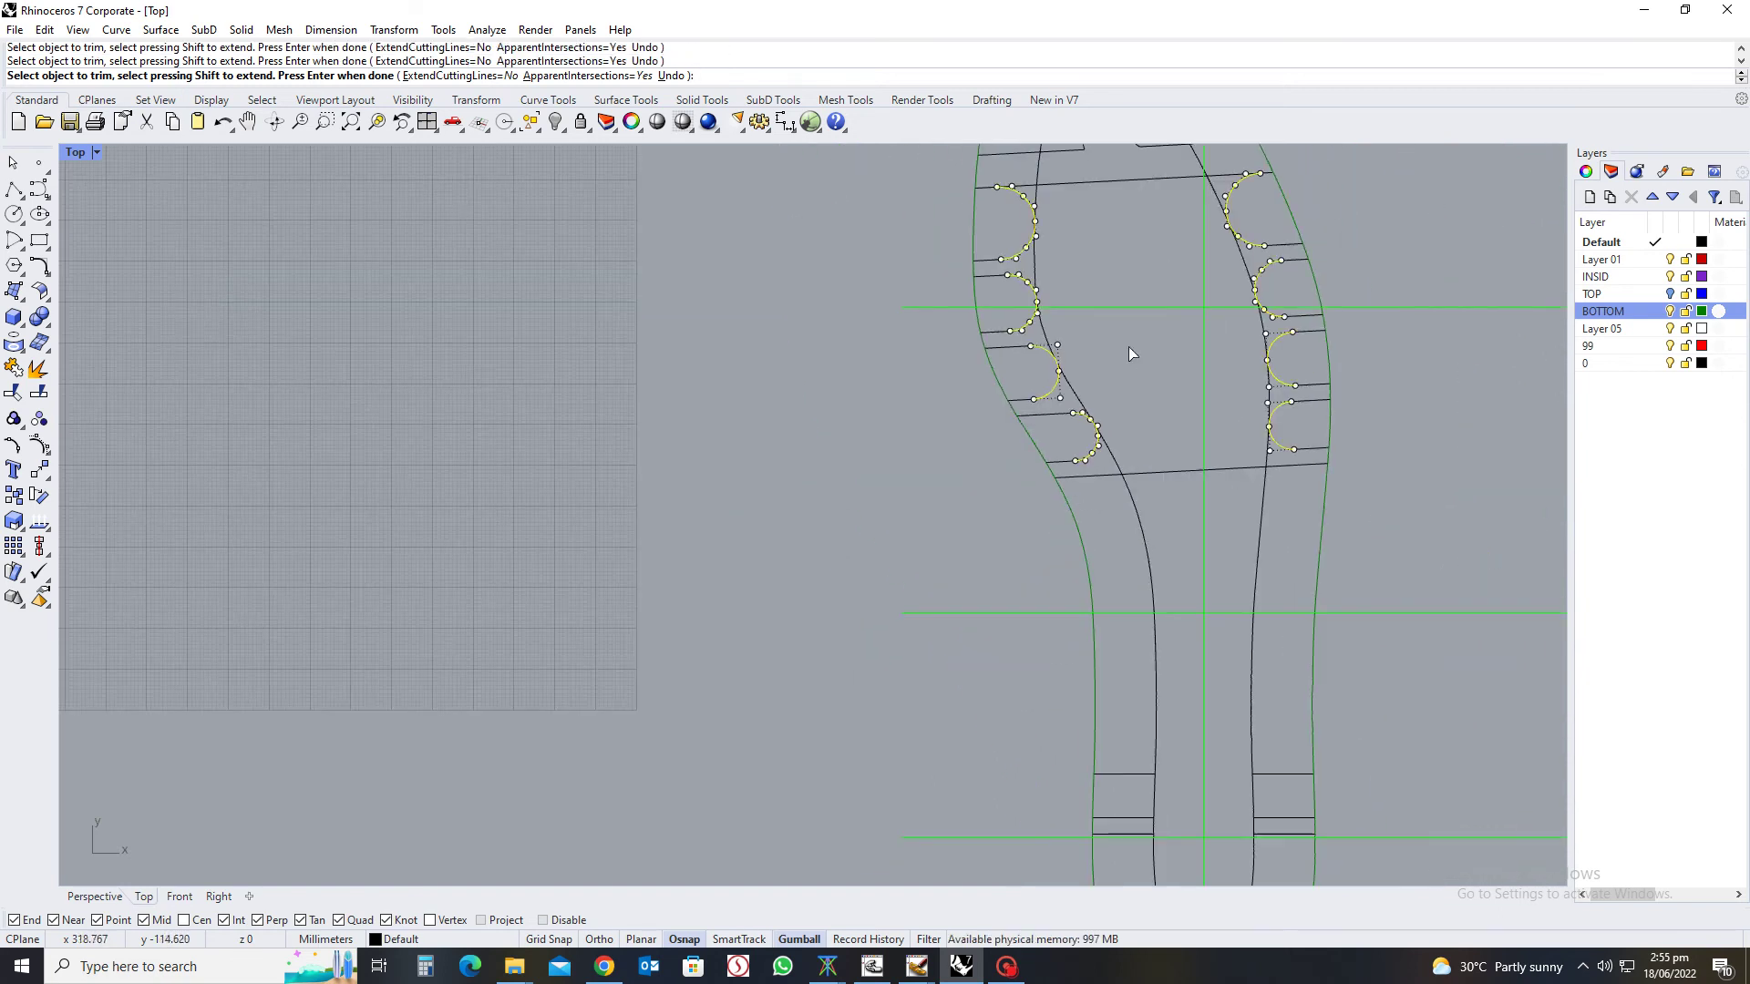
{"action": "right_click_drag", "start_coordinate": [1145, 187], "coordinate": [1106, 311]}
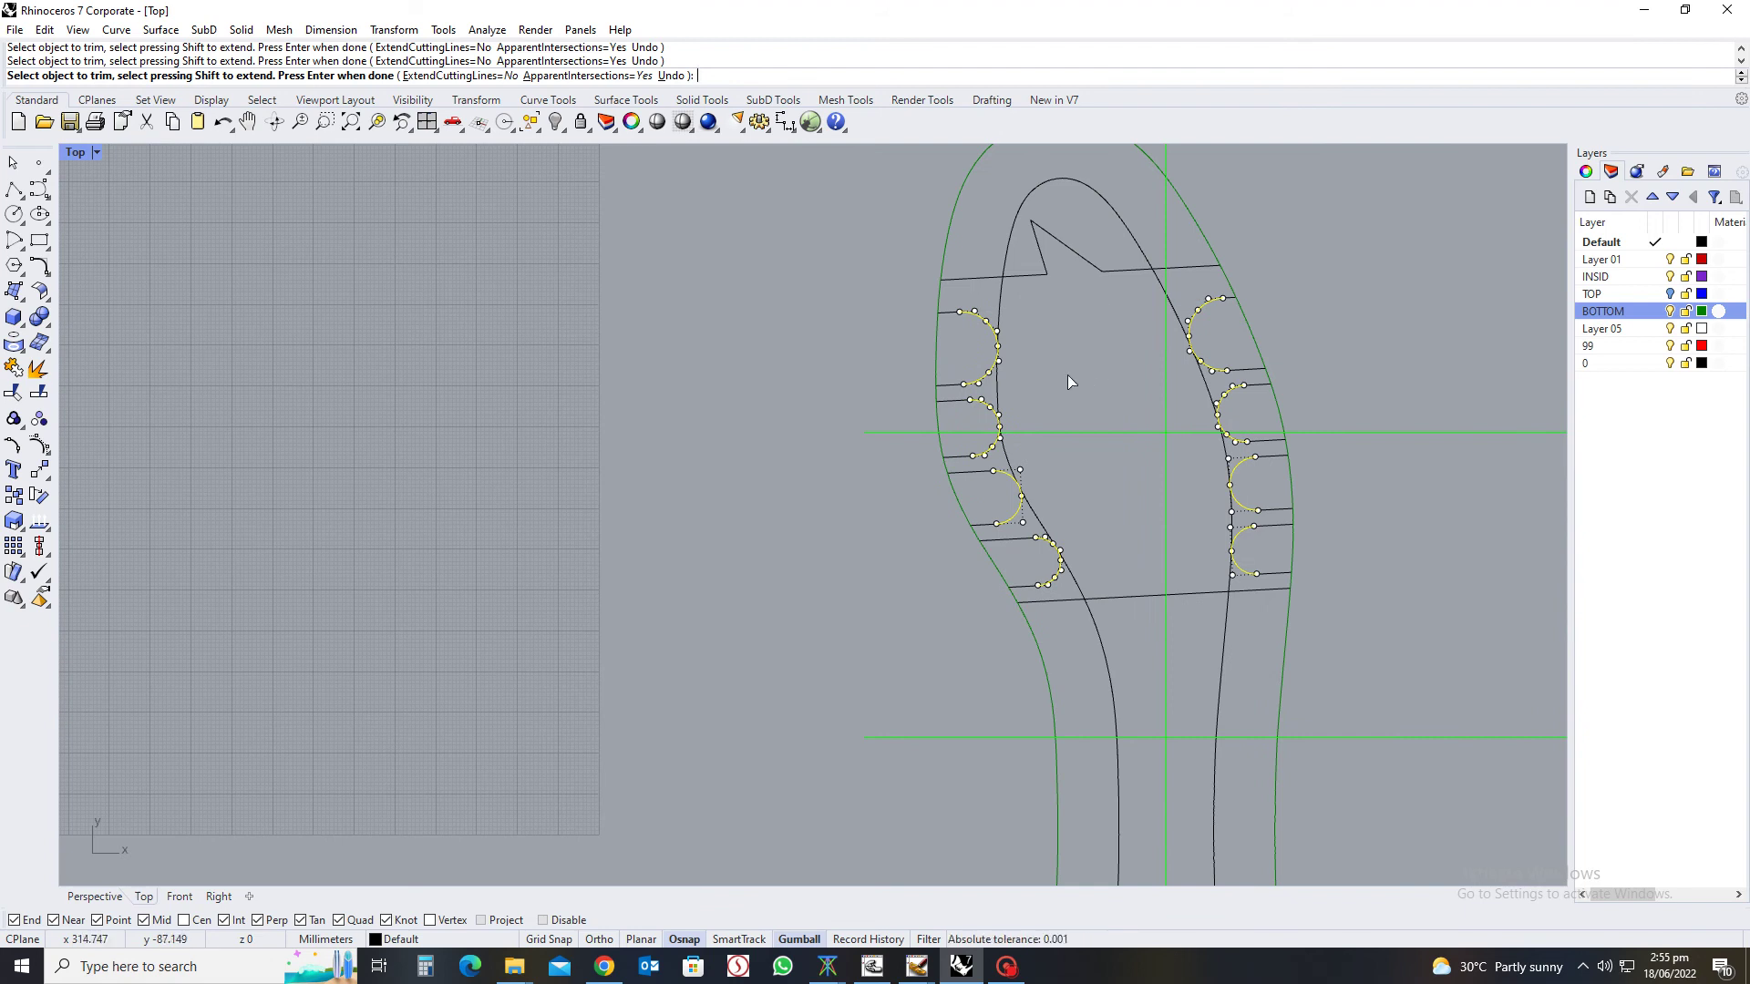
{"action": "key", "text": "Return"}
{"action": "key", "text": "Escape"}
Delete the remaining full-width tilted cross line below the lowest pair of rounded forefoot slots
{"action": "right_click_drag", "start_coordinate": [1103, 654], "coordinate": [1091, 462]}
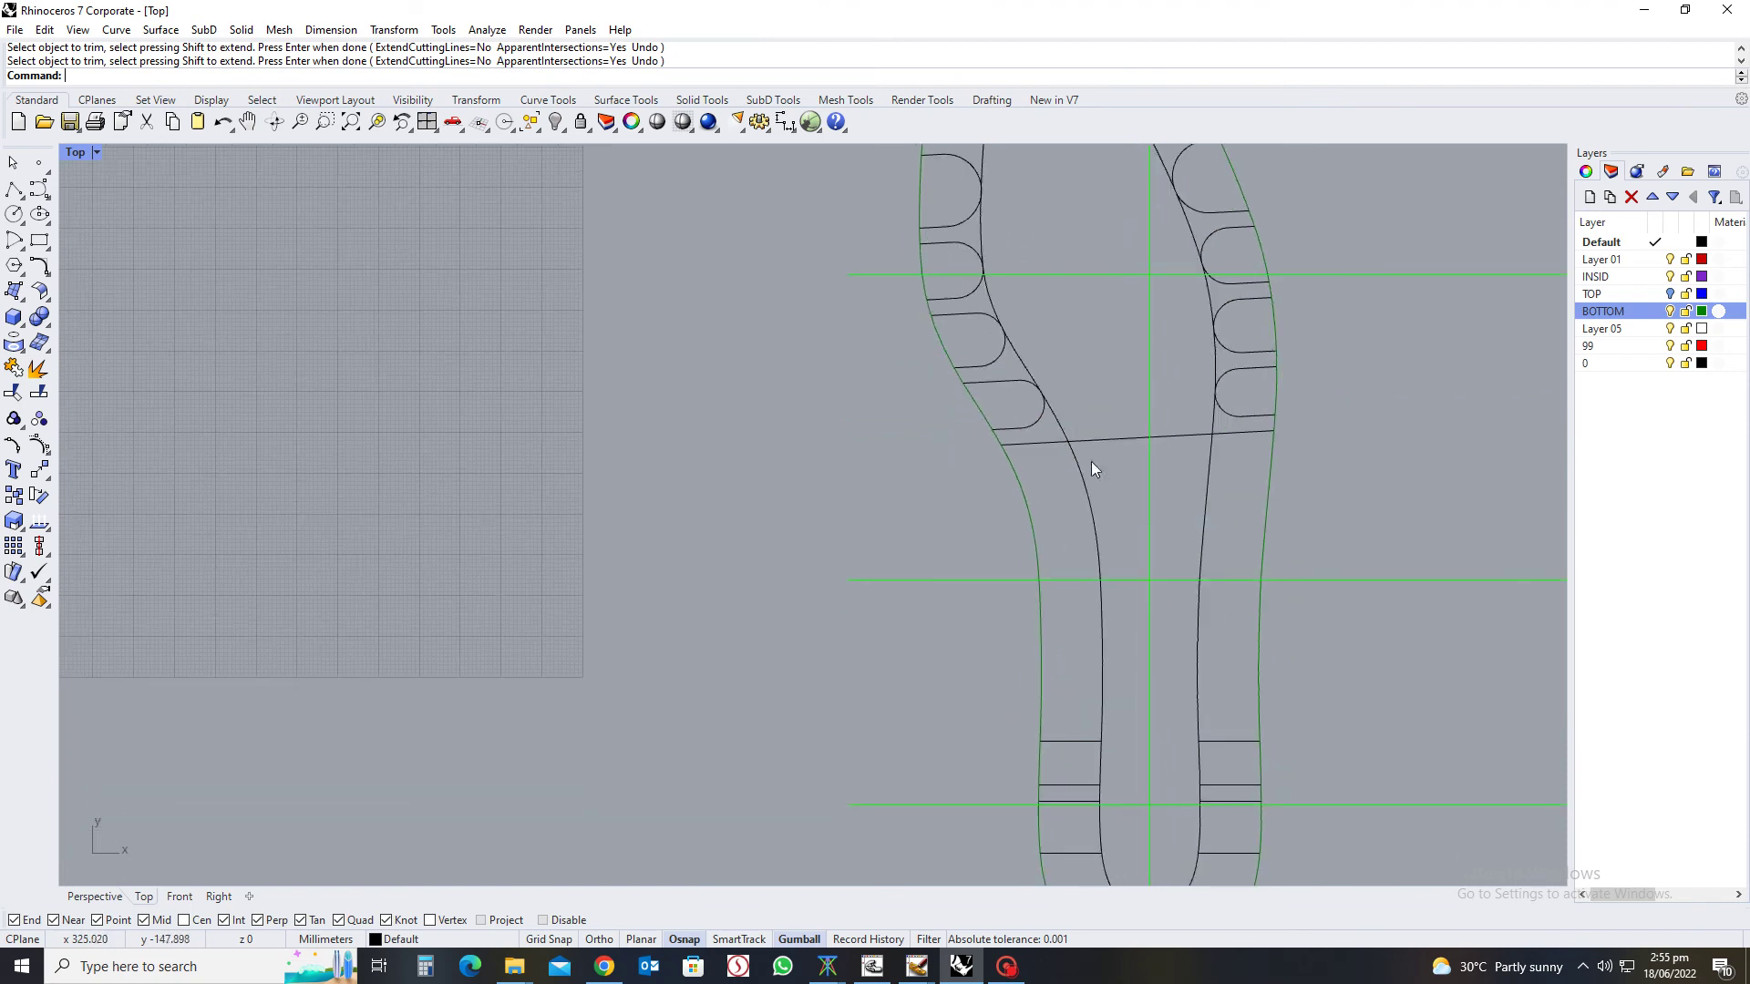
{"action": "scroll", "coordinate": [1092, 549], "scroll_direction": "up", "scroll_amount": 5}
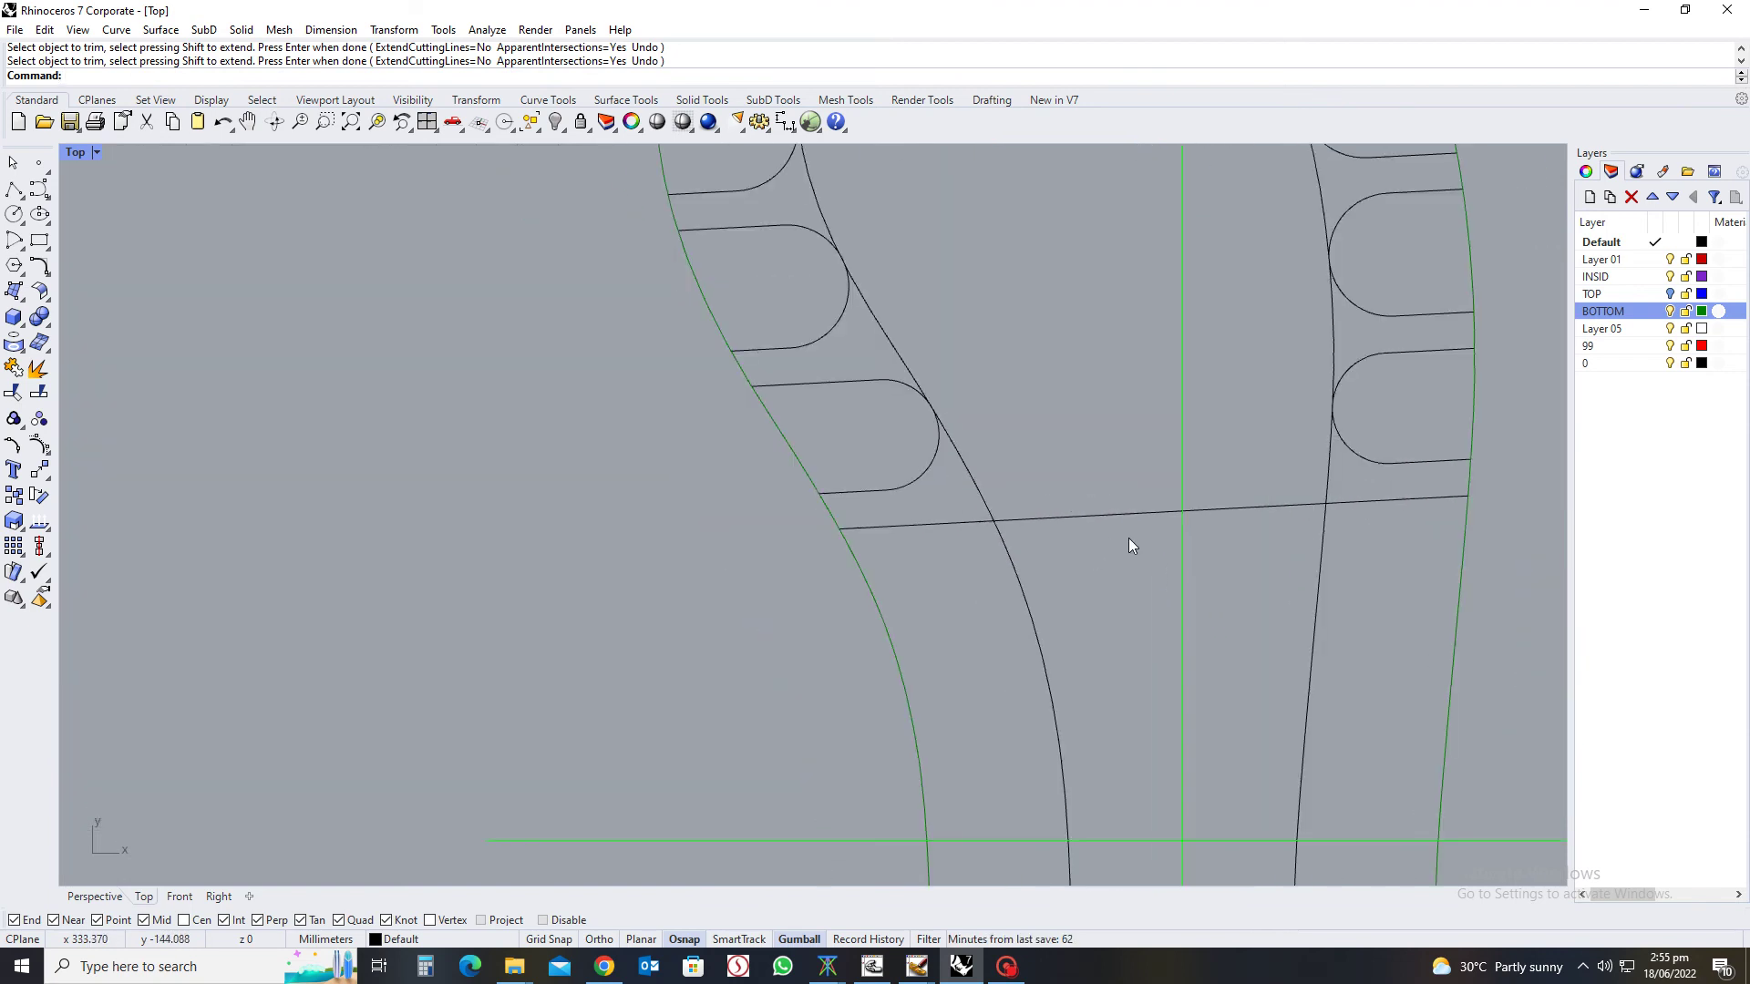
{"action": "right_click_drag", "start_coordinate": [1128, 540], "coordinate": [1071, 416]}
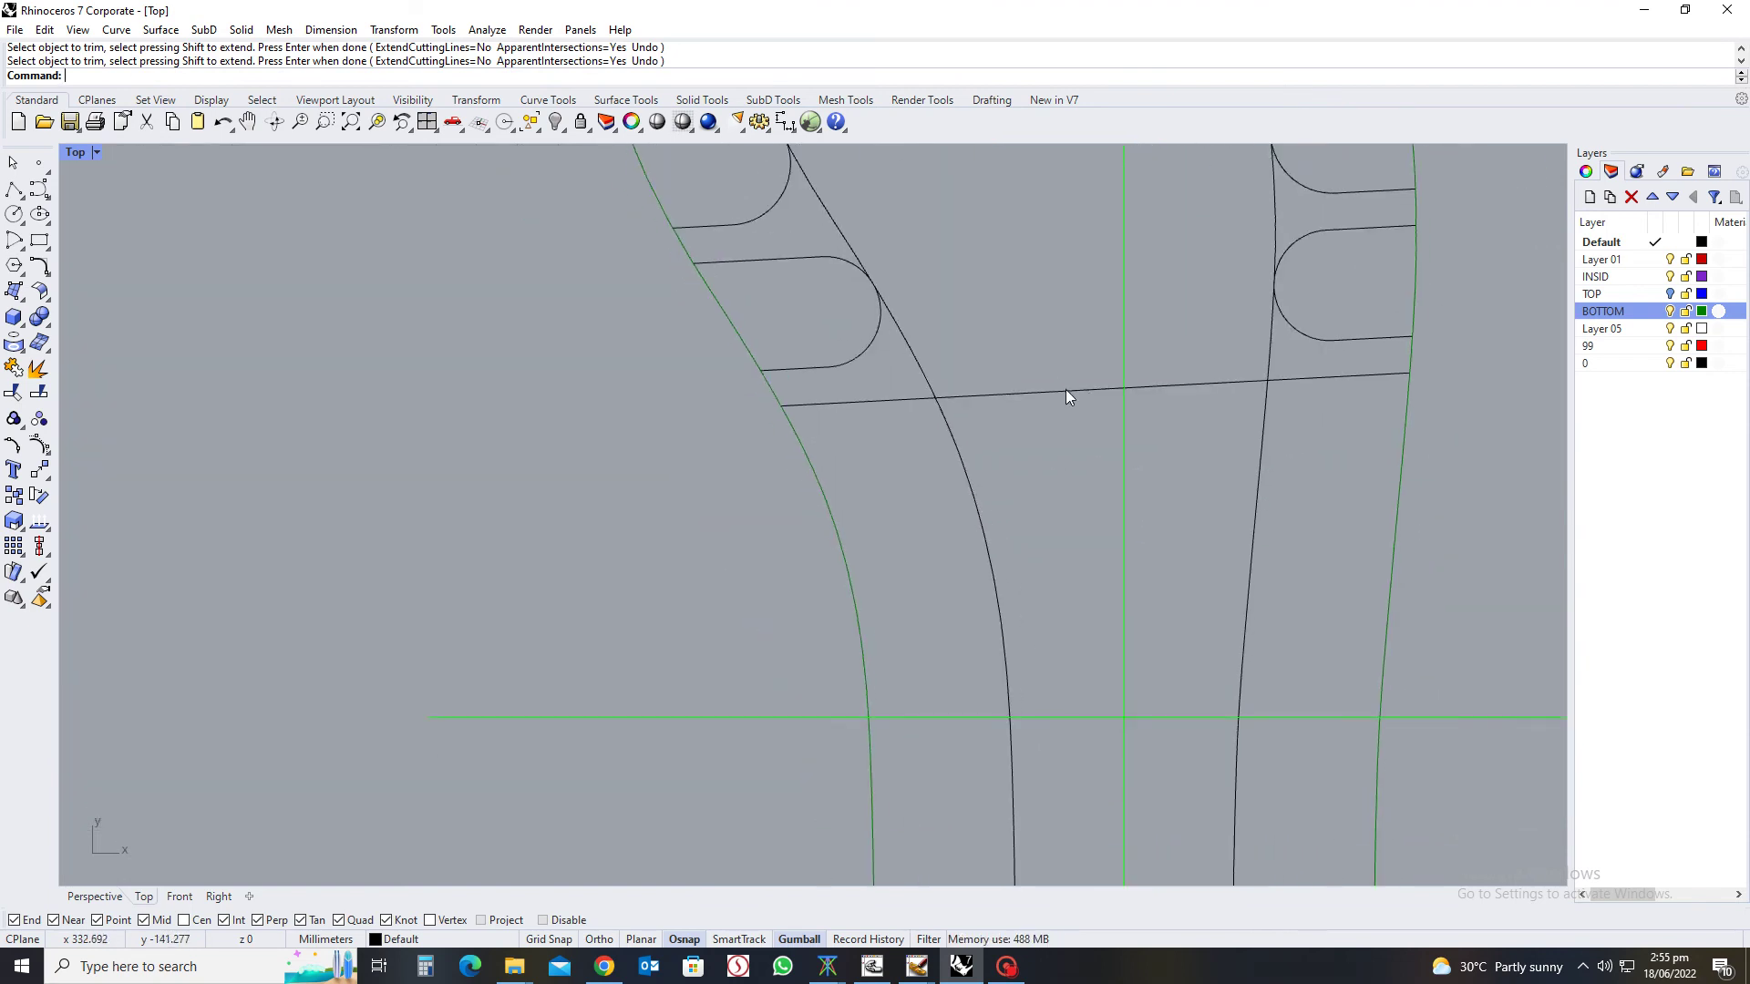
{"action": "left_click", "coordinate": [1066, 390]}
{"action": "key", "text": "Delete"}
Offset the black inner outline 5 mm inward
{"action": "scroll", "coordinate": [1068, 390], "scroll_direction": "down", "scroll_amount": 5}
{"action": "scroll", "coordinate": [922, 450], "scroll_direction": "up", "scroll_amount": 6}
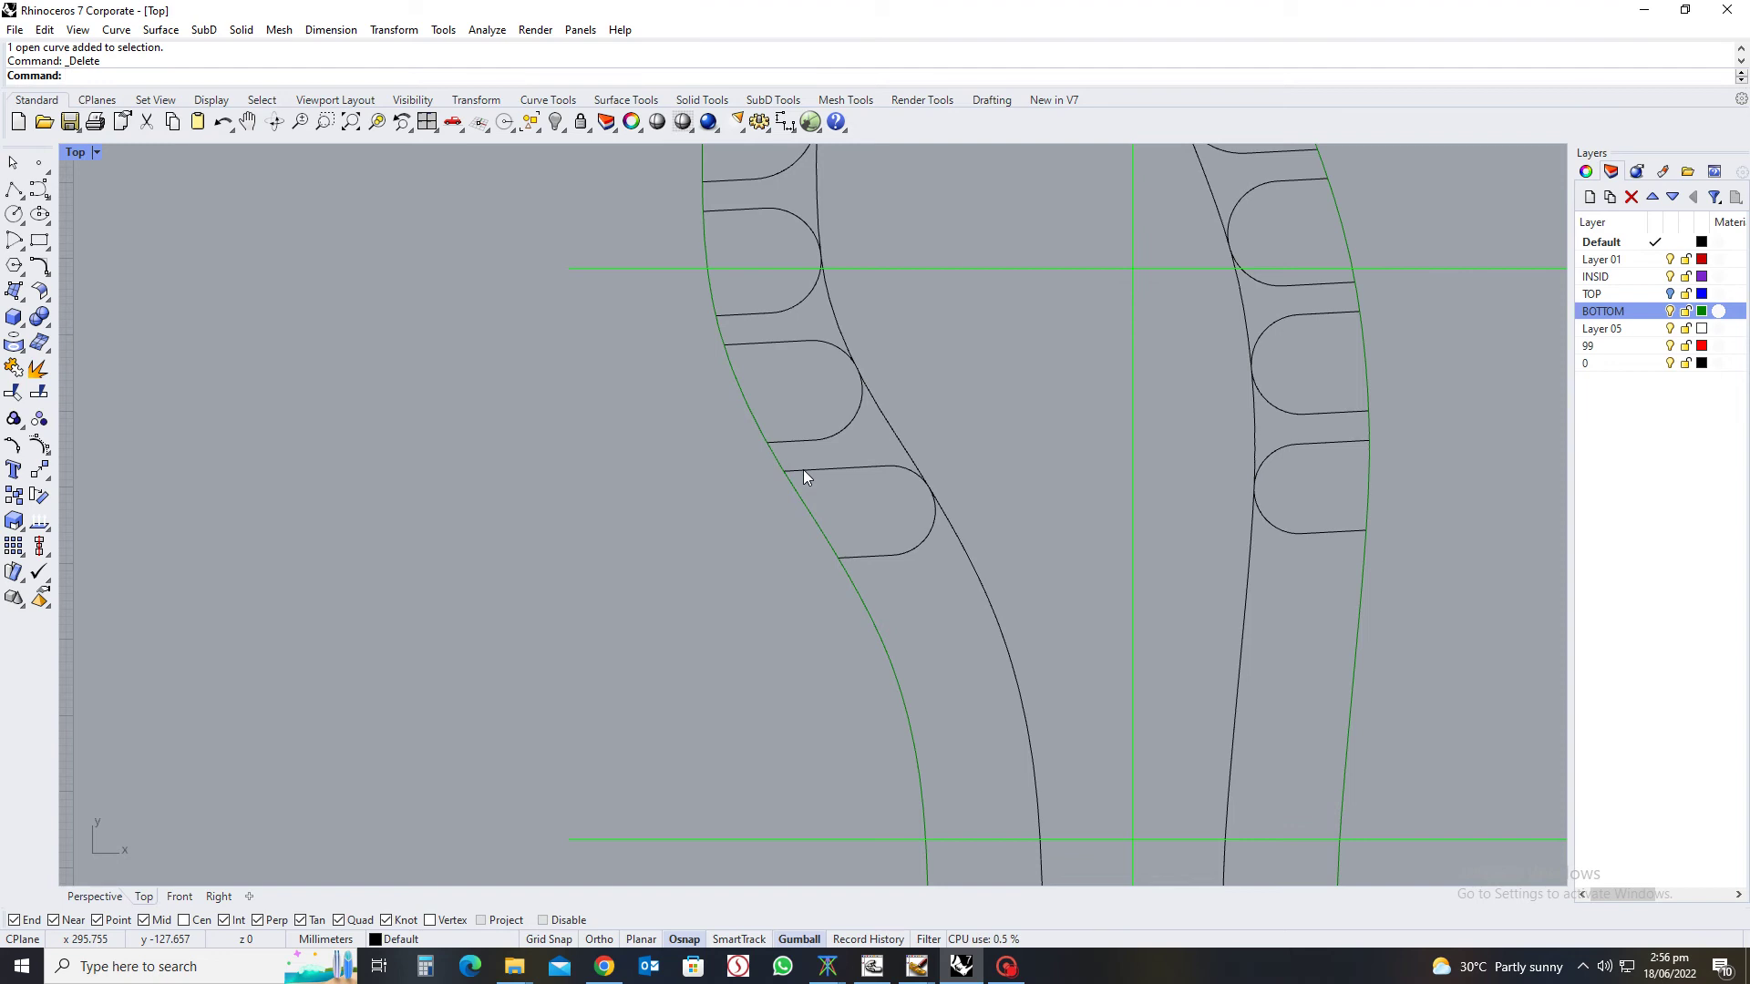
{"action": "scroll", "coordinate": [999, 426], "scroll_direction": "down", "scroll_amount": 2}
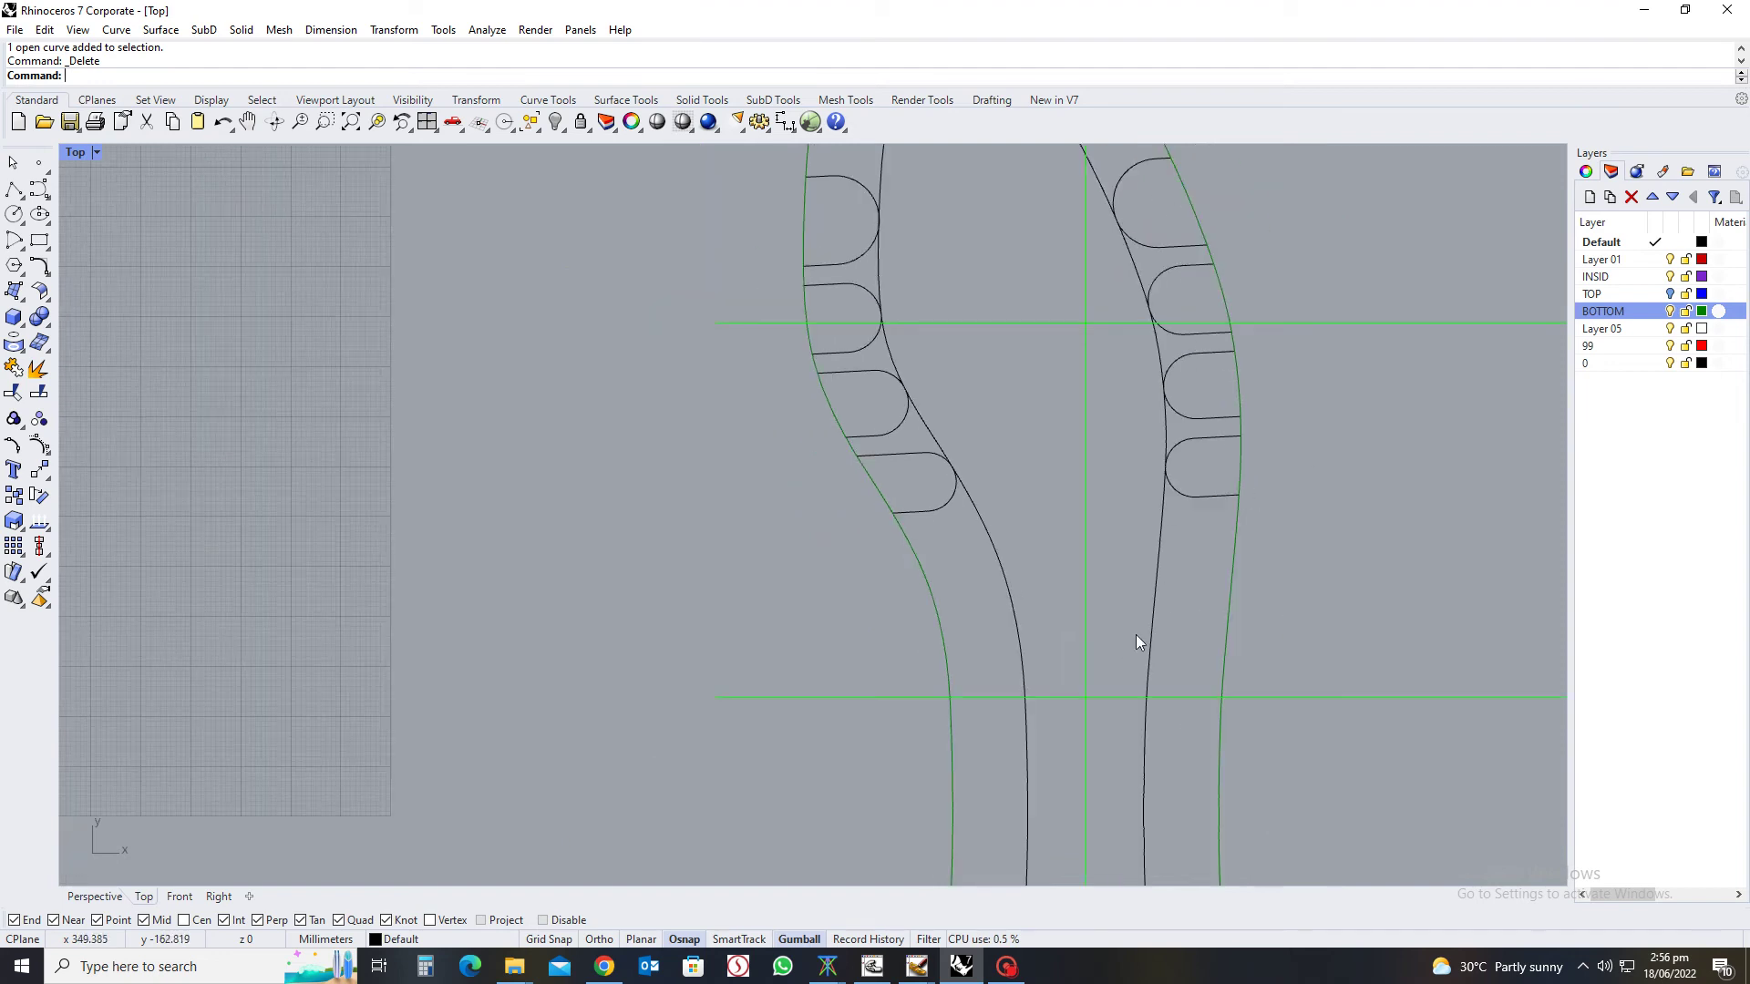
{"action": "right_click_drag", "start_coordinate": [1135, 635], "coordinate": [1074, 459]}
{"action": "scroll", "coordinate": [1139, 510], "scroll_direction": "down", "scroll_amount": 3}
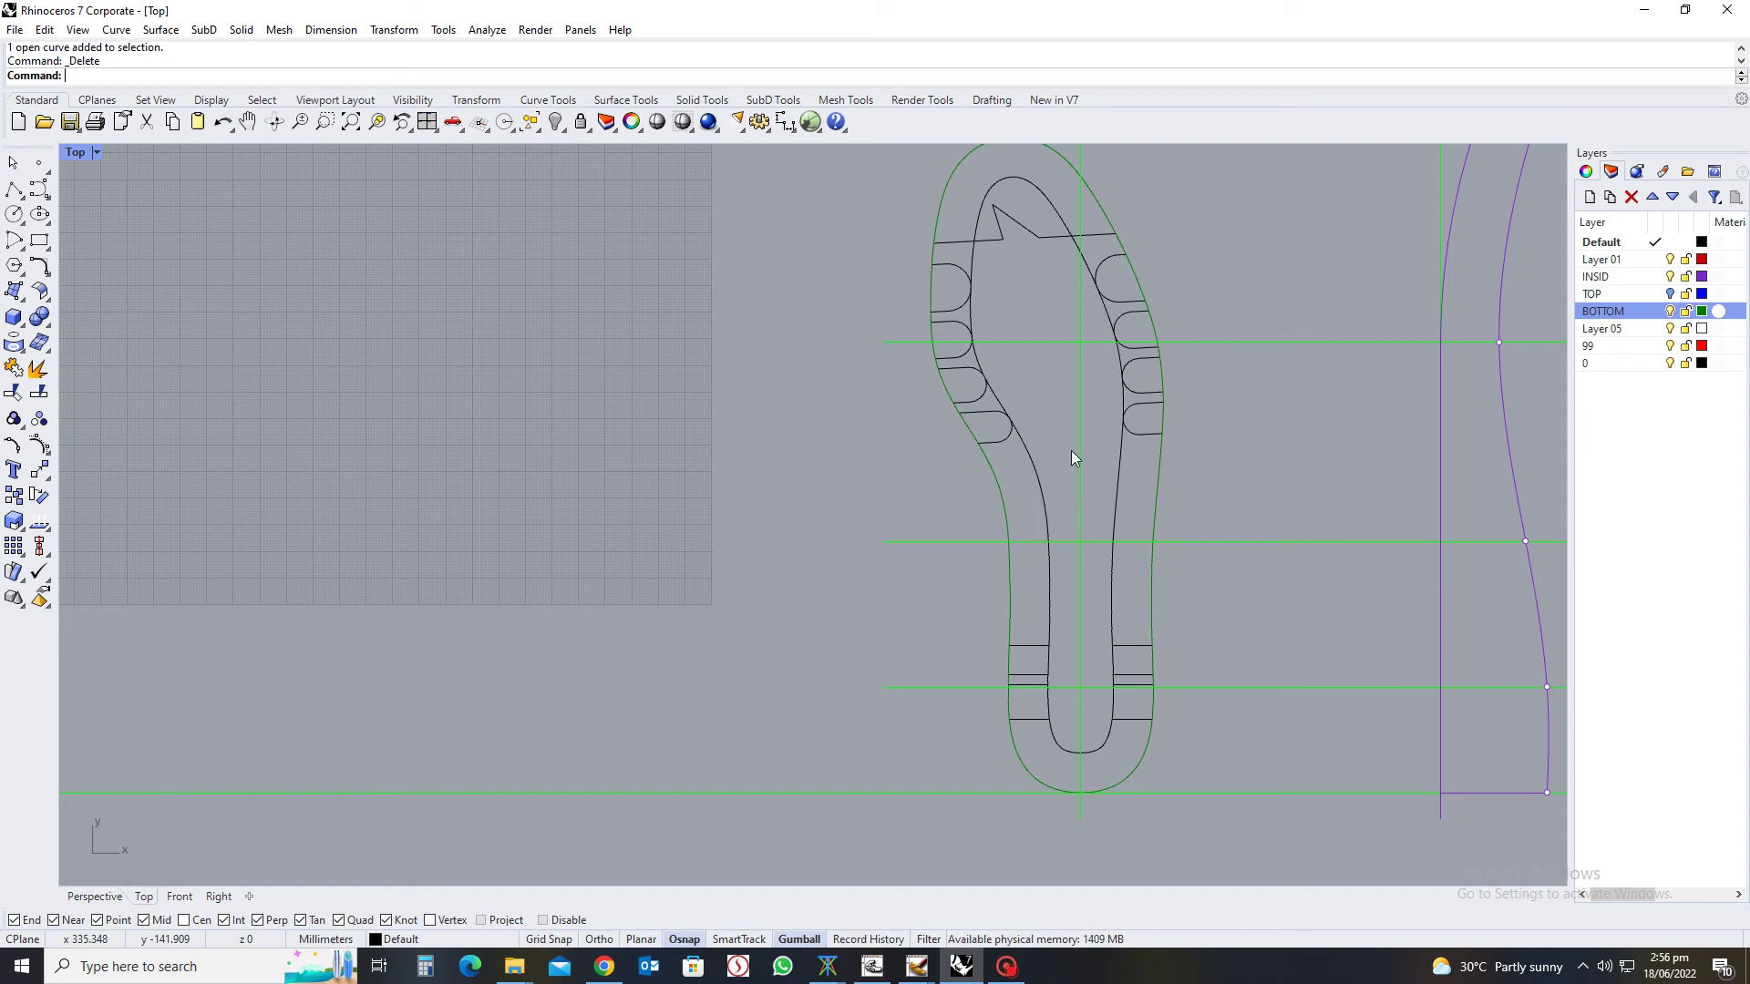
{"action": "scroll", "coordinate": [998, 264], "scroll_direction": "up", "scroll_amount": 4}
{"action": "left_click", "coordinate": [956, 252]}
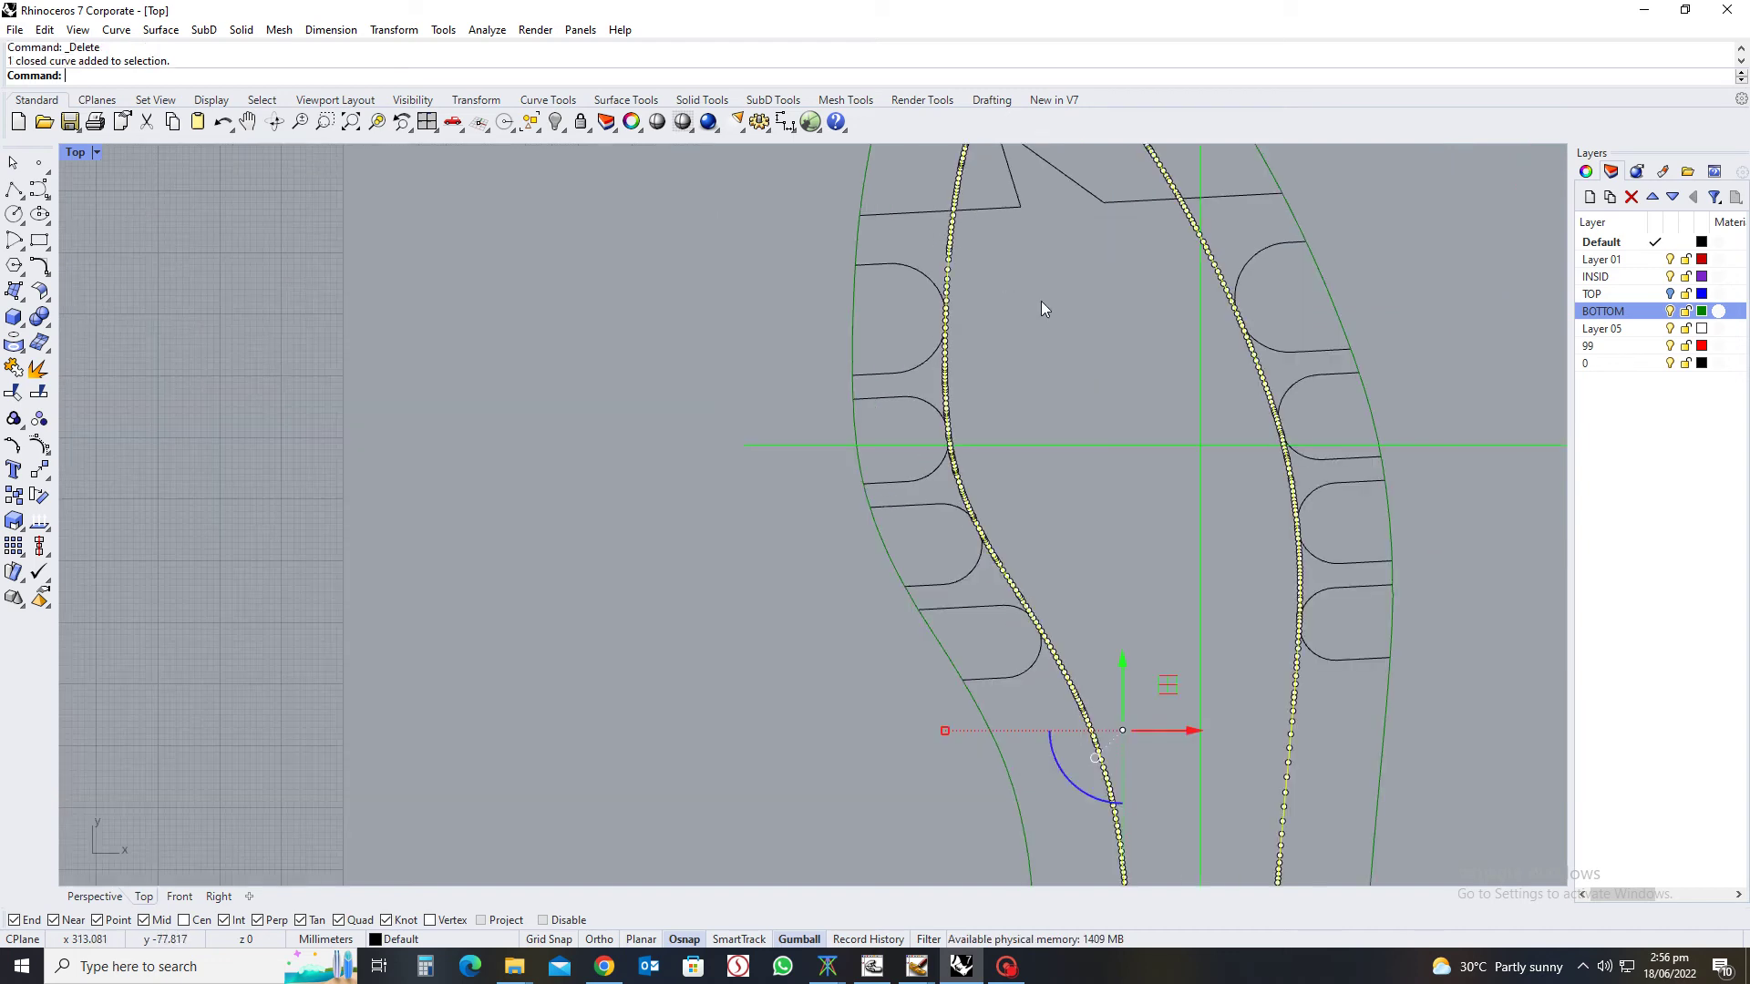
{"action": "type", "text": "offset"}
{"action": "key", "text": "Return"}
{"action": "left_click", "coordinate": [1041, 303]}
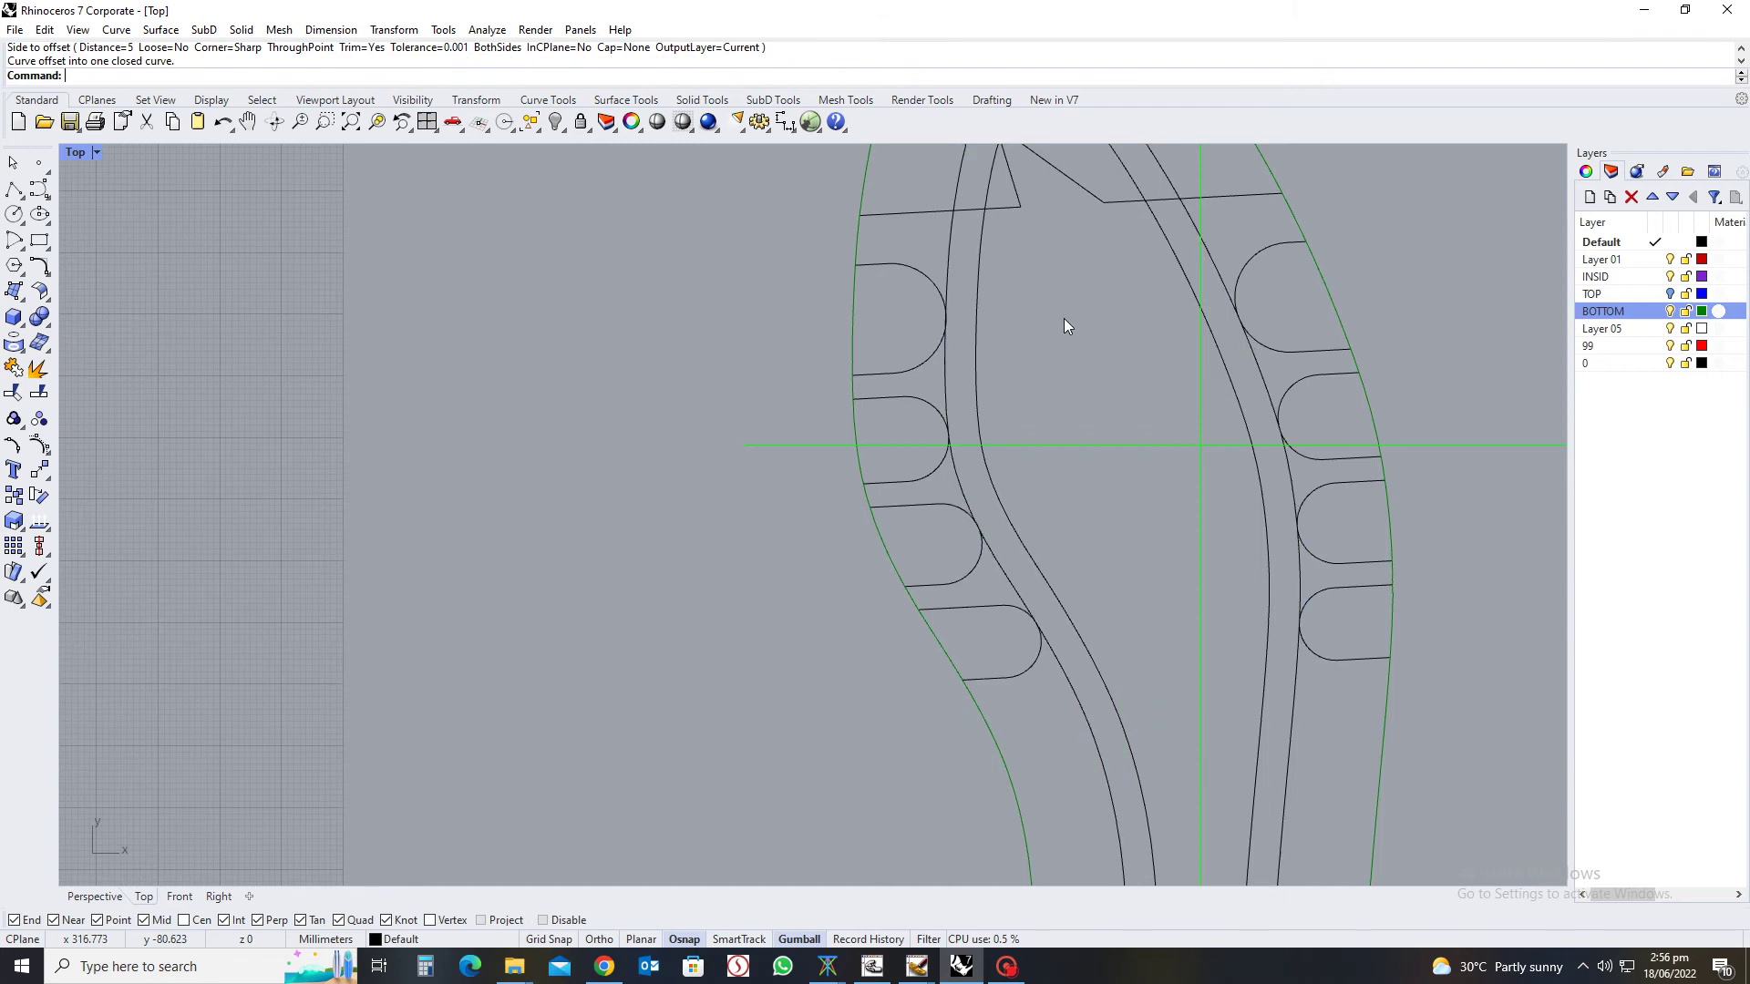
{"action": "left_click", "coordinate": [980, 288]}
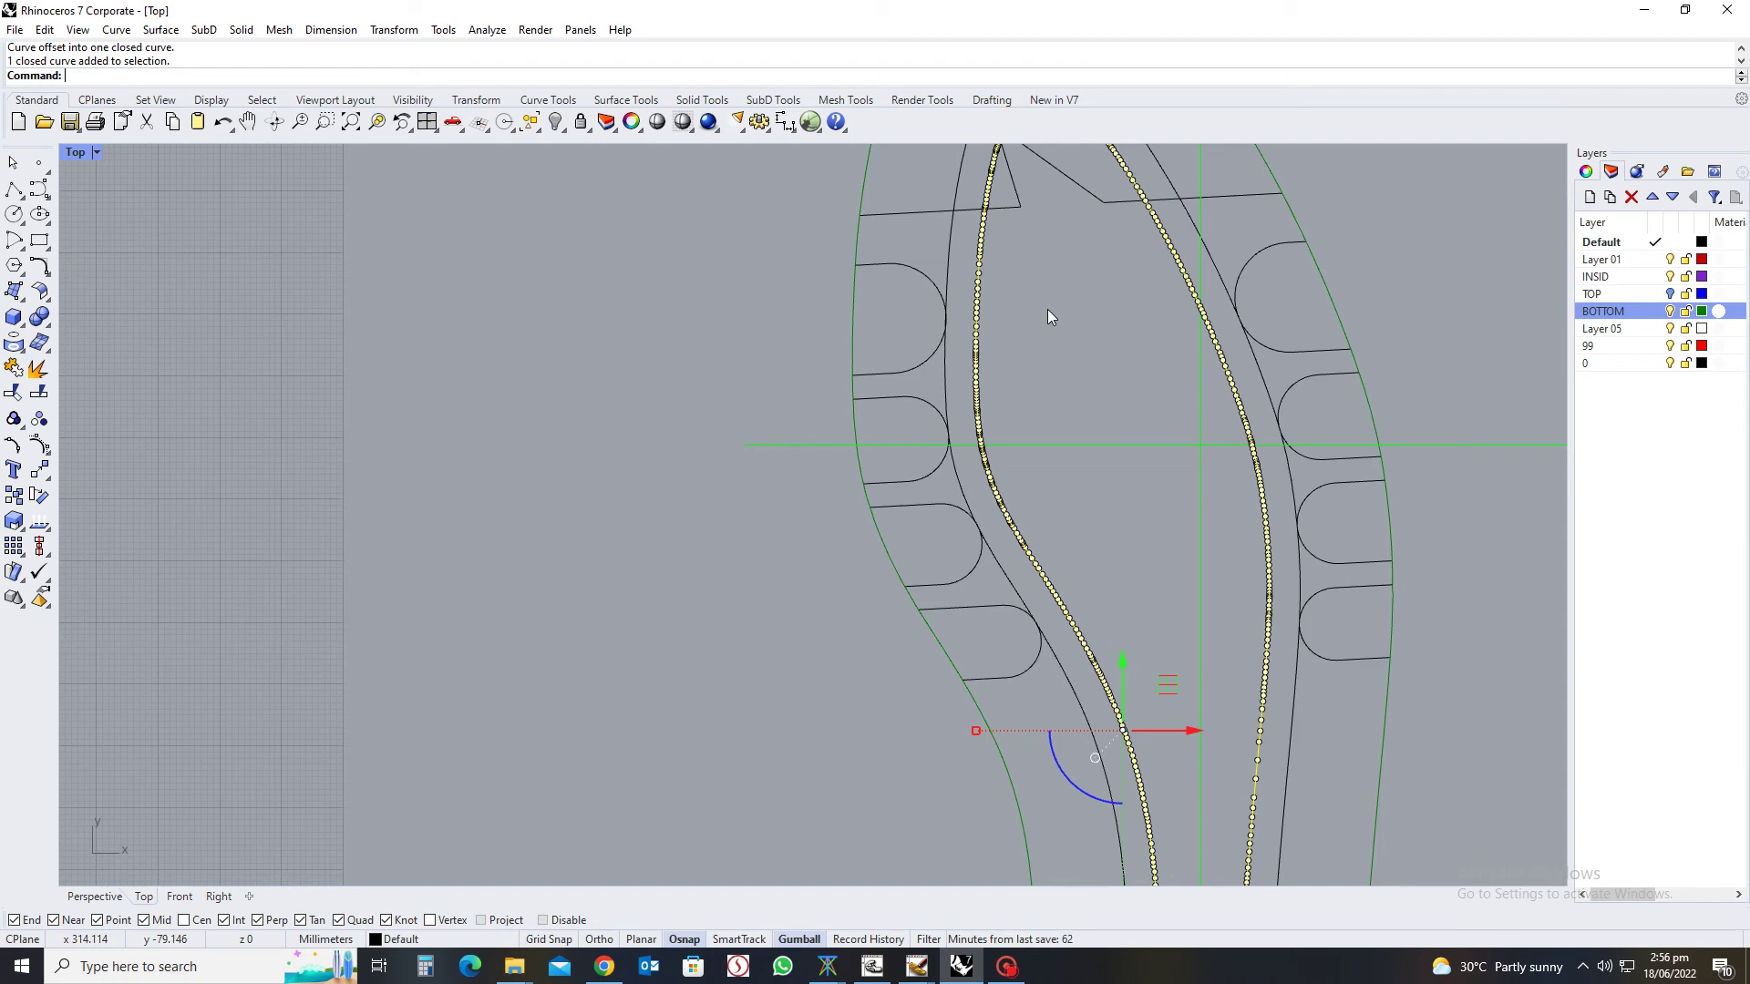
{"action": "left_click", "coordinate": [1066, 304]}
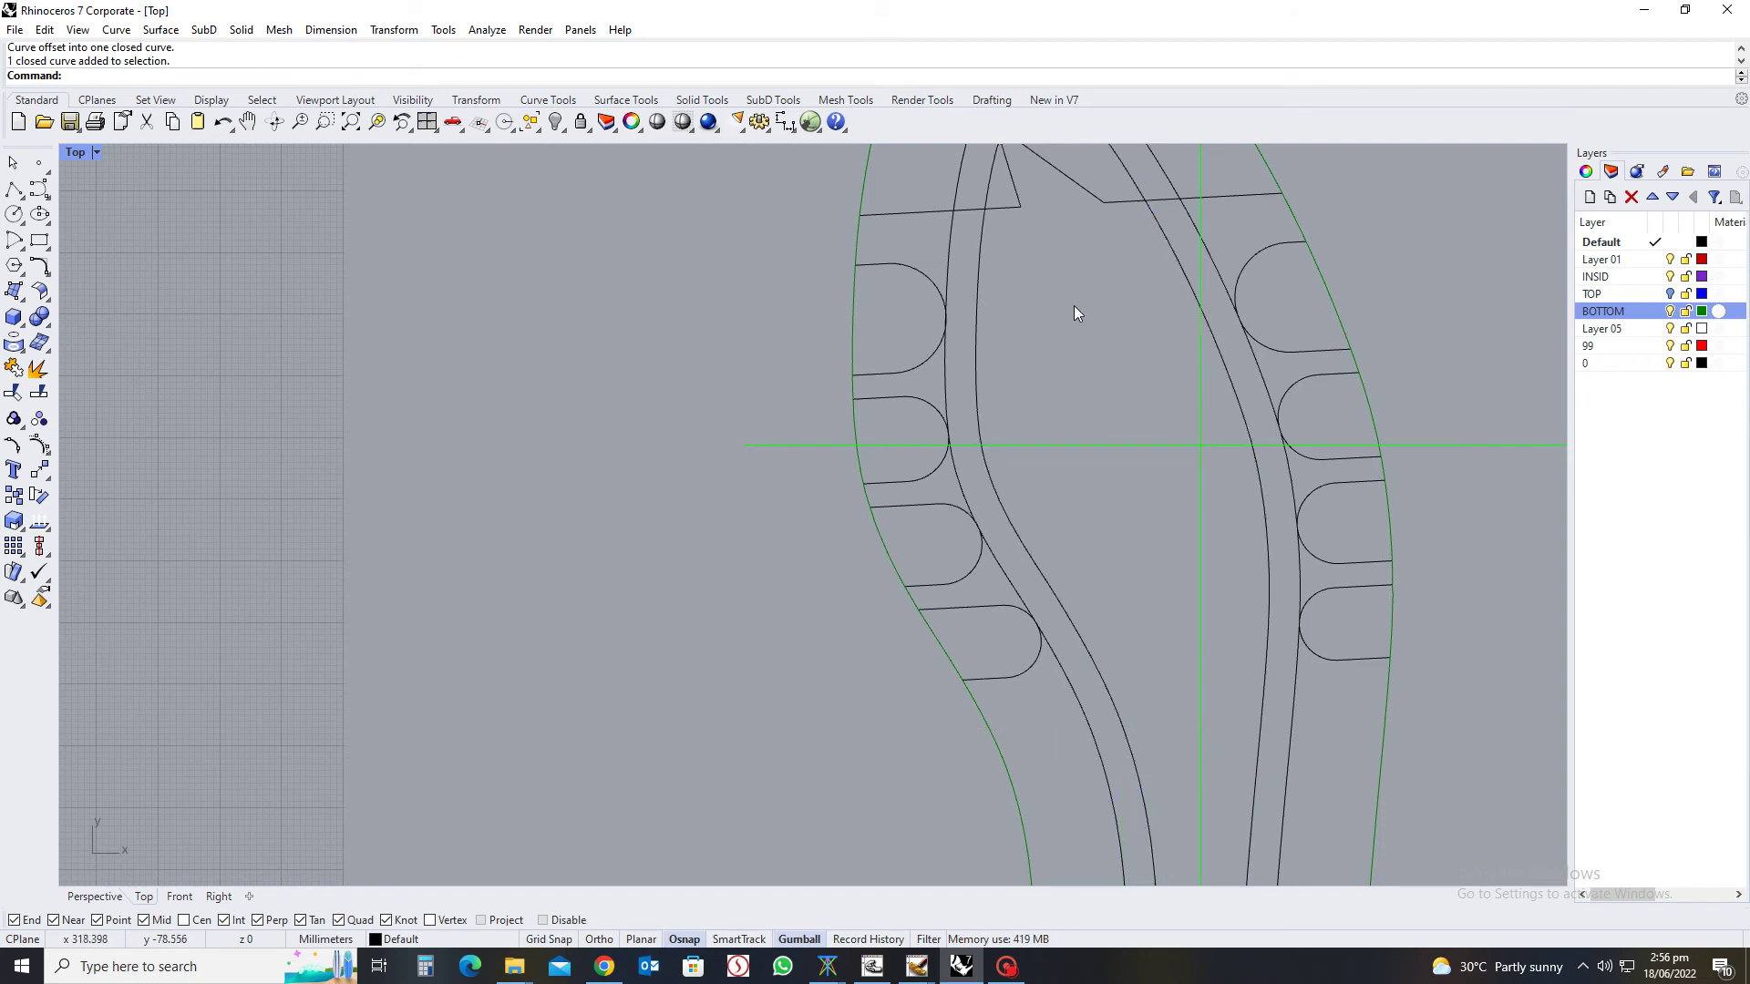
Draw a short line from the inner offset curve below the toe peak, sloping inward toward the heel
{"action": "type", "text": "line"}
{"action": "key", "text": "Return"}
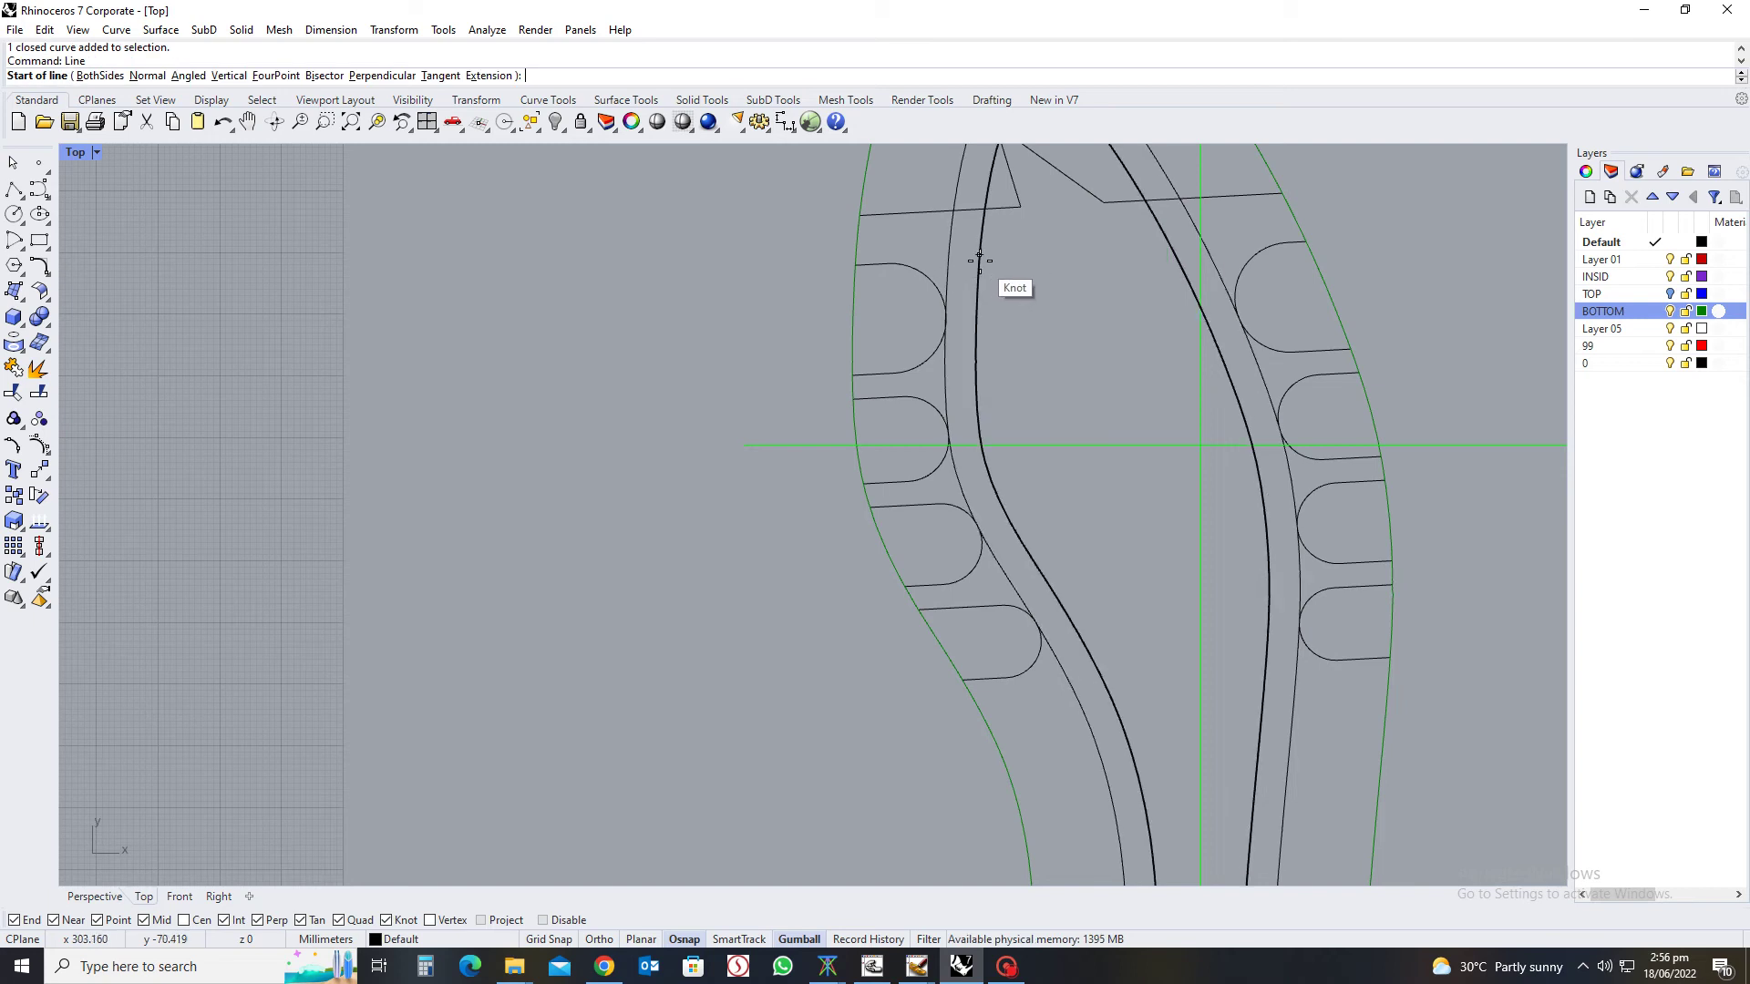
{"action": "left_click", "coordinate": [980, 259]}
{"action": "left_click", "coordinate": [1060, 288]}
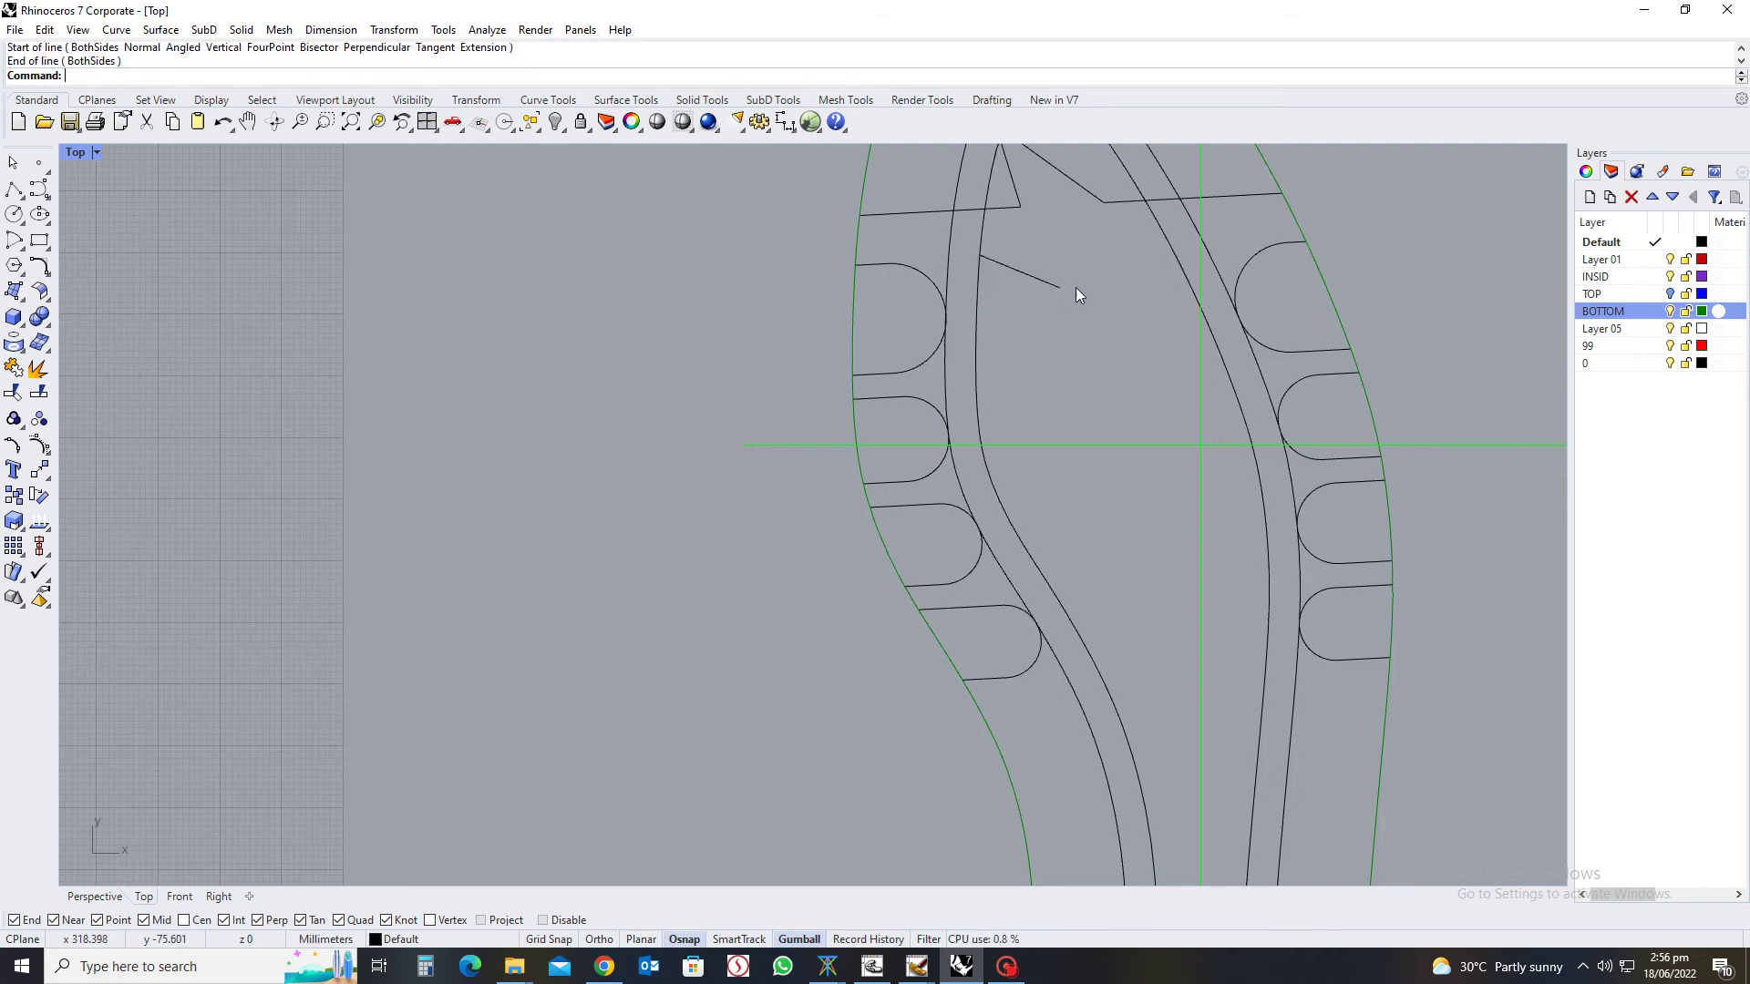
{"action": "key", "text": "Return"}
{"action": "left_click", "coordinate": [1060, 287]}
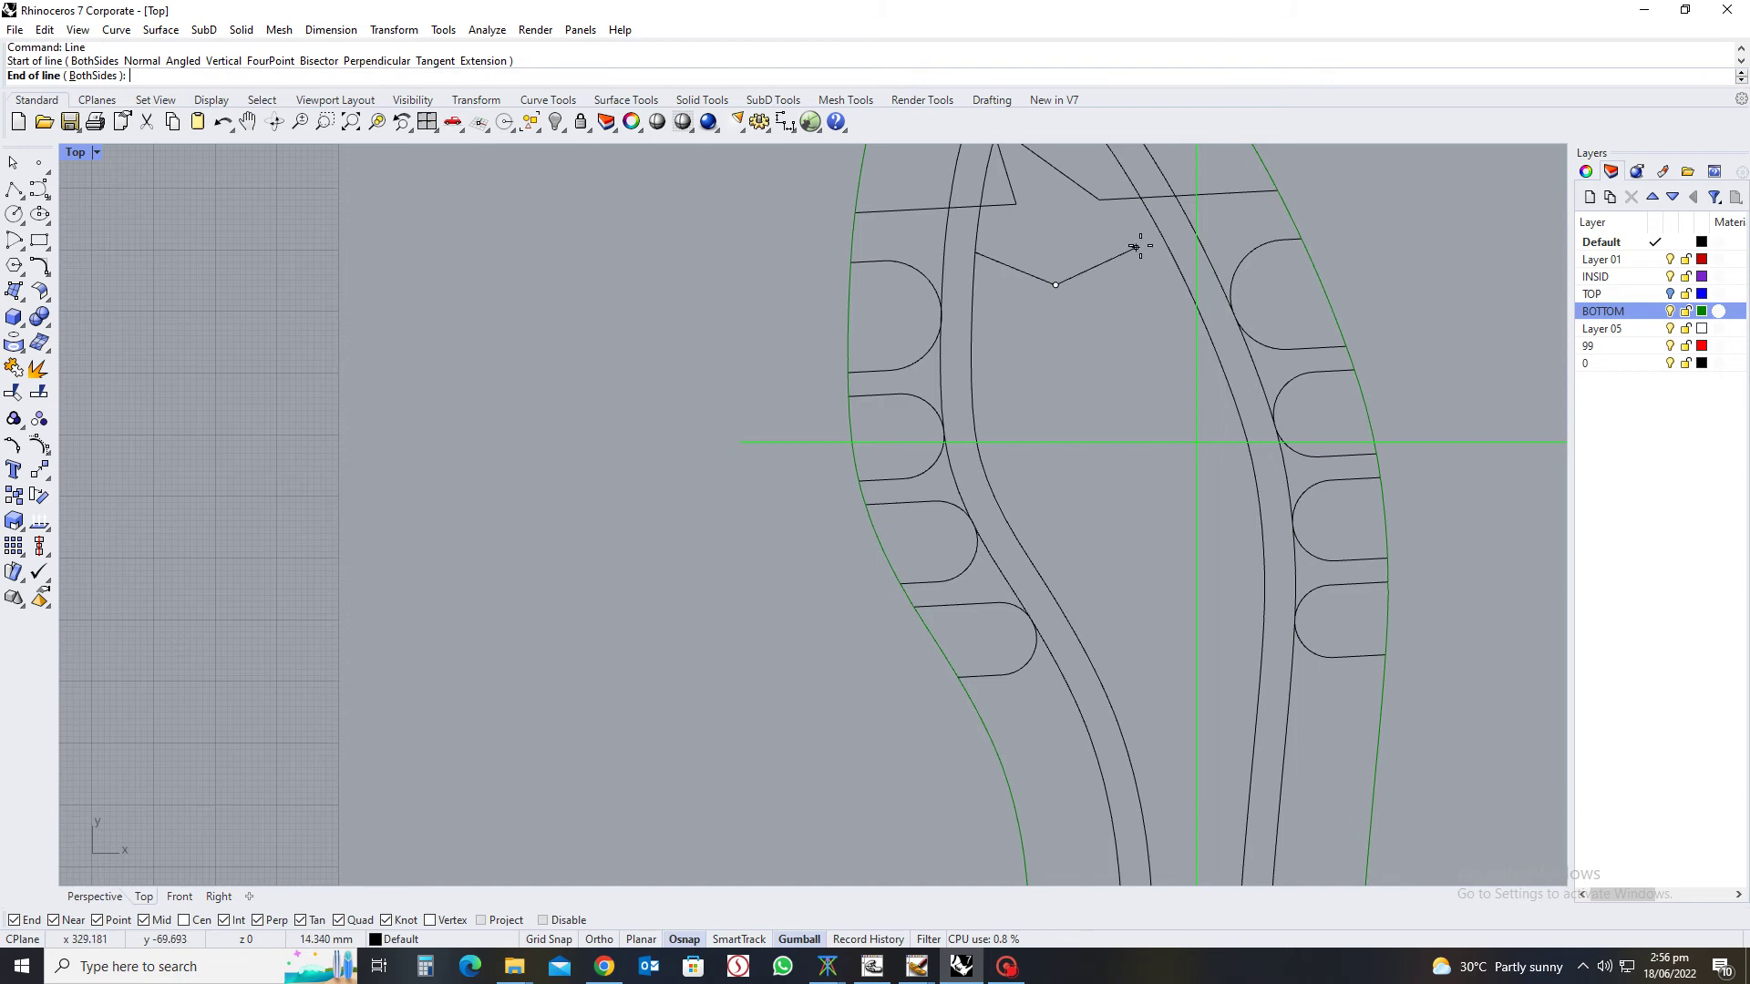
{"action": "left_click", "coordinate": [1160, 237]}
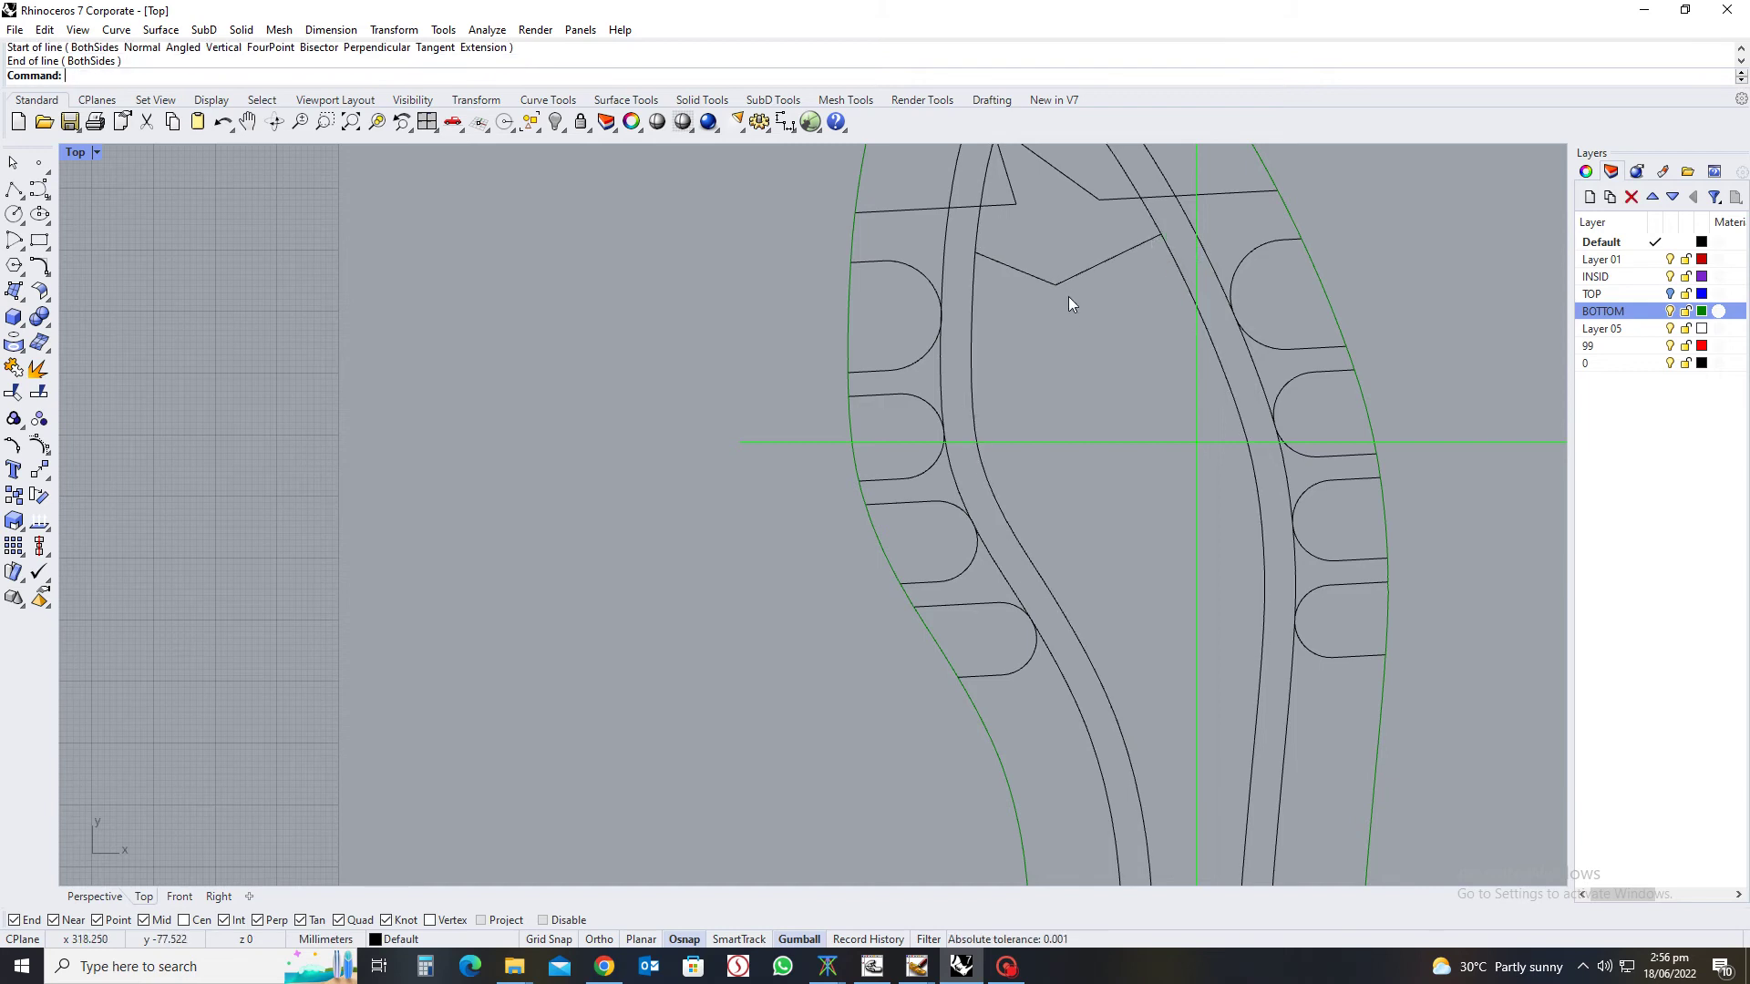
{"action": "key", "text": "ctrl+z"}
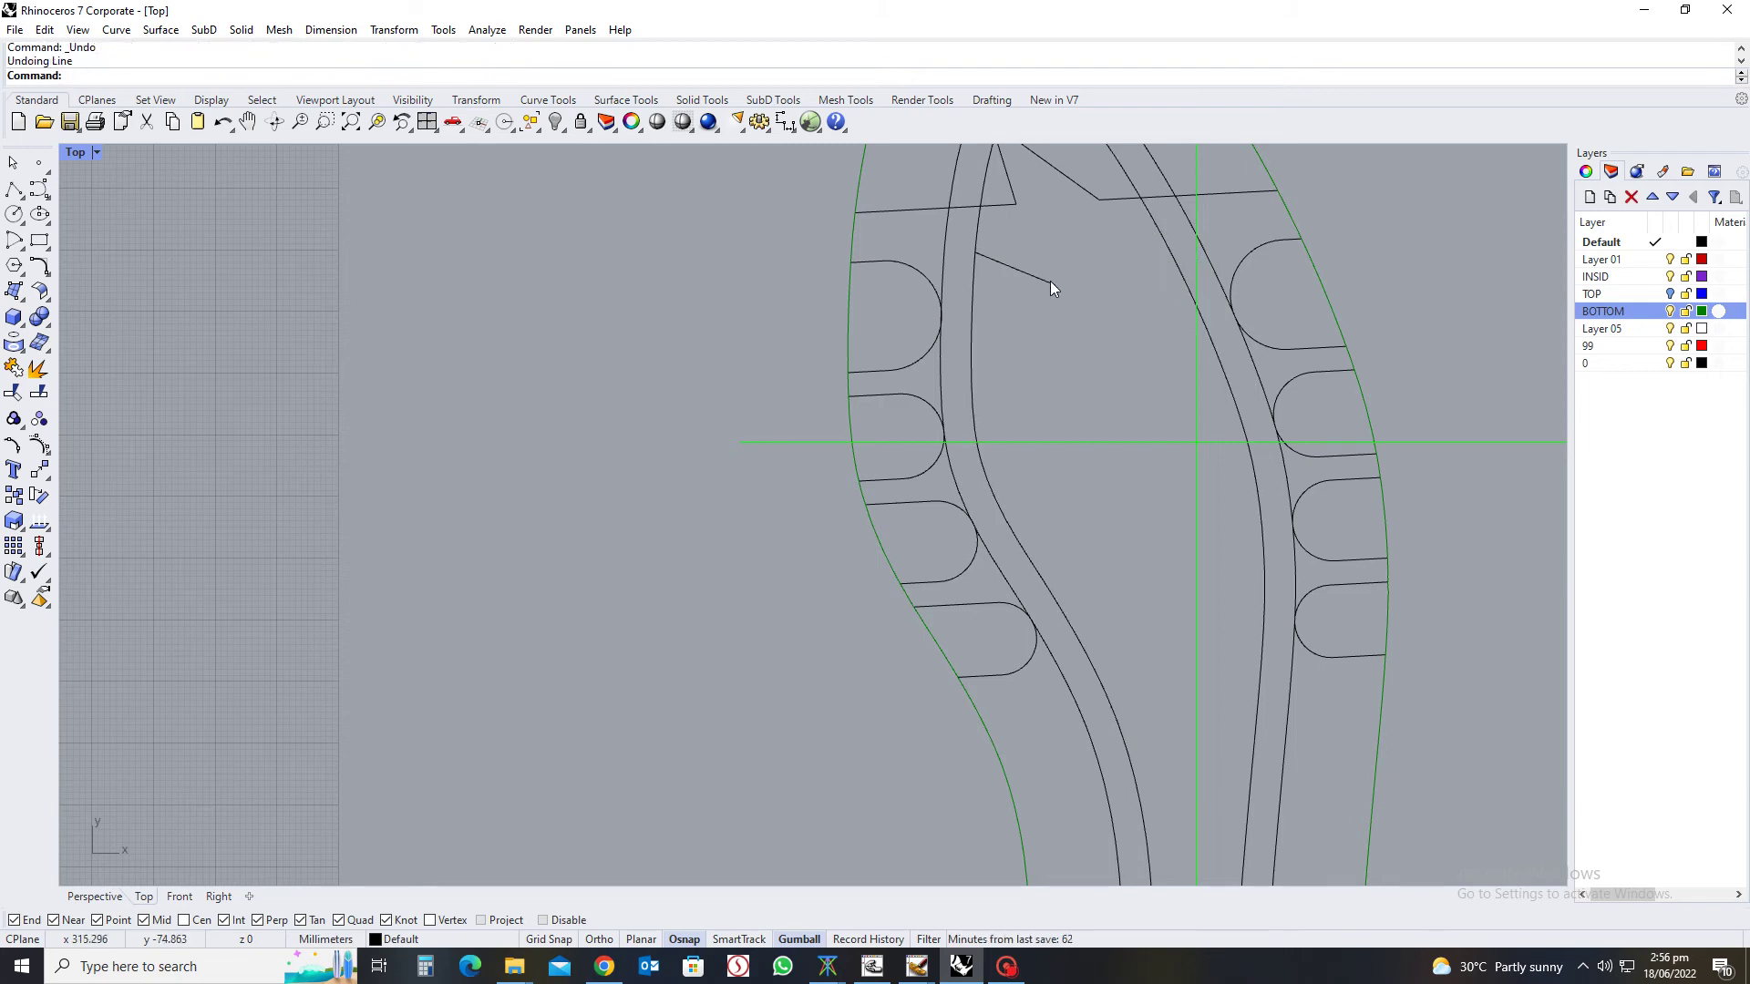
Replace the short sloping line with a shallow V across the inner offset outline below the toe peak, each leg about 16 mm long
{"action": "left_click", "coordinate": [1052, 288]}
{"action": "key", "text": "Delete"}
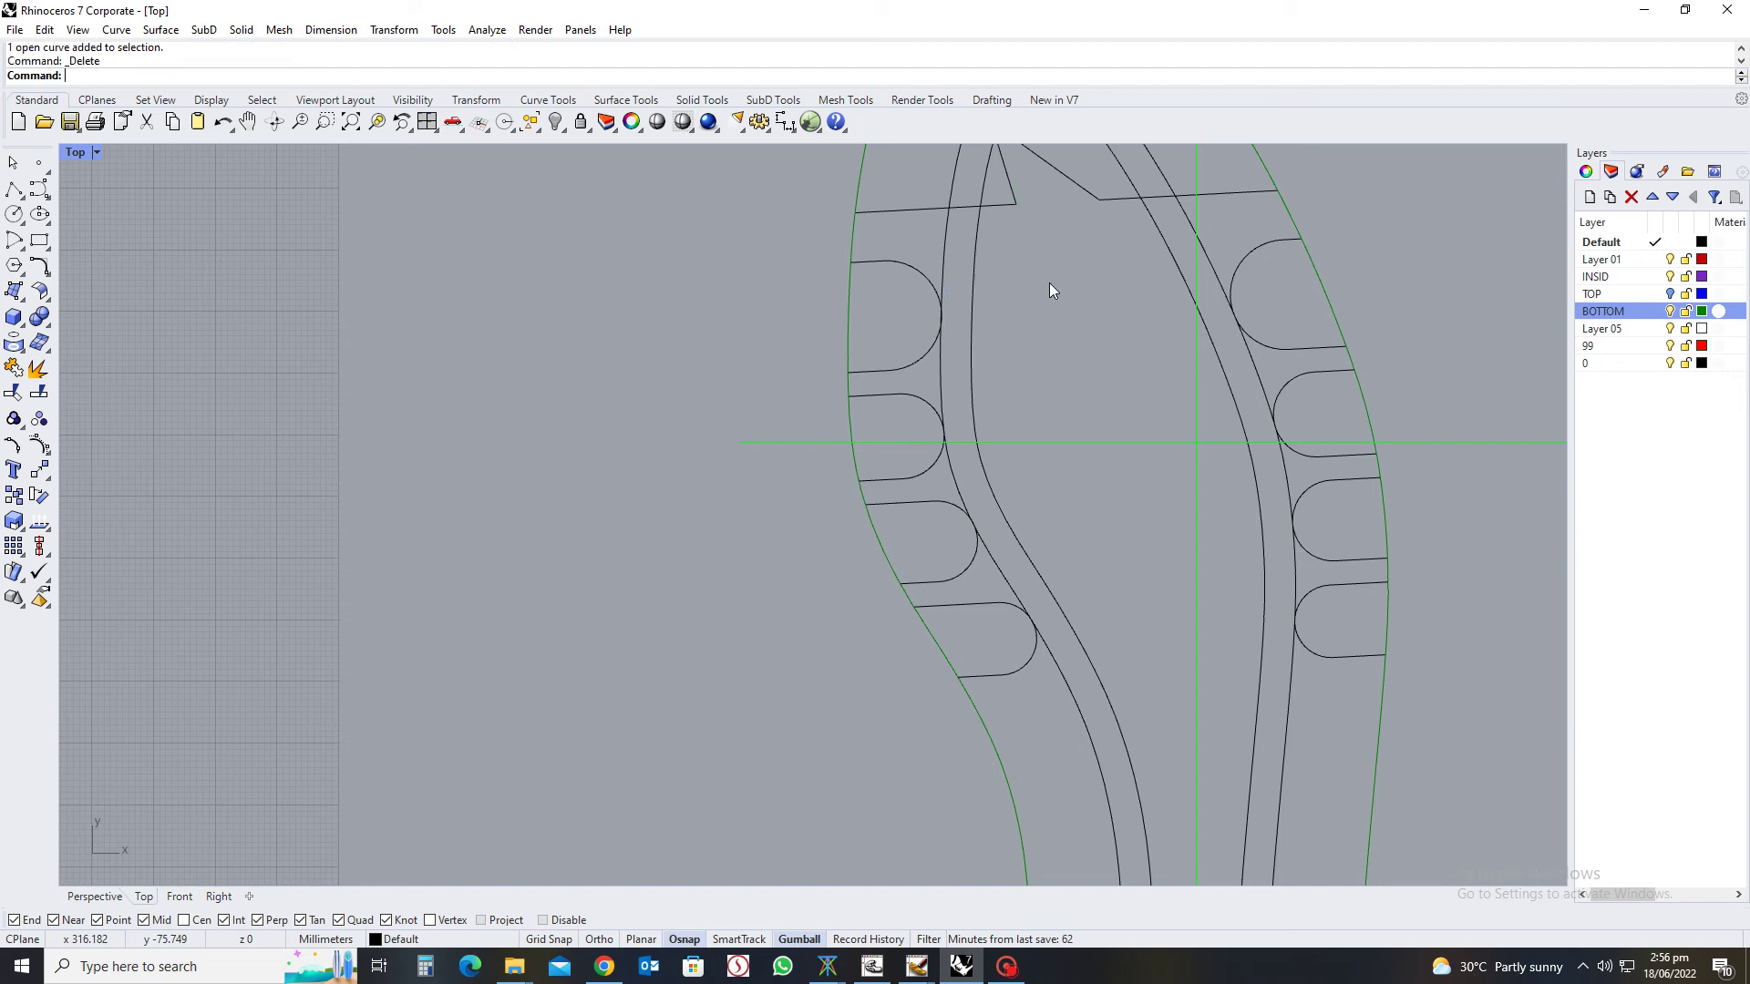
{"action": "key", "text": "Return"}
{"action": "left_click", "coordinate": [977, 249]}
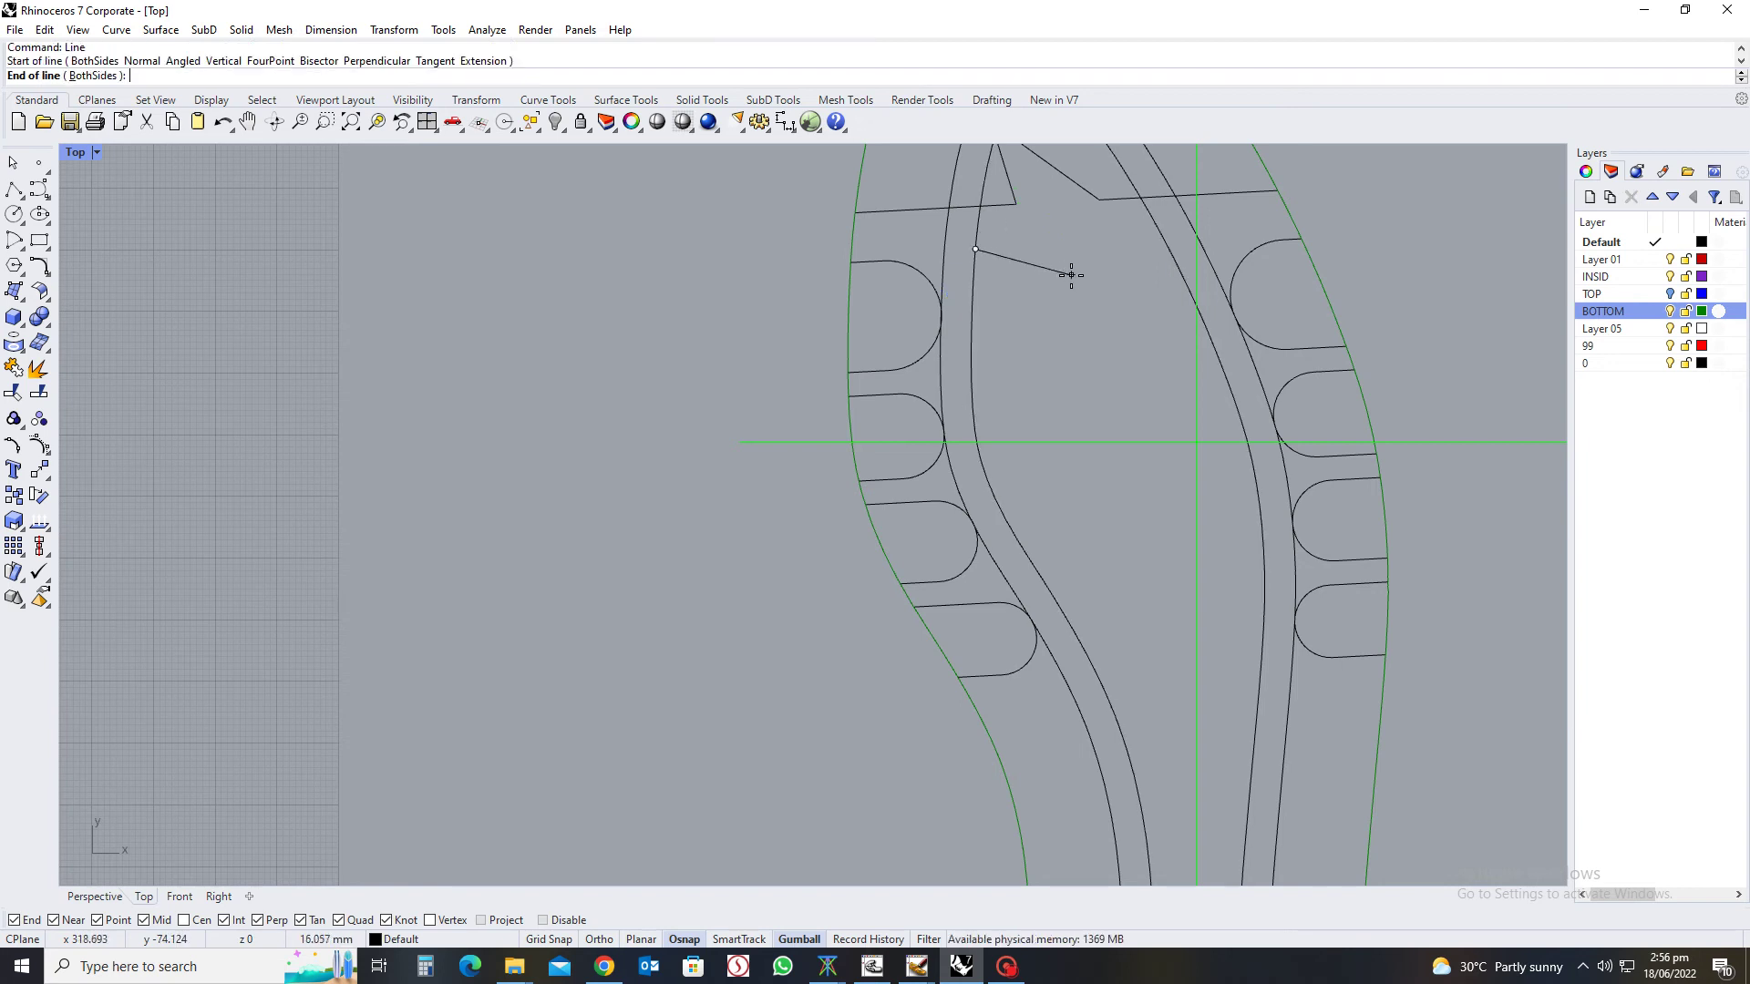
{"action": "left_click", "coordinate": [1069, 275]}
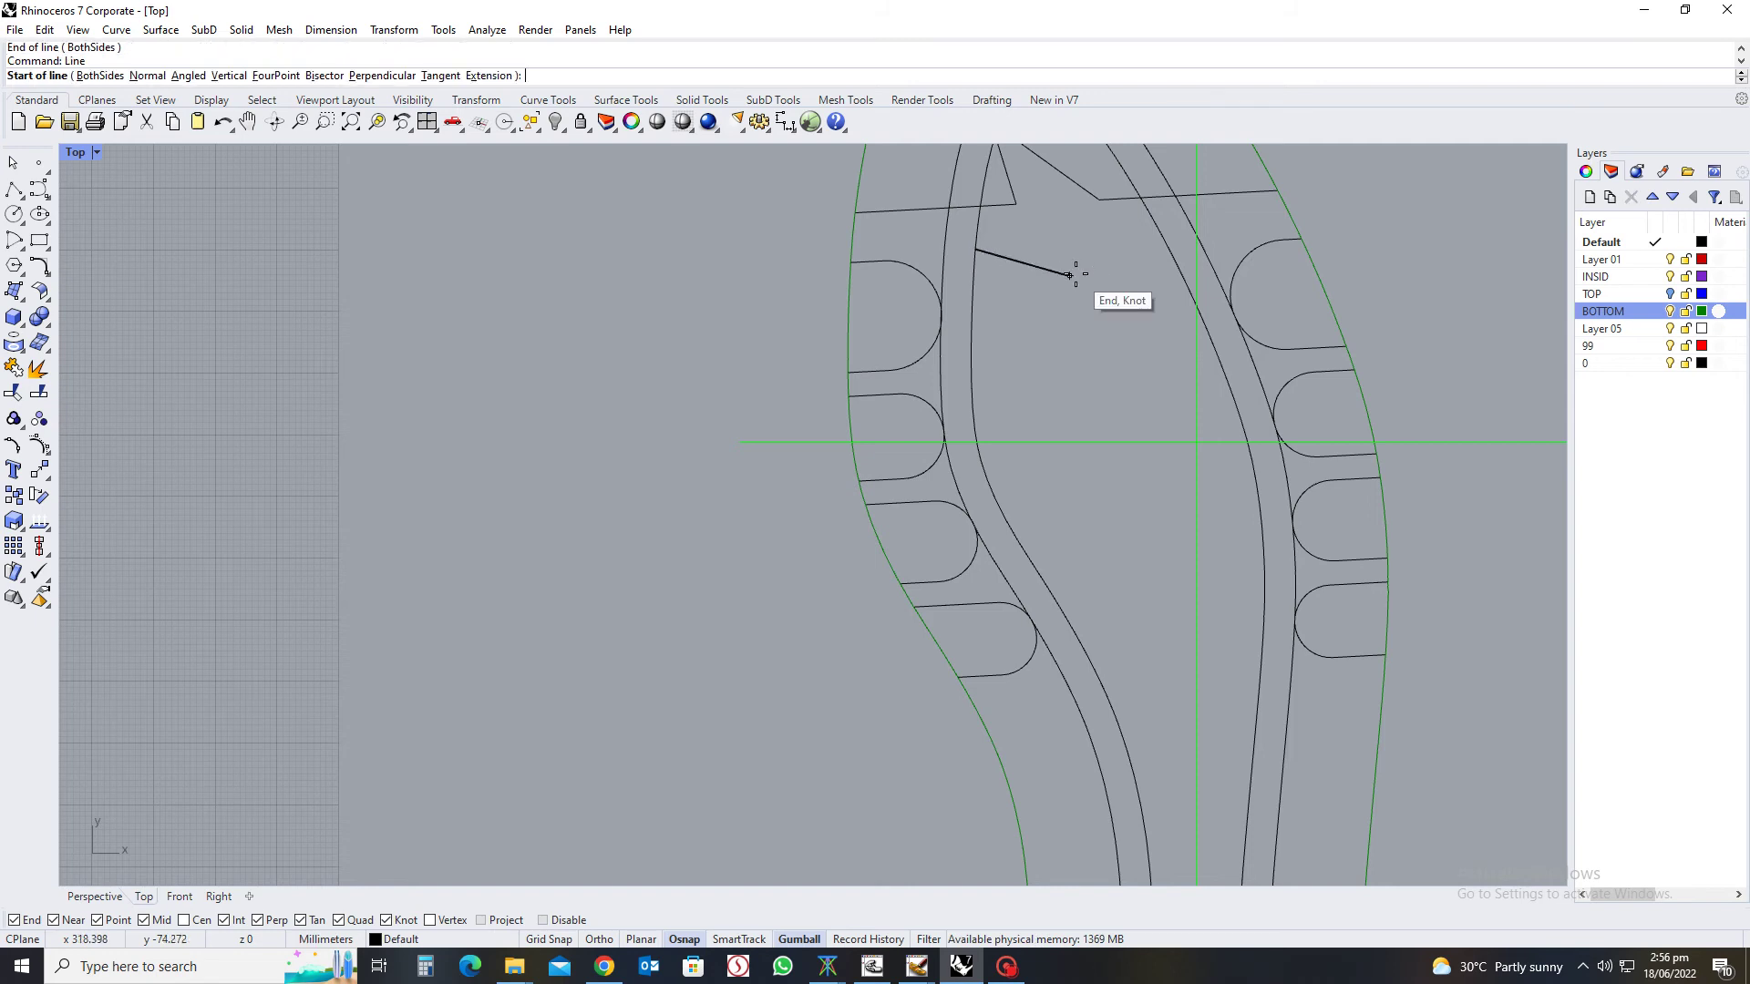
{"action": "key", "text": "Return"}
{"action": "left_click", "coordinate": [1069, 275]}
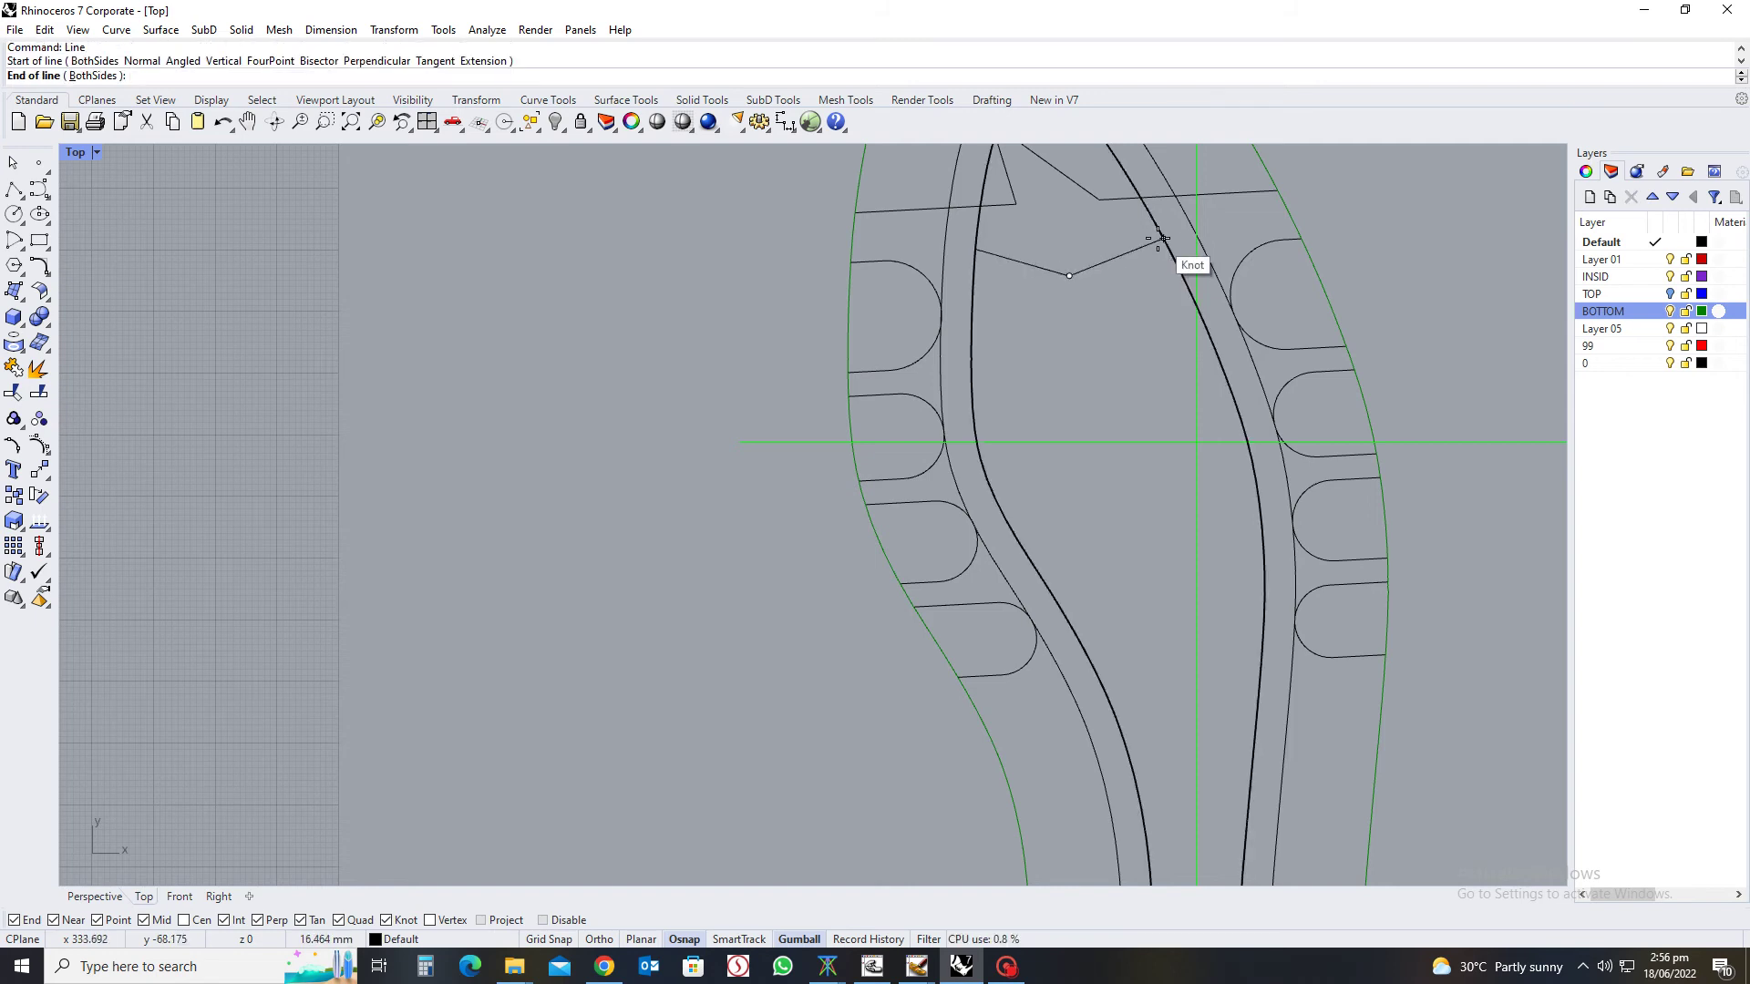
{"action": "left_click", "coordinate": [1159, 239]}
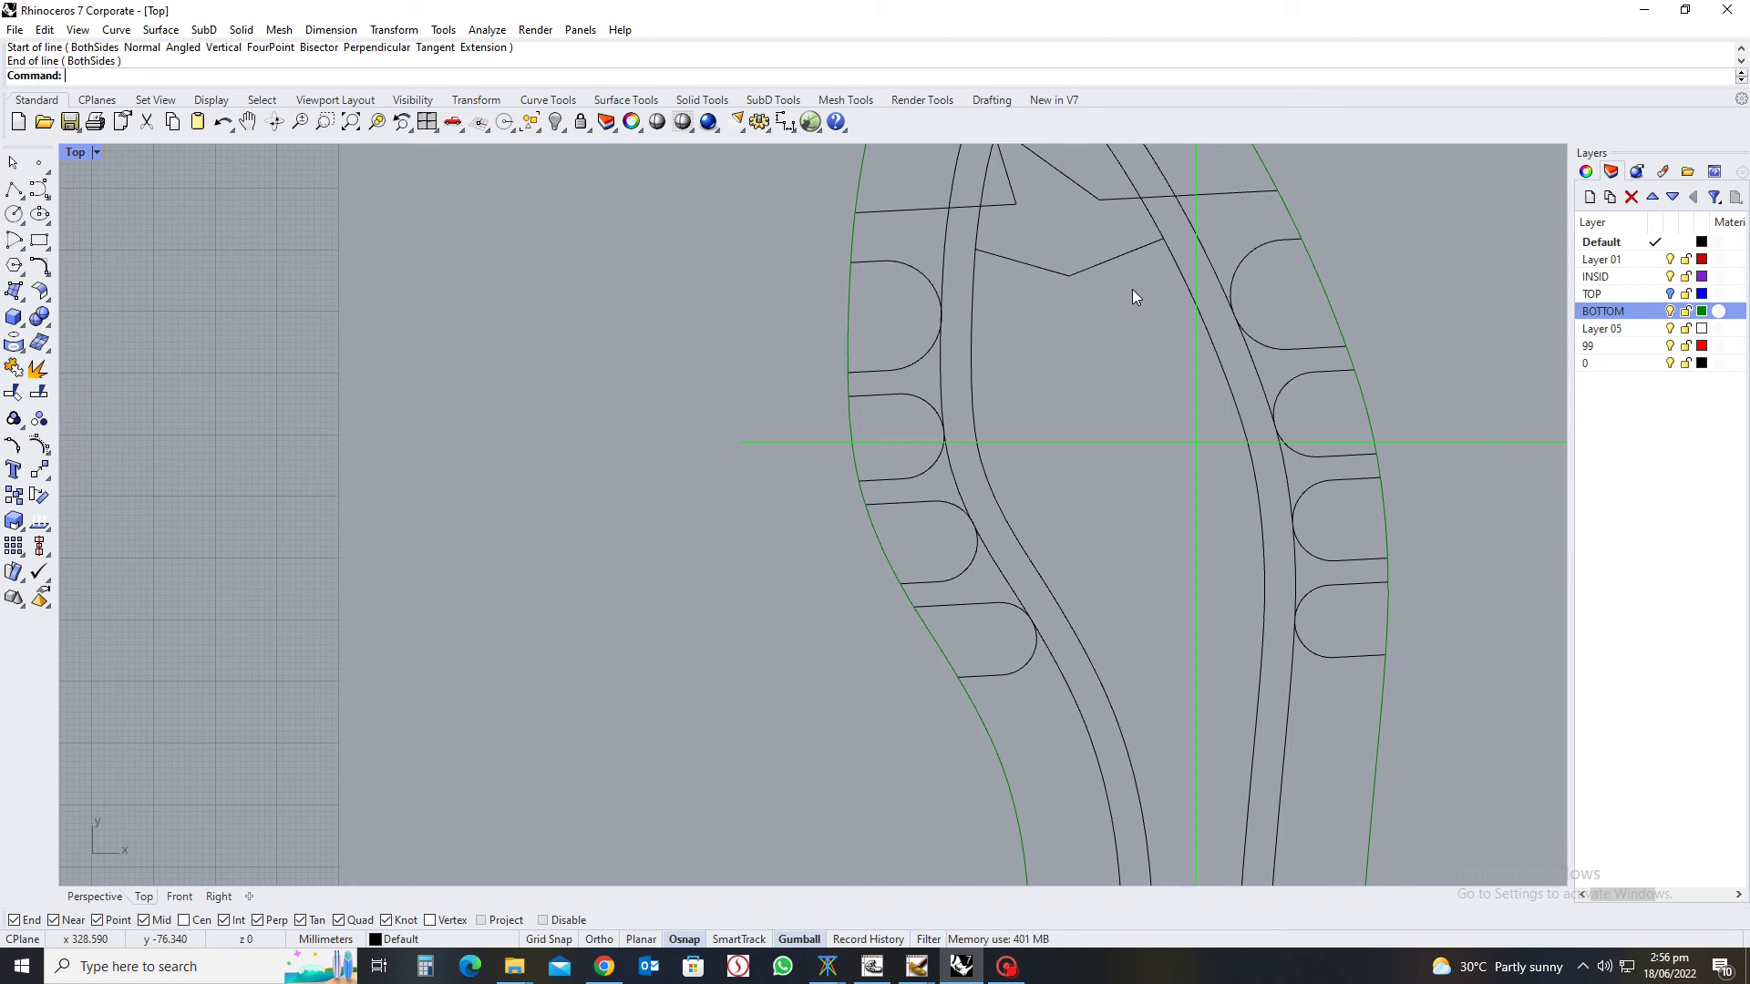
Draw an inverted V of two lines across the inner offset outline just below the shallow V, its left leg about 16 mm long
{"action": "right_click", "coordinate": [1083, 330]}
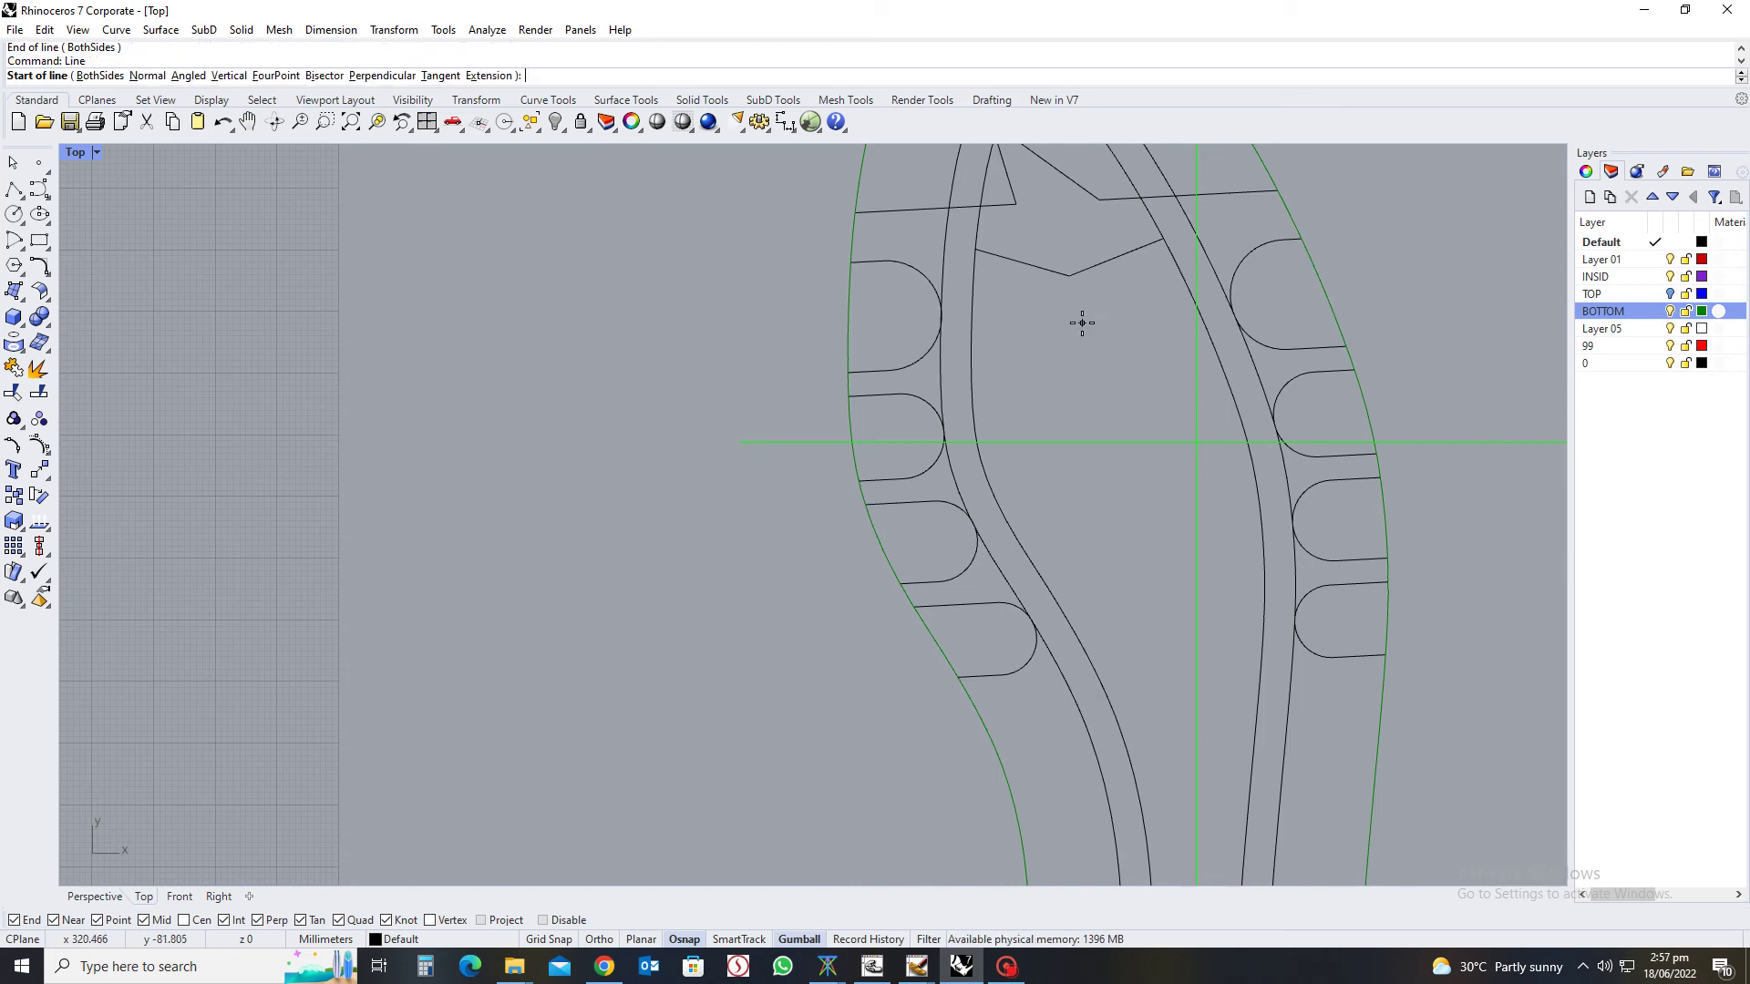
{"action": "left_click", "coordinate": [972, 338]}
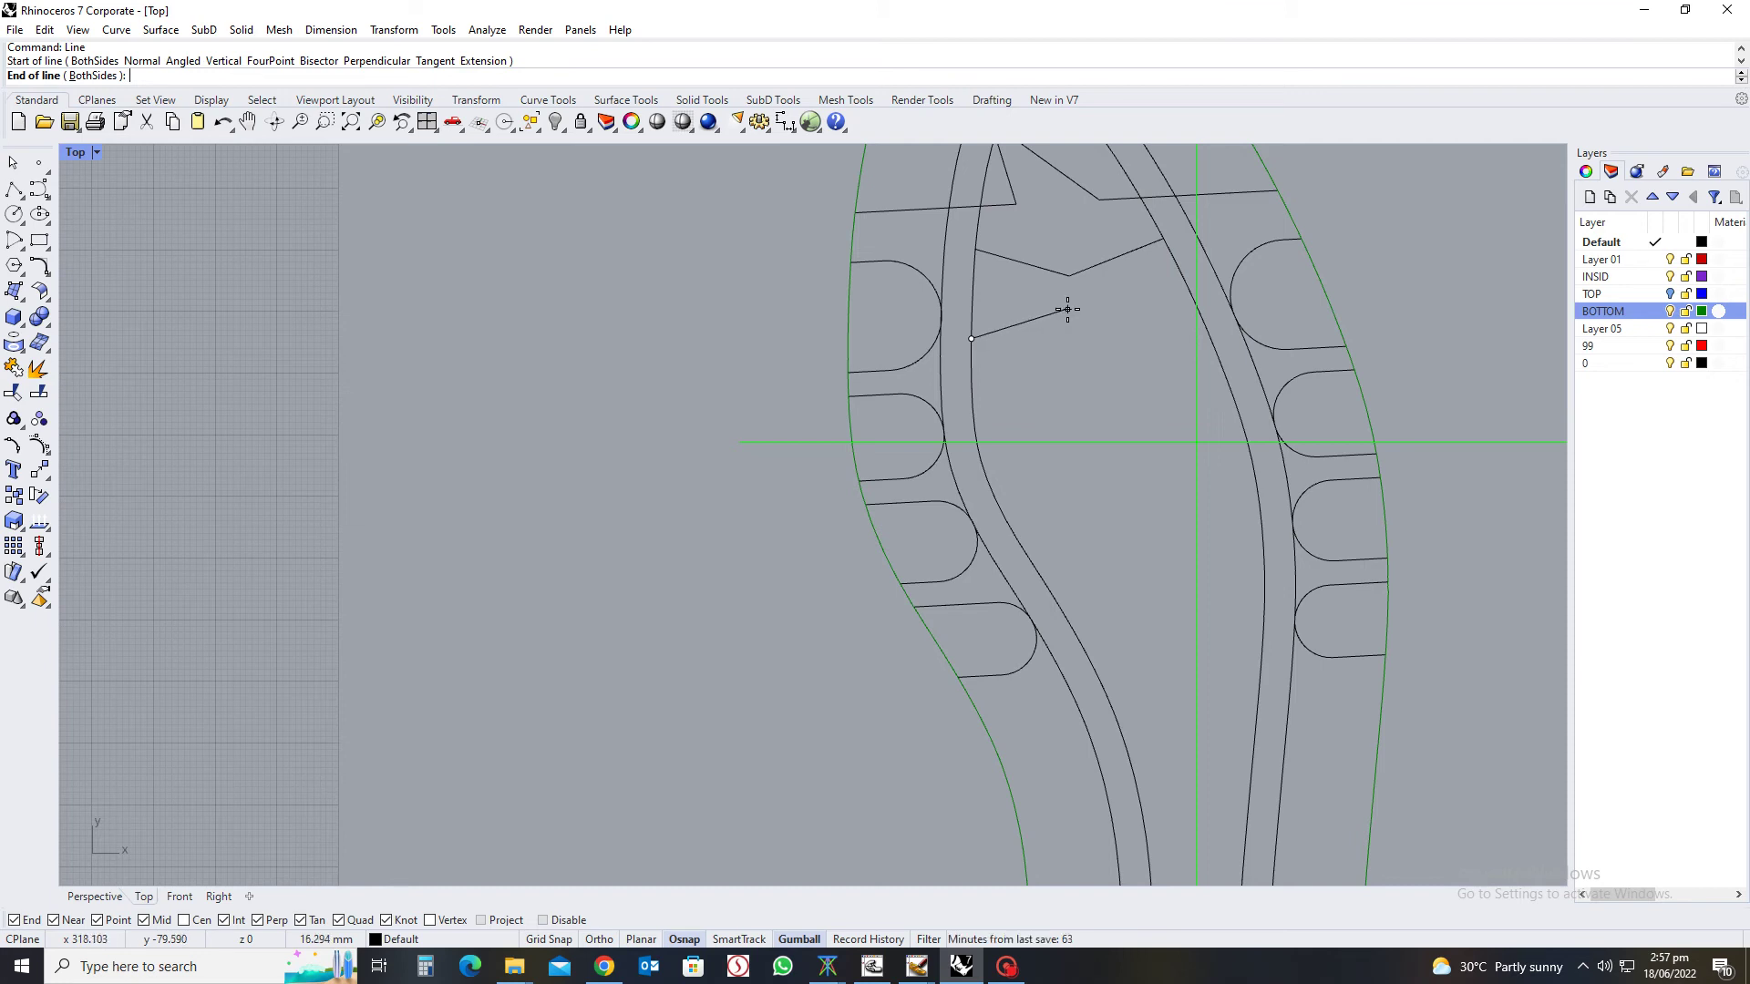
{"action": "left_click", "coordinate": [1068, 310]}
{"action": "right_click", "coordinate": [1123, 310]}
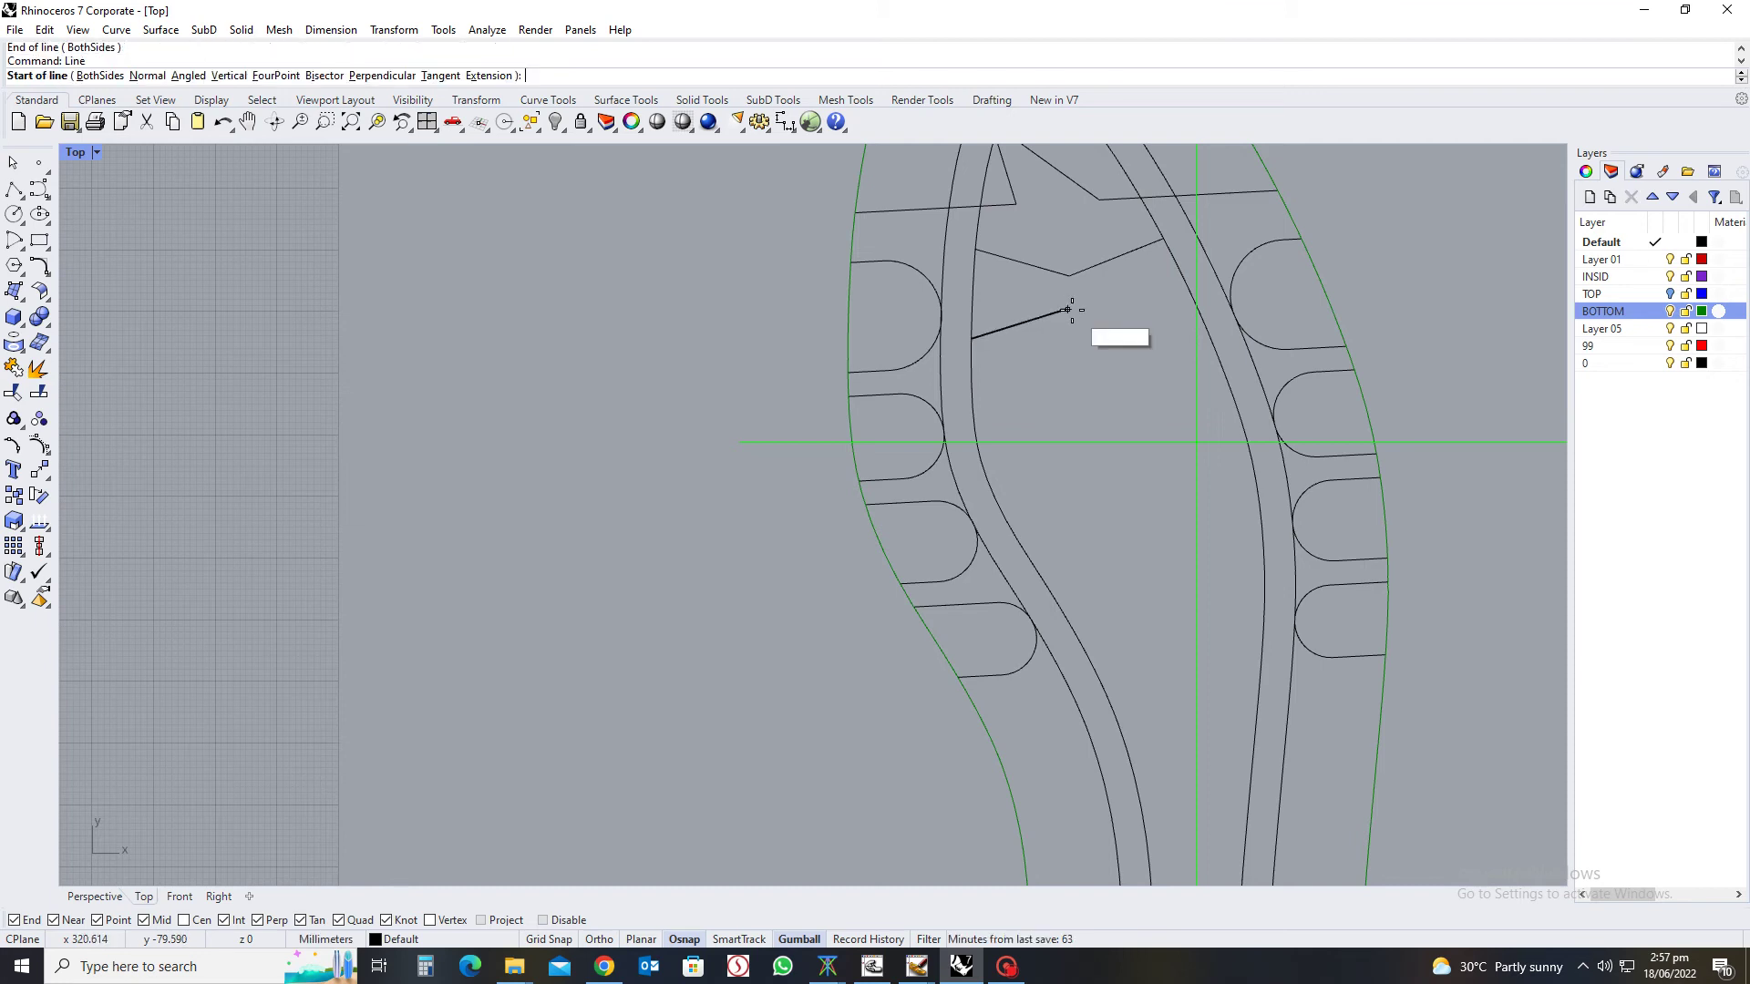
{"action": "left_click", "coordinate": [1067, 310]}
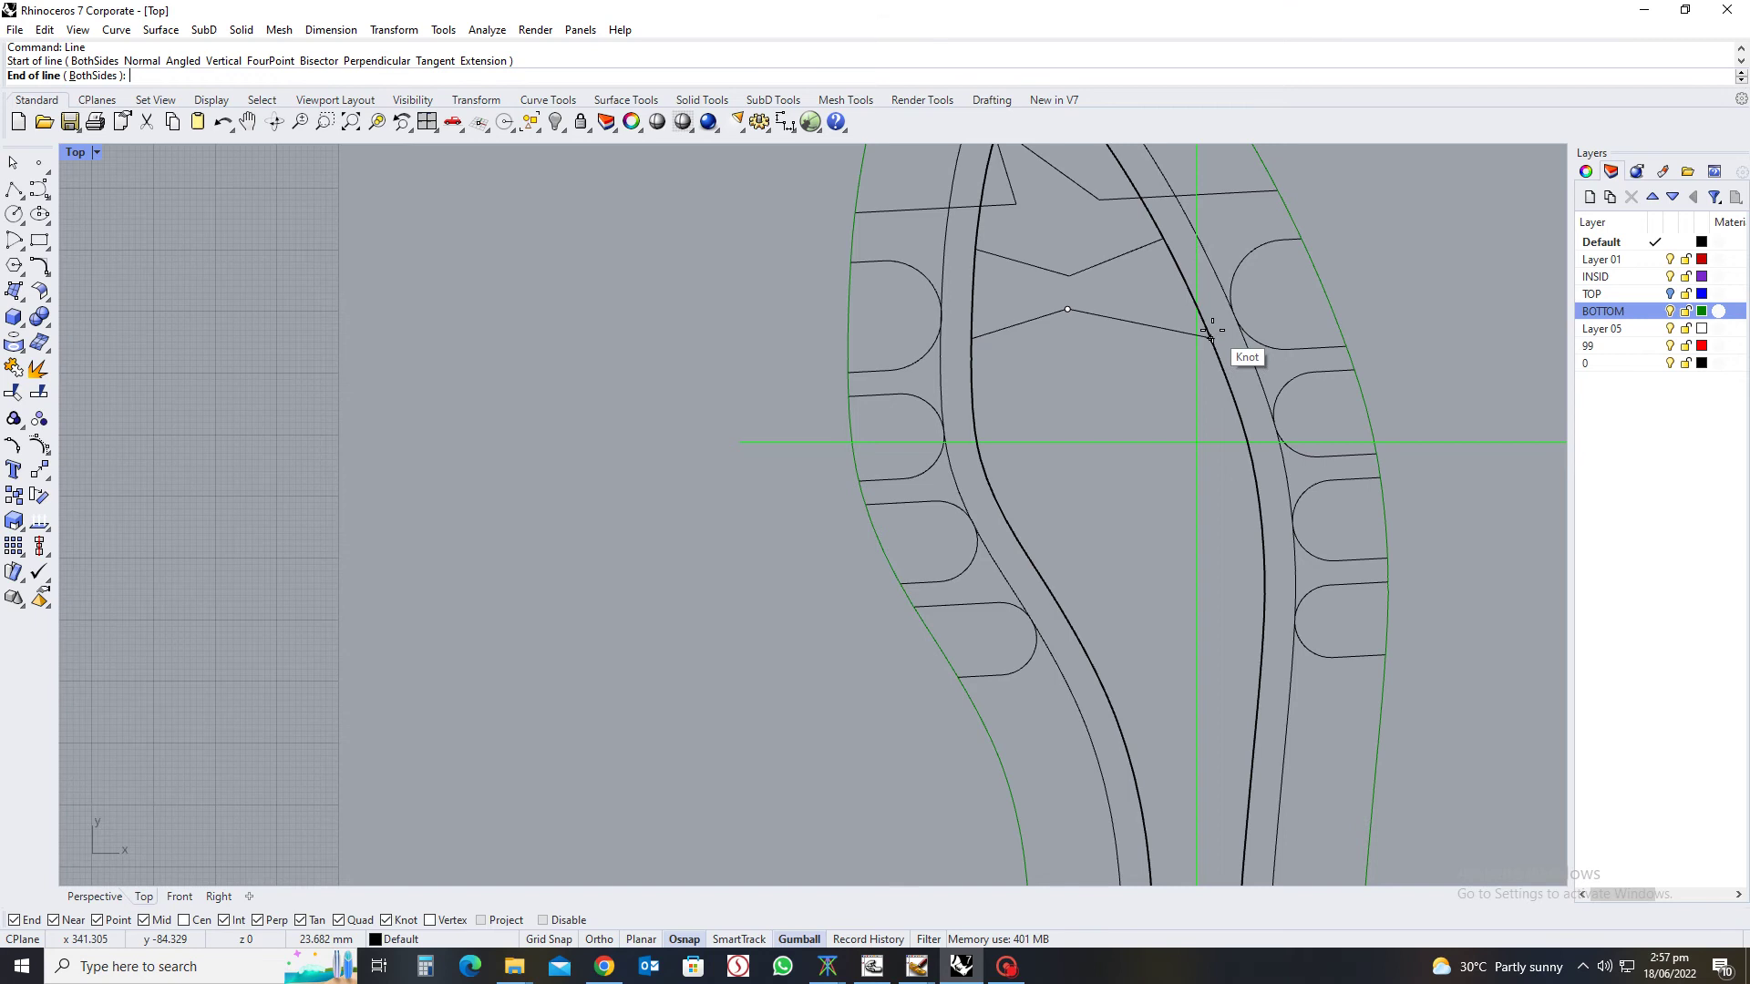
{"action": "left_click", "coordinate": [1207, 330]}
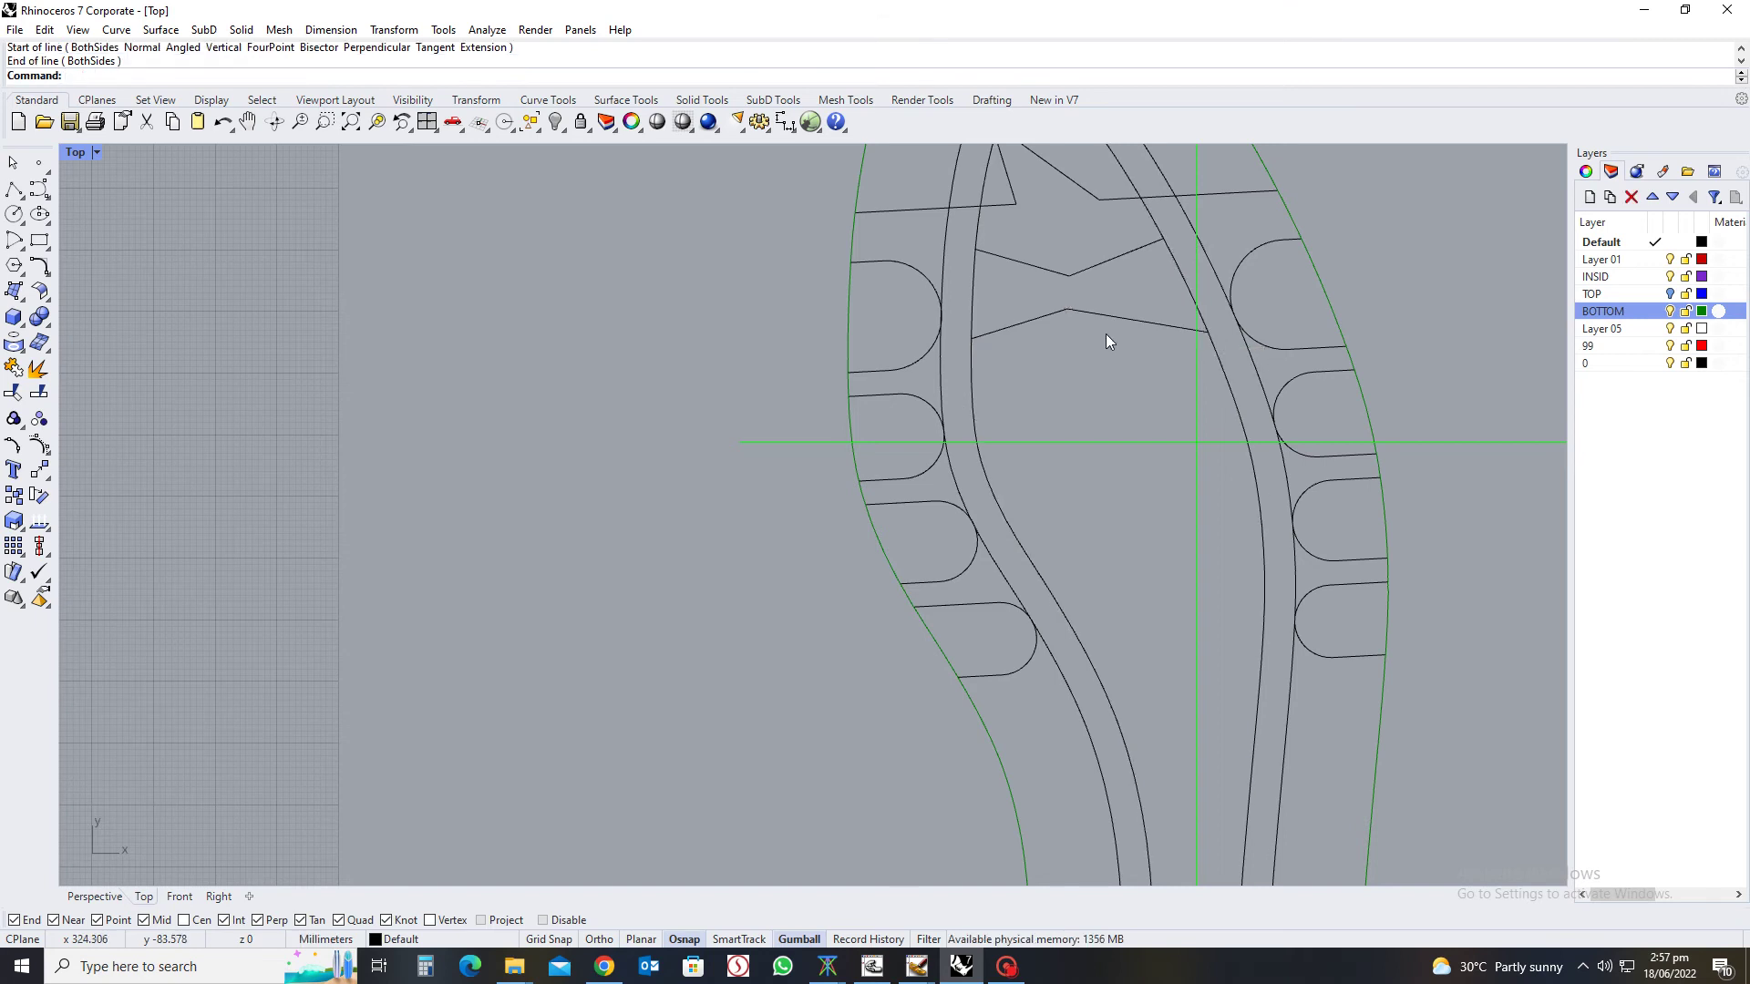
Draw a second inverted V across the inner offset outline, just below the first and above the green horizontal guide
{"action": "scroll", "coordinate": [1106, 337], "scroll_direction": "down", "scroll_amount": 3}
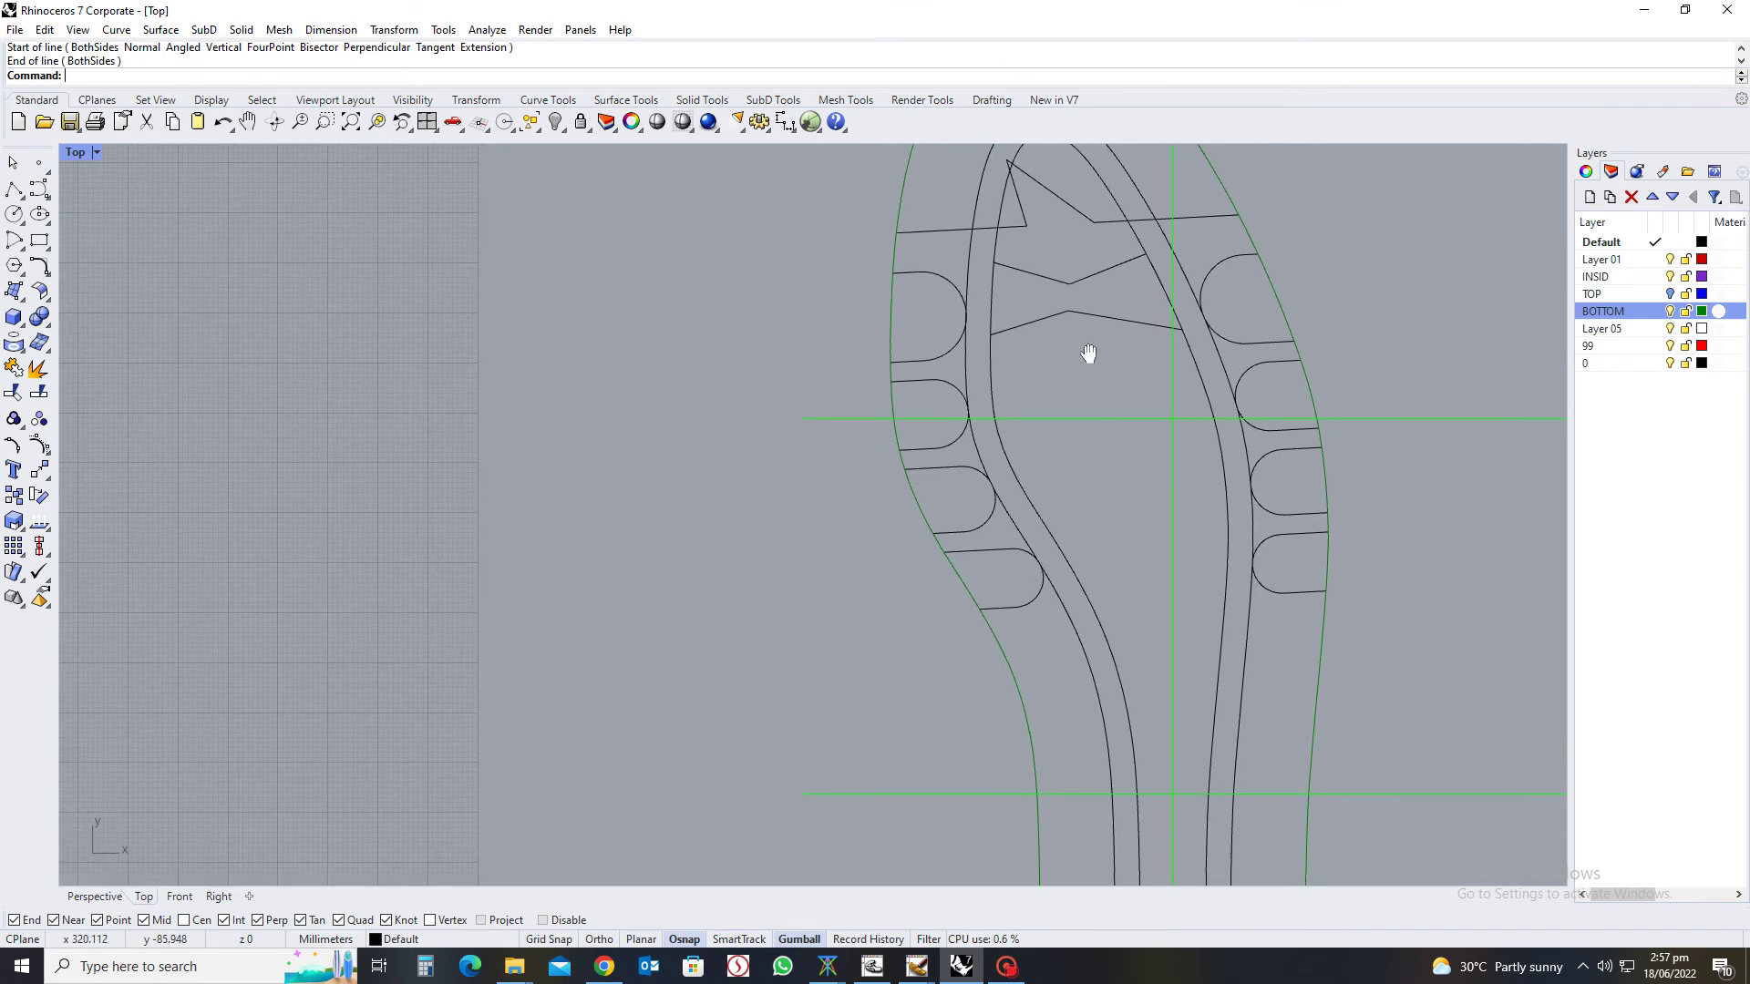
{"action": "key", "text": "Return"}
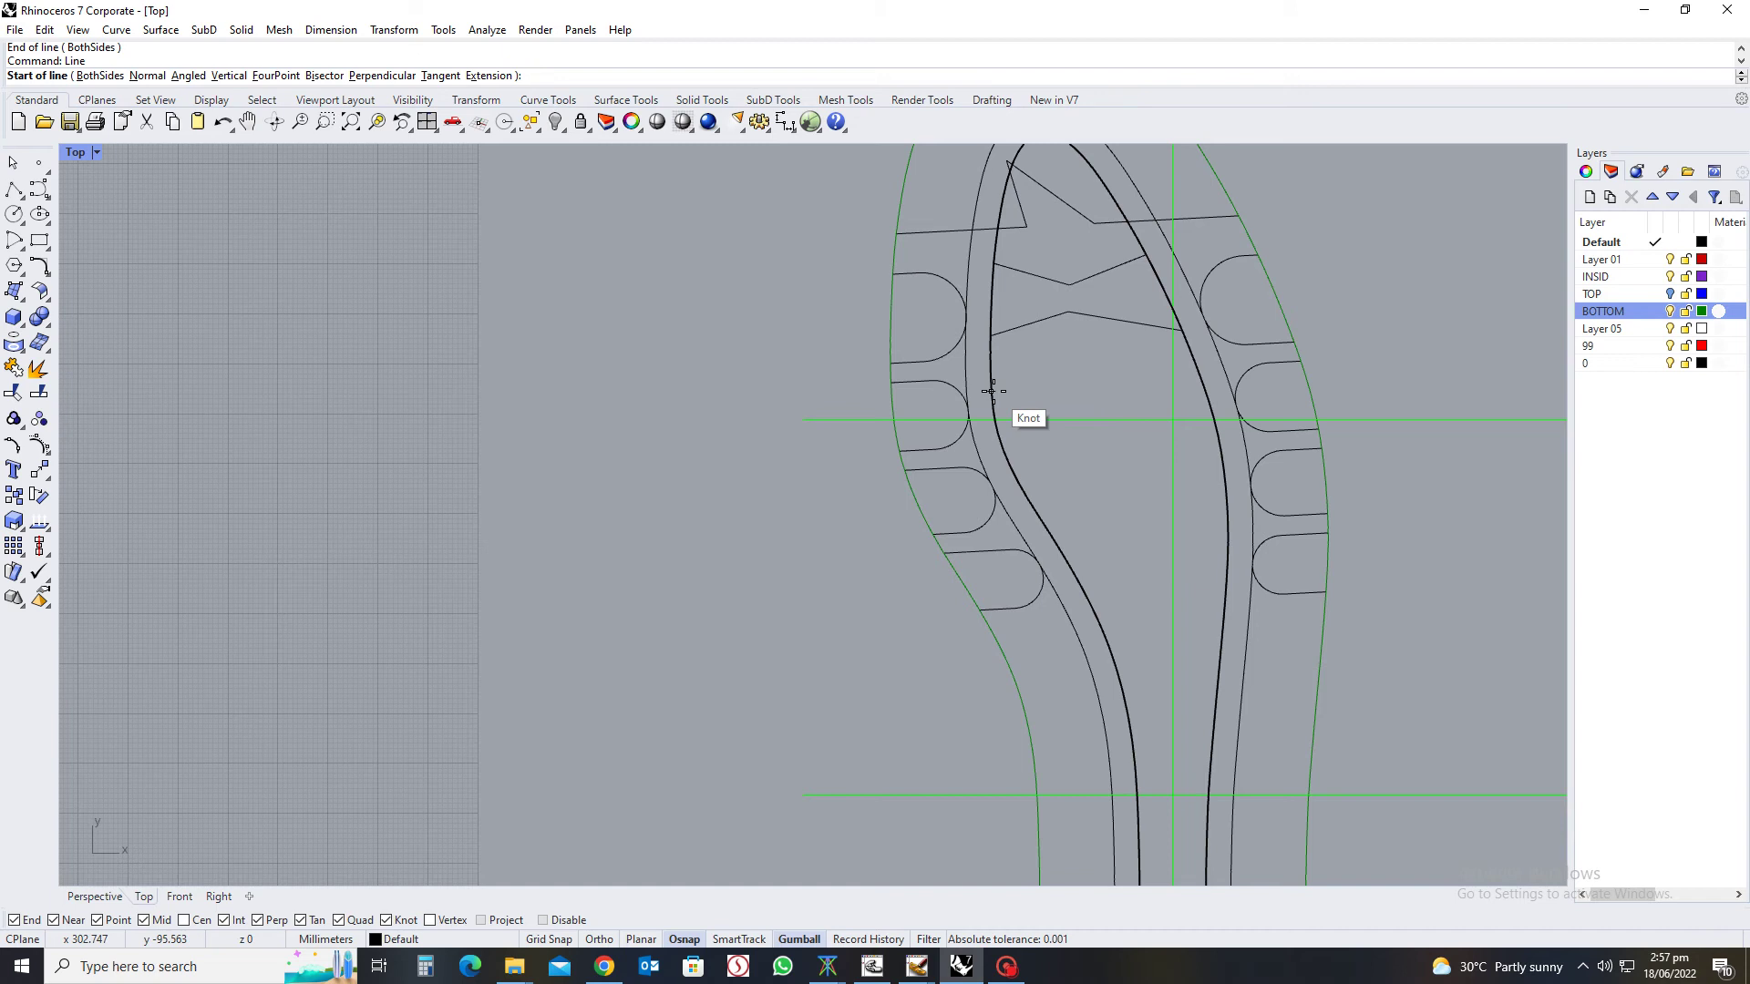
{"action": "left_click", "coordinate": [992, 392]}
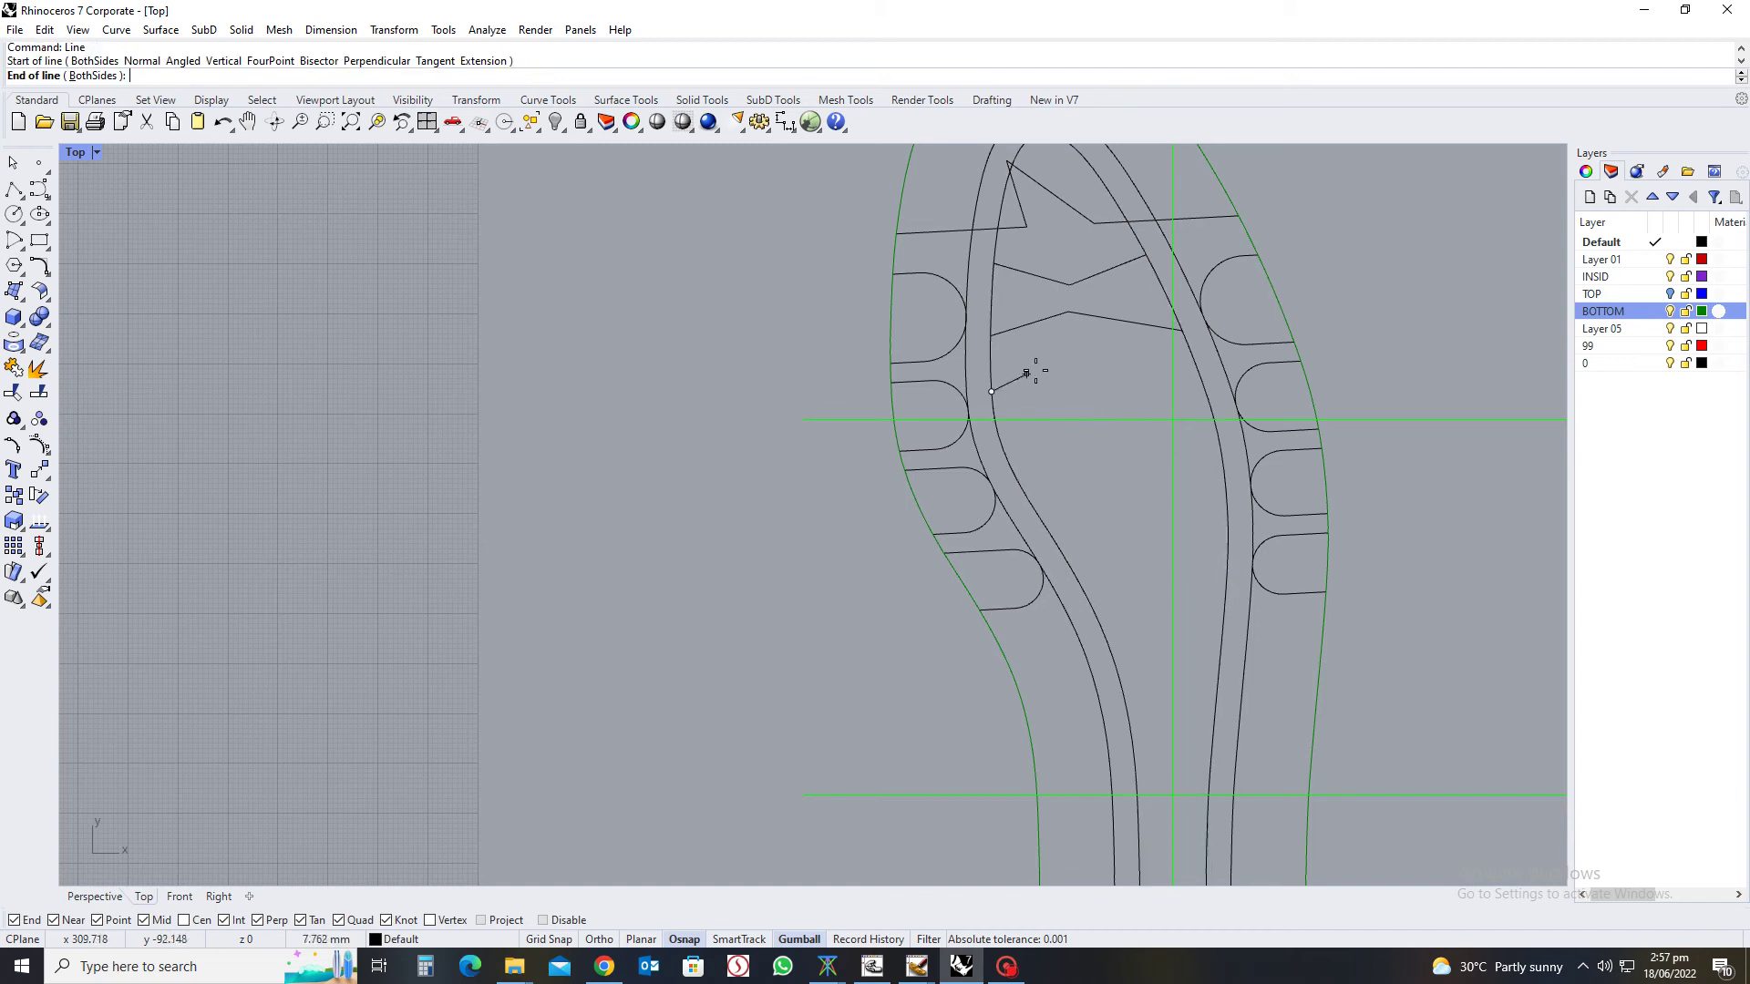
{"action": "left_click", "coordinate": [1090, 346]}
{"action": "key", "text": "Return"}
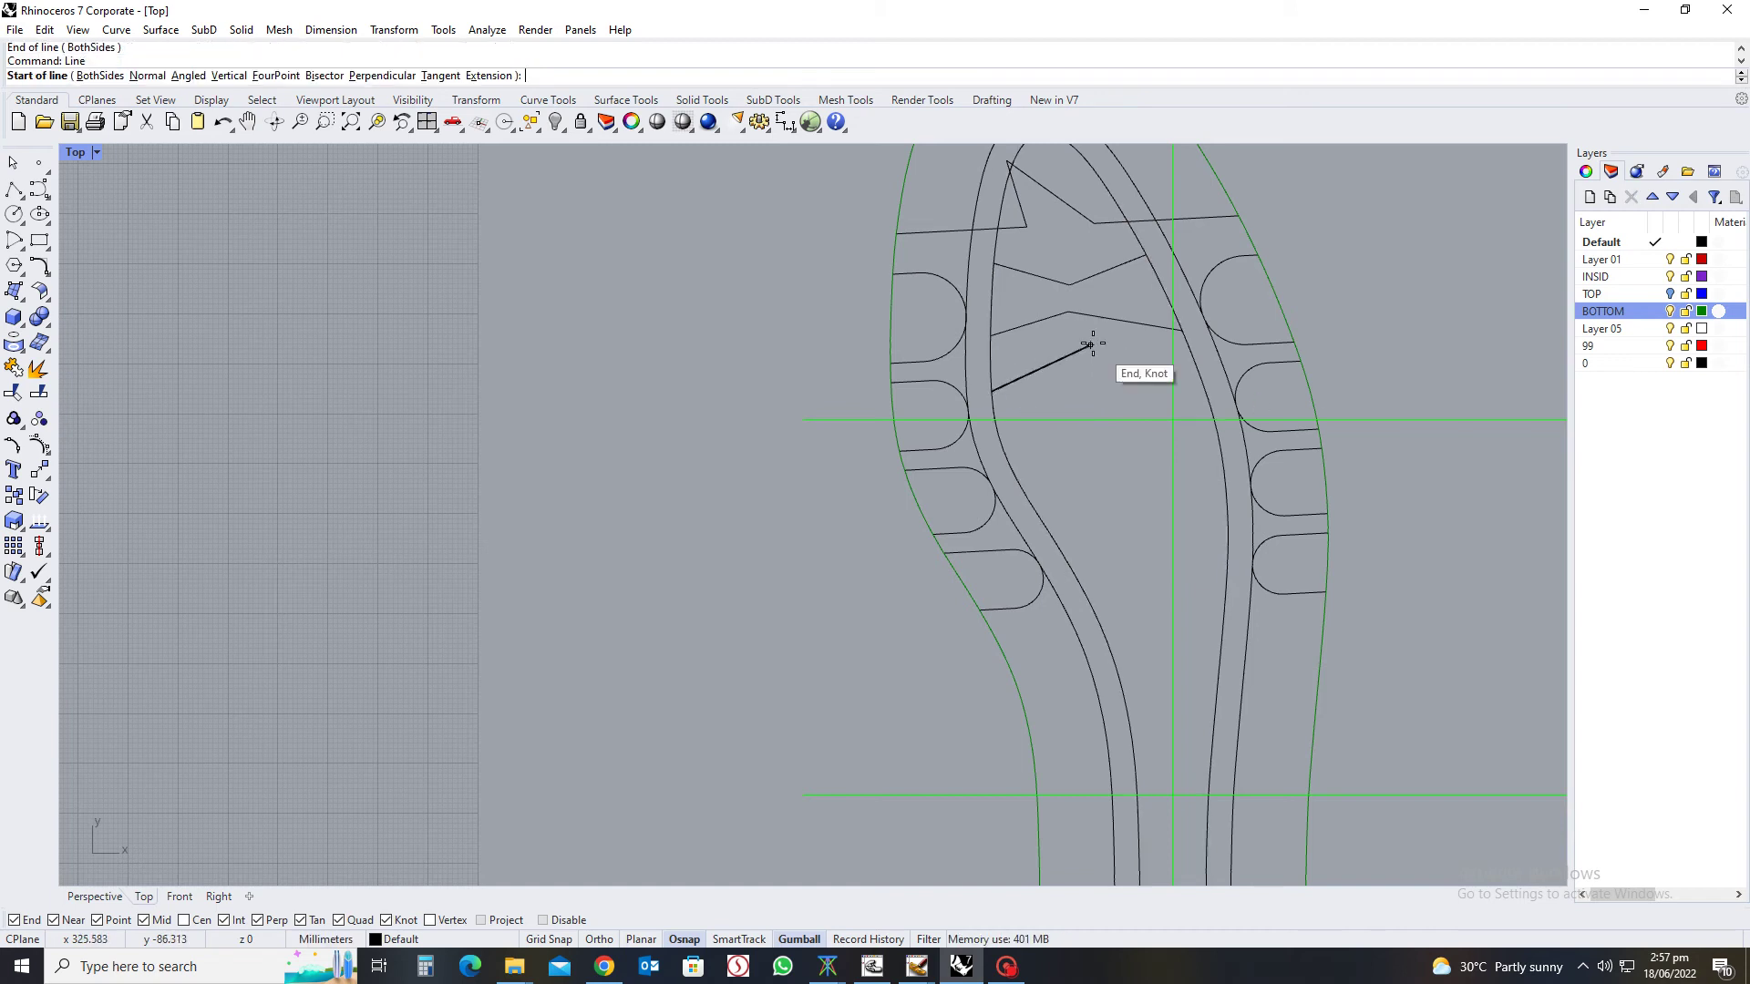
{"action": "left_click", "coordinate": [1092, 346]}
{"action": "left_click", "coordinate": [1196, 366]}
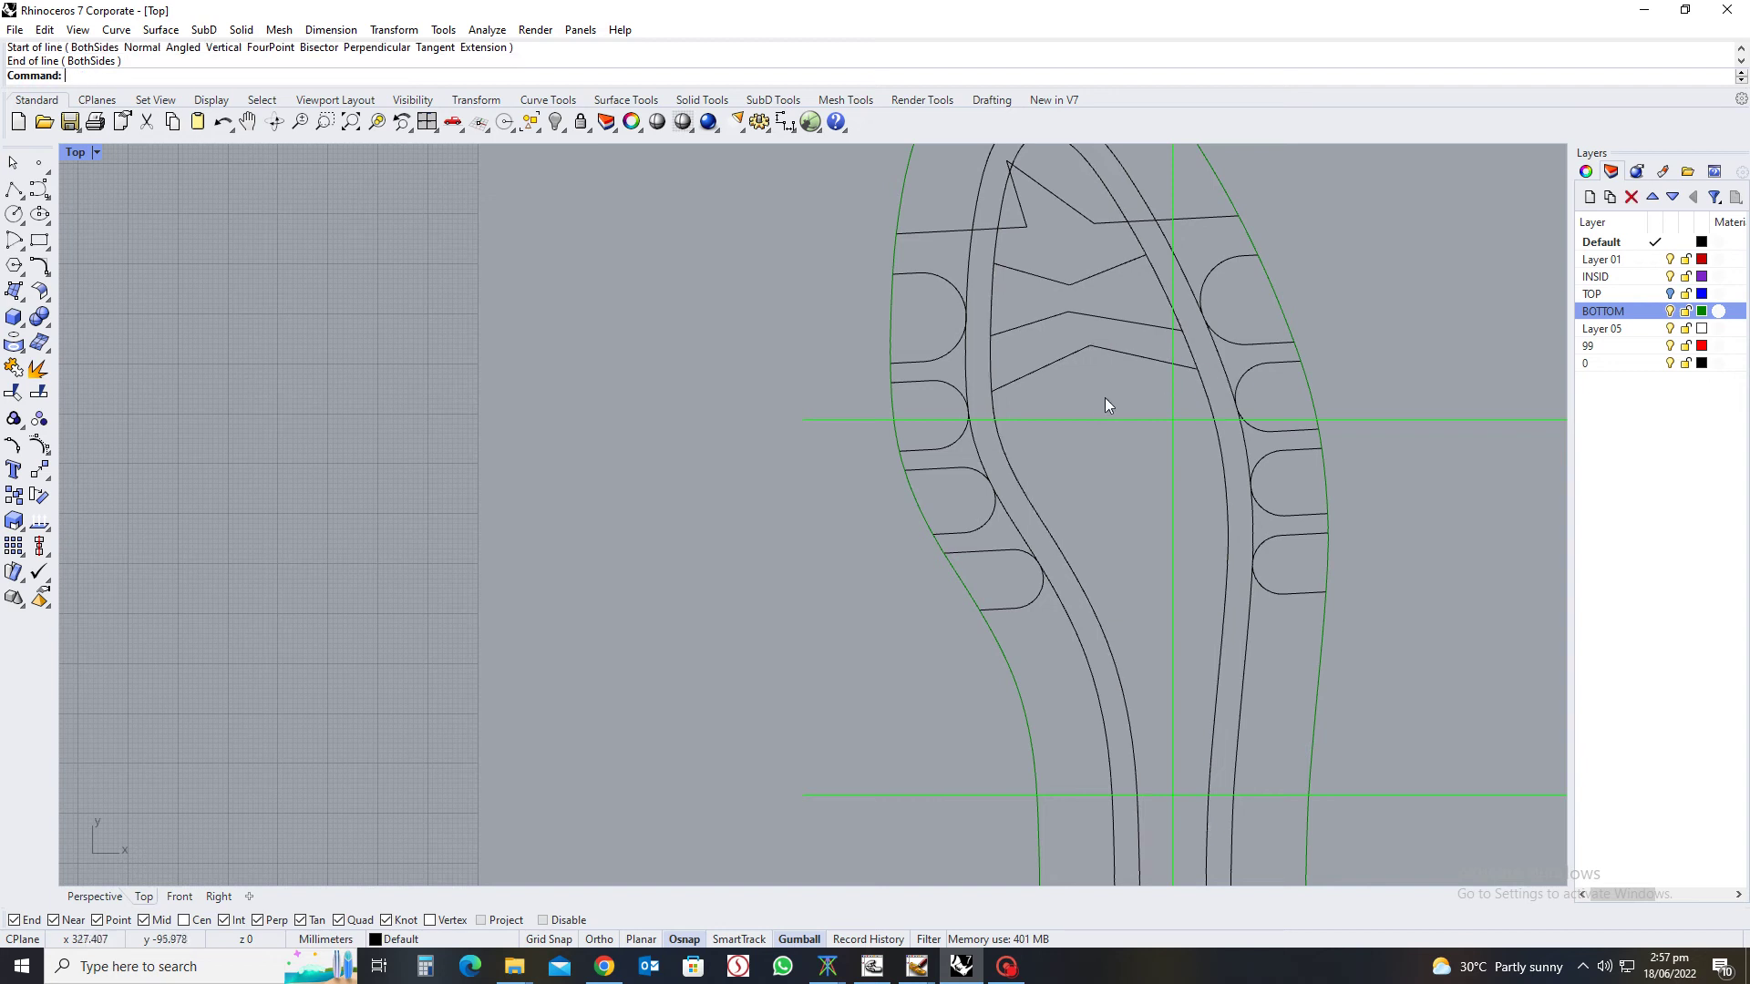
Draw a third, wider inverted V across the inner offset outline just below the green horizontal guide
{"action": "key", "text": "Return"}
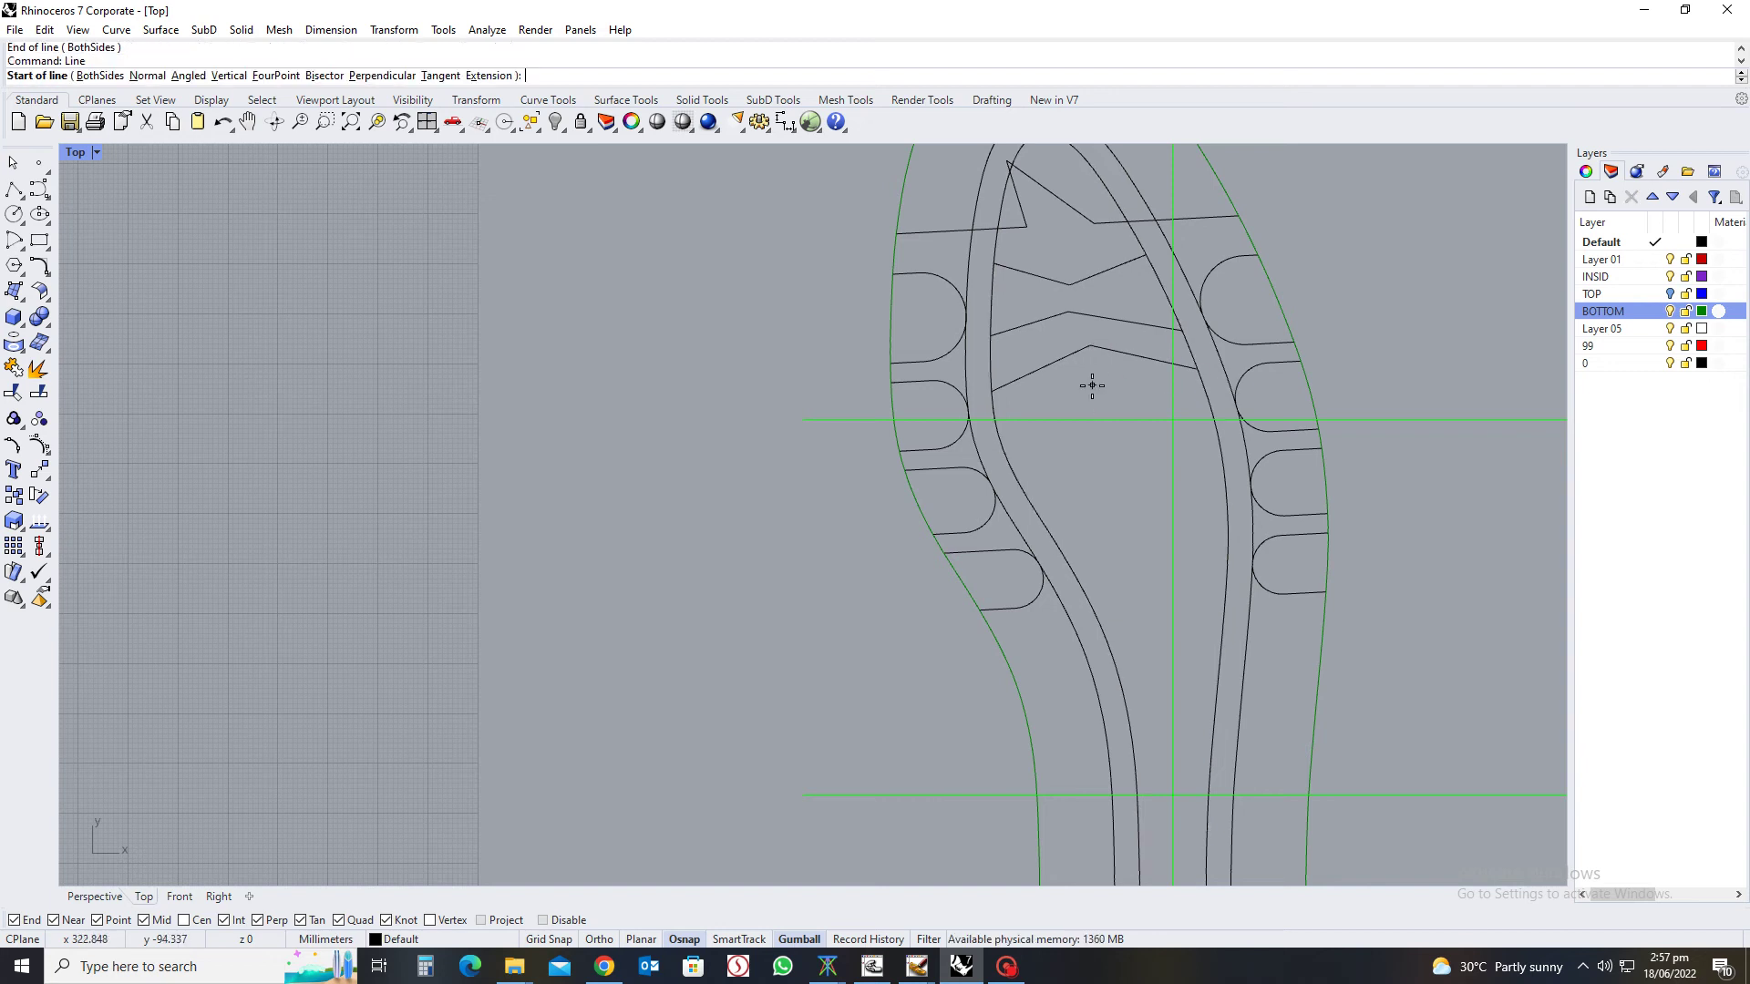
{"action": "left_click", "coordinate": [1012, 472]}
{"action": "scroll", "coordinate": [1083, 421], "scroll_direction": "up", "scroll_amount": 2}
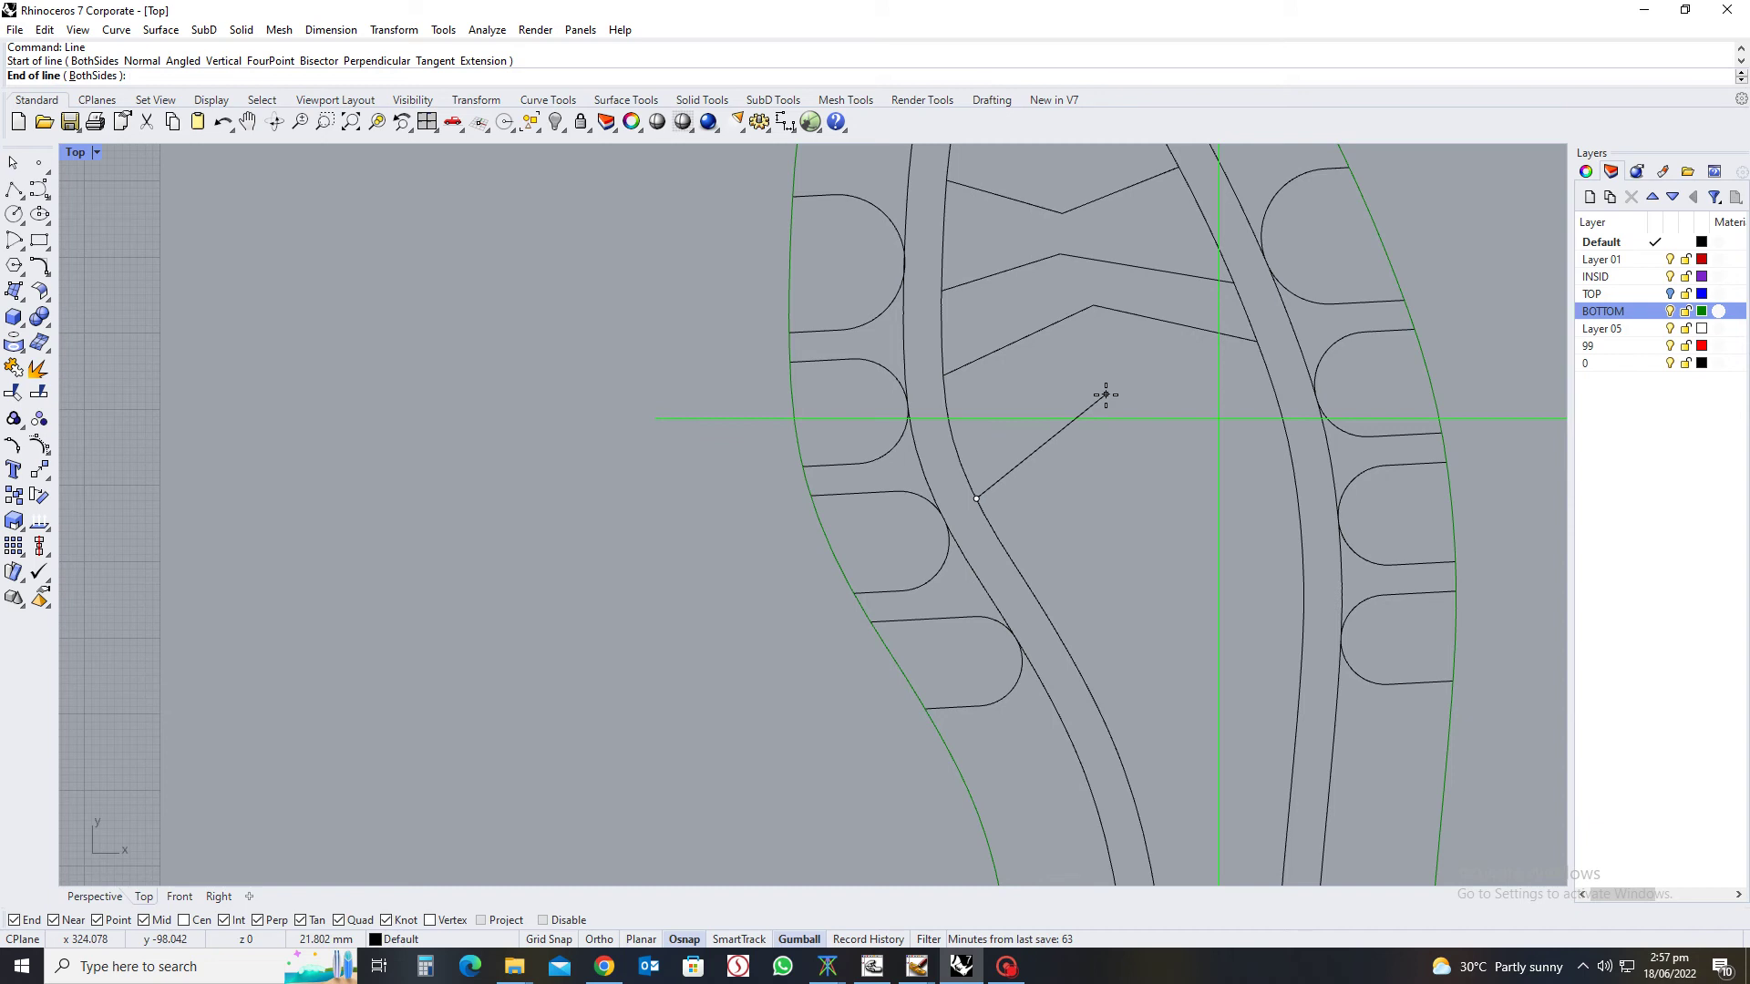
{"action": "left_click", "coordinate": [1089, 441]}
{"action": "key", "text": "Return"}
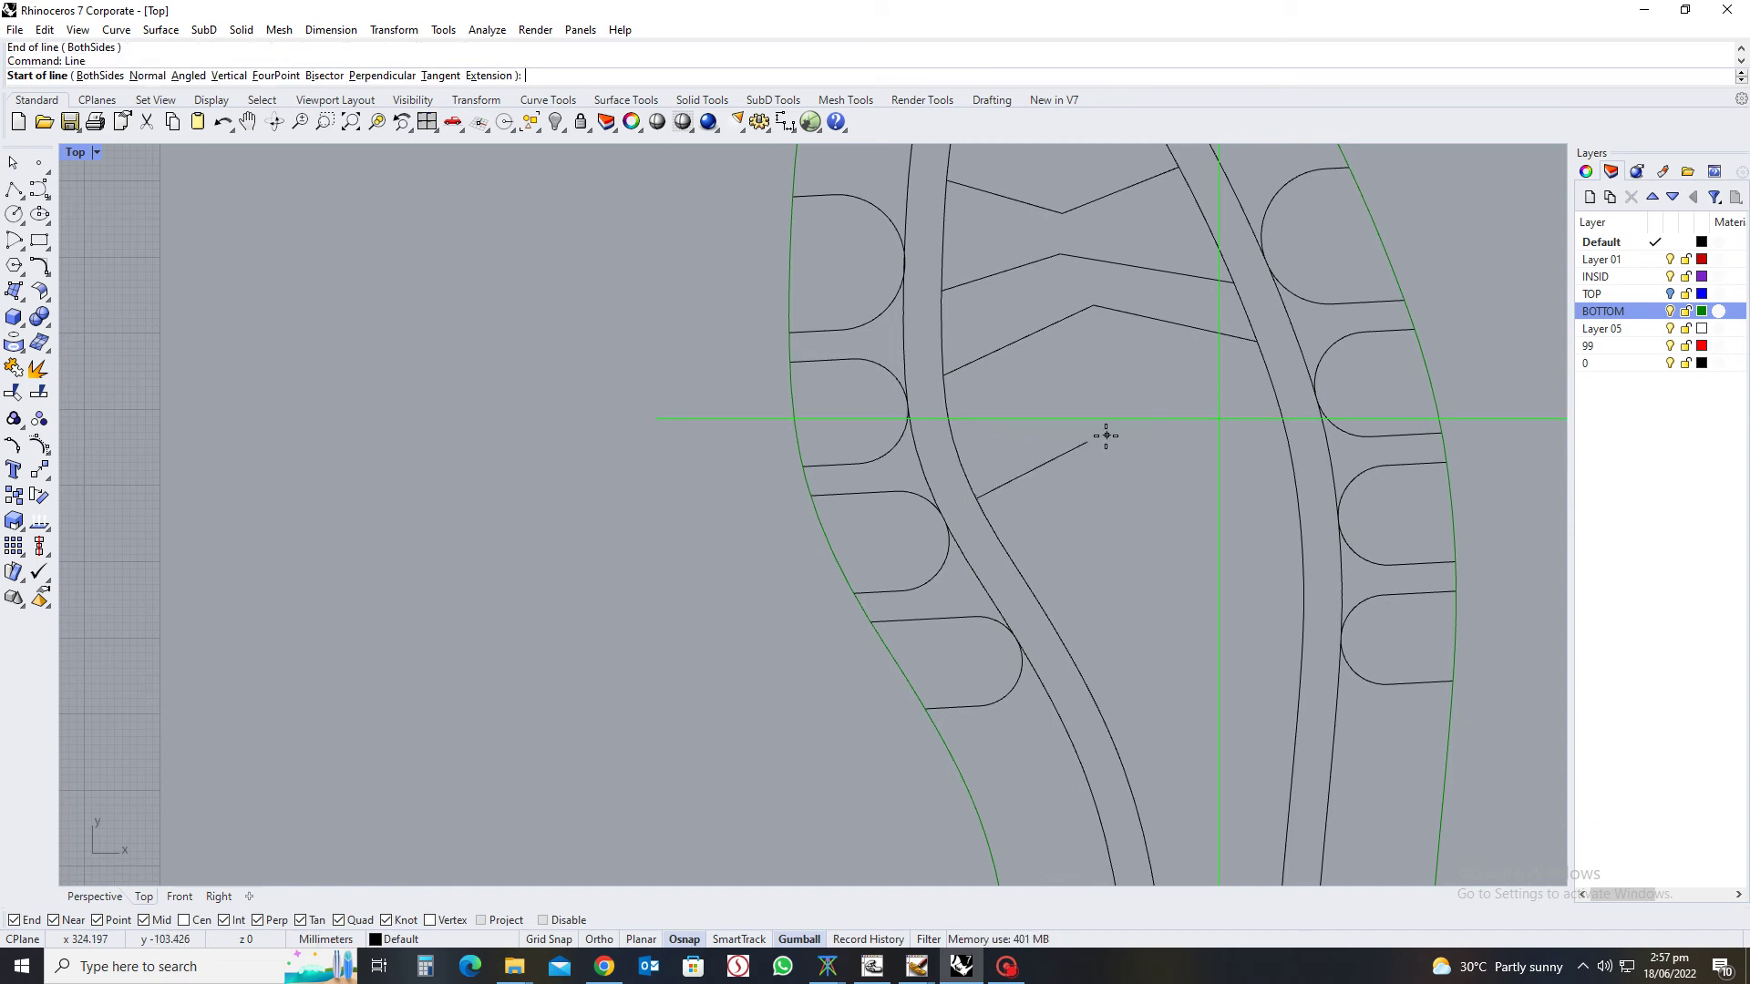
{"action": "left_click", "coordinate": [1092, 440]}
{"action": "left_click", "coordinate": [1287, 466]}
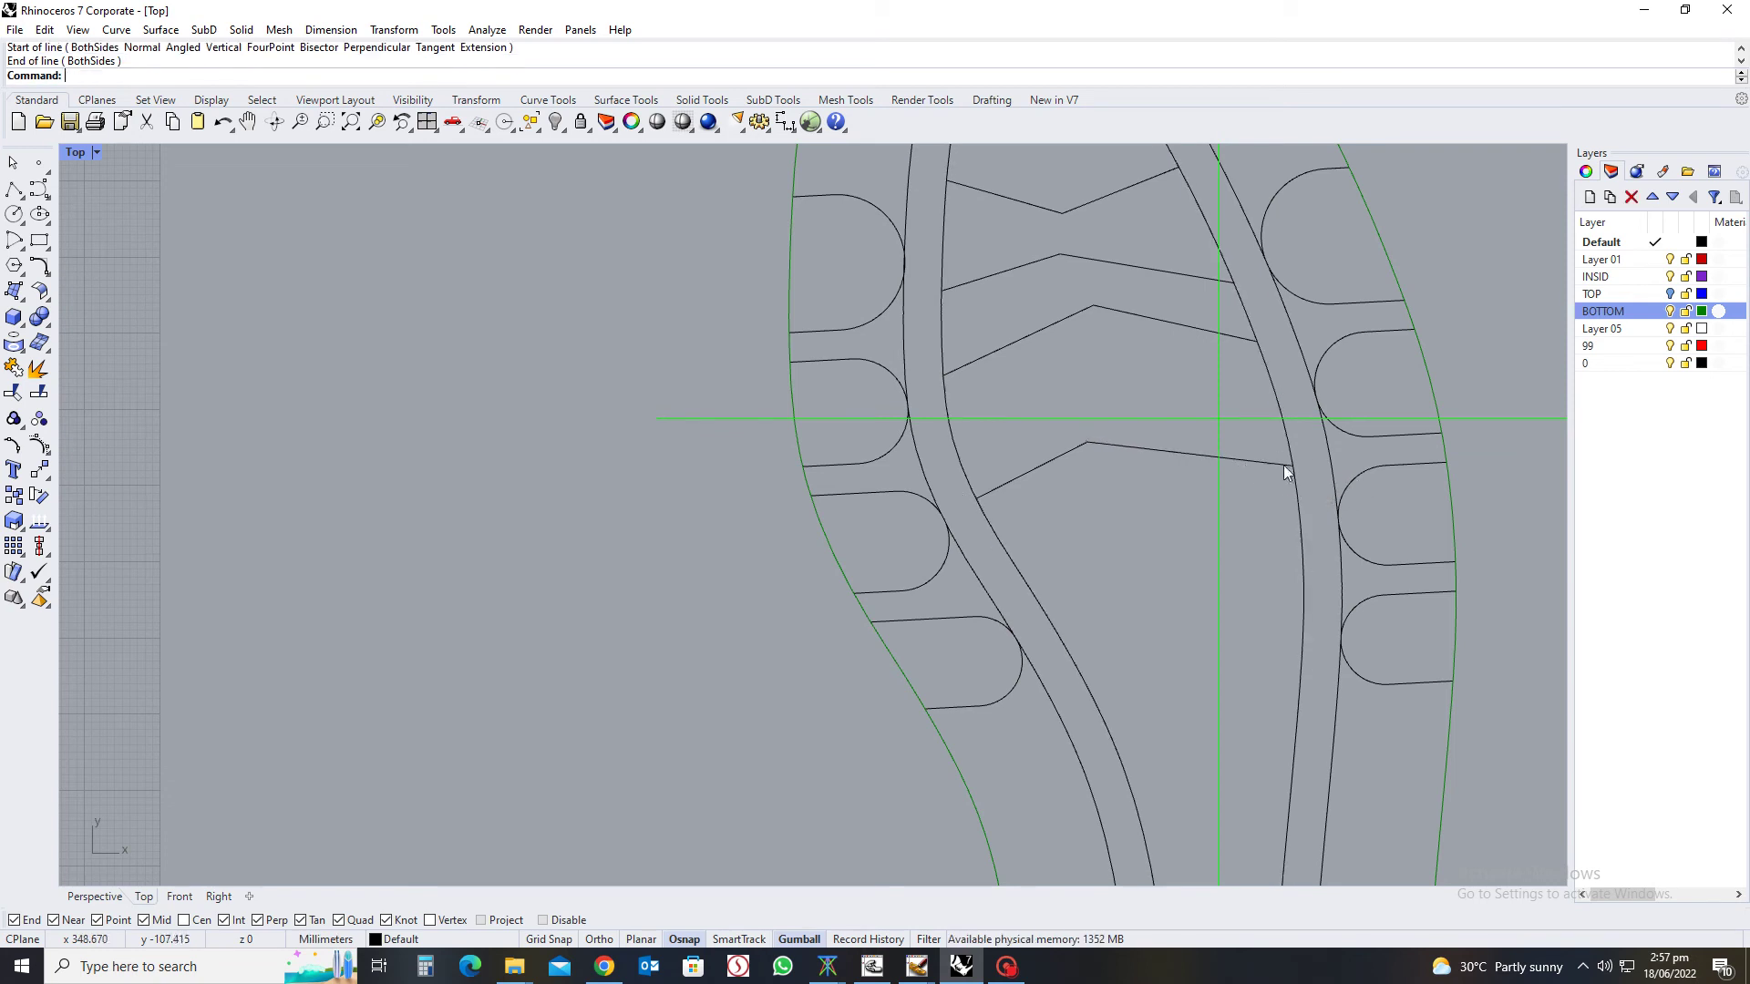
Delete the second and third inverted Vs, keeping only the shallow V and the inverted V directly below it
{"action": "scroll", "coordinate": [1128, 447], "scroll_direction": "down", "scroll_amount": 2}
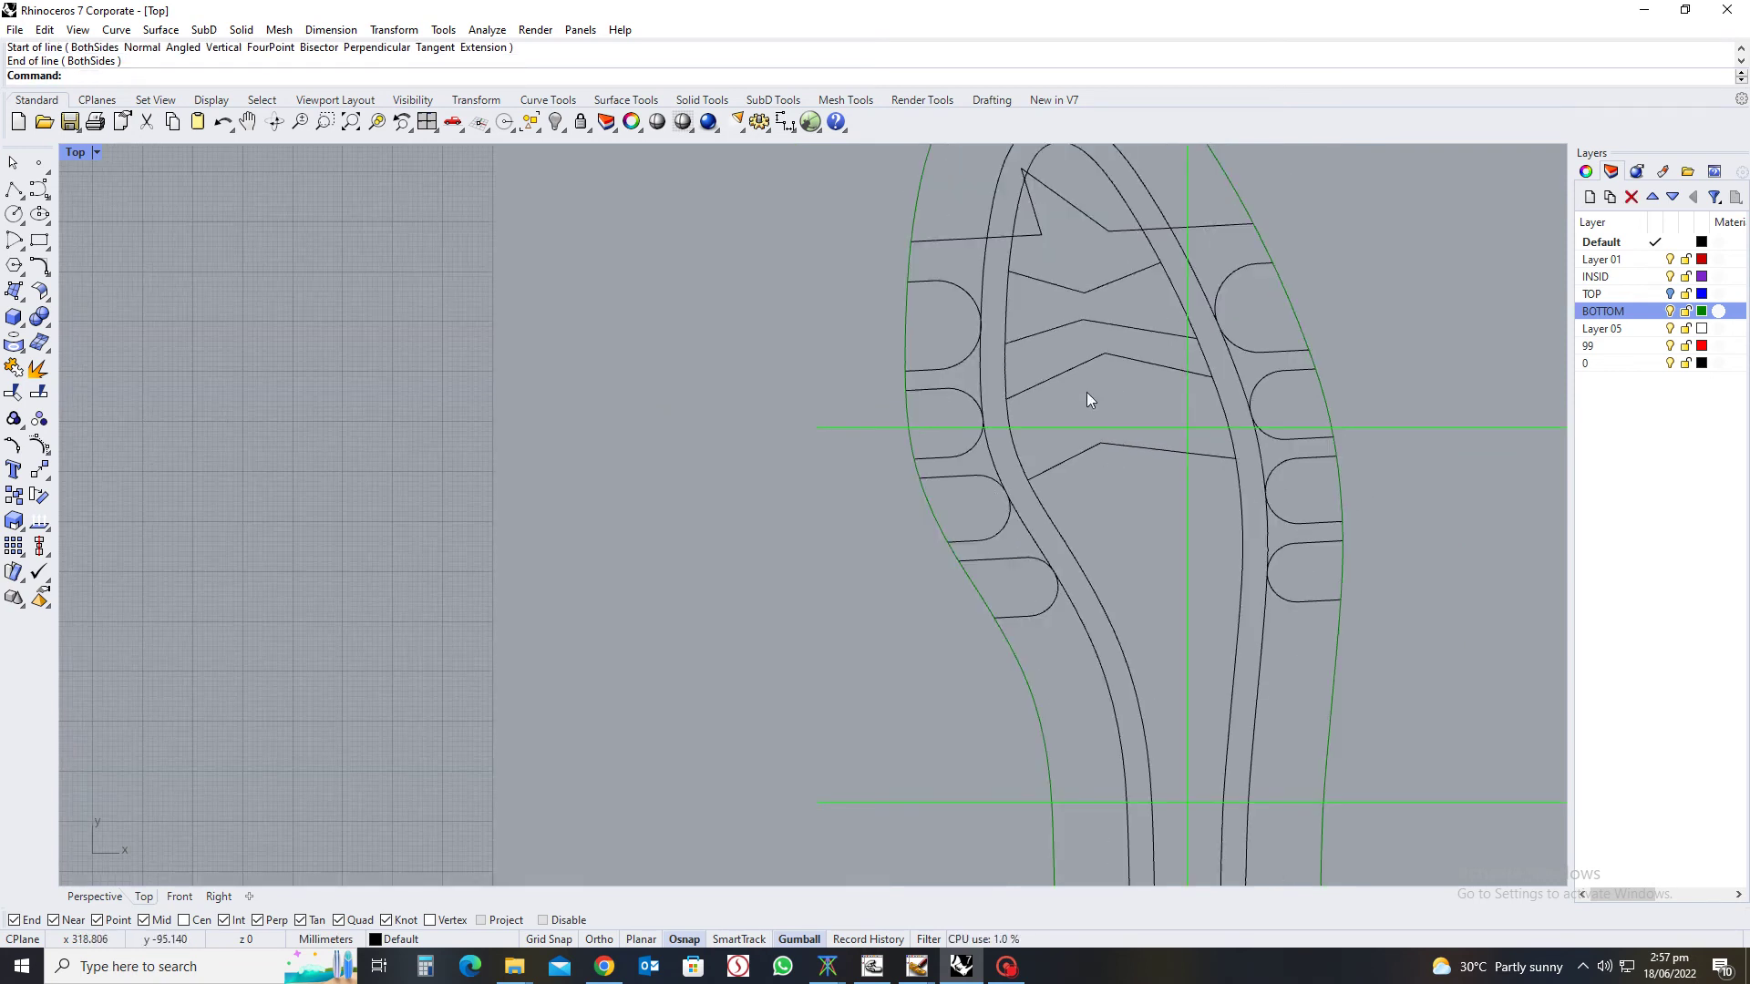
{"action": "scroll", "coordinate": [1110, 357], "scroll_direction": "up", "scroll_amount": 2}
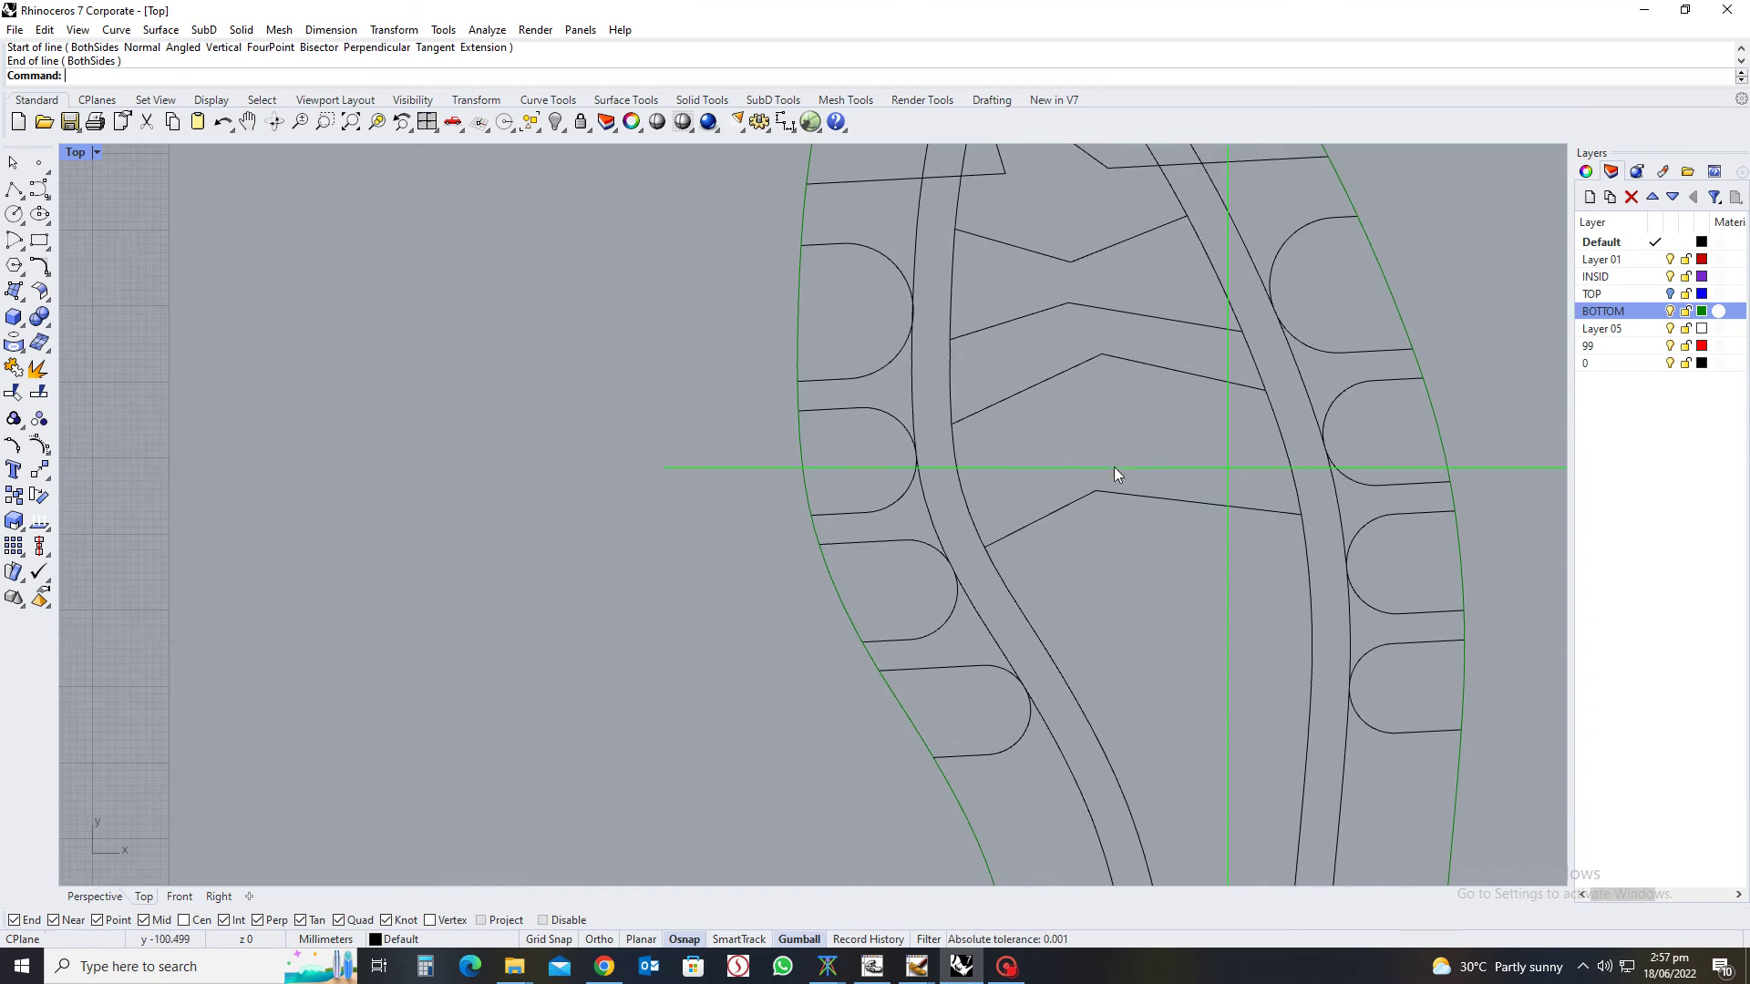
{"action": "scroll", "coordinate": [1128, 484], "scroll_direction": "down", "scroll_amount": 2}
{"action": "scroll", "coordinate": [1051, 403], "scroll_direction": "up", "scroll_amount": 2}
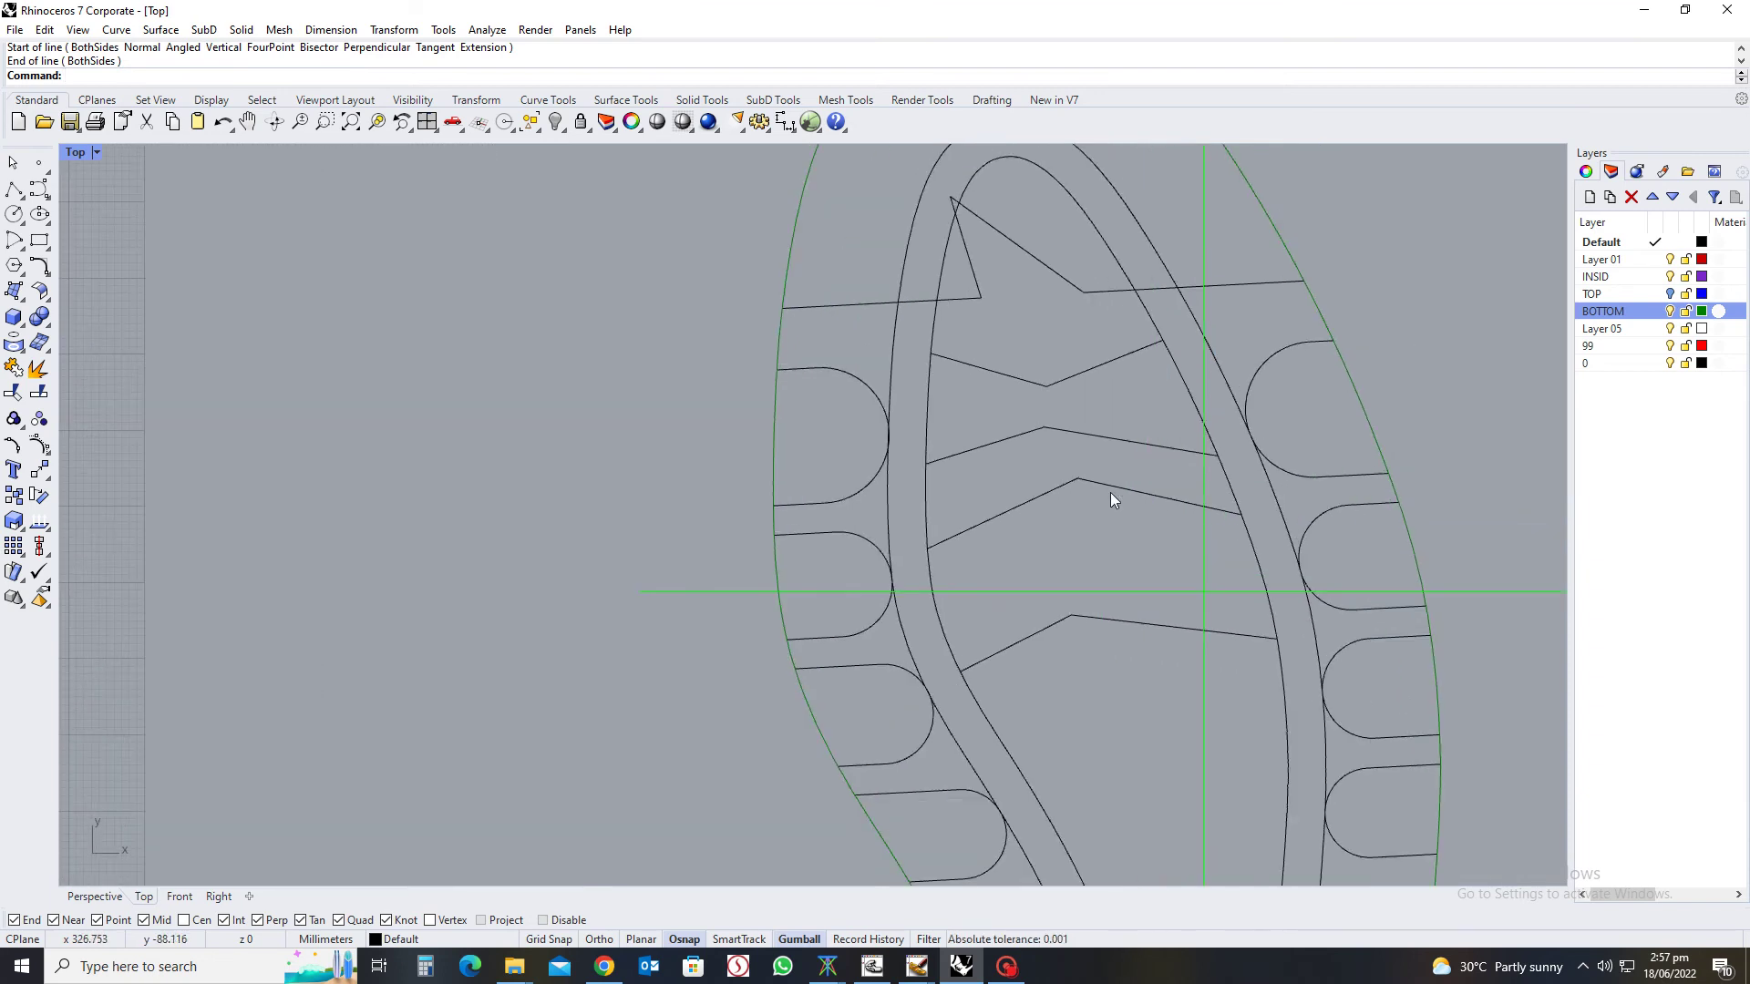
{"action": "left_click", "coordinate": [1103, 484]}
{"action": "key", "text": "Delete"}
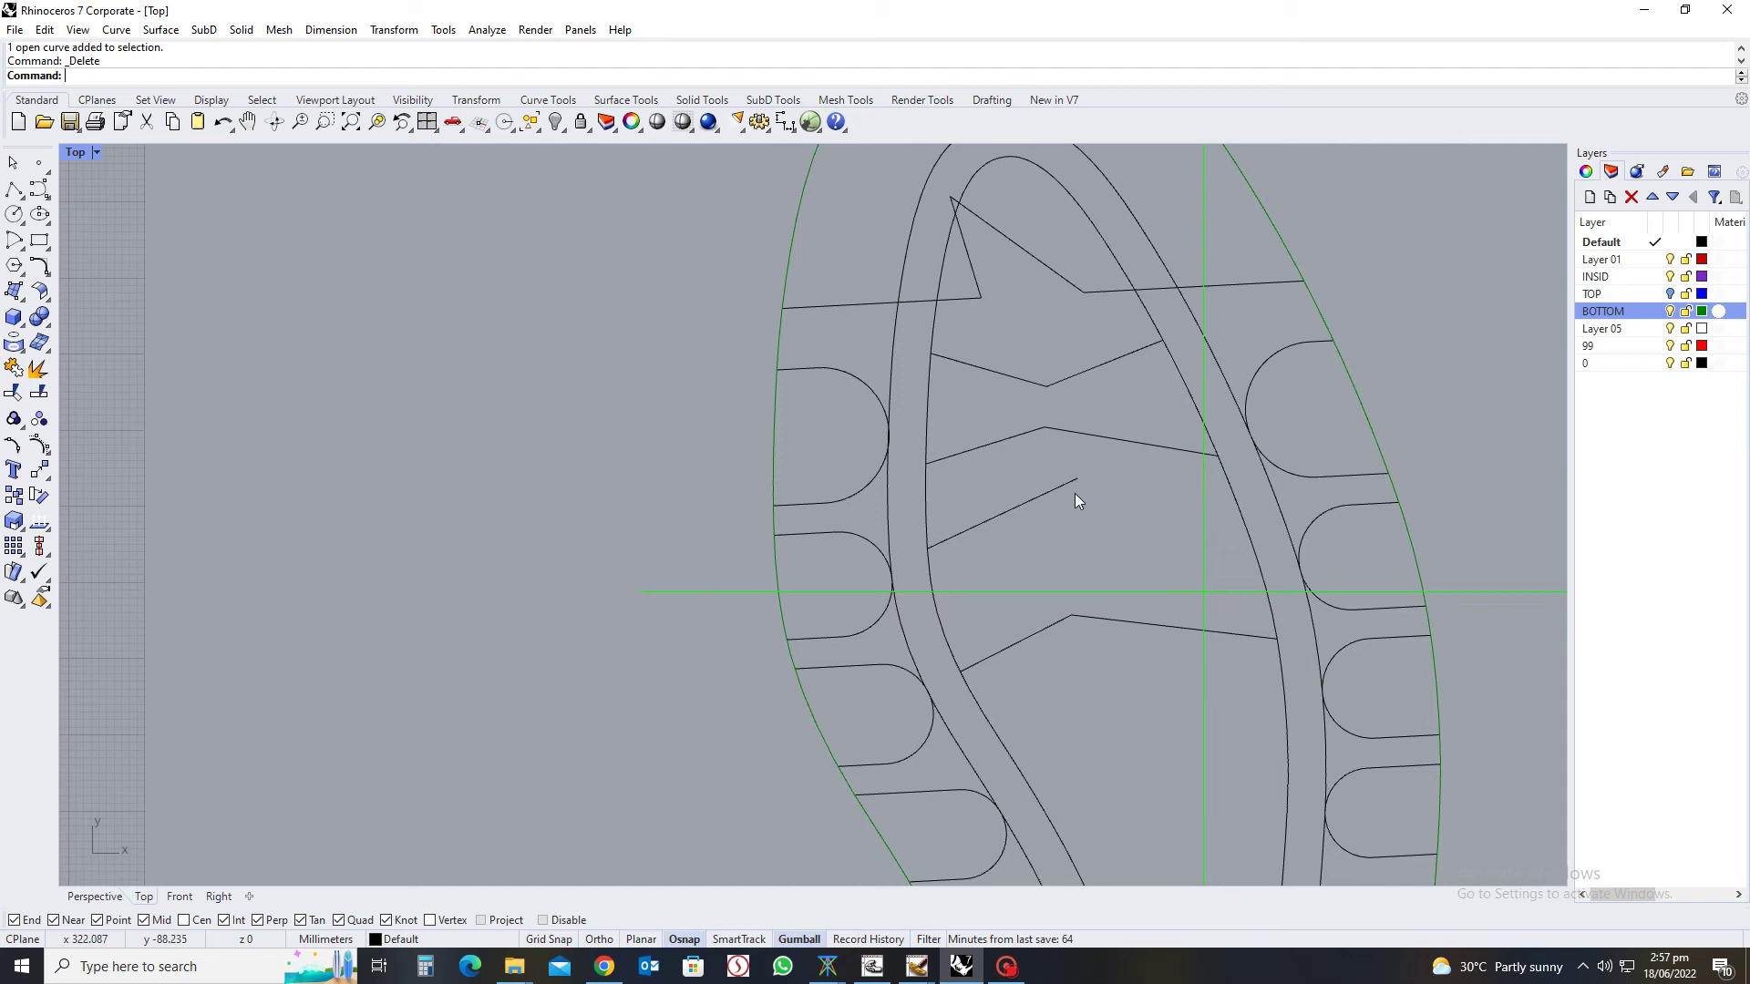
{"action": "left_click", "coordinate": [1094, 476]}
{"action": "key", "text": "Delete"}
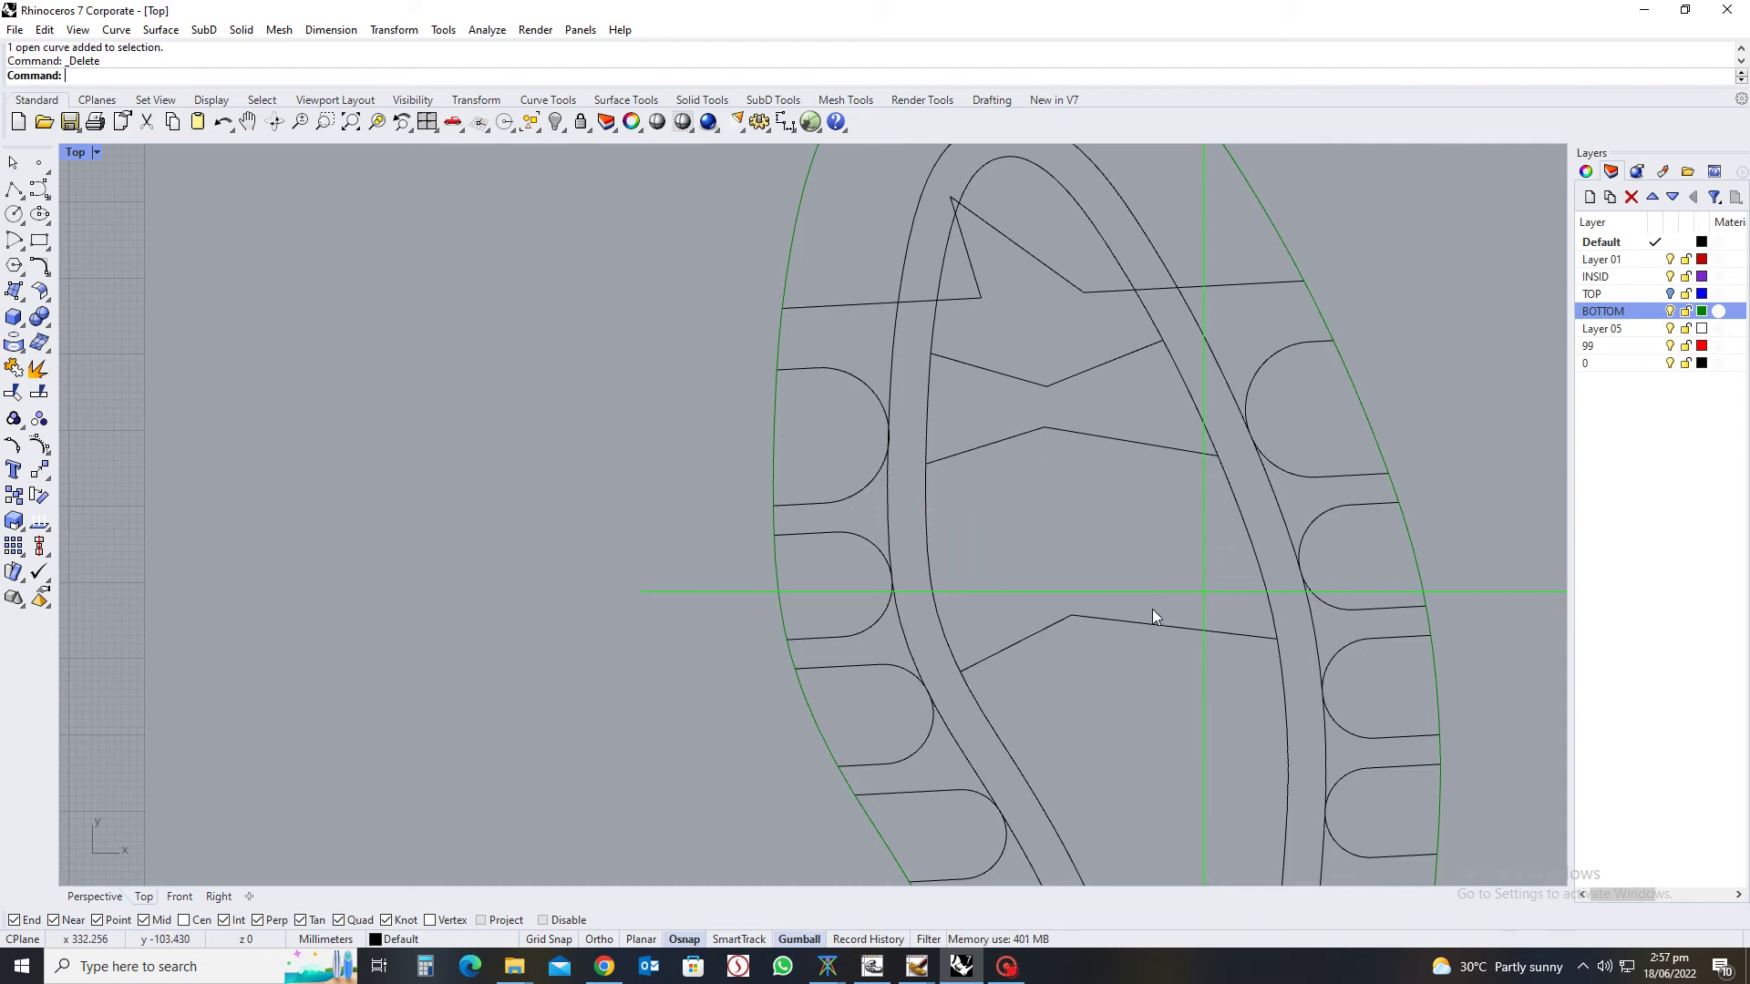
{"action": "left_click_drag", "start_coordinate": [1152, 608], "coordinate": [1069, 620]}
{"action": "key", "text": "Delete"}
Offset the left legs of the shallow V and the inverted V 5 mm toward each other, between the two shapes
{"action": "scroll", "coordinate": [974, 341], "scroll_direction": "up", "scroll_amount": 2}
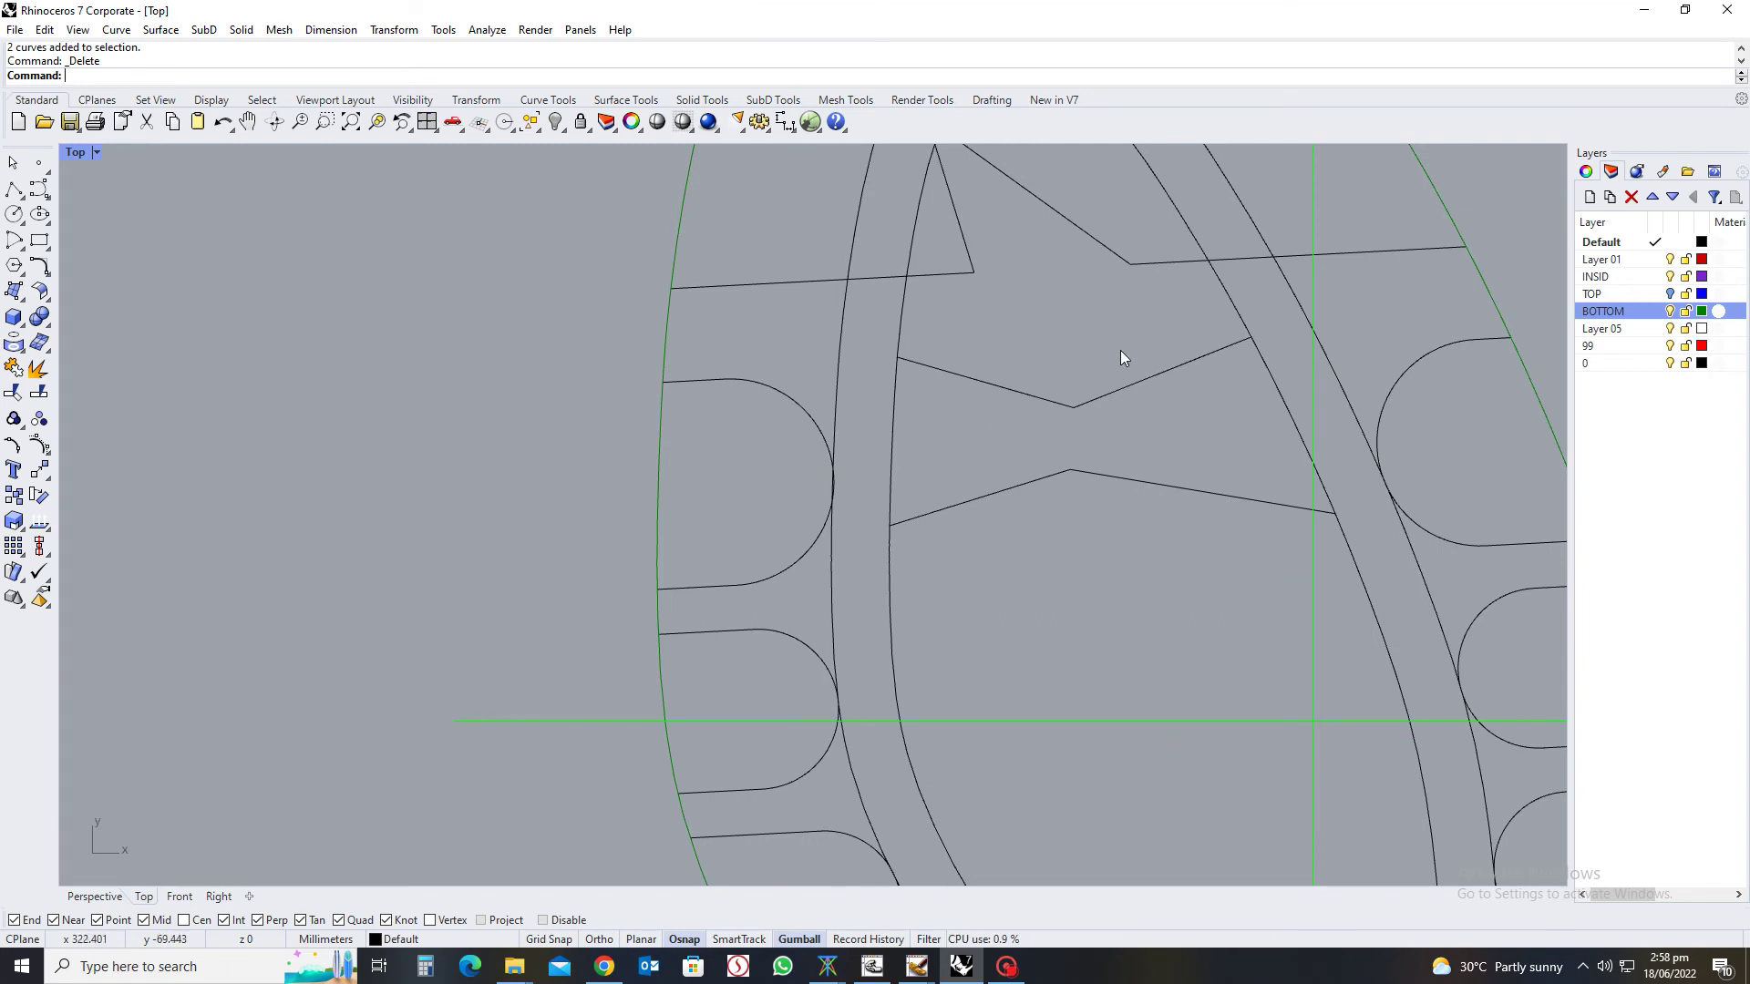
{"action": "scroll", "coordinate": [982, 380], "scroll_direction": "up", "scroll_amount": 3}
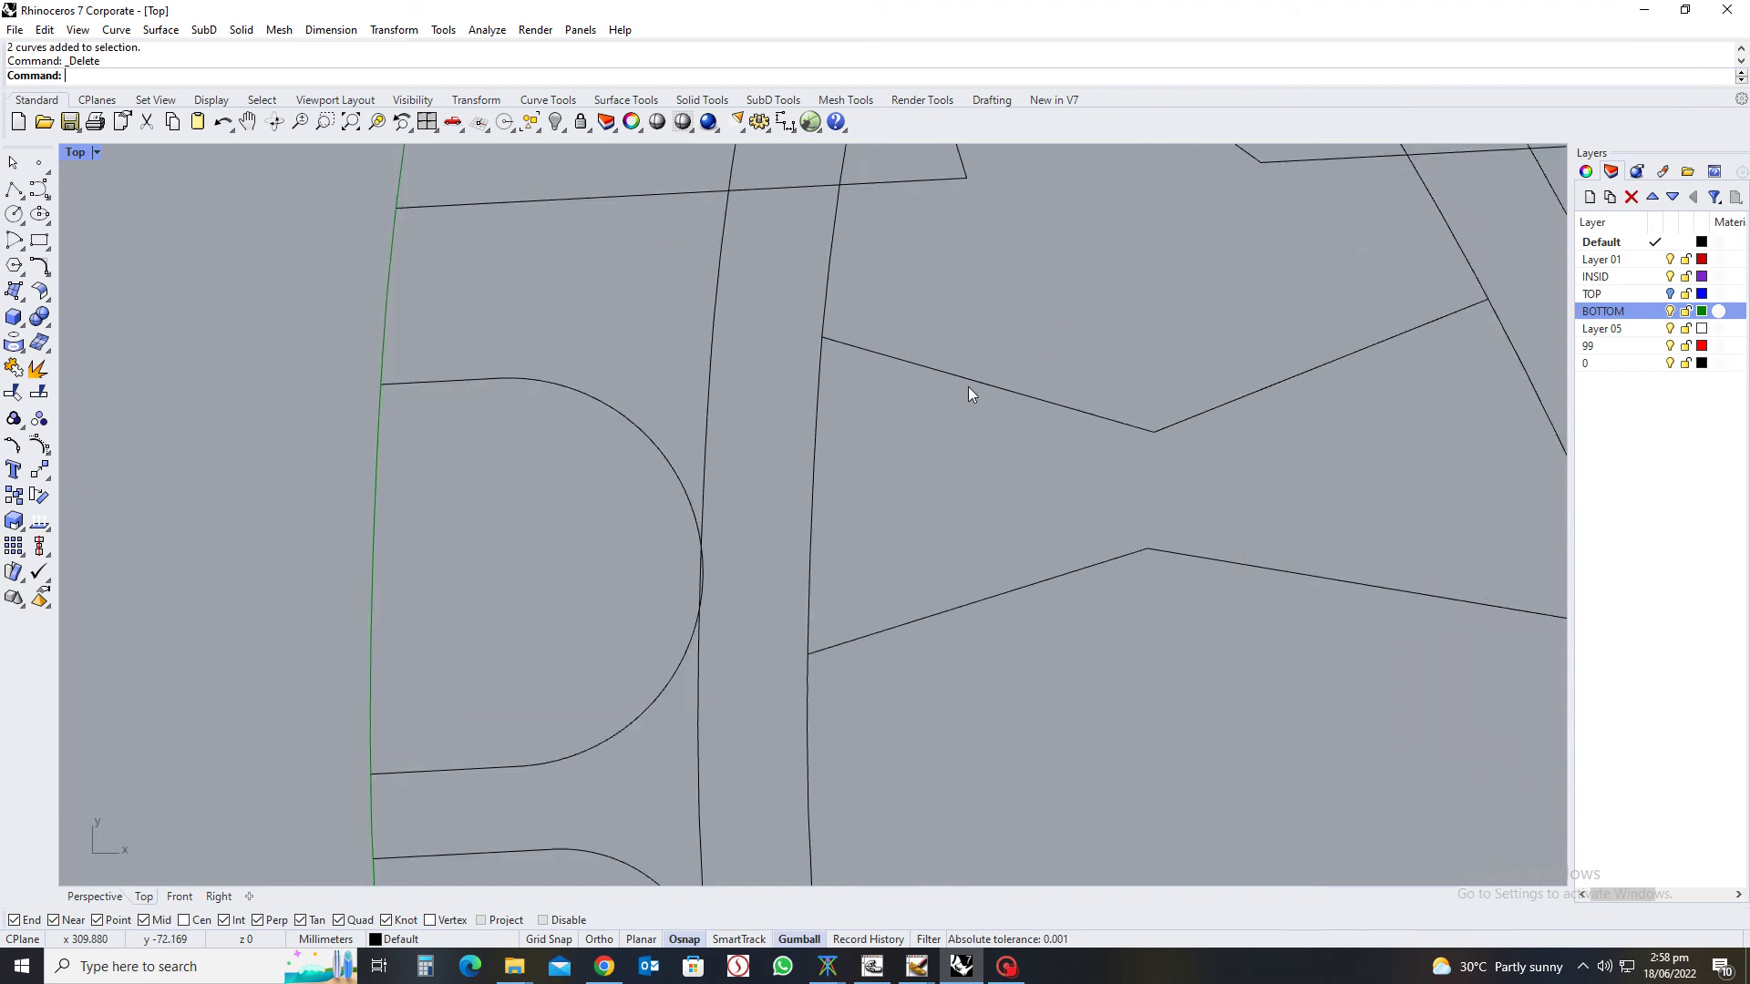
{"action": "left_click", "coordinate": [969, 393]}
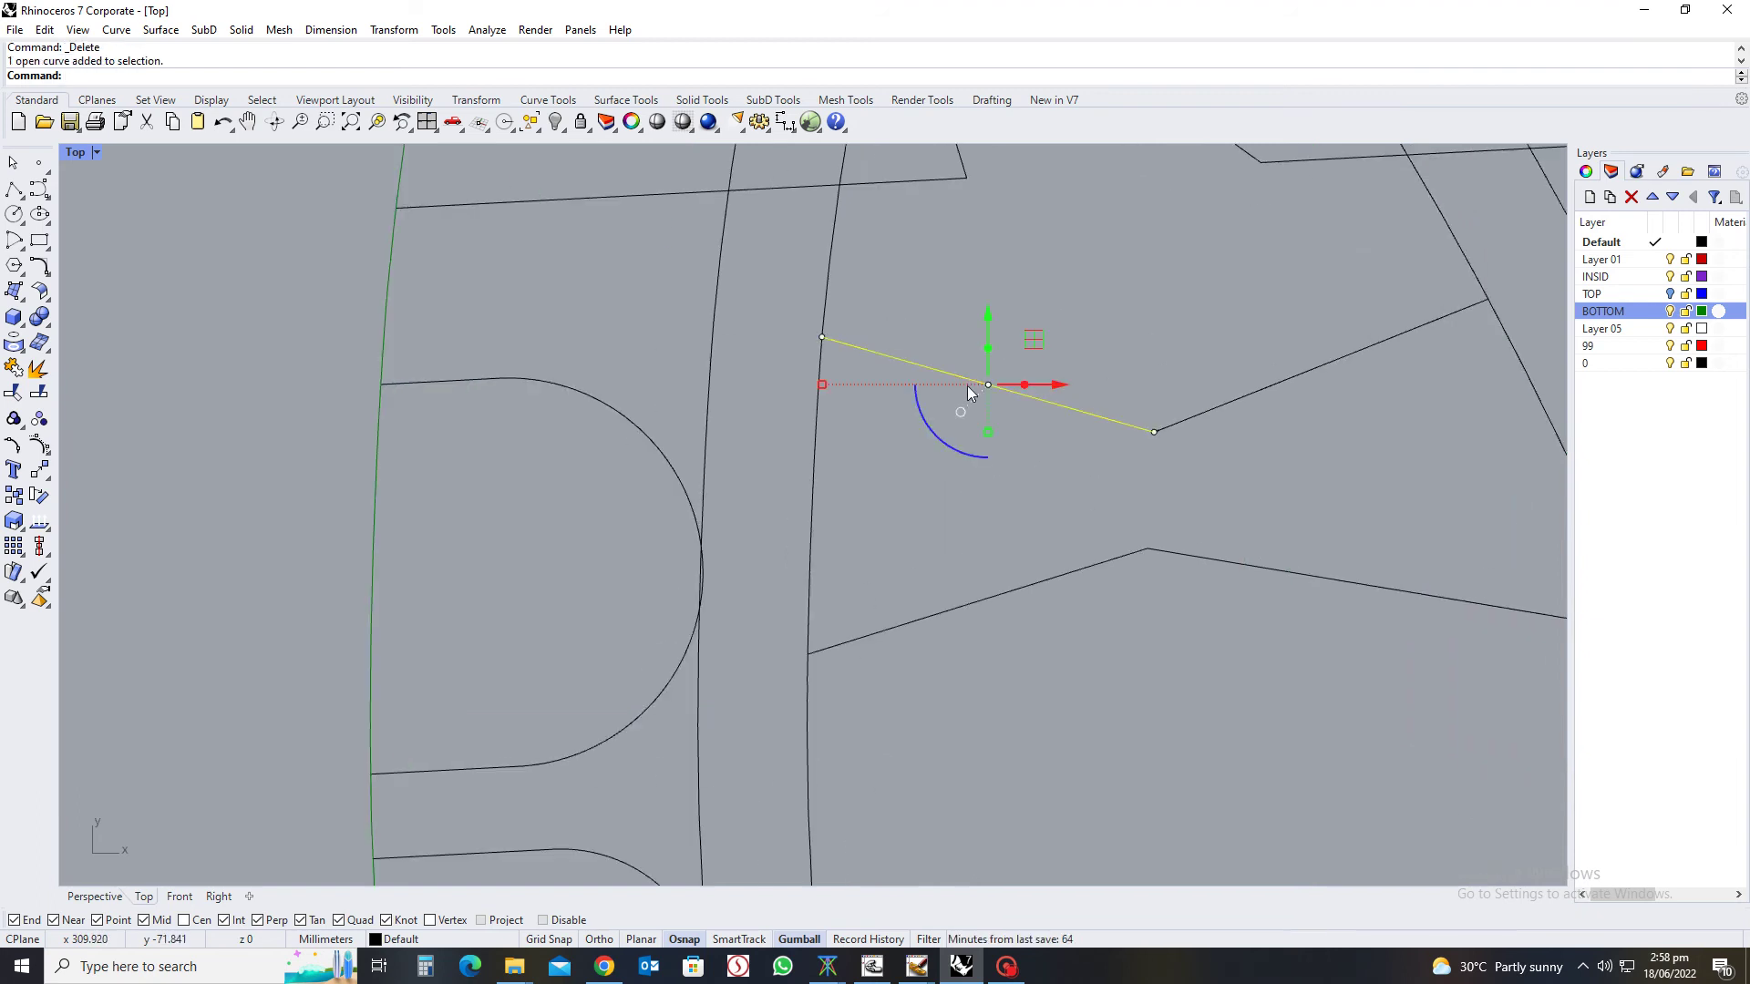
{"action": "type", "text": "x"}
{"action": "key", "text": "Return"}
{"action": "key", "text": "Escape"}
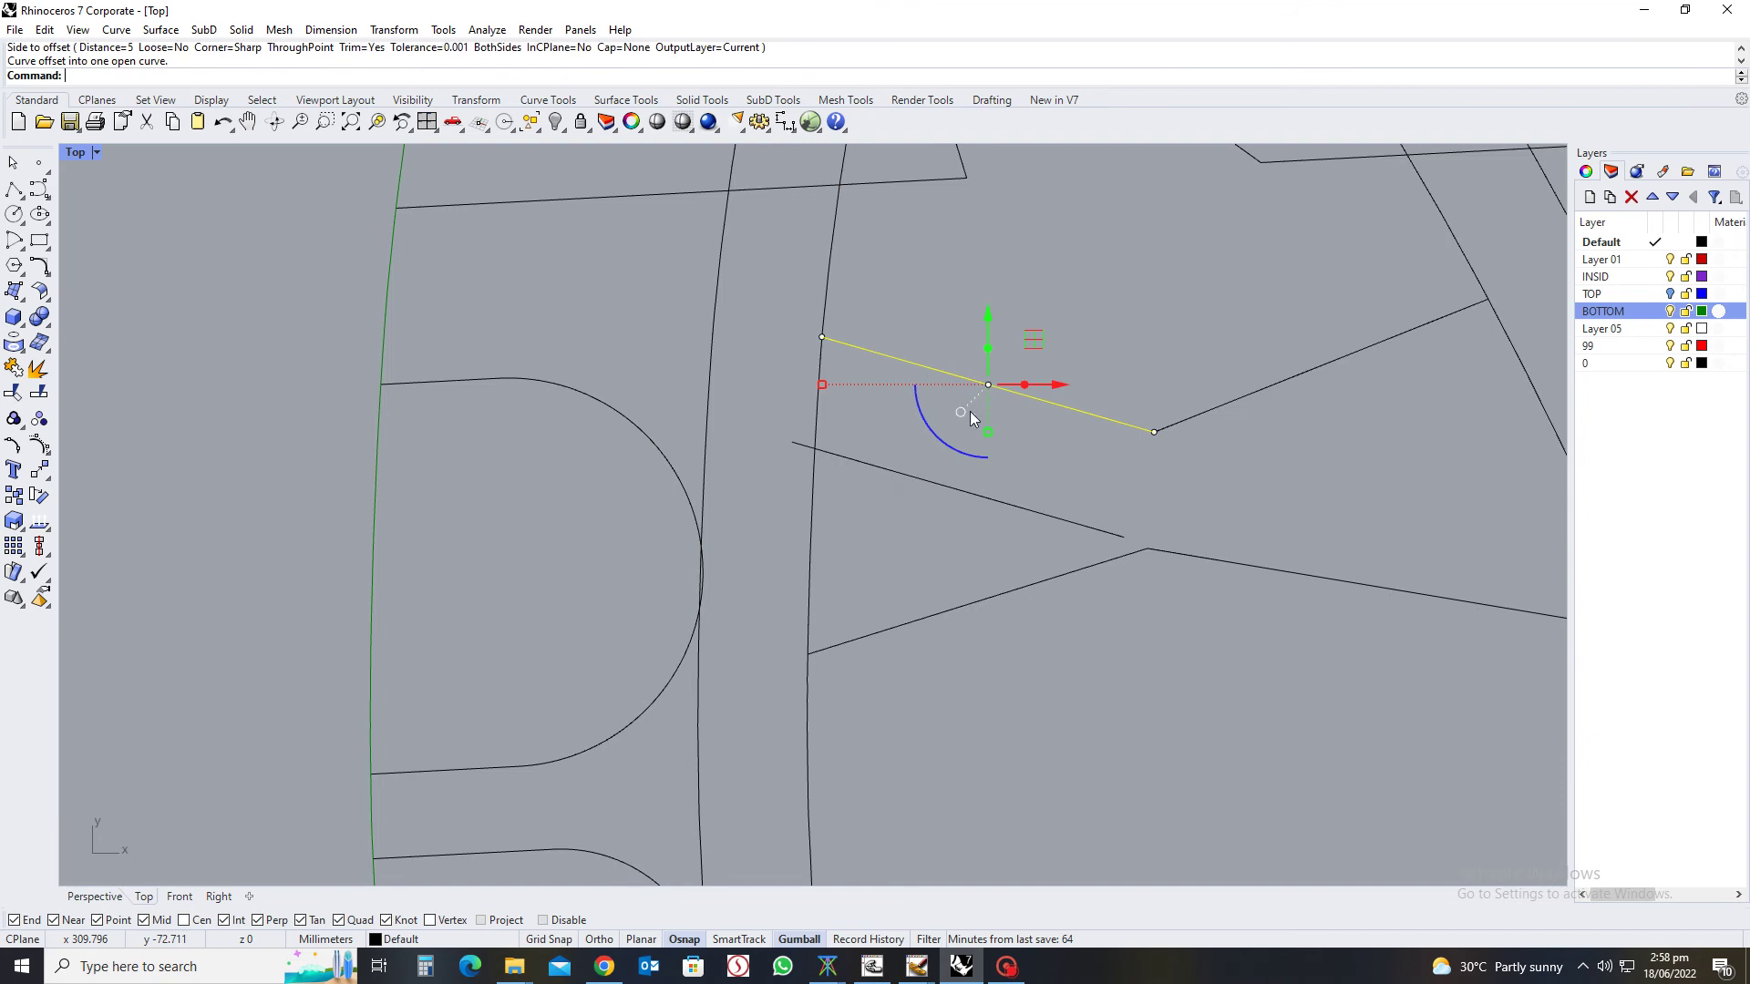
{"action": "left_click", "coordinate": [928, 616]}
{"action": "key", "text": "Return"}
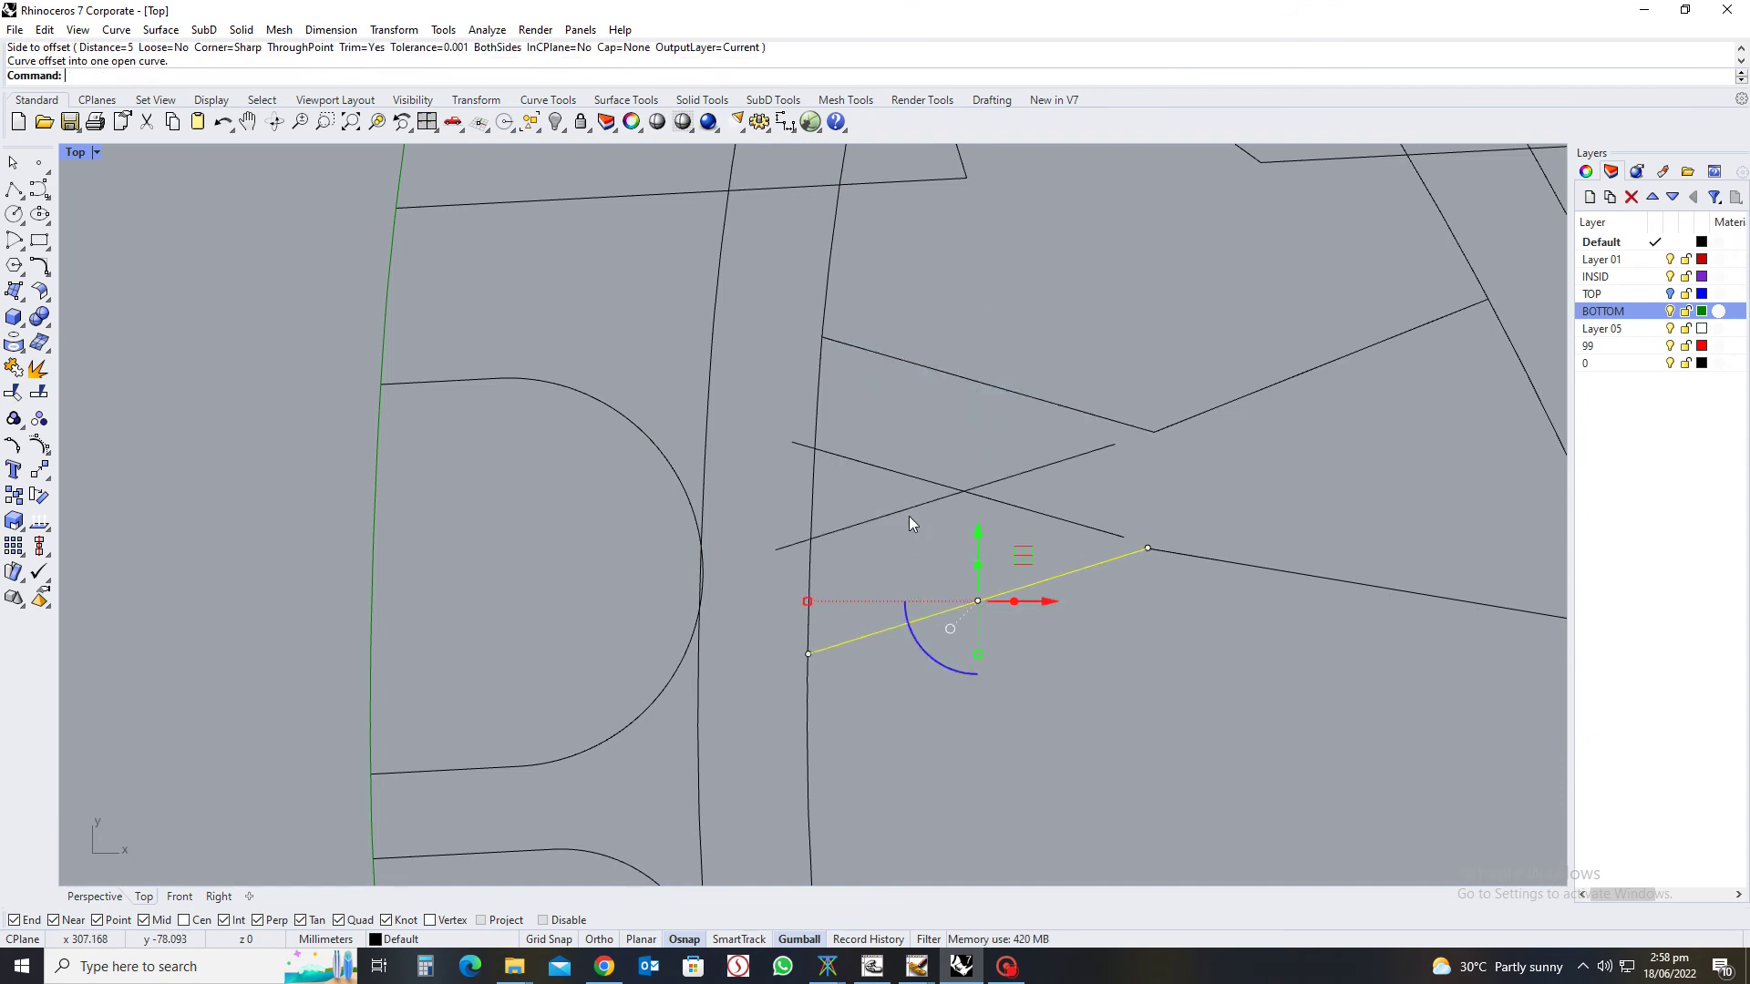
{"action": "left_click", "coordinate": [909, 515]}
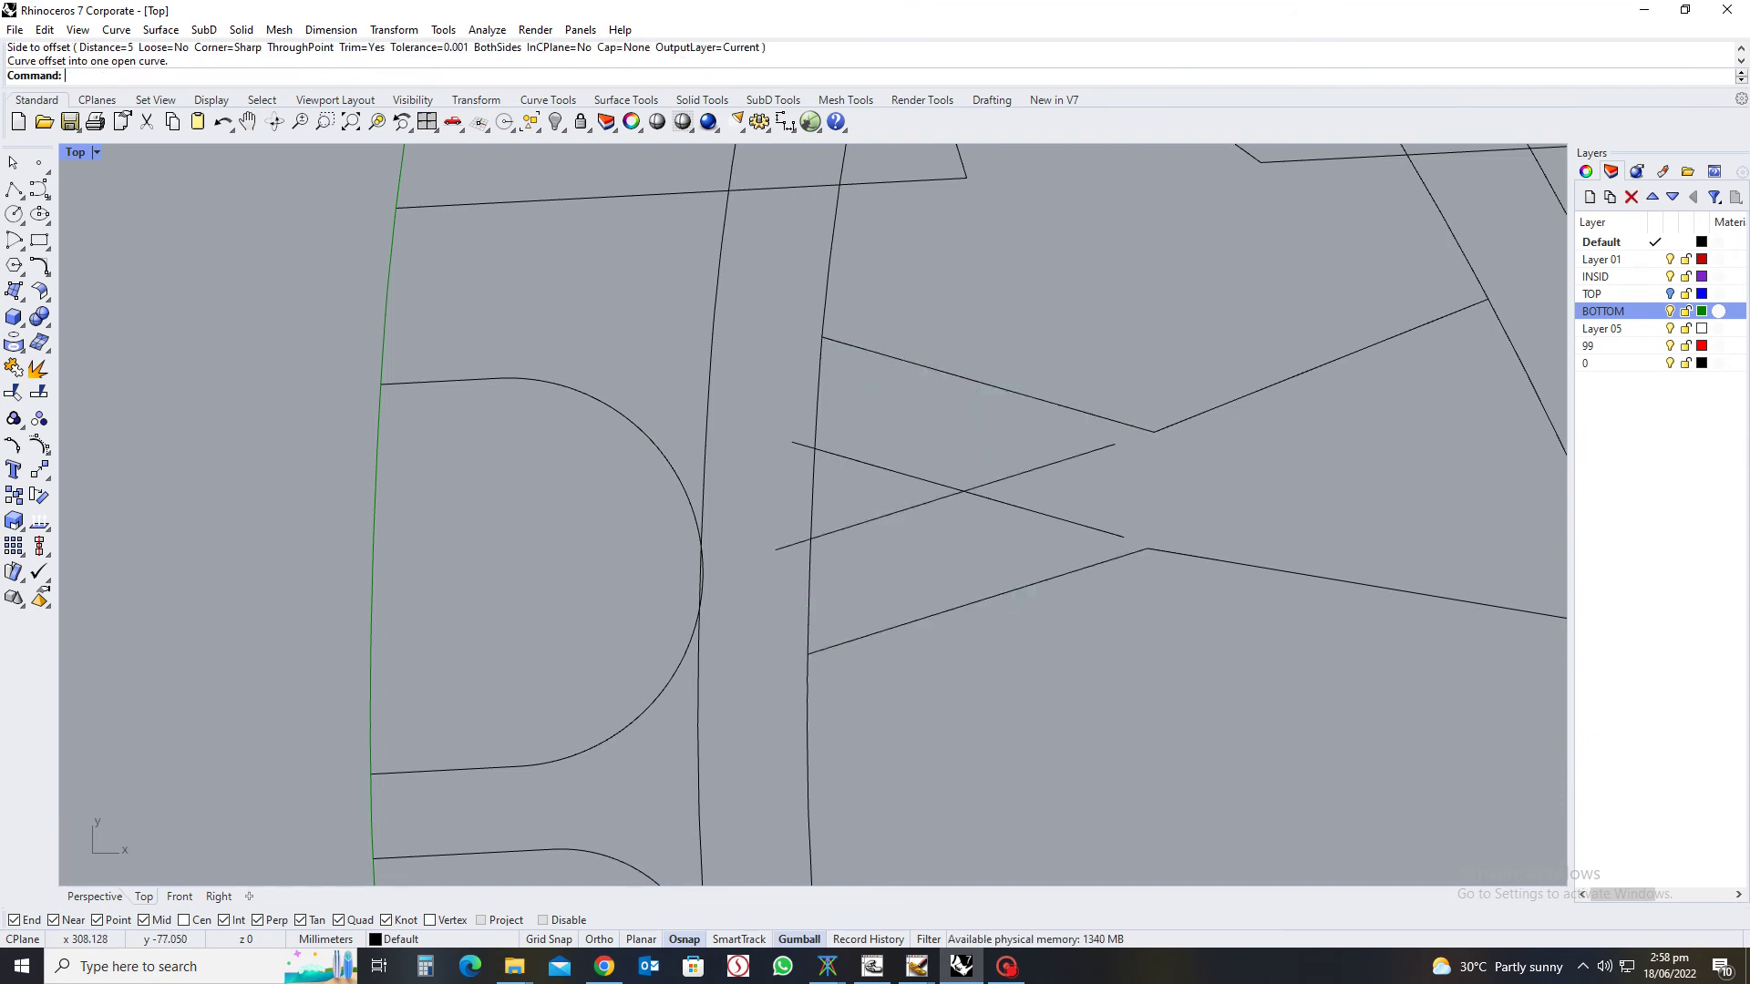
Draw an arc tangent to both 5 mm offset lines, just left of where they cross
{"action": "left_click", "coordinate": [39, 265]}
{"action": "left_click", "coordinate": [901, 474]}
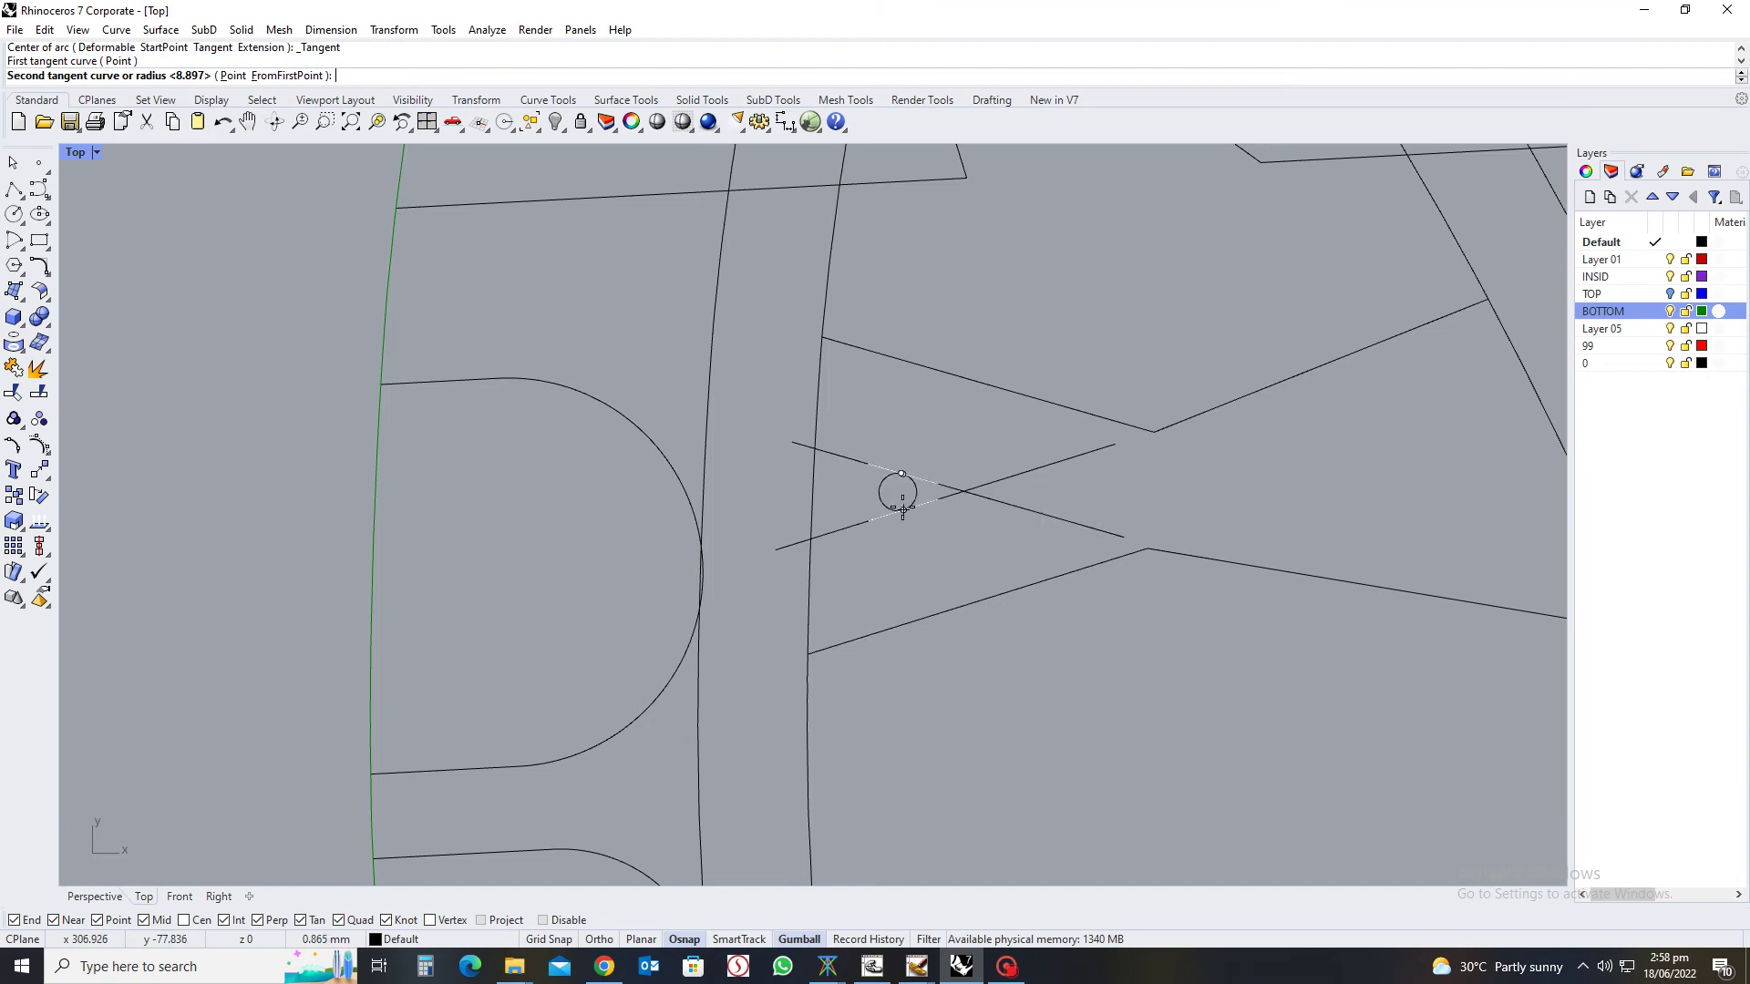
{"action": "left_click", "coordinate": [902, 510]}
{"action": "scroll", "coordinate": [884, 478], "scroll_direction": "up", "scroll_amount": 3}
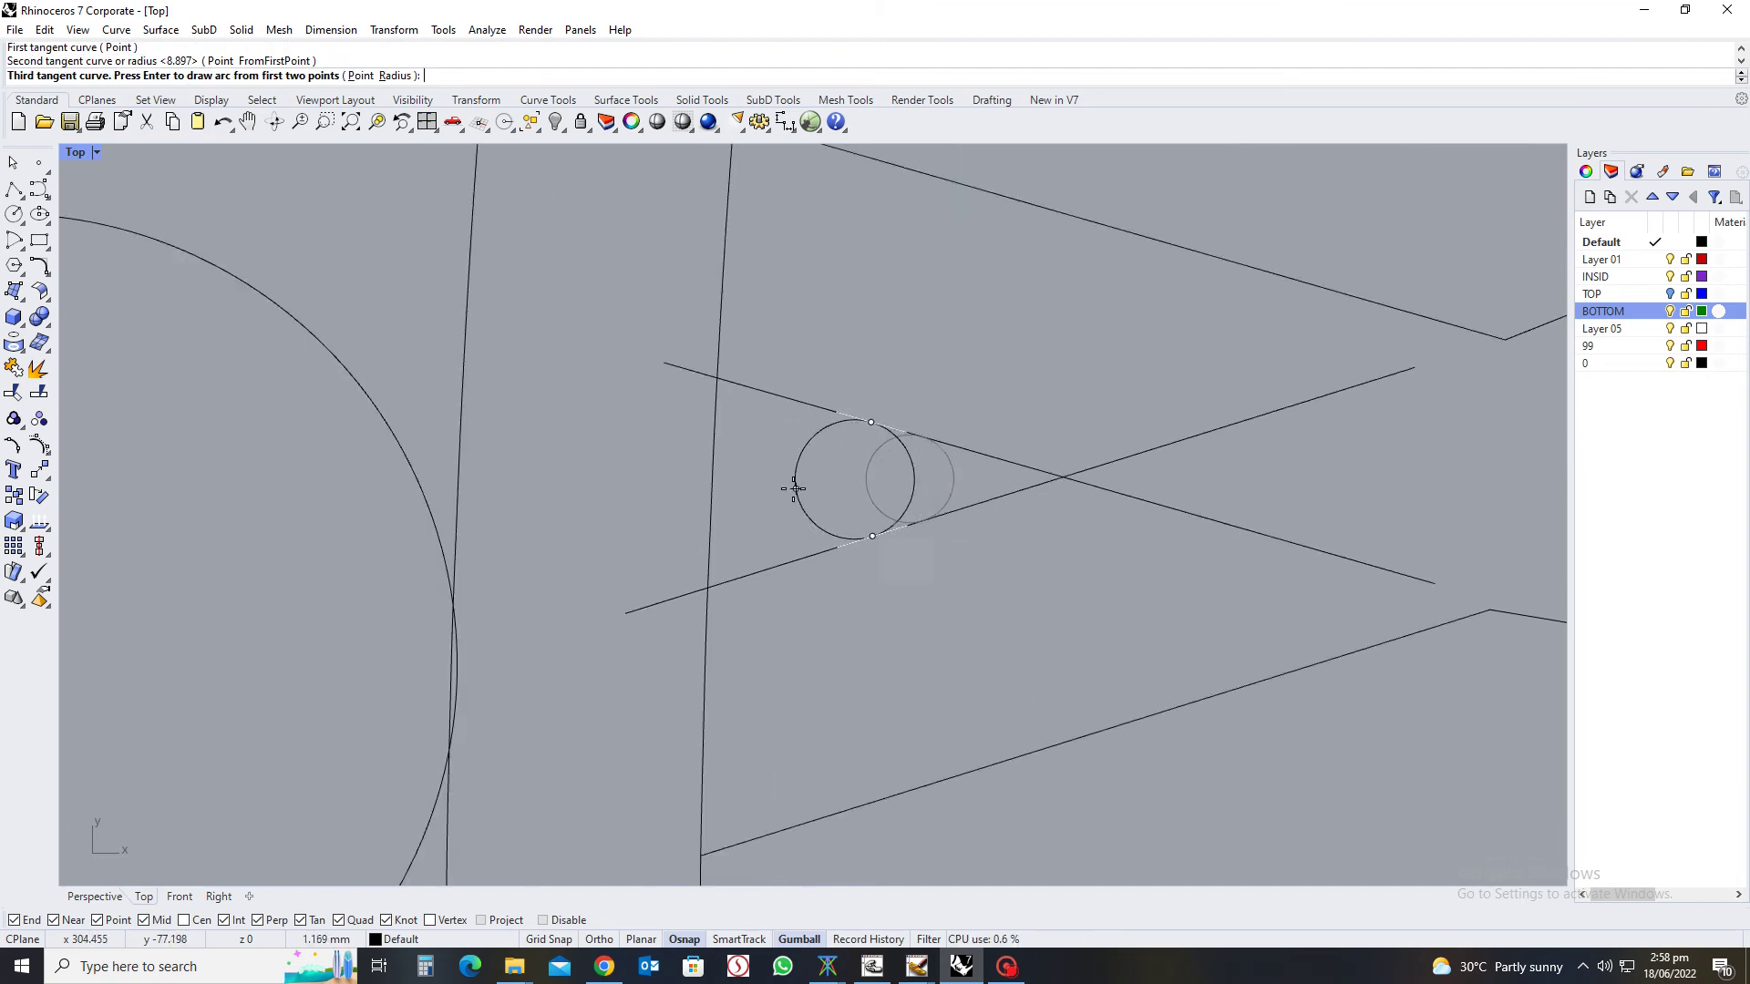
{"action": "key", "text": "Return"}
Trim both crossing offset lines beyond the tangent arc to leave a rounded notch
{"action": "left_click", "coordinate": [895, 479]}
{"action": "left_click", "coordinate": [894, 483]}
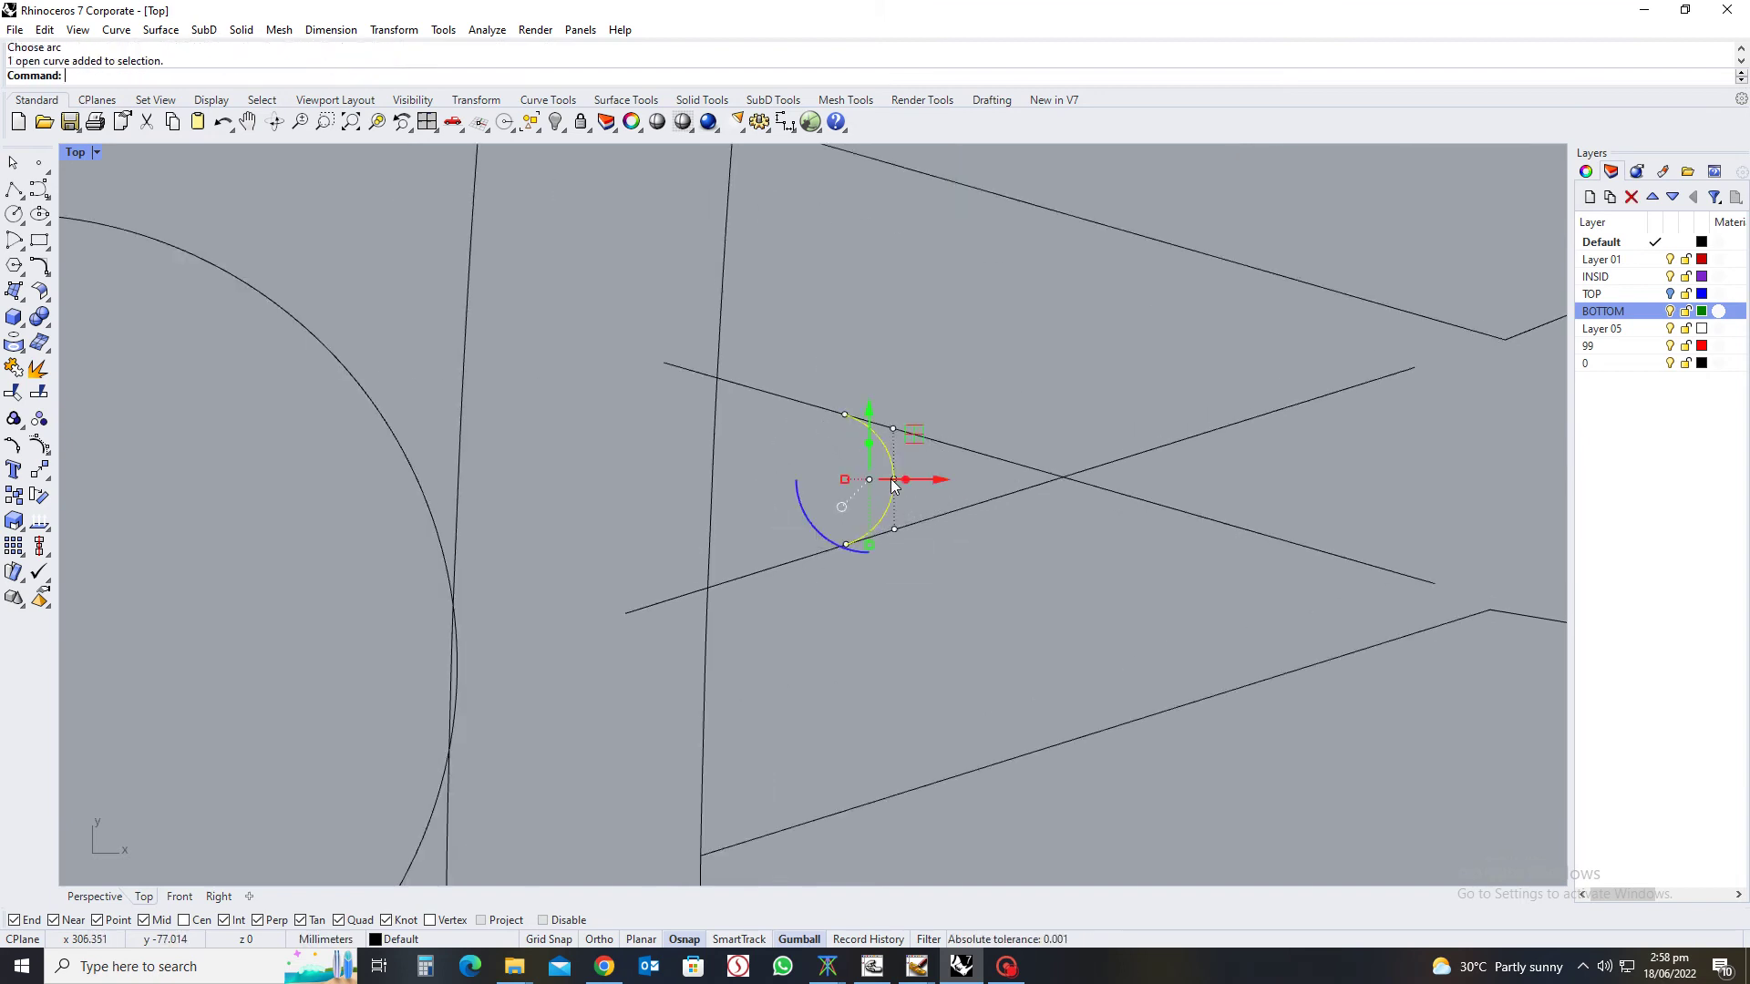
{"action": "type", "text": "trim"}
{"action": "key", "text": "Return"}
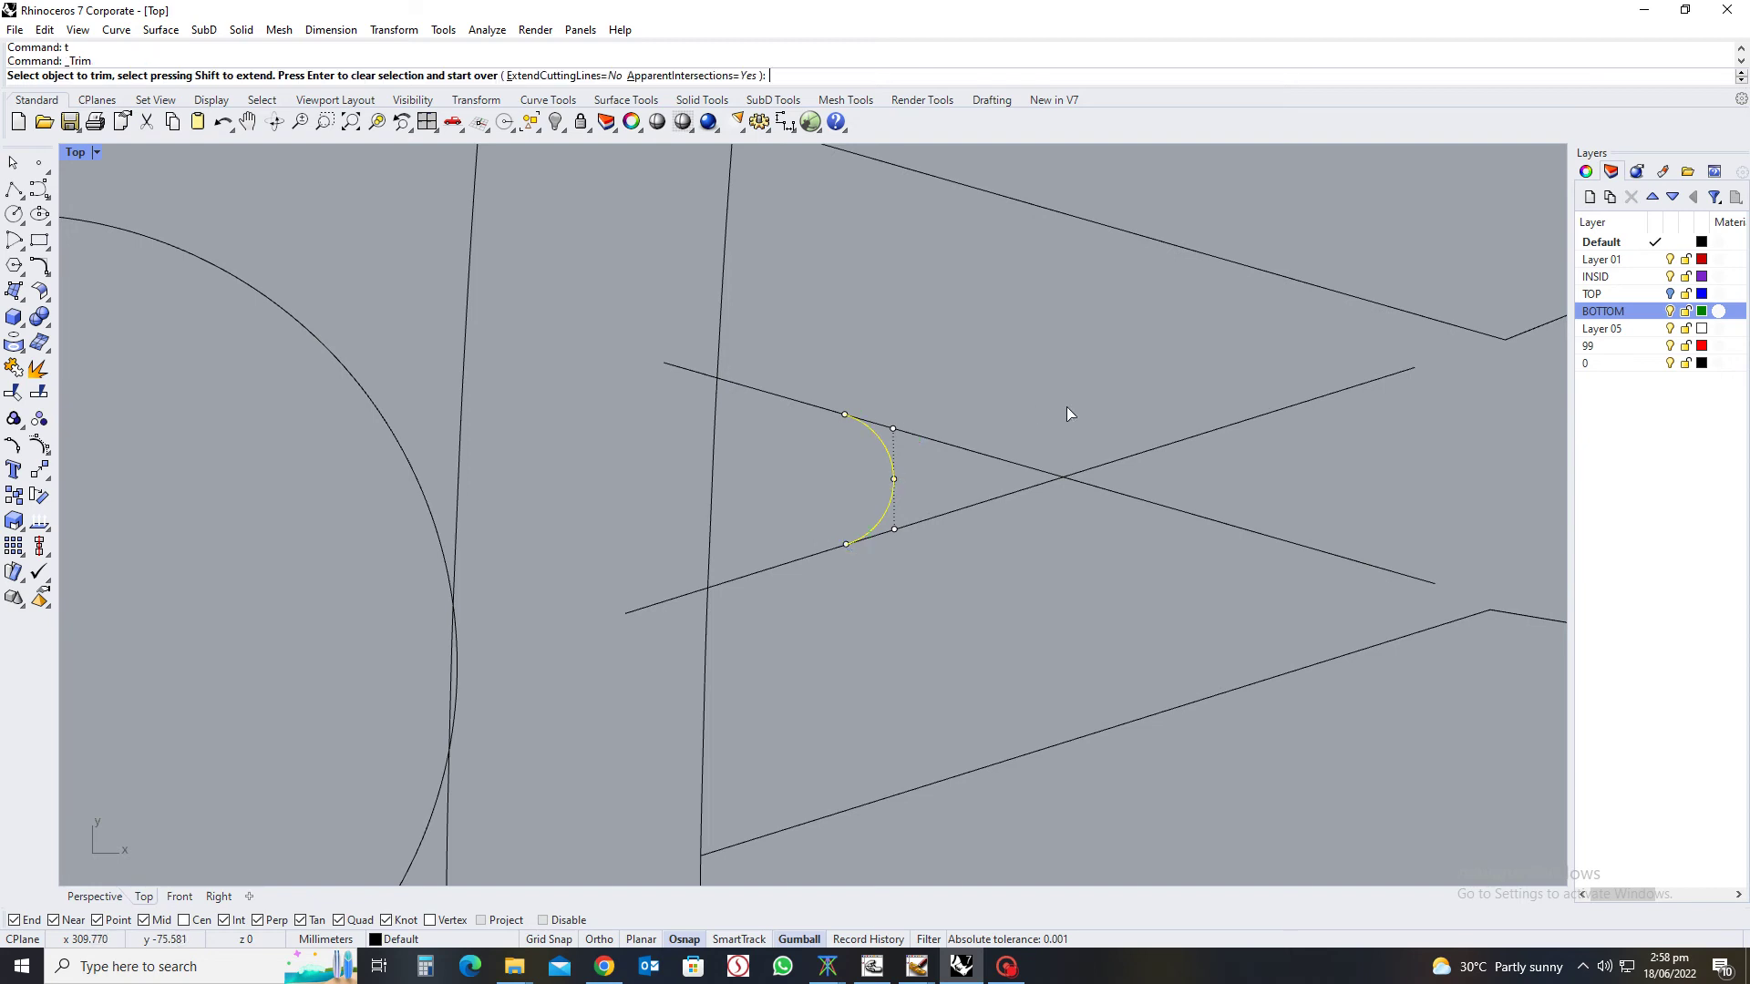
{"action": "left_click", "coordinate": [1039, 470]}
{"action": "left_click", "coordinate": [1035, 485]}
{"action": "key", "text": "Return"}
{"action": "key", "text": "Escape"}
Offset the left legs of the shallow V and the inverted V 1 mm inward, toward each other
{"action": "scroll", "coordinate": [1057, 505], "scroll_direction": "down", "scroll_amount": 3}
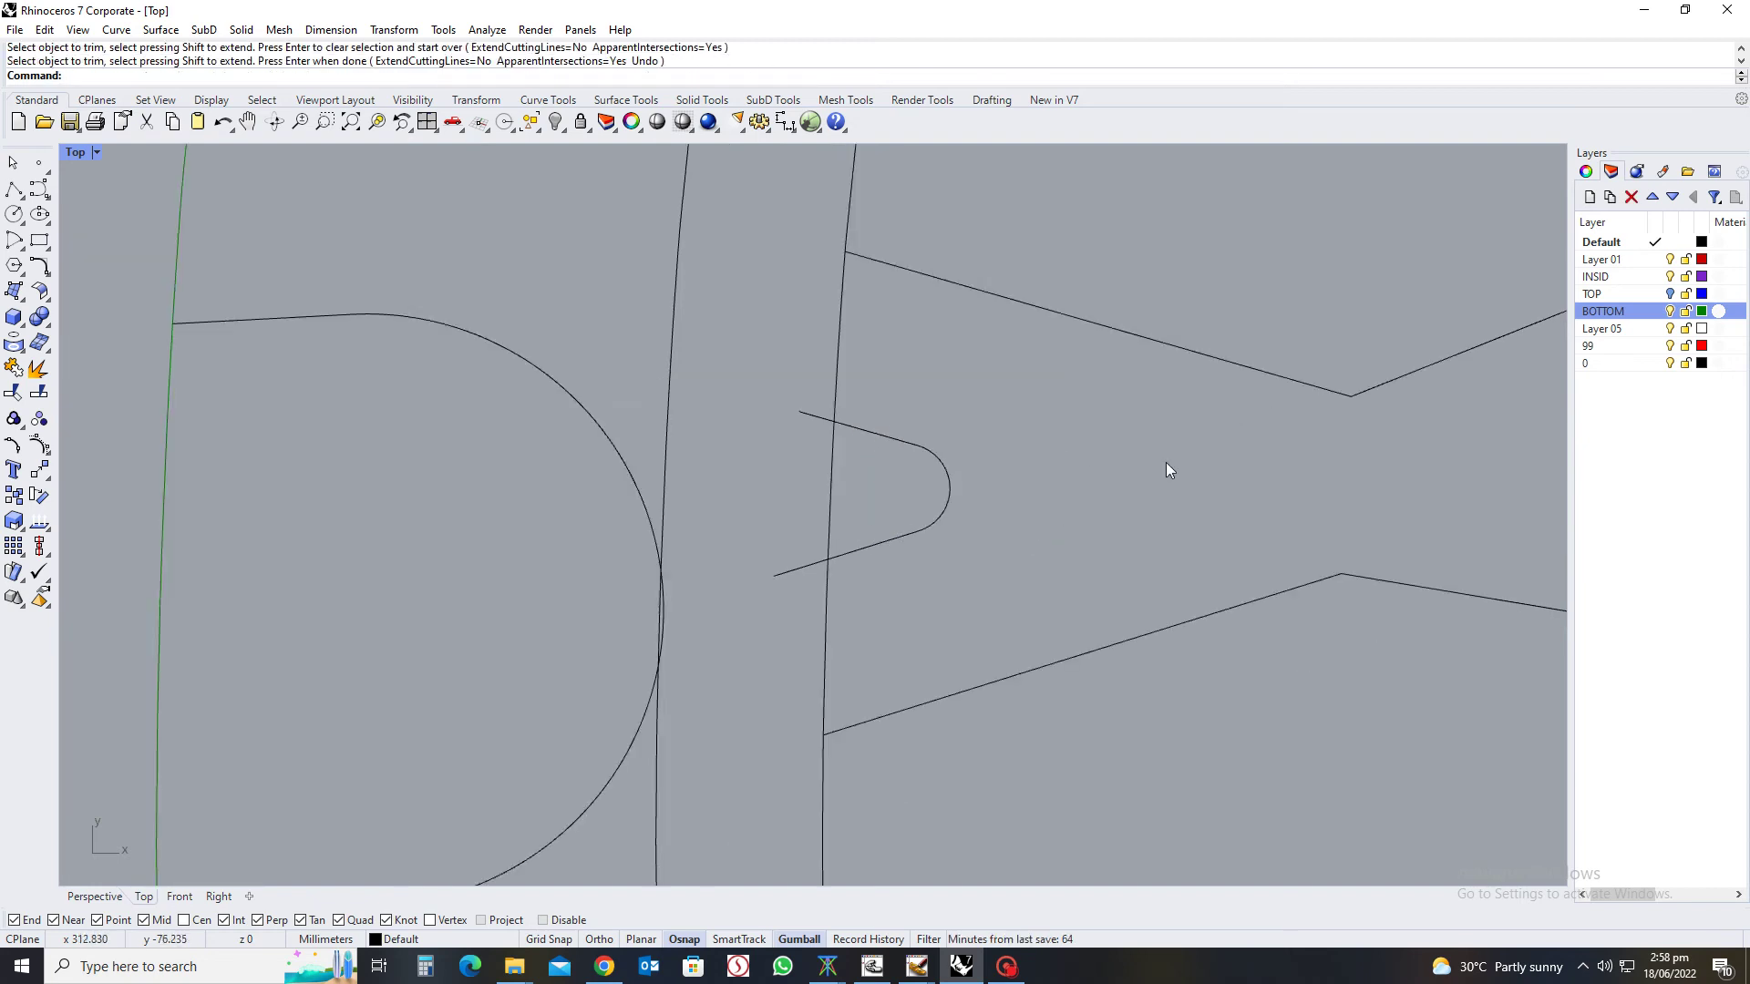
{"action": "mouse_move", "coordinate": [1168, 472]}
{"action": "right_mouse_down"}
{"action": "mouse_move", "coordinate": [1246, 453]}
{"action": "mouse_move", "coordinate": [1175, 483]}
{"action": "right_mouse_up"}
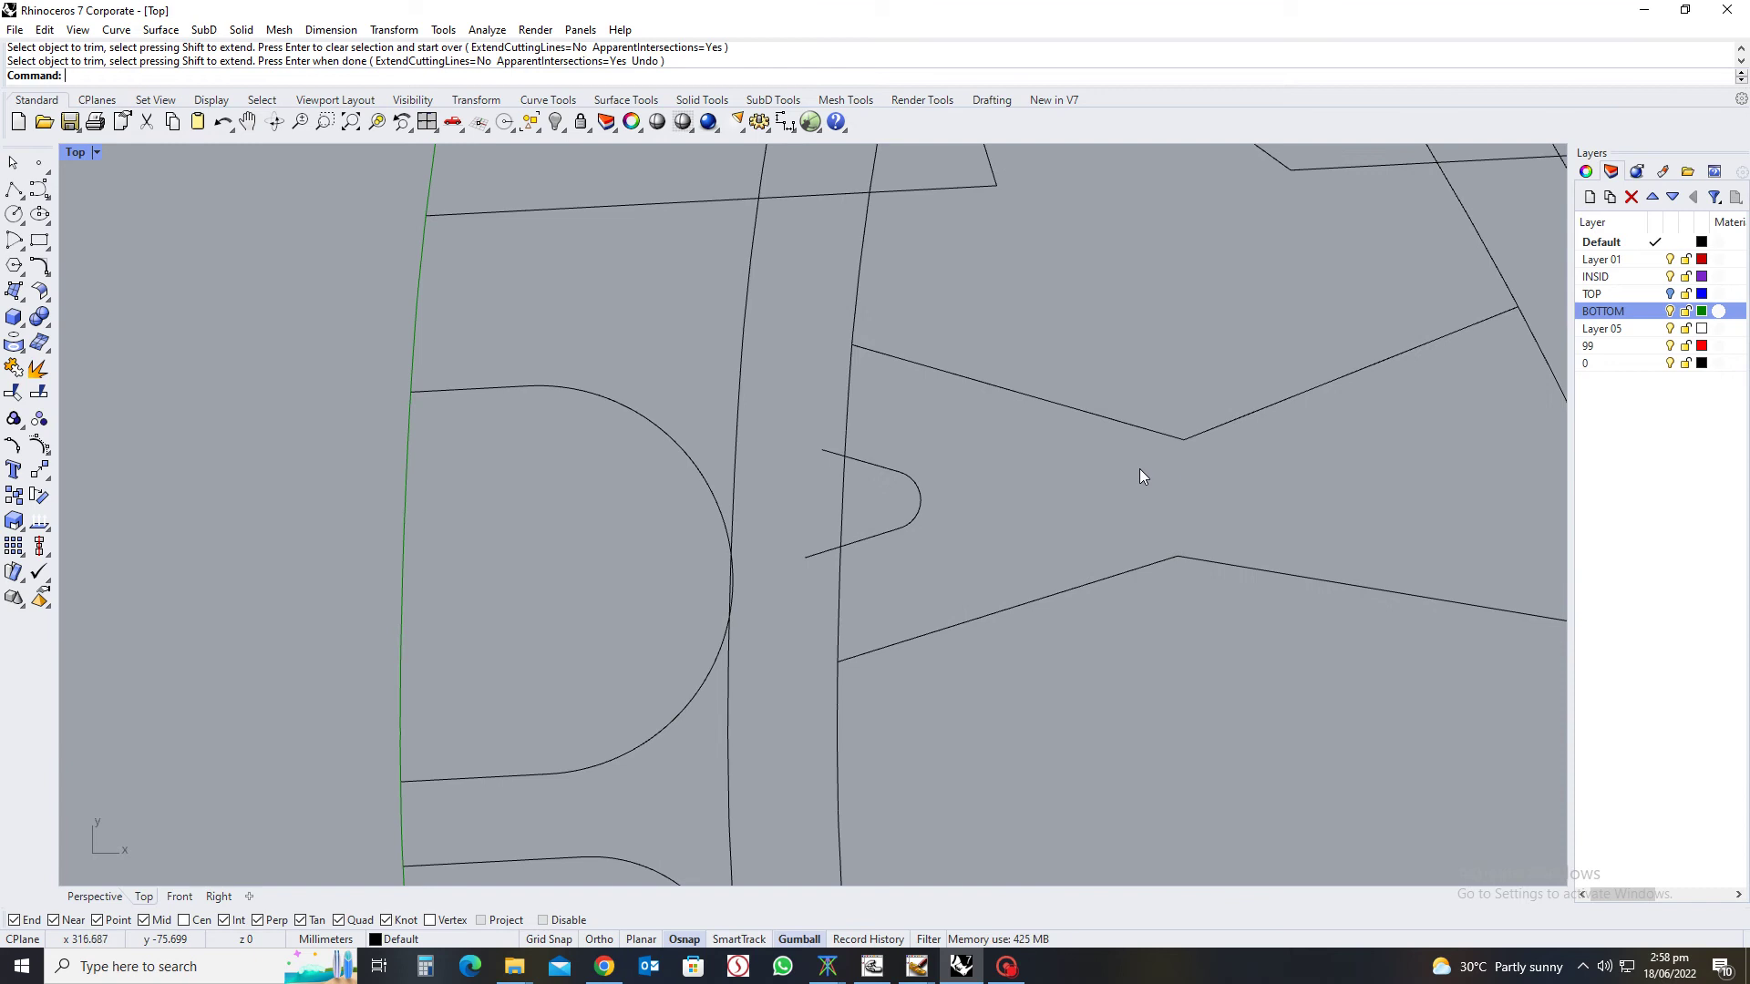
{"action": "right_click_drag", "start_coordinate": [1263, 437], "coordinate": [1111, 505]}
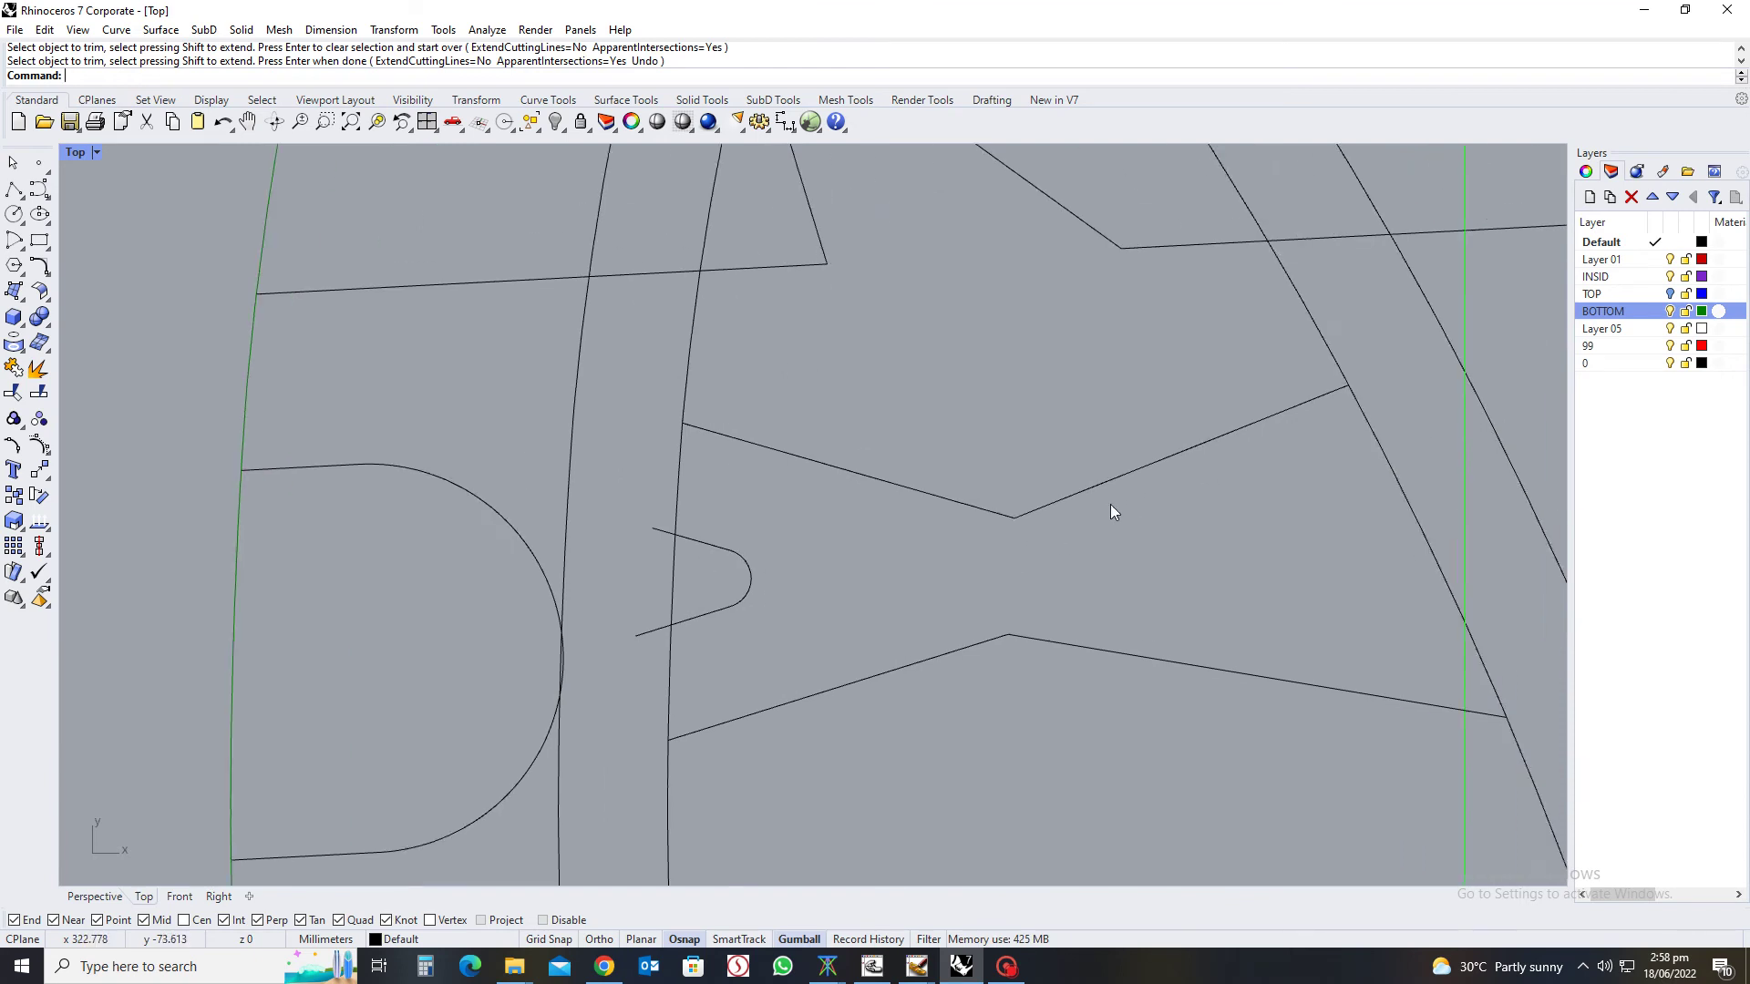
{"action": "scroll", "coordinate": [1110, 505], "scroll_direction": "down", "scroll_amount": 1}
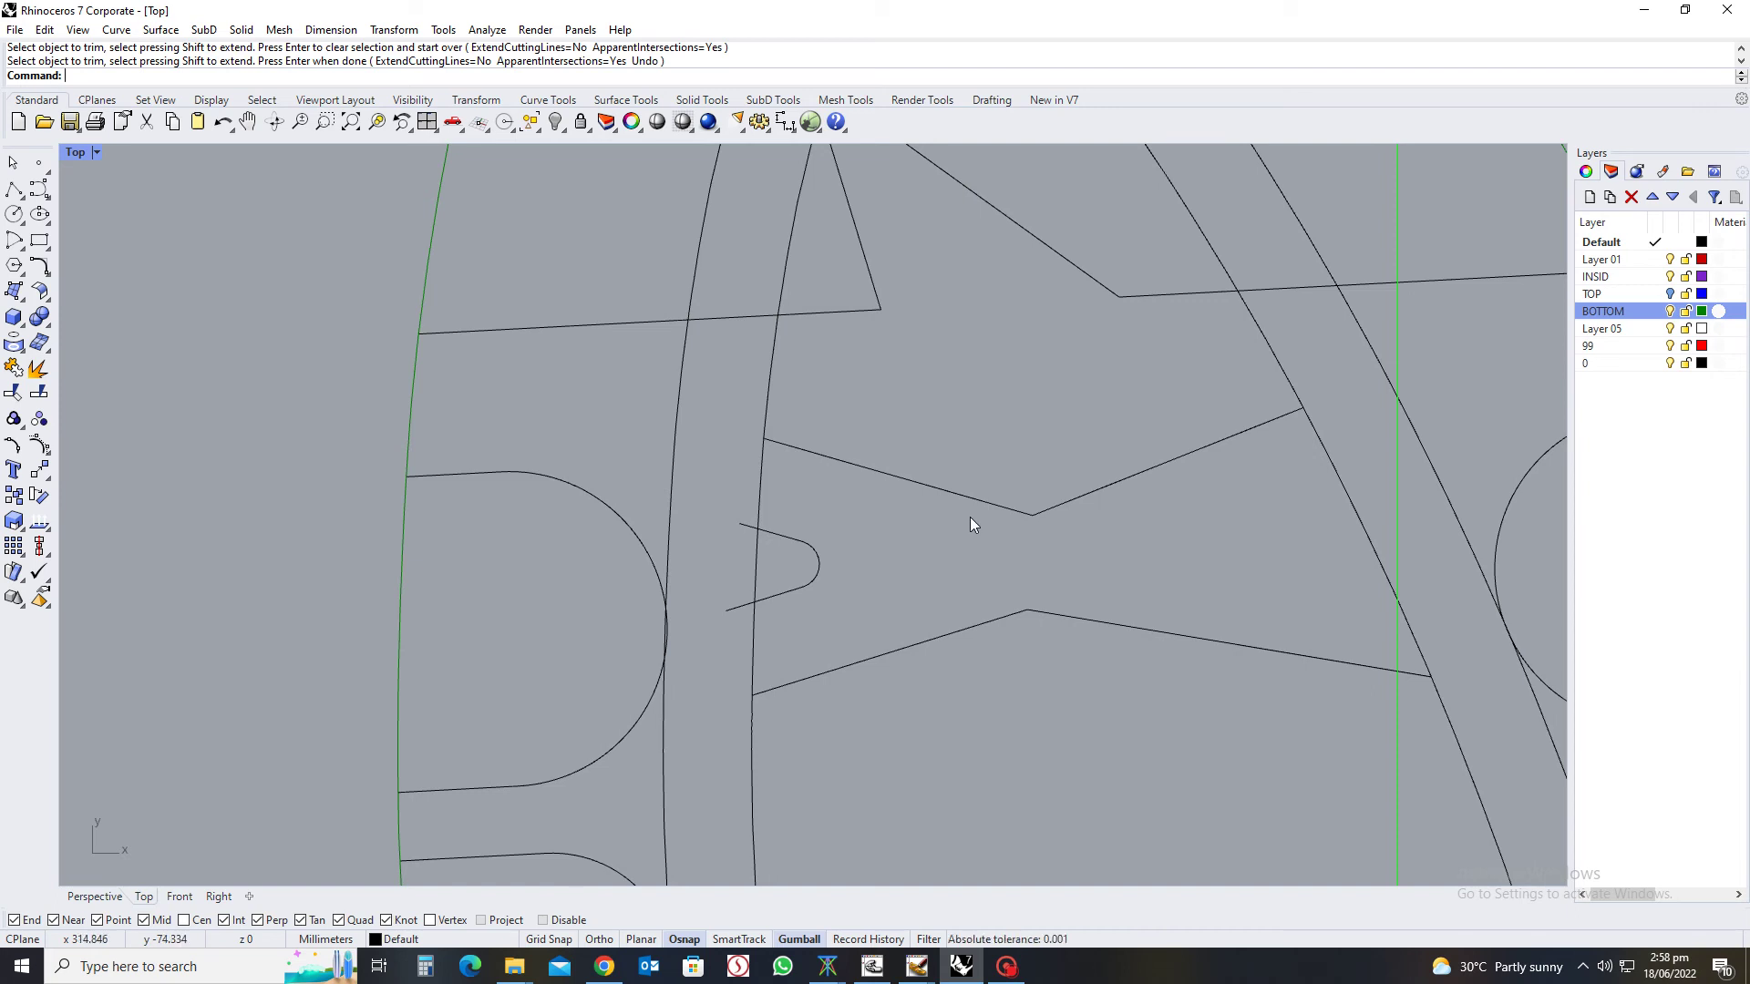
{"action": "left_click", "coordinate": [948, 489]}
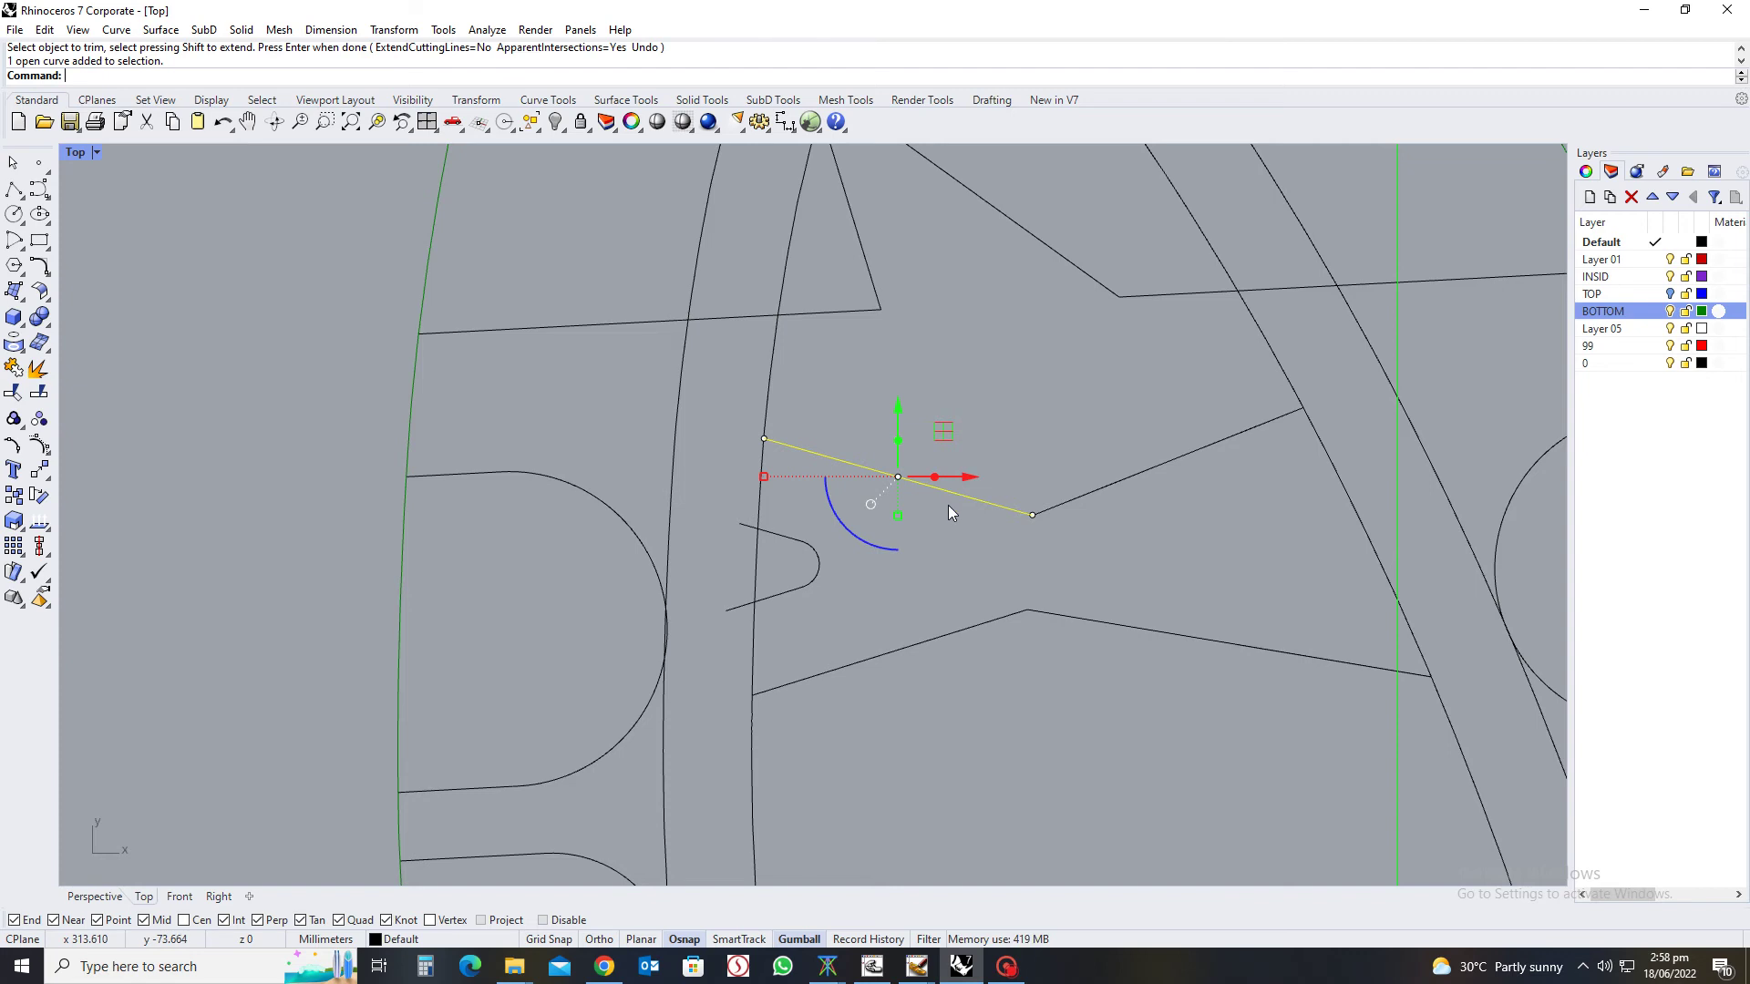
{"action": "type", "text": "x"}
{"action": "key", "text": "Return"}
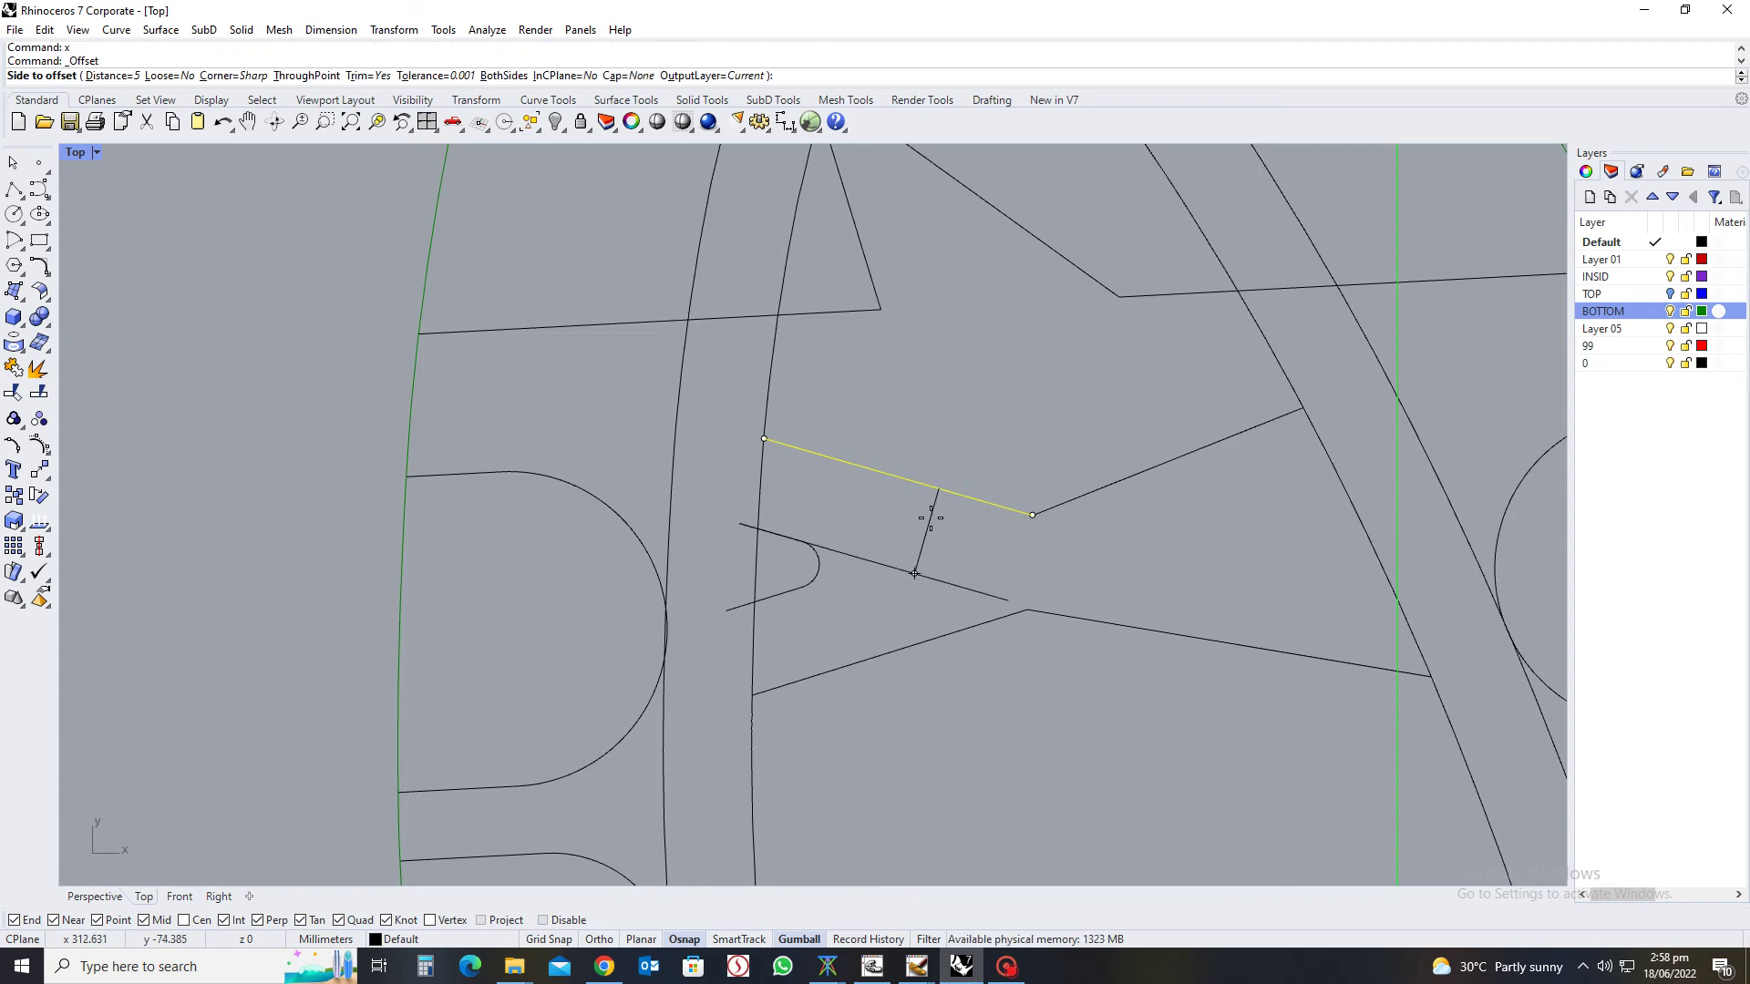
{"action": "type", "text": "1."}
{"action": "key", "text": "Return"}
{"action": "left_click", "coordinate": [931, 518]}
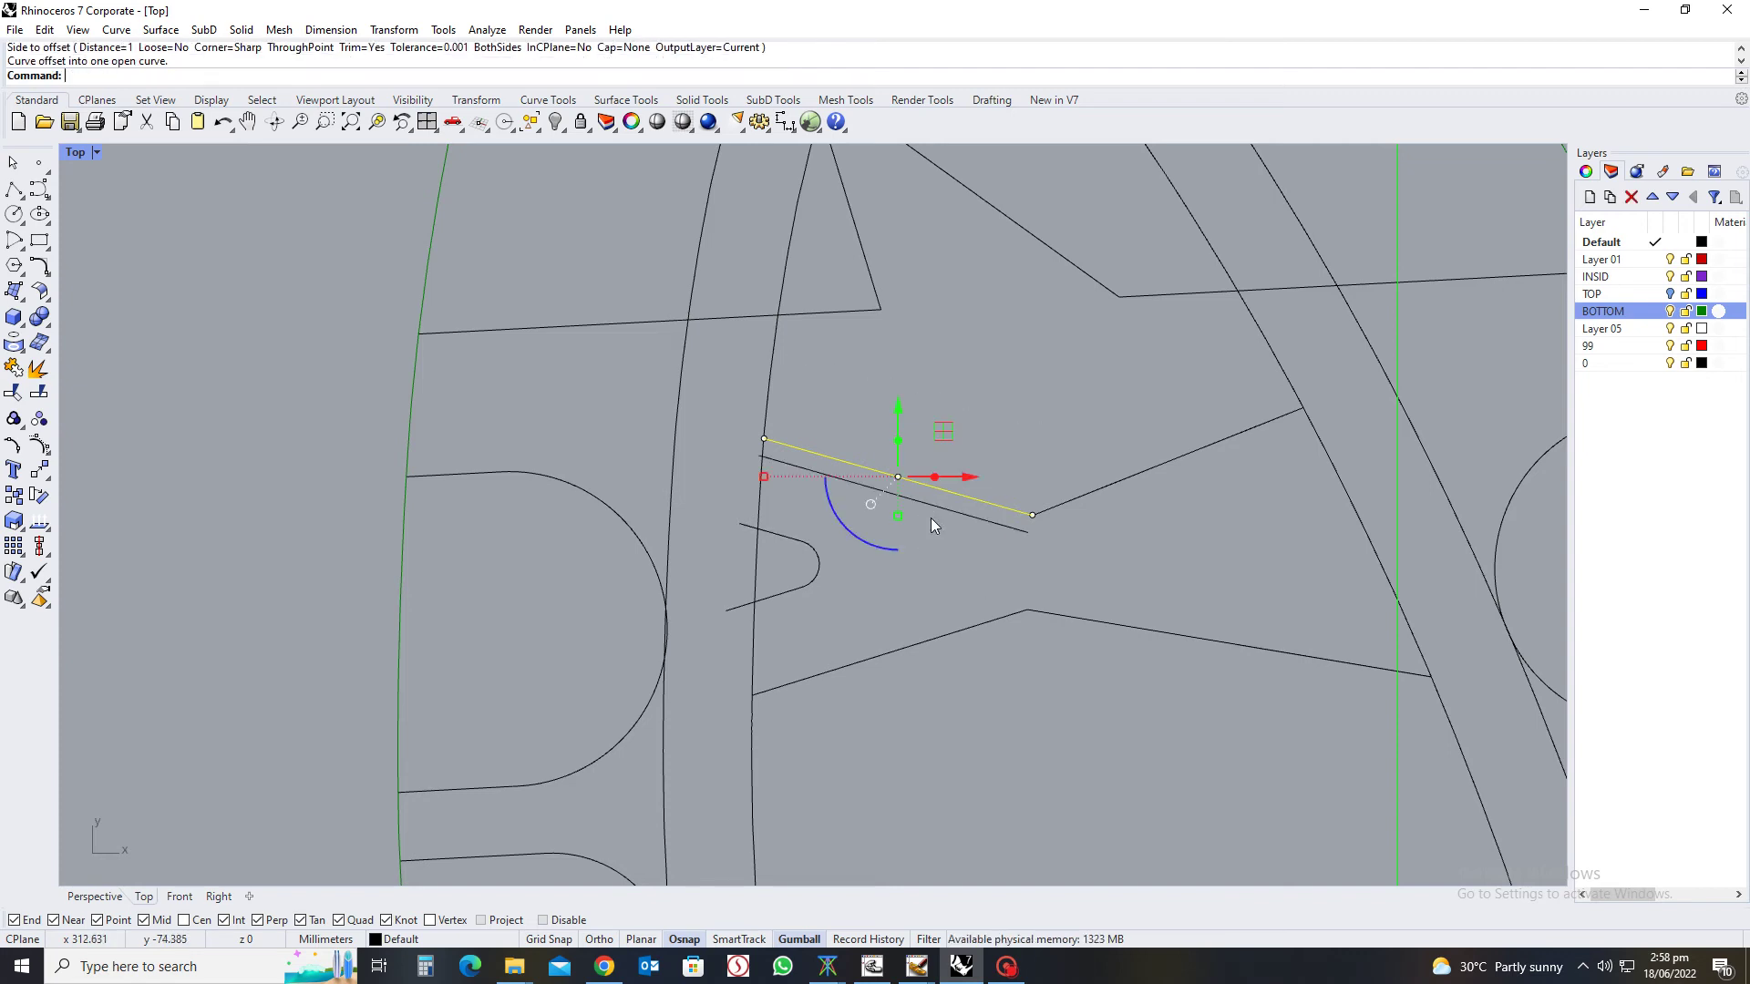
{"action": "key", "text": "Escape"}
{"action": "left_click", "coordinate": [937, 643]}
{"action": "key", "text": "Return"}
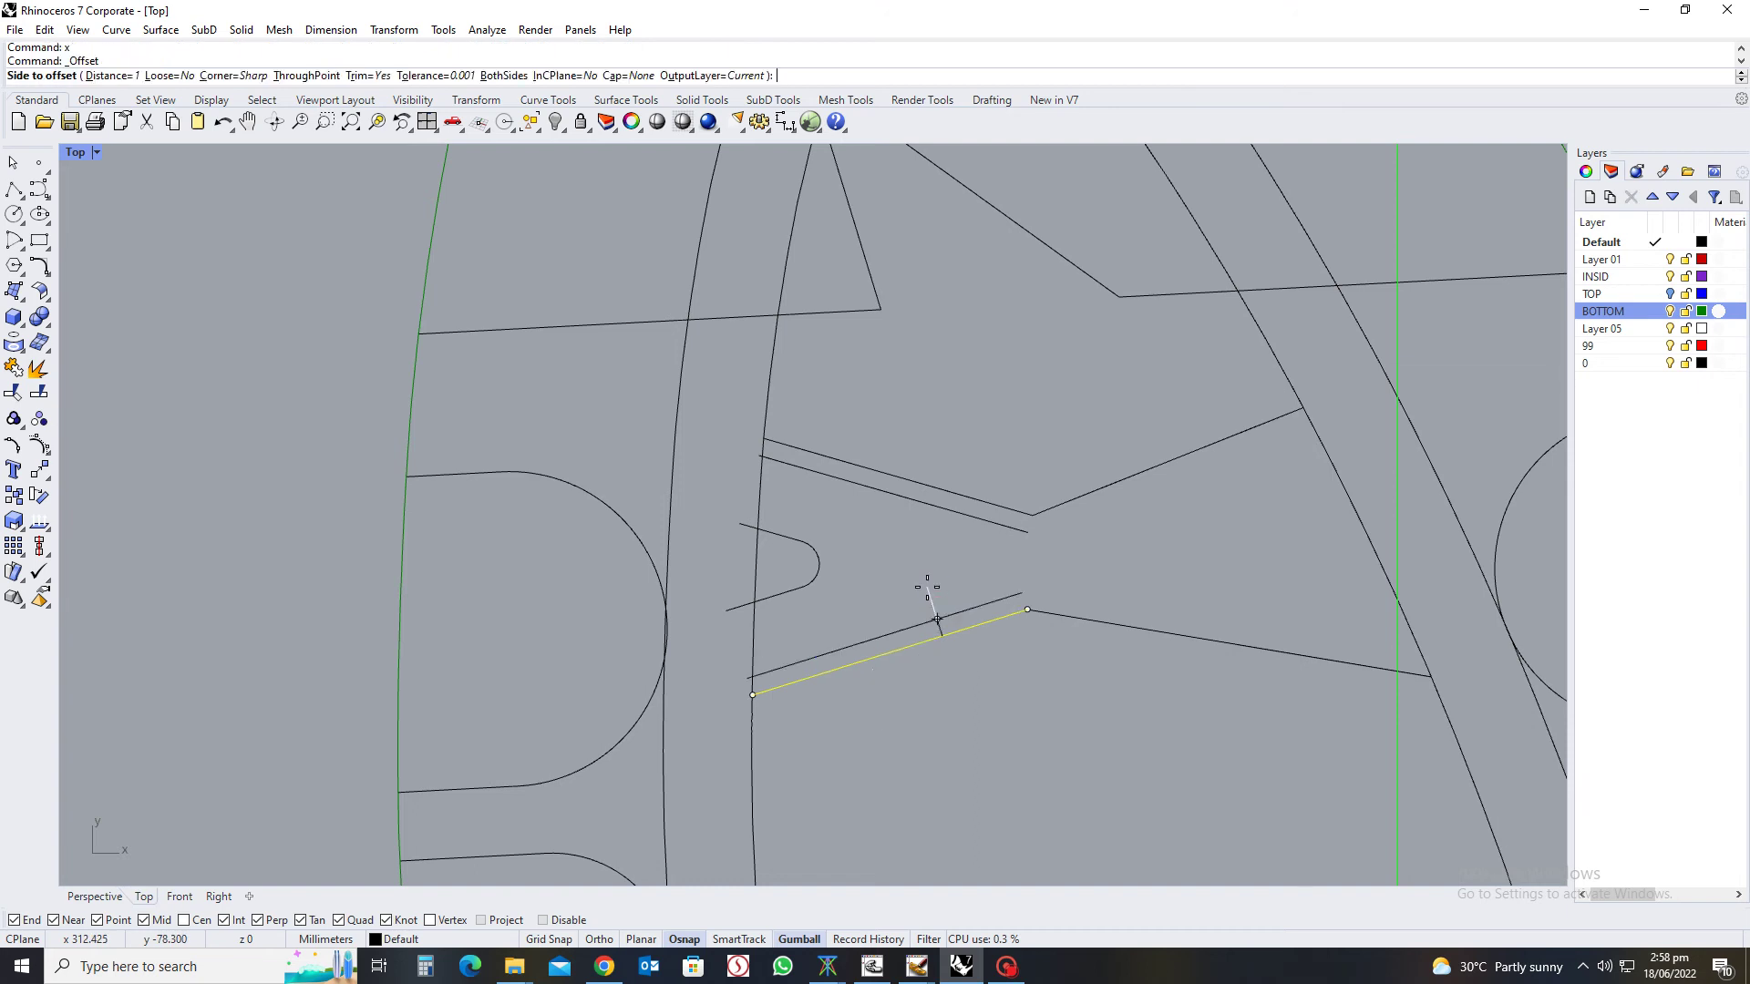
{"action": "left_click", "coordinate": [930, 592]}
{"action": "key", "text": "Escape"}
Try a 1 mm downward offset of the shallow V's right leg and delete the offset copy
{"action": "left_click", "coordinate": [1221, 447]}
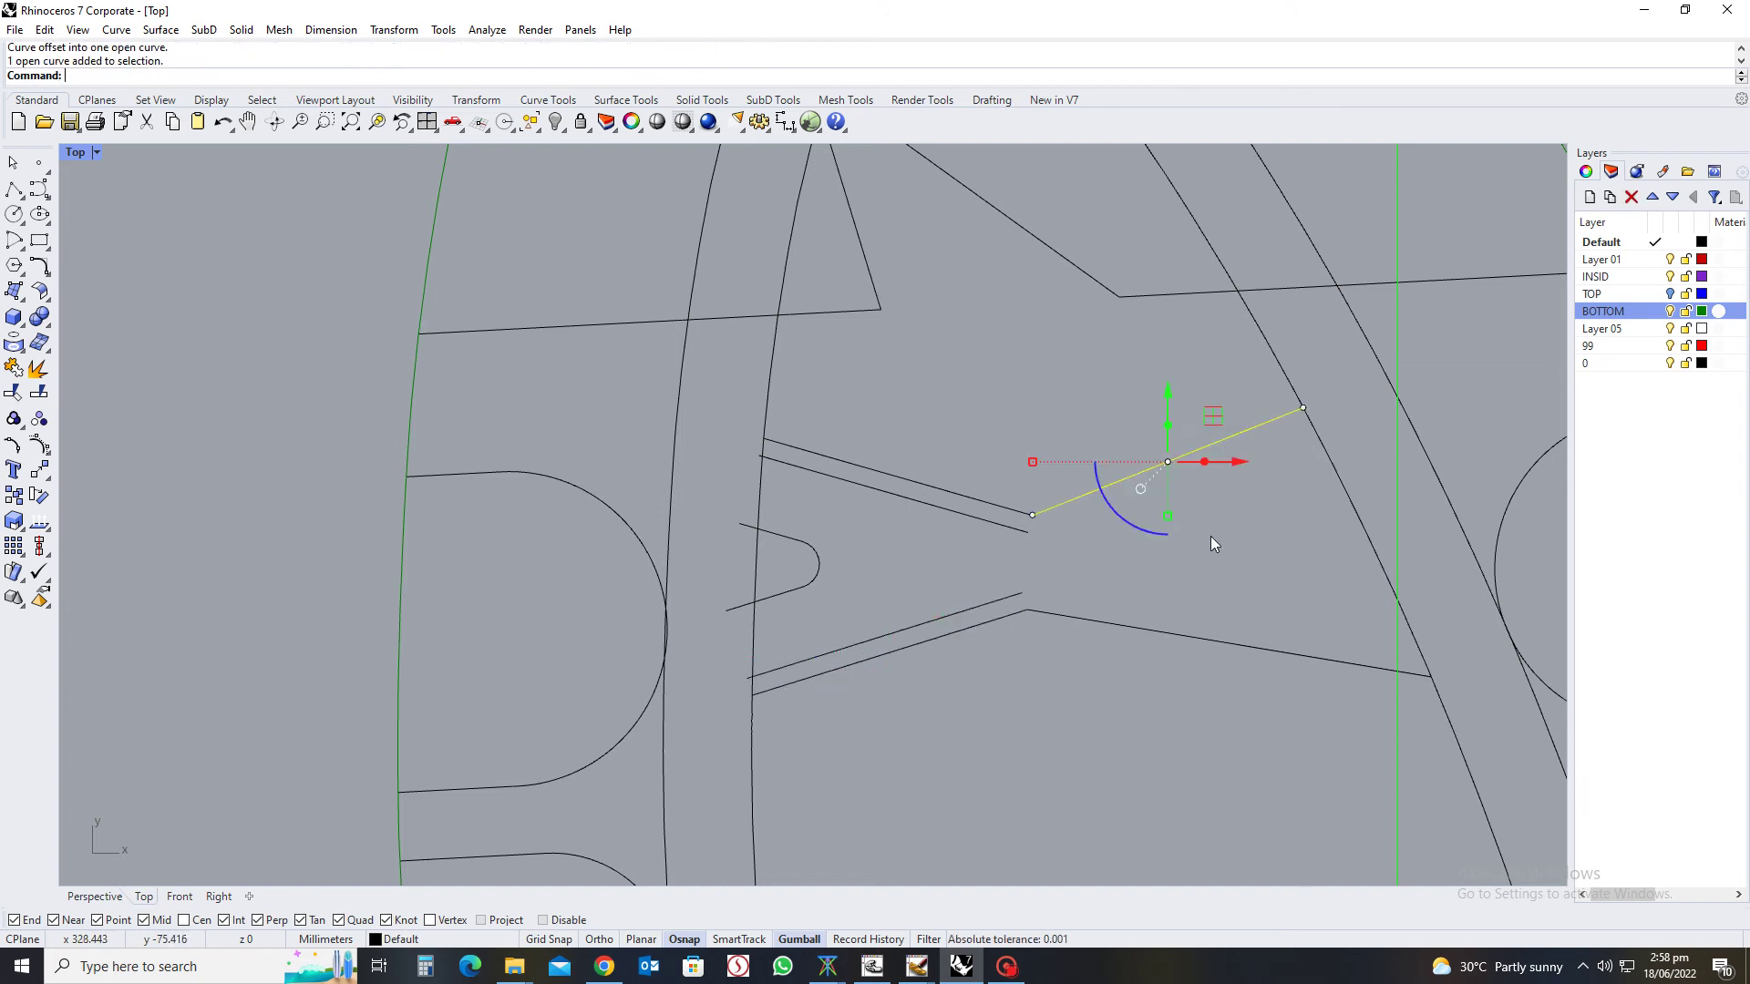
{"action": "key", "text": "Return"}
{"action": "left_click", "coordinate": [1185, 551]}
{"action": "key", "text": "Escape"}
{"action": "left_click", "coordinate": [1130, 502]}
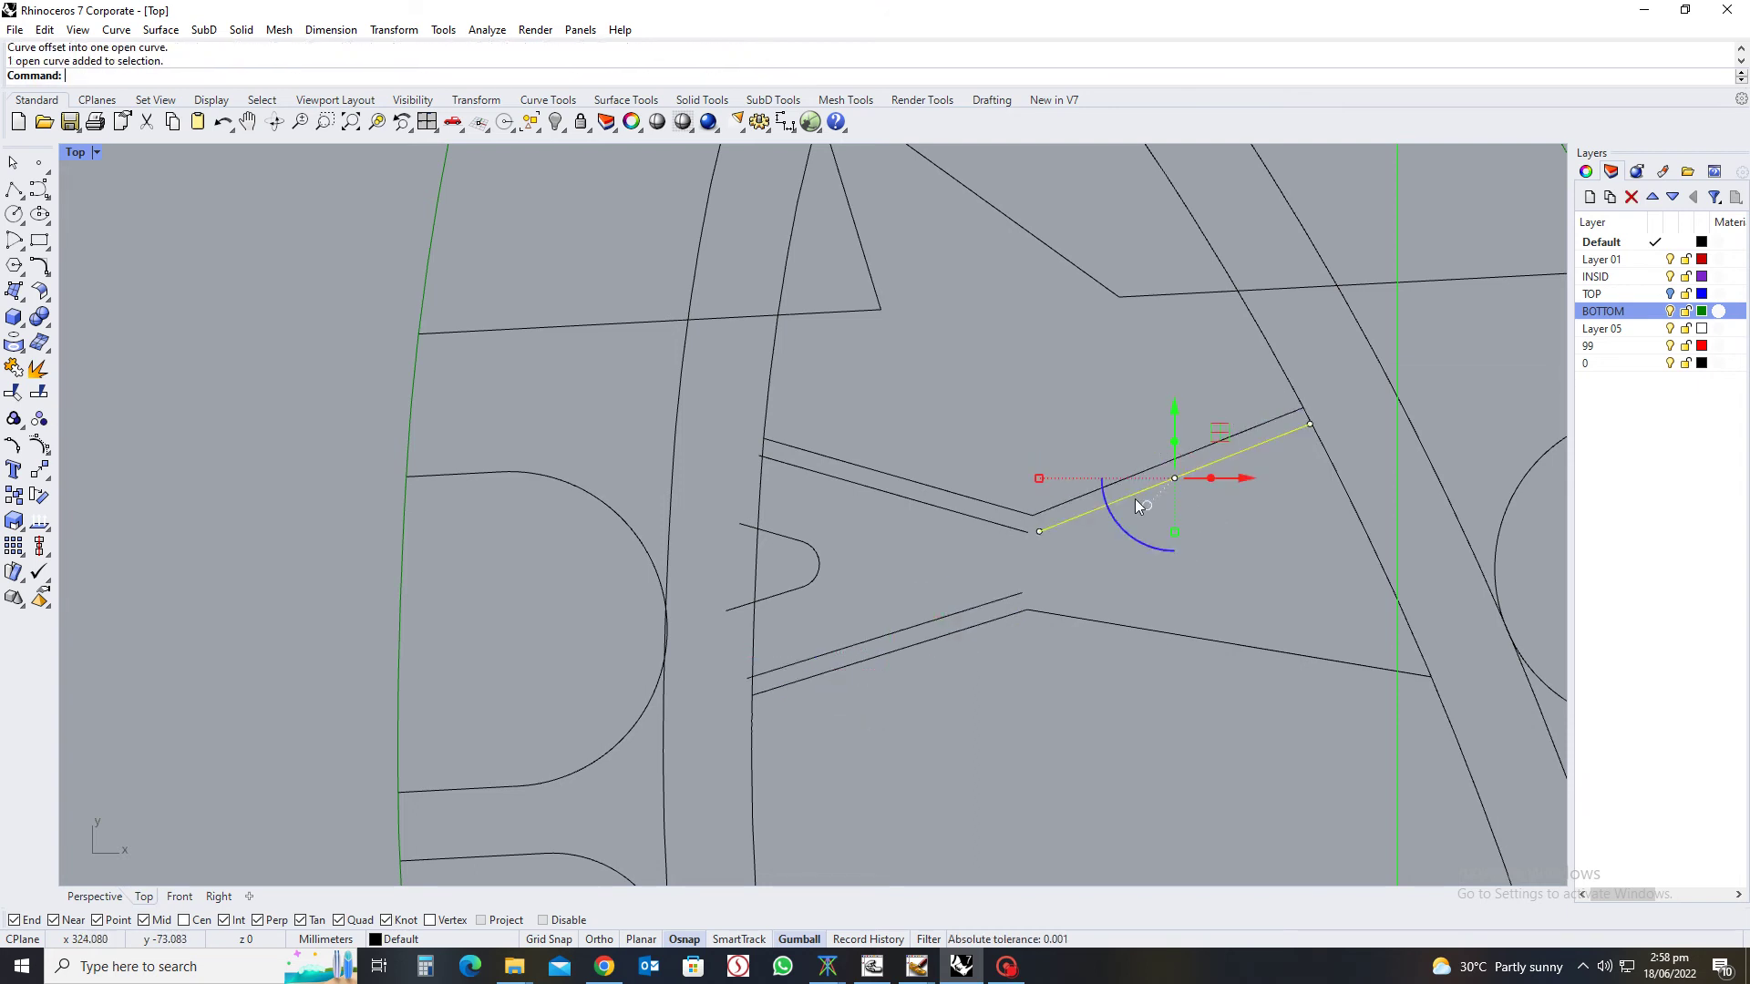
{"action": "key", "text": "Delete"}
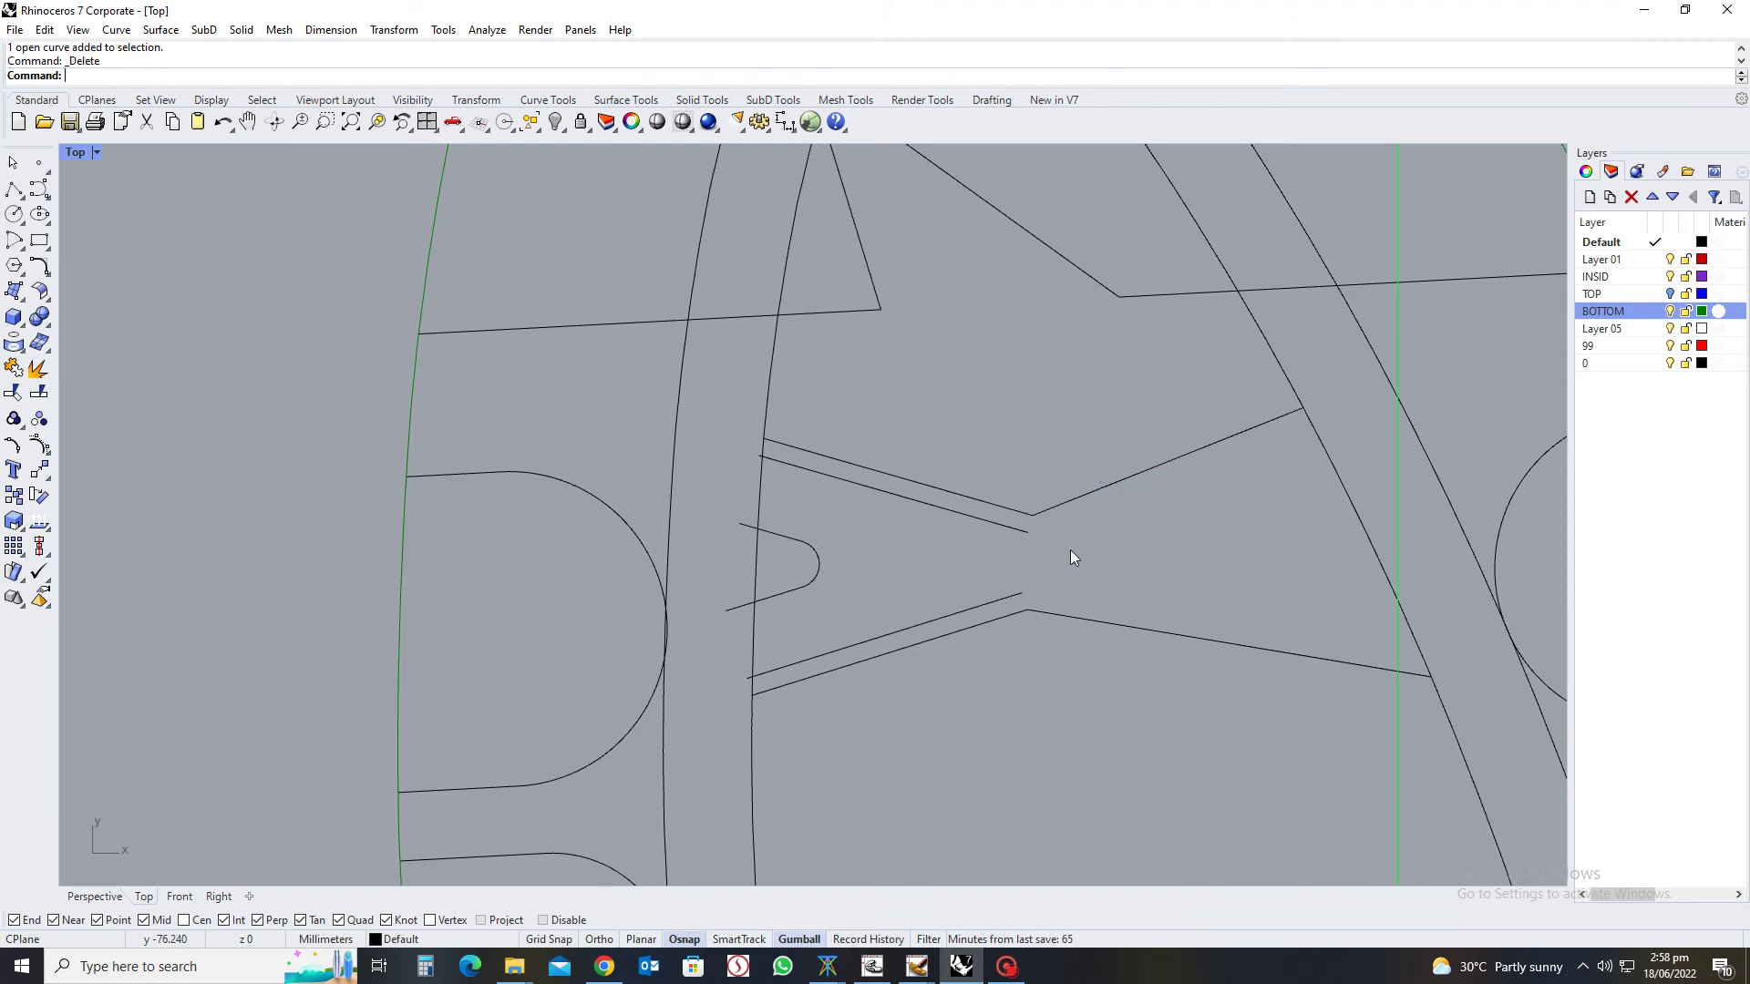
Connect the two 1 mm offset left-leg lines so they meet at a sharp point between the Vs
{"action": "type", "text": "ex"}
{"action": "key", "text": "Return"}
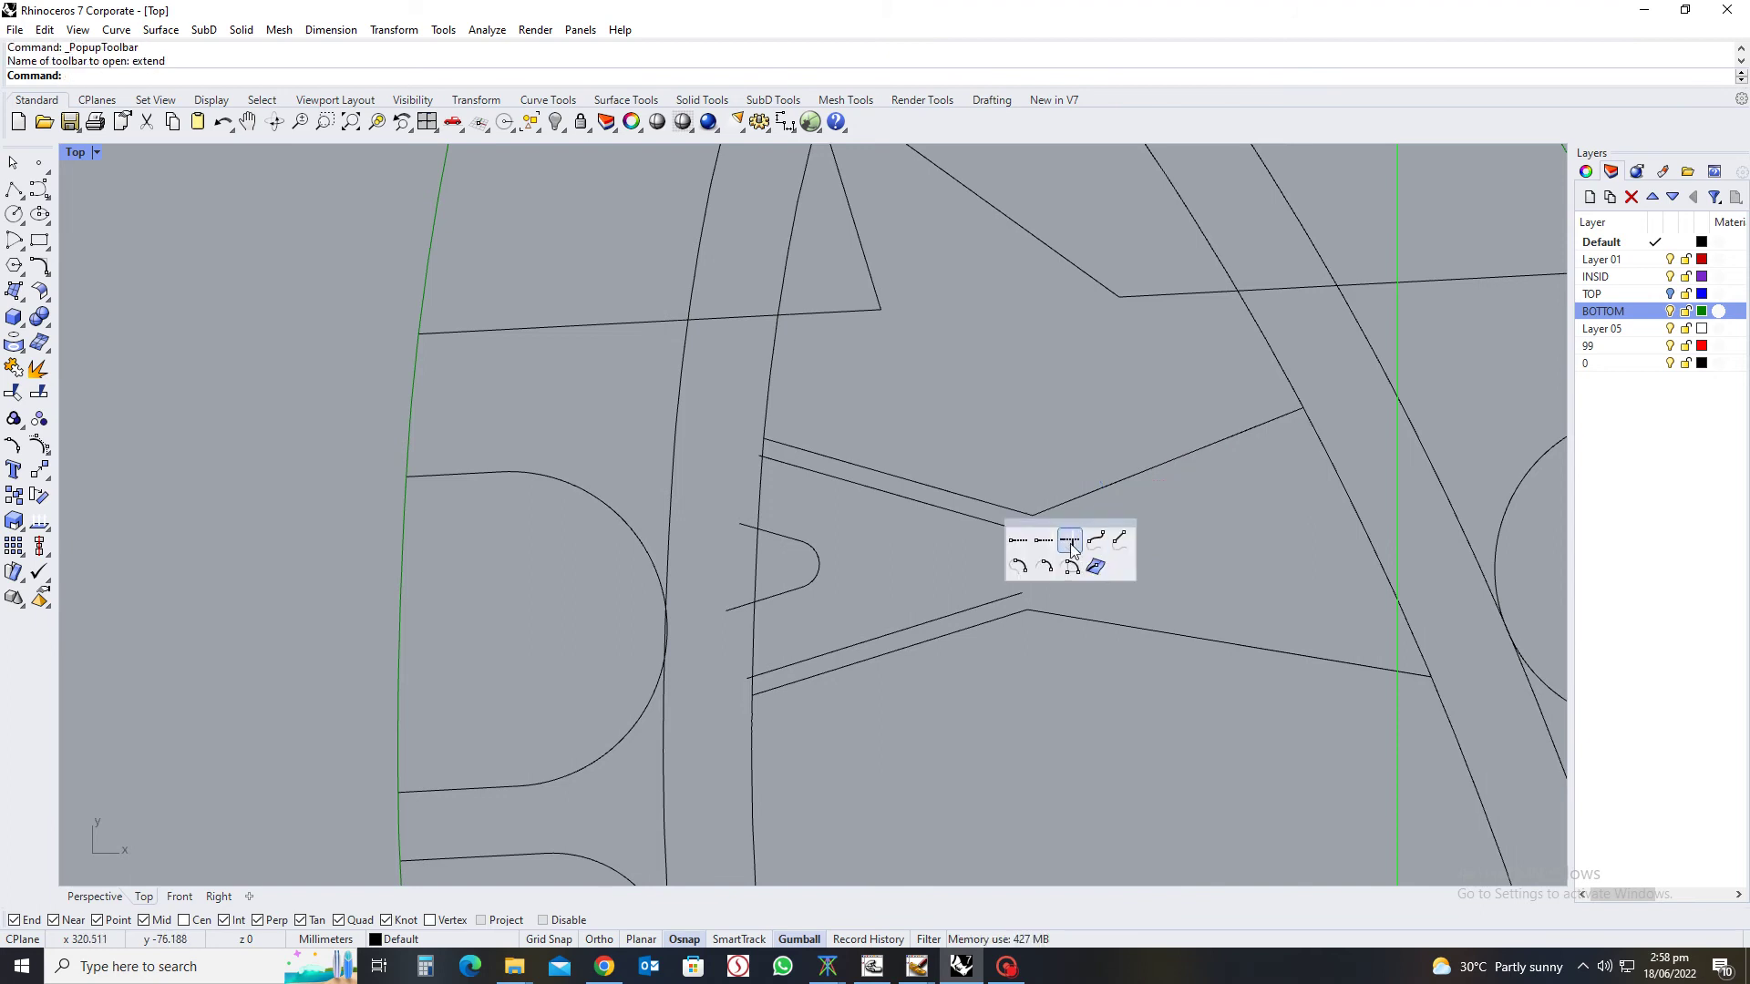
{"action": "left_click", "coordinate": [1070, 541]}
{"action": "left_click", "coordinate": [1024, 538]}
{"action": "left_click", "coordinate": [1016, 598]}
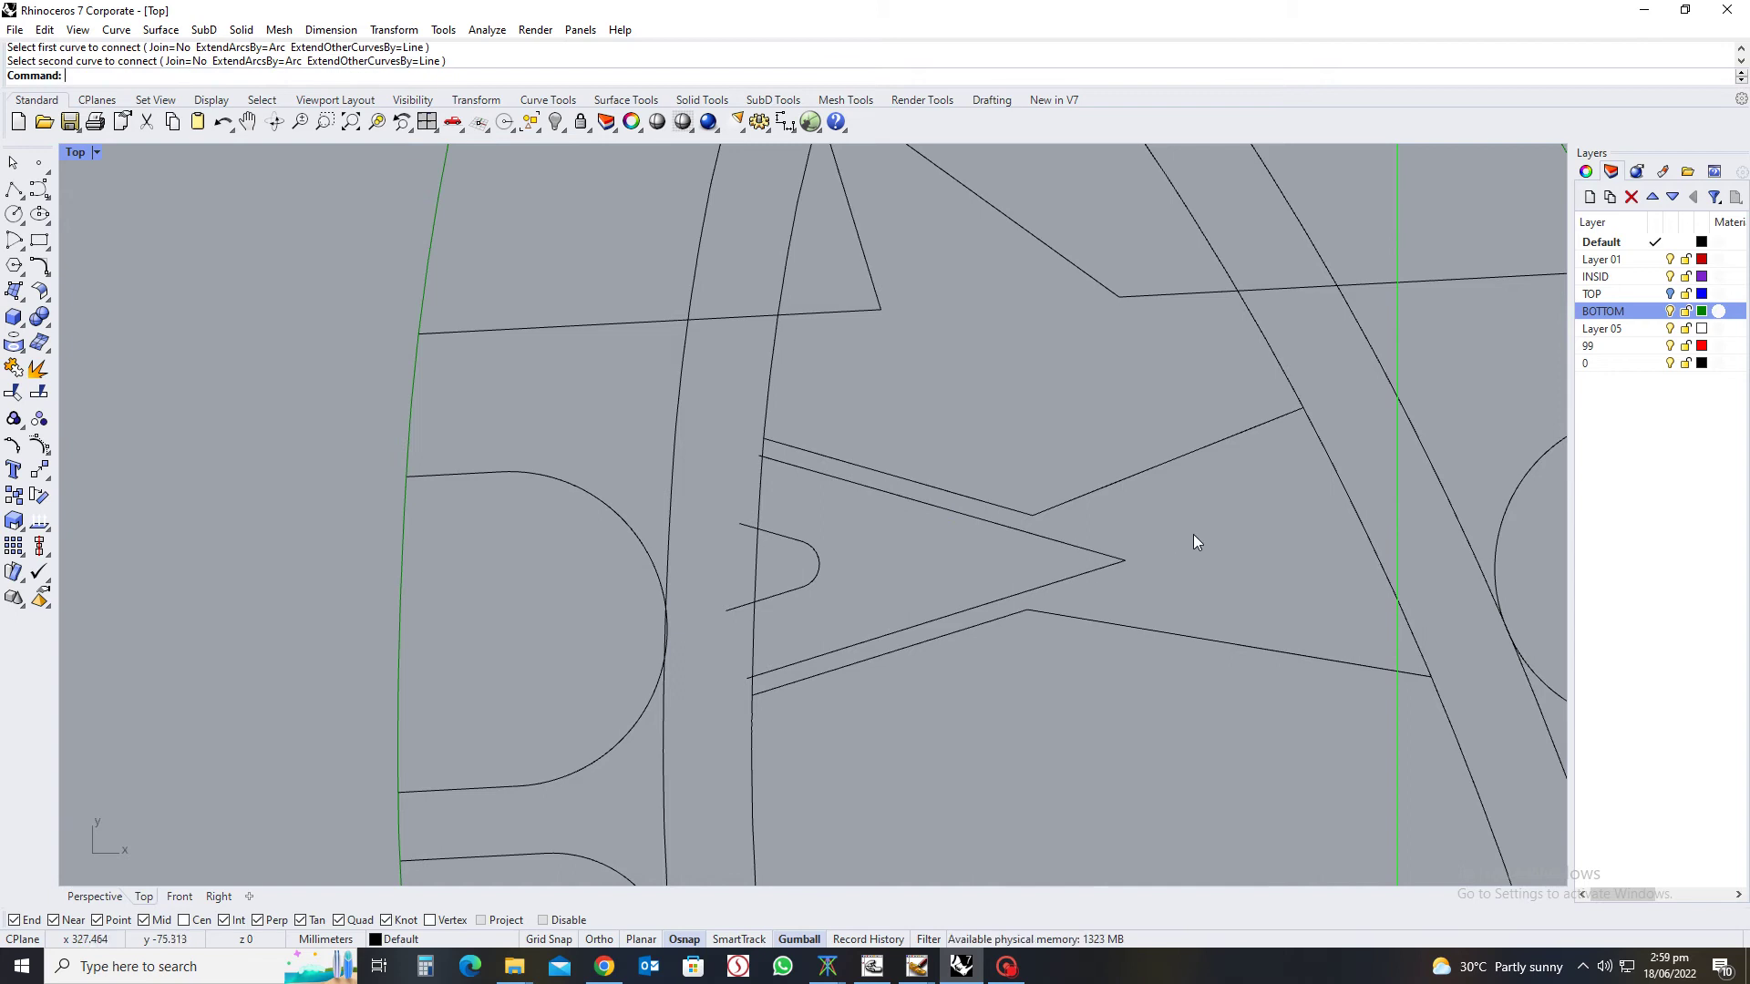
Offset the right legs of the shallow V and the inverted V 1 mm inward, toward each other
{"action": "left_click", "coordinate": [1236, 435]}
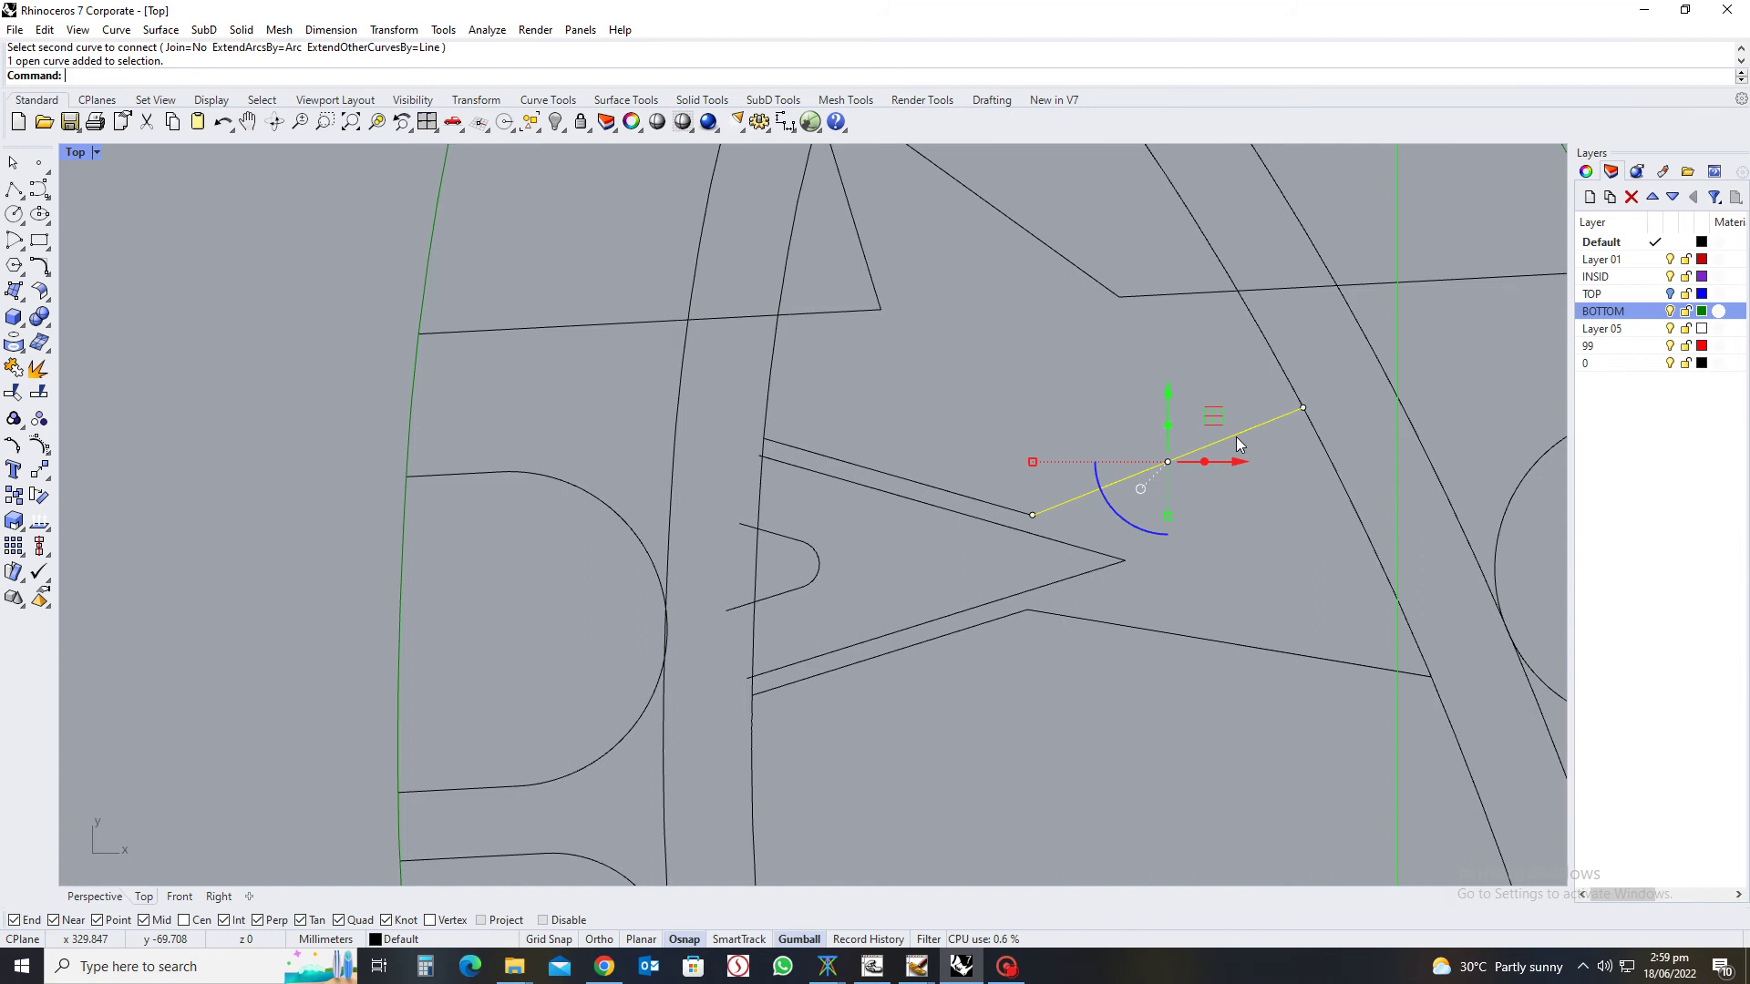
{"action": "type", "text": "offset"}
{"action": "key", "text": "Return"}
{"action": "left_click", "coordinate": [1271, 535]}
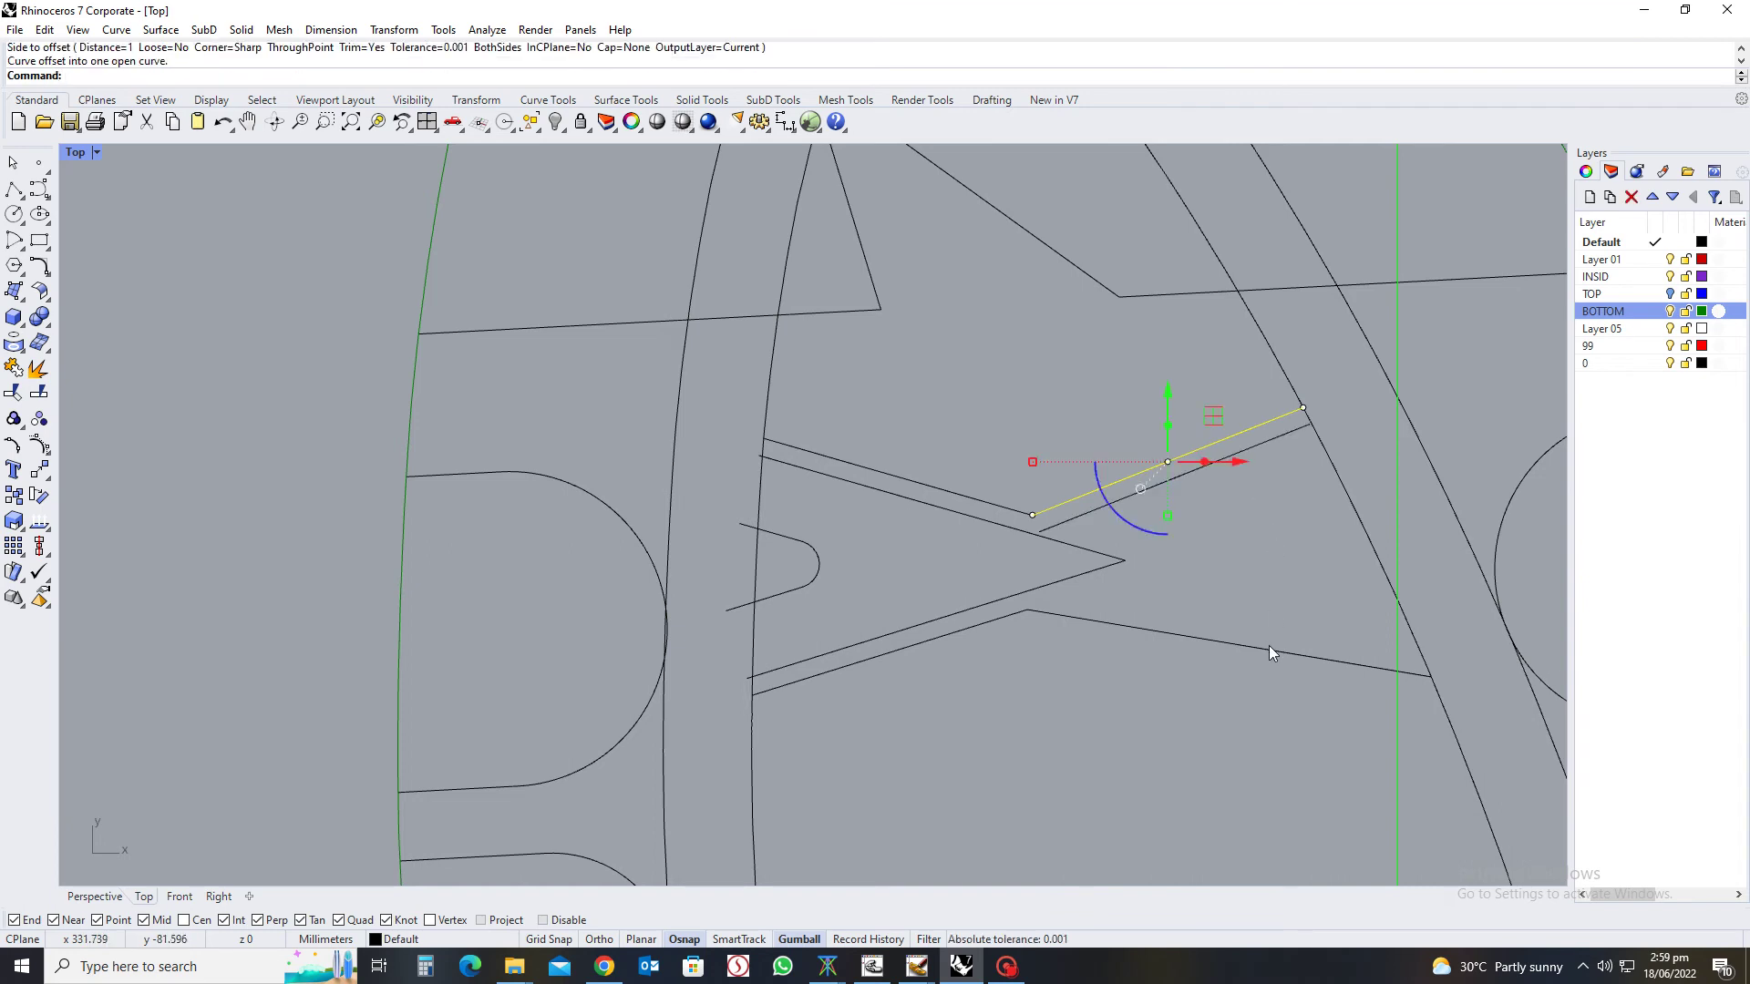
{"action": "left_click", "coordinate": [1269, 645]}
{"action": "key", "text": "Return"}
{"action": "left_click", "coordinate": [1260, 565]}
{"action": "key", "text": "Escape"}
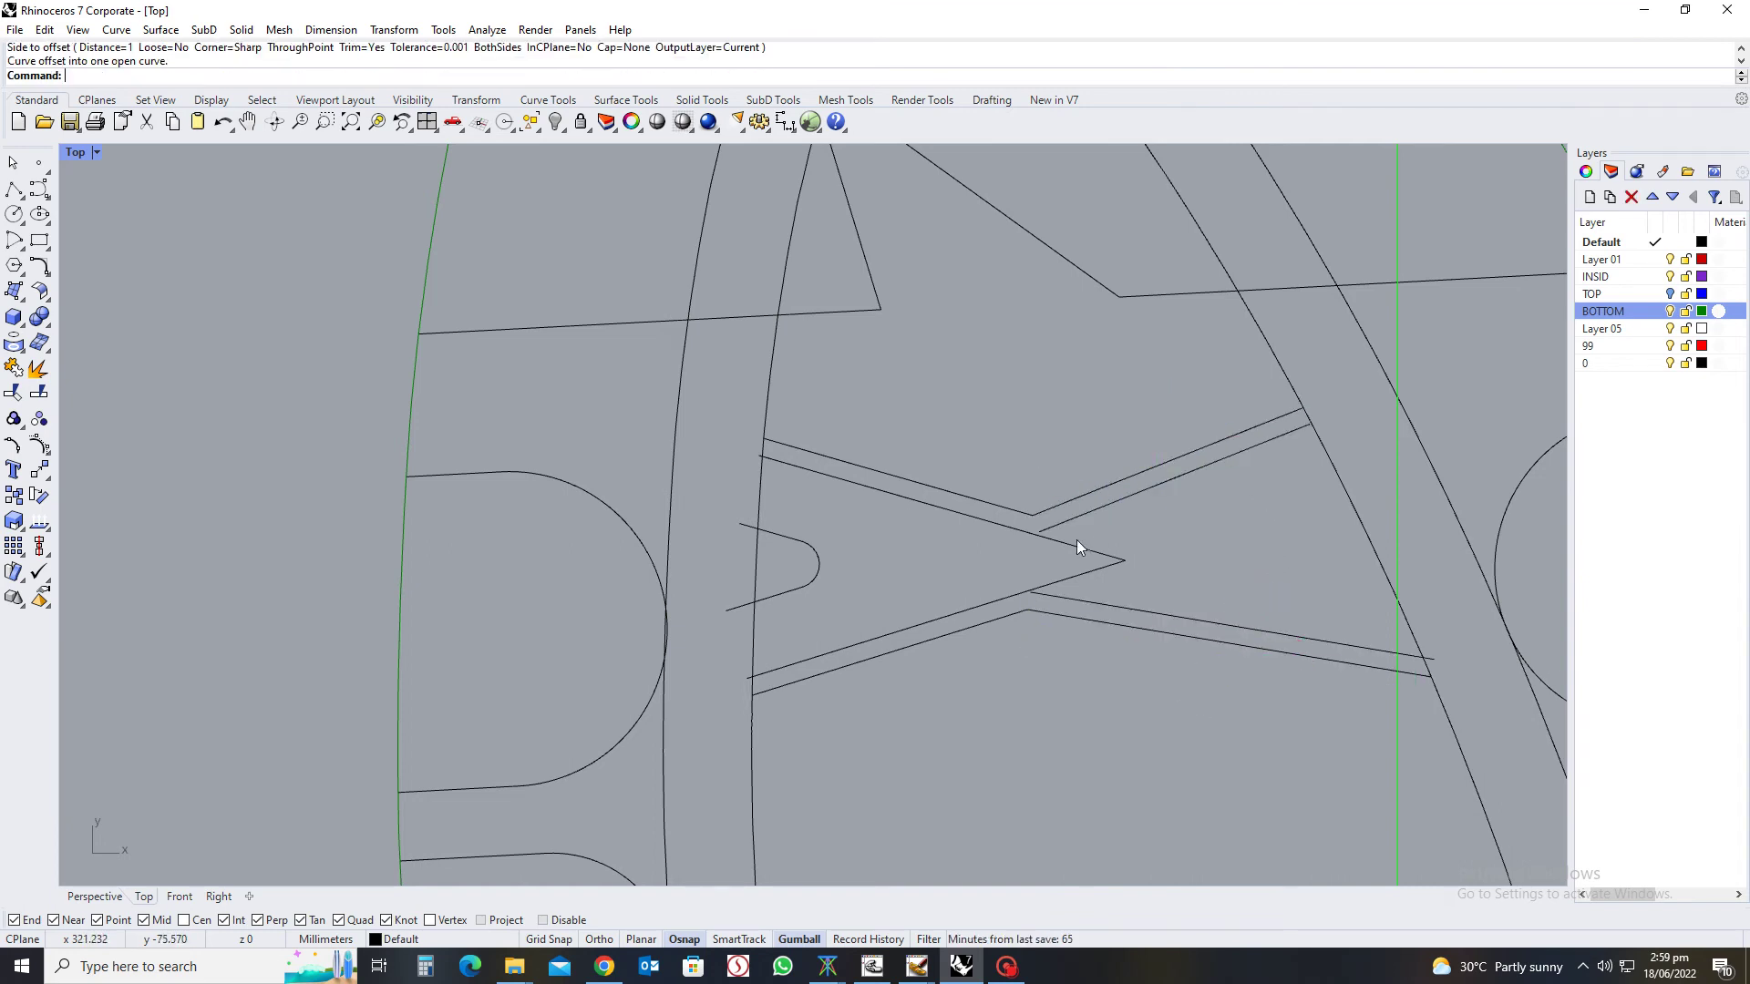
Extend the inner ends of both right-leg offset lines across the pointed V's two legs
{"action": "scroll", "coordinate": [1078, 545], "scroll_direction": "up", "scroll_amount": 4}
{"action": "type", "text": "ex"}
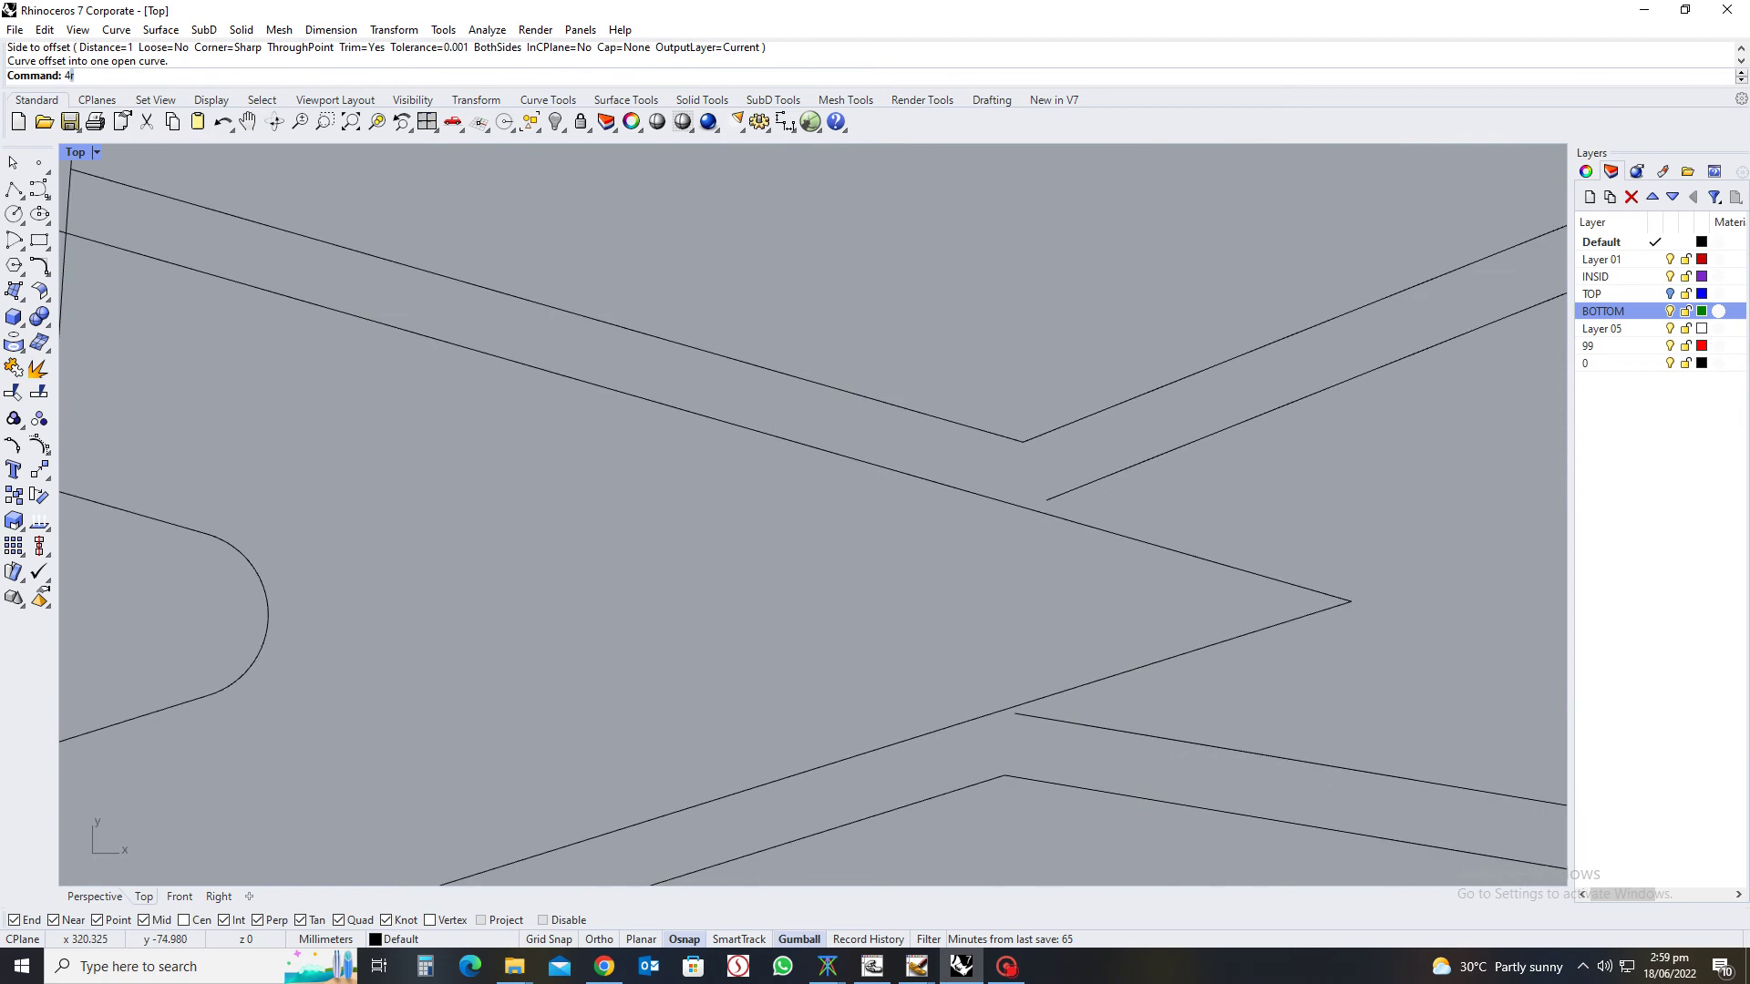
{"action": "key", "text": "Return"}
{"action": "left_click", "coordinate": [1195, 480]}
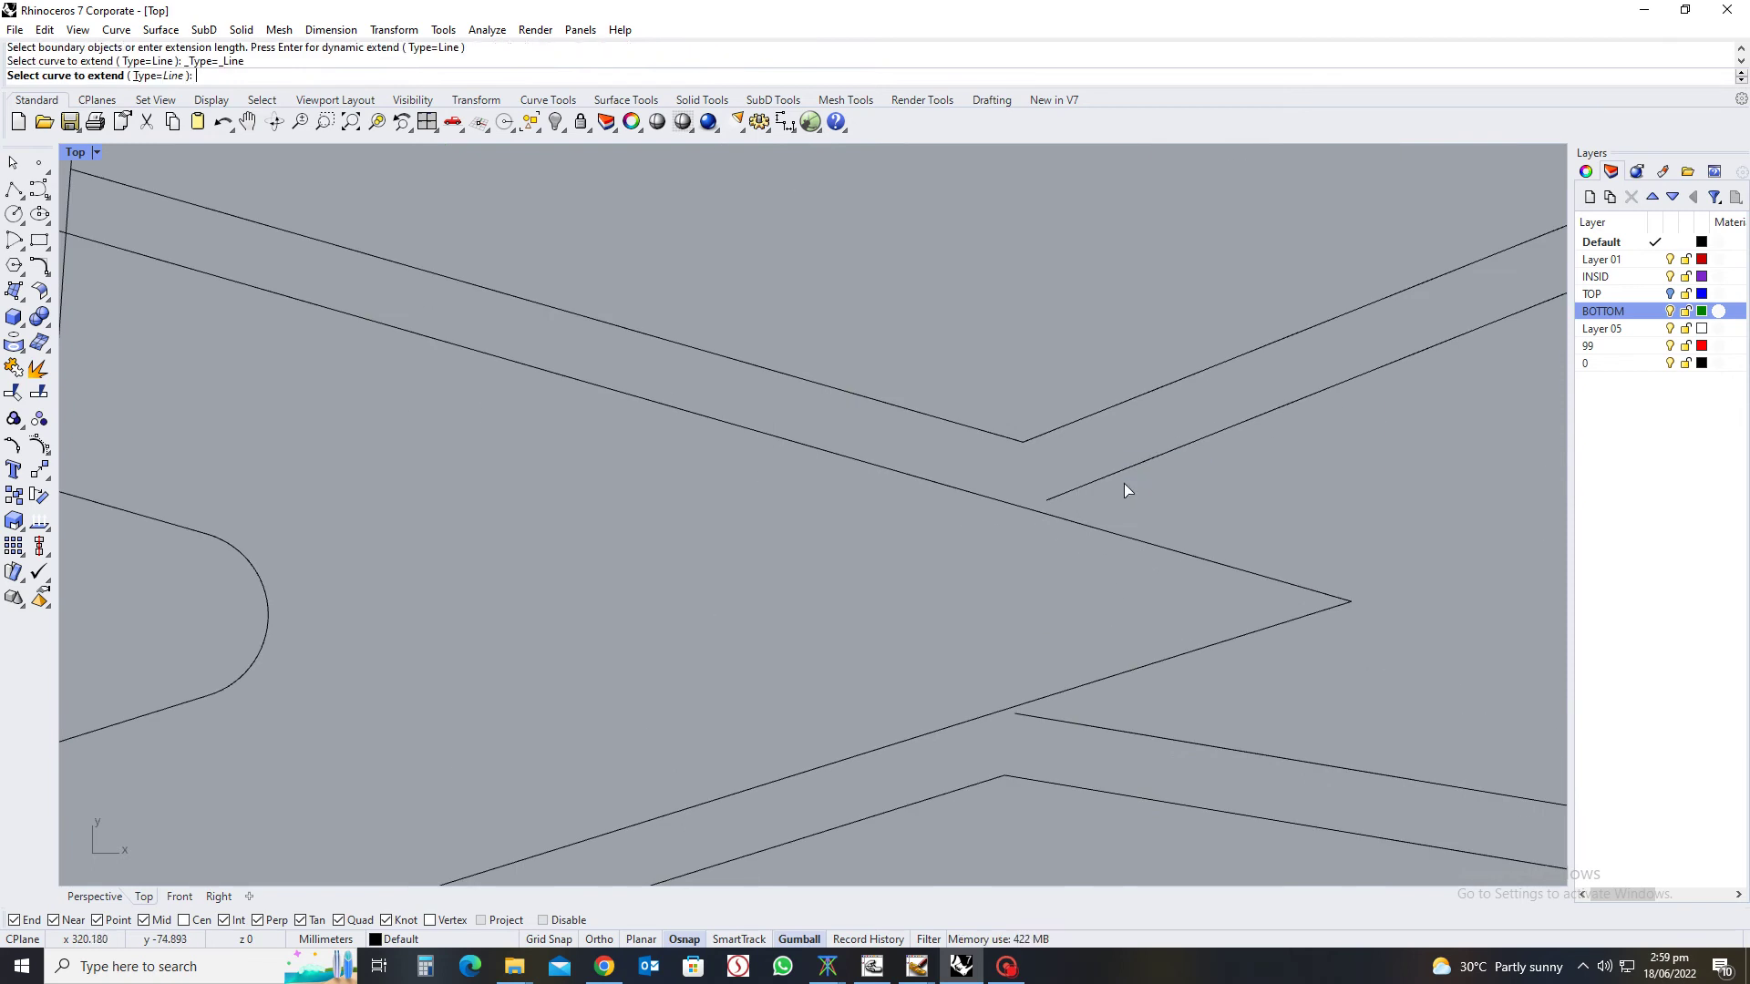
{"action": "left_click", "coordinate": [1050, 498]}
{"action": "left_click", "coordinate": [946, 540]}
{"action": "left_click", "coordinate": [1072, 725]}
{"action": "left_click", "coordinate": [954, 702]}
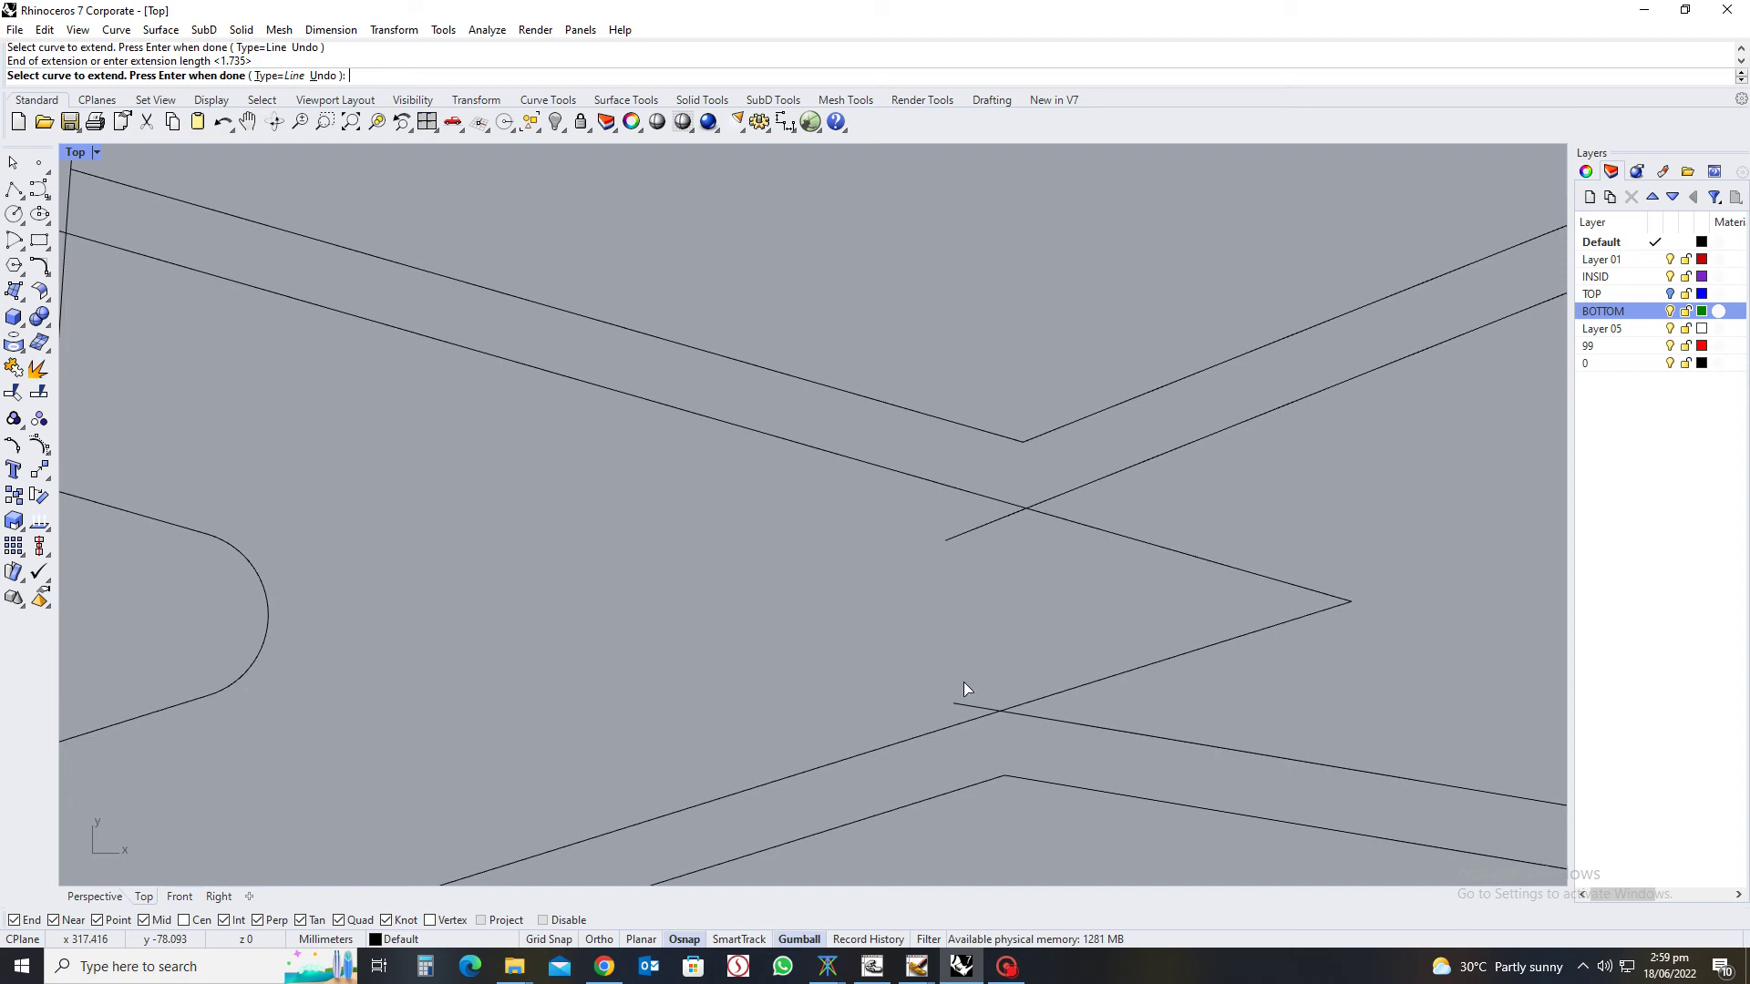
{"action": "key", "text": "Return"}
Trim the extended line ends inside the pointed V, using its two legs as cutting objects
{"action": "left_click", "coordinate": [1076, 688]}
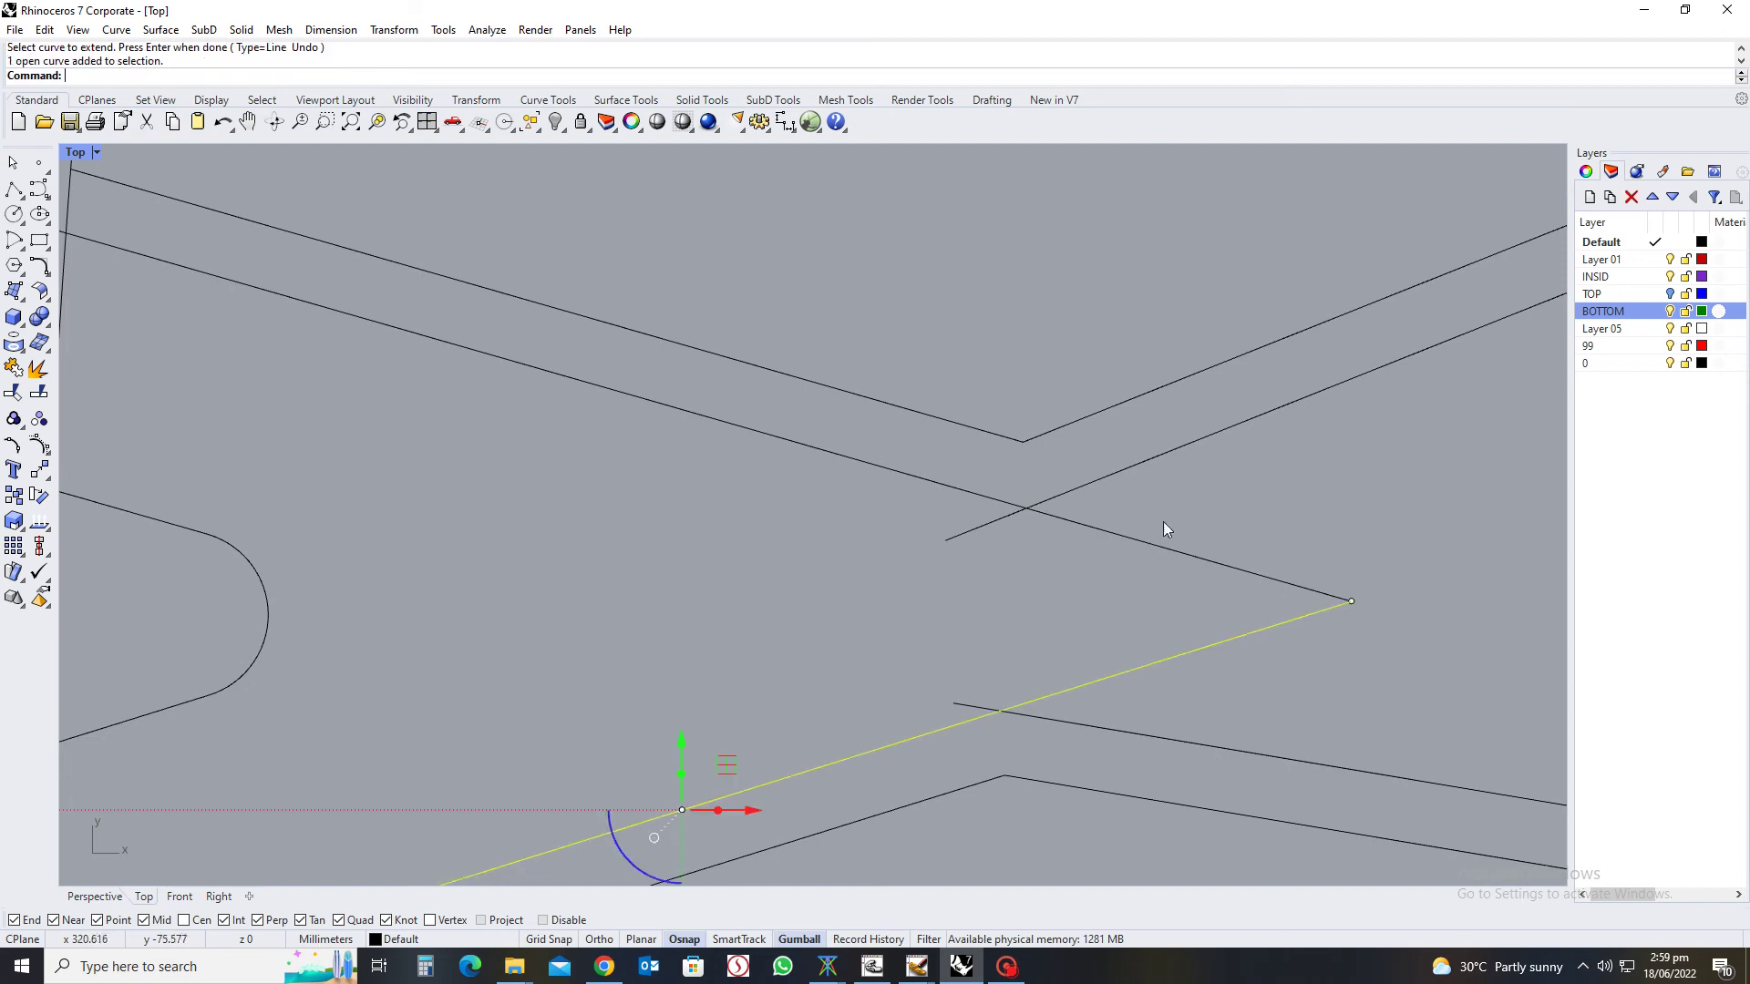
{"action": "left_click", "coordinate": [1118, 536], "text": "shift"}
{"action": "type", "text": "trim"}
{"action": "key", "text": "Return"}
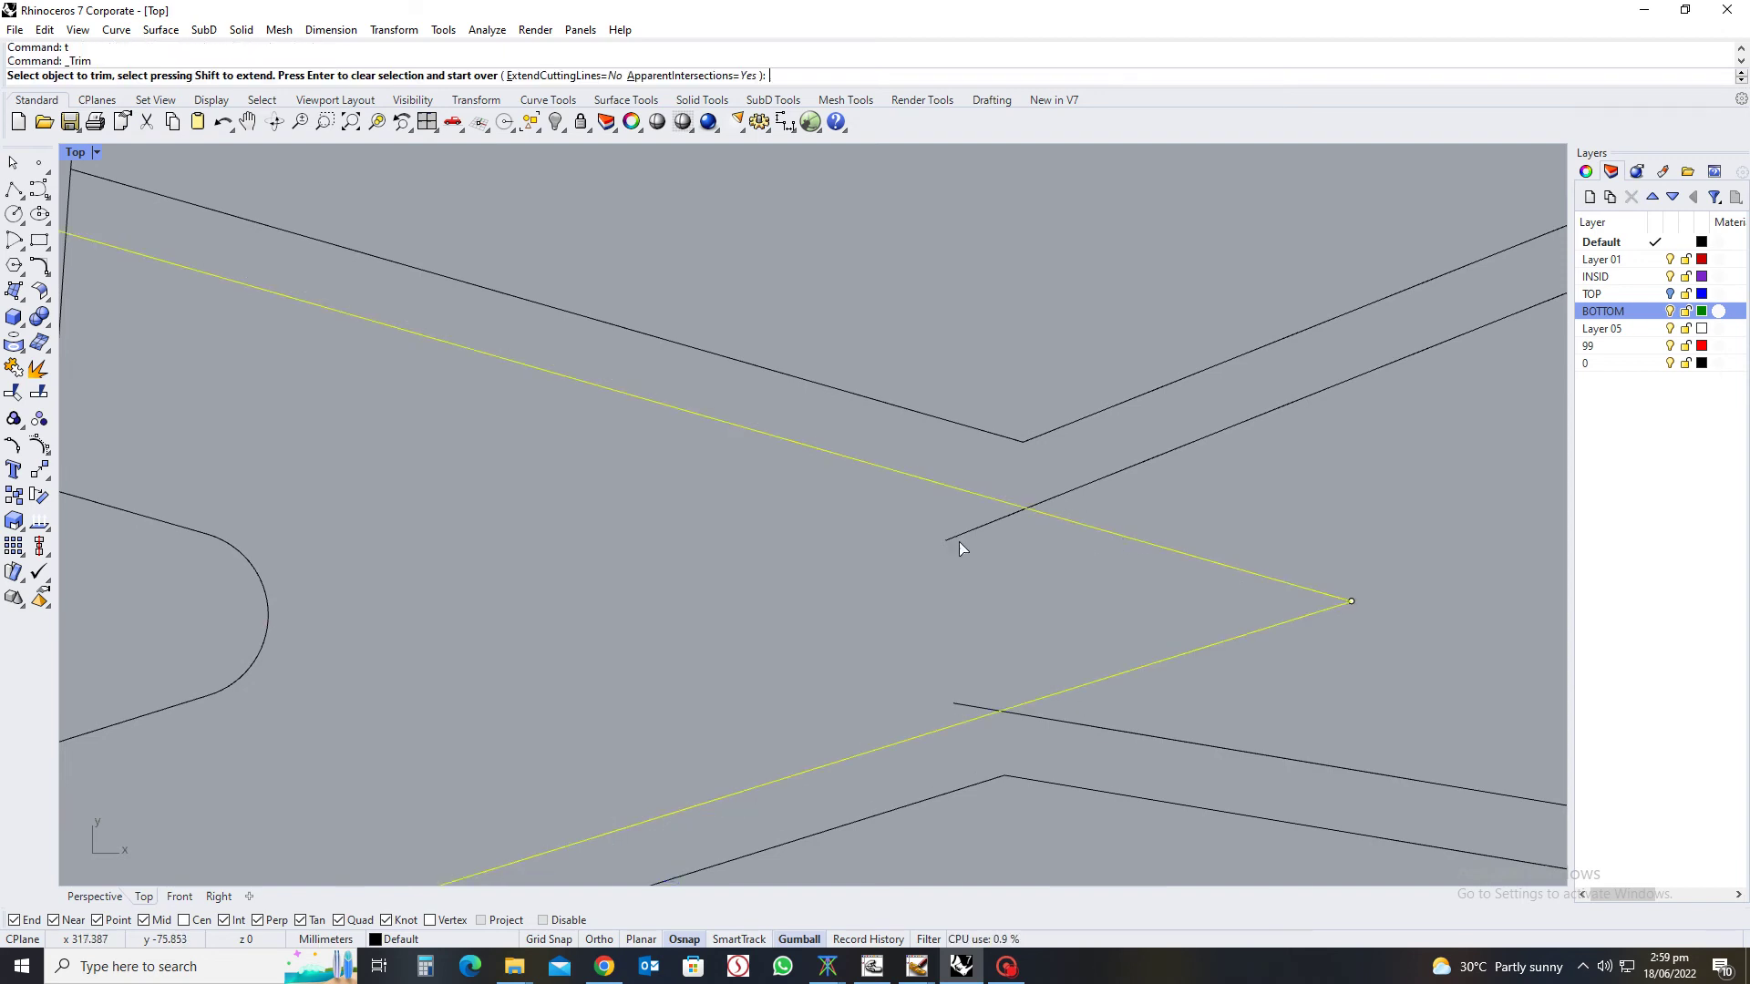
{"action": "left_click", "coordinate": [958, 541]}
{"action": "left_click", "coordinate": [968, 710]}
{"action": "key", "text": "Return"}
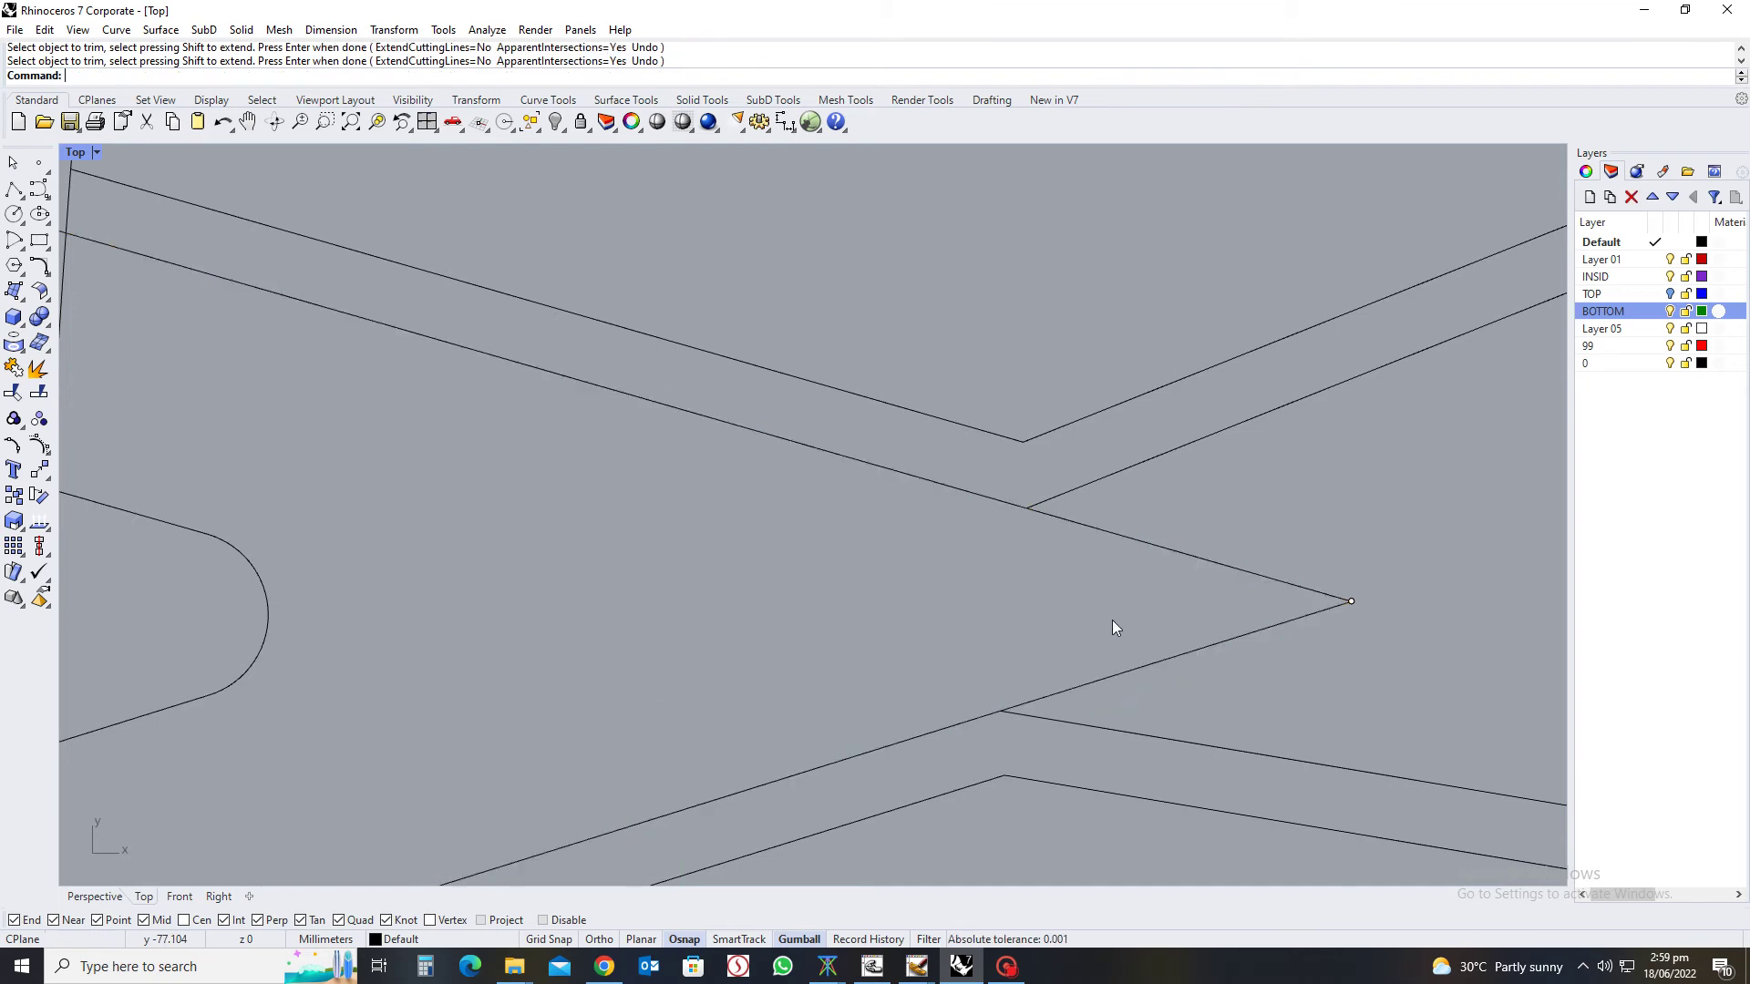
Copy the complete V motif with its rounded notch about 20 mm toward the heel, just below the original
{"action": "scroll", "coordinate": [1057, 609], "scroll_direction": "down", "scroll_amount": 6}
{"action": "scroll", "coordinate": [1175, 588], "scroll_direction": "down", "scroll_amount": 5}
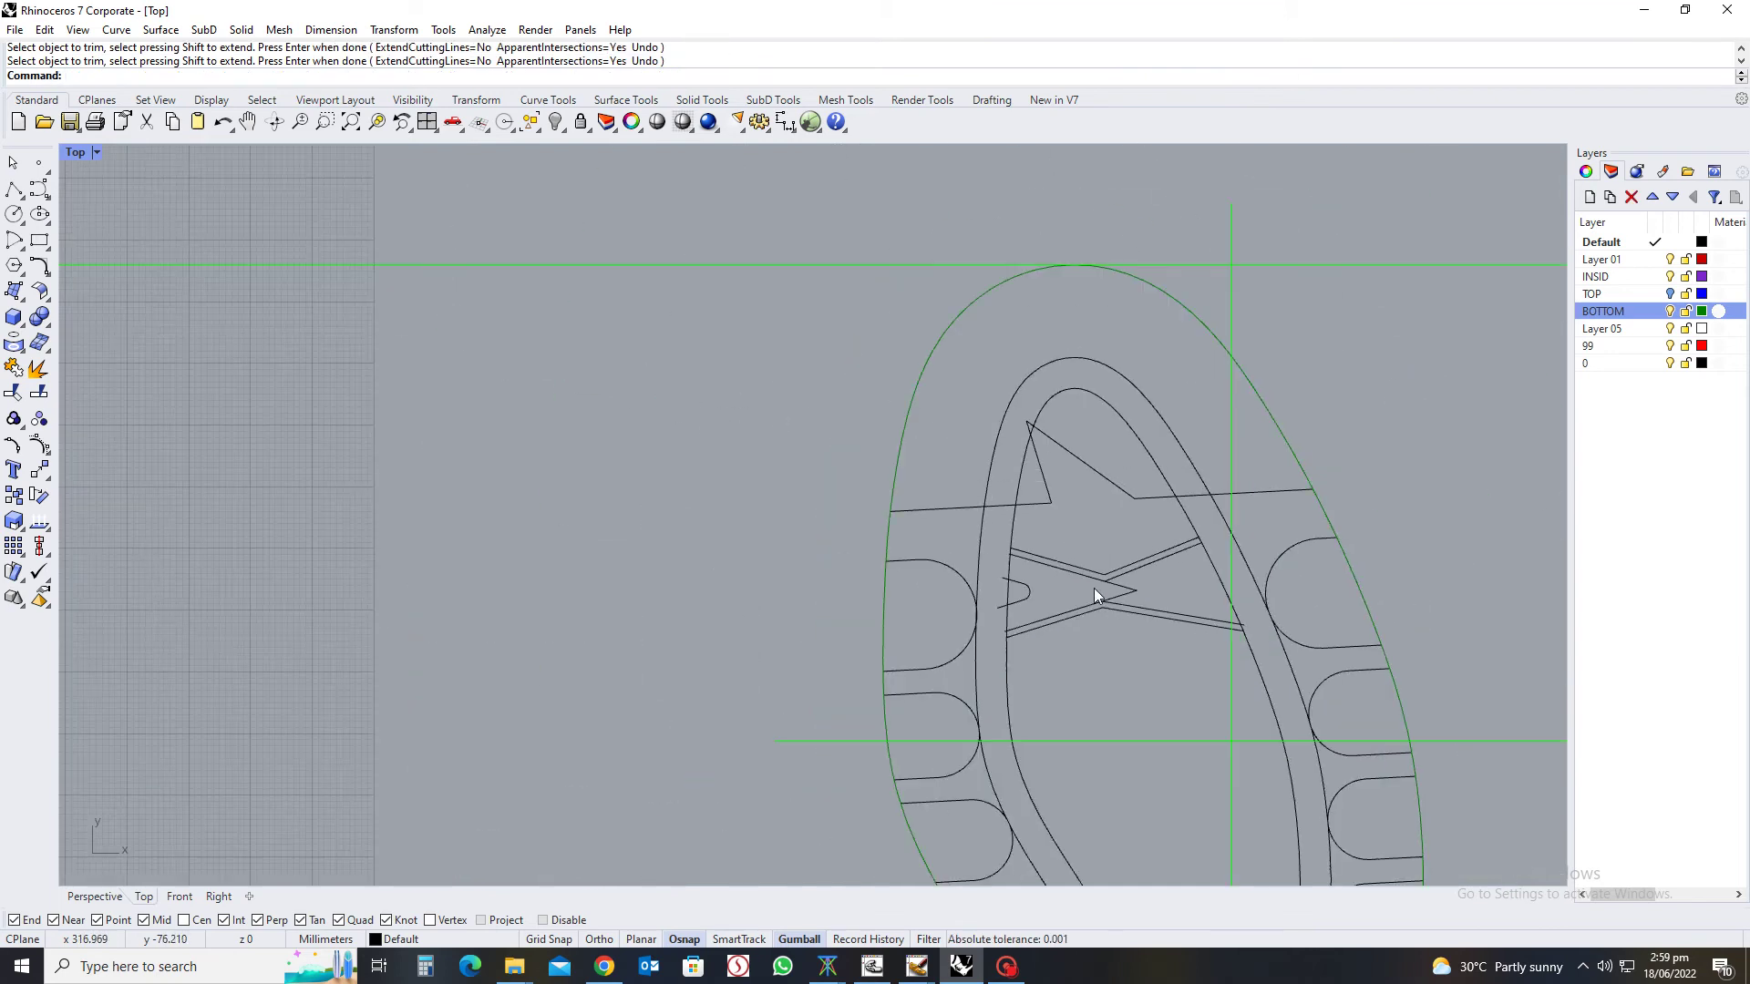
{"action": "scroll", "coordinate": [1211, 591], "scroll_direction": "up", "scroll_amount": 6}
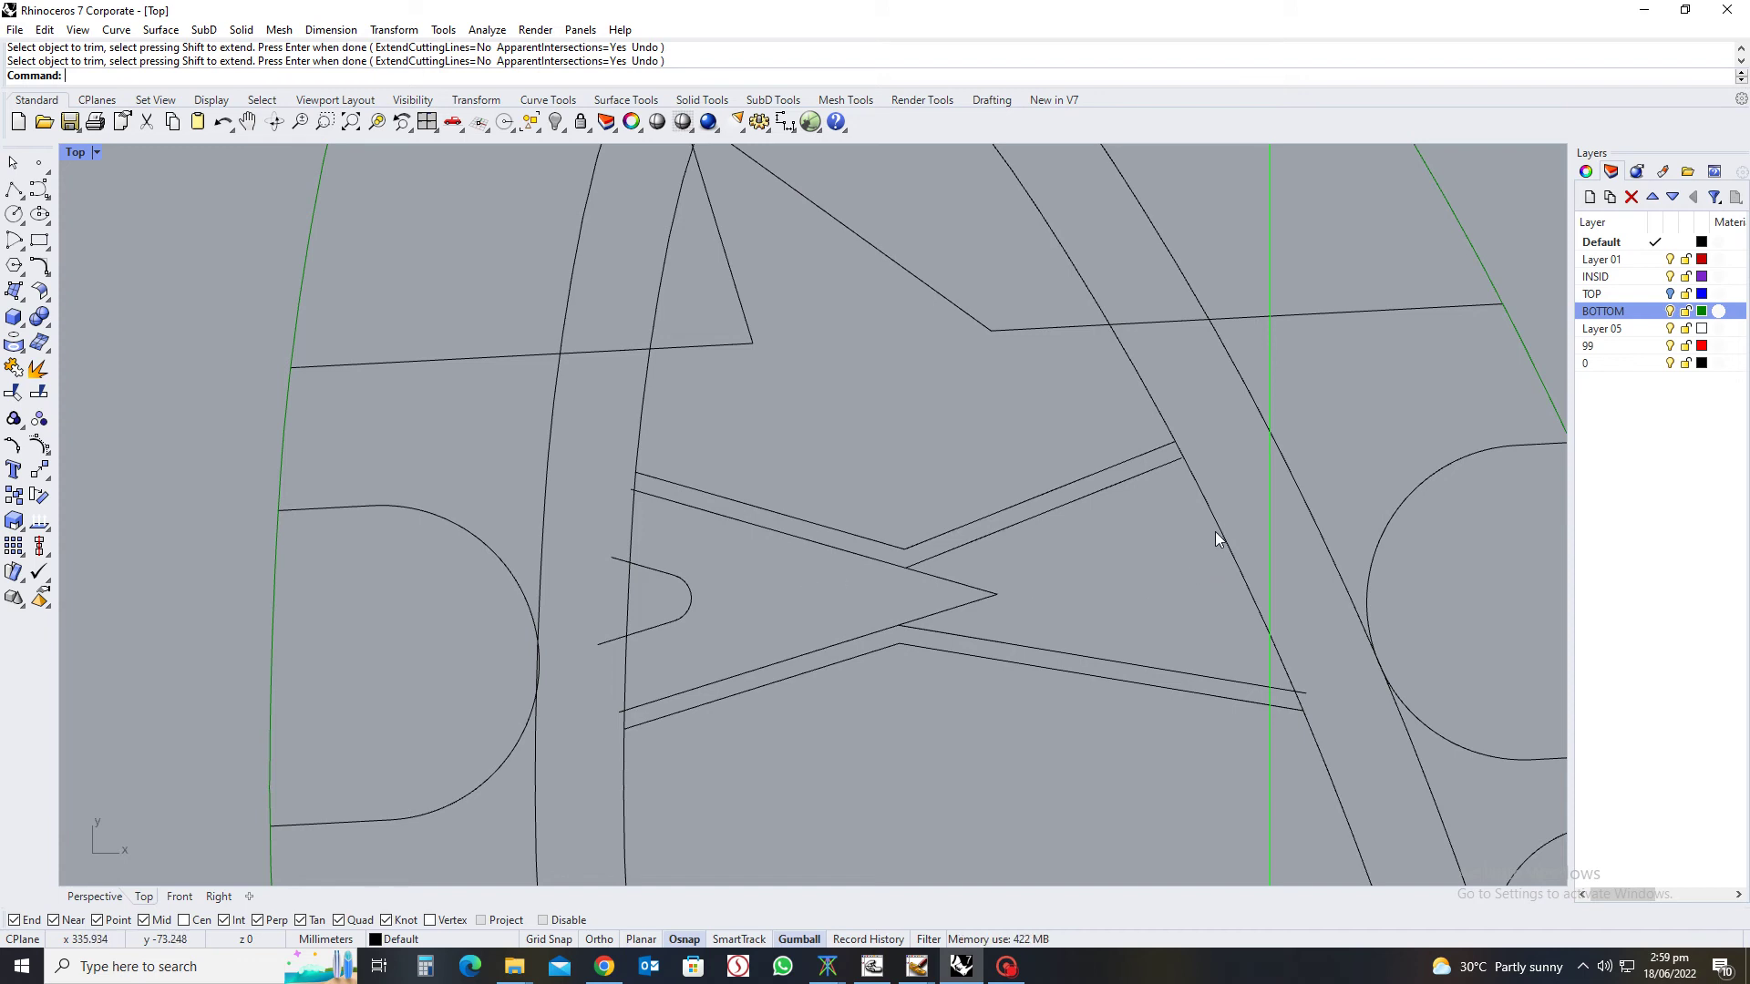
{"action": "scroll", "coordinate": [966, 492], "scroll_direction": "down", "scroll_amount": 4}
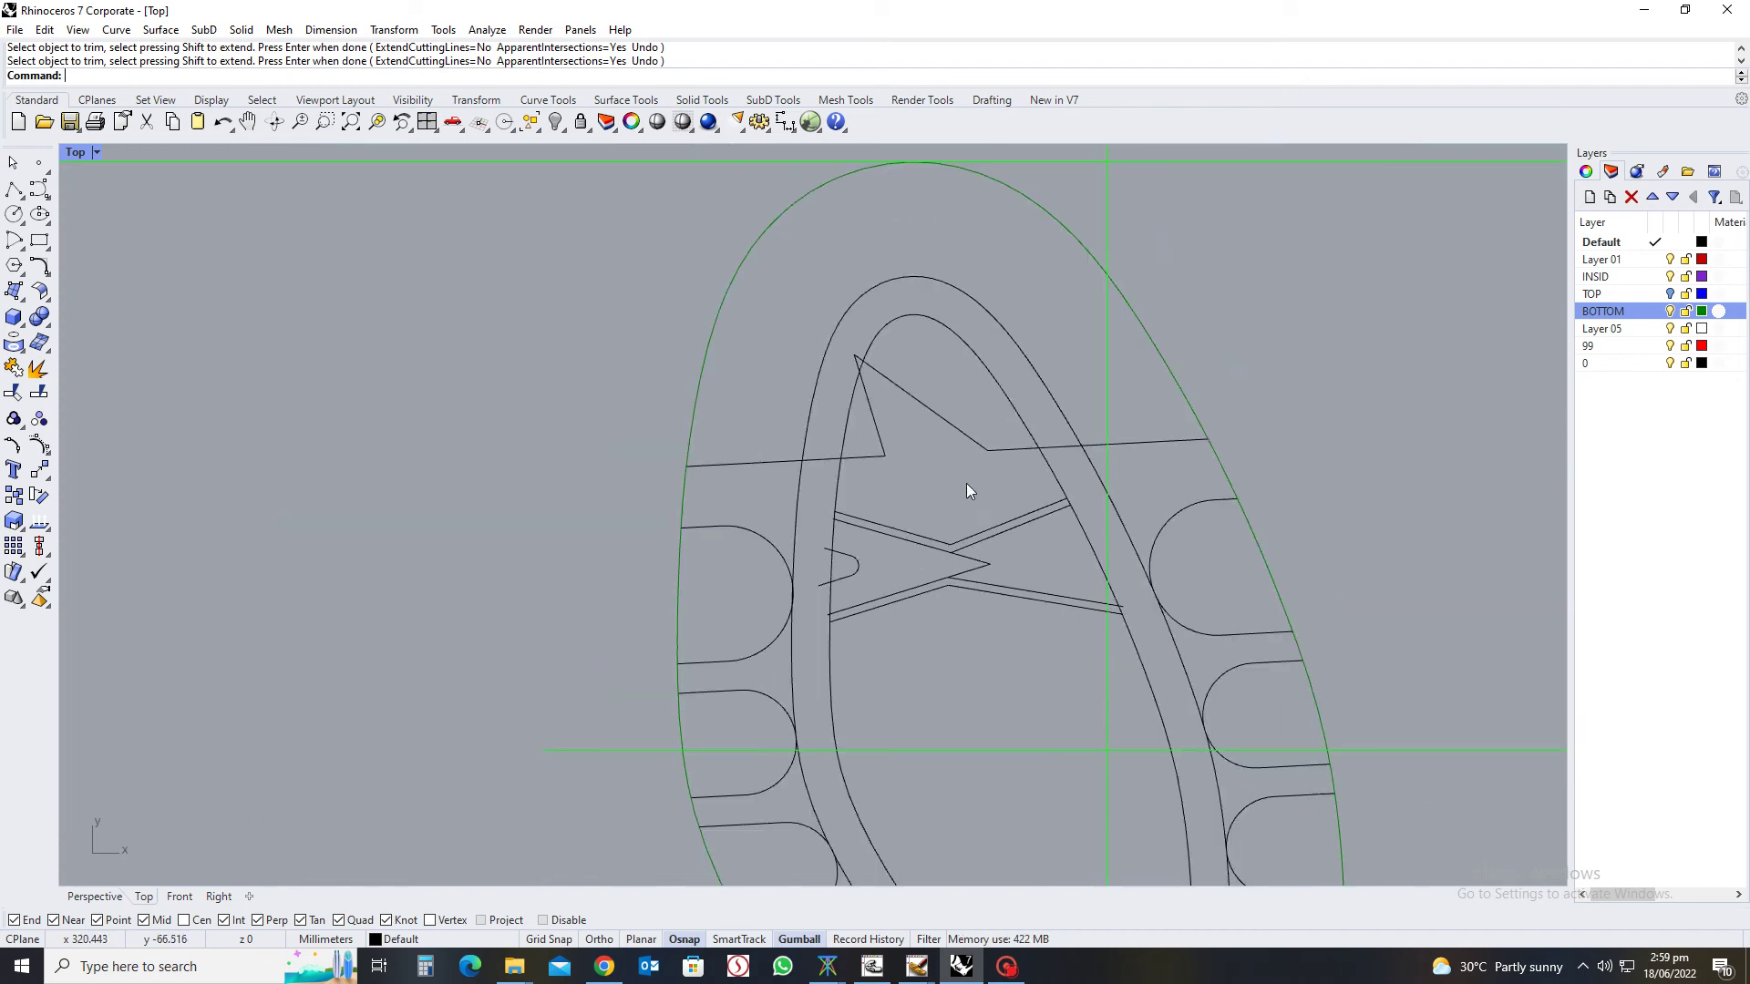
{"action": "left_click_drag", "start_coordinate": [1124, 479], "coordinate": [873, 651]}
{"action": "scroll", "coordinate": [880, 577], "scroll_direction": "up", "scroll_amount": 5}
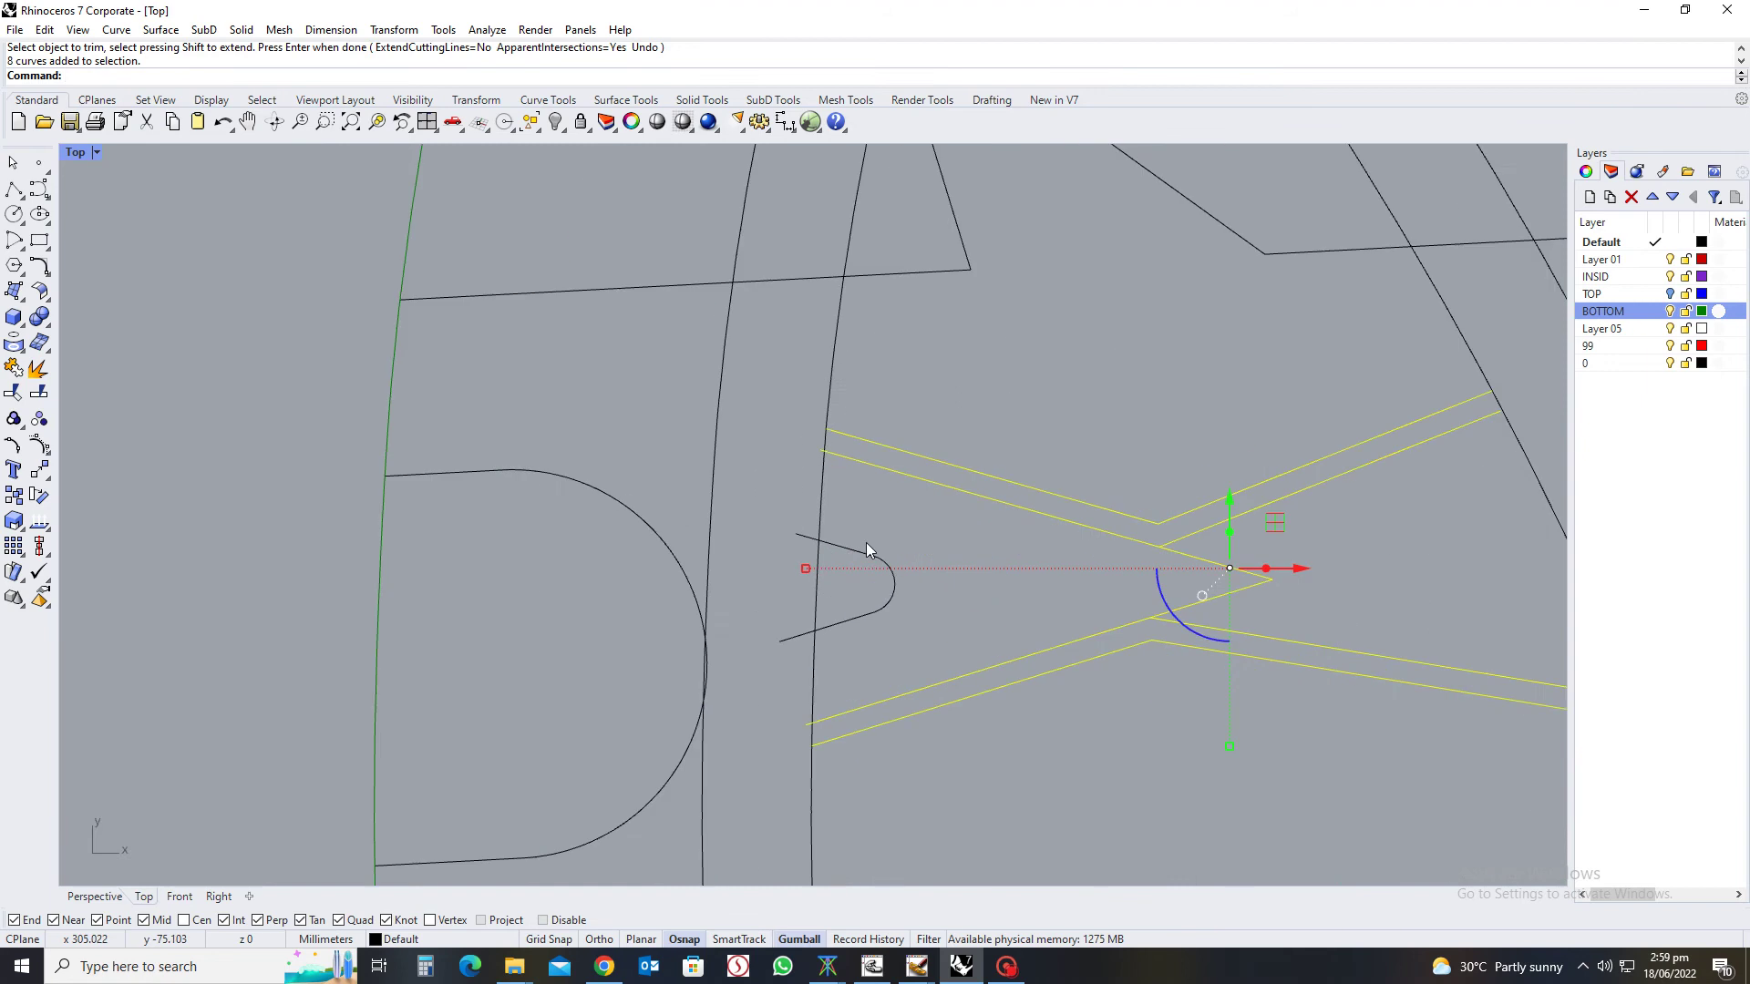
{"action": "left_click", "coordinate": [859, 555], "text": "shift"}
{"action": "scroll", "coordinate": [975, 558], "scroll_direction": "down", "scroll_amount": 1}
{"action": "left_click", "coordinate": [889, 605], "text": "shift"}
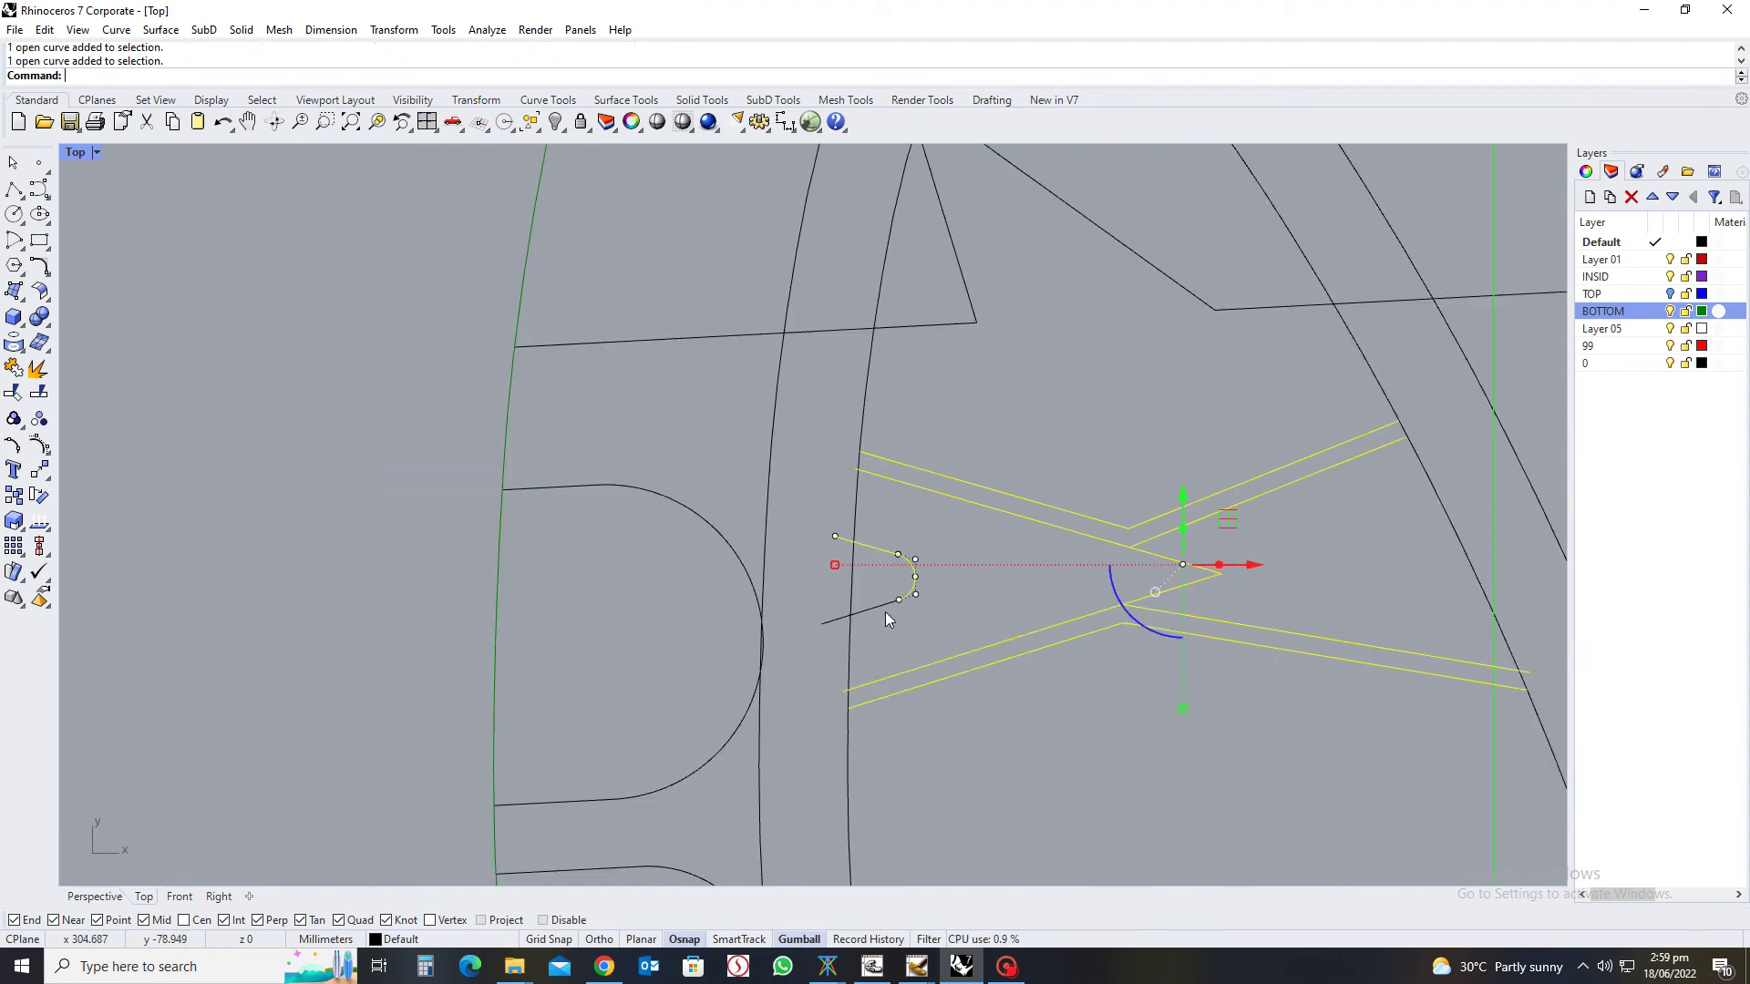
{"action": "scroll", "coordinate": [941, 598], "scroll_direction": "down", "scroll_amount": 3}
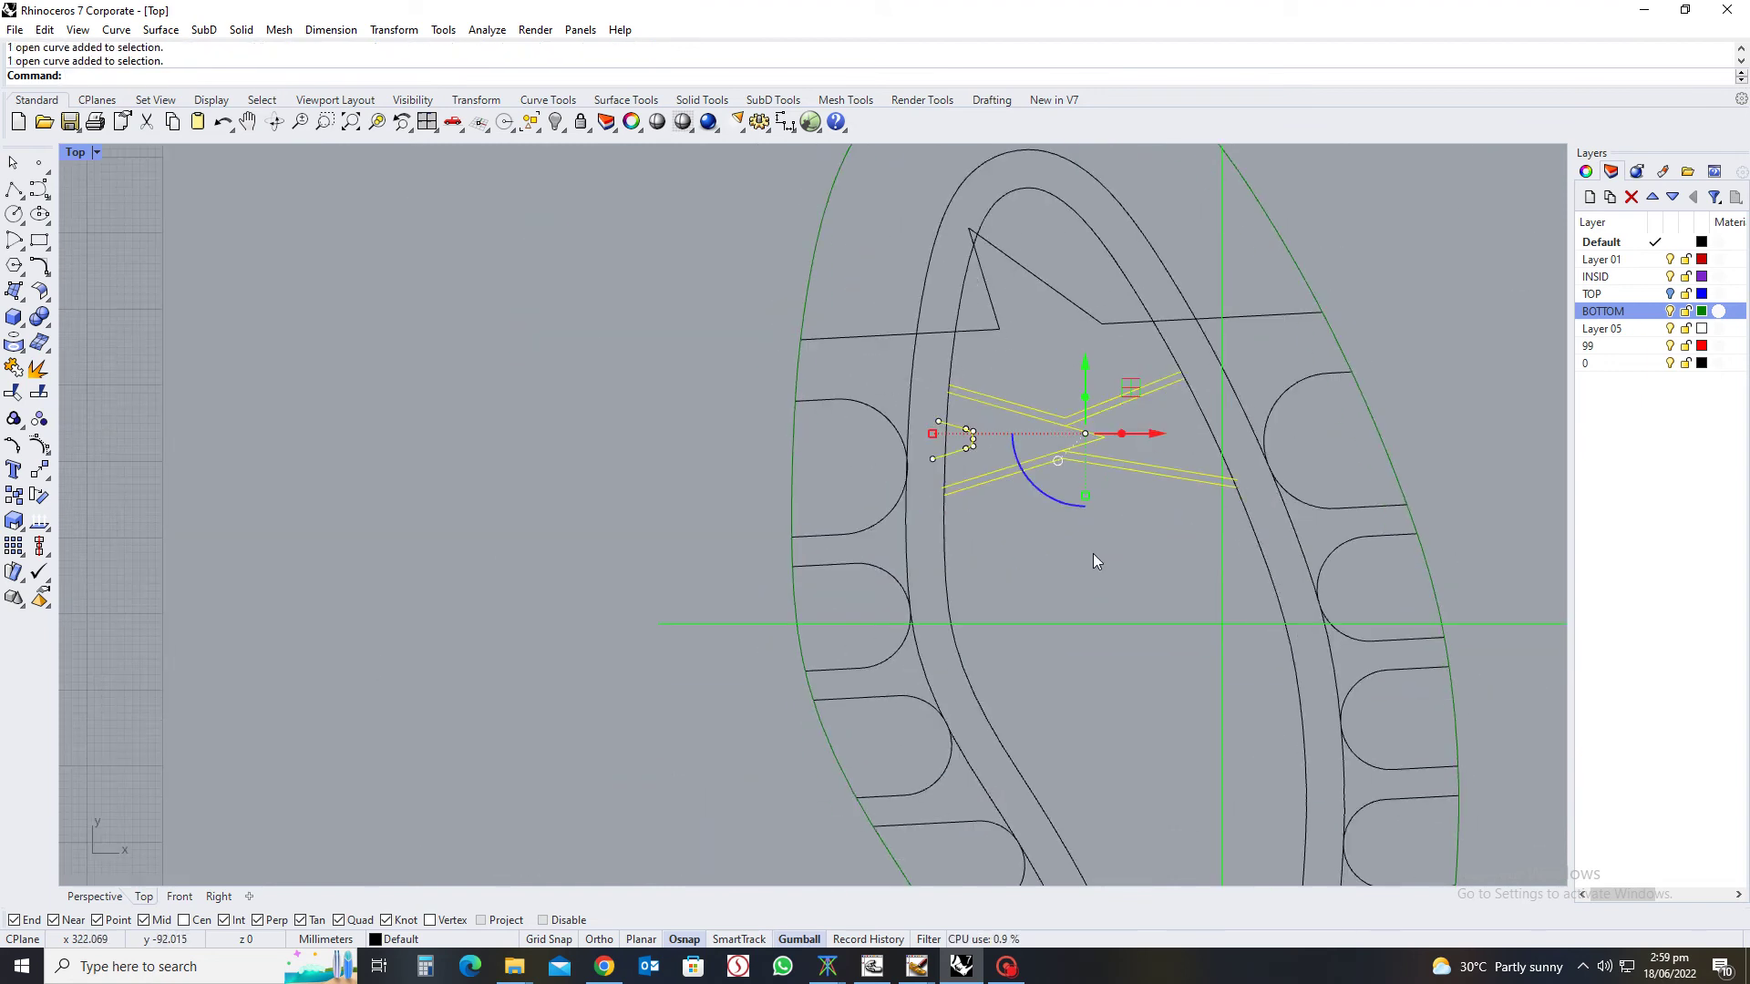
{"action": "type", "text": "c"}
{"action": "key", "text": "Return"}
{"action": "right_click_drag", "start_coordinate": [1128, 551], "coordinate": [1138, 451]}
{"action": "left_click", "coordinate": [1155, 427]}
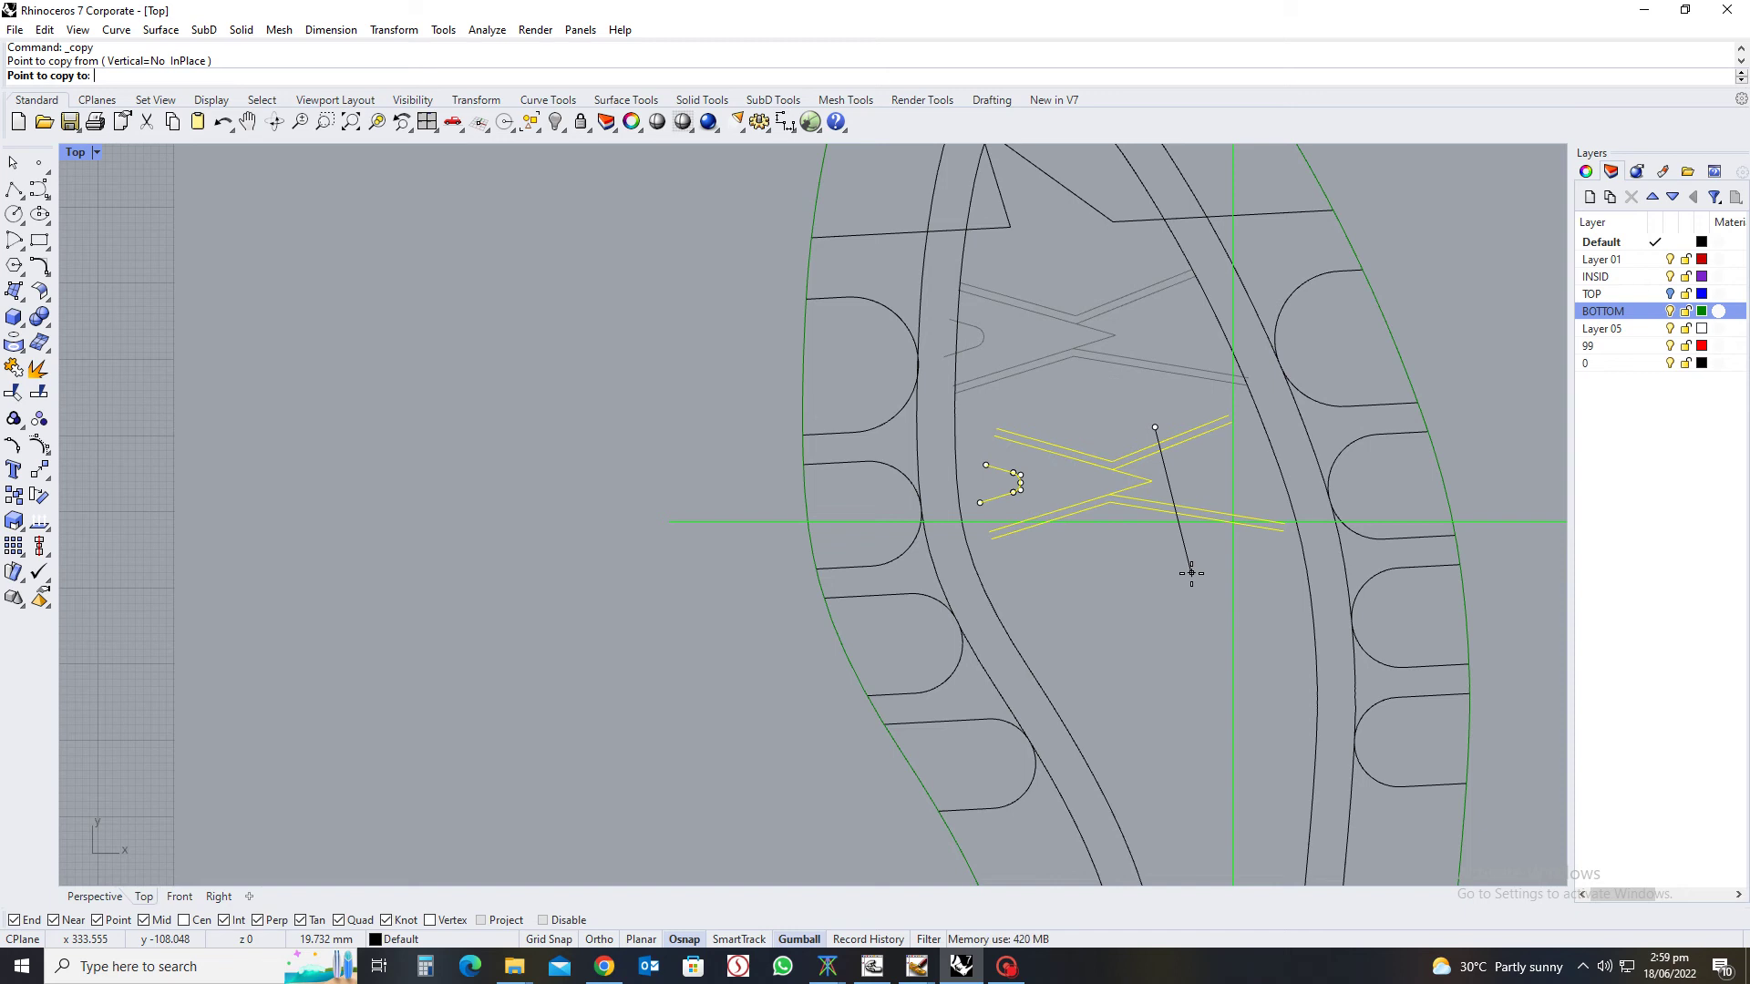
{"action": "left_click", "coordinate": [1191, 572]}
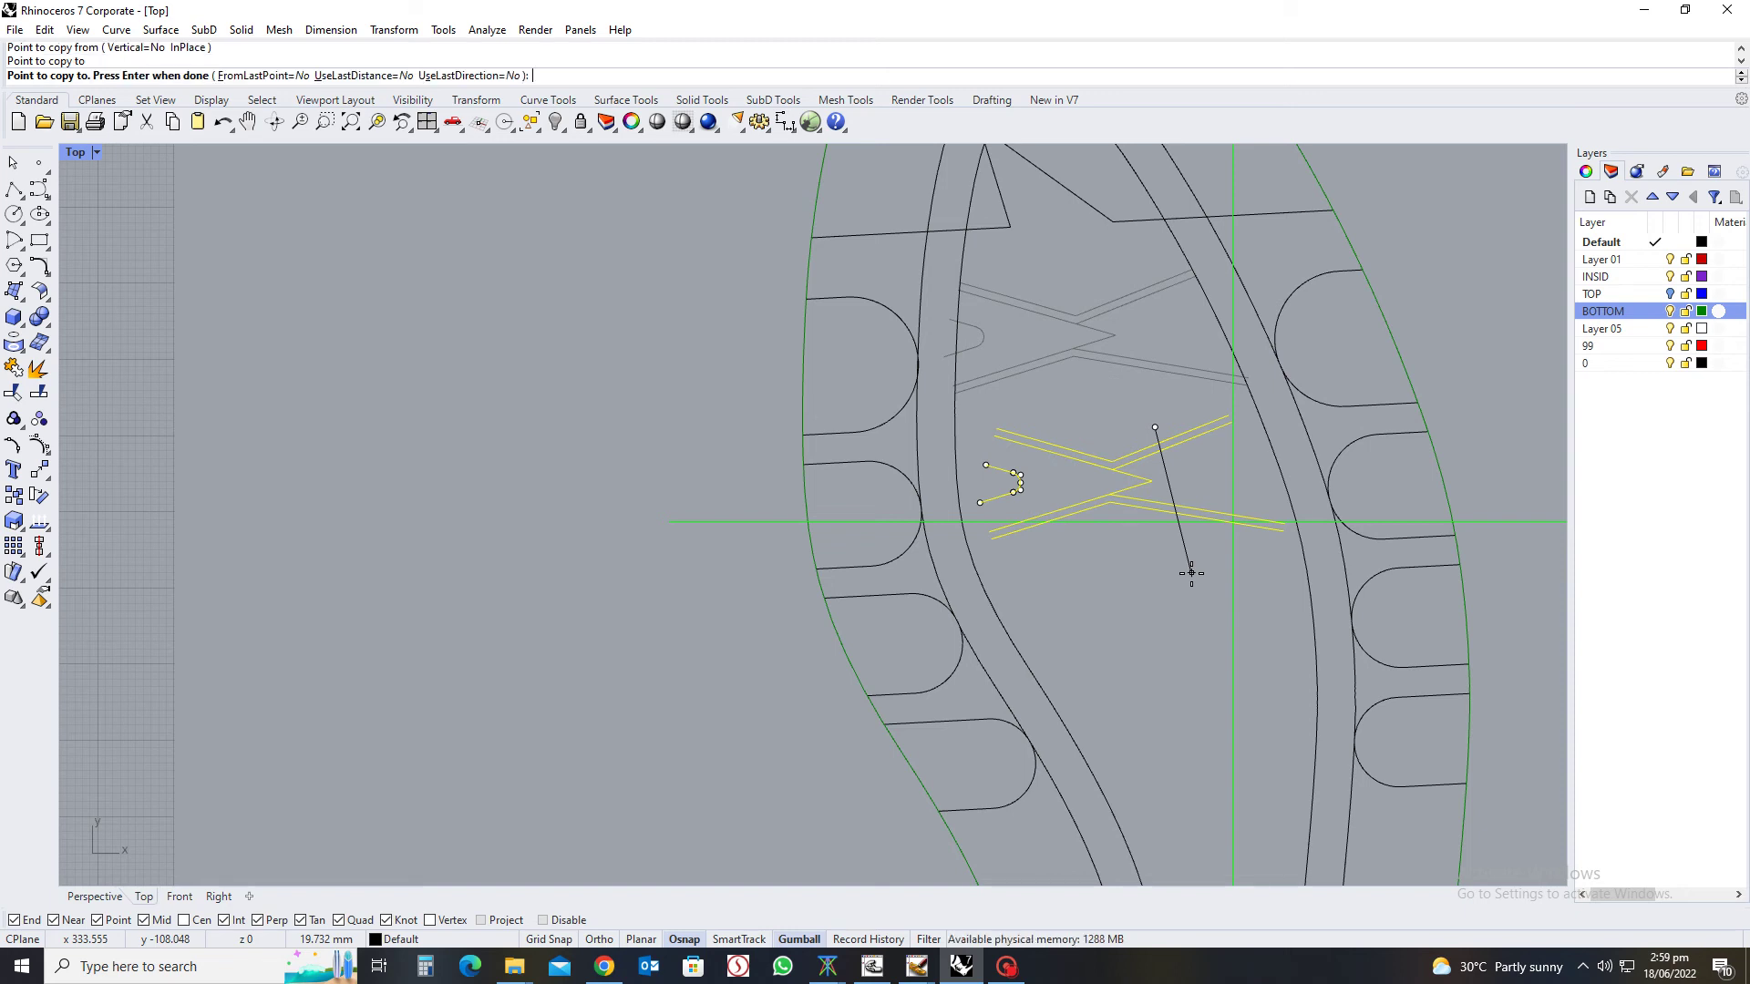
Place two more copies of the motif down the forefoot, about 38 mm and 58 mm from the original
{"action": "key", "text": "Down"}
{"action": "key", "text": "Down"}
{"action": "key", "text": "Down"}
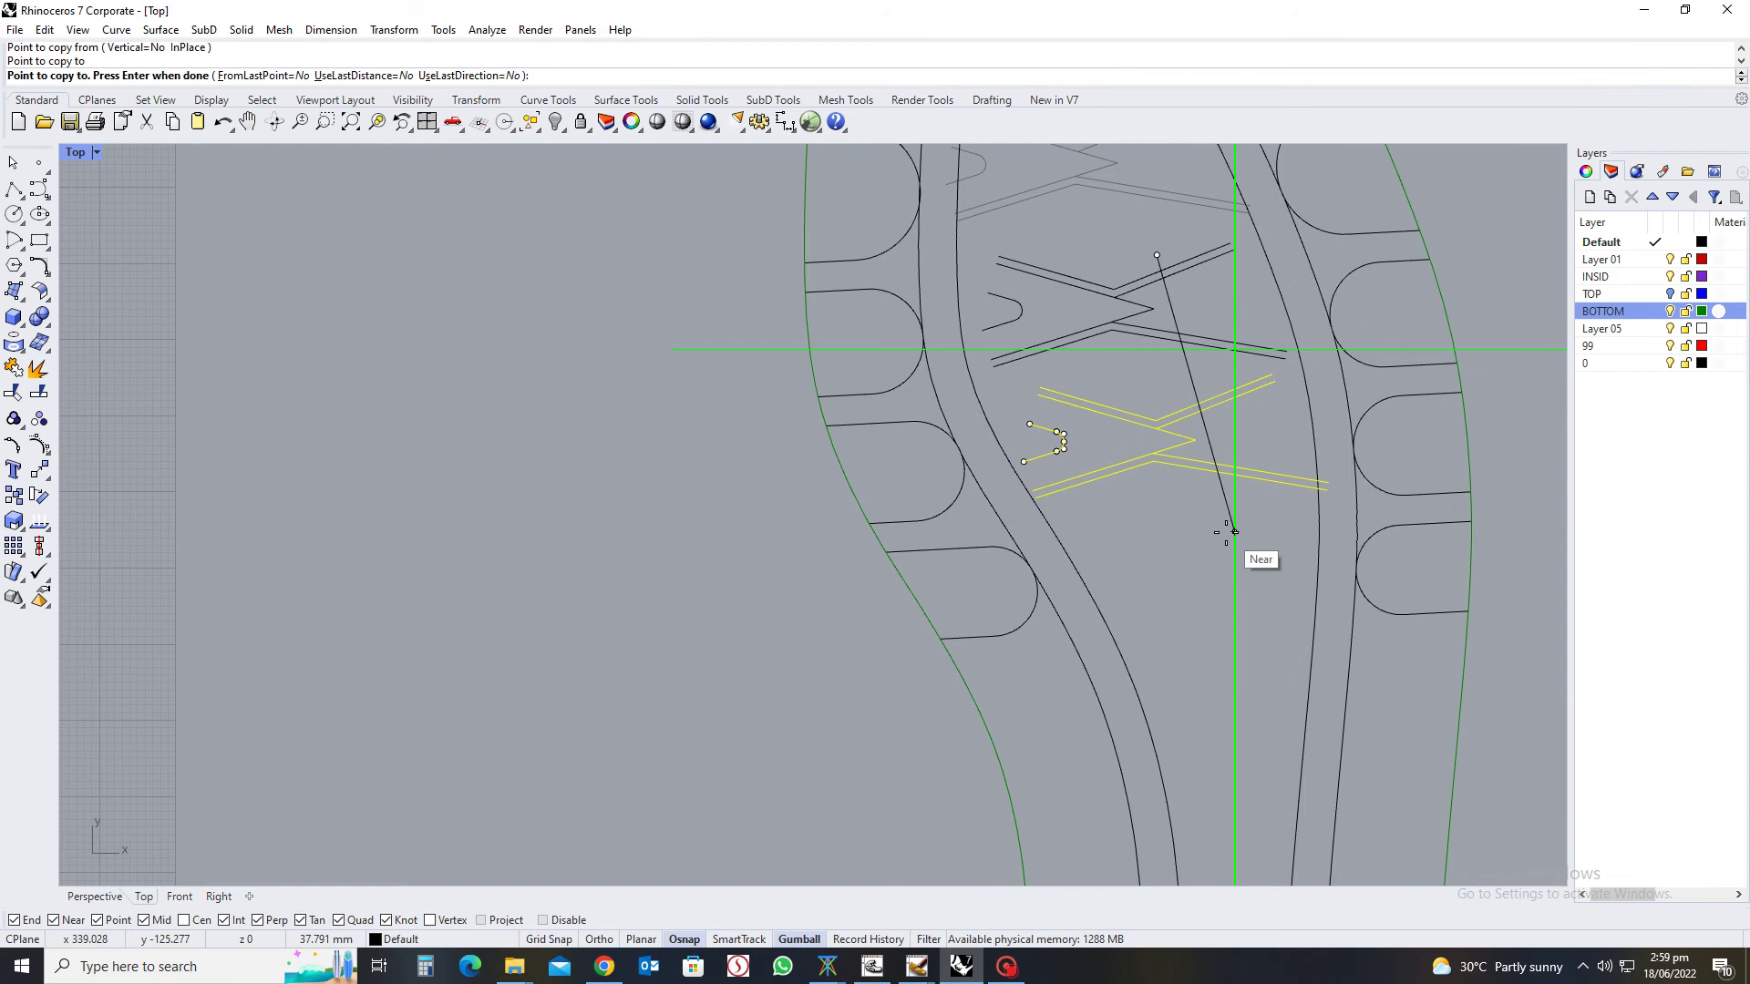
{"action": "left_click", "coordinate": [1232, 532]}
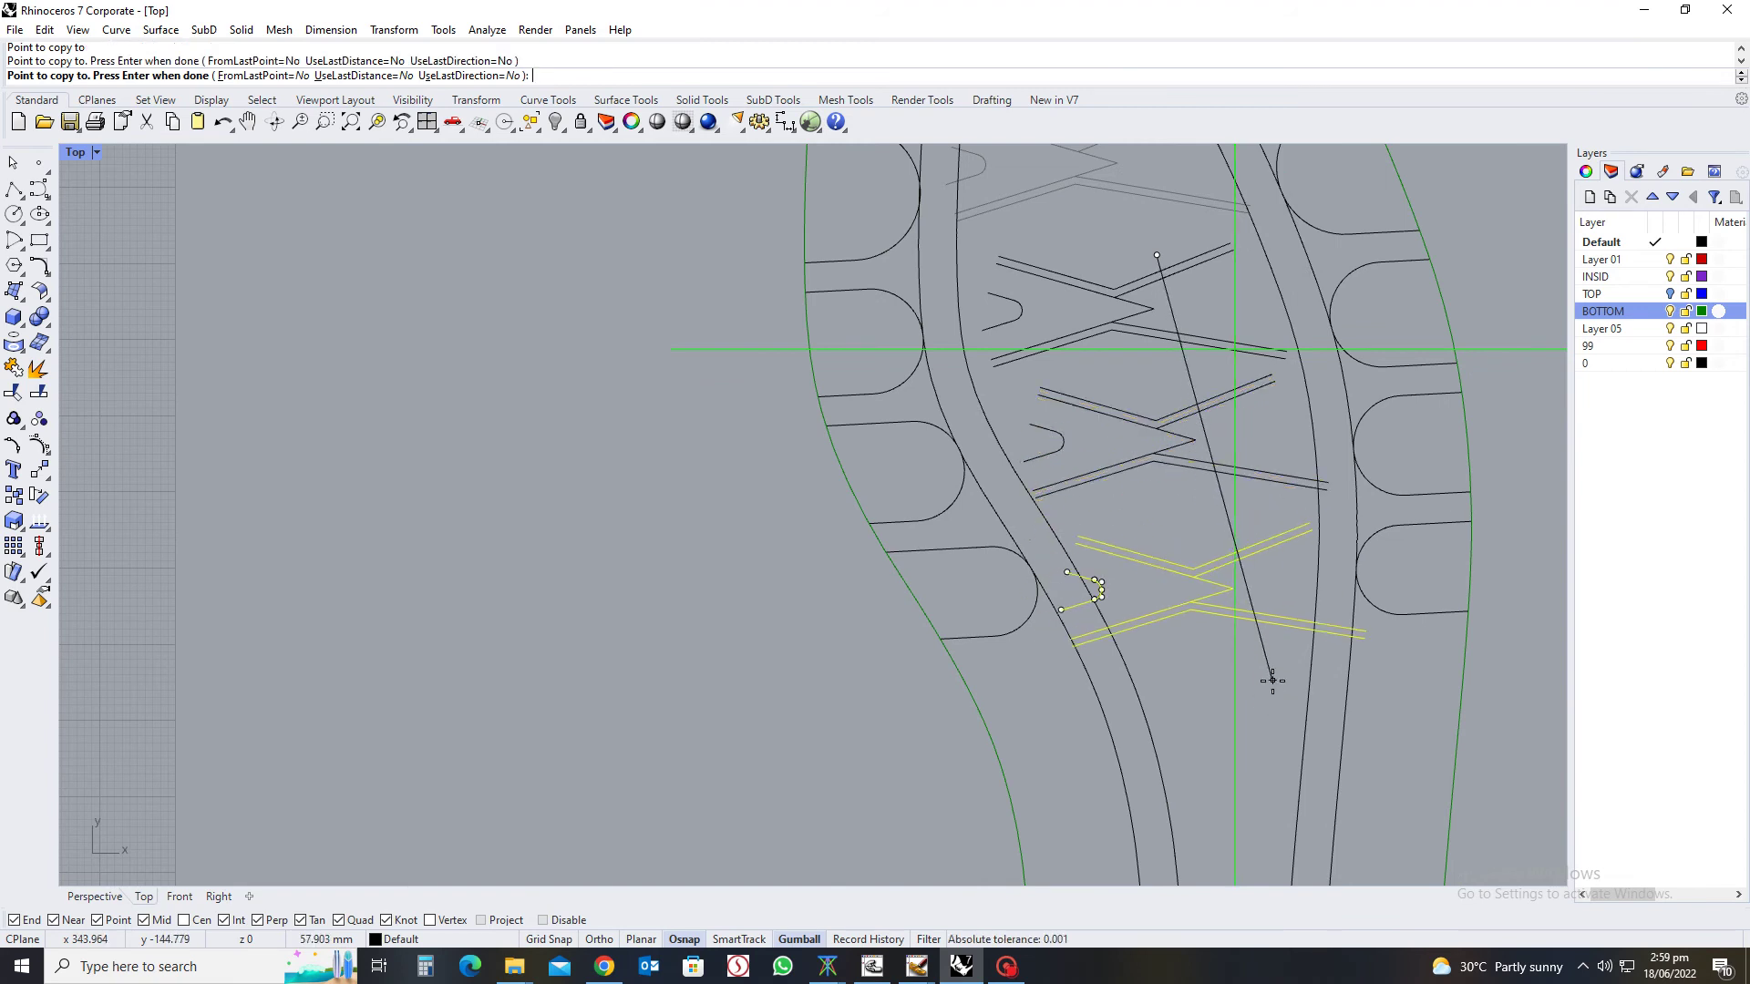
{"action": "left_click", "coordinate": [1271, 680]}
Place two more motif copies over the heel's inner outline, one above the other, and finish copying
{"action": "right_click_drag", "start_coordinate": [1234, 707], "coordinate": [1276, 301]}
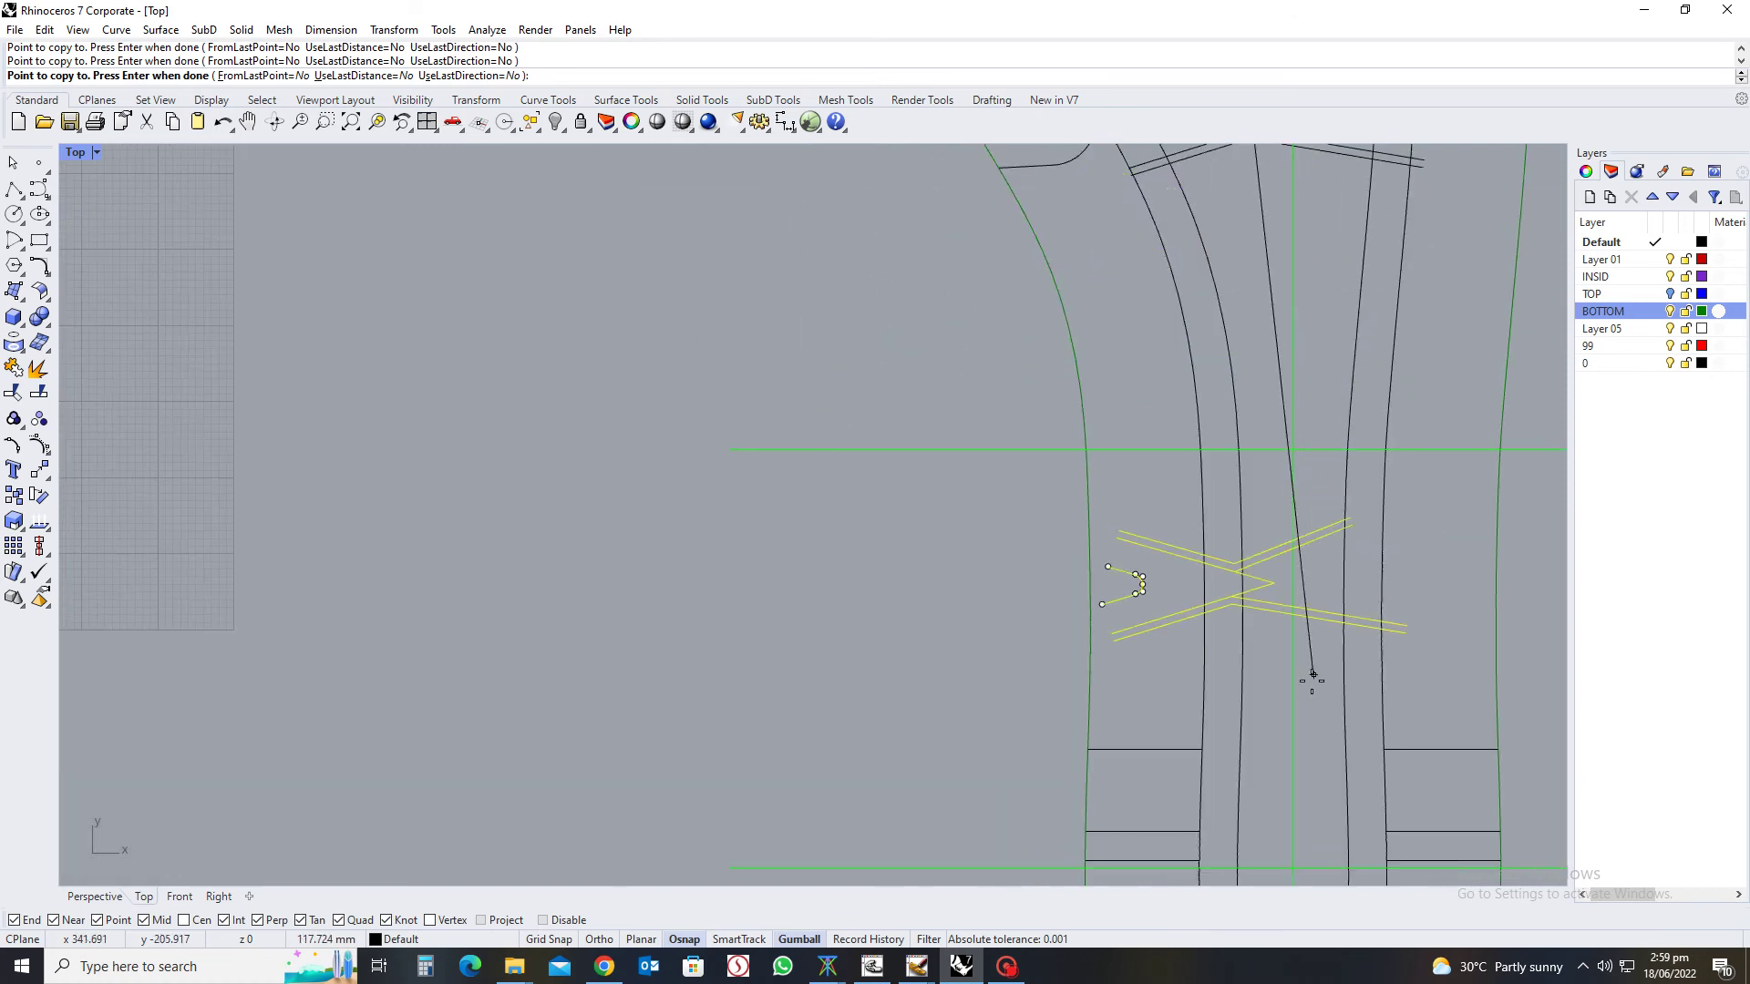
{"action": "right_click_drag", "start_coordinate": [1326, 670], "coordinate": [1272, 346]}
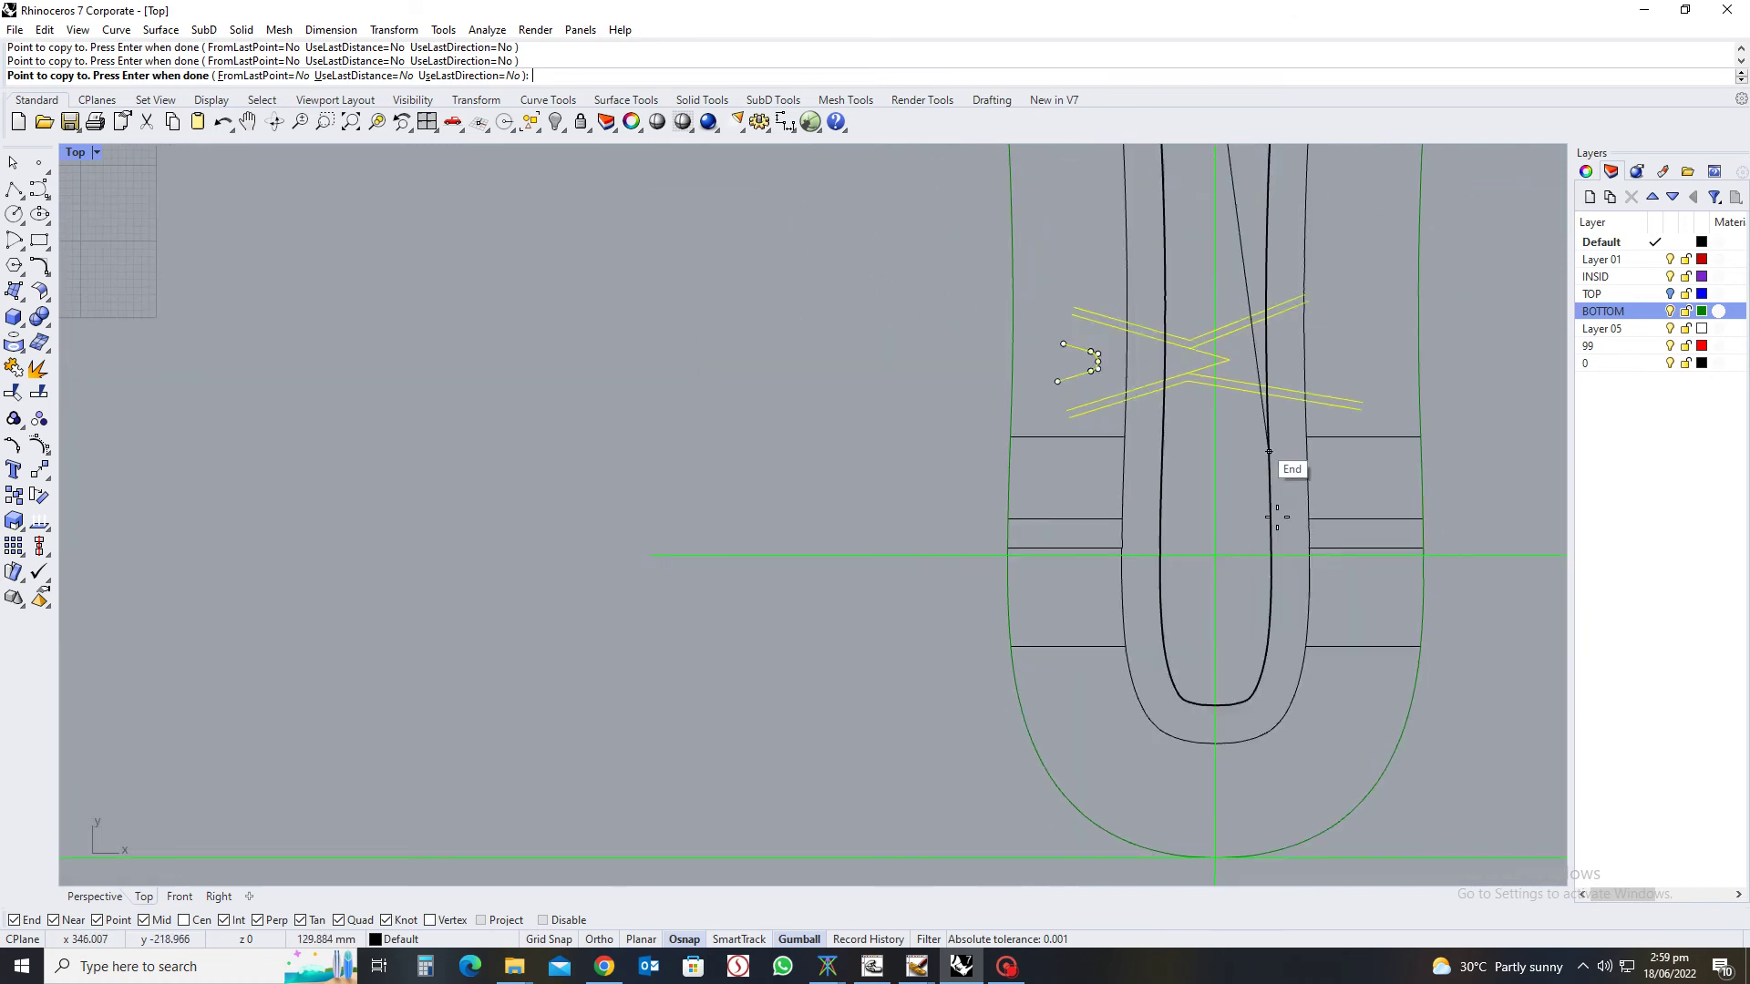
{"action": "left_click", "coordinate": [1299, 669]}
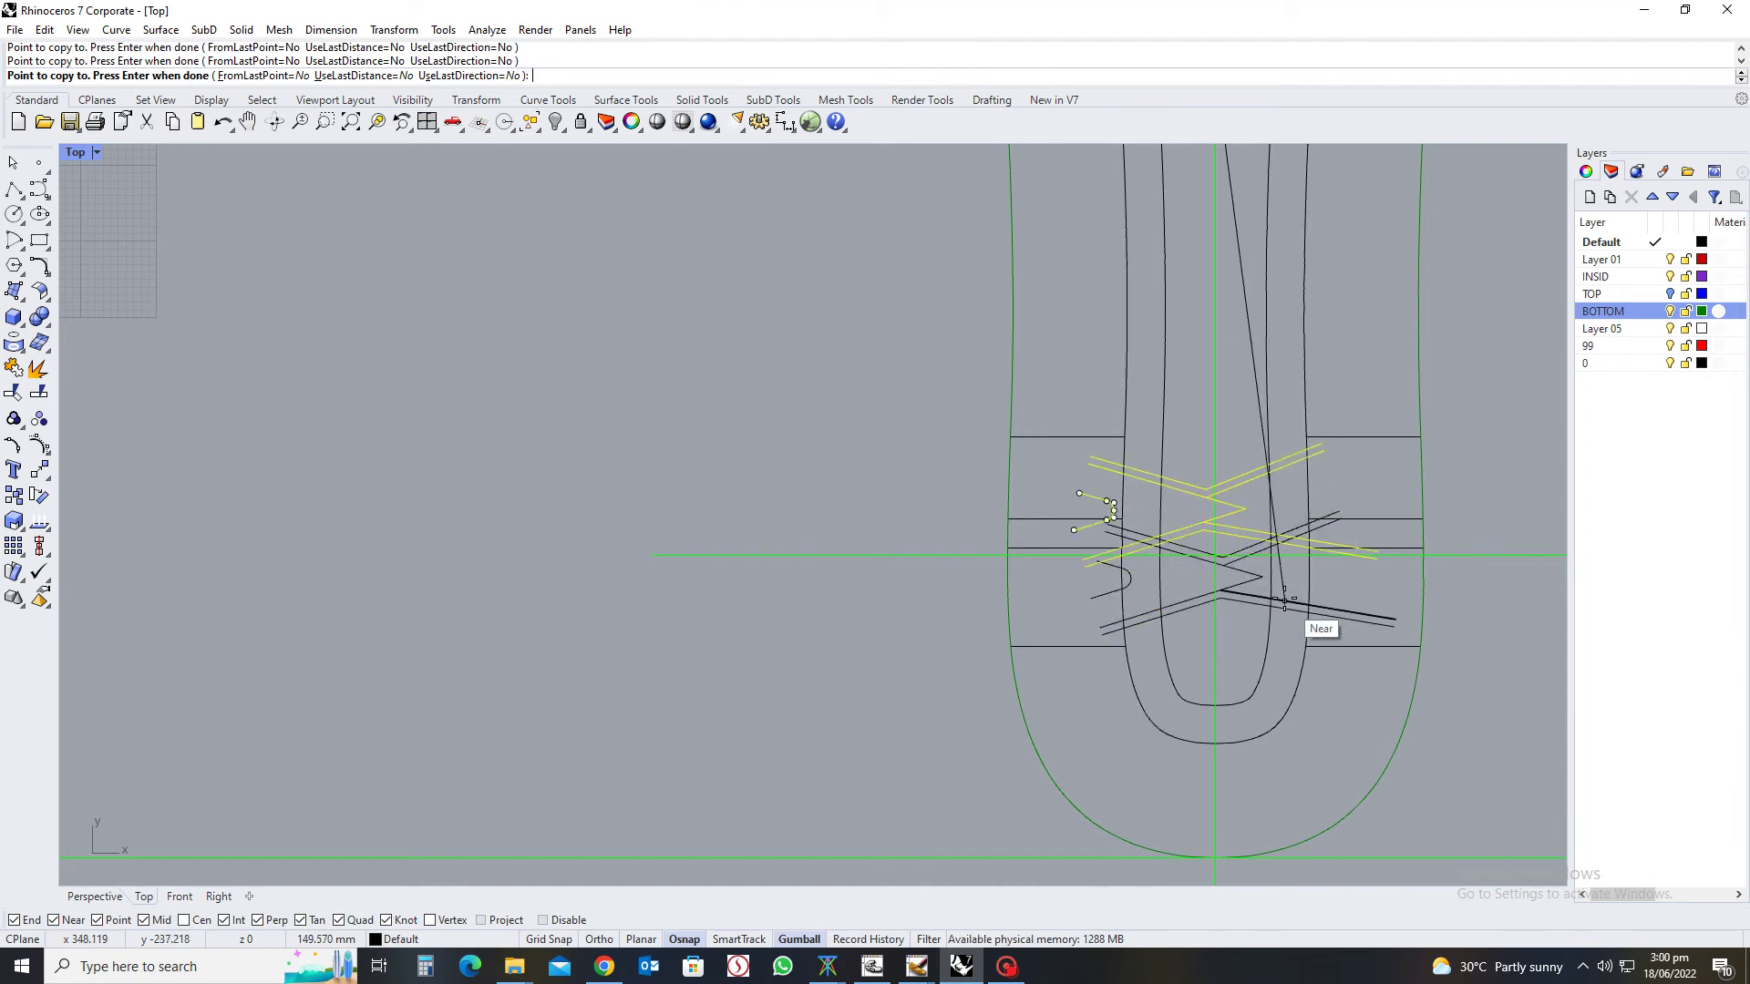
{"action": "left_click", "coordinate": [1289, 552]}
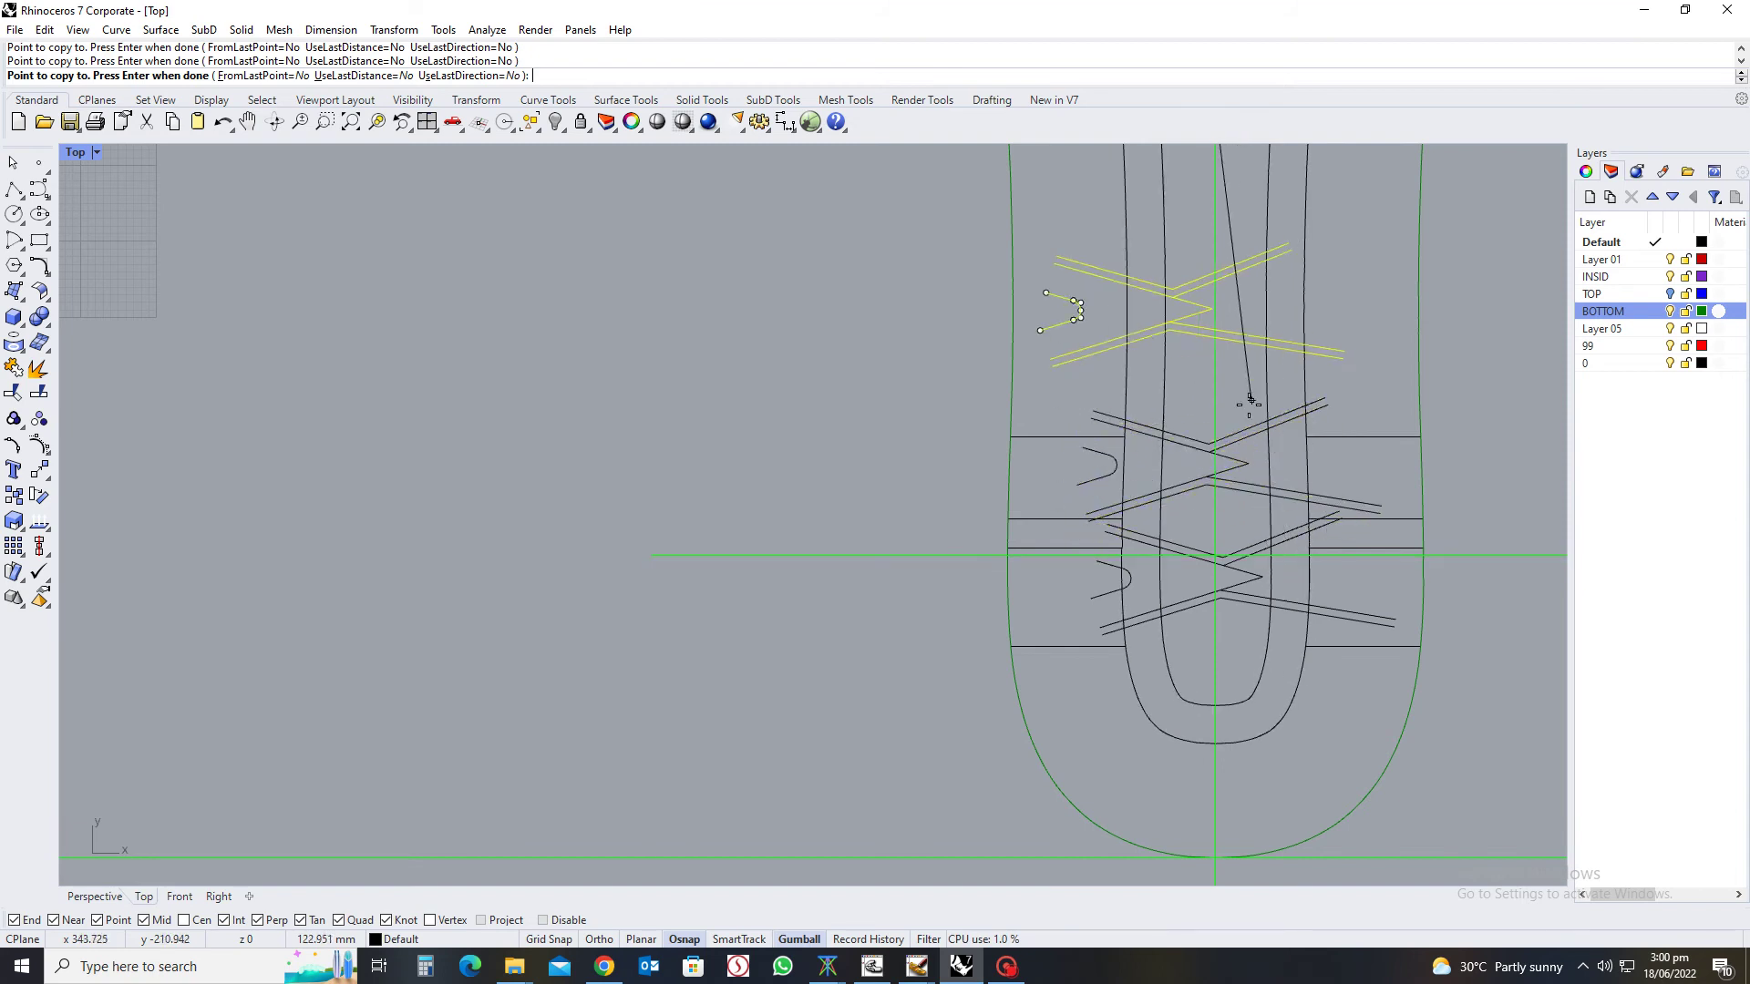
{"action": "key", "text": "Return"}
Extend the right ends of the toe-most motif's short lower and upper leg lines past the innermost outline
{"action": "scroll", "coordinate": [1263, 343], "scroll_direction": "down", "scroll_amount": 4}
{"action": "scroll", "coordinate": [1140, 488], "scroll_direction": "up", "scroll_amount": 6}
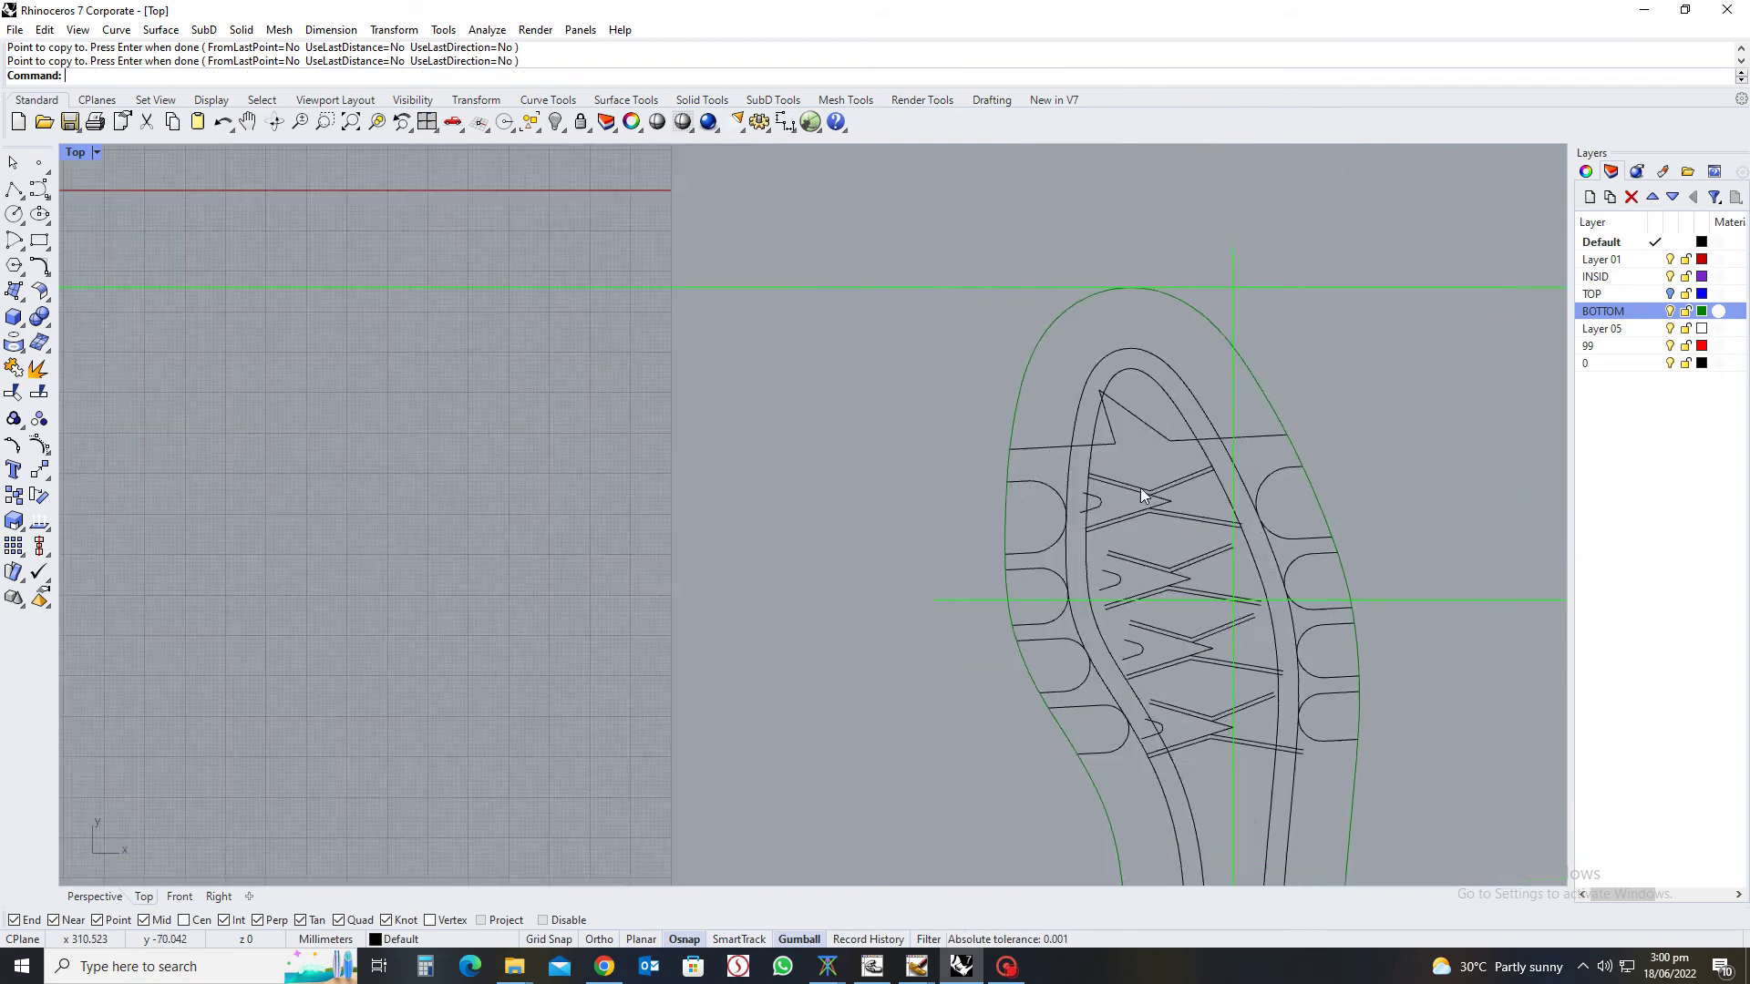
{"action": "right_click_drag", "start_coordinate": [1094, 581], "coordinate": [1294, 424]}
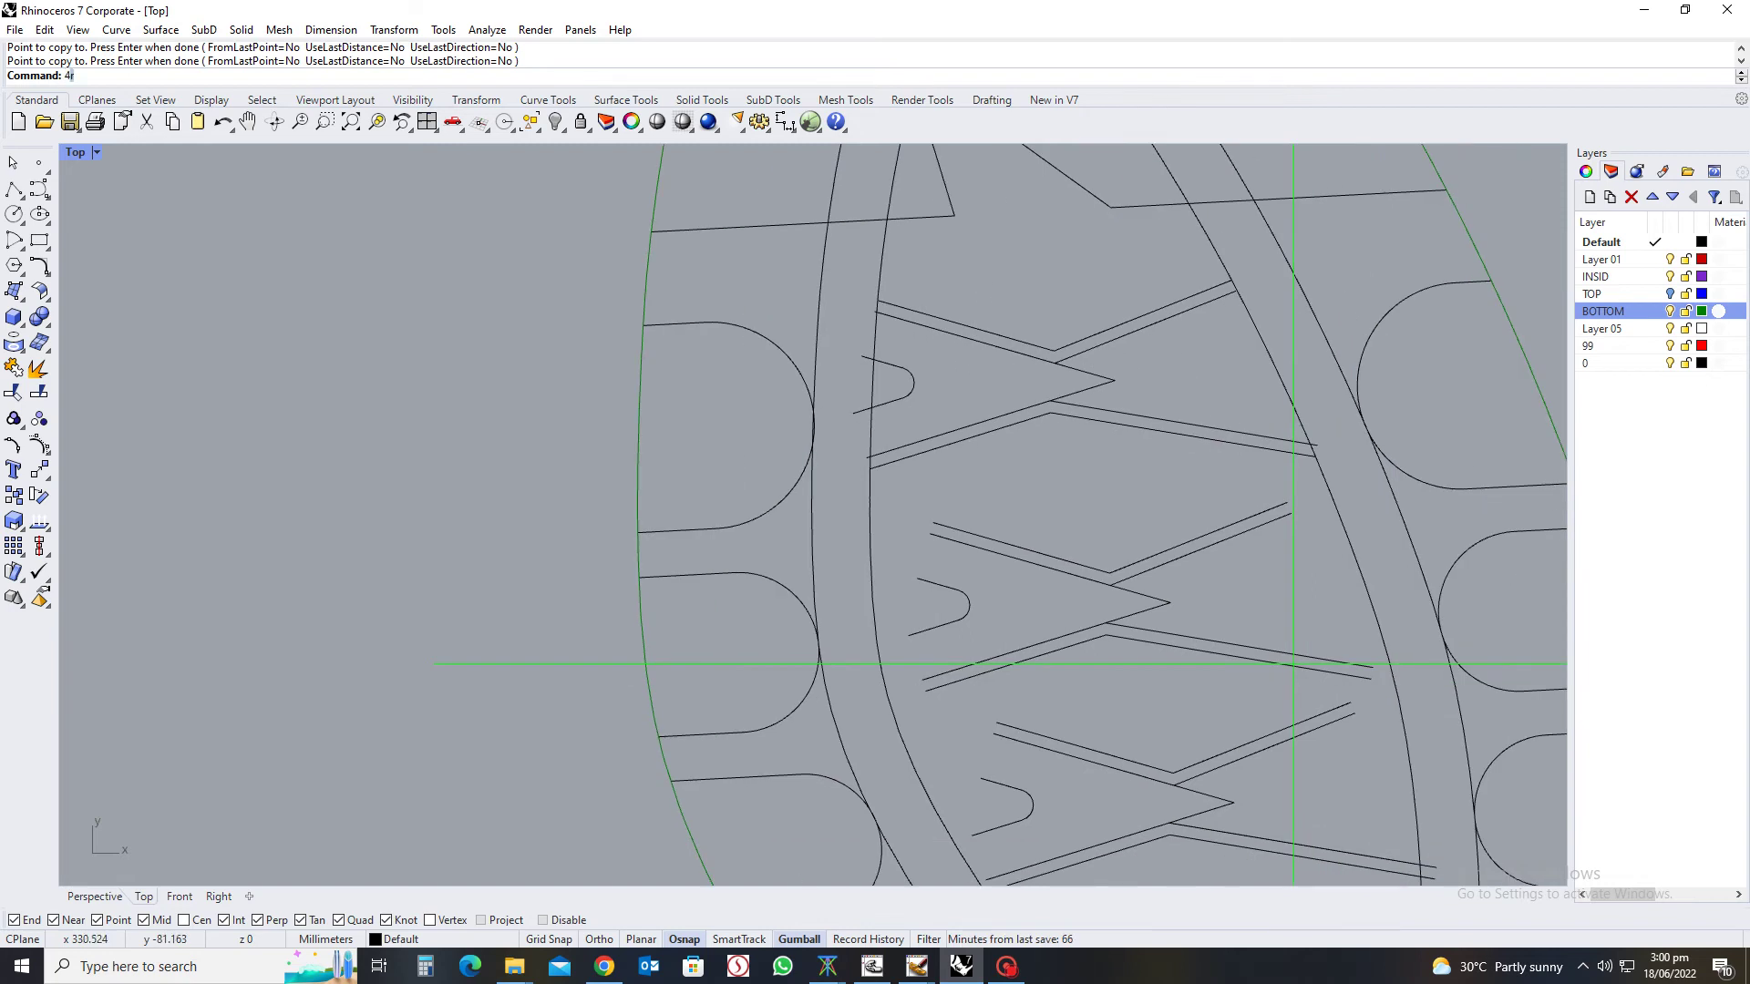
{"action": "middle_click", "coordinate": [1196, 432]}
{"action": "left_click", "coordinate": [1246, 419]}
{"action": "scroll", "coordinate": [1315, 438], "scroll_direction": "up", "scroll_amount": 4}
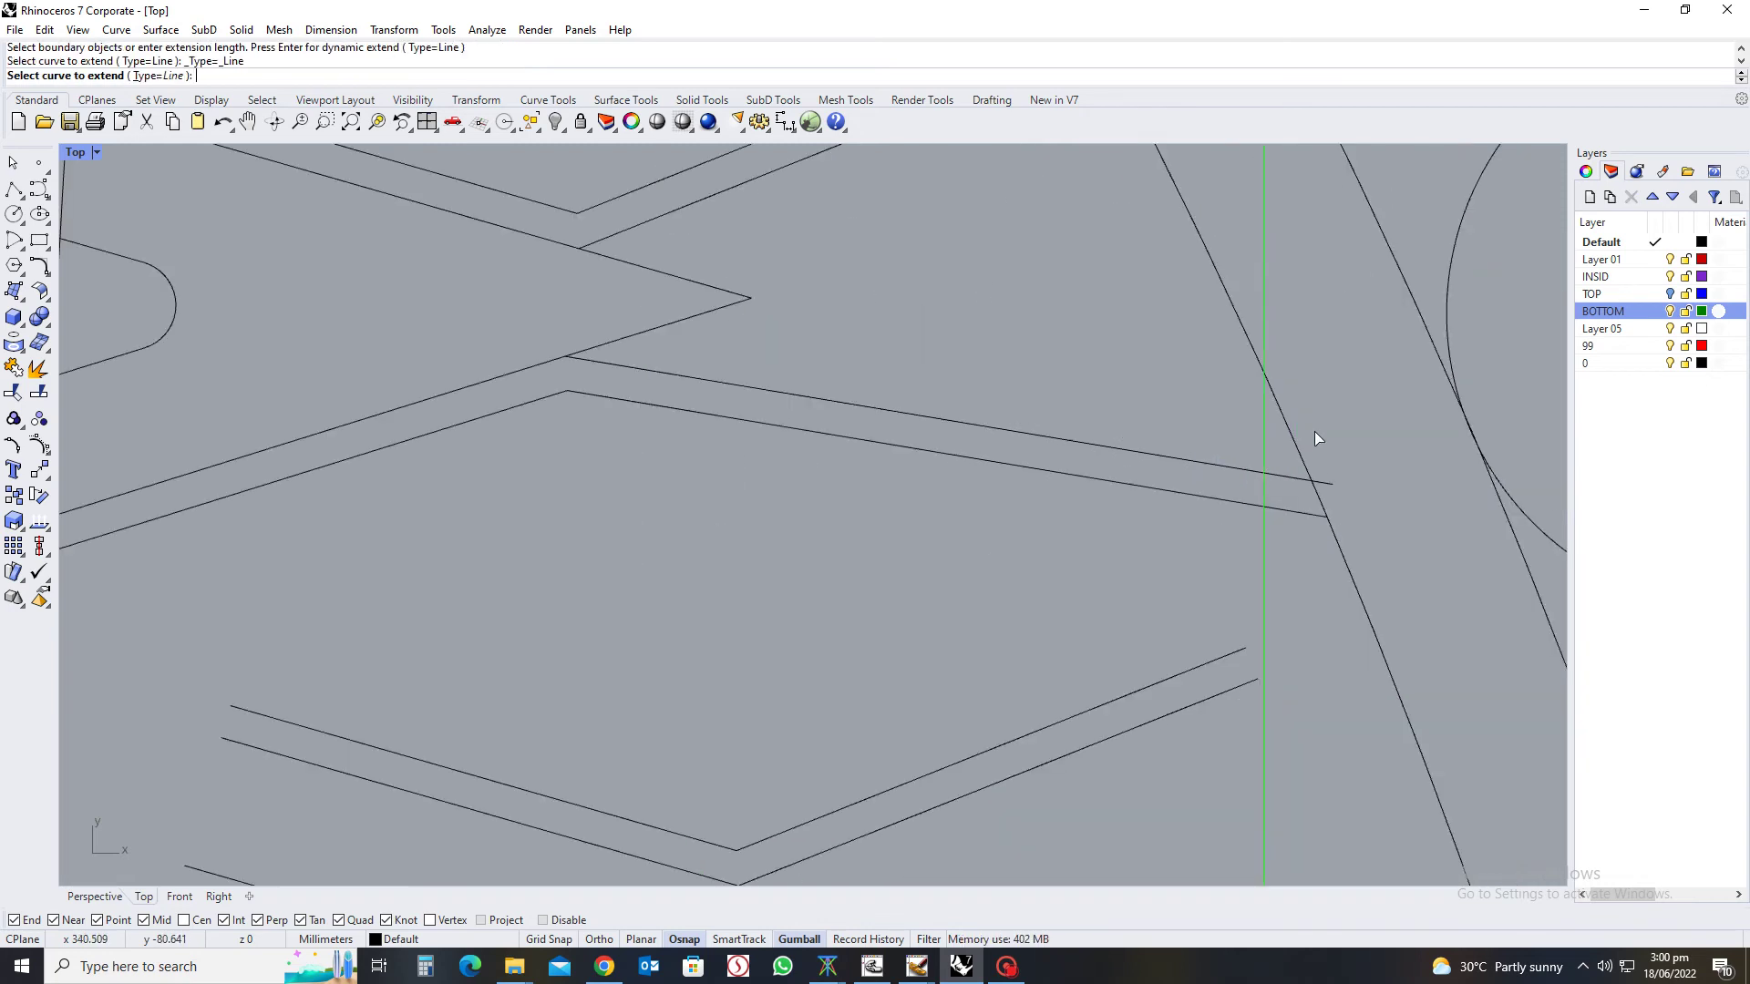
{"action": "left_click", "coordinate": [1296, 514]}
{"action": "left_click", "coordinate": [1367, 521]}
{"action": "scroll", "coordinate": [1185, 329], "scroll_direction": "down", "scroll_amount": 3}
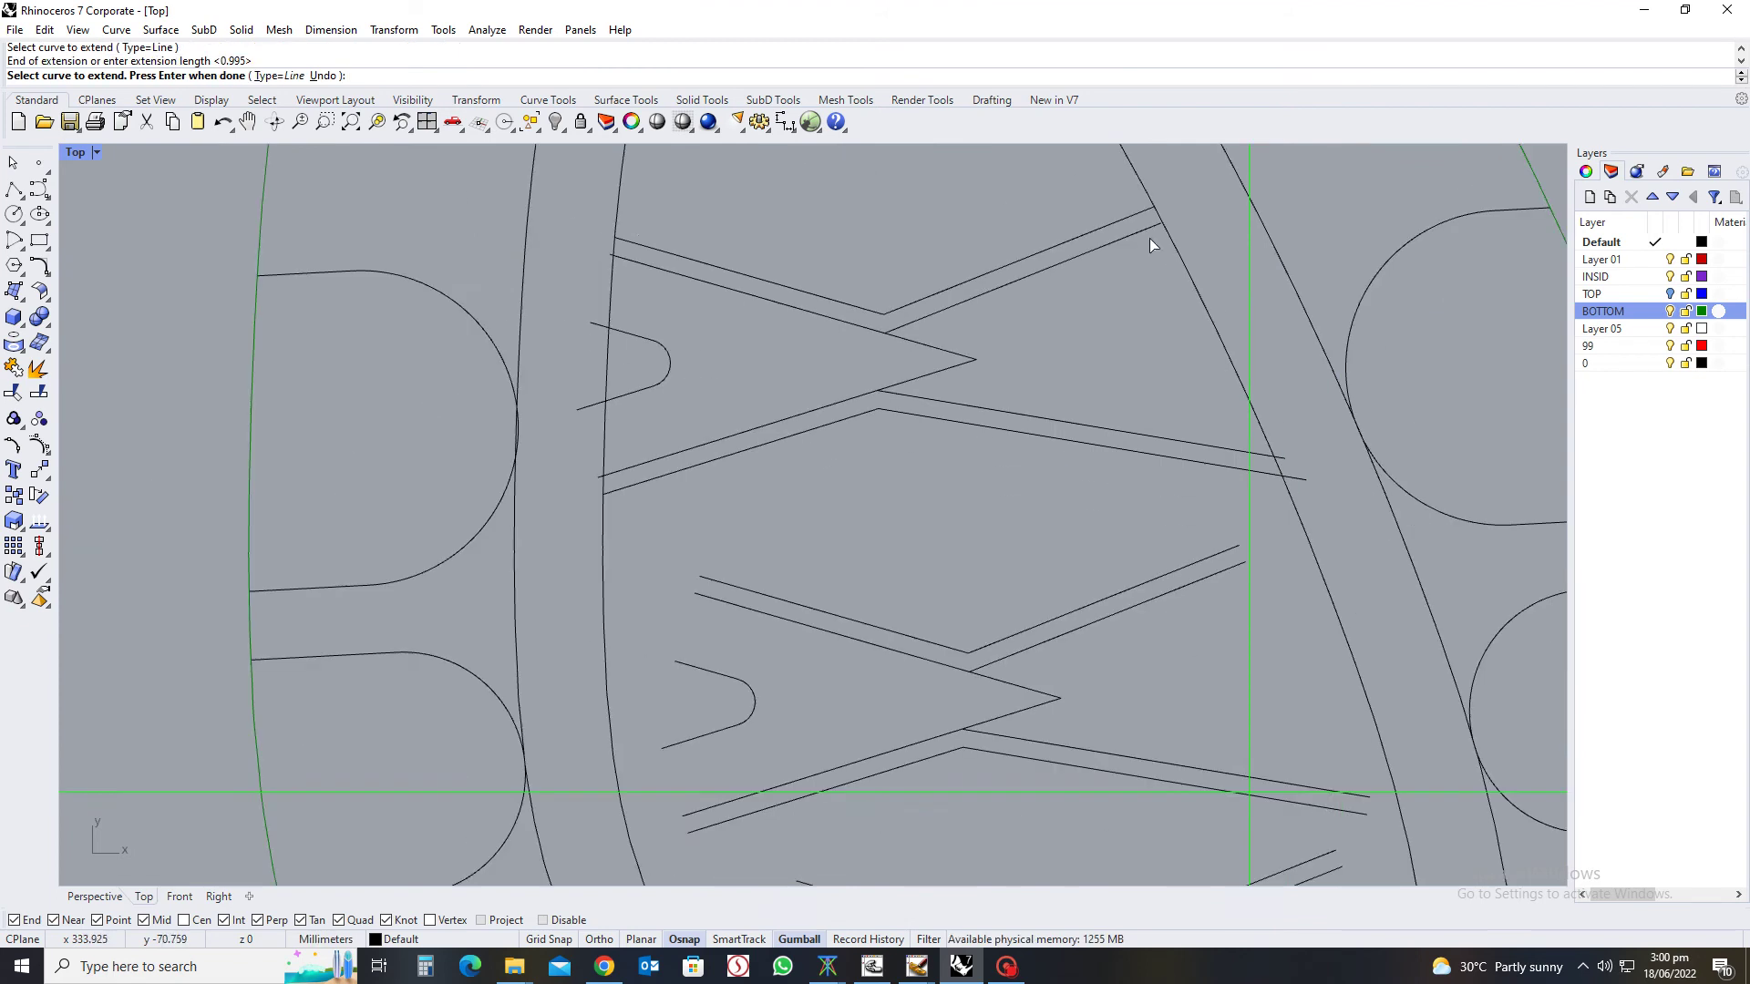
{"action": "scroll", "coordinate": [1153, 234], "scroll_direction": "up", "scroll_amount": 4}
{"action": "left_click", "coordinate": [1157, 236]}
{"action": "left_click", "coordinate": [1235, 210]}
{"action": "scroll", "coordinate": [1161, 338], "scroll_direction": "down", "scroll_amount": 4}
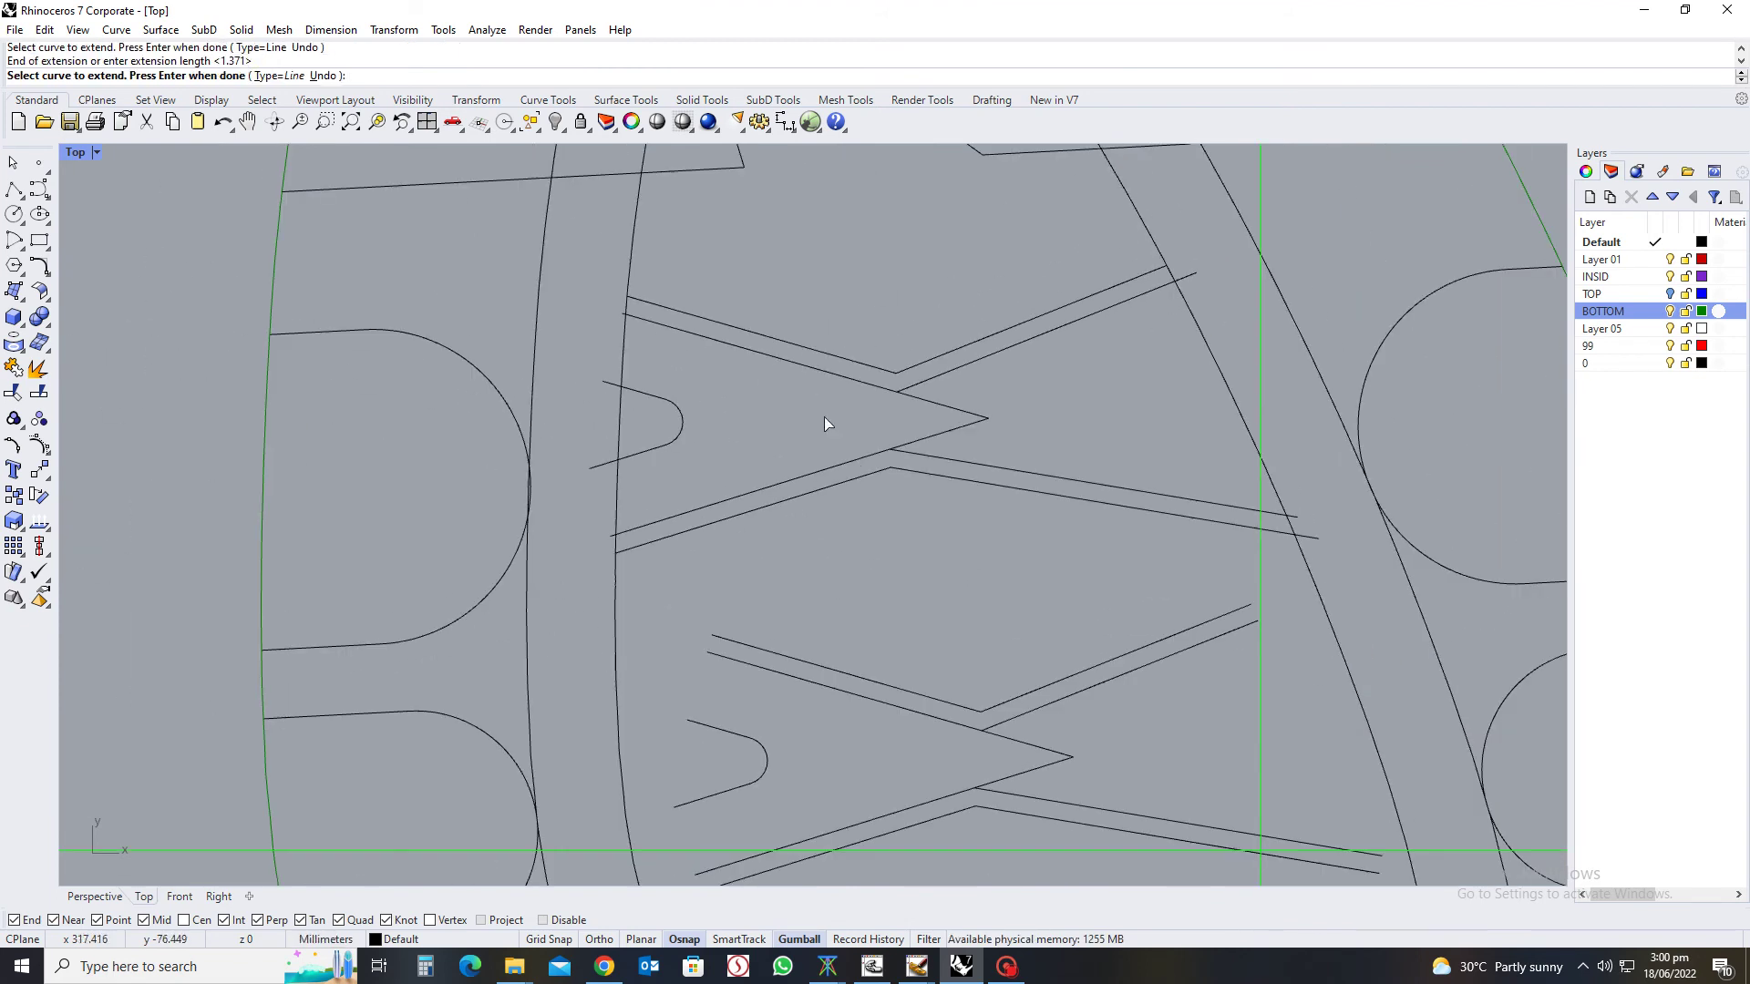
Extend the left end of the toe-most motif's uppermost line across the innermost outline
{"action": "scroll", "coordinate": [612, 333], "scroll_direction": "up", "scroll_amount": 4}
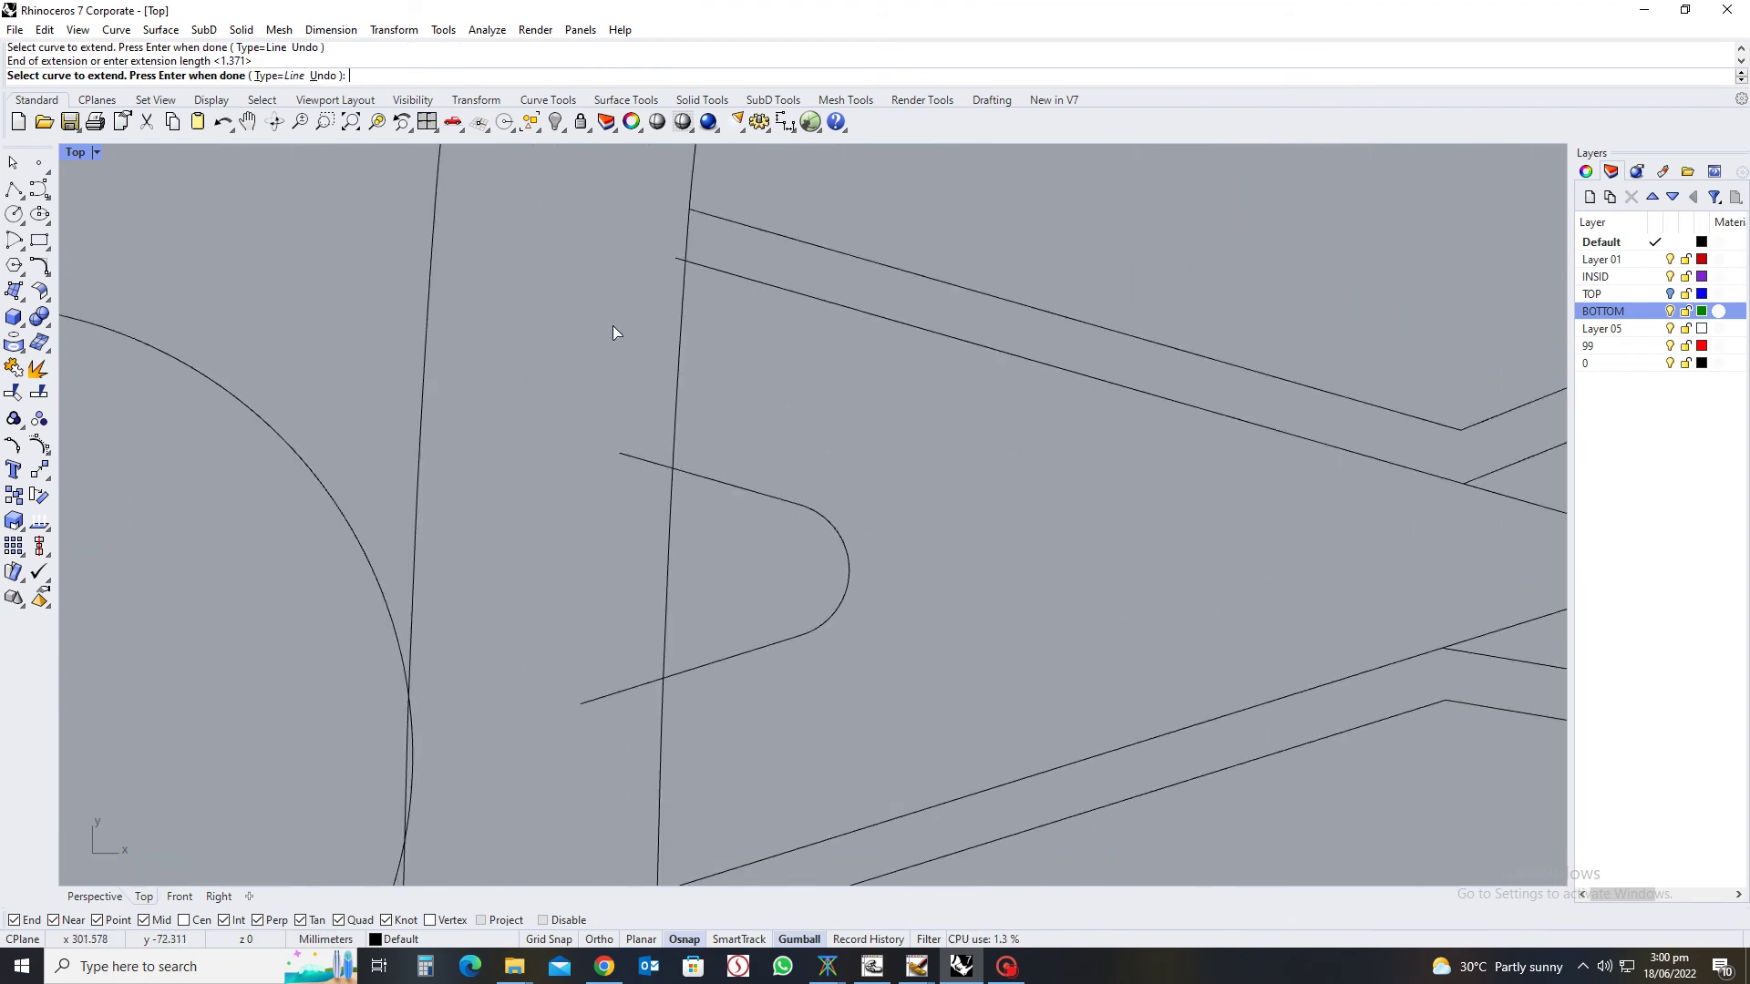
{"action": "left_click", "coordinate": [695, 212]}
{"action": "left_click", "coordinate": [679, 204]}
{"action": "scroll", "coordinate": [840, 308], "scroll_direction": "down", "scroll_amount": 4}
{"action": "scroll", "coordinate": [738, 588], "scroll_direction": "up", "scroll_amount": 4}
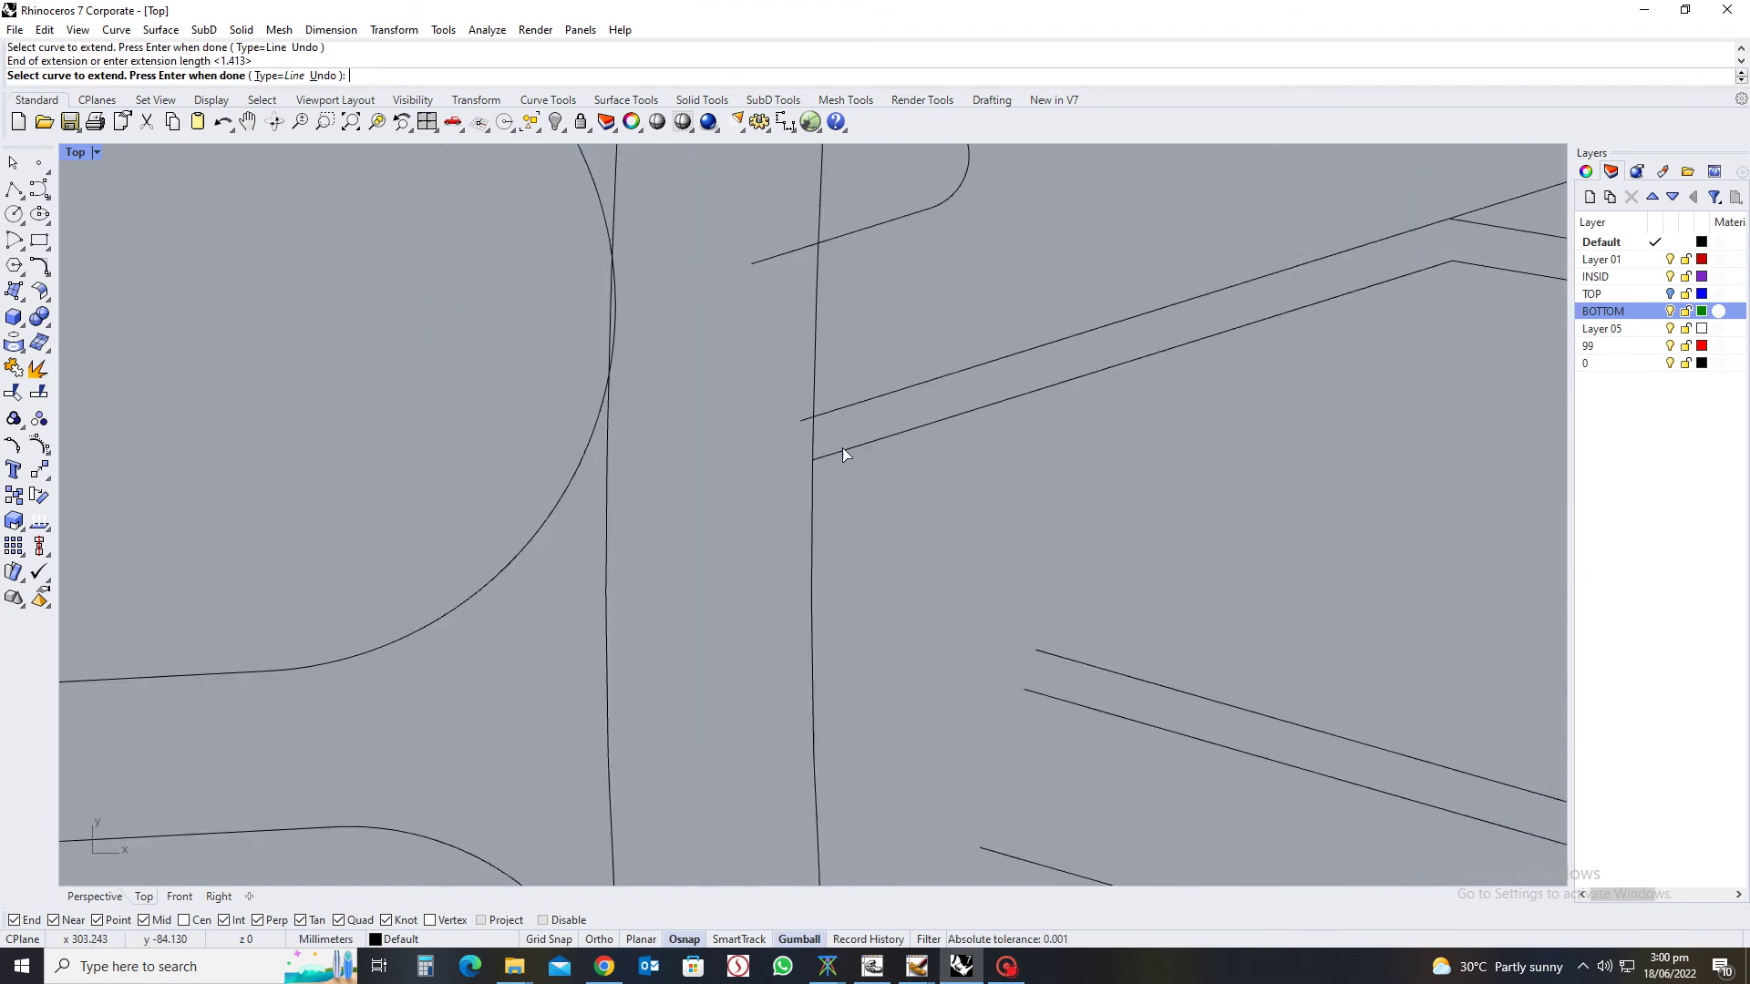
Extend the right ends of the second motif's two upper-leg lines past the innermost outline
{"action": "scroll", "coordinate": [972, 429], "scroll_direction": "down", "scroll_amount": 4}
{"action": "scroll", "coordinate": [1210, 352], "scroll_direction": "up", "scroll_amount": 4}
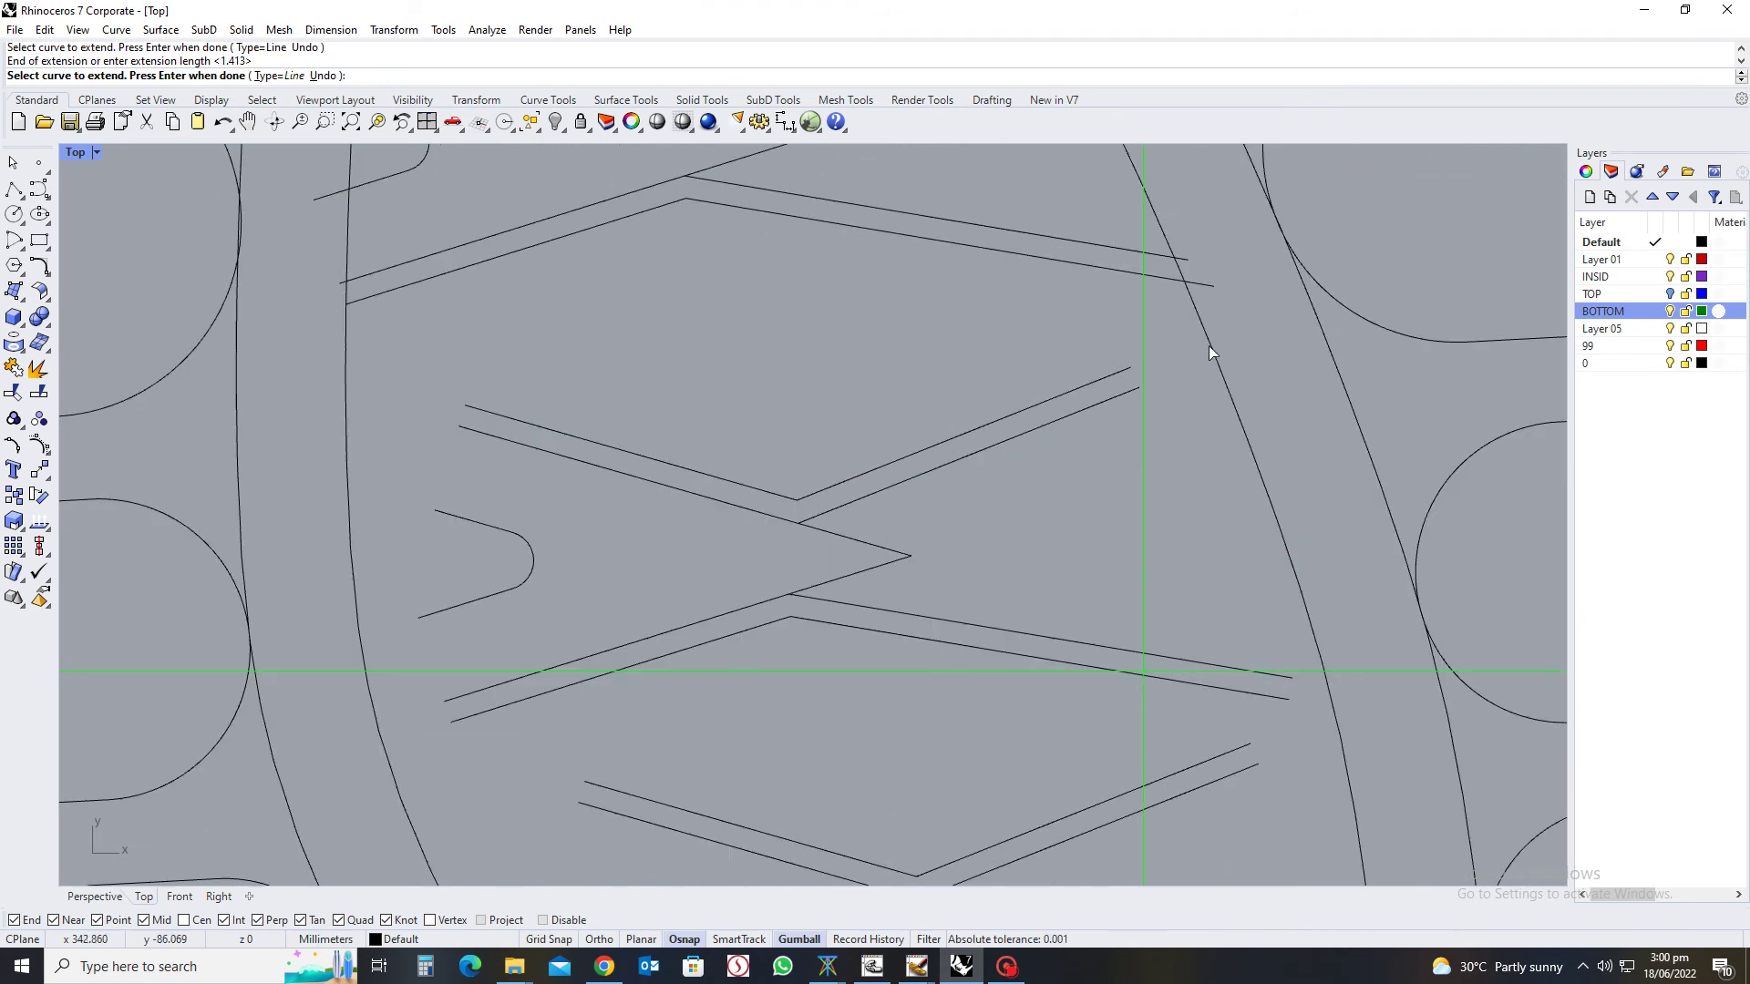
{"action": "left_click", "coordinate": [1118, 378]}
{"action": "left_click", "coordinate": [1250, 322]}
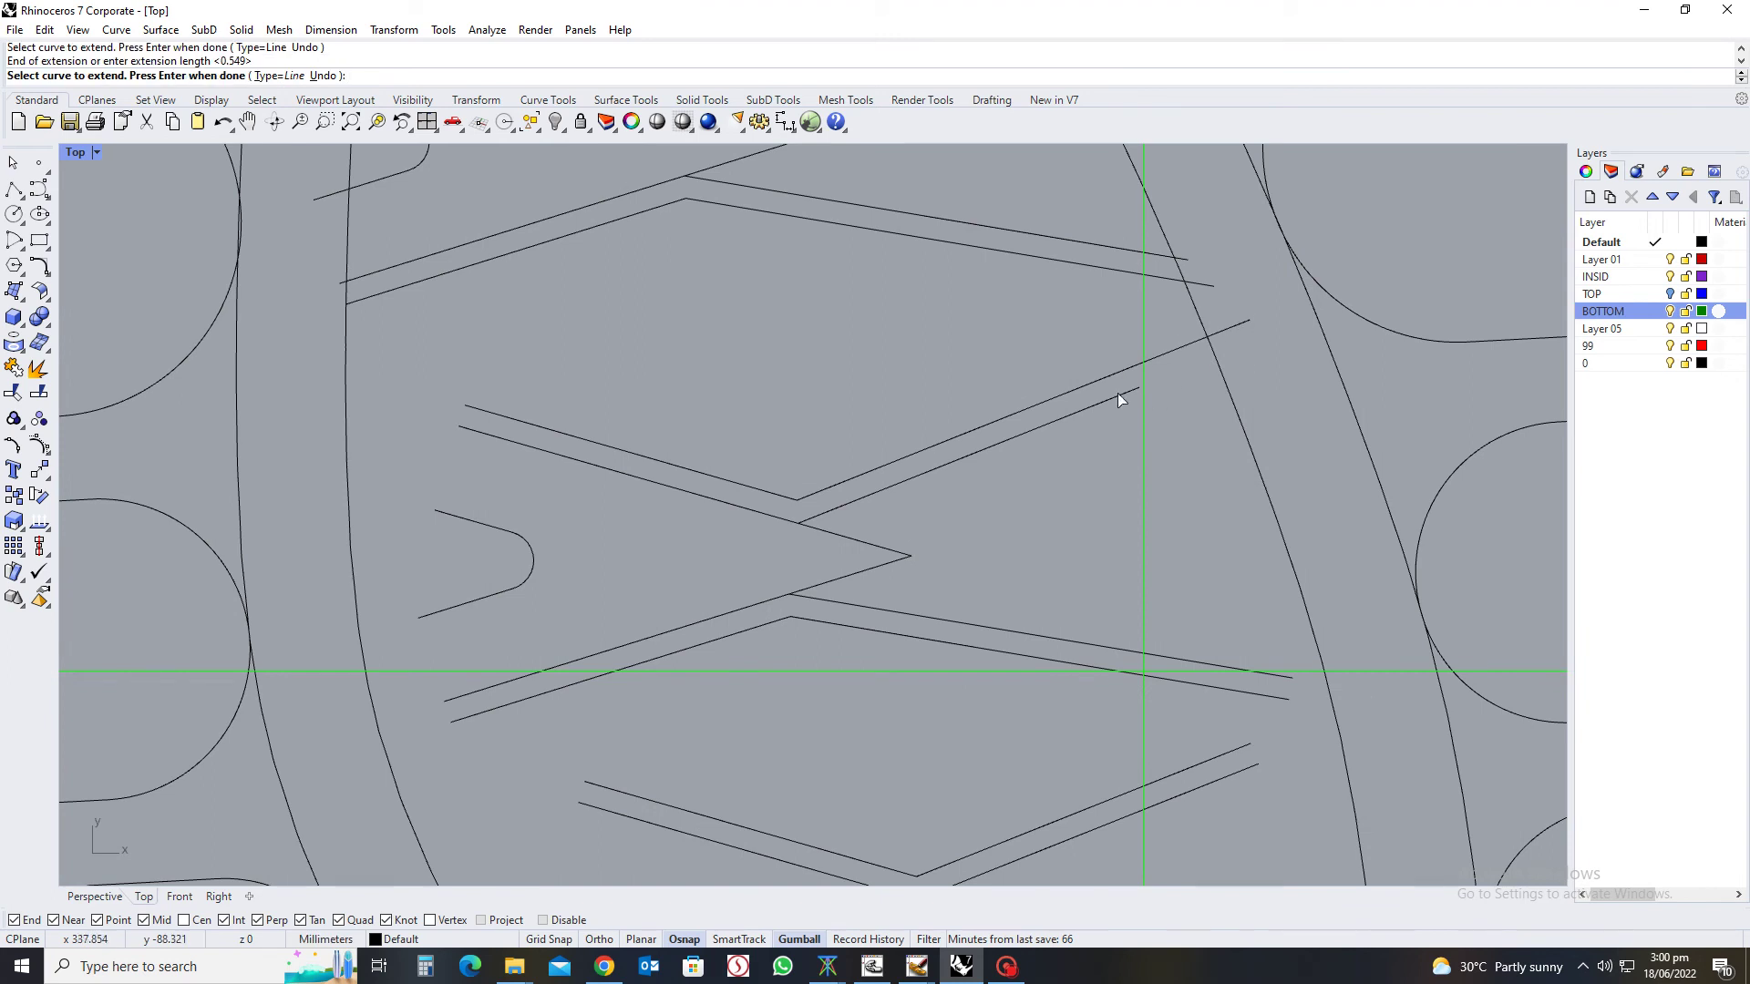
{"action": "left_click", "coordinate": [1119, 397]}
{"action": "left_click", "coordinate": [1267, 333]}
{"action": "scroll", "coordinate": [968, 565], "scroll_direction": "down", "scroll_amount": 4}
{"action": "scroll", "coordinate": [765, 394], "scroll_direction": "up", "scroll_amount": 4}
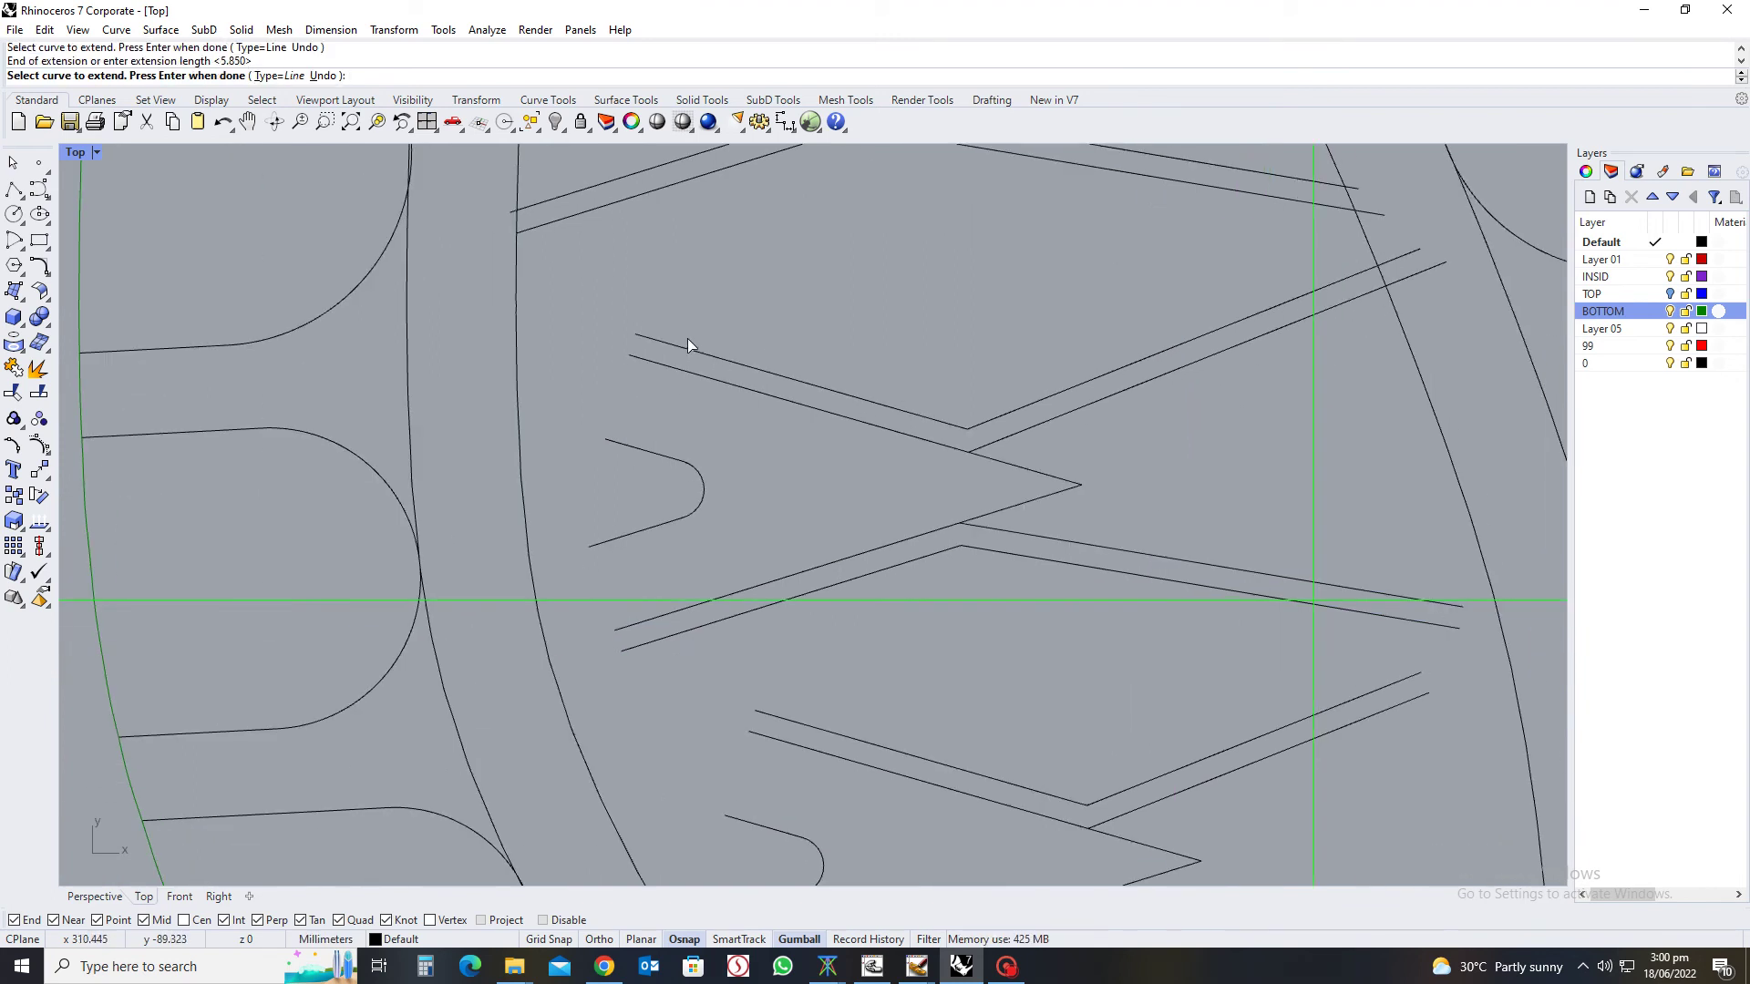
Extend the left ends of the second motif's two upper-leg lines past the innermost outline
{"action": "left_click", "coordinate": [404, 338]}
{"action": "left_click", "coordinate": [638, 339]}
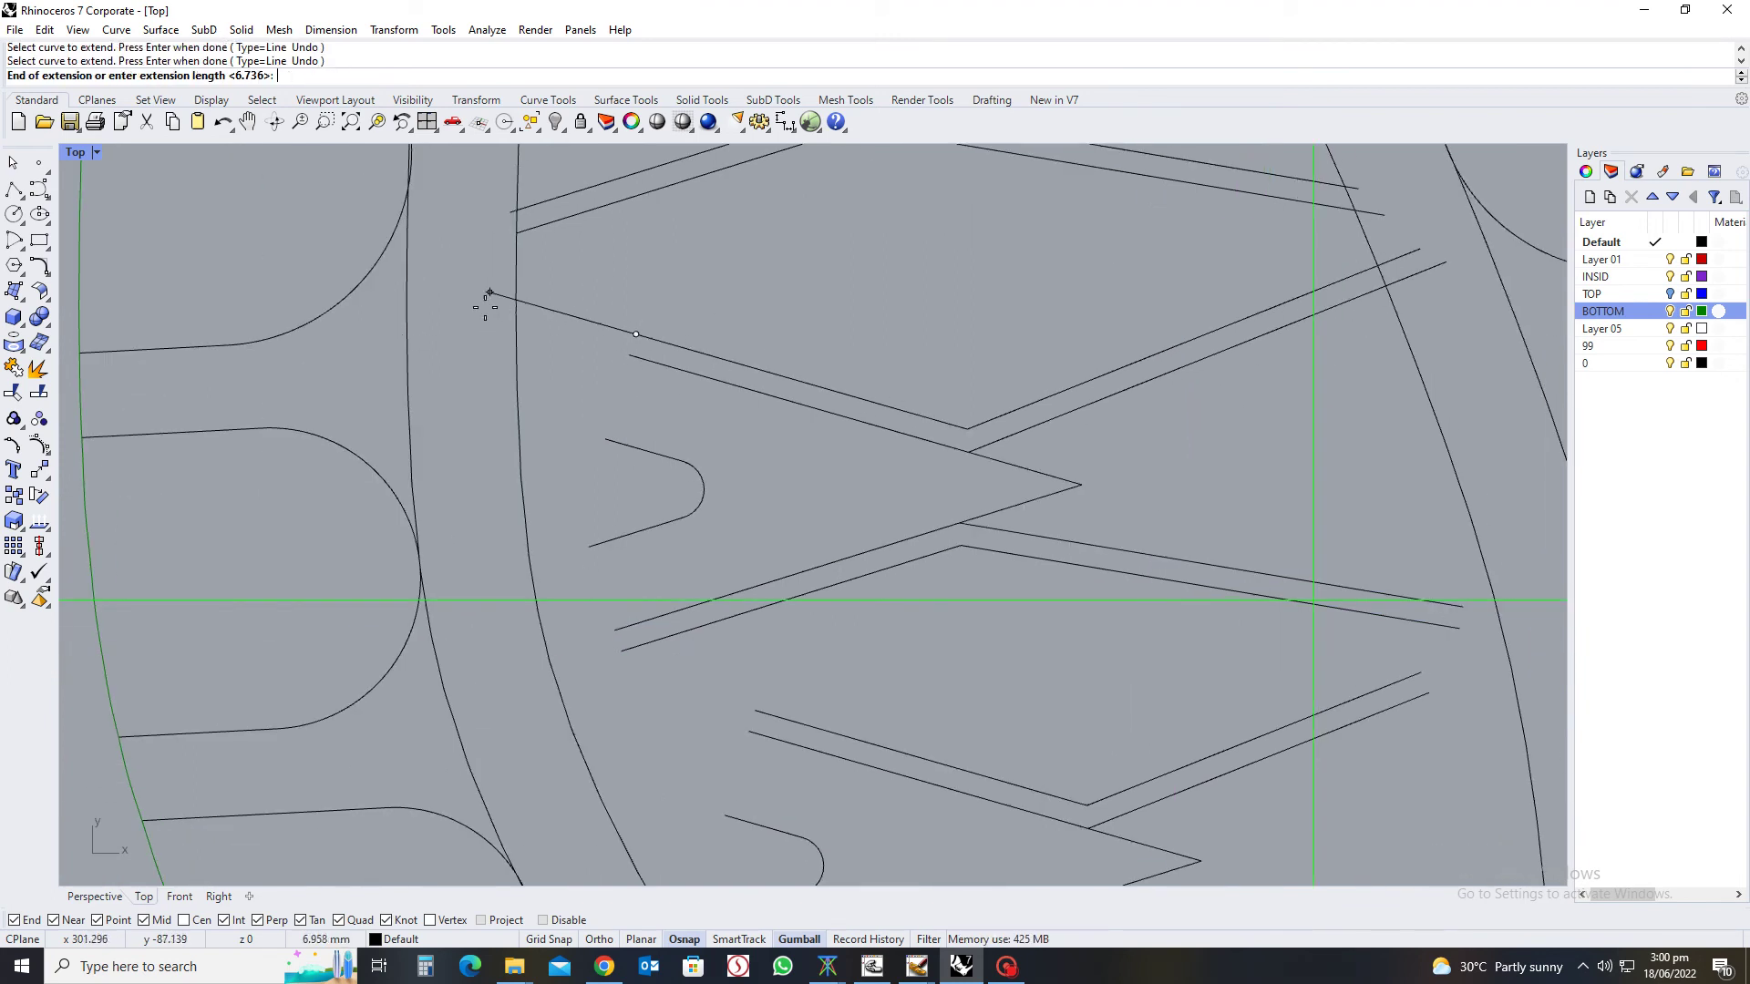
{"action": "left_click", "coordinate": [485, 293]}
{"action": "left_click", "coordinate": [636, 361]}
{"action": "left_click", "coordinate": [503, 358]}
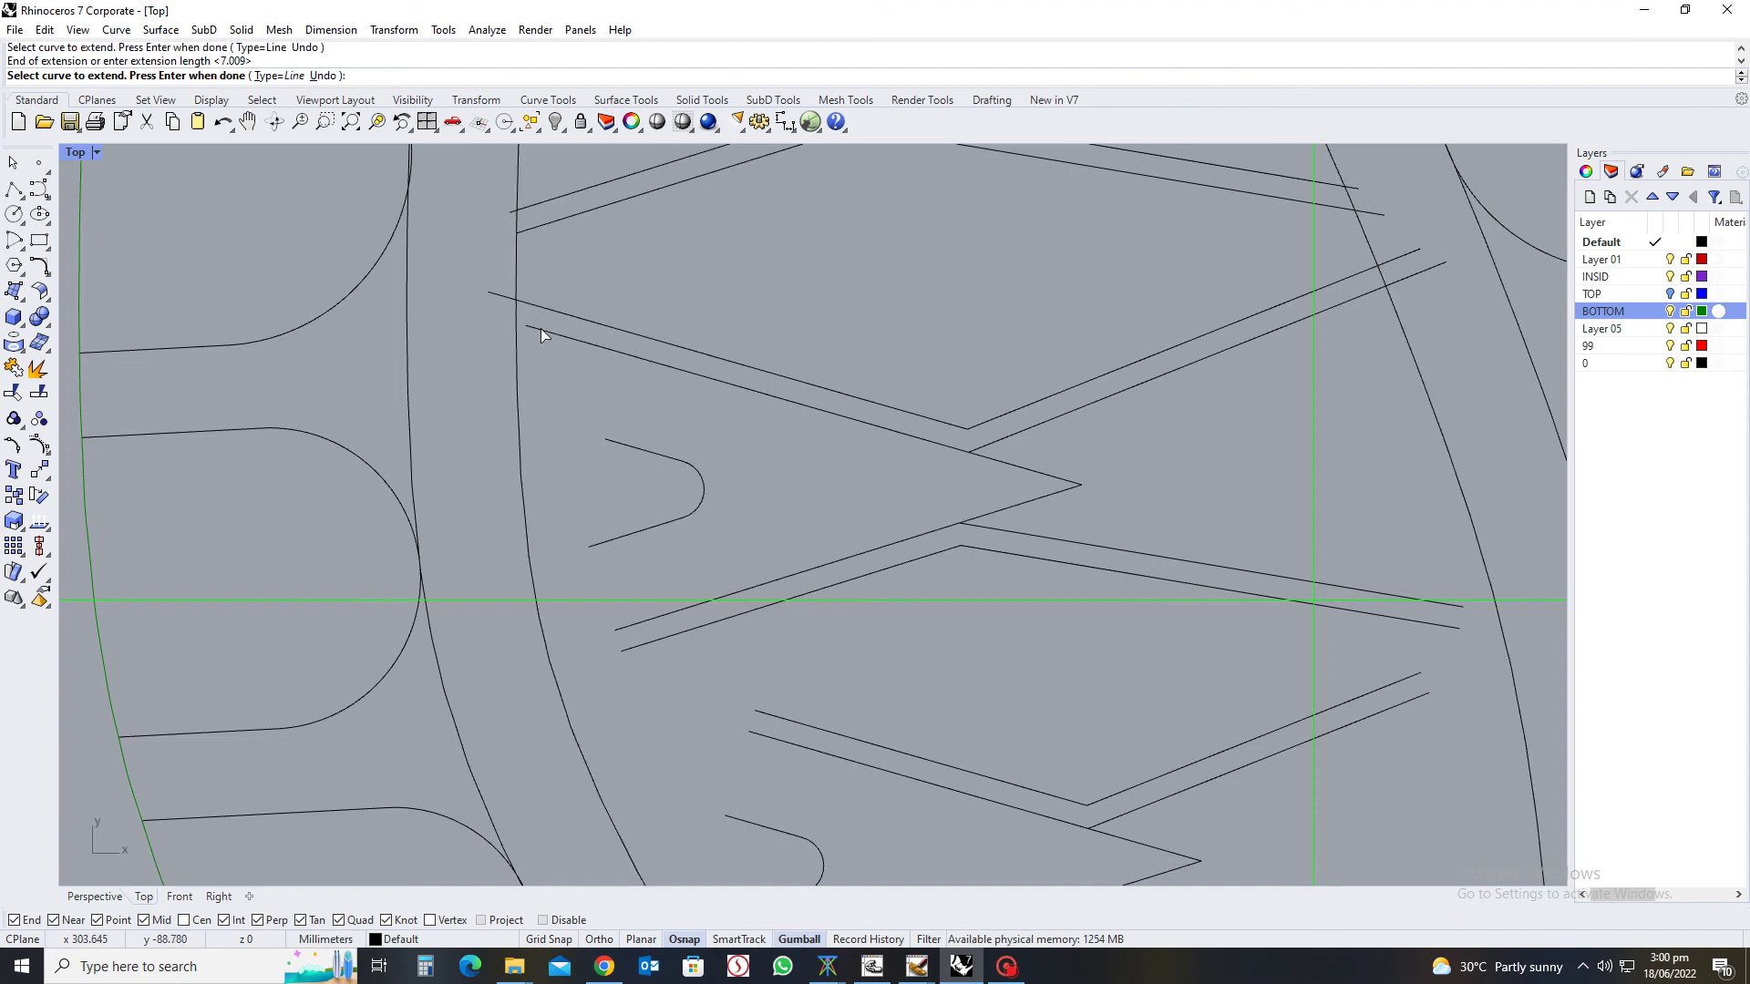
{"action": "left_click", "coordinate": [539, 328]}
{"action": "left_click", "coordinate": [447, 325]}
{"action": "right_click_drag", "start_coordinate": [627, 548], "coordinate": [729, 461]}
Extend the left ends of the second motif's two lower-leg lines past the innermost outline
{"action": "left_click", "coordinate": [729, 540]}
{"action": "left_click", "coordinate": [586, 613]}
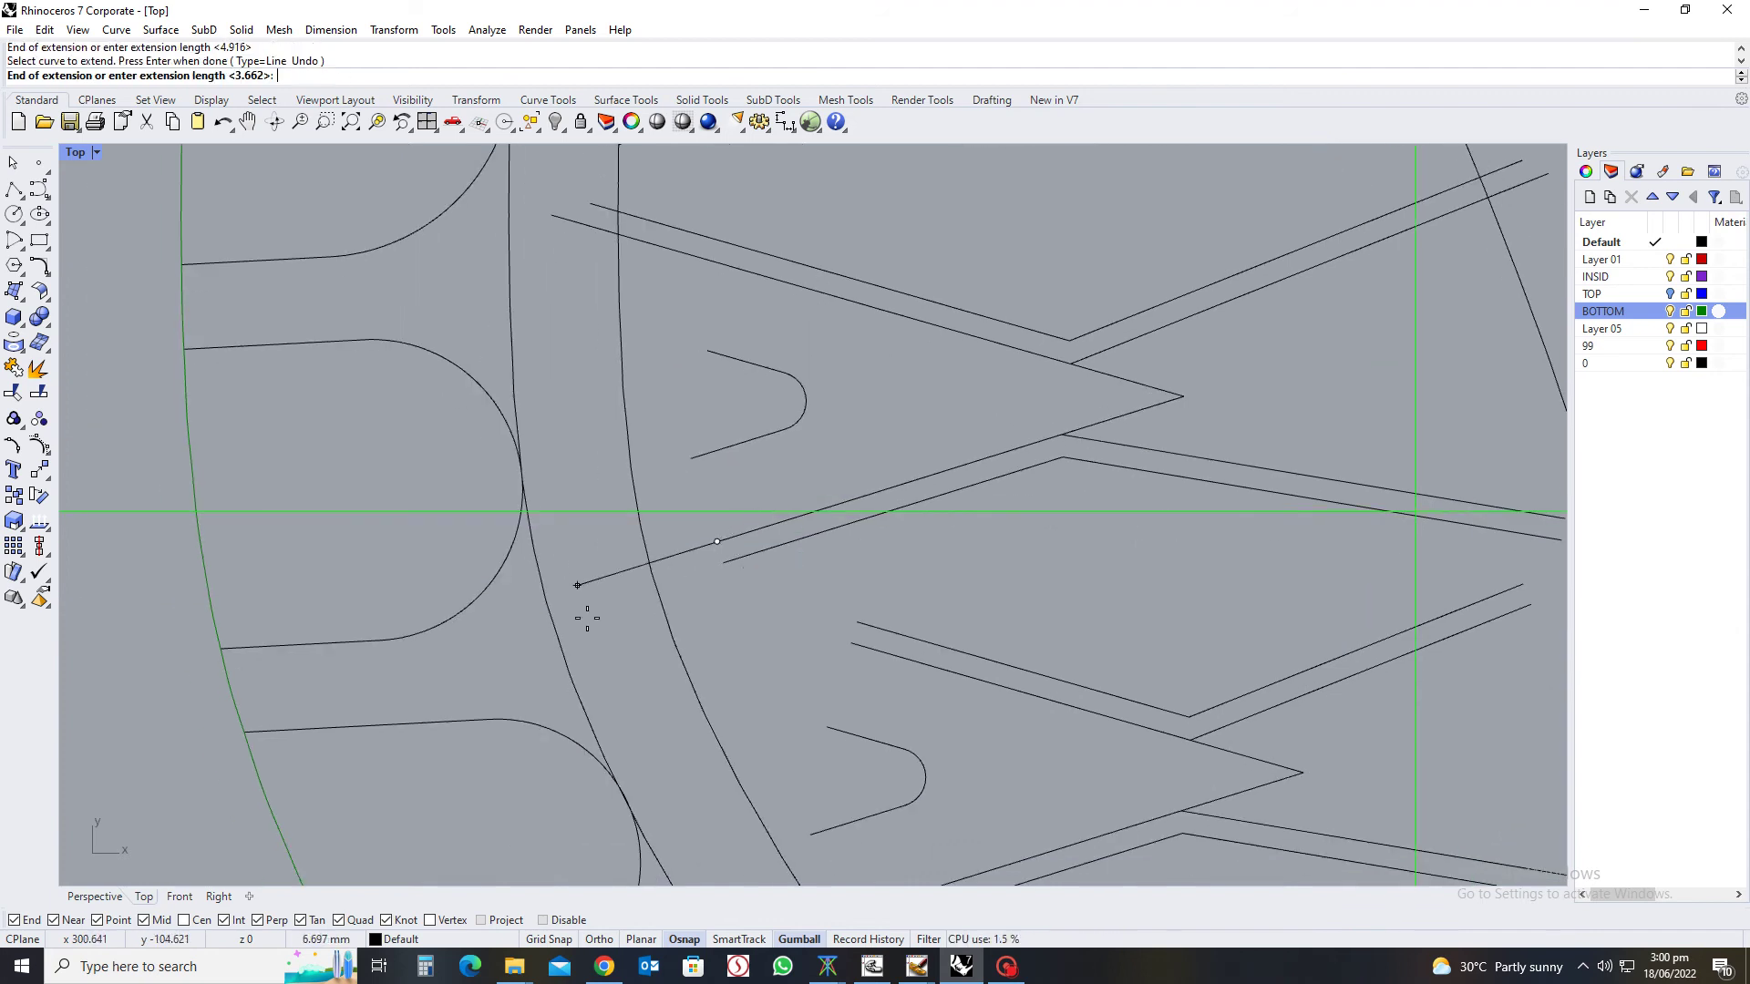
{"action": "left_click", "coordinate": [731, 560]}
{"action": "left_click", "coordinate": [597, 633]}
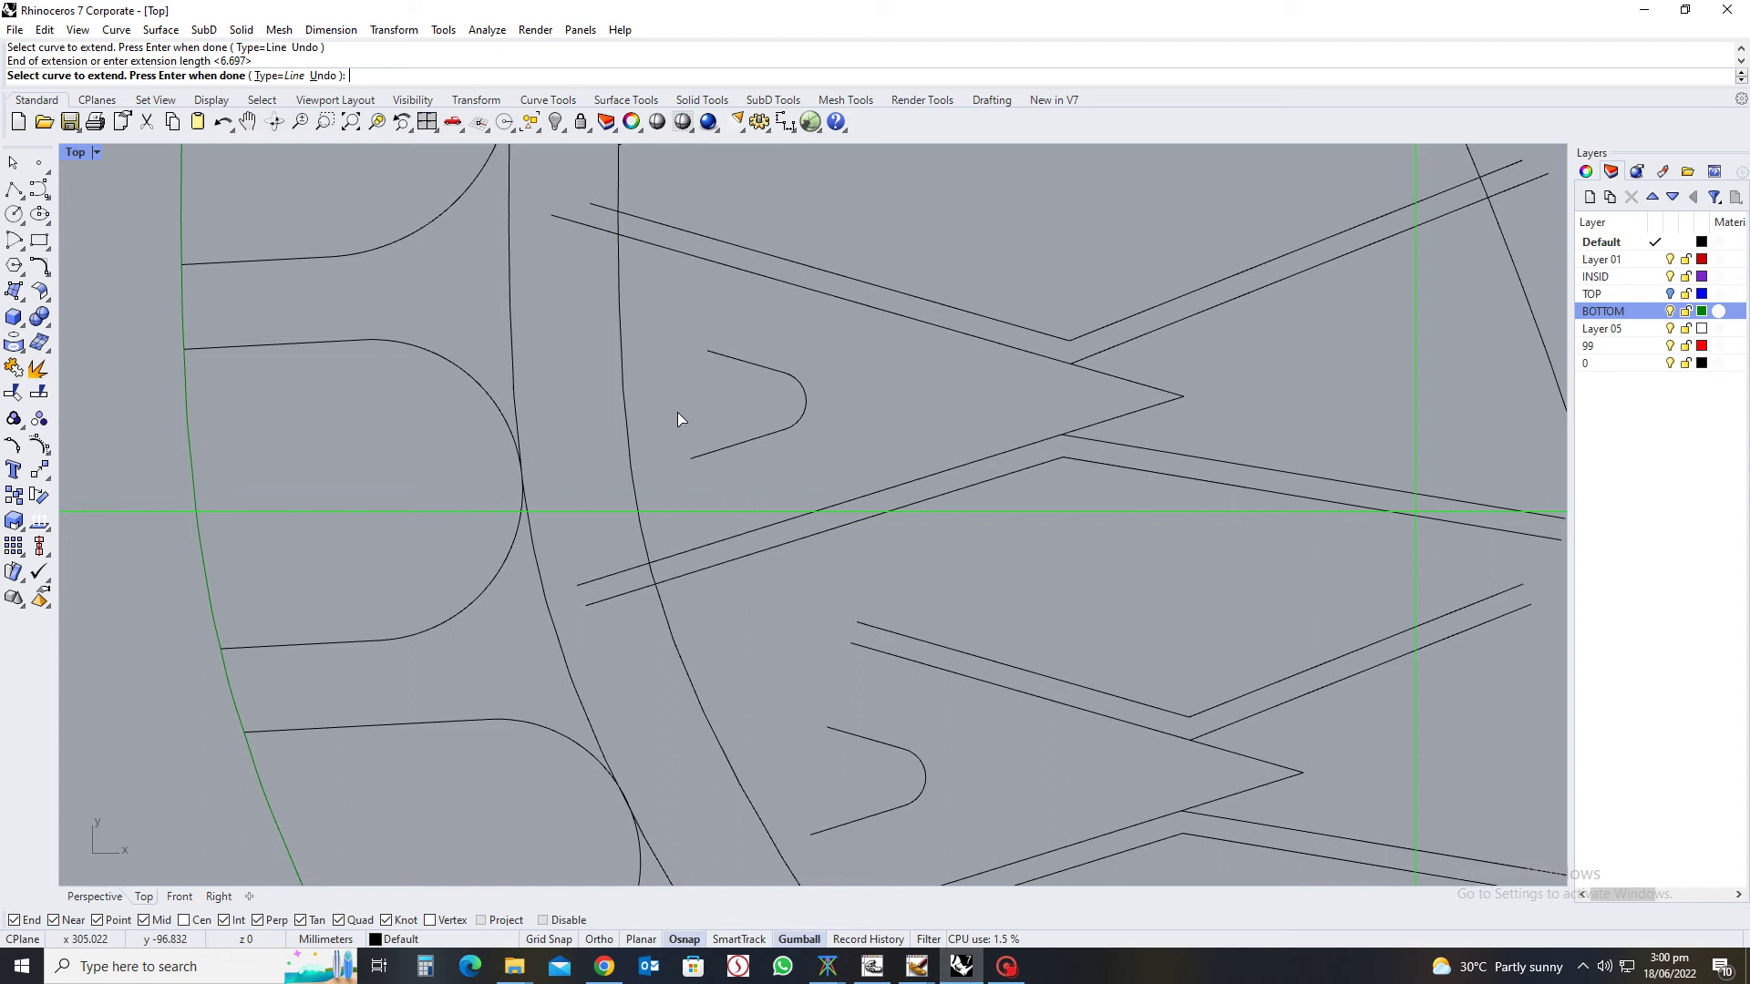
Extend both open ends of the second motif's rounded notch across the two inner outlines
{"action": "left_click", "coordinate": [720, 354]}
{"action": "left_click", "coordinate": [500, 294]}
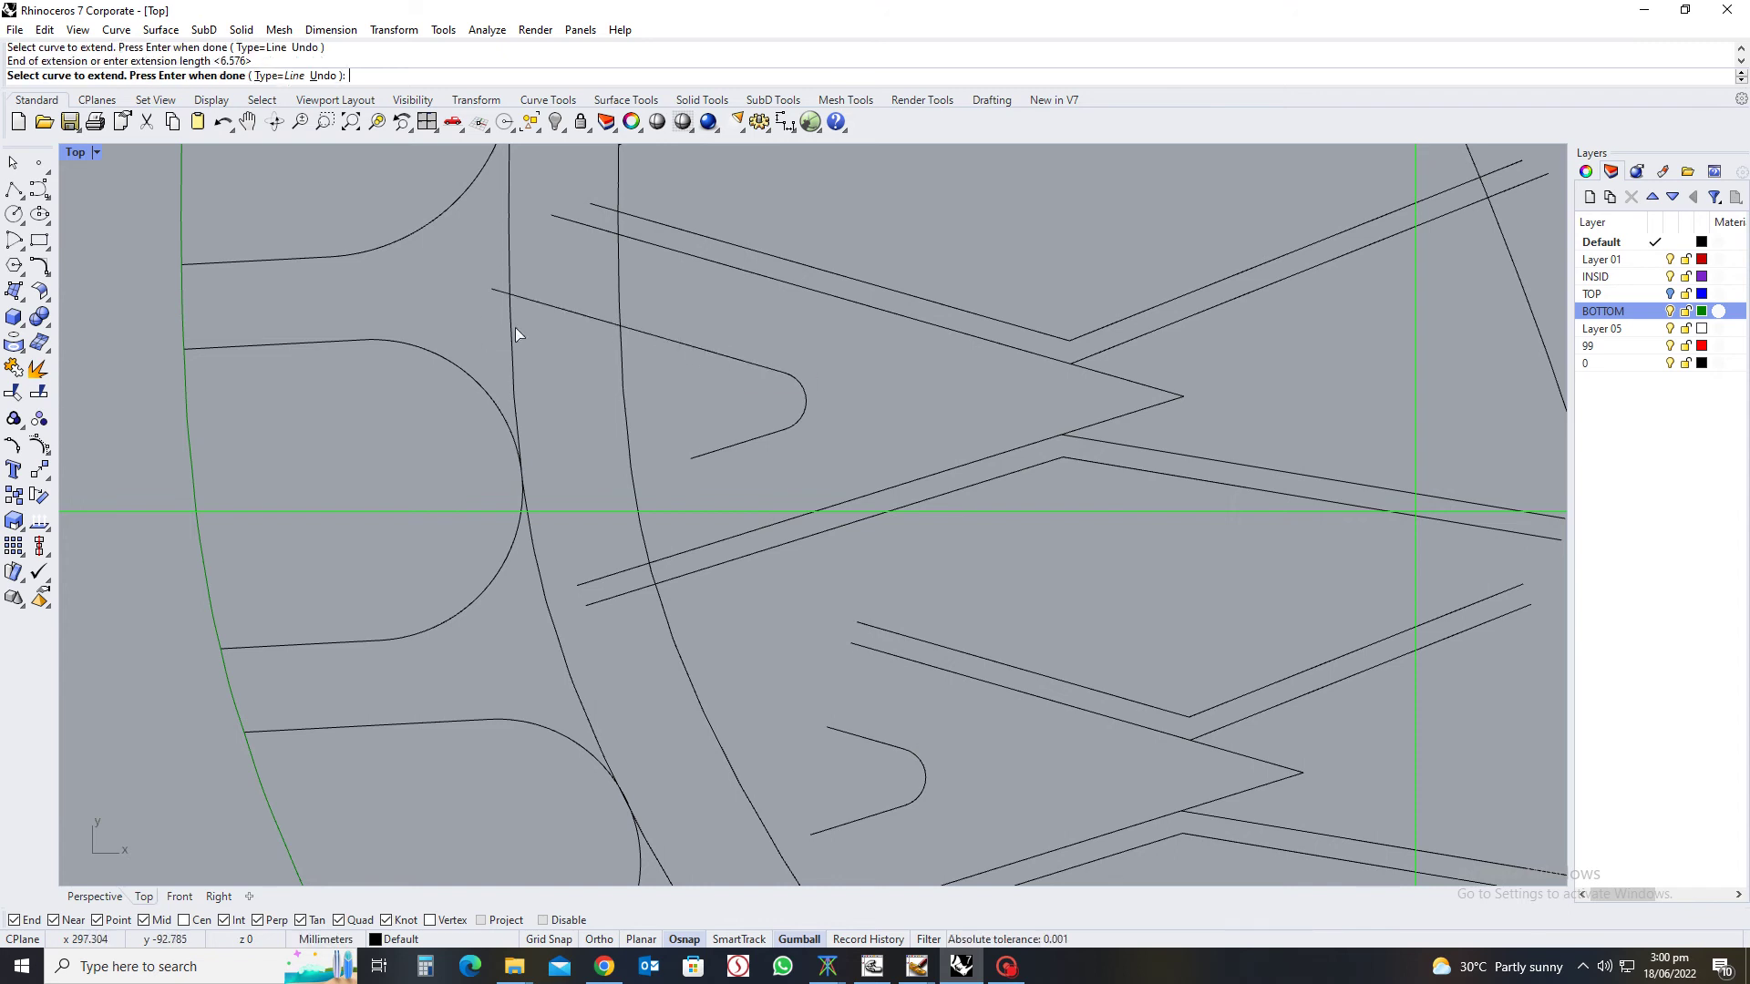
{"action": "left_click", "coordinate": [694, 449]}
{"action": "left_click", "coordinate": [499, 501]}
{"action": "scroll", "coordinate": [661, 437], "scroll_direction": "down", "scroll_amount": 3}
{"action": "scroll", "coordinate": [970, 477], "scroll_direction": "up", "scroll_amount": 3}
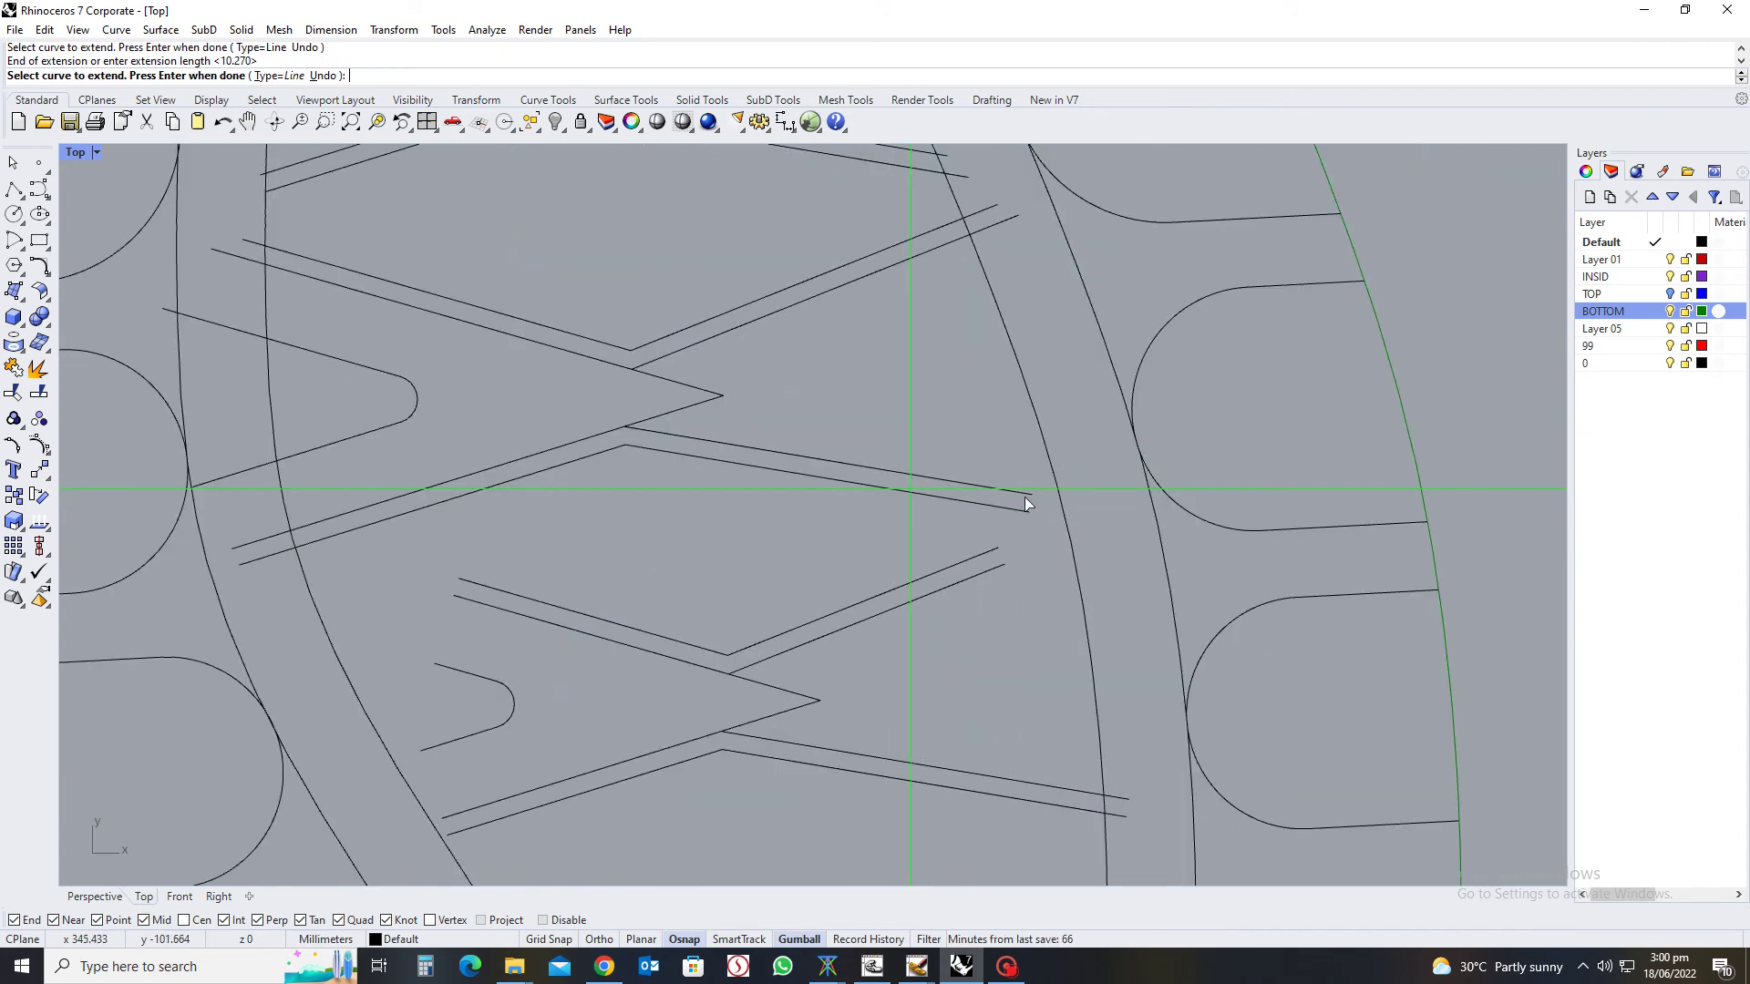
Extend the right ends of the second motif's two lower-leg lines past the innermost outline
{"action": "left_click", "coordinate": [1013, 506]}
{"action": "left_click", "coordinate": [1130, 528]}
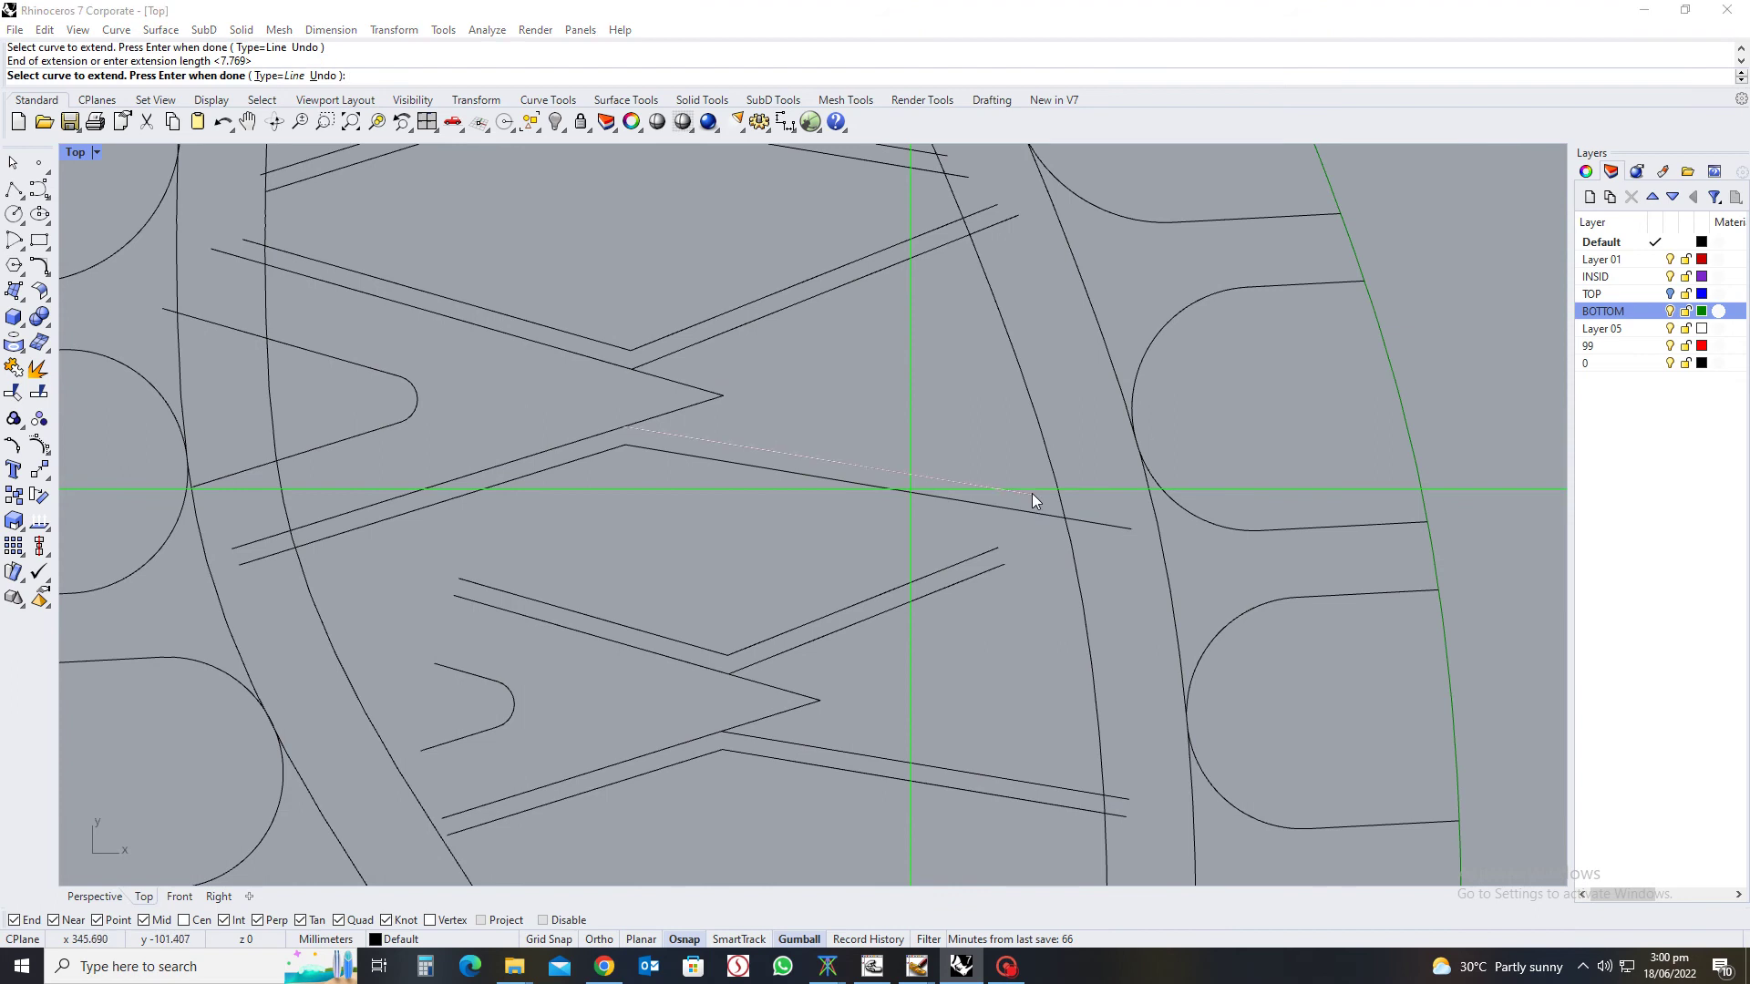
{"action": "left_click", "coordinate": [1031, 494]}
{"action": "left_click", "coordinate": [1097, 541]}
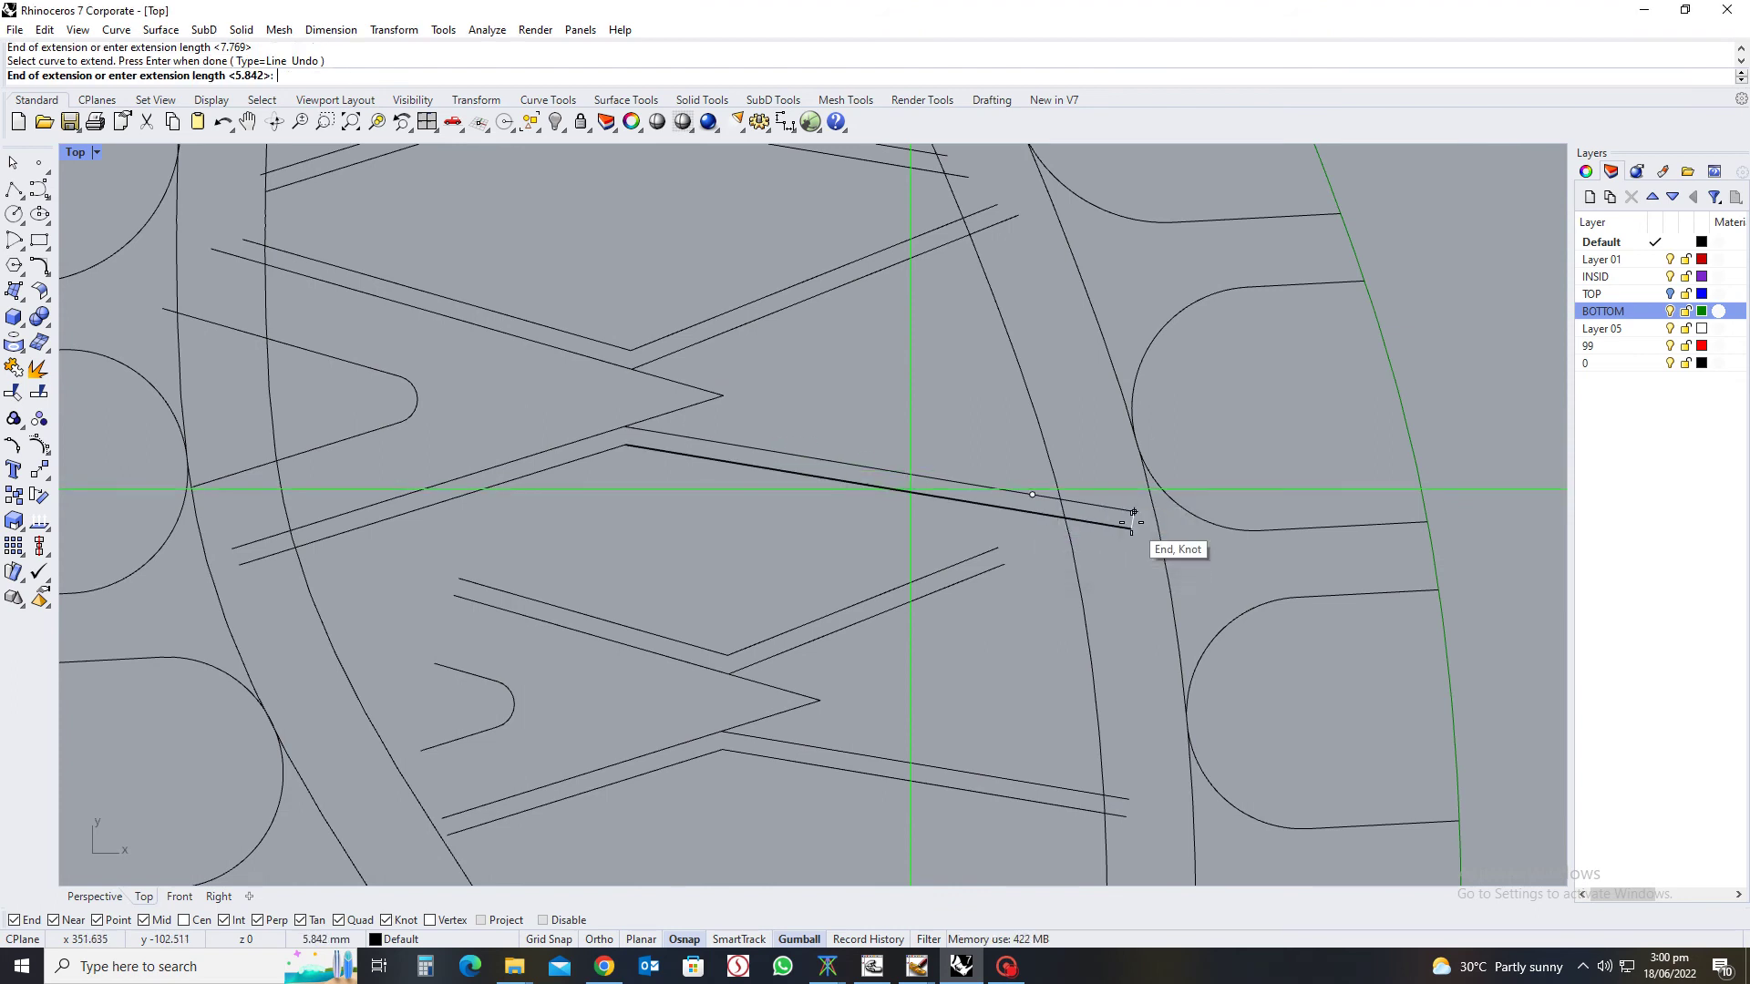
{"action": "left_click", "coordinate": [1134, 512]}
Extend the right ends of the third motif's two upper-leg lines past the innermost outline
{"action": "scroll", "coordinate": [1030, 404], "scroll_direction": "down", "scroll_amount": 3}
{"action": "scroll", "coordinate": [859, 592], "scroll_direction": "up", "scroll_amount": 4}
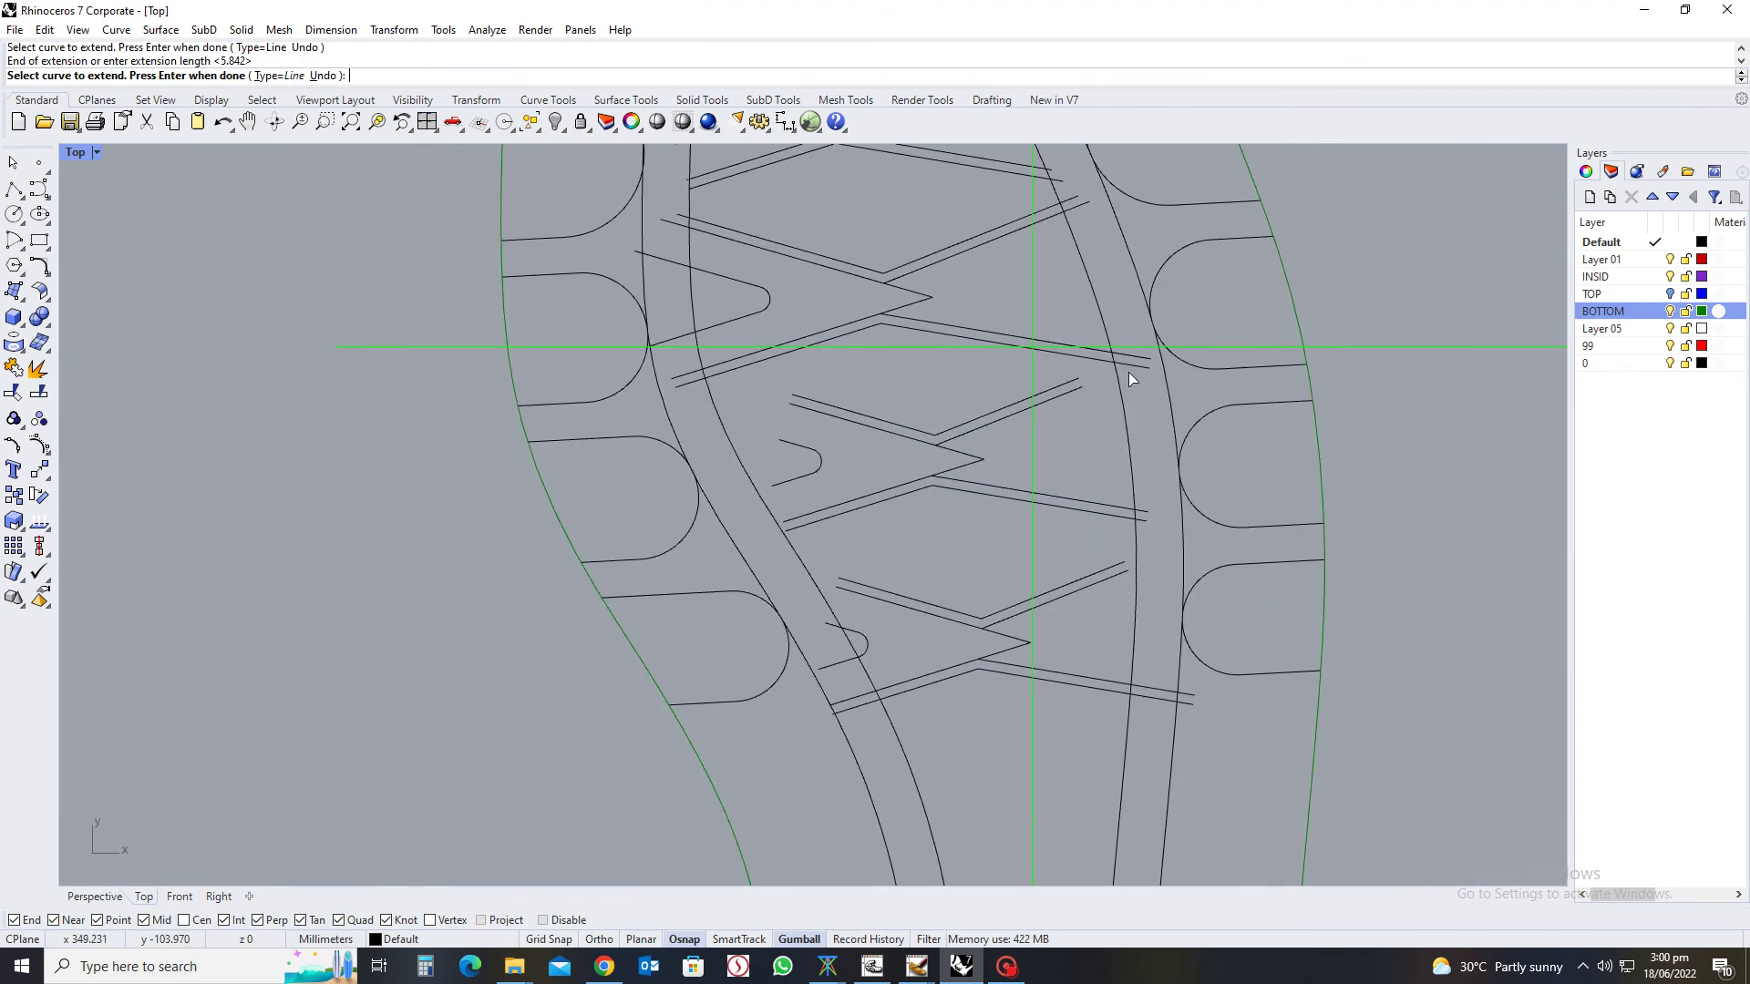
{"action": "left_click", "coordinate": [1043, 383]}
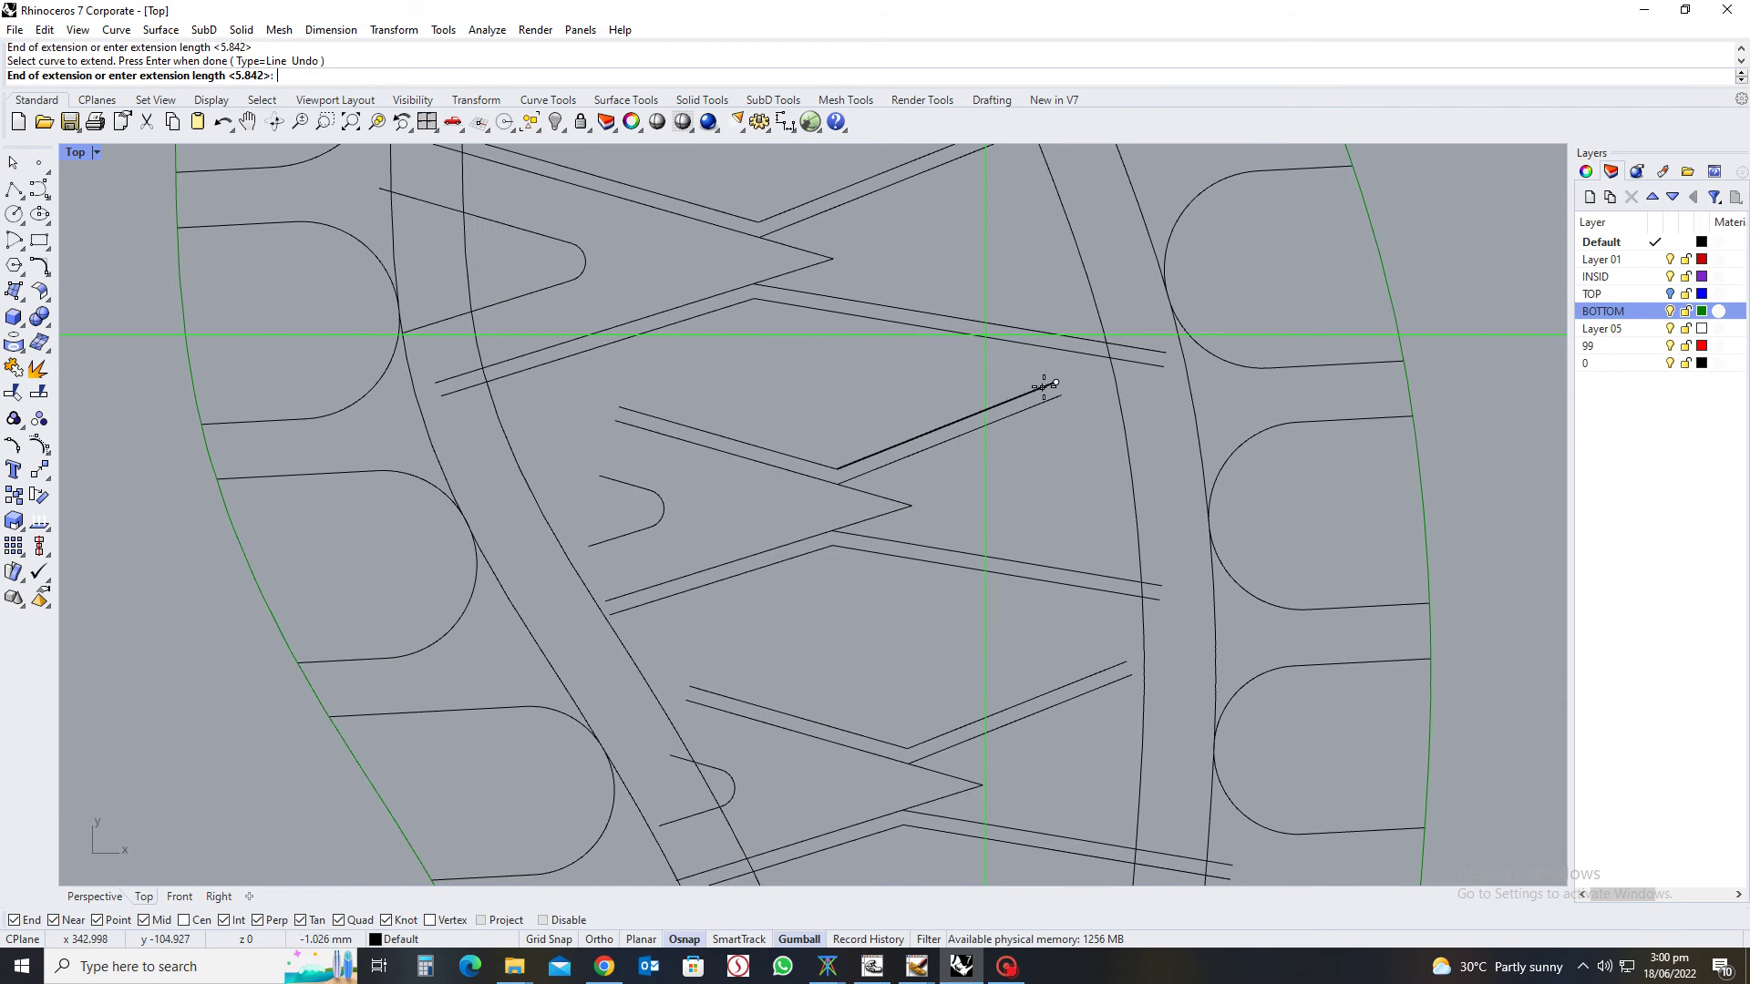
{"action": "left_click", "coordinate": [1190, 361]}
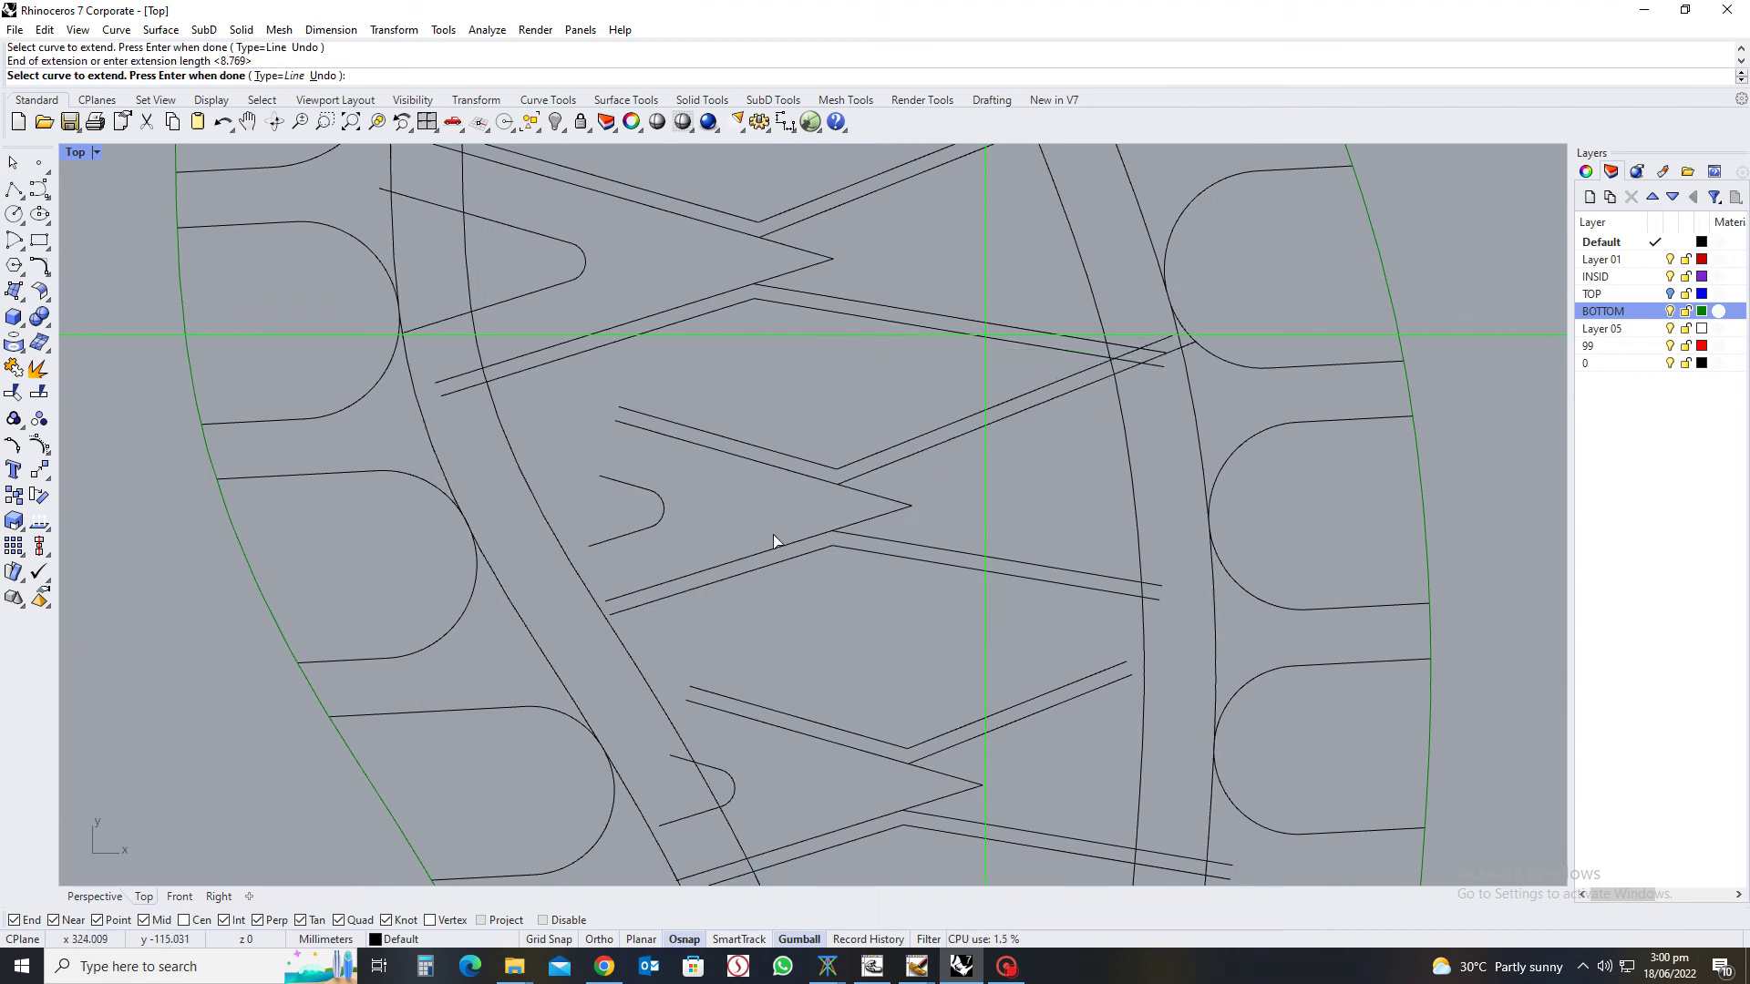
Extend the left ends of the third motif's two upper-leg and two lower-leg lines past the innermost outline
{"action": "left_click", "coordinate": [642, 419]}
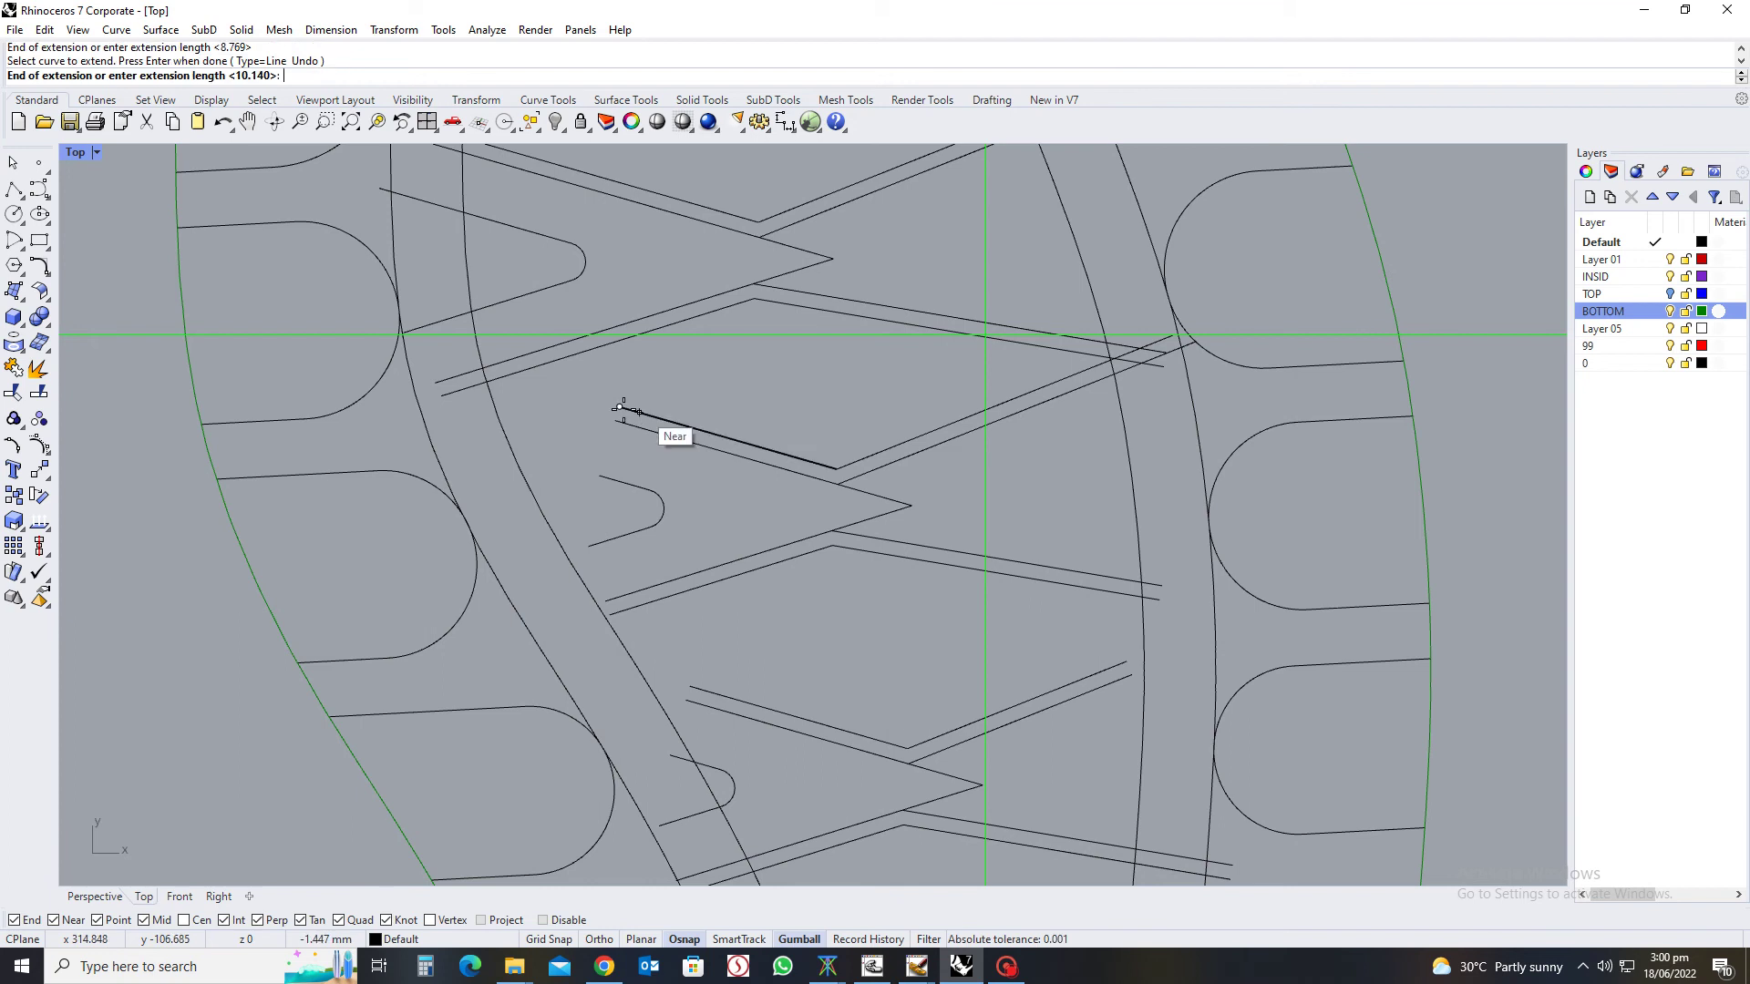
{"action": "left_click", "coordinate": [453, 359]}
{"action": "left_click", "coordinate": [625, 423]}
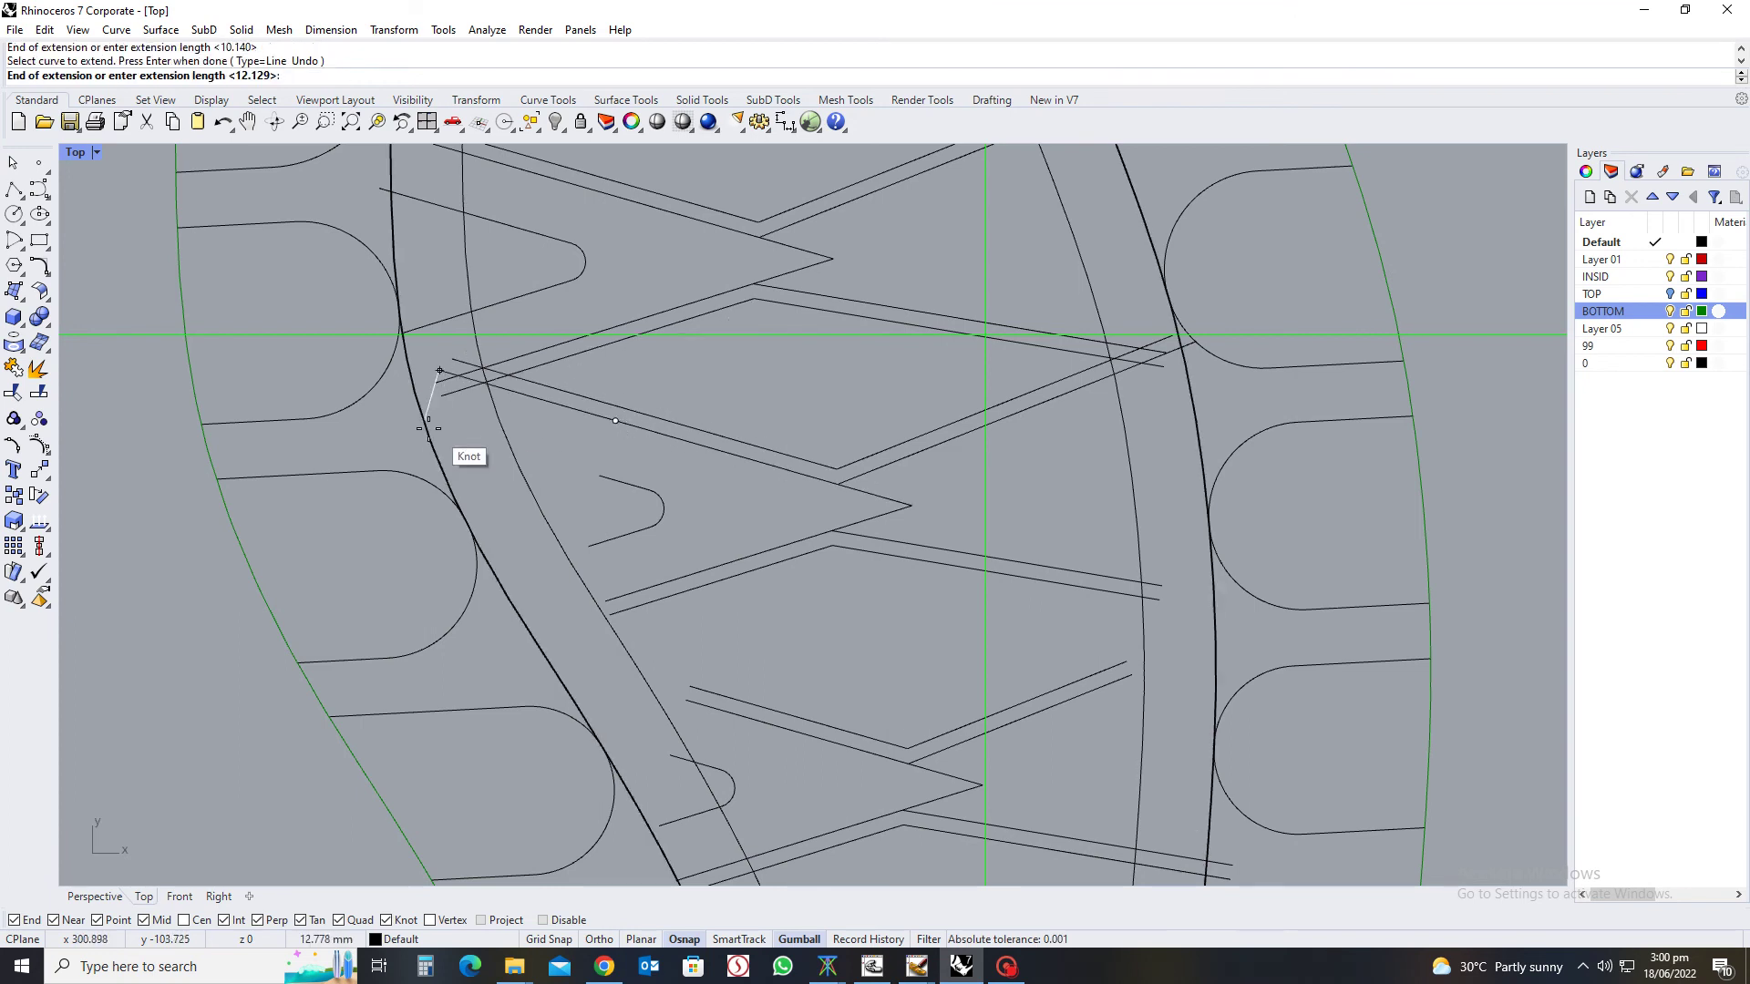
{"action": "left_click", "coordinate": [443, 435]}
{"action": "left_click", "coordinate": [660, 583]}
{"action": "left_click", "coordinate": [556, 625]}
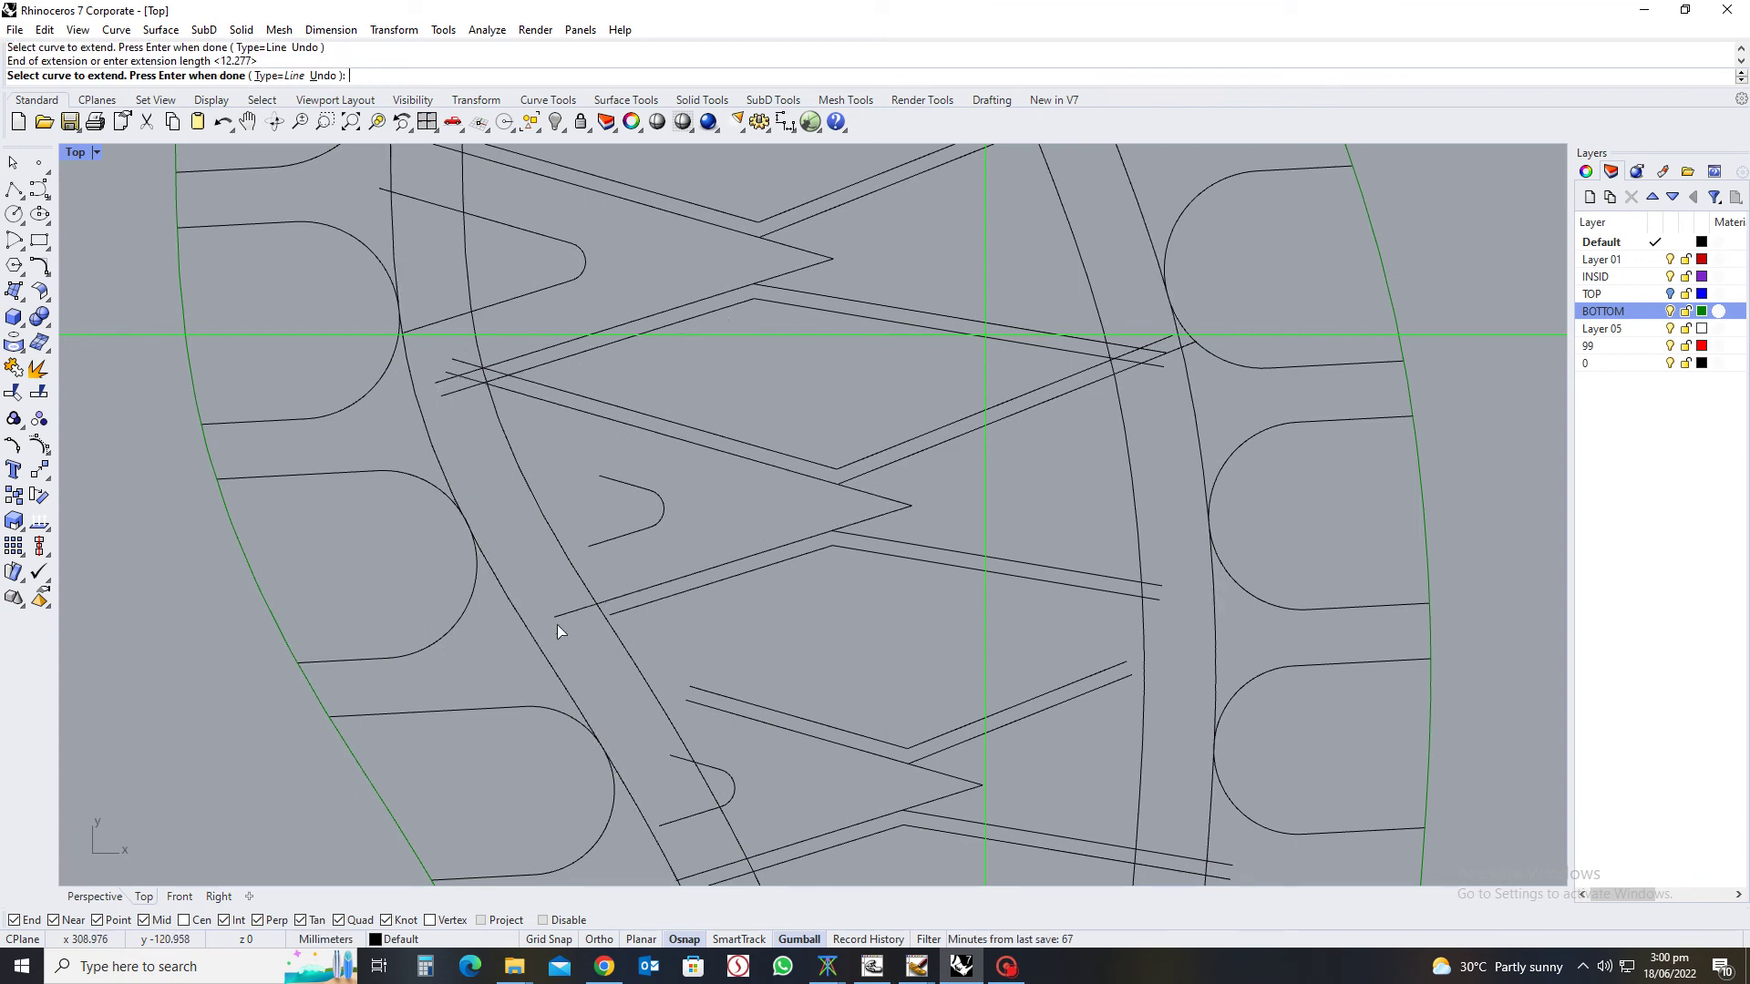
{"action": "left_click", "coordinate": [647, 603]}
{"action": "left_click", "coordinate": [557, 646]}
{"action": "scroll", "coordinate": [856, 591], "scroll_direction": "down", "scroll_amount": 2}
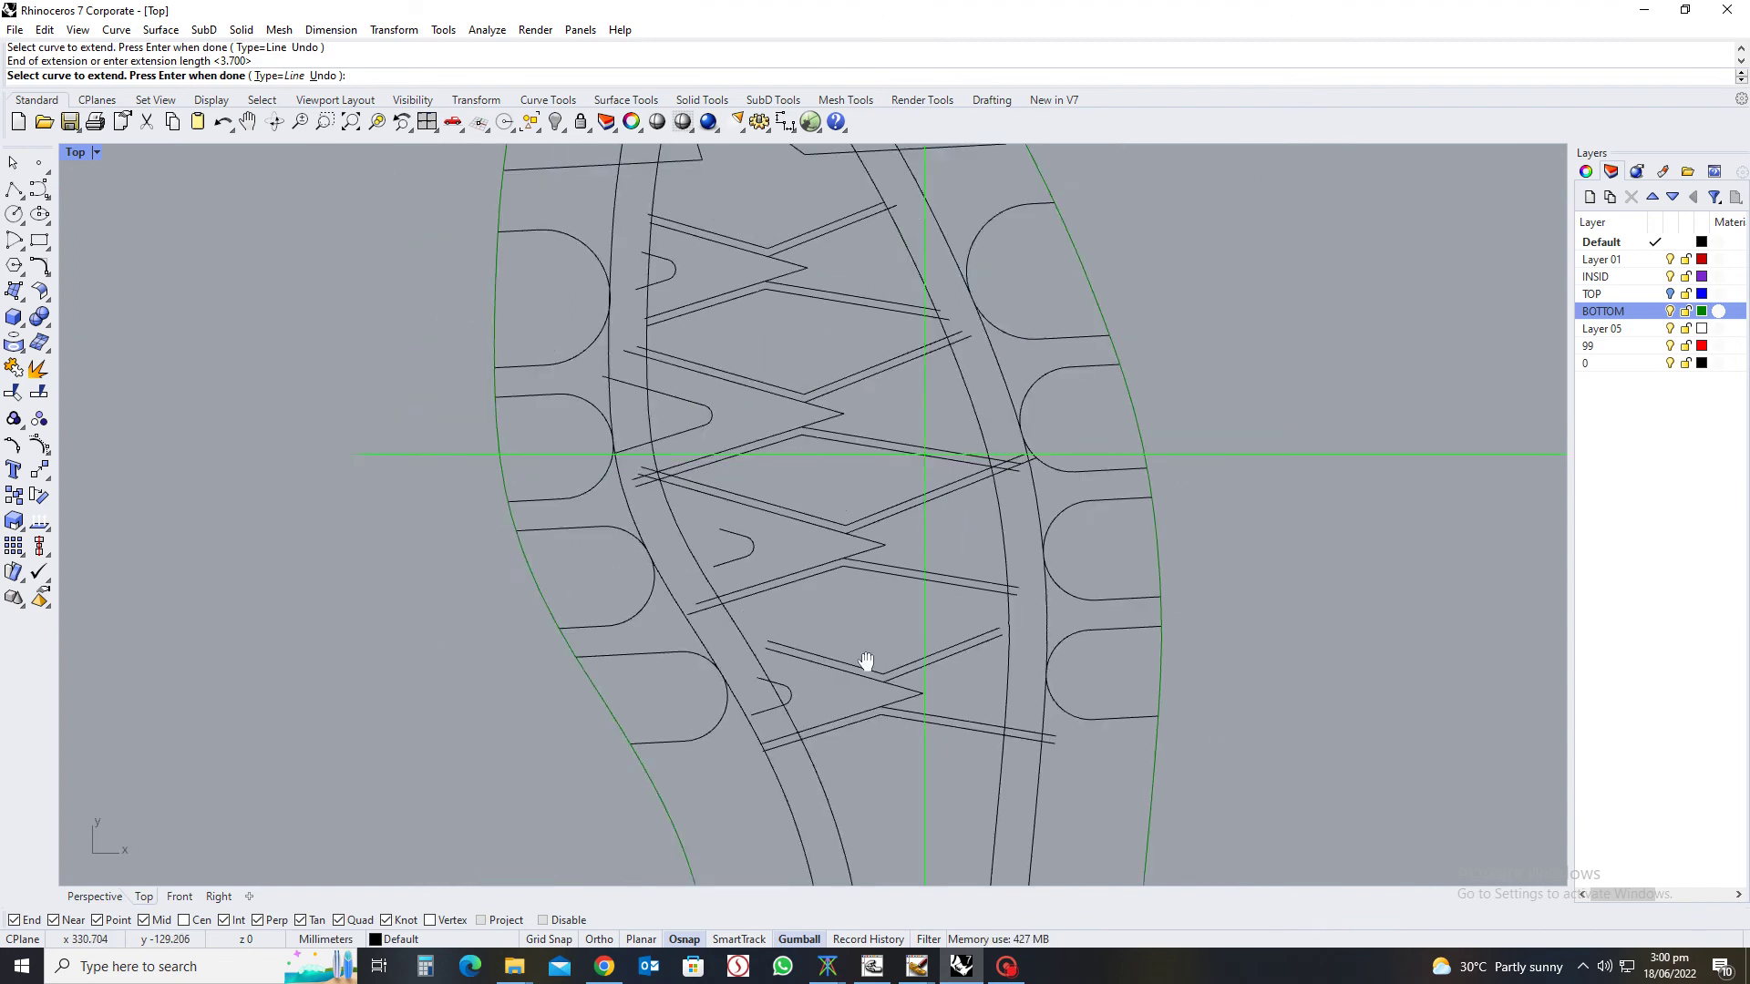
Extend both the left and right ends of the fourth motif's two upper-leg lines past the innermost outline
{"action": "scroll", "coordinate": [891, 545], "scroll_direction": "up", "scroll_amount": 2}
{"action": "left_click", "coordinate": [695, 505]}
{"action": "left_click", "coordinate": [538, 485]}
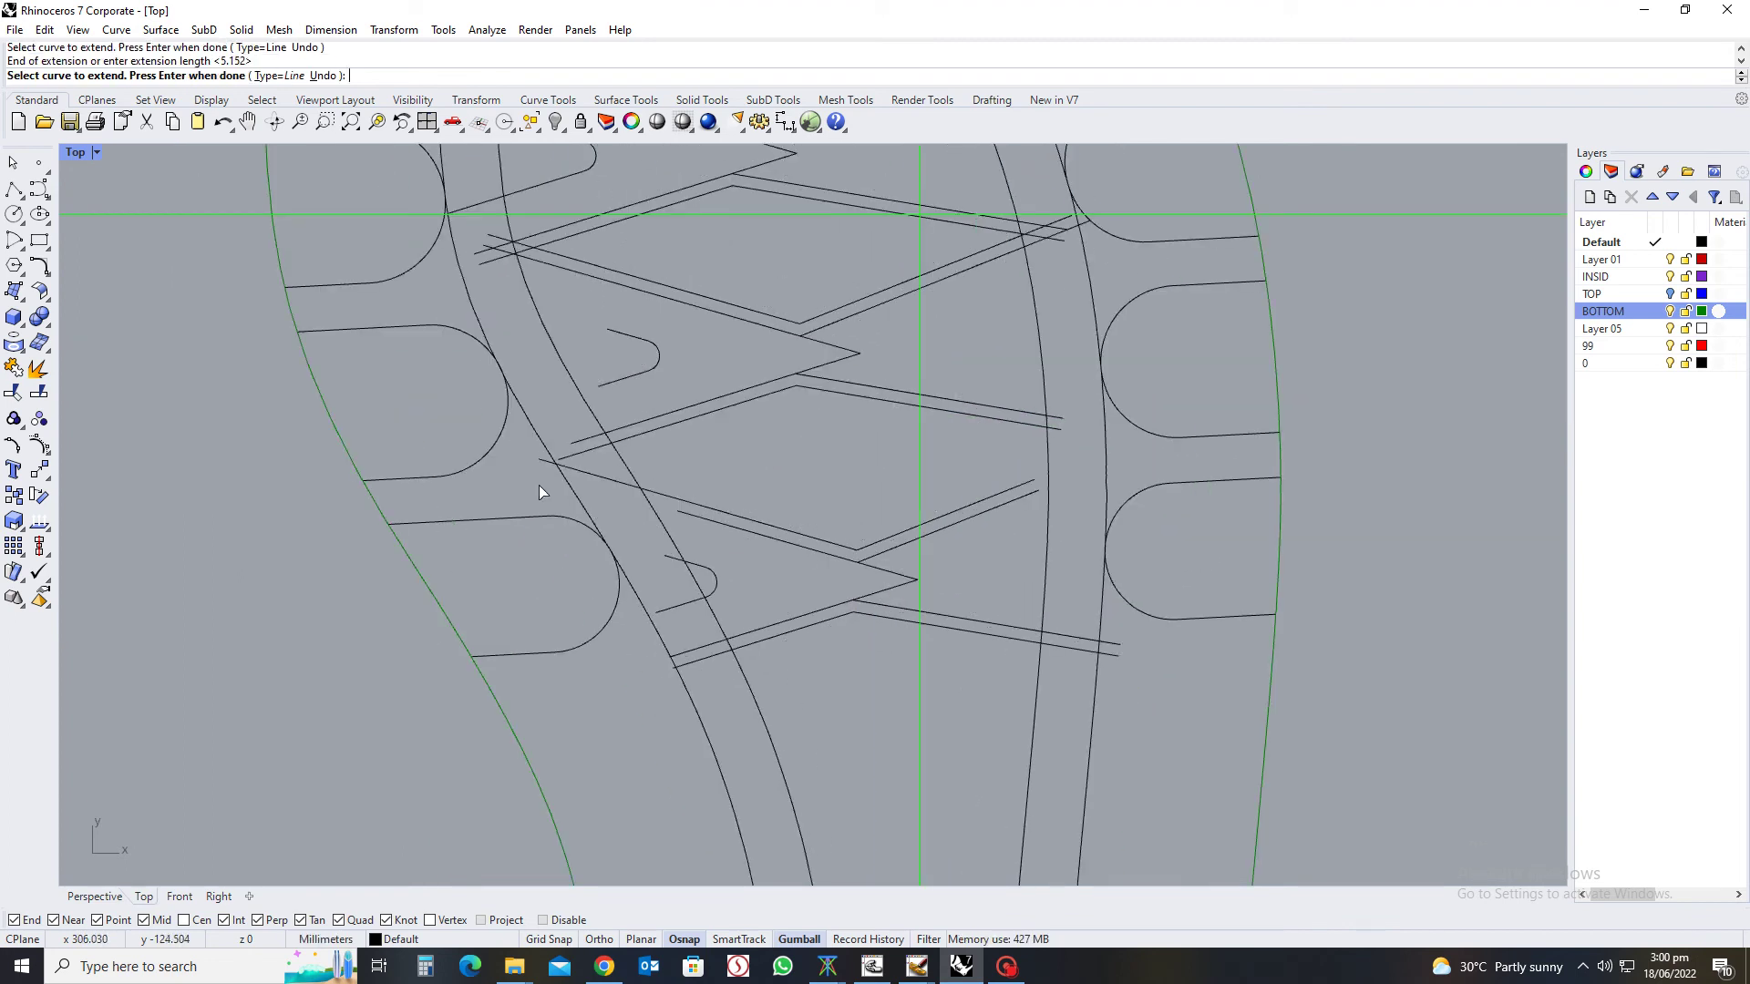
{"action": "left_click", "coordinate": [702, 519]}
{"action": "left_click", "coordinate": [588, 505]}
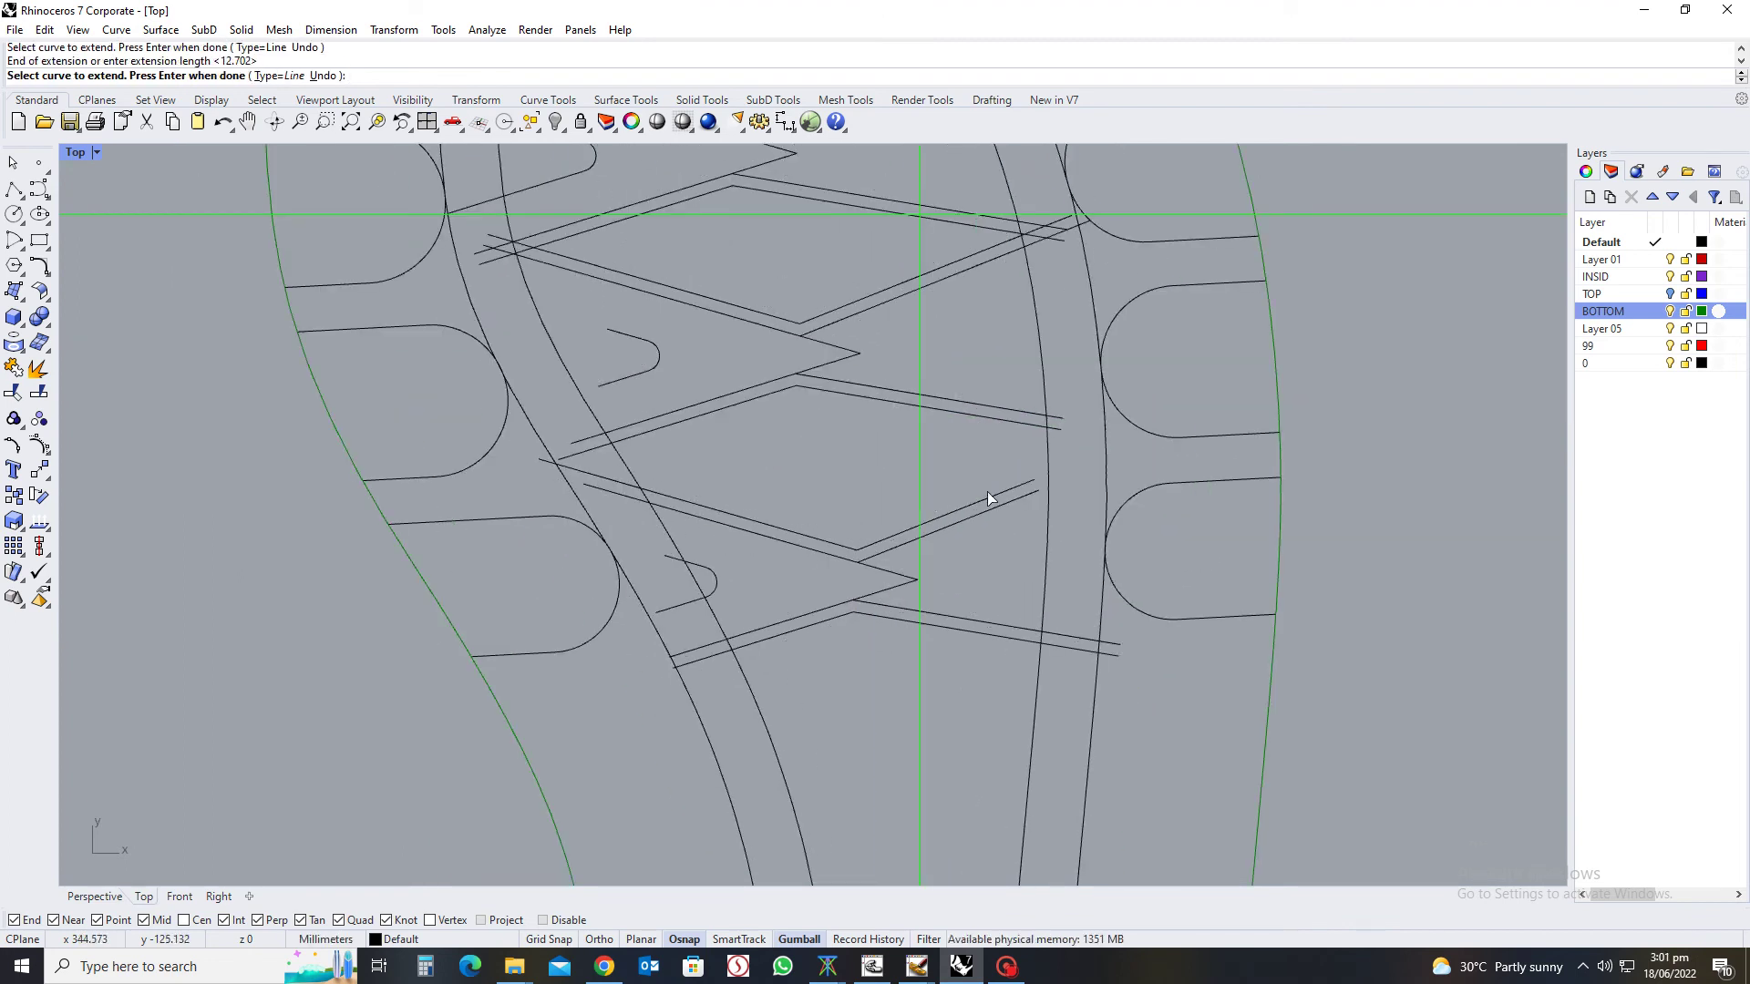
{"action": "left_click", "coordinate": [987, 493]}
{"action": "left_click", "coordinate": [1012, 489]}
{"action": "left_click", "coordinate": [1028, 496]}
{"action": "left_click", "coordinate": [1062, 494]}
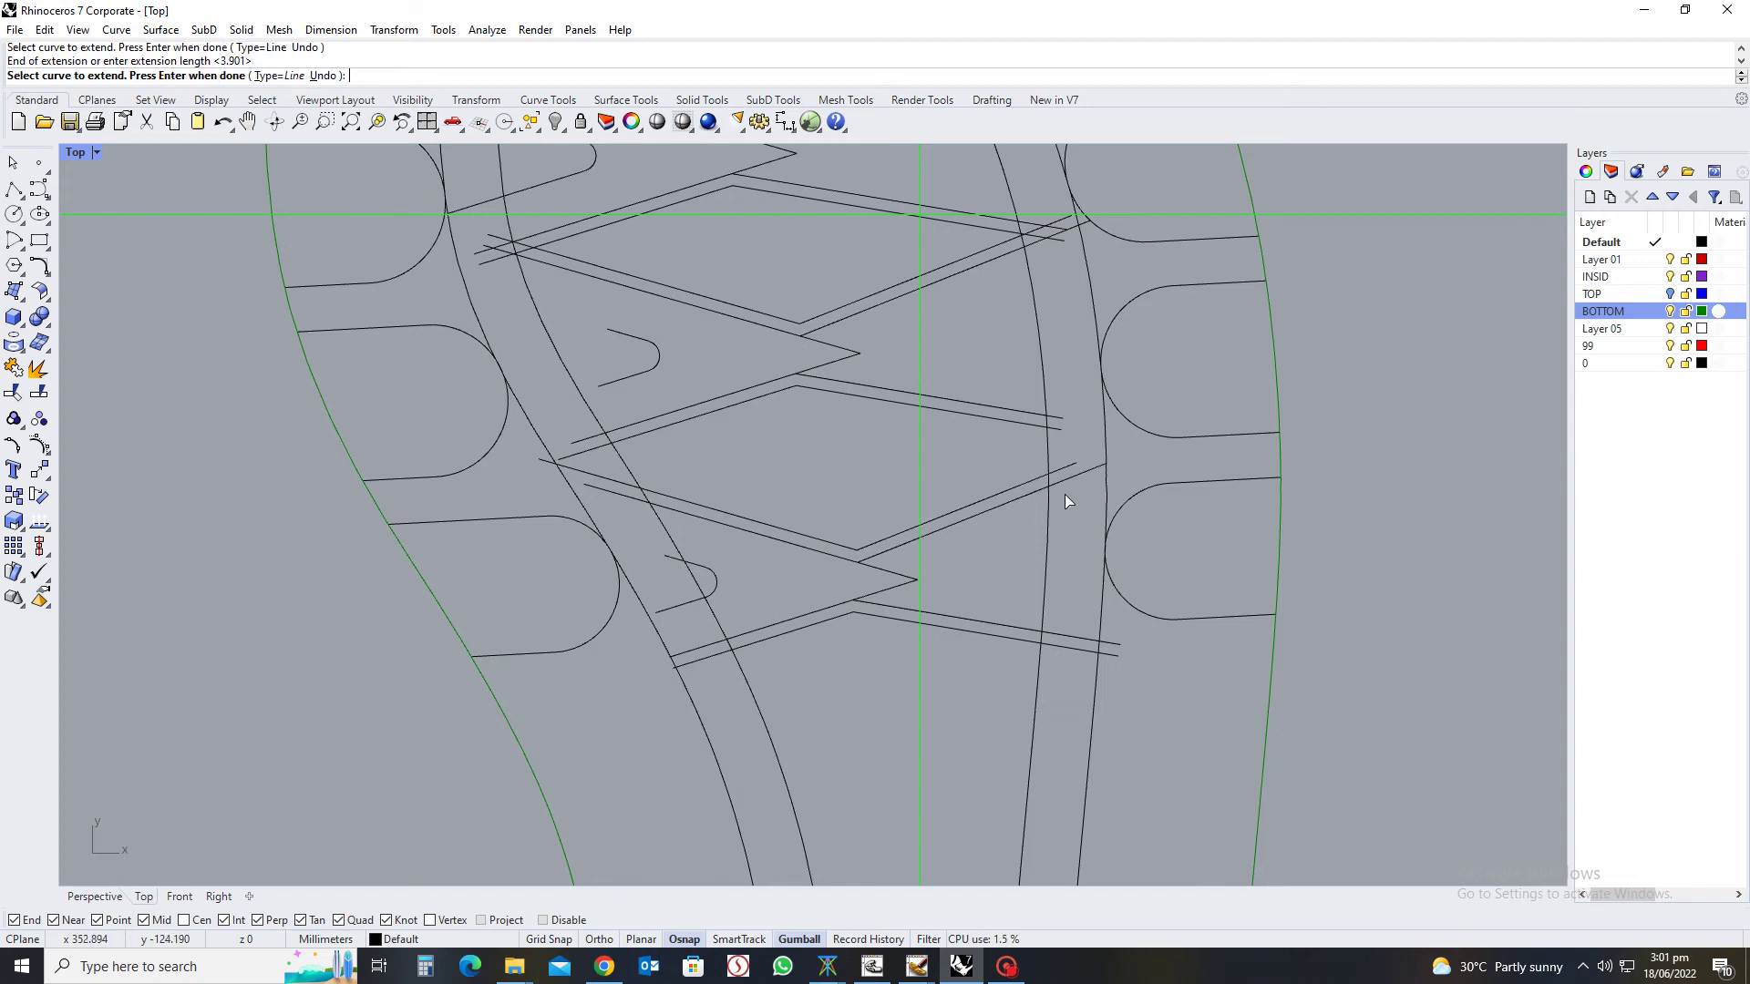
Extend both the right and left ends of the fourth motif's two lower-leg lines past both inner outlines
{"action": "left_click", "coordinate": [1101, 647]}
{"action": "left_click", "coordinate": [1238, 663]}
{"action": "left_click", "coordinate": [1114, 654]}
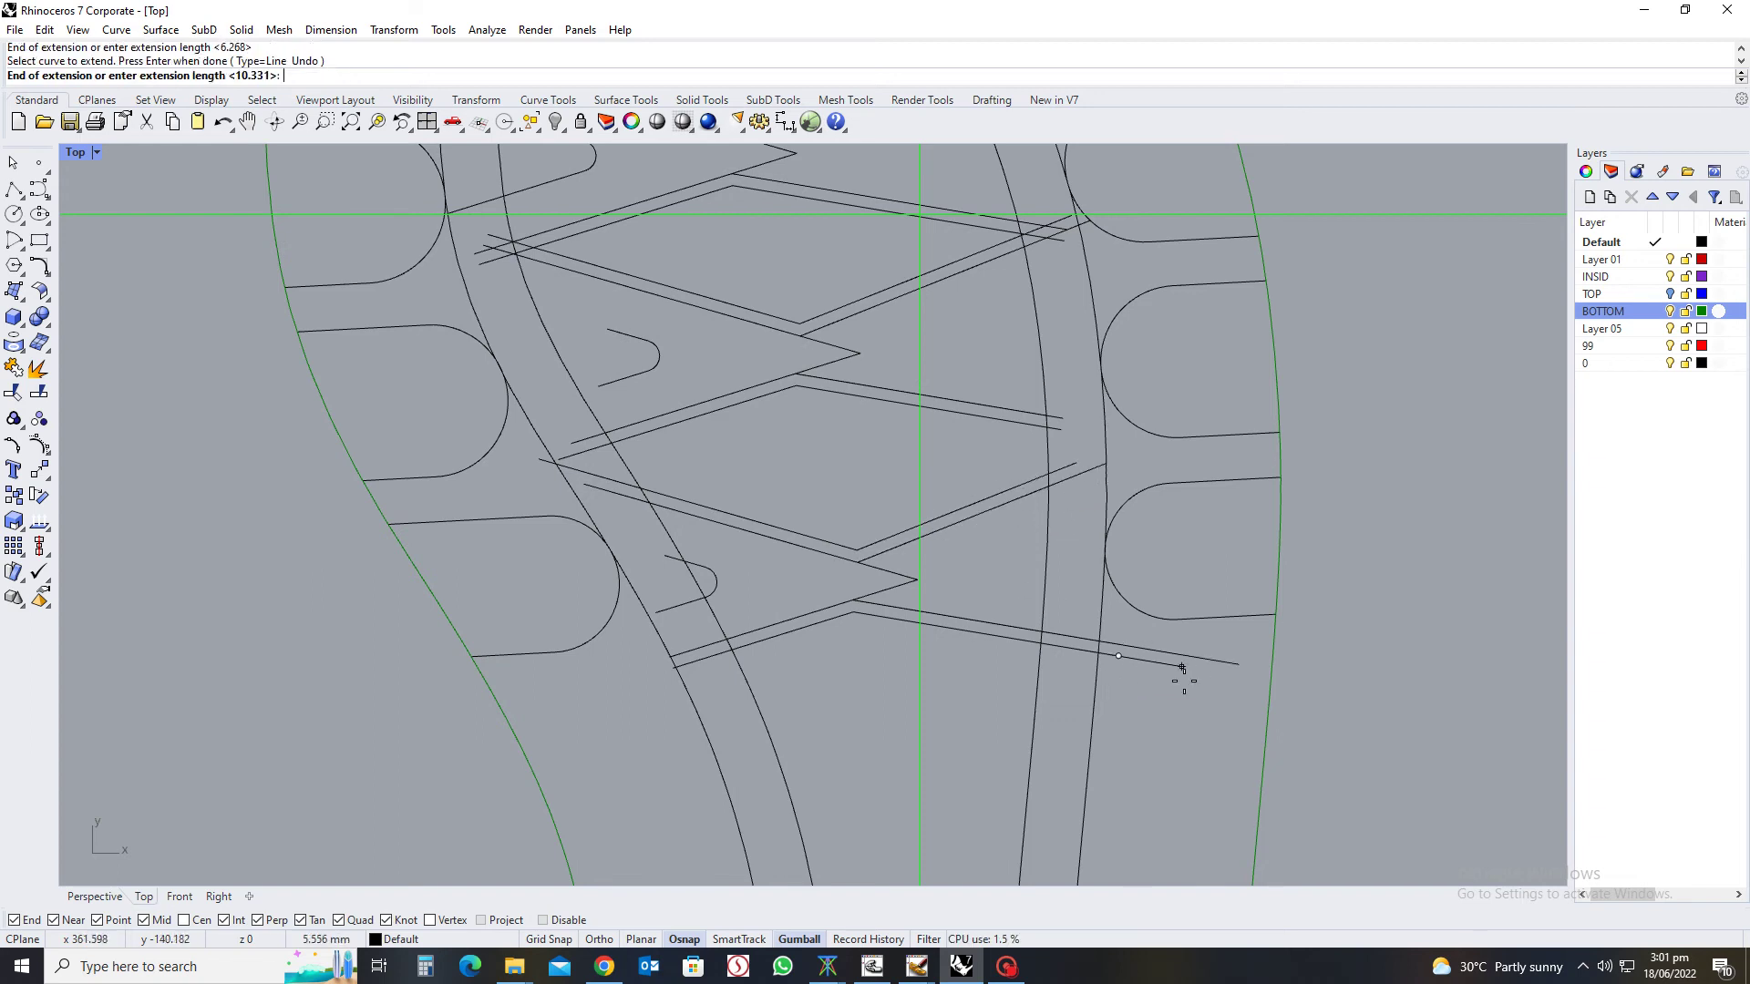
{"action": "left_click", "coordinate": [1190, 668]}
{"action": "left_click", "coordinate": [686, 649]}
{"action": "left_click", "coordinate": [567, 708]}
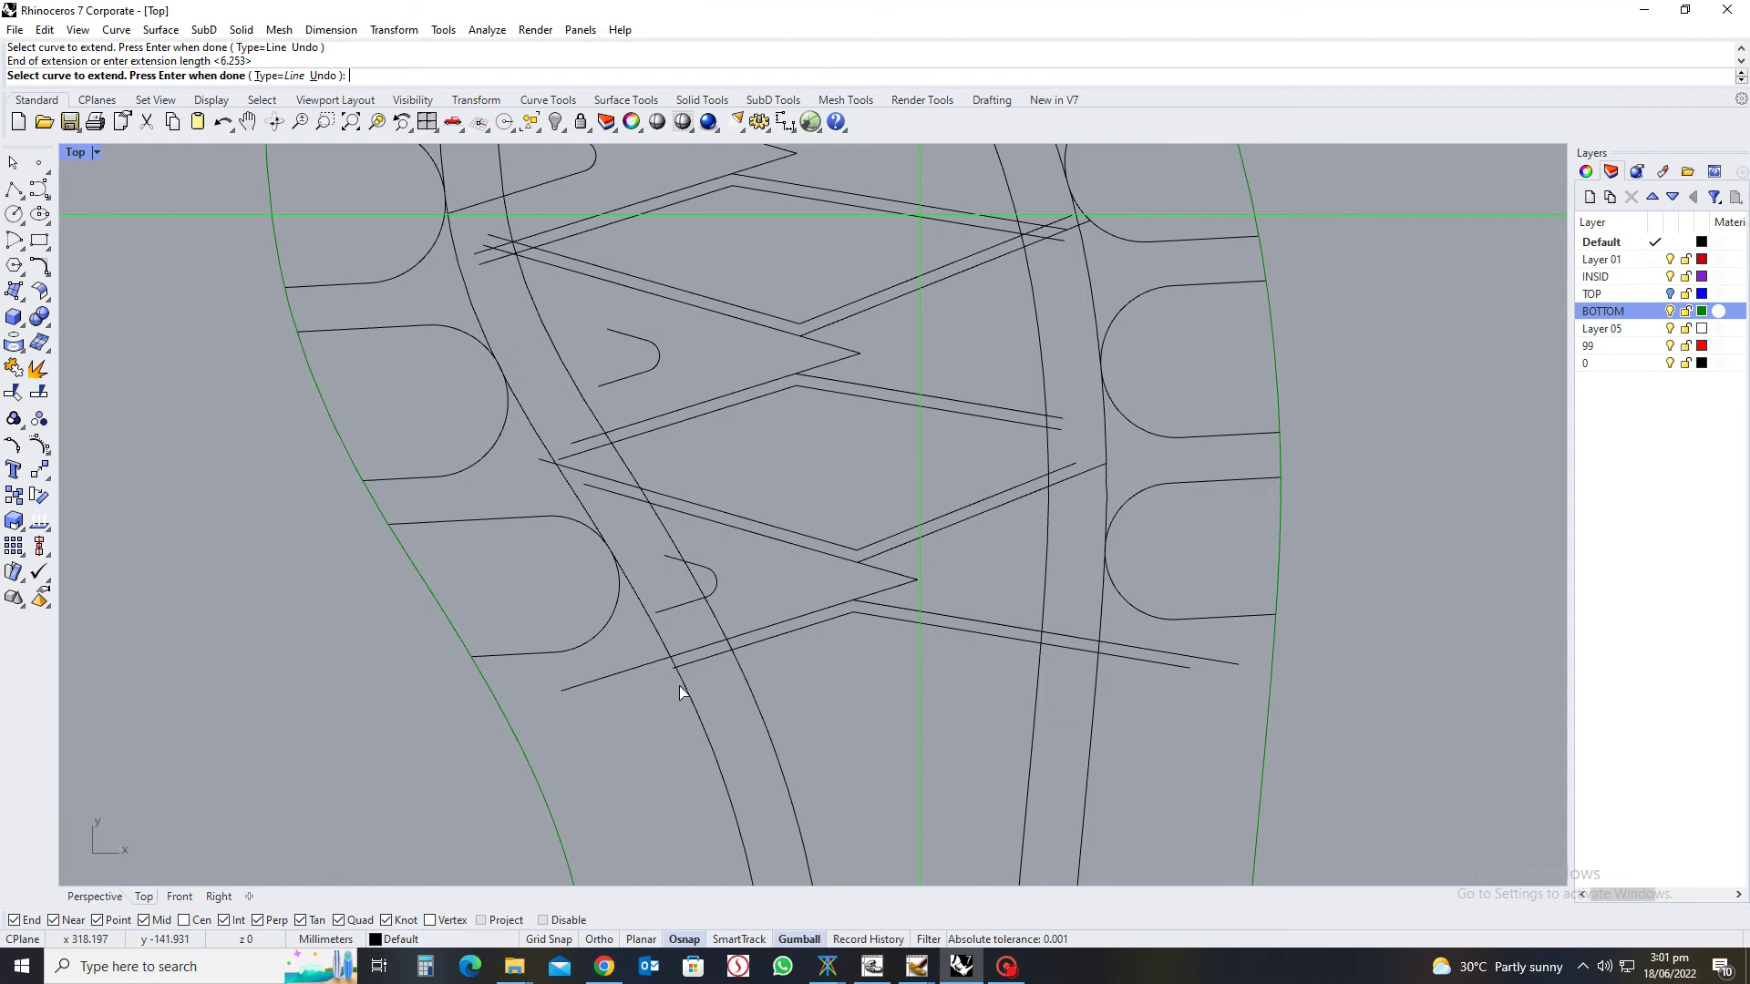
{"action": "left_click", "coordinate": [692, 664]}
{"action": "left_click", "coordinate": [585, 736]}
{"action": "scroll", "coordinate": [815, 599], "scroll_direction": "down", "scroll_amount": 3}
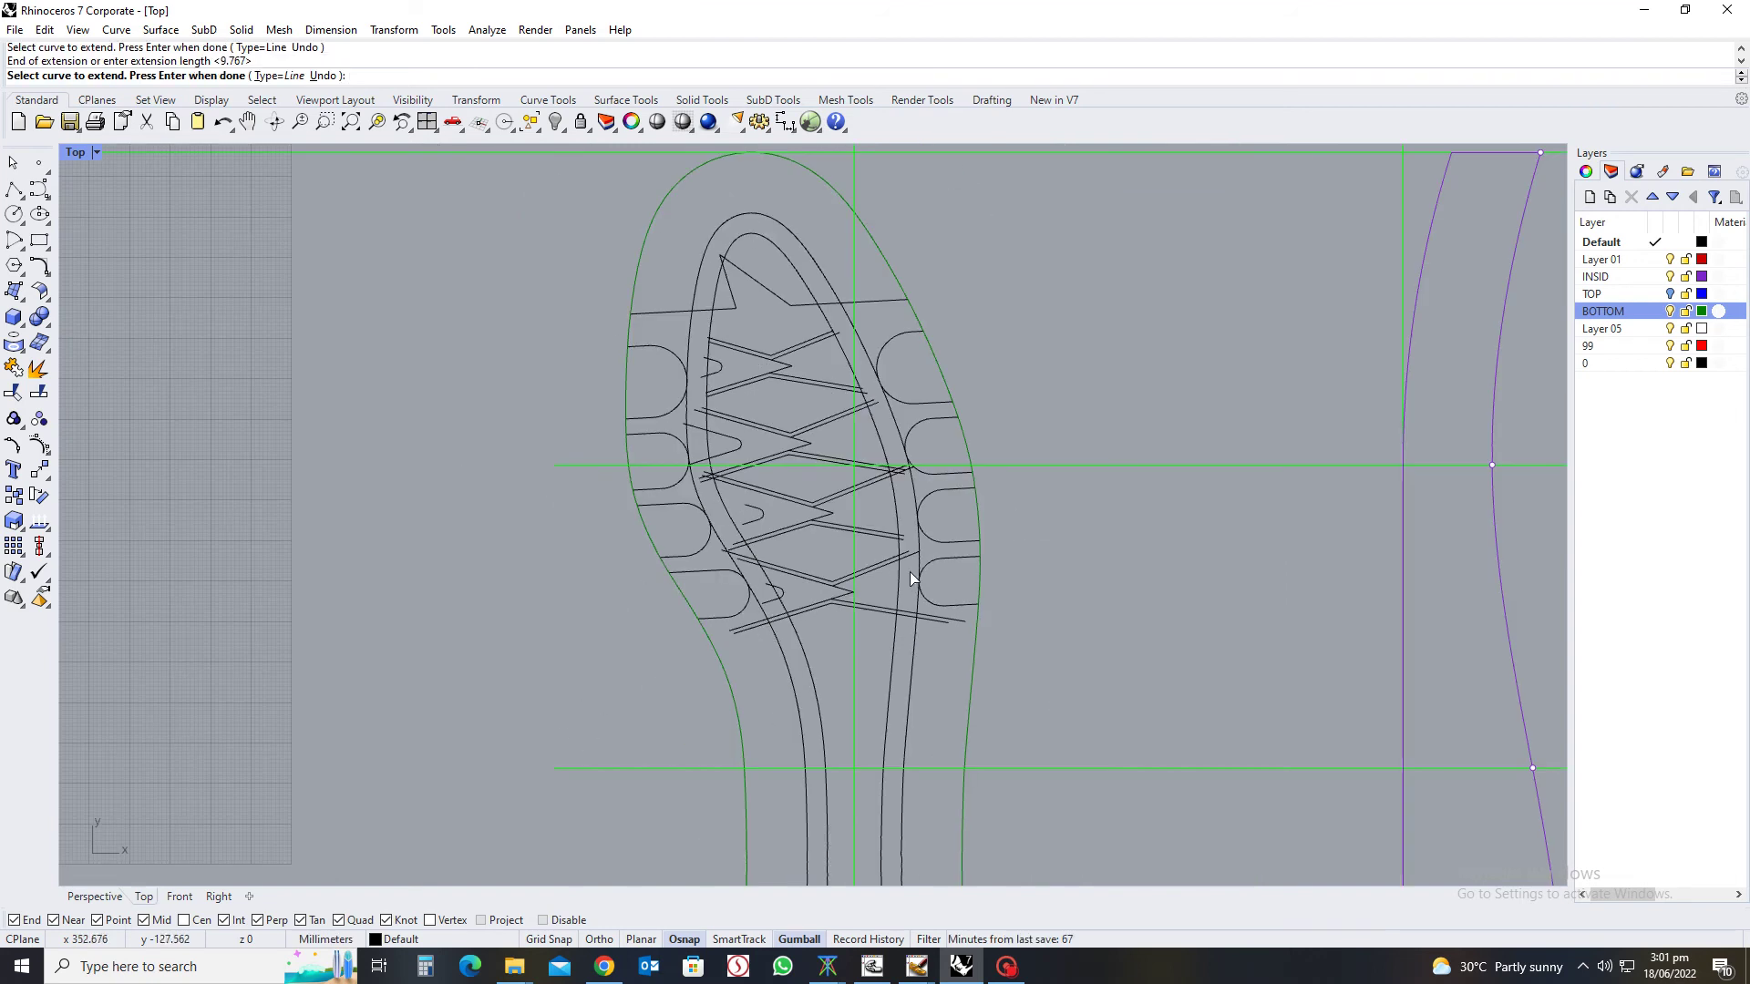
{"action": "key", "text": "Return"}
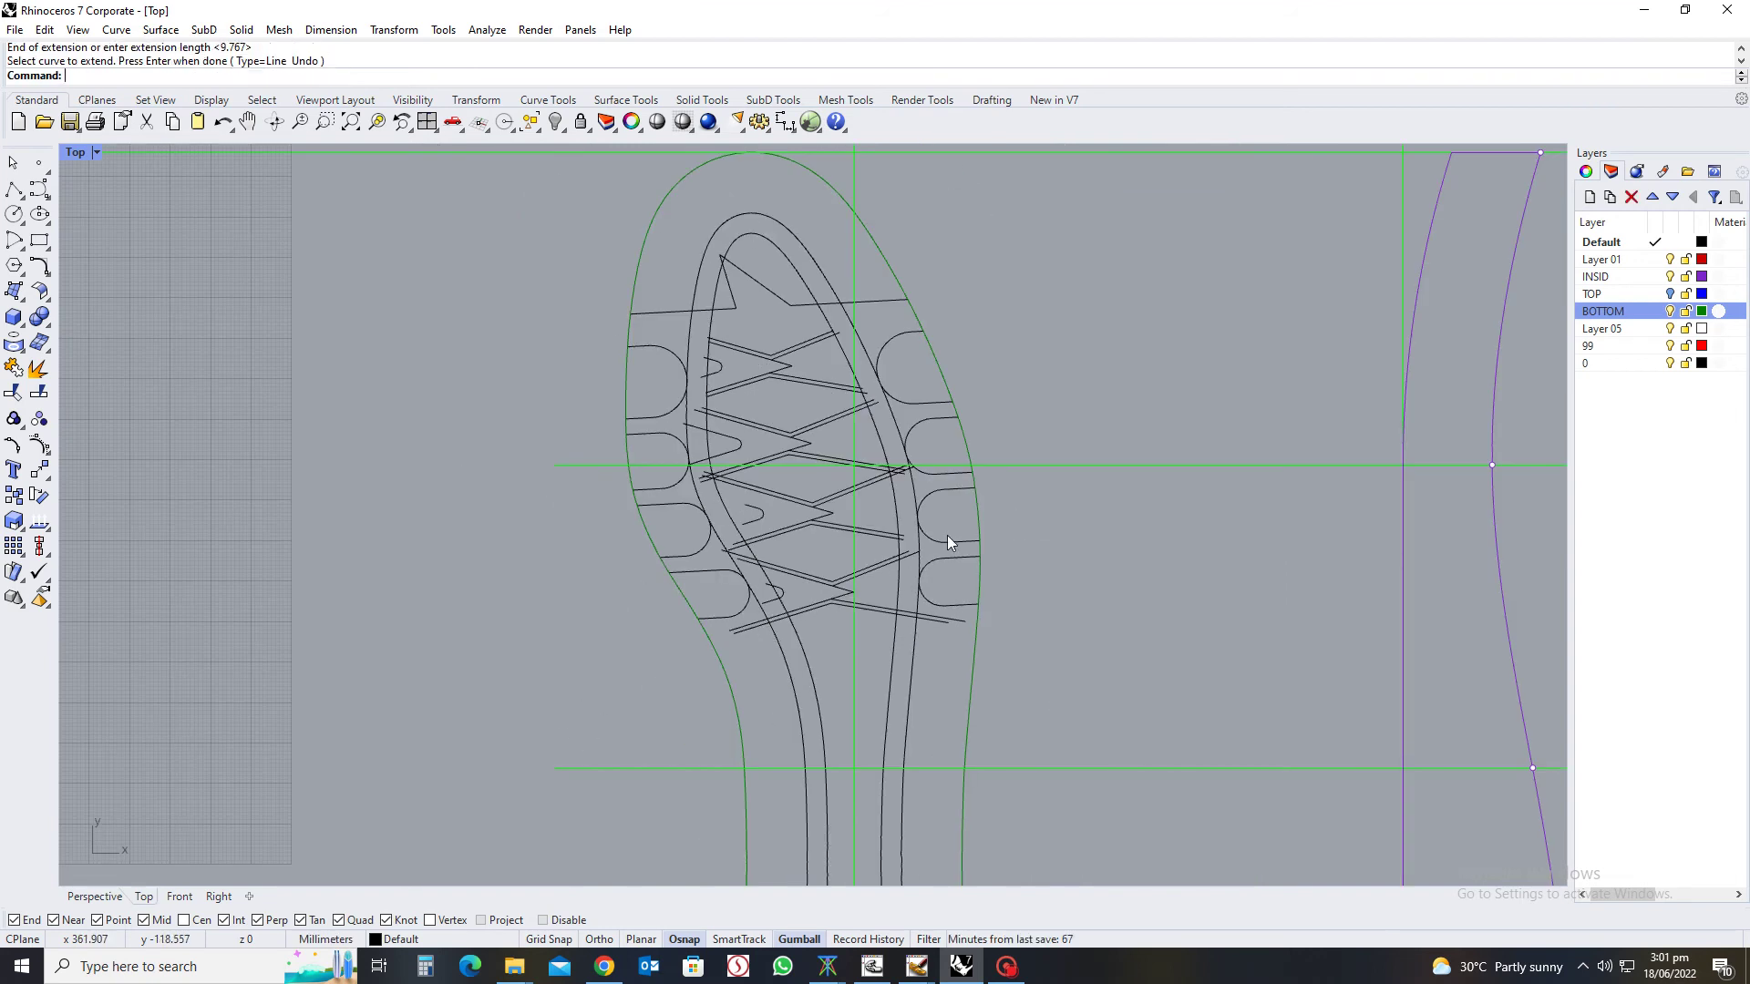
Move the third and fourth motifs, together with their rounded notches, slightly toward the heel to clear the second motif's lower-leg lines
{"action": "scroll", "coordinate": [883, 326], "scroll_direction": "up", "scroll_amount": 5}
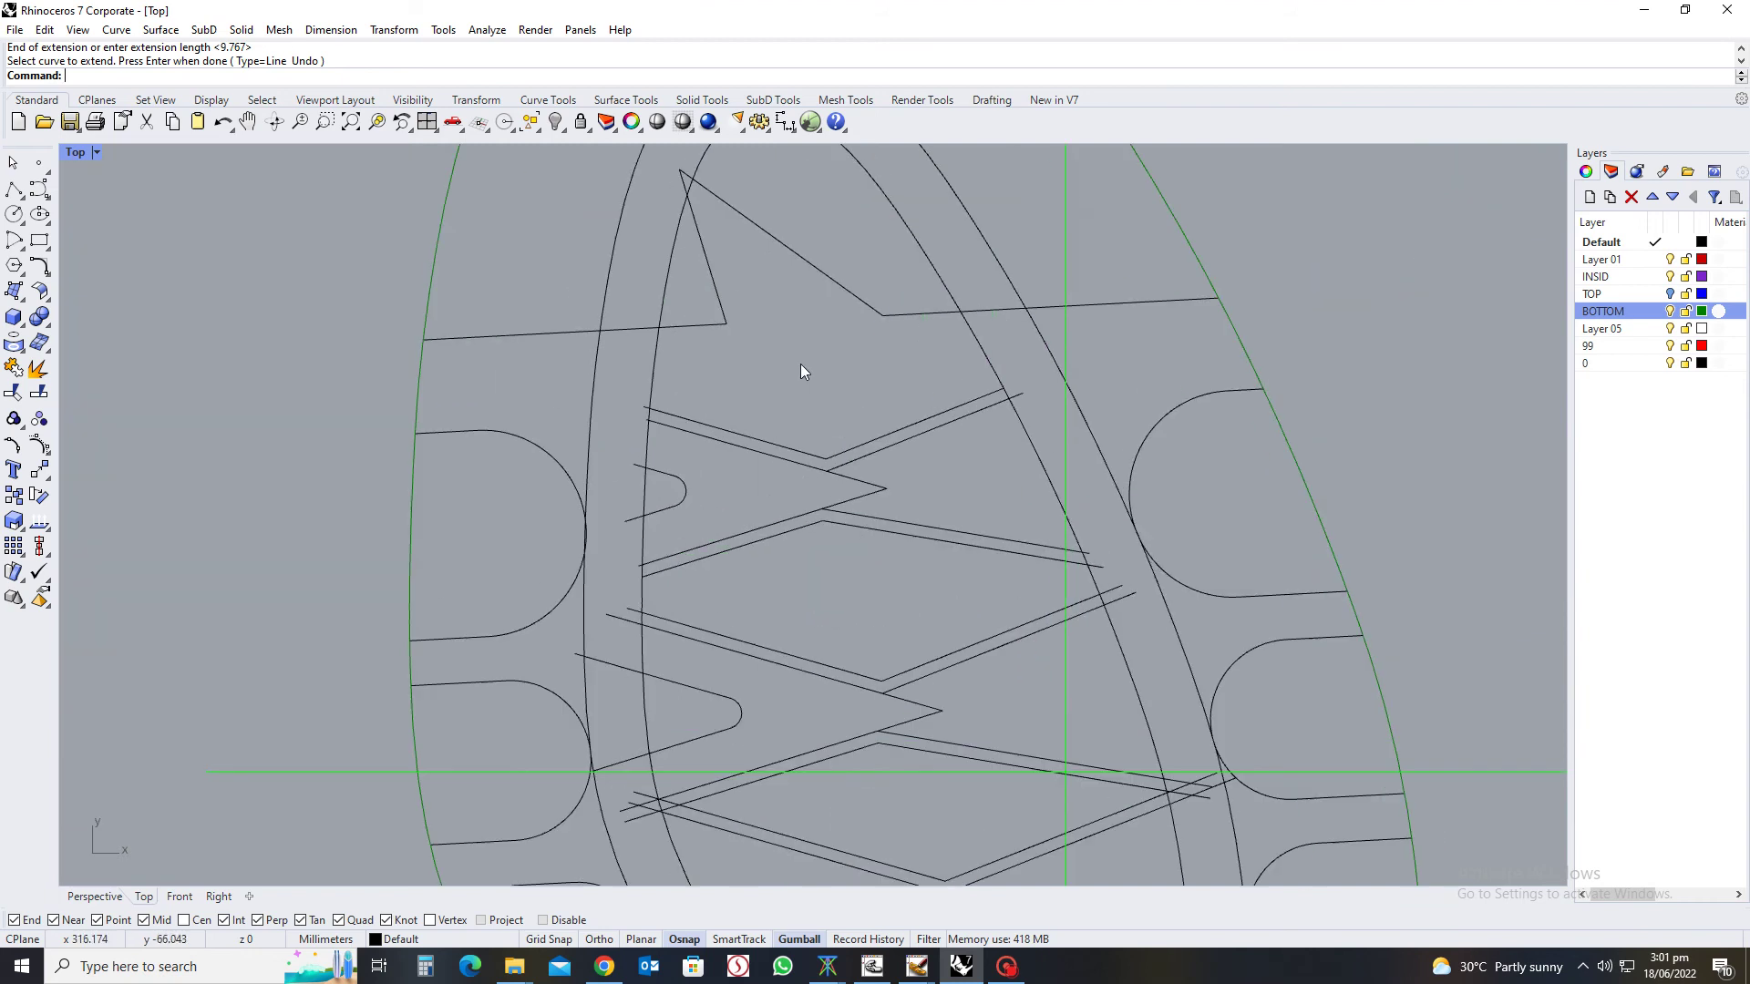
{"action": "left_click_drag", "start_coordinate": [868, 369], "coordinate": [800, 582]}
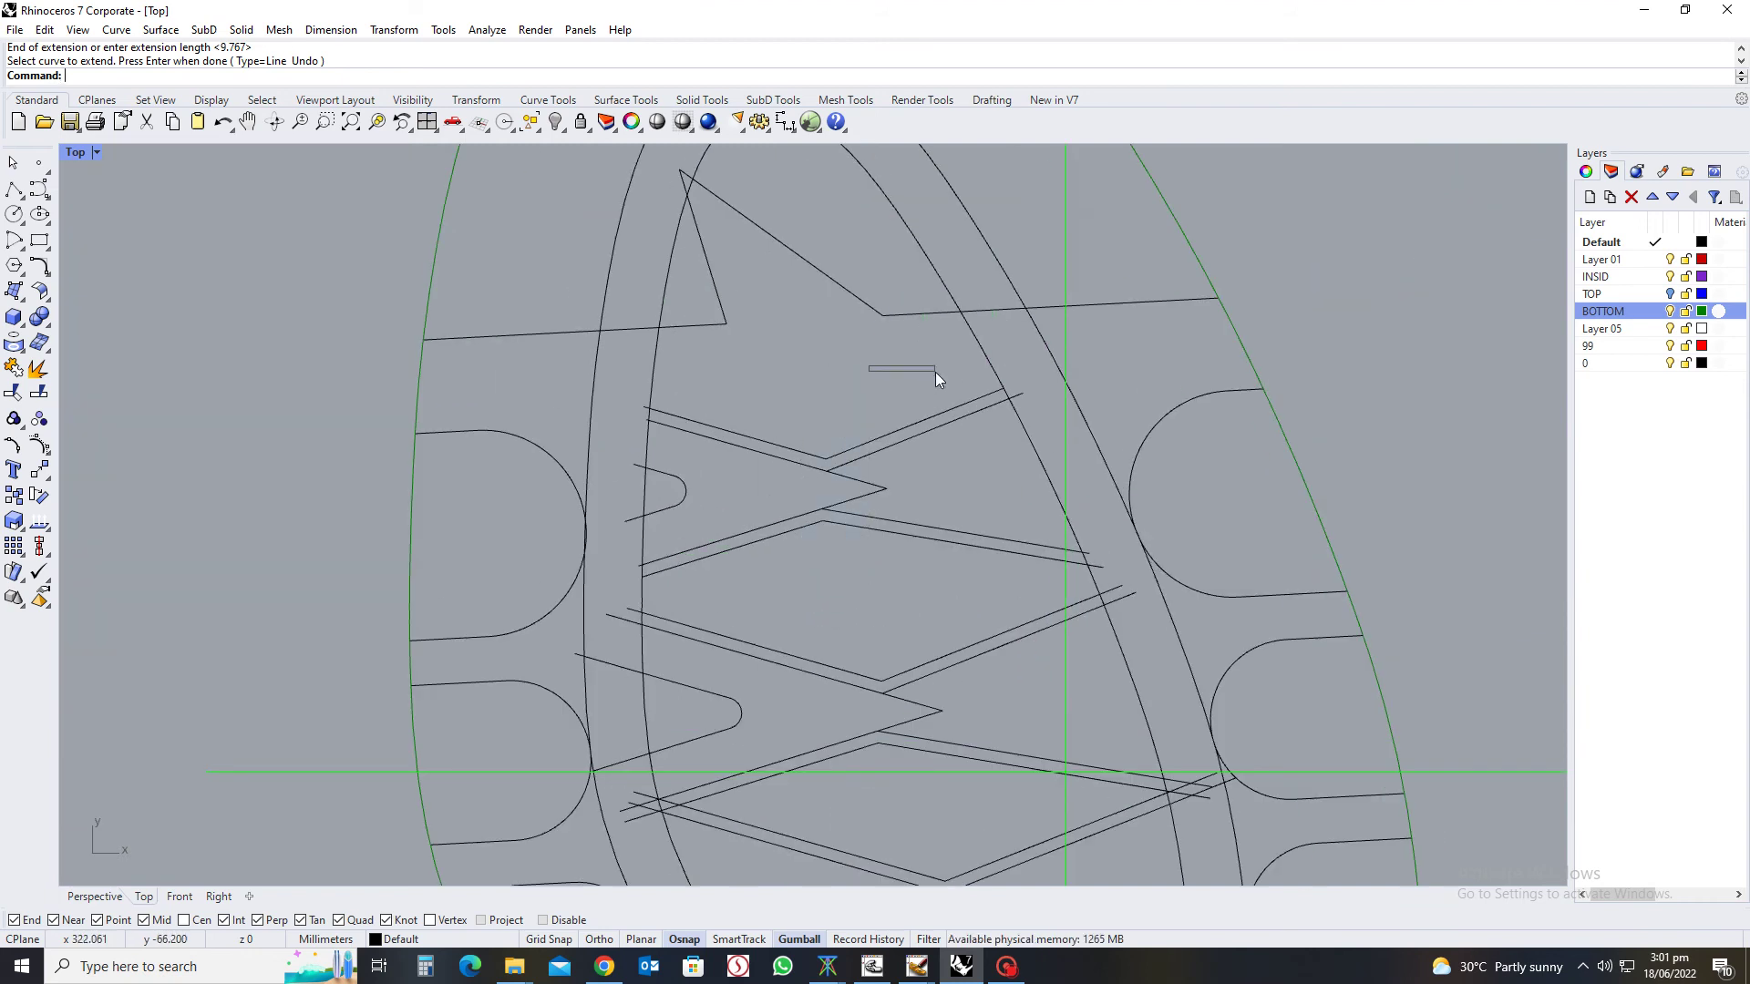
{"action": "right_click_drag", "start_coordinate": [858, 774], "coordinate": [906, 503]}
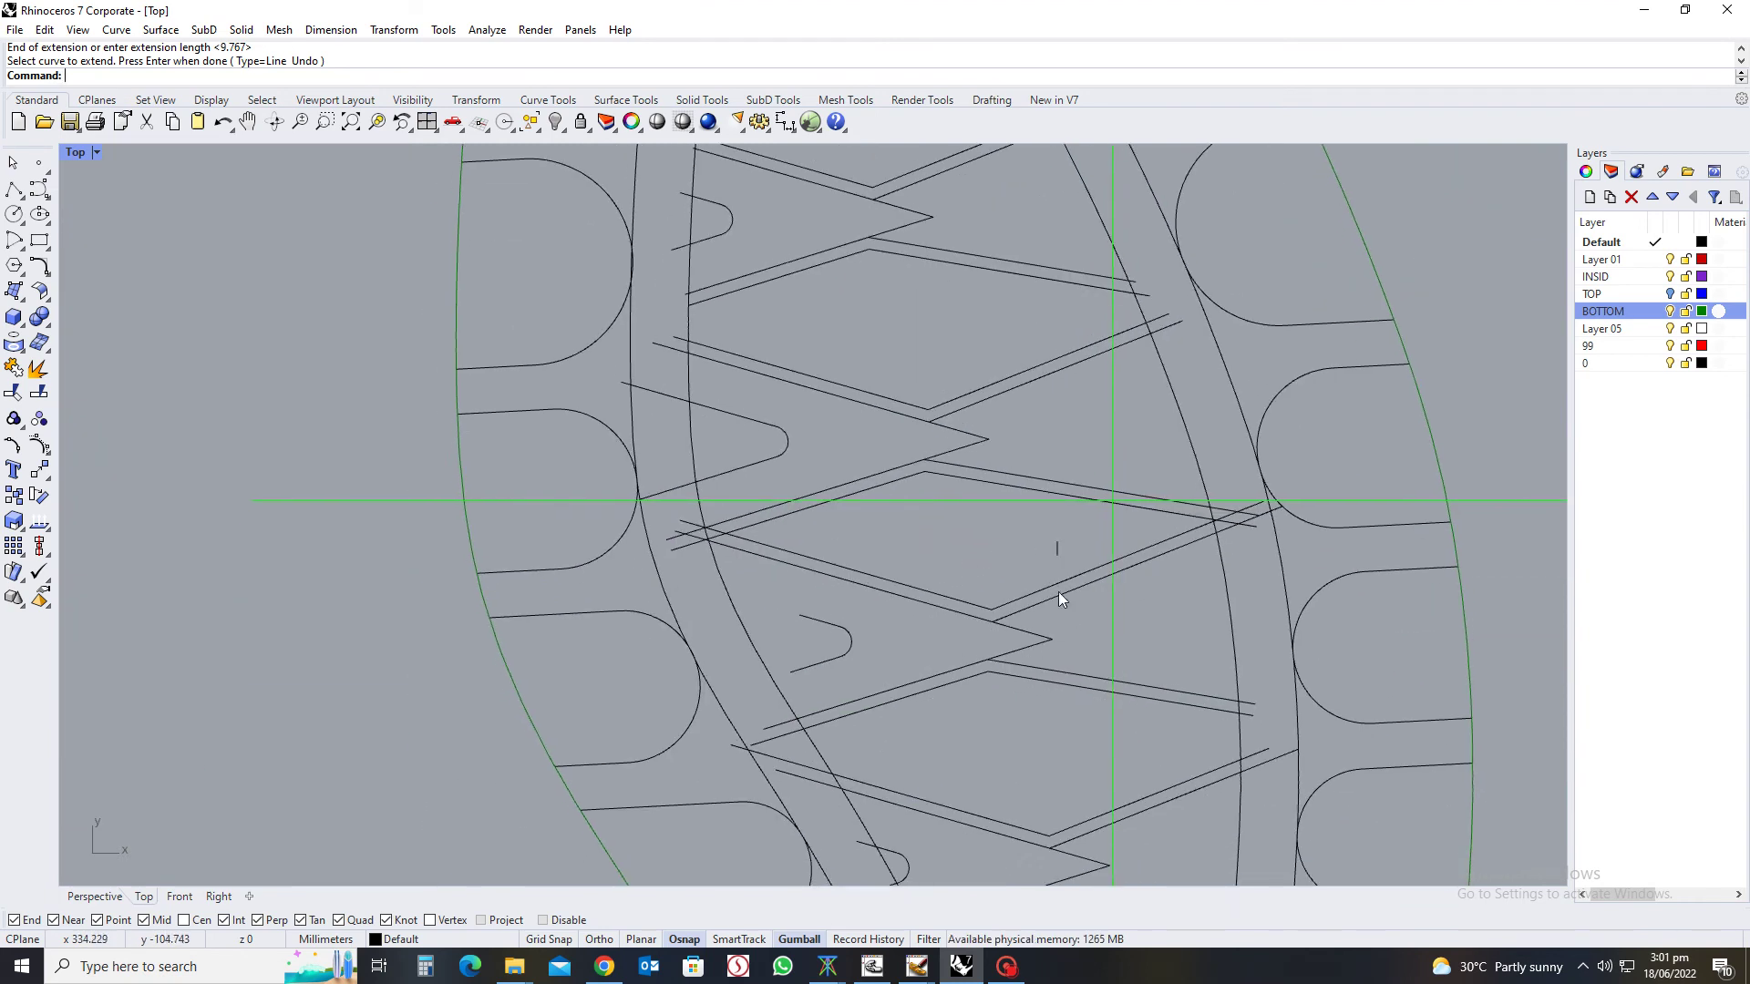
{"action": "left_click_drag", "start_coordinate": [1058, 592], "coordinate": [939, 777]}
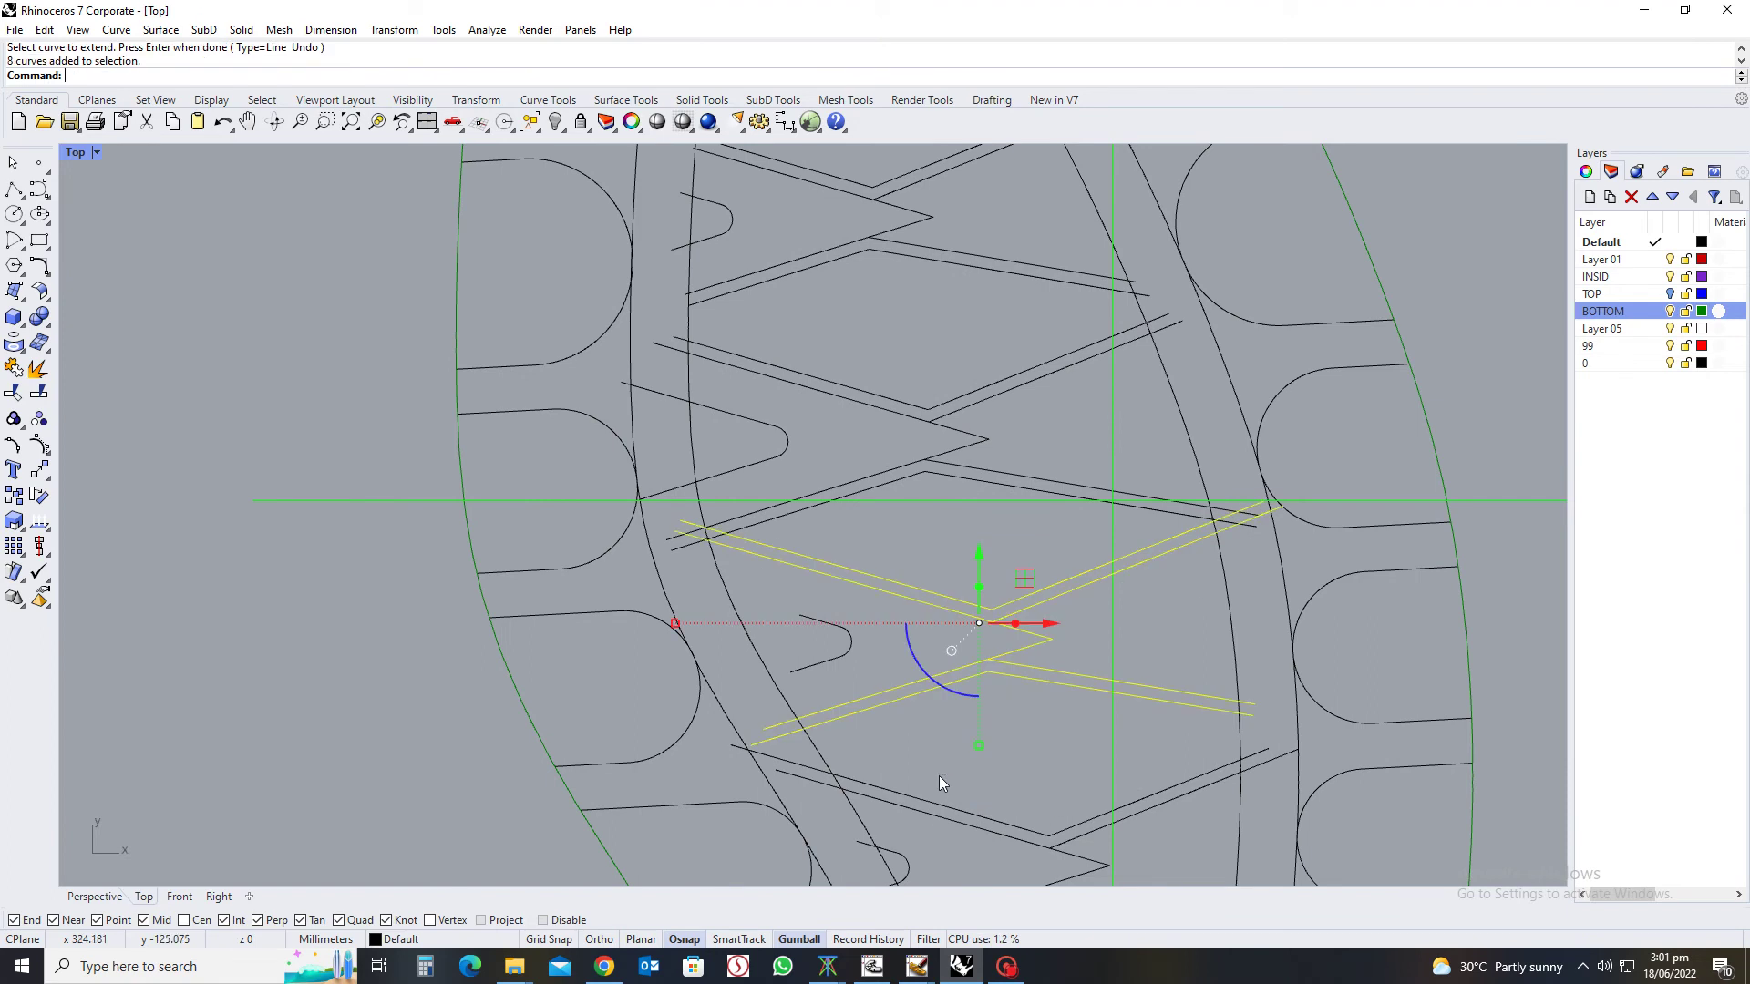
{"action": "left_click", "coordinate": [830, 659], "text": "shift"}
{"action": "left_click", "coordinate": [823, 622], "text": "shift"}
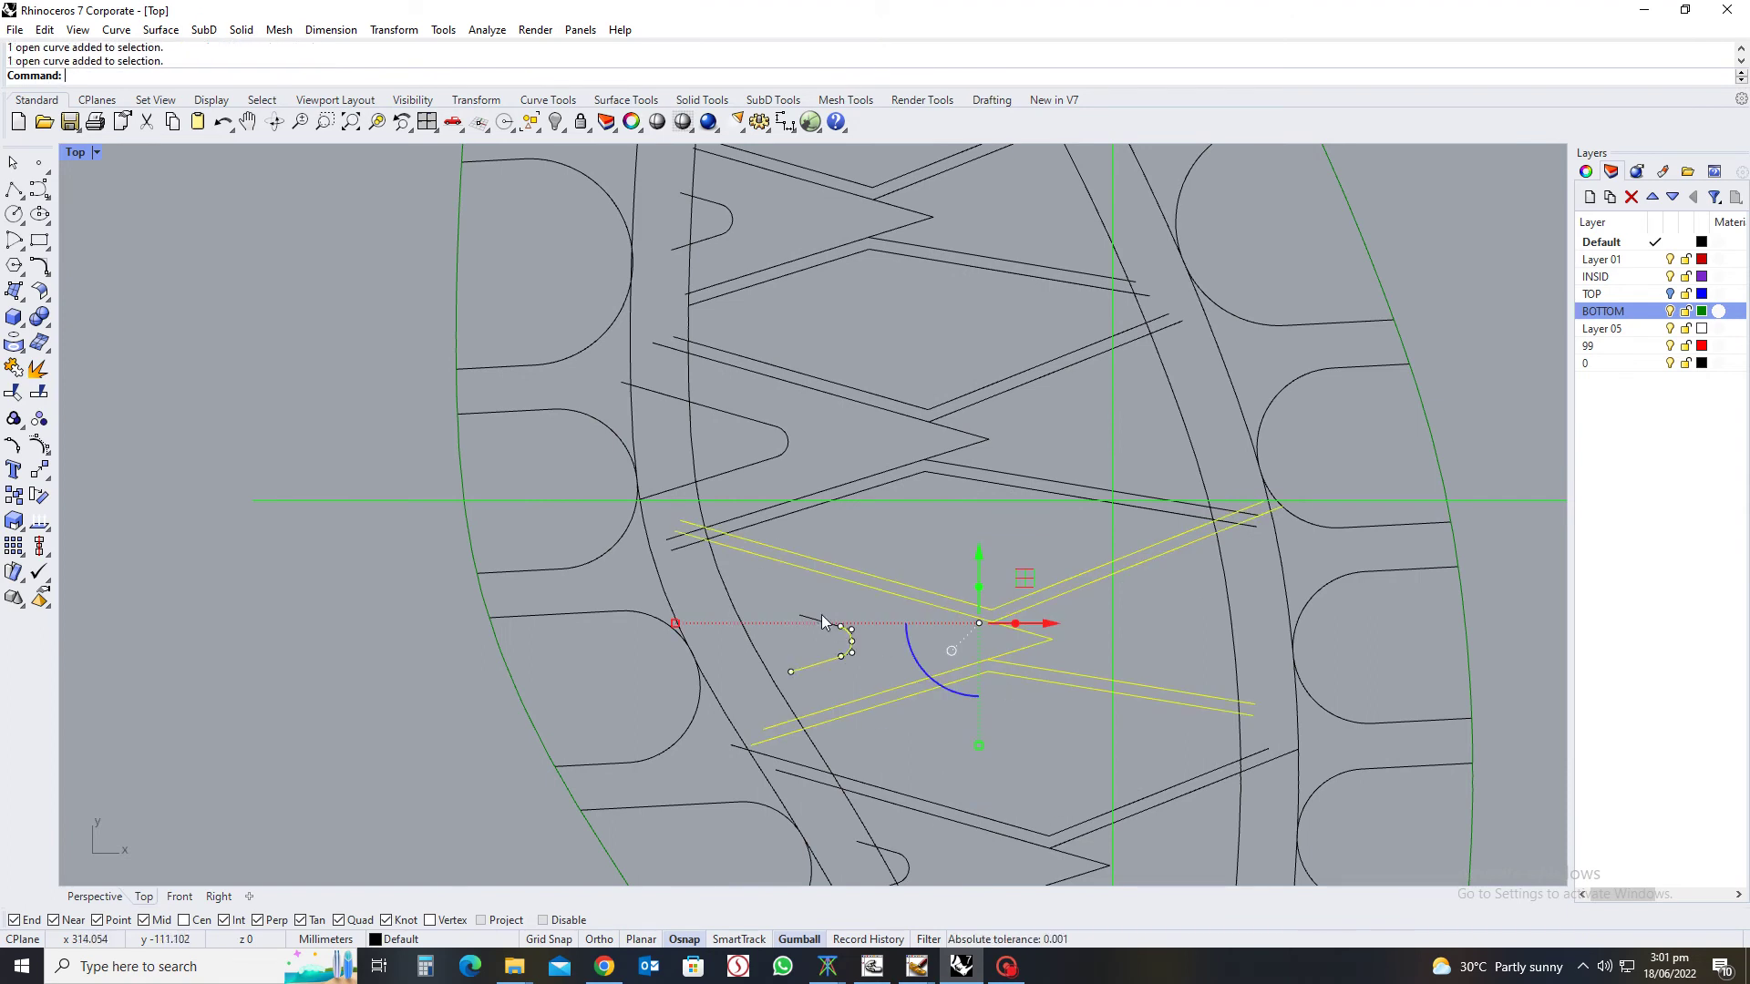
{"action": "right_click_drag", "start_coordinate": [1010, 695], "coordinate": [995, 568]}
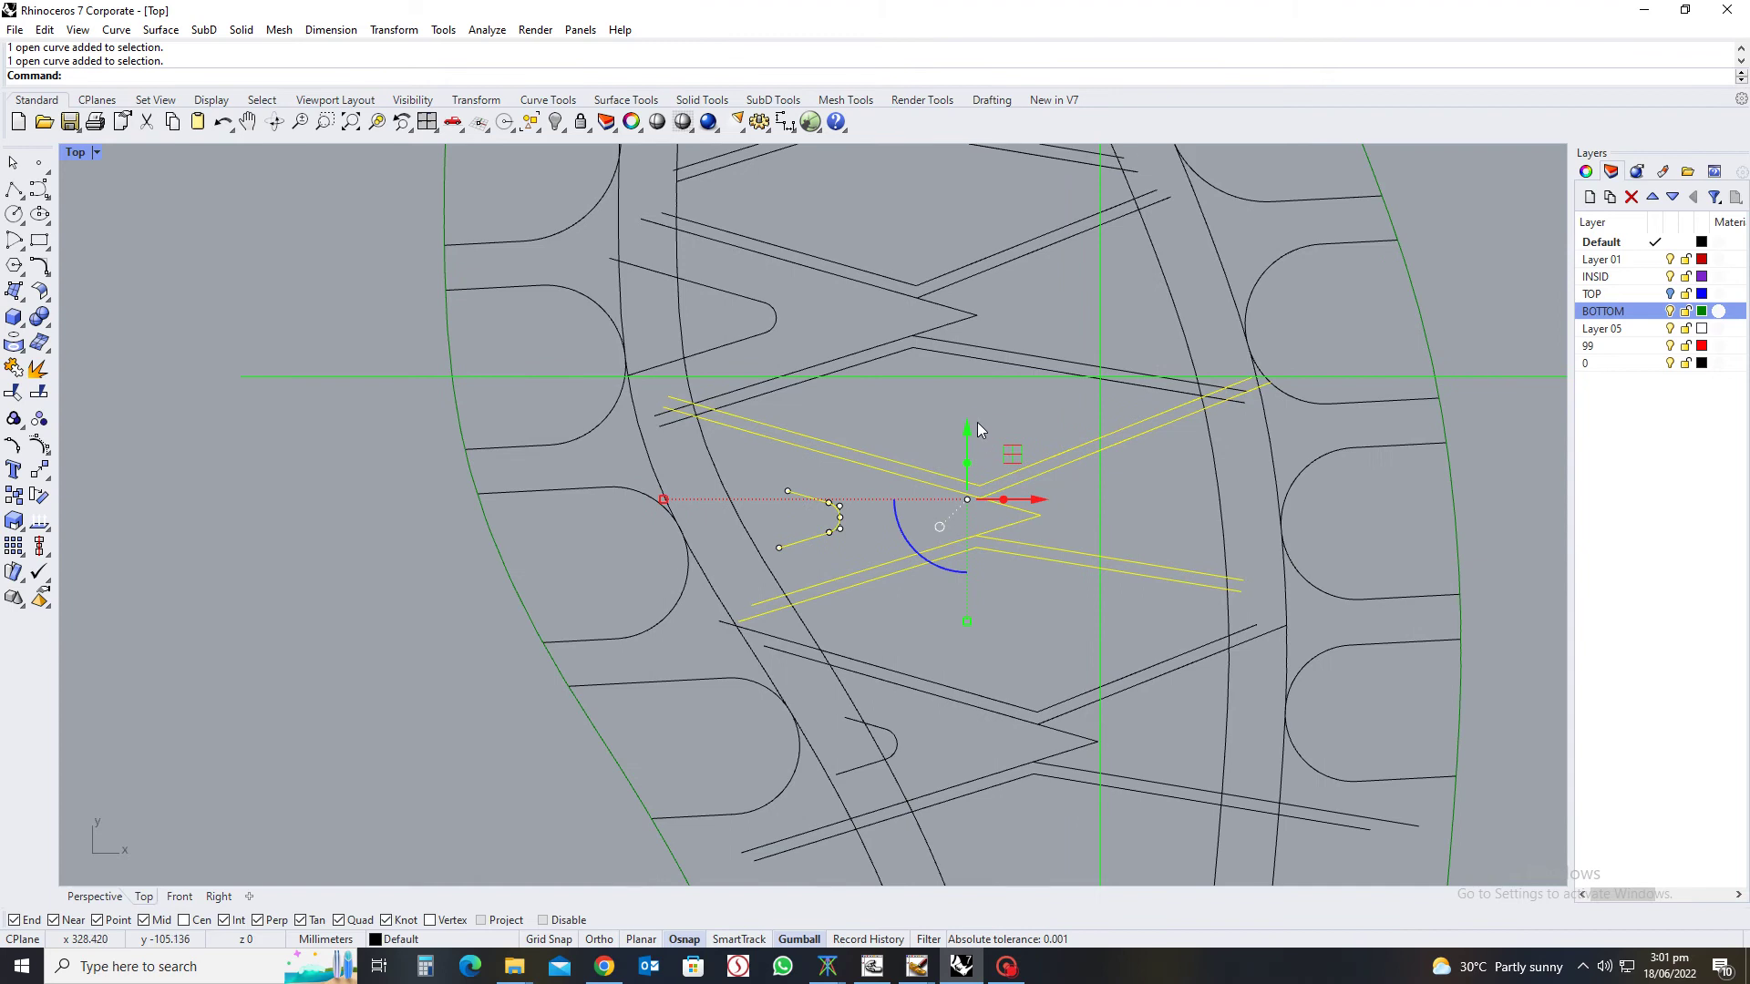
{"action": "right_click_drag", "start_coordinate": [1039, 639], "coordinate": [1028, 506]}
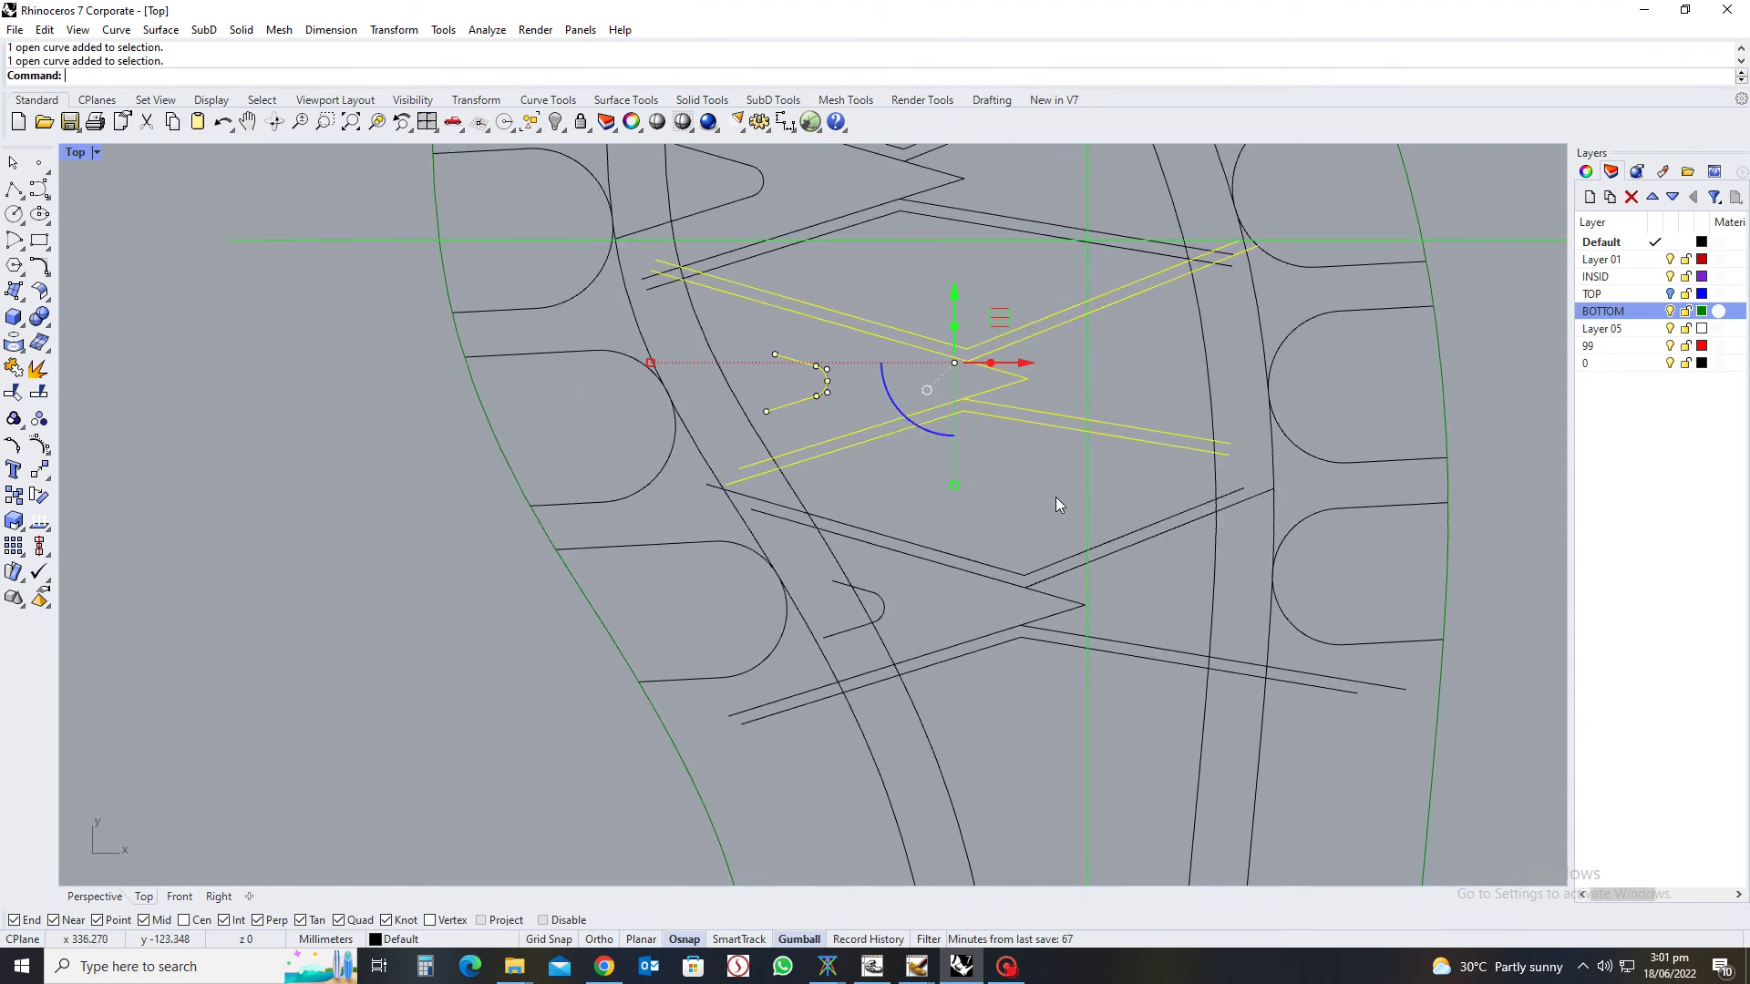
{"action": "left_click_drag", "start_coordinate": [1074, 468], "coordinate": [969, 721]}
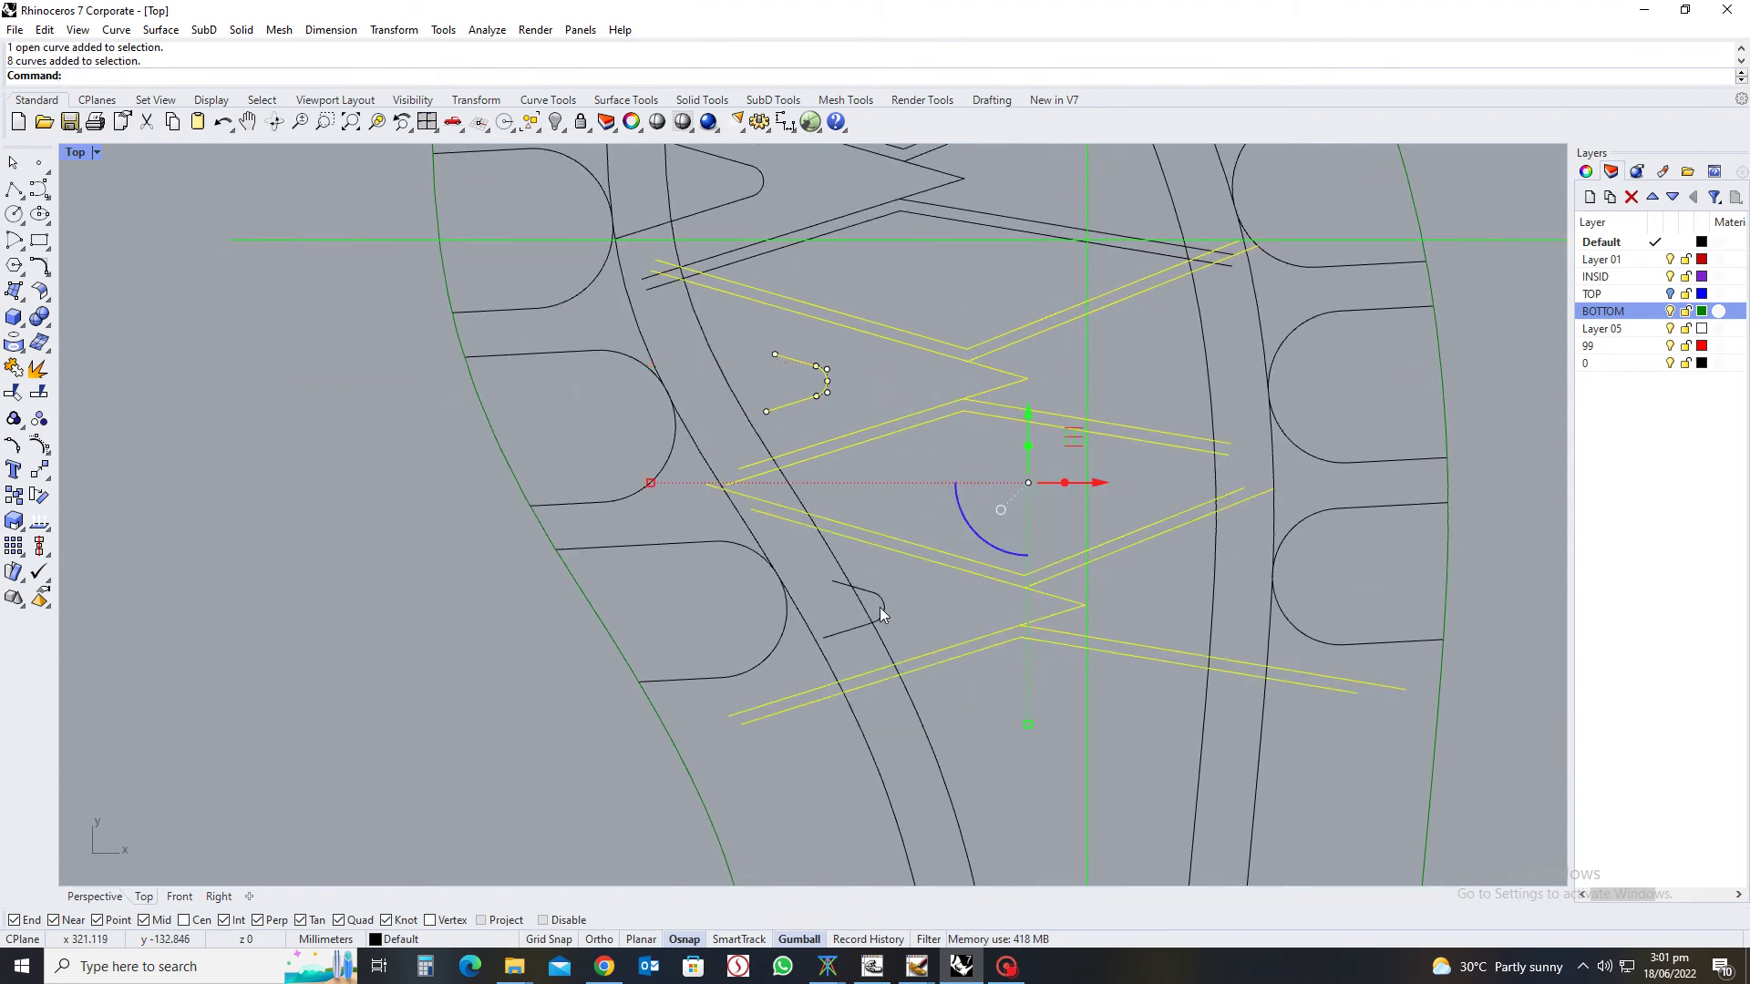
{"action": "left_click", "coordinate": [879, 607]}
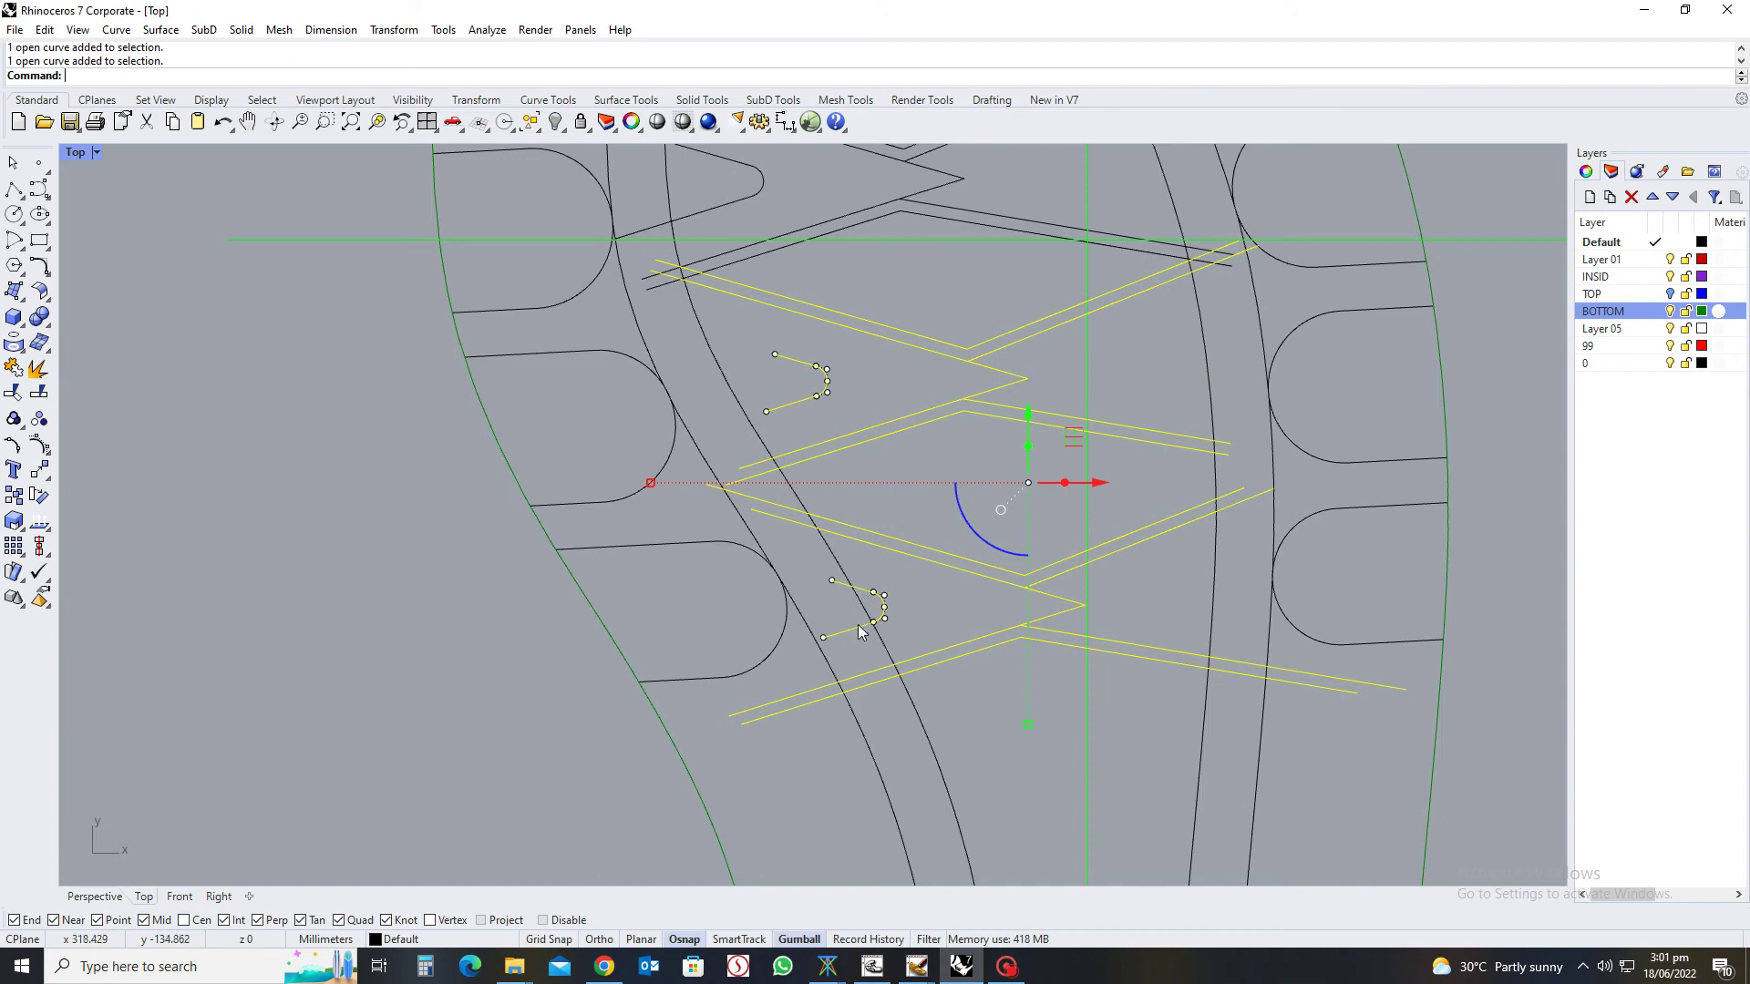
{"action": "left_click_drag", "start_coordinate": [1028, 421], "coordinate": [1031, 457]}
{"action": "key", "text": "Escape"}
{"action": "scroll", "coordinate": [1104, 594], "scroll_direction": "down", "scroll_amount": 5}
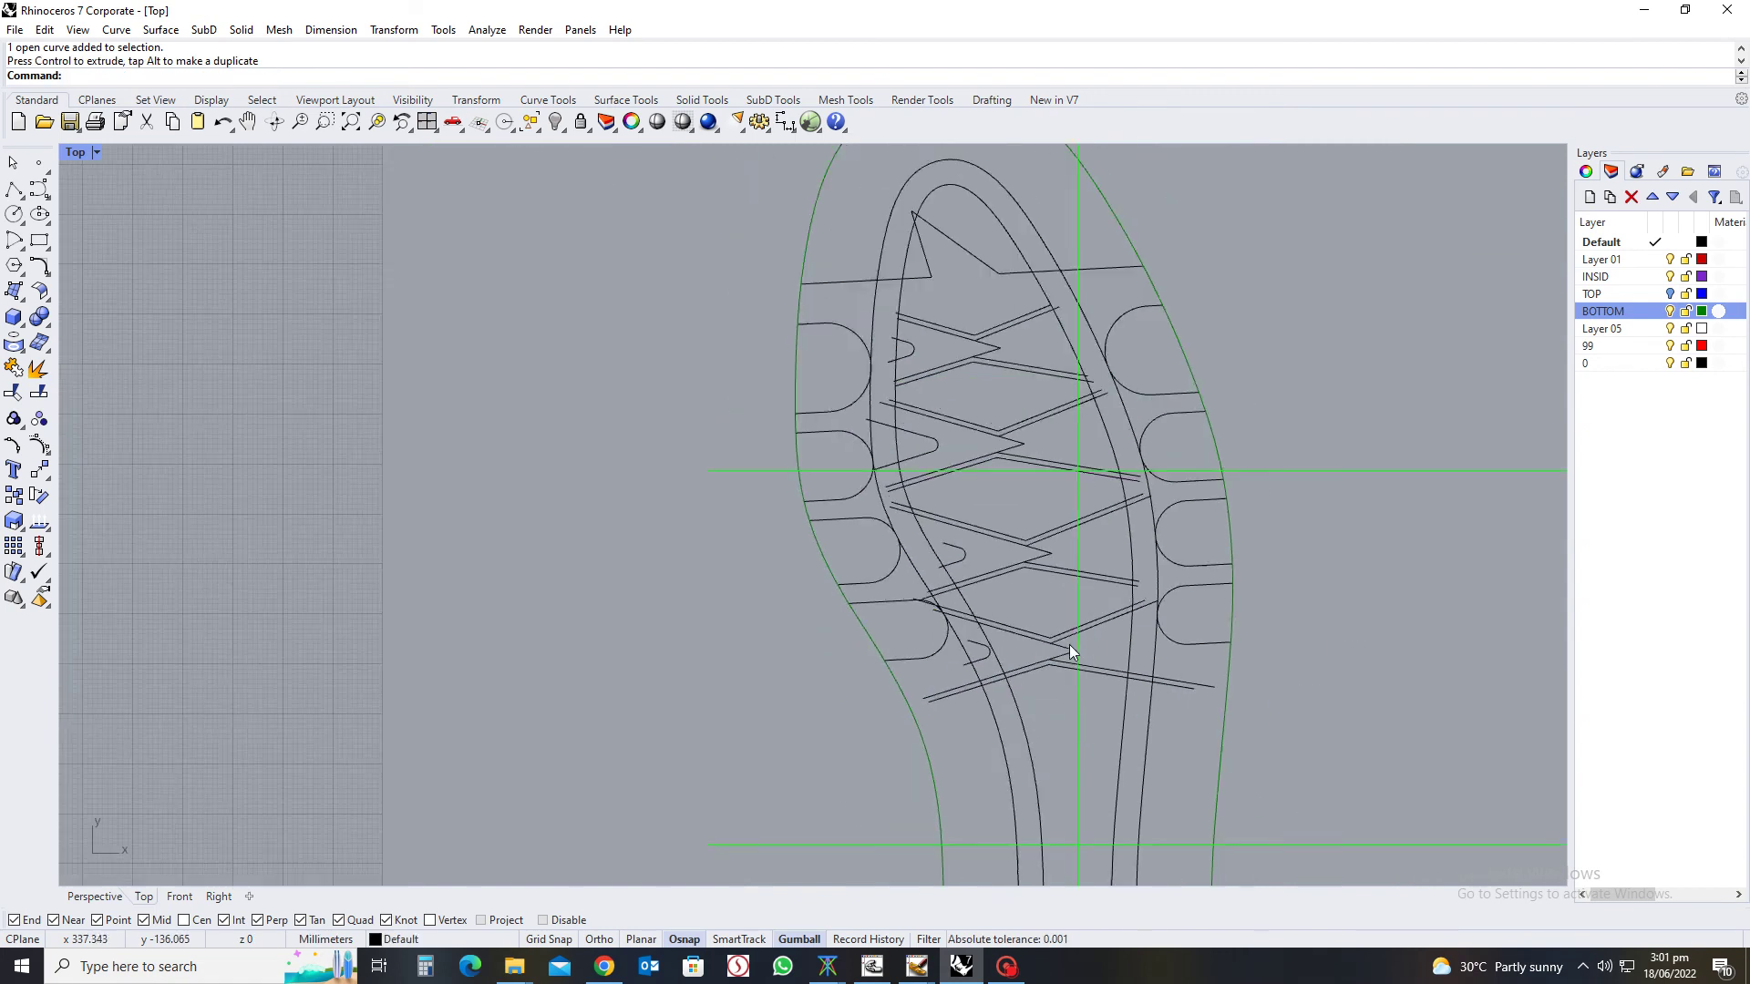
Using the innermost outline as the cutting edge, trim the right-end overhangs of the fourth motif's lines and the third motif's lower-leg lines
{"action": "scroll", "coordinate": [945, 557], "scroll_direction": "up", "scroll_amount": 3}
{"action": "left_click", "coordinate": [938, 556]}
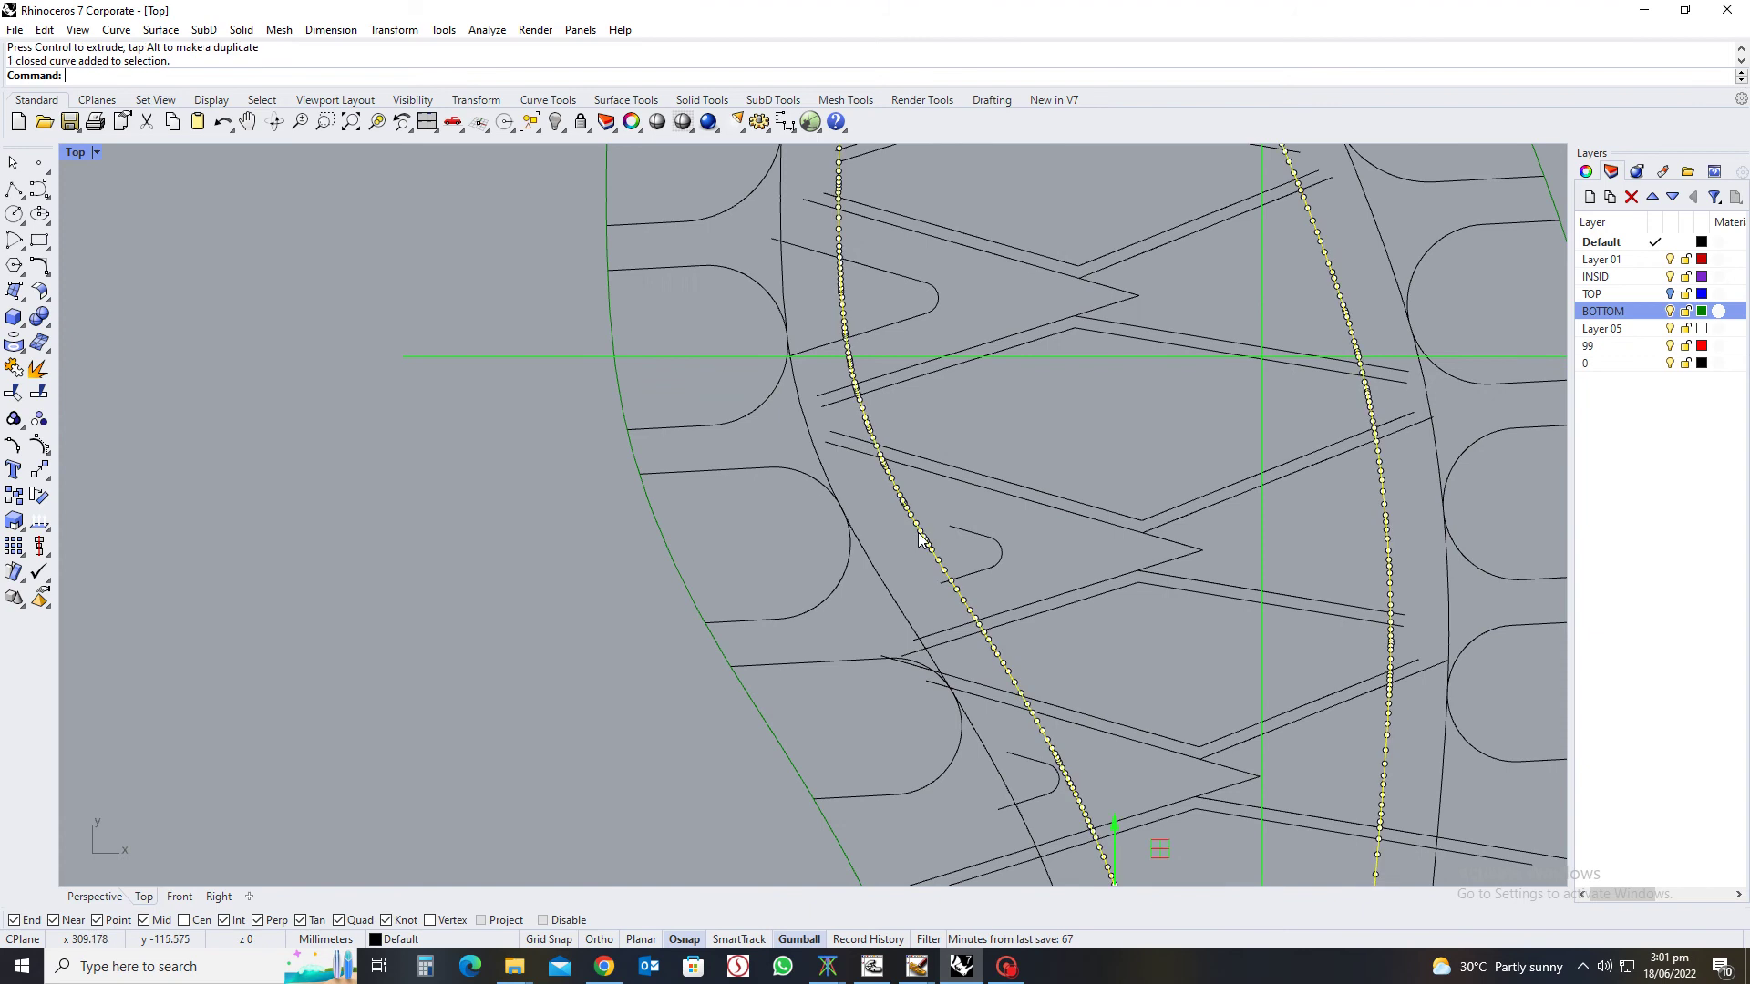
{"action": "scroll", "coordinate": [1098, 547], "scroll_direction": "up", "scroll_amount": 2}
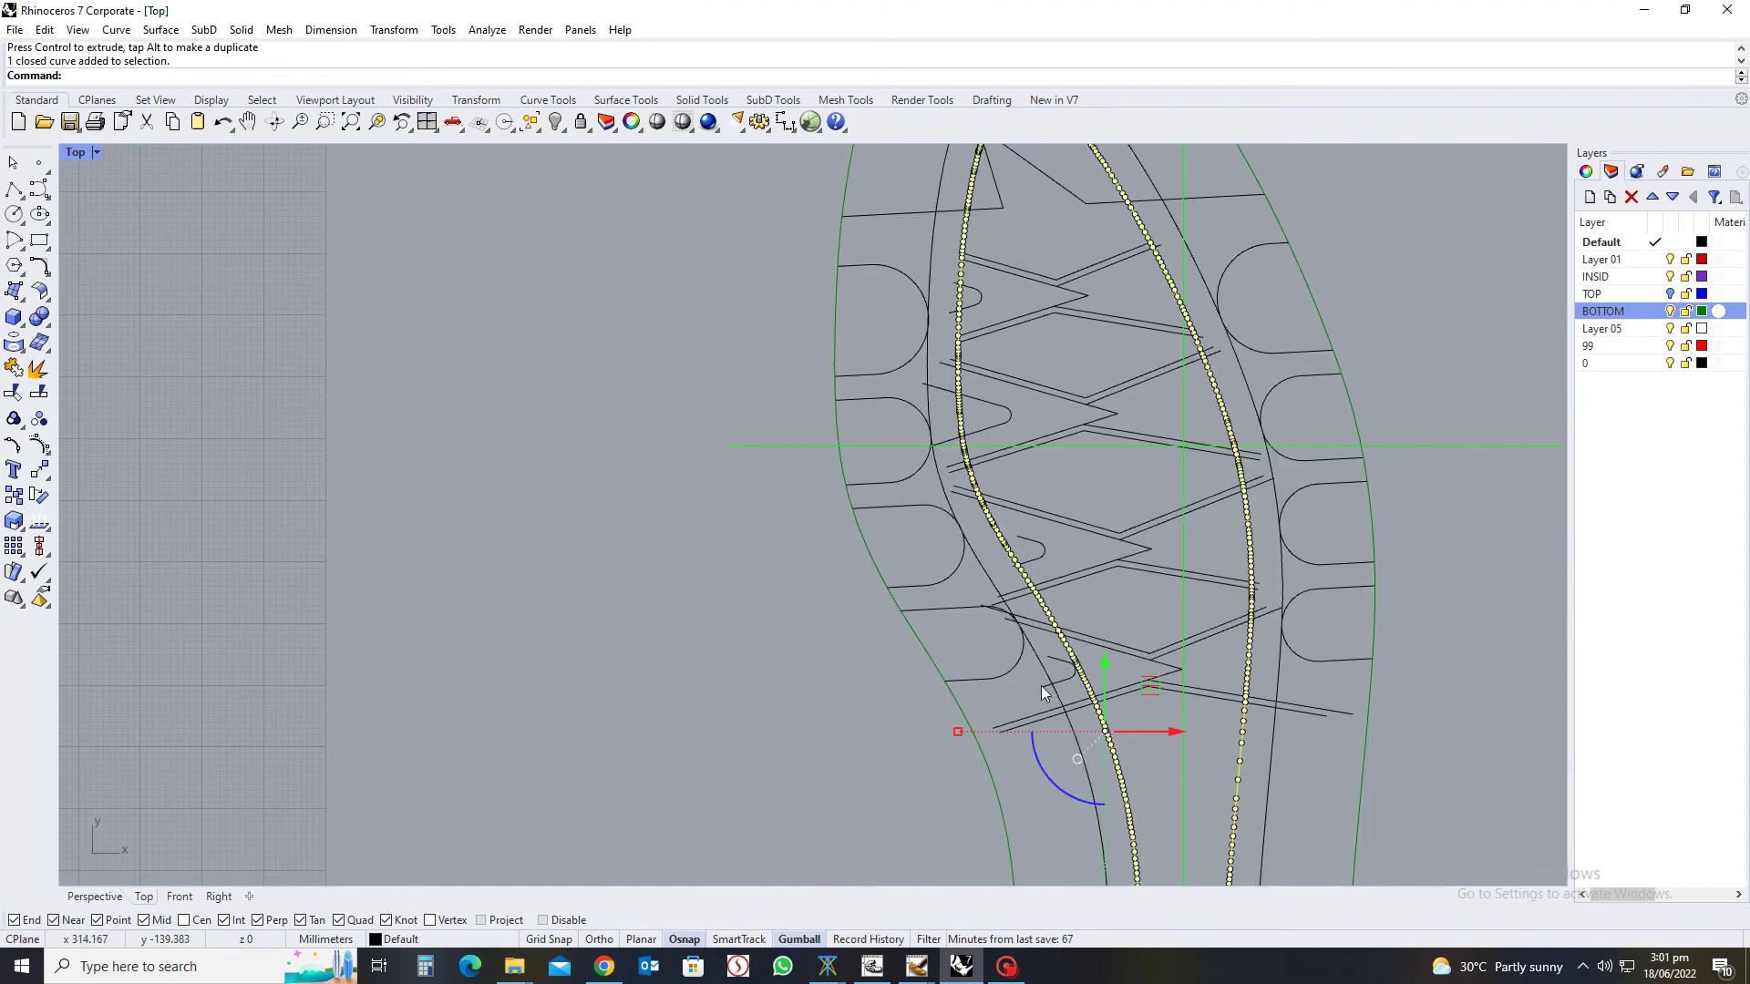
{"action": "type", "text": "trim"}
{"action": "key", "text": "Return"}
{"action": "scroll", "coordinate": [1298, 780], "scroll_direction": "up", "scroll_amount": 2}
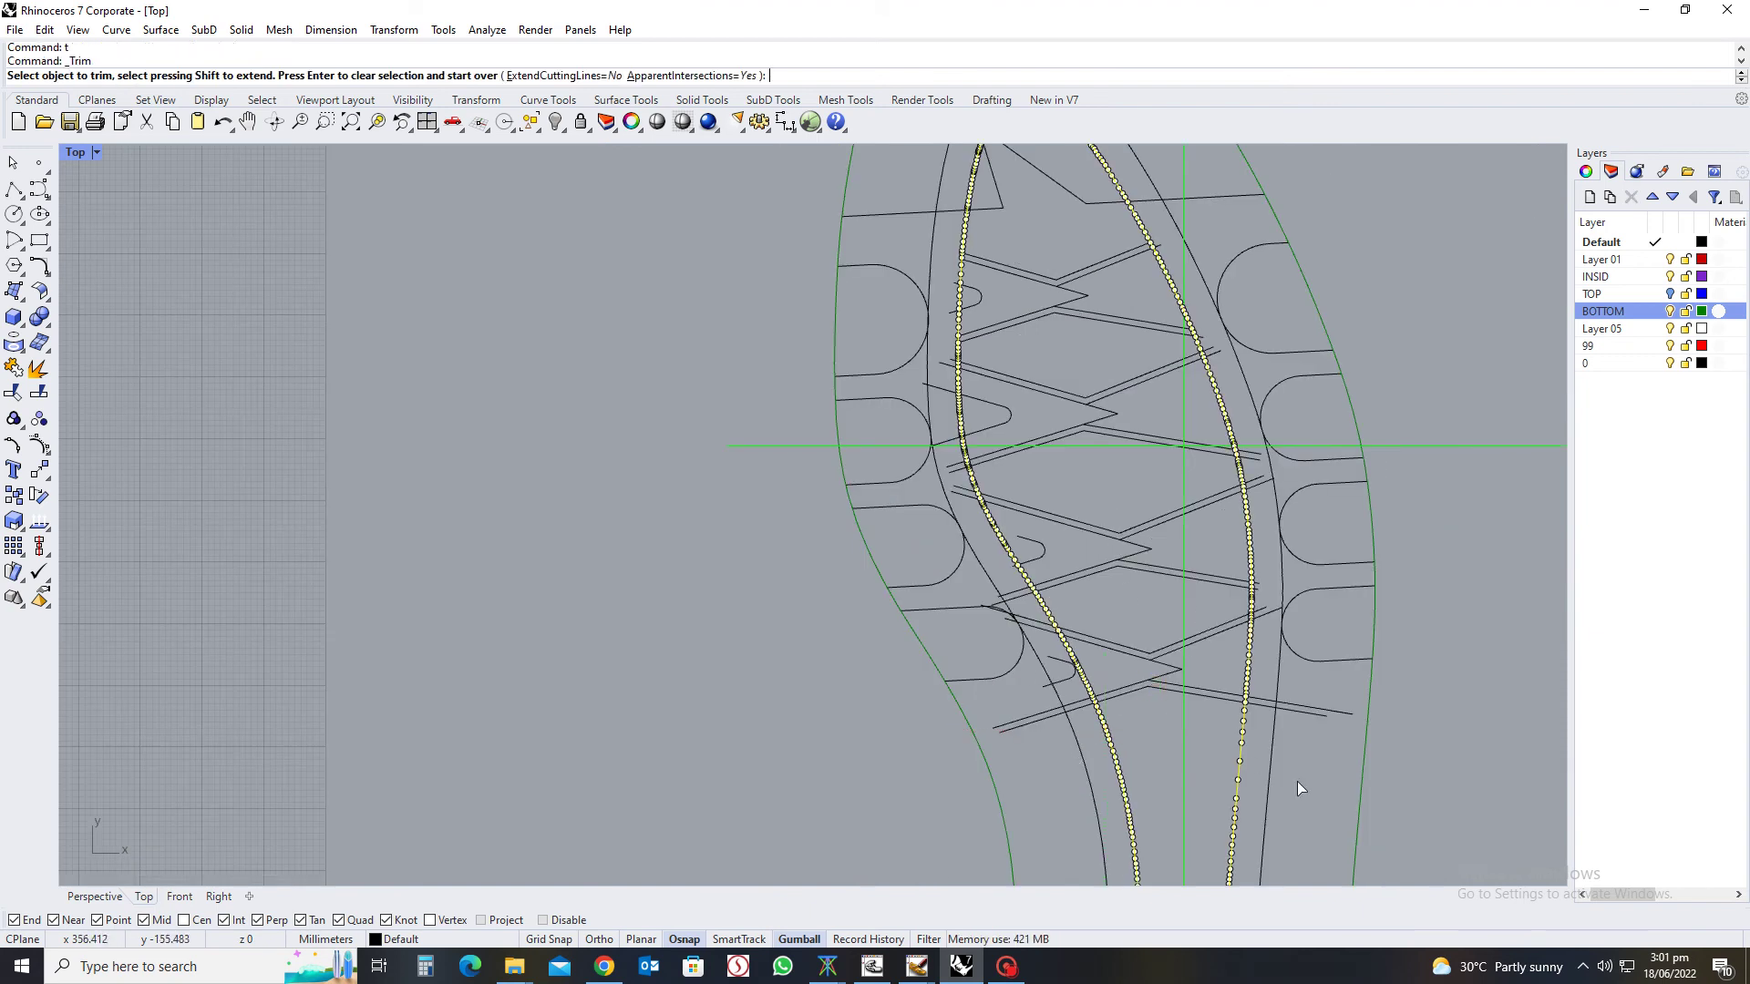
{"action": "left_click", "coordinate": [1269, 709]}
{"action": "scroll", "coordinate": [1260, 609], "scroll_direction": "up", "scroll_amount": 3}
{"action": "scroll", "coordinate": [1260, 609], "scroll_direction": "up", "scroll_amount": 2}
{"action": "left_click", "coordinate": [1264, 605]}
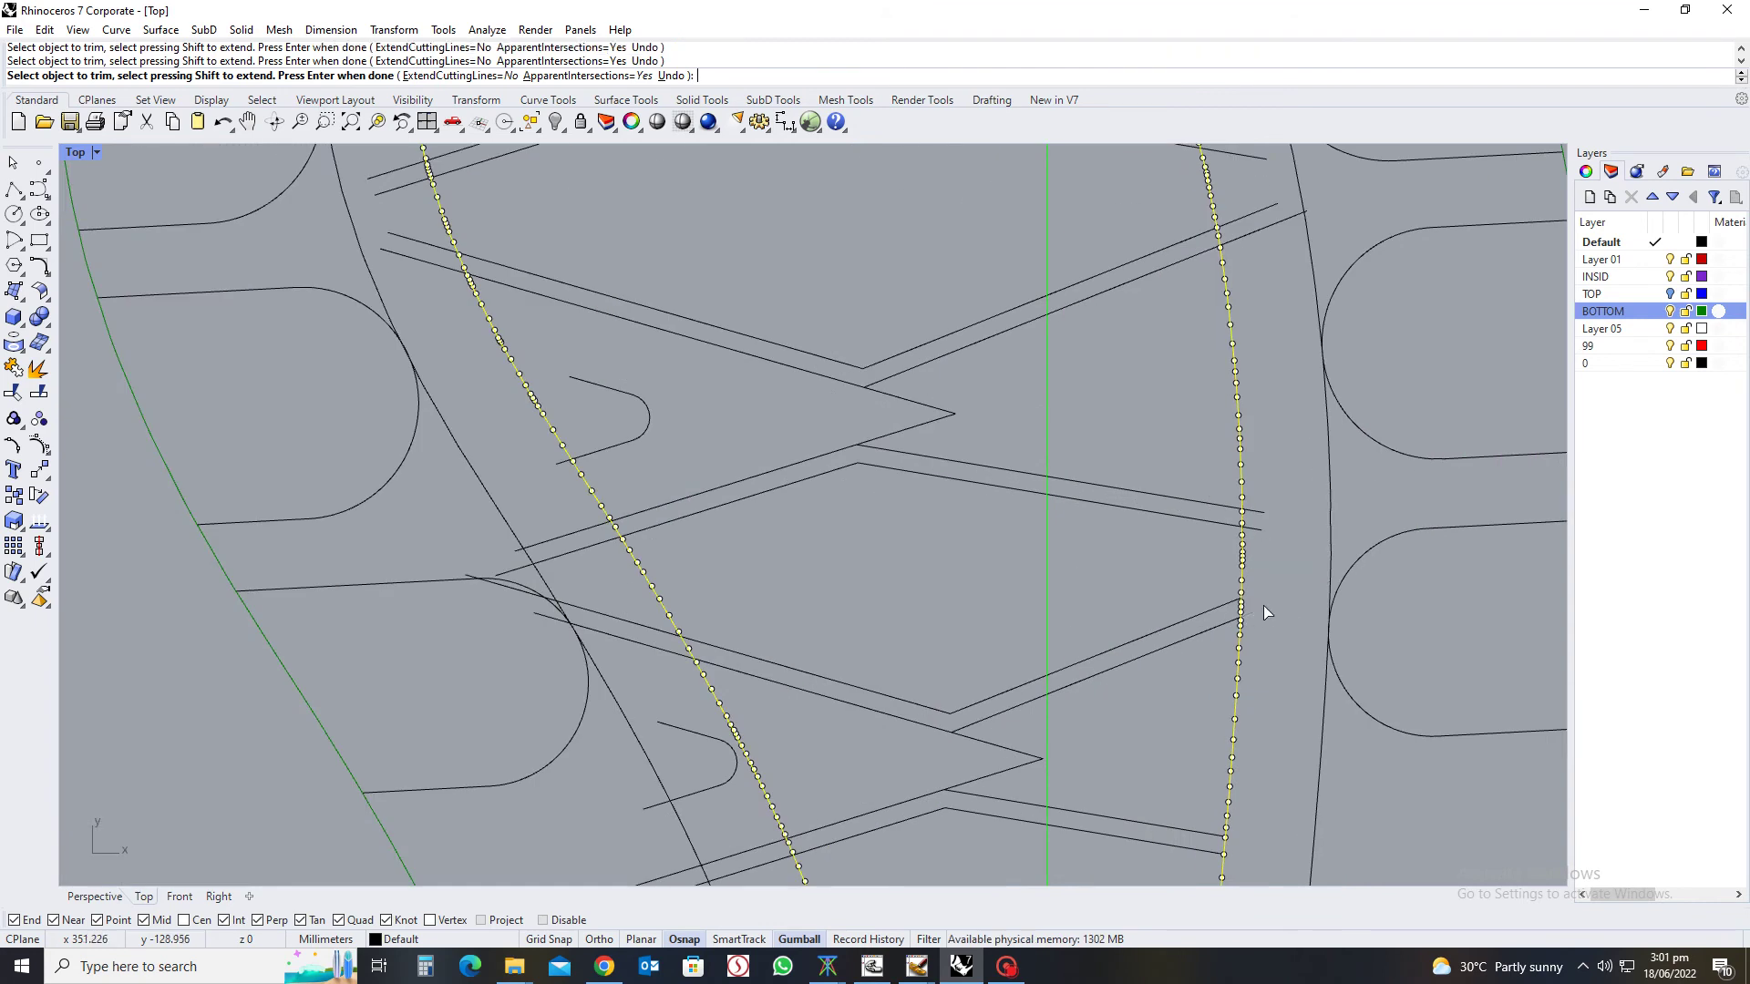
{"action": "scroll", "coordinate": [1259, 517], "scroll_direction": "down", "scroll_amount": 4}
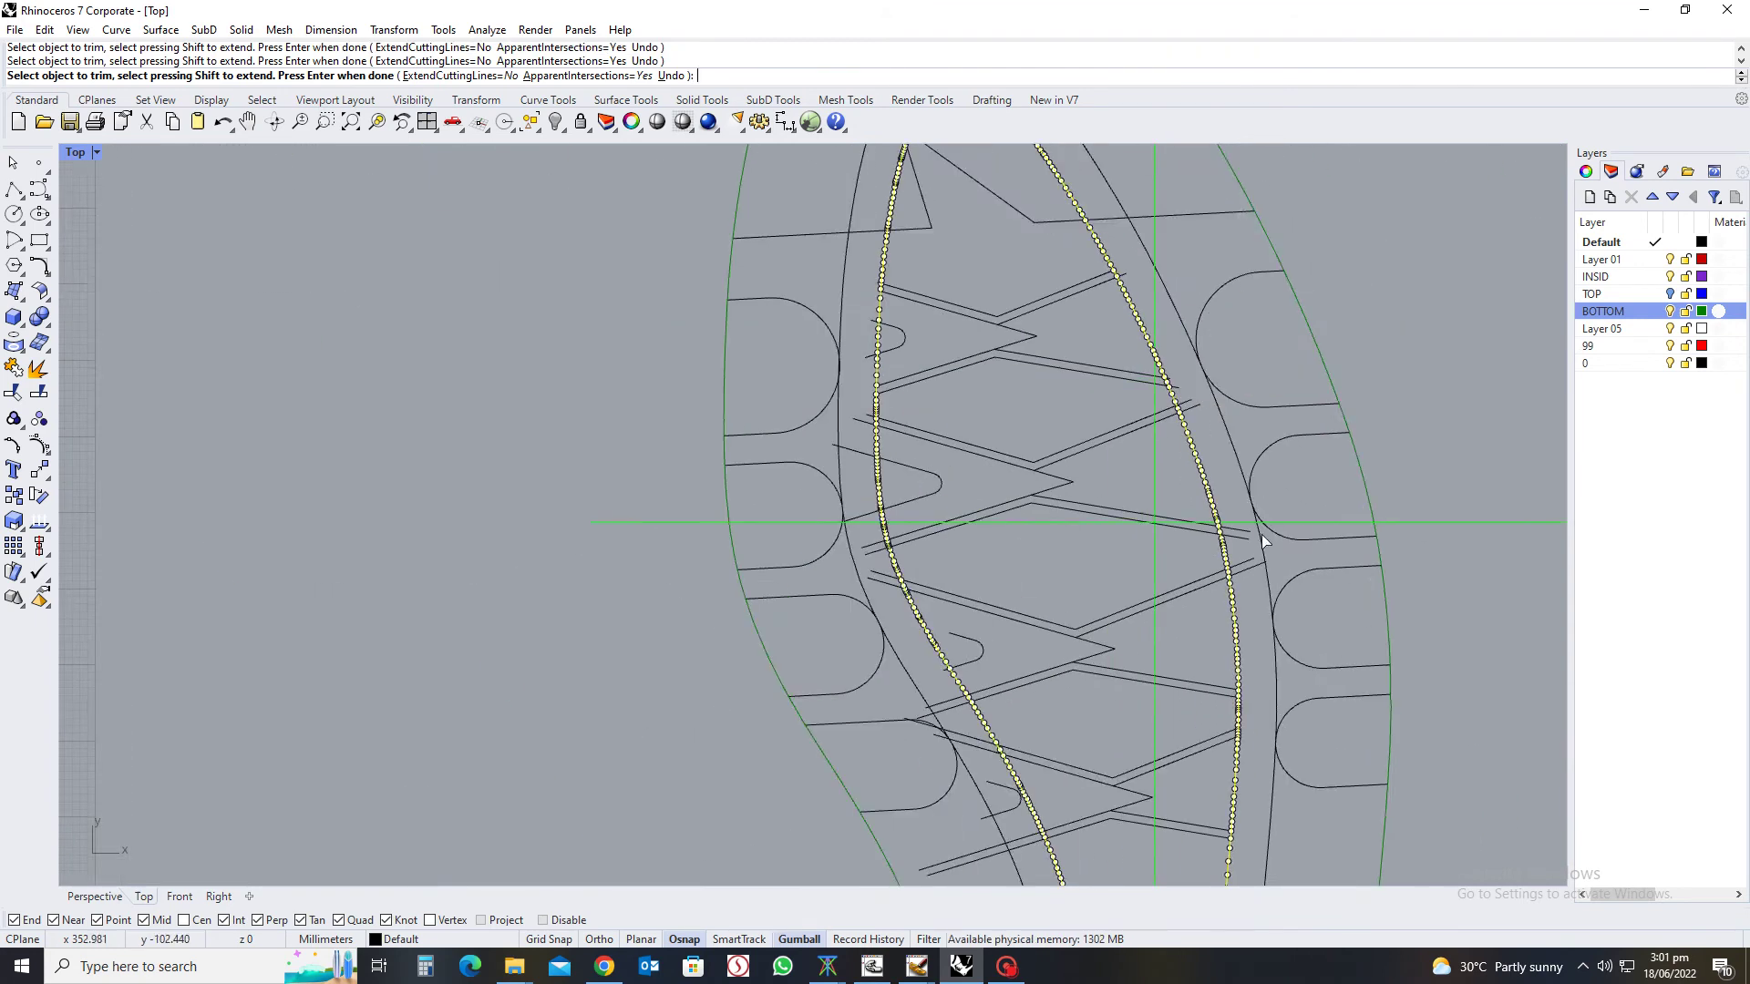
Trim the right ends of the third motif's upper-leg lines and all the second motif's leg lines at the innermost outline
{"action": "scroll", "coordinate": [1261, 534], "scroll_direction": "up", "scroll_amount": 5}
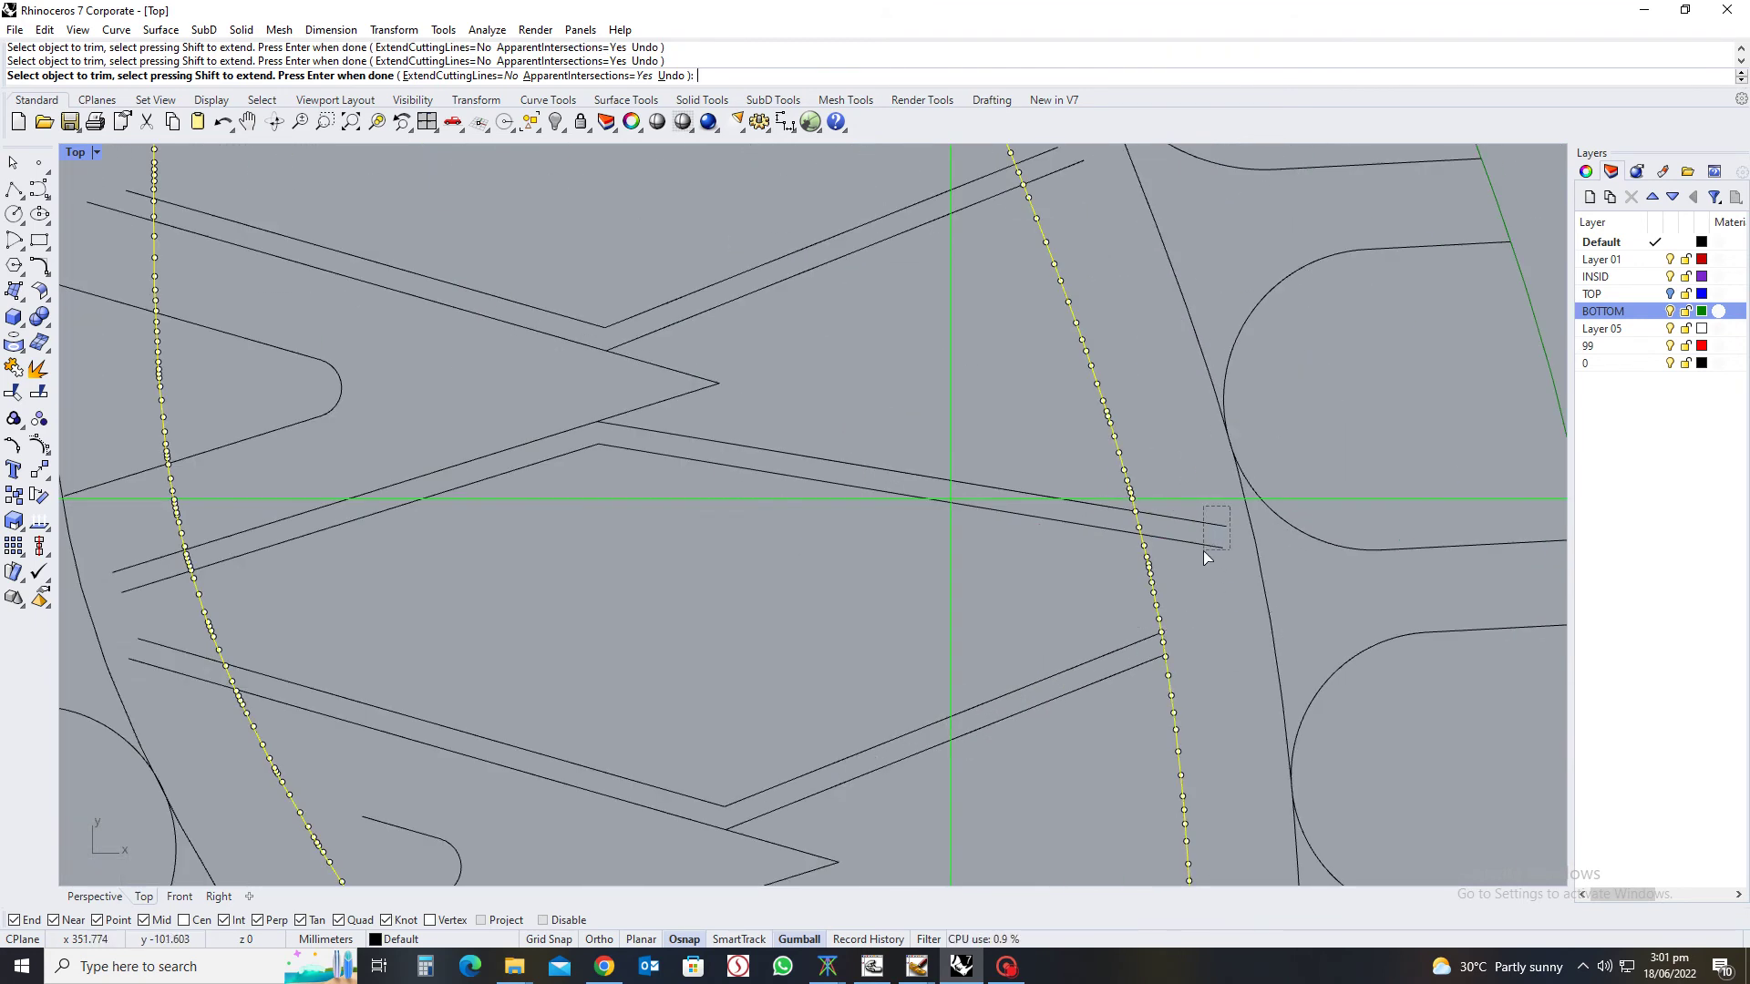
{"action": "scroll", "coordinate": [1203, 550], "scroll_direction": "down", "scroll_amount": 4}
{"action": "scroll", "coordinate": [1174, 601], "scroll_direction": "up", "scroll_amount": 4}
{"action": "scroll", "coordinate": [1174, 600], "scroll_direction": "up", "scroll_amount": 3}
{"action": "left_click", "coordinate": [1141, 629]}
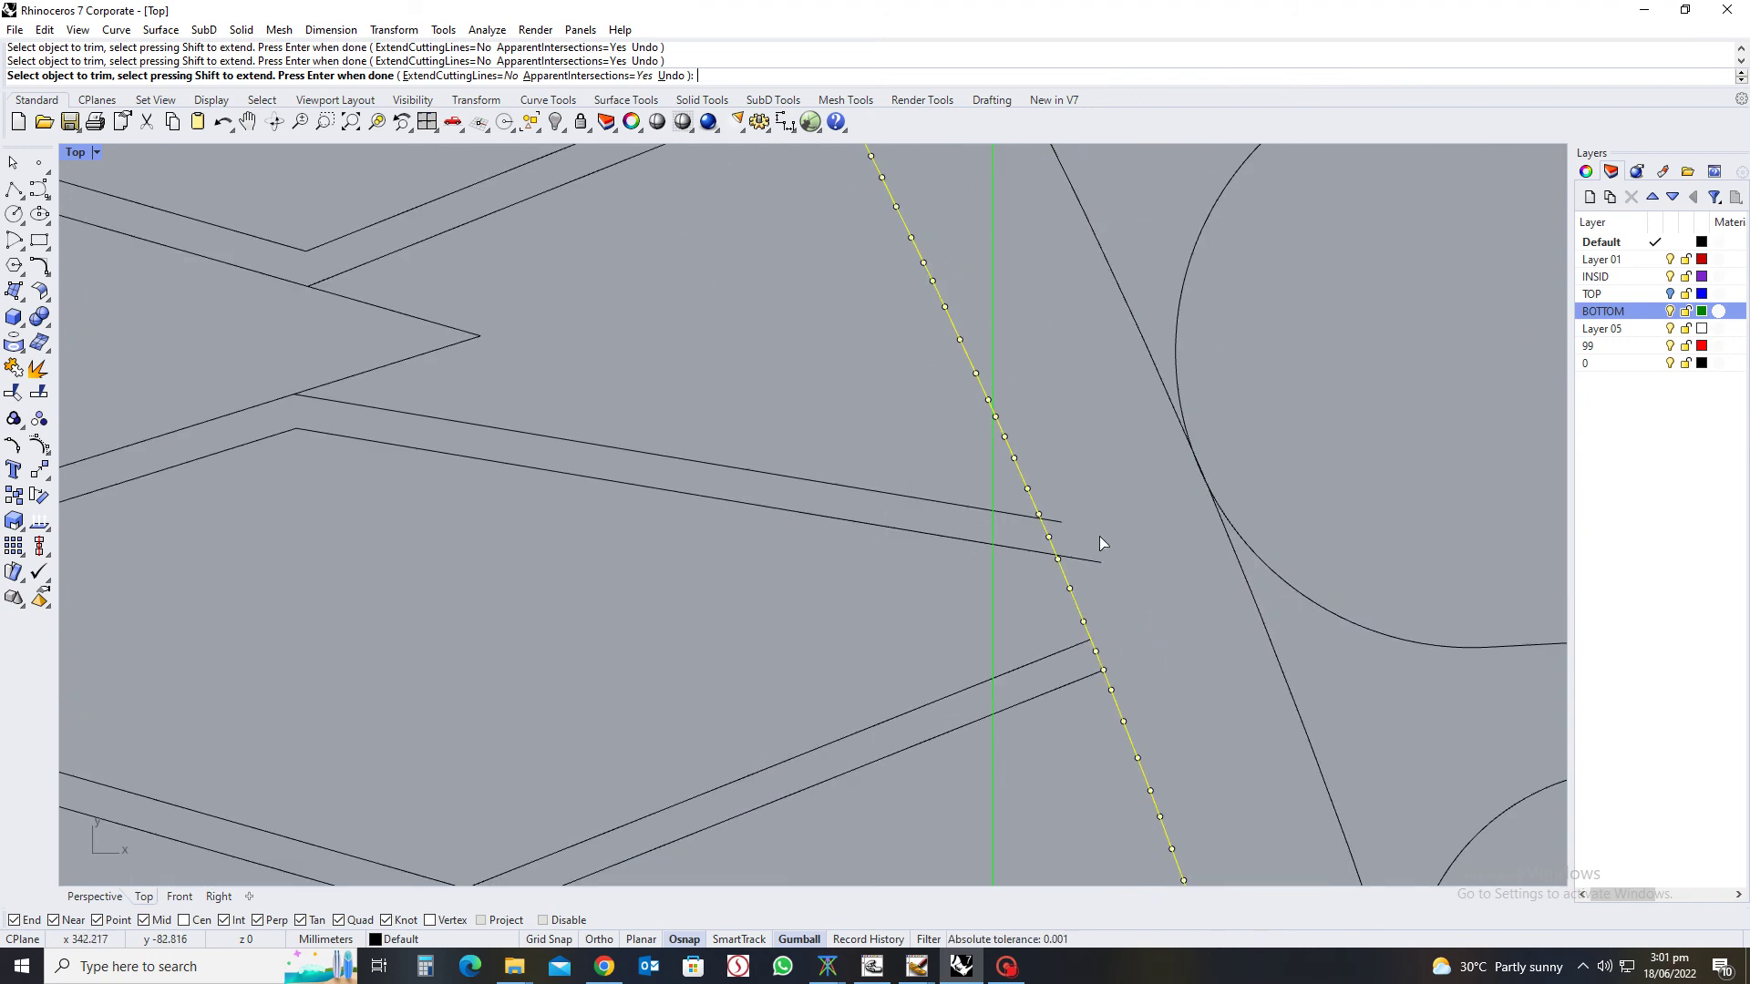
Trim the right ends of the first motif's lower-leg and upper-leg lines at the innermost outline
{"action": "scroll", "coordinate": [1060, 525], "scroll_direction": "down", "scroll_amount": 4}
{"action": "scroll", "coordinate": [1147, 596], "scroll_direction": "up", "scroll_amount": 4}
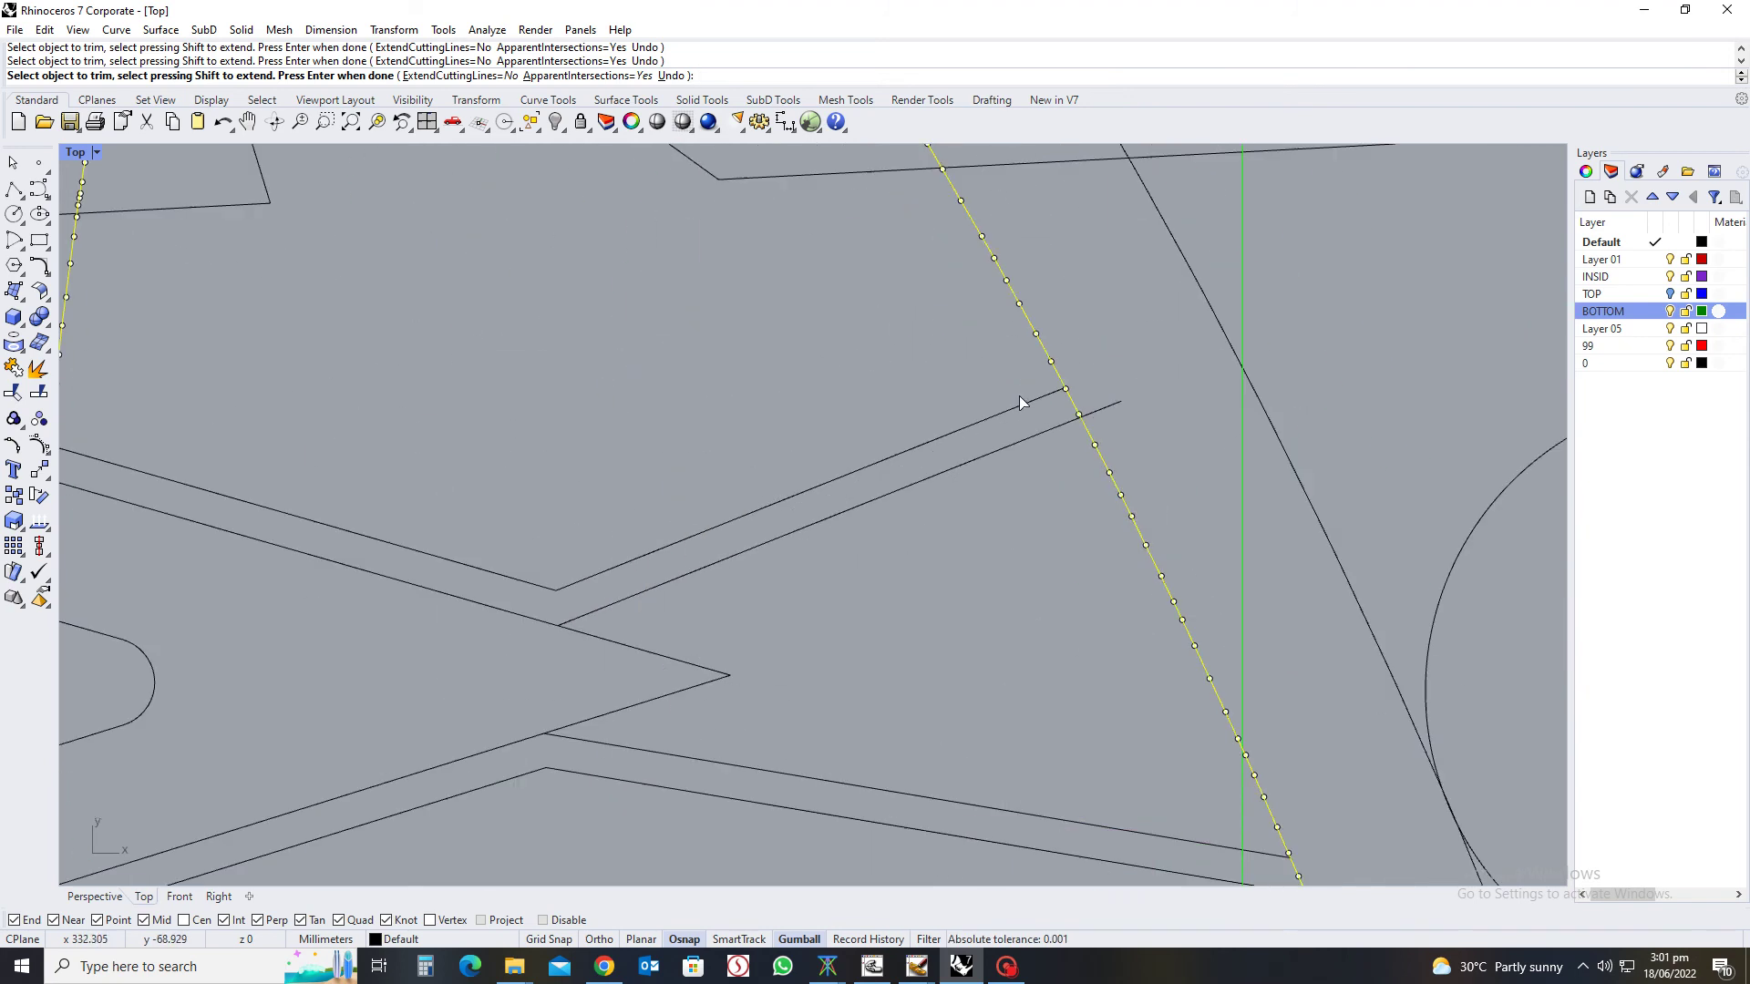
{"action": "scroll", "coordinate": [1094, 402], "scroll_direction": "up", "scroll_amount": 2}
{"action": "left_click", "coordinate": [1221, 411]}
{"action": "scroll", "coordinate": [1089, 344], "scroll_direction": "up", "scroll_amount": 3}
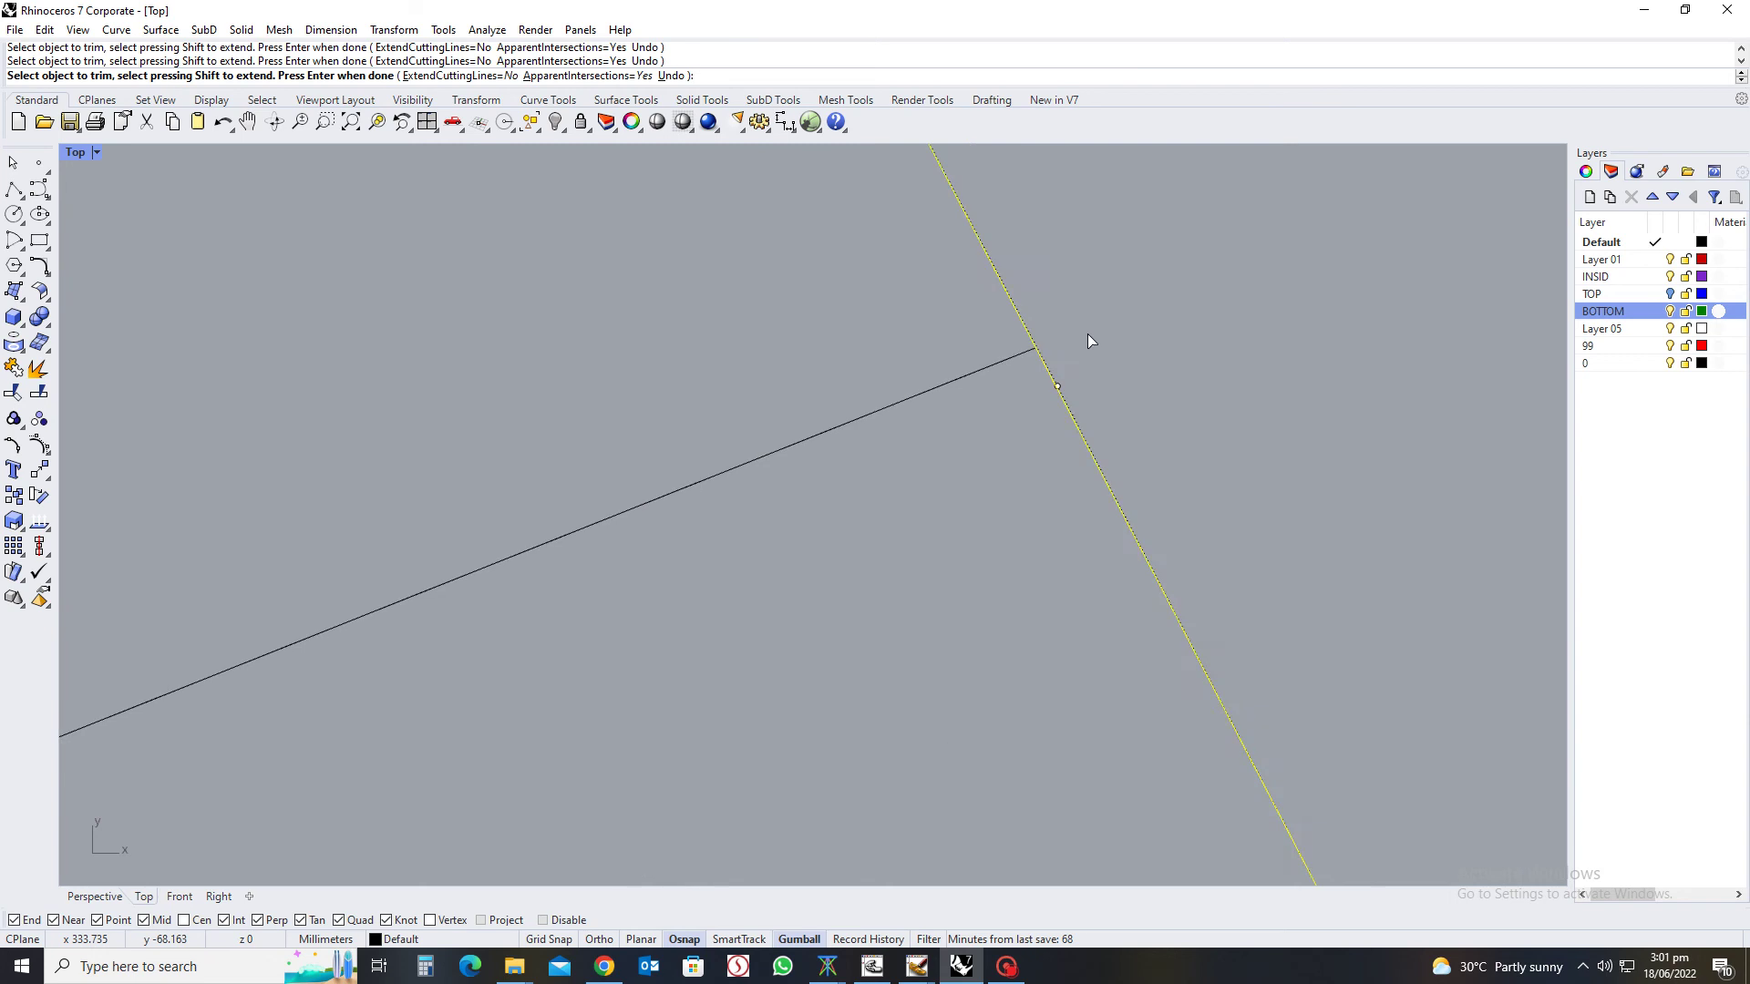
Trim the left ends of the first motif's upper-leg lines and its notch's upper line at the innermost outline
{"action": "scroll", "coordinate": [1086, 339], "scroll_direction": "down", "scroll_amount": 2}
{"action": "scroll", "coordinate": [1314, 448], "scroll_direction": "down", "scroll_amount": 5}
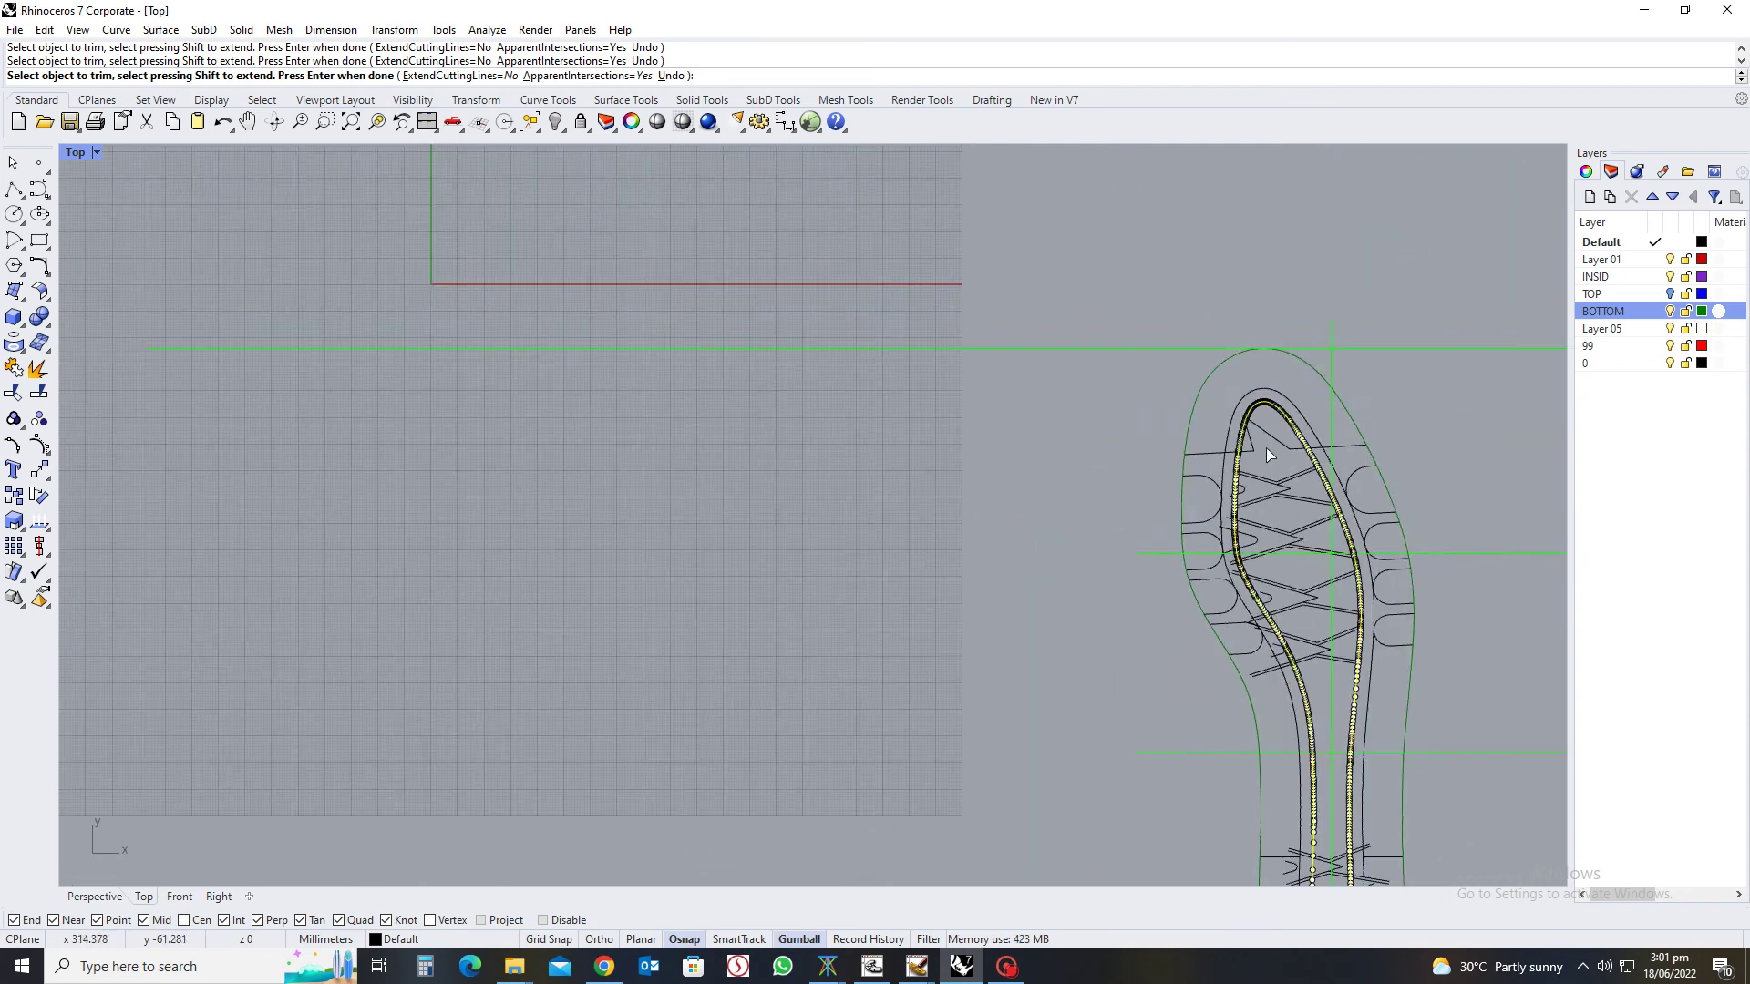
{"action": "scroll", "coordinate": [1266, 447], "scroll_direction": "up", "scroll_amount": 3}
{"action": "left_click", "coordinate": [1369, 450]}
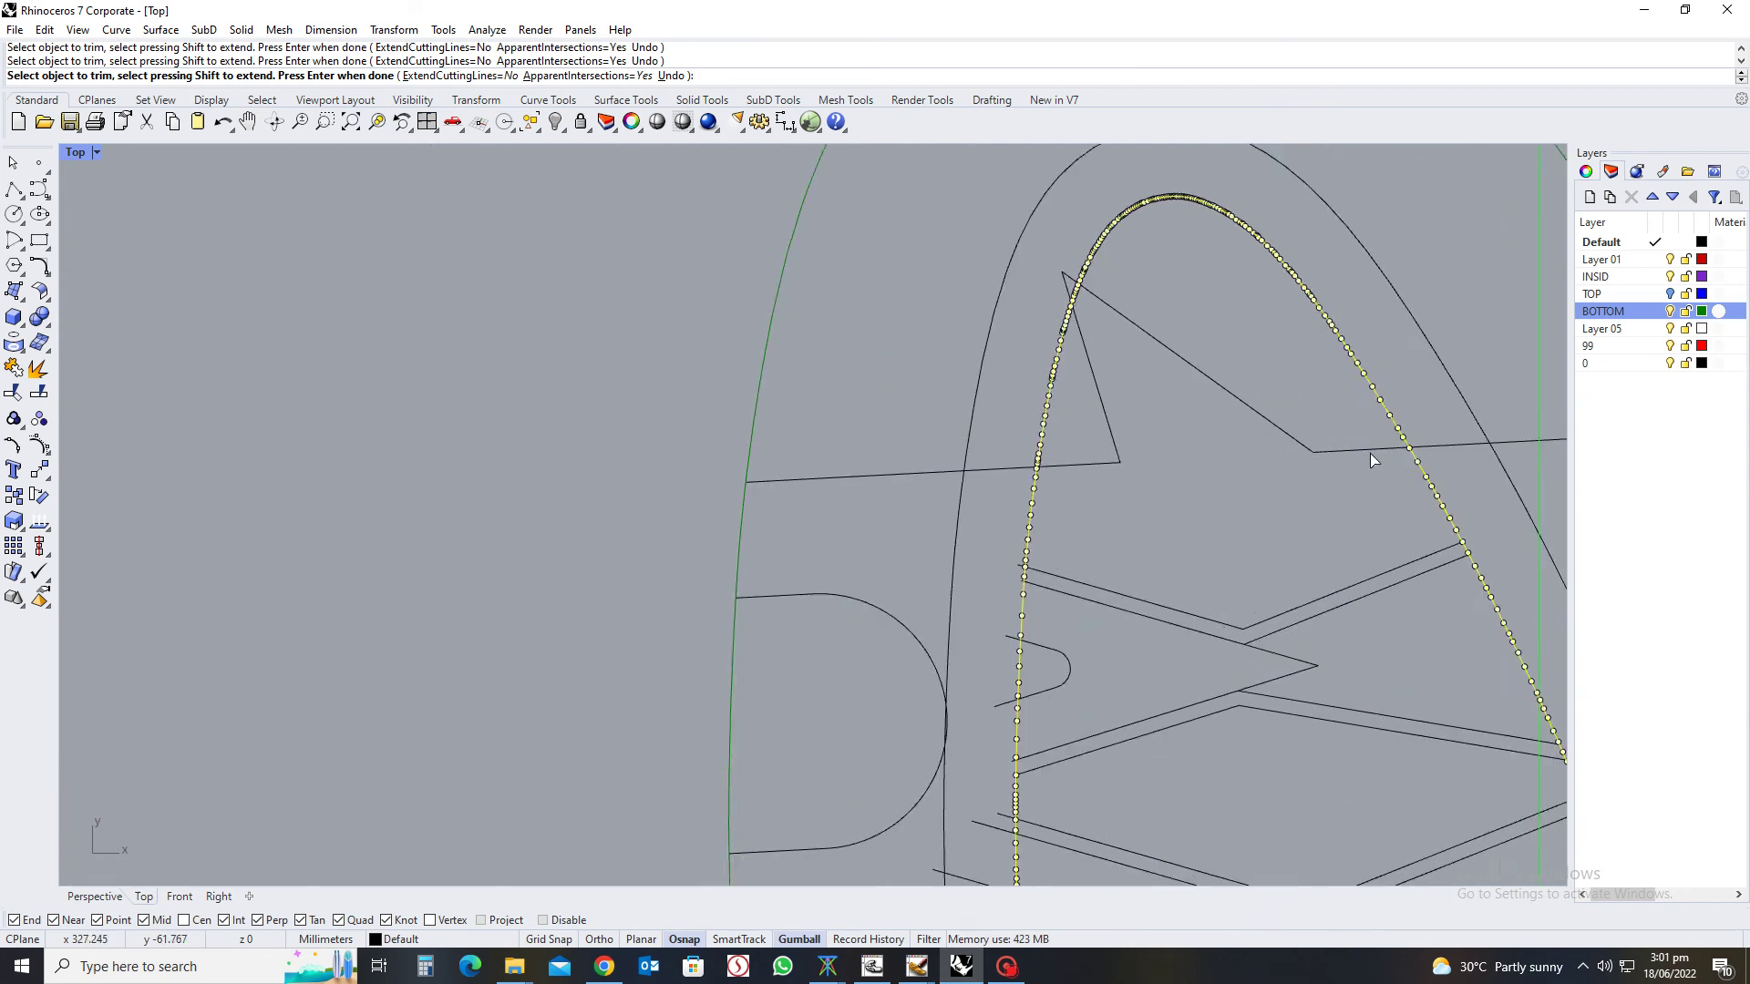
{"action": "scroll", "coordinate": [1053, 502], "scroll_direction": "down", "scroll_amount": 4}
{"action": "scroll", "coordinate": [1035, 461], "scroll_direction": "up", "scroll_amount": 6}
{"action": "scroll", "coordinate": [1022, 284], "scroll_direction": "up", "scroll_amount": 5}
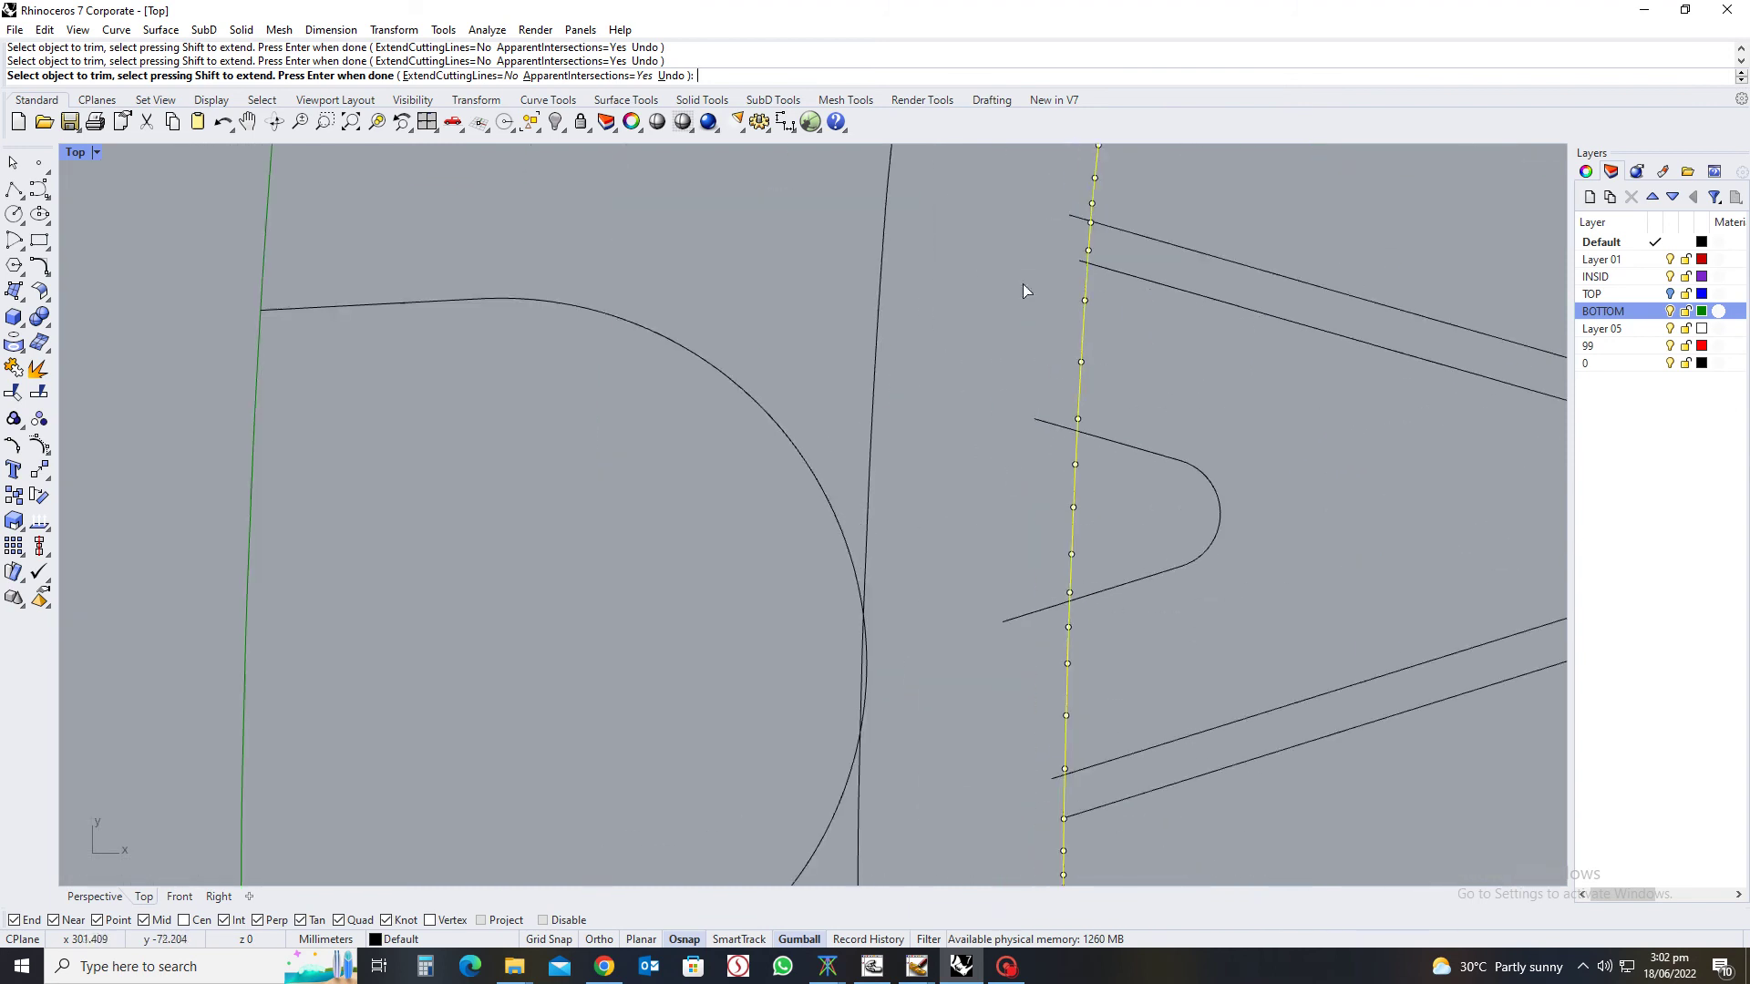
{"action": "left_click", "coordinate": [1091, 332]}
{"action": "scroll", "coordinate": [1090, 332], "scroll_direction": "down", "scroll_amount": 4}
{"action": "scroll", "coordinate": [909, 381], "scroll_direction": "up", "scroll_amount": 4}
{"action": "scroll", "coordinate": [910, 452], "scroll_direction": "down", "scroll_amount": 4}
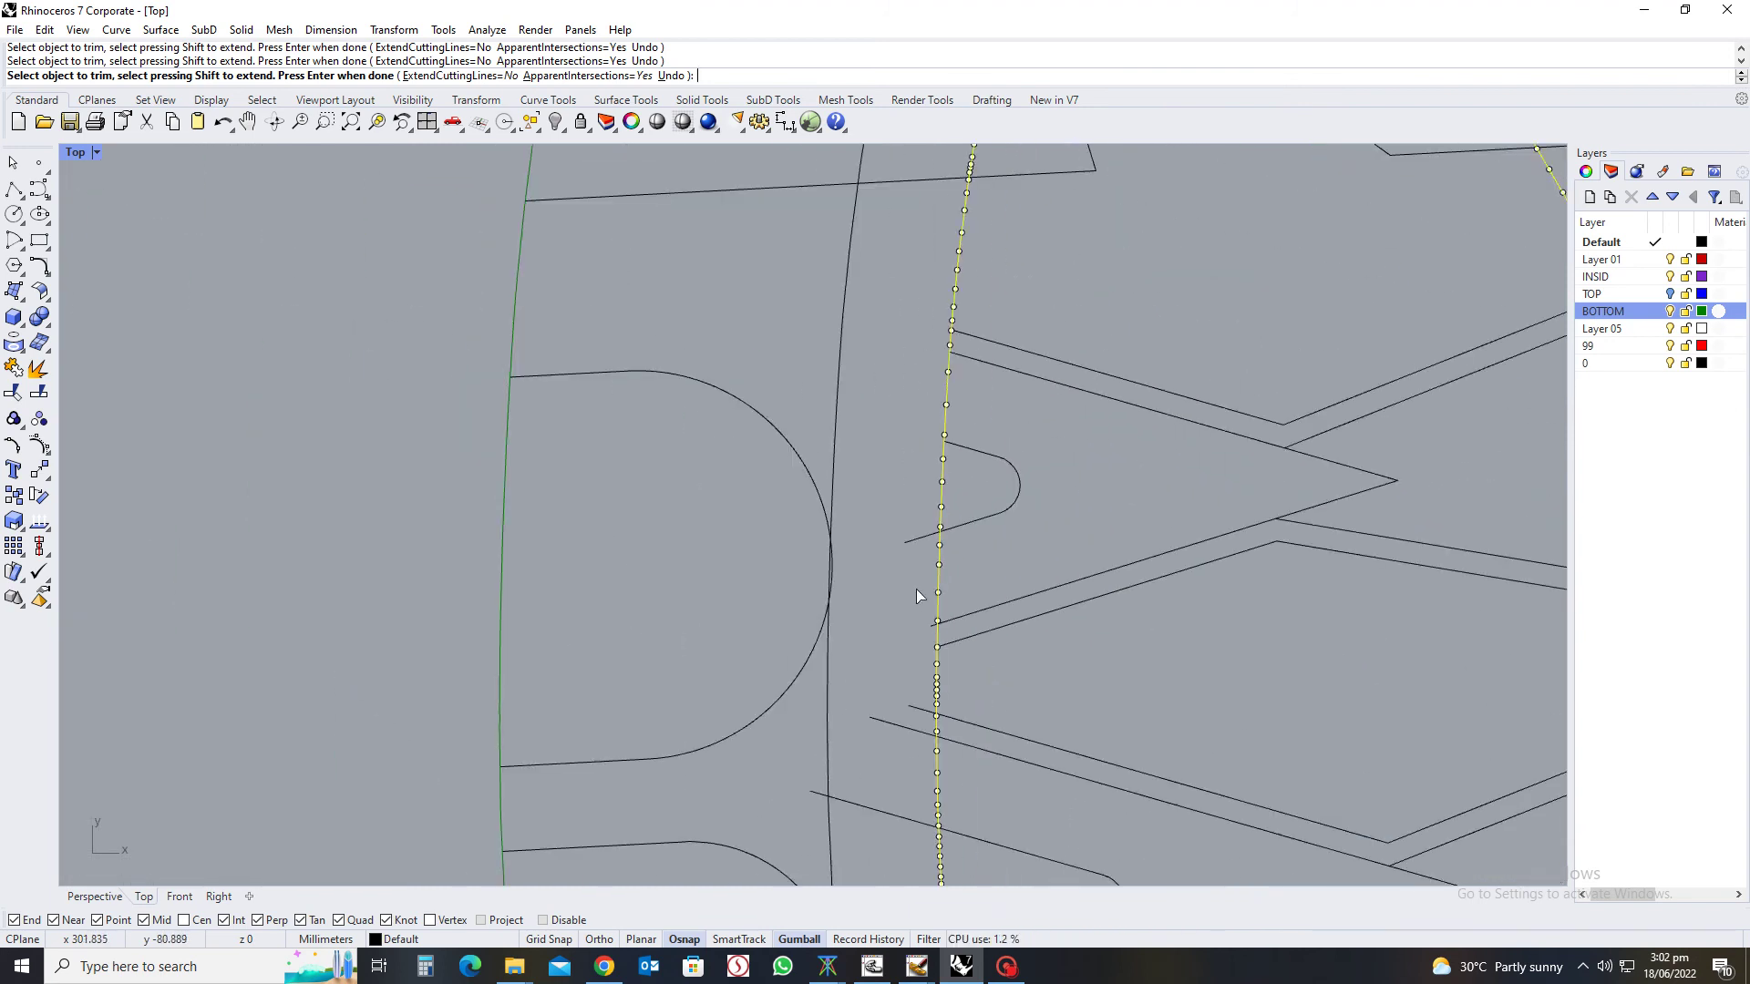
Trim the left ends of the first motif's lower-leg lines and its notch's lower line at the innermost outline
{"action": "scroll", "coordinate": [888, 413], "scroll_direction": "up", "scroll_amount": 4}
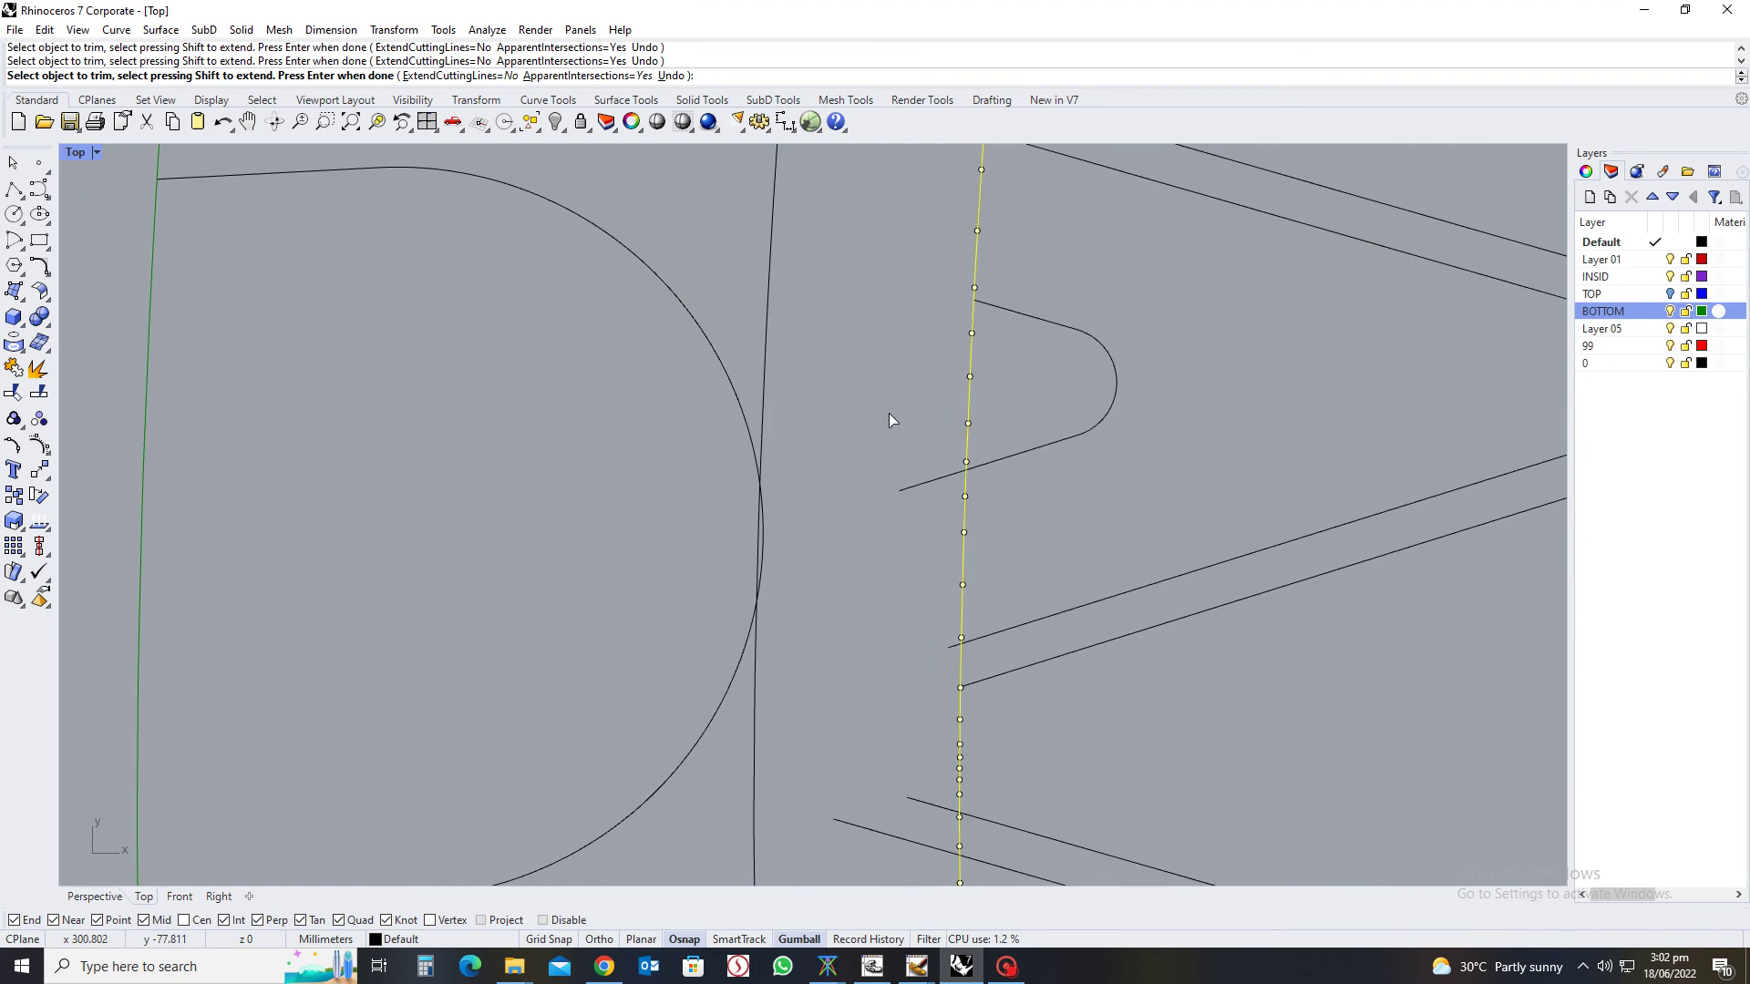
{"action": "left_click", "coordinate": [954, 647]}
{"action": "scroll", "coordinate": [911, 593], "scroll_direction": "up", "scroll_amount": 5}
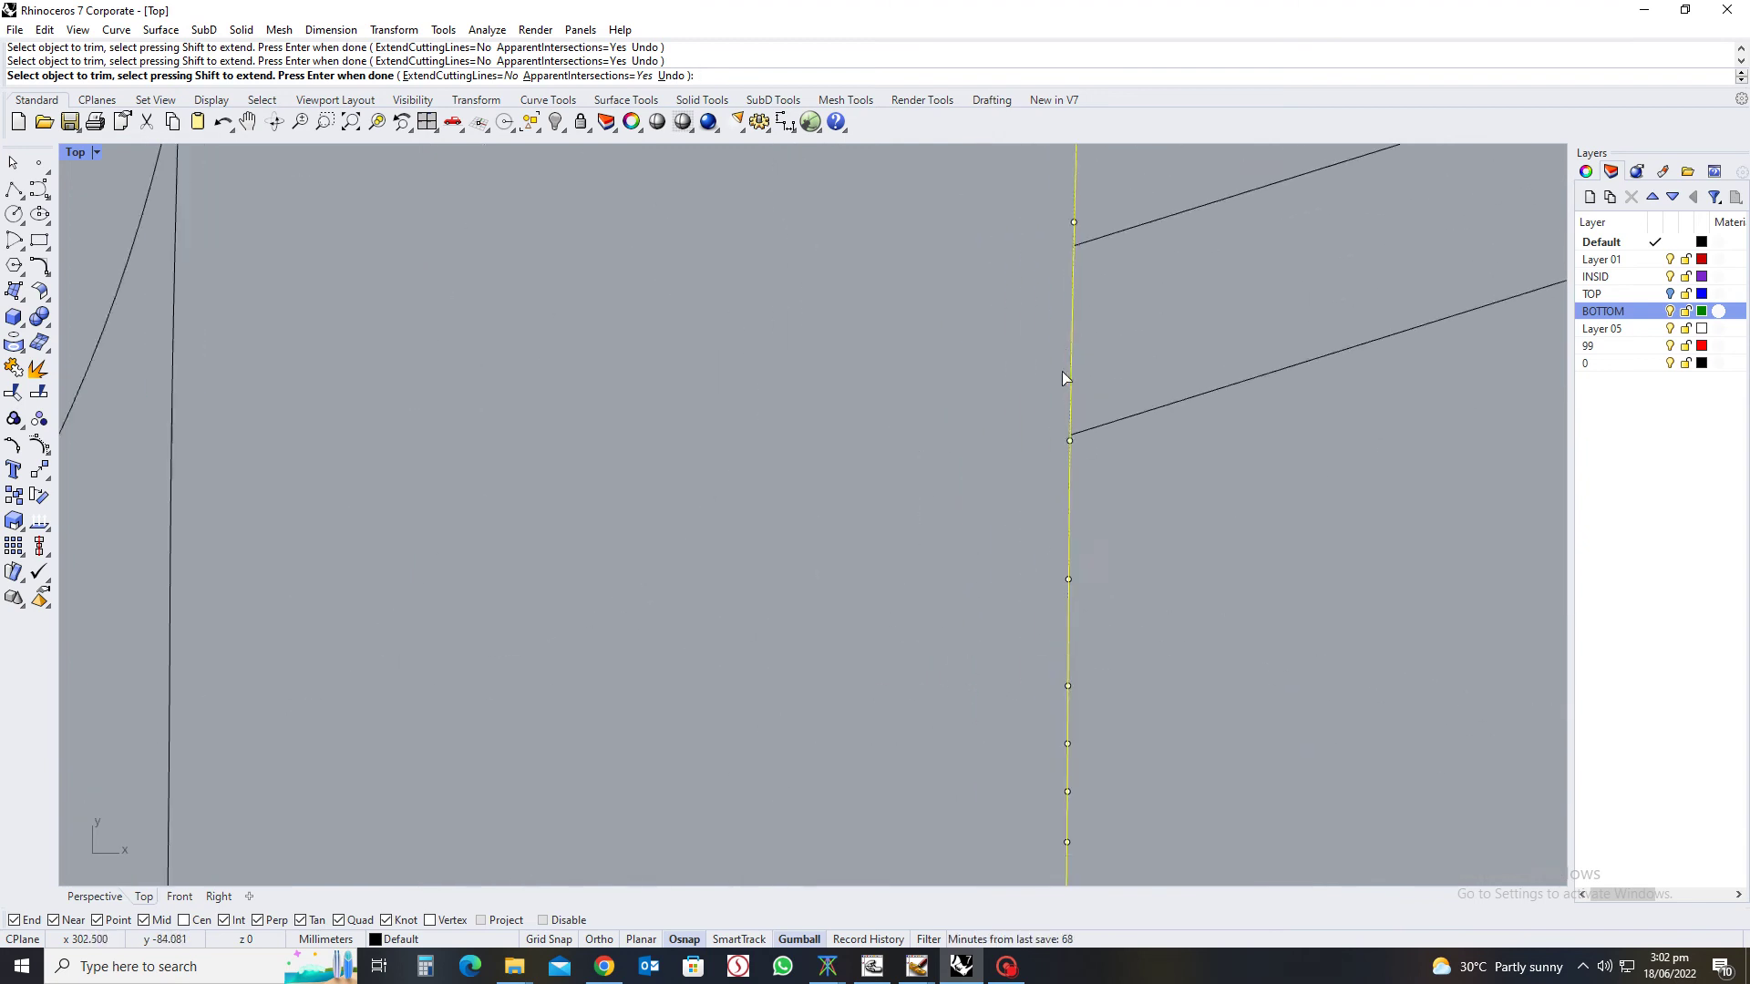
{"action": "scroll", "coordinate": [1063, 373], "scroll_direction": "up", "scroll_amount": 3}
{"action": "scroll", "coordinate": [981, 501], "scroll_direction": "down", "scroll_amount": 6}
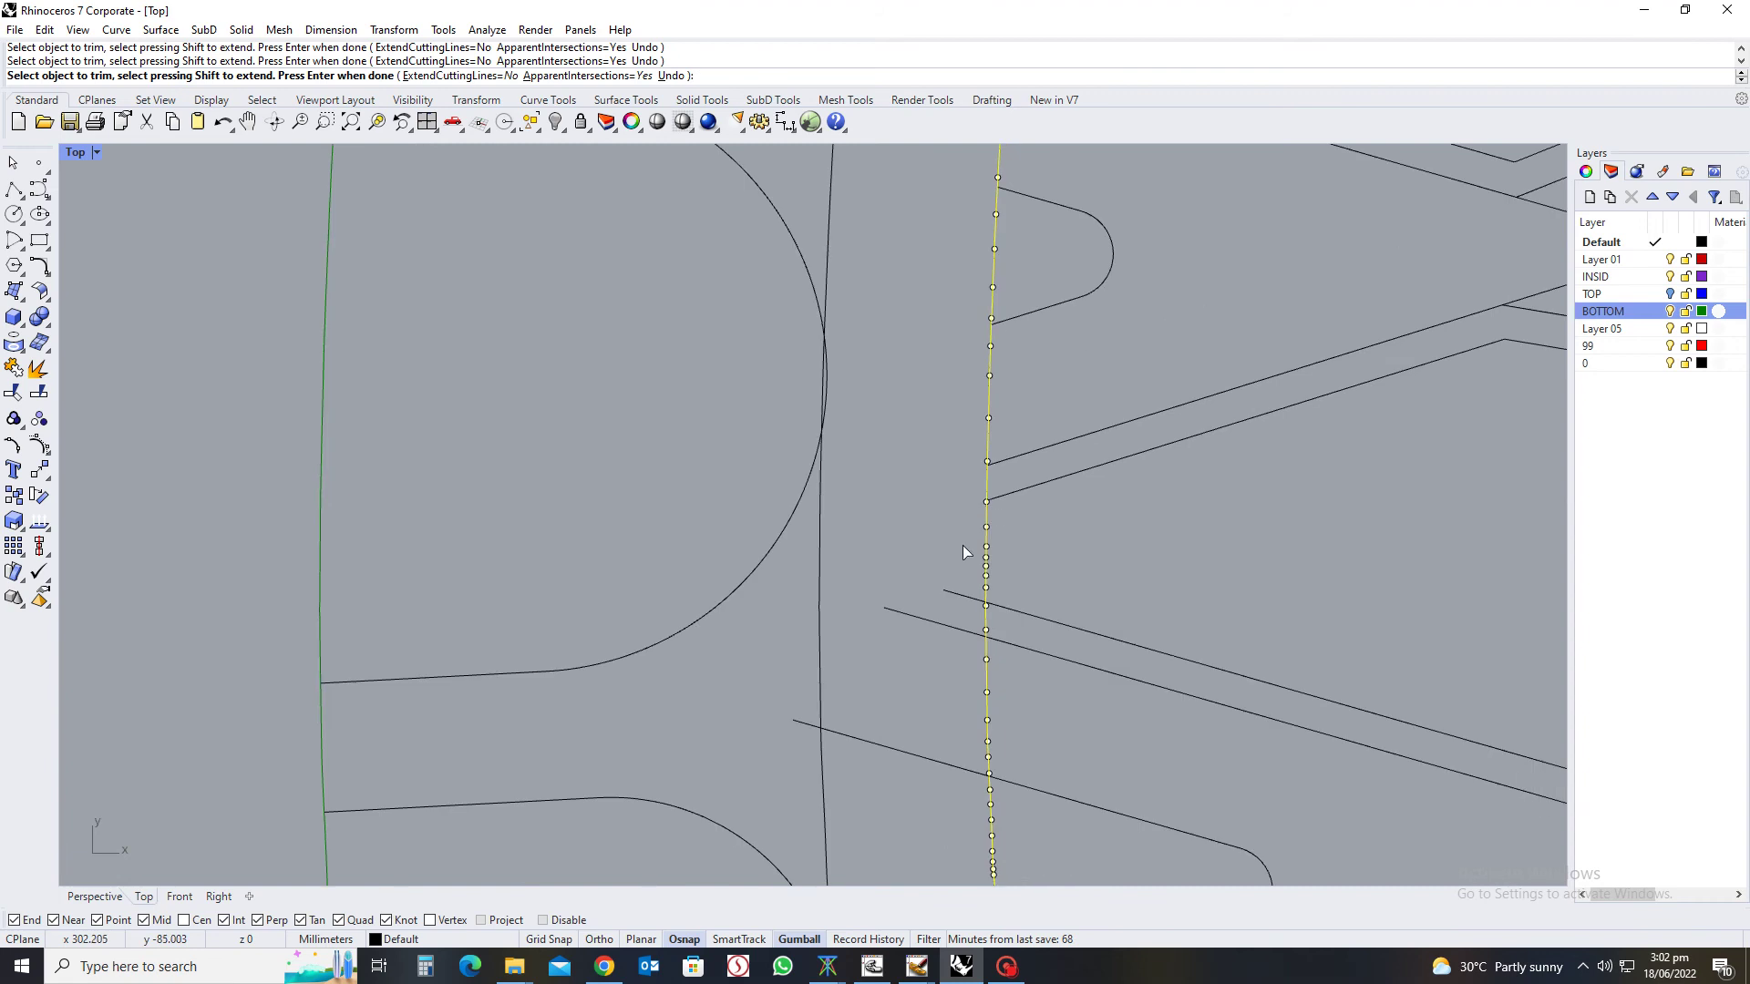
Trim the left overhangs of the second motif's upper-leg lines and its notch's upper line at the innermost outline
{"action": "scroll", "coordinate": [1003, 511], "scroll_direction": "up", "scroll_amount": 4}
{"action": "left_click_drag", "start_coordinate": [1079, 373], "coordinate": [968, 618]}
{"action": "scroll", "coordinate": [1048, 482], "scroll_direction": "down", "scroll_amount": 5}
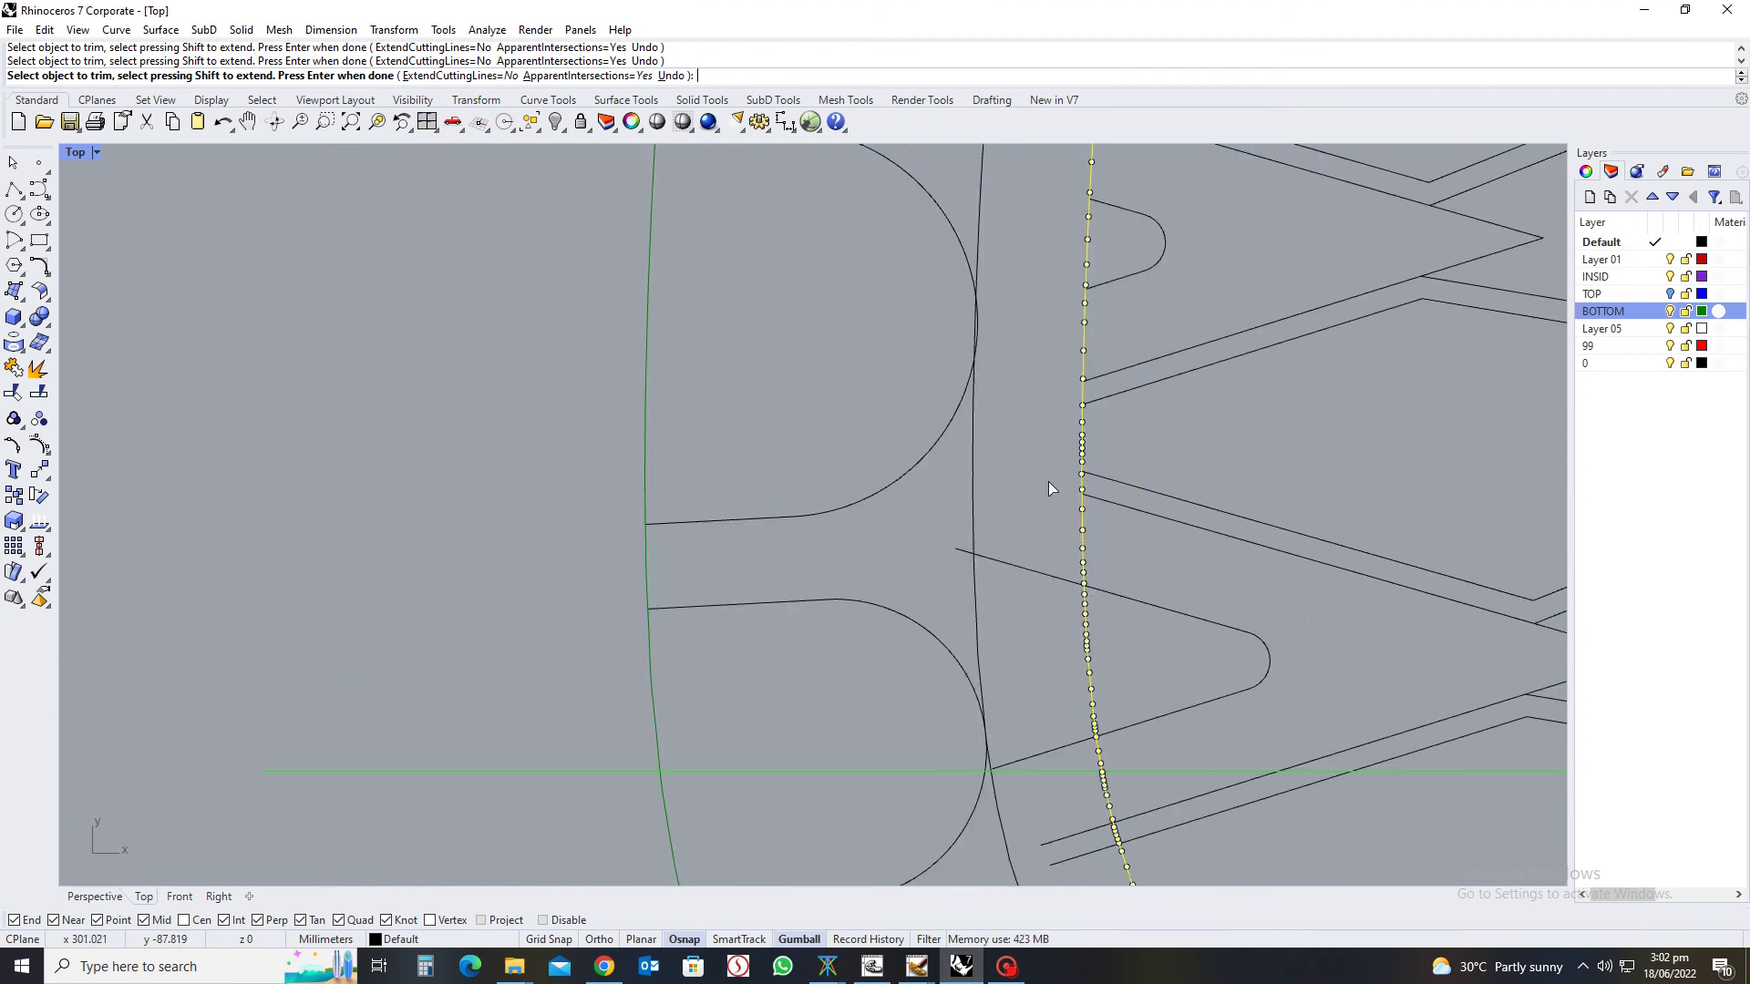
{"action": "right_click_drag", "start_coordinate": [1047, 538], "coordinate": [1065, 332]}
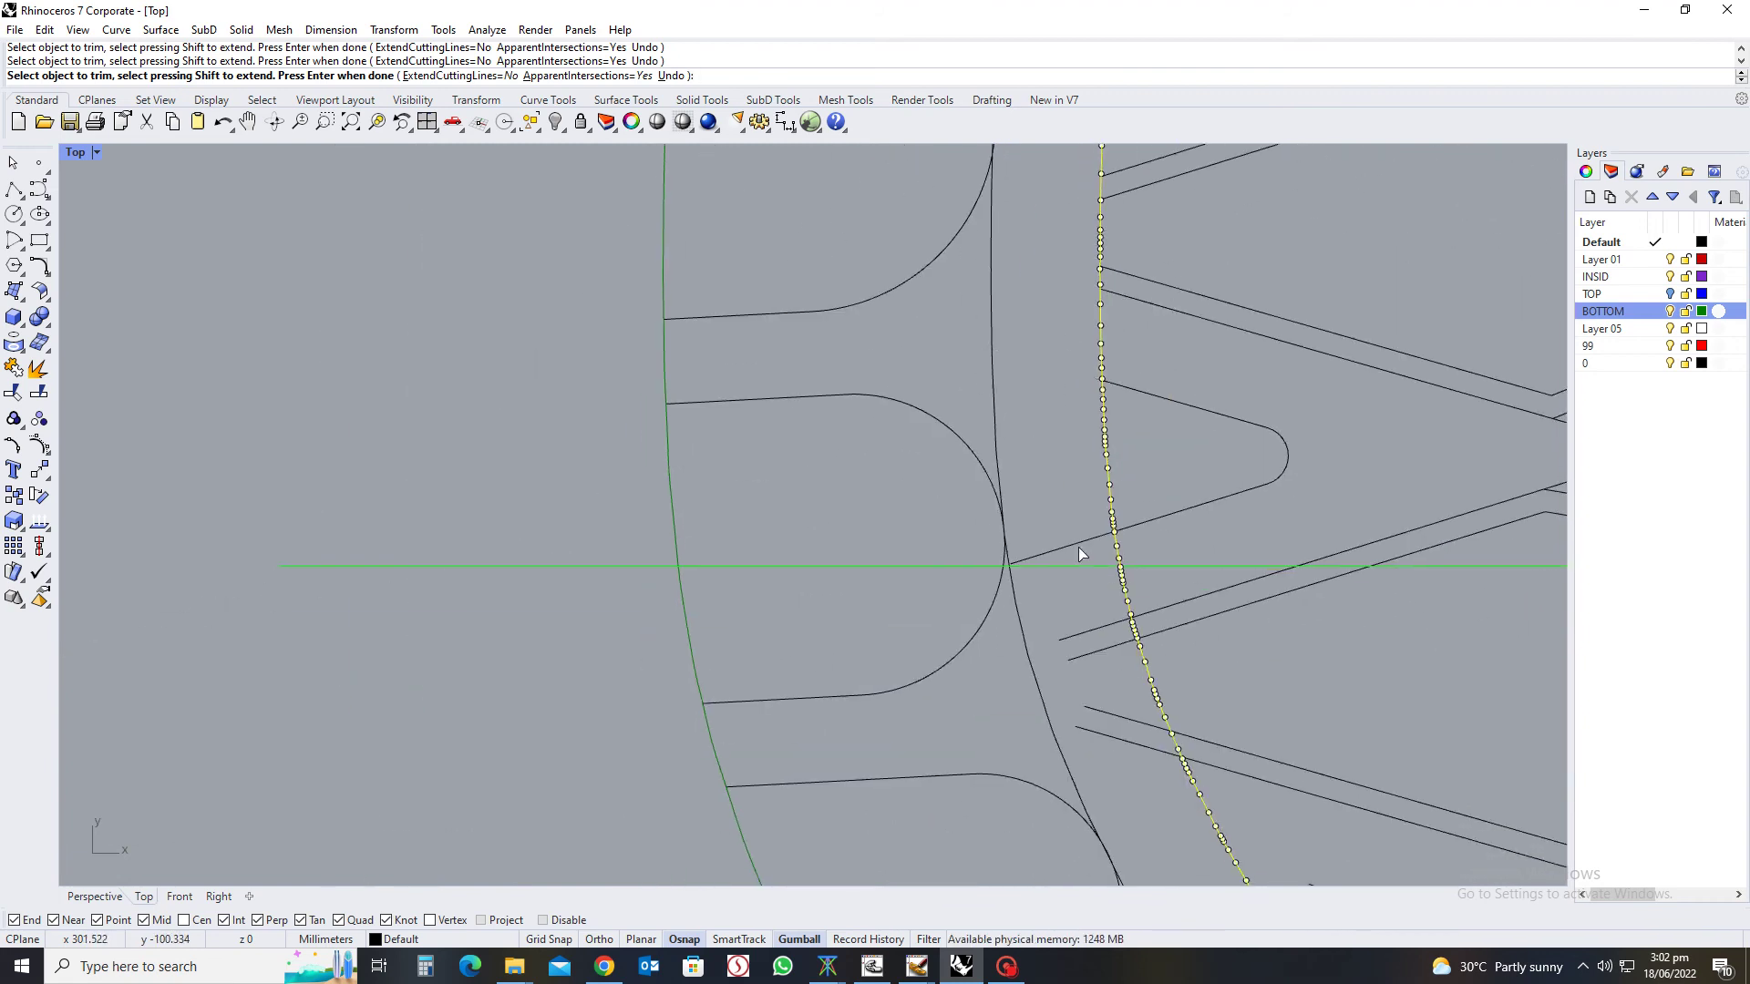
Trim the left ends of the second motif's lower notch line and lower-leg lines, plus the third motif's upper-leg lines, at the innermost outline
{"action": "scroll", "coordinate": [1053, 538], "scroll_direction": "down", "scroll_amount": 3}
{"action": "scroll", "coordinate": [1096, 629], "scroll_direction": "up", "scroll_amount": 4}
{"action": "left_click_drag", "start_coordinate": [1070, 501], "coordinate": [1034, 729]}
Trim the left ends of the third motif's lower-leg lines at the innermost outline
{"action": "scroll", "coordinate": [1025, 550], "scroll_direction": "down", "scroll_amount": 3}
{"action": "scroll", "coordinate": [1054, 594], "scroll_direction": "up", "scroll_amount": 3}
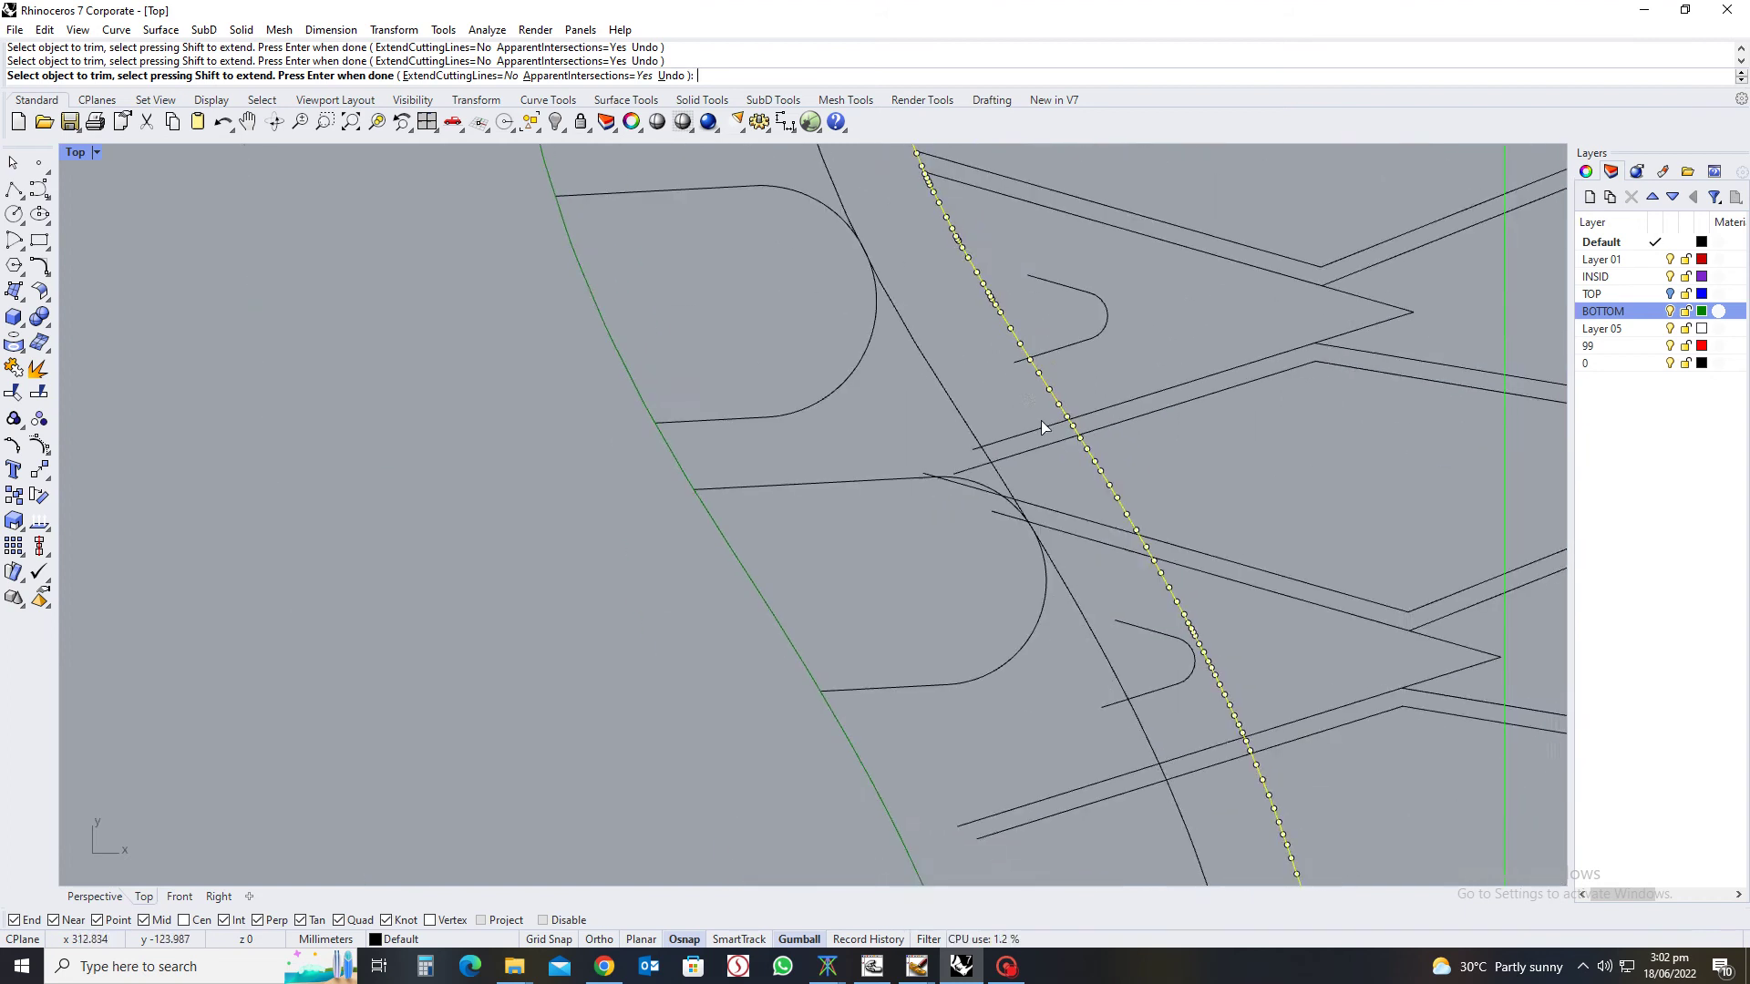
{"action": "scroll", "coordinate": [1048, 455], "scroll_direction": "up", "scroll_amount": 3}
{"action": "left_click_drag", "start_coordinate": [975, 366], "coordinate": [975, 367]}
{"action": "scroll", "coordinate": [1065, 496], "scroll_direction": "down", "scroll_amount": 3}
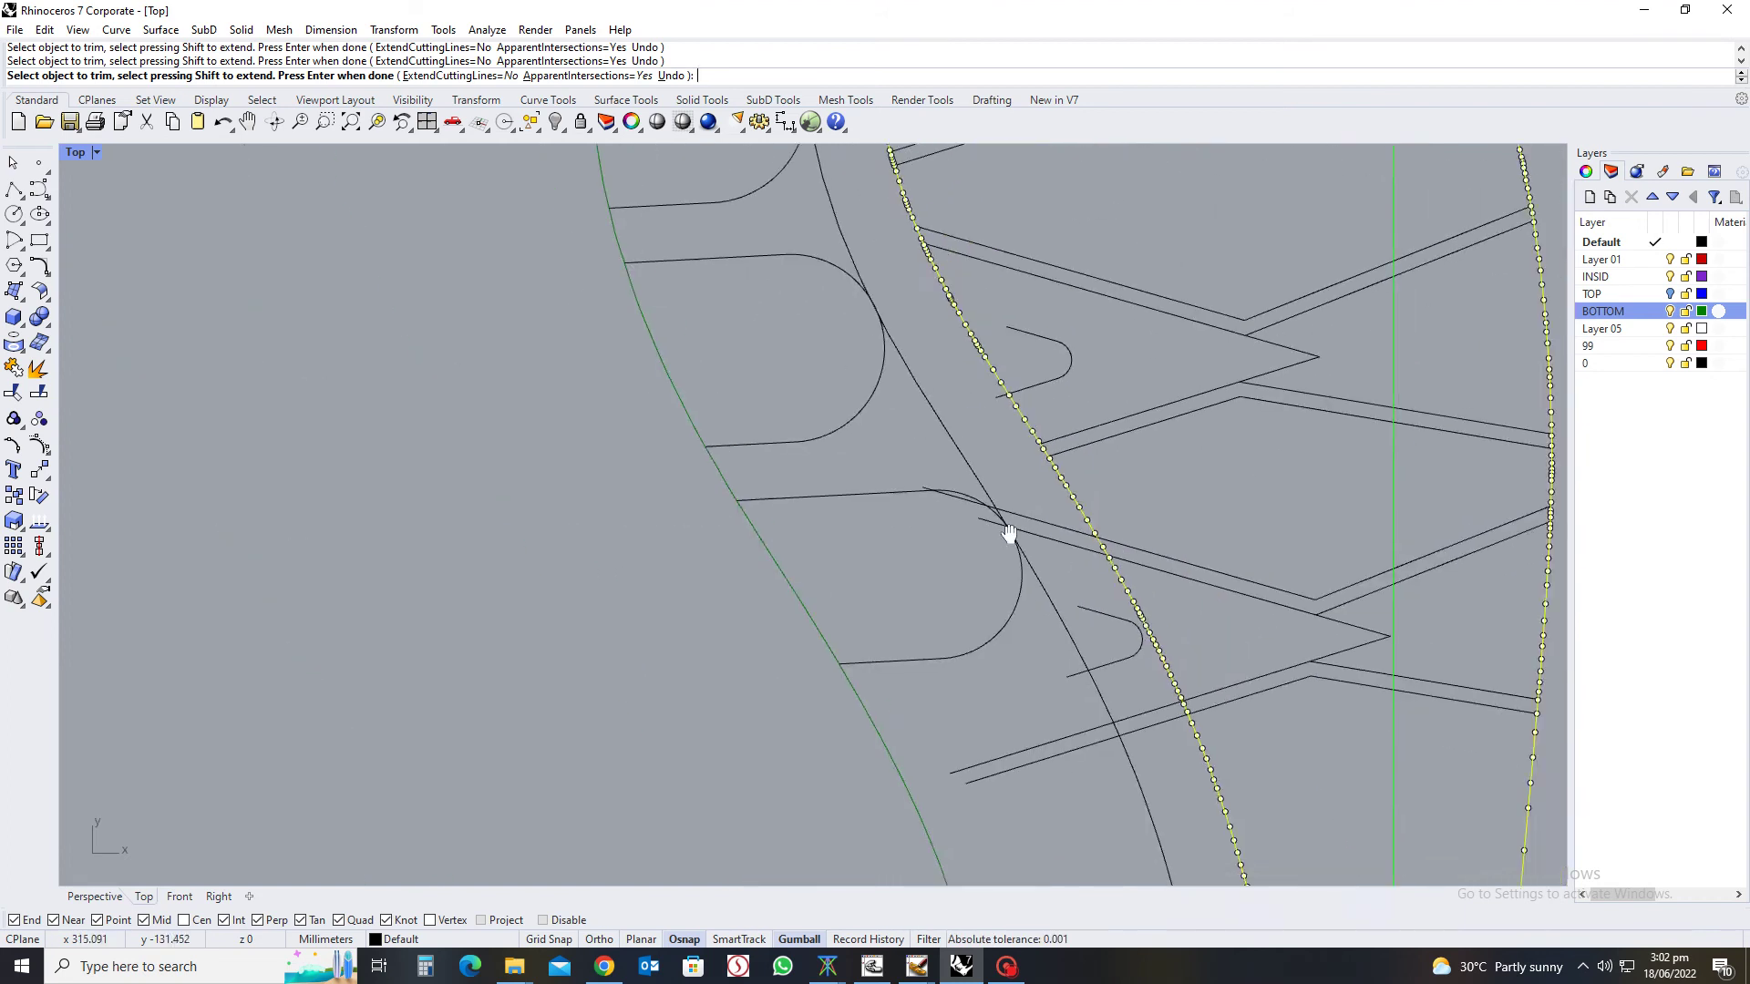
Trim the left ends of the fourth motif's upper-leg and lower-leg lines at the innermost outline, and finish trimming
{"action": "scroll", "coordinate": [836, 430], "scroll_direction": "up", "scroll_amount": 3}
{"action": "left_click_drag", "start_coordinate": [829, 528], "coordinate": [828, 529]}
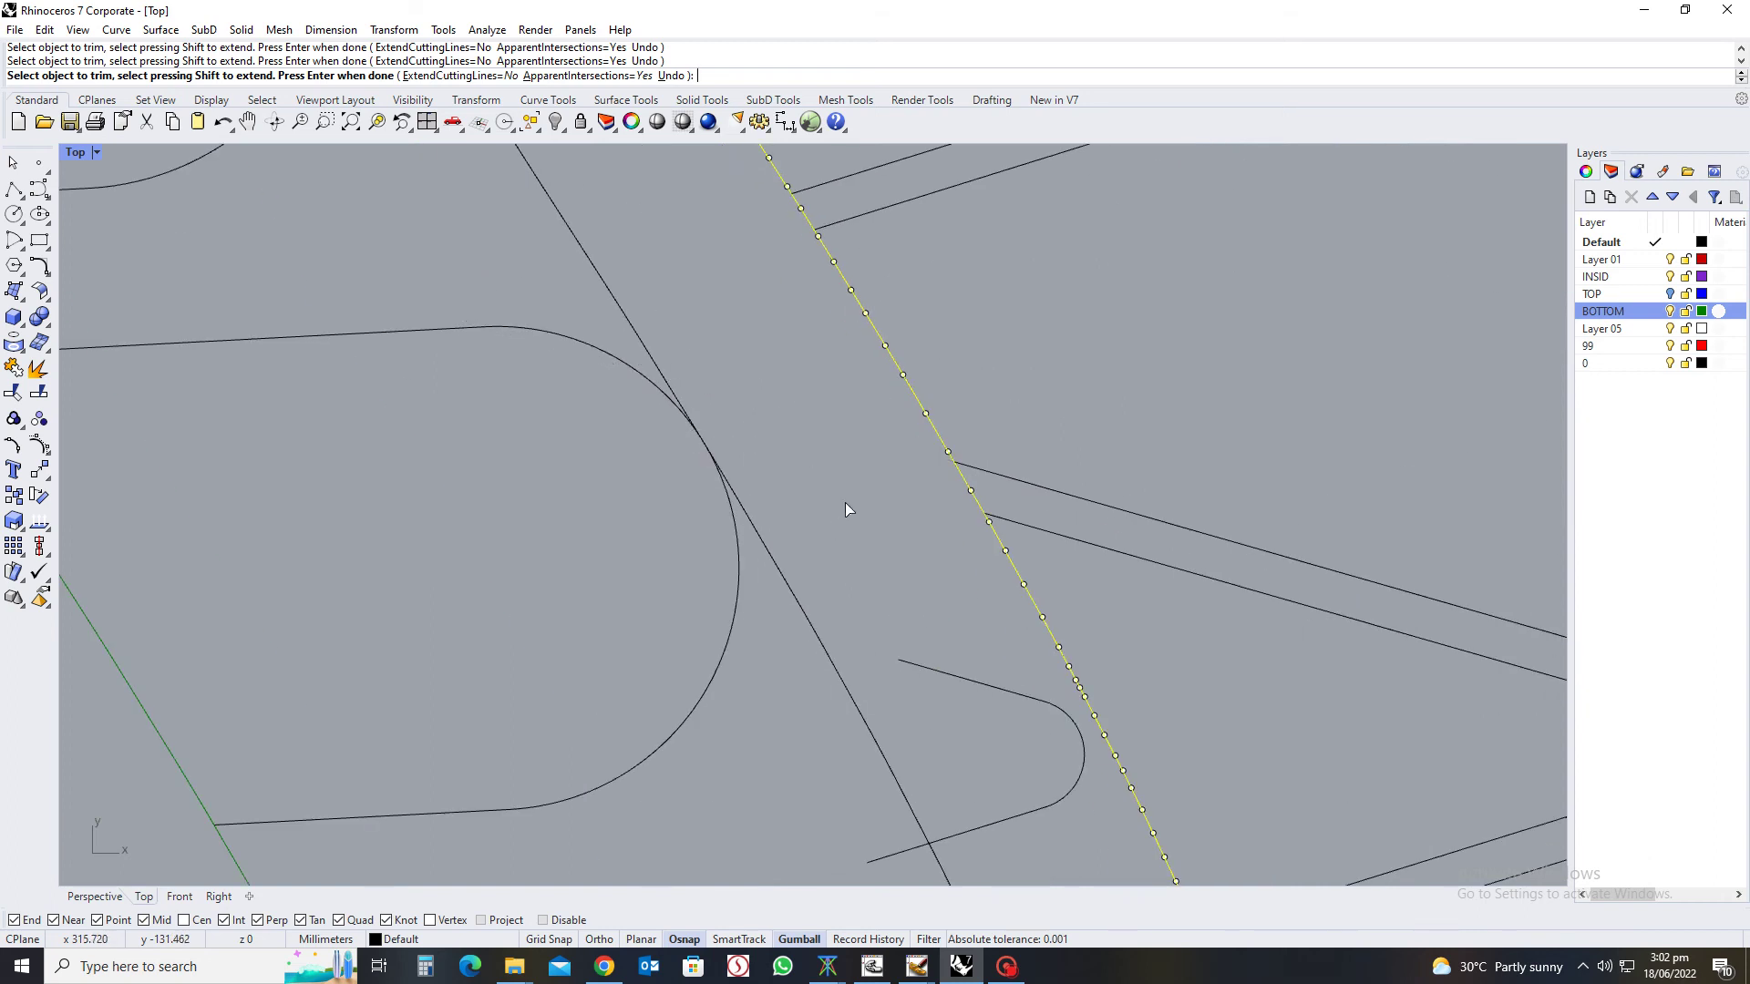
{"action": "scroll", "coordinate": [845, 501], "scroll_direction": "down", "scroll_amount": 3}
{"action": "scroll", "coordinate": [911, 593], "scroll_direction": "up", "scroll_amount": 3}
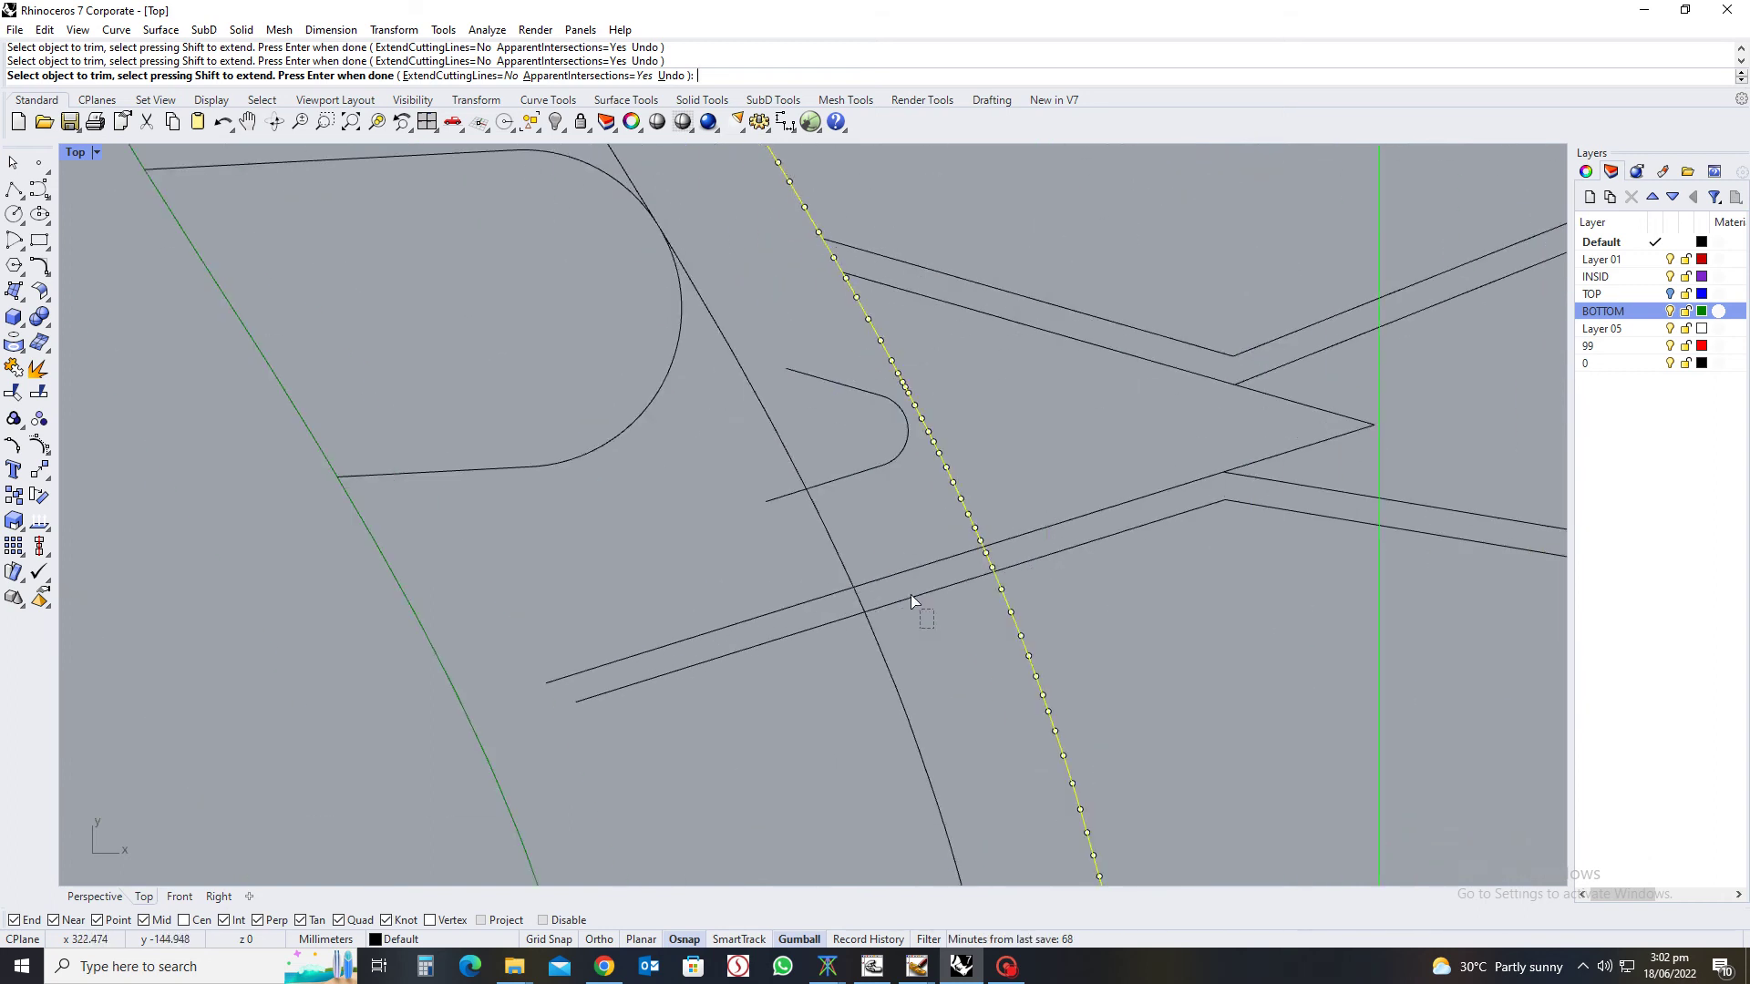
{"action": "left_click_drag", "start_coordinate": [891, 548], "coordinate": [895, 547]}
{"action": "key", "text": "Return"}
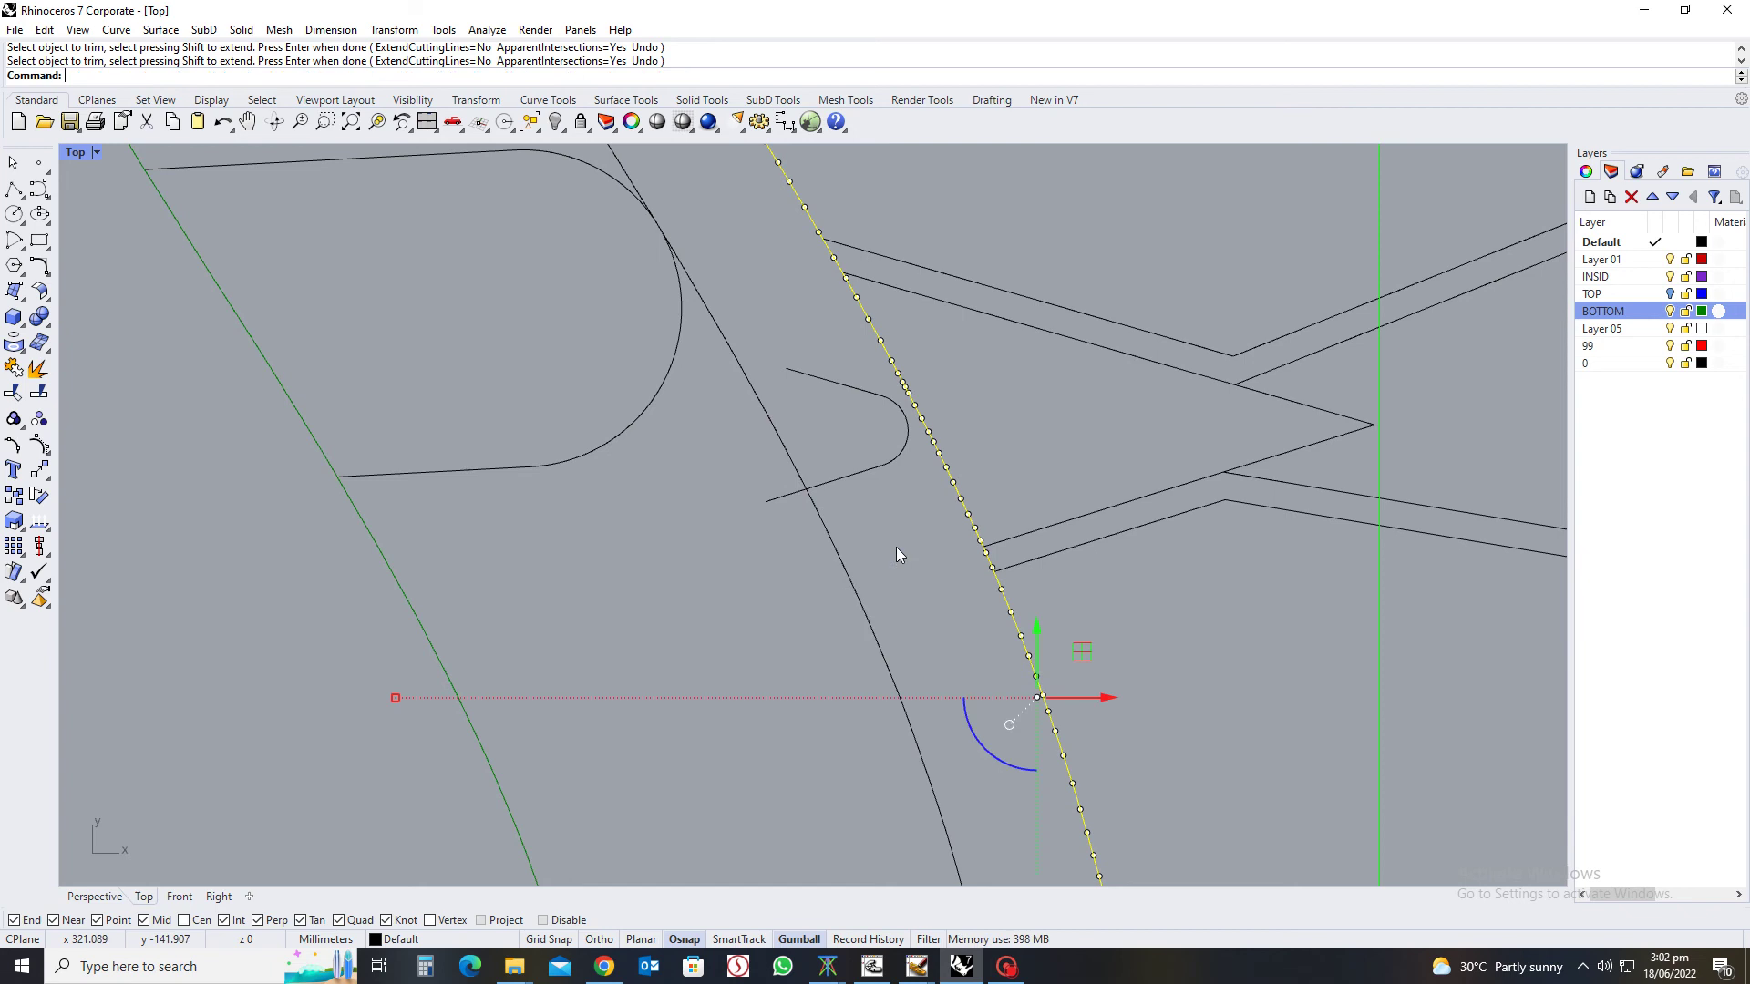
{"action": "key", "text": "Escape"}
Move the fourth motif's rounded notch horizontally inward so its arc sits inside the innermost outline, between the motif's legs
{"action": "right_click_drag", "start_coordinate": [770, 336], "coordinate": [756, 434]}
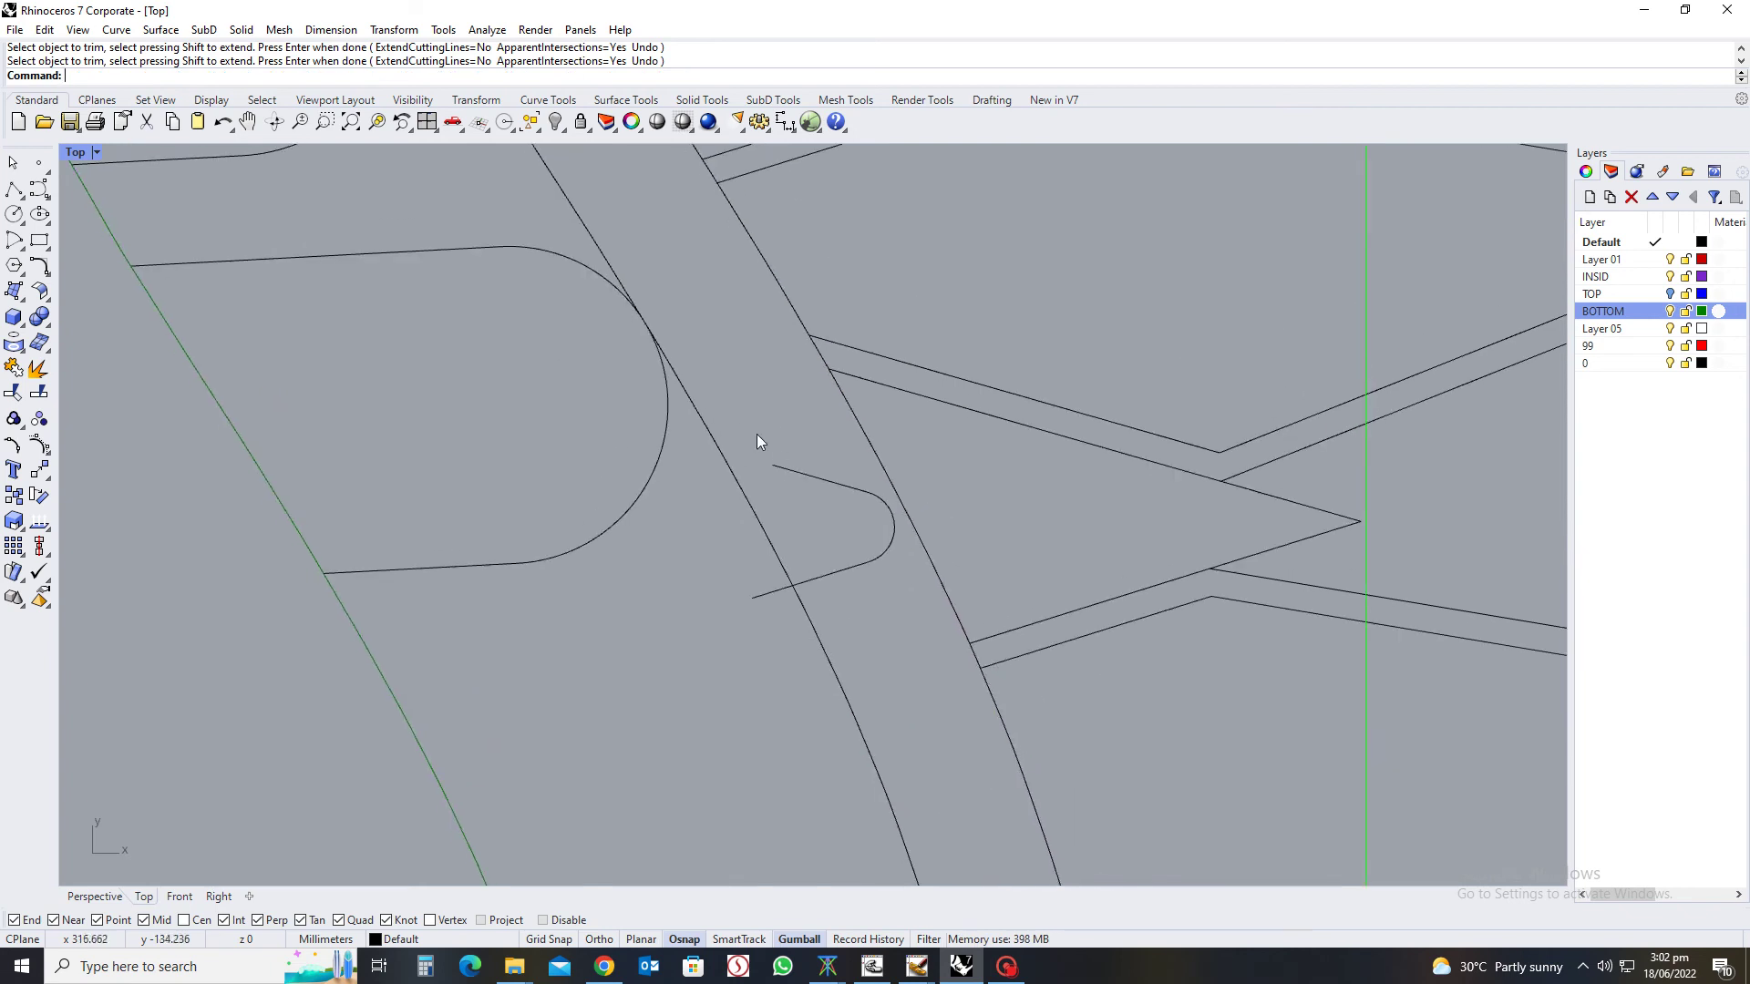
{"action": "left_click_drag", "start_coordinate": [691, 452], "coordinate": [982, 627]}
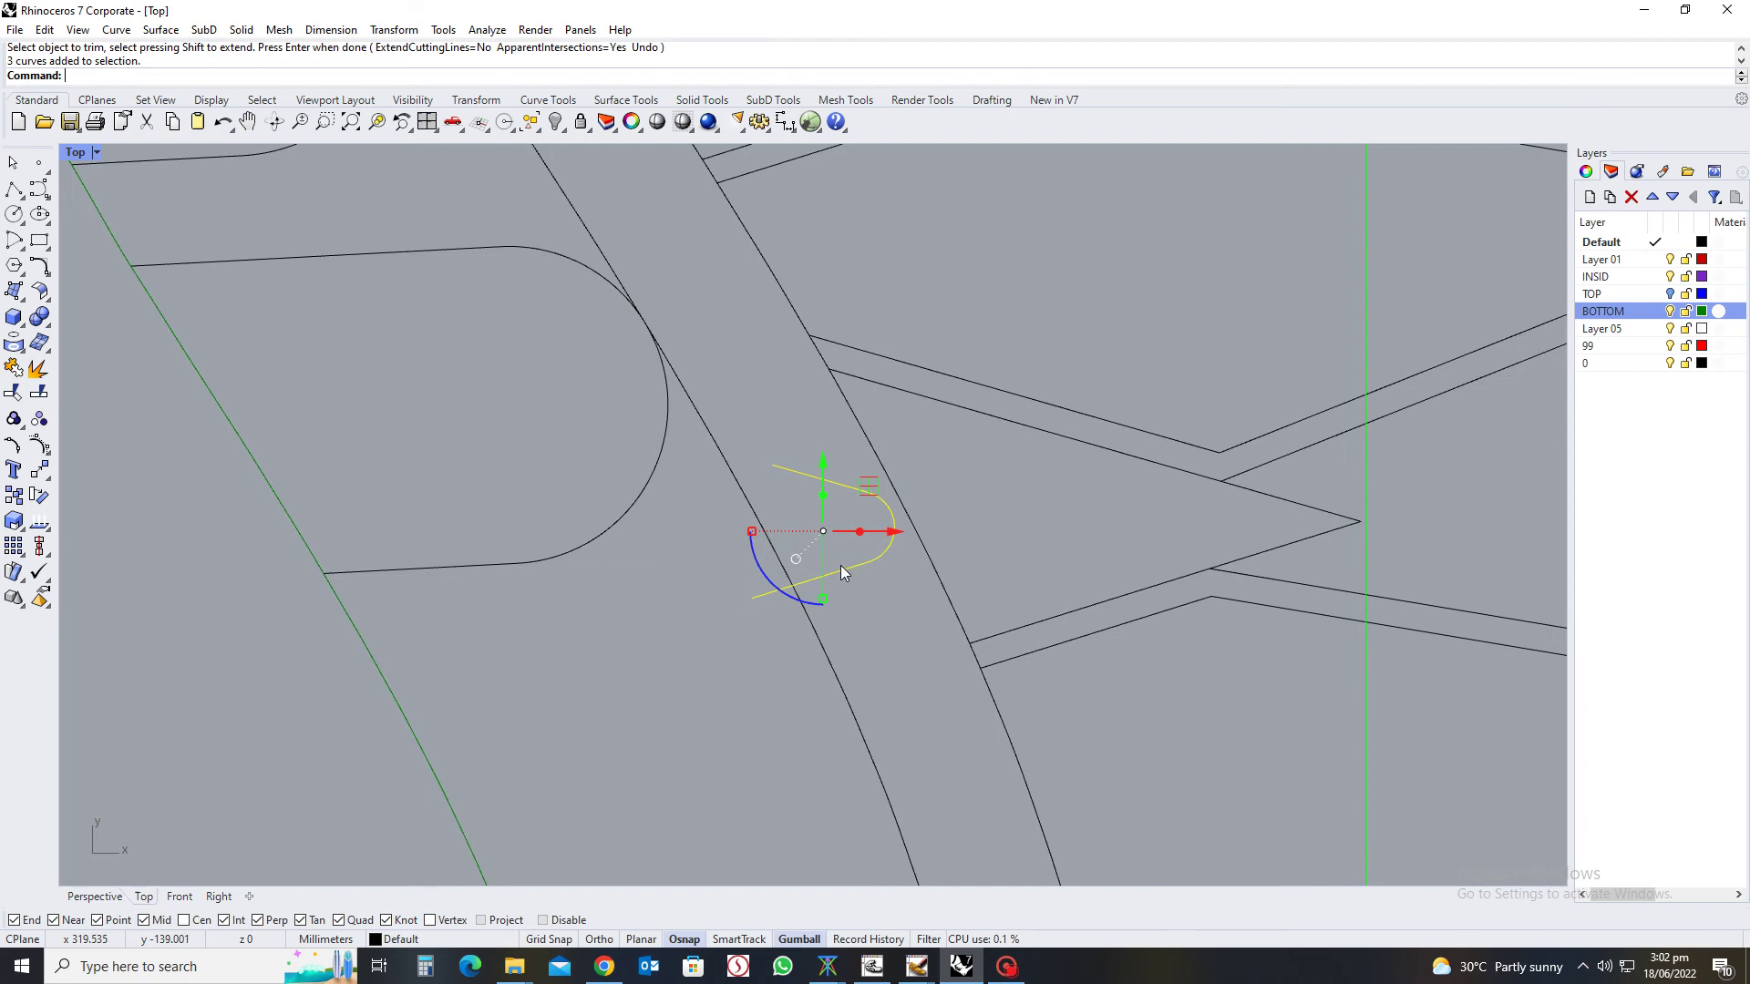
{"action": "left_click_drag", "start_coordinate": [901, 532], "coordinate": [1060, 537]}
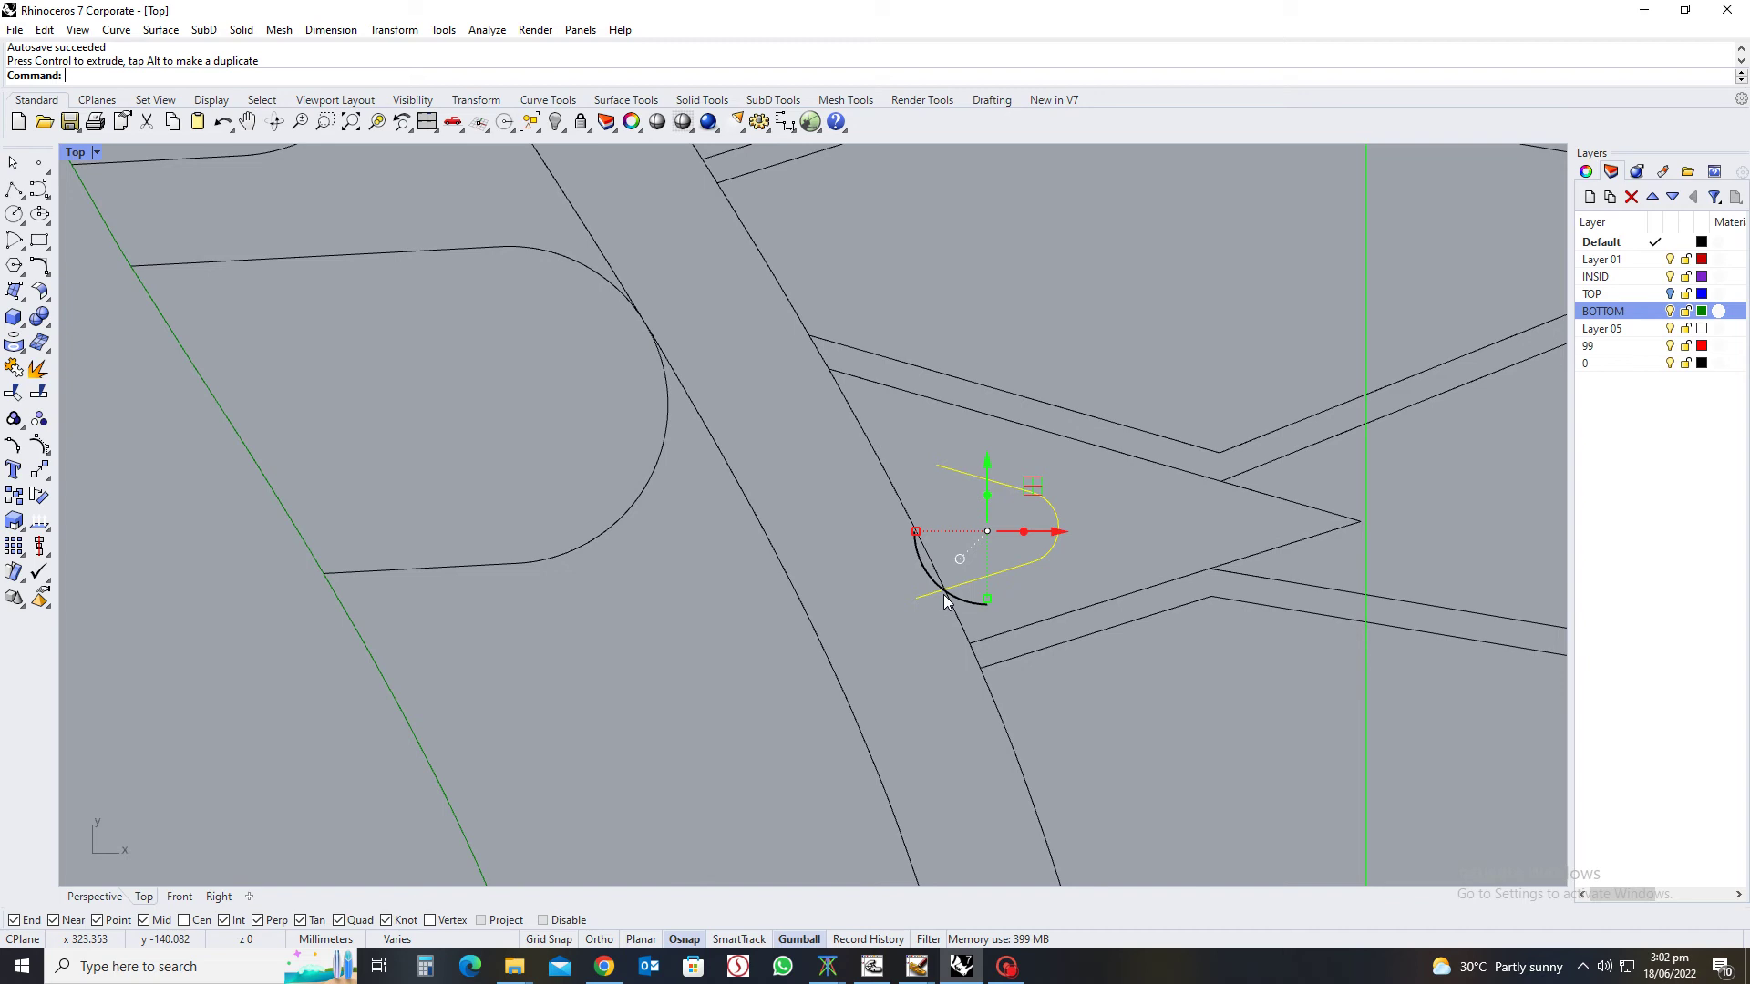
Extend the upper line of the fourth motif's notch in a straight line past the innermost outline
{"action": "middle_click", "coordinate": [1034, 547]}
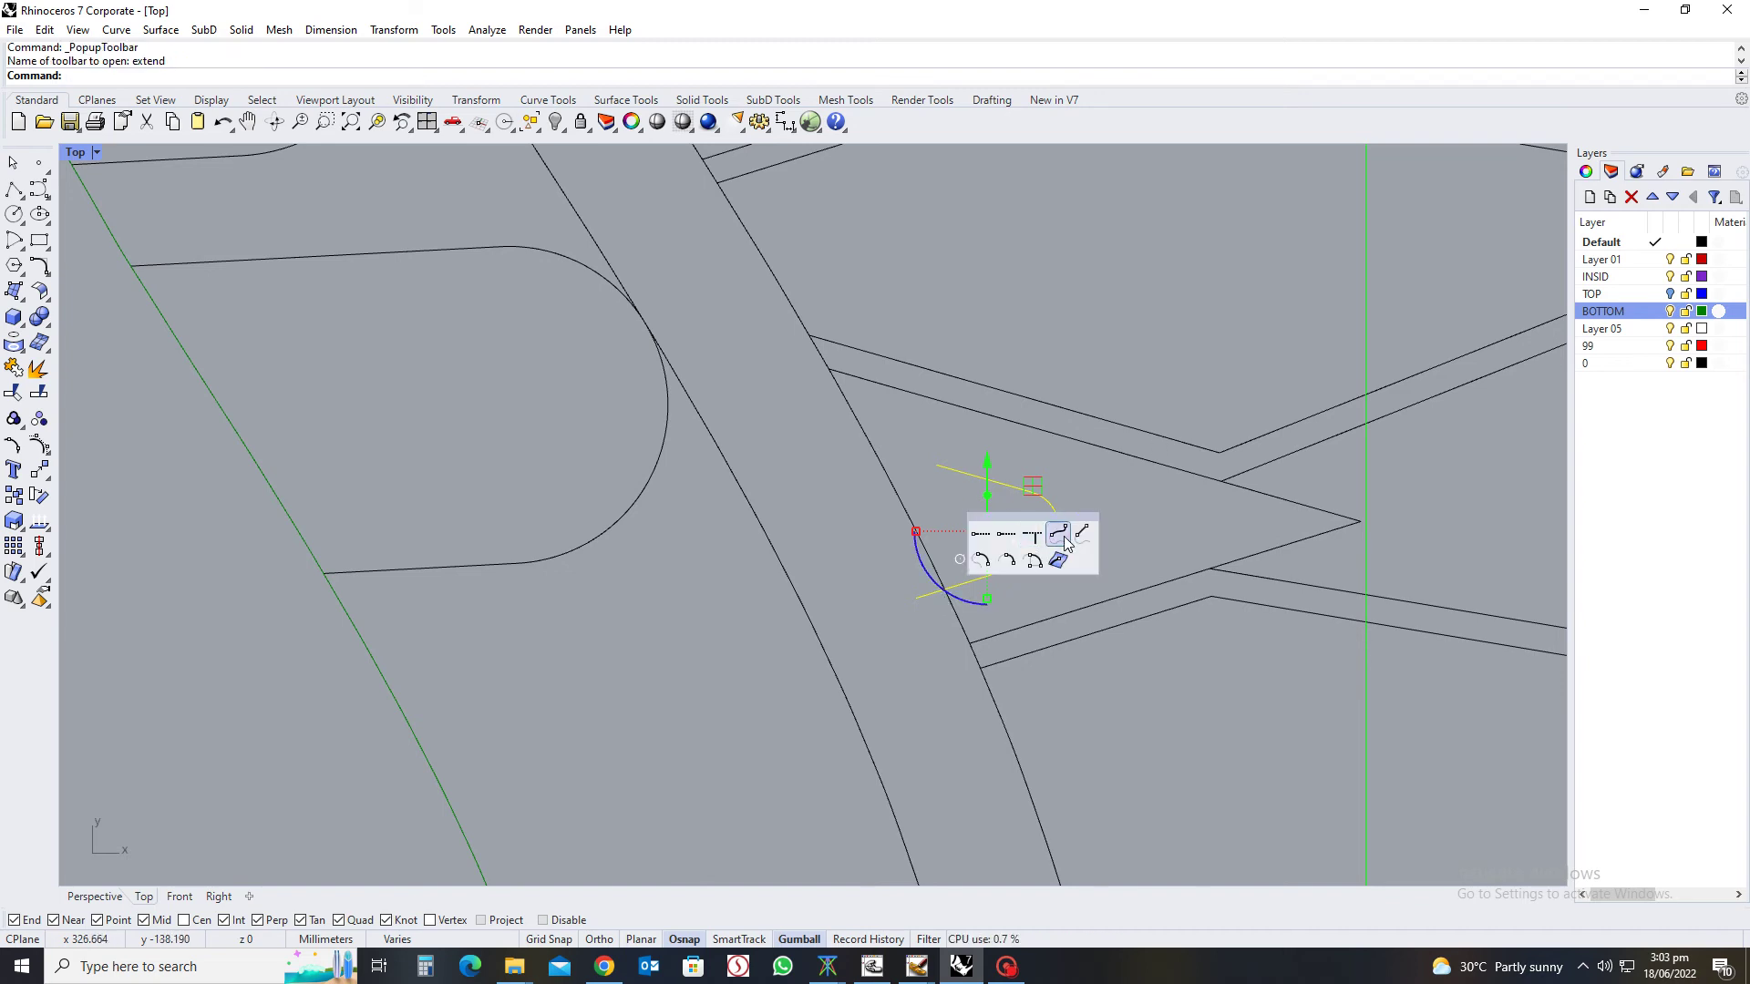
{"action": "left_click", "coordinate": [1006, 534]}
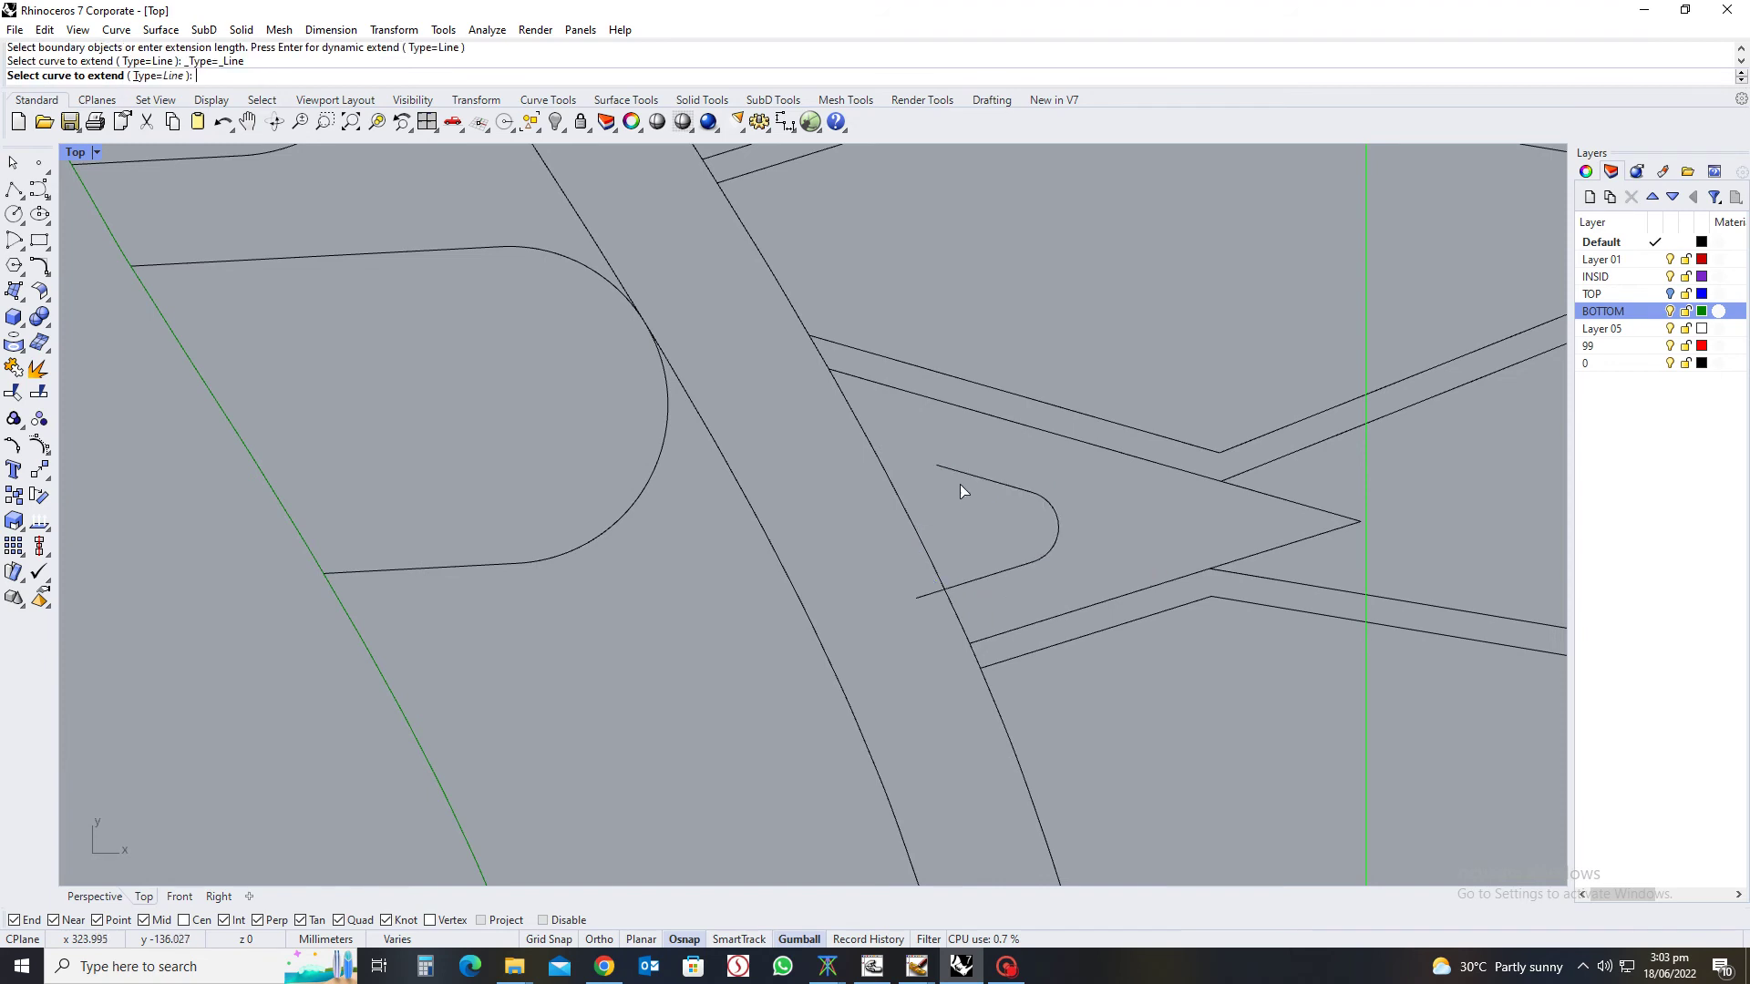
{"action": "left_click", "coordinate": [960, 478]}
{"action": "left_click", "coordinate": [845, 465]}
{"action": "key", "text": "Return"}
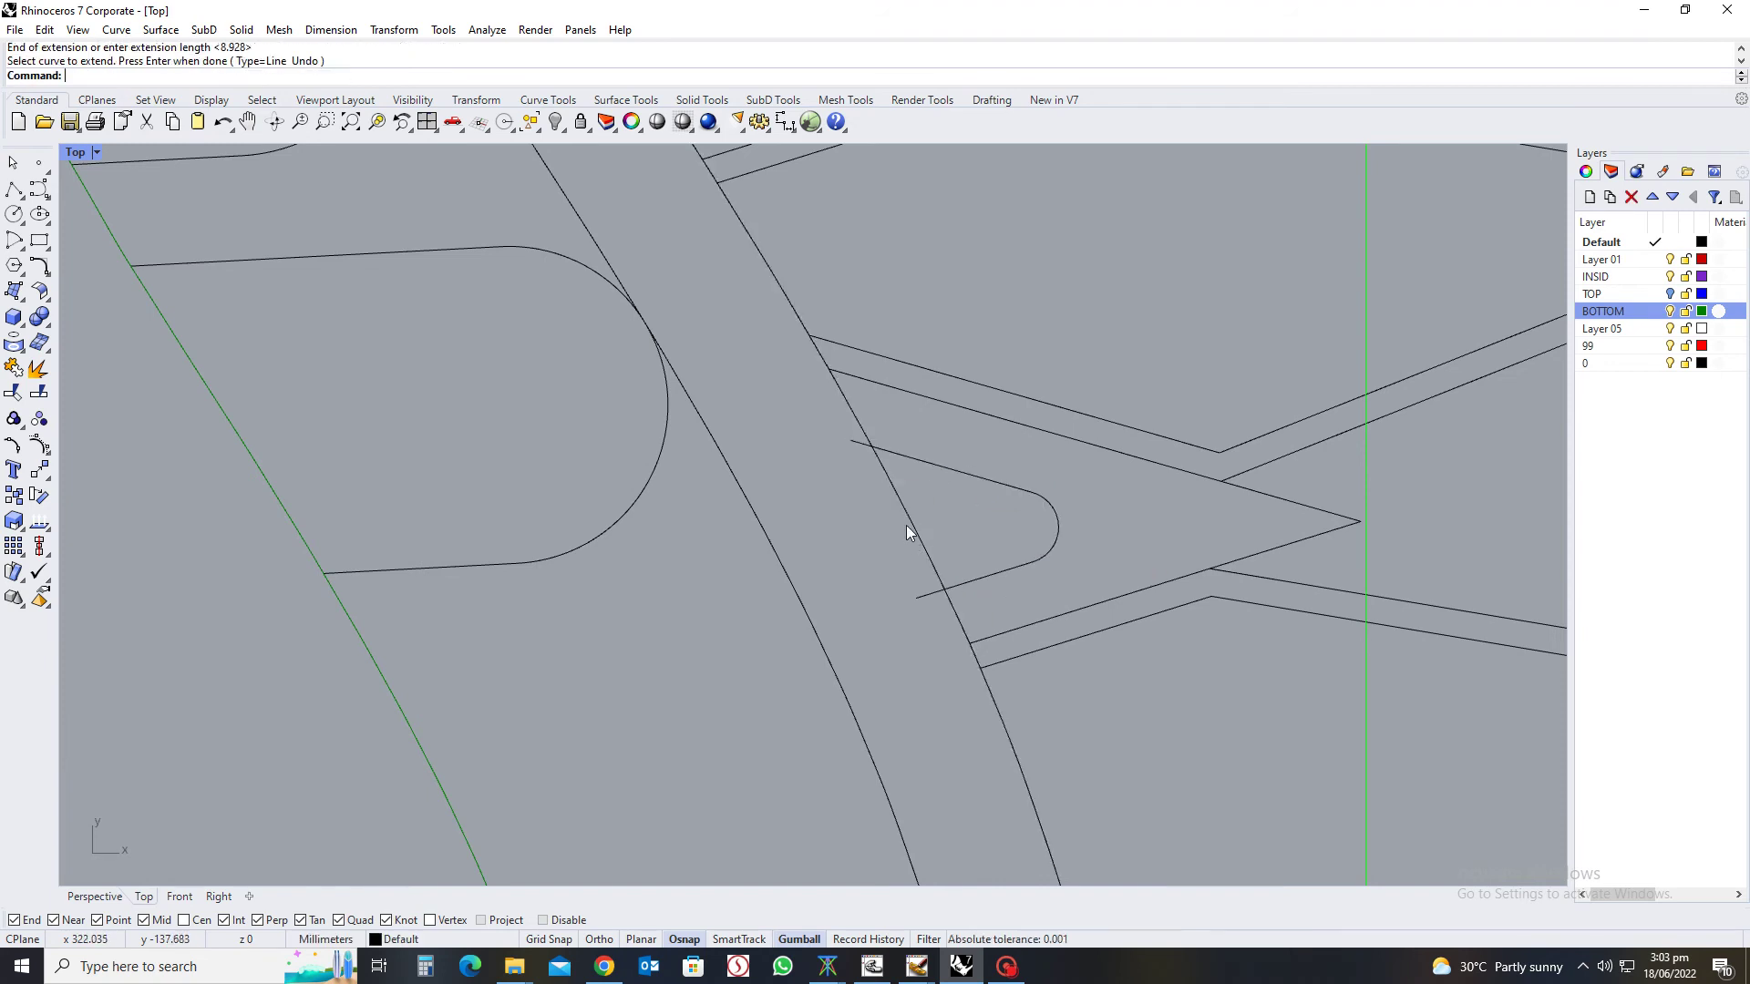
Using the innermost outline as the cutting edge, trim both overhanging lines of the fourth motif's notch
{"action": "left_click", "coordinate": [905, 516]}
{"action": "type", "text": "trim"}
{"action": "key", "text": "Return"}
{"action": "left_click", "coordinate": [855, 443]}
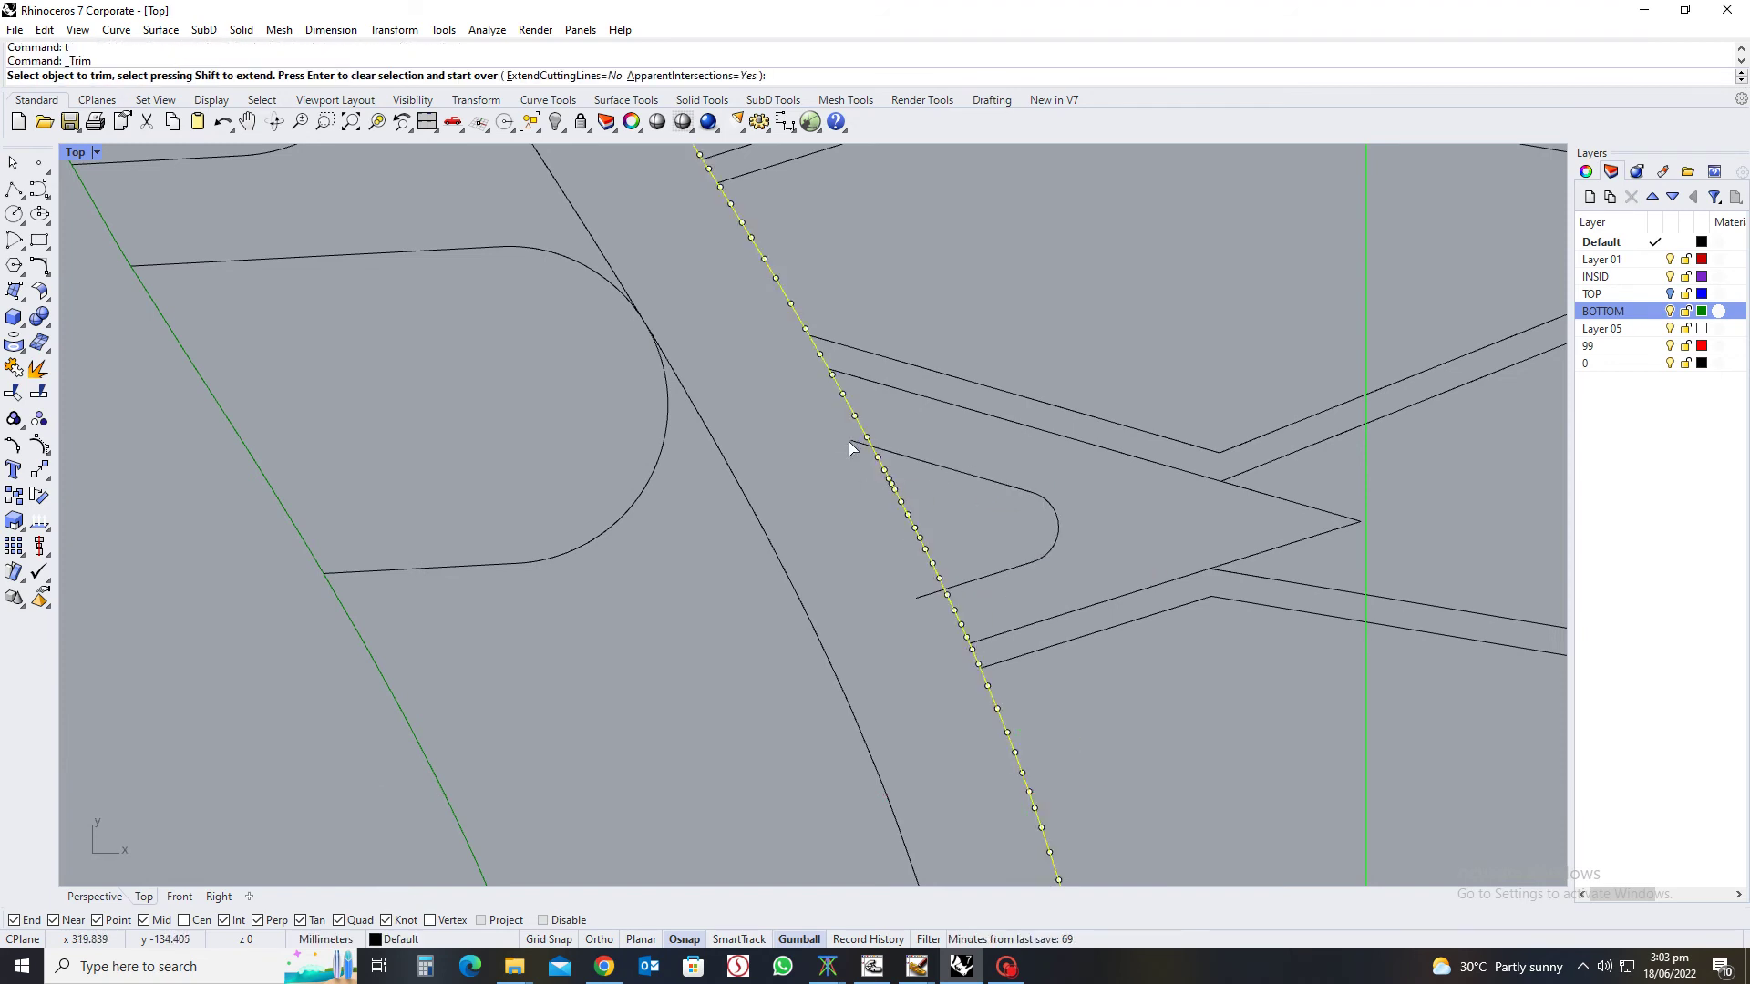
{"action": "left_click", "coordinate": [922, 594]}
{"action": "scroll", "coordinate": [916, 598], "scroll_direction": "down", "scroll_amount": 5}
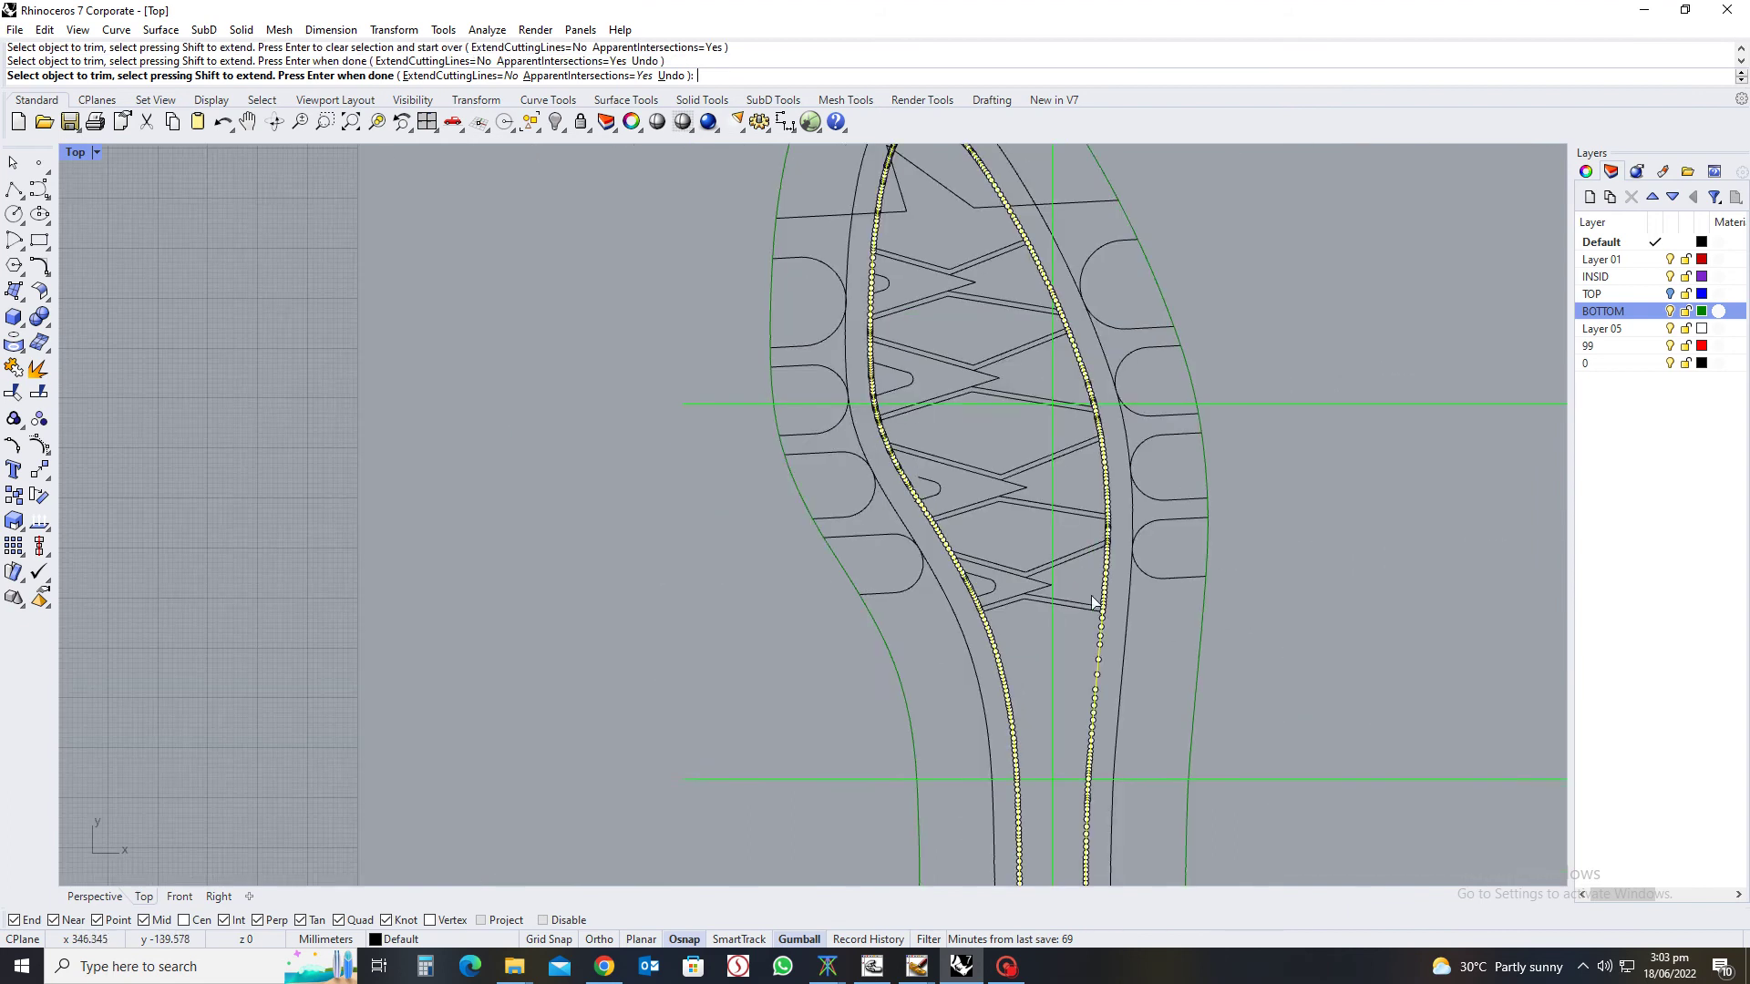
{"action": "scroll", "coordinate": [1109, 593], "scroll_direction": "up", "scroll_amount": 5}
{"action": "key", "text": "Return"}
Move the front heel motif's V lines slightly toward the toe, excluding the vertical centre line from the selection
{"action": "scroll", "coordinate": [1158, 565], "scroll_direction": "down", "scroll_amount": 6}
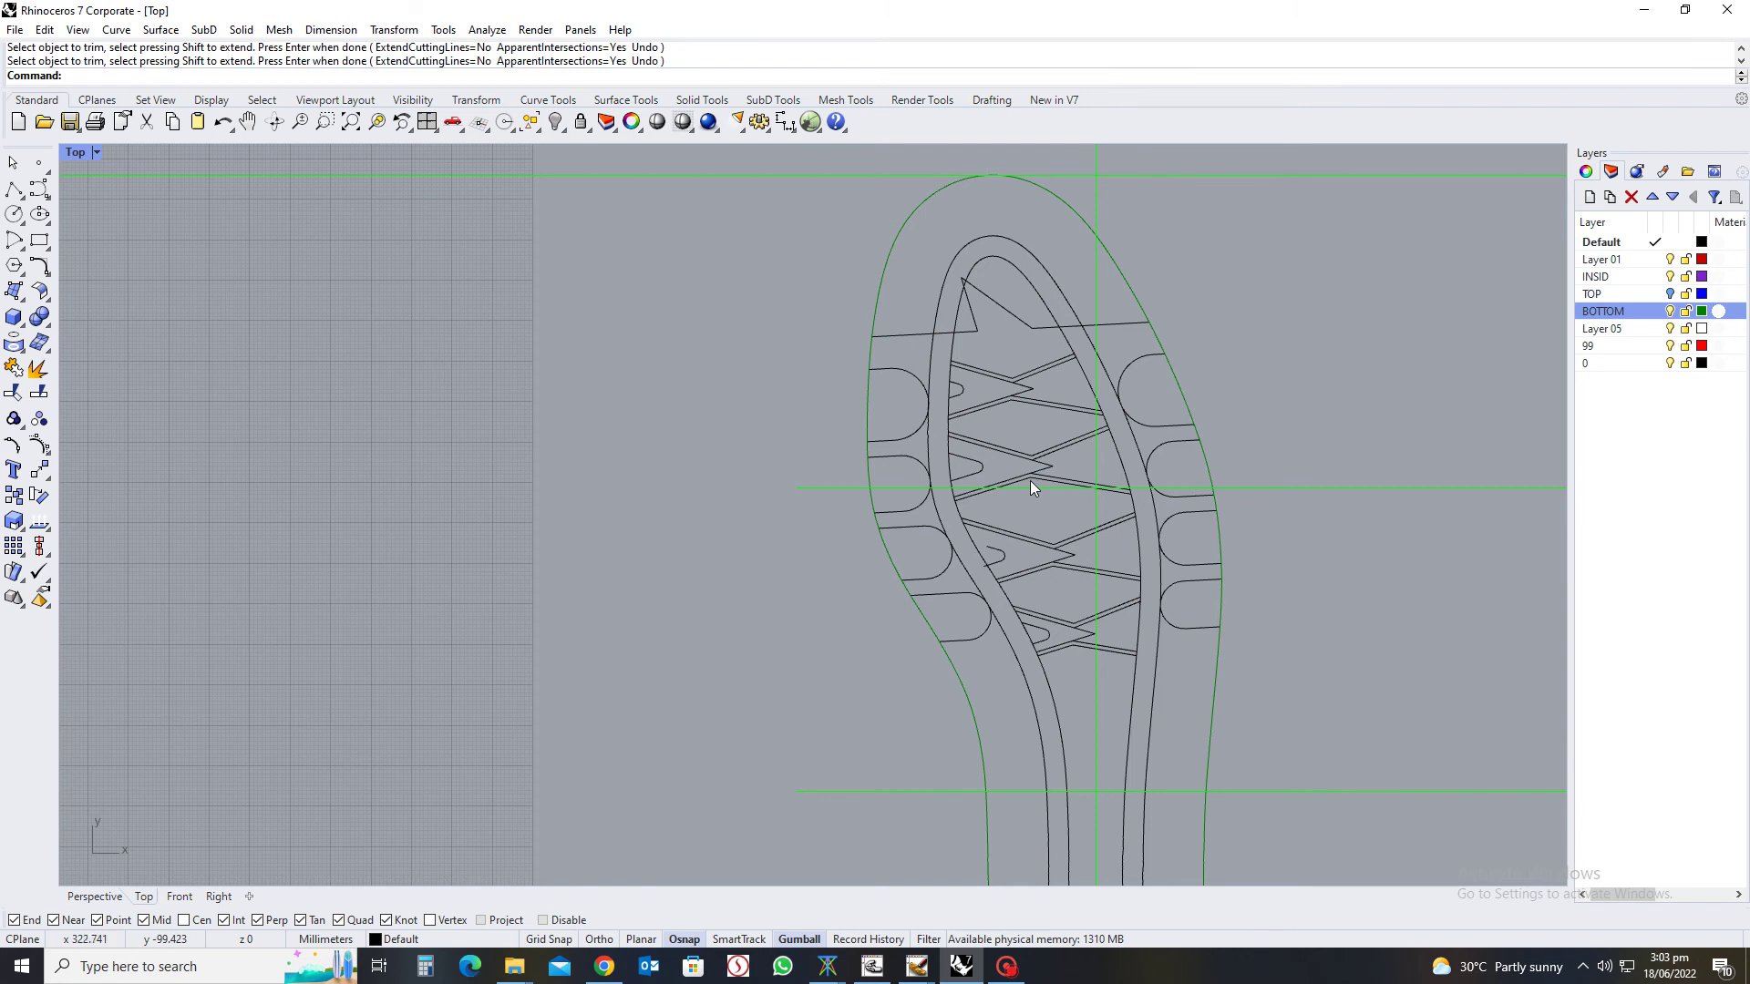
{"action": "scroll", "coordinate": [1024, 407], "scroll_direction": "up", "scroll_amount": 4}
{"action": "scroll", "coordinate": [1063, 404], "scroll_direction": "down", "scroll_amount": 6}
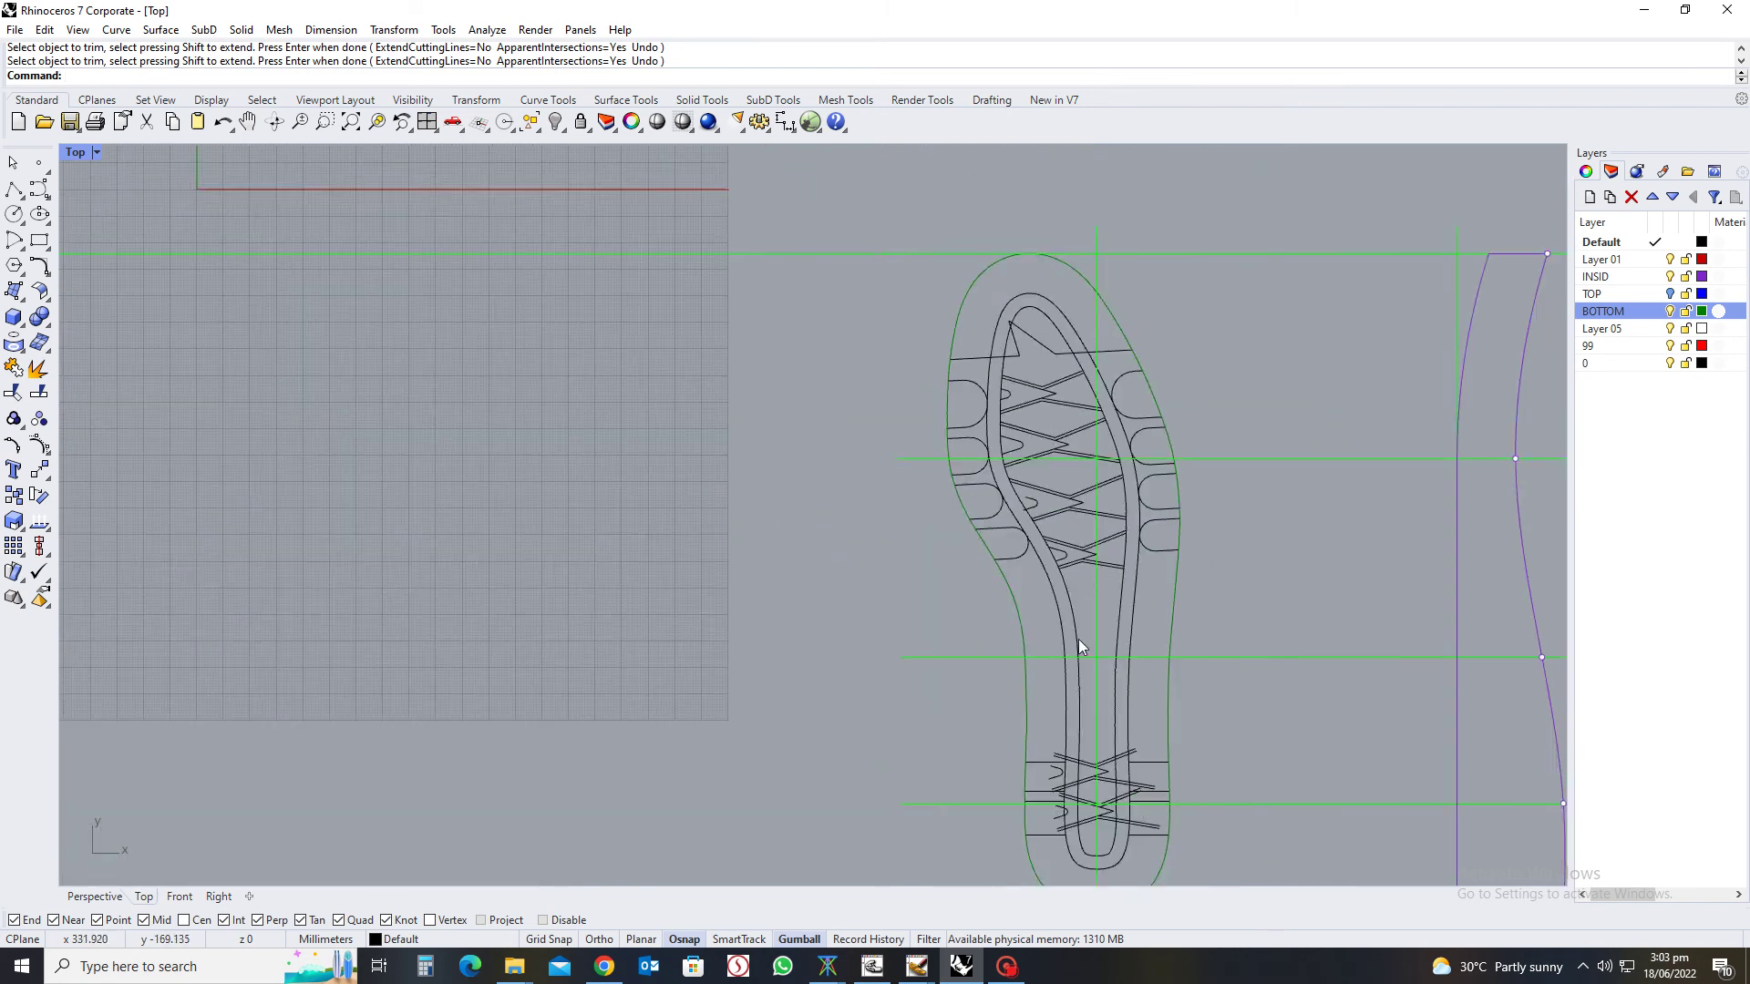
{"action": "right_click_drag", "start_coordinate": [1079, 638], "coordinate": [1080, 542]}
{"action": "scroll", "coordinate": [1033, 497], "scroll_direction": "up", "scroll_amount": 5}
{"action": "scroll", "coordinate": [1033, 497], "scroll_direction": "up", "scroll_amount": 5}
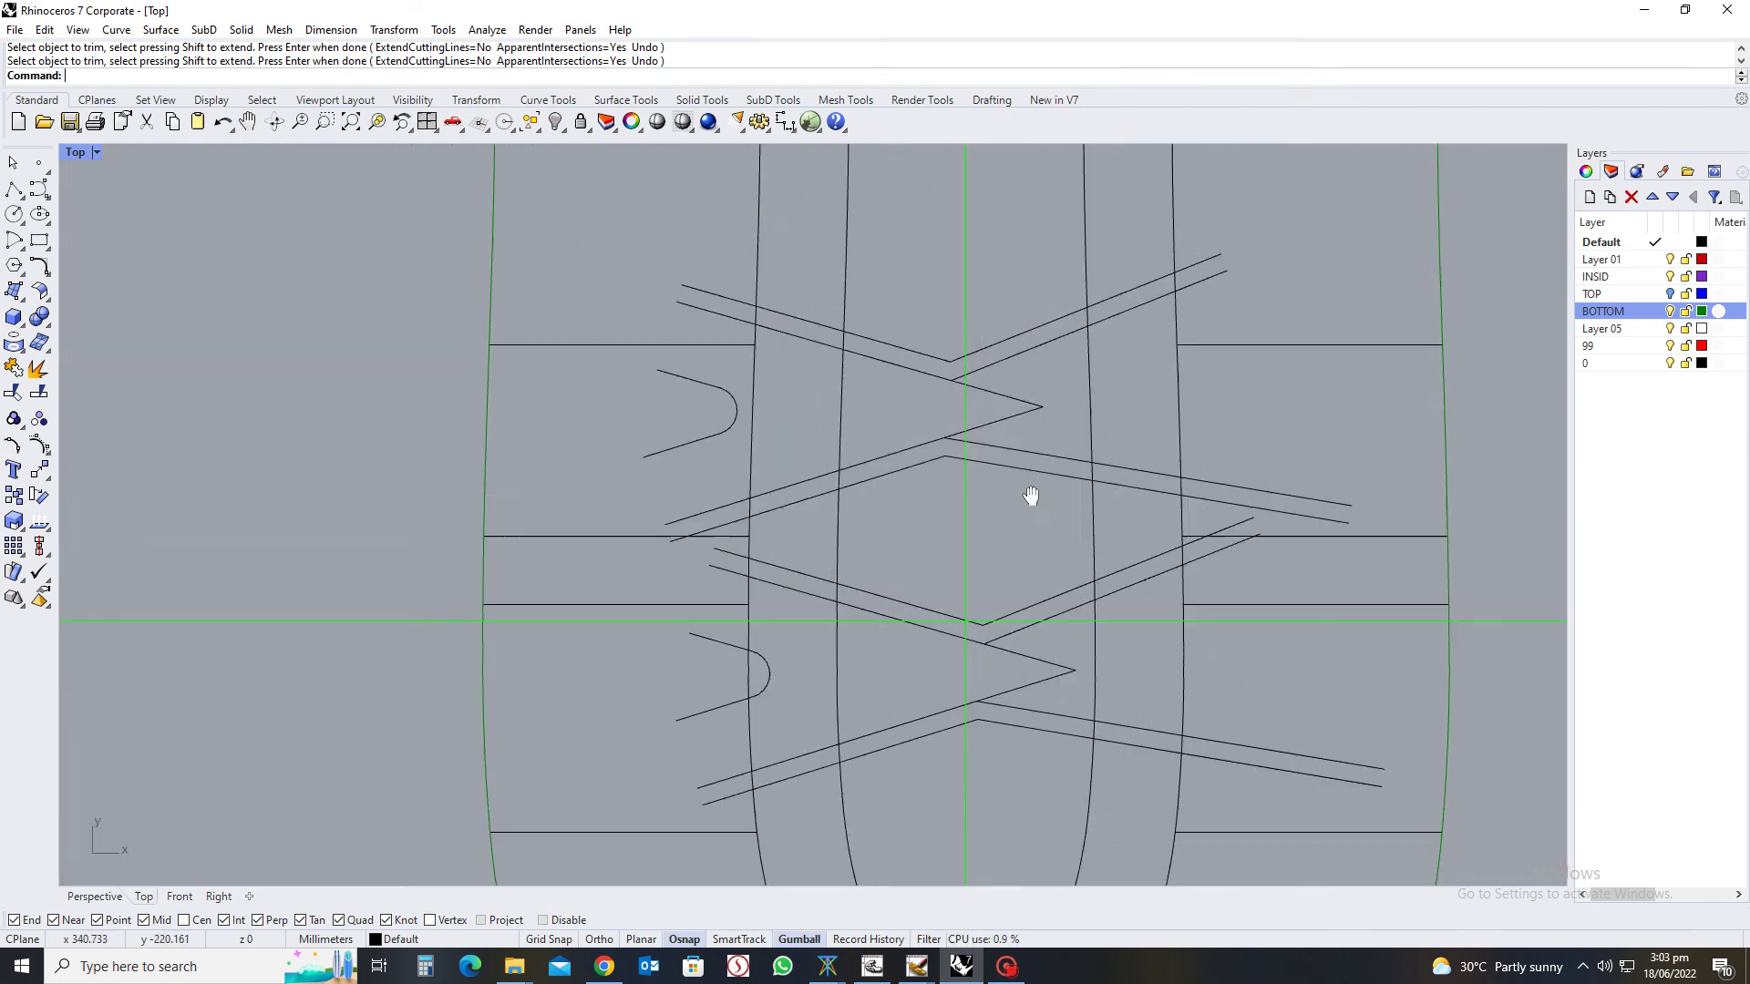
{"action": "left_click_drag", "start_coordinate": [1129, 381], "coordinate": [1003, 615]}
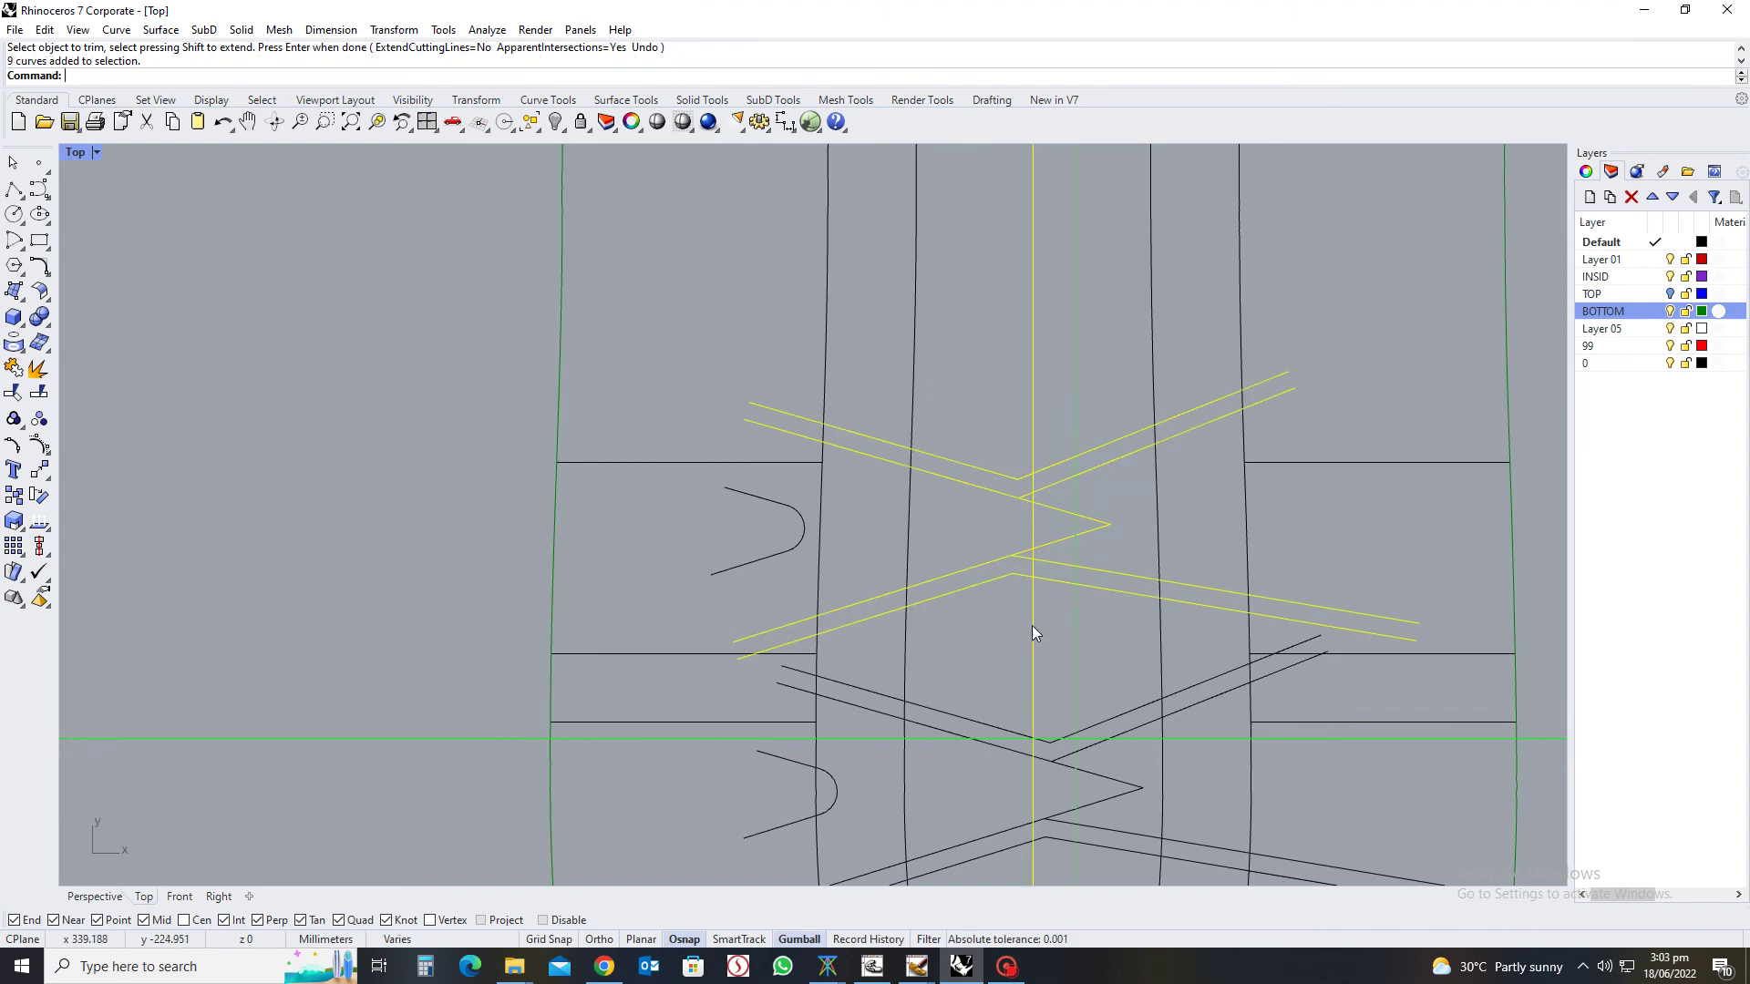
{"action": "left_click", "coordinate": [1035, 623], "text": "ctrl"}
{"action": "scroll", "coordinate": [1040, 572], "scroll_direction": "down", "scroll_amount": 3}
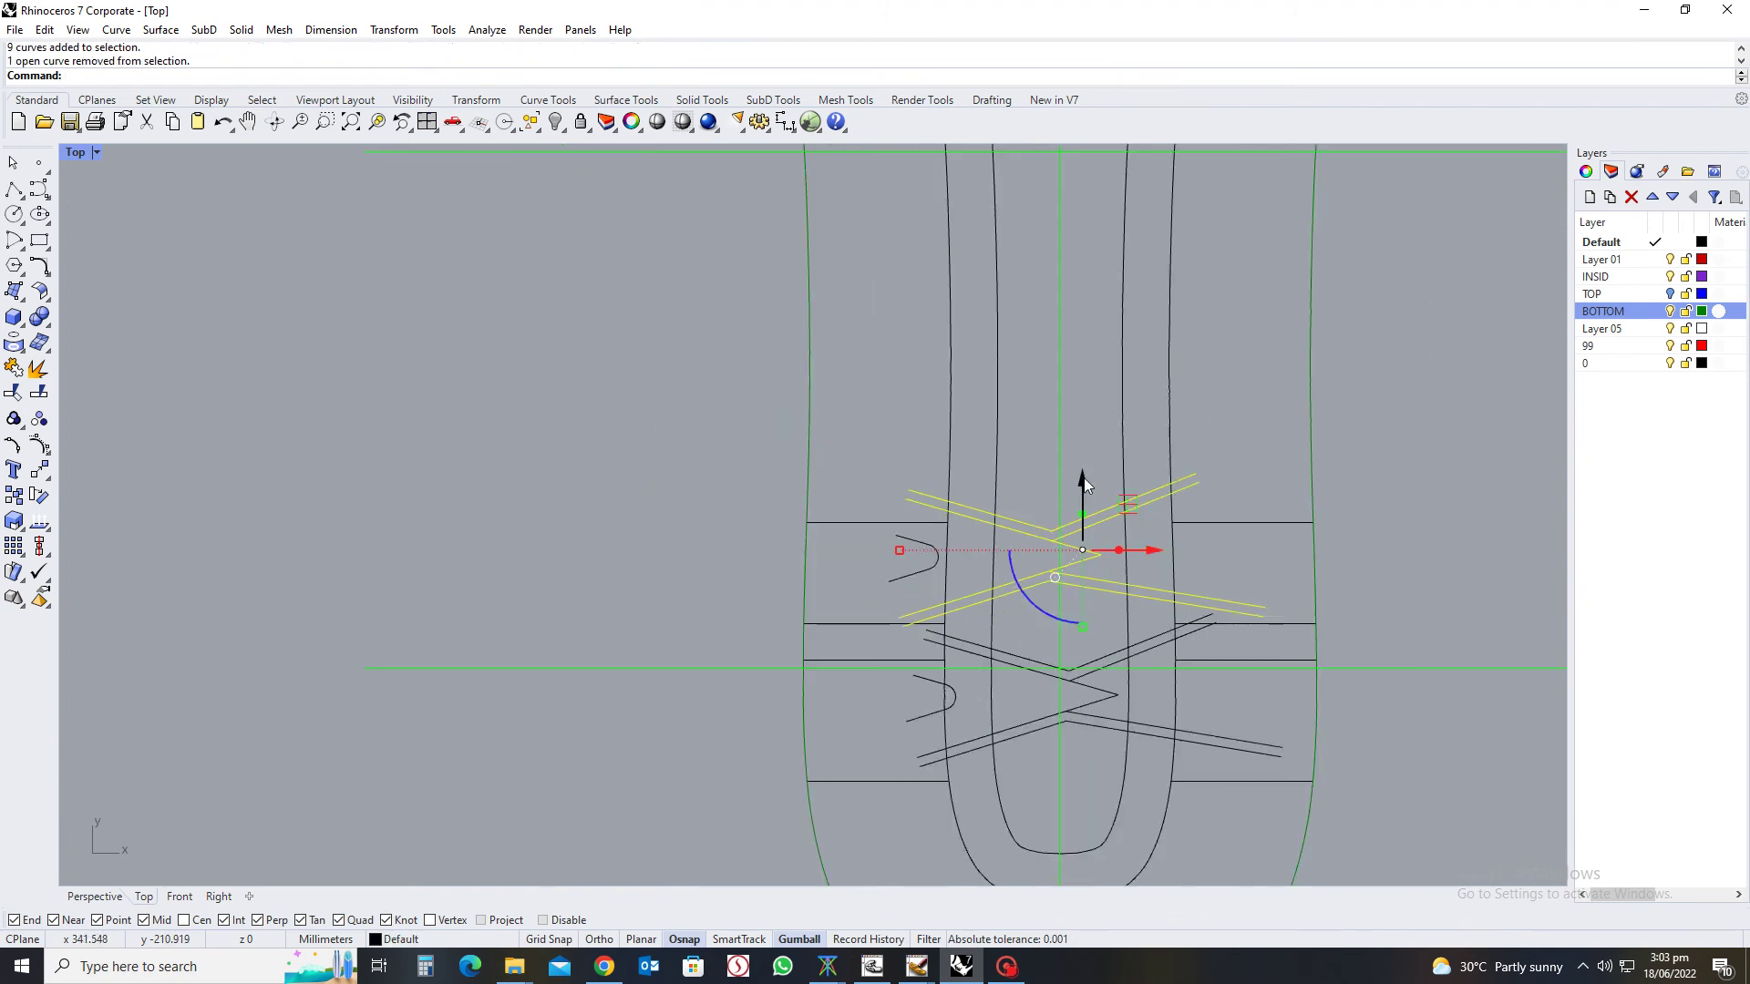
{"action": "left_click_drag", "start_coordinate": [1084, 477], "coordinate": [1085, 479]}
With the outer of the two inner outlines as cutting edge, trim the right ends of the rear heel motif's lines and the front motif's lower-leg lines
{"action": "scroll", "coordinate": [1090, 572], "scroll_direction": "up", "scroll_amount": 4}
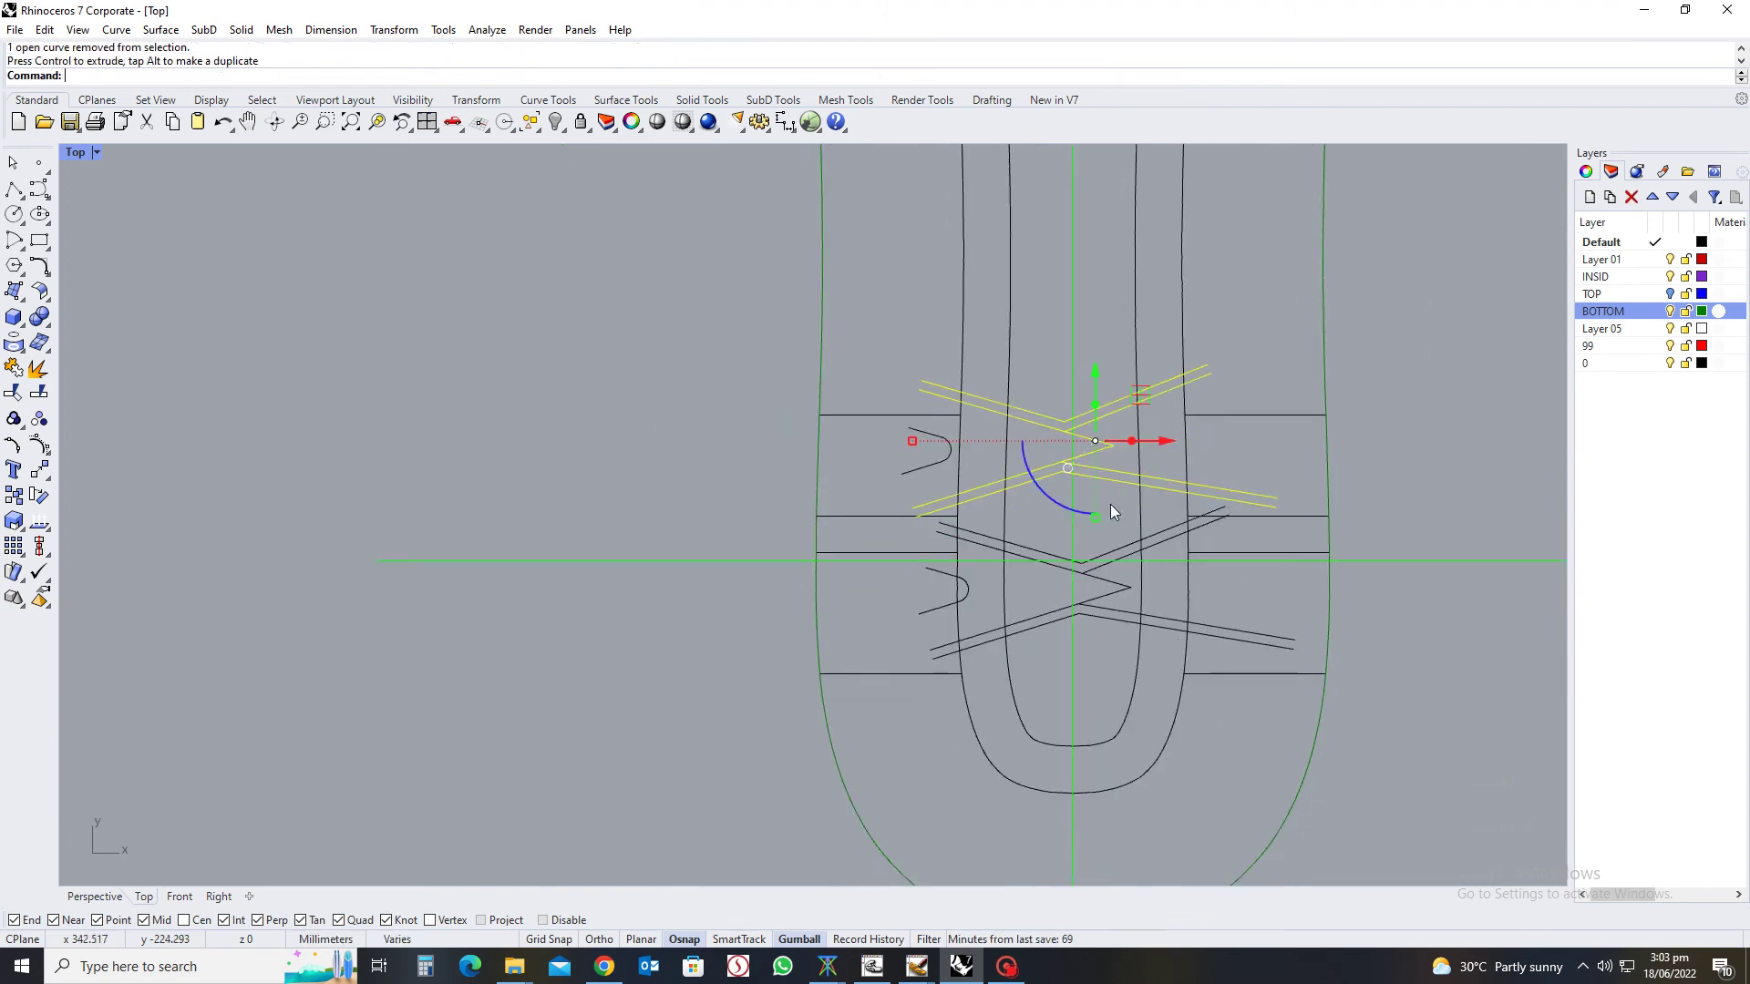
{"action": "left_click", "coordinate": [1134, 547]}
{"action": "left_click", "coordinate": [1242, 545]}
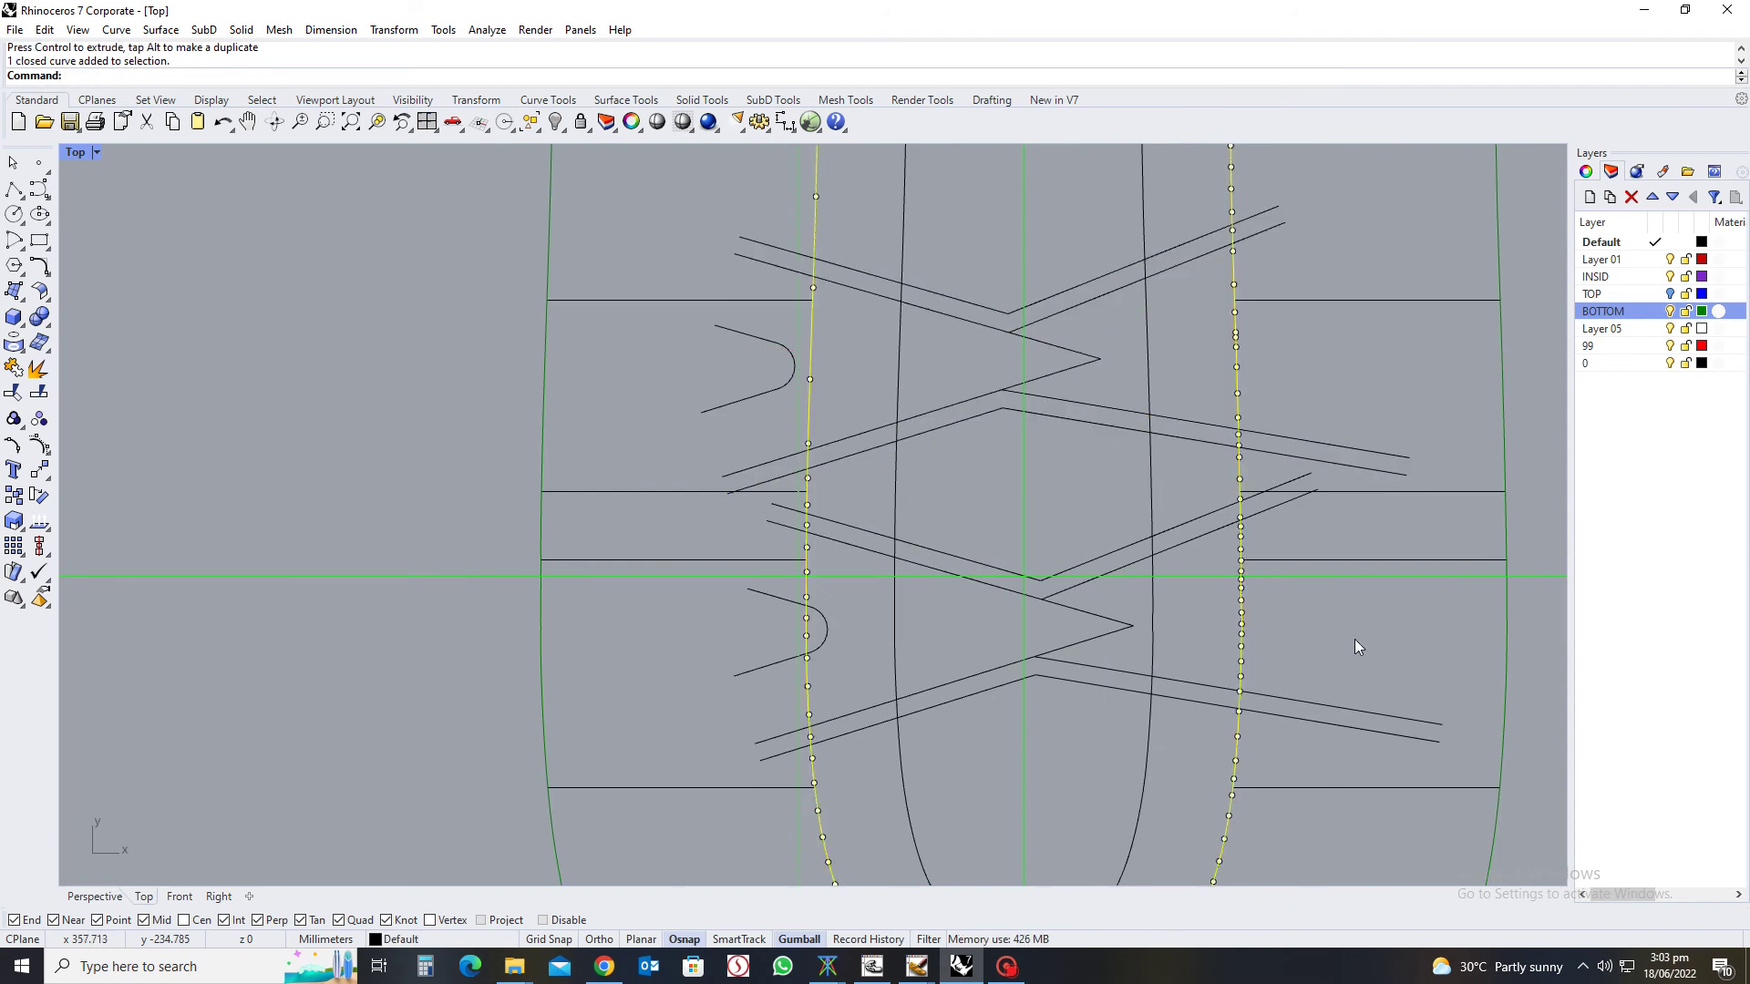
{"action": "type", "text": "trim"}
{"action": "key", "text": "Return"}
{"action": "left_click", "coordinate": [1326, 720]}
{"action": "scroll", "coordinate": [1254, 574], "scroll_direction": "up", "scroll_amount": 3}
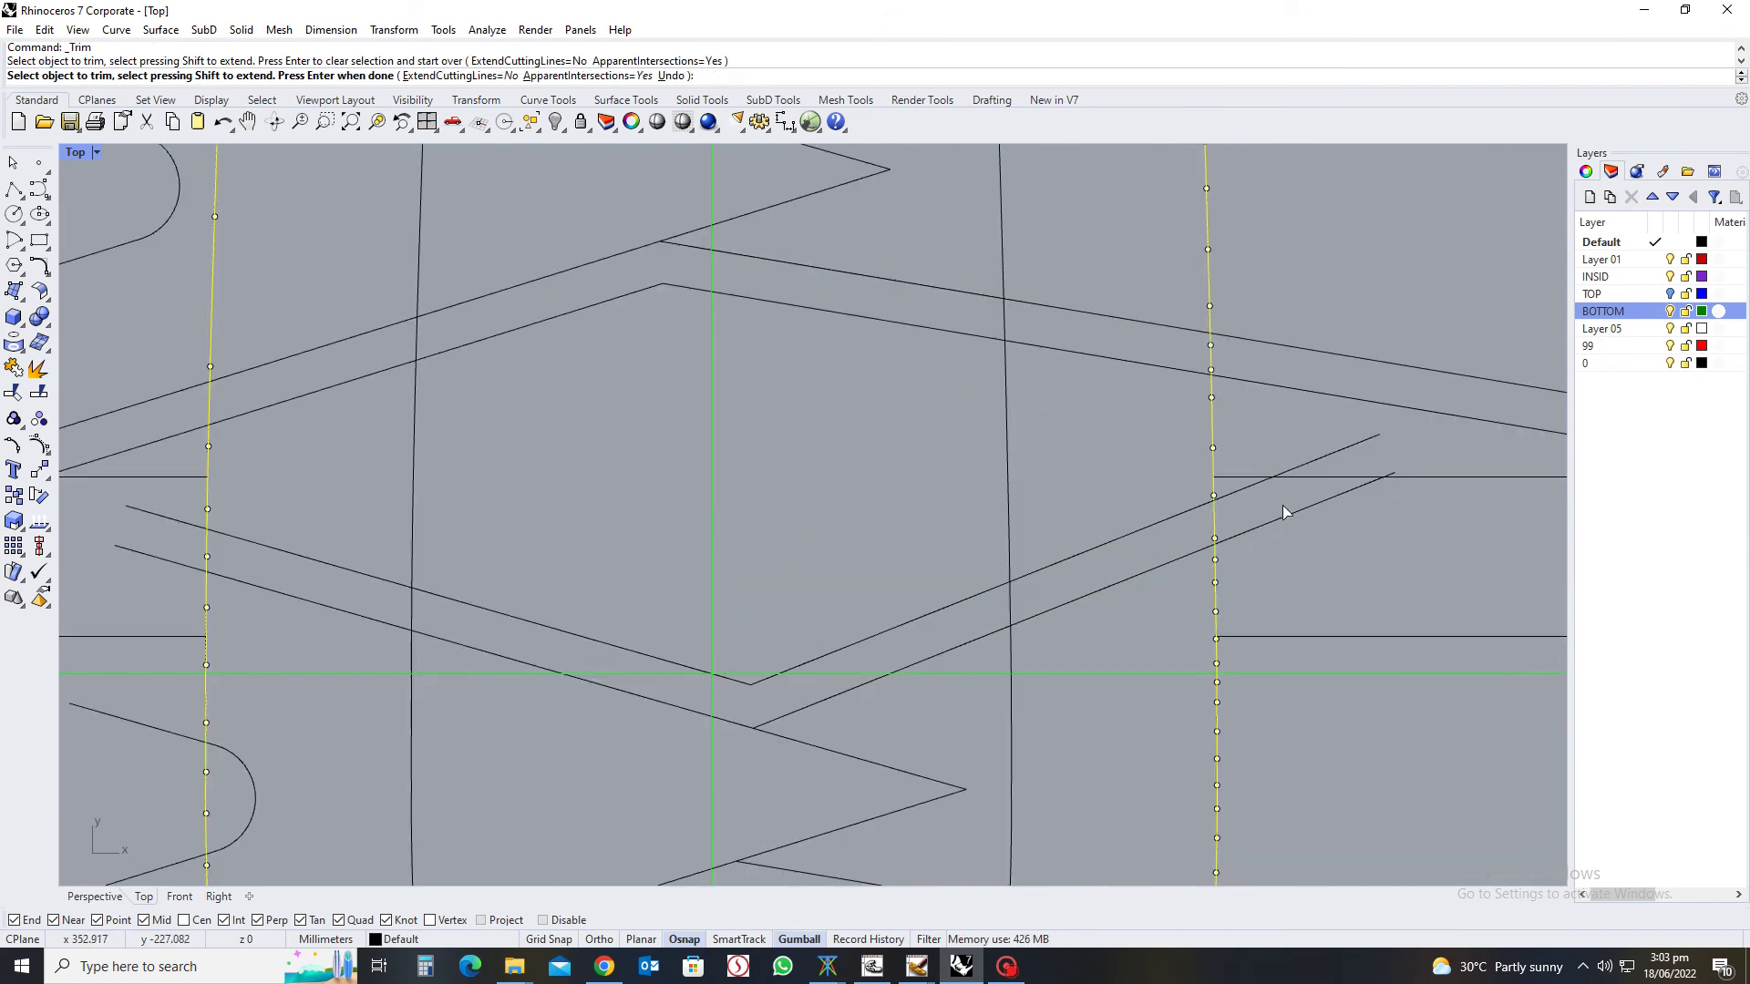
{"action": "left_click", "coordinate": [1276, 517]}
{"action": "left_click", "coordinate": [1261, 511]}
{"action": "left_click", "coordinate": [1247, 490]}
{"action": "mouse_move", "coordinate": [1413, 306]}
{"action": "left_mouse_down"}
{"action": "mouse_move", "coordinate": [1364, 402]}
{"action": "mouse_move", "coordinate": [1321, 386]}
{"action": "mouse_move", "coordinate": [1296, 545]}
{"action": "left_mouse_up"}
Try to trim the front heel motif's upper-leg lines on the right side, and undo the misplaced trims
{"action": "scroll", "coordinate": [1321, 386], "scroll_direction": "down", "scroll_amount": 3}
{"action": "scroll", "coordinate": [1303, 464], "scroll_direction": "up", "scroll_amount": 2}
{"action": "scroll", "coordinate": [1015, 595], "scroll_direction": "down", "scroll_amount": 5}
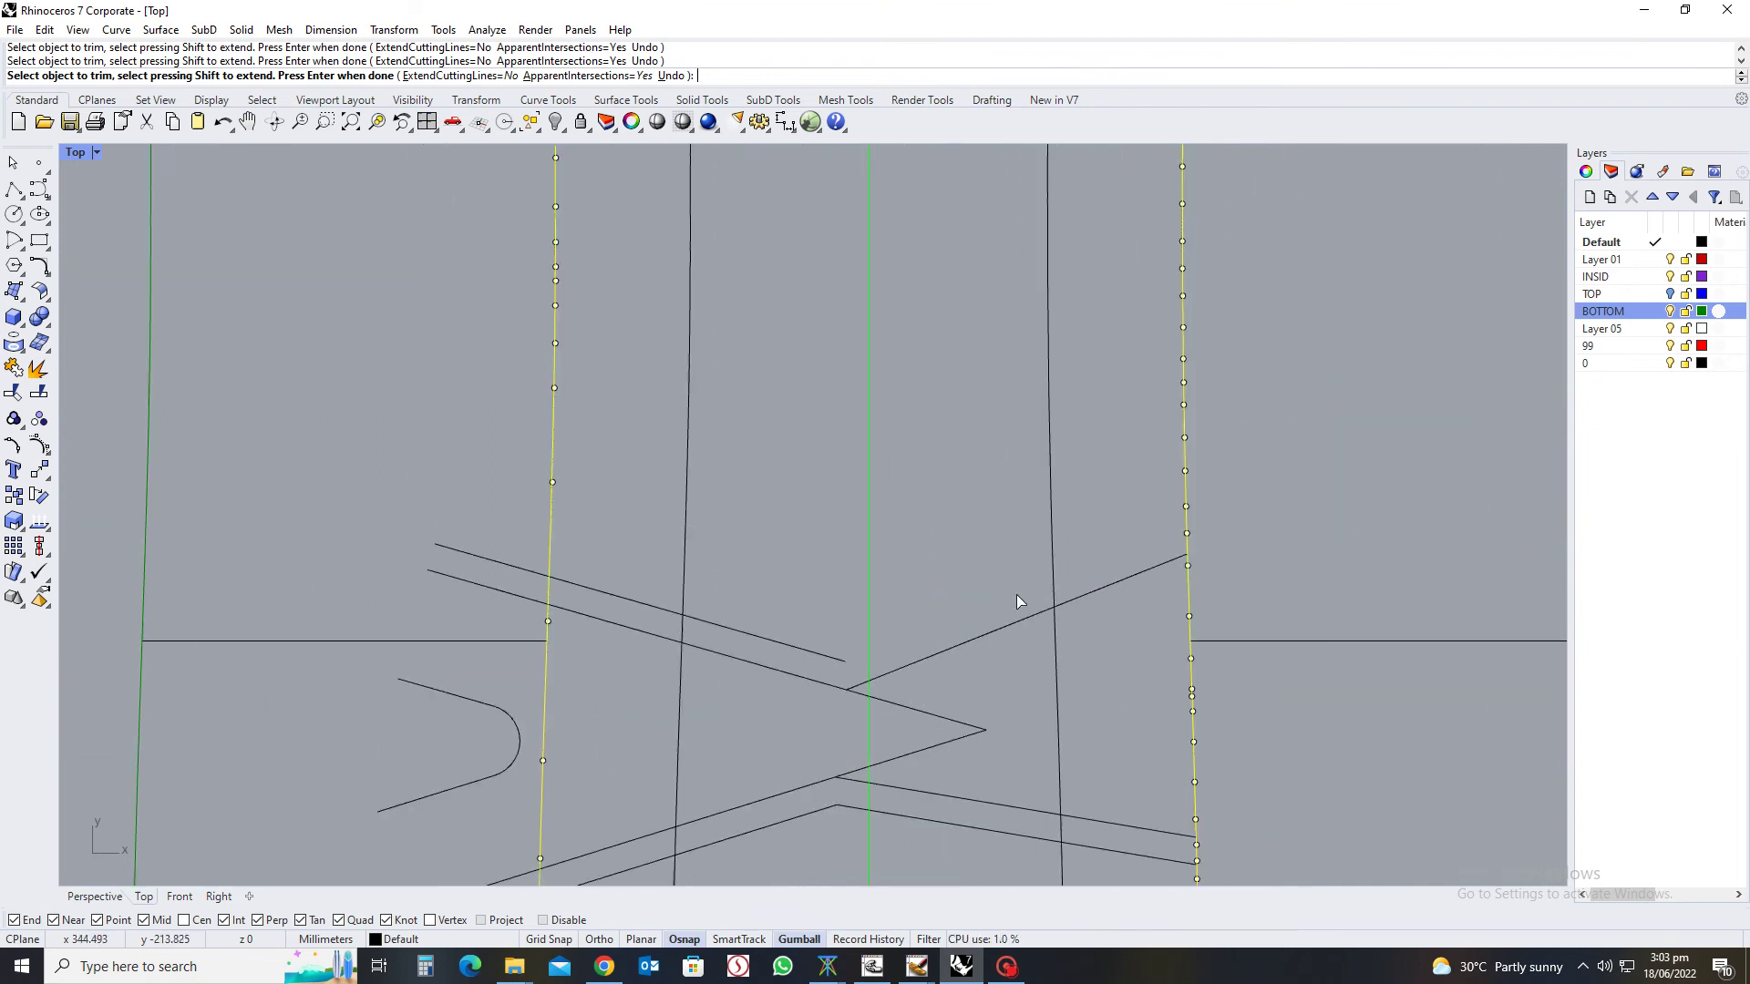
{"action": "scroll", "coordinate": [1124, 448], "scroll_direction": "up", "scroll_amount": 4}
{"action": "left_click_drag", "start_coordinate": [1042, 495], "coordinate": [1040, 493]}
{"action": "scroll", "coordinate": [1040, 493], "scroll_direction": "down", "scroll_amount": 4}
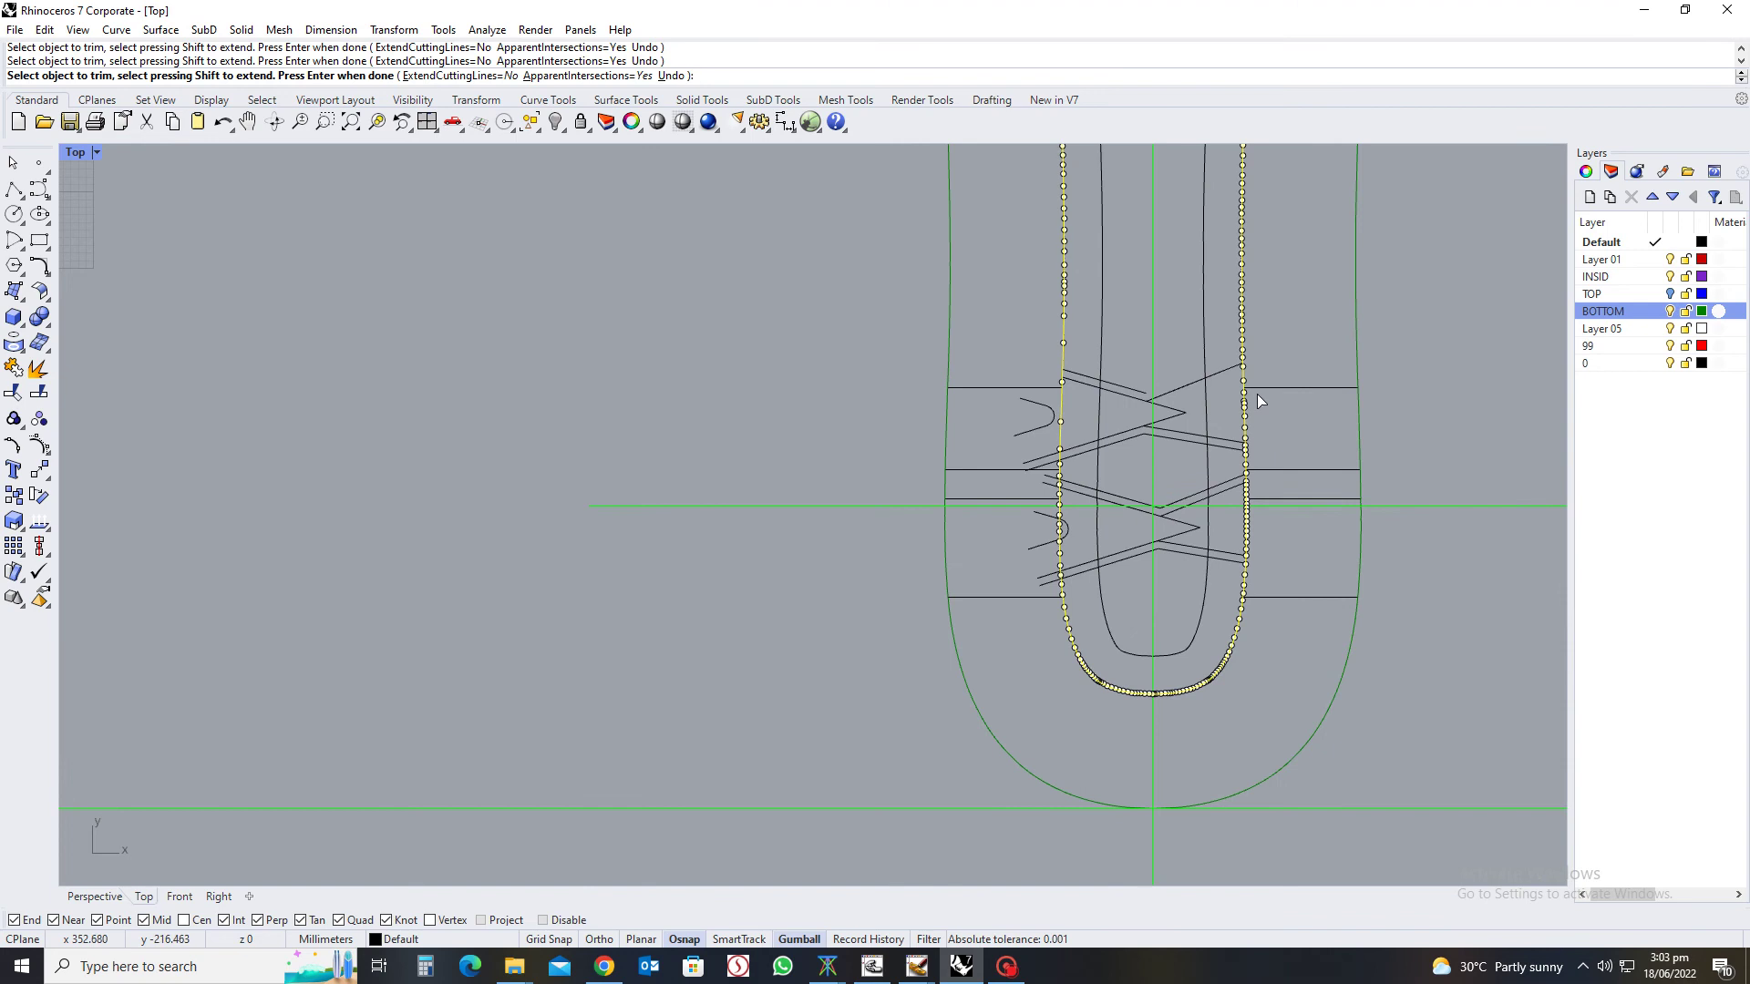
{"action": "key", "text": "ctrl+z"}
{"action": "key", "text": "ctrl+z"}
Trim the right ends of the front heel motif's upper-leg lines at the outer of the two inner outlines
{"action": "left_click", "coordinate": [1255, 356]}
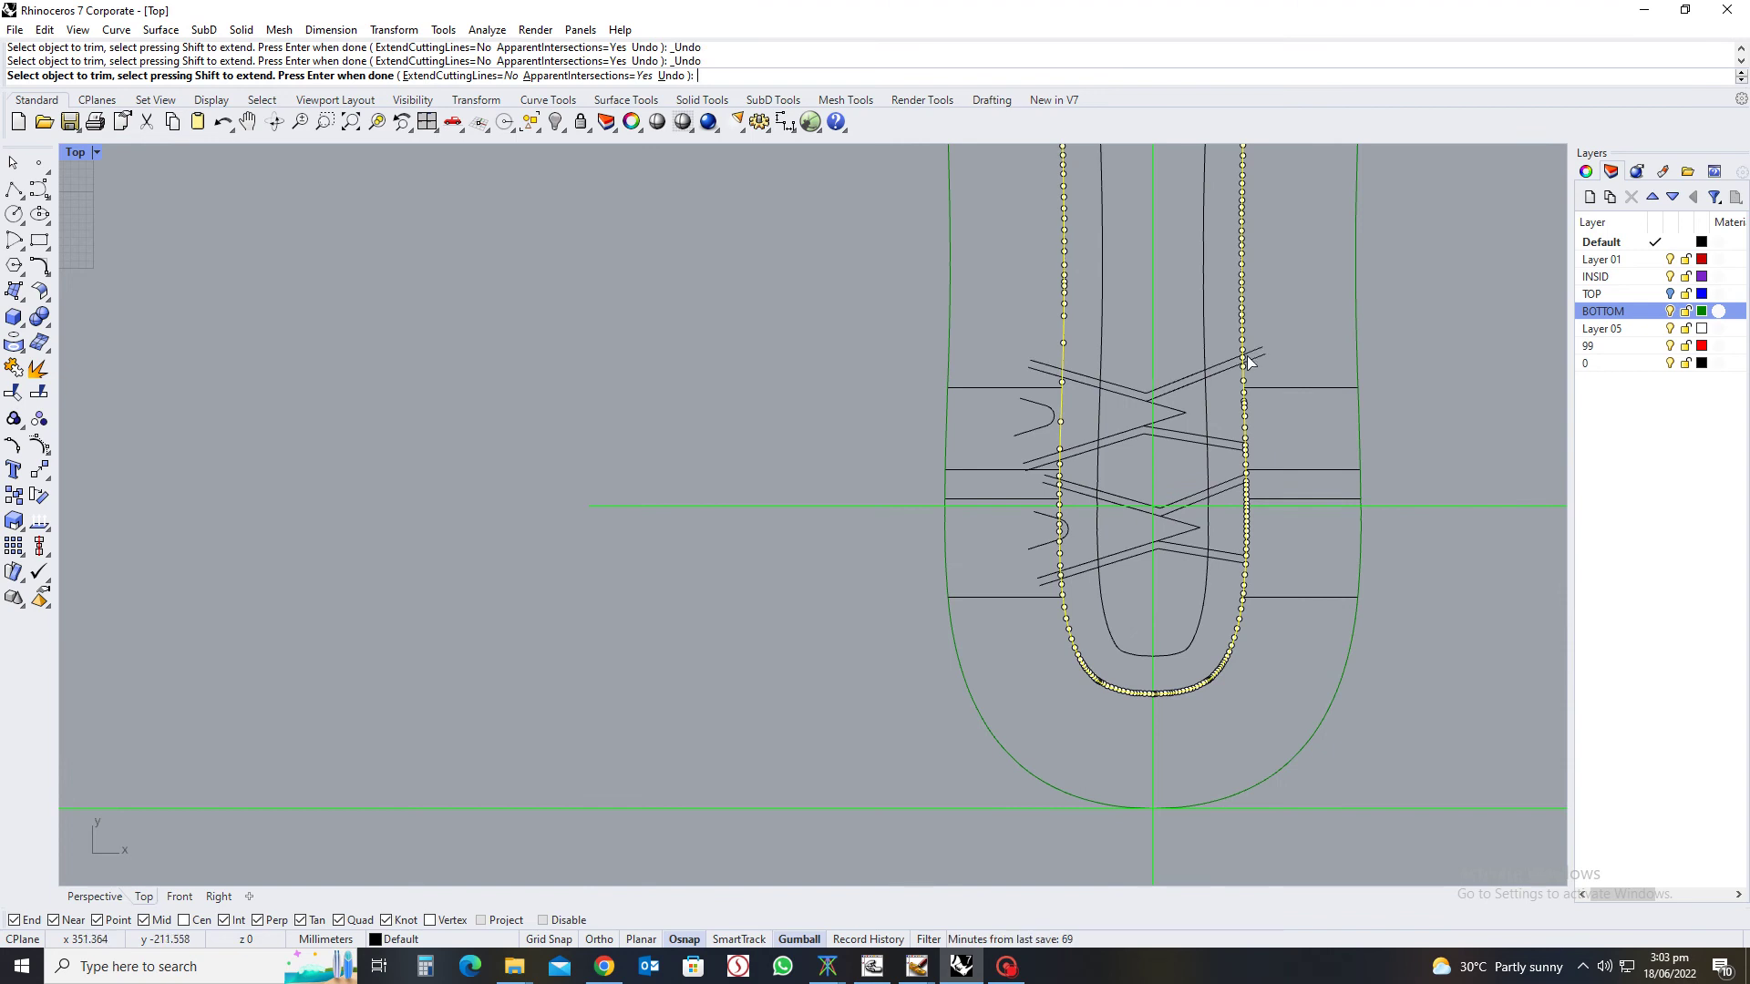
{"action": "scroll", "coordinate": [1262, 365], "scroll_direction": "up", "scroll_amount": 3}
{"action": "scroll", "coordinate": [1269, 374], "scroll_direction": "down", "scroll_amount": 4}
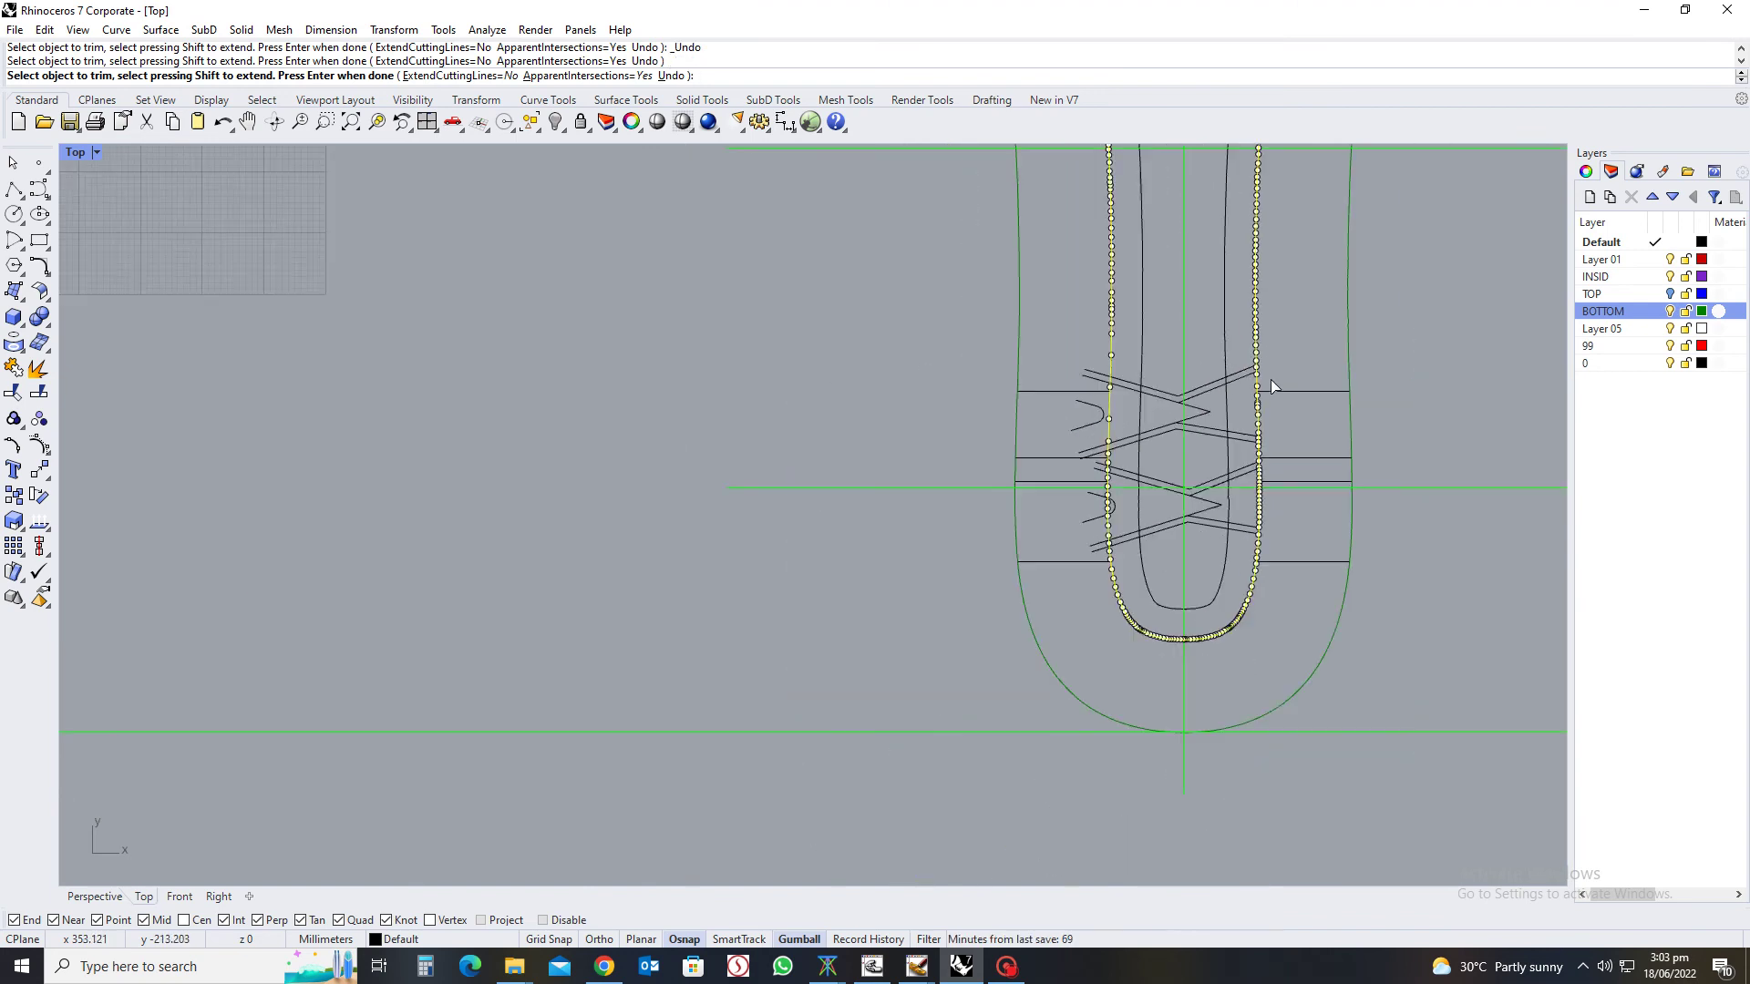
Trim the left ends of the front heel motif's upper-leg and lower-leg lines at the outer of the two inner outlines
{"action": "scroll", "coordinate": [1267, 492], "scroll_direction": "up", "scroll_amount": 2}
{"action": "scroll", "coordinate": [917, 430], "scroll_direction": "up", "scroll_amount": 4}
{"action": "scroll", "coordinate": [948, 310], "scroll_direction": "up", "scroll_amount": 2}
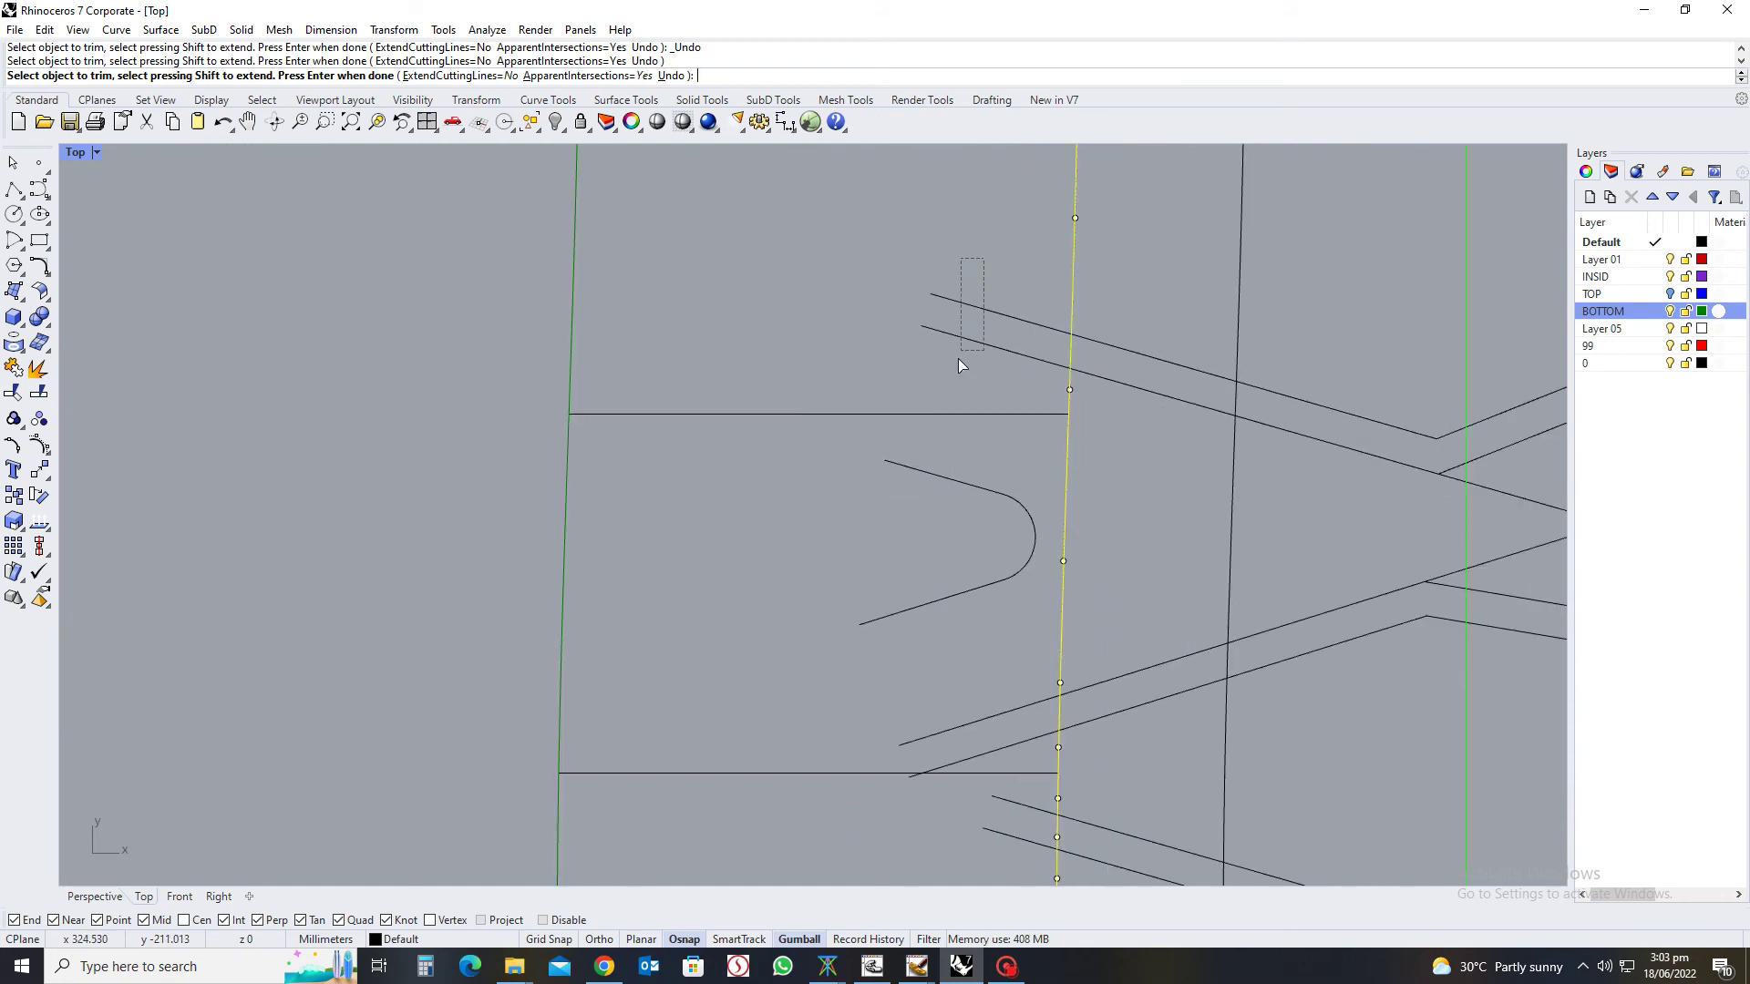
{"action": "left_click", "coordinate": [959, 358]}
{"action": "scroll", "coordinate": [992, 358], "scroll_direction": "down", "scroll_amount": 4}
{"action": "scroll", "coordinate": [975, 432], "scroll_direction": "up", "scroll_amount": 4}
{"action": "left_click", "coordinate": [979, 394]}
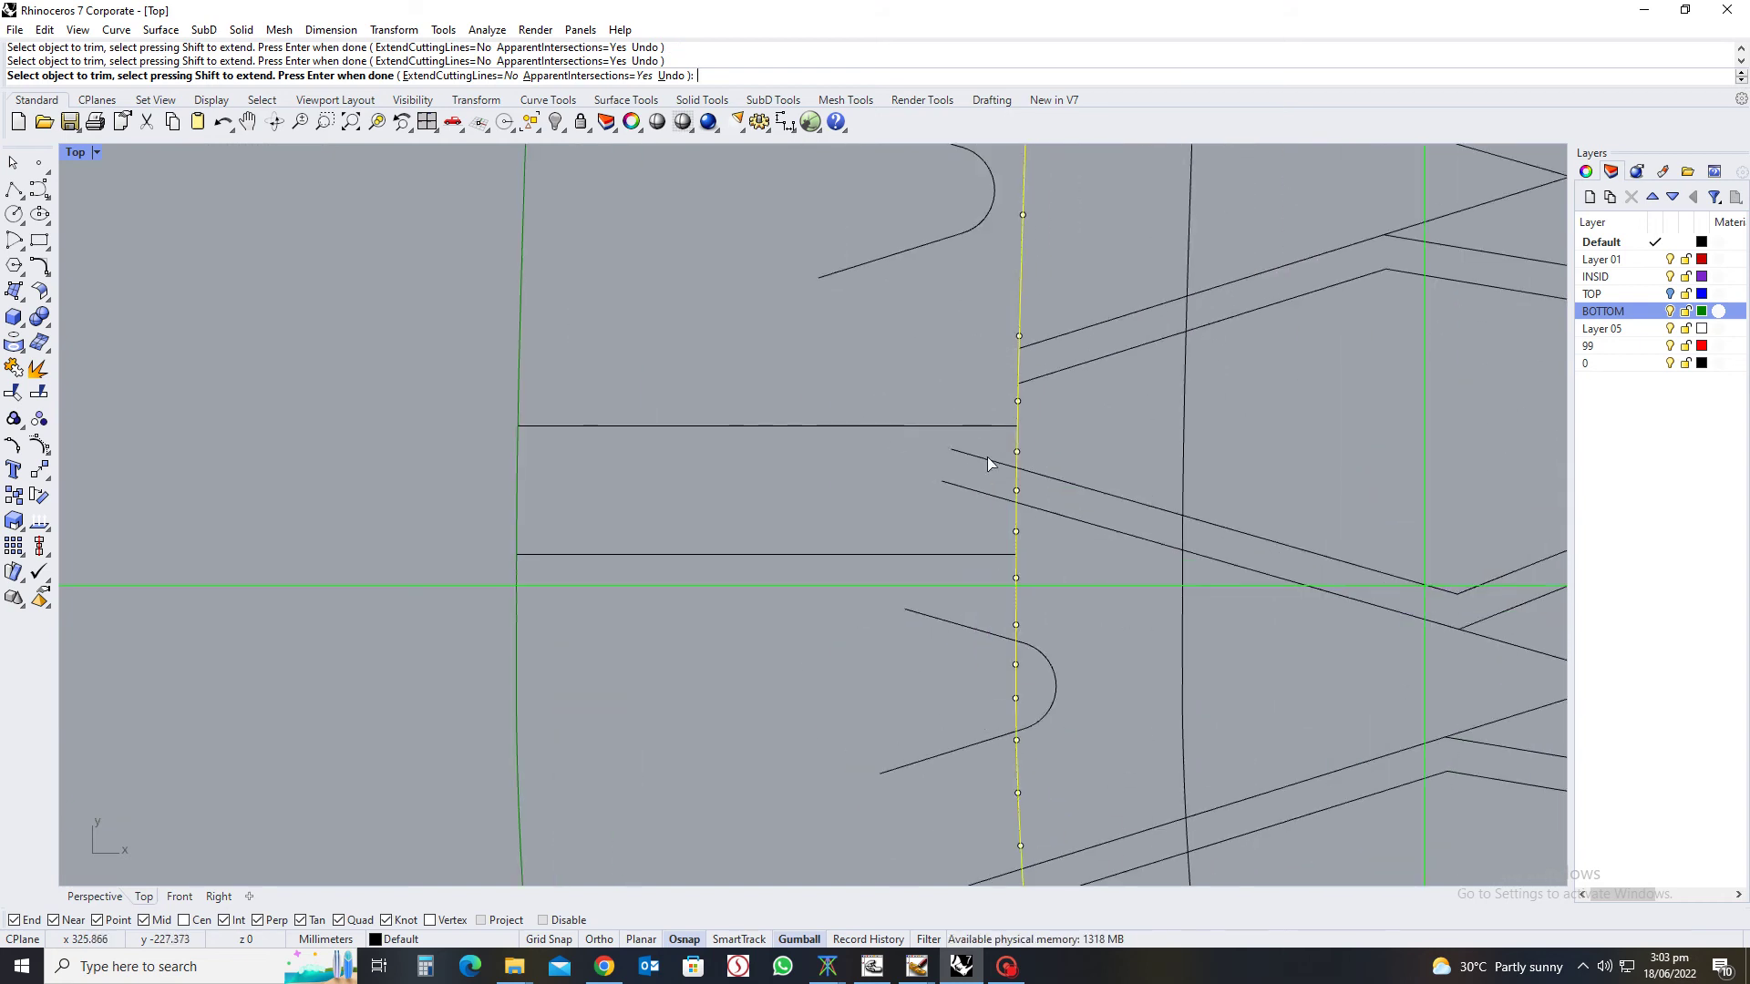
Trim the left ends of the rear heel motif's upper-leg and lower-leg lines at the same outline, and finish trimming
{"action": "scroll", "coordinate": [965, 501], "scroll_direction": "down", "scroll_amount": 4}
{"action": "scroll", "coordinate": [982, 616], "scroll_direction": "up", "scroll_amount": 4}
{"action": "left_click", "coordinate": [960, 675]}
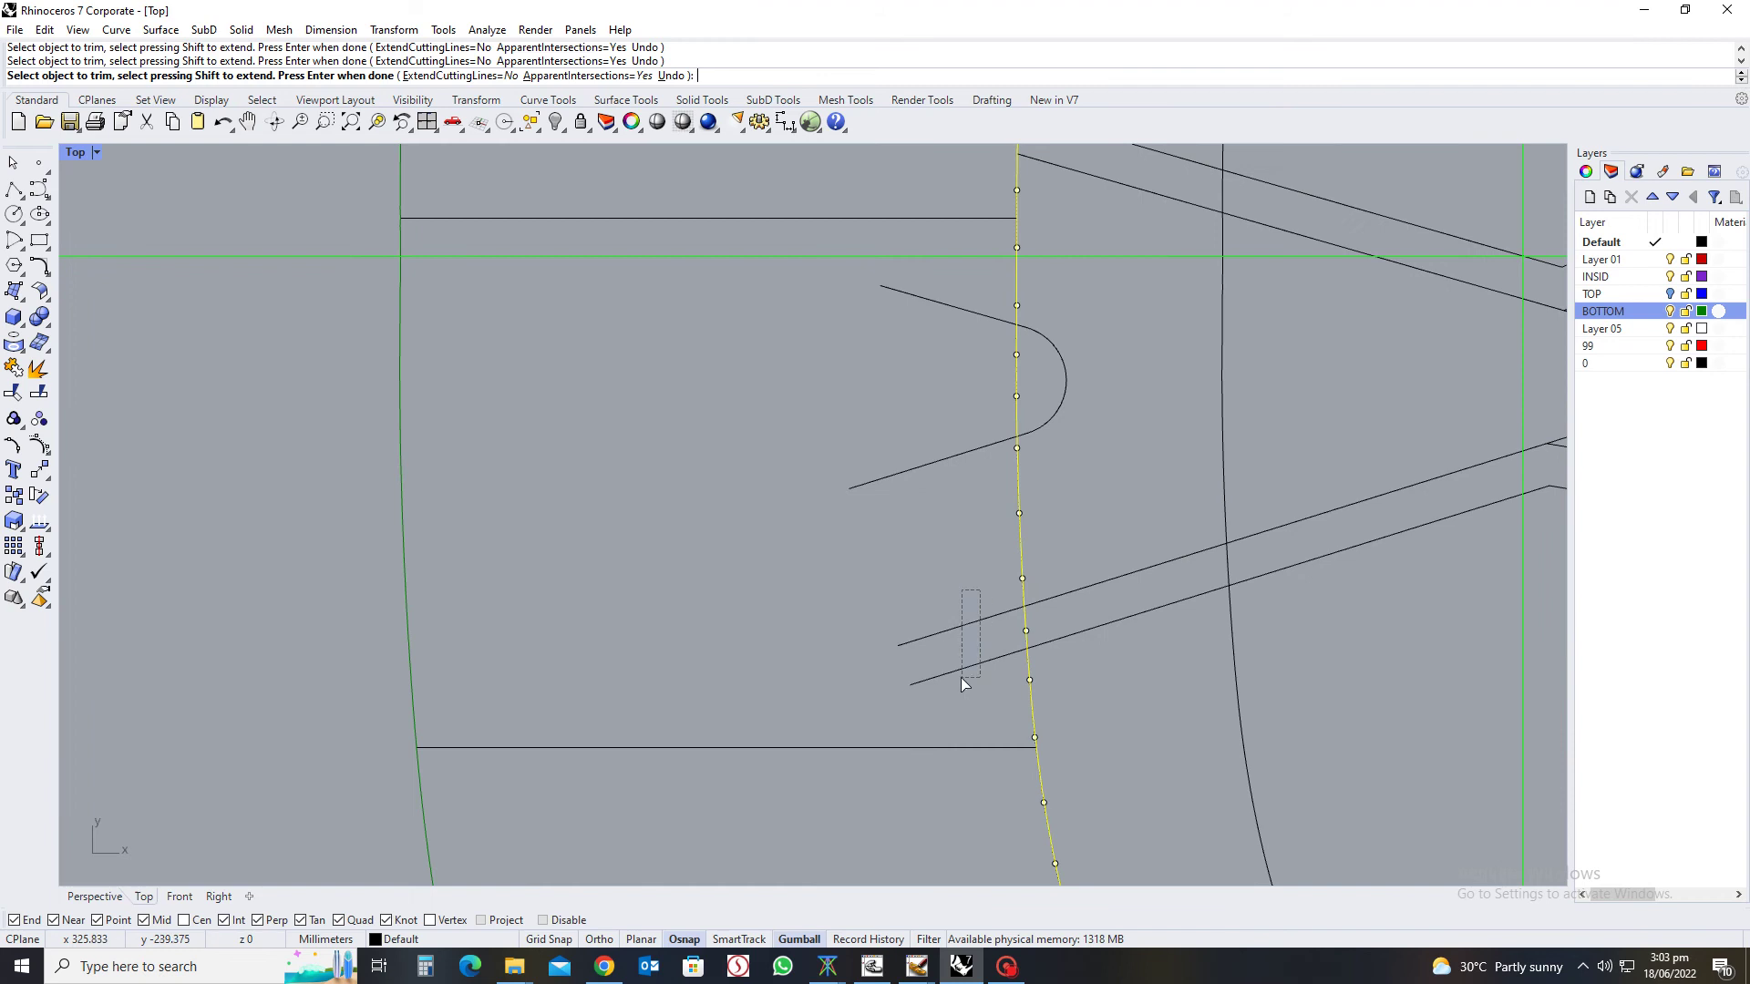
{"action": "scroll", "coordinate": [960, 677], "scroll_direction": "down", "scroll_amount": 4}
{"action": "key", "text": "Return"}
Move the front heel motif's small rounded V curves horizontally inward, into the large V just inside the inner outline
{"action": "scroll", "coordinate": [975, 387], "scroll_direction": "up", "scroll_amount": 4}
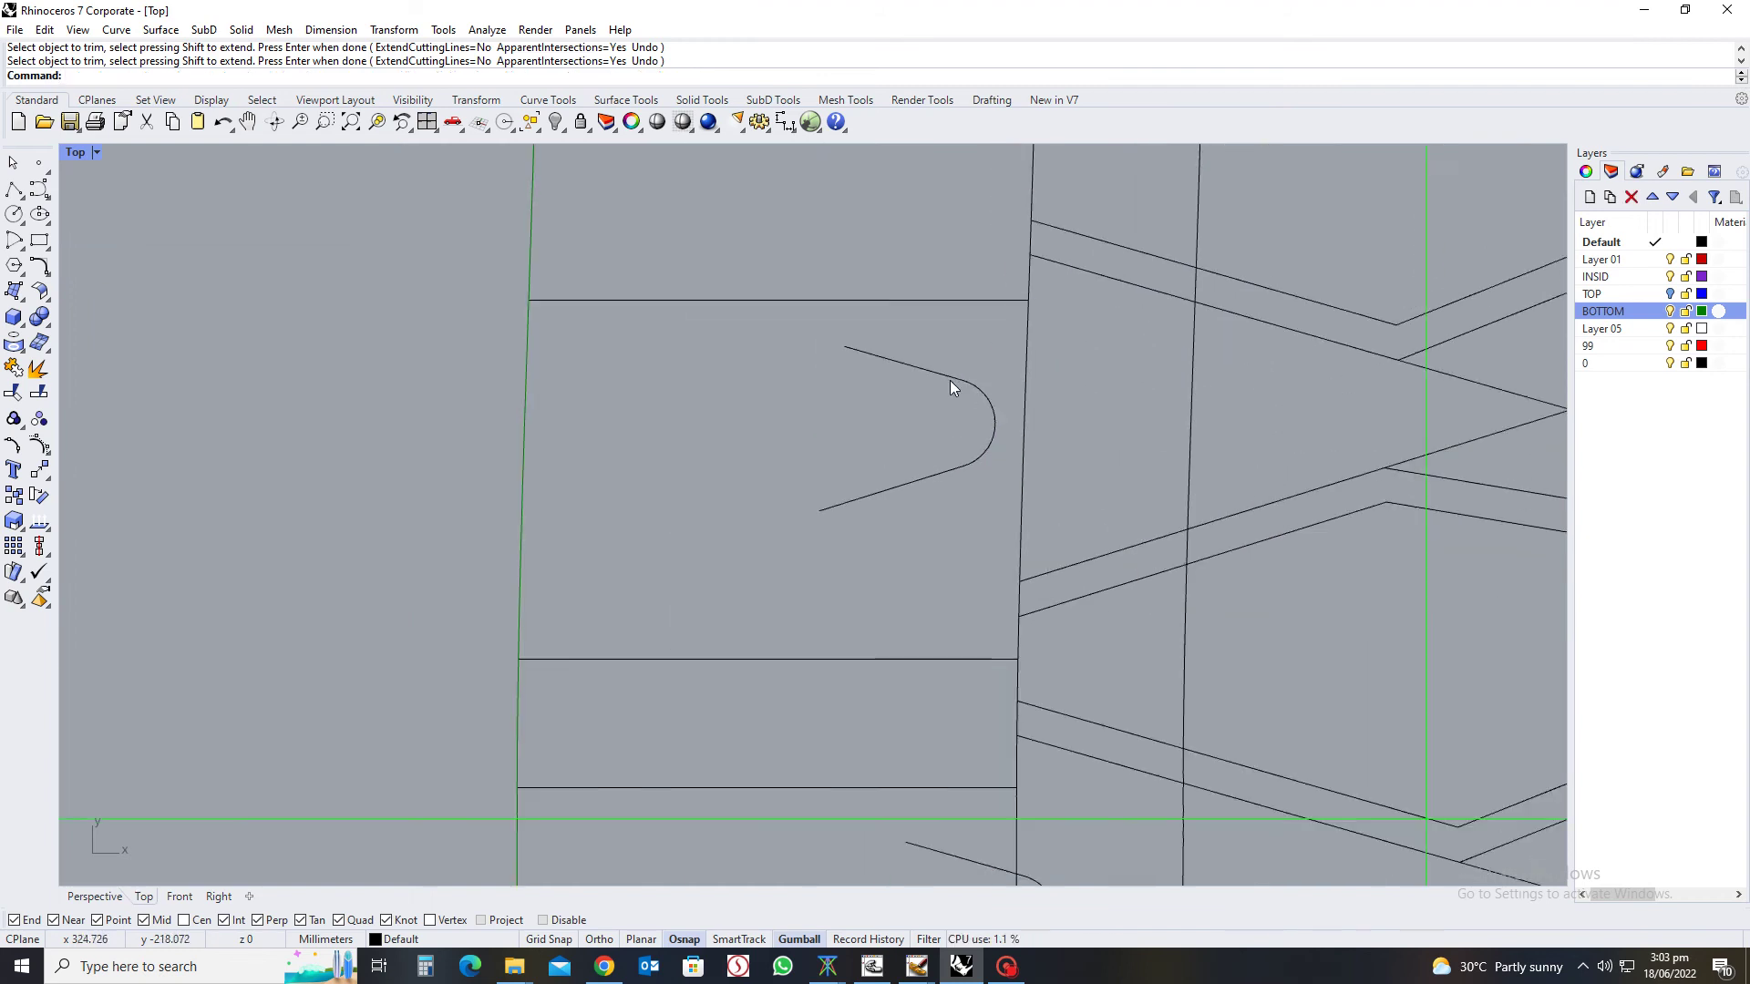
{"action": "left_click_drag", "start_coordinate": [997, 340], "coordinate": [835, 523]}
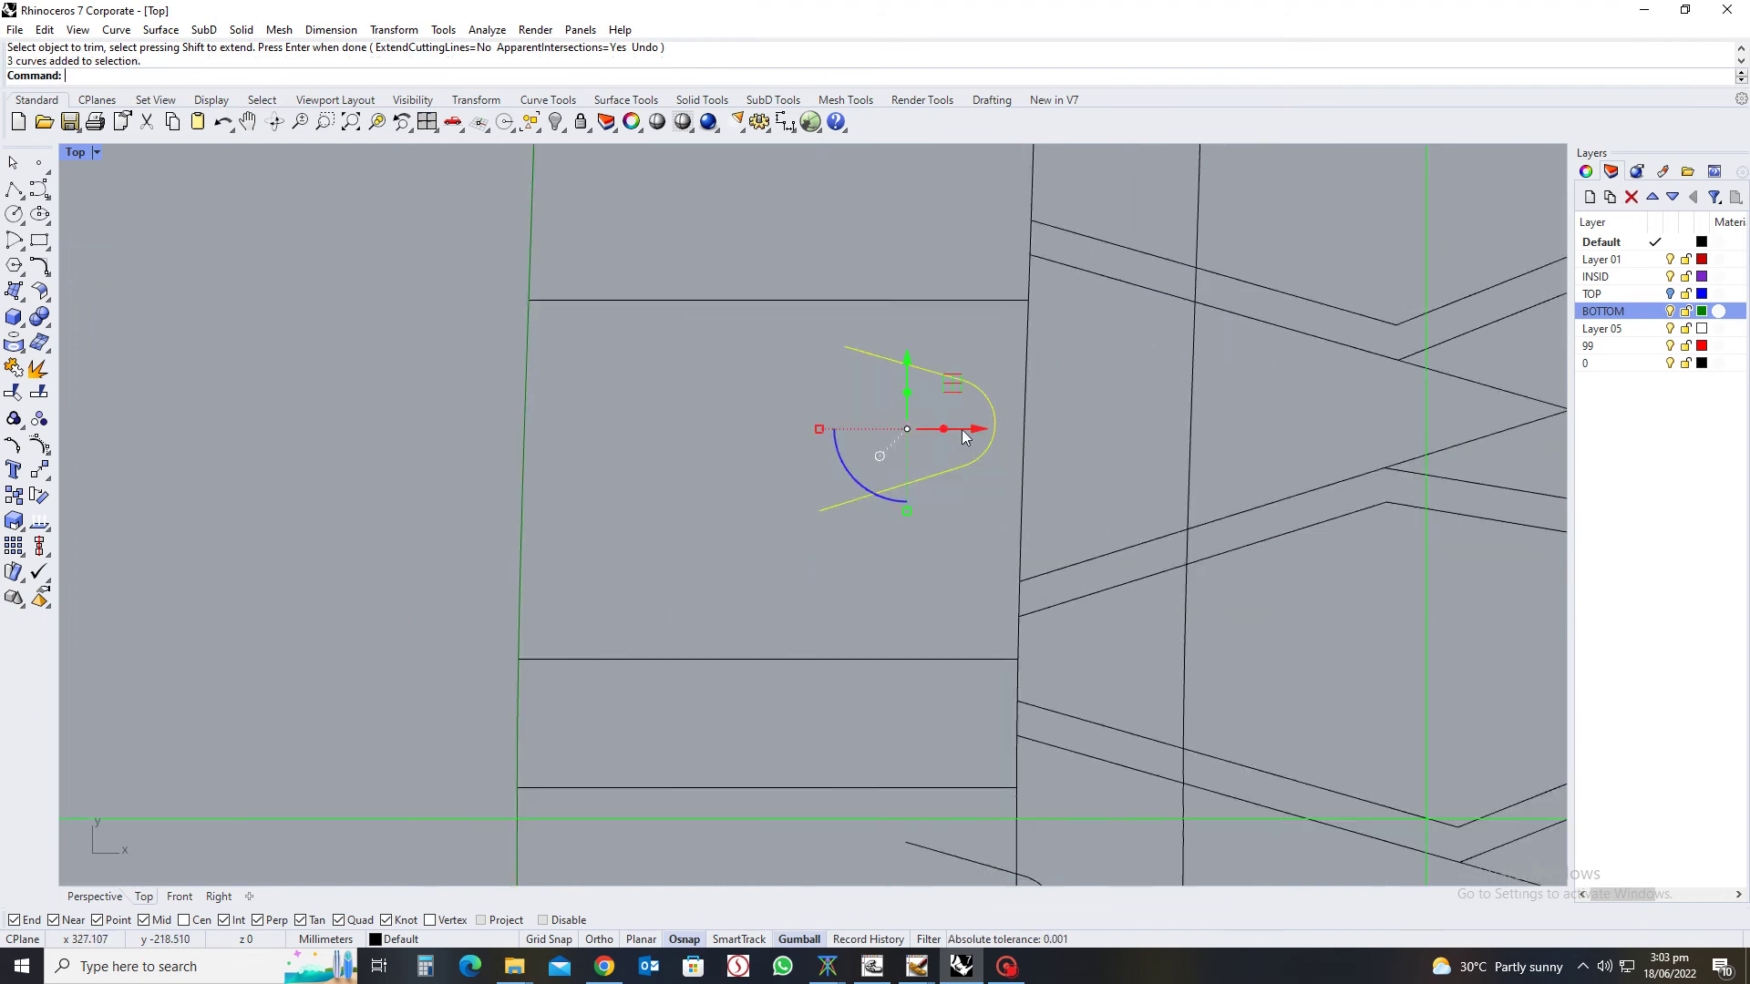
{"action": "key", "text": "Escape"}
{"action": "left_click_drag", "start_coordinate": [839, 340], "coordinate": [959, 488]}
{"action": "left_click_drag", "start_coordinate": [970, 428], "coordinate": [1163, 420]}
{"action": "scroll", "coordinate": [1163, 421], "scroll_direction": "down", "scroll_amount": 6}
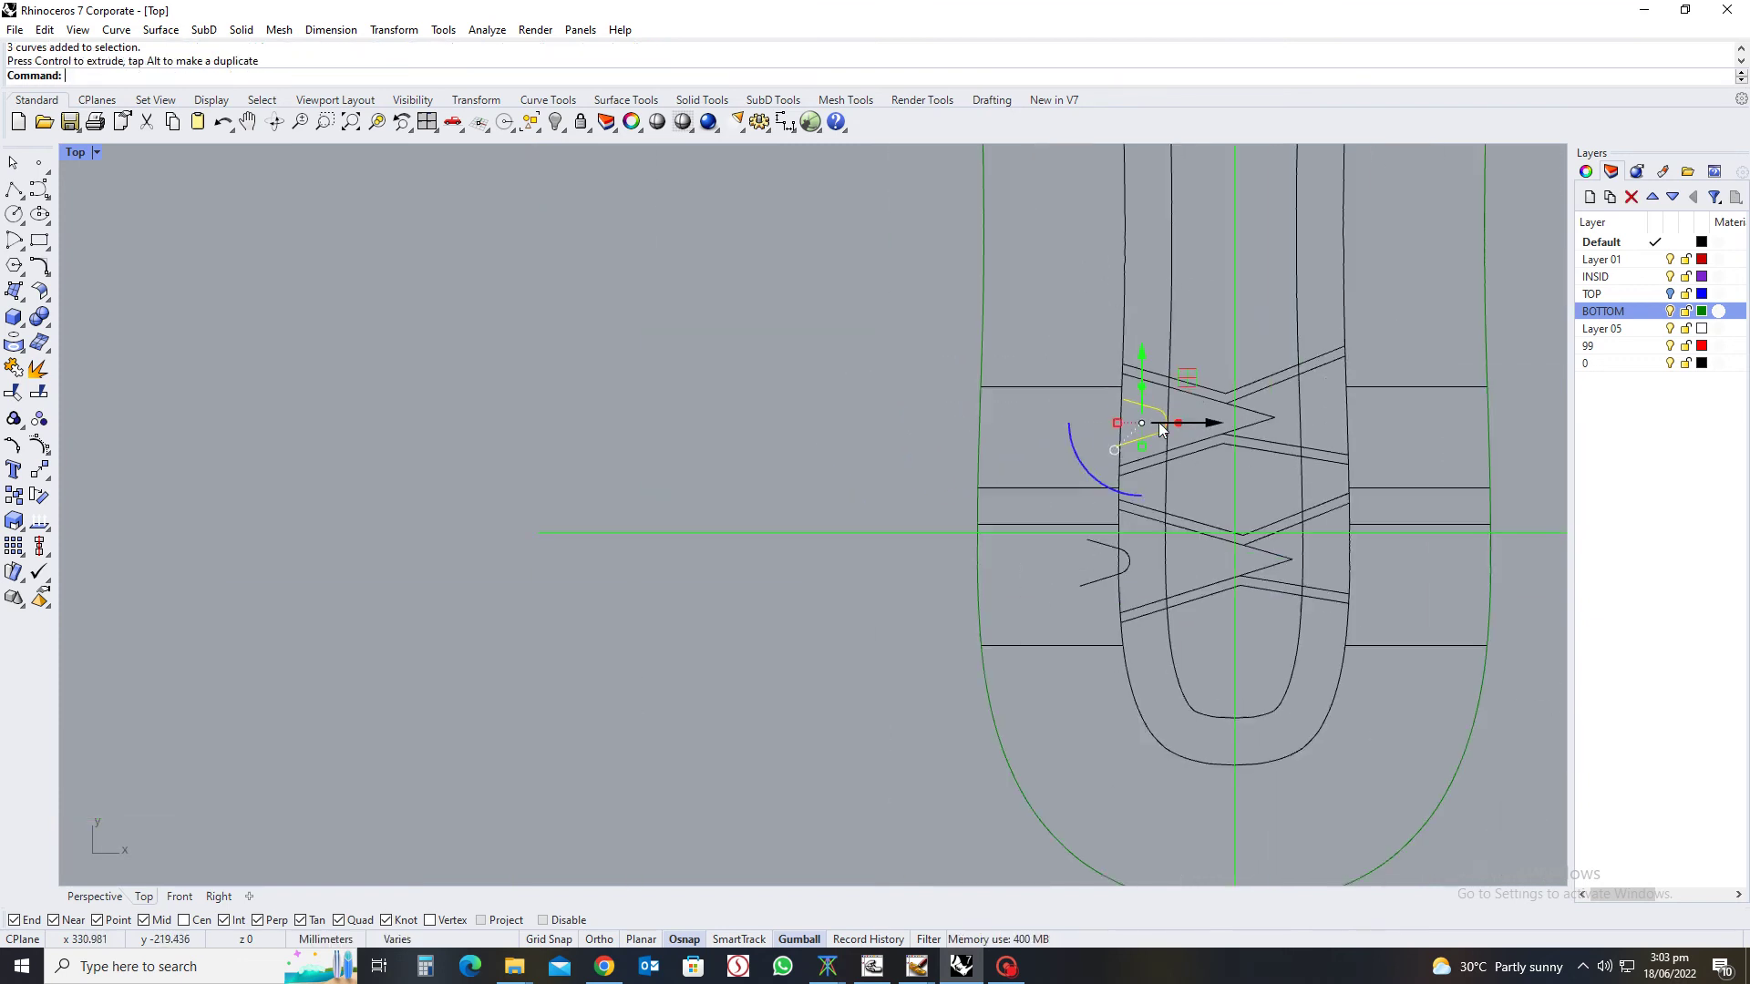
{"action": "scroll", "coordinate": [1160, 429], "scroll_direction": "down", "scroll_amount": 3}
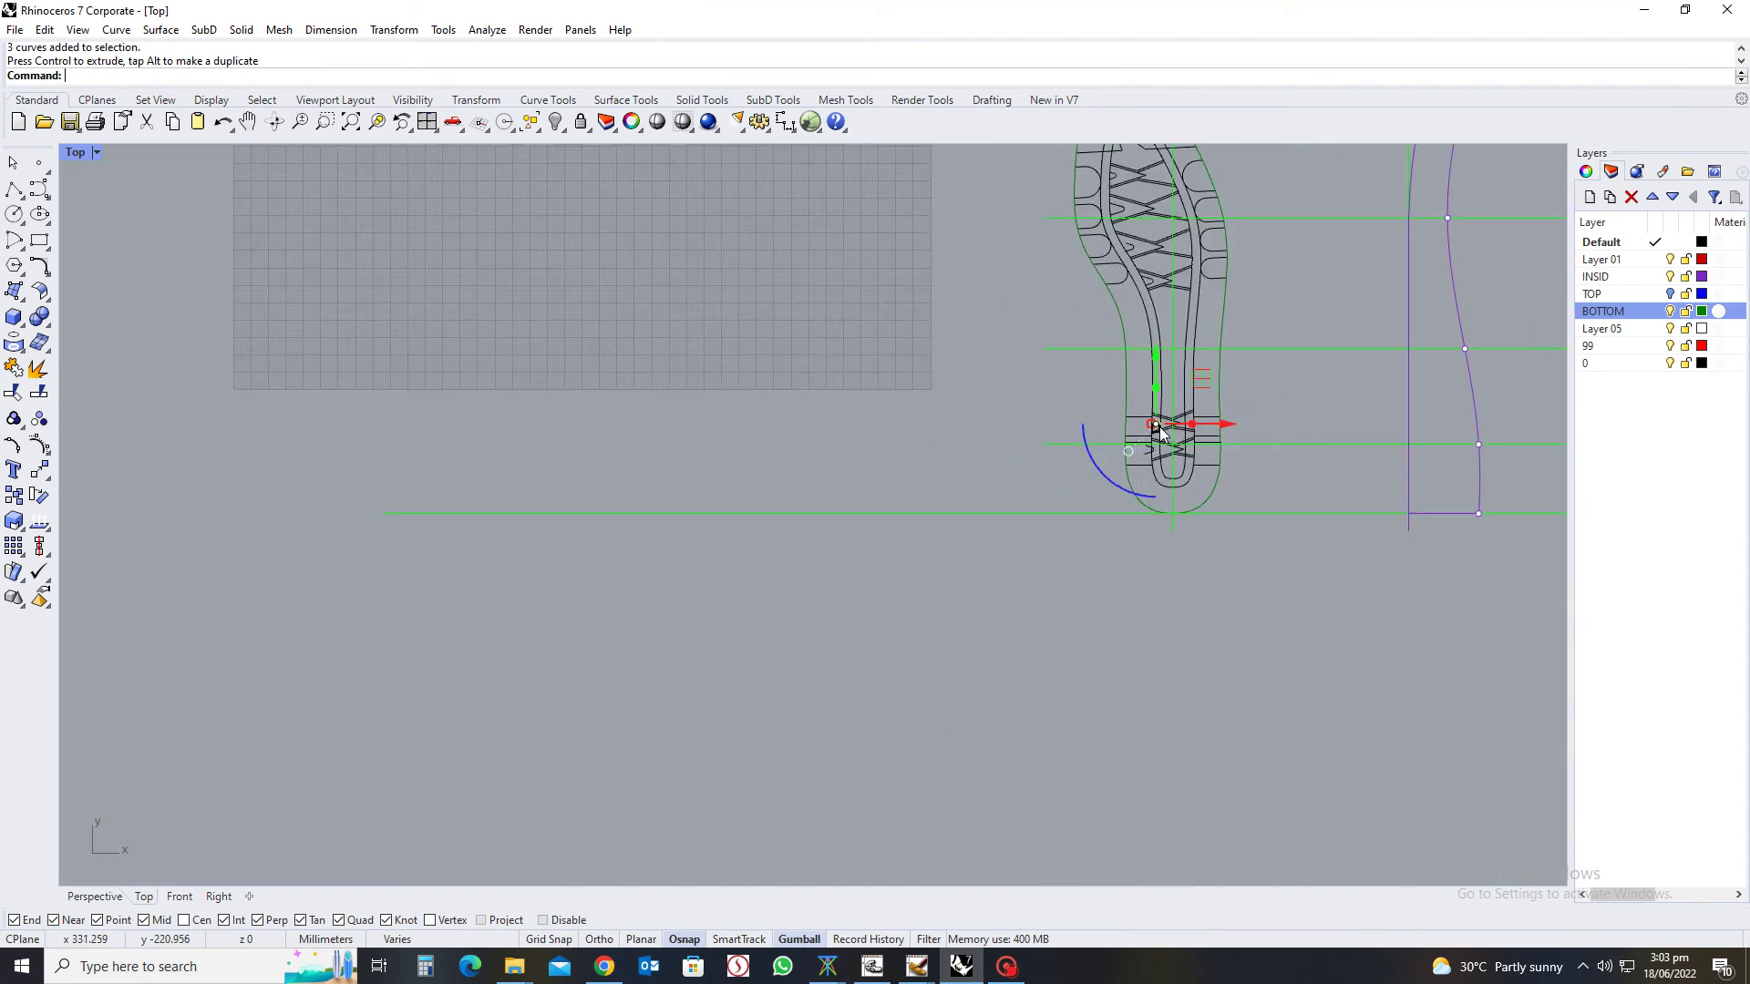
{"action": "scroll", "coordinate": [1162, 428], "scroll_direction": "up", "scroll_amount": 8}
{"action": "left_click_drag", "start_coordinate": [1185, 394], "coordinate": [1300, 390]}
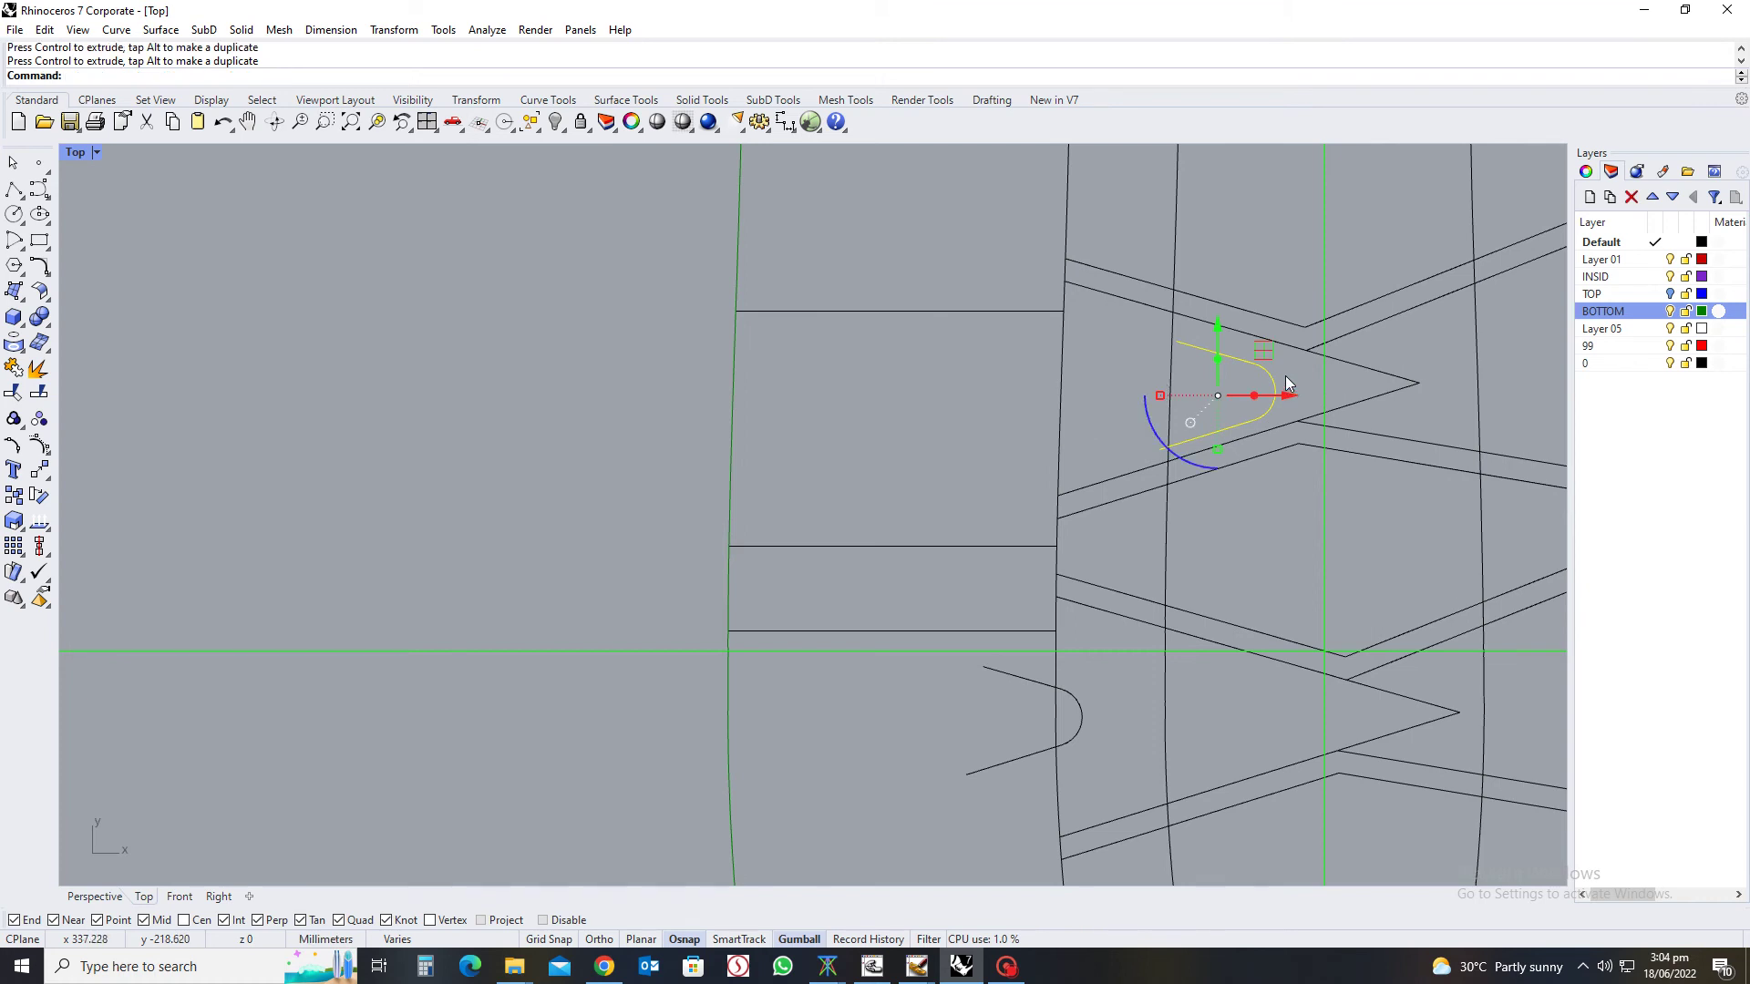
Delete the small rounded V curves belonging to the front and rear heel motifs
{"action": "key", "text": "Delete"}
{"action": "scroll", "coordinate": [1102, 529], "scroll_direction": "down", "scroll_amount": 3}
{"action": "scroll", "coordinate": [1123, 462], "scroll_direction": "up", "scroll_amount": 3}
{"action": "left_click", "coordinate": [1205, 492]}
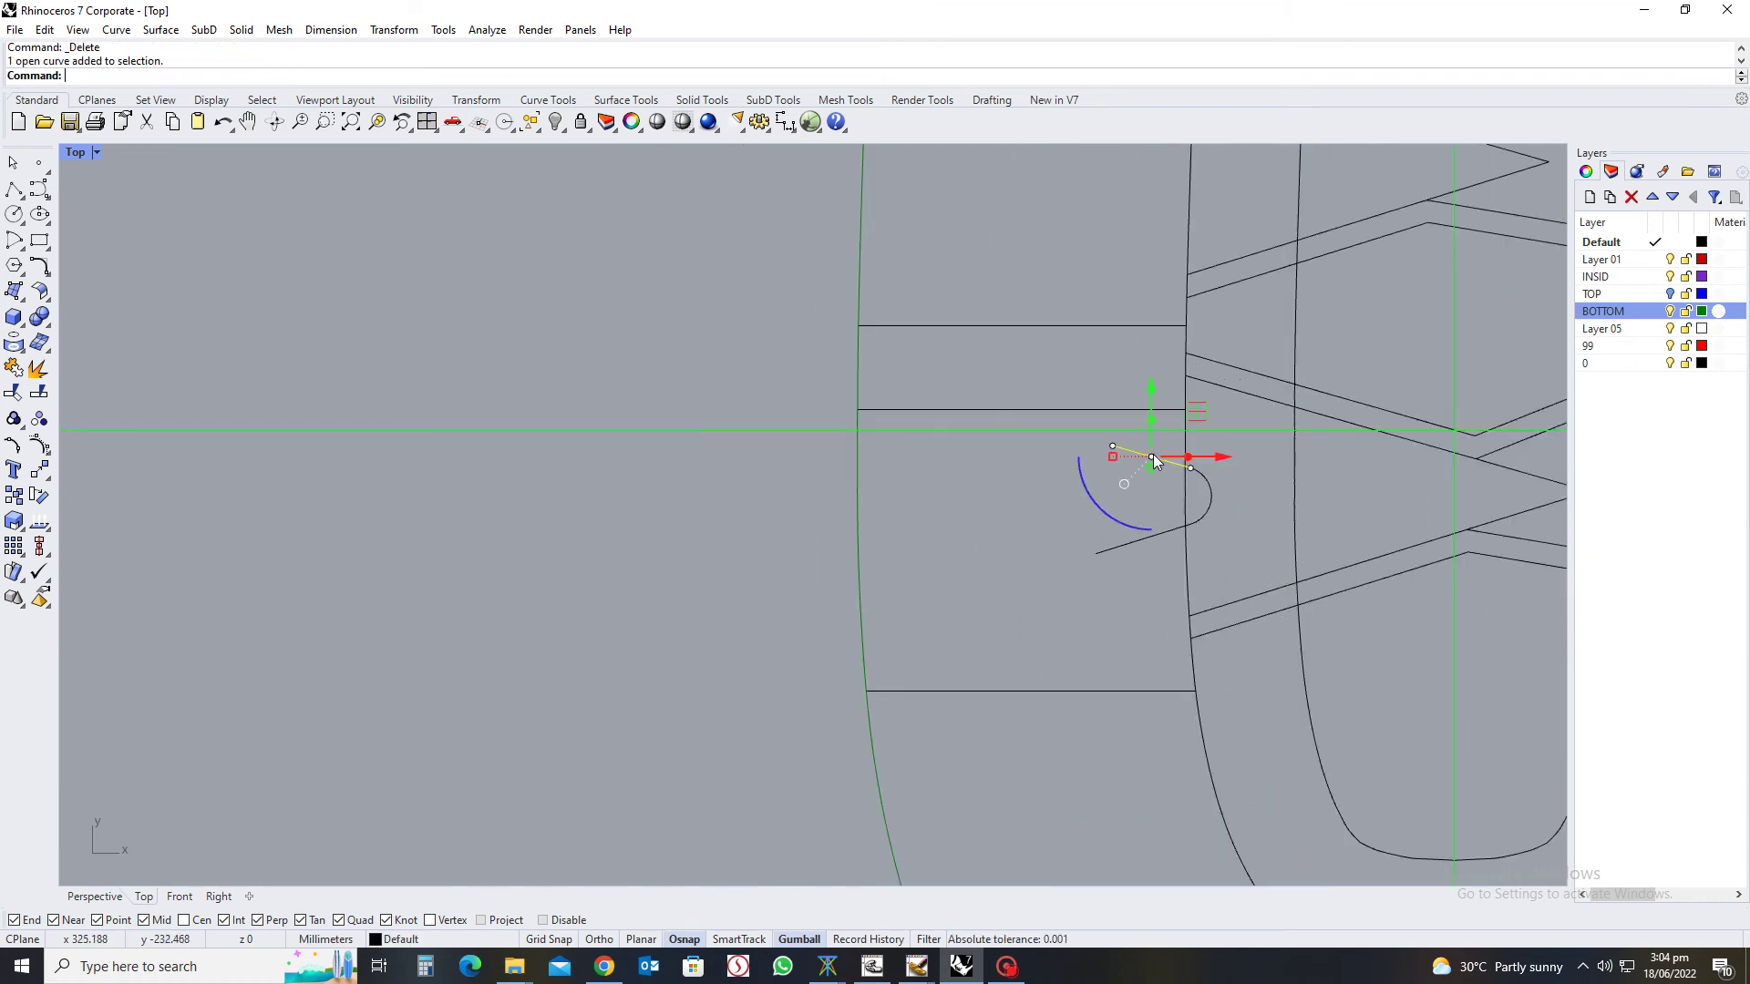
{"action": "key", "text": "Delete"}
{"action": "left_click", "coordinate": [1139, 548]}
{"action": "key", "text": "Delete"}
{"action": "scroll", "coordinate": [1163, 533], "scroll_direction": "down", "scroll_amount": 3}
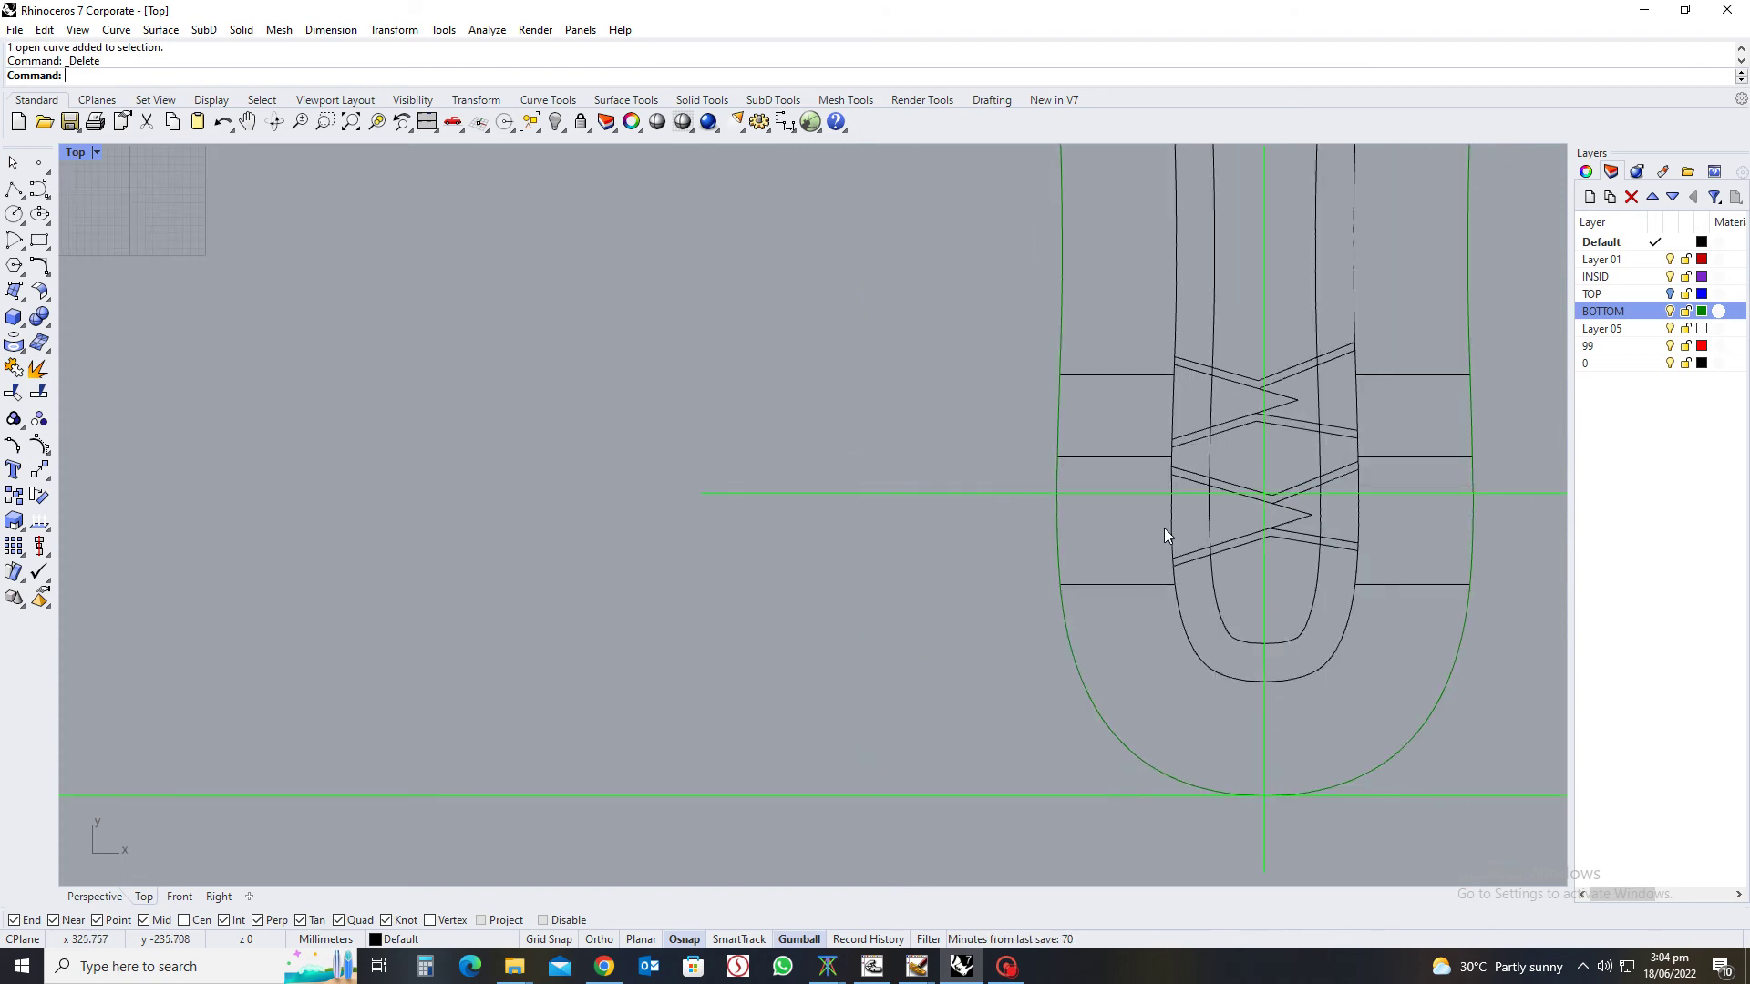
Delete the small rounded V curves inside the forefoot motifs, except the one nearest the toe
{"action": "scroll", "coordinate": [1163, 528], "scroll_direction": "down", "scroll_amount": 5}
{"action": "scroll", "coordinate": [1094, 451], "scroll_direction": "up", "scroll_amount": 7}
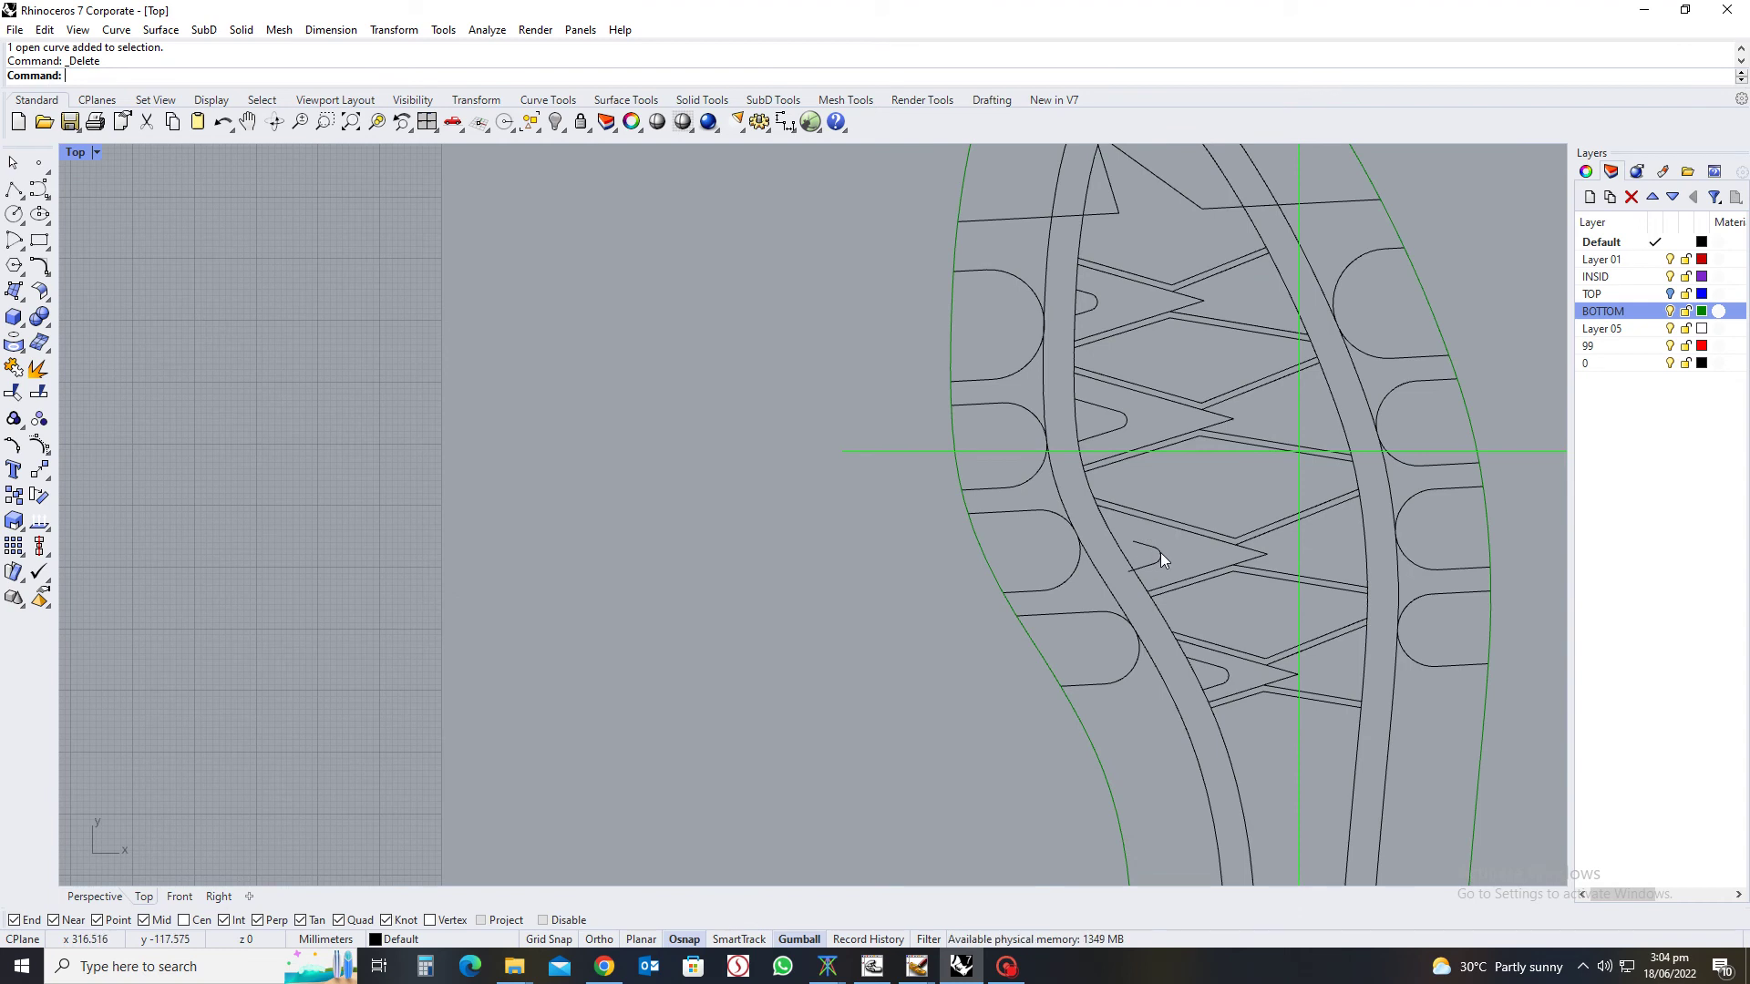
{"action": "scroll", "coordinate": [1161, 545], "scroll_direction": "up", "scroll_amount": 1}
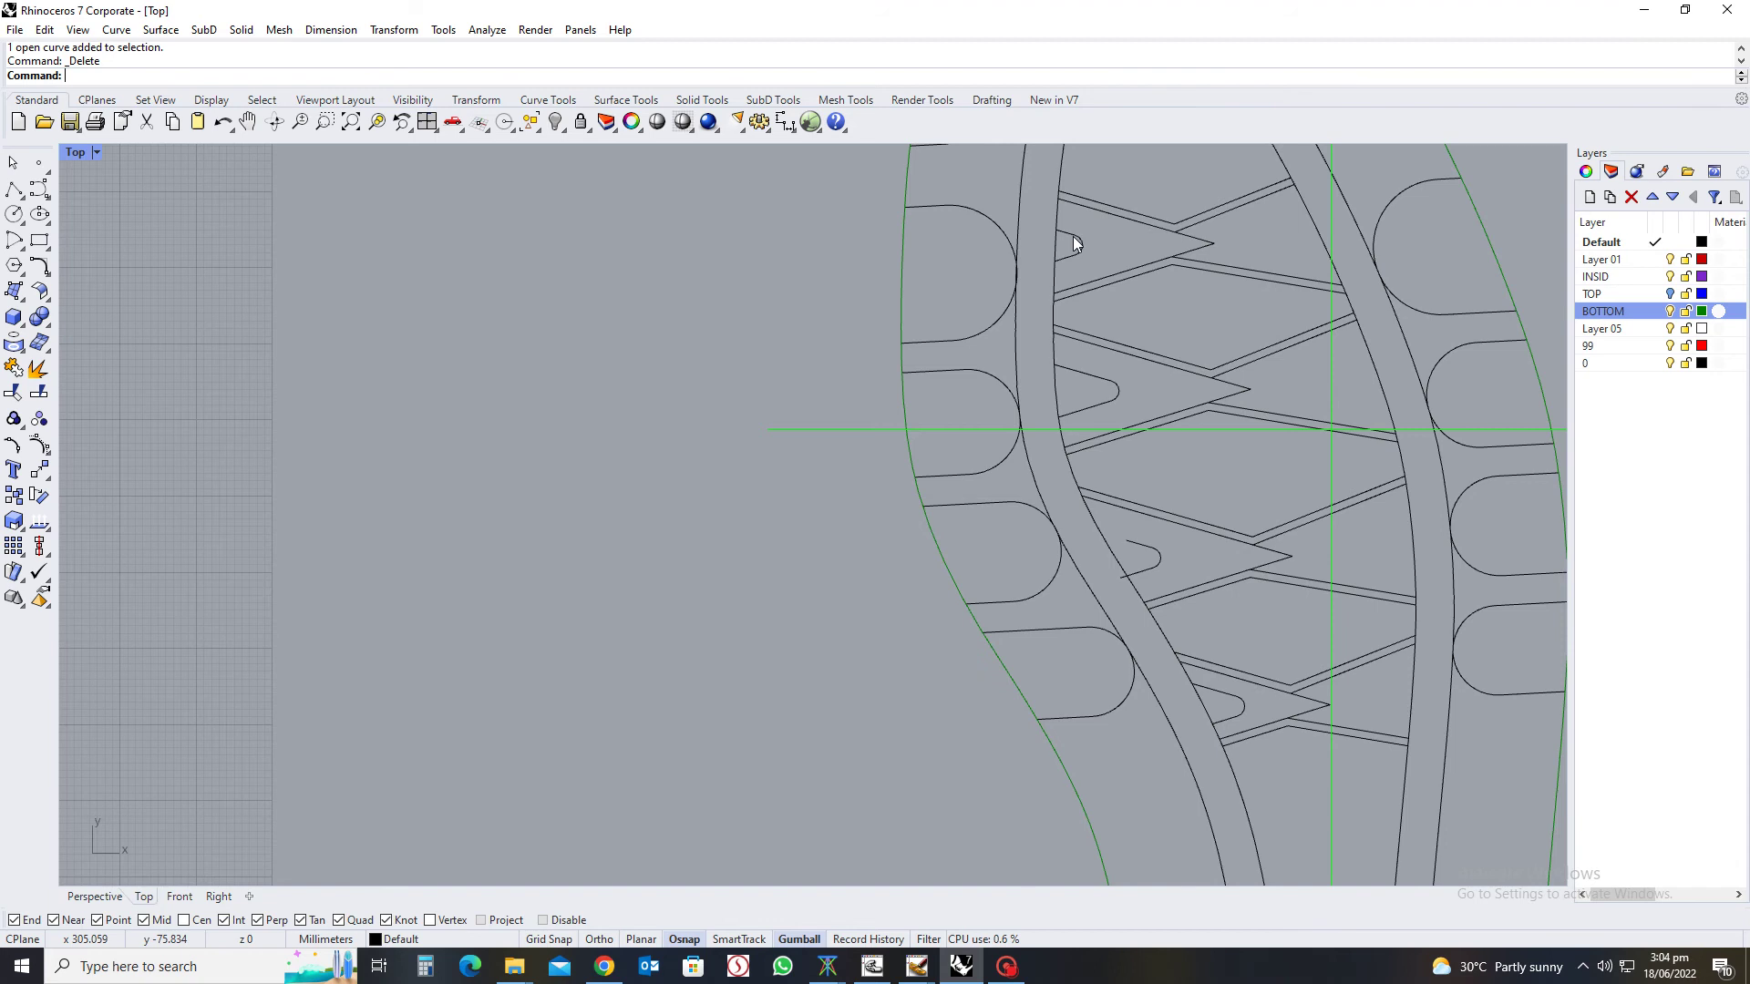
{"action": "scroll", "coordinate": [1090, 388], "scroll_direction": "up", "scroll_amount": 3}
{"action": "left_click", "coordinate": [1079, 425]}
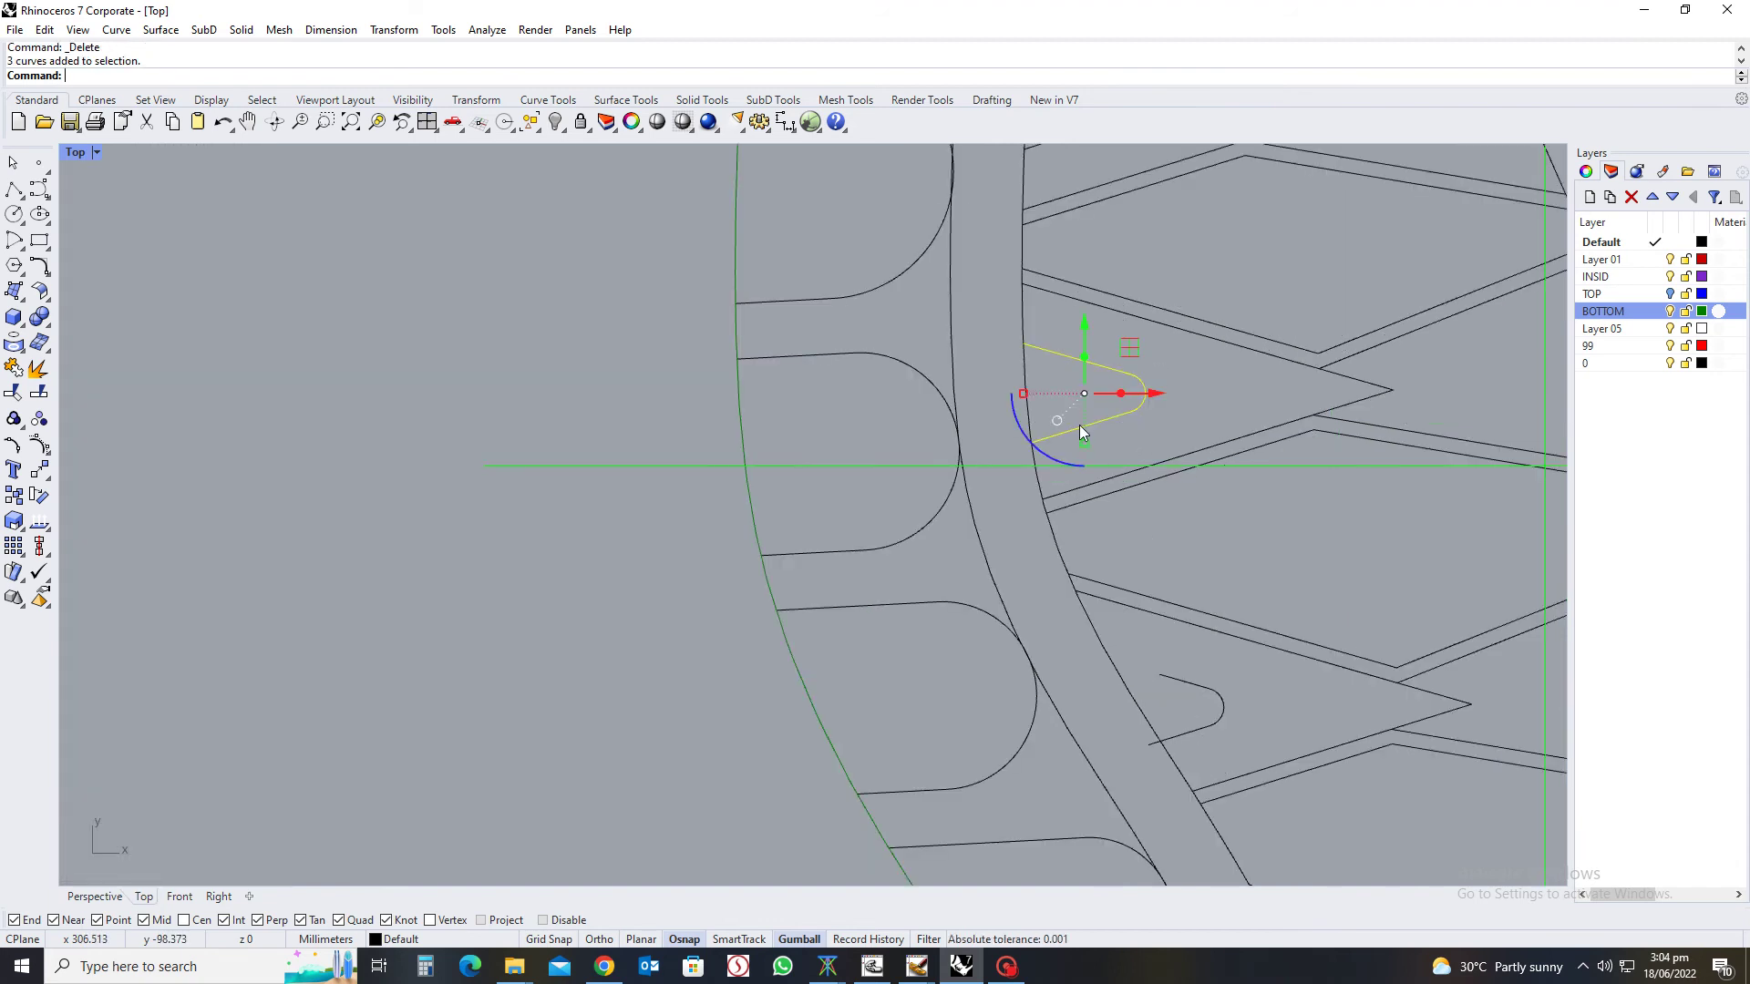
{"action": "key", "text": "Delete"}
{"action": "scroll", "coordinate": [1149, 483], "scroll_direction": "down", "scroll_amount": 5}
{"action": "scroll", "coordinate": [1111, 360], "scroll_direction": "up", "scroll_amount": 5}
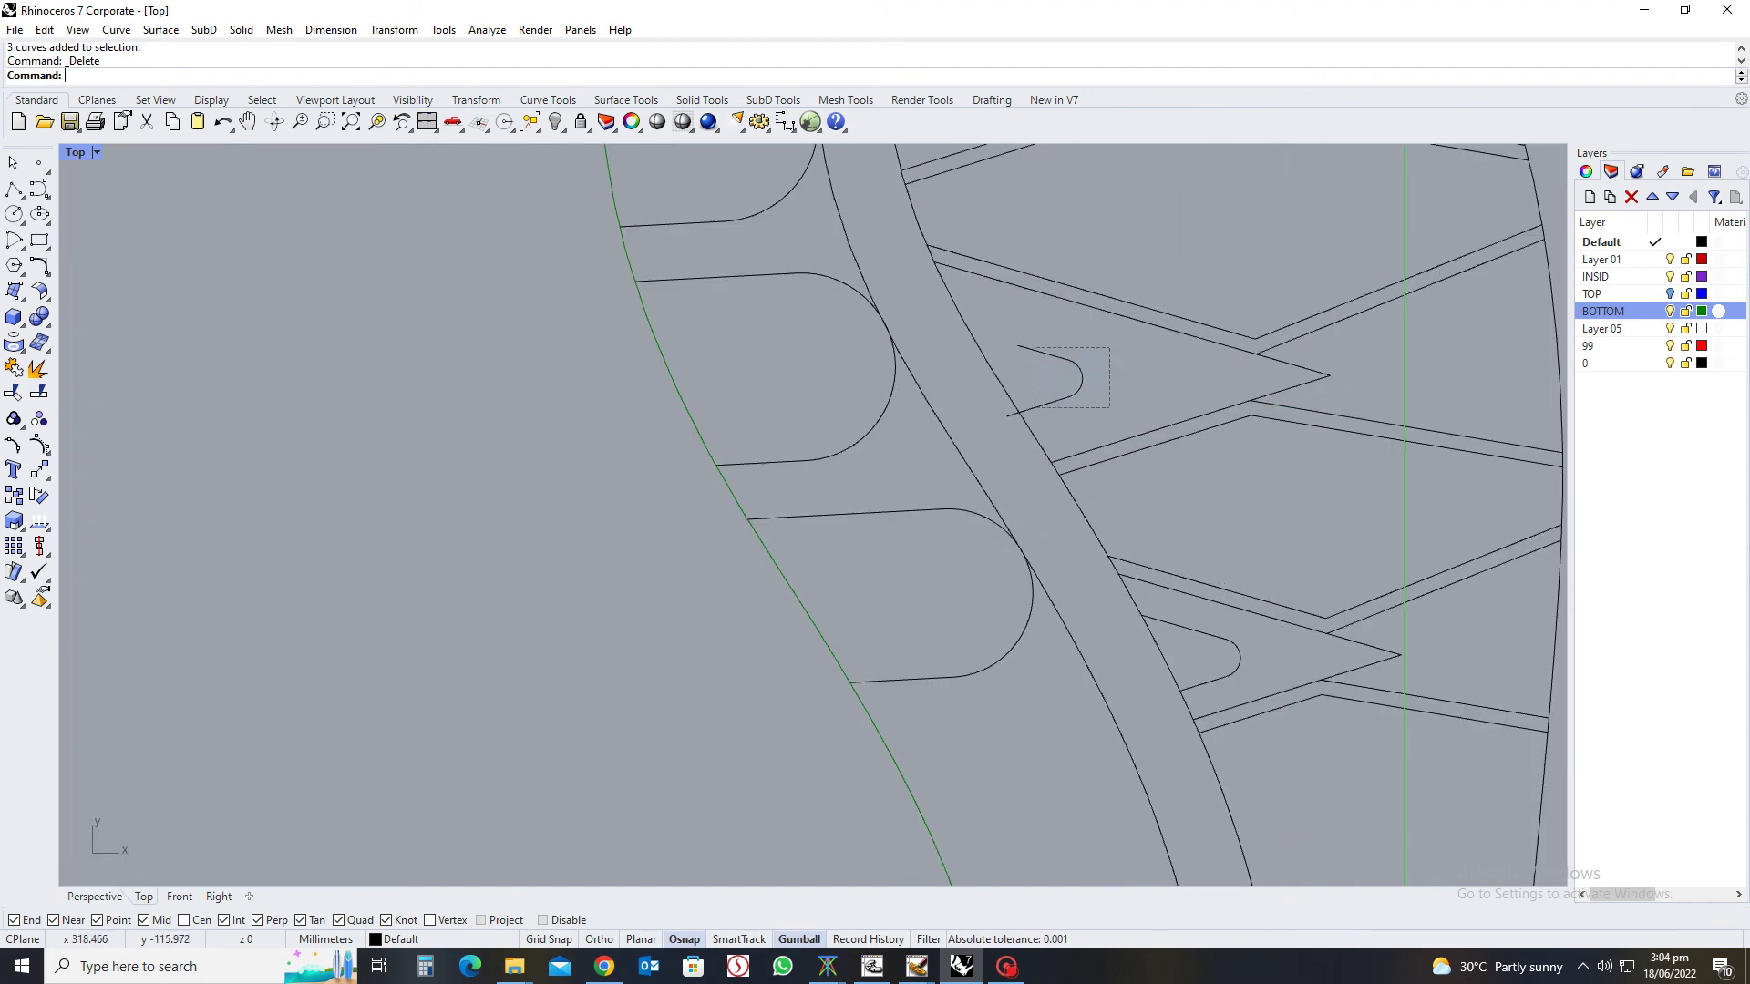
{"action": "left_click_drag", "start_coordinate": [1262, 658], "coordinate": [1175, 647]}
{"action": "key", "text": "Delete"}
{"action": "scroll", "coordinate": [1196, 674], "scroll_direction": "down", "scroll_amount": 5}
{"action": "scroll", "coordinate": [1239, 625], "scroll_direction": "up", "scroll_amount": 5}
{"action": "scroll", "coordinate": [1217, 617], "scroll_direction": "down", "scroll_amount": 6}
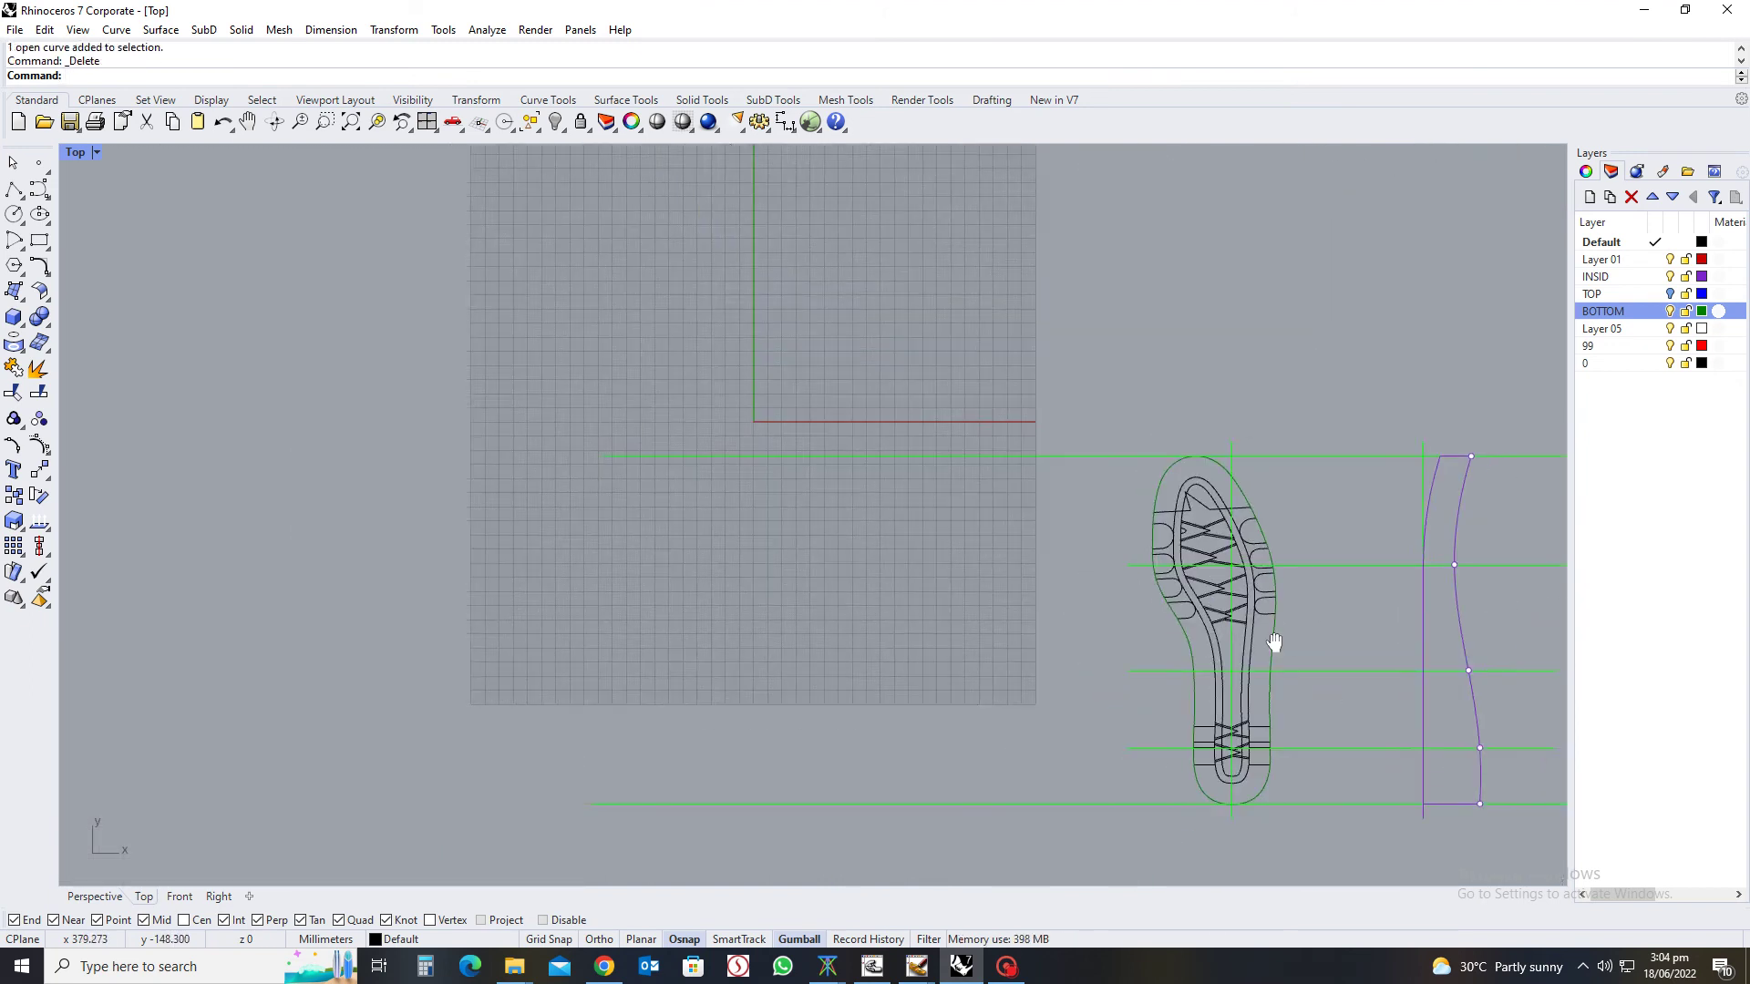
{"action": "scroll", "coordinate": [1101, 630], "scroll_direction": "up", "scroll_amount": 5}
{"action": "scroll", "coordinate": [1102, 614], "scroll_direction": "down", "scroll_amount": 5}
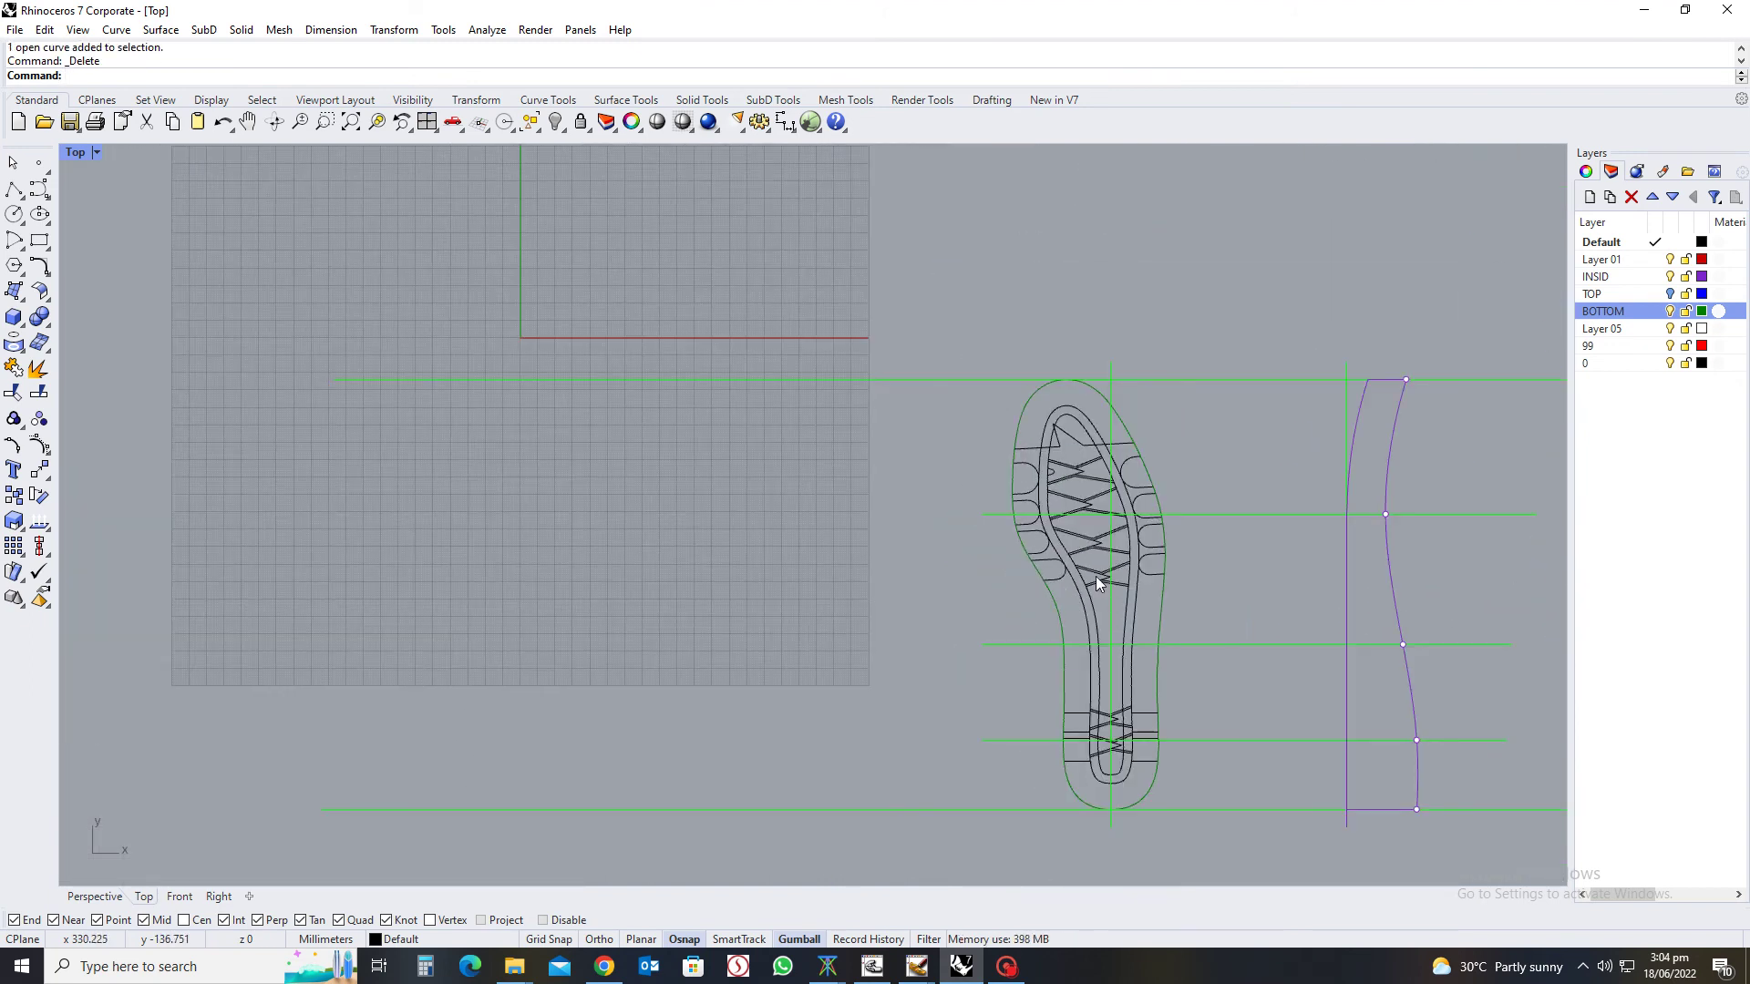
{"action": "scroll", "coordinate": [1119, 719], "scroll_direction": "up", "scroll_amount": 5}
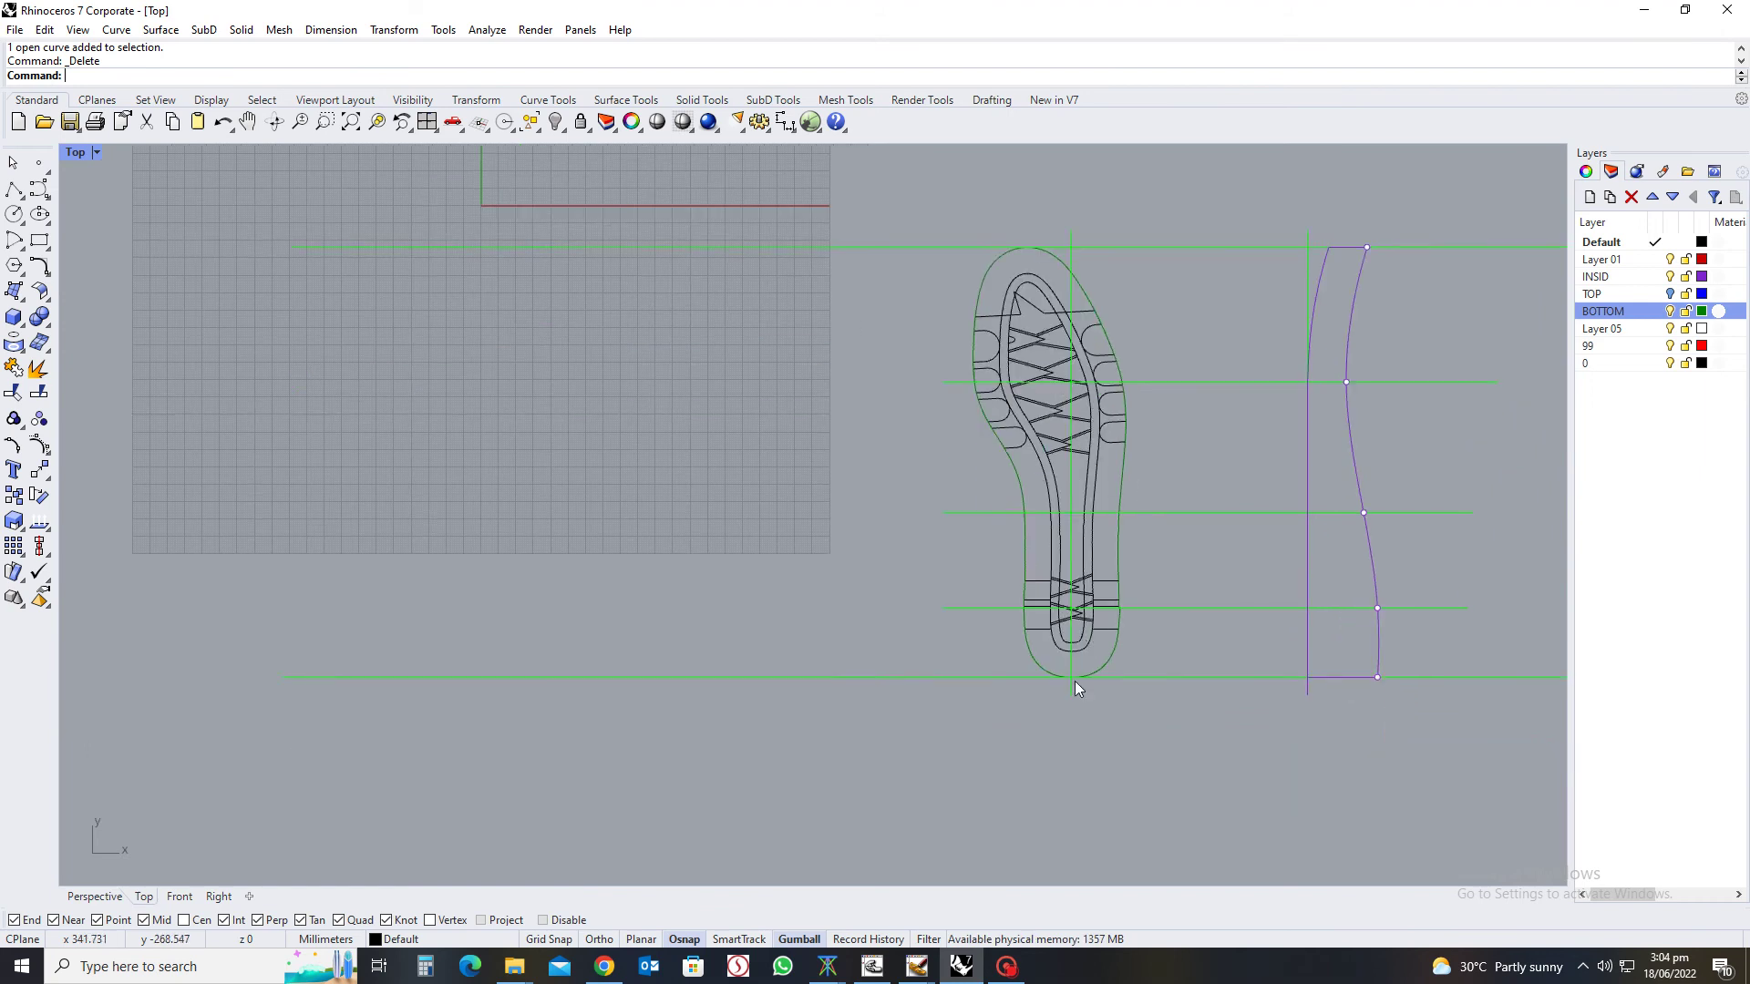
{"action": "scroll", "coordinate": [1093, 601], "scroll_direction": "up", "scroll_amount": 3}
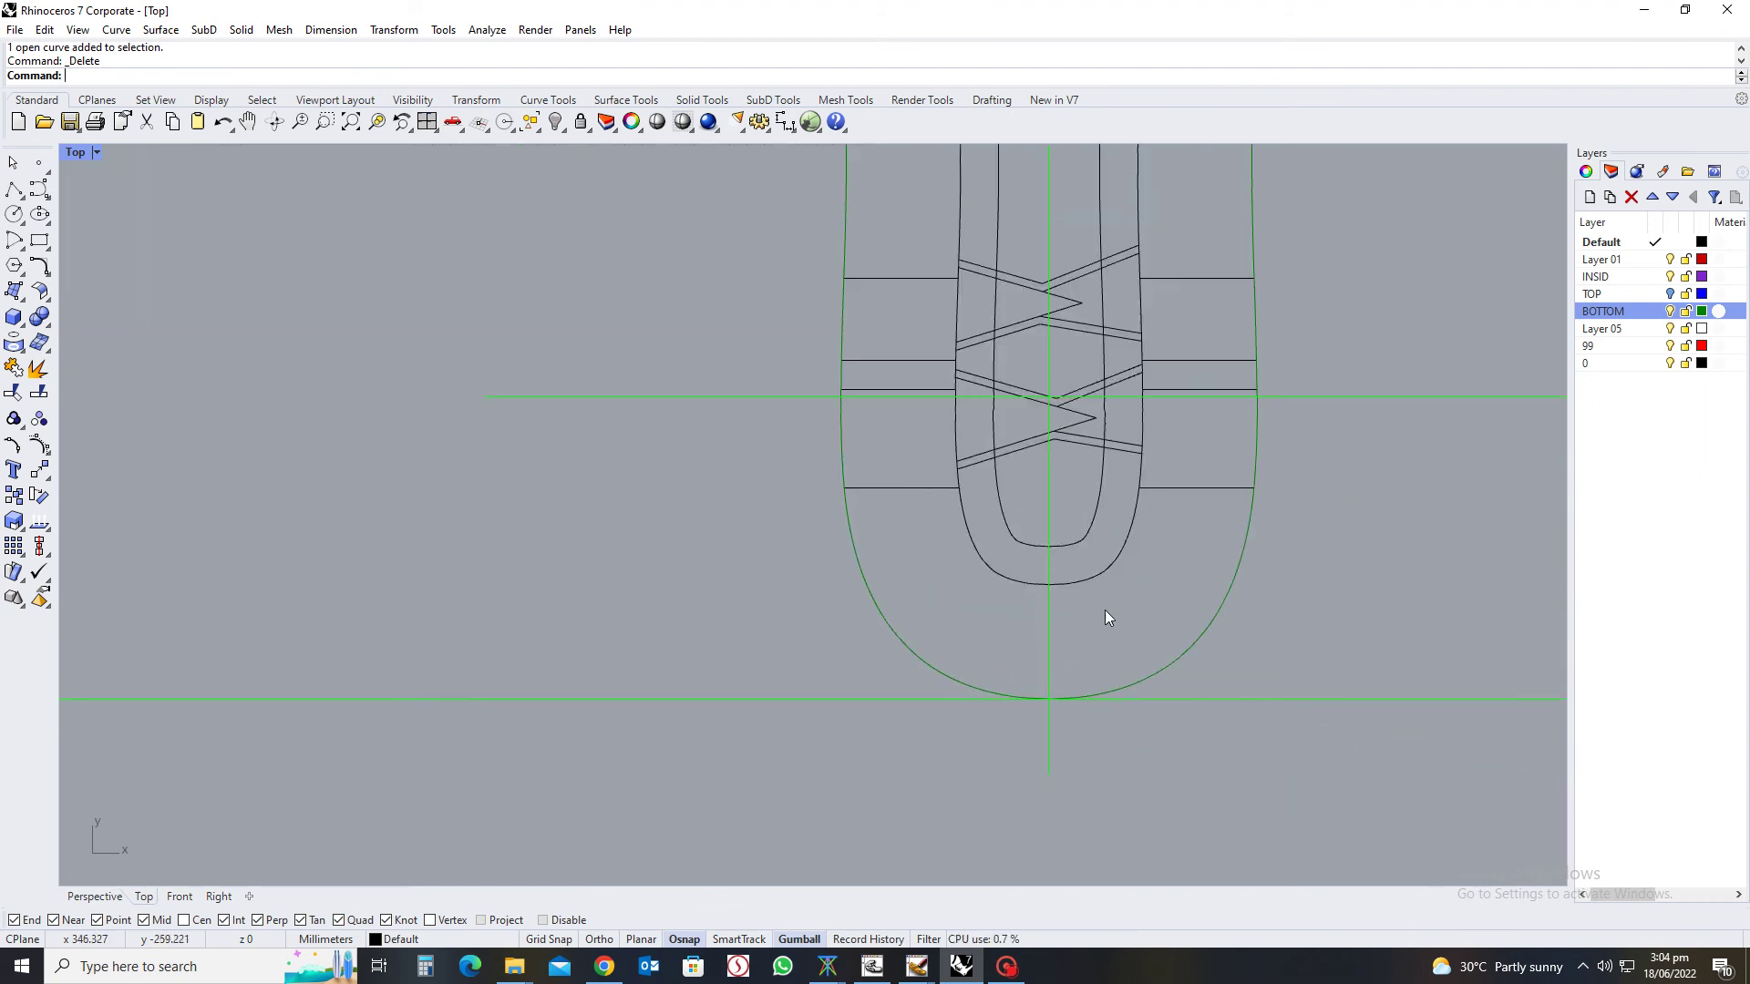
Draw a horizontal line across the heel, about 54 mm to each side of the vertical centre guide, and lower it slightly
{"action": "key", "text": "ctrl+l"}
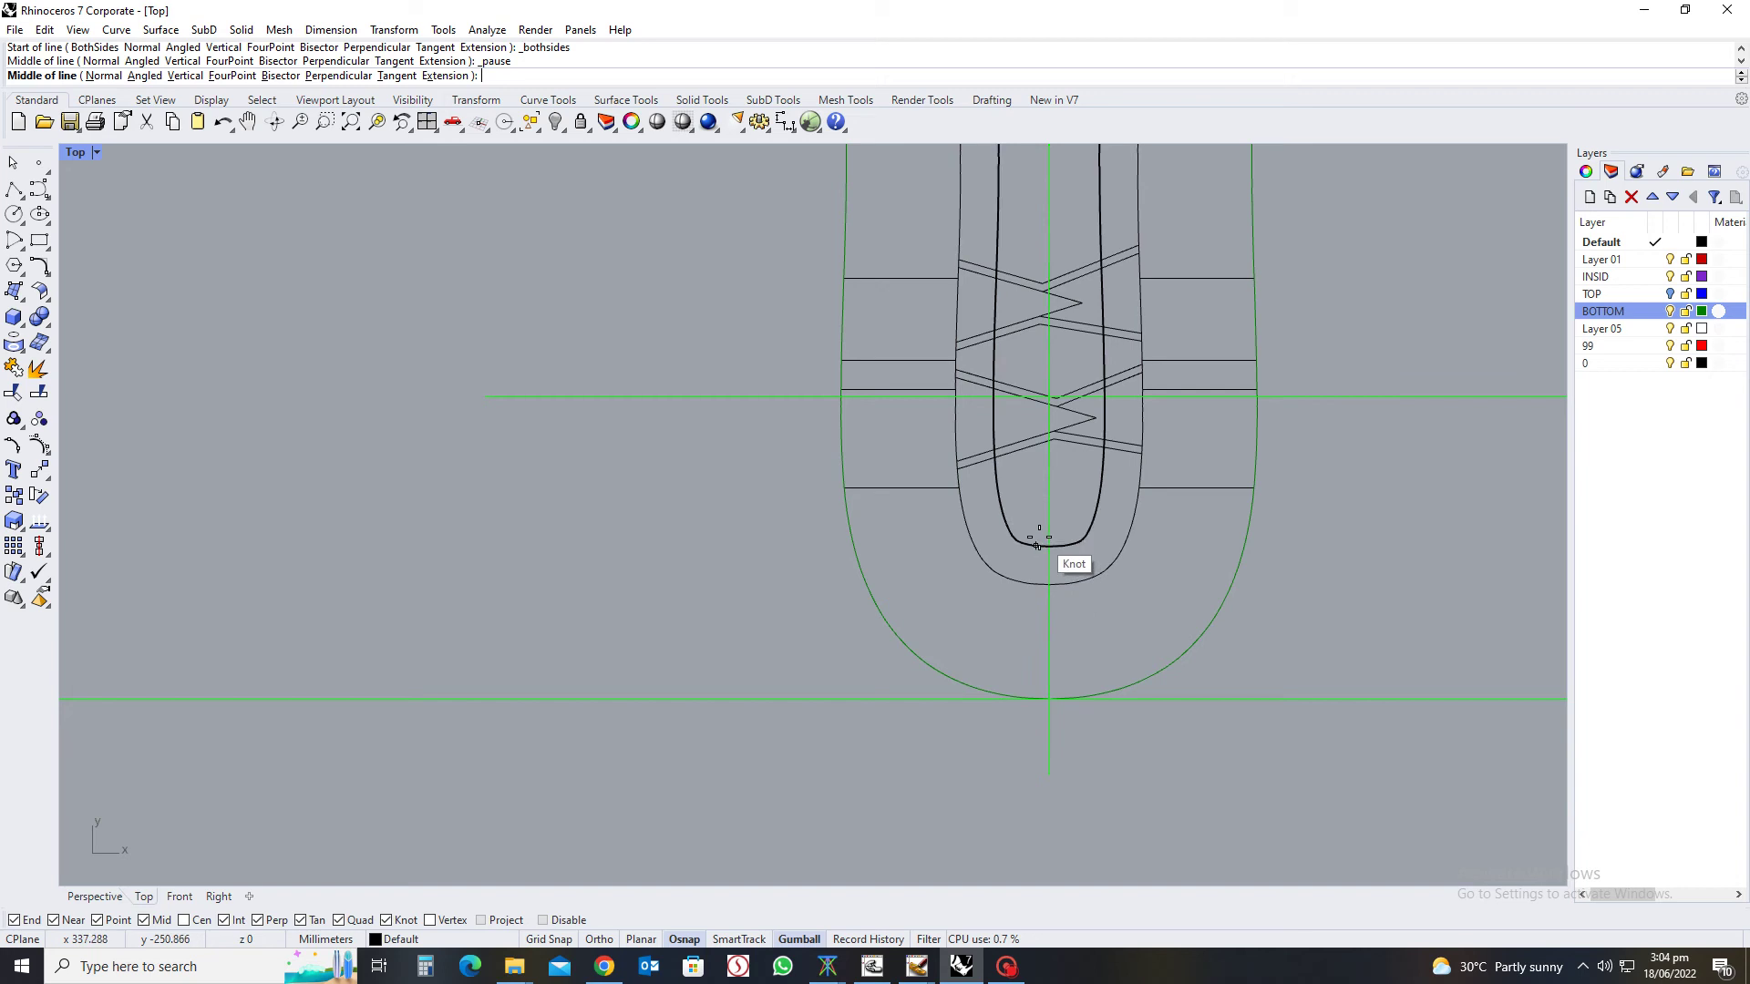
{"action": "left_click", "coordinate": [1048, 502]}
{"action": "type", "text": "@200"}
{"action": "key", "text": "Return"}
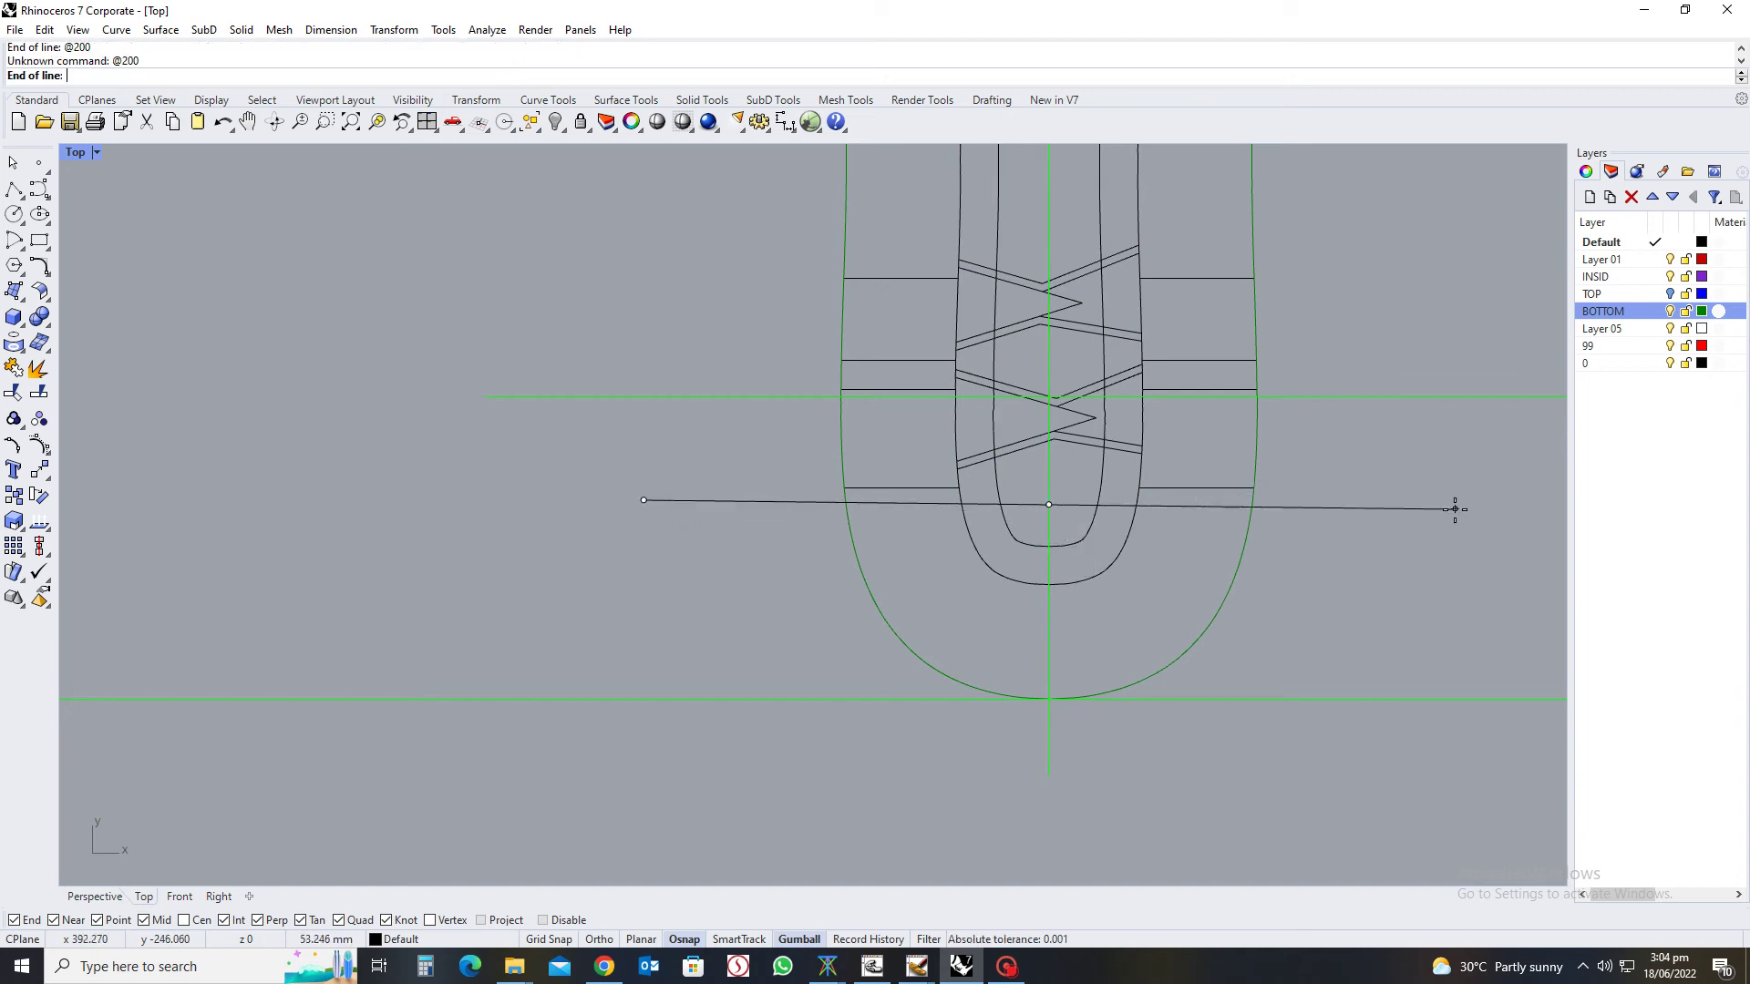
{"action": "left_click", "coordinate": [1464, 504]}
{"action": "left_click", "coordinate": [1382, 505]}
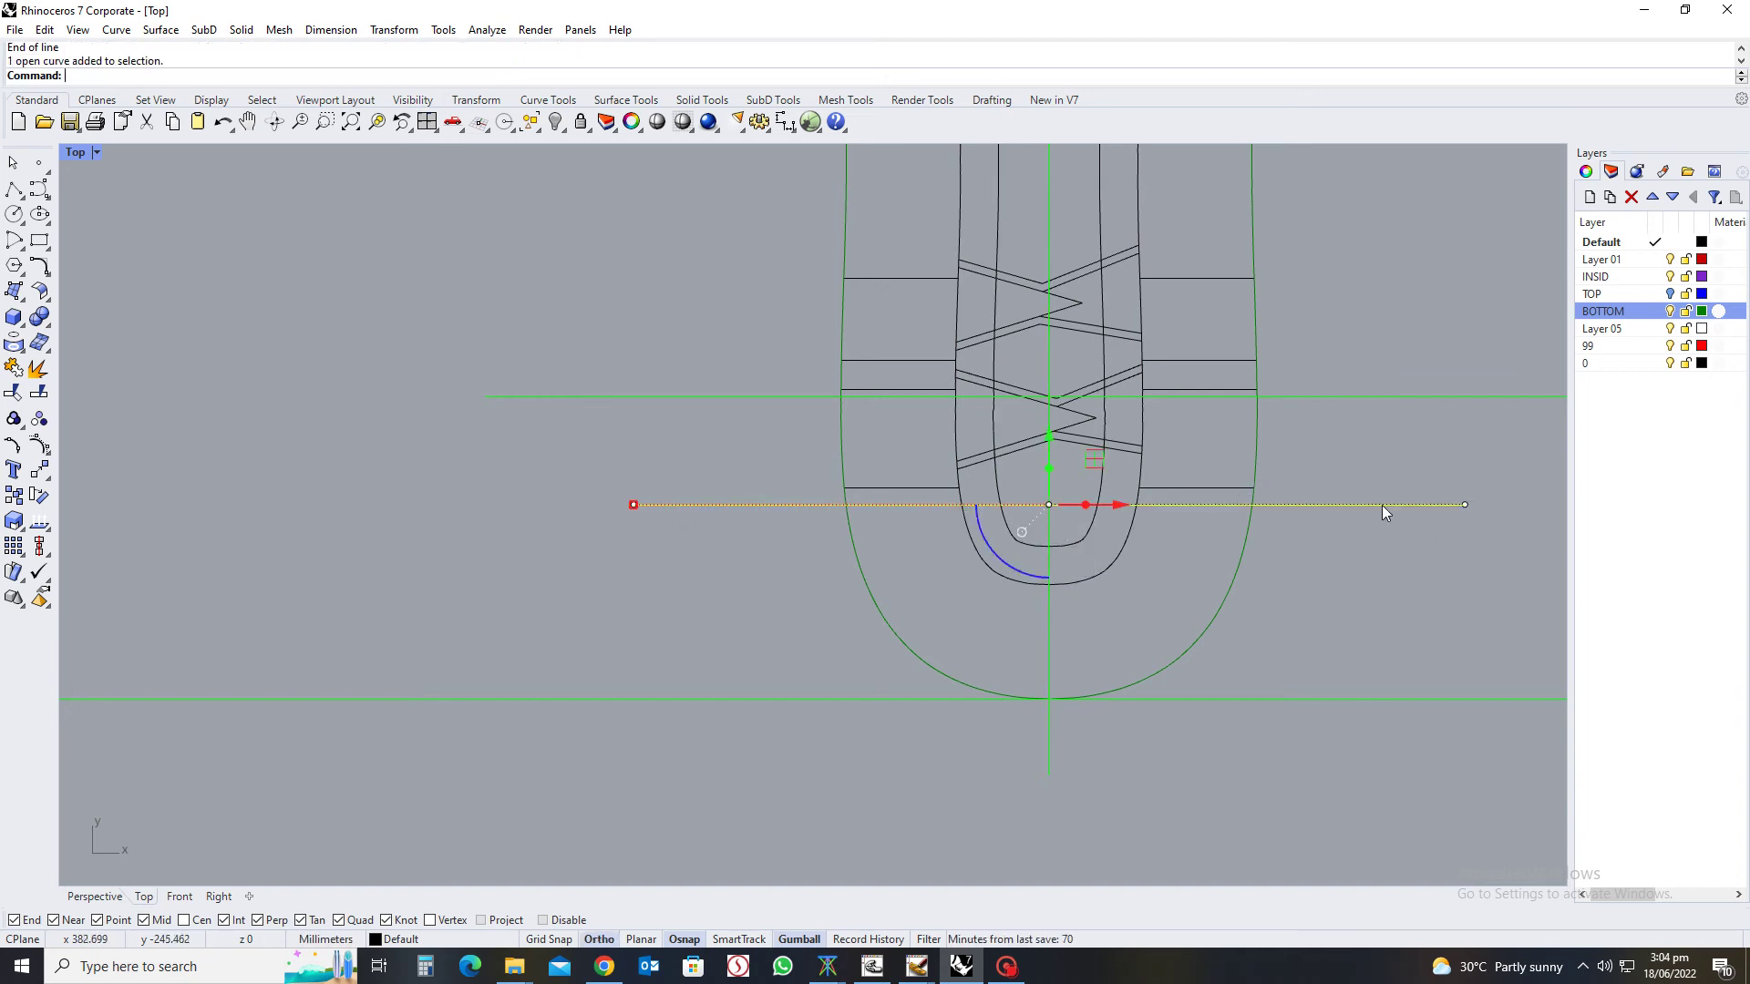
{"action": "left_click_drag", "start_coordinate": [1048, 434], "coordinate": [1050, 458]}
{"action": "left_click", "coordinate": [1419, 638]}
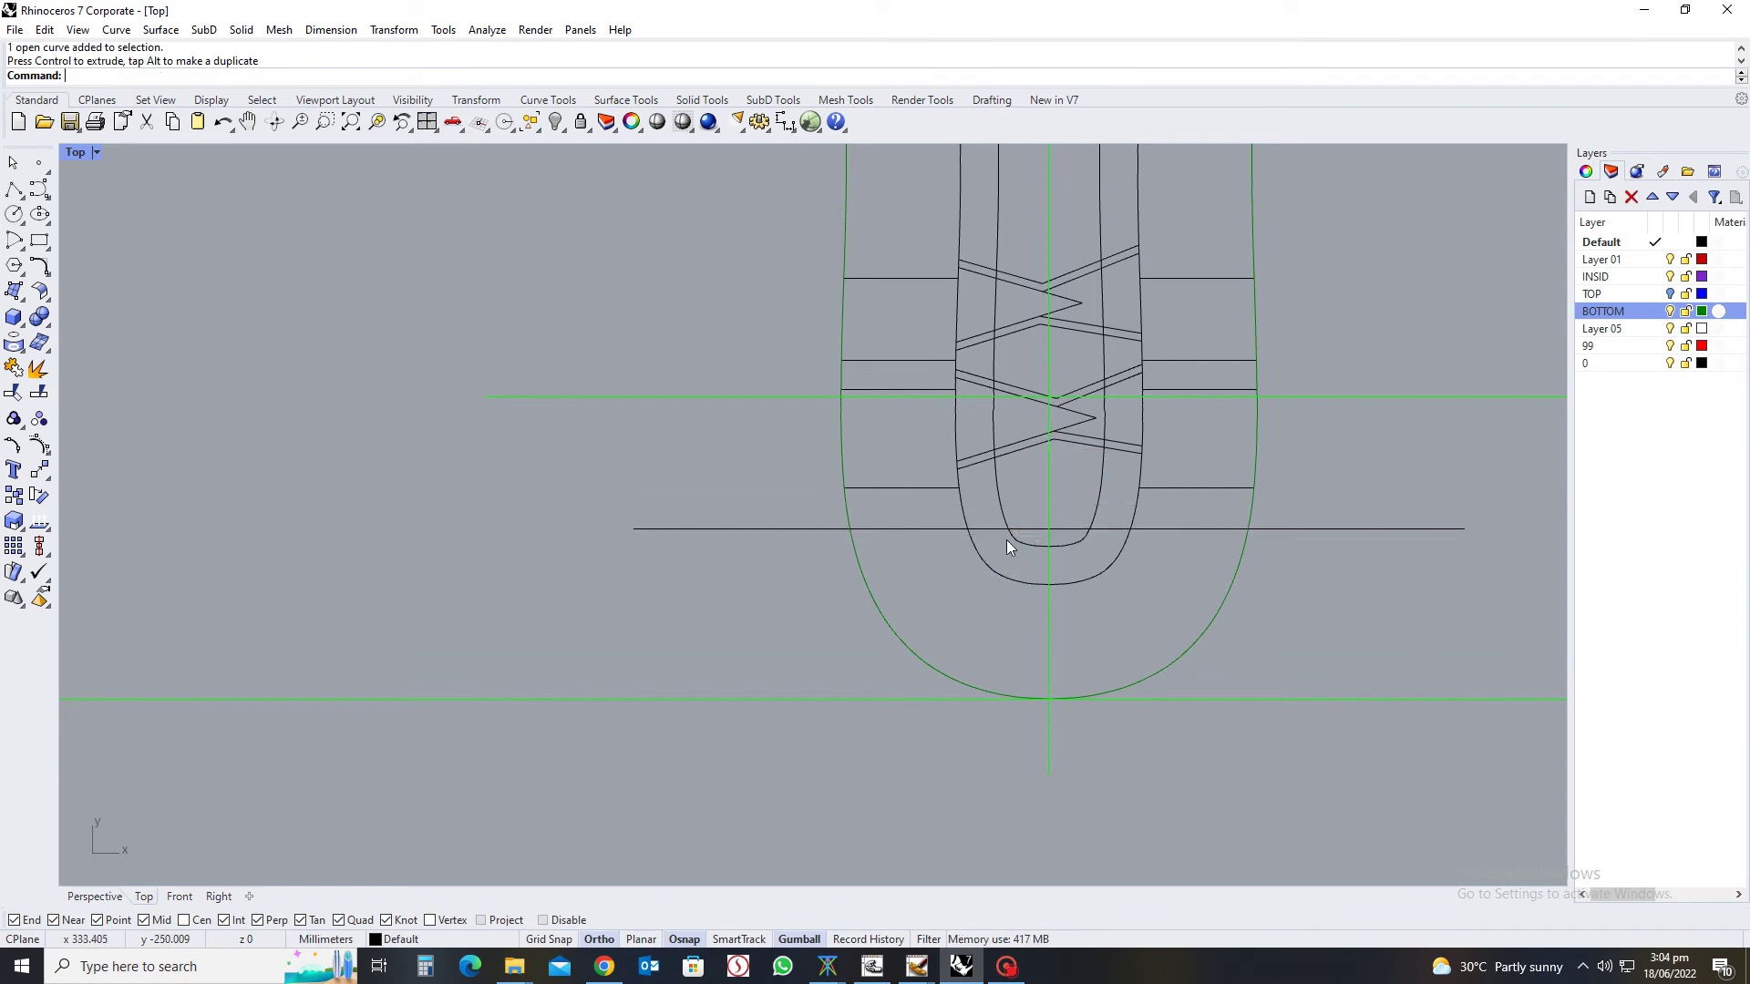
Draw two slanted lines from the horizontal heel line, meeting at a point outside the inner outlines at the heel's lower right to form a spike
{"action": "scroll", "coordinate": [1088, 542], "scroll_direction": "up", "scroll_amount": 3}
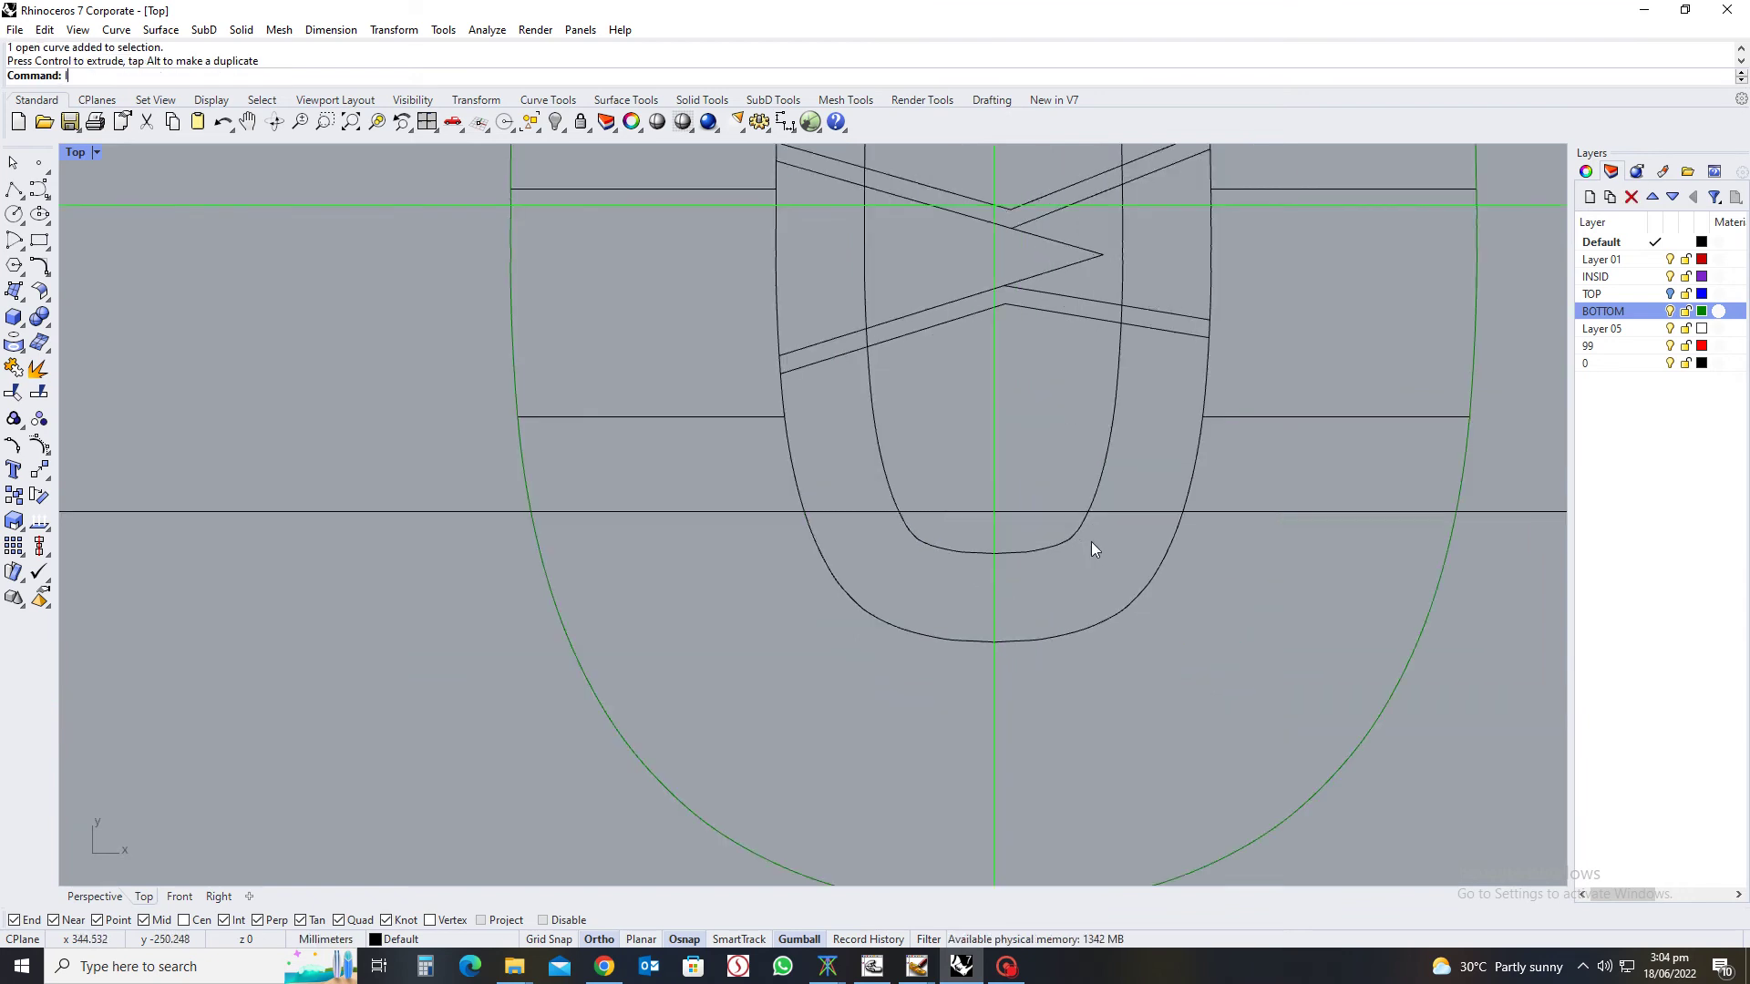
{"action": "type", "text": "line"}
{"action": "key", "text": "Return"}
{"action": "left_click", "coordinate": [1131, 511]}
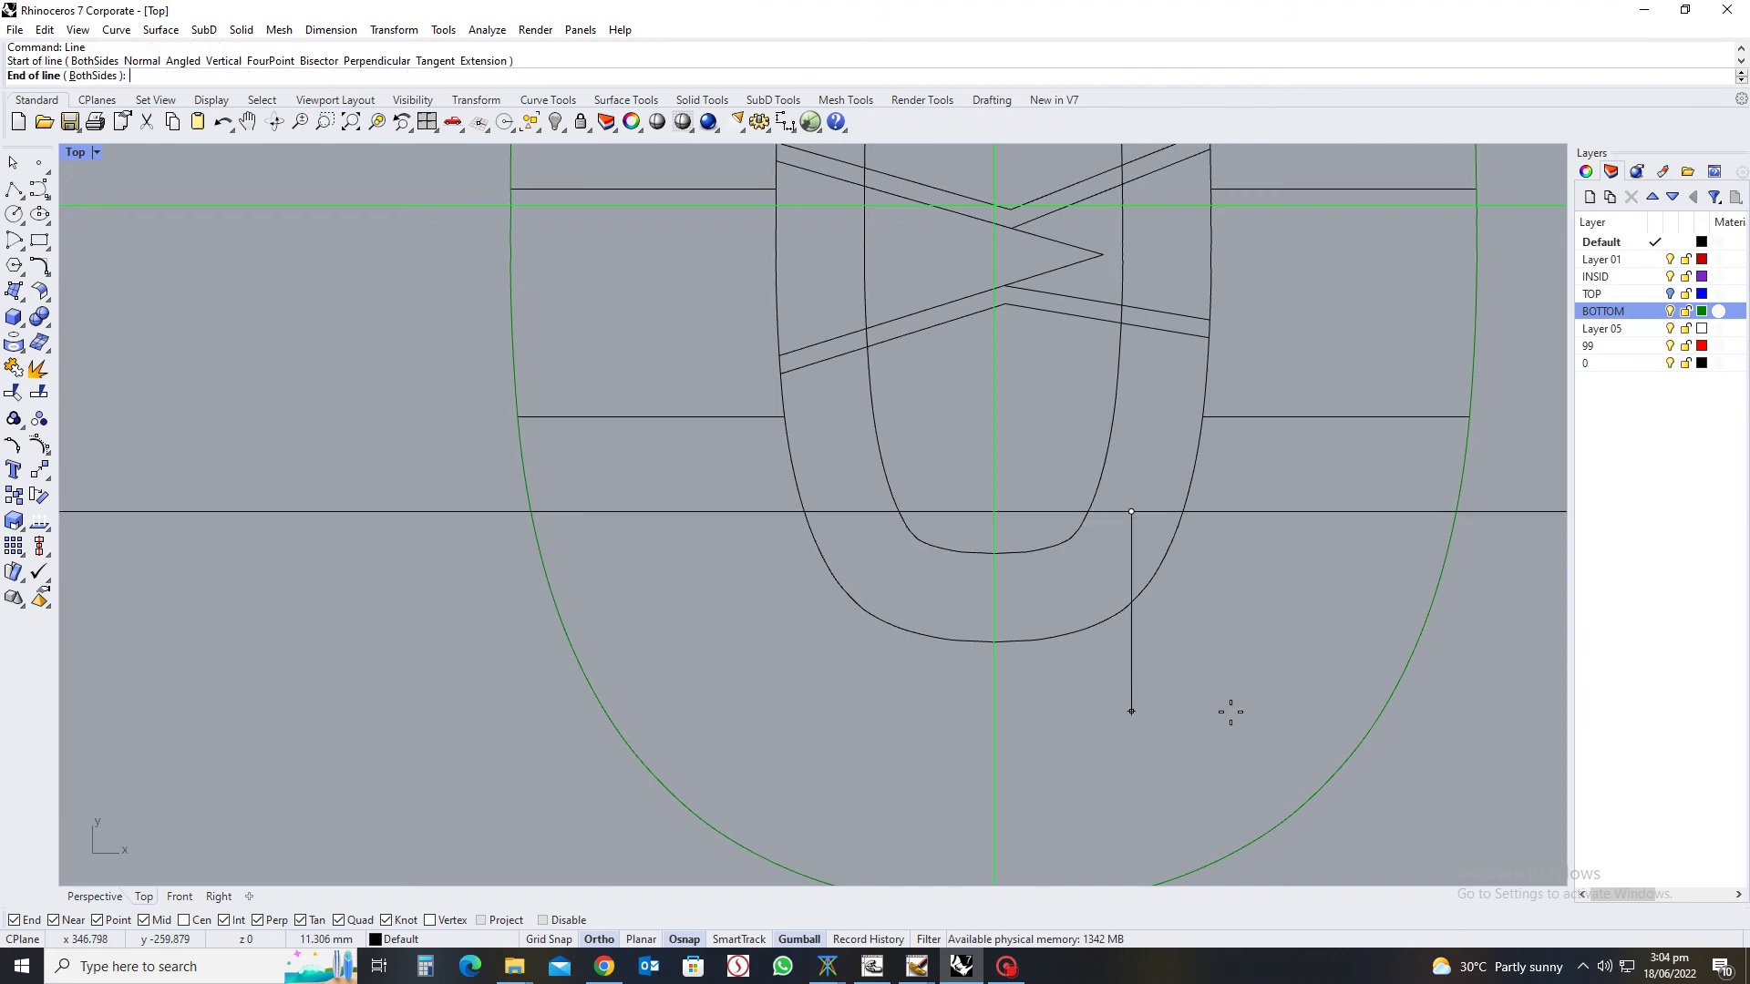
{"action": "key", "text": "F8"}
{"action": "left_click", "coordinate": [1214, 666]}
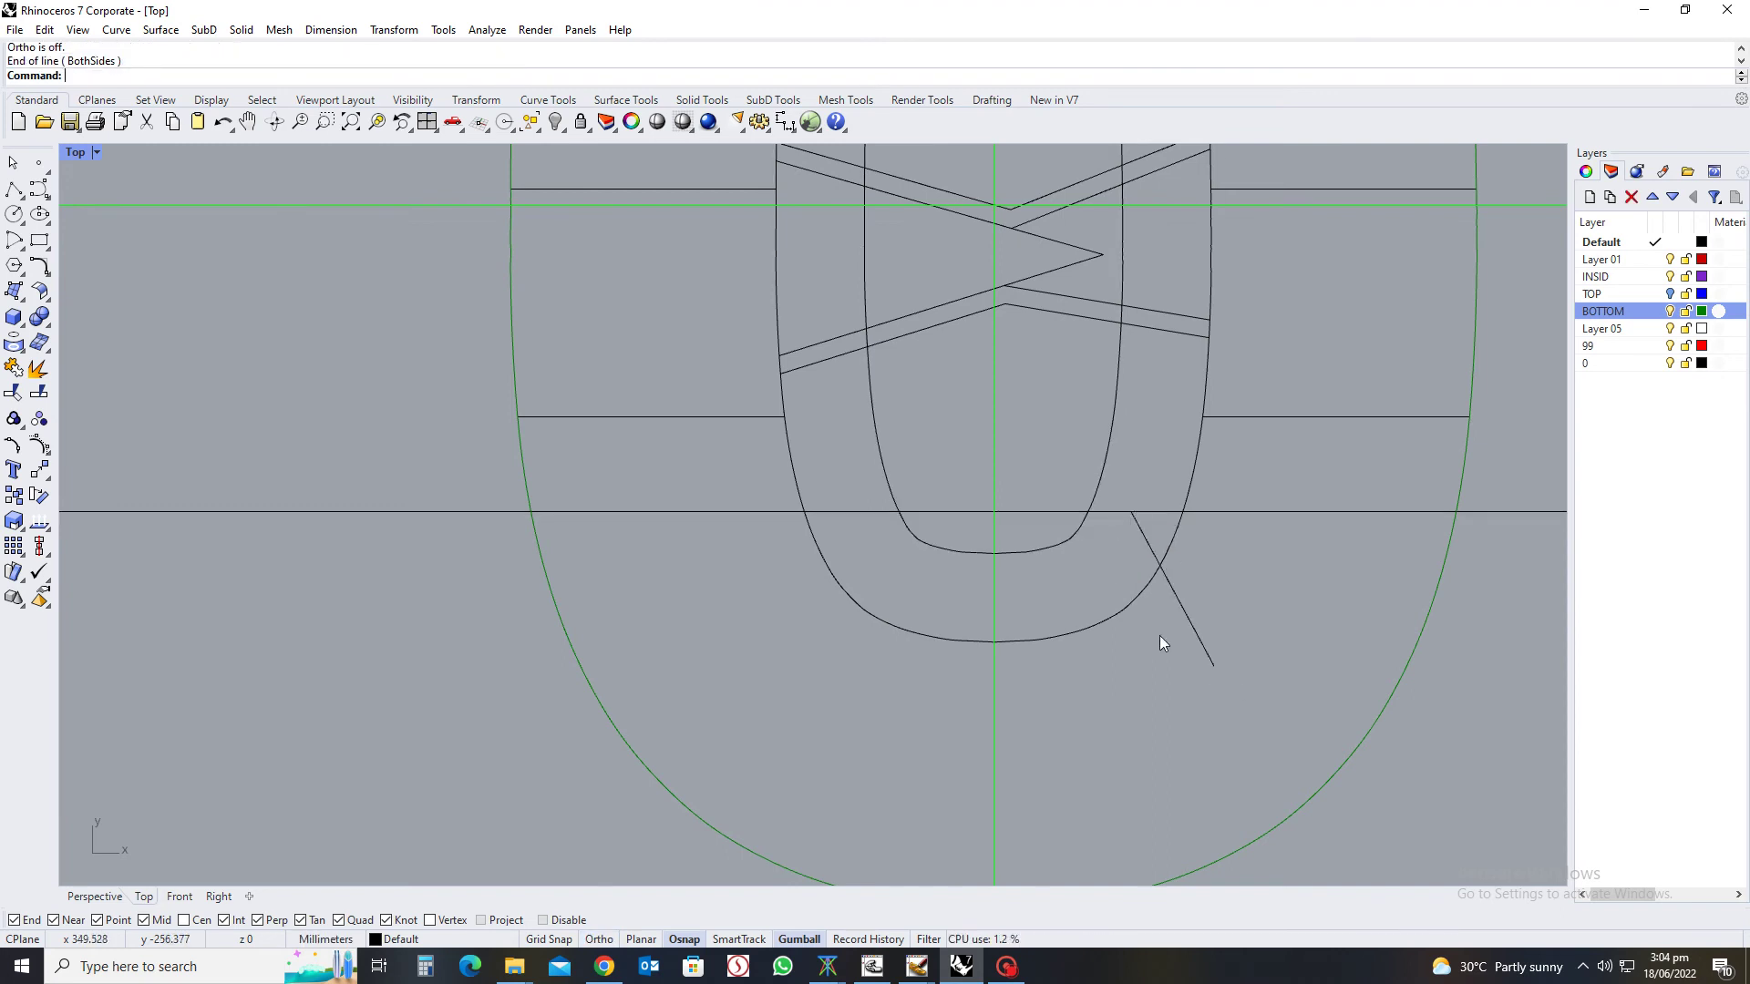
{"action": "left_click", "coordinate": [940, 511]}
{"action": "left_click", "coordinate": [1213, 666]}
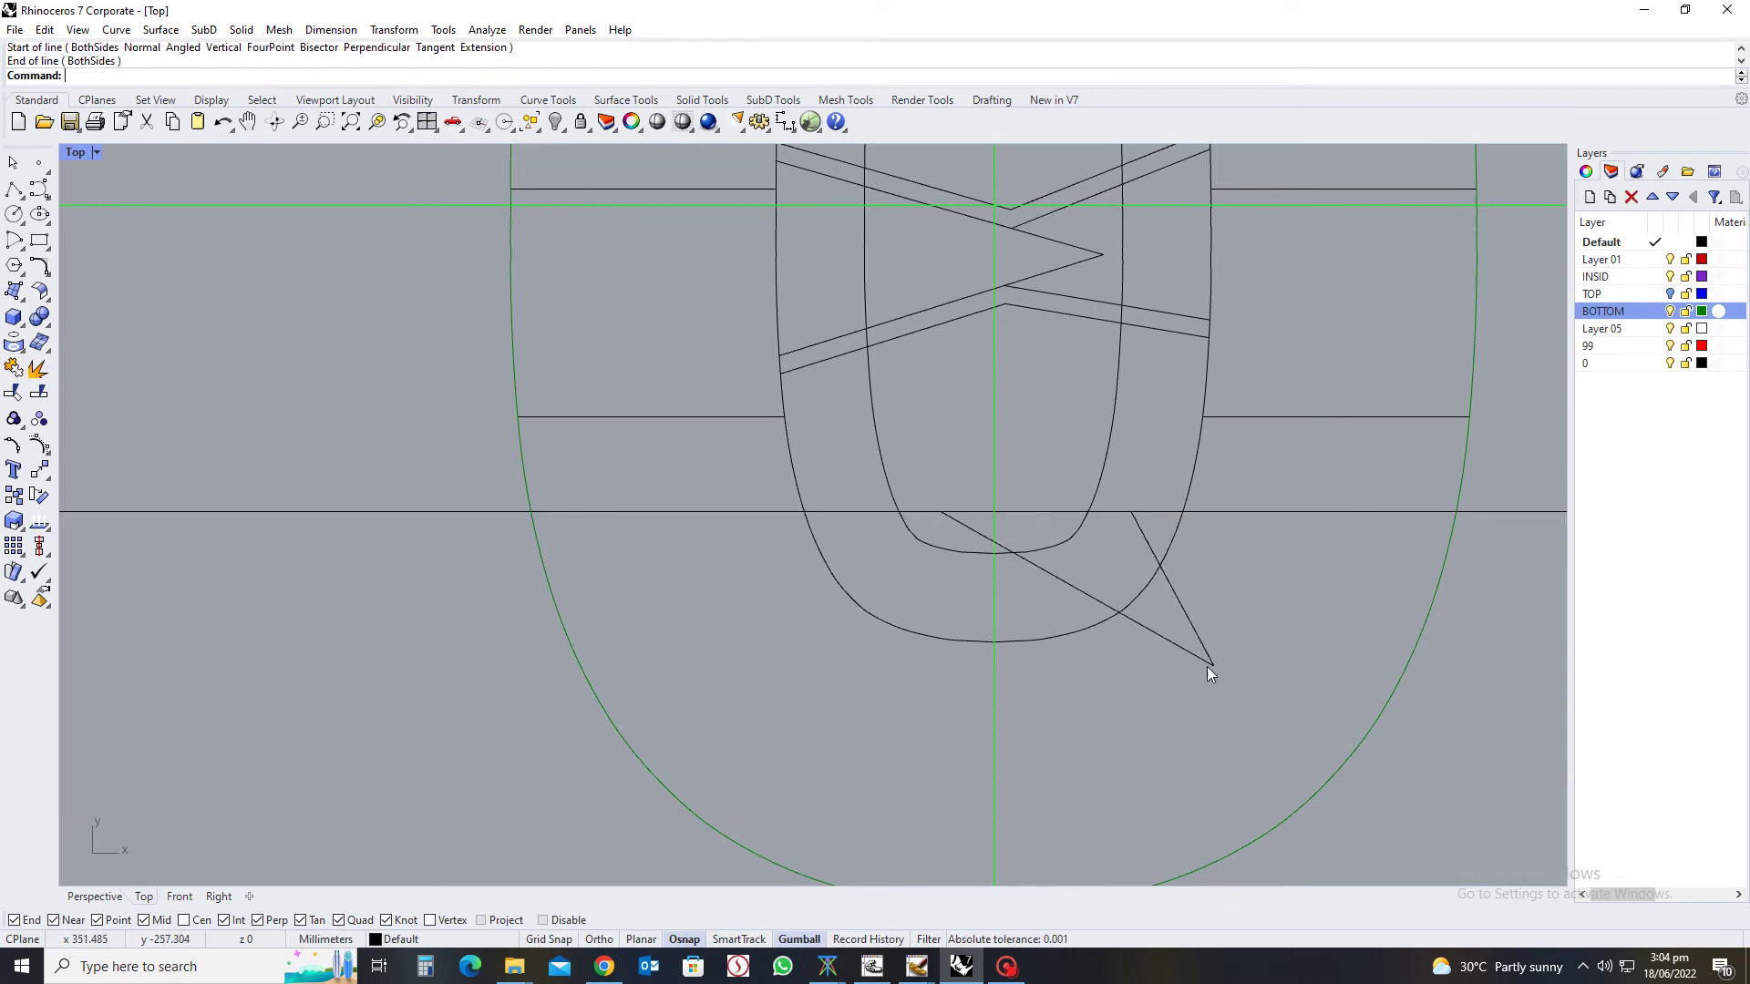
Trim away the part of the horizontal heel line between the starting points of the two spike lines
{"action": "left_click_drag", "start_coordinate": [1059, 589], "coordinate": [1054, 589]}
{"action": "type", "text": "trim"}
{"action": "key", "text": "Return"}
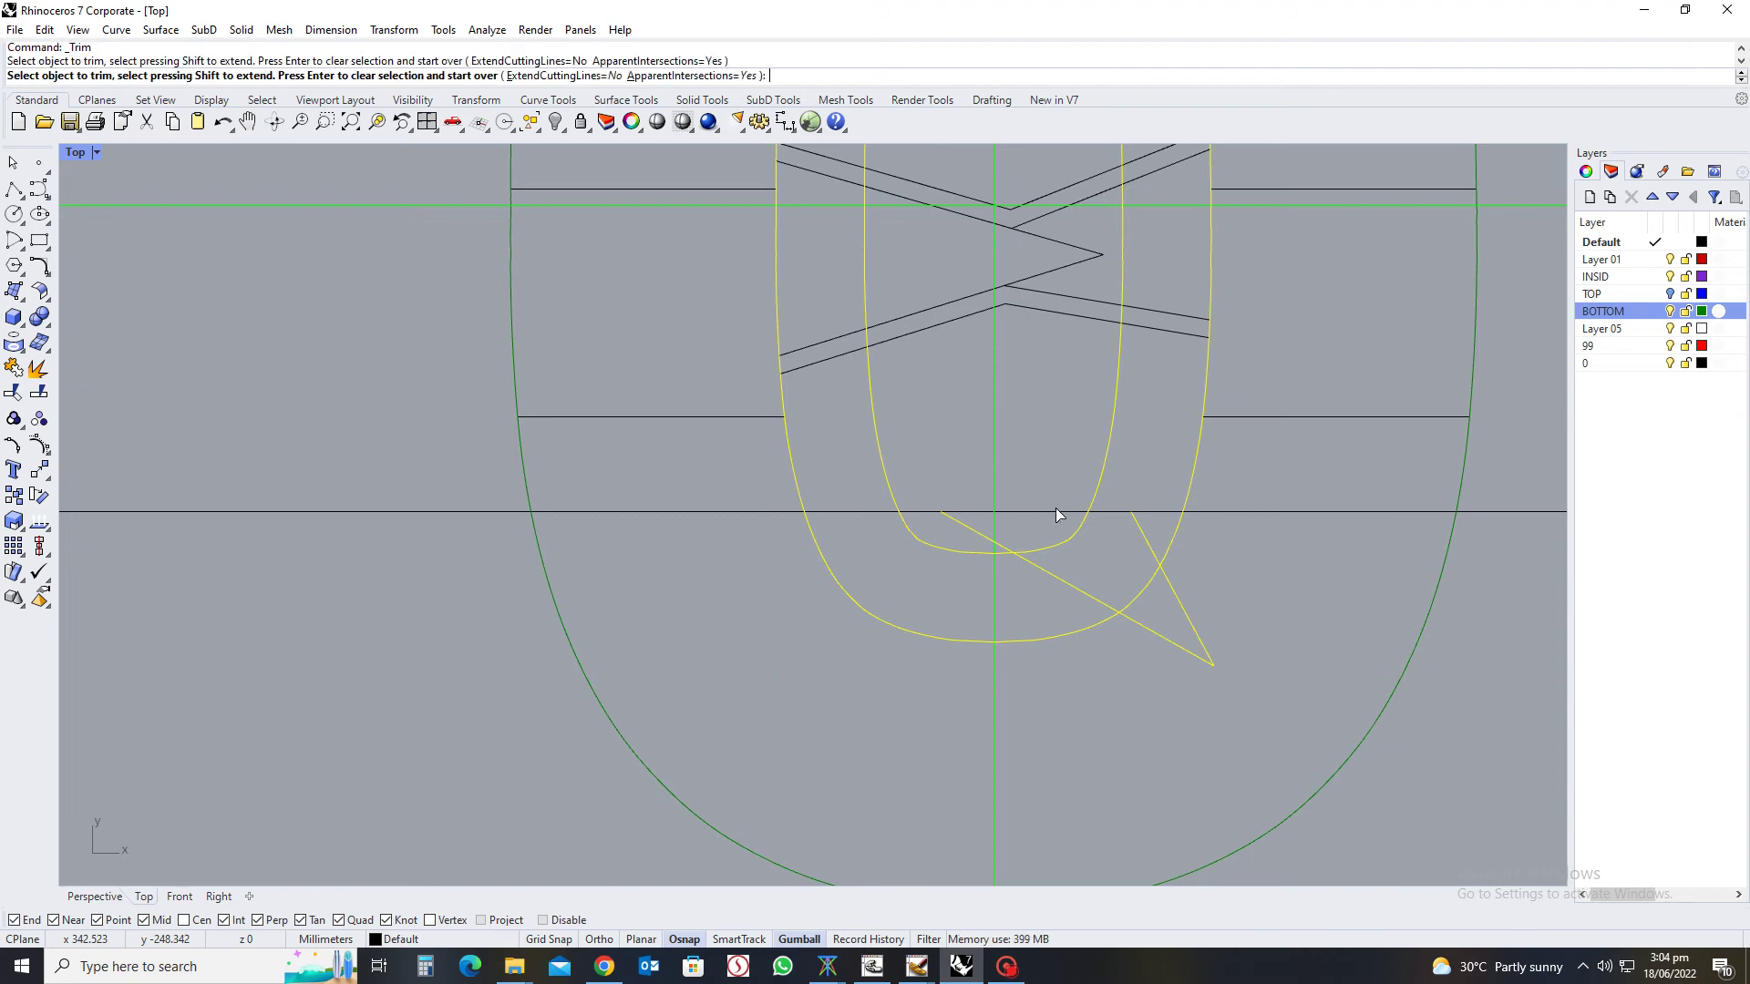
{"action": "left_click", "coordinate": [1056, 508]}
{"action": "scroll", "coordinate": [1119, 544], "scroll_direction": "down", "scroll_amount": 4}
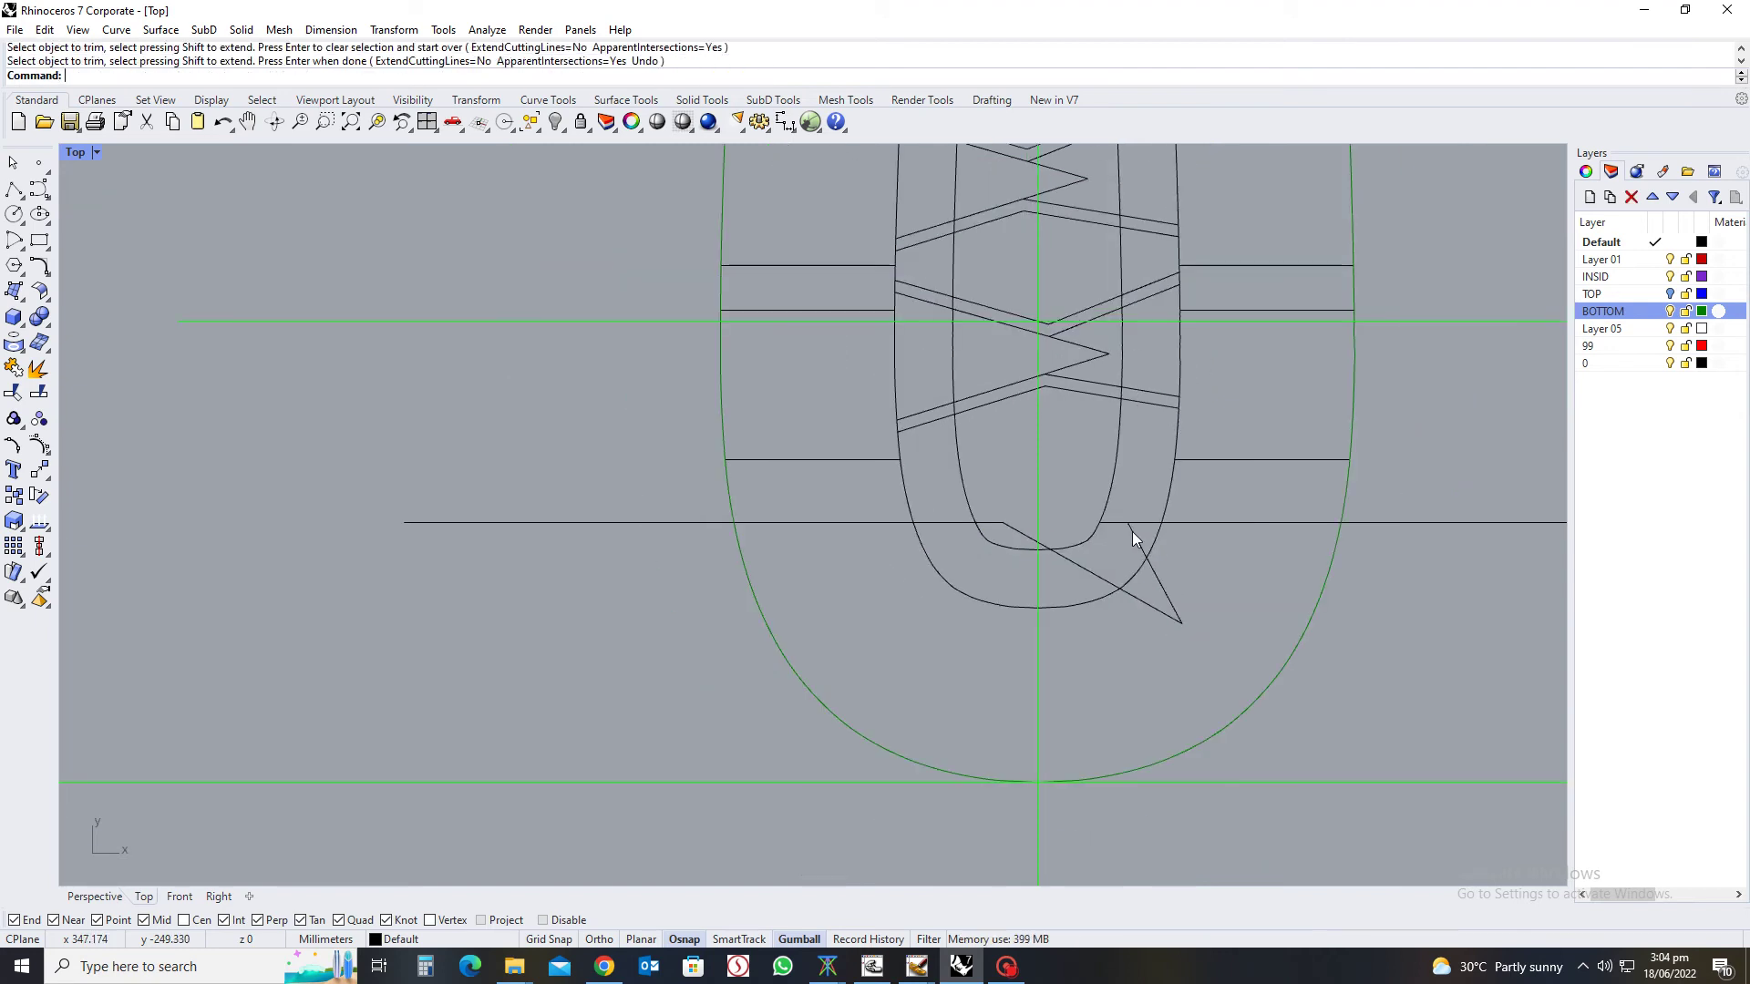
{"action": "scroll", "coordinate": [1132, 532], "scroll_direction": "down", "scroll_amount": 2}
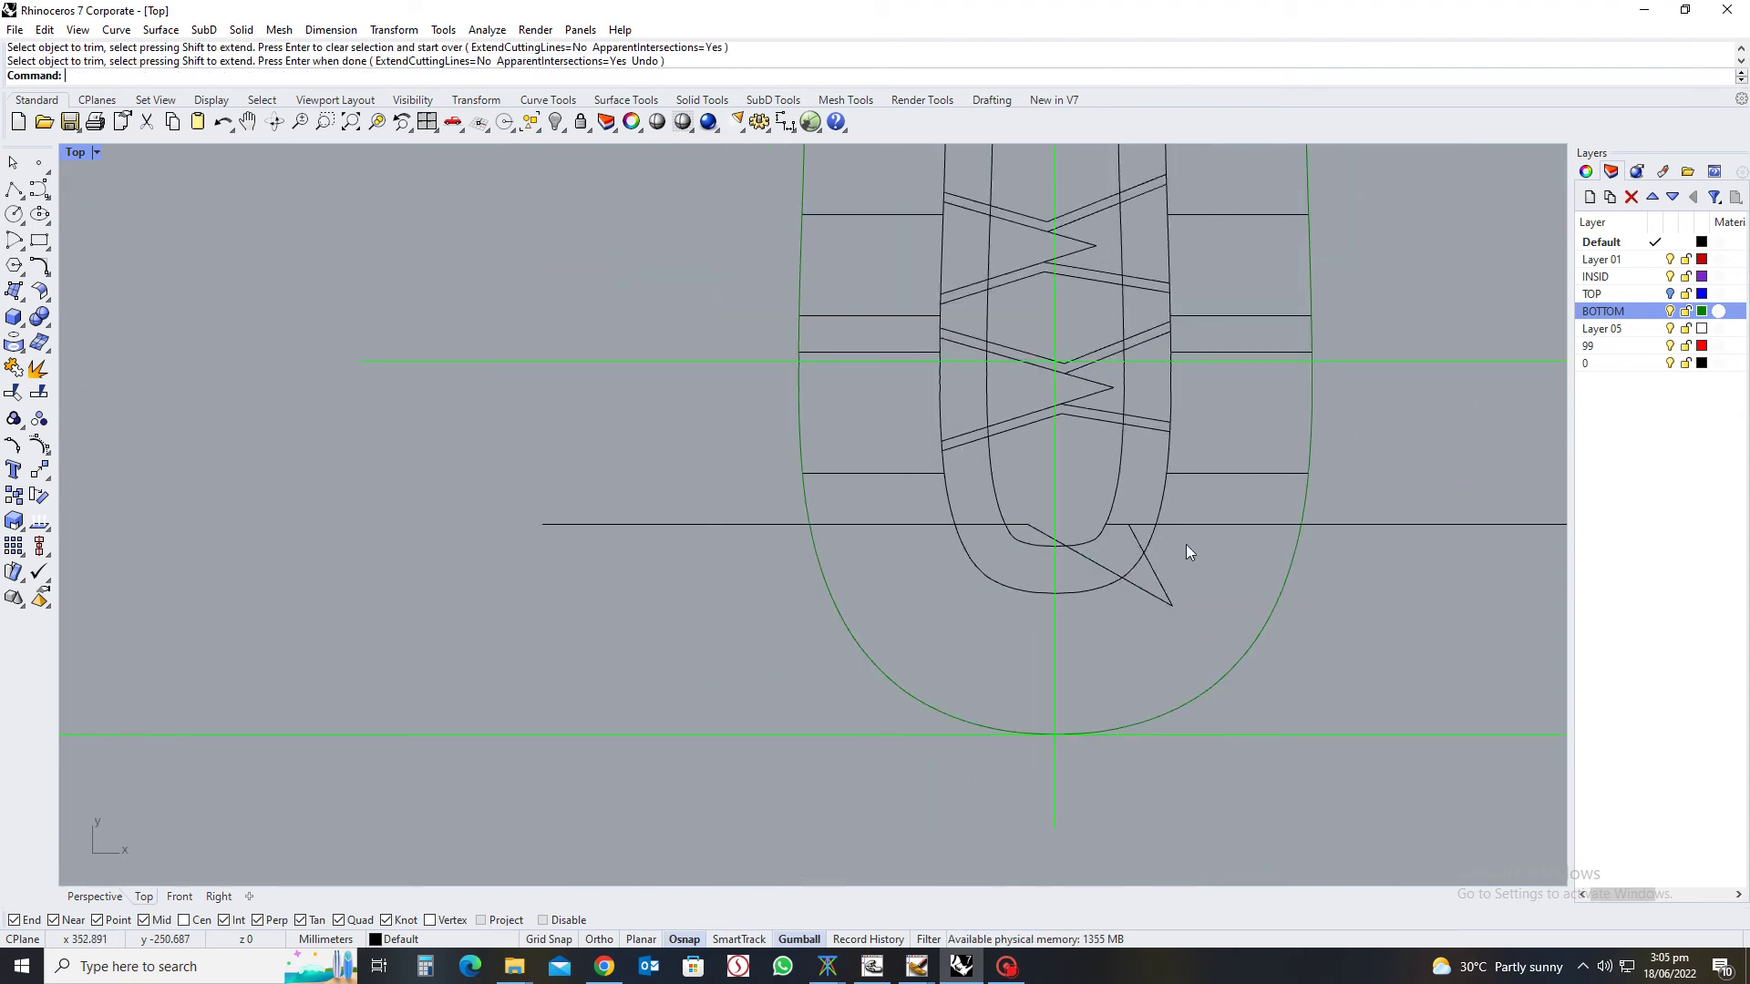
{"action": "scroll", "coordinate": [1185, 544], "scroll_direction": "up", "scroll_amount": 2}
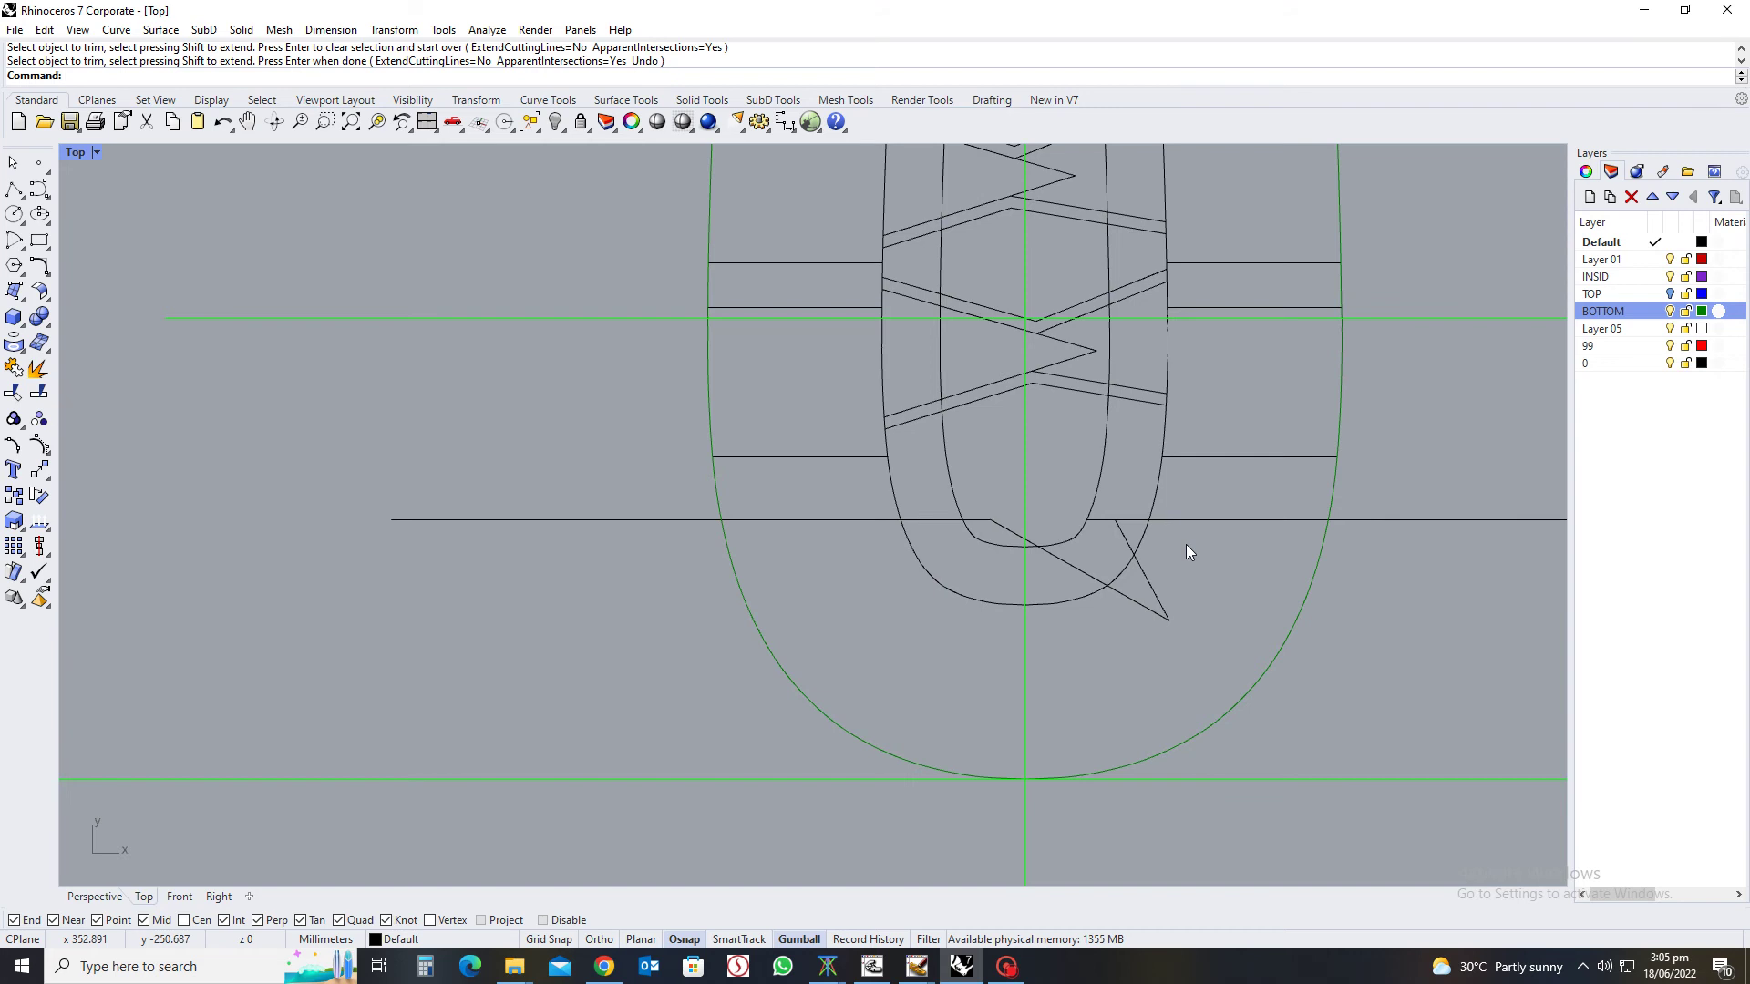
{"action": "scroll", "coordinate": [1097, 519], "scroll_direction": "up", "scroll_amount": 3}
{"action": "left_click", "coordinate": [1099, 512]}
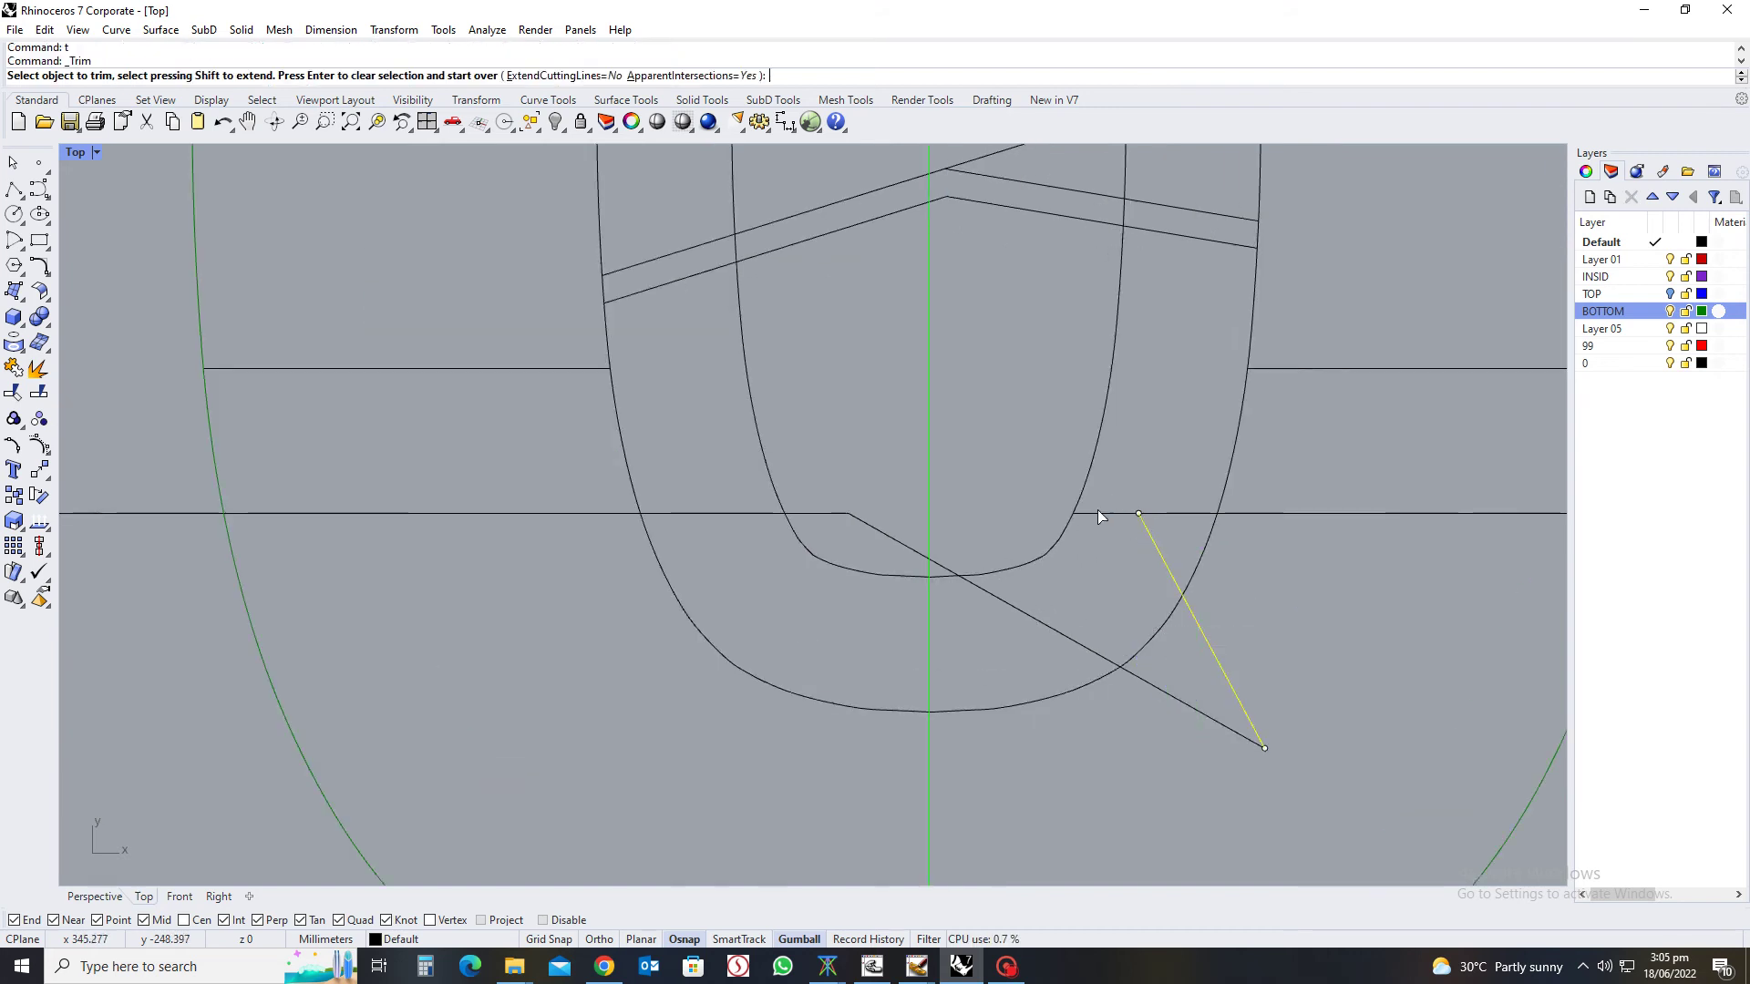
{"action": "scroll", "coordinate": [1103, 571], "scroll_direction": "down", "scroll_amount": 4}
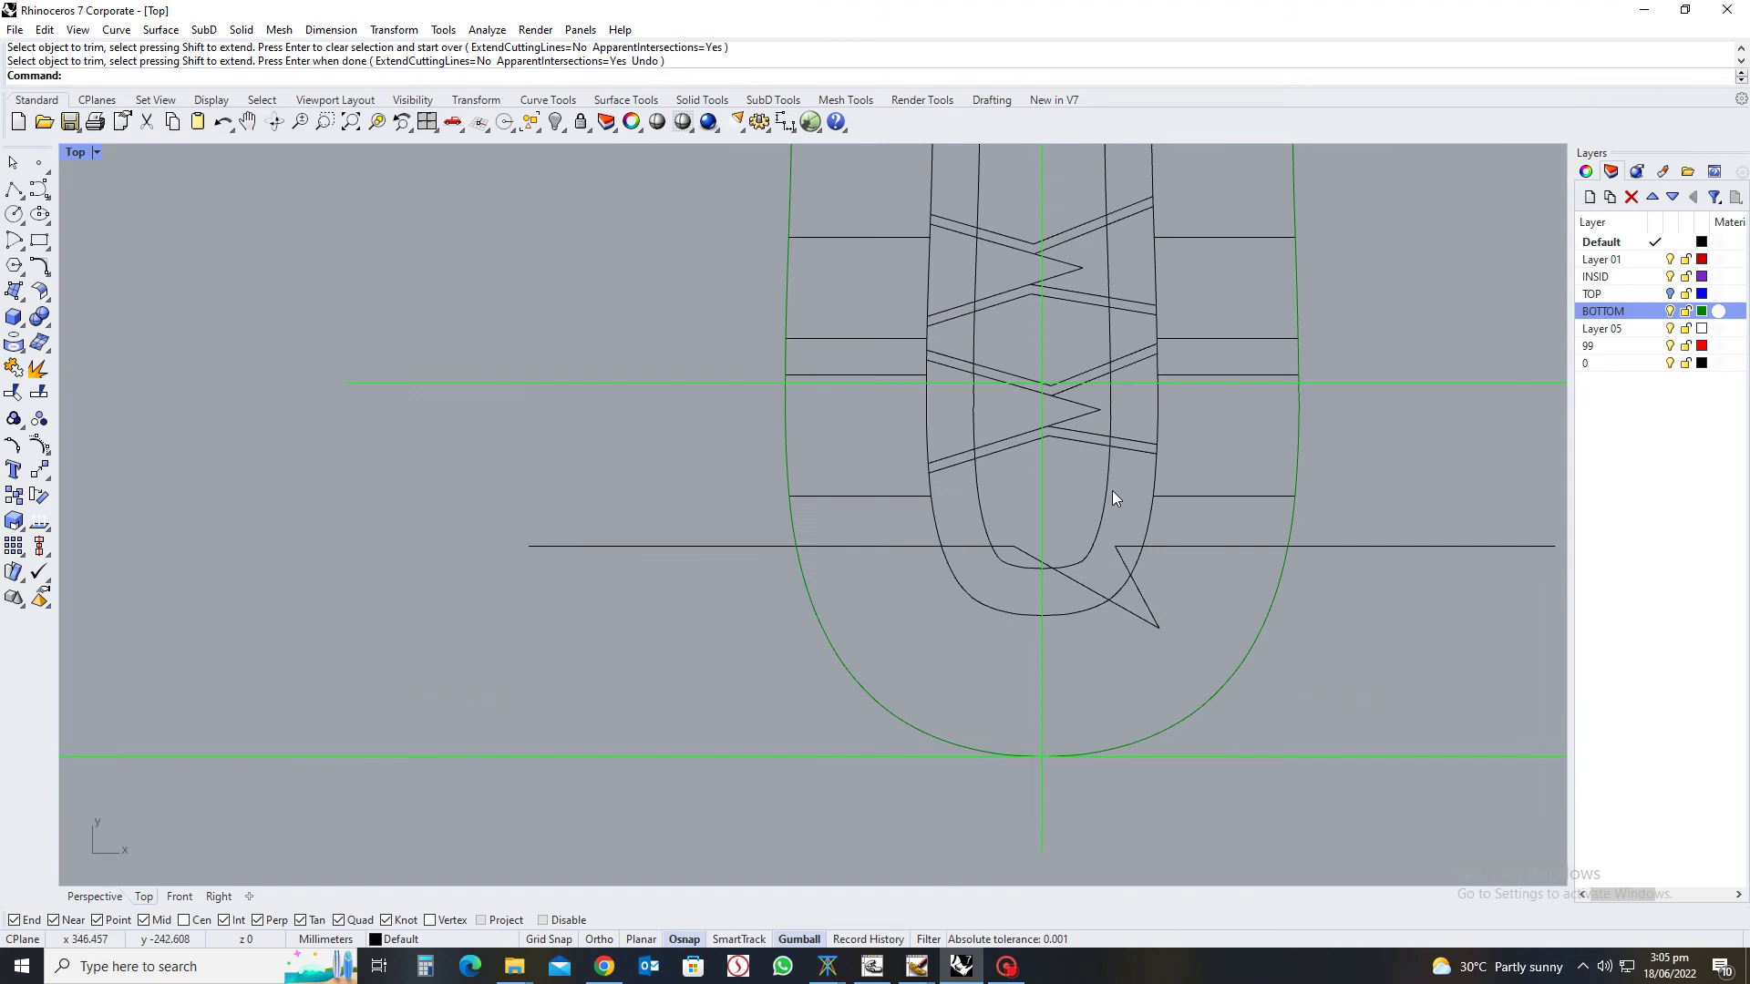
{"action": "right_click_drag", "start_coordinate": [1039, 483], "coordinate": [1007, 381]}
{"action": "left_click", "coordinate": [994, 612]}
{"action": "scroll", "coordinate": [988, 487], "scroll_direction": "up", "scroll_amount": 2}
{"action": "scroll", "coordinate": [928, 347], "scroll_direction": "up", "scroll_amount": 3}
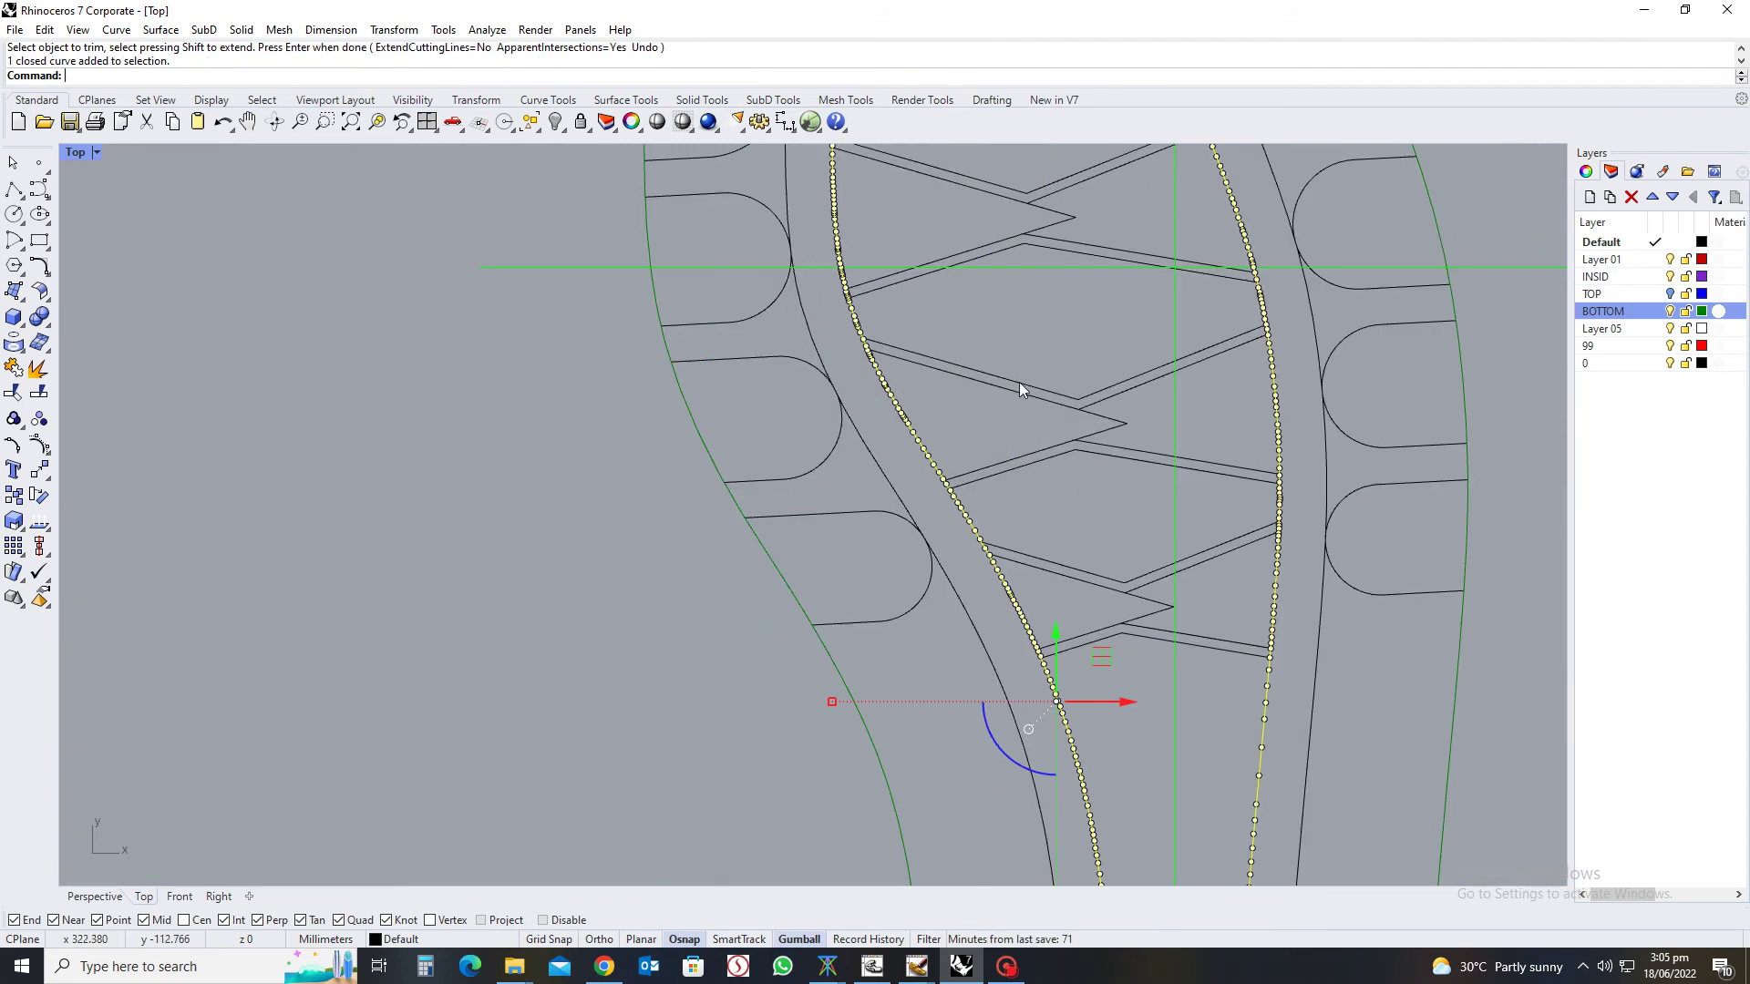
{"action": "scroll", "coordinate": [1030, 455], "scroll_direction": "down", "scroll_amount": 3}
{"action": "key", "text": "Escape"}
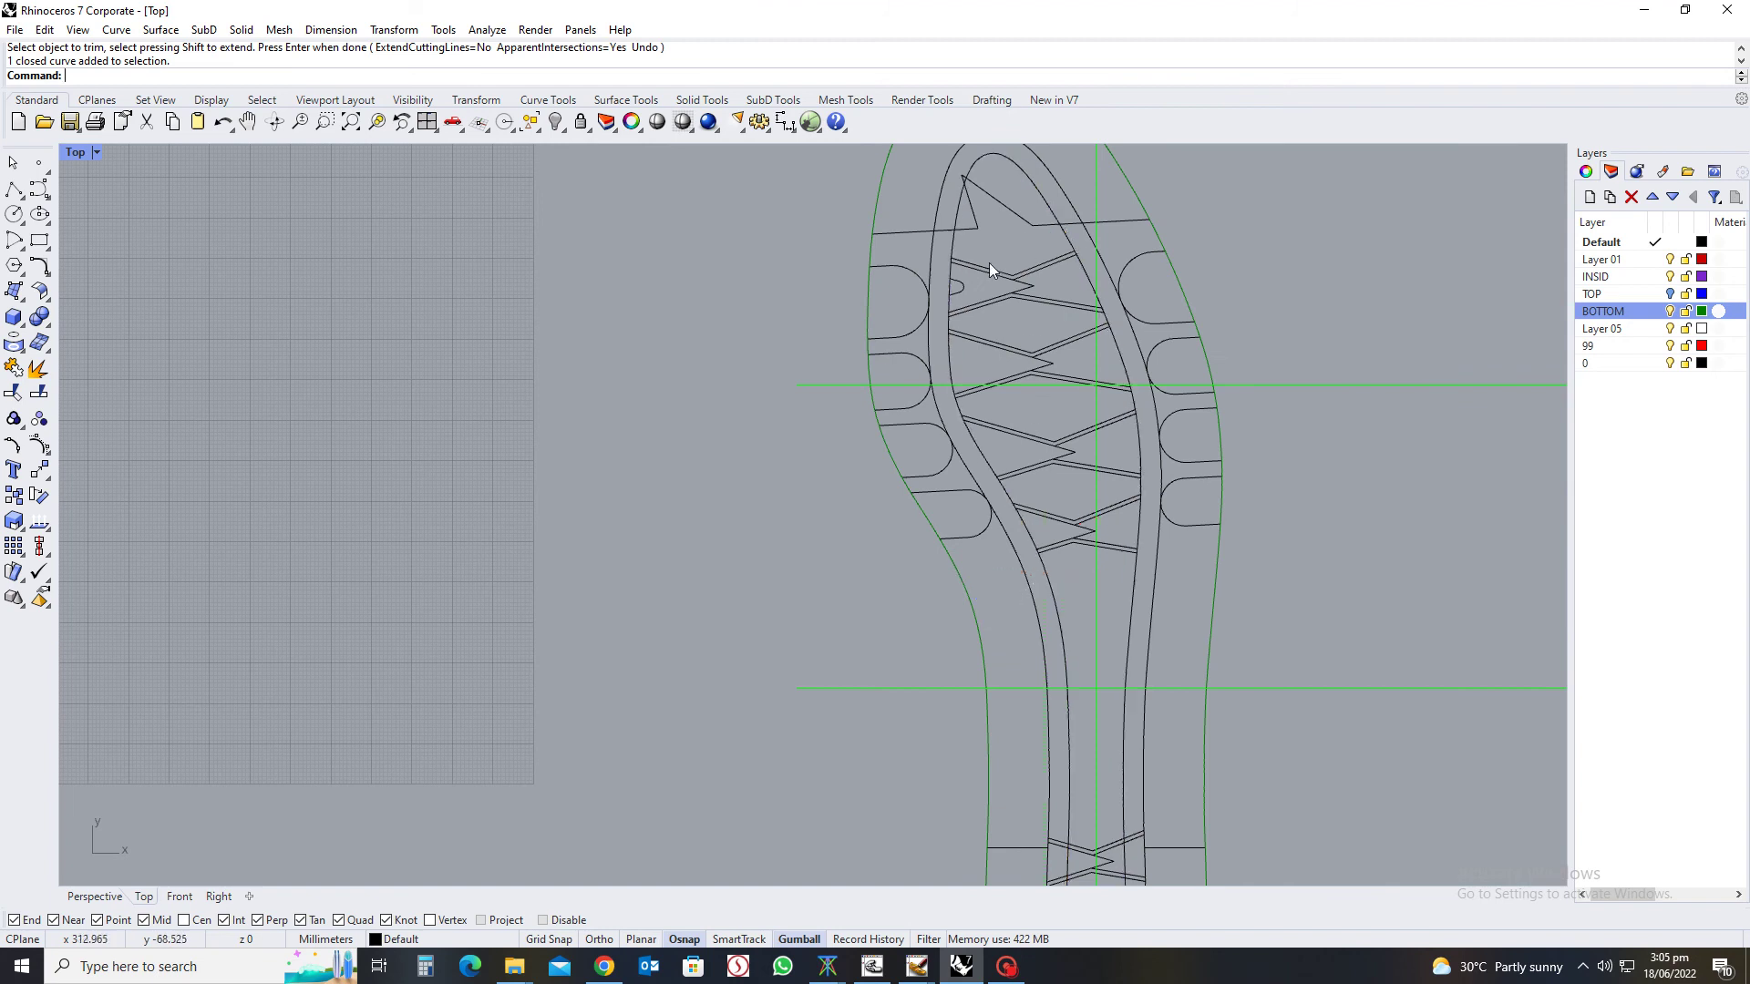
Select all the forefoot zigzag lines and the small U-shaped notch as cutting edges for trimming
{"action": "scroll", "coordinate": [988, 263], "scroll_direction": "up", "scroll_amount": 3}
{"action": "left_click_drag", "start_coordinate": [1098, 208], "coordinate": [1060, 507]}
{"action": "right_click_drag", "start_coordinate": [1139, 621], "coordinate": [1135, 497]}
{"action": "left_click_drag", "start_coordinate": [1135, 498], "coordinate": [1087, 702], "text": "shift"}
{"action": "right_click_drag", "start_coordinate": [1172, 727], "coordinate": [1200, 531]}
{"action": "left_click_drag", "start_coordinate": [1199, 530], "coordinate": [1150, 677], "text": "shift"}
{"action": "scroll", "coordinate": [1068, 288], "scroll_direction": "down", "scroll_amount": 3}
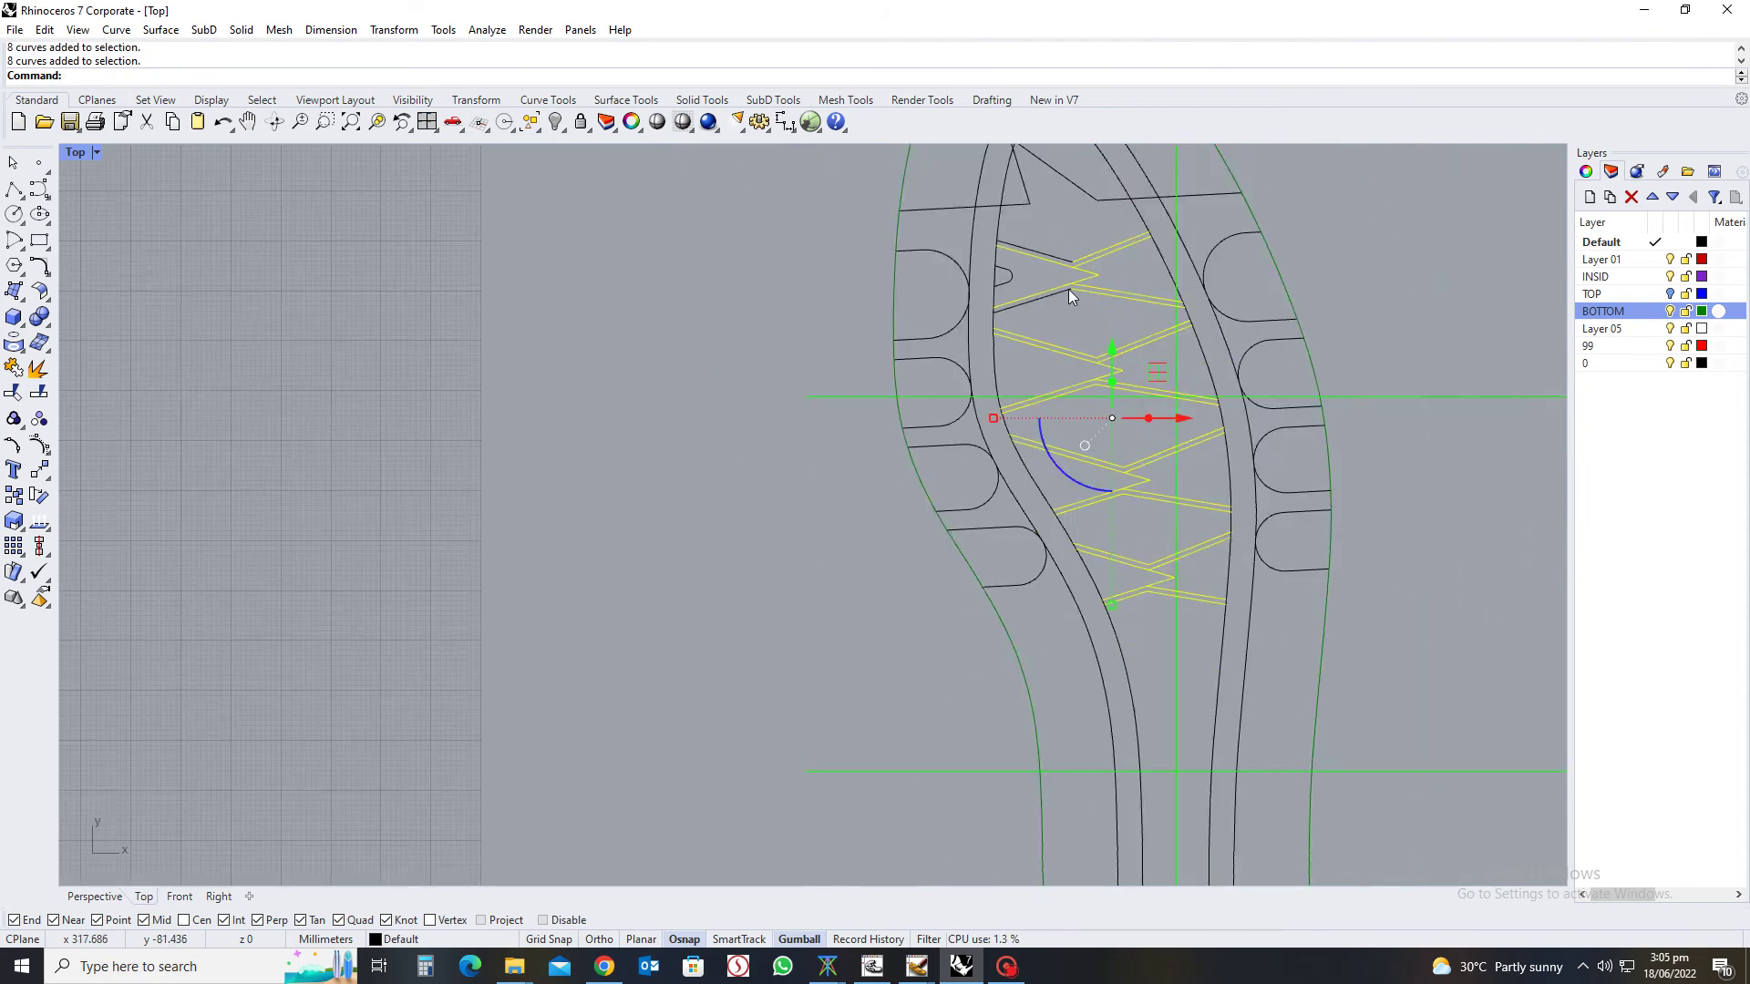
{"action": "scroll", "coordinate": [977, 455], "scroll_direction": "up", "scroll_amount": 5}
{"action": "scroll", "coordinate": [1227, 544], "scroll_direction": "up", "scroll_amount": 1}
{"action": "left_click_drag", "start_coordinate": [1256, 507], "coordinate": [1177, 730], "text": "shift"}
{"action": "scroll", "coordinate": [1141, 592], "scroll_direction": "down", "scroll_amount": 4}
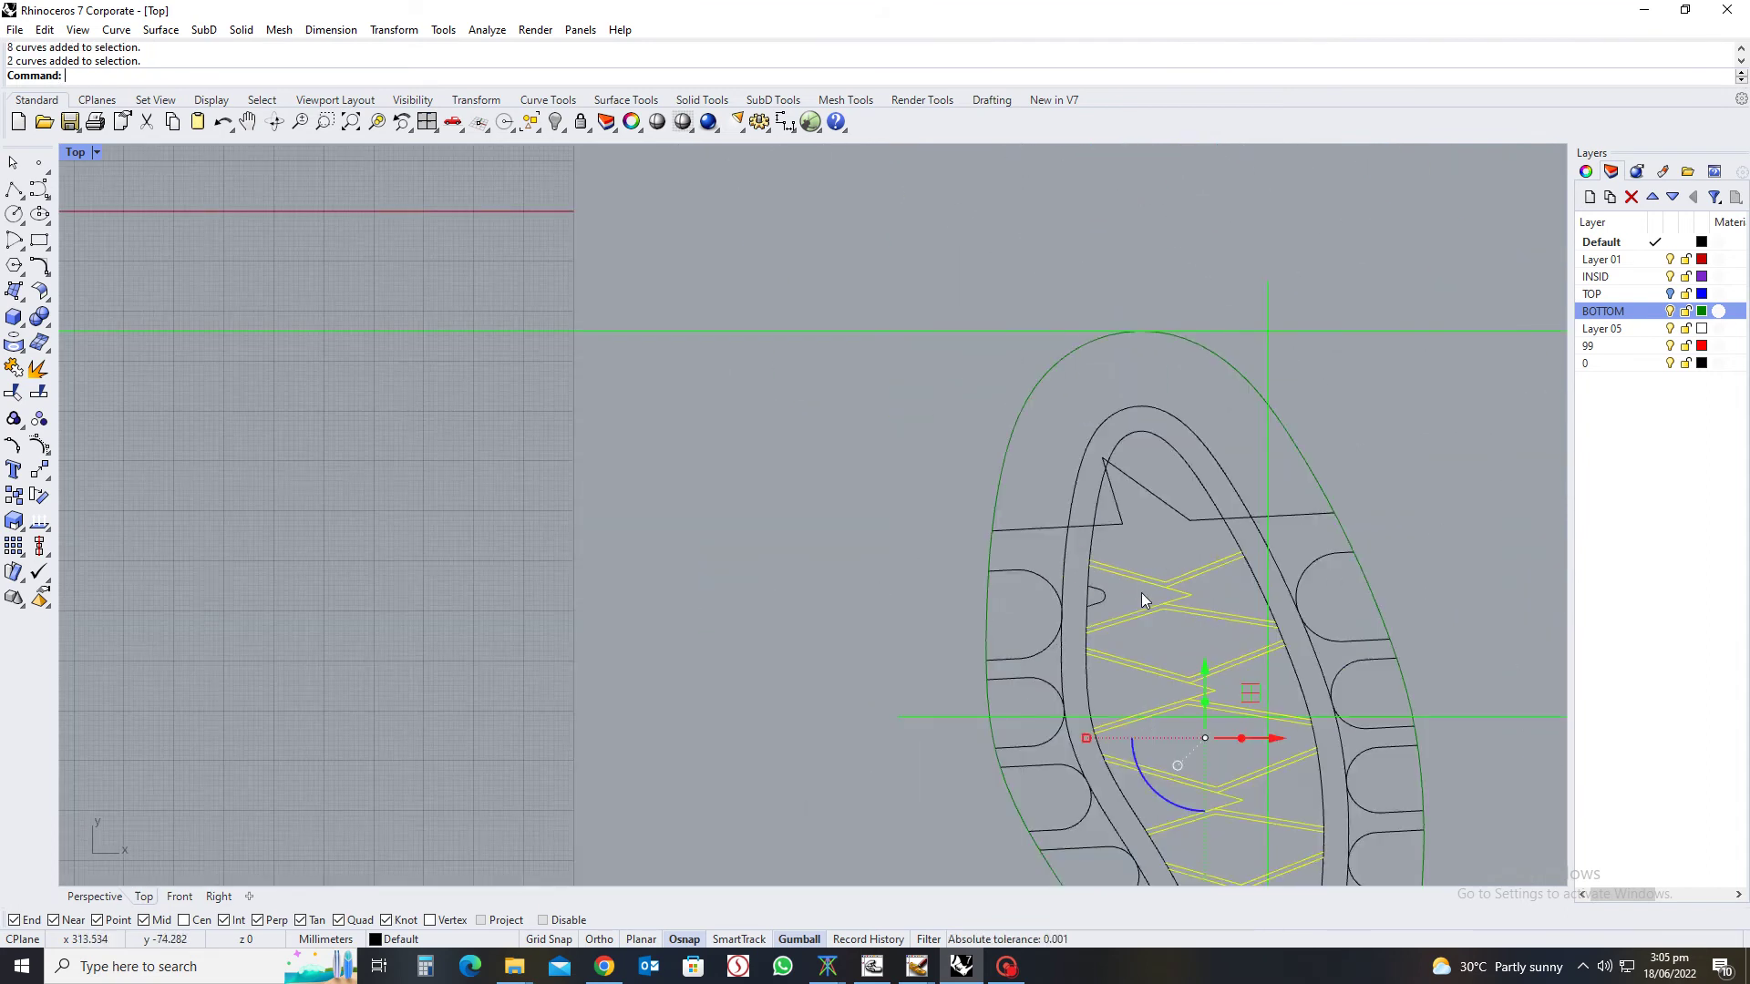
{"action": "scroll", "coordinate": [1145, 436], "scroll_direction": "up", "scroll_amount": 6}
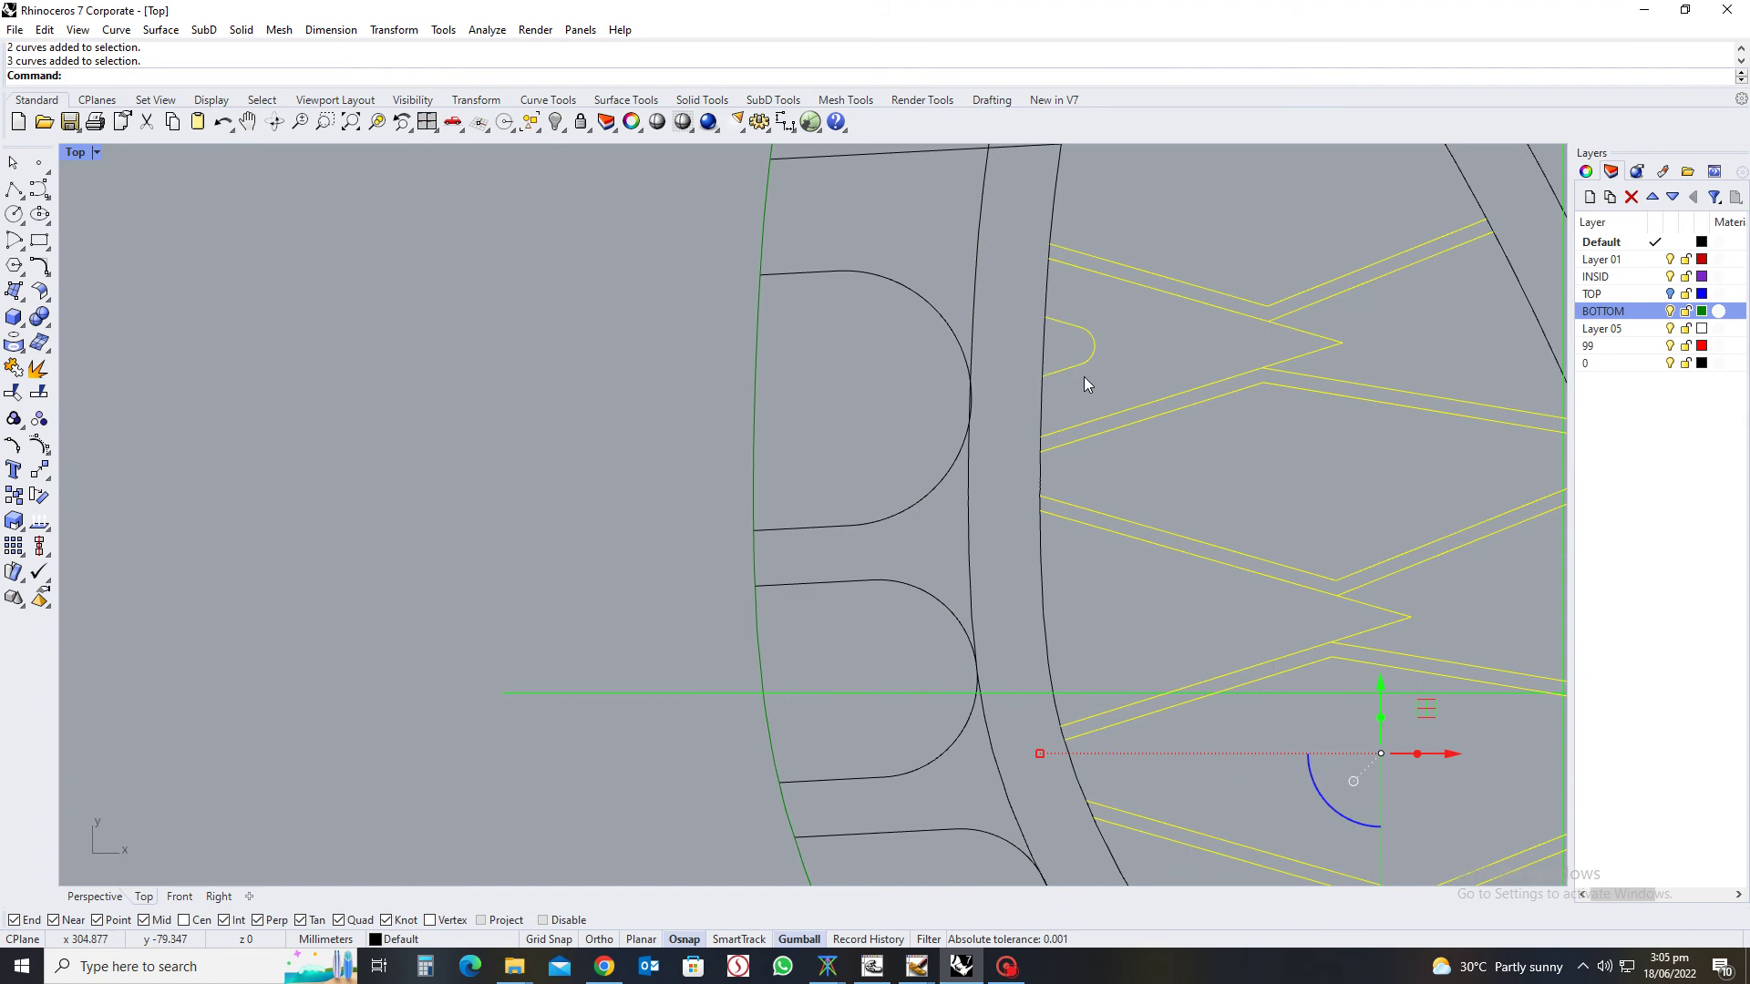
{"action": "scroll", "coordinate": [1085, 375], "scroll_direction": "down", "scroll_amount": 6}
{"action": "right_click_drag", "start_coordinate": [1223, 698], "coordinate": [1169, 565]}
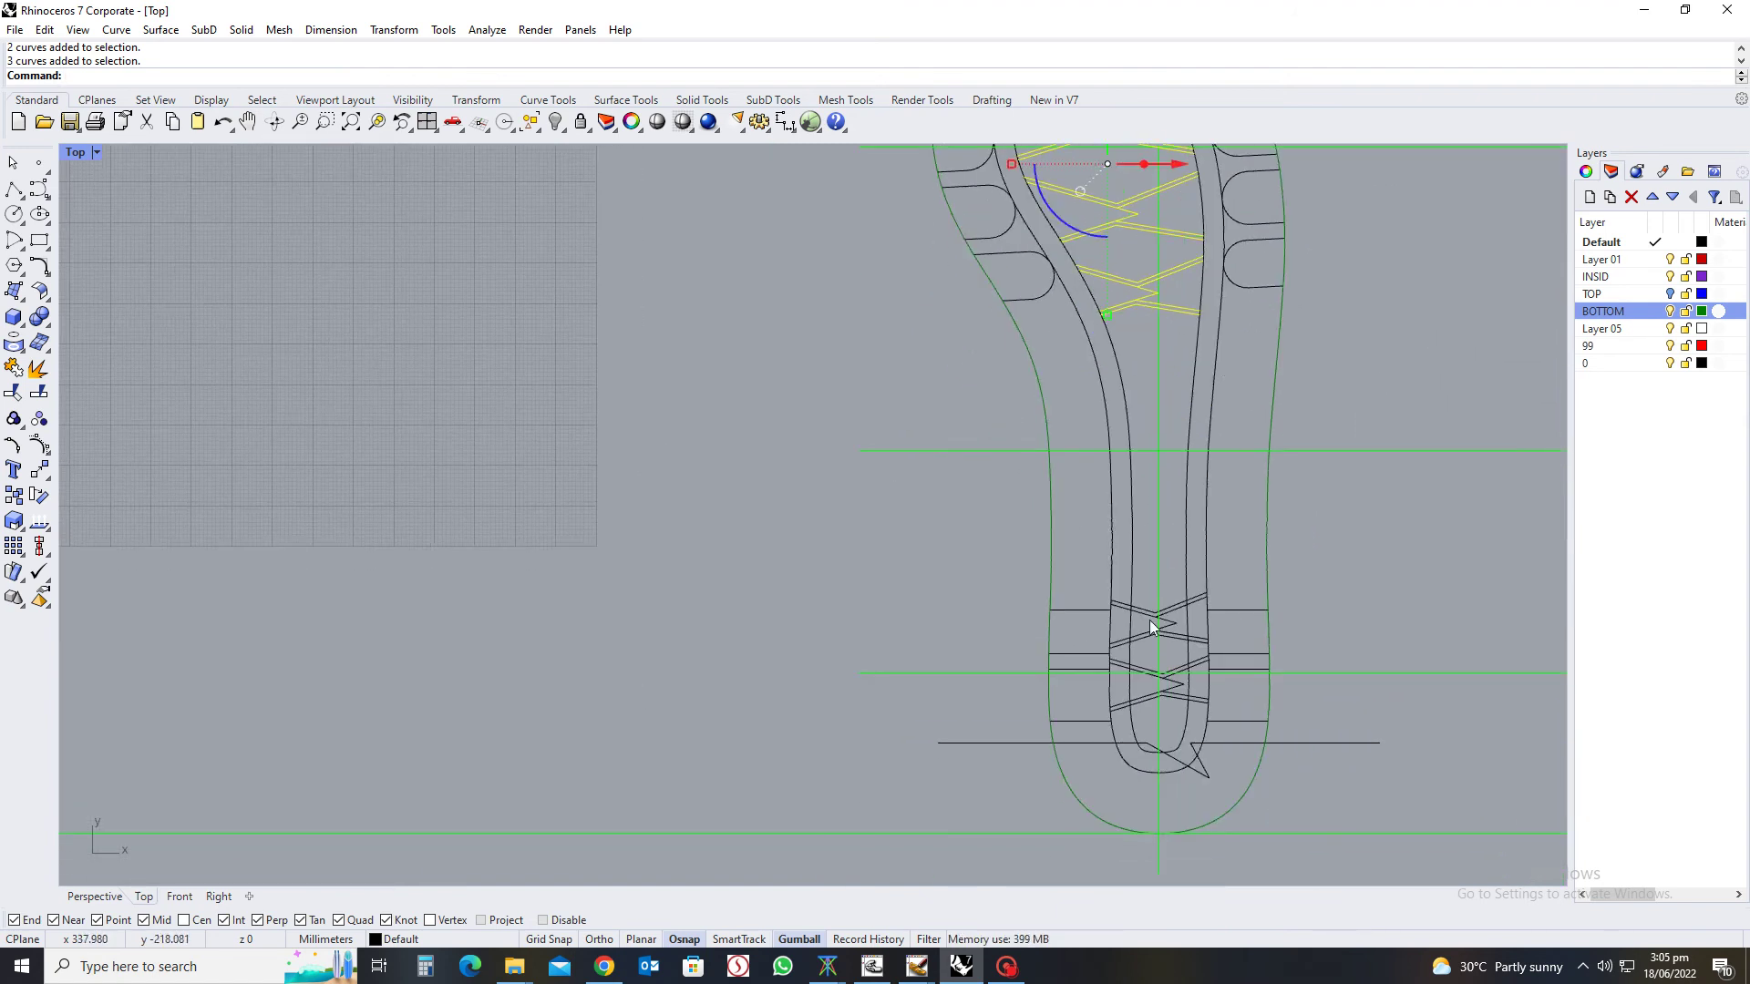
Add the lines of both heel zigzags to the cutting-edge selection
{"action": "scroll", "coordinate": [1145, 624], "scroll_direction": "up", "scroll_amount": 5}
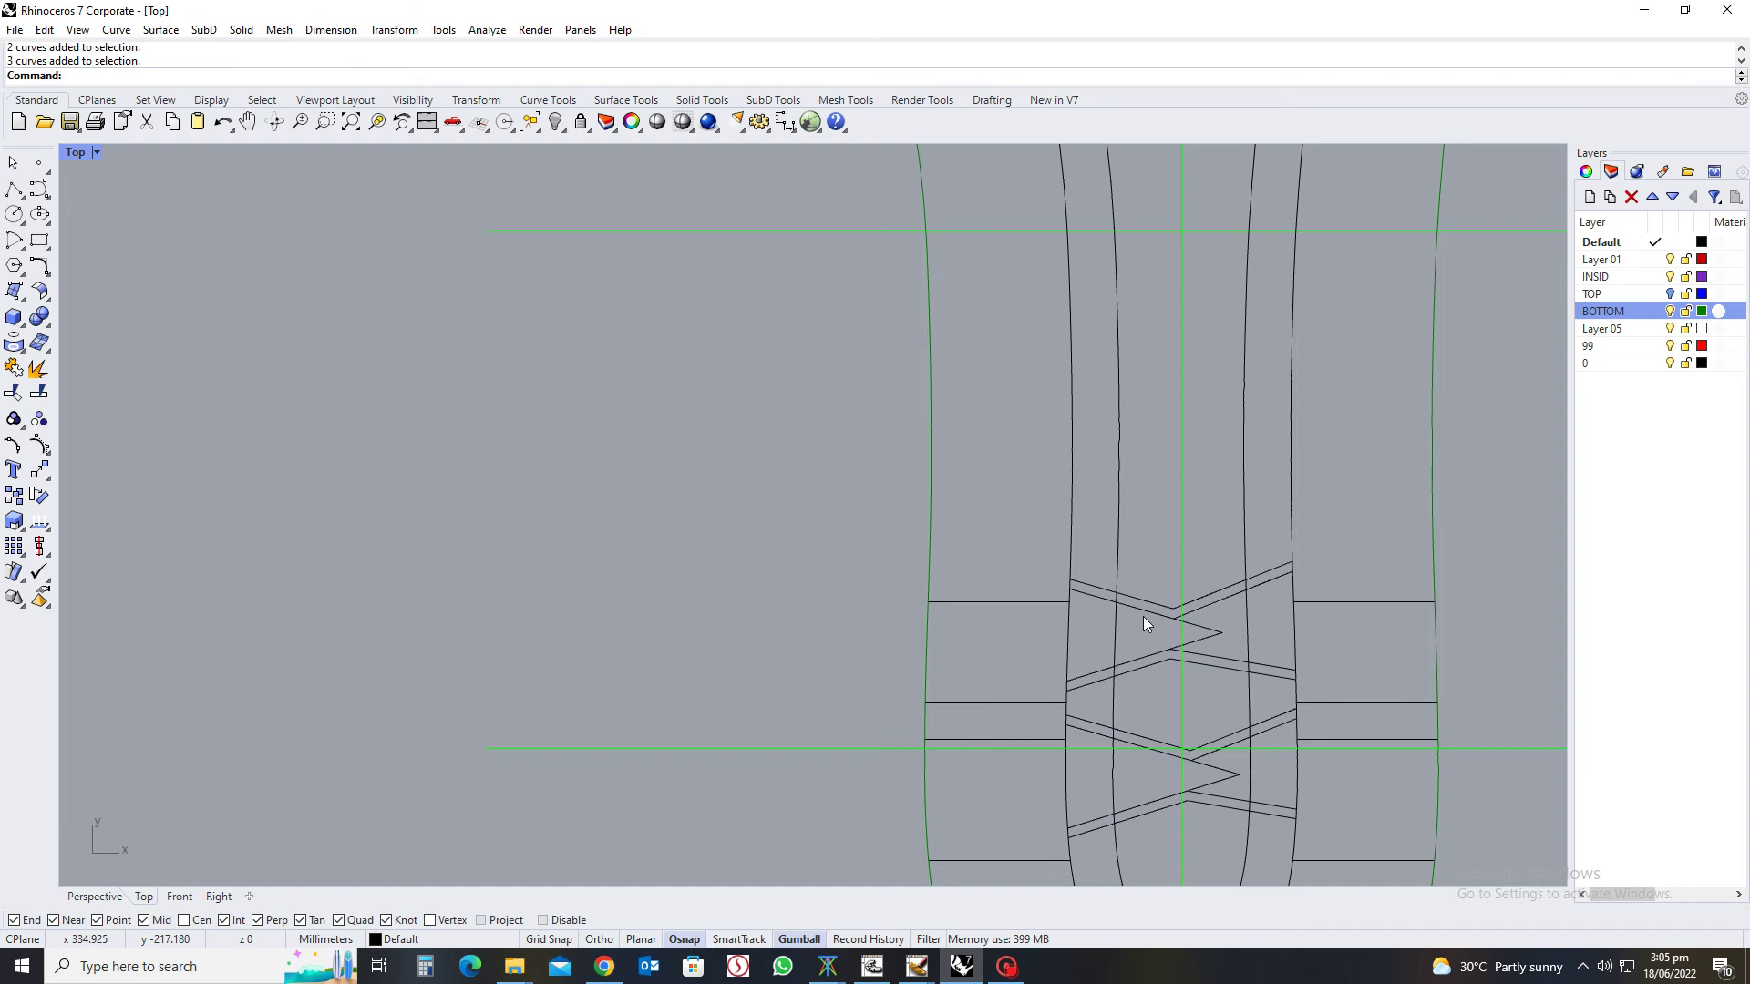
{"action": "left_click", "coordinate": [1118, 545]}
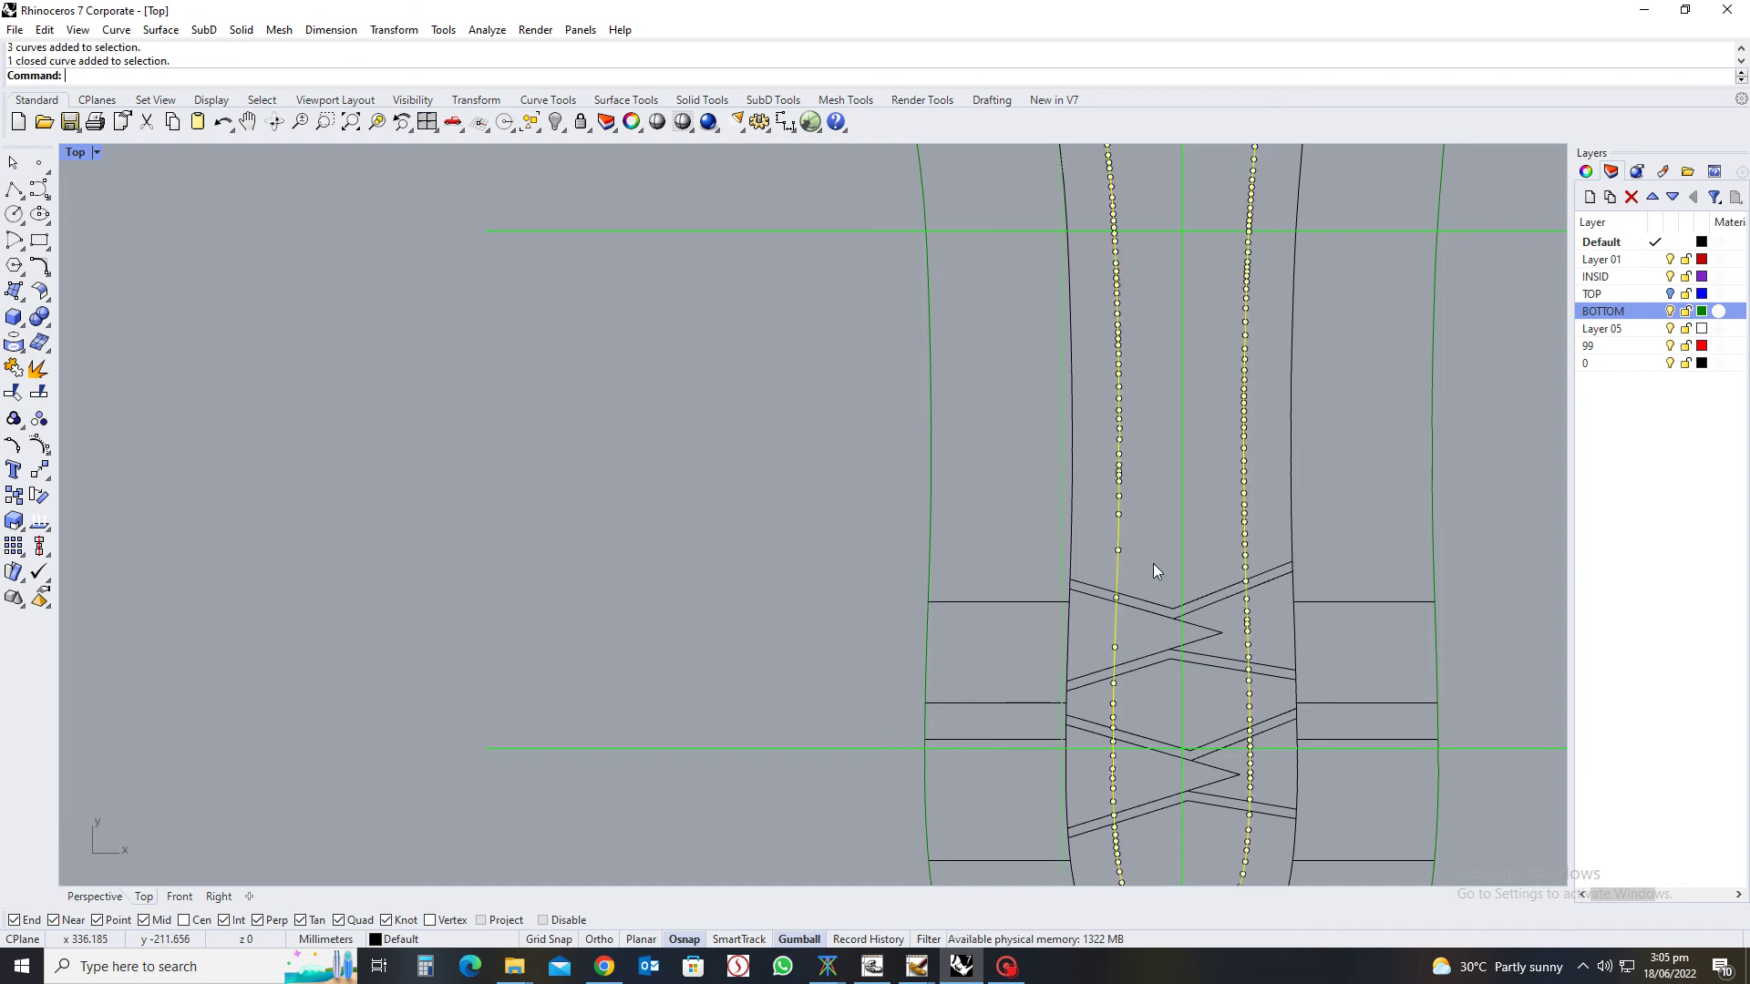
{"action": "left_click", "coordinate": [1119, 547], "text": "ctrl"}
{"action": "left_click_drag", "start_coordinate": [1161, 573], "coordinate": [1140, 678]}
{"action": "scroll", "coordinate": [1222, 589], "scroll_direction": "up", "scroll_amount": 3}
{"action": "left_click_drag", "start_coordinate": [1223, 543], "coordinate": [1212, 770], "text": "shift"}
{"action": "right_click_drag", "start_coordinate": [1239, 812], "coordinate": [1284, 441]}
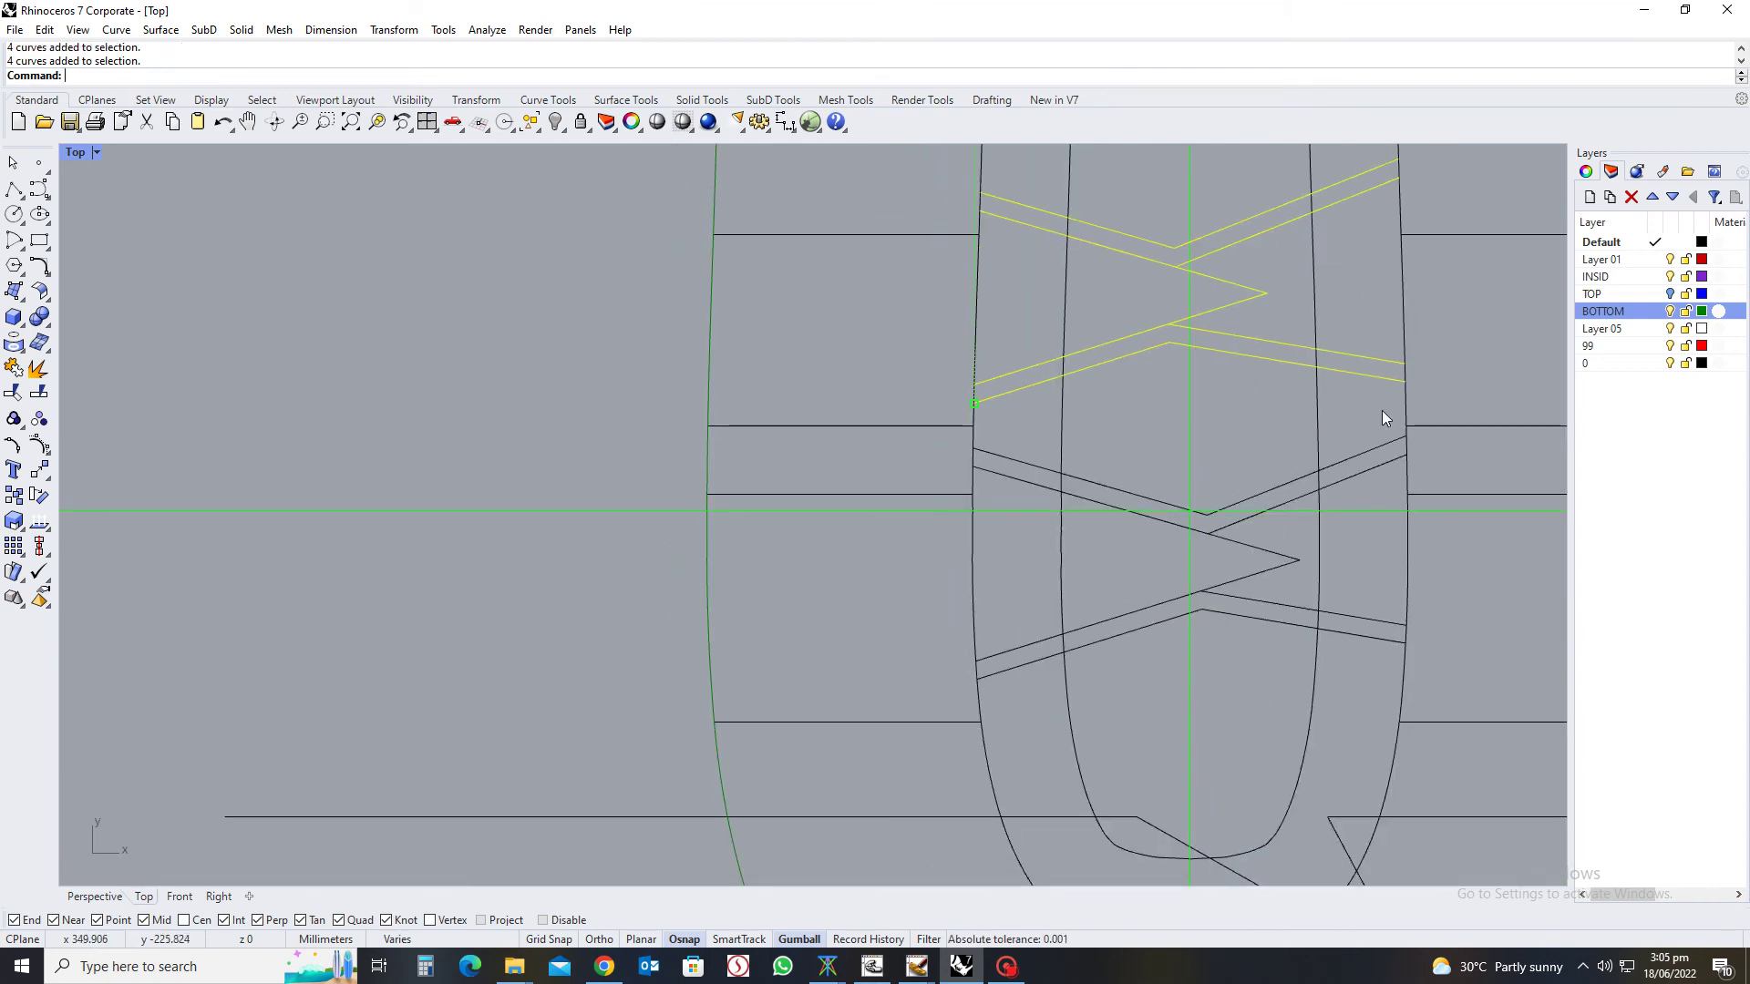
{"action": "left_click_drag", "start_coordinate": [1374, 506], "coordinate": [1371, 516]}
{"action": "left_click_drag", "start_coordinate": [1313, 597], "coordinate": [1121, 638]}
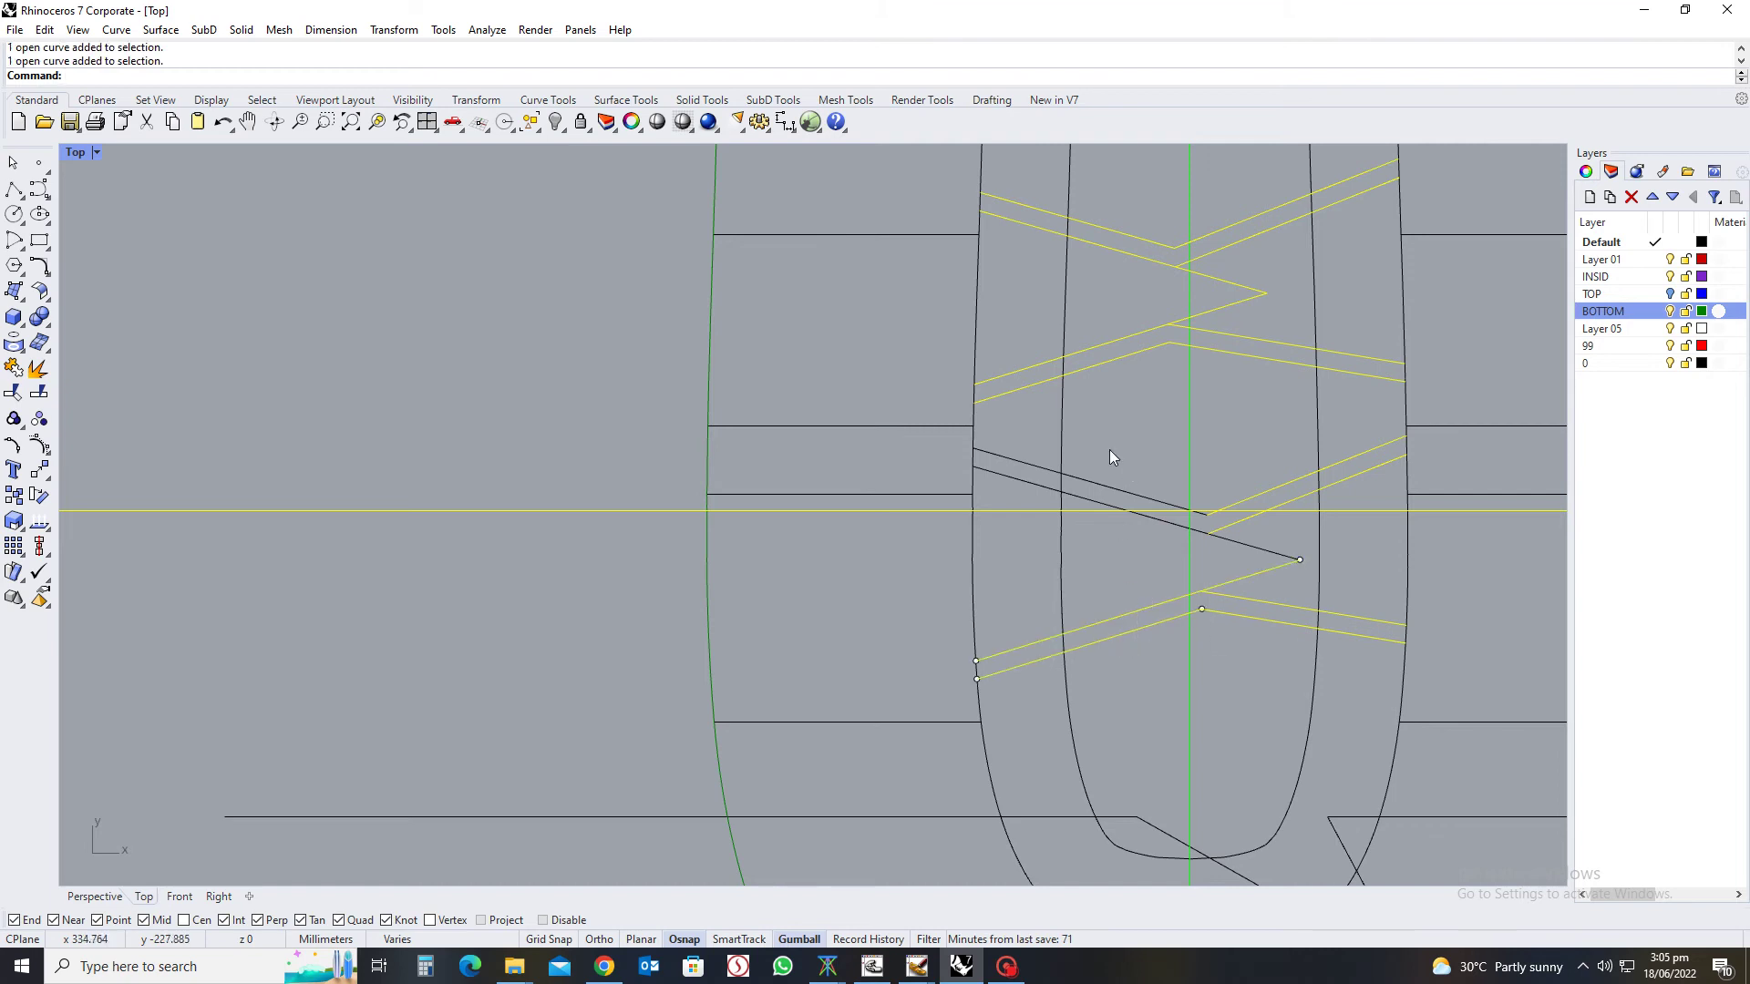
{"action": "left_click_drag", "start_coordinate": [1083, 489], "coordinate": [1079, 499]}
{"action": "scroll", "coordinate": [1145, 551], "scroll_direction": "down", "scroll_amount": 2}
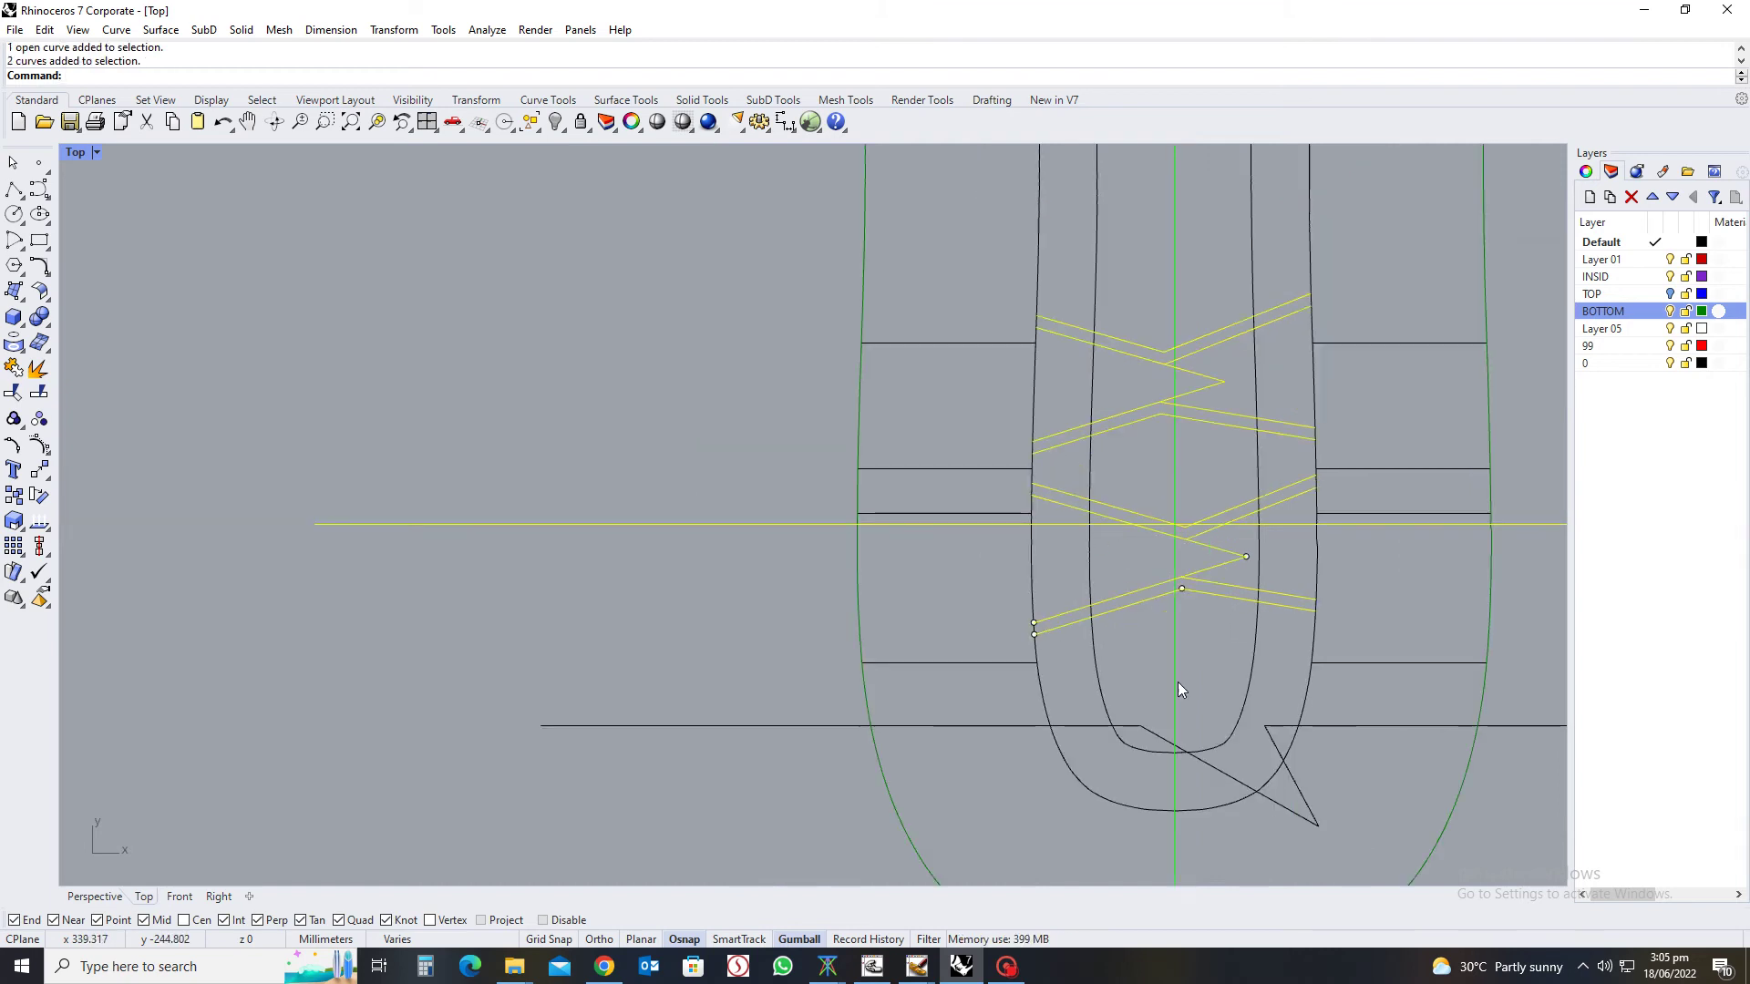
Trim away the rounded heel ends of both inner outlines below the lowest zigzag
{"action": "type", "text": "t"}
{"action": "key", "text": "Return"}
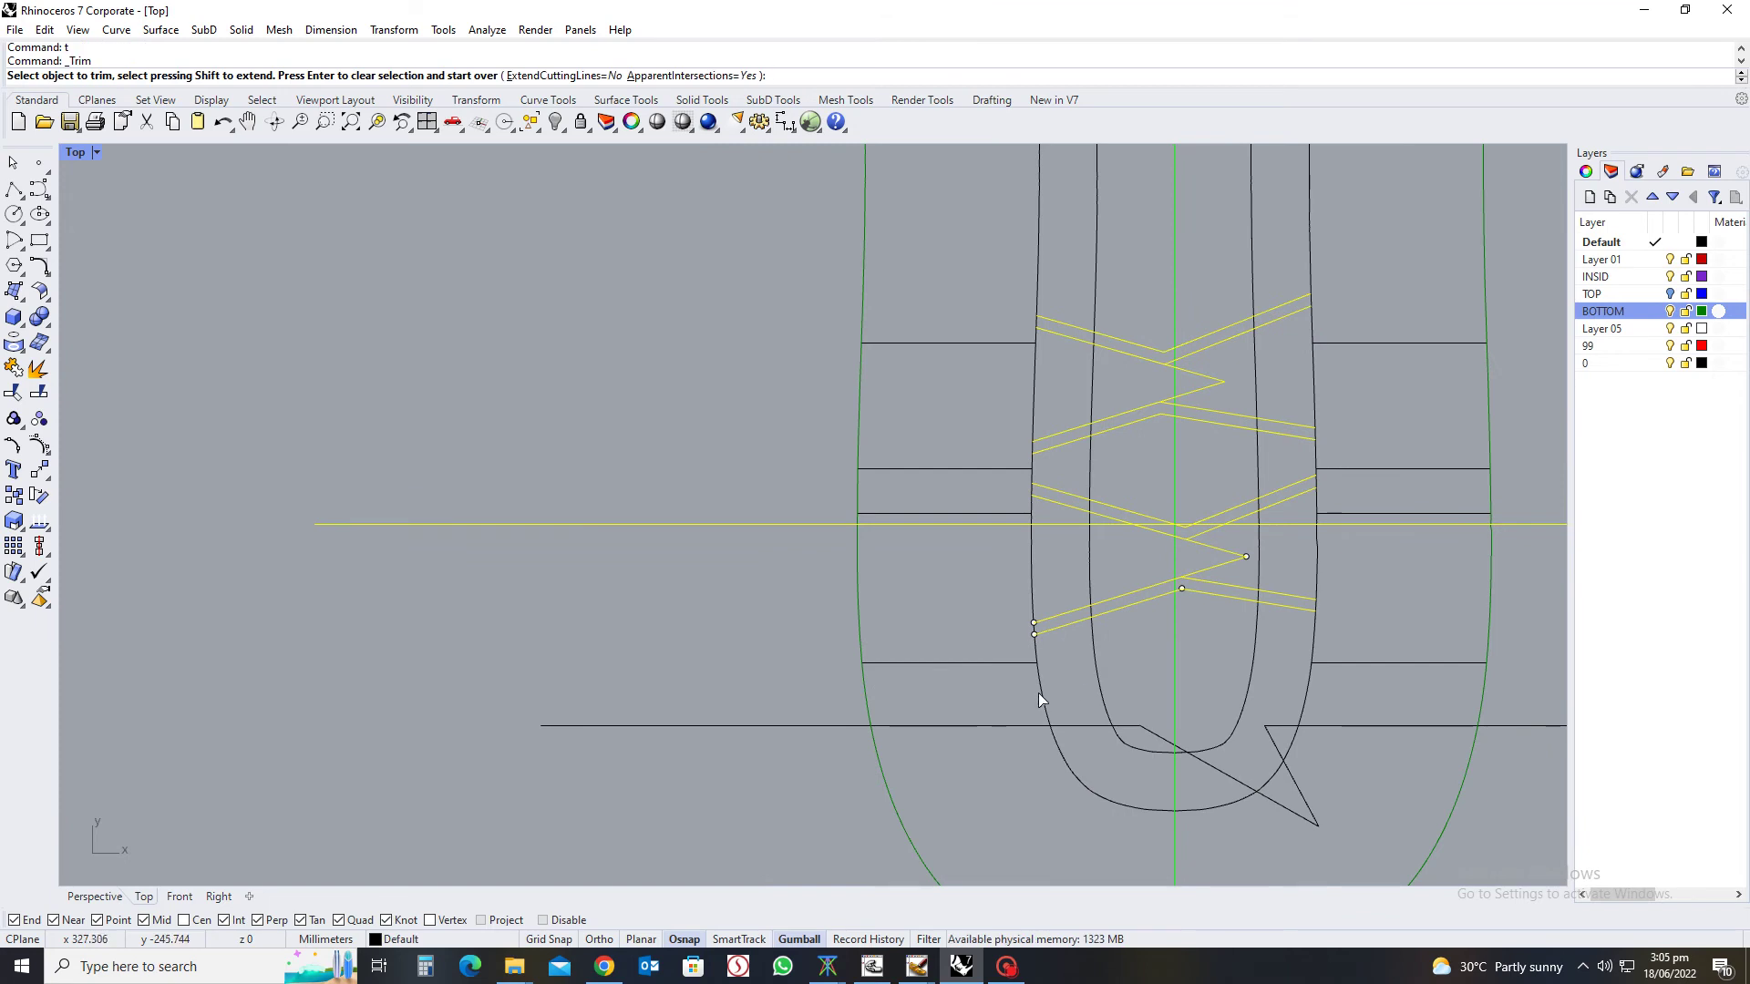
{"action": "left_click", "coordinate": [1043, 692]}
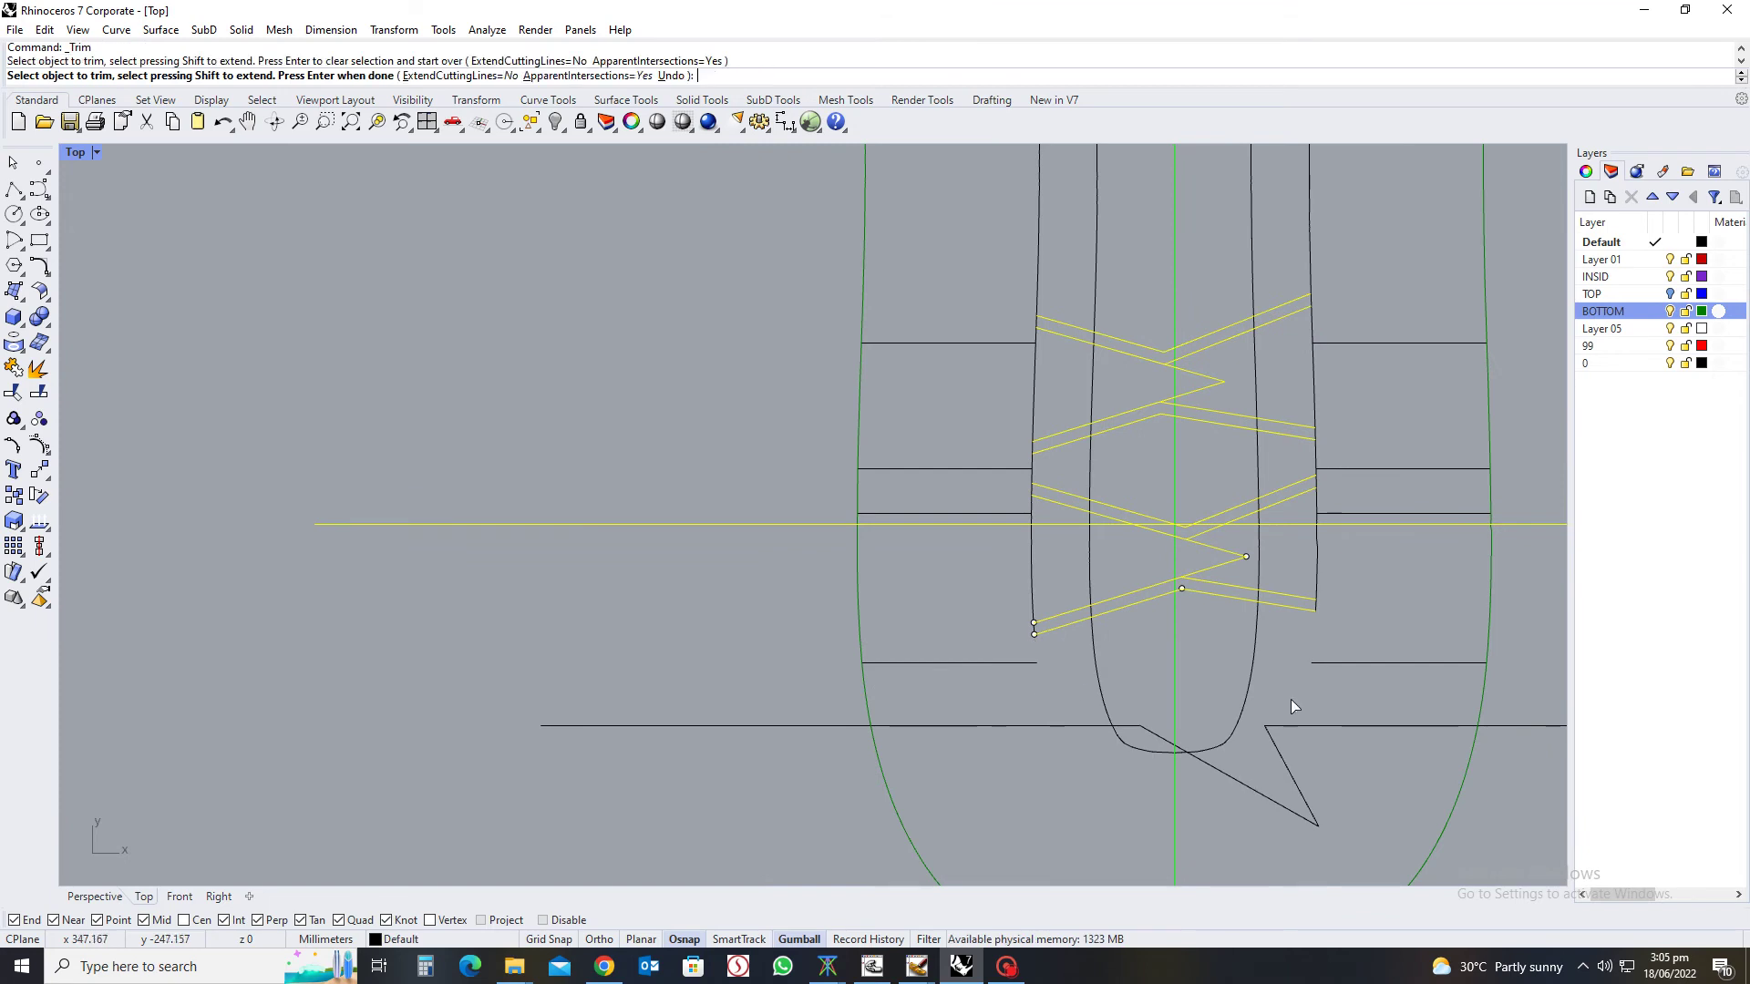
{"action": "left_click", "coordinate": [1248, 662]}
Try trimming the right side of the wider inner outline beside the lower heel zigzag, and undo that trim
{"action": "right_click_drag", "start_coordinate": [1327, 566], "coordinate": [1377, 728]}
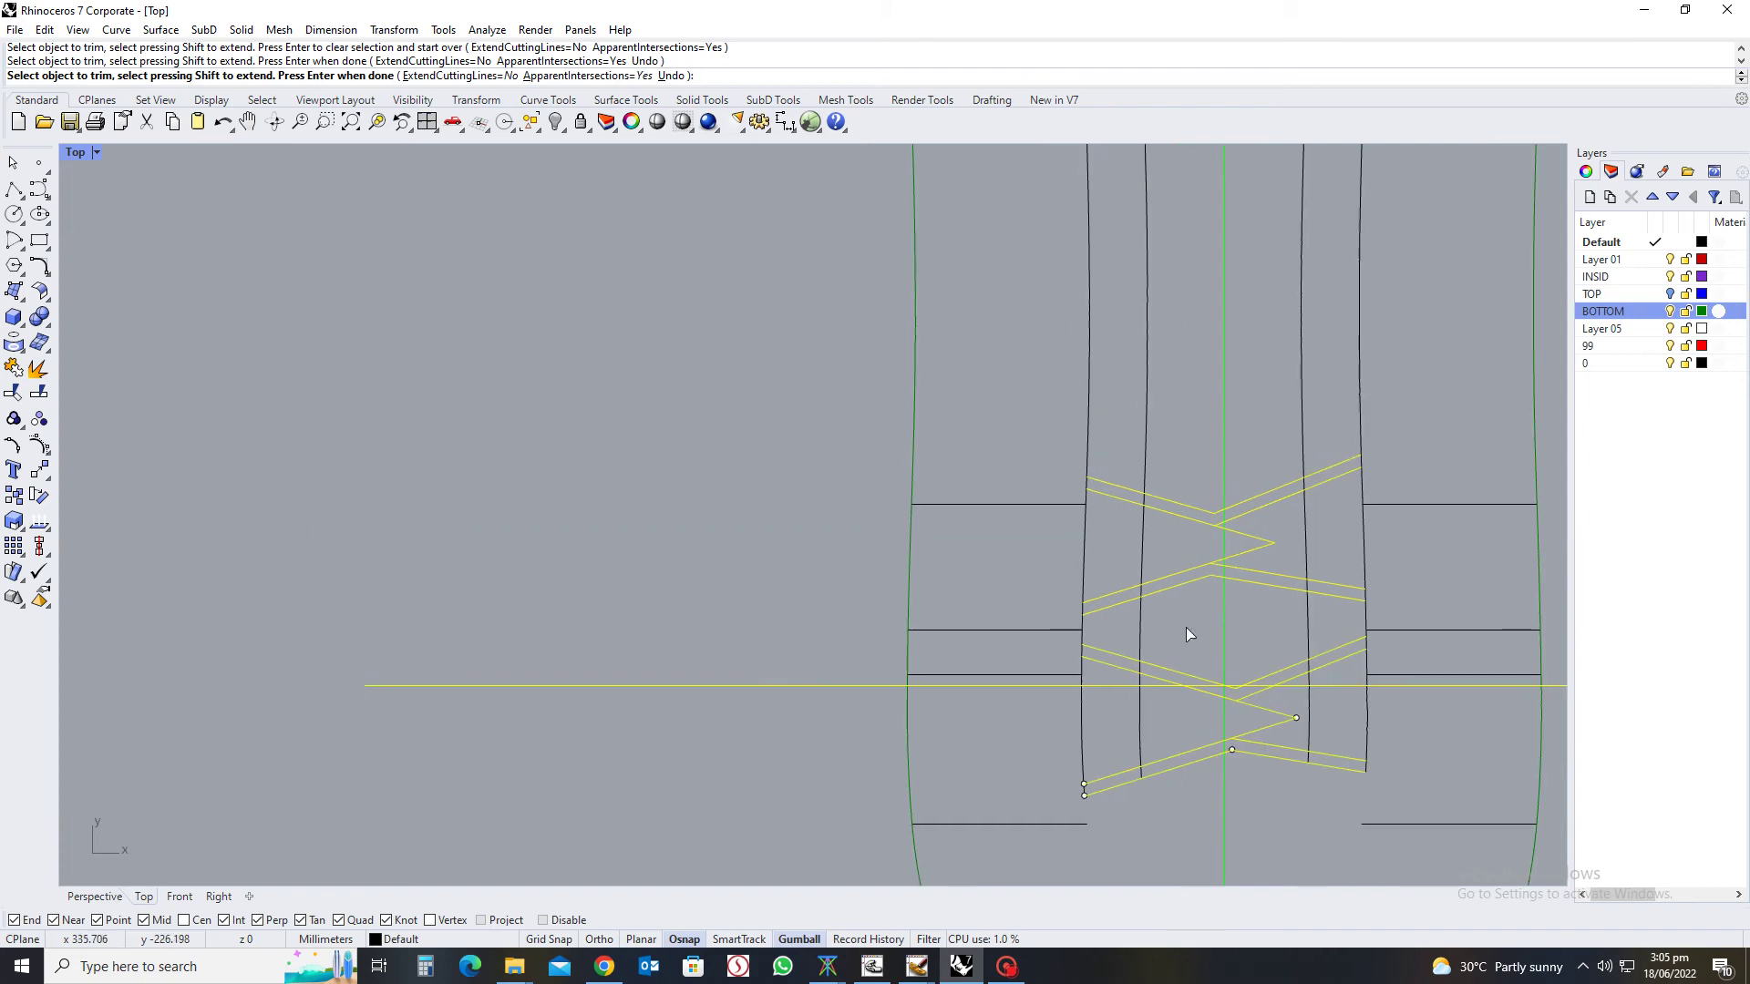
{"action": "left_click", "coordinate": [1371, 722]}
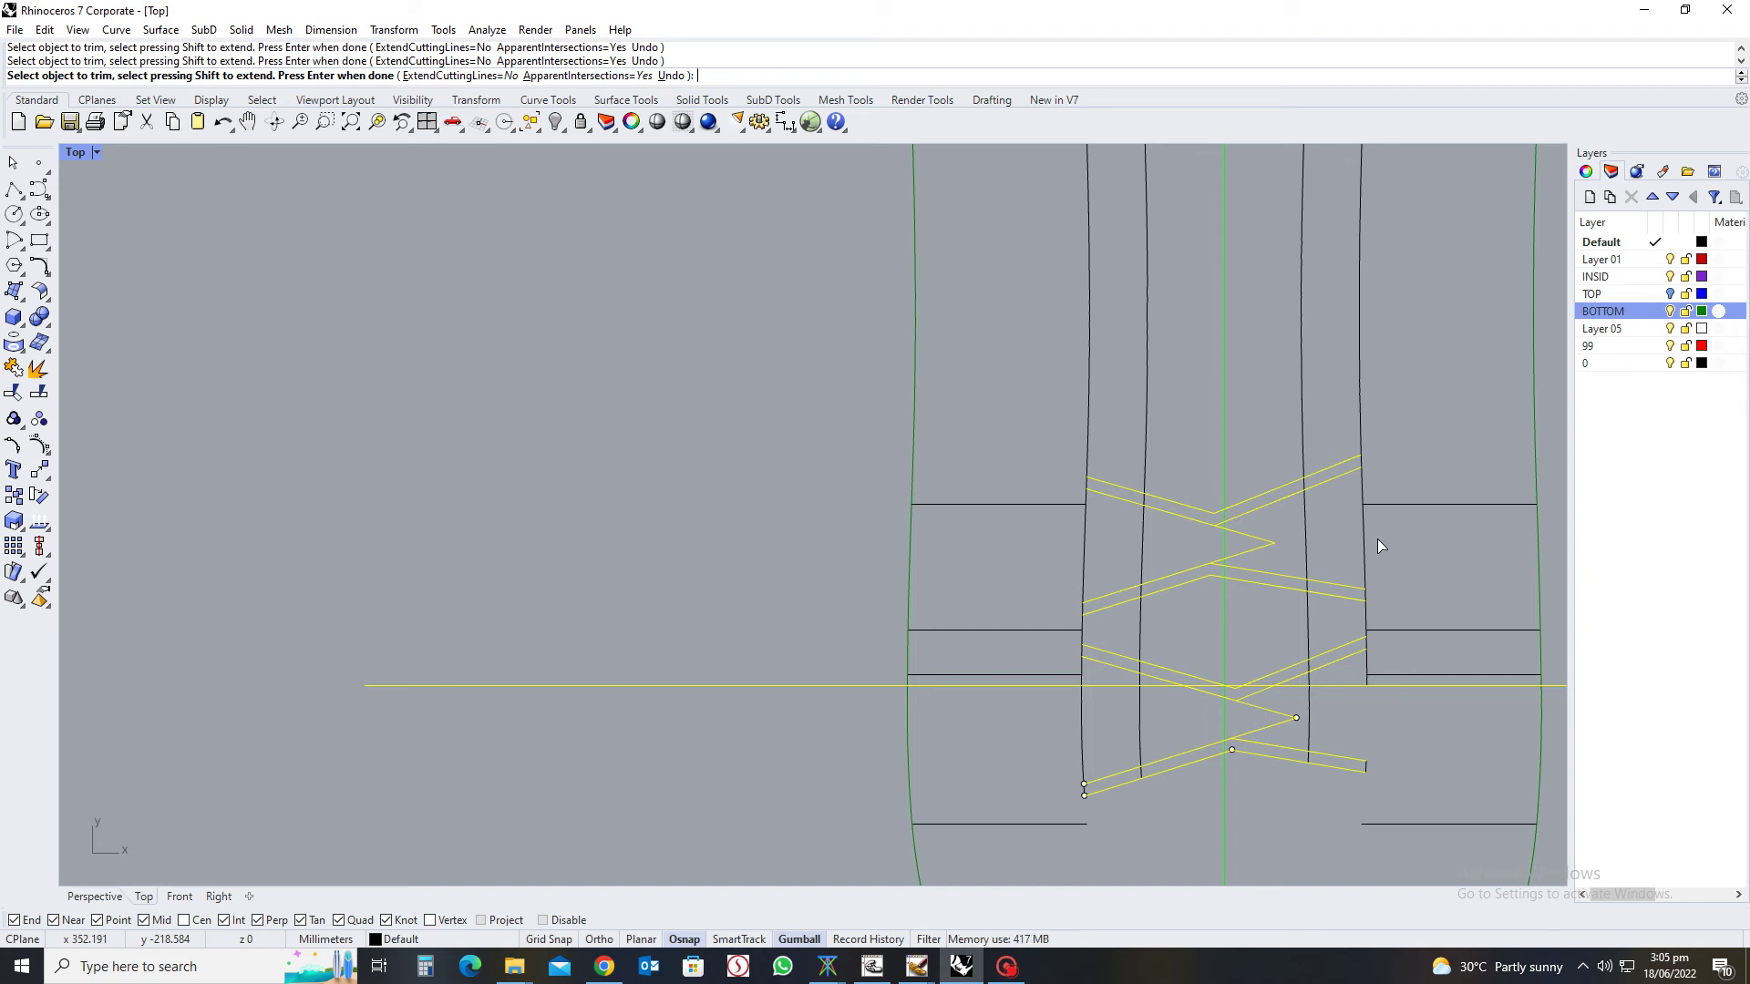
{"action": "key", "text": "ctrl+z"}
Trim away the toe end of the innermost outline above the first forefoot zigzag
{"action": "scroll", "coordinate": [1376, 539], "scroll_direction": "down", "scroll_amount": 5}
{"action": "scroll", "coordinate": [1356, 417], "scroll_direction": "up", "scroll_amount": 3}
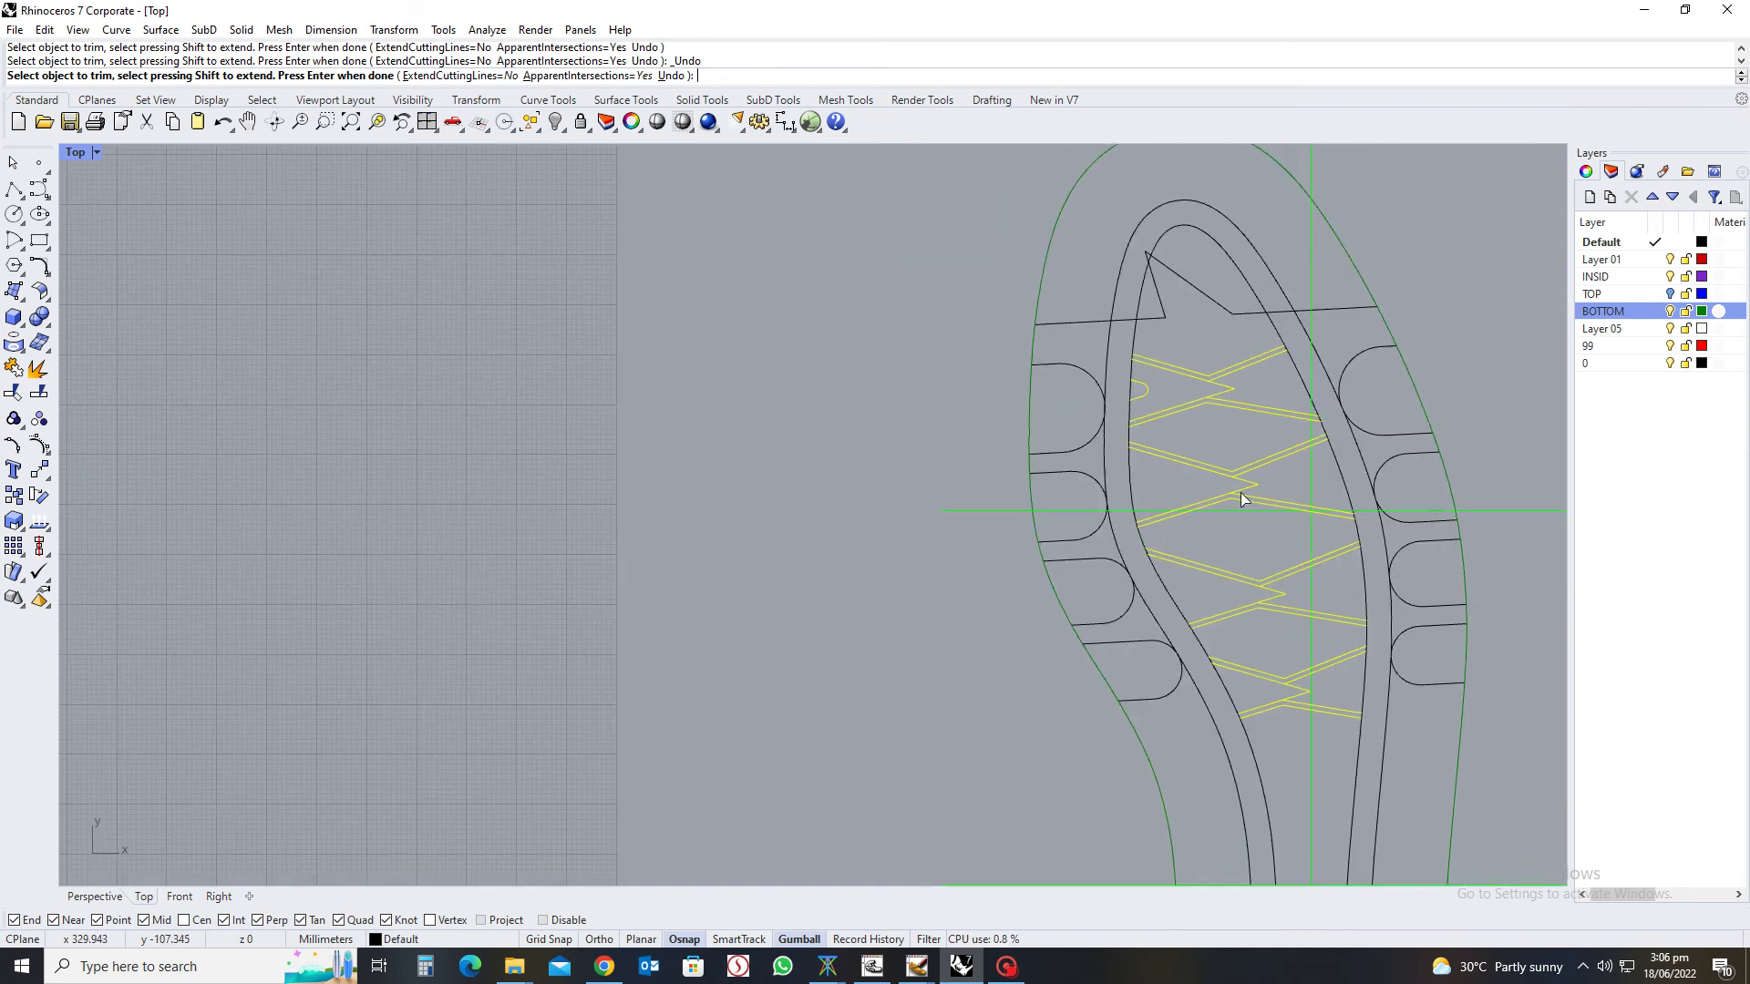
{"action": "scroll", "coordinate": [1156, 277], "scroll_direction": "up", "scroll_amount": 5}
{"action": "scroll", "coordinate": [1267, 391], "scroll_direction": "down", "scroll_amount": 5}
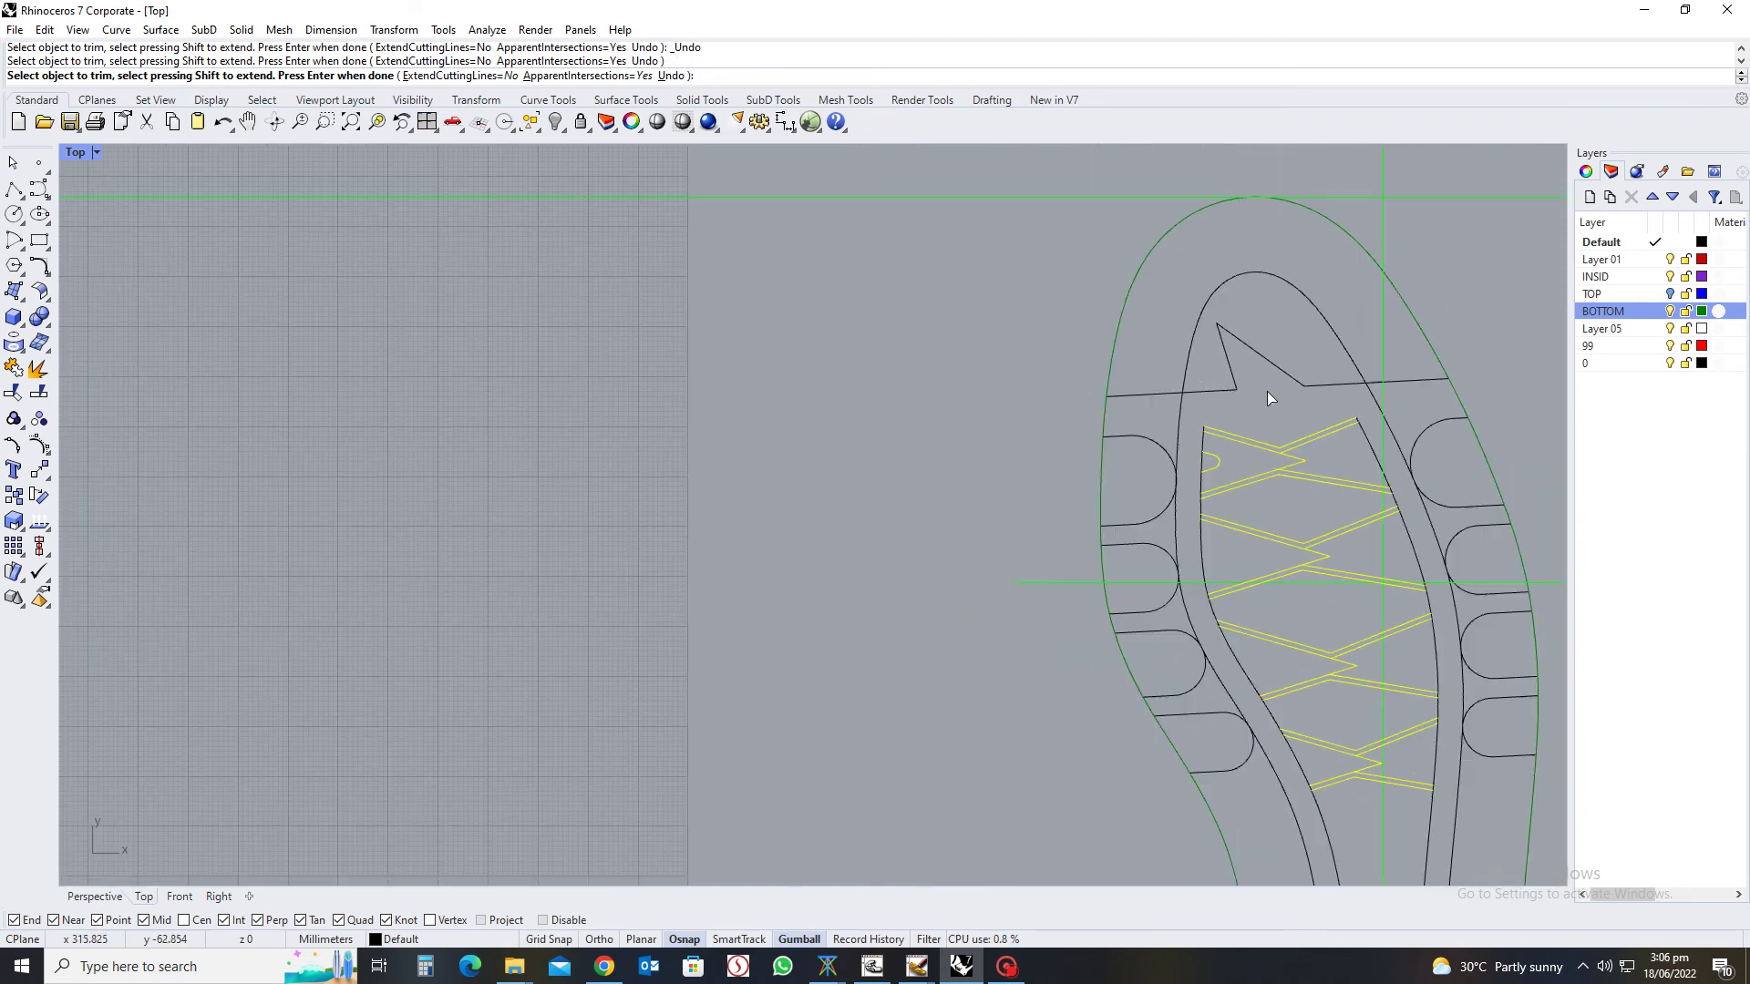
Trim away both sides of the innermost outline in the gap between the first and second forefoot zigzags
{"action": "scroll", "coordinate": [1266, 391], "scroll_direction": "down", "scroll_amount": 2}
{"action": "right_click_drag", "start_coordinate": [1277, 535], "coordinate": [1253, 434]}
{"action": "scroll", "coordinate": [1295, 551], "scroll_direction": "up", "scroll_amount": 2}
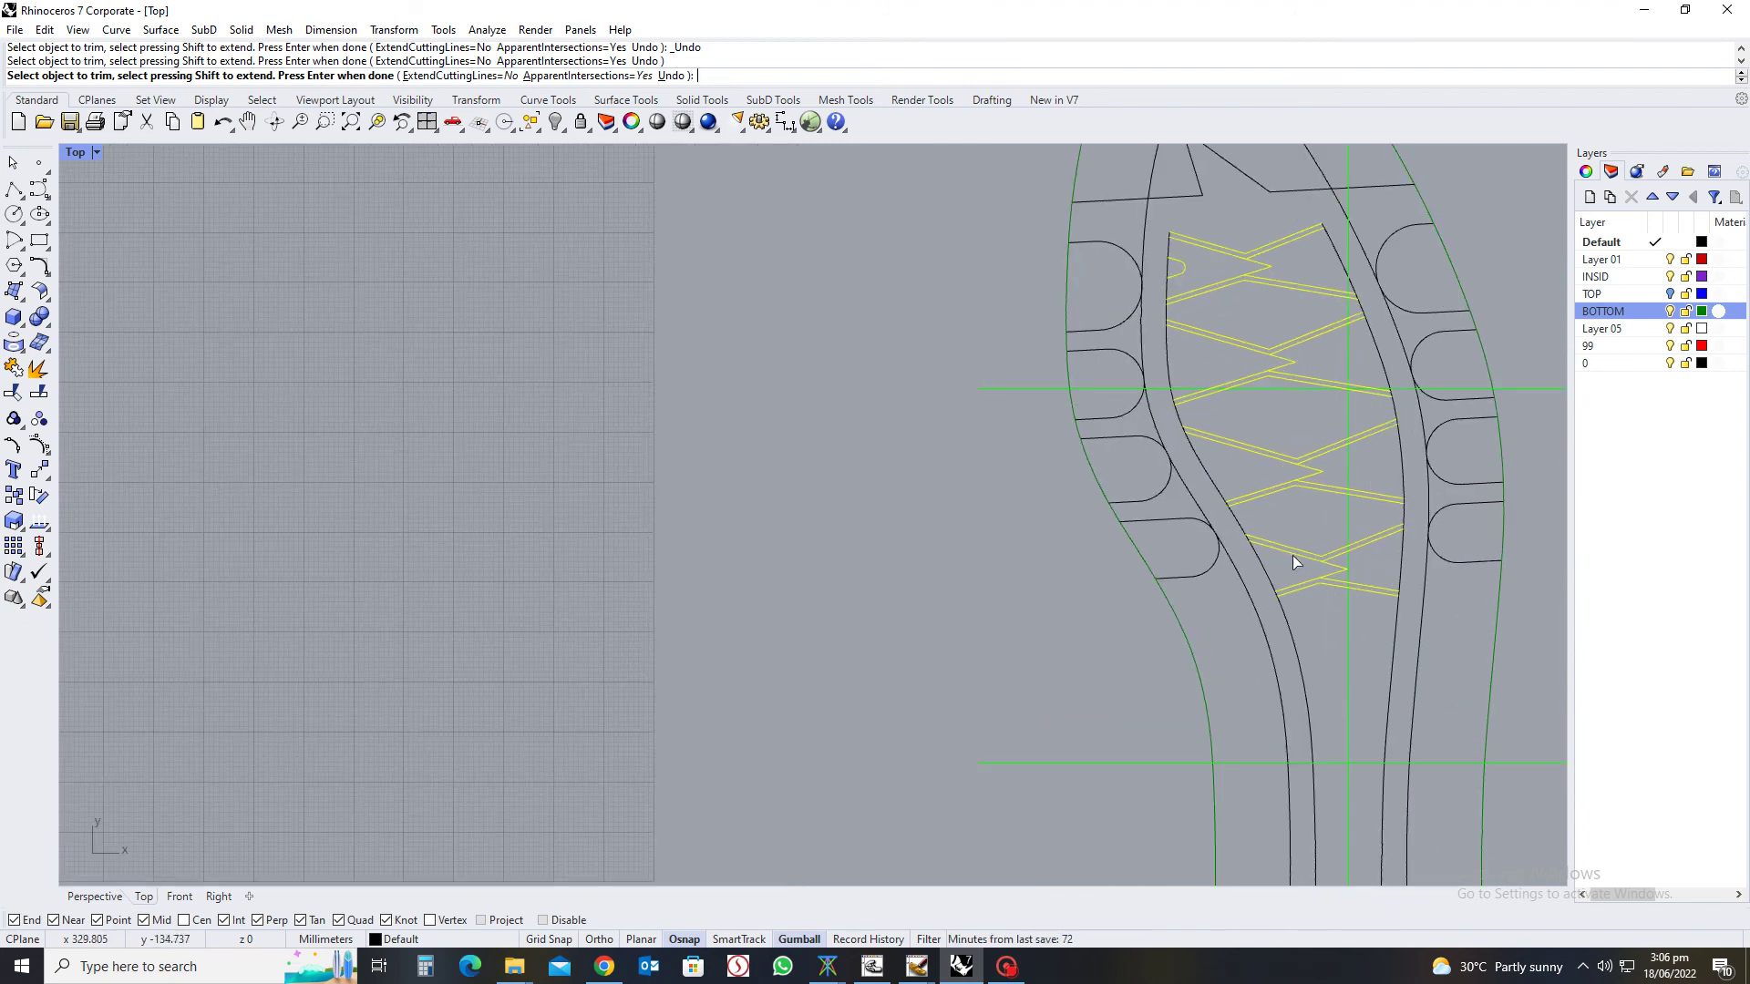
{"action": "scroll", "coordinate": [1173, 301], "scroll_direction": "up", "scroll_amount": 3}
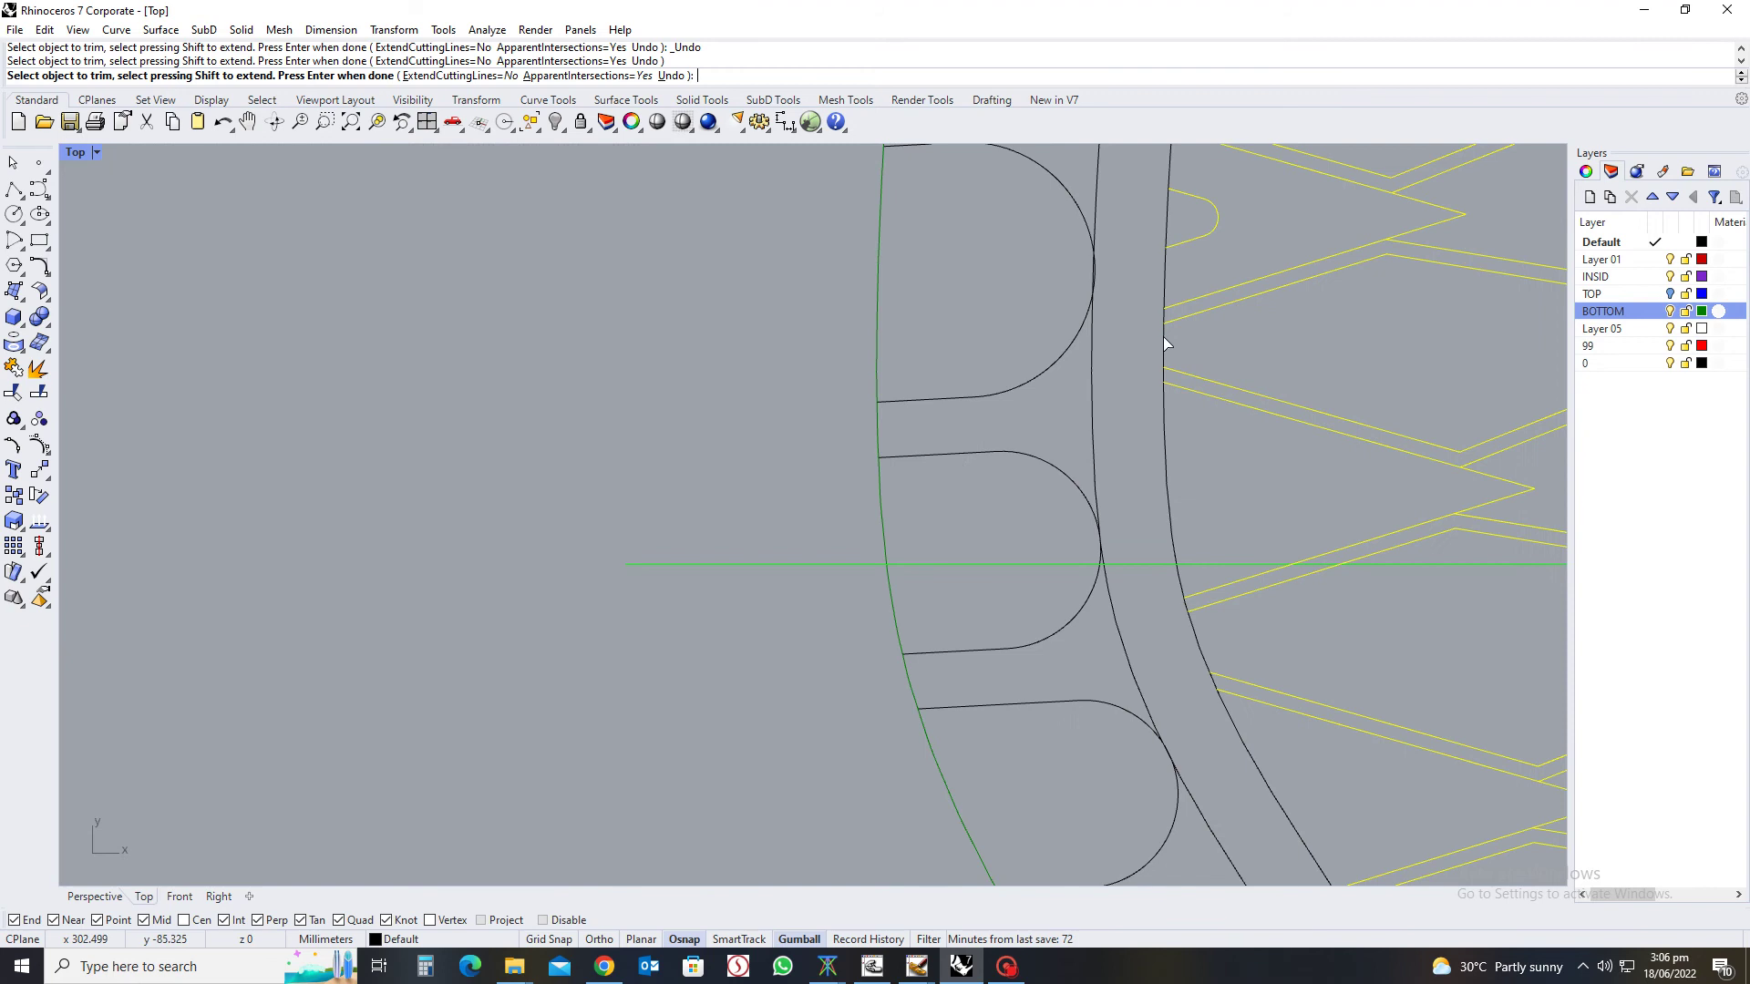
{"action": "scroll", "coordinate": [1163, 336], "scroll_direction": "down", "scroll_amount": 2}
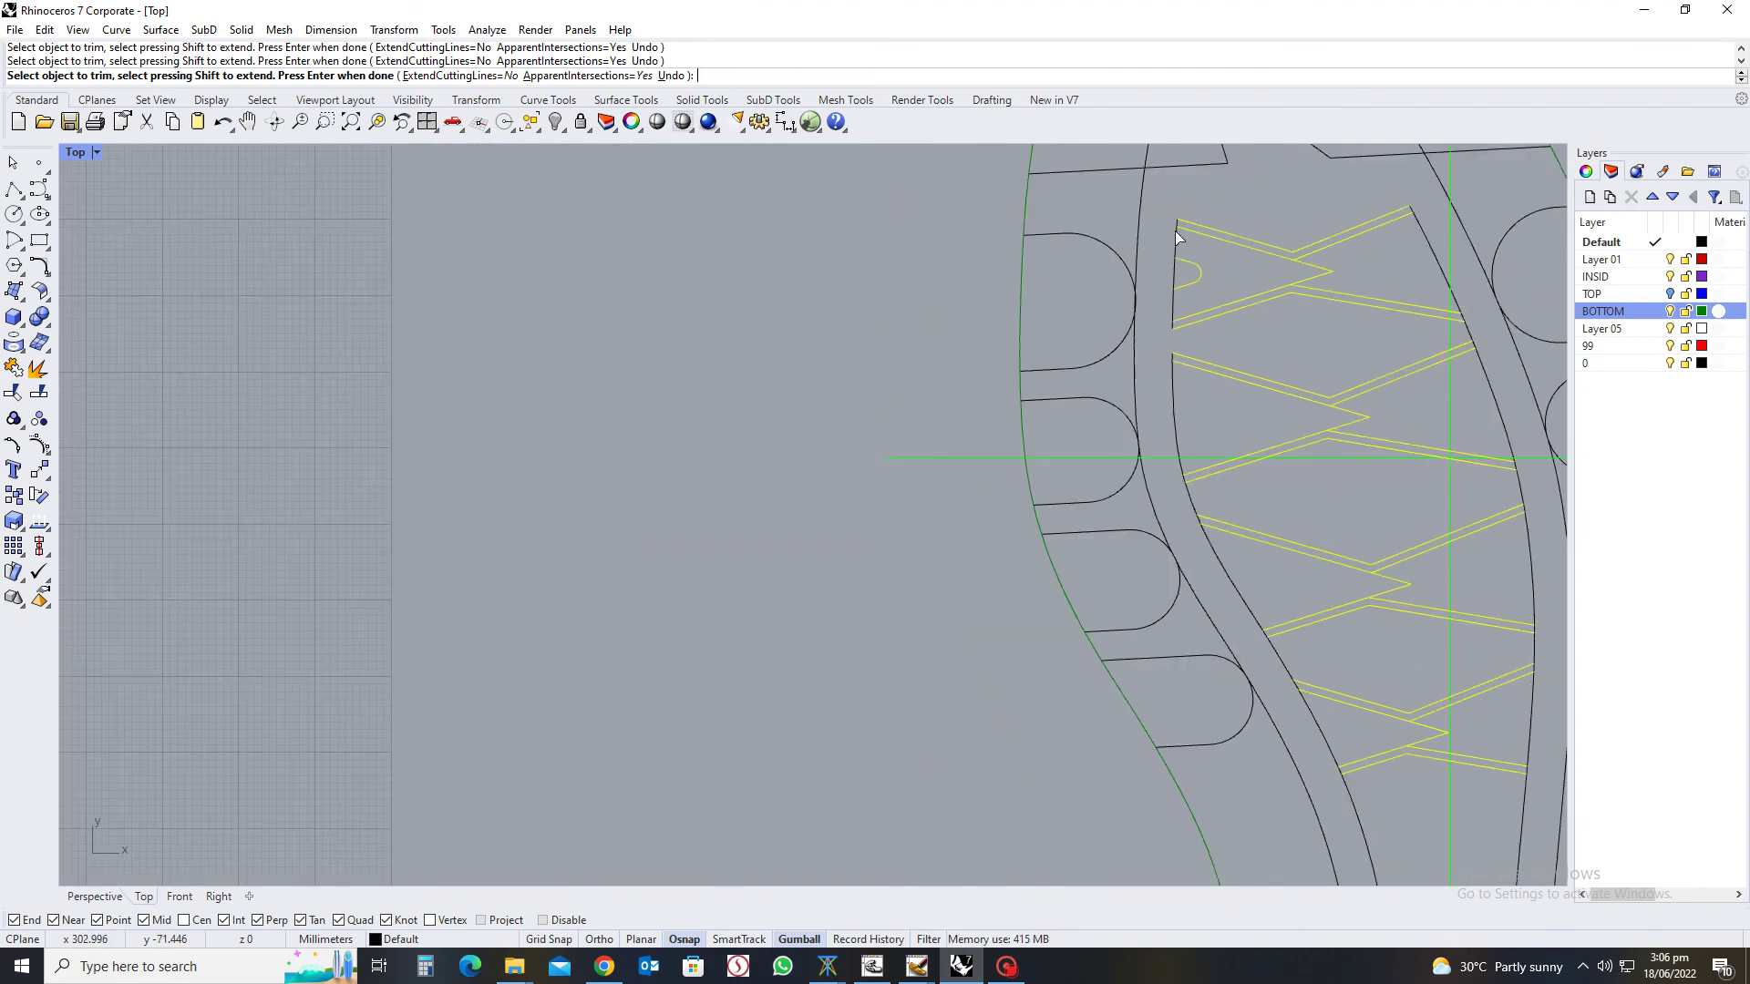
{"action": "scroll", "coordinate": [1174, 231], "scroll_direction": "up", "scroll_amount": 4}
{"action": "scroll", "coordinate": [1176, 339], "scroll_direction": "down", "scroll_amount": 4}
{"action": "scroll", "coordinate": [1413, 392], "scroll_direction": "up", "scroll_amount": 4}
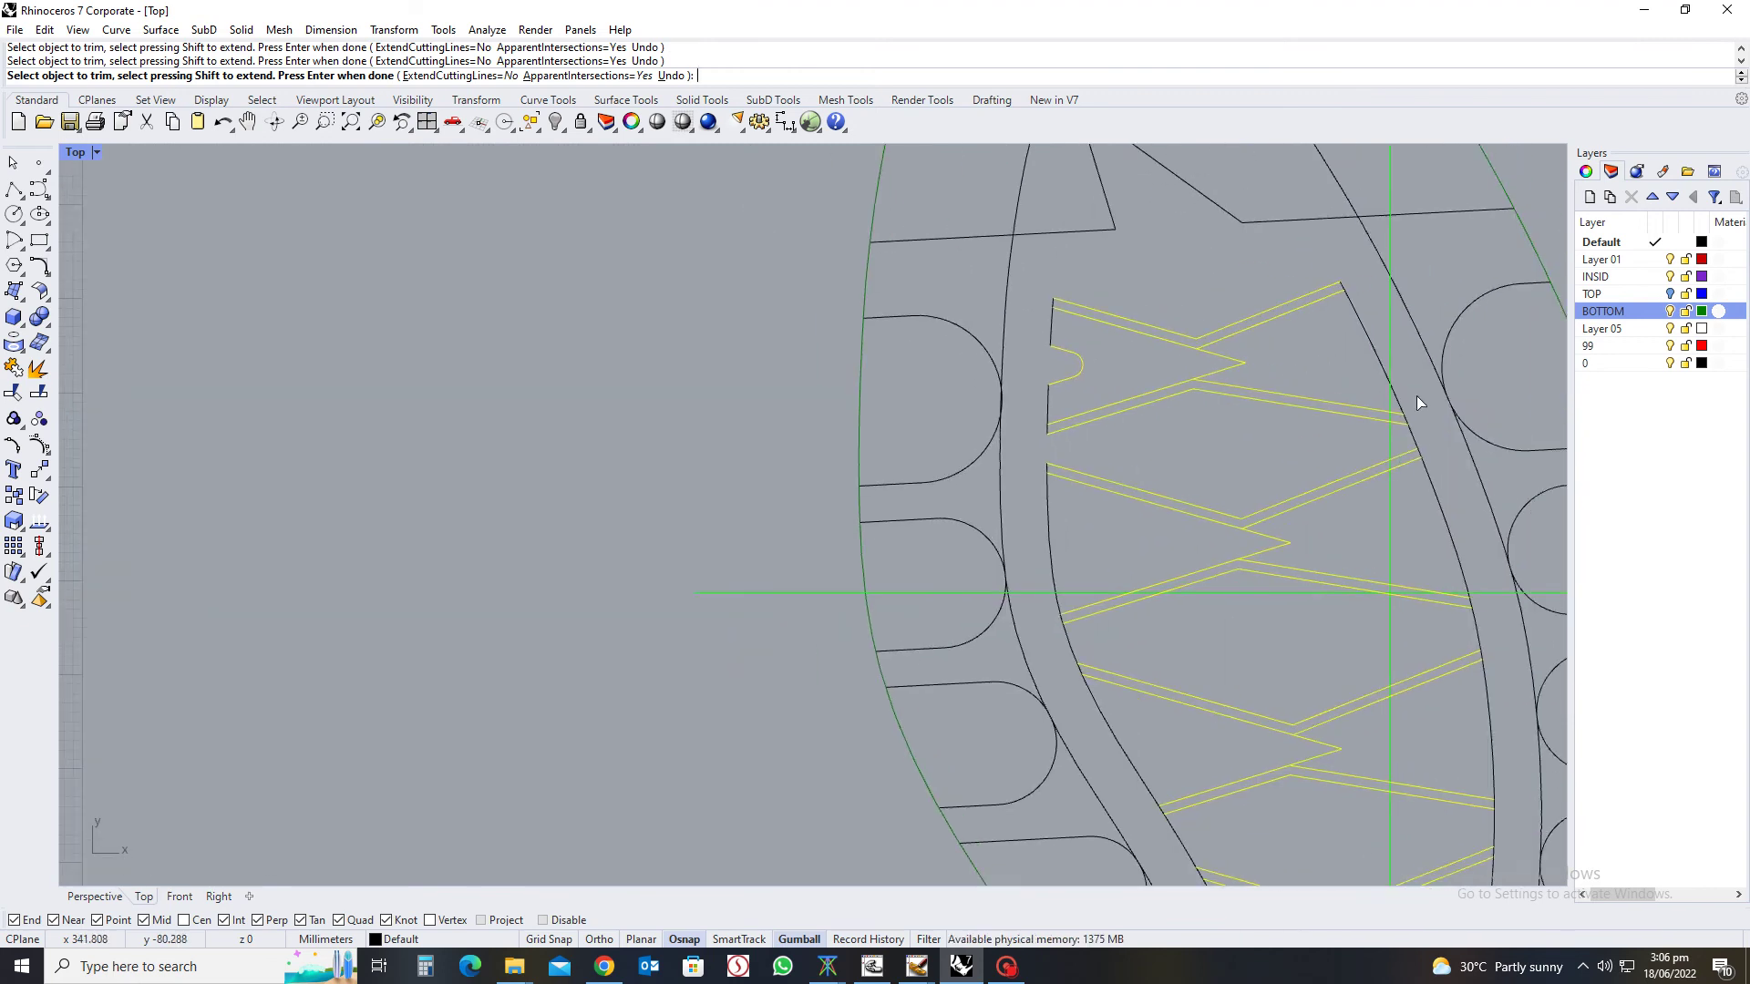
{"action": "scroll", "coordinate": [1278, 365], "scroll_direction": "down", "scroll_amount": 4}
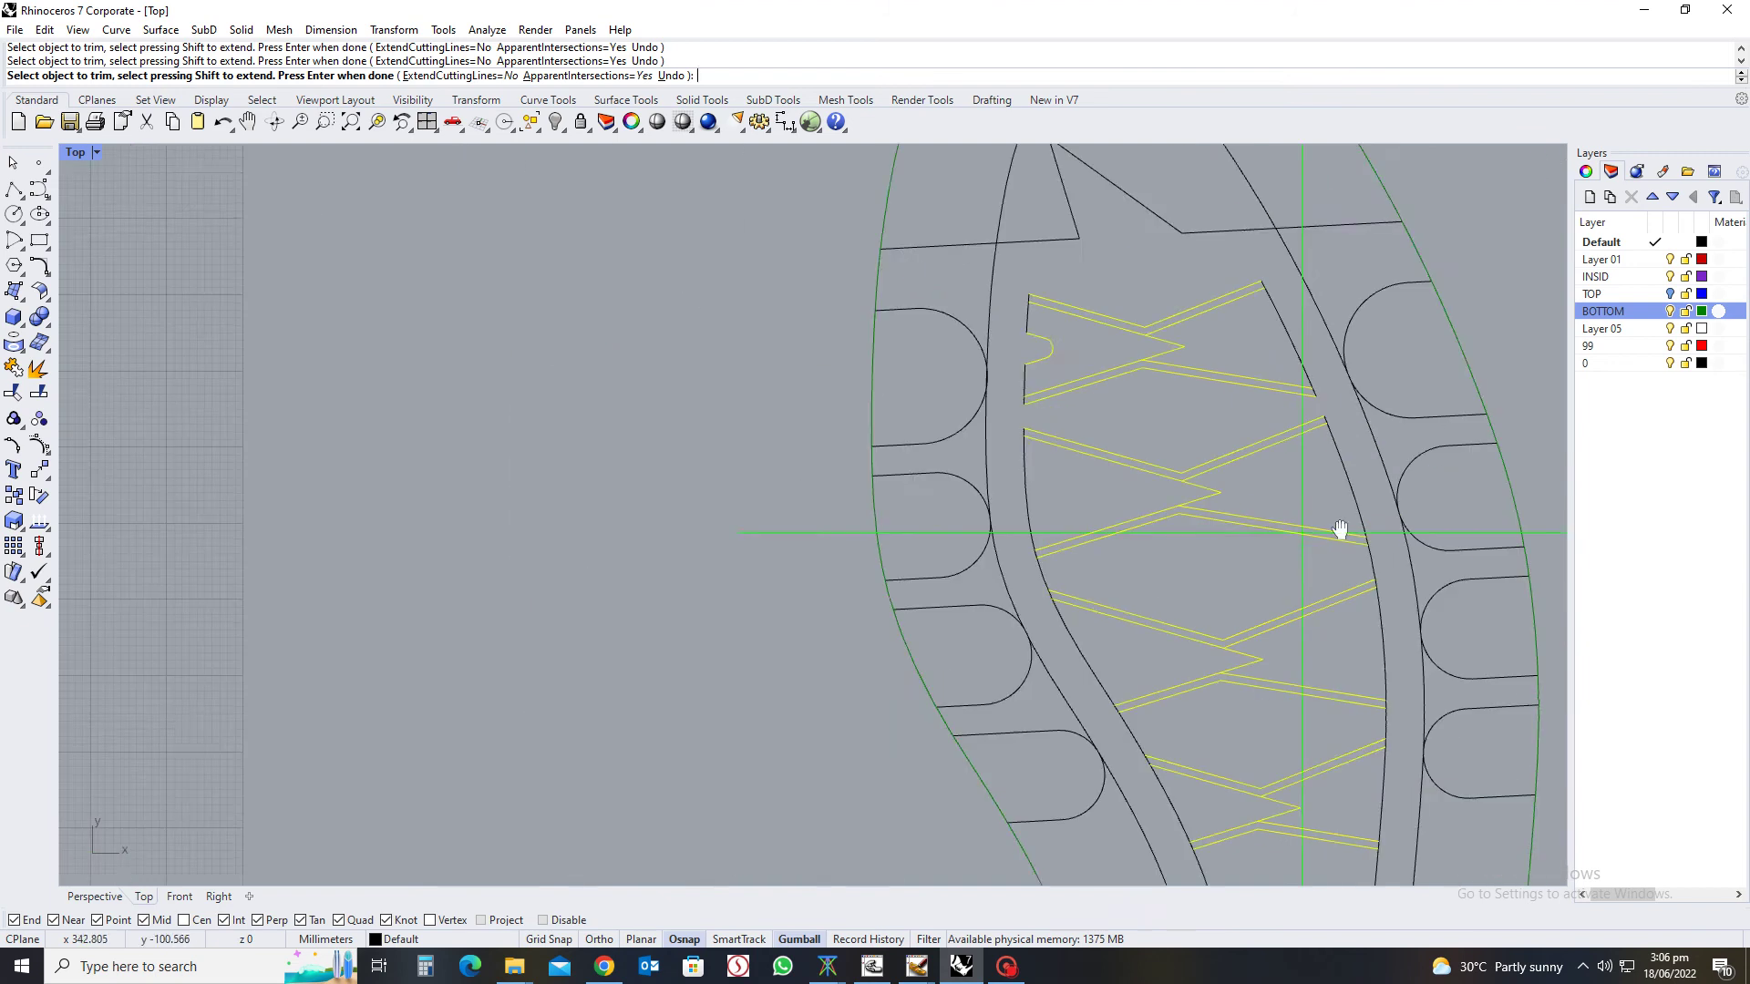
Trim the innermost outline on both sides between the second and third forefoot zigzags, and on the left between the third and fourth
{"action": "scroll", "coordinate": [1340, 532], "scroll_direction": "up", "scroll_amount": 4}
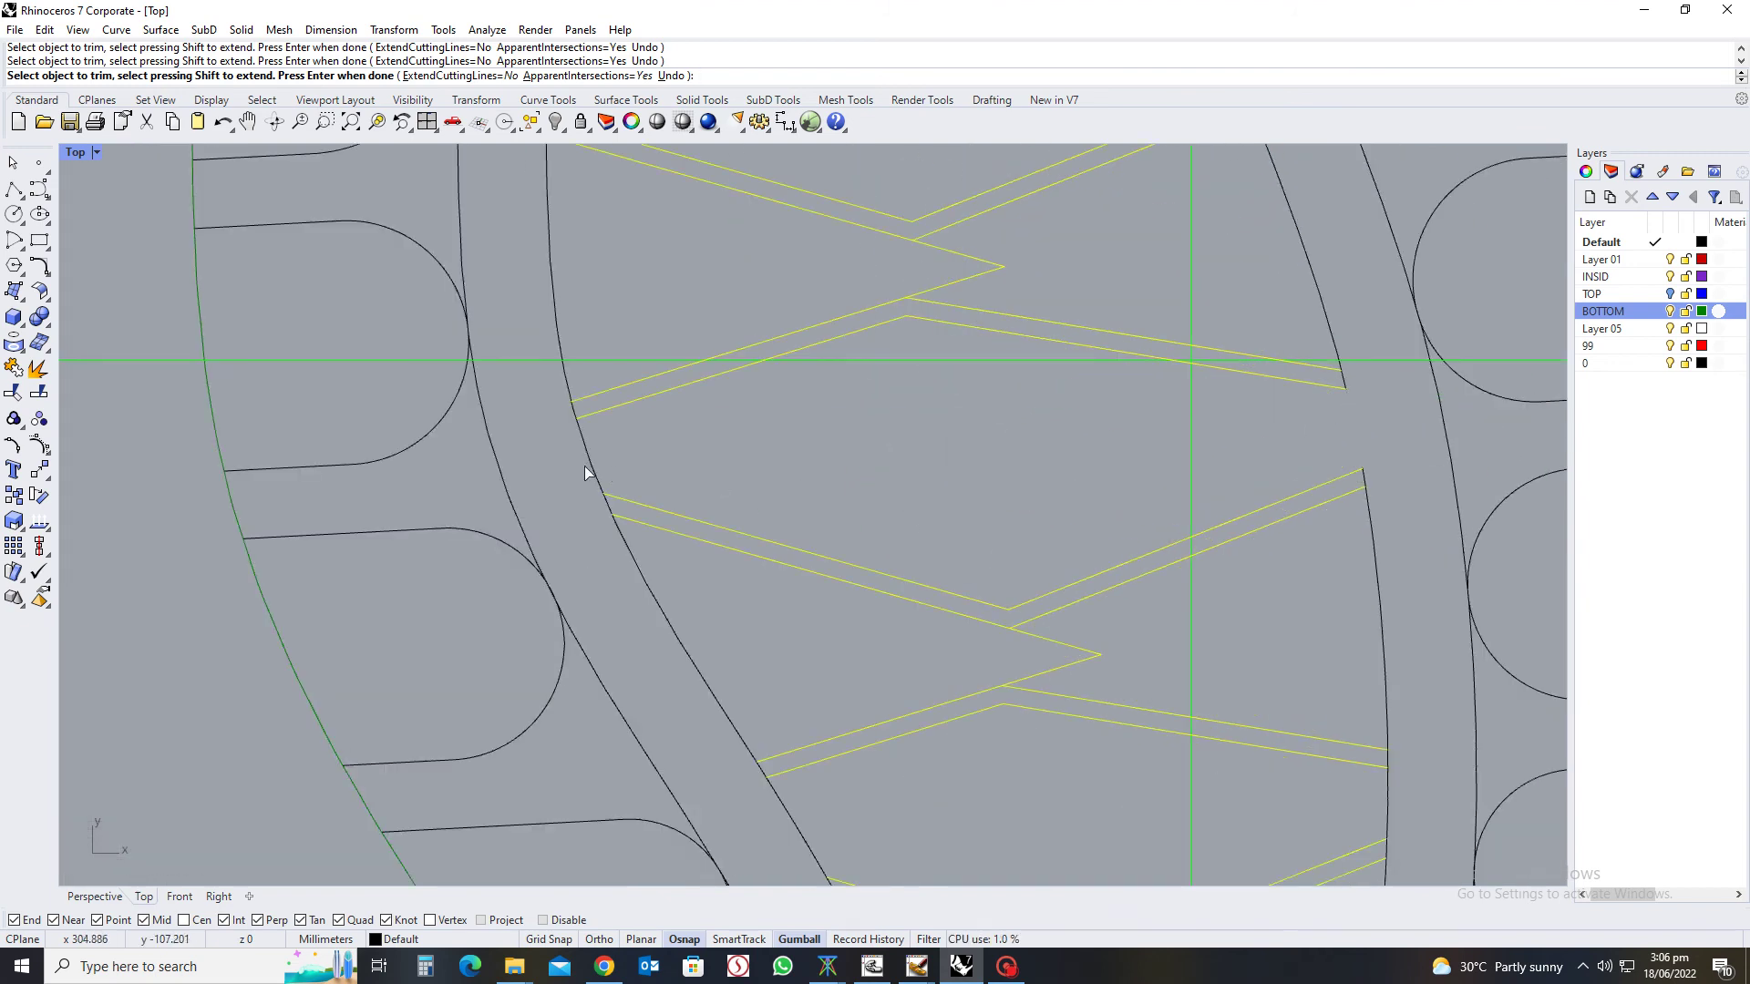
{"action": "scroll", "coordinate": [1233, 391], "scroll_direction": "down", "scroll_amount": 4}
{"action": "scroll", "coordinate": [1085, 549], "scroll_direction": "up", "scroll_amount": 4}
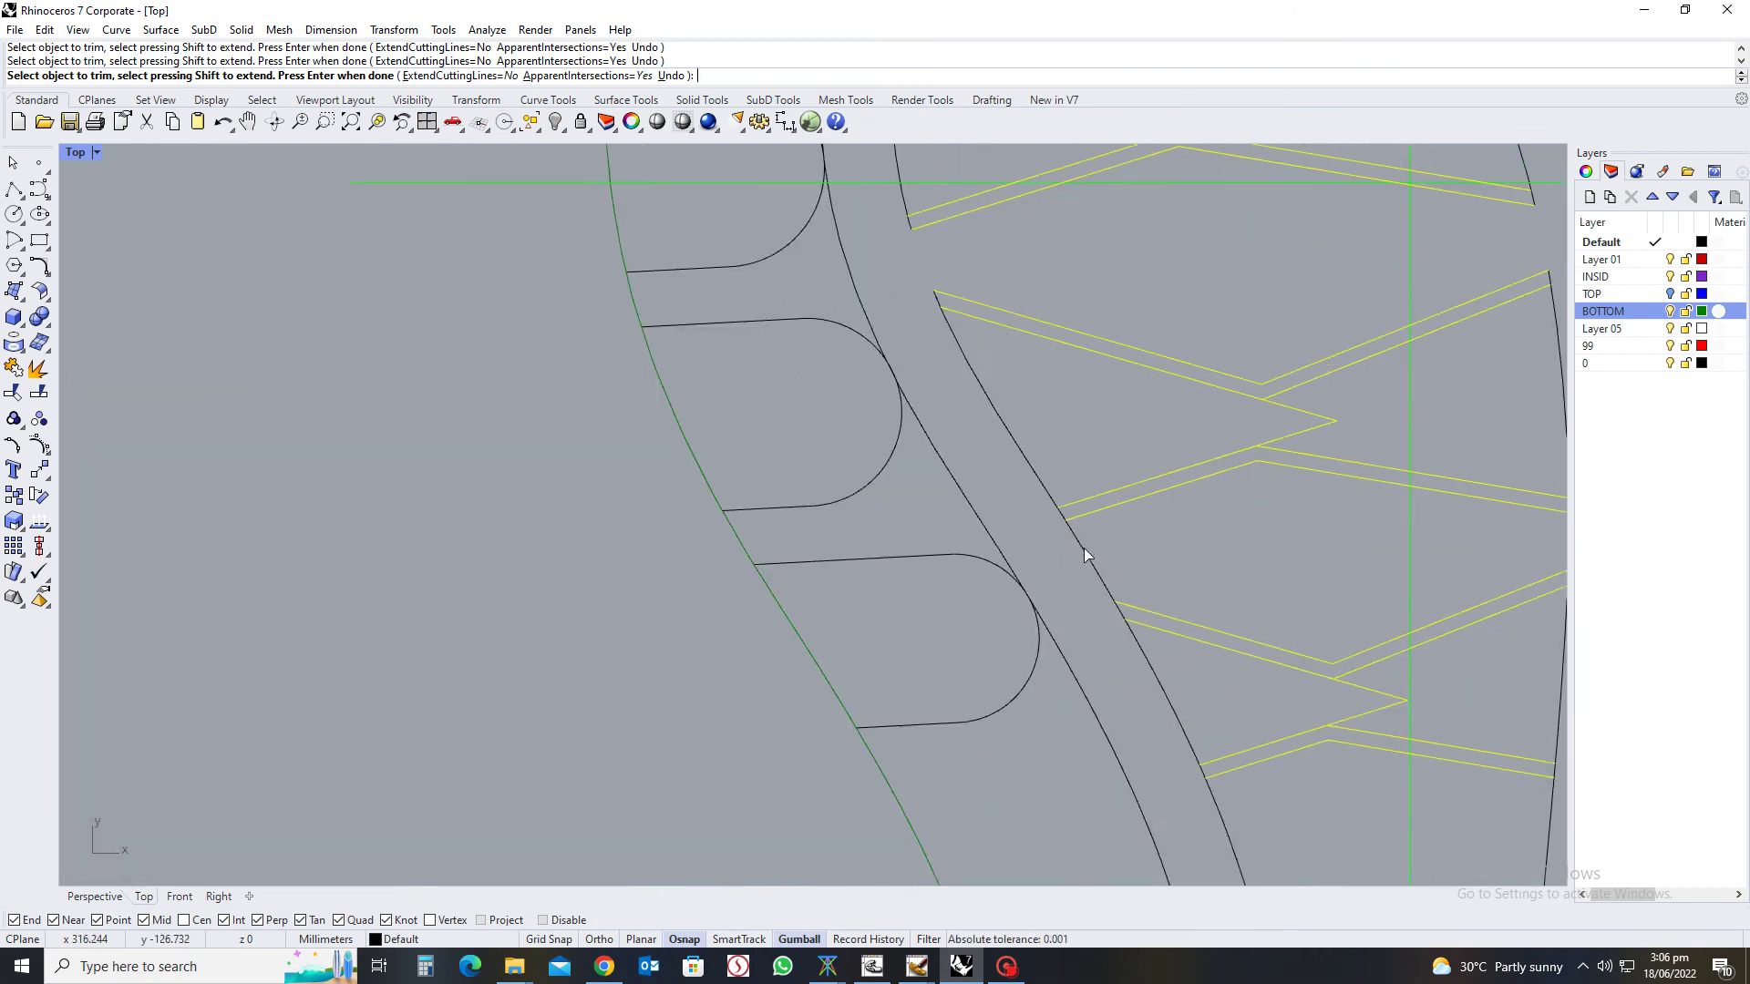
{"action": "scroll", "coordinate": [1128, 514], "scroll_direction": "down", "scroll_amount": 2}
{"action": "scroll", "coordinate": [1284, 488], "scroll_direction": "up", "scroll_amount": 3}
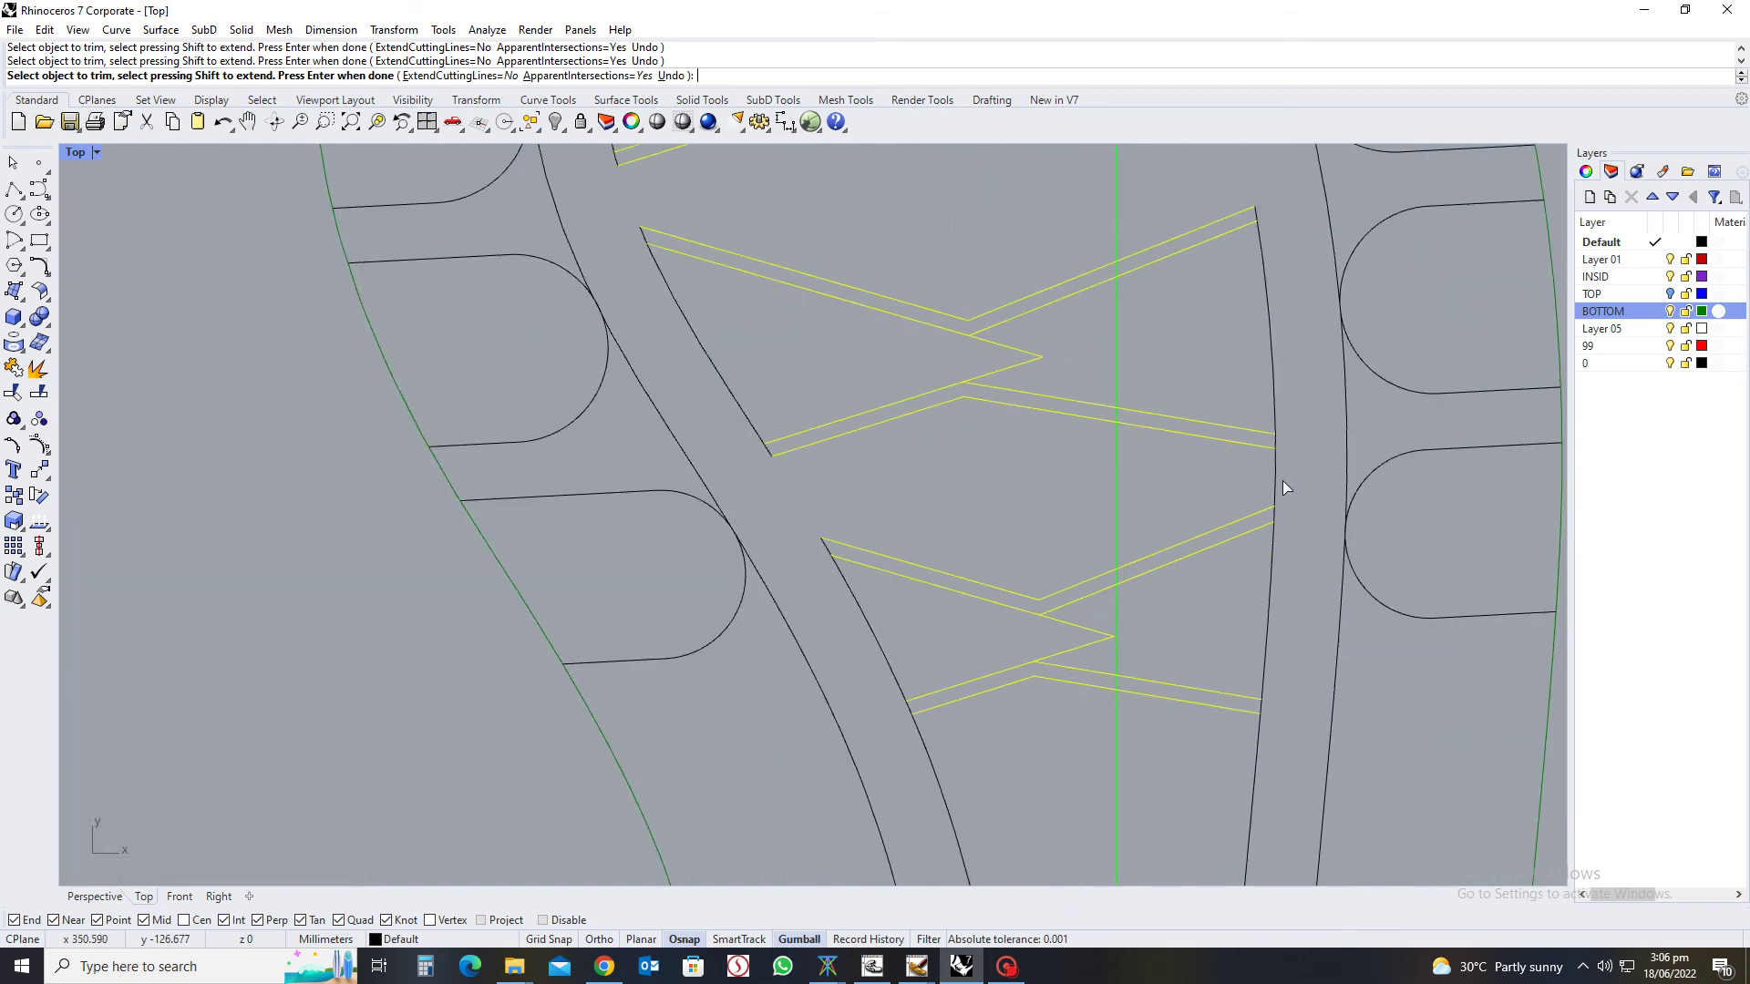
Trim away both inner outlines through the shank above the heel zigzags, including the wider outline running around the forefoot
{"action": "scroll", "coordinate": [1283, 480], "scroll_direction": "down", "scroll_amount": 4}
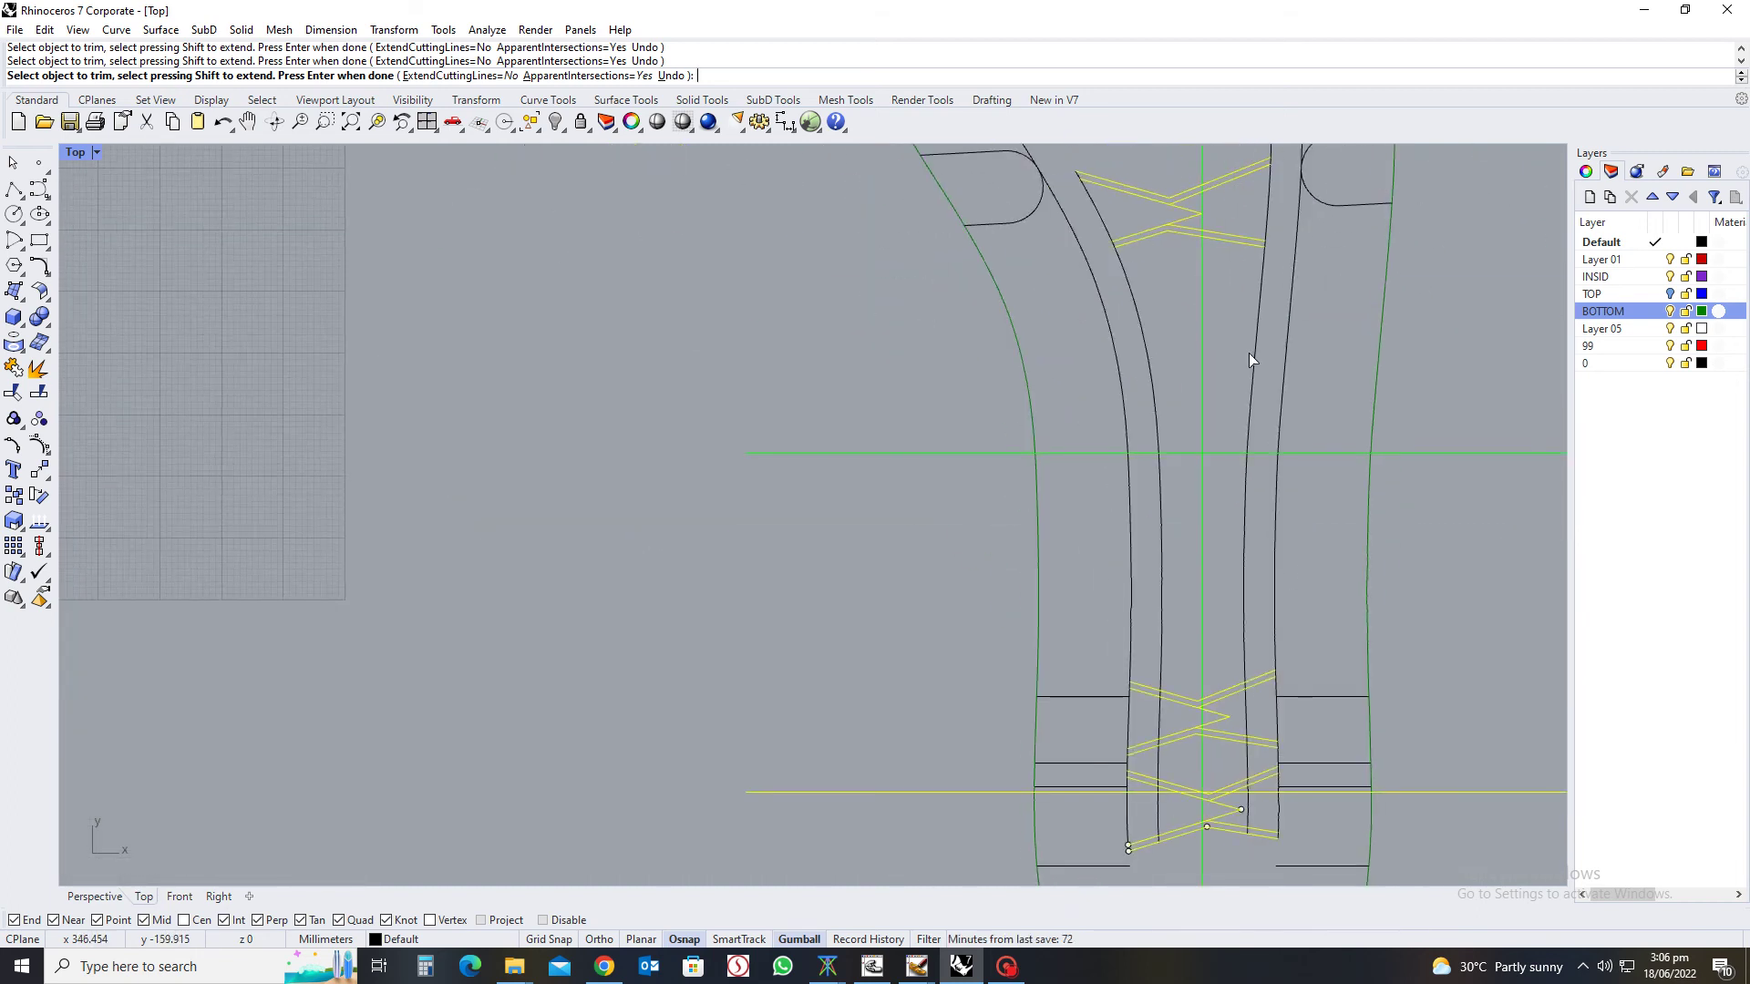
{"action": "scroll", "coordinate": [1292, 347], "scroll_direction": "down", "scroll_amount": 1}
{"action": "scroll", "coordinate": [1278, 386], "scroll_direction": "down", "scroll_amount": 3}
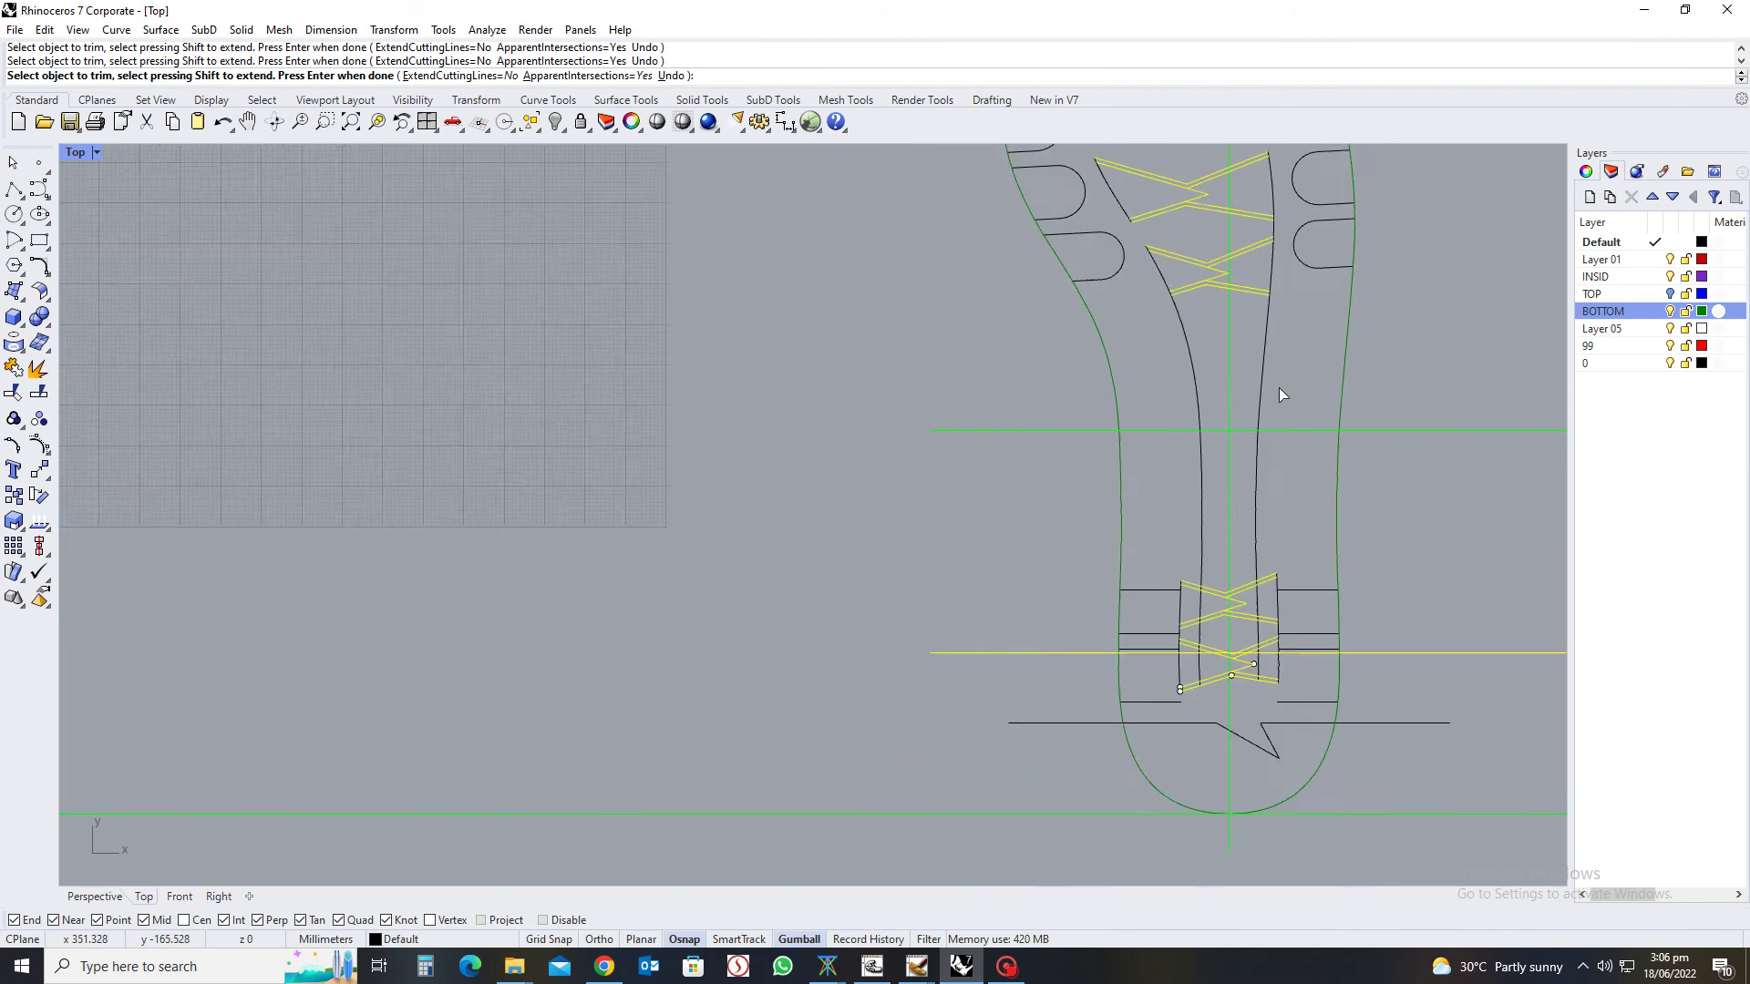
{"action": "right_click_drag", "start_coordinate": [1286, 509], "coordinate": [1247, 433]}
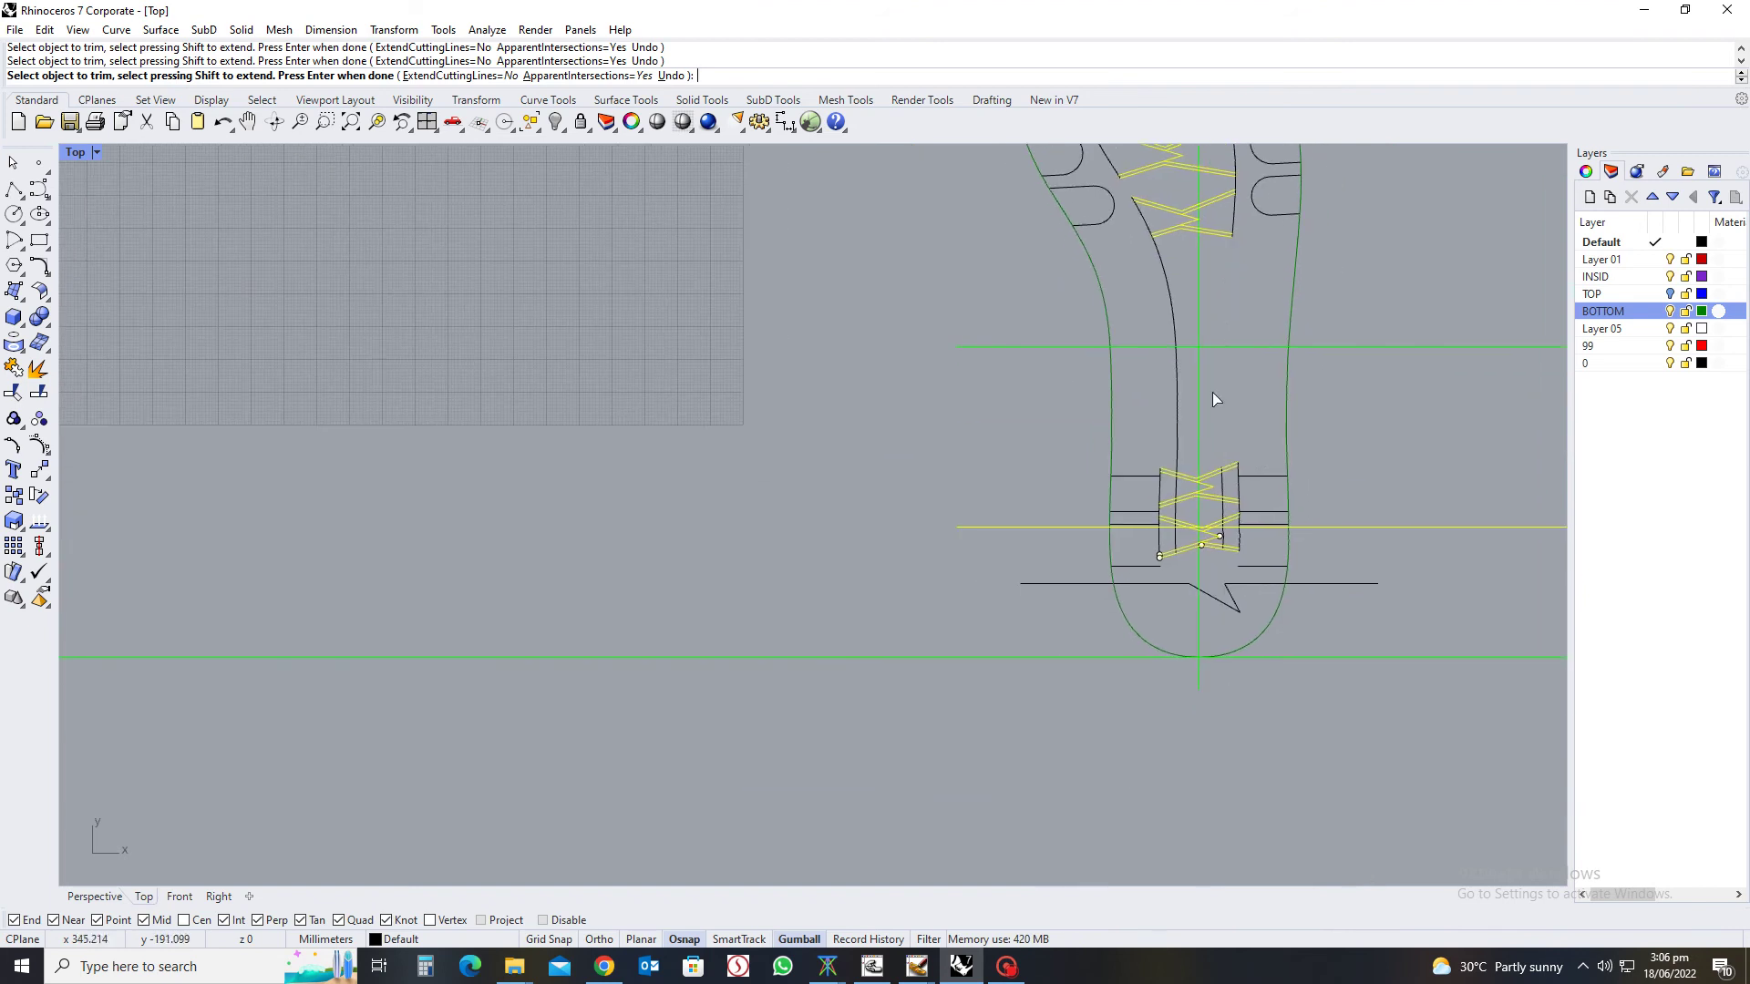
{"action": "scroll", "coordinate": [1212, 408], "scroll_direction": "down", "scroll_amount": 3}
{"action": "scroll", "coordinate": [1187, 421], "scroll_direction": "up", "scroll_amount": 5}
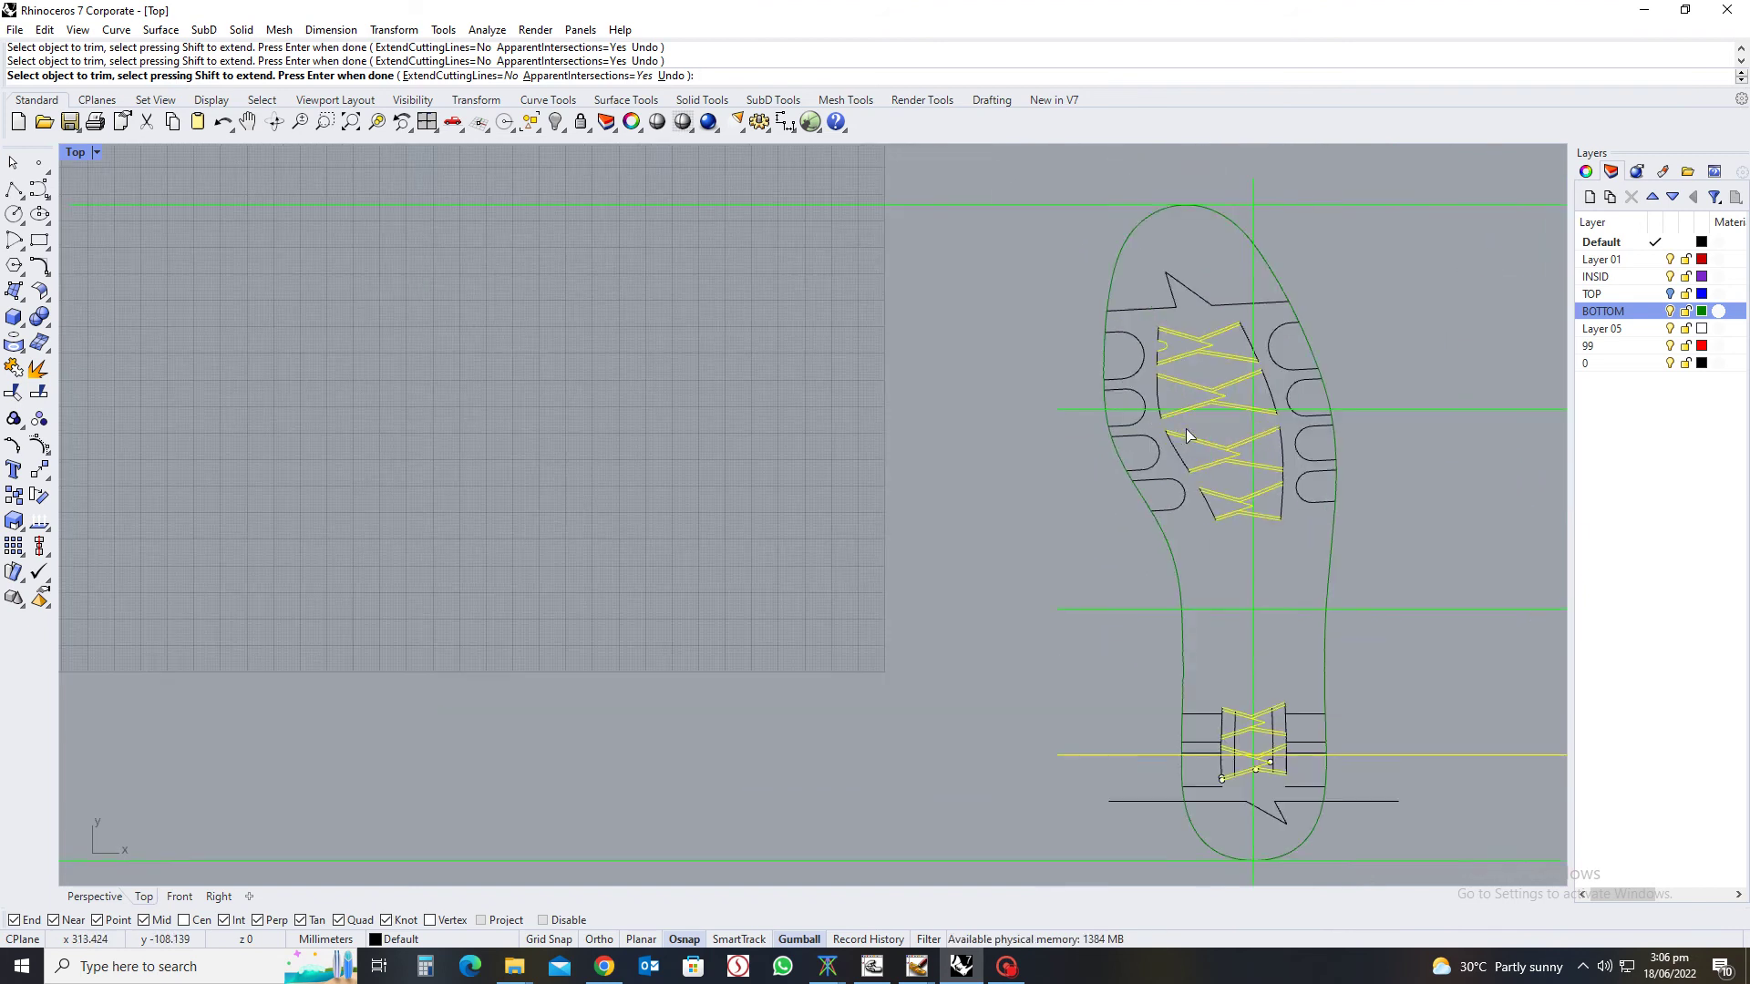
{"action": "scroll", "coordinate": [1203, 406], "scroll_direction": "down", "scroll_amount": 1}
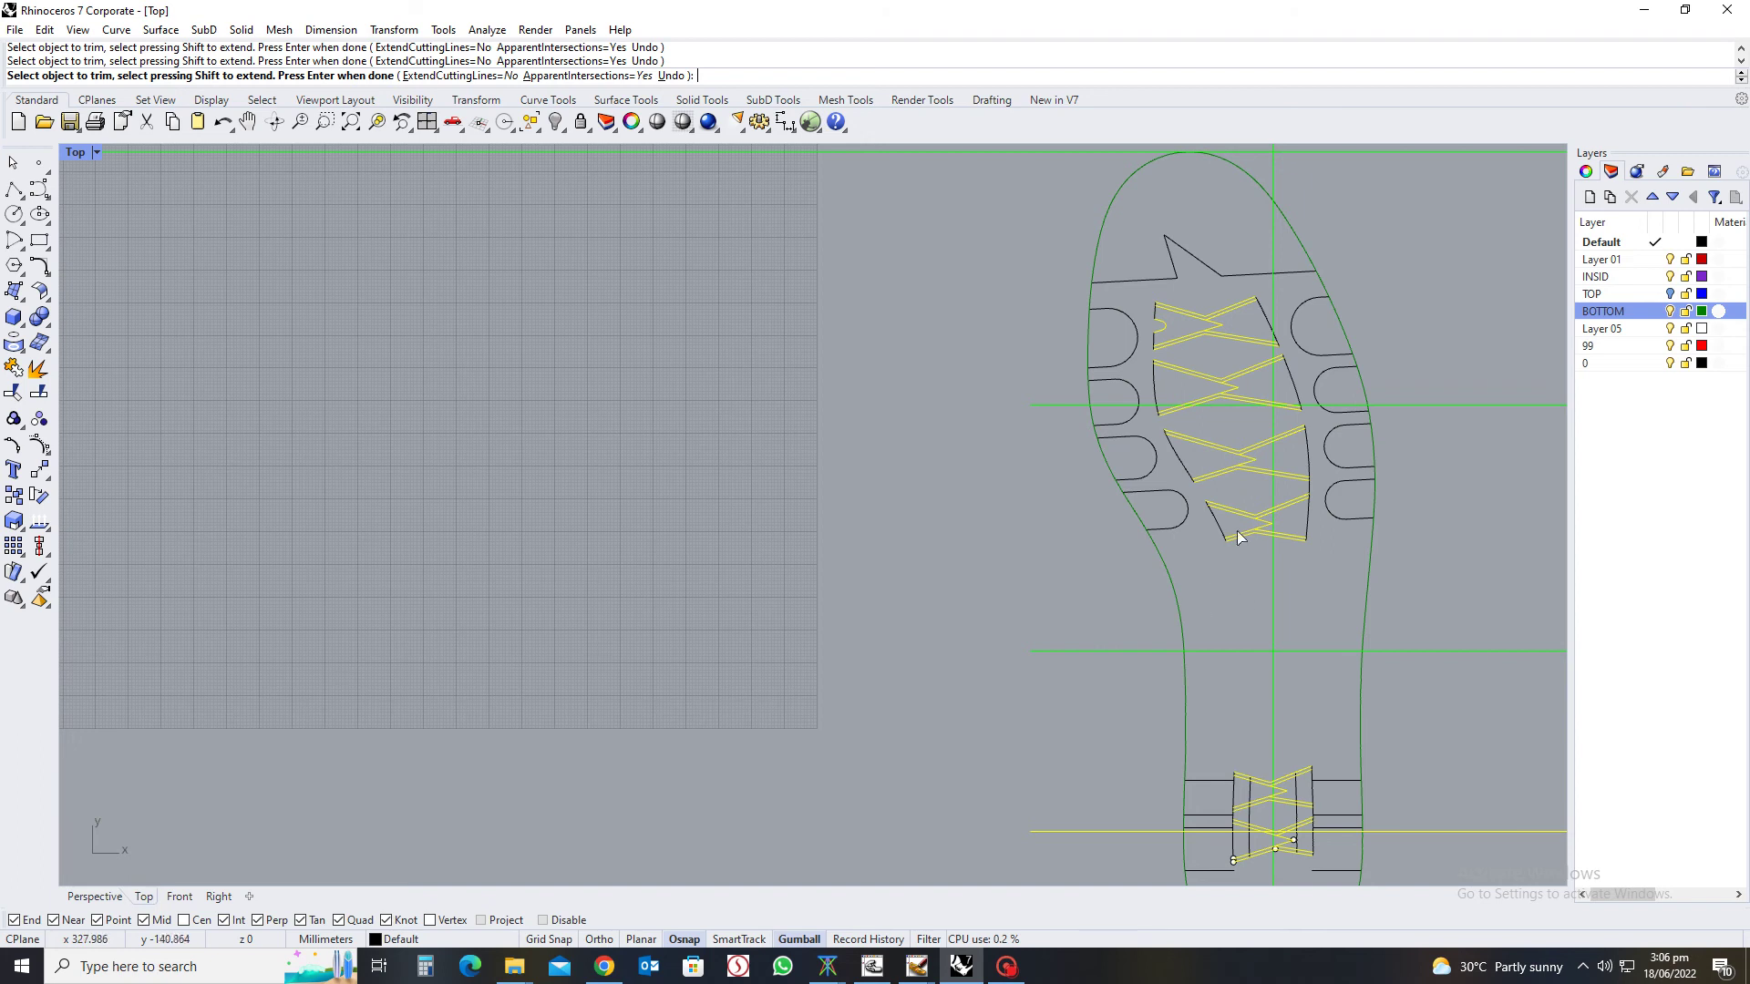
Trim away the innermost outline's right side between the third and fourth forefoot zigzags
{"action": "scroll", "coordinate": [1190, 302], "scroll_direction": "up", "scroll_amount": 5}
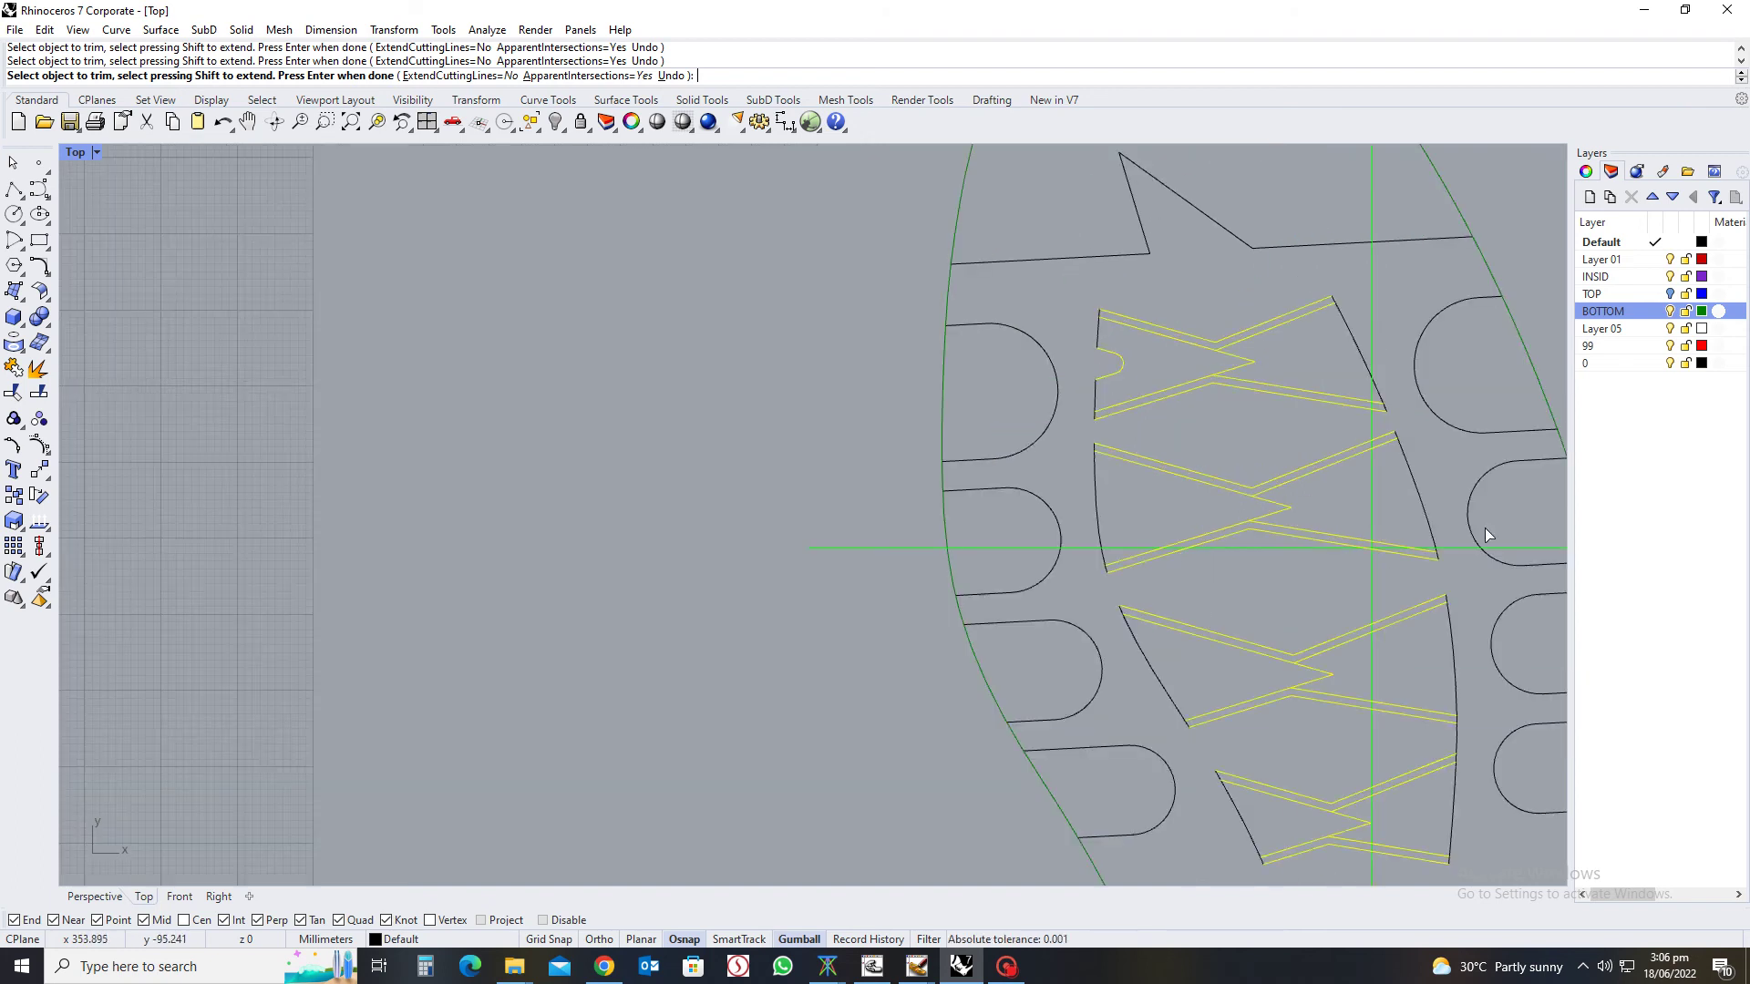
{"action": "scroll", "coordinate": [1420, 570], "scroll_direction": "up", "scroll_amount": 3}
{"action": "scroll", "coordinate": [1347, 569], "scroll_direction": "down", "scroll_amount": 8}
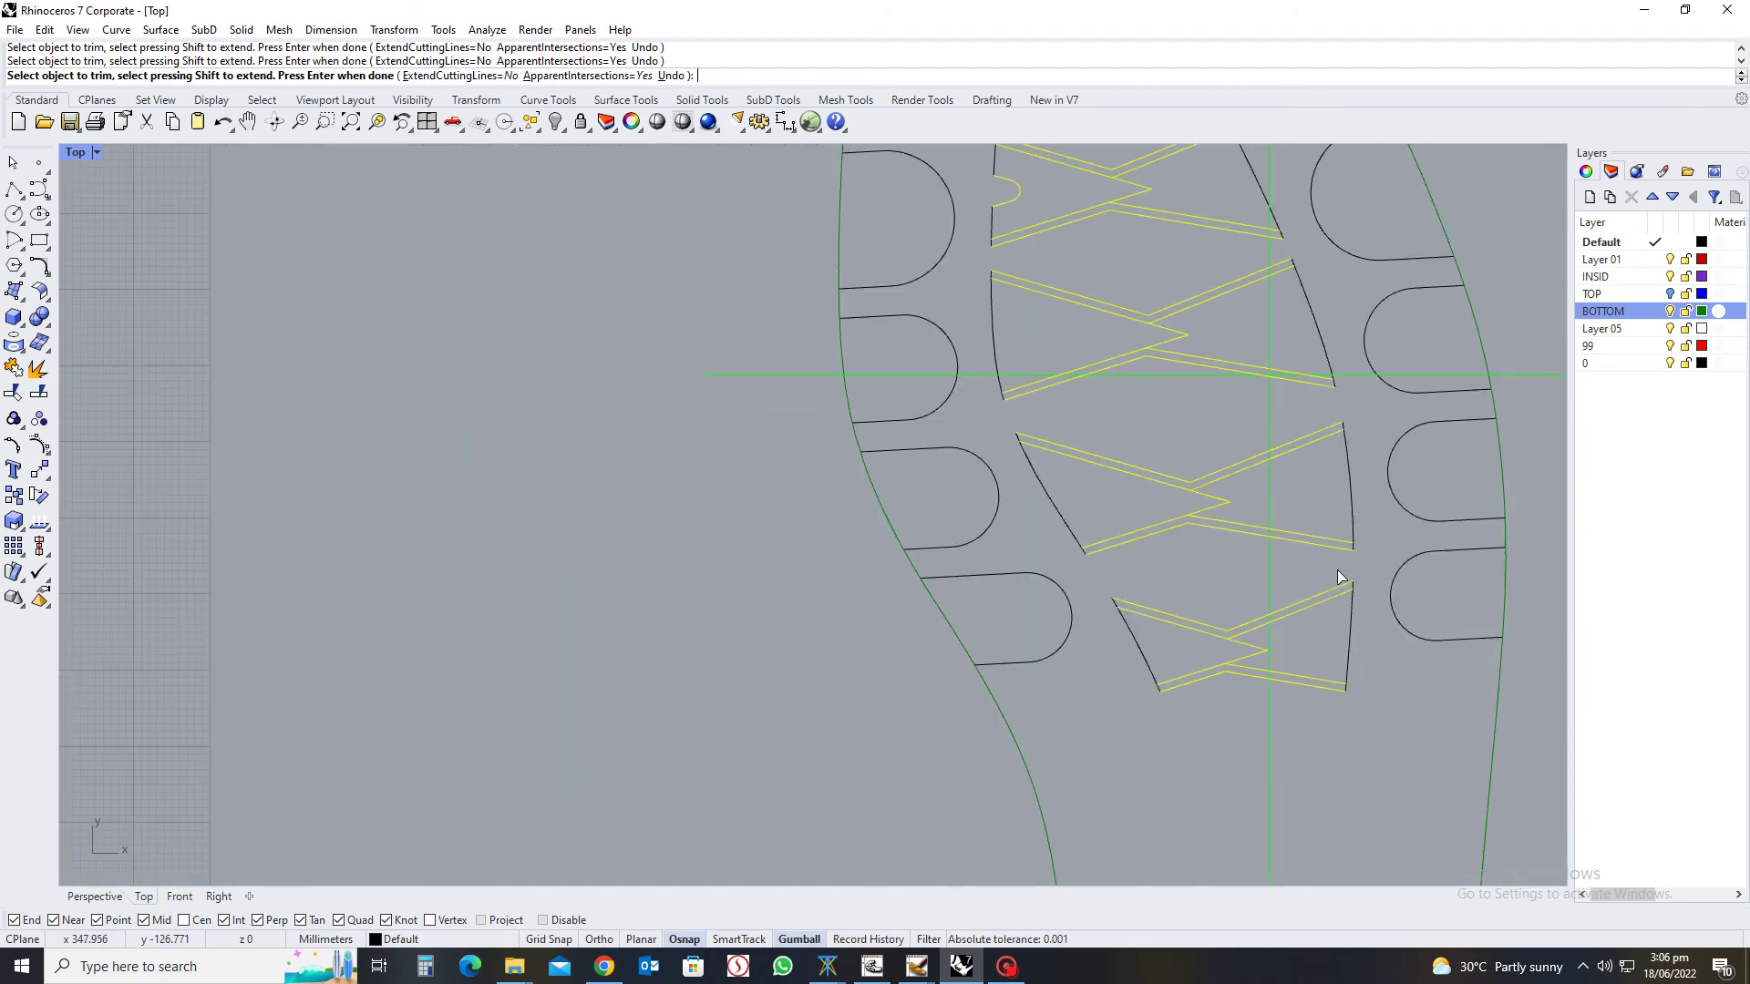
{"action": "scroll", "coordinate": [1276, 674], "scroll_direction": "up", "scroll_amount": 1}
Trim away both sides of the wider inner outline in the gap between the two heel zigzags
{"action": "scroll", "coordinate": [1238, 649], "scroll_direction": "up", "scroll_amount": 5}
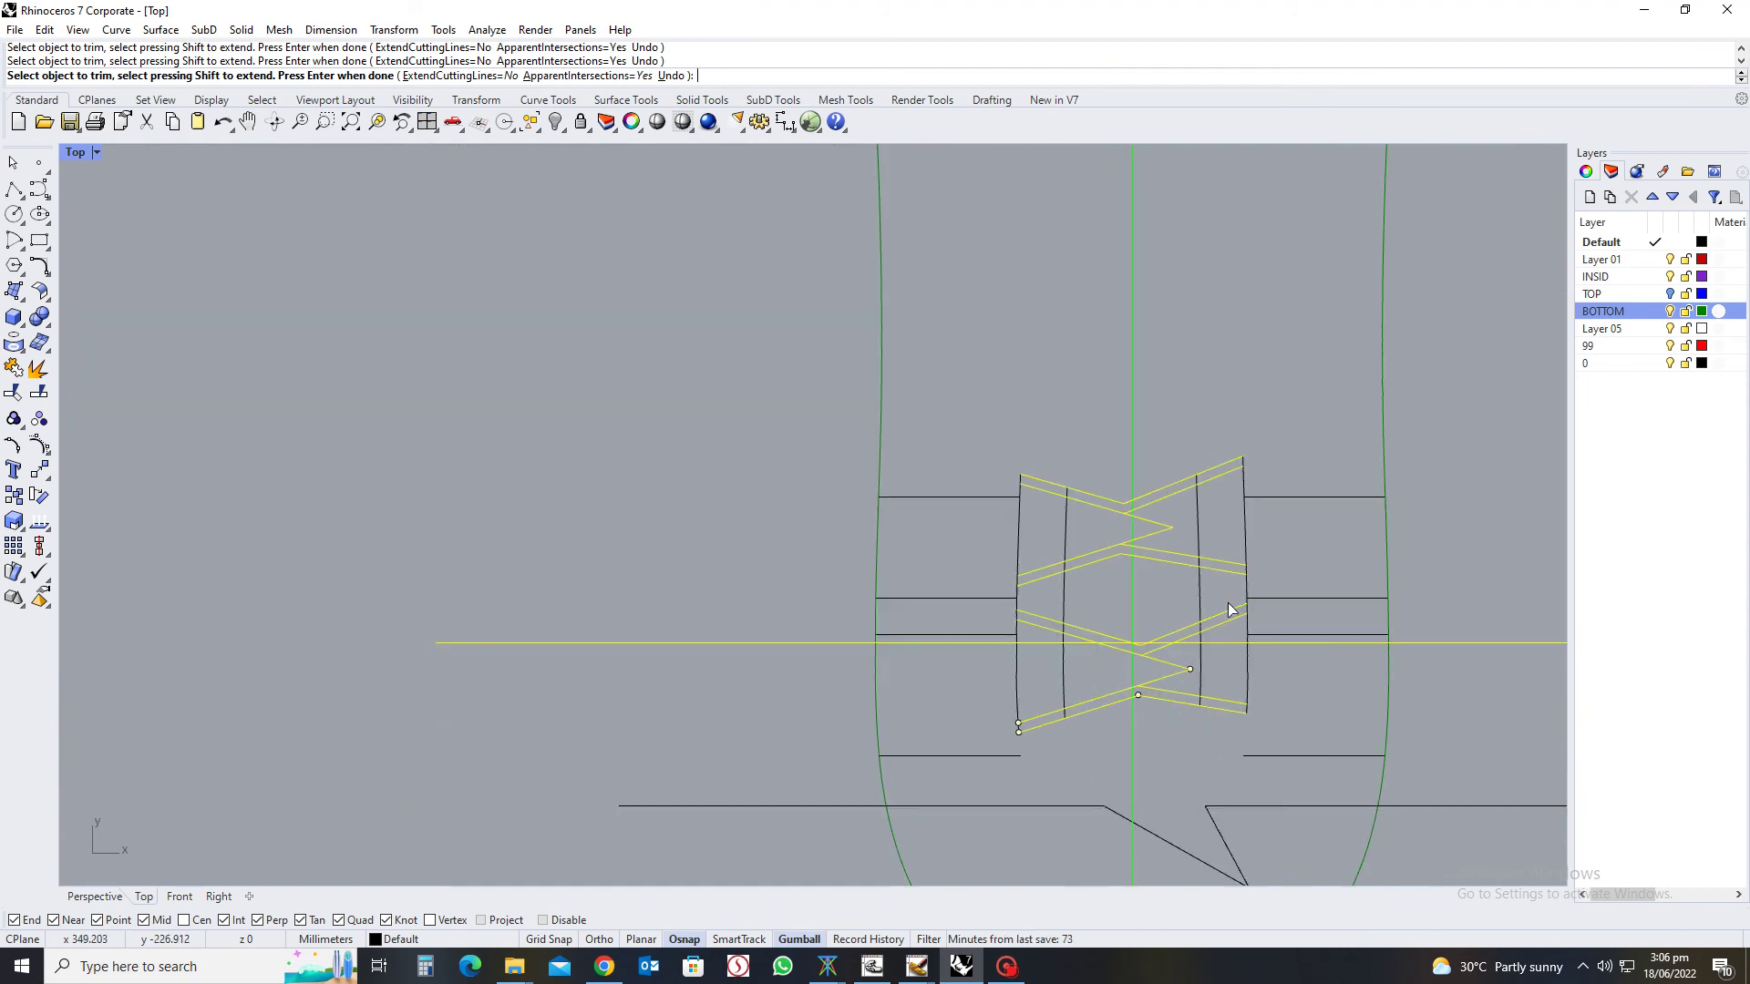
{"action": "scroll", "coordinate": [1230, 607], "scroll_direction": "up", "scroll_amount": 4}
{"action": "scroll", "coordinate": [944, 611], "scroll_direction": "down", "scroll_amount": 2}
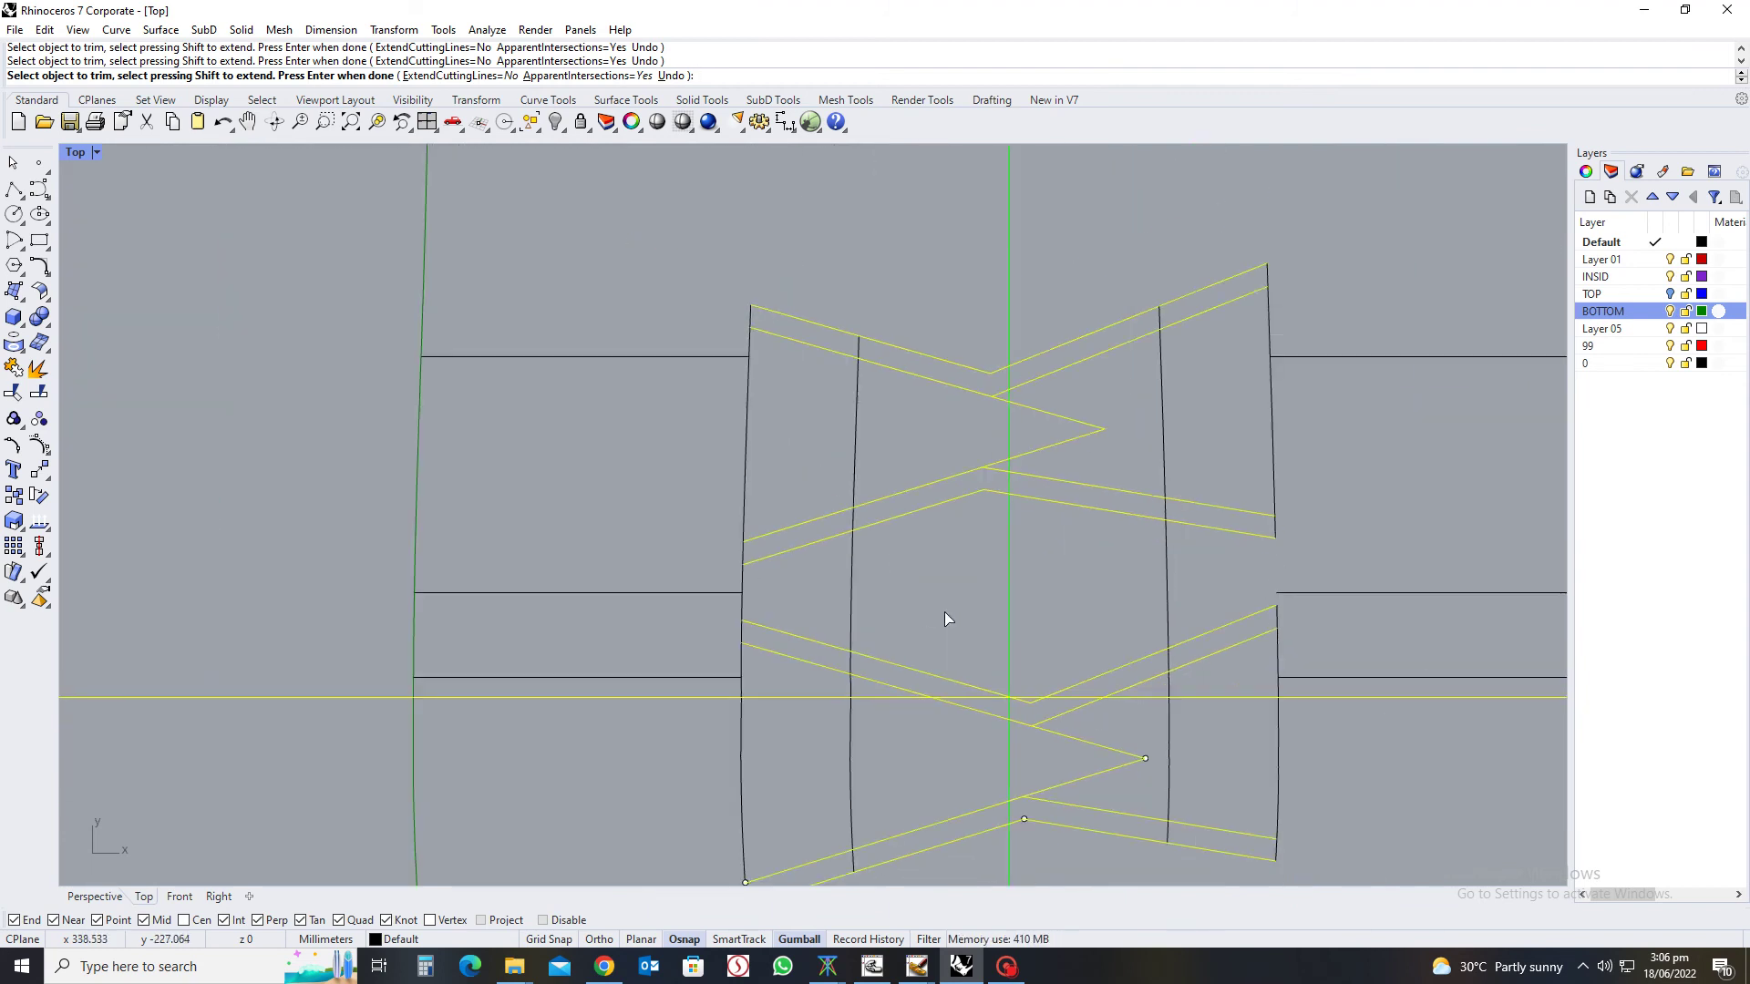
{"action": "scroll", "coordinate": [735, 578], "scroll_direction": "up", "scroll_amount": 4}
{"action": "scroll", "coordinate": [894, 578], "scroll_direction": "down", "scroll_amount": 4}
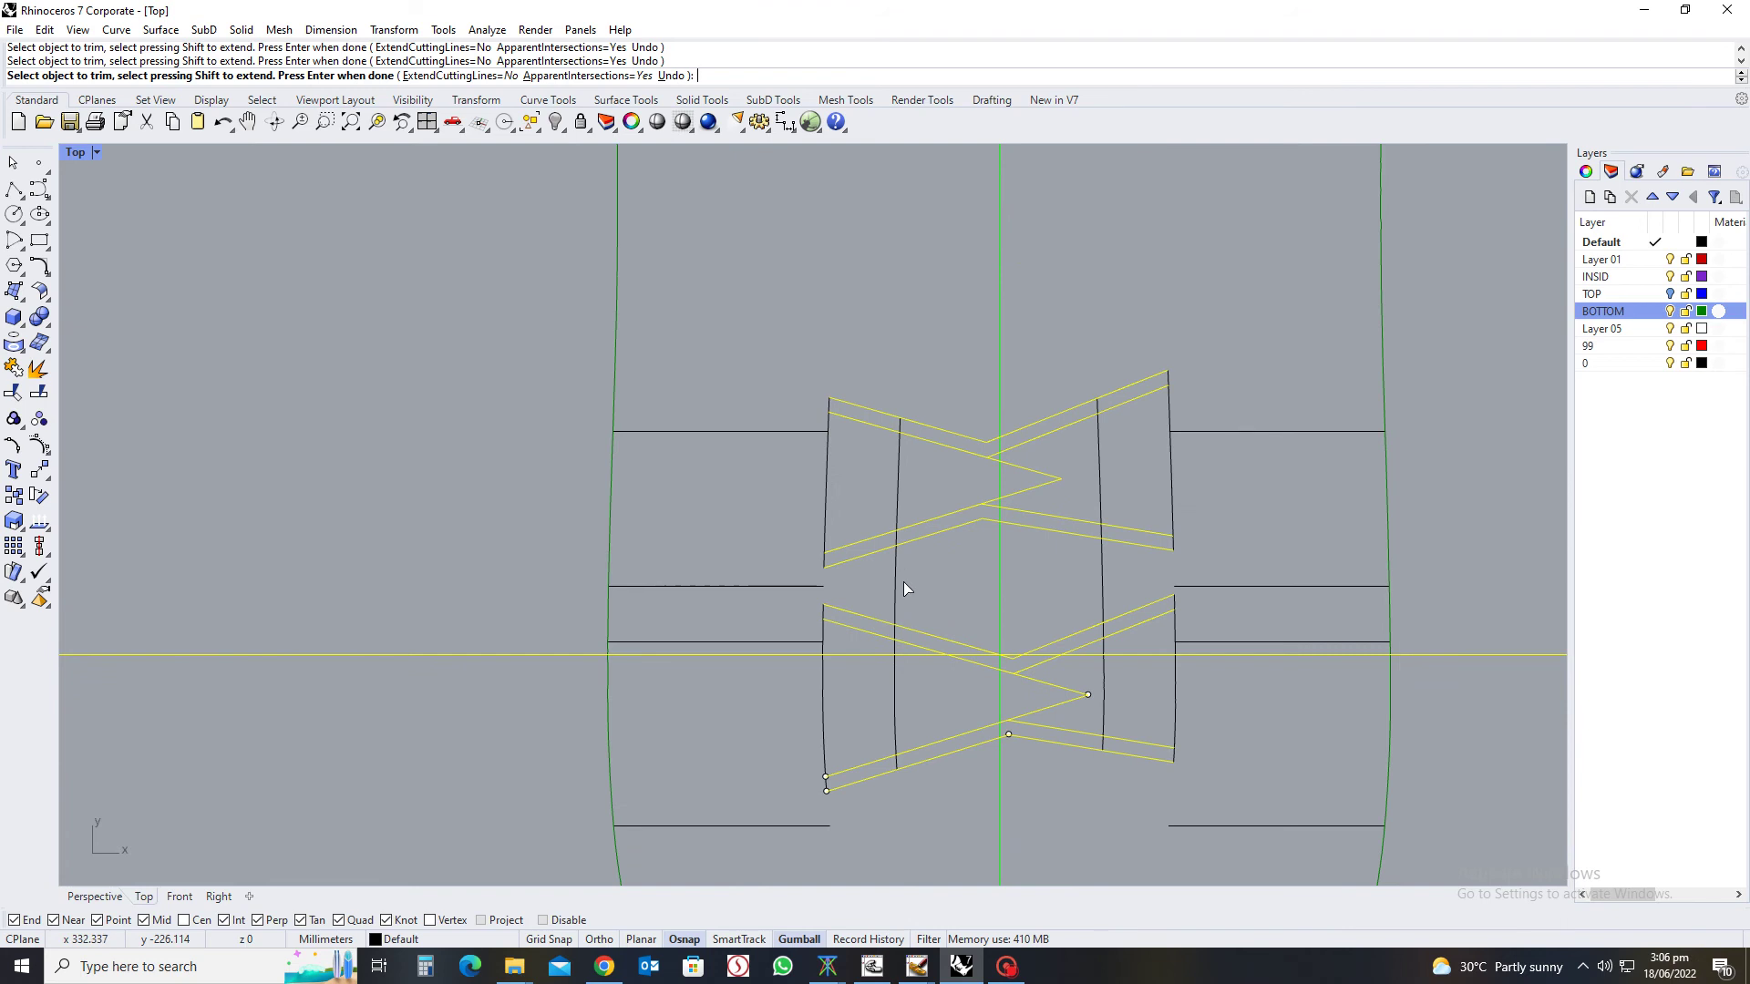
{"action": "key", "text": "Return"}
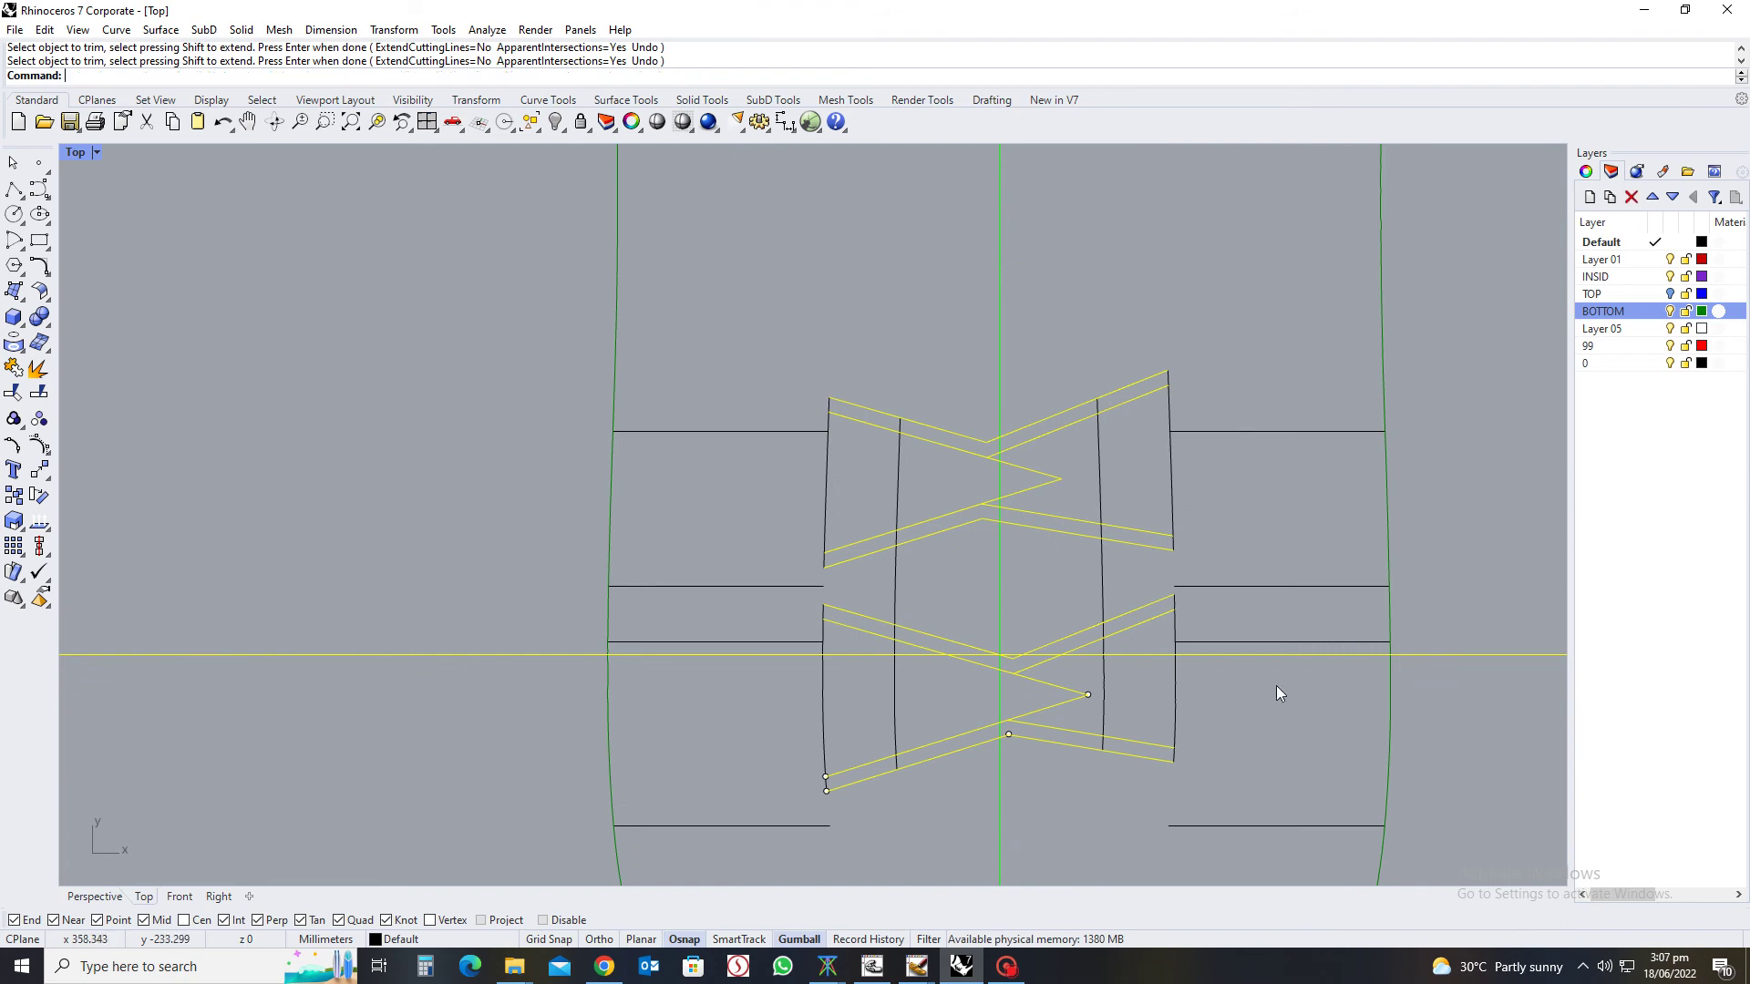
Trim the outer ends of both heel zigzags back to the two innermost outline curves, using those curves as cutting edges
{"action": "key", "text": "Left"}
{"action": "key", "text": "Left"}
{"action": "key", "text": "Left"}
{"action": "key", "text": "Down"}
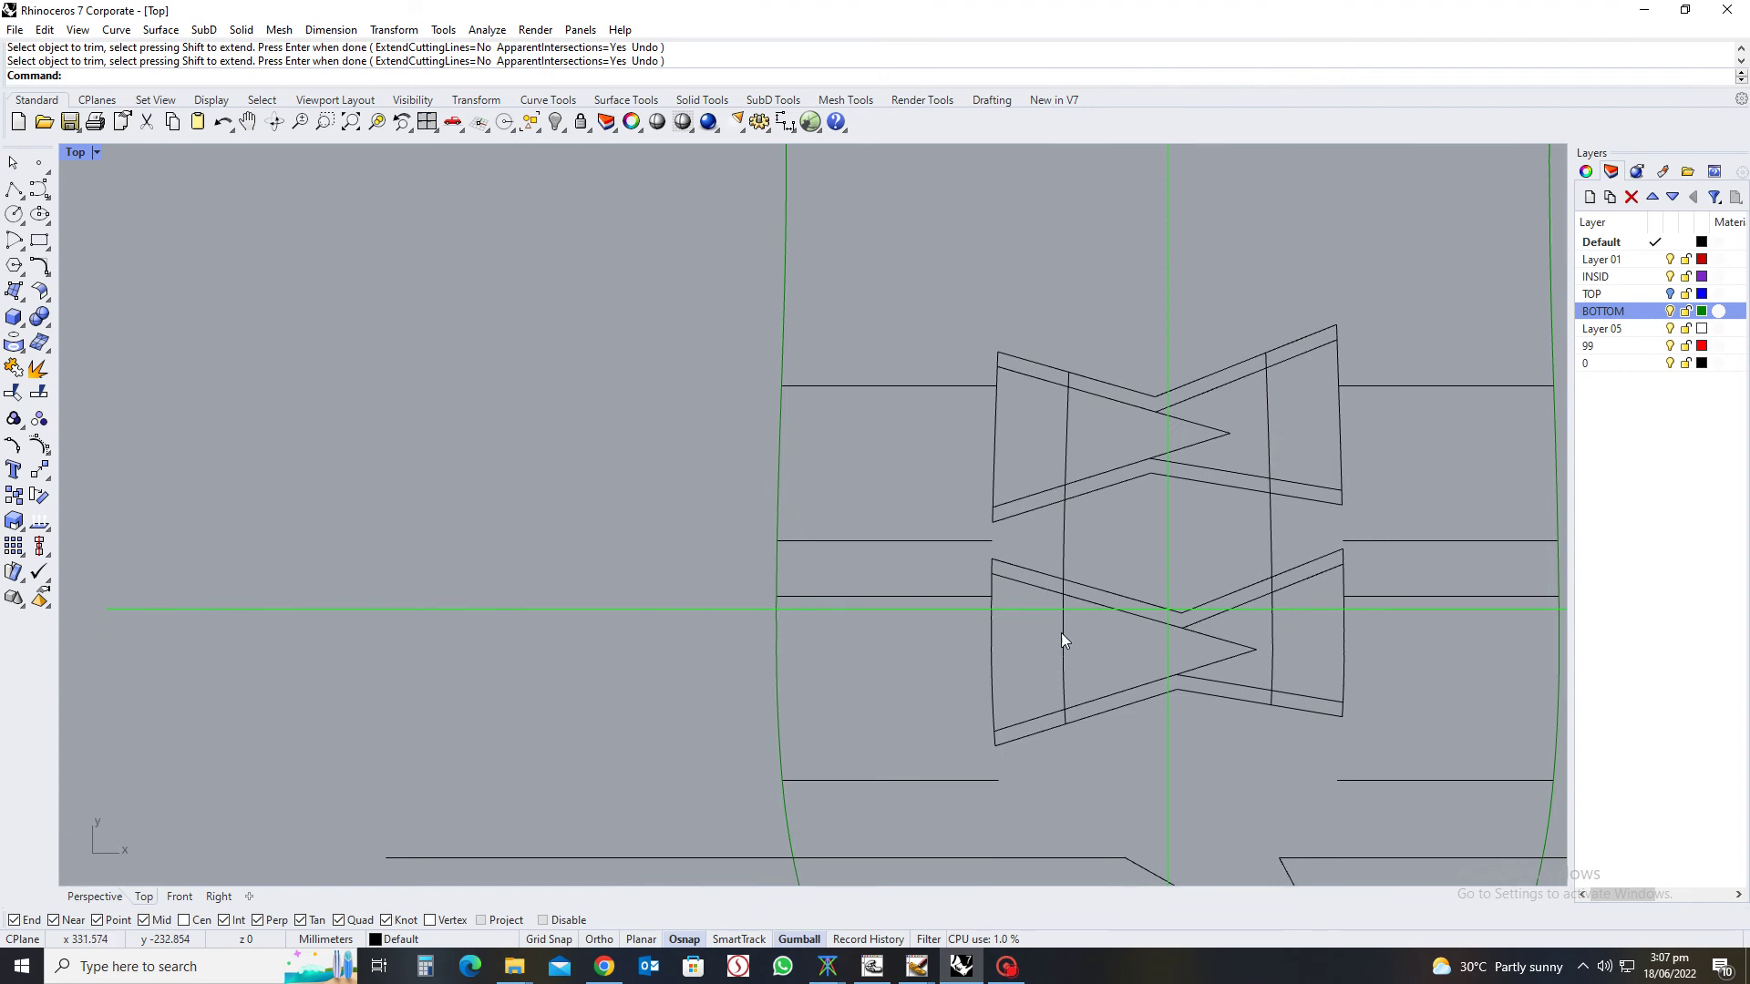
{"action": "left_click", "coordinate": [1063, 638]}
{"action": "left_click", "coordinate": [1271, 632], "text": "shift"}
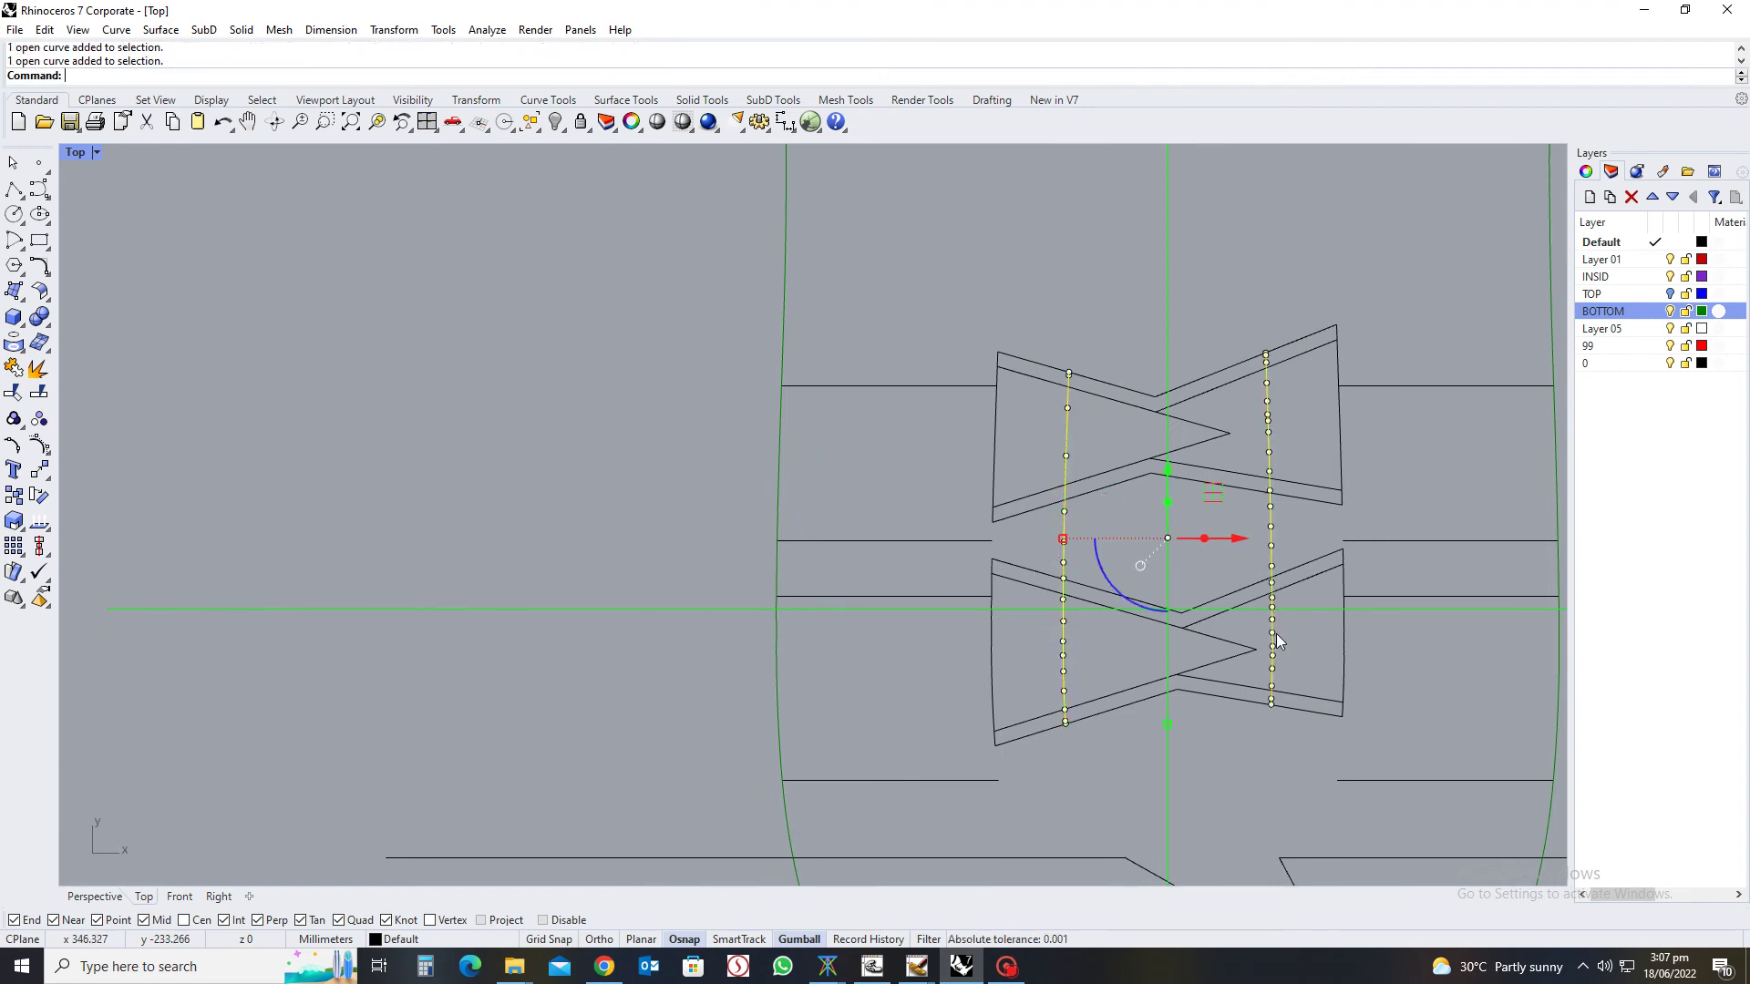
{"action": "type", "text": "t"}
{"action": "key", "text": "Return"}
{"action": "left_click_drag", "start_coordinate": [1326, 282], "coordinate": [1306, 405]}
{"action": "left_click", "coordinate": [1303, 491]}
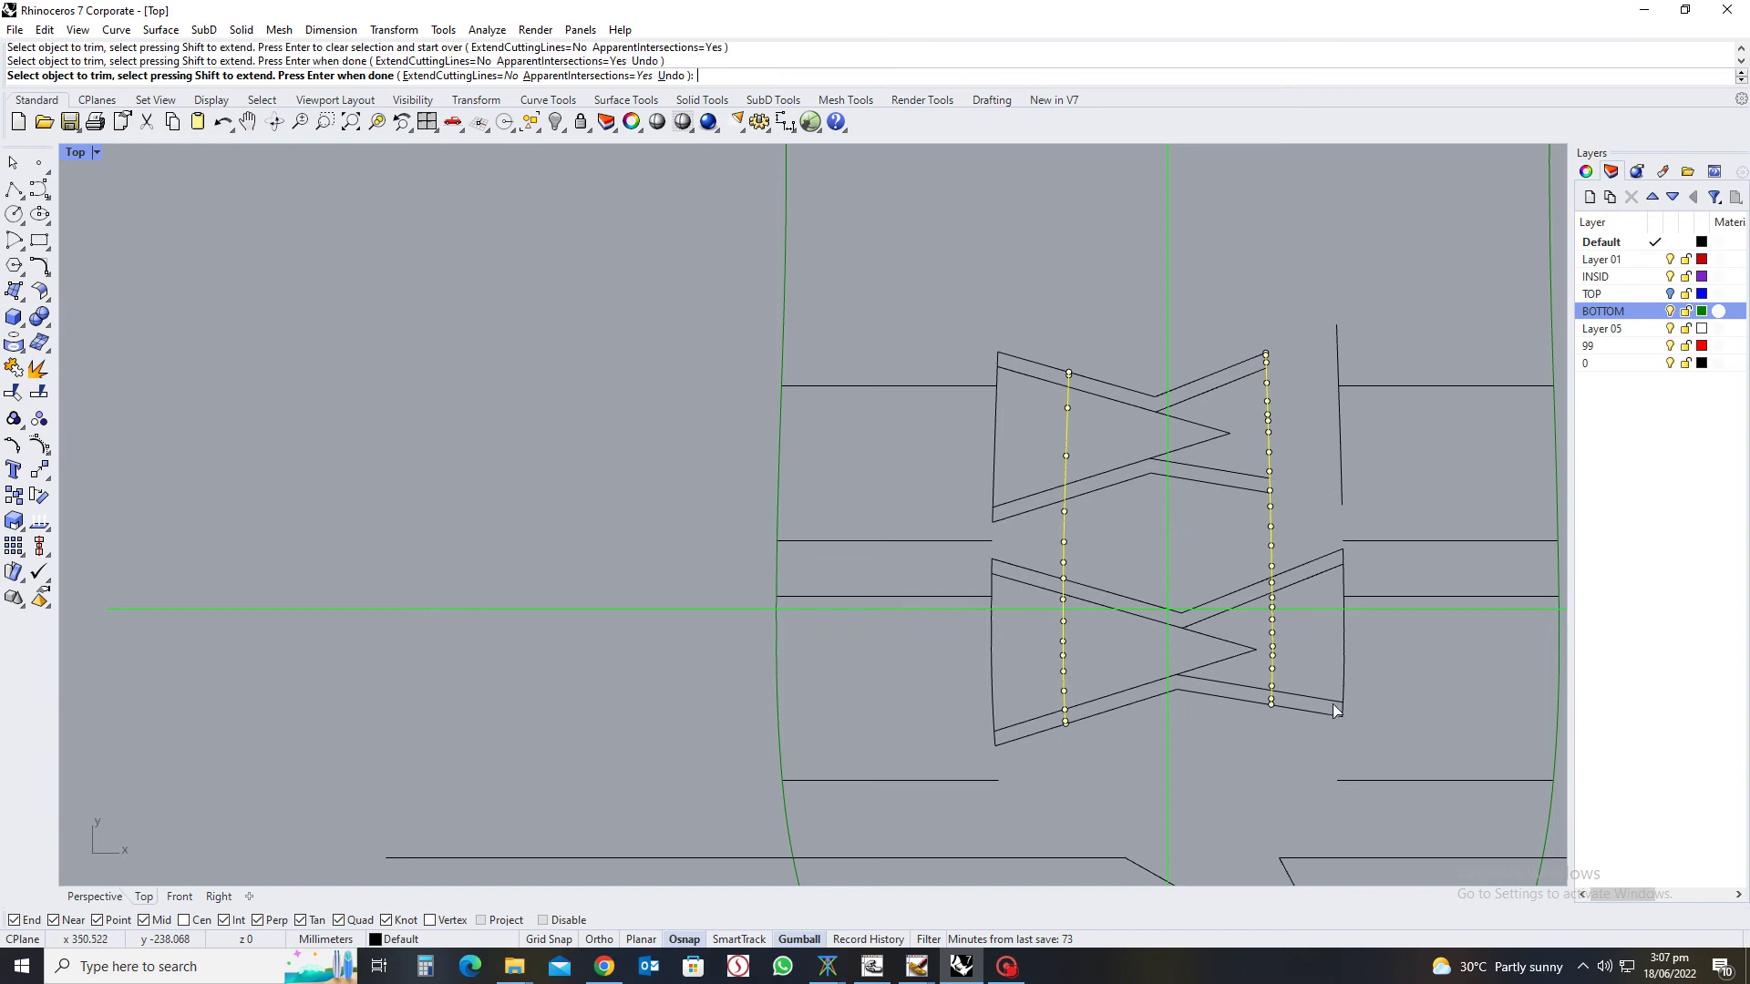
{"action": "left_click", "coordinate": [1319, 706]}
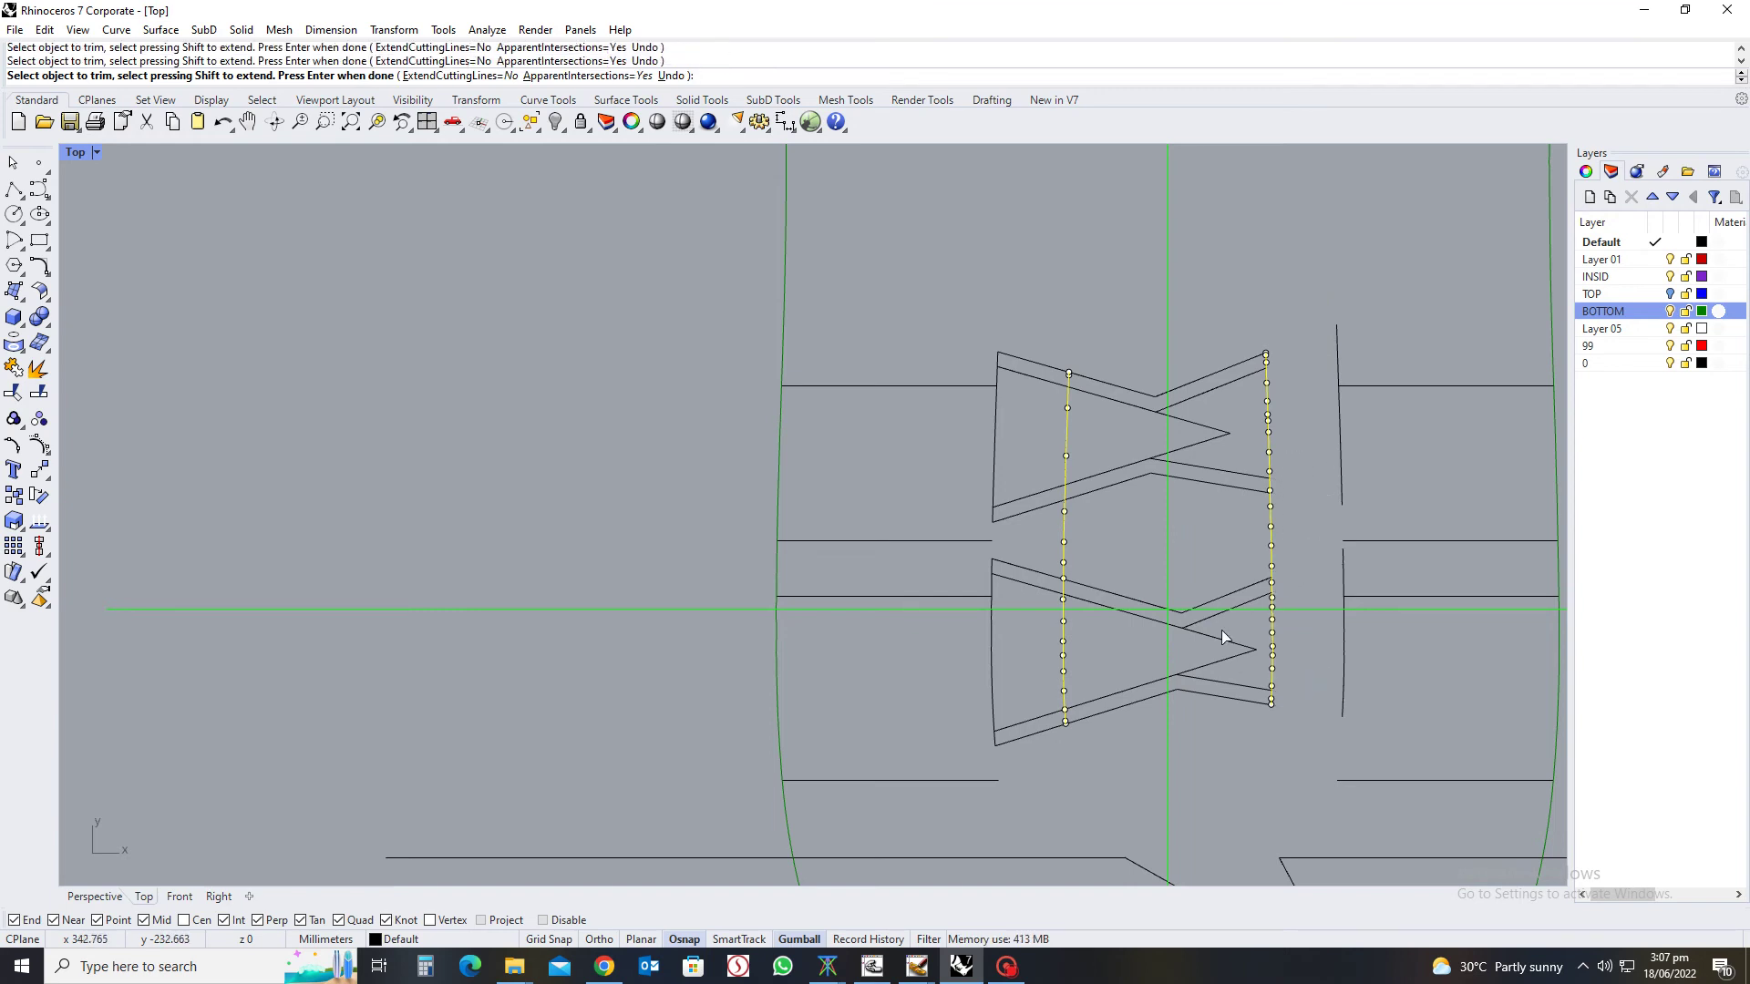
{"action": "left_click", "coordinate": [1027, 361]}
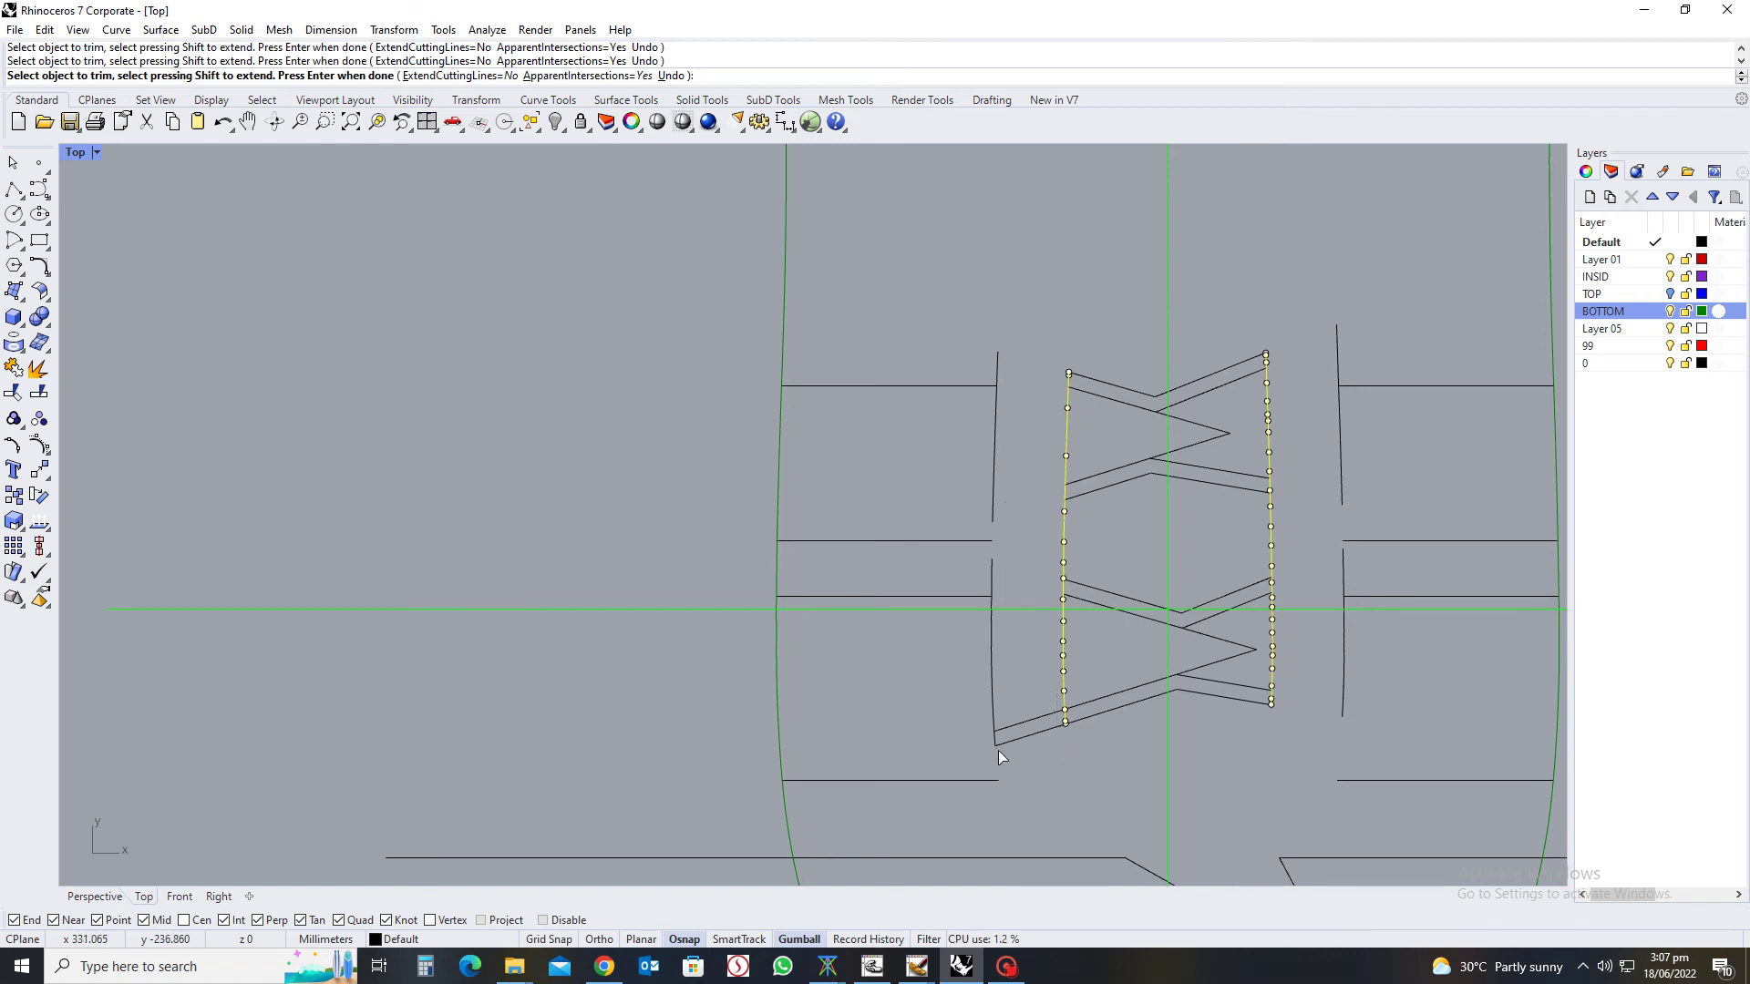
{"action": "key", "text": "Return"}
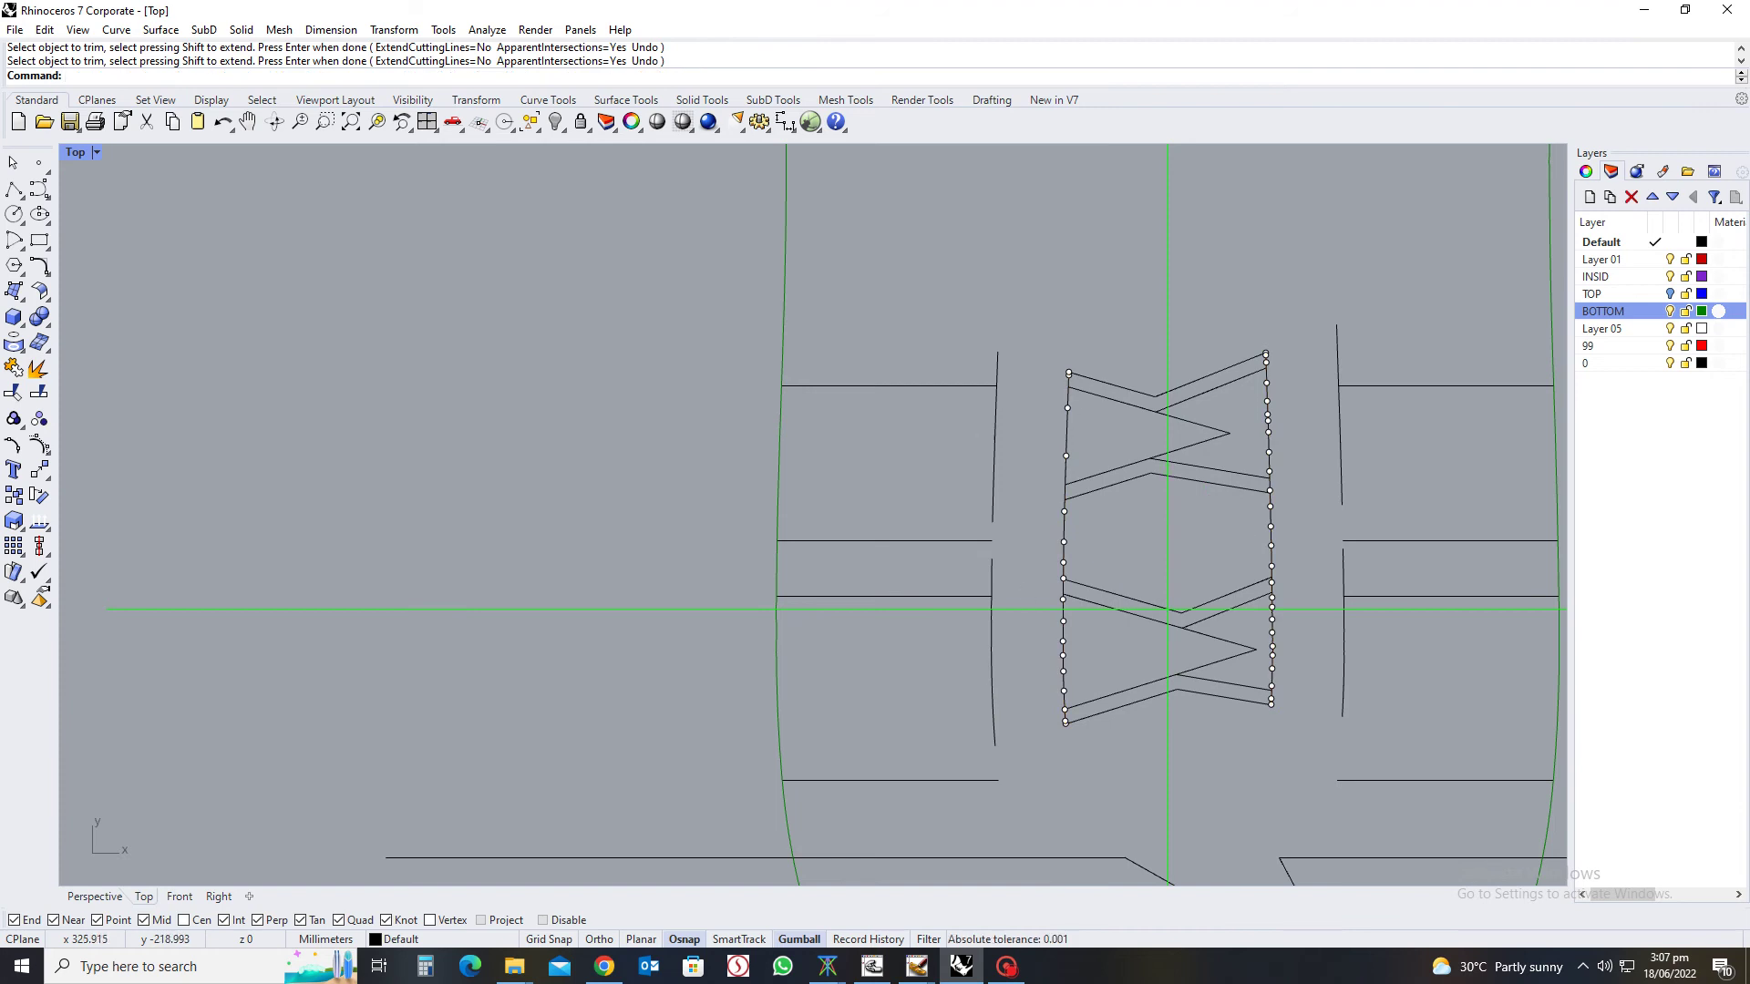
Connect the upper left heel block's side curve to its lower and upper horizontal lines to form clean corners
{"action": "middle_click", "coordinate": [981, 433]}
{"action": "left_click", "coordinate": [981, 429]}
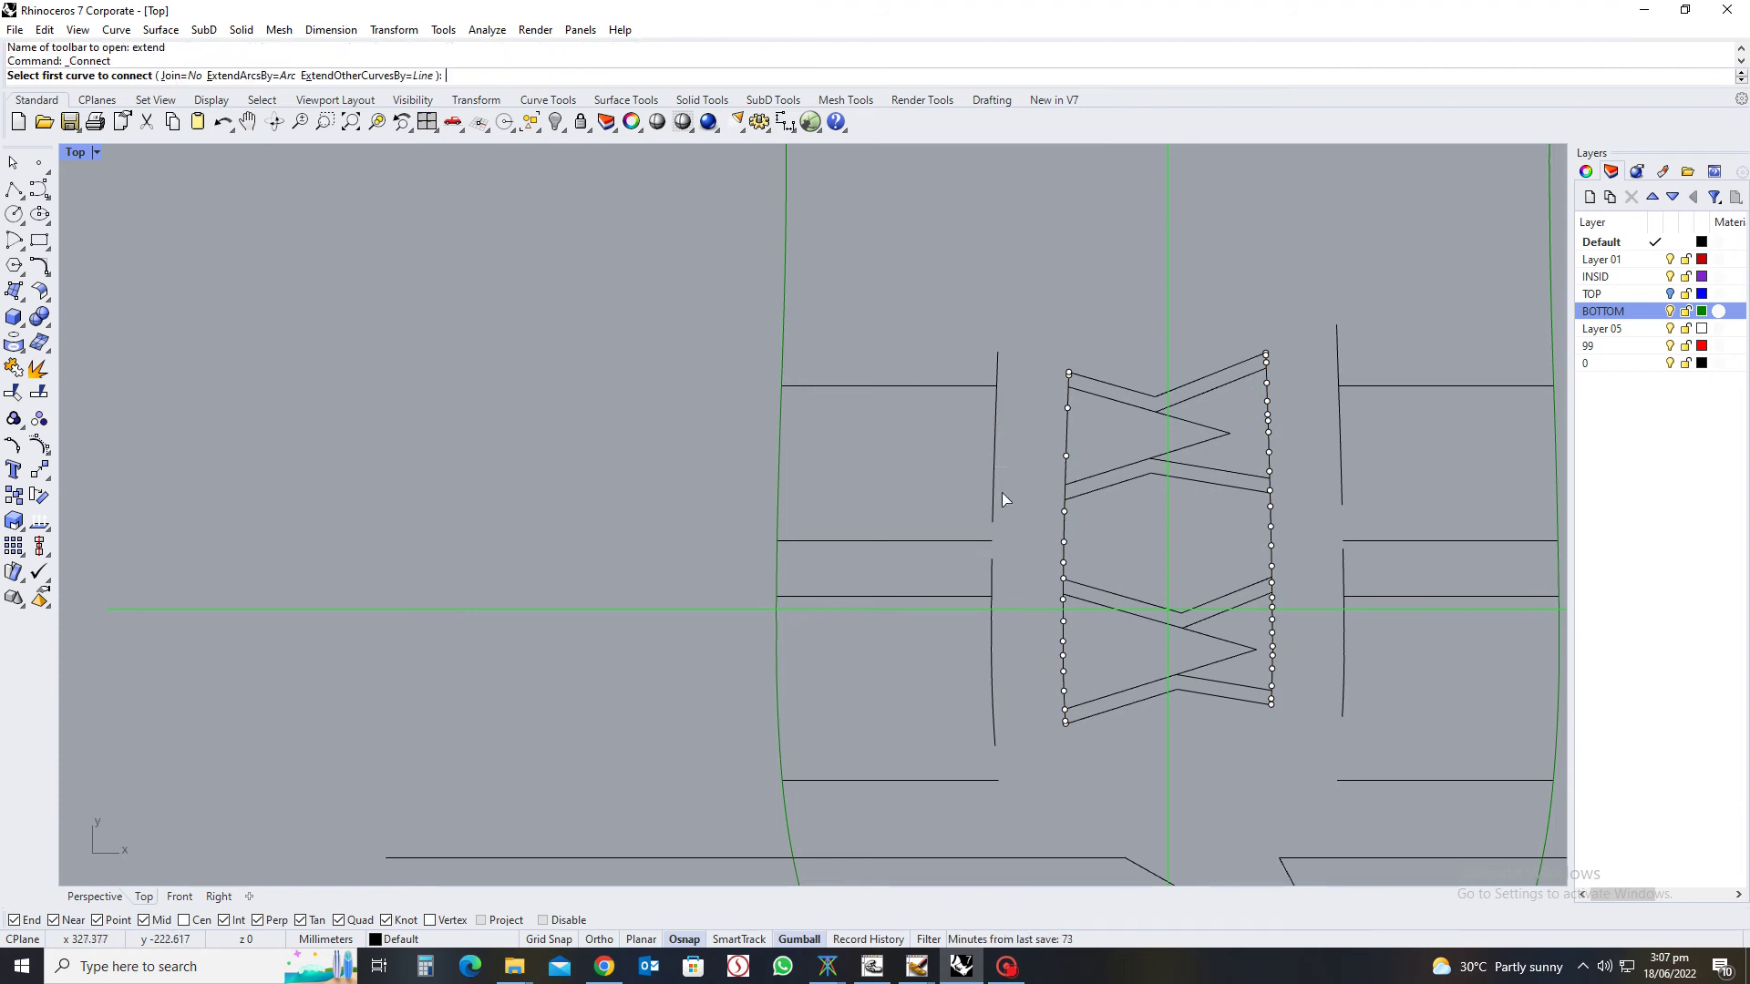
{"action": "left_click", "coordinate": [994, 495]}
{"action": "left_click", "coordinate": [978, 542]}
{"action": "key", "text": "Return"}
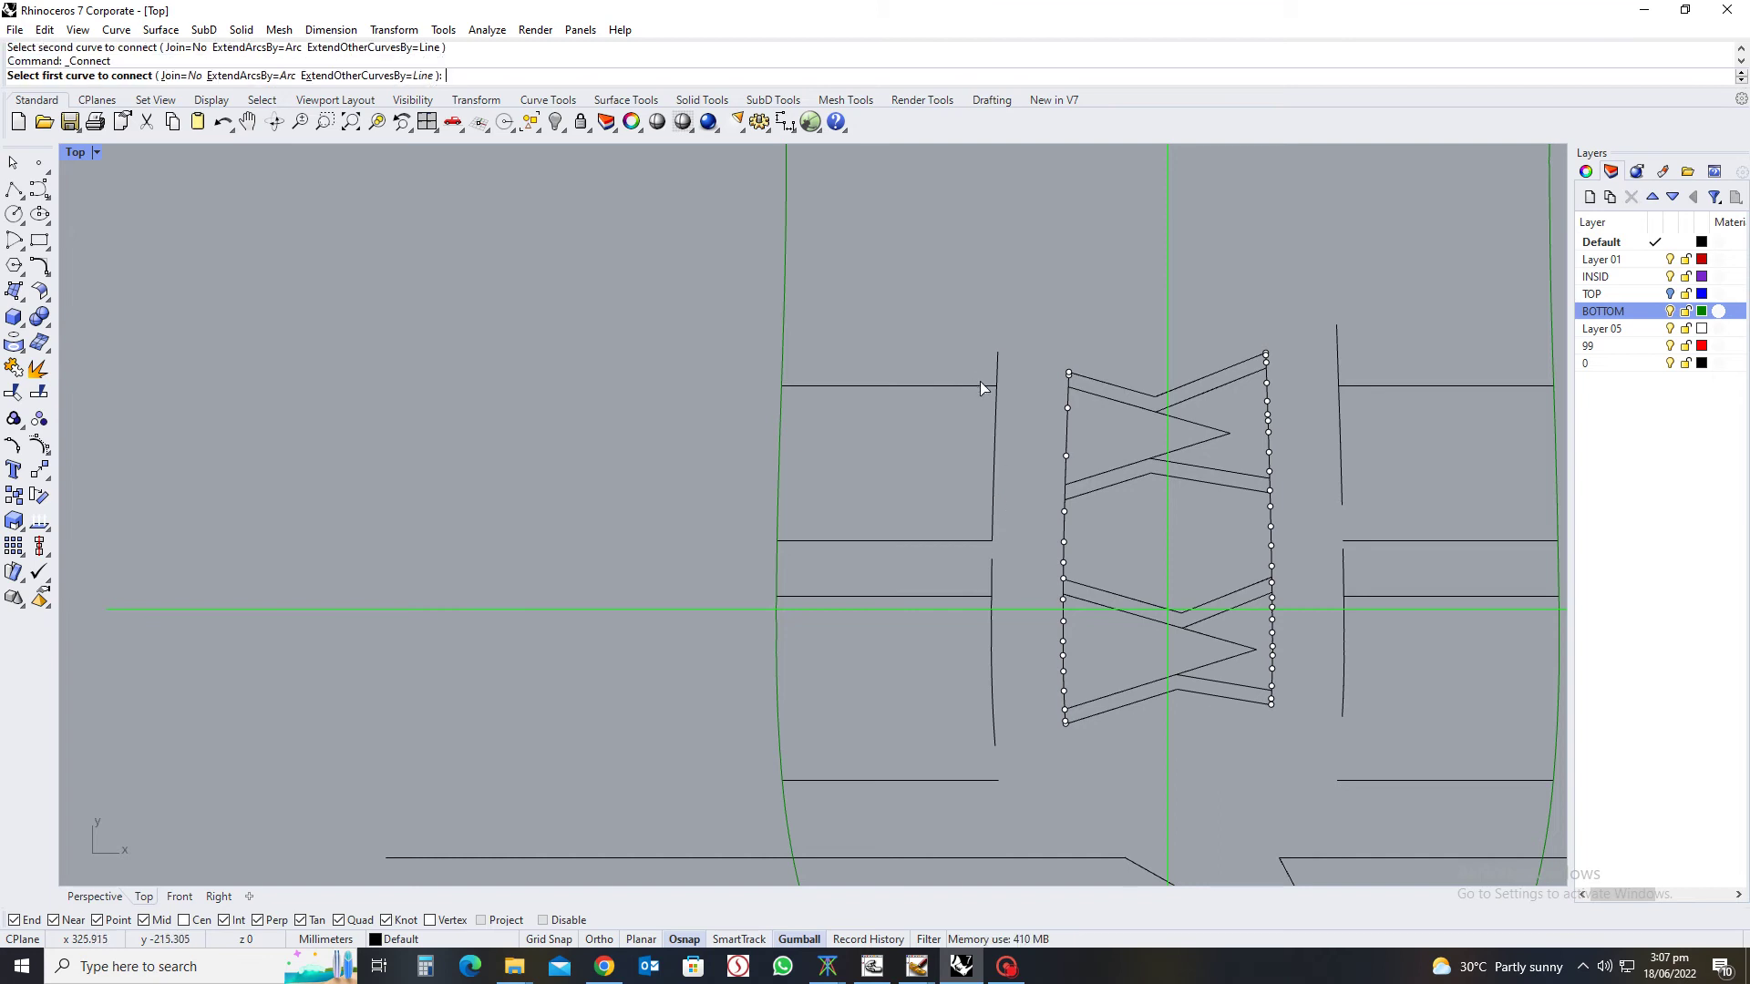
{"action": "left_click", "coordinate": [981, 384]}
{"action": "left_click", "coordinate": [995, 392]}
Connect the lower left heel block's side curve to its upper and lower horizontal lines
{"action": "right_click_drag", "start_coordinate": [1008, 617], "coordinate": [980, 488]}
{"action": "key", "text": "Return"}
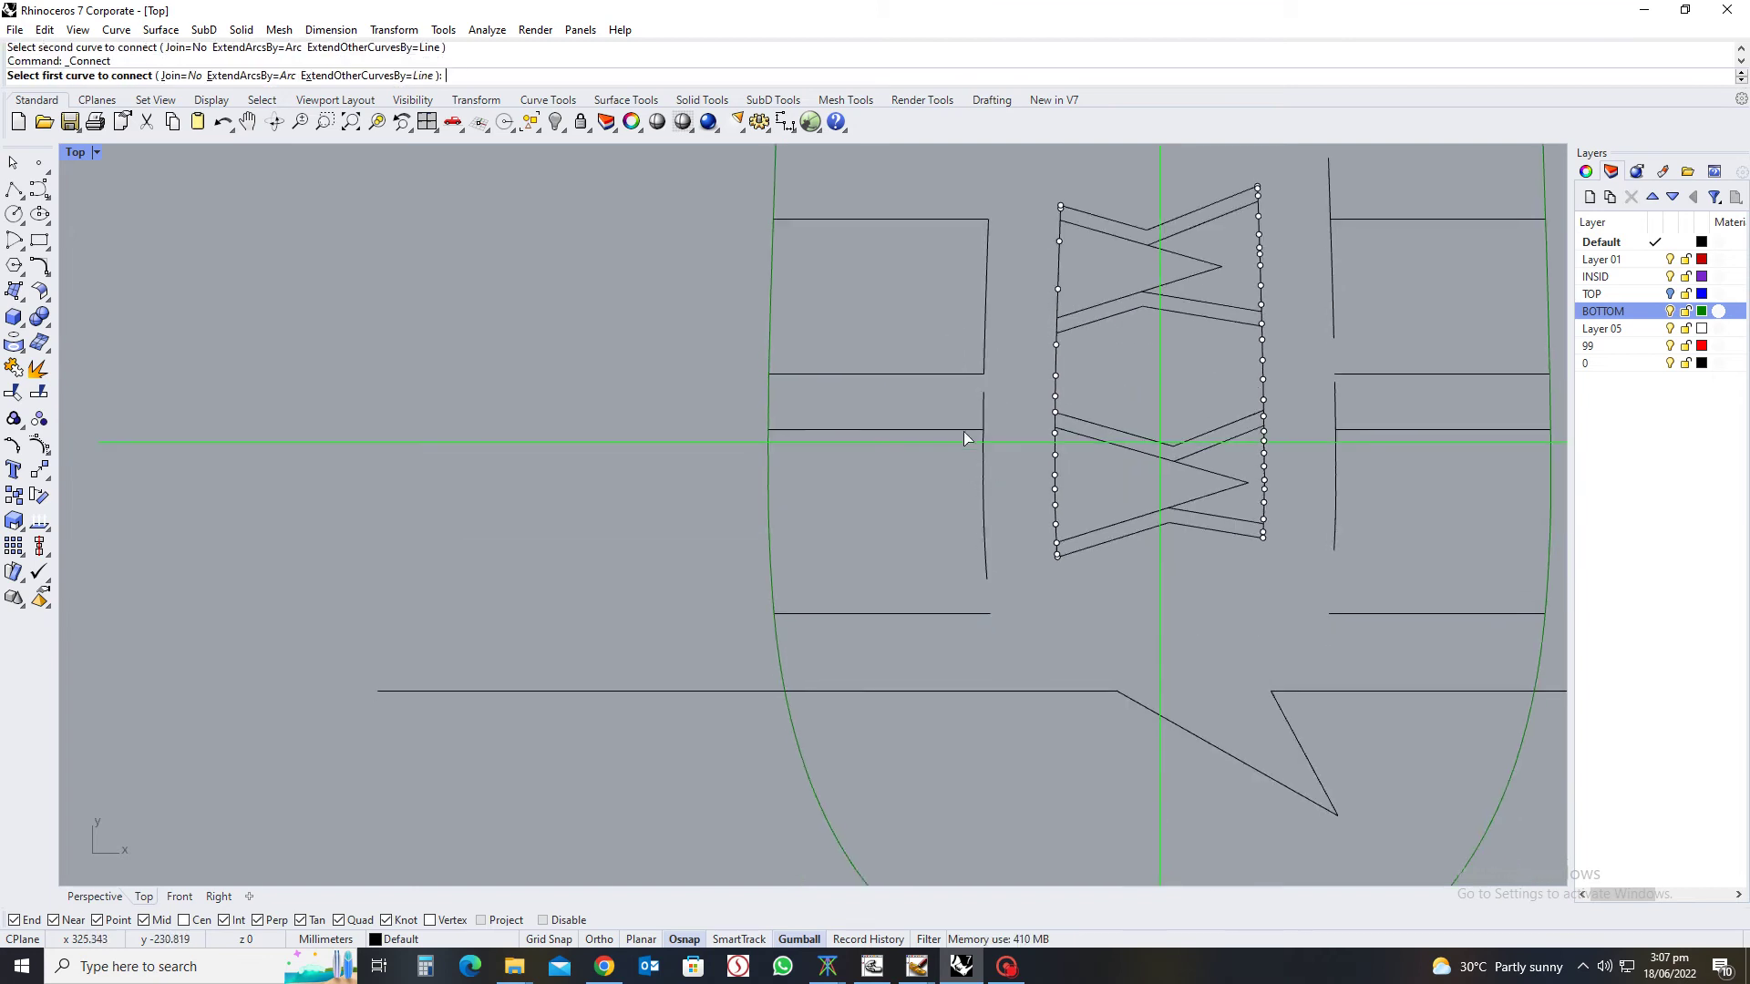
{"action": "left_click", "coordinate": [969, 430]}
{"action": "left_click", "coordinate": [986, 464]}
{"action": "key", "text": "Return"}
{"action": "left_click", "coordinate": [982, 566]}
{"action": "left_click", "coordinate": [987, 614]}
Connect the lower right heel block's side curve to its lower and upper horizontal lines
{"action": "key", "text": "Return"}
{"action": "left_click", "coordinate": [1374, 611]}
{"action": "left_click", "coordinate": [1340, 538]}
{"action": "key", "text": "Return"}
{"action": "left_click", "coordinate": [1334, 468]}
{"action": "left_click", "coordinate": [1380, 429]}
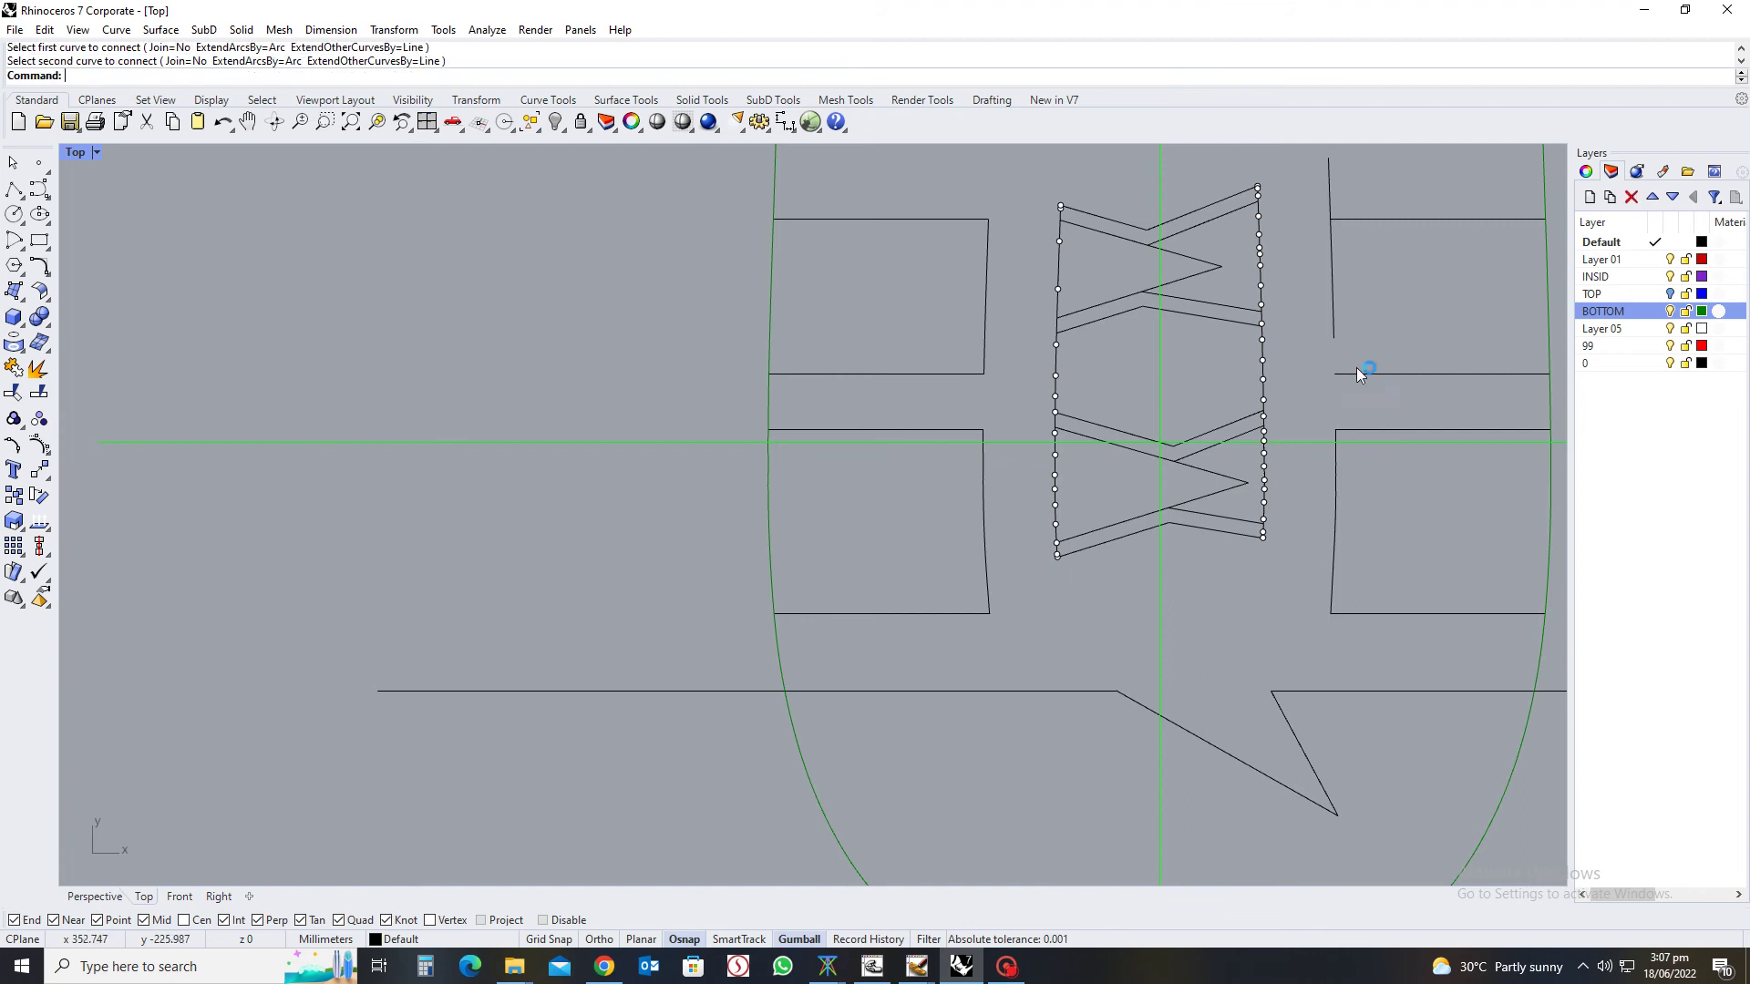
Connect the upper right heel block's side curve to its lower and upper horizontal lines
{"action": "key", "text": "Return"}
{"action": "left_click", "coordinate": [1352, 381]}
{"action": "left_click", "coordinate": [1336, 330]}
{"action": "key", "text": "Return"}
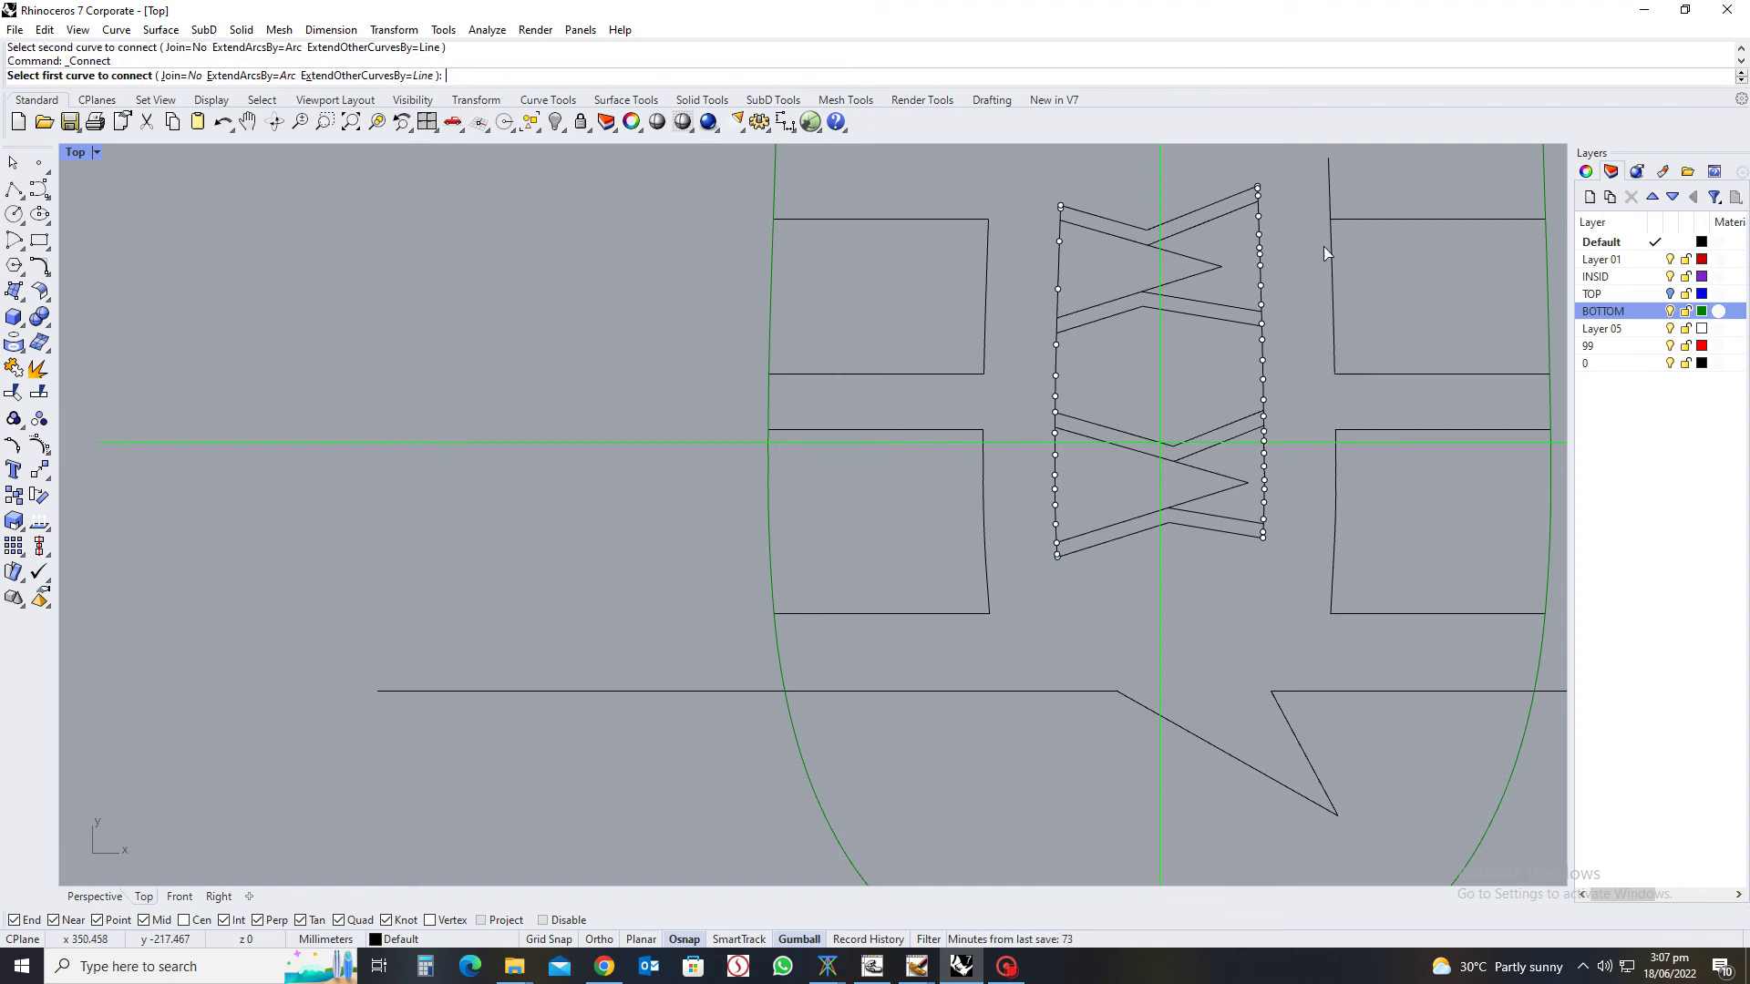
{"action": "left_click", "coordinate": [1330, 239]}
{"action": "left_click", "coordinate": [1337, 224]}
Trim off both ends of the heel spike line that extend beyond the green sole outline
{"action": "scroll", "coordinate": [1338, 299], "scroll_direction": "down", "scroll_amount": 5}
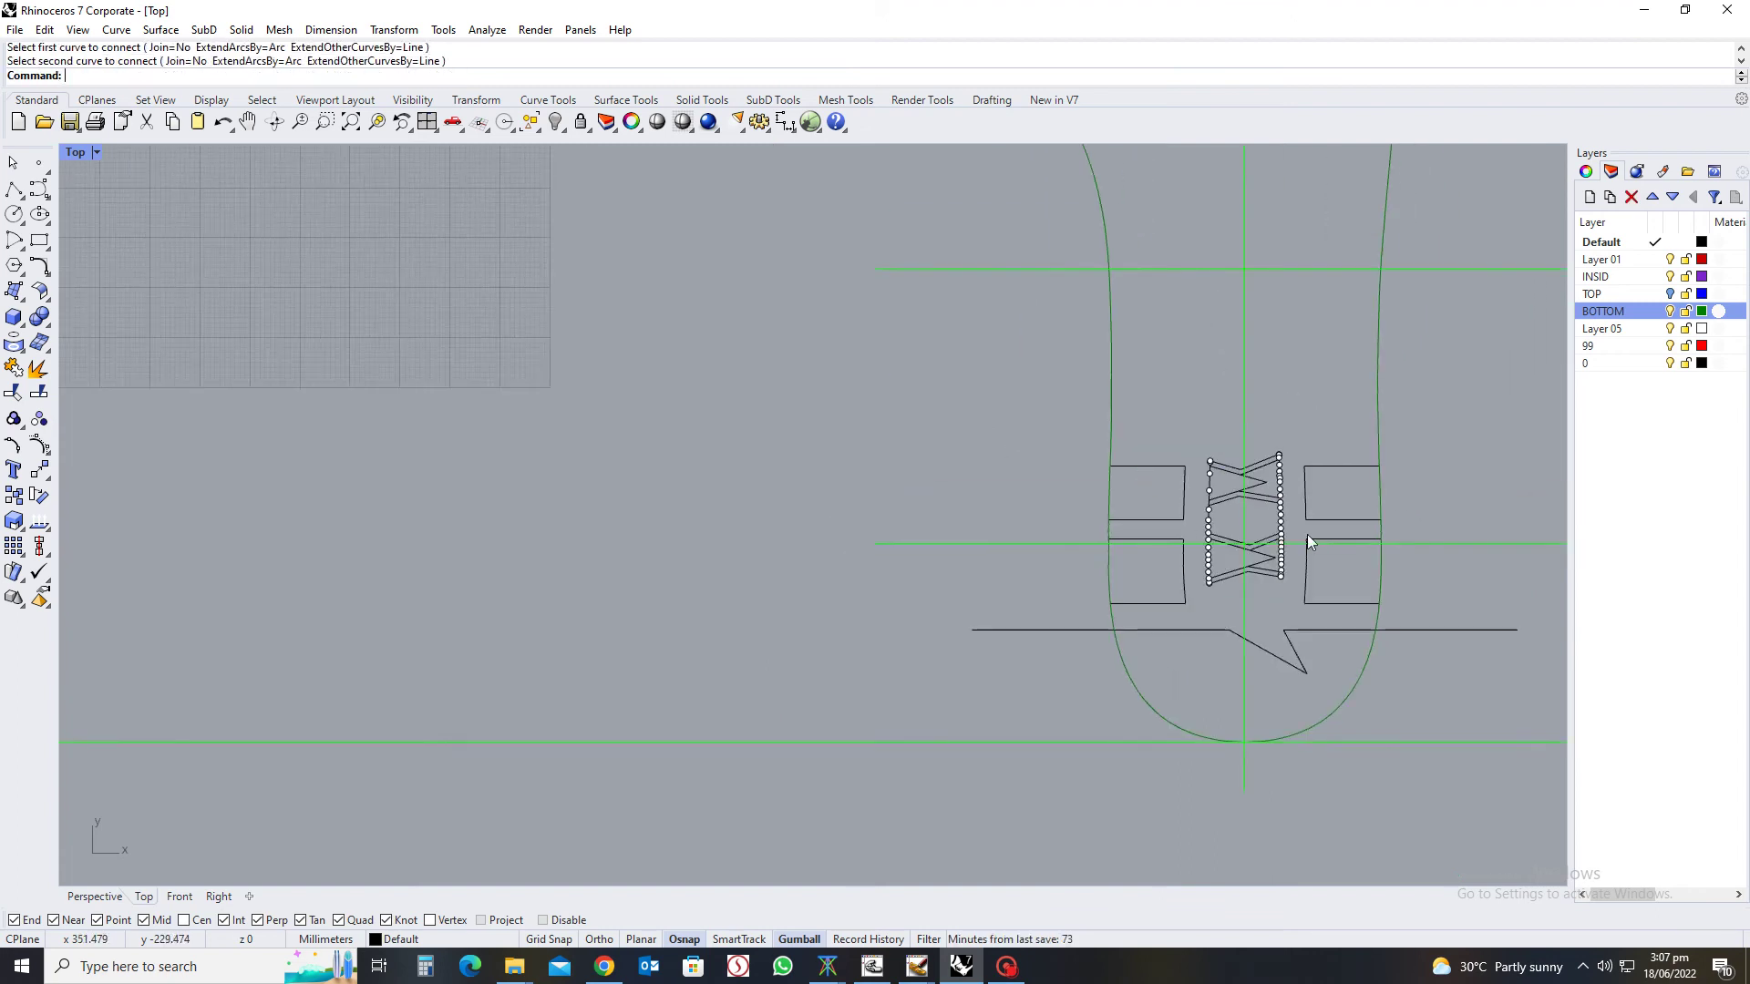
{"action": "right_click_drag", "start_coordinate": [1327, 571], "coordinate": [1218, 604]}
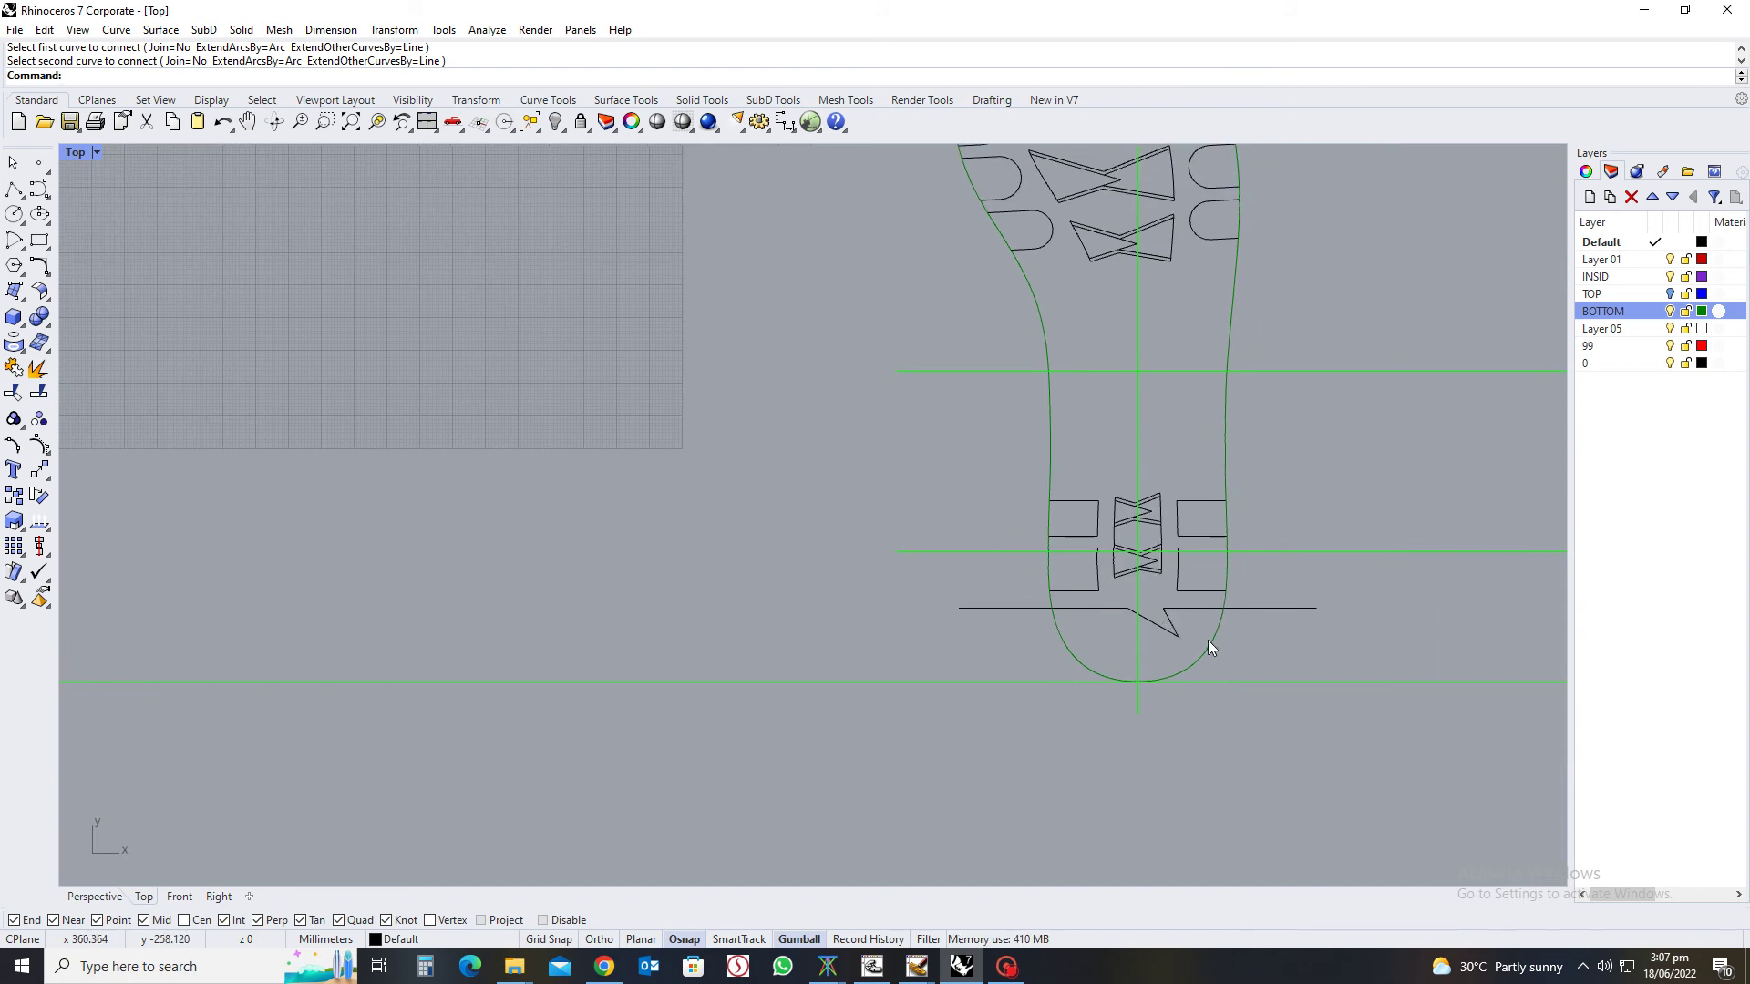
{"action": "left_click", "coordinate": [1219, 642]}
{"action": "type", "text": "t"}
{"action": "key", "text": "Return"}
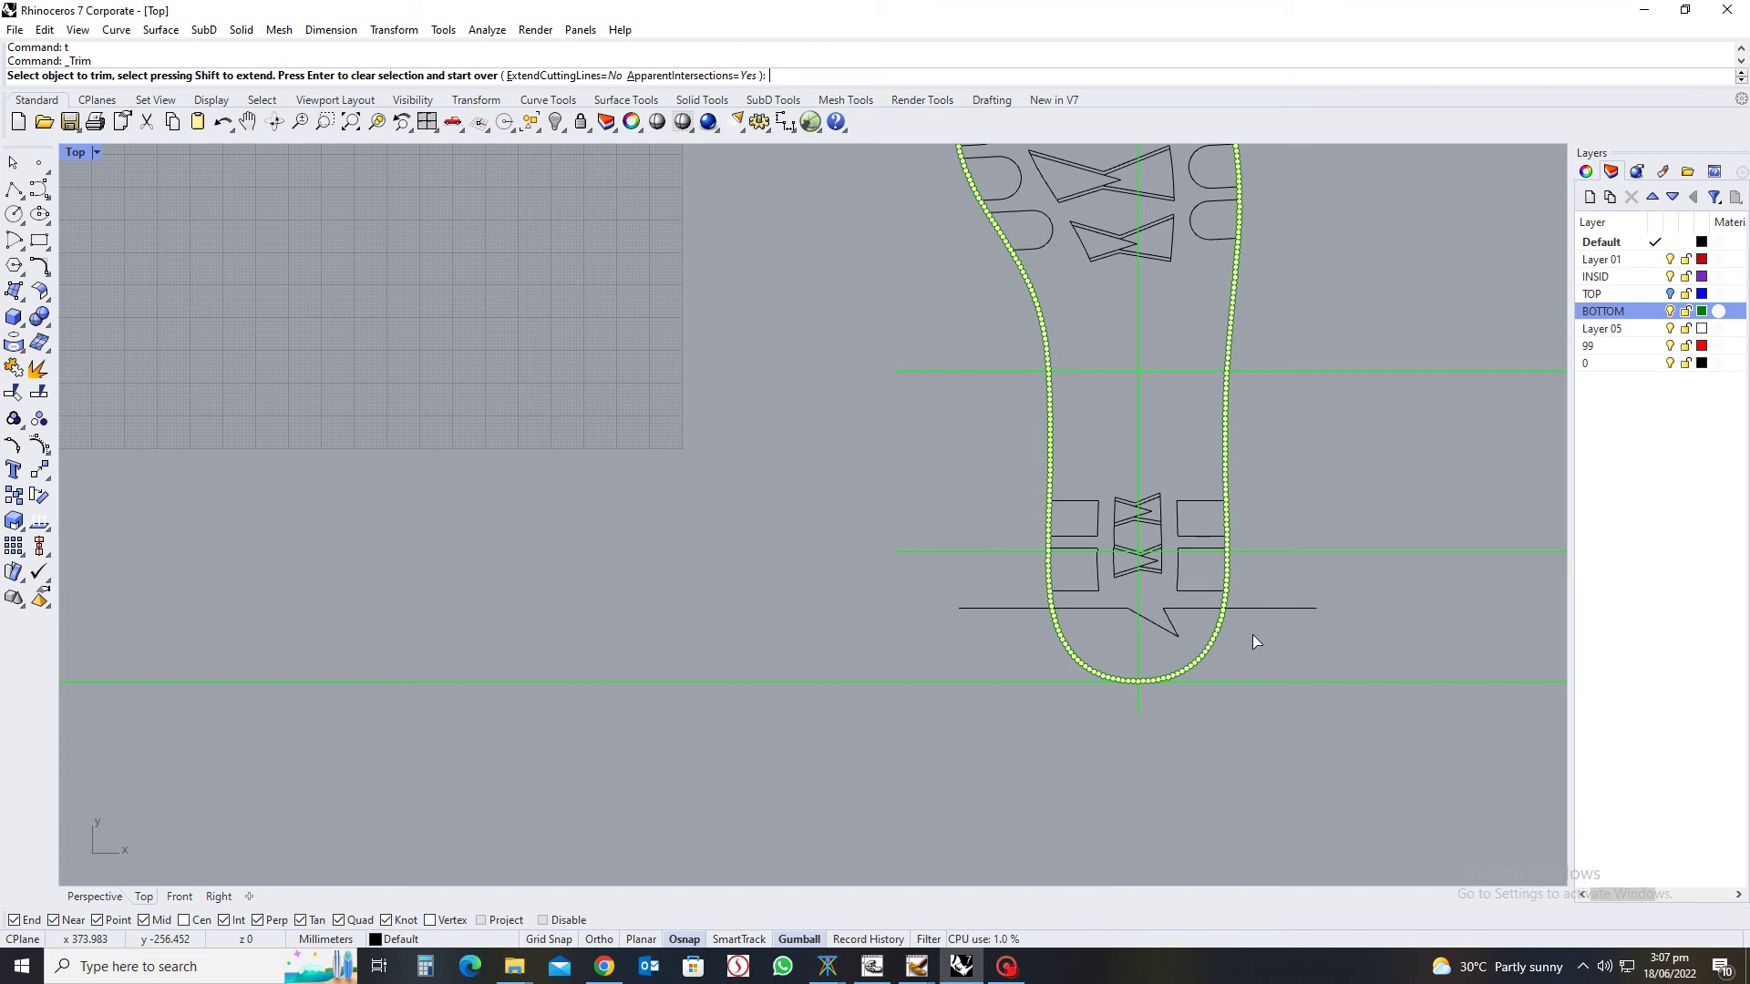
{"action": "scroll", "coordinate": [1258, 632], "scroll_direction": "up", "scroll_amount": 4}
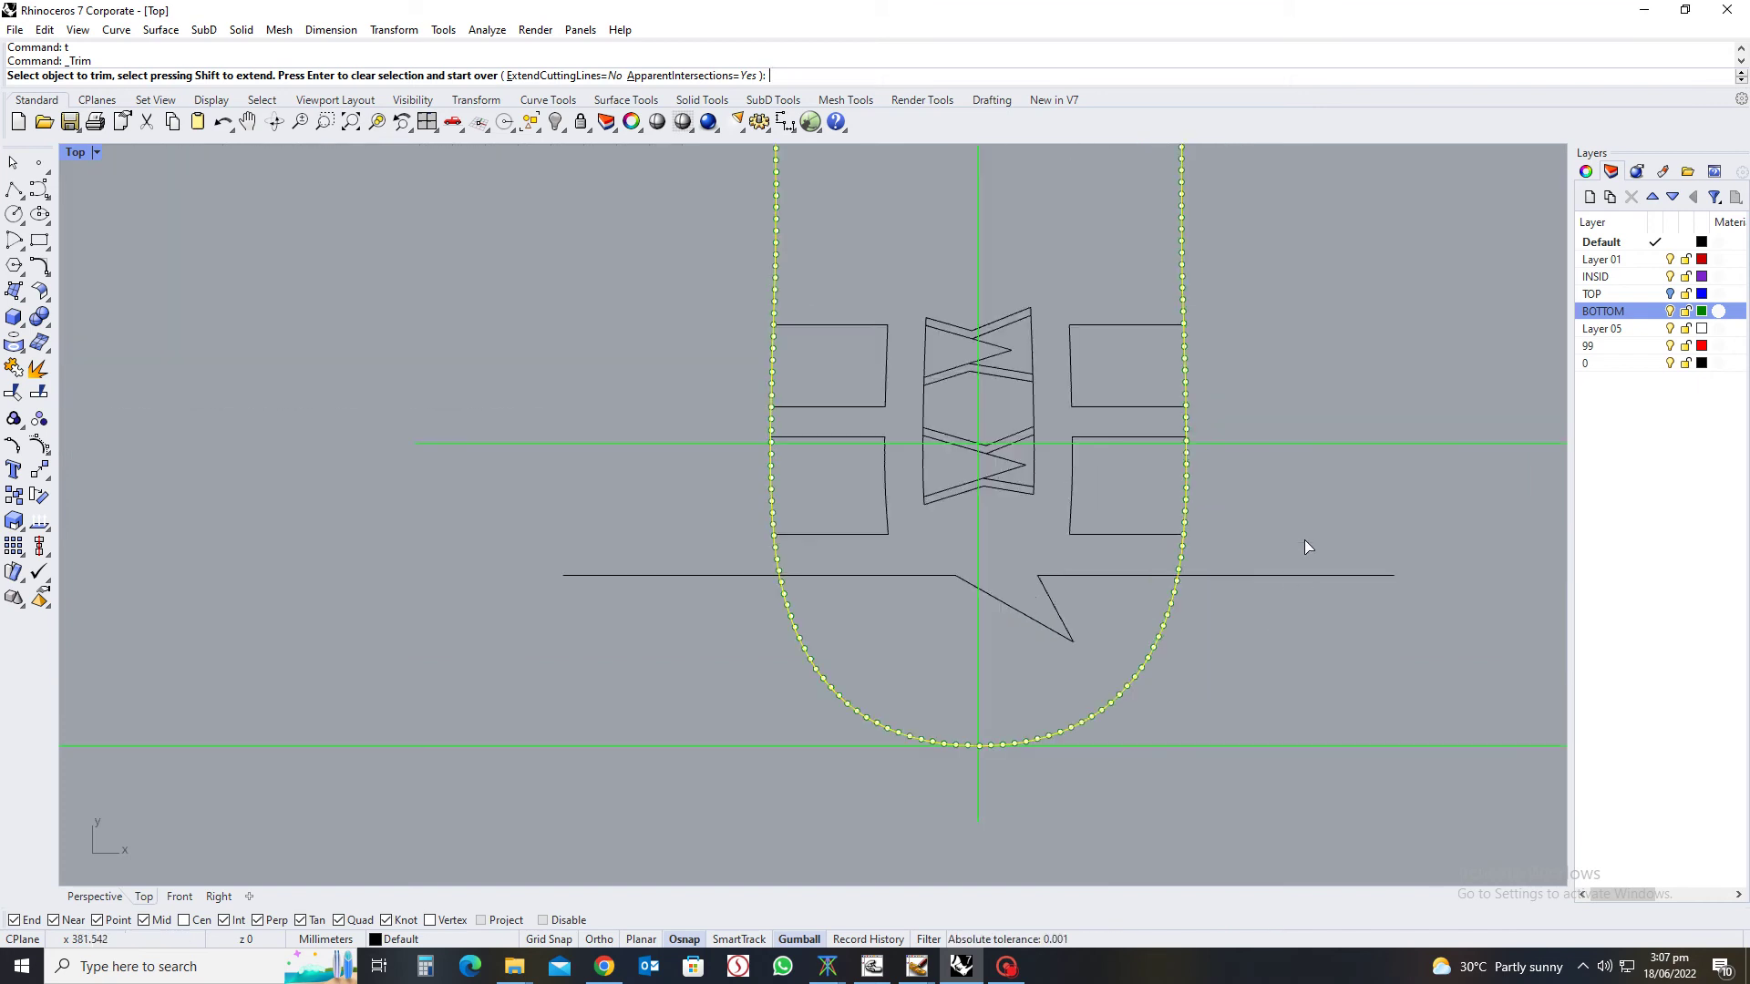
{"action": "key", "text": "Return"}
{"action": "scroll", "coordinate": [685, 533], "scroll_direction": "down", "scroll_amount": 6}
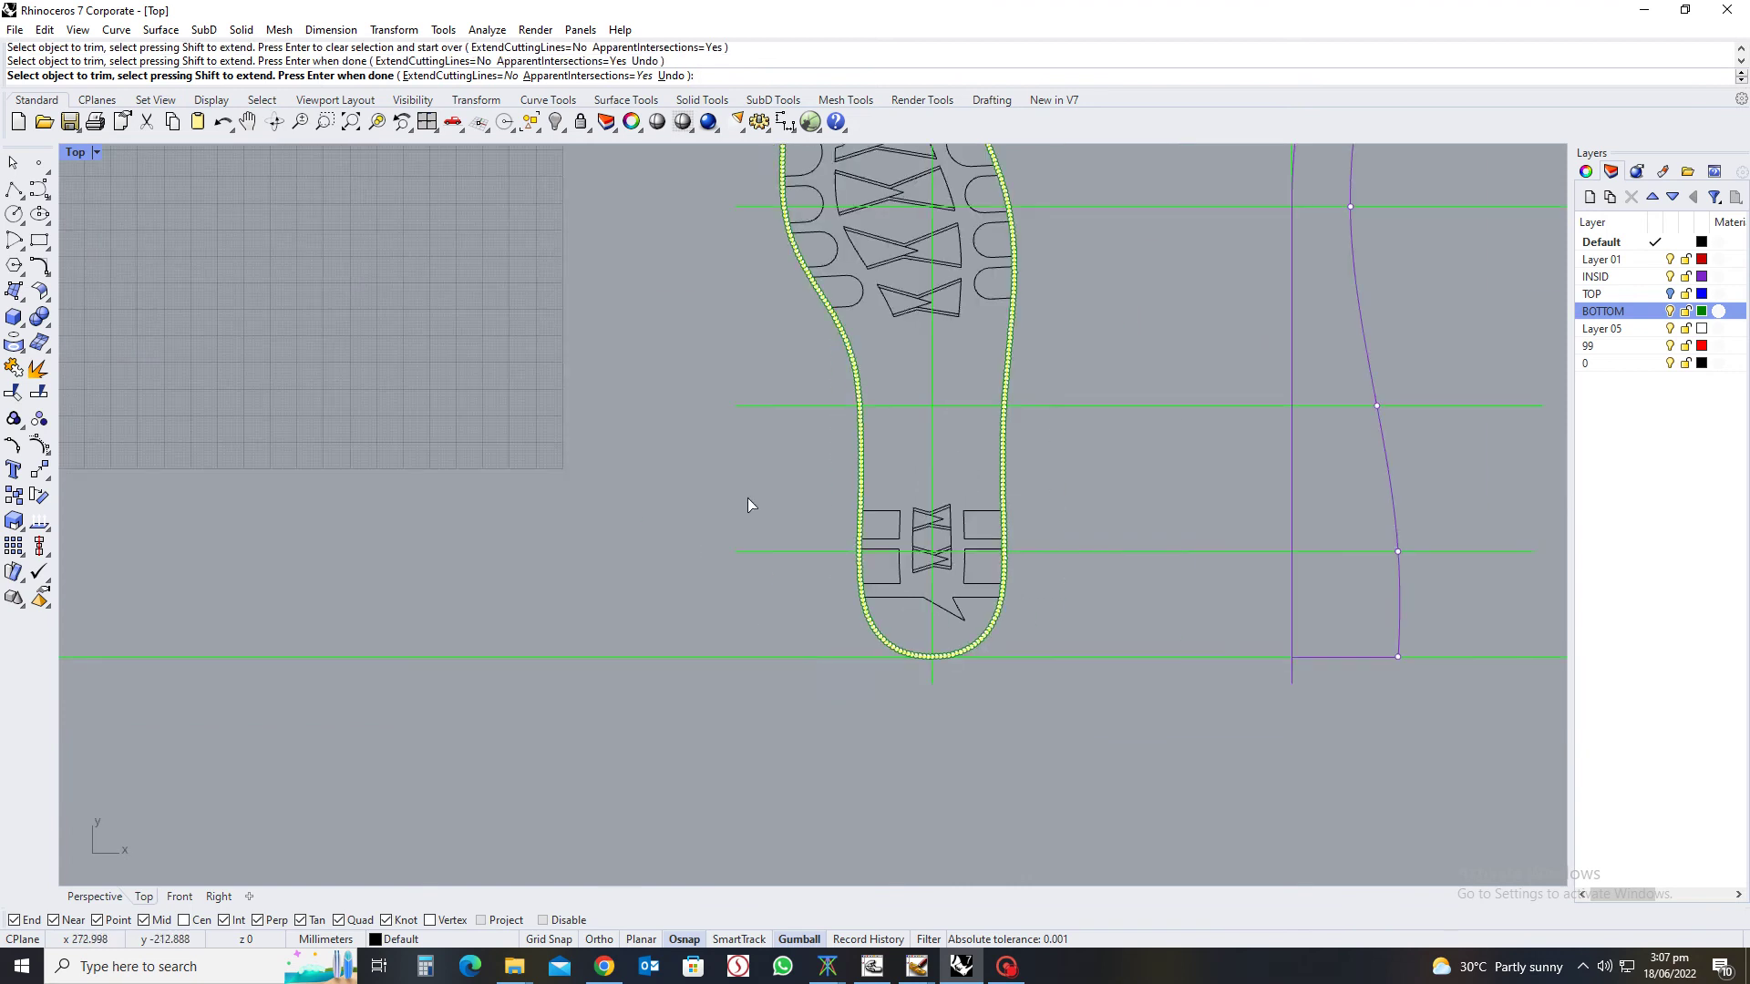
Finish the spike line trim and examine the tread pattern across the forefoot and heel
{"action": "scroll", "coordinate": [1102, 442], "scroll_direction": "up", "scroll_amount": 4}
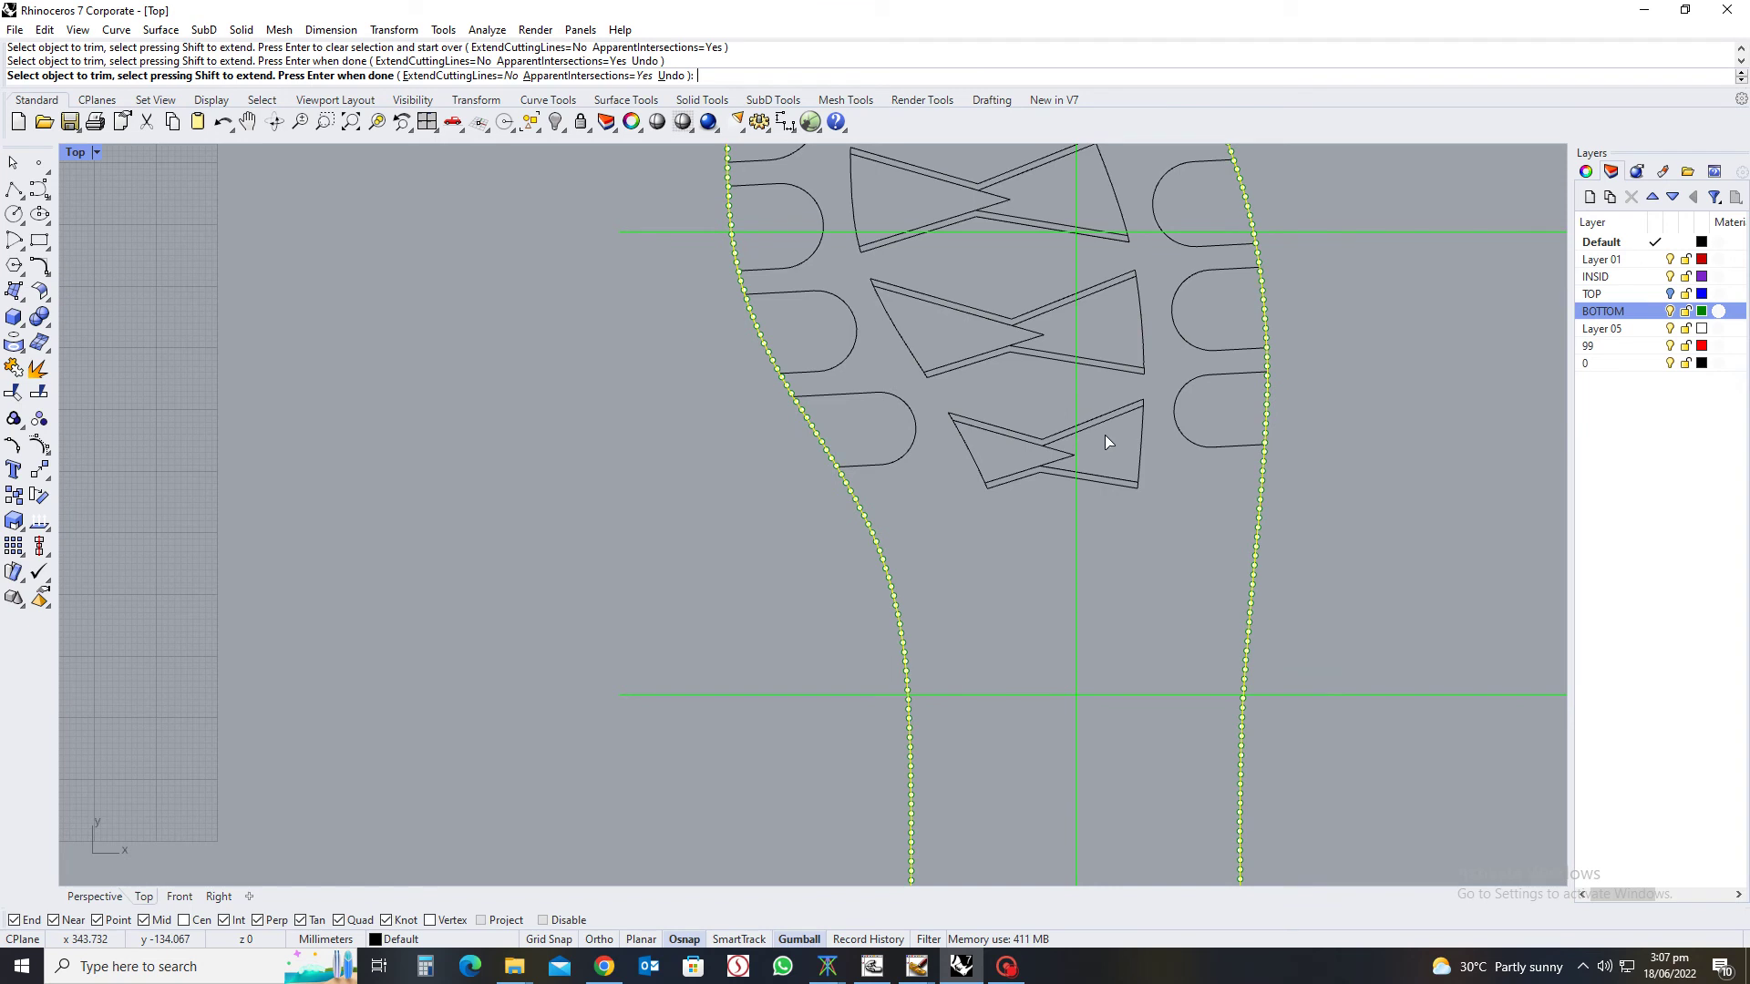
{"action": "key", "text": "Return"}
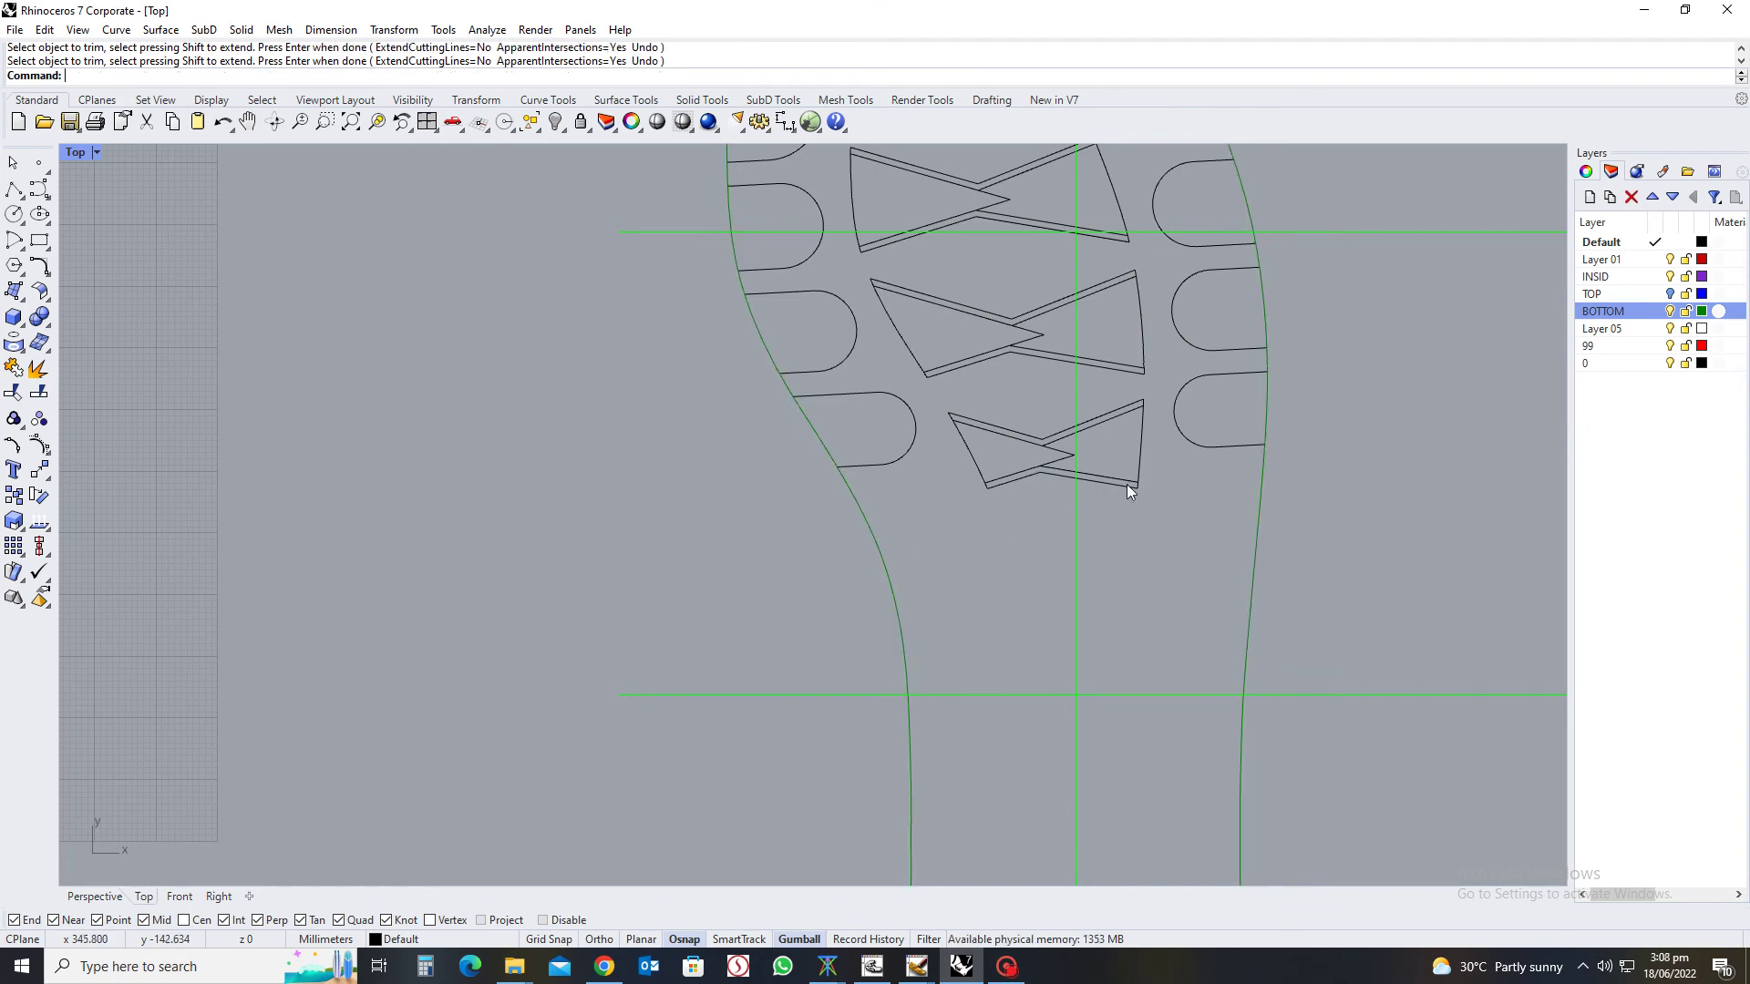
{"action": "scroll", "coordinate": [1128, 480], "scroll_direction": "down", "scroll_amount": 3}
{"action": "right_click_drag", "start_coordinate": [1136, 429], "coordinate": [1093, 461]}
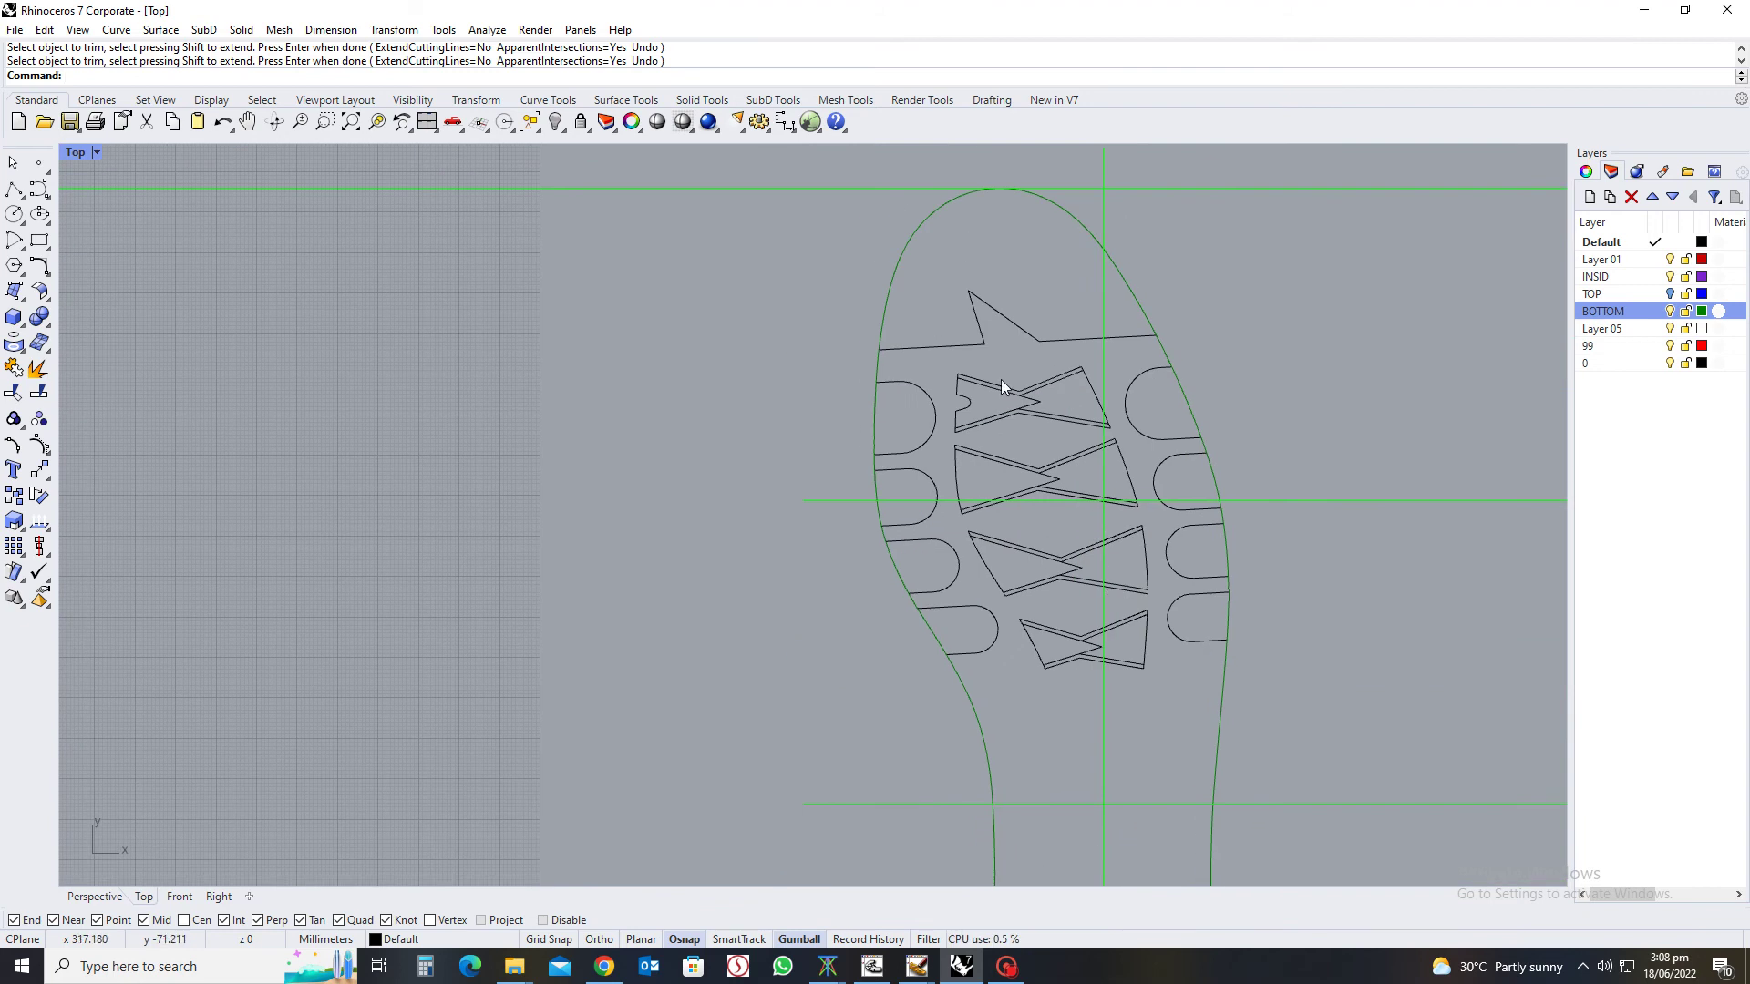
{"action": "scroll", "coordinate": [950, 363], "scroll_direction": "up", "scroll_amount": 4}
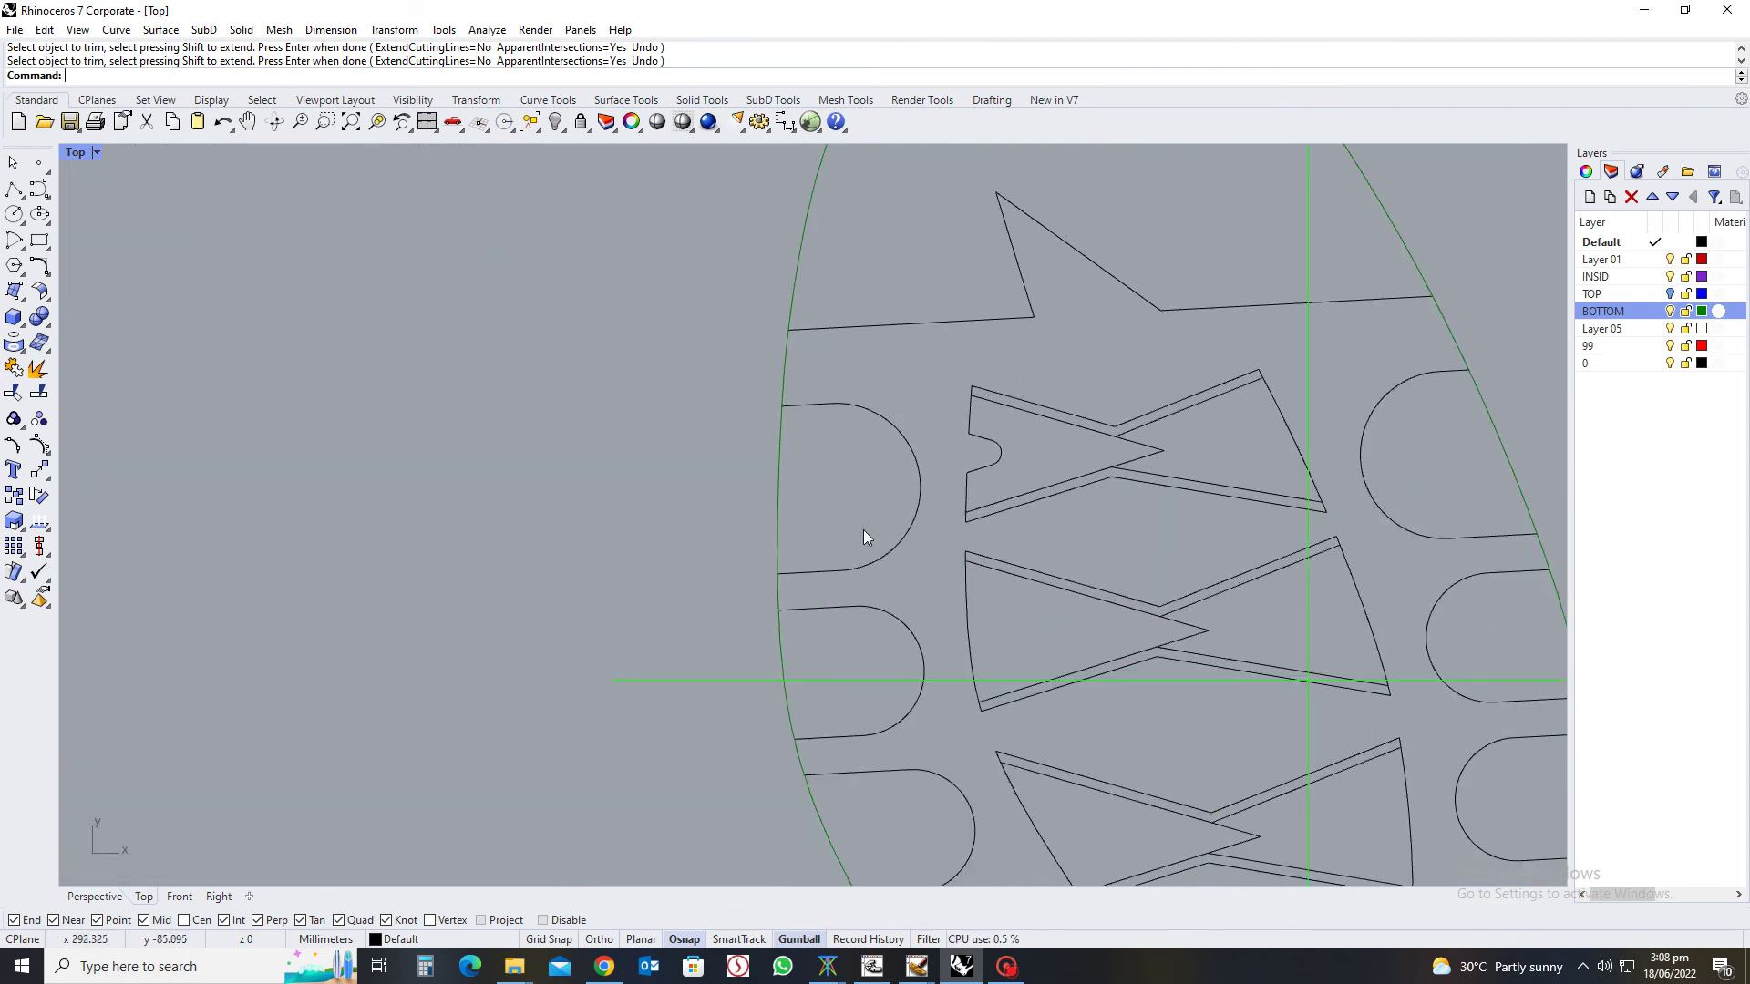
{"action": "scroll", "coordinate": [989, 492], "scroll_direction": "down", "scroll_amount": 7}
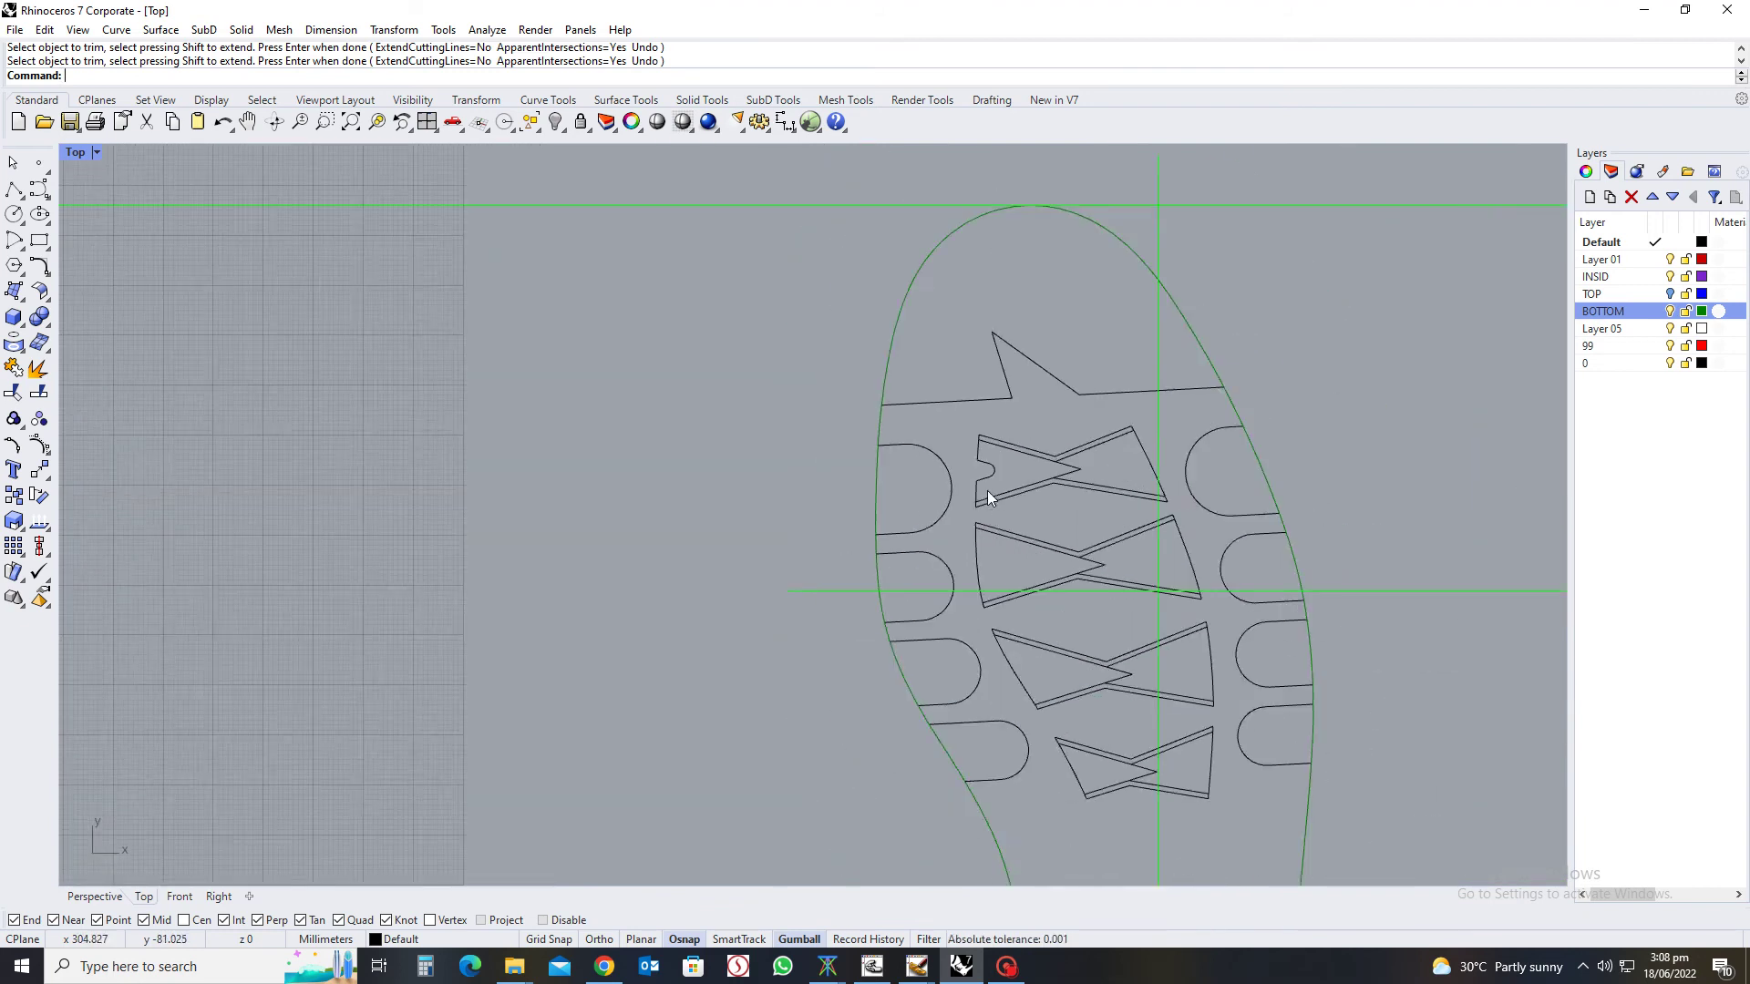
{"action": "right_click_drag", "start_coordinate": [992, 491], "coordinate": [1029, 425]}
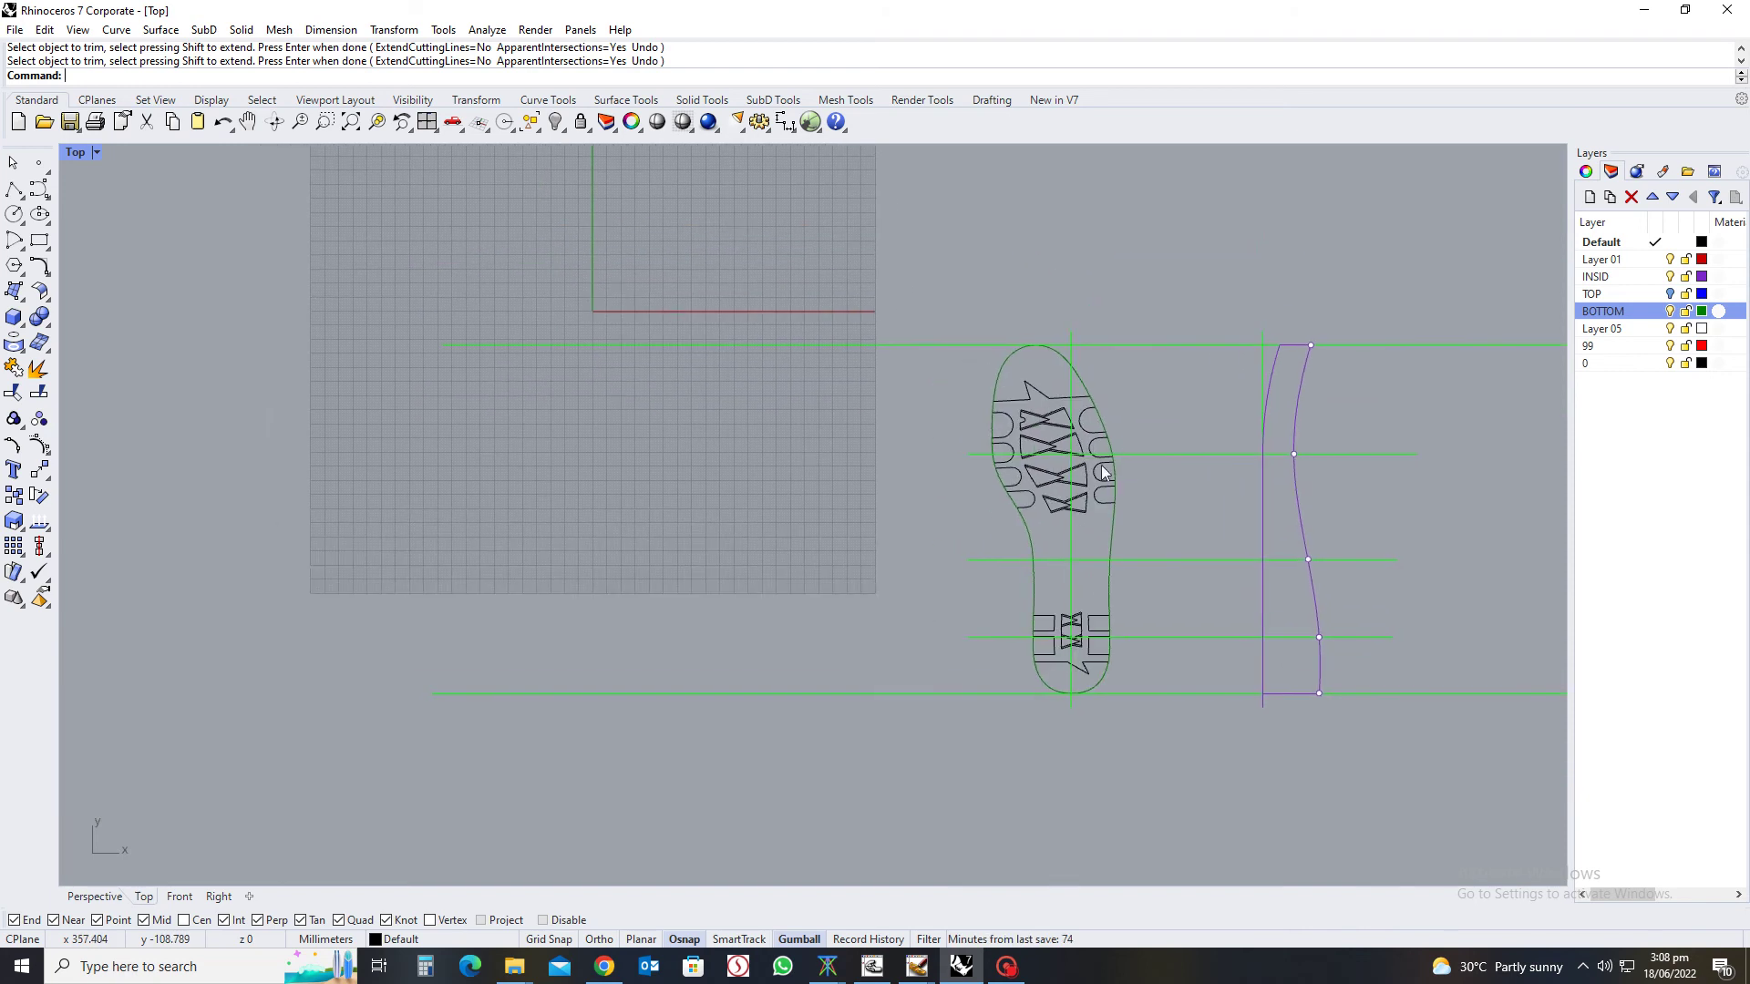
{"action": "right_click_drag", "start_coordinate": [1092, 591], "coordinate": [1144, 556]}
Trim away both side line segments between the two heel zigzag grooves, using the grooves' facing edges as cutters
{"action": "scroll", "coordinate": [1101, 629], "scroll_direction": "up", "scroll_amount": 10}
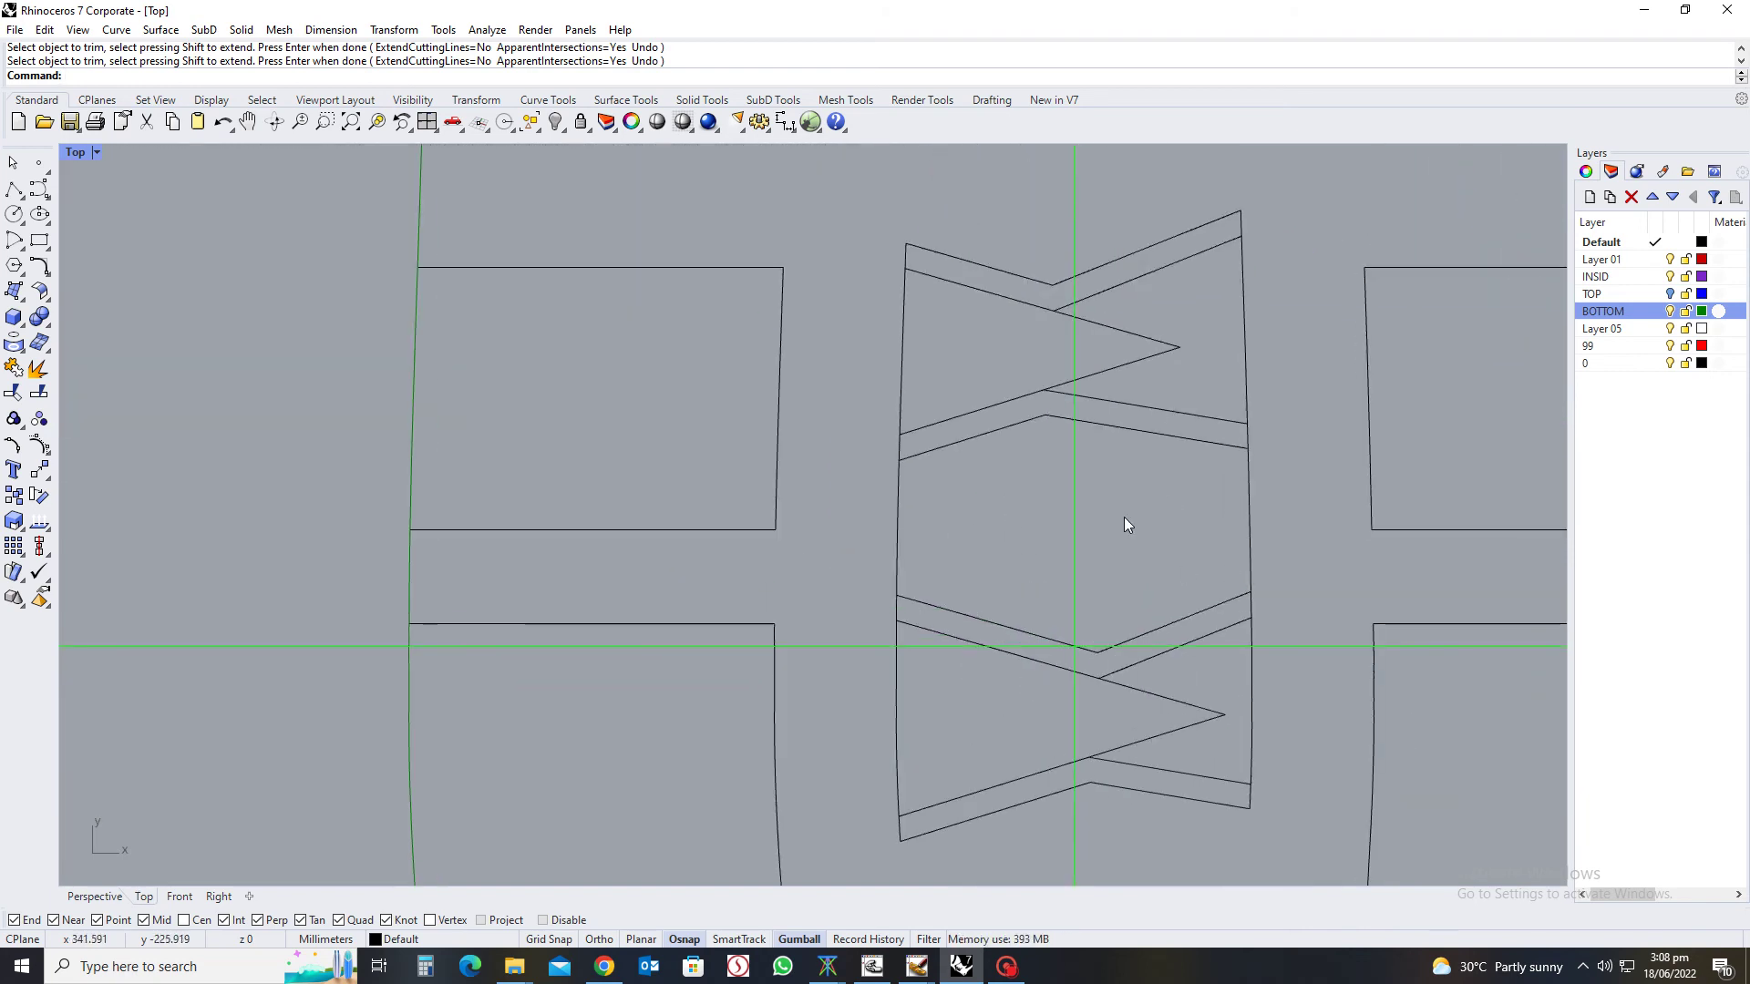
{"action": "left_click", "coordinate": [934, 607]}
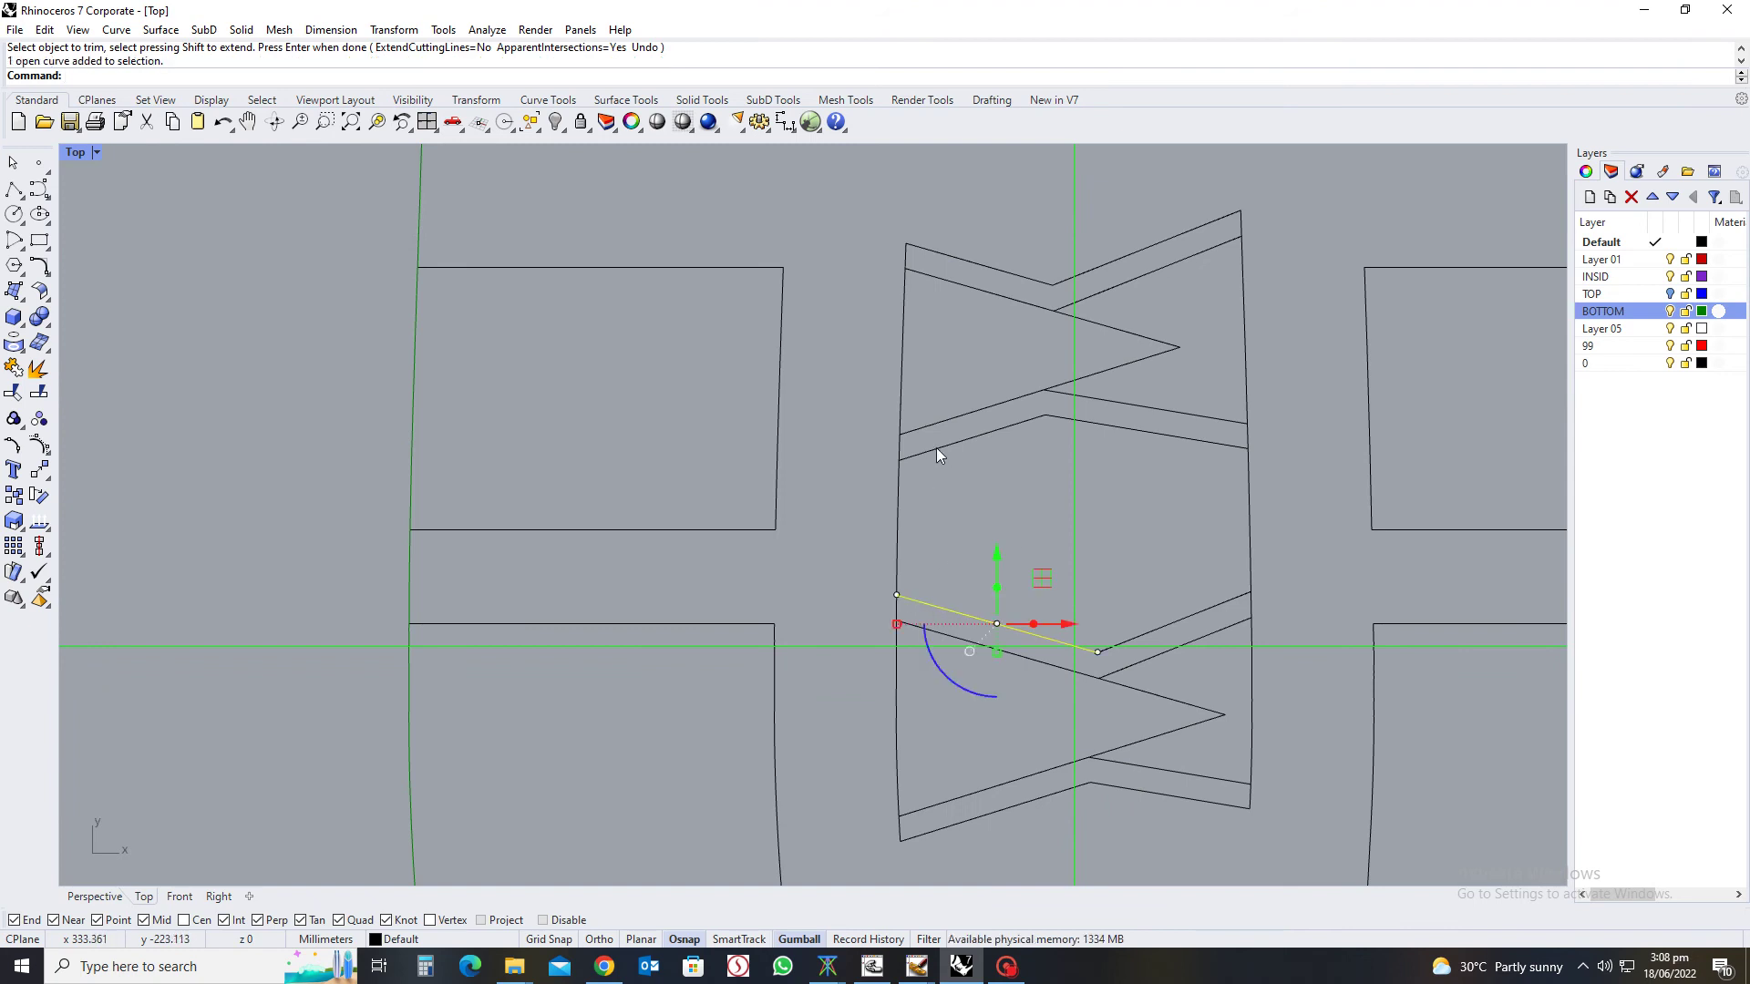
{"action": "left_click", "coordinate": [937, 449], "text": "shift"}
{"action": "left_click", "coordinate": [1217, 605], "text": "shift"}
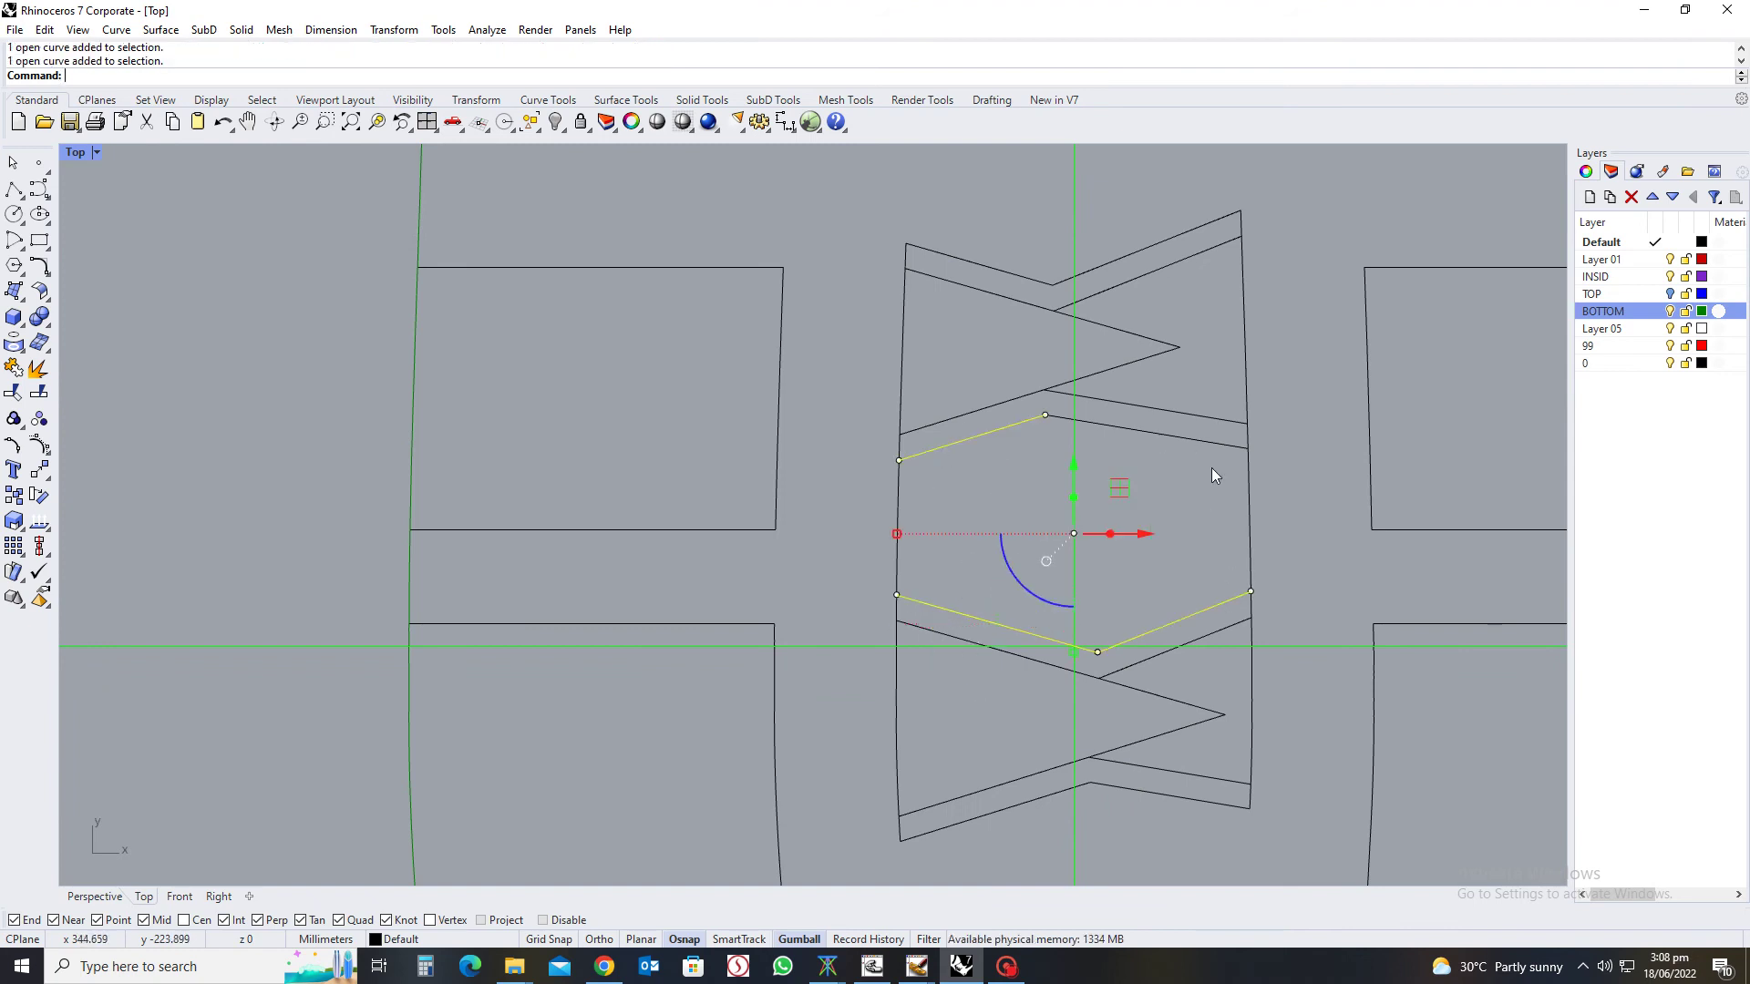
{"action": "left_click", "coordinate": [1211, 443], "text": "shift"}
{"action": "type", "text": "trim"}
{"action": "key", "text": "Return"}
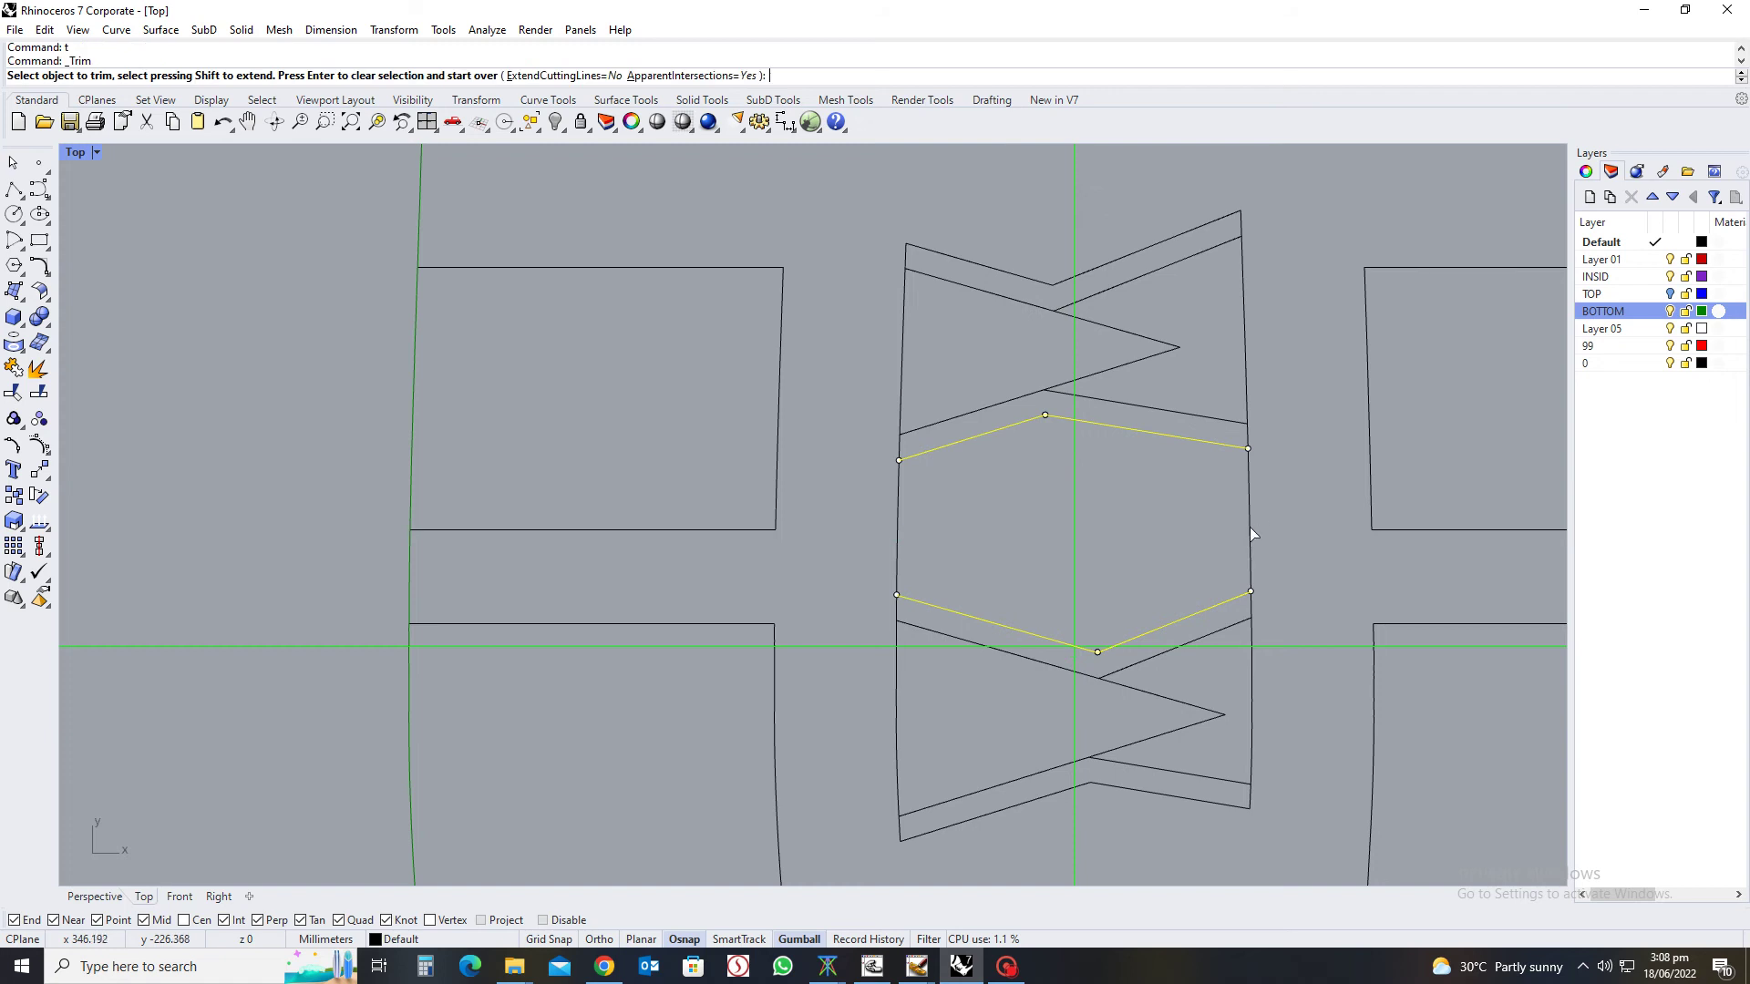
{"action": "left_click", "coordinate": [1250, 526]}
{"action": "left_click", "coordinate": [875, 525]}
{"action": "key", "text": "Return"}
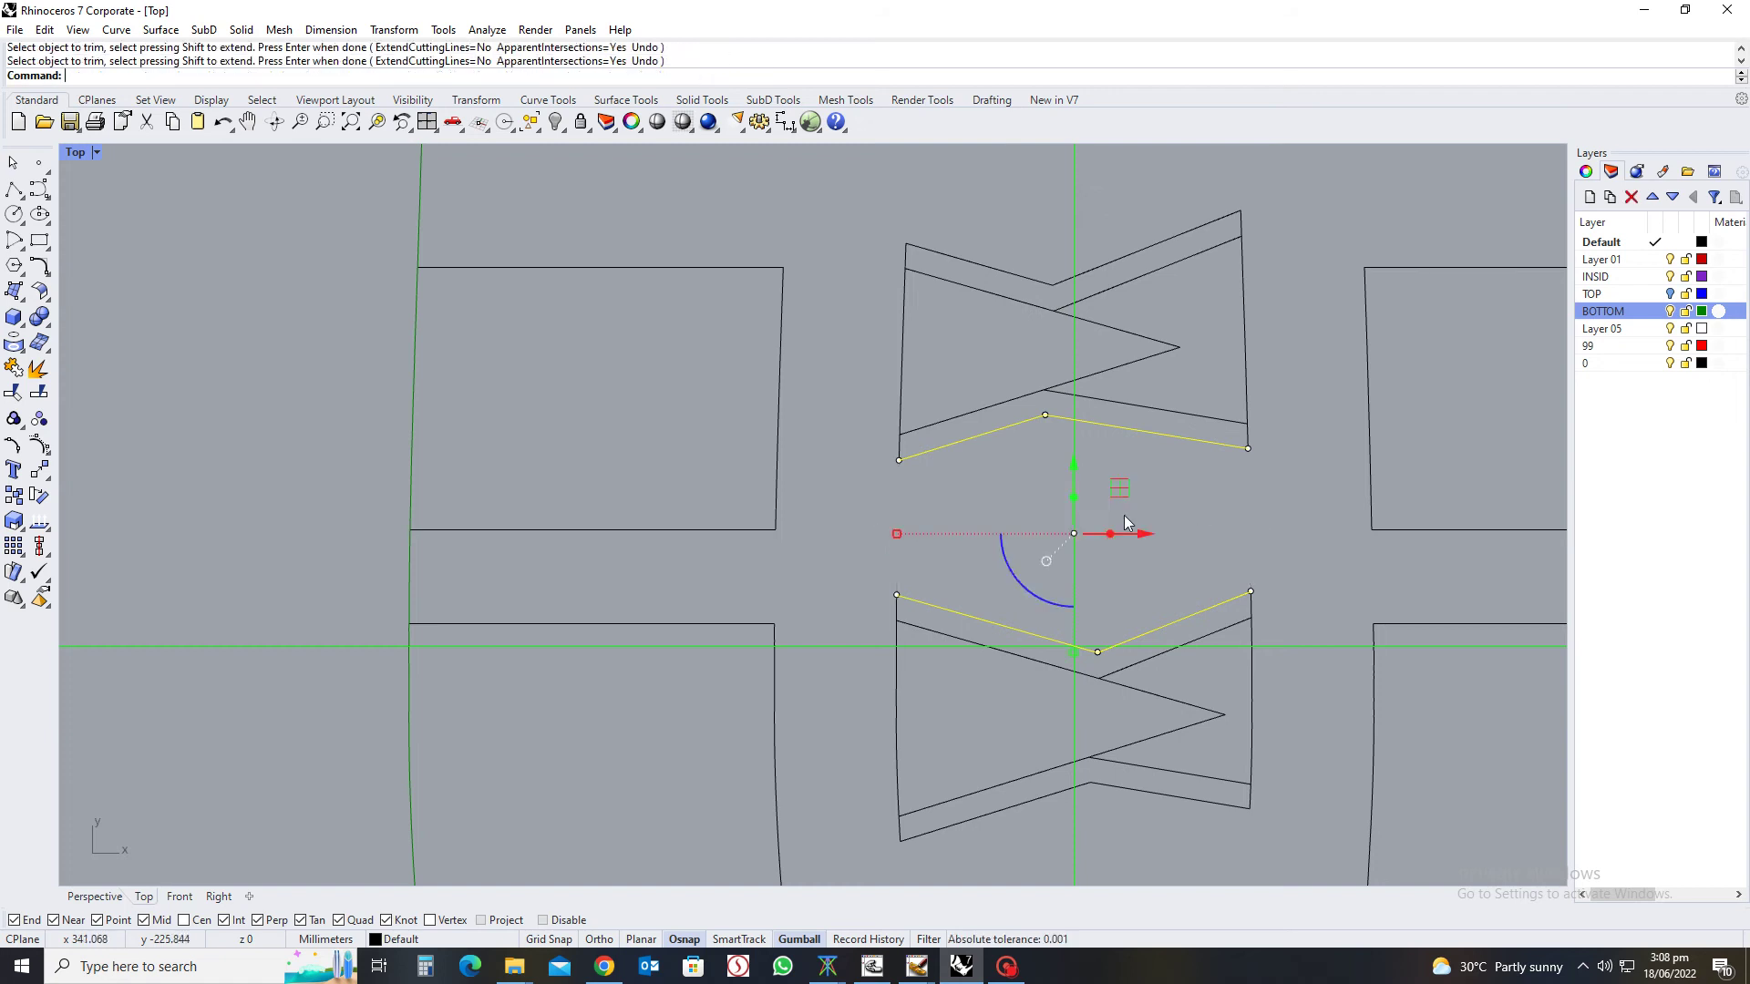
{"action": "key", "text": "Escape"}
Move the sole outline and all tread pattern curves, excluding the vertical centre line, to the BOTTOM layer
{"action": "scroll", "coordinate": [1070, 532], "scroll_direction": "down", "scroll_amount": 5}
{"action": "scroll", "coordinate": [1135, 518], "scroll_direction": "down", "scroll_amount": 8}
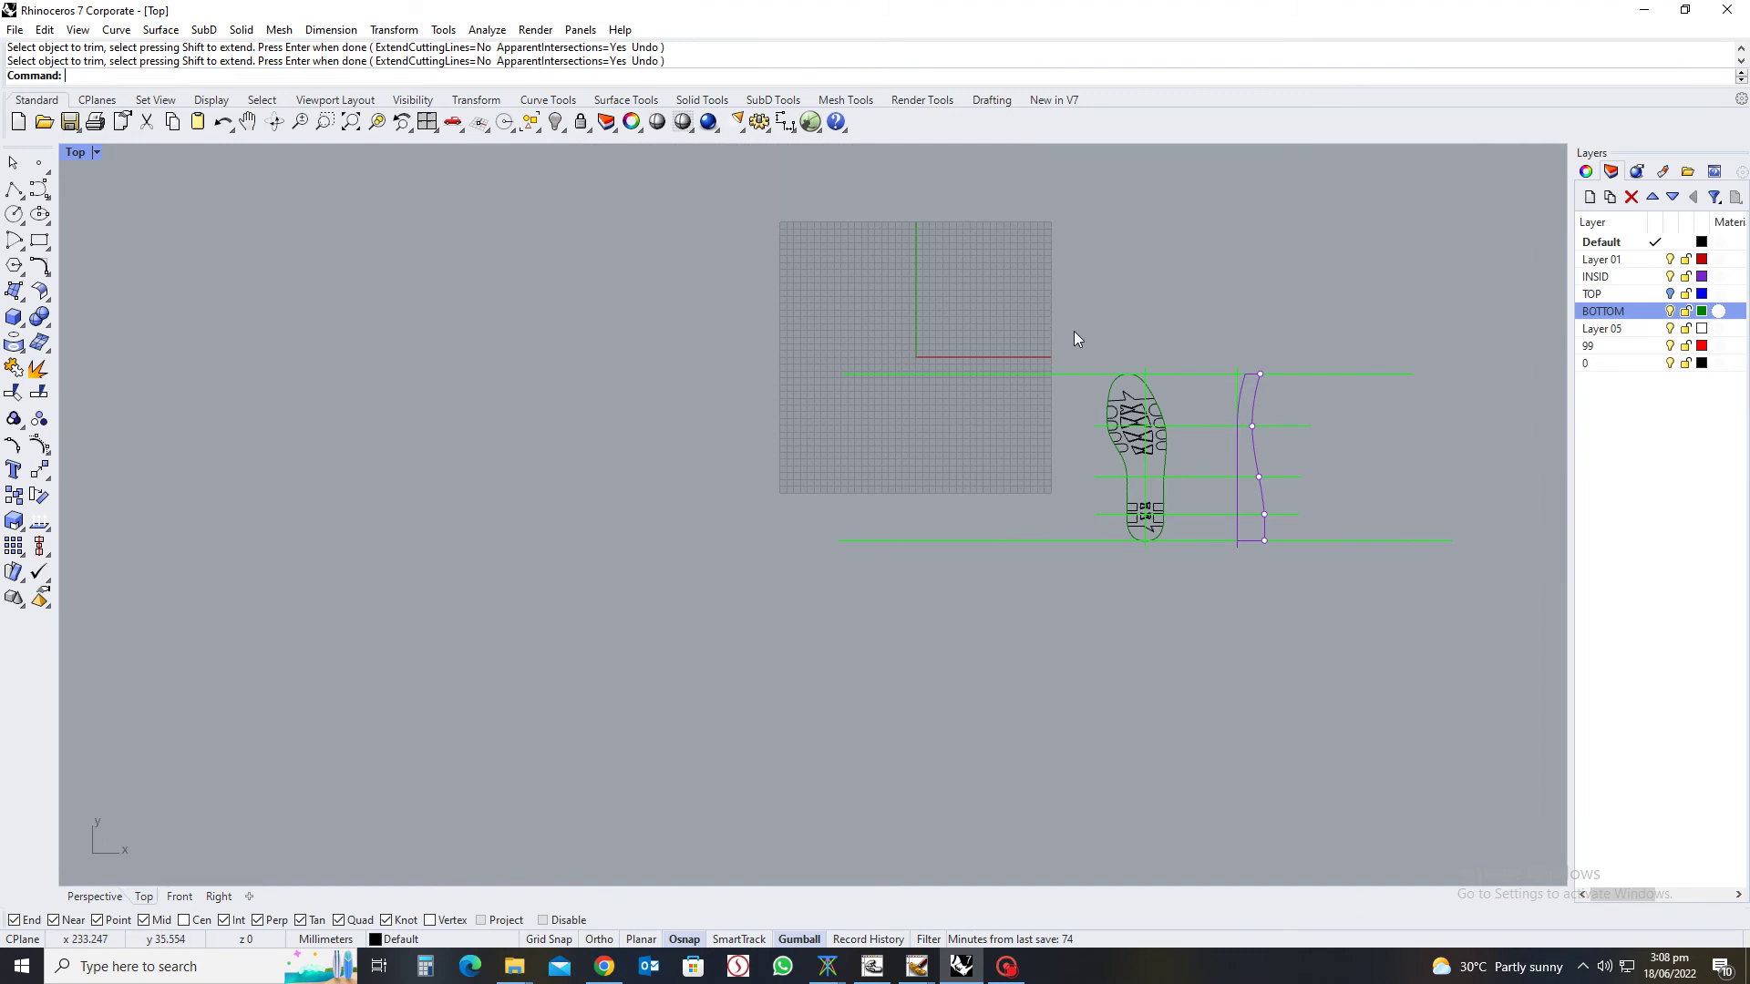
{"action": "left_click_drag", "start_coordinate": [1086, 298], "coordinate": [1197, 588]}
{"action": "scroll", "coordinate": [1154, 409], "scroll_direction": "up", "scroll_amount": 5}
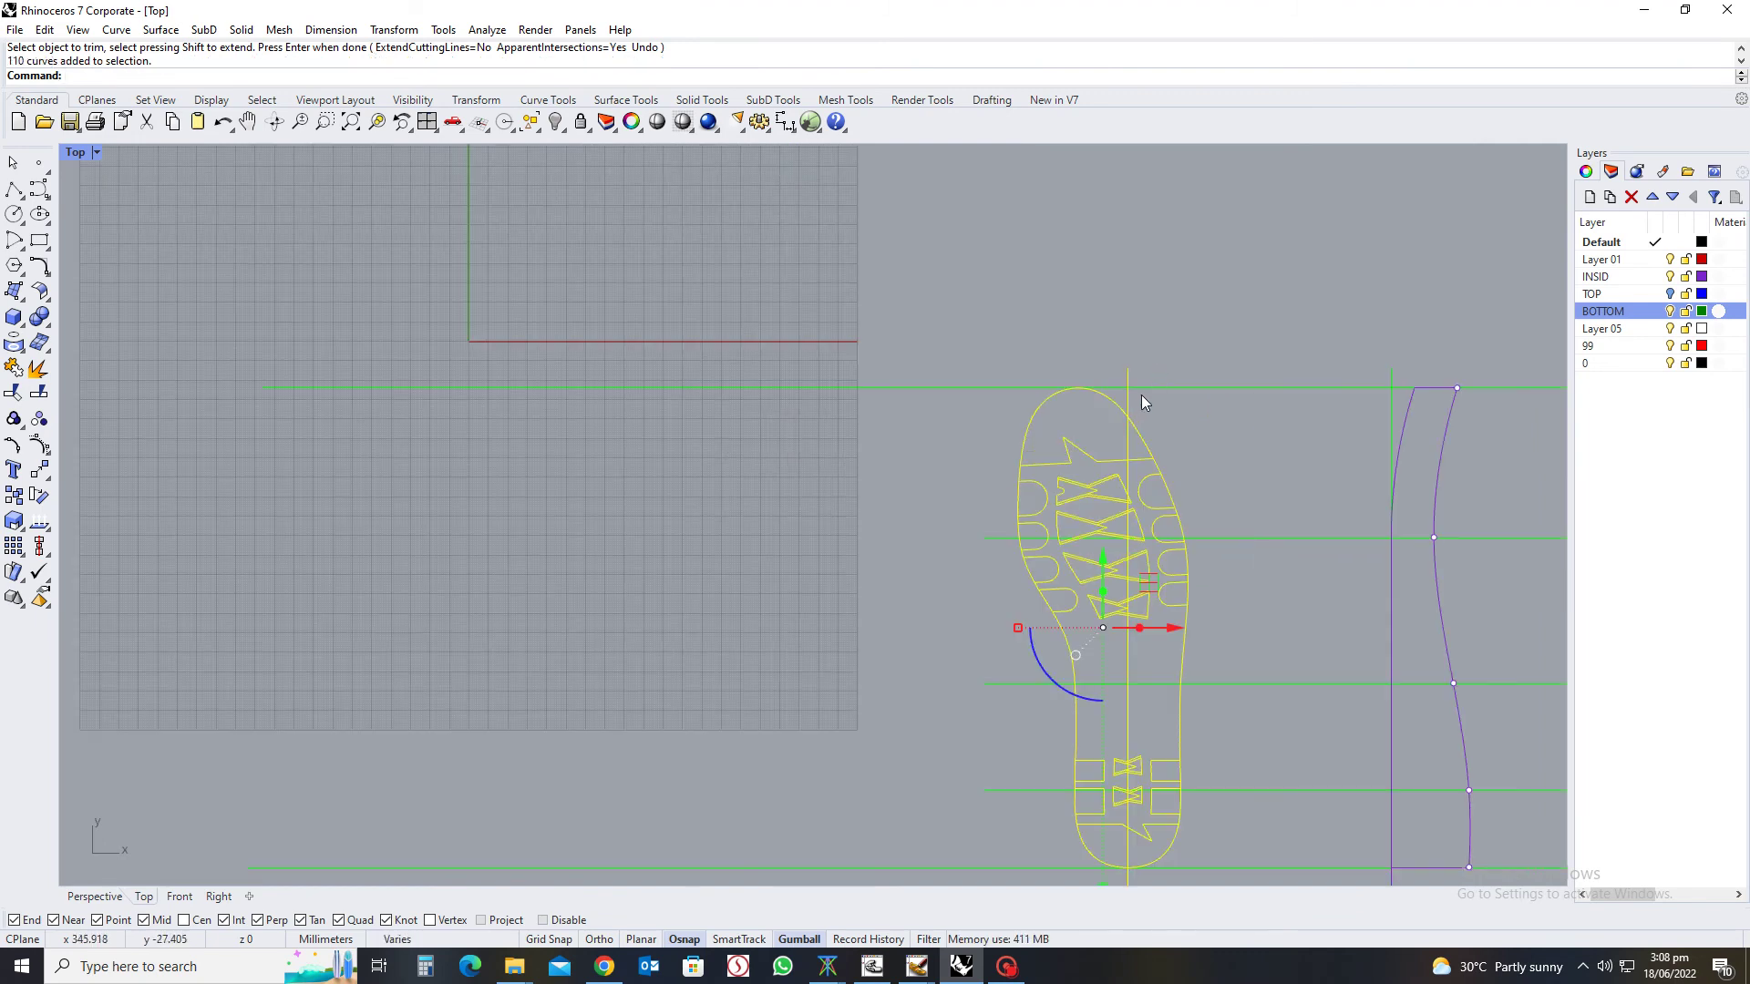
{"action": "left_click", "coordinate": [1131, 401], "text": "ctrl"}
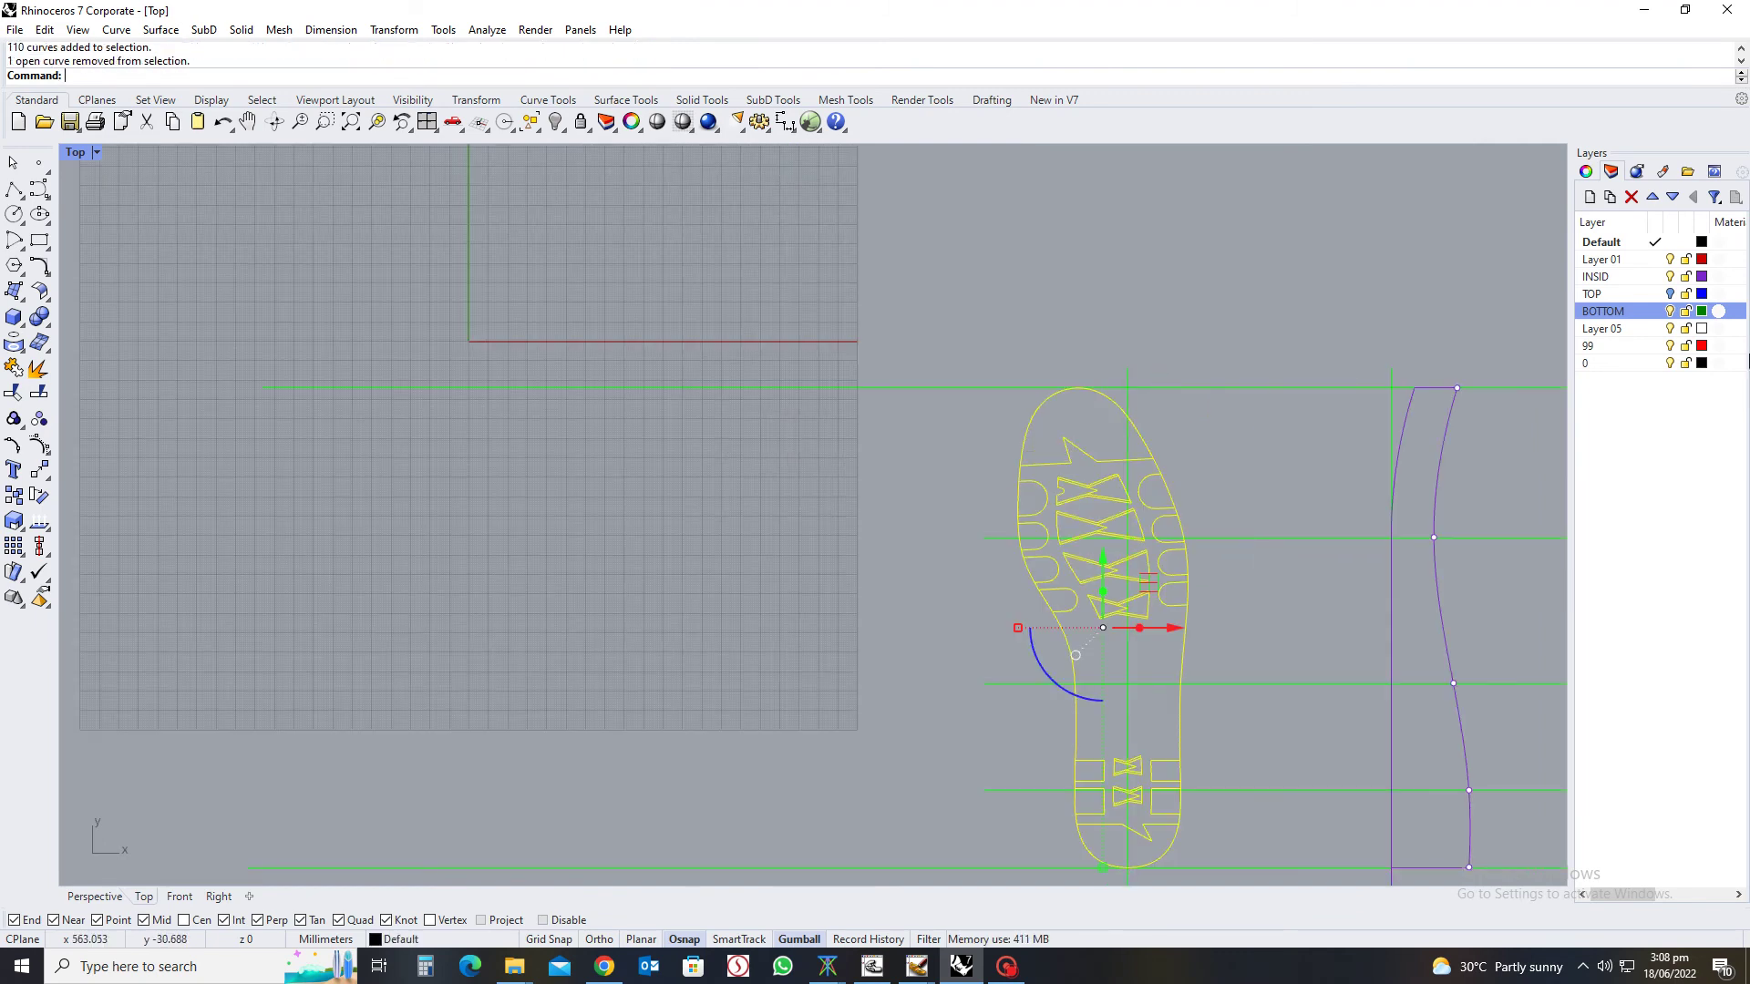
{"action": "right_click", "coordinate": [1618, 312]}
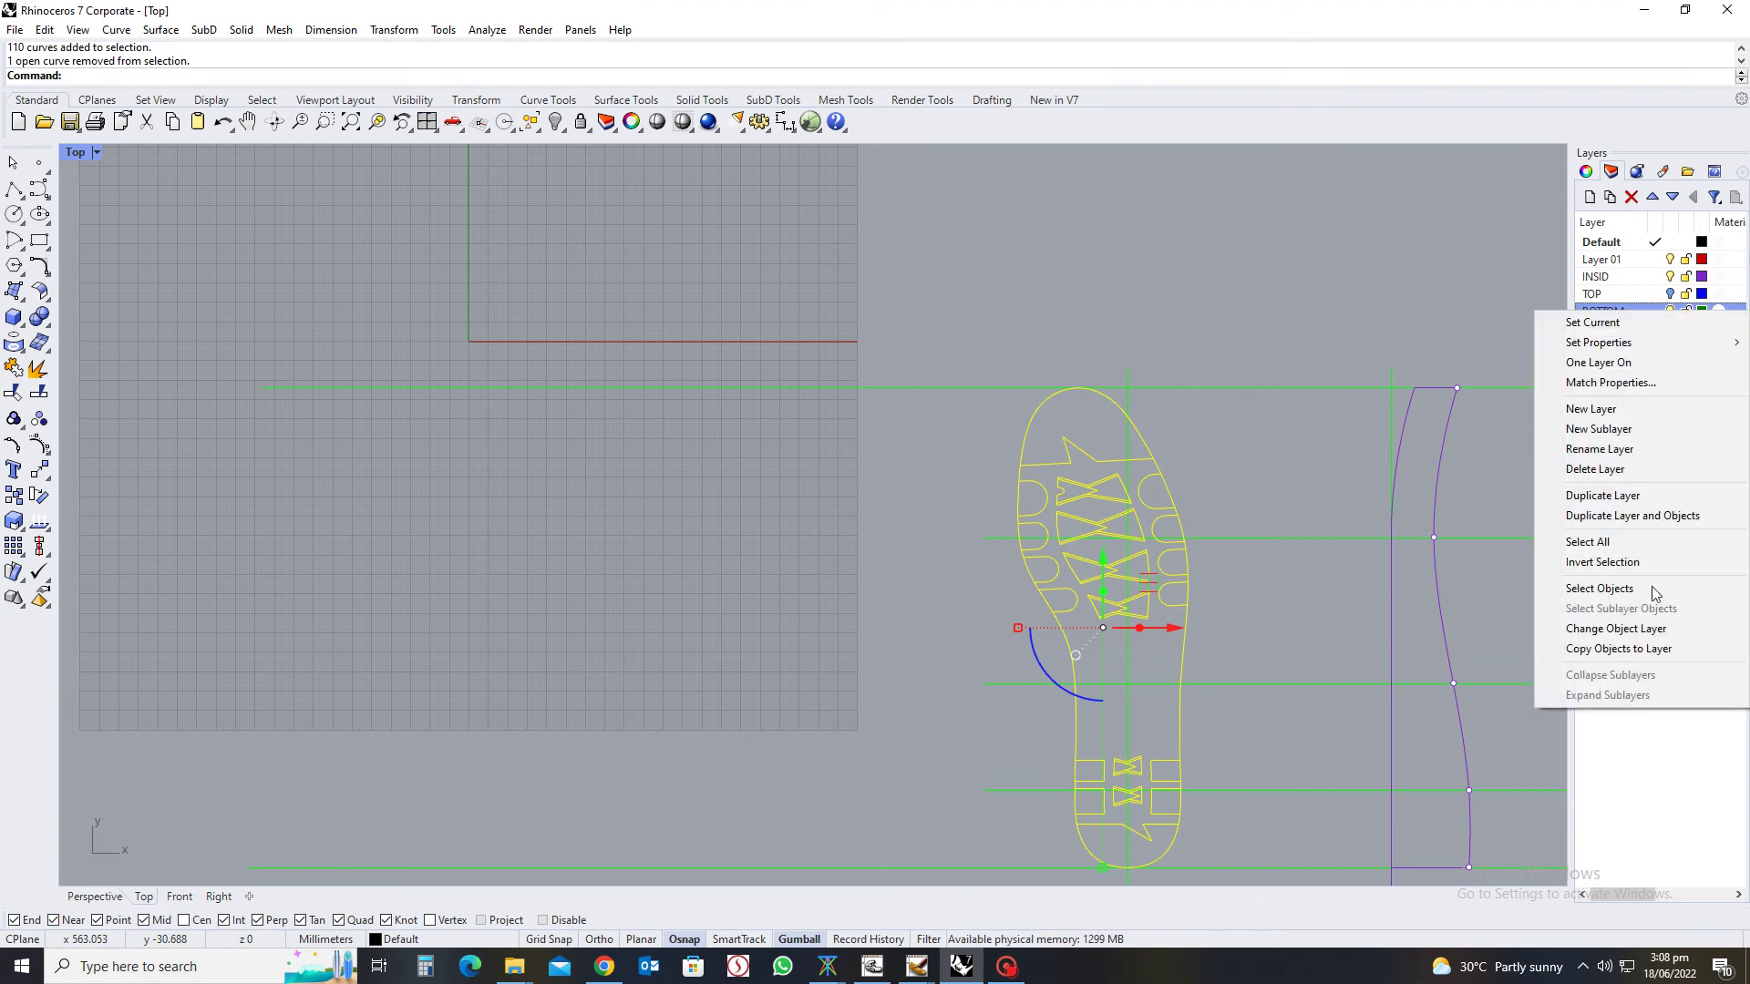
{"action": "left_click", "coordinate": [1631, 637]}
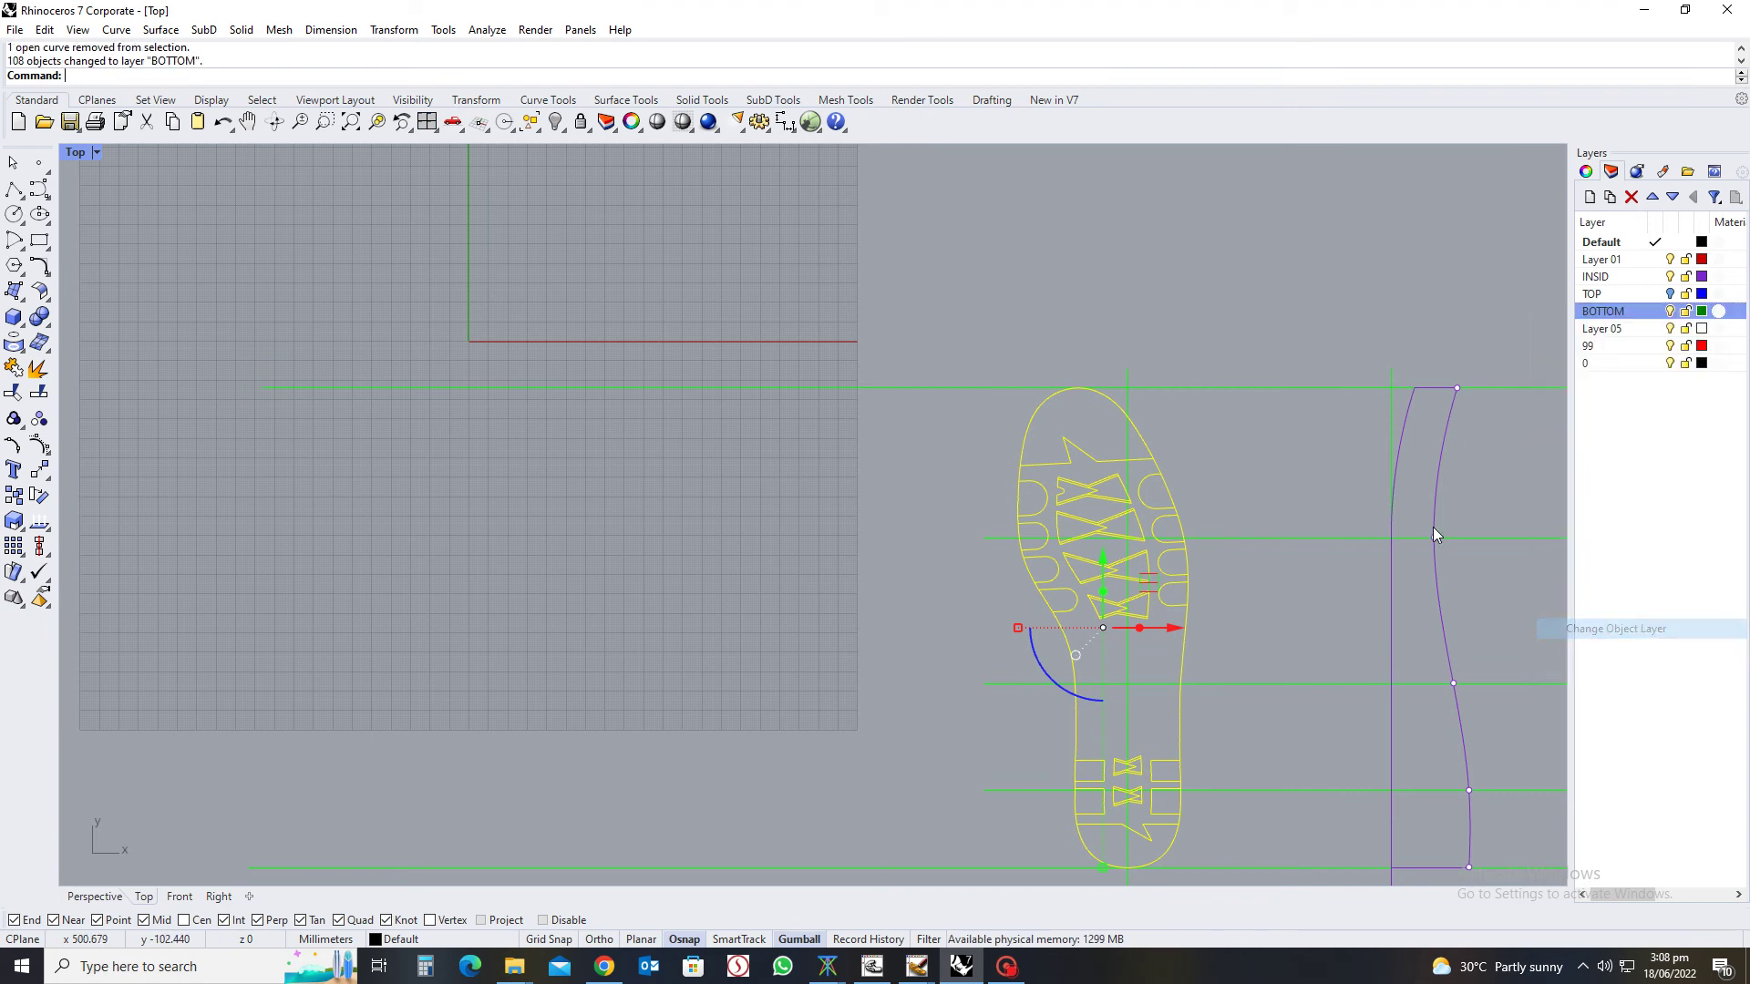
Show the TOP layer's curves and hide the BOTTOM layer
{"action": "left_click", "coordinate": [1670, 311]}
{"action": "left_click", "coordinate": [1671, 312]}
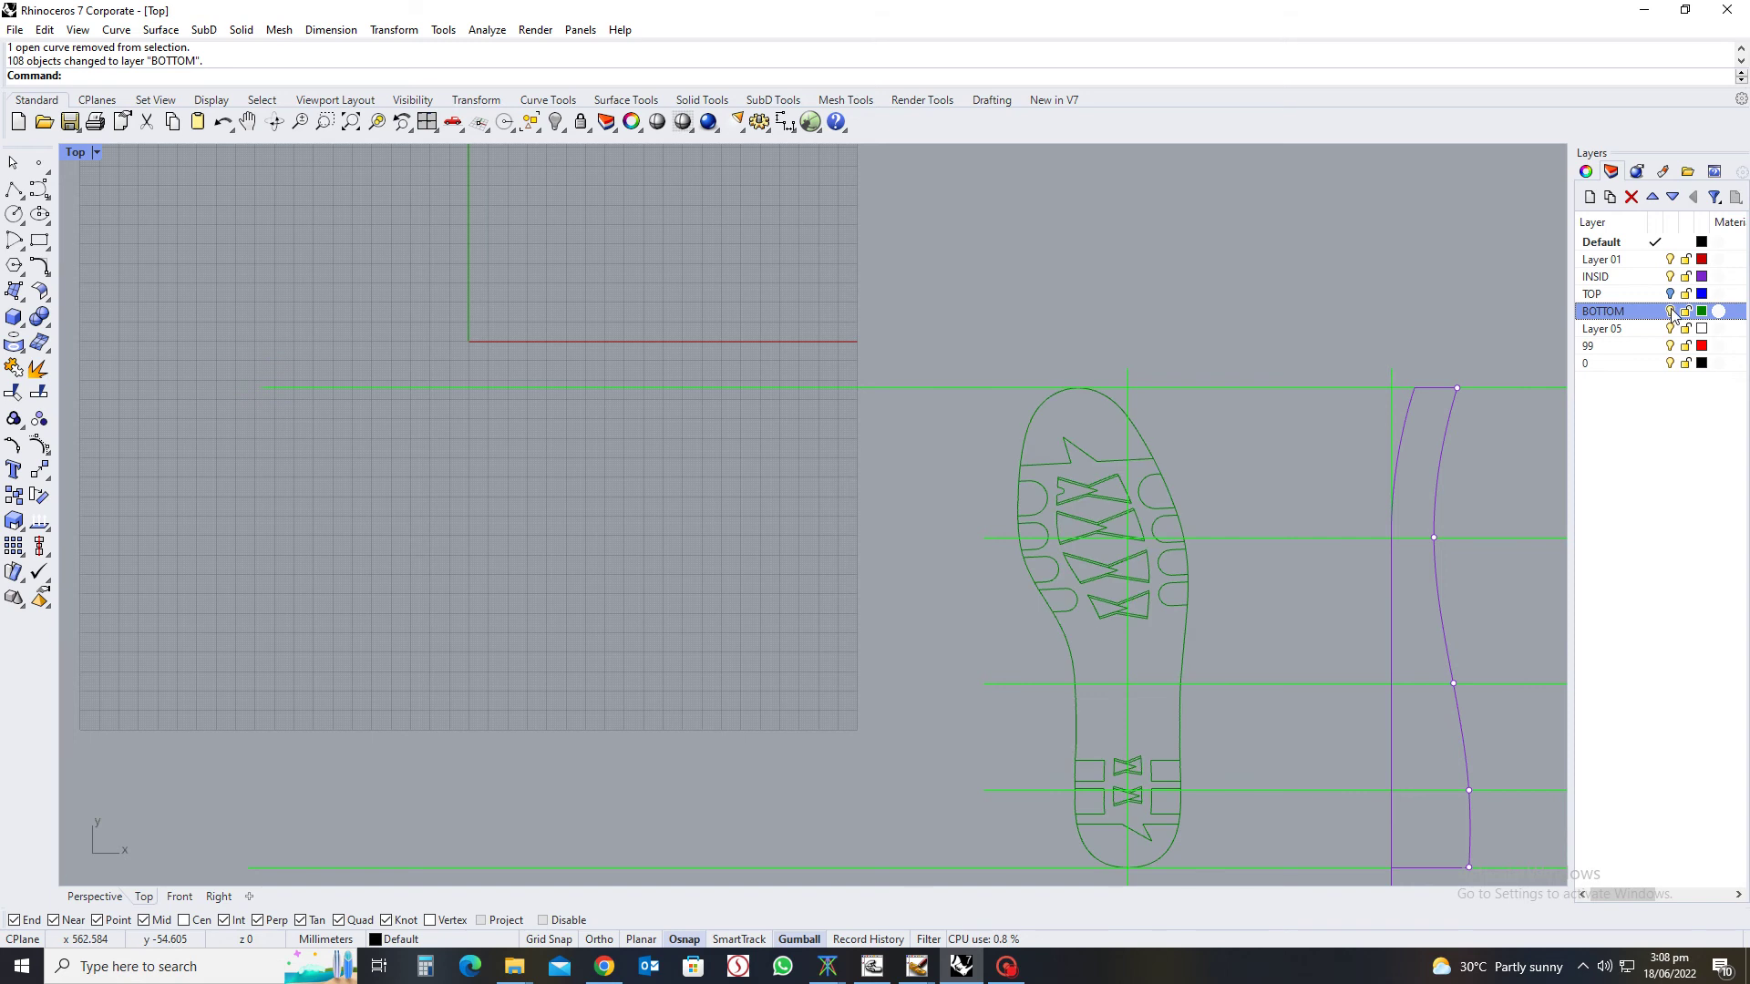
{"action": "left_click", "coordinate": [1671, 295]}
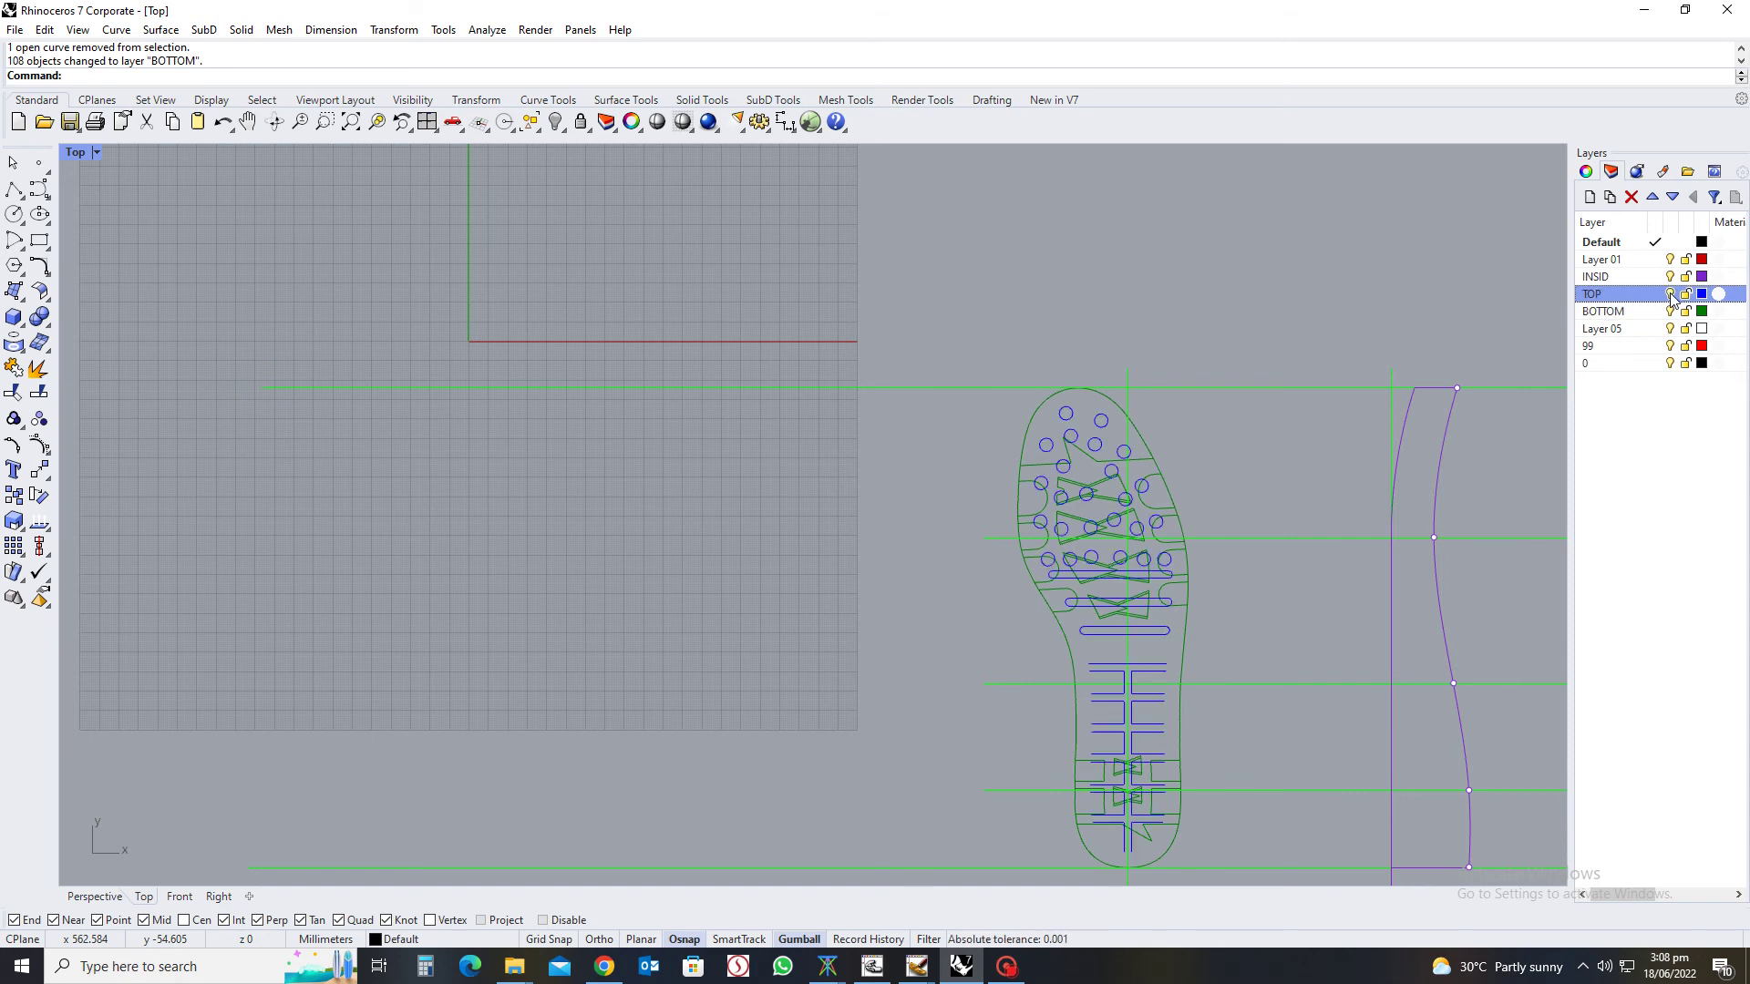
{"action": "left_click", "coordinate": [1671, 312]}
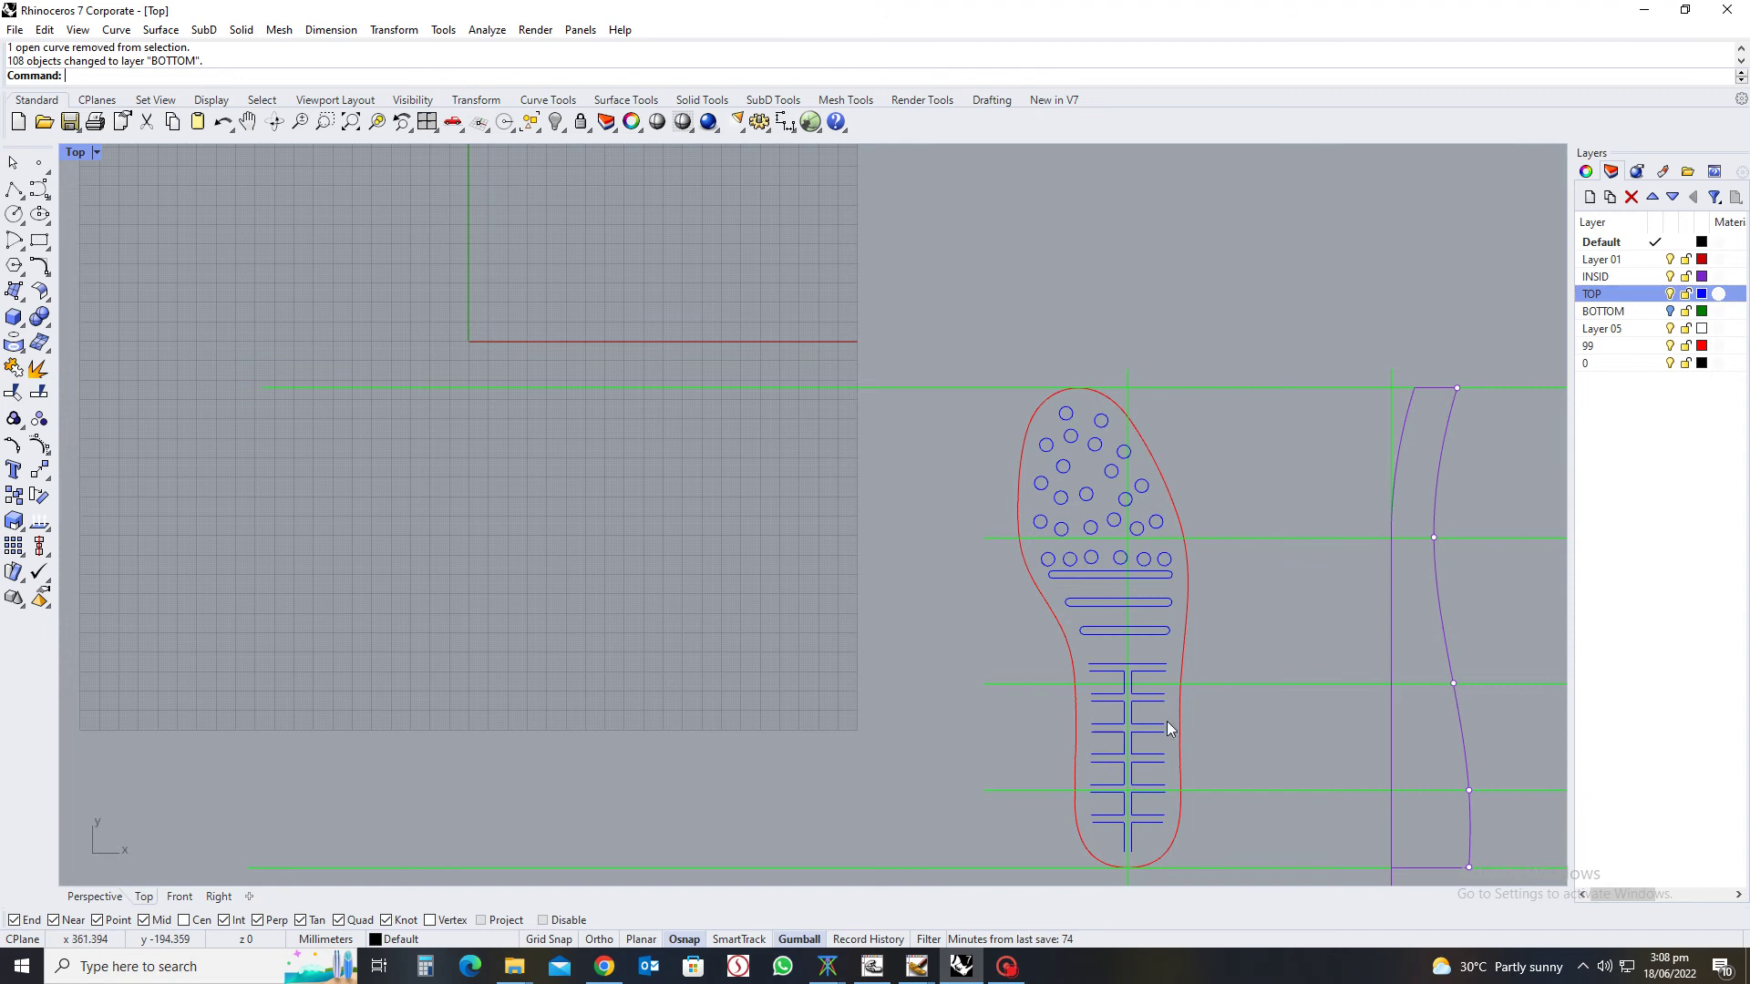
{"action": "scroll", "coordinate": [1171, 729], "scroll_direction": "up", "scroll_amount": 5}
{"action": "right_click_drag", "start_coordinate": [1121, 735], "coordinate": [1130, 685]}
{"action": "scroll", "coordinate": [1162, 532], "scroll_direction": "down", "scroll_amount": 3}
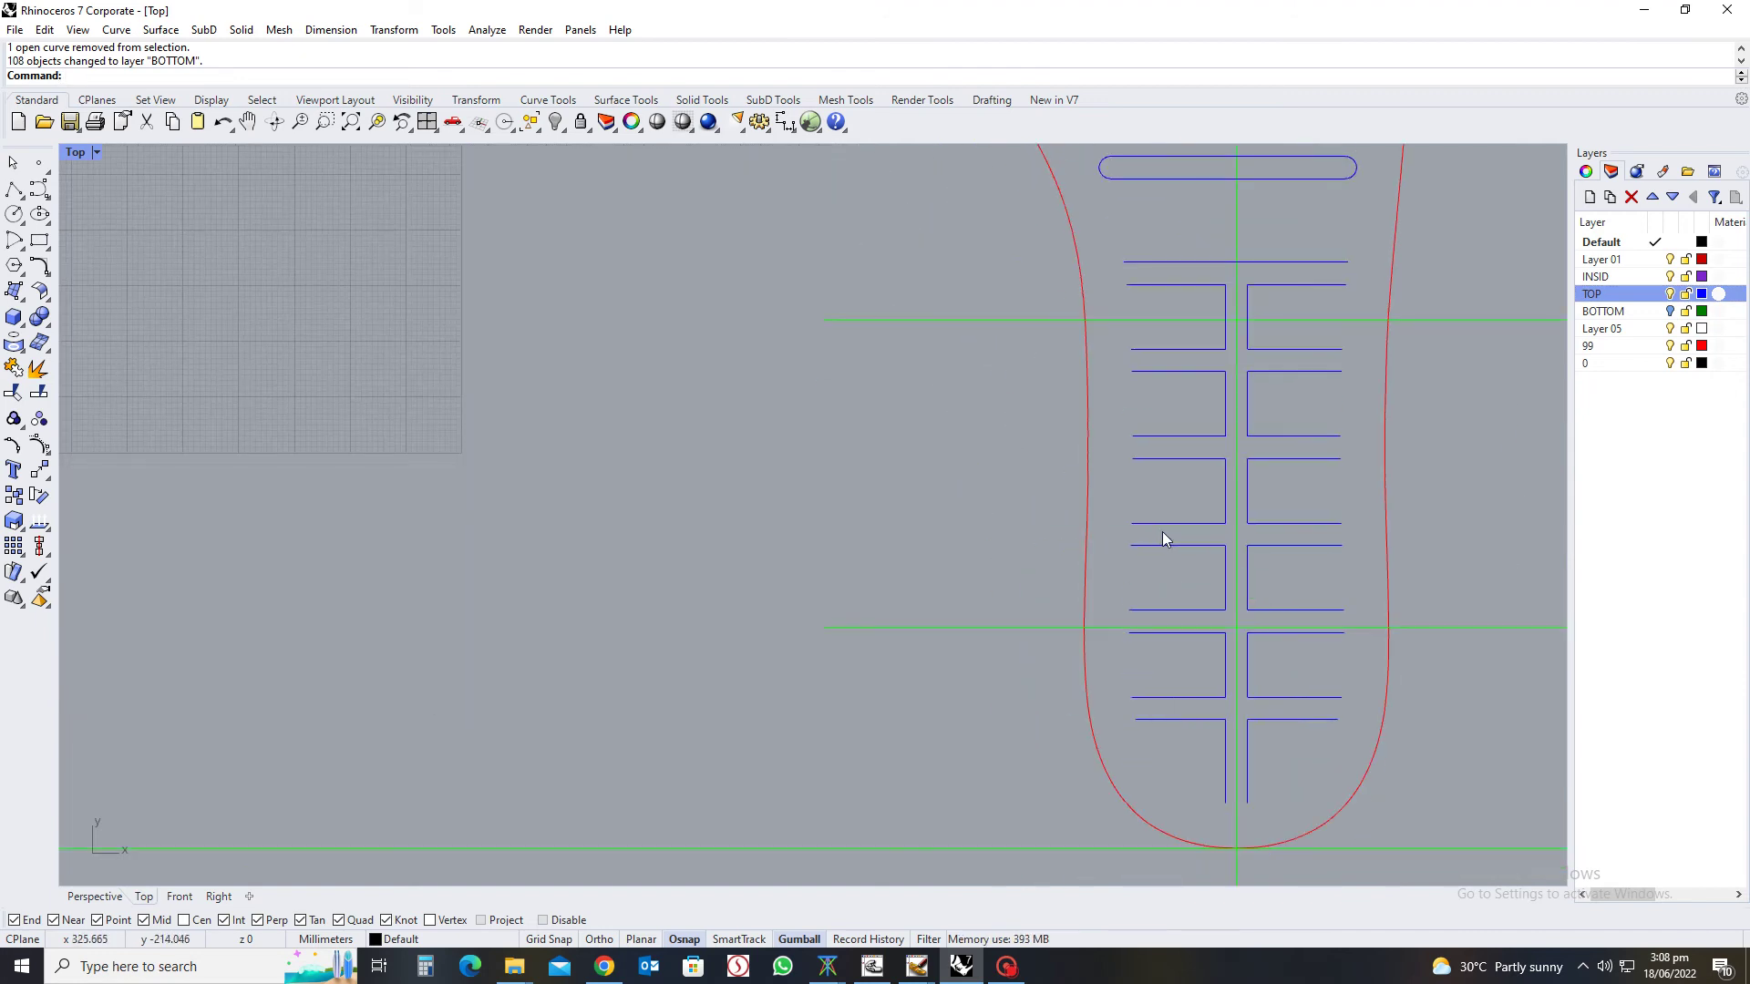
{"action": "scroll", "coordinate": [1162, 533], "scroll_direction": "down", "scroll_amount": 2}
{"action": "left_click", "coordinate": [1114, 467]}
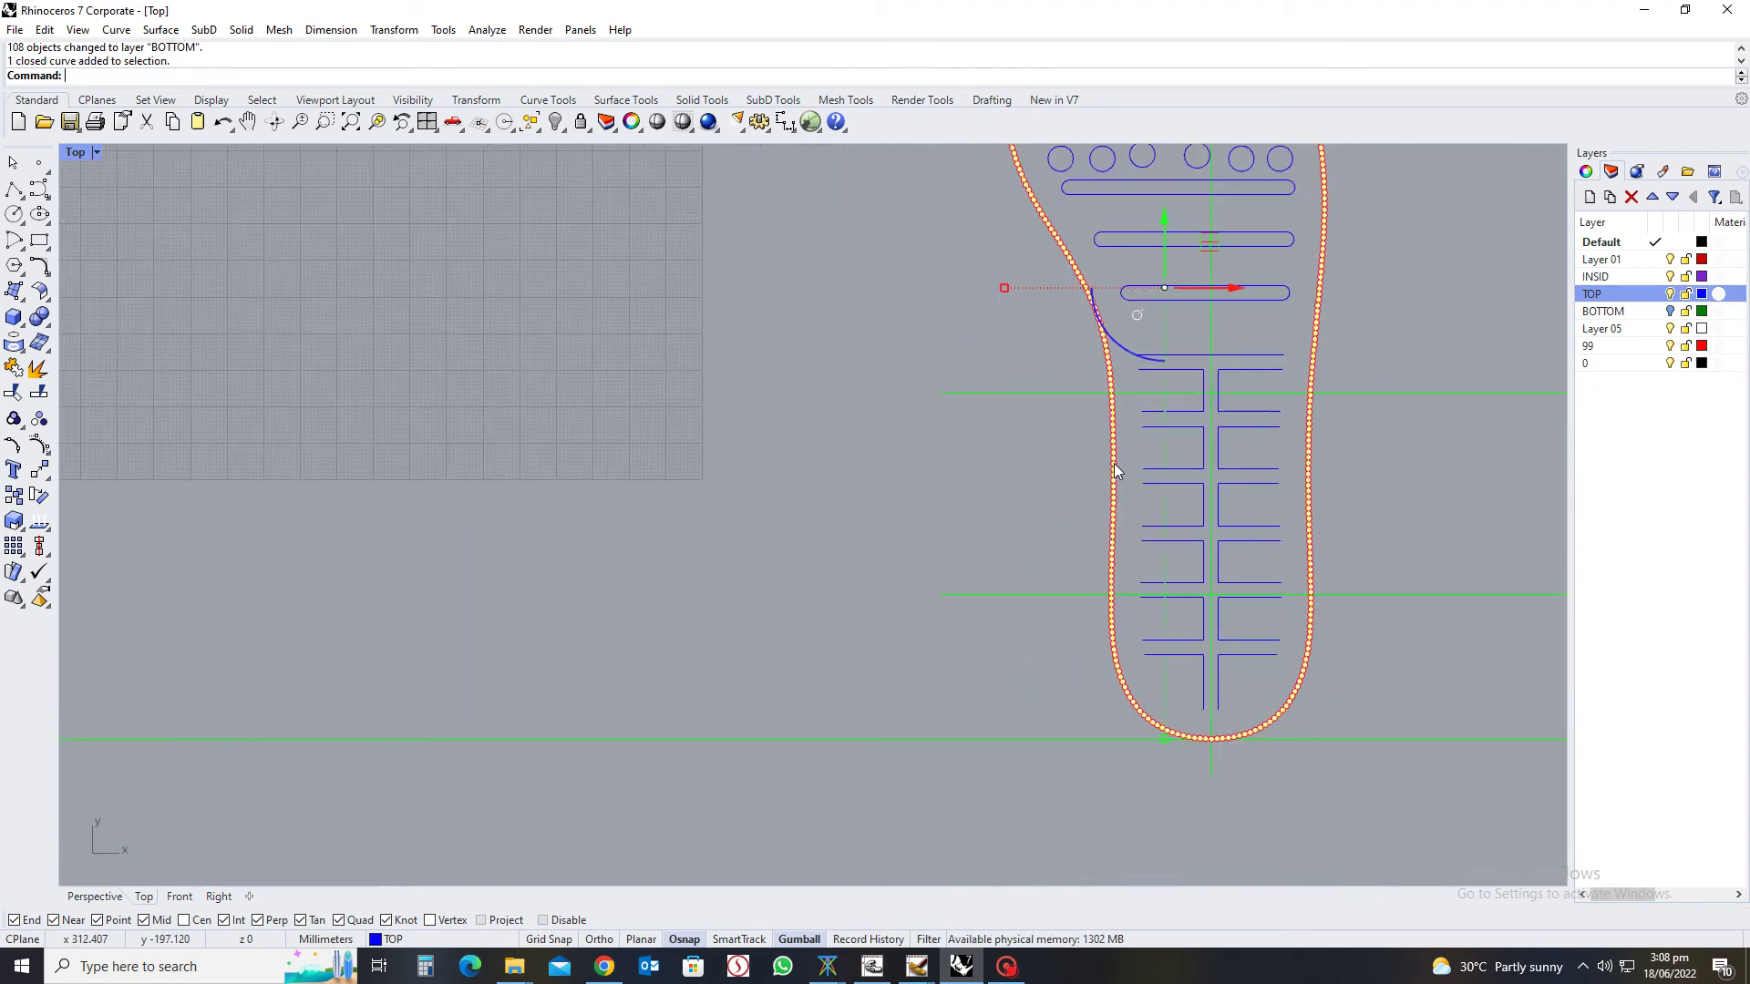
{"action": "type", "text": "x"}
{"action": "key", "text": "Return"}
{"action": "scroll", "coordinate": [1130, 447], "scroll_direction": "up", "scroll_amount": 3}
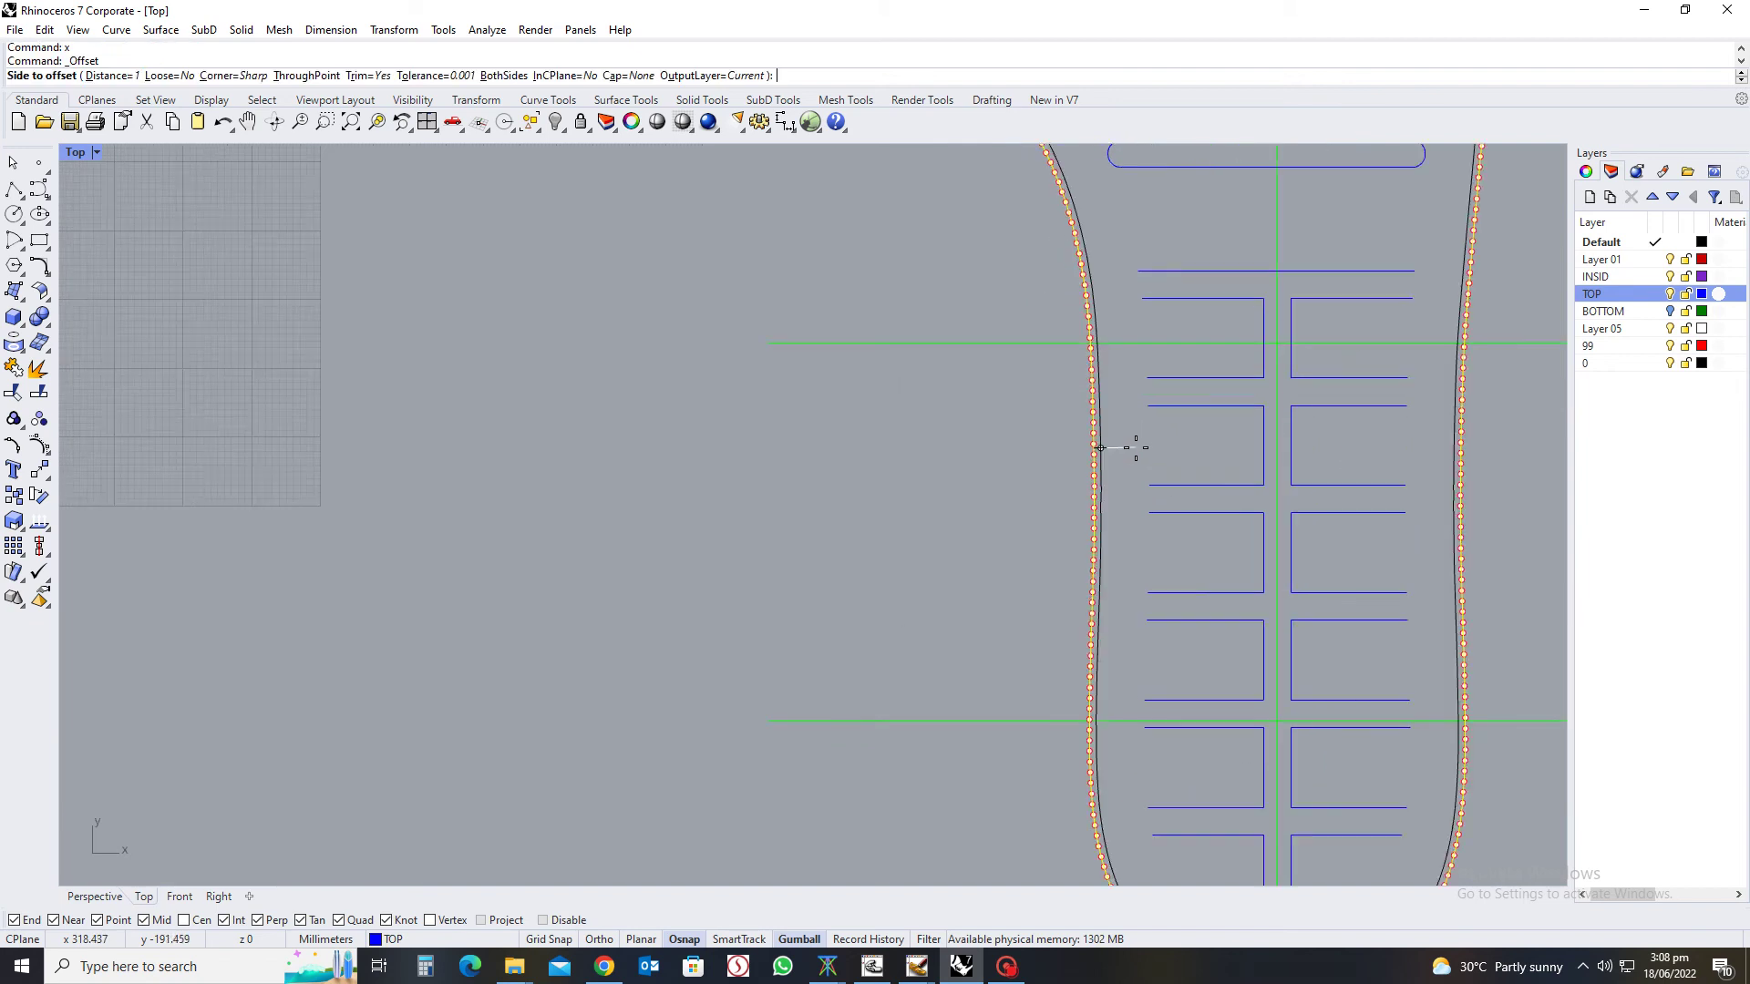
{"action": "left_click", "coordinate": [1136, 446]}
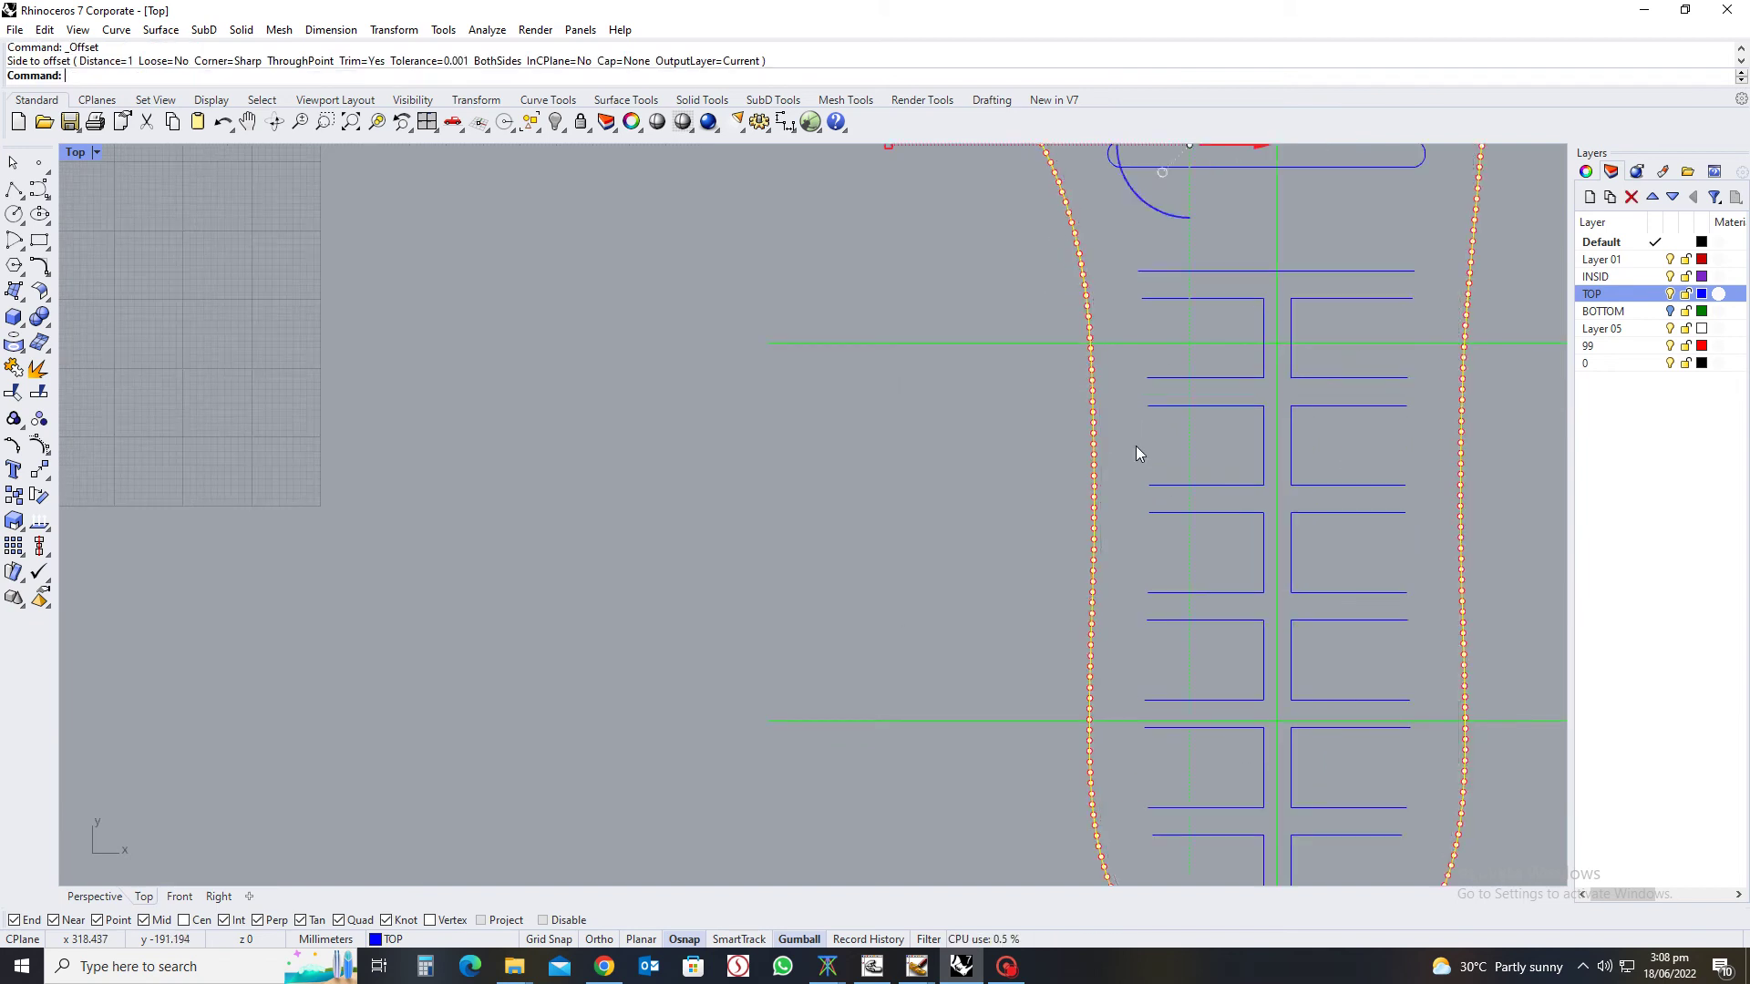
{"action": "scroll", "coordinate": [1099, 569], "scroll_direction": "up", "scroll_amount": 5}
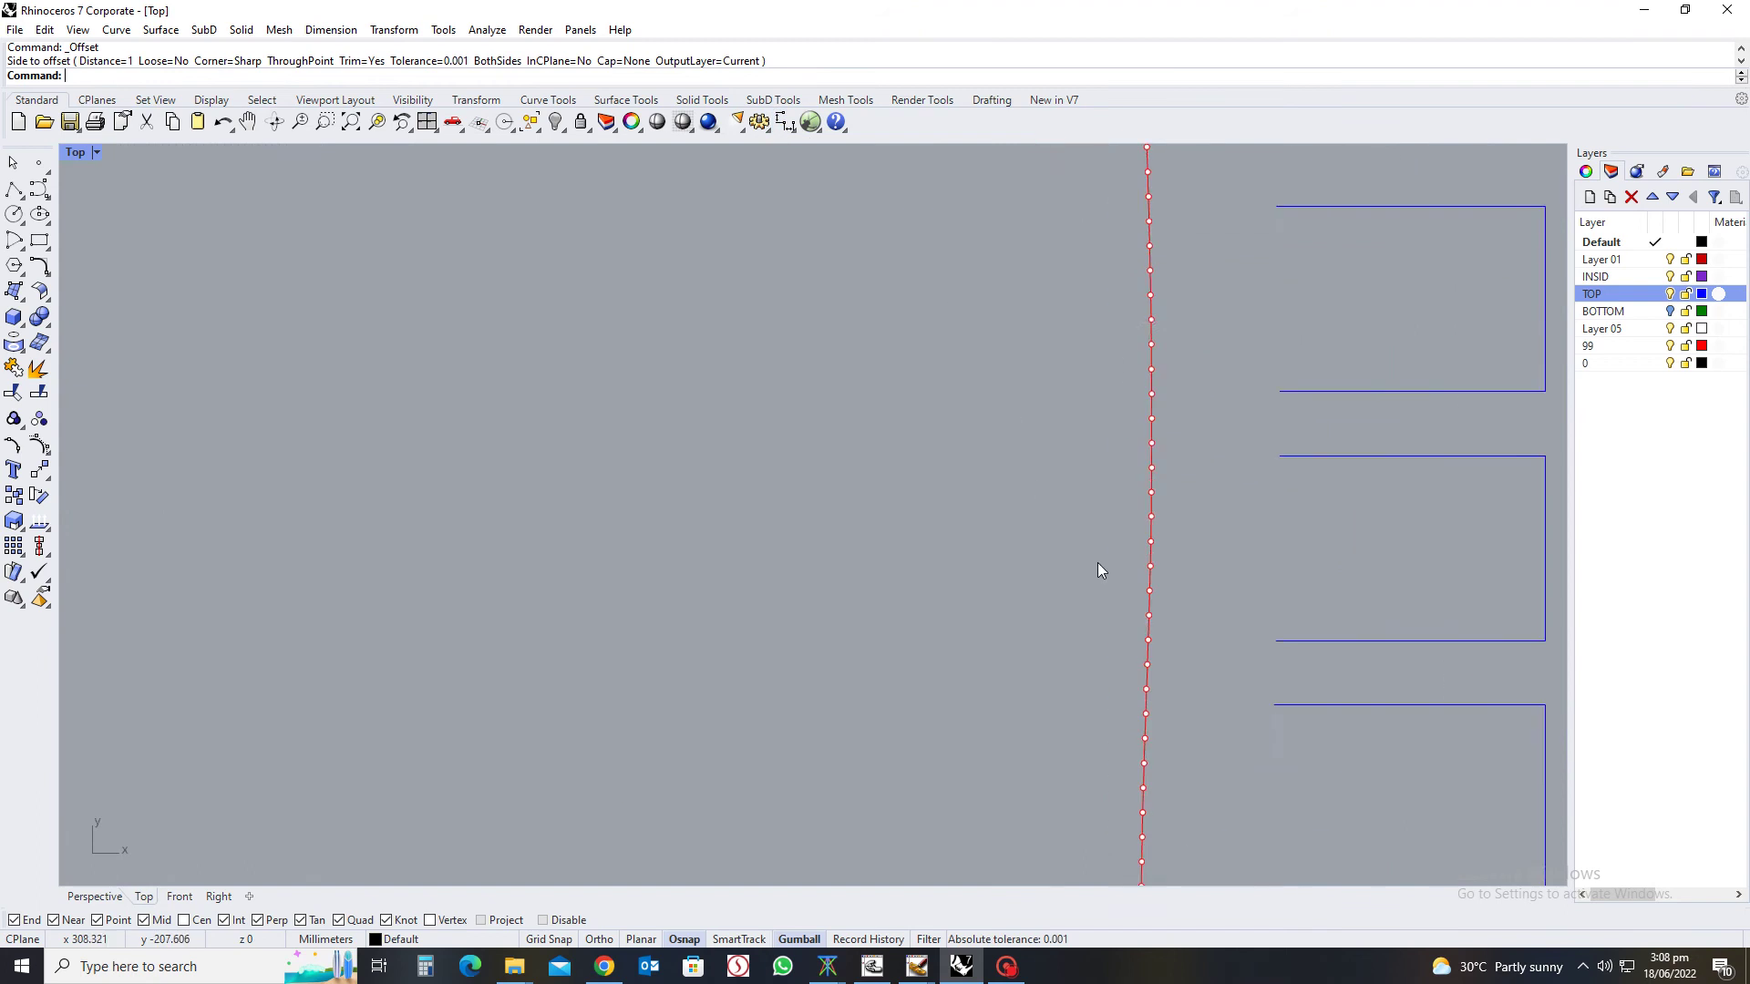
{"action": "key", "text": "Escape"}
Measure the gap between the left end of a blue heel line and the red sole outline
{"action": "left_click", "coordinate": [786, 121]}
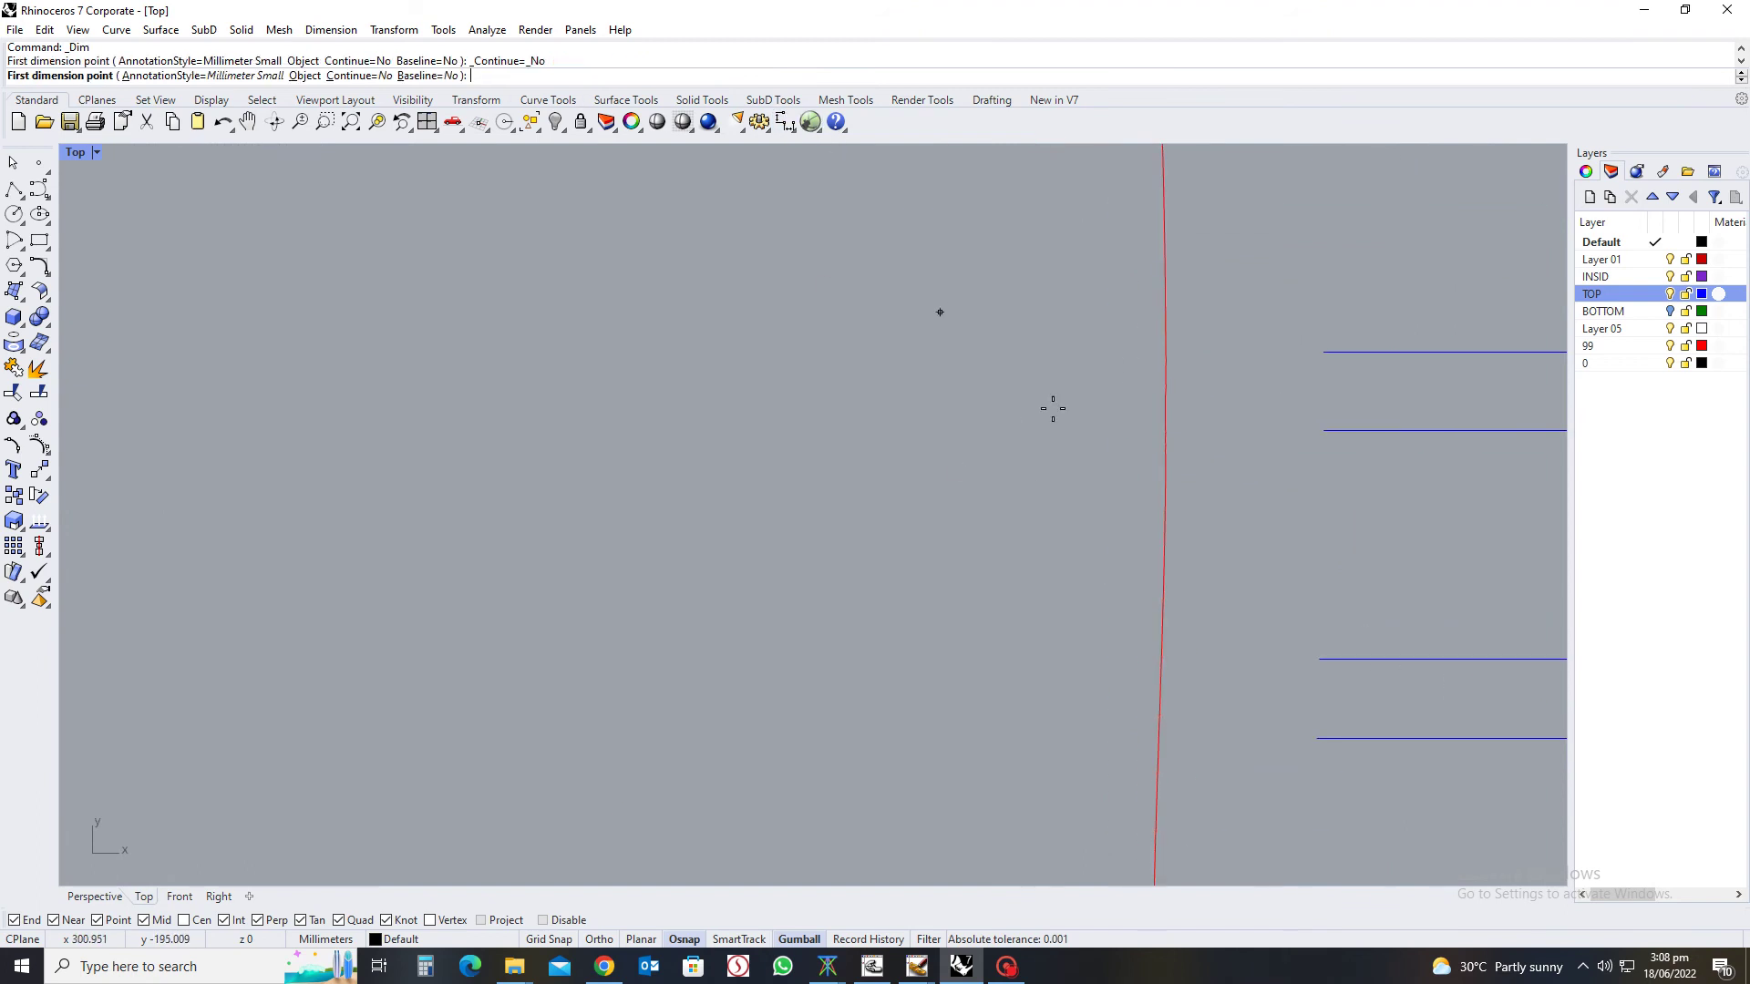
{"action": "left_click", "coordinate": [1319, 659]}
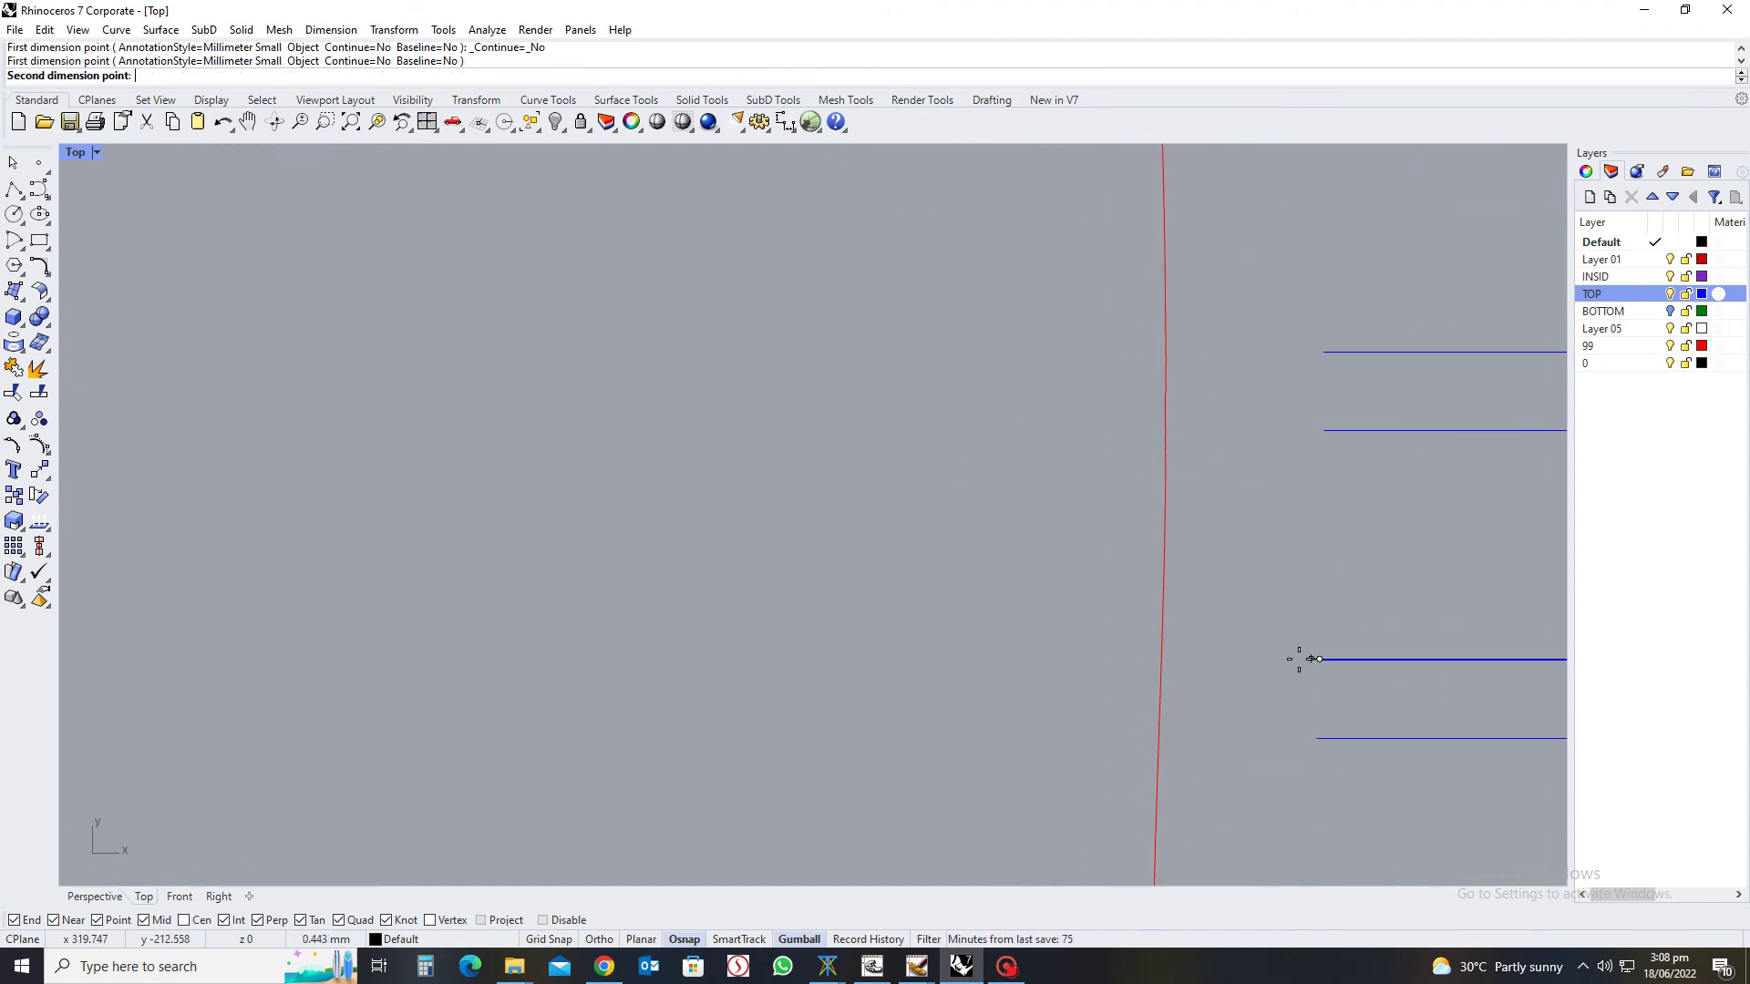
{"action": "left_click", "coordinate": [1162, 657]}
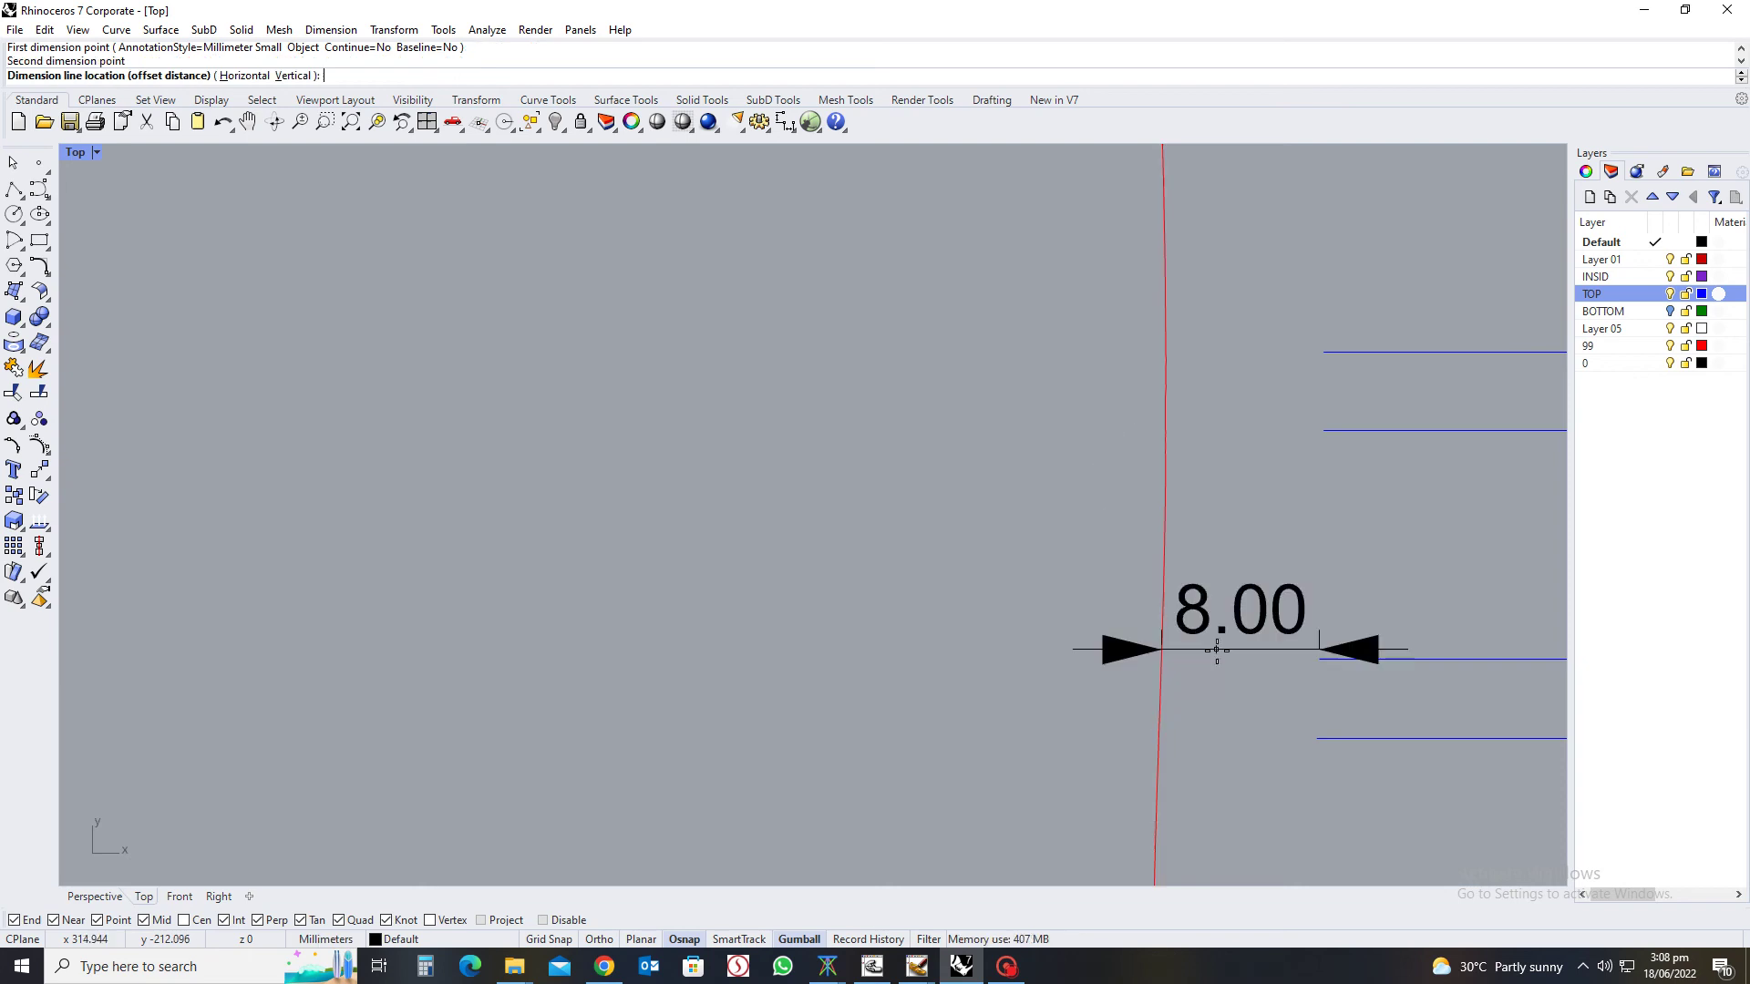
{"action": "key", "text": "Escape"}
Offset the red sole outline inward by 8 mm
{"action": "left_click", "coordinate": [1166, 538]}
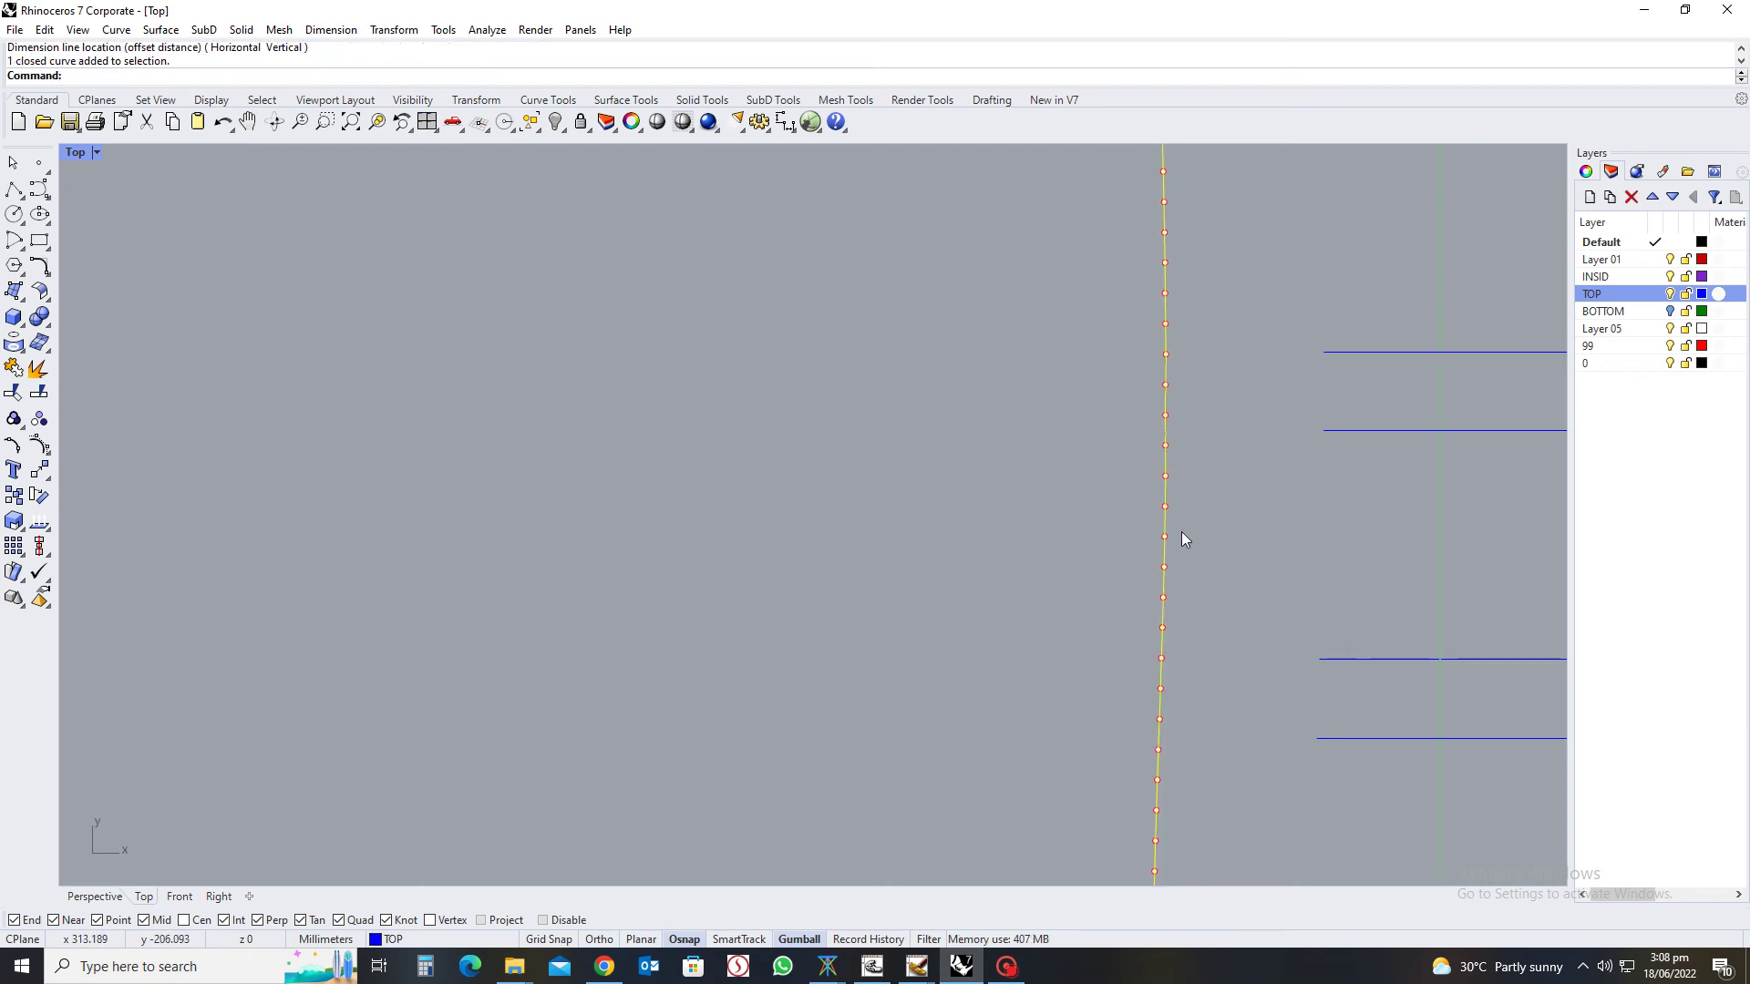
{"action": "type", "text": "x"}
{"action": "key", "text": "Return"}
{"action": "type", "text": "8"}
{"action": "key", "text": "Return"}
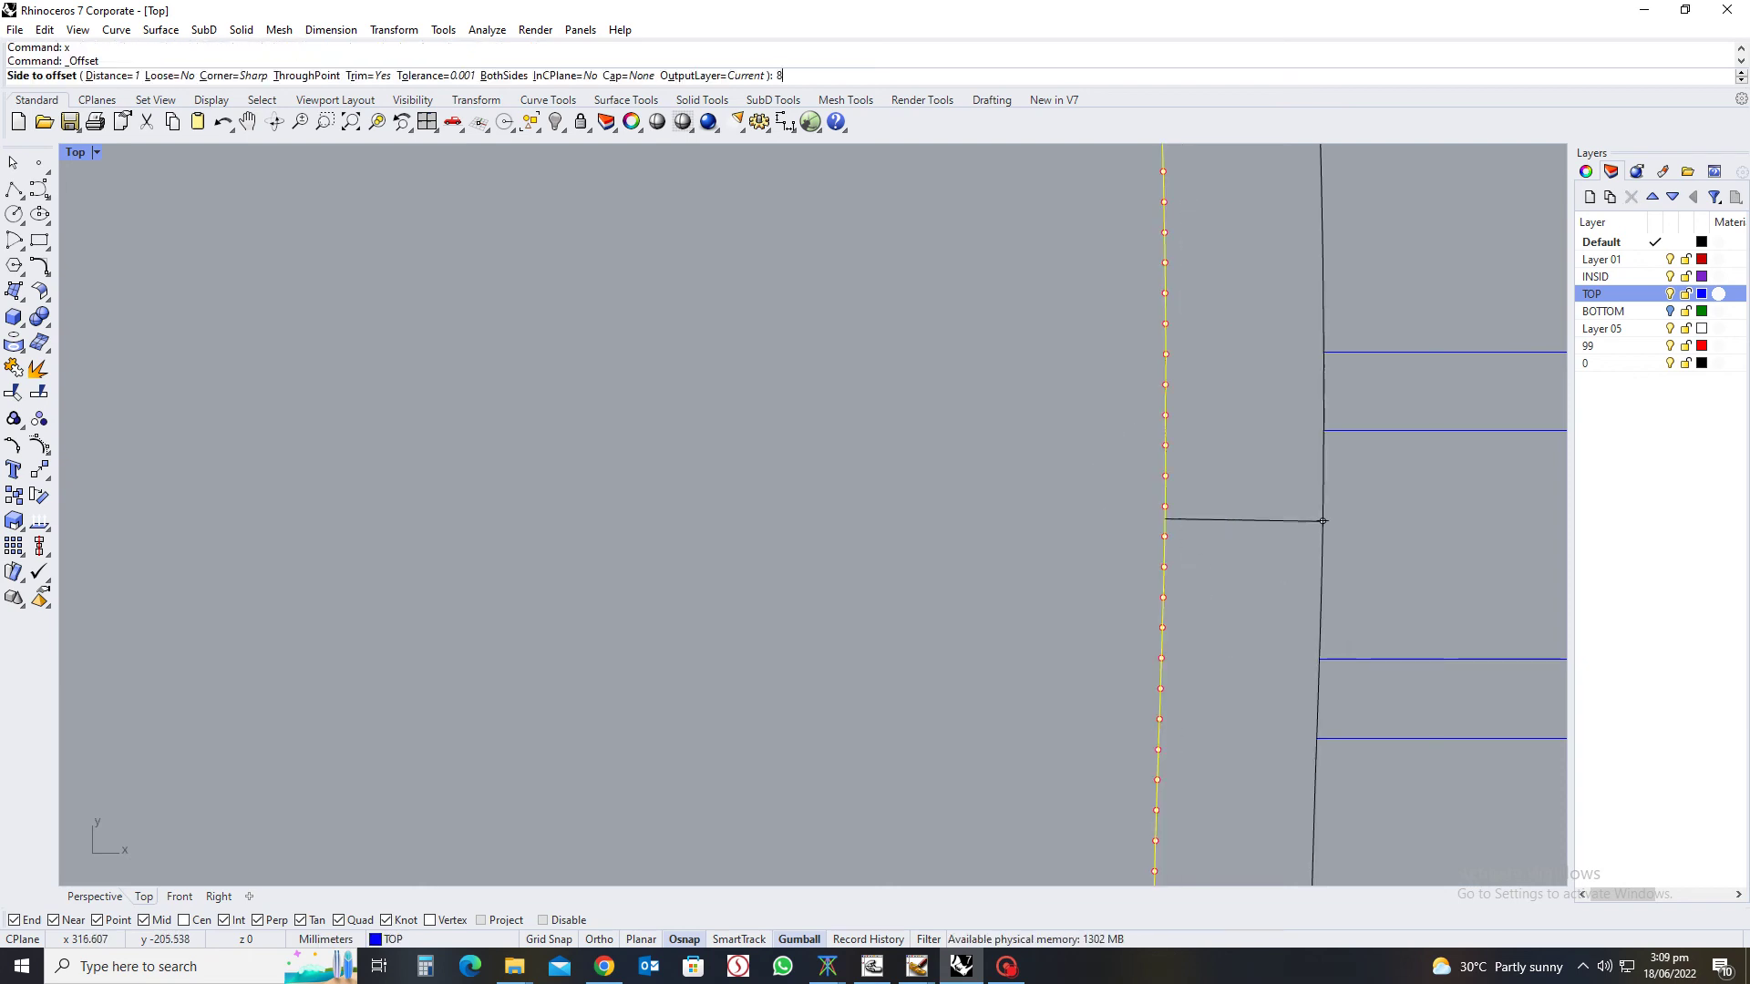
{"action": "left_click", "coordinate": [1251, 576]}
{"action": "scroll", "coordinate": [1251, 583], "scroll_direction": "down", "scroll_amount": 5}
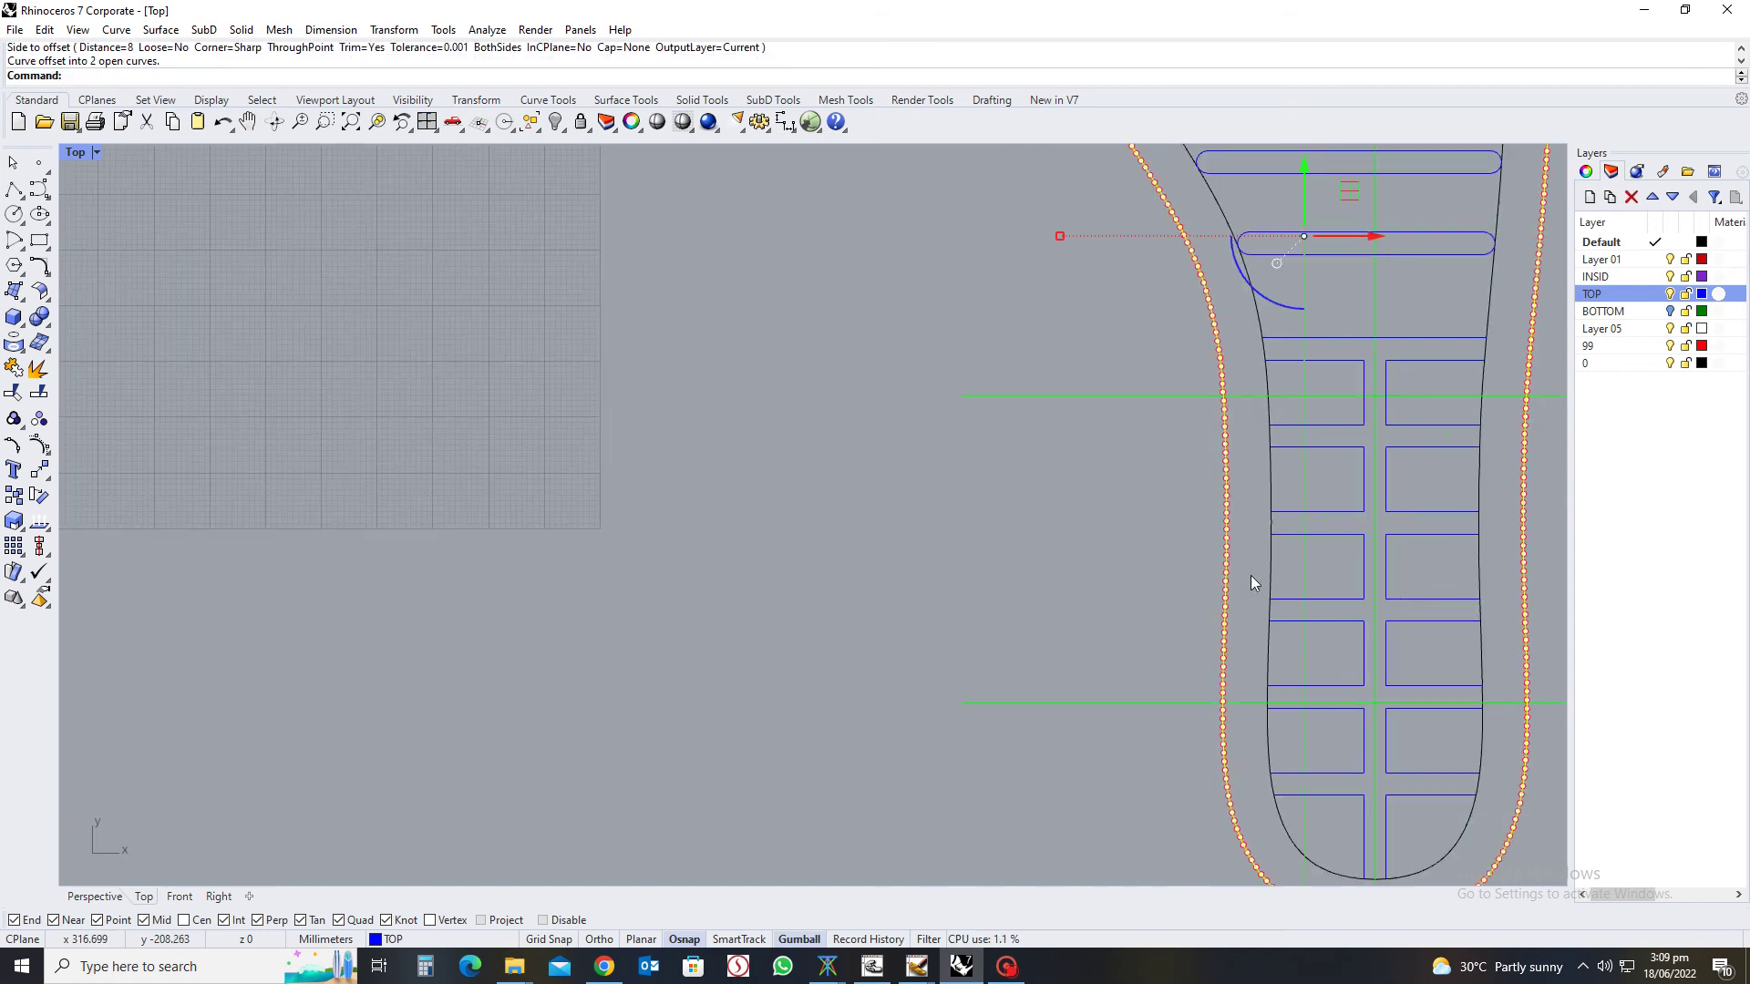
Trim away the inner offset outline above the heel grid's uppermost line, using the heel grid lines as cutters
{"action": "scroll", "coordinate": [1312, 510], "scroll_direction": "up", "scroll_amount": 5}
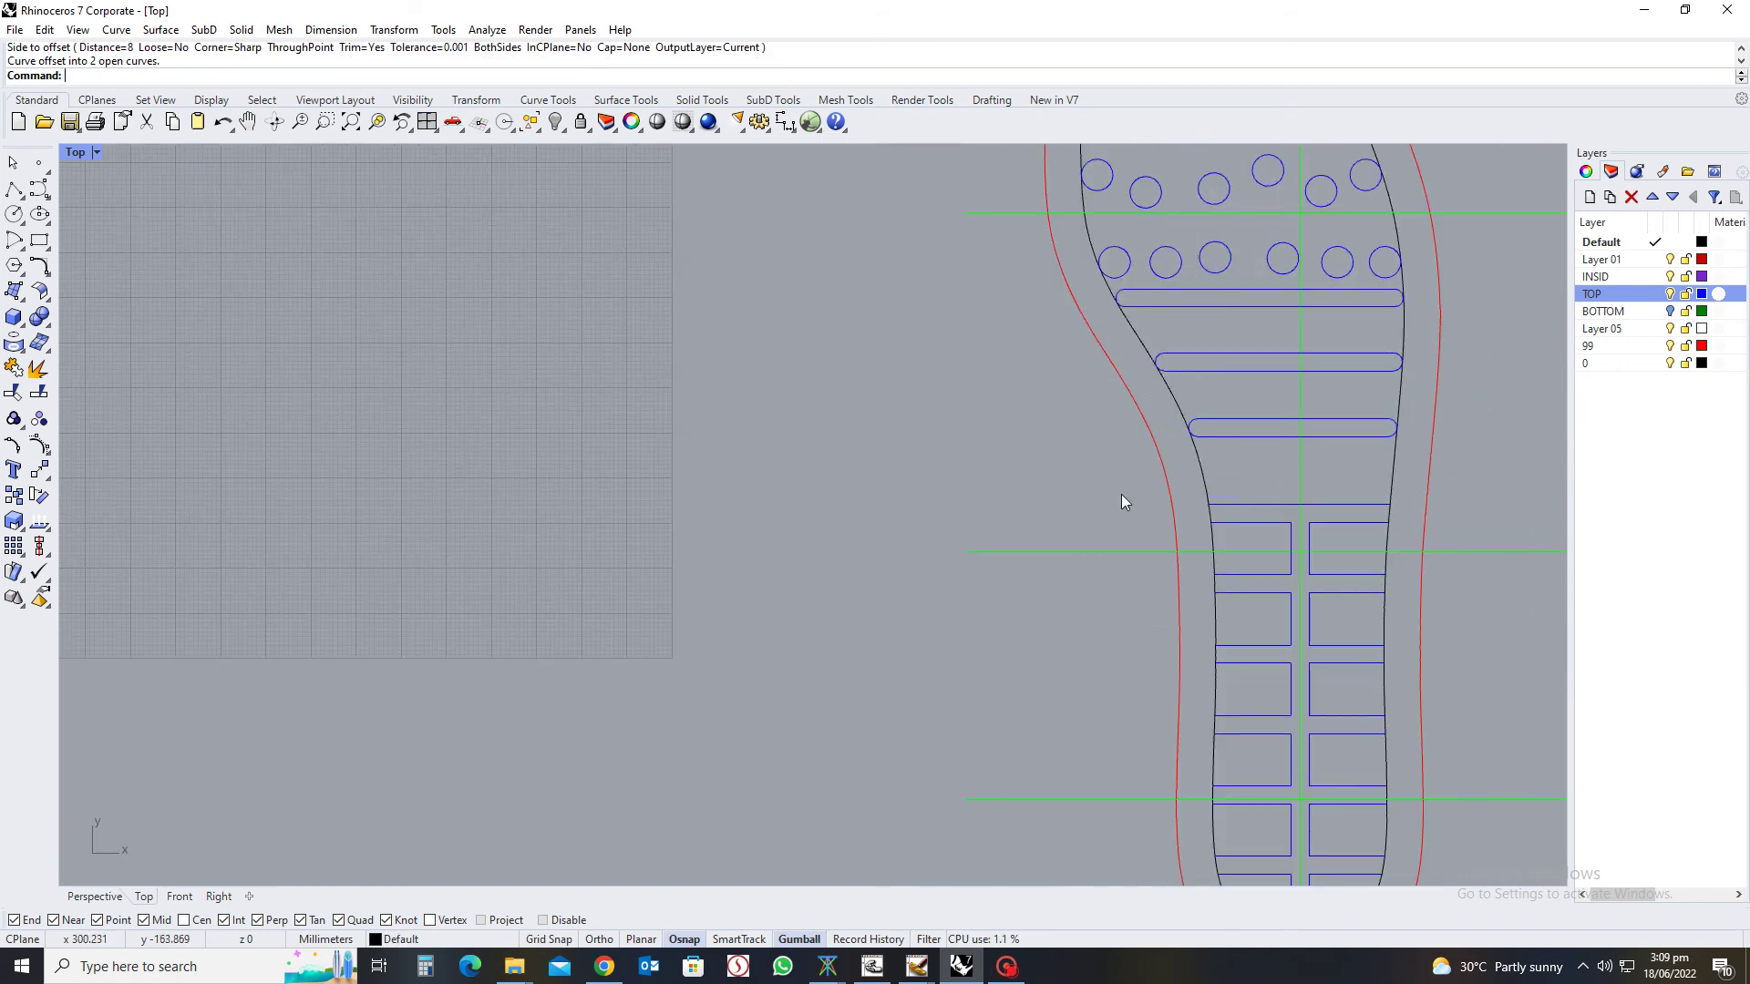
{"action": "scroll", "coordinate": [1119, 492], "scroll_direction": "down", "scroll_amount": 2}
{"action": "left_click_drag", "start_coordinate": [1104, 479], "coordinate": [1404, 812]}
{"action": "scroll", "coordinate": [1176, 478], "scroll_direction": "up", "scroll_amount": 3}
{"action": "key", "text": "ctrl+t"}
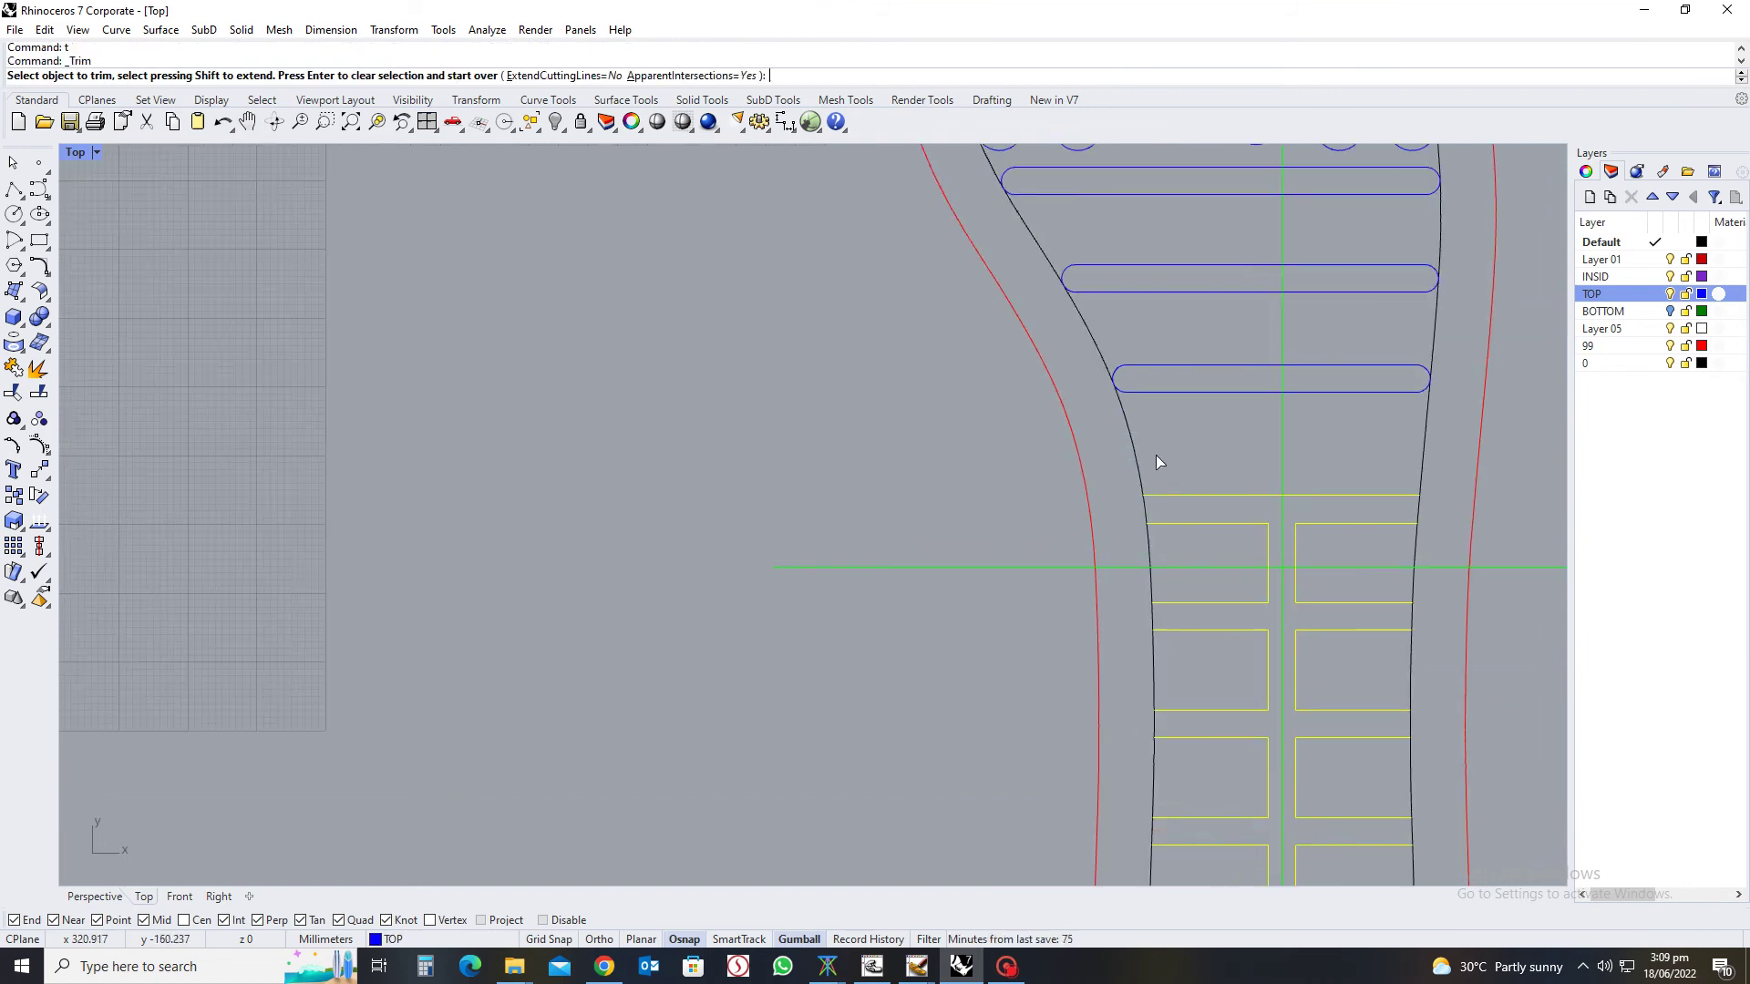
{"action": "scroll", "coordinate": [1130, 443], "scroll_direction": "down", "scroll_amount": 3}
{"action": "left_click", "coordinate": [1333, 452]}
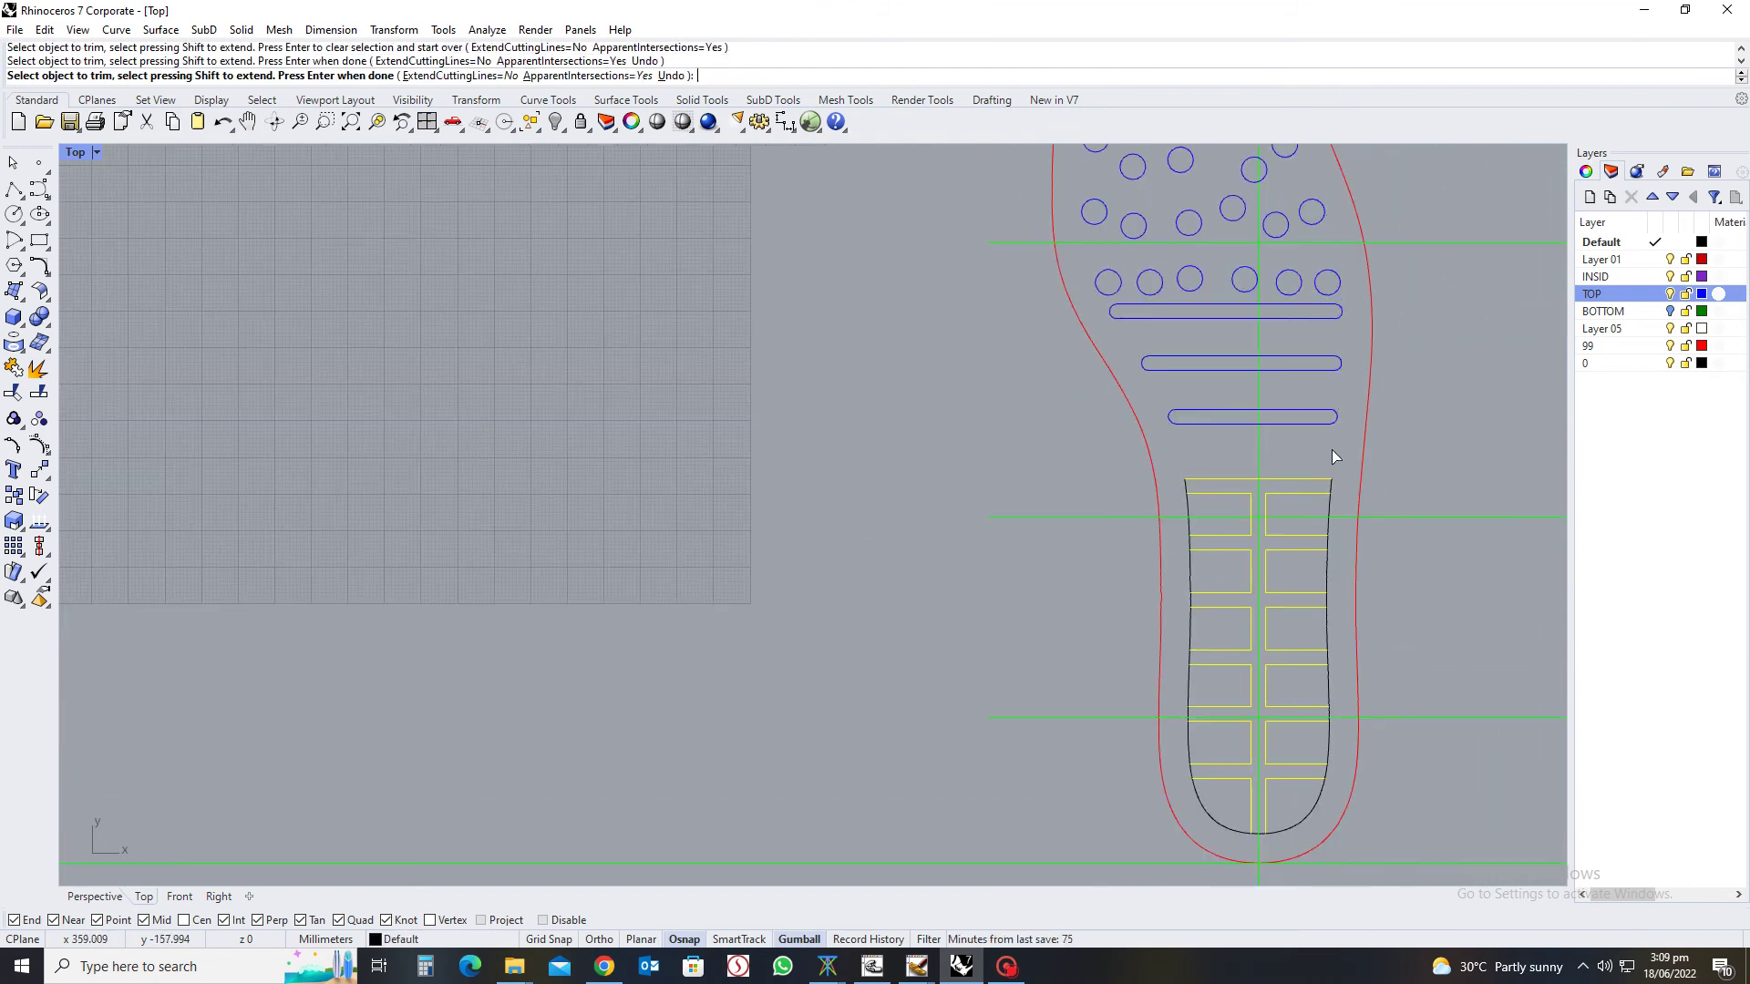
{"action": "scroll", "coordinate": [1349, 451], "scroll_direction": "down", "scroll_amount": 3}
{"action": "scroll", "coordinate": [1322, 428], "scroll_direction": "up", "scroll_amount": 2}
{"action": "scroll", "coordinate": [1305, 401], "scroll_direction": "up", "scroll_amount": 4}
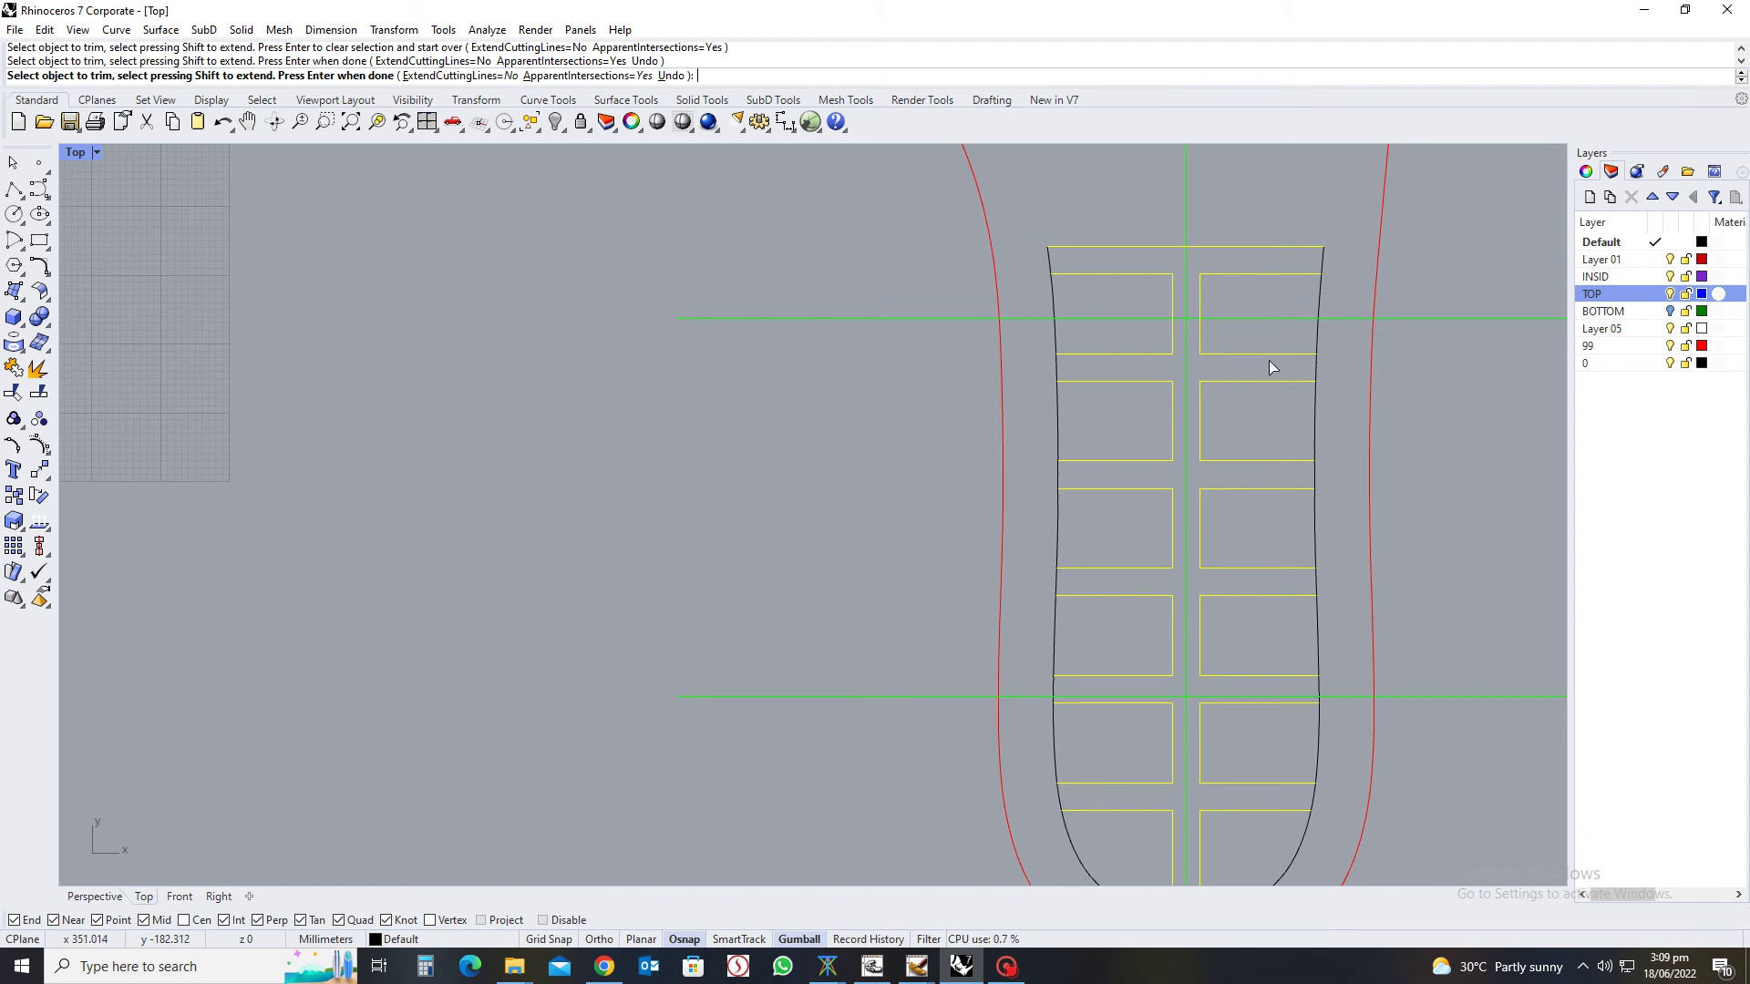
{"action": "scroll", "coordinate": [1037, 316], "scroll_direction": "up", "scroll_amount": 5}
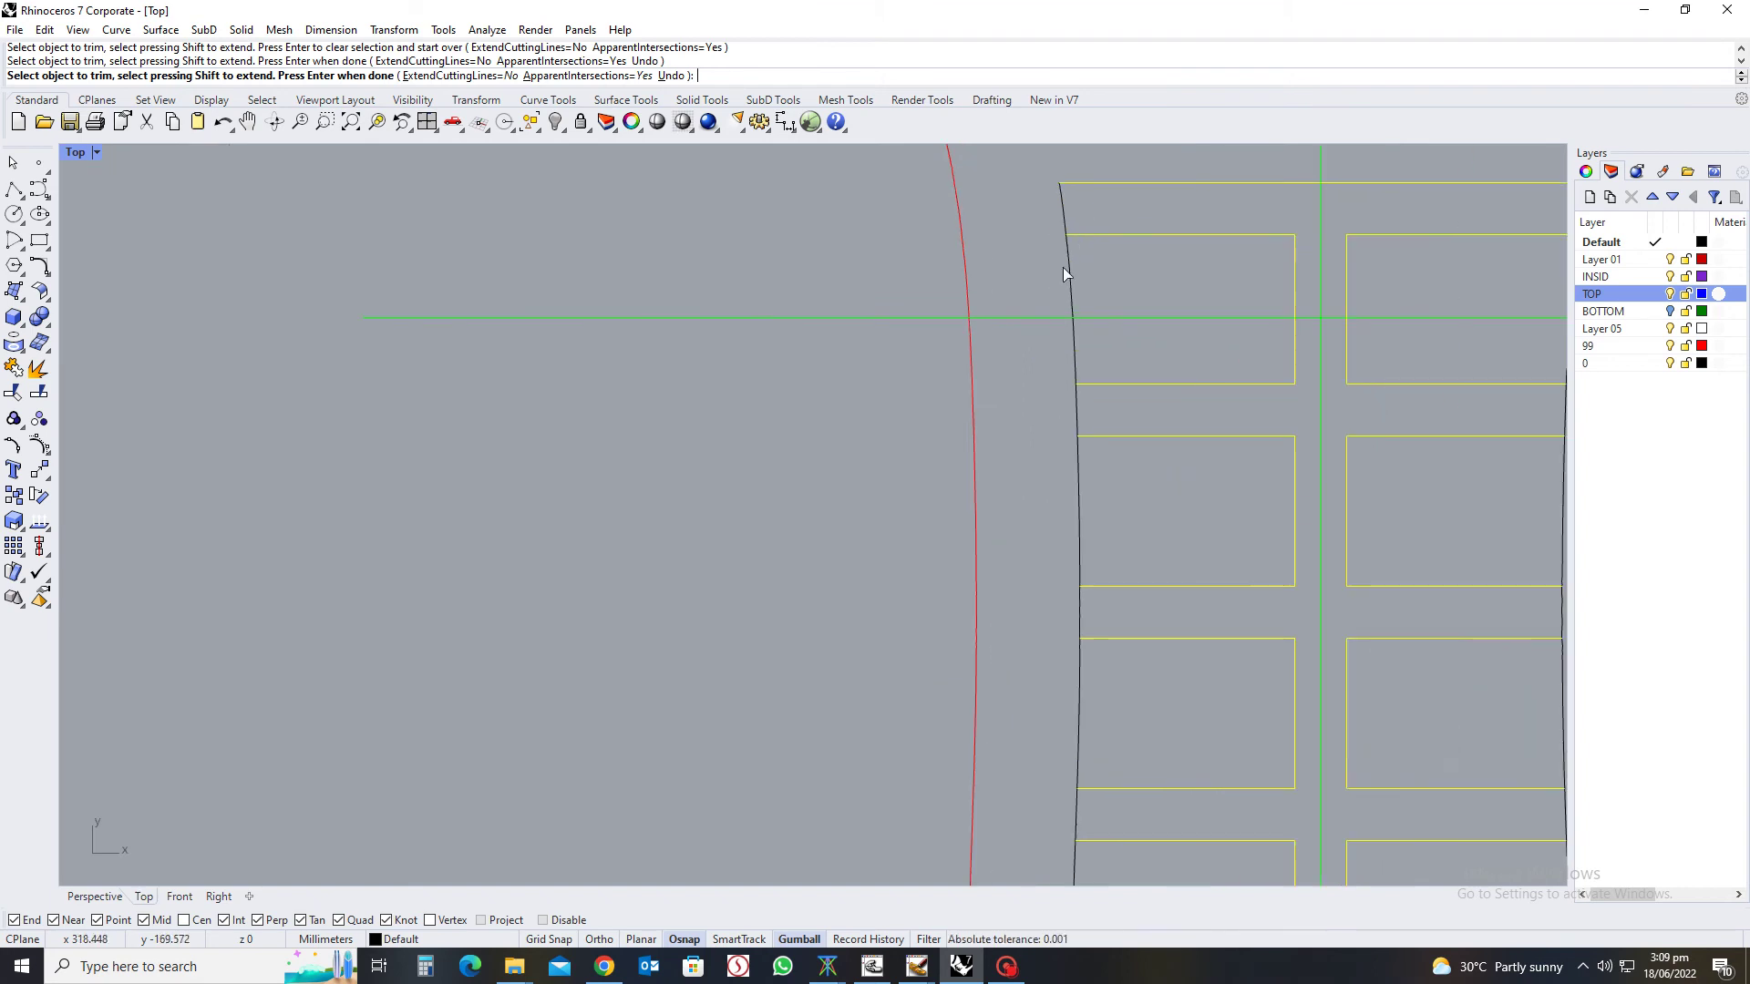
{"action": "scroll", "coordinate": [1065, 274], "scroll_direction": "down", "scroll_amount": 4}
{"action": "key", "text": "Return"}
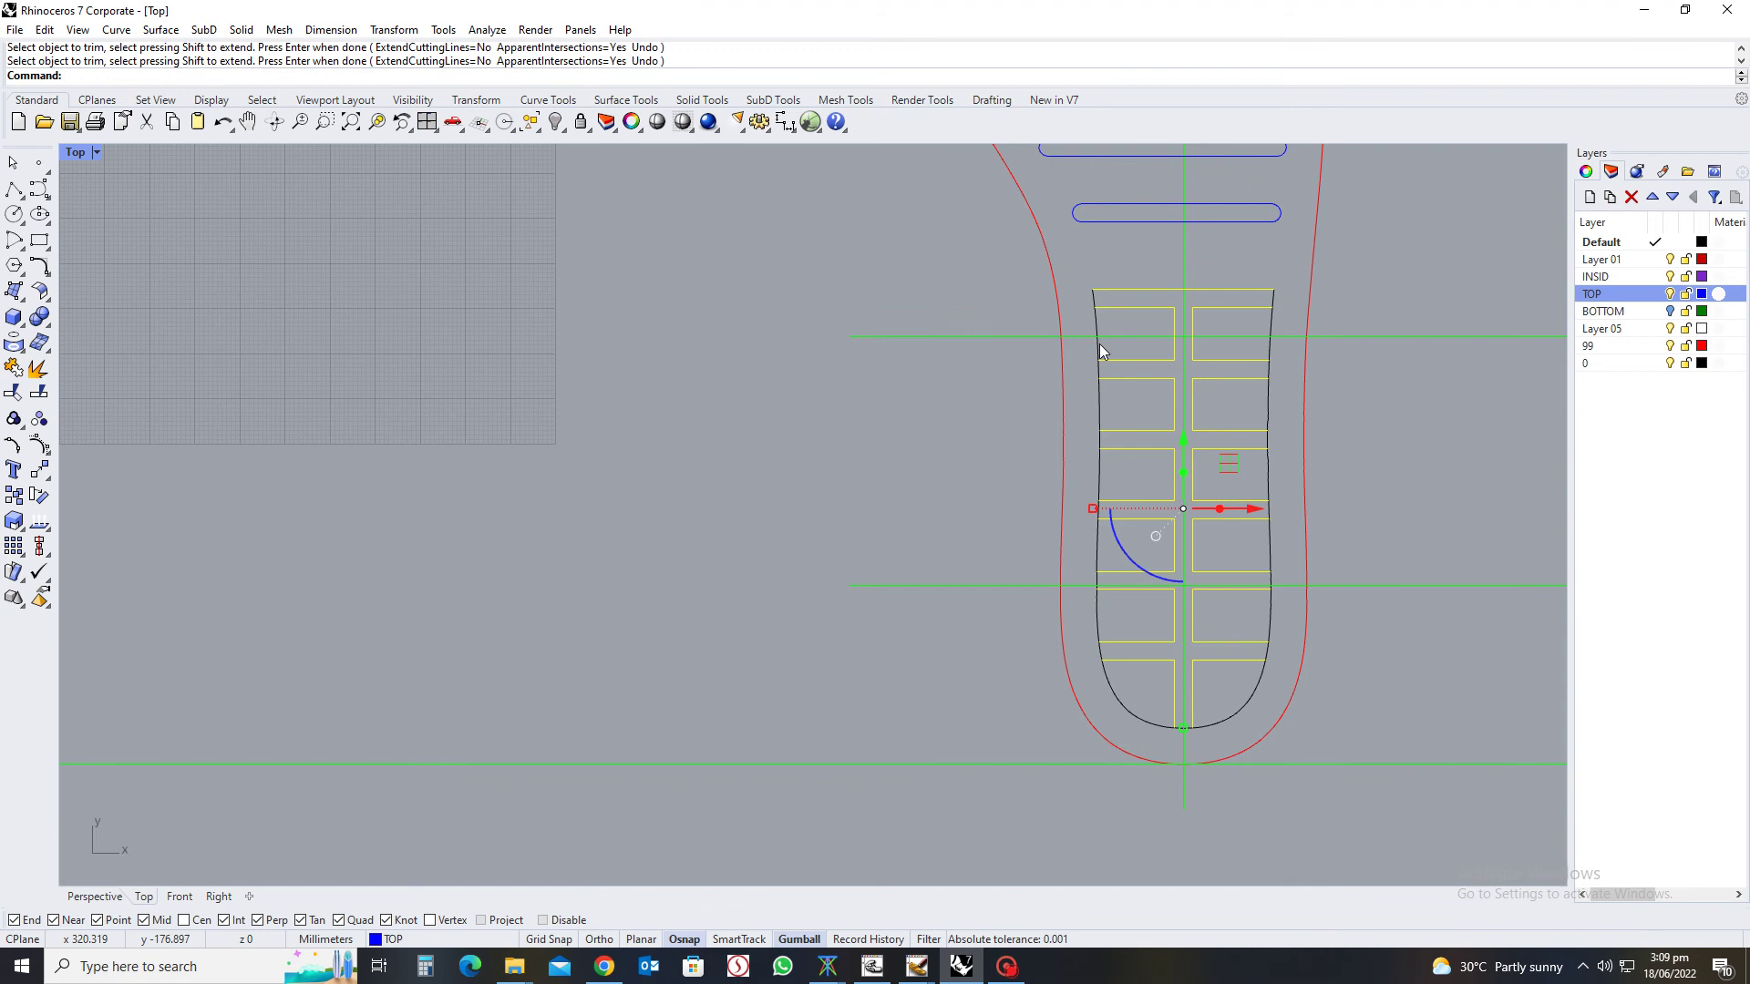
Trim the inner outline's left side above the first heel block and between the first two blocks, using all heel curves as cutters
{"action": "left_click", "coordinate": [1099, 346]}
{"action": "left_click_drag", "start_coordinate": [982, 257], "coordinate": [1419, 782]}
{"action": "scroll", "coordinate": [1180, 319], "scroll_direction": "up", "scroll_amount": 3}
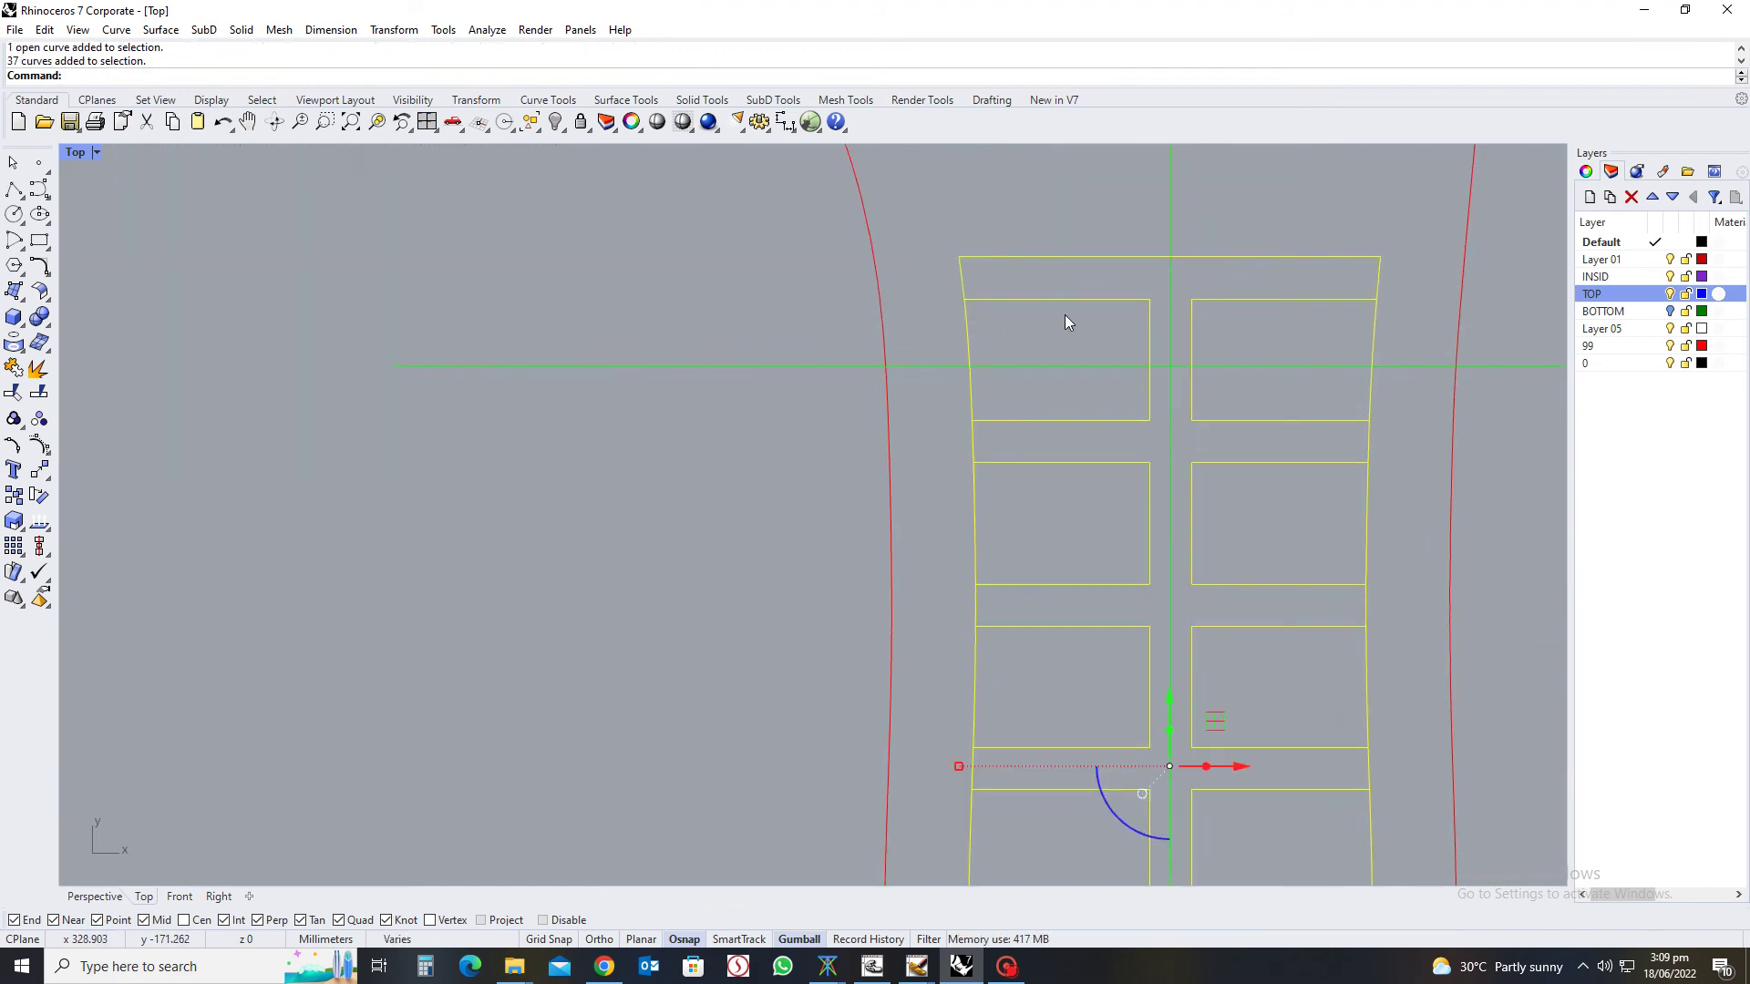
{"action": "type", "text": "t"}
{"action": "key", "text": "Return"}
{"action": "scroll", "coordinate": [982, 278], "scroll_direction": "up", "scroll_amount": 1}
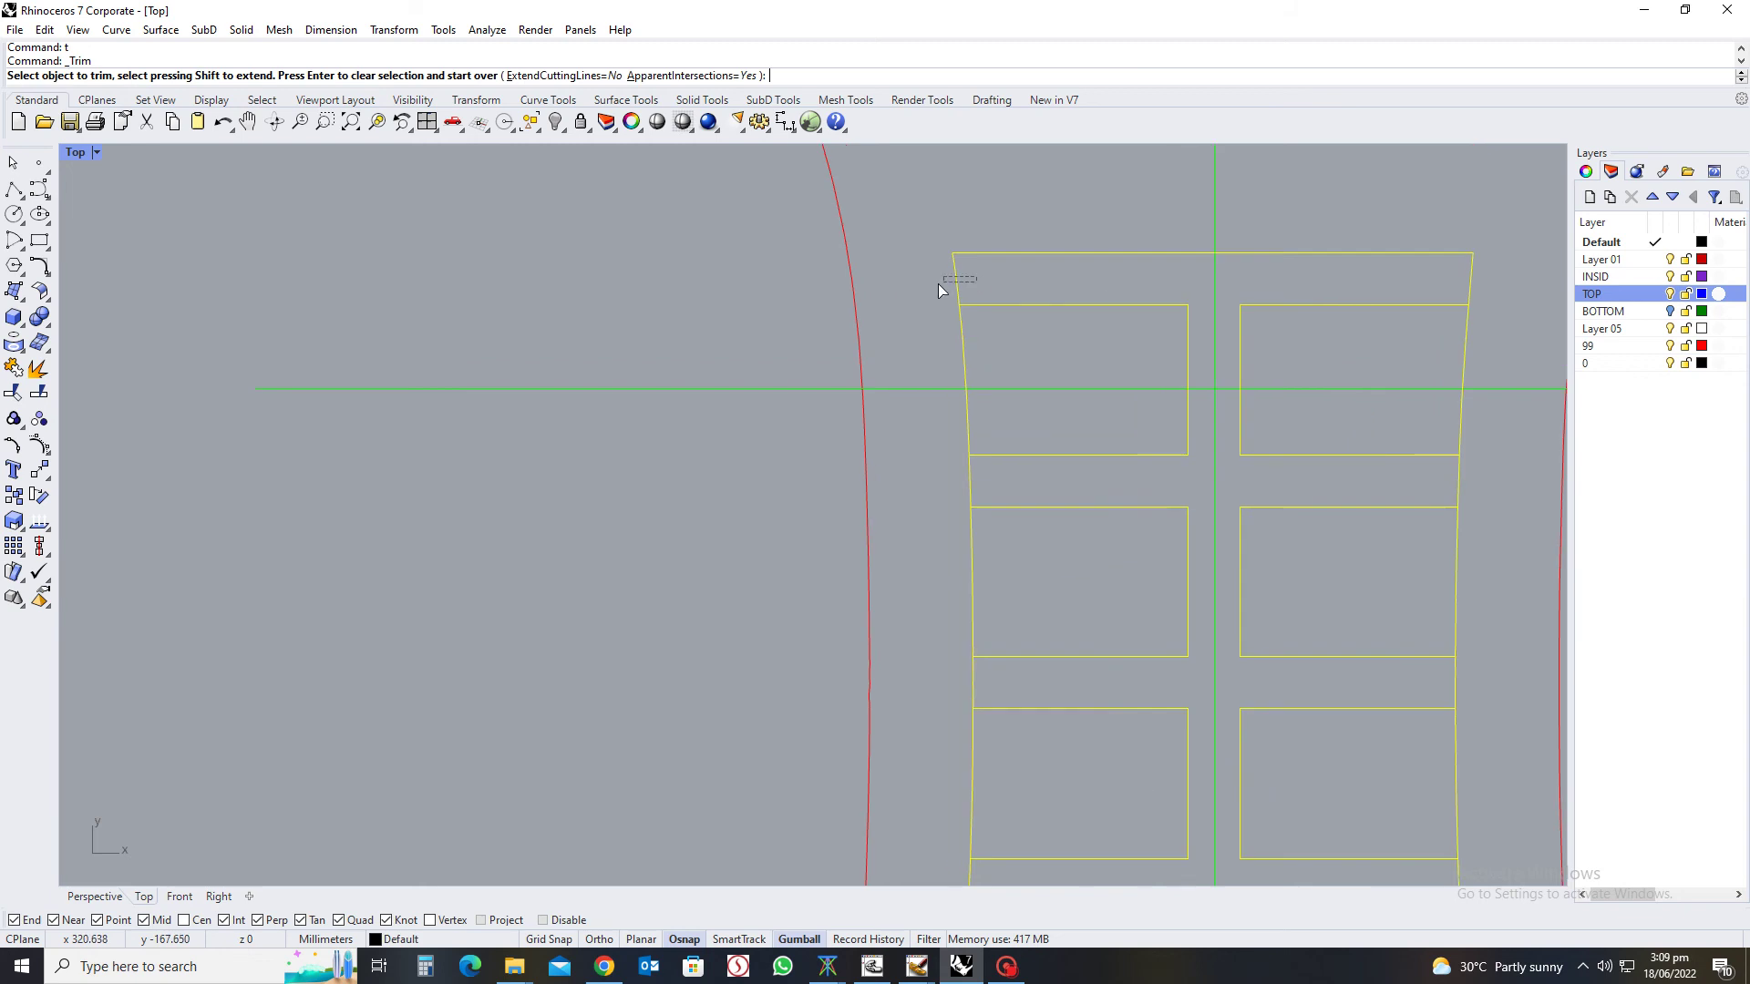
{"action": "left_click", "coordinate": [940, 285]}
{"action": "scroll", "coordinate": [982, 471], "scroll_direction": "up", "scroll_amount": 1}
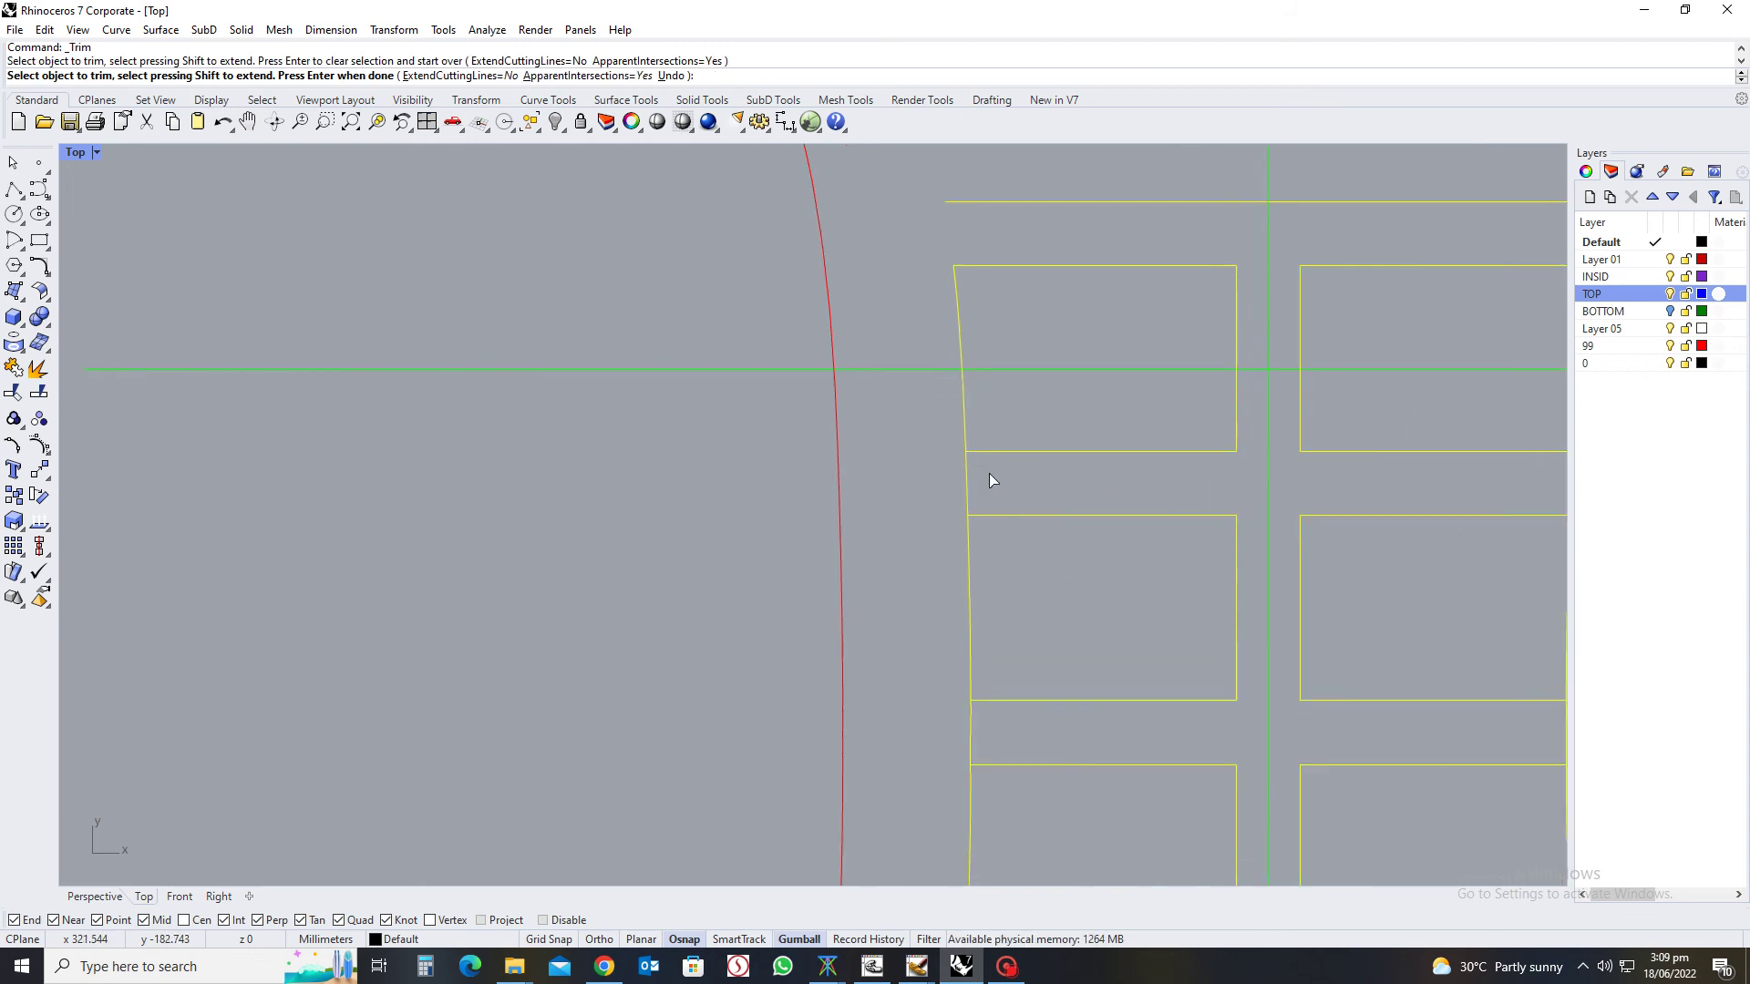
{"action": "left_click_drag", "start_coordinate": [947, 507], "coordinate": [948, 507]}
{"action": "scroll", "coordinate": [939, 499], "scroll_direction": "down", "scroll_amount": 2}
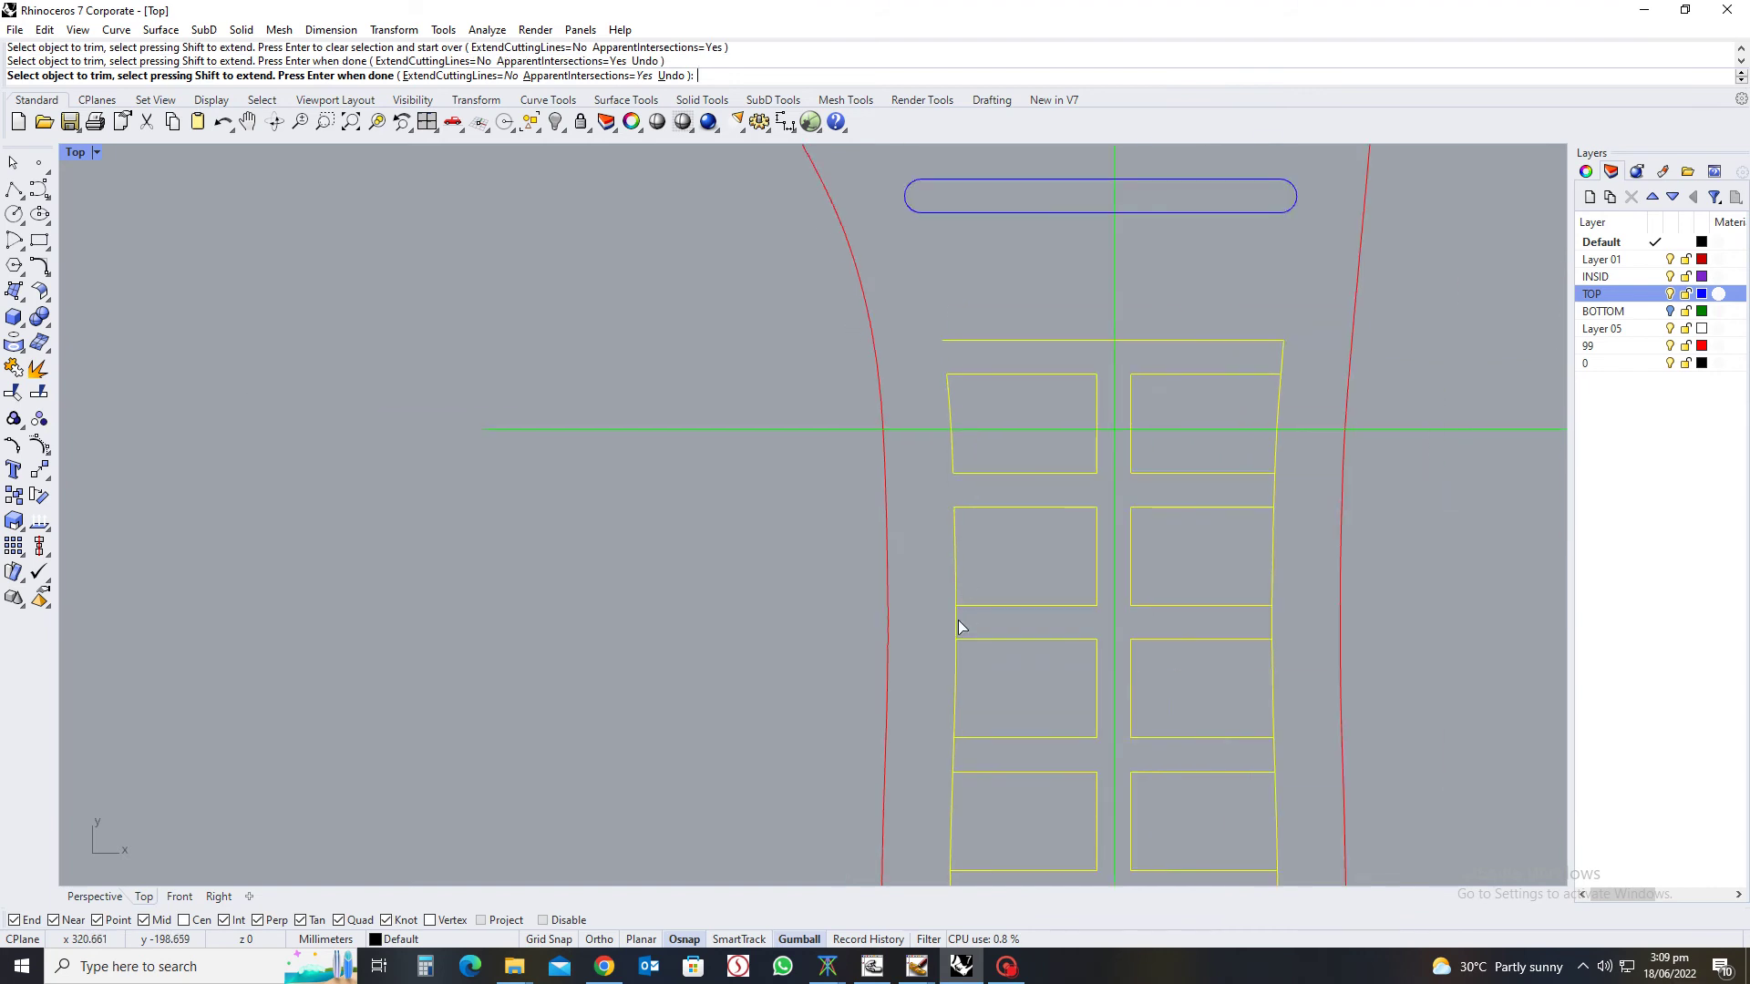
Trim the inner outline in the remaining gaps between the left heel blocks and in the centre gap at the heel end
{"action": "scroll", "coordinate": [959, 619], "scroll_direction": "up", "scroll_amount": 3}
{"action": "scroll", "coordinate": [1003, 565], "scroll_direction": "down", "scroll_amount": 3}
{"action": "scroll", "coordinate": [1008, 686], "scroll_direction": "up", "scroll_amount": 3}
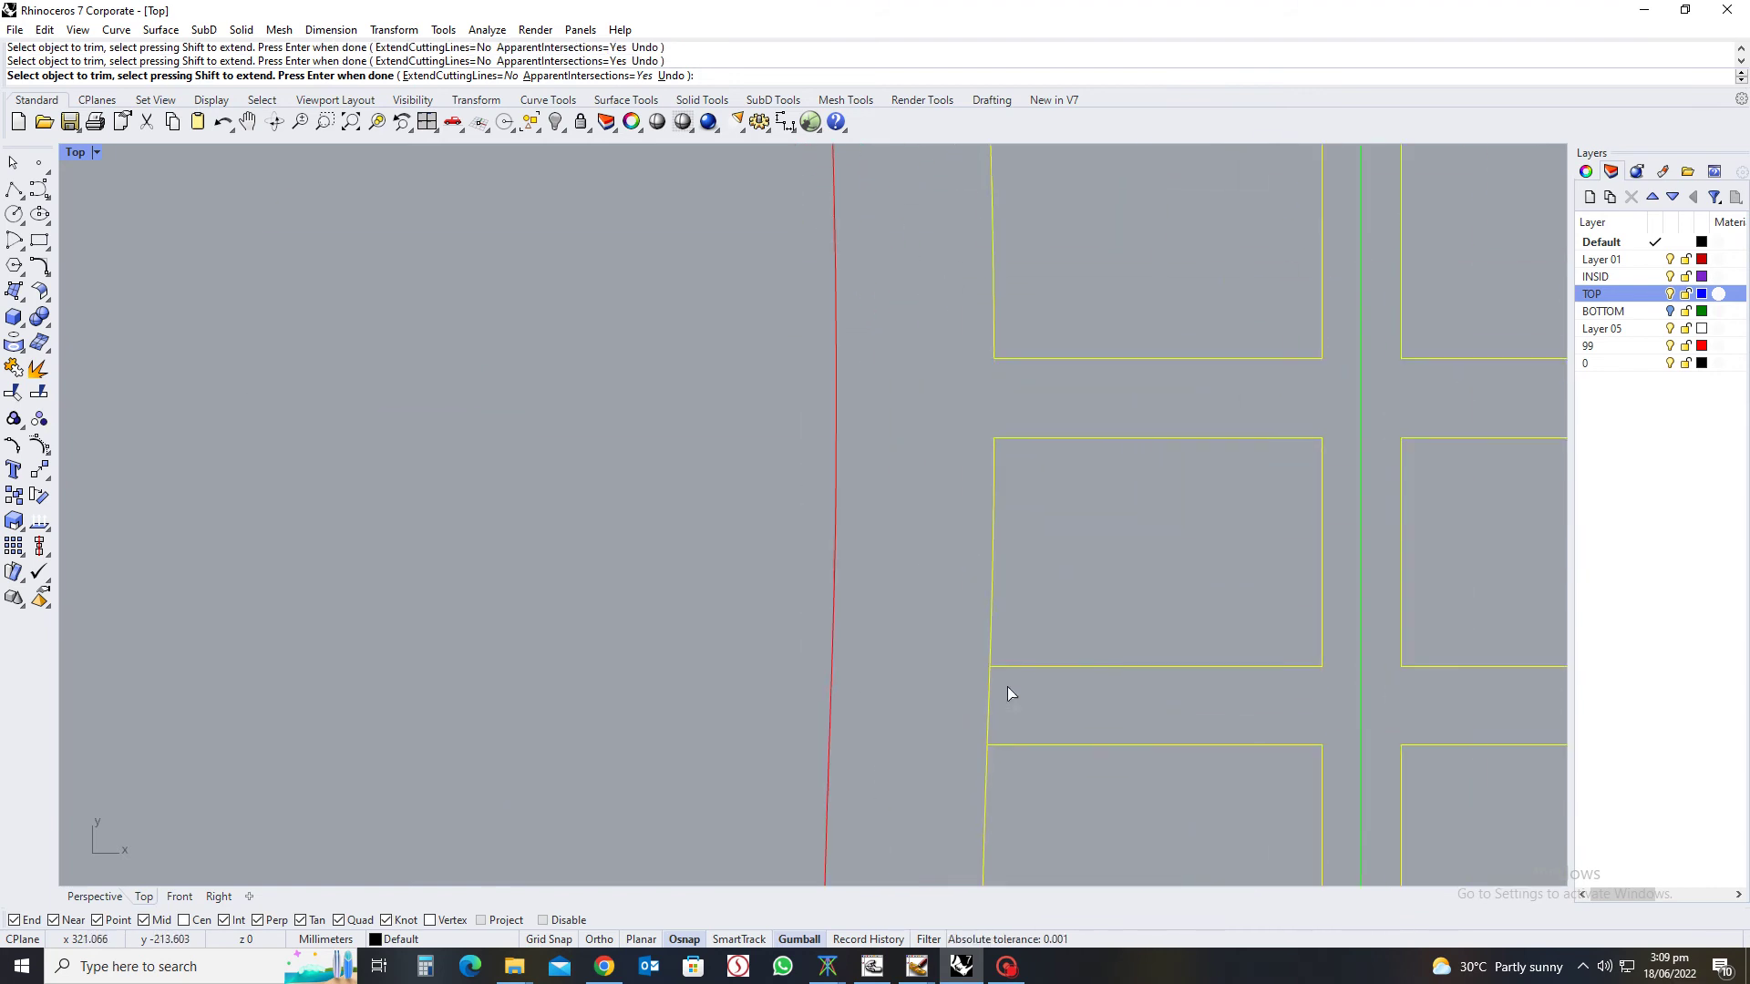
{"action": "scroll", "coordinate": [1005, 700], "scroll_direction": "down", "scroll_amount": 6}
{"action": "right_click_drag", "start_coordinate": [1057, 725], "coordinate": [1016, 551]}
{"action": "scroll", "coordinate": [1015, 550], "scroll_direction": "up", "scroll_amount": 4}
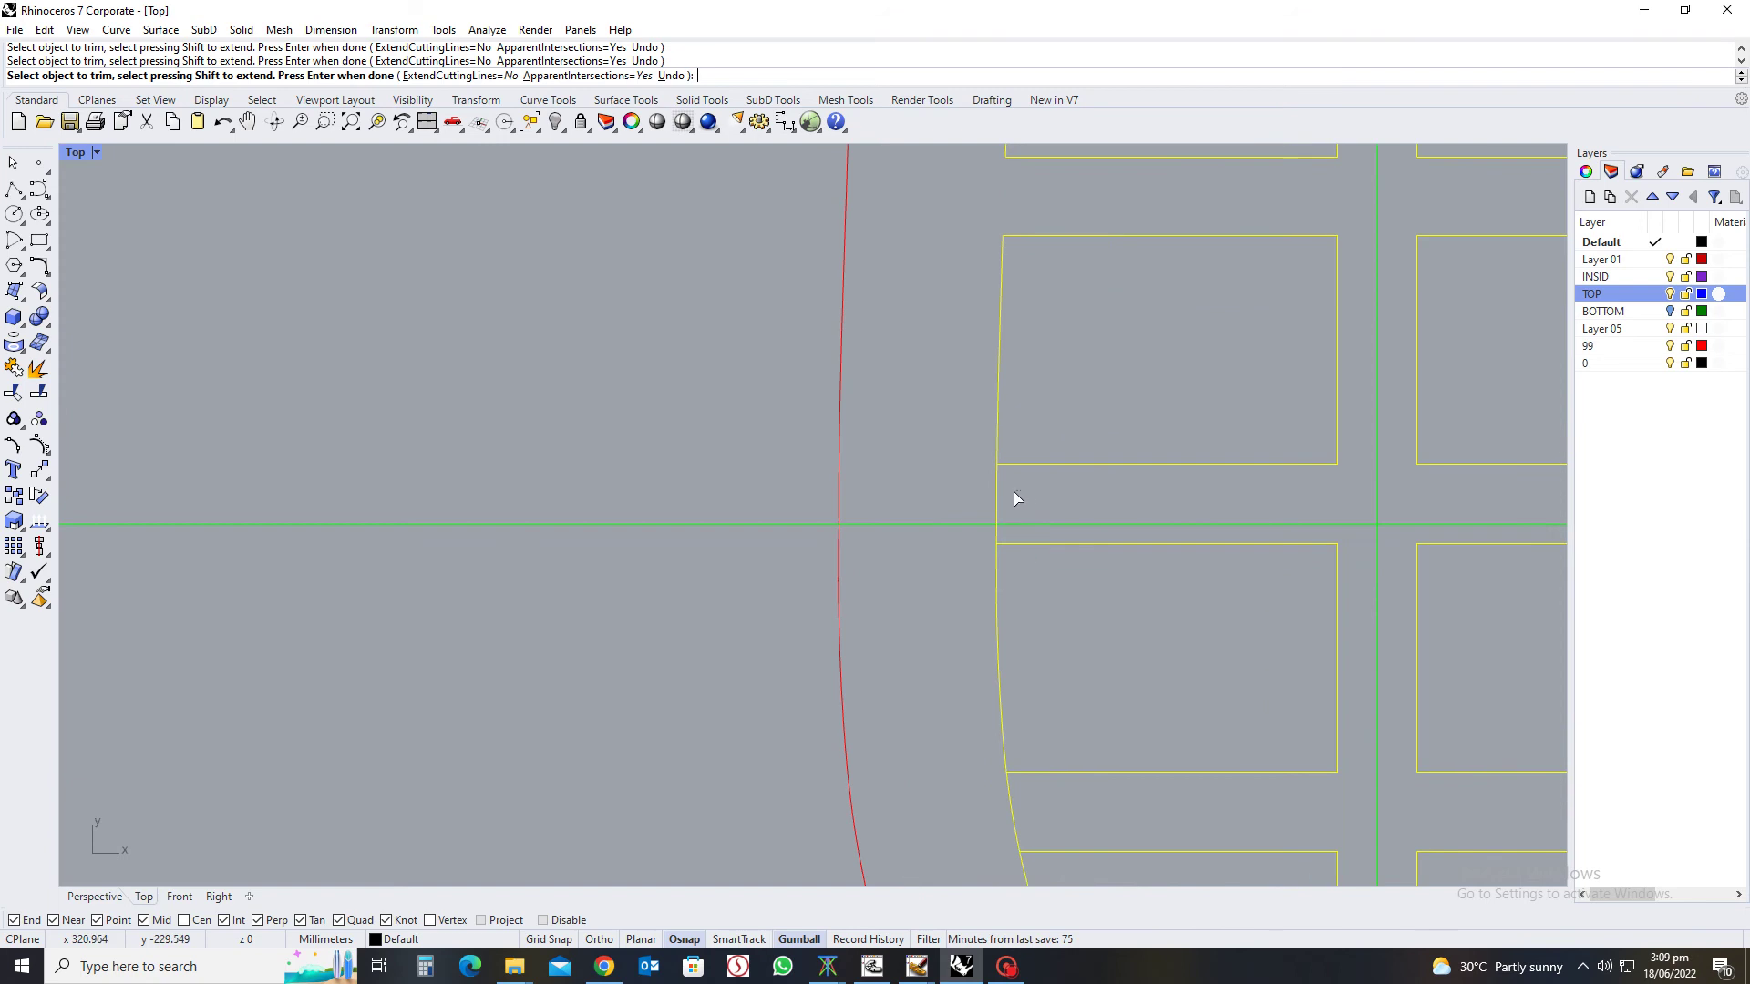
{"action": "scroll", "coordinate": [1034, 709], "scroll_direction": "down", "scroll_amount": 2}
{"action": "scroll", "coordinate": [1008, 715], "scroll_direction": "up", "scroll_amount": 3}
{"action": "scroll", "coordinate": [1232, 729], "scroll_direction": "down", "scroll_amount": 4}
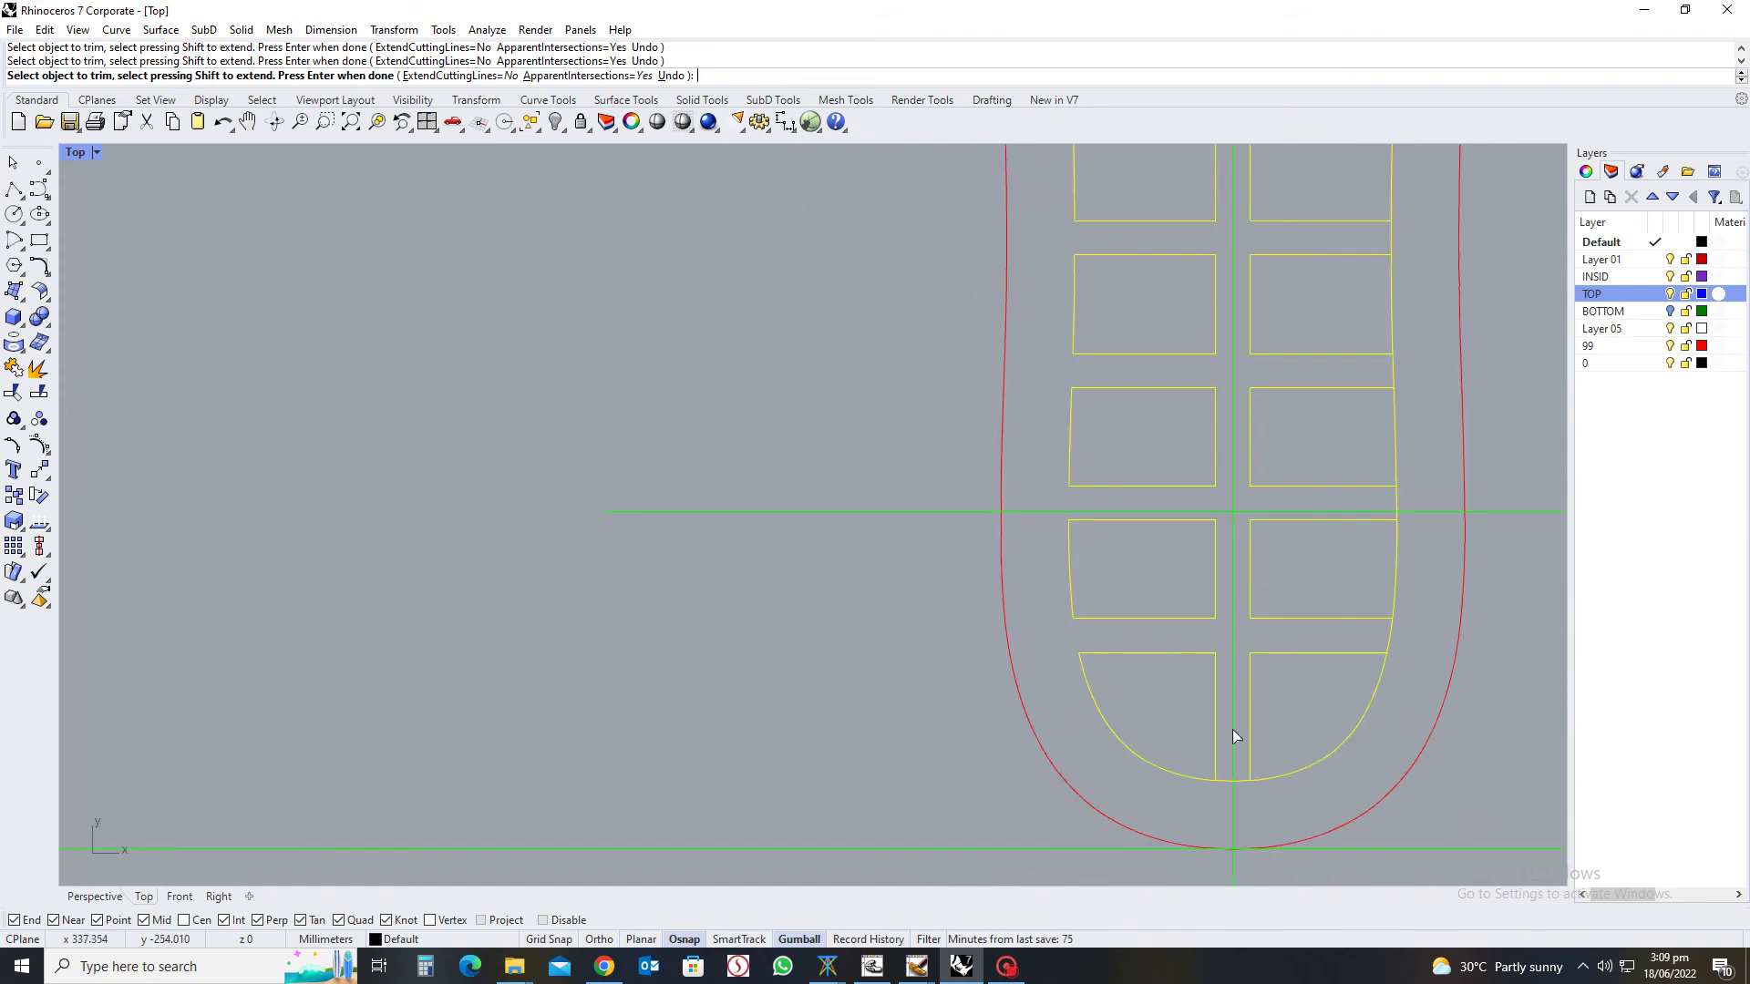
{"action": "scroll", "coordinate": [1250, 755], "scroll_direction": "up", "scroll_amount": 4}
{"action": "scroll", "coordinate": [1245, 710], "scroll_direction": "down", "scroll_amount": 4}
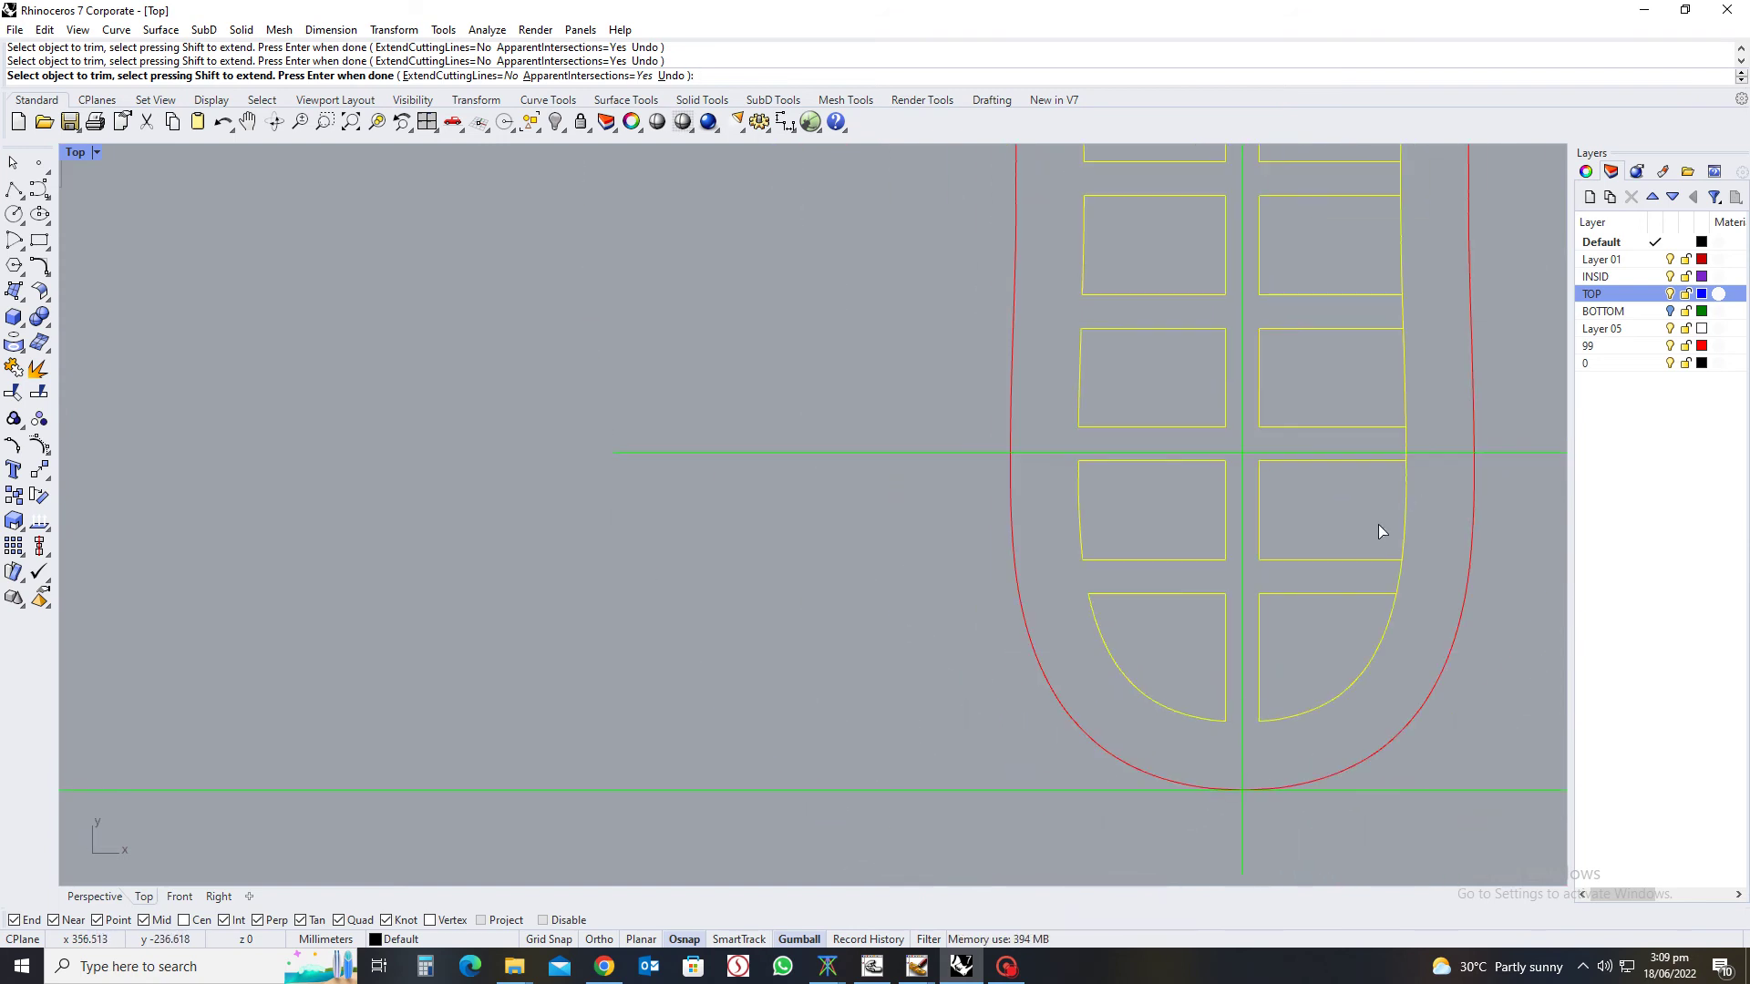
Trim the inner outline in all gaps along the right column of heel blocks and above its uppermost block
{"action": "scroll", "coordinate": [1456, 564], "scroll_direction": "up", "scroll_amount": 3}
{"action": "scroll", "coordinate": [1415, 348], "scroll_direction": "down", "scroll_amount": 4}
{"action": "scroll", "coordinate": [1413, 462], "scroll_direction": "up", "scroll_amount": 3}
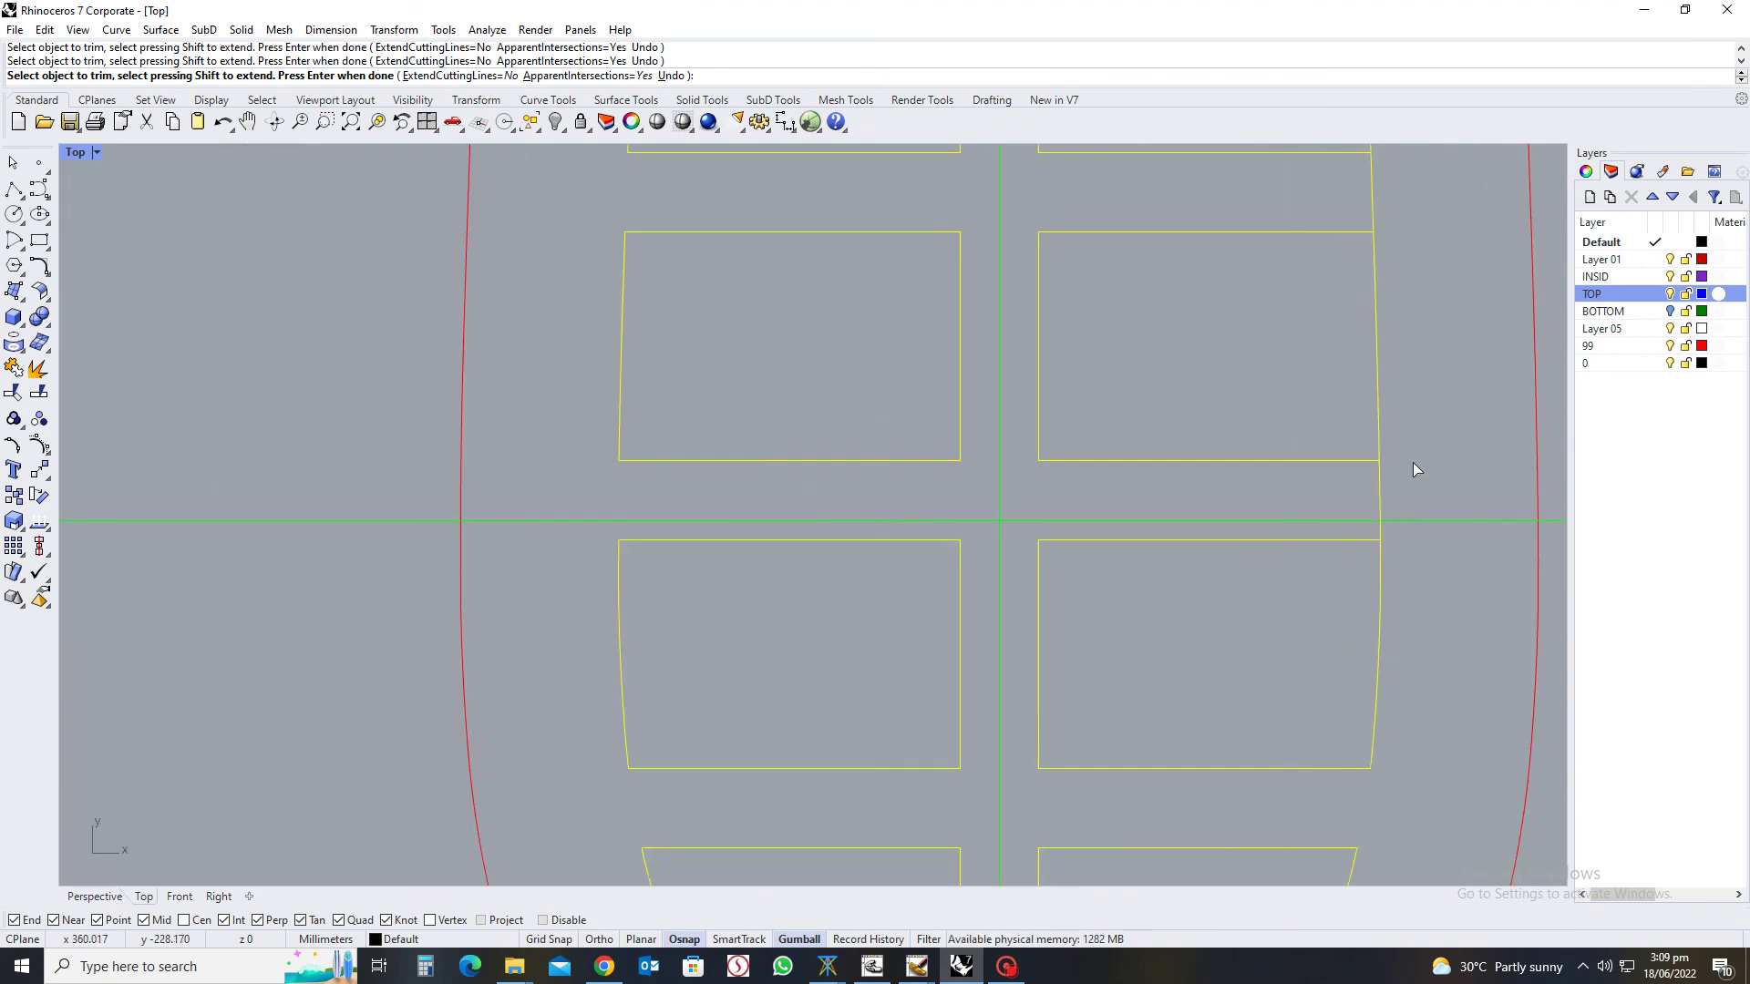
{"action": "scroll", "coordinate": [1398, 457], "scroll_direction": "down", "scroll_amount": 3}
{"action": "scroll", "coordinate": [1398, 457], "scroll_direction": "up", "scroll_amount": 1}
{"action": "right_click_drag", "start_coordinate": [1398, 458], "coordinate": [1337, 503]}
{"action": "scroll", "coordinate": [1380, 497], "scroll_direction": "up", "scroll_amount": 2}
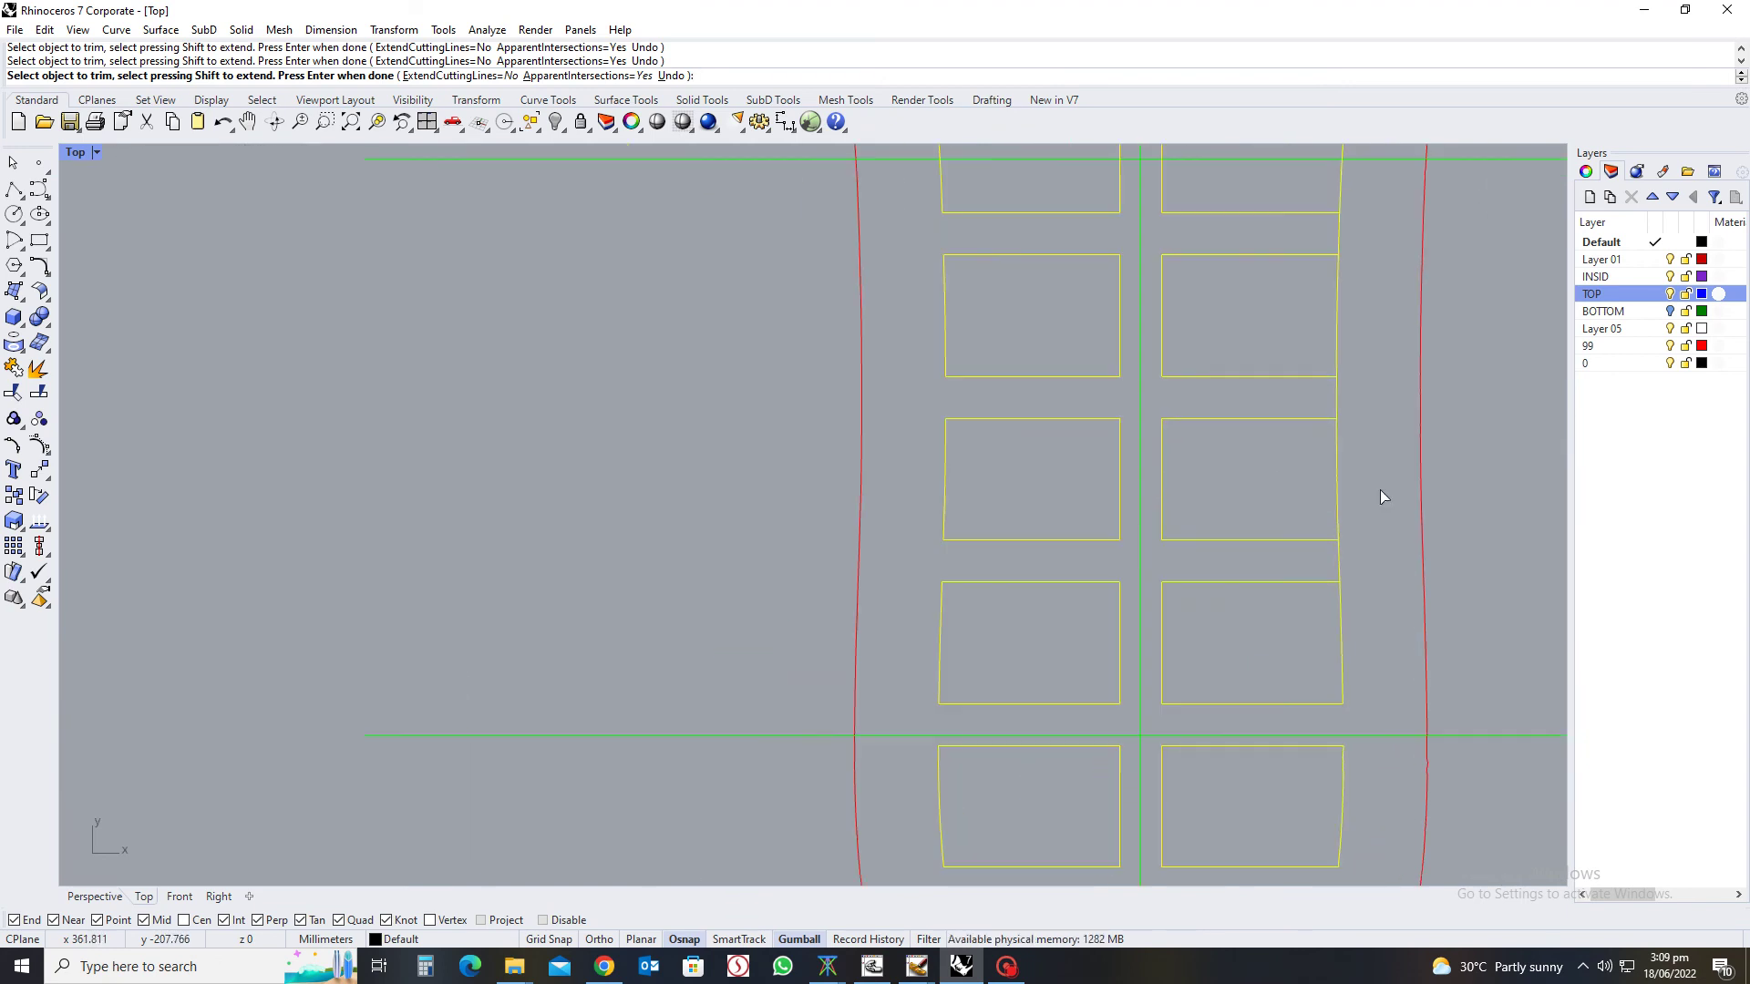
{"action": "left_click", "coordinate": [1338, 398]}
{"action": "left_click_drag", "start_coordinate": [1369, 553], "coordinate": [1336, 565]}
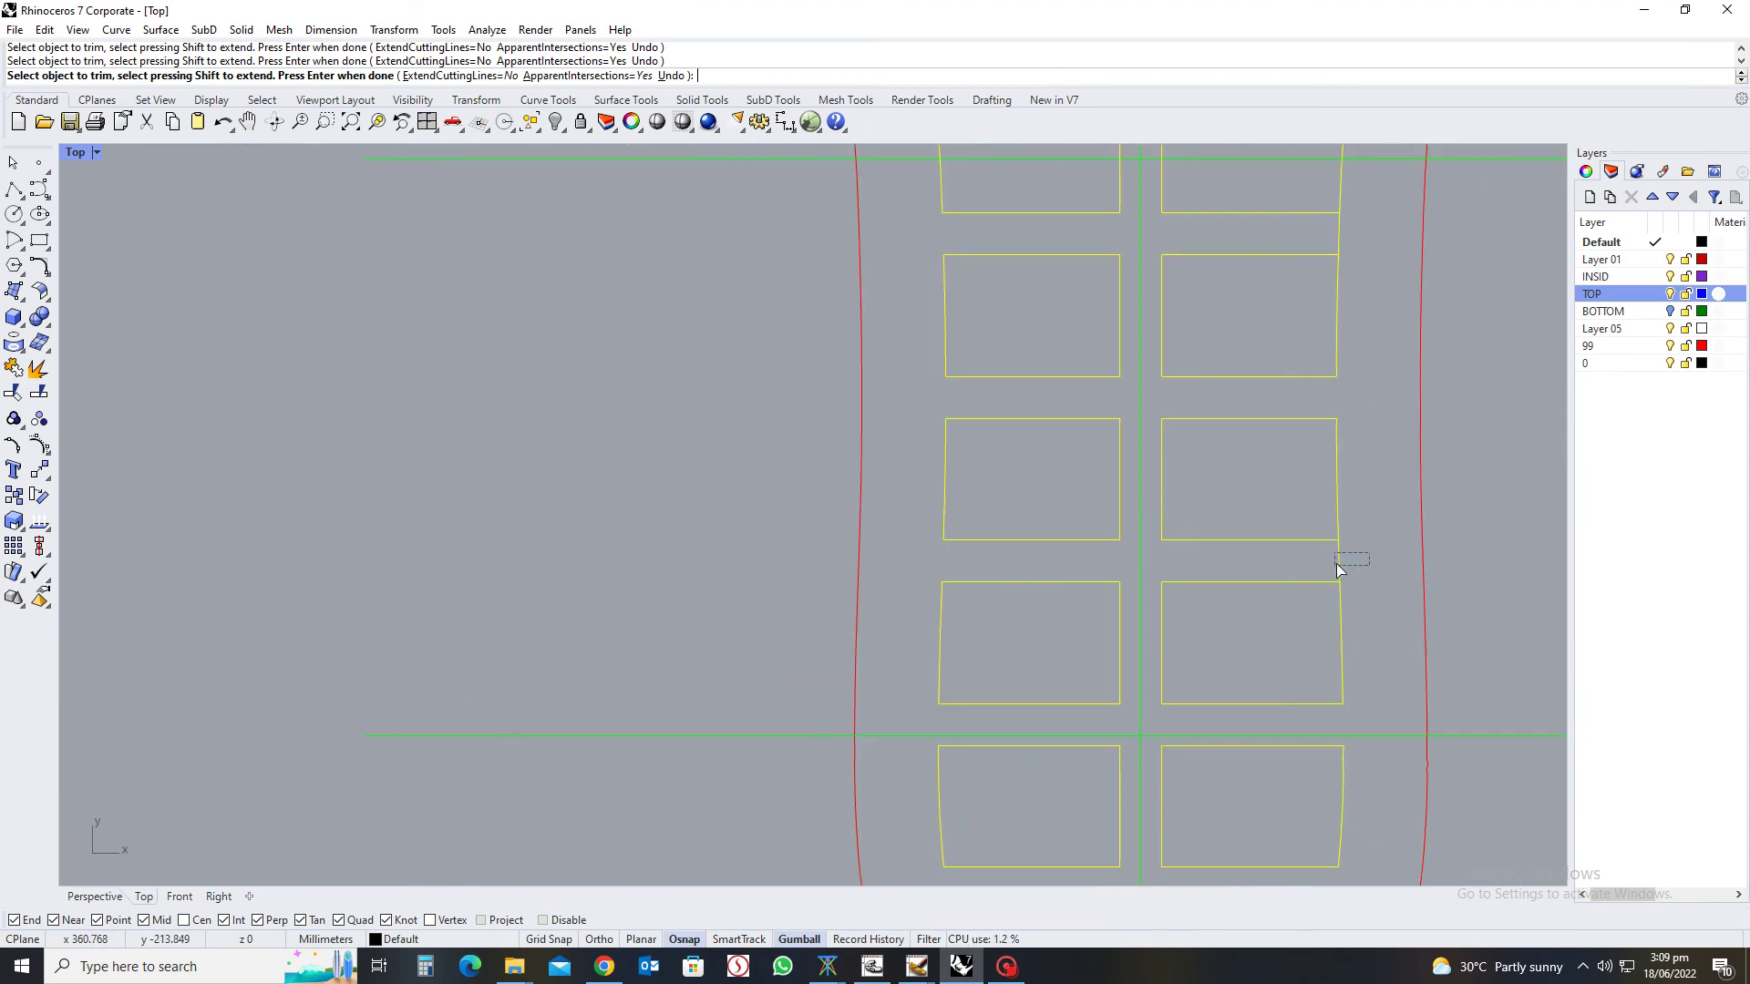
{"action": "left_click", "coordinate": [1326, 238]}
{"action": "key", "text": "Up"}
{"action": "key", "text": "Up"}
{"action": "key", "text": "Up"}
{"action": "key", "text": "Return"}
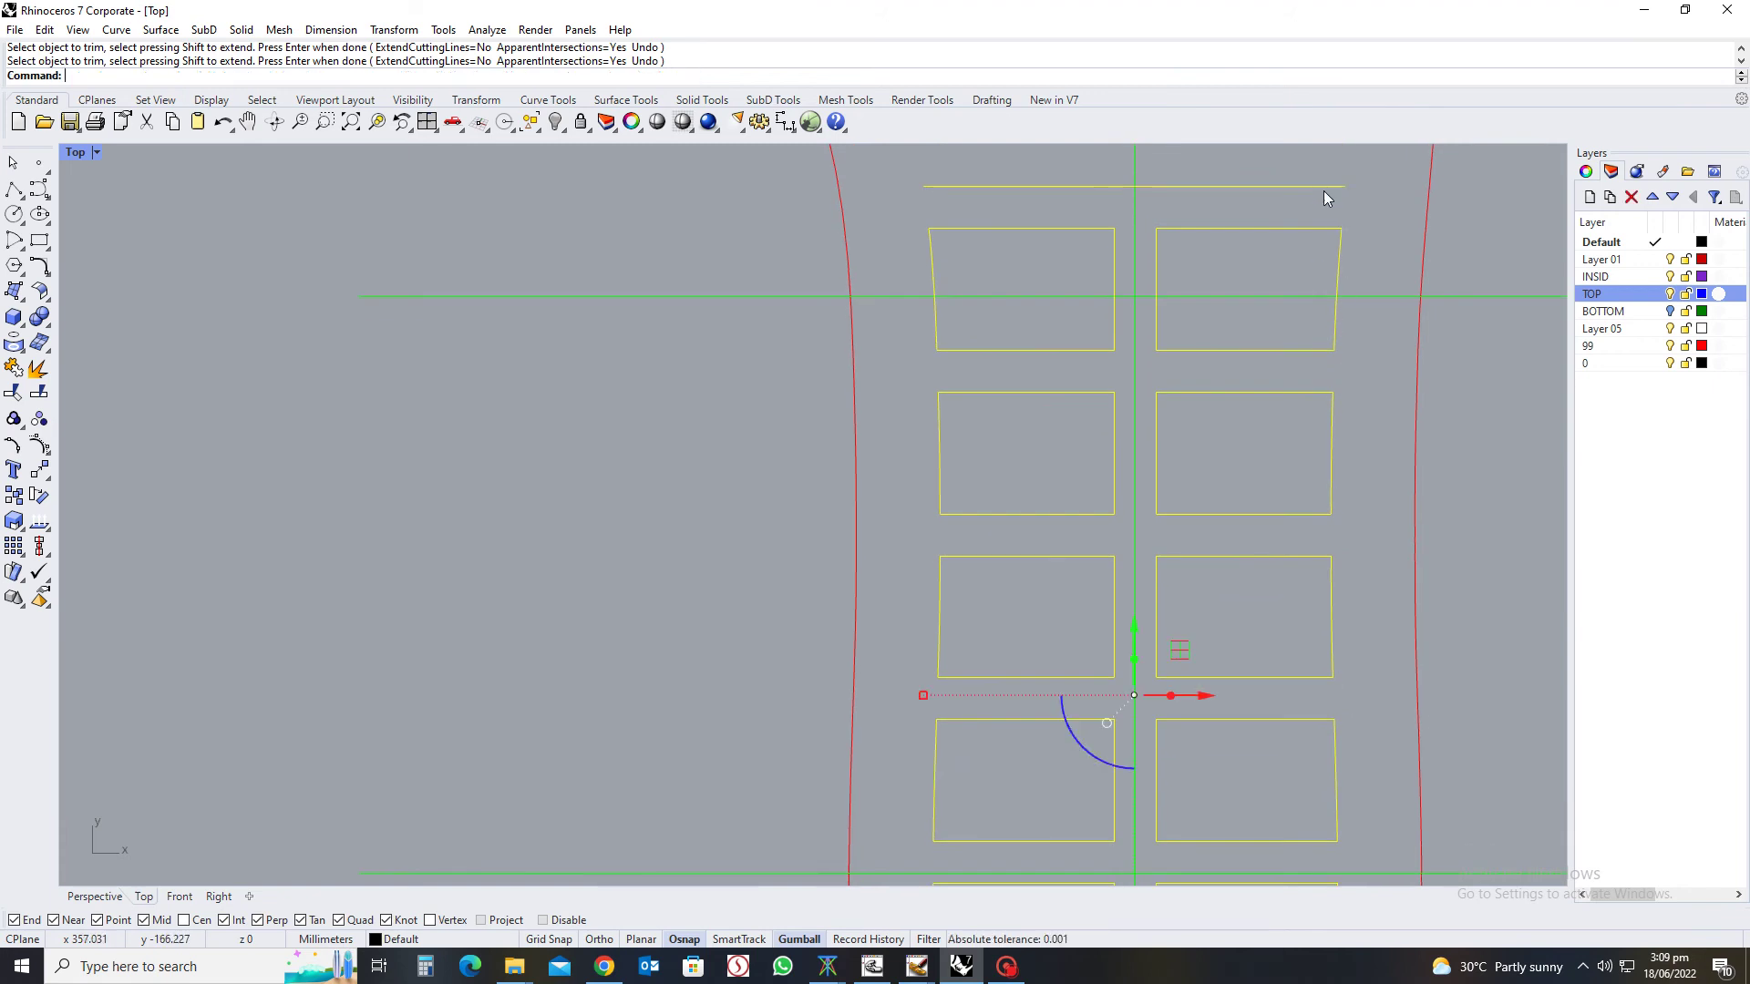
Delete the leftover horizontal line above the heel blocks
{"action": "left_click", "coordinate": [1324, 187]}
{"action": "key", "text": "Delete"}
{"action": "scroll", "coordinate": [1330, 243], "scroll_direction": "down", "scroll_amount": 4}
{"action": "scroll", "coordinate": [1212, 392], "scroll_direction": "down", "scroll_amount": 2}
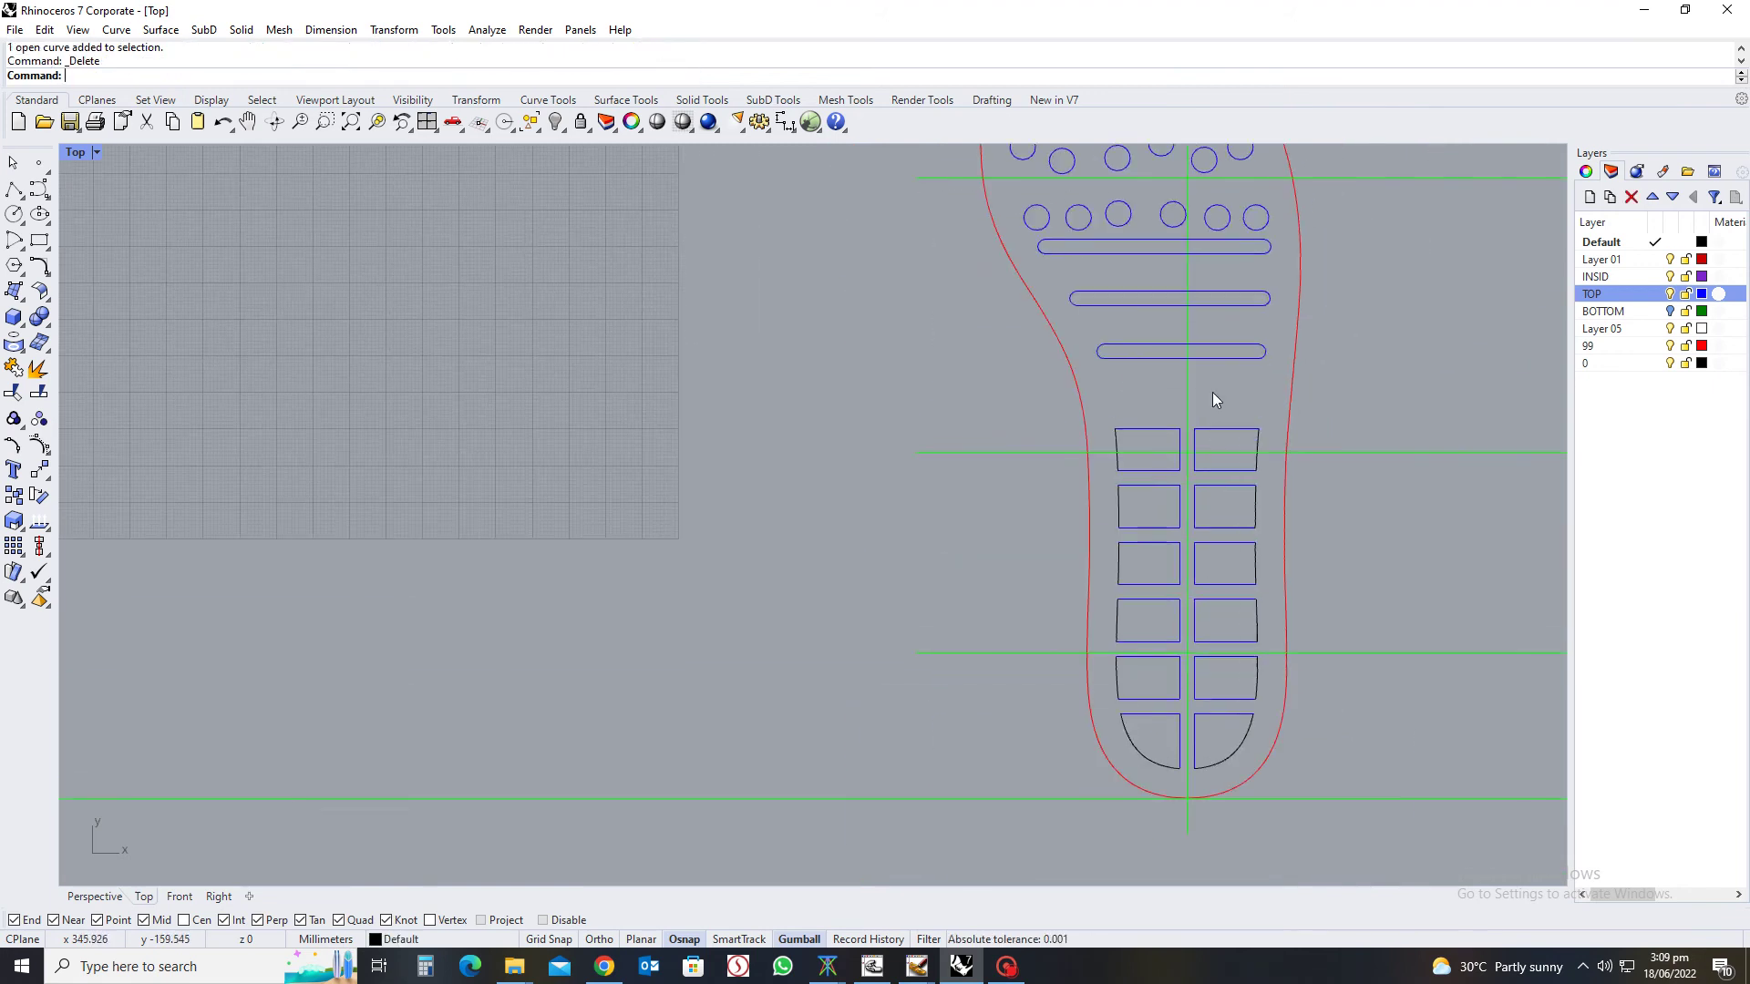
{"action": "scroll", "coordinate": [1185, 462], "scroll_direction": "down", "scroll_amount": 3}
{"action": "scroll", "coordinate": [1232, 456], "scroll_direction": "up", "scroll_amount": 5}
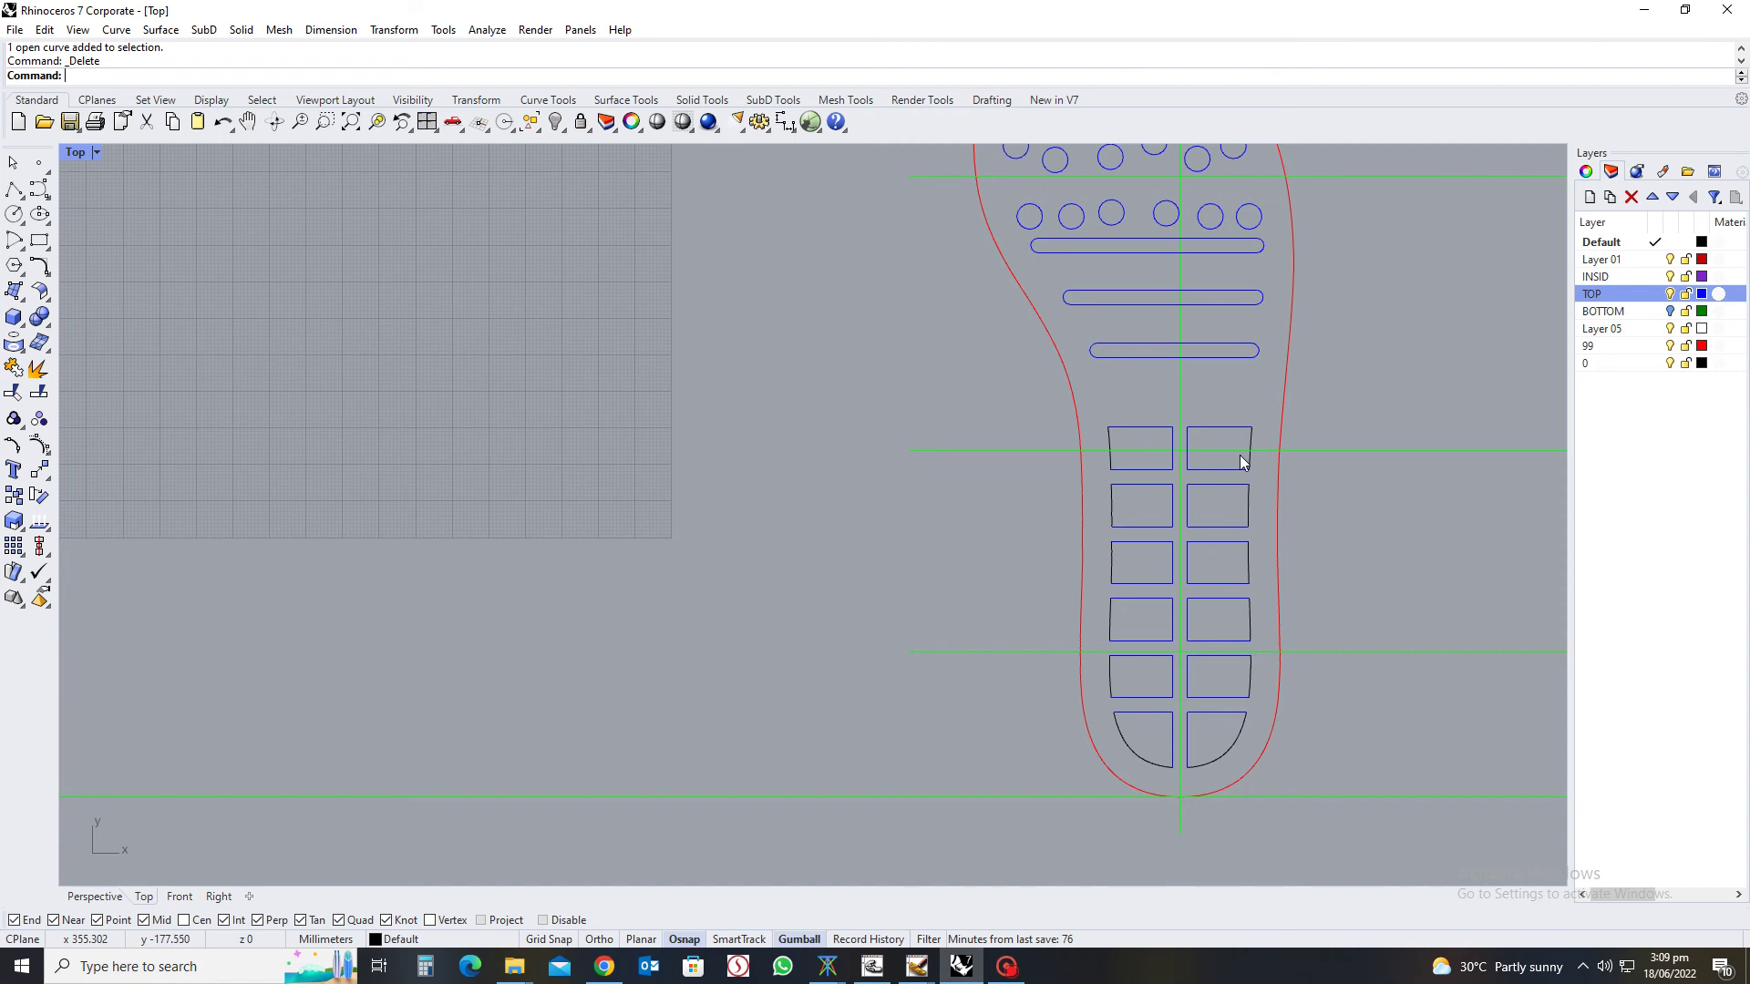
Move the sole outline and all its inner pattern curves, including the trimmed heel block edges, to the TOP layer
{"action": "scroll", "coordinate": [1241, 461], "scroll_direction": "down", "scroll_amount": 5}
{"action": "left_click_drag", "start_coordinate": [1130, 192], "coordinate": [1344, 733]}
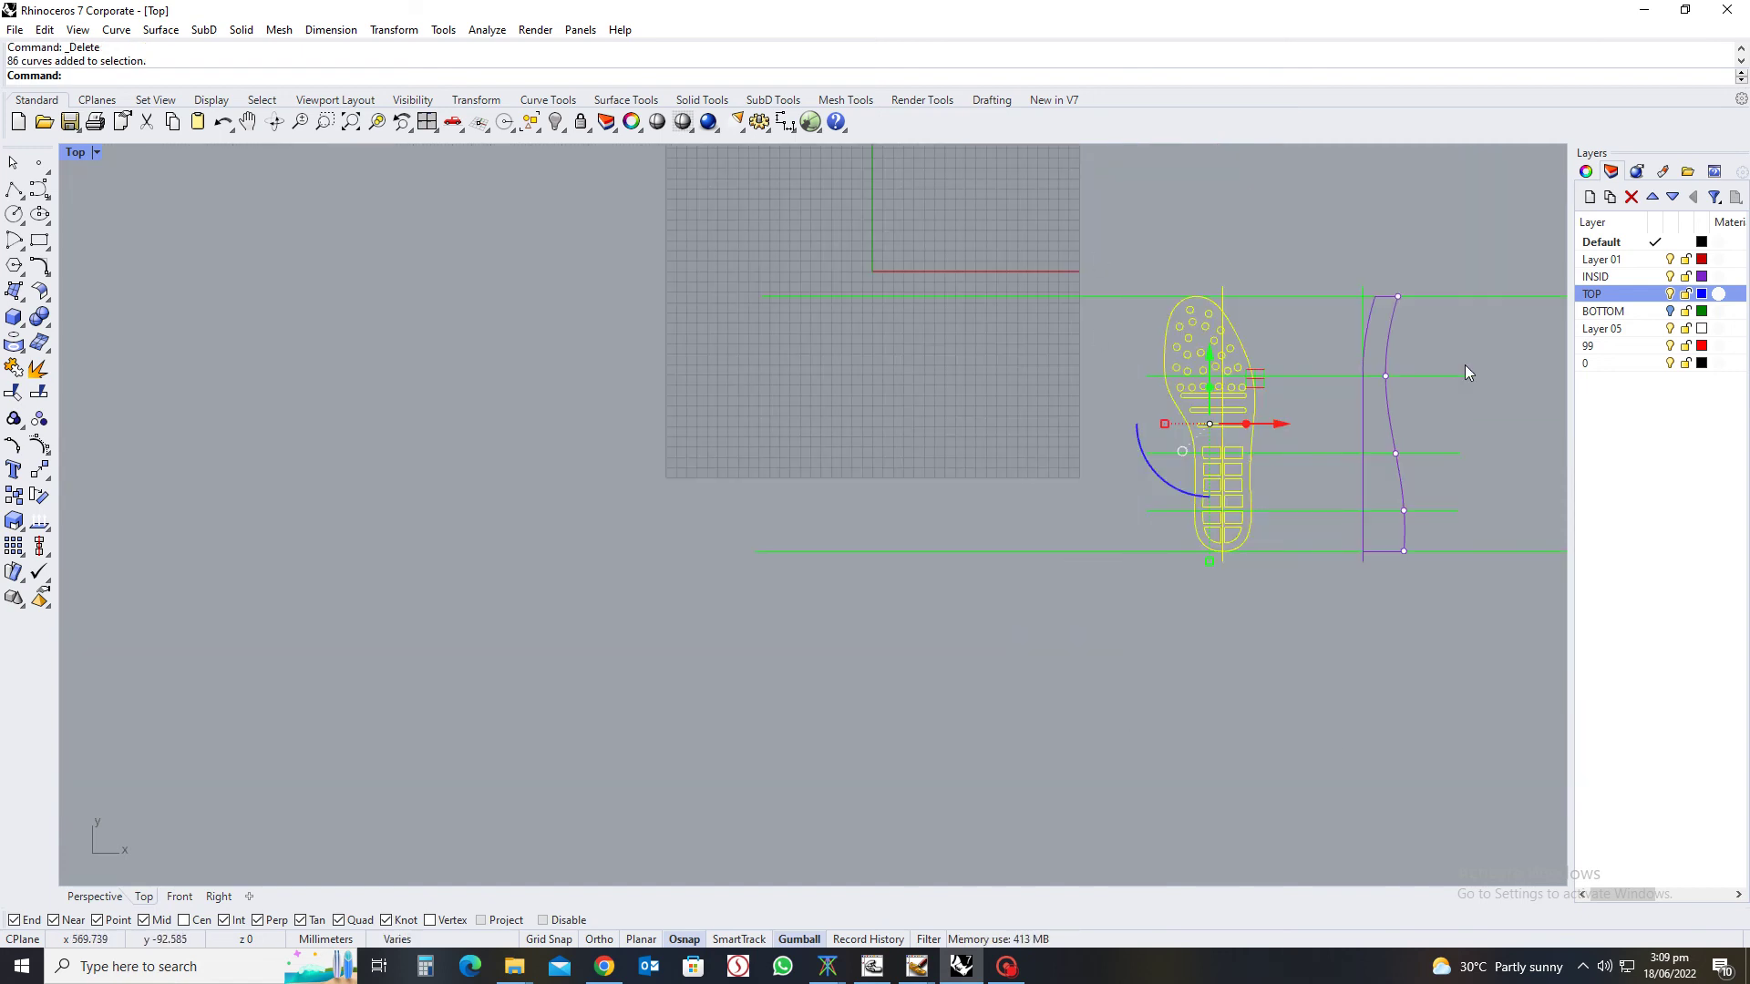
{"action": "right_click", "coordinate": [1632, 298]}
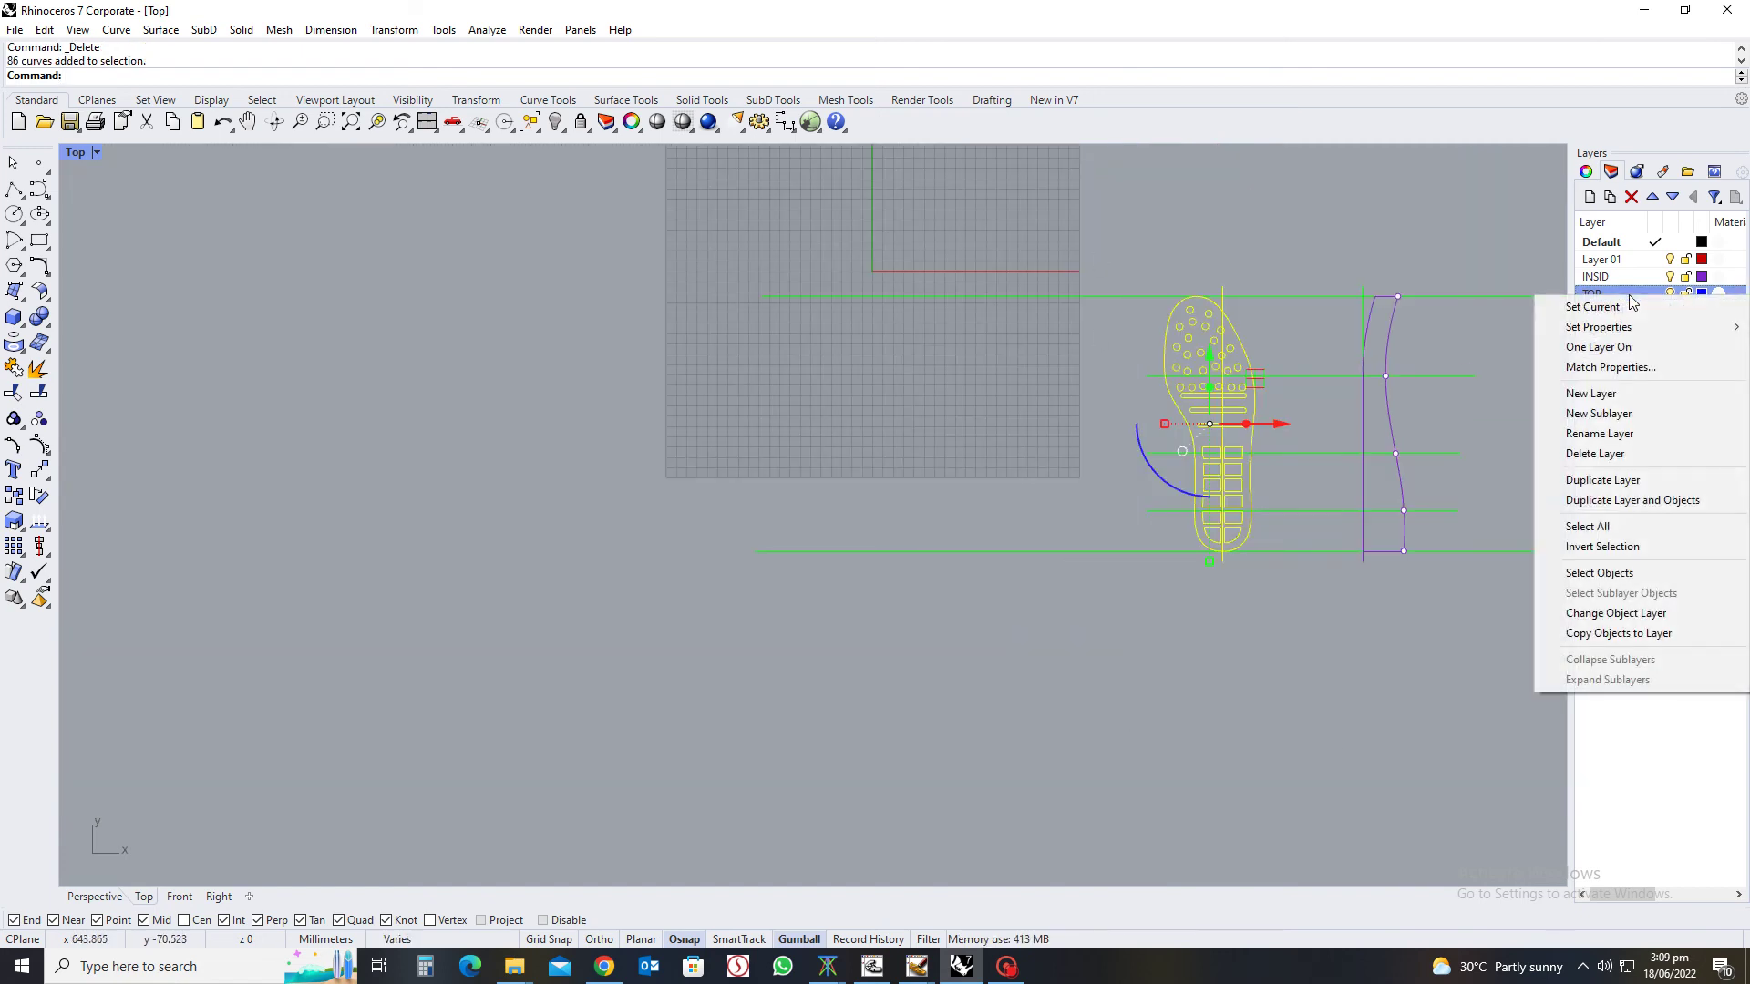
{"action": "left_click", "coordinate": [1630, 621]}
{"action": "left_click", "coordinate": [1386, 707]}
Show the BOTTOM layer and hide the TOP and INSID layers
{"action": "left_click", "coordinate": [1670, 294]}
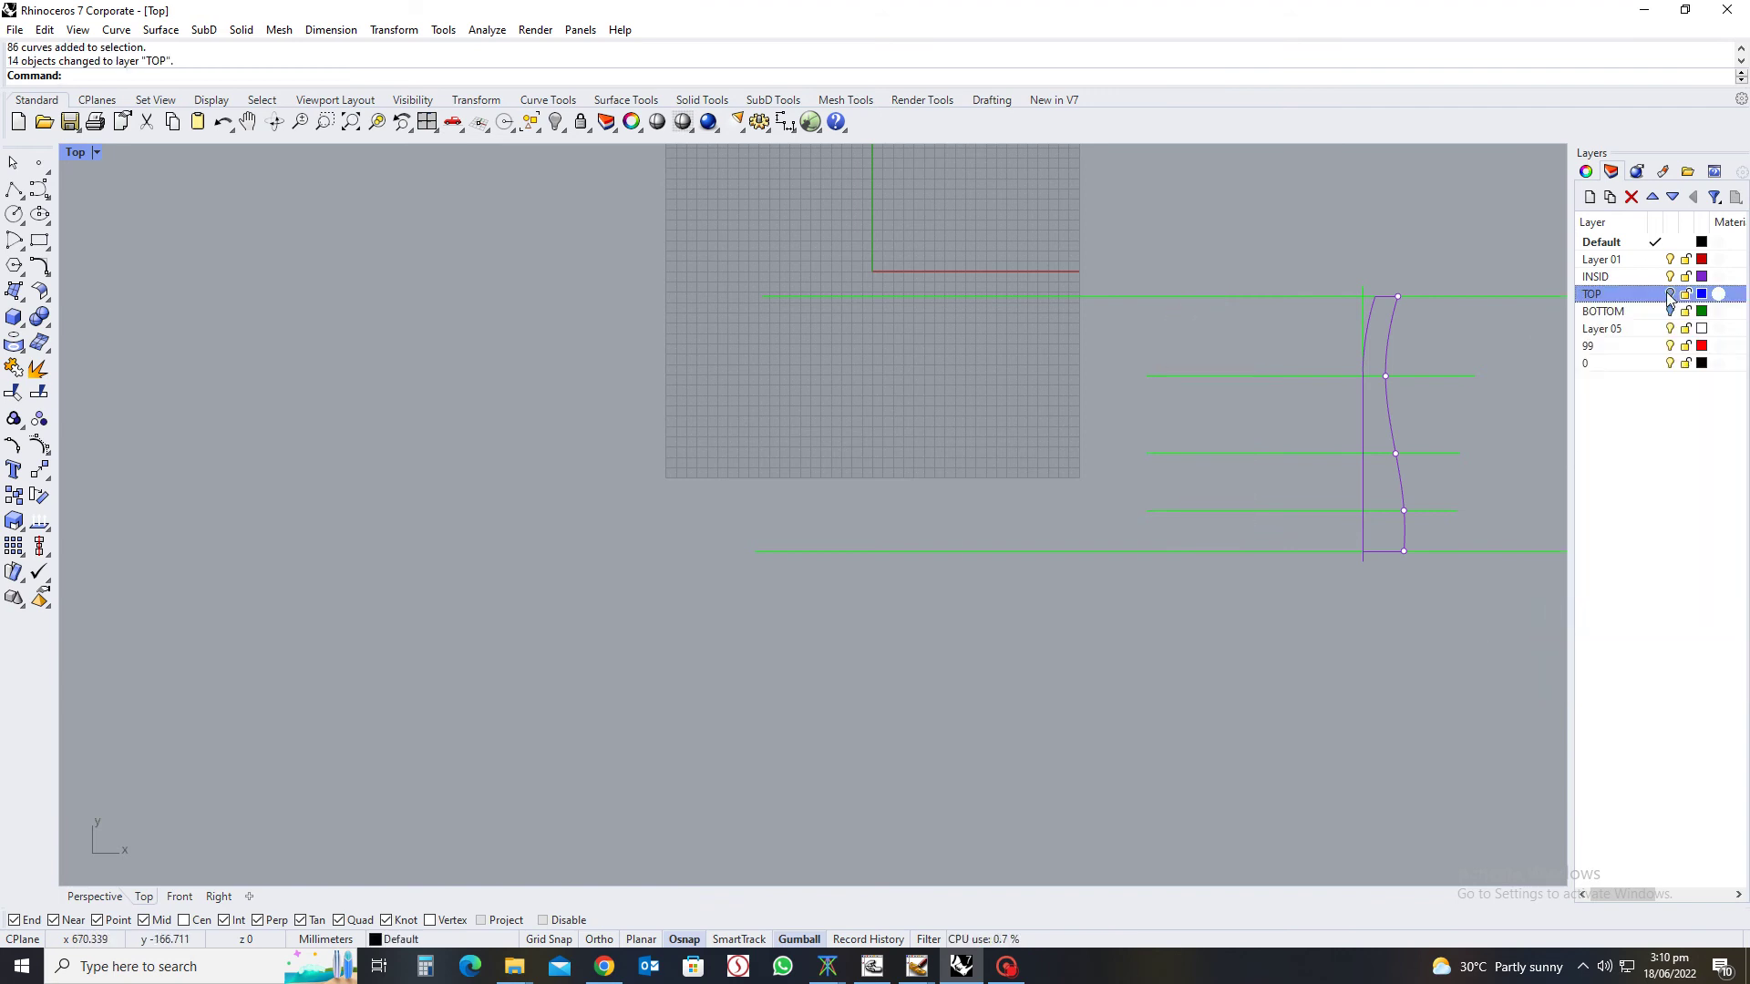
{"action": "left_click", "coordinate": [1669, 294]}
{"action": "left_click", "coordinate": [1670, 294]}
{"action": "left_click", "coordinate": [1670, 312]}
{"action": "left_click", "coordinate": [1670, 311]}
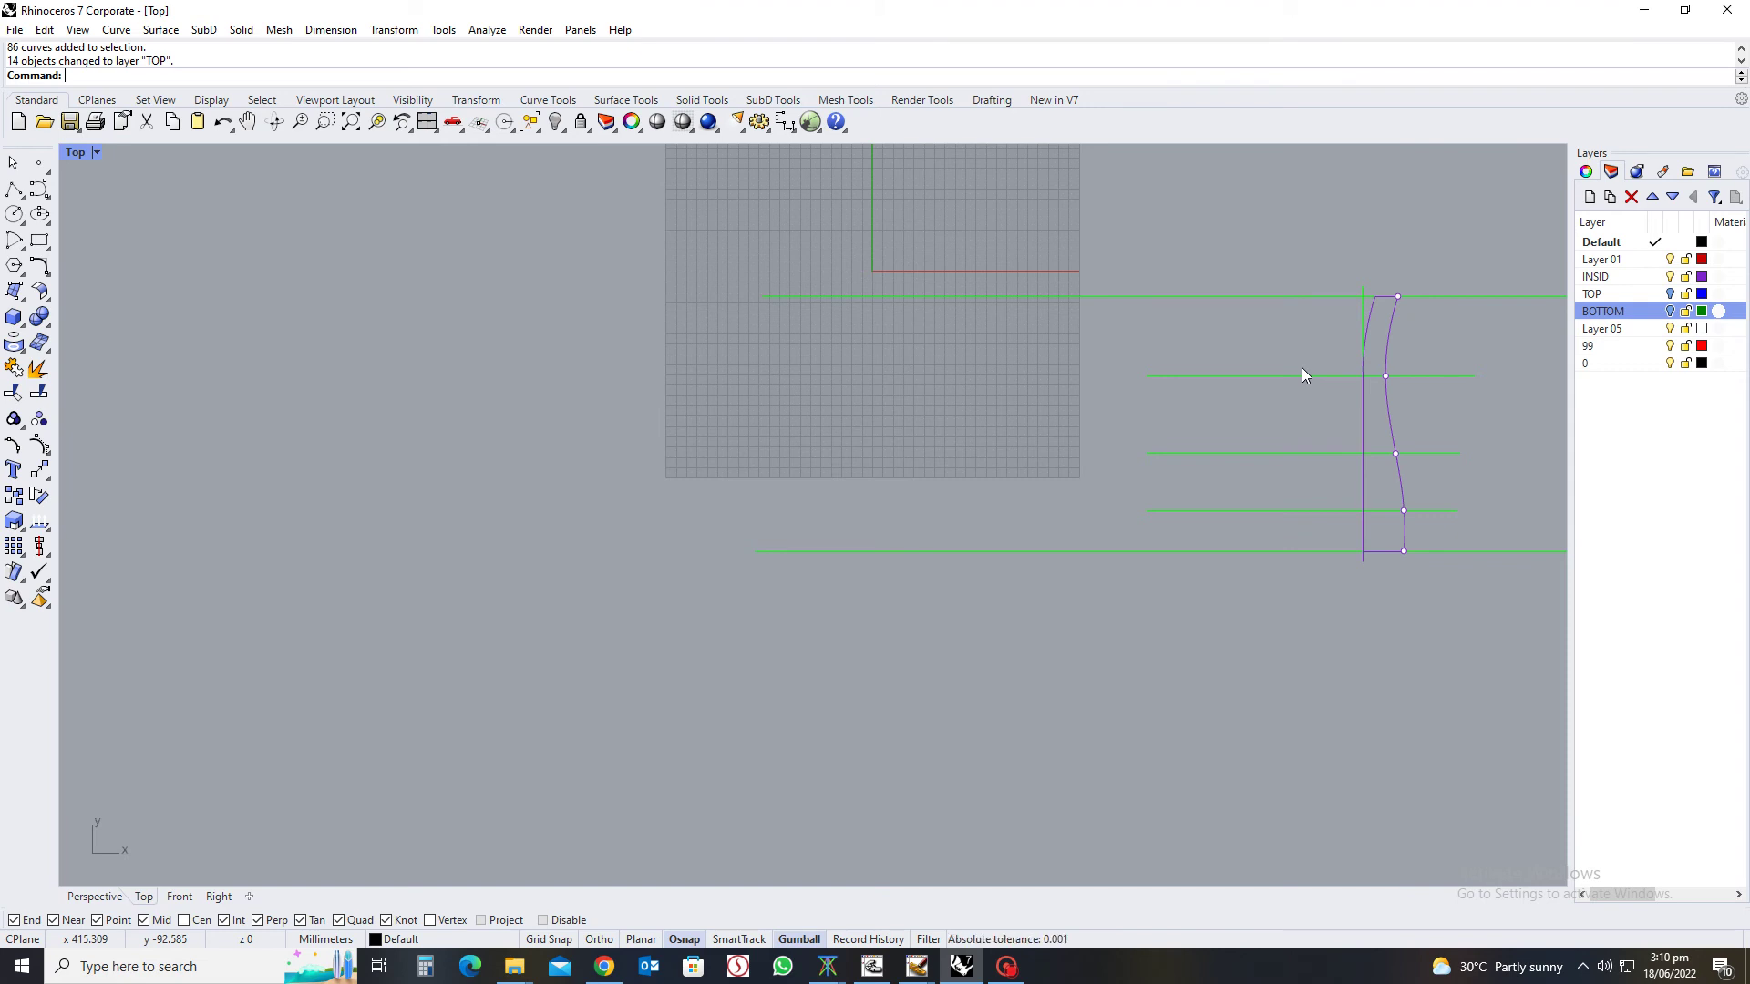
{"action": "left_click", "coordinate": [1670, 294]}
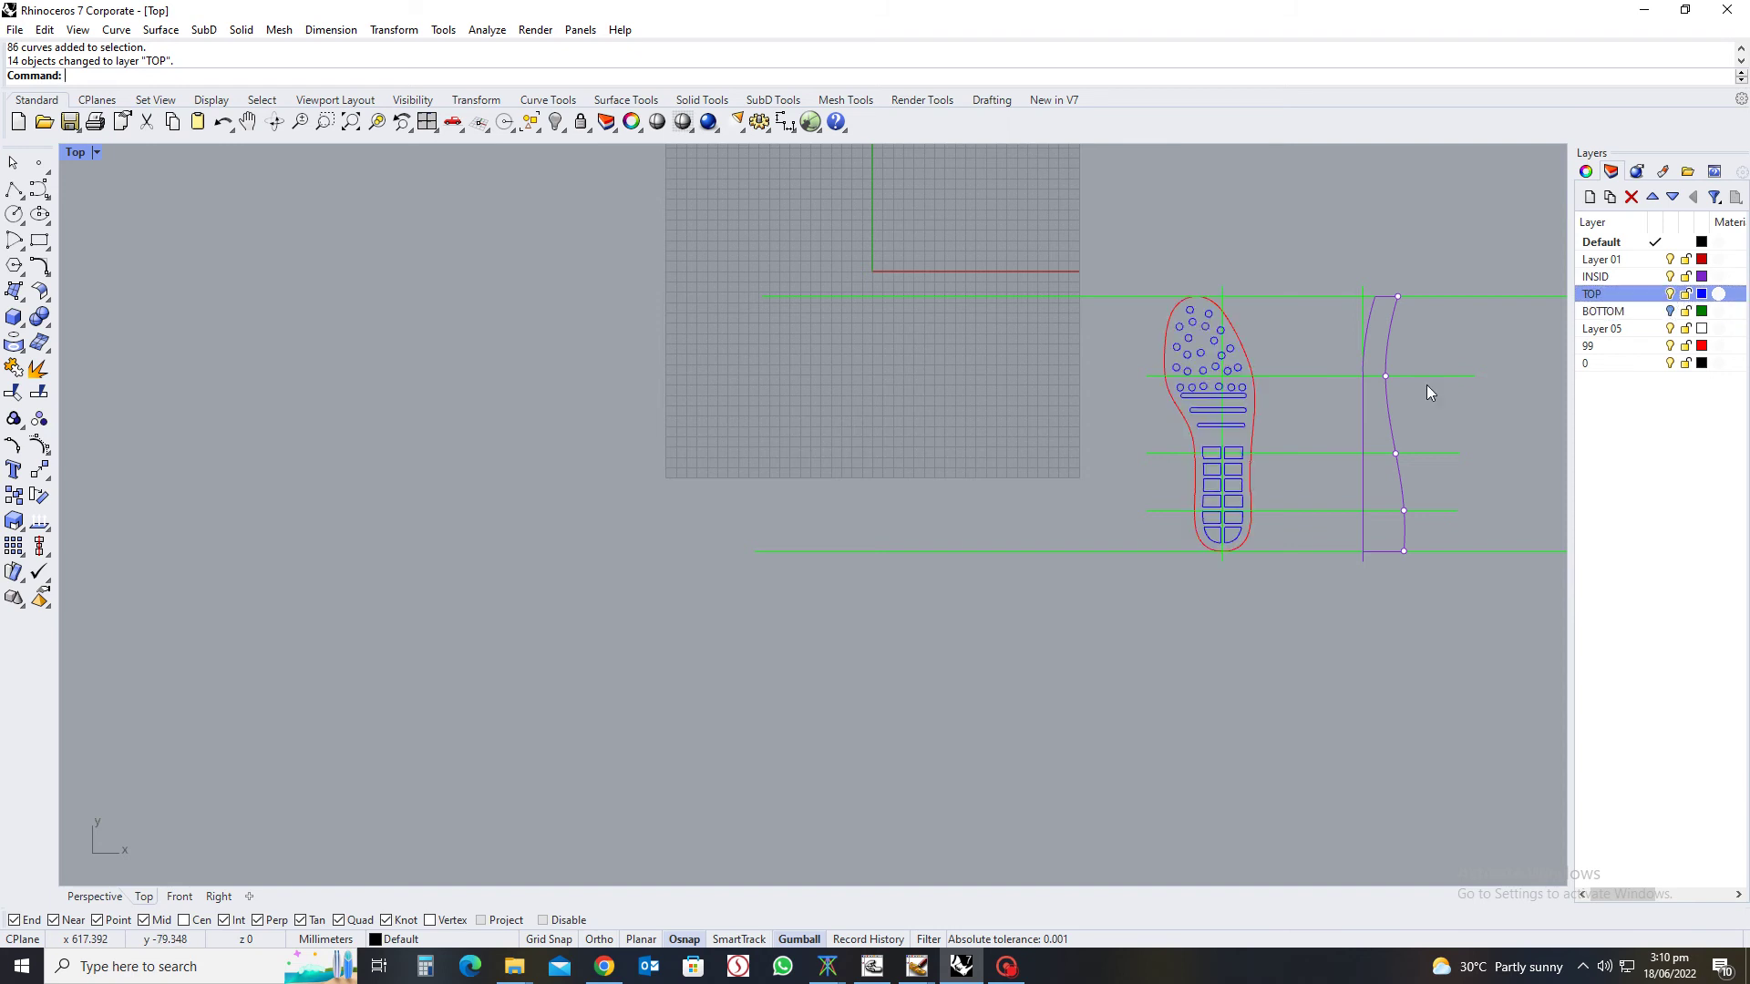
{"action": "left_click", "coordinate": [1670, 311]}
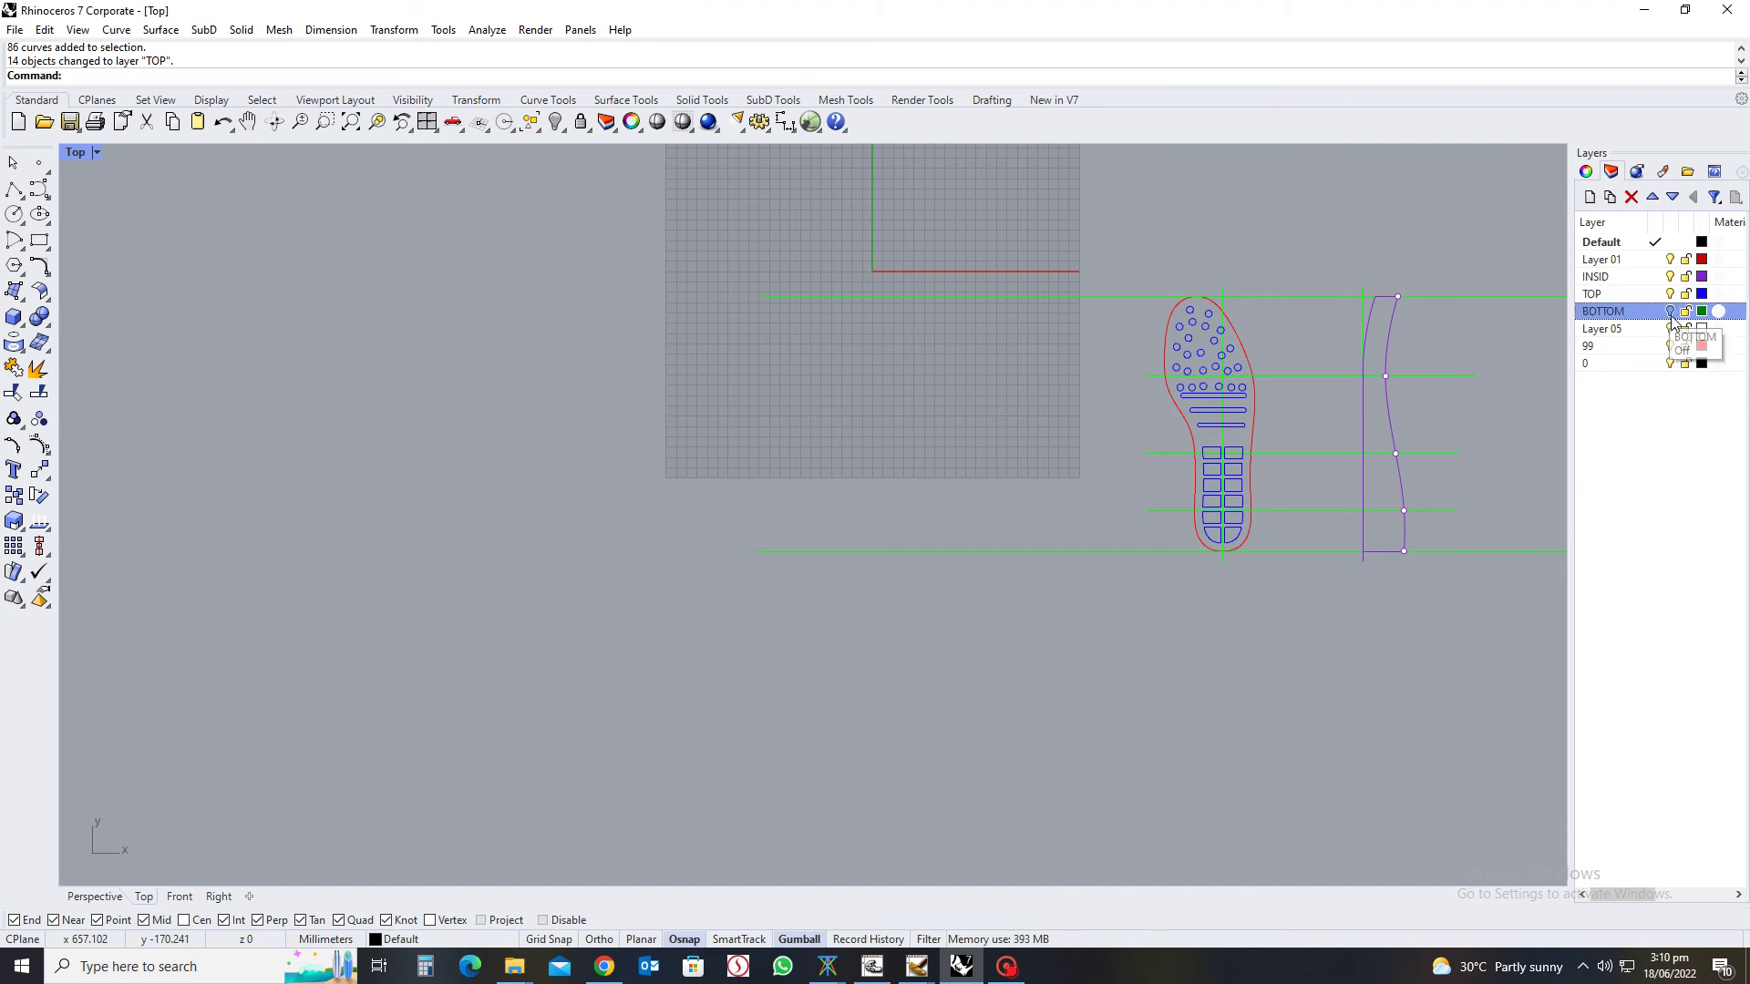
{"action": "left_click", "coordinate": [1669, 277]}
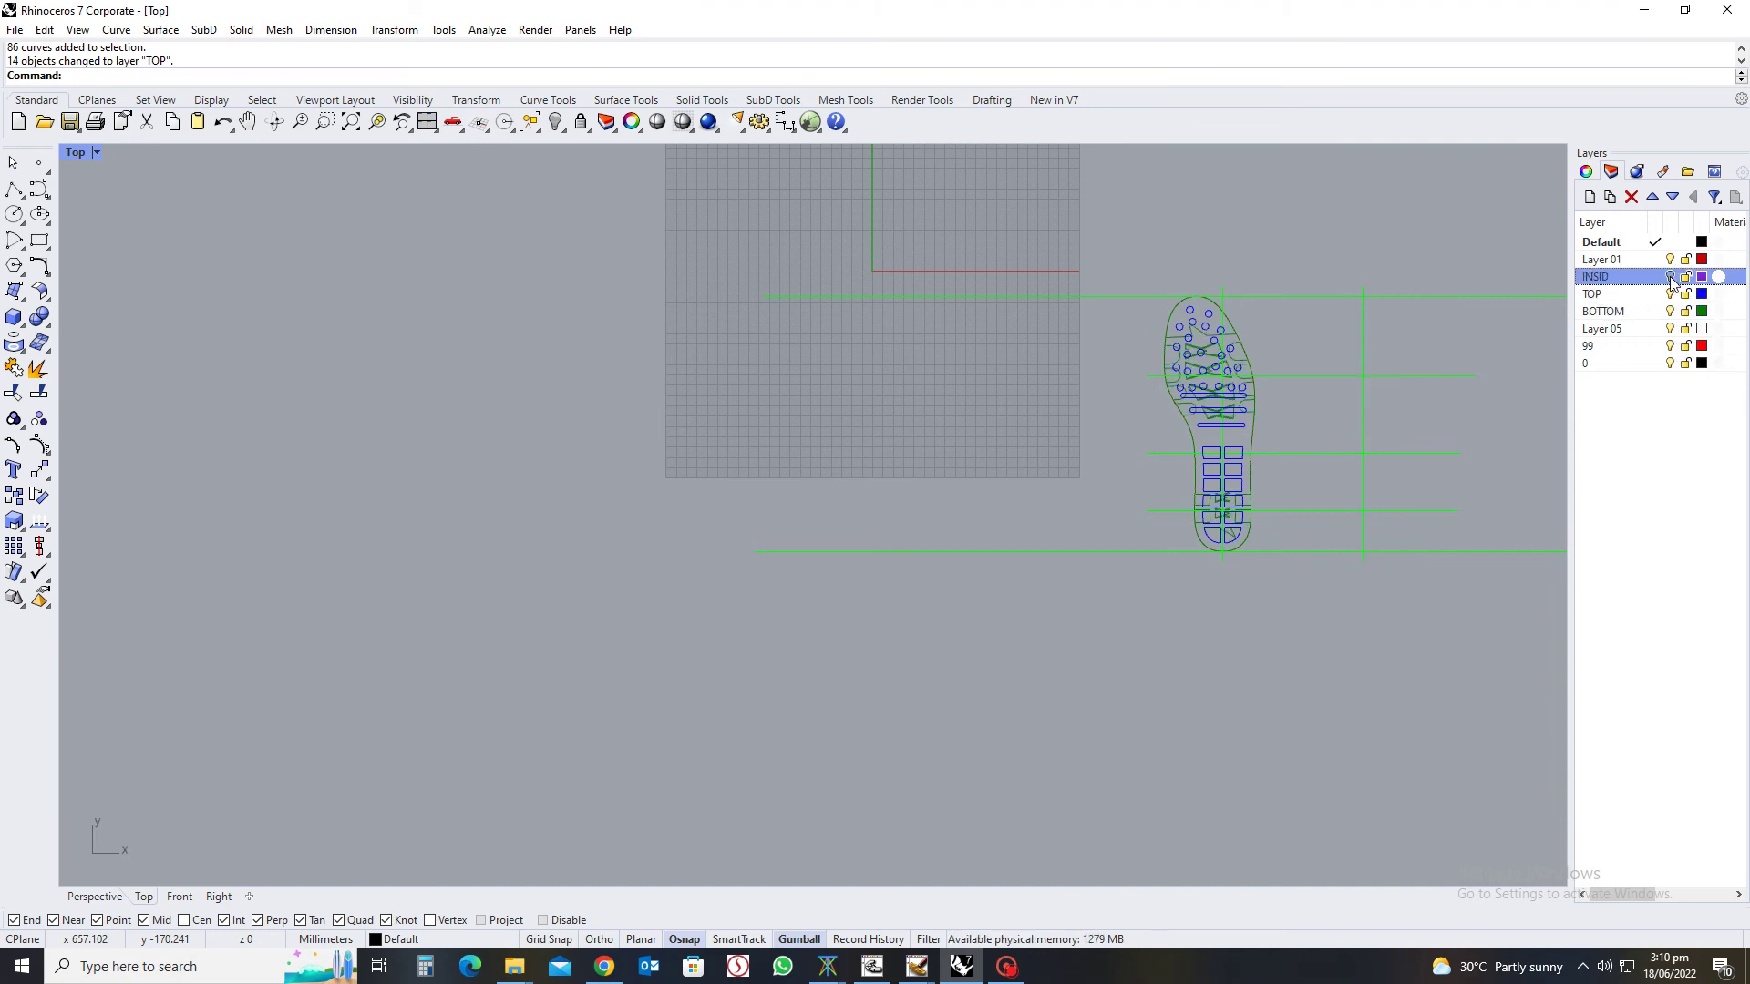
{"action": "left_click", "coordinate": [1670, 294]}
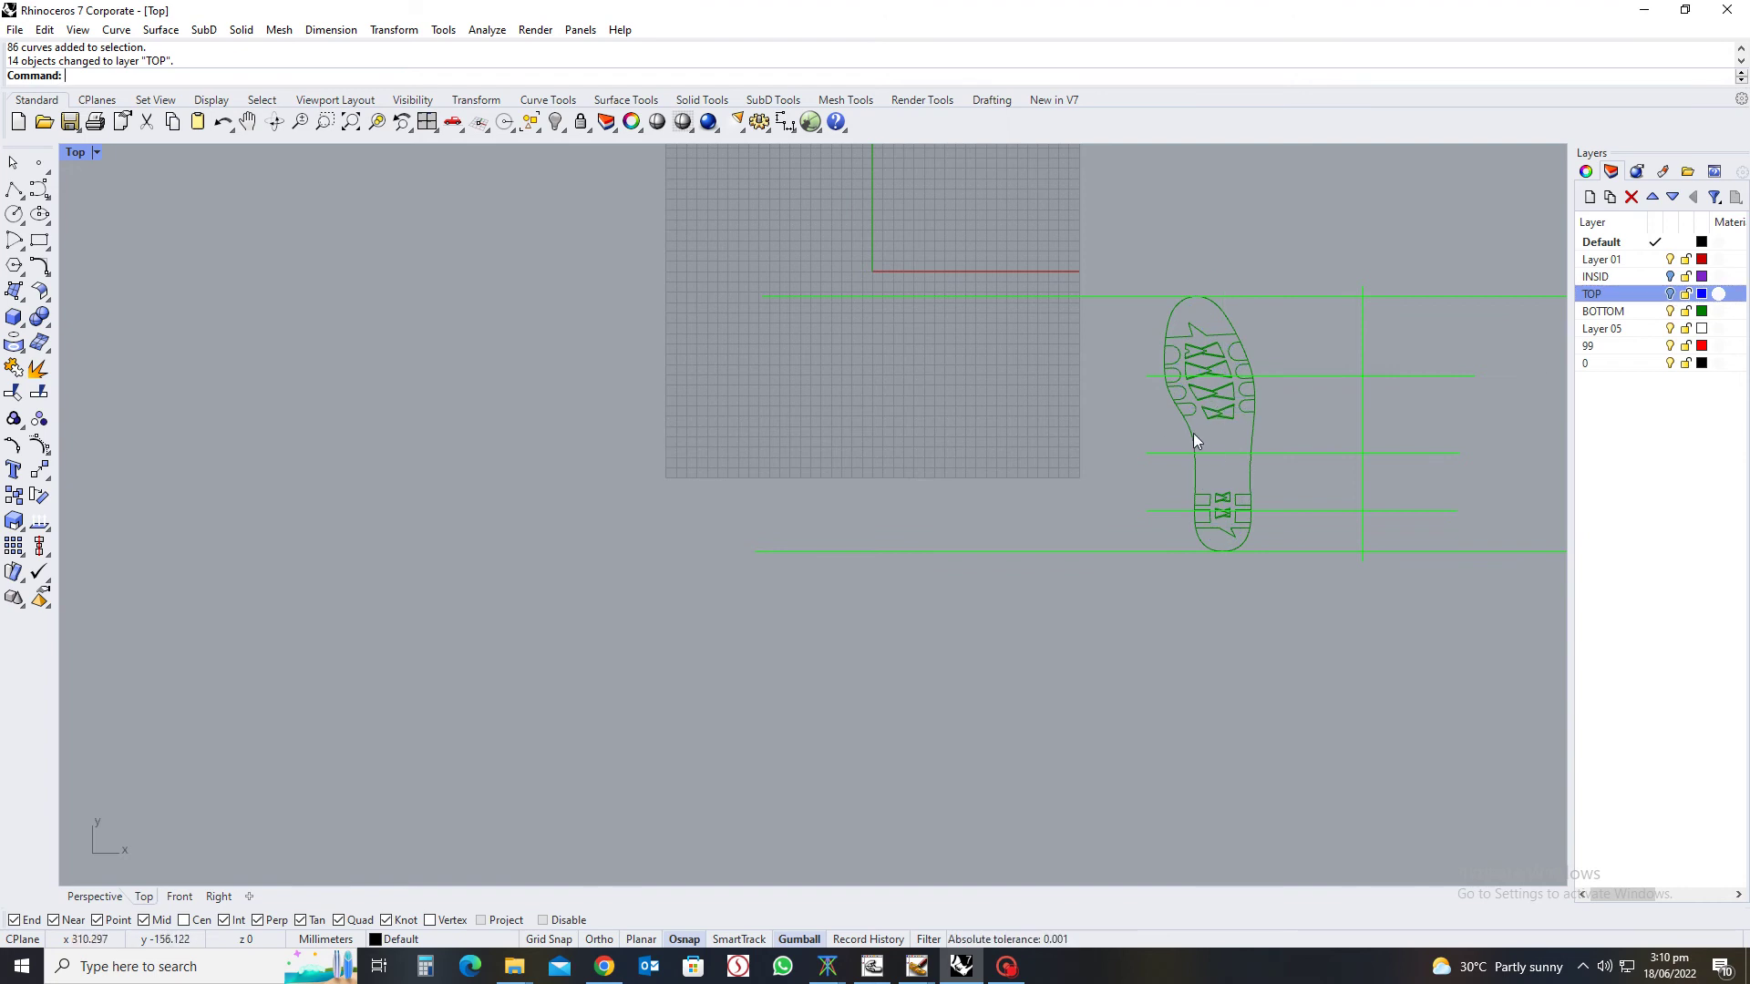
With Ortho on, draw a horizontal line about 300 mm long from the lower-left end of the forefoot tread, past the vertical reference line
{"action": "scroll", "coordinate": [1208, 425], "scroll_direction": "up", "scroll_amount": 5}
{"action": "scroll", "coordinate": [1173, 429], "scroll_direction": "up", "scroll_amount": 4}
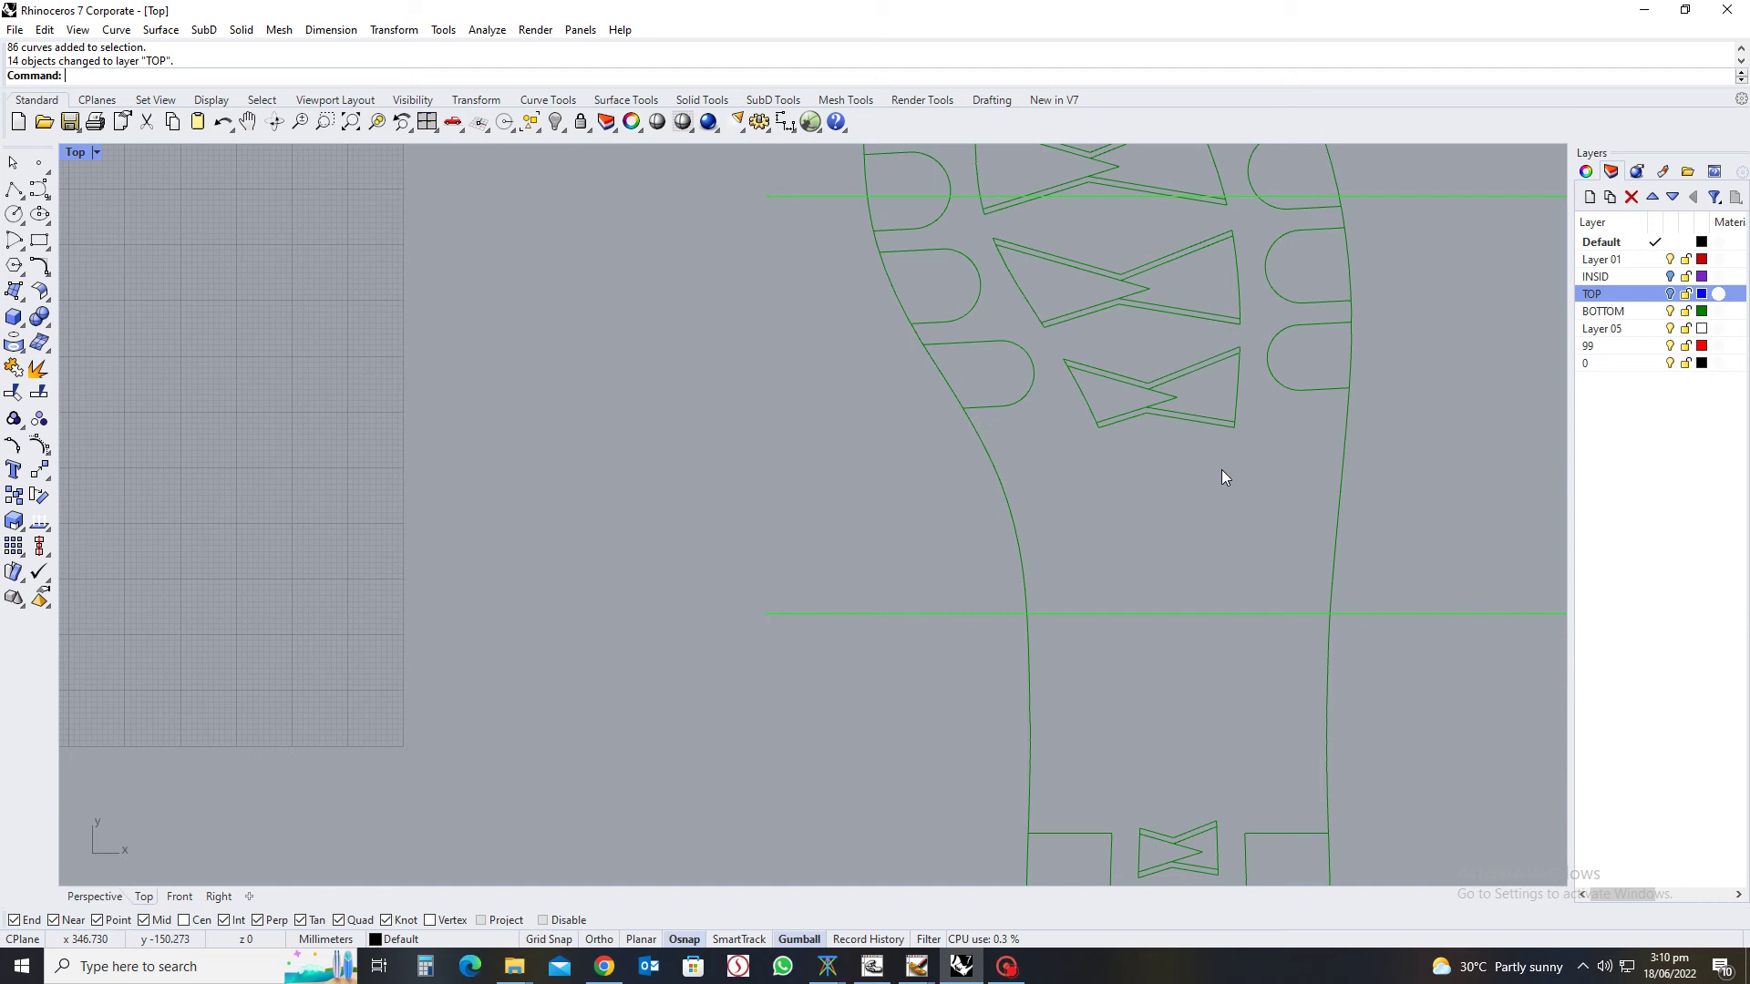
{"action": "type", "text": "line"}
{"action": "key", "text": "Return"}
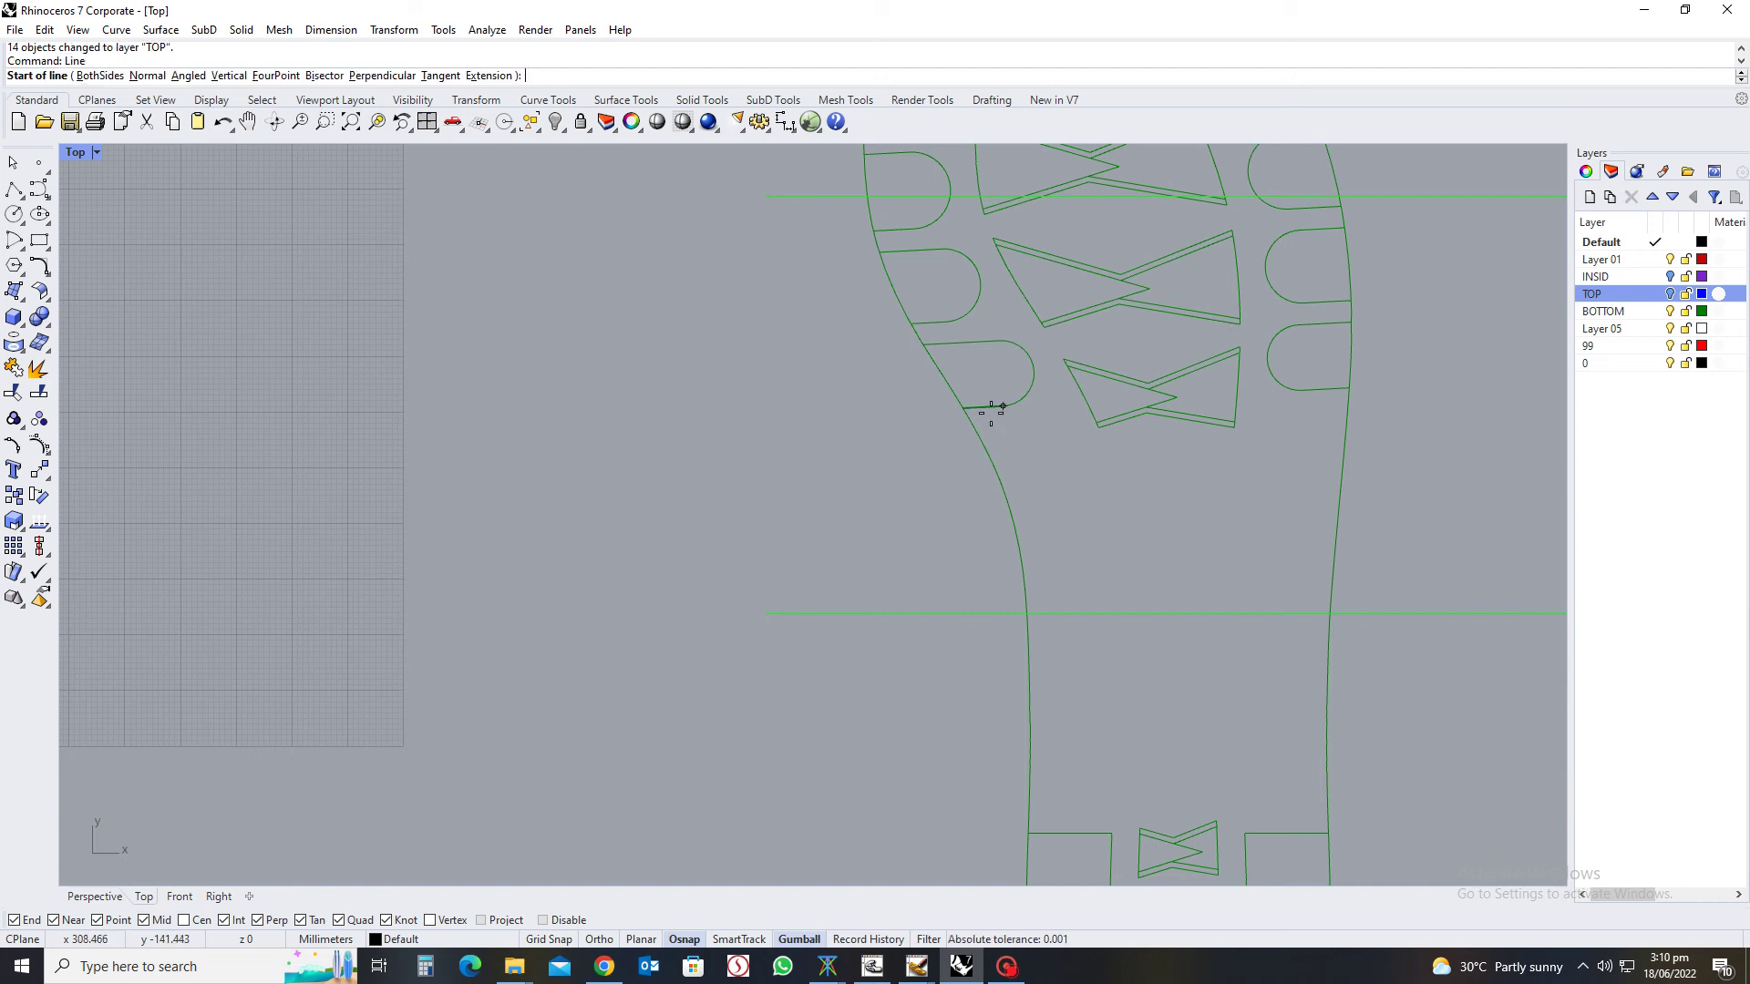
{"action": "left_click", "coordinate": [964, 408]}
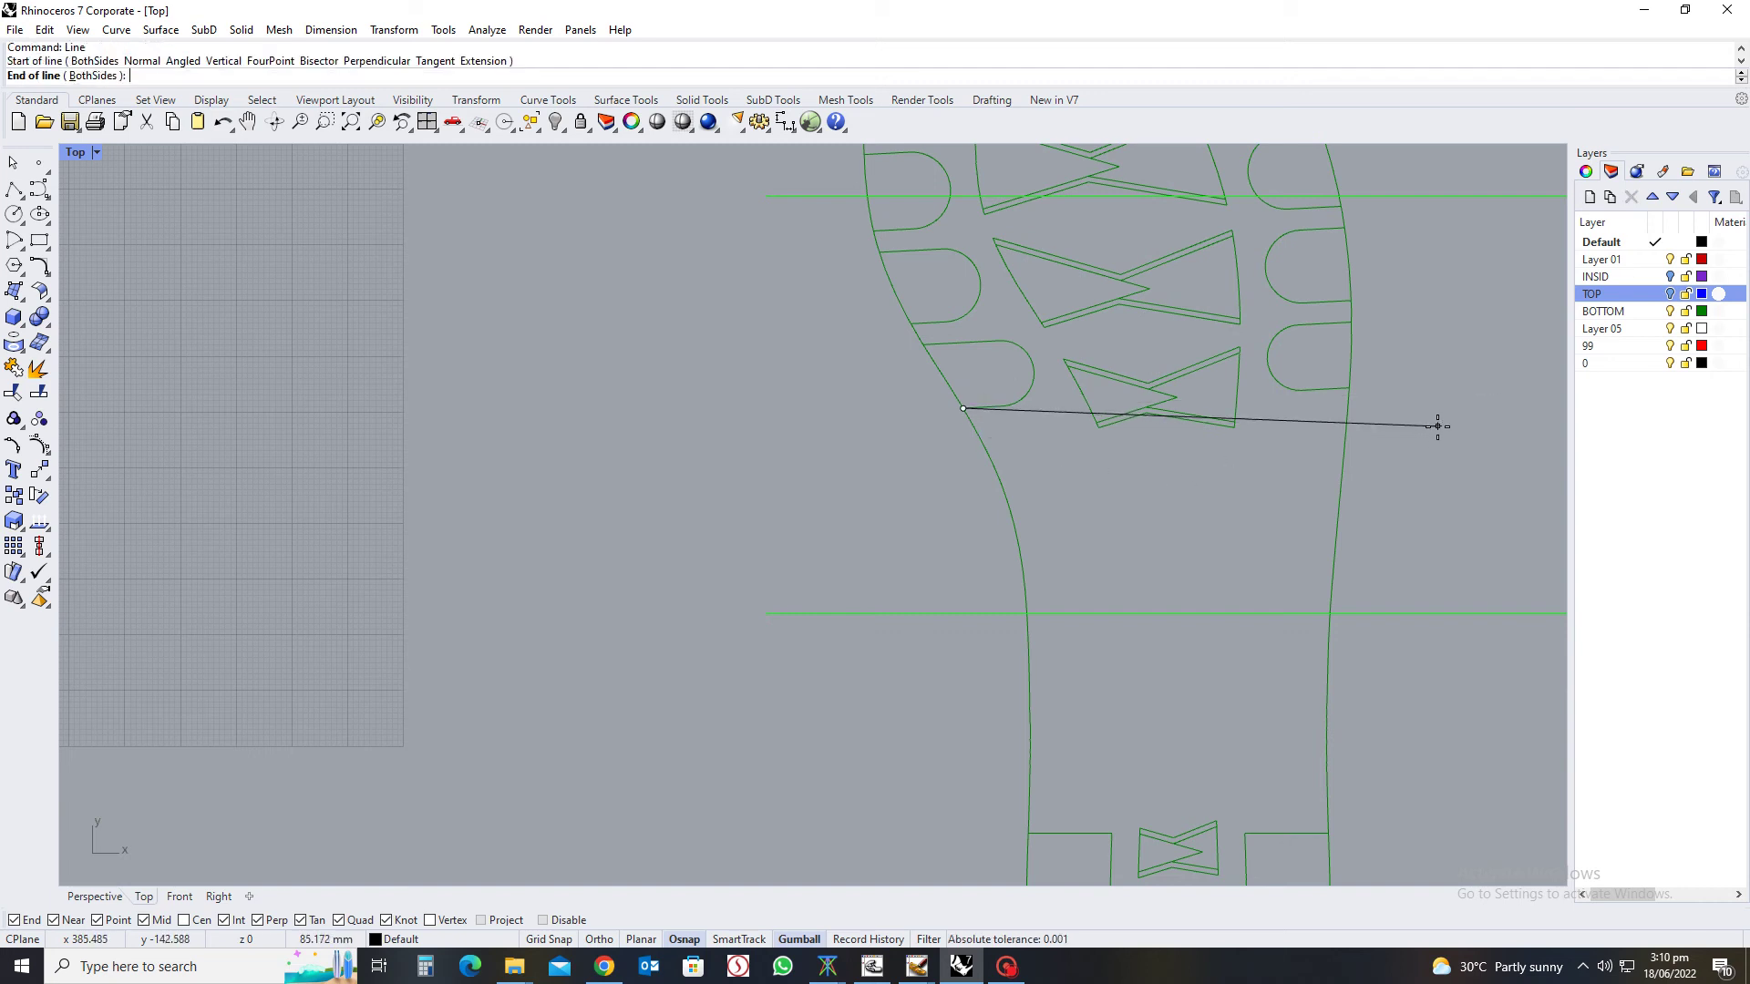
{"action": "key", "text": "F8"}
{"action": "scroll", "coordinate": [1448, 421], "scroll_direction": "down", "scroll_amount": 4}
{"action": "scroll", "coordinate": [984, 484], "scroll_direction": "down", "scroll_amount": 5}
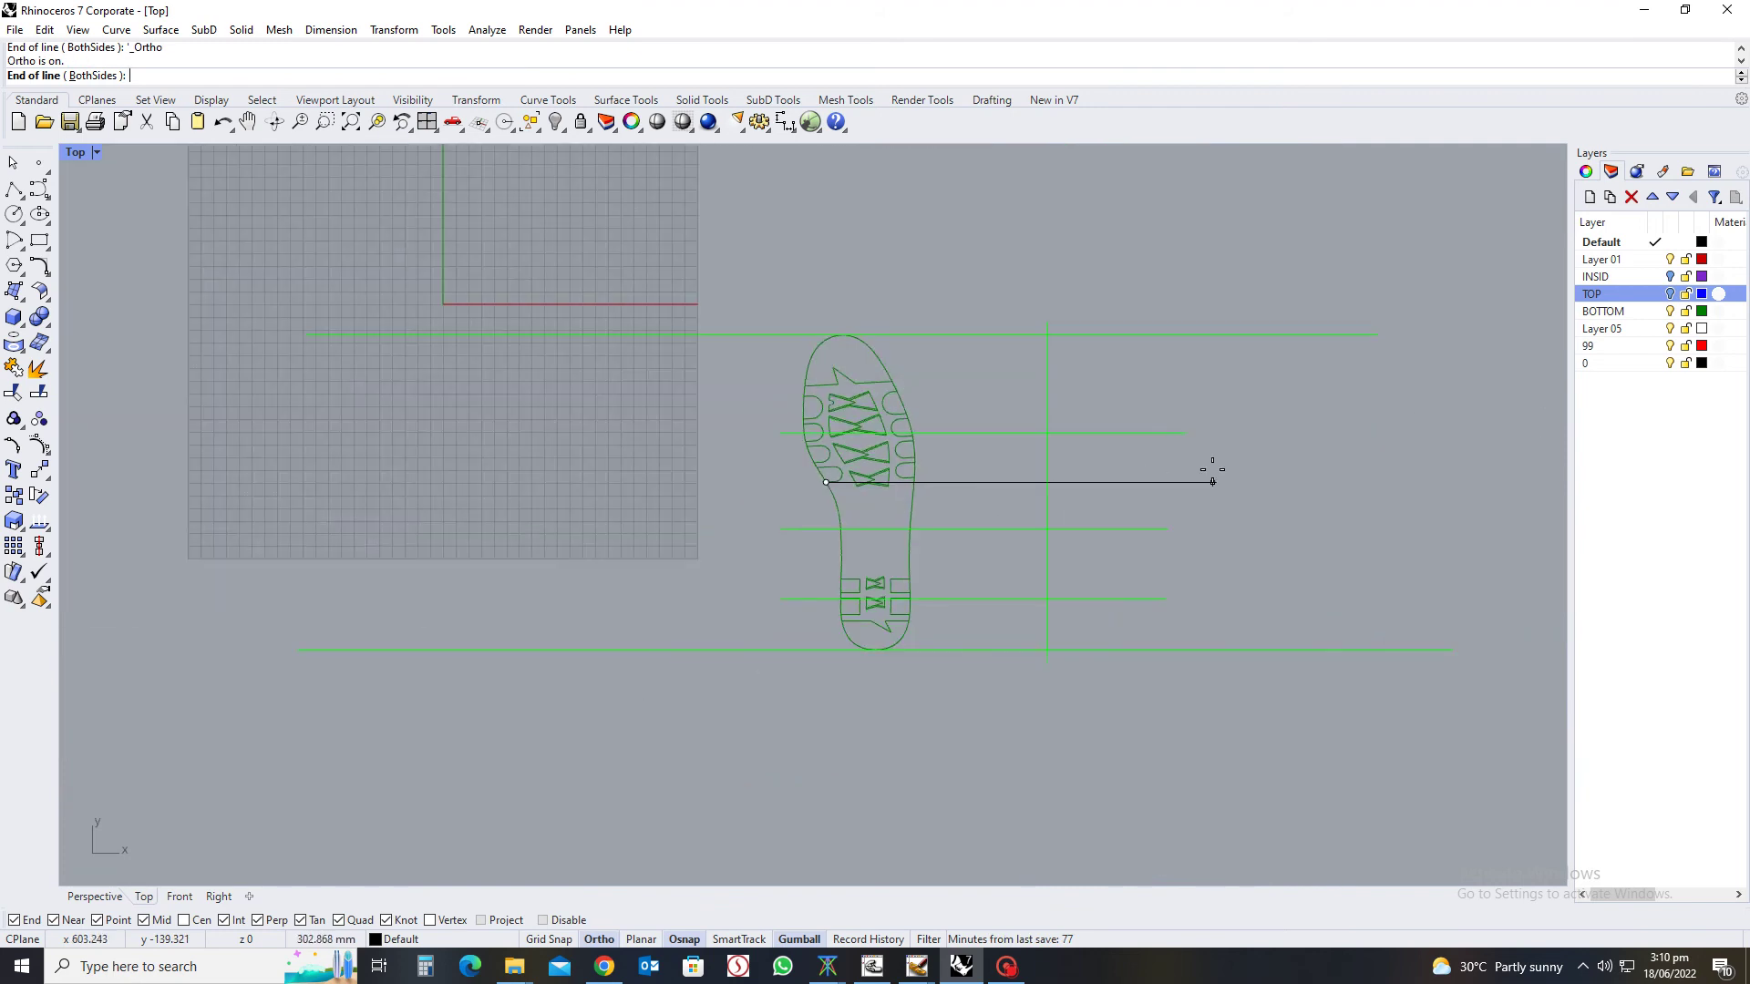
{"action": "left_click", "coordinate": [1172, 479]}
{"action": "scroll", "coordinate": [1047, 548], "scroll_direction": "up", "scroll_amount": 5}
Draw a second horizontal line from the upper-left corner of the heel tread past the vertical reference line
{"action": "key", "text": "Return"}
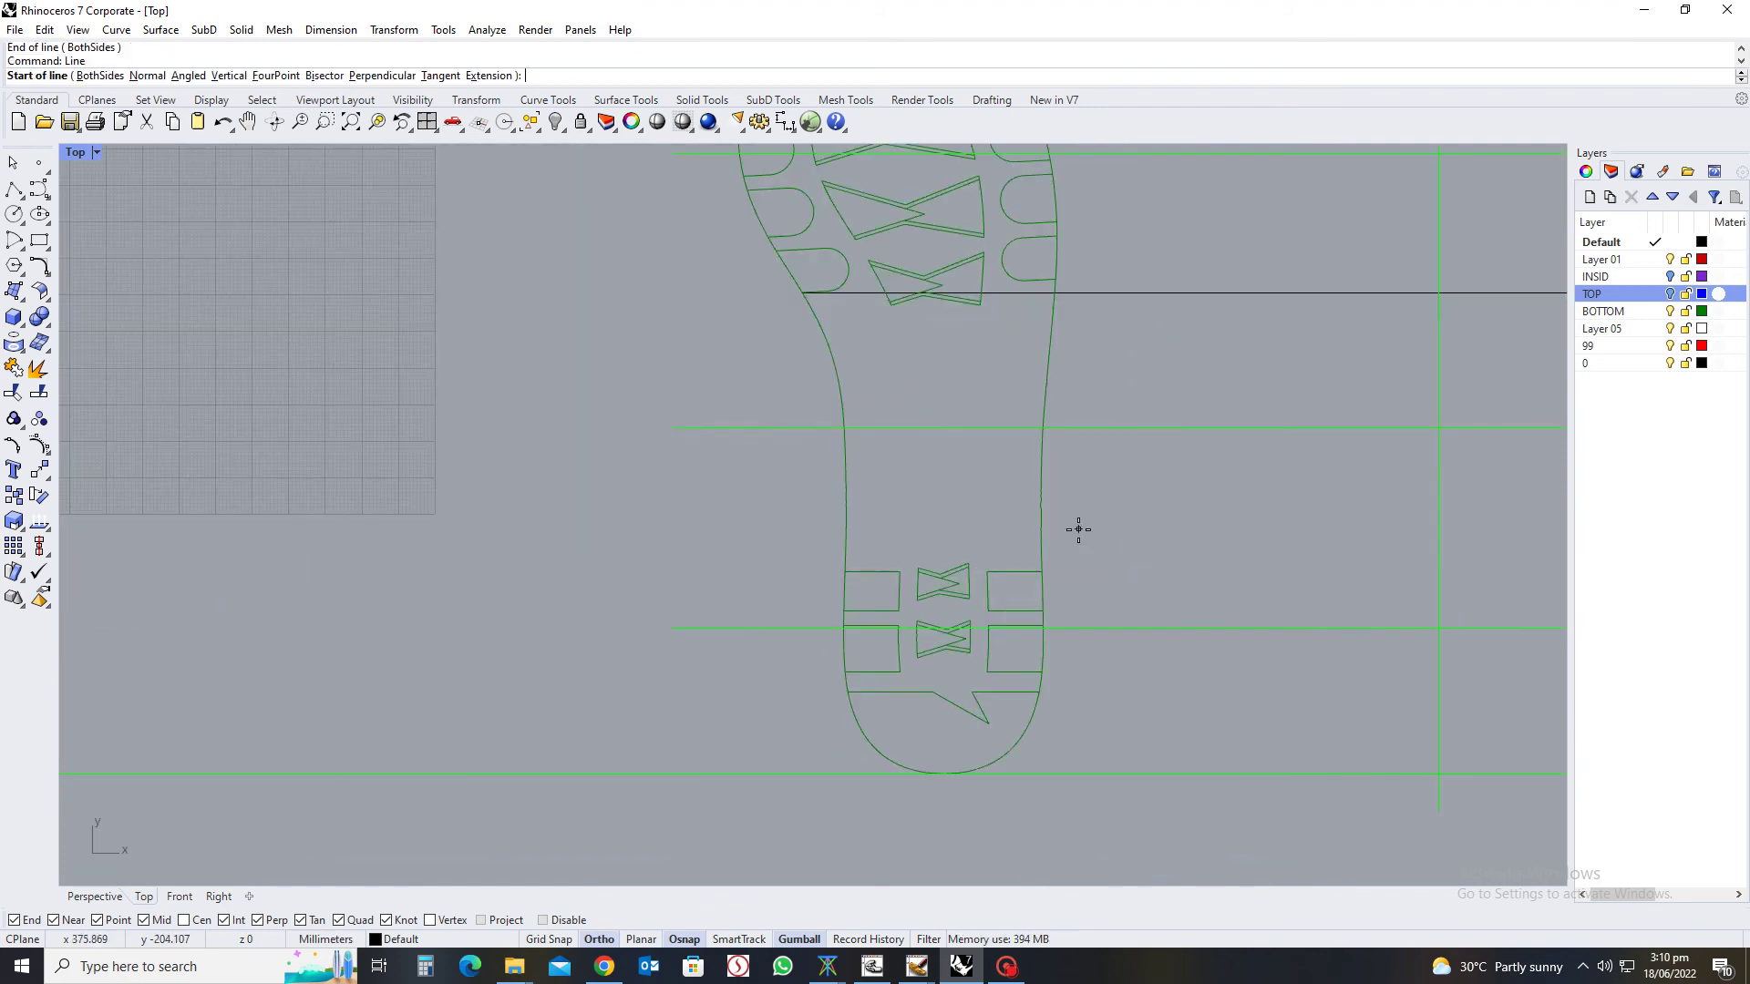
{"action": "left_click", "coordinate": [846, 571]}
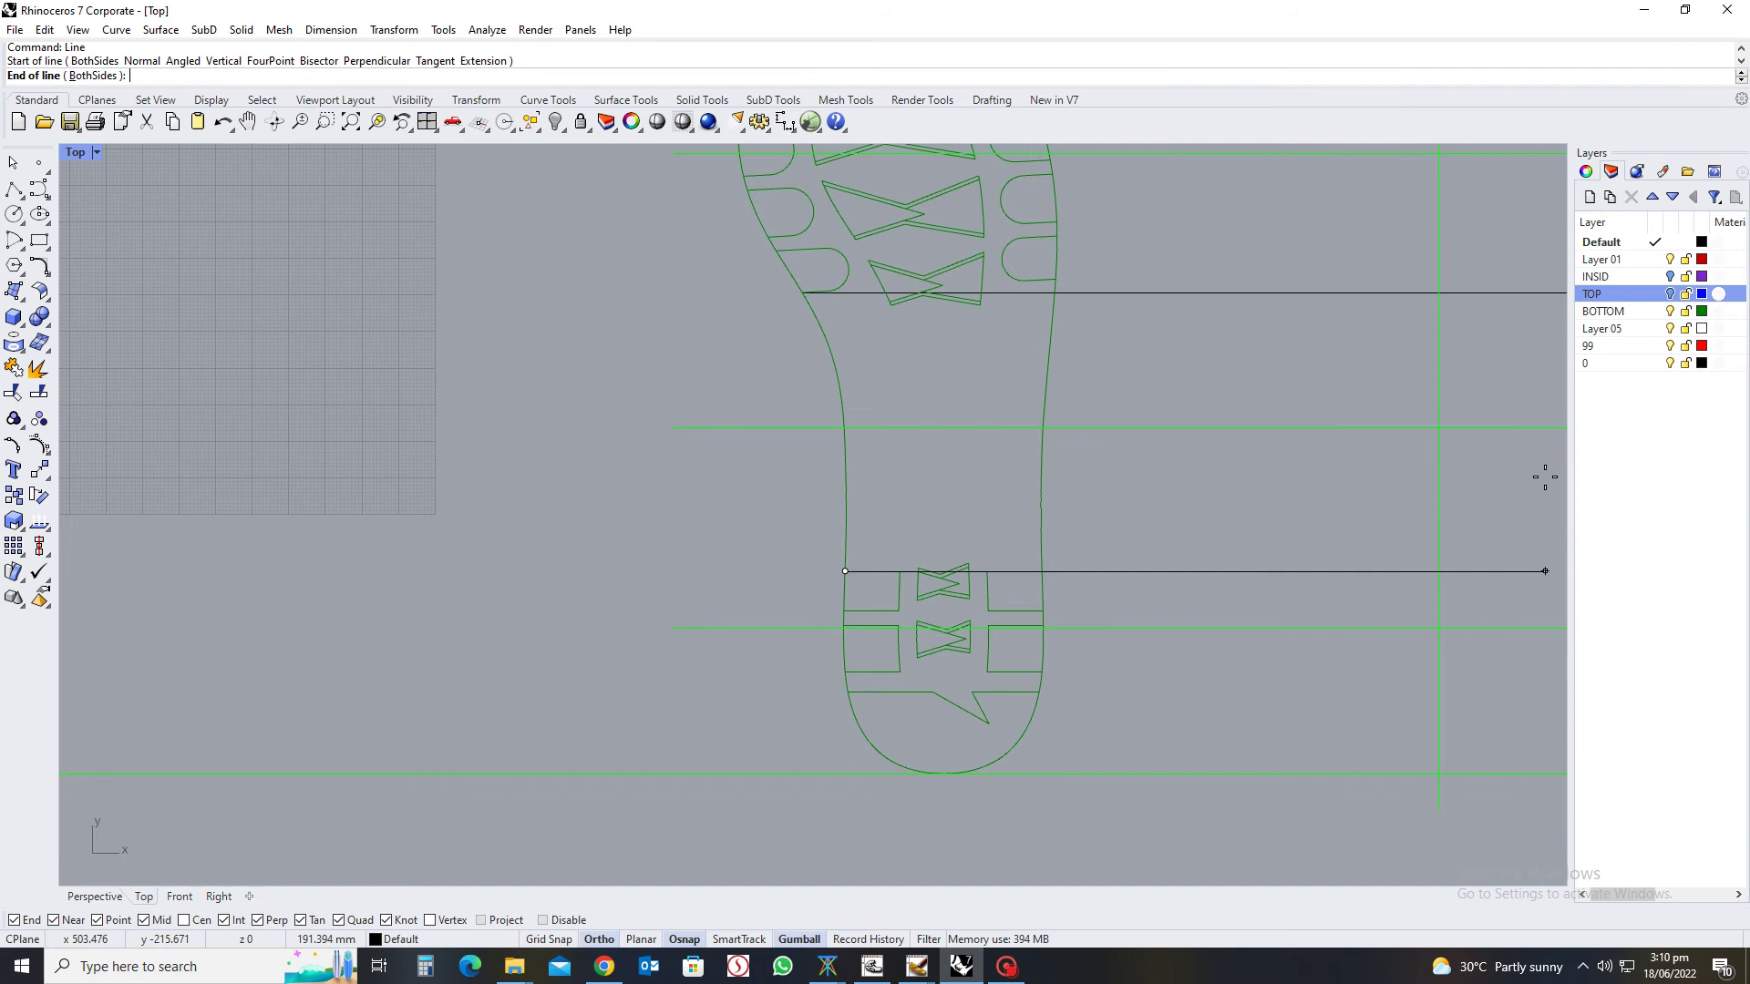
{"action": "scroll", "coordinate": [1540, 479], "scroll_direction": "down", "scroll_amount": 4}
{"action": "left_click", "coordinate": [1166, 572]}
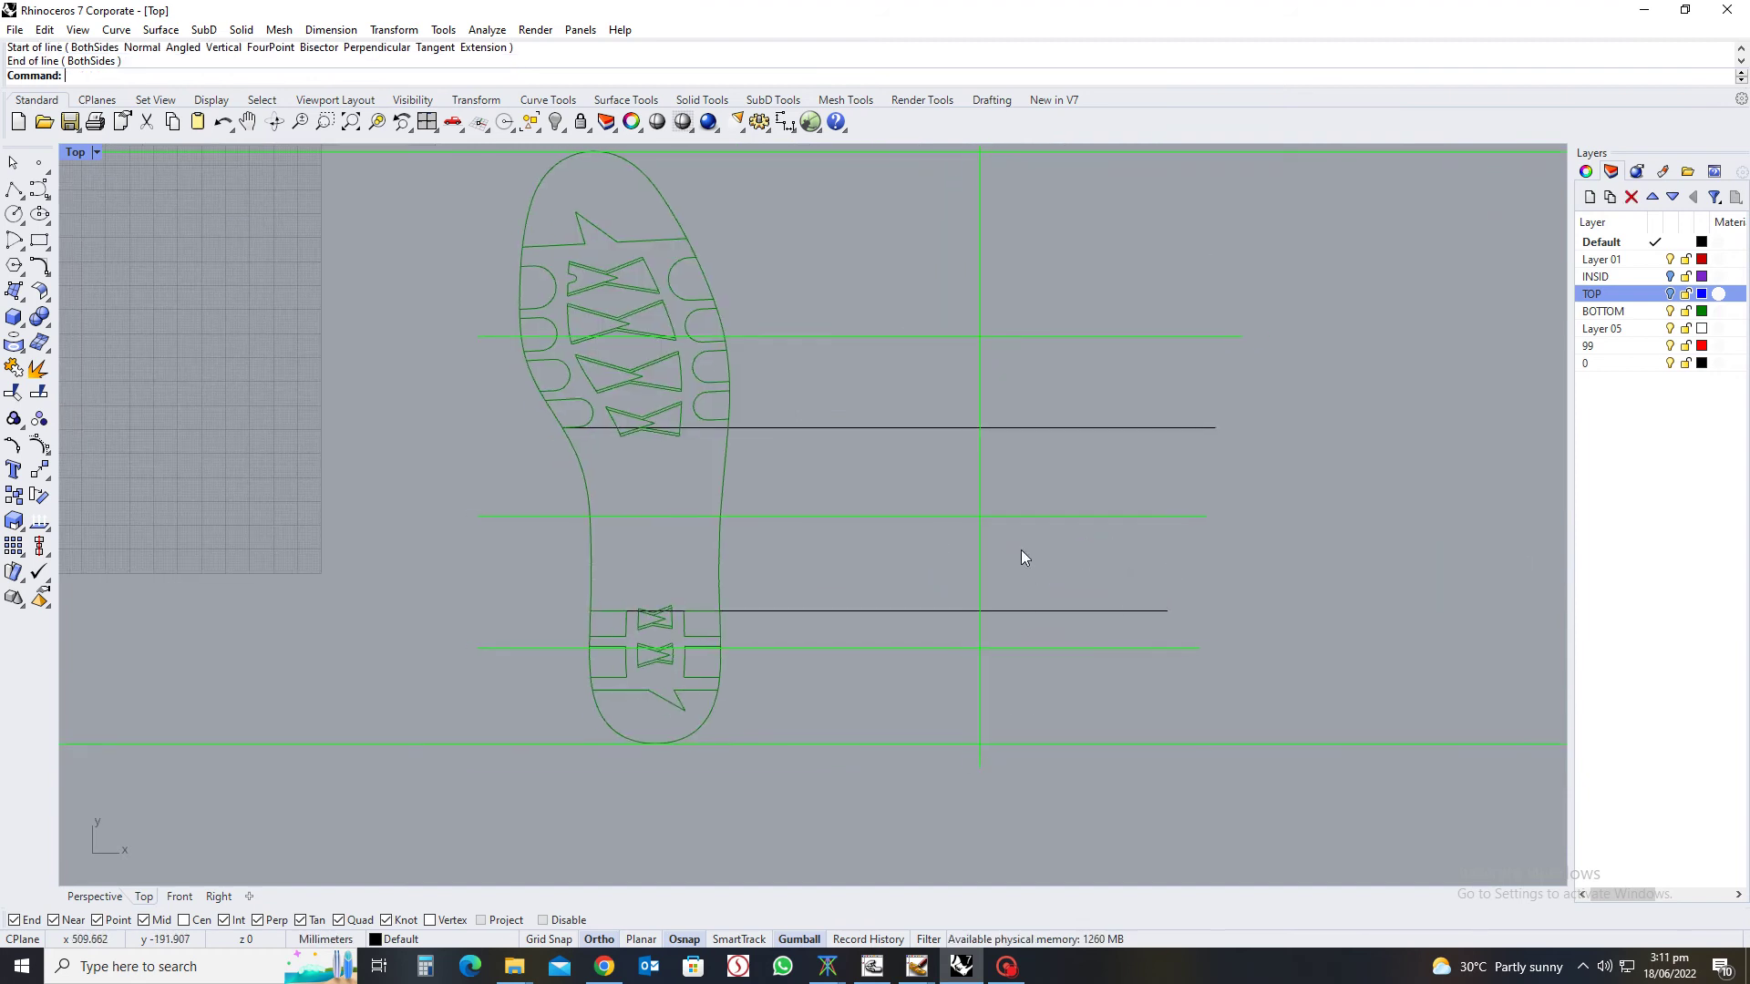
Show the INSID and TOP layers again so the side profile and upper pattern are displayed with the bottom tread
{"action": "right_click_drag", "start_coordinate": [1021, 557], "coordinate": [1217, 541]}
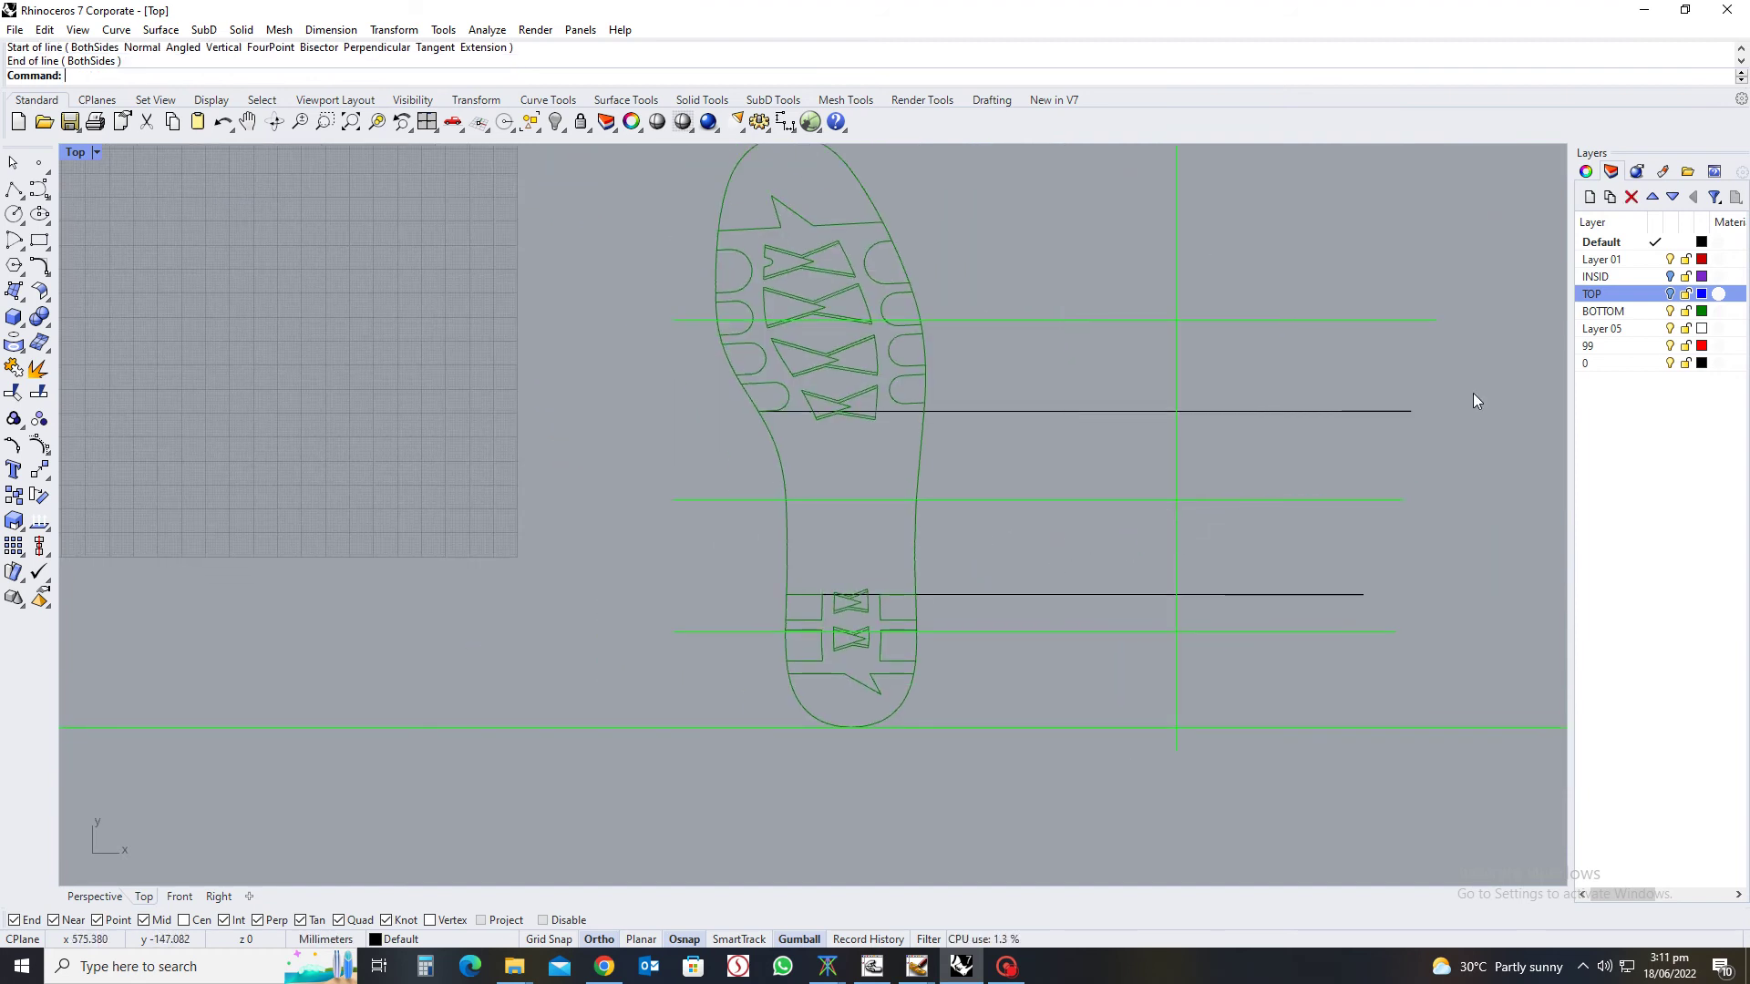
{"action": "left_click", "coordinate": [1669, 278]}
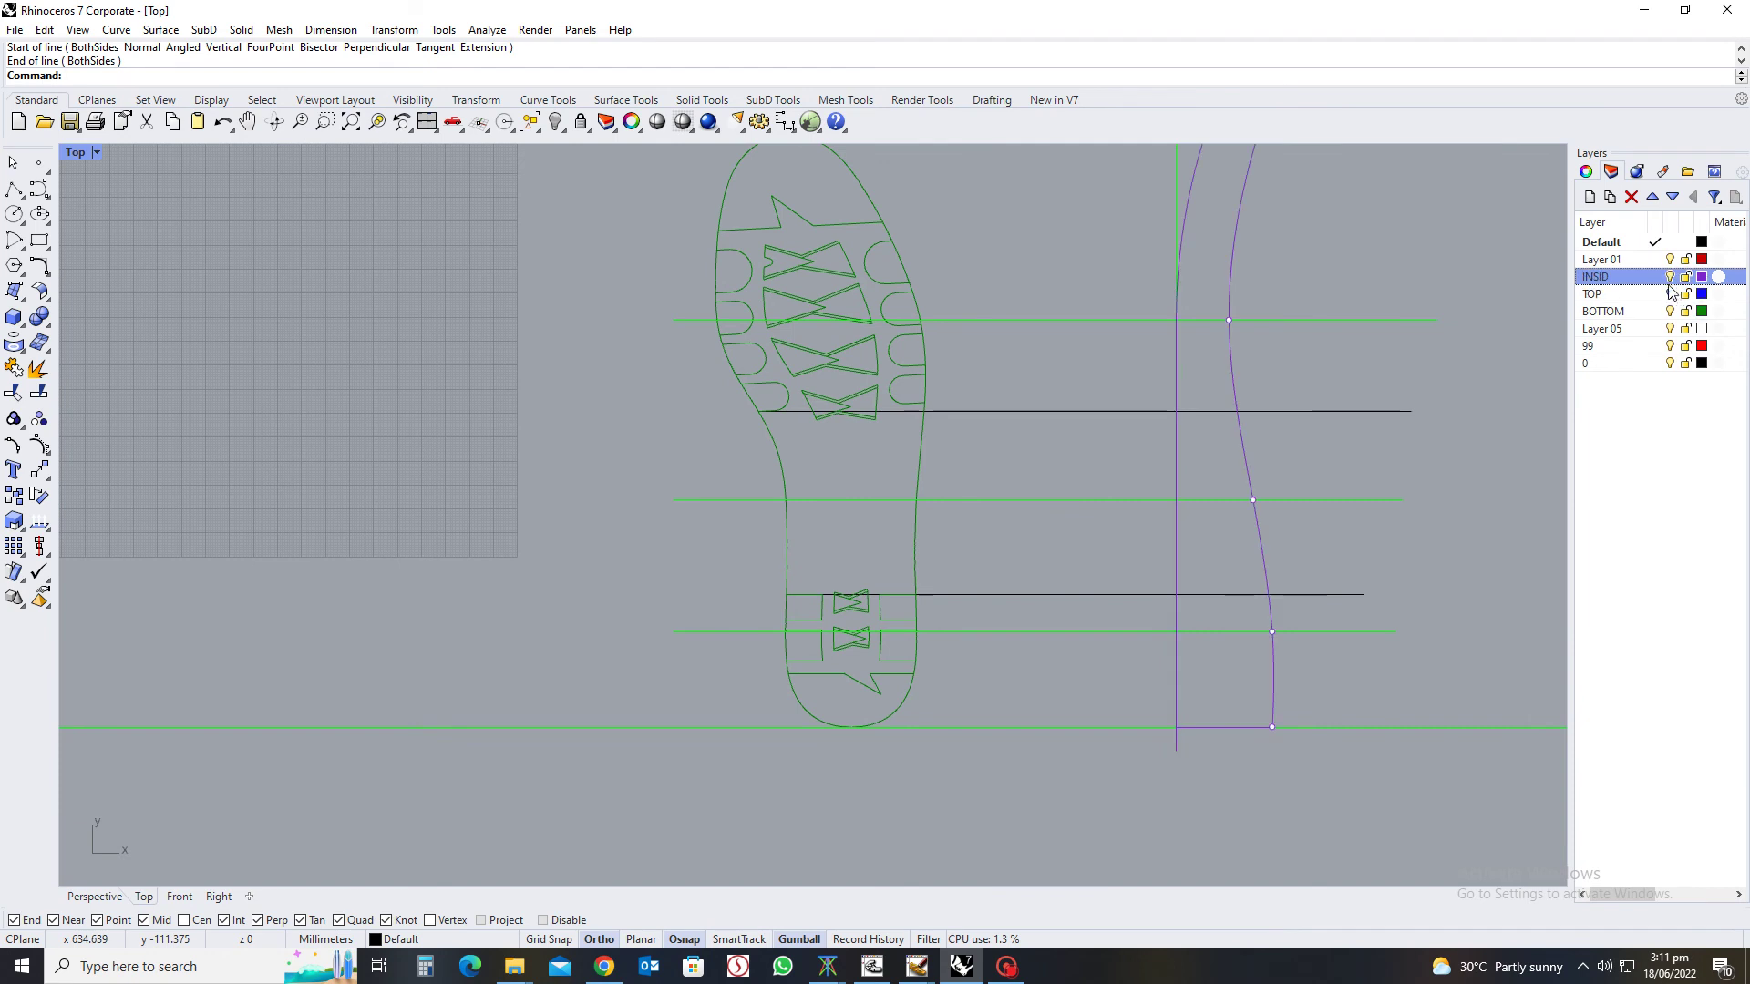
{"action": "left_click", "coordinate": [1669, 294]}
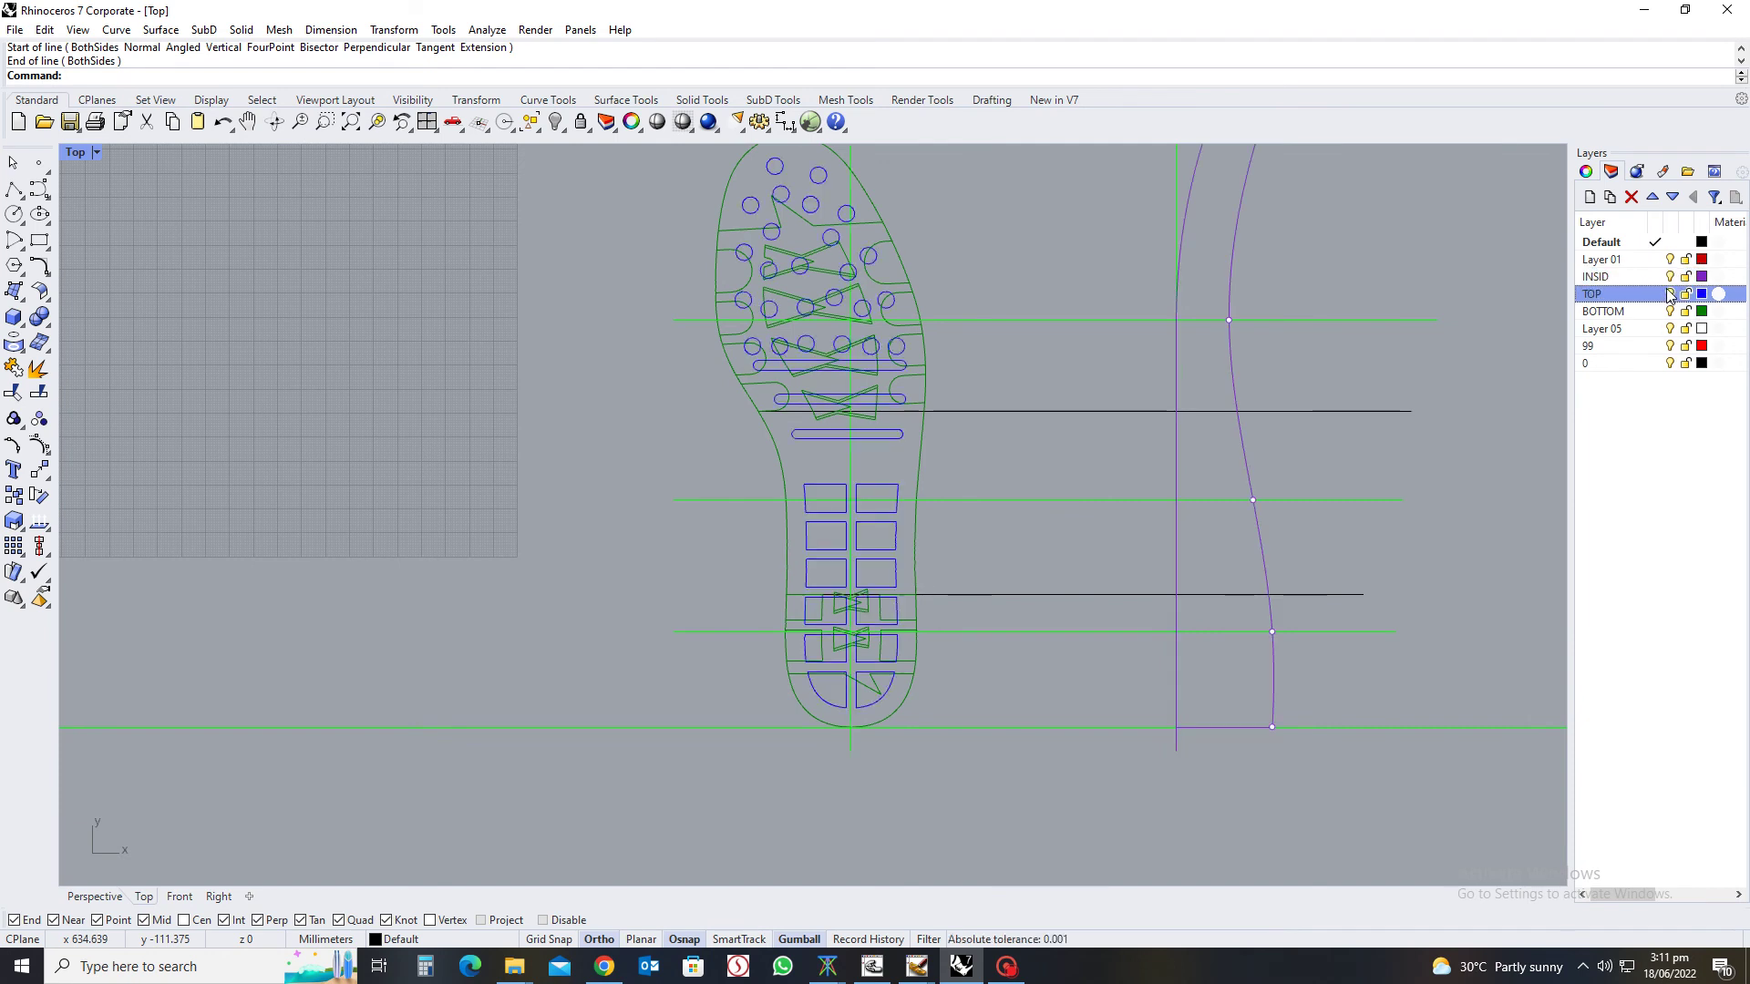
Trim away the parts of both black horizontal lines left of the side profile's vertical reference line
{"action": "scroll", "coordinate": [1159, 558], "scroll_direction": "up", "scroll_amount": 2}
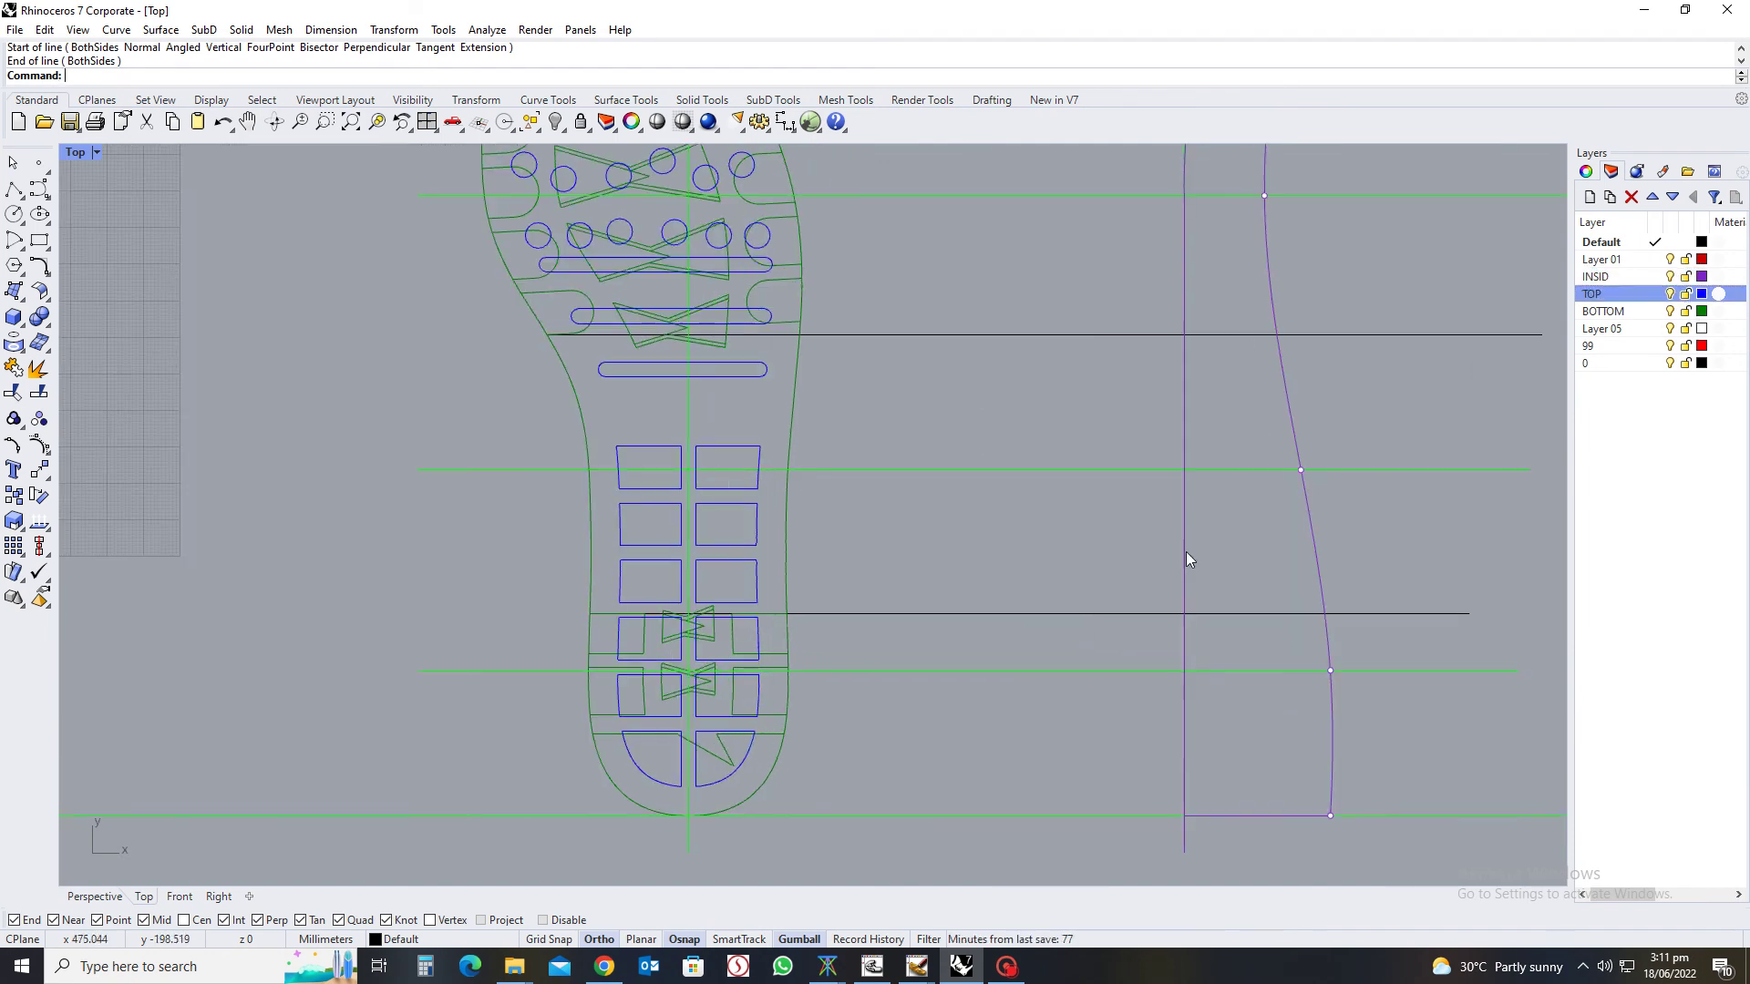
{"action": "left_click", "coordinate": [1185, 559]}
{"action": "key", "text": "Return"}
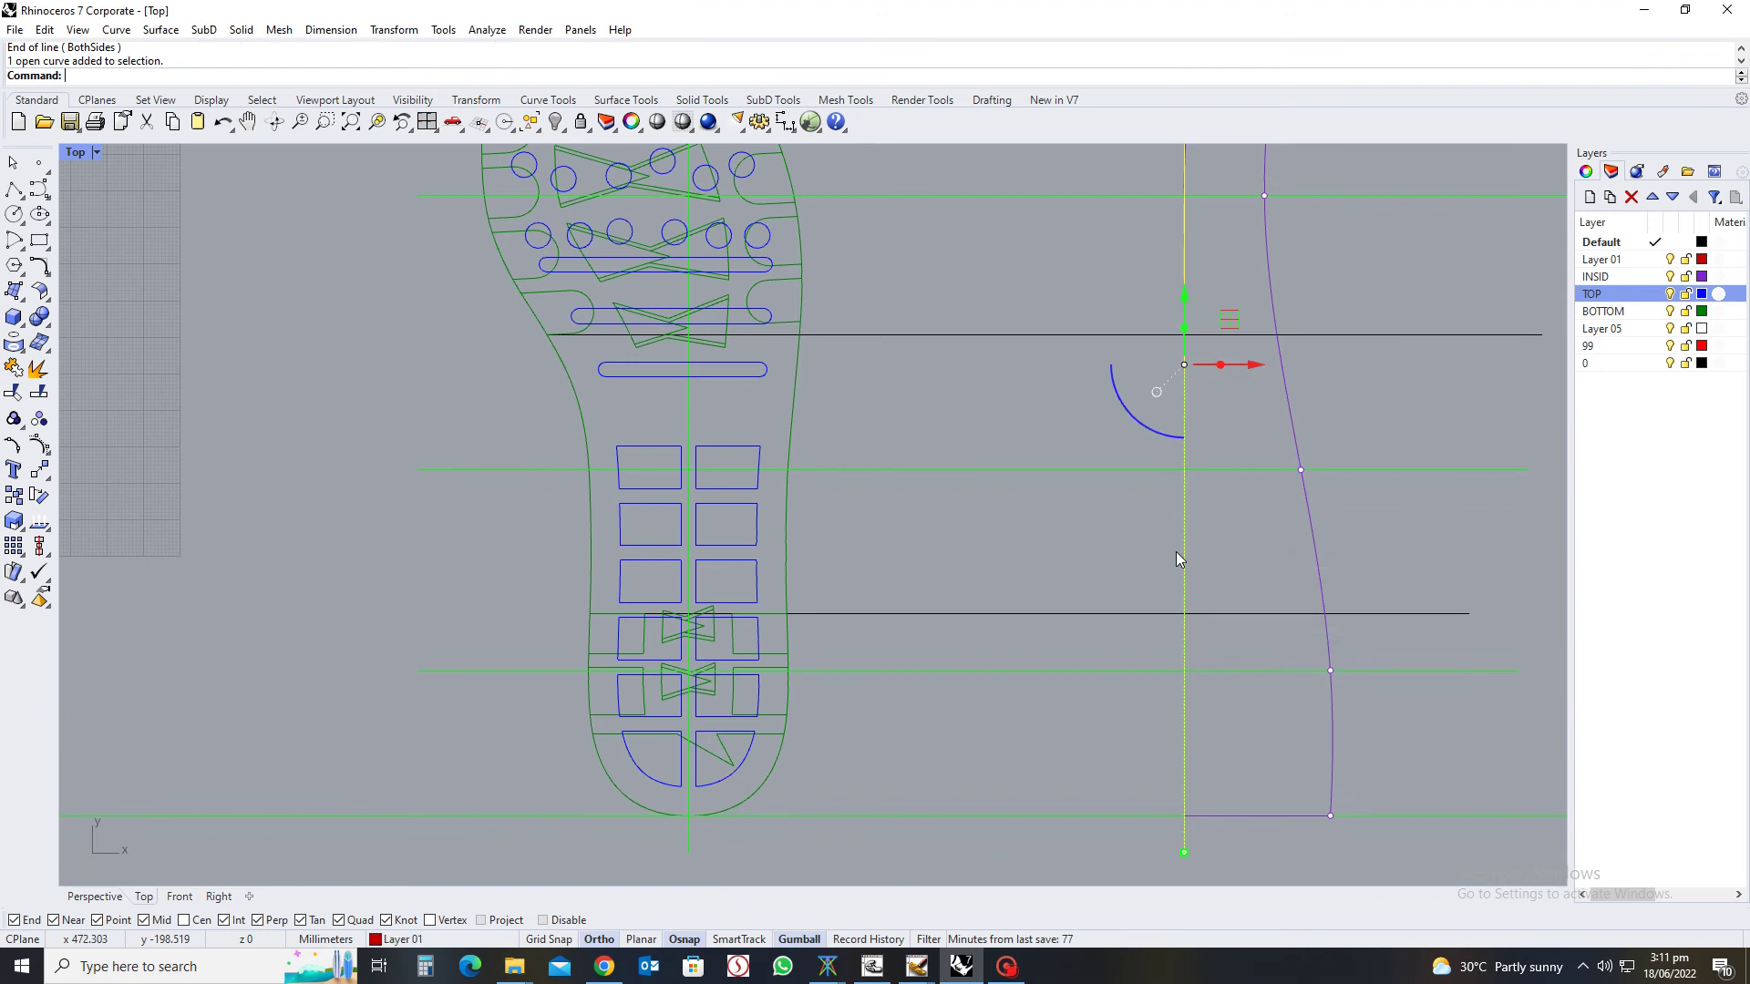
{"action": "type", "text": "trim"}
{"action": "key", "text": "Return"}
{"action": "left_click", "coordinate": [1076, 336]}
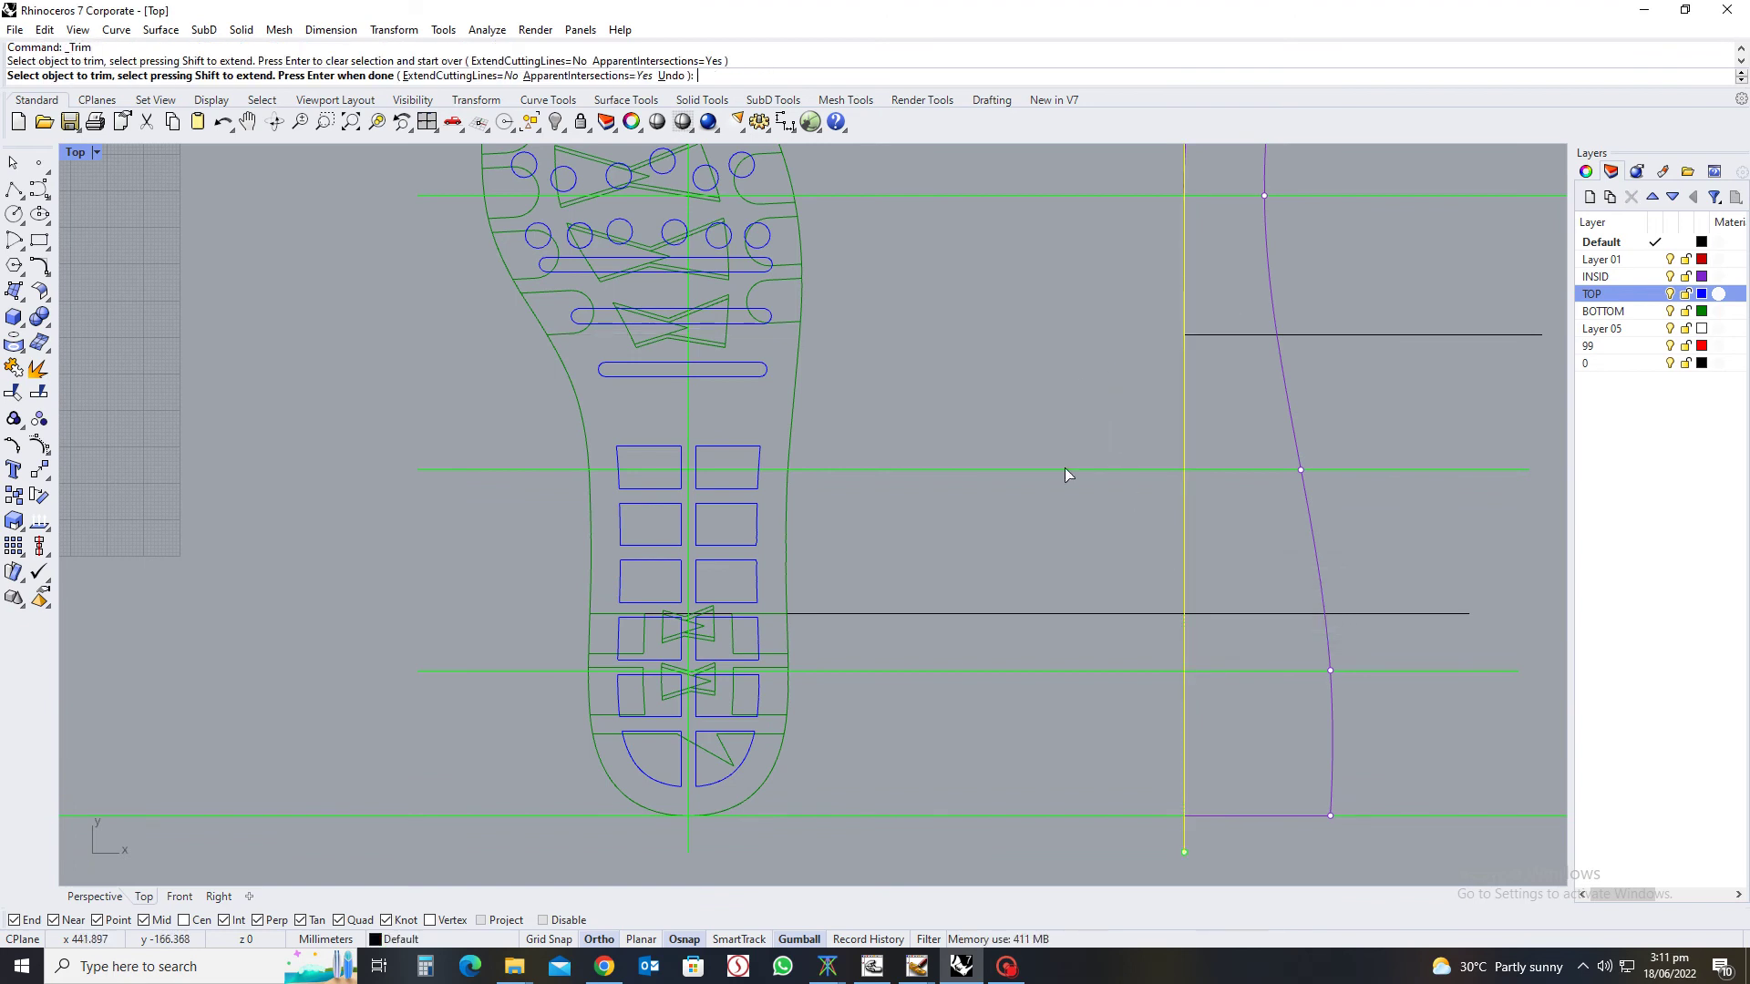
{"action": "left_click", "coordinate": [1072, 614]}
{"action": "key", "text": "Return"}
Trim off both horizontal lines where they extend beyond the side profile's curved edge
{"action": "left_click", "coordinate": [1316, 529]}
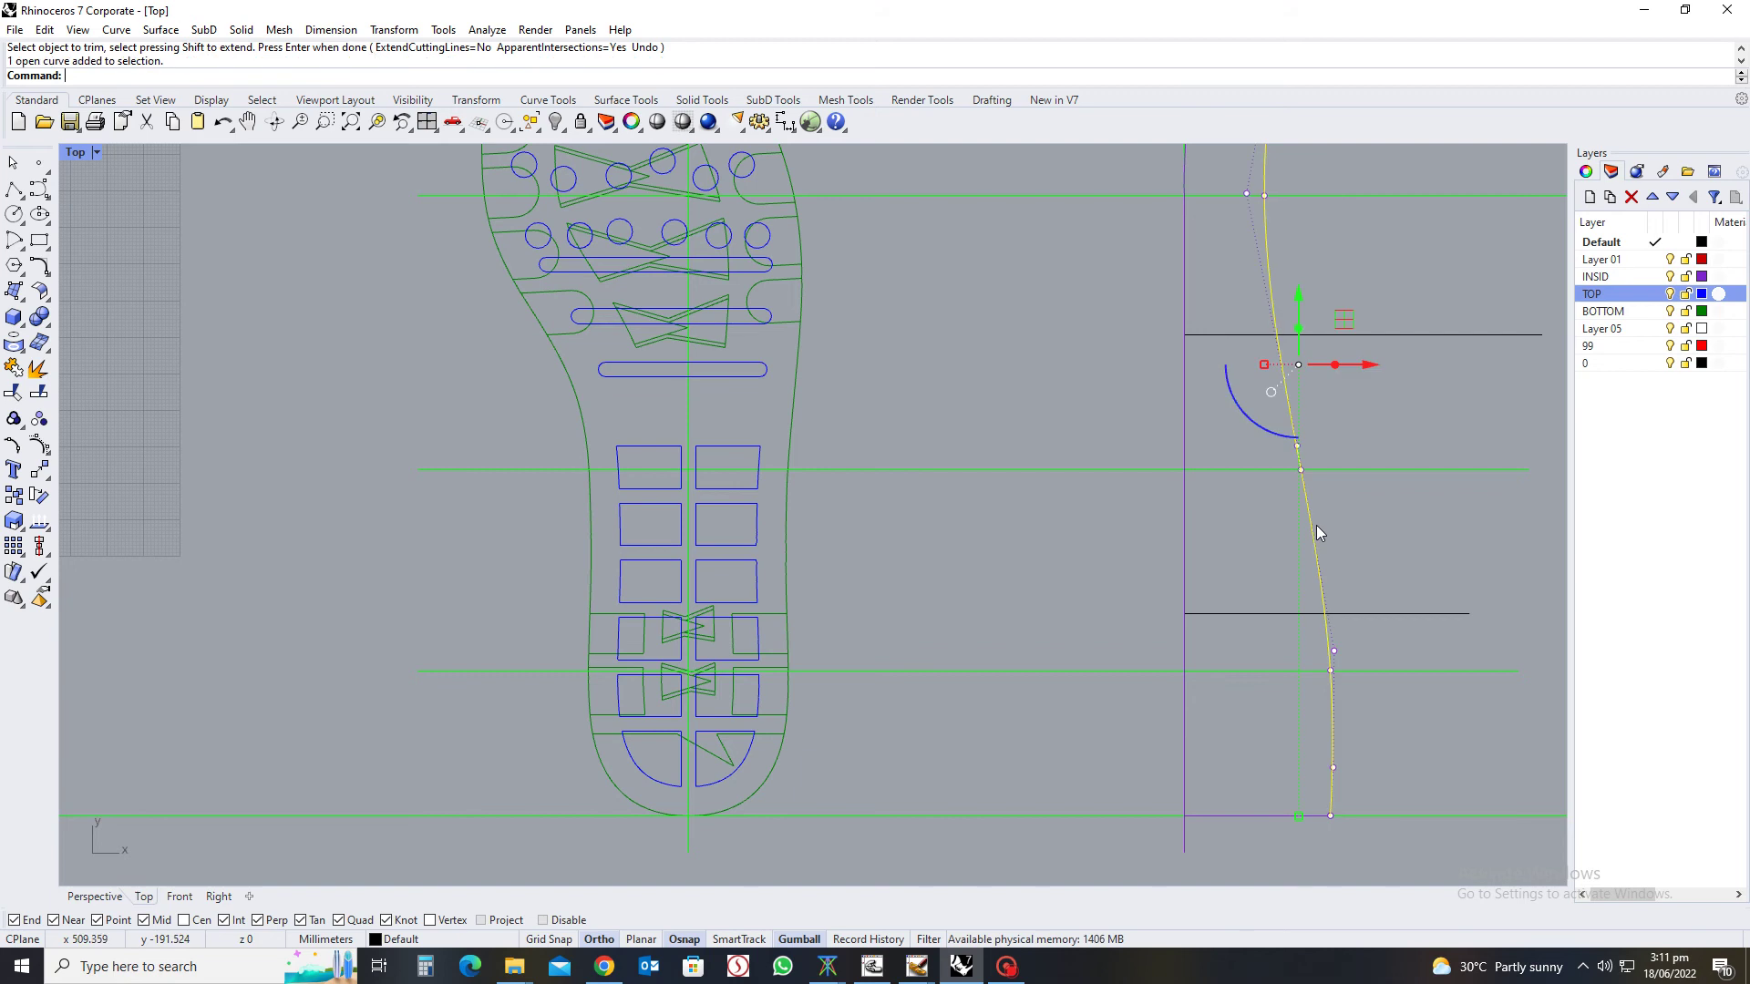
{"action": "right_click", "coordinate": [1461, 303]}
{"action": "left_click", "coordinate": [1441, 336]}
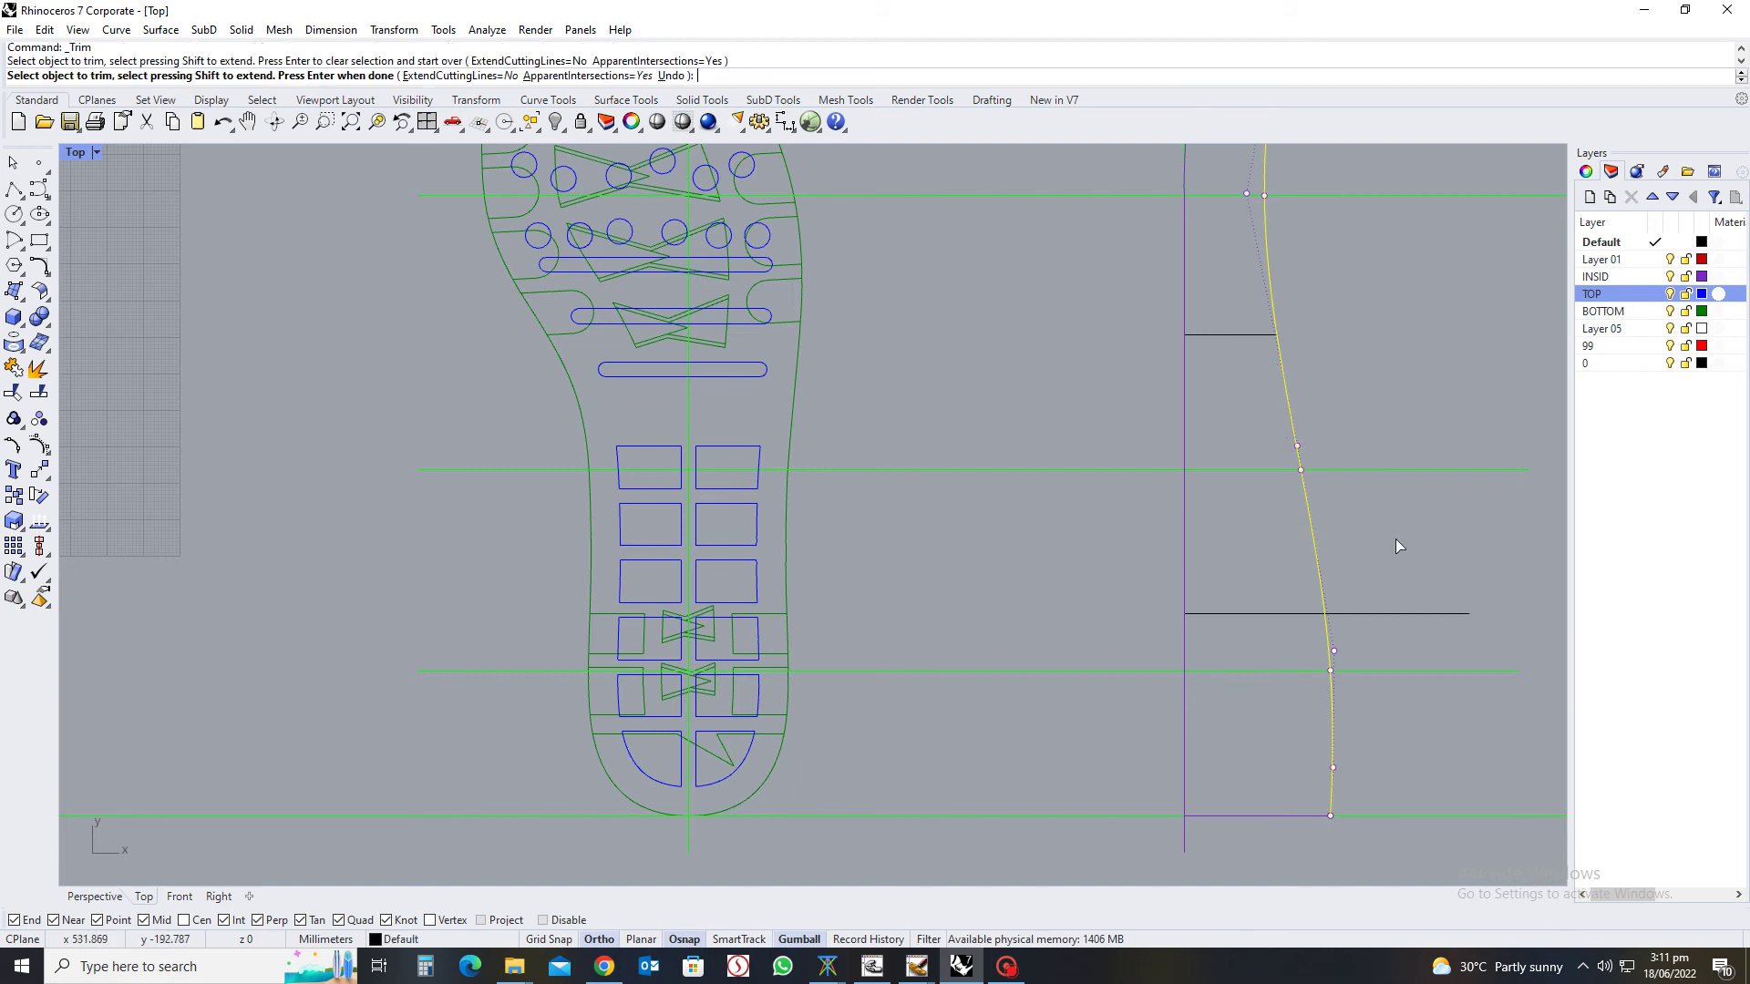
{"action": "left_click", "coordinate": [1395, 613]}
{"action": "key", "text": "Return"}
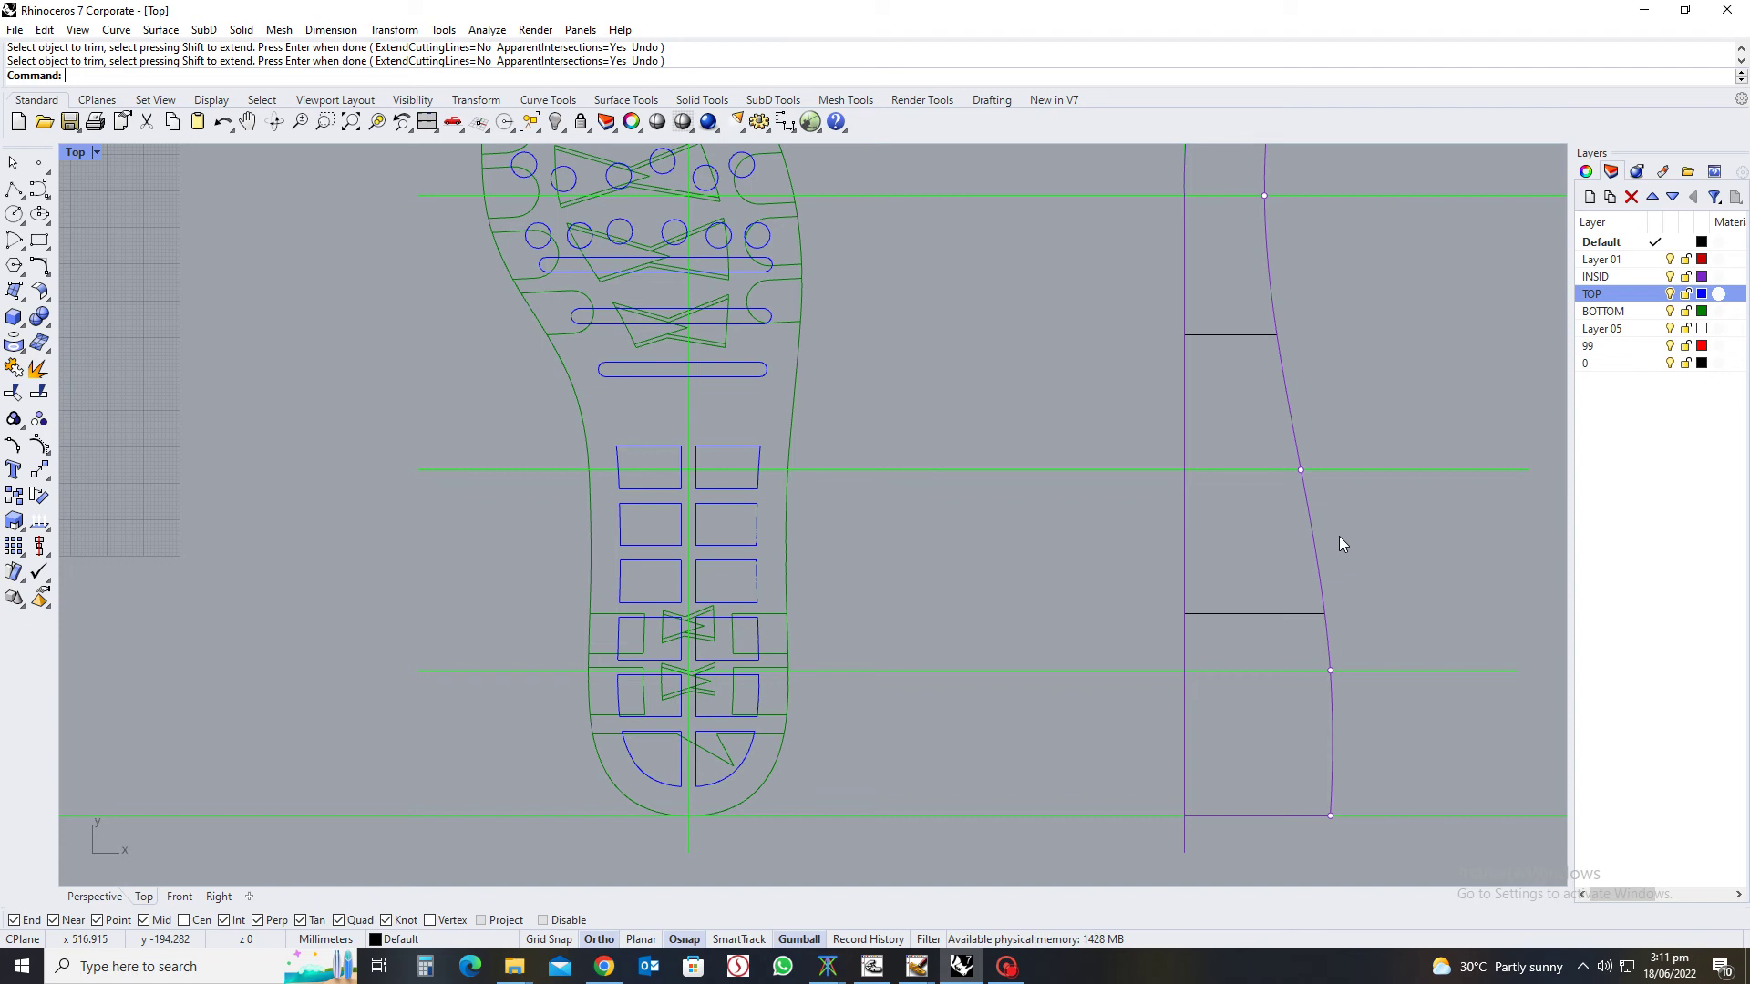
Create intersection points where the side profile's vertical line meets the lower (heel) horizontal line
{"action": "scroll", "coordinate": [1128, 502], "scroll_direction": "down", "scroll_amount": 4}
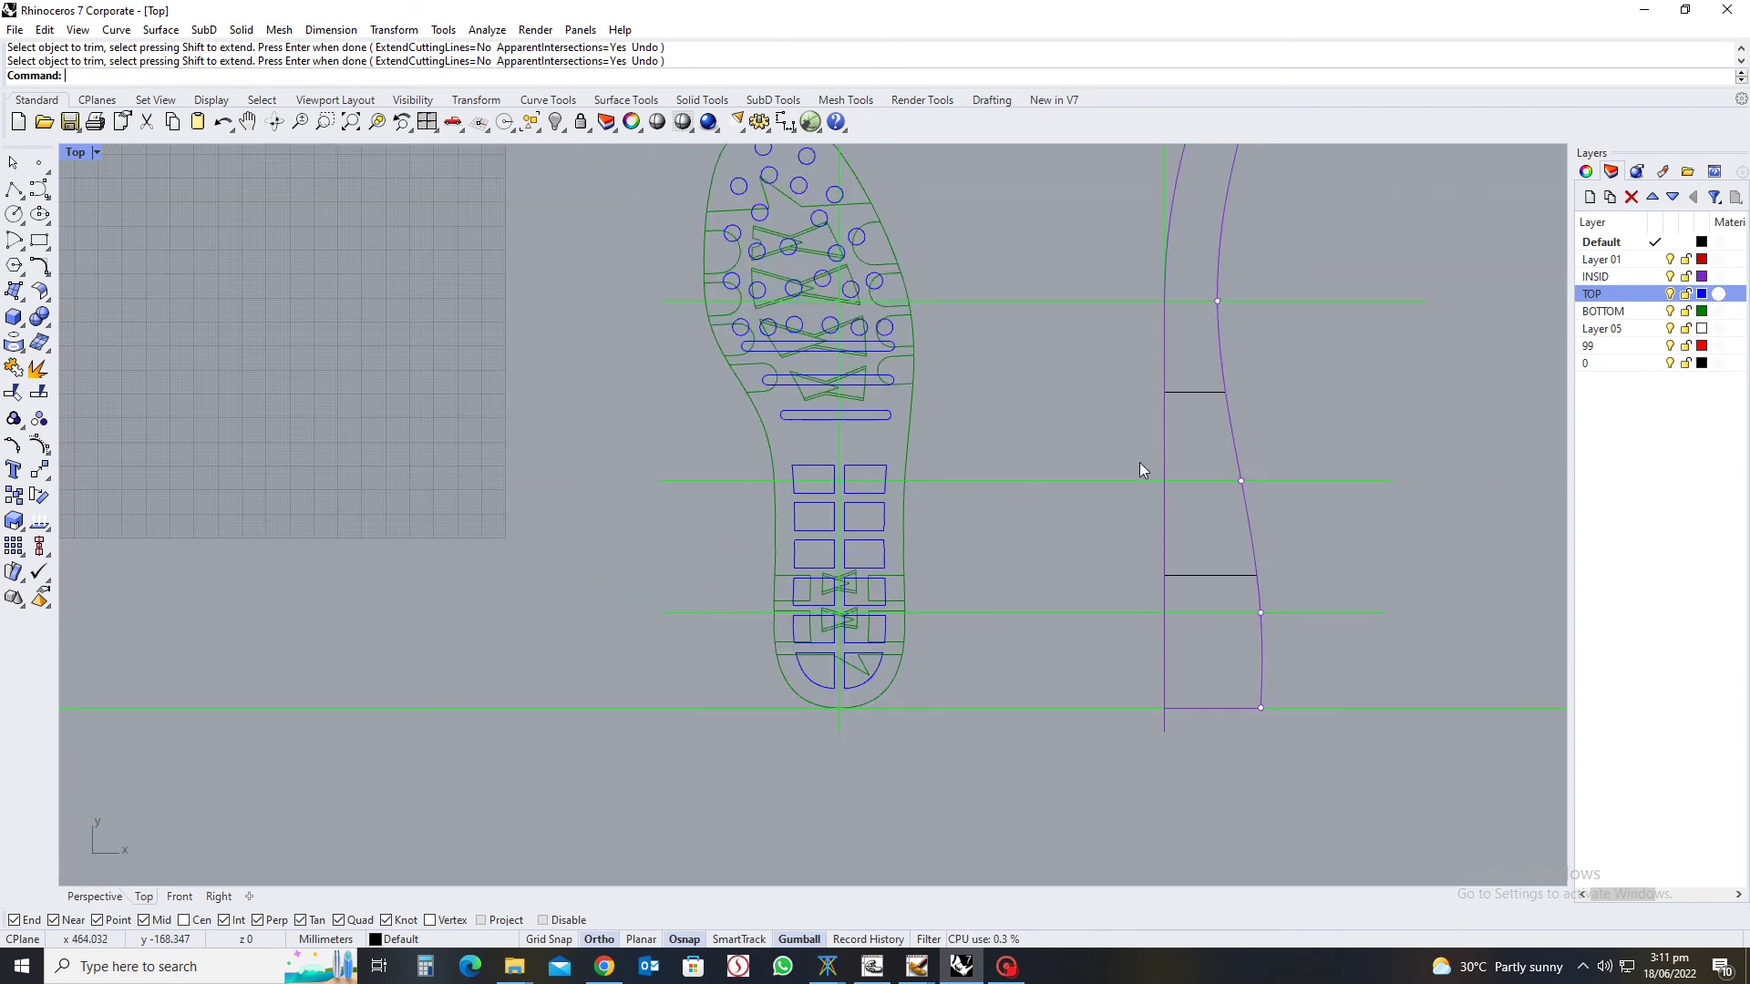
{"action": "right_click_drag", "start_coordinate": [948, 456], "coordinate": [1078, 475]}
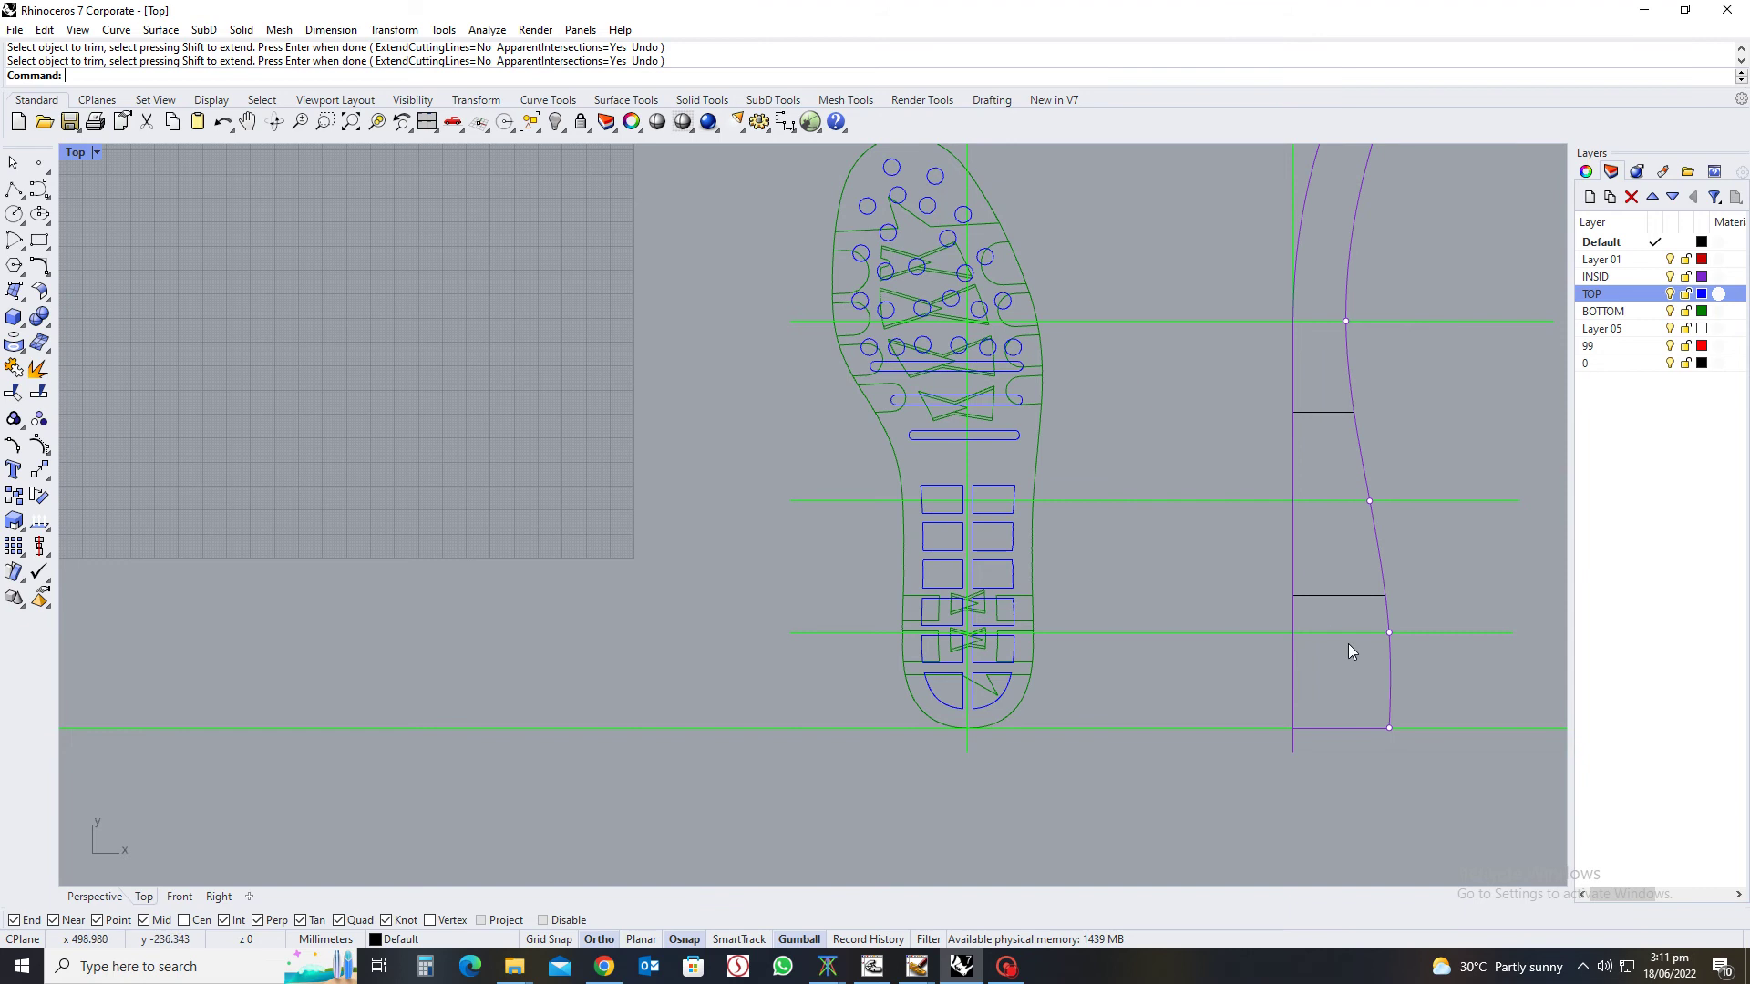
{"action": "scroll", "coordinate": [1326, 620], "scroll_direction": "up", "scroll_amount": 4}
{"action": "left_click_drag", "start_coordinate": [1289, 494], "coordinate": [1236, 584]}
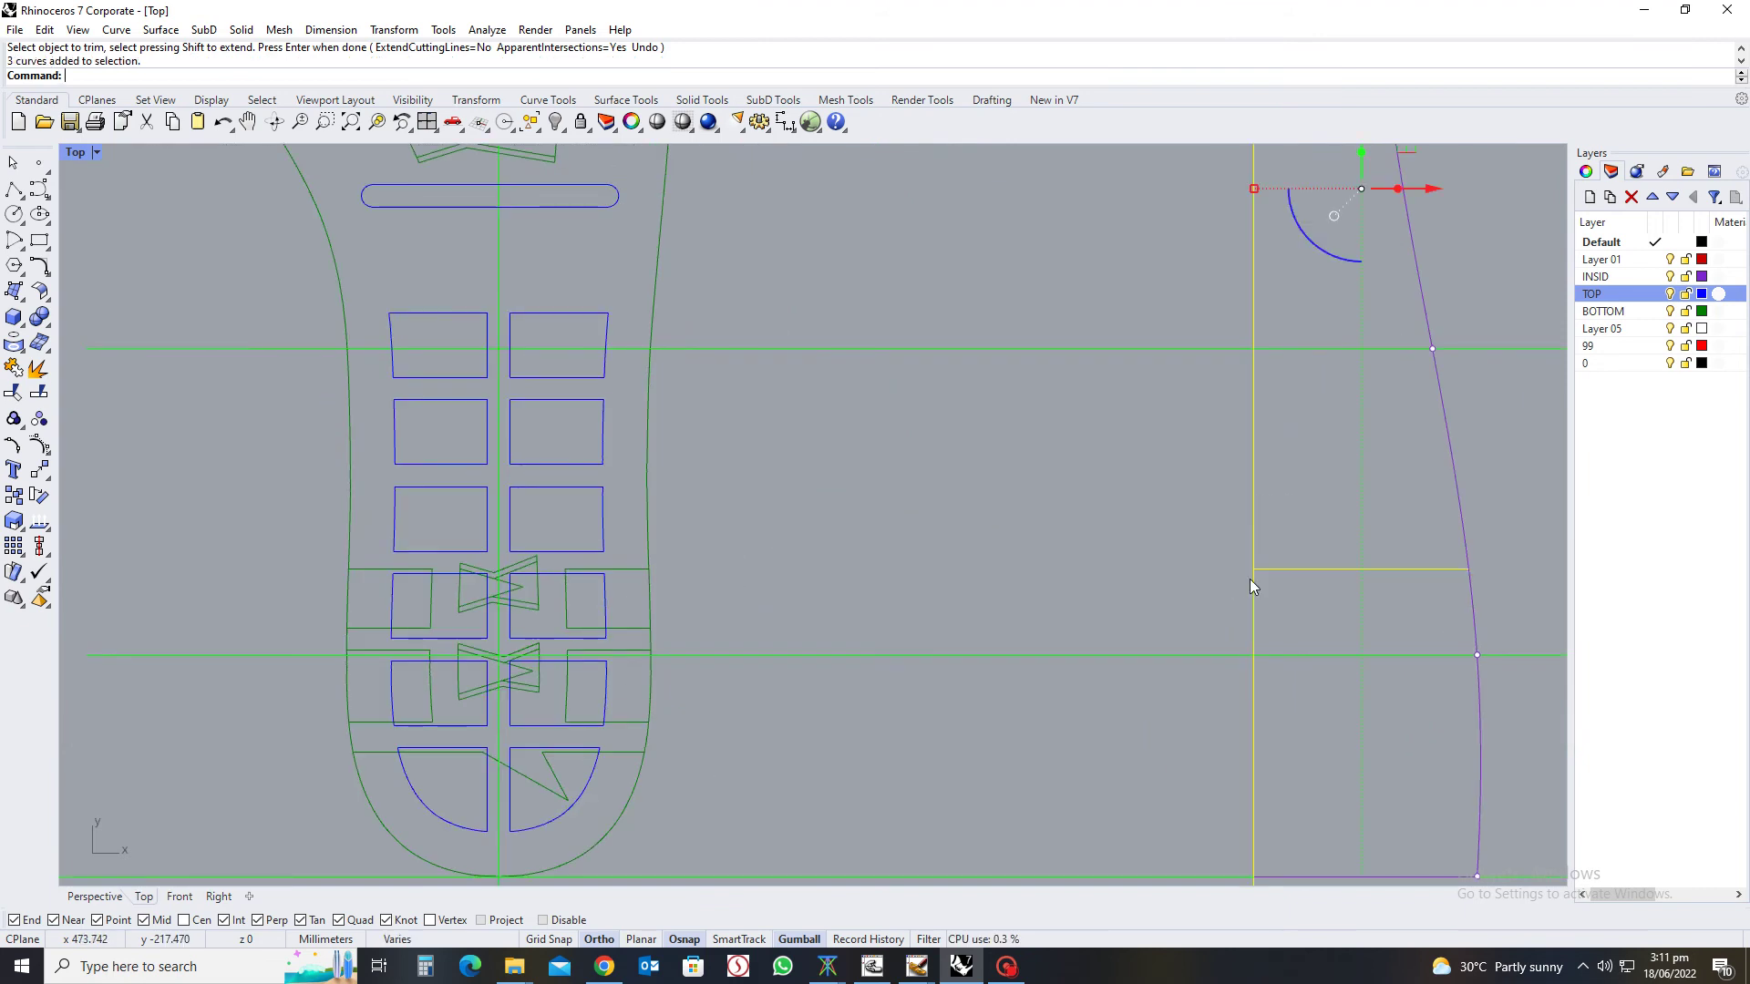
{"action": "right_click", "coordinate": [1249, 578]}
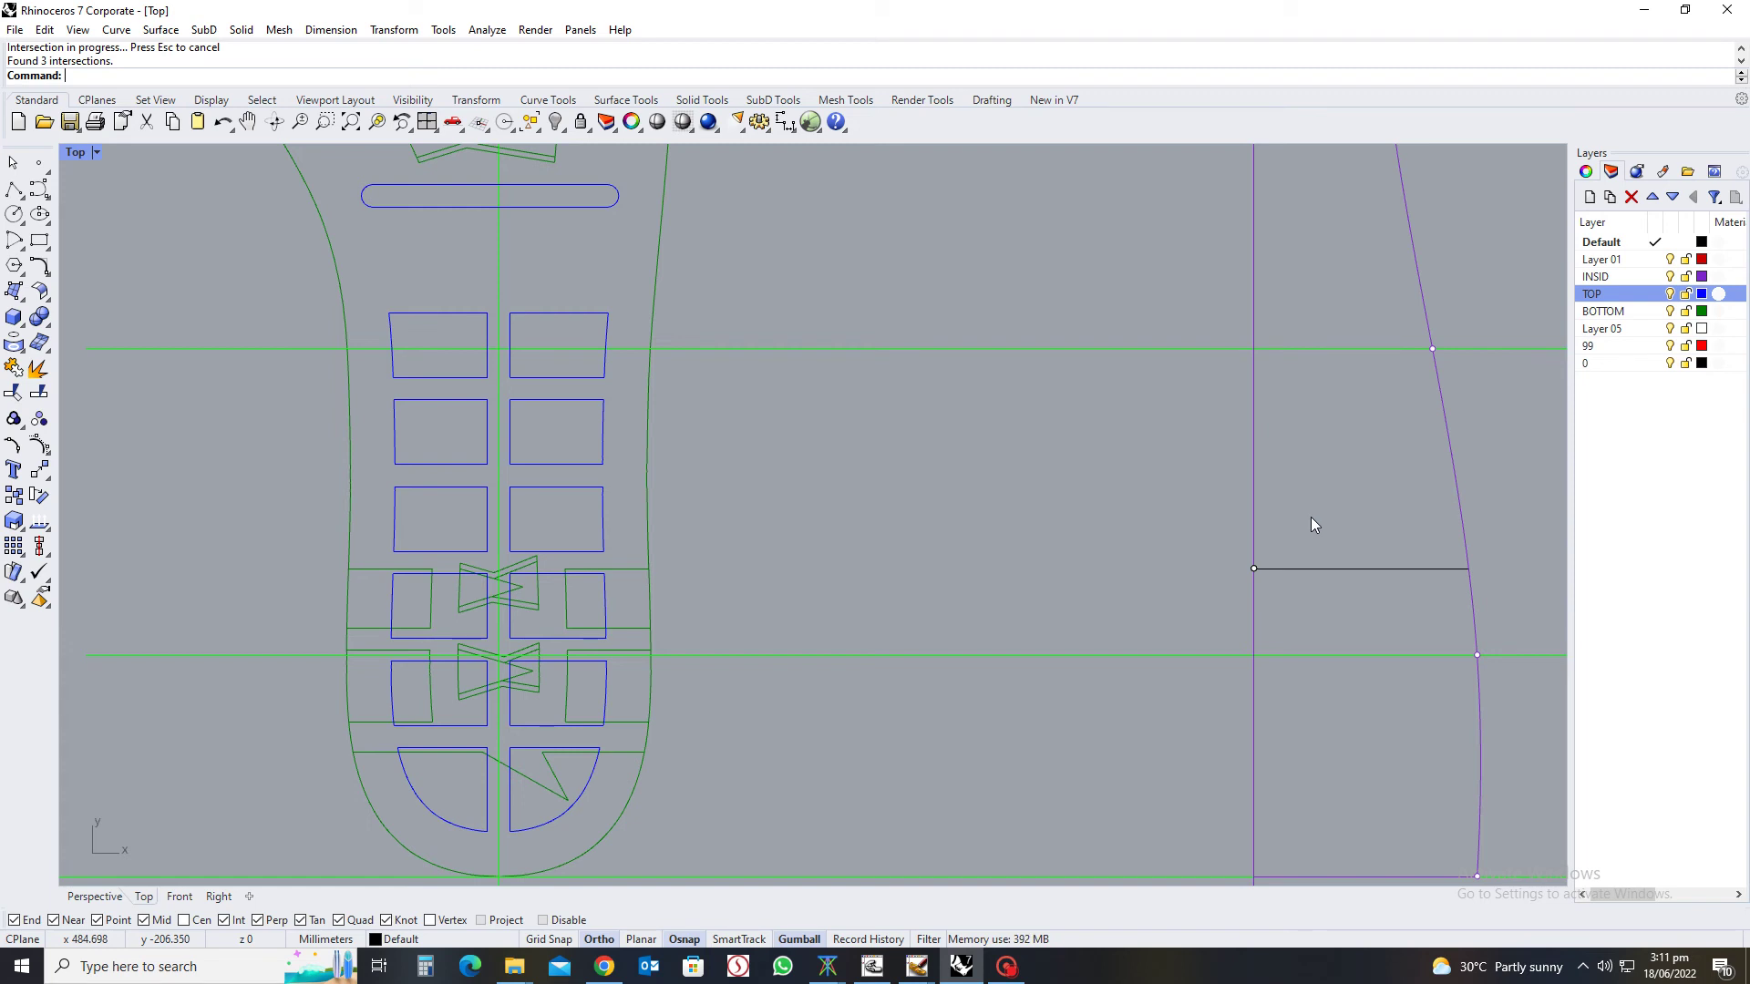
Create intersection points where the profile's vertical line crosses the middle green guide and move them 10 mm horizontally into the profile
{"action": "left_click_drag", "start_coordinate": [1285, 302], "coordinate": [1244, 352]}
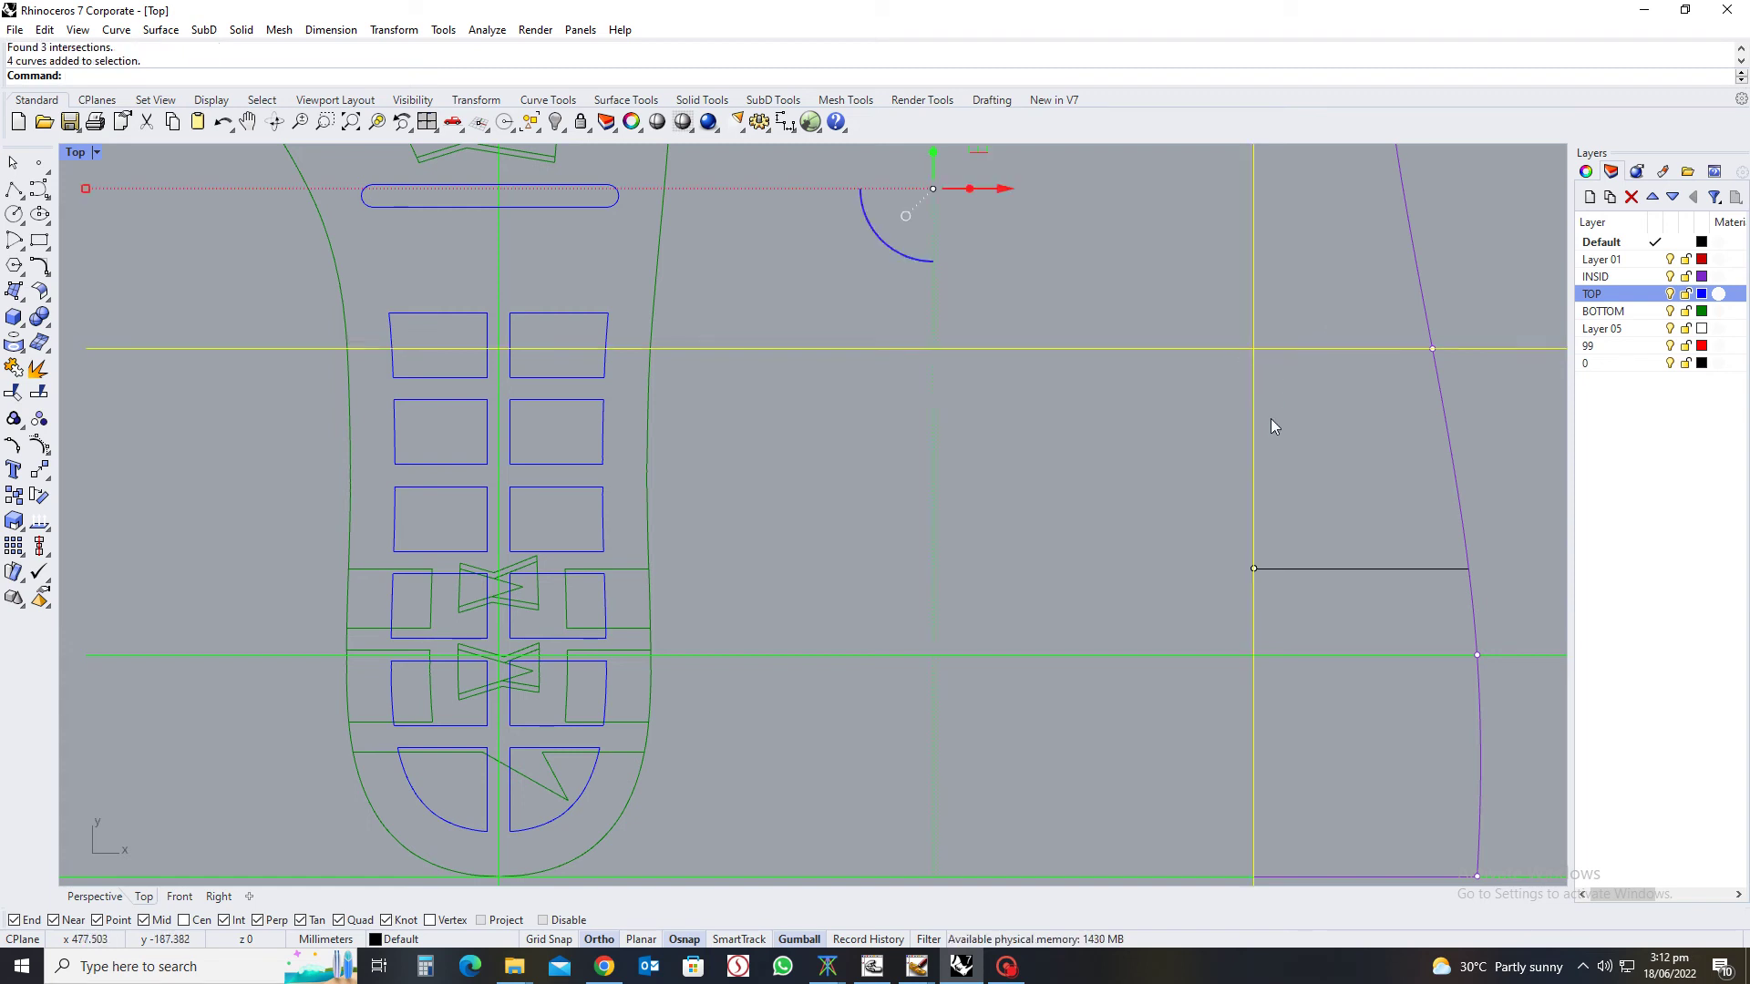
{"action": "key", "text": "Return"}
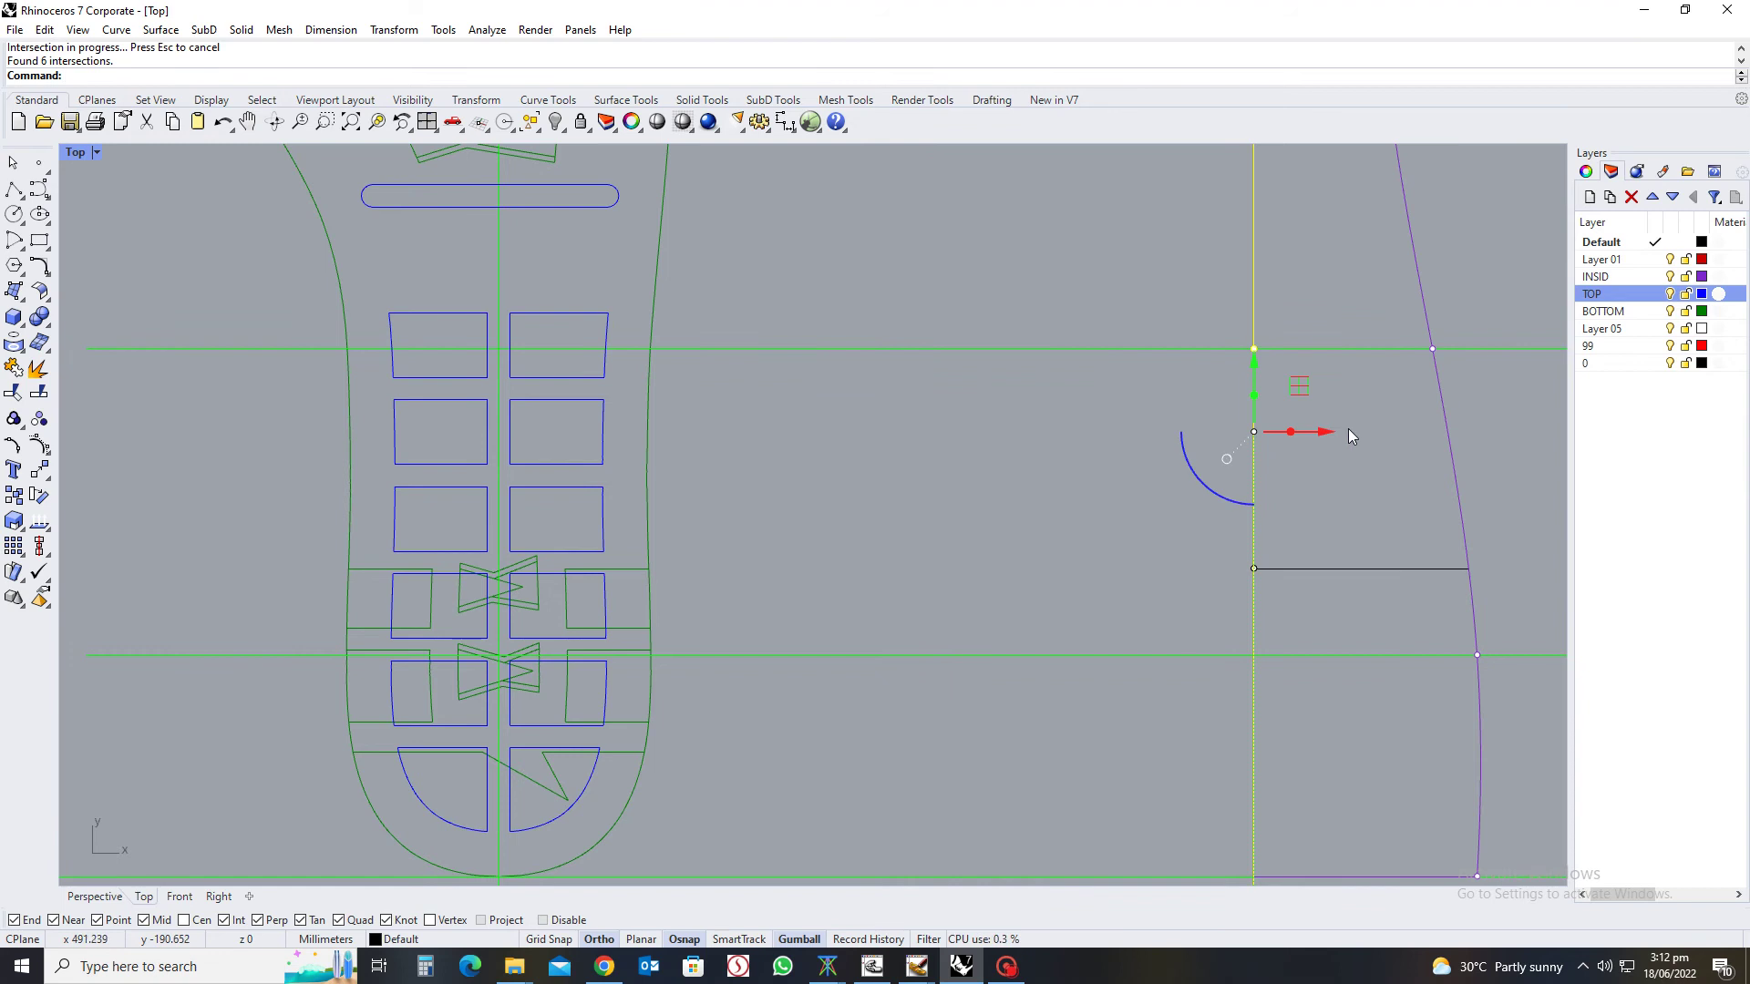
{"action": "left_click_drag", "start_coordinate": [1202, 483], "coordinate": [1202, 400]}
{"action": "left_click_drag", "start_coordinate": [1234, 303], "coordinate": [1287, 394]}
{"action": "left_click", "coordinate": [1331, 348]}
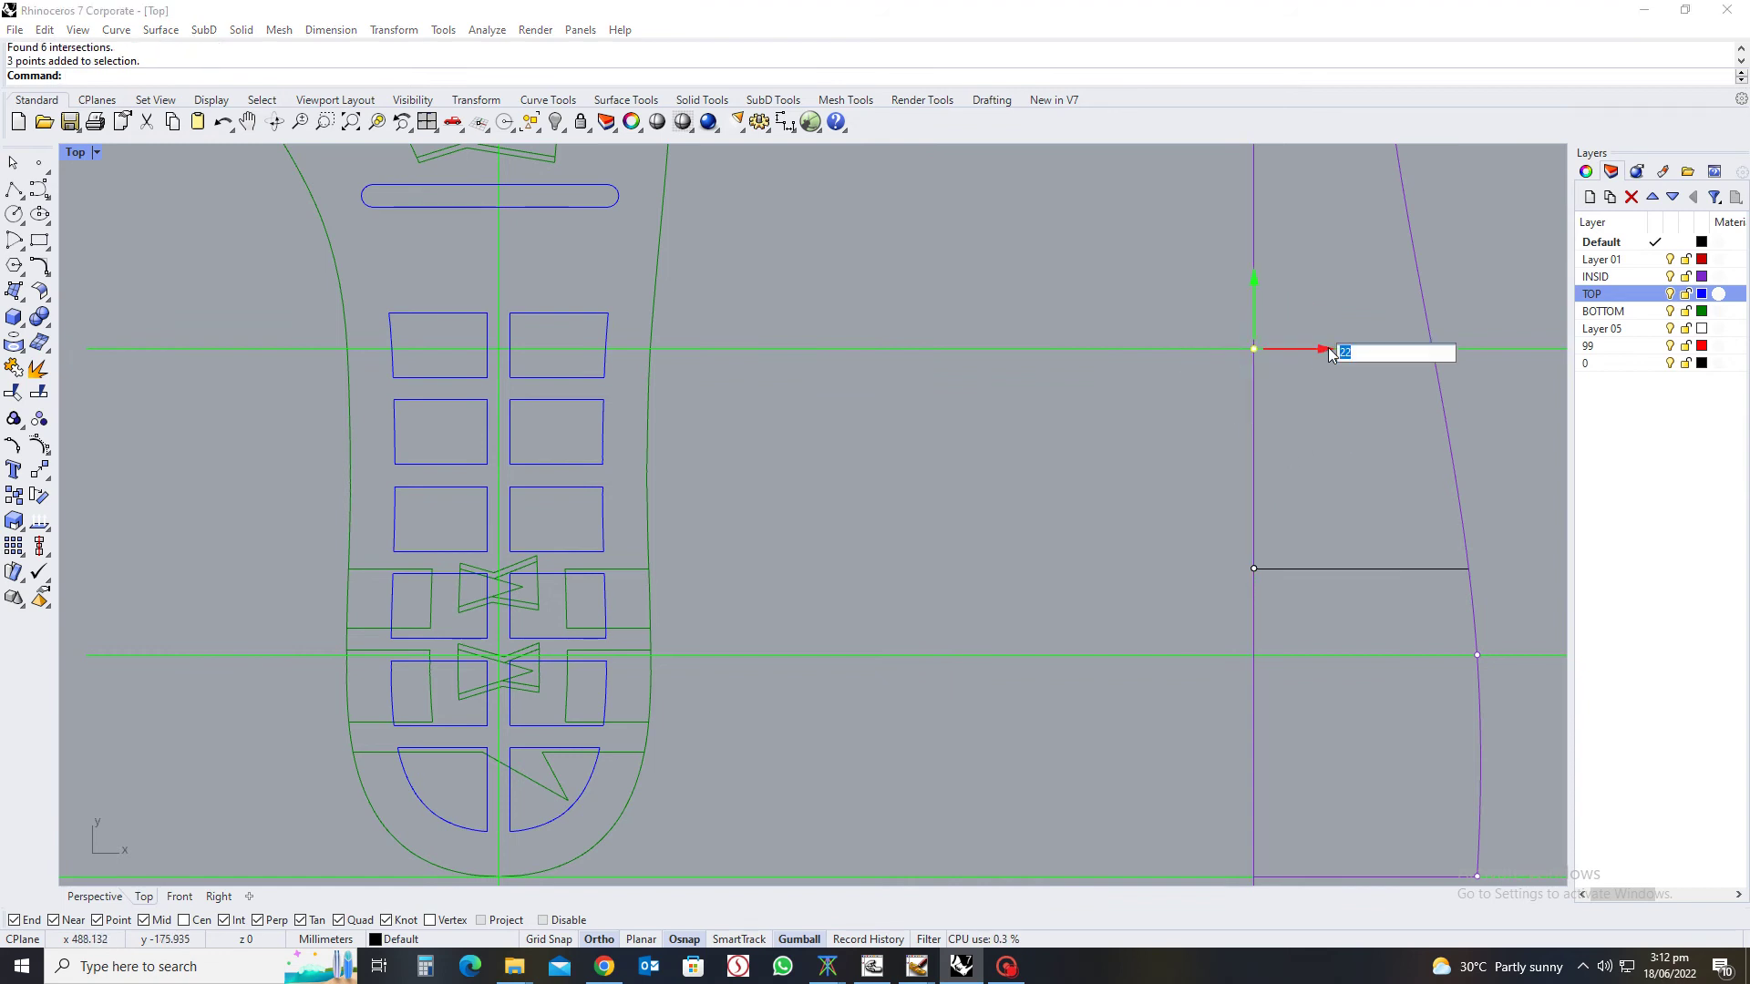
{"action": "key", "text": "BackSpace"}
{"action": "type", "text": "9.5"}
{"action": "key", "text": "Return"}
{"action": "key", "text": "Delete"}
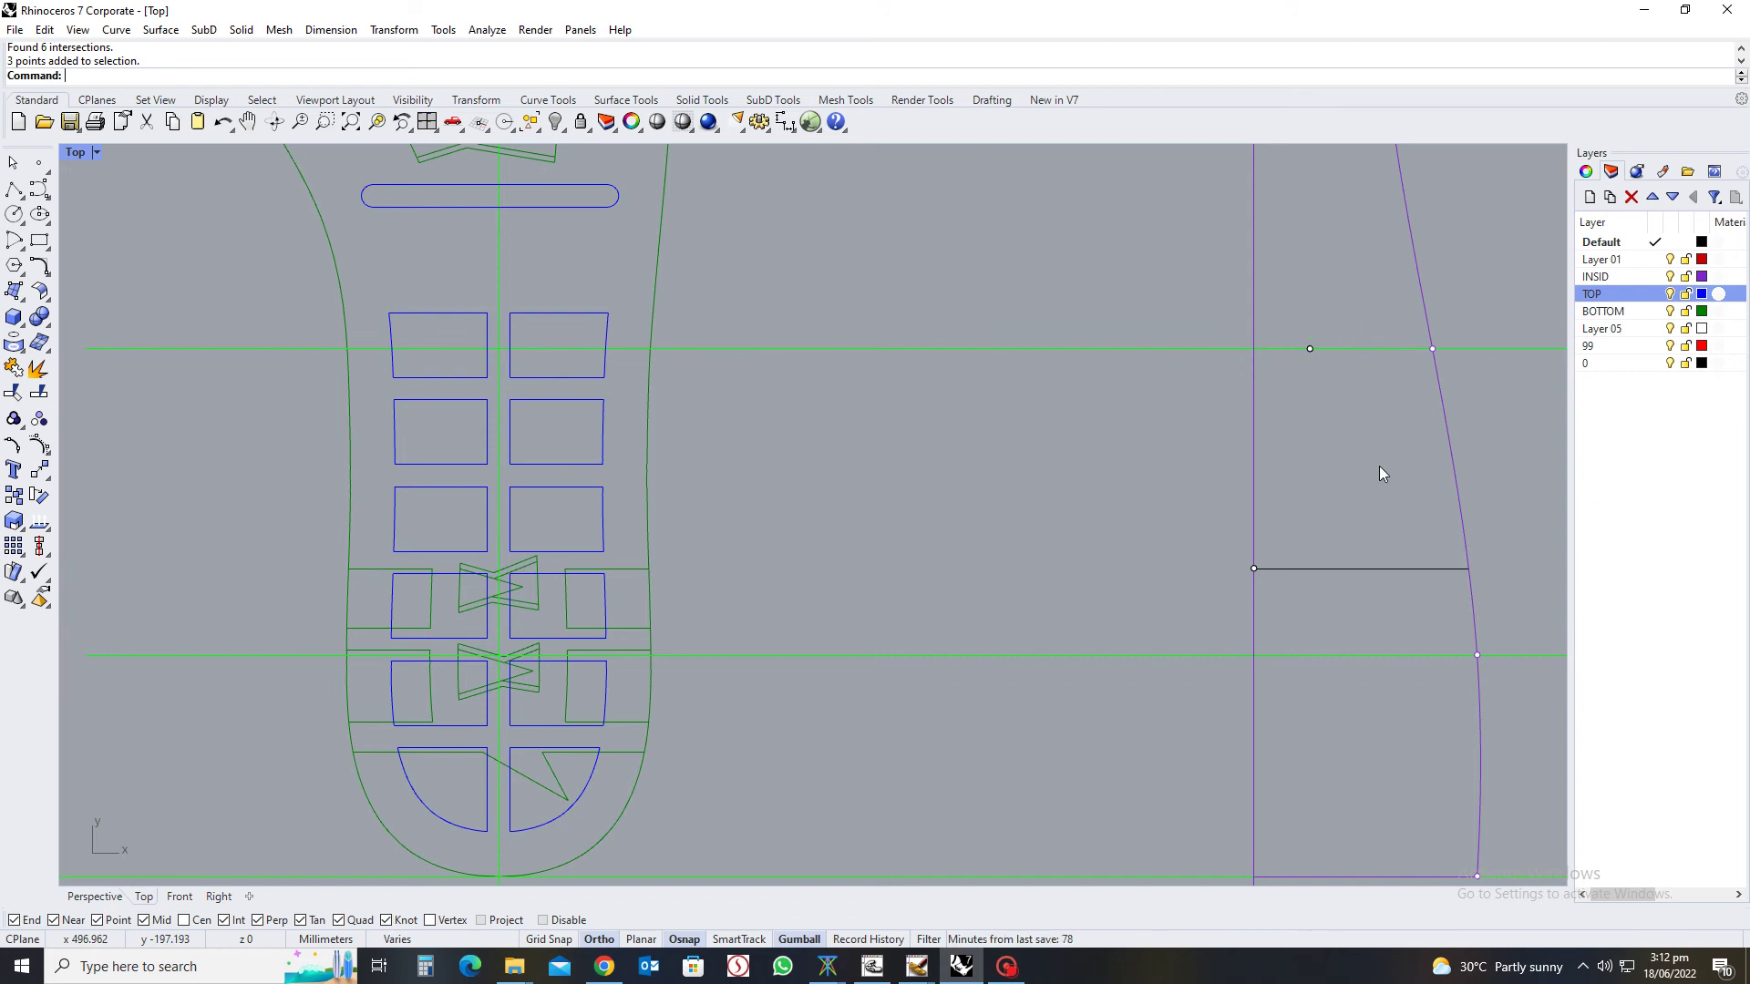
Move the intersection points on the heel horizontal line 20 mm horizontally from the vertical line into the profile
{"action": "left_click_drag", "start_coordinate": [1195, 512], "coordinate": [1295, 588]}
{"action": "left_click", "coordinate": [1317, 564]}
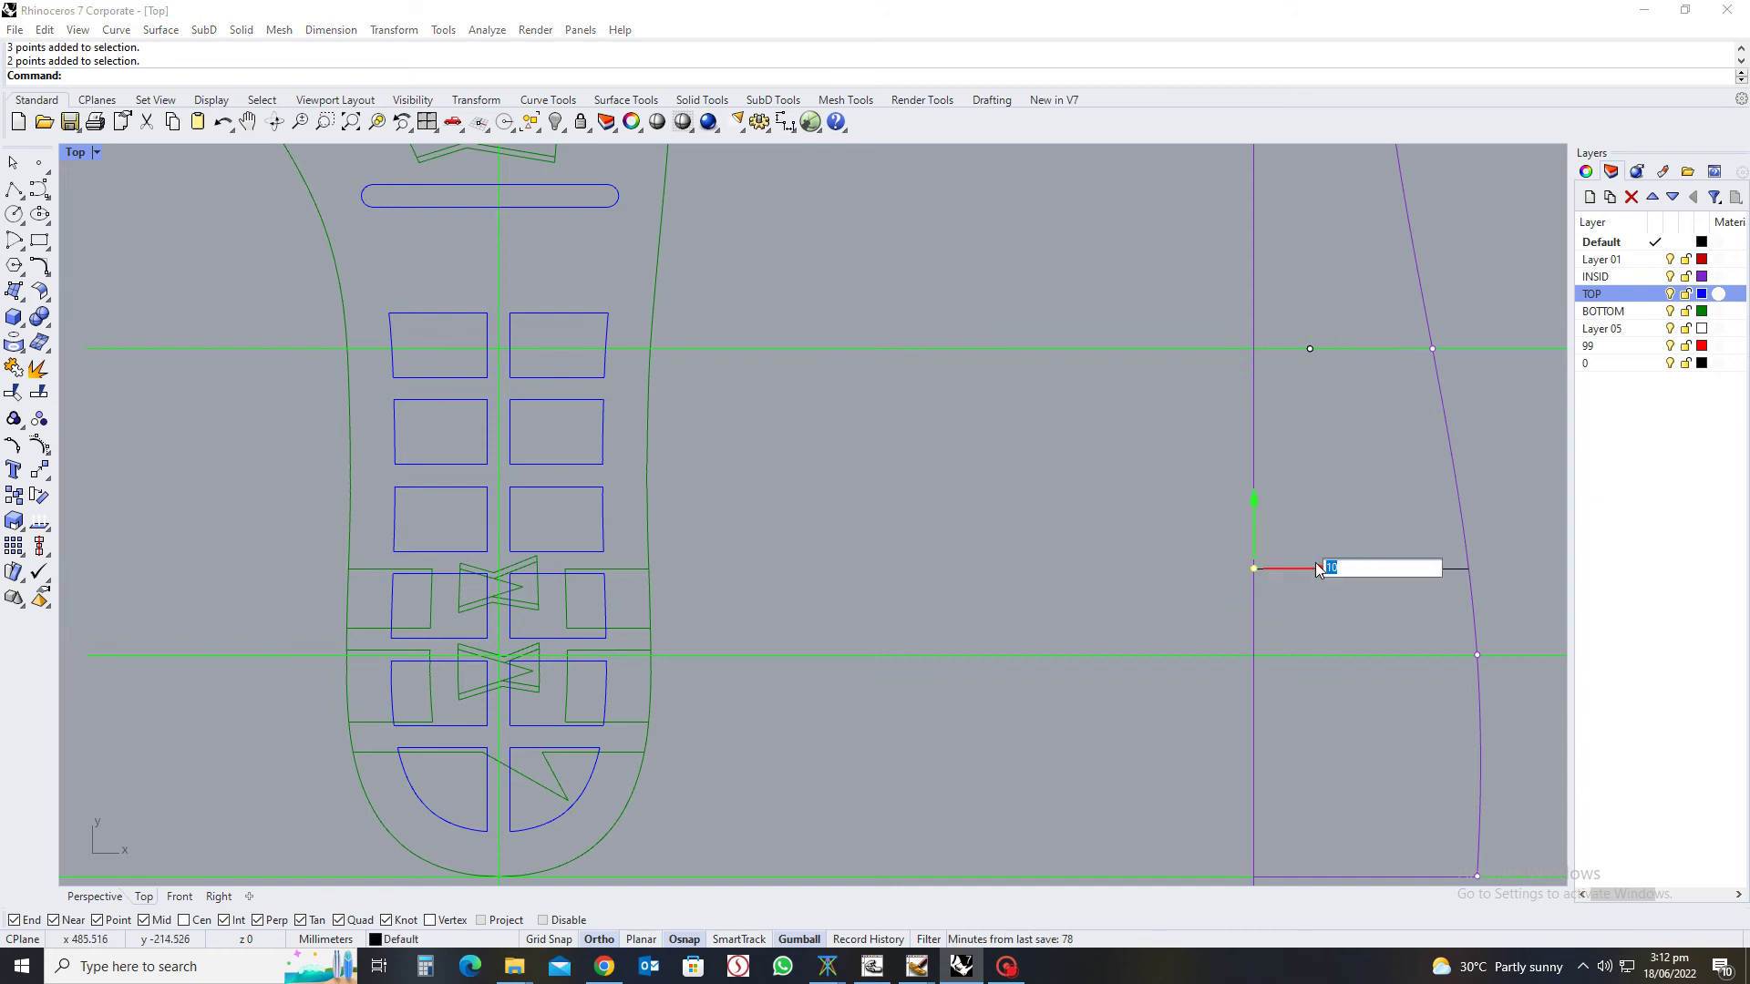
{"action": "type", "text": "20"}
{"action": "key", "text": "Return"}
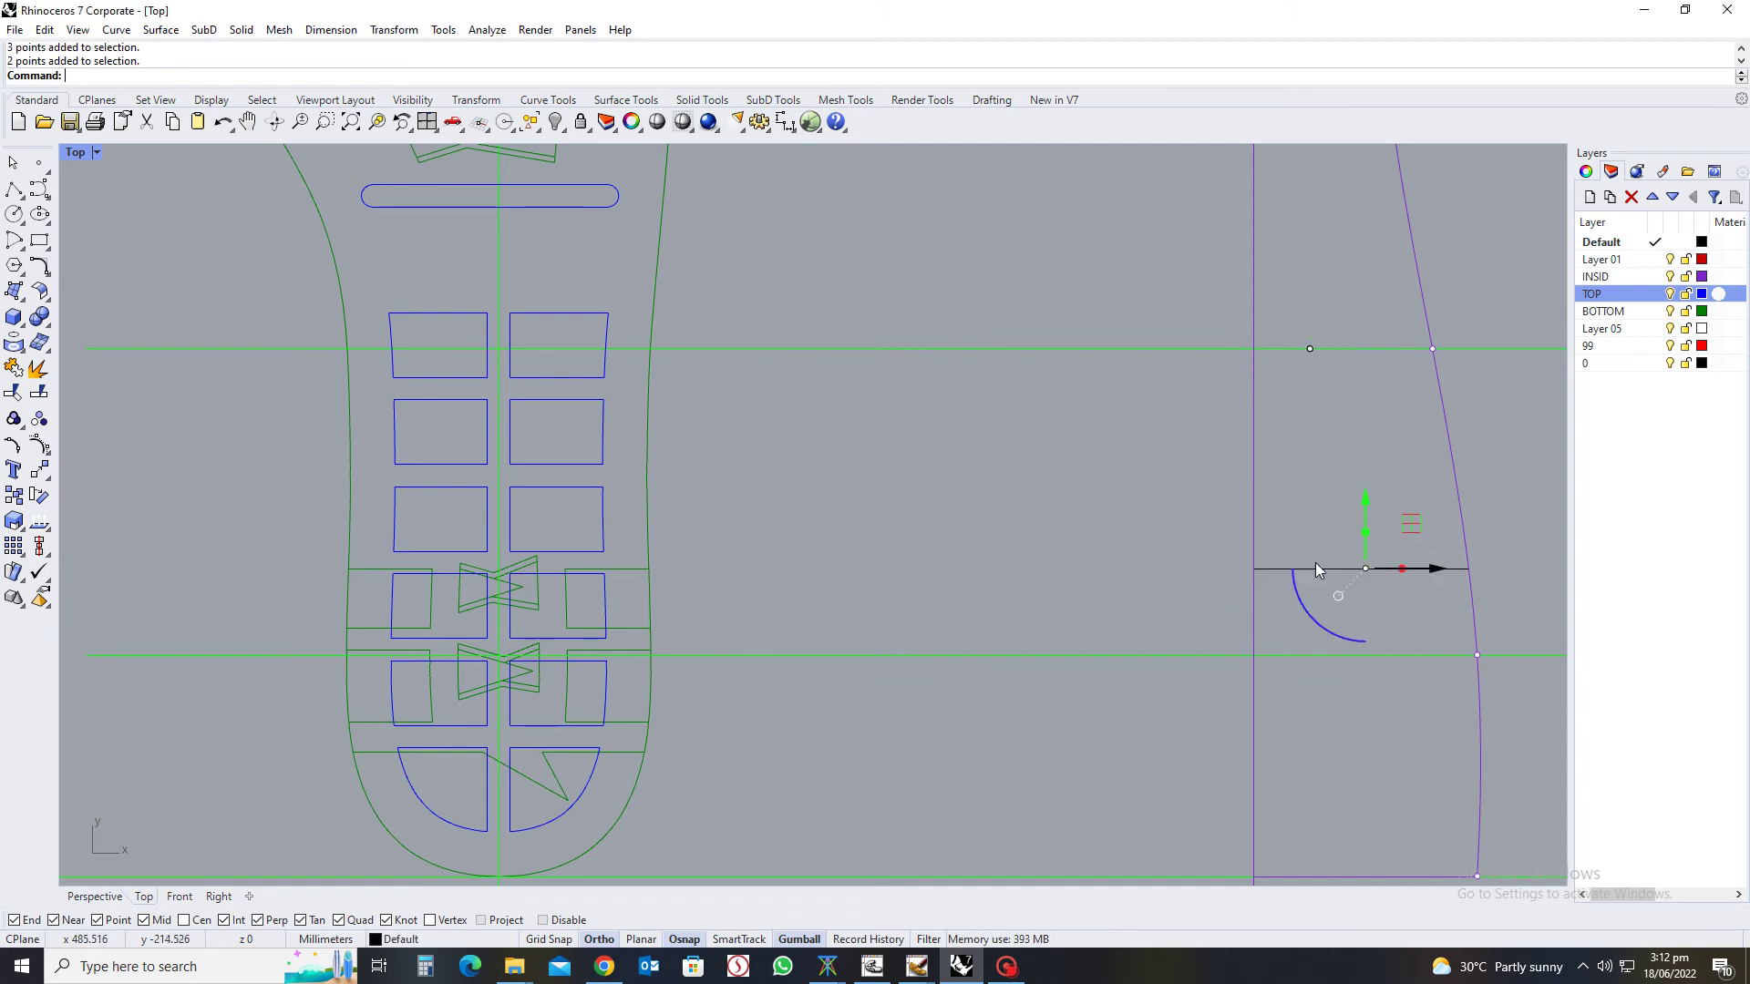
{"action": "key", "text": "Escape"}
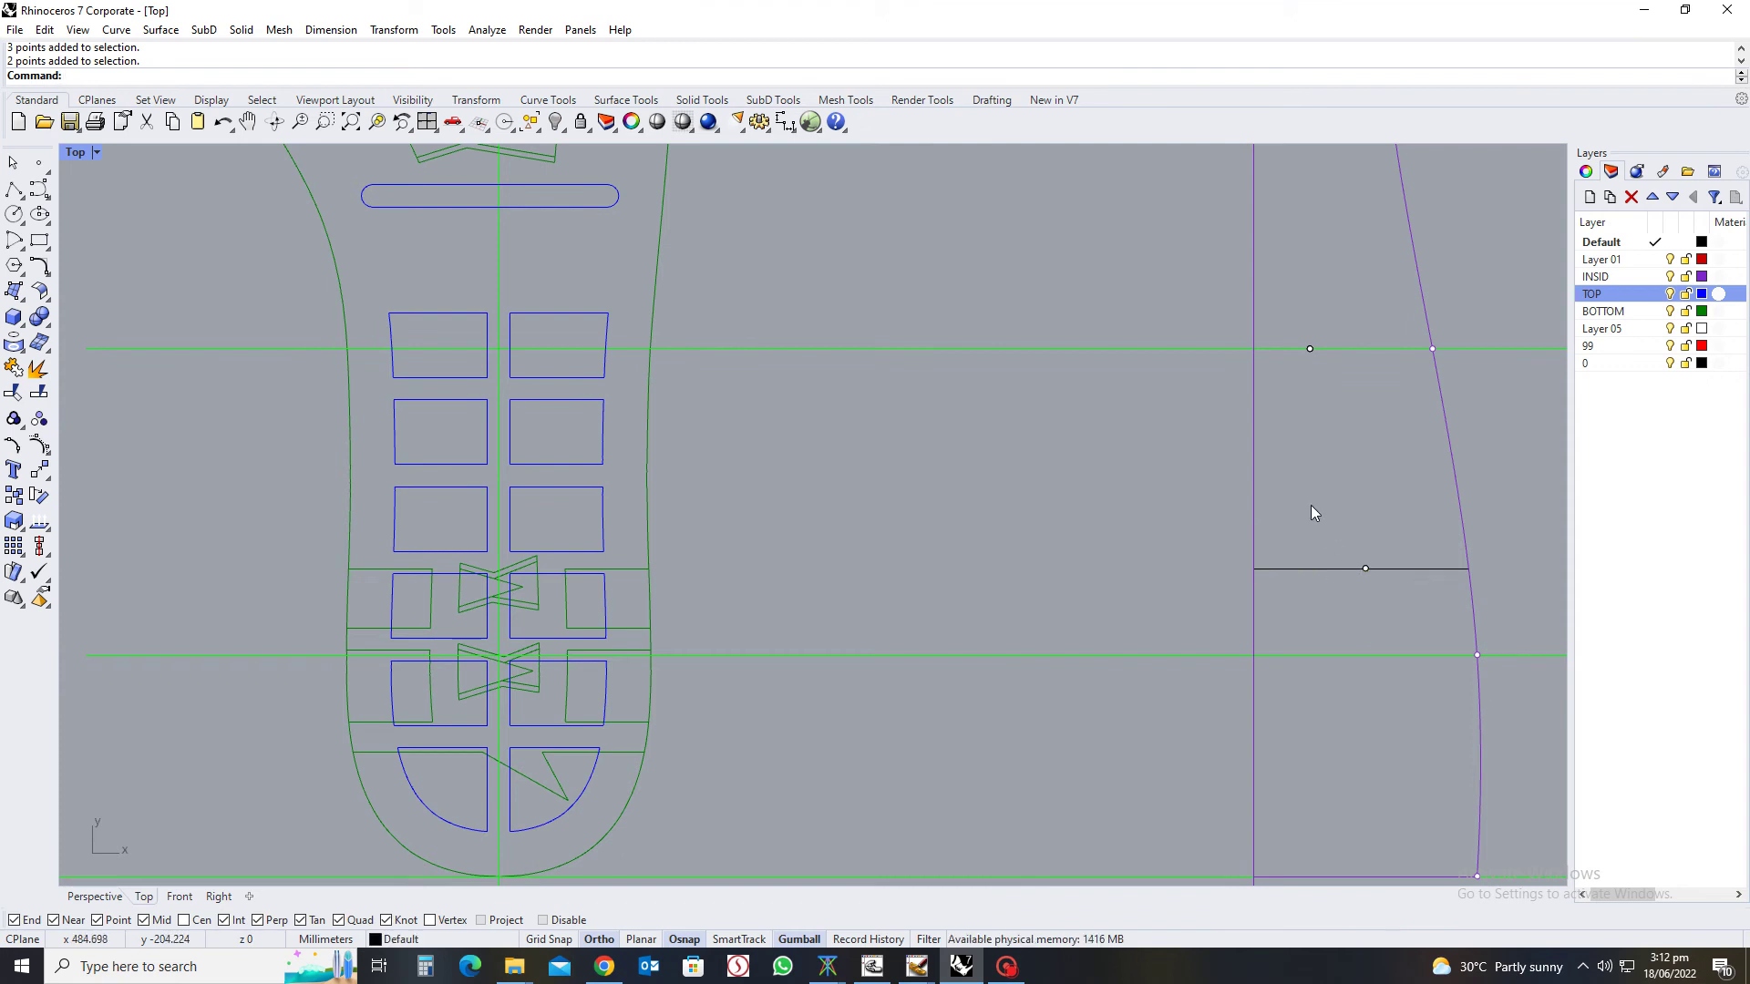
Draw a slanted line from the offset heel point to the offset point on the middle green guide
{"action": "type", "text": "line"}
{"action": "key", "text": "Return"}
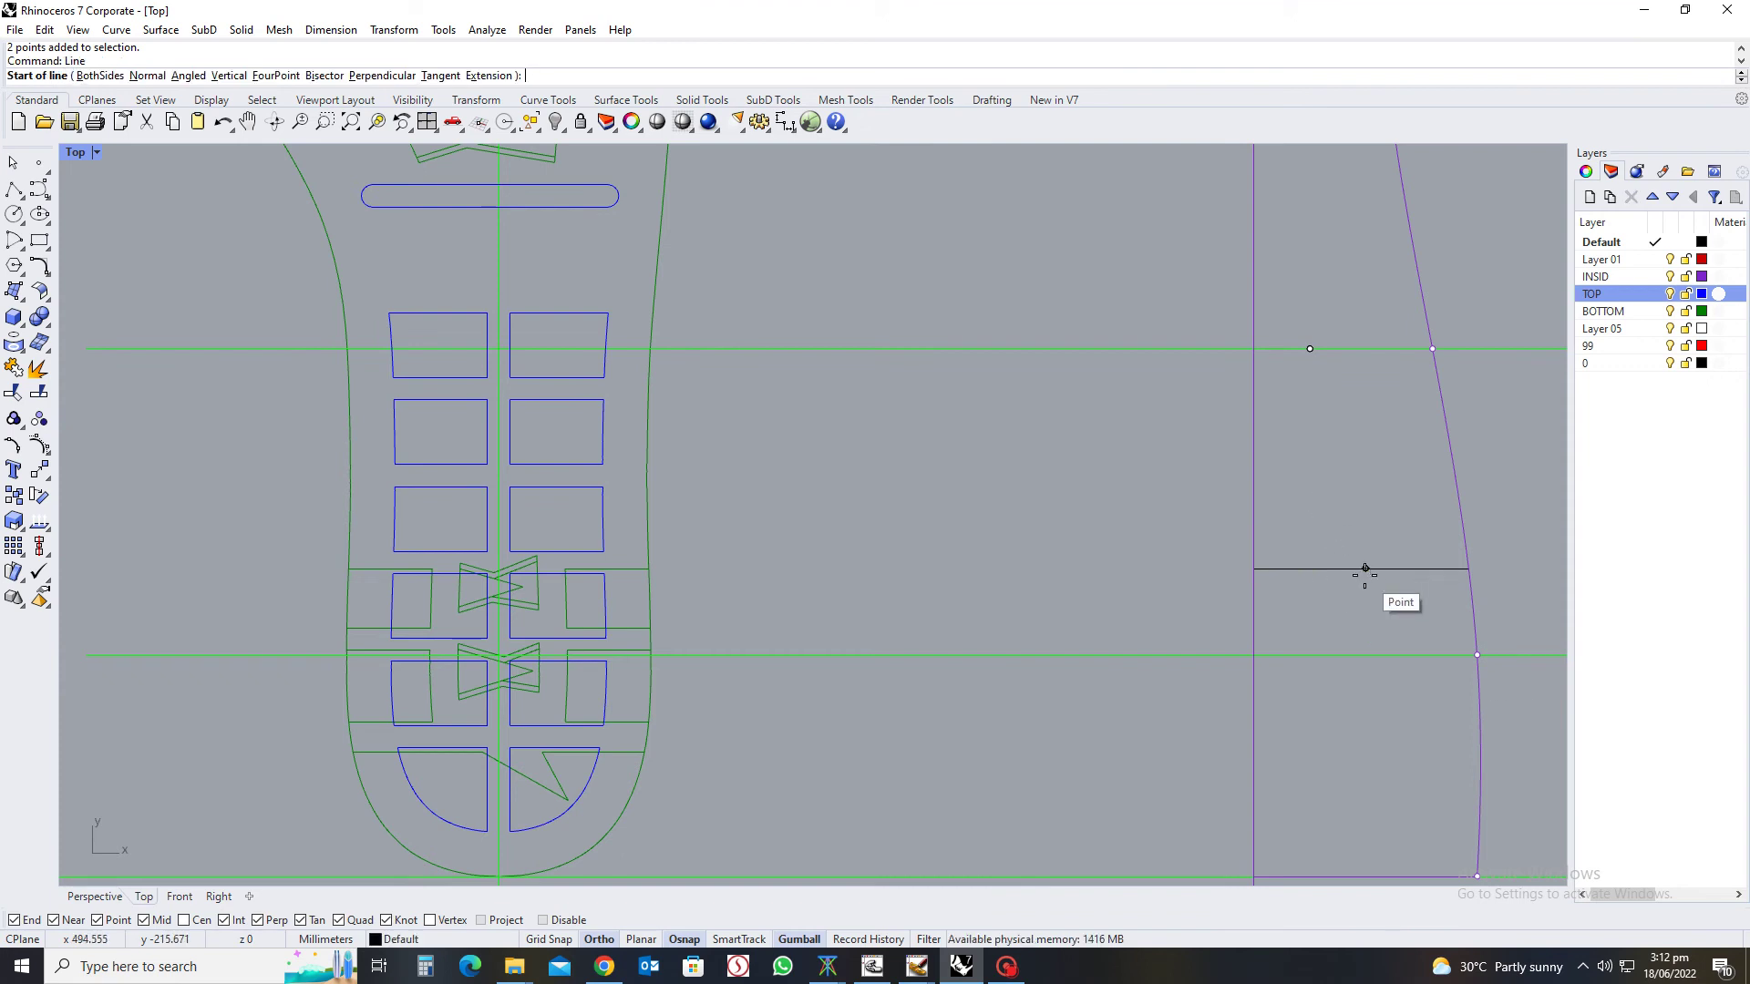
{"action": "left_click", "coordinate": [1365, 572]}
{"action": "left_click", "coordinate": [1310, 348]}
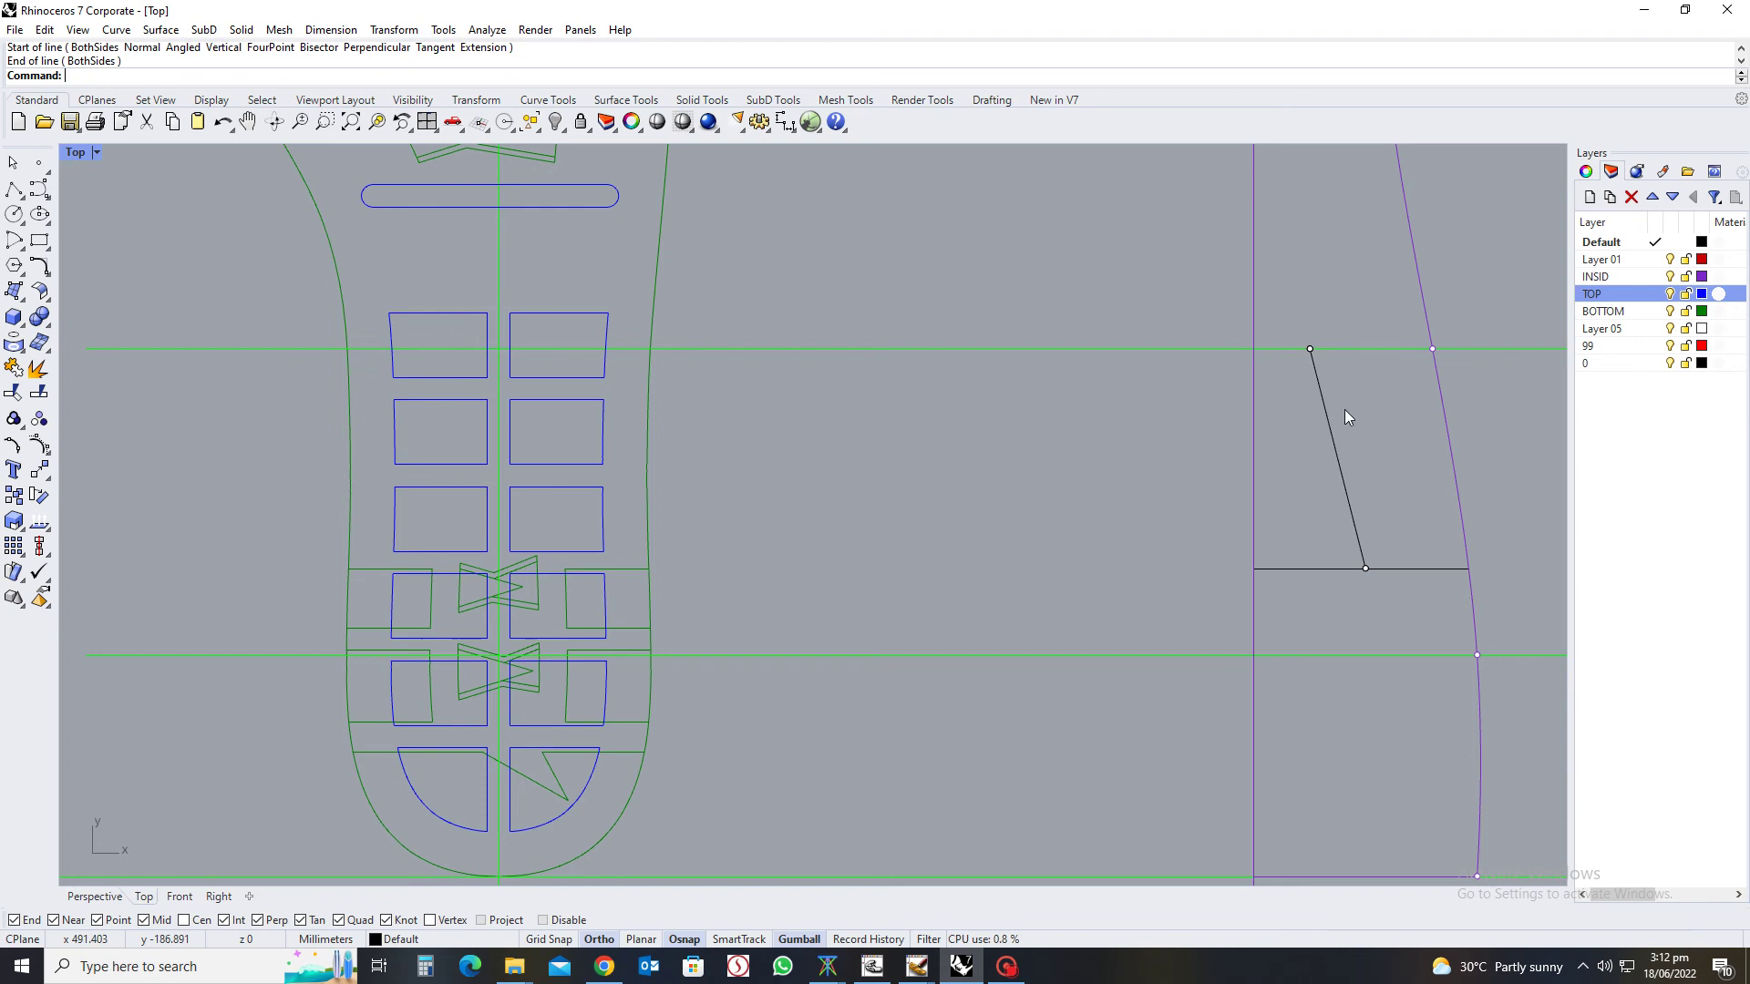
{"action": "left_click", "coordinate": [1334, 436]}
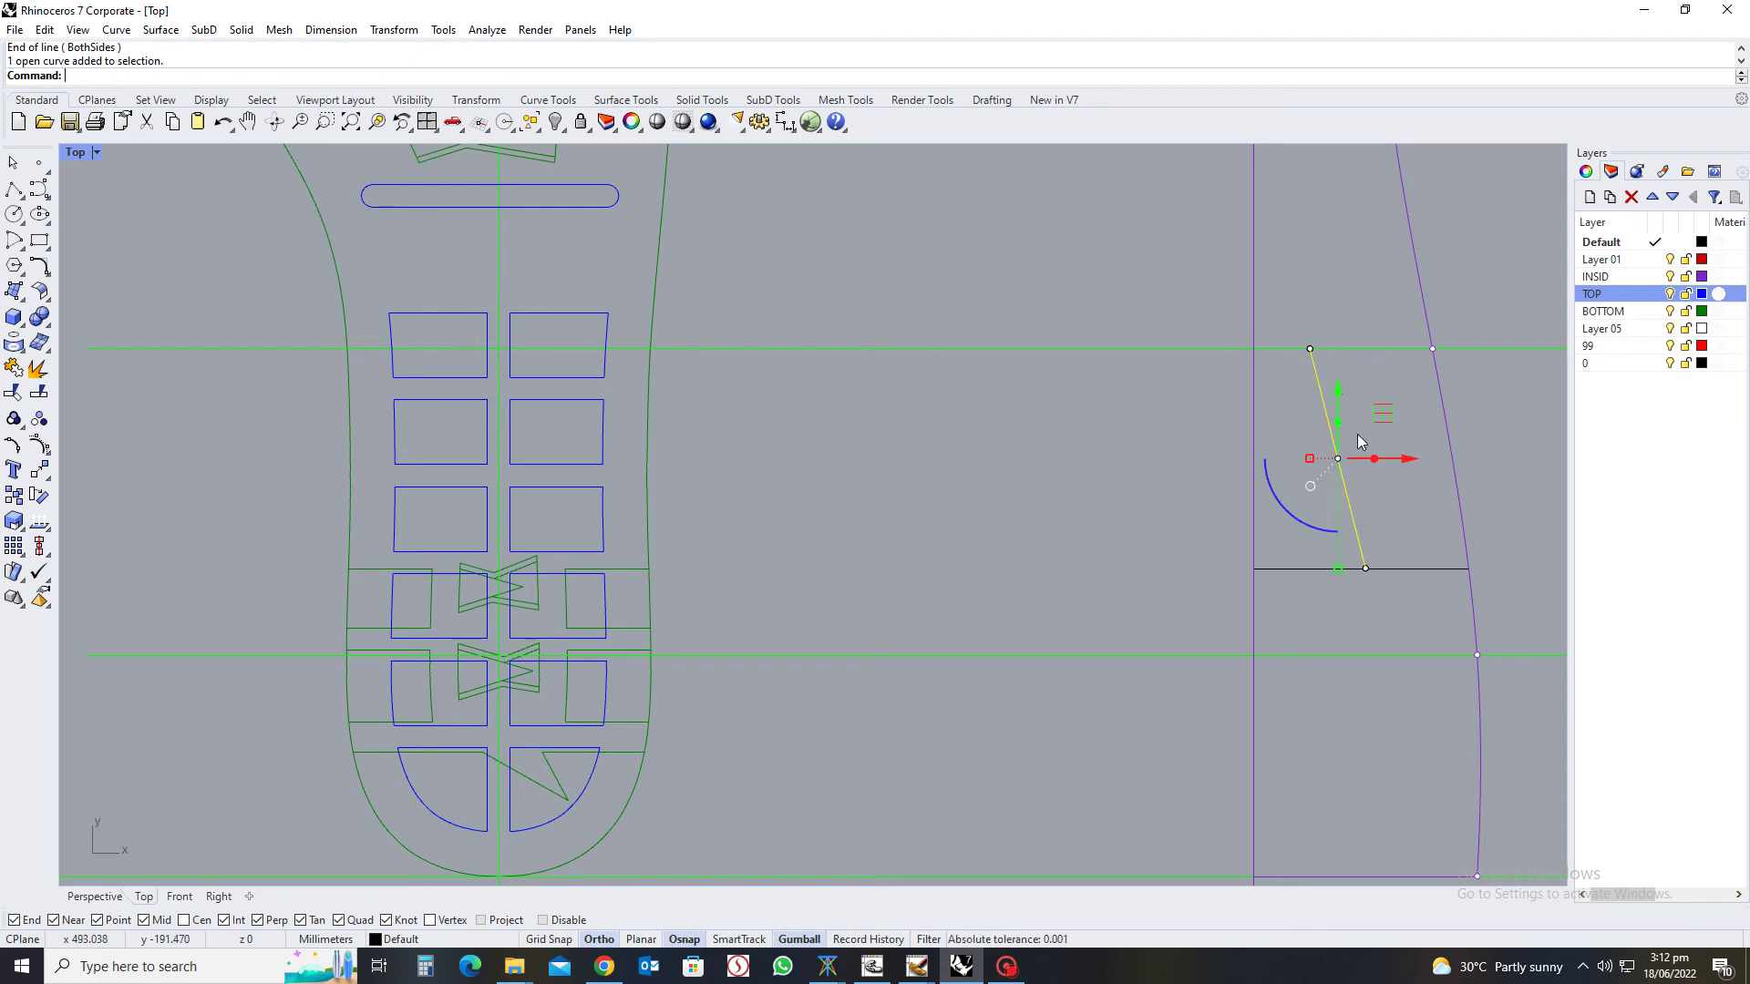
{"action": "type", "text": "t"}
{"action": "key", "text": "Return"}
{"action": "scroll", "coordinate": [1381, 415], "scroll_direction": "down", "scroll_amount": 3}
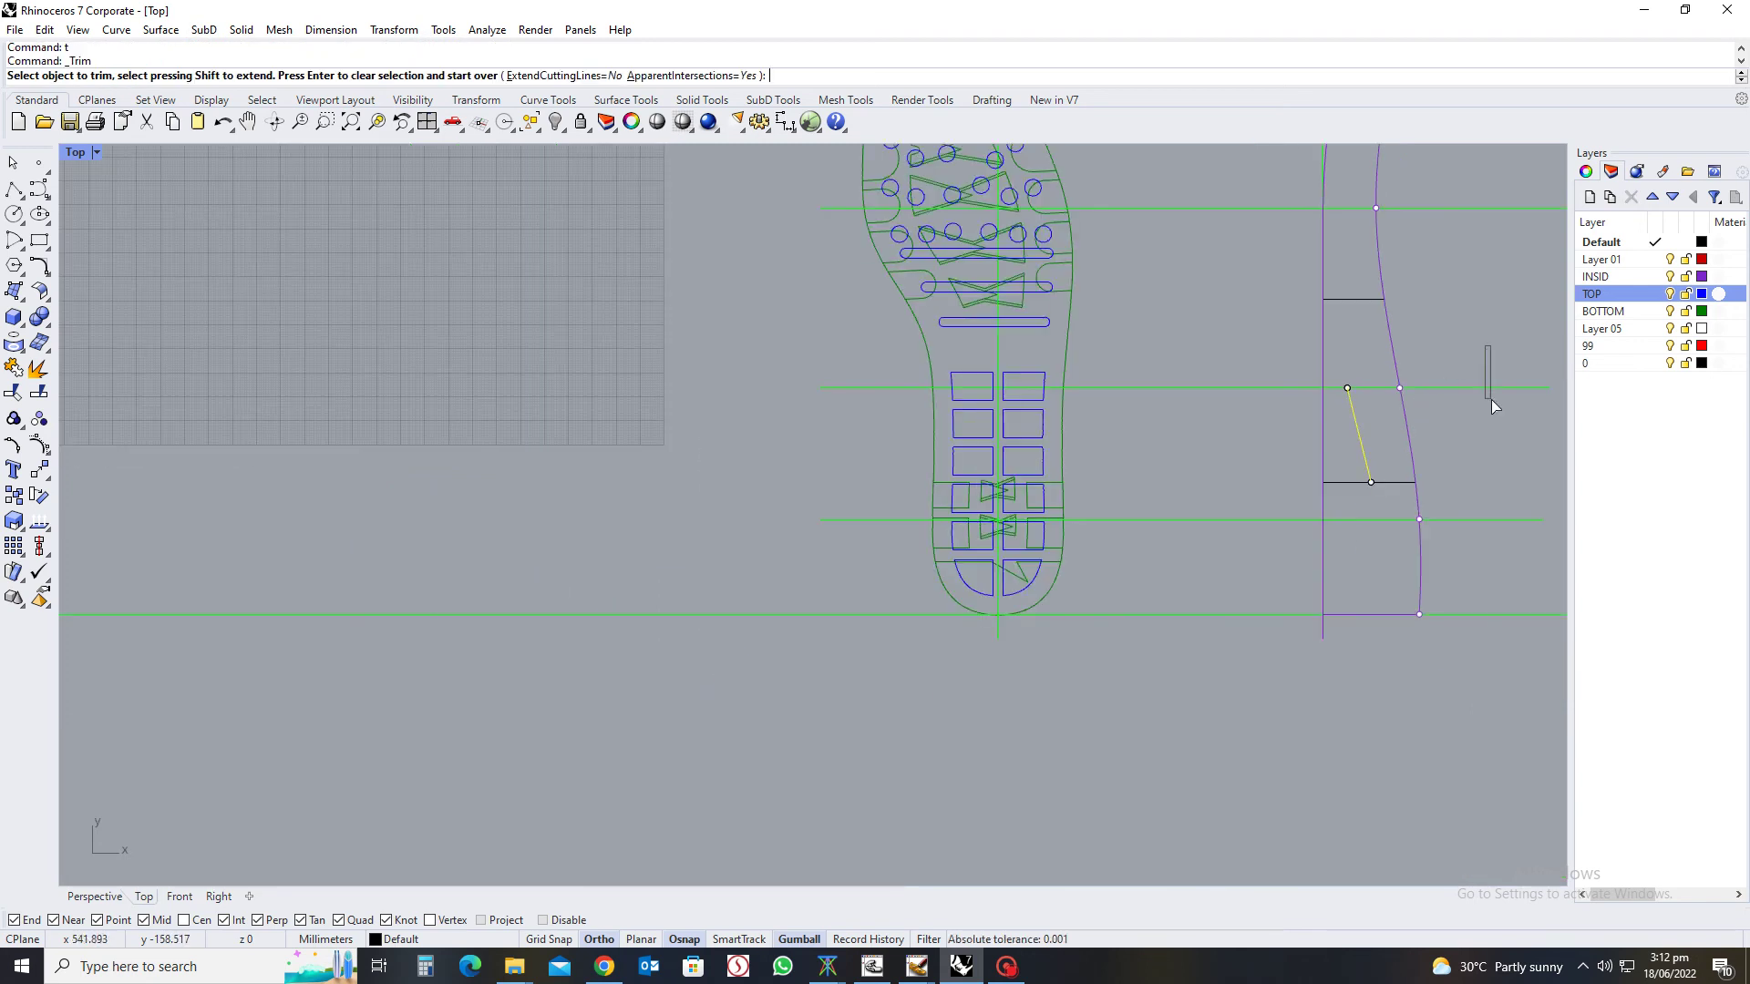
{"action": "left_click_drag", "start_coordinate": [1491, 399], "coordinate": [1491, 399]}
{"action": "key", "text": "Return"}
{"action": "scroll", "coordinate": [1352, 383], "scroll_direction": "up", "scroll_amount": 3}
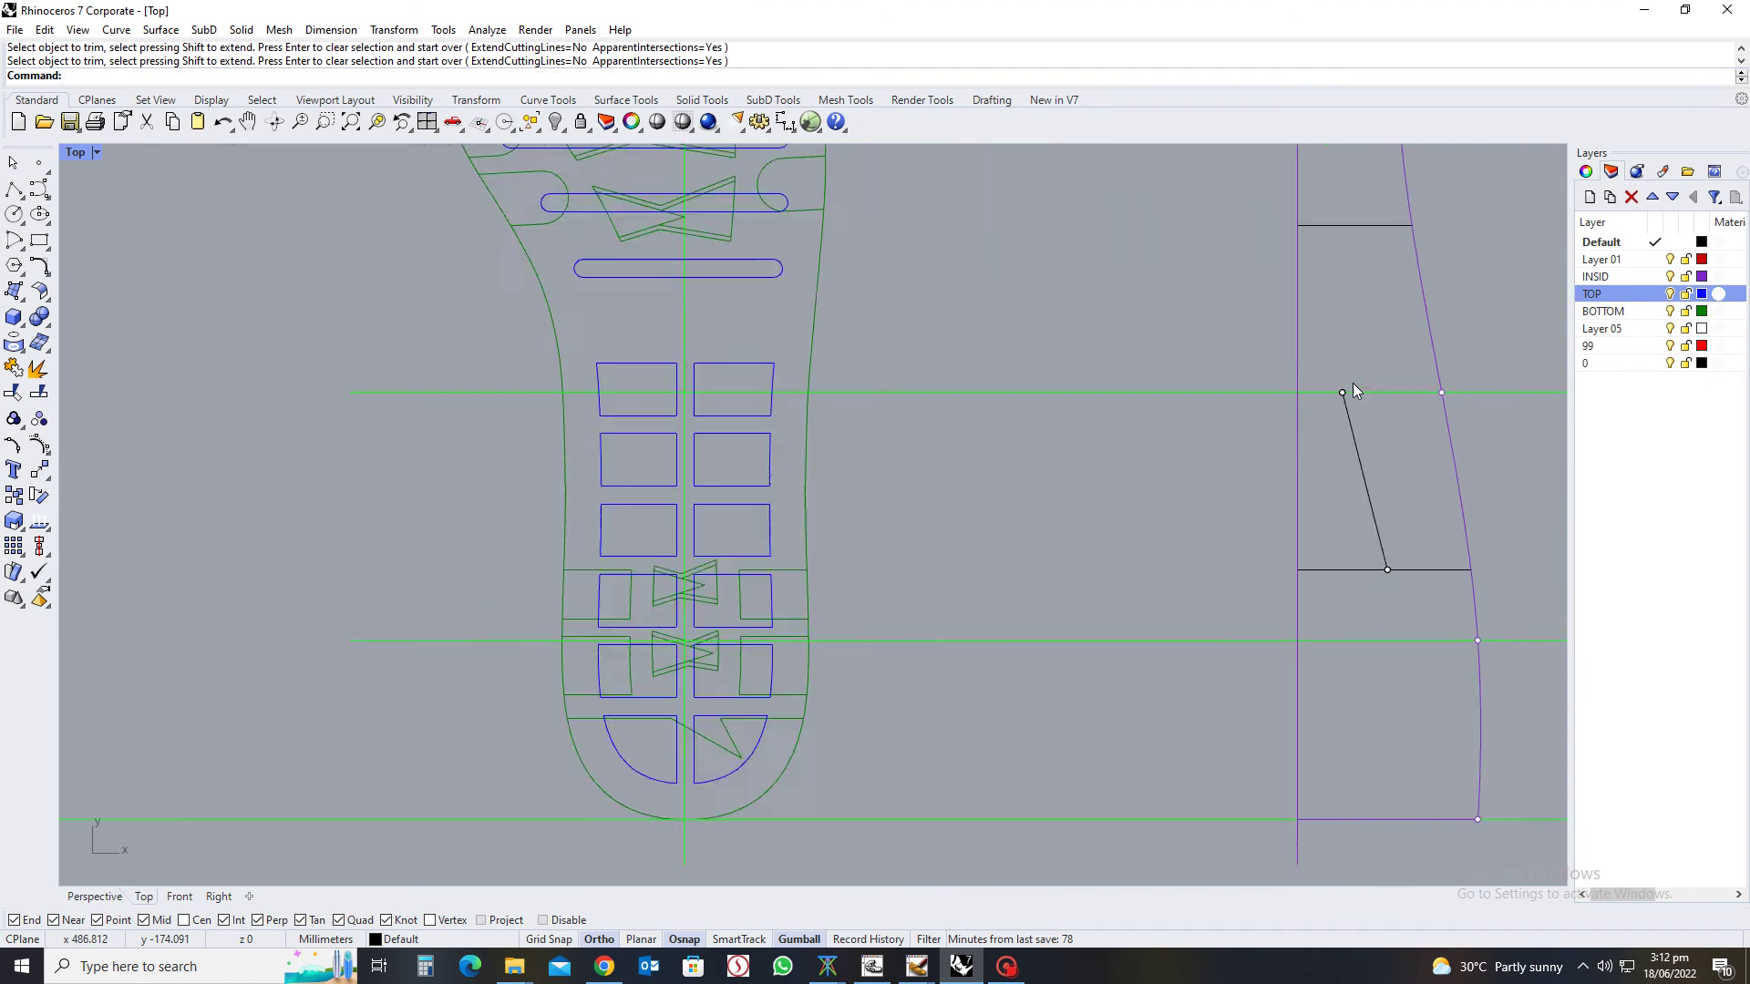
Delete the offset points on the middle green guide and the slanted line ending there
{"action": "scroll", "coordinate": [1353, 383], "scroll_direction": "up", "scroll_amount": 1}
{"action": "left_click_drag", "start_coordinate": [1326, 360], "coordinate": [1369, 434]}
{"action": "key", "text": "Delete"}
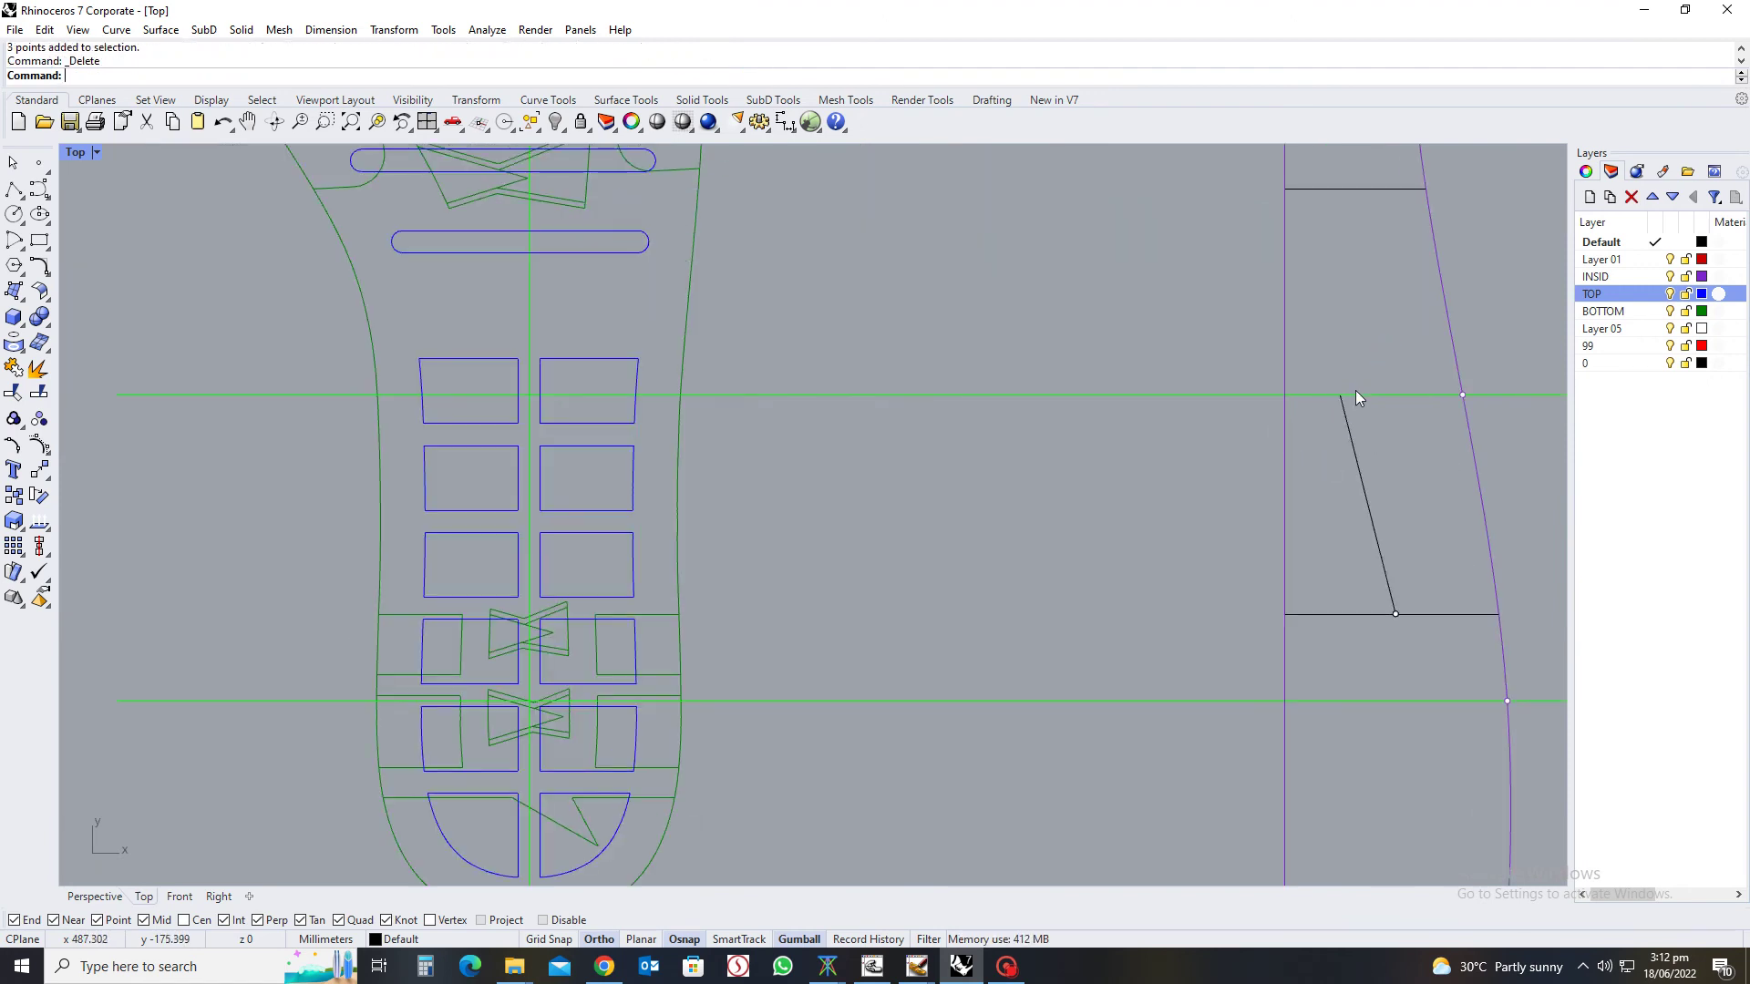
{"action": "key", "text": "Up"}
{"action": "key", "text": "Up"}
{"action": "key", "text": "Up"}
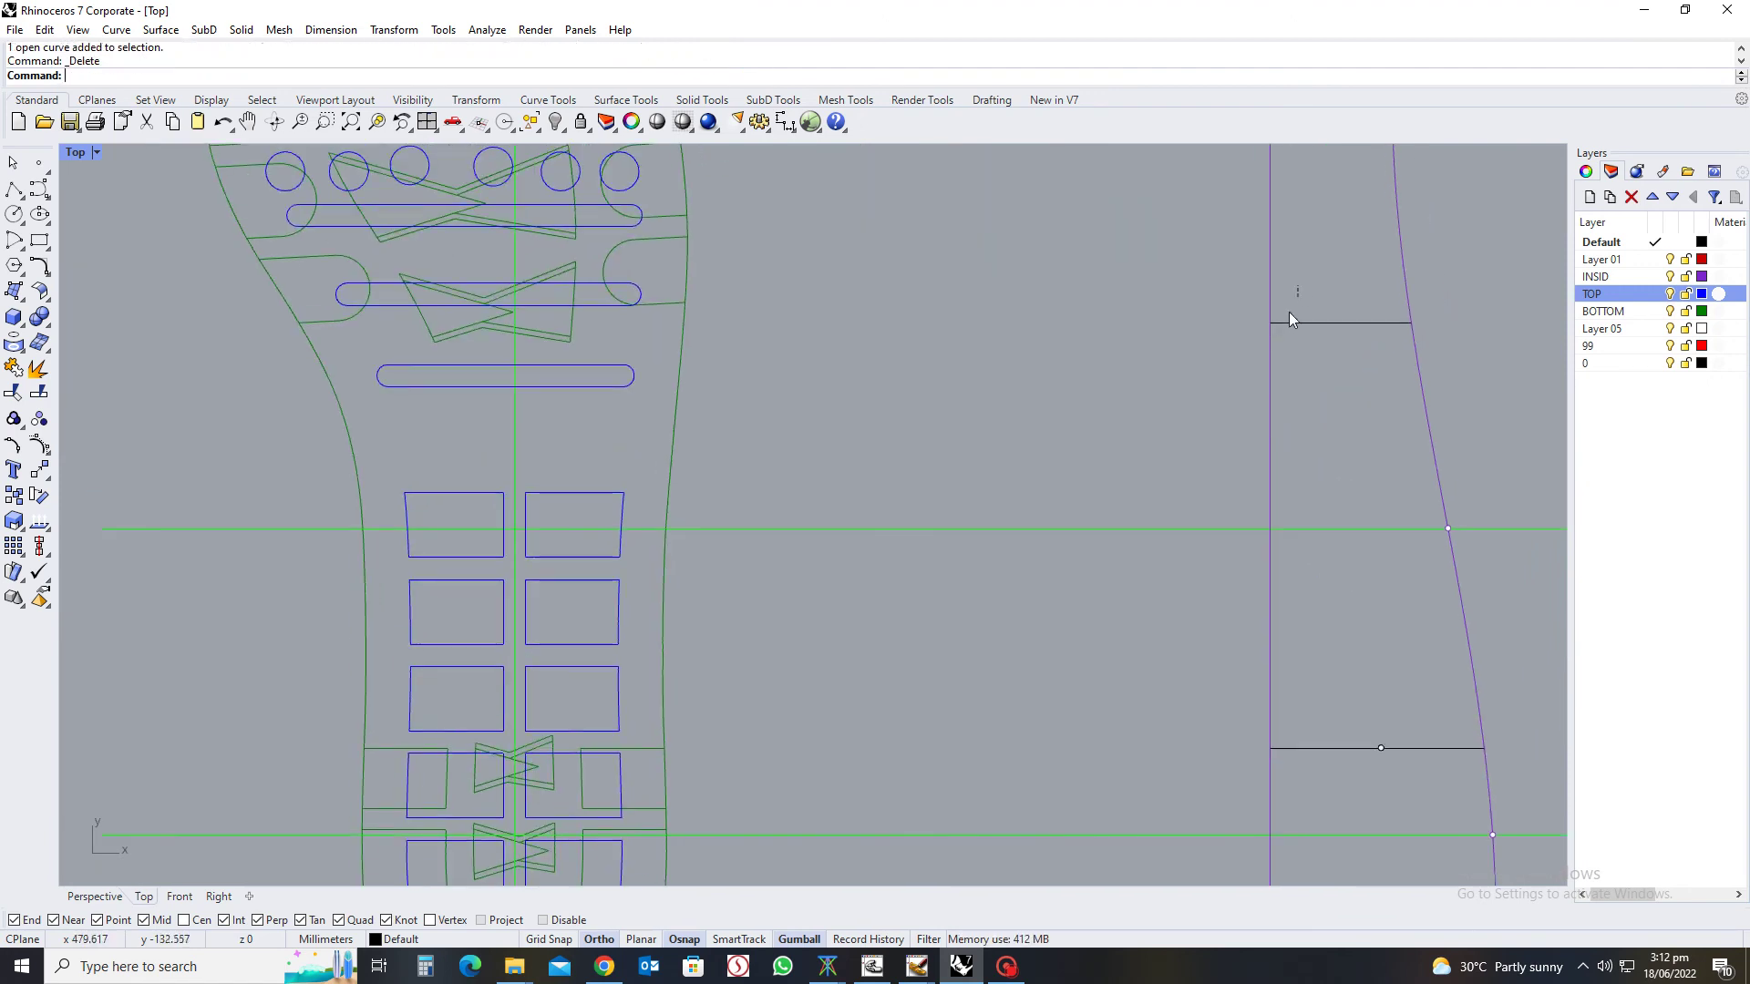
Create intersection points where the vertical line meets the upper (forefoot) horizontal line and move them 10 mm horizontally into the profile
{"action": "left_click_drag", "start_coordinate": [1297, 320], "coordinate": [1280, 344]}
{"action": "key", "text": "Return"}
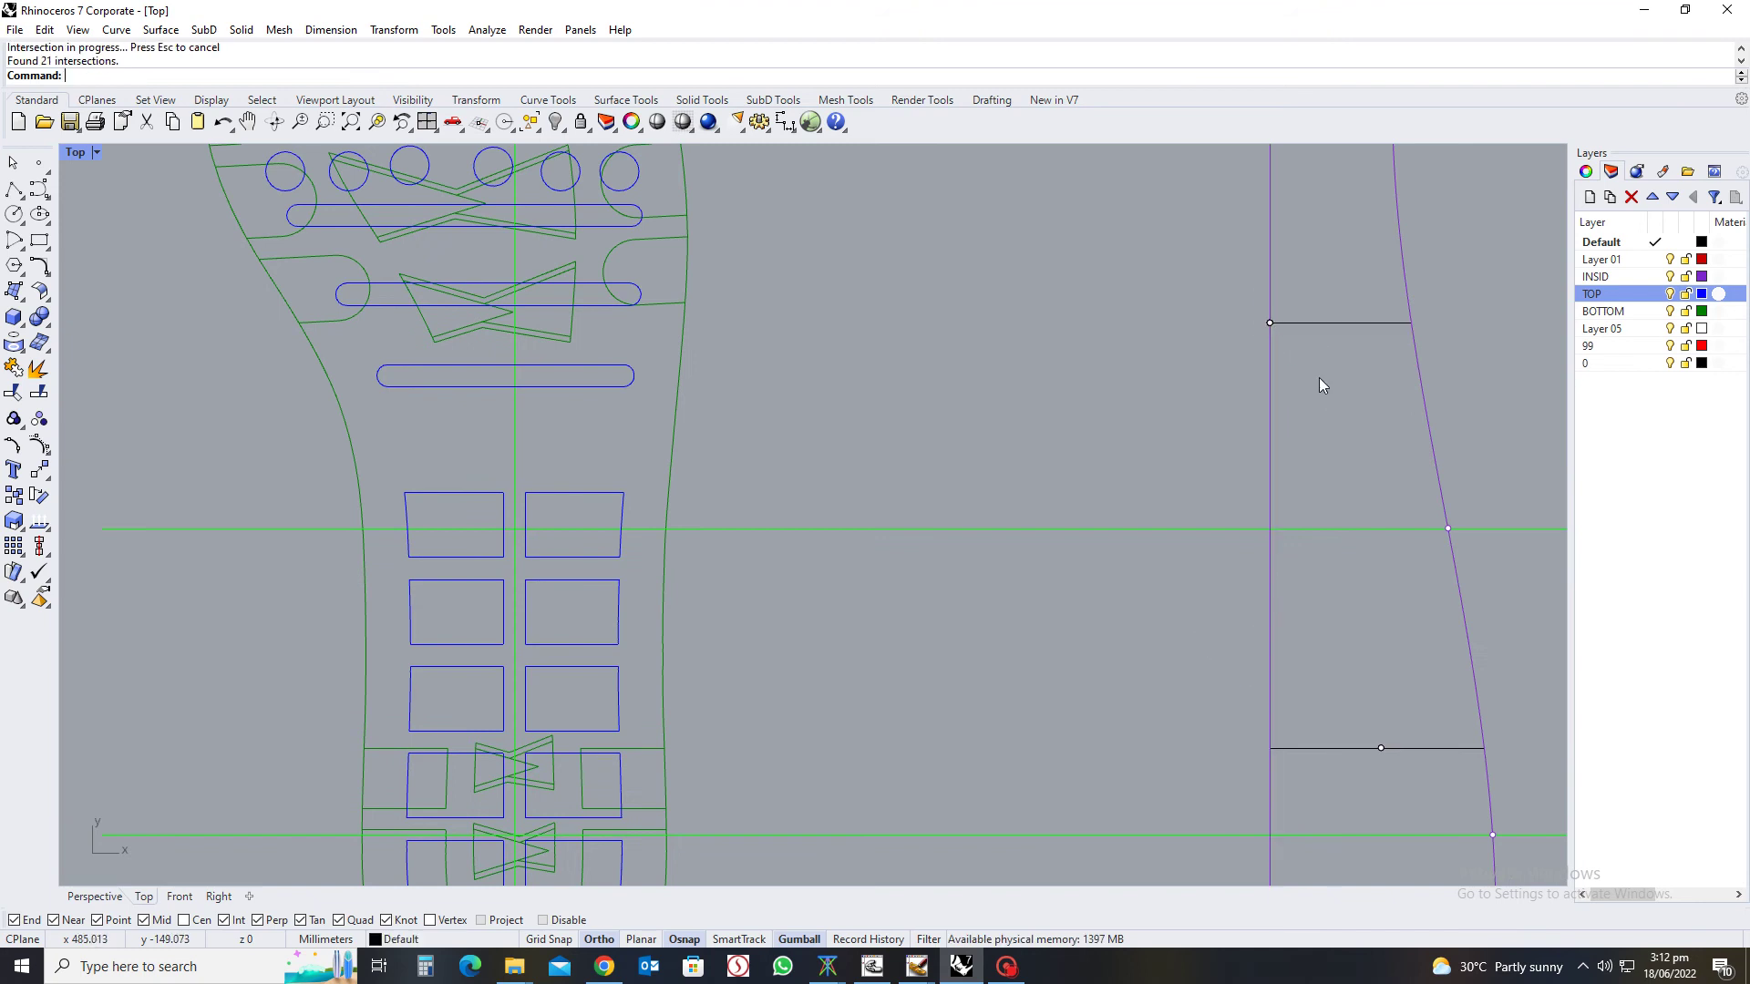
{"action": "left_click_drag", "start_coordinate": [1218, 280], "coordinate": [1304, 360]}
{"action": "left_click", "coordinate": [1336, 323]}
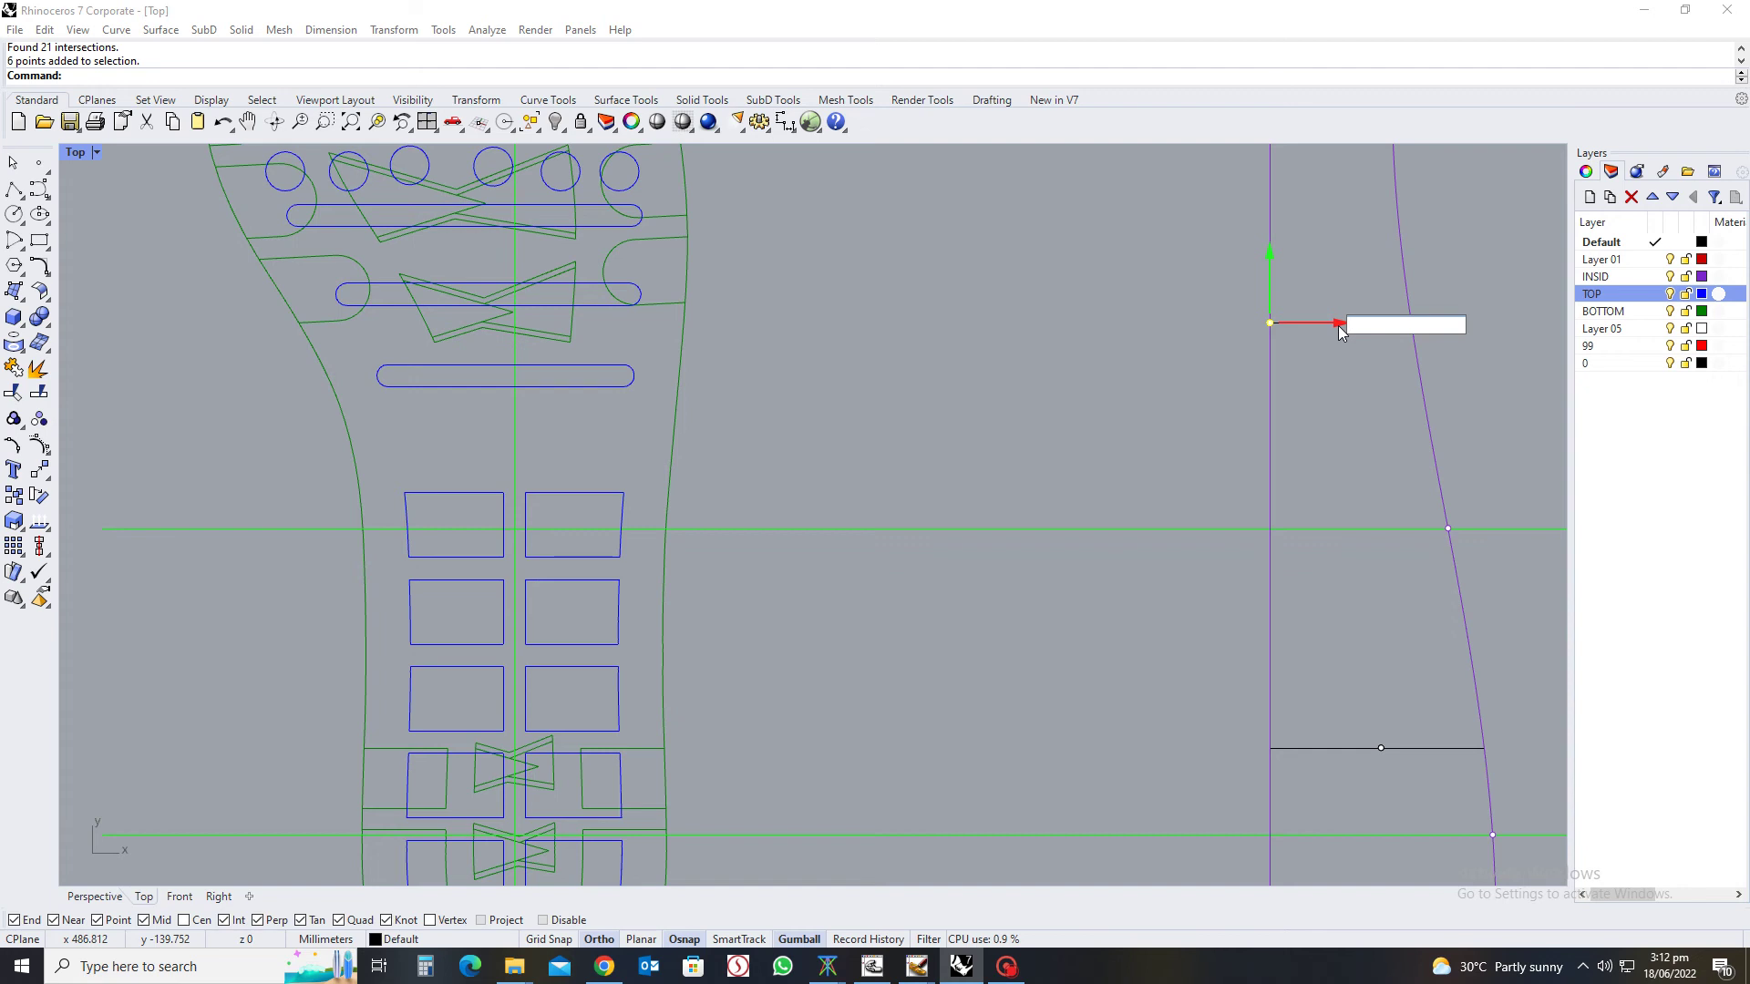
{"action": "type", "text": "5"}
{"action": "key", "text": "Return"}
{"action": "key", "text": "Escape"}
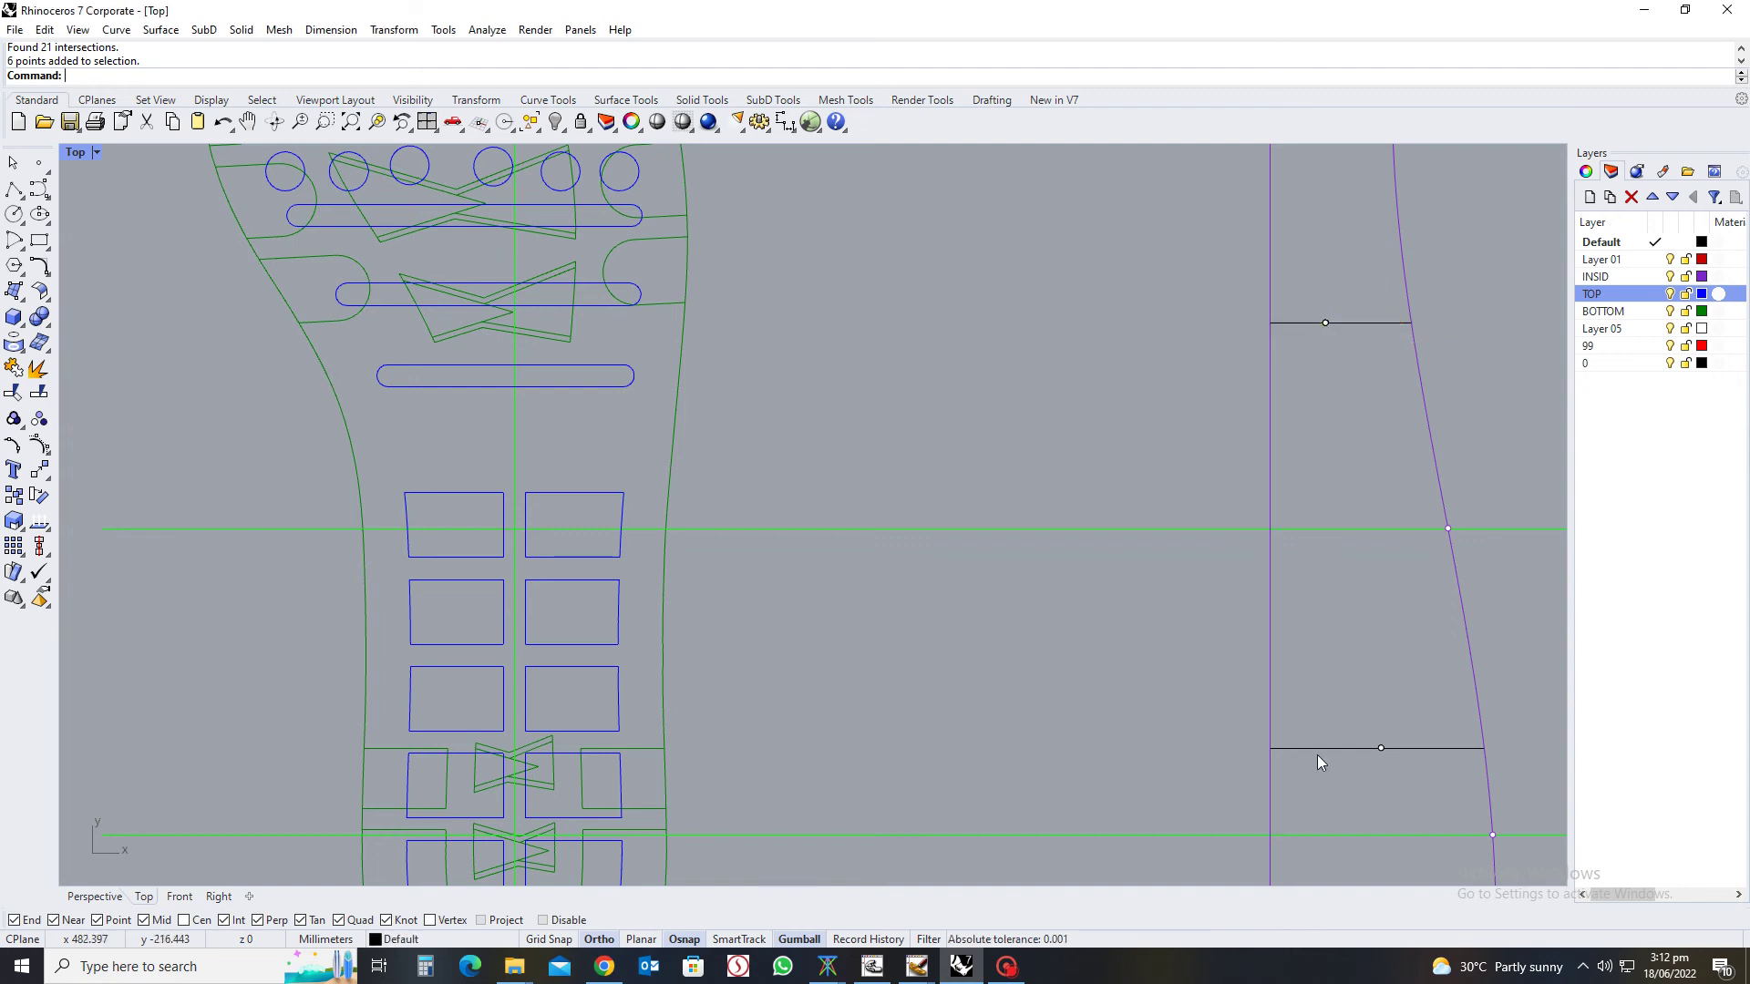
Draw a slanted line from the offset point on the heel line to the offset point on the forefoot line
{"action": "type", "text": "line"}
{"action": "key", "text": "Return"}
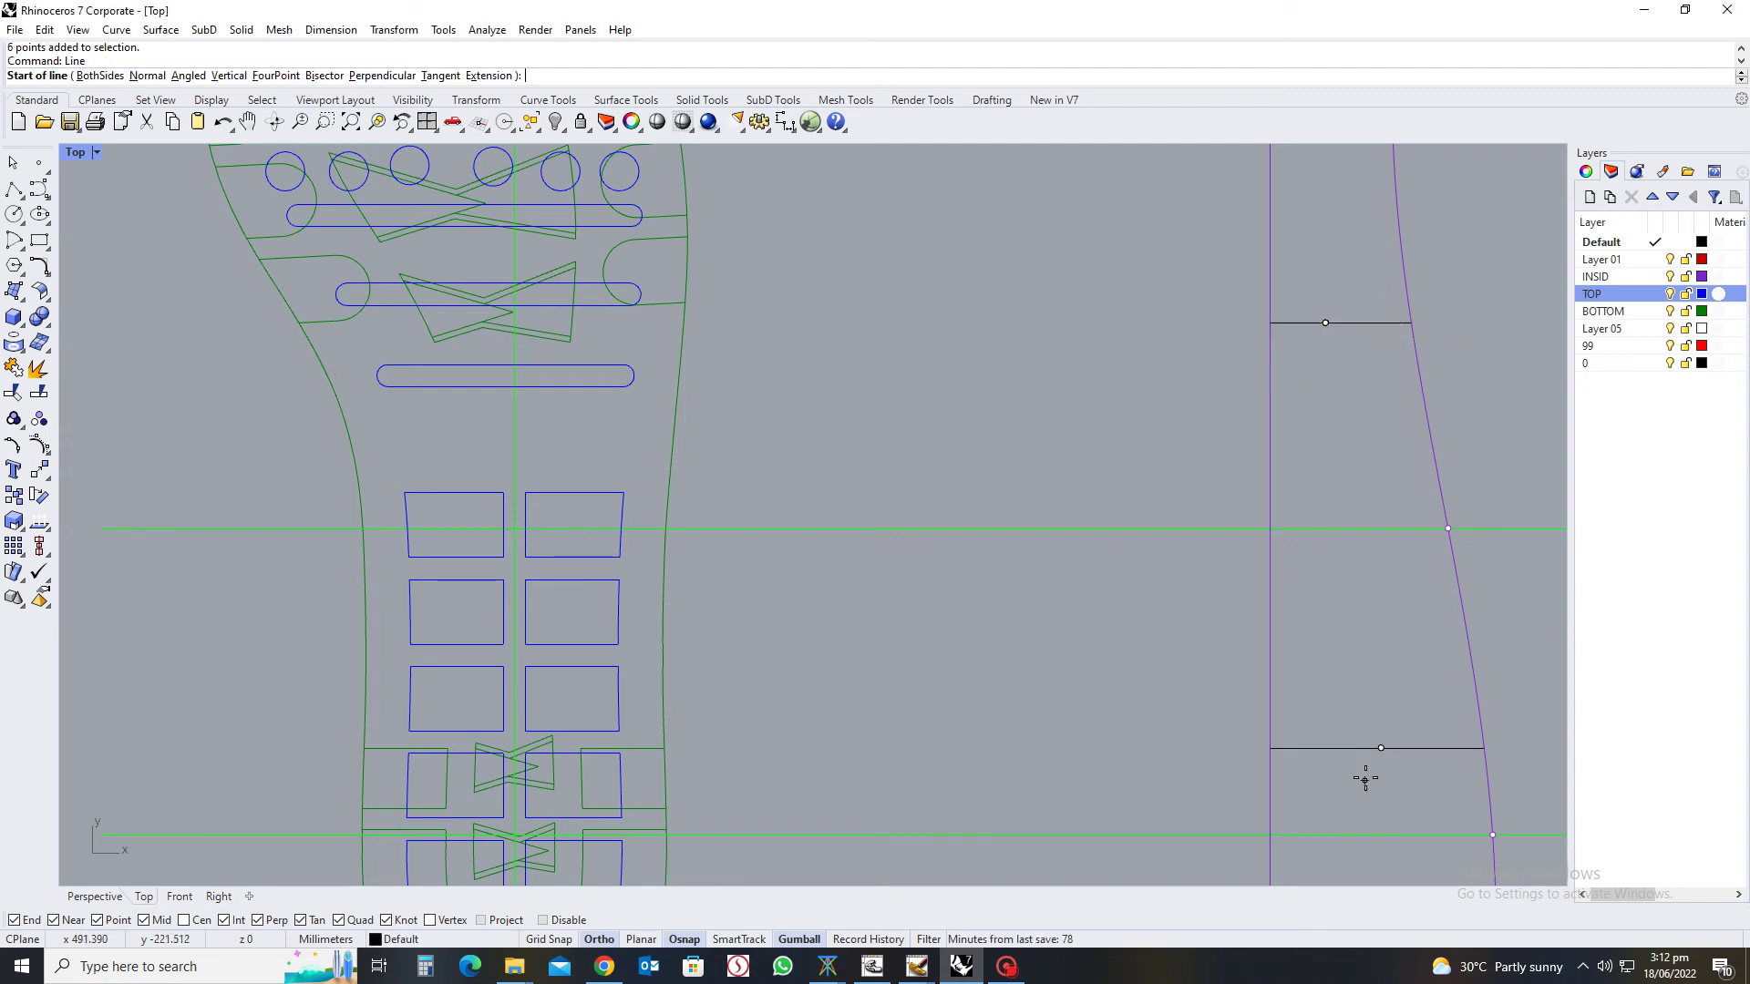
{"action": "left_click", "coordinate": [1380, 748]}
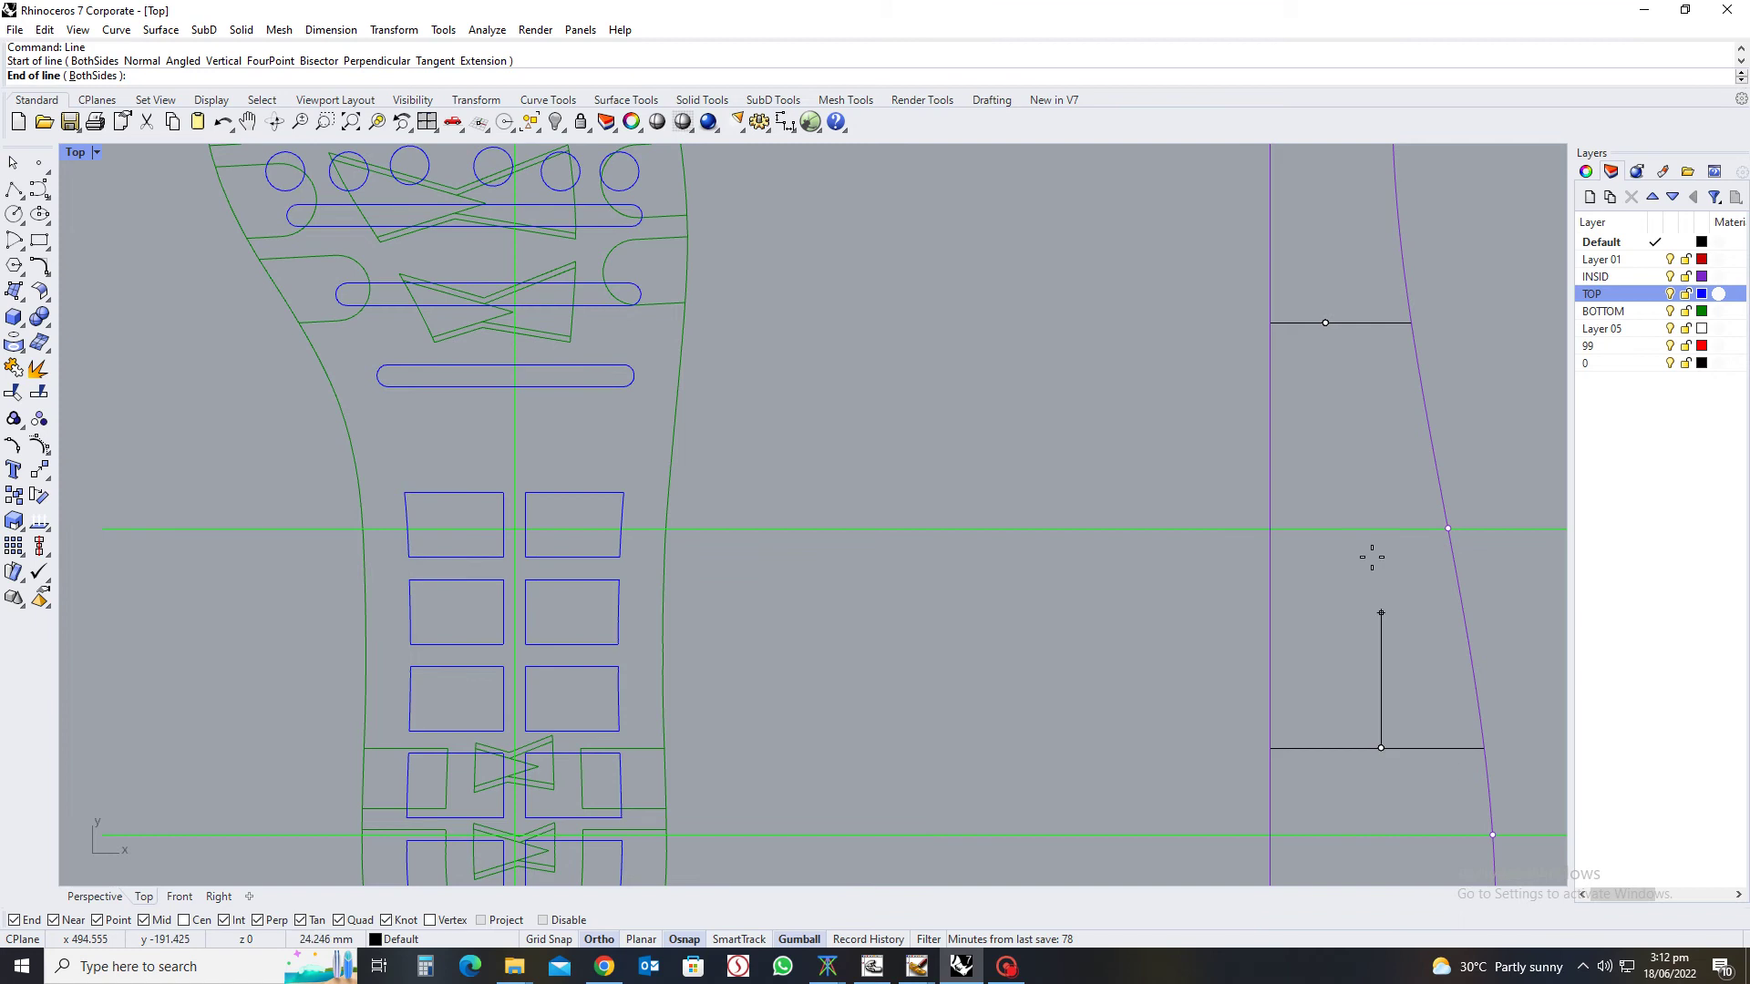
{"action": "left_click", "coordinate": [1325, 322]}
Trim both horizontal lines right of the slanted line and delete the intersection points at its lower end
{"action": "left_click", "coordinate": [1337, 388]}
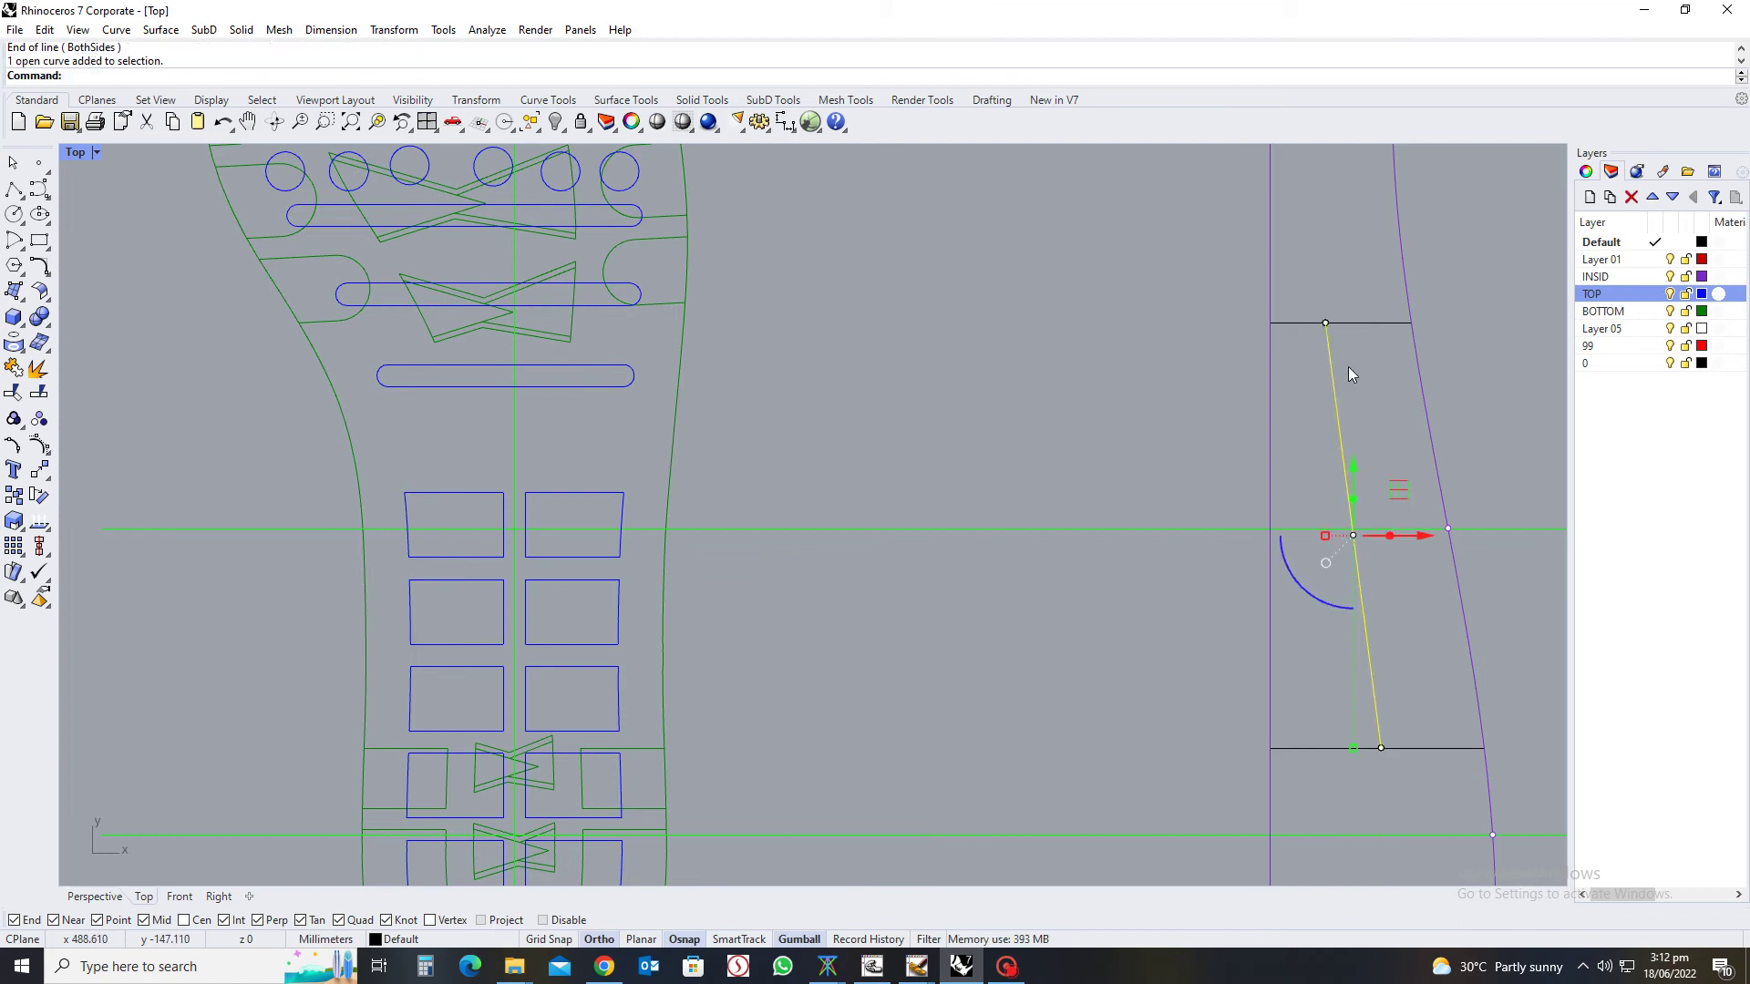
{"action": "key", "text": "ctrl+t"}
{"action": "left_click", "coordinate": [1356, 323]}
{"action": "left_click", "coordinate": [1425, 744]}
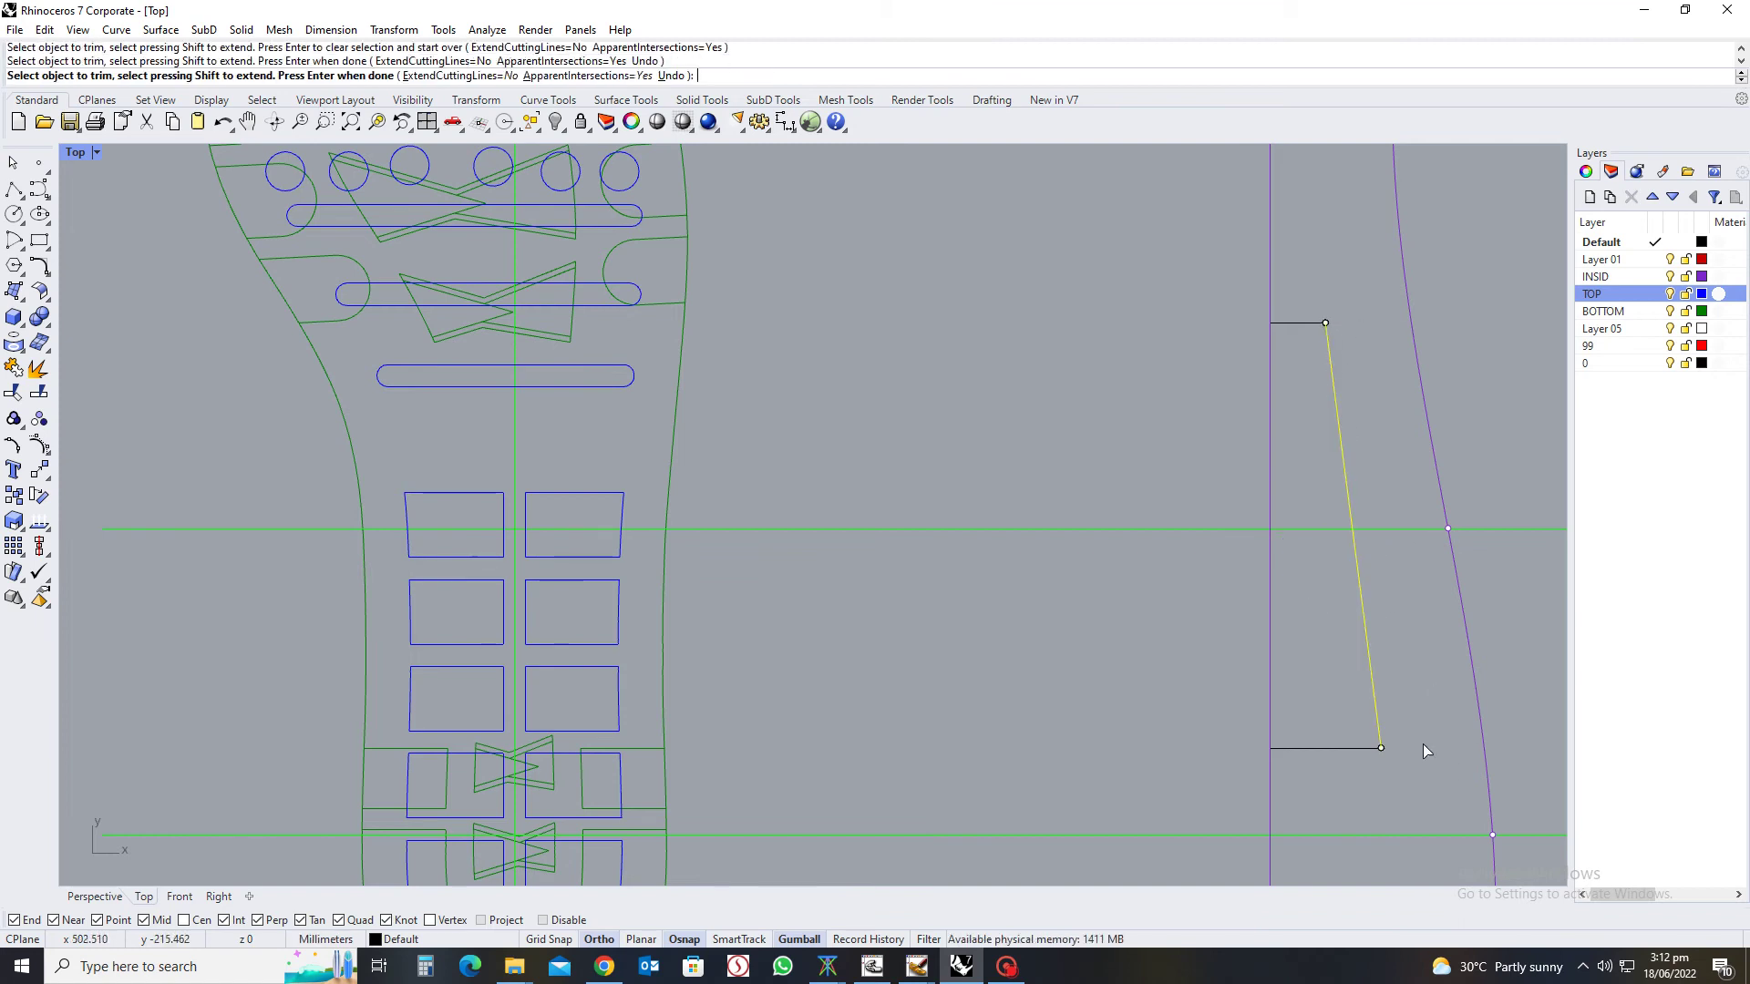
{"action": "key", "text": "Return"}
{"action": "left_click_drag", "start_coordinate": [1350, 694], "coordinate": [1402, 767]}
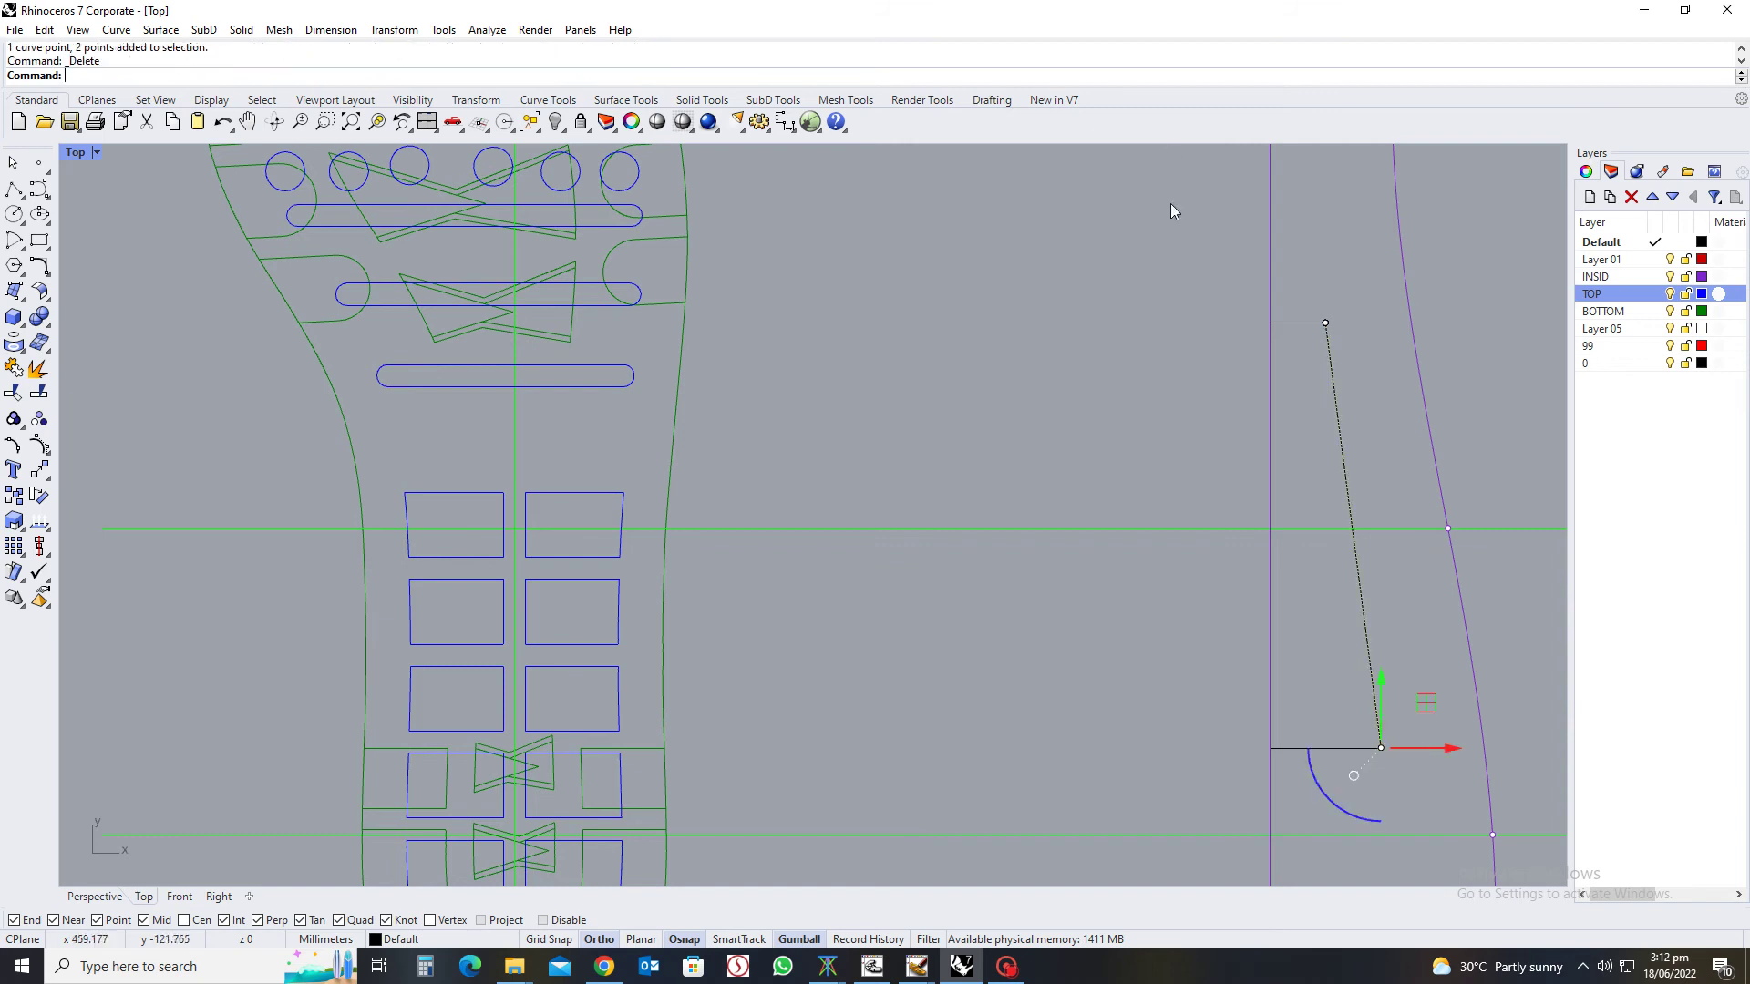
Delete the leftover points at the lower and upper ends of the recess's slanted line
{"action": "key", "text": "Delete"}
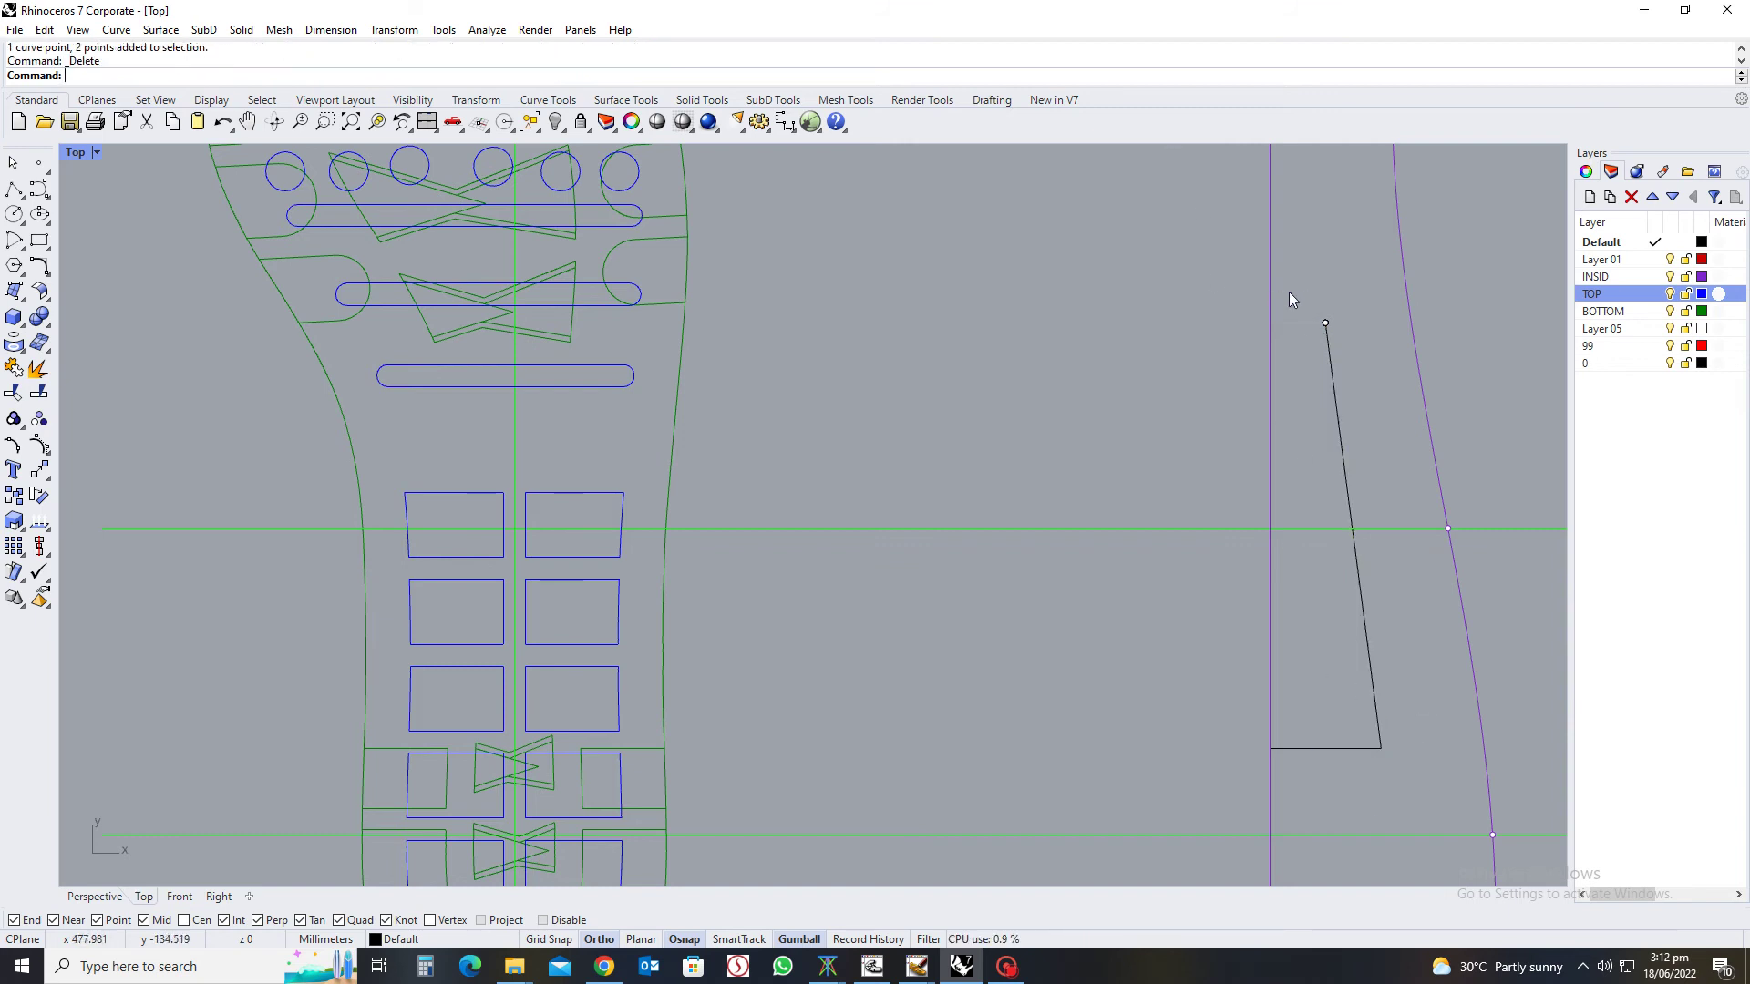
{"action": "left_click_drag", "start_coordinate": [1303, 267], "coordinate": [1363, 325]}
{"action": "key", "text": "Delete"}
{"action": "scroll", "coordinate": [1341, 374], "scroll_direction": "down", "scroll_amount": 1}
{"action": "scroll", "coordinate": [1336, 437], "scroll_direction": "down", "scroll_amount": 3}
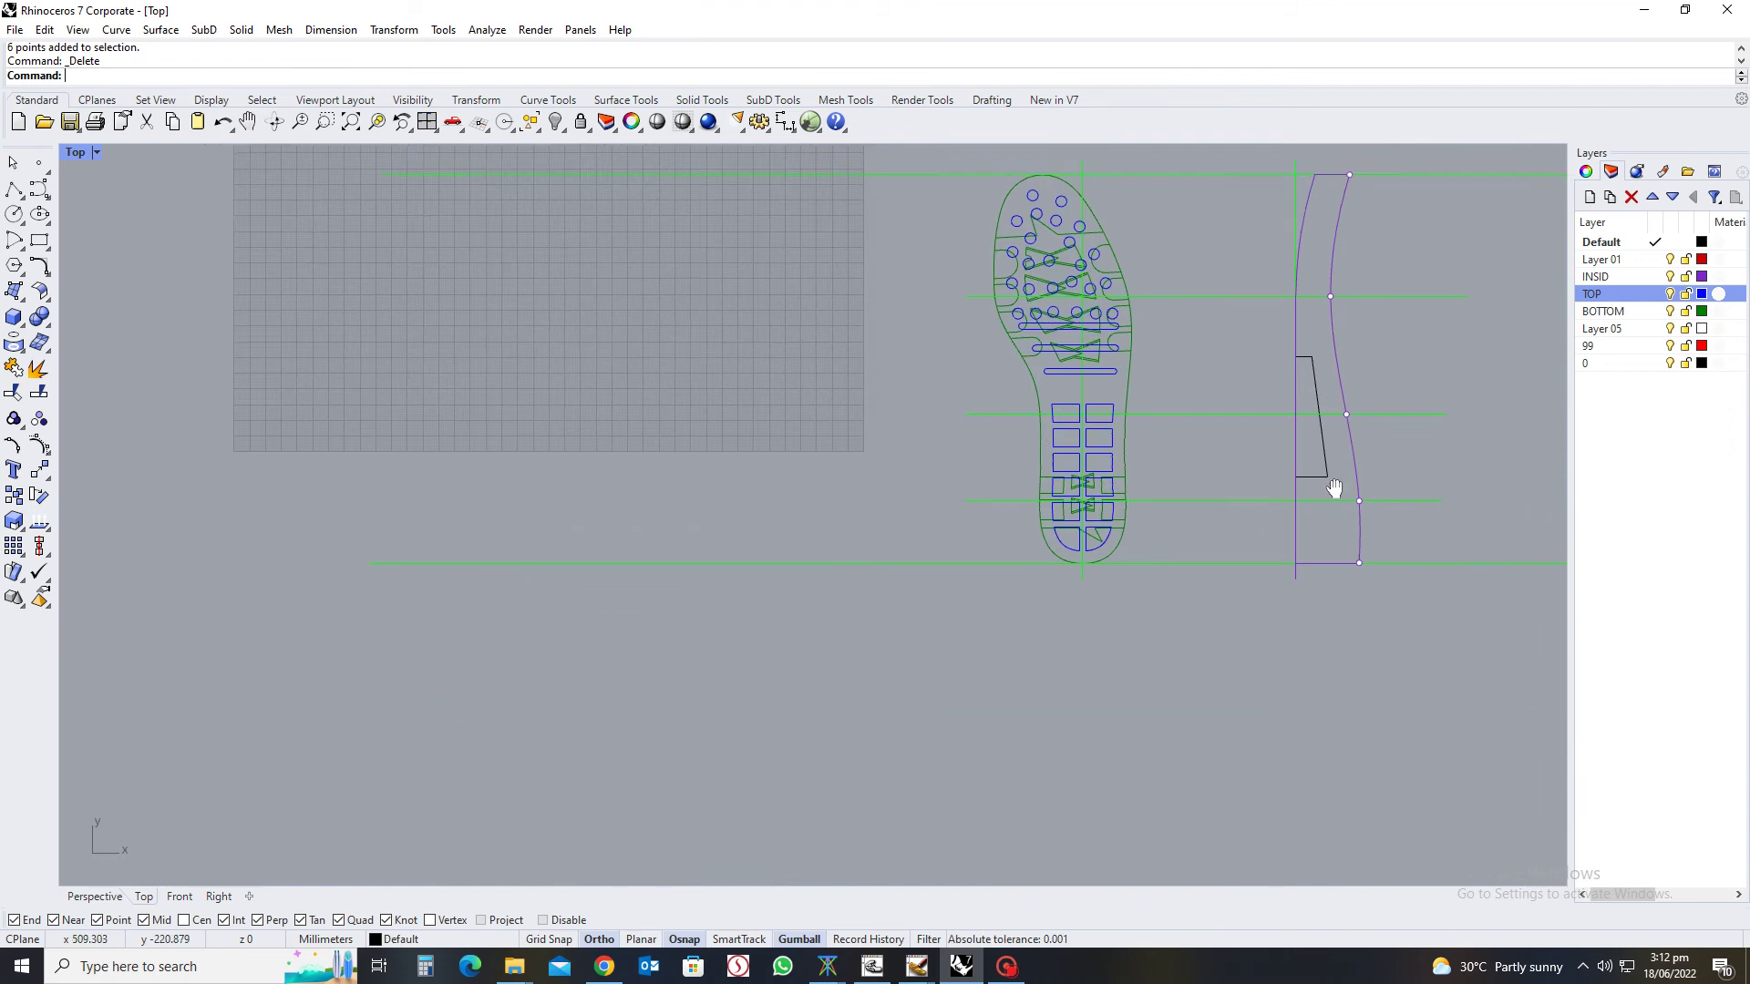
{"action": "scroll", "coordinate": [1257, 446], "scroll_direction": "up", "scroll_amount": 2}
{"action": "scroll", "coordinate": [1243, 419], "scroll_direction": "down", "scroll_amount": 2}
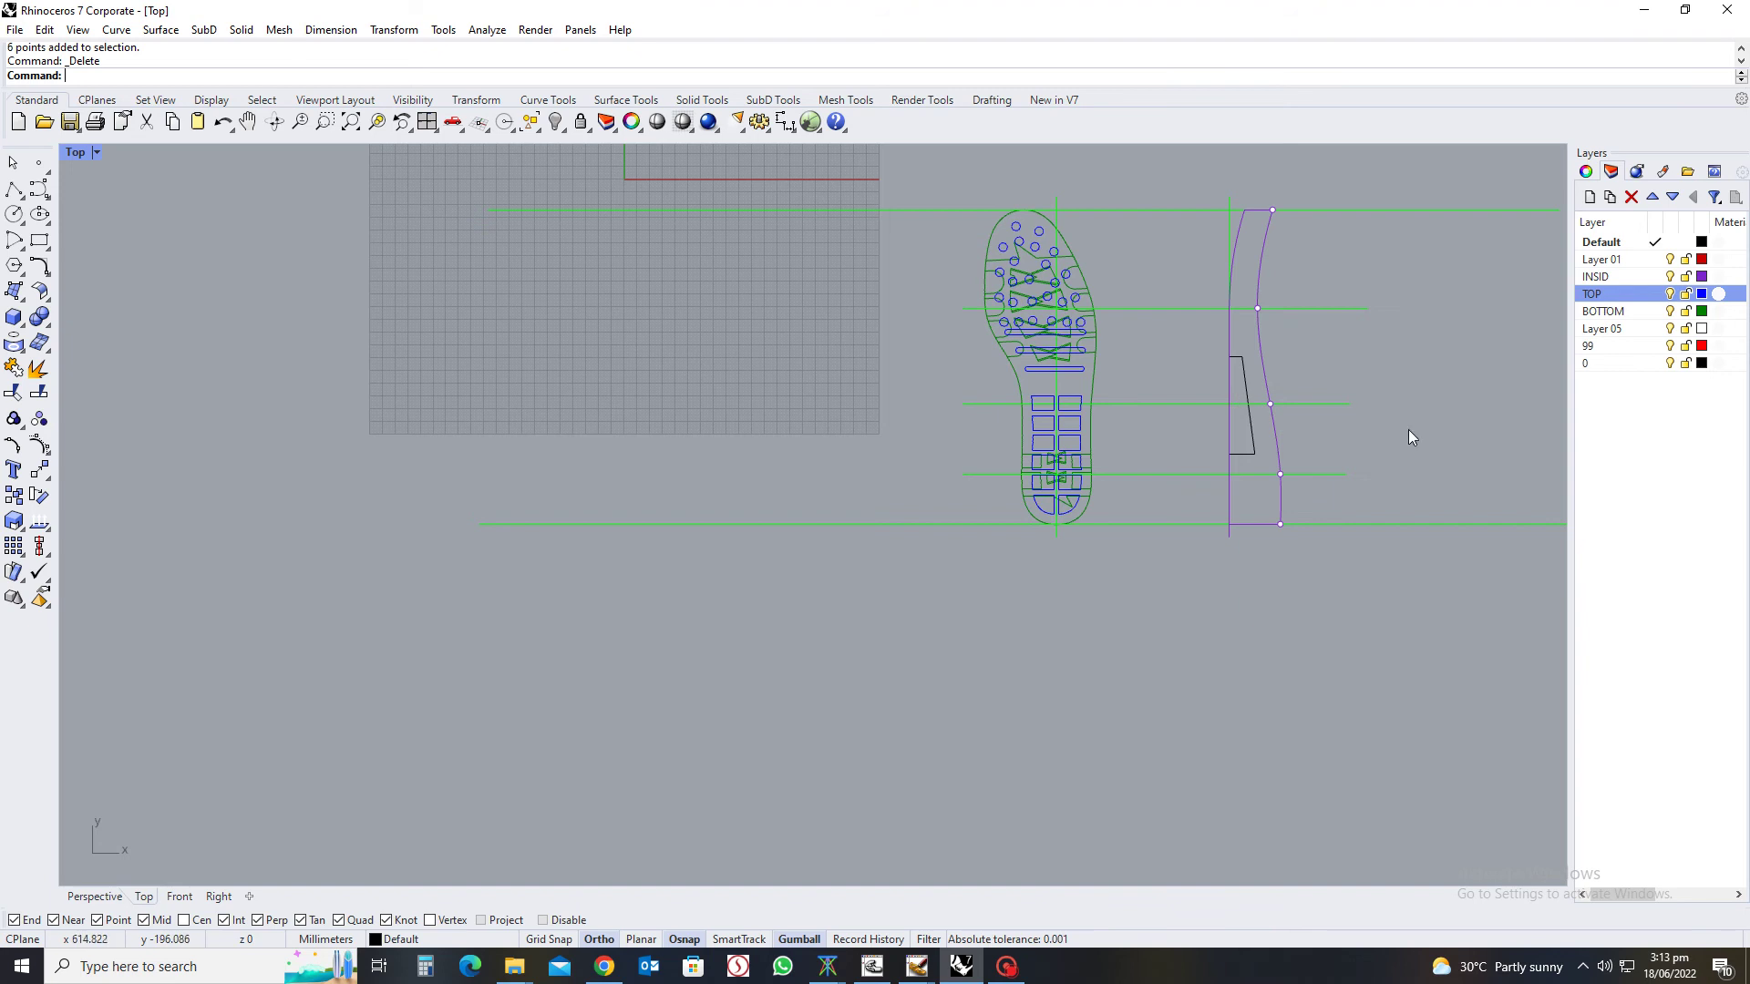
Select all remaining point objects in the drawing and delete them
{"action": "middle_click", "coordinate": [1293, 233]}
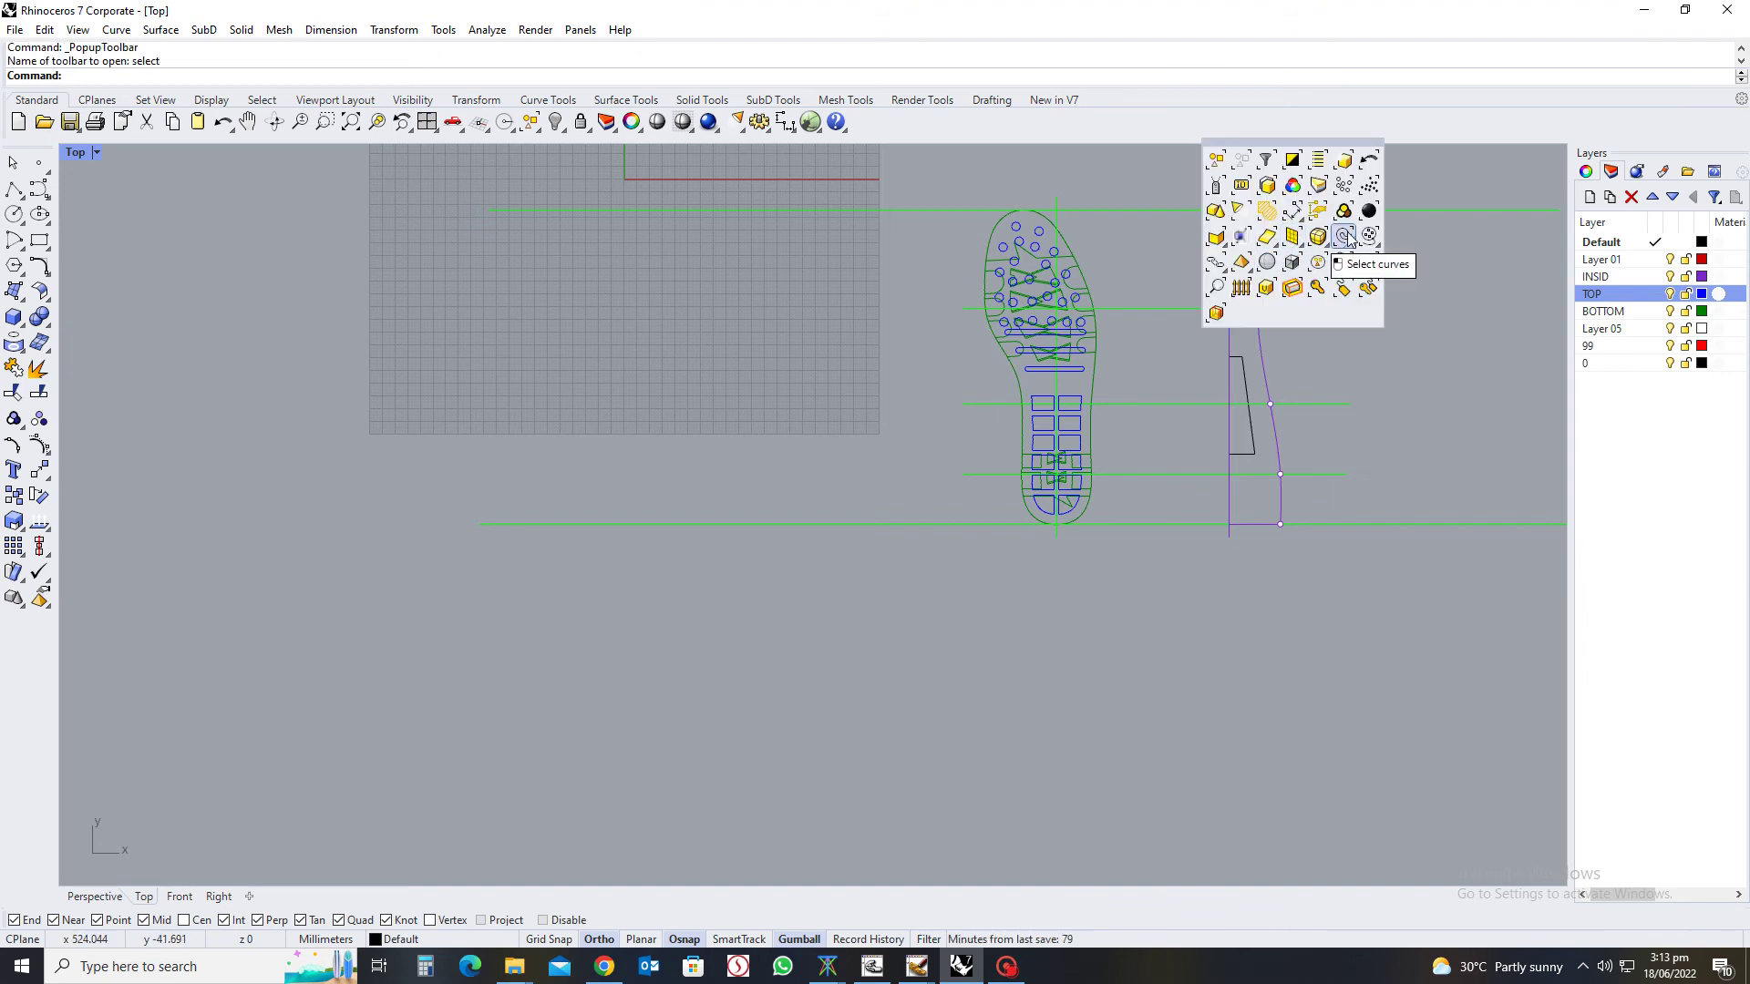
{"action": "middle_click", "coordinate": [1312, 416]}
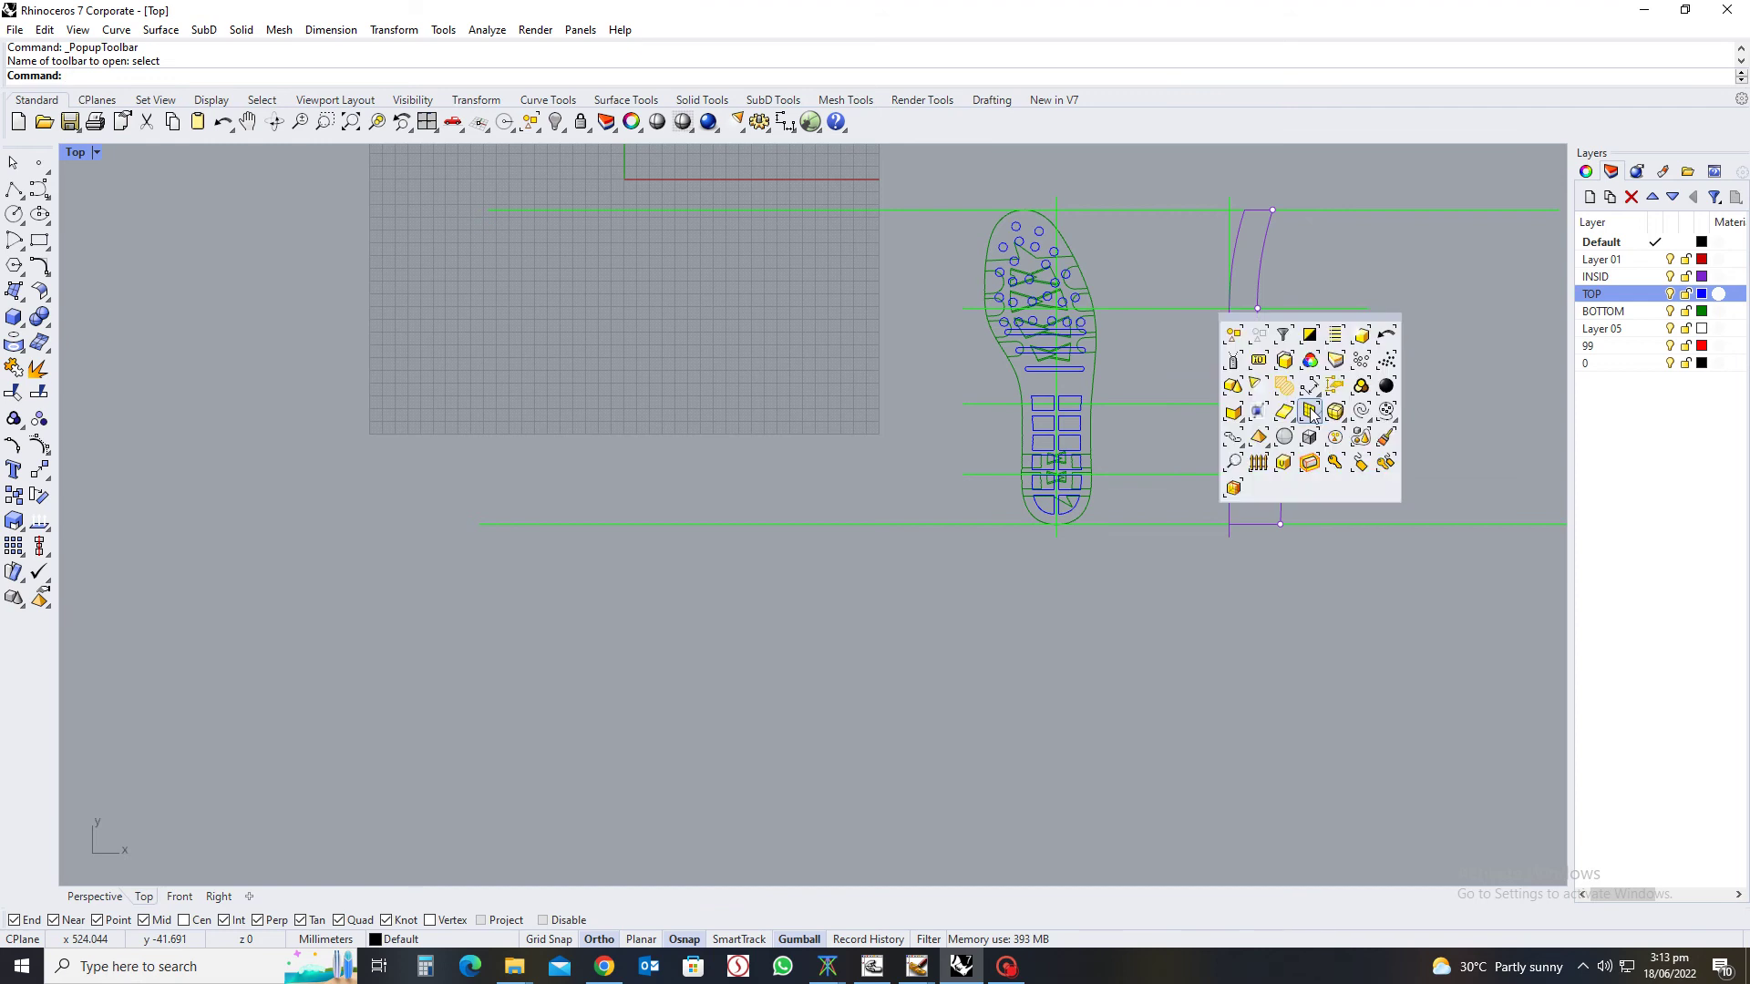
{"action": "left_click", "coordinate": [1359, 372]}
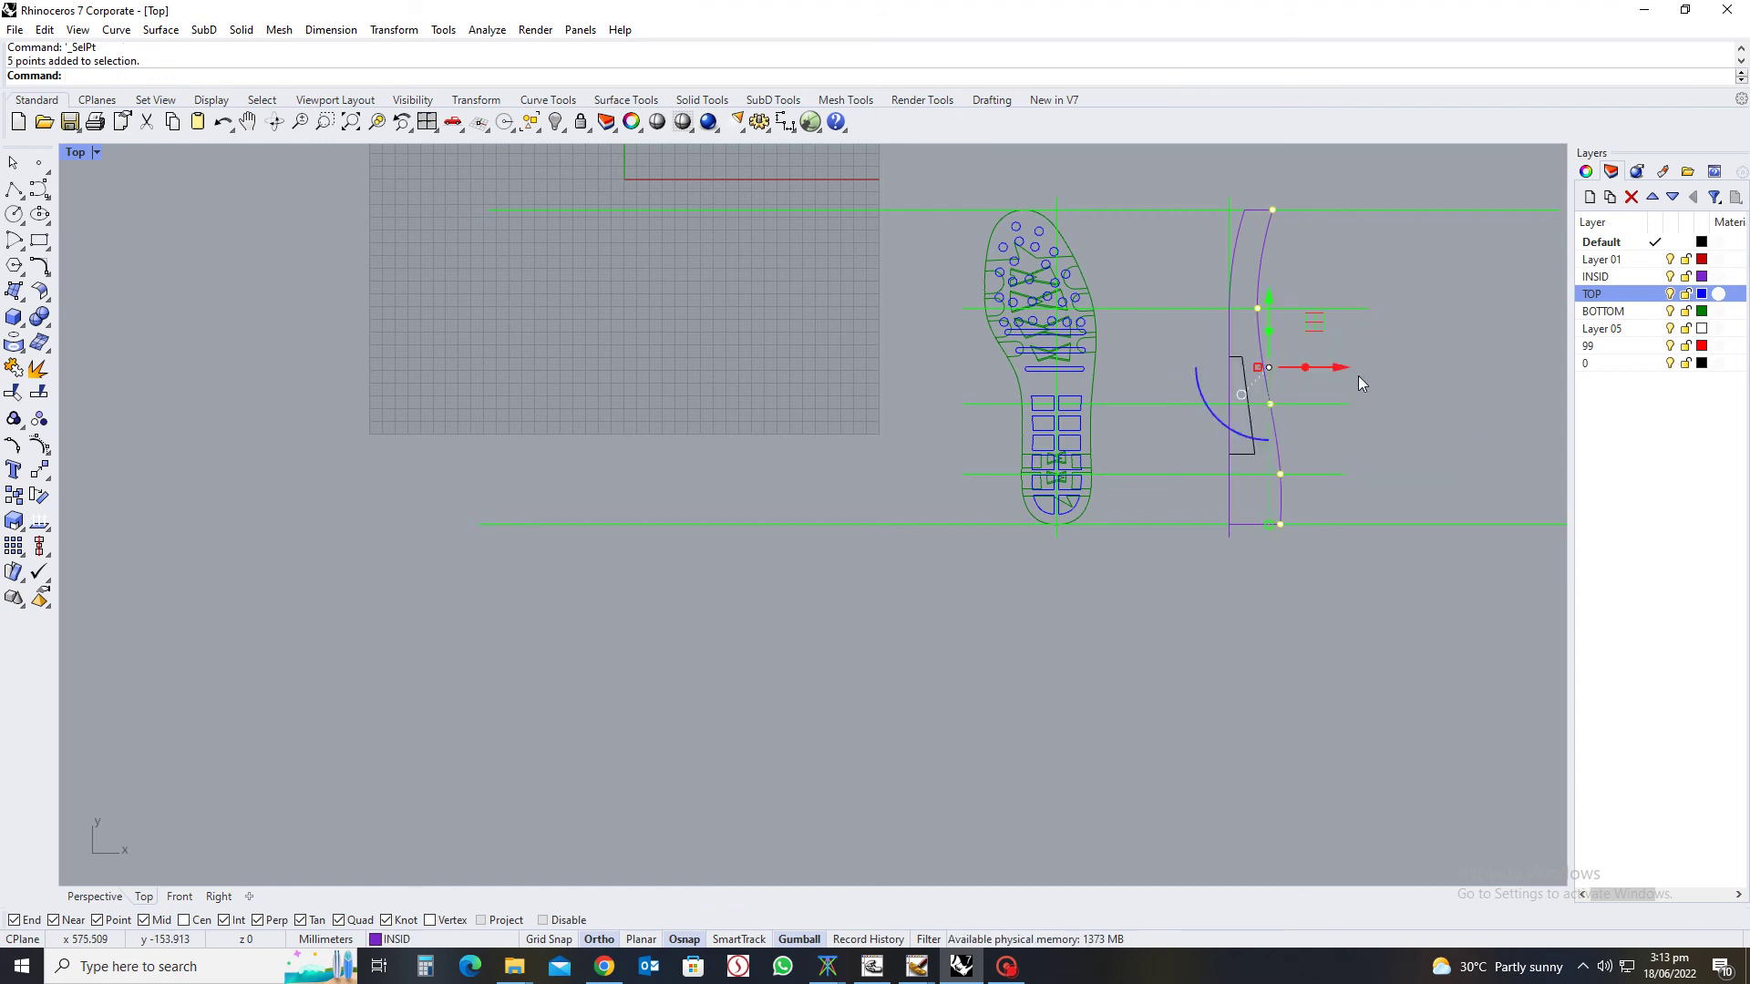
{"action": "key", "text": "Delete"}
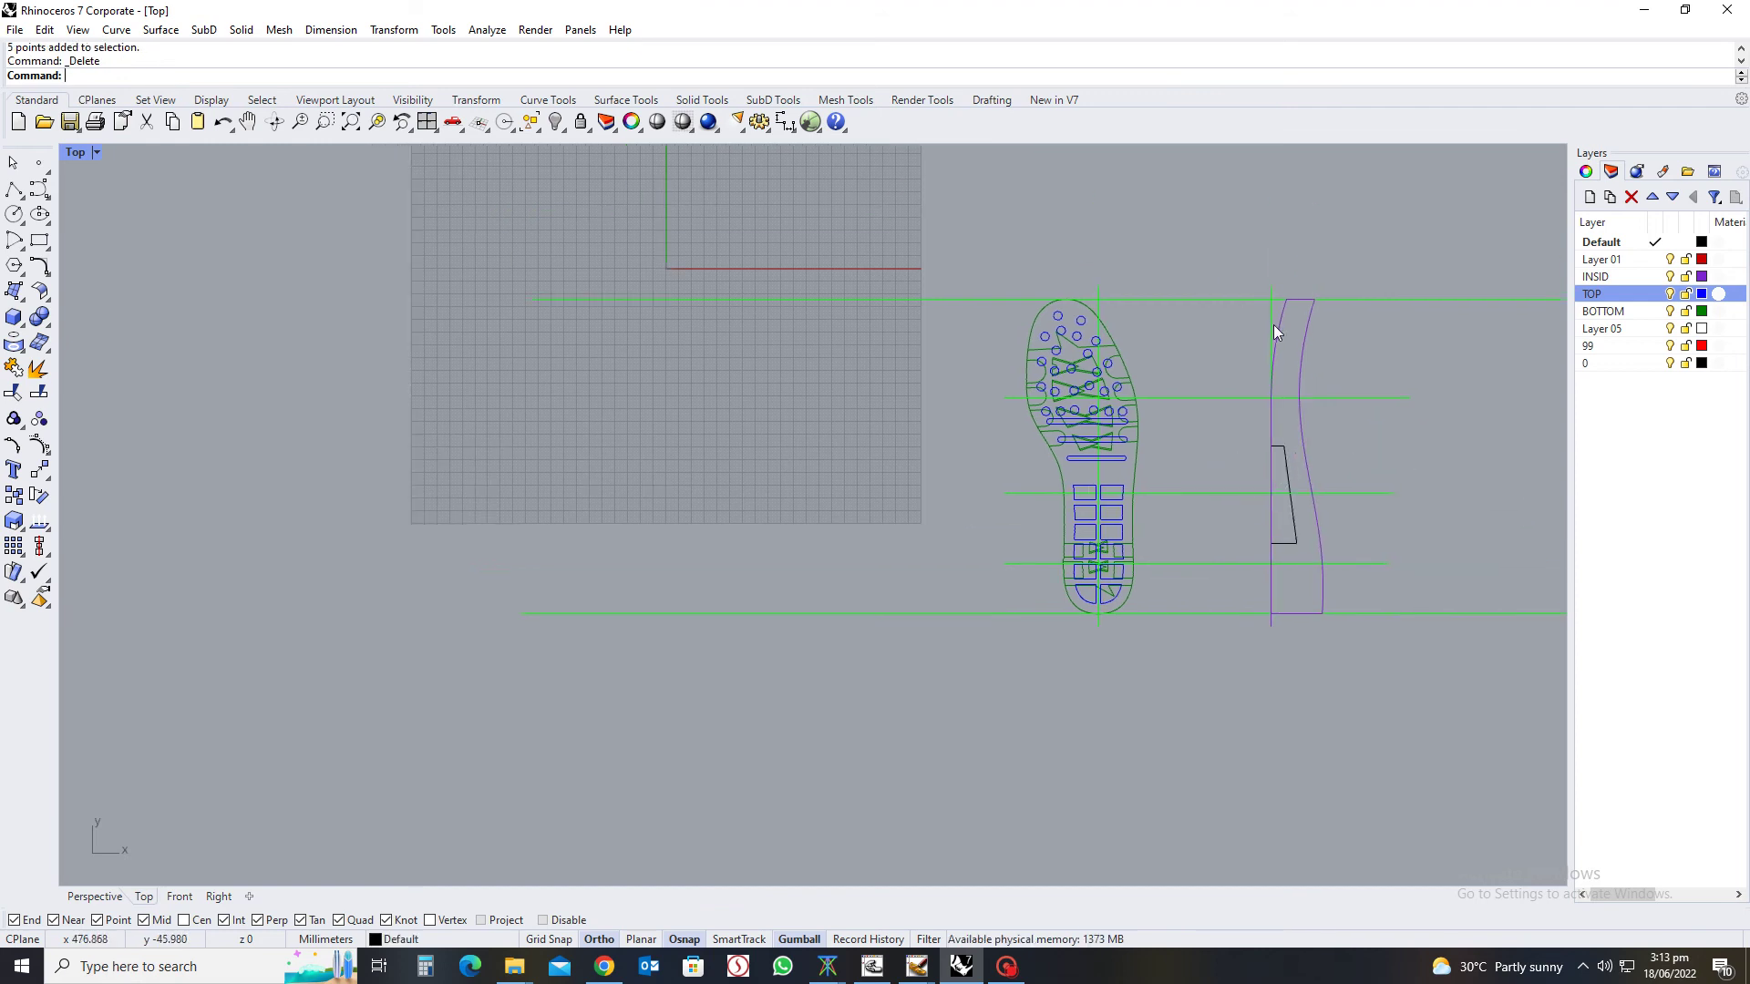
Rotate the side profile and its recess outline 90 degrees in 3D about the profile's vertical line
{"action": "scroll", "coordinate": [1285, 274], "scroll_direction": "up", "scroll_amount": 3}
{"action": "scroll", "coordinate": [1262, 238], "scroll_direction": "down", "scroll_amount": 3}
{"action": "scroll", "coordinate": [1353, 714], "scroll_direction": "up", "scroll_amount": 1}
{"action": "left_click_drag", "start_coordinate": [1353, 720], "coordinate": [1452, 817]}
{"action": "key", "text": "Return"}
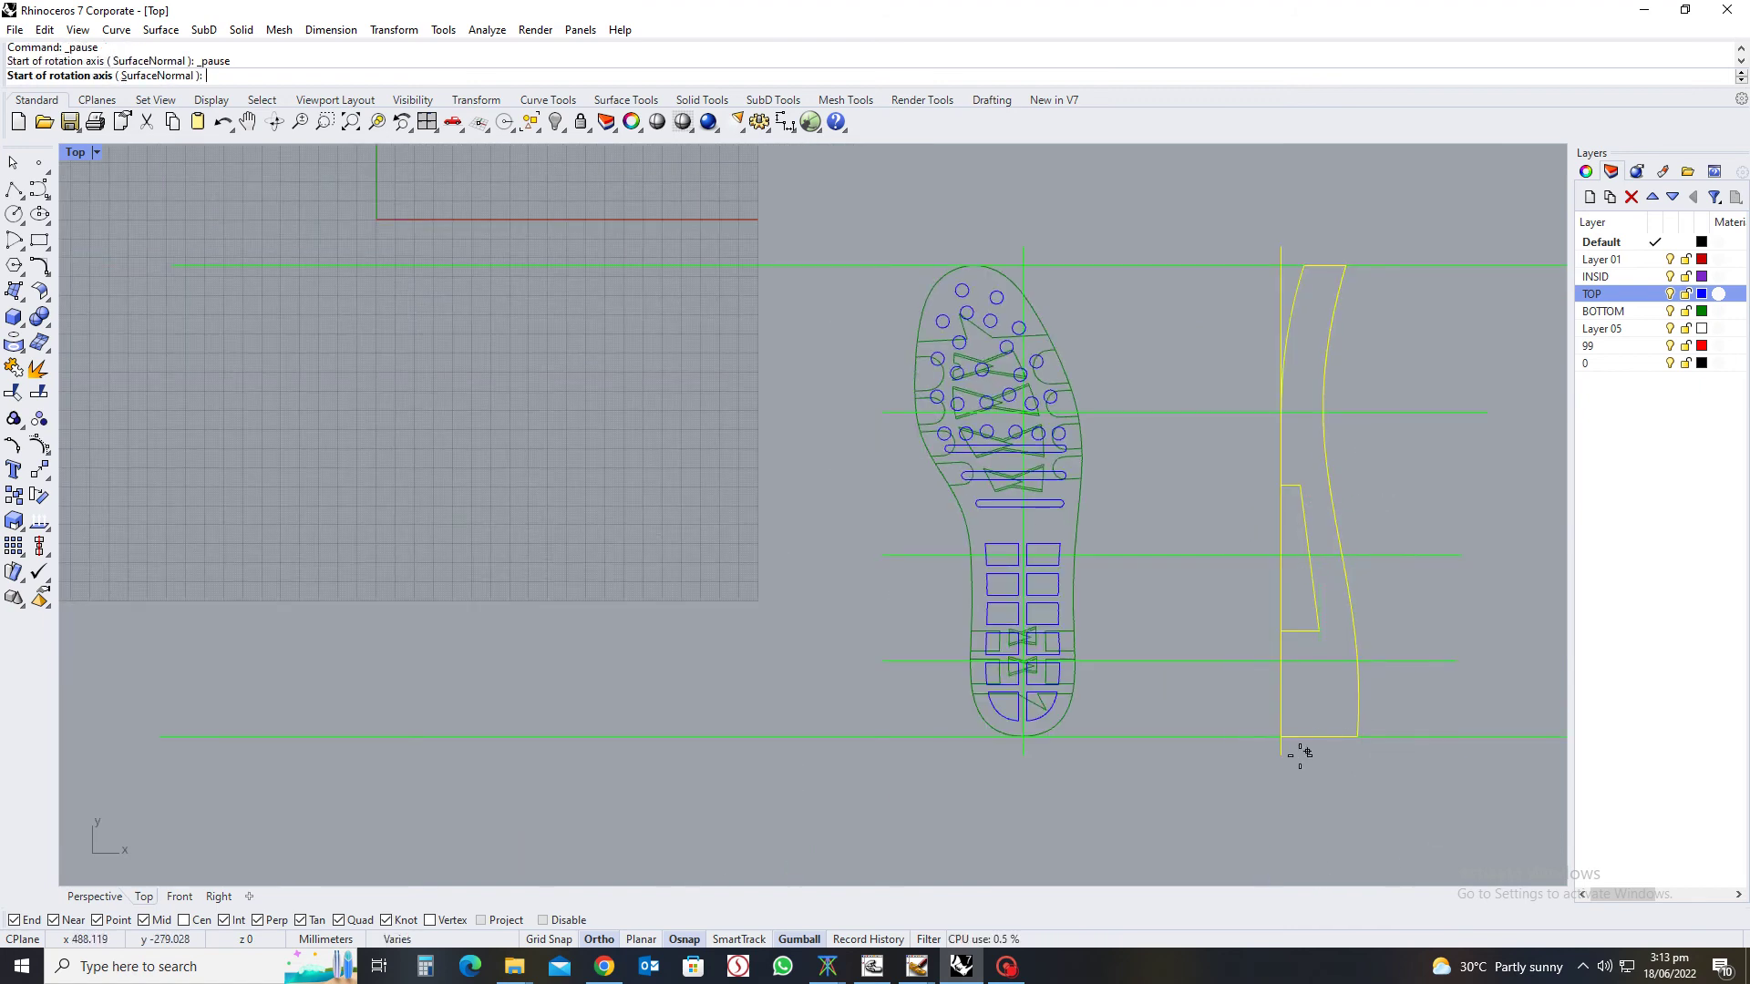
{"action": "left_click", "coordinate": [1281, 755]}
{"action": "left_click", "coordinate": [1266, 173]}
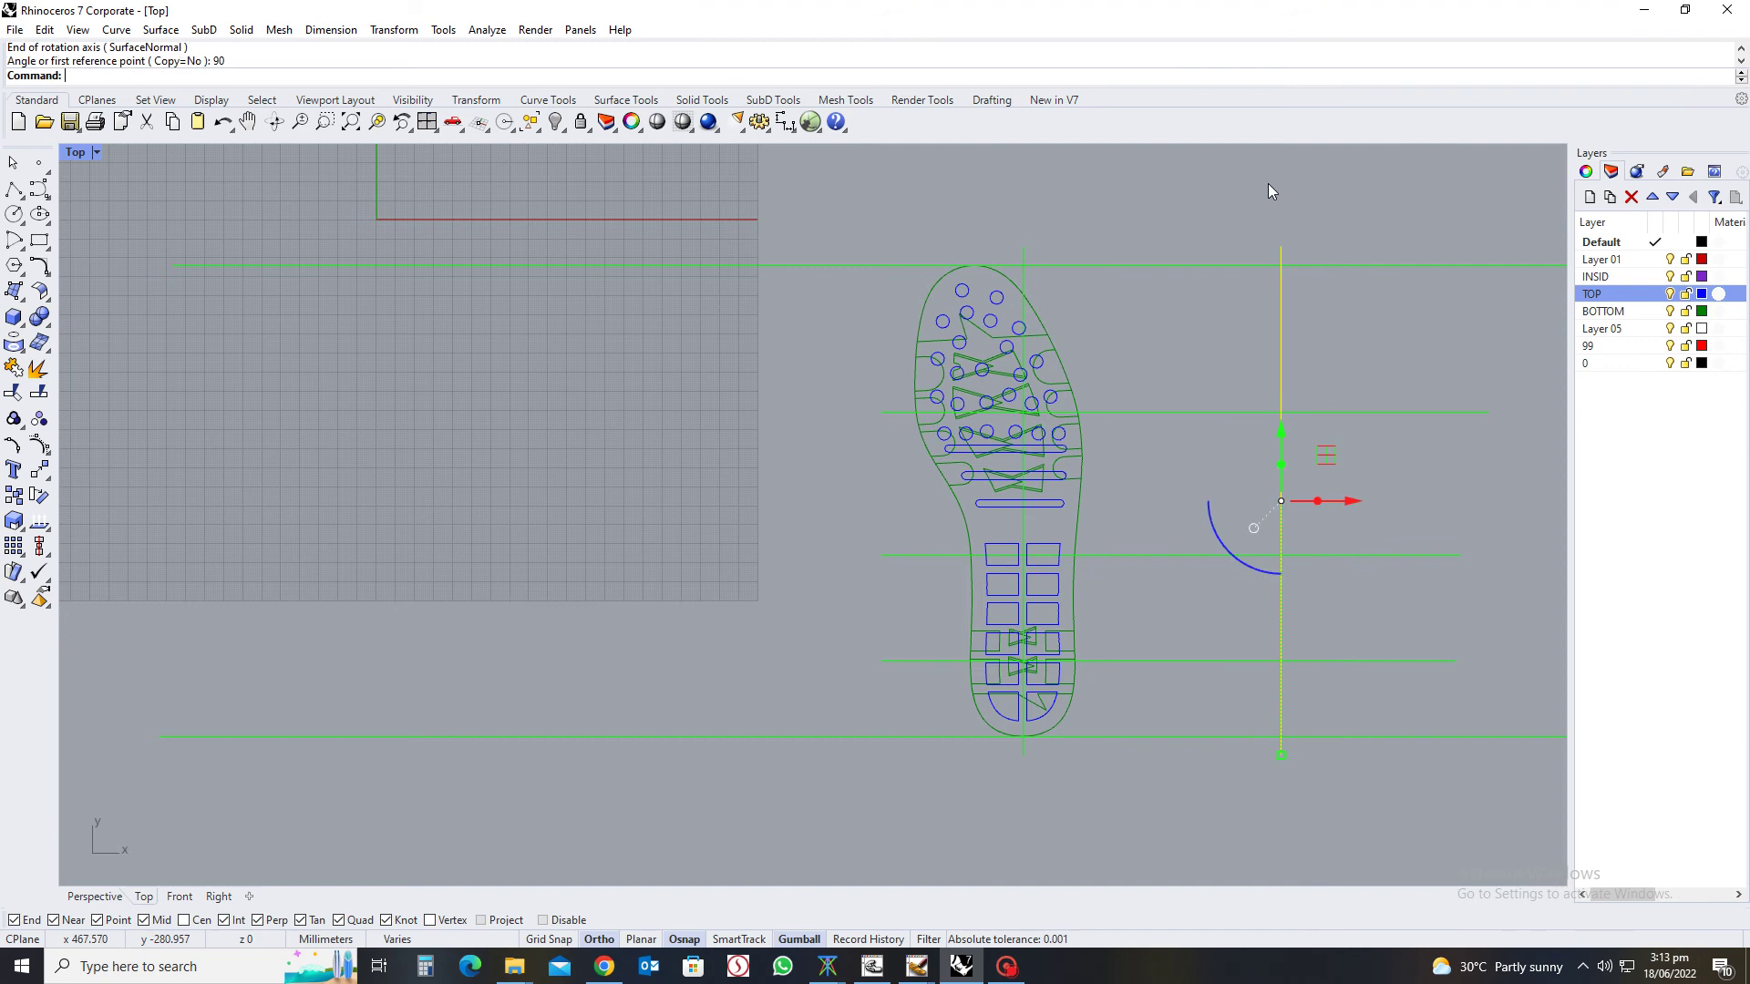
{"action": "type", "text": "90"}
{"action": "key", "text": "Return"}
Hide the BOTTOM layer, leaving the TOP layer shown and Default as the current layer
{"action": "right_click_drag", "start_coordinate": [1248, 720], "coordinate": [1383, 508], "text": "ctrl+shift"}
{"action": "scroll", "coordinate": [1098, 371], "scroll_direction": "up", "scroll_amount": 4}
{"action": "right_click_drag", "start_coordinate": [1097, 371], "coordinate": [1304, 356], "text": "shift"}
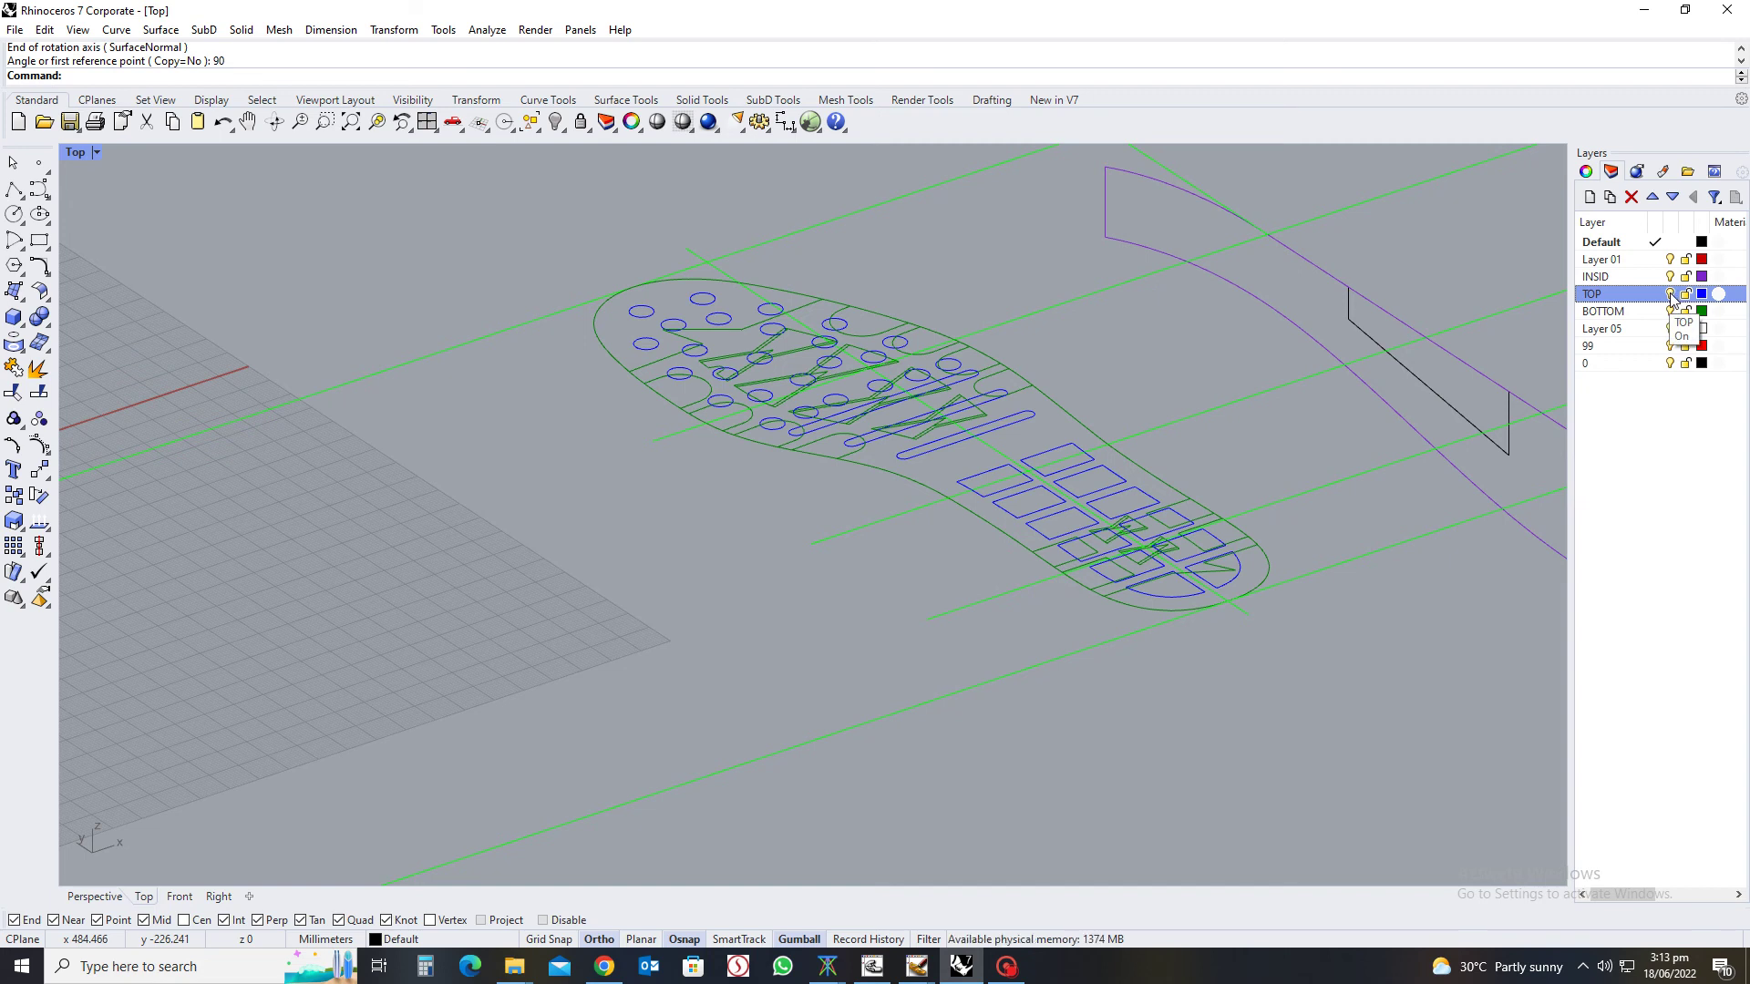
{"action": "scroll", "coordinate": [533, 342], "scroll_direction": "up", "scroll_amount": 3}
{"action": "scroll", "coordinate": [538, 347], "scroll_direction": "down", "scroll_amount": 4}
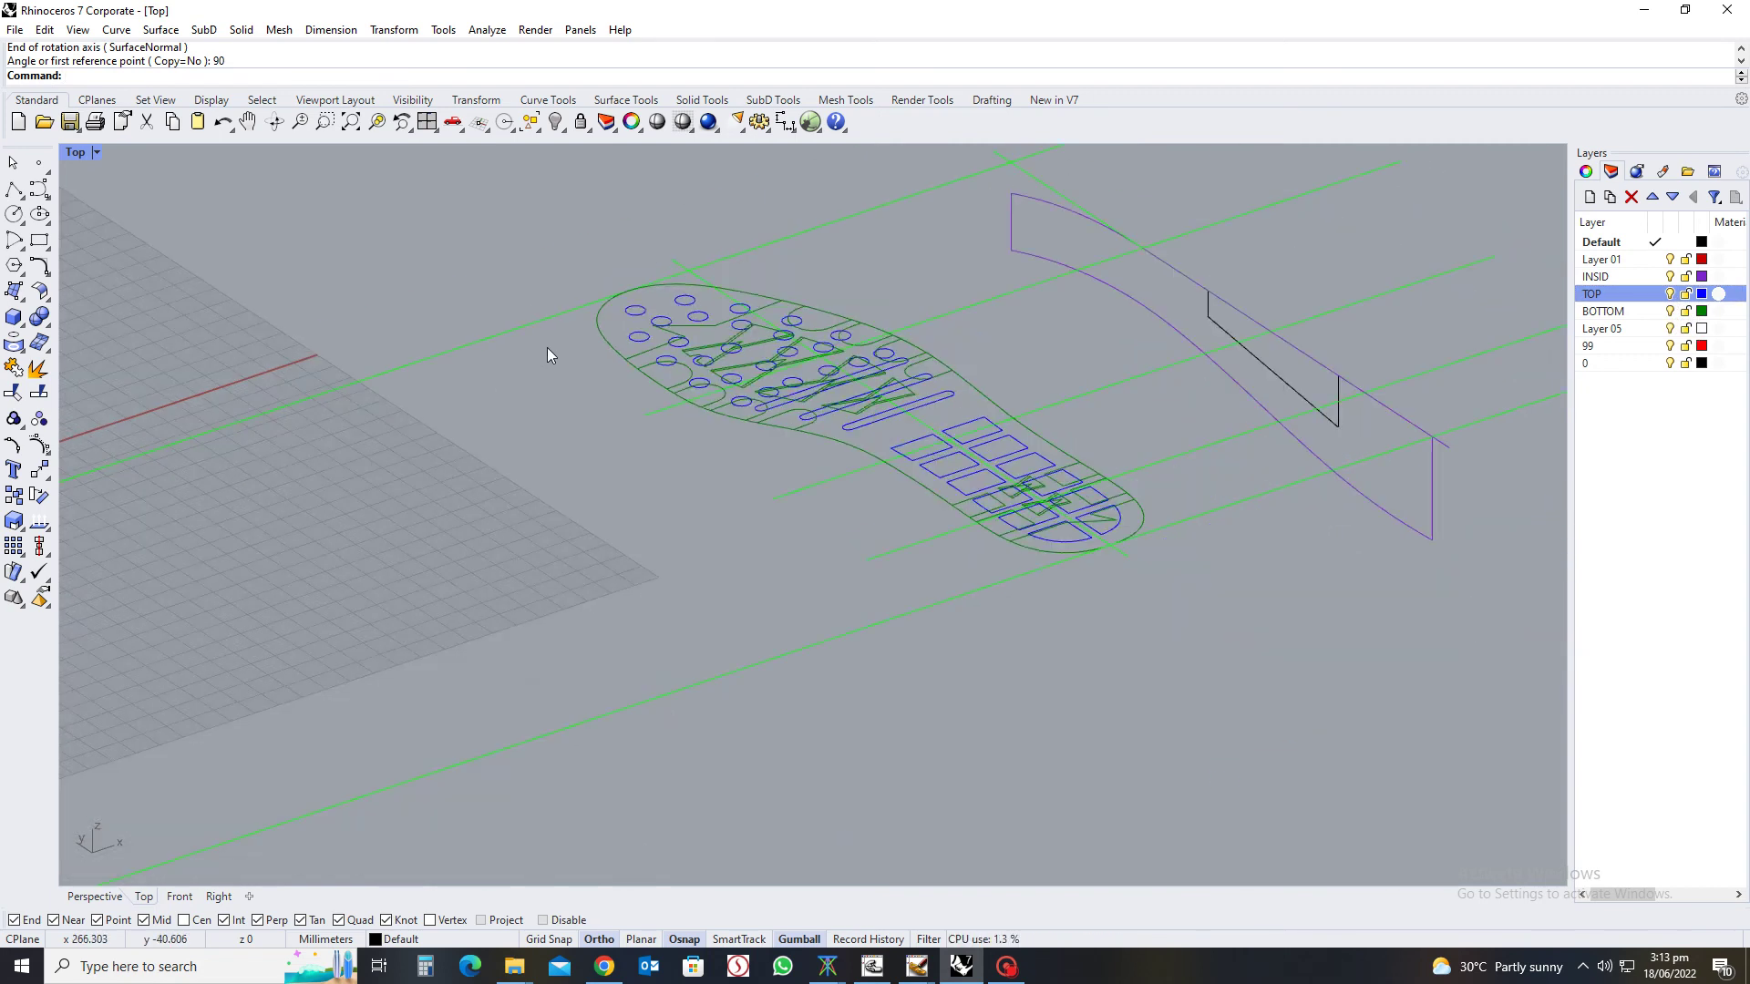
{"action": "left_click", "coordinate": [1668, 293]}
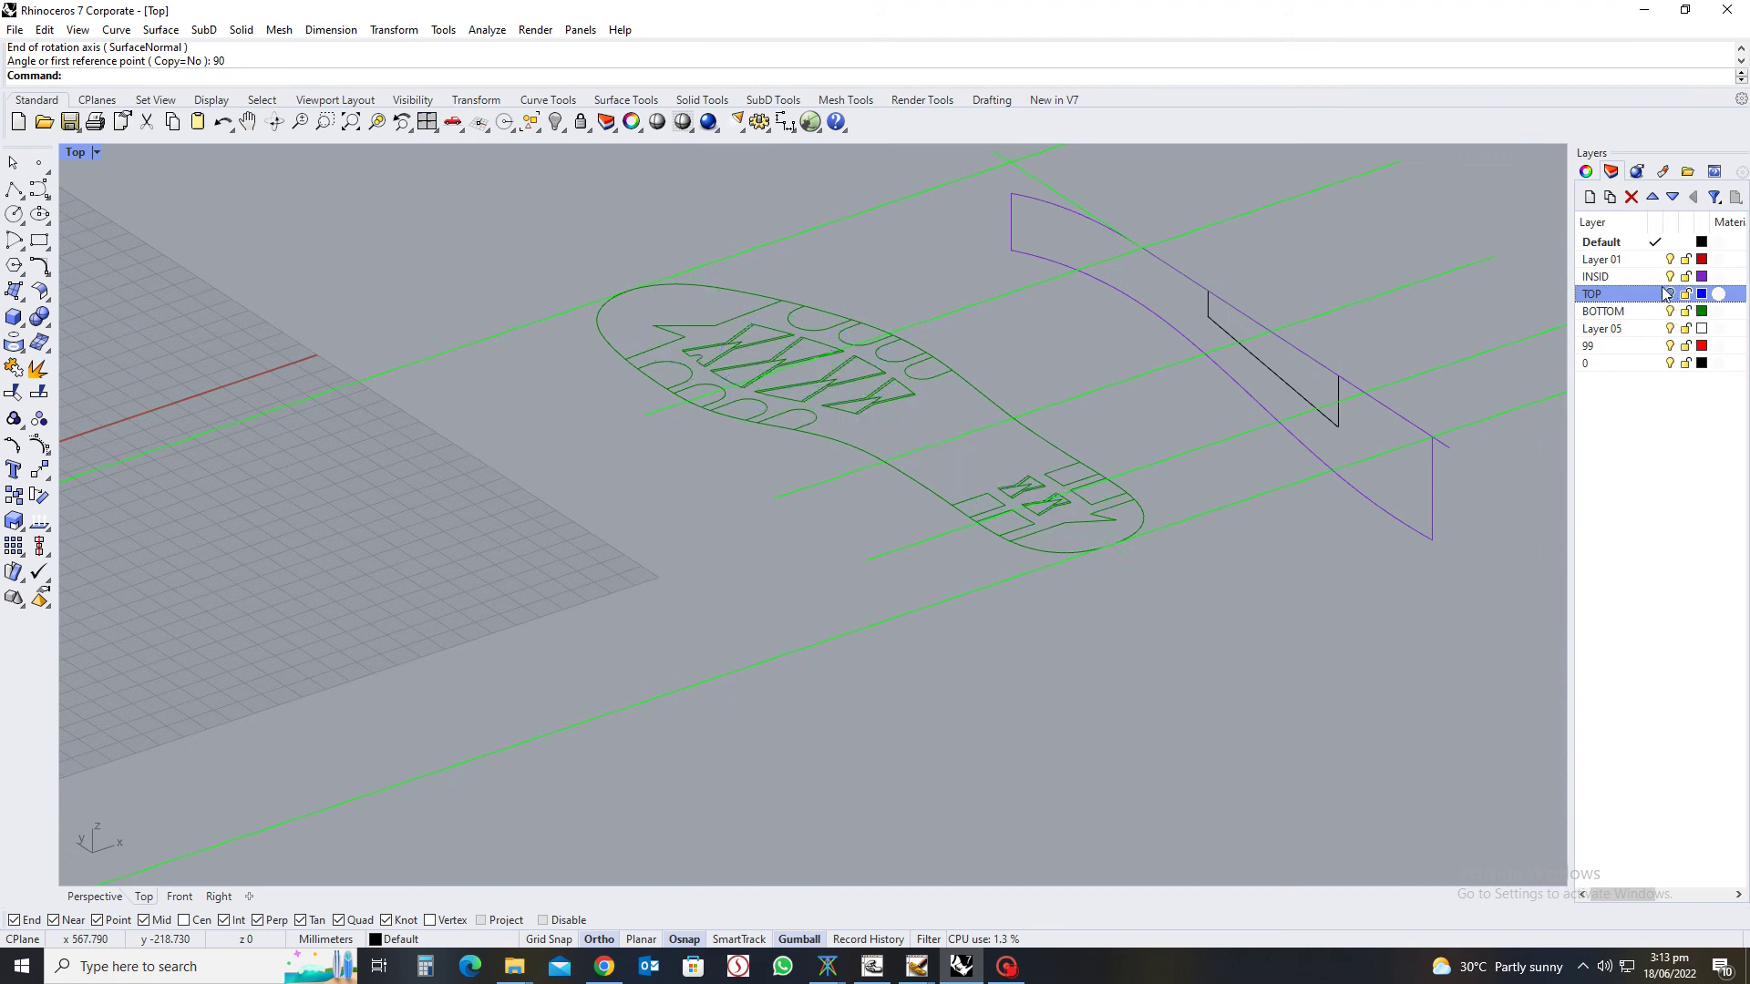
{"action": "left_click", "coordinate": [1657, 294]}
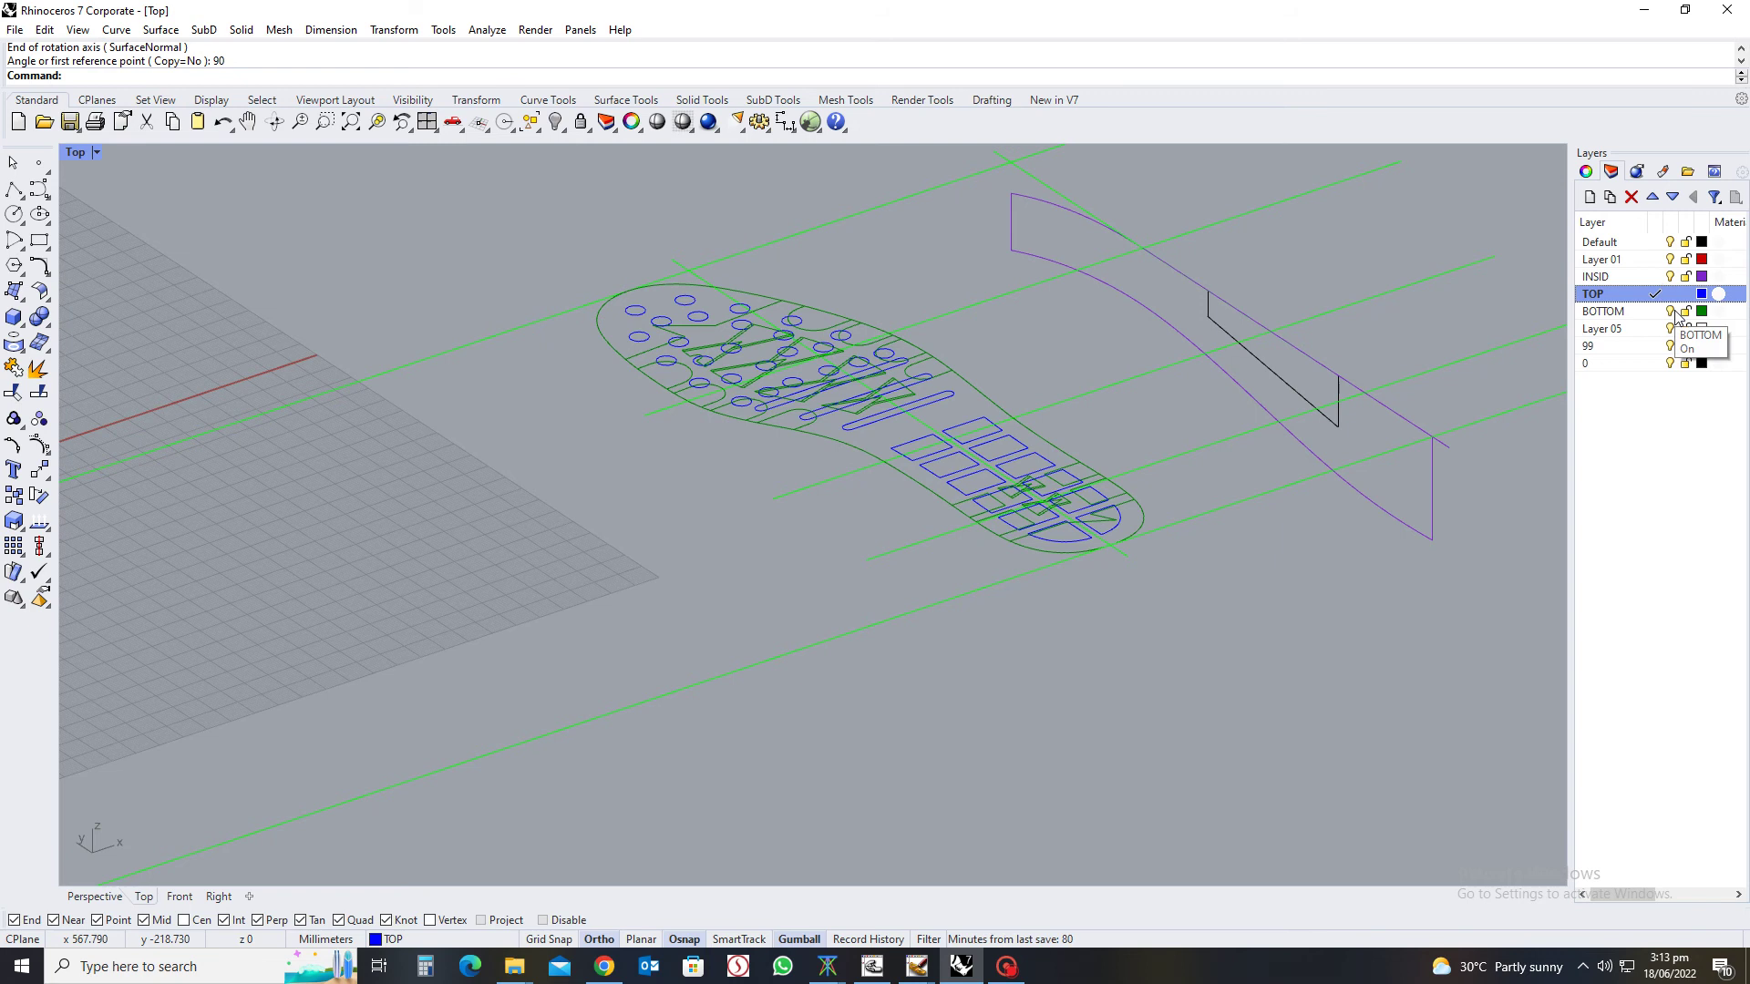
{"action": "left_click", "coordinate": [1670, 311]}
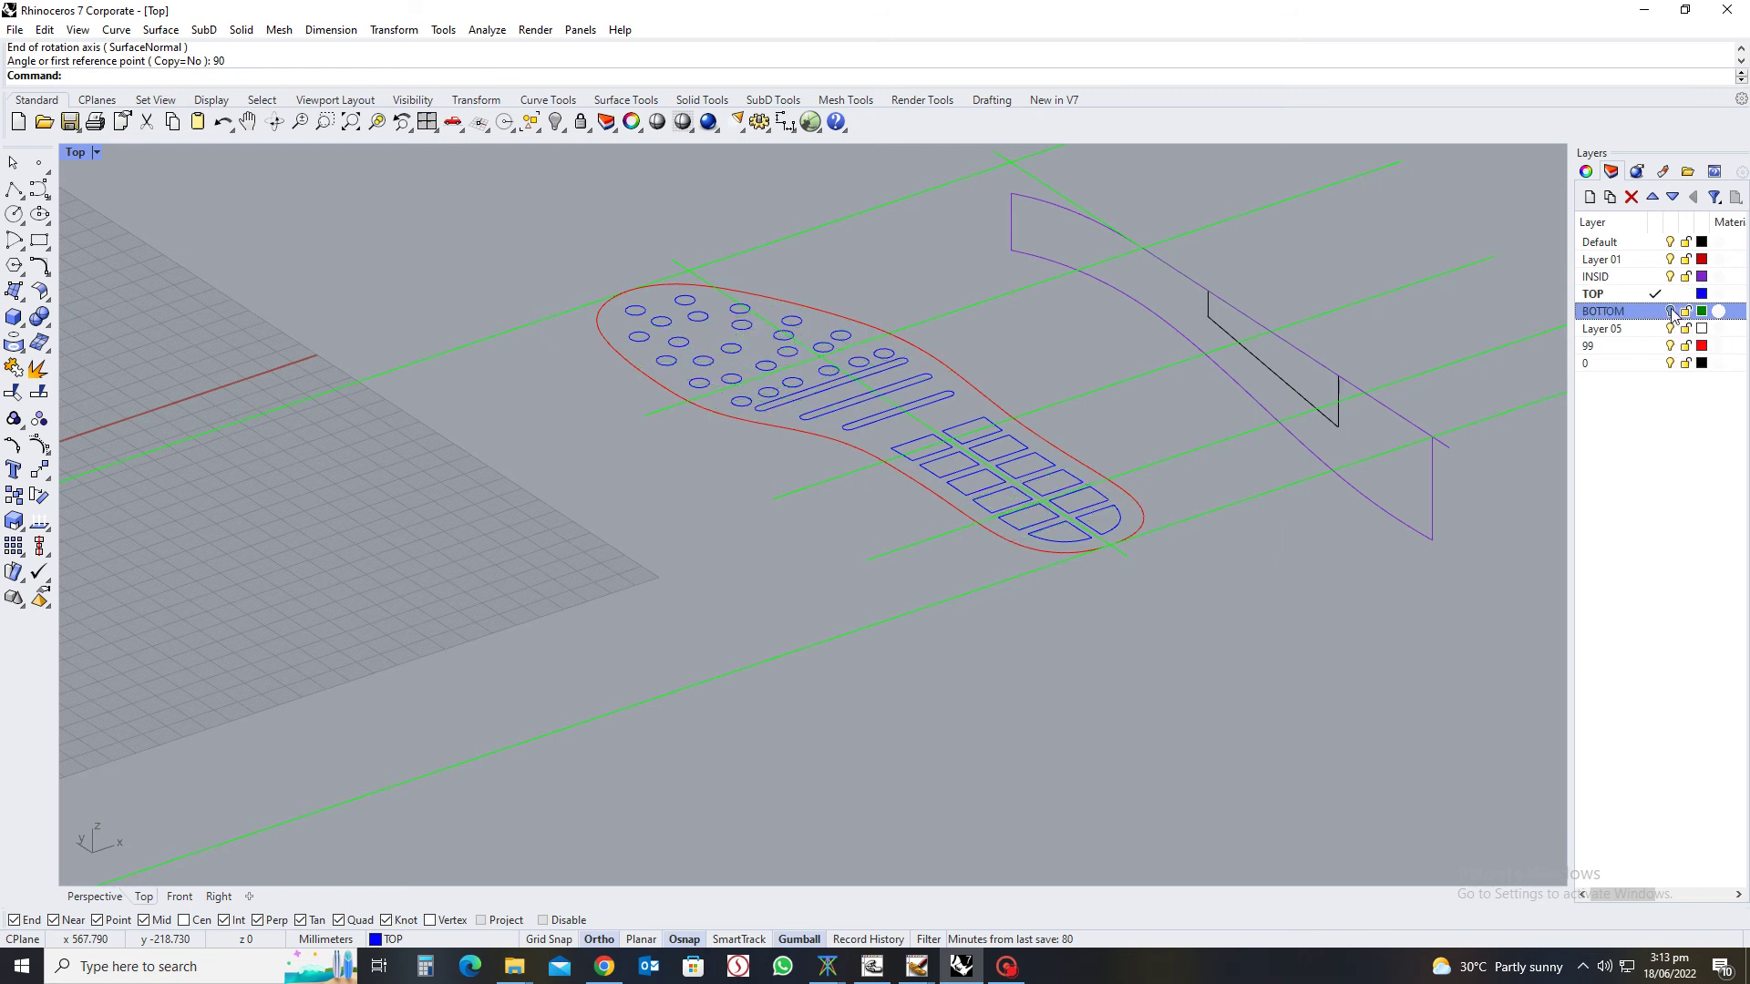
{"action": "left_click", "coordinate": [1654, 244]}
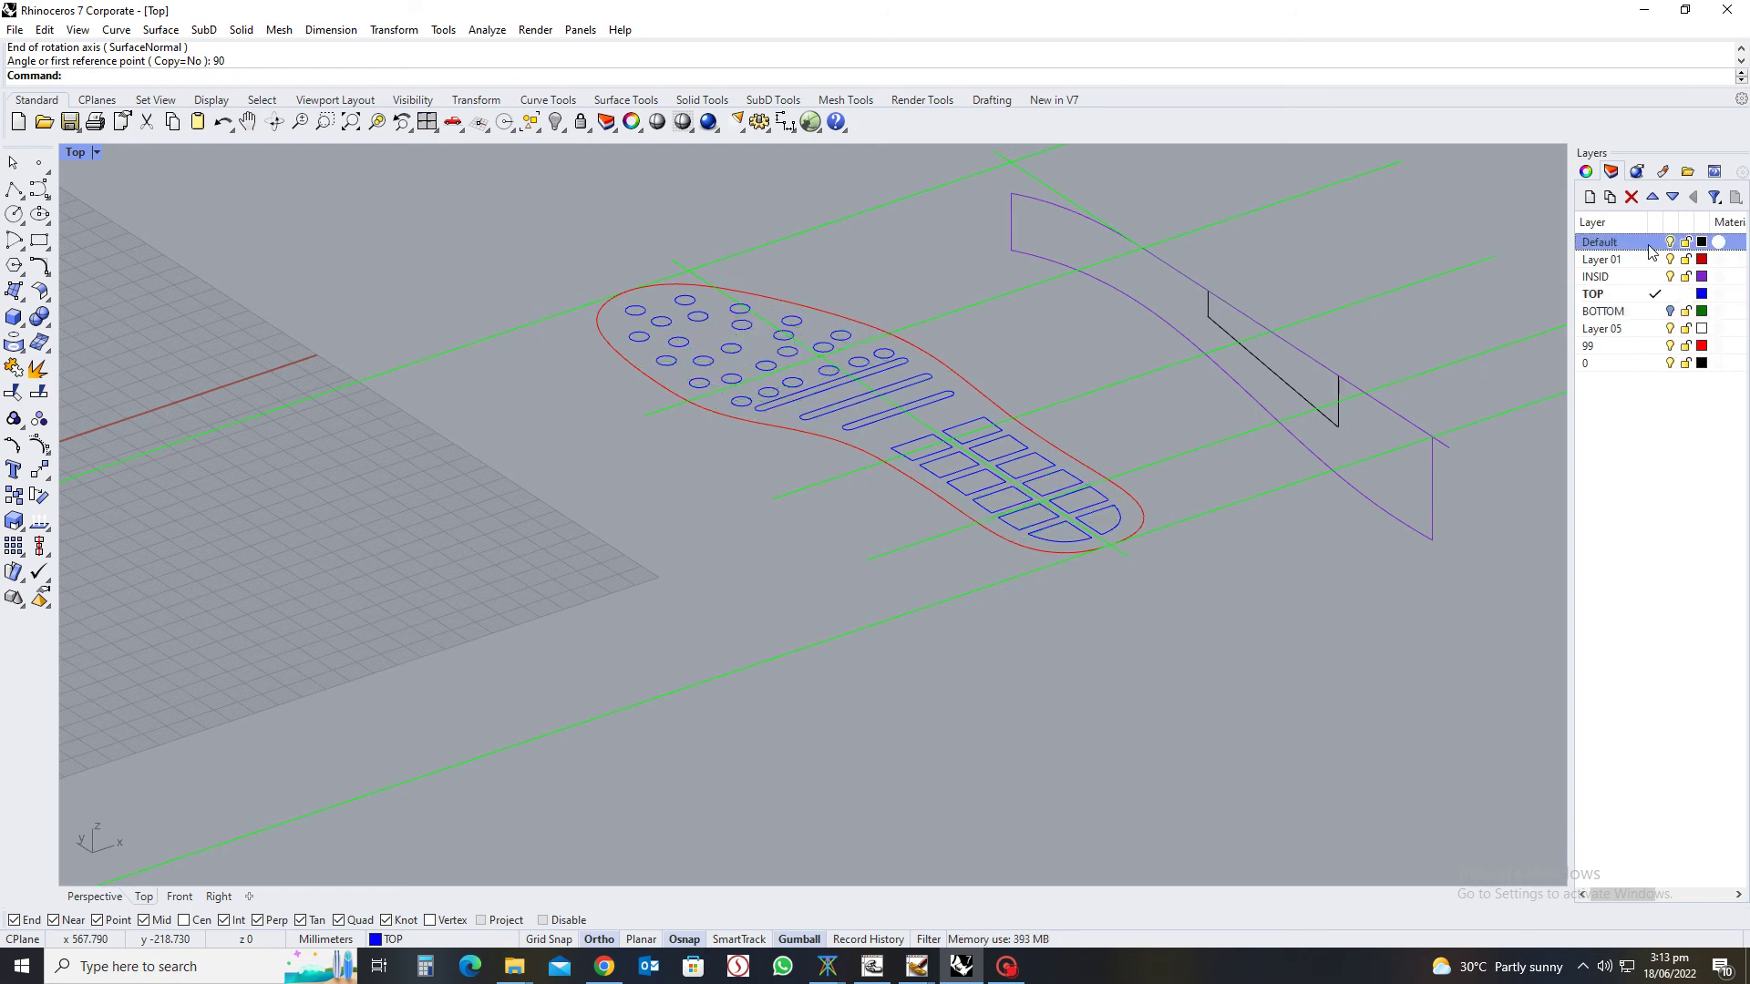
{"action": "left_click", "coordinate": [1671, 297]}
{"action": "left_click", "coordinate": [1671, 295]}
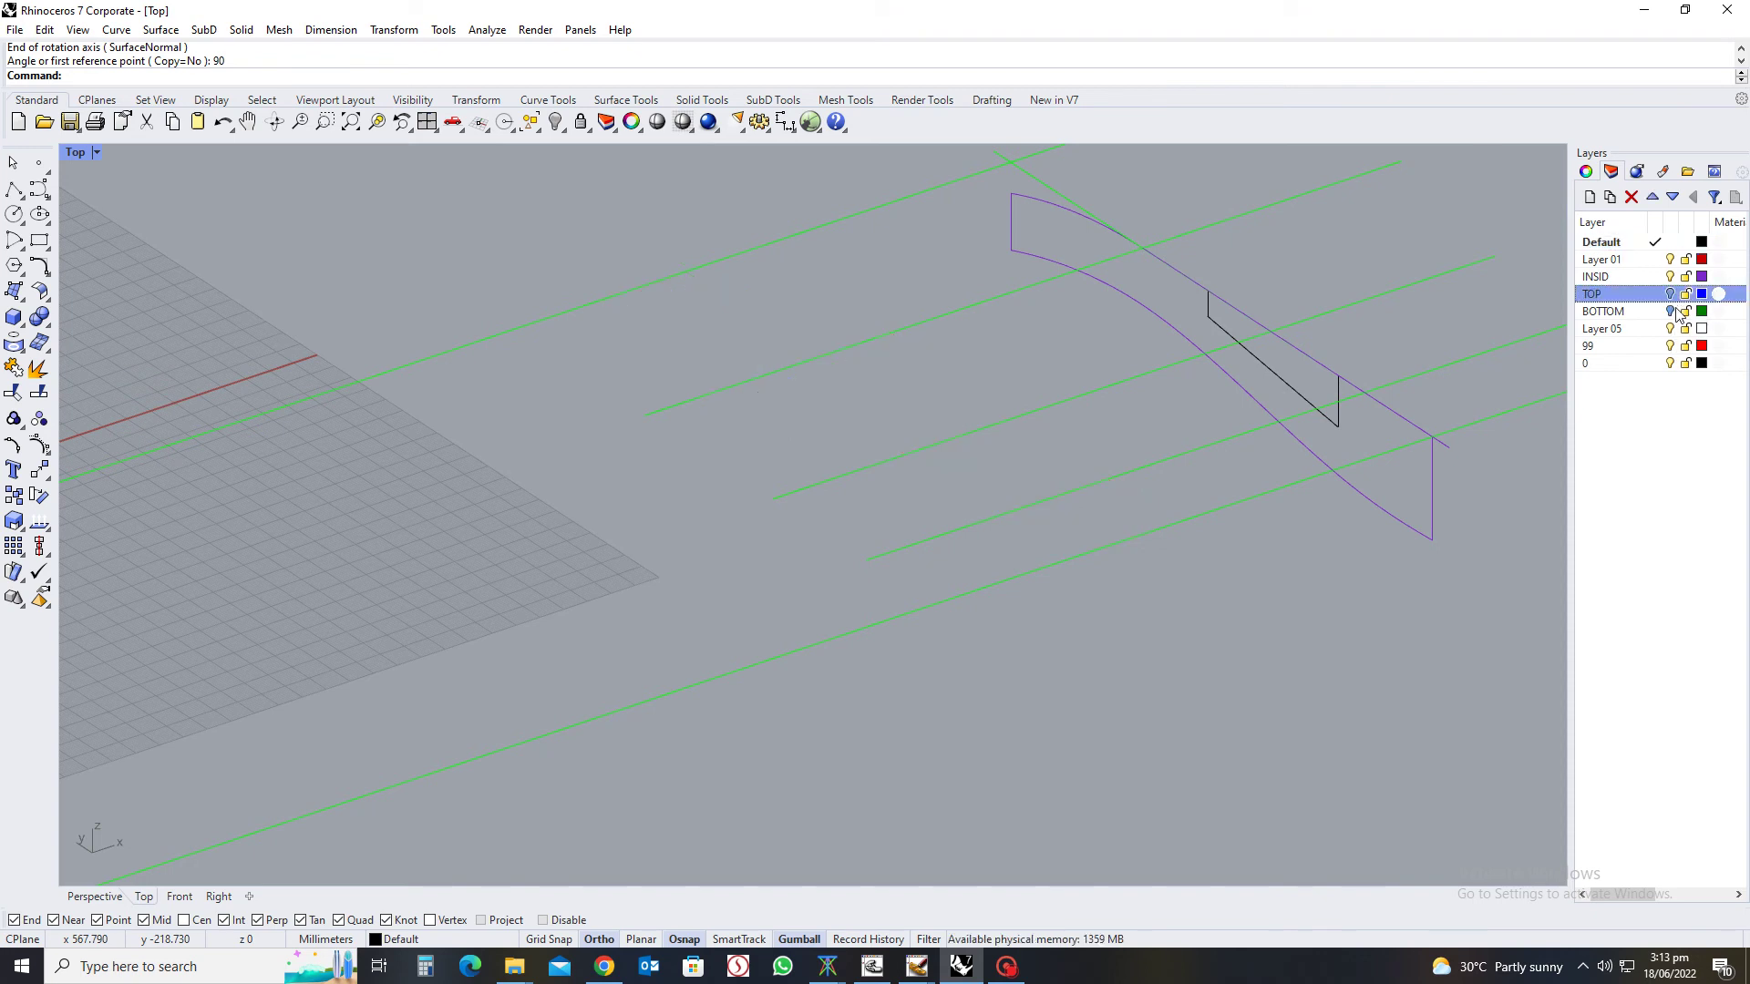
{"action": "left_click", "coordinate": [1671, 311]}
{"action": "left_click", "coordinate": [1671, 311]}
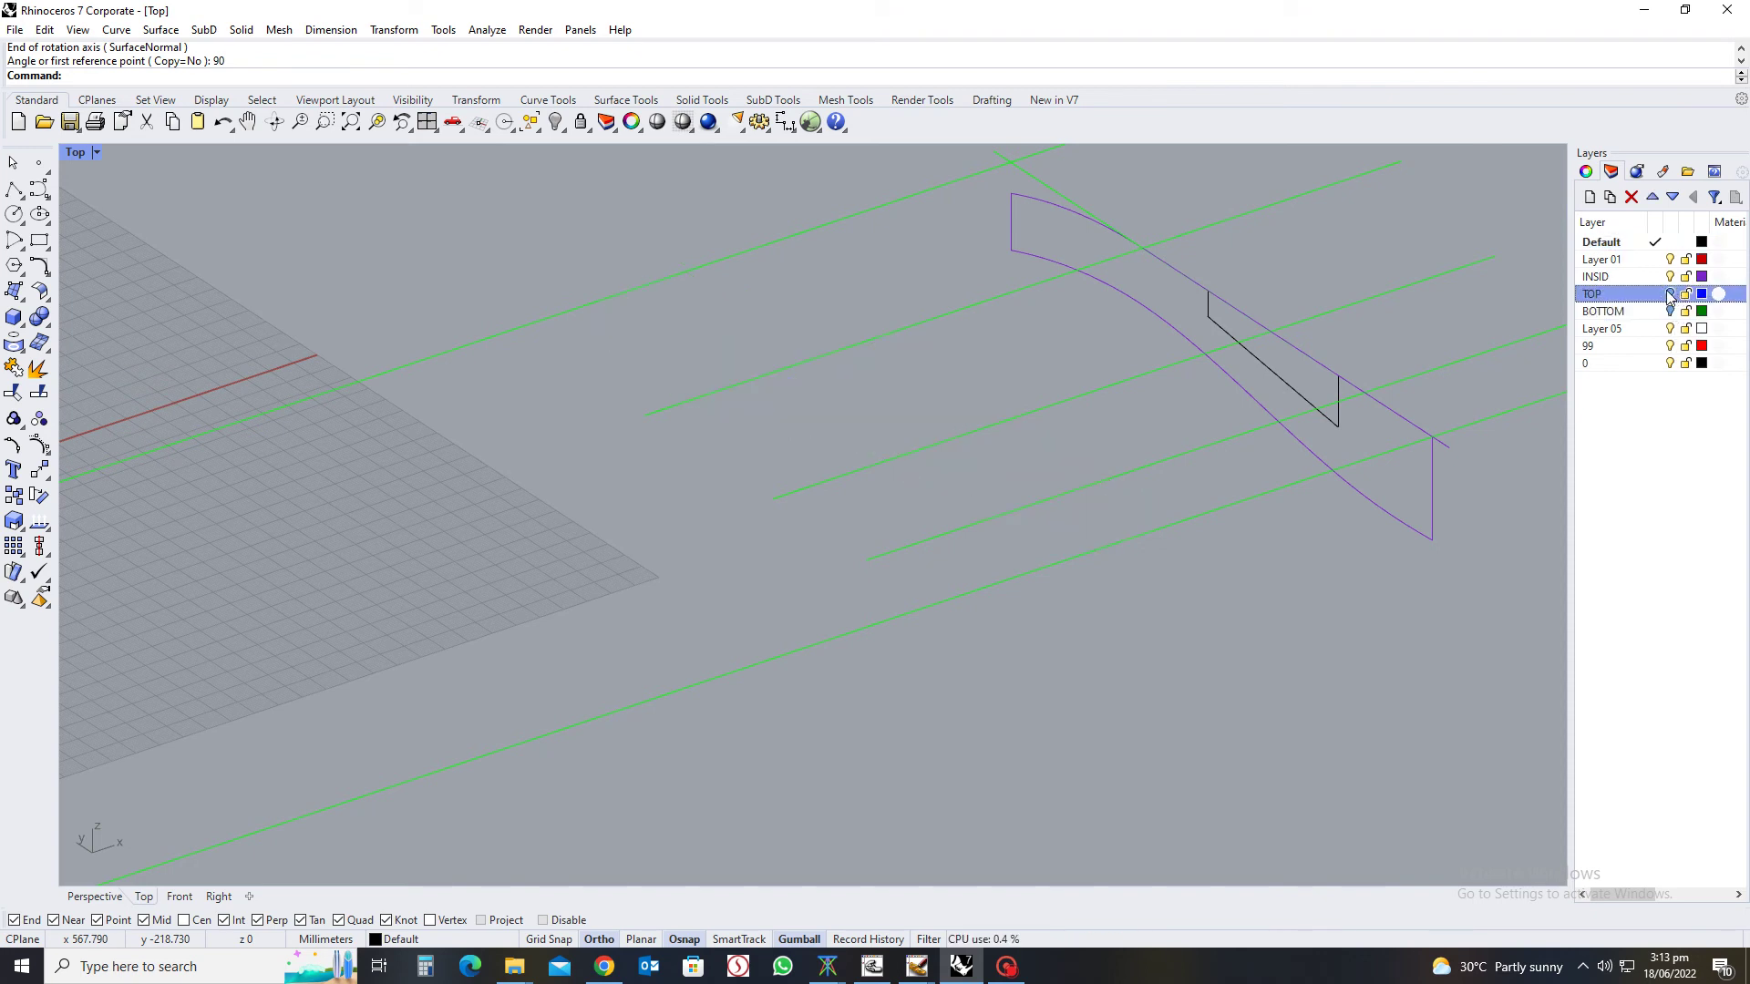
{"action": "left_click", "coordinate": [1670, 297]}
Create a 3D sole outline with Crv2View from the side profile's long wavy curve and the red sole outline
{"action": "right_click_drag", "start_coordinate": [885, 418], "coordinate": [999, 538]}
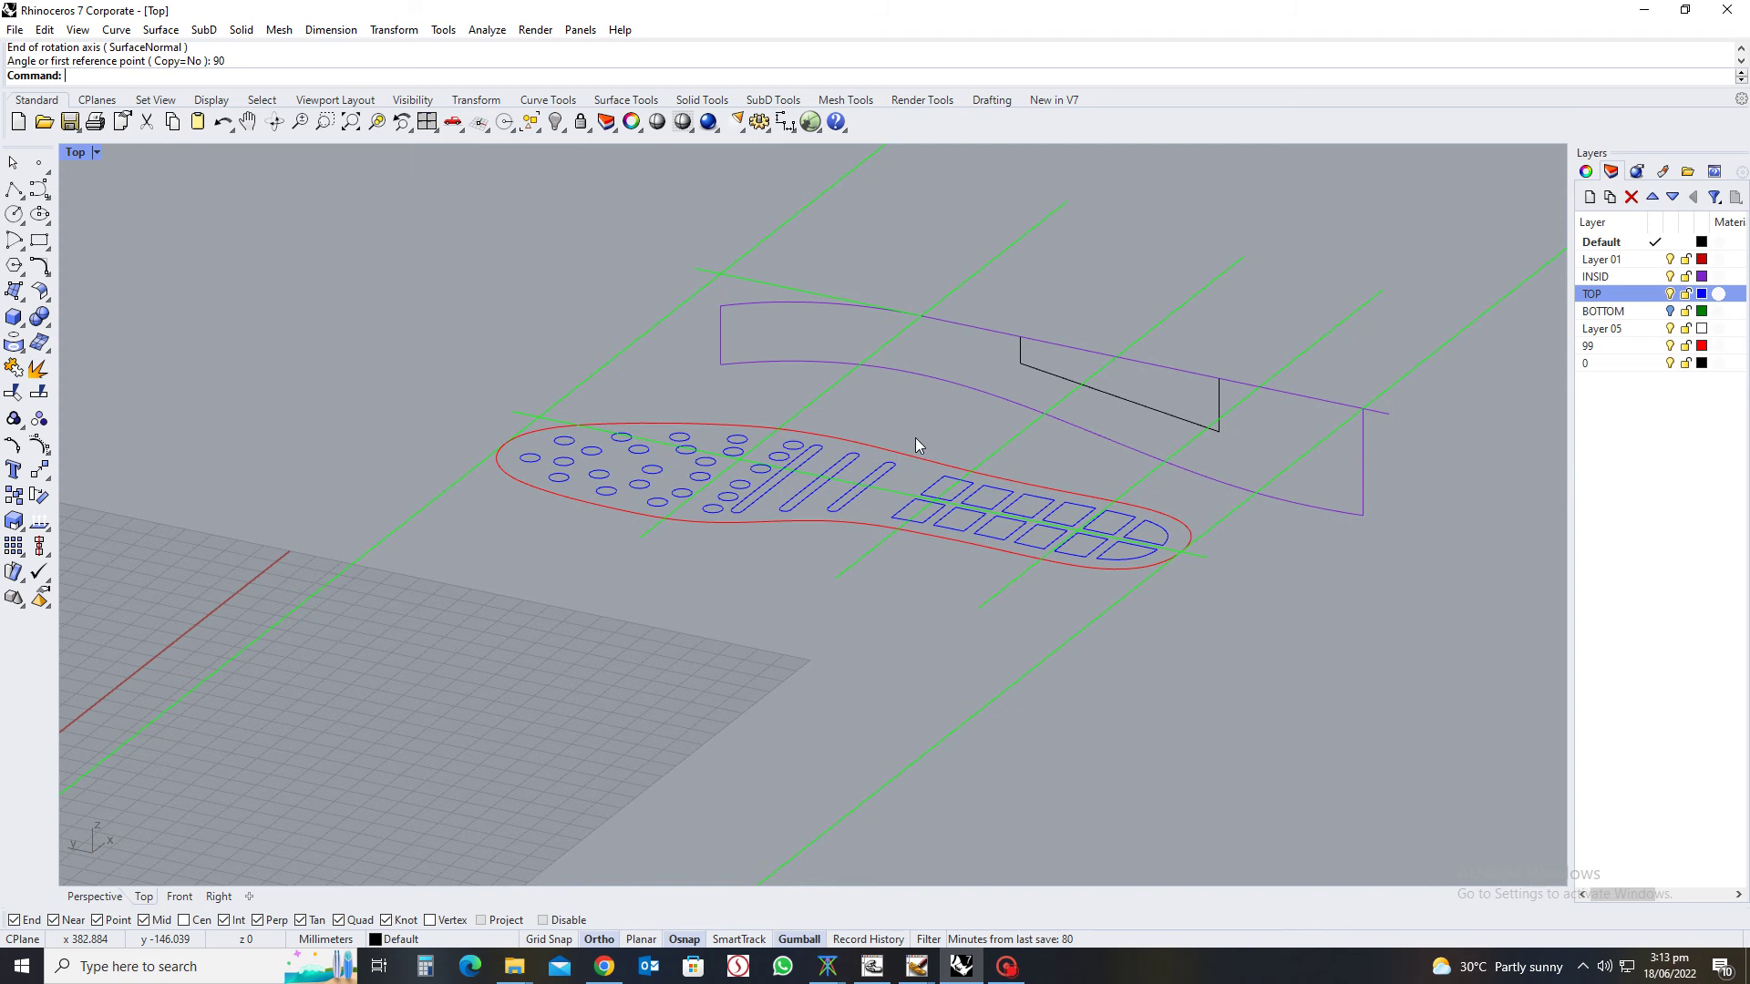
{"action": "type", "text": "crv2view"}
{"action": "key", "text": "Return"}
{"action": "left_click", "coordinate": [1258, 493]}
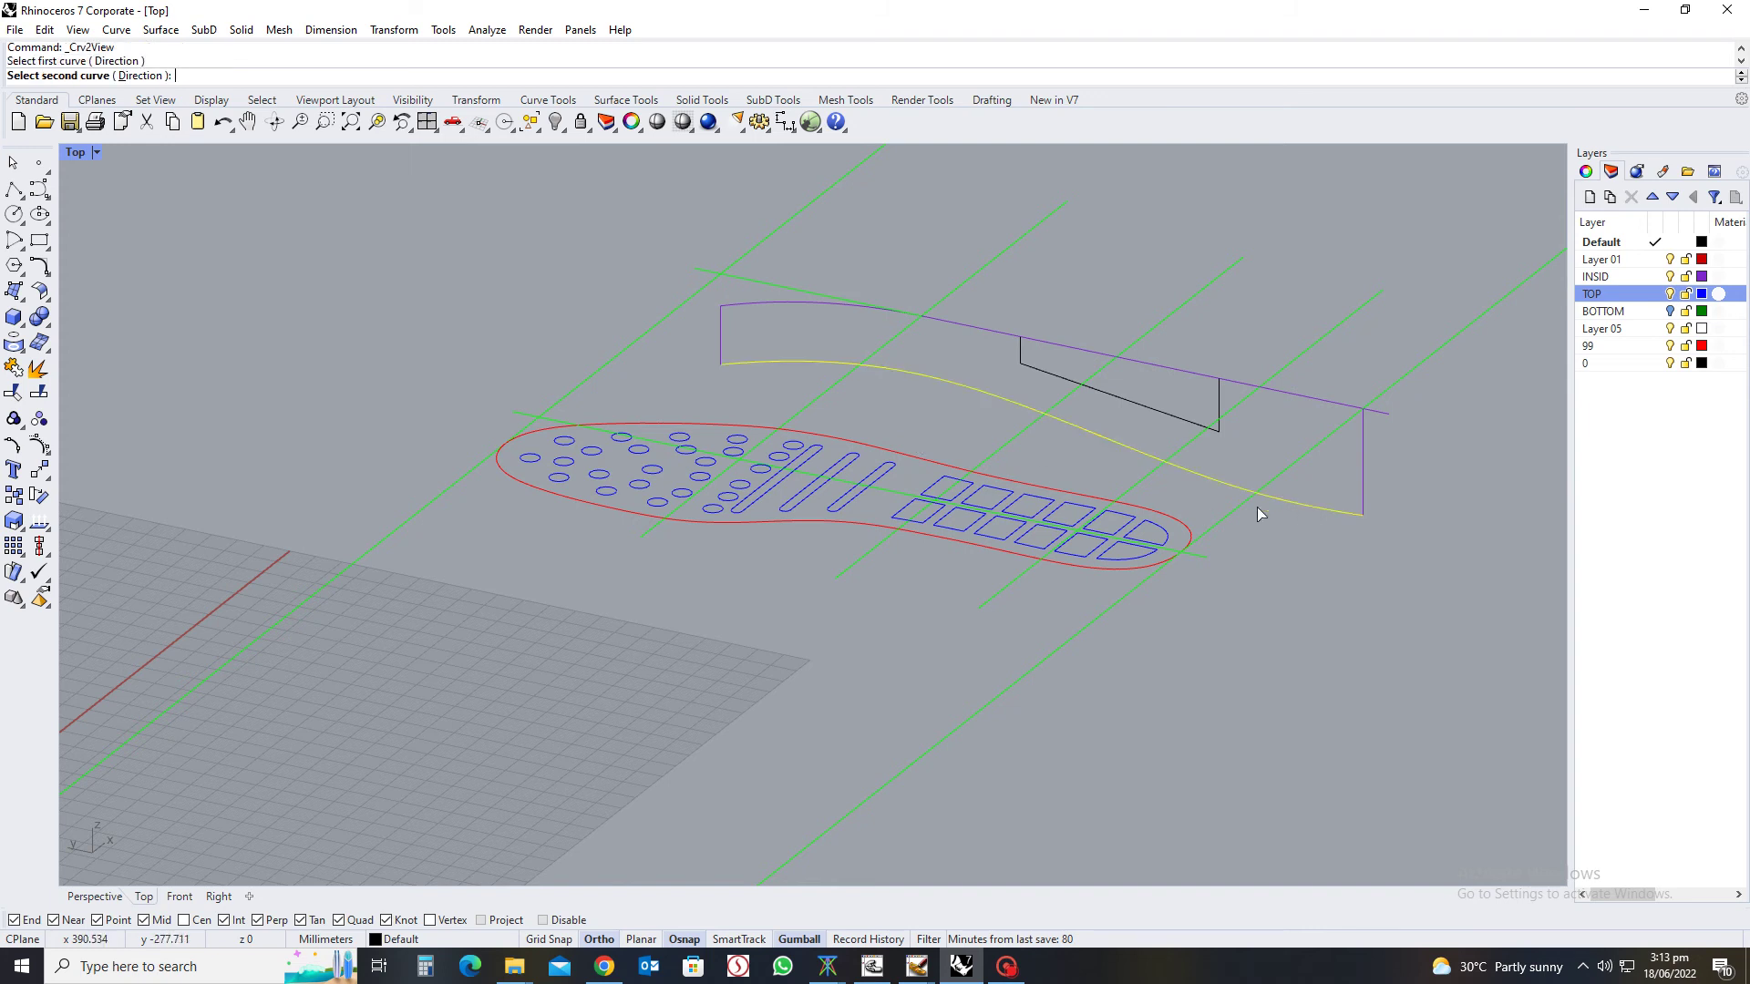
{"action": "left_click", "coordinate": [1137, 572]}
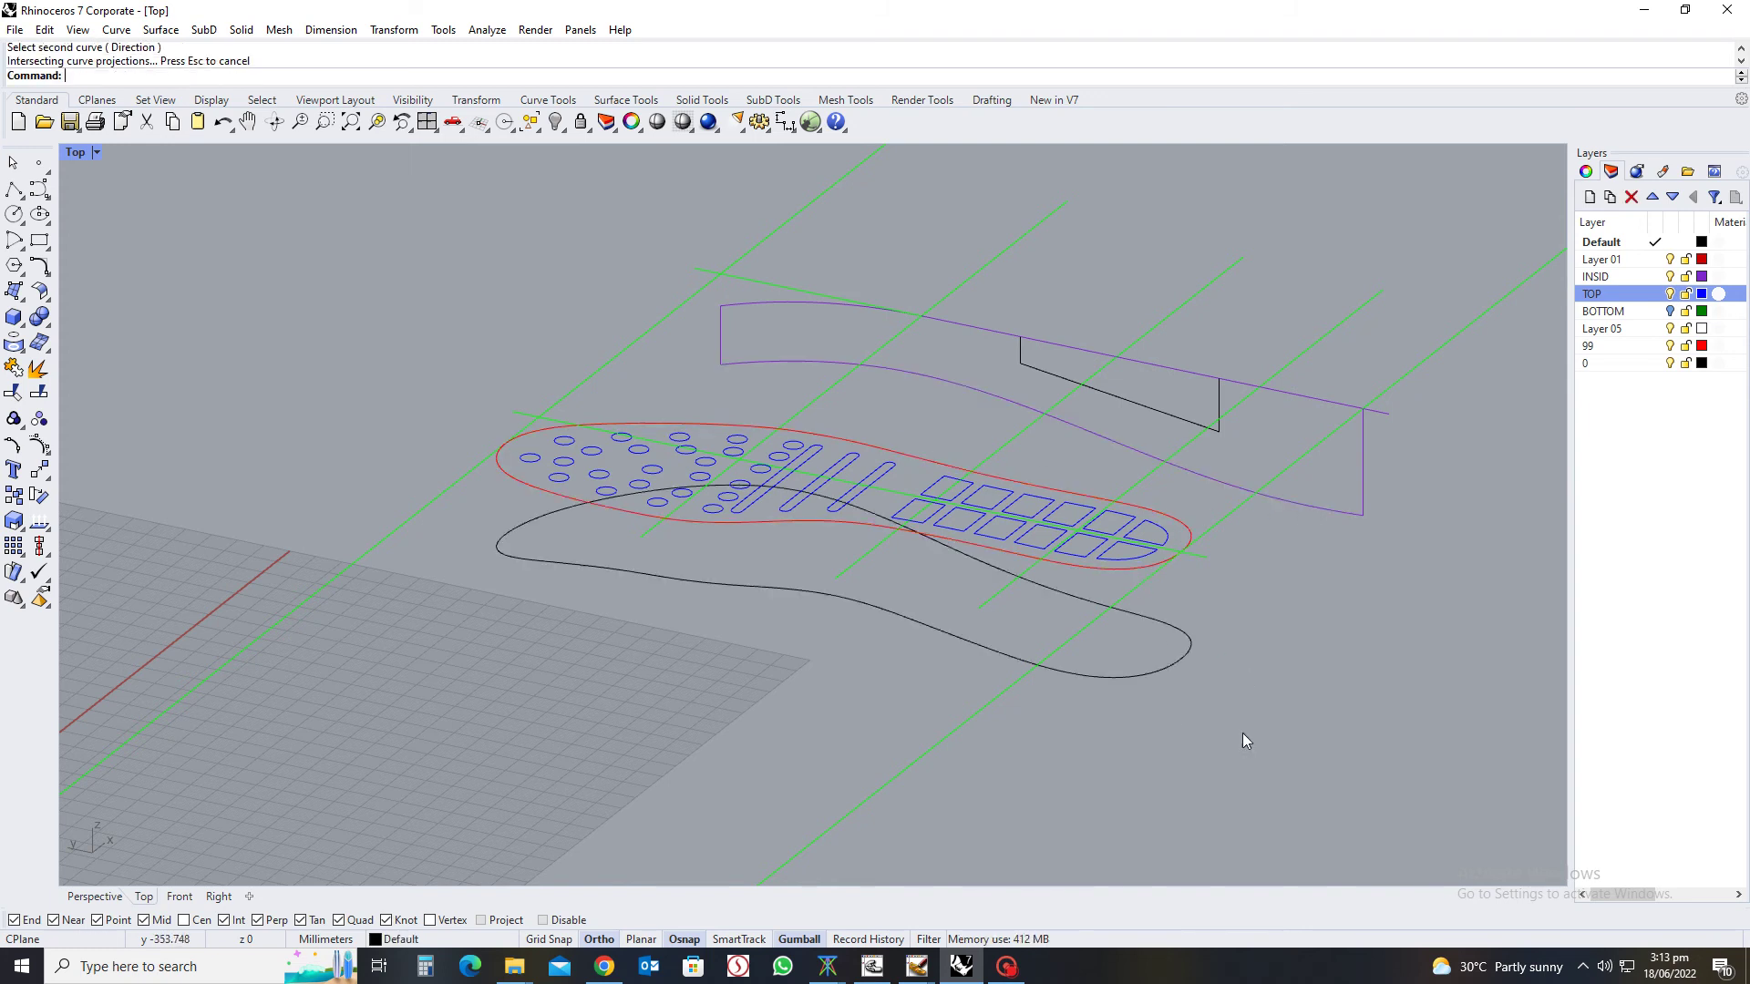
{"action": "mouse_move", "coordinate": [1245, 740]}
{"action": "right_mouse_down"}
{"action": "mouse_move", "coordinate": [1164, 726]}
{"action": "mouse_move", "coordinate": [1245, 766]}
{"action": "right_mouse_up"}
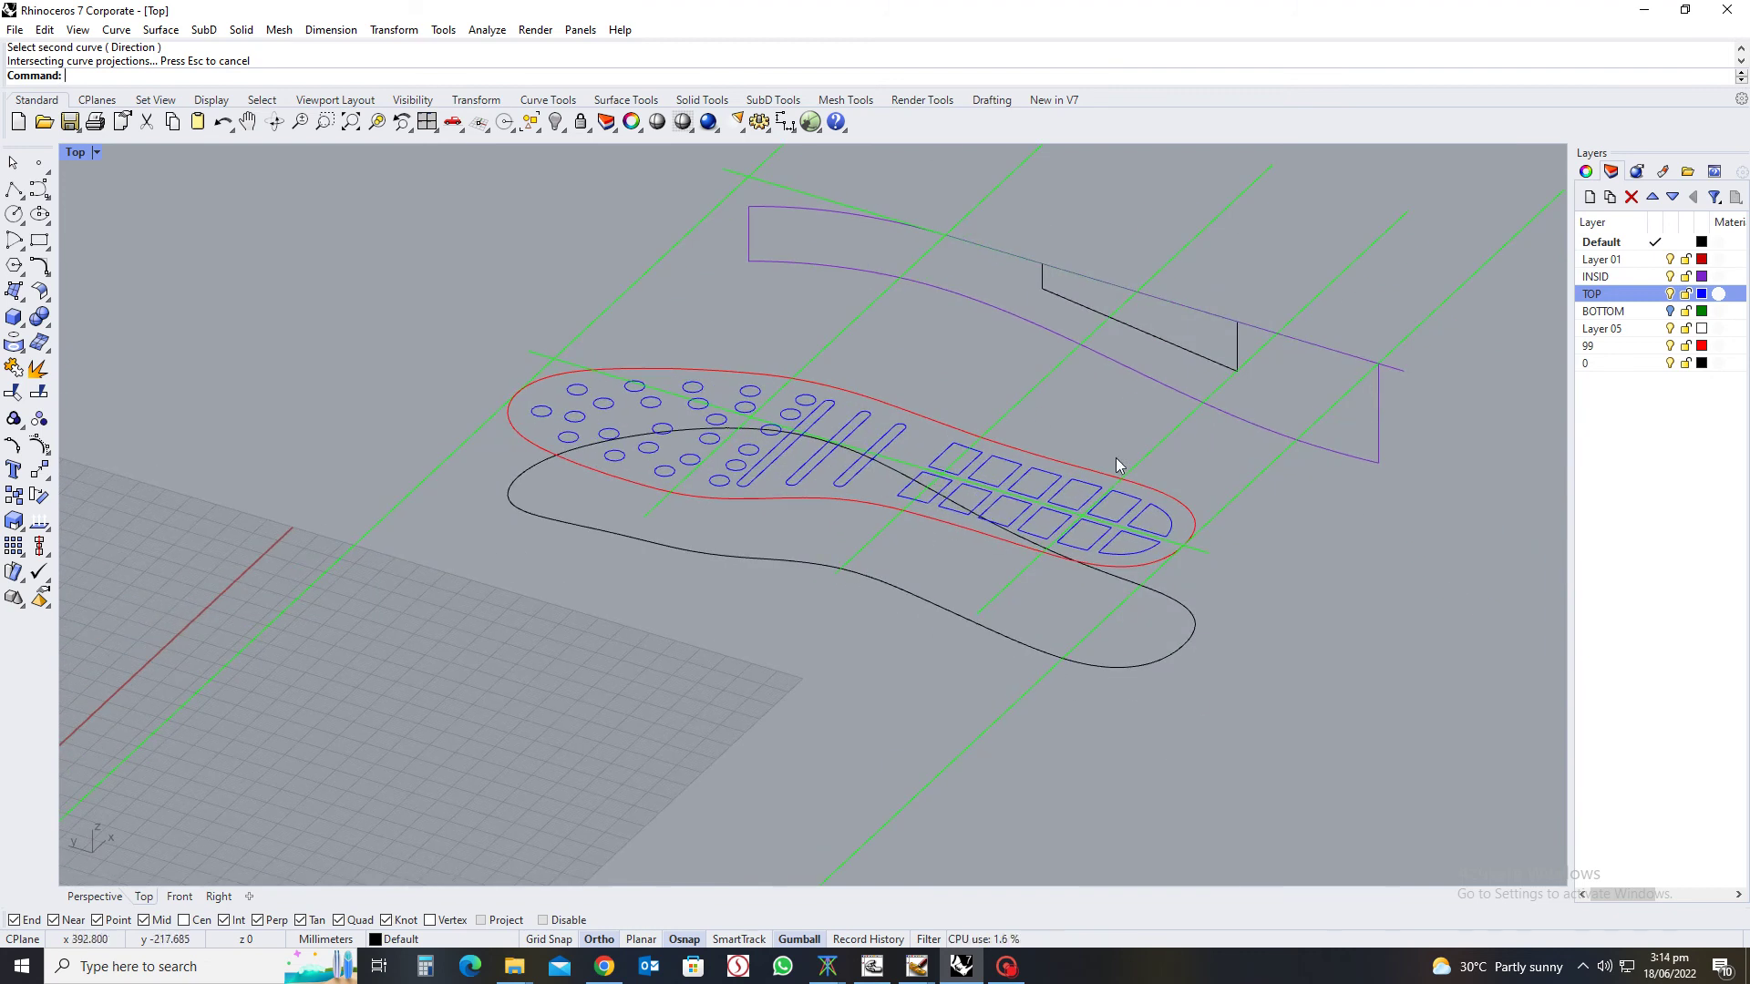
Isolate the new 3D sole outline together with the five long green guide lines, hiding all other objects
{"action": "right_click_drag", "start_coordinate": [1068, 647], "coordinate": [720, 365]}
{"action": "left_click", "coordinate": [672, 257]}
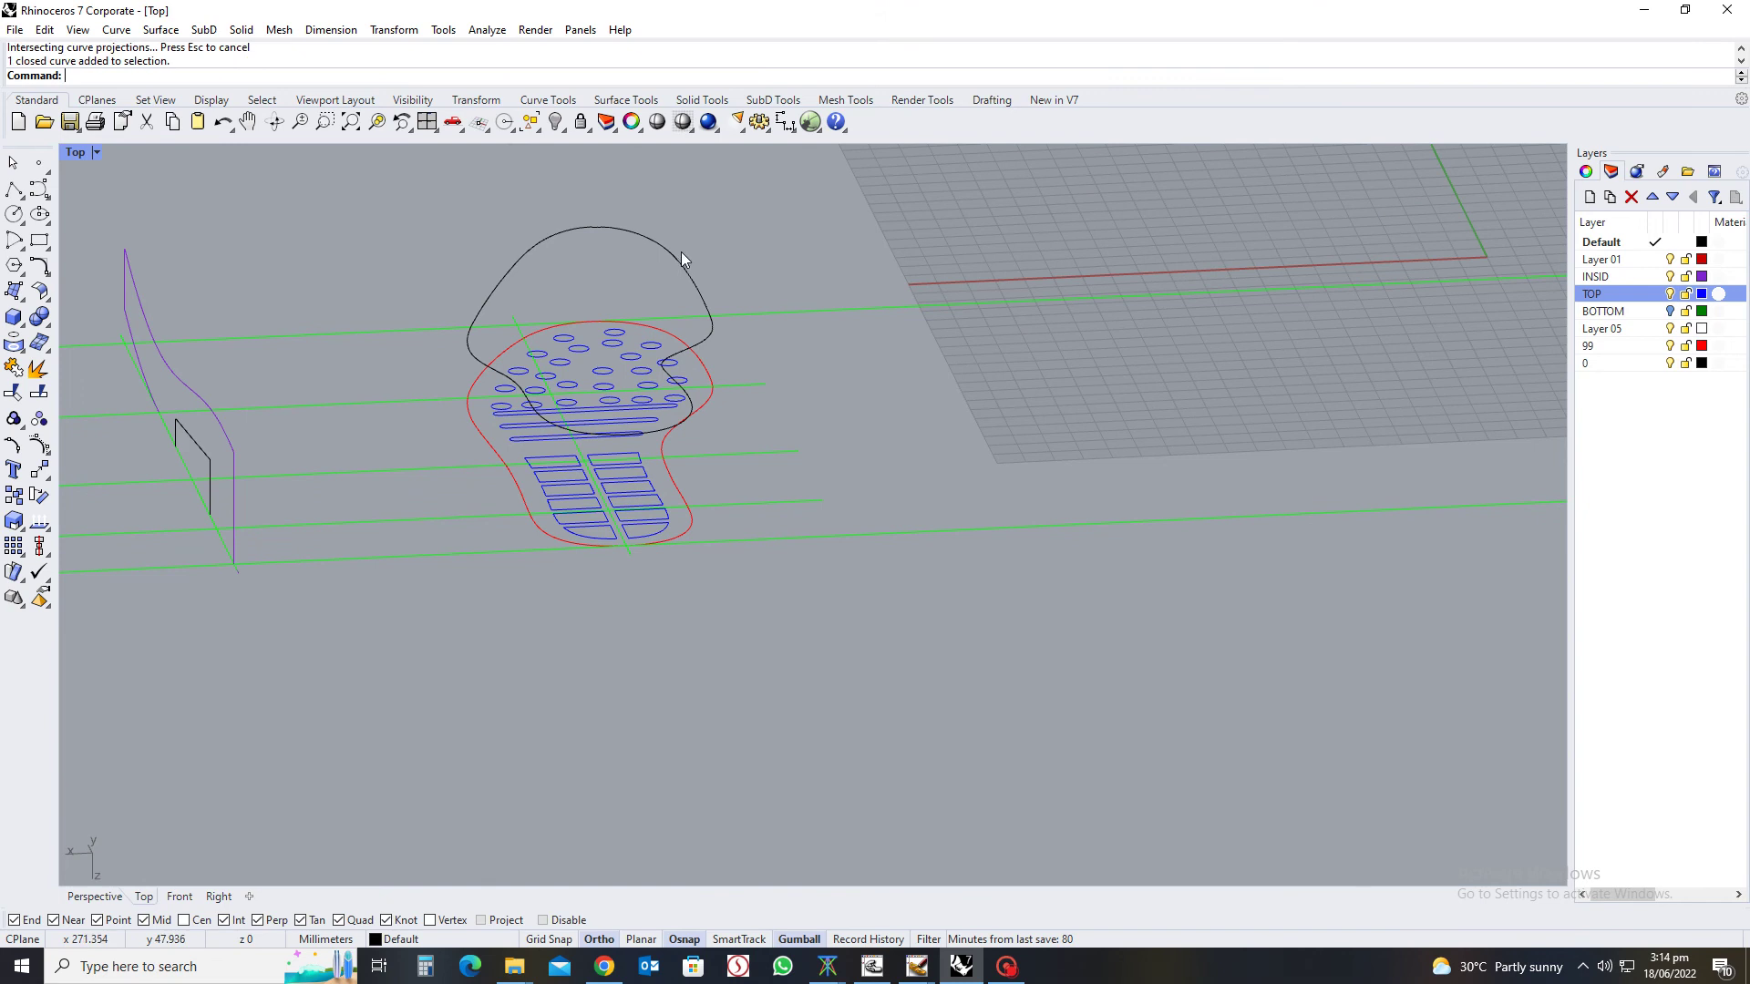
{"action": "scroll", "coordinate": [760, 304], "scroll_direction": "up", "scroll_amount": 3}
{"action": "left_click_drag", "start_coordinate": [795, 250], "coordinate": [751, 685]}
{"action": "left_click", "coordinate": [938, 734], "text": "shift"}
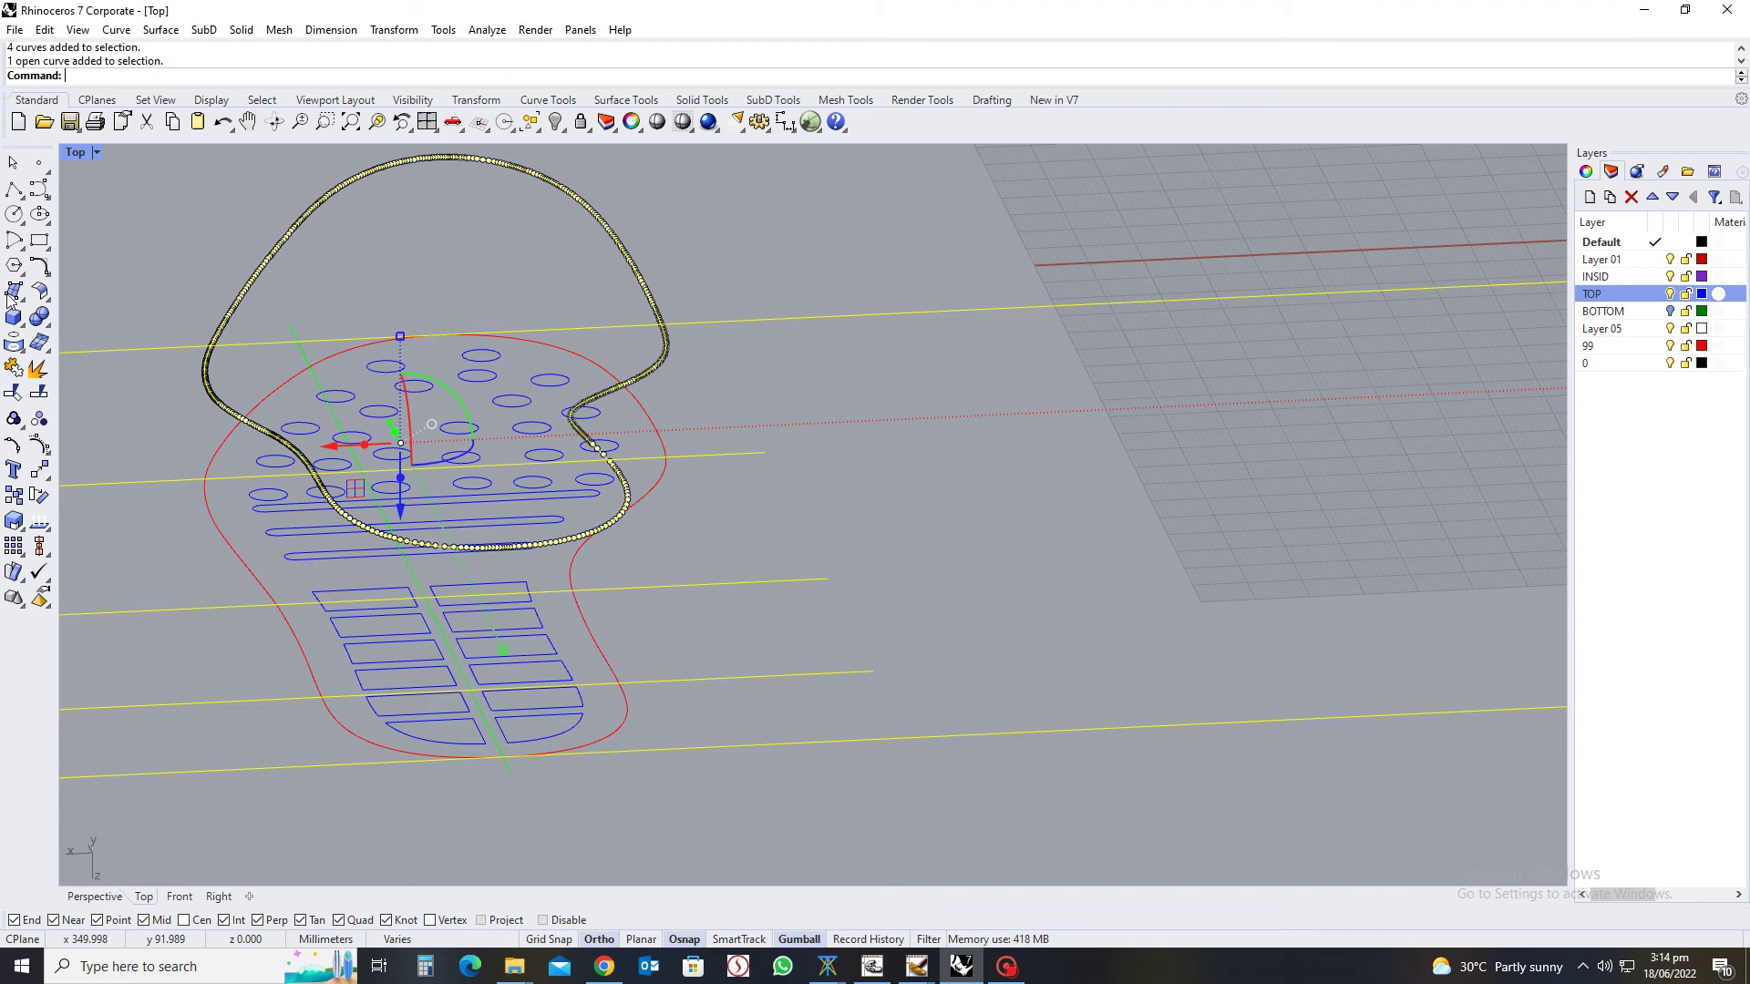
{"action": "left_click", "coordinate": [555, 126]}
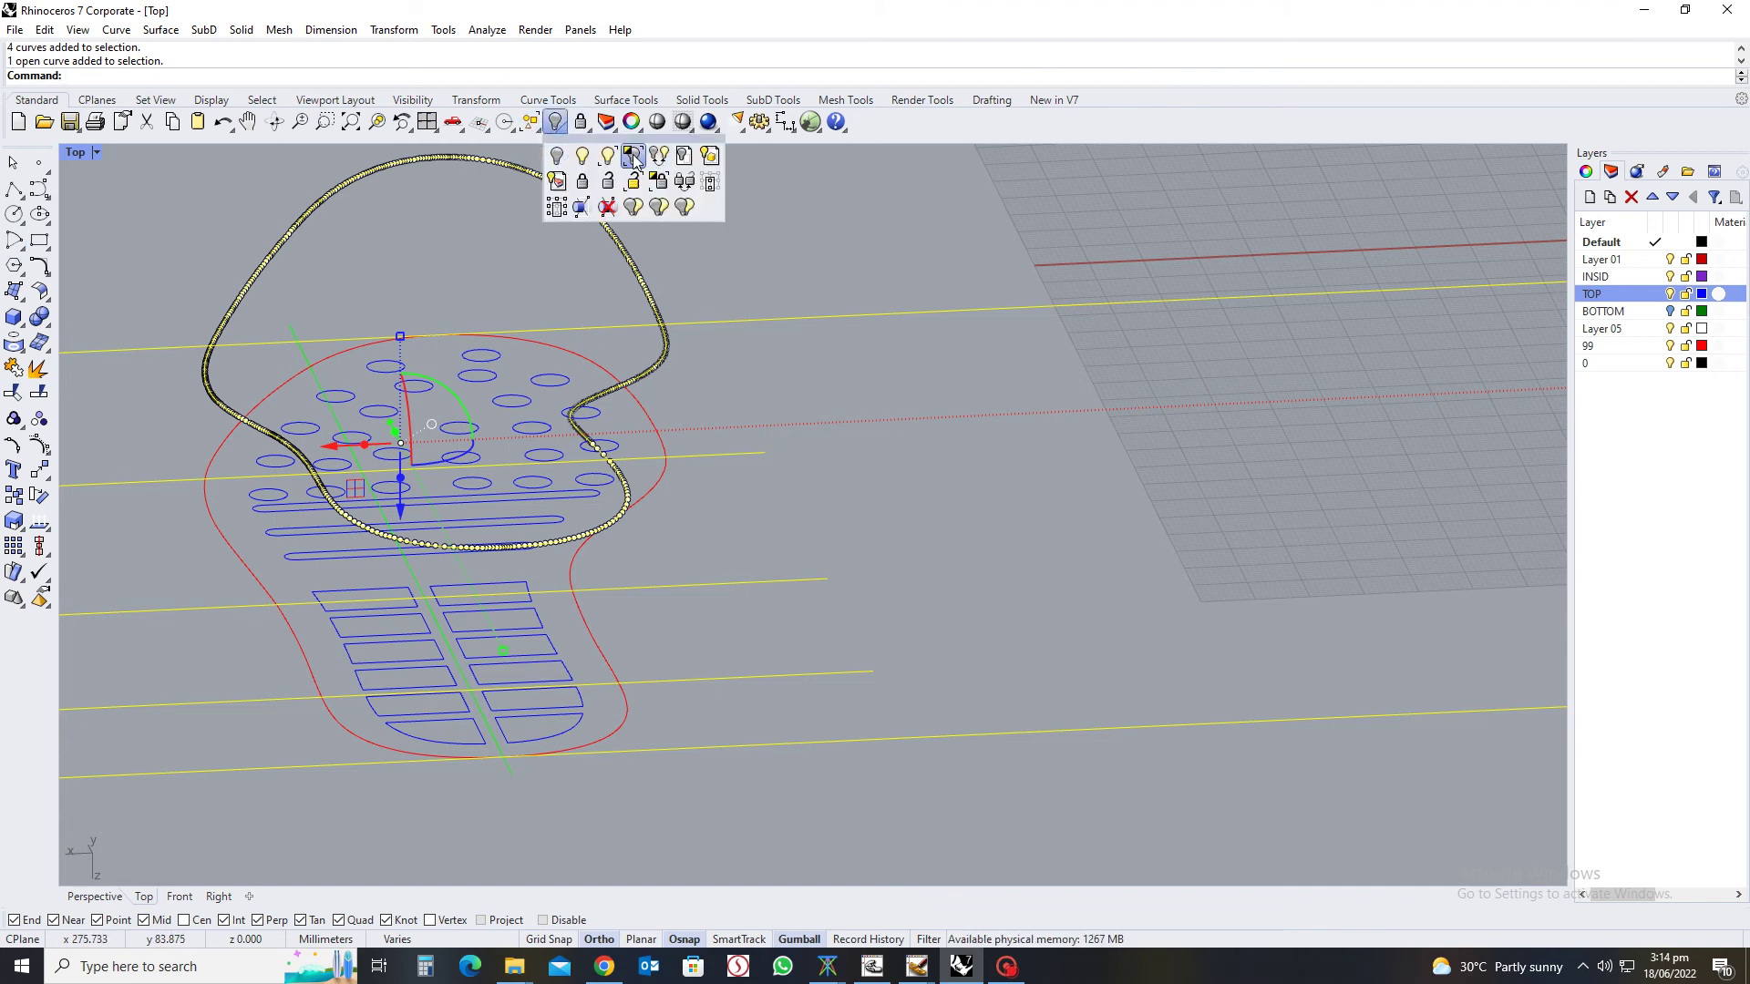
{"action": "left_click", "coordinate": [634, 157]}
{"action": "key", "text": "F1"}
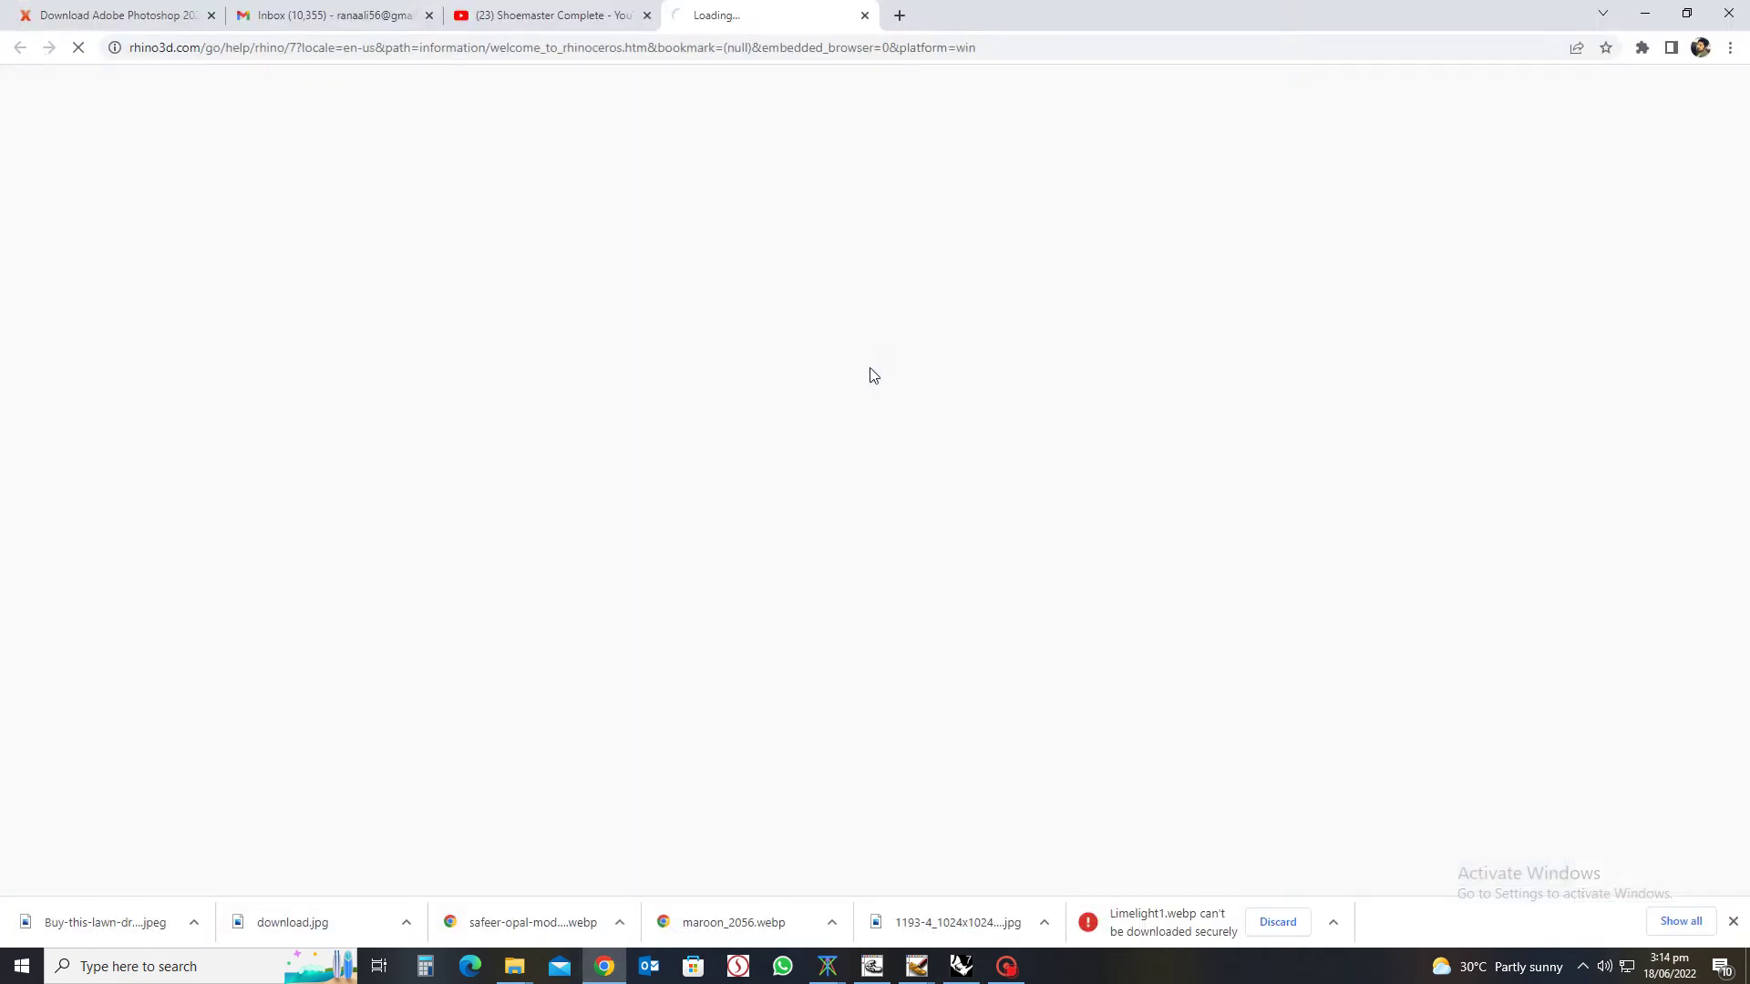
{"action": "left_click", "coordinate": [1729, 13]}
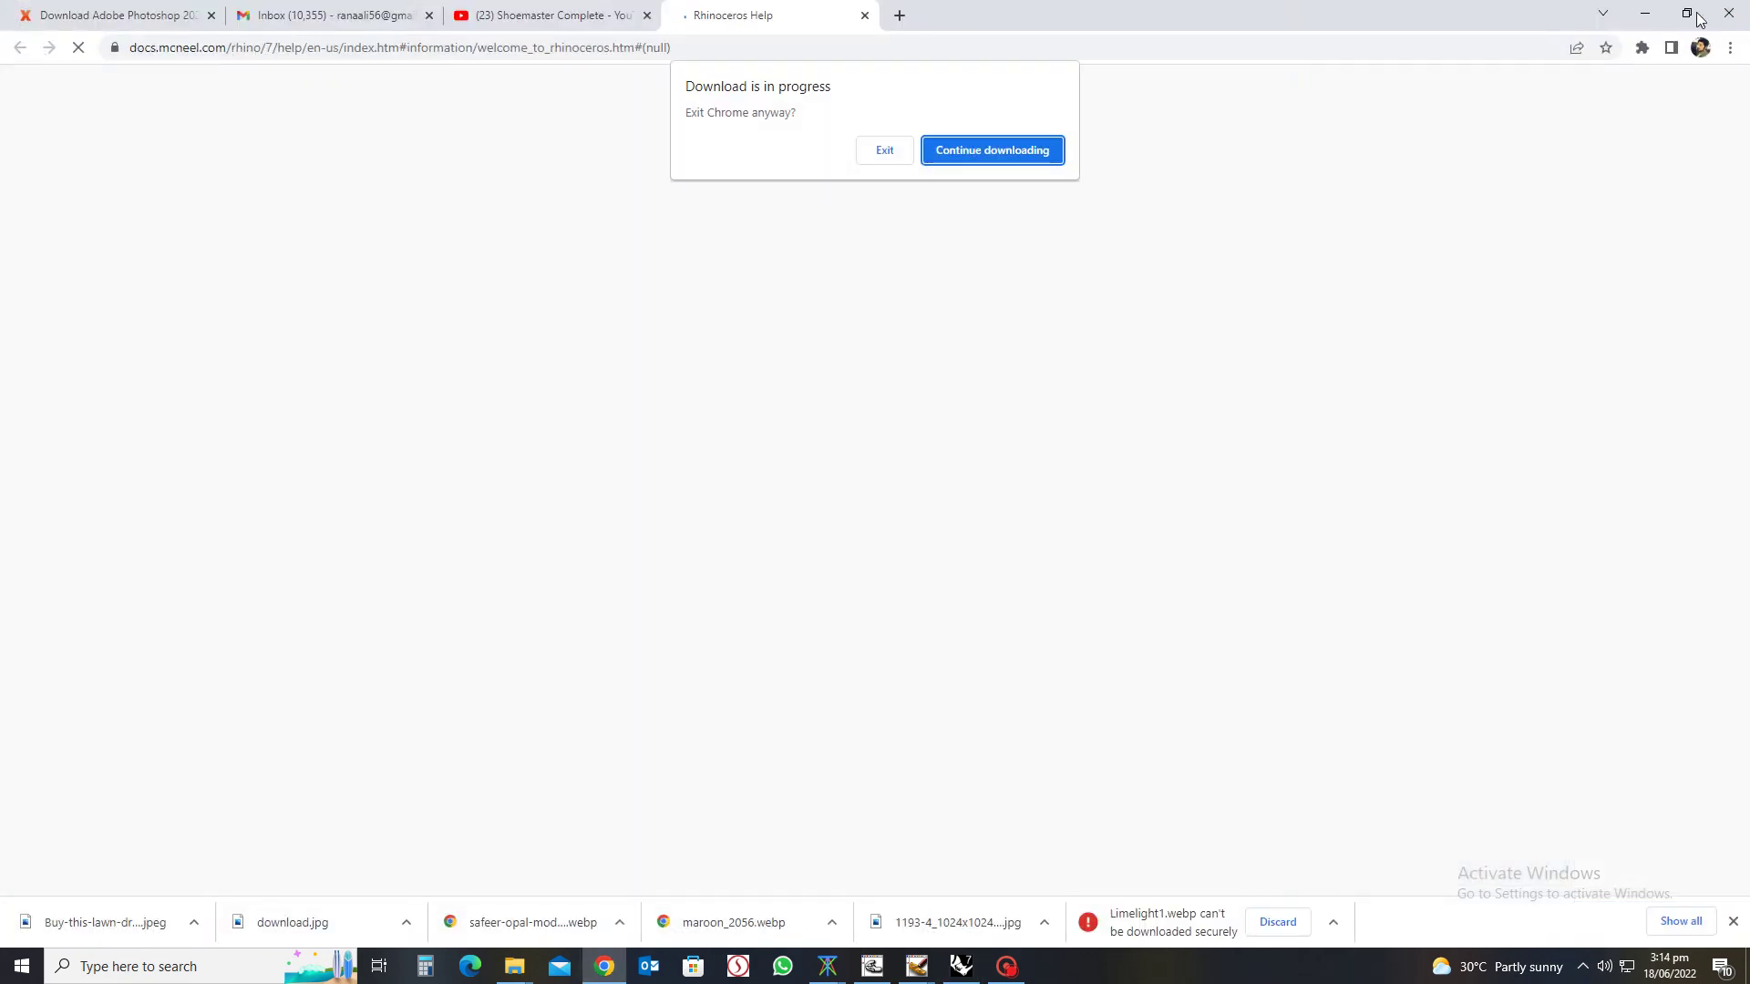
{"action": "left_click", "coordinate": [891, 153]}
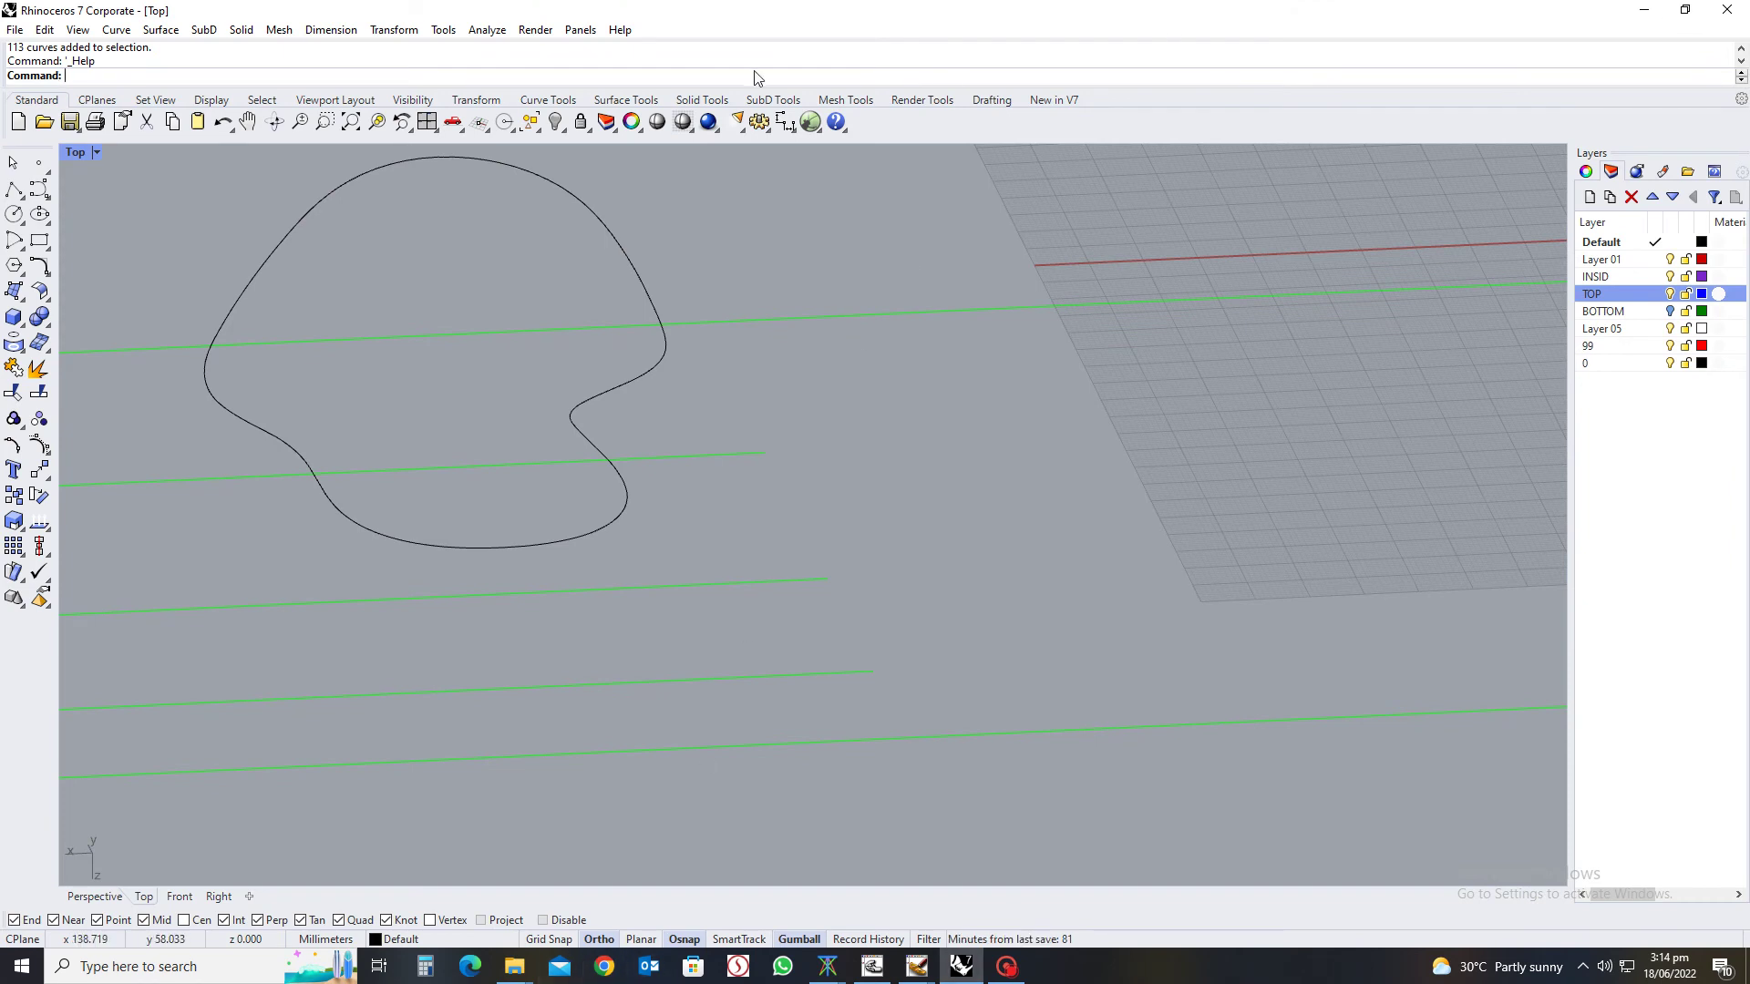
Assign the macro "SetView World Top" from the F1 alias to the F1 keyboard shortcut in the program options
{"action": "left_click", "coordinate": [760, 123]}
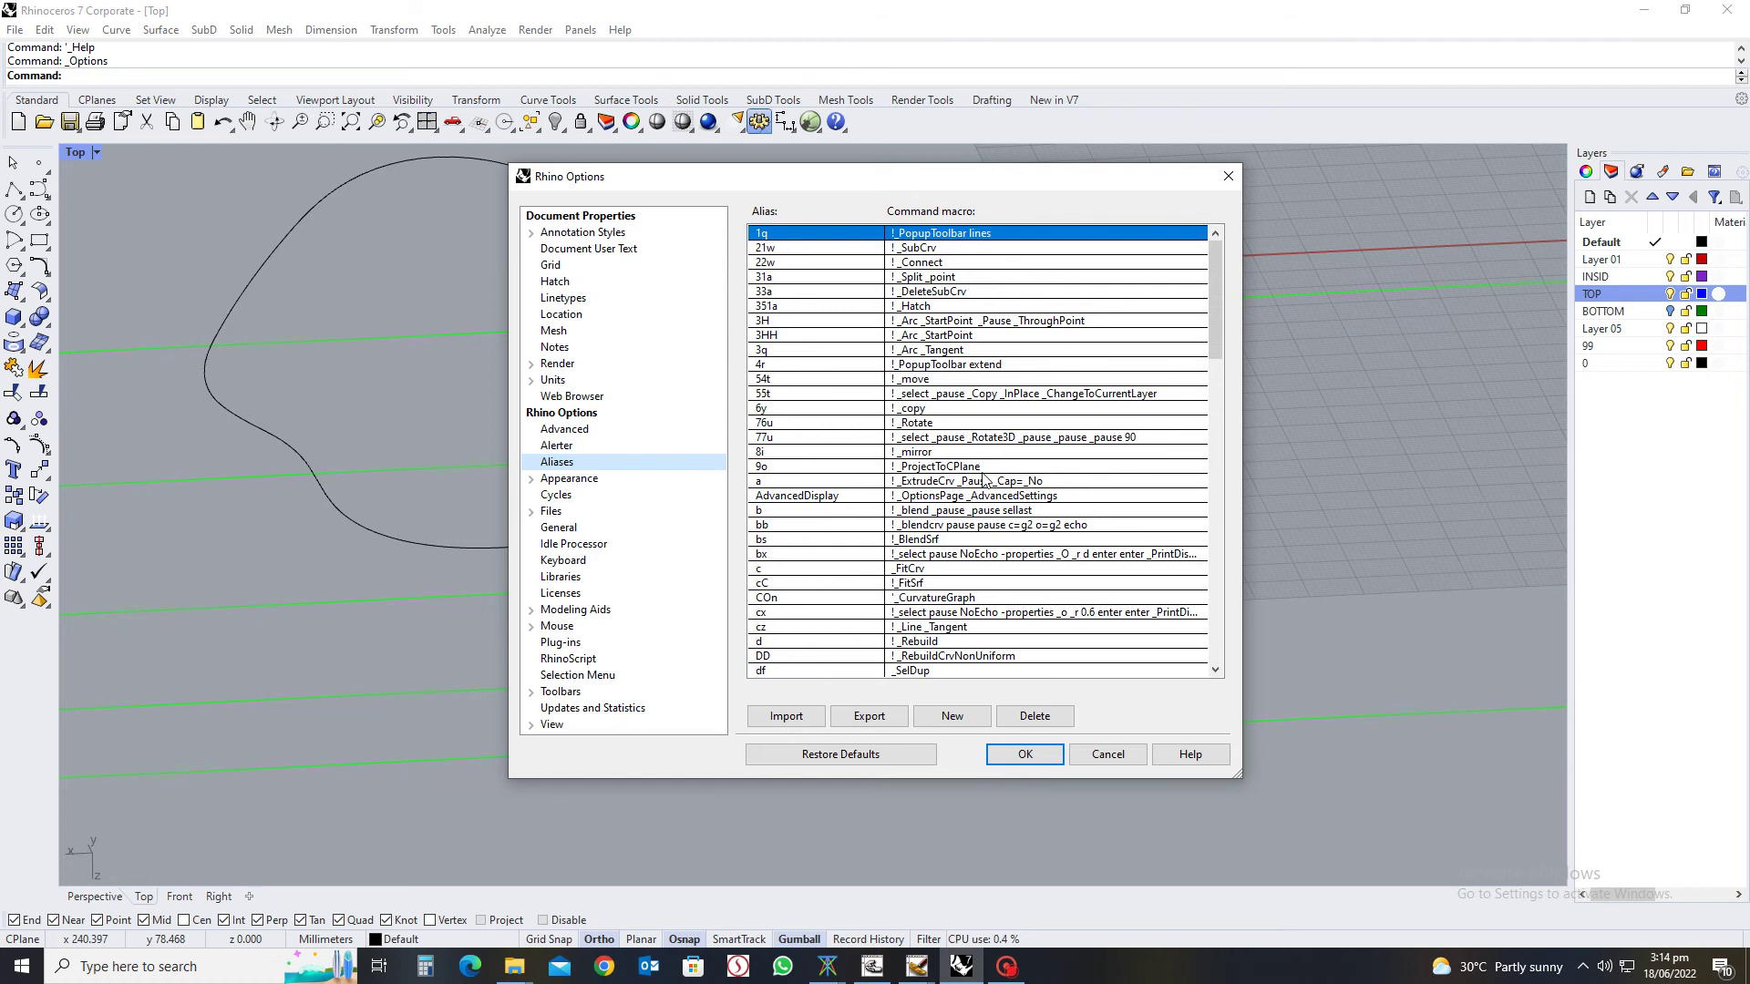
{"action": "scroll", "coordinate": [984, 480], "scroll_direction": "down", "scroll_amount": 3}
{"action": "scroll", "coordinate": [983, 475], "scroll_direction": "down", "scroll_amount": 4}
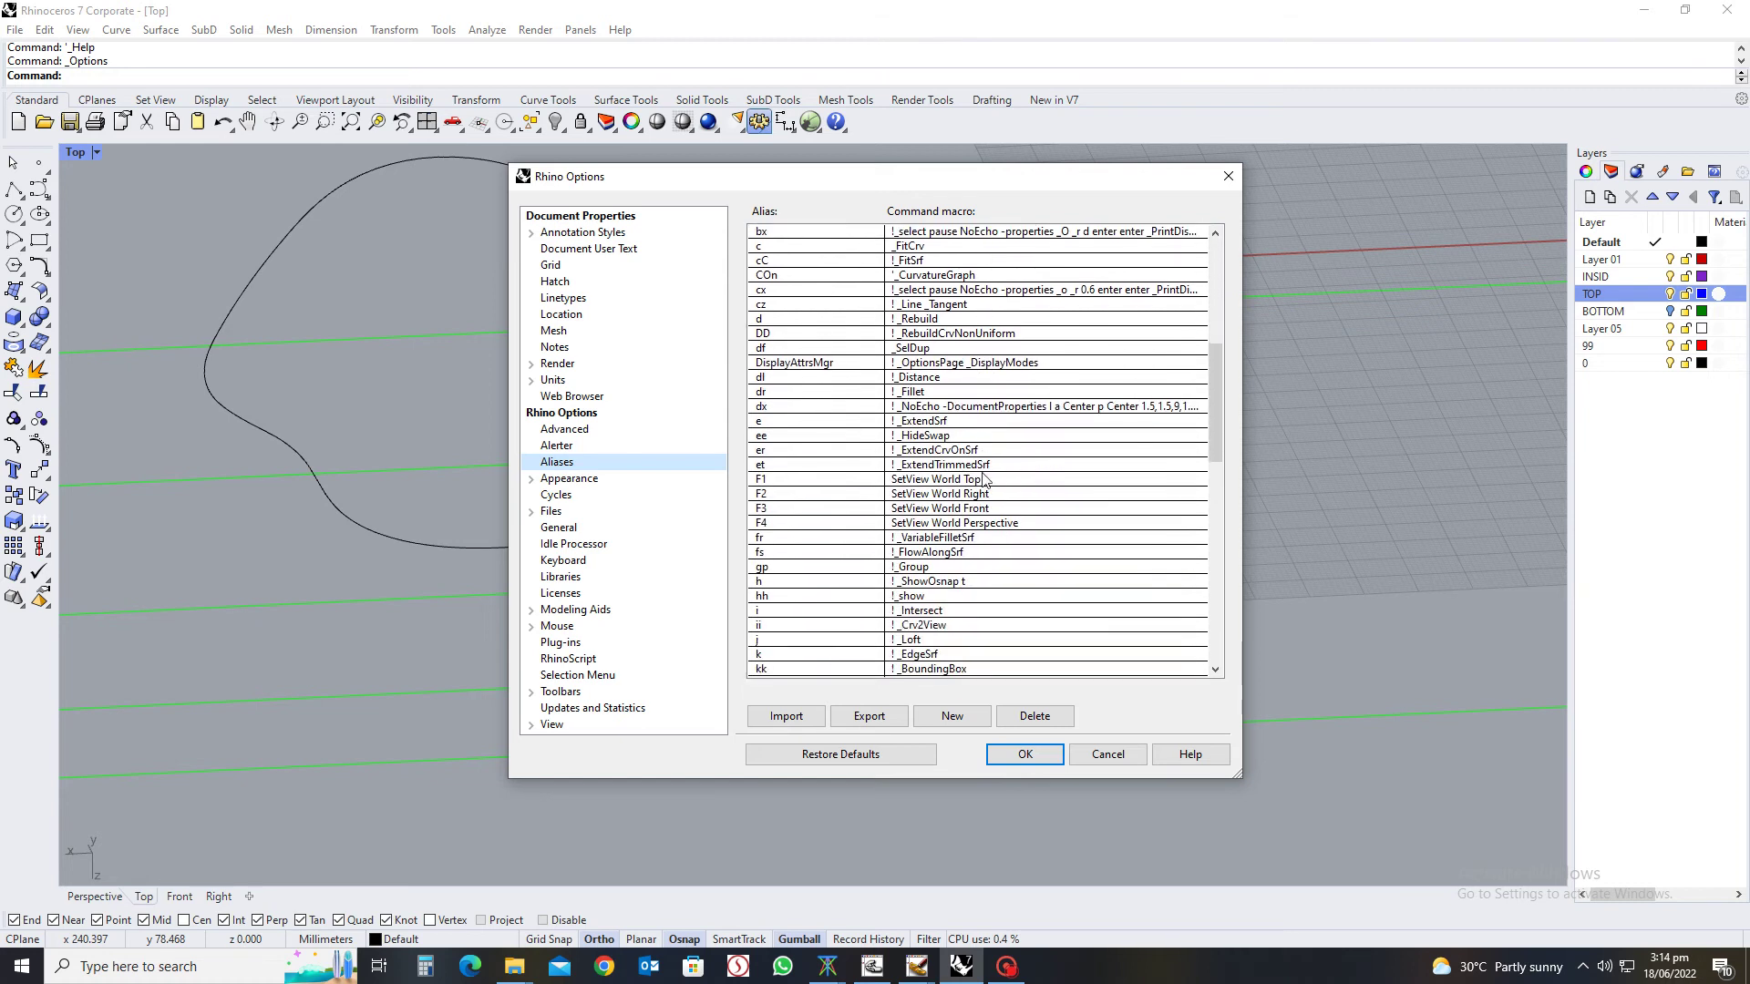
{"action": "left_click", "coordinate": [1008, 410]}
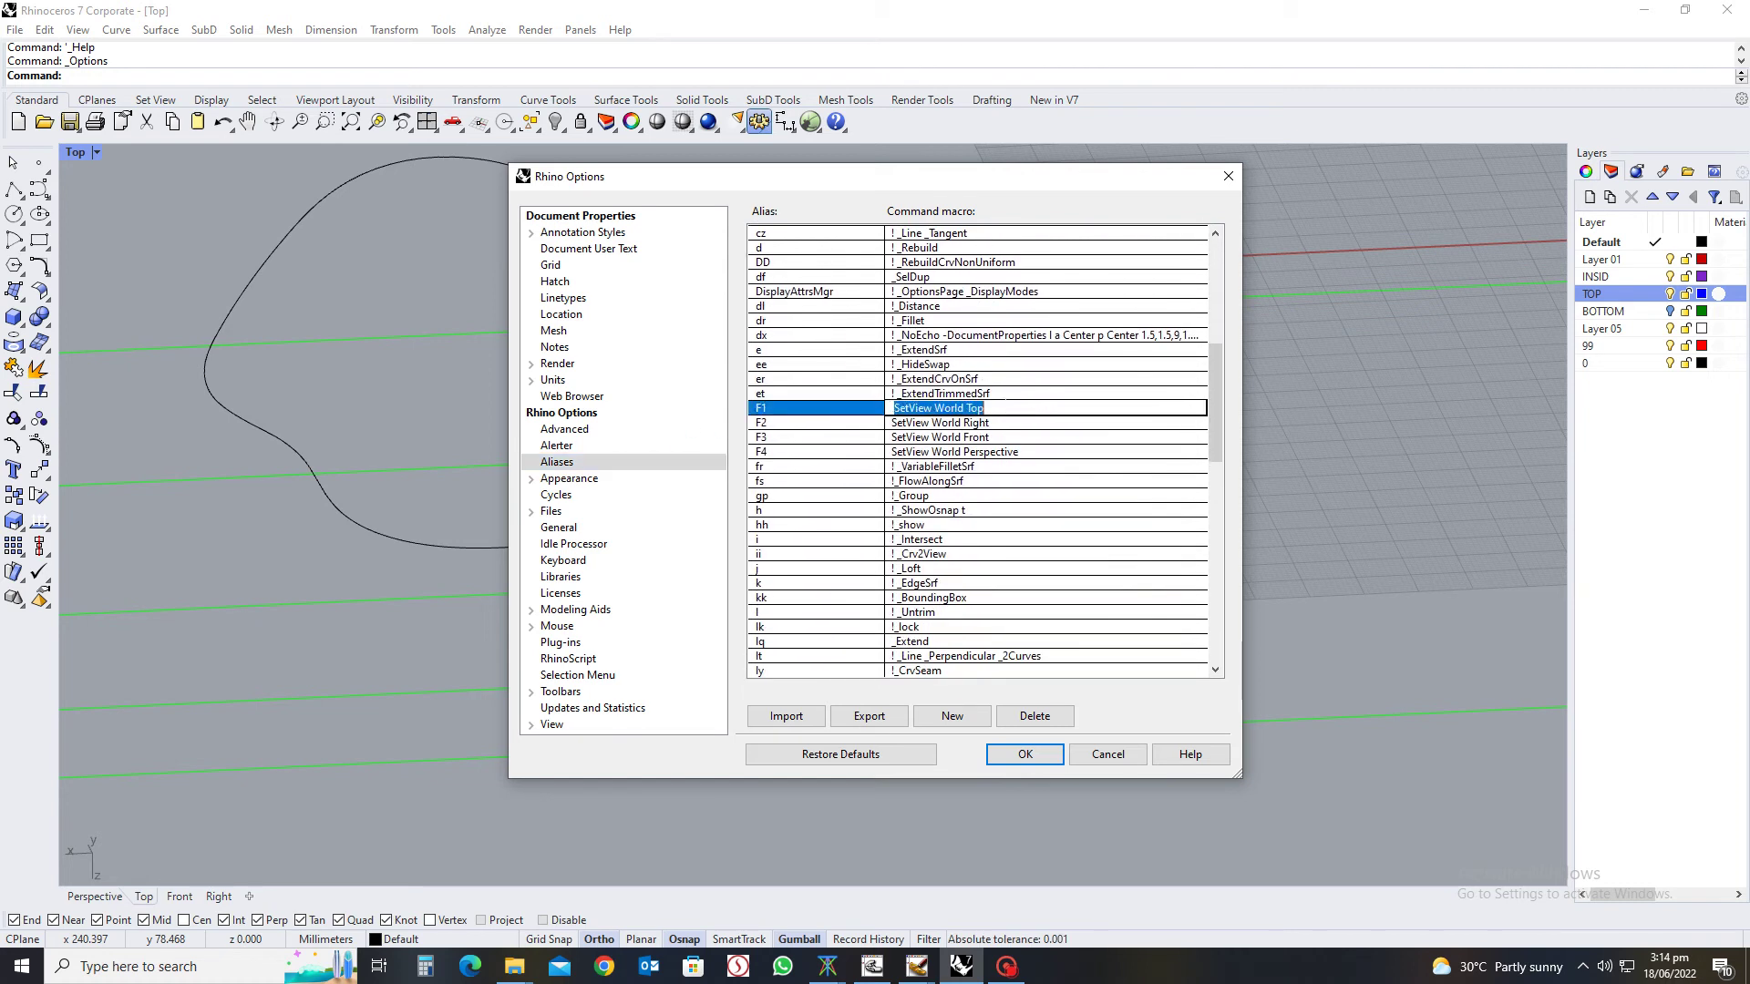
{"action": "left_click_drag", "start_coordinate": [1008, 410], "coordinate": [897, 409]}
{"action": "left_click", "coordinate": [563, 559]}
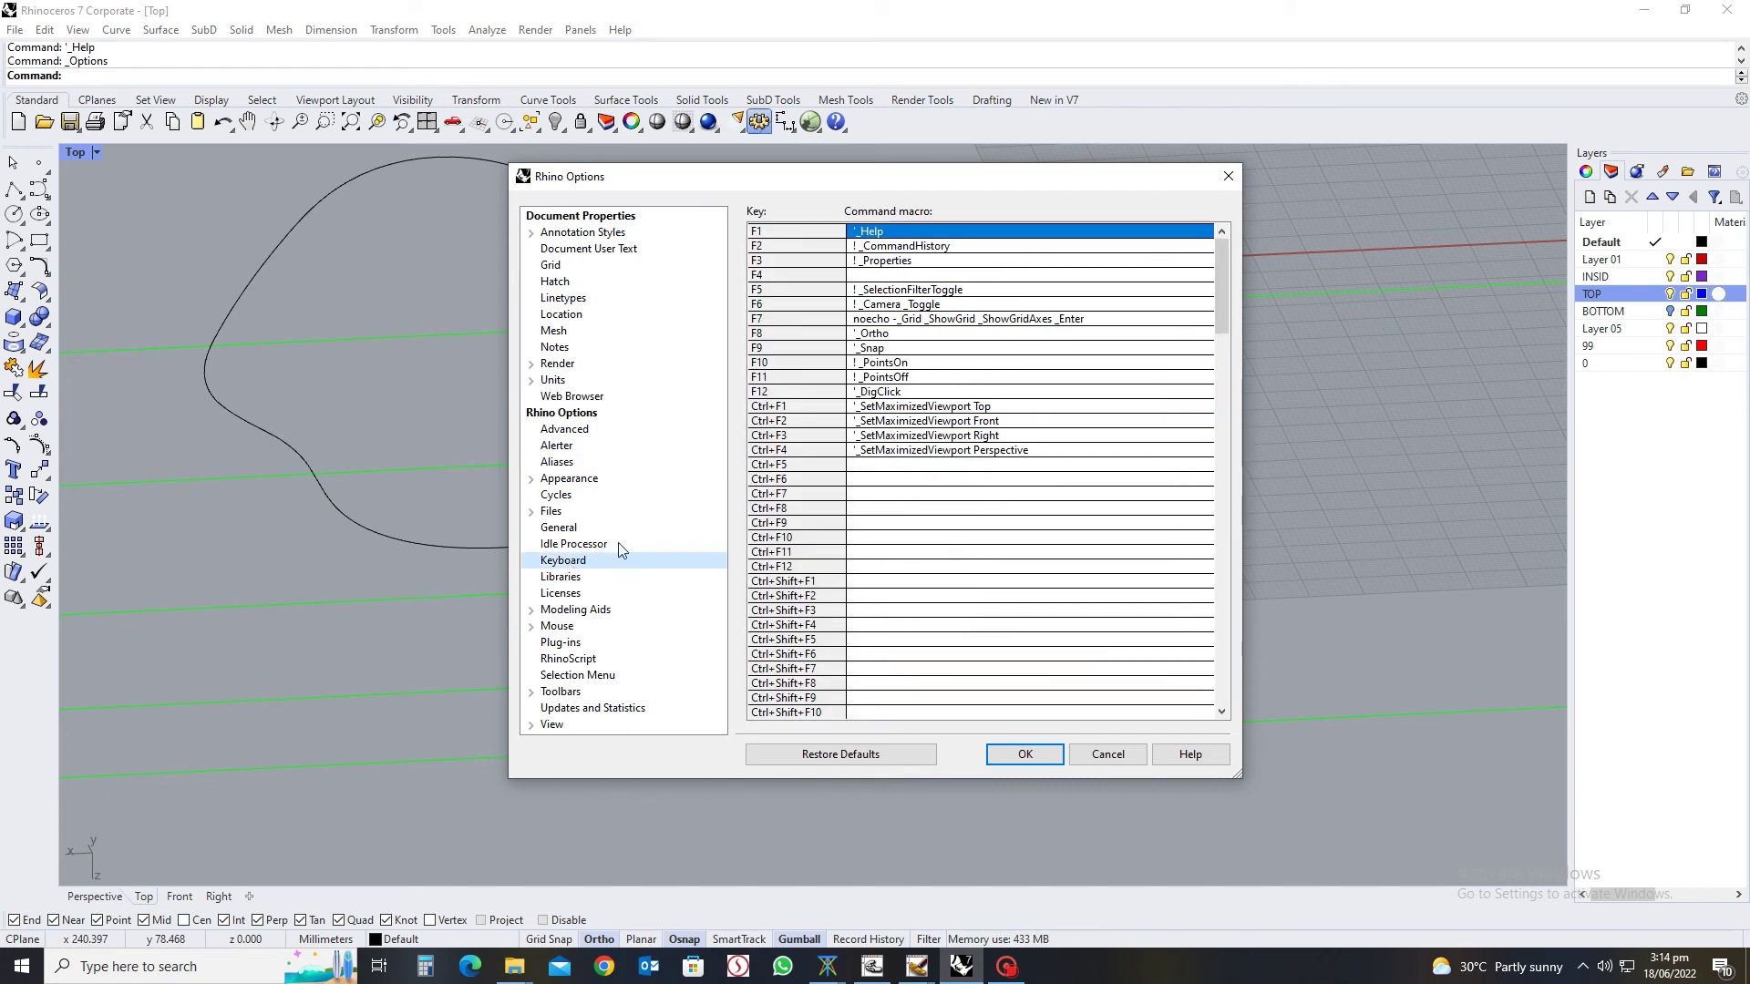
{"action": "left_click", "coordinate": [930, 232]}
{"action": "type", "text": "SetView World Top"}
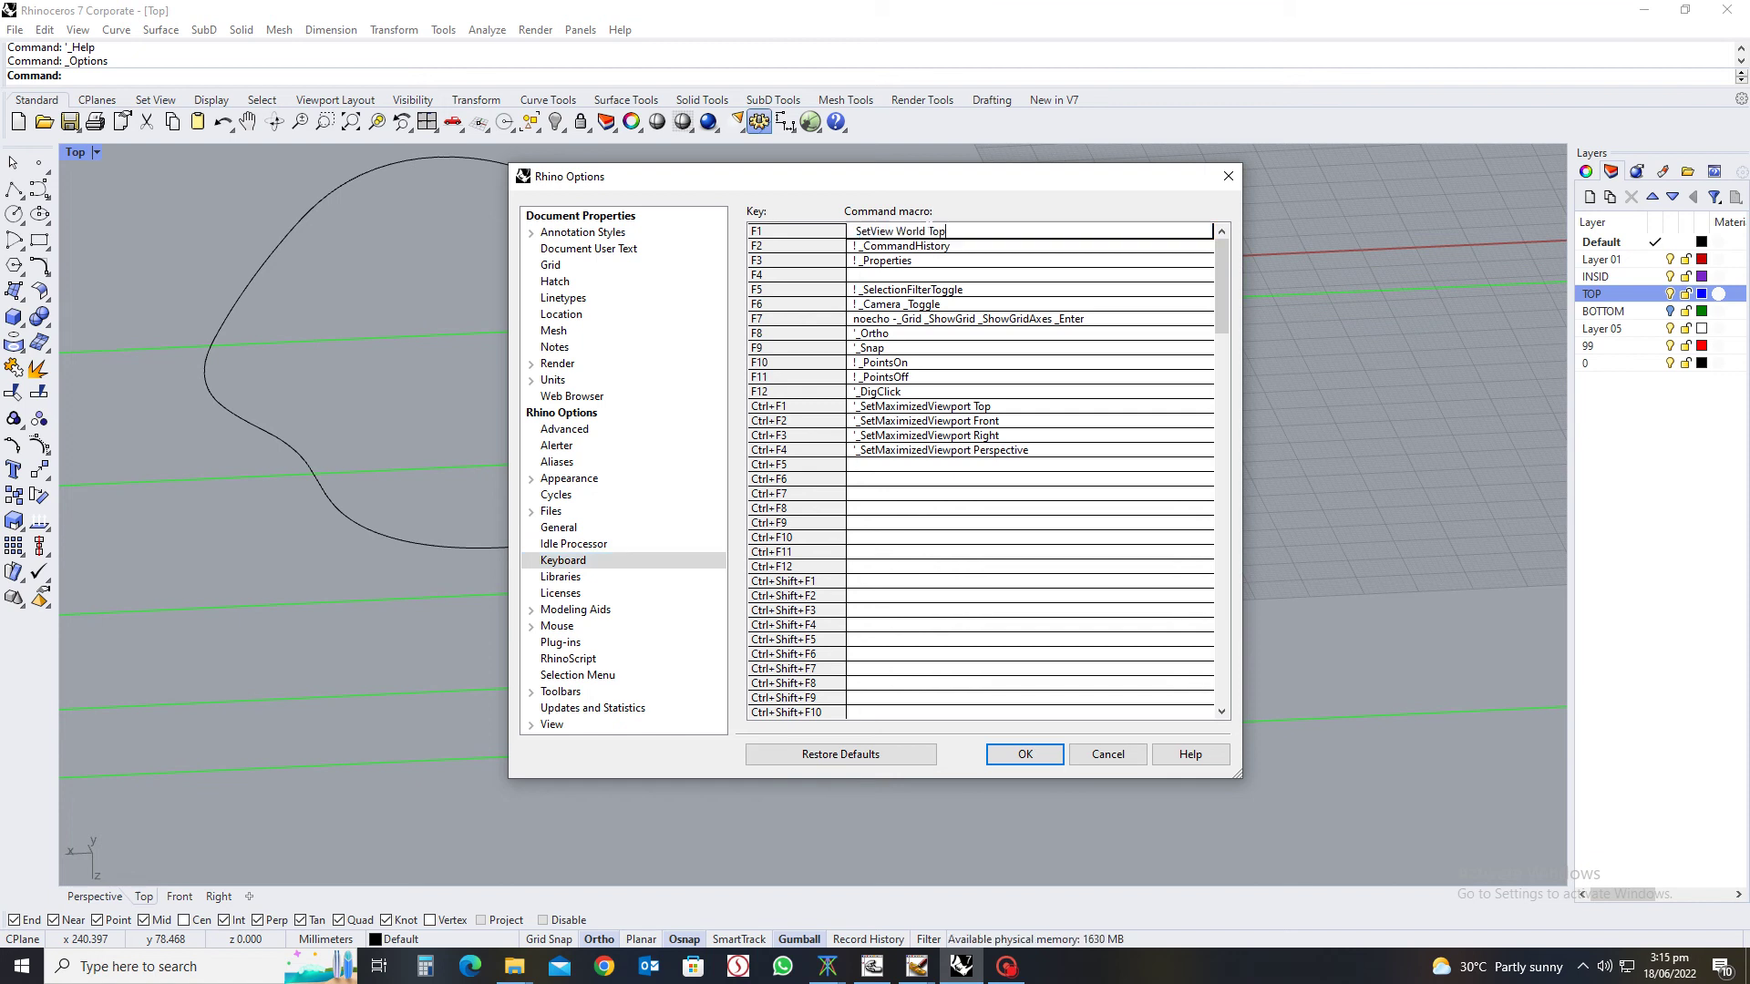
{"action": "left_click", "coordinate": [1025, 761]}
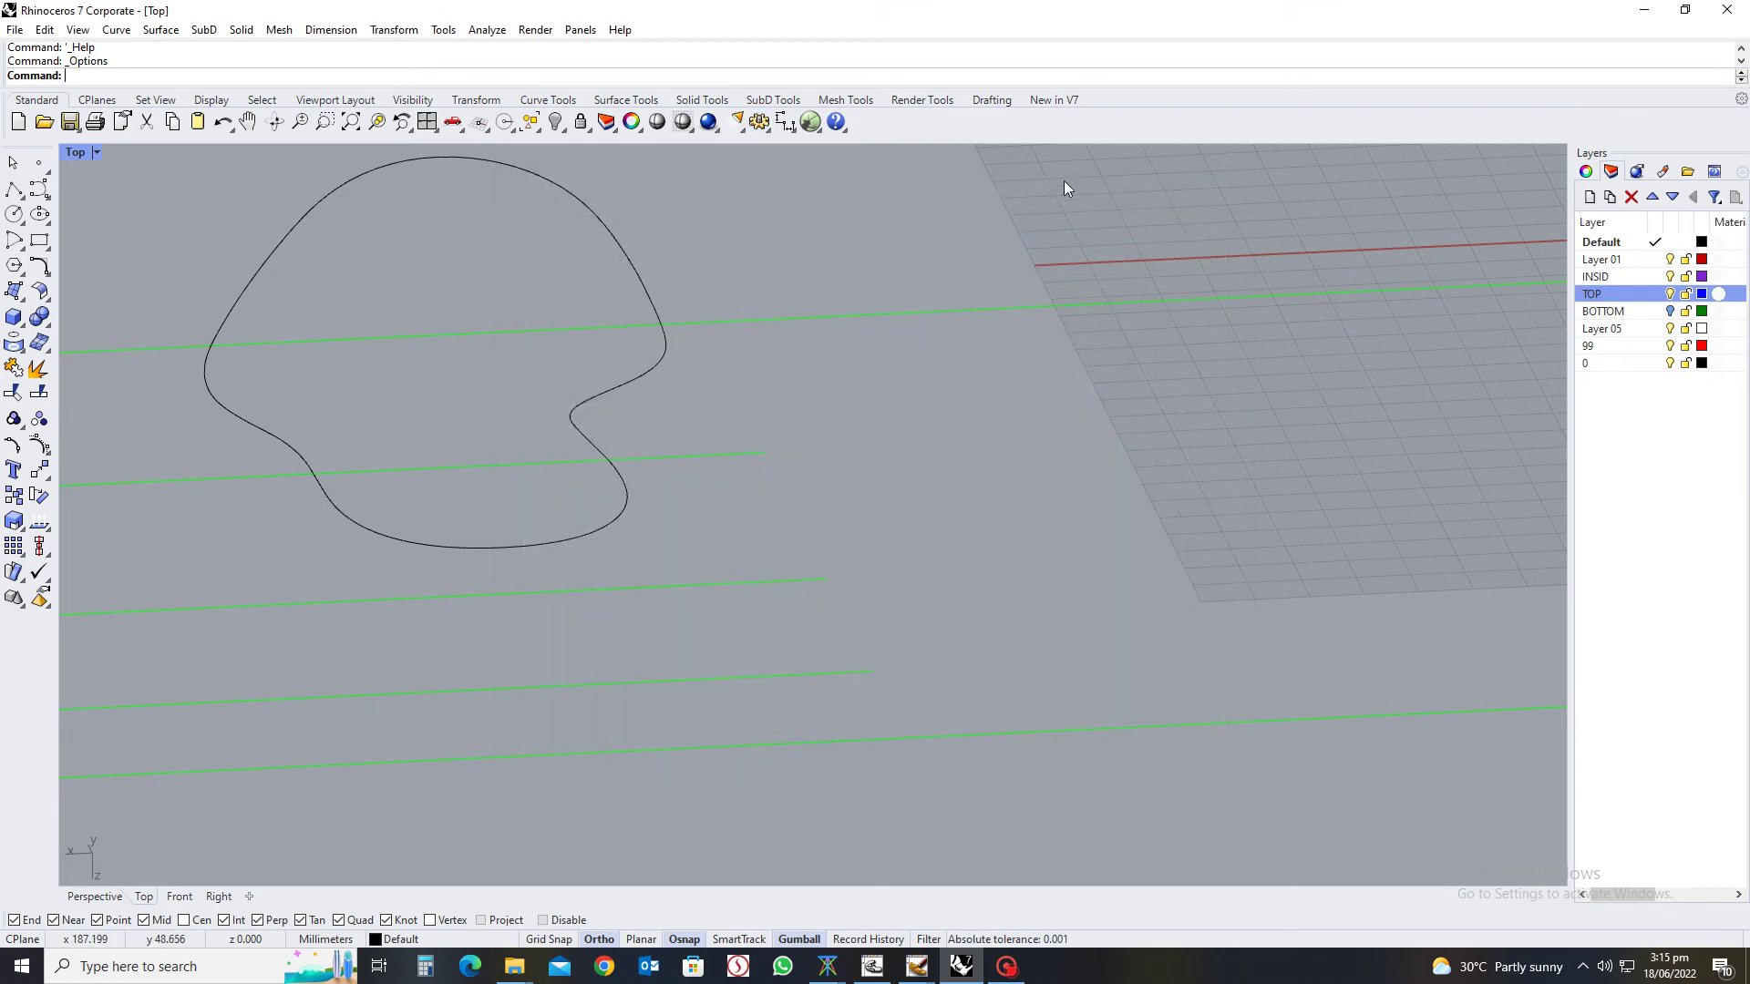
Assign the macro "SetView World Right" from the F2 alias to the F2 keyboard shortcut in the program options
{"action": "left_click", "coordinate": [759, 121]}
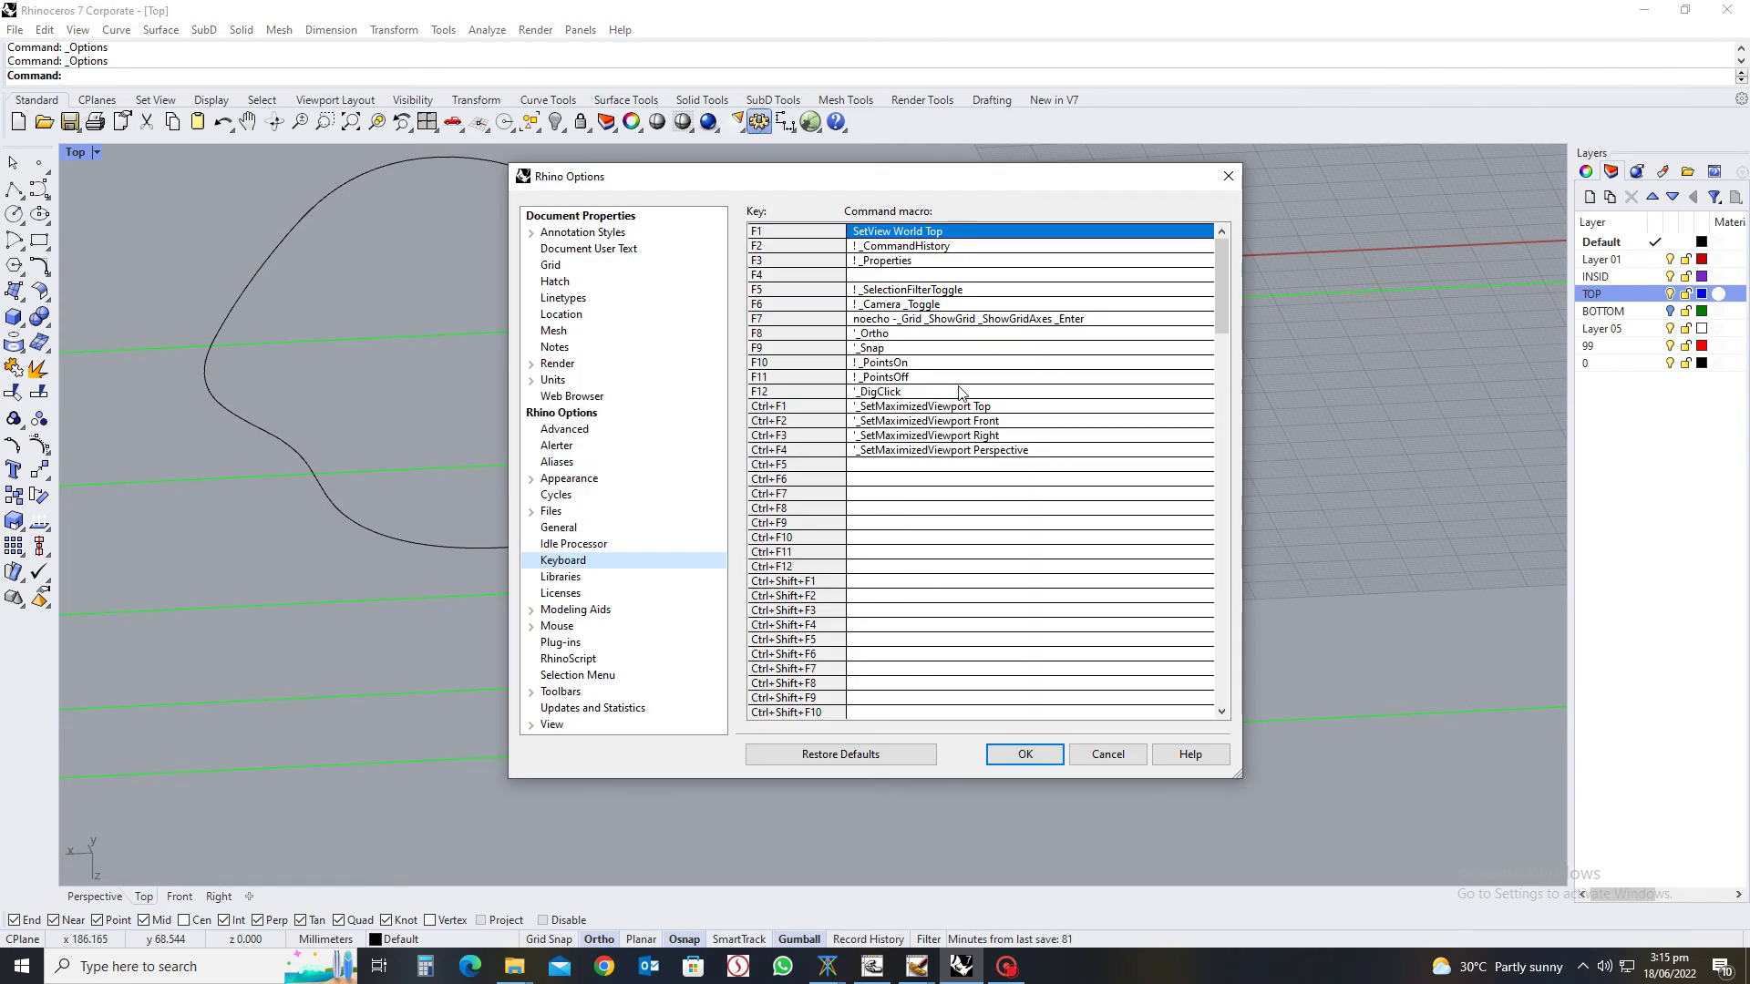
{"action": "left_click", "coordinate": [566, 465]}
{"action": "scroll", "coordinate": [972, 559], "scroll_direction": "down", "scroll_amount": 6}
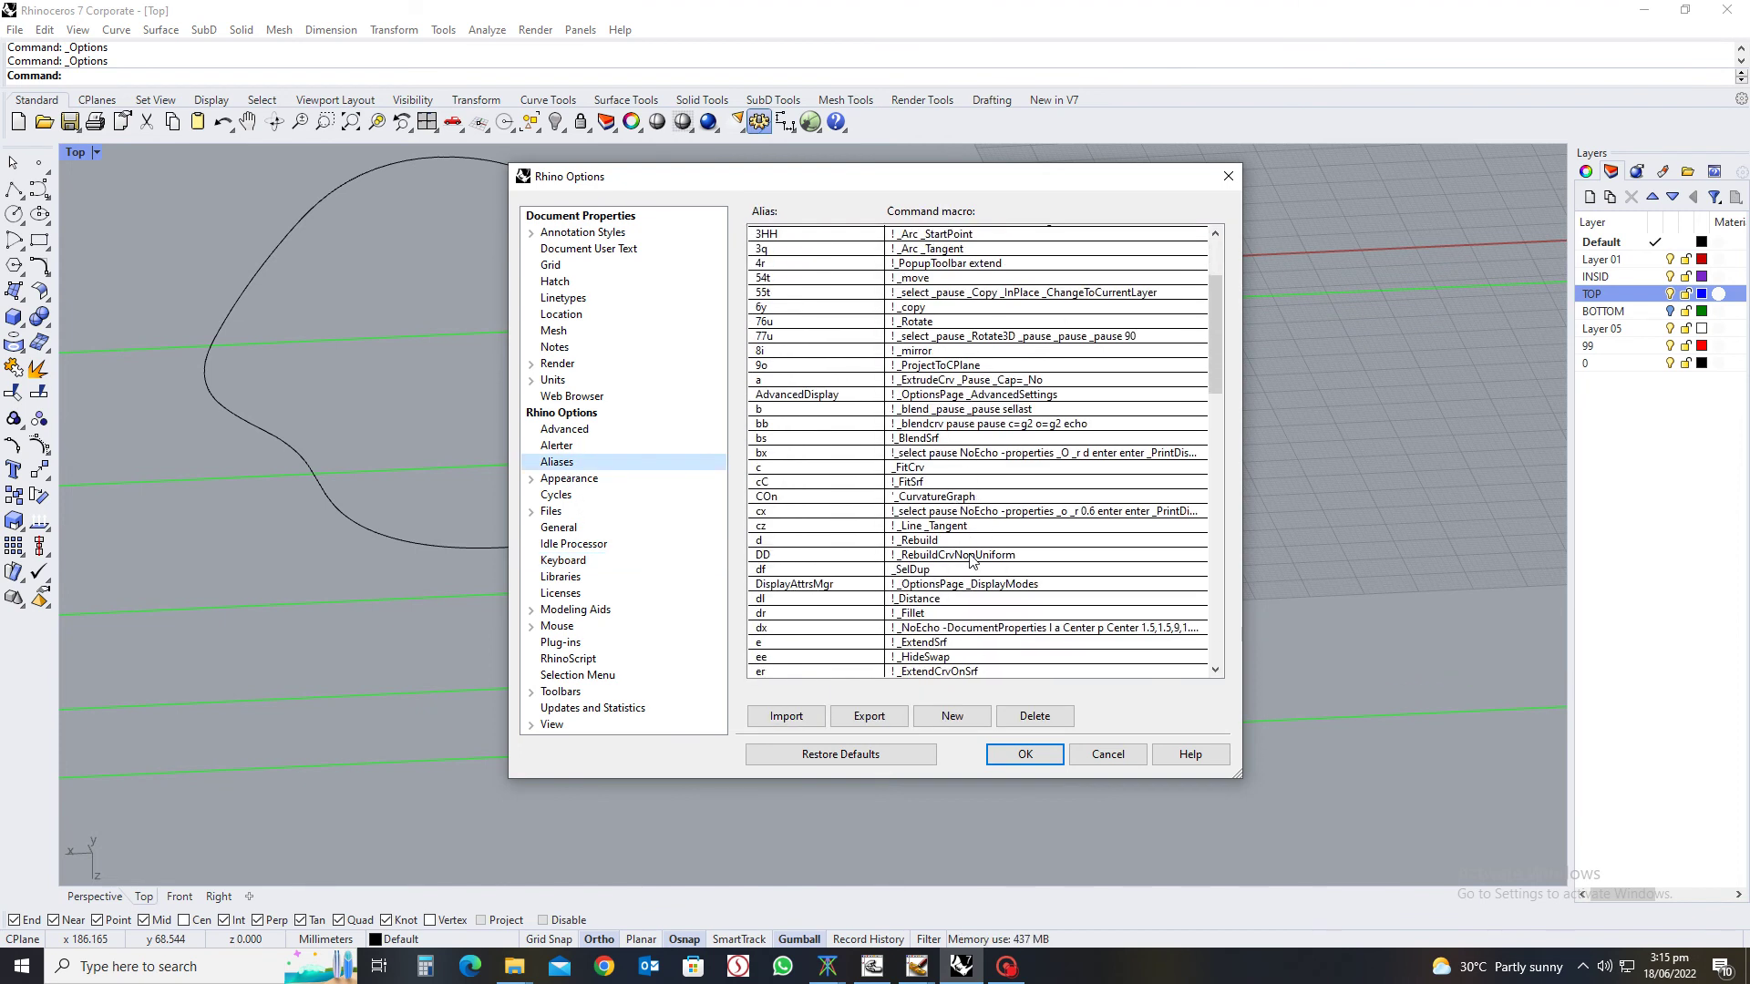
{"action": "scroll", "coordinate": [972, 559], "scroll_direction": "down", "scroll_amount": 4}
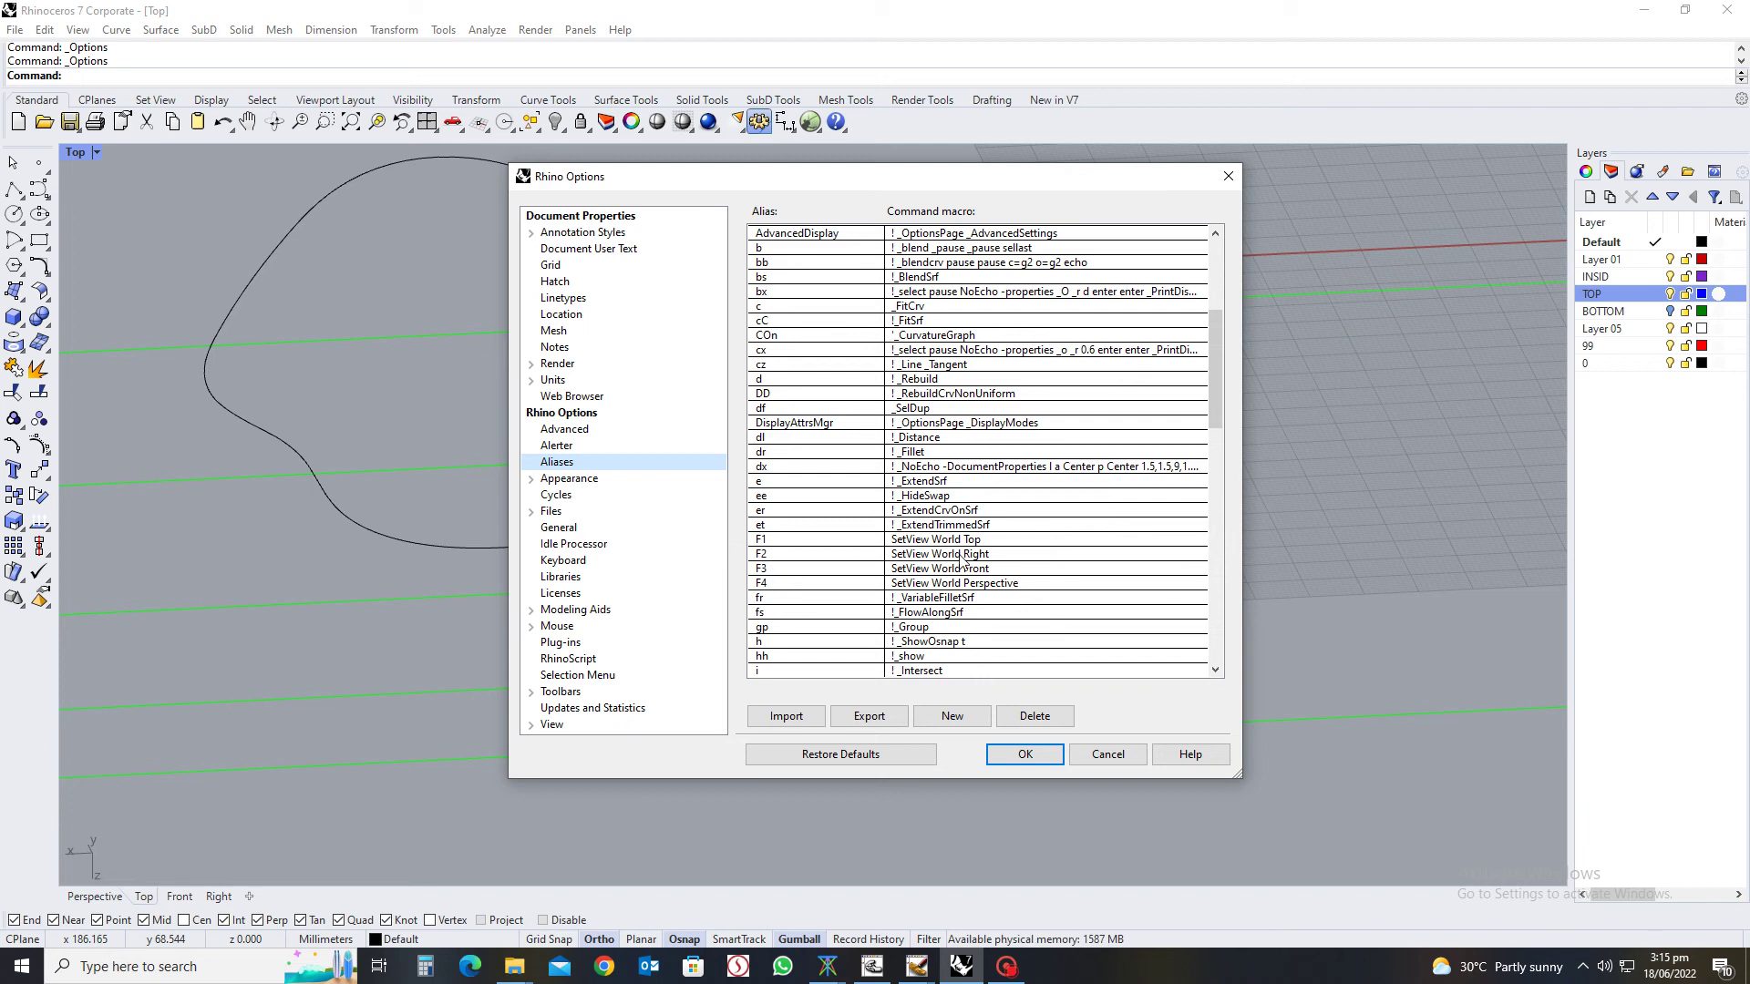
{"action": "double_click", "coordinate": [992, 557]}
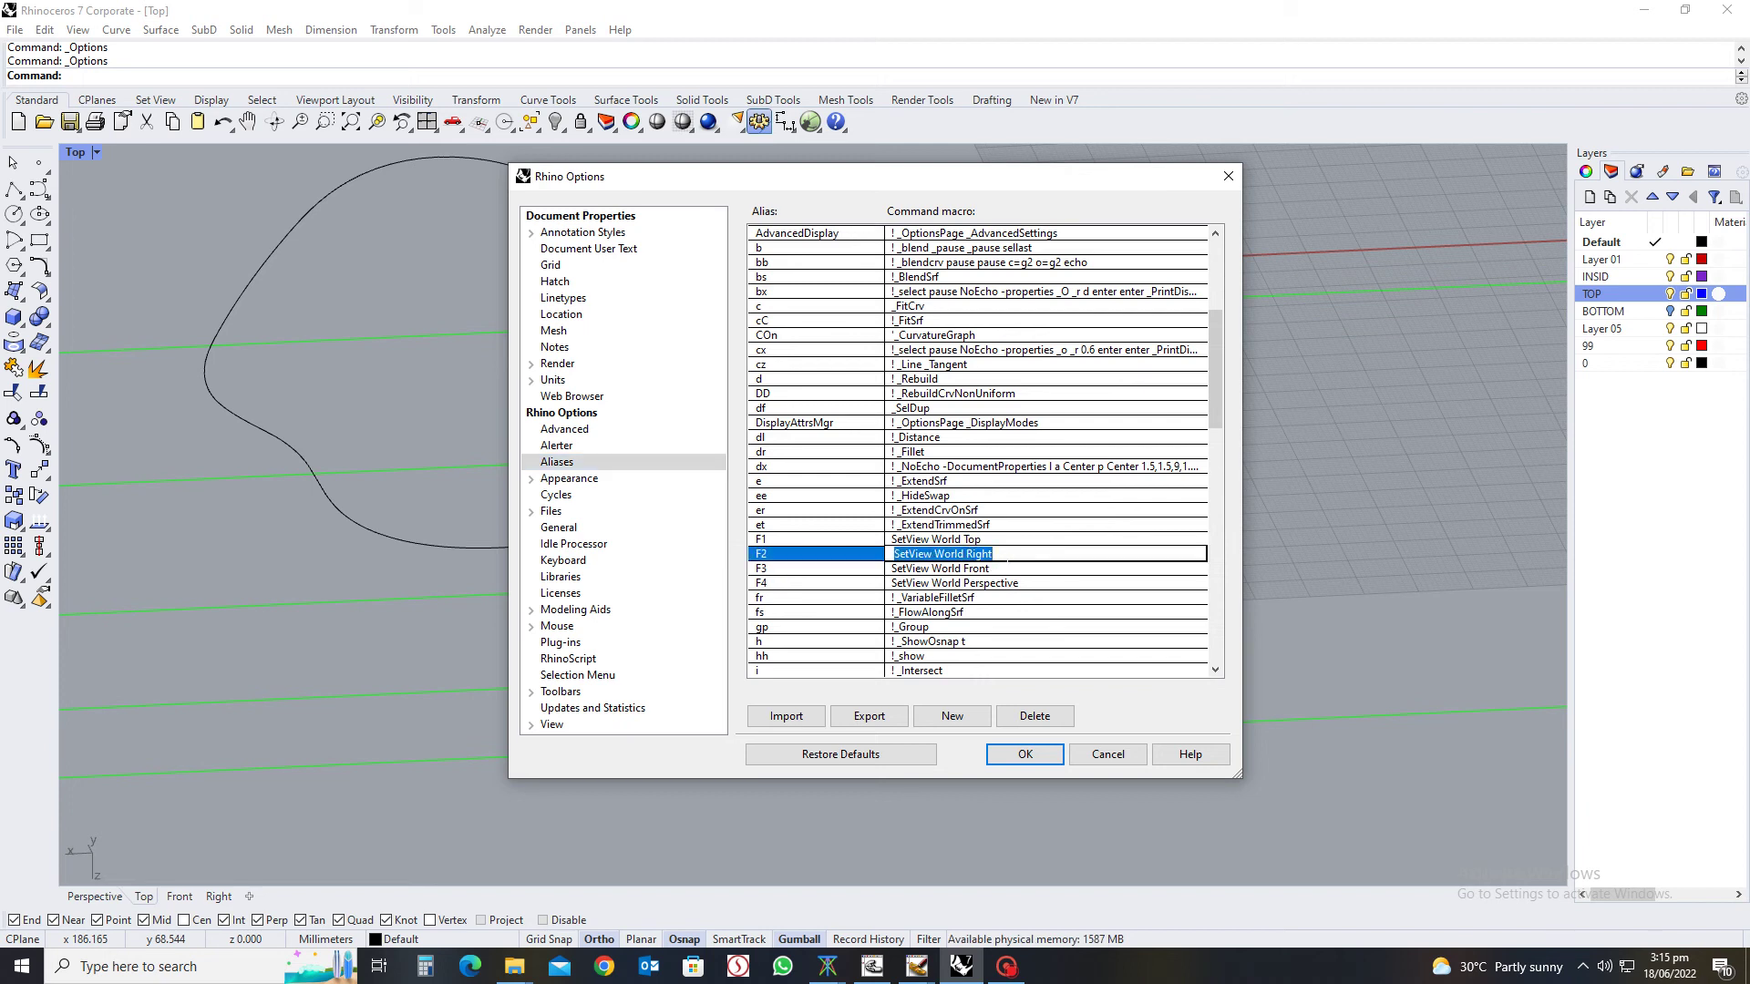
{"action": "left_click_drag", "start_coordinate": [993, 555], "coordinate": [875, 584]}
{"action": "key", "text": "ctrl+c"}
{"action": "left_click", "coordinate": [563, 561]}
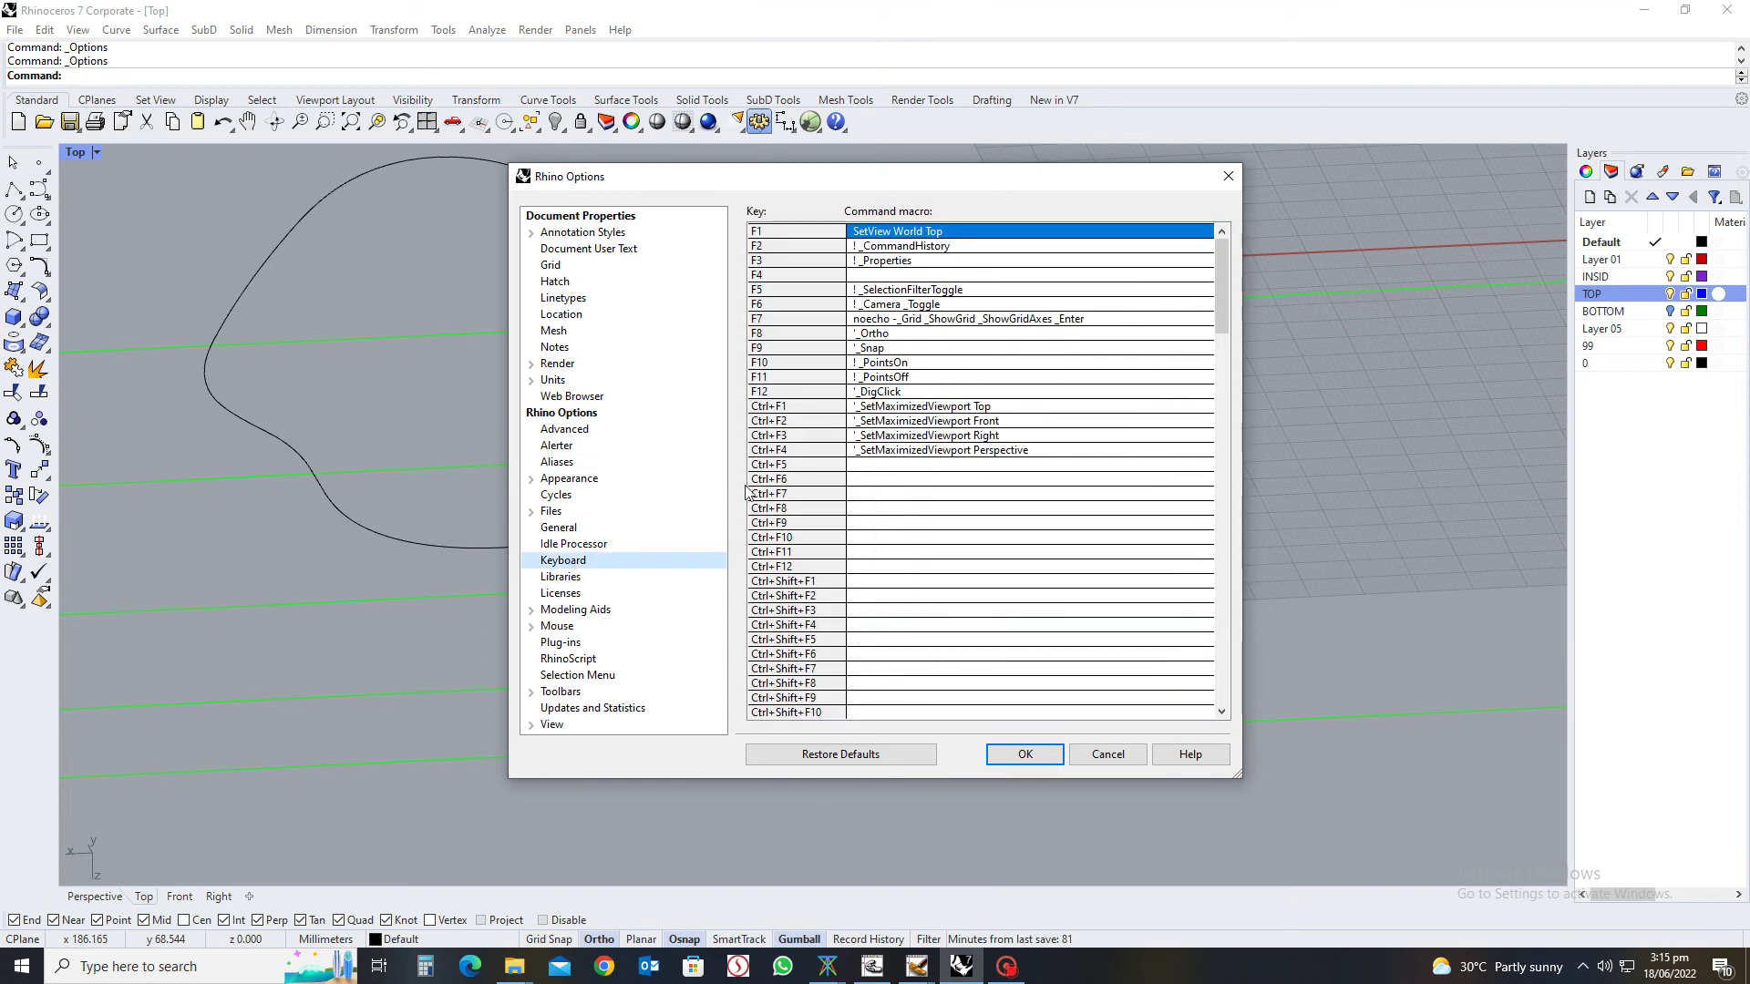
{"action": "left_click", "coordinate": [975, 247]}
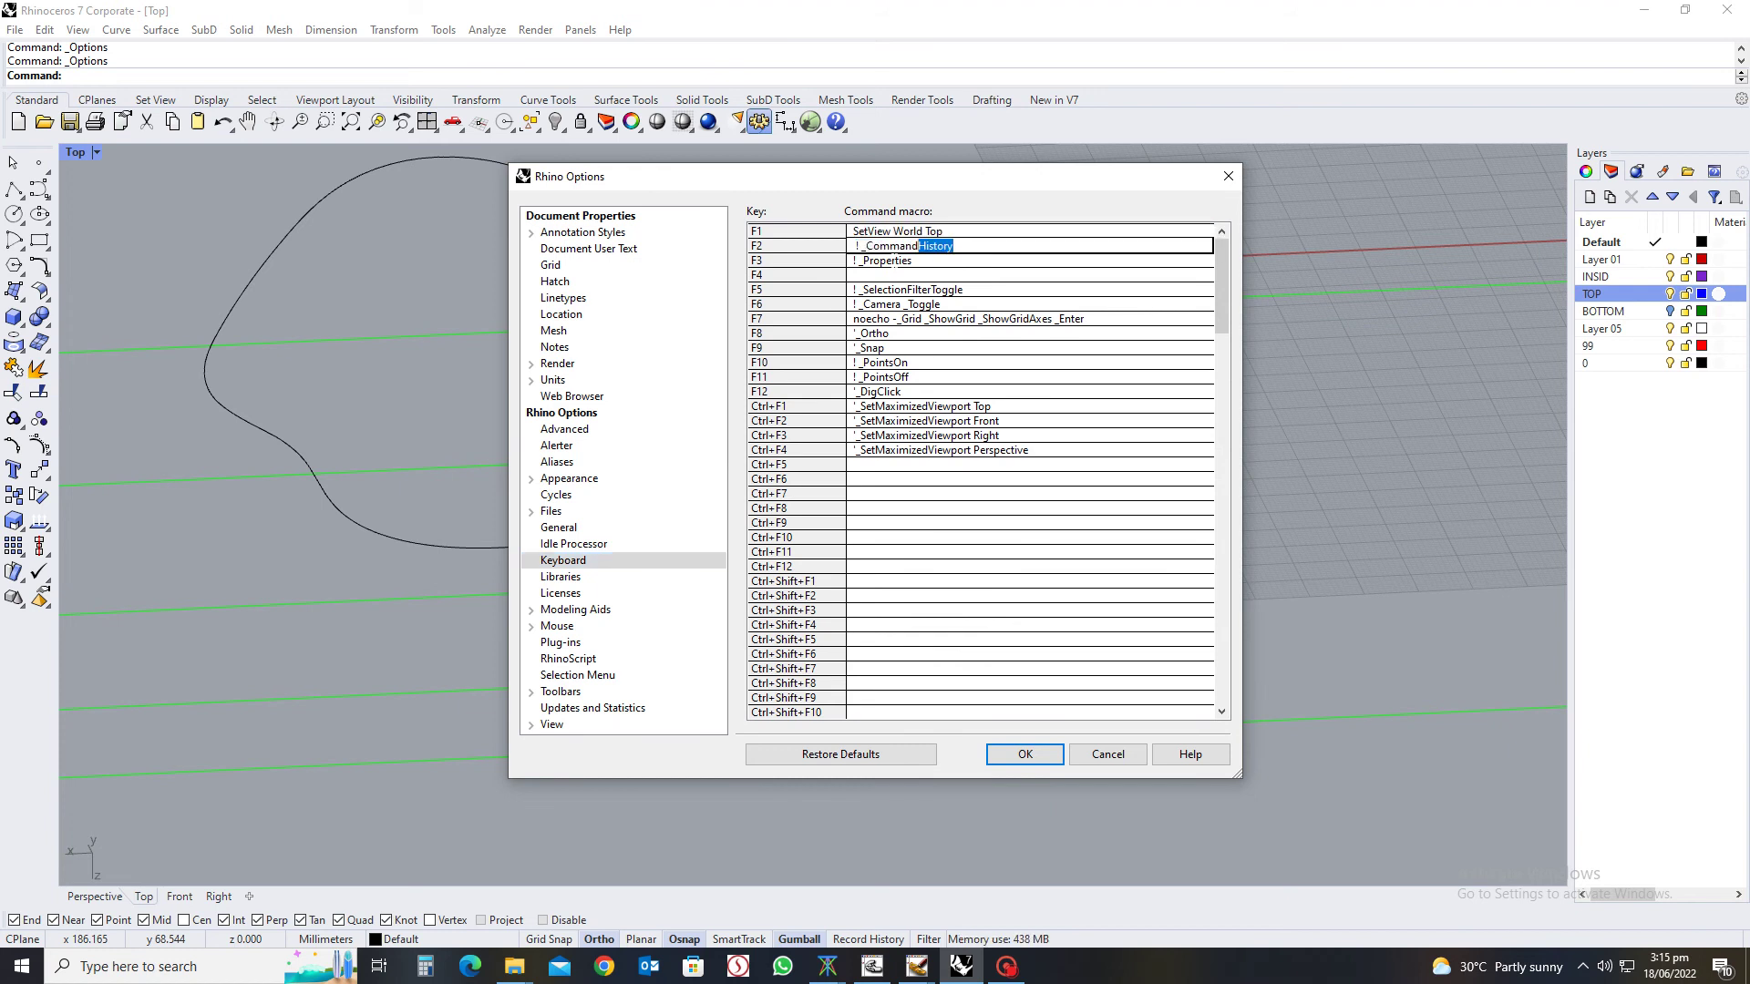
{"action": "key", "text": "ctrl+v"}
{"action": "left_click", "coordinate": [1022, 753]}
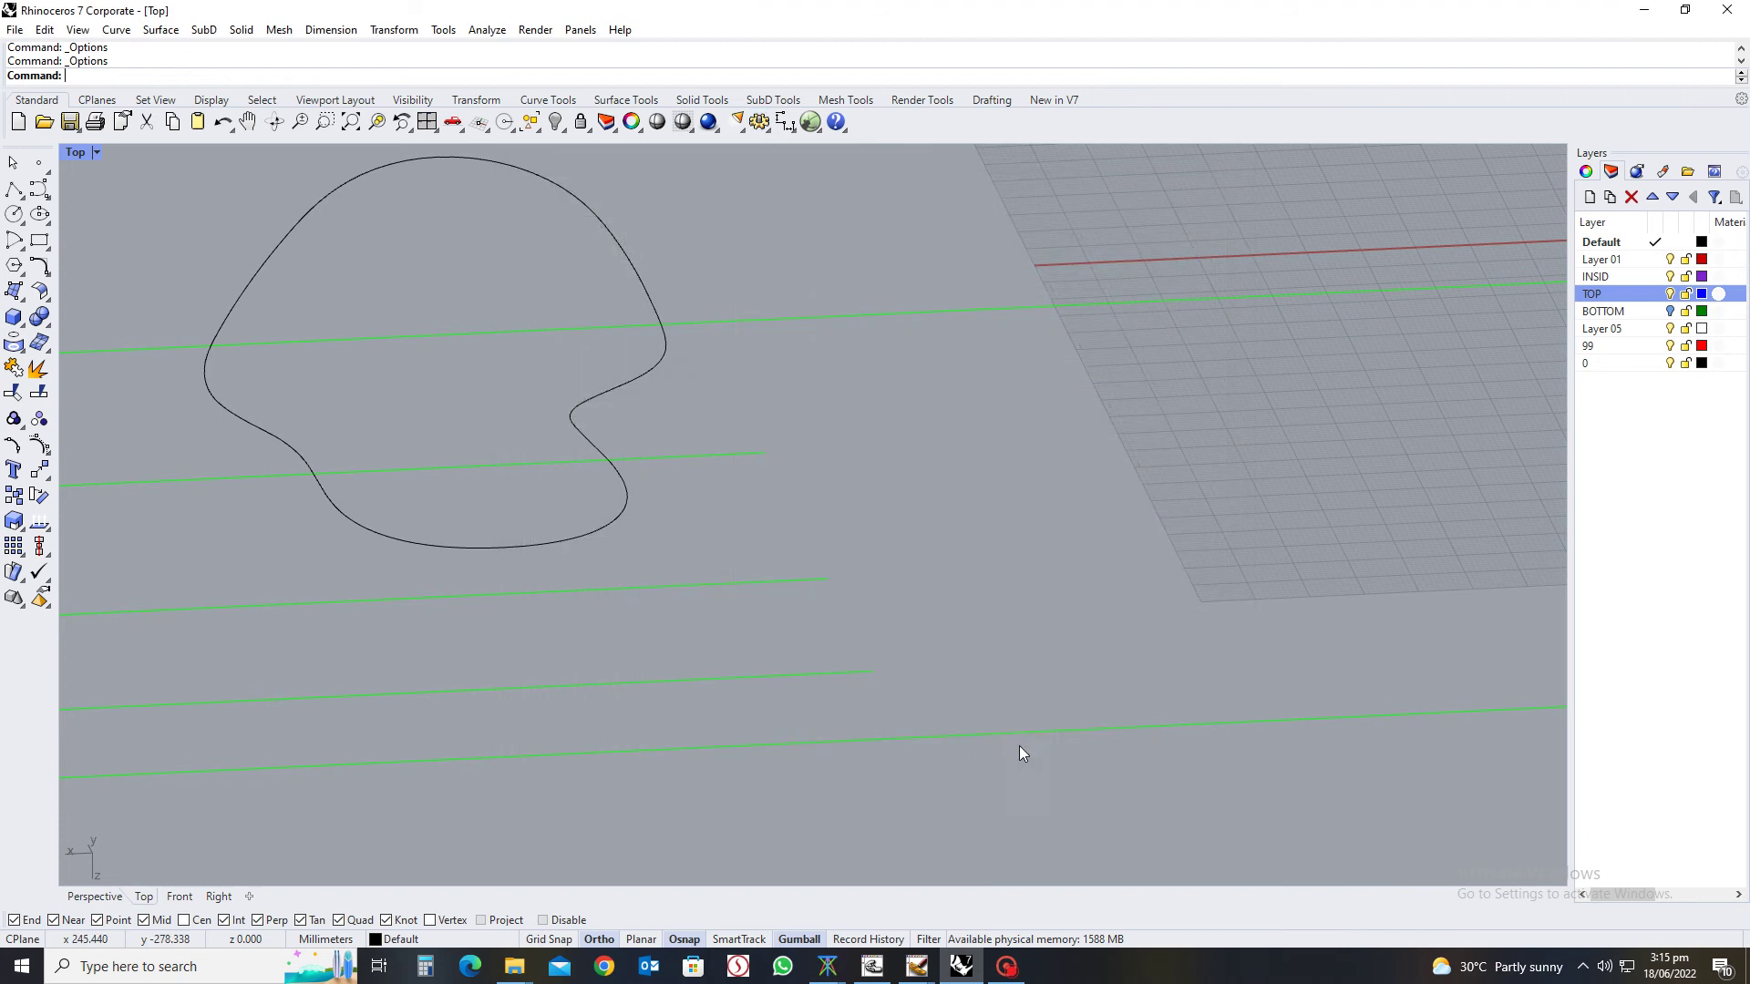
Assign the macro "SetView World Front" from the F3 alias to the F3 keyboard shortcut in the program options
{"action": "left_click", "coordinate": [759, 122]}
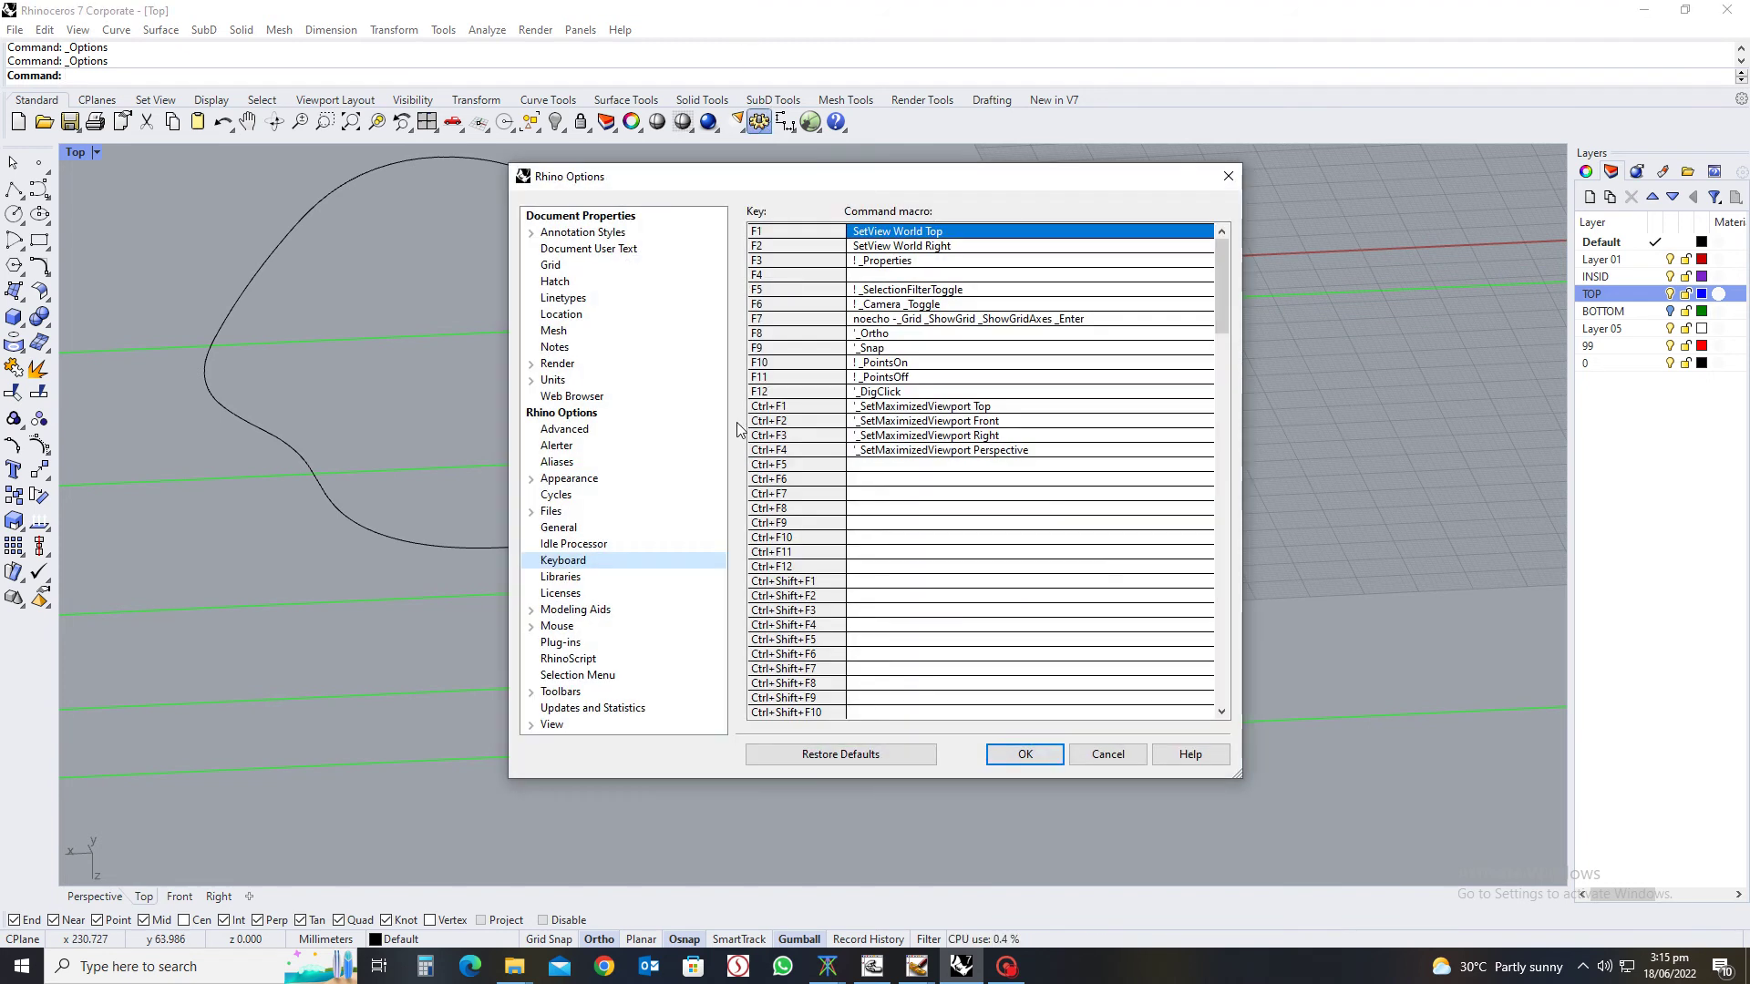
{"action": "left_click", "coordinate": [557, 462]}
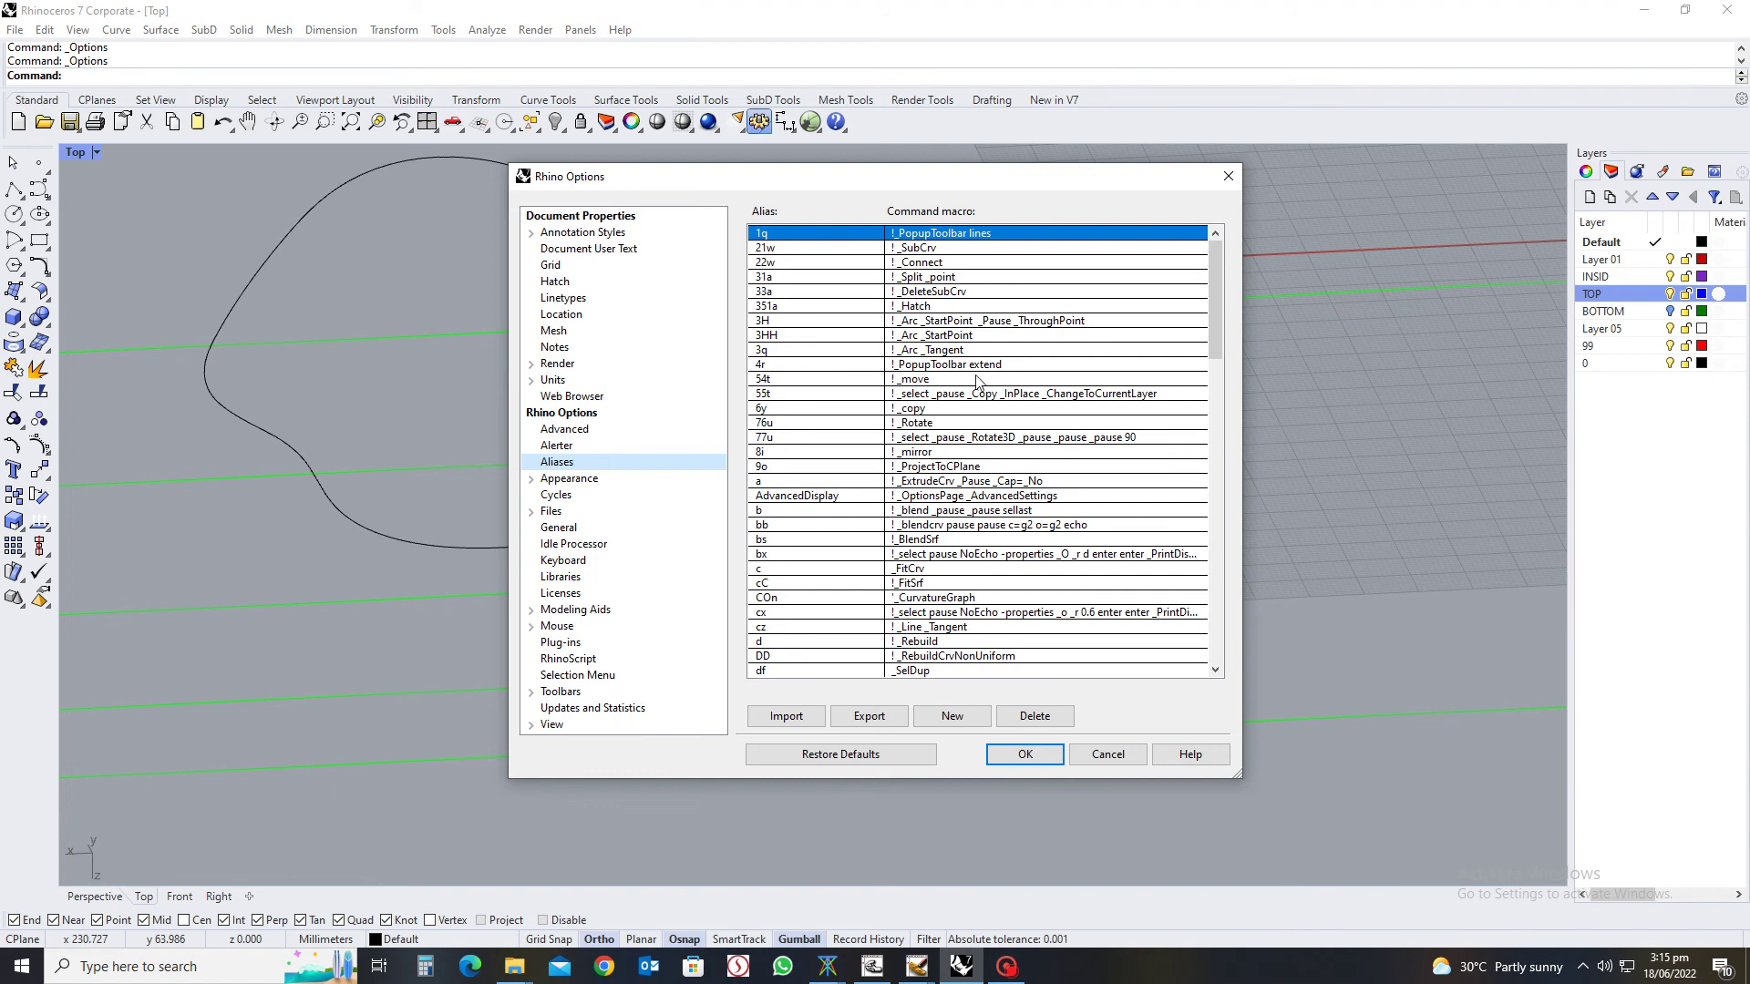
{"action": "scroll", "coordinate": [977, 381], "scroll_direction": "down", "scroll_amount": 8}
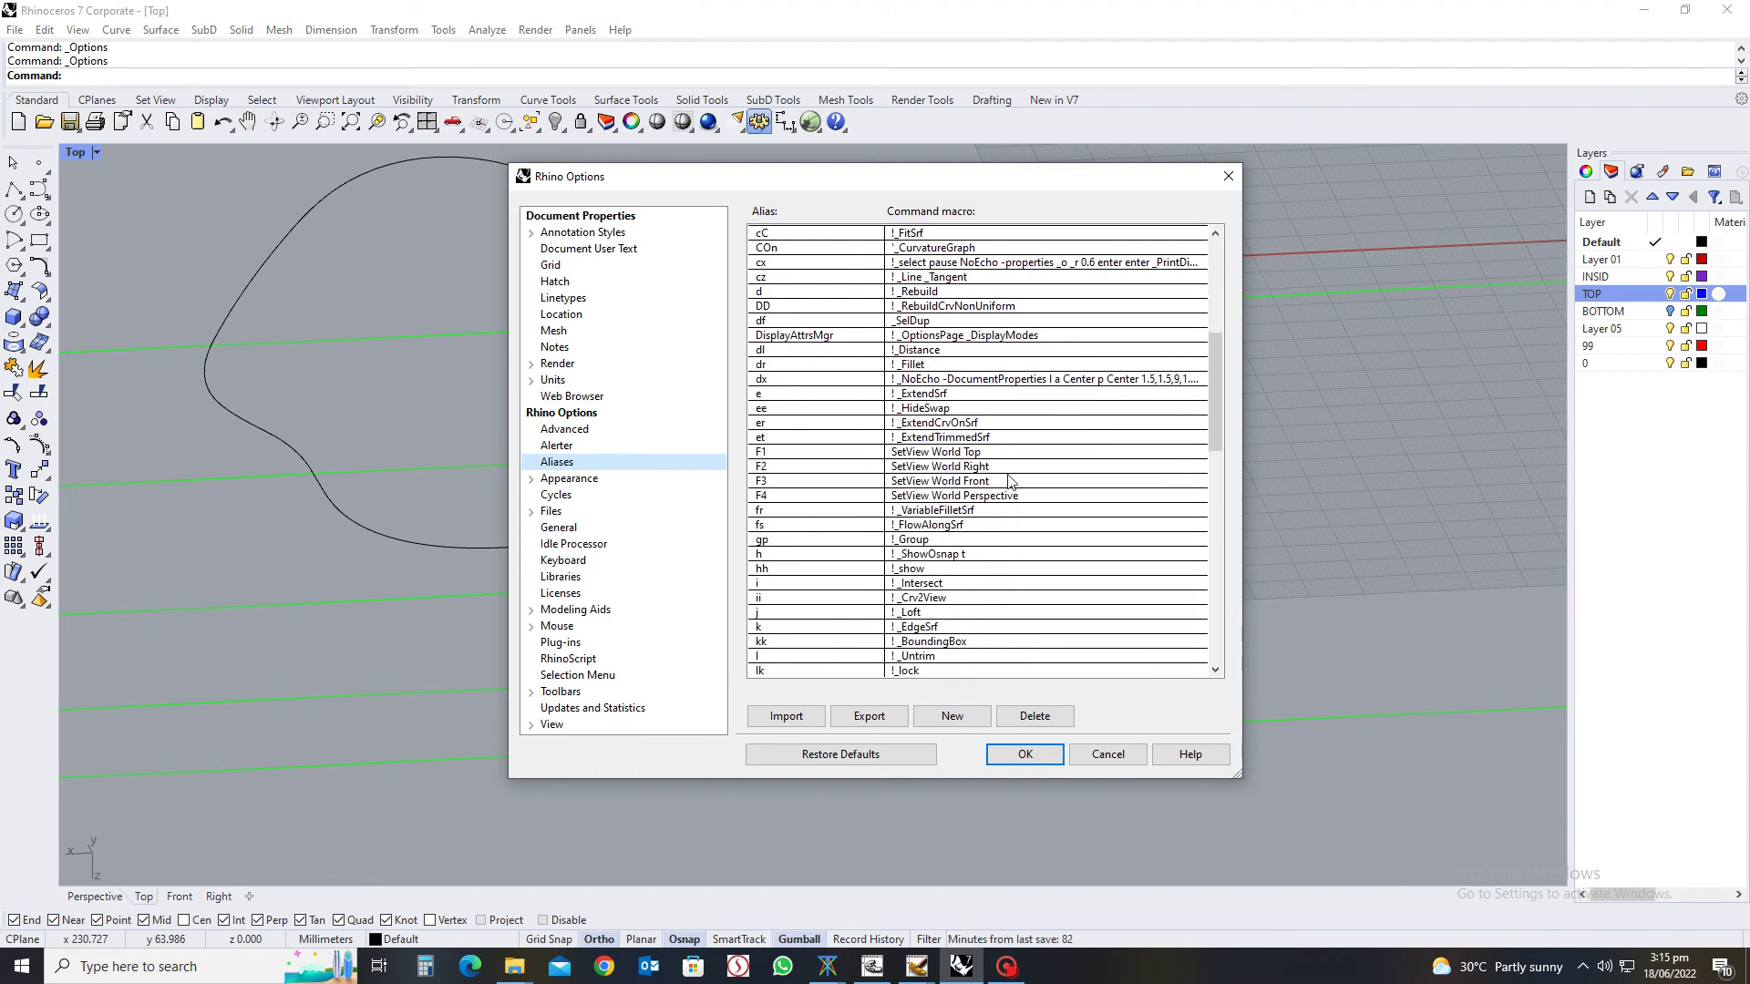
{"action": "left_click", "coordinate": [1007, 482]}
{"action": "left_click_drag", "start_coordinate": [993, 481], "coordinate": [893, 481]}
{"action": "key", "text": "ctrl+c"}
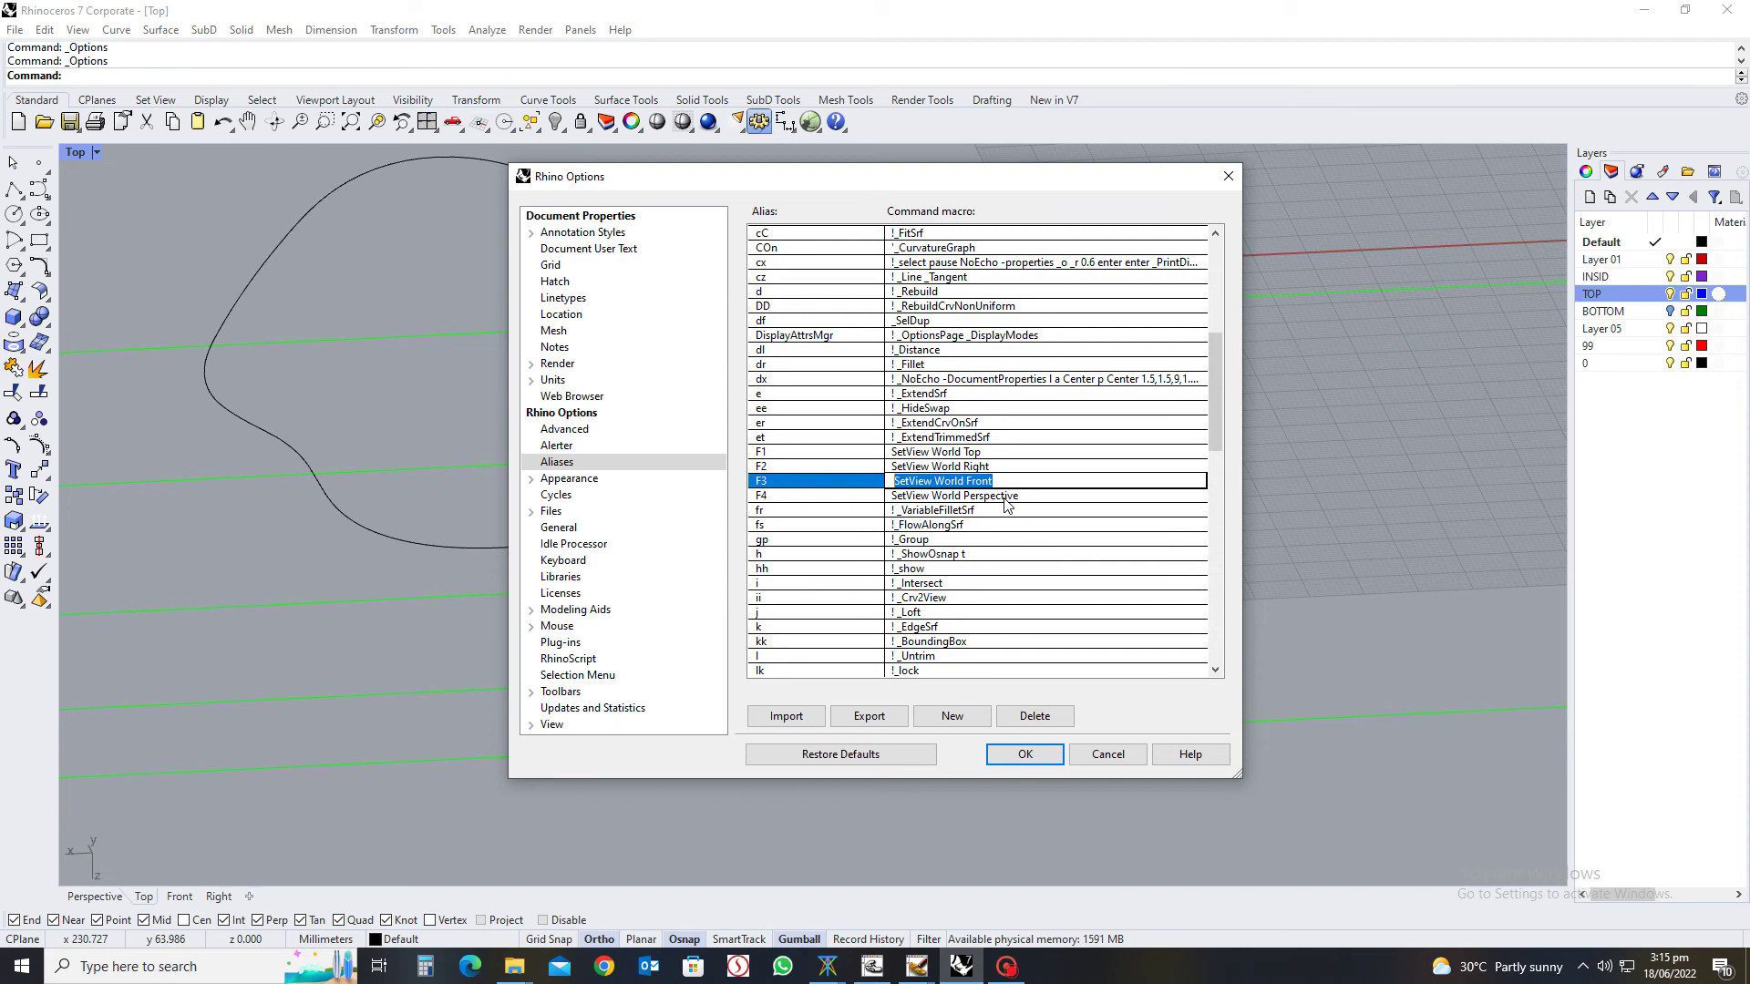
{"action": "left_click", "coordinate": [589, 562]}
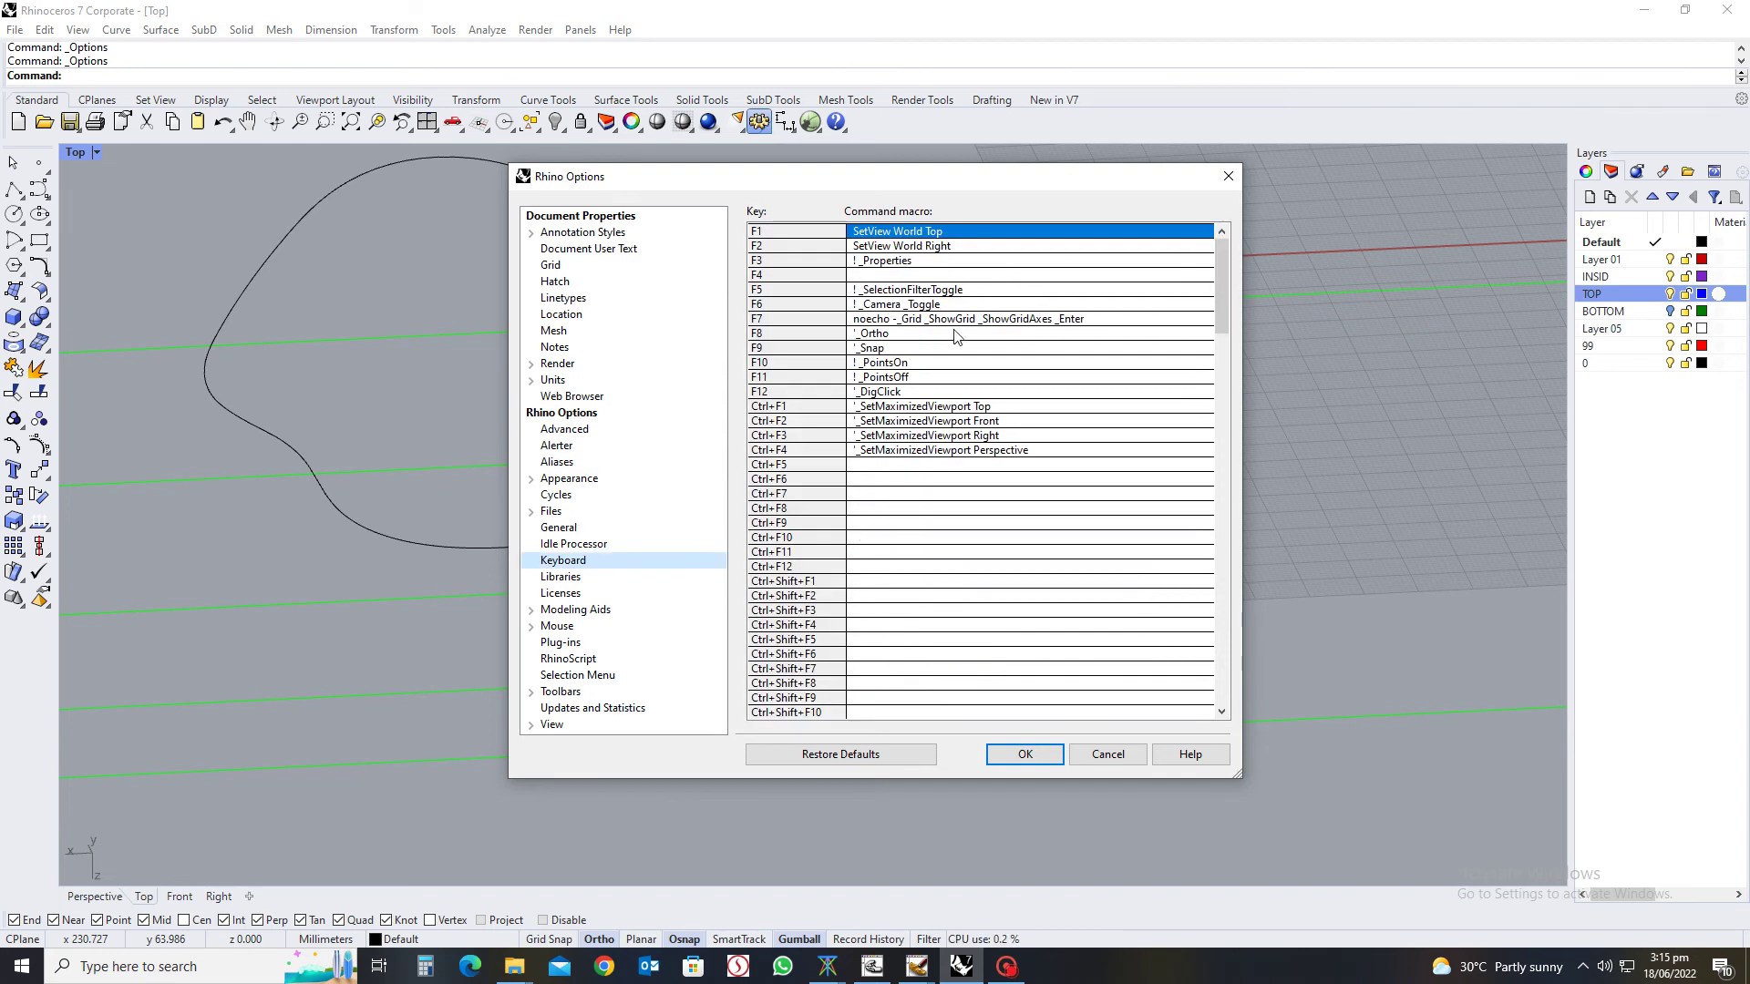
{"action": "left_click", "coordinate": [943, 264]}
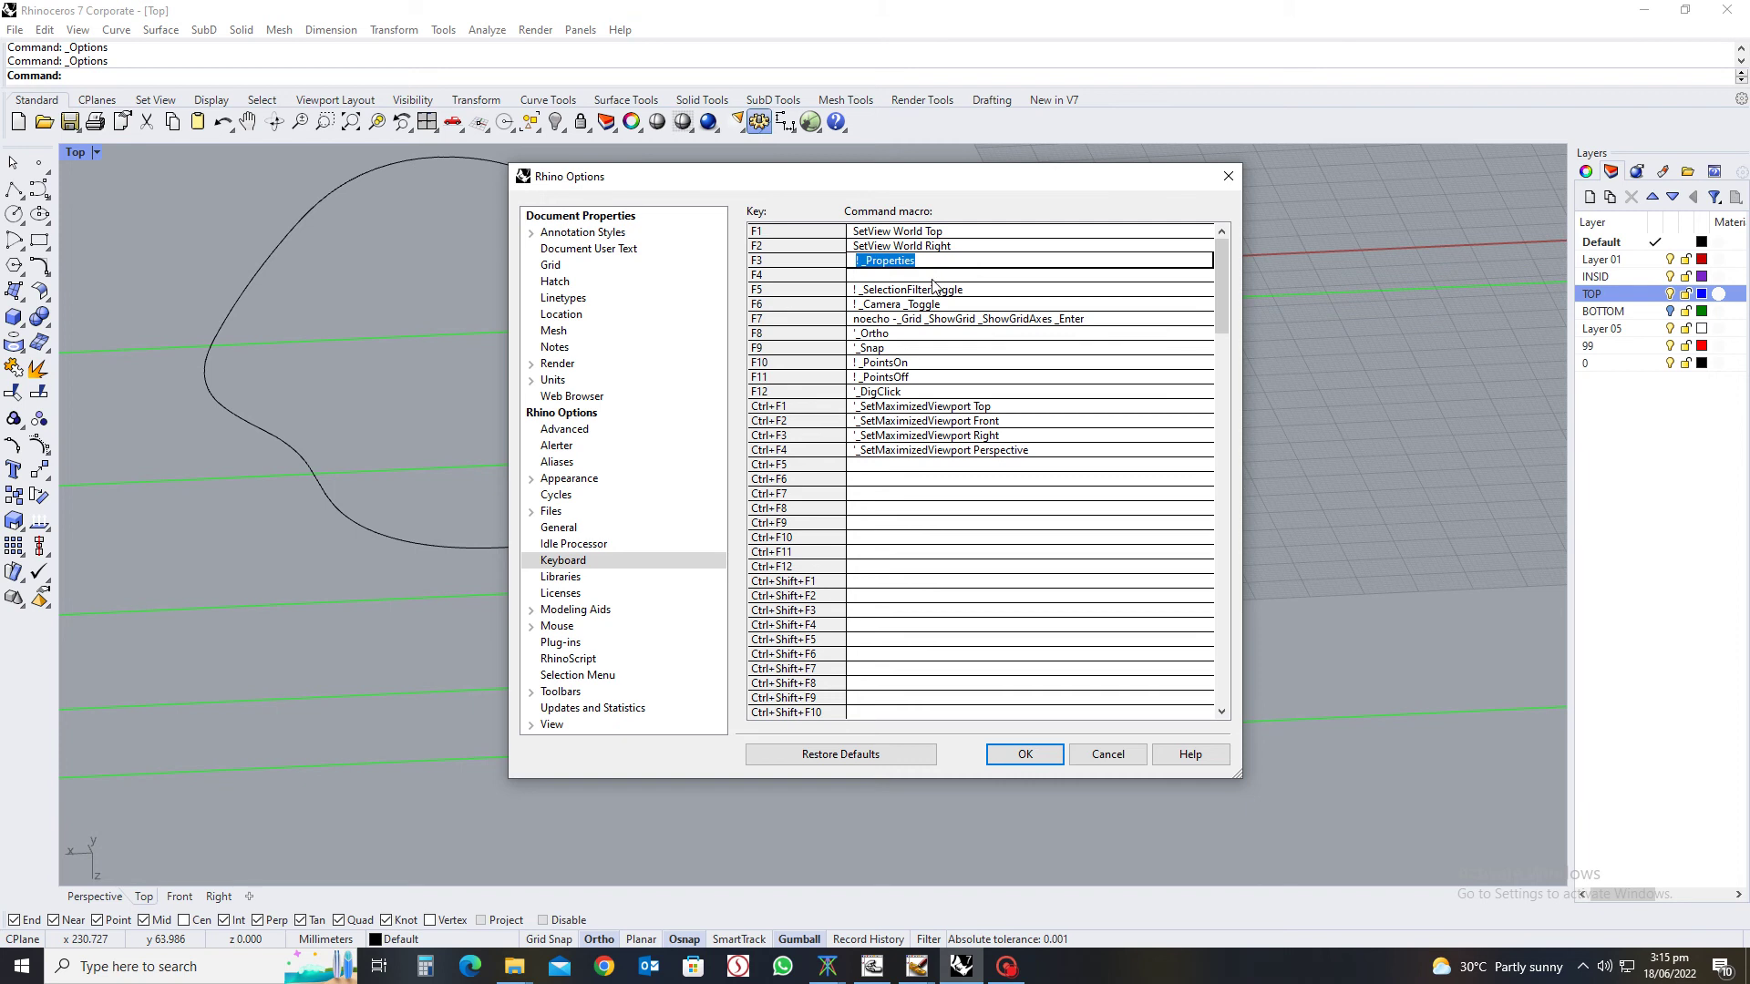
{"action": "key", "text": "ctrl+v"}
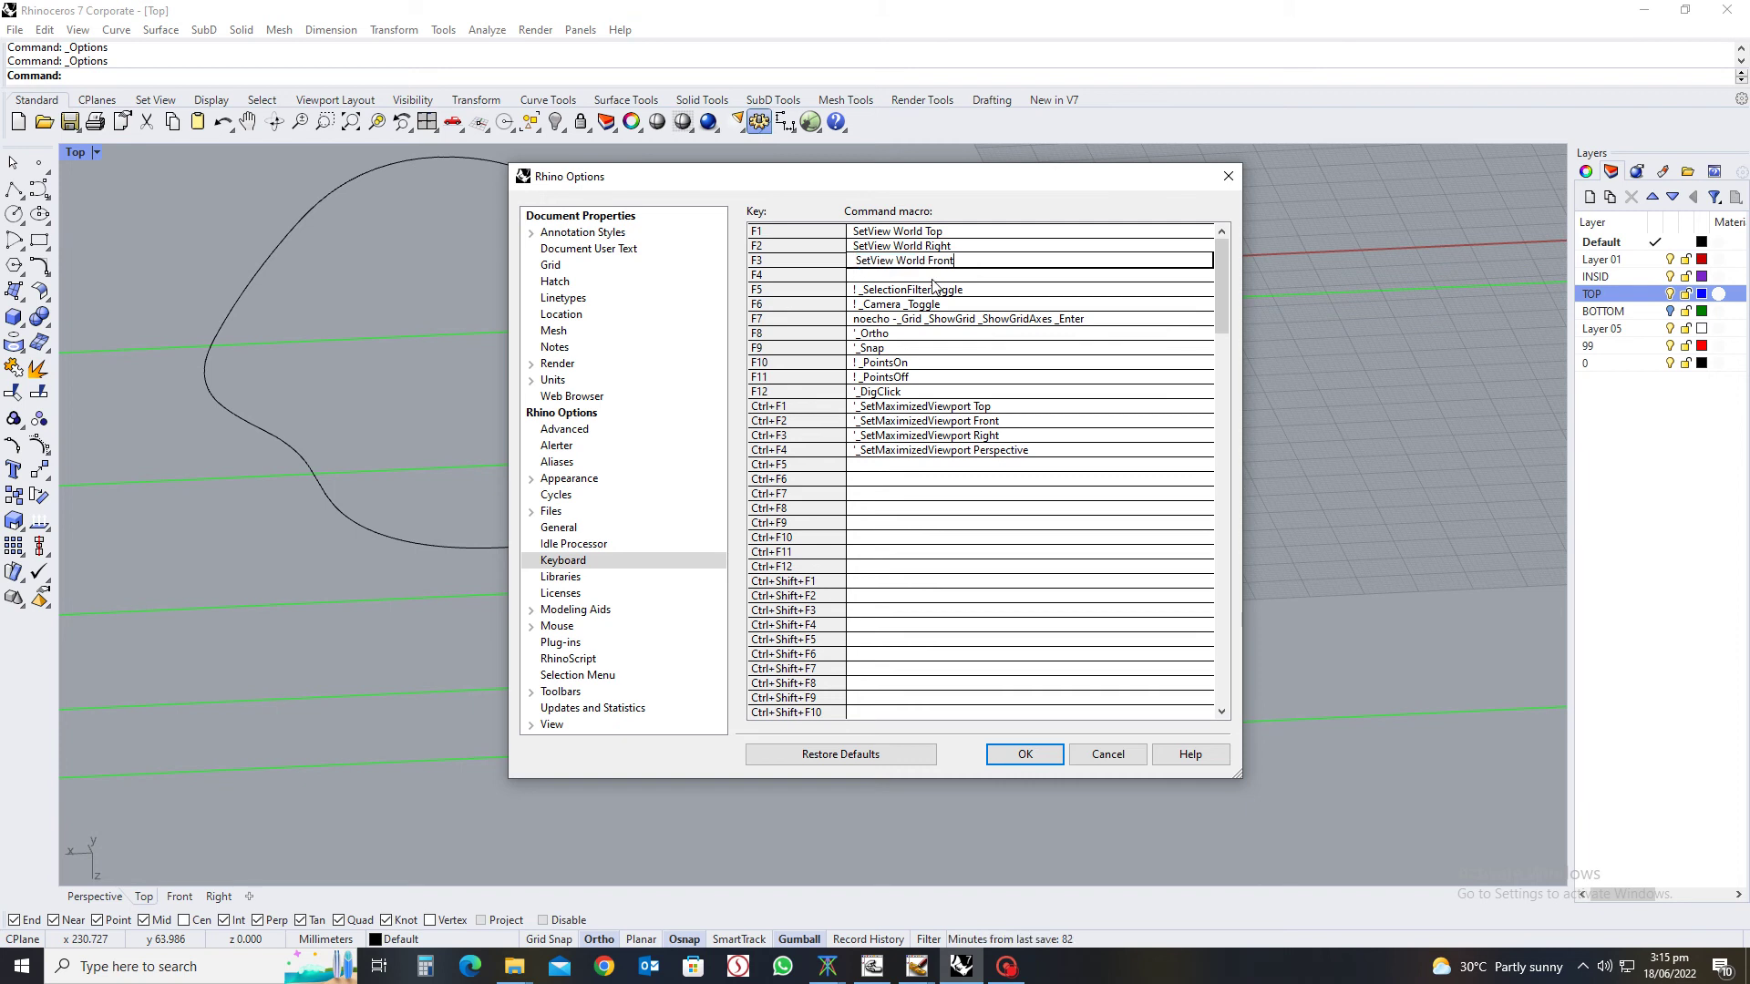
{"action": "left_click", "coordinate": [1025, 754]}
Test the new view shortcuts by switching between the World Top and World Right views, and inspect the sole outline from several angles
{"action": "key", "text": "F3"}
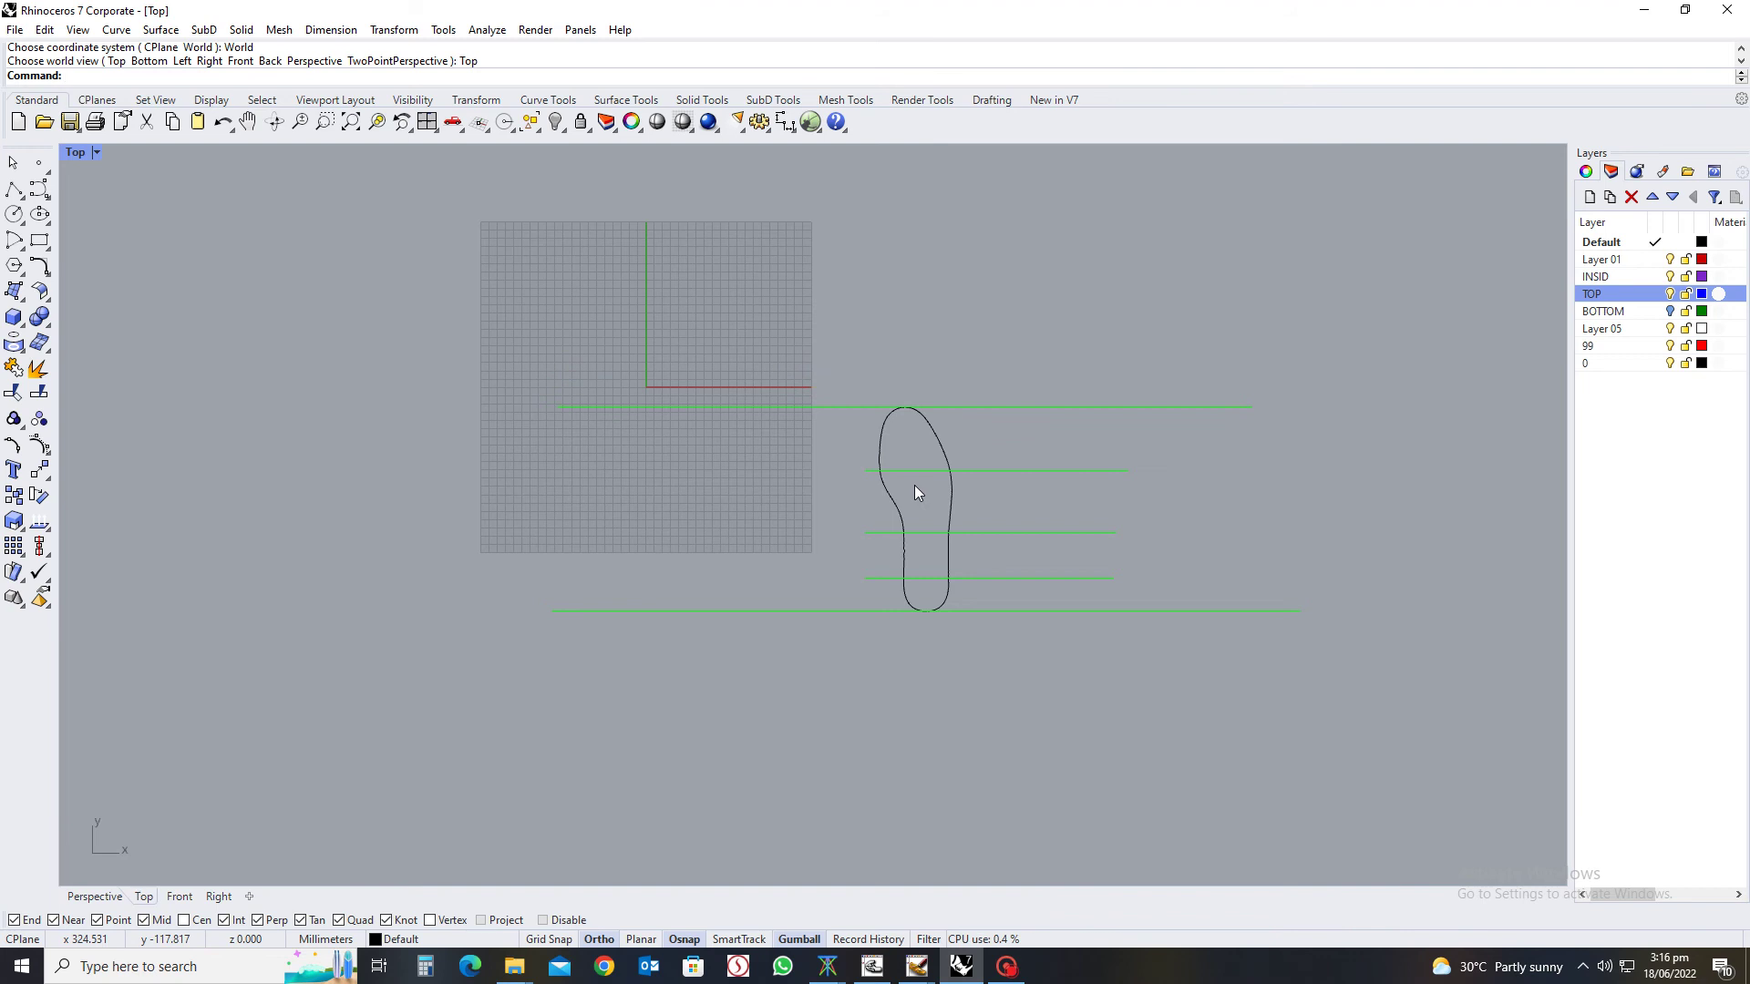
{"action": "key", "text": "ctrl+F3"}
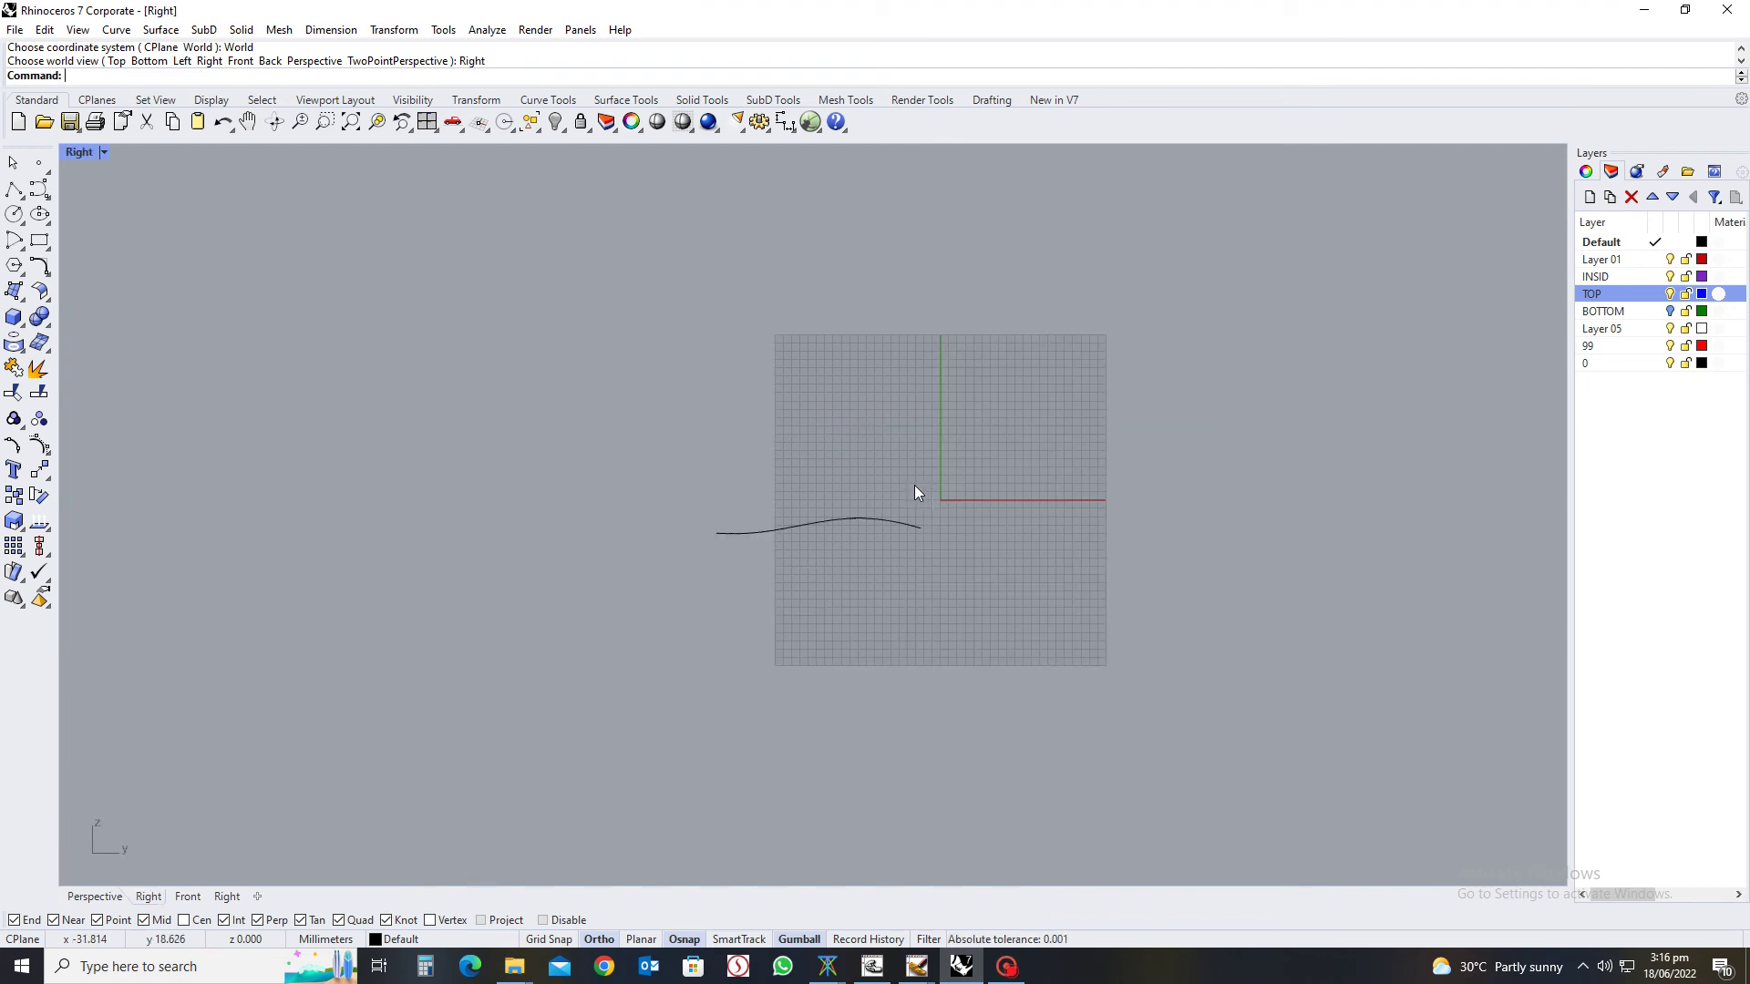
{"action": "key", "text": "ctrl+F1"}
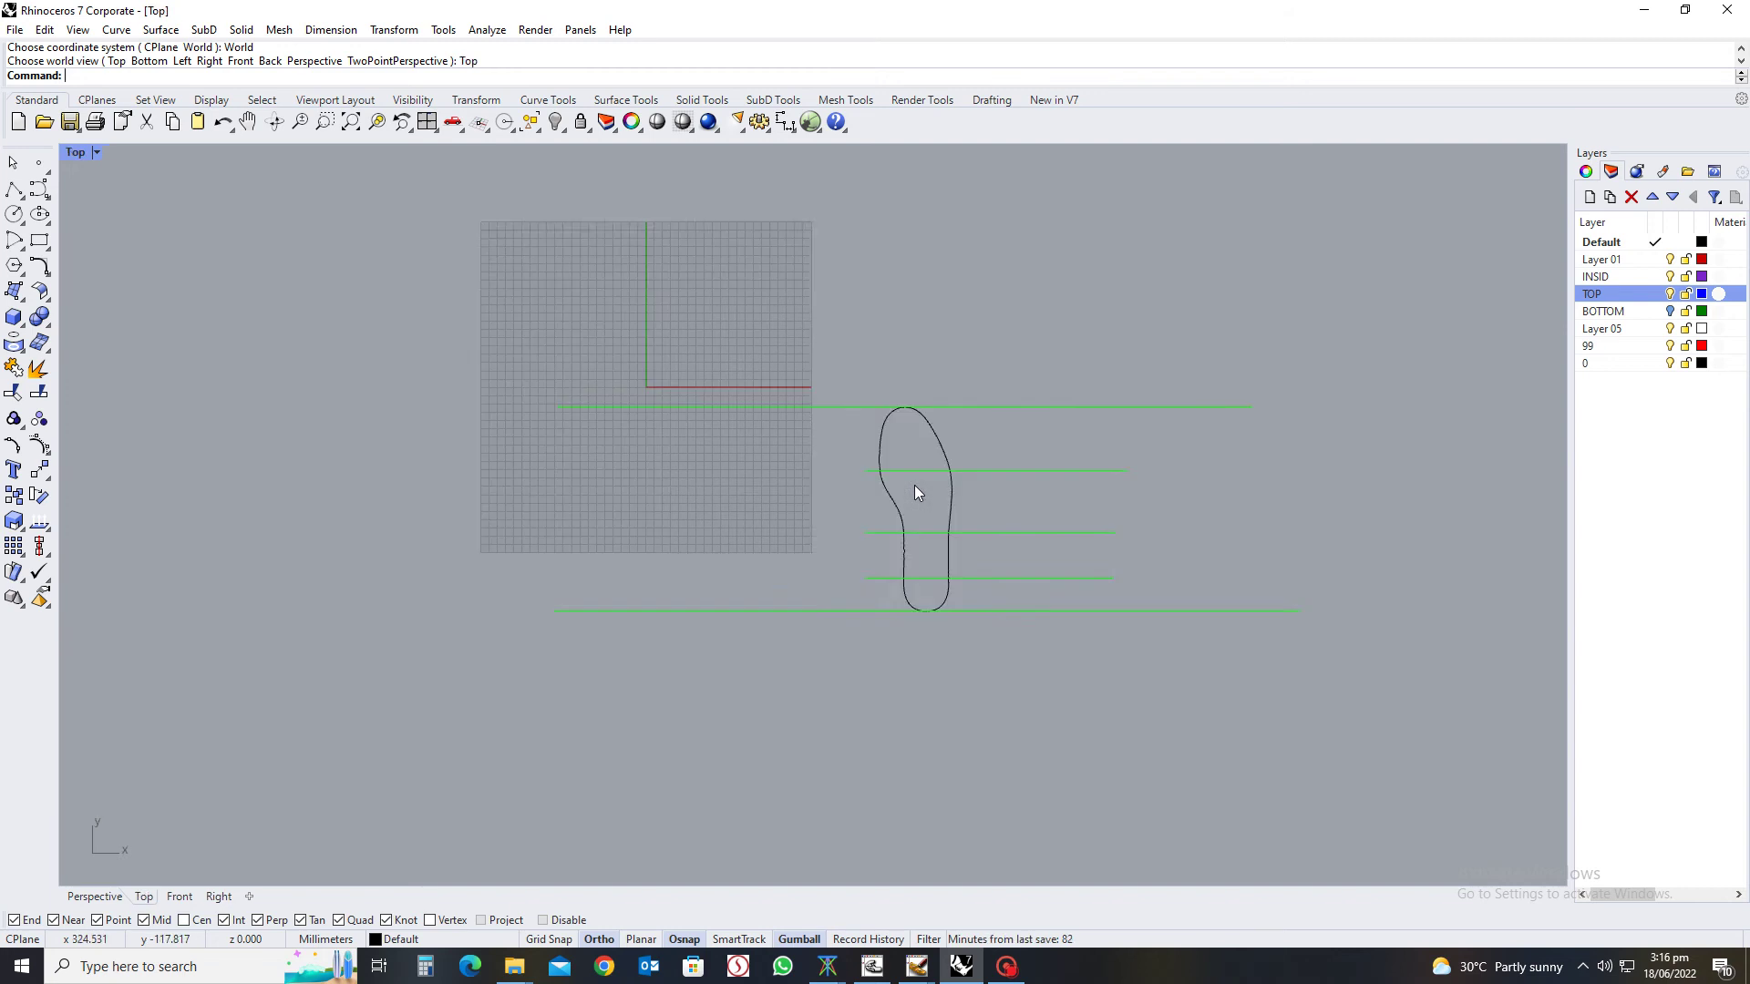
{"action": "scroll", "coordinate": [915, 484], "scroll_direction": "up", "scroll_amount": 5}
{"action": "scroll", "coordinate": [942, 458], "scroll_direction": "down", "scroll_amount": 5}
{"action": "right_click_drag", "start_coordinate": [930, 492], "coordinate": [1111, 484]}
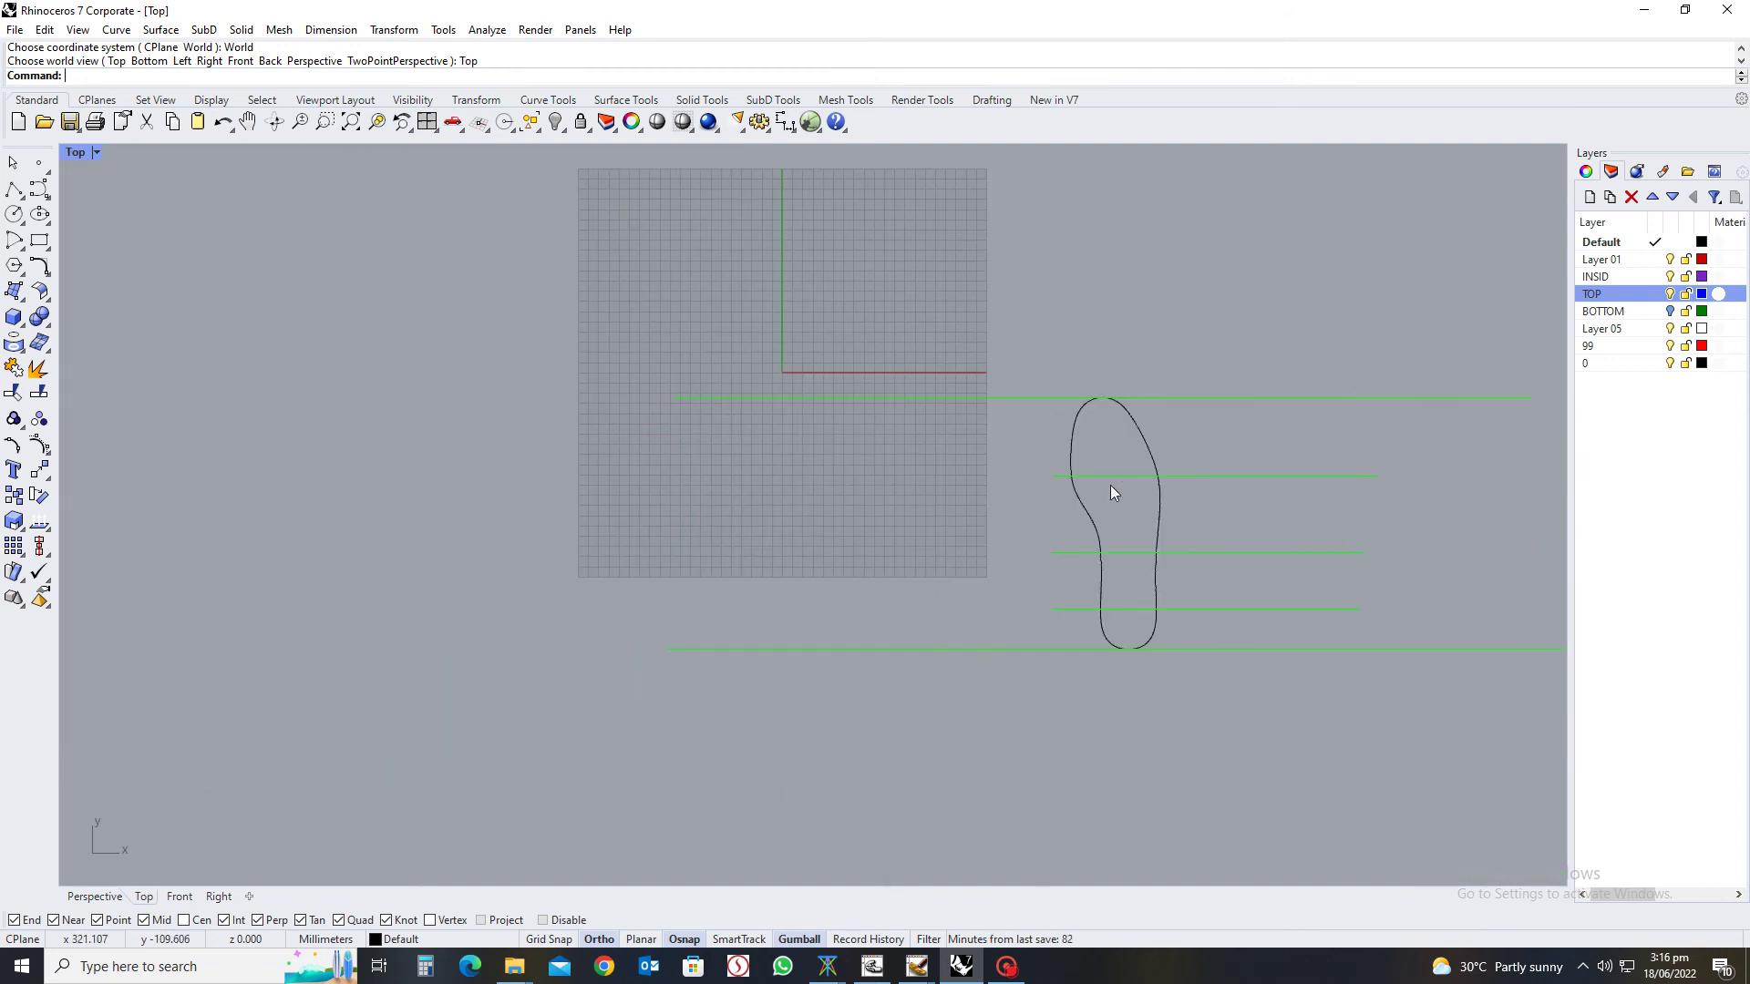
{"action": "scroll", "coordinate": [1140, 428], "scroll_direction": "up", "scroll_amount": 5}
{"action": "scroll", "coordinate": [1046, 442], "scroll_direction": "down", "scroll_amount": 4}
{"action": "right_click_drag", "start_coordinate": [1046, 435], "coordinate": [1084, 514], "text": "ctrl+shift"}
{"action": "scroll", "coordinate": [1054, 376], "scroll_direction": "up", "scroll_amount": 5}
{"action": "key", "text": "Home"}
{"action": "key", "text": "Home"}
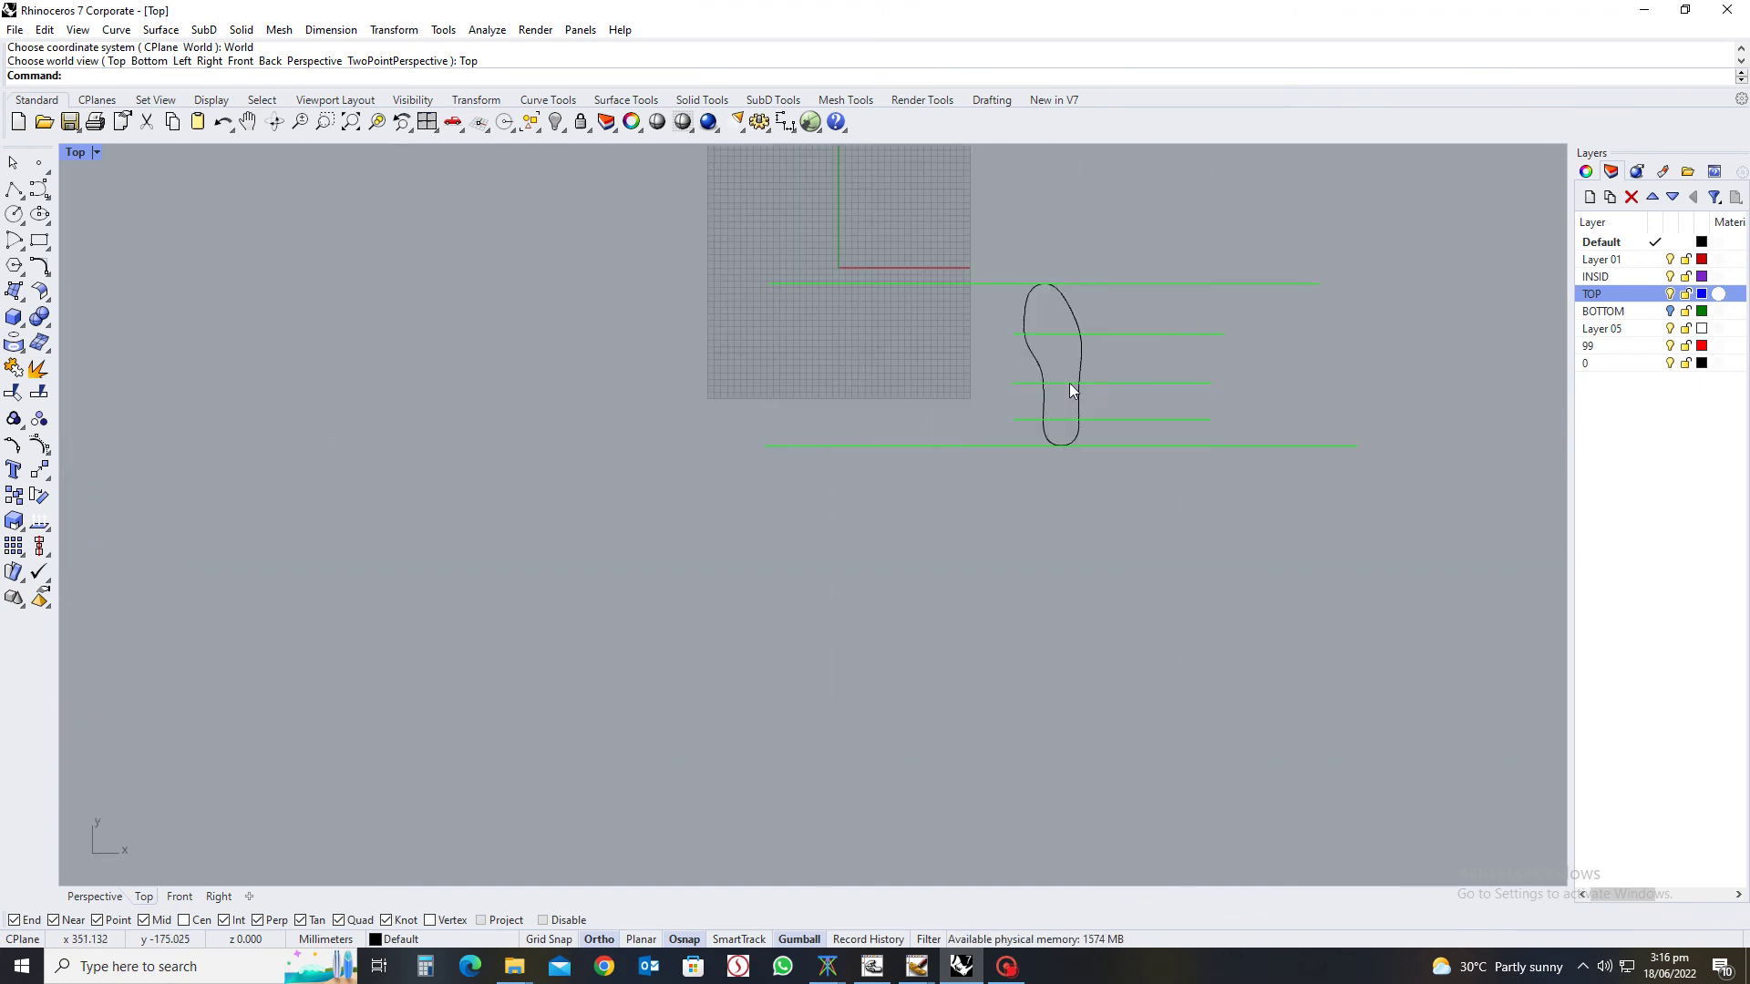
{"action": "left_click", "coordinate": [1080, 305]}
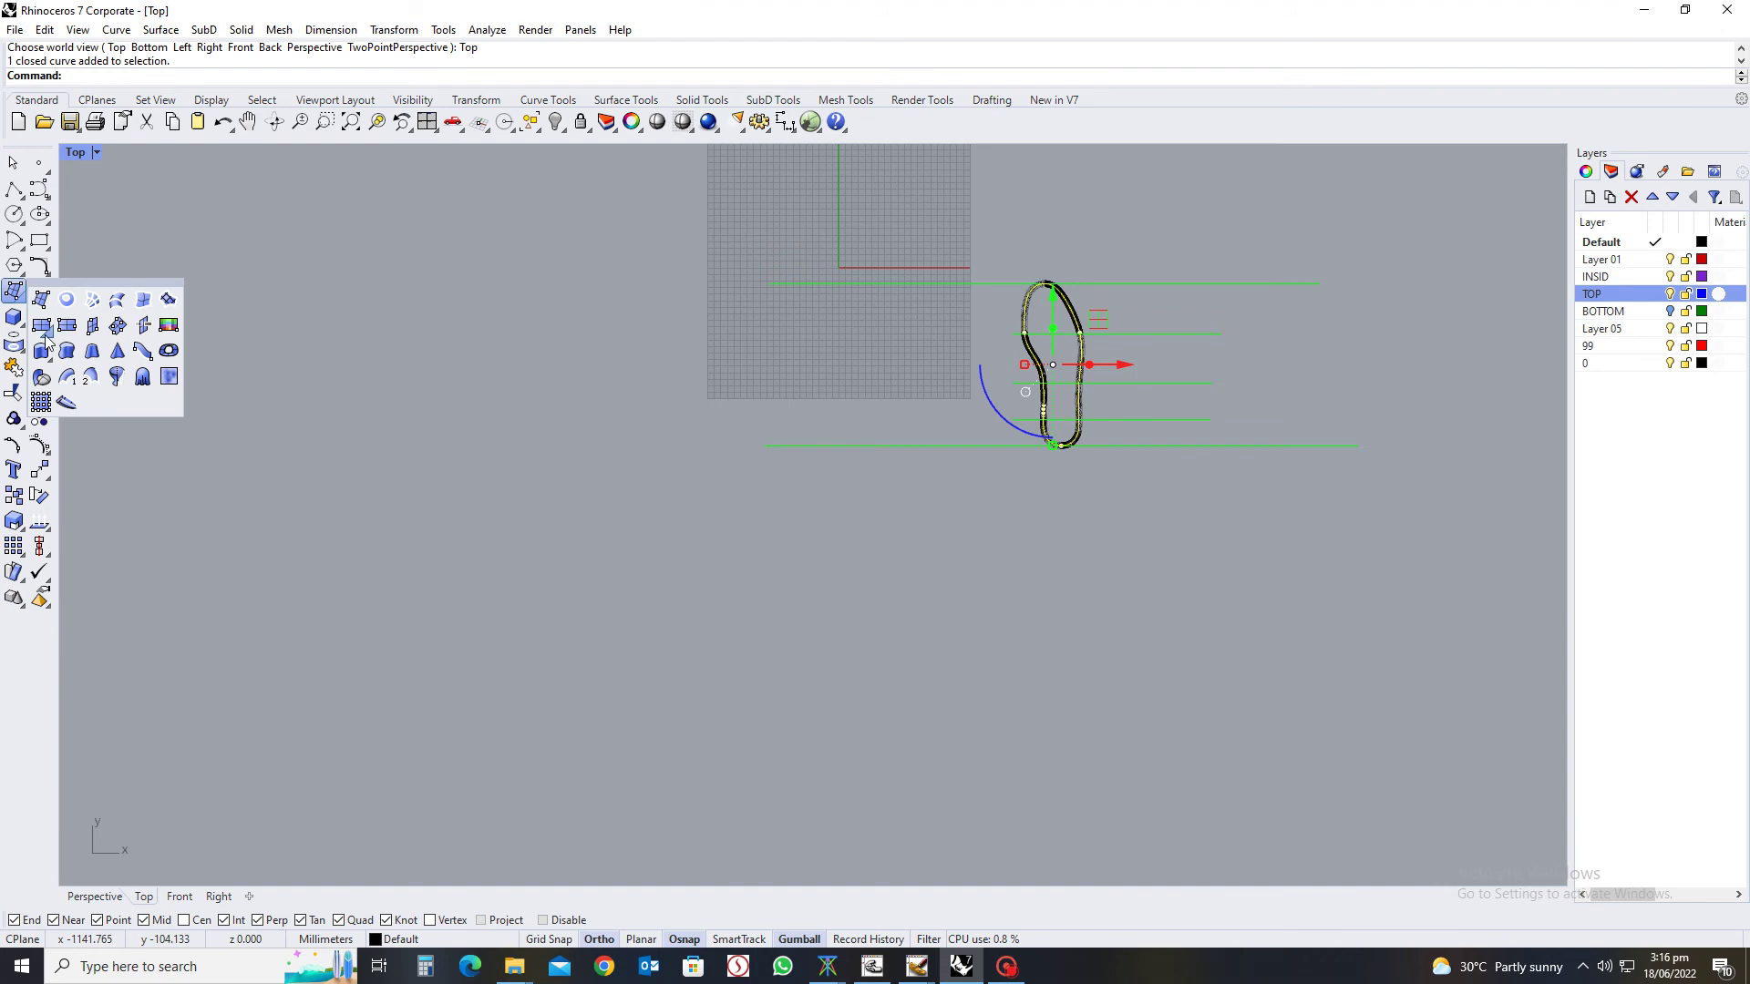
{"action": "mouse_move", "coordinate": [13, 343]}
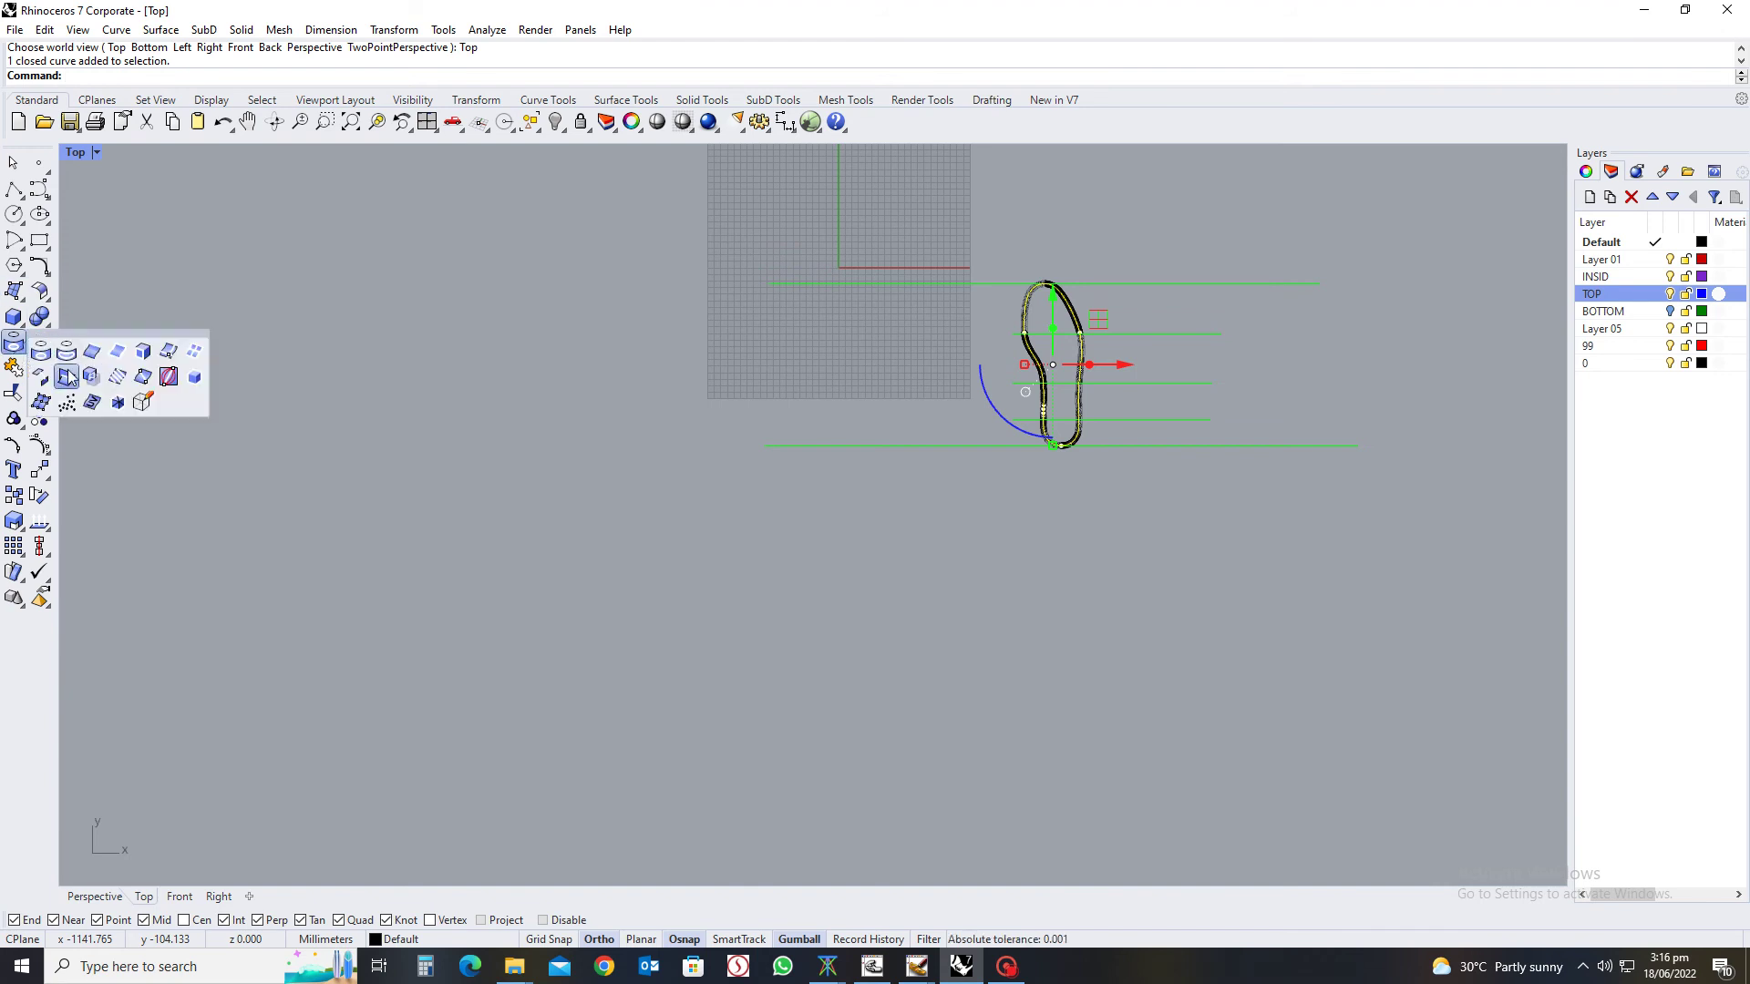
{"action": "left_click", "coordinate": [141, 379]}
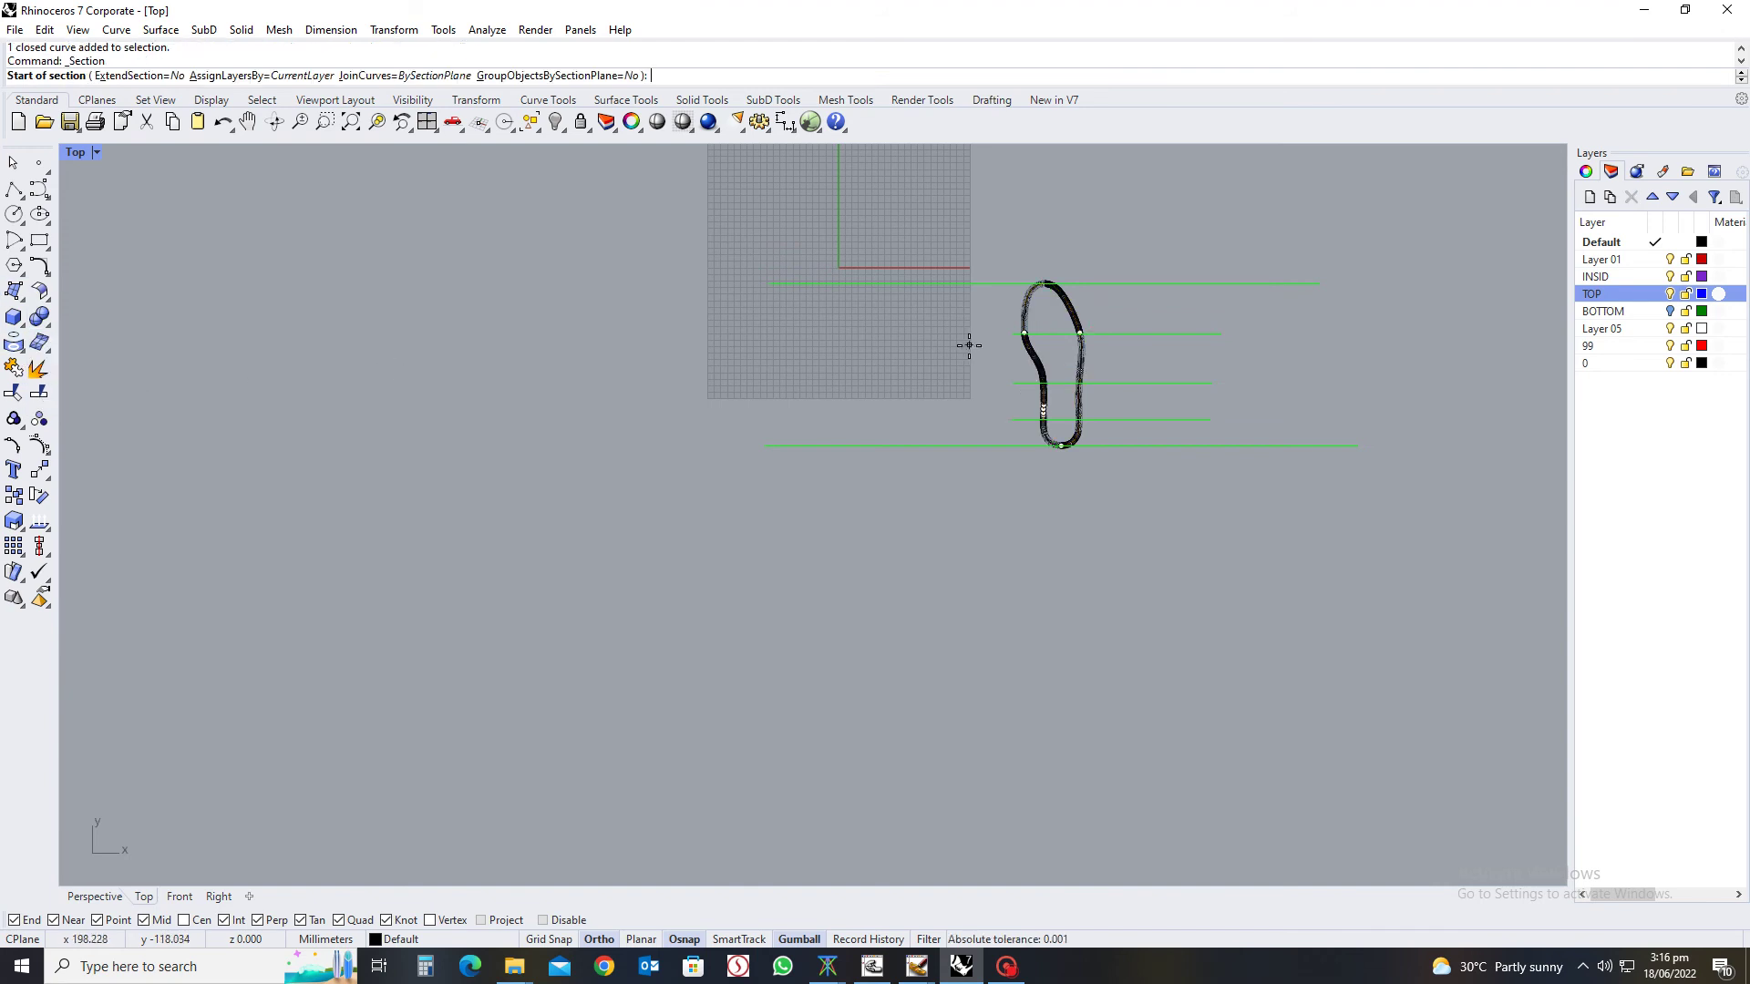
{"action": "scroll", "coordinate": [1129, 284], "scroll_direction": "up", "scroll_amount": 5}
{"action": "key", "text": "Escape"}
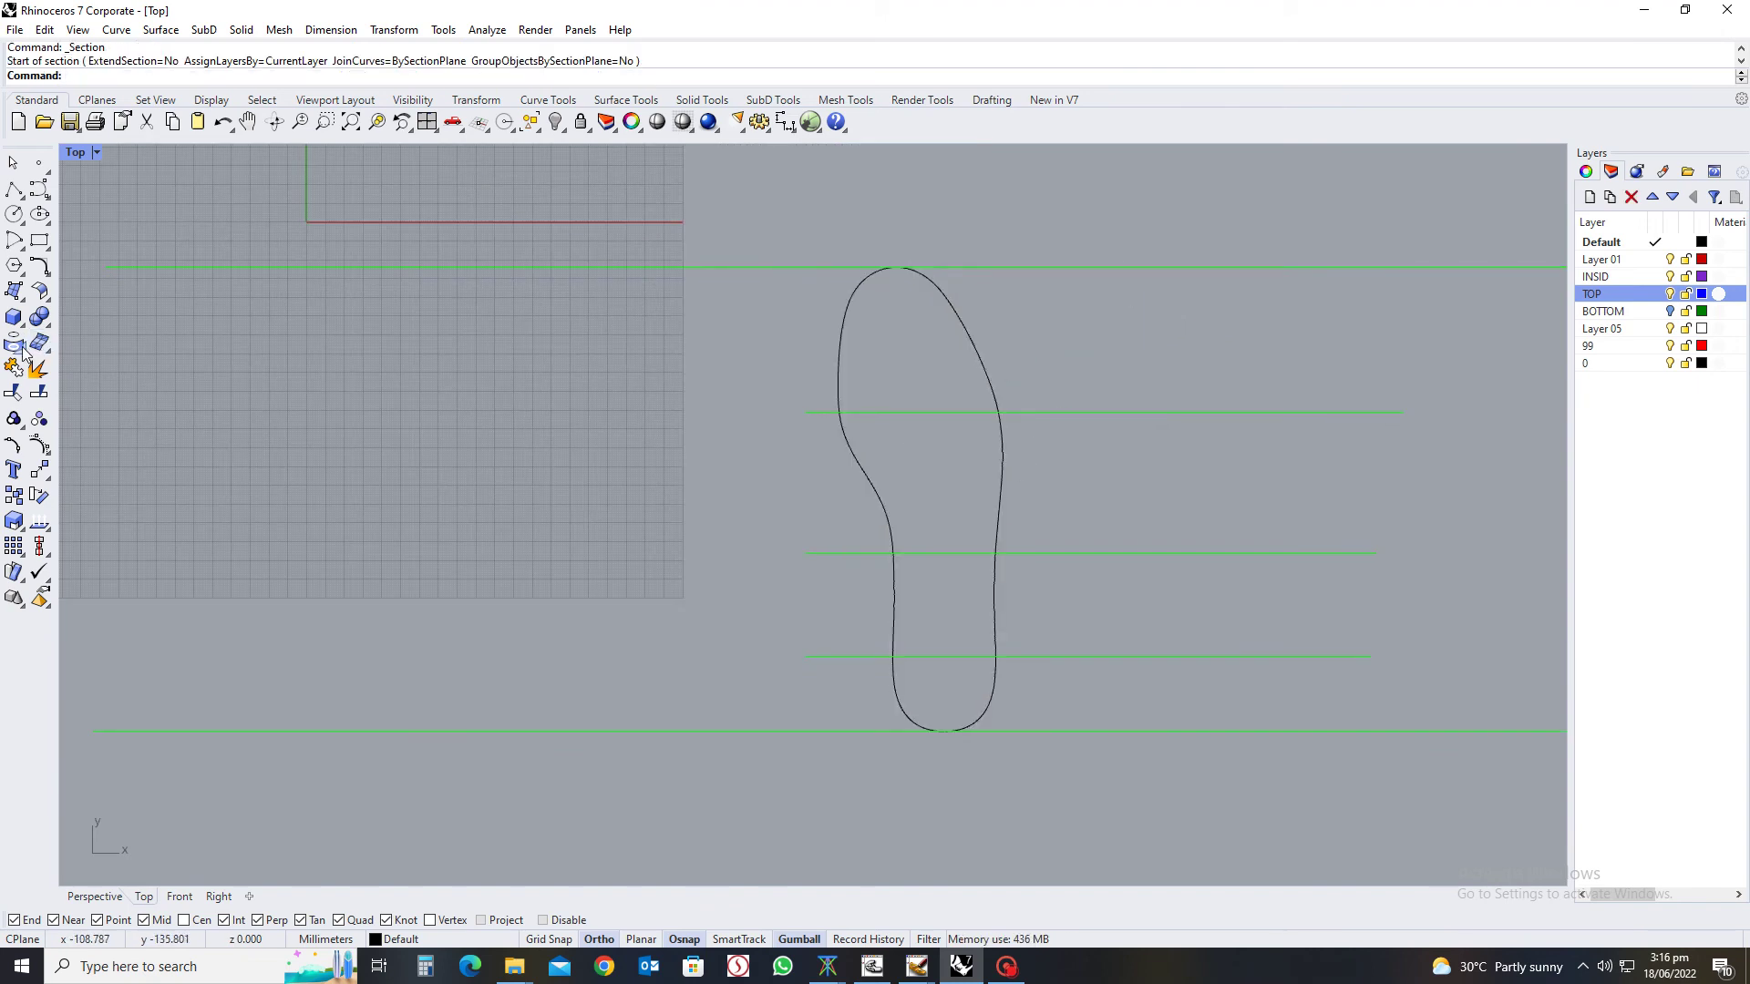
Create section points on the sole outline with the Section command along each of the three middle green guide lines
{"action": "mouse_move", "coordinate": [14, 343]}
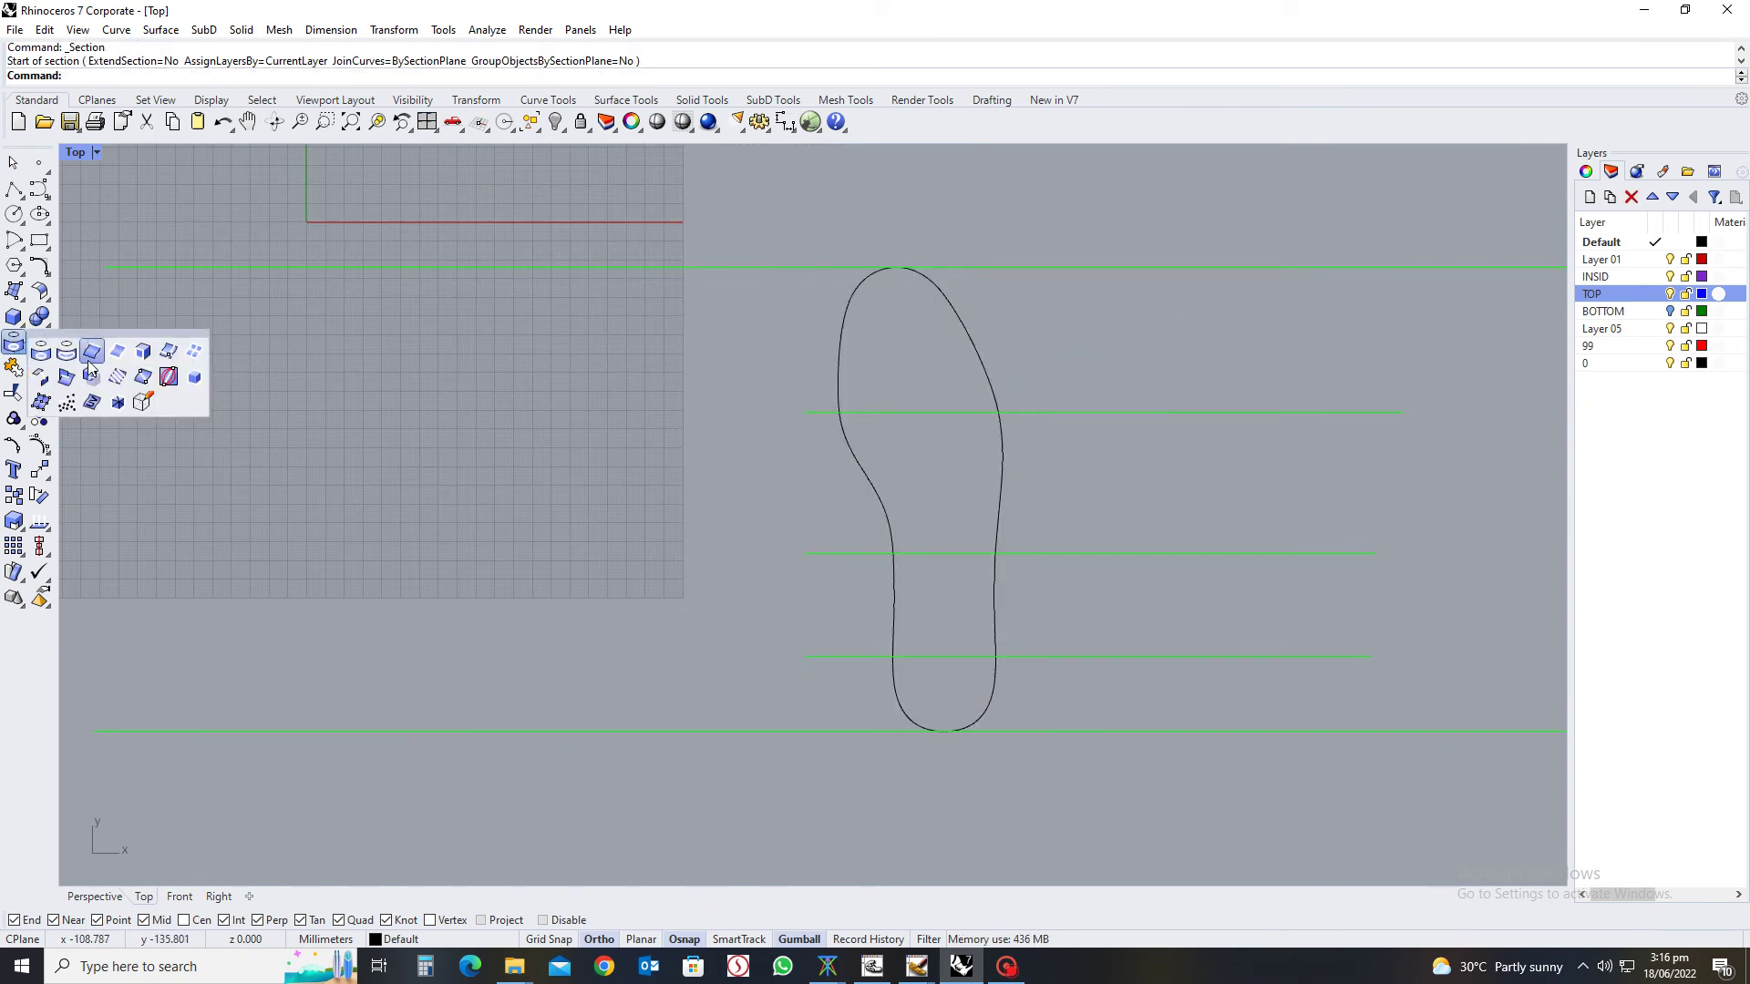
{"action": "left_click", "coordinate": [145, 378]}
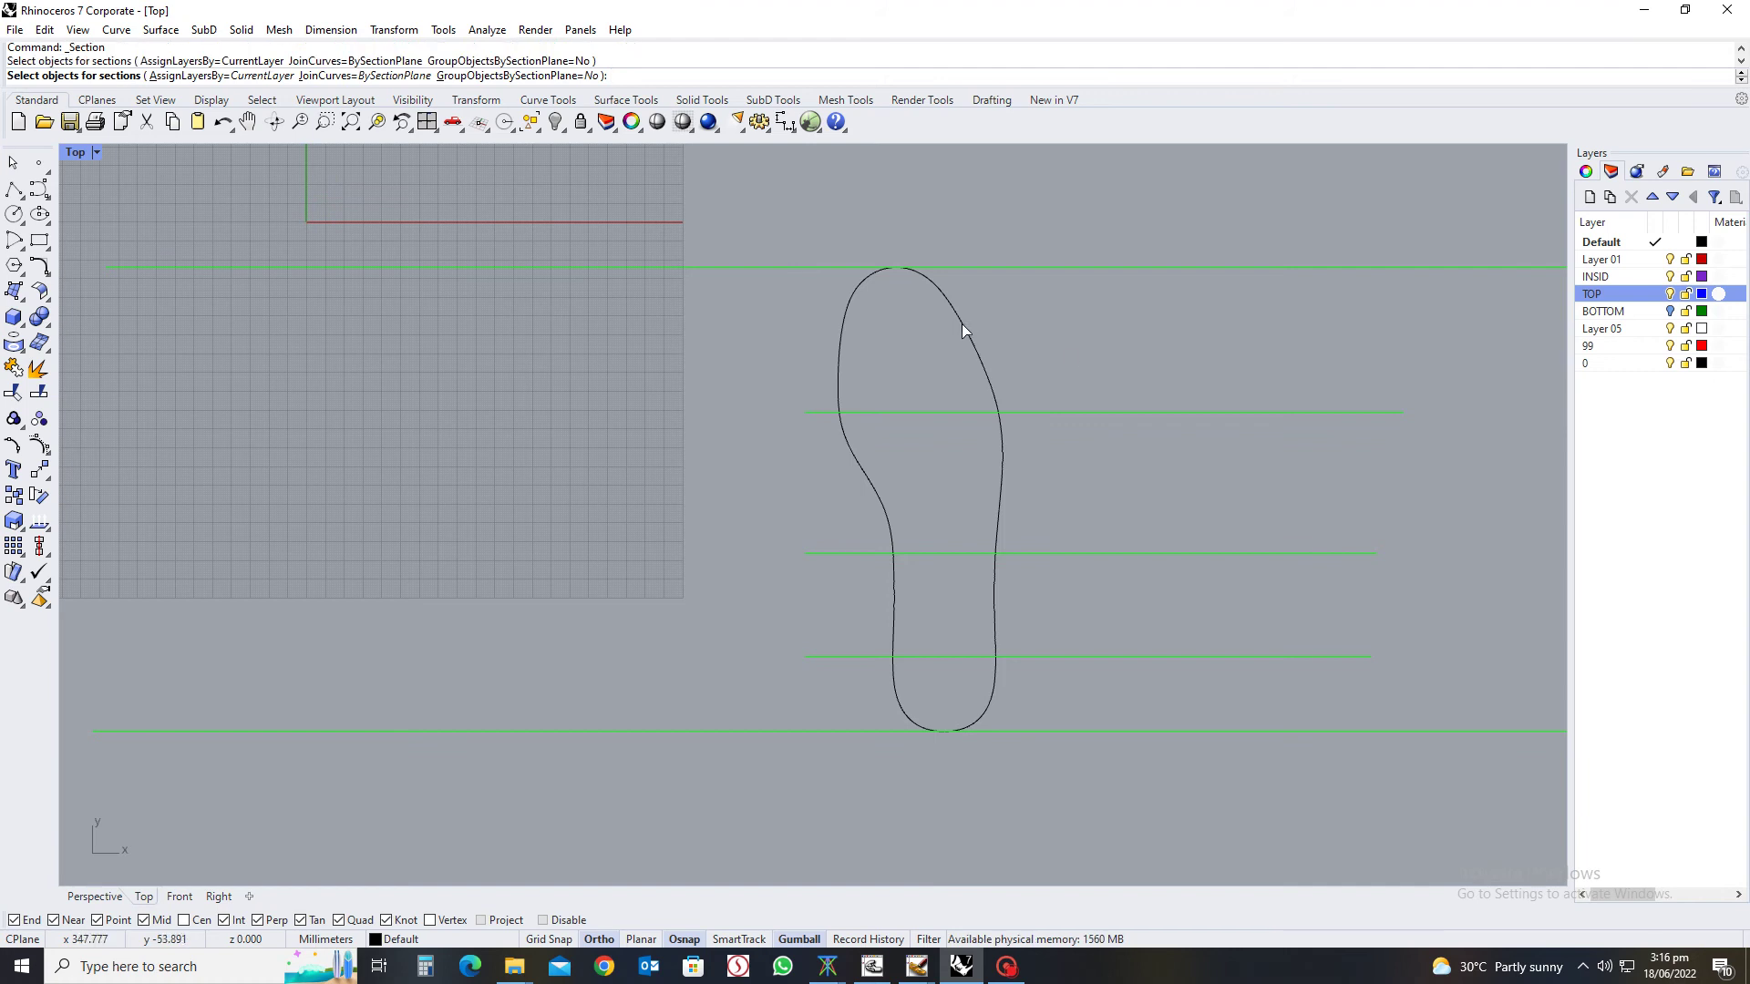
{"action": "left_click", "coordinate": [967, 330]}
{"action": "key", "text": "Return"}
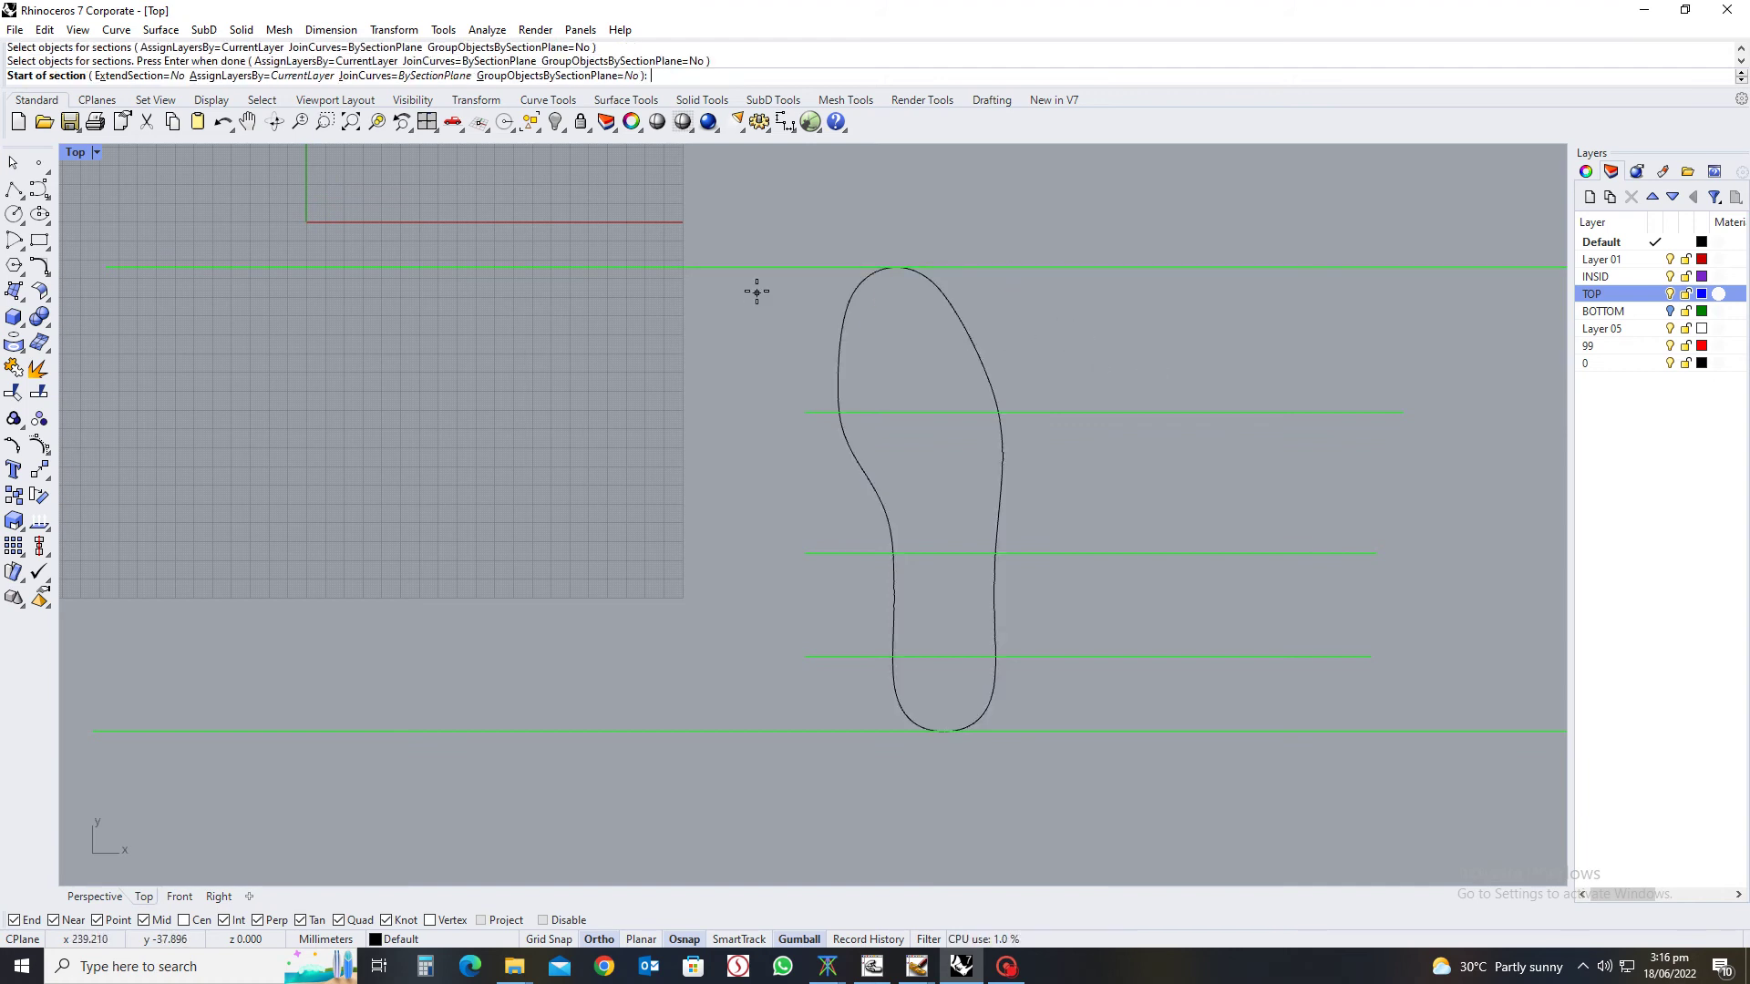
{"action": "left_click", "coordinate": [806, 413]}
{"action": "left_click", "coordinate": [1225, 413]}
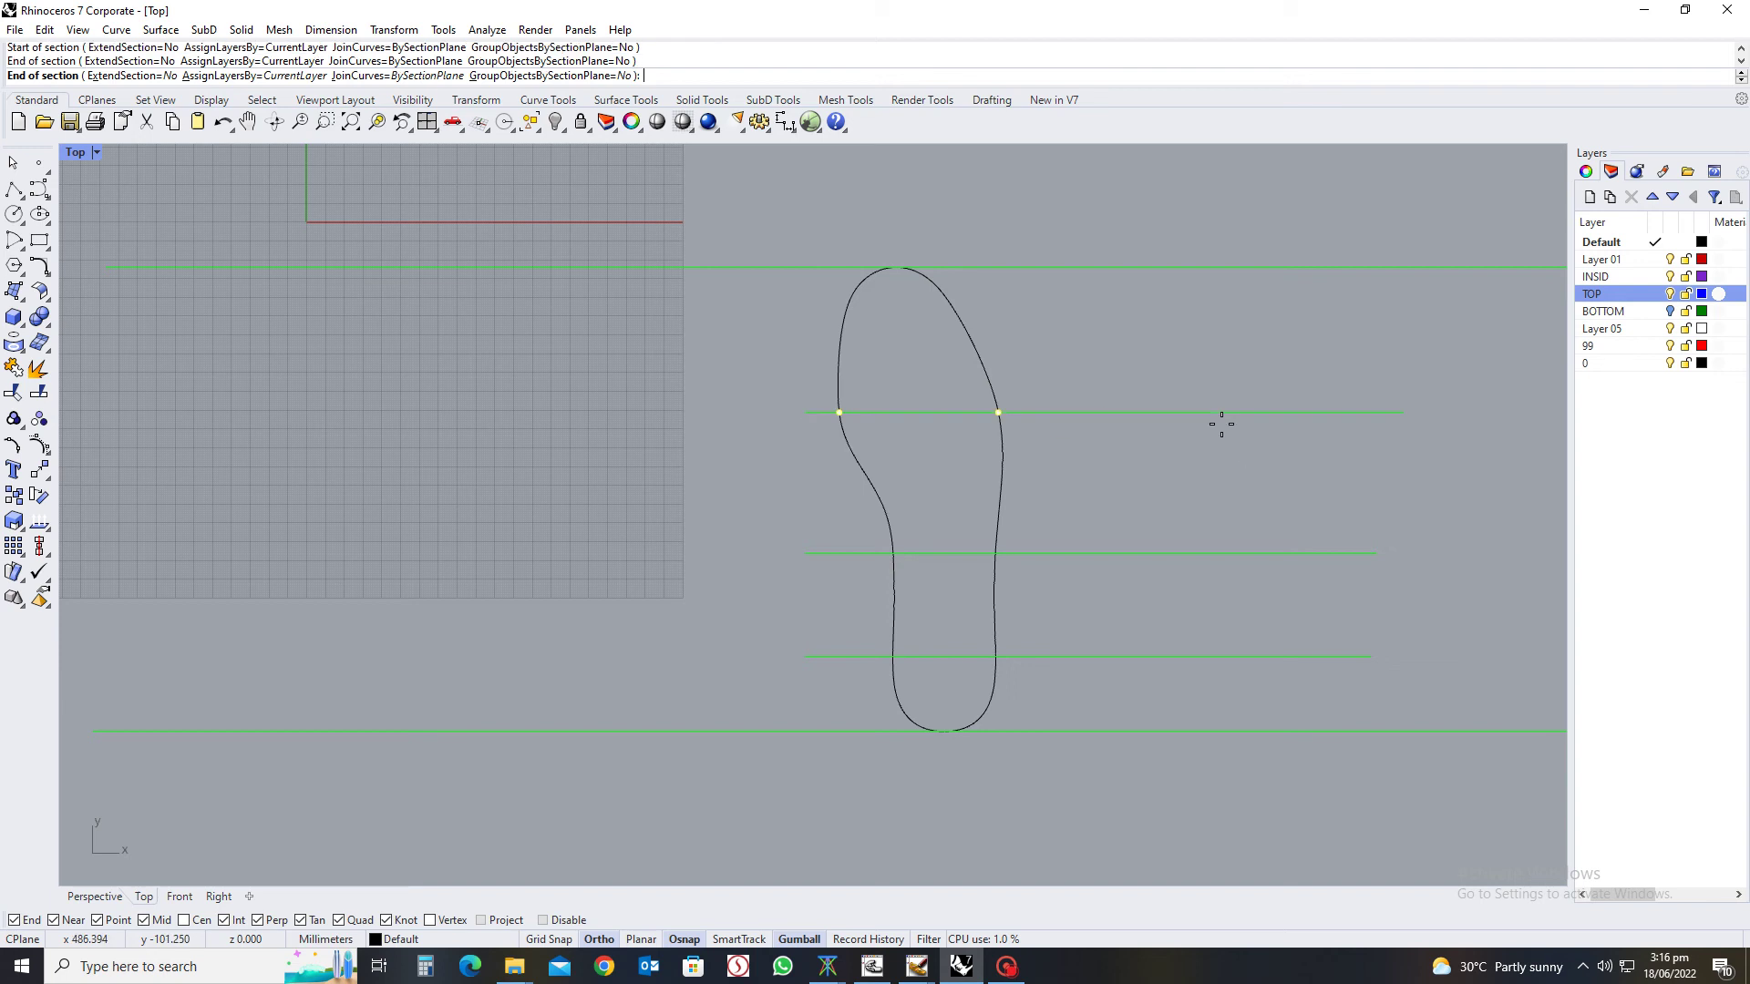
{"action": "left_click", "coordinate": [807, 553]}
{"action": "left_click", "coordinate": [1213, 583]}
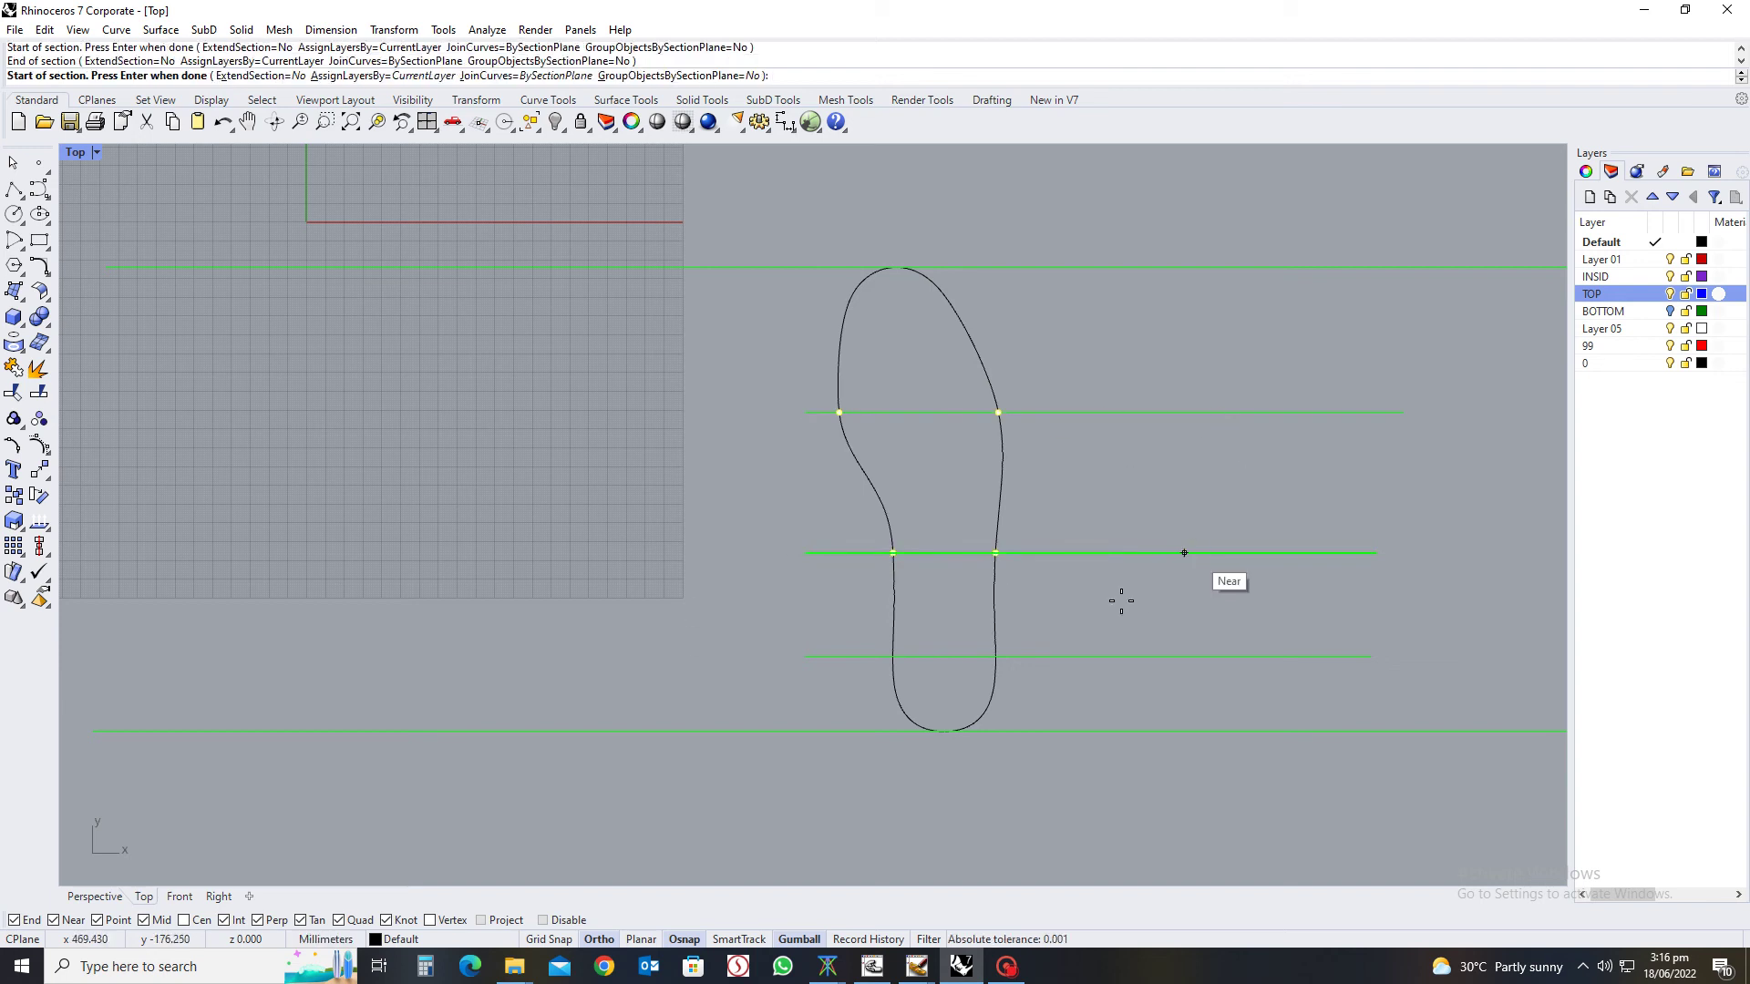
{"action": "left_click", "coordinate": [836, 656]}
{"action": "left_click", "coordinate": [1168, 657]}
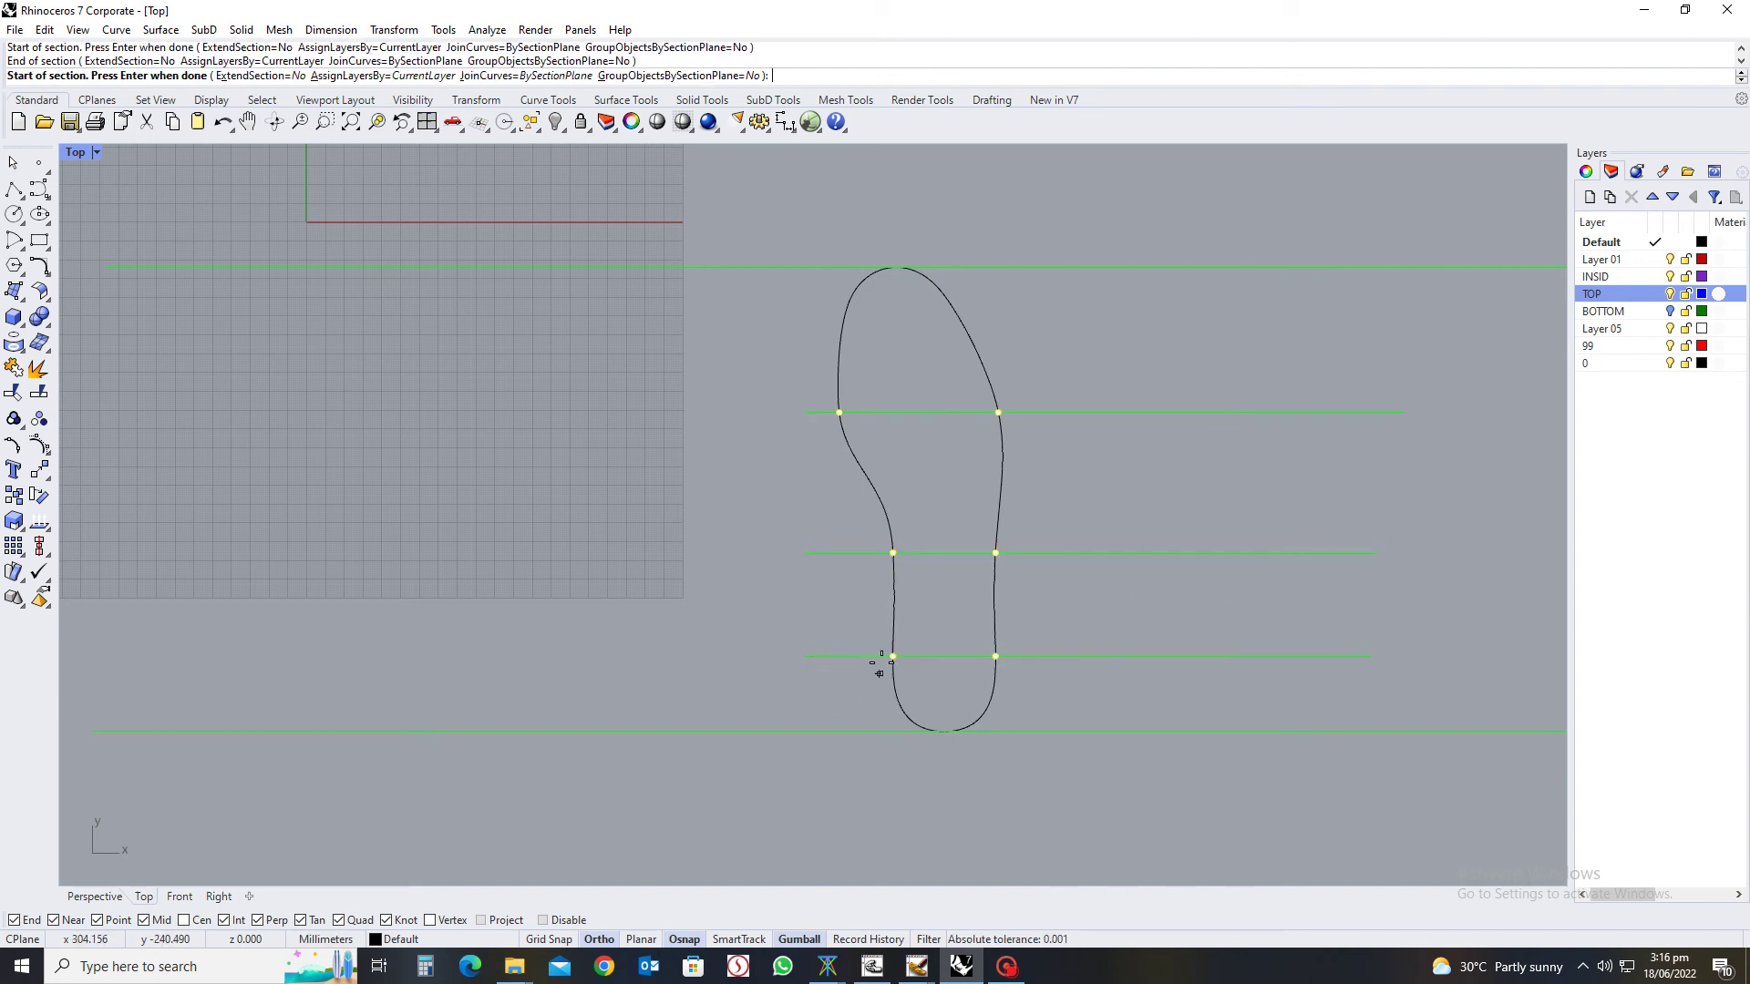
{"action": "left_click", "coordinate": [898, 255]}
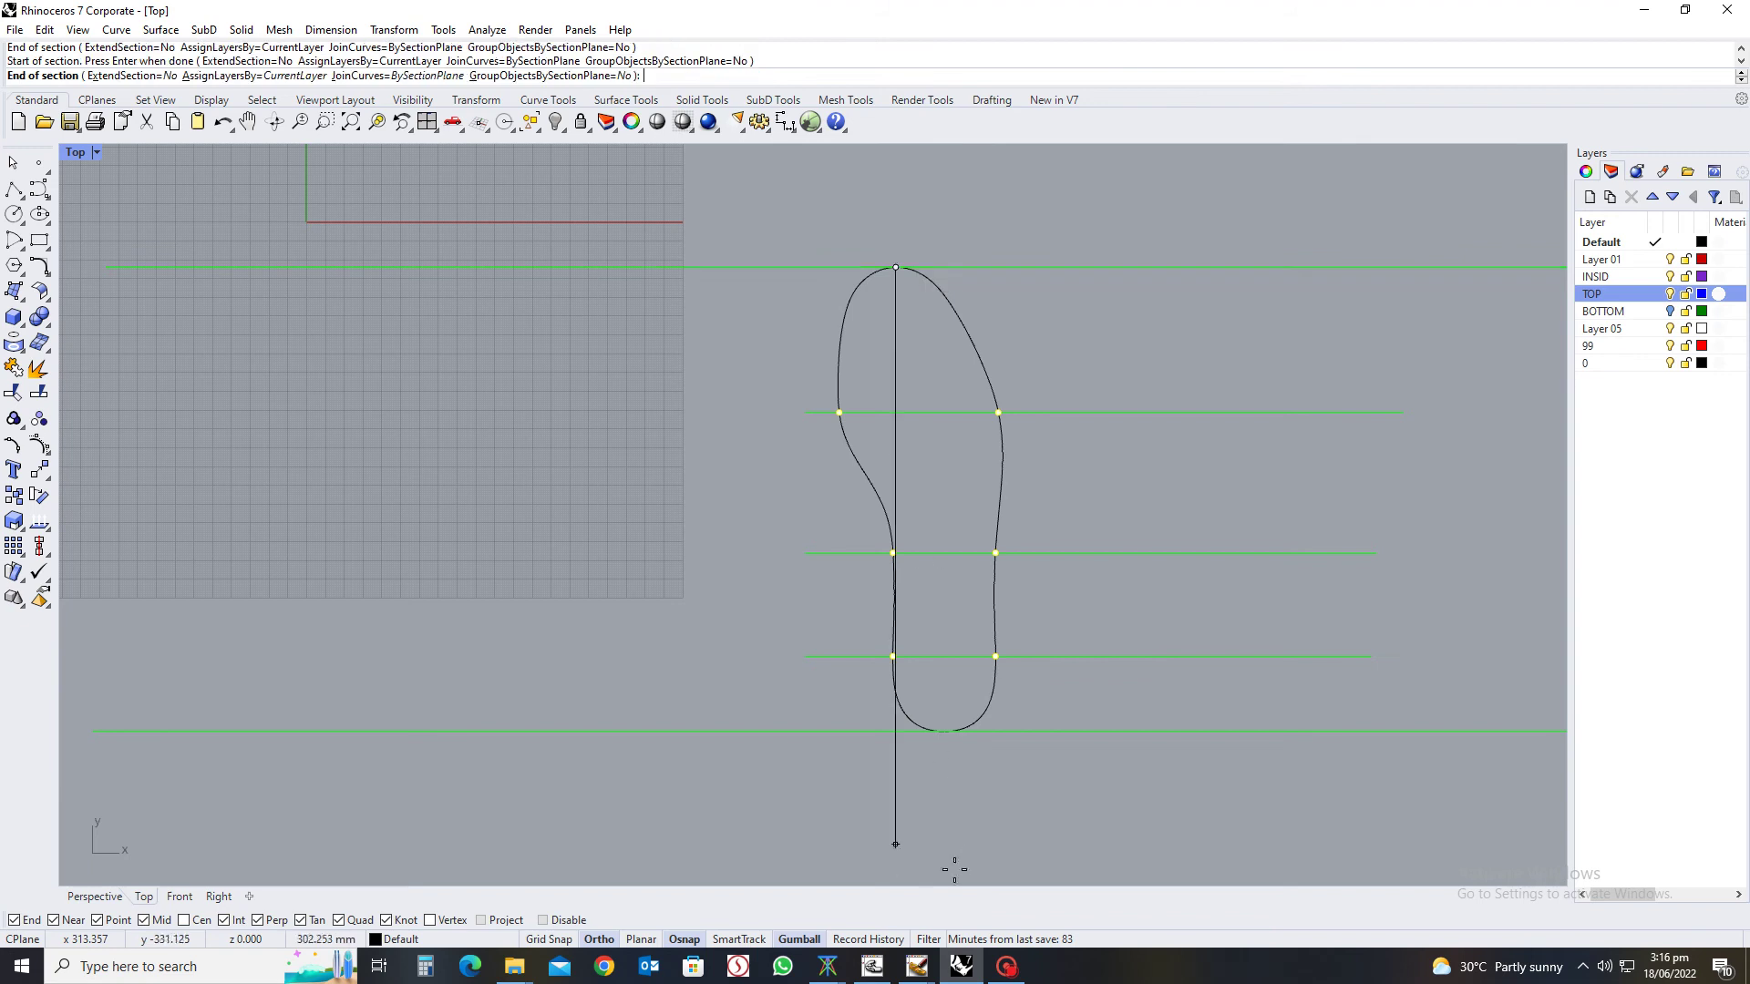
{"action": "right_click", "coordinate": [947, 729]}
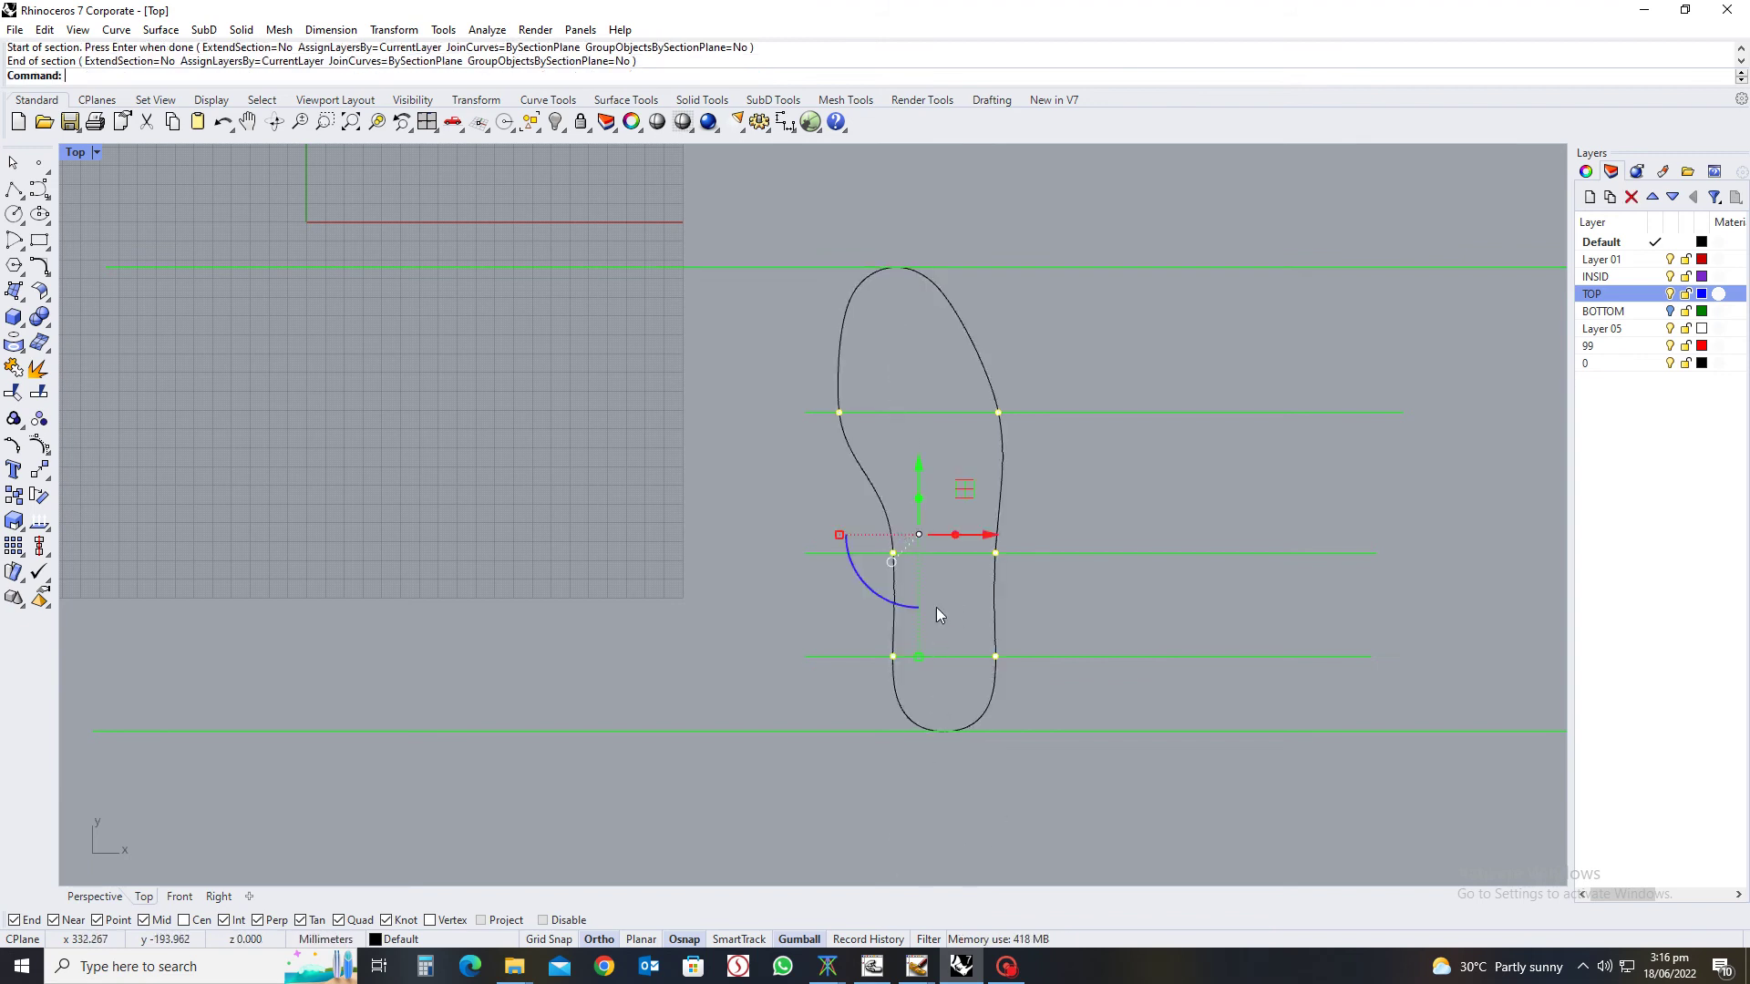
{"action": "right_click", "coordinate": [947, 743]}
{"action": "right_click", "coordinate": [969, 722]}
Hide the five green guide lines, leaving the sole outline with its section points, and return to the World Top view
{"action": "scroll", "coordinate": [1078, 637], "scroll_direction": "down", "scroll_amount": 5}
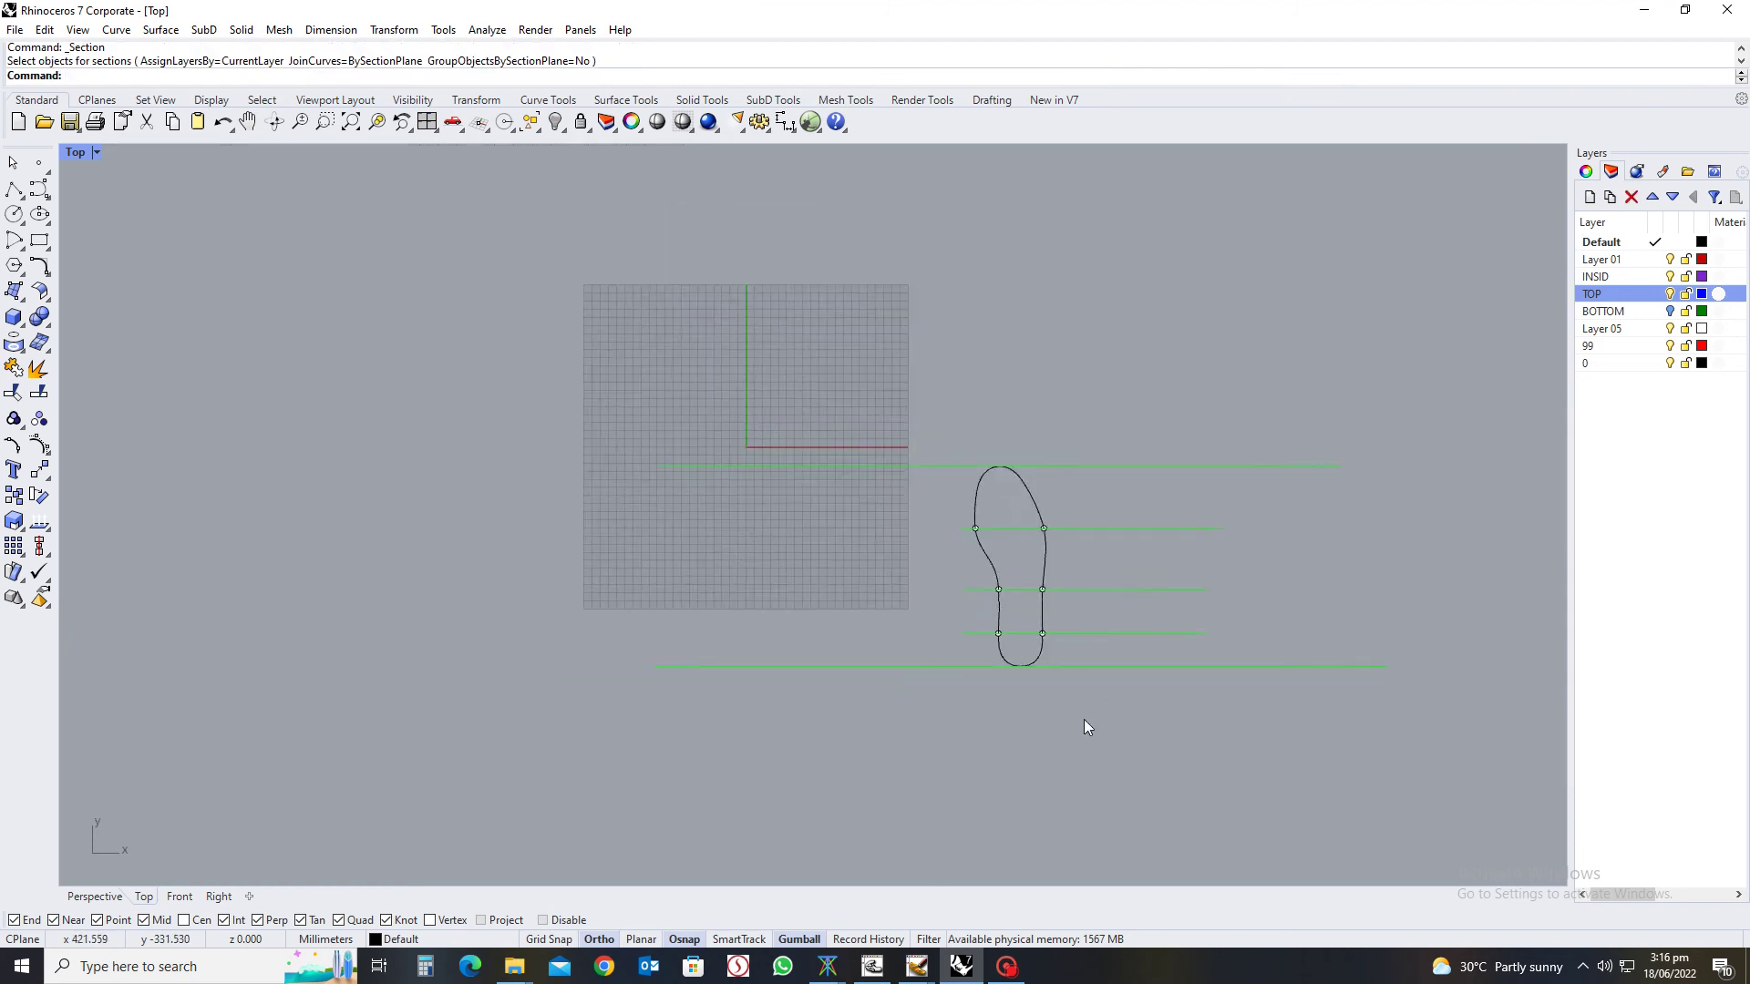
{"action": "right_click_drag", "start_coordinate": [1090, 727], "coordinate": [937, 617], "text": "ctrl+shift"}
{"action": "scroll", "coordinate": [1062, 505], "scroll_direction": "up", "scroll_amount": 5}
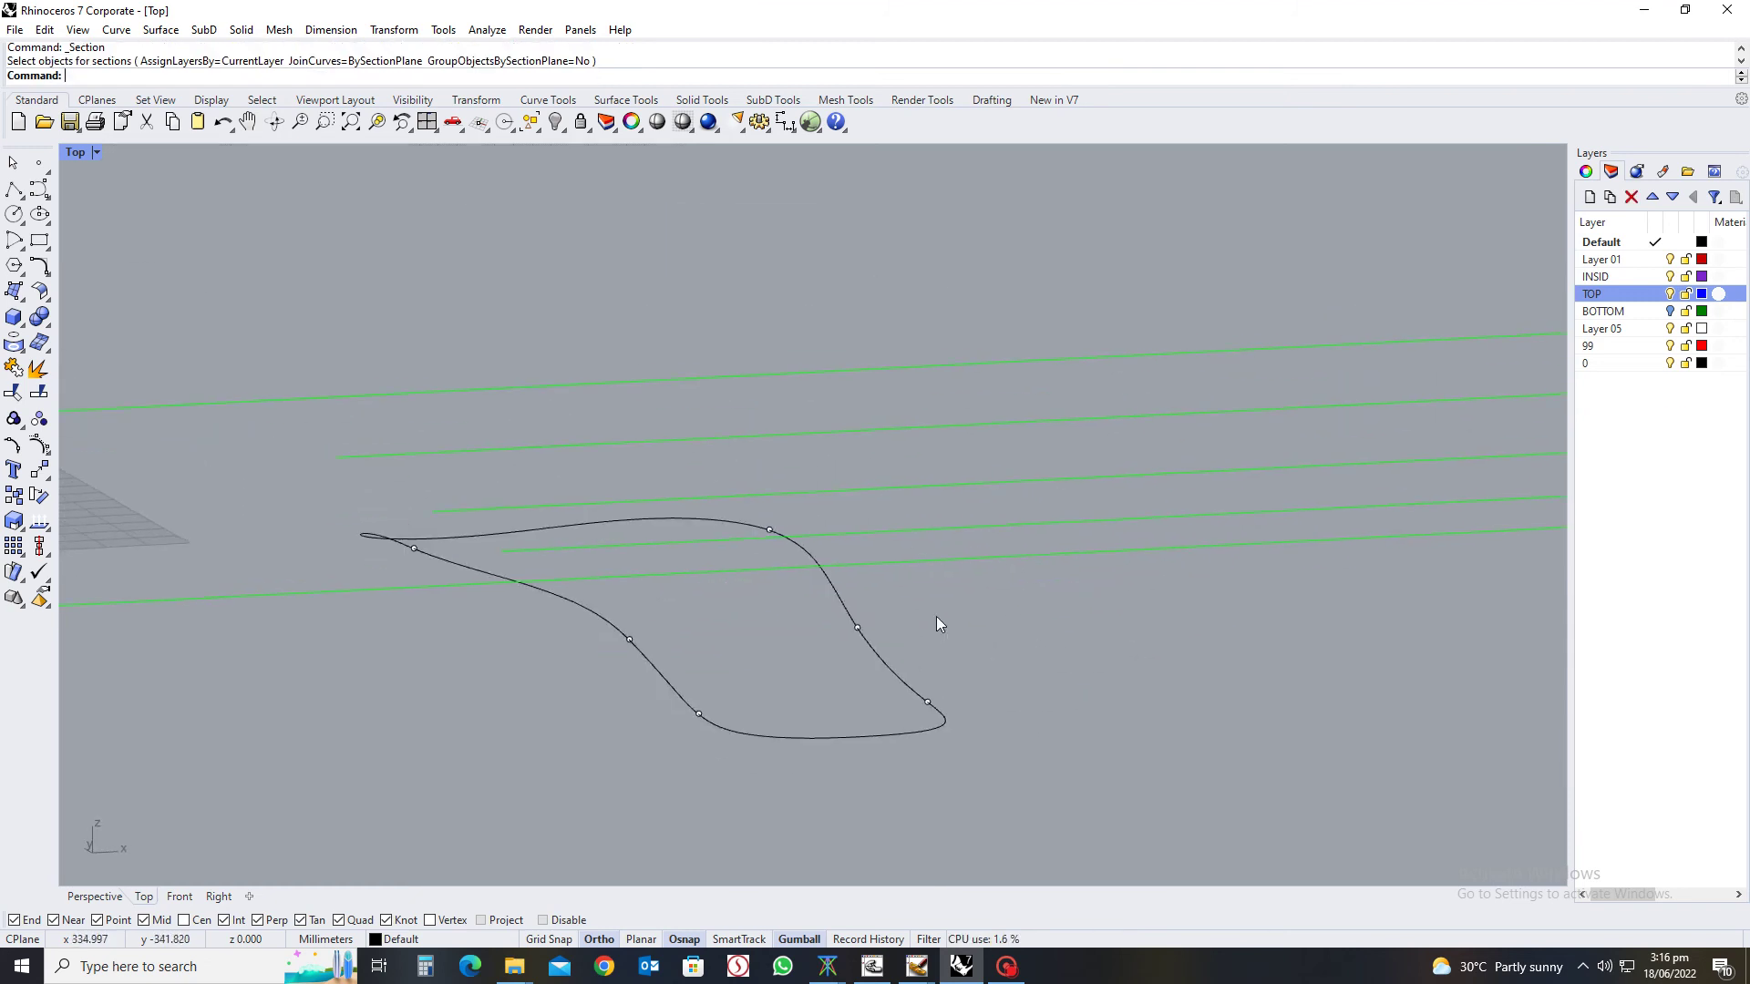
{"action": "scroll", "coordinate": [937, 617], "scroll_direction": "down", "scroll_amount": 3}
{"action": "mouse_move", "coordinate": [1008, 726]}
{"action": "right_mouse_down", "text": "ctrl+shift"}
{"action": "mouse_move", "coordinate": [982, 773]}
{"action": "mouse_move", "coordinate": [994, 752]}
{"action": "right_mouse_up", "text": "ctrl+shift"}
{"action": "left_click_drag", "start_coordinate": [1099, 362], "coordinate": [1070, 694]}
{"action": "type", "text": "ww"}
{"action": "key", "text": "Return"}
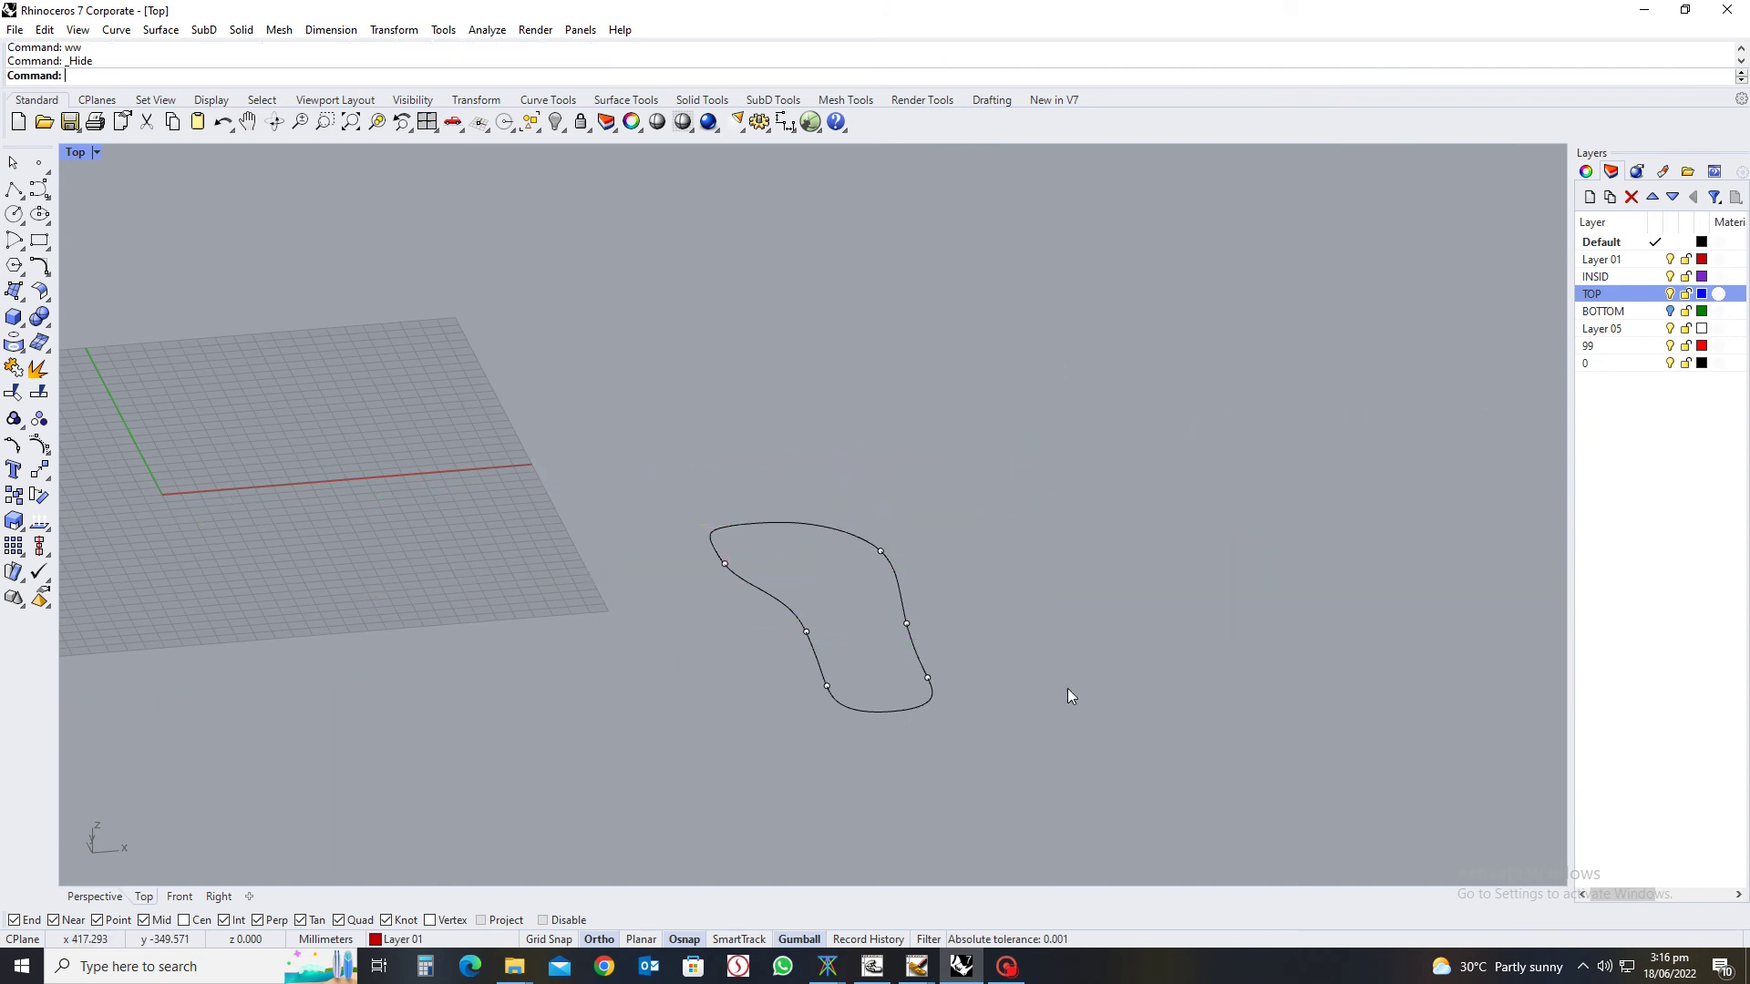
{"action": "key", "text": "ctrl+F1"}
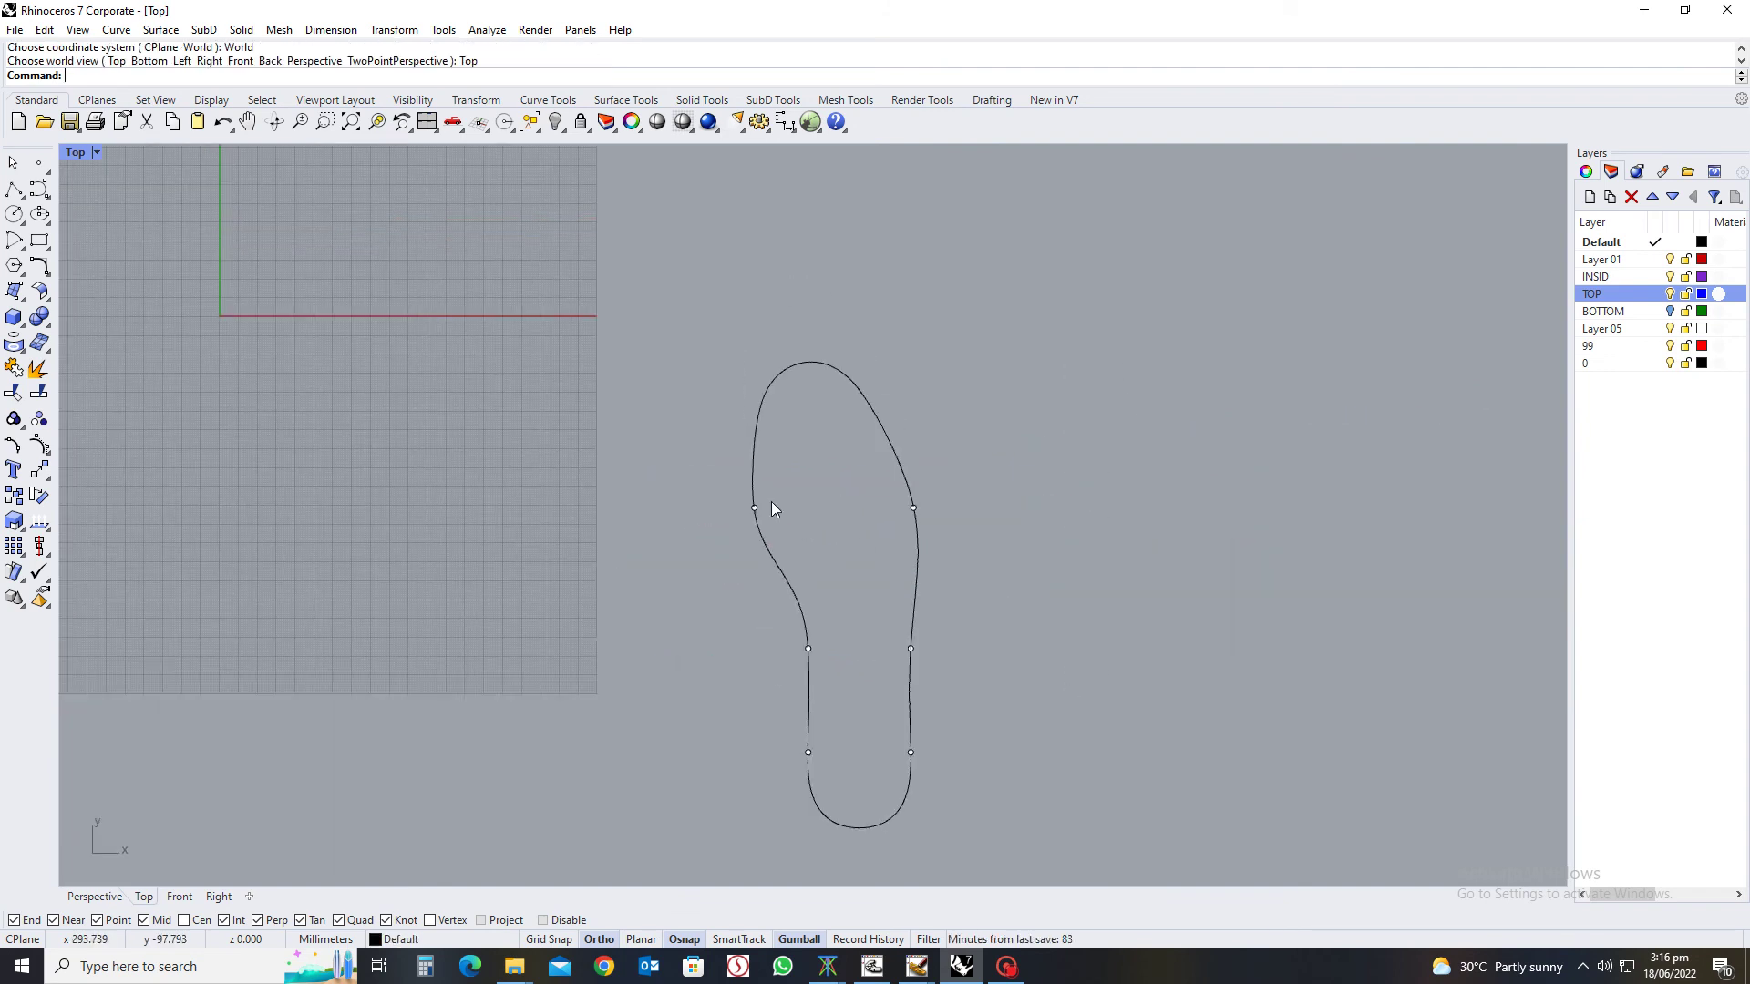
Draw a straight line across the forefoot of the sole outline, joining its two section points
{"action": "scroll", "coordinate": [793, 474], "scroll_direction": "up", "scroll_amount": 5}
{"action": "type", "text": "Line"}
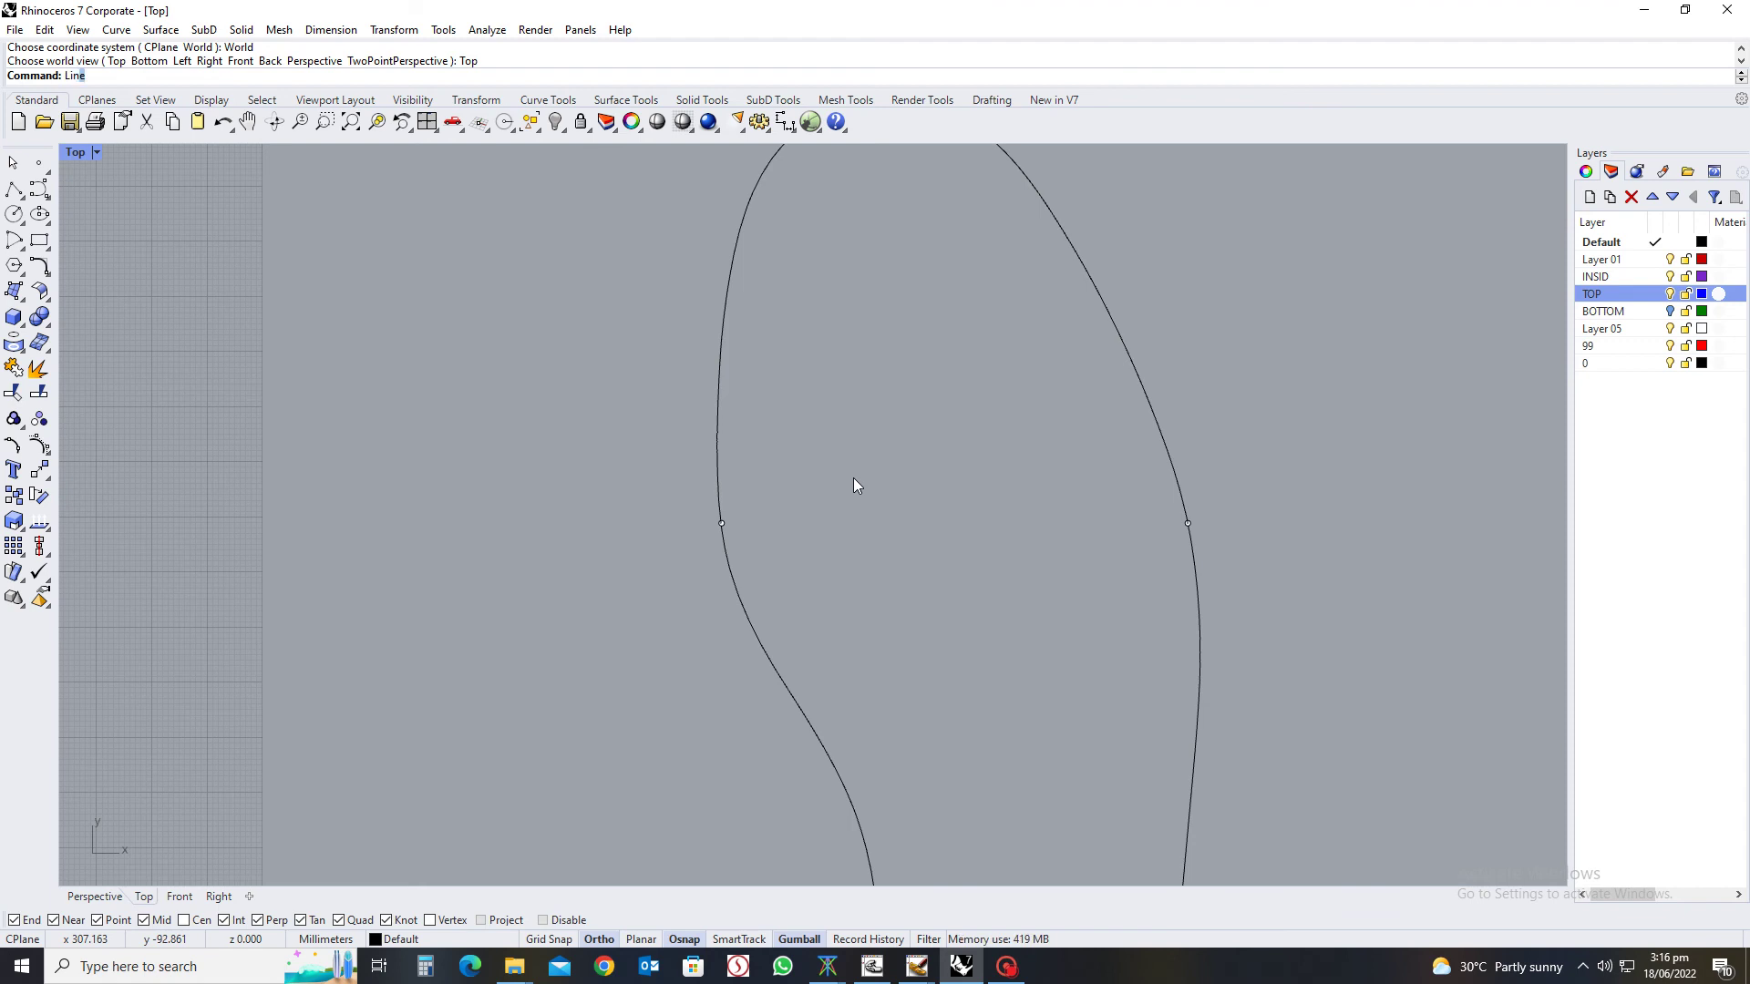
{"action": "key", "text": "Return"}
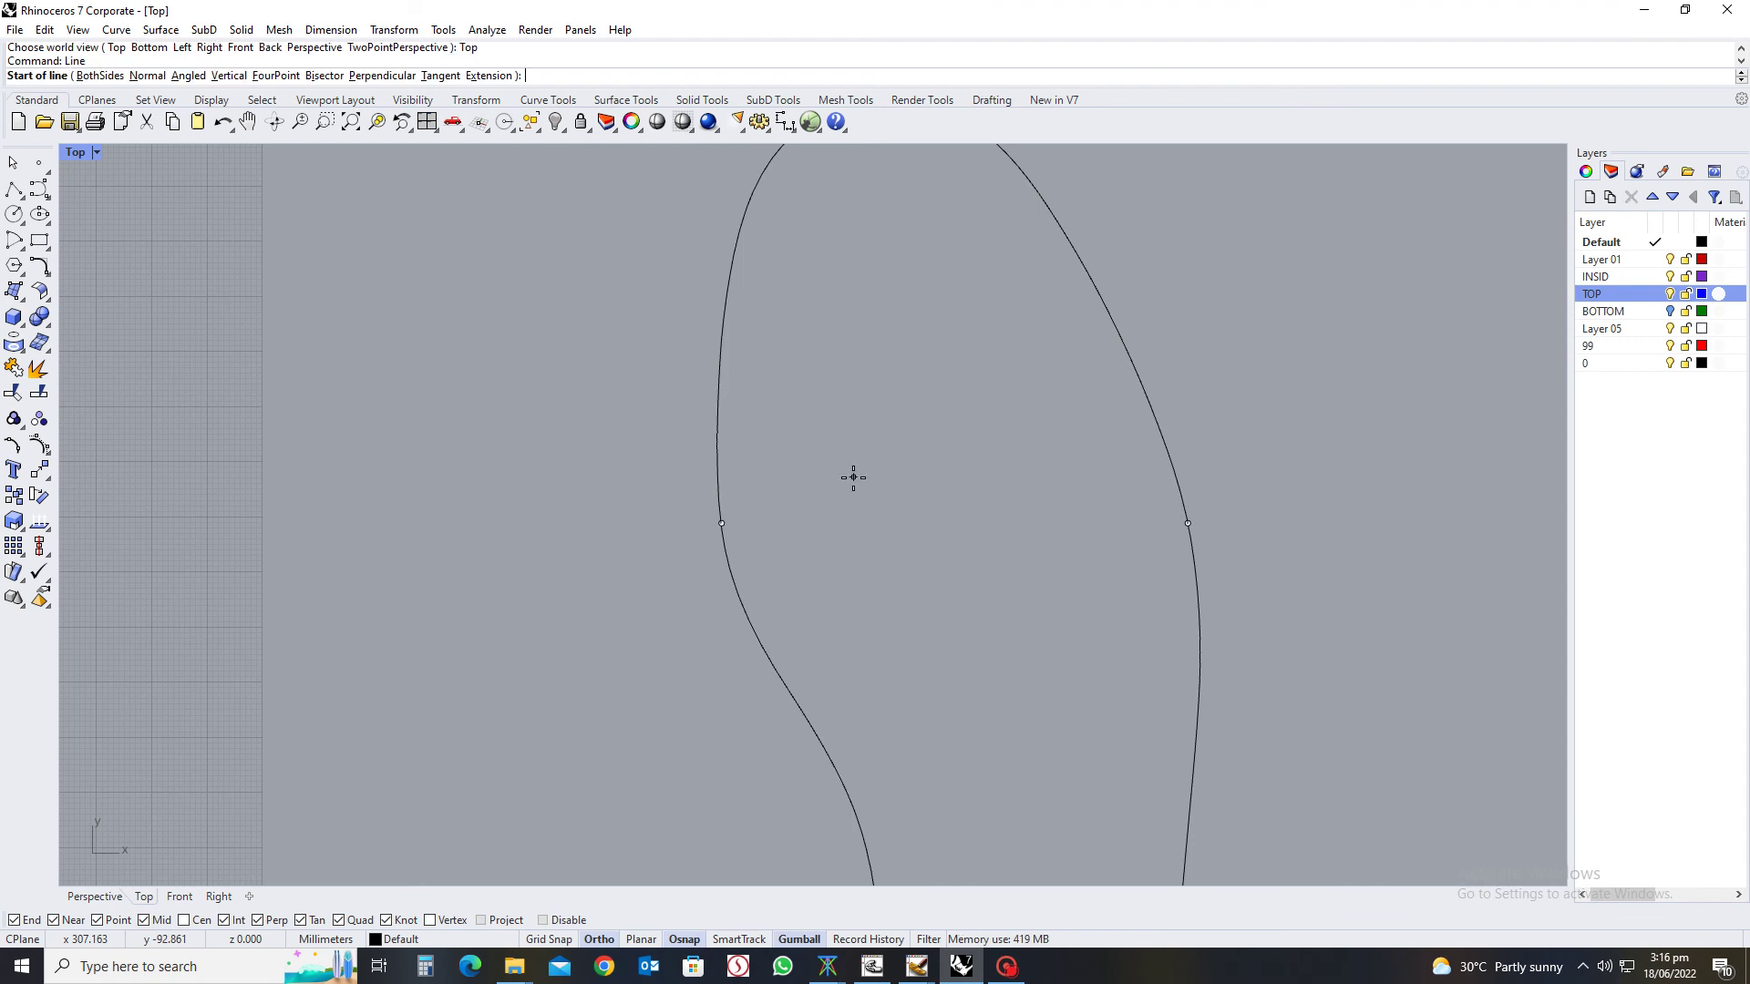
{"action": "left_click", "coordinate": [721, 523]}
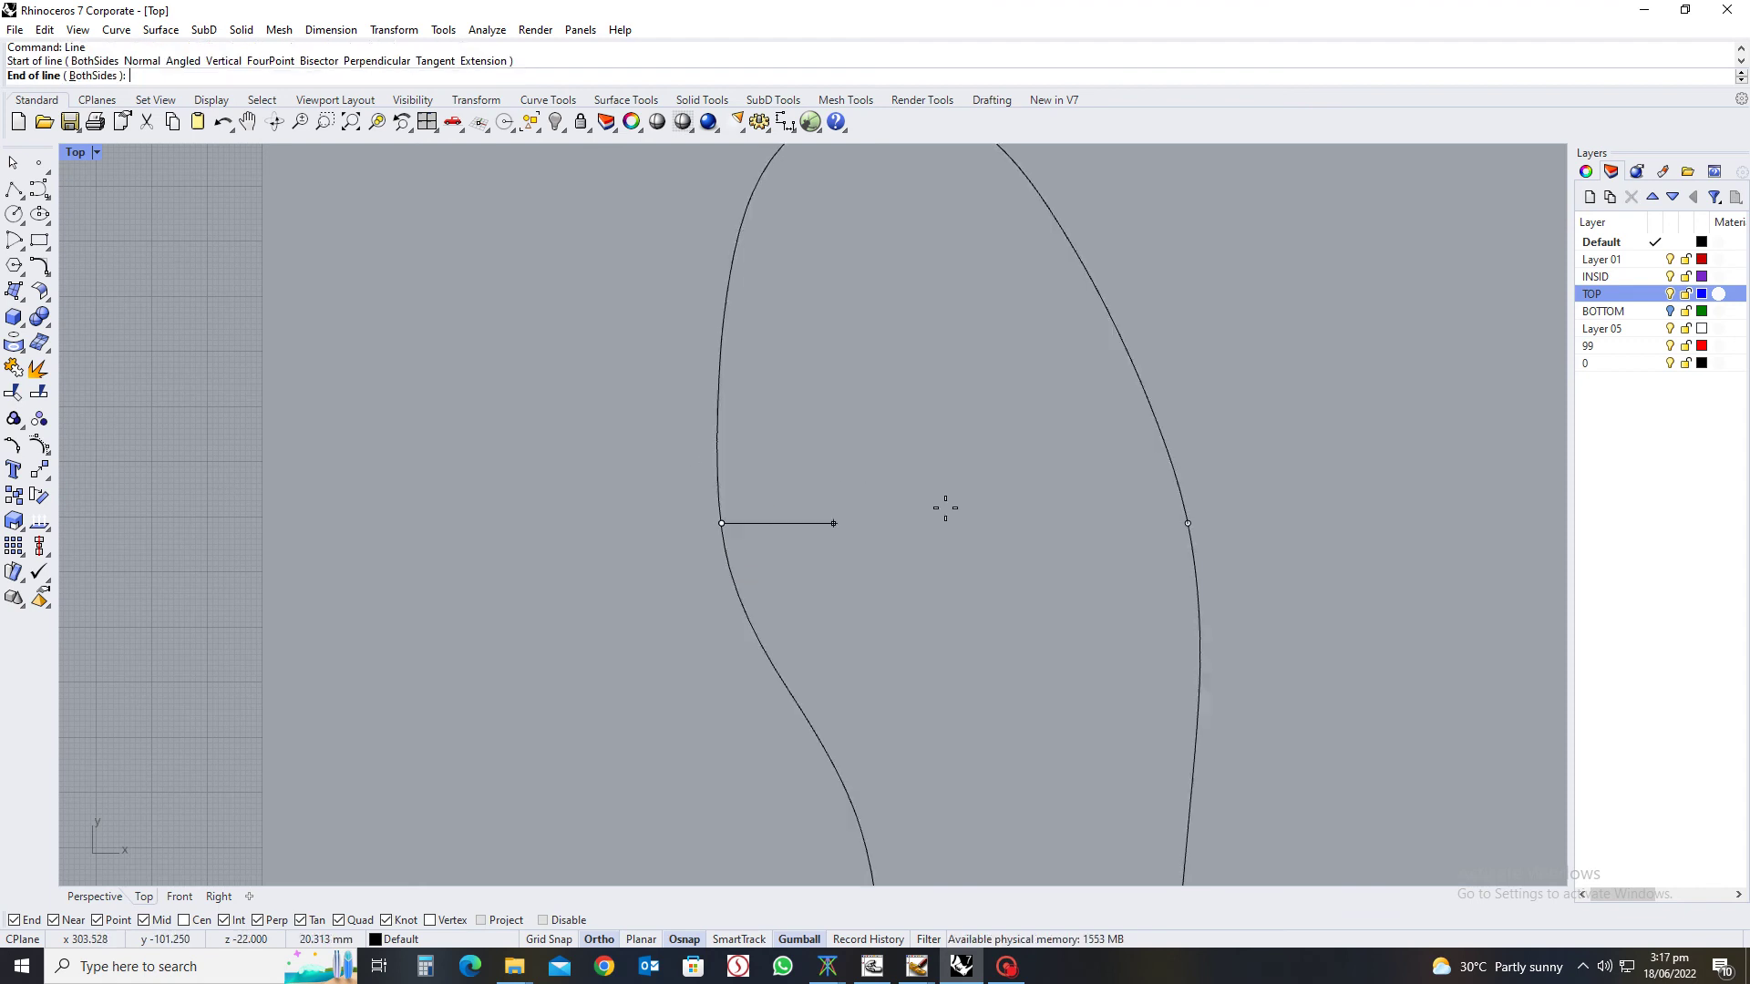
{"action": "left_click", "coordinate": [1187, 523]}
{"action": "scroll", "coordinate": [982, 497], "scroll_direction": "down", "scroll_amount": 5}
{"action": "scroll", "coordinate": [977, 642], "scroll_direction": "up", "scroll_amount": 5}
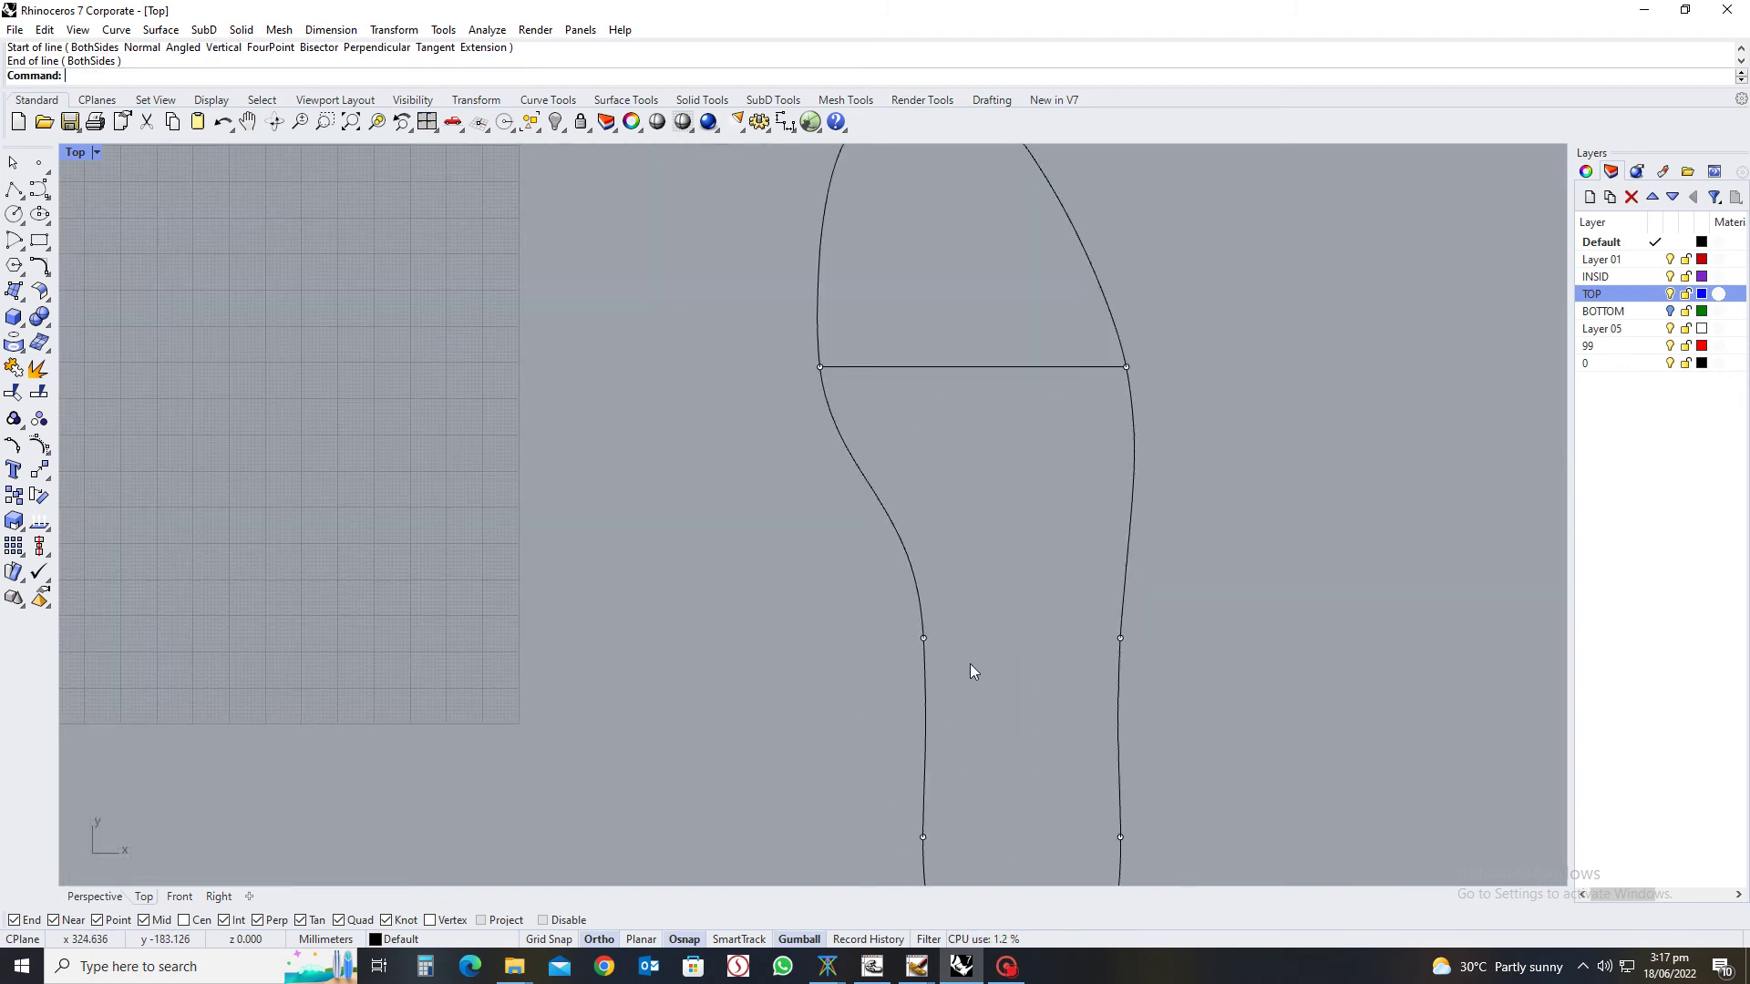
Draw two more straight lines across the sole outline, joining the paired section points at the waist and at the heel
{"action": "right_click", "coordinate": [957, 654]}
{"action": "left_click", "coordinate": [922, 638]}
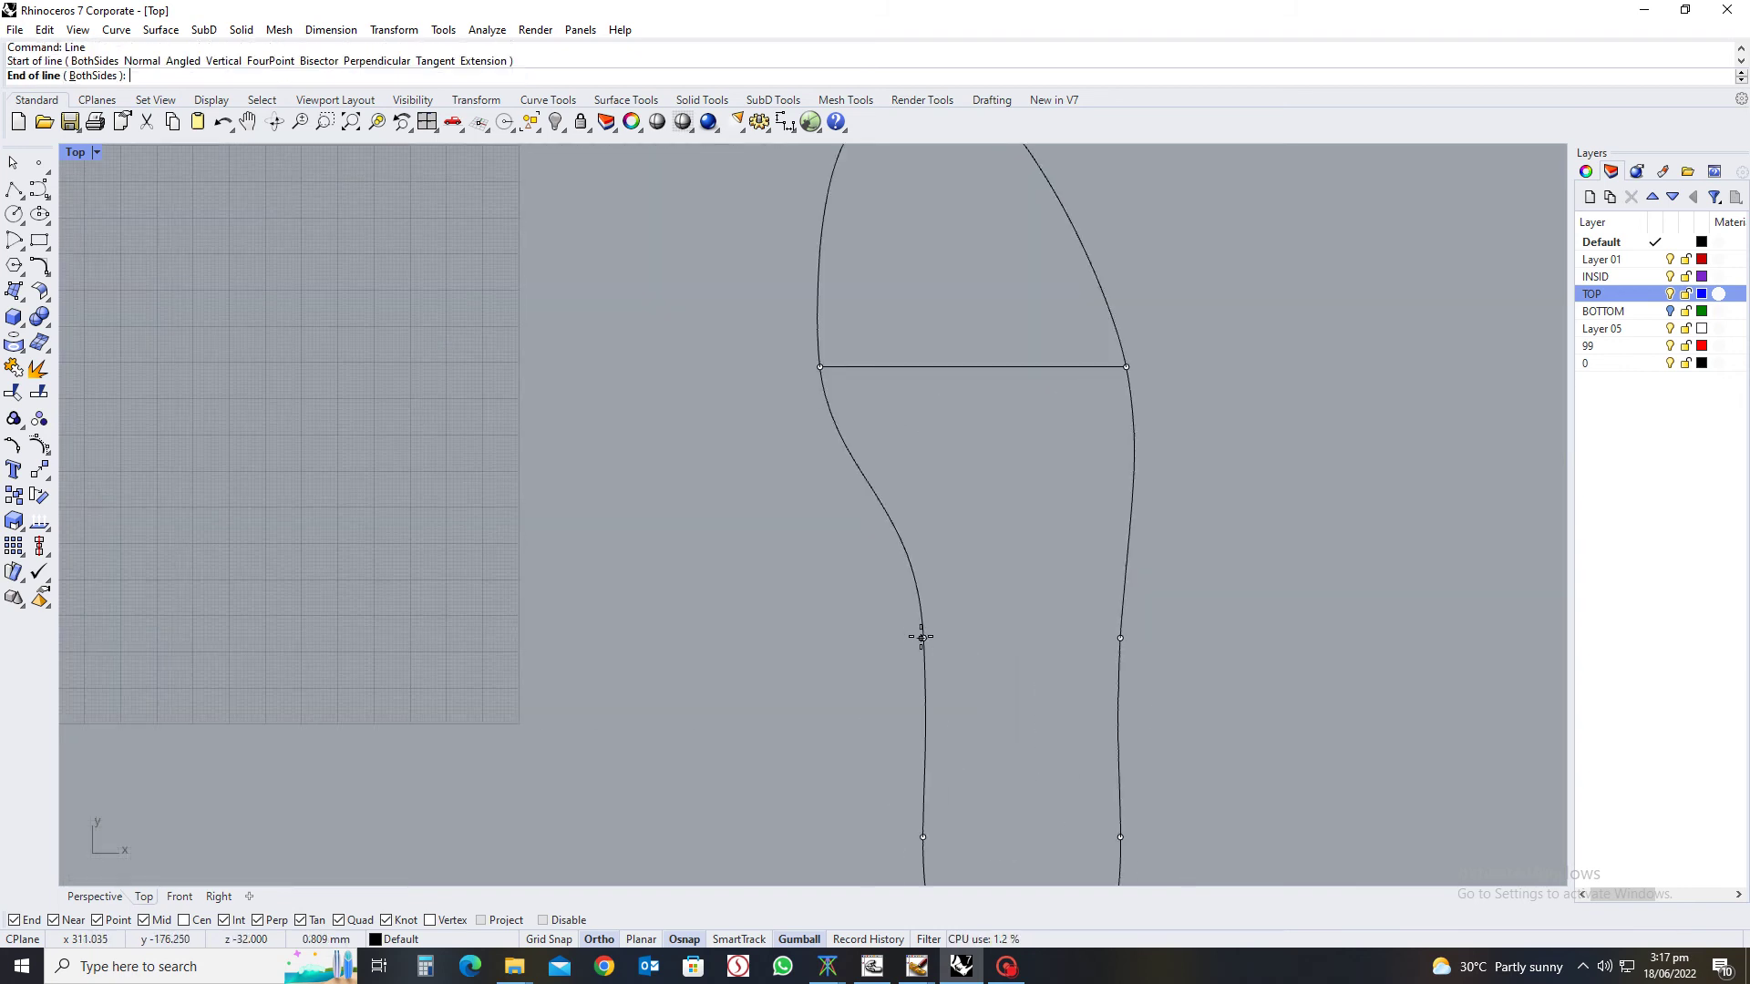
{"action": "left_click", "coordinate": [1121, 638]}
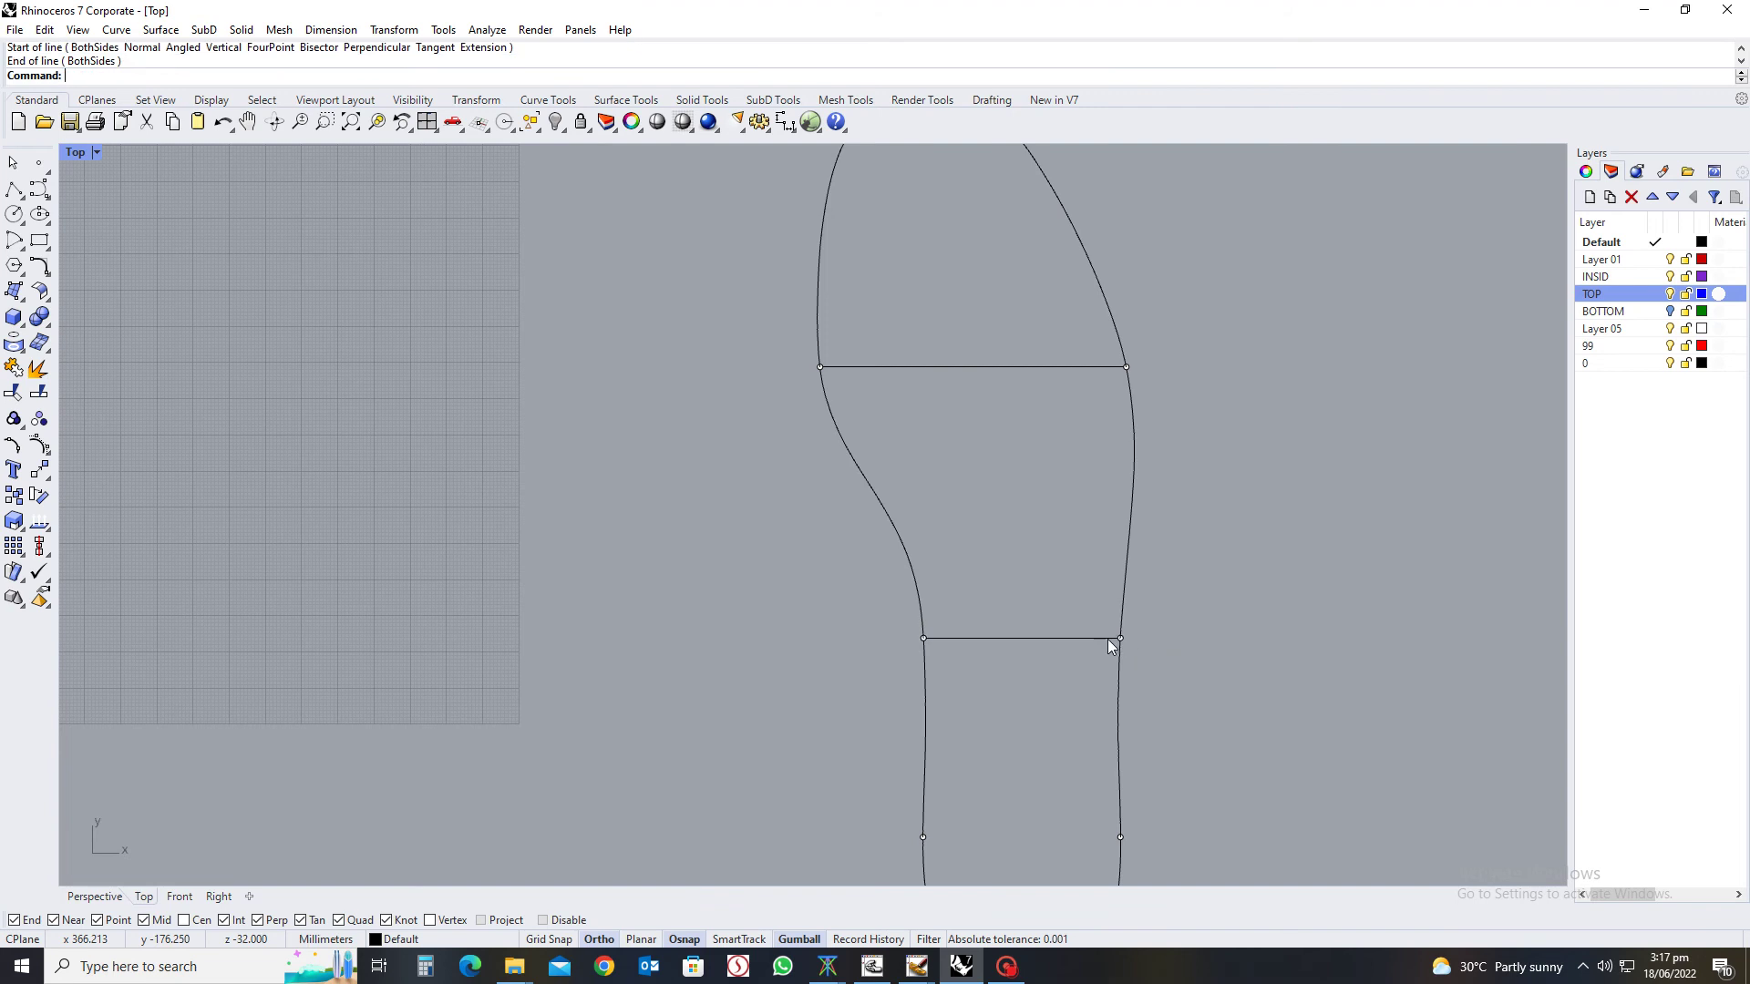
{"action": "scroll", "coordinate": [1005, 680], "scroll_direction": "down", "scroll_amount": 5}
{"action": "scroll", "coordinate": [1005, 581], "scroll_direction": "up", "scroll_amount": 5}
{"action": "key", "text": "Return"}
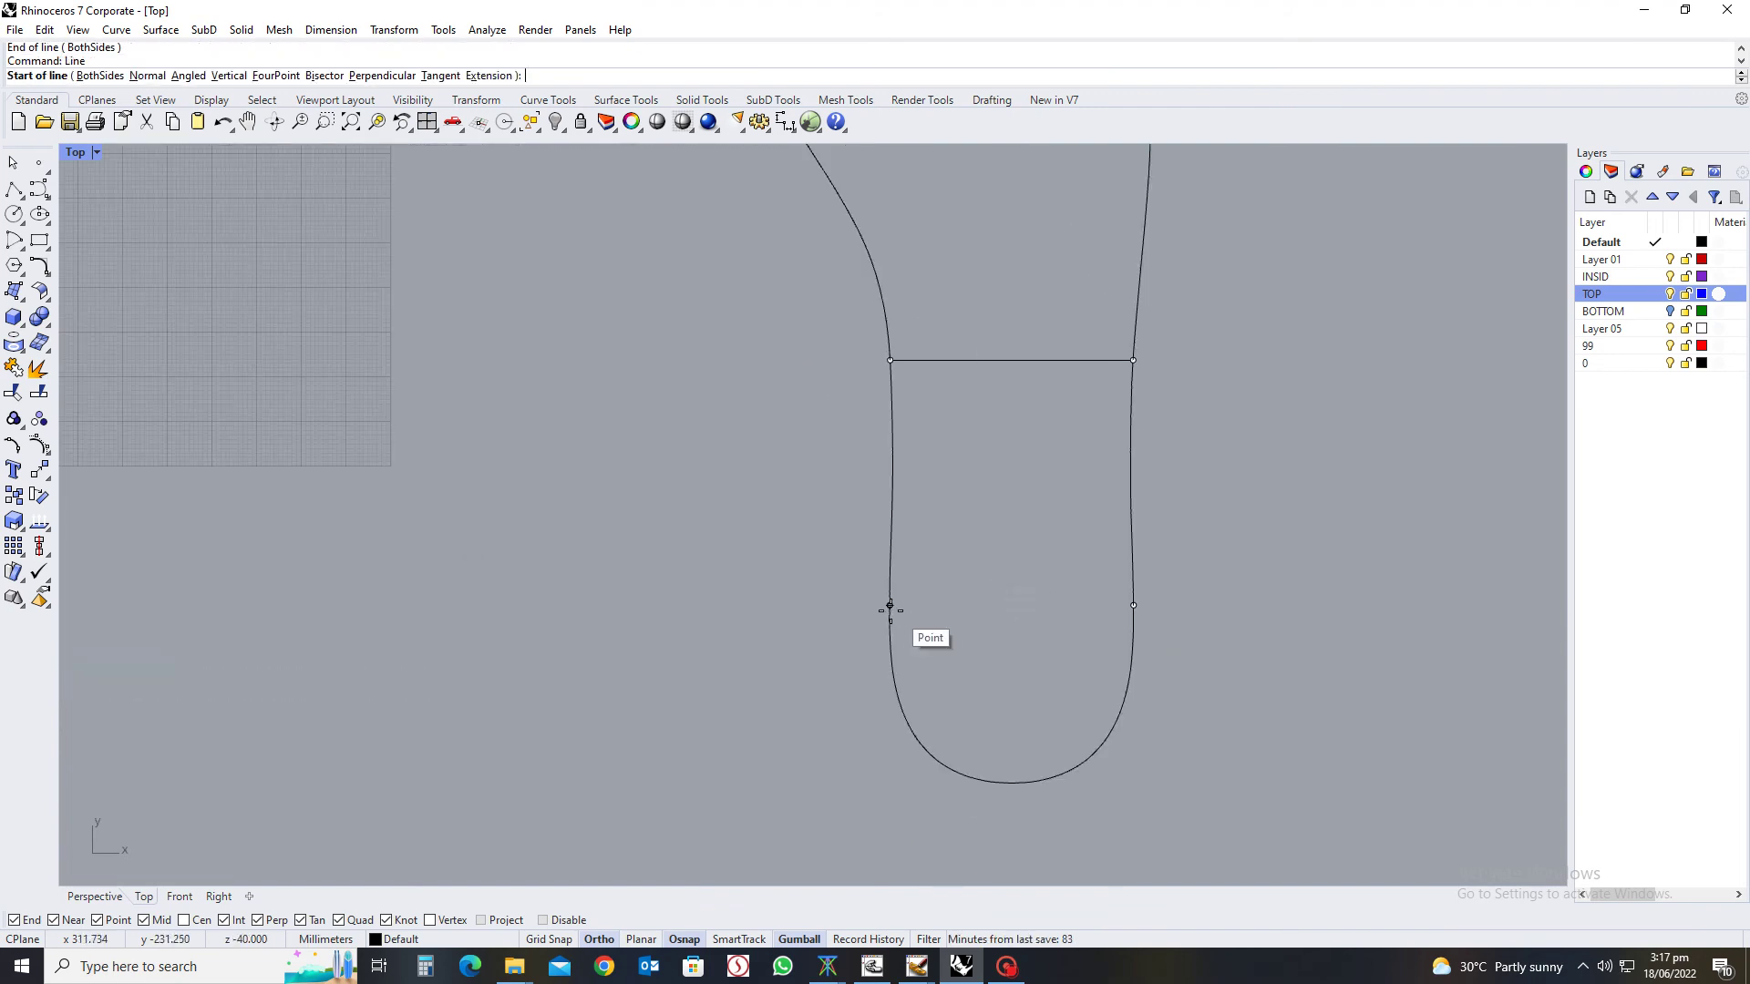
{"action": "left_click", "coordinate": [889, 605]}
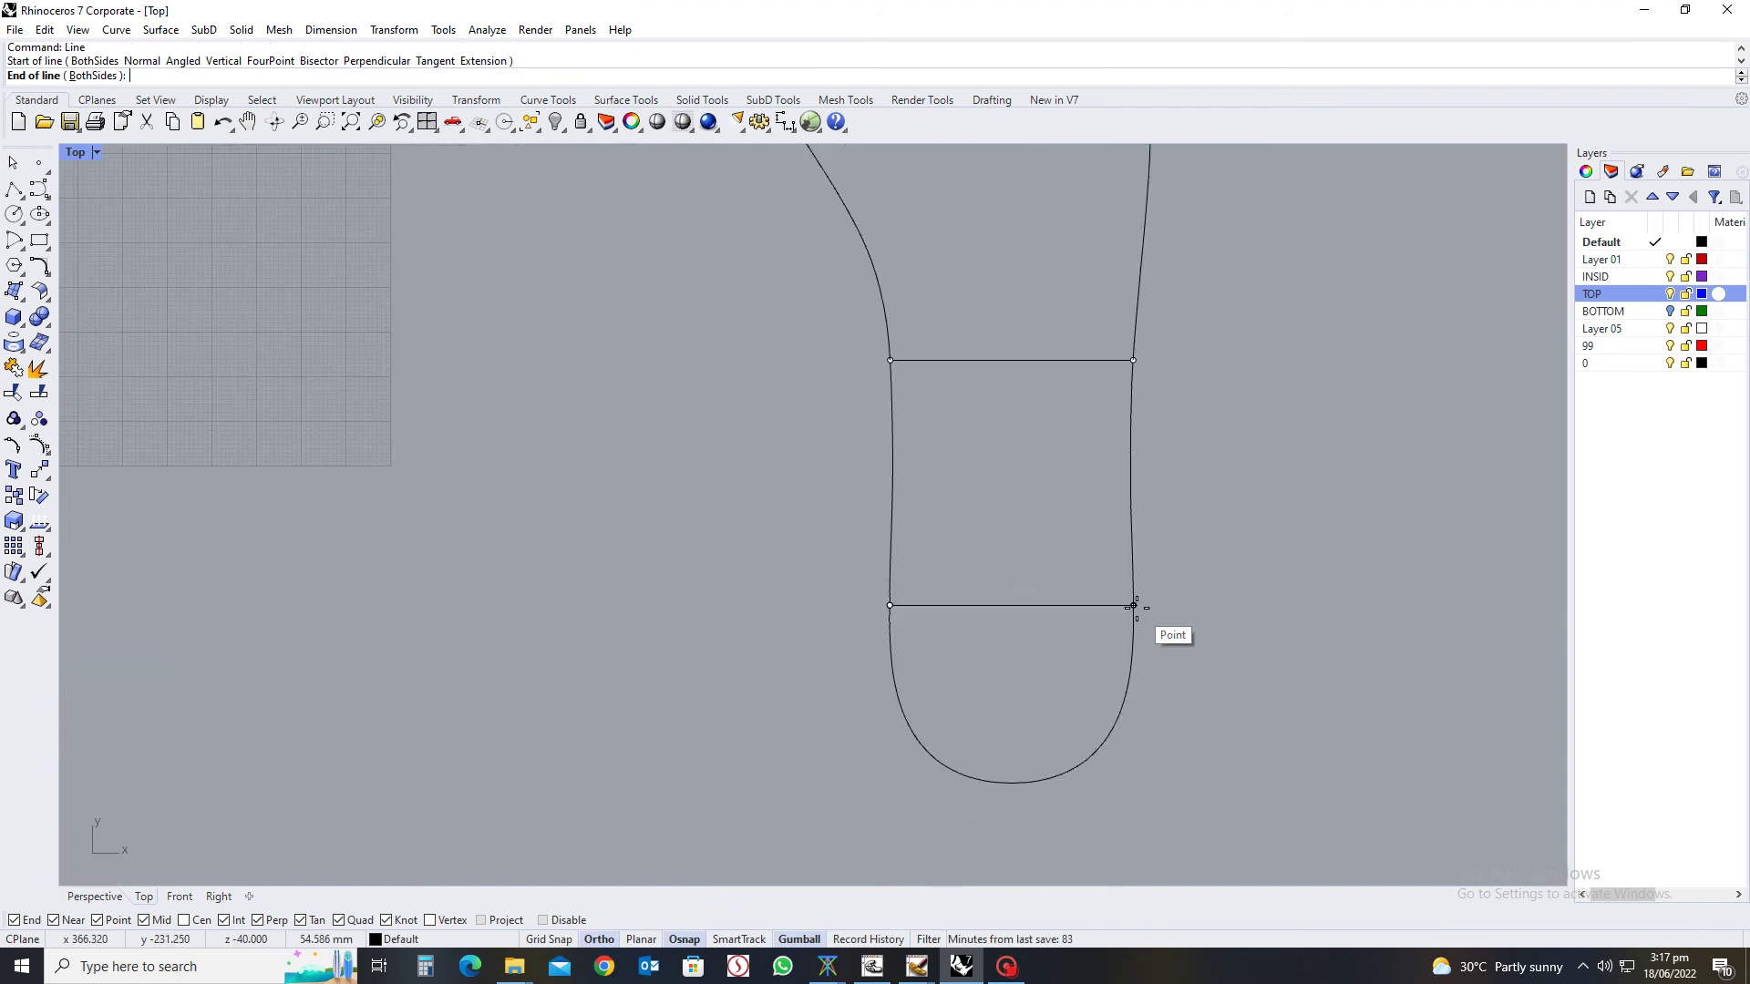
{"action": "left_click", "coordinate": [1135, 607]}
{"action": "scroll", "coordinate": [1048, 625], "scroll_direction": "down", "scroll_amount": 4}
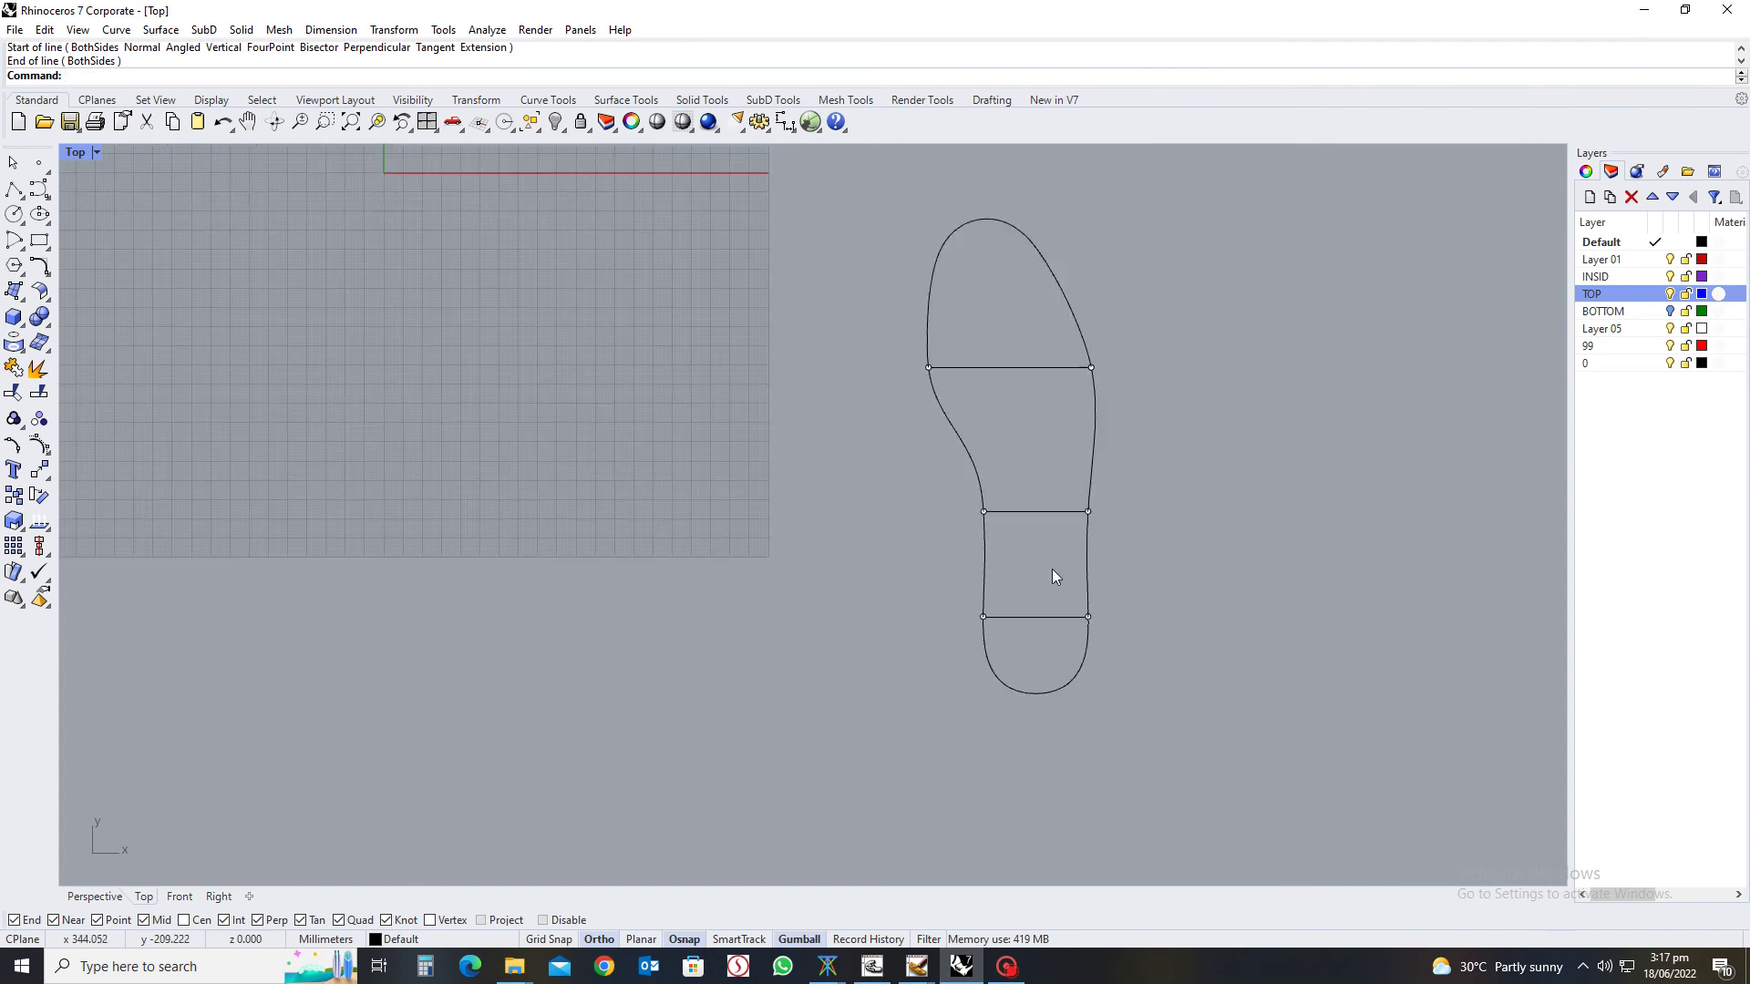
Rebuild the three cross lines with a point count of 3 and degree 2
{"action": "scroll", "coordinate": [1057, 602], "scroll_direction": "up", "scroll_amount": 1}
{"action": "left_click", "coordinate": [1052, 644]}
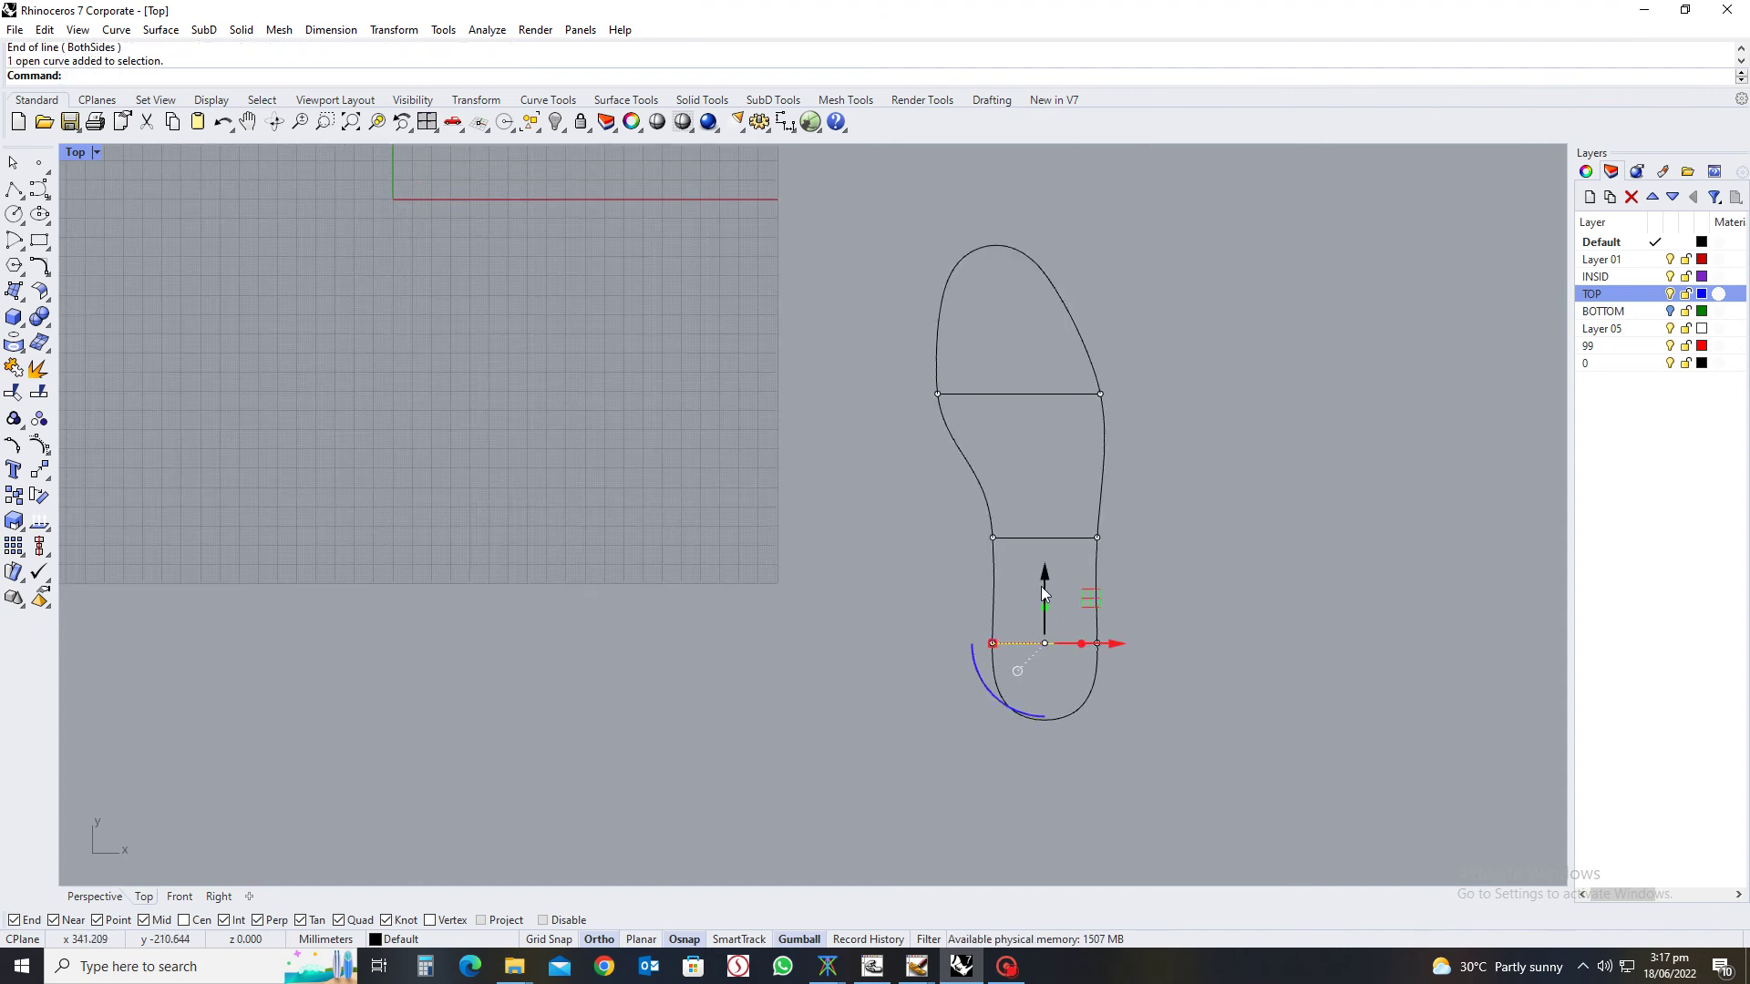
{"action": "left_click", "coordinate": [1035, 537], "text": "shift"}
{"action": "left_click", "coordinate": [1031, 394], "text": "shift"}
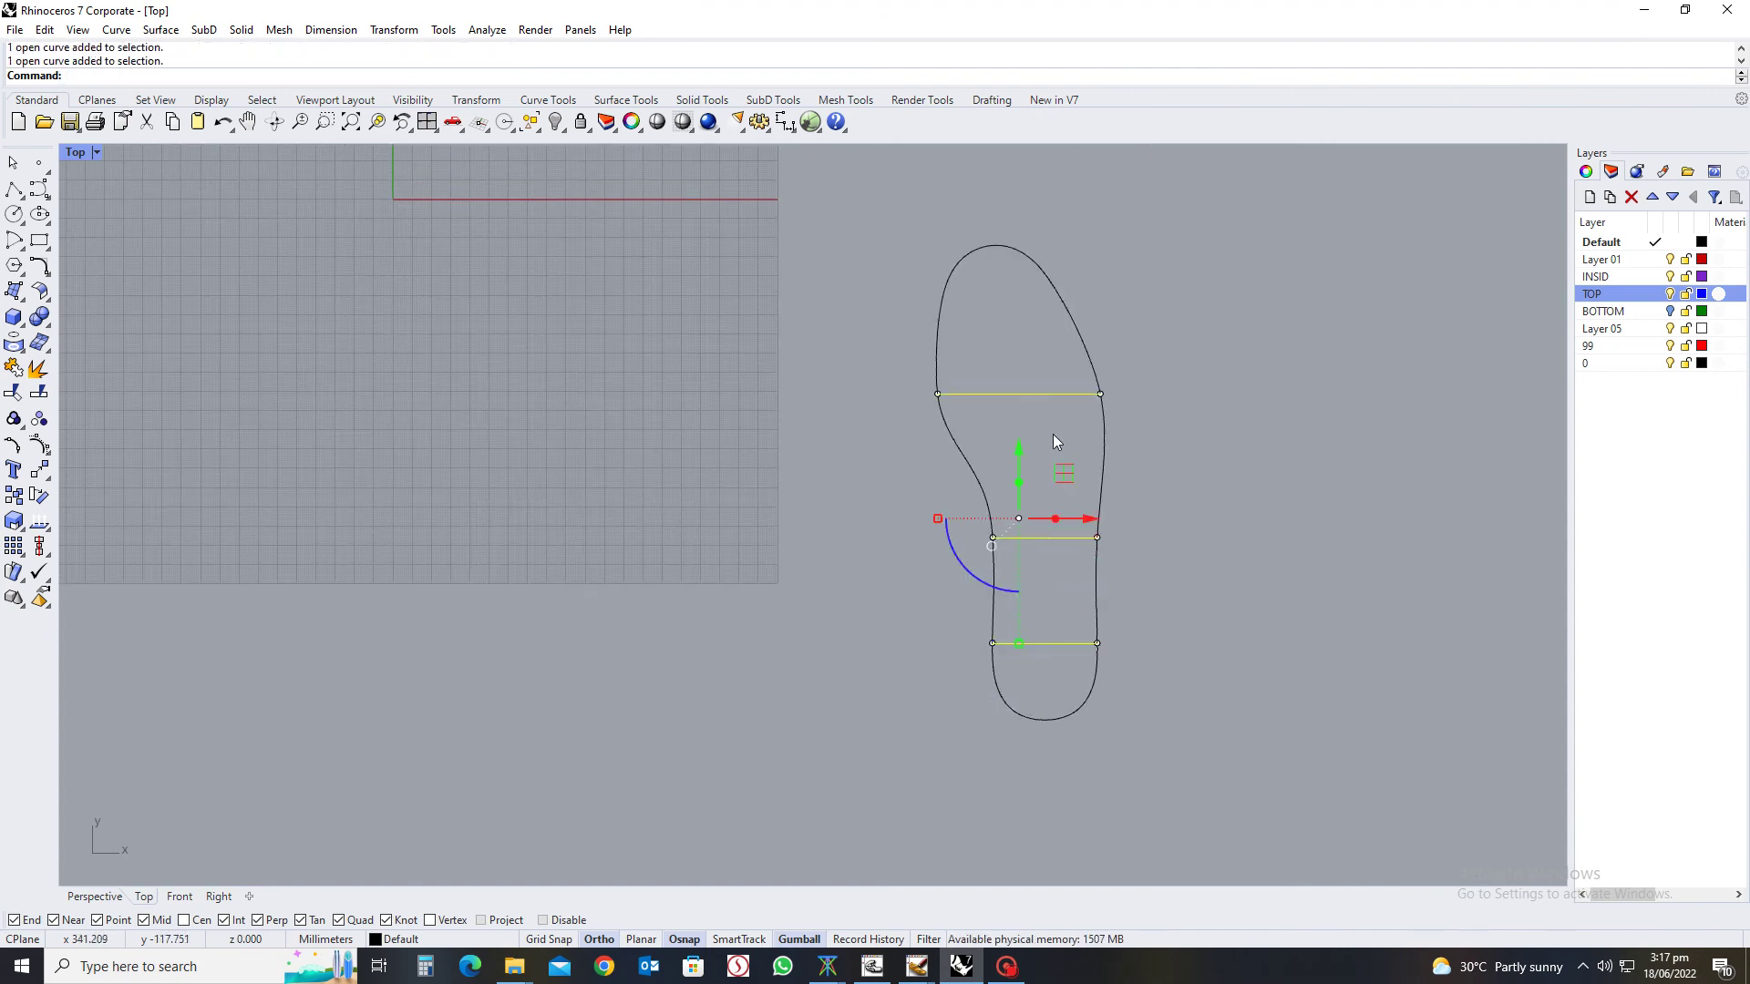
{"action": "type", "text": "d"}
{"action": "key", "text": "Return"}
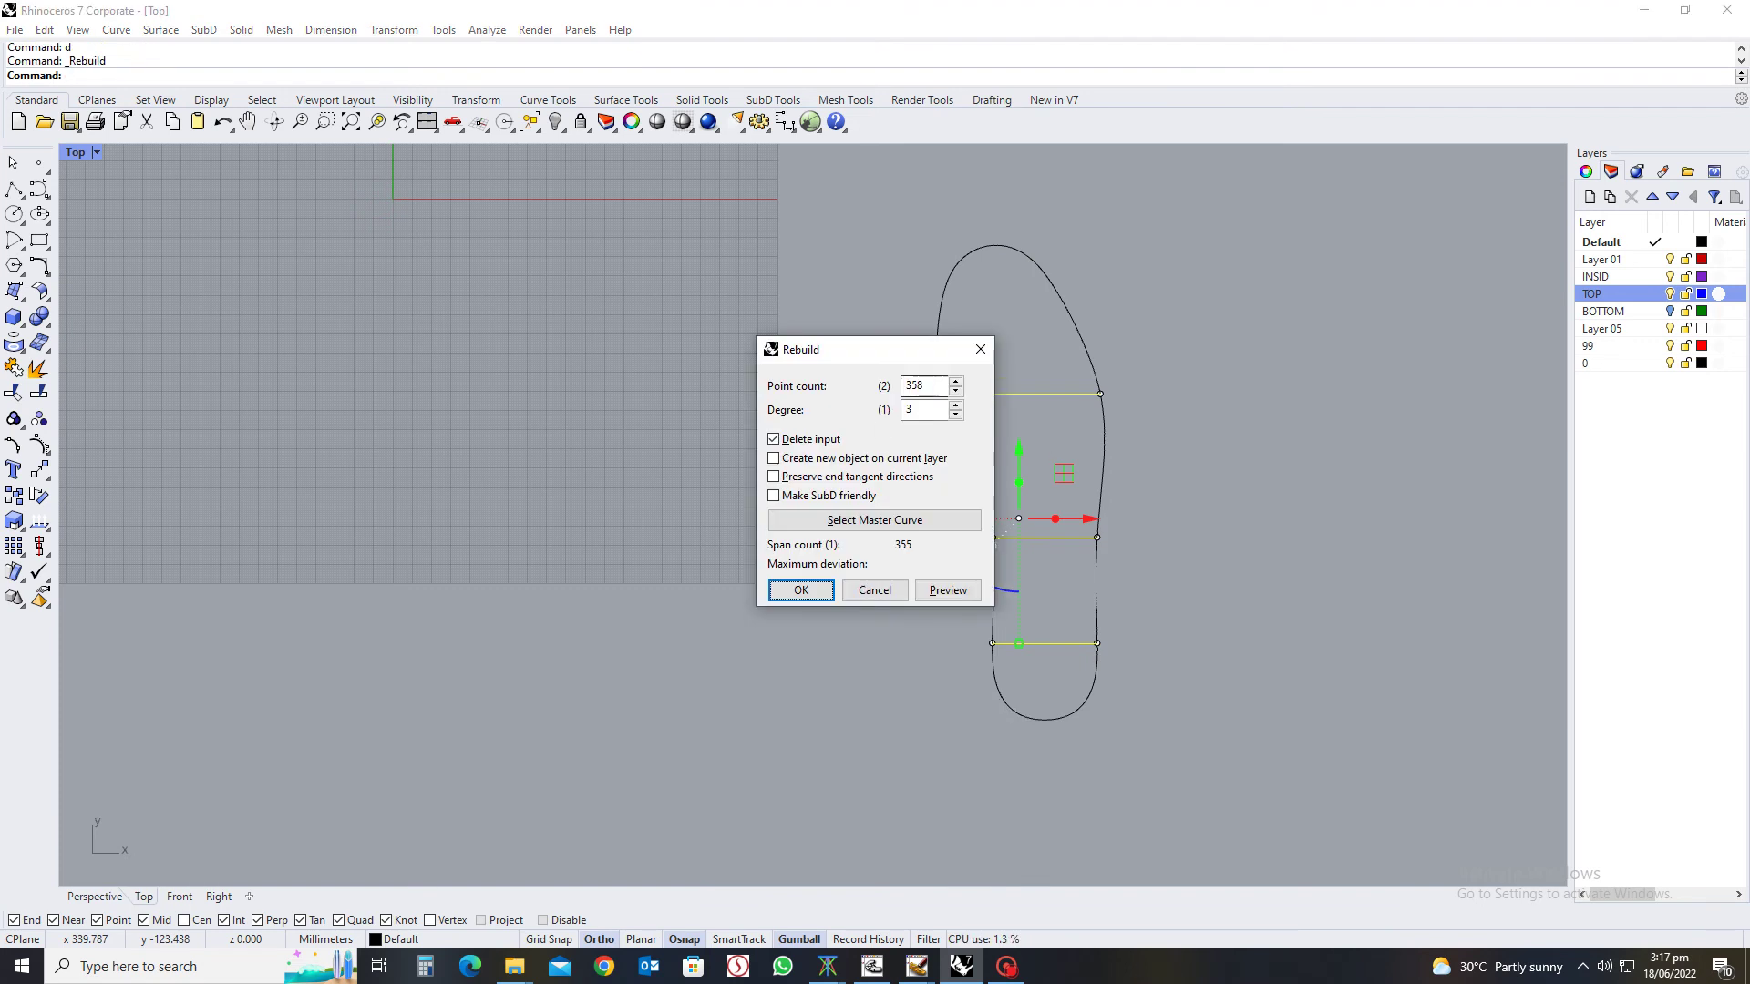
{"action": "type", "text": "3"}
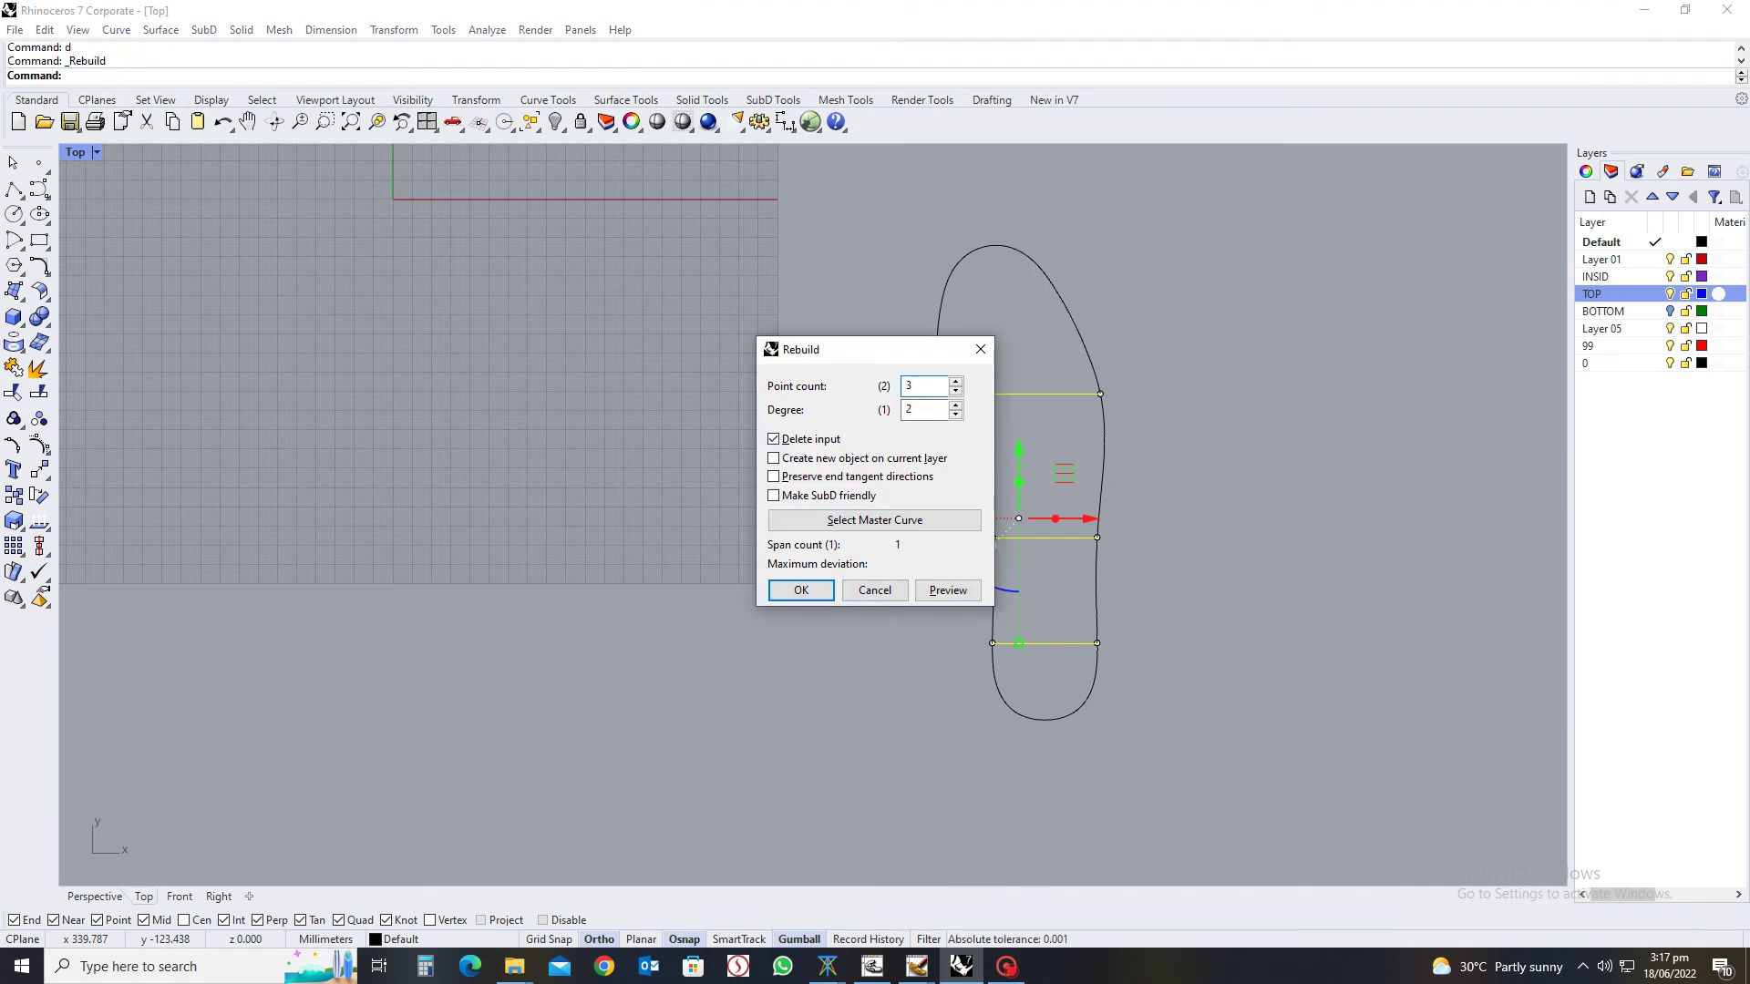
{"action": "left_click", "coordinate": [800, 591]}
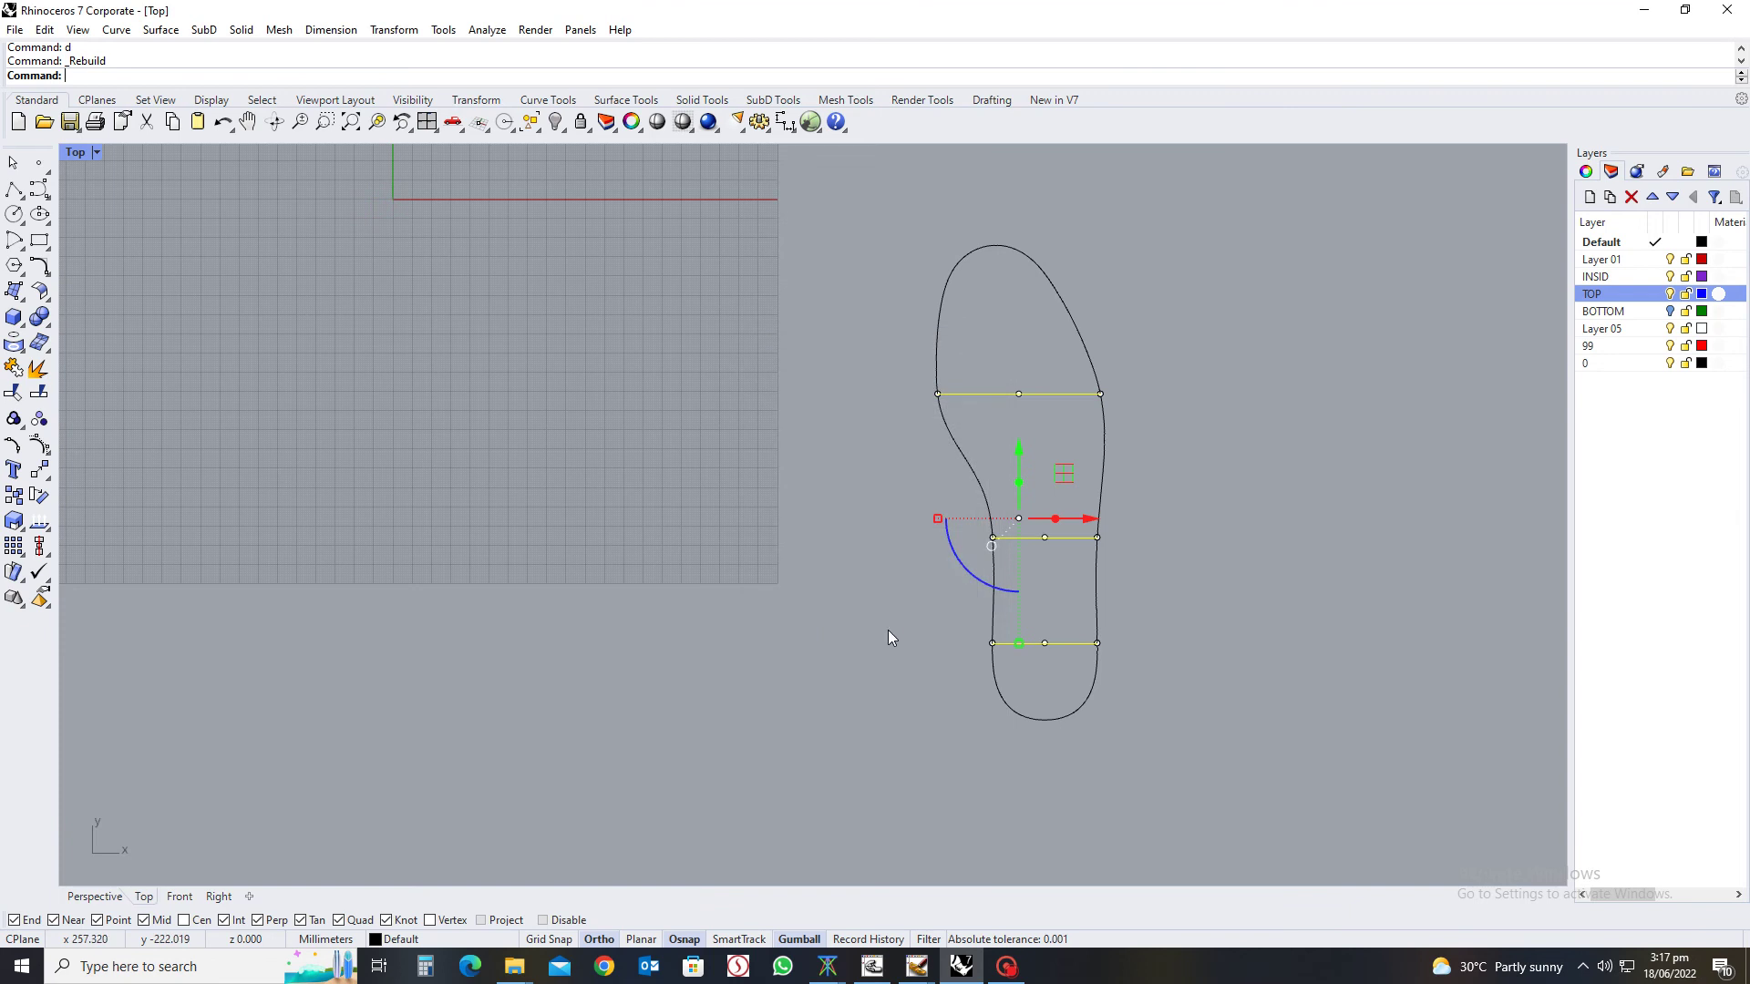
Turn on the control points of the three cross lines and raise the forefoot line's middle point vertically
{"action": "left_click_drag", "start_coordinate": [1054, 358], "coordinate": [1022, 664]}
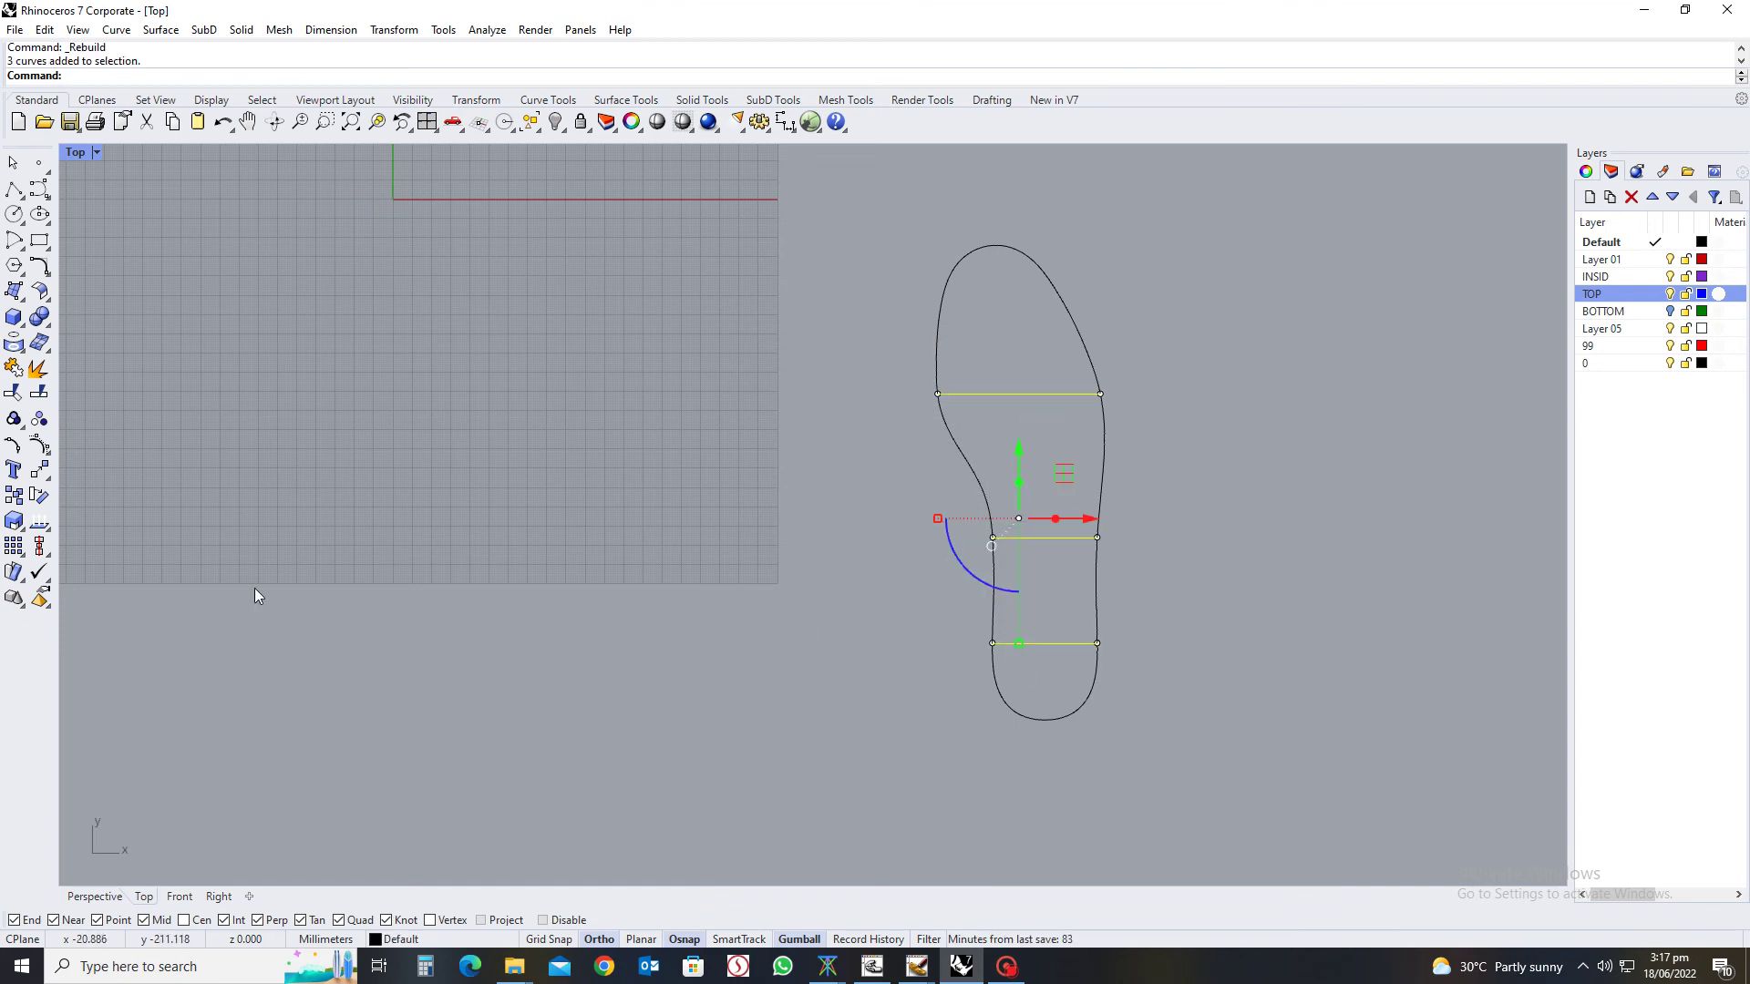
{"action": "left_click", "coordinate": [42, 446]}
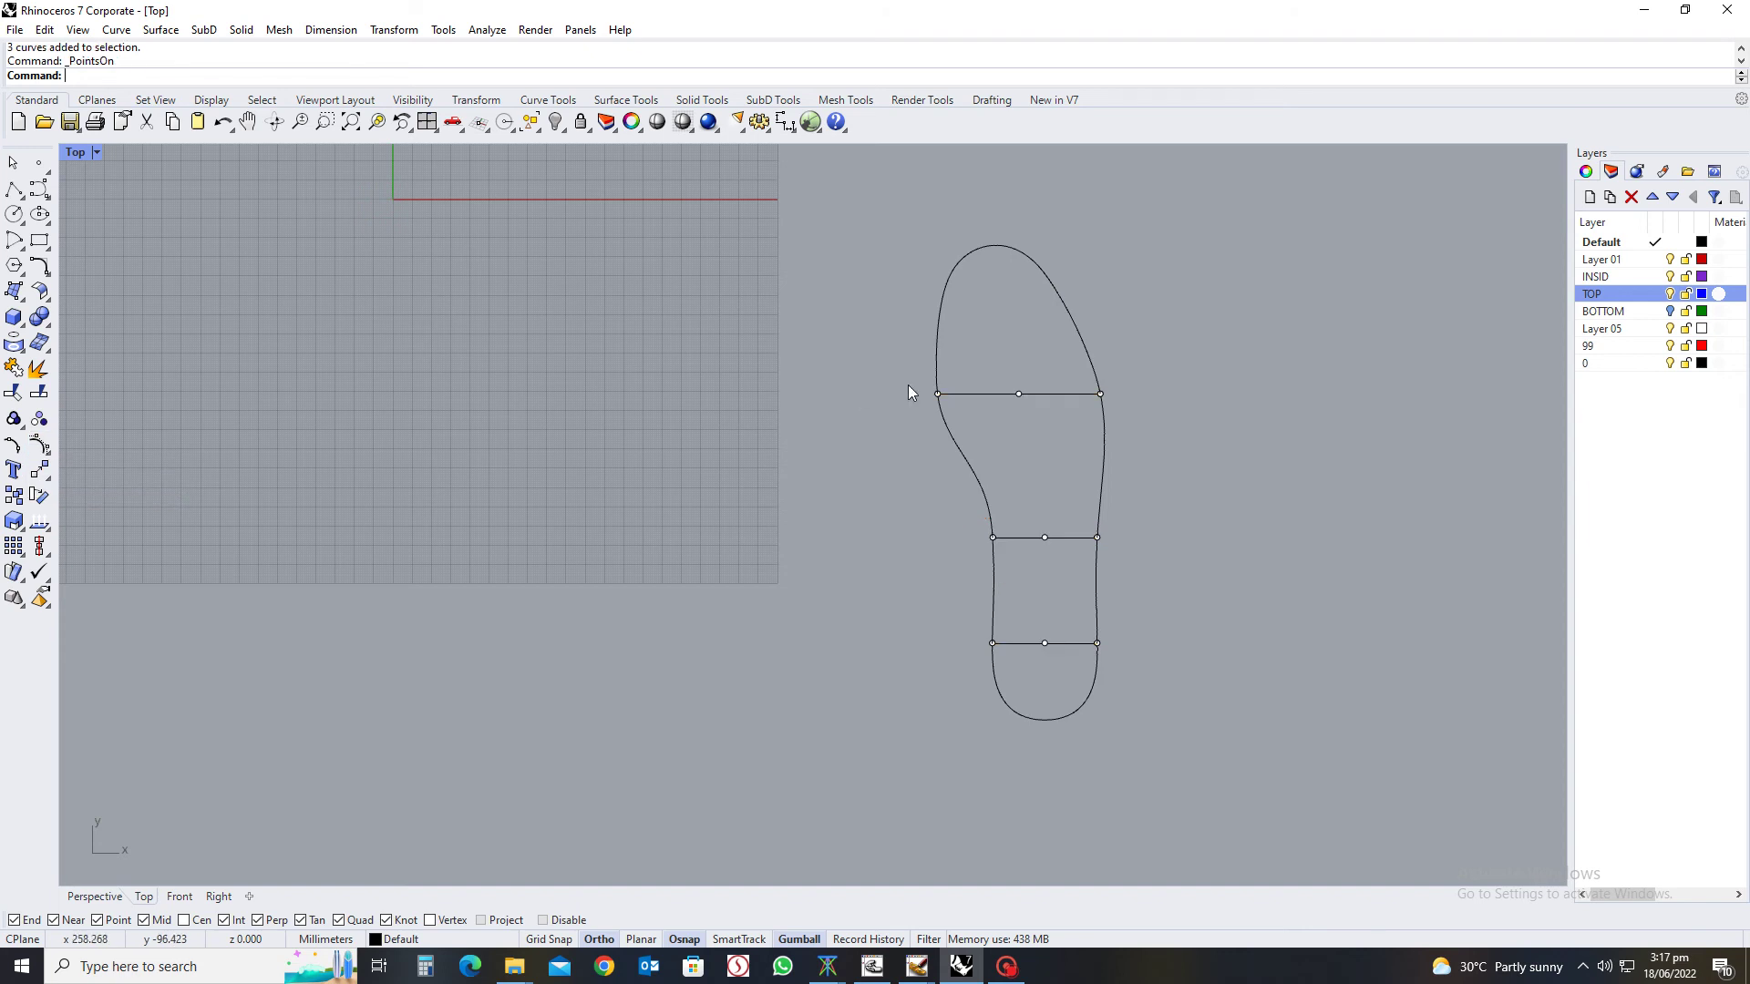
{"action": "left_click", "coordinate": [1019, 394]}
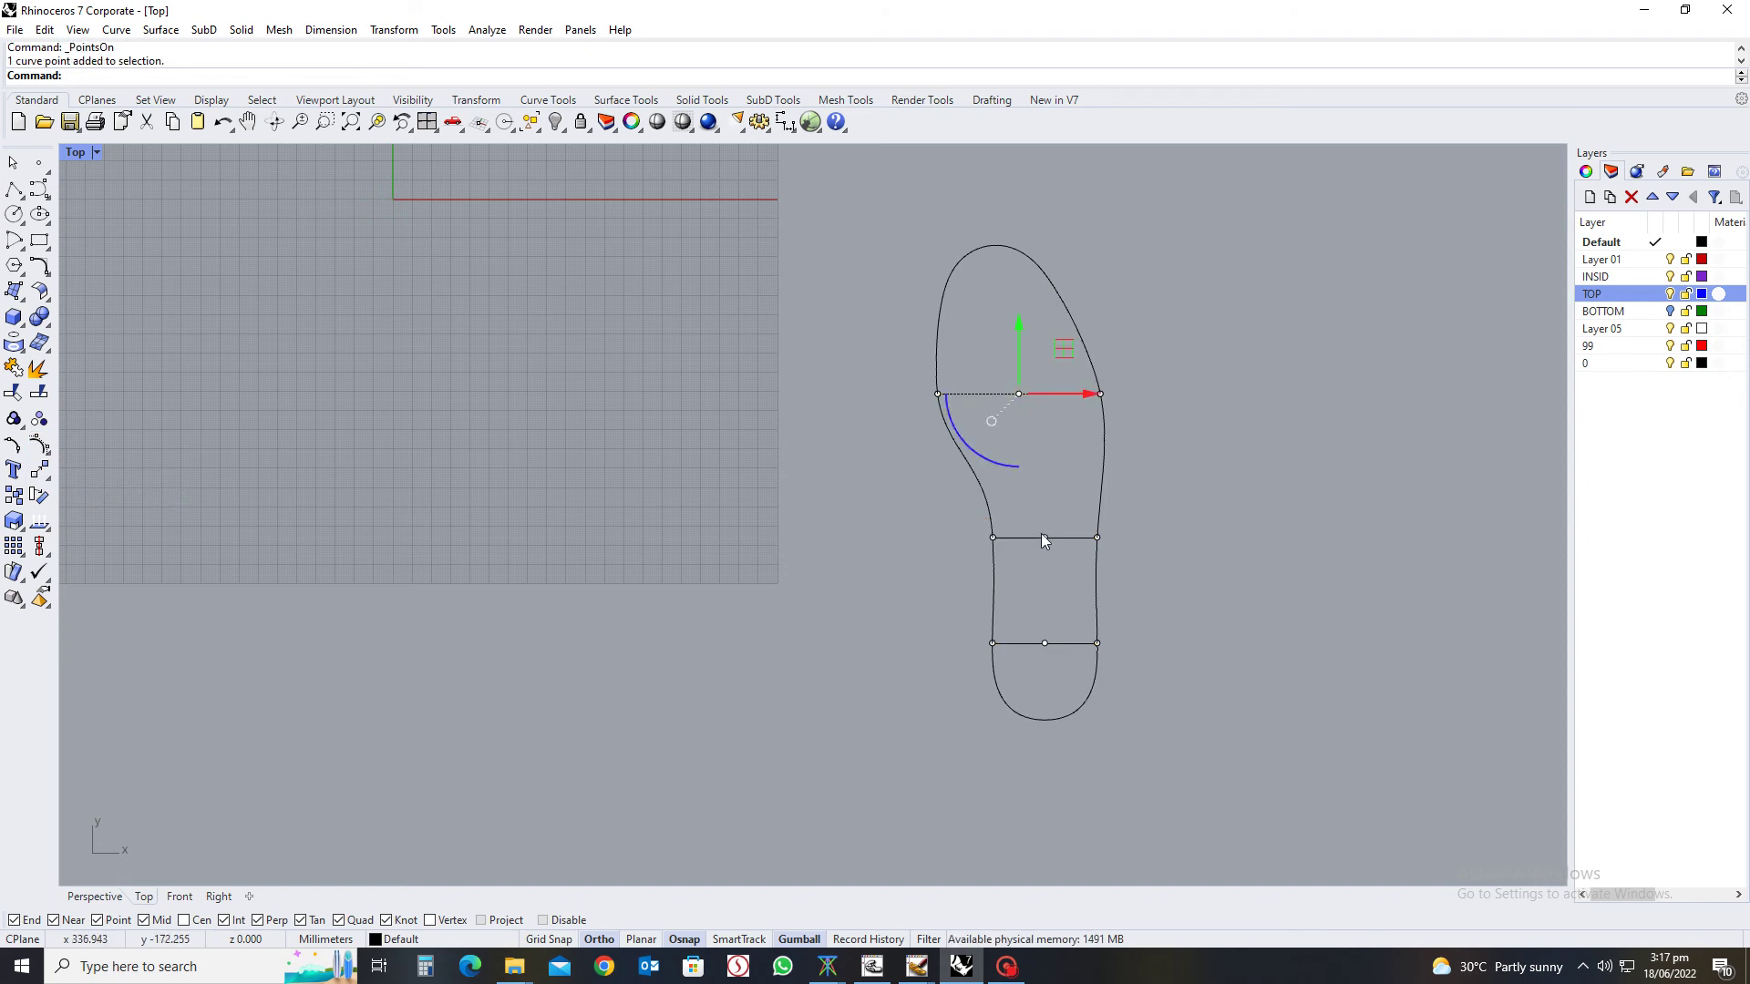
{"action": "right_click_drag", "start_coordinate": [1106, 588], "coordinate": [1145, 418], "text": "ctrl+shift"}
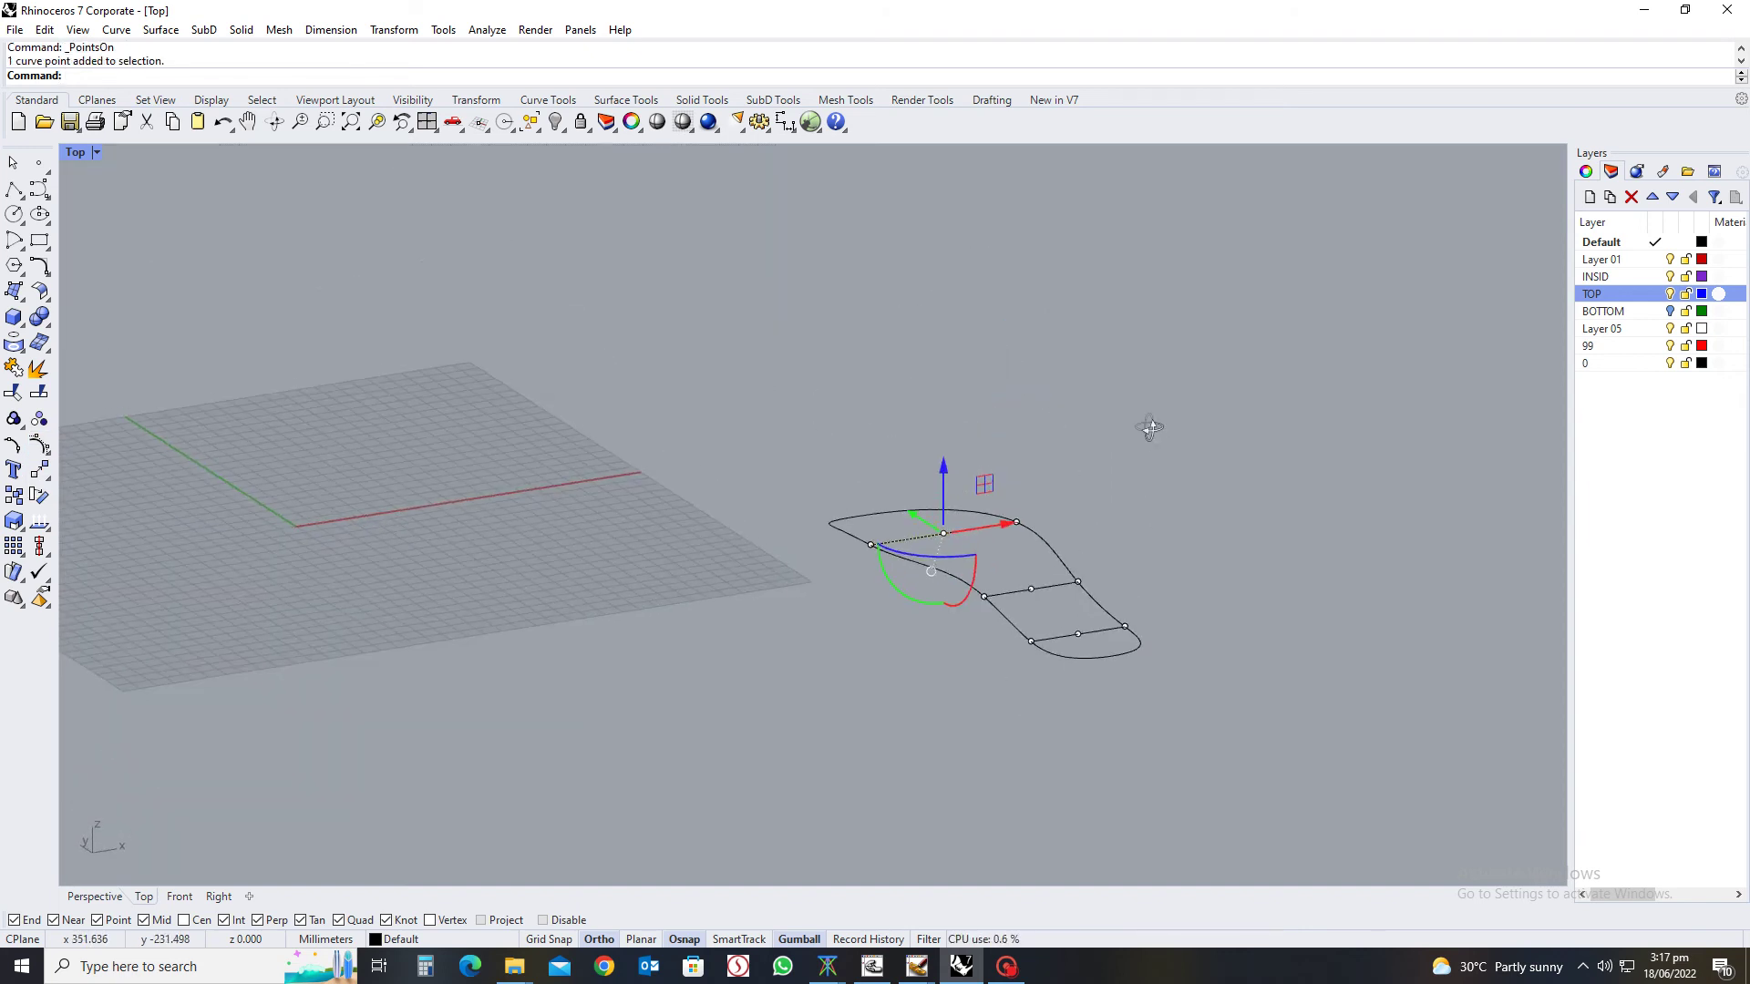
{"action": "left_click", "coordinate": [942, 461]}
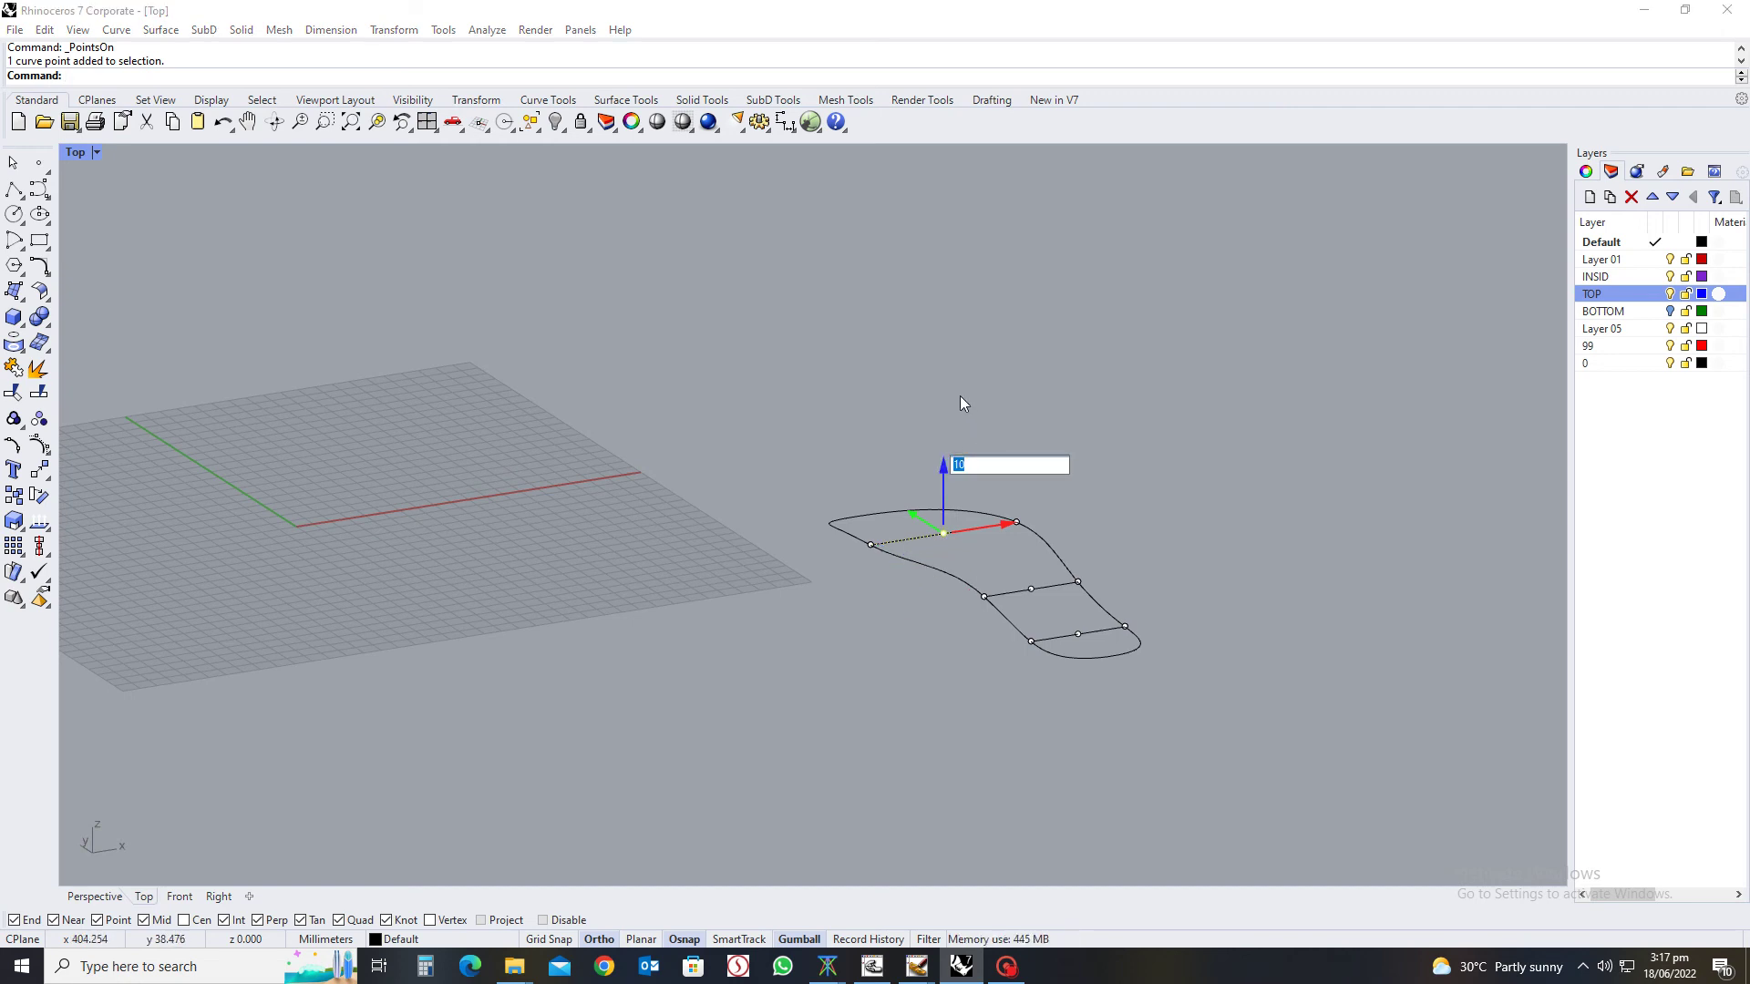
{"action": "key", "text": "BackSpace"}
{"action": "type", "text": "1"}
{"action": "key", "text": "Return"}
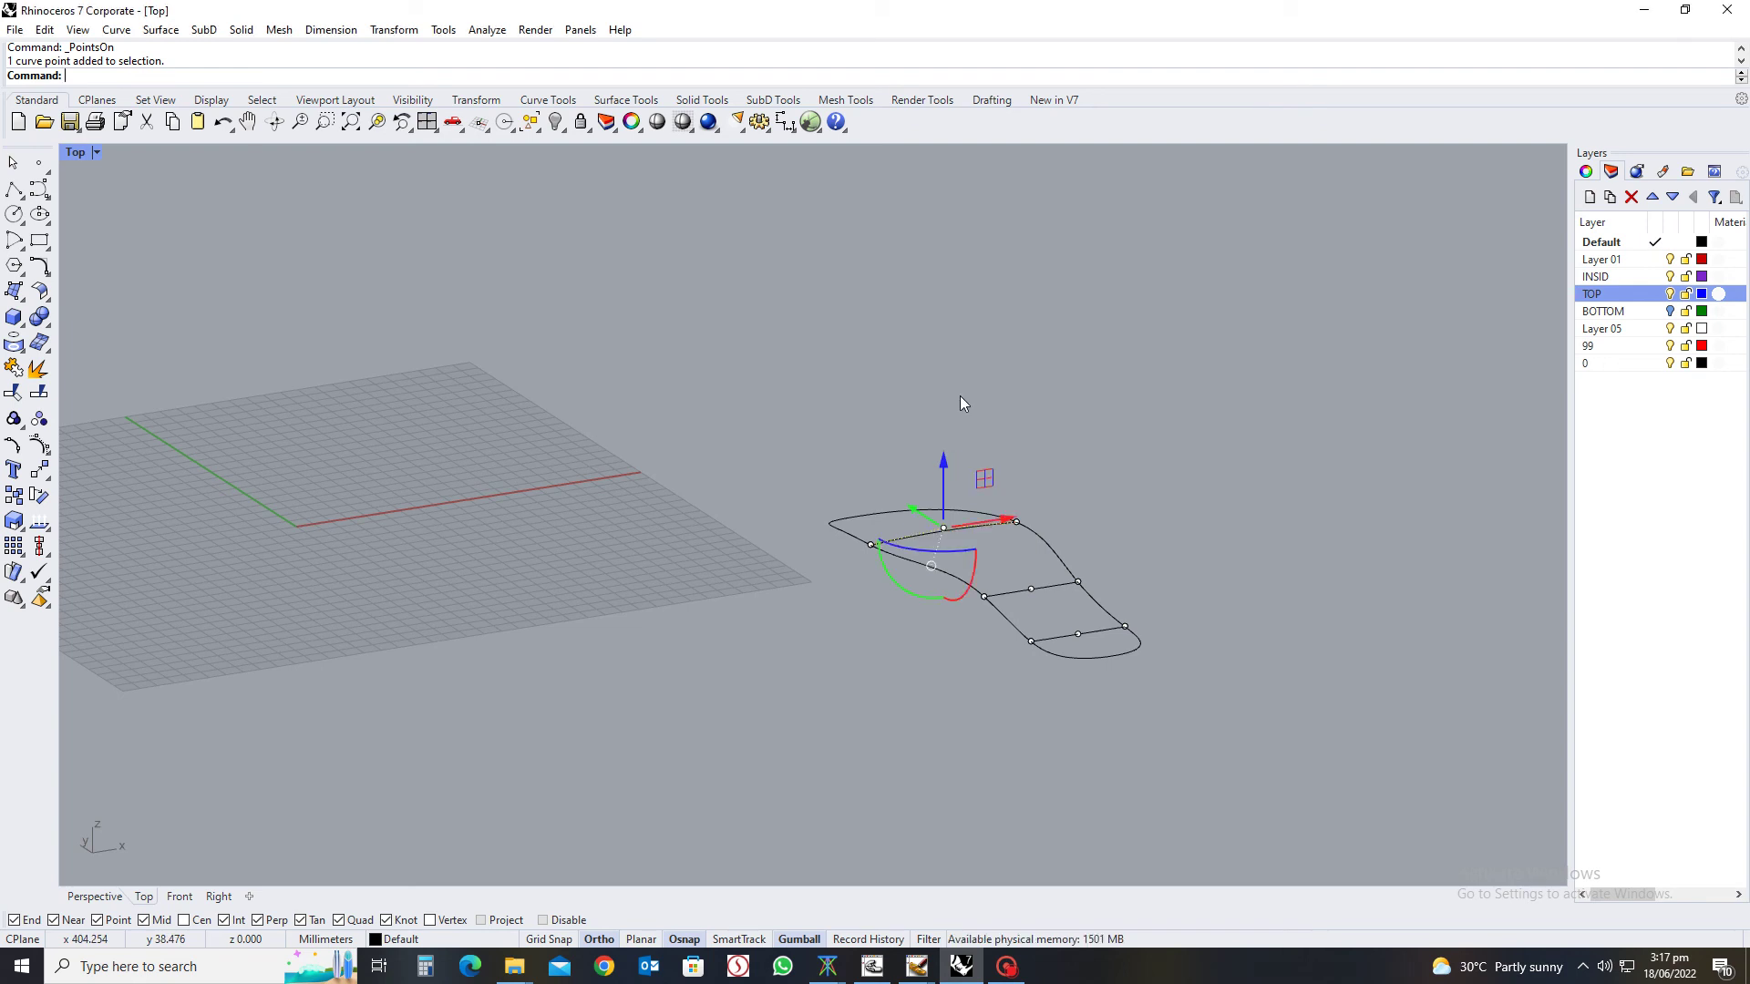
{"action": "left_click", "coordinate": [1055, 386]}
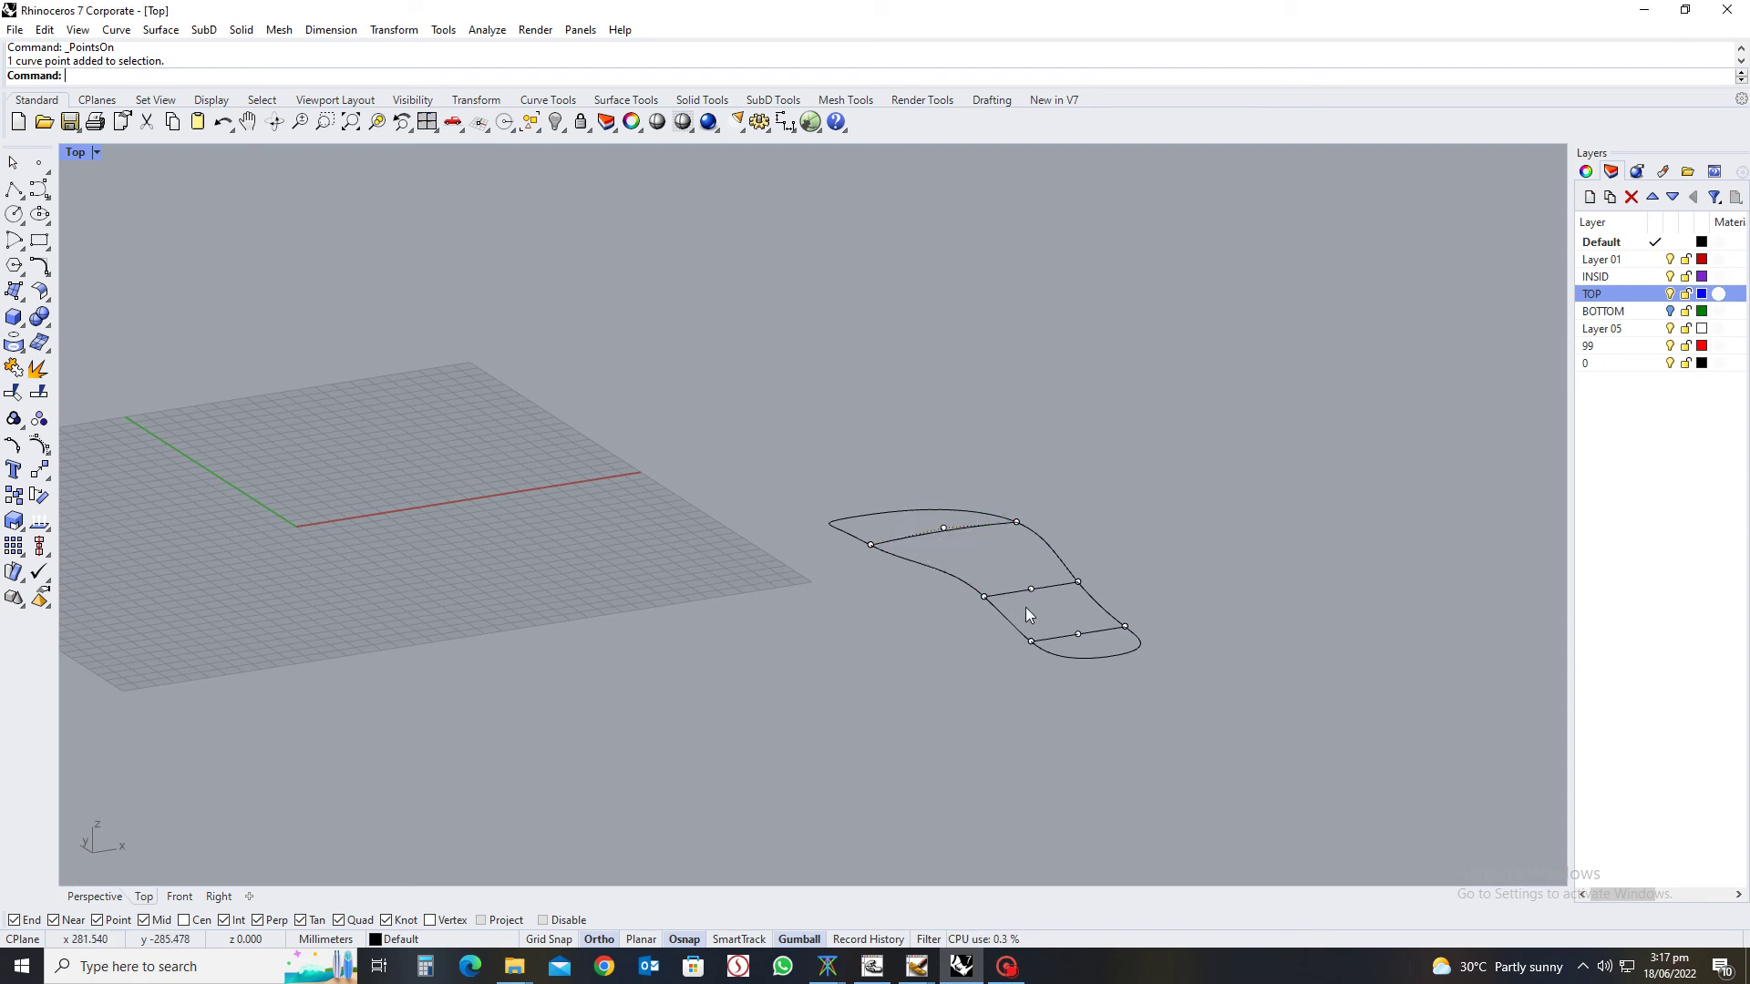
Raise the middle control points of the waist and heel lines by the same distance, and turn the control points off
{"action": "scroll", "coordinate": [1030, 592], "scroll_direction": "up", "scroll_amount": 4}
{"action": "left_click", "coordinate": [1038, 566]}
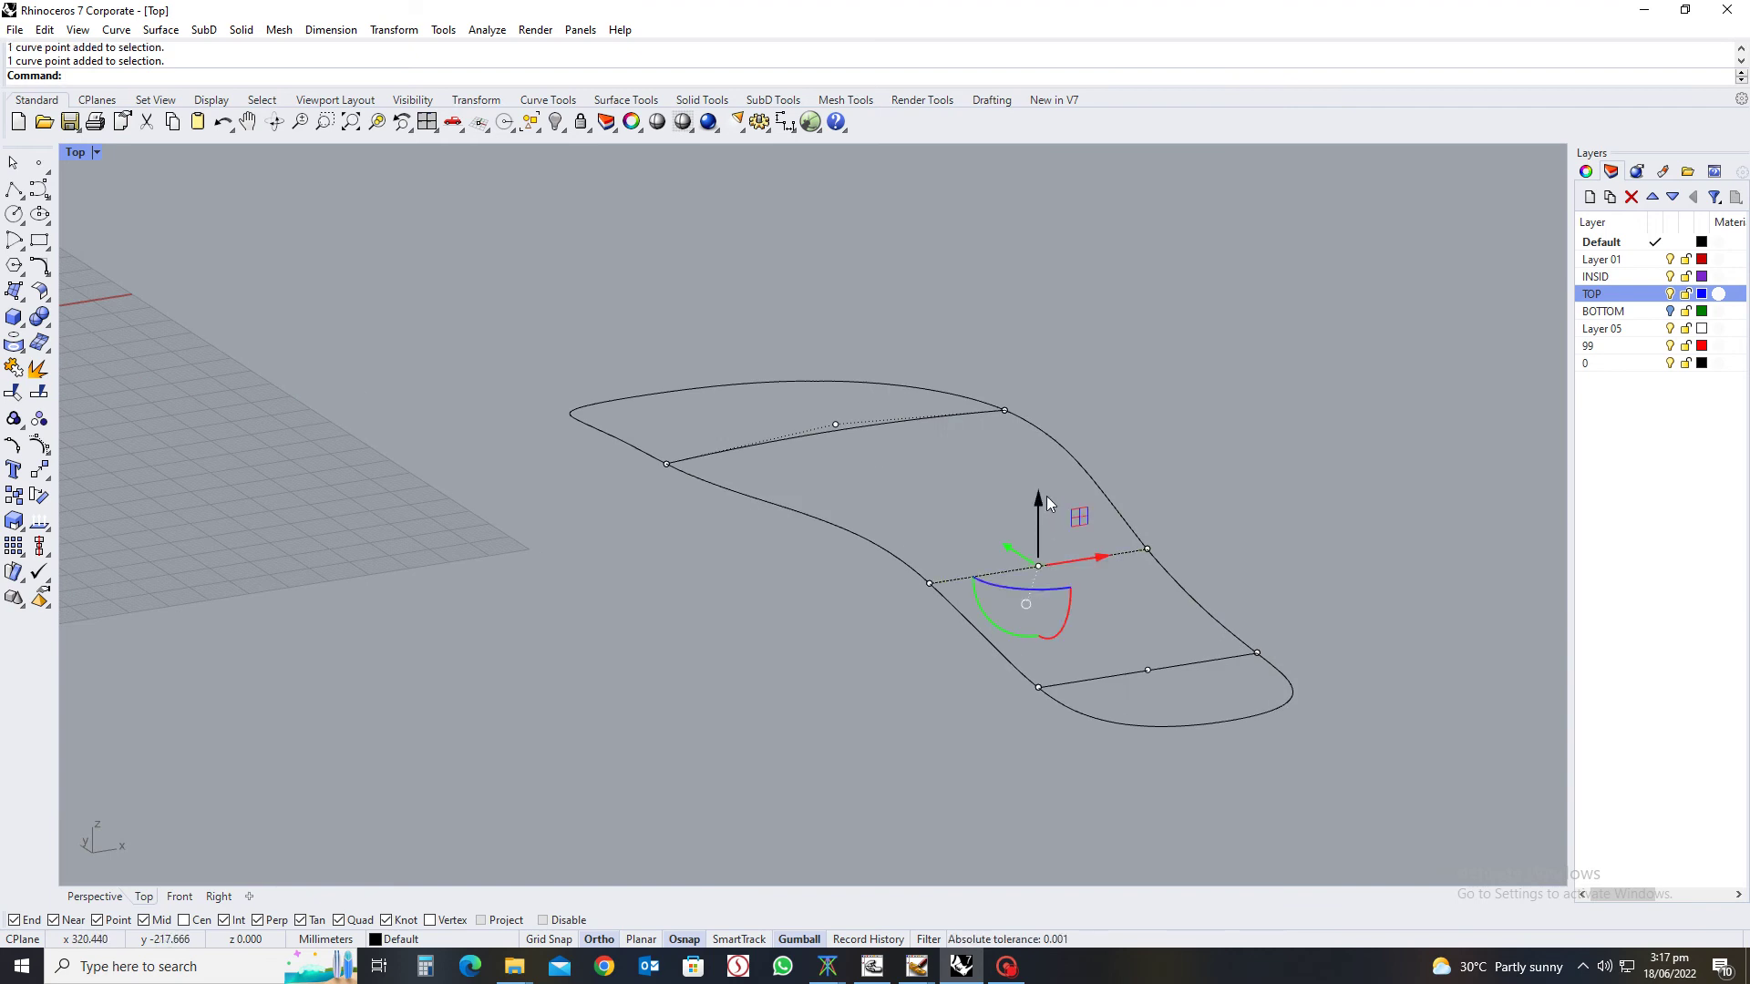
{"action": "left_click", "coordinate": [1037, 498]}
{"action": "key", "text": "Return"}
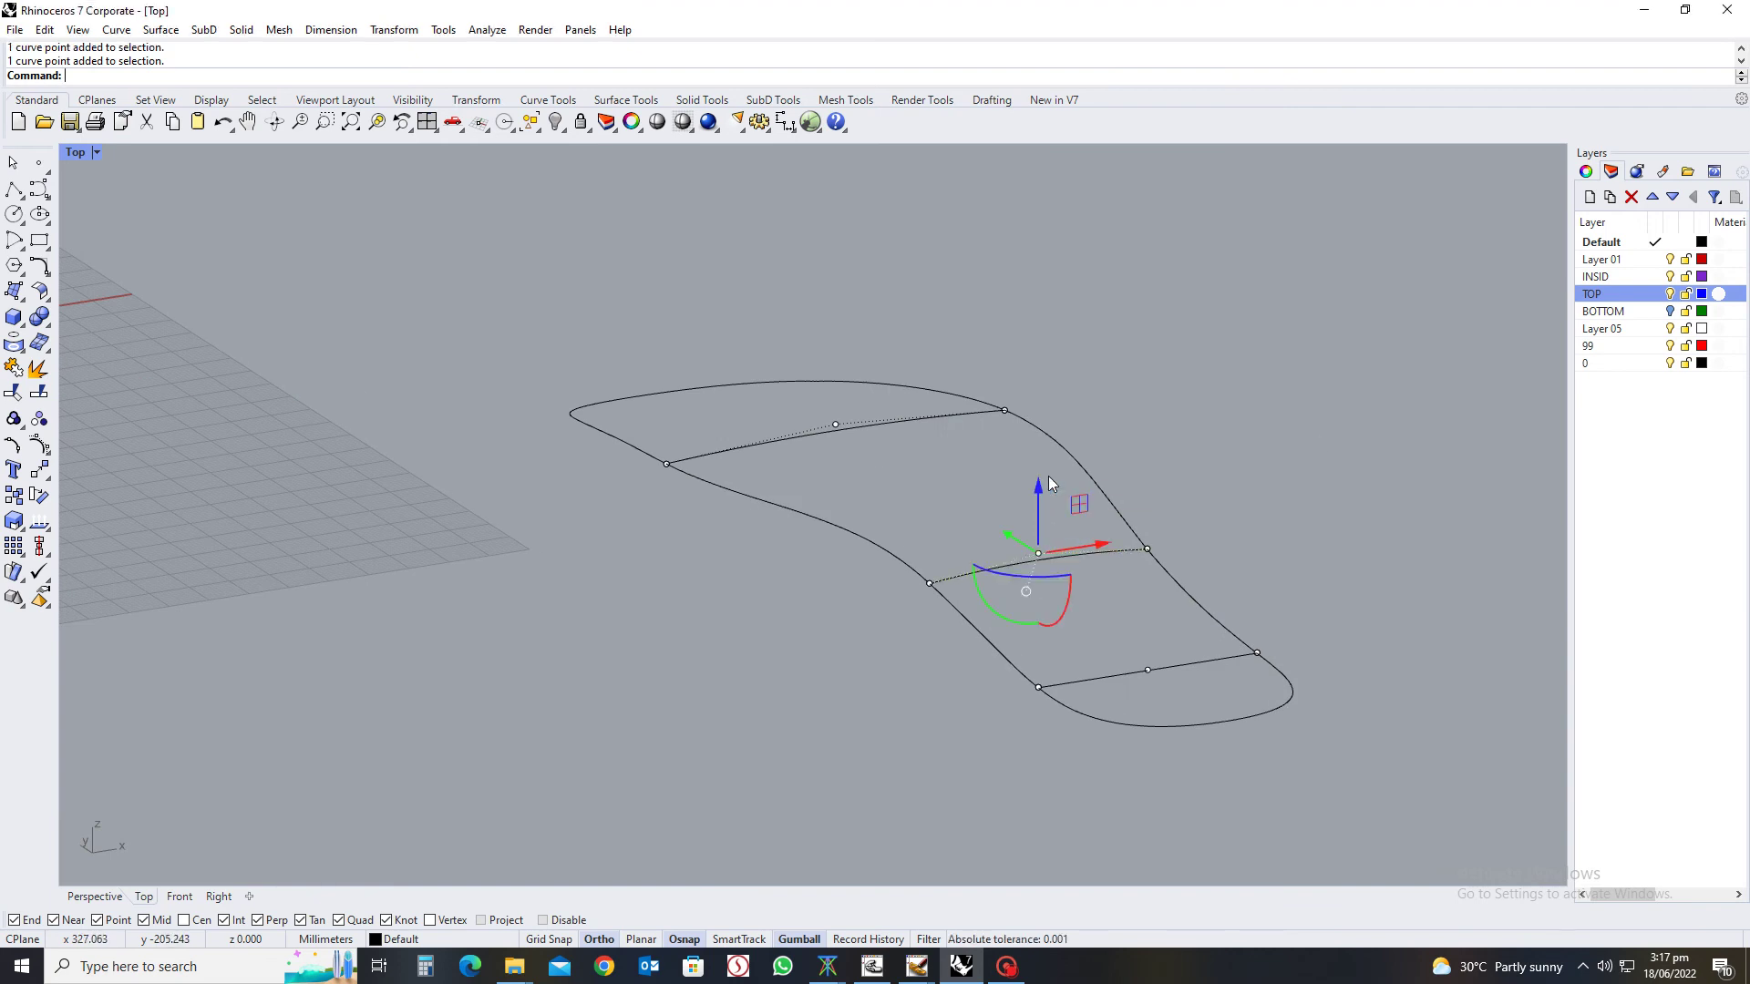
{"action": "left_click", "coordinate": [1147, 670]}
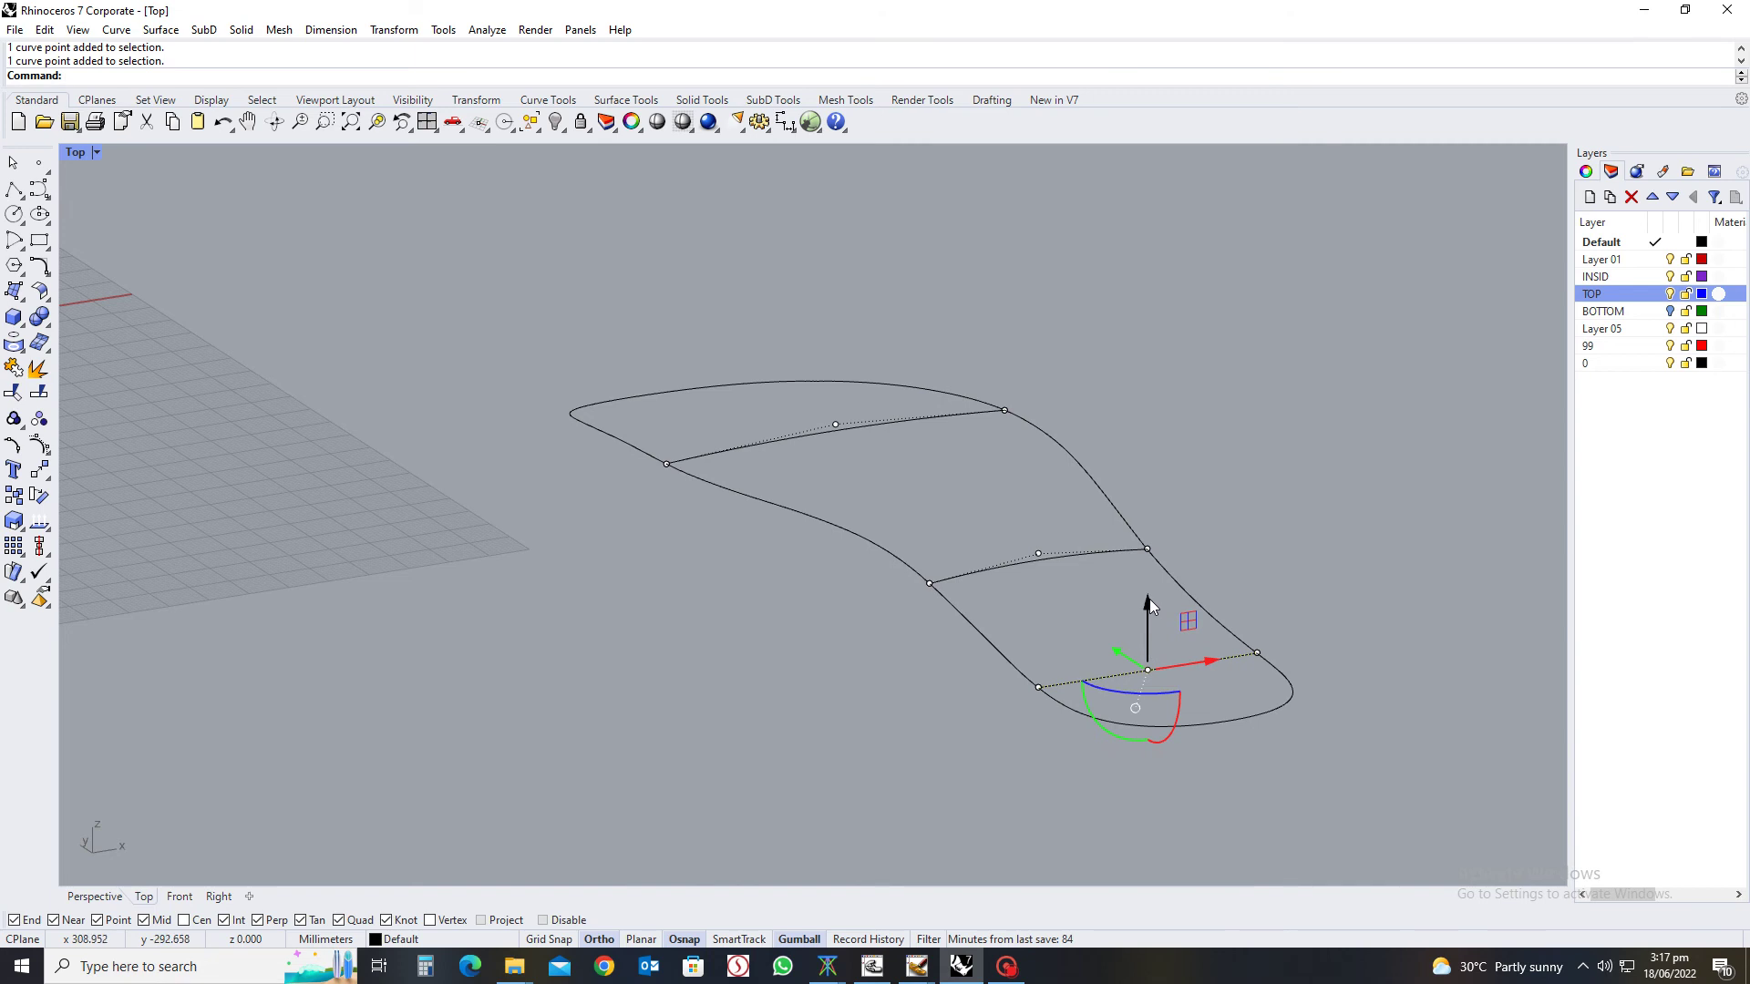
{"action": "left_click", "coordinate": [1150, 598]}
{"action": "key", "text": "Return"}
{"action": "left_click", "coordinate": [1333, 543]}
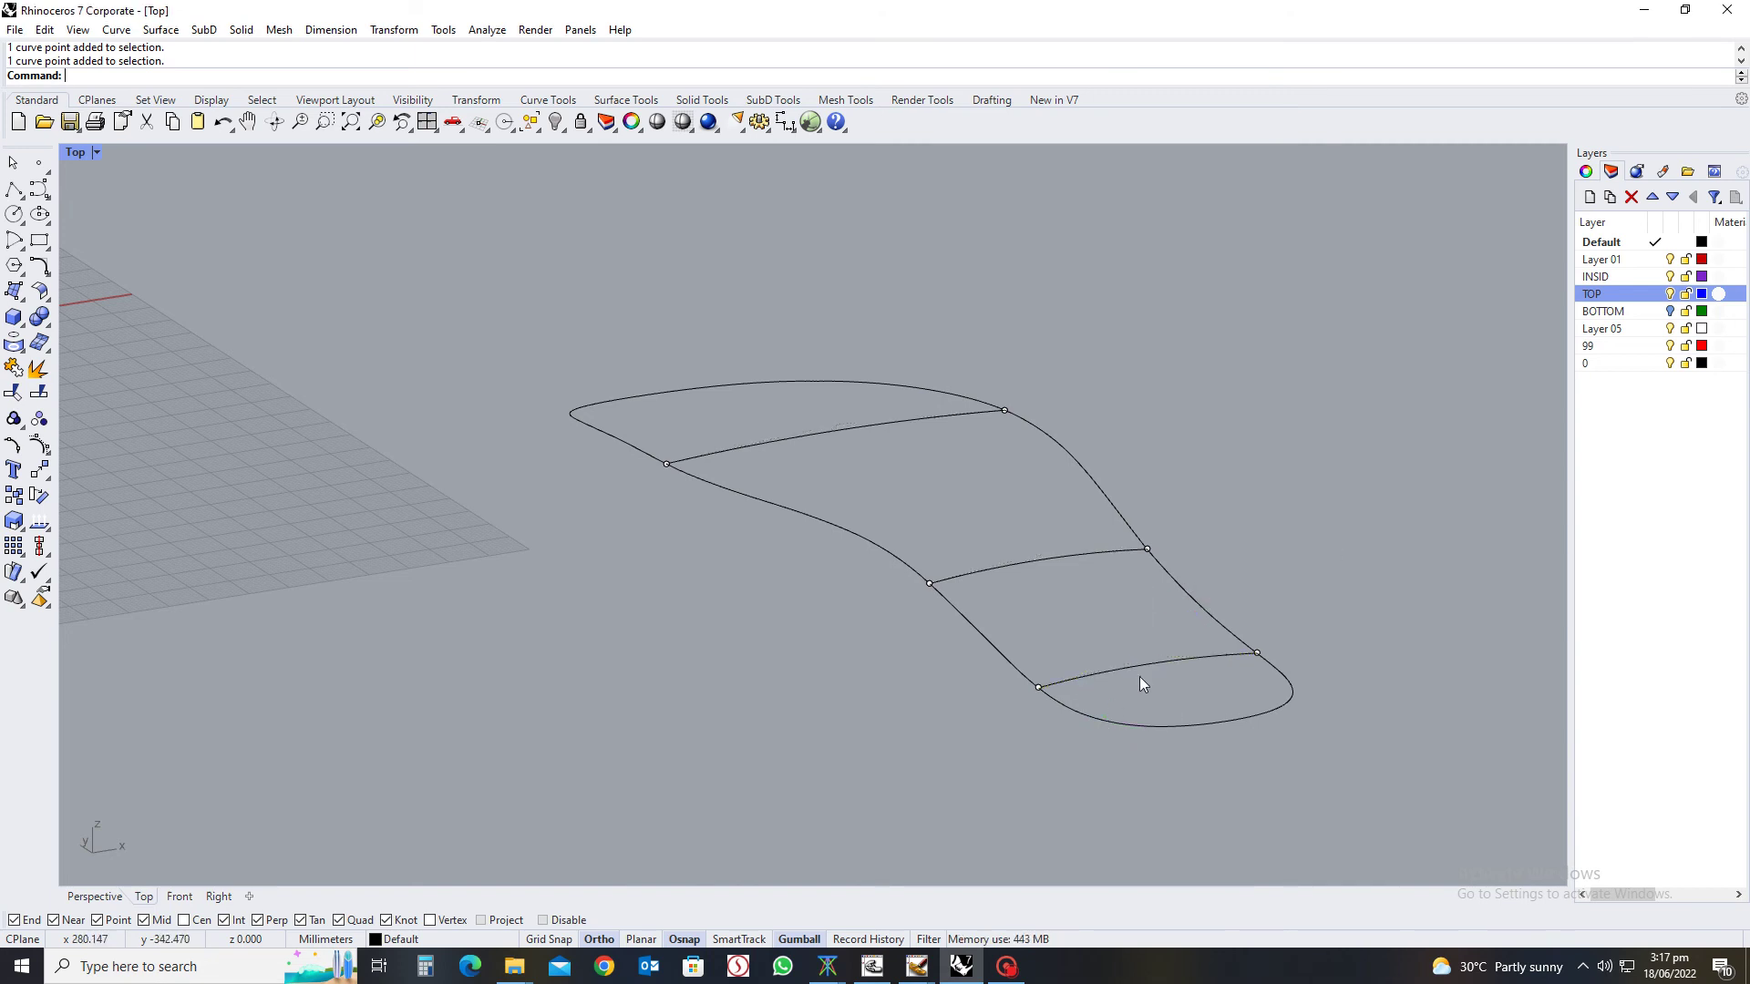
Split the sole outline into two side curves at the heel end and the toe tip
{"action": "key", "text": "Home"}
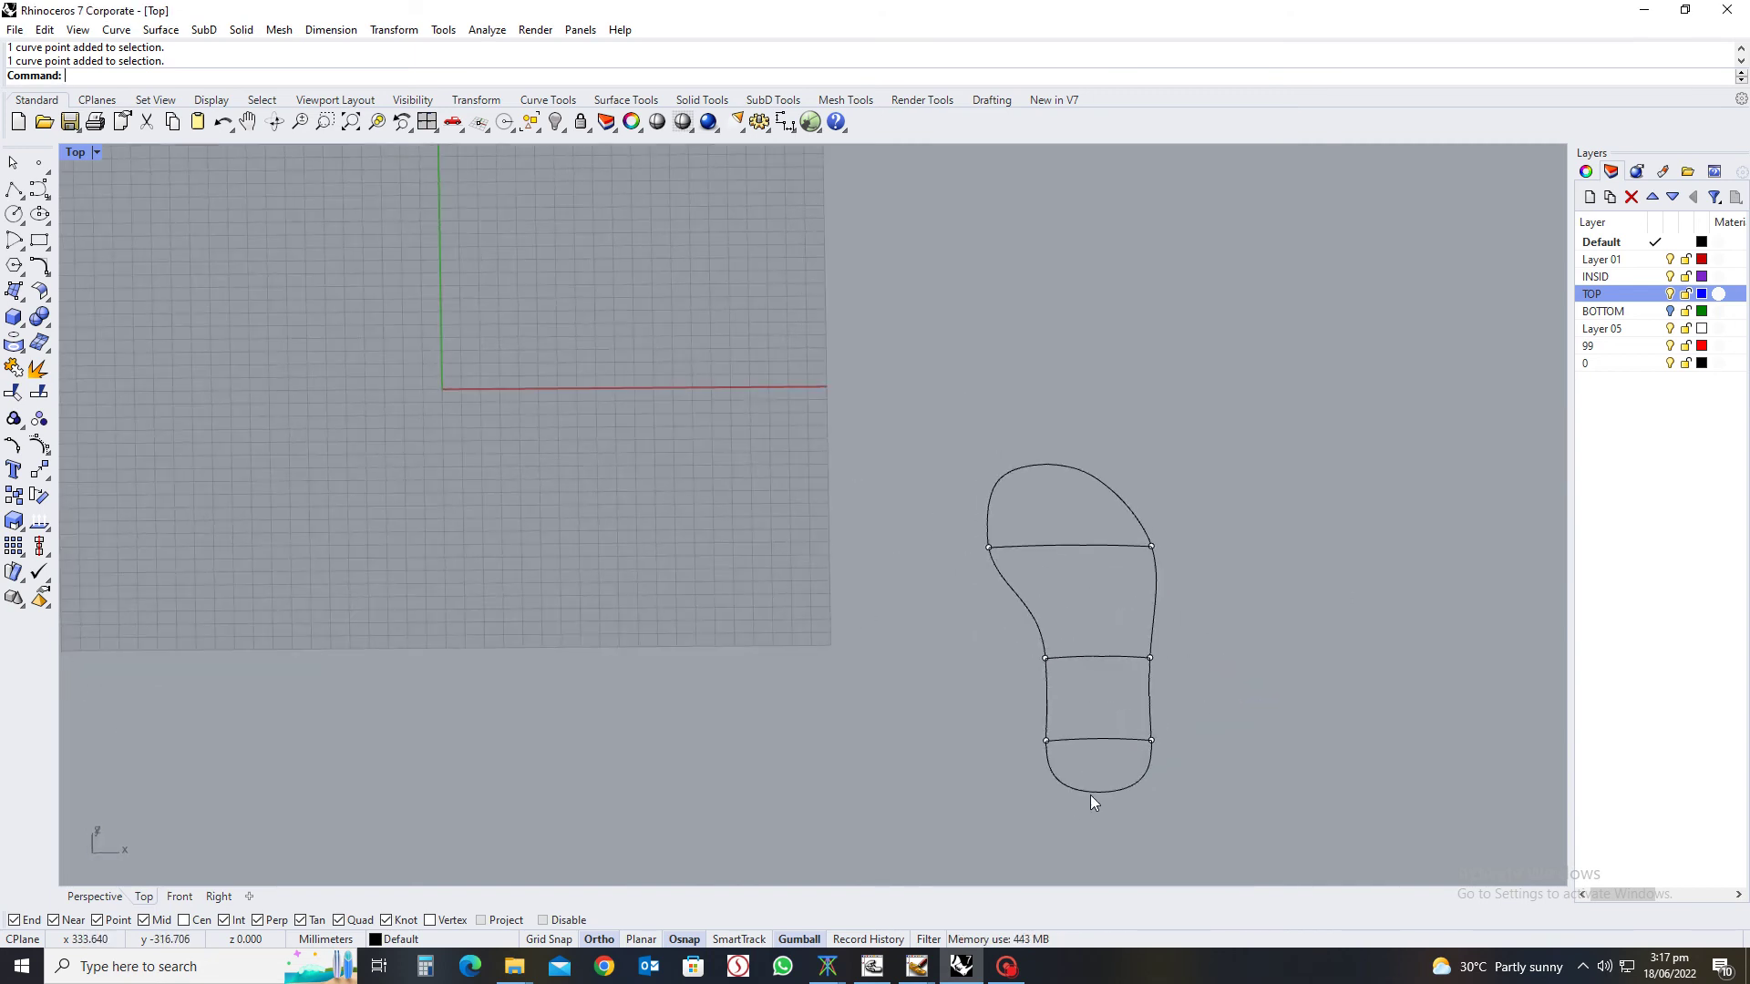
{"action": "key", "text": "Return"}
{"action": "left_click", "coordinate": [1095, 790]}
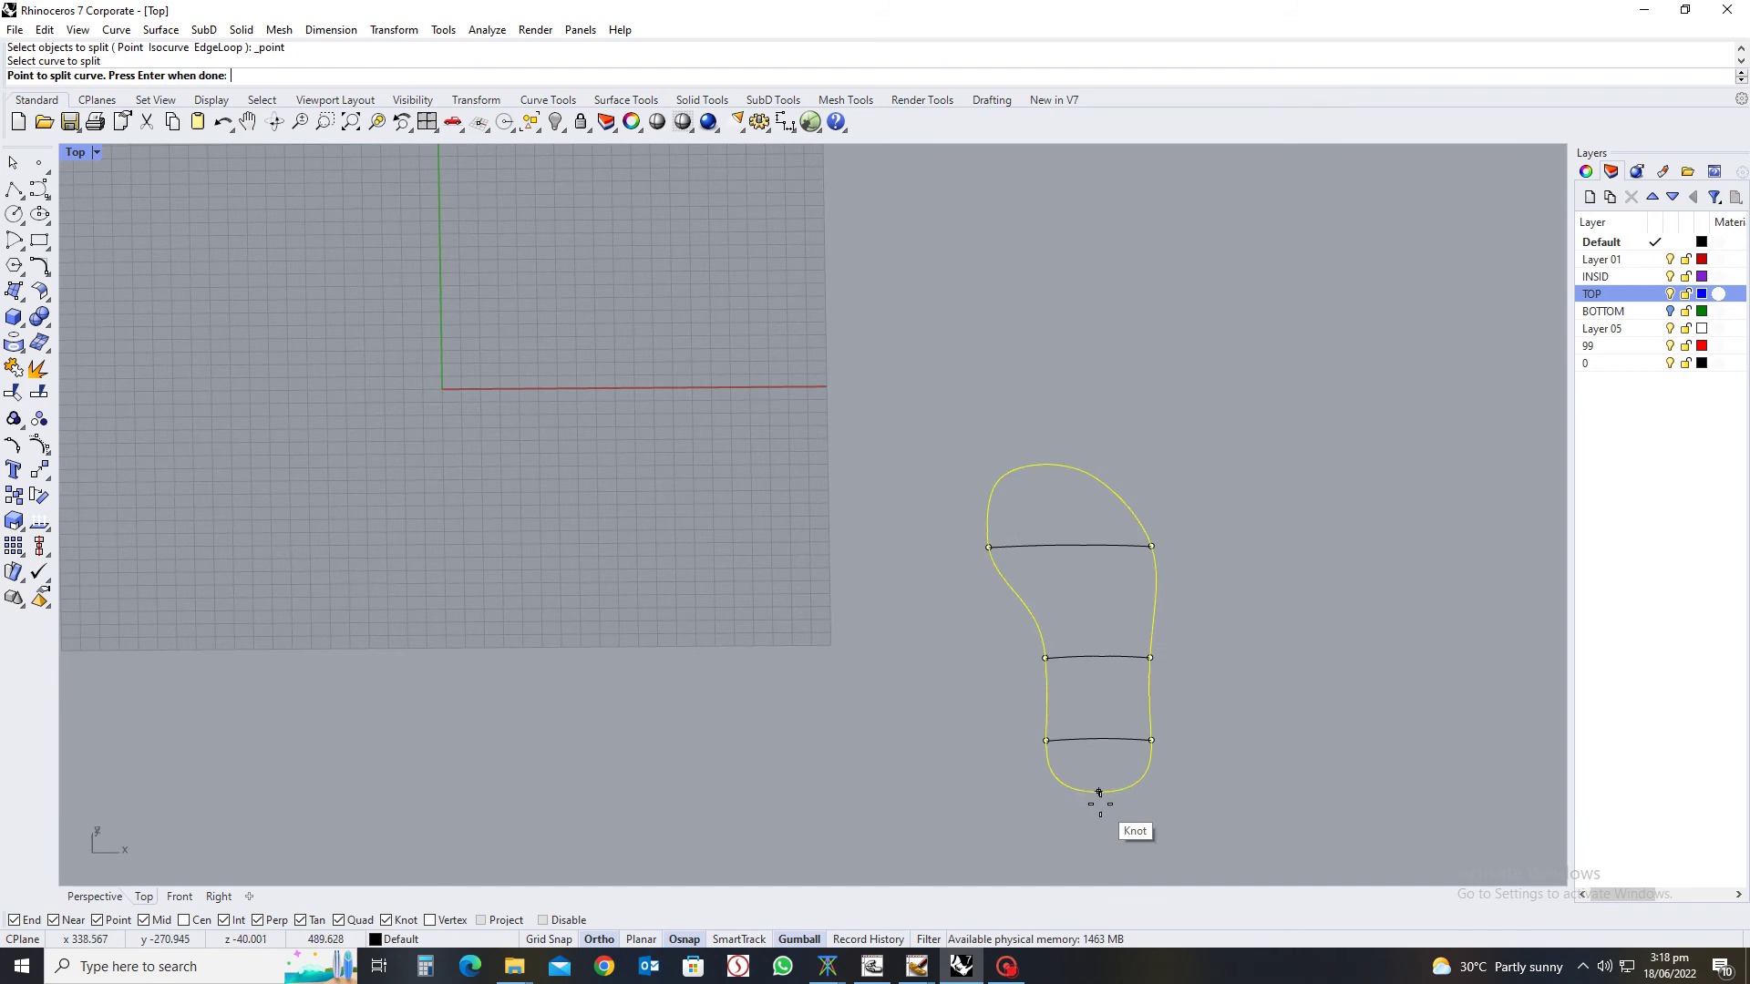
{"action": "left_click", "coordinate": [1051, 466]}
{"action": "key", "text": "Return"}
Create a network surface from the two side curves and the three cross curves, with Position matching on edges A and C
{"action": "type", "text": "m"}
{"action": "key", "text": "Return"}
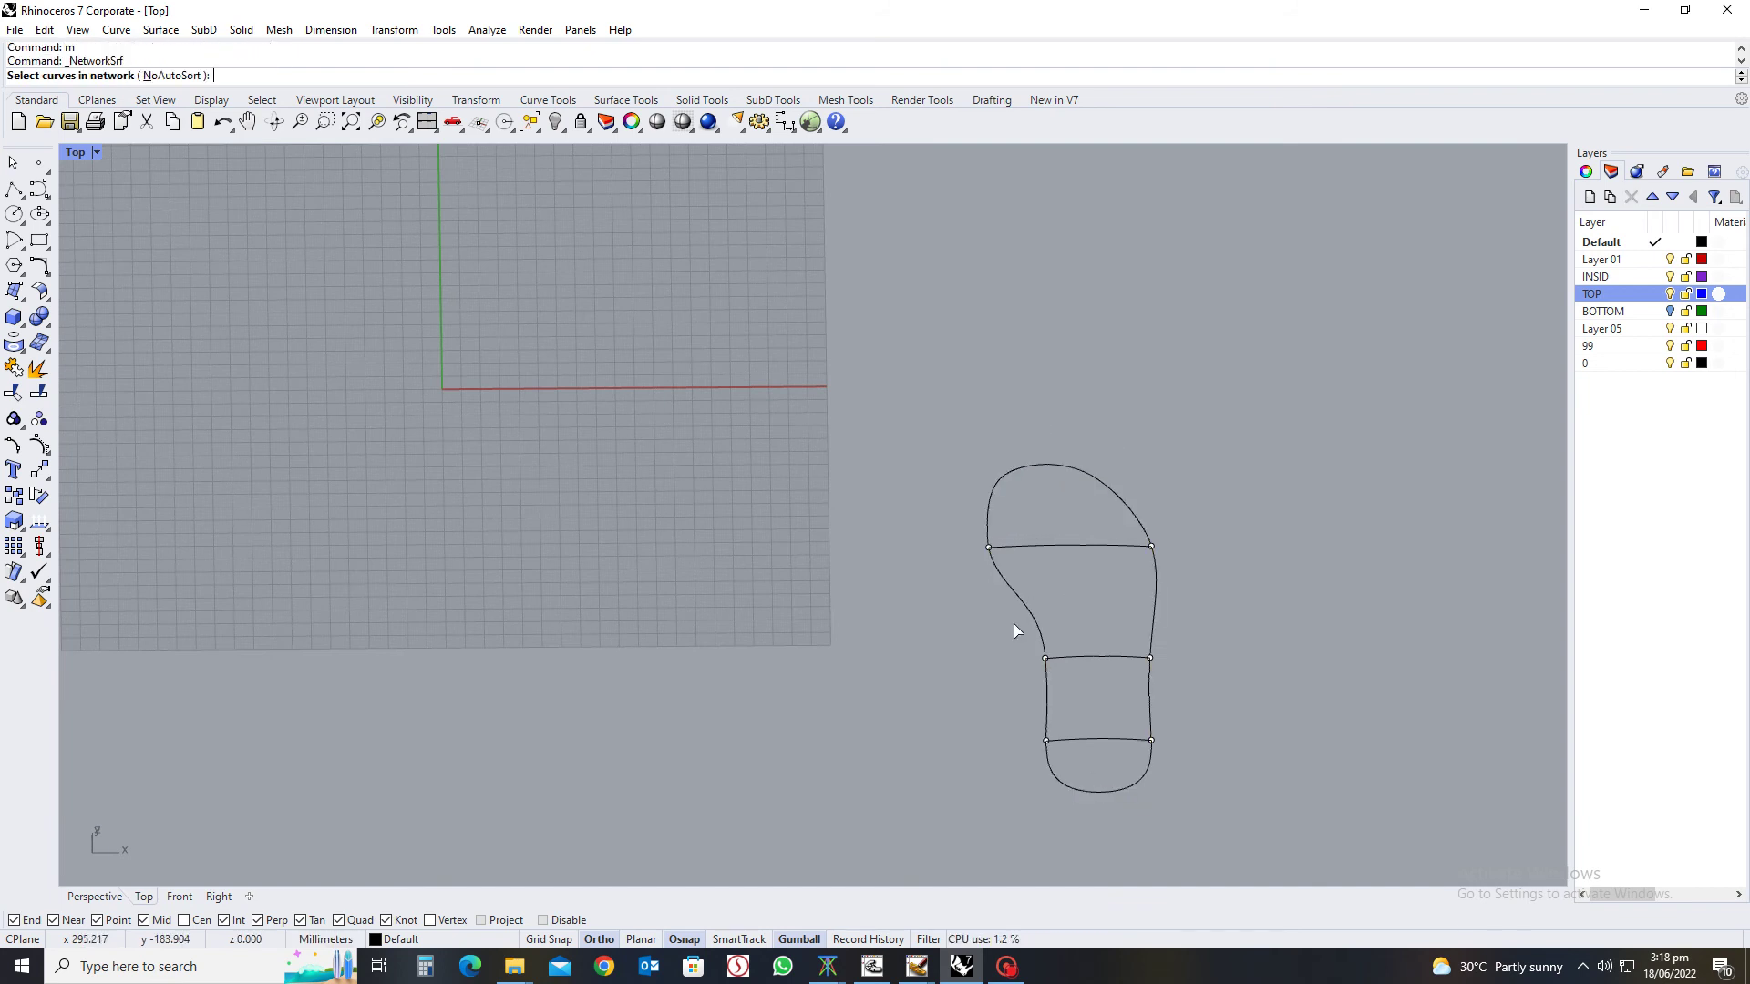
{"action": "left_click", "coordinate": [1023, 608]}
{"action": "left_click", "coordinate": [1155, 607]}
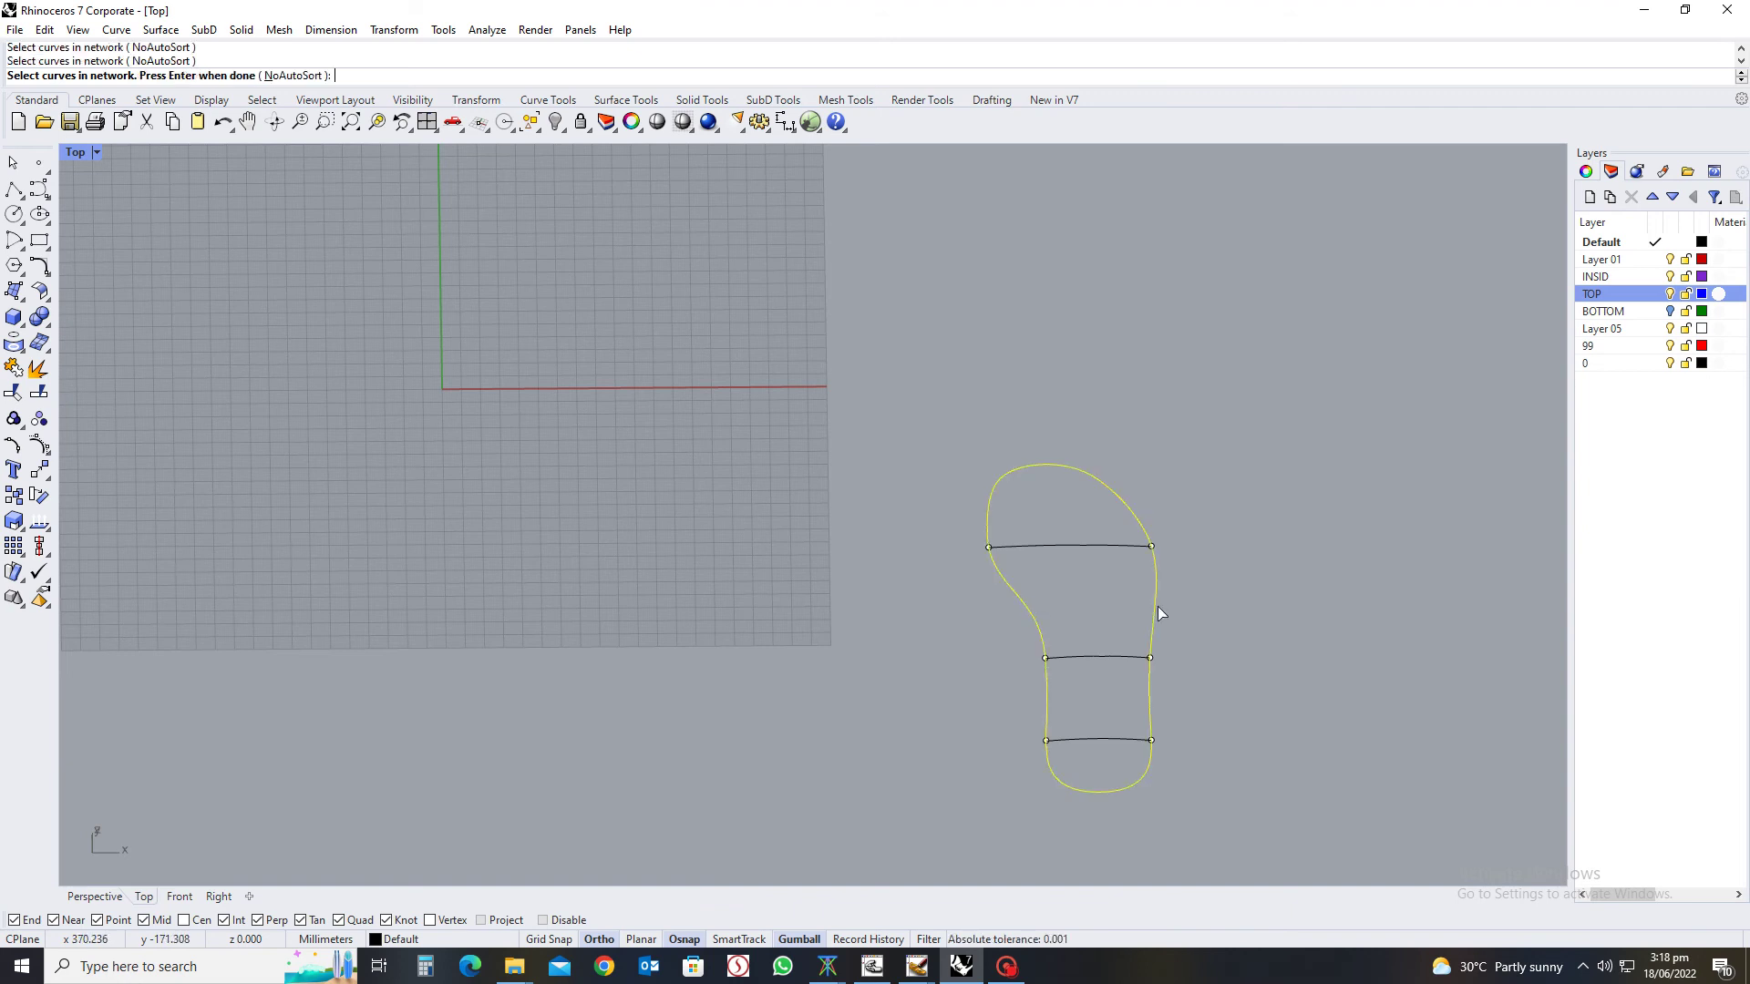
{"action": "left_click", "coordinate": [1110, 741]}
{"action": "left_click", "coordinate": [1103, 657]}
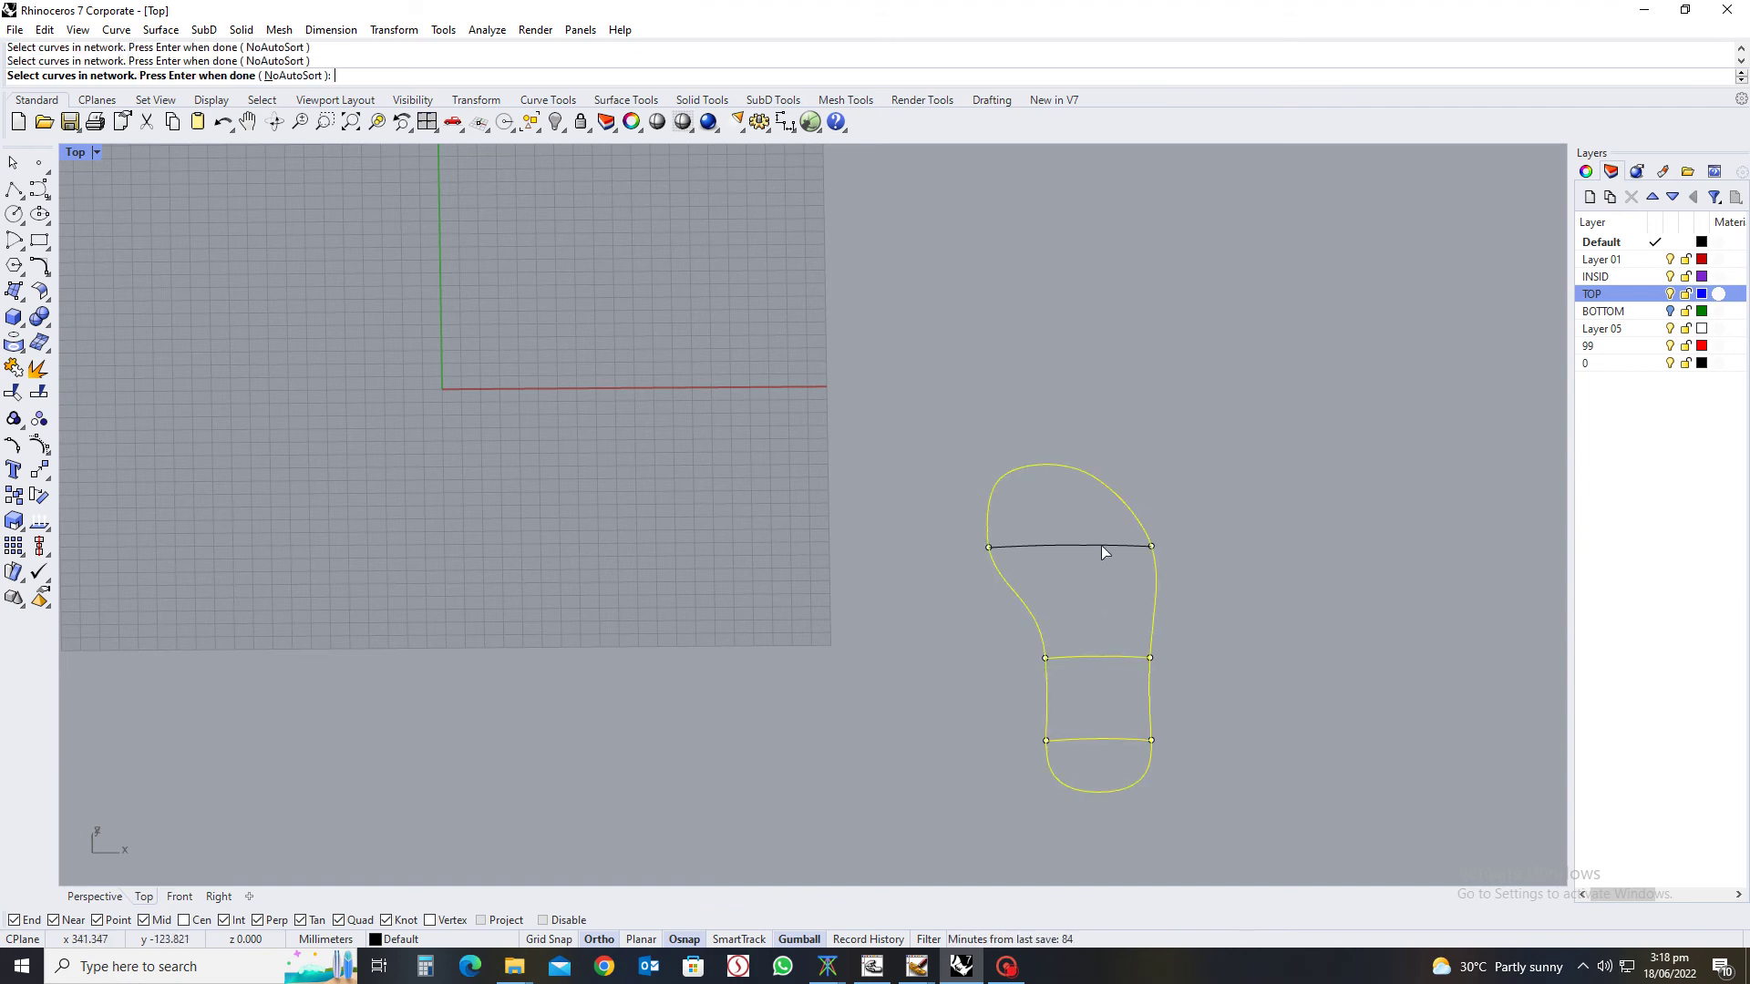
{"action": "left_click", "coordinate": [1101, 546]}
{"action": "key", "text": "Return"}
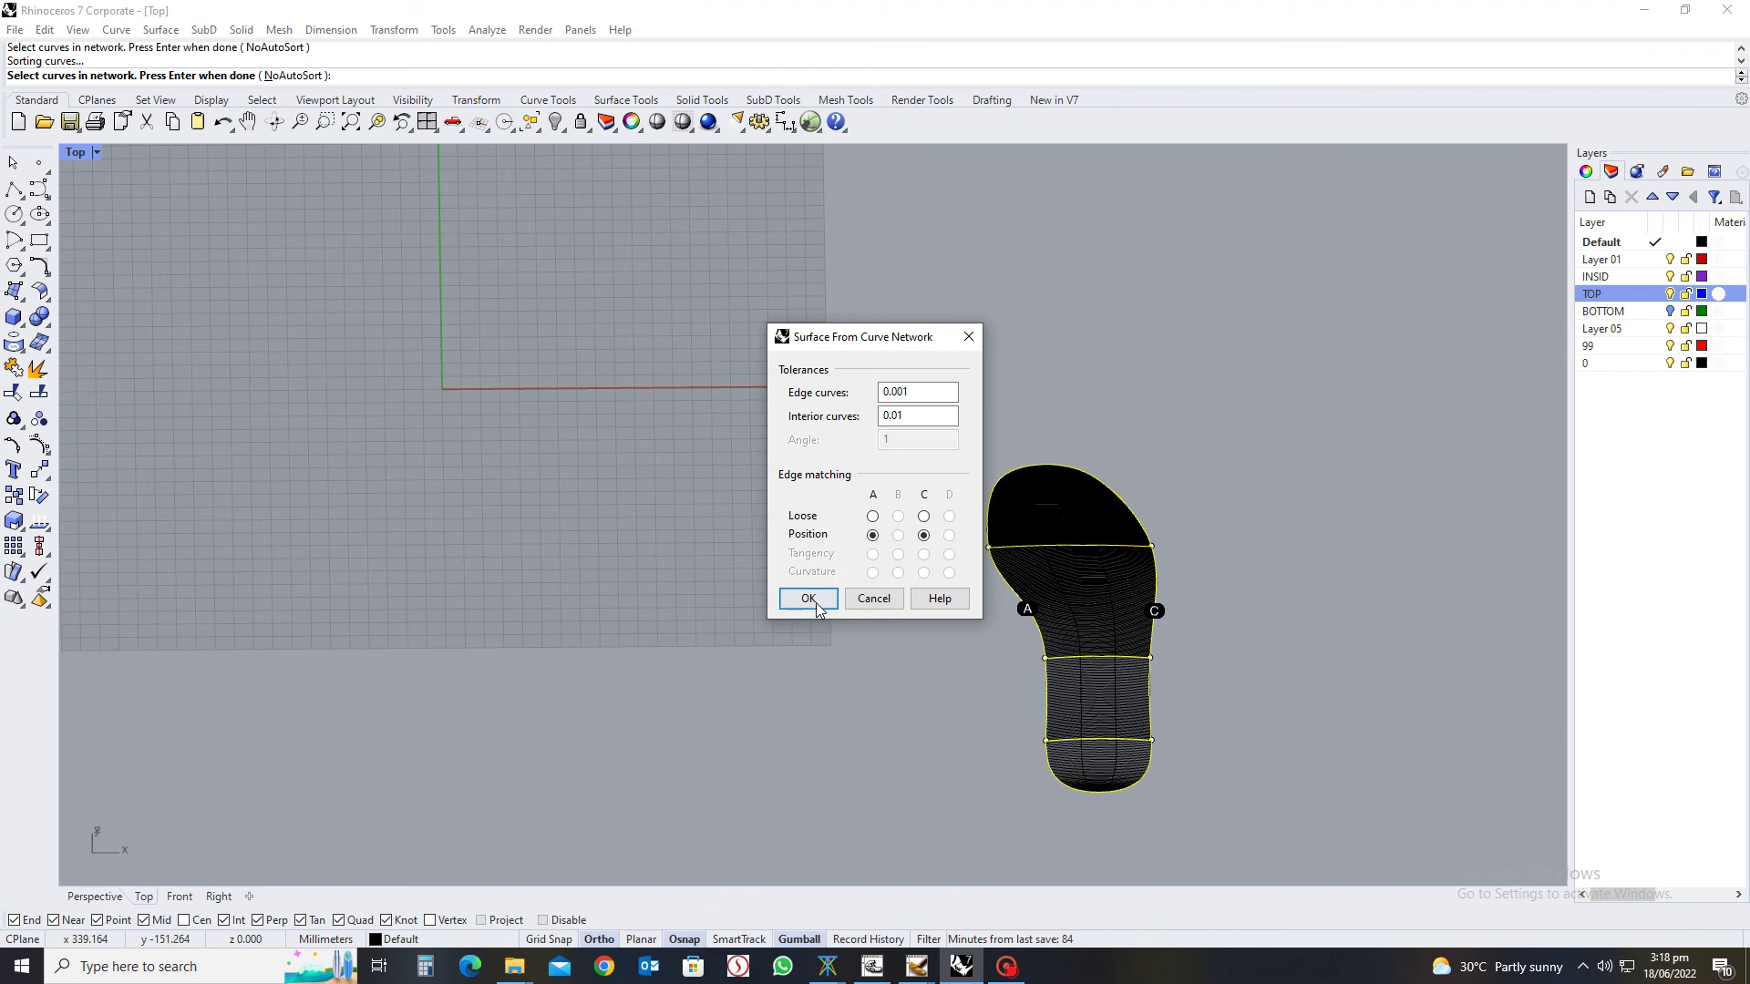
{"action": "left_click", "coordinate": [807, 598]}
Shade the new sole surface, inspect its curvature from several angles, and select the surface
{"action": "right_click_drag", "start_coordinate": [968, 762], "coordinate": [670, 178], "text": "ctrl+shift"}
{"action": "left_click", "coordinate": [645, 123]}
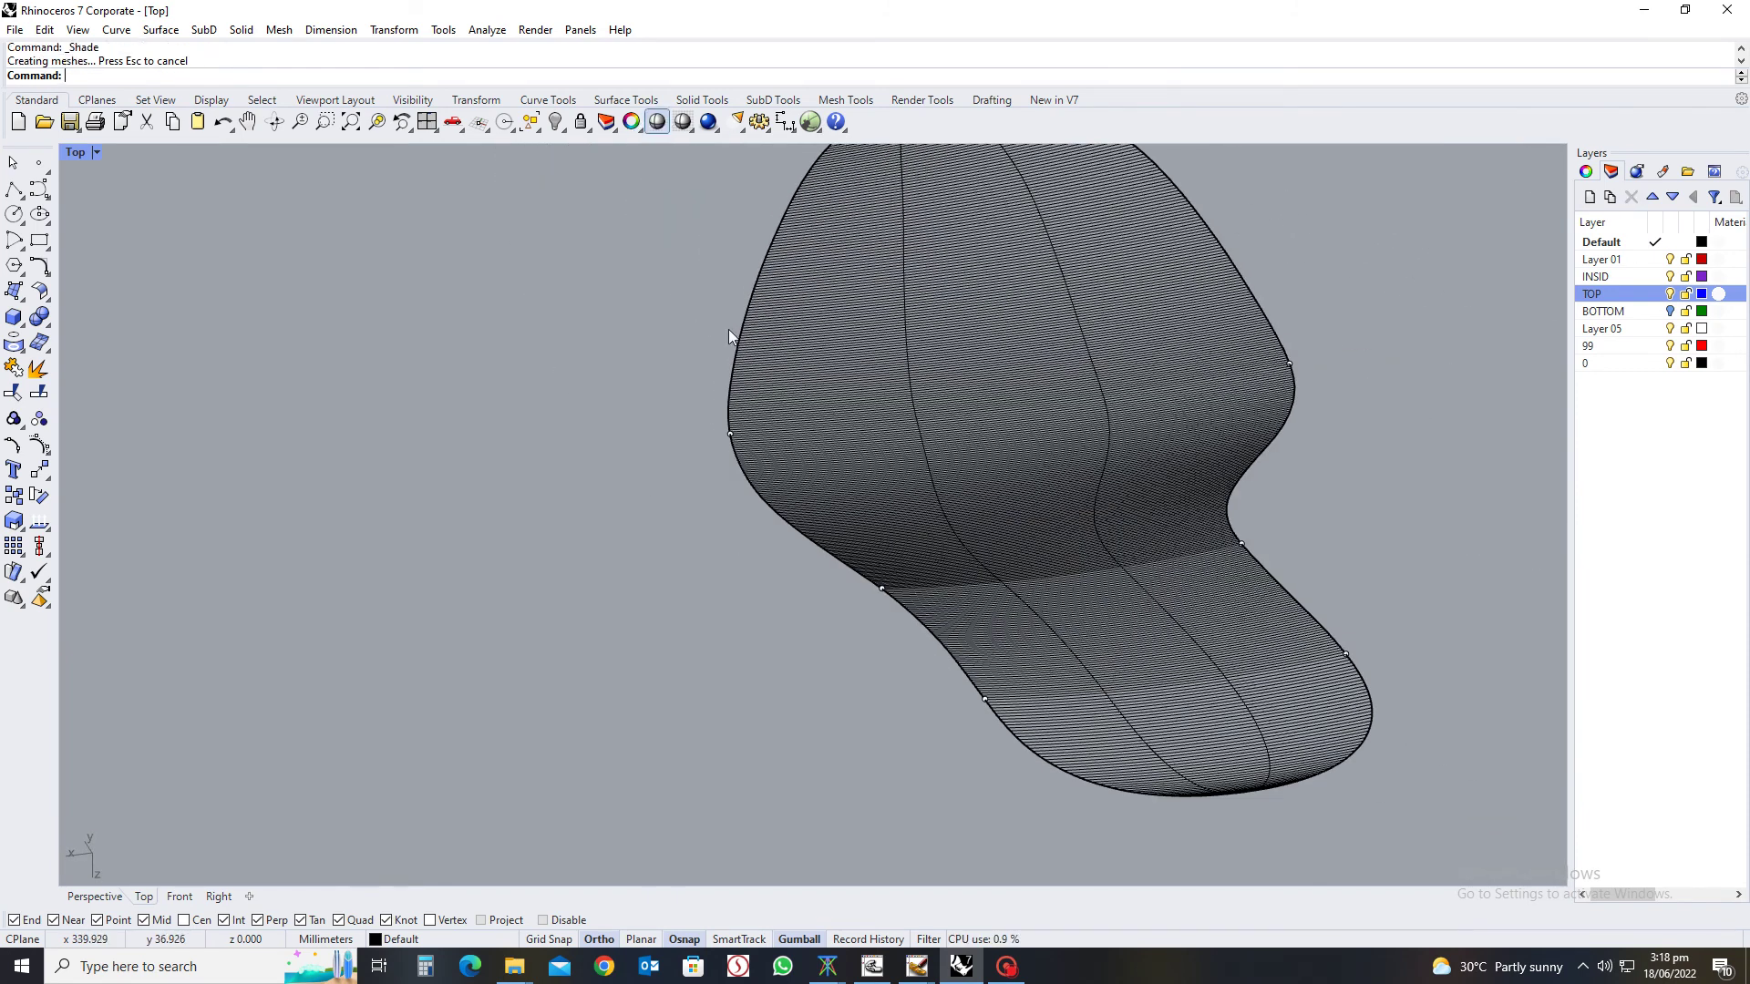
{"action": "mouse_move", "coordinate": [893, 538]}
{"action": "right_mouse_down", "text": "ctrl+shift"}
{"action": "mouse_move", "coordinate": [982, 608]}
{"action": "mouse_move", "coordinate": [1086, 610]}
{"action": "mouse_move", "coordinate": [1152, 675]}
{"action": "mouse_move", "coordinate": [1238, 672]}
{"action": "right_mouse_up", "text": "ctrl+shift"}
{"action": "mouse_move", "coordinate": [600, 513]}
{"action": "right_mouse_down", "text": "ctrl+shift"}
{"action": "mouse_move", "coordinate": [480, 555]}
{"action": "mouse_move", "coordinate": [785, 523]}
{"action": "mouse_move", "coordinate": [829, 473]}
{"action": "mouse_move", "coordinate": [910, 495]}
{"action": "mouse_move", "coordinate": [871, 473]}
{"action": "mouse_move", "coordinate": [894, 476]}
{"action": "mouse_move", "coordinate": [915, 511]}
{"action": "right_mouse_up", "text": "ctrl+shift"}
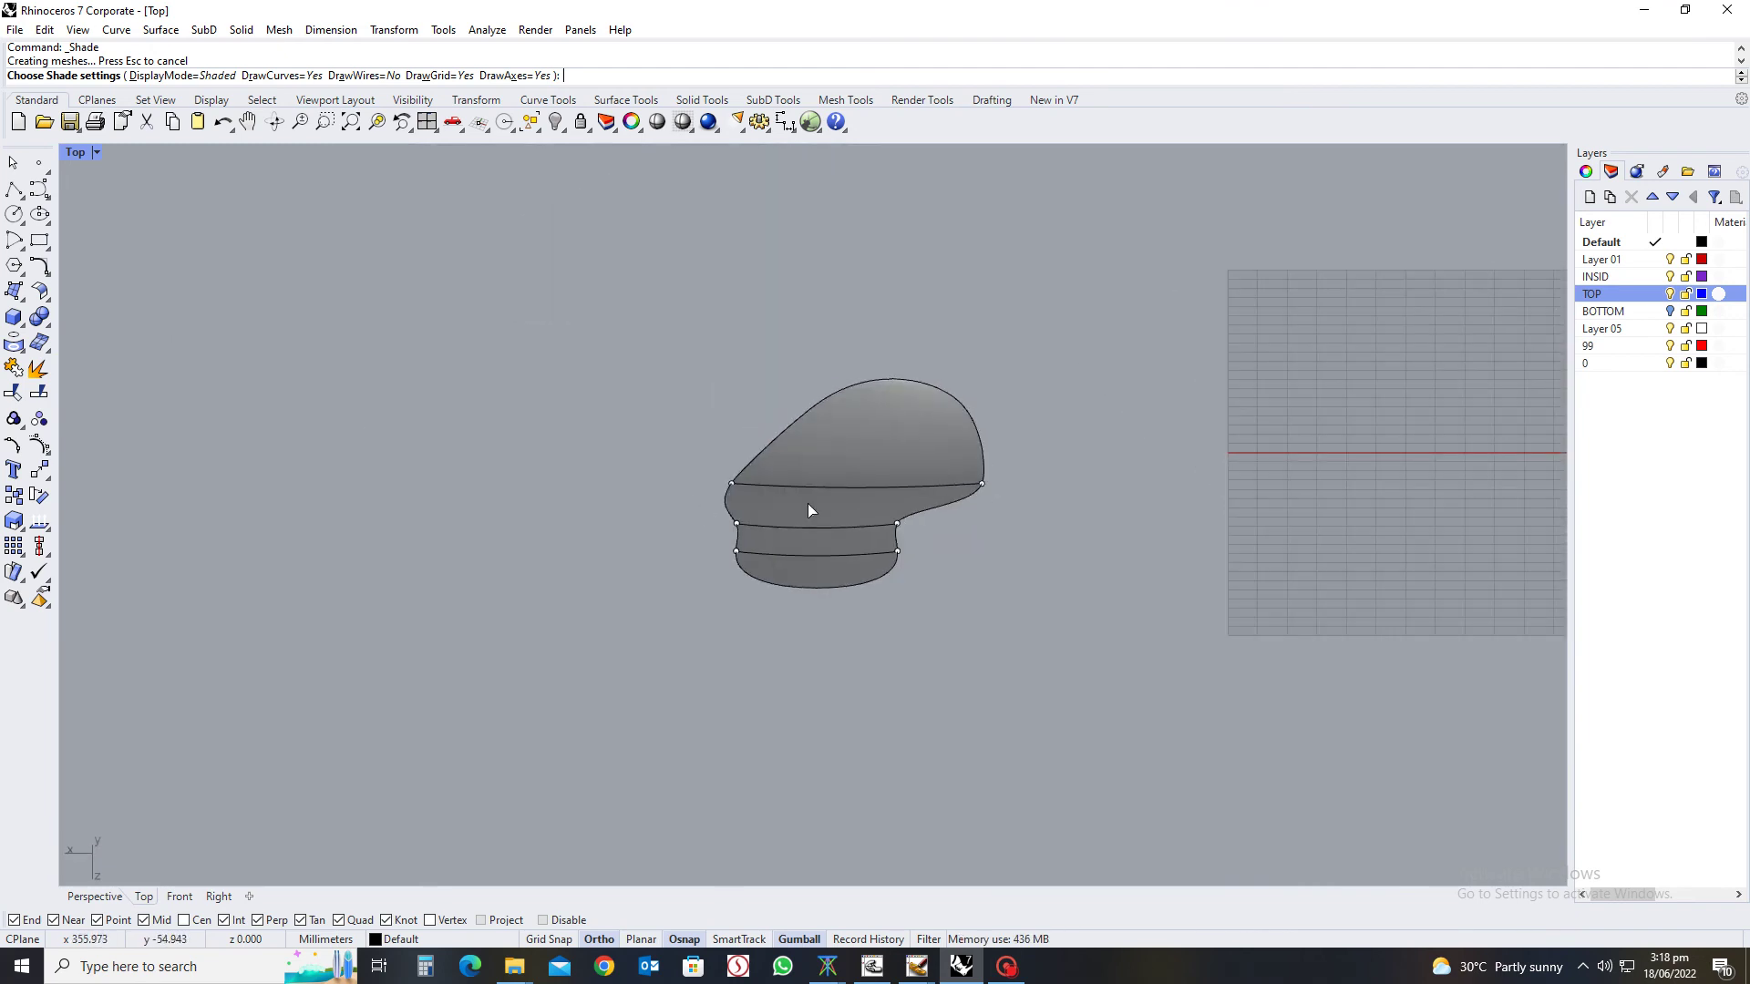
{"action": "right_click_drag", "start_coordinate": [808, 506], "coordinate": [925, 456], "text": "ctrl+shift"}
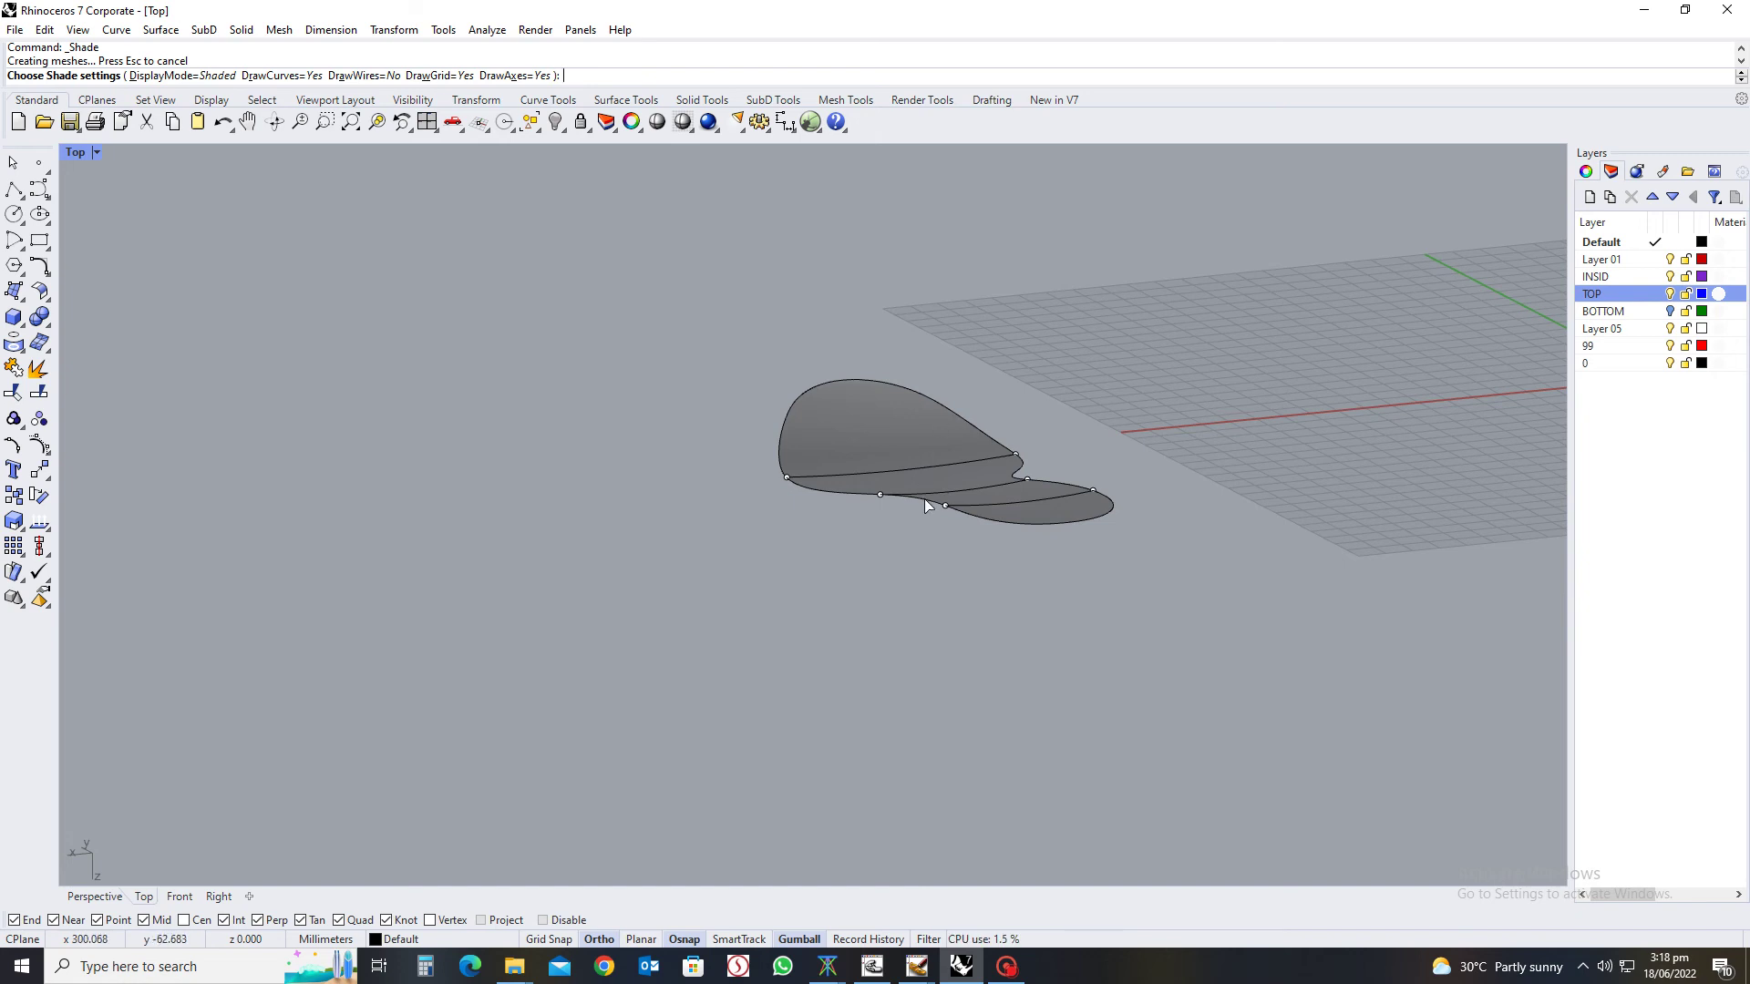
{"action": "left_click", "coordinate": [895, 461]}
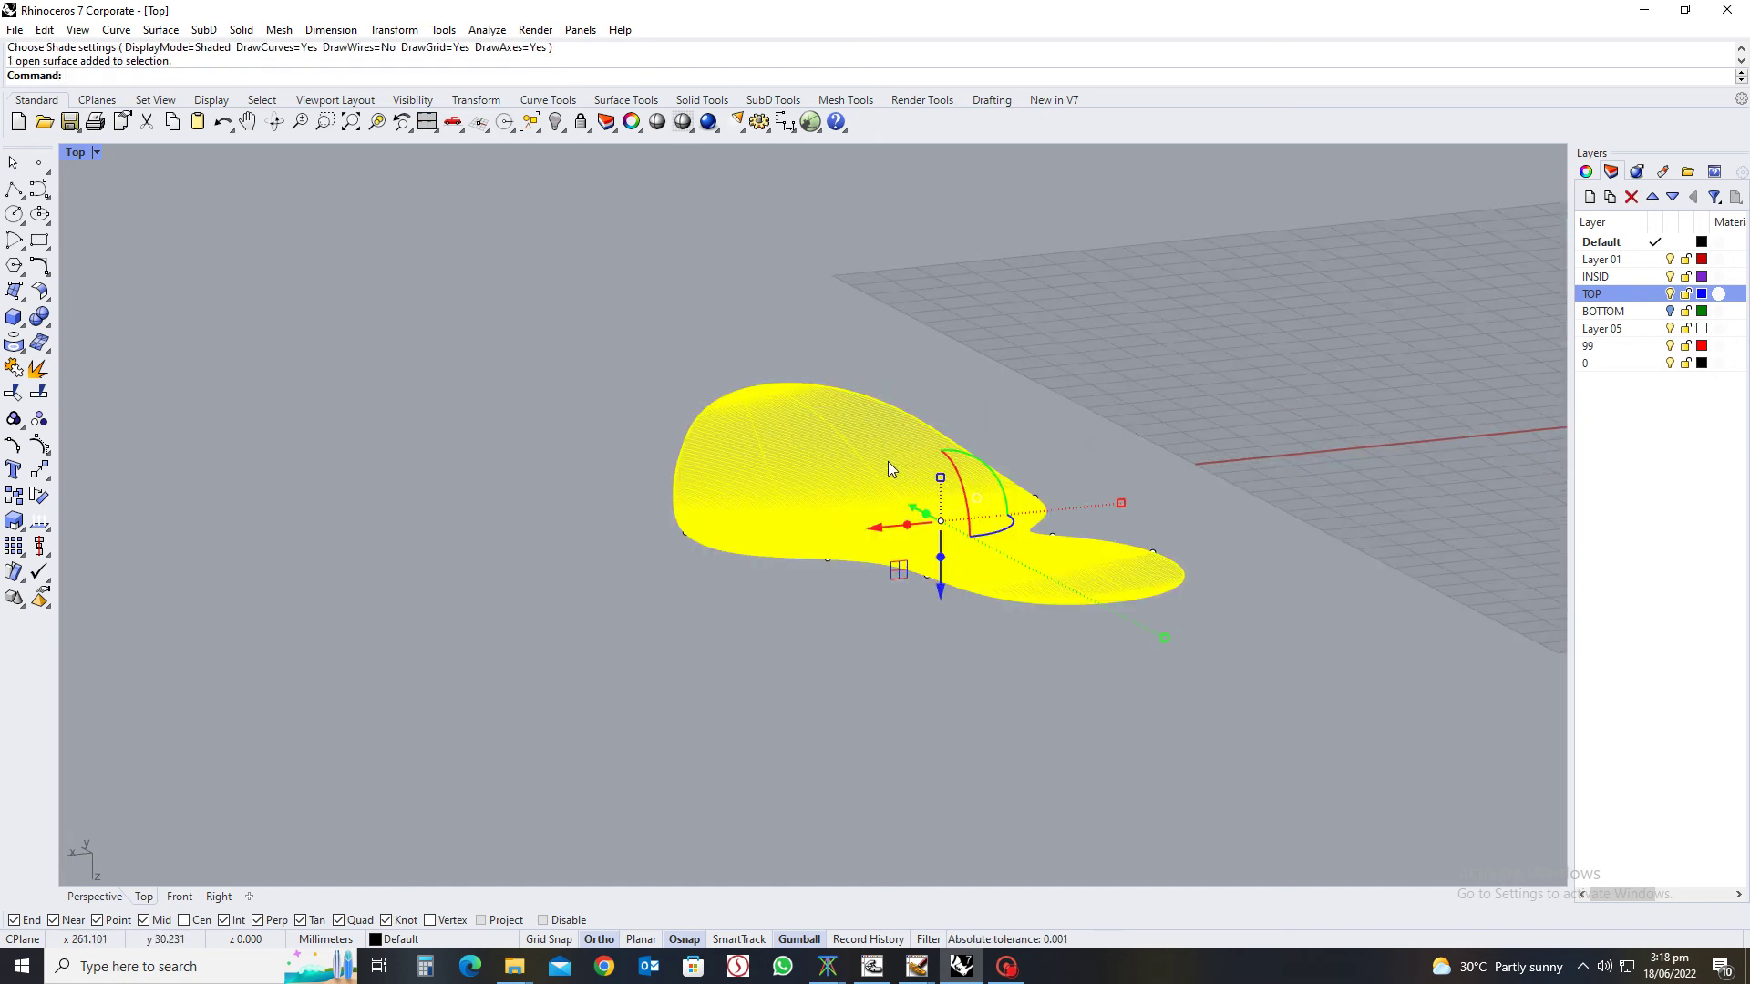
Hide the selected network surface so that only the sole outline and cross curves remain on display
{"action": "type", "text": "ww"}
{"action": "key", "text": "Return"}
{"action": "right_click_drag", "start_coordinate": [888, 463], "coordinate": [912, 547], "text": "ctrl+shift"}
{"action": "scroll", "coordinate": [867, 590], "scroll_direction": "up", "scroll_amount": 3}
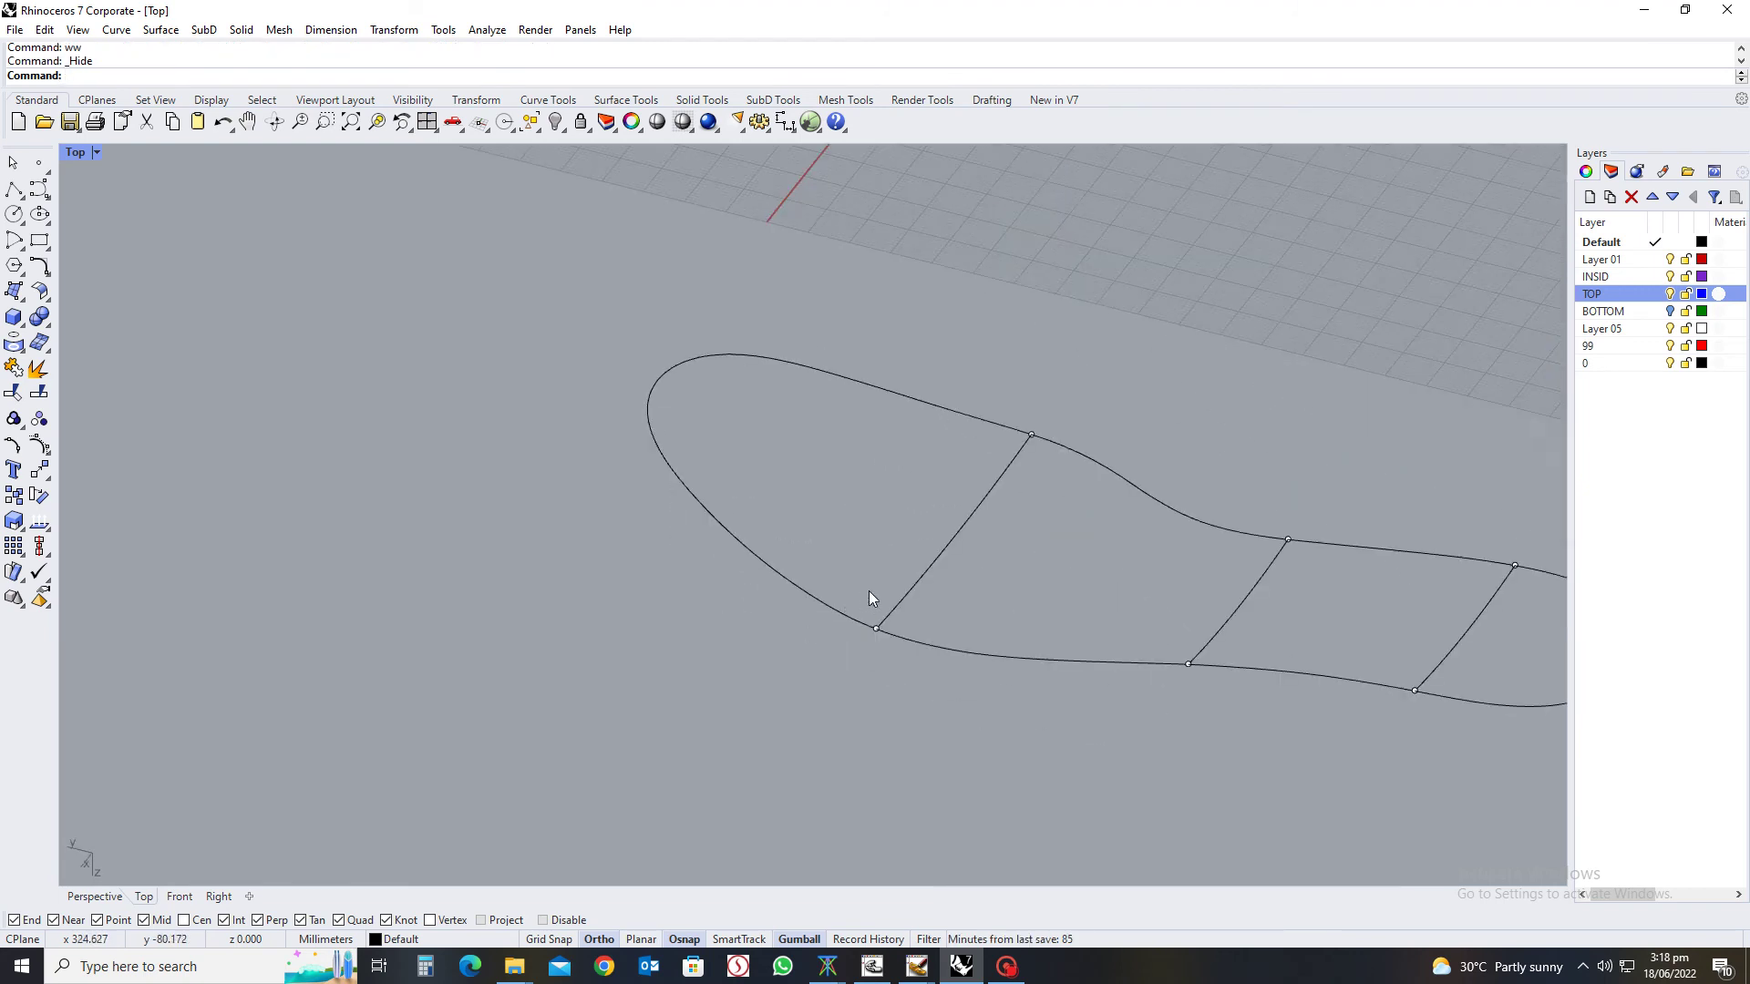
Delete the three cross curves and their end points from the 3D sole outline
{"action": "scroll", "coordinate": [870, 599], "scroll_direction": "down", "scroll_amount": 4}
{"action": "right_click_drag", "start_coordinate": [1082, 703], "coordinate": [567, 654], "text": "ctrl+shift"}
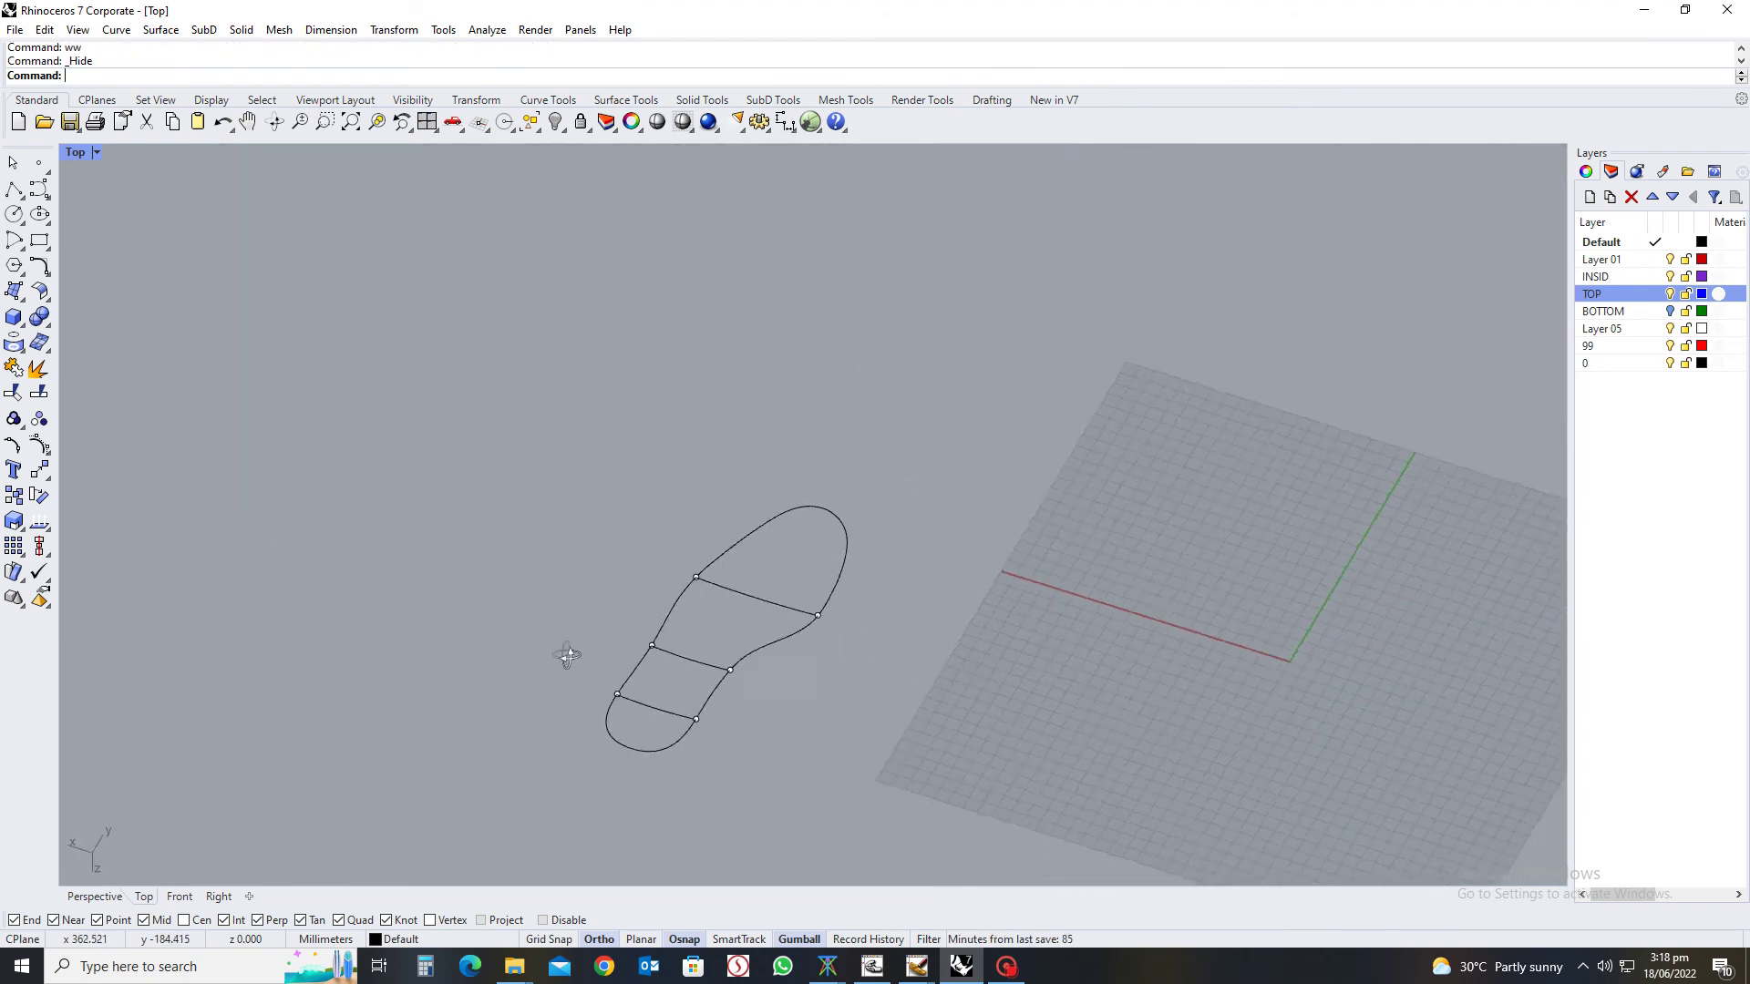
{"action": "key", "text": "Home"}
{"action": "scroll", "coordinate": [744, 655], "scroll_direction": "up", "scroll_amount": 3}
{"action": "left_click_drag", "start_coordinate": [805, 520], "coordinate": [760, 784]}
{"action": "key", "text": "Delete"}
{"action": "left_click_drag", "start_coordinate": [638, 722], "coordinate": [1019, 775]}
{"action": "key", "text": "Delete"}
{"action": "left_click_drag", "start_coordinate": [637, 668], "coordinate": [911, 699]}
{"action": "key", "text": "Delete"}
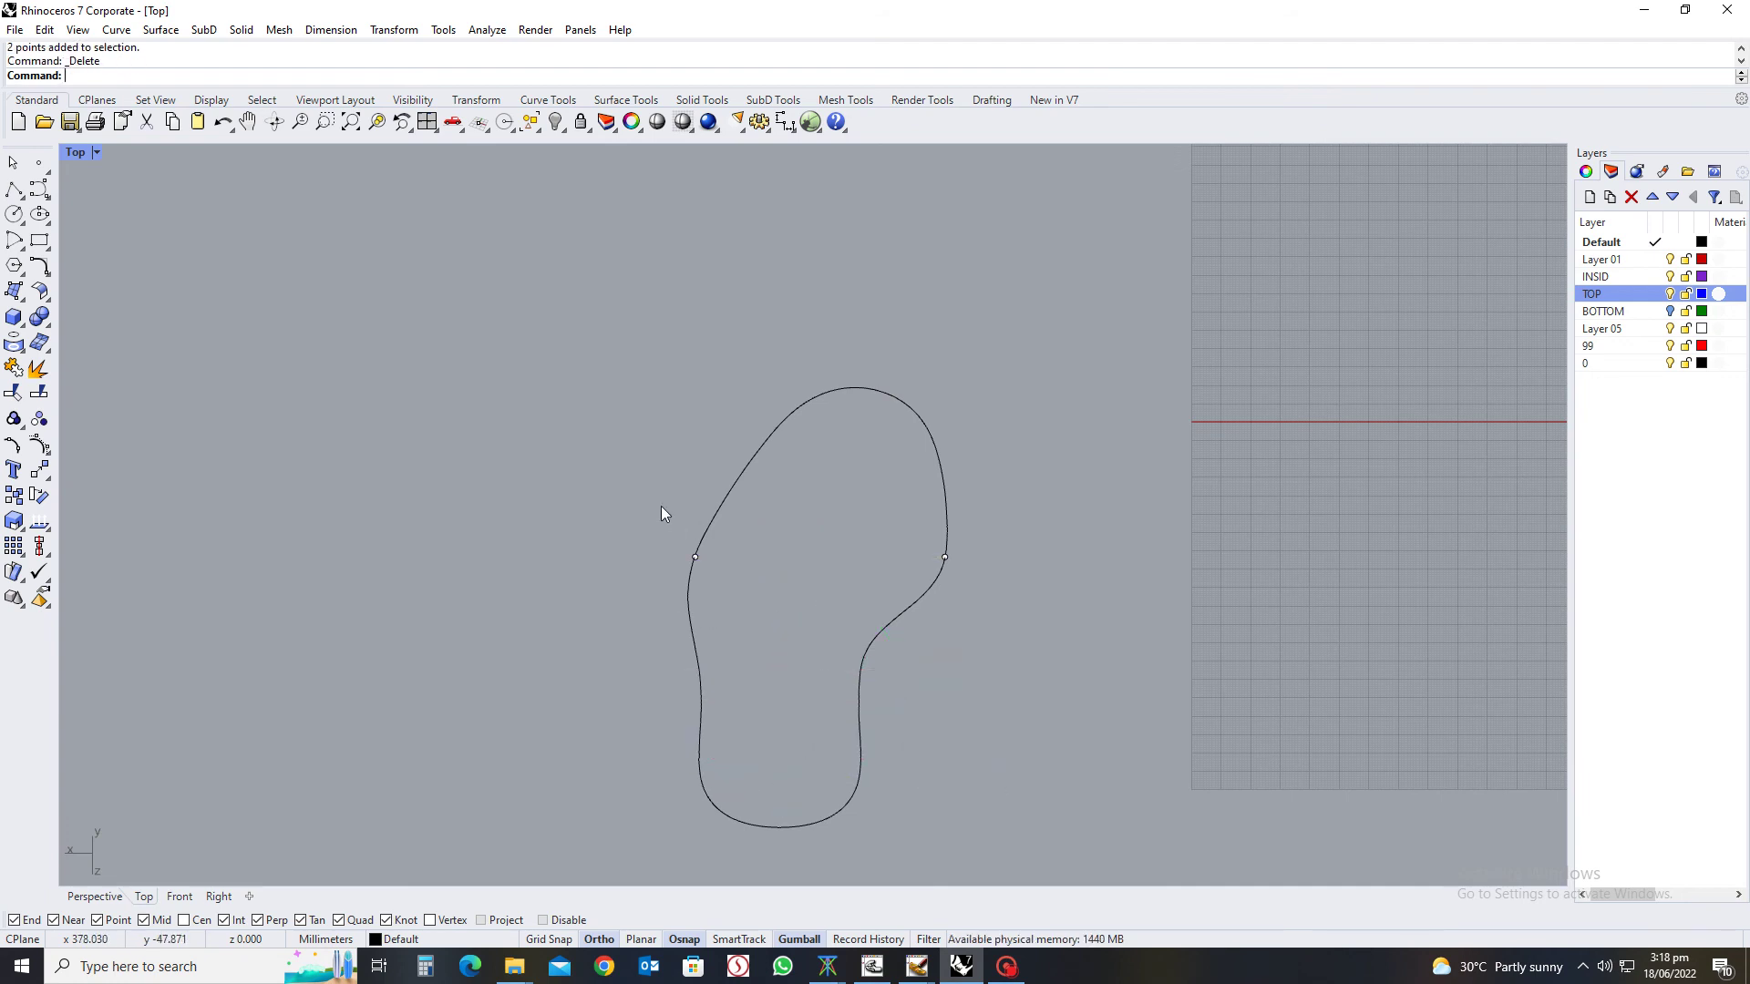
{"action": "left_click_drag", "start_coordinate": [660, 506], "coordinate": [1016, 602]}
{"action": "key", "text": "Delete"}
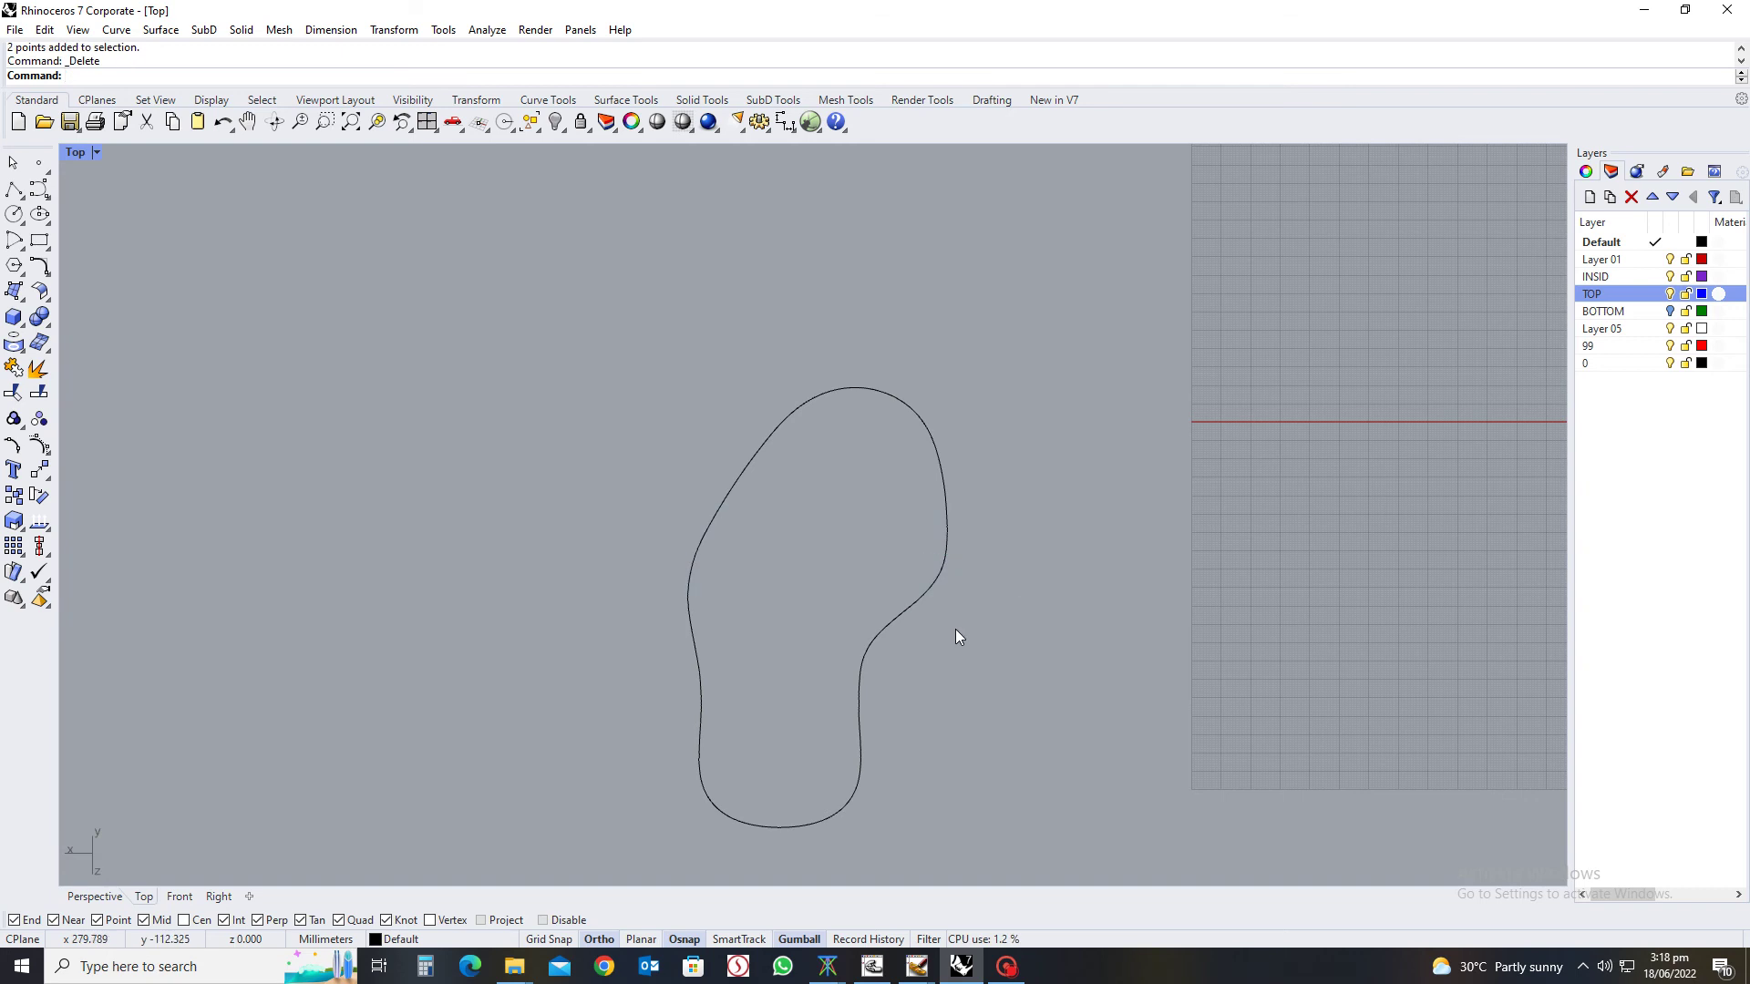
Show all hidden objects and project the tread pattern curves onto the sole surface from the top view
{"action": "key", "text": "ctrl+alt+h"}
{"action": "right_click_drag", "start_coordinate": [915, 644], "coordinate": [769, 500], "text": "ctrl+shift"}
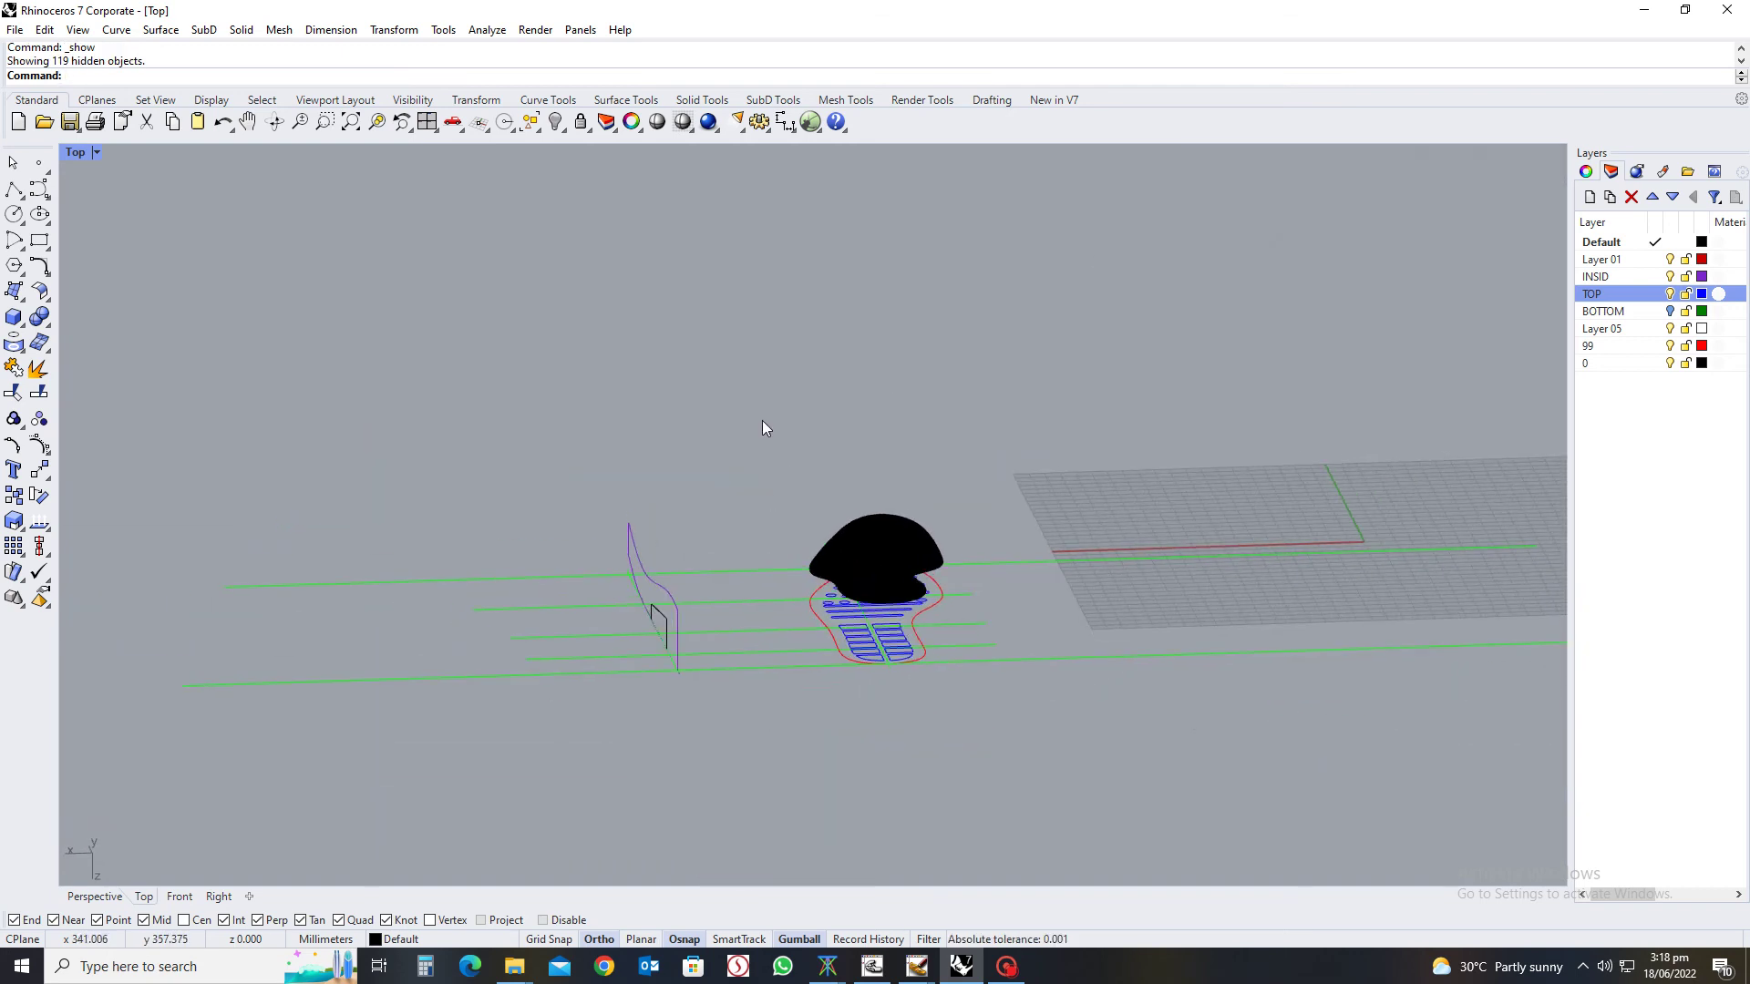
{"action": "left_click_drag", "start_coordinate": [727, 381], "coordinate": [984, 702]}
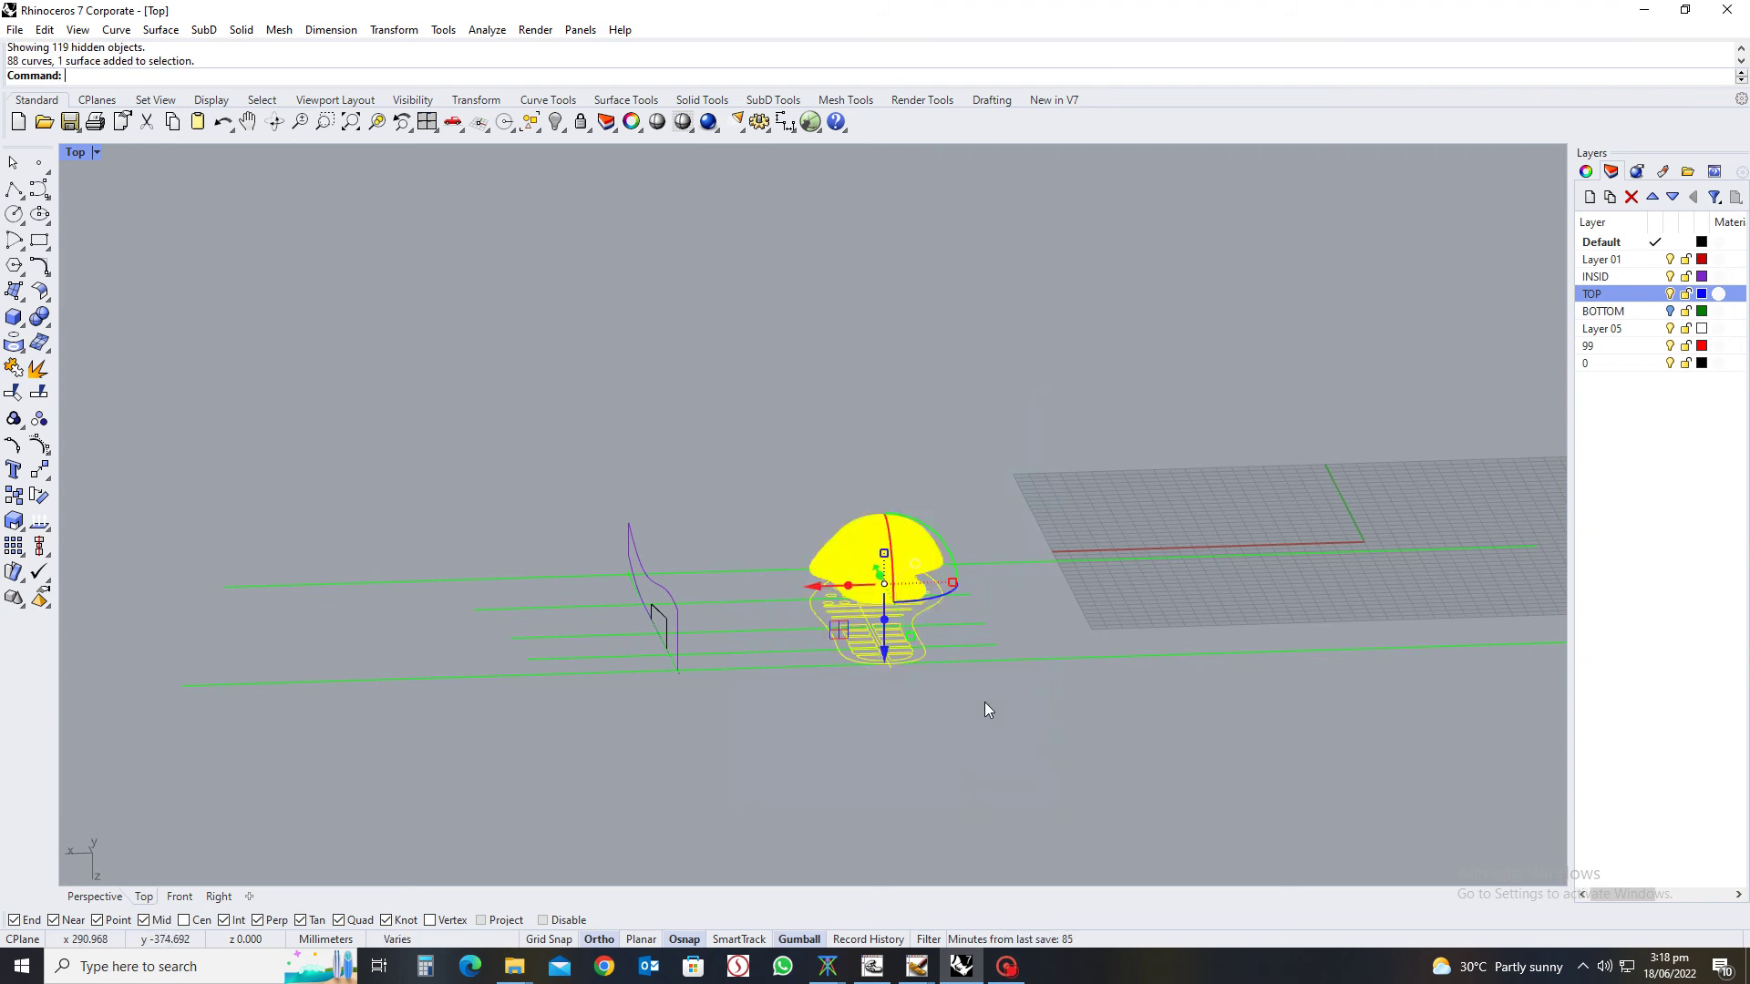
{"action": "key", "text": "ctrl+F1"}
{"action": "type", "text": "p"}
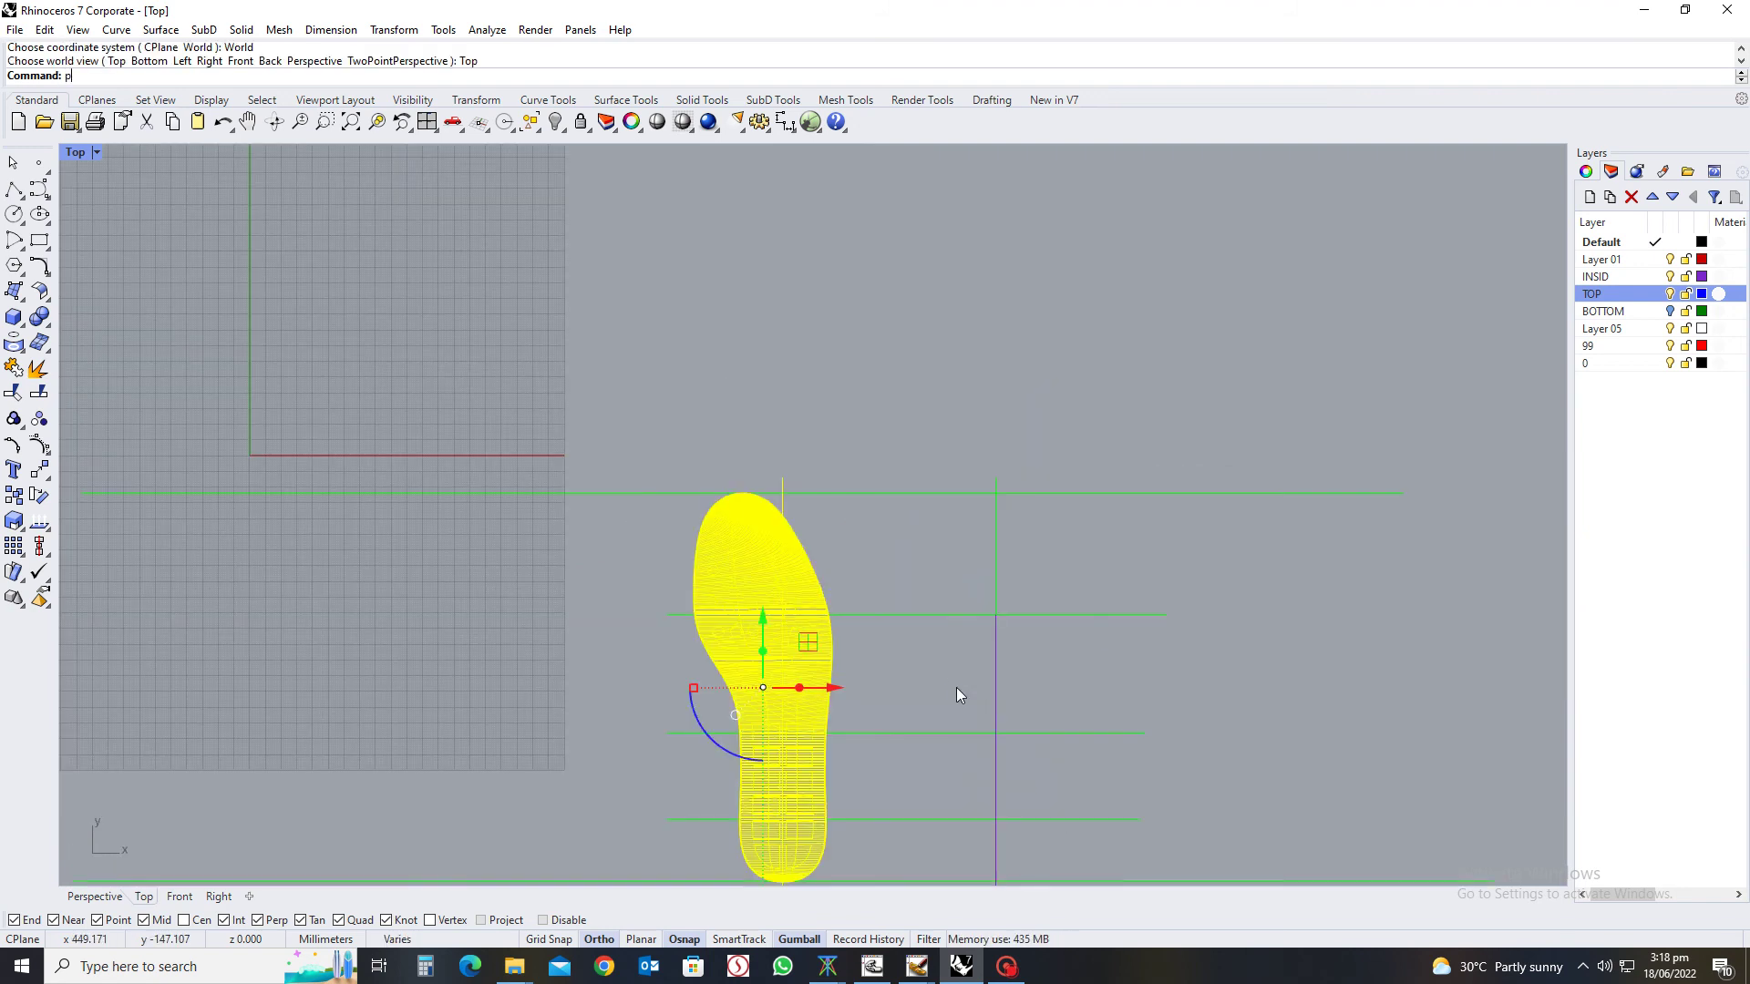
{"action": "key", "text": "Return"}
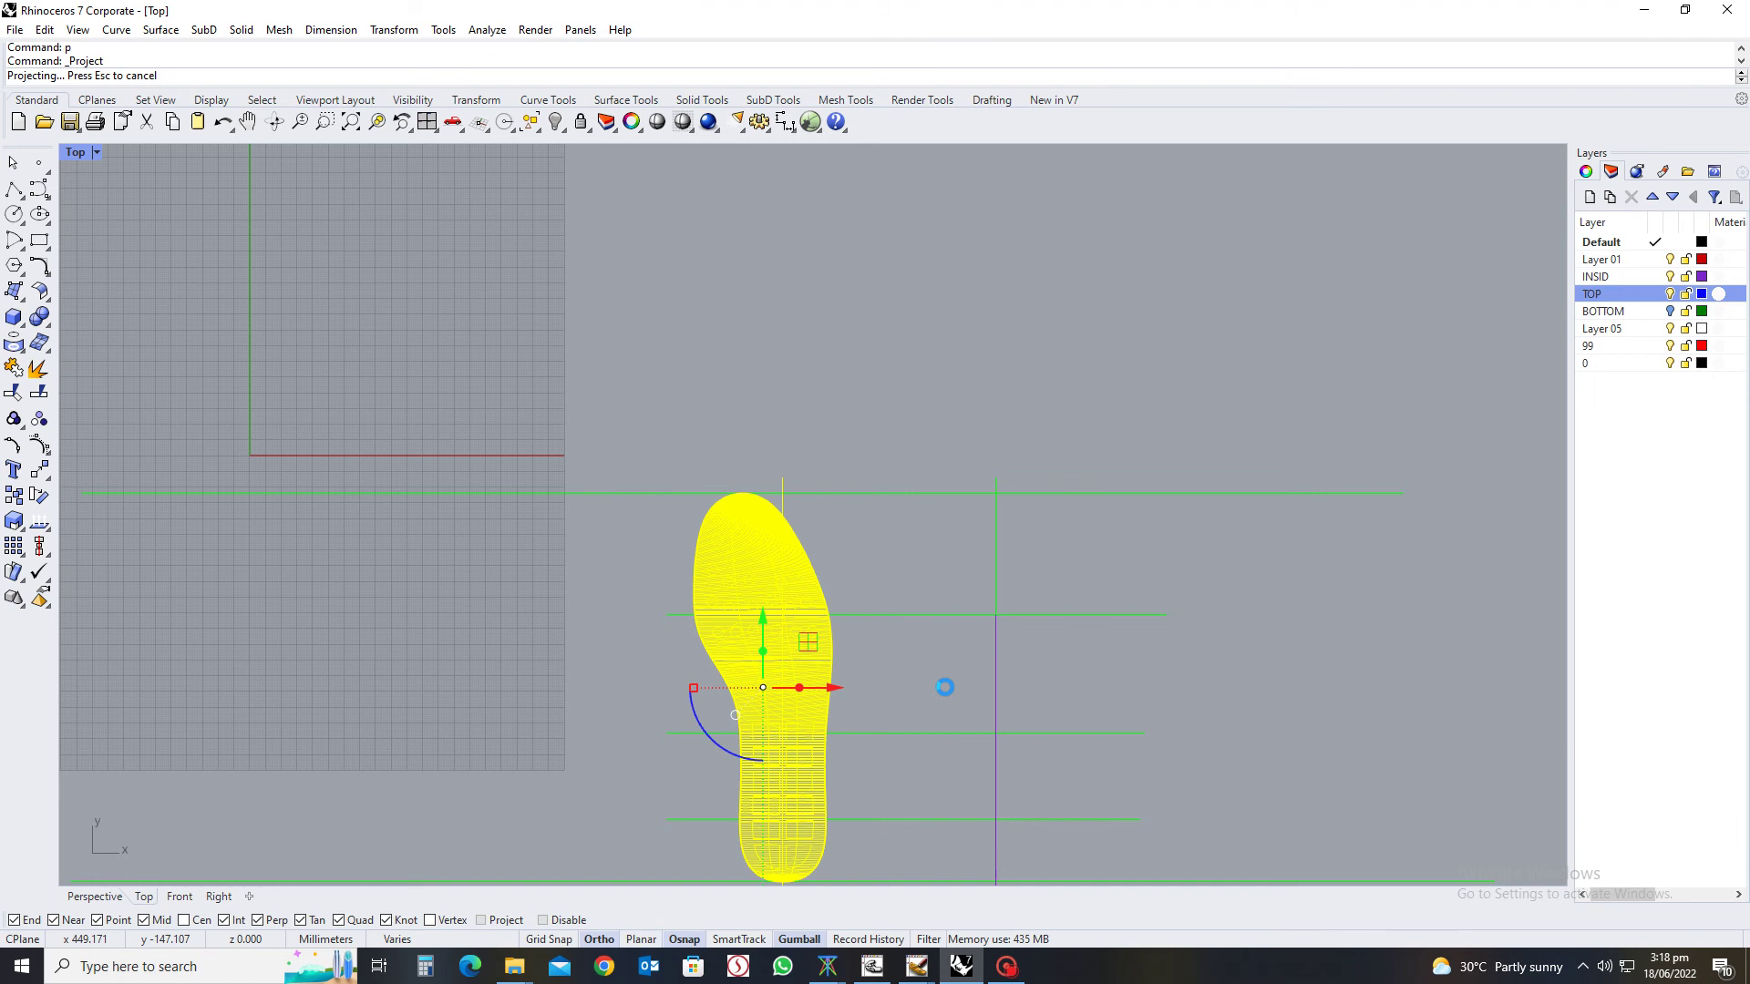
{"action": "right_click_drag", "start_coordinate": [865, 777], "coordinate": [854, 146], "text": "ctrl+shift"}
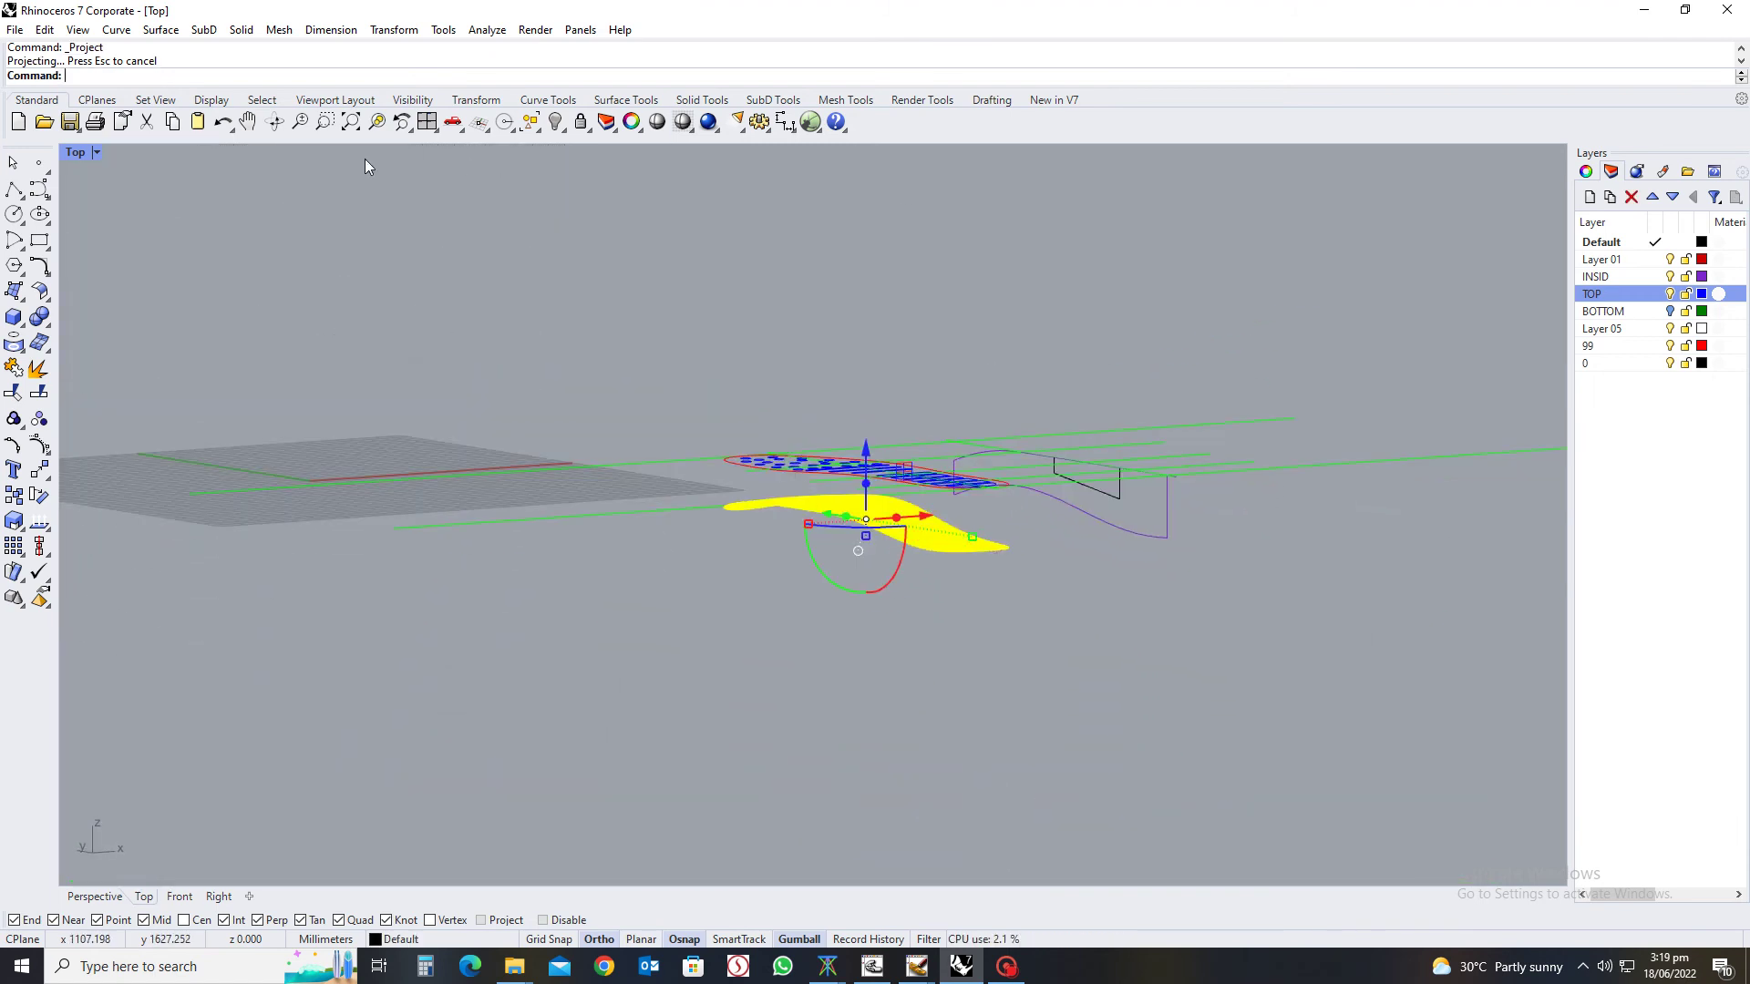
{"action": "left_click", "coordinate": [538, 132]}
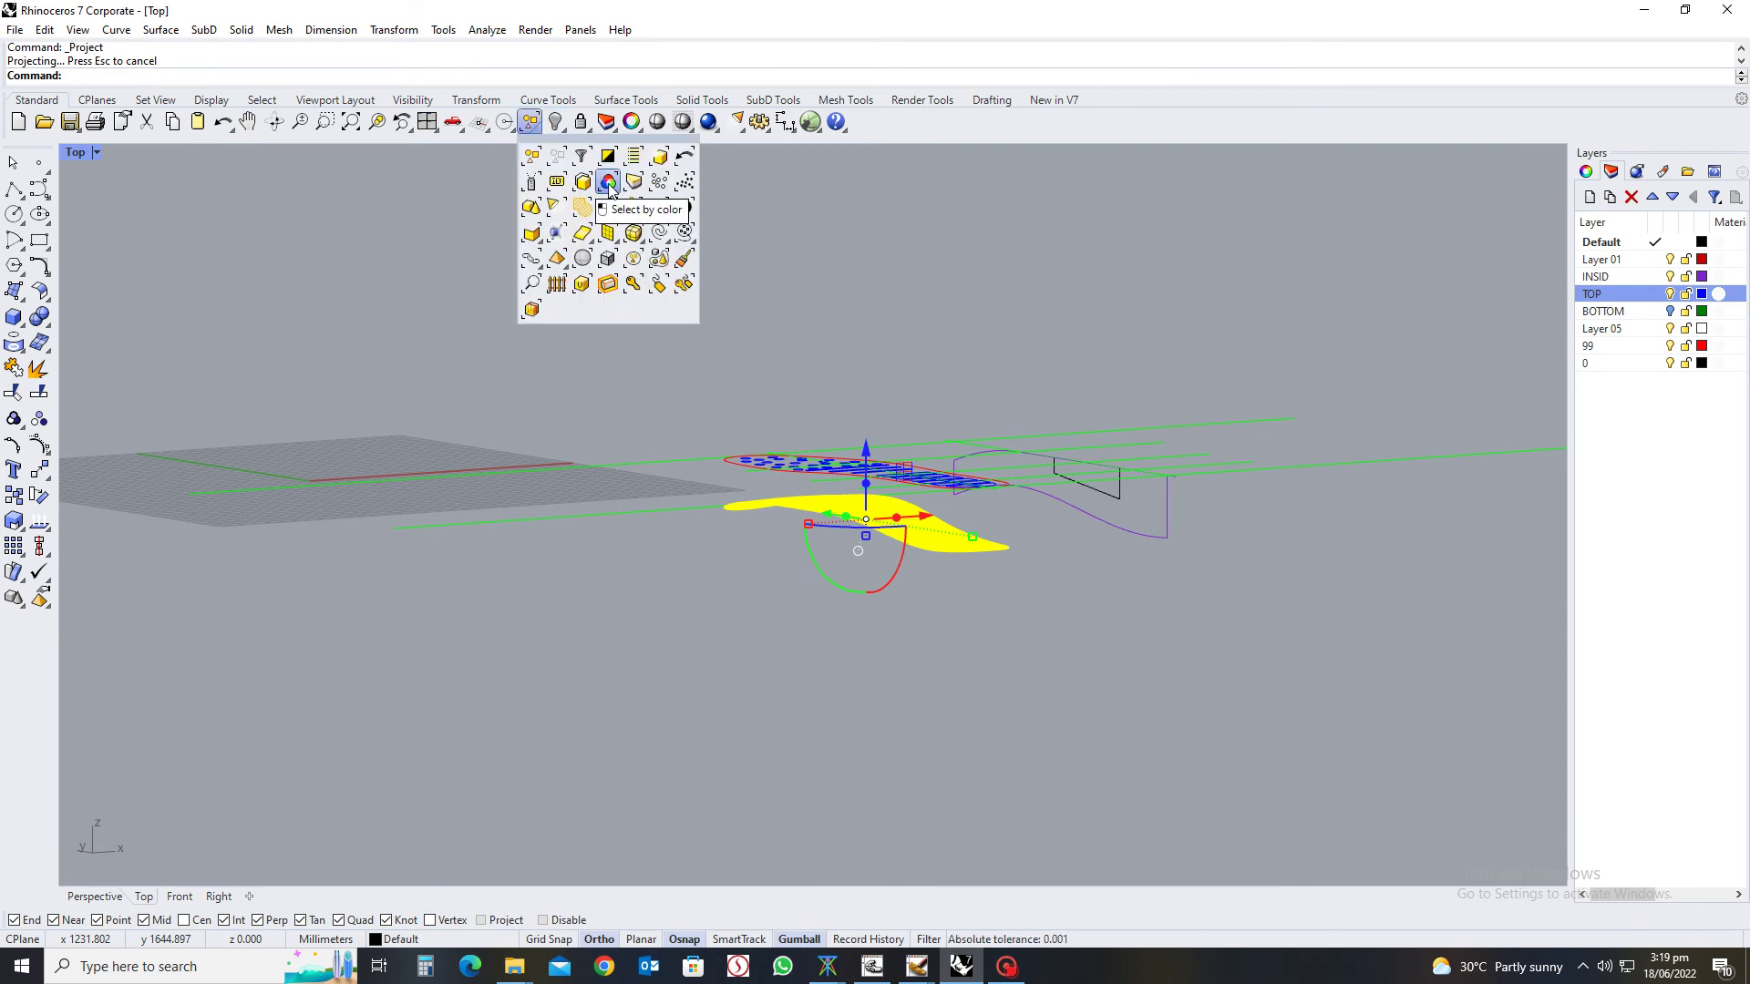
{"action": "left_click", "coordinate": [686, 253]}
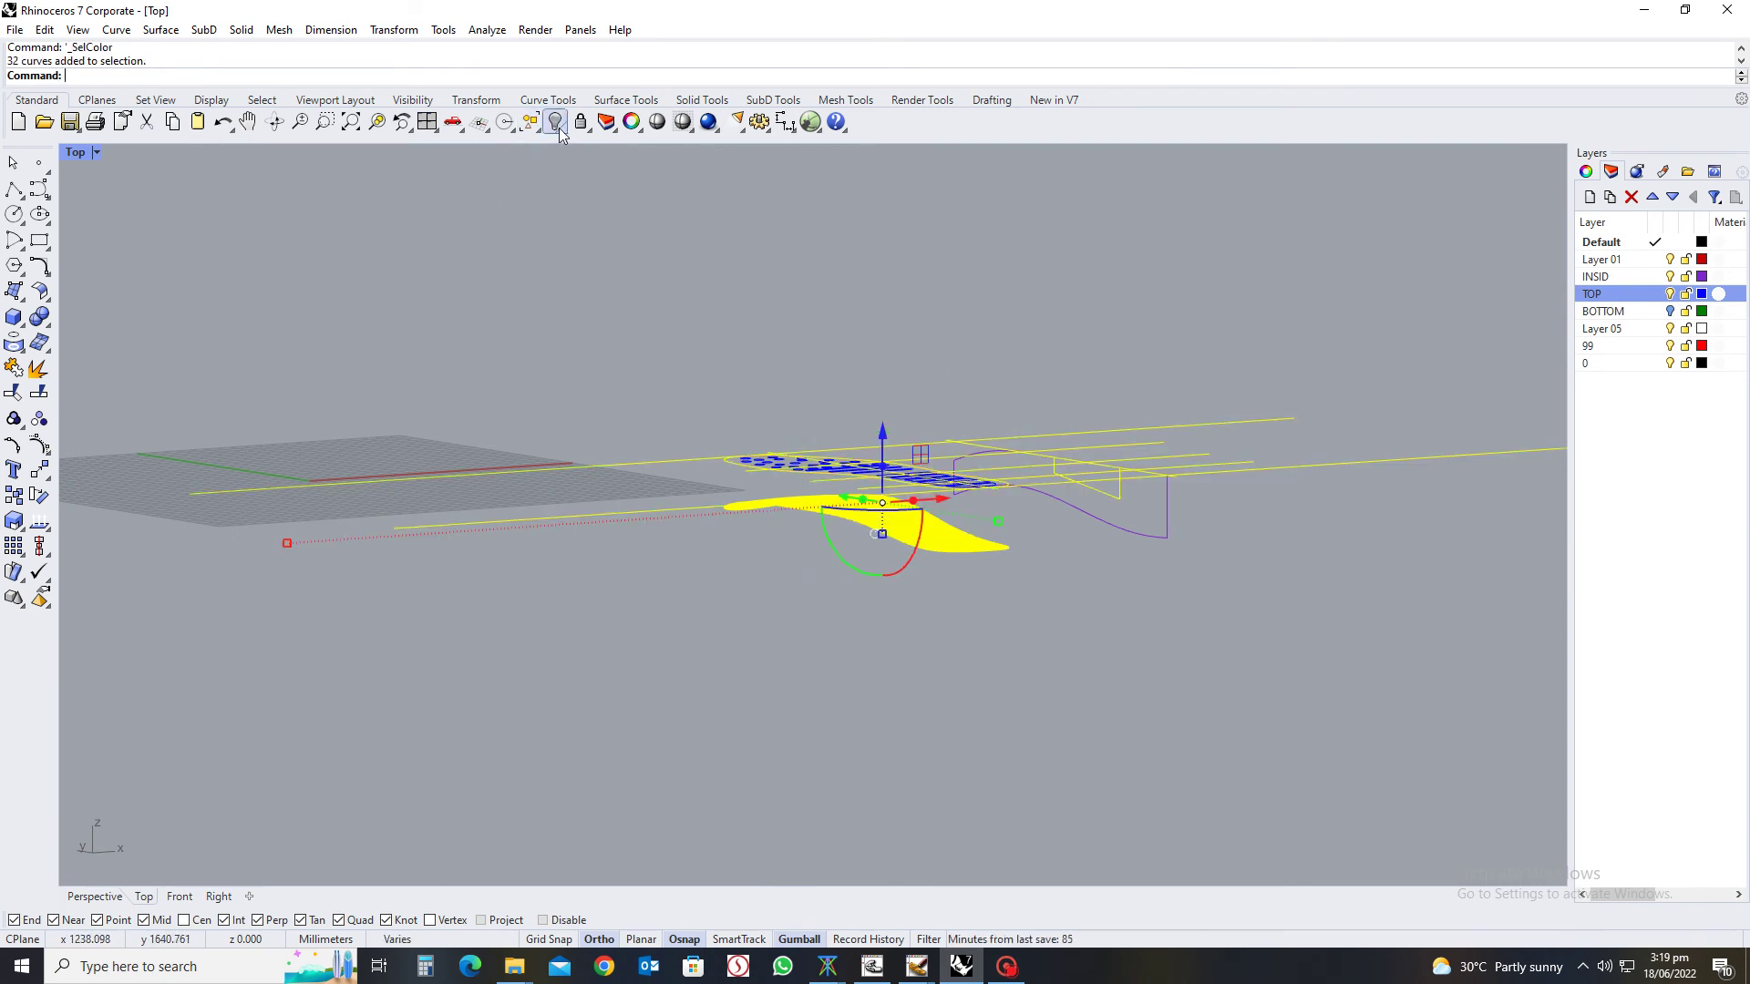
{"action": "key", "text": "Escape"}
Isolate the 3D sole surface together with its outline and projected tread curves
{"action": "right_click_drag", "start_coordinate": [998, 702], "coordinate": [898, 638]}
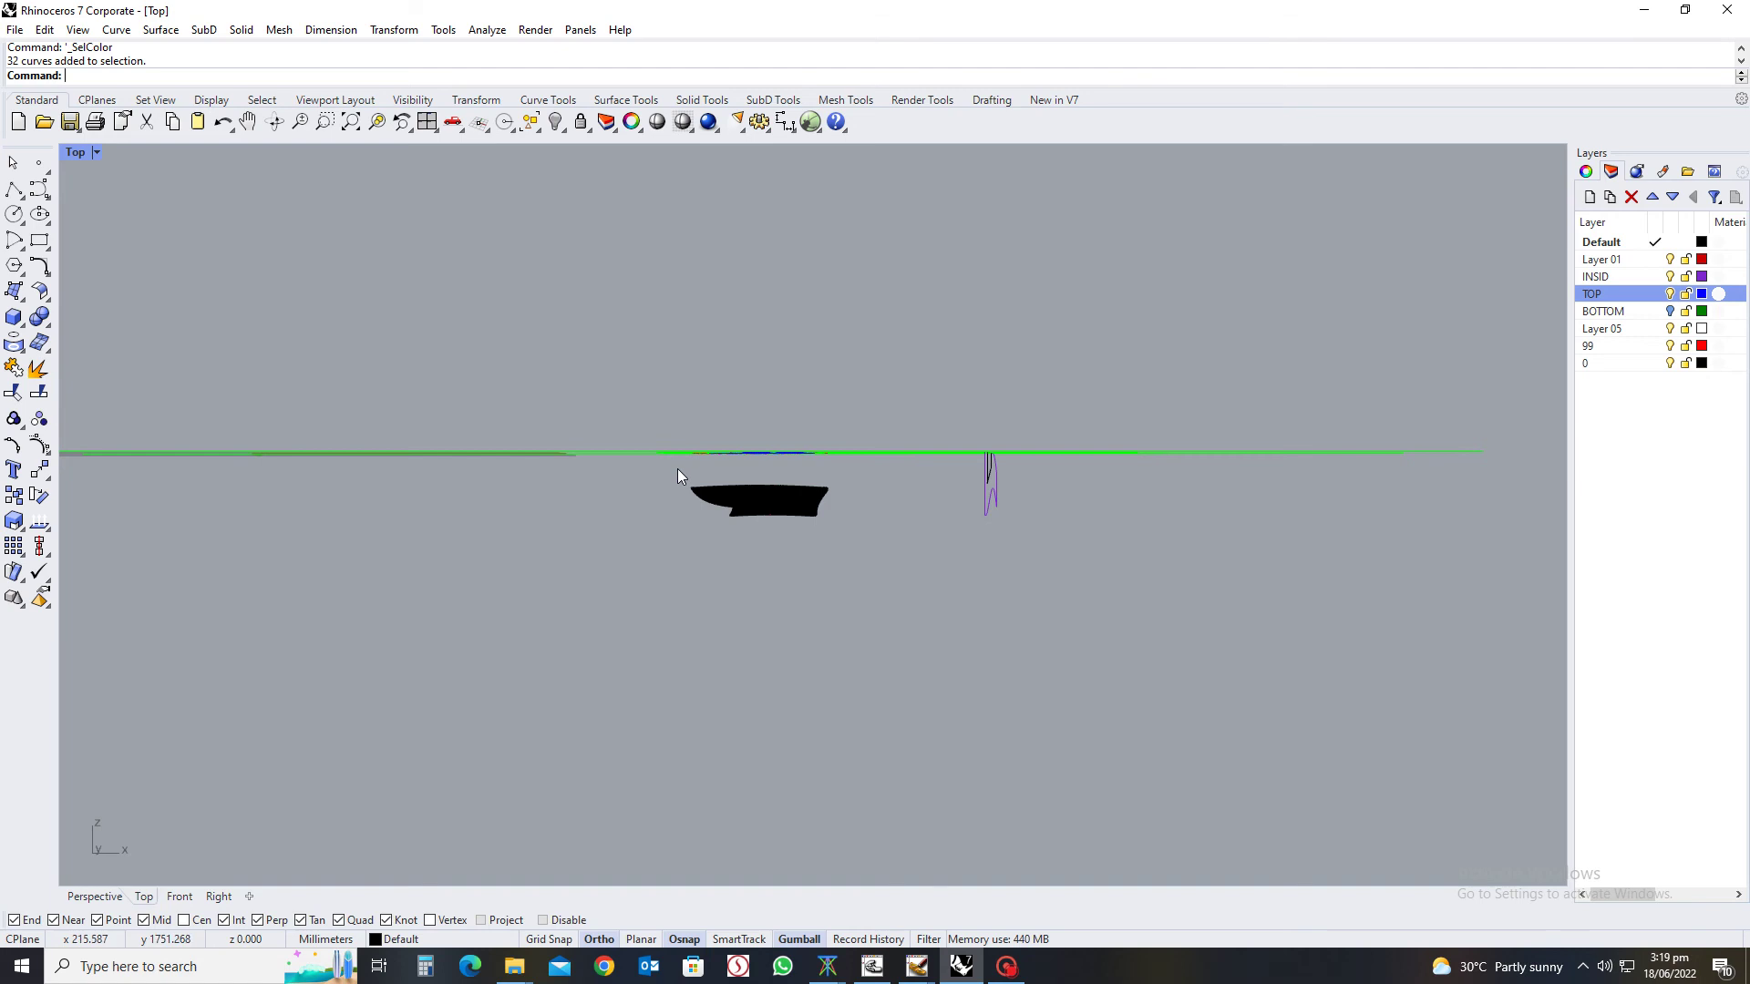
{"action": "left_click_drag", "start_coordinate": [676, 469], "coordinate": [913, 562]}
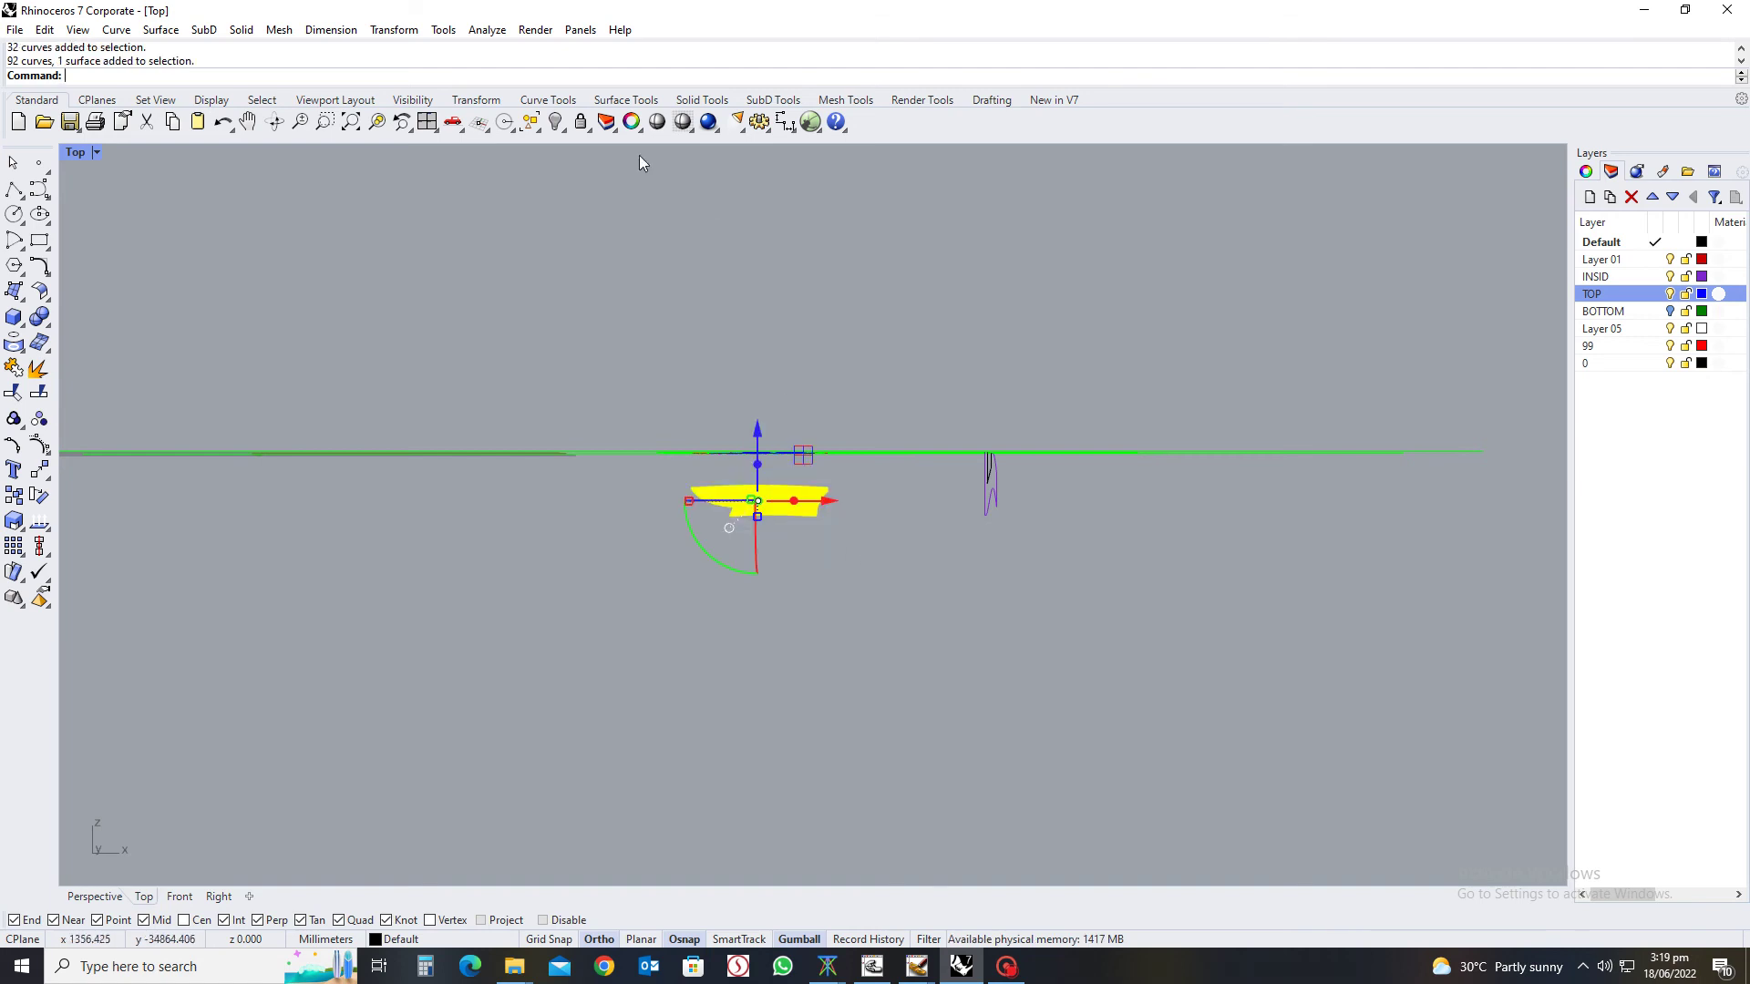
{"action": "left_click", "coordinate": [563, 130]}
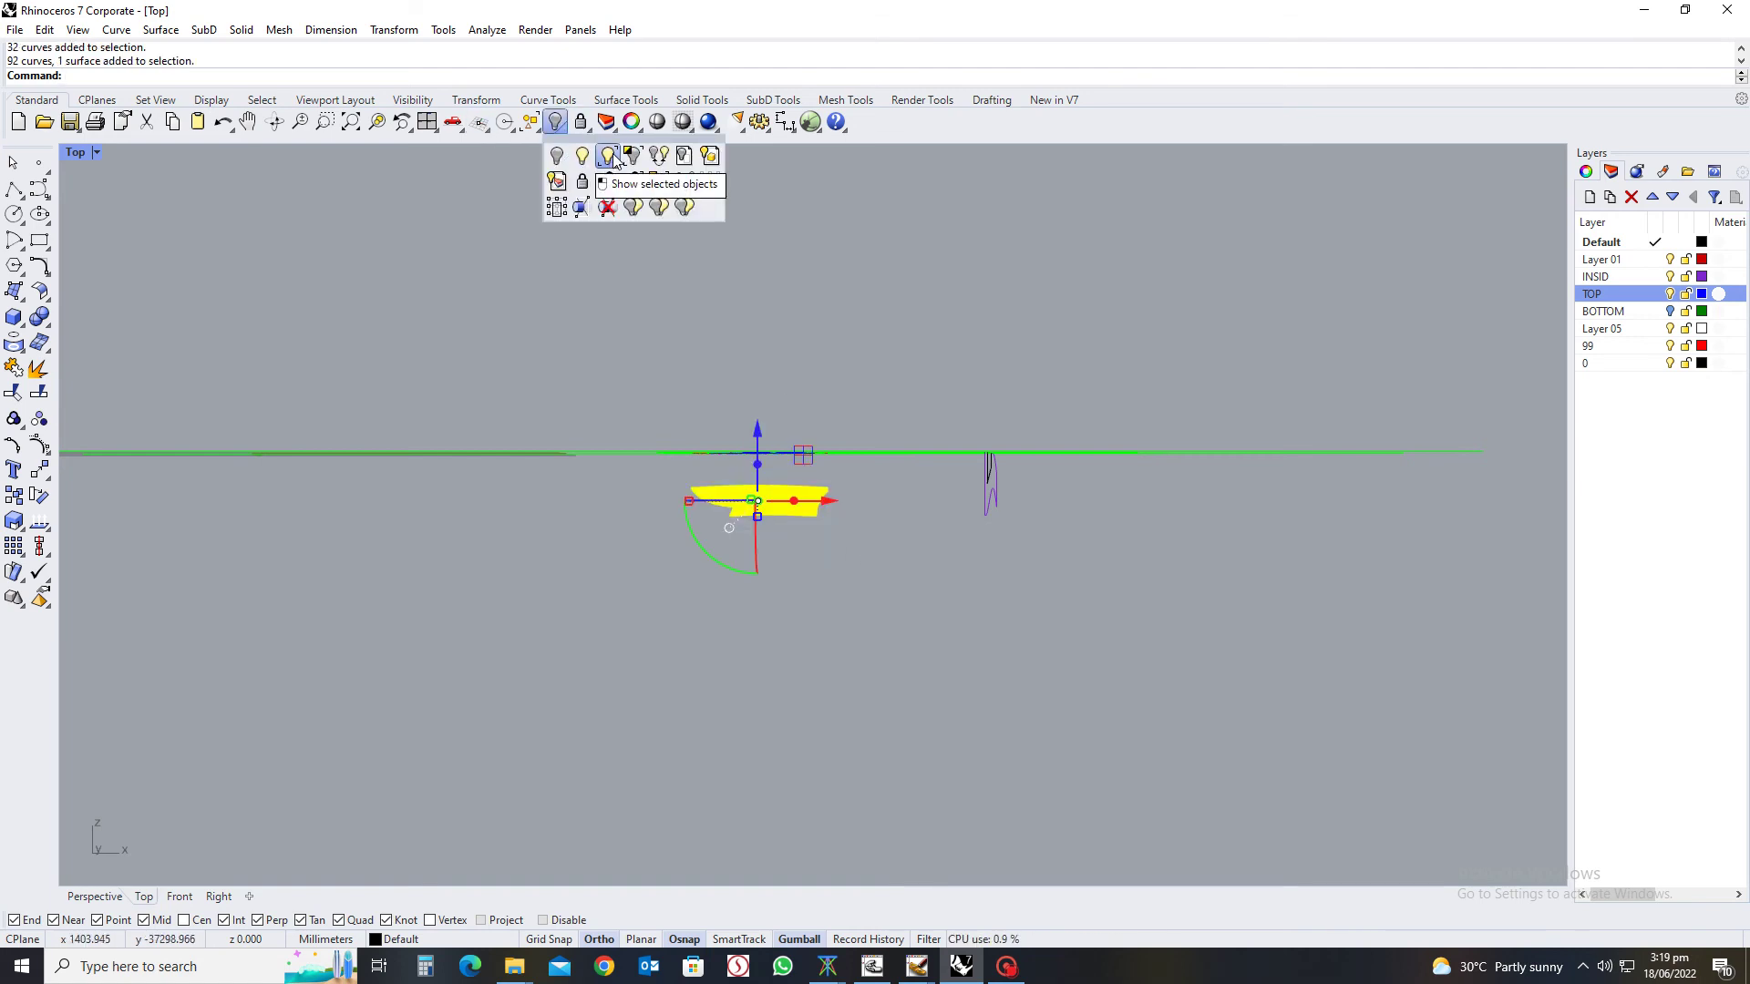
{"action": "left_click", "coordinate": [611, 160]}
{"action": "left_click", "coordinate": [926, 345]}
{"action": "scroll", "coordinate": [878, 585], "scroll_direction": "down", "scroll_amount": 3}
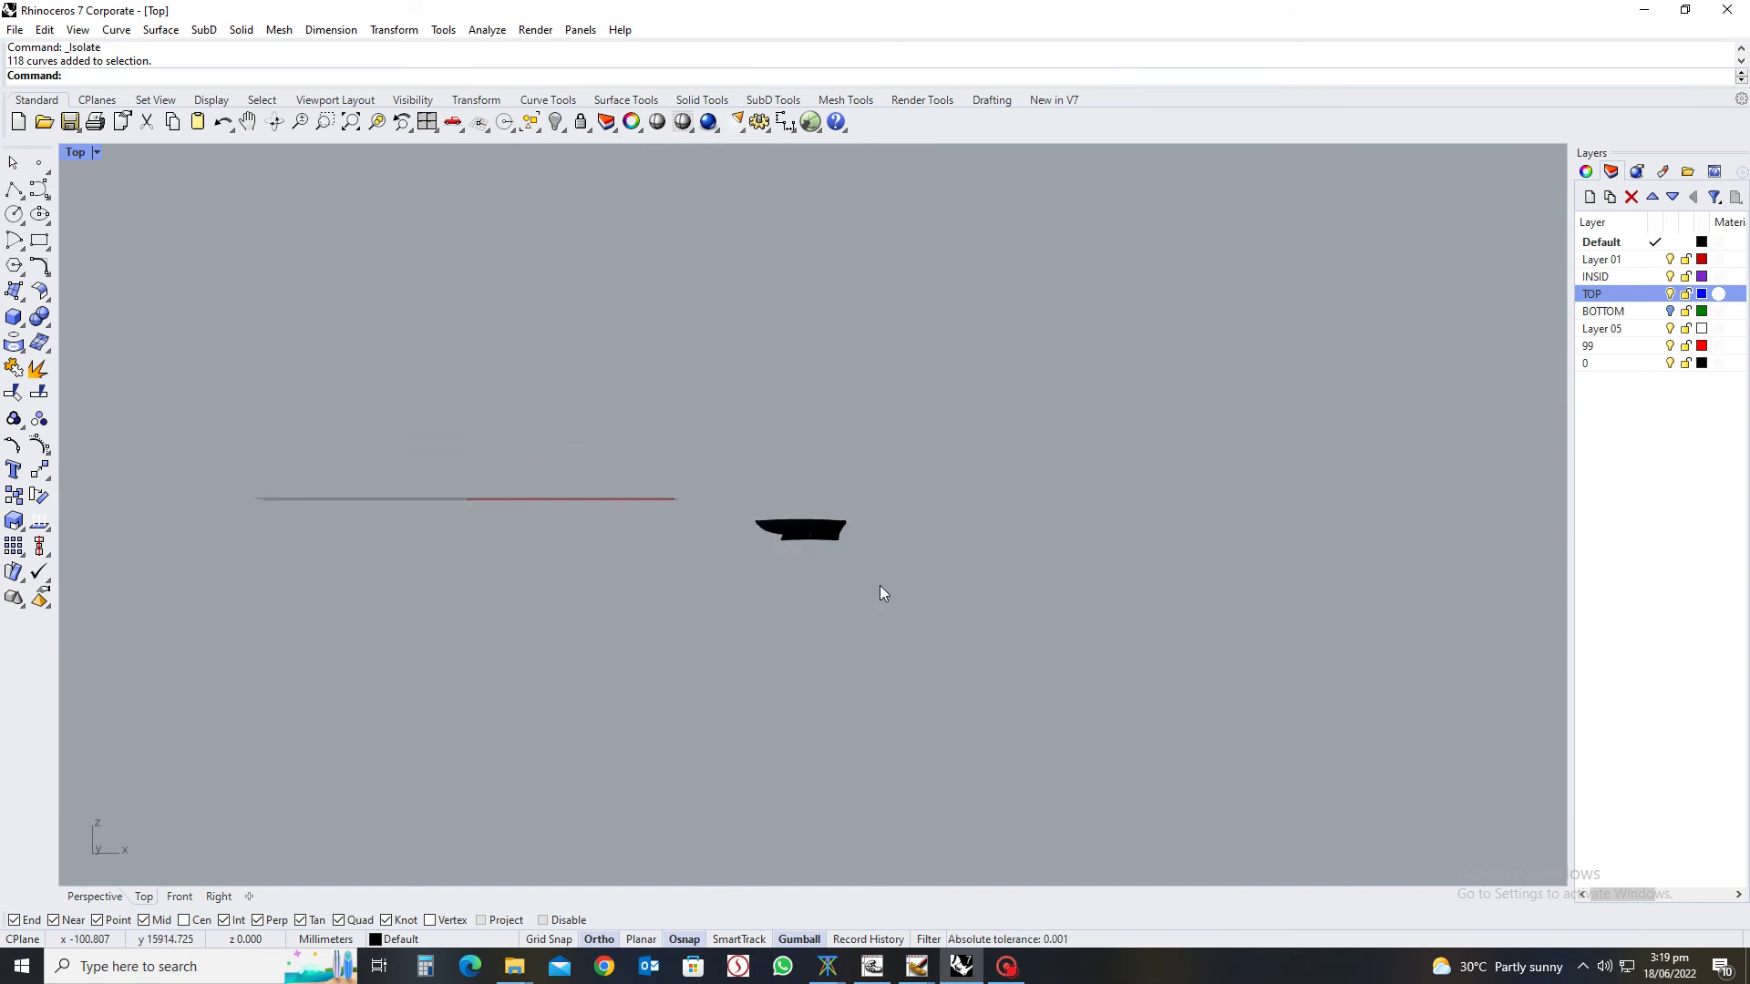
Delete the projected green guide line that runs lengthwise across the sole surface
{"action": "mouse_move", "coordinate": [880, 593]}
{"action": "right_mouse_down", "text": "ctrl+shift"}
{"action": "mouse_move", "coordinate": [1122, 672]}
{"action": "mouse_move", "coordinate": [723, 562]}
{"action": "mouse_move", "coordinate": [806, 630]}
{"action": "mouse_move", "coordinate": [898, 317]}
{"action": "right_mouse_up", "text": "ctrl+shift"}
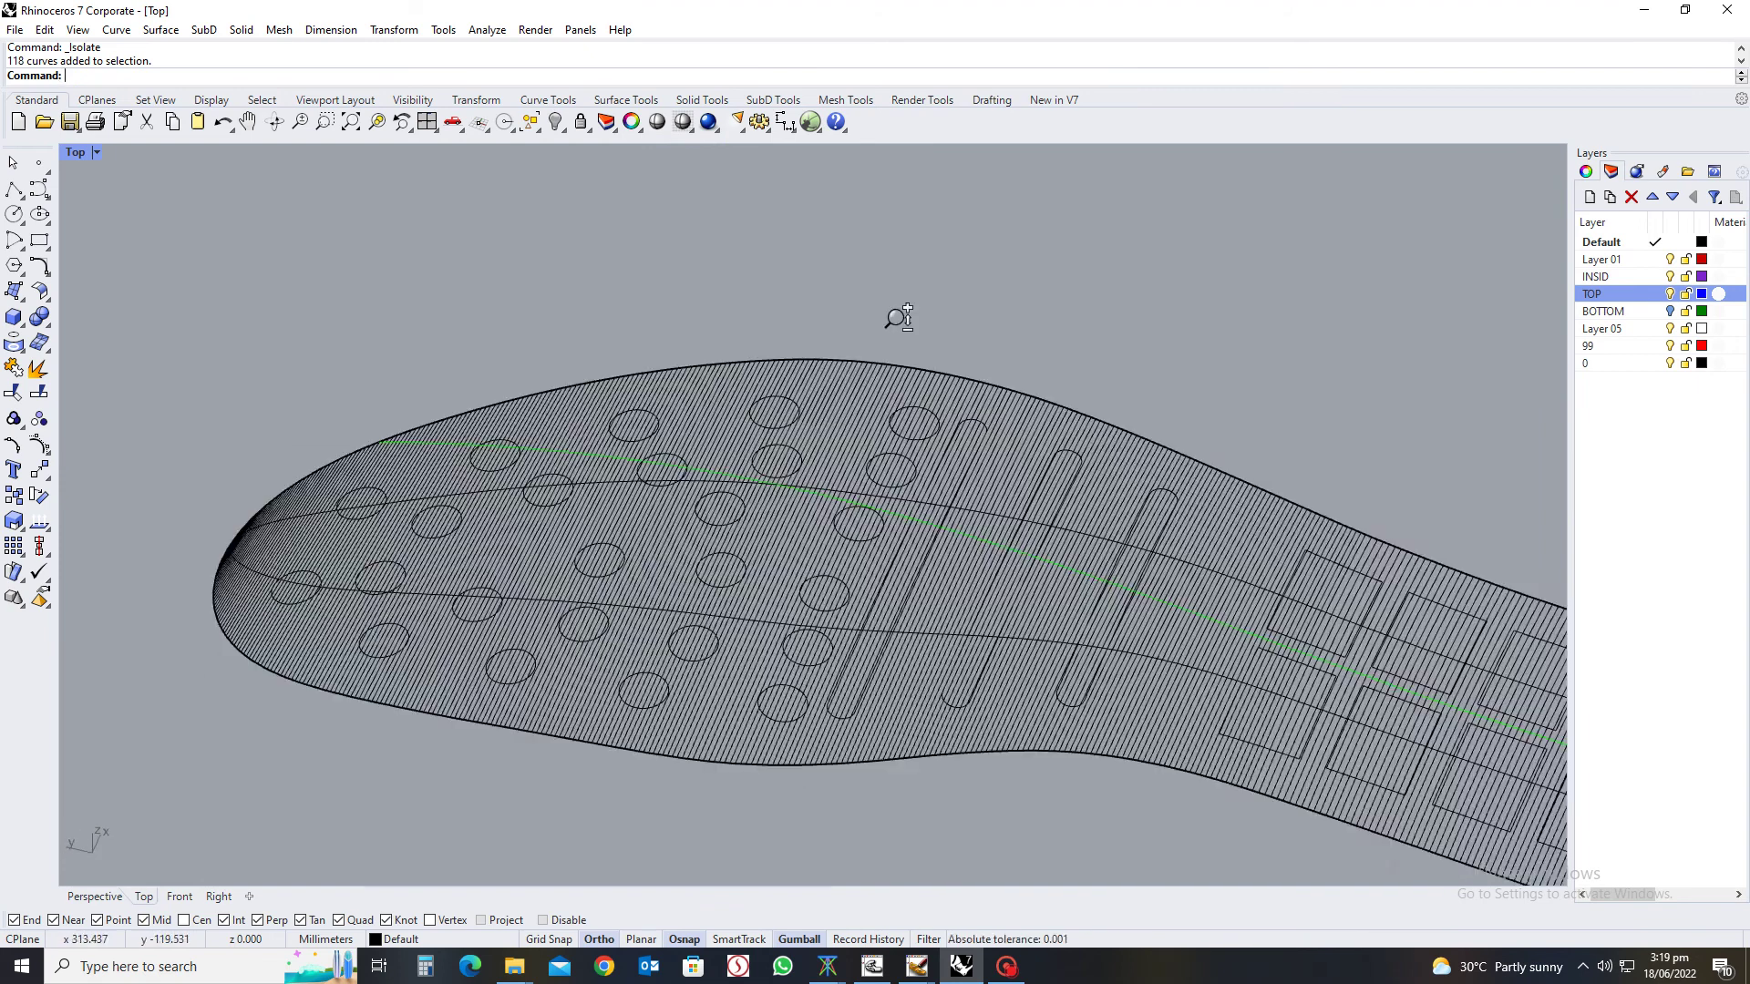
{"action": "scroll", "coordinate": [730, 539], "scroll_direction": "up", "scroll_amount": 2}
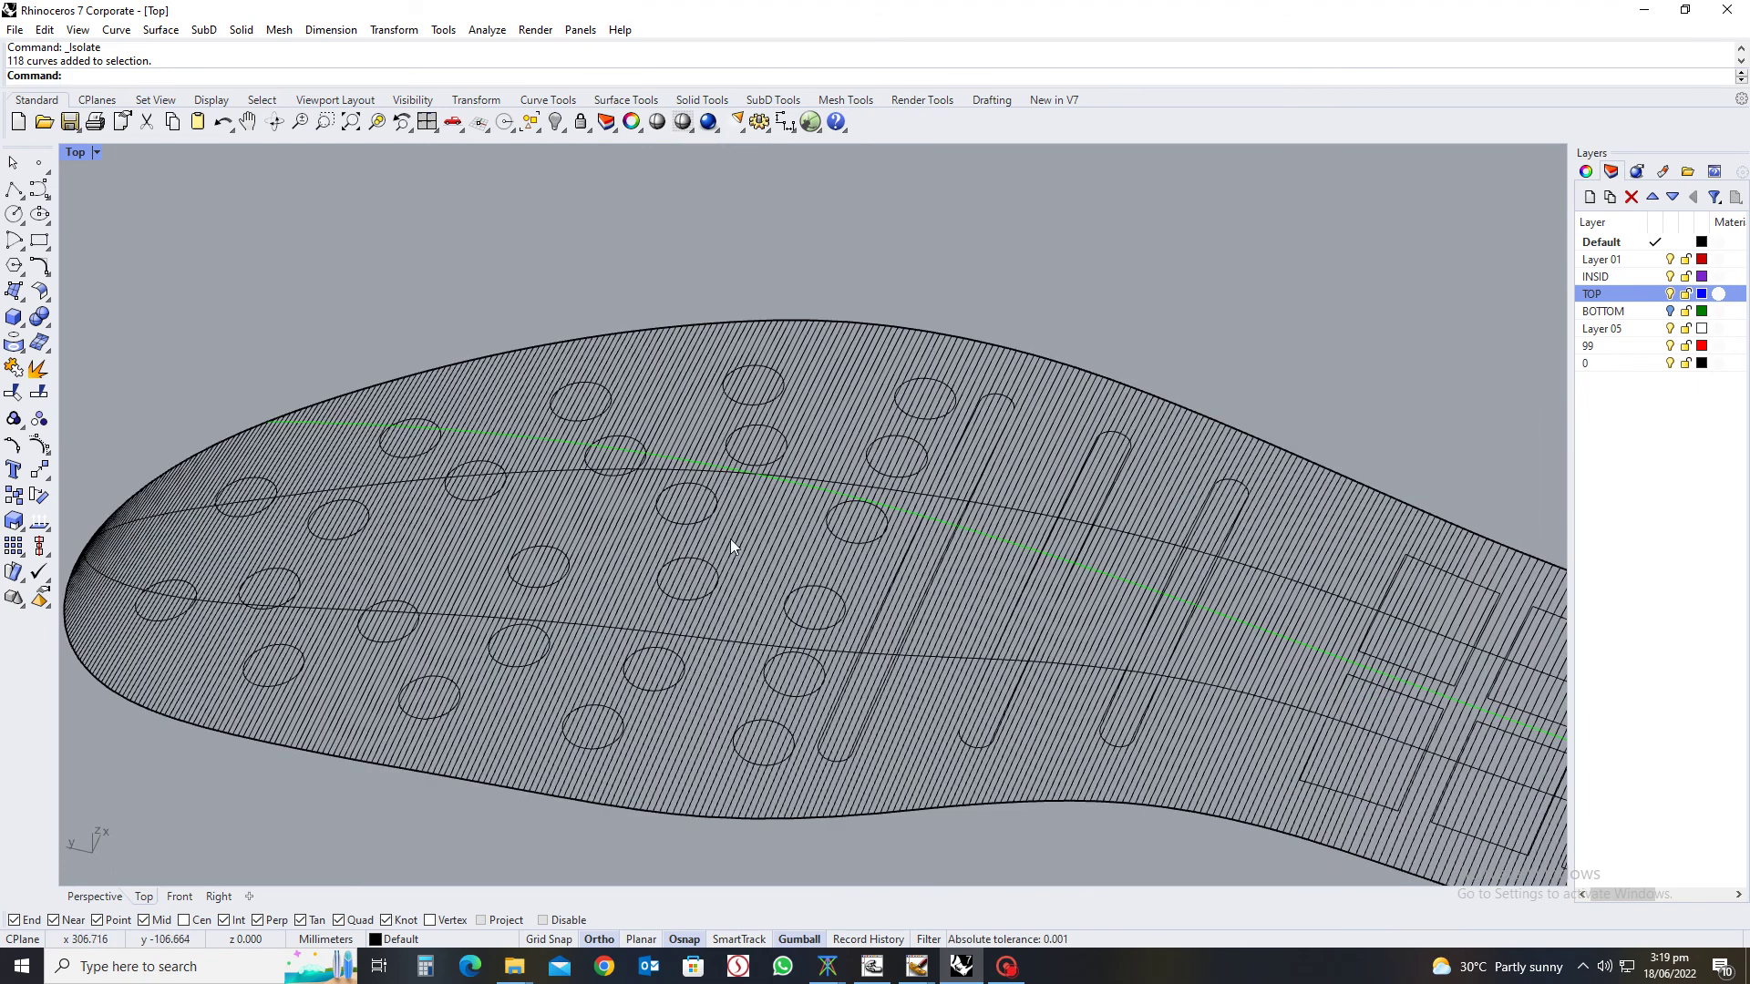
{"action": "left_click", "coordinate": [1021, 545]}
{"action": "key", "text": "Delete"}
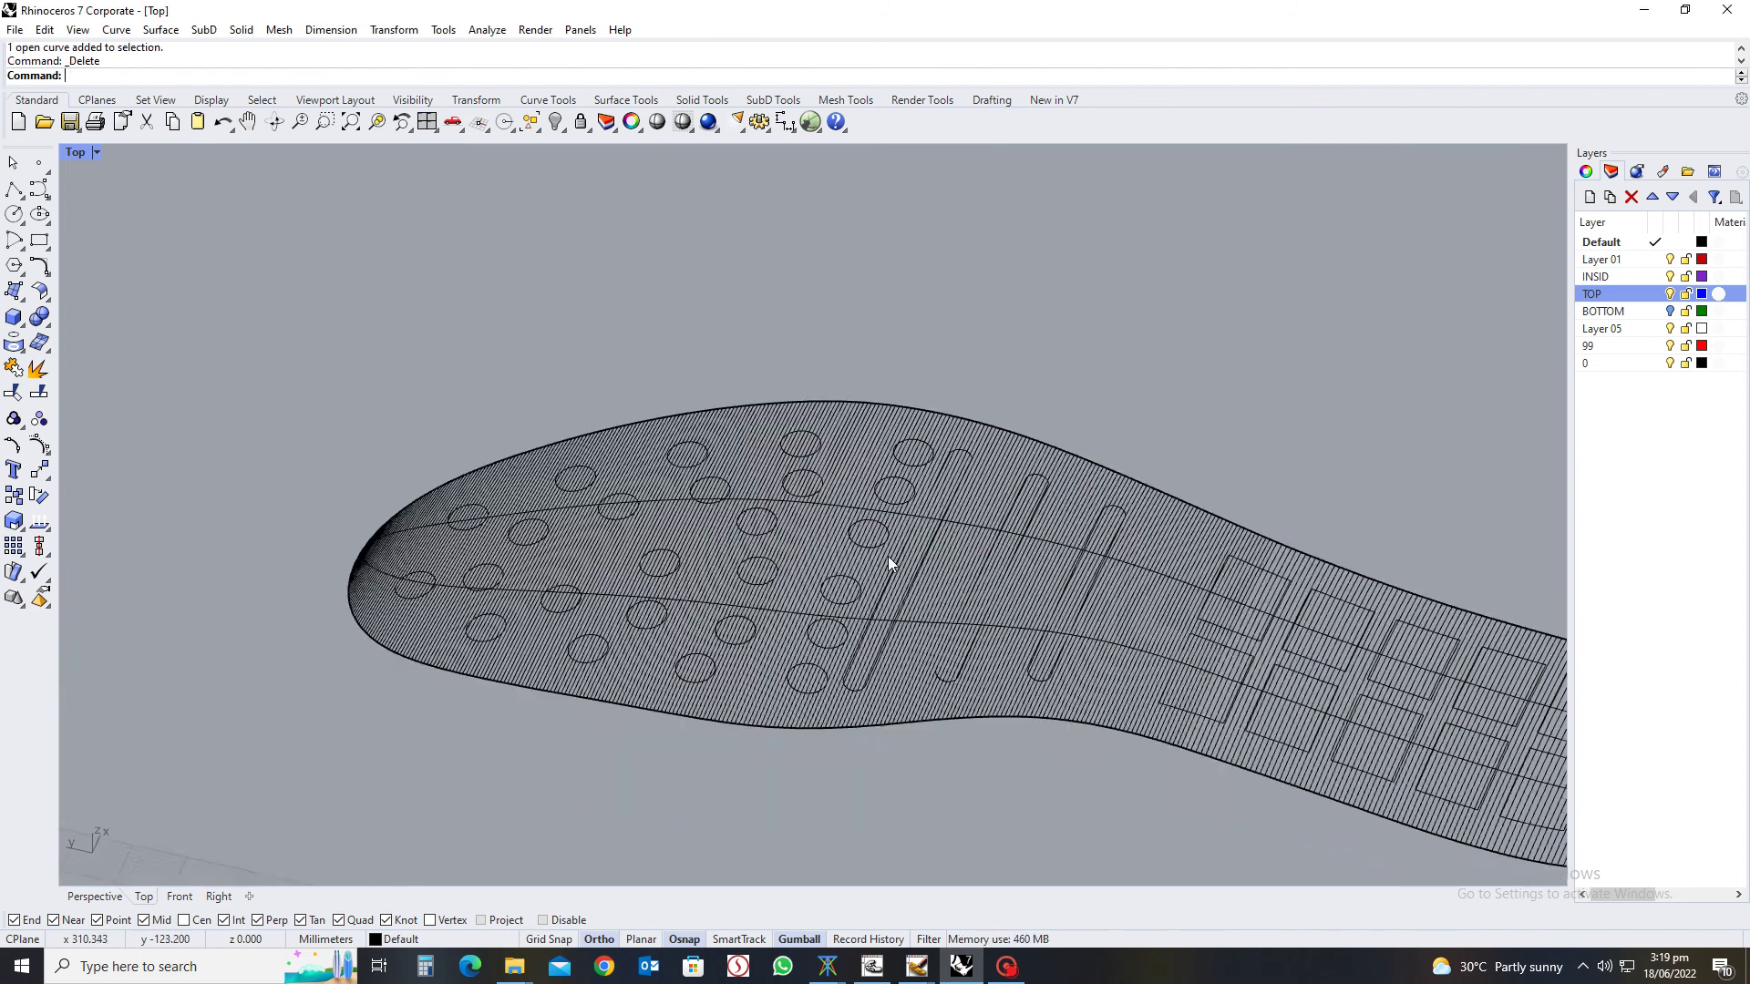
Split the sole surface using all the projected tread curves and outline curves as cutting objects
{"action": "right_click_drag", "start_coordinate": [890, 558], "coordinate": [966, 501], "text": "ctrl+shift"}
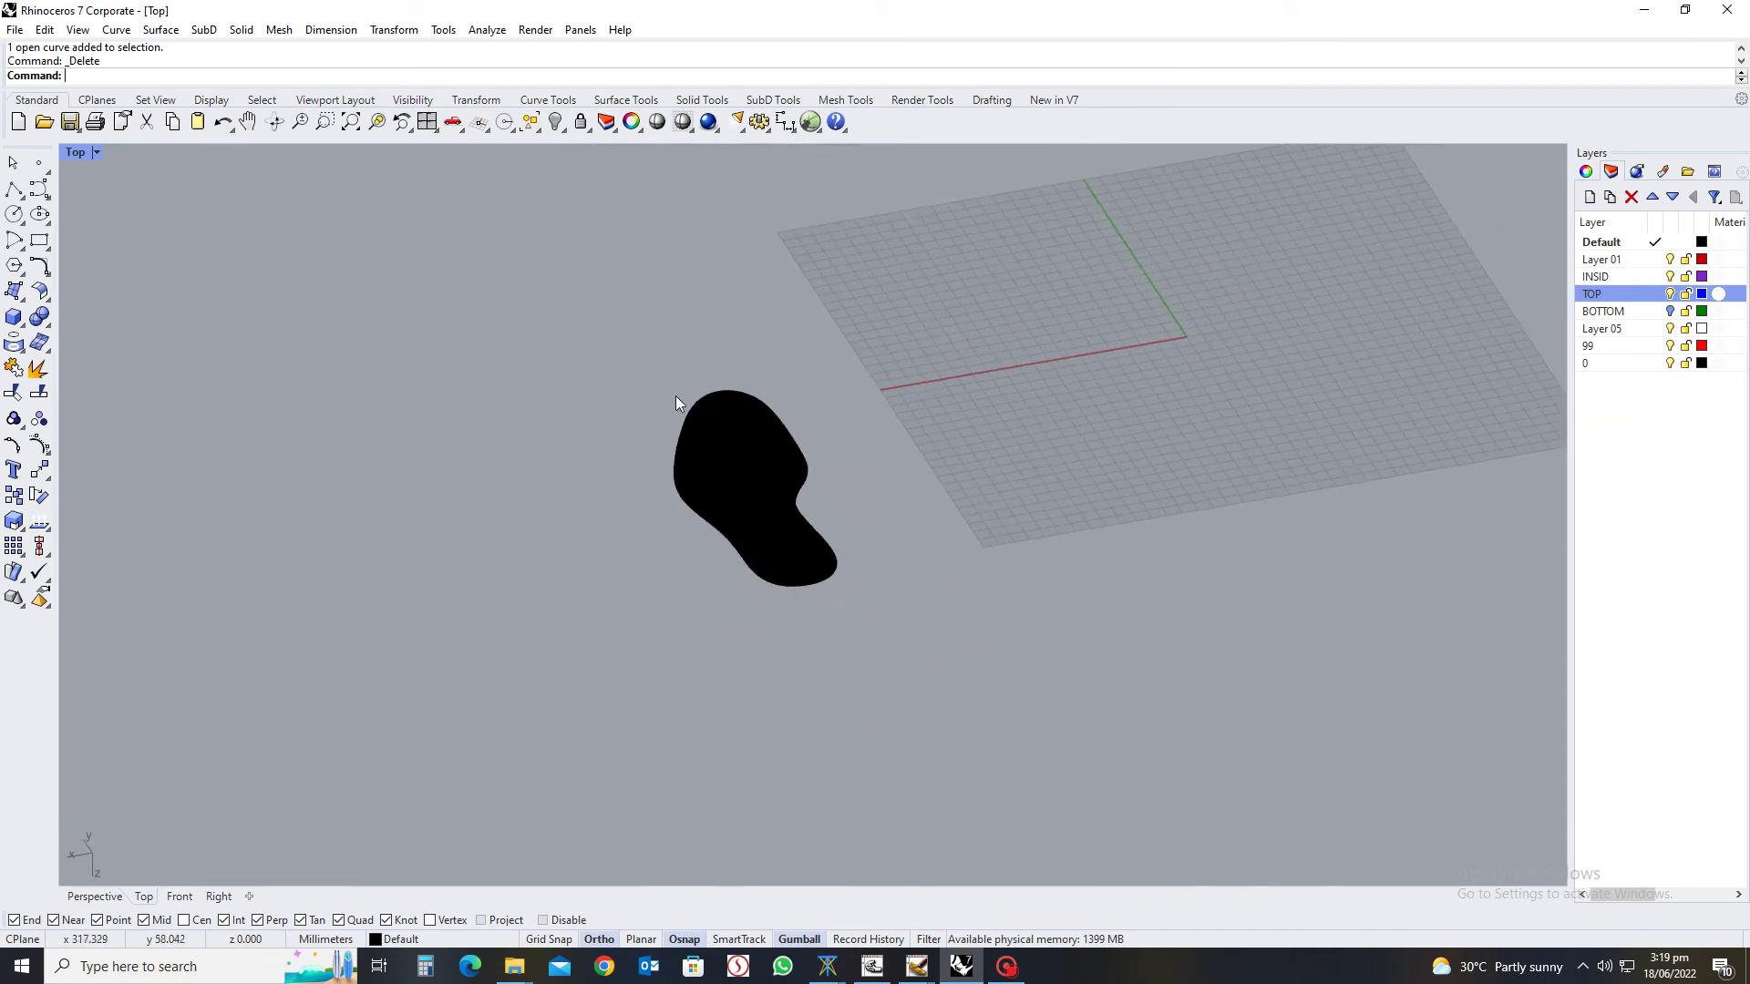
{"action": "left_click", "coordinate": [38, 393]}
{"action": "scroll", "coordinate": [729, 547], "scroll_direction": "up", "scroll_amount": 3}
{"action": "scroll", "coordinate": [807, 475], "scroll_direction": "up", "scroll_amount": 2}
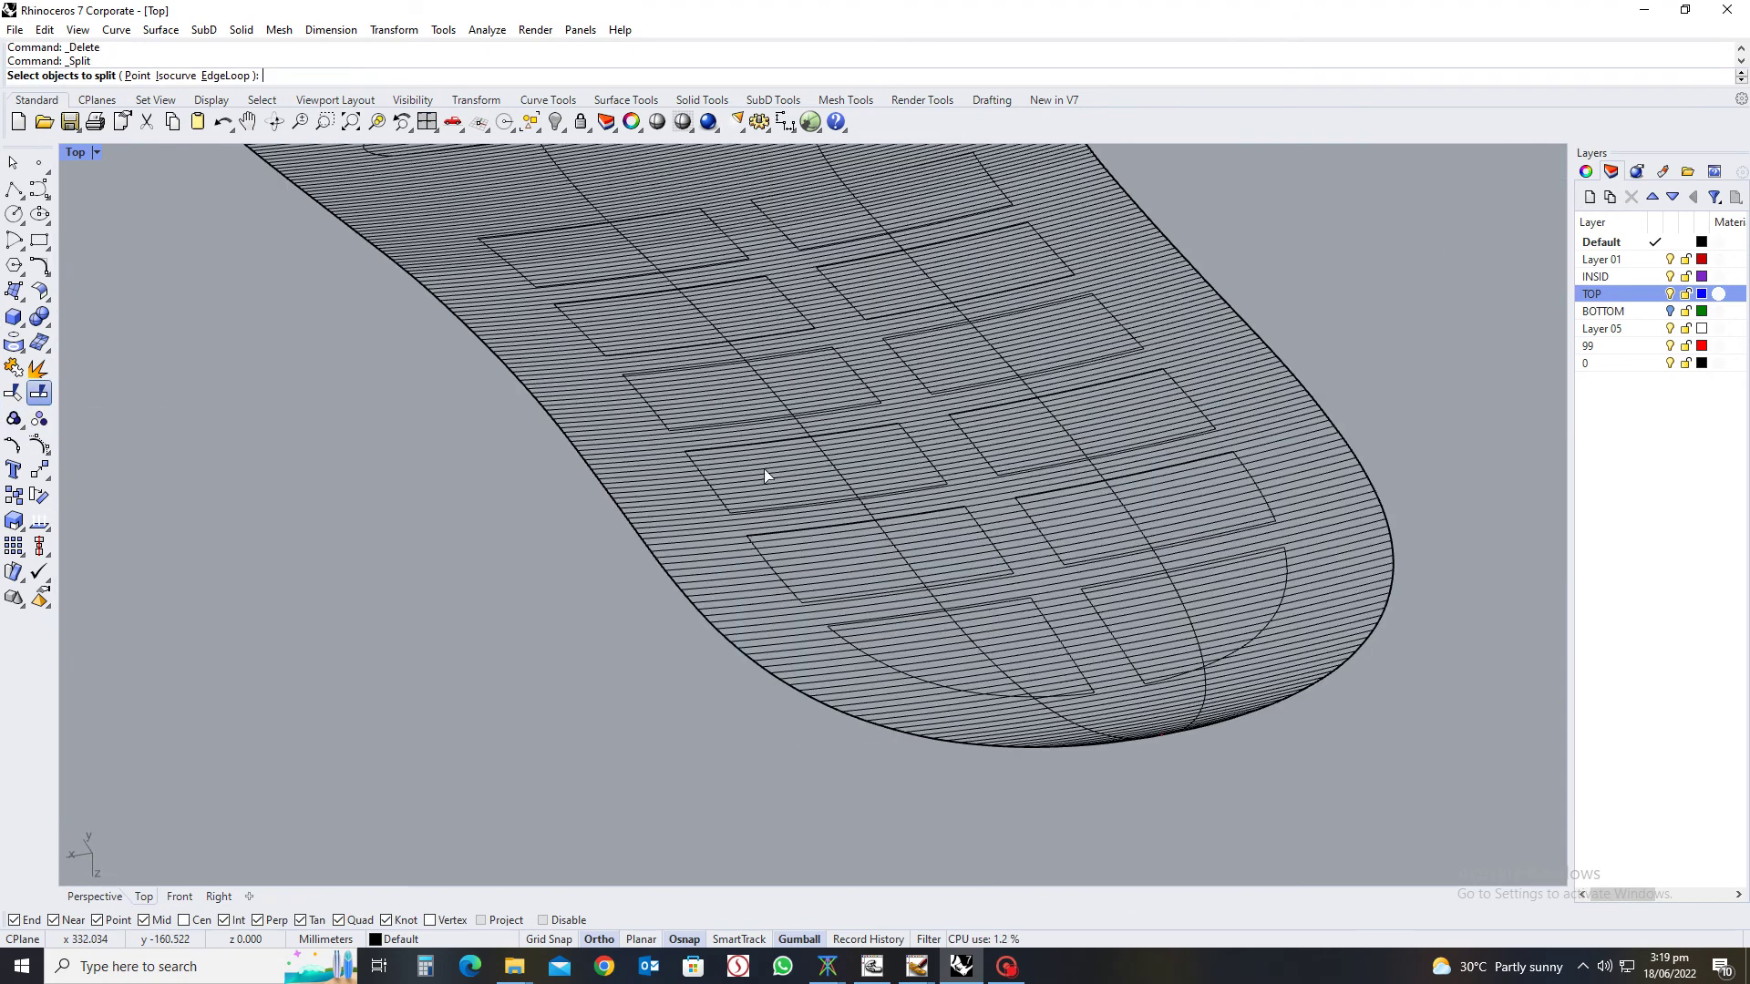
{"action": "left_click", "coordinate": [770, 471]}
{"action": "scroll", "coordinate": [773, 528], "scroll_direction": "down", "scroll_amount": 5}
{"action": "key", "text": "Return"}
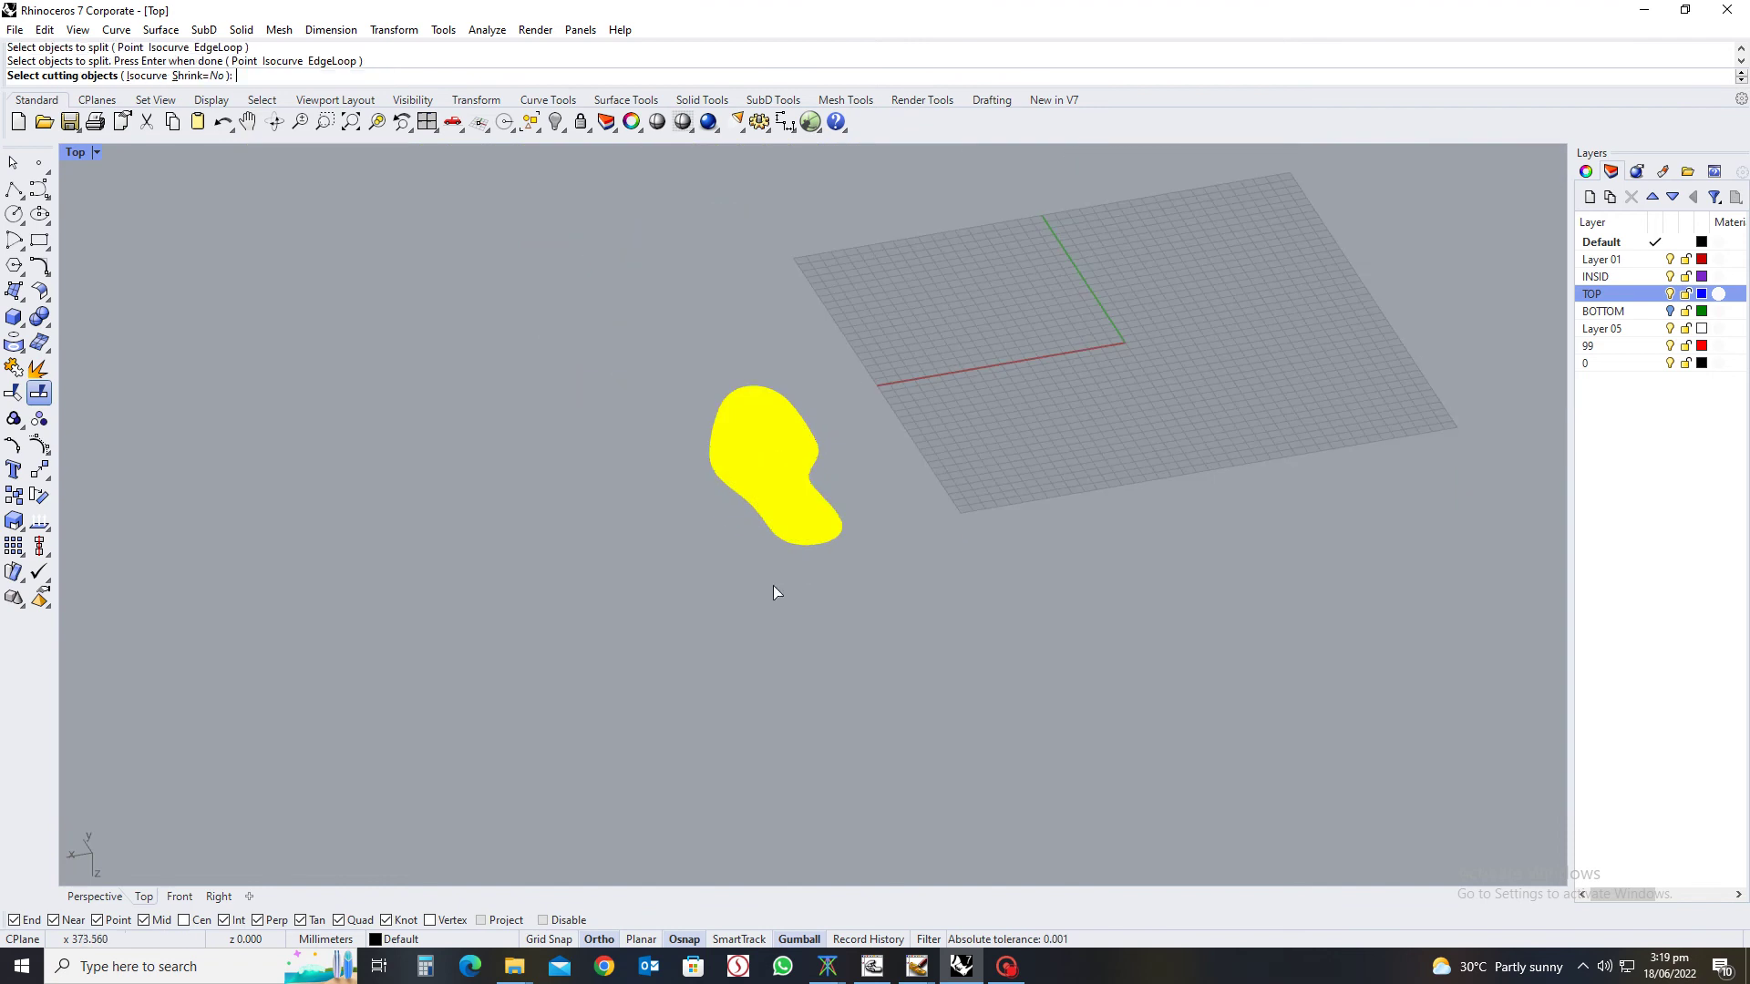
{"action": "left_click_drag", "start_coordinate": [706, 379], "coordinate": [915, 612]}
{"action": "key", "text": "Return"}
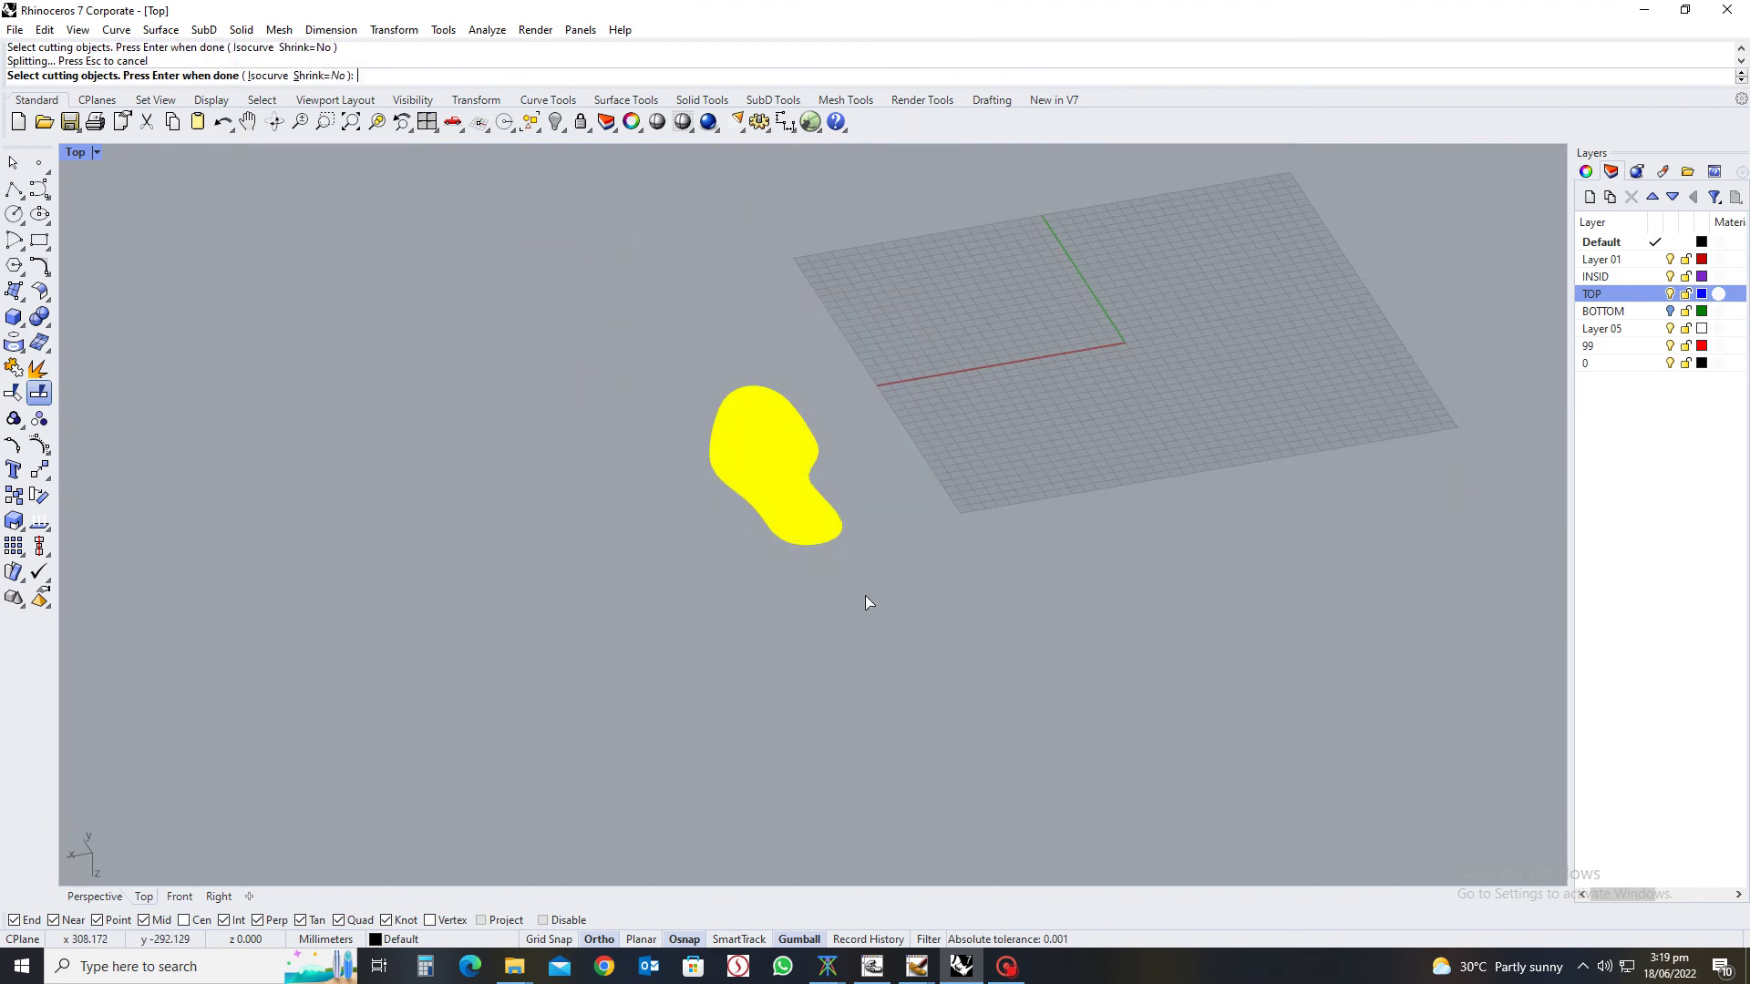
Check the split by moving a circular forefoot piece off the sole, and undo the move
{"action": "scroll", "coordinate": [795, 463], "scroll_direction": "up", "scroll_amount": 5}
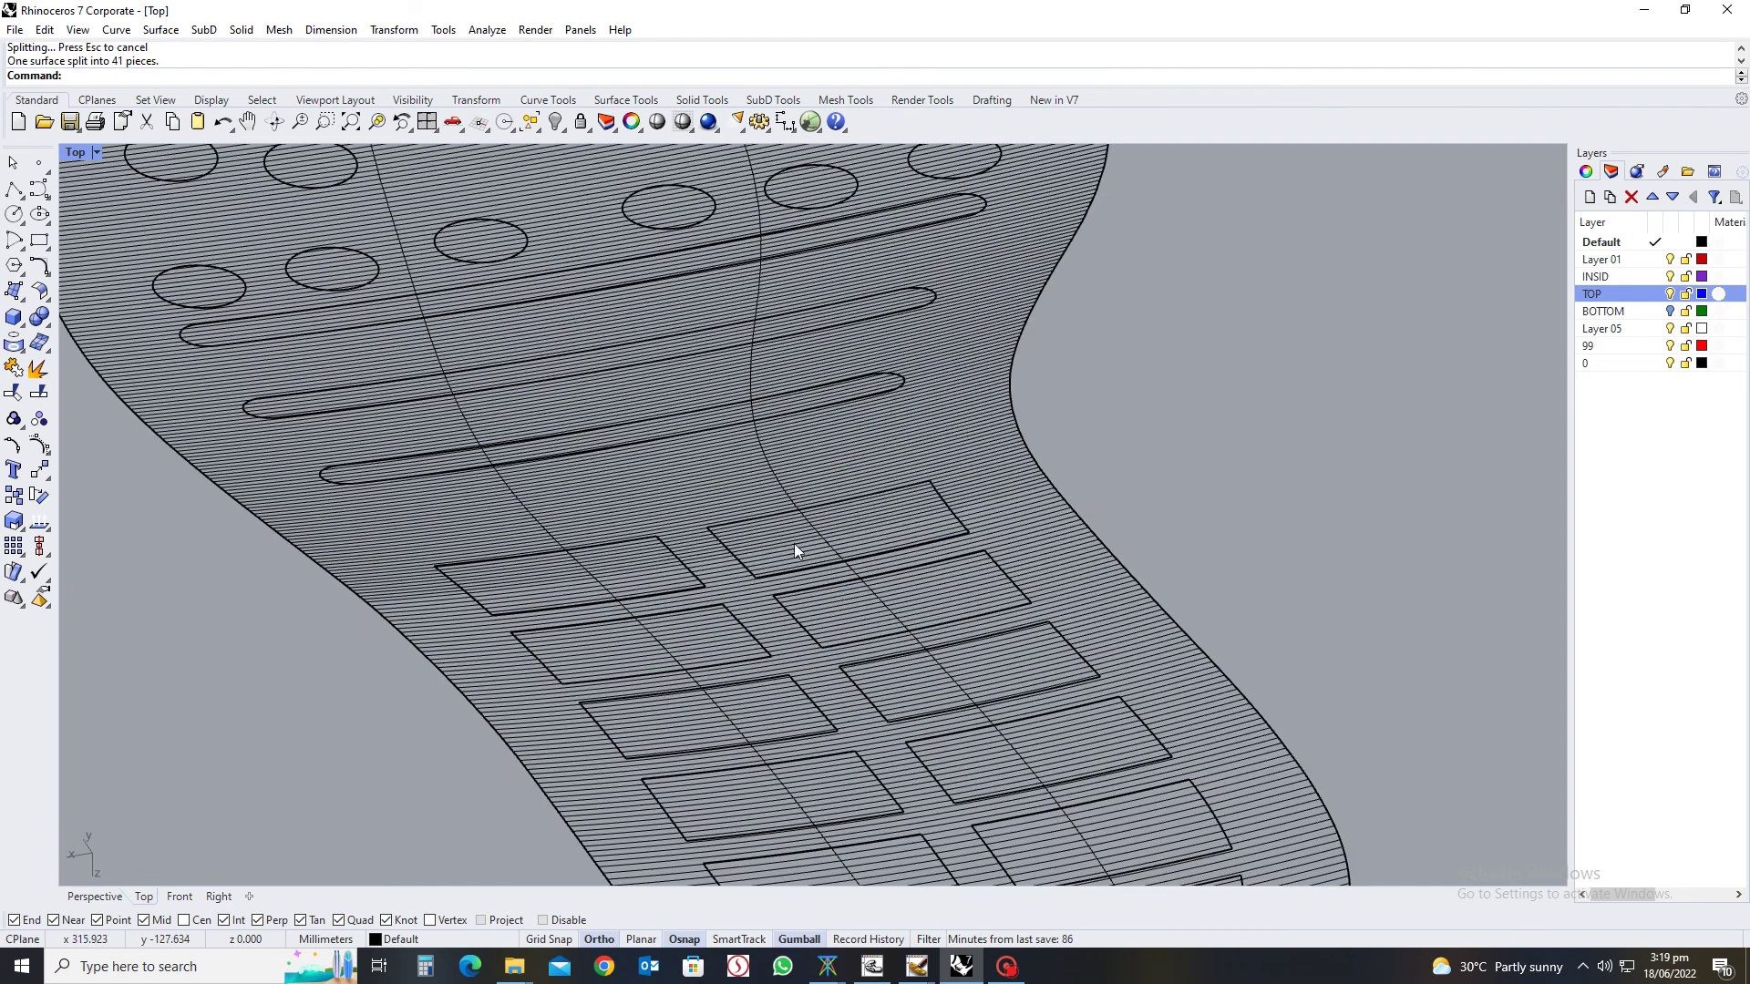
{"action": "left_click", "coordinate": [779, 549]}
{"action": "key", "text": "Delete"}
{"action": "scroll", "coordinate": [781, 578], "scroll_direction": "down", "scroll_amount": 5}
{"action": "right_click_drag", "start_coordinate": [781, 578], "coordinate": [884, 613], "text": "ctrl+shift"}
{"action": "scroll", "coordinate": [580, 239], "scroll_direction": "up", "scroll_amount": 5}
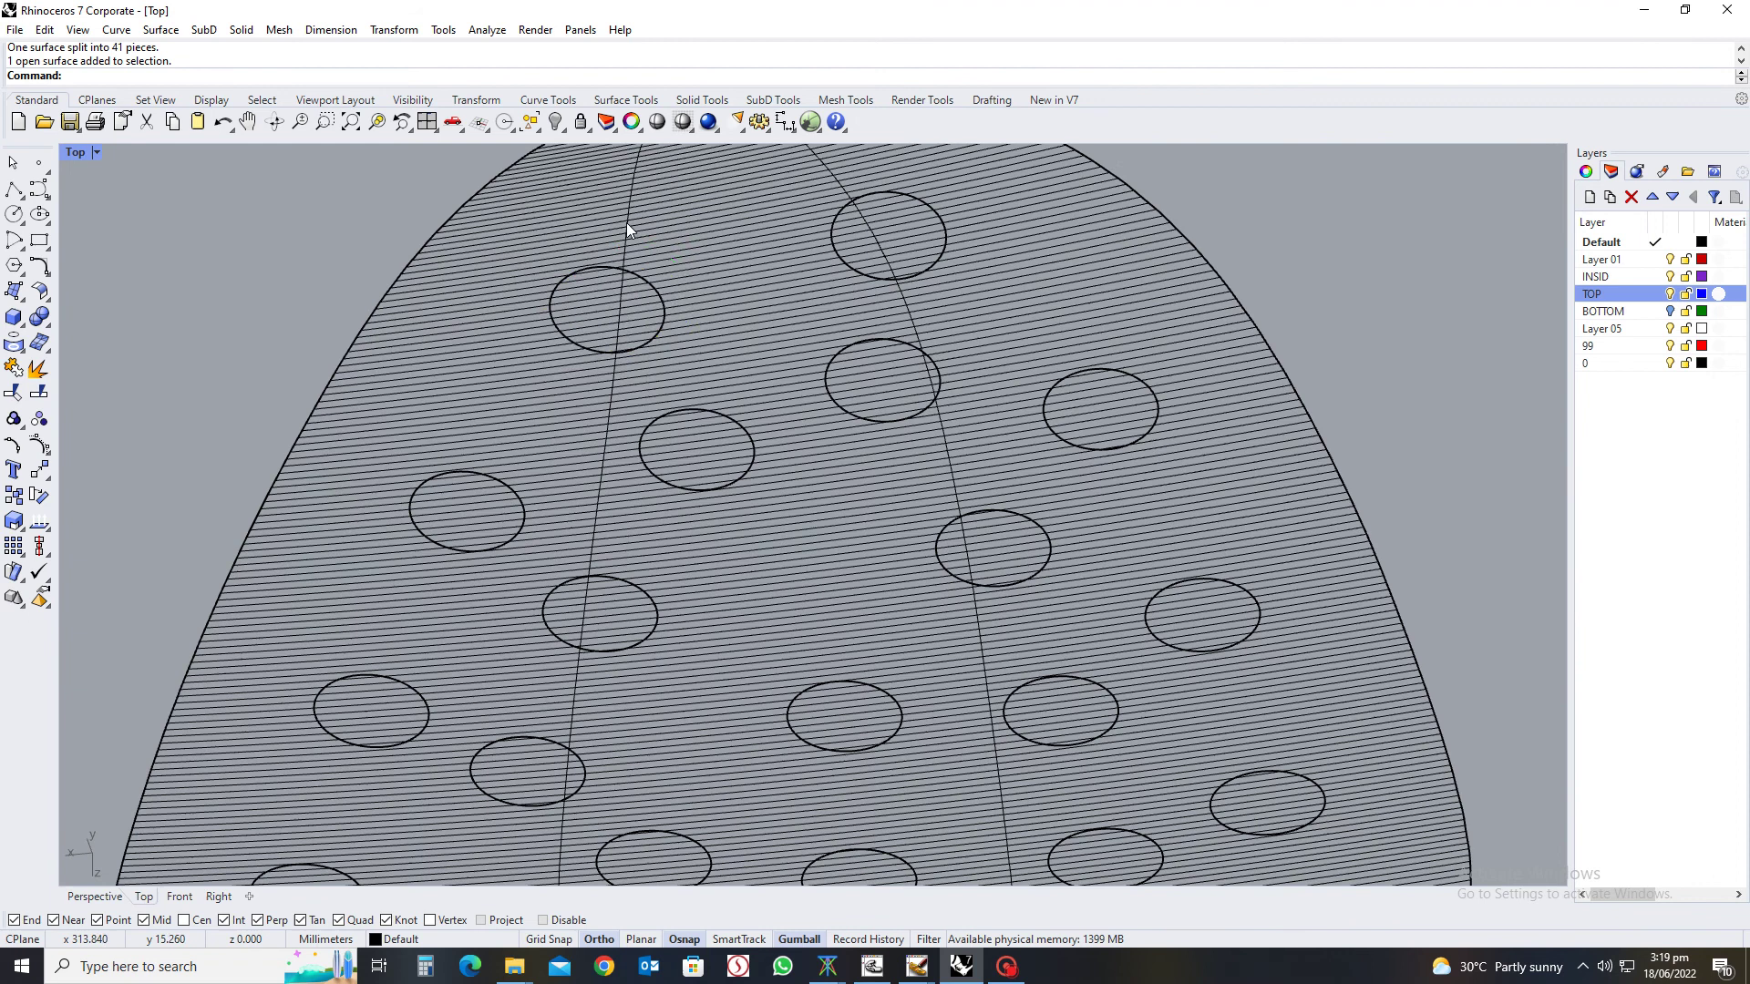
{"action": "left_click", "coordinate": [616, 306]}
{"action": "key", "text": "ctrl+z"}
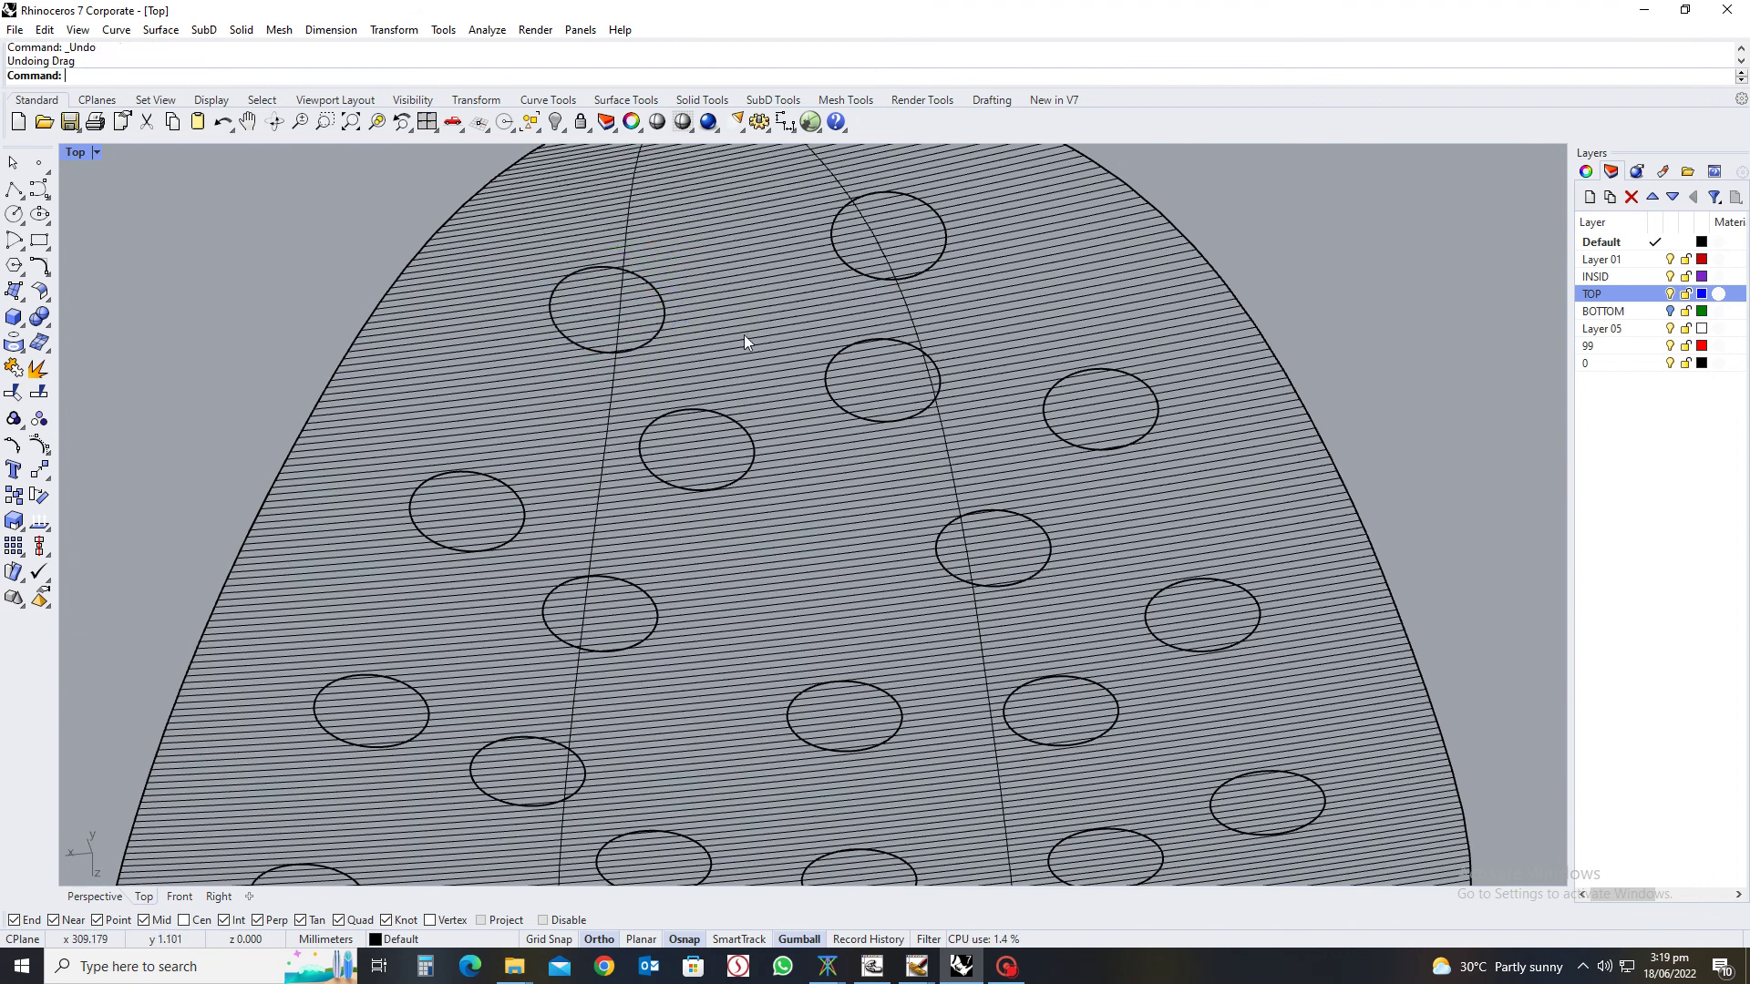
Hide the main sole surface surrounding the split tread pieces
{"action": "left_click", "coordinate": [744, 336]}
{"action": "scroll", "coordinate": [762, 341], "scroll_direction": "down", "scroll_amount": 5}
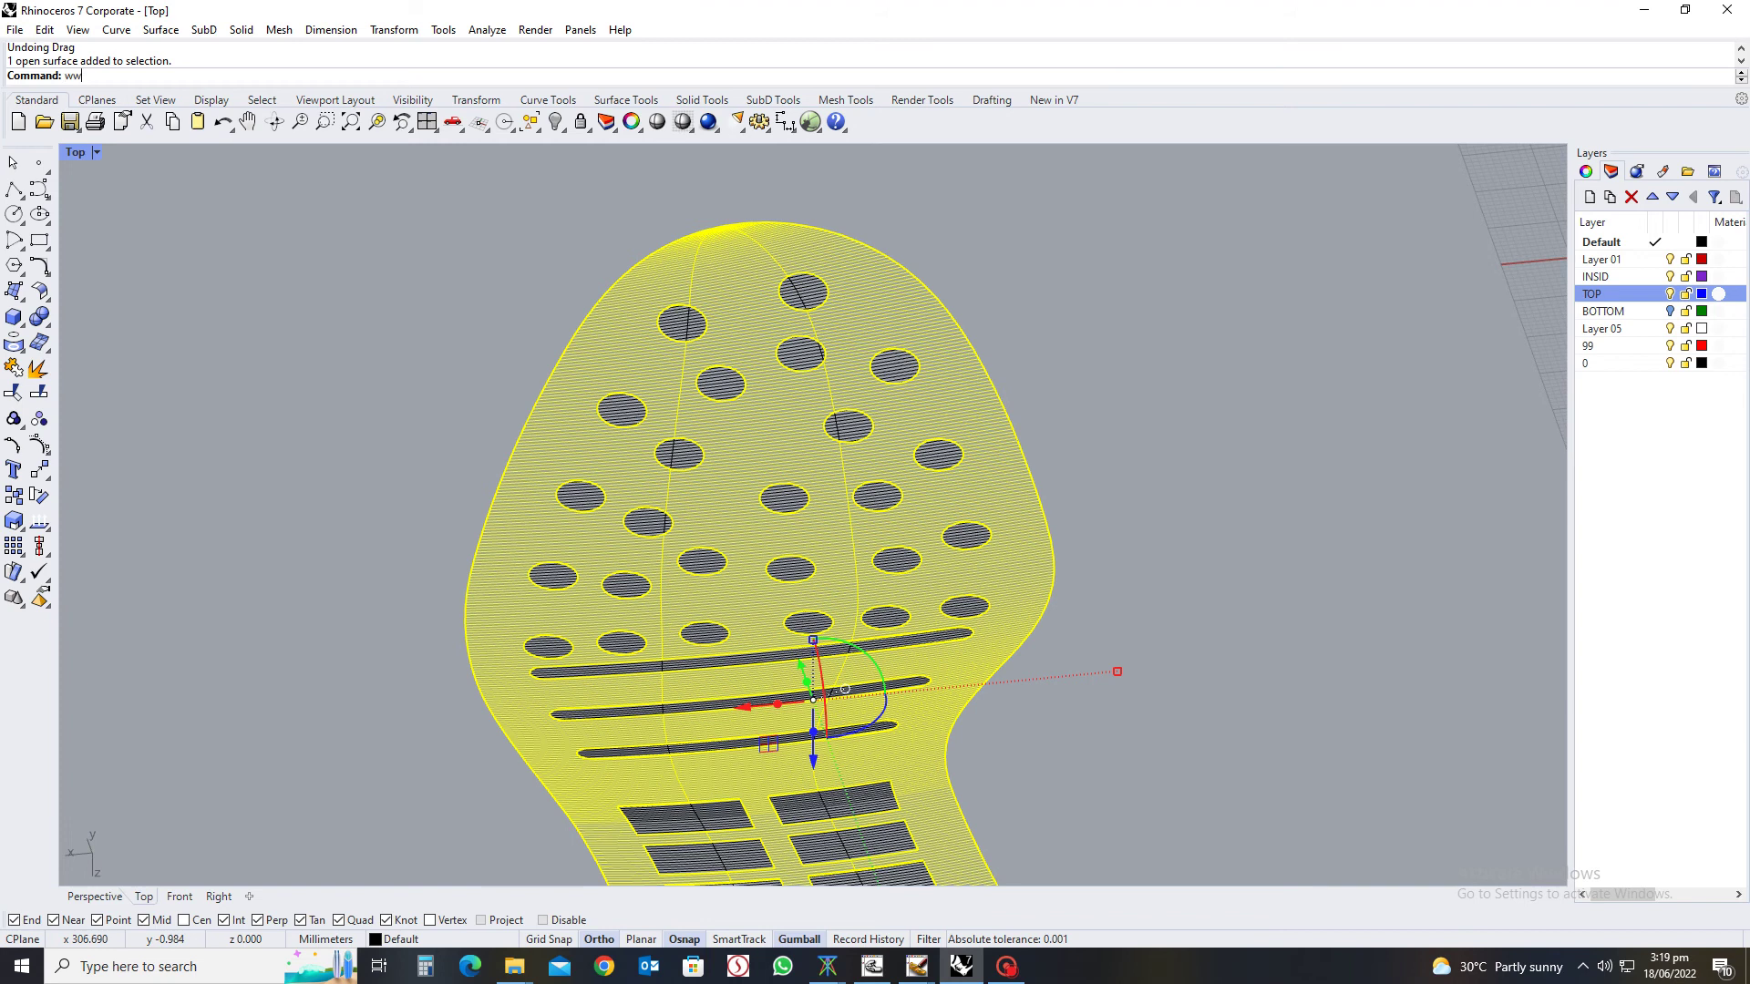
{"action": "key", "text": "Return"}
{"action": "scroll", "coordinate": [748, 453], "scroll_direction": "down", "scroll_amount": 3}
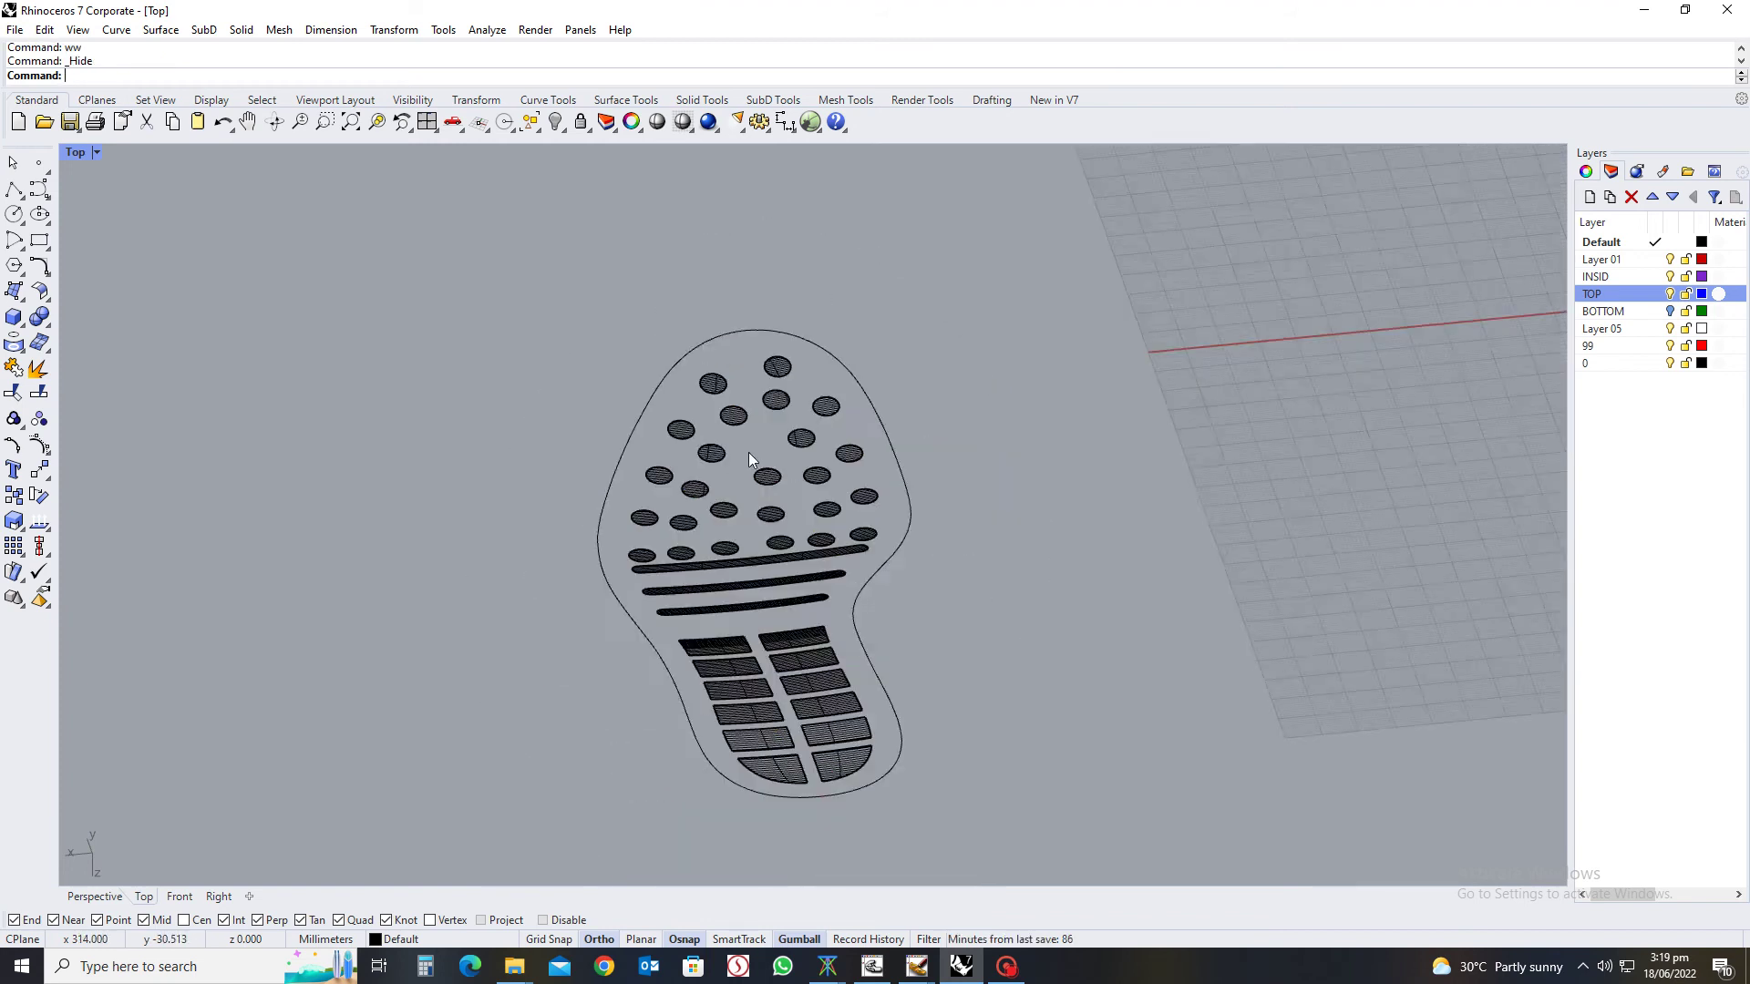
Hide the two side curves of the sole outline, leaving the tread pieces on display
{"action": "mouse_move", "coordinate": [748, 453]}
{"action": "right_mouse_down"}
{"action": "mouse_move", "coordinate": [741, 467]}
{"action": "mouse_move", "coordinate": [725, 451]}
{"action": "right_mouse_up"}
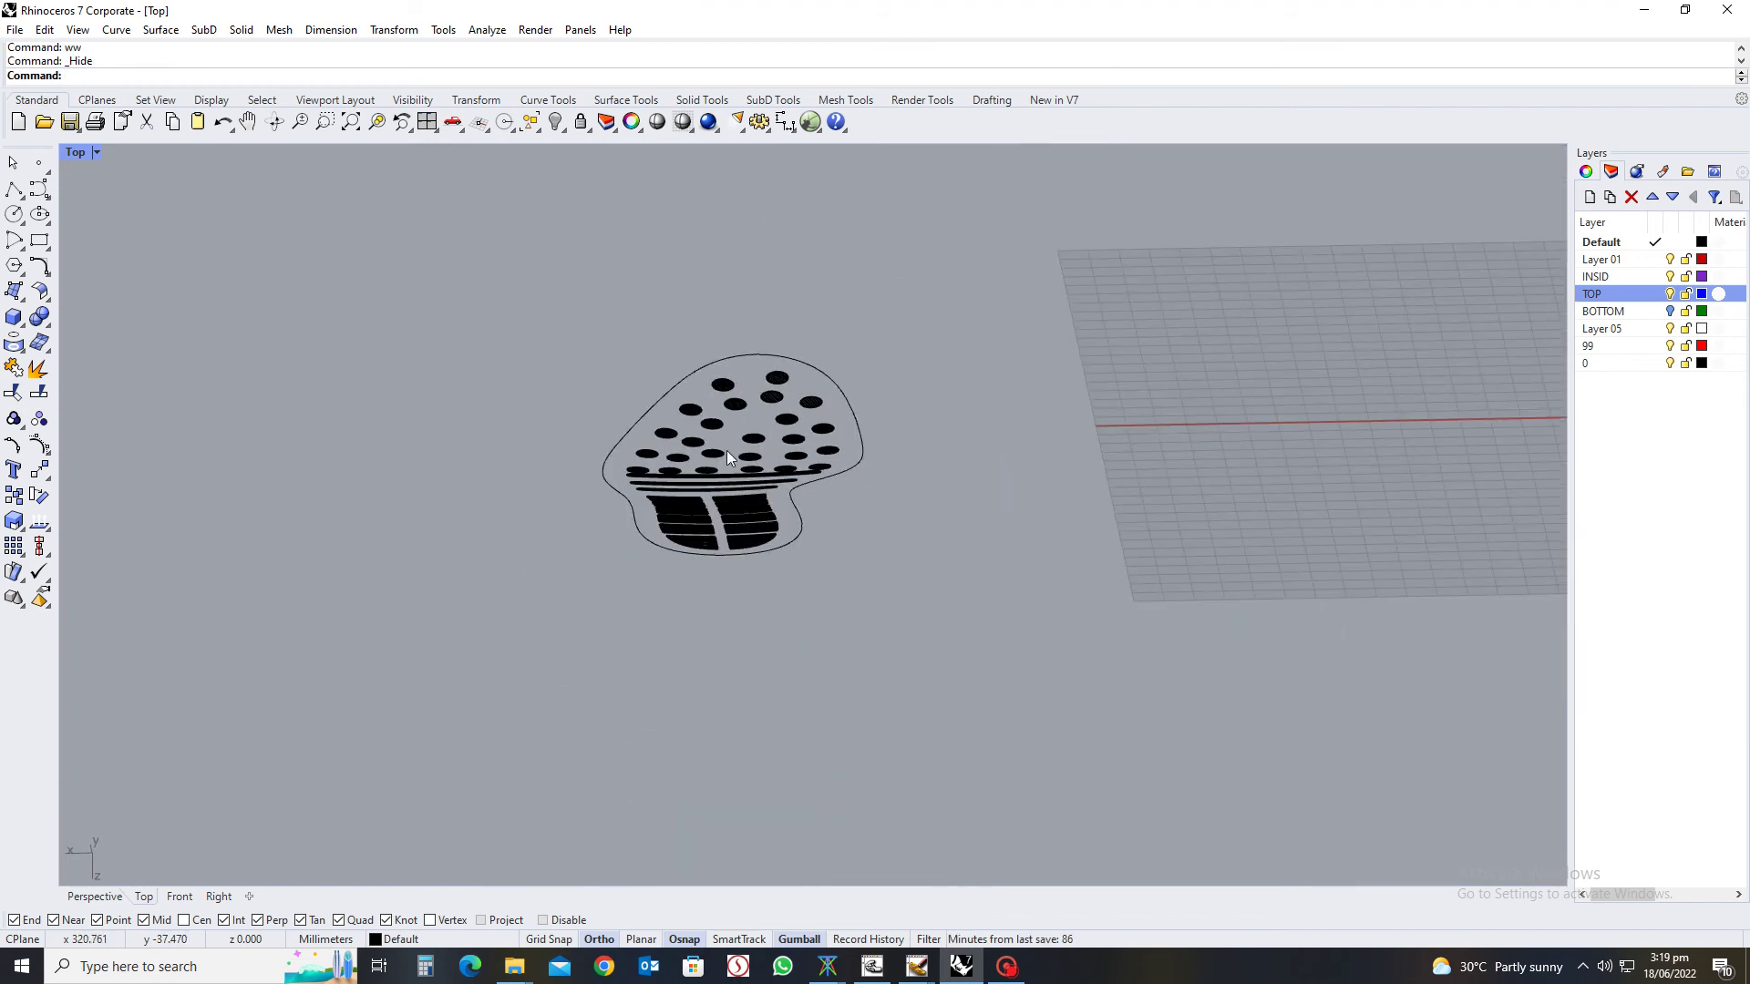
{"action": "left_click", "coordinate": [632, 528]}
{"action": "type", "text": "ww"}
{"action": "key", "text": "Return"}
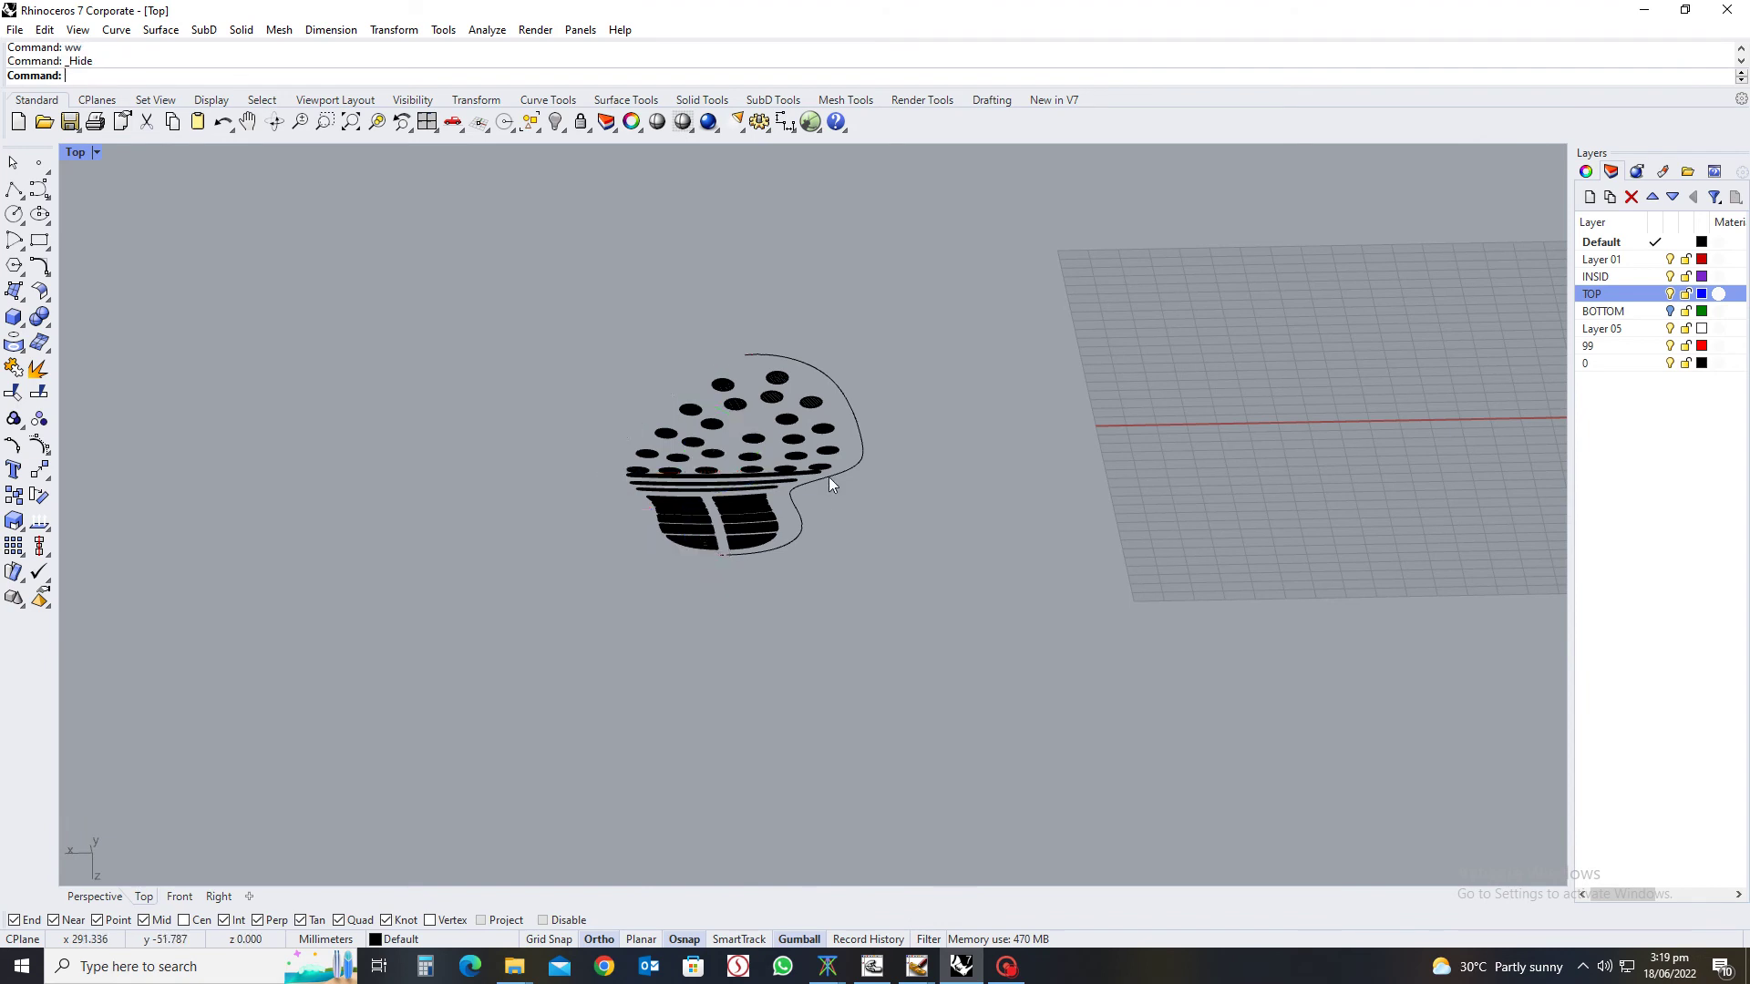
{"action": "left_click", "coordinate": [802, 484]}
{"action": "type", "text": "ww"}
{"action": "key", "text": "Return"}
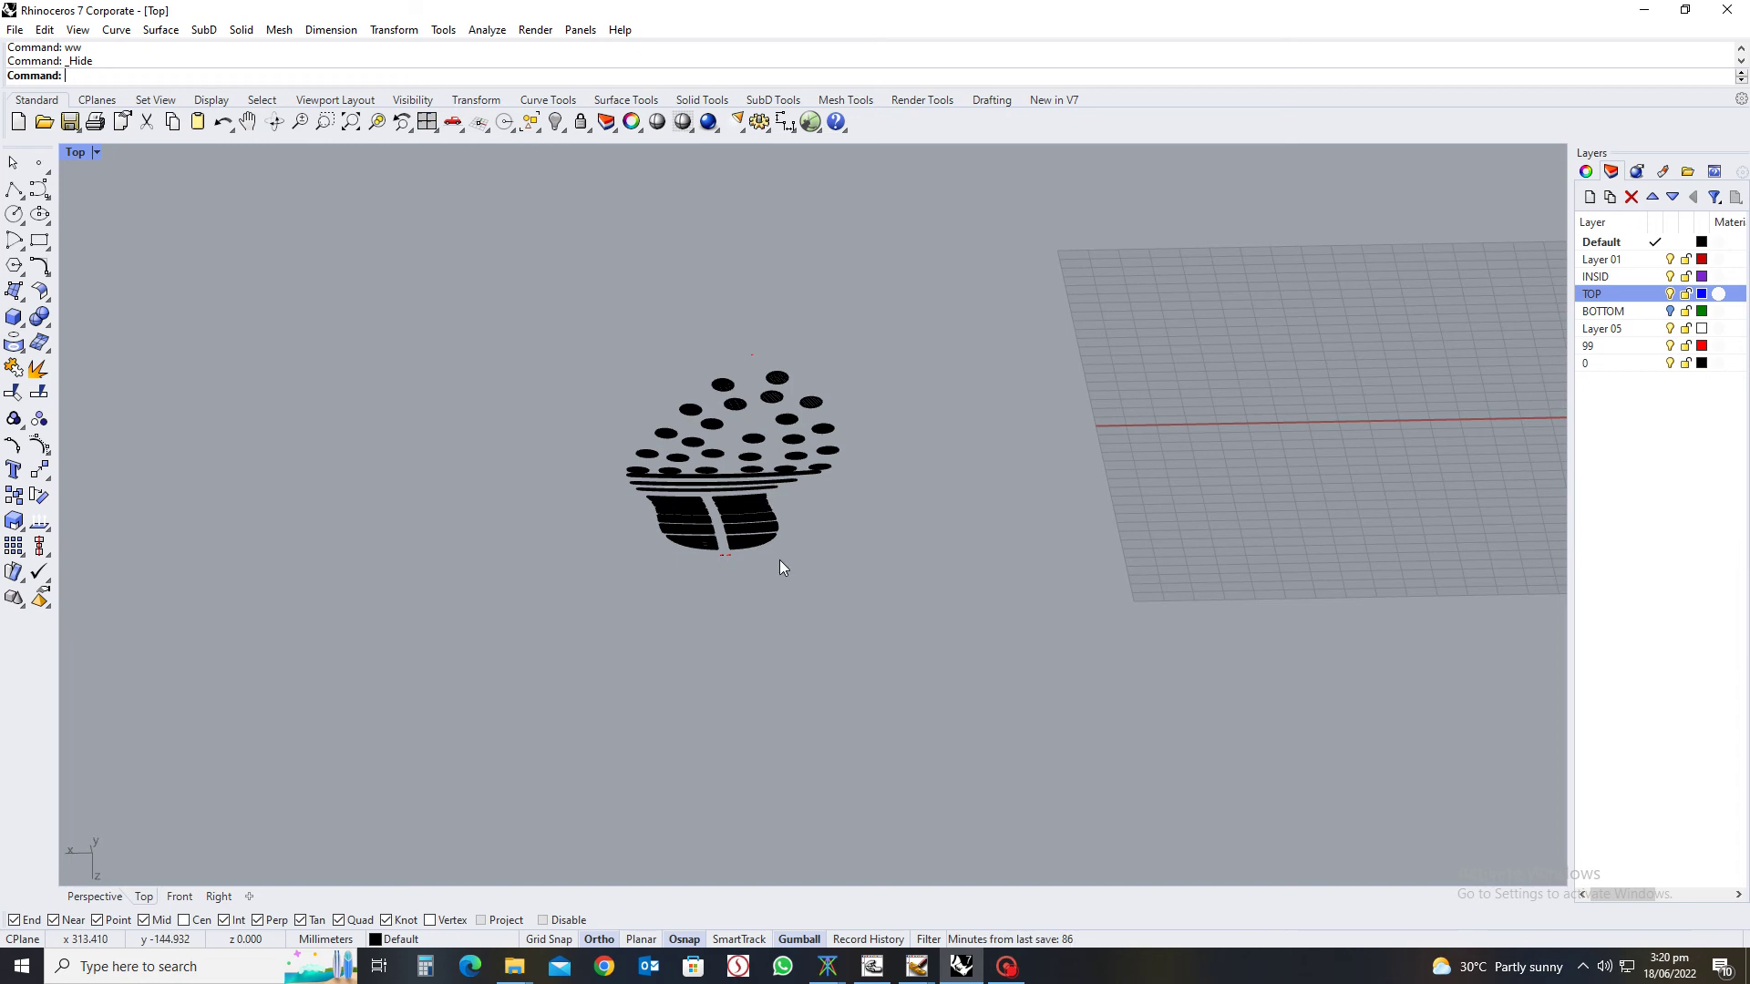
Select all the circular forefoot tread pieces with their curves and move them along the positive Z direction
{"action": "scroll", "coordinate": [780, 559], "scroll_direction": "up", "scroll_amount": 2}
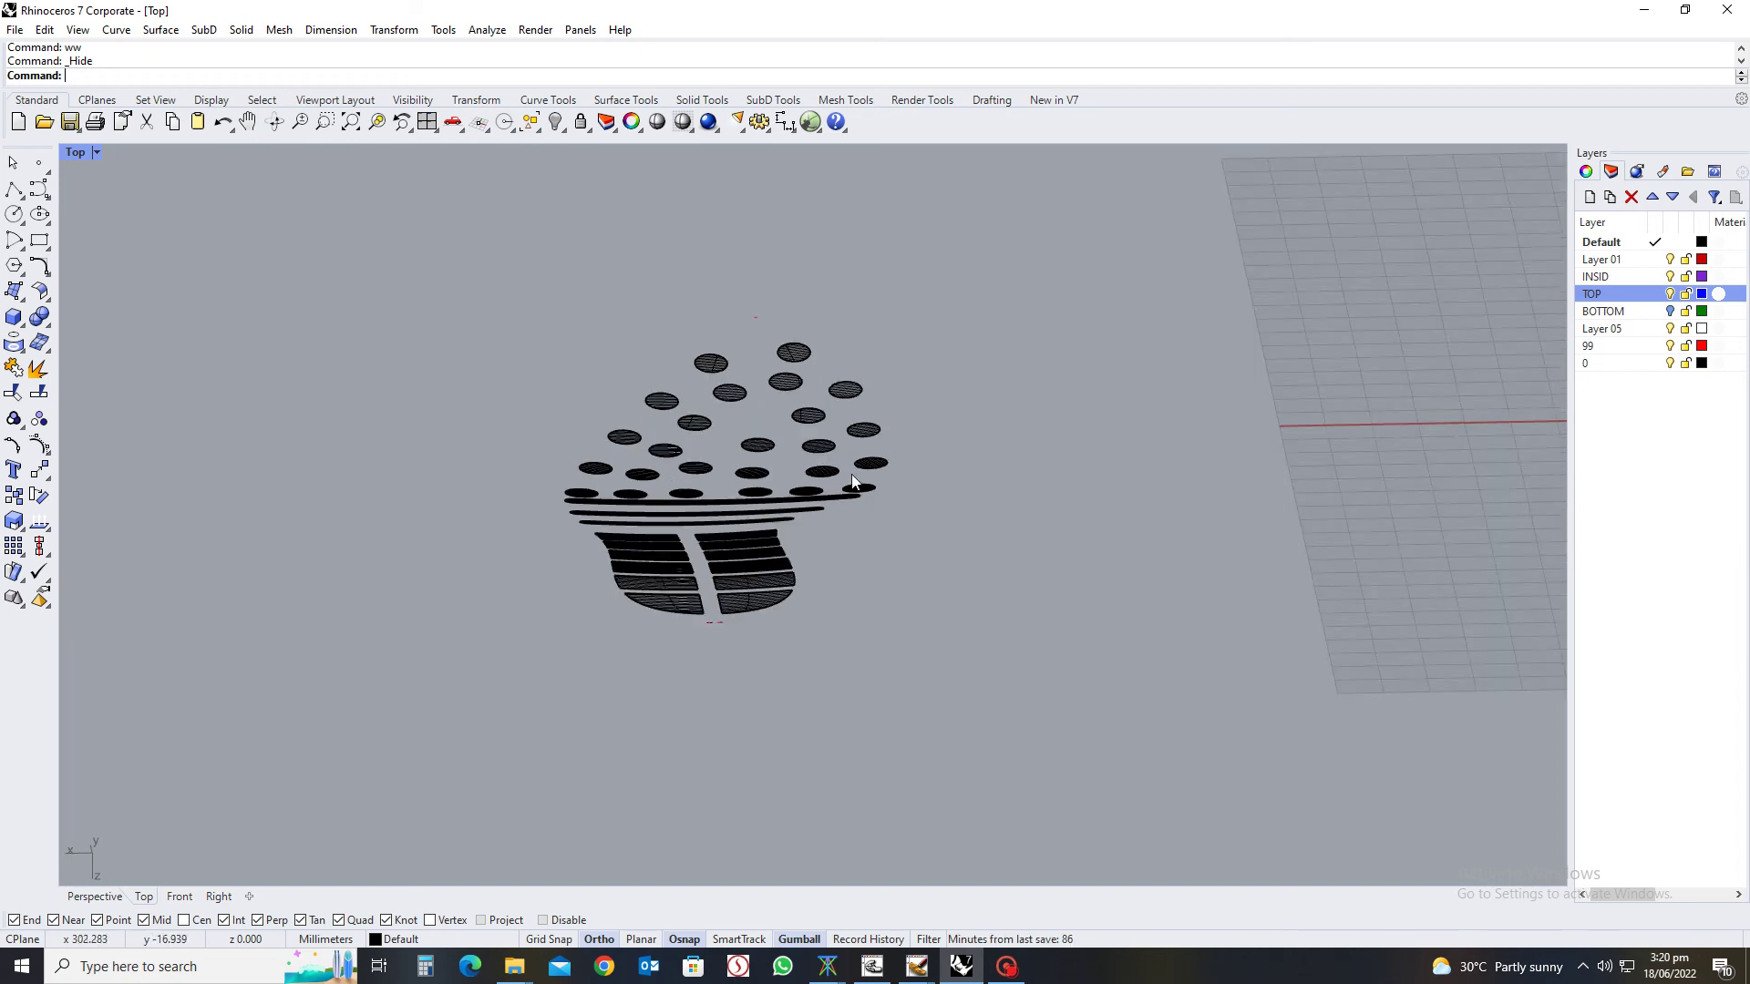
{"action": "scroll", "coordinate": [915, 503], "scroll_direction": "down", "scroll_amount": 5}
{"action": "right_click_drag", "start_coordinate": [916, 503], "coordinate": [1328, 614]}
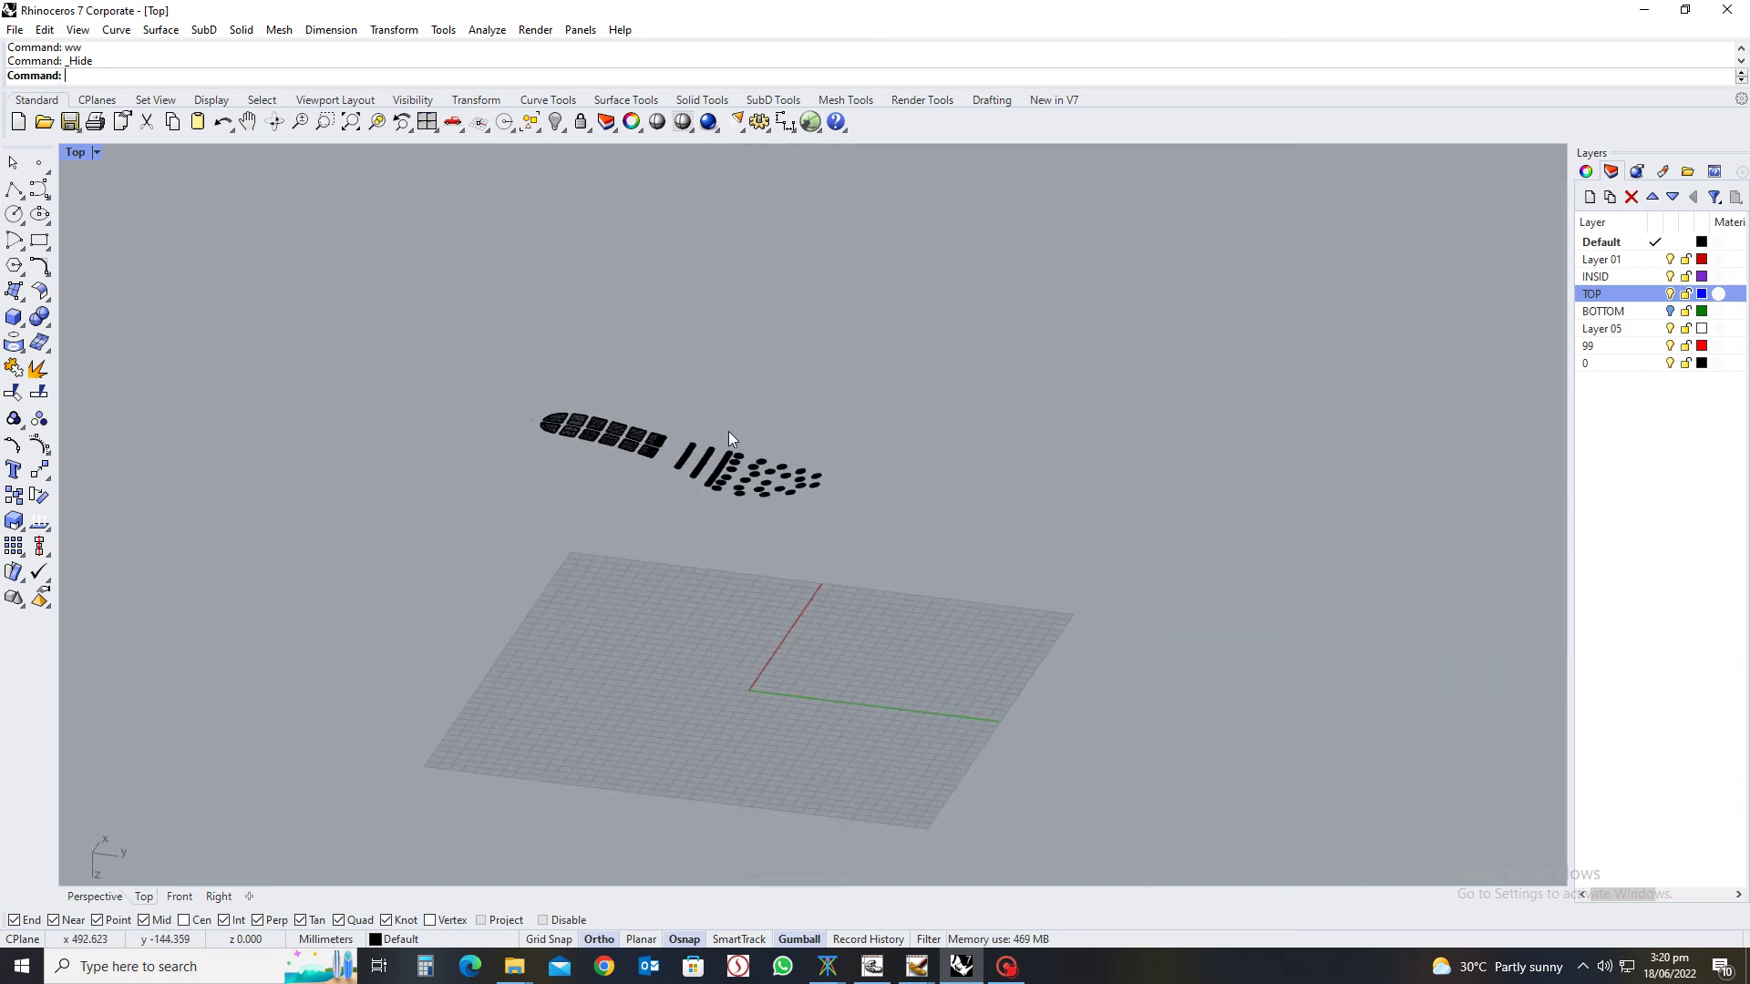
{"action": "scroll", "coordinate": [729, 430], "scroll_direction": "up", "scroll_amount": 3}
{"action": "right_click_drag", "start_coordinate": [777, 424], "coordinate": [1087, 311]}
{"action": "left_click_drag", "start_coordinate": [1251, 257], "coordinate": [866, 549]}
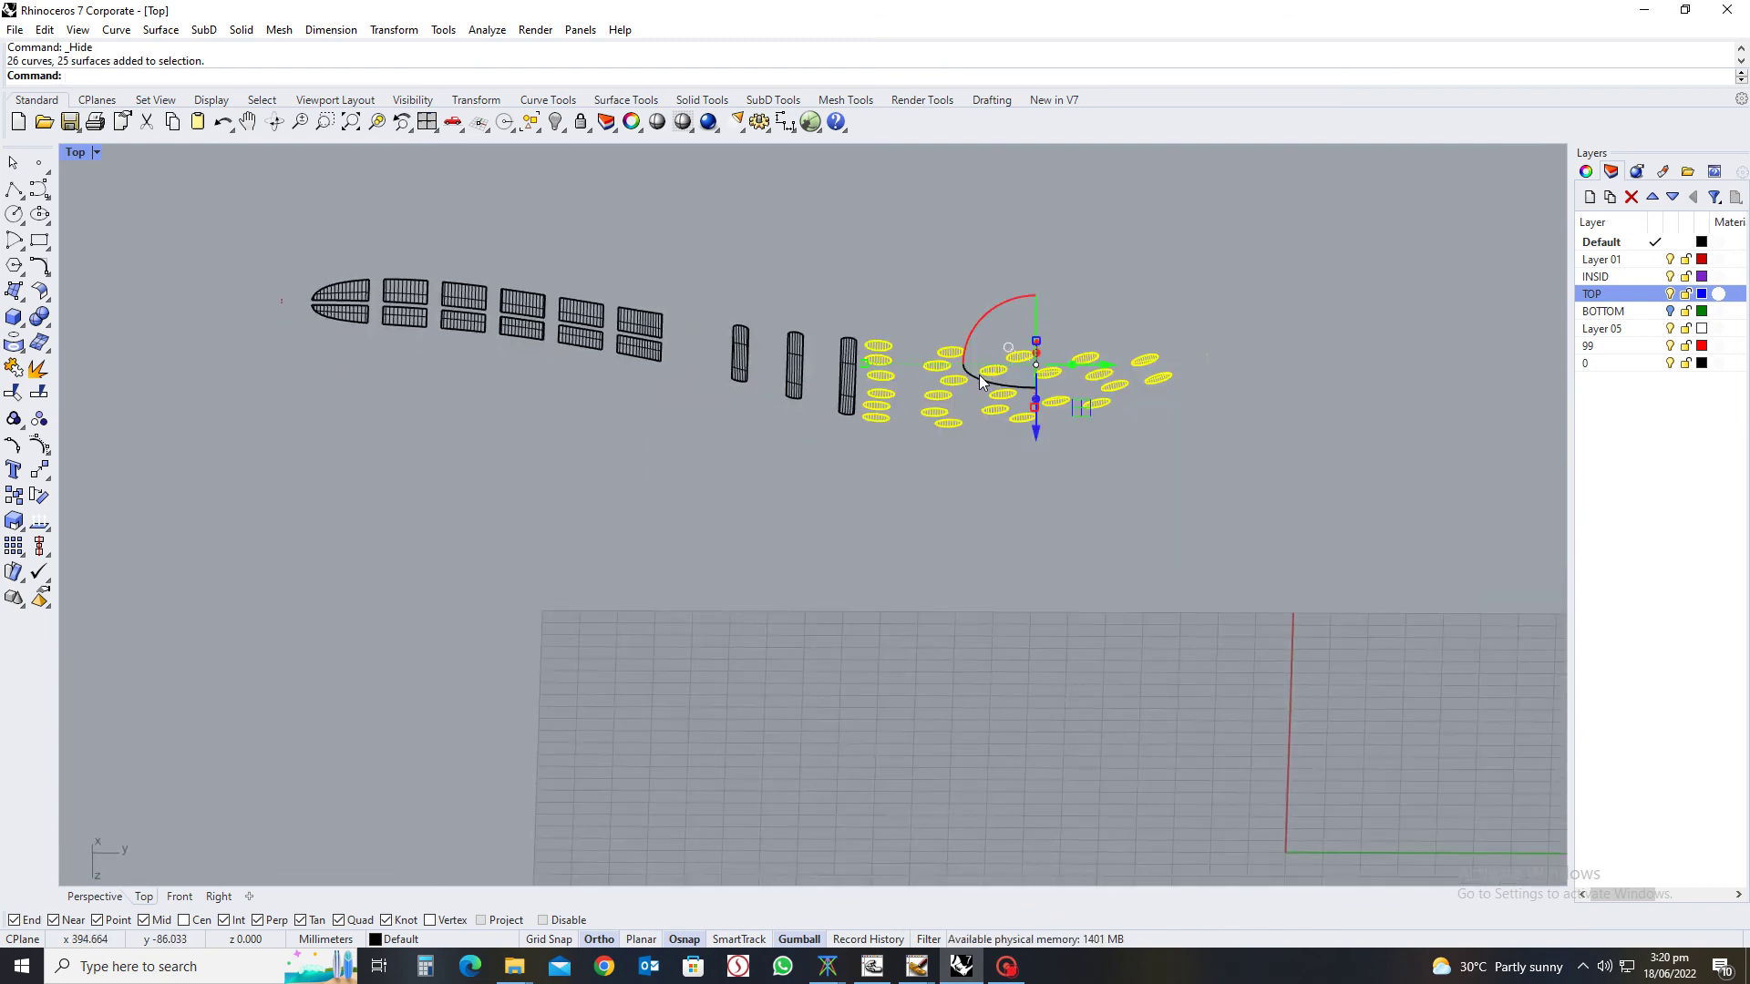
{"action": "left_click", "coordinate": [1036, 438]}
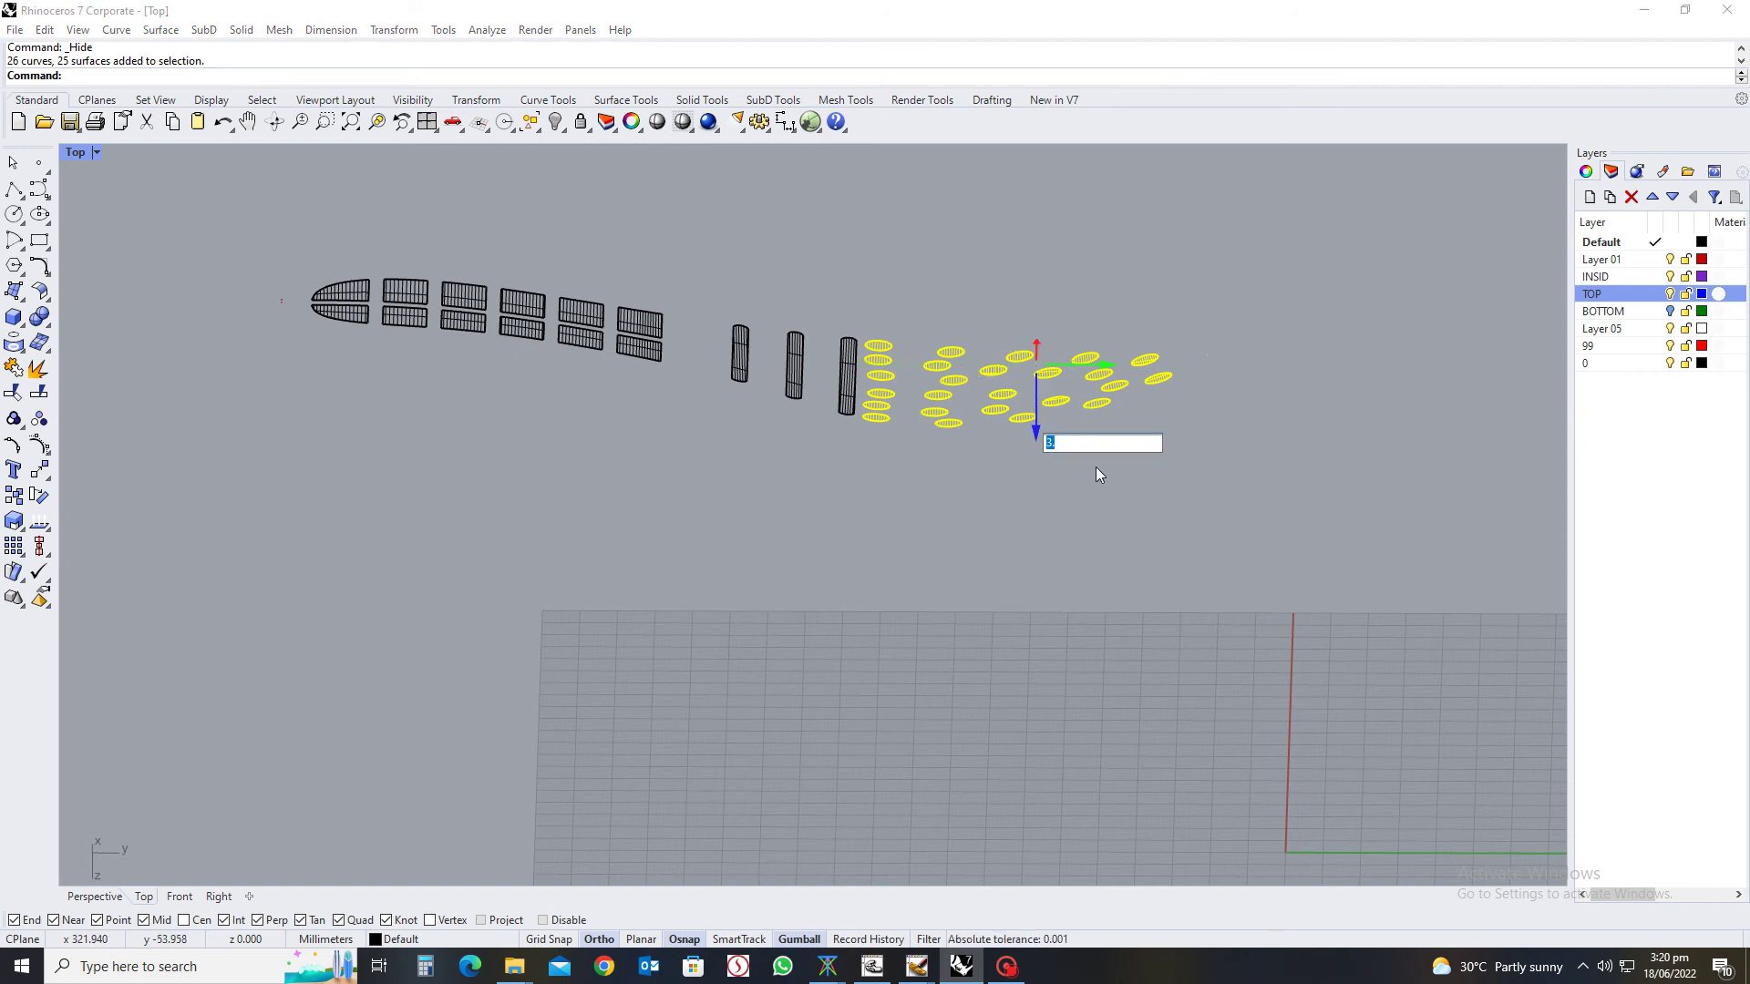
{"action": "key", "text": "Return"}
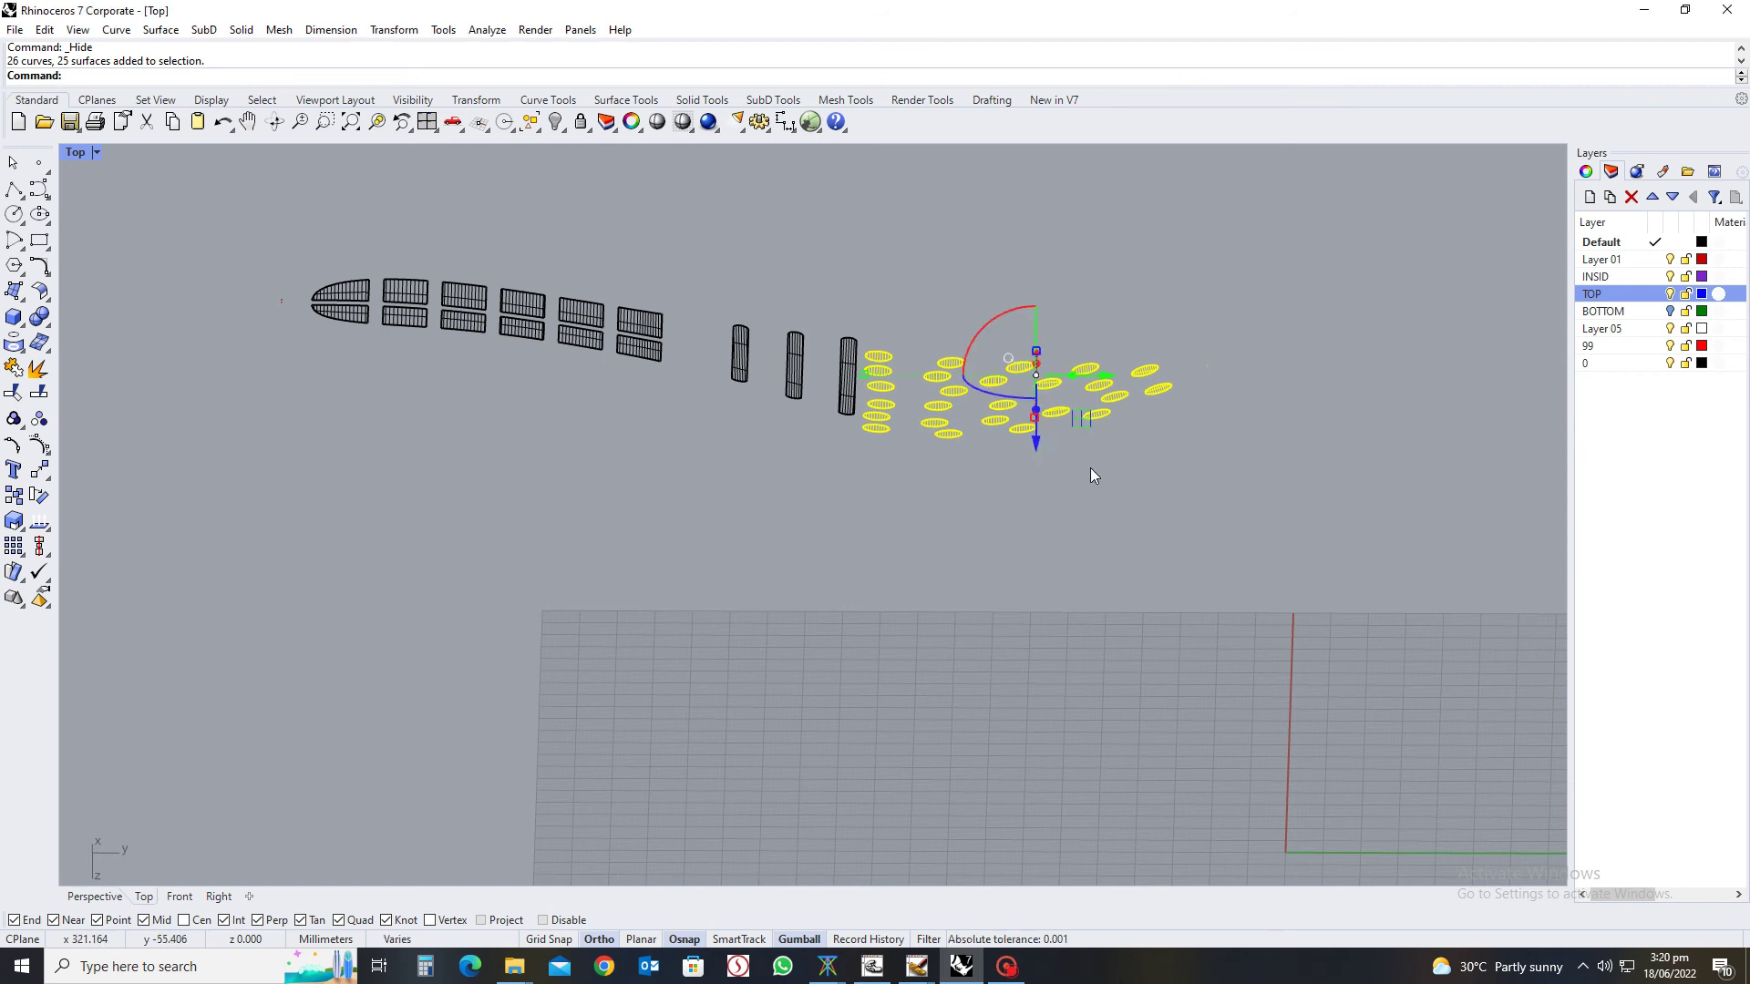
Try creating silhouettes of the moved circular forefoot pieces, and undo back to before their last move
{"action": "type", "text": "silhouette"}
{"action": "key", "text": "Return"}
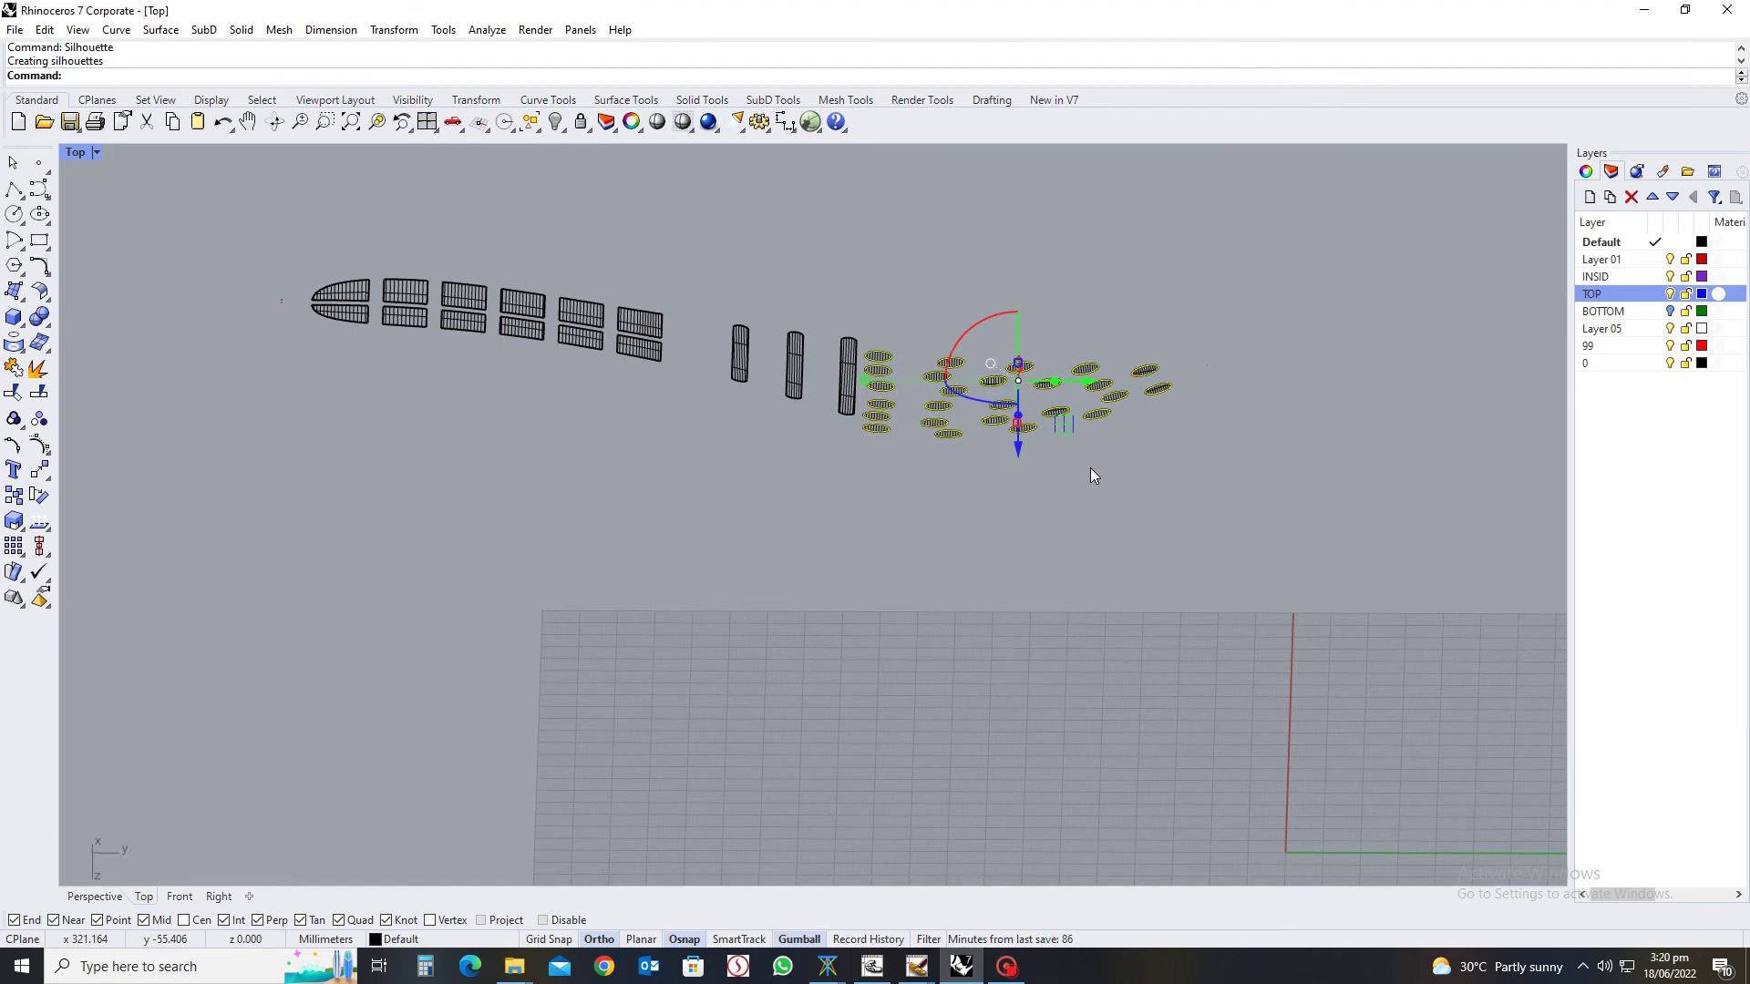
{"action": "key", "text": "Escape"}
{"action": "type", "text": "z"}
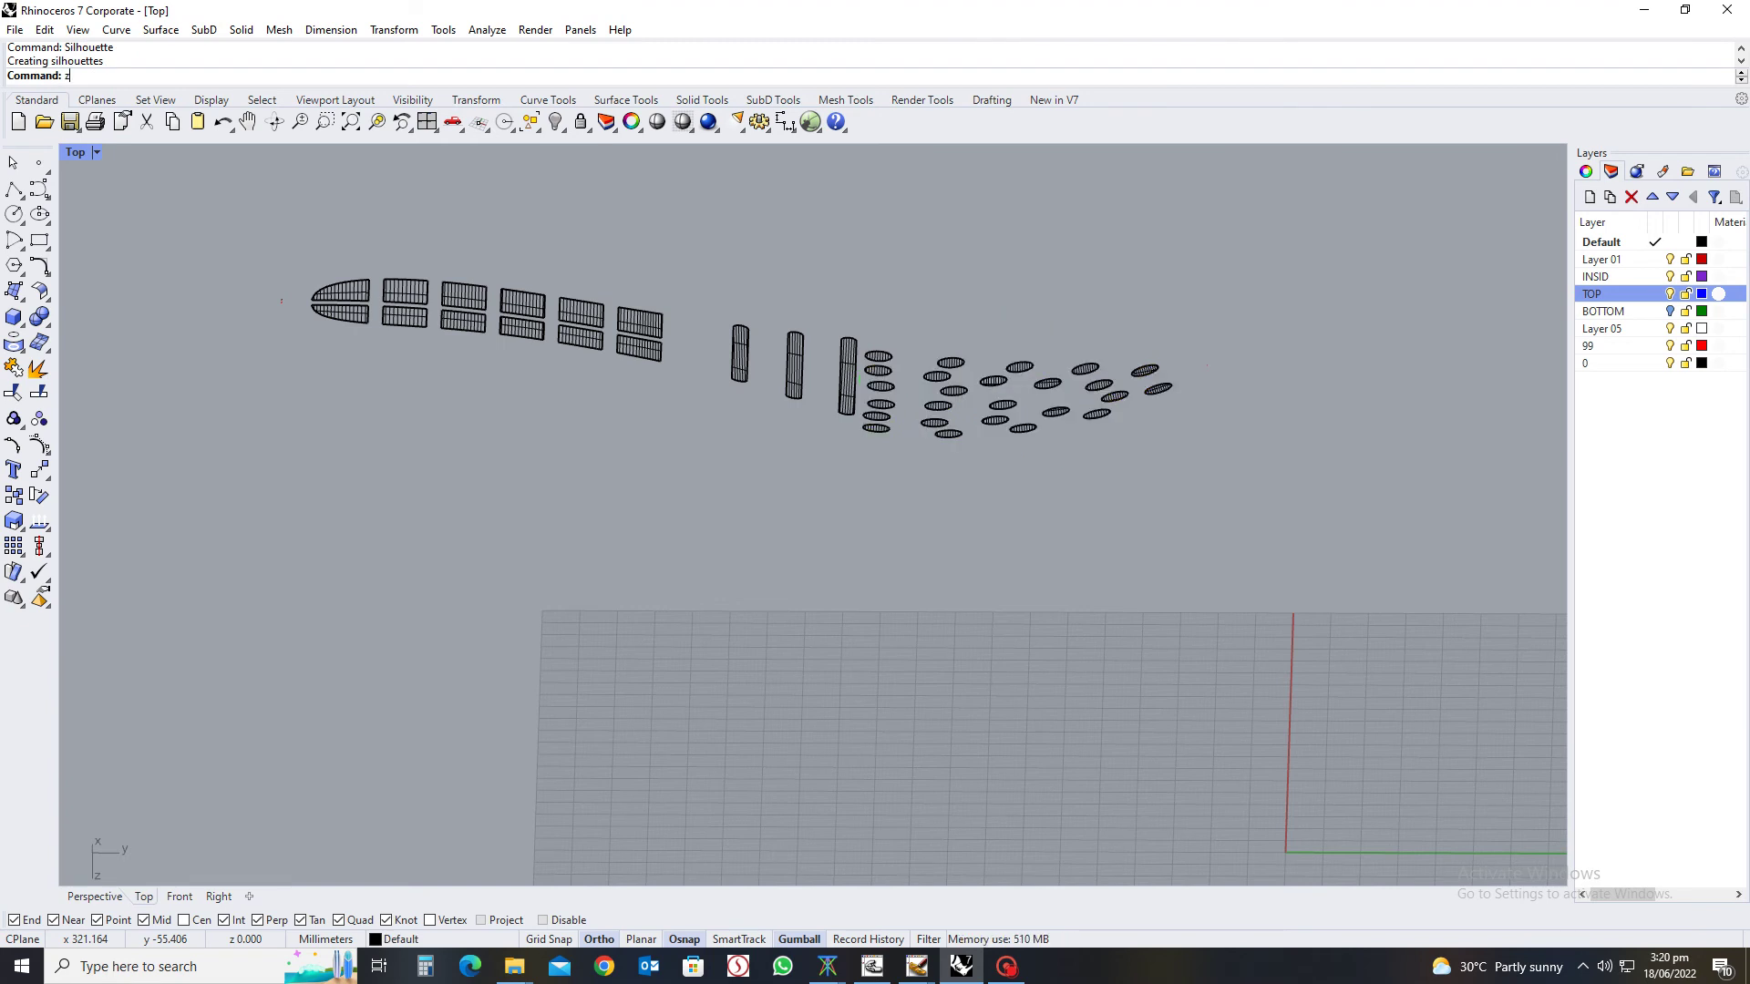
{"action": "key", "text": "Escape"}
{"action": "key", "text": "ctrl+z"}
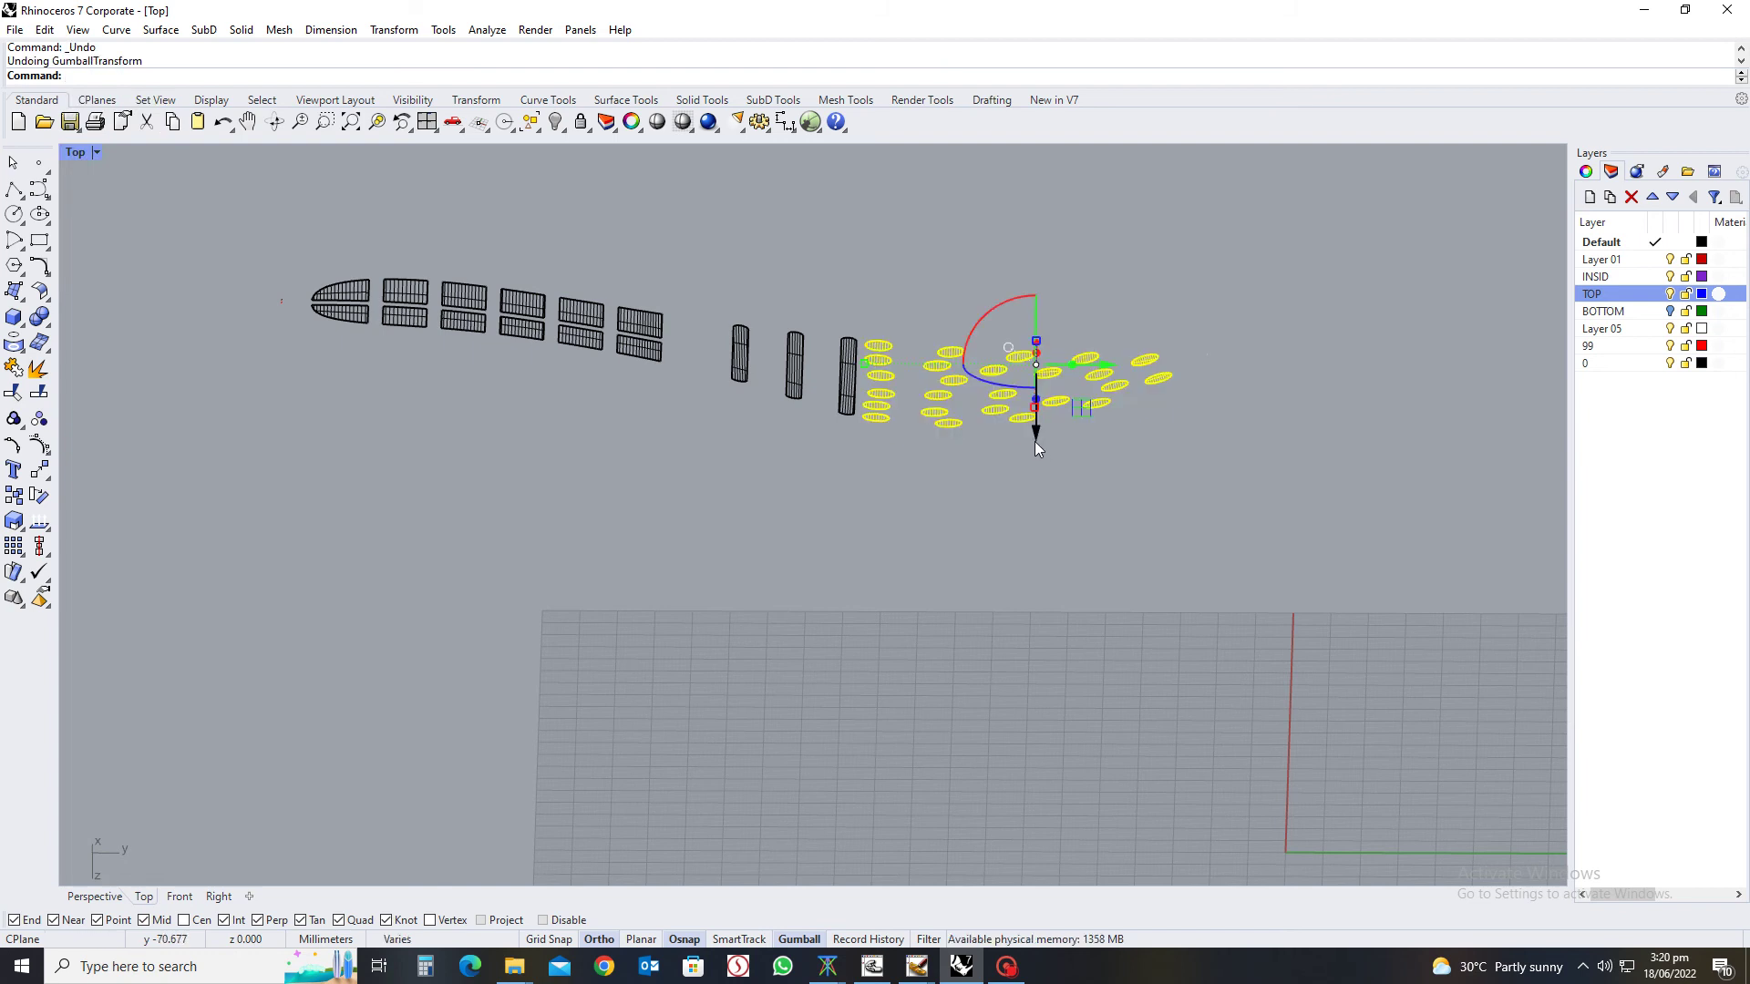
Move the circular forefoot tread pieces along the positive Z direction and create their silhouette curves
{"action": "left_click", "coordinate": [1036, 434]}
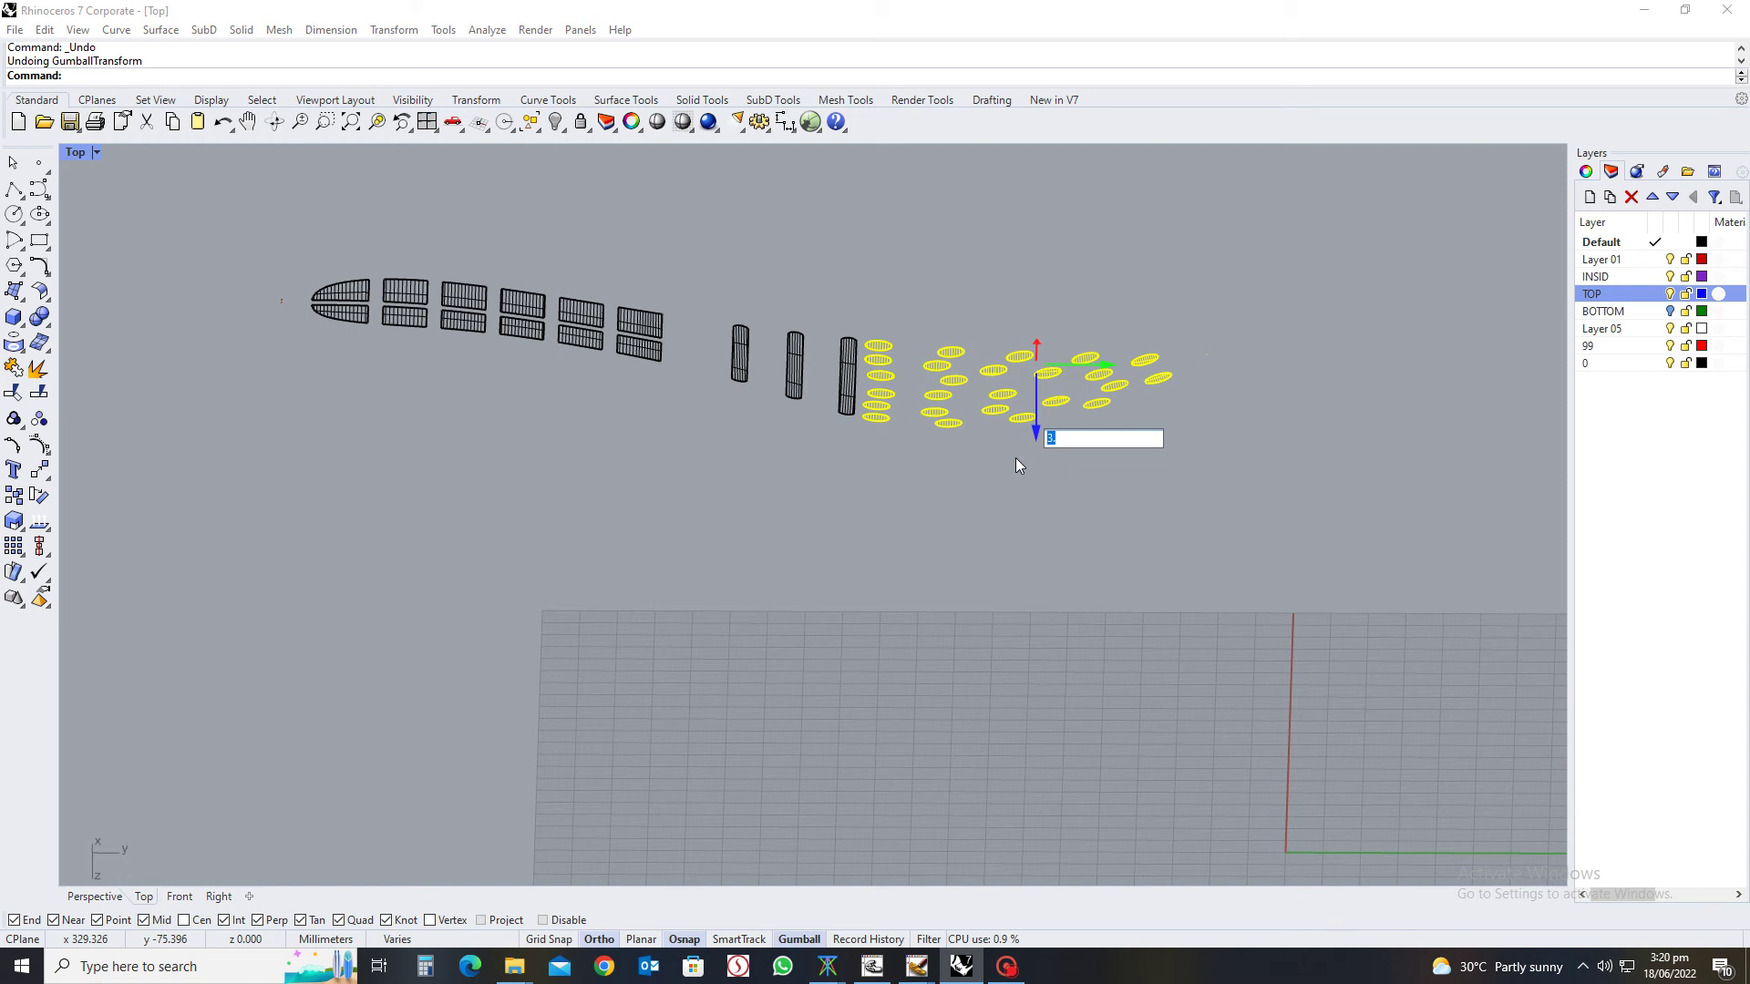
{"action": "type", "text": "5"}
{"action": "key", "text": "Return"}
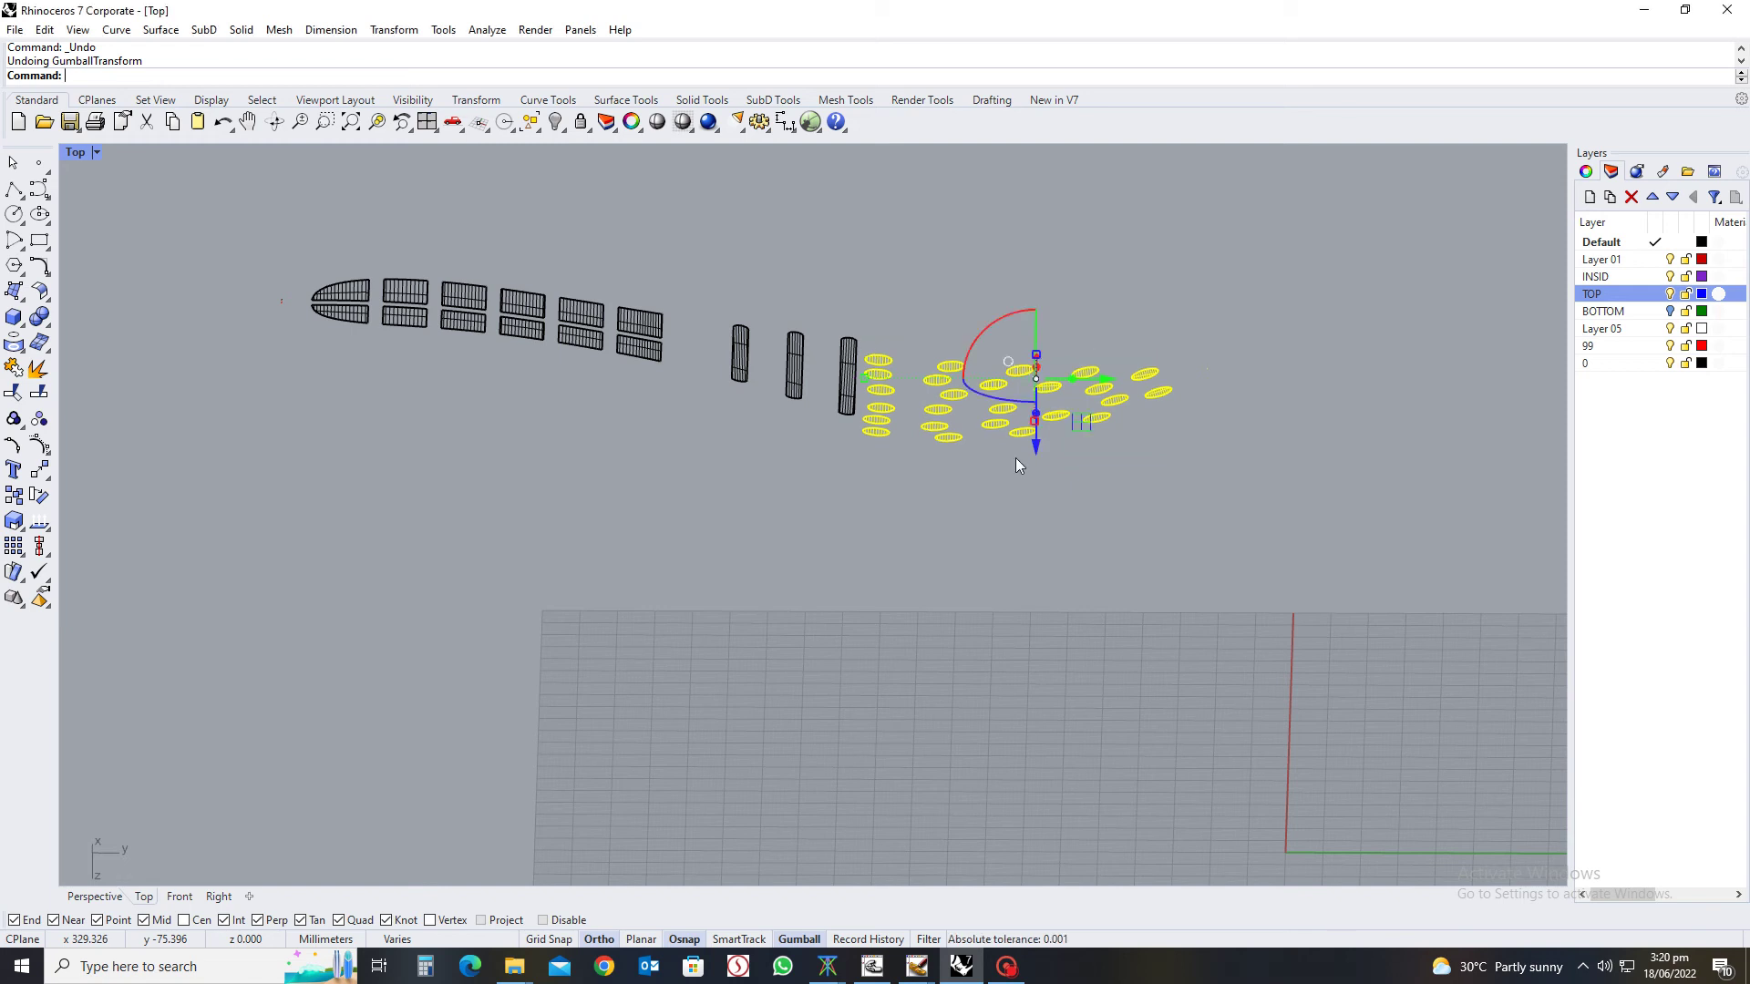
{"action": "type", "text": "s"}
{"action": "key", "text": "Return"}
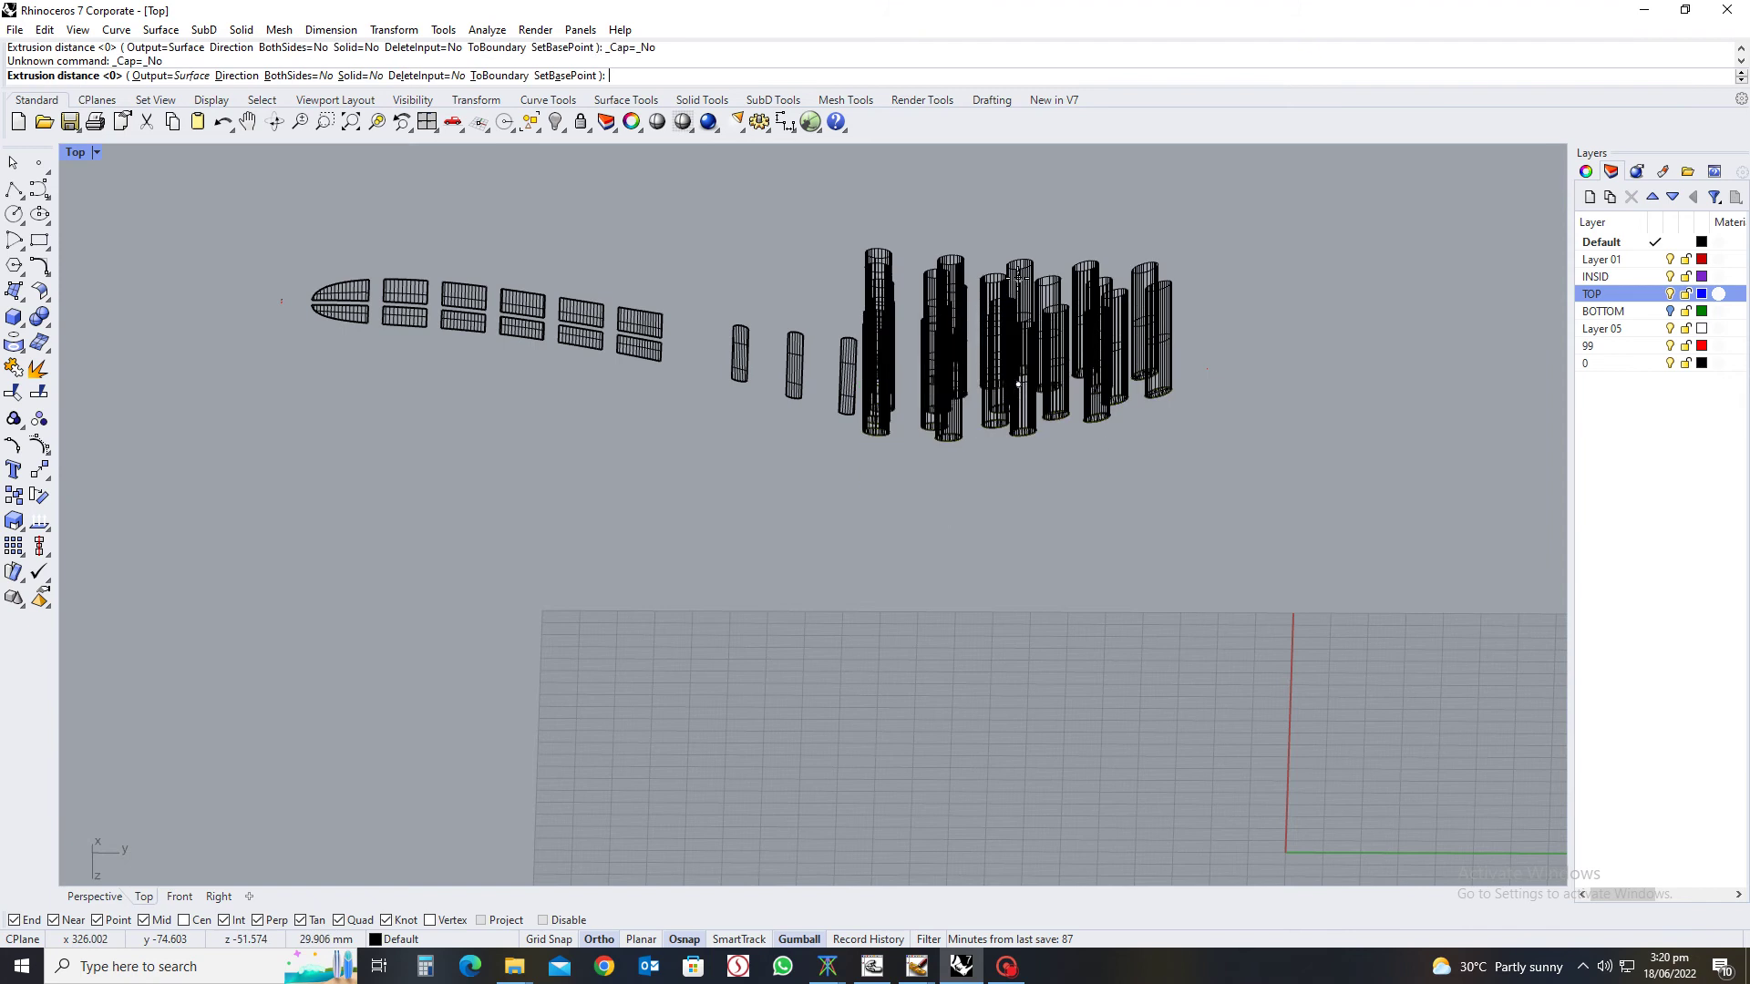
Extrude the circular silhouettes 4 mm back toward the sole and delete the selected silhouette curves
{"action": "type", "text": "4"}
{"action": "key", "text": "Return"}
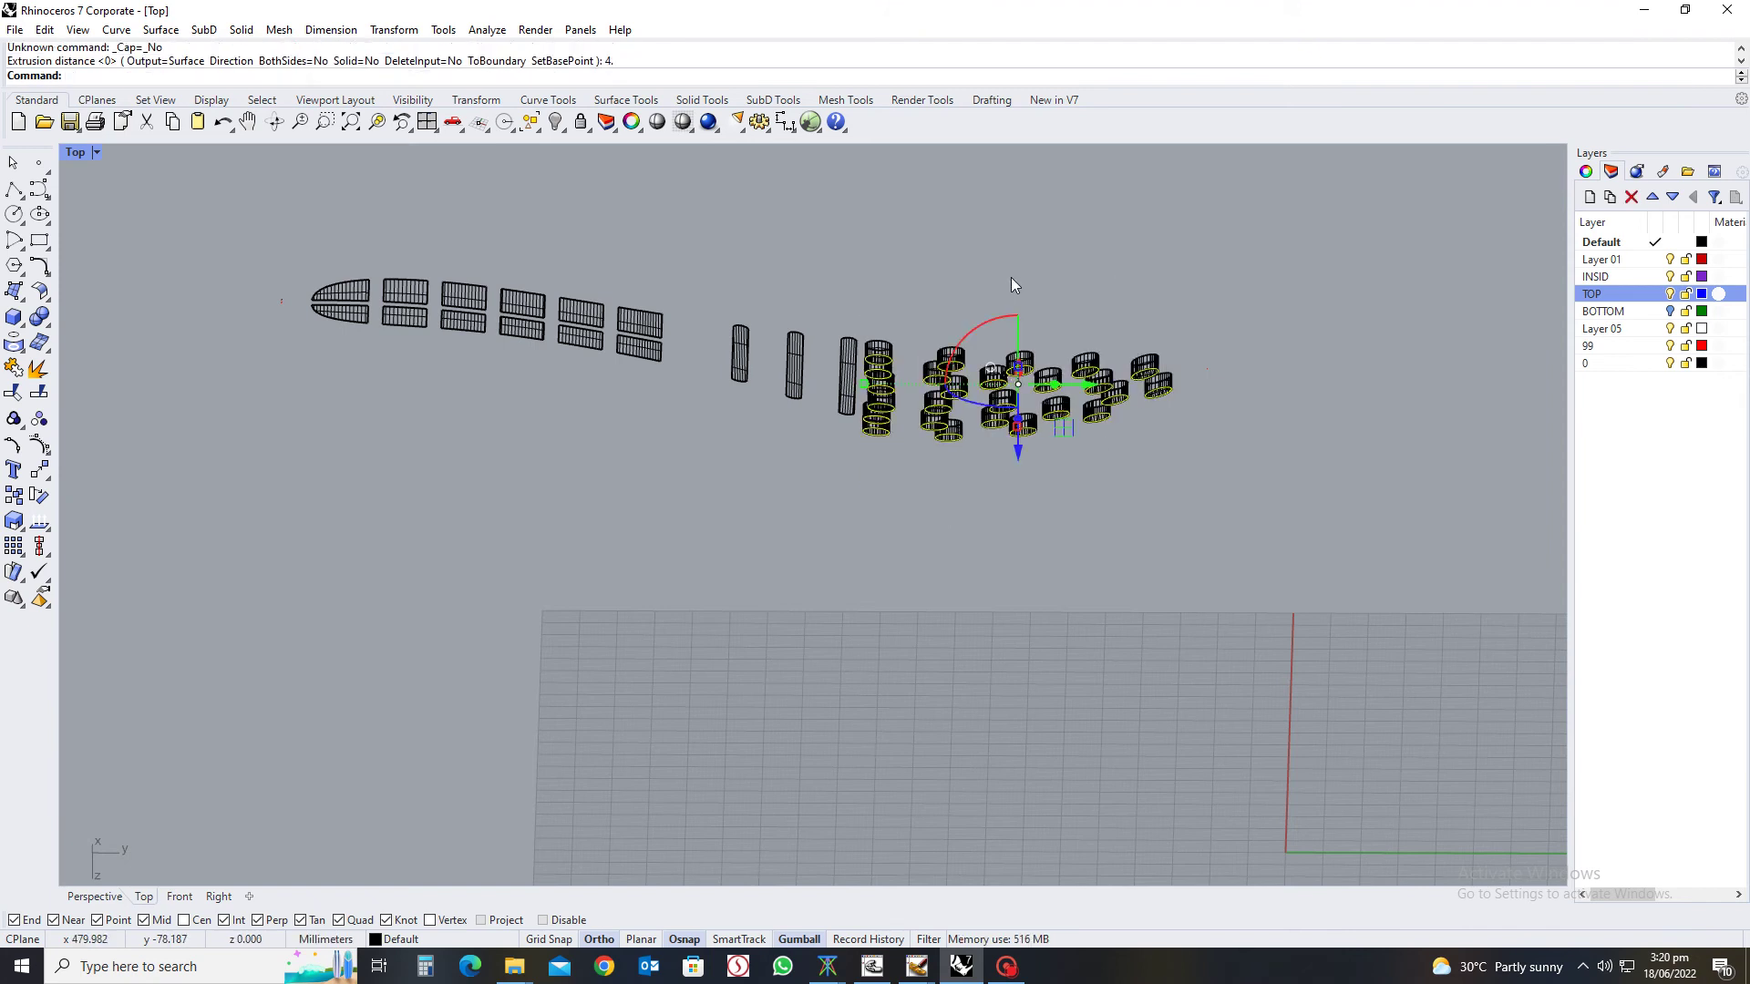
{"action": "key", "text": "Delete"}
Move the three rounded midfoot bars with their curves along the positive Z direction and create their silhouettes
{"action": "scroll", "coordinate": [804, 331], "scroll_direction": "up", "scroll_amount": 5}
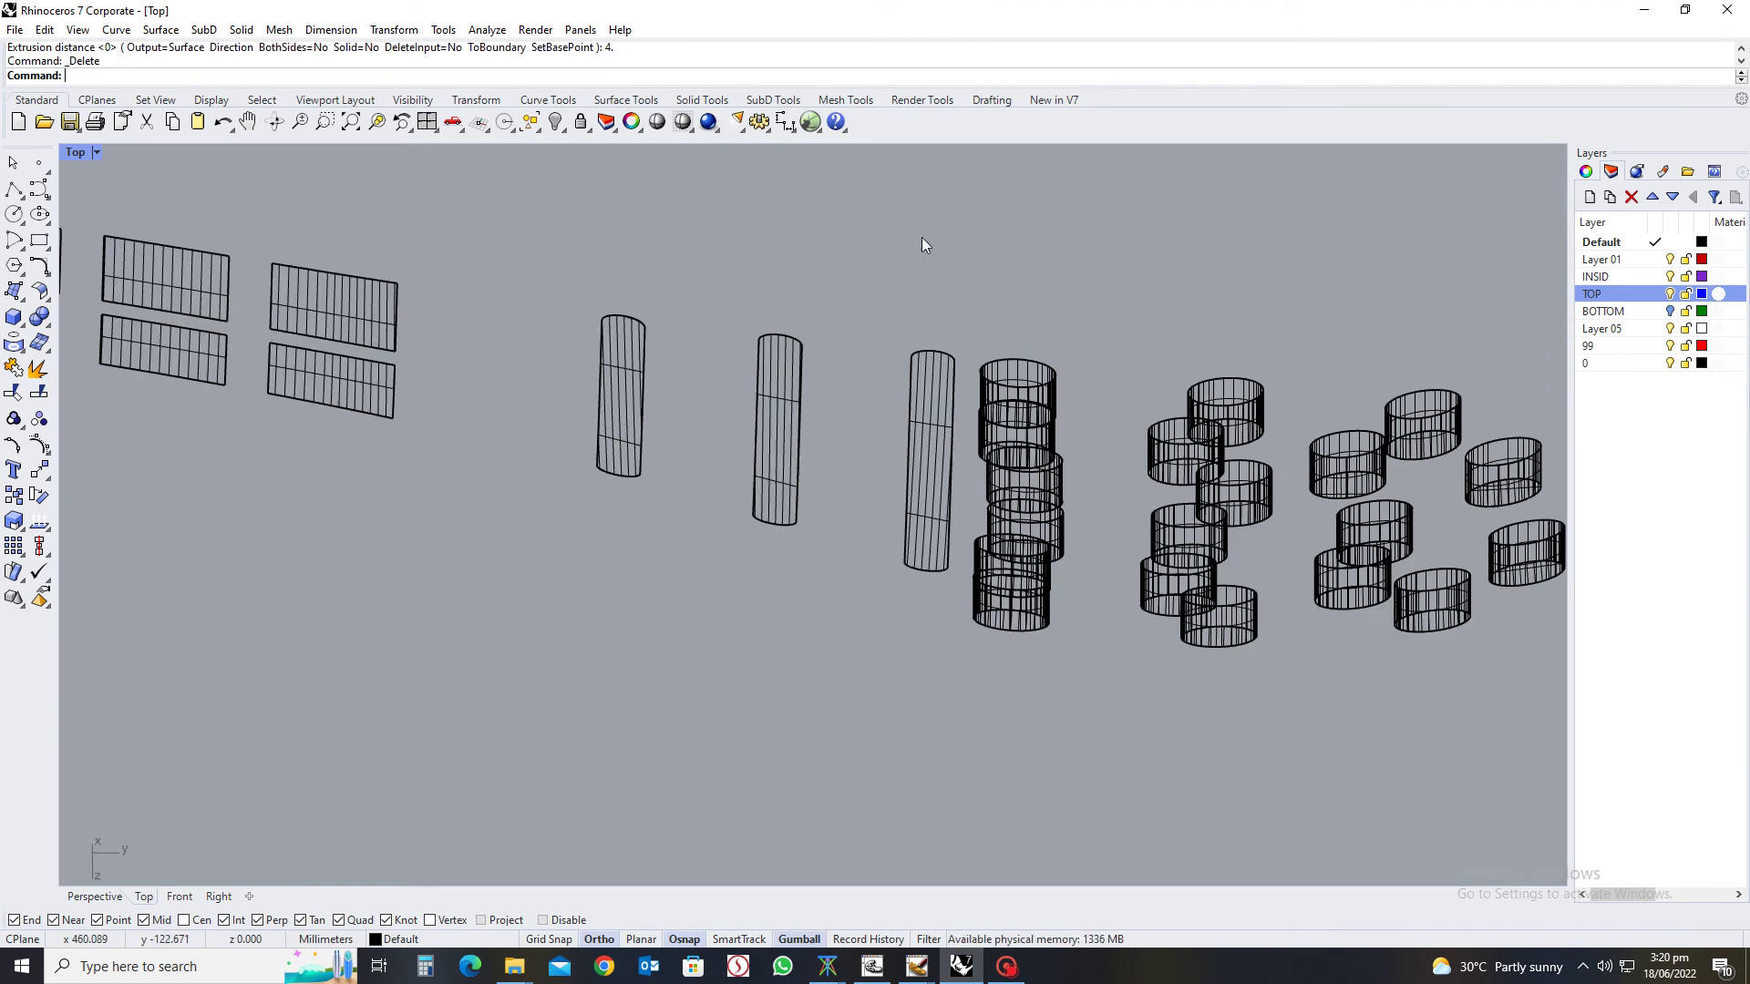
{"action": "left_click_drag", "start_coordinate": [922, 239], "coordinate": [578, 596]}
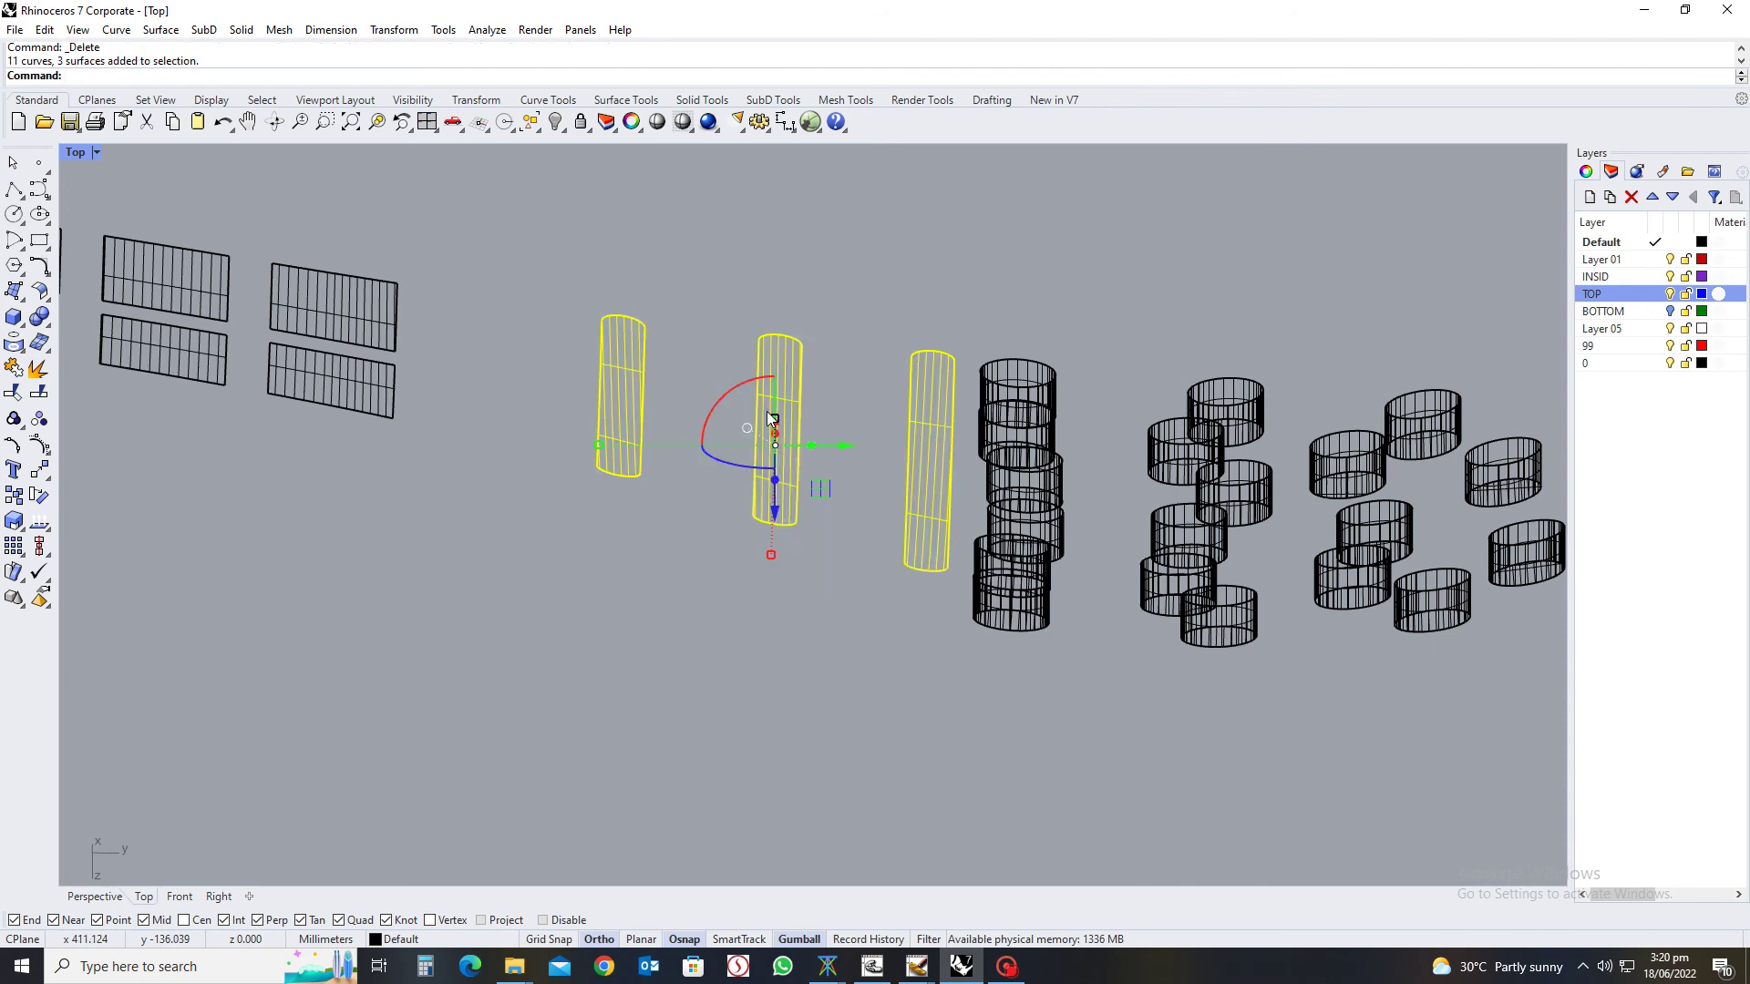
{"action": "left_click", "coordinate": [776, 512]}
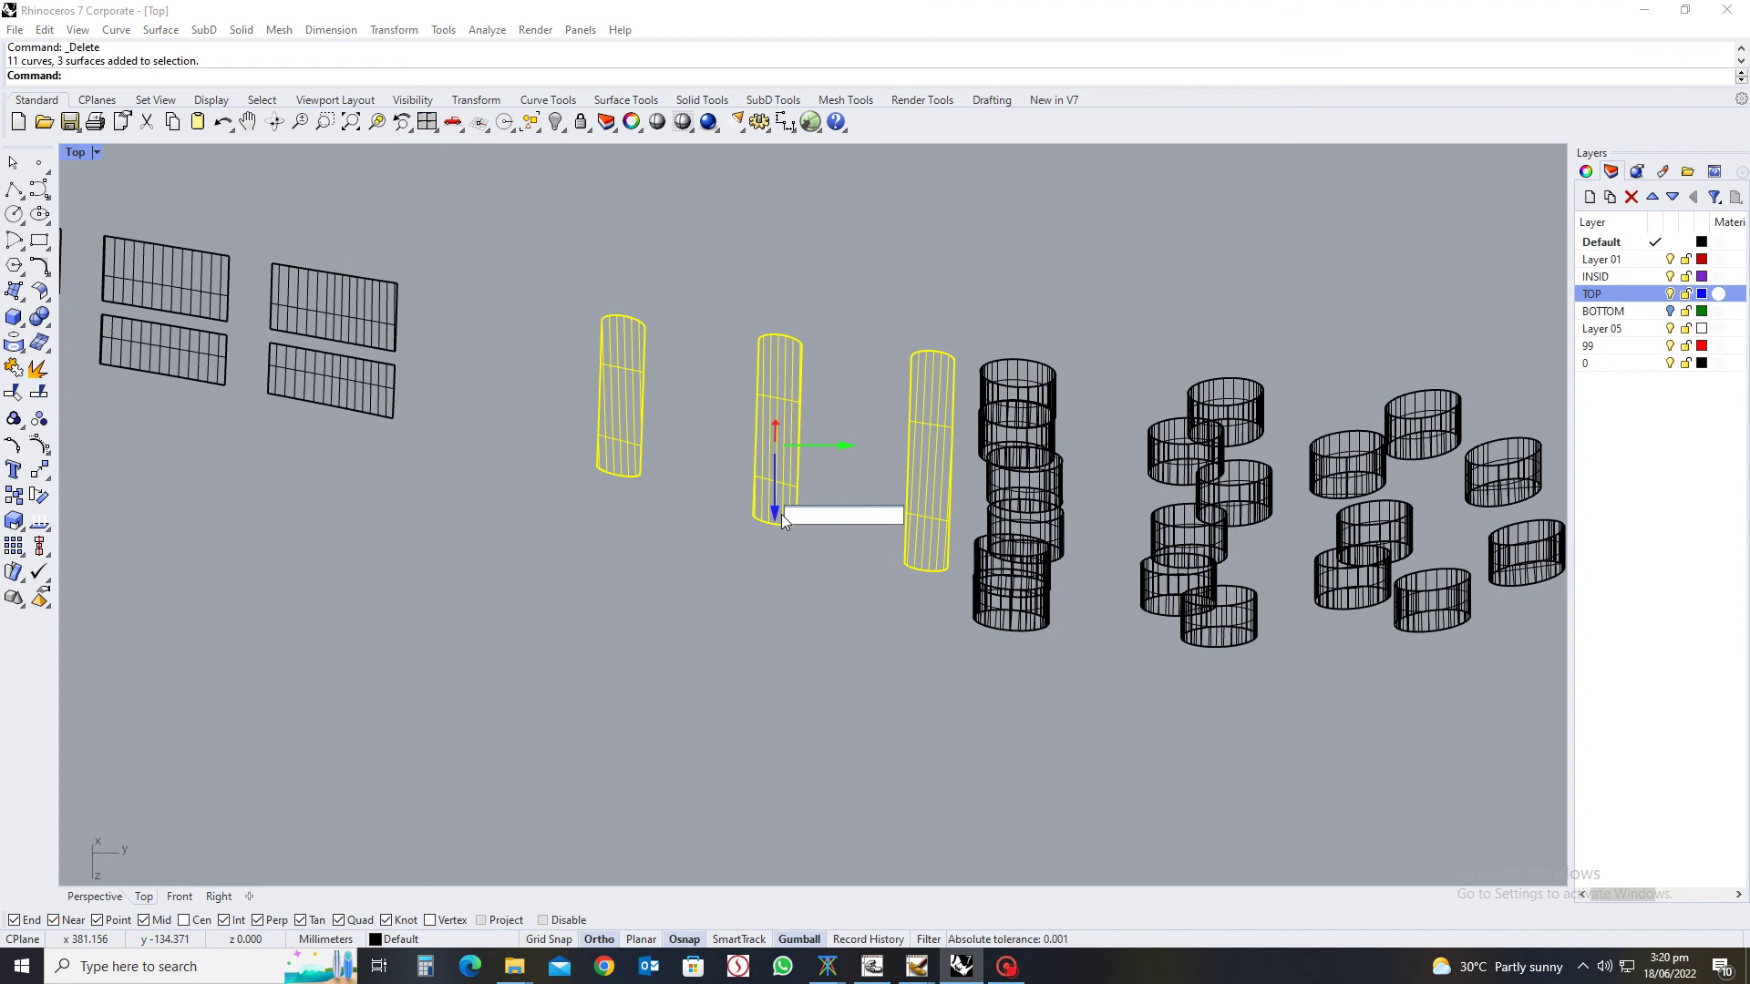
{"action": "key", "text": "Return"}
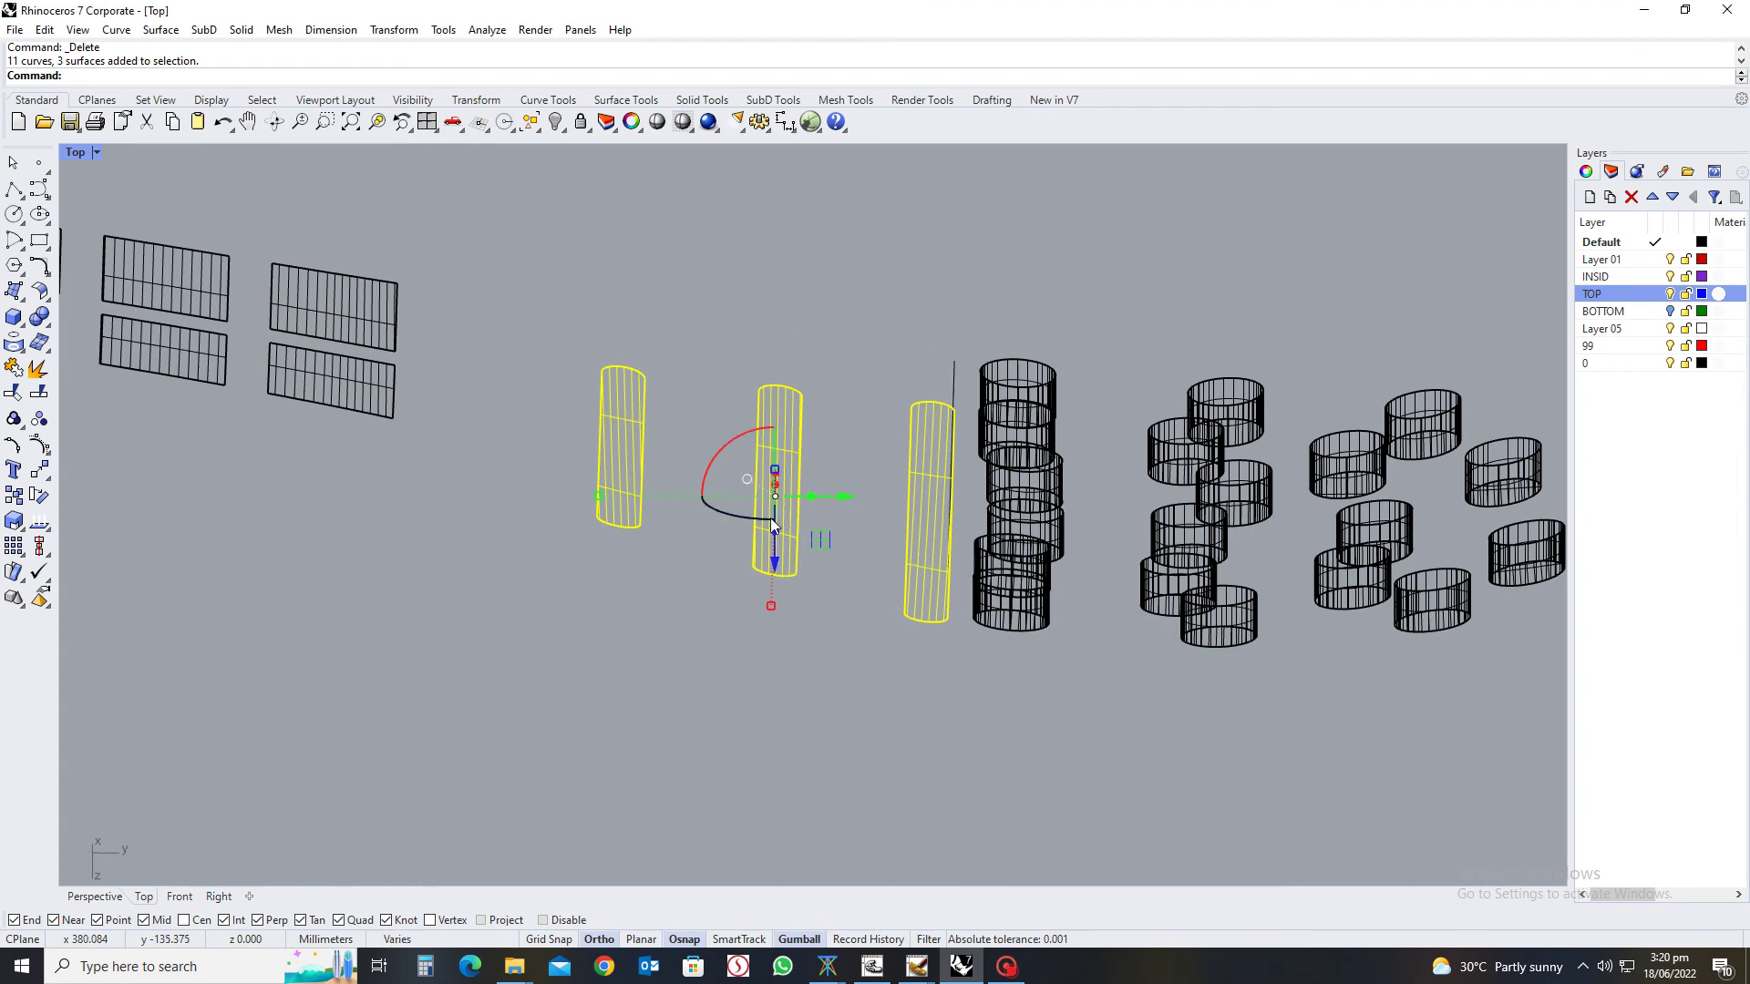
{"action": "type", "text": "s"}
{"action": "key", "text": "Return"}
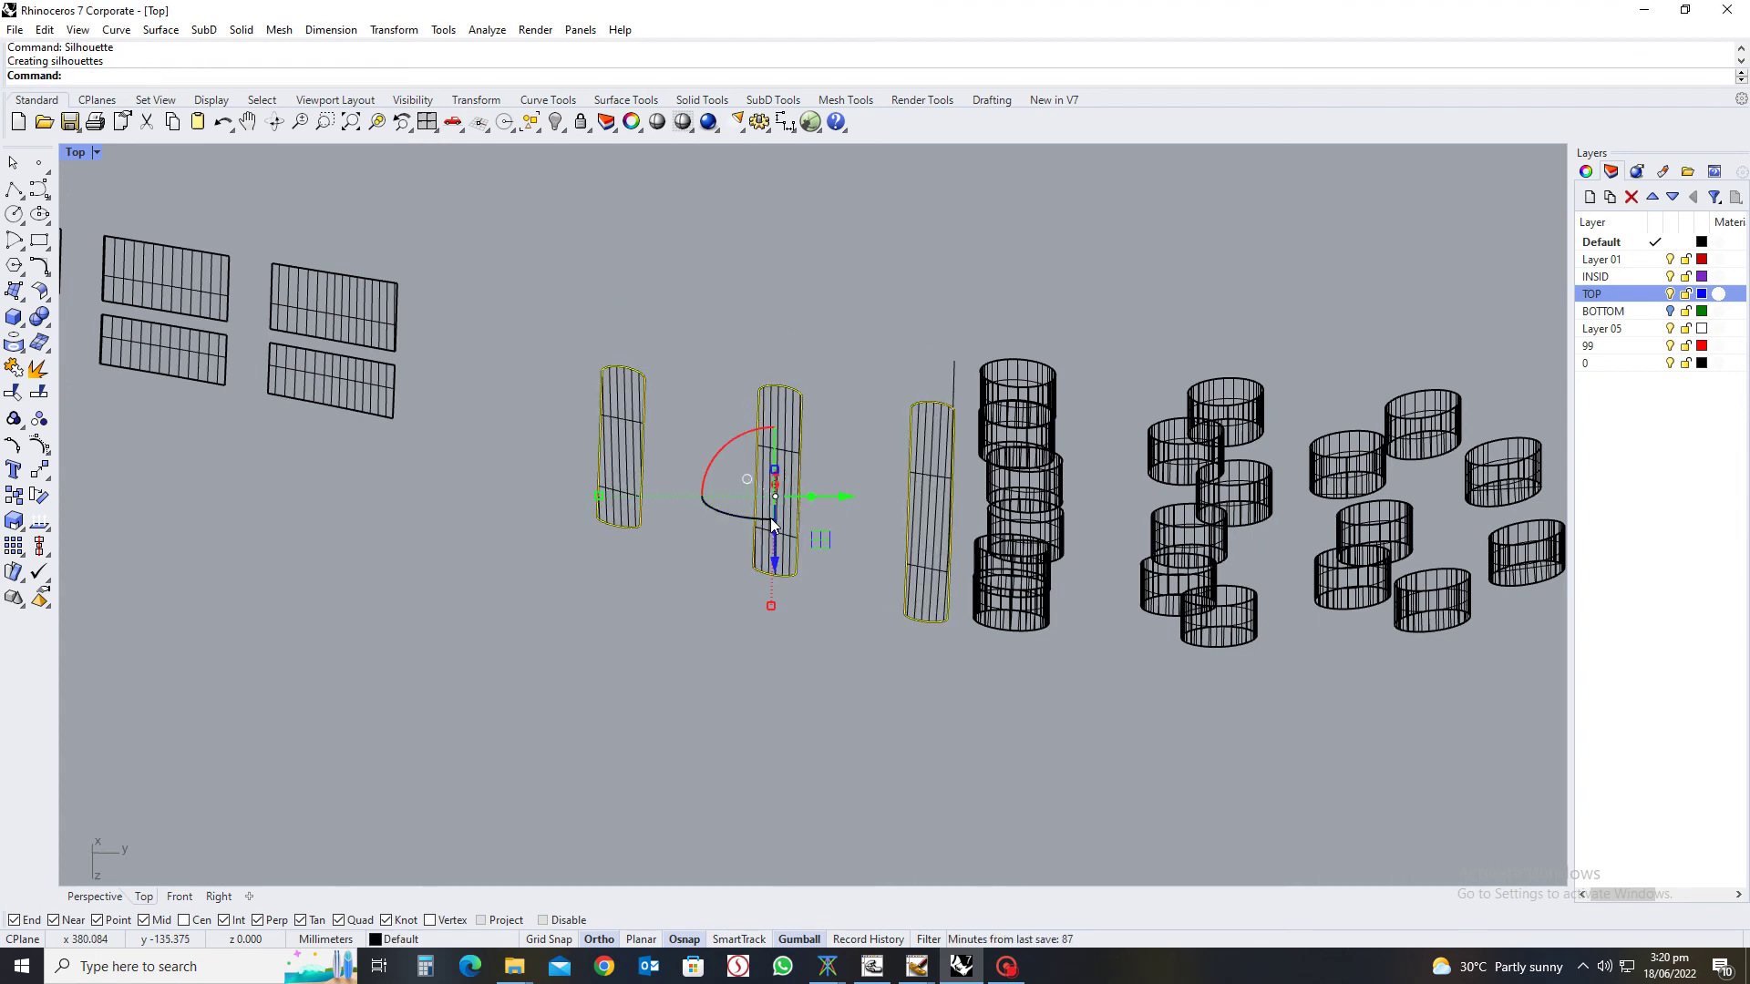
Extrude the silhouettes of the three midfoot bars 5 mm back toward the sole
{"action": "type", "text": "5."}
{"action": "key", "text": "Return"}
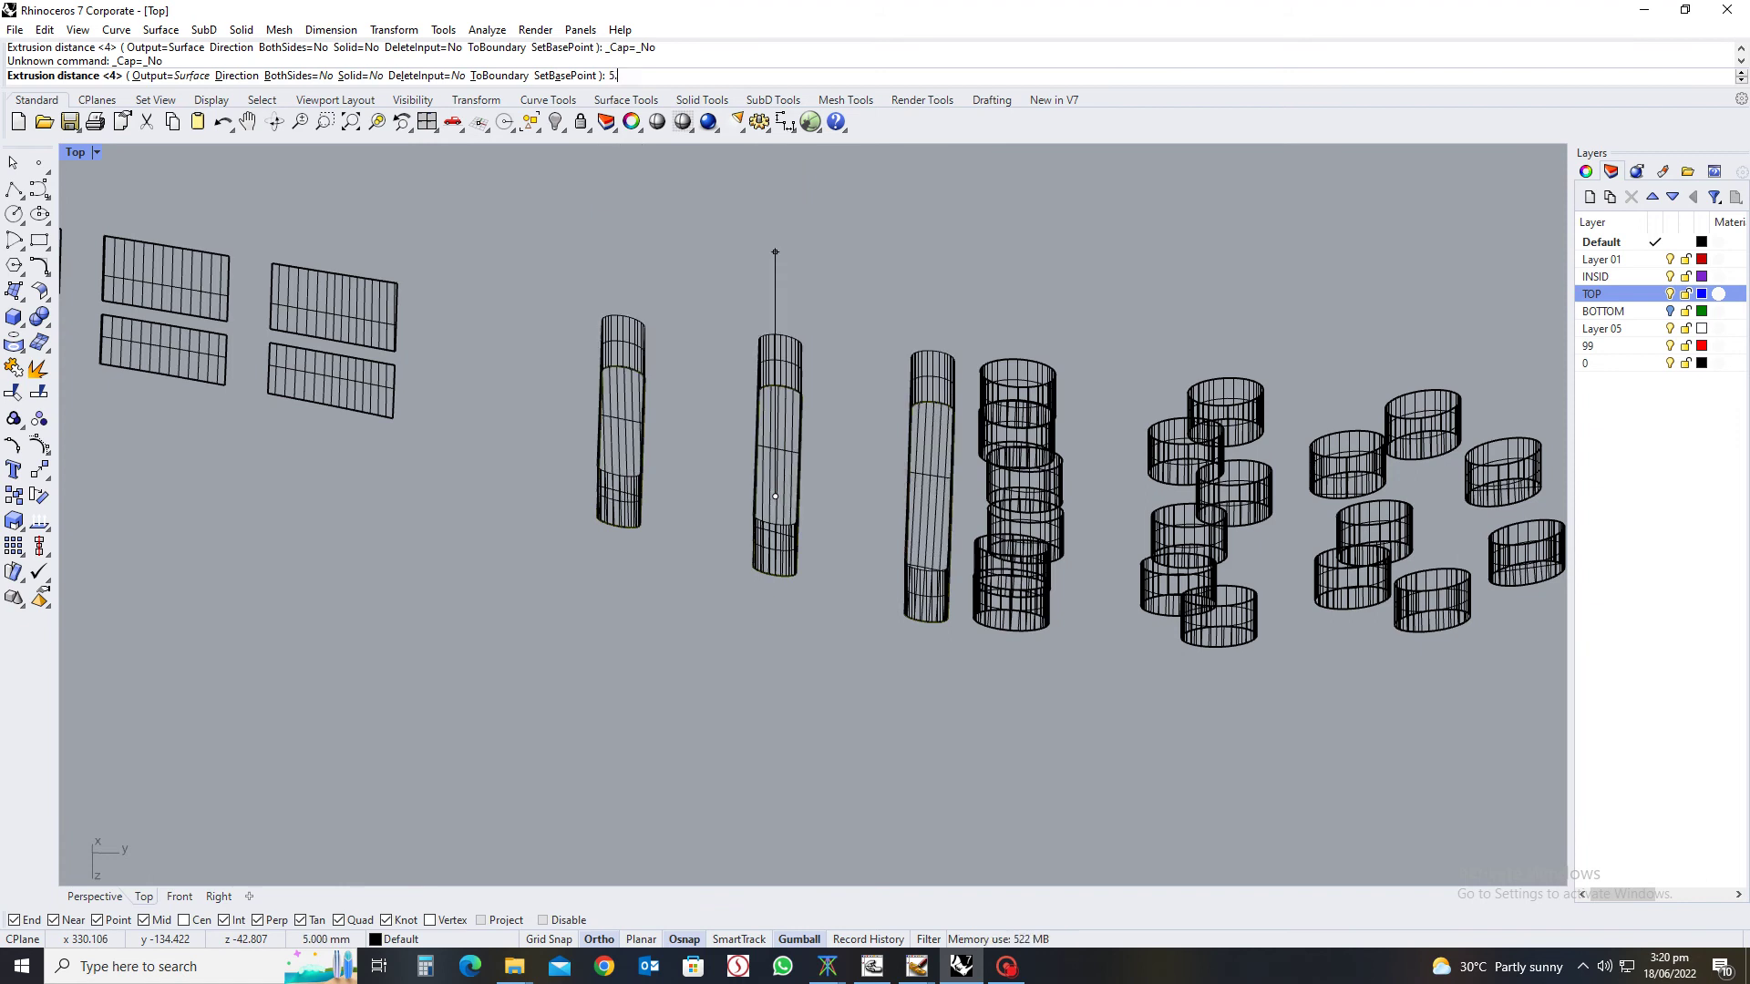
{"action": "left_click", "coordinate": [784, 253]}
Show the Display settings and set the Top viewport's display mode to Shaded
{"action": "scroll", "coordinate": [696, 364], "scroll_direction": "down", "scroll_amount": 5}
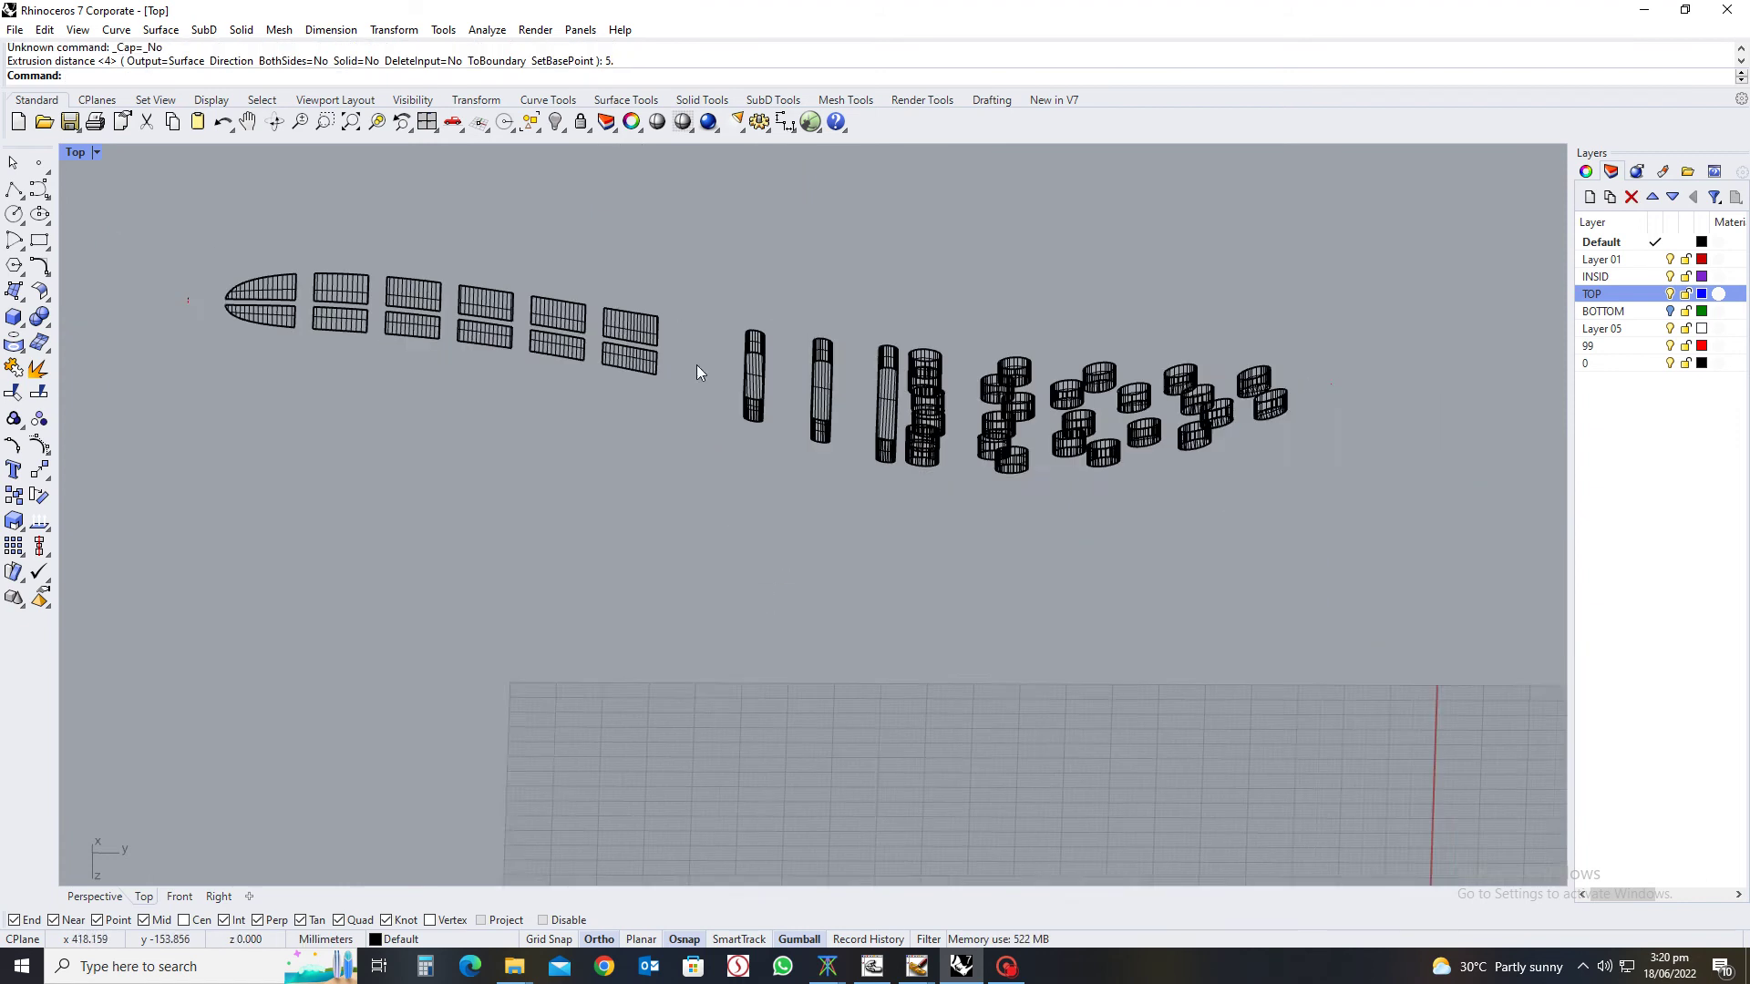
{"action": "right_click_drag", "start_coordinate": [1143, 304], "coordinate": [1033, 332]}
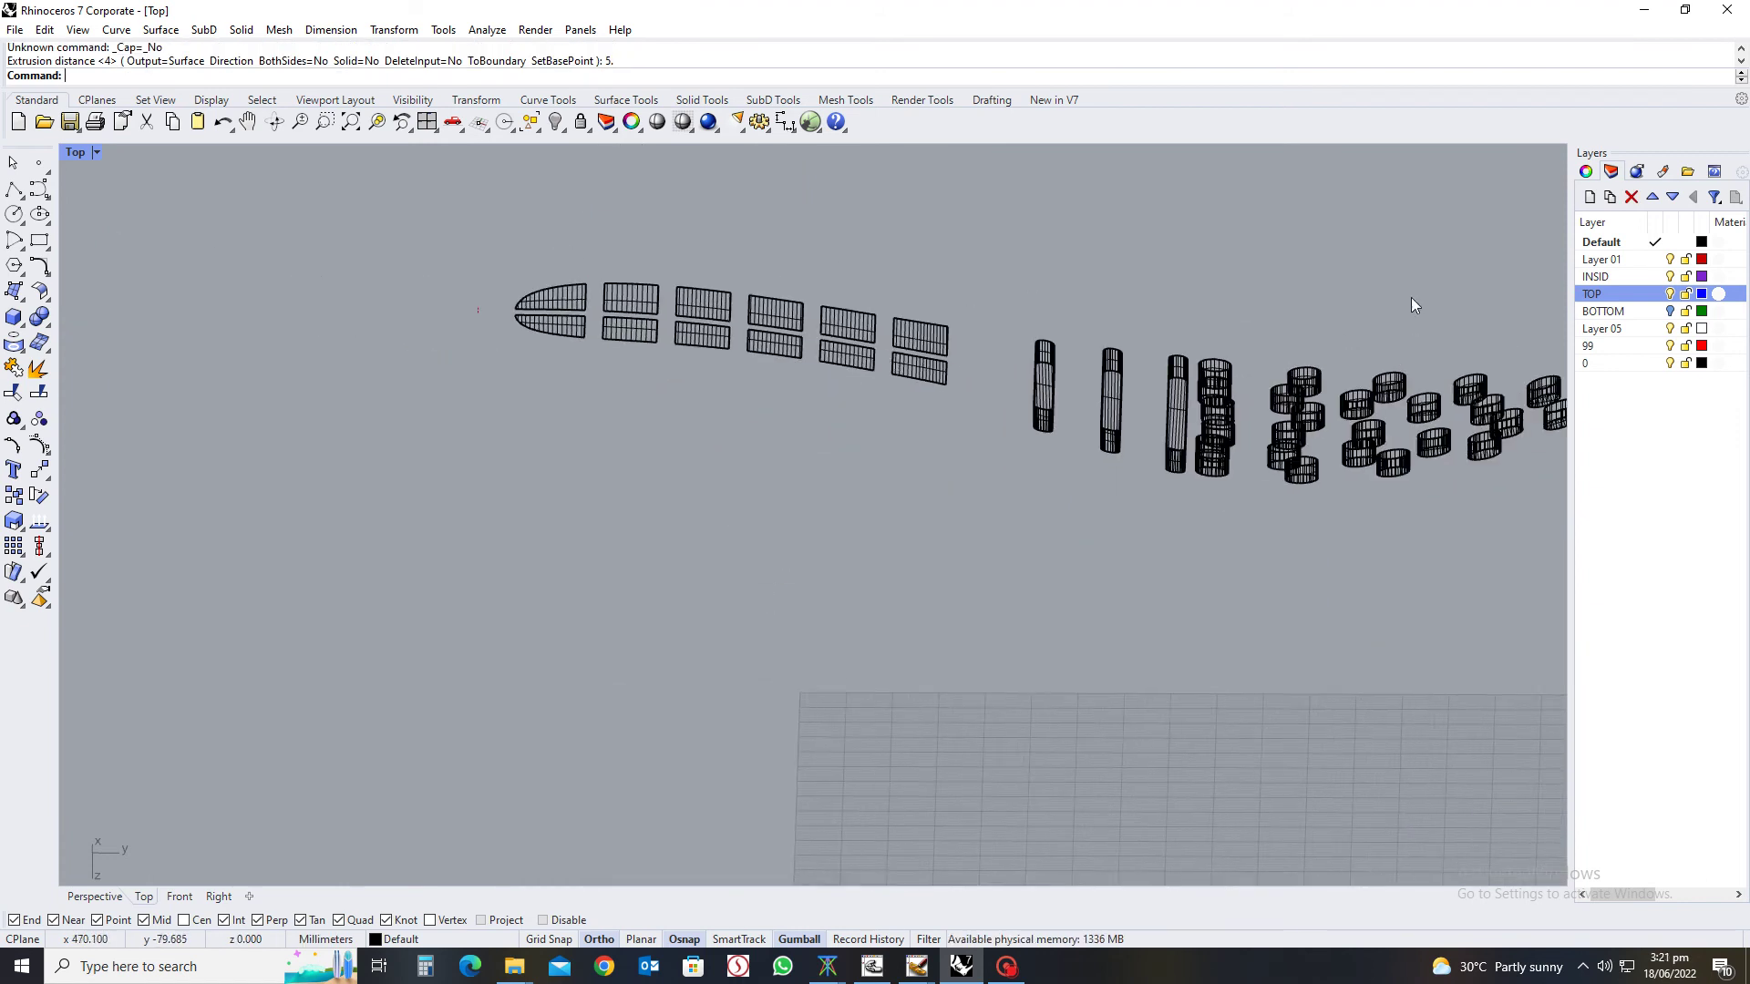
{"action": "left_click", "coordinate": [1714, 173]}
{"action": "left_click", "coordinate": [1742, 173]}
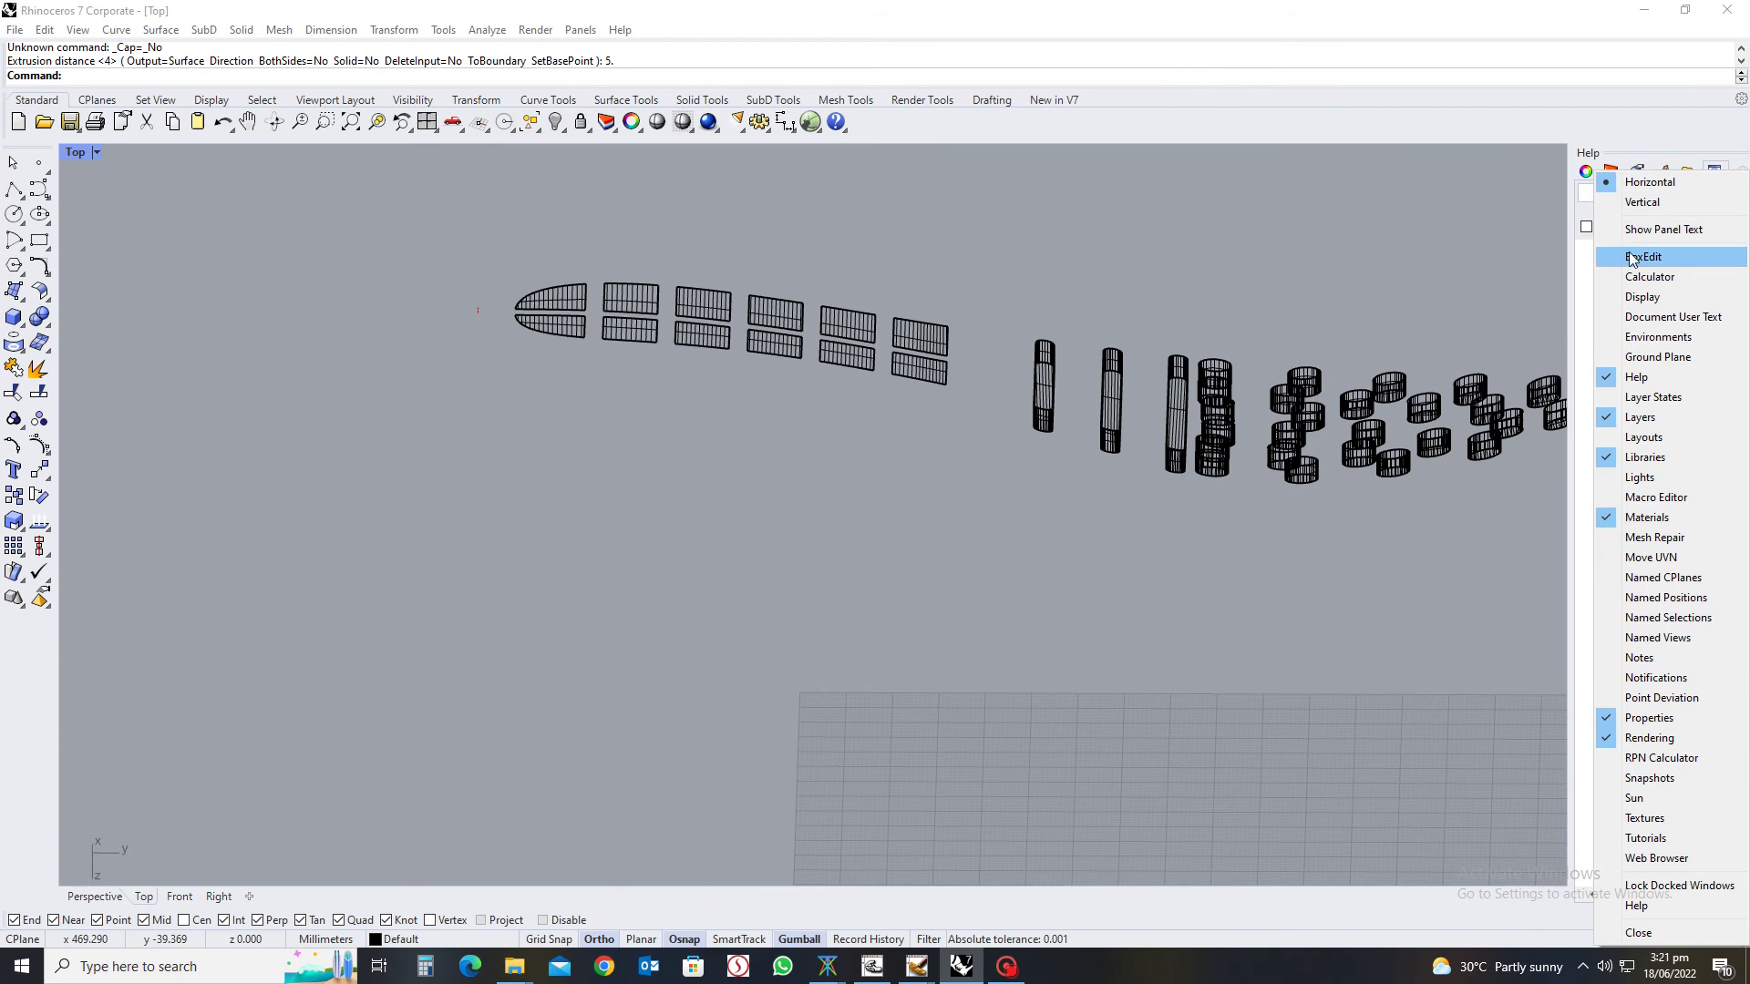
{"action": "left_click", "coordinate": [1642, 297]}
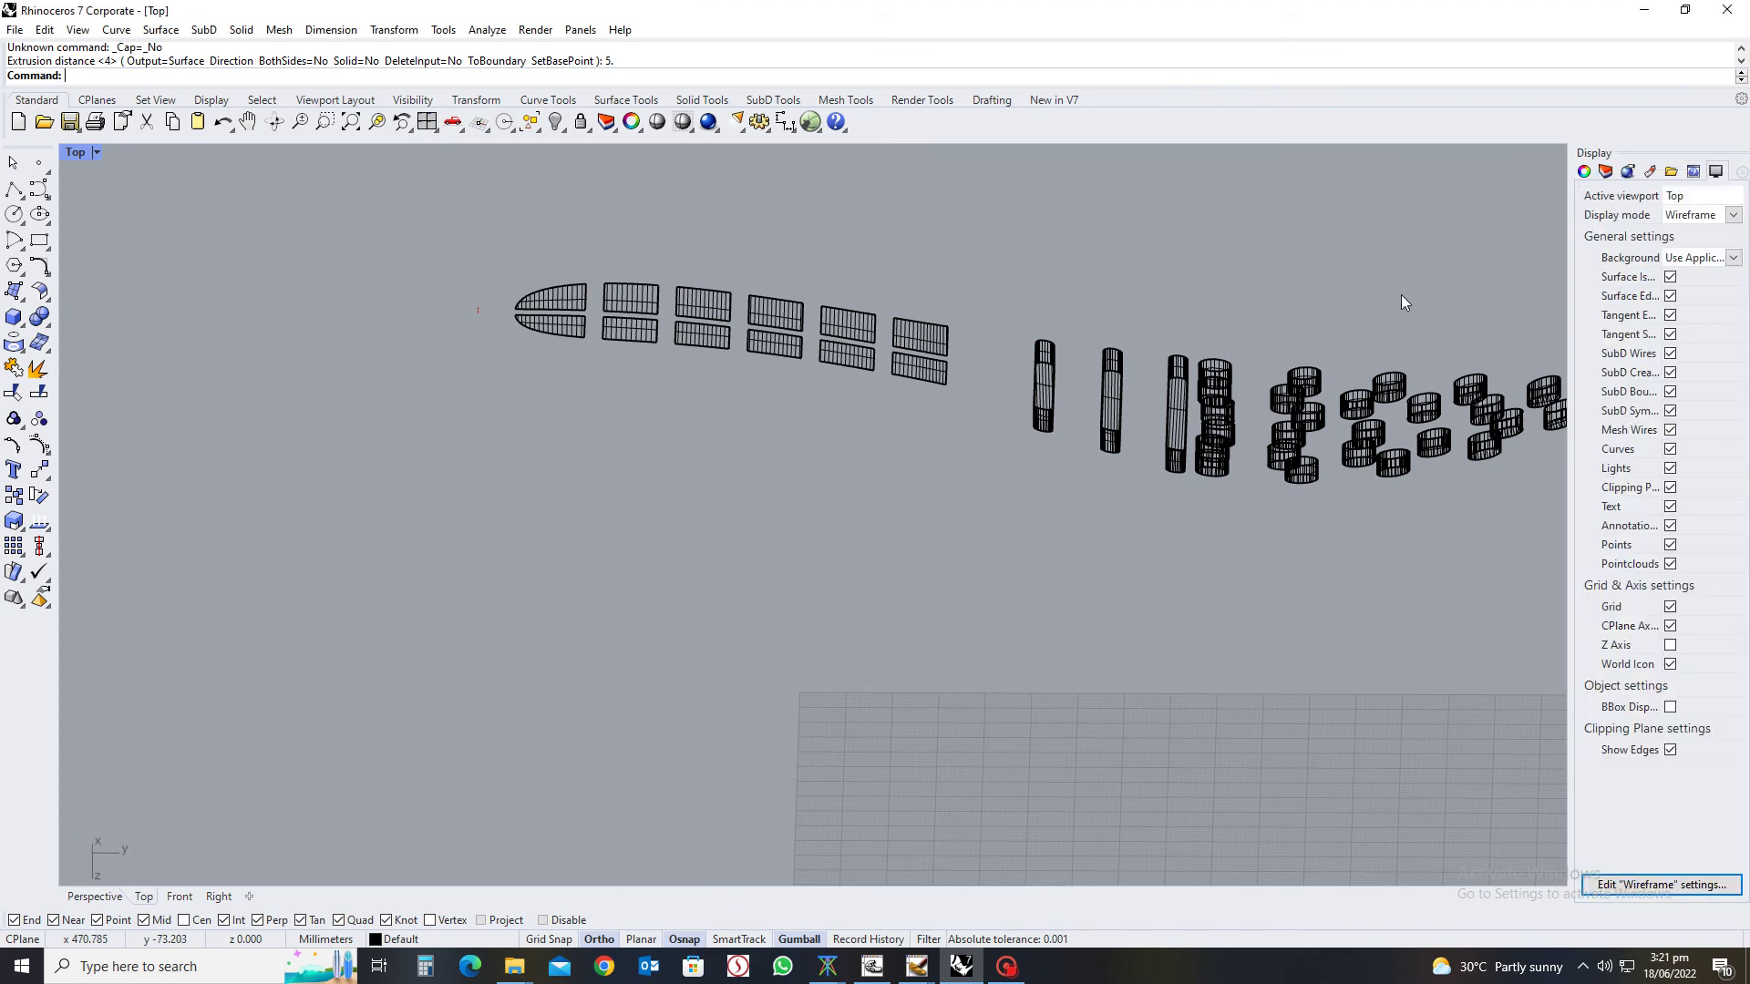
{"action": "left_click", "coordinate": [1734, 215]}
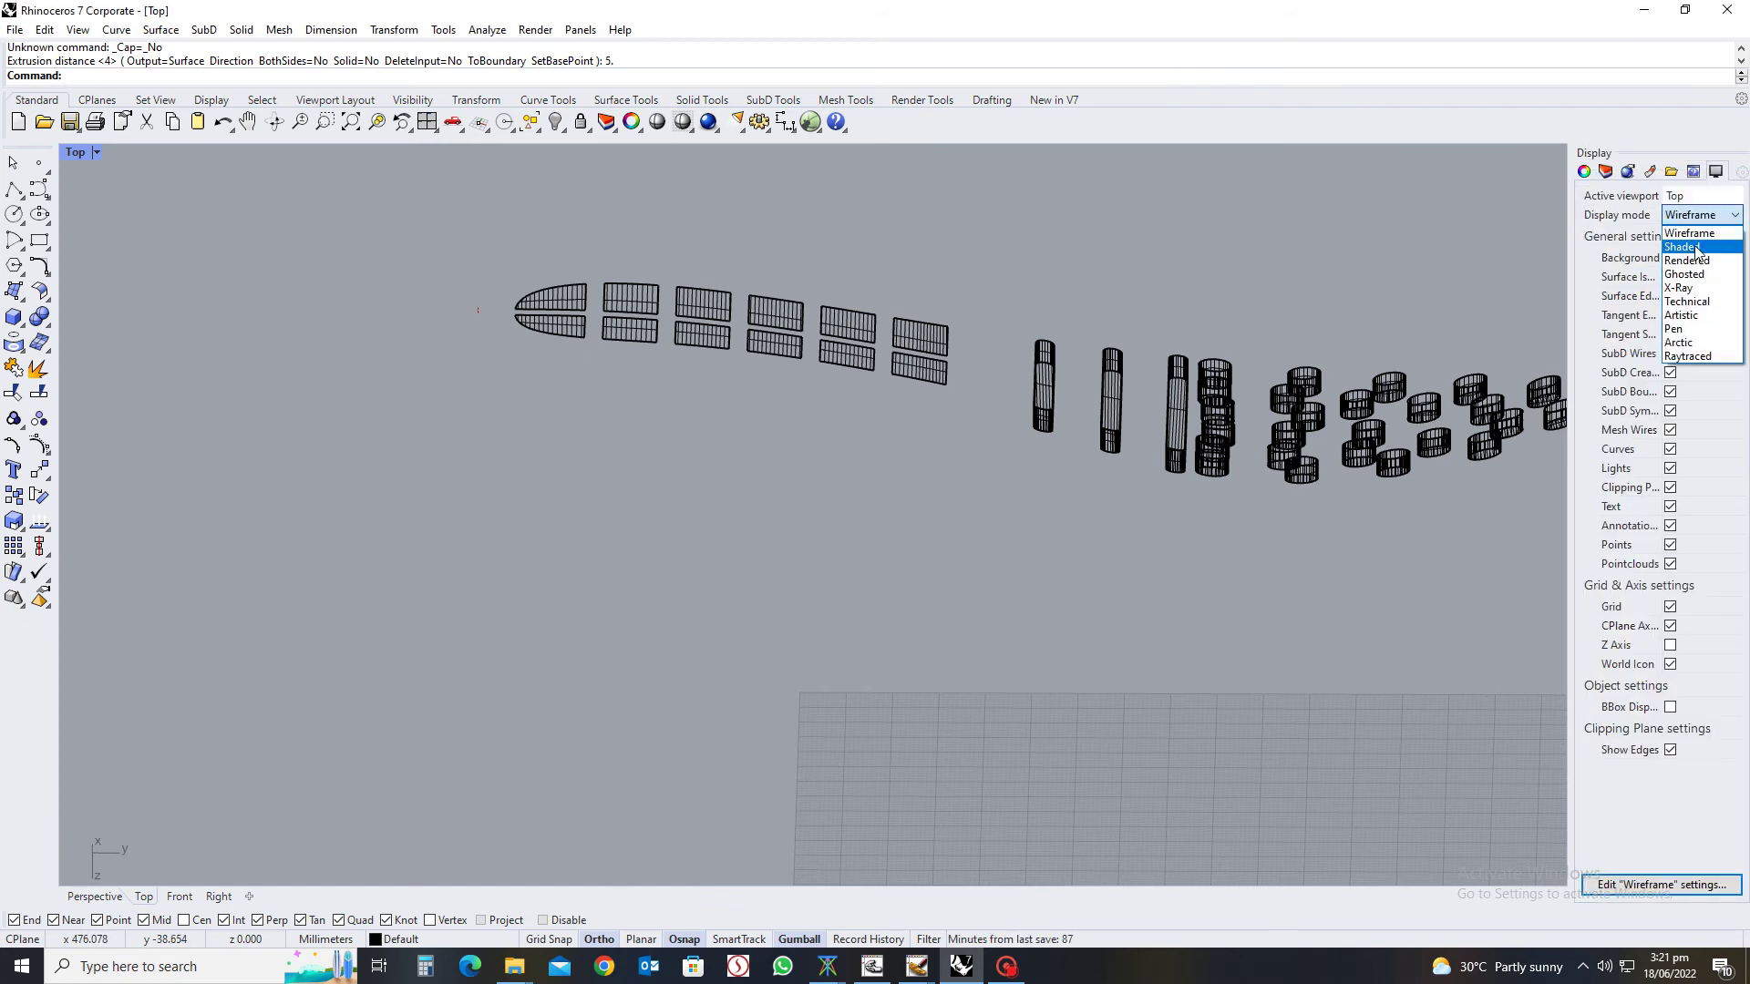
{"action": "left_click", "coordinate": [1696, 247]}
Move the rectangular heel pair nearest the midfoot bars 7 mm along positive Z and create its silhouettes
{"action": "right_click_drag", "start_coordinate": [855, 386], "coordinate": [980, 244]}
{"action": "left_click_drag", "start_coordinate": [980, 238], "coordinate": [888, 445]}
{"action": "left_click", "coordinate": [919, 422]}
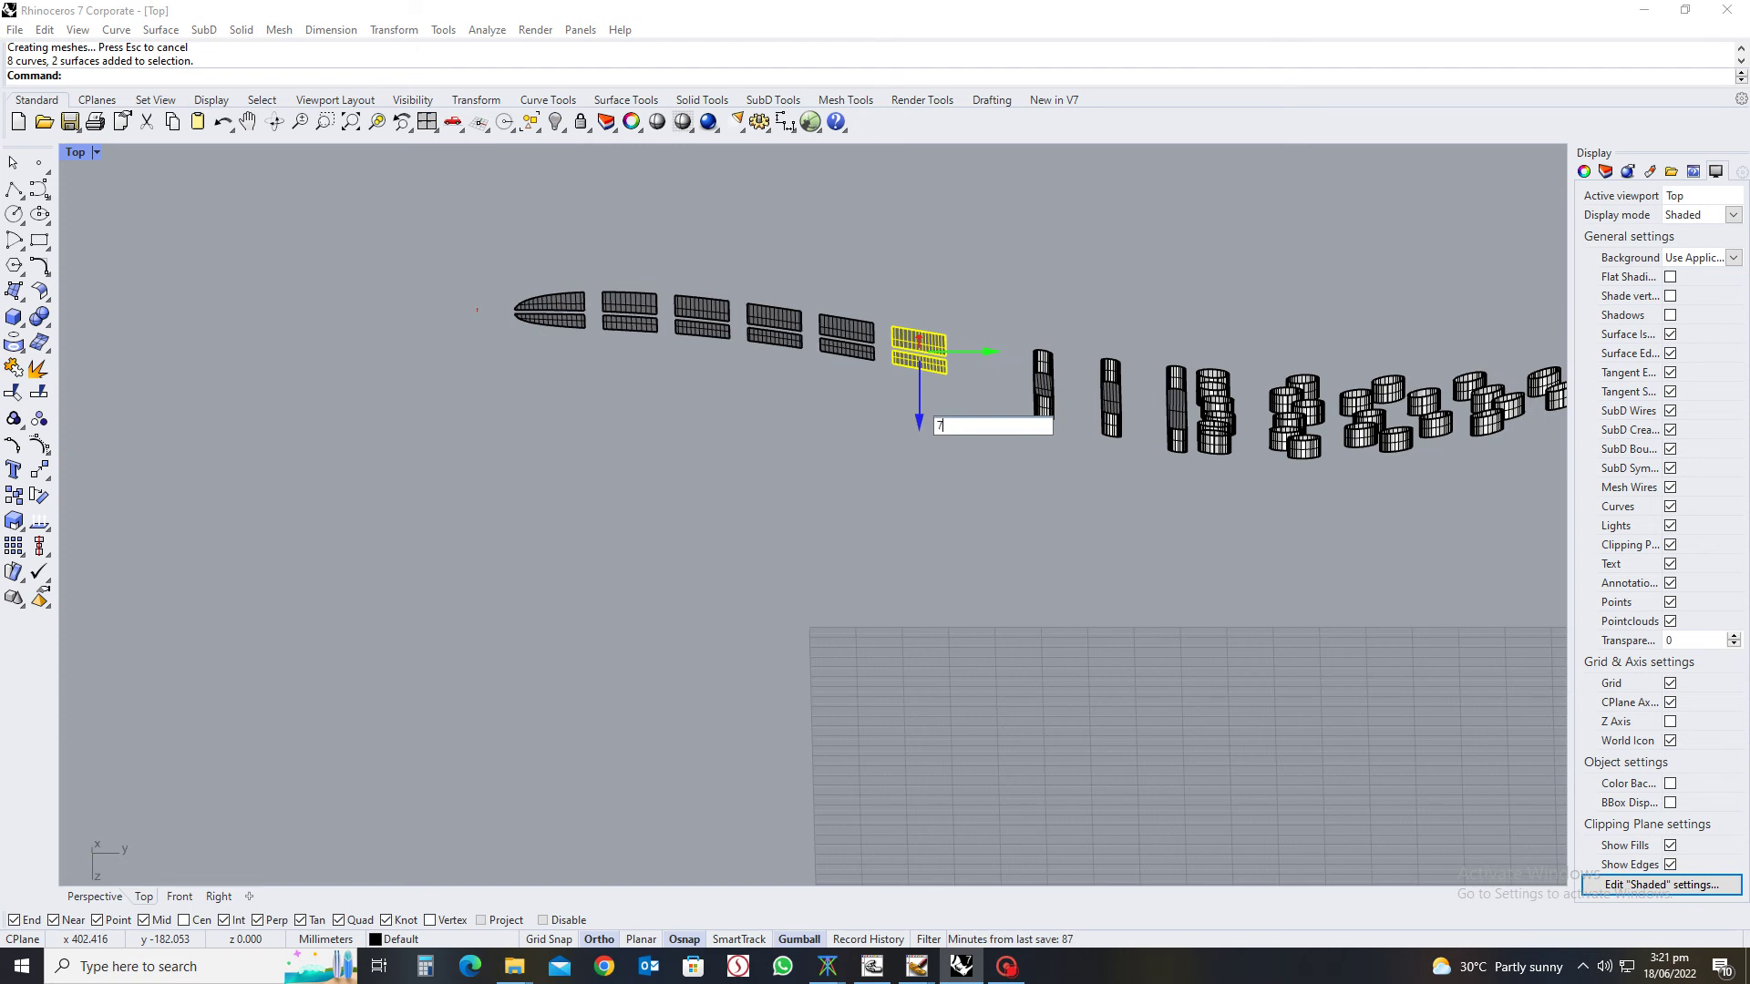
{"action": "key", "text": "Return"}
{"action": "type", "text": "e"}
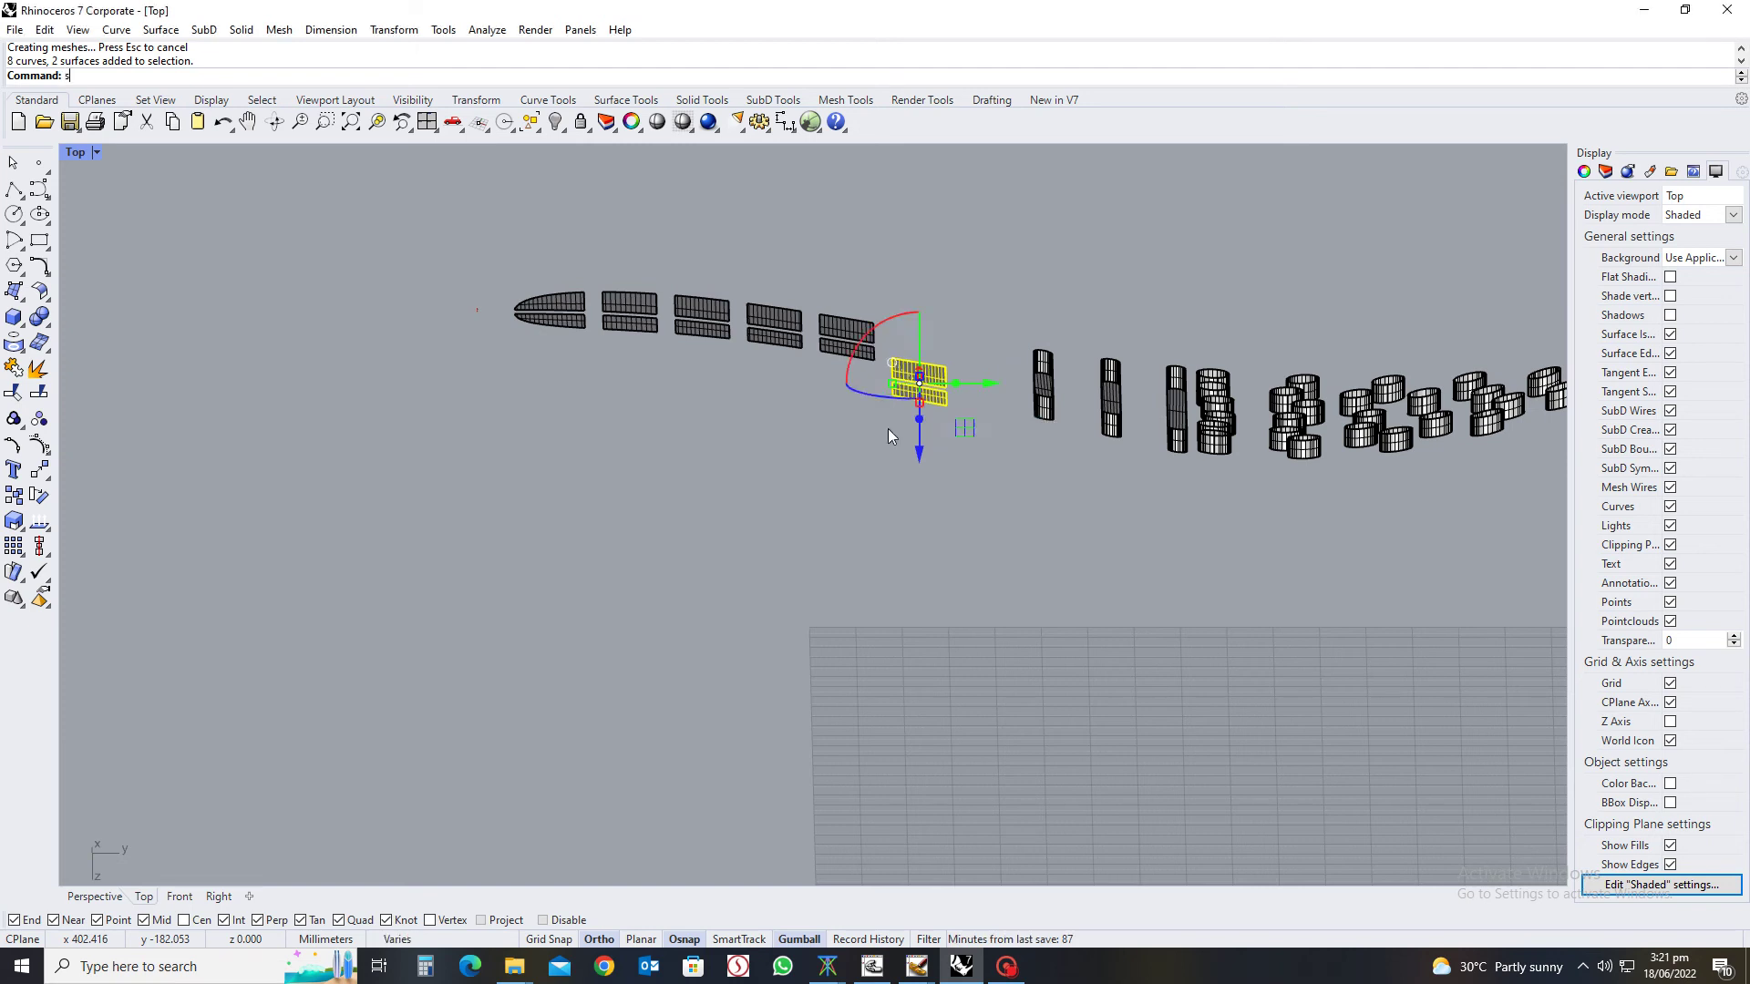
{"action": "key", "text": "Return"}
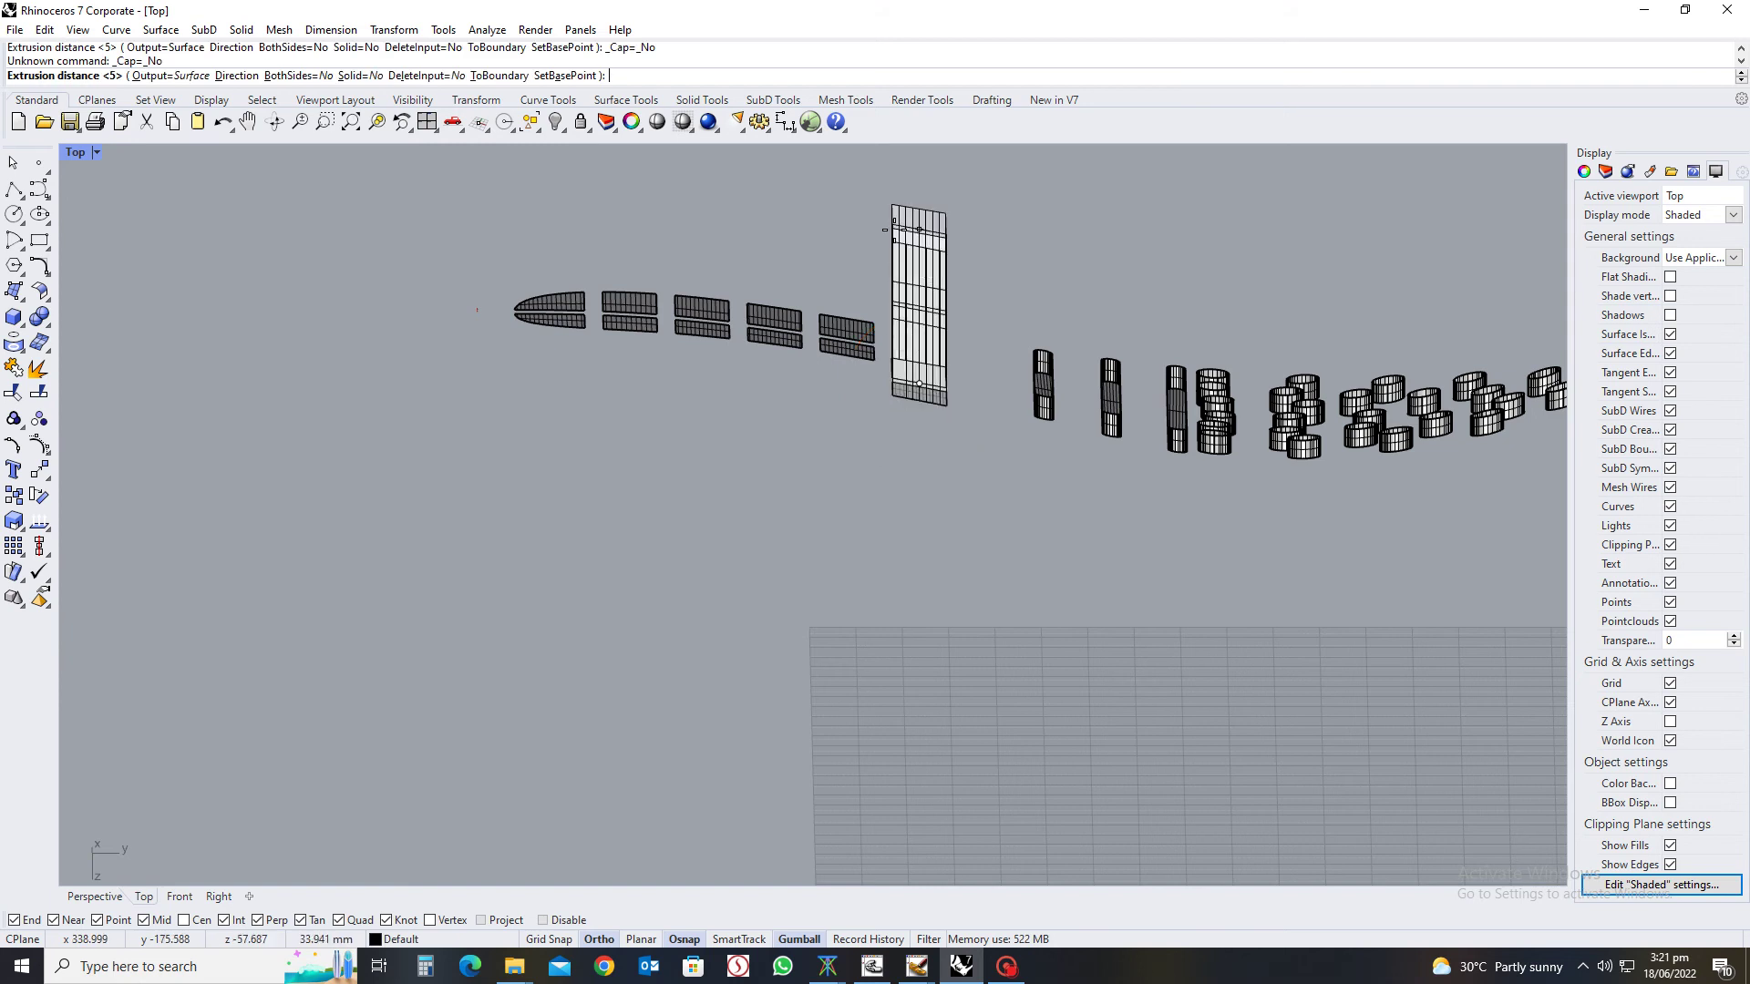
Extrude the silhouettes of the first rectangular heel pair 7 mm back toward the sole
{"action": "type", "text": "7."}
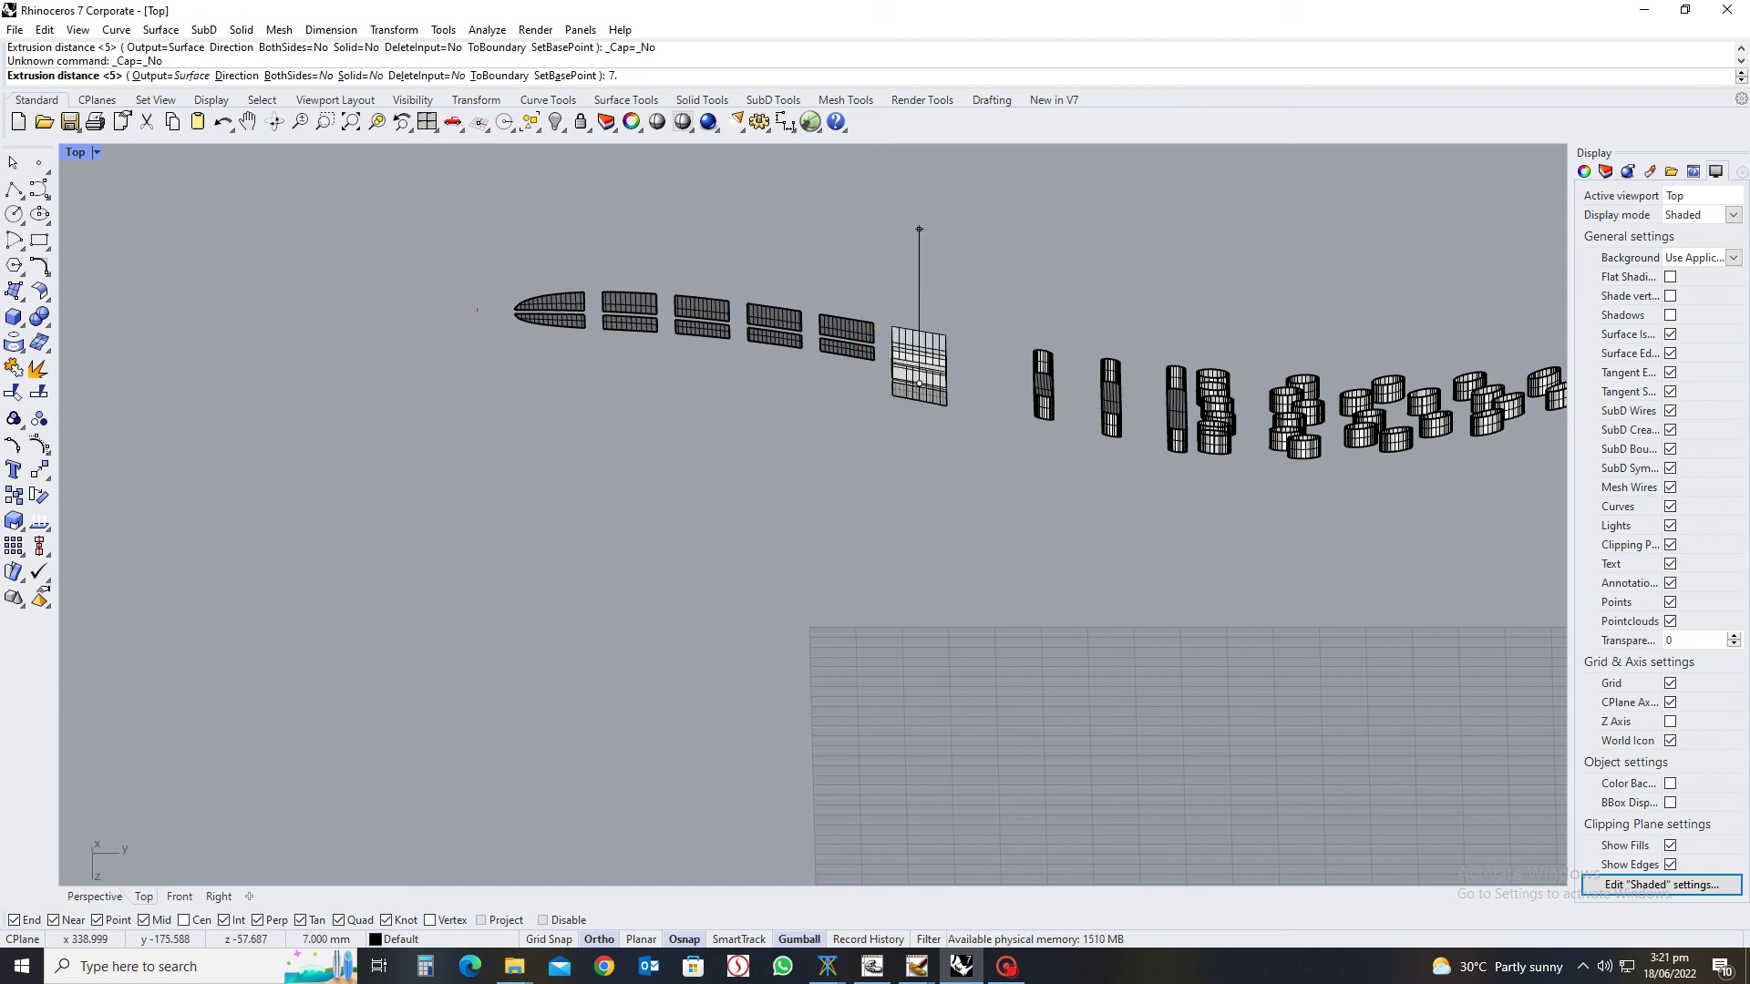
{"action": "key", "text": "Return"}
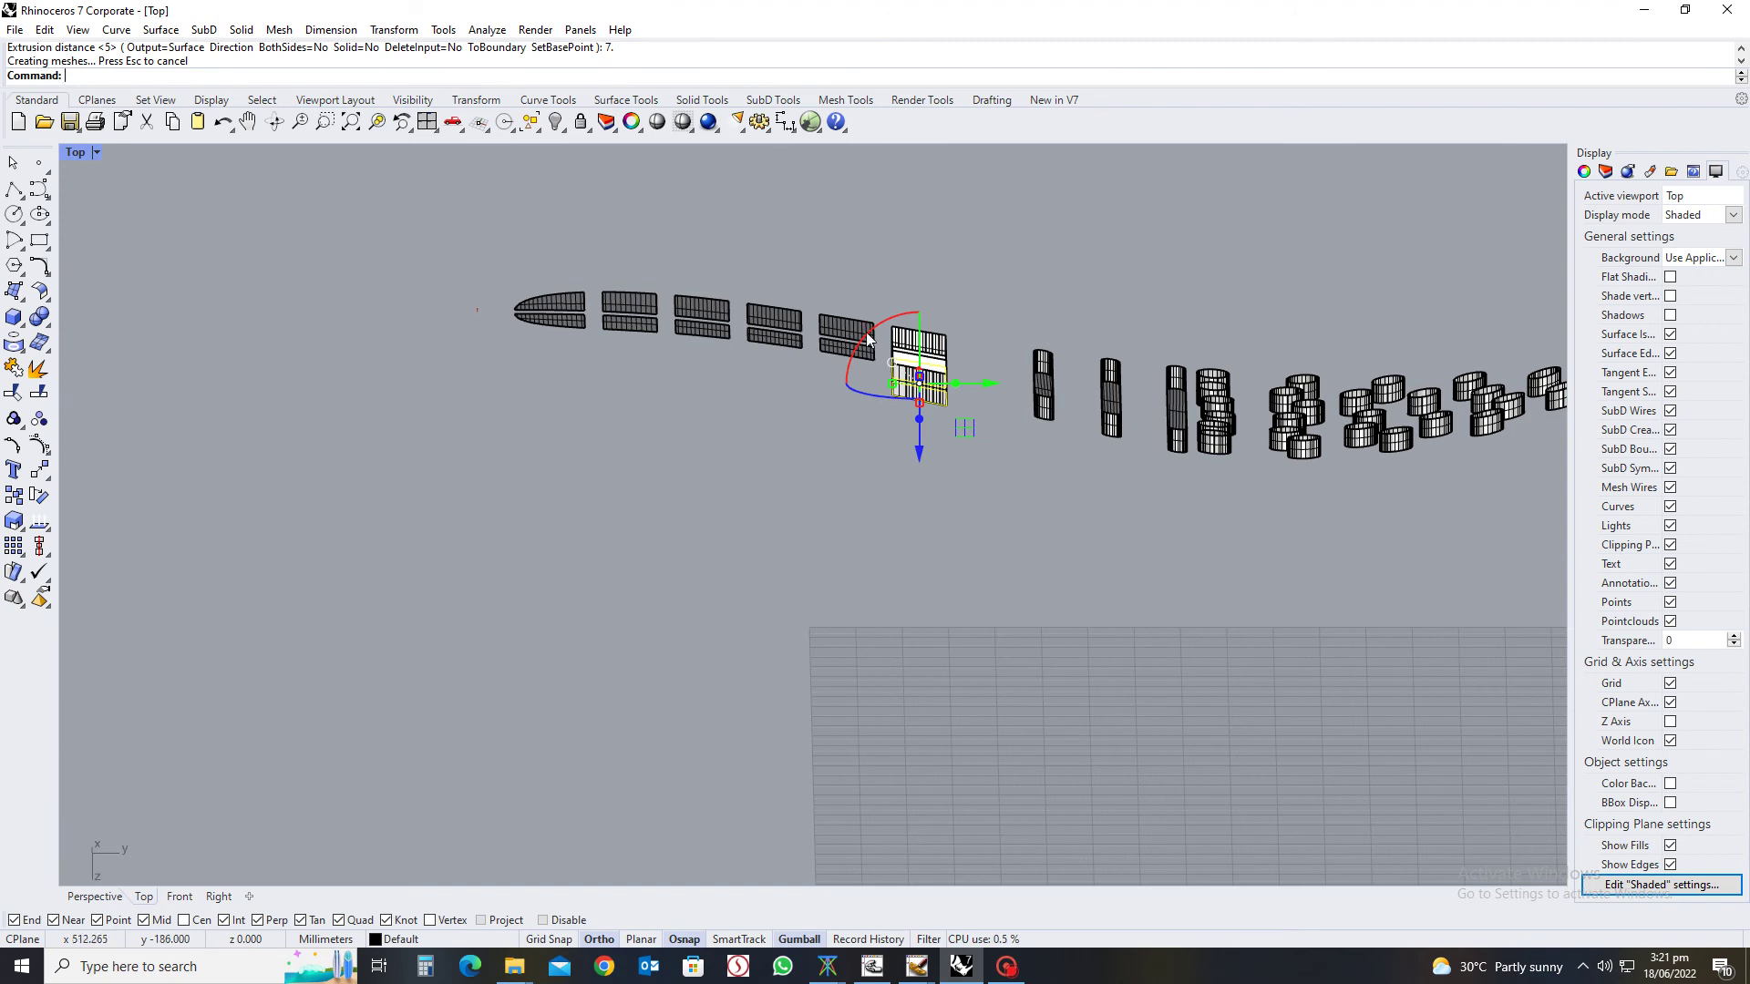
{"action": "scroll", "coordinate": [875, 346], "scroll_direction": "up", "scroll_amount": 5}
{"action": "right_click_drag", "start_coordinate": [960, 620], "coordinate": [911, 638], "text": "ctrl+shift"}
{"action": "key", "text": "Escape"}
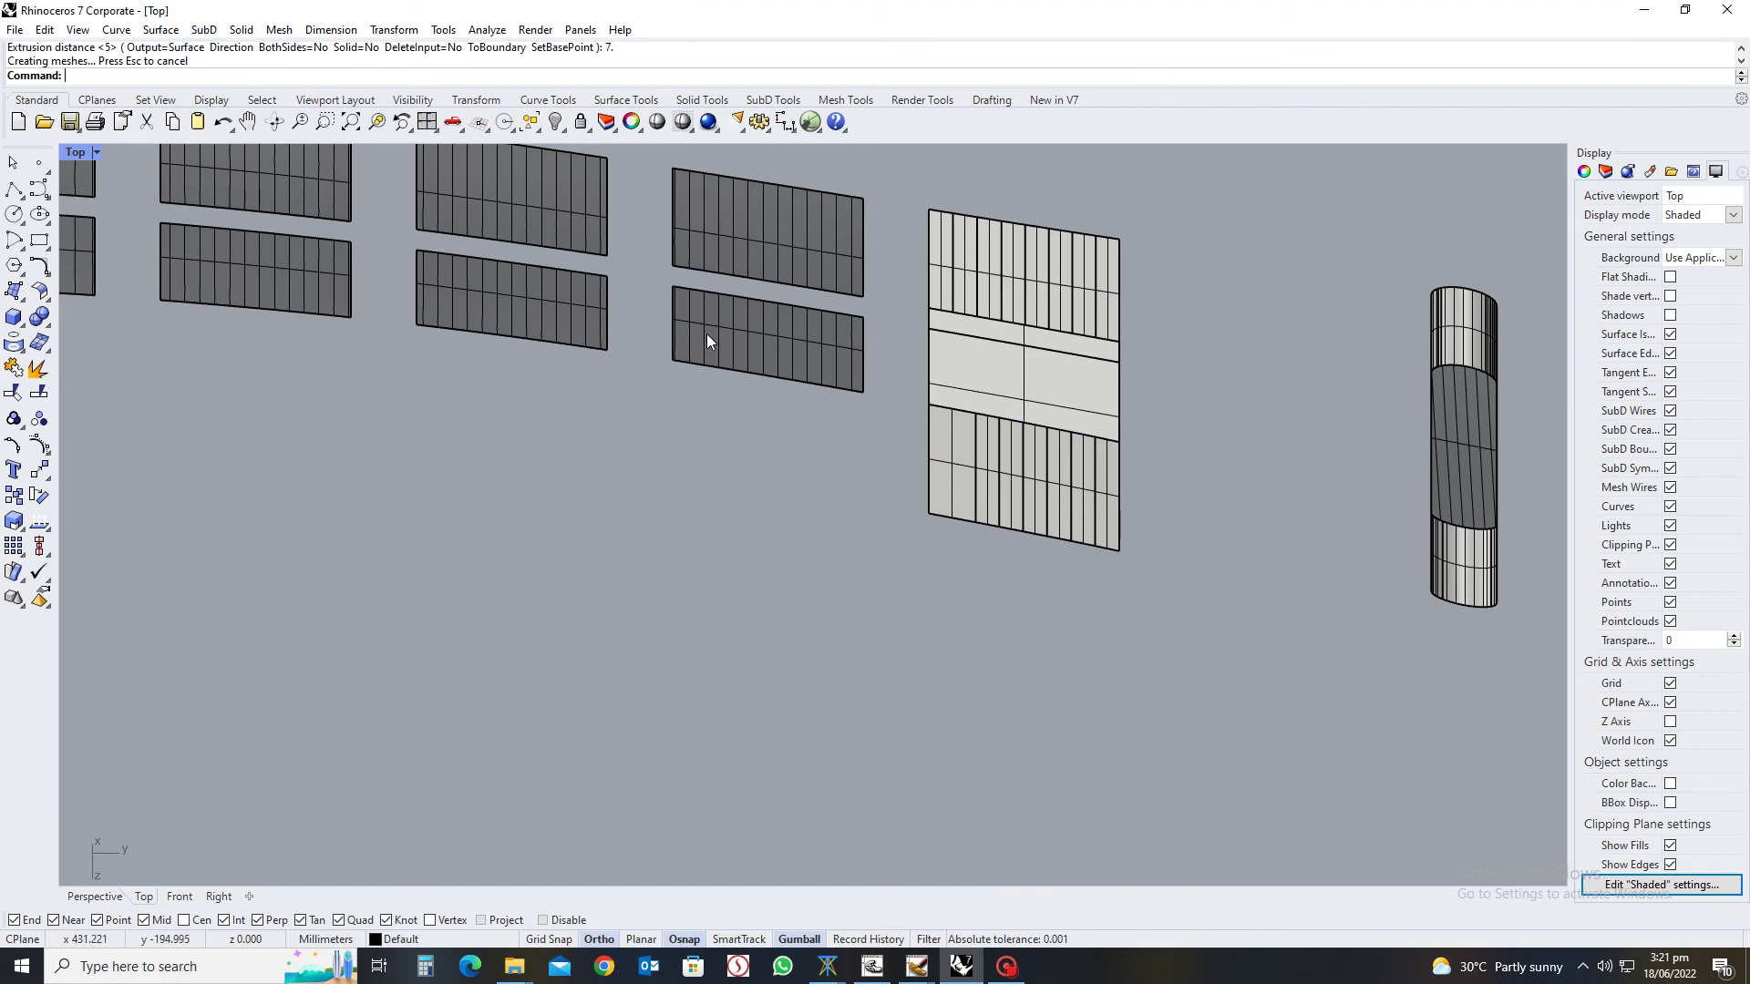
Move the second rectangular heel pair from the midfoot along the positive Z direction and create its silhouettes
{"action": "scroll", "coordinate": [707, 333], "scroll_direction": "down", "scroll_amount": 4}
{"action": "left_click_drag", "start_coordinate": [826, 217], "coordinate": [933, 423]}
{"action": "left_click", "coordinate": [877, 398]}
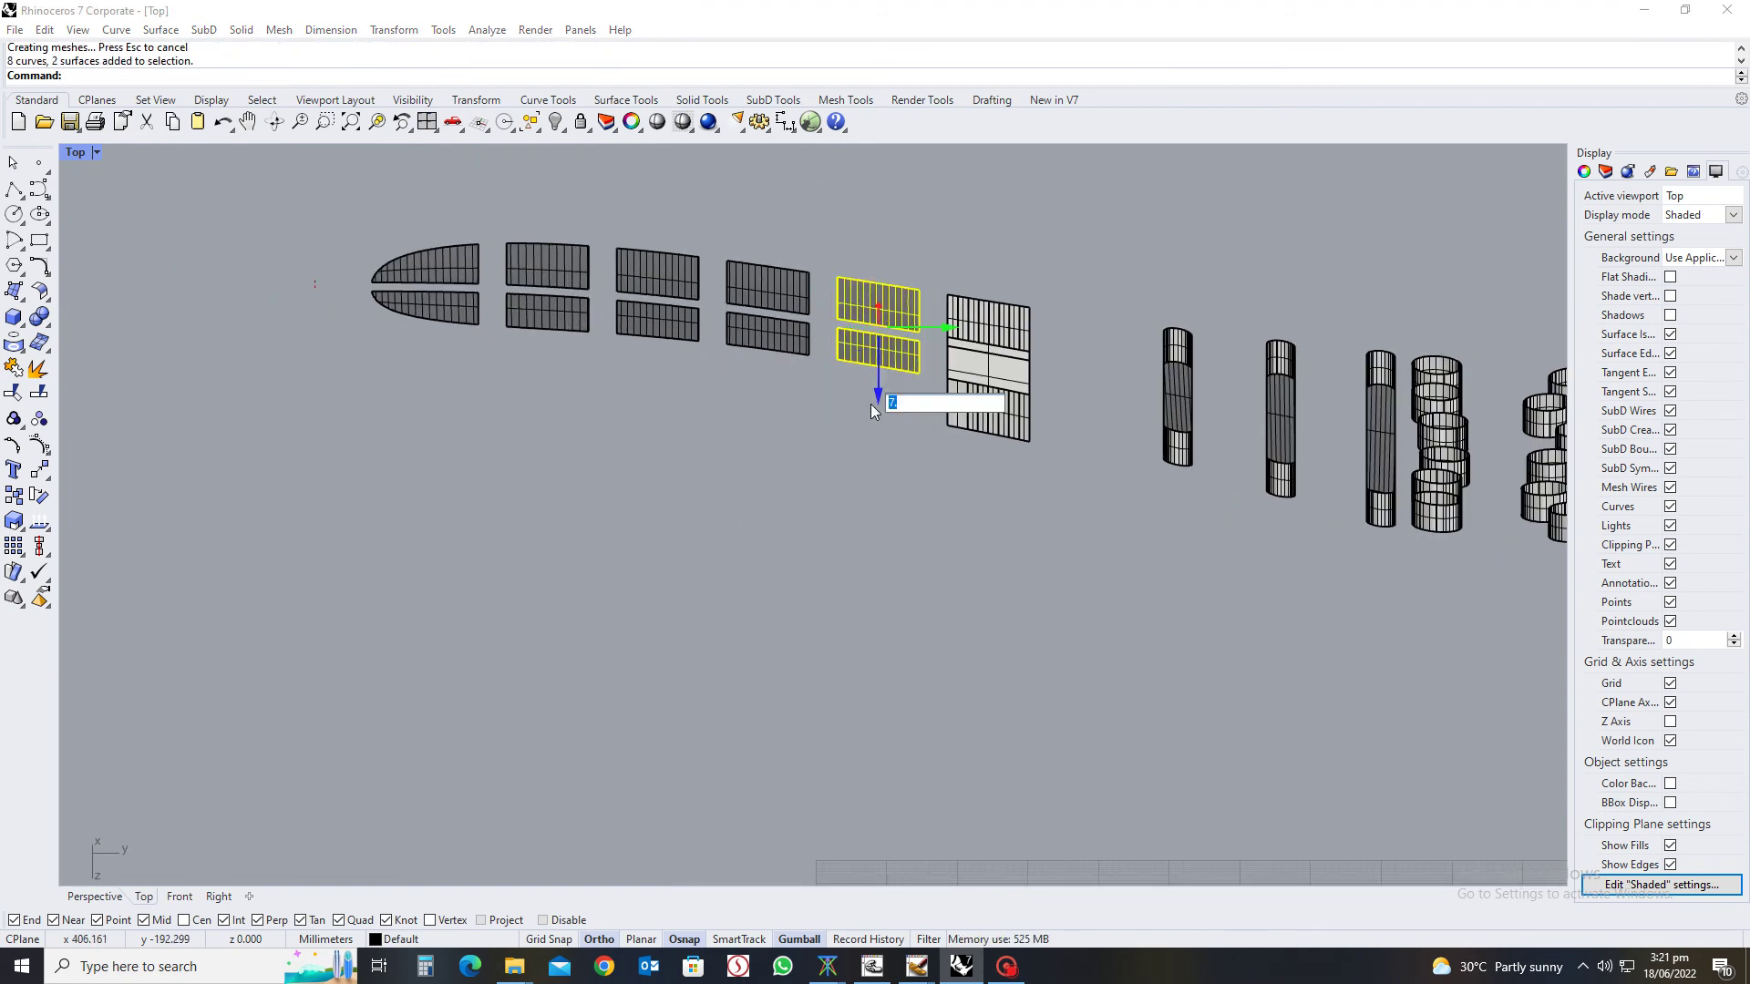
{"action": "type", "text": "7"}
{"action": "key", "text": "Return"}
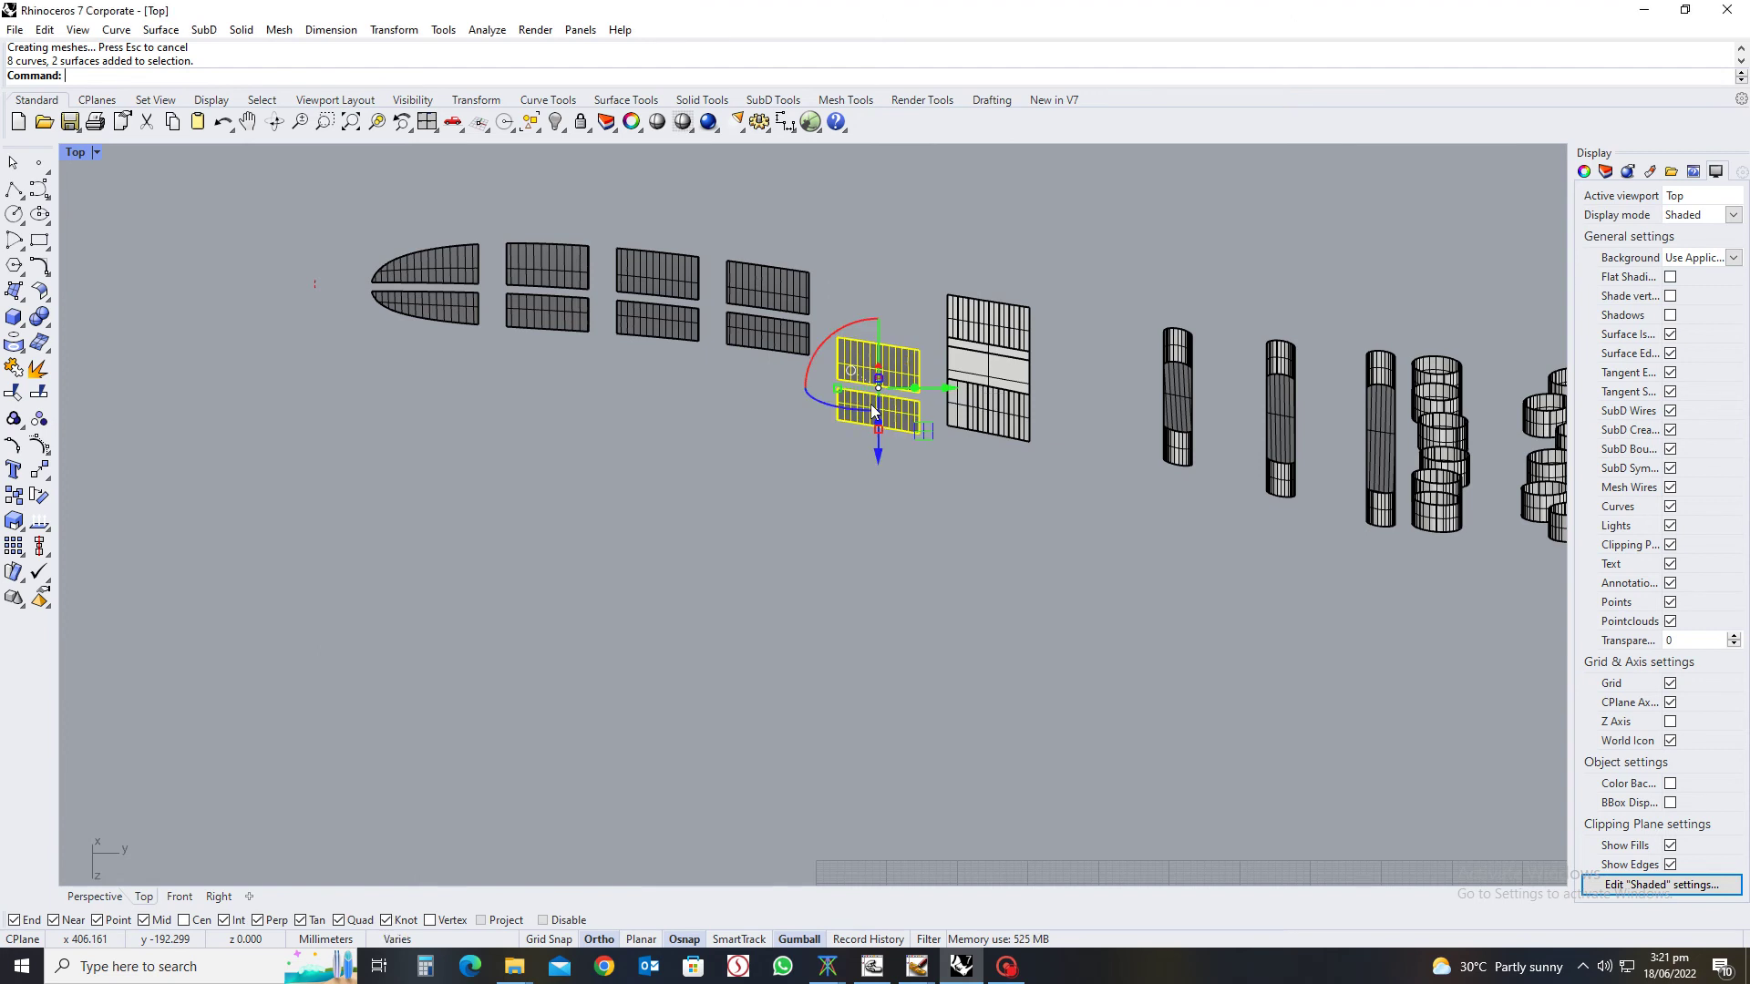
{"action": "type", "text": "s"}
{"action": "key", "text": "Return"}
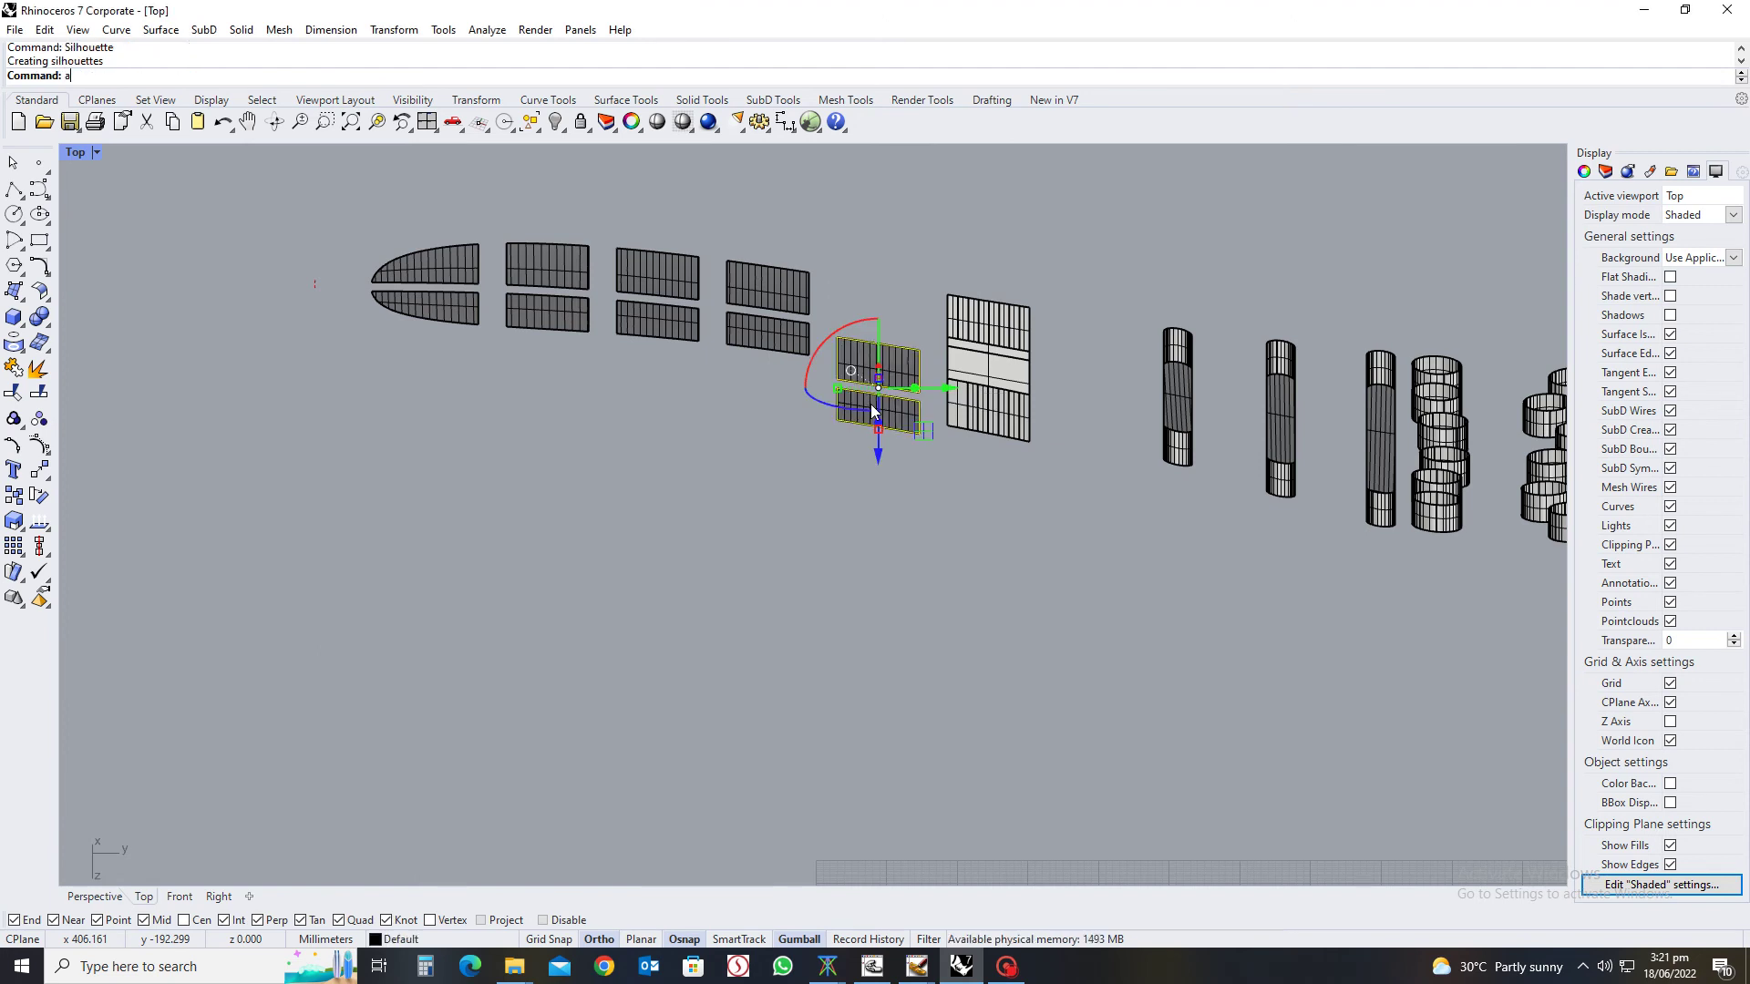
Extrude the silhouettes of the second rectangular heel pair 9 mm back toward the sole
{"action": "type", "text": "9."}
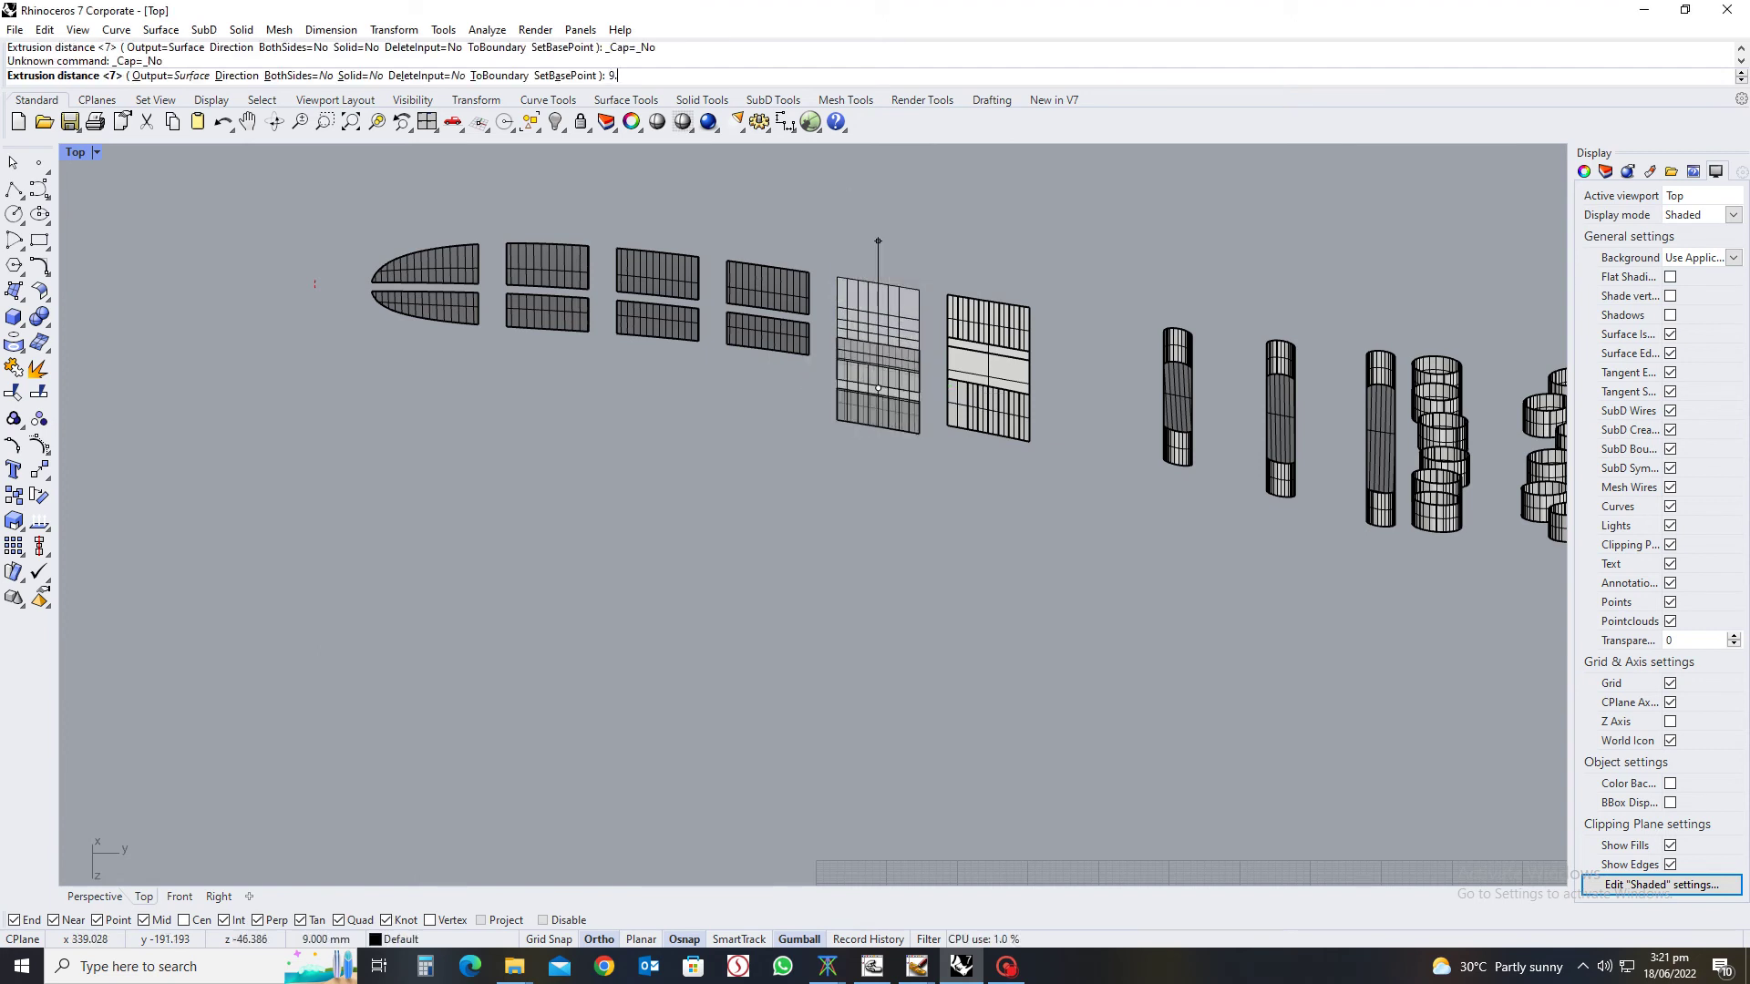
{"action": "key", "text": "Return"}
Move only the third rectangular heel pair 12 mm along the positive Z direction, and undo the move
{"action": "left_click_drag", "start_coordinate": [711, 218], "coordinate": [824, 401]}
{"action": "key", "text": "Escape"}
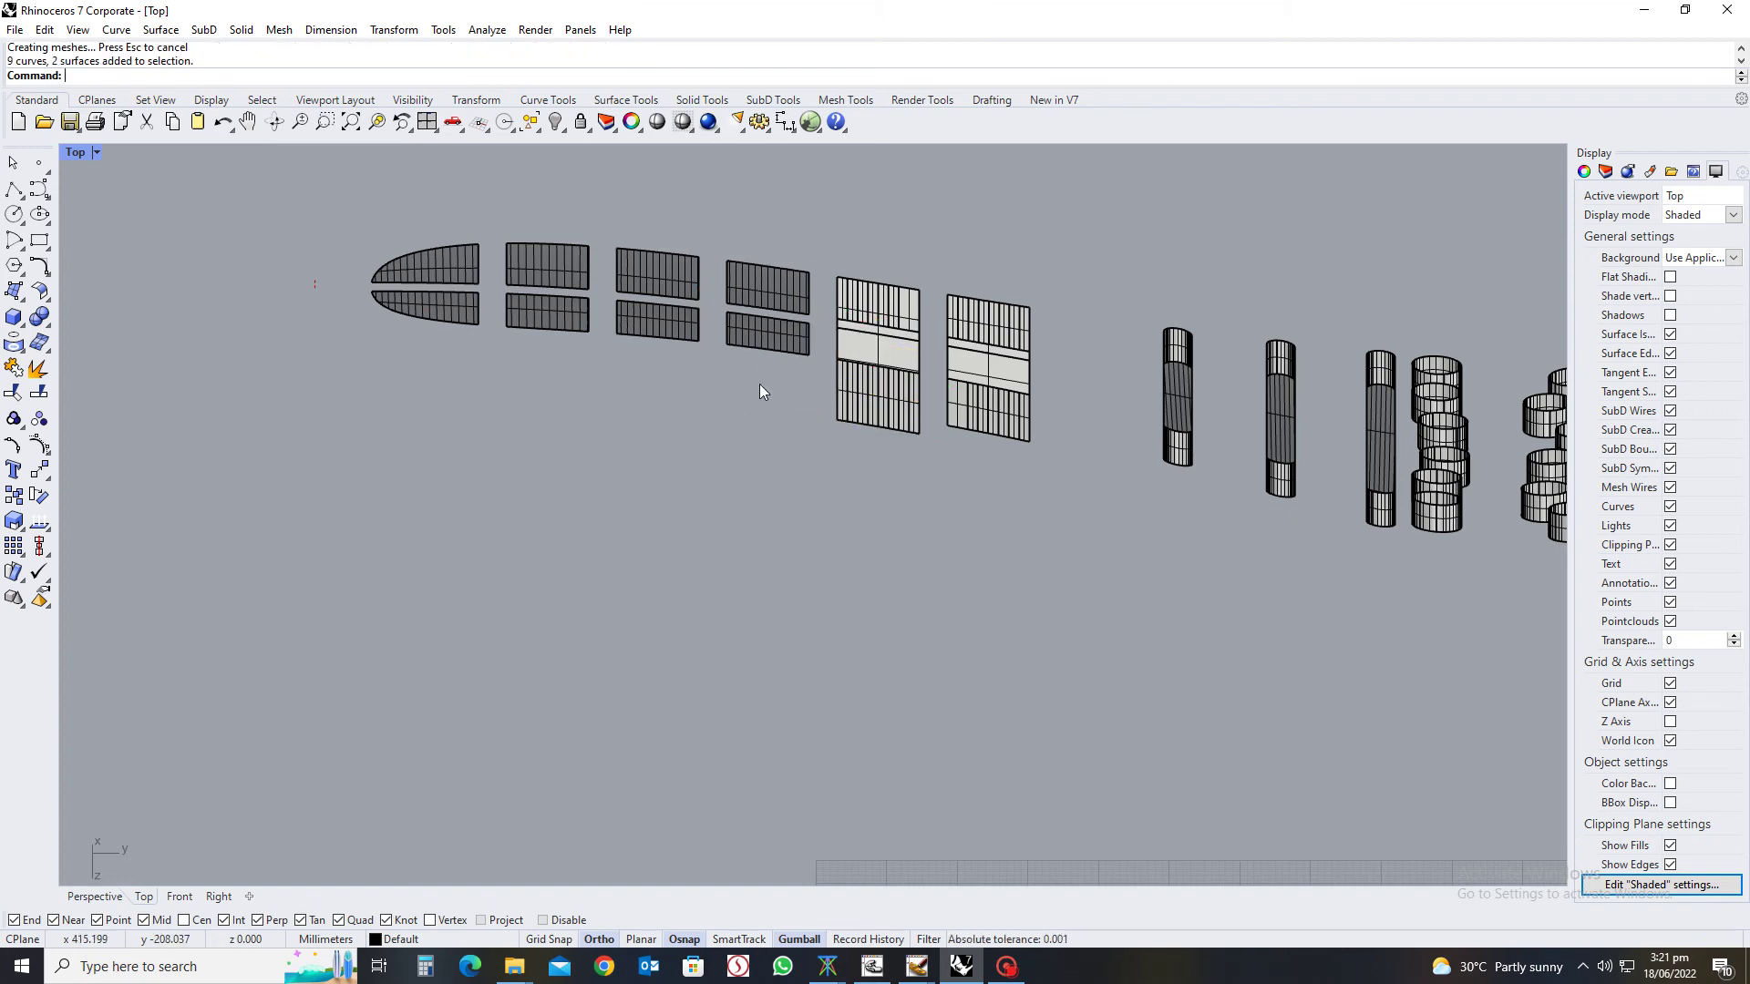
{"action": "left_click_drag", "start_coordinate": [720, 218], "coordinate": [811, 402]}
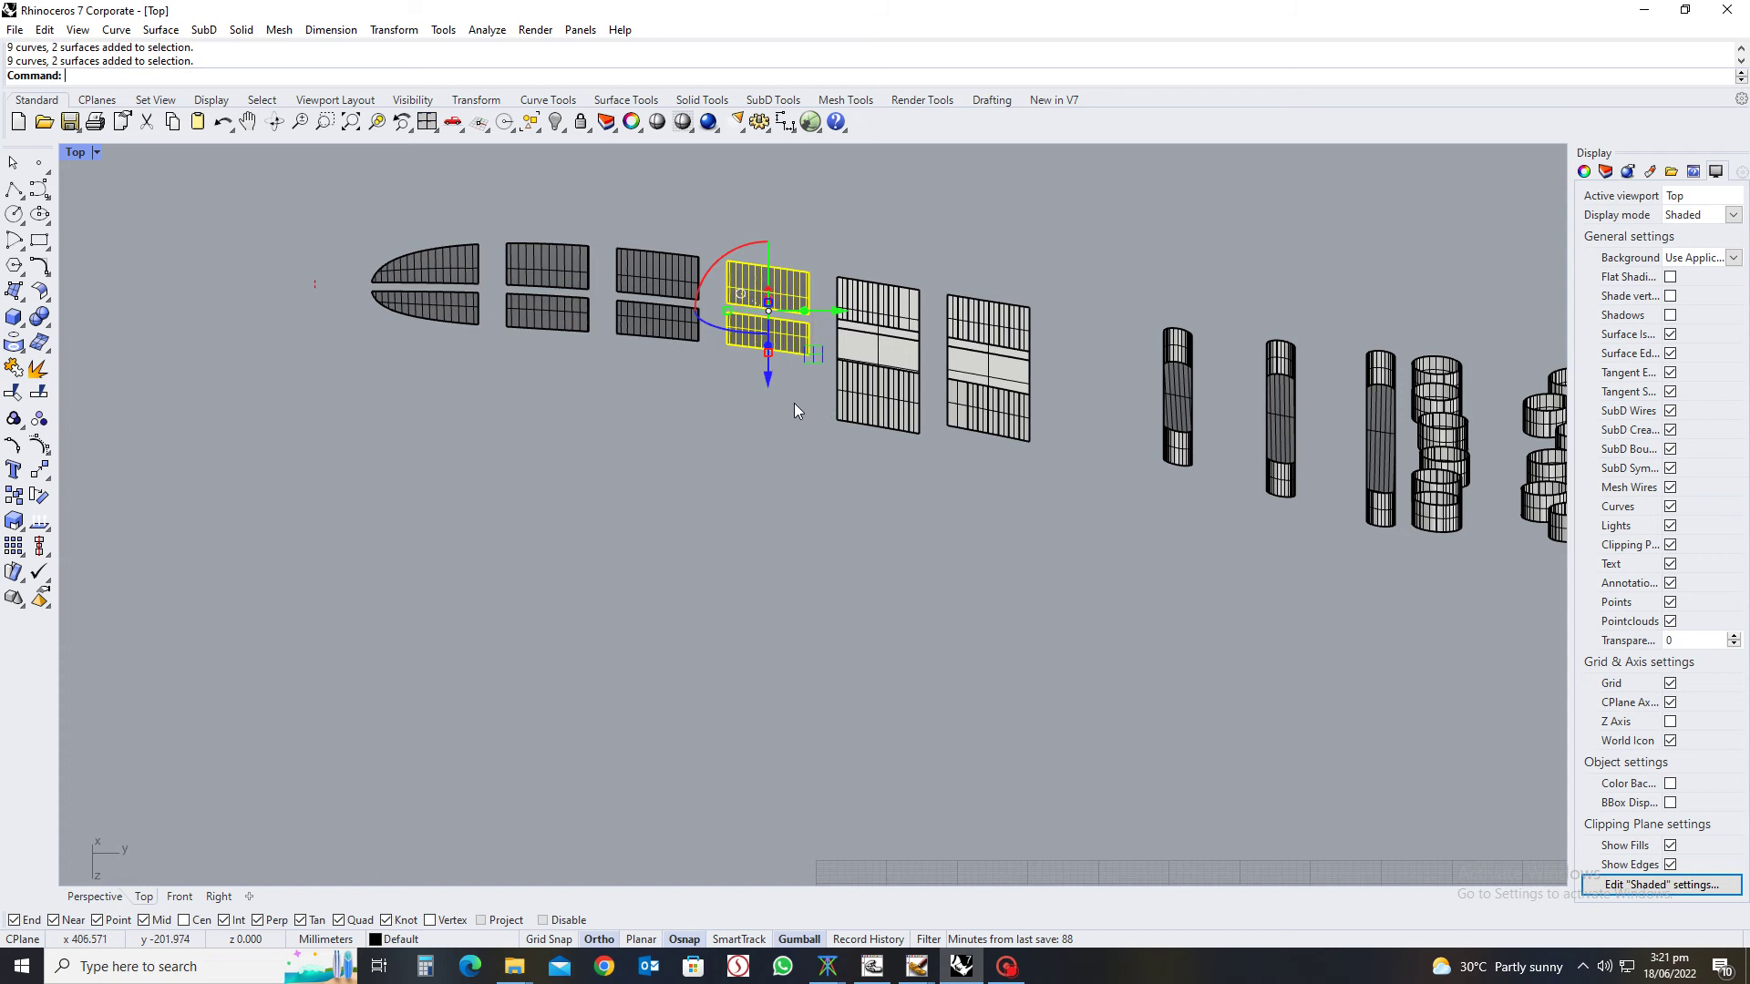
{"action": "left_click", "coordinate": [767, 381]}
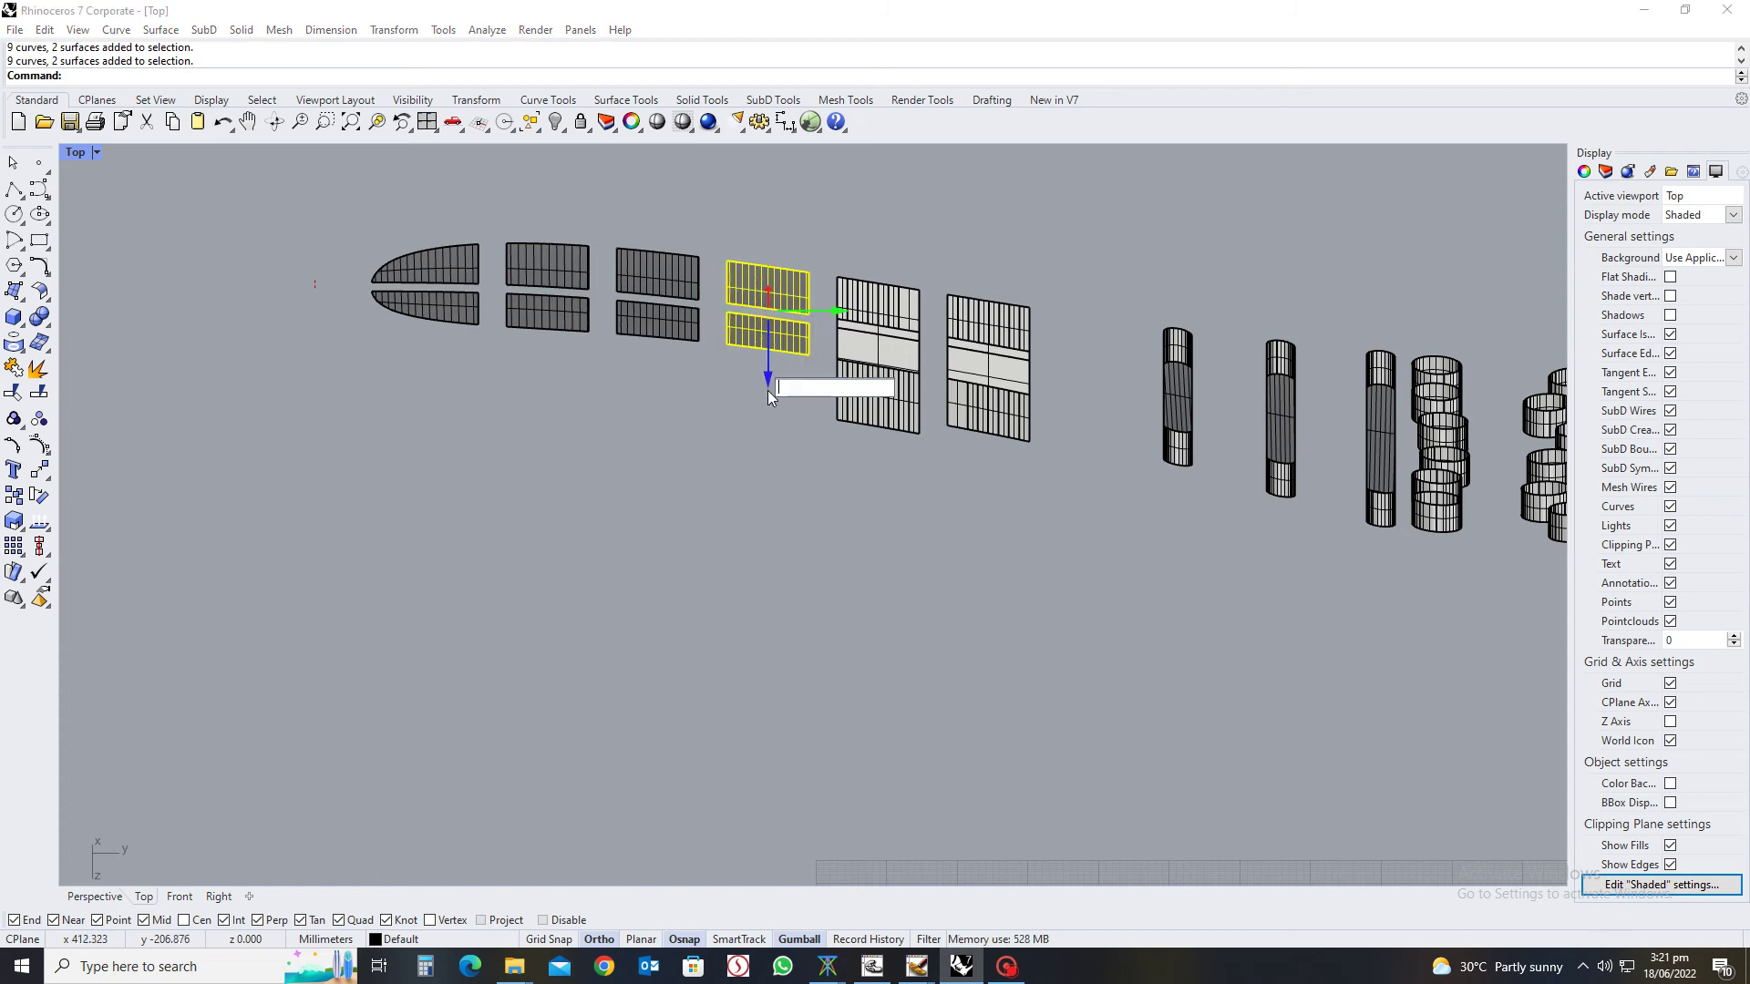
{"action": "type", "text": "12"}
{"action": "key", "text": "Return"}
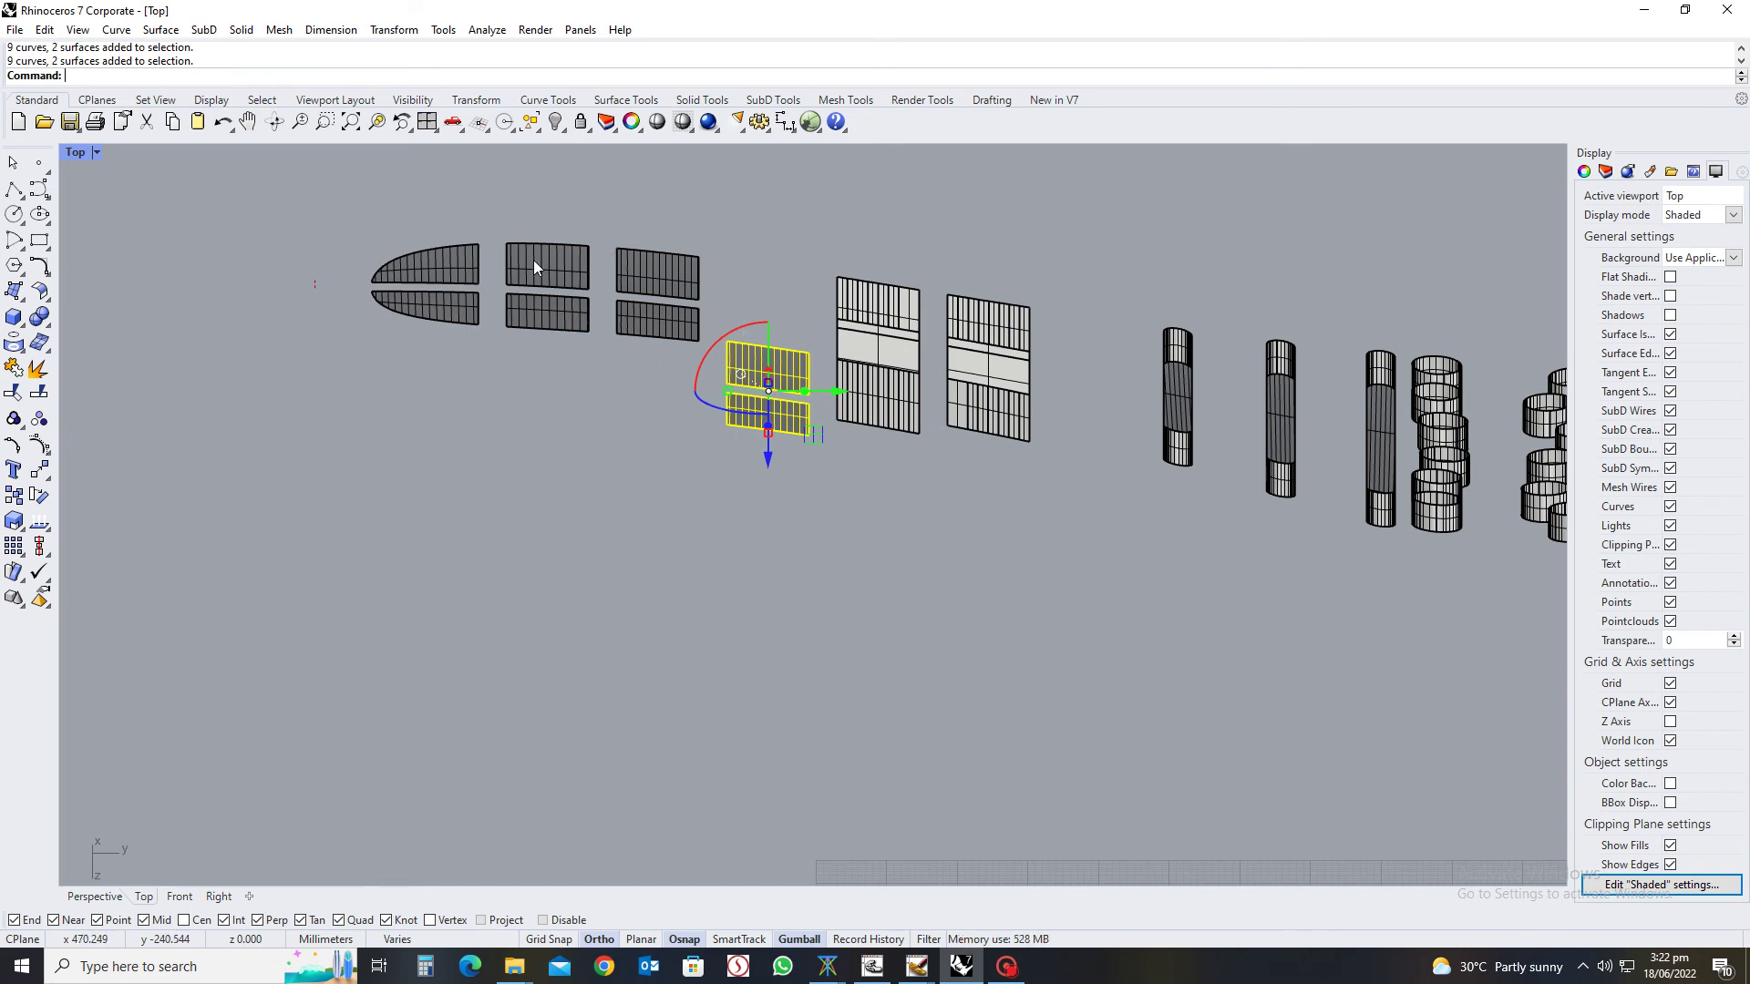
{"action": "left_click", "coordinate": [609, 226]}
{"action": "left_click_drag", "start_coordinate": [602, 189], "coordinate": [740, 463]}
{"action": "left_click", "coordinate": [662, 364]}
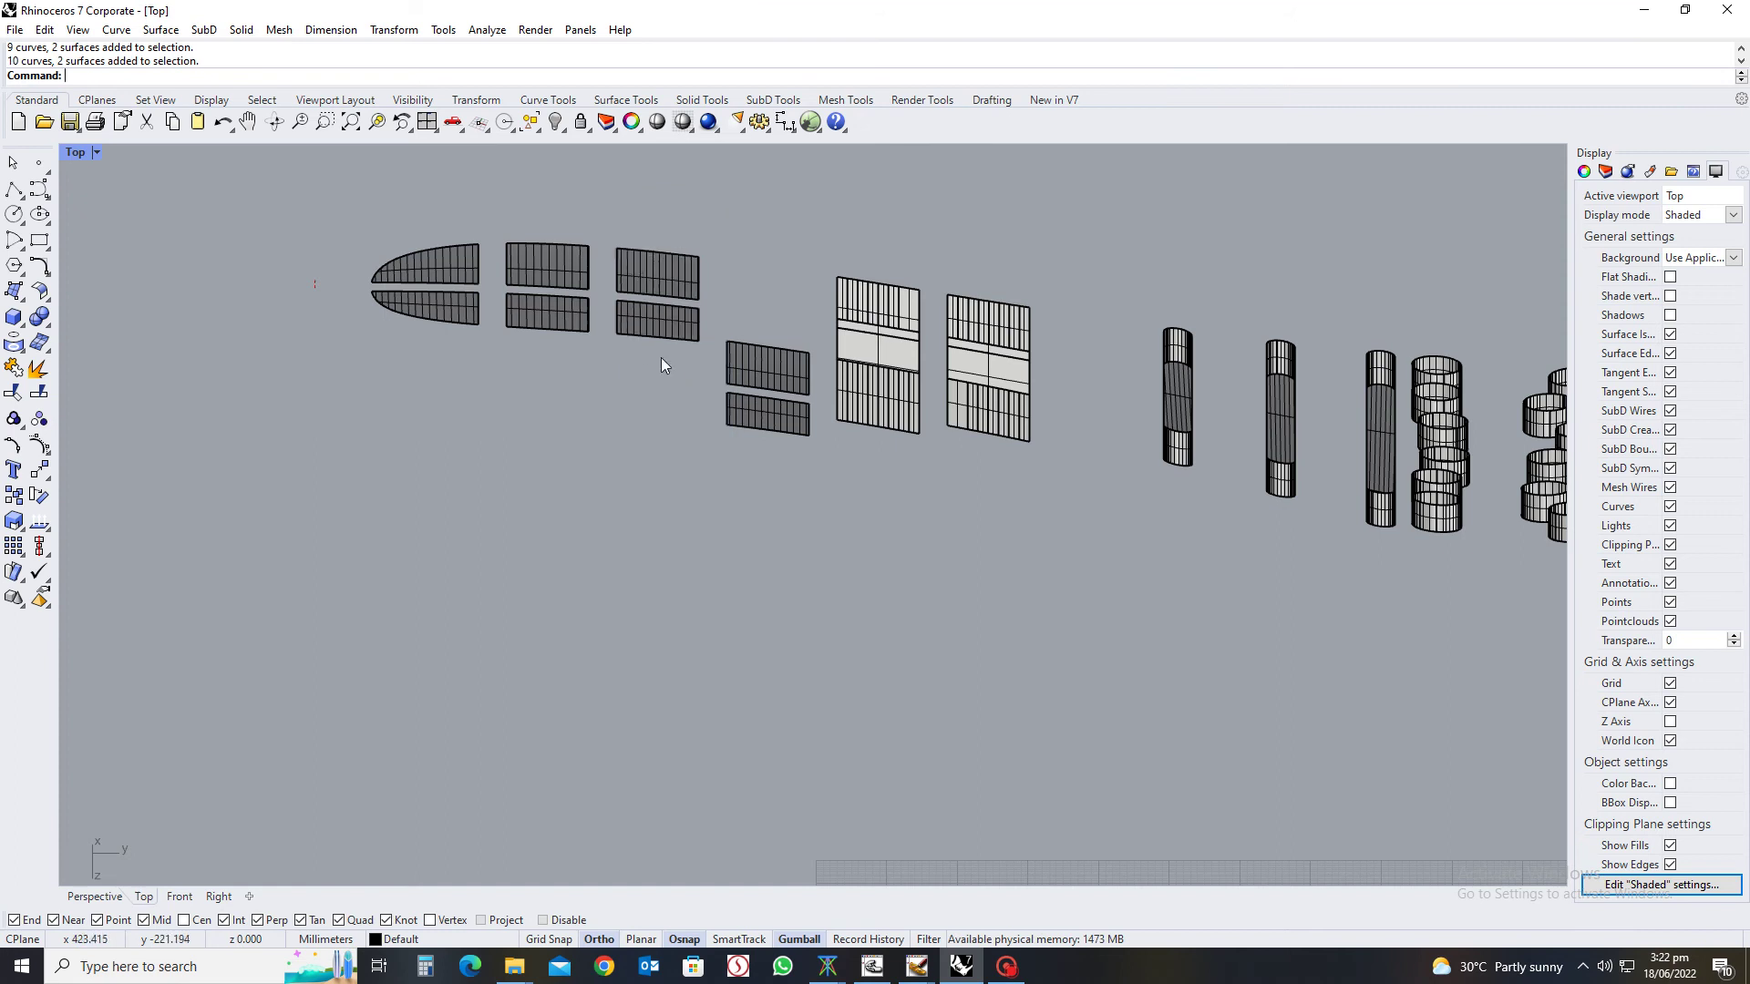
{"action": "key", "text": "ctrl+z"}
Select the third and fourth rectangular heel pairs together and move them 12 mm along the positive Z direction
{"action": "left_click", "coordinate": [665, 234]}
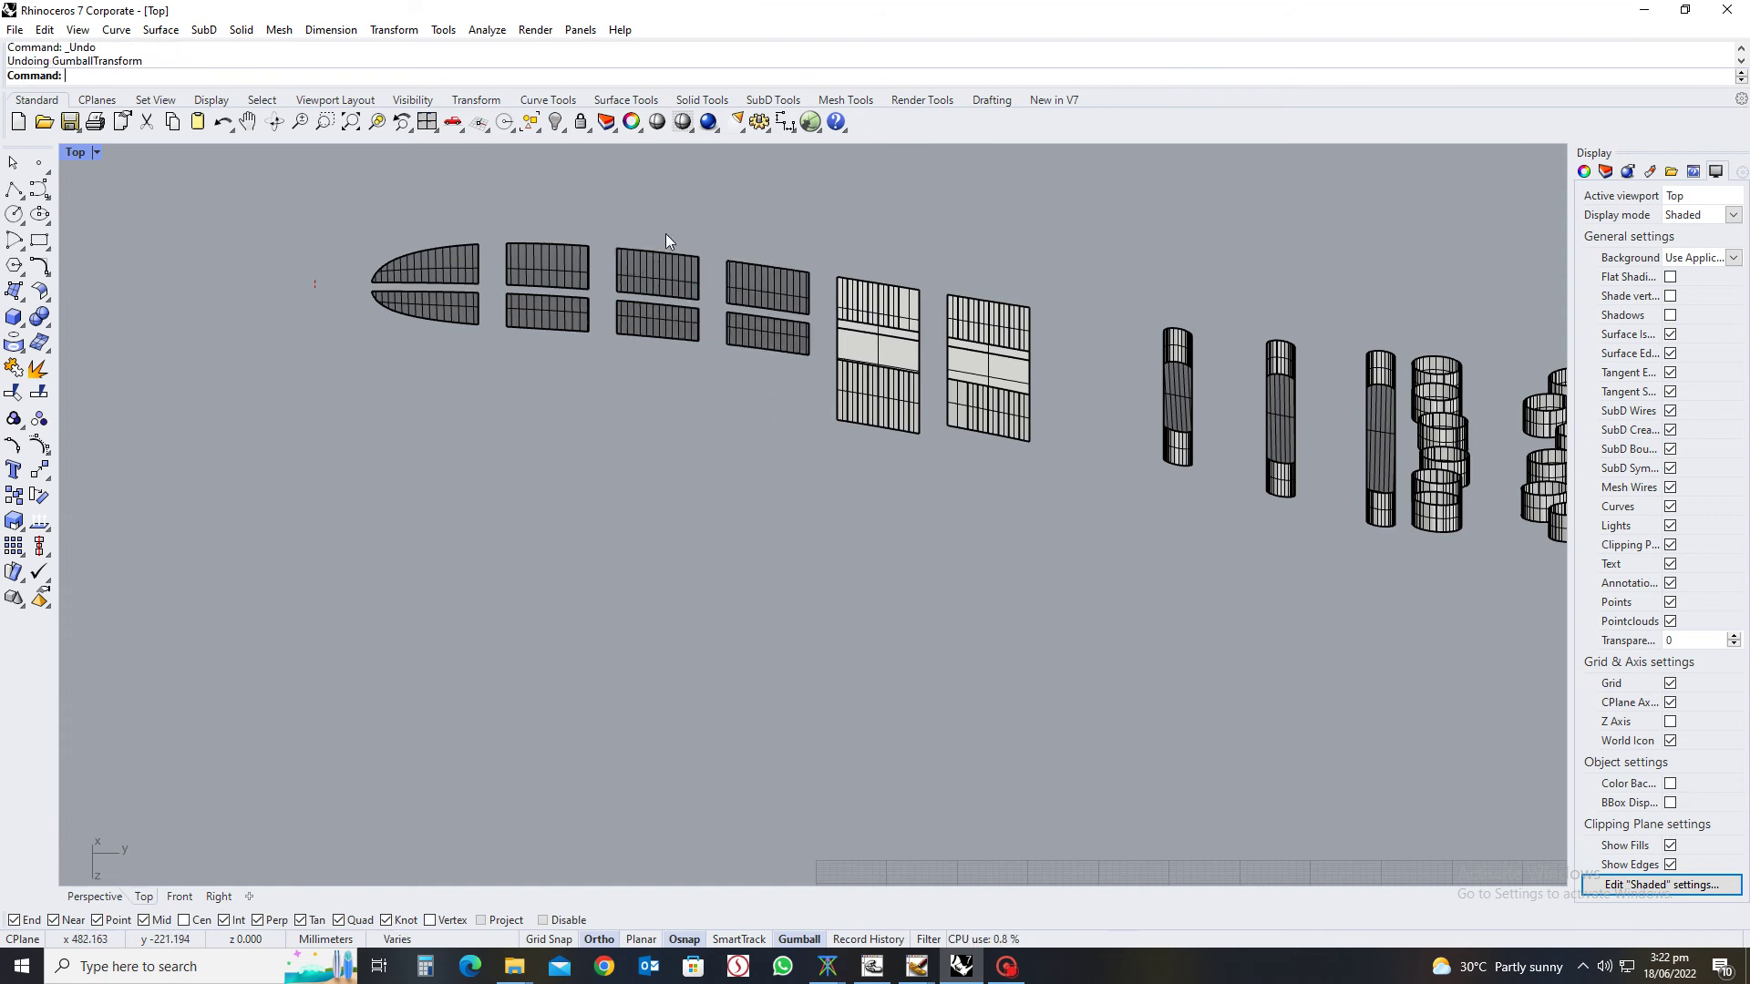
{"action": "left_click_drag", "start_coordinate": [655, 283], "coordinate": [821, 421]}
{"action": "left_click", "coordinate": [713, 372]}
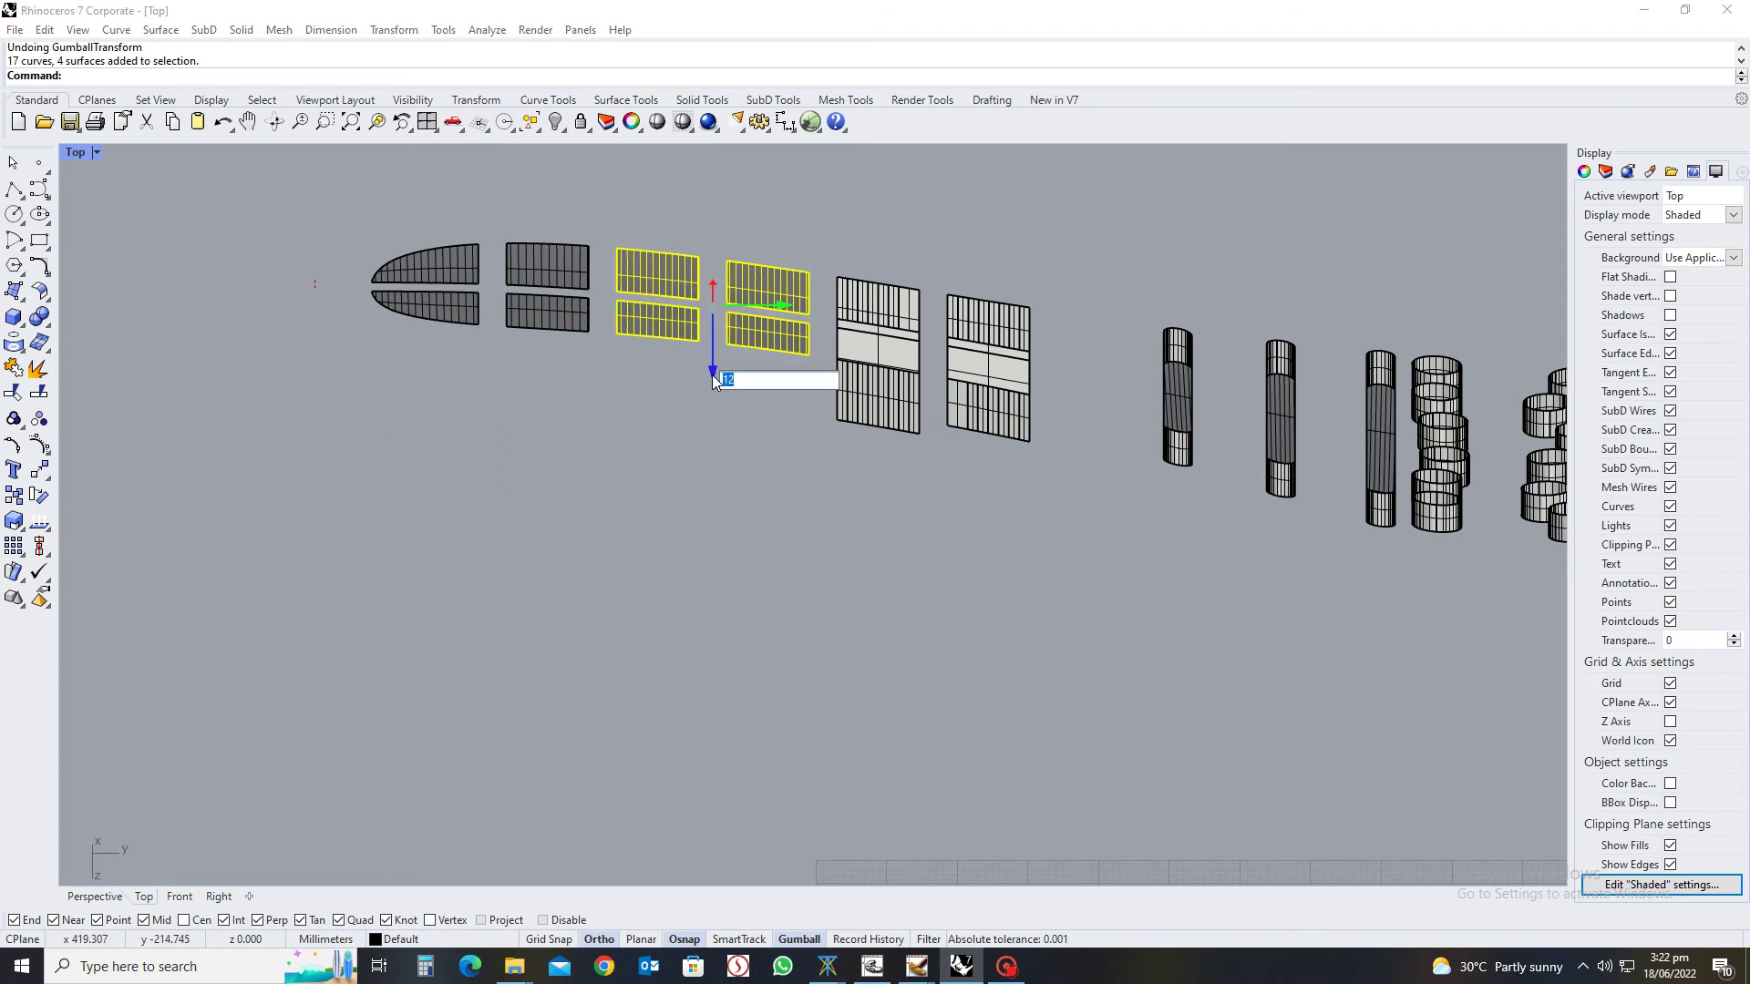
{"action": "key", "text": "Return"}
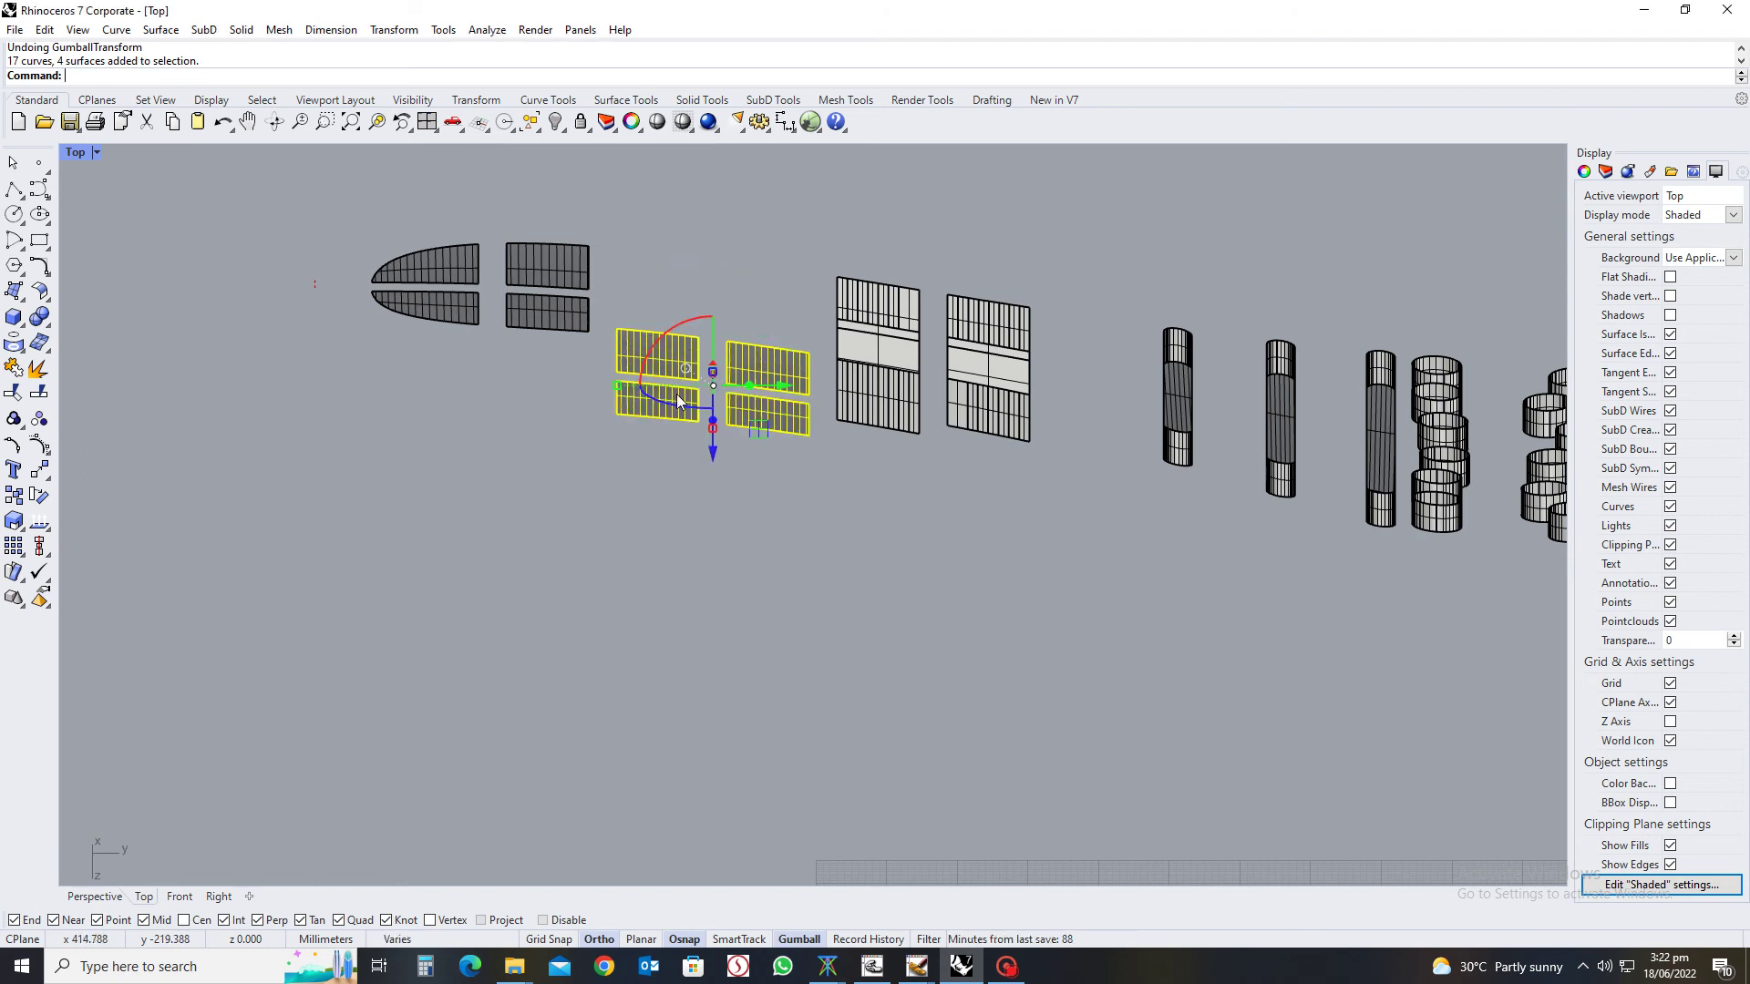
Extrude the four selected slot shapes 12 mm as surfaces without capping them
{"action": "key", "text": "Return"}
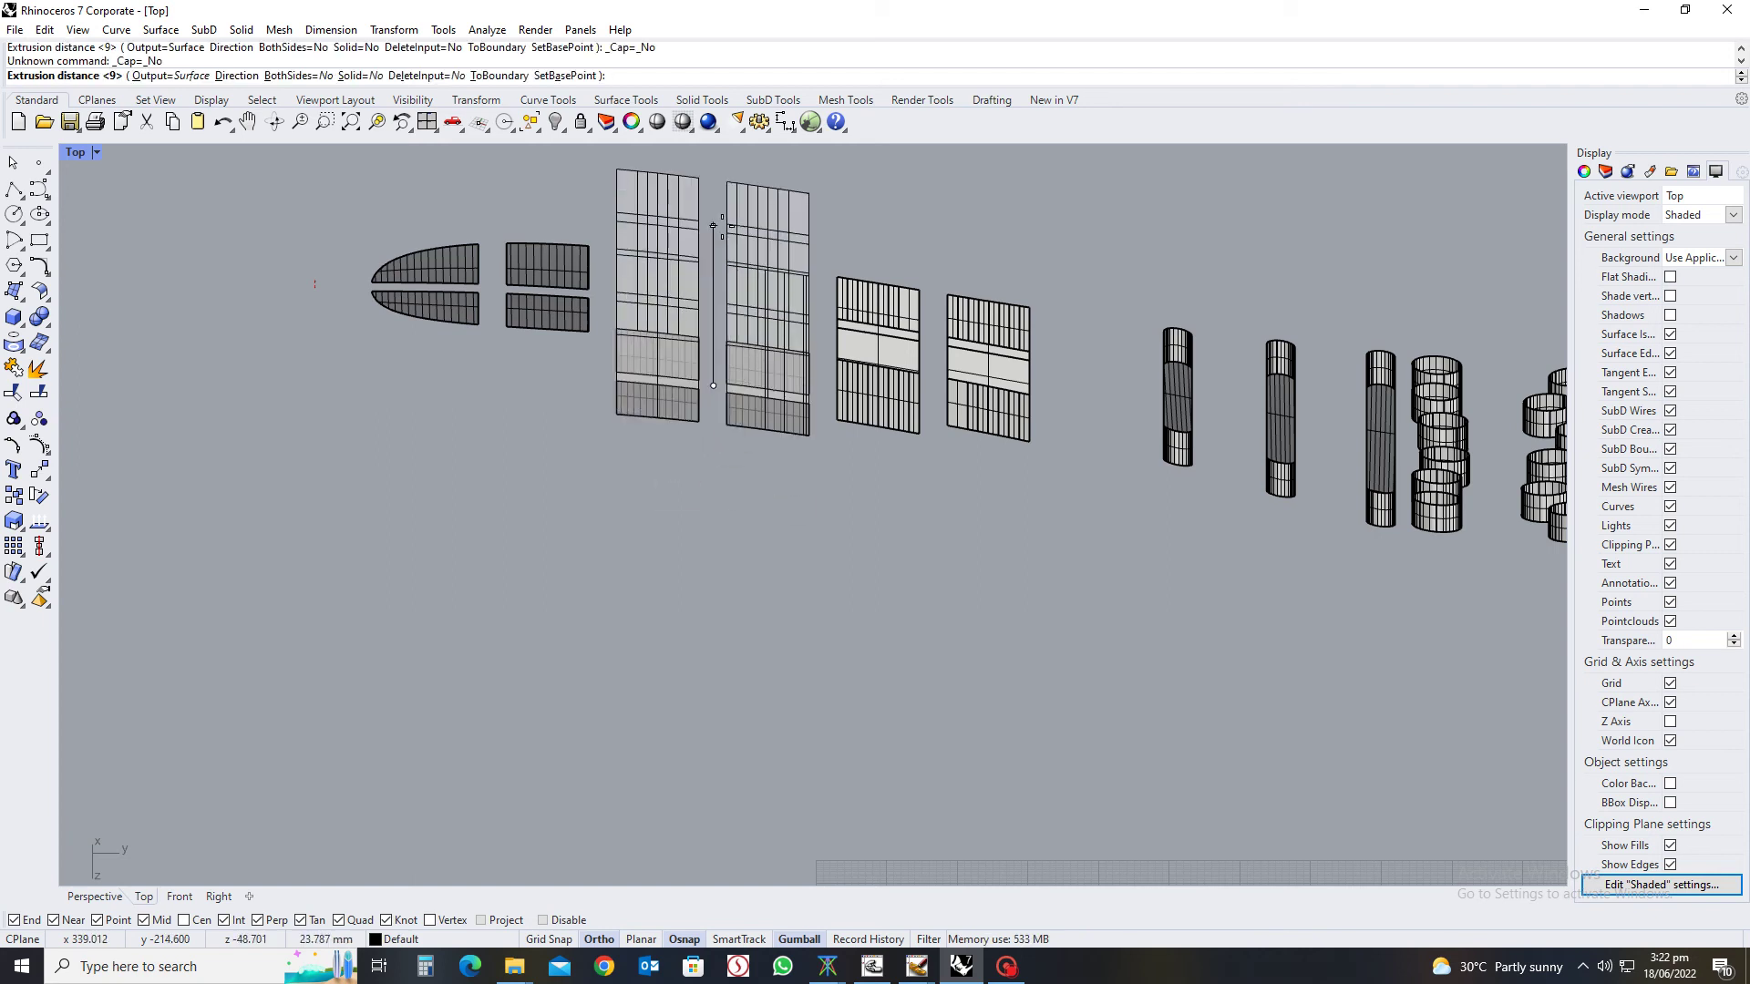
{"action": "type", "text": "12"}
{"action": "key", "text": "Return"}
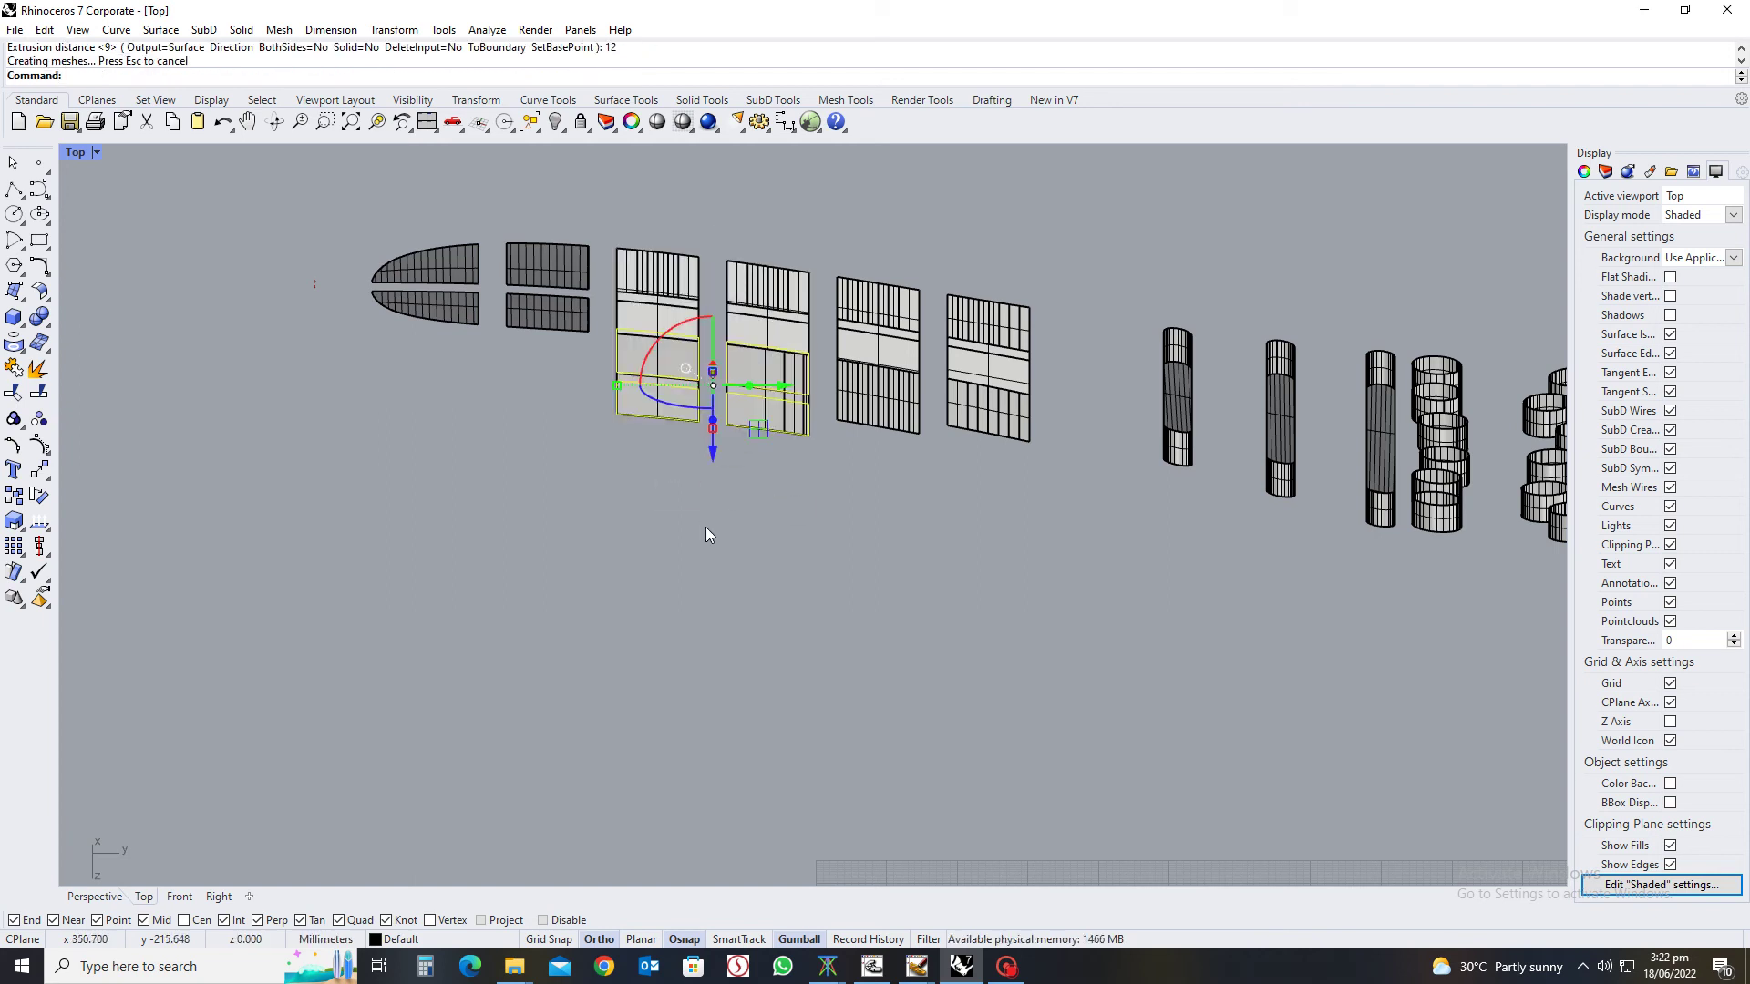
{"action": "key", "text": "Escape"}
Move the two rounded heel-end slot shapes and the adjacent pair 14 mm along the Z axis
{"action": "left_click_drag", "start_coordinate": [314, 214], "coordinate": [605, 445]}
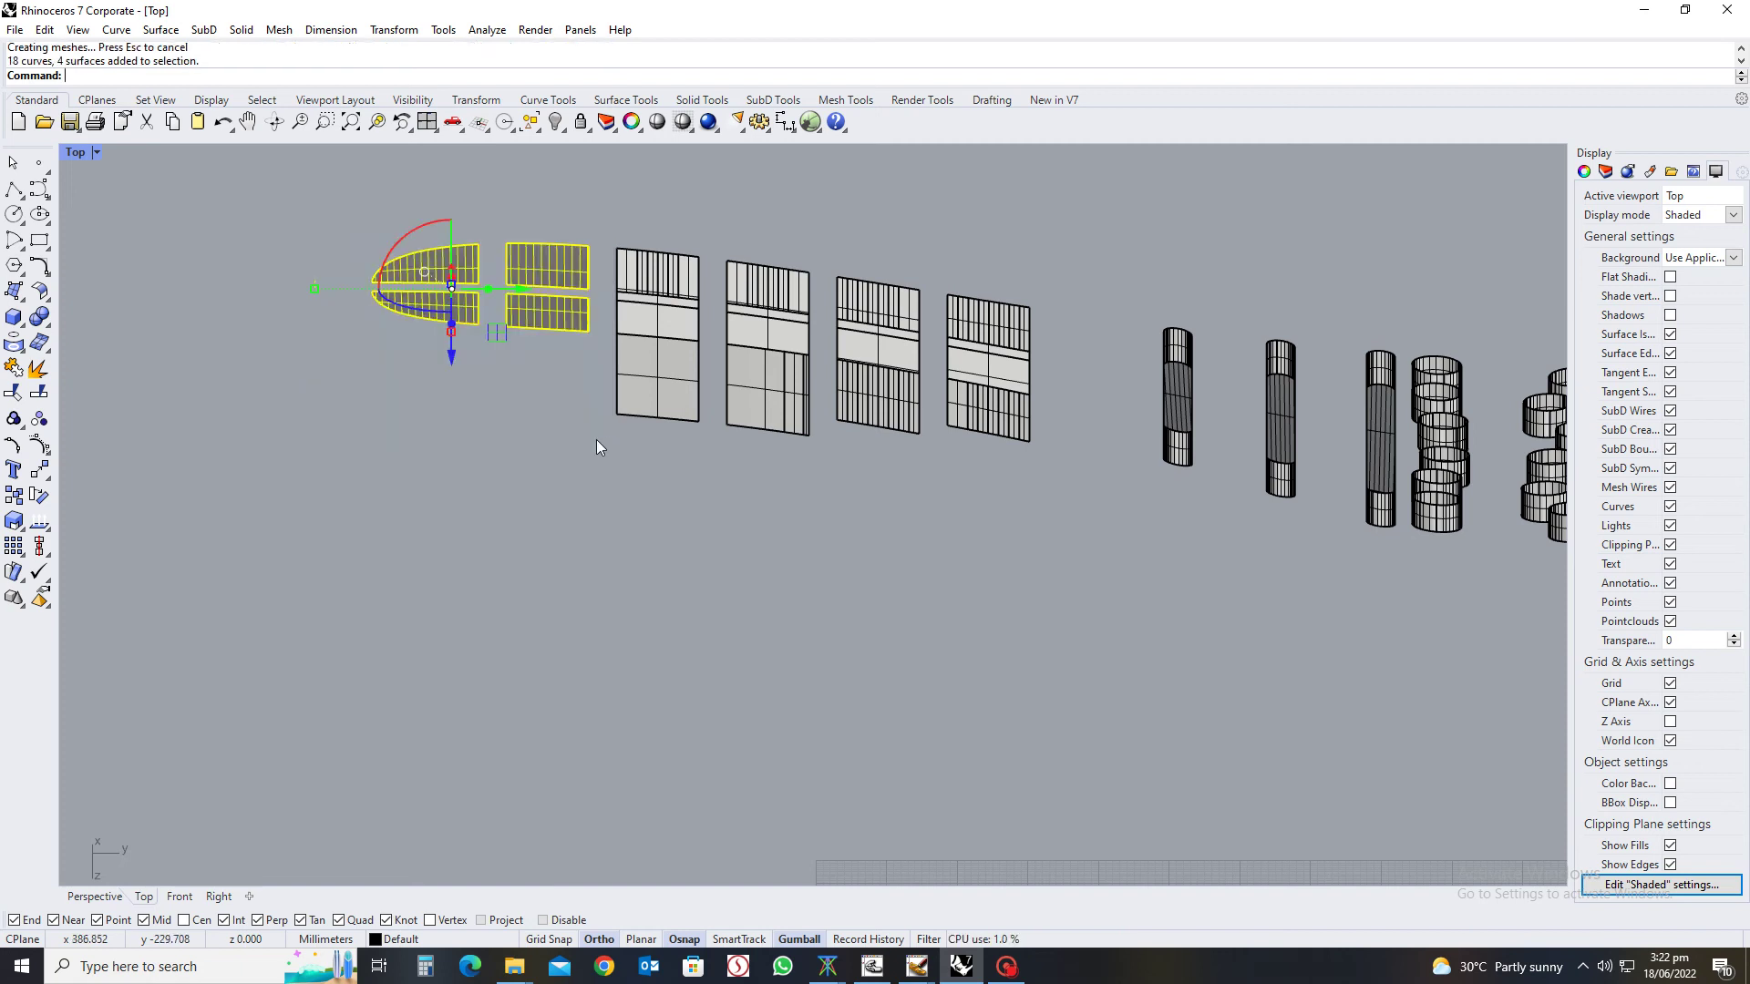
{"action": "left_click", "coordinate": [453, 361]}
{"action": "key", "text": "BackSpace"}
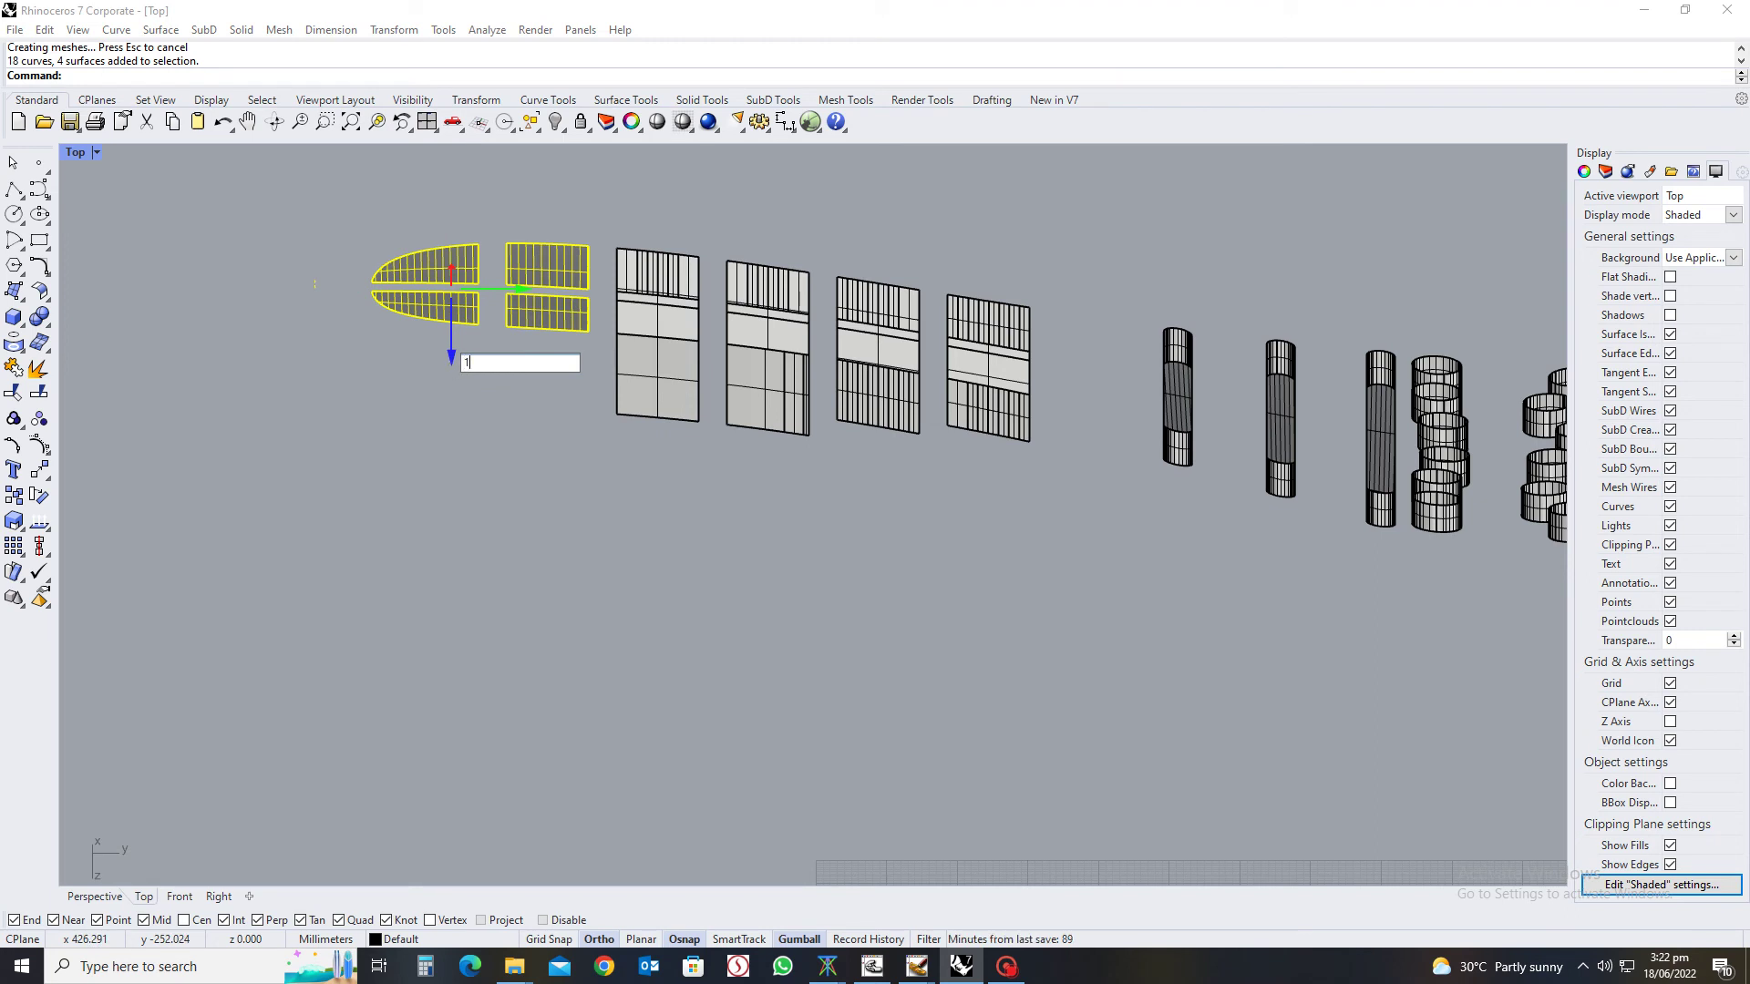
{"action": "type", "text": "14"}
{"action": "key", "text": "Return"}
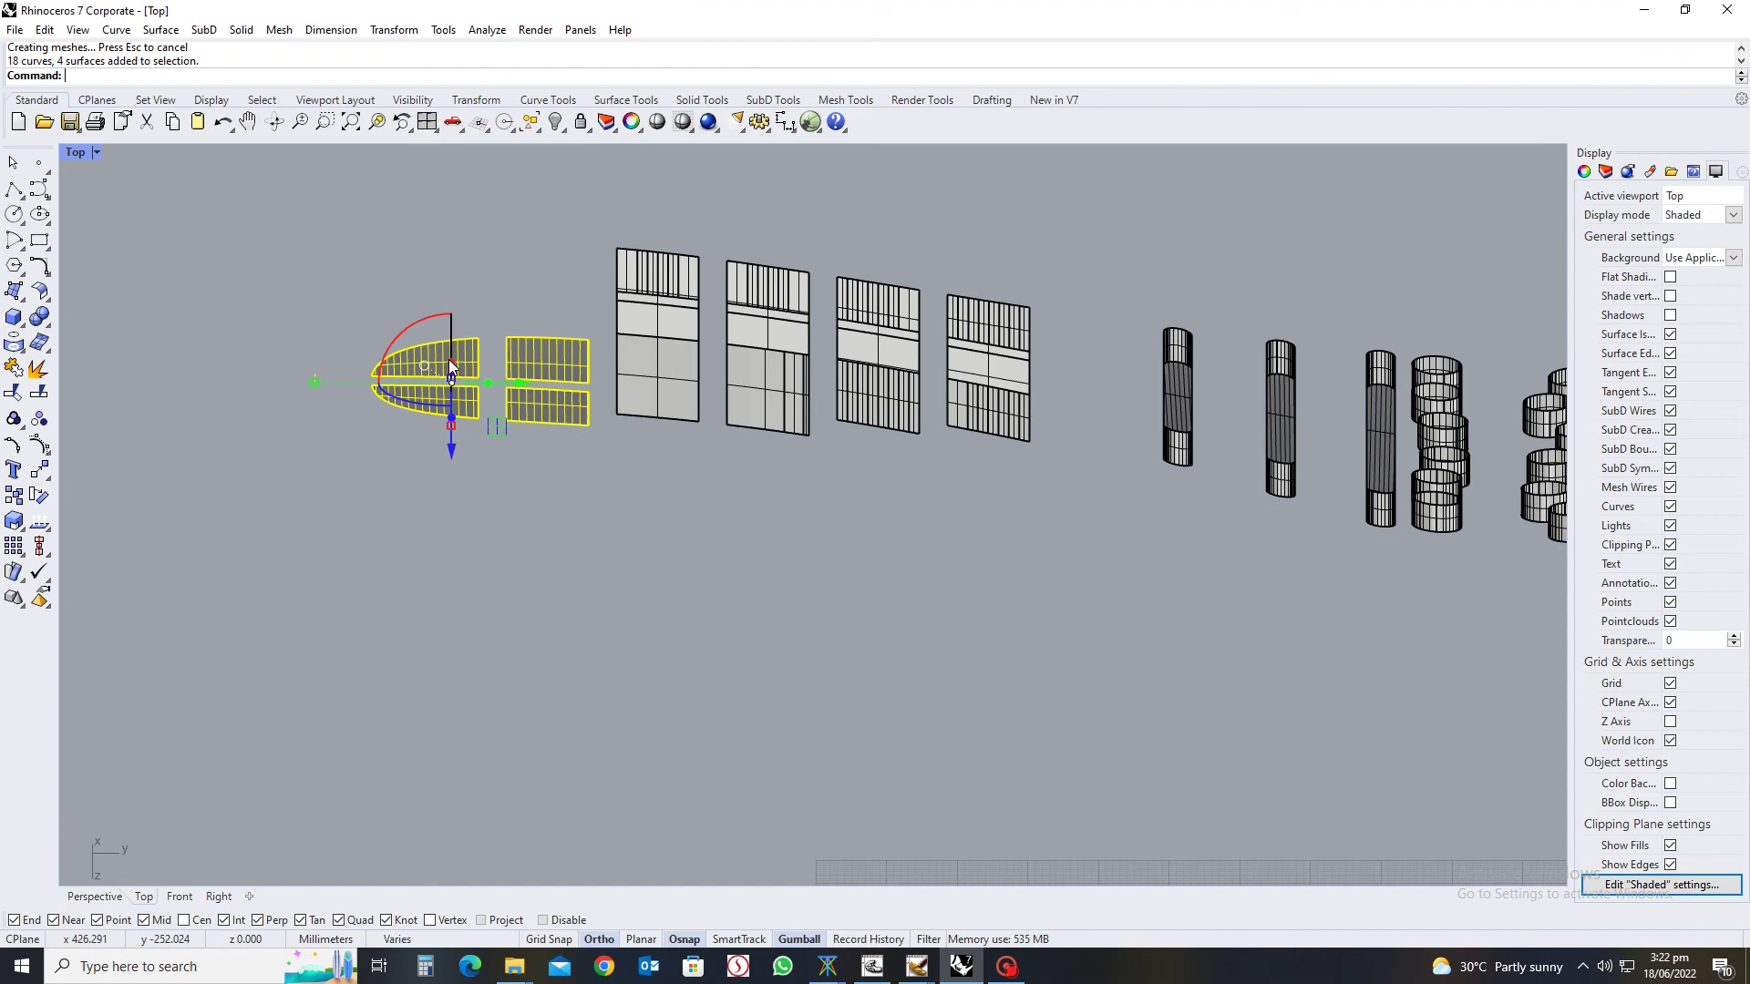
Extrude the curves of the rounded heel-end slots and the adjacent pair 14 mm as open surfaces
{"action": "type", "text": "s"}
{"action": "key", "text": "Return"}
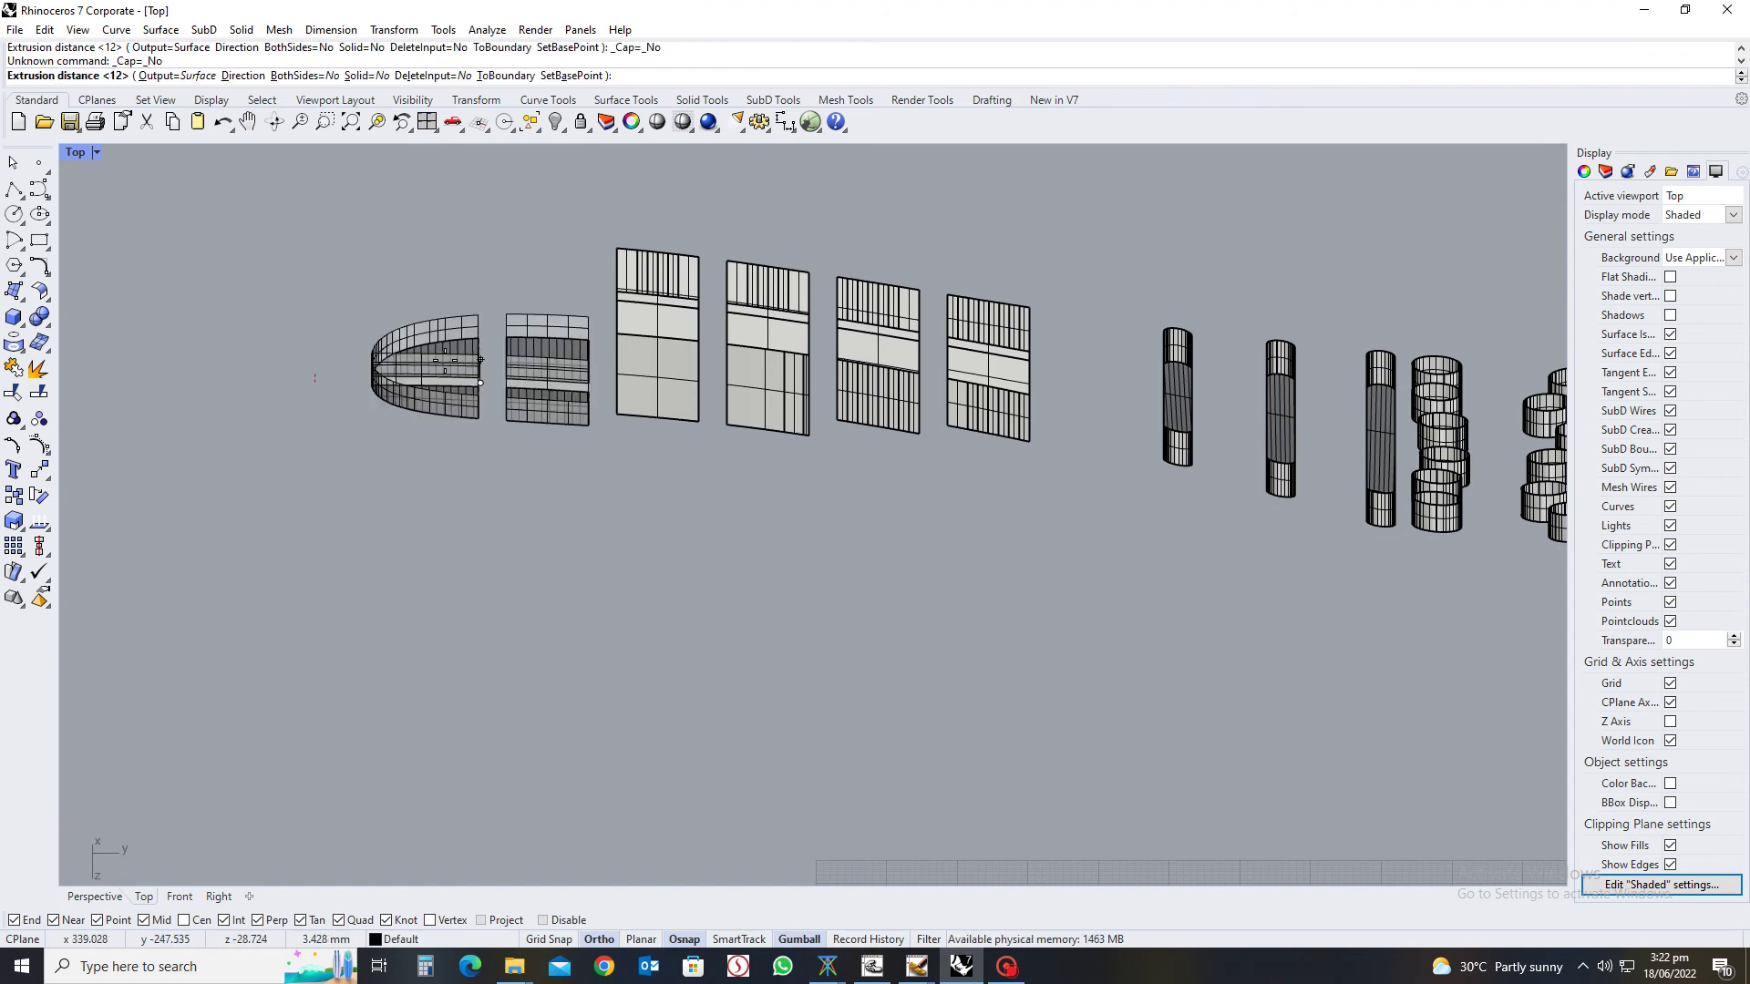
{"action": "type", "text": "14"}
{"action": "key", "text": "Return"}
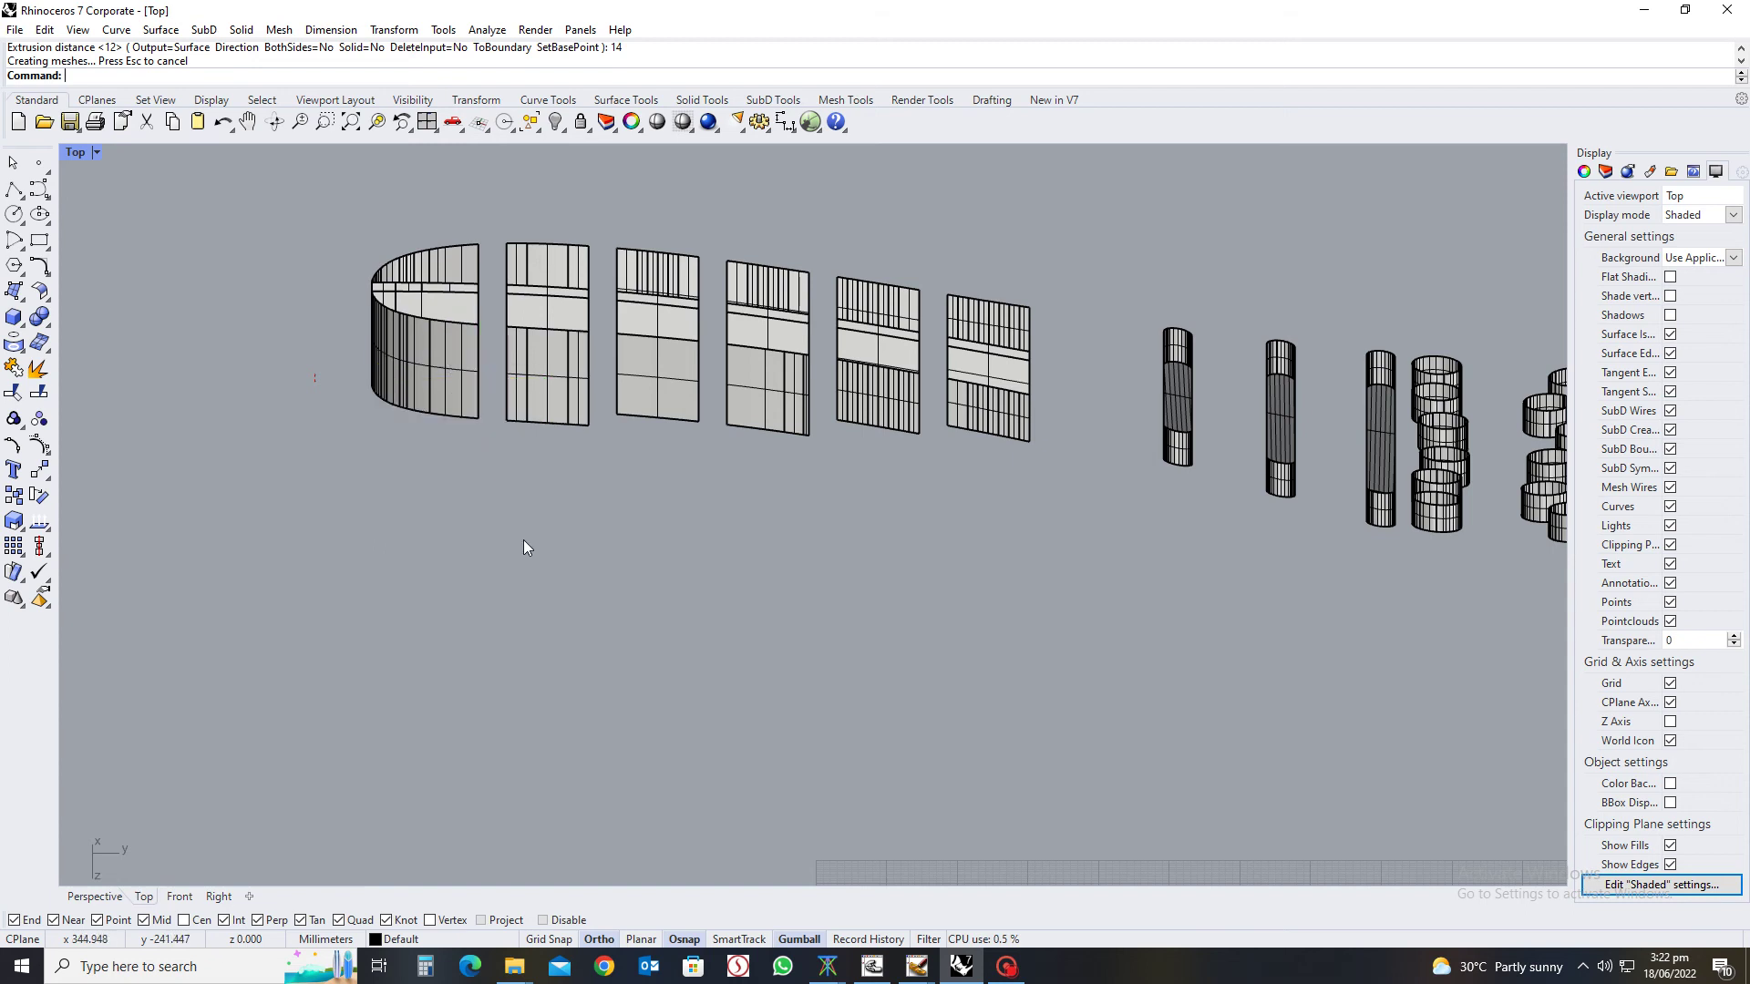
Show all hidden objects and check the complete sole with its holes and heel slots
{"action": "right_click_drag", "start_coordinate": [578, 500], "coordinate": [1093, 534], "text": "ctrl+shift"}
{"action": "type", "text": "h"}
{"action": "key", "text": "Return"}
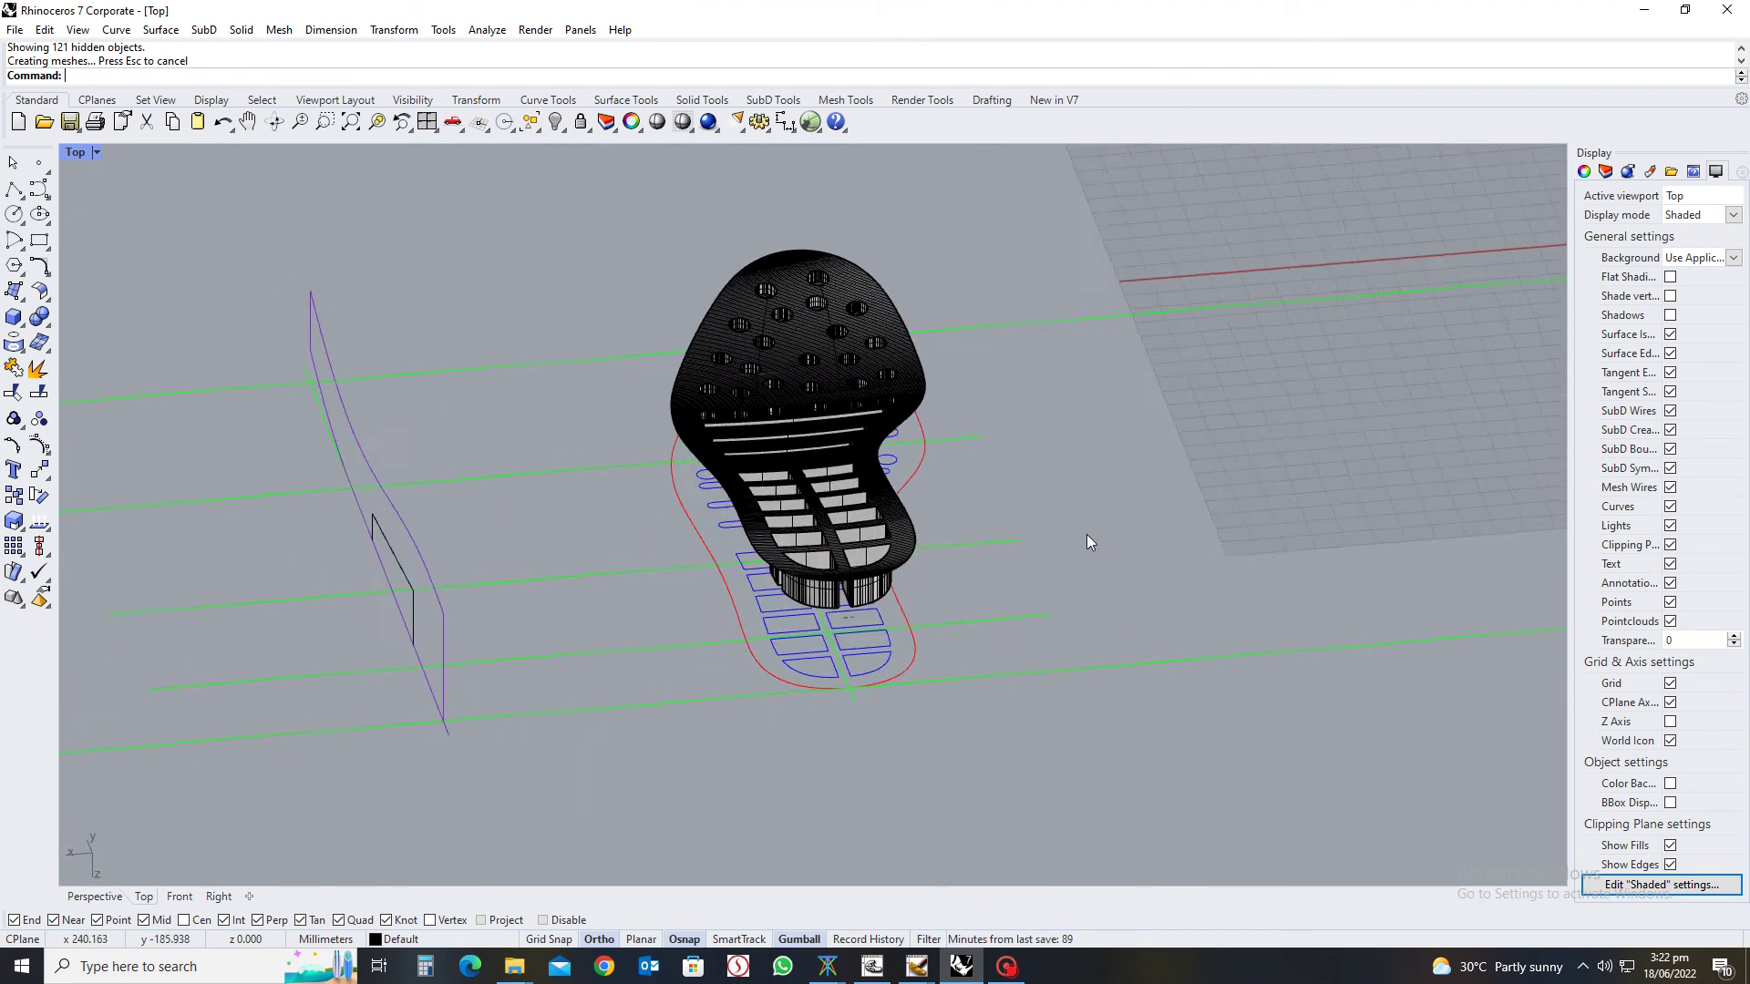
{"action": "scroll", "coordinate": [793, 282], "scroll_direction": "up", "scroll_amount": 5}
{"action": "scroll", "coordinate": [786, 287], "scroll_direction": "down", "scroll_amount": 2}
{"action": "scroll", "coordinate": [791, 481], "scroll_direction": "up", "scroll_amount": 2}
{"action": "scroll", "coordinate": [791, 474], "scroll_direction": "down", "scroll_amount": 3}
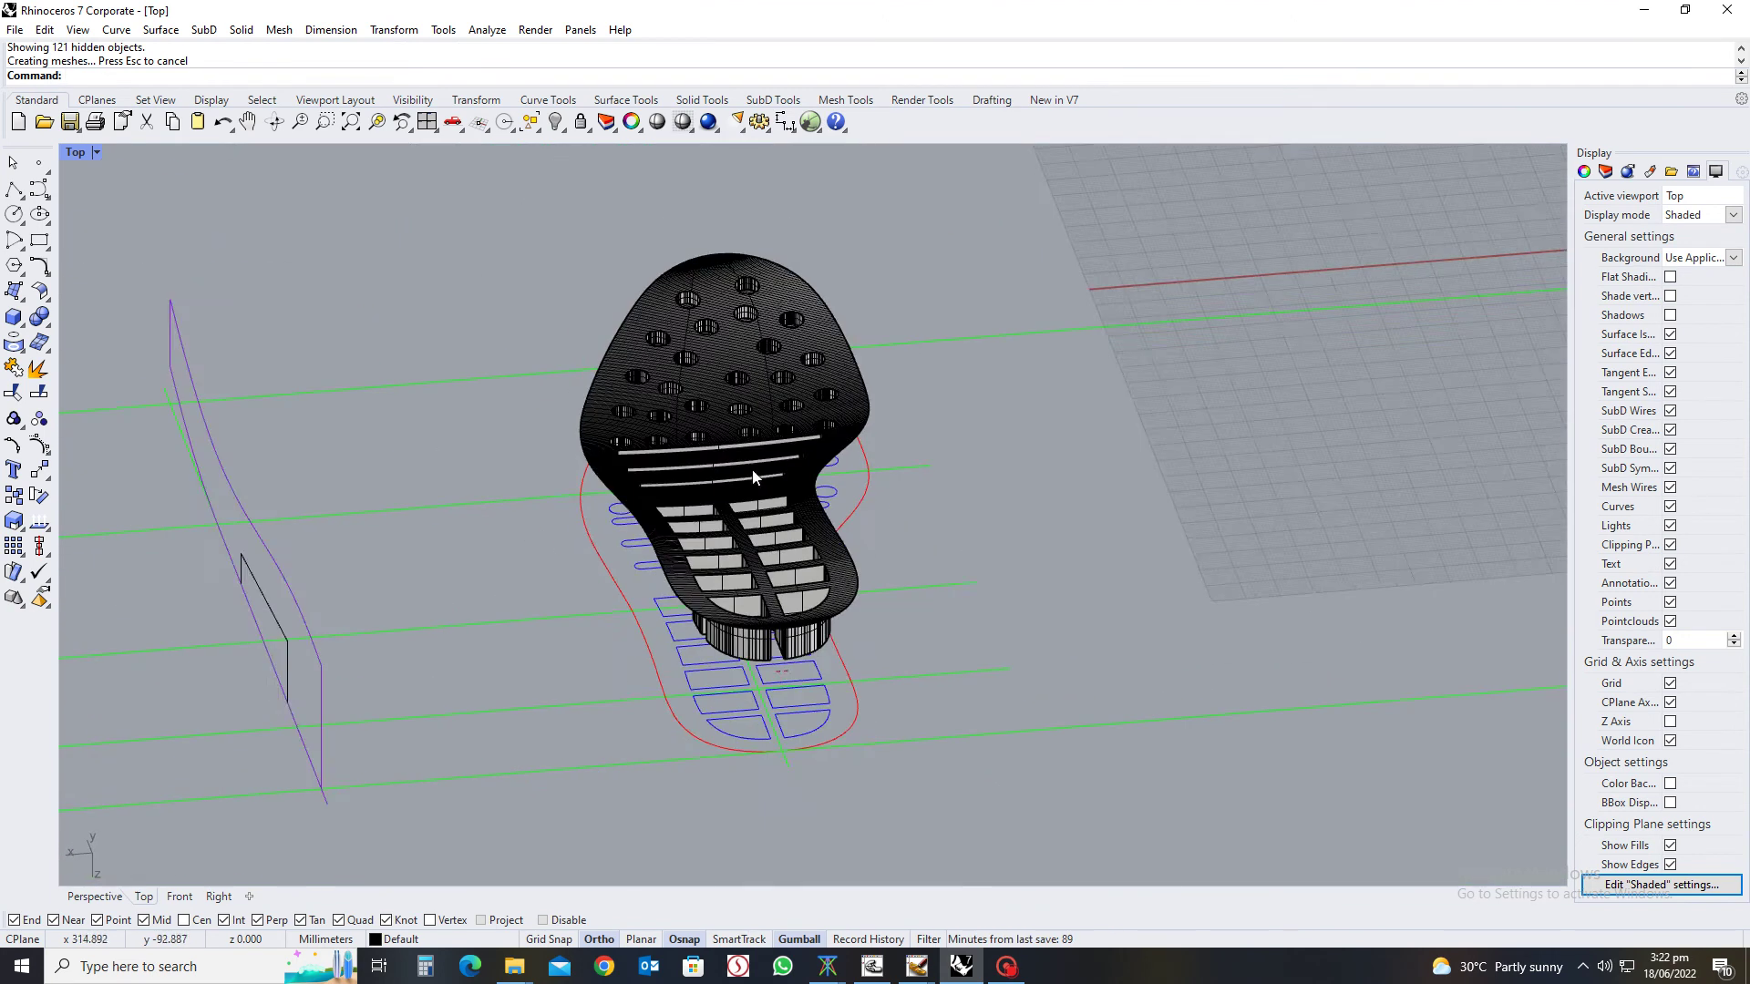
{"action": "mouse_move", "coordinate": [791, 474]}
{"action": "right_mouse_down", "text": "ctrl+shift"}
{"action": "mouse_move", "coordinate": [793, 528]}
{"action": "mouse_move", "coordinate": [778, 478]}
{"action": "right_mouse_up", "text": "ctrl+shift"}
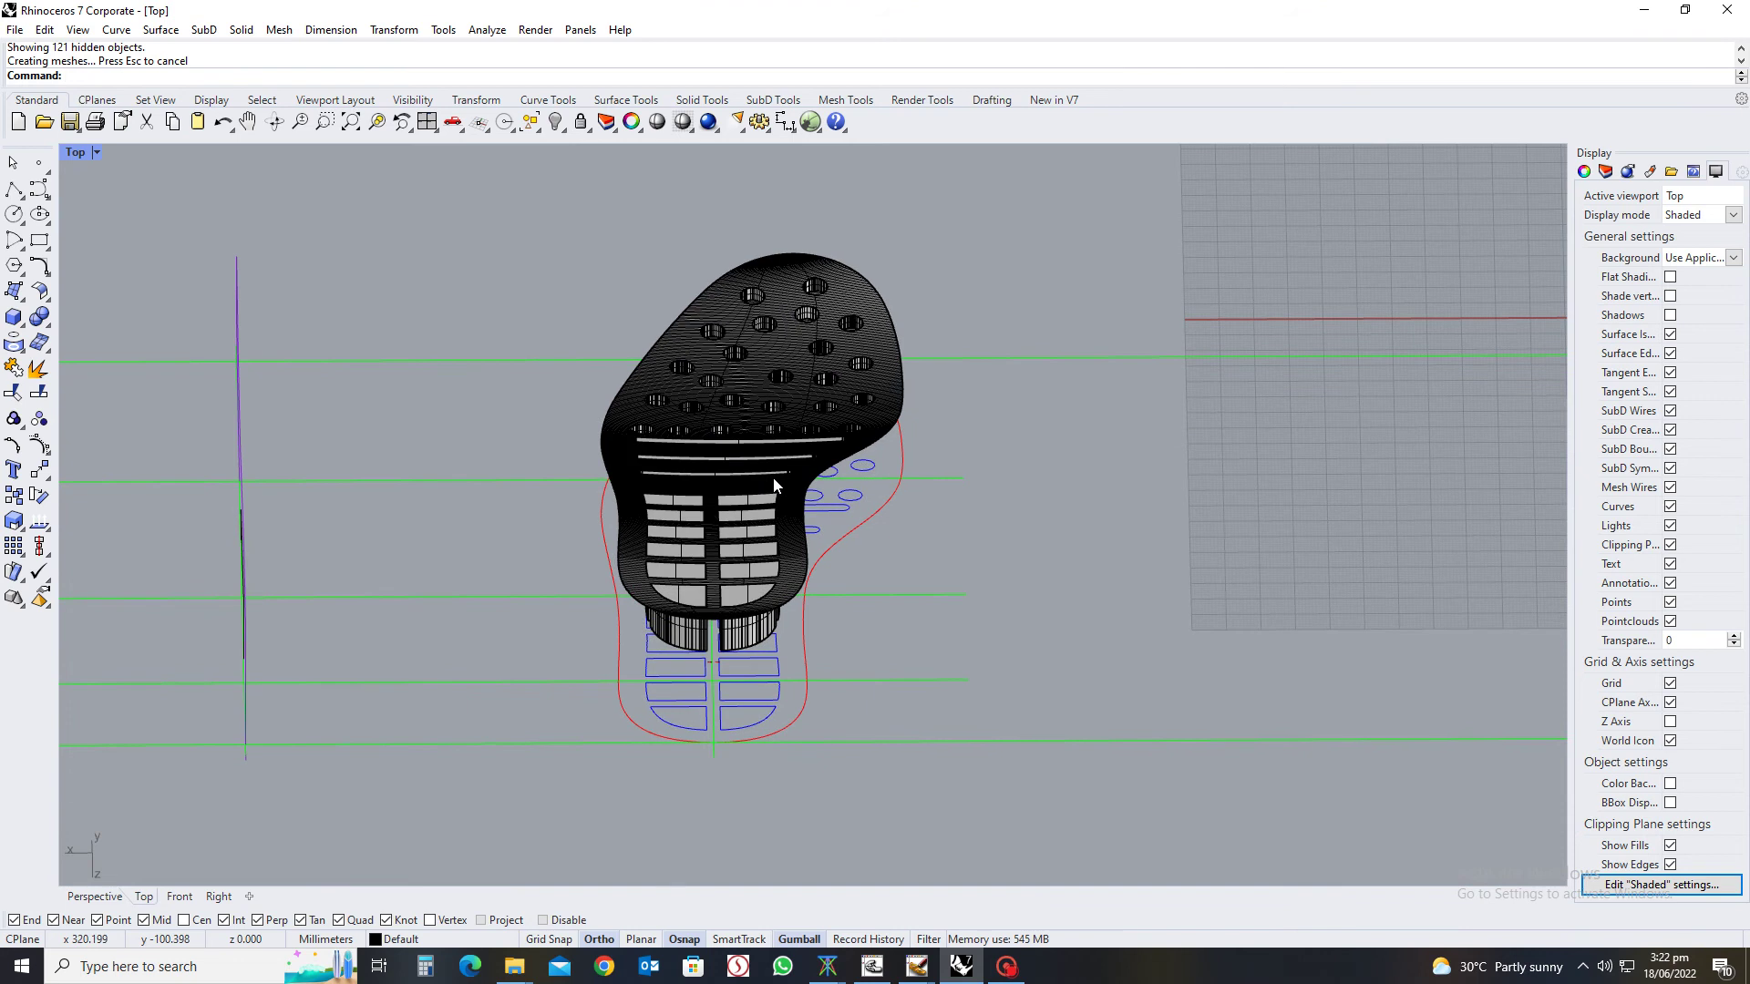
Move all of the 3D sole geometry above the flat pattern curves onto Layer 05
{"action": "right_click_drag", "start_coordinate": [760, 636], "coordinate": [724, 547], "text": "ctrl+shift"}
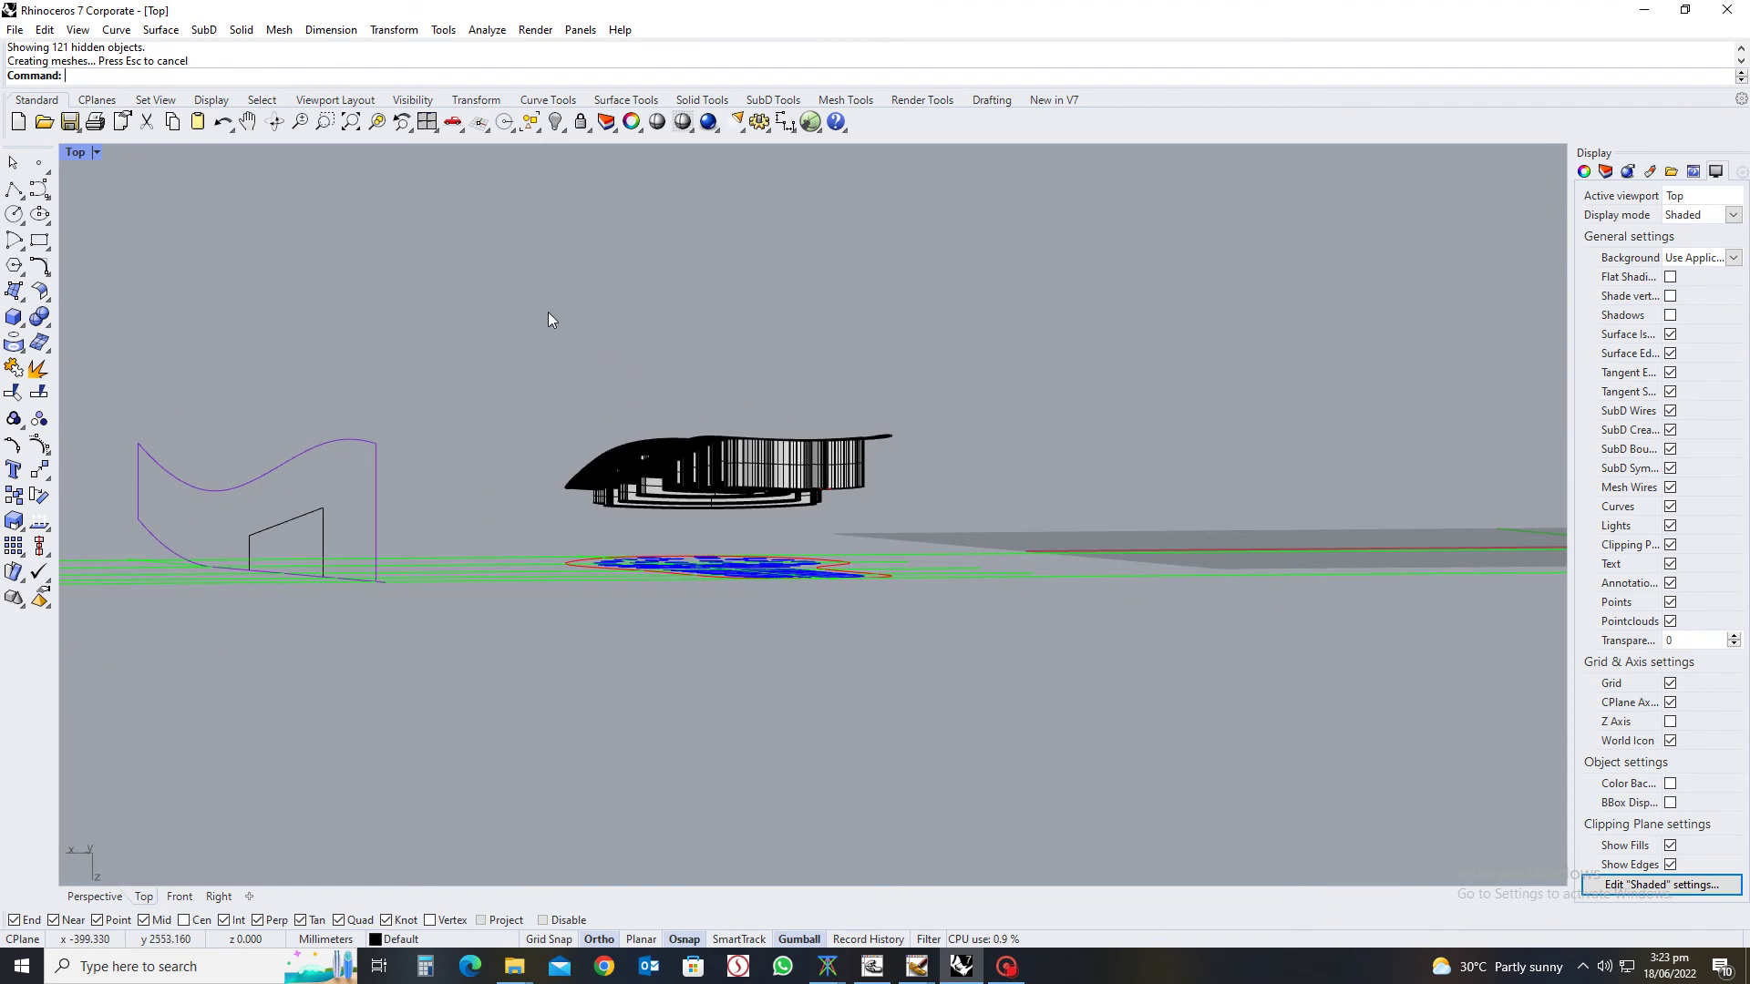
{"action": "left_click_drag", "start_coordinate": [520, 299], "coordinate": [945, 534]}
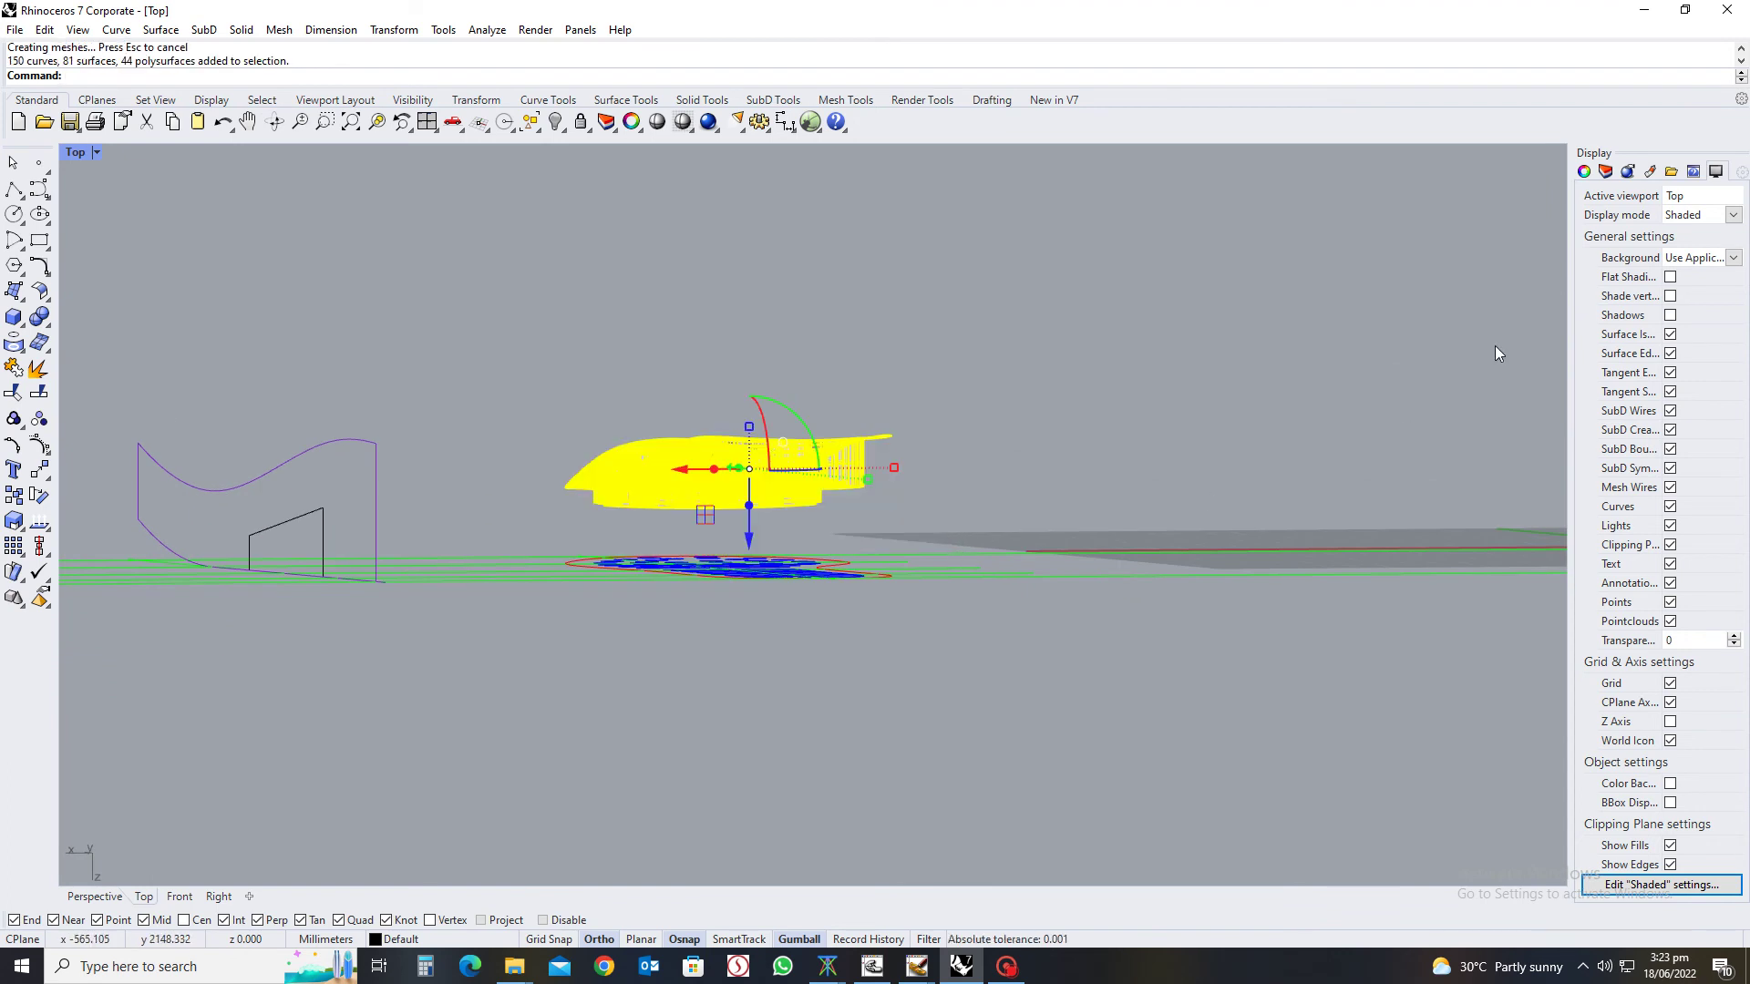
{"action": "left_click", "coordinate": [1605, 172]}
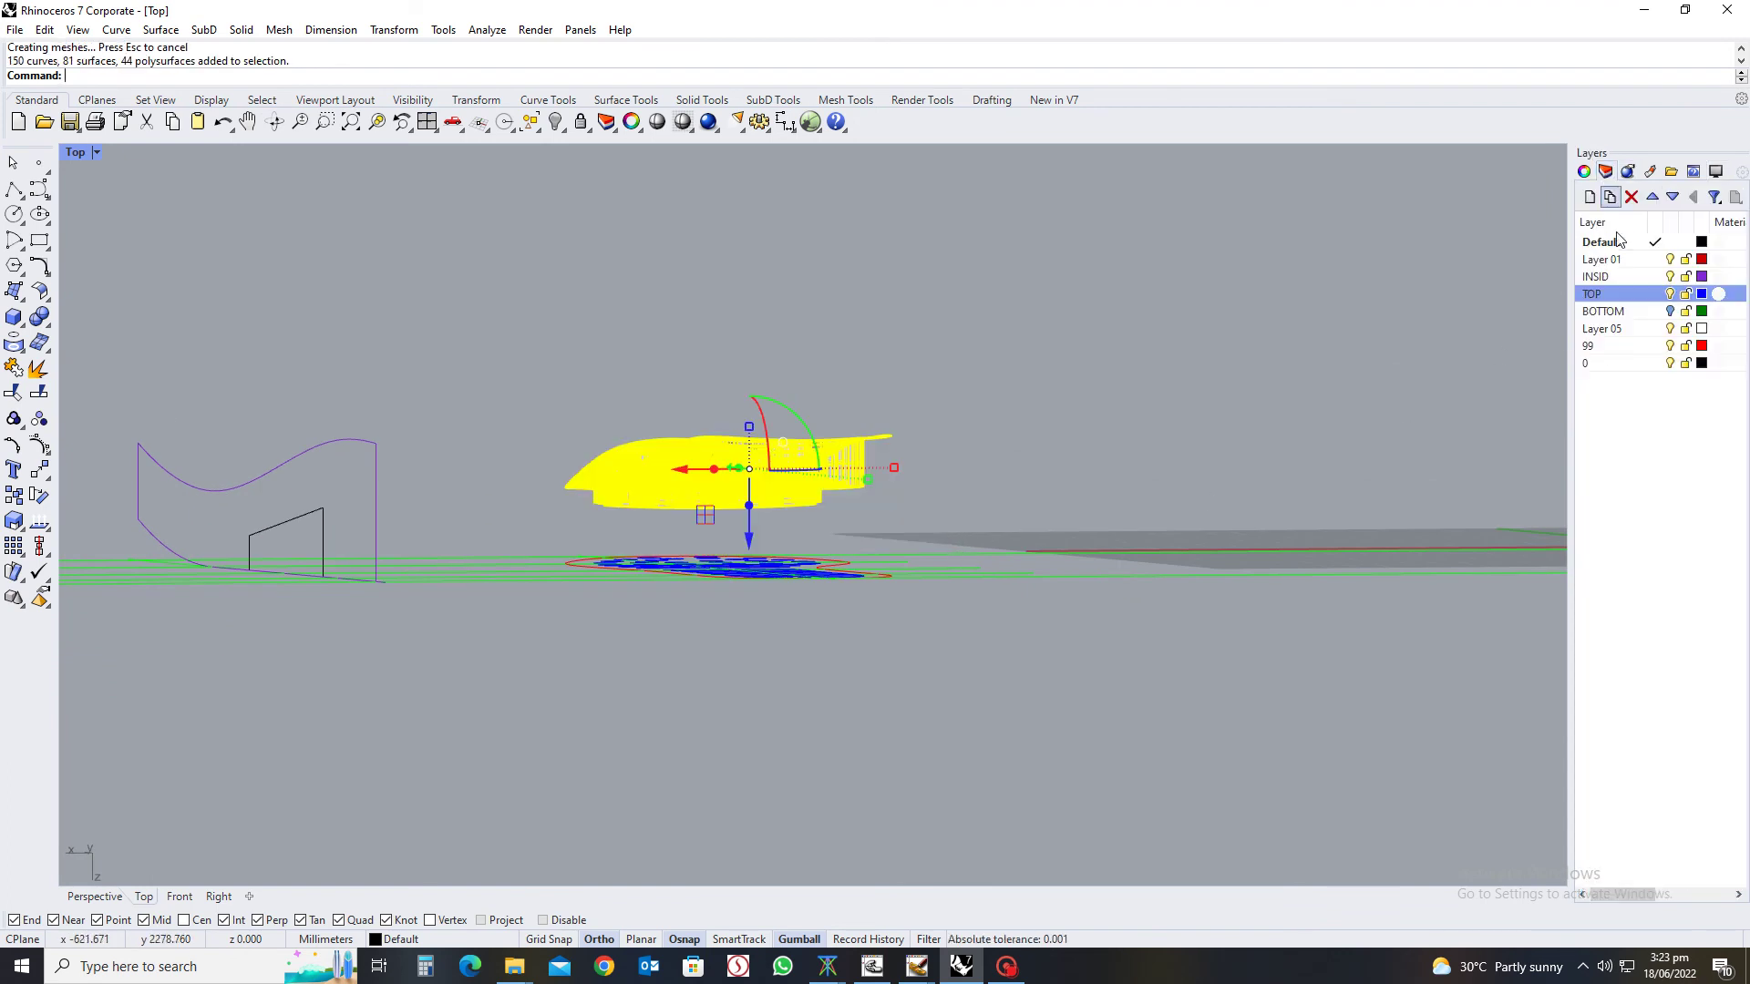
{"action": "right_click", "coordinate": [1623, 336]}
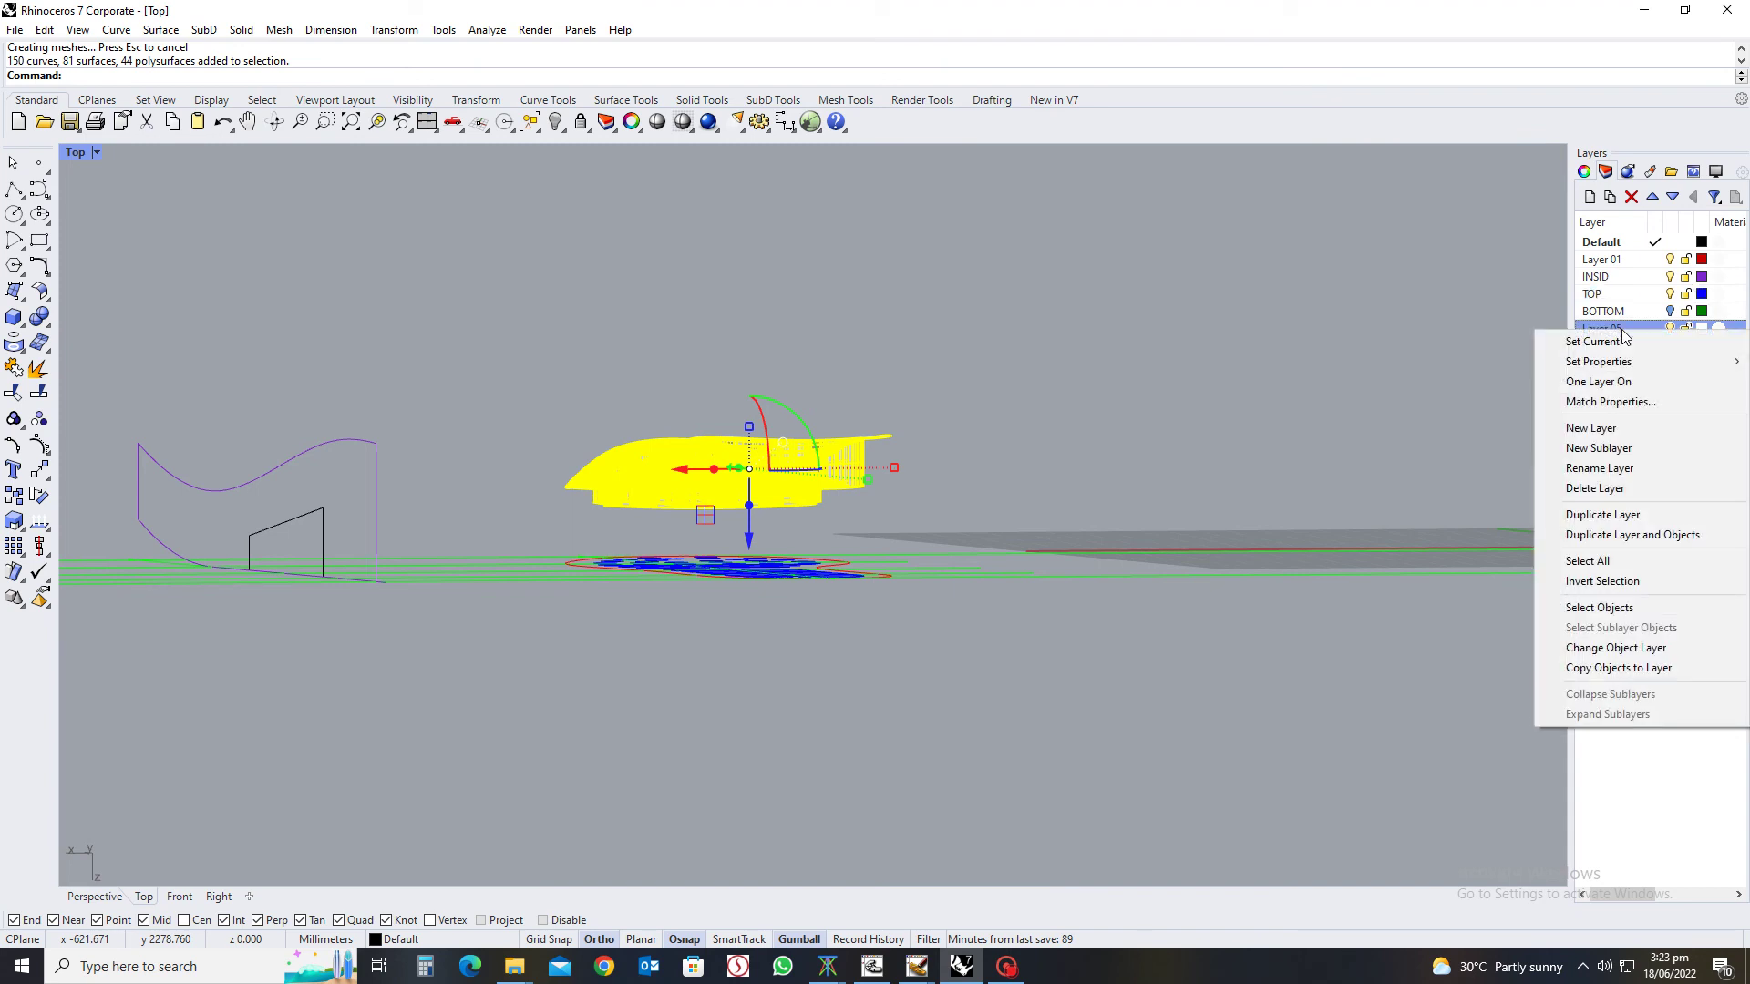
{"action": "left_click", "coordinate": [1624, 649]}
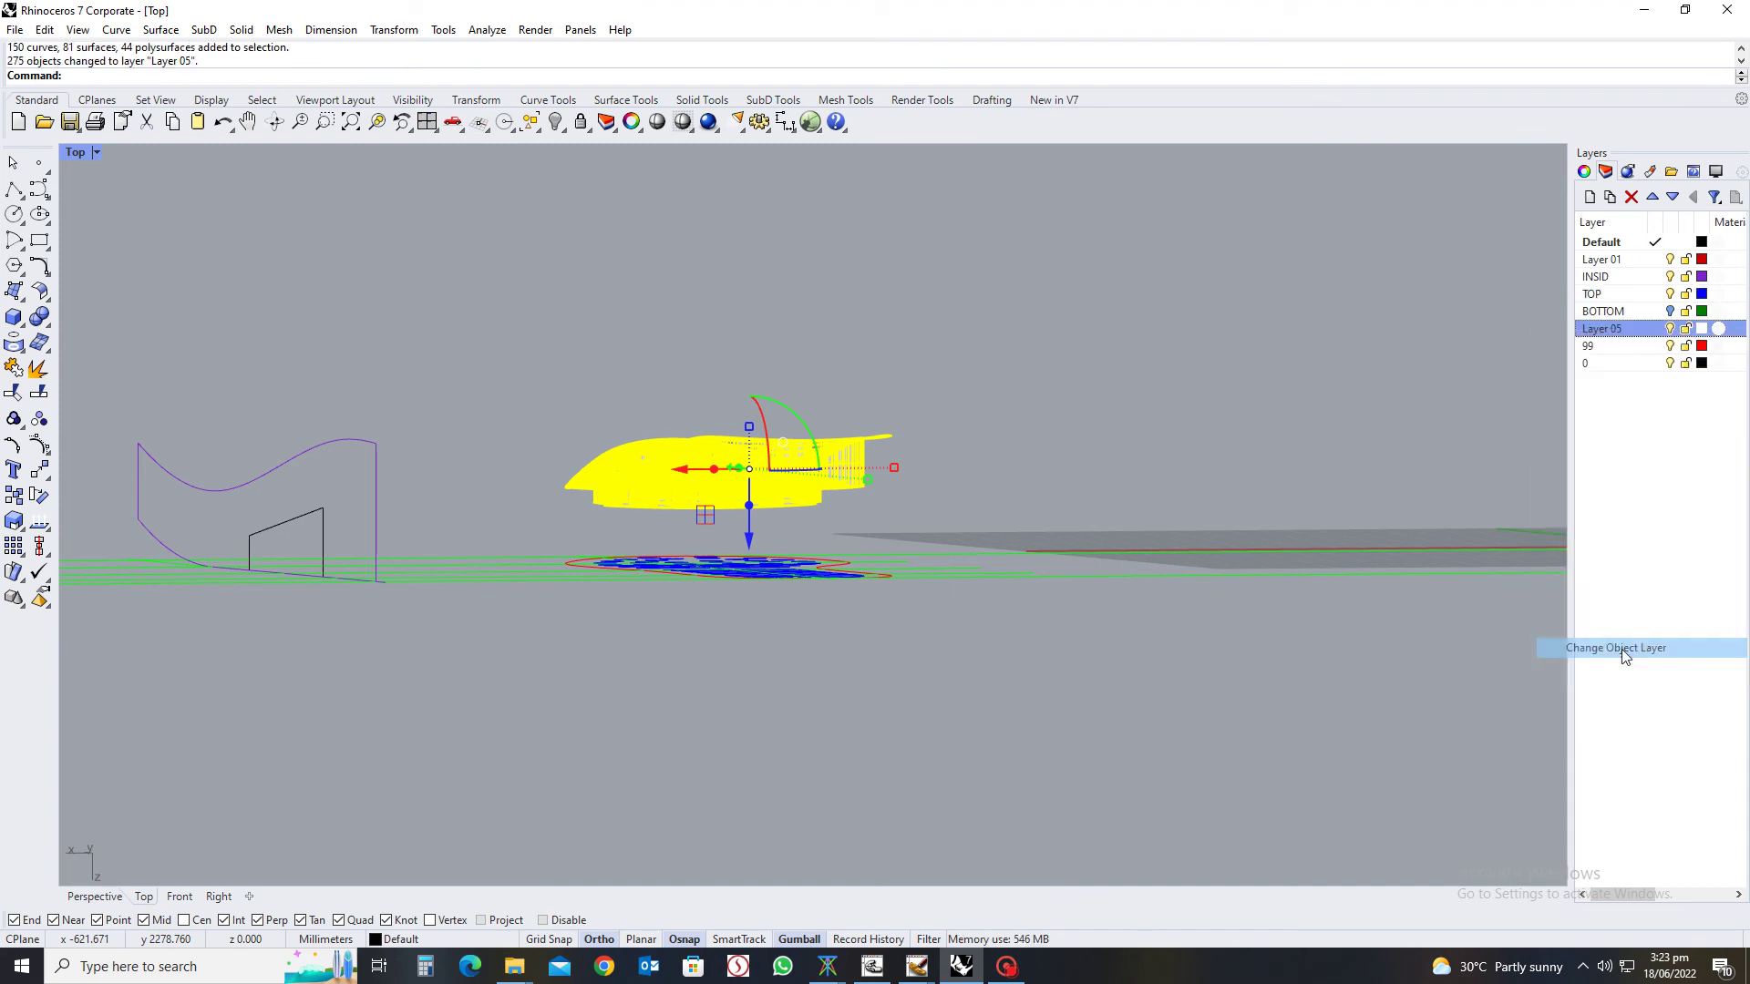
Rename Layer 05 to "3d top" and clear the selection
{"action": "left_click", "coordinate": [1632, 337]}
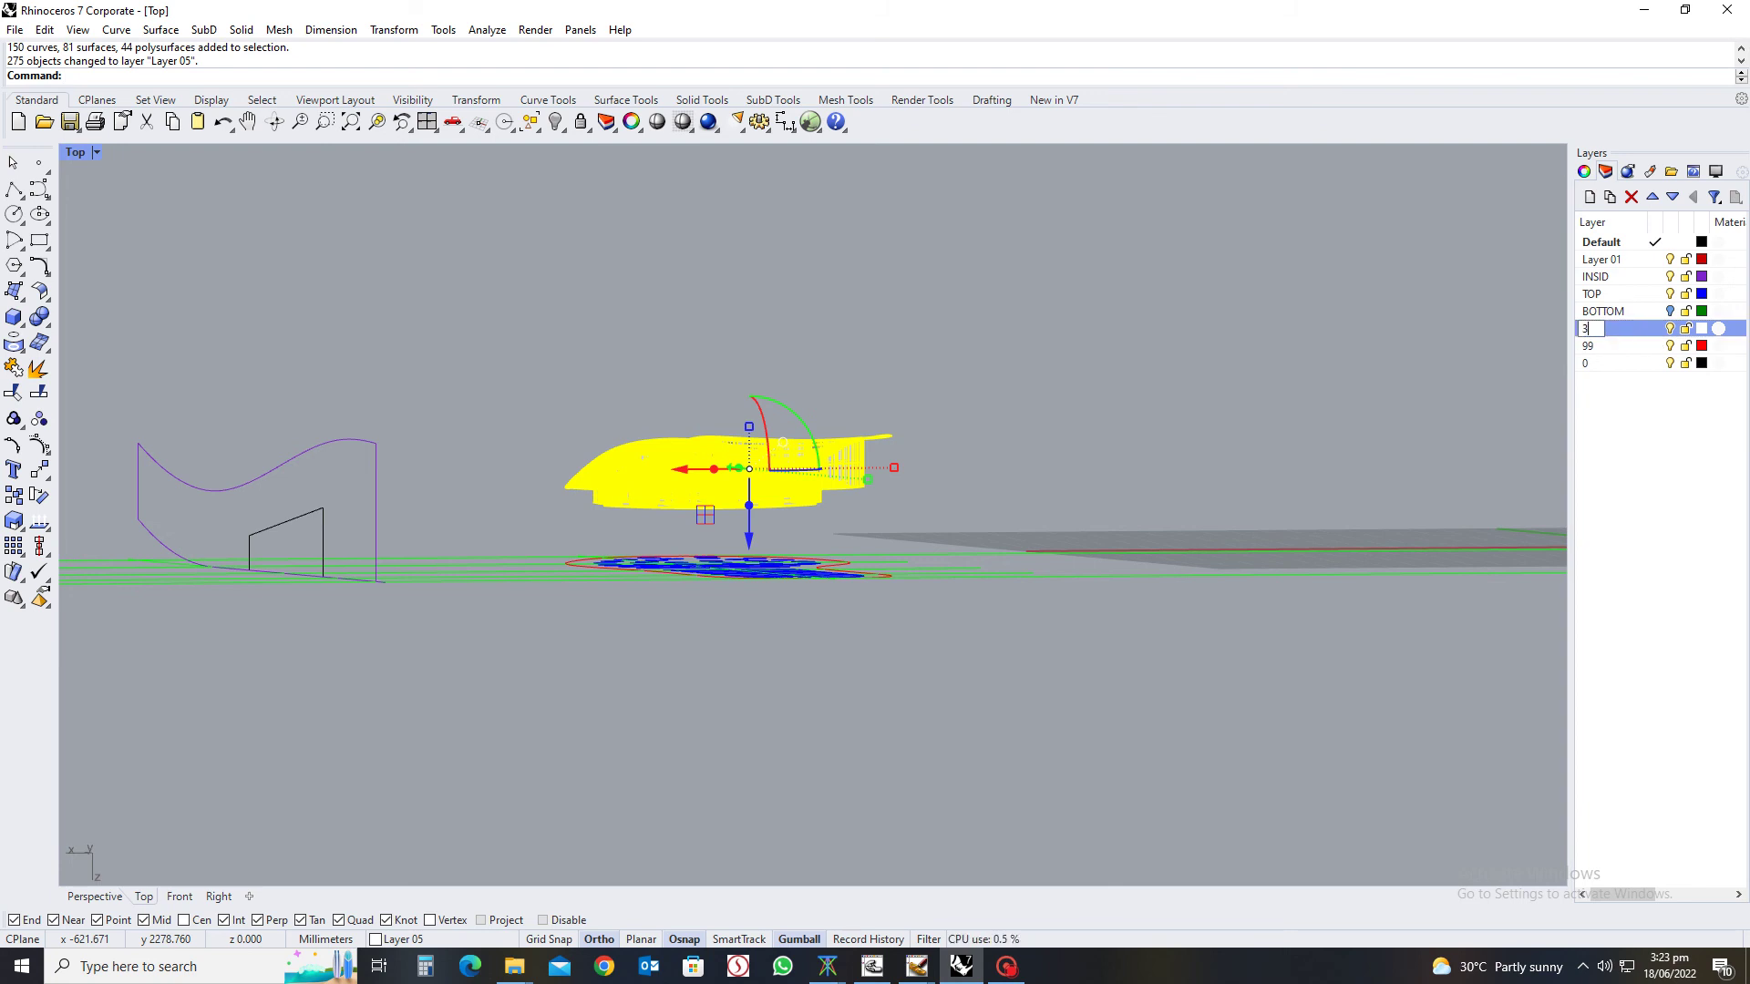
{"action": "type", "text": "3d"}
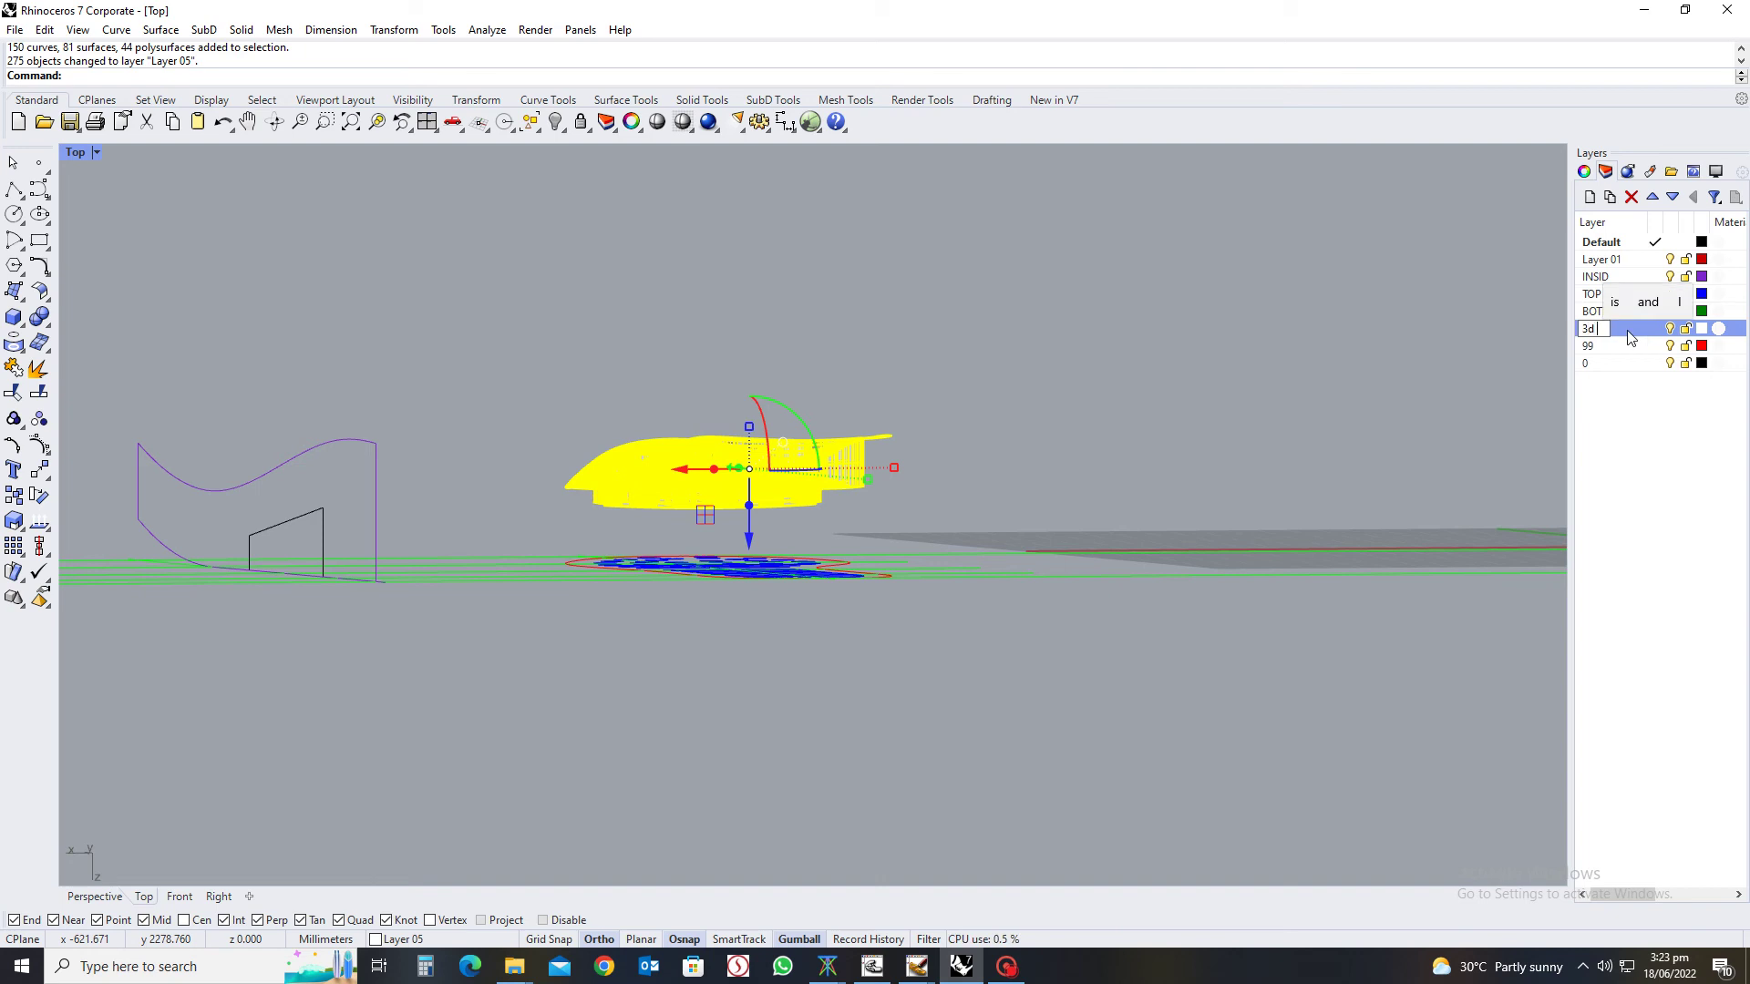
{"action": "type", "text": " top"}
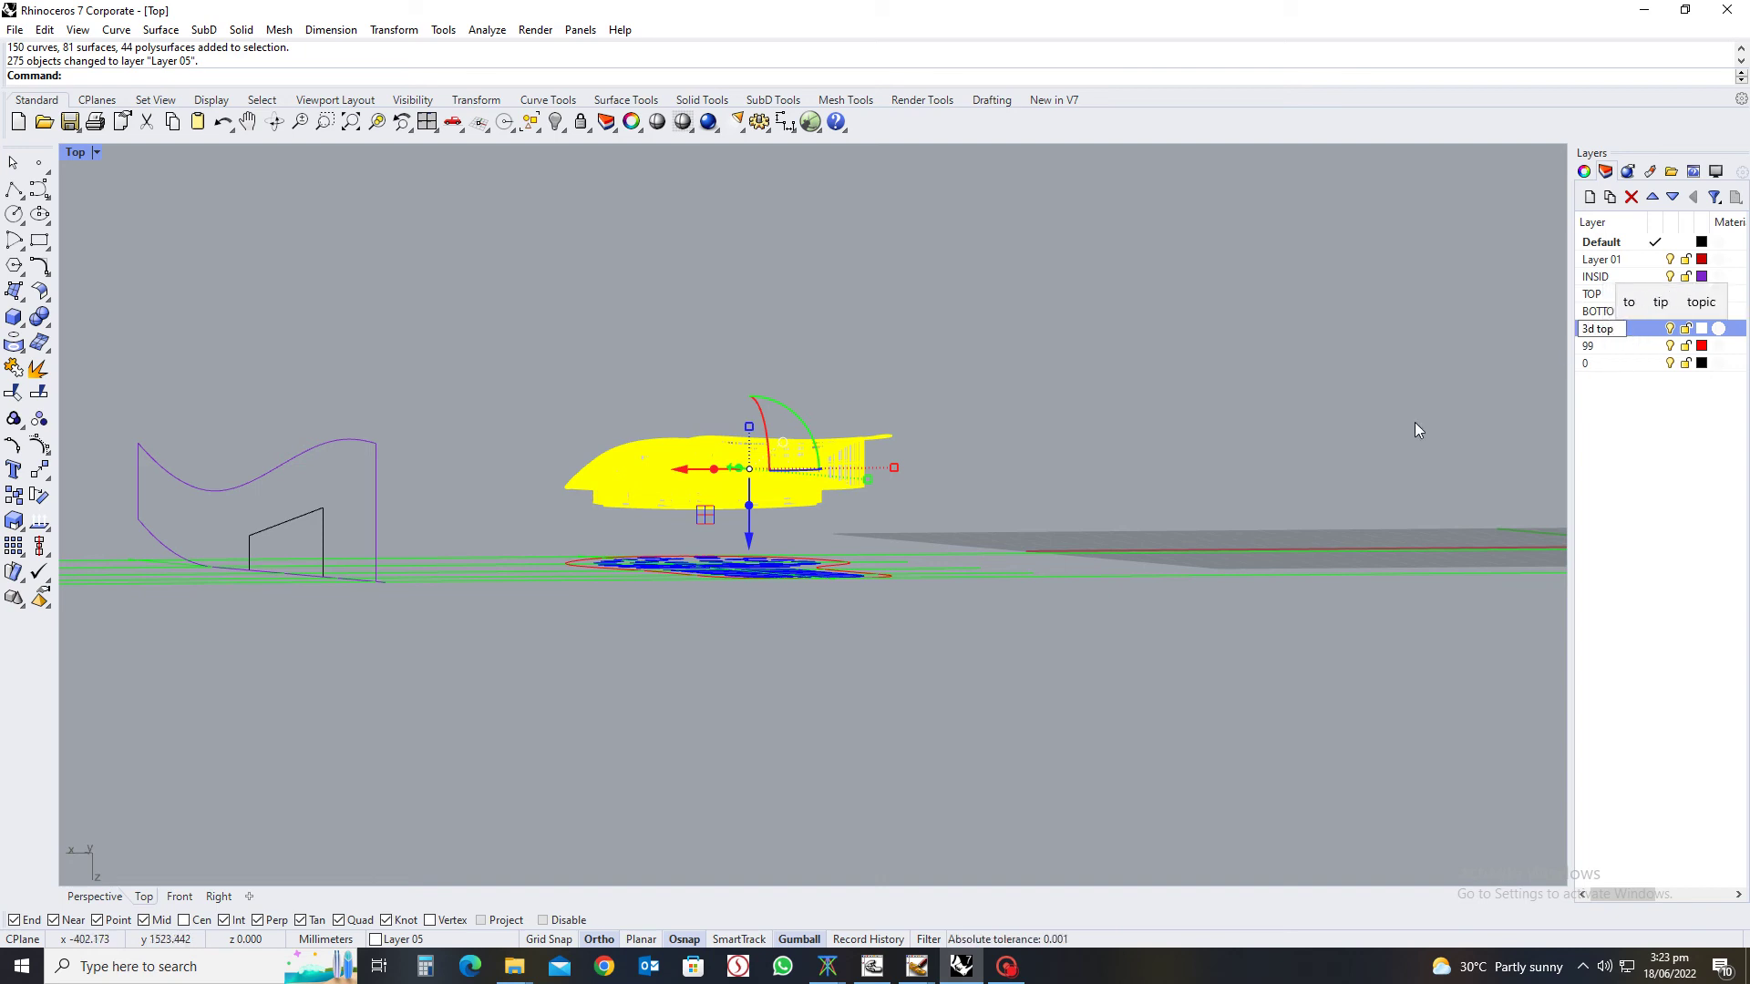
{"action": "key", "text": "Return"}
{"action": "key", "text": "Escape"}
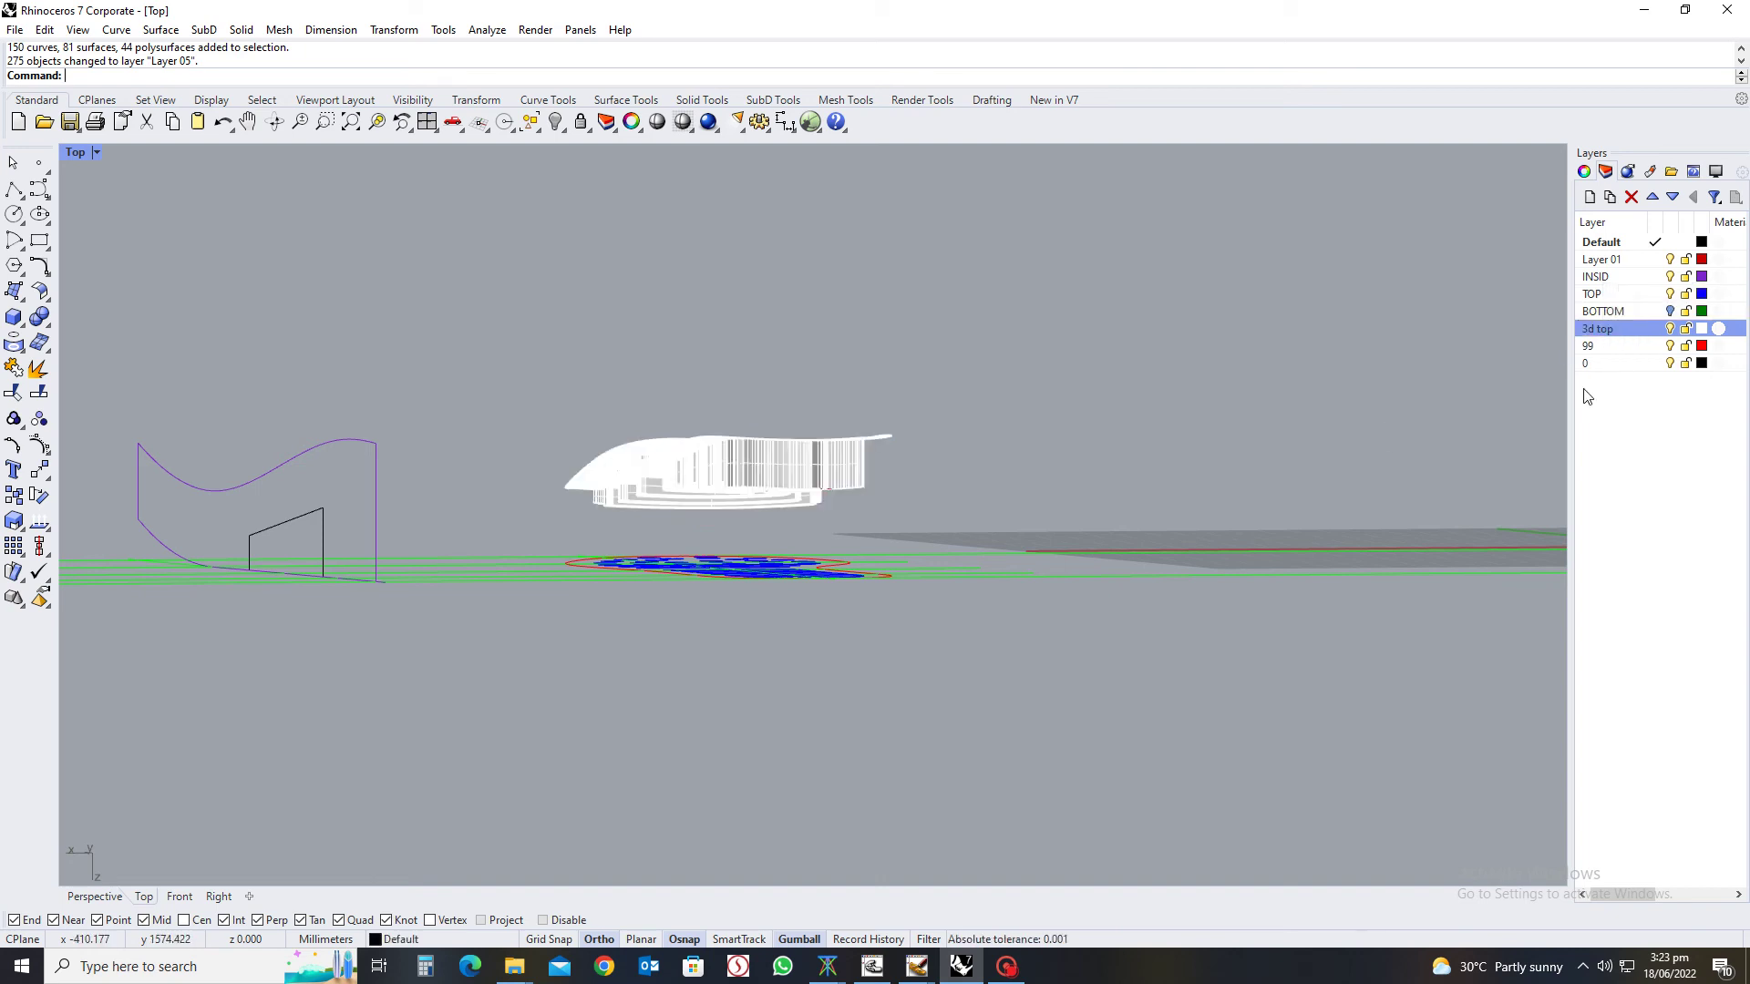
Set the display color of the "3d top" layer to Cyan
{"action": "left_click", "coordinate": [1701, 330]}
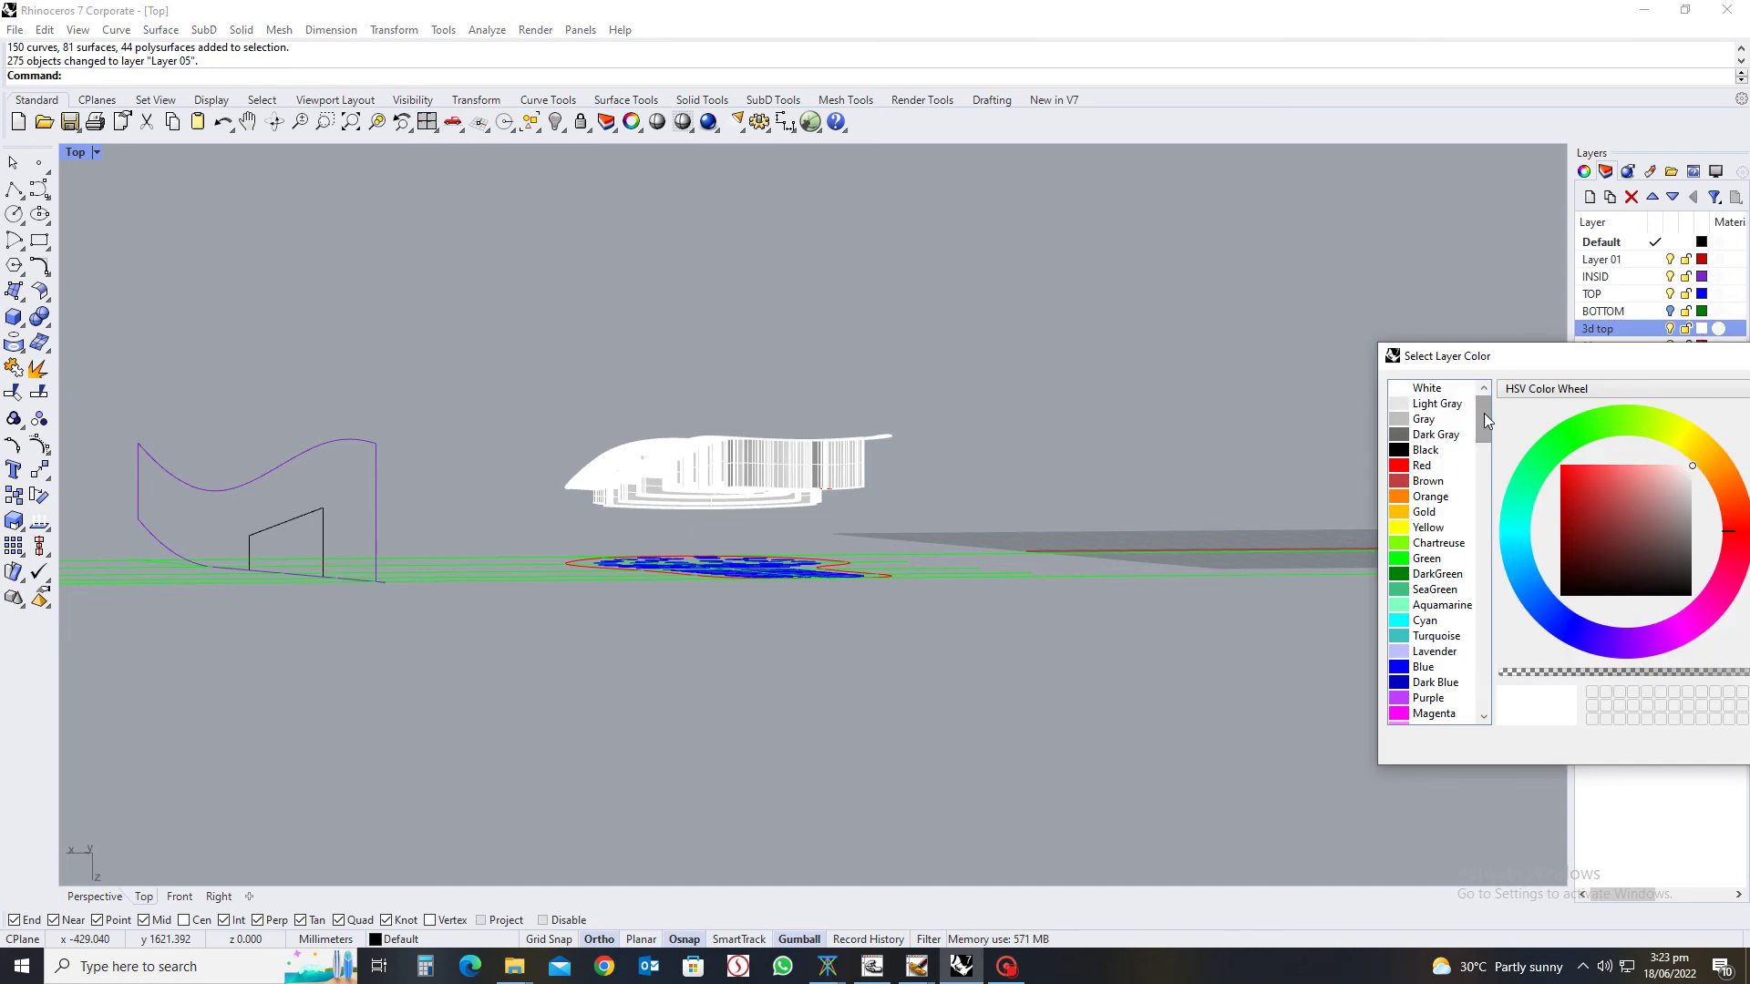
{"action": "mouse_move", "coordinate": [1483, 413]}
{"action": "left_mouse_down"}
{"action": "mouse_move", "coordinate": [1497, 496]}
{"action": "mouse_move", "coordinate": [1486, 445]}
{"action": "left_mouse_up"}
{"action": "left_click", "coordinate": [1418, 406]}
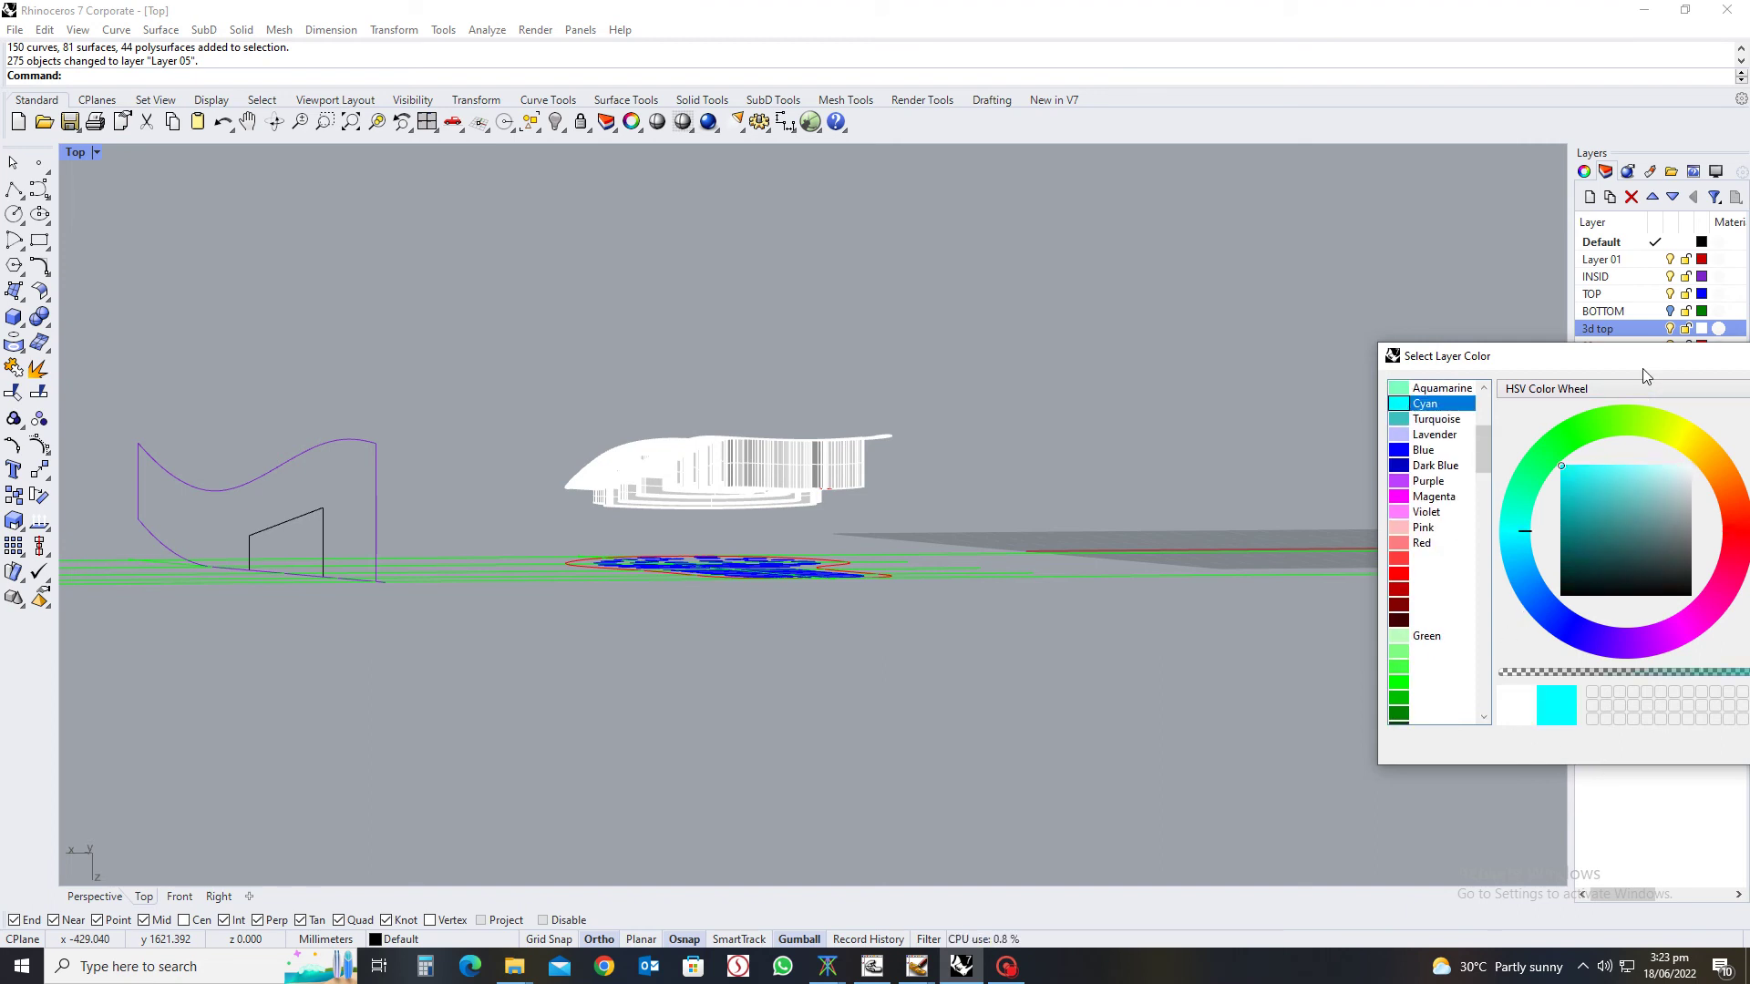
{"action": "left_click_drag", "start_coordinate": [1645, 373], "coordinate": [1236, 394]}
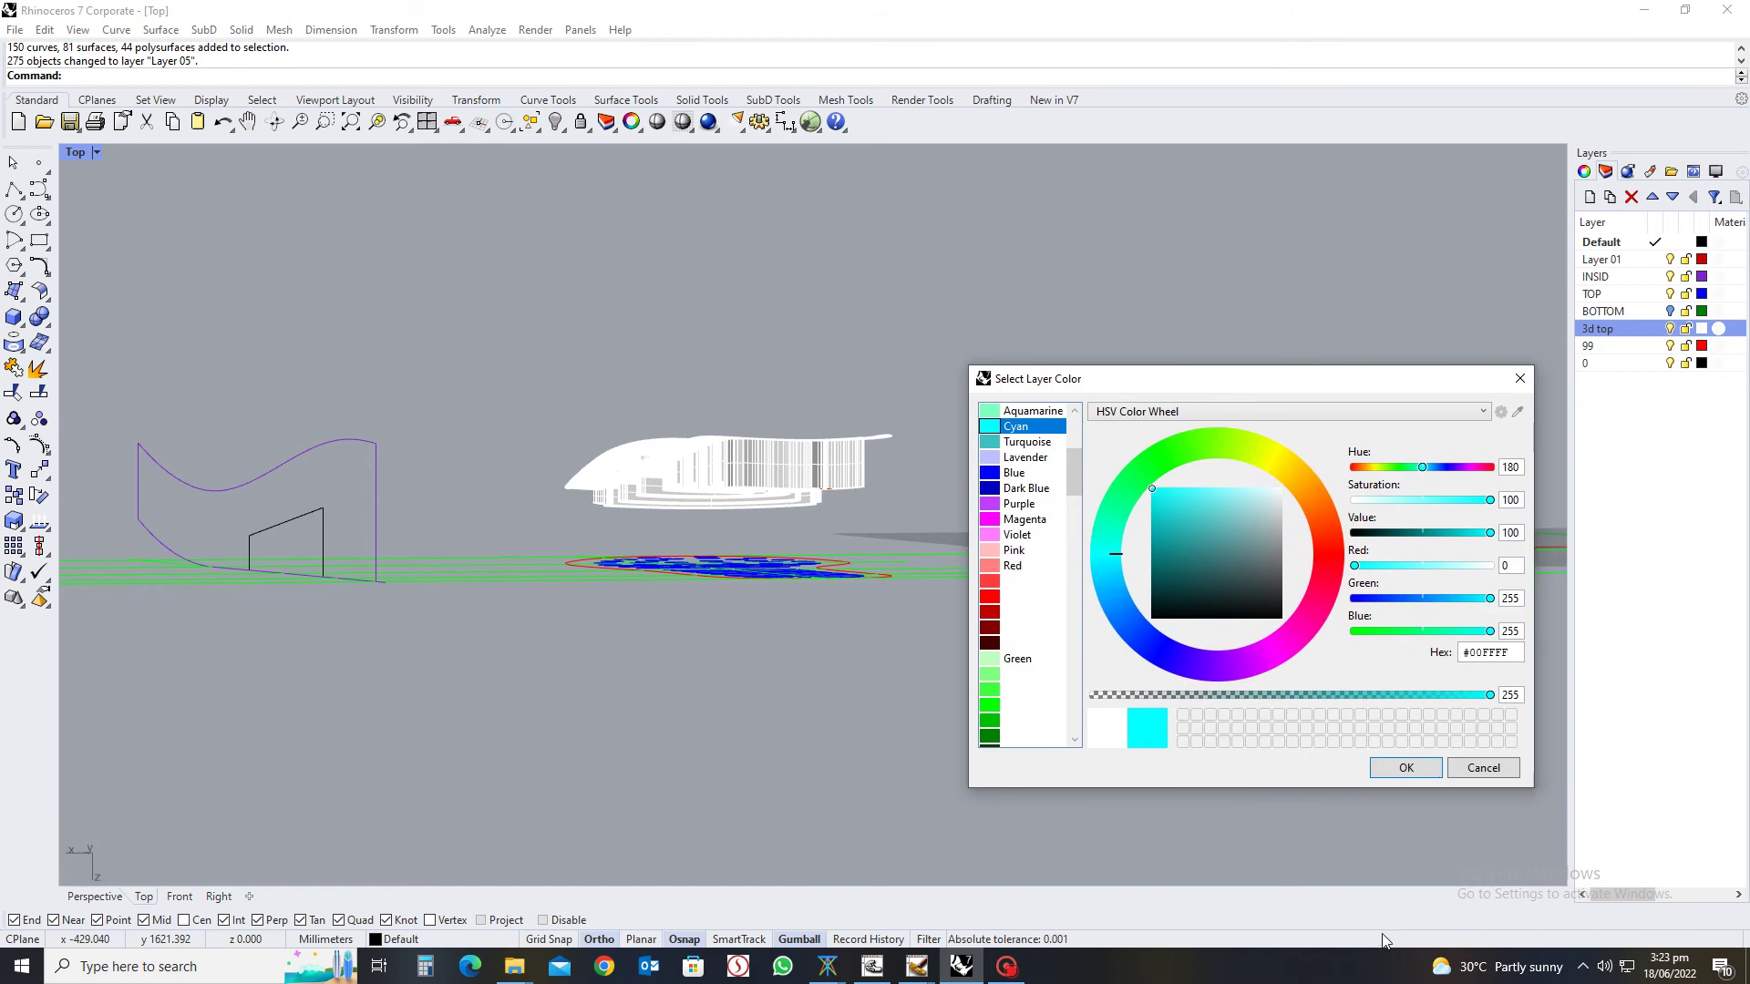
{"action": "left_click", "coordinate": [1406, 770]}
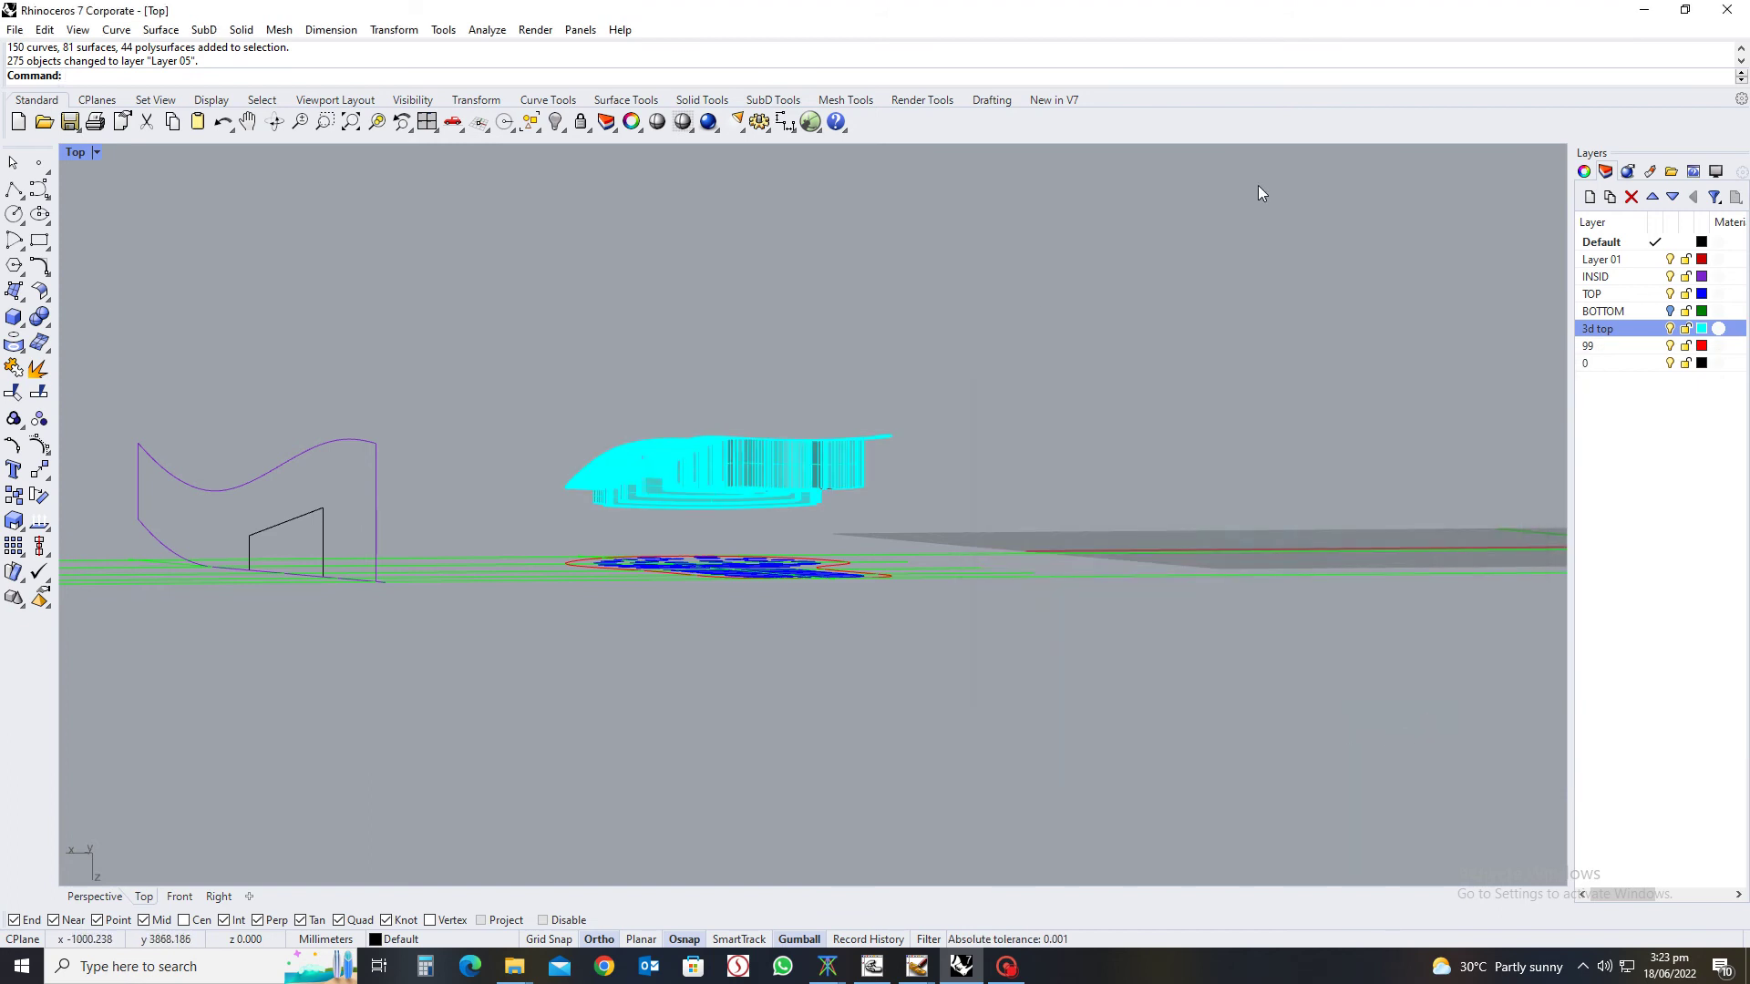
Turn off the "3d top" and TOP layers and turn on the BOTTOM layer
{"action": "right_click_drag", "start_coordinate": [1261, 192], "coordinate": [1148, 441], "text": "ctrl+shift"}
{"action": "scroll", "coordinate": [747, 401], "scroll_direction": "up", "scroll_amount": 2}
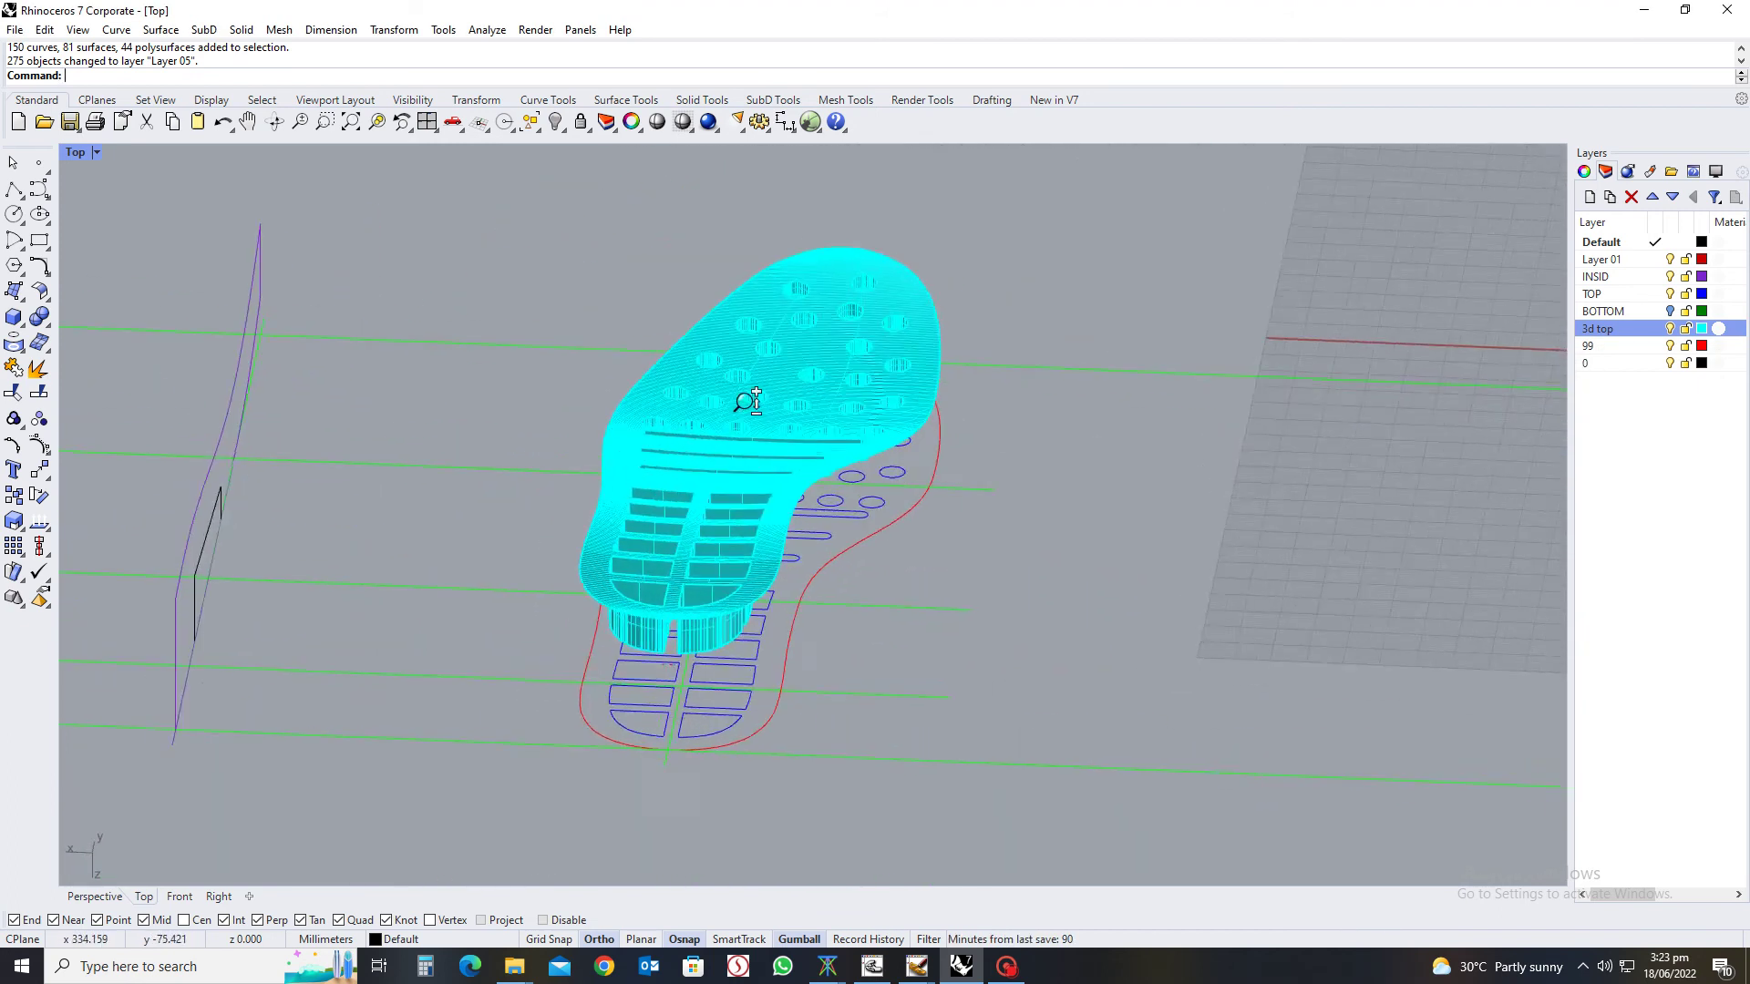
{"action": "scroll", "coordinate": [748, 401], "scroll_direction": "up", "scroll_amount": 3}
{"action": "scroll", "coordinate": [778, 313], "scroll_direction": "down", "scroll_amount": 4}
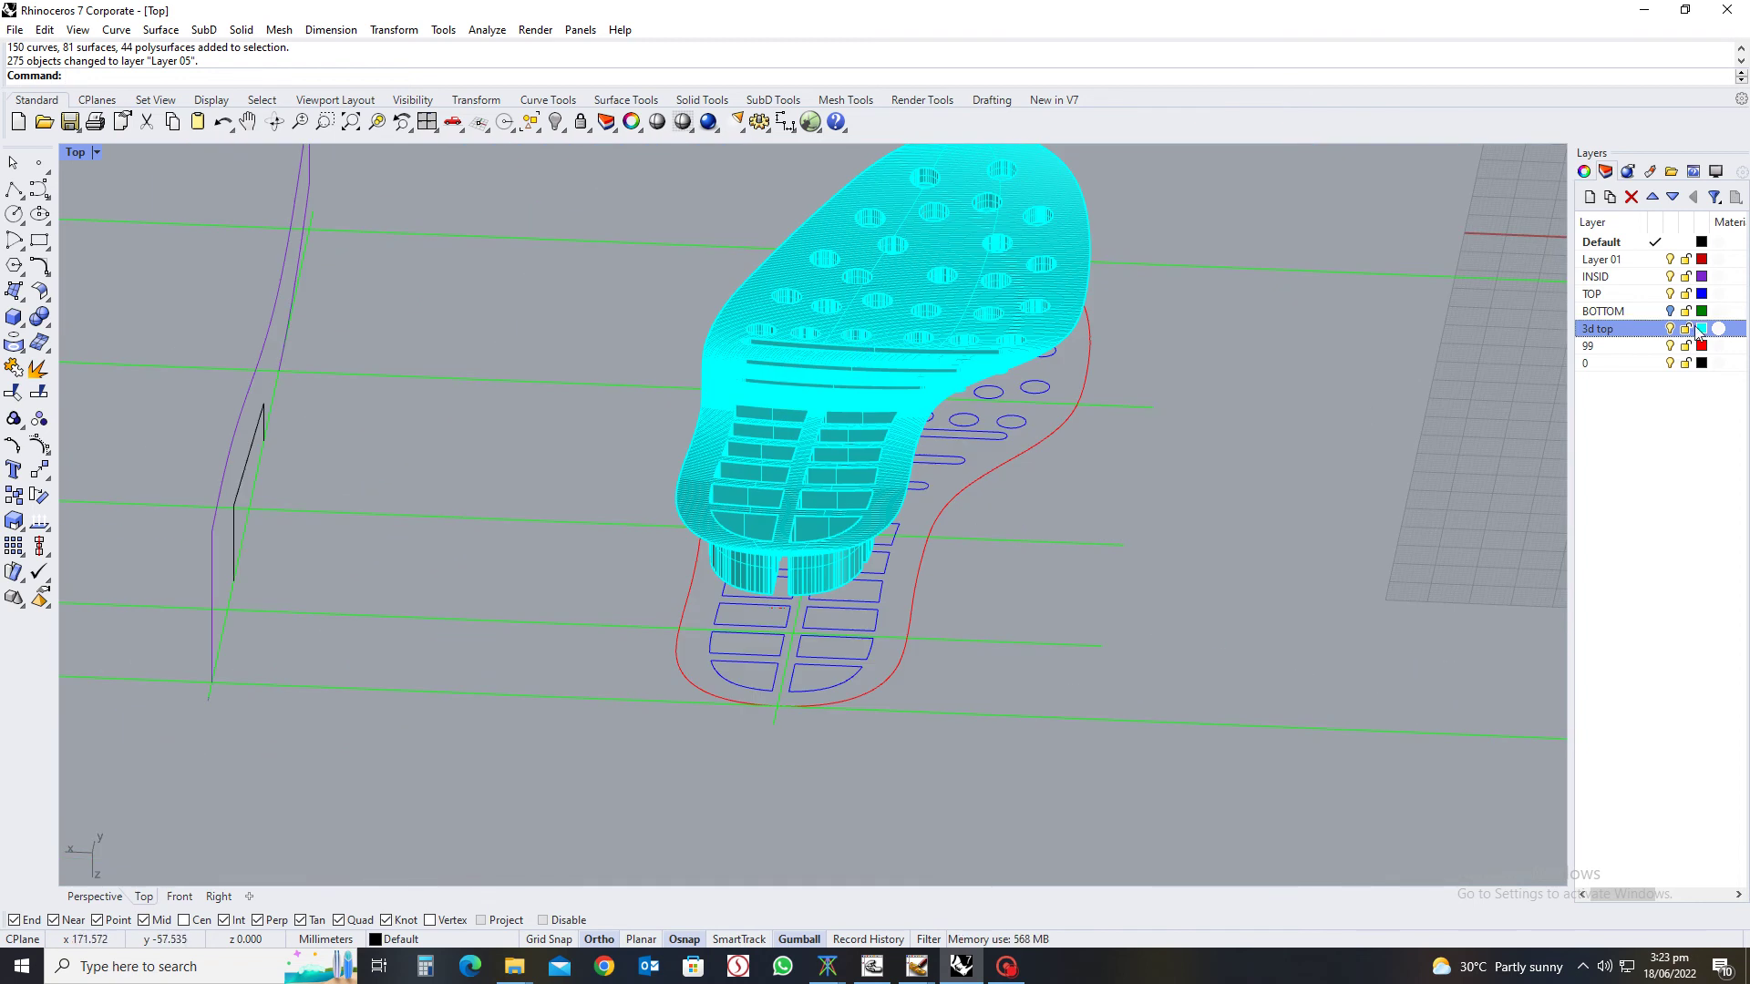
{"action": "left_click", "coordinate": [1670, 330]}
{"action": "right_click_drag", "start_coordinate": [1012, 494], "coordinate": [1276, 411], "text": "ctrl+shift"}
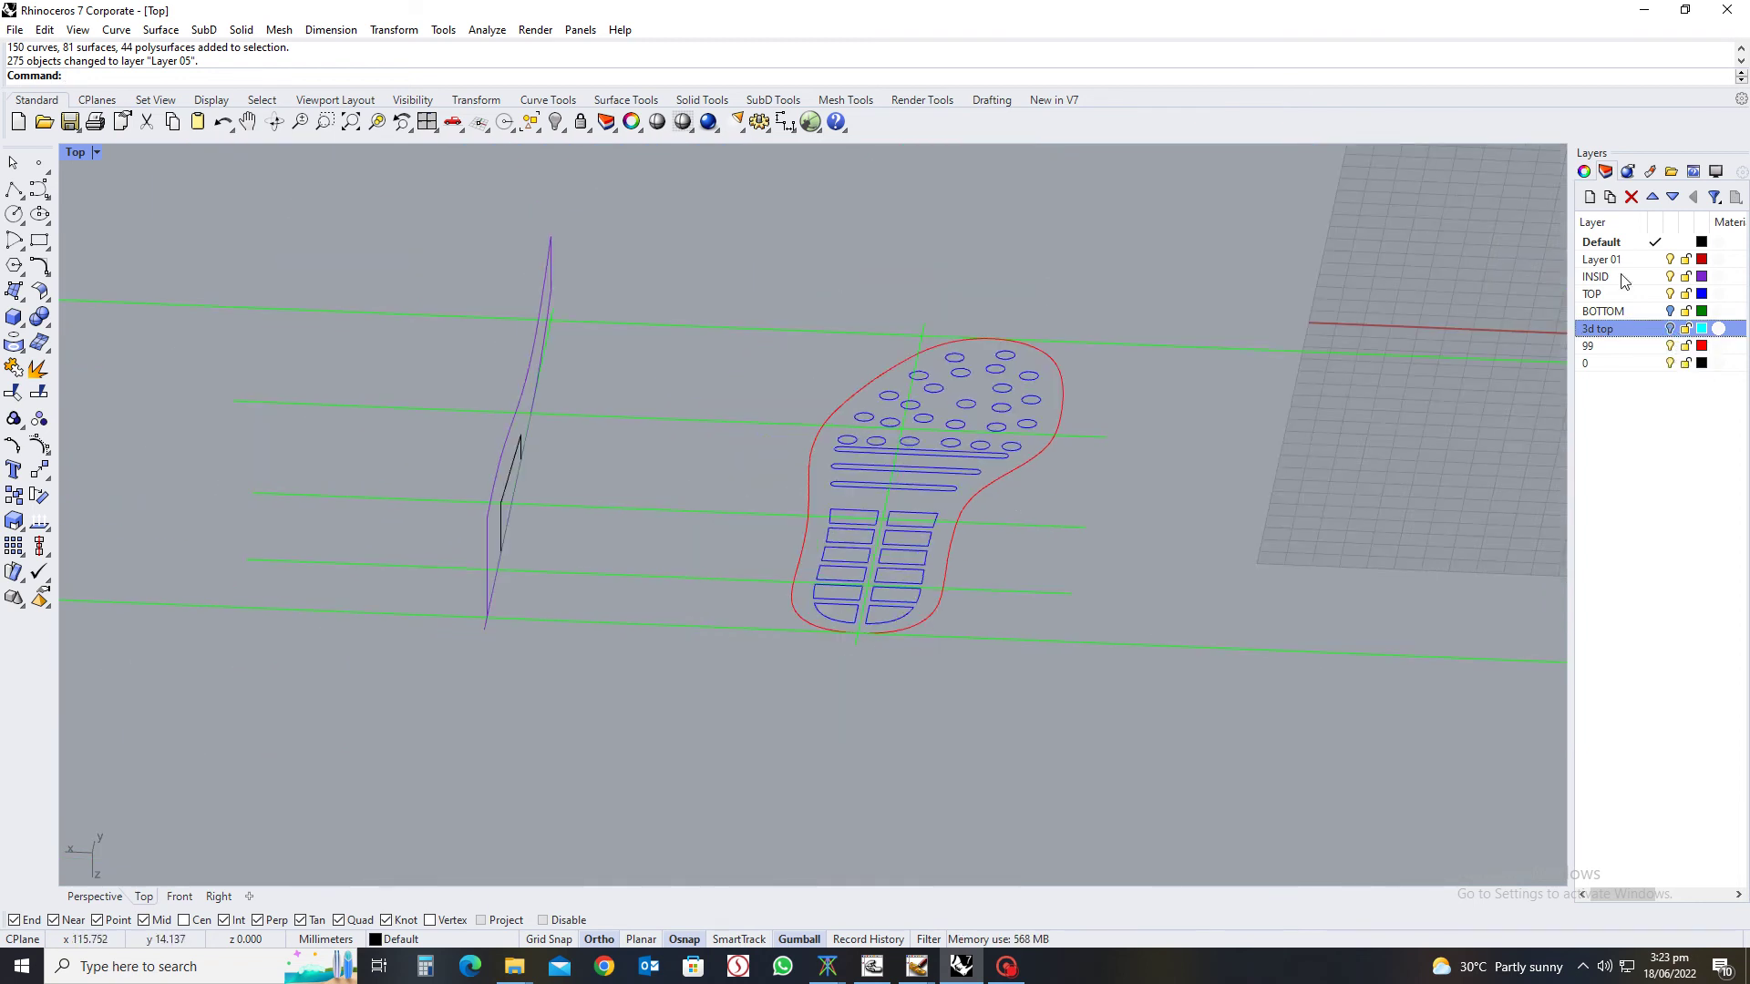
{"action": "left_click", "coordinate": [1669, 294]}
{"action": "right_click_drag", "start_coordinate": [1498, 342], "coordinate": [941, 473], "text": "ctrl+shift"}
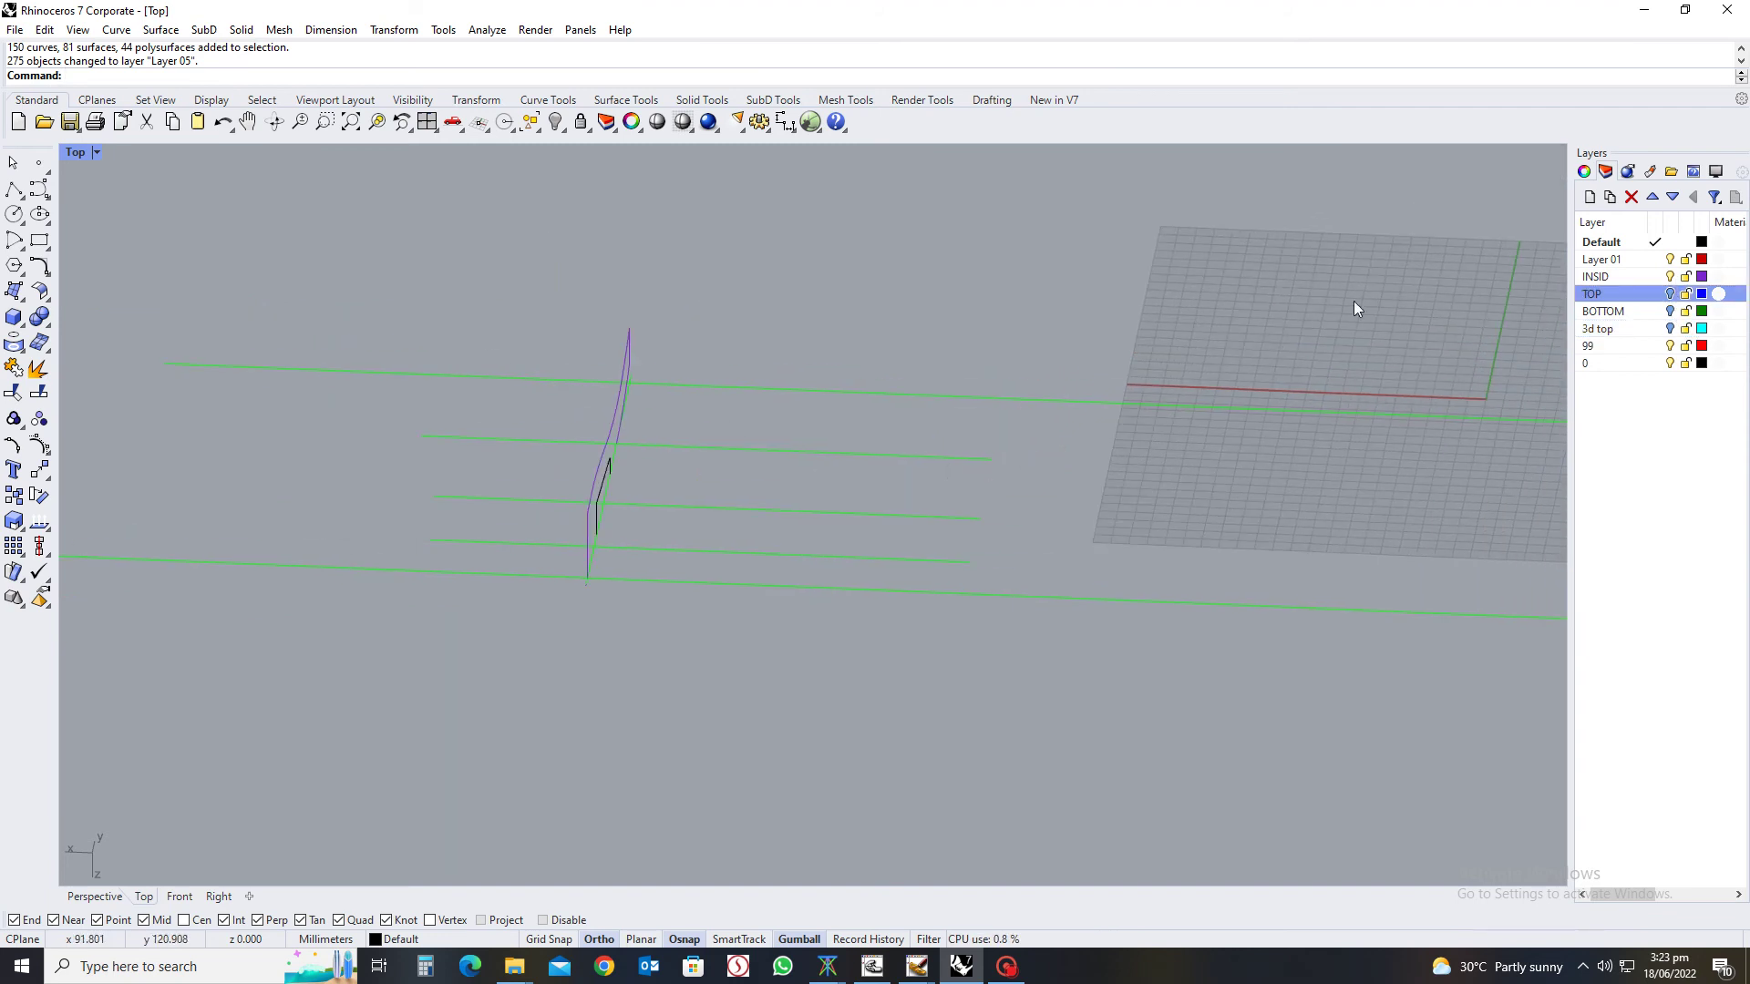
{"action": "left_click", "coordinate": [1670, 310]}
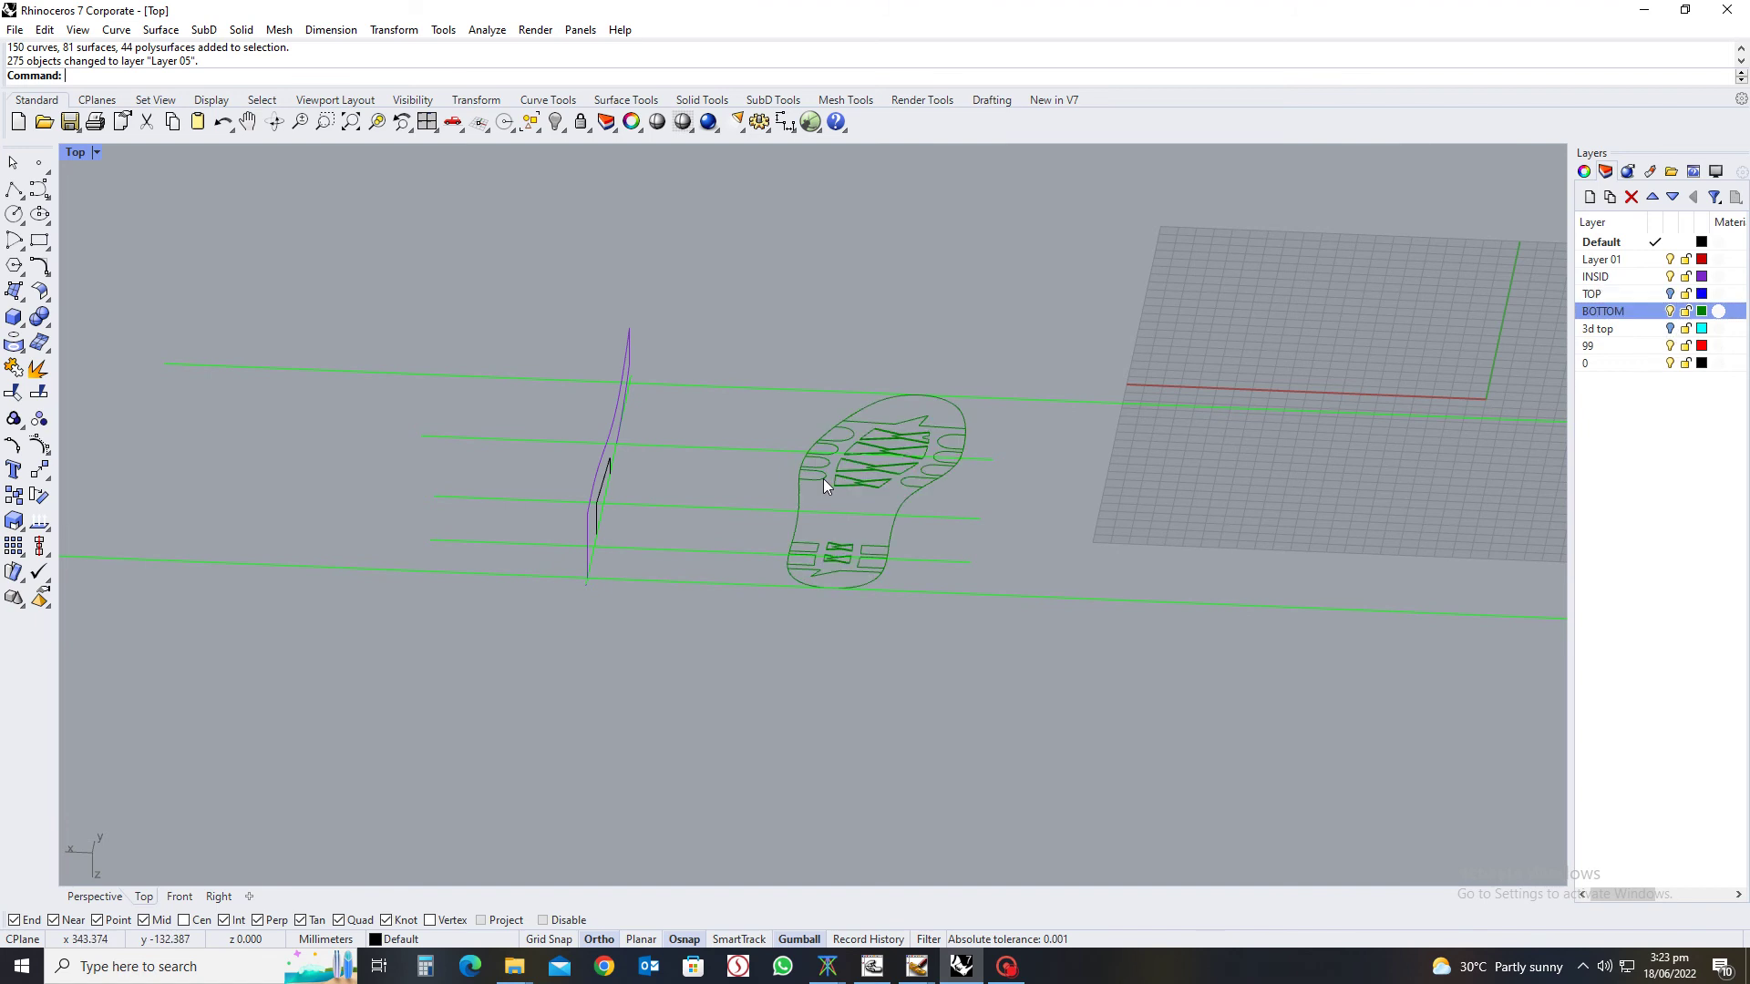
{"action": "right_click_drag", "start_coordinate": [791, 479], "coordinate": [969, 489], "text": "ctrl+shift"}
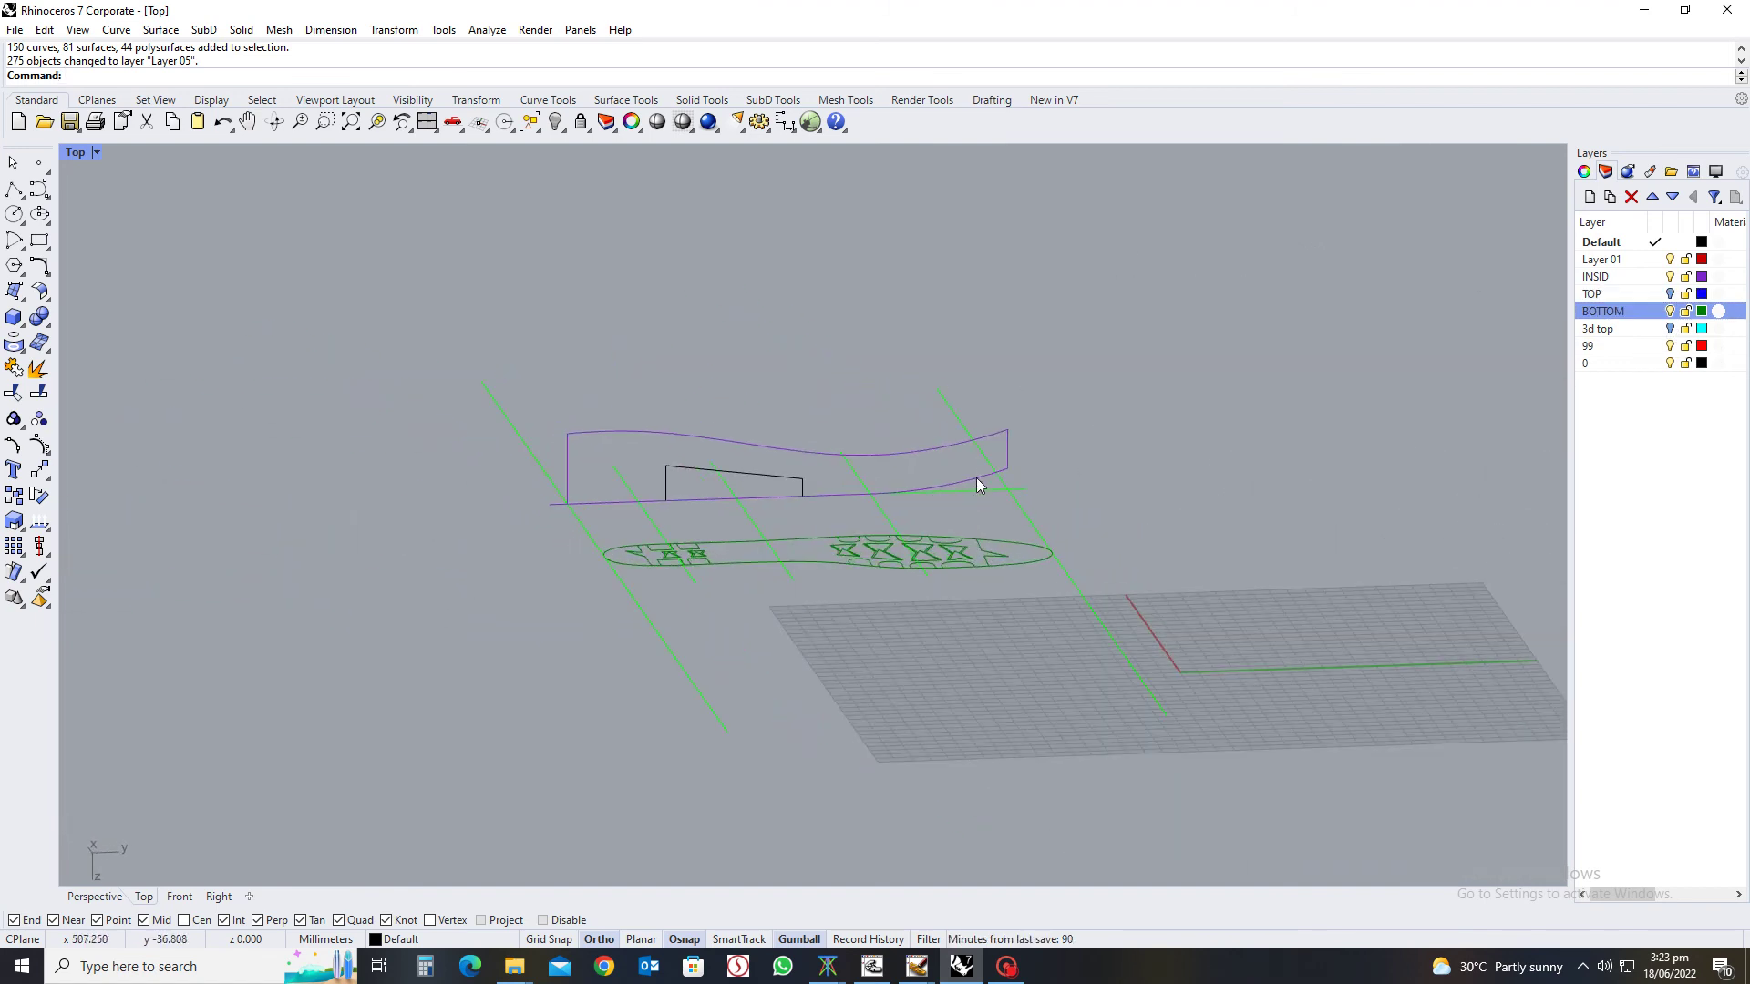
{"action": "left_click", "coordinate": [979, 480]}
{"action": "right_click", "coordinate": [971, 517]}
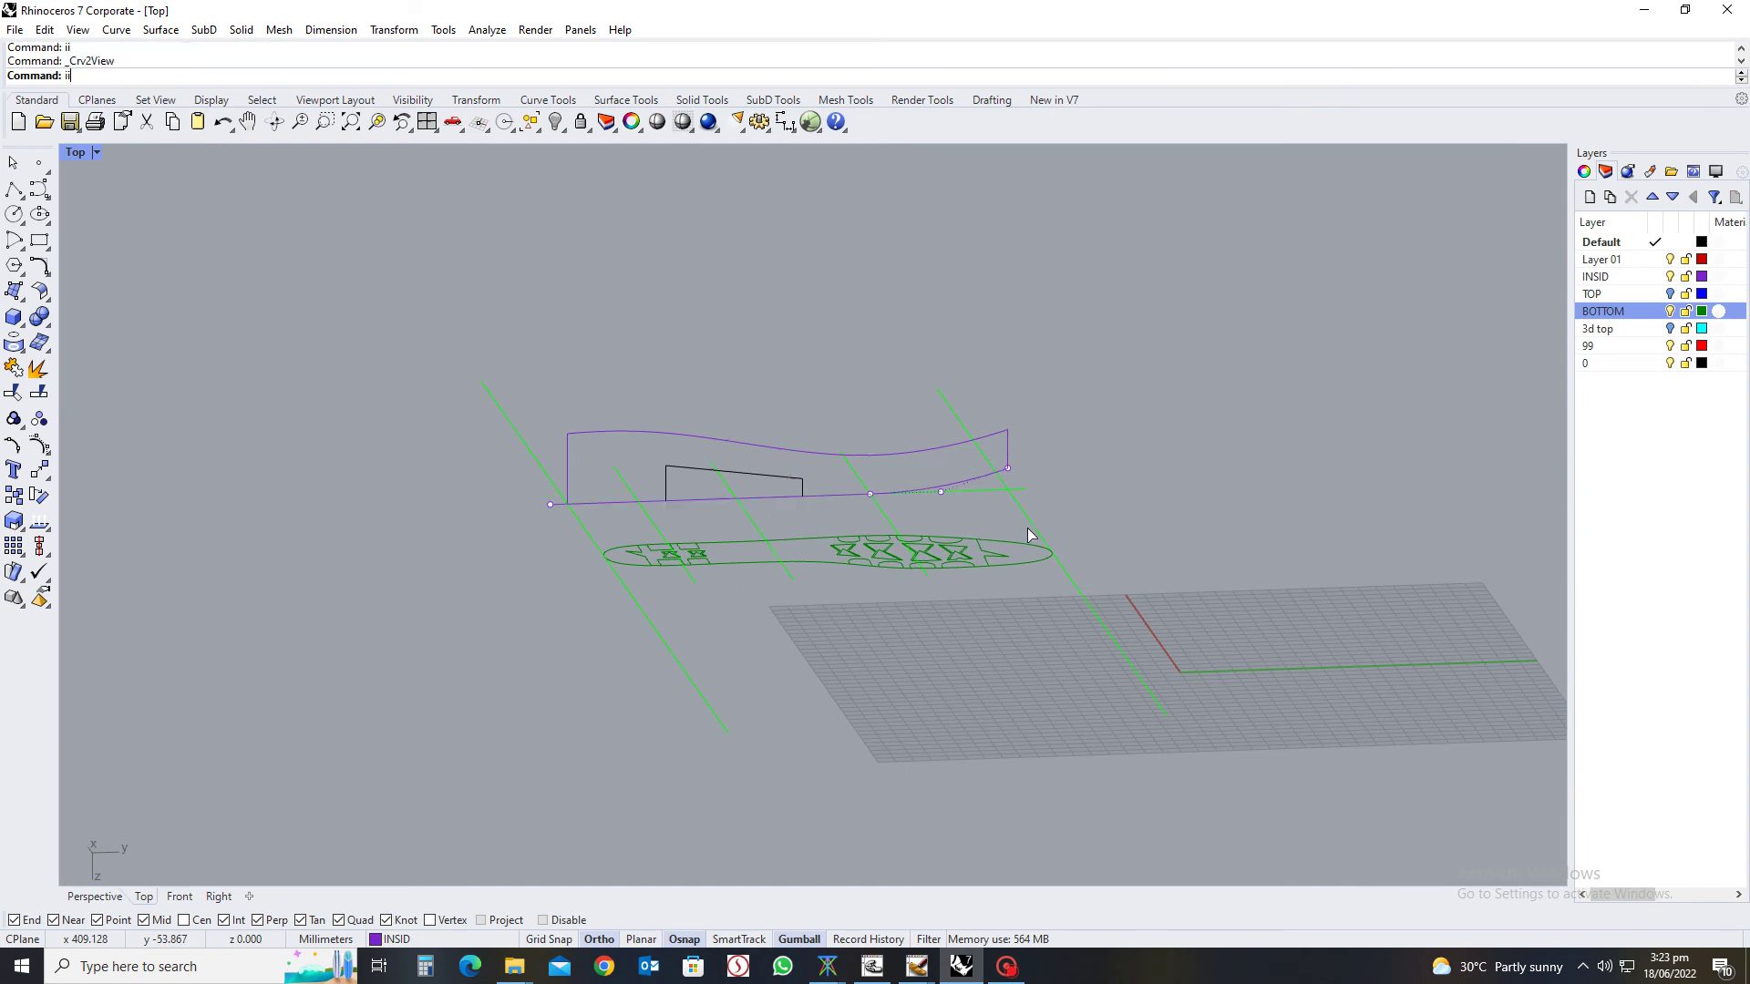
{"action": "left_click", "coordinate": [1021, 564]}
{"action": "key", "text": "Escape"}
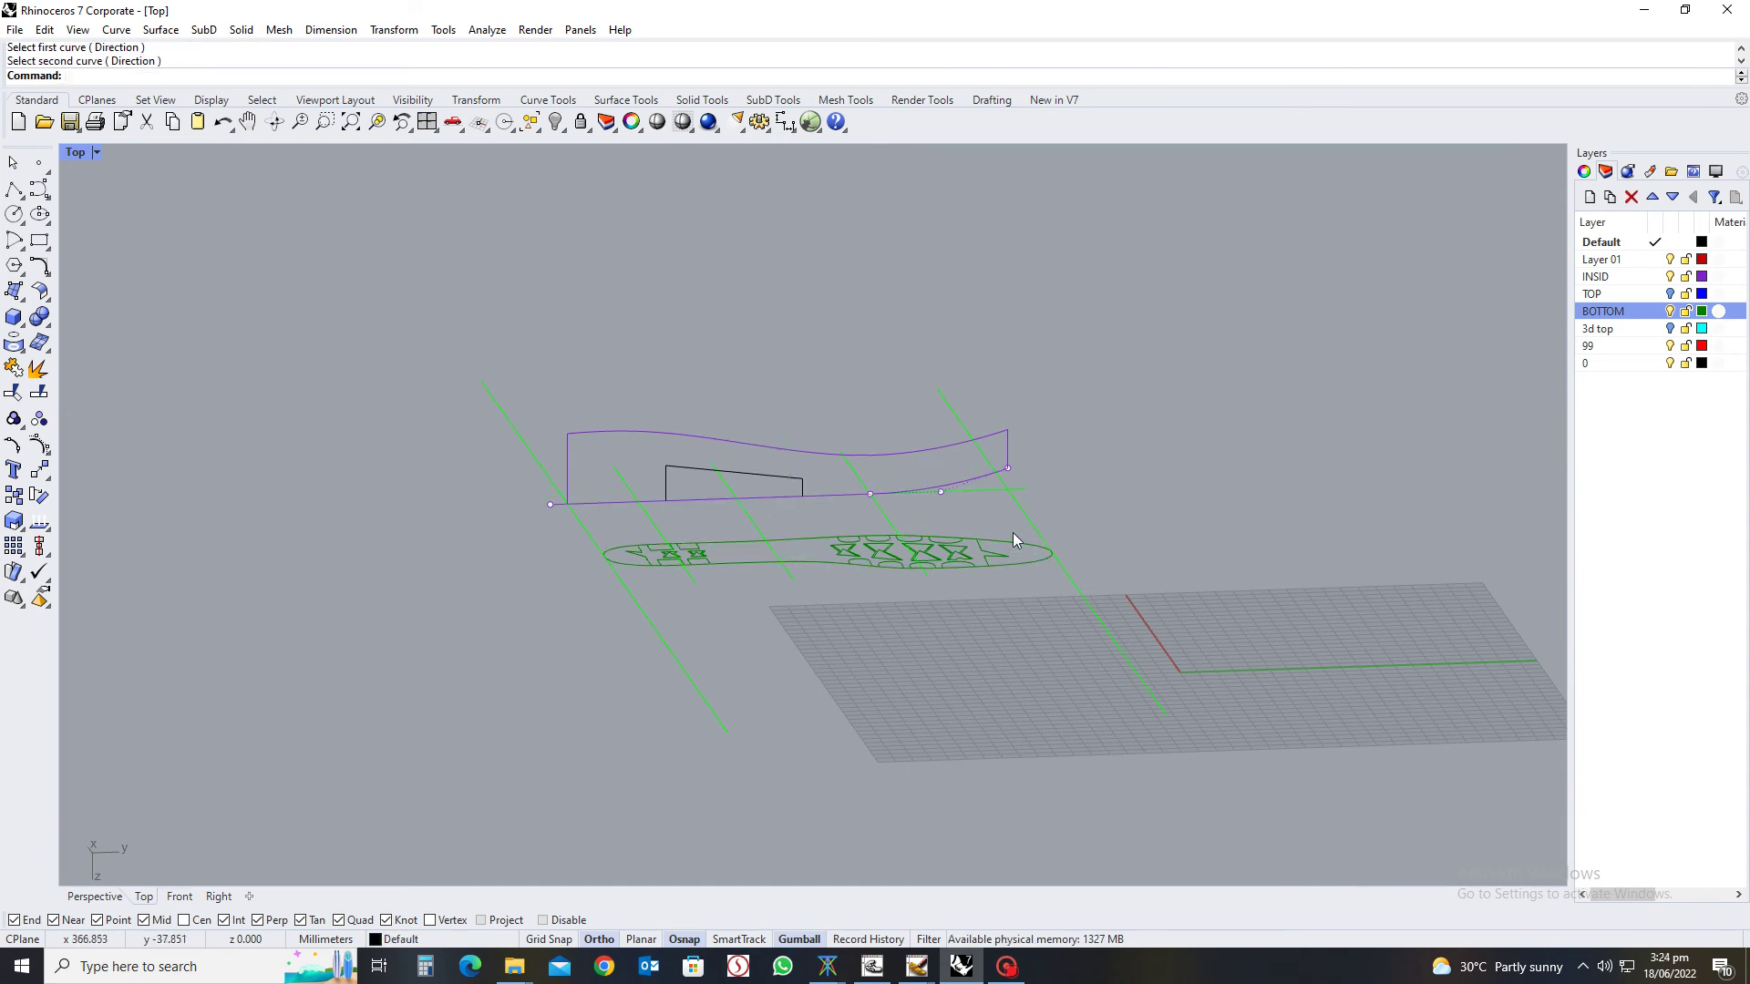
Restore the world Top view, then create a curve from two views using the purple bottom side-profile curve and the green sole outline
{"action": "key", "text": "ctrl+shift+t"}
{"action": "right_click_drag", "start_coordinate": [941, 627], "coordinate": [1073, 461], "text": "ctrl+shift"}
{"action": "scroll", "coordinate": [880, 461], "scroll_direction": "up", "scroll_amount": 3}
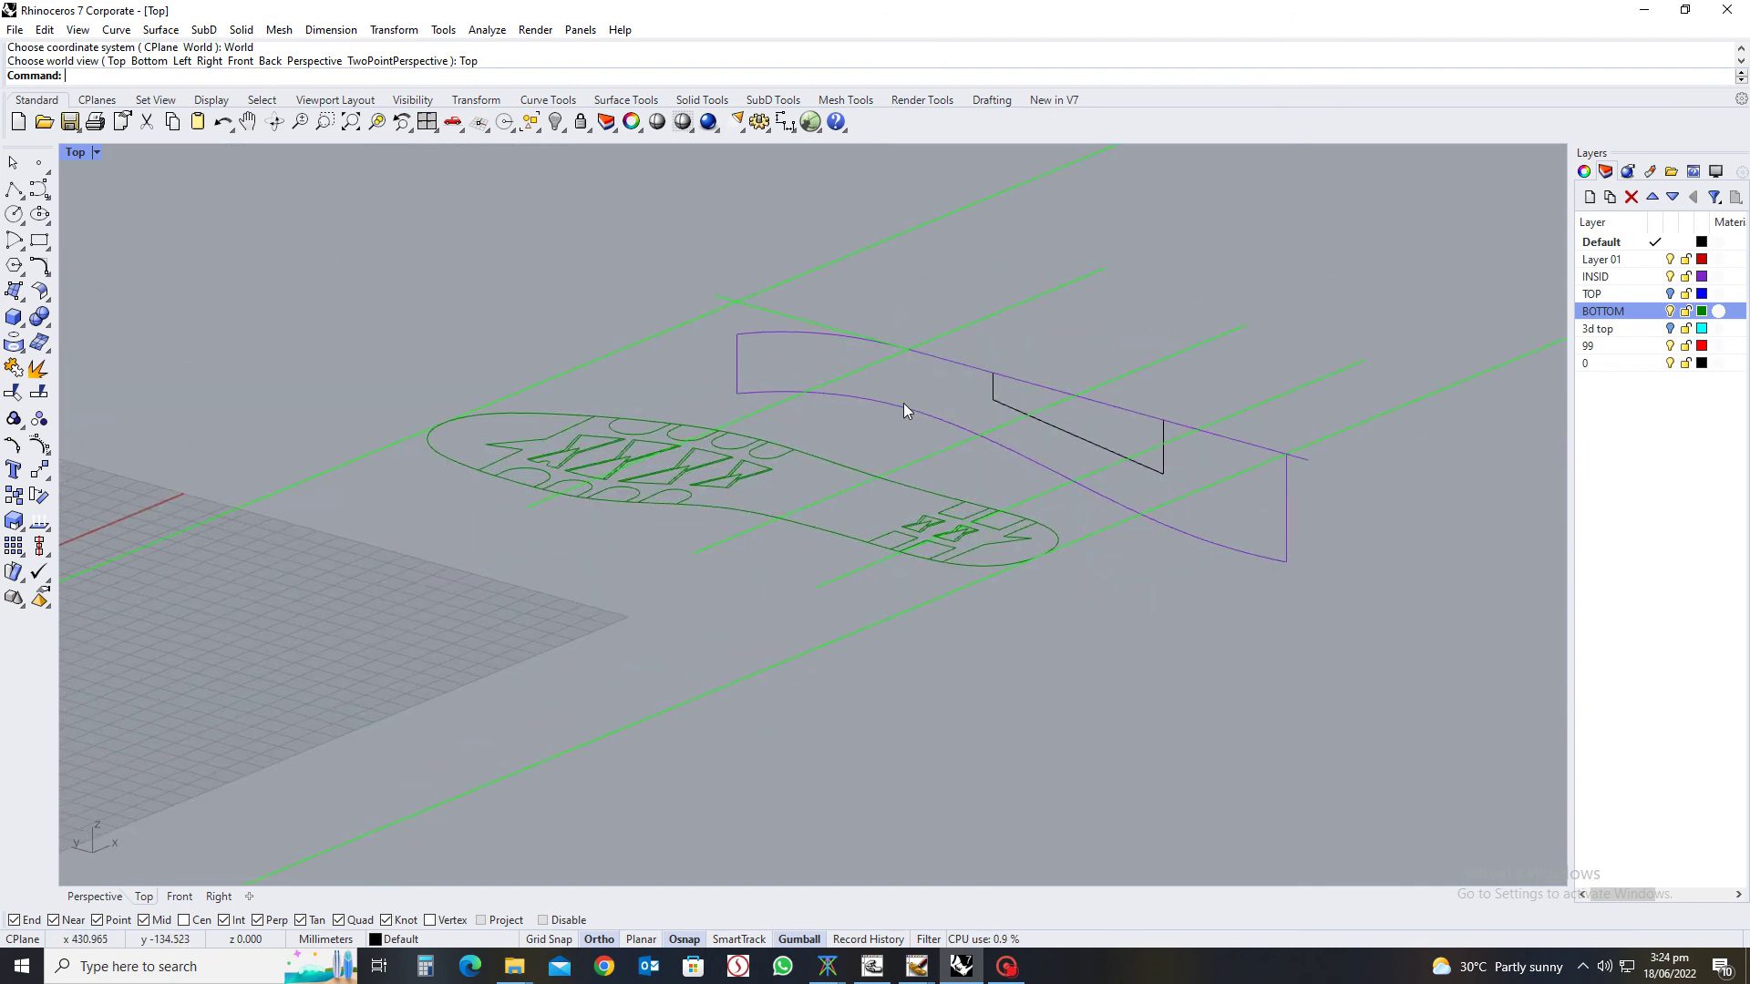
{"action": "right_click", "coordinate": [904, 402]}
{"action": "left_click", "coordinate": [780, 332]}
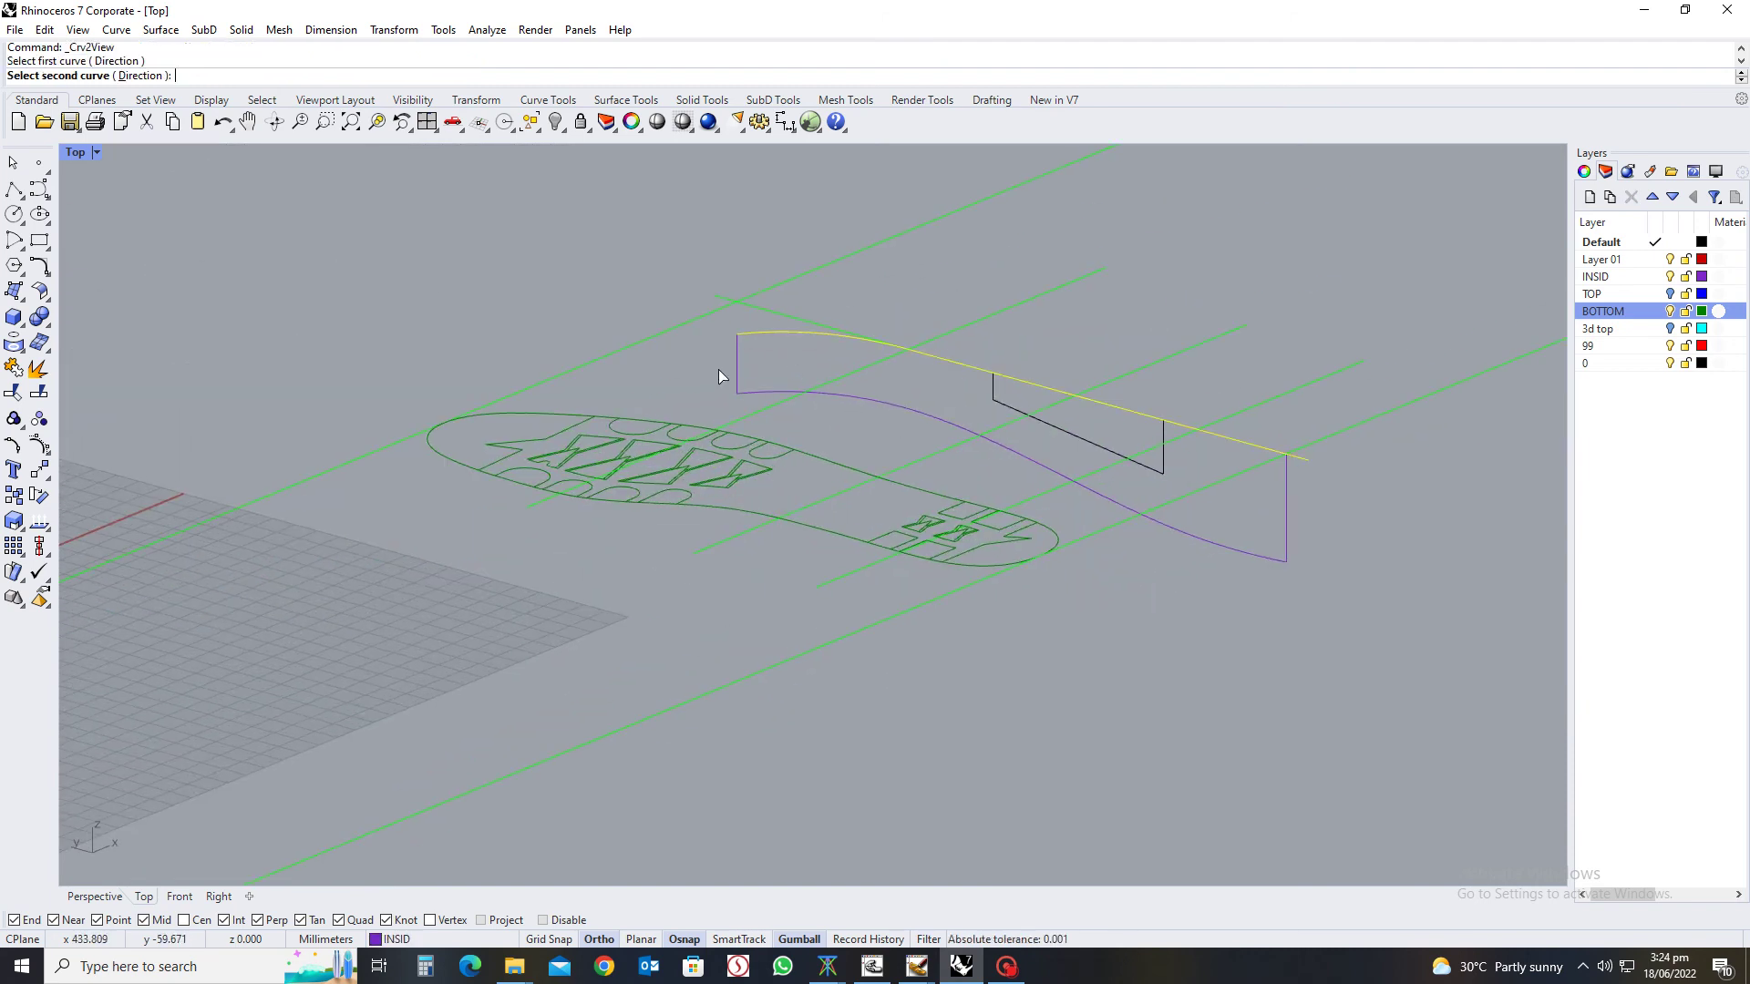
{"action": "left_click", "coordinate": [536, 414]}
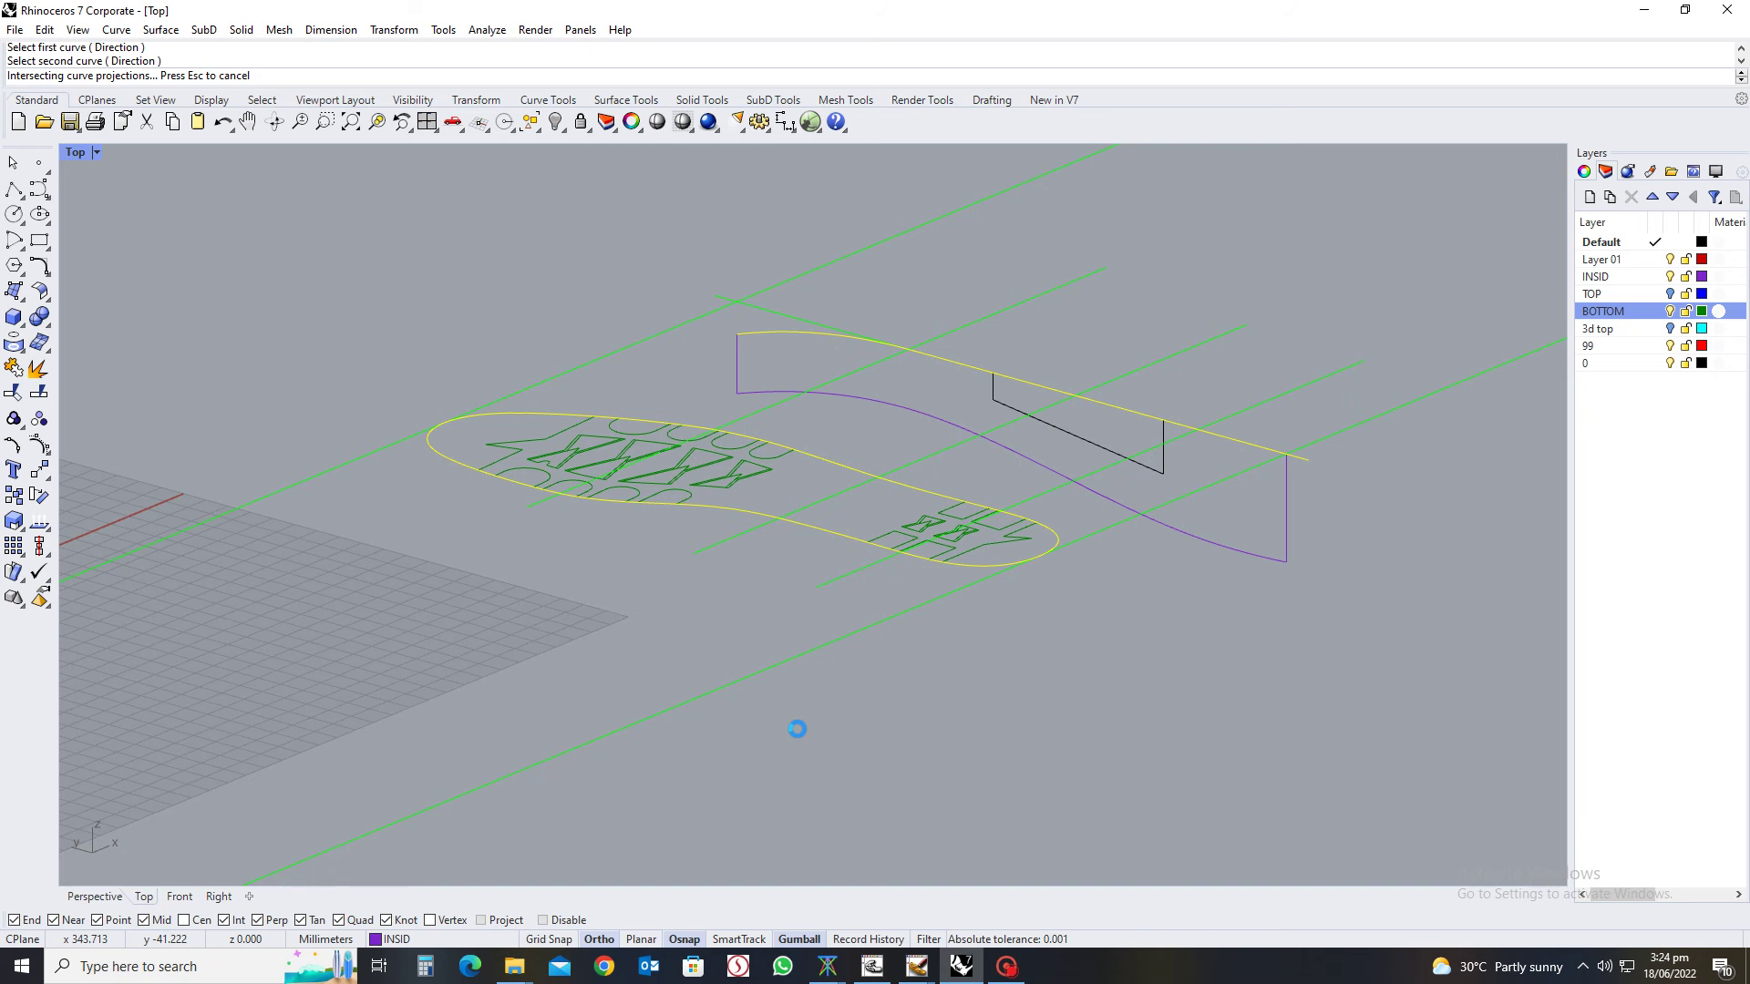
{"action": "left_click", "coordinate": [446, 479]}
{"action": "key", "text": "Escape"}
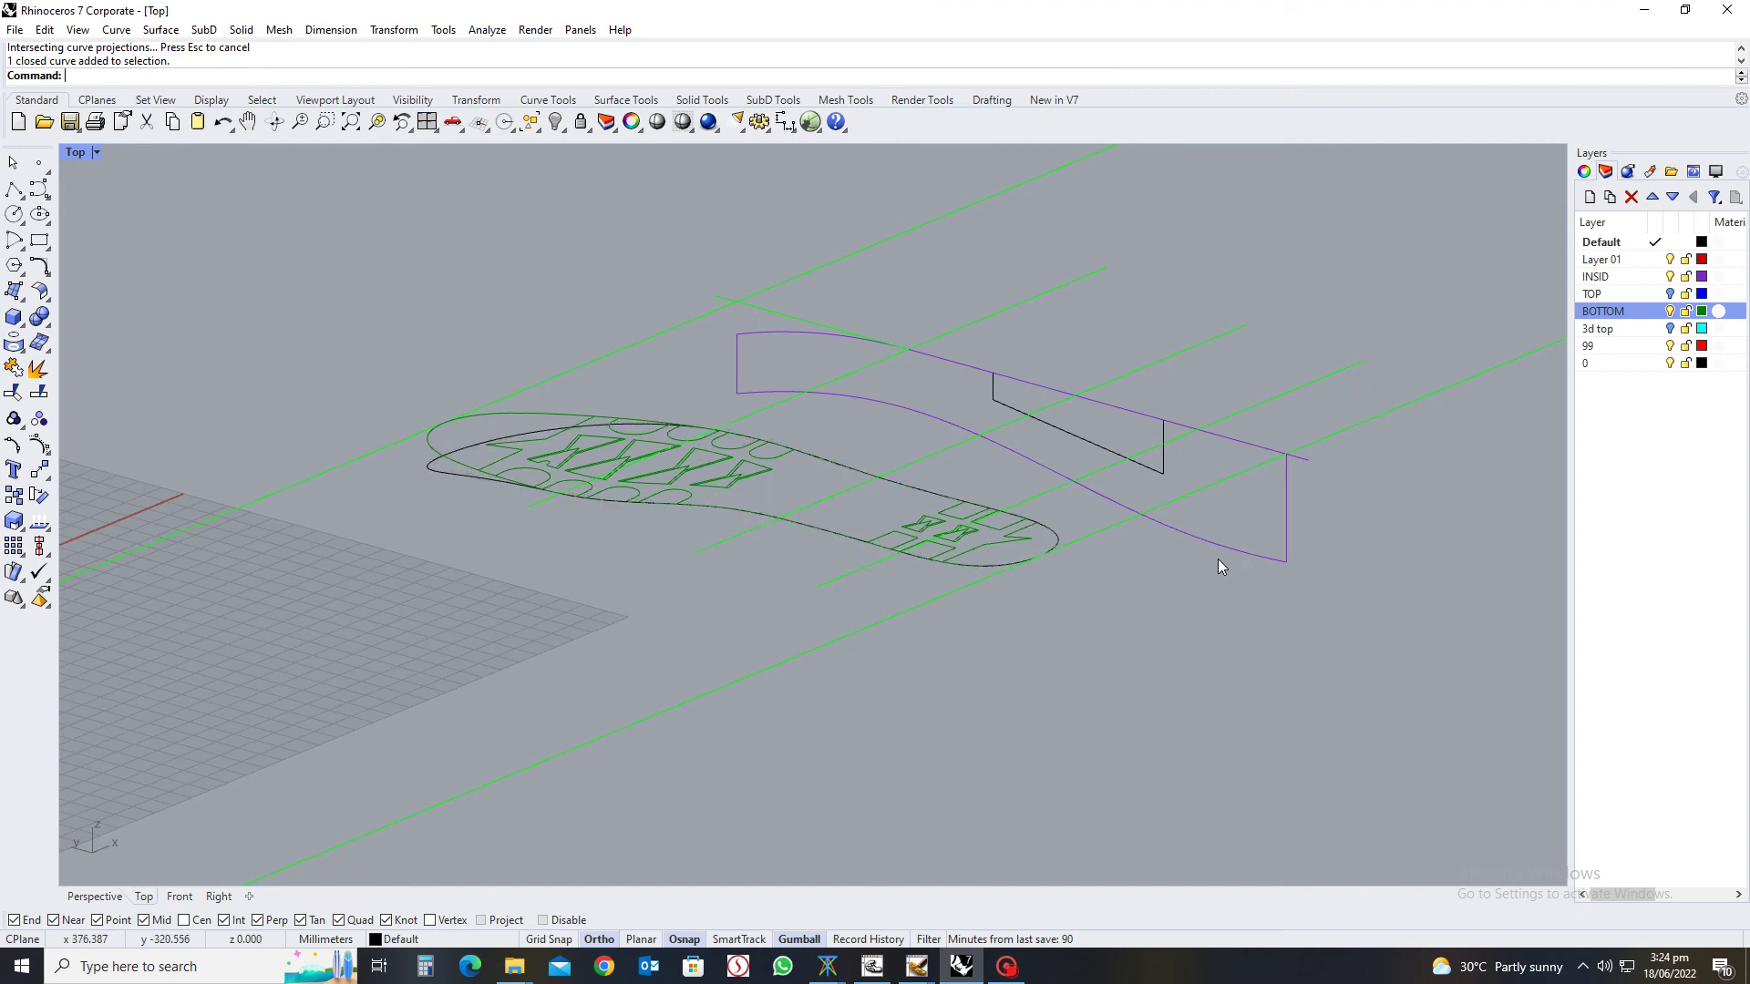
Extrude the lower purple side-profile curve into a surface spanning the full width of the green sole outline
{"action": "left_click", "coordinate": [1217, 558]}
{"action": "right_click", "coordinate": [1184, 609]}
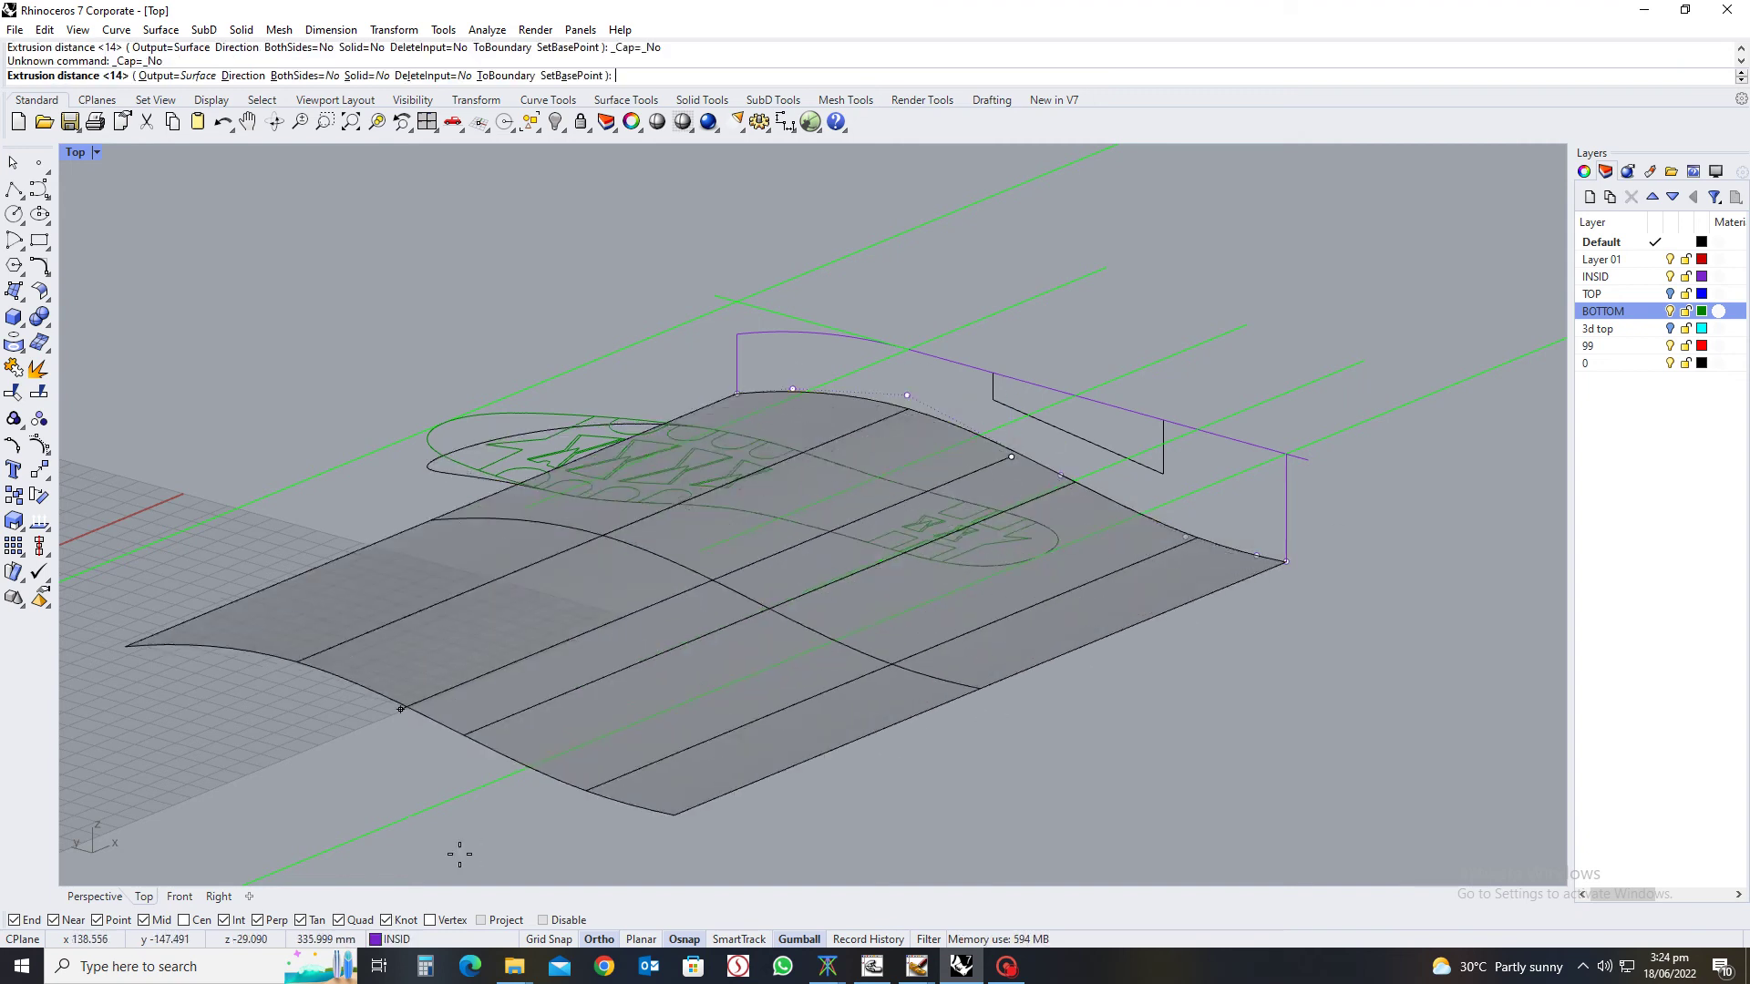
{"action": "left_click", "coordinate": [836, 647]}
{"action": "right_click_drag", "start_coordinate": [1112, 658], "coordinate": [984, 653]}
Trim away the extruded surface outside the green sole outline
{"action": "left_click", "coordinate": [922, 626]}
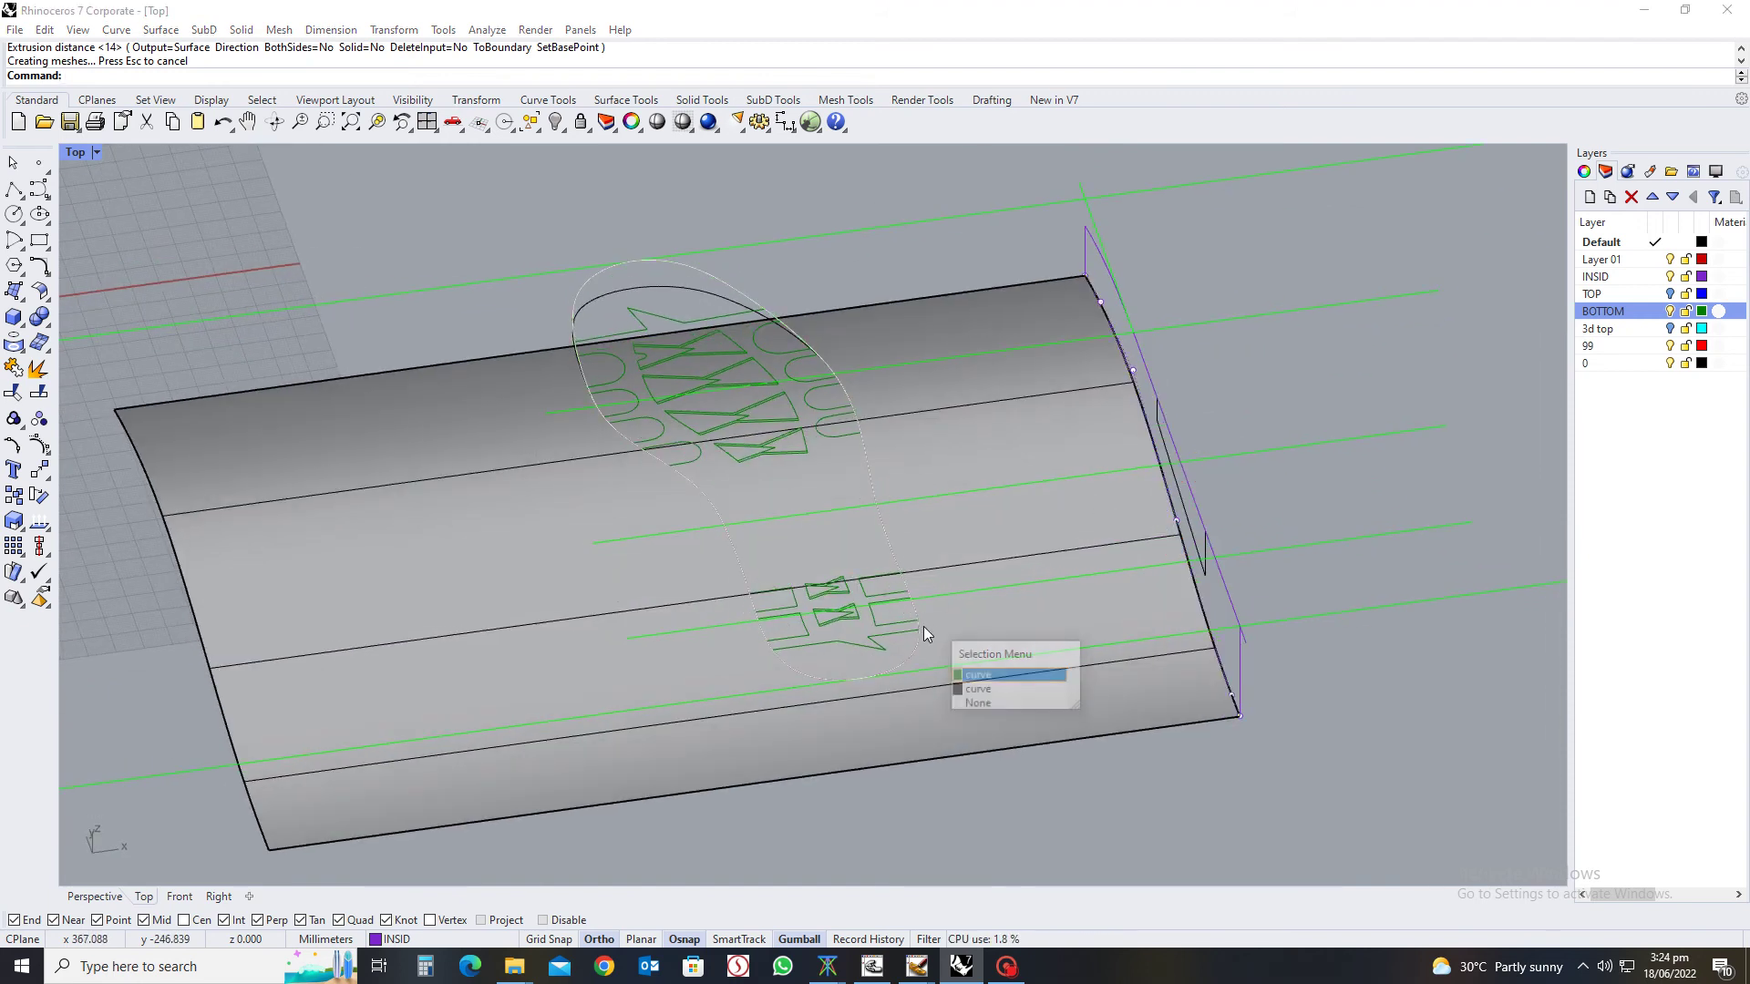
{"action": "key", "text": "Return"}
{"action": "key", "text": "ctrl+t"}
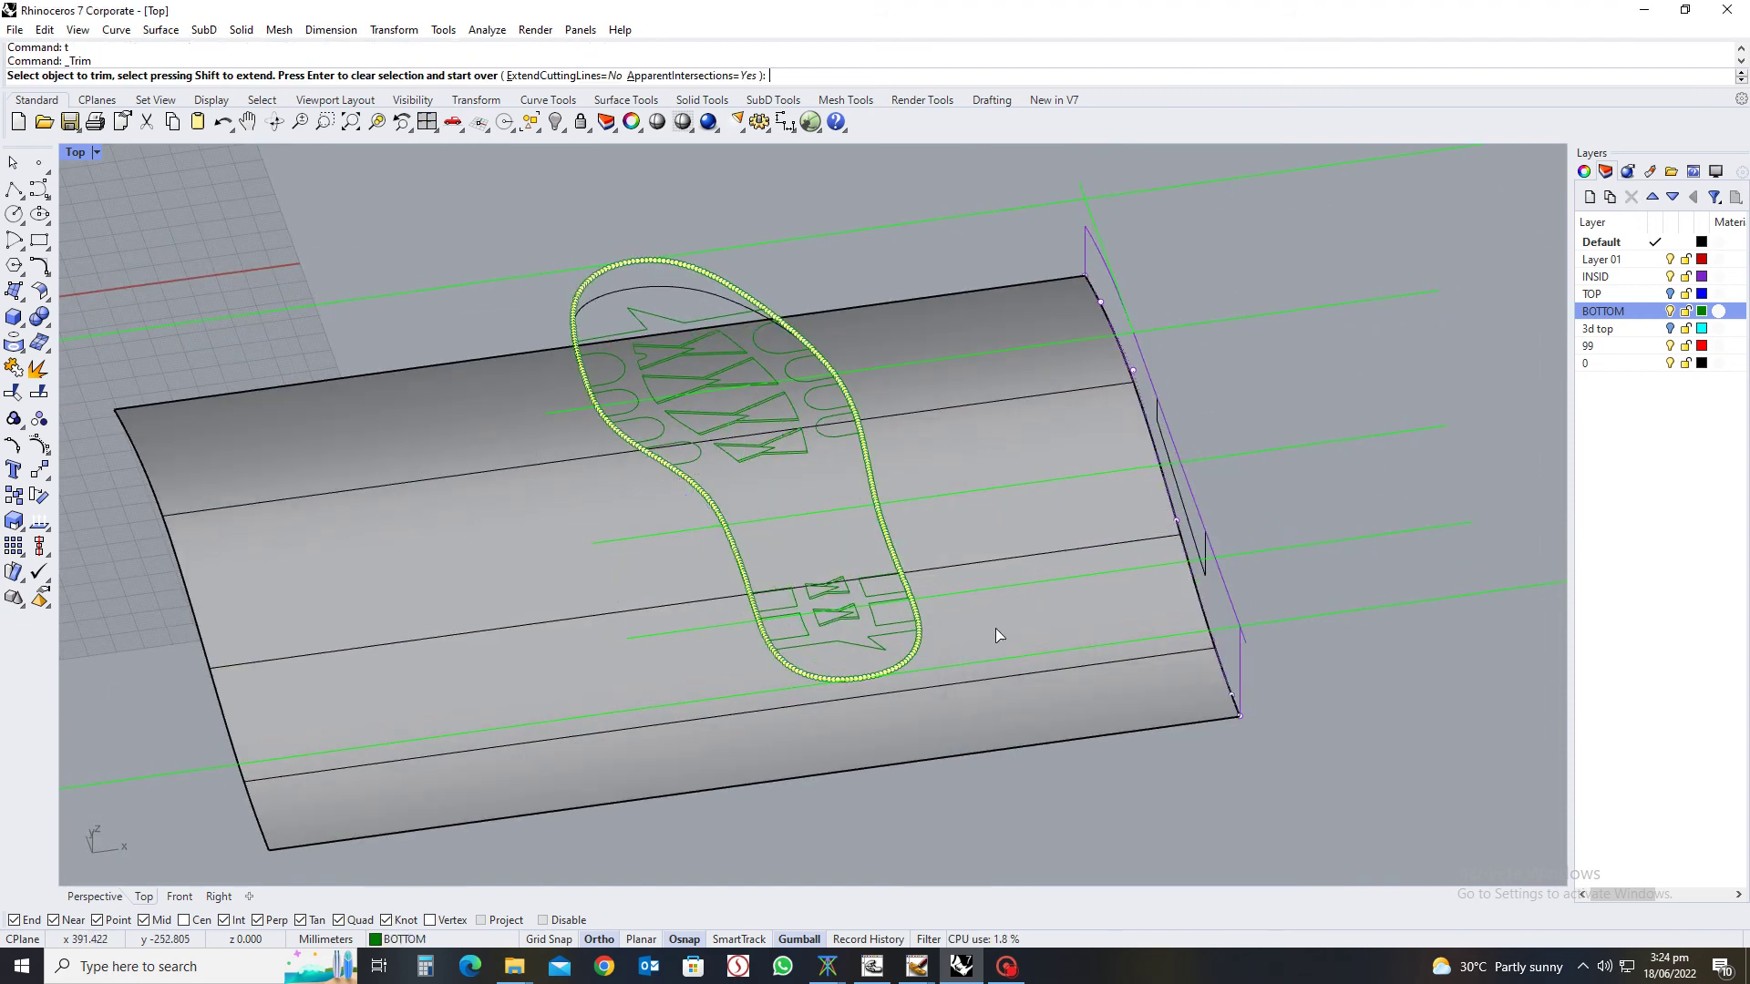
{"action": "left_click", "coordinate": [995, 627]}
{"action": "left_click", "coordinate": [605, 658]}
{"action": "key", "text": "Escape"}
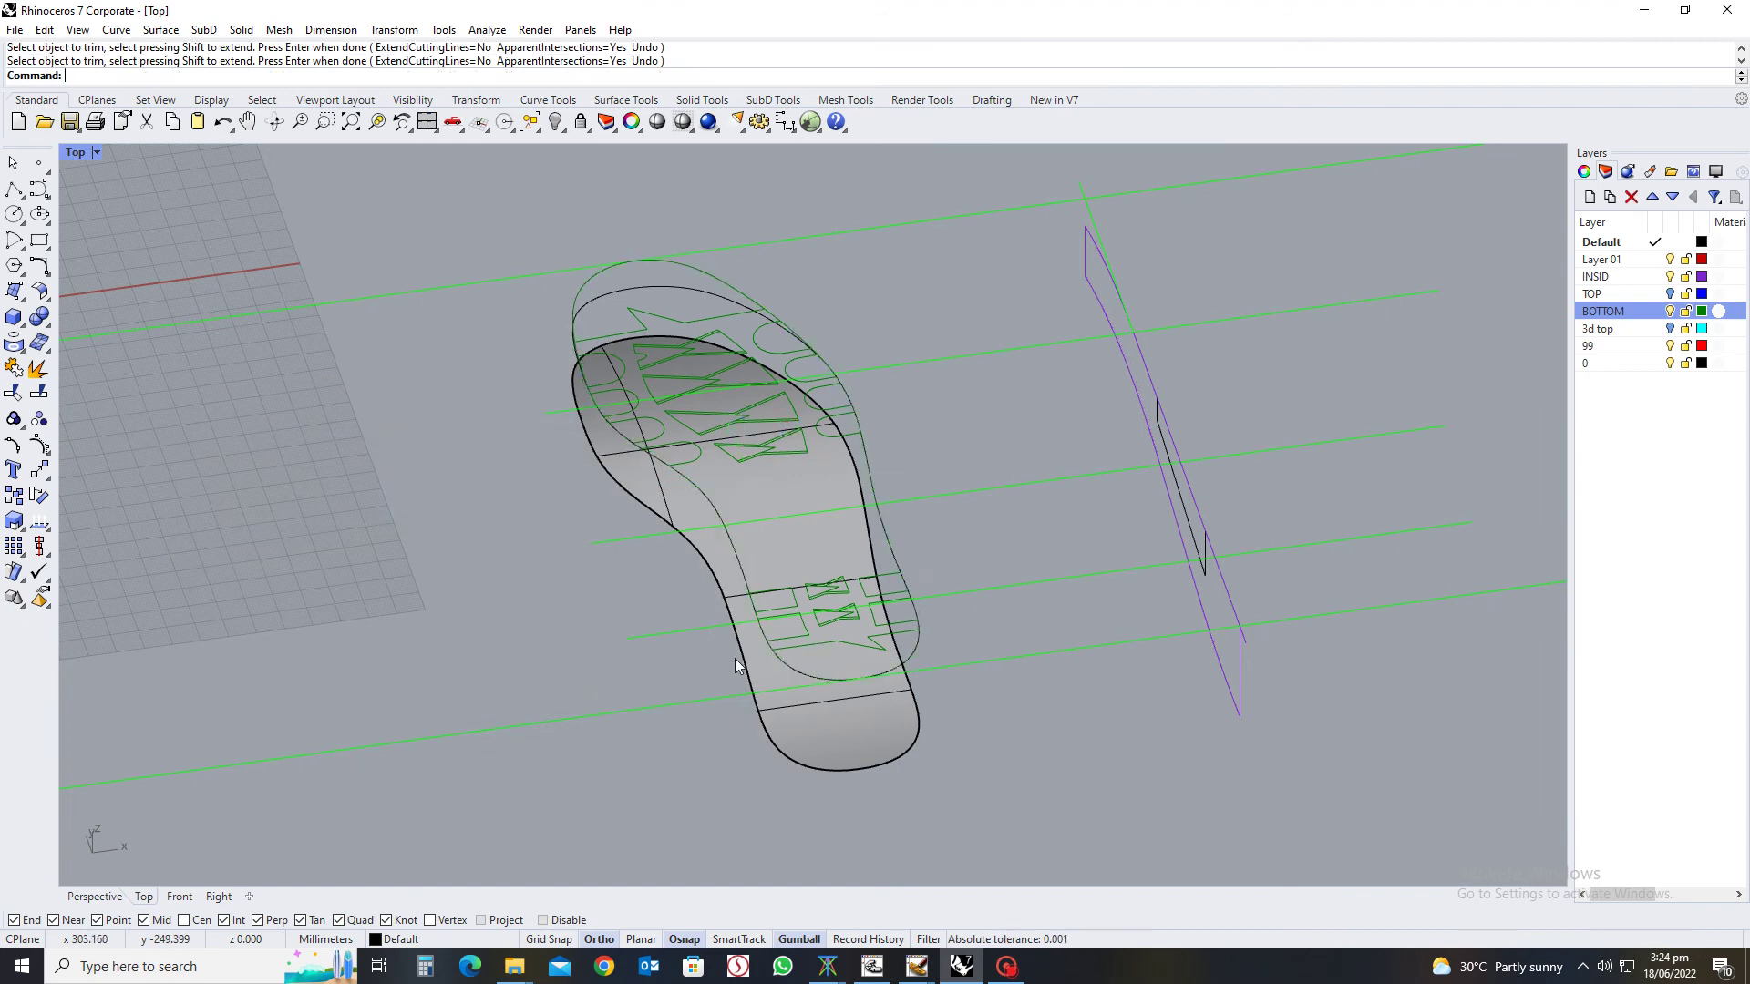
Delete the closed black 3D sole curve above the trimmed surface
{"action": "right_click_drag", "start_coordinate": [735, 658], "coordinate": [781, 647]}
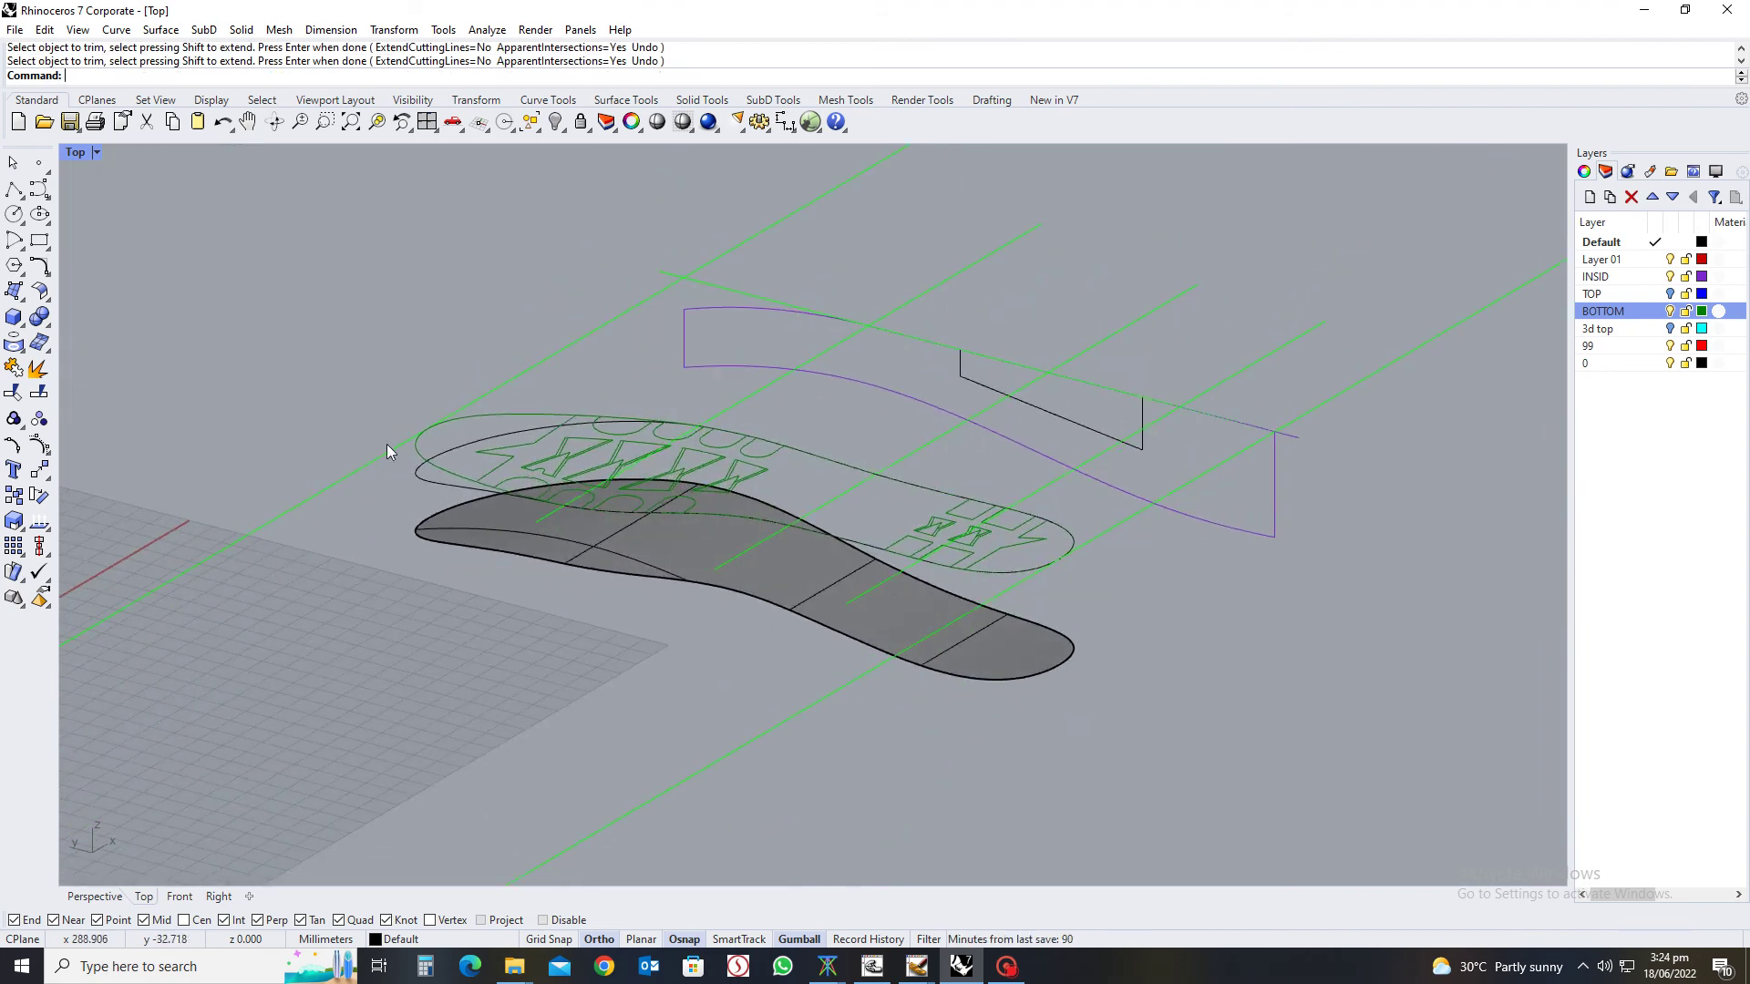
{"action": "left_click", "coordinate": [429, 480]}
{"action": "key", "text": "Delete"}
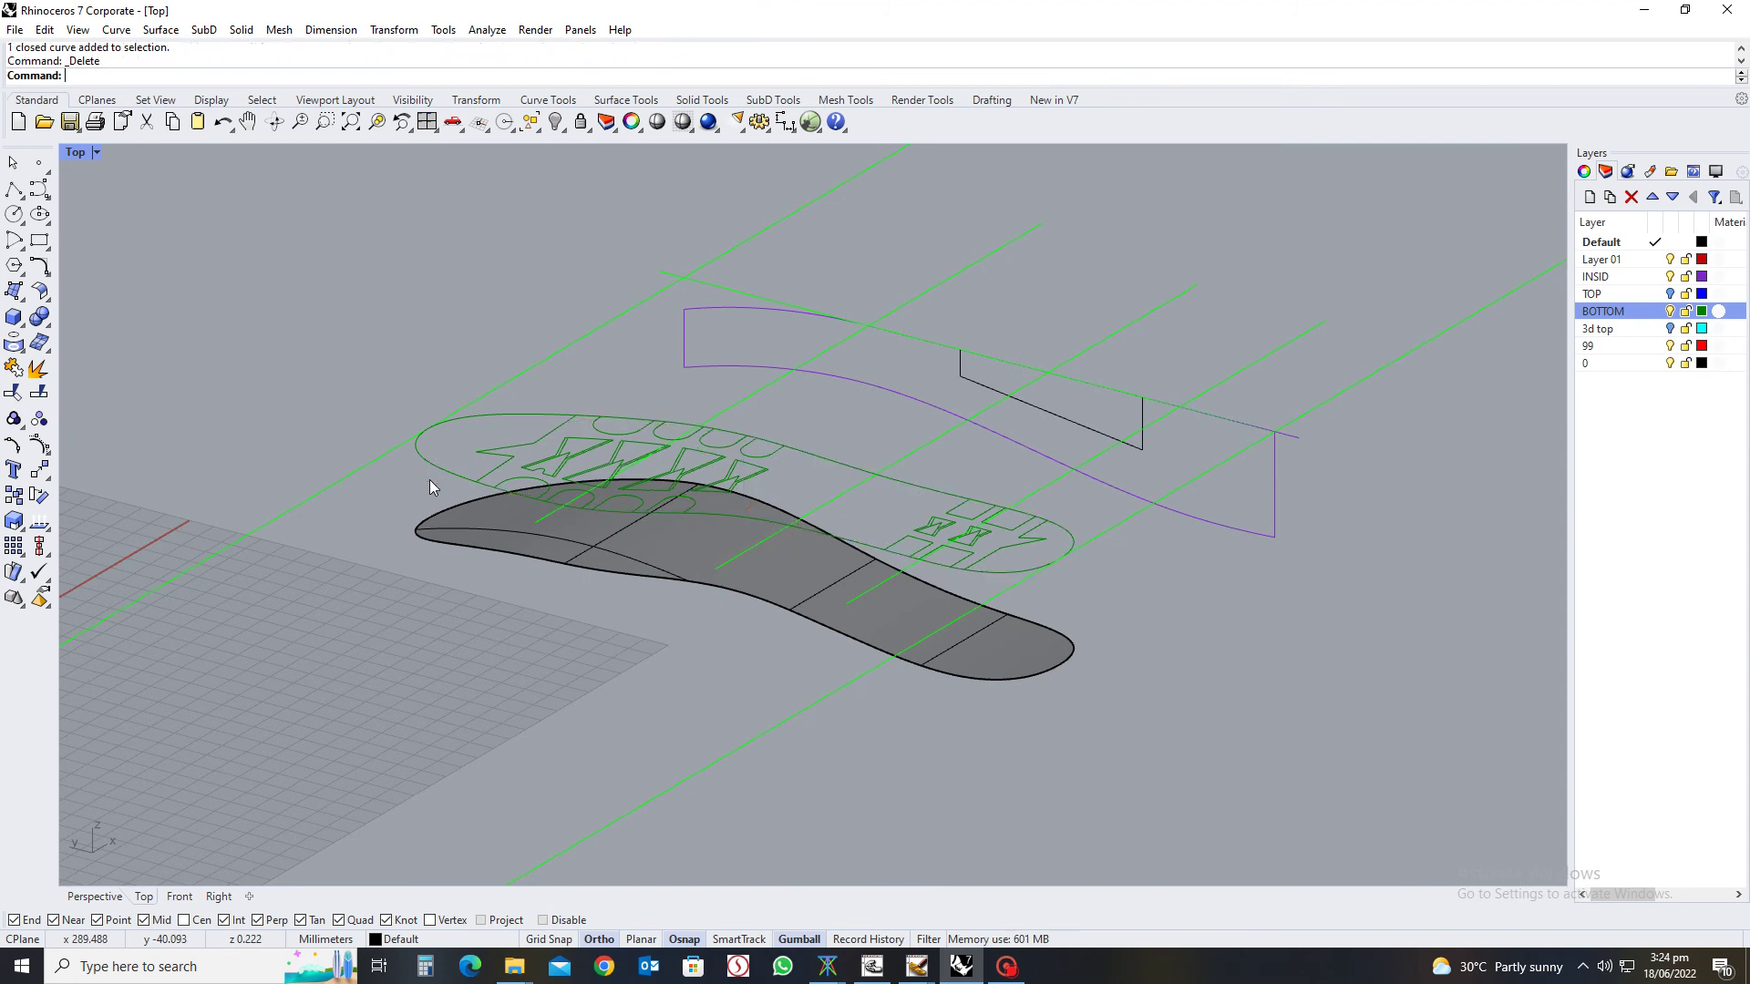
Undo the curve deletion, the surface trims and the profile extrusion, and clear the selection
{"action": "right_click_drag", "start_coordinate": [501, 538], "coordinate": [528, 512]}
{"action": "key", "text": "ctrl+z"}
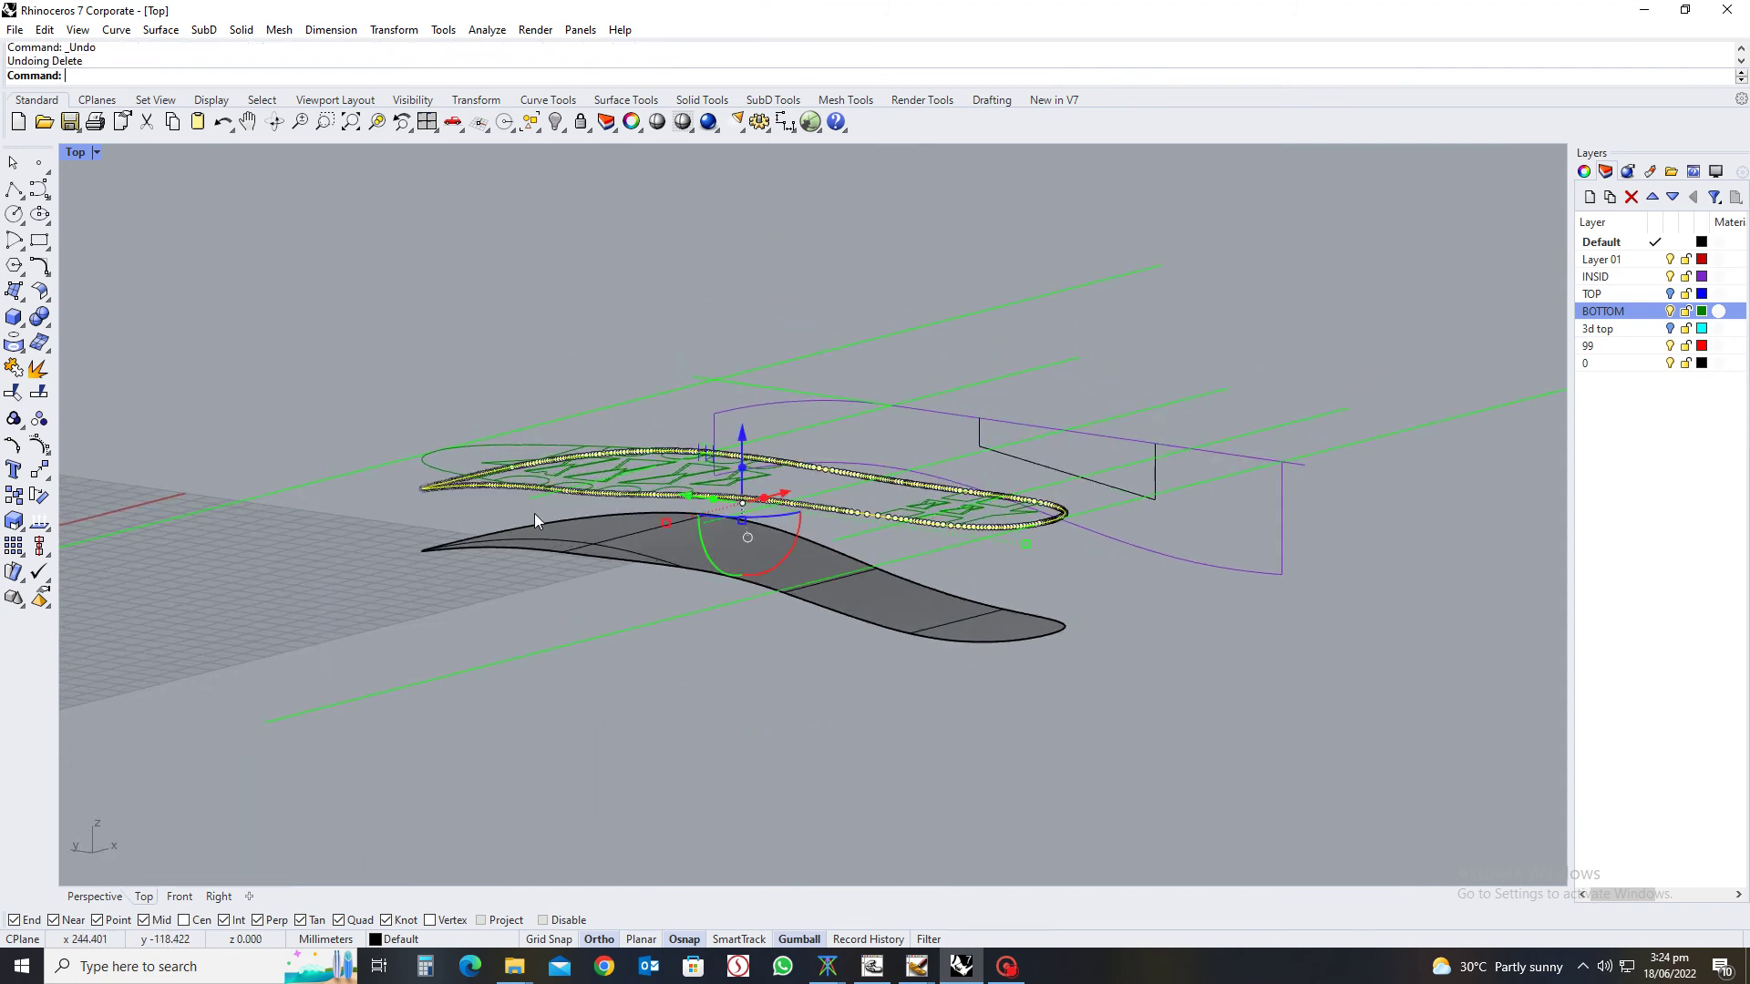
{"action": "key", "text": "ctrl+z"}
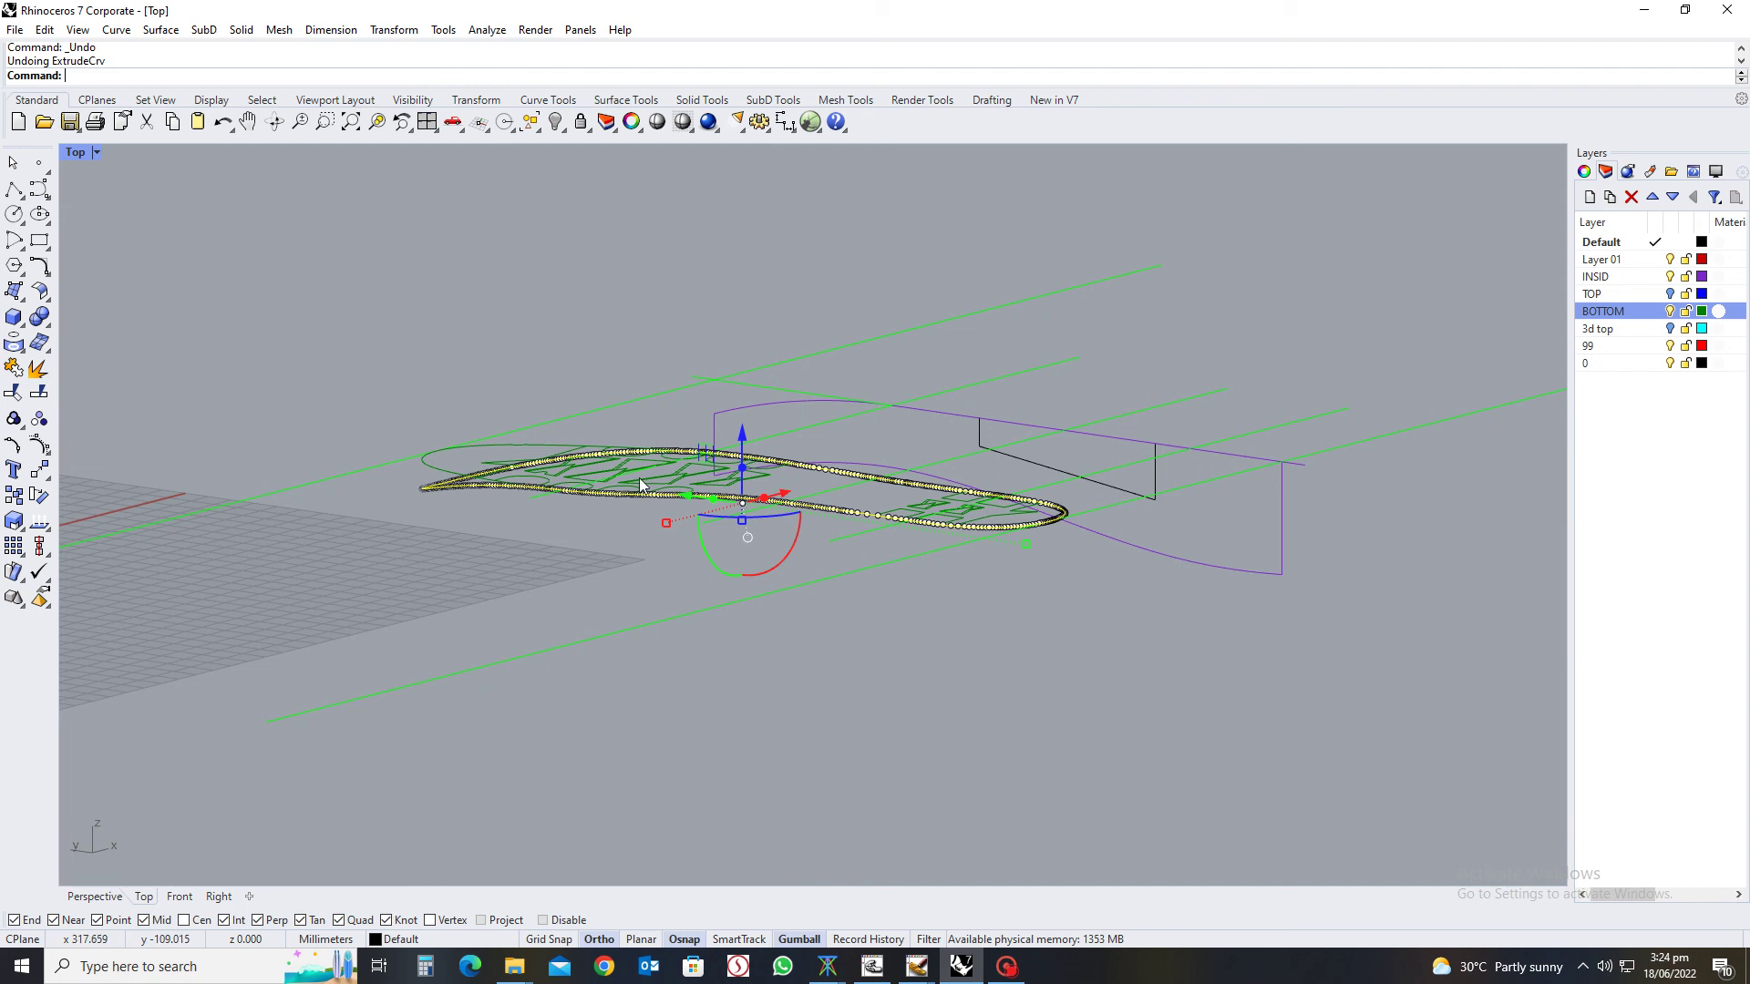
{"action": "key", "text": "Escape"}
Extrude the upper purple side-profile curve into a surface extending across the whole sole outline
{"action": "left_click", "coordinate": [735, 410]}
{"action": "right_click", "coordinate": [734, 405]}
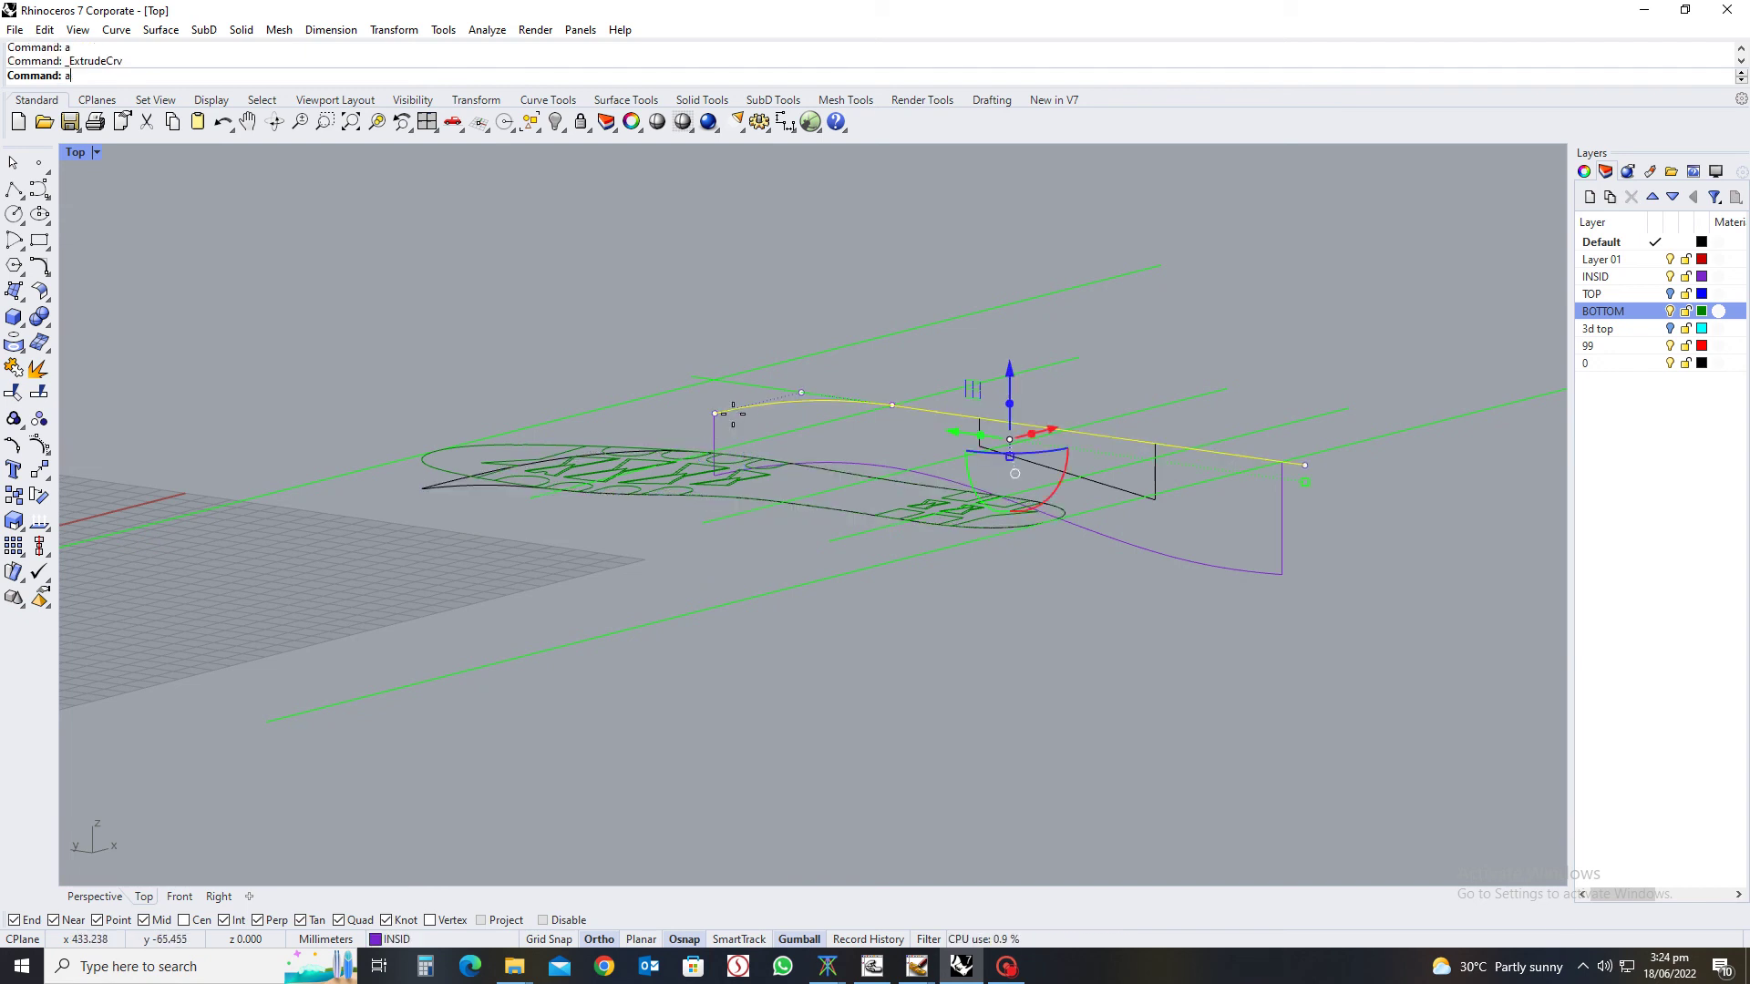
{"action": "left_click", "coordinate": [401, 638]}
{"action": "right_click_drag", "start_coordinate": [937, 558], "coordinate": [916, 612]}
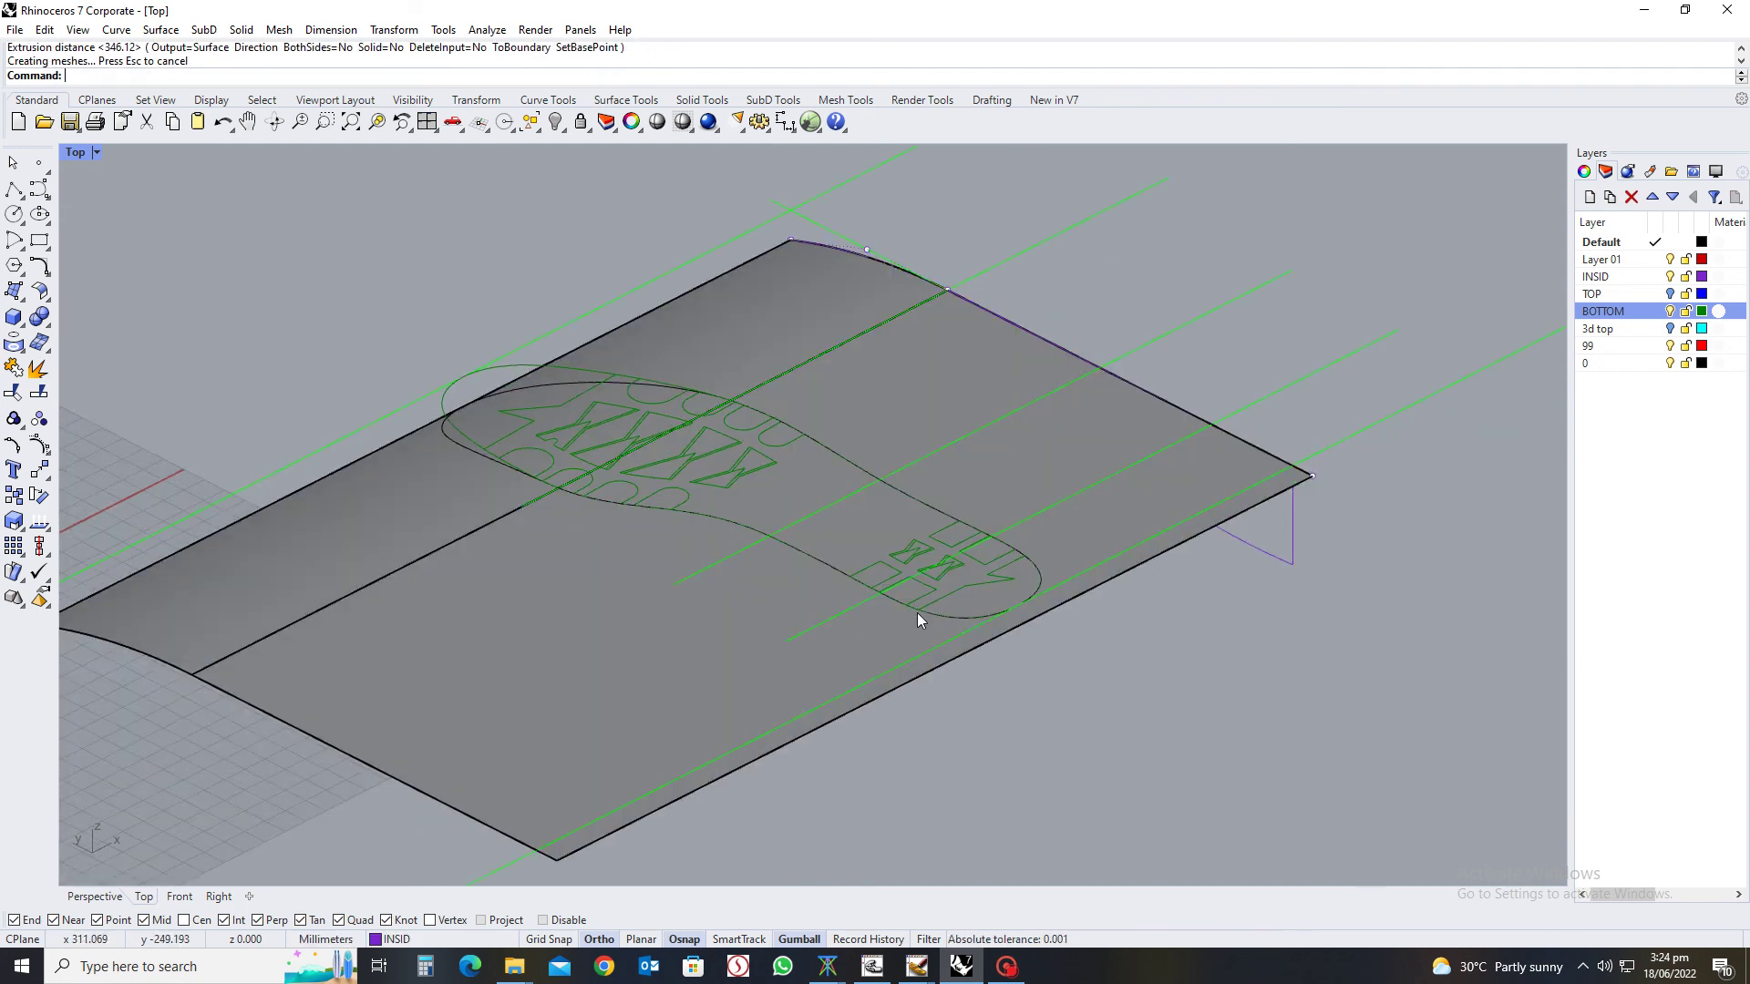
Trim the extruded surface to the sole shape, using the green outline and the black 3D sole curve as cutters
{"action": "left_click", "coordinate": [459, 453]}
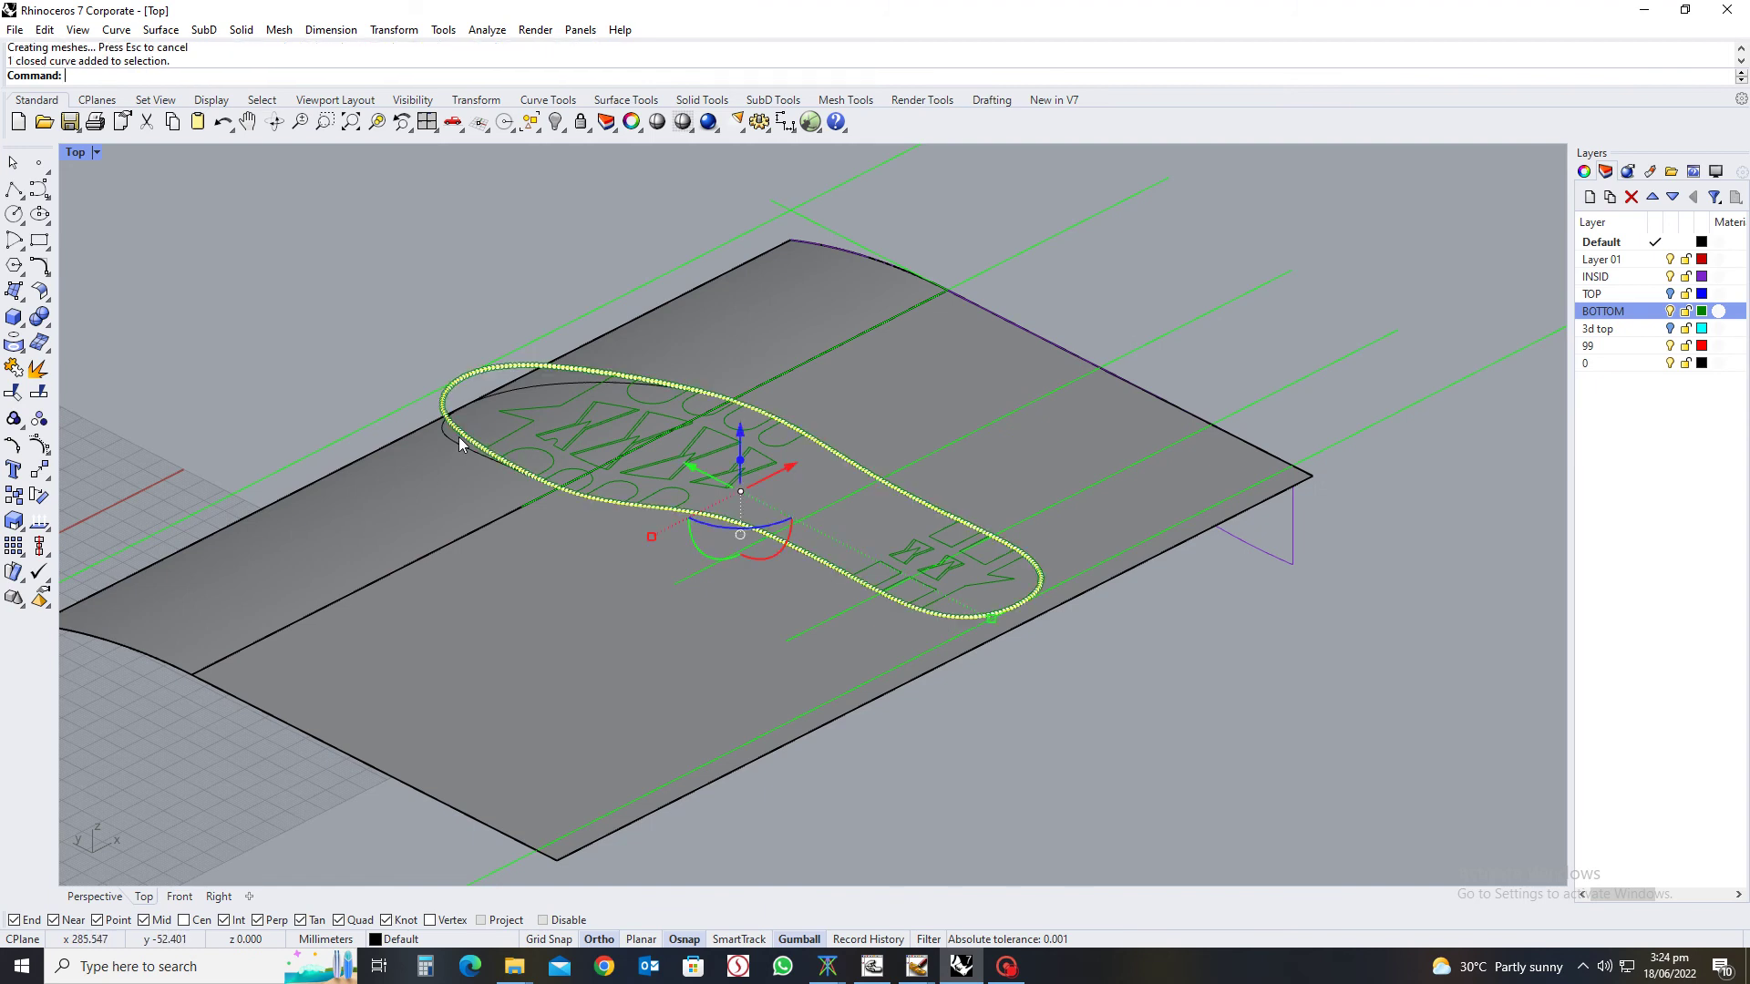
{"action": "key", "text": "Escape"}
{"action": "left_click", "coordinate": [458, 453]}
{"action": "left_click", "coordinate": [513, 494]}
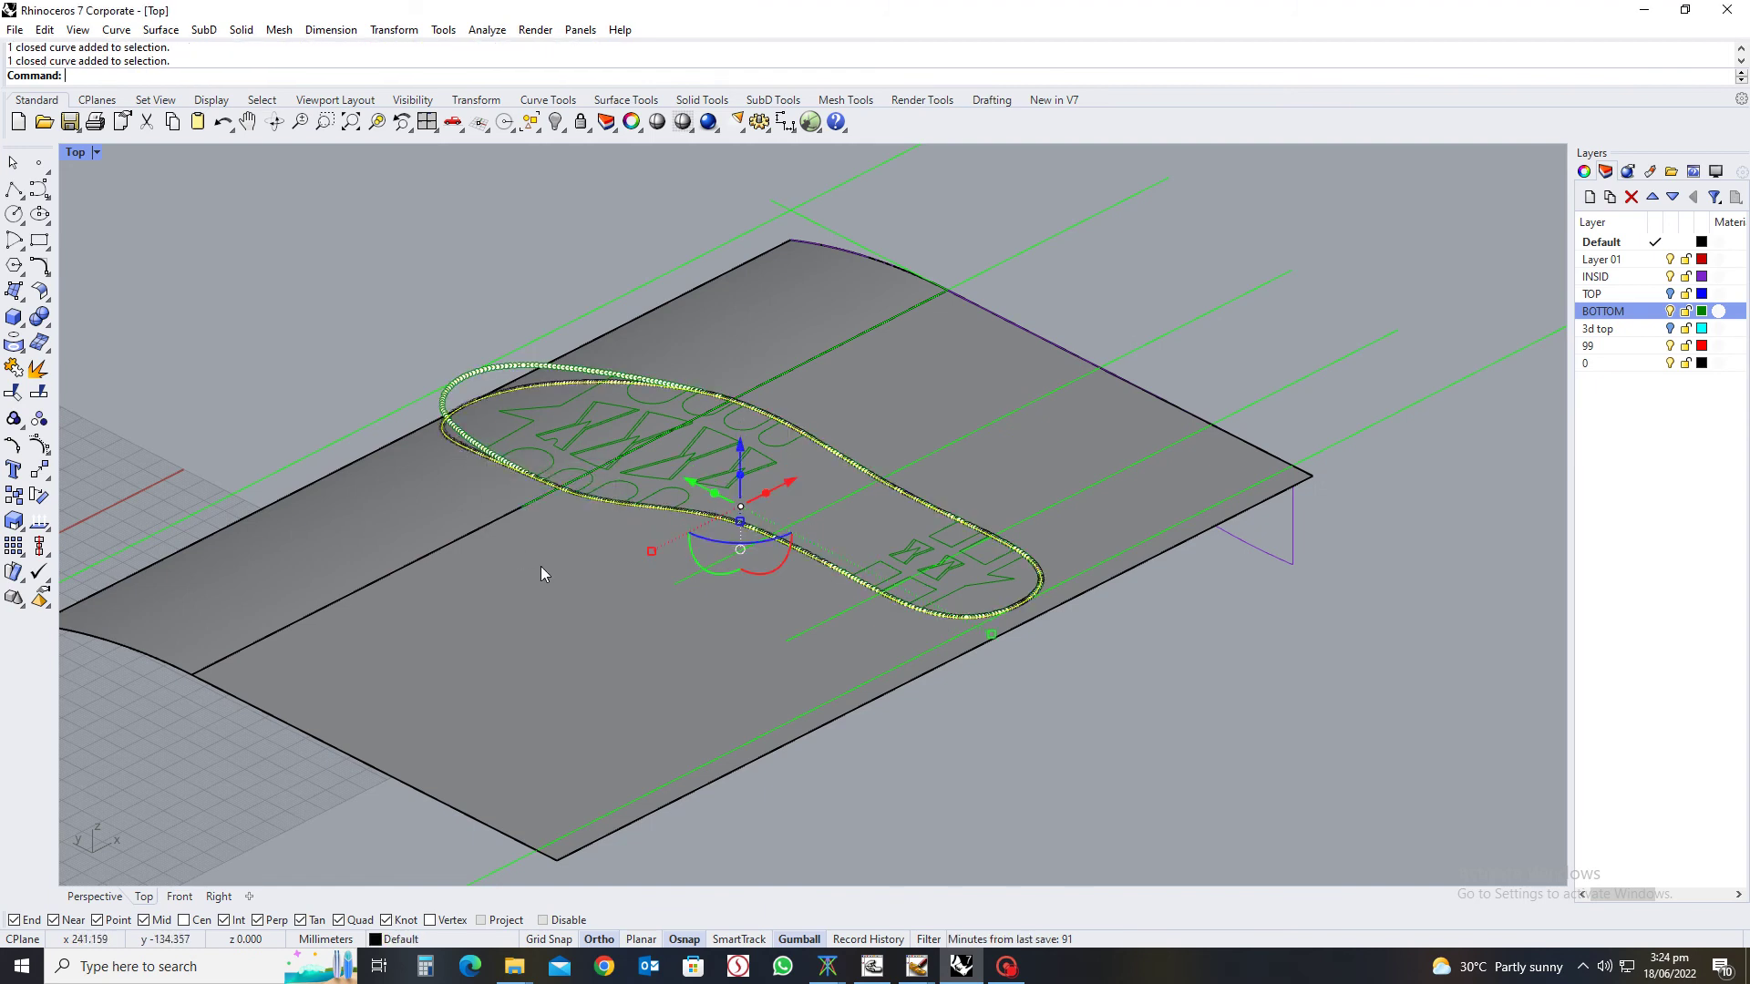
{"action": "type", "text": "trim"}
{"action": "key", "text": "Return"}
{"action": "left_click", "coordinate": [539, 566]}
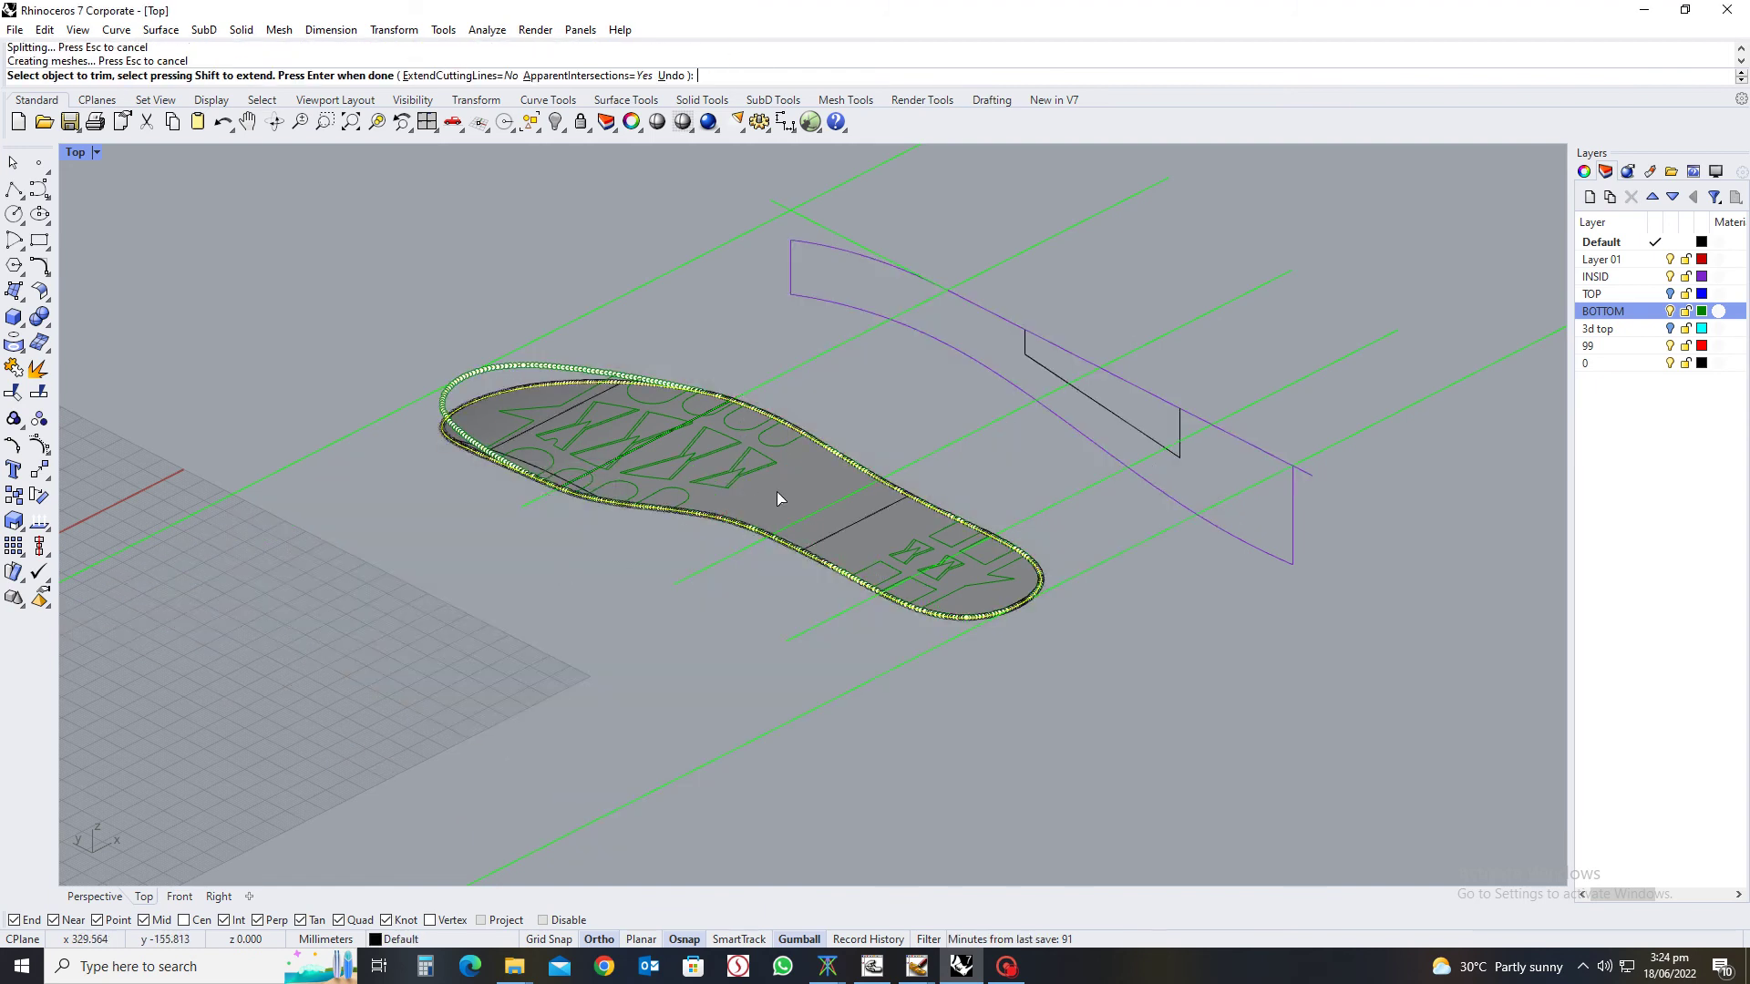
{"action": "right_click", "coordinate": [571, 598]}
Isolate the trimmed sole surface together with the outline and tread curves
{"action": "right_click_drag", "start_coordinate": [593, 625], "coordinate": [608, 582]}
{"action": "right_click_drag", "start_coordinate": [788, 625], "coordinate": [673, 470]}
{"action": "left_click_drag", "start_coordinate": [658, 309], "coordinate": [859, 638]}
{"action": "left_click", "coordinate": [612, 324]}
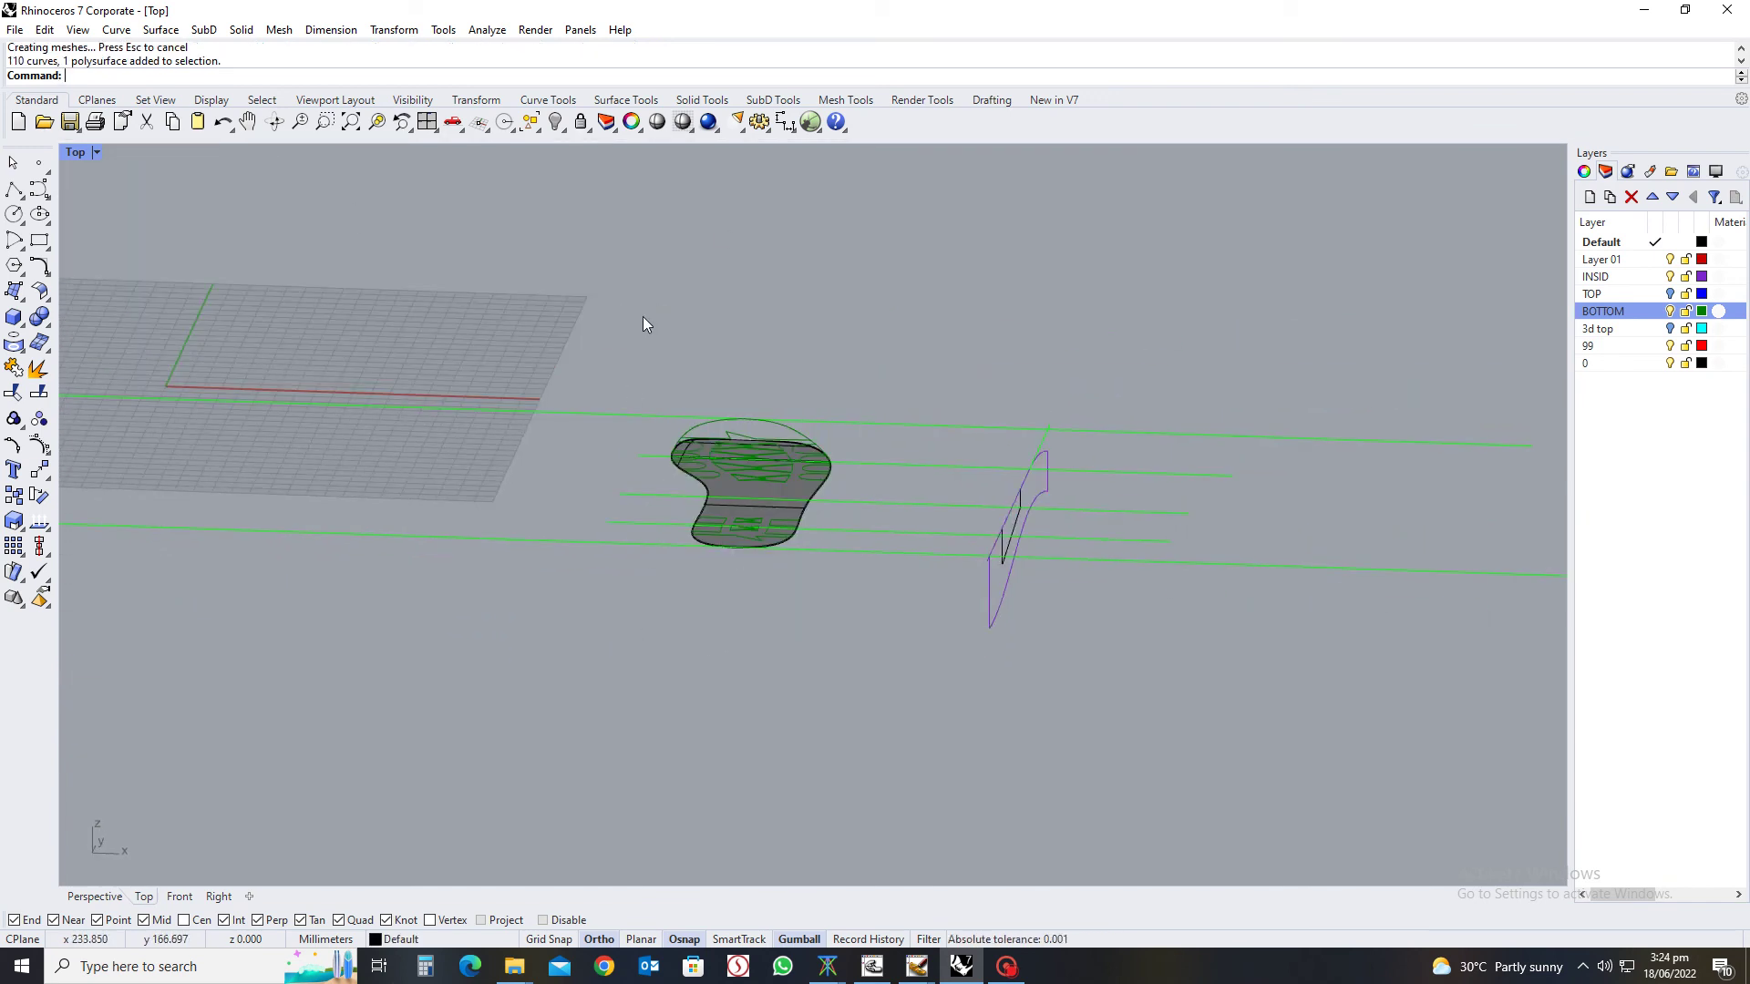
{"action": "left_click_drag", "start_coordinate": [647, 317], "coordinate": [889, 625]}
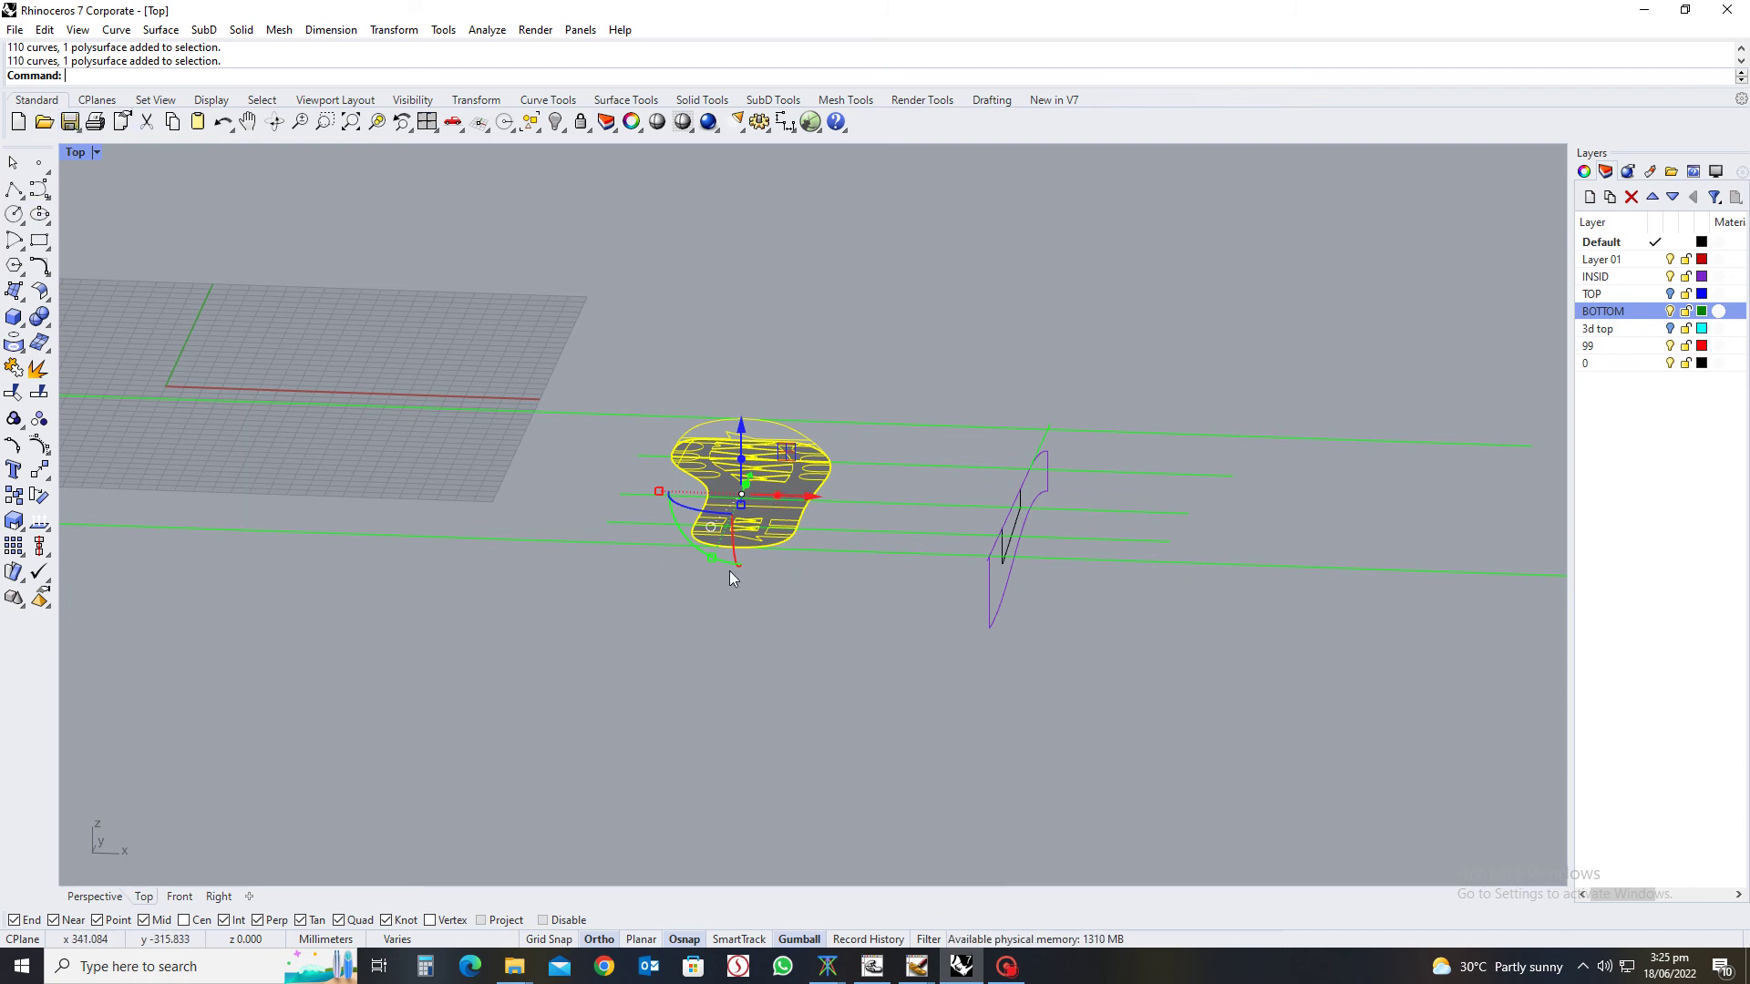
{"action": "right_click_drag", "start_coordinate": [840, 566], "coordinate": [742, 518], "text": "ctrl+shift"}
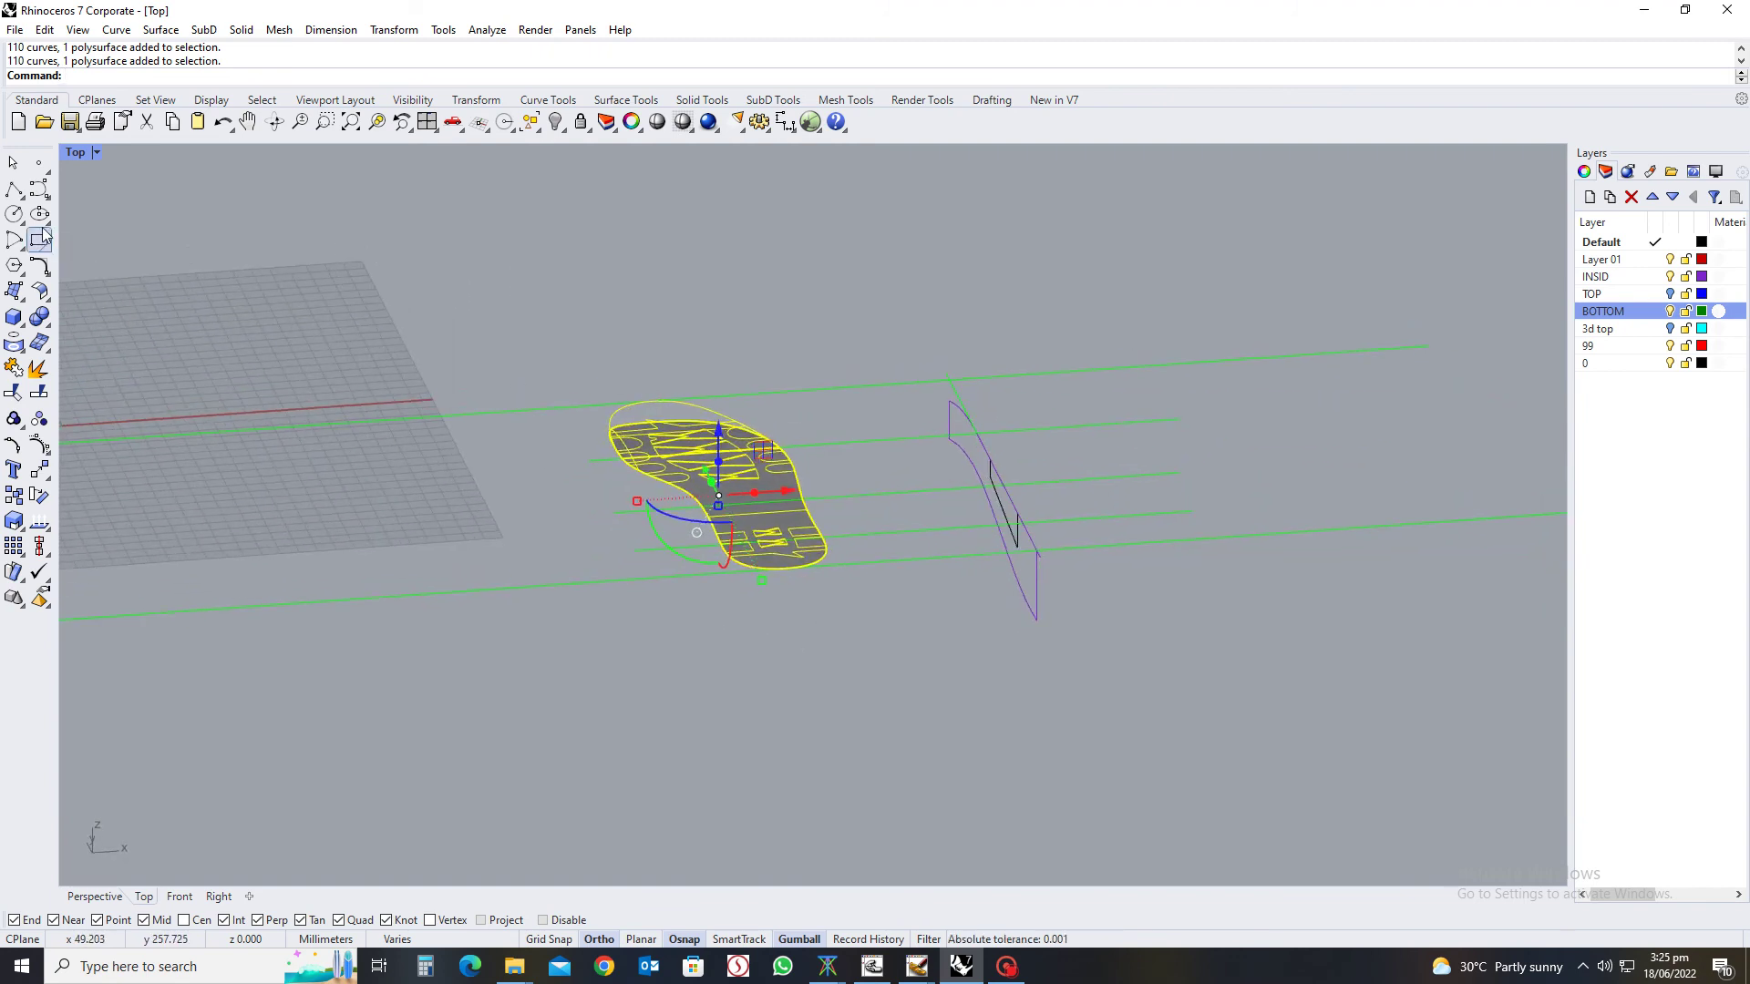
{"action": "left_click", "coordinate": [565, 130]}
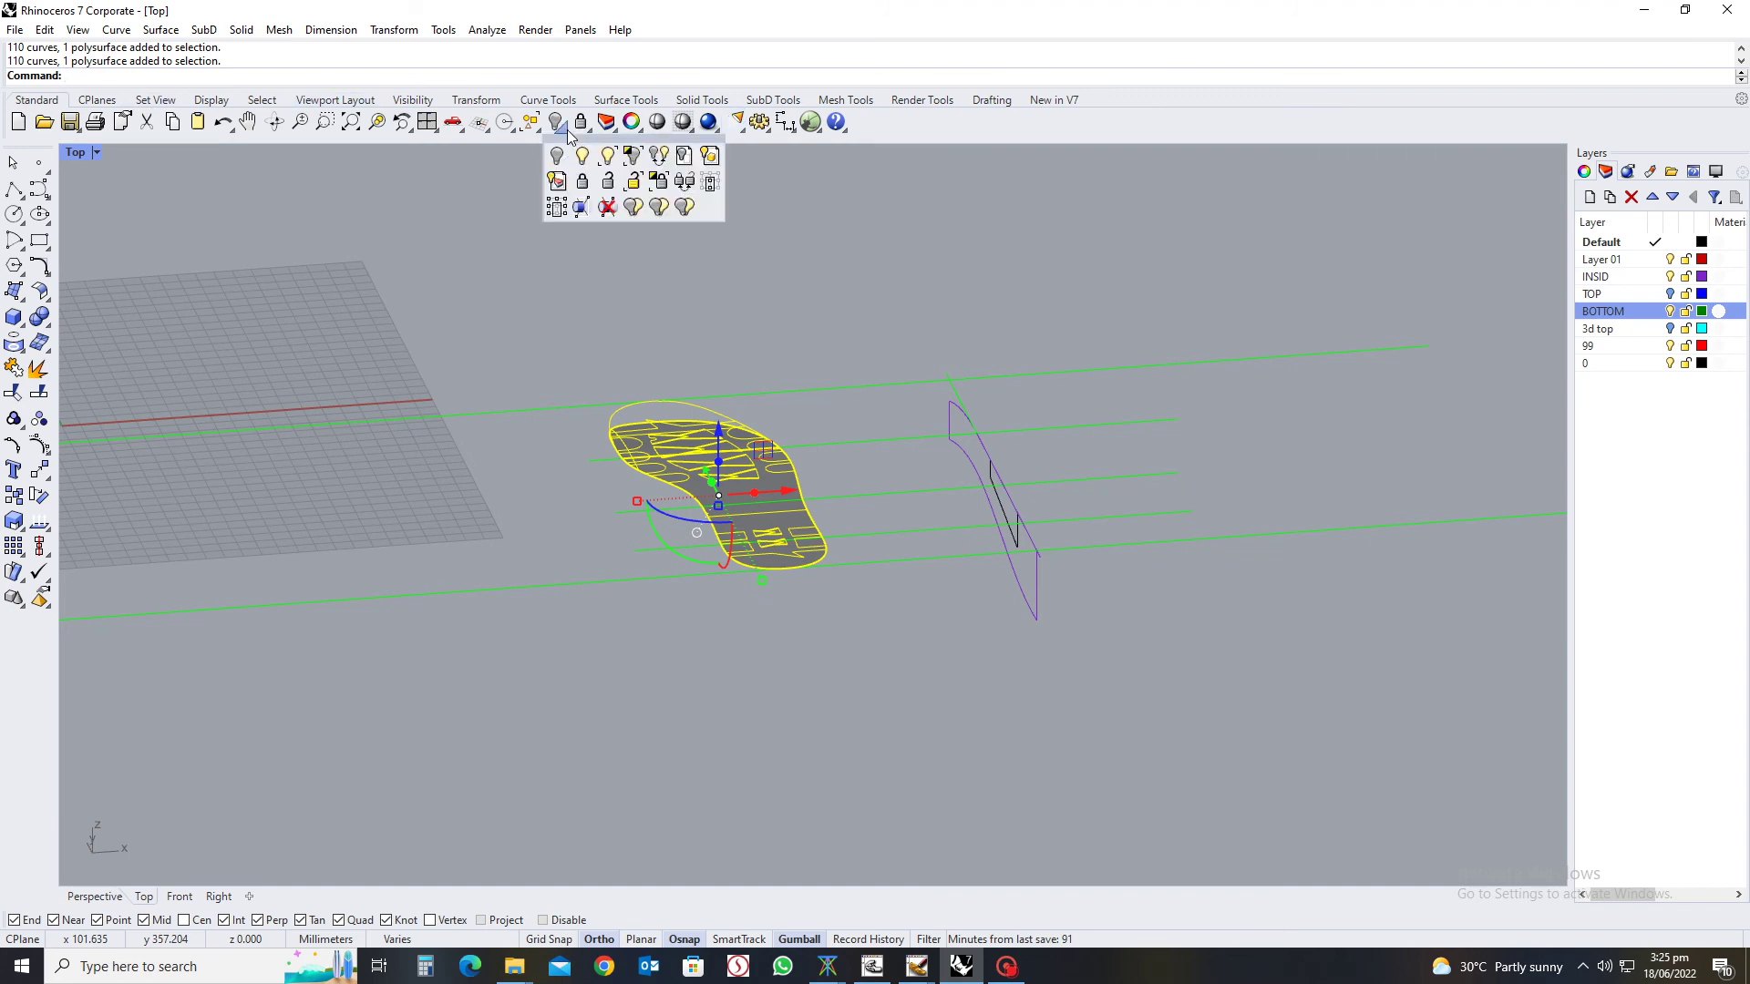
{"action": "left_click", "coordinate": [634, 155]}
Project the green bottom tread curves onto the trimmed sole surface
{"action": "right_click_drag", "start_coordinate": [684, 627], "coordinate": [803, 442]}
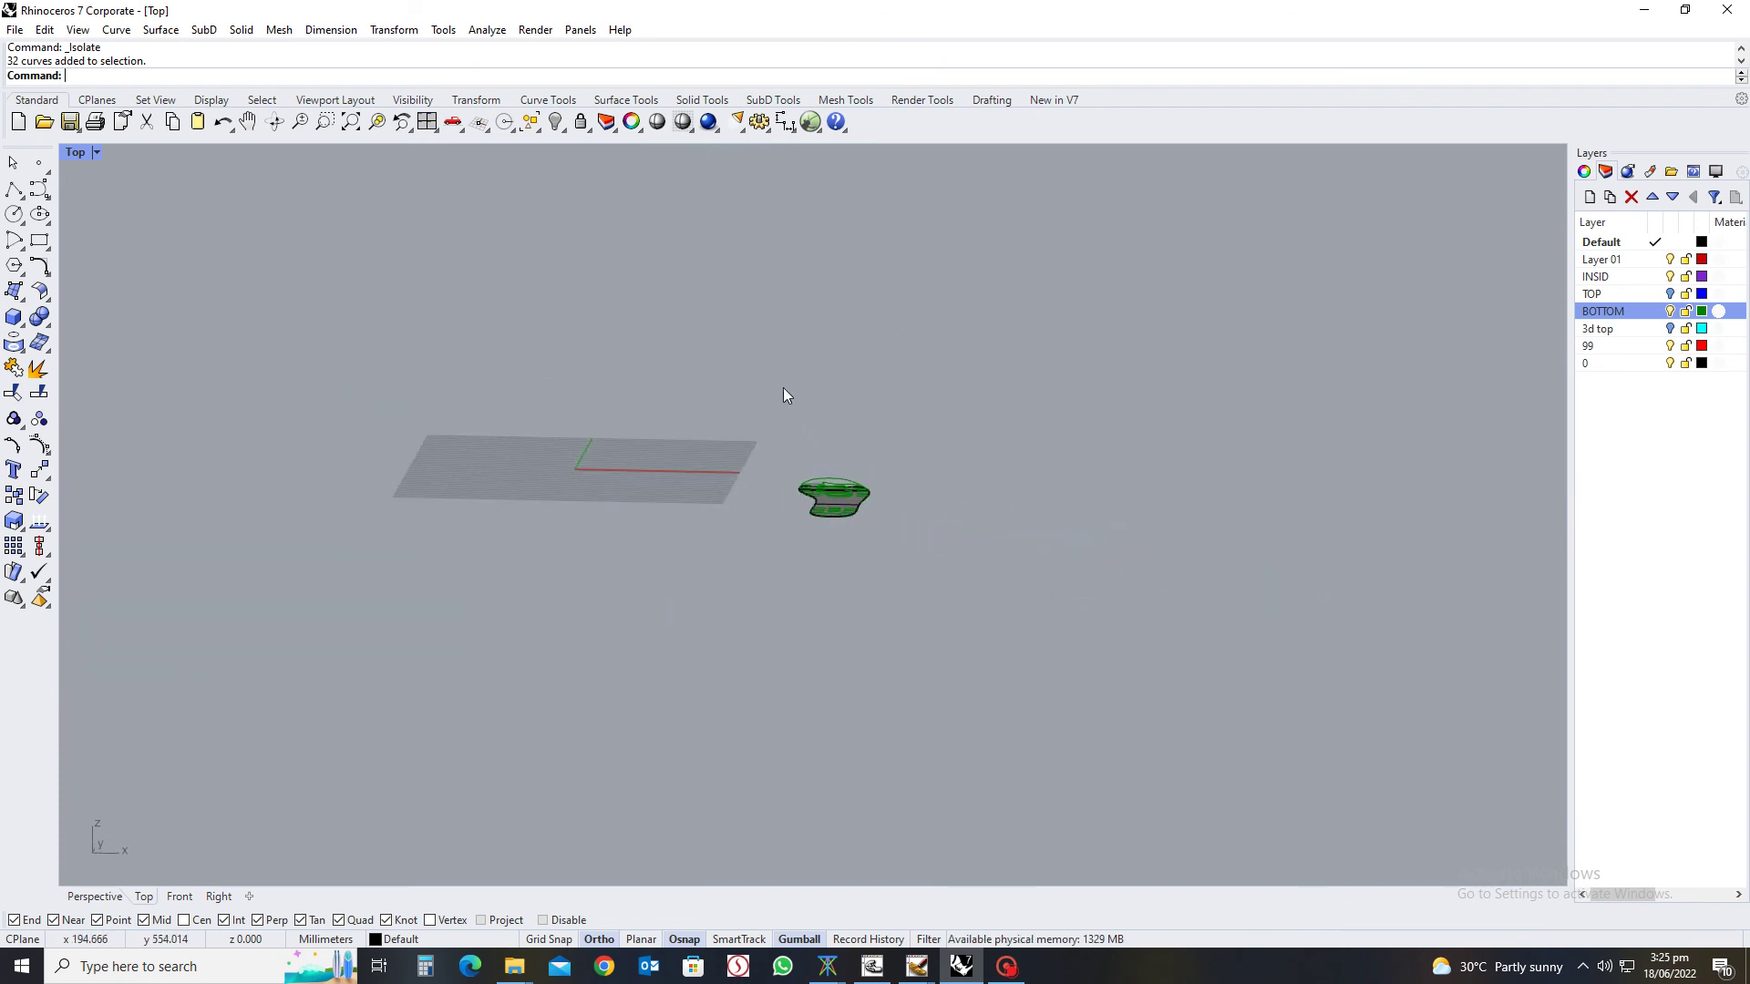
{"action": "left_click_drag", "start_coordinate": [784, 396], "coordinate": [988, 698]}
{"action": "type", "text": "Project"}
{"action": "key", "text": "Return"}
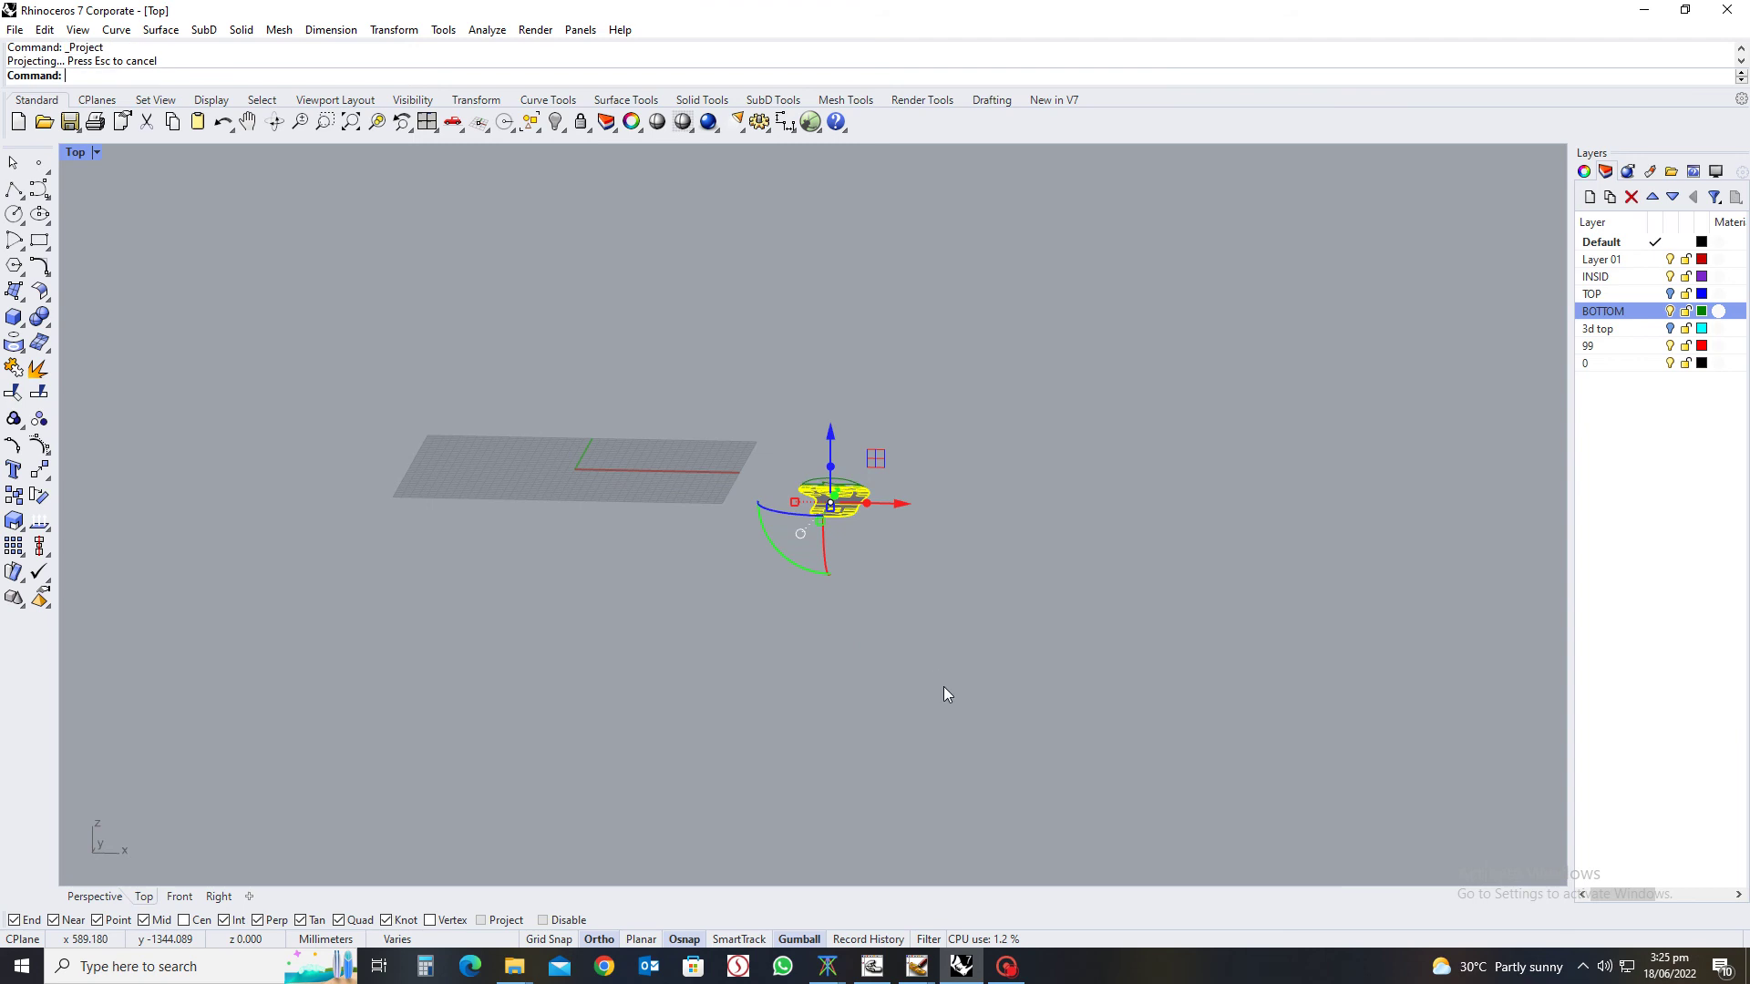
Isolate the sole surface with its projected tread curves
{"action": "left_click", "coordinate": [564, 131]}
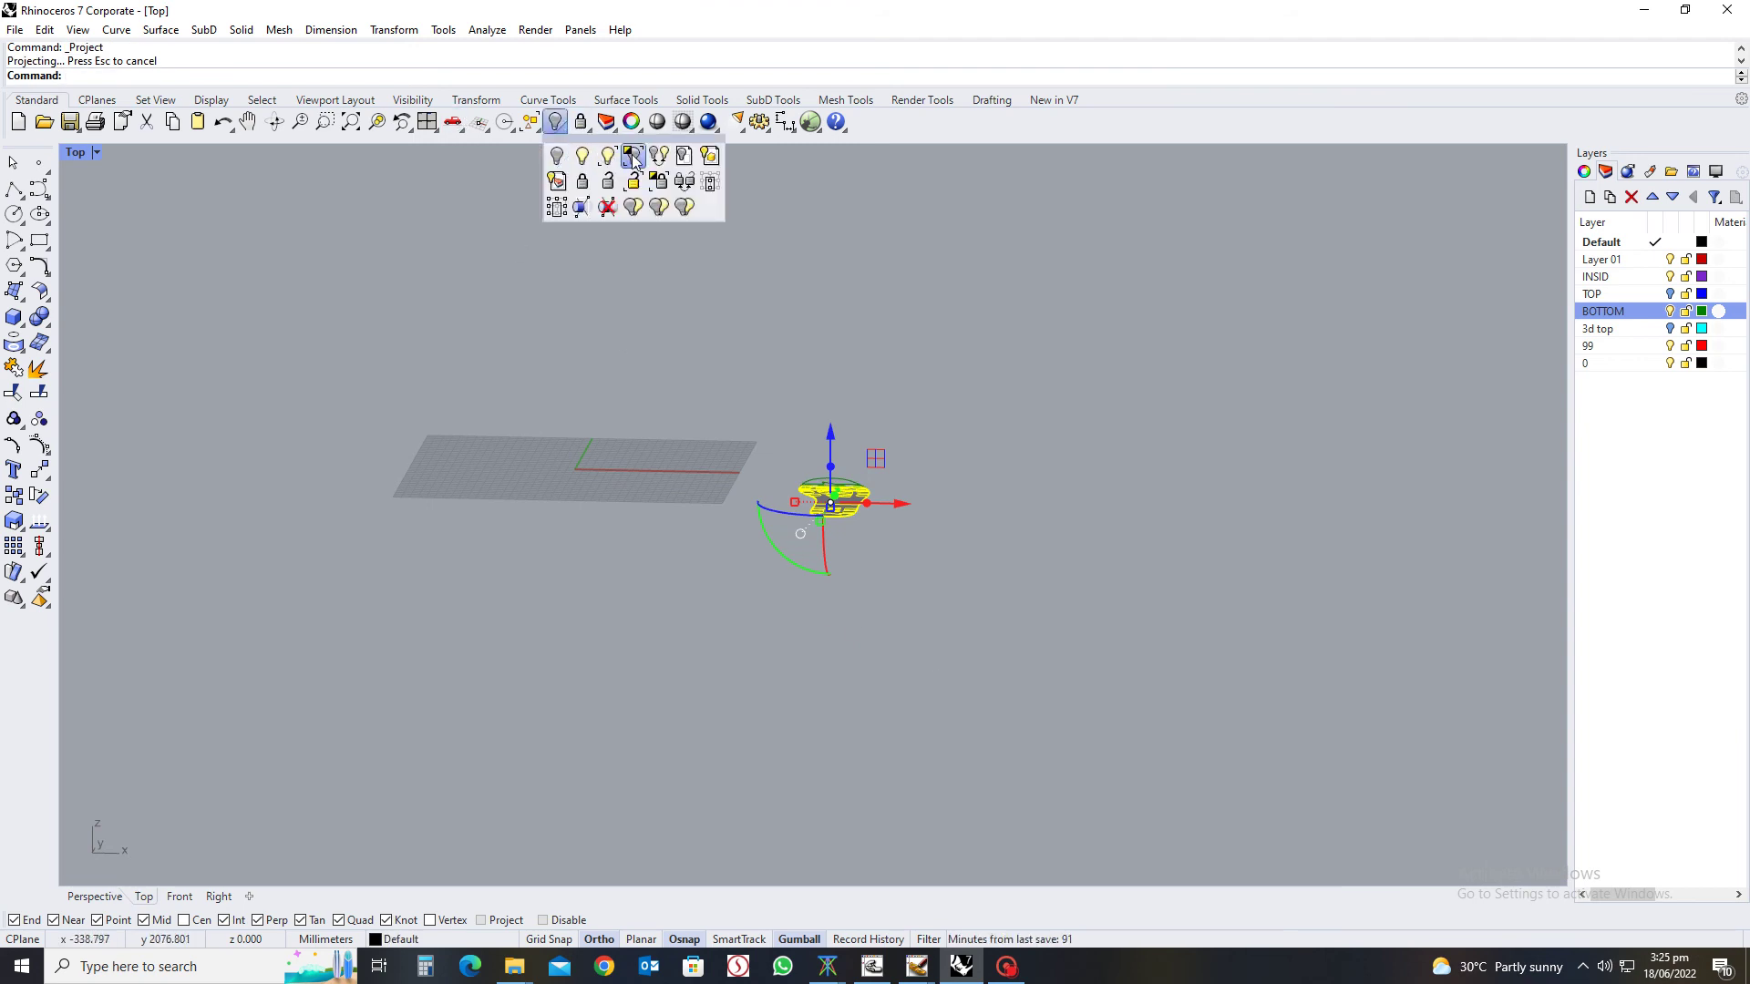
{"action": "left_click", "coordinate": [633, 158]}
{"action": "scroll", "coordinate": [820, 547], "scroll_direction": "up", "scroll_amount": 10}
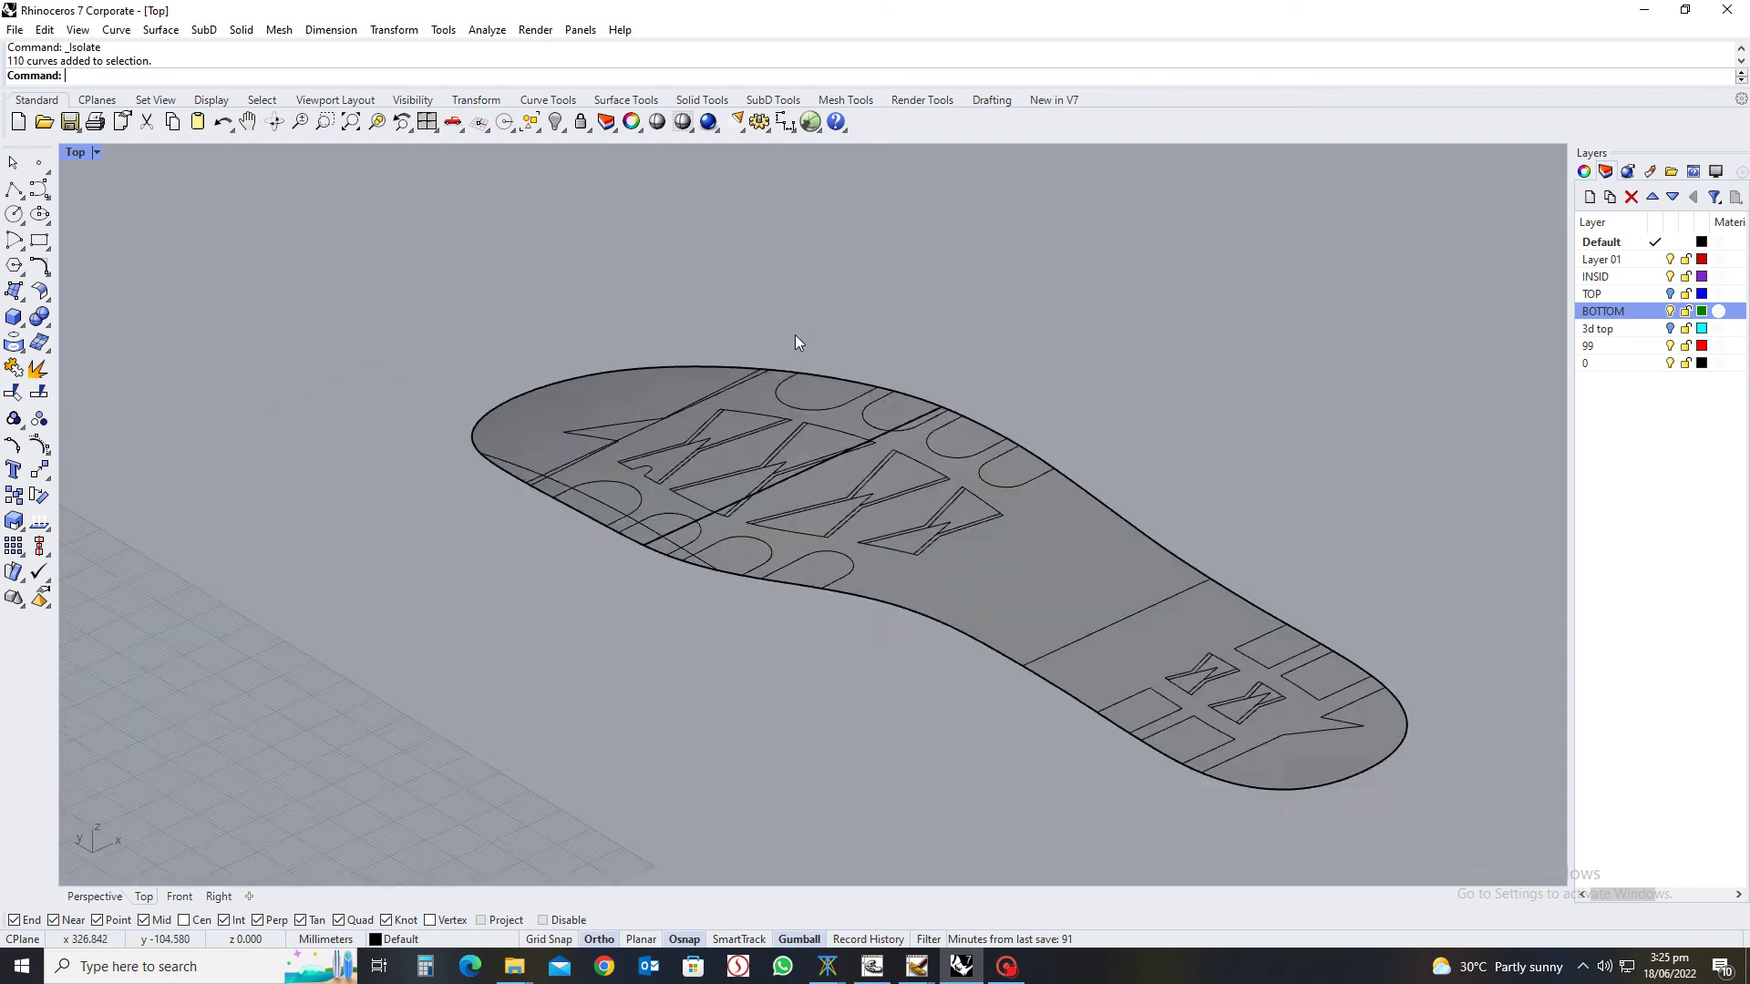
In the world Top view, join the four segments of the jagged tread line across the toe into one curve
{"action": "right_click_drag", "start_coordinate": [926, 558], "coordinate": [835, 638]}
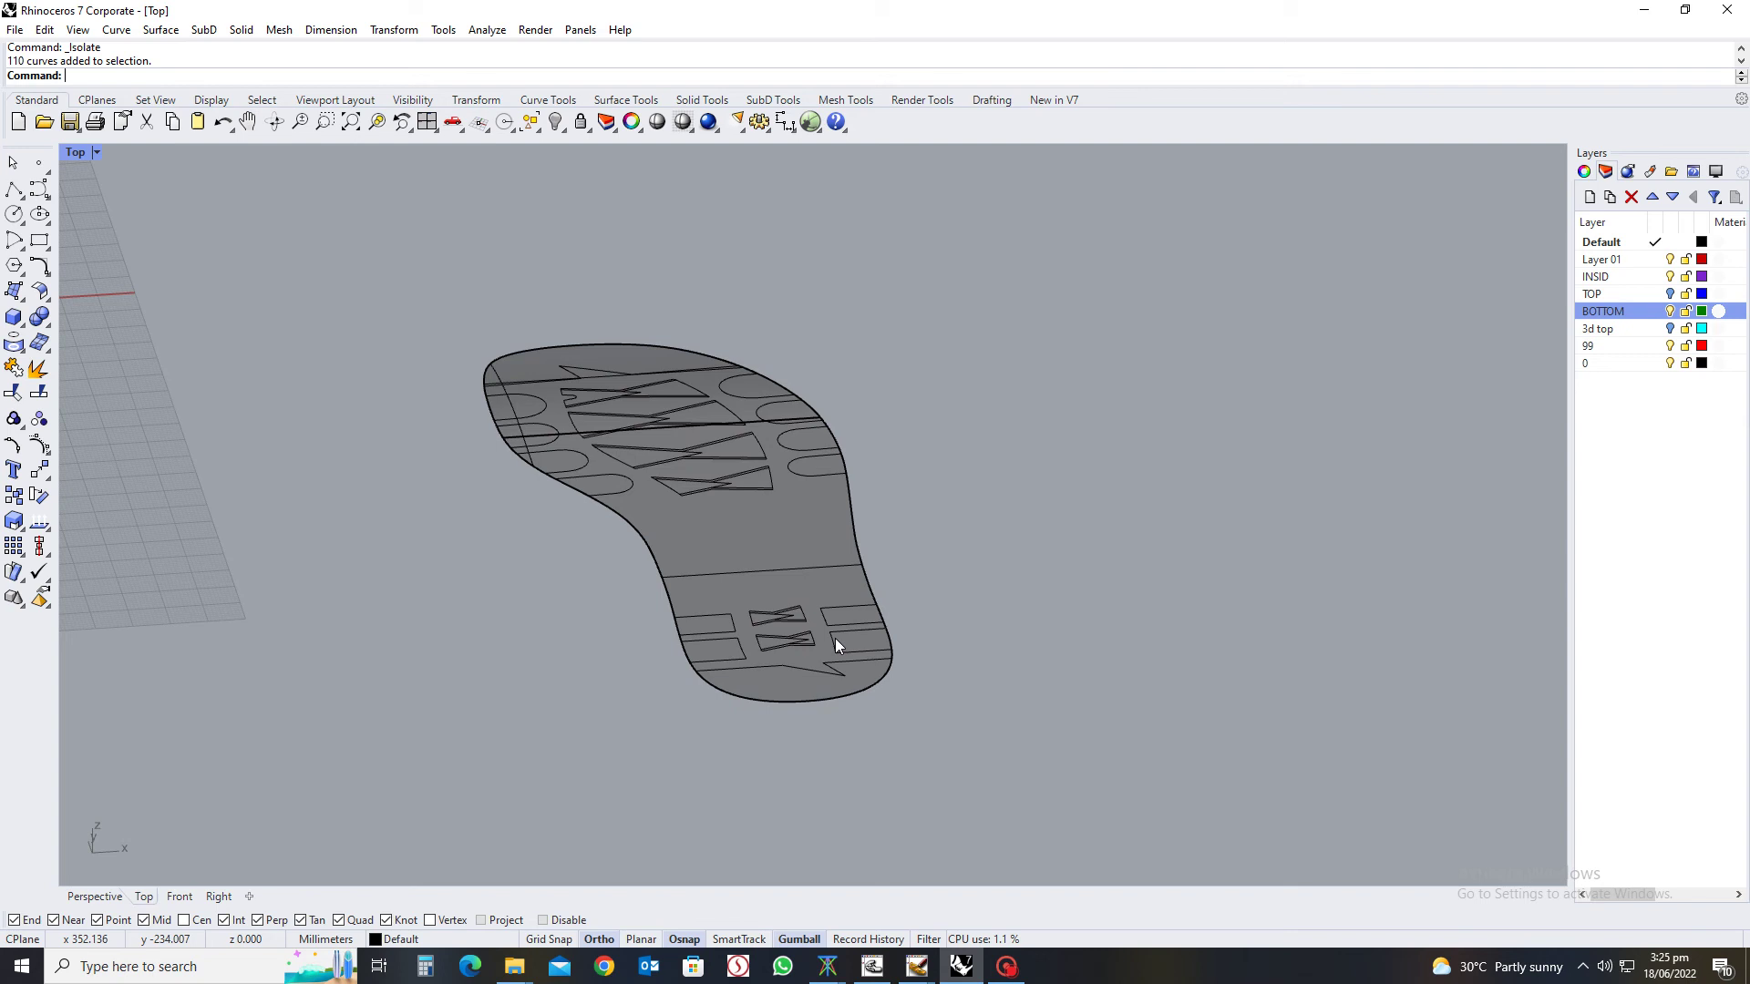
{"action": "key", "text": "Home"}
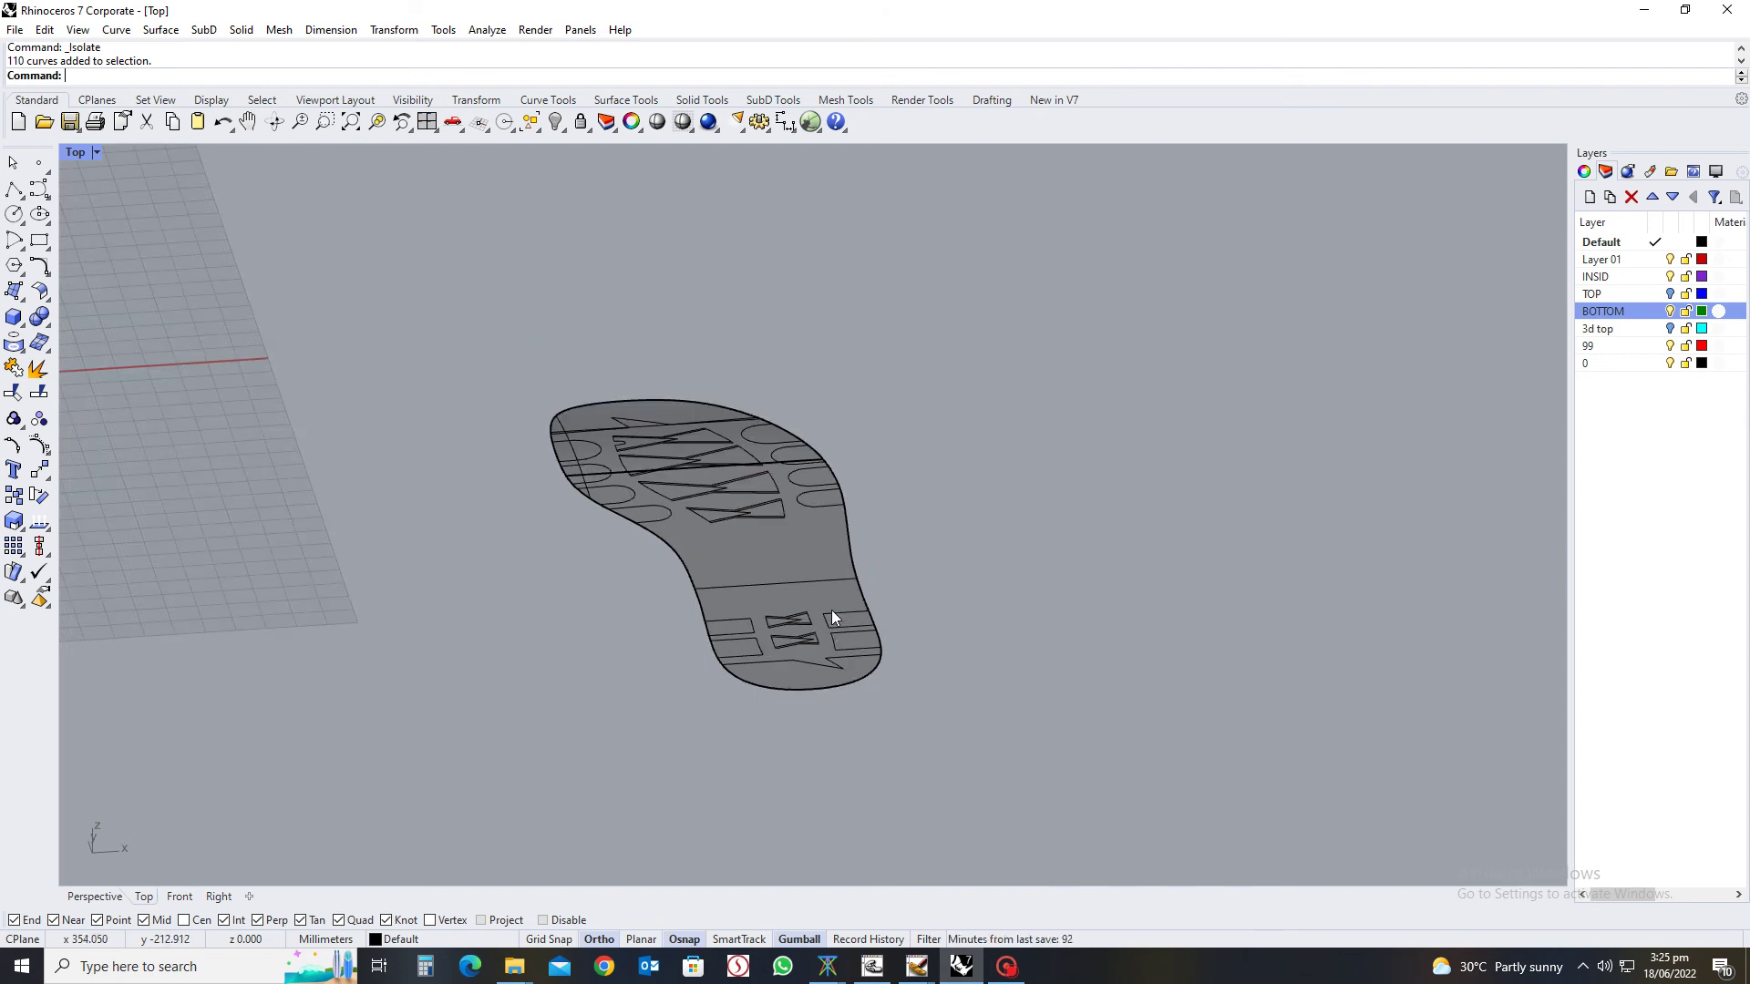
{"action": "key", "text": "ctrl+F1"}
{"action": "scroll", "coordinate": [725, 415], "scroll_direction": "up", "scroll_amount": 4}
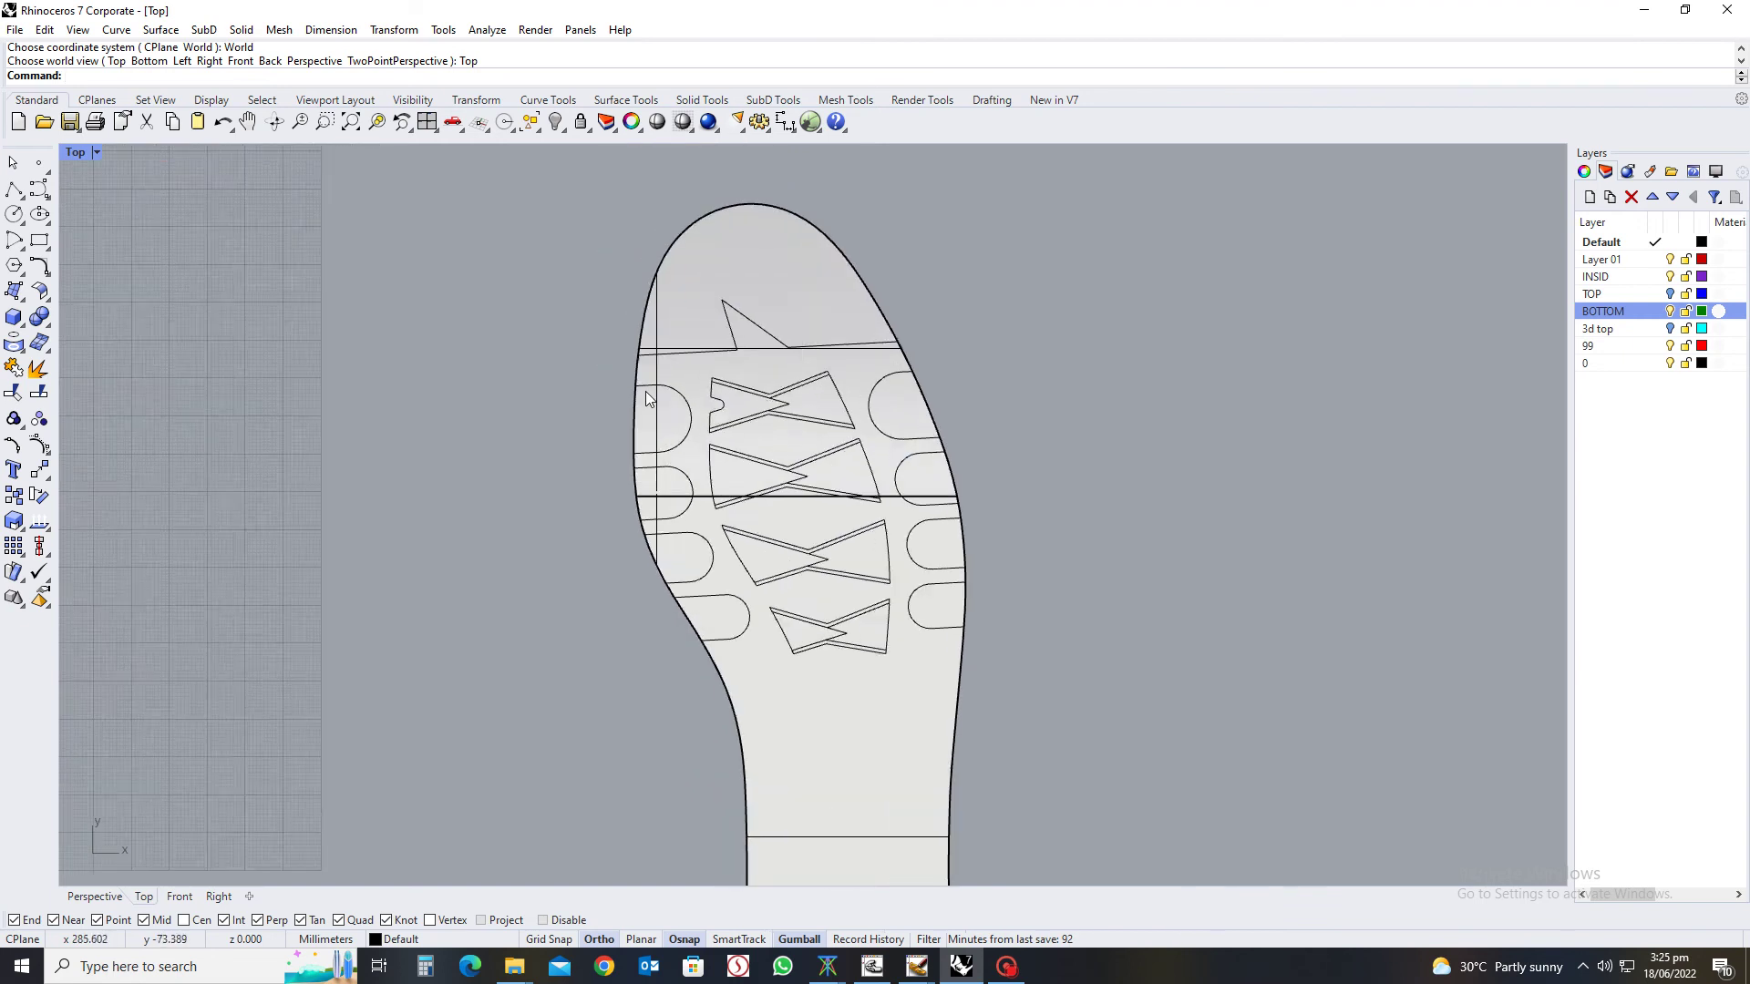
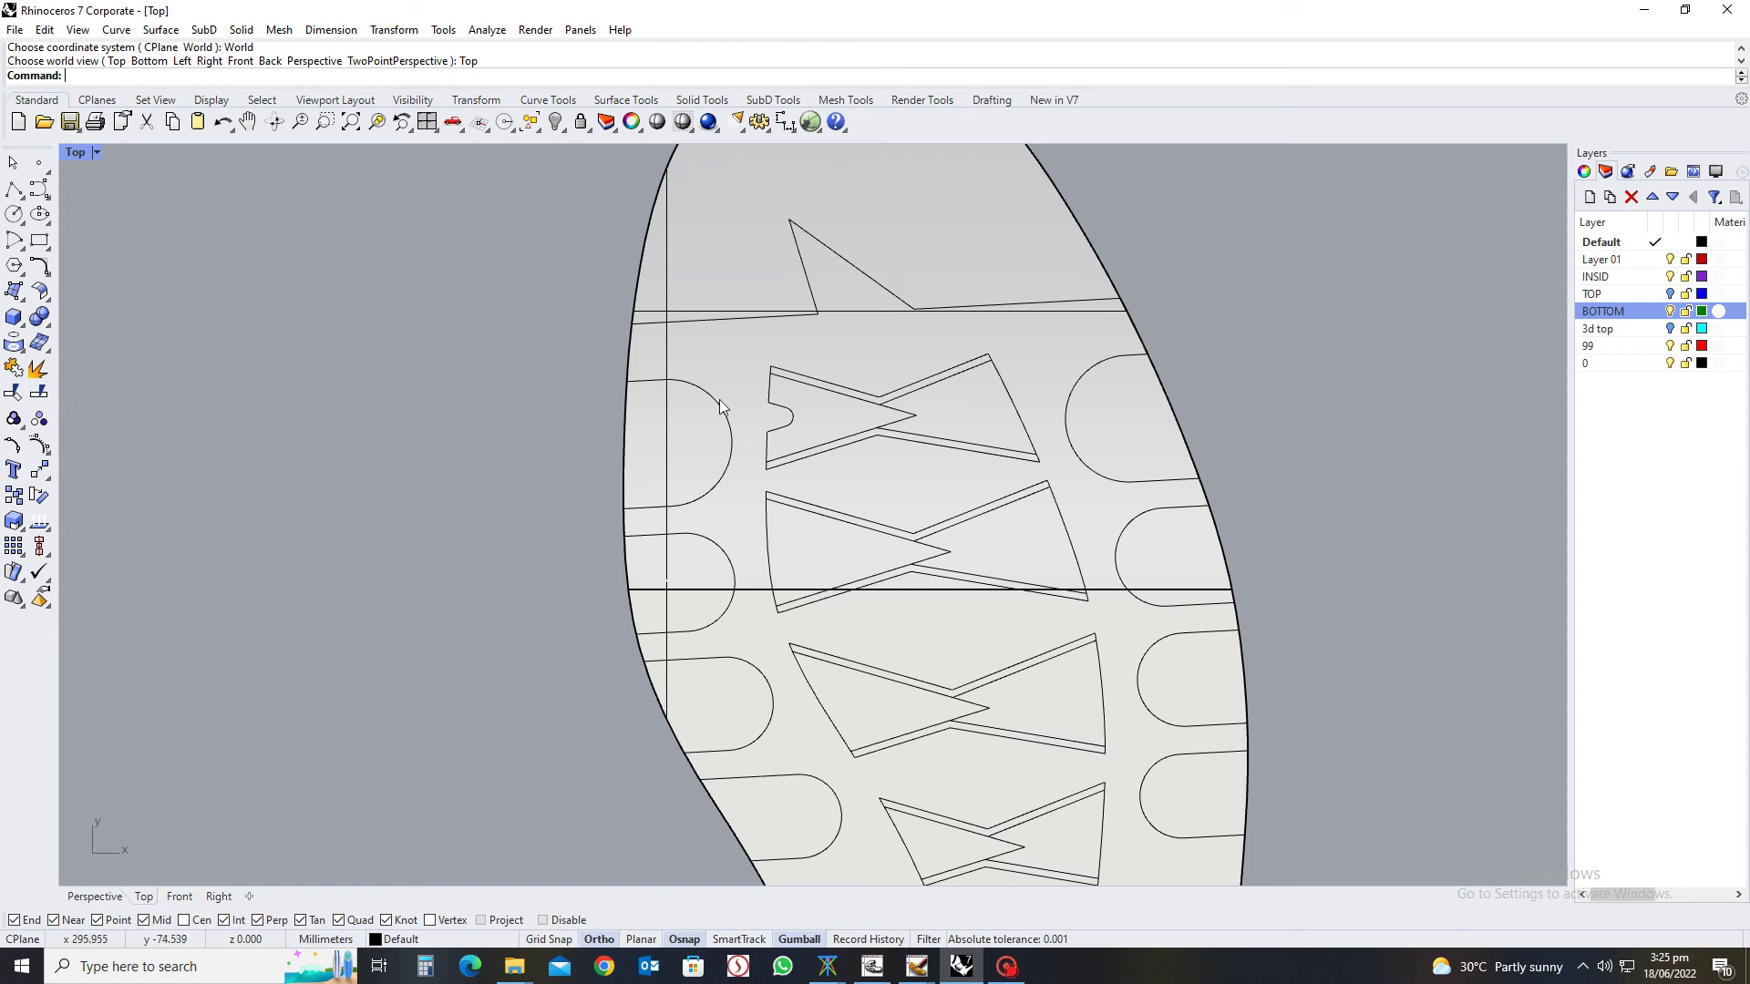
{"action": "left_click", "coordinate": [803, 273]}
{"action": "scroll", "coordinate": [864, 383], "scroll_direction": "down", "scroll_amount": 4}
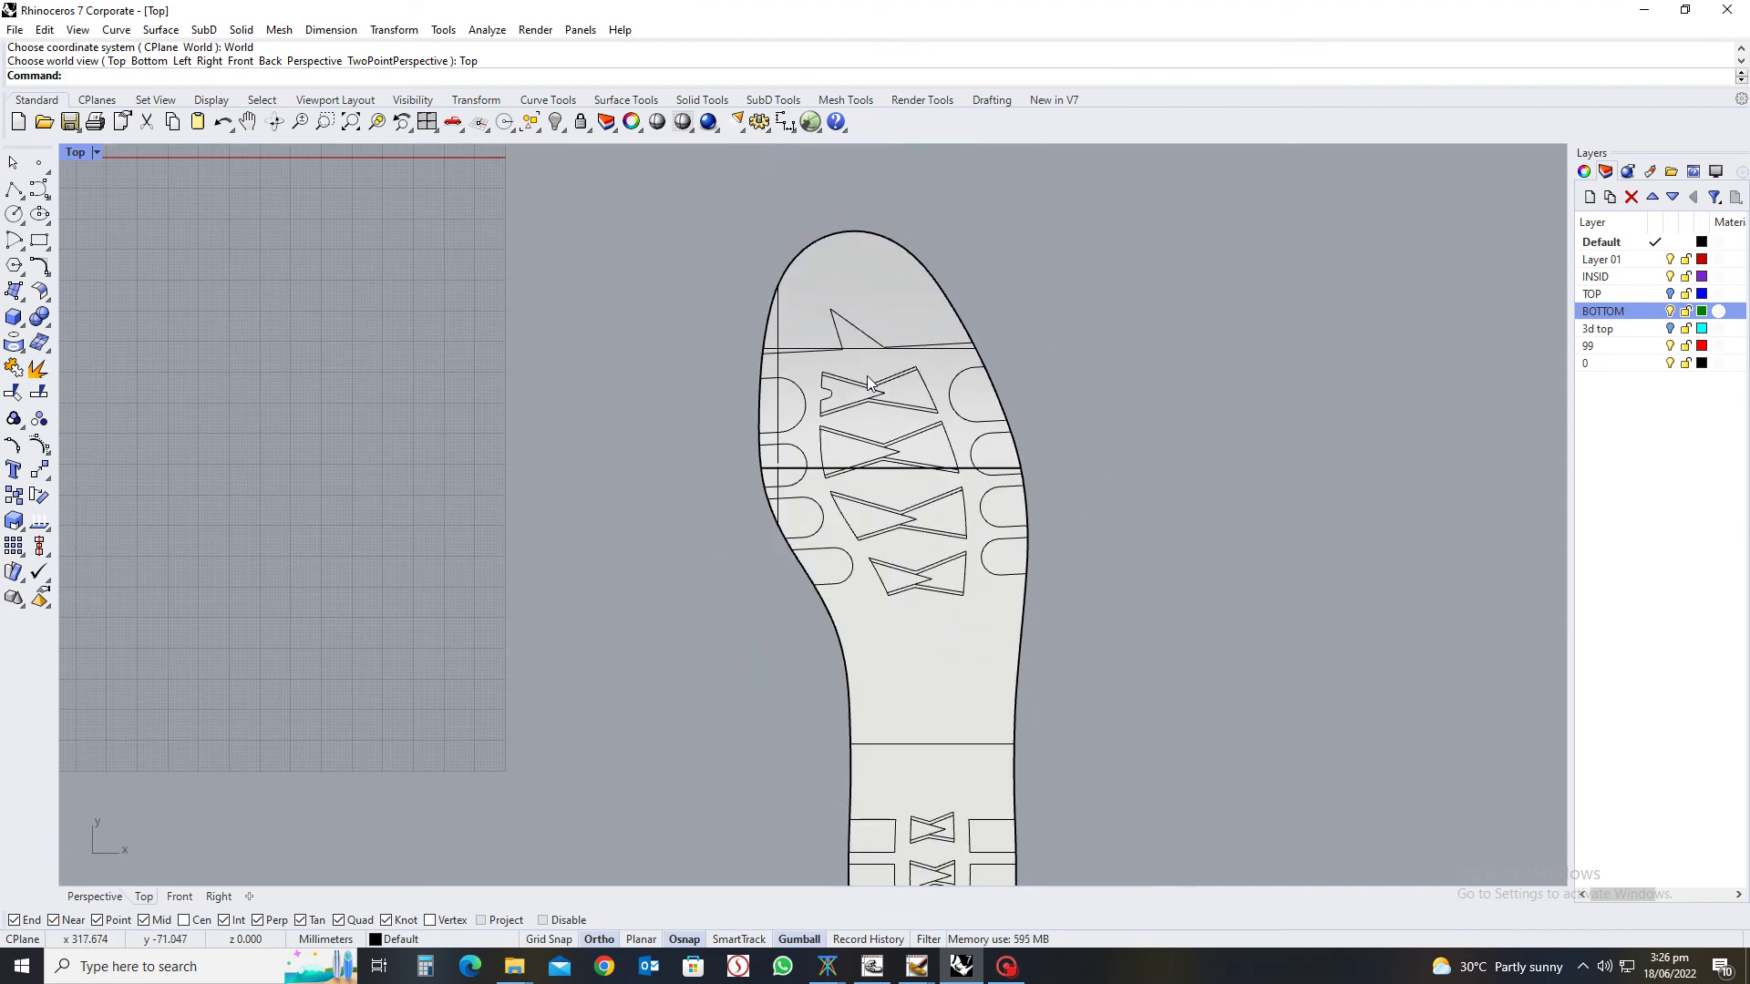
{"action": "scroll", "coordinate": [827, 371], "scroll_direction": "up", "scroll_amount": 2}
{"action": "left_click_drag", "start_coordinate": [628, 217], "coordinate": [1097, 347]}
{"action": "scroll", "coordinate": [734, 320], "scroll_direction": "up", "scroll_amount": 3}
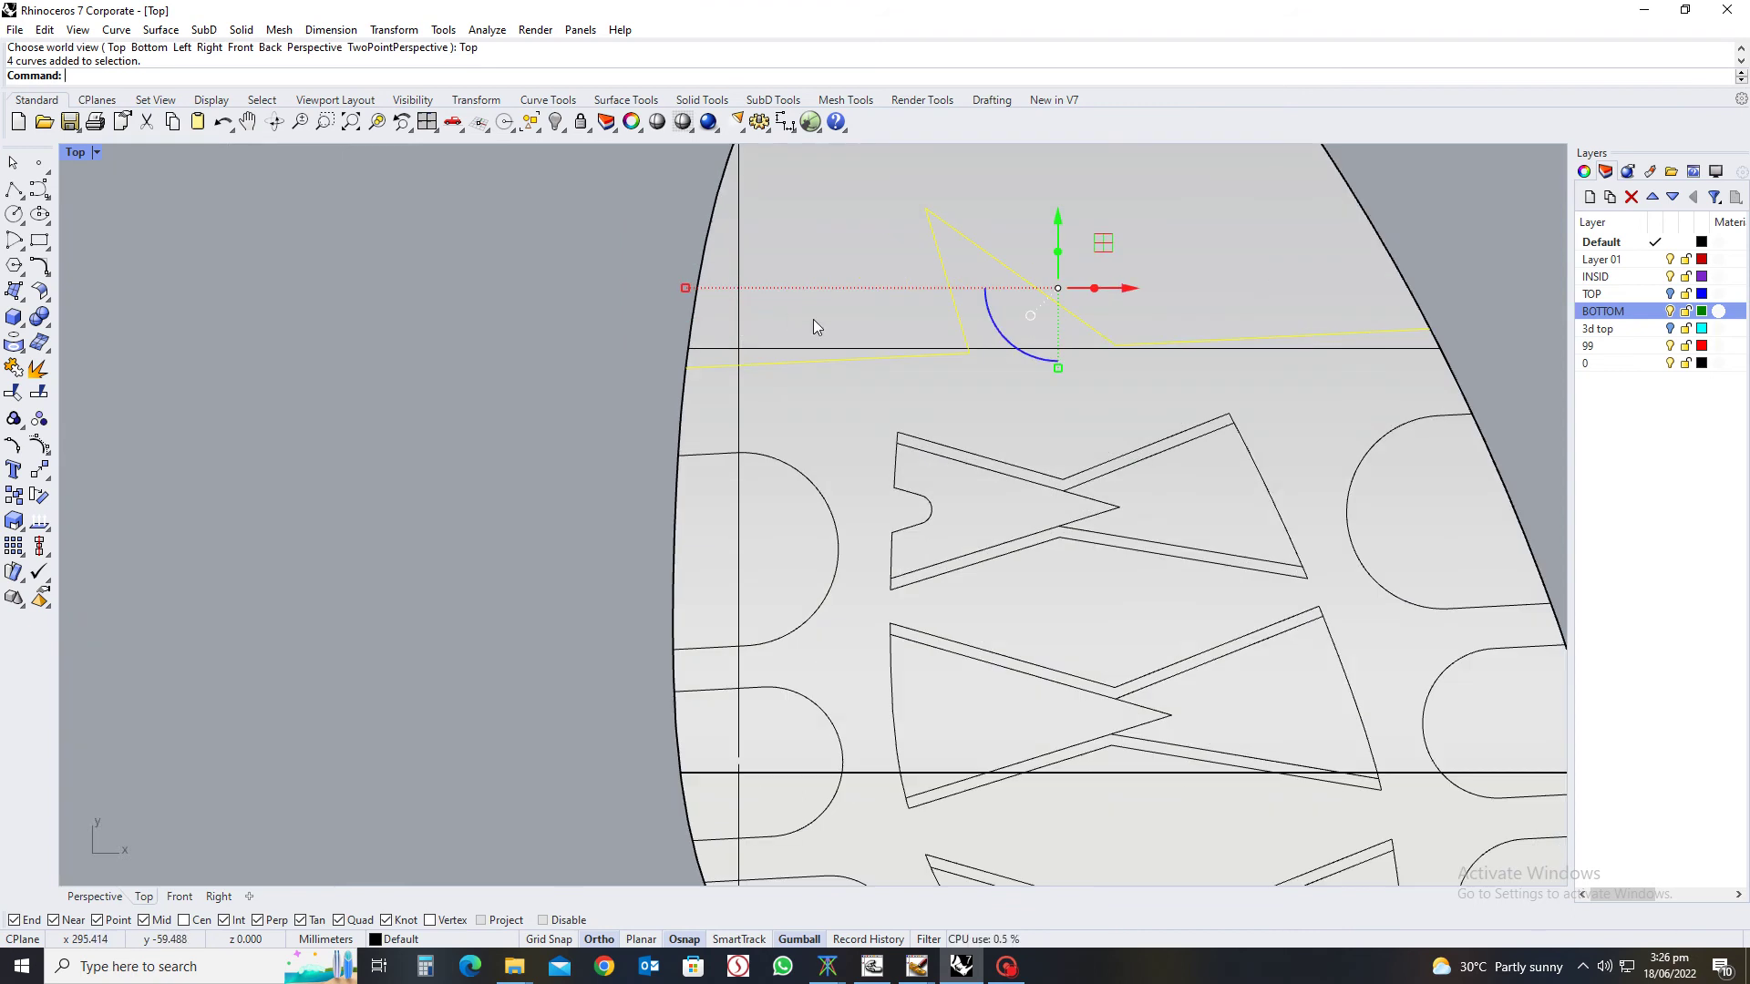
{"action": "scroll", "coordinate": [913, 334], "scroll_direction": "down", "scroll_amount": 1}
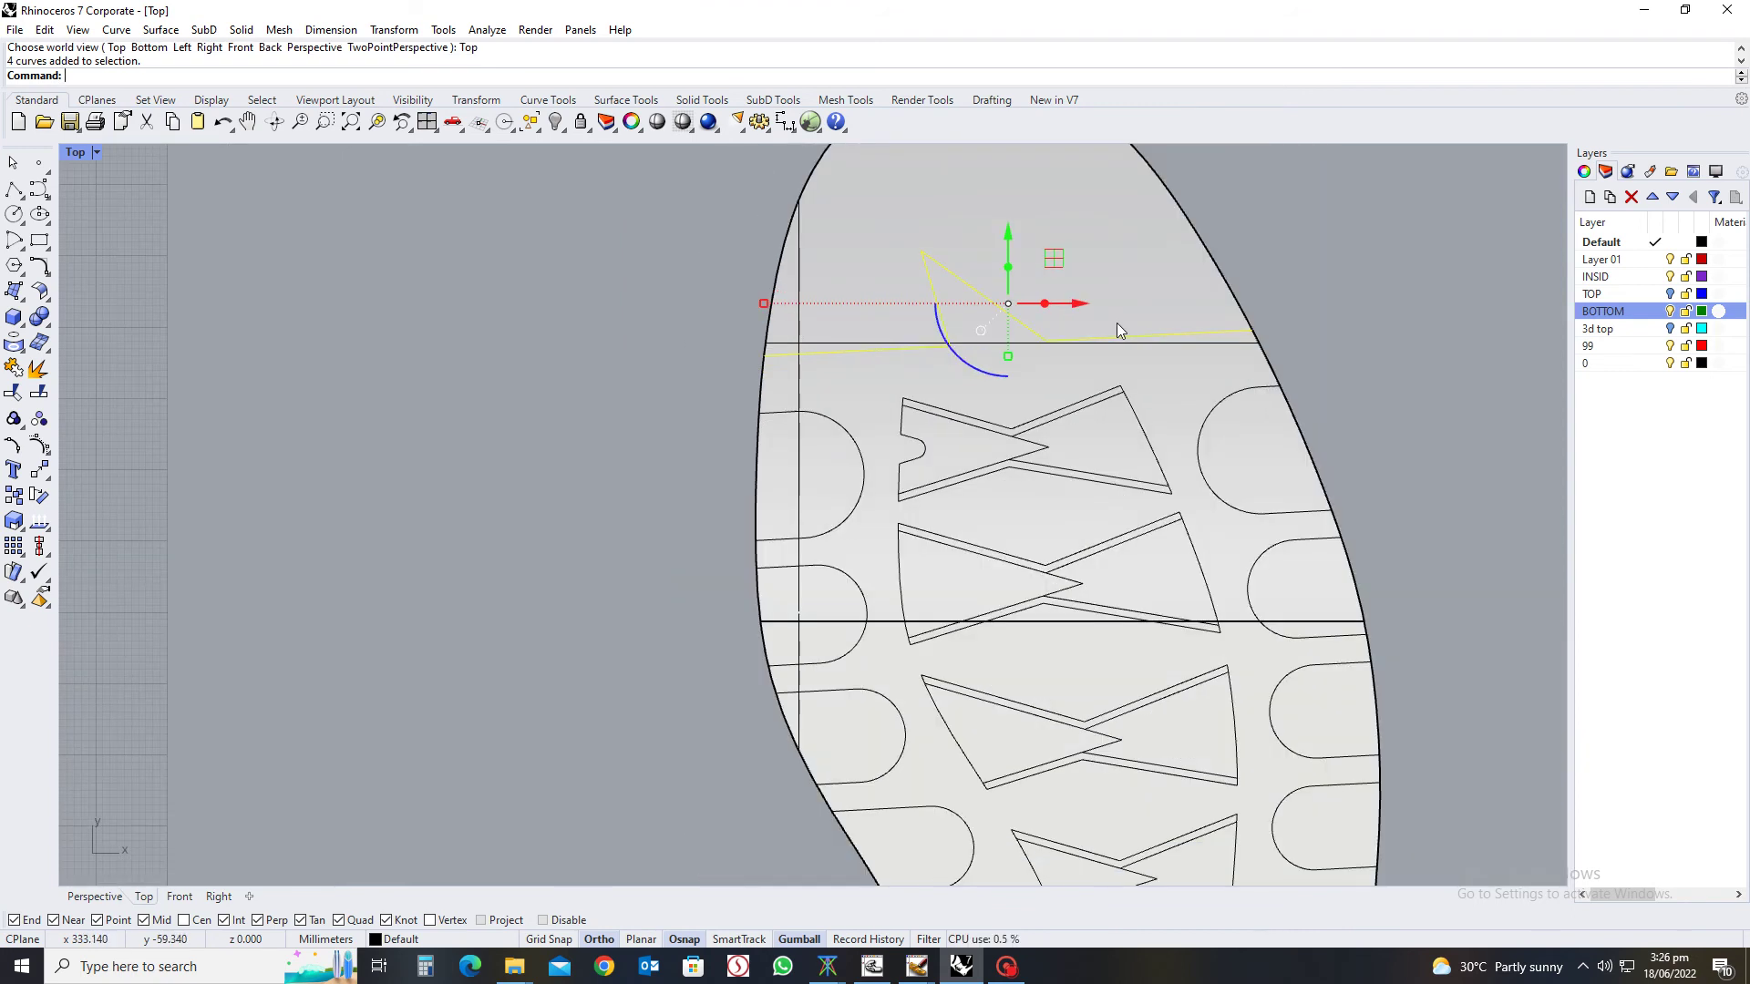
{"action": "key", "text": "ctrl+j"}
{"action": "key", "text": "Escape"}
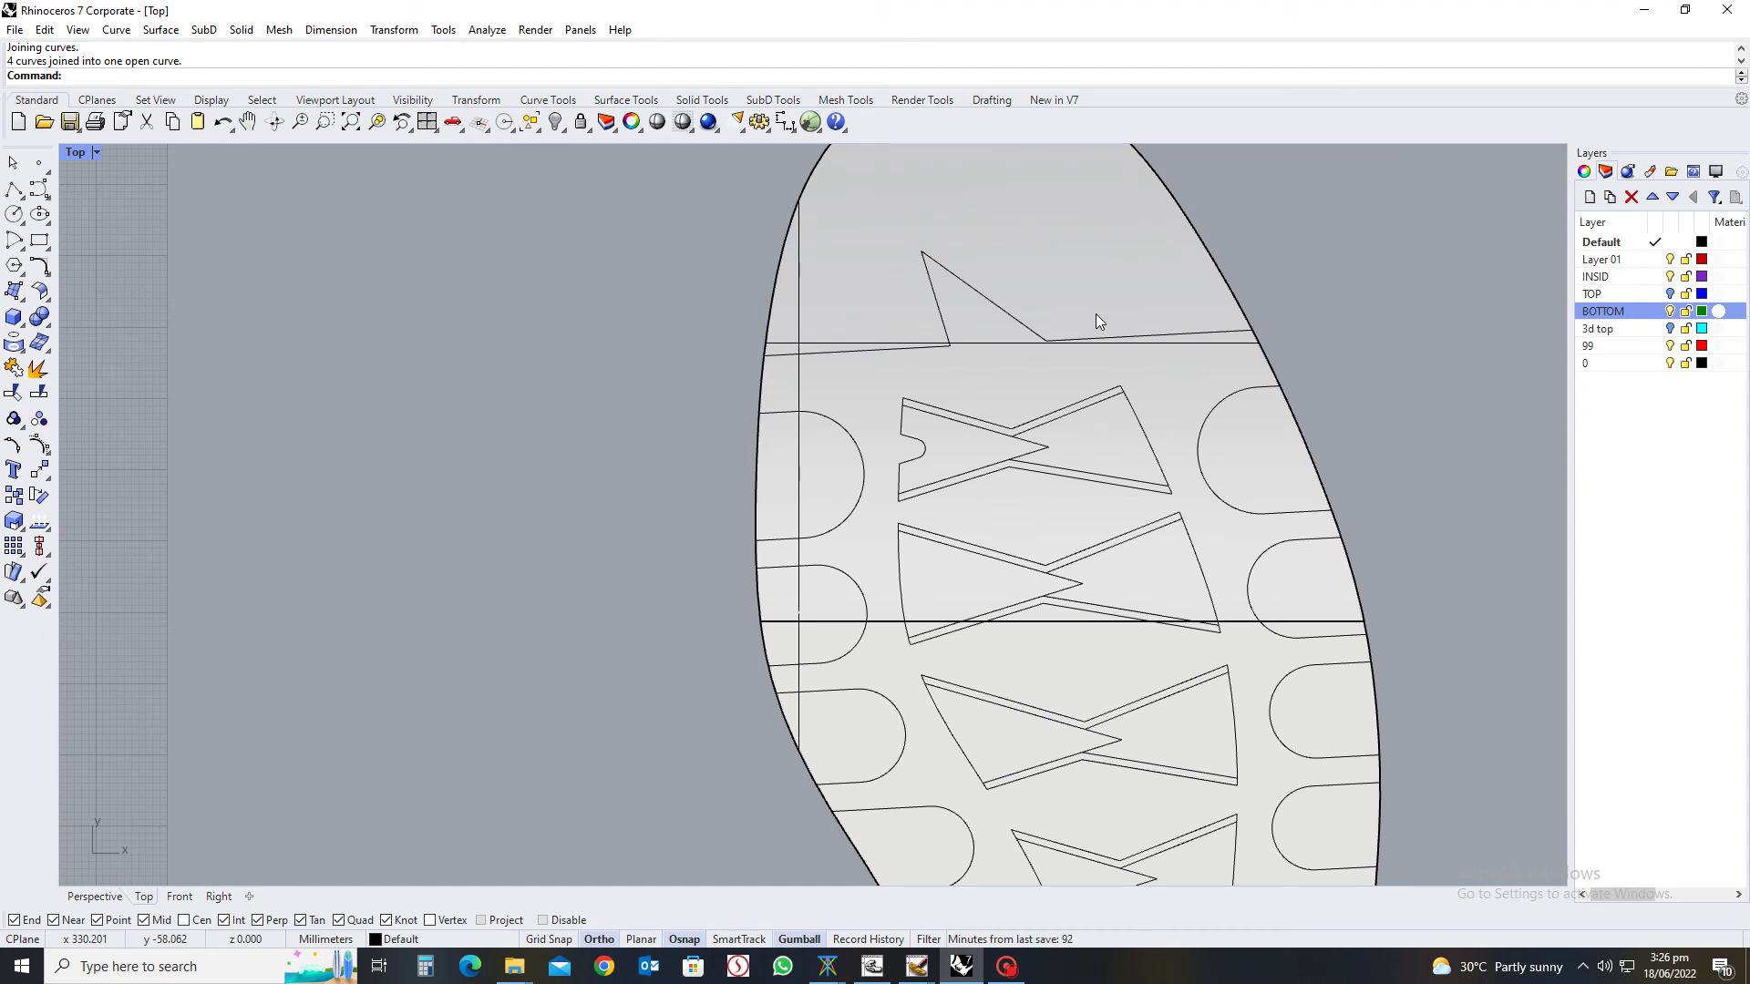
{"action": "left_click", "coordinate": [1151, 332]}
{"action": "key", "text": "Escape"}
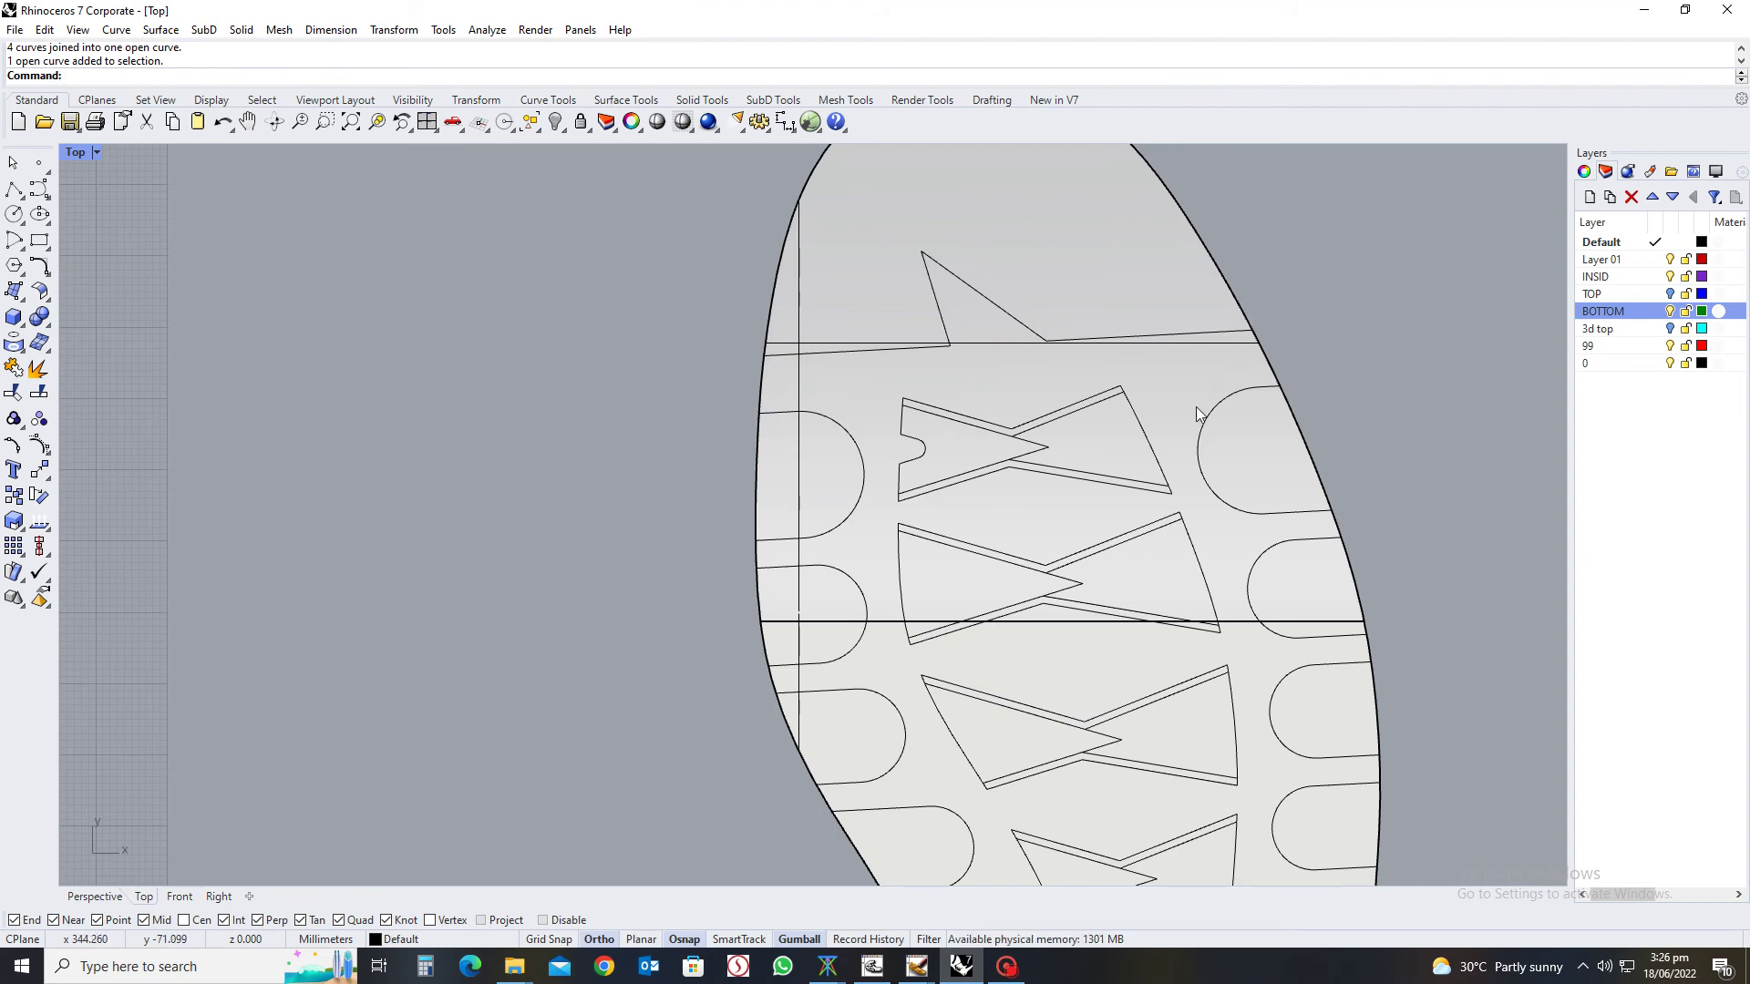
Join the segments of the four U-shaped tread outlines along the right edge of the forefoot, leaving the sole surface and outlines out
{"action": "left_click", "coordinate": [1254, 394]}
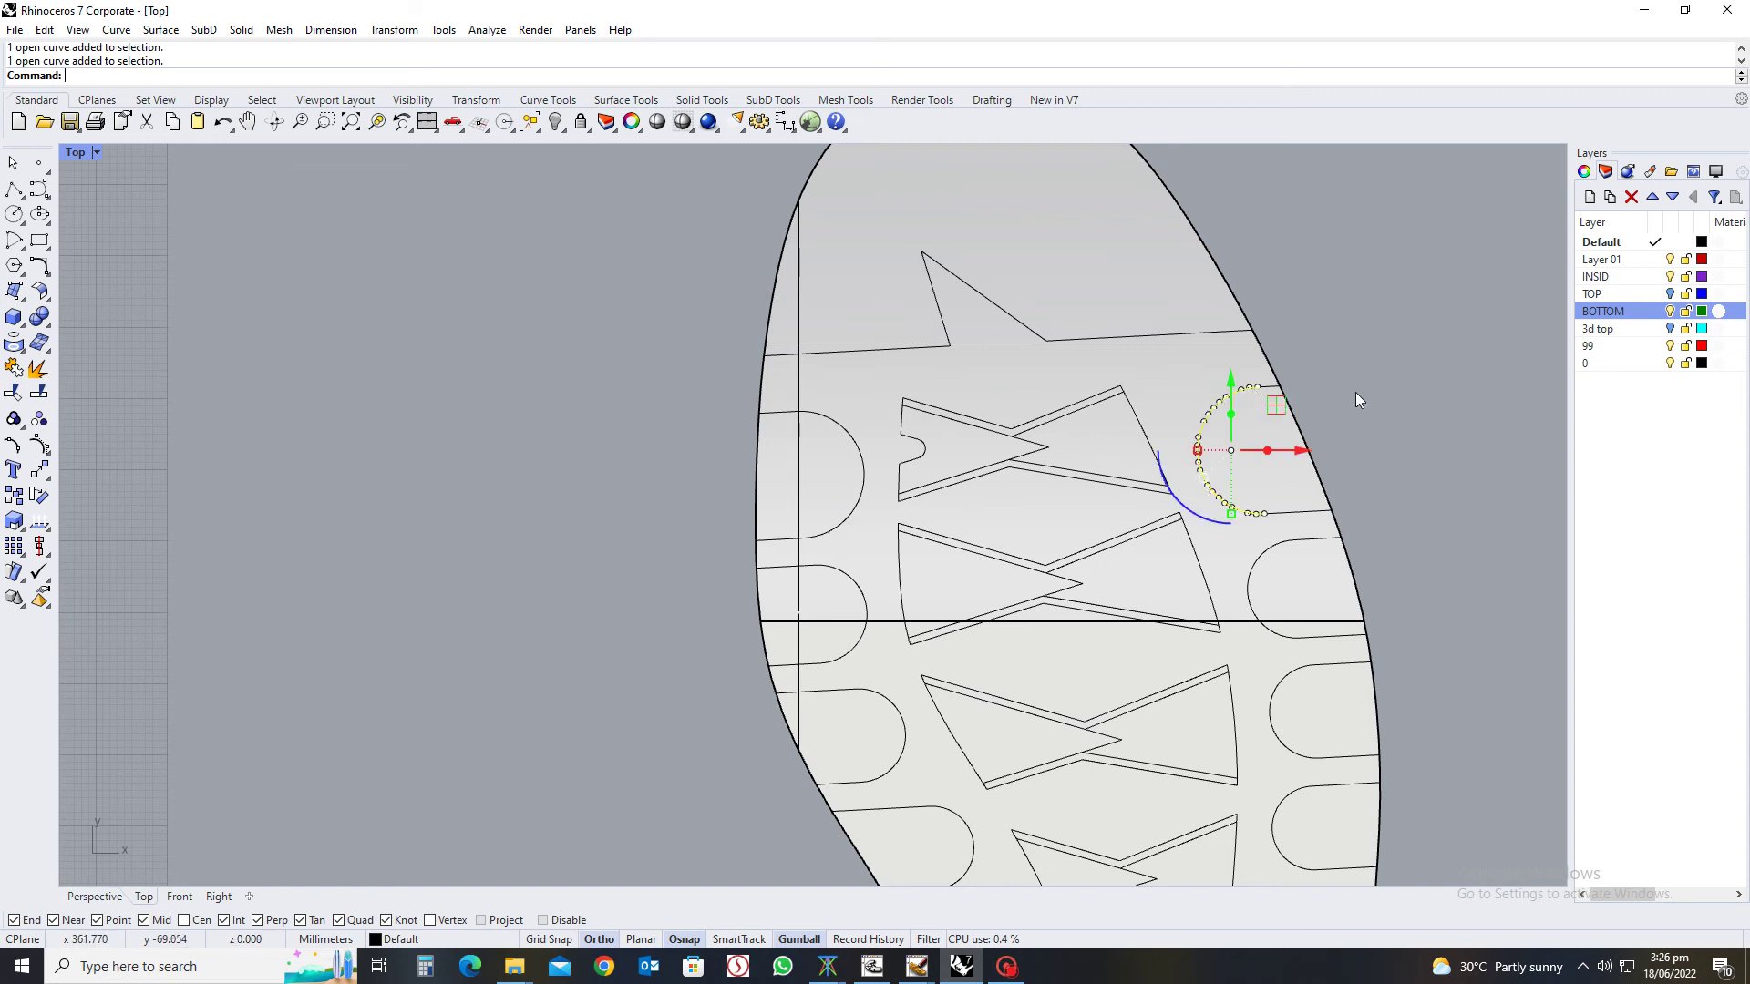
{"action": "left_click", "coordinate": [1327, 401]}
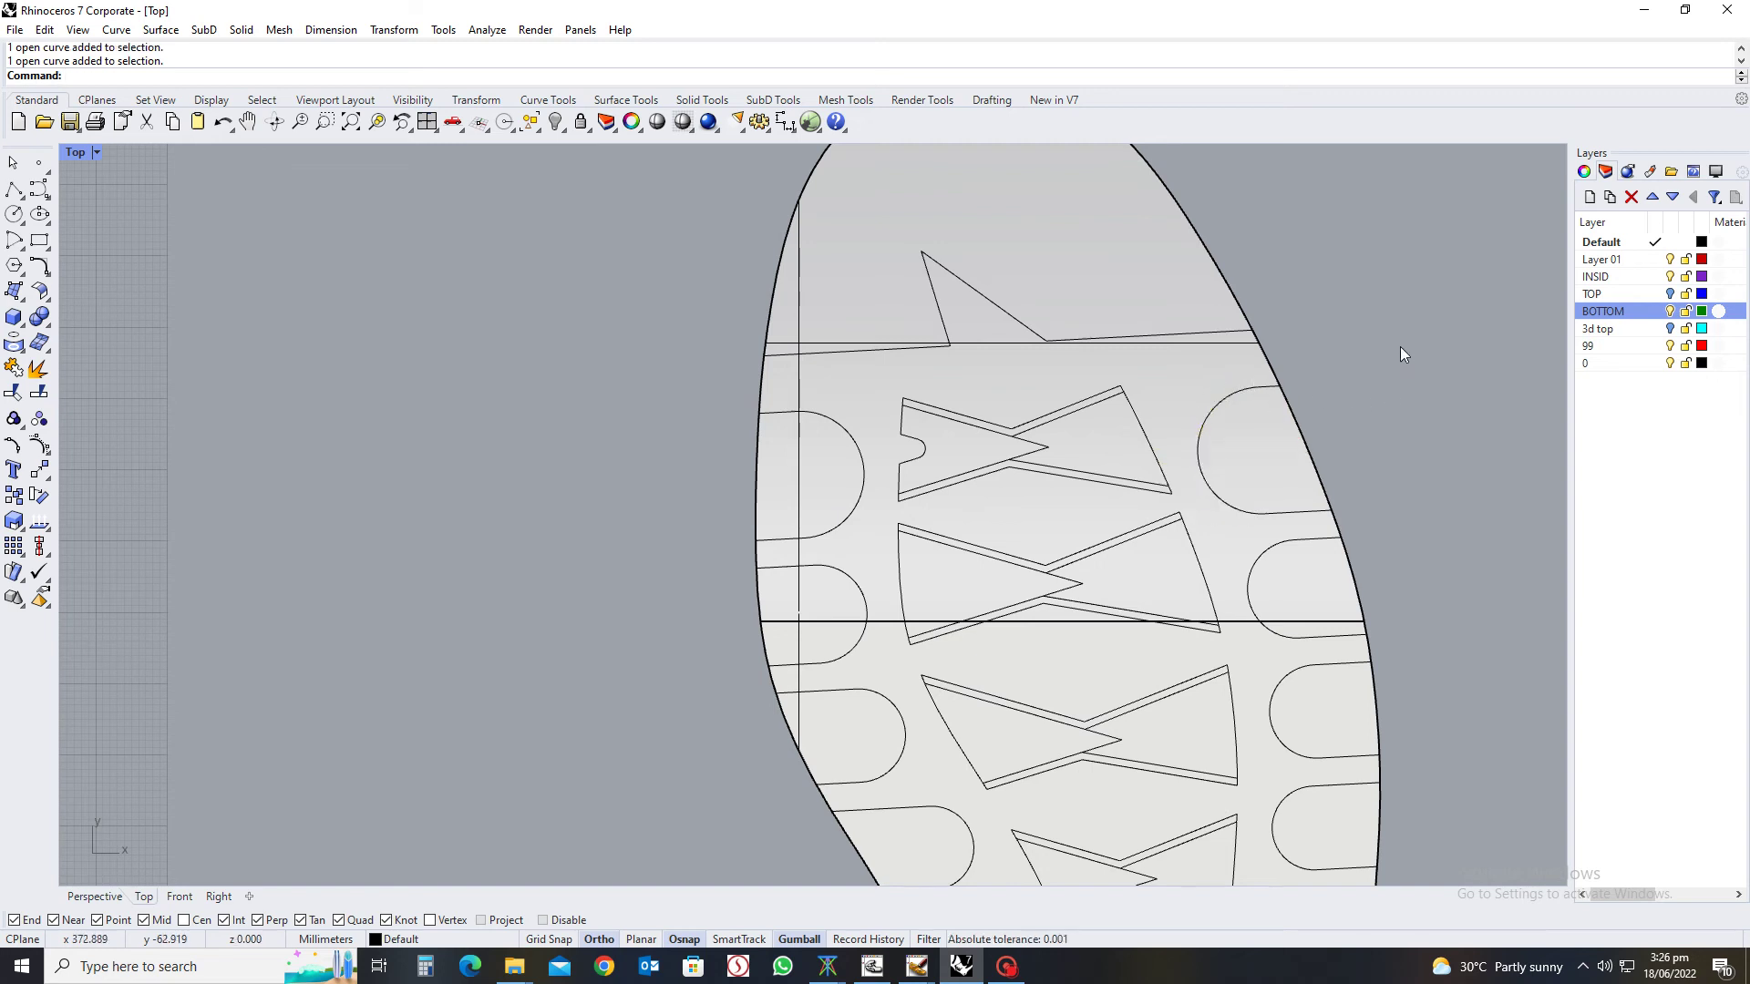
{"action": "left_click_drag", "start_coordinate": [1400, 346], "coordinate": [1258, 893]}
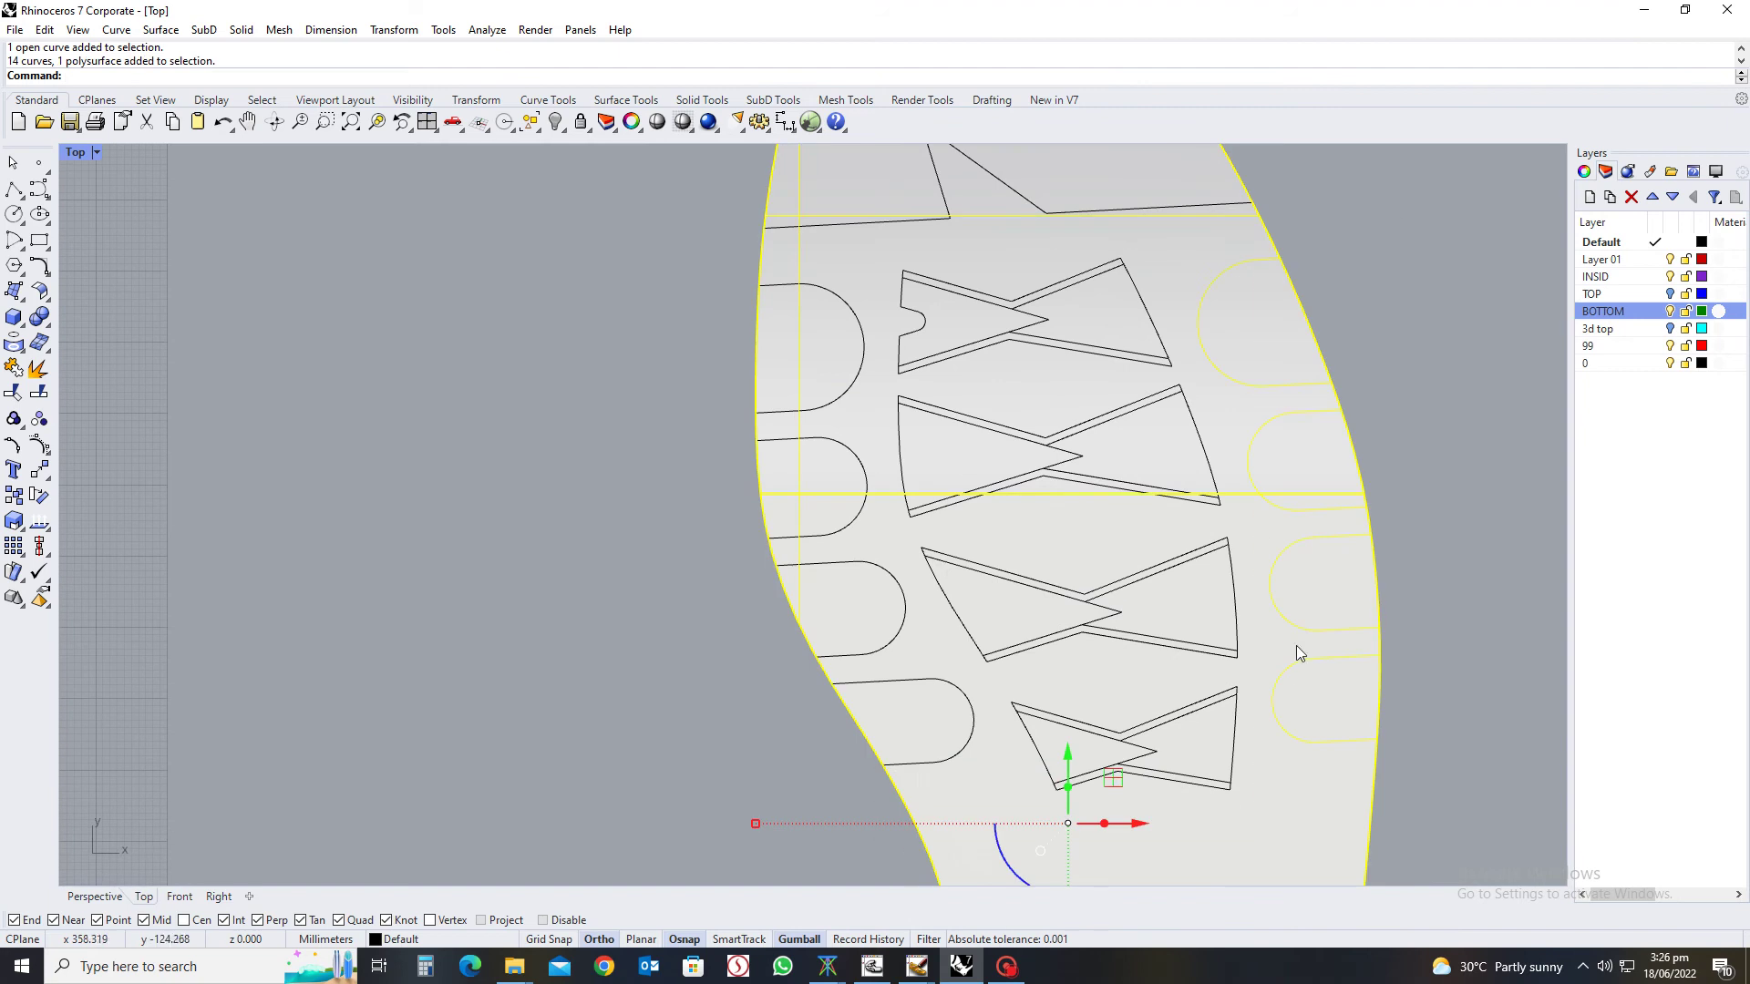
{"action": "left_click", "coordinate": [1223, 412], "text": "ctrl"}
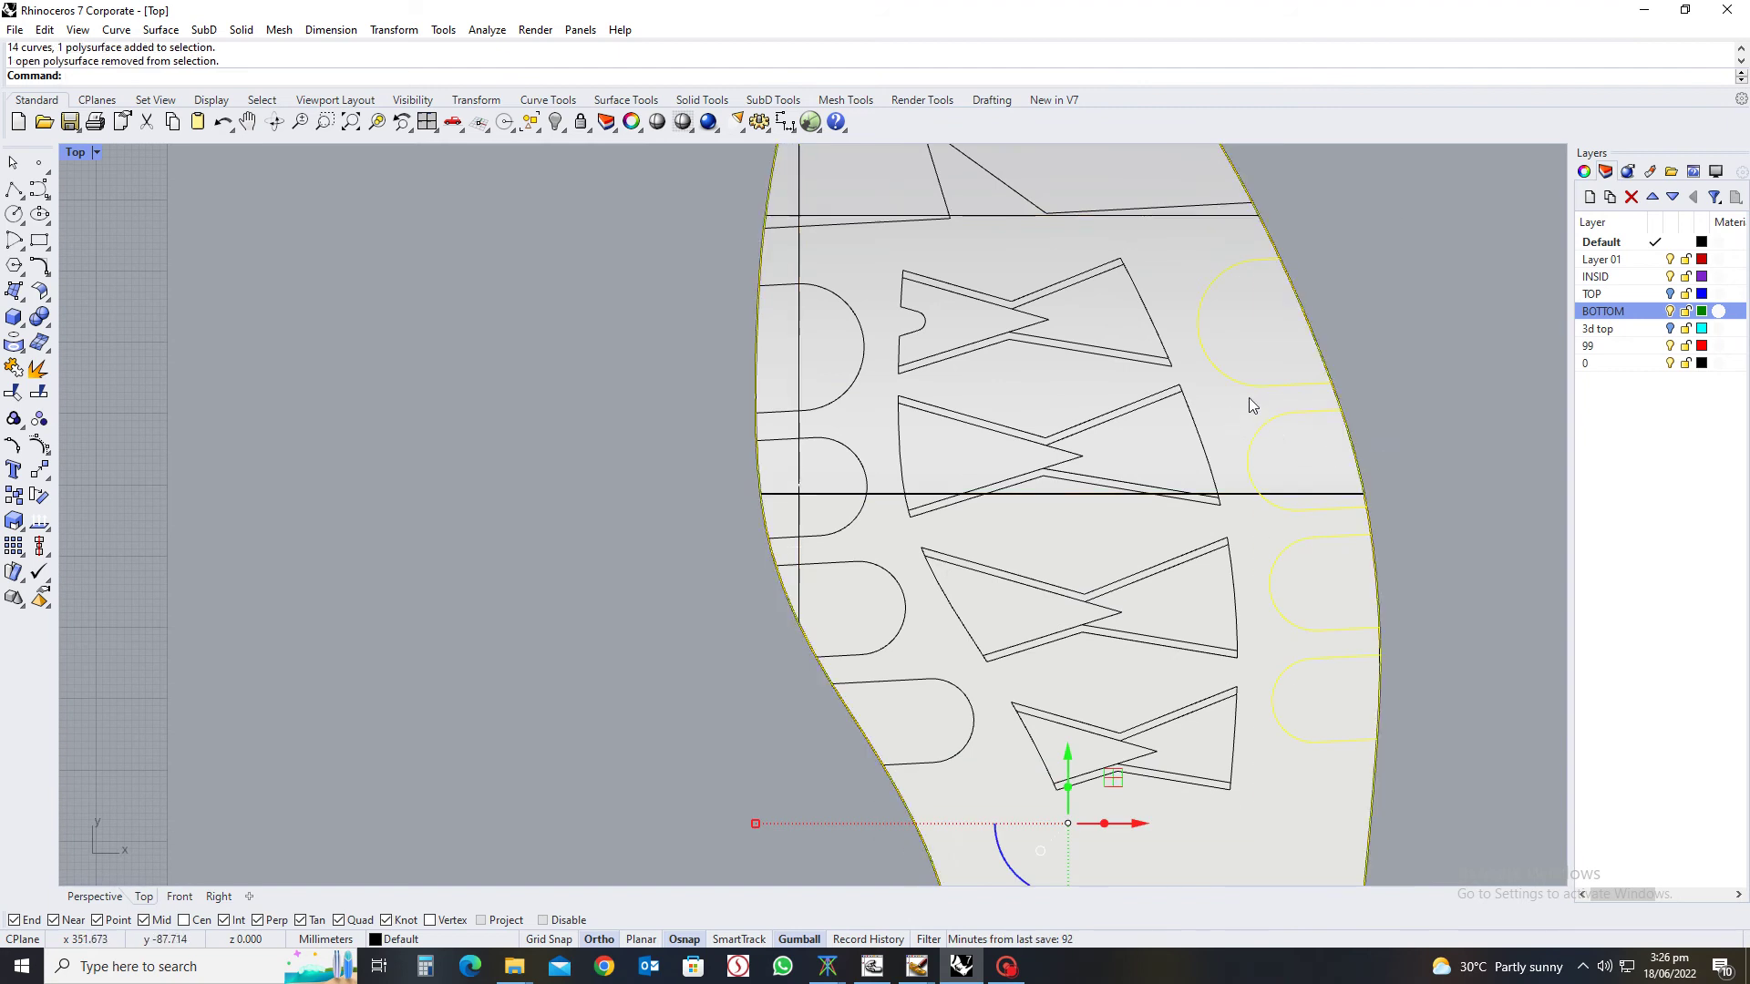
{"action": "left_click", "coordinate": [1338, 491], "text": "ctrl"}
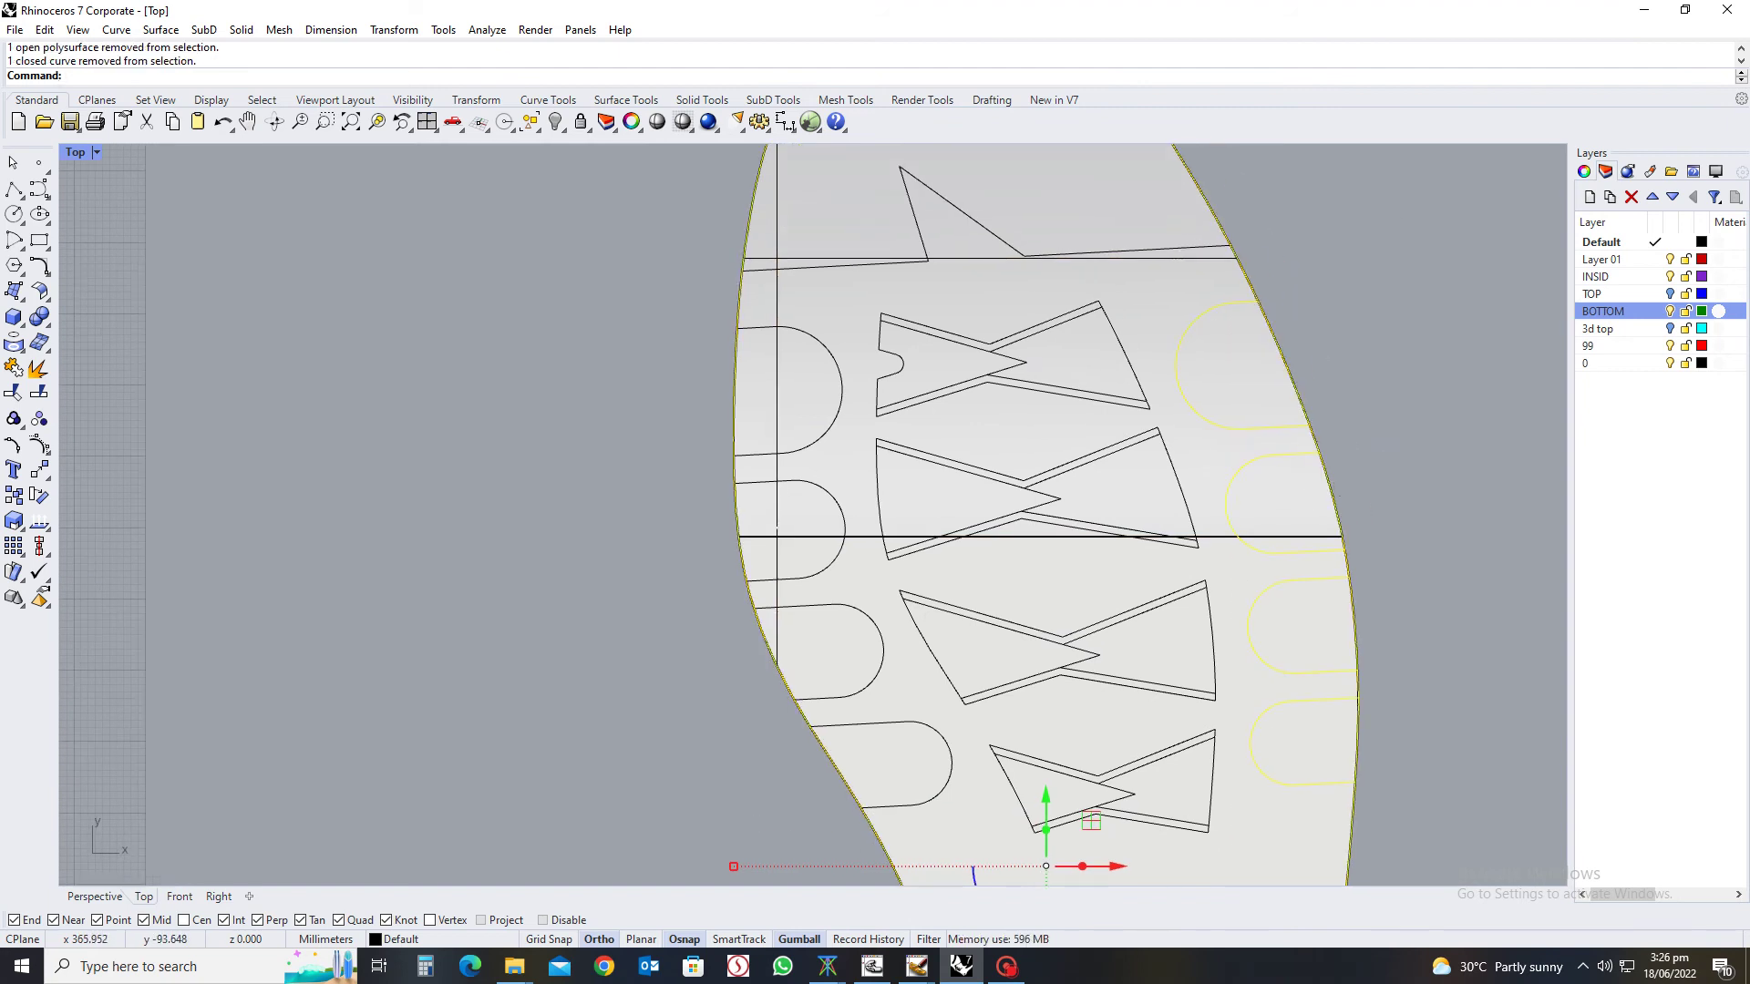
{"action": "left_click", "coordinate": [1357, 820], "text": "ctrl"}
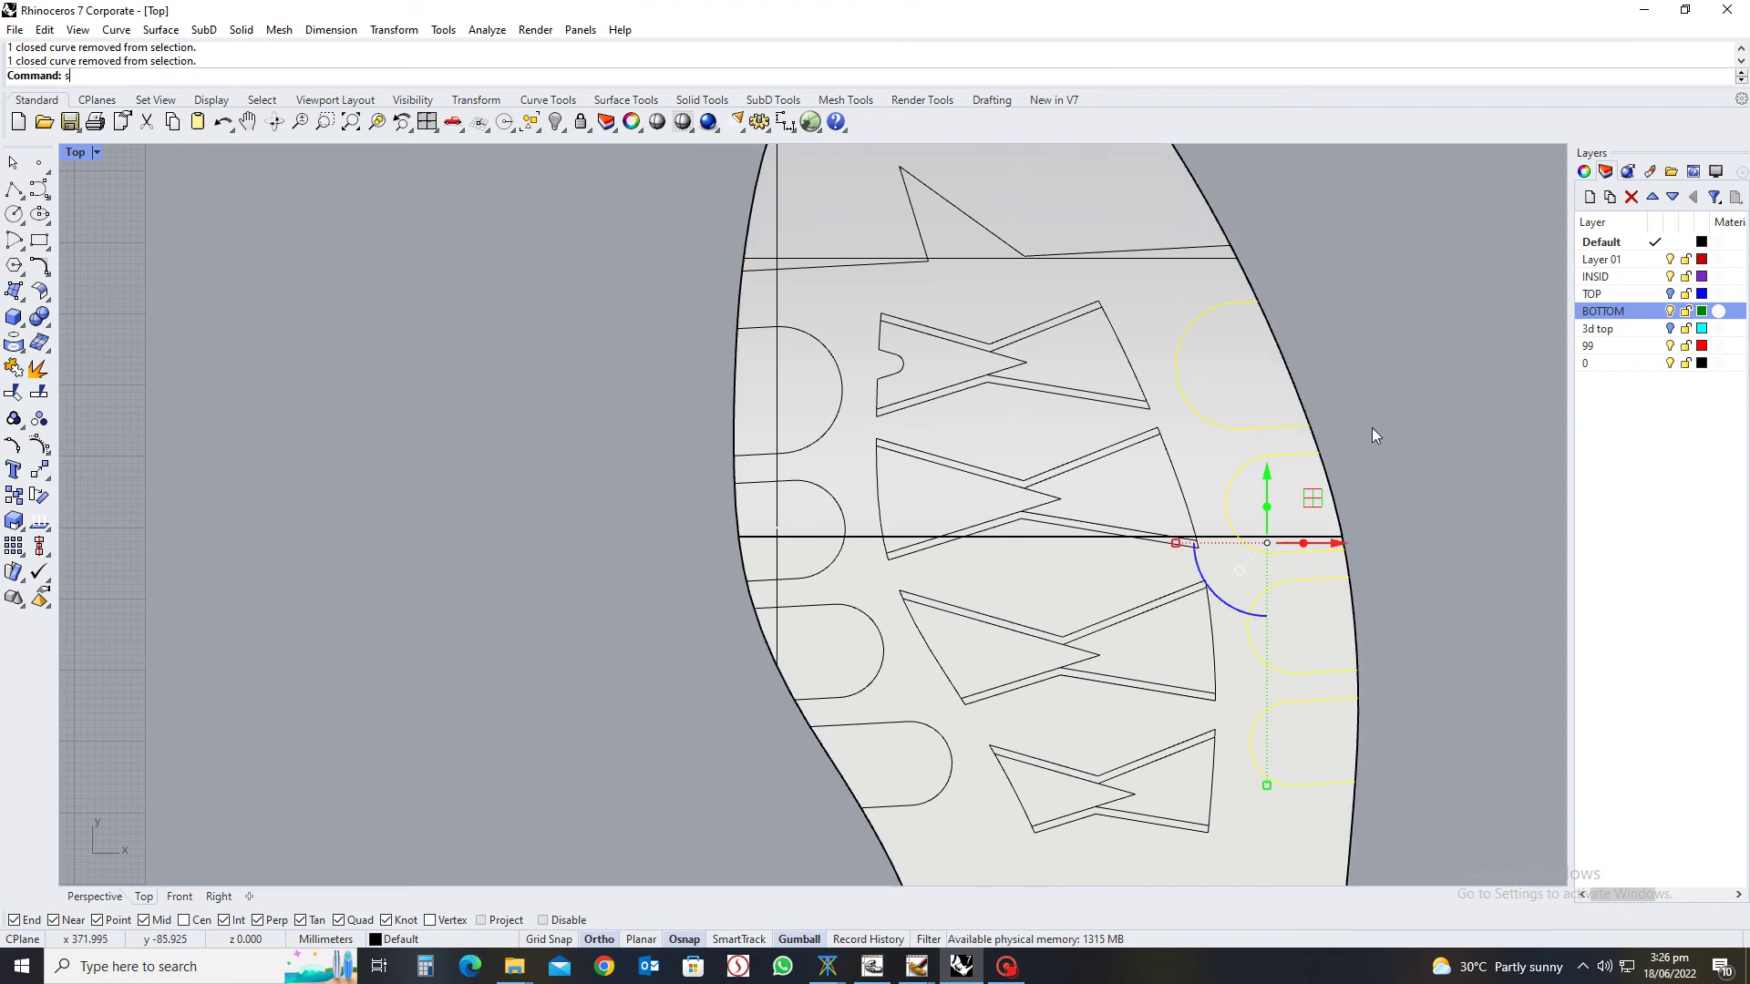
{"action": "key", "text": "Return"}
{"action": "left_click", "coordinate": [1312, 428]}
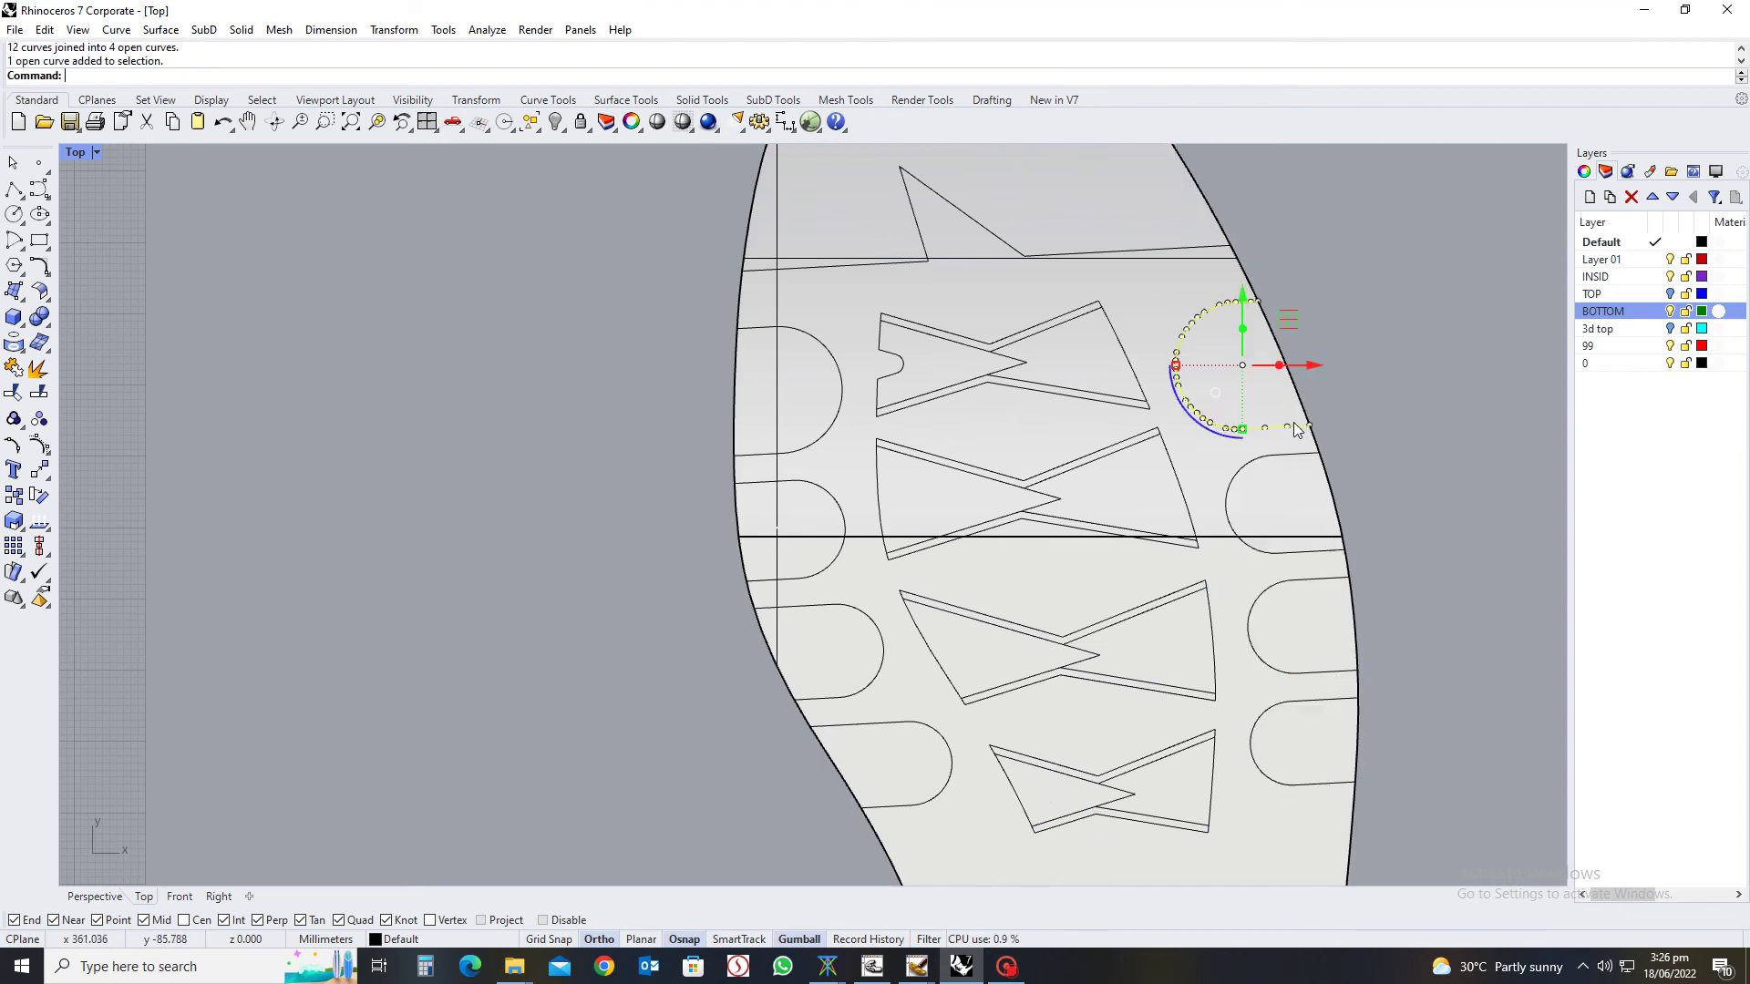
{"action": "left_click", "coordinate": [1441, 407]}
Join the segments of the four U-shaped tread outlines along the left edge of the forefoot, excluding the neighbouring bow-tie curves
{"action": "left_click_drag", "start_coordinate": [639, 317], "coordinate": [967, 839]}
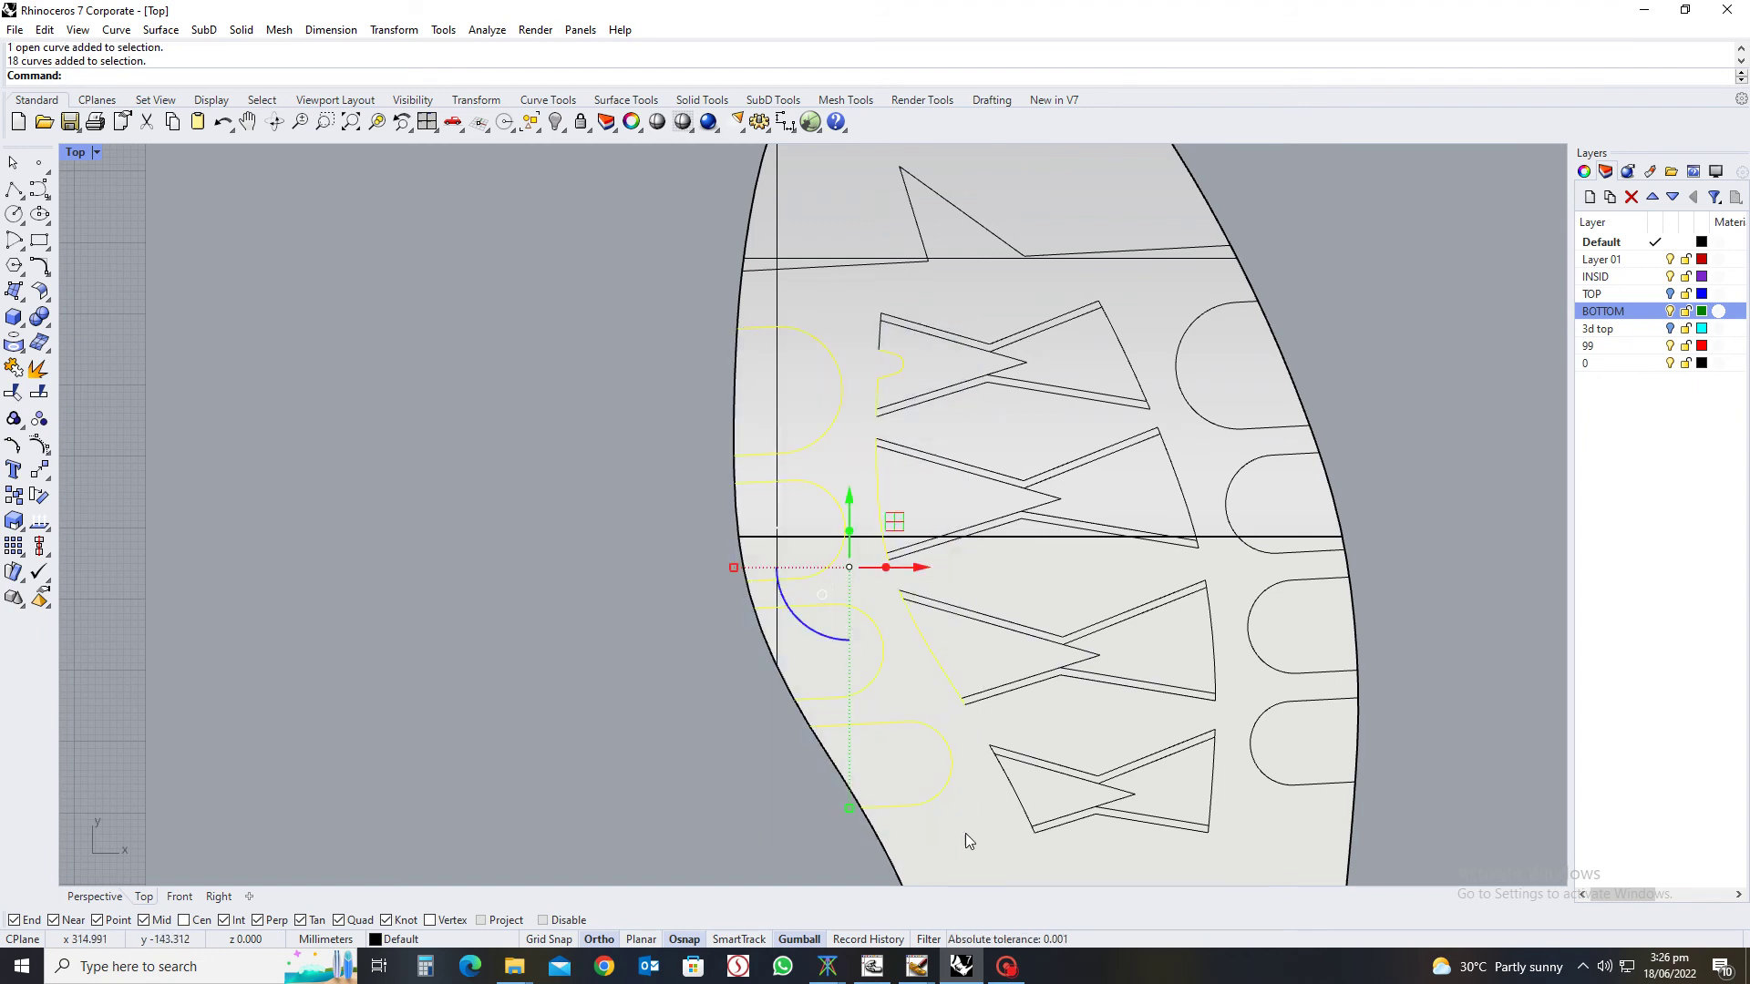
{"action": "scroll", "coordinate": [855, 395], "scroll_direction": "up", "scroll_amount": 4}
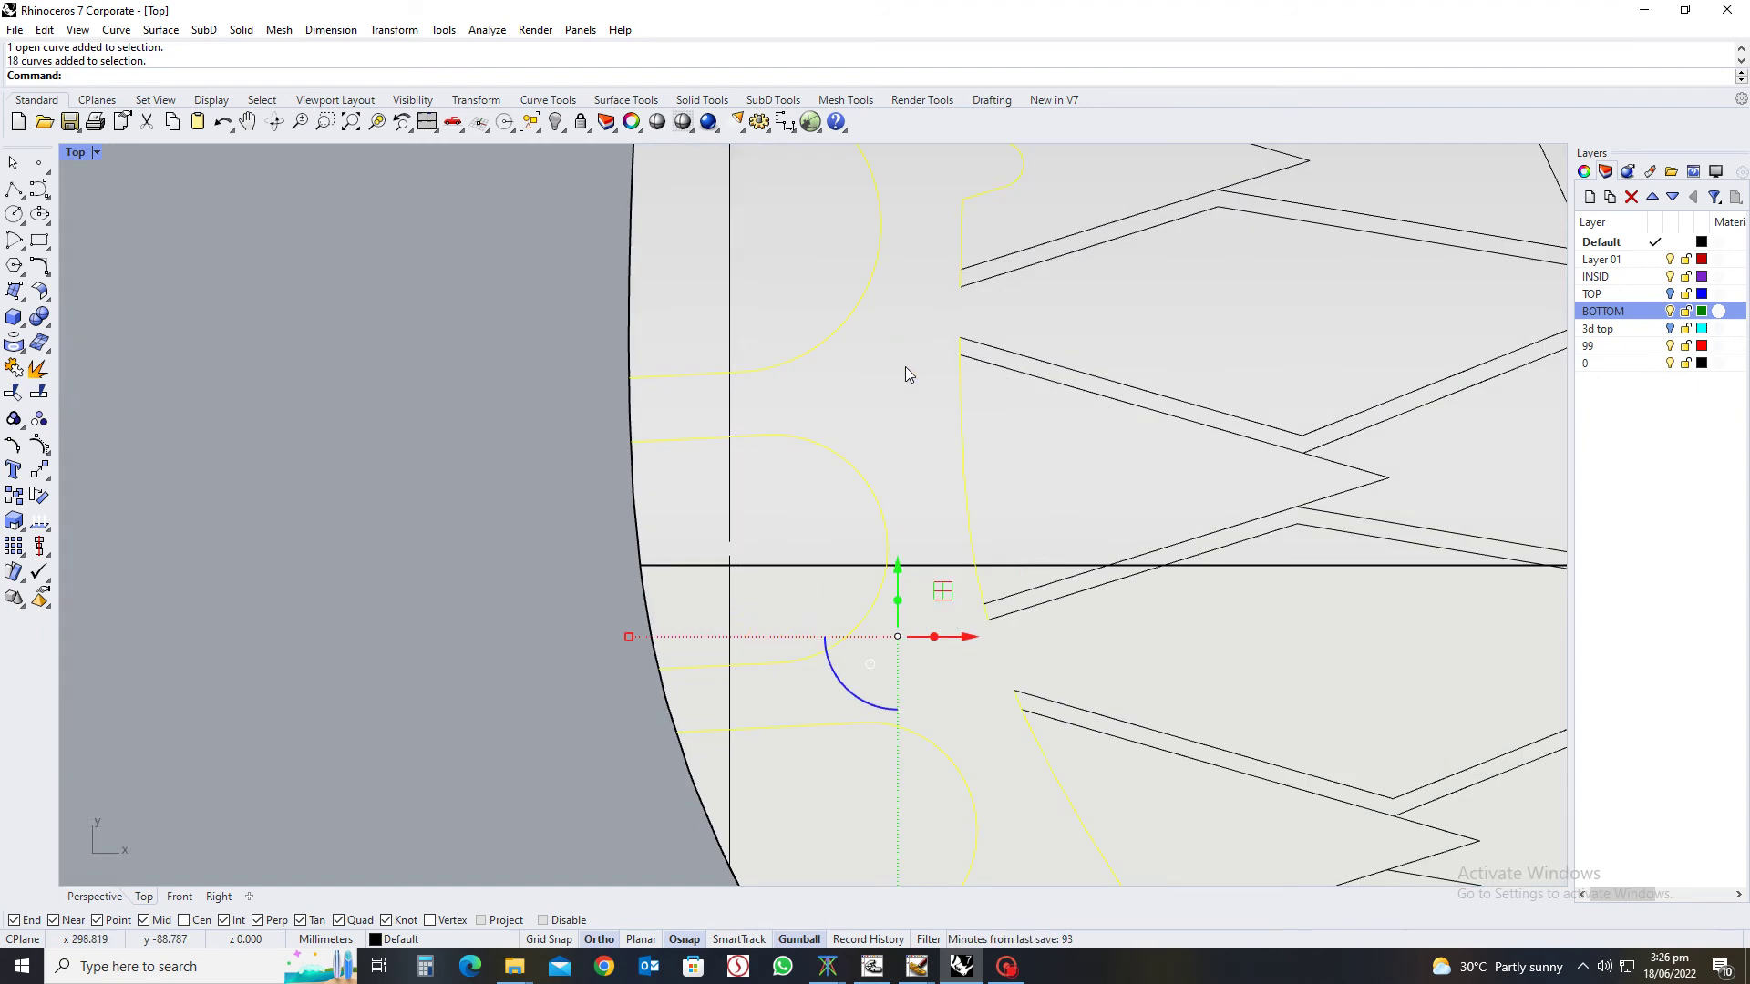
{"action": "left_click", "coordinate": [982, 192], "text": "ctrl"}
{"action": "left_click", "coordinate": [1020, 185], "text": "ctrl"}
{"action": "scroll", "coordinate": [1010, 217], "scroll_direction": "down", "scroll_amount": 2}
{"action": "scroll", "coordinate": [961, 314], "scroll_direction": "up", "scroll_amount": 2}
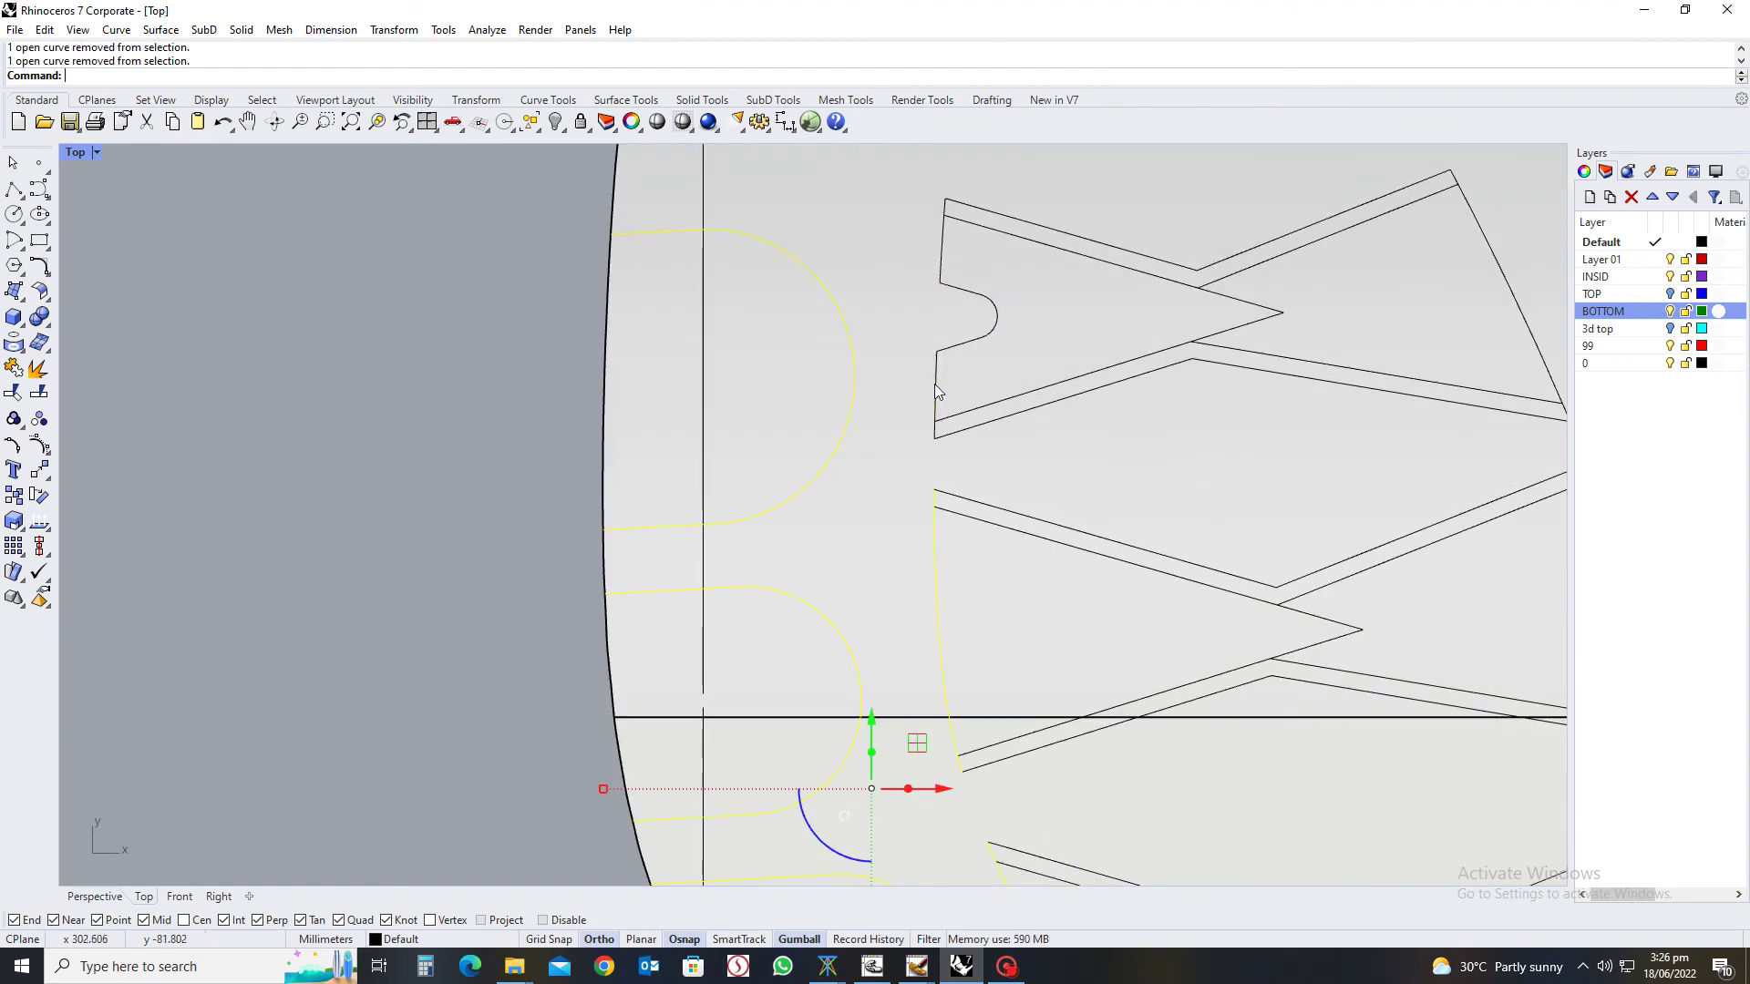
{"action": "scroll", "coordinate": [931, 348], "scroll_direction": "down", "scroll_amount": 3}
{"action": "scroll", "coordinate": [875, 550], "scroll_direction": "up", "scroll_amount": 4}
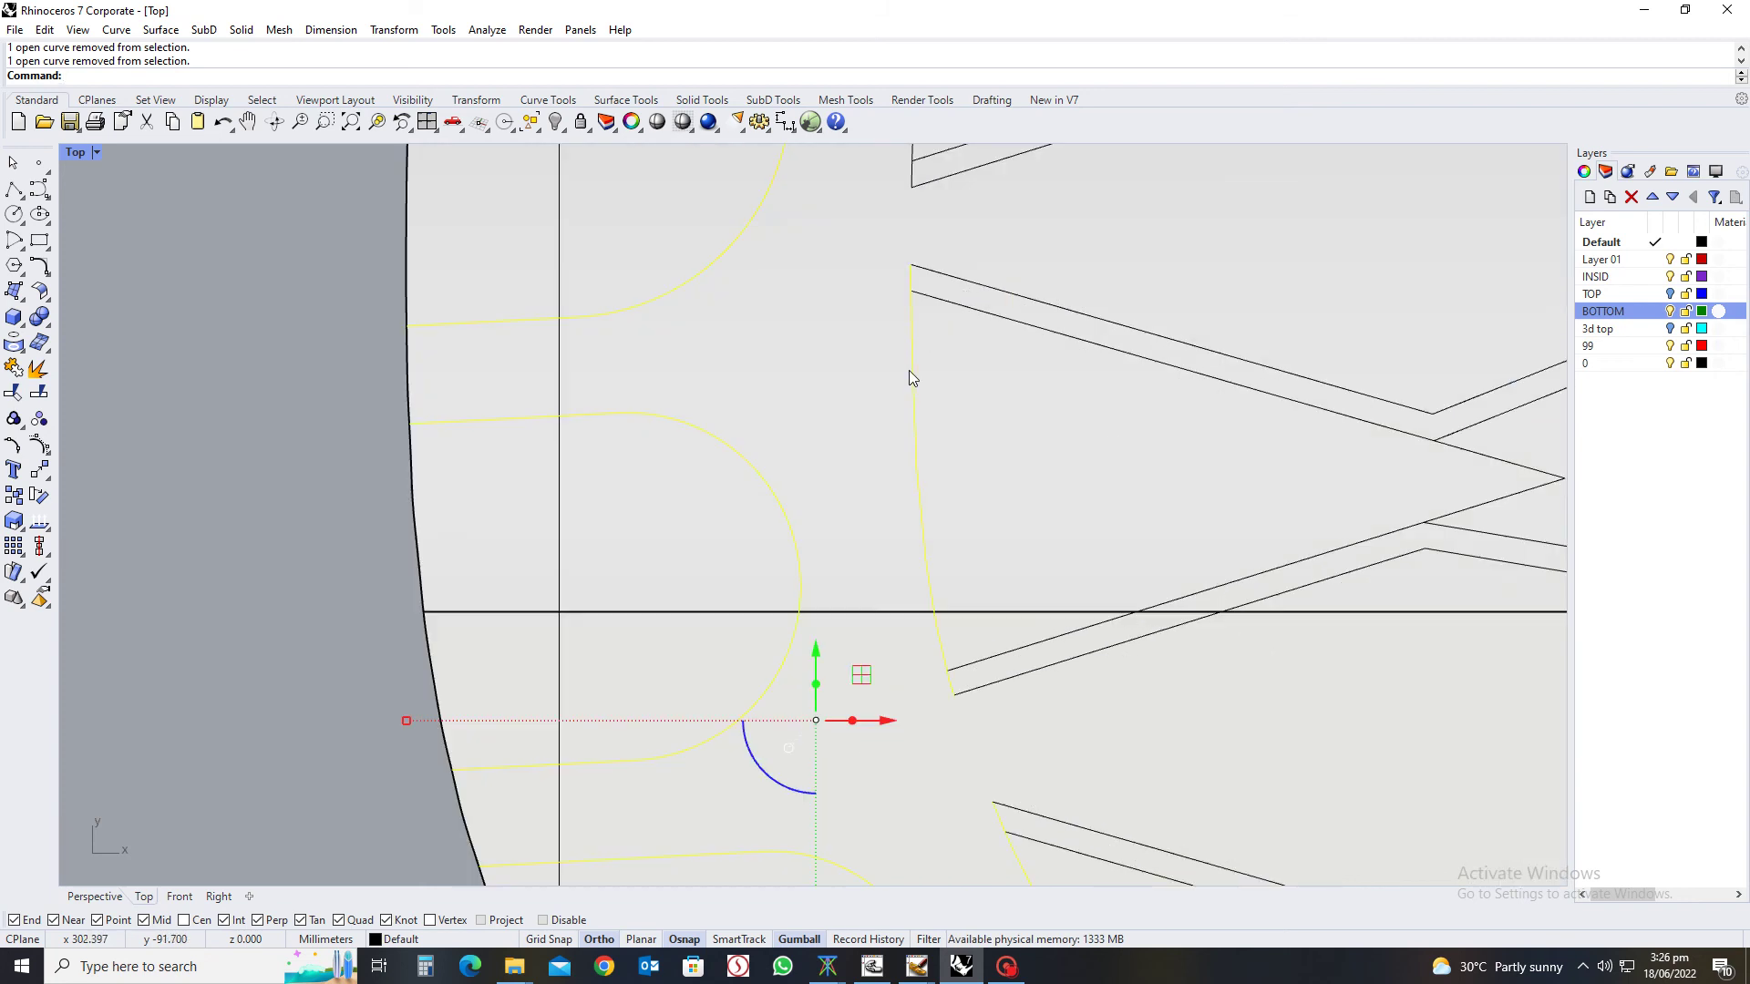
{"action": "scroll", "coordinate": [943, 638], "scroll_direction": "down", "scroll_amount": 1}
{"action": "right_click_drag", "start_coordinate": [944, 638], "coordinate": [943, 399]}
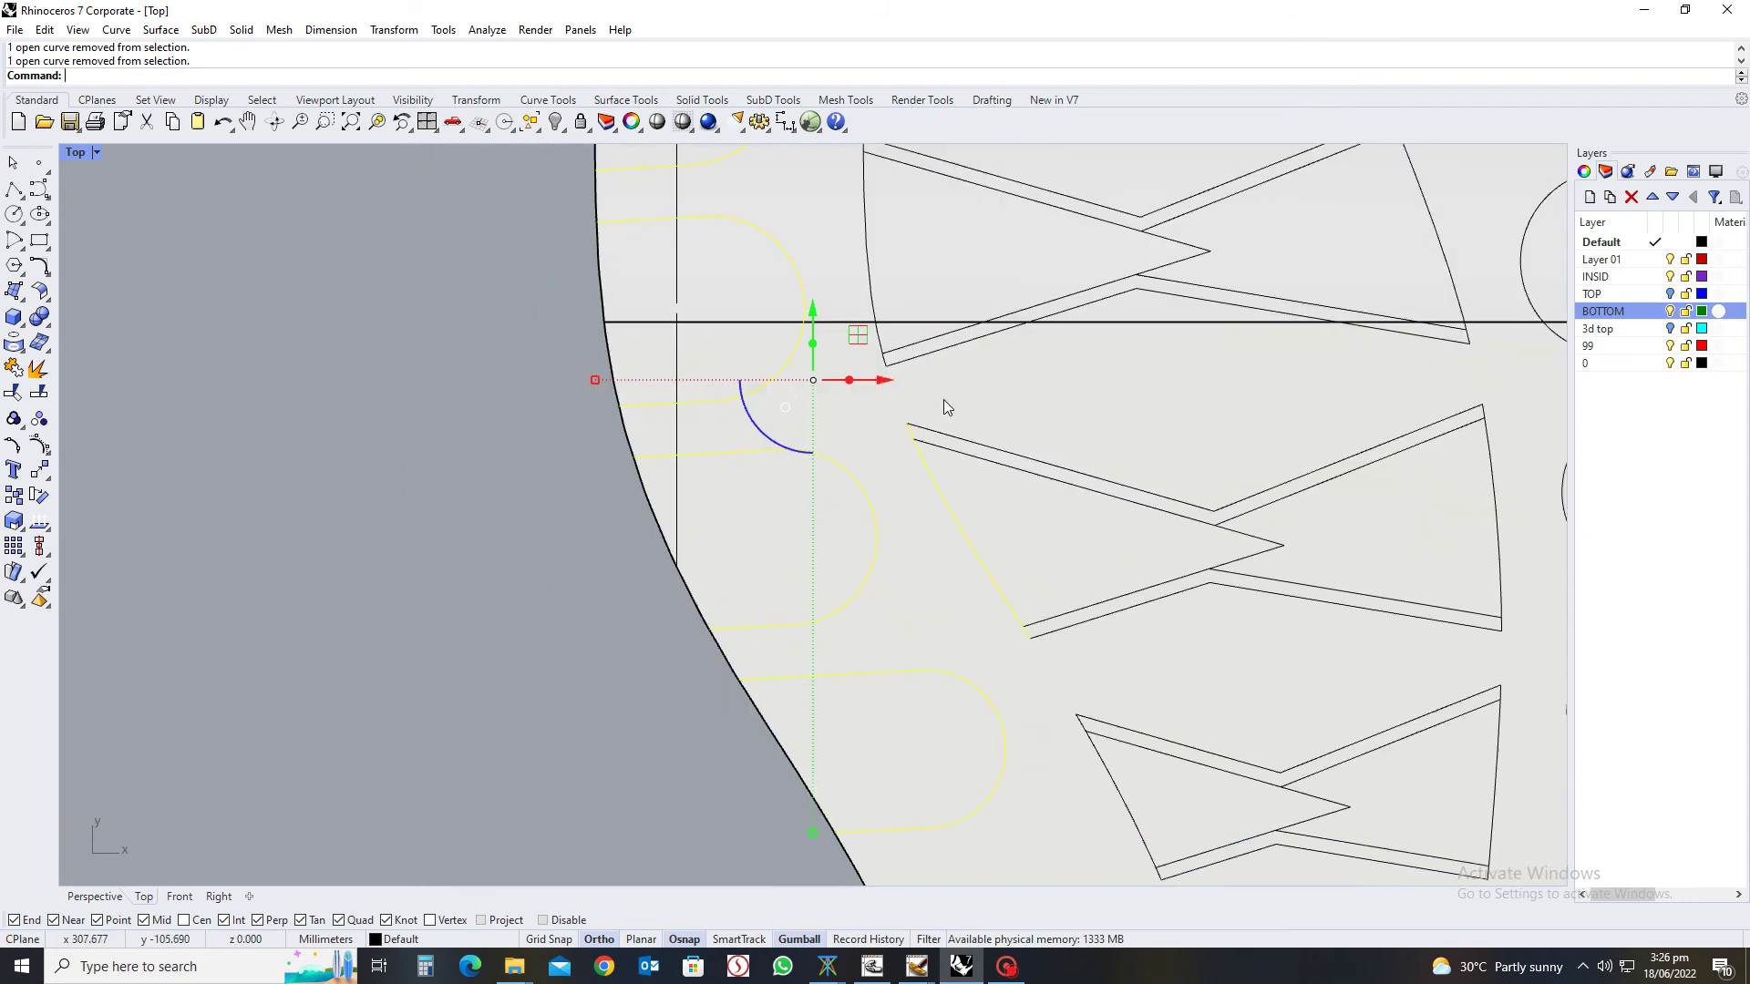
{"action": "scroll", "coordinate": [942, 491], "scroll_direction": "up", "scroll_amount": 1}
{"action": "scroll", "coordinate": [943, 490], "scroll_direction": "down", "scroll_amount": 3}
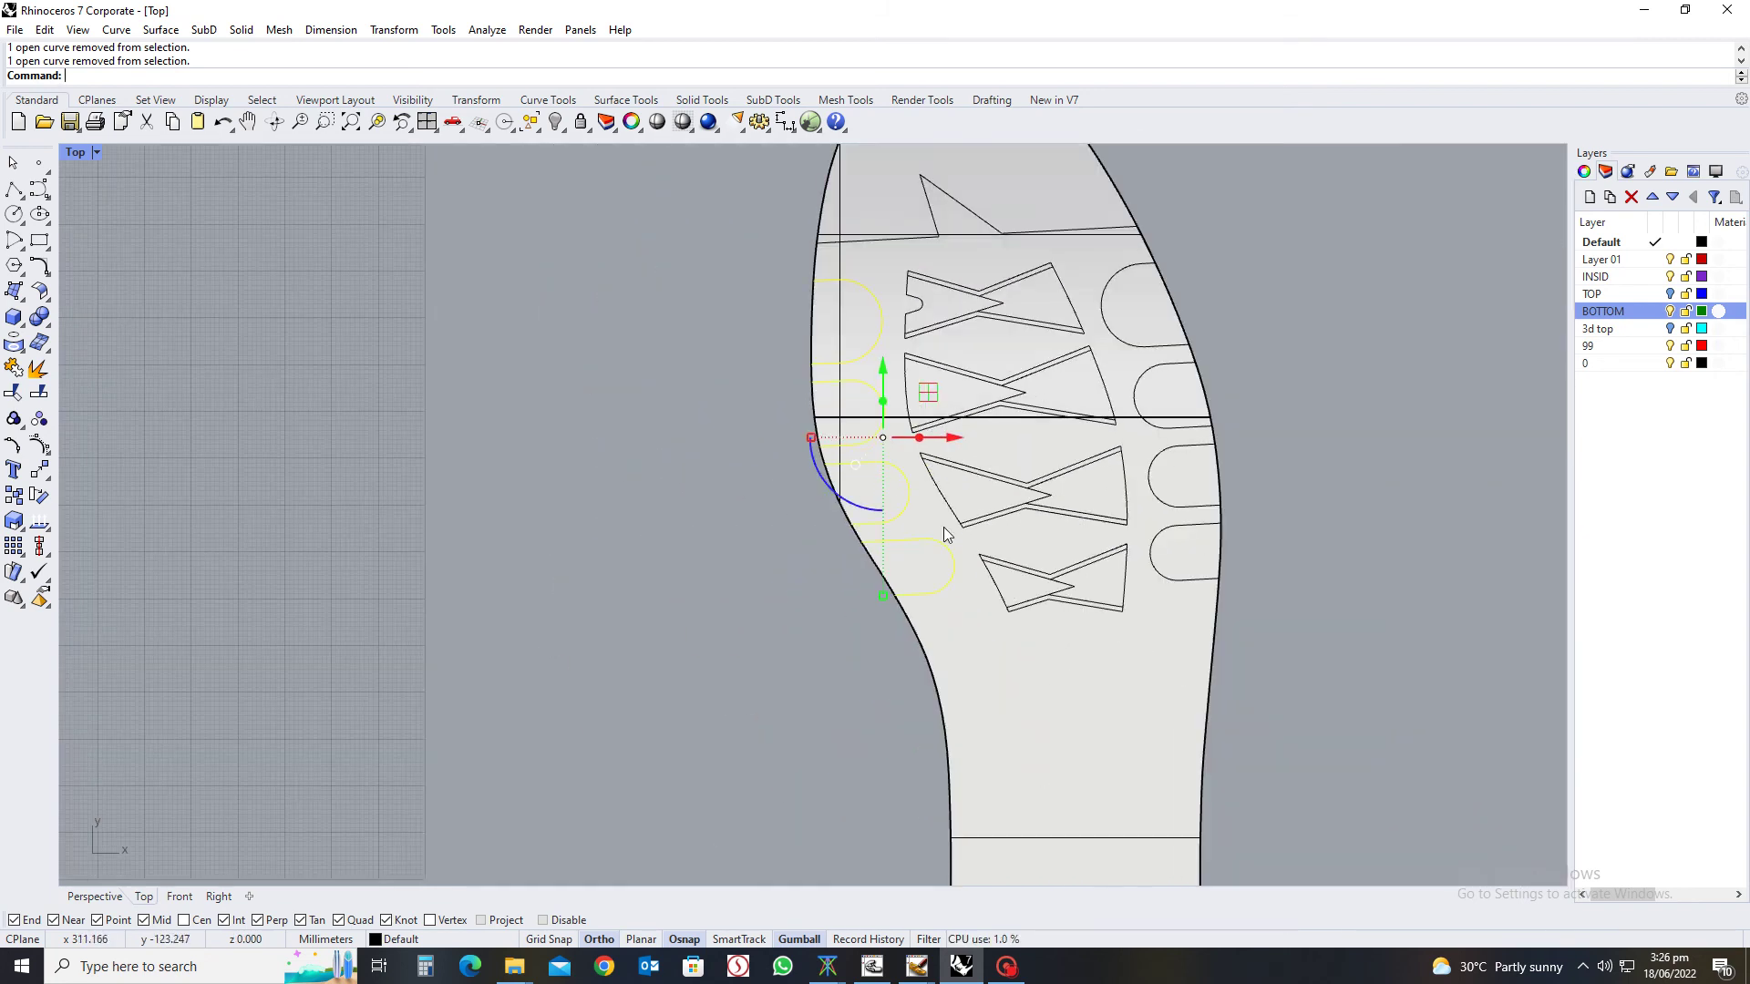
{"action": "key", "text": "ctrl+j"}
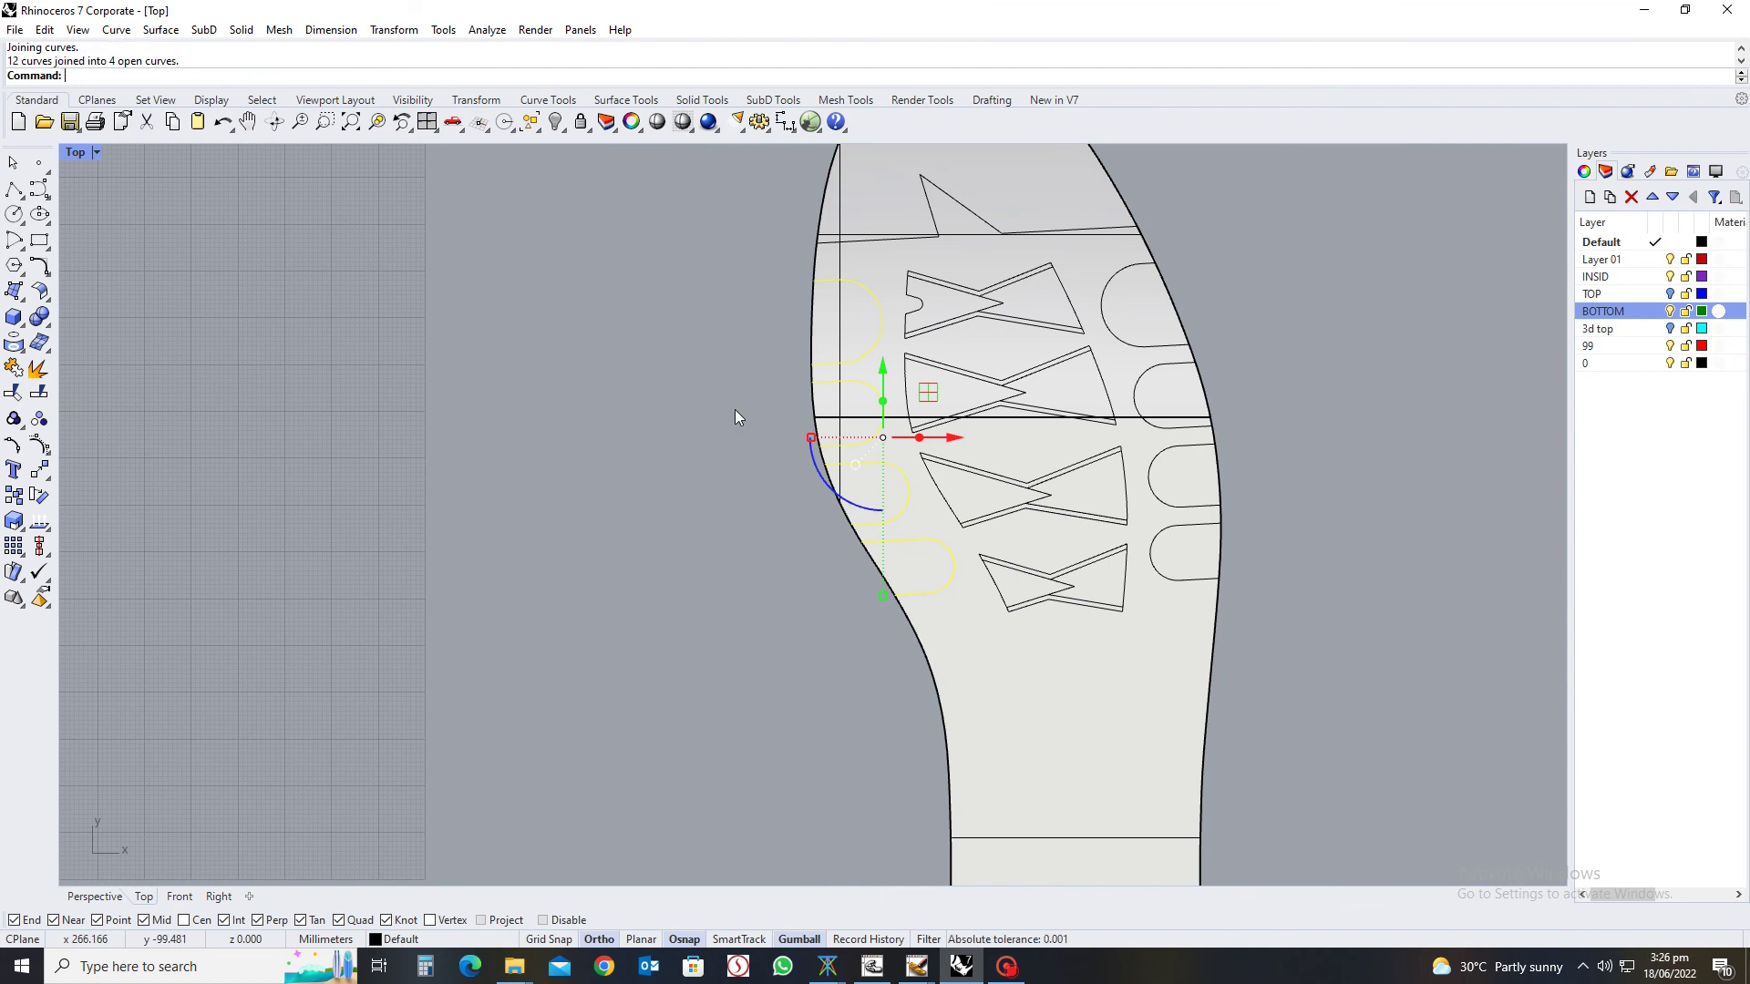
{"action": "scroll", "coordinate": [843, 344], "scroll_direction": "up", "scroll_amount": 2}
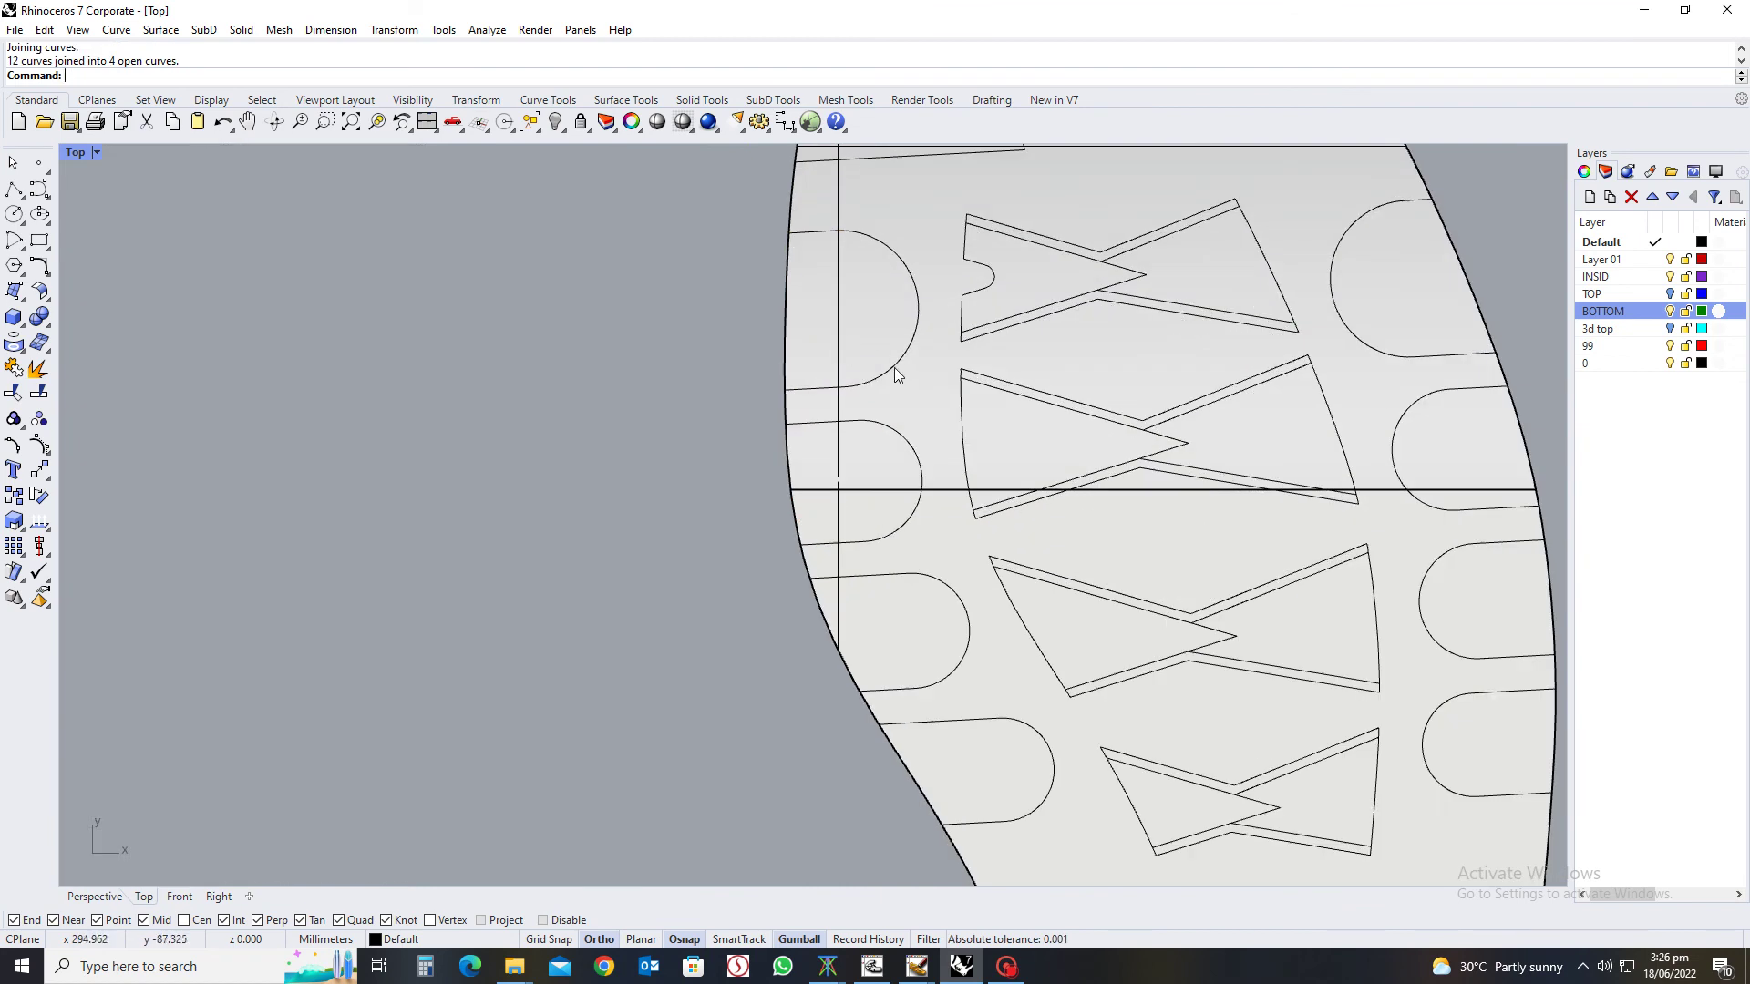
{"action": "left_click", "coordinate": [891, 374]}
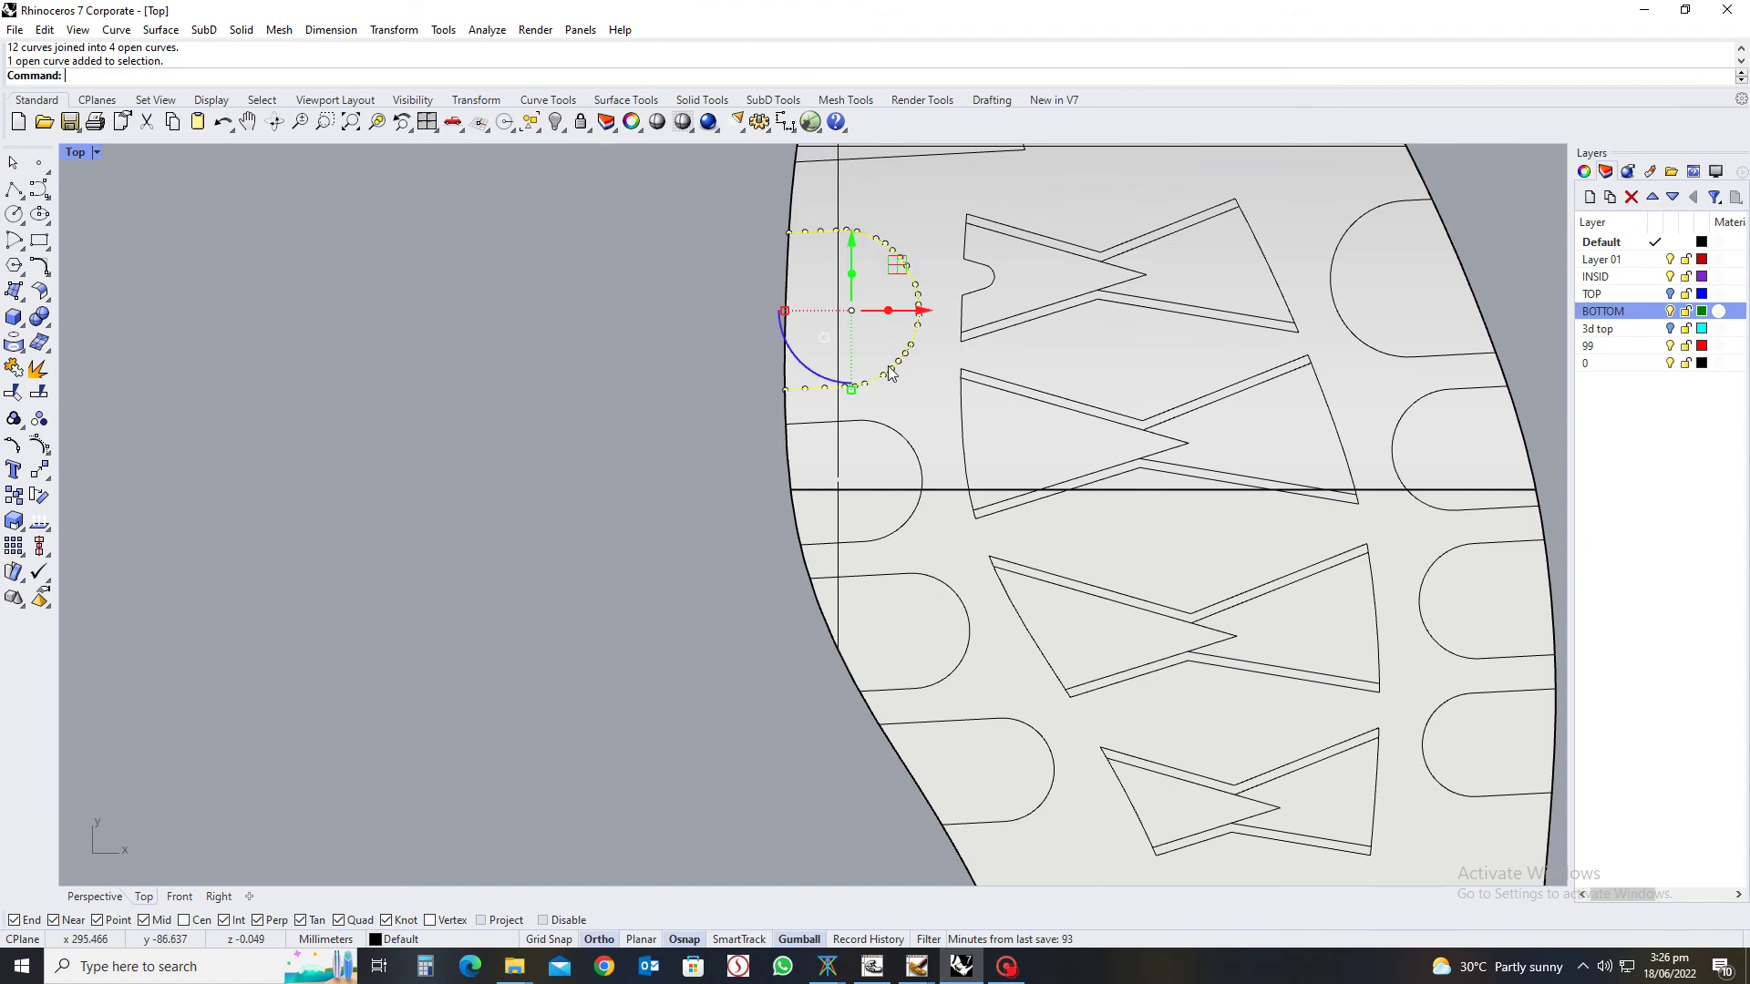
{"action": "left_click", "coordinate": [670, 402]}
Split the sole surface with the eight joined U-shaped tread outlines along both edges of the forefoot
{"action": "scroll", "coordinate": [735, 417], "scroll_direction": "down", "scroll_amount": 3}
{"action": "right_click_drag", "start_coordinate": [791, 444], "coordinate": [940, 430]}
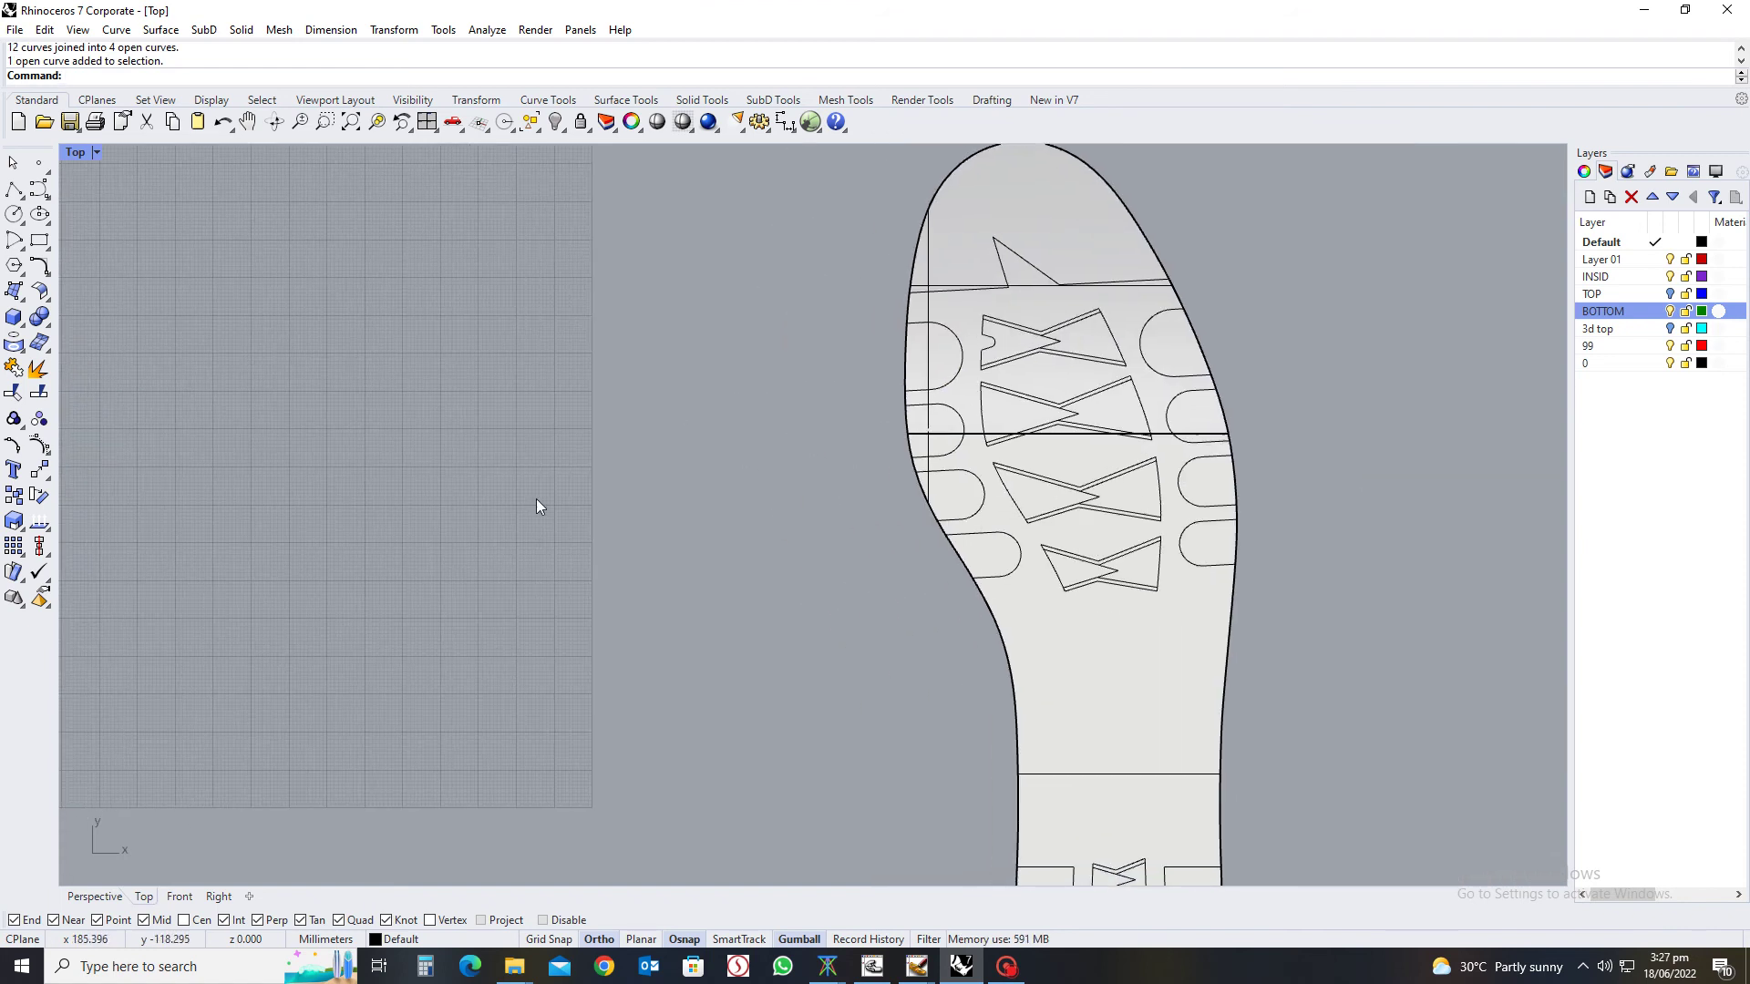
{"action": "left_click", "coordinate": [40, 393]}
{"action": "scroll", "coordinate": [949, 306], "scroll_direction": "up", "scroll_amount": 2}
{"action": "key", "text": "Return"}
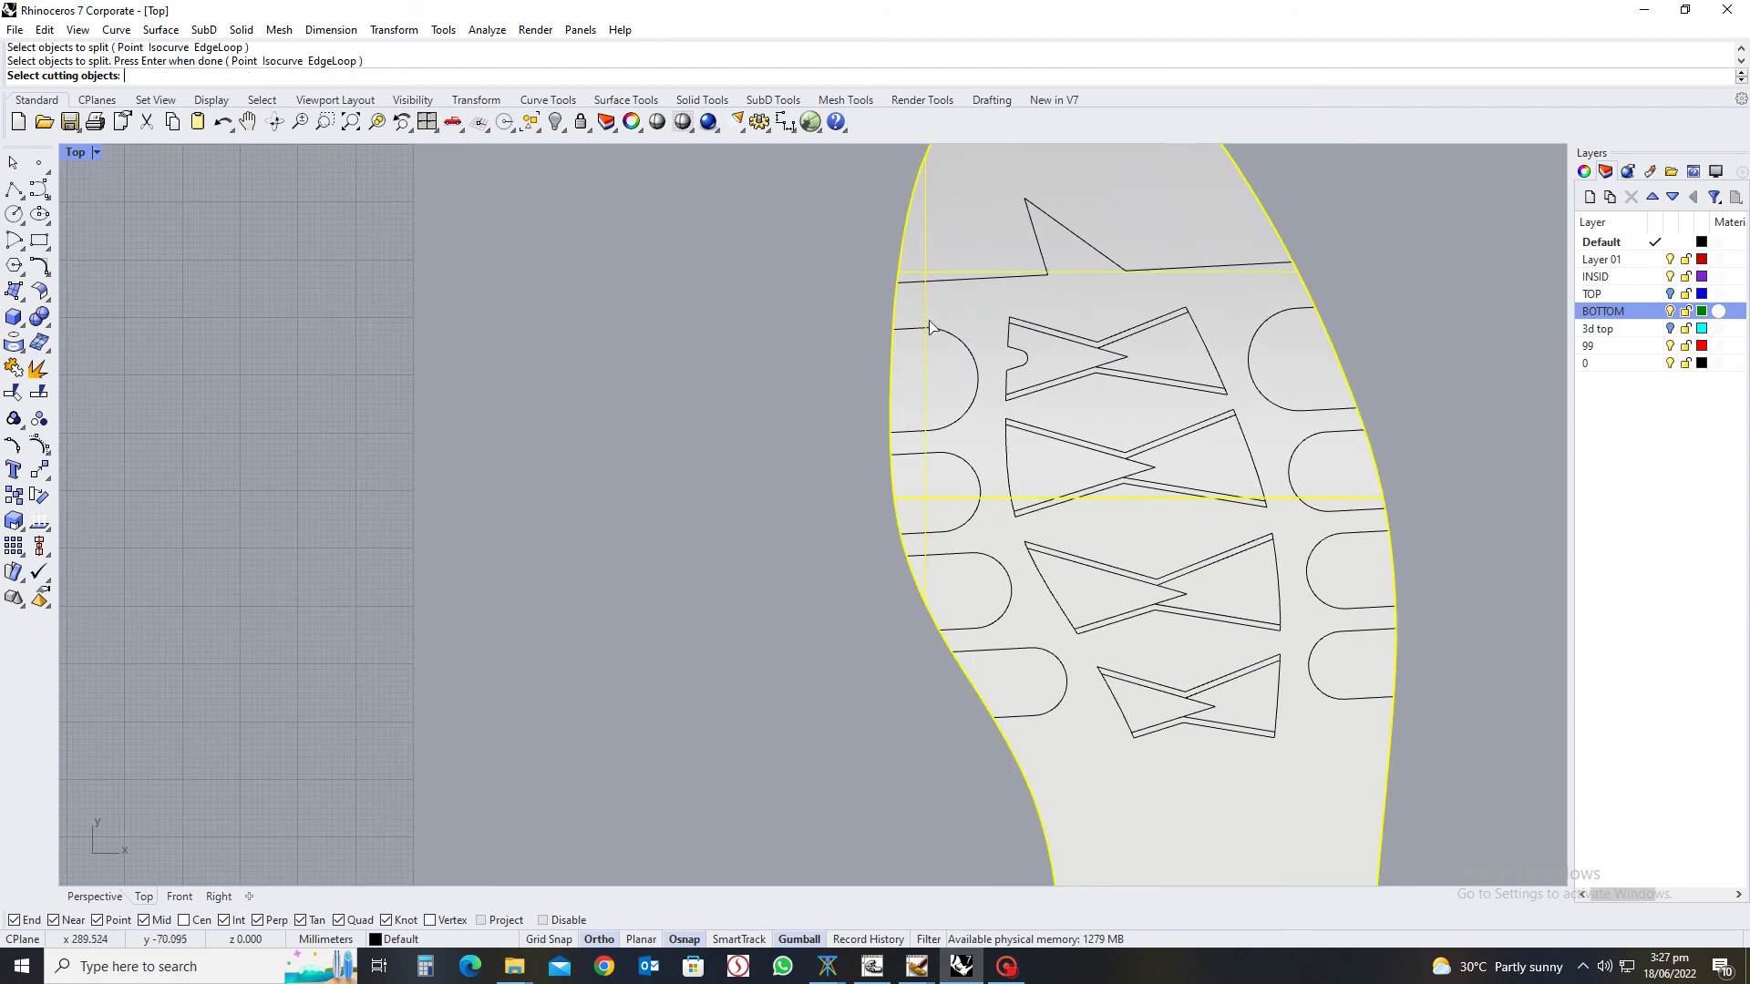
{"action": "left_click", "coordinate": [920, 331]}
{"action": "left_click", "coordinate": [949, 464]}
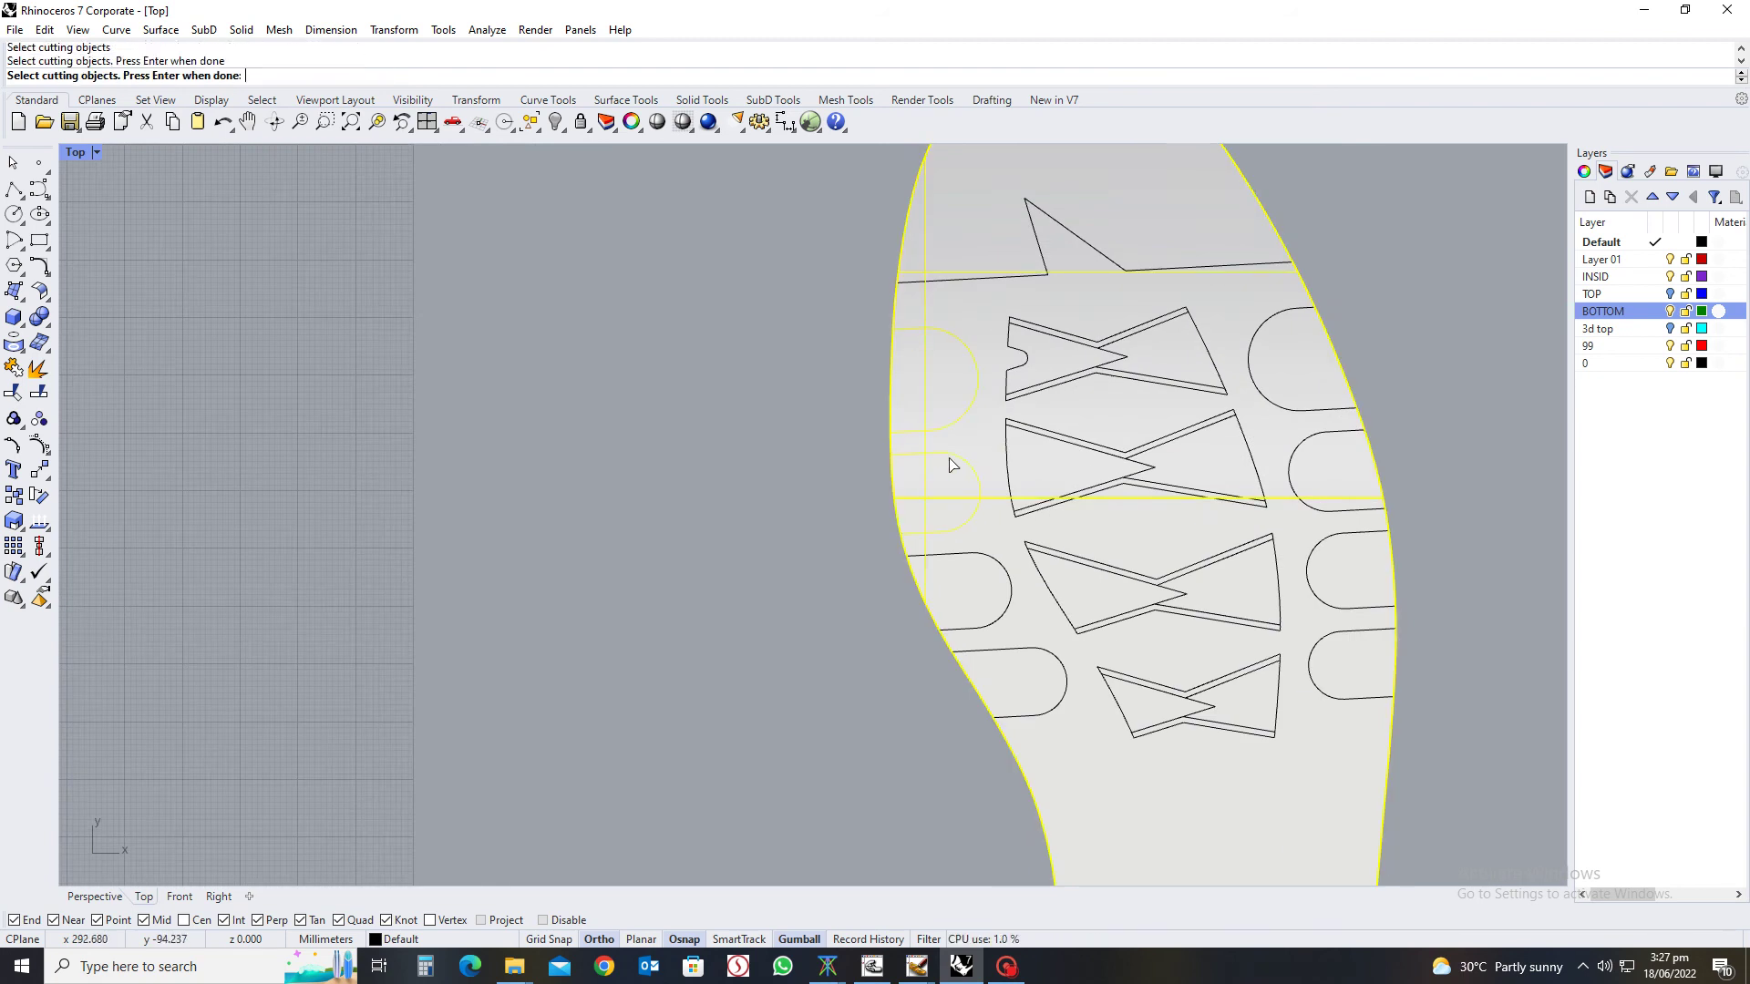
{"action": "left_click", "coordinate": [972, 558]}
{"action": "left_click", "coordinate": [1029, 651]}
{"action": "left_click", "coordinate": [1342, 635]}
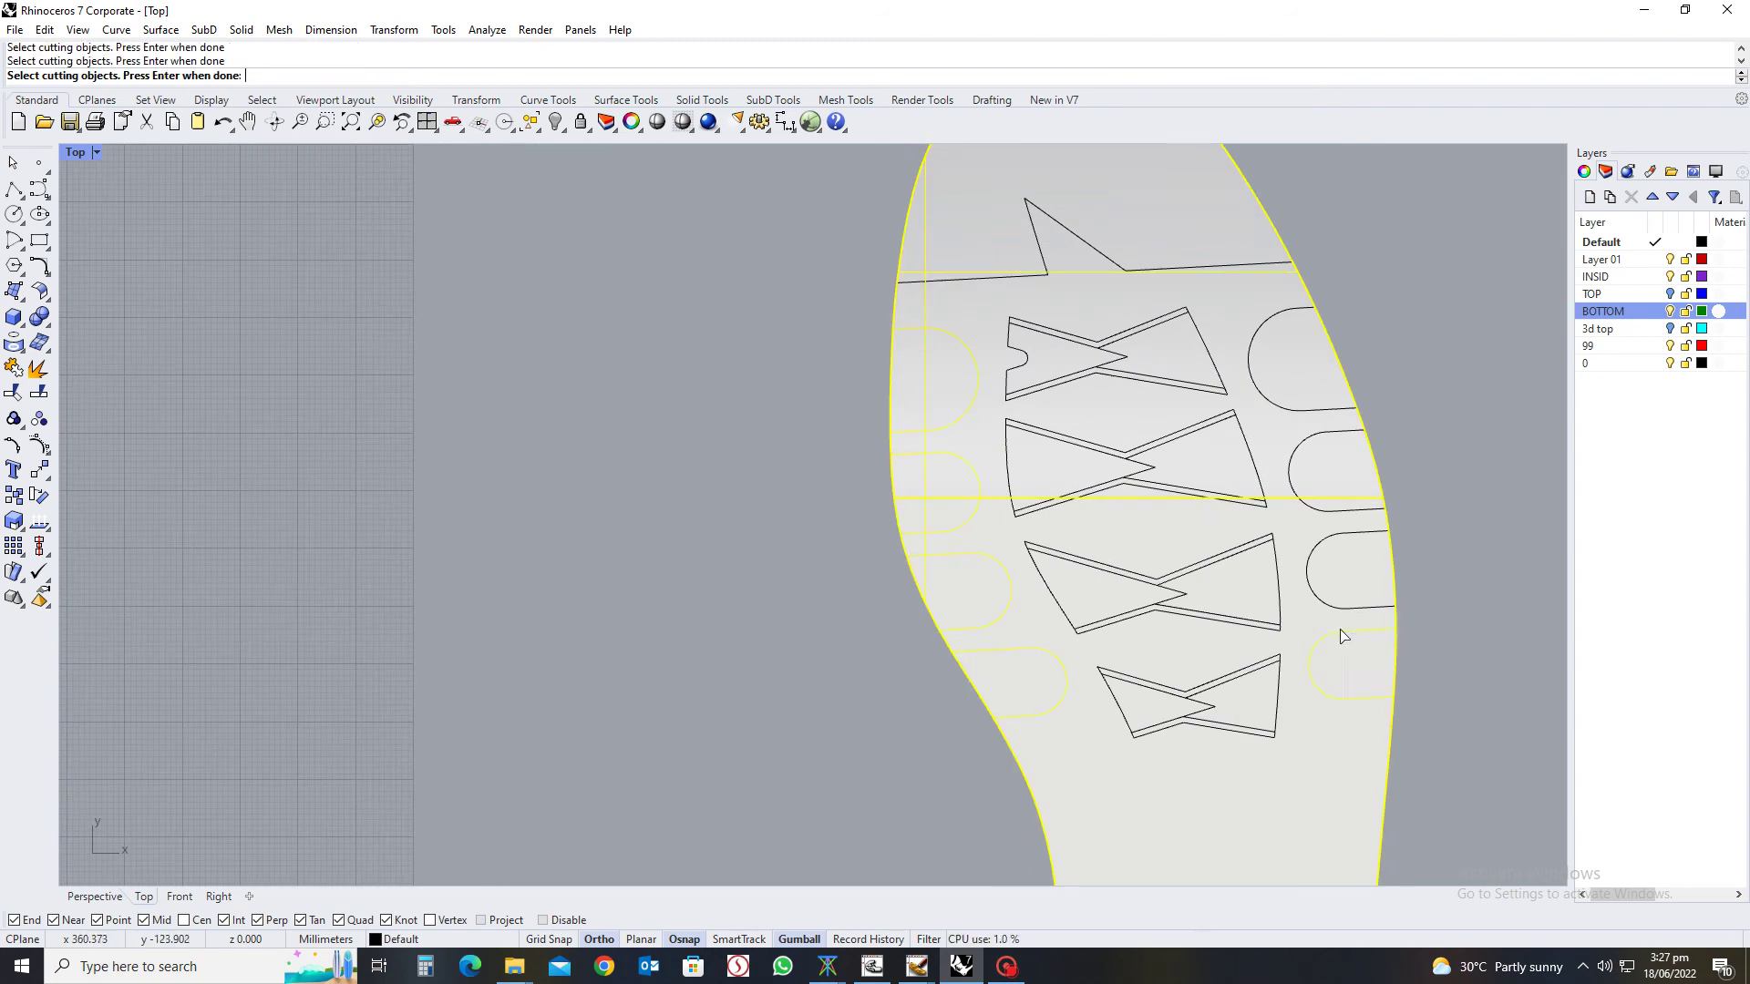
{"action": "left_click", "coordinate": [1347, 607]}
{"action": "left_click", "coordinate": [1328, 511]}
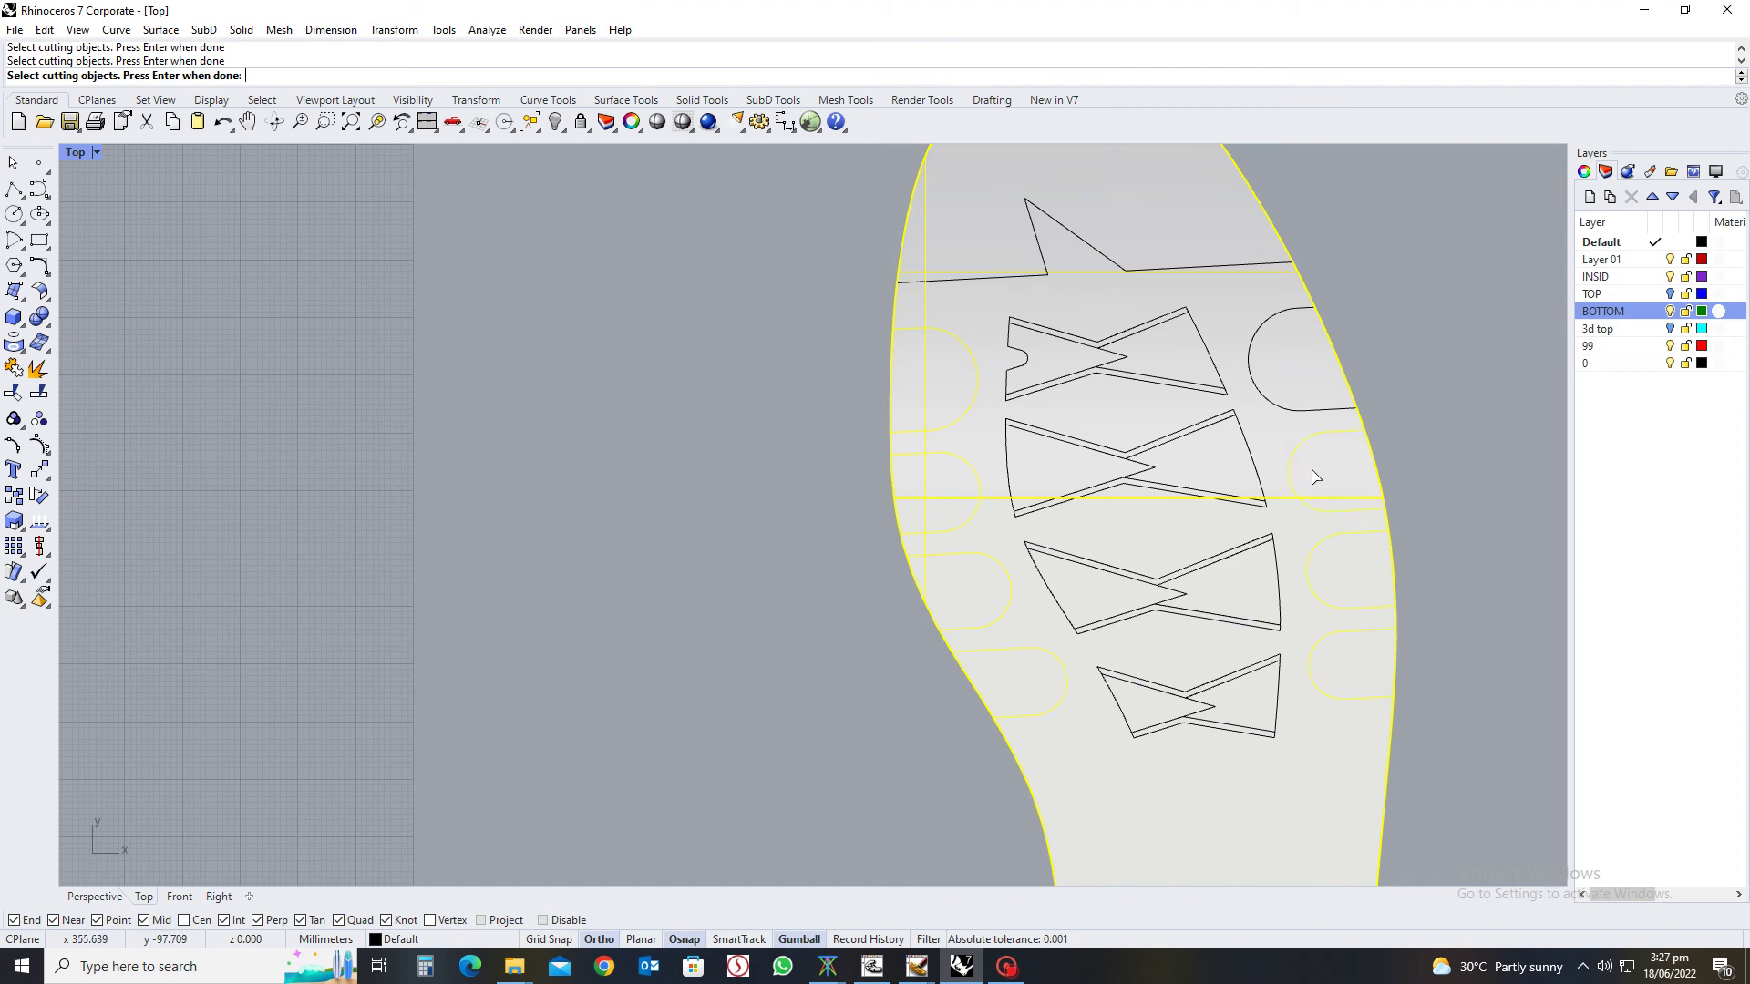
{"action": "left_click", "coordinate": [1309, 412]}
{"action": "key", "text": "Return"}
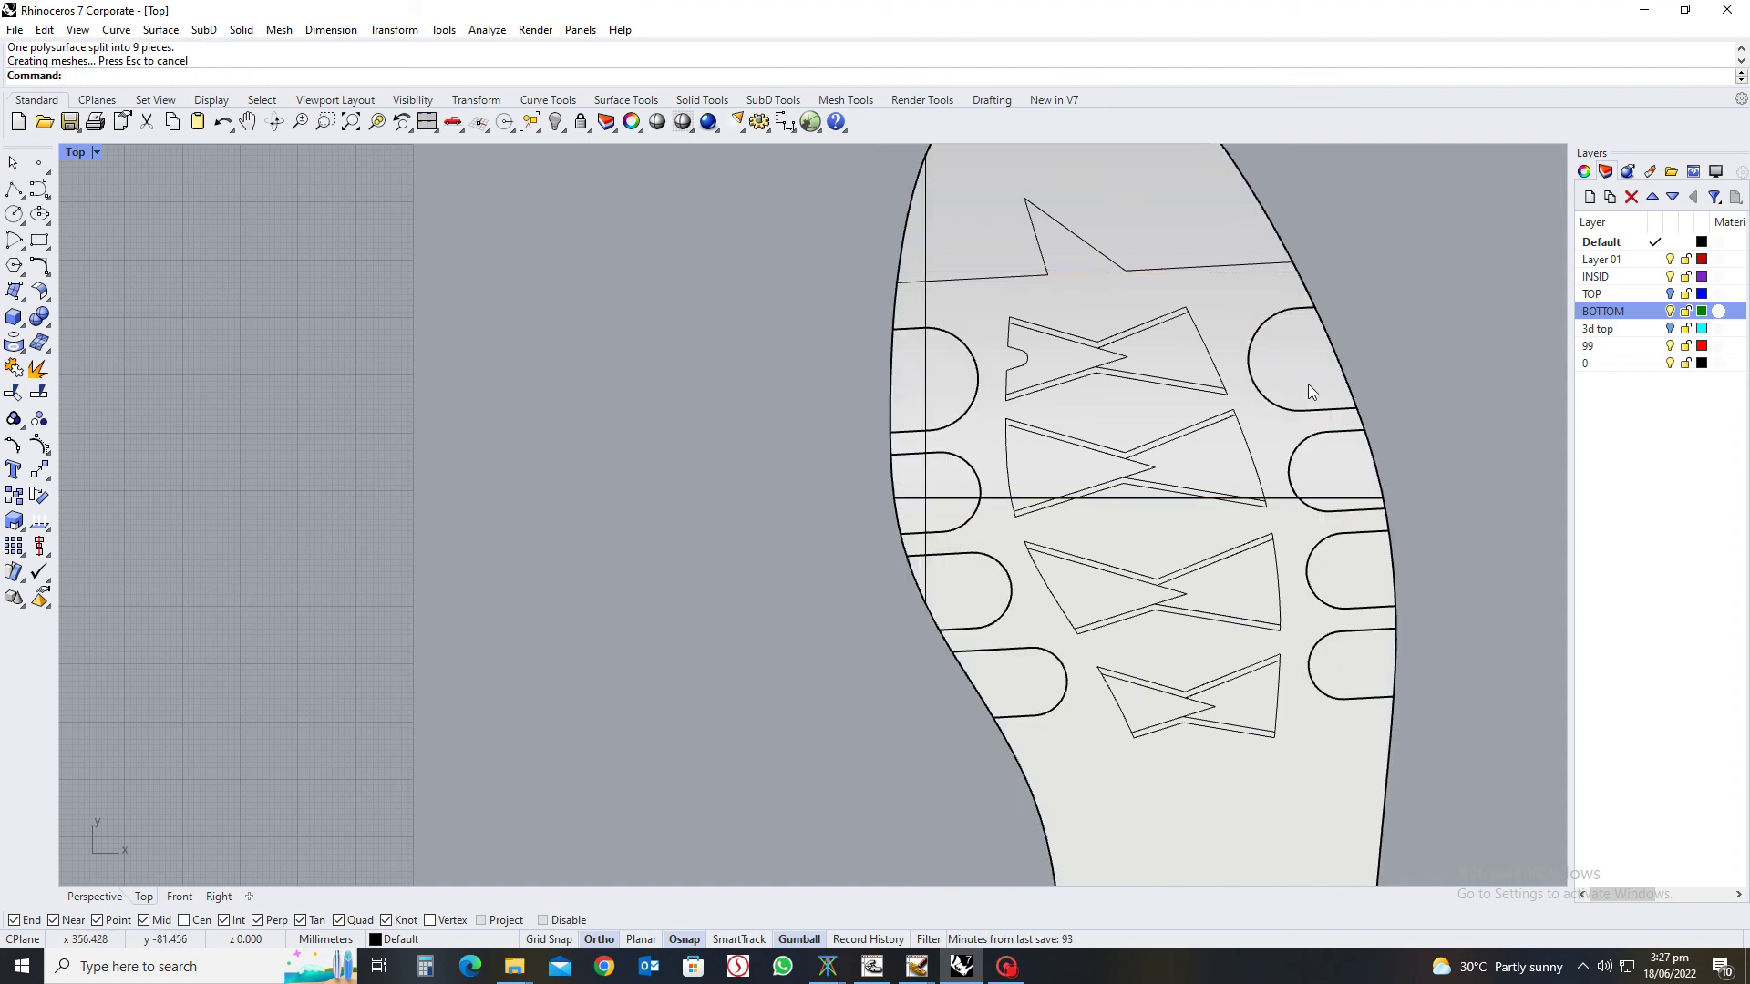
Join the segments of the four rectangular tread outlines on both edges of the heel, excluding the sole surface and the jagged heel line
{"action": "scroll", "coordinate": [1185, 437], "scroll_direction": "down", "scroll_amount": 5}
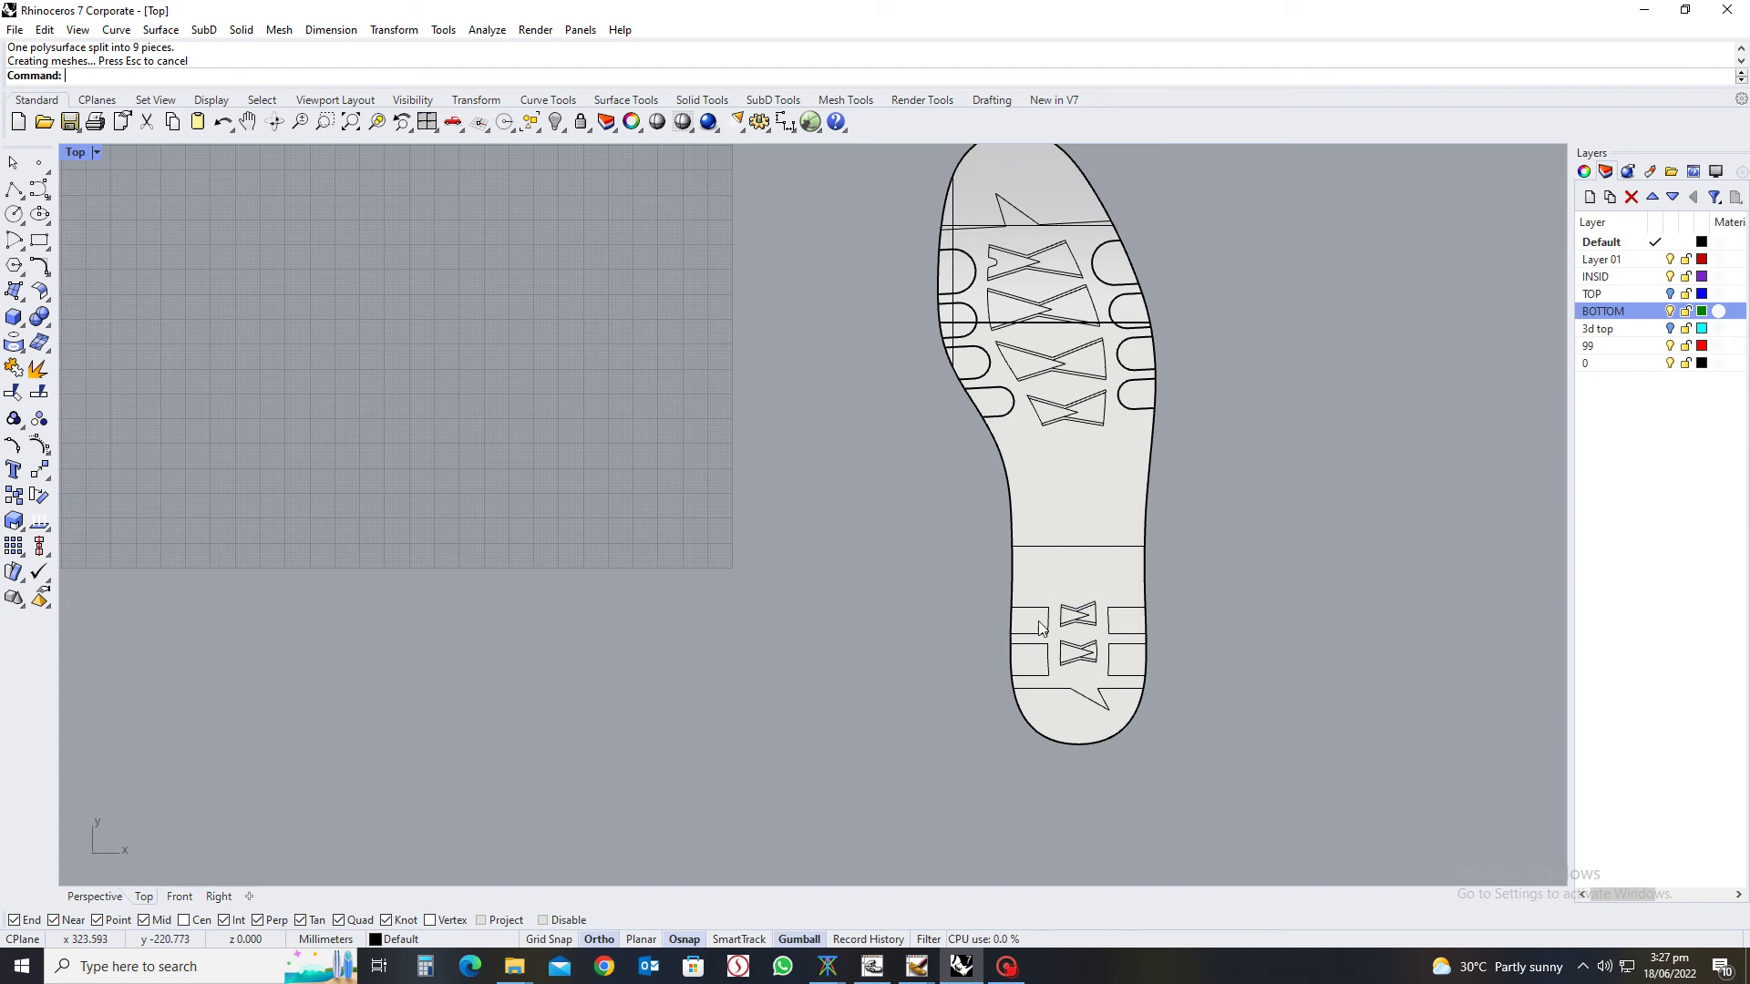
{"action": "scroll", "coordinate": [1055, 622], "scroll_direction": "up", "scroll_amount": 5}
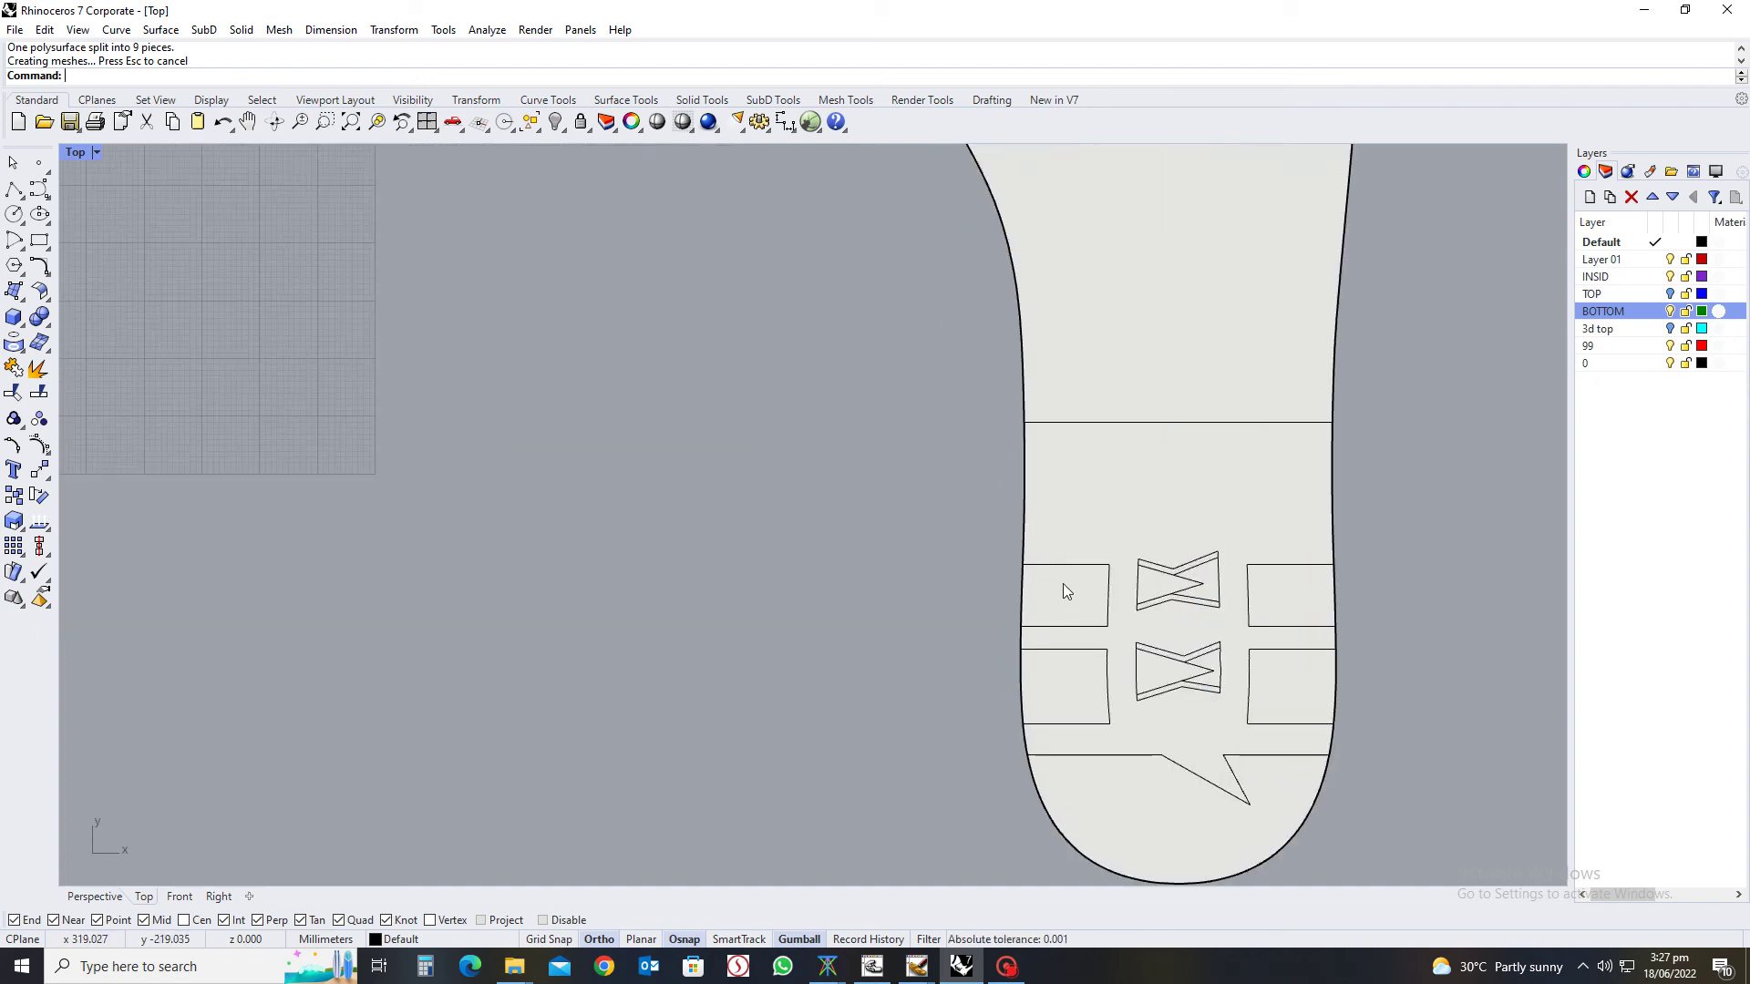
{"action": "left_click", "coordinate": [1064, 569]}
{"action": "left_click", "coordinate": [1103, 593]}
{"action": "left_click_drag", "start_coordinate": [913, 517], "coordinate": [1124, 773]}
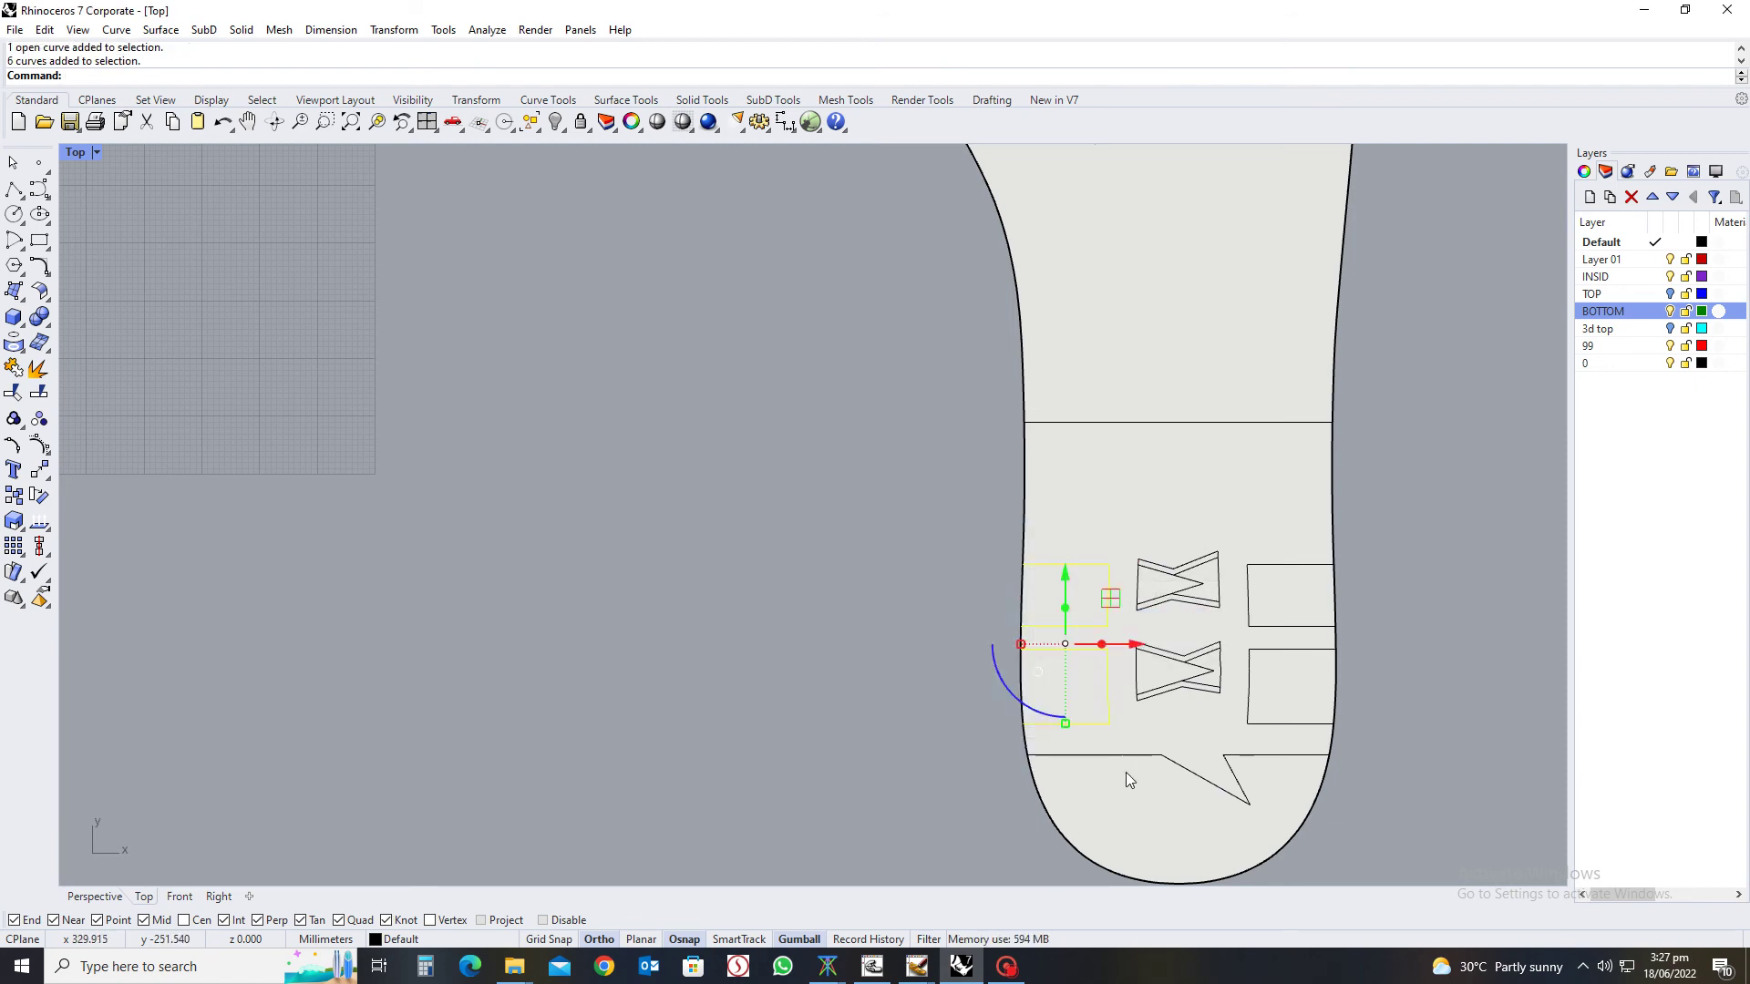
{"action": "left_click_drag", "start_coordinate": [1384, 532], "coordinate": [1243, 794]}
{"action": "left_click", "coordinate": [1320, 786], "text": "ctrl"}
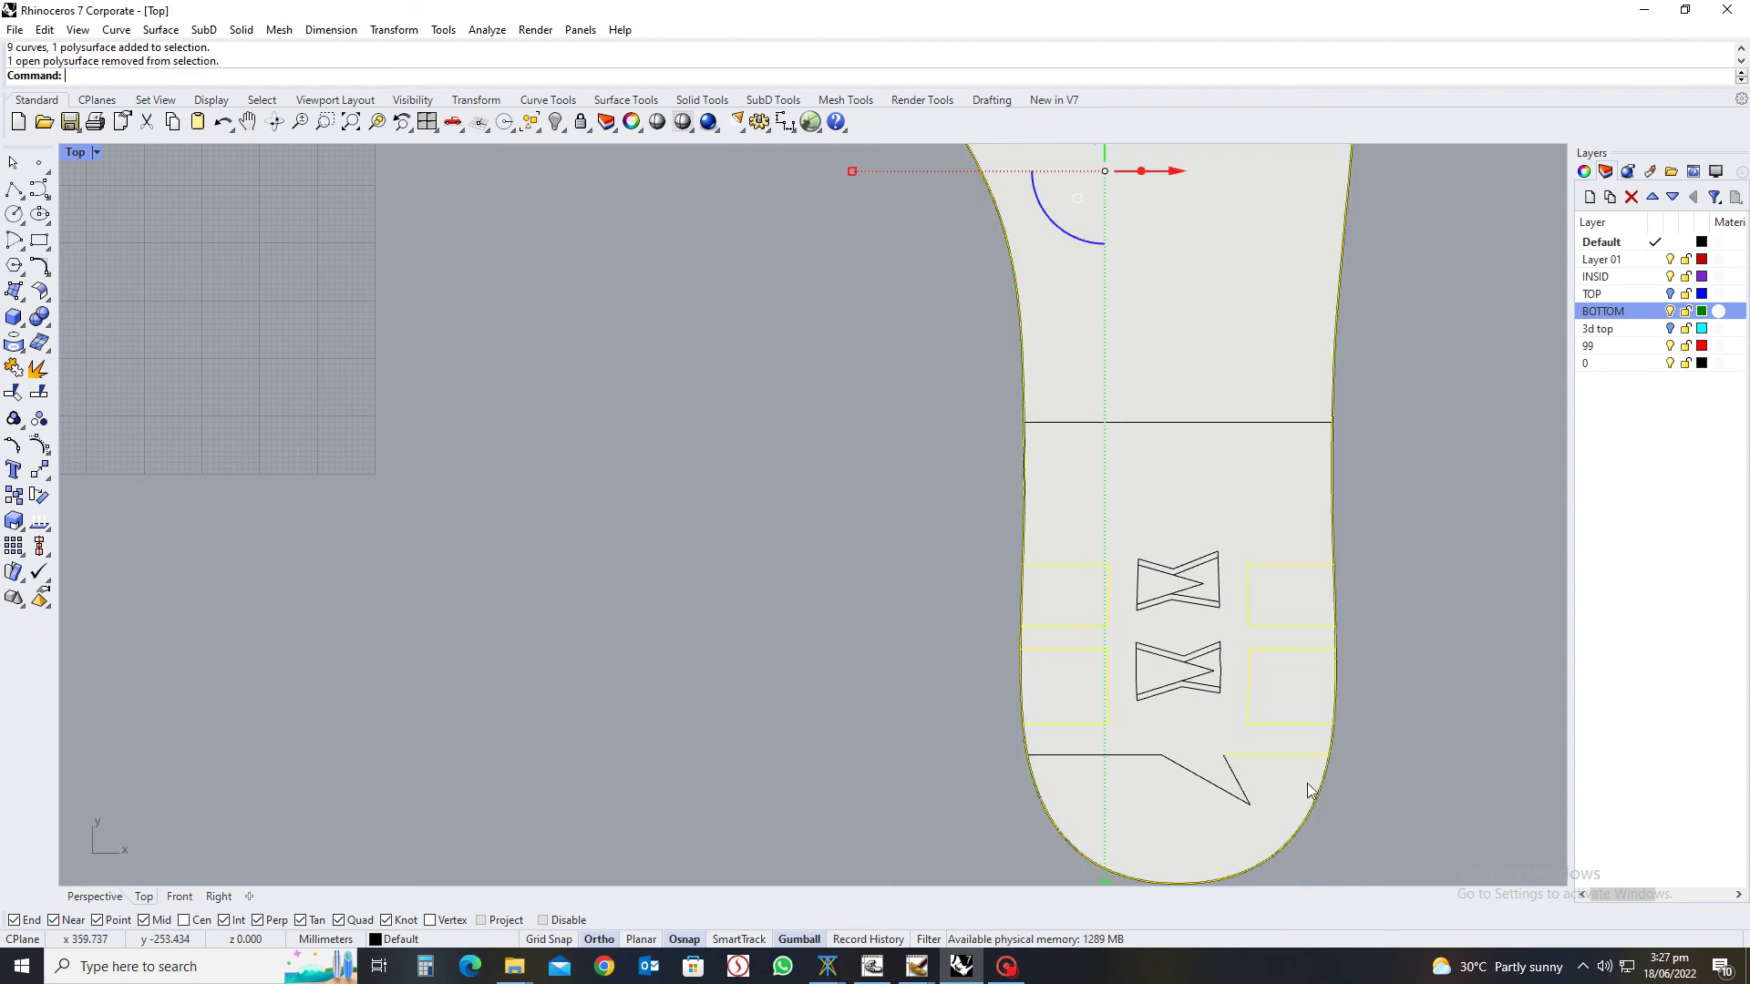
{"action": "left_click", "coordinate": [1321, 785], "text": "ctrl"}
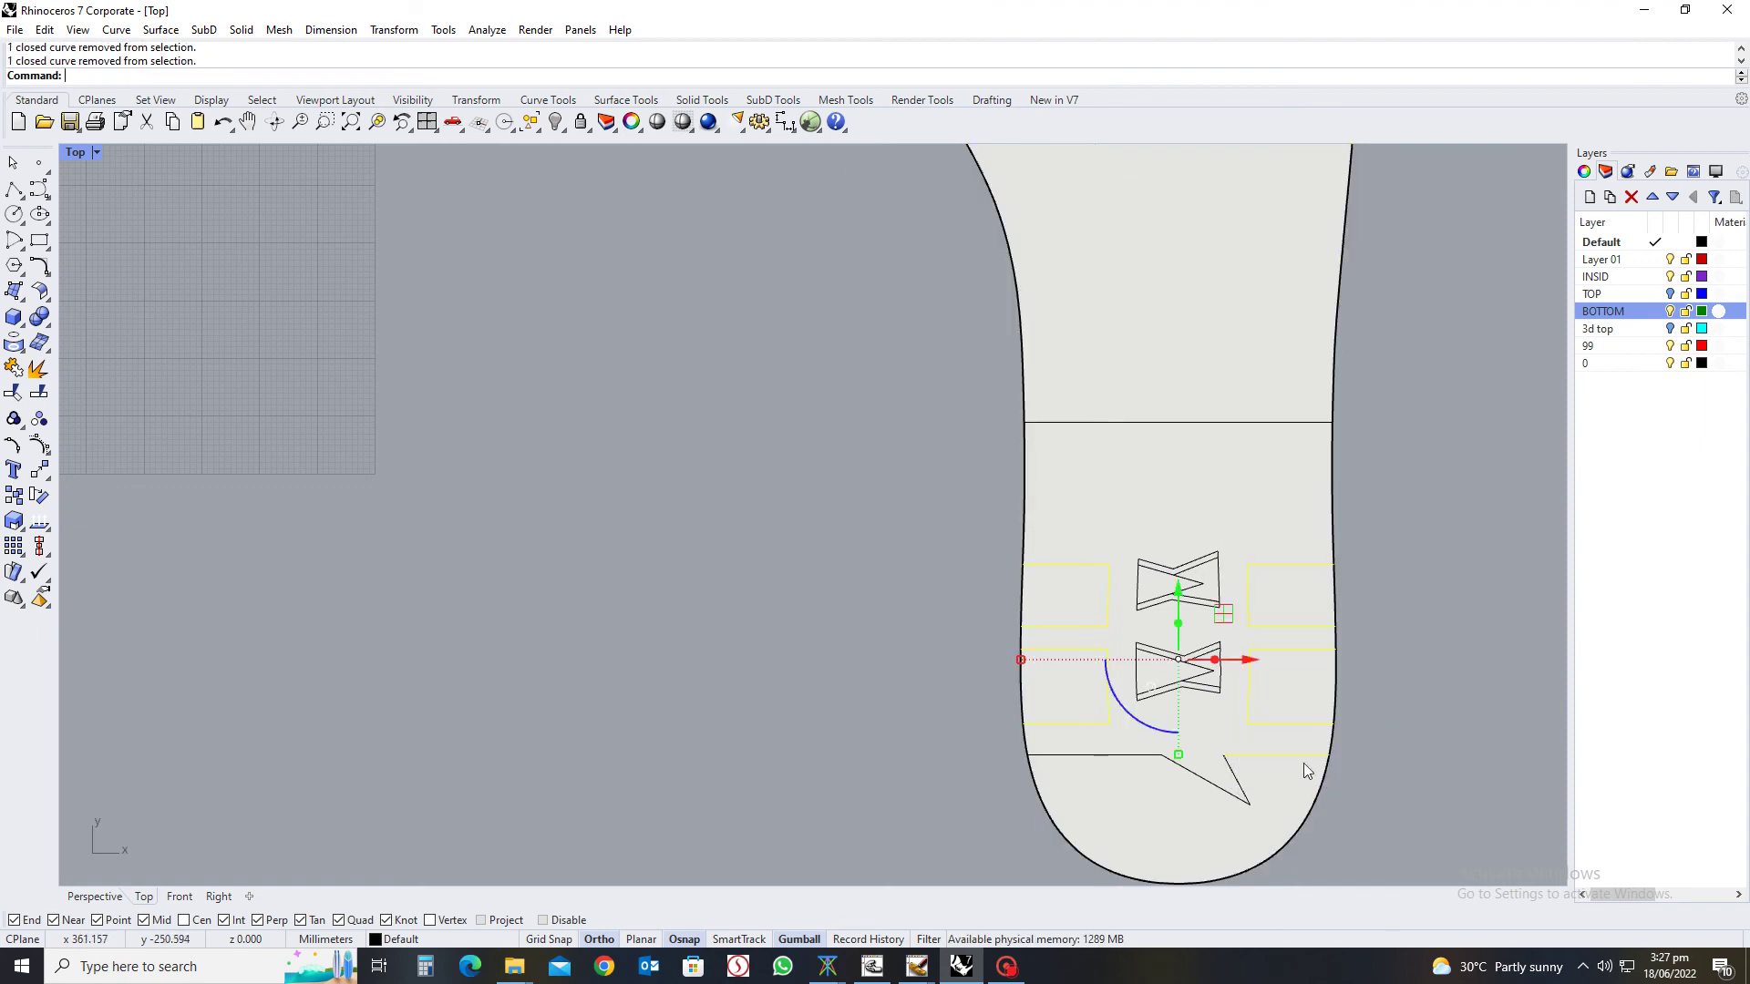
{"action": "left_click", "coordinate": [1292, 754], "text": "ctrl"}
{"action": "key", "text": "ctrl+j"}
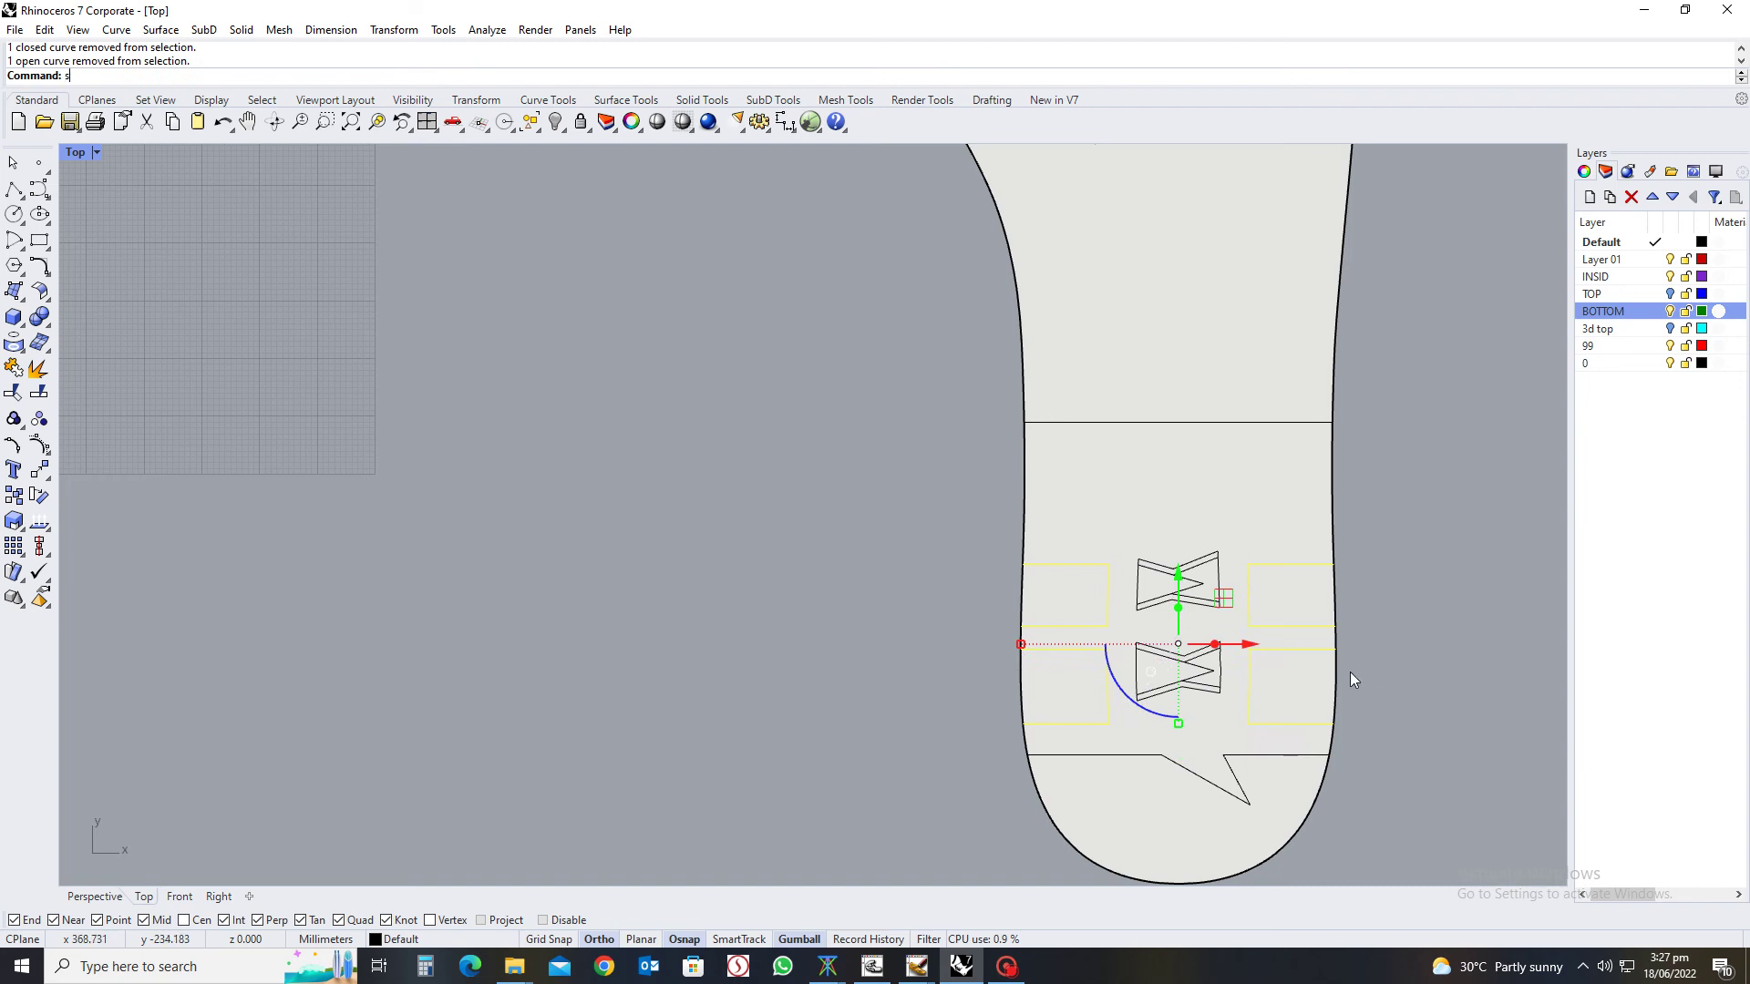
{"action": "key", "text": "Escape"}
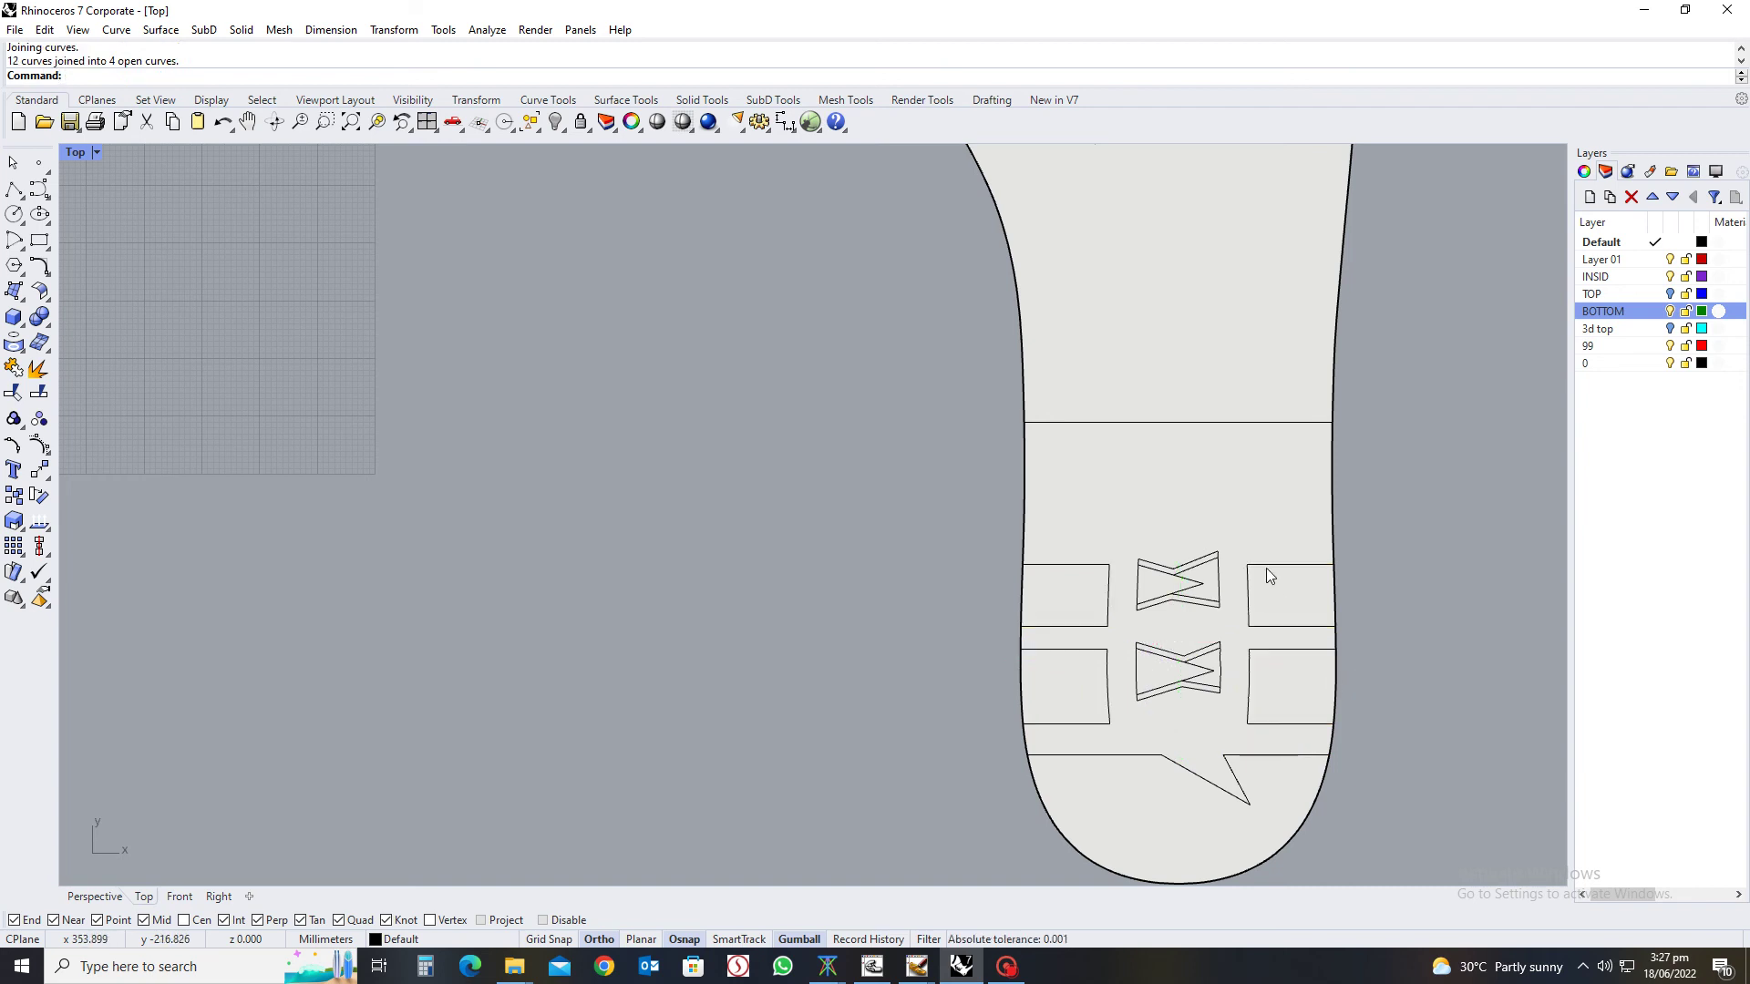
Split the sole surface with the four joined rectangular tread outlines at the heel
{"action": "left_click", "coordinate": [40, 392]}
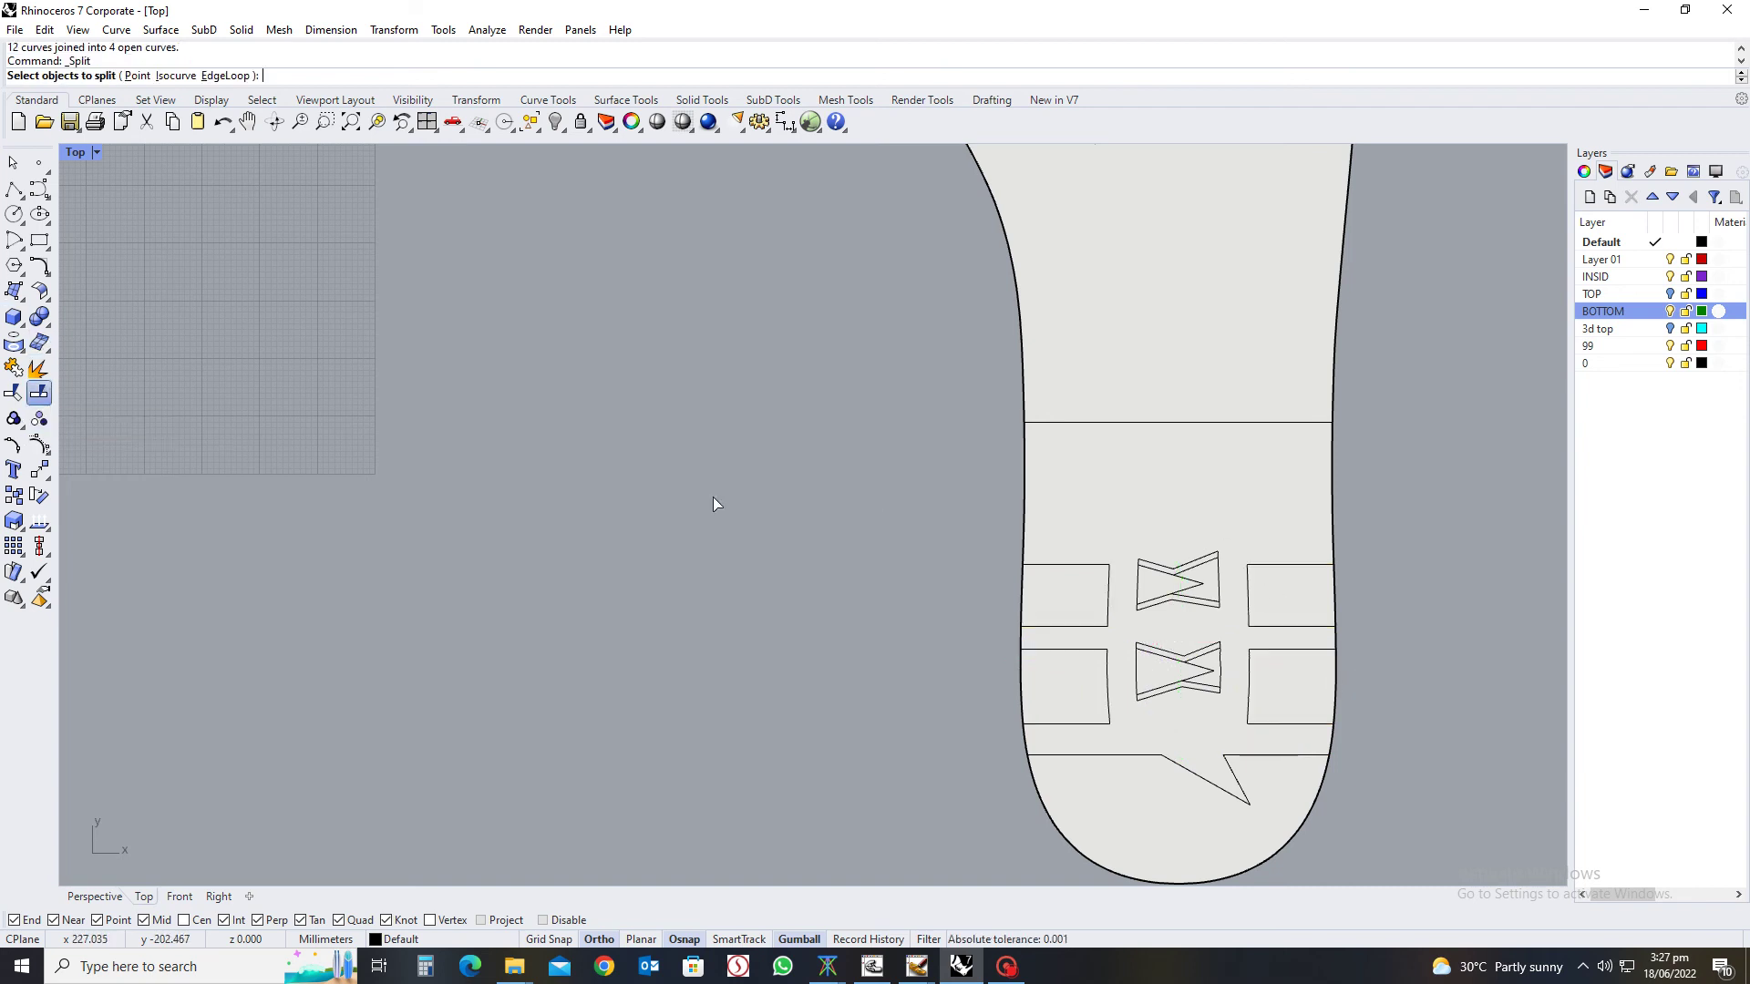
{"action": "left_click", "coordinate": [1080, 595]}
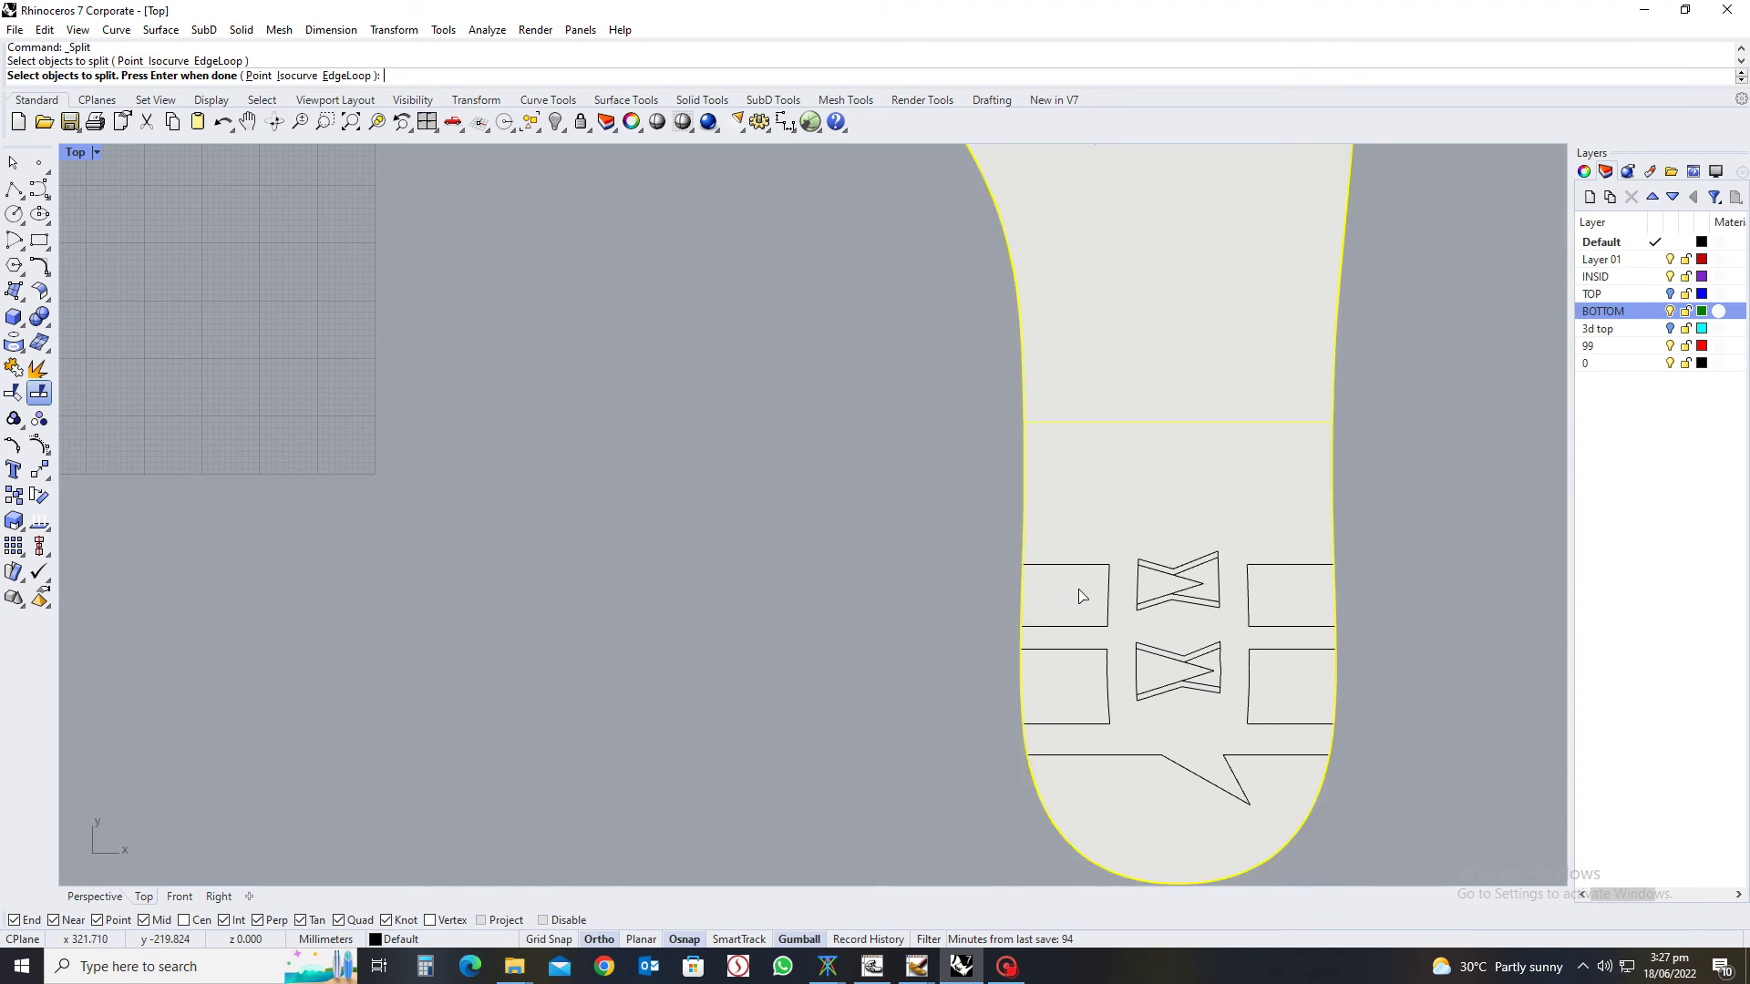
{"action": "key", "text": "Return"}
{"action": "left_click", "coordinate": [1085, 566]}
{"action": "left_click", "coordinate": [1088, 651]}
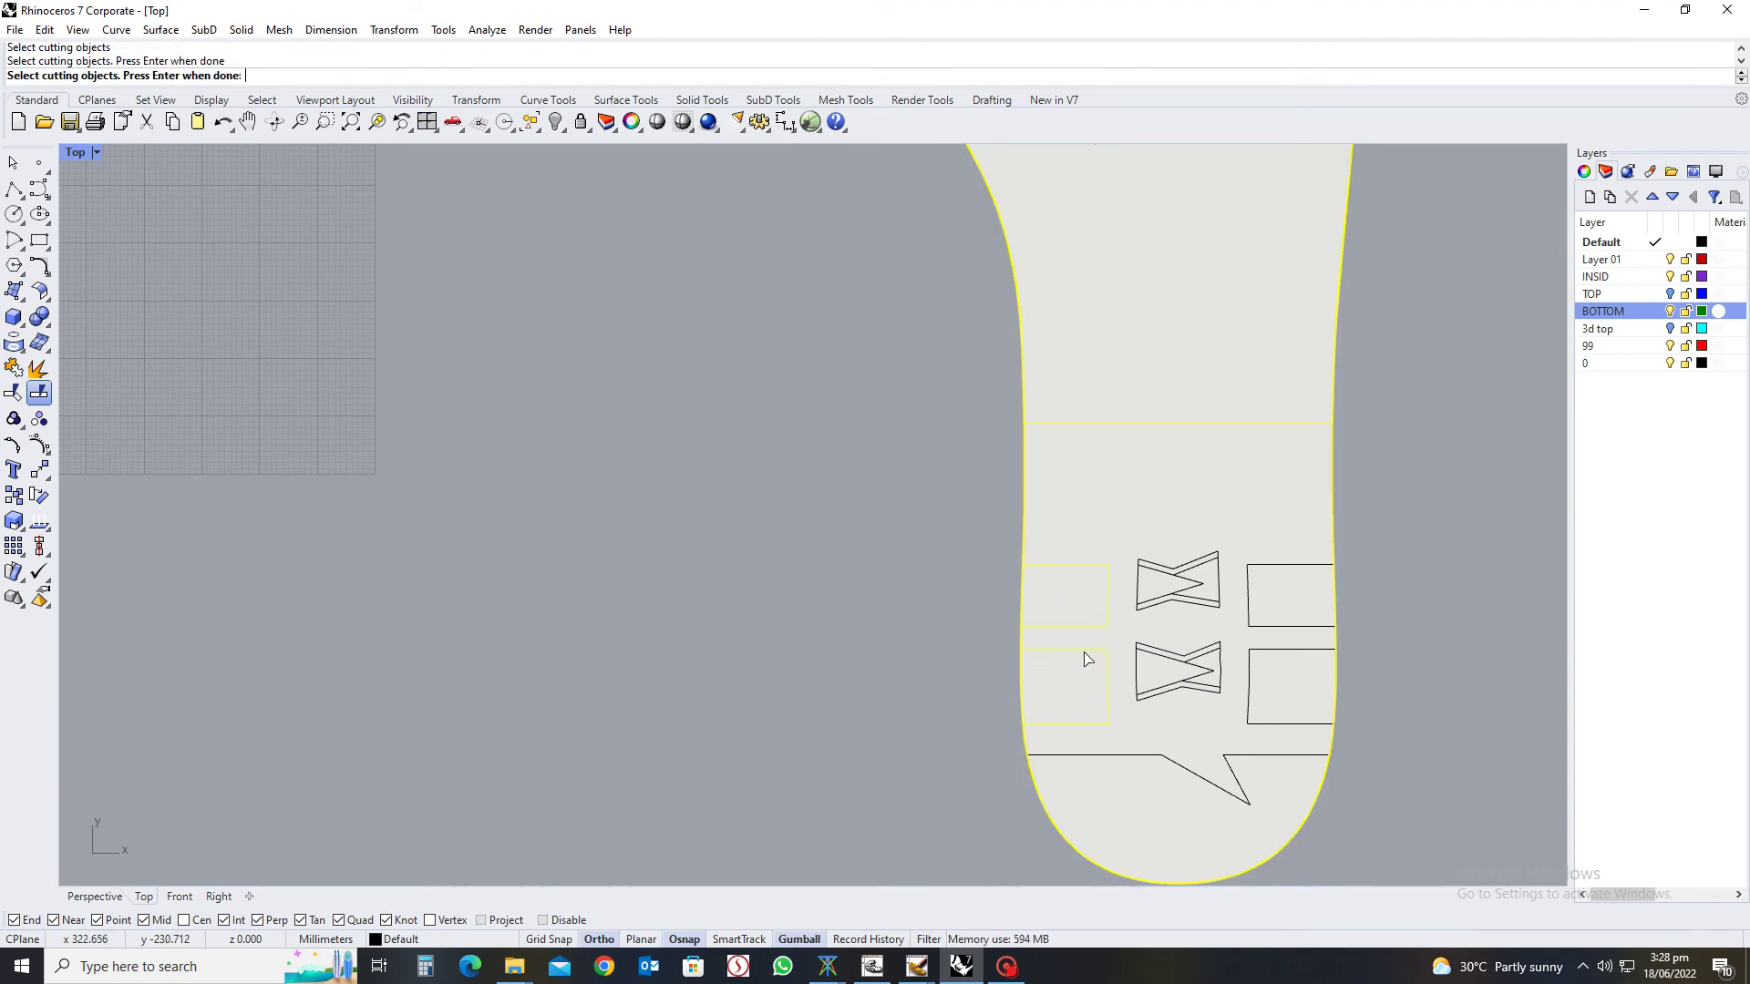
{"action": "left_click", "coordinate": [1281, 724]}
{"action": "left_click", "coordinate": [1266, 627]}
{"action": "key", "text": "Return"}
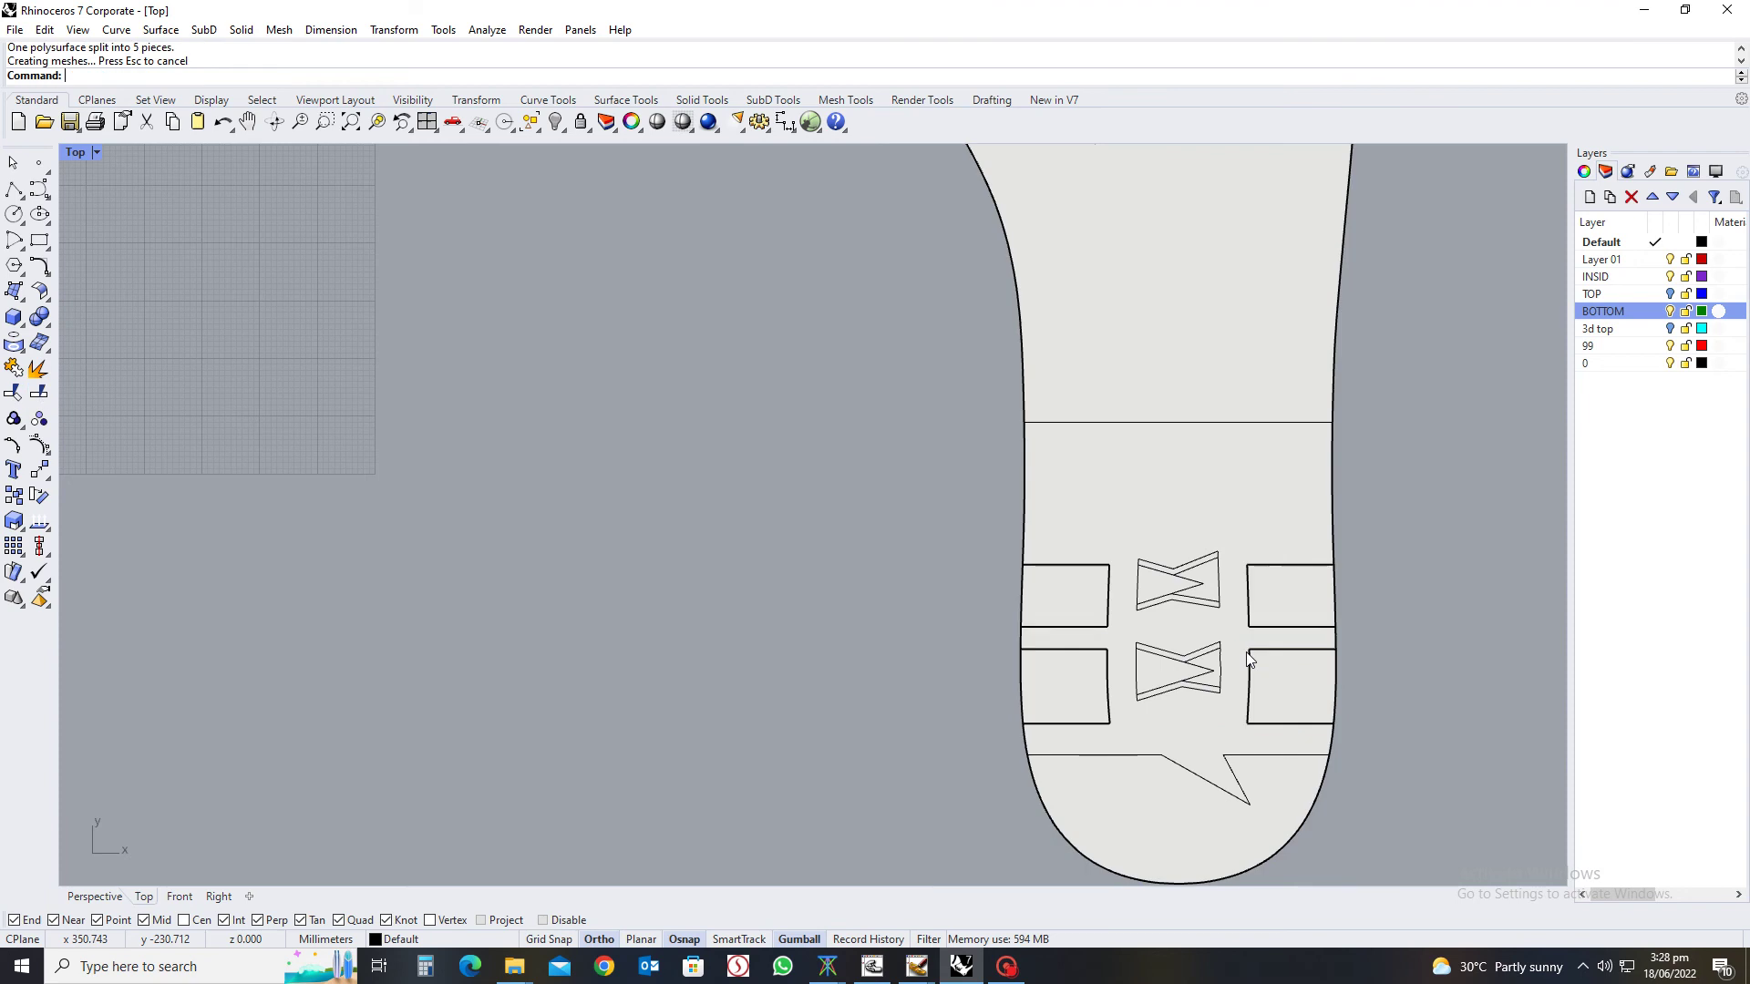
{"action": "scroll", "coordinate": [1039, 820], "scroll_direction": "down", "scroll_amount": 3}
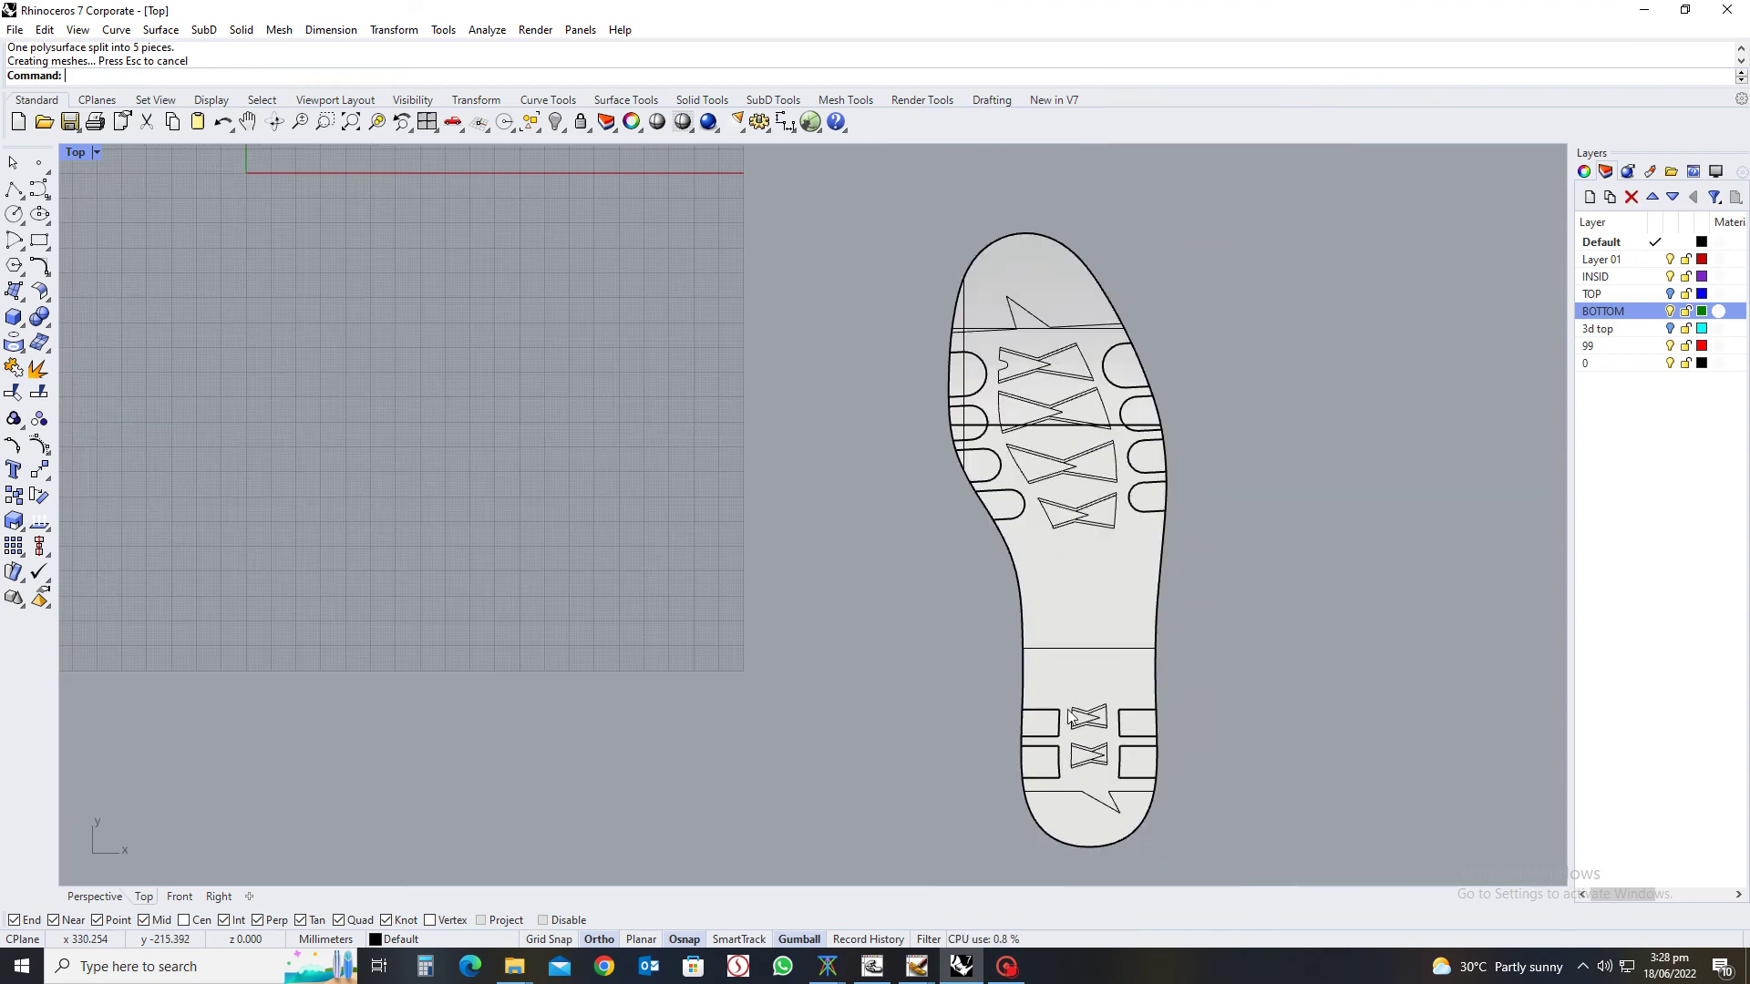
{"action": "scroll", "coordinate": [1076, 765], "scroll_direction": "up", "scroll_amount": 4}
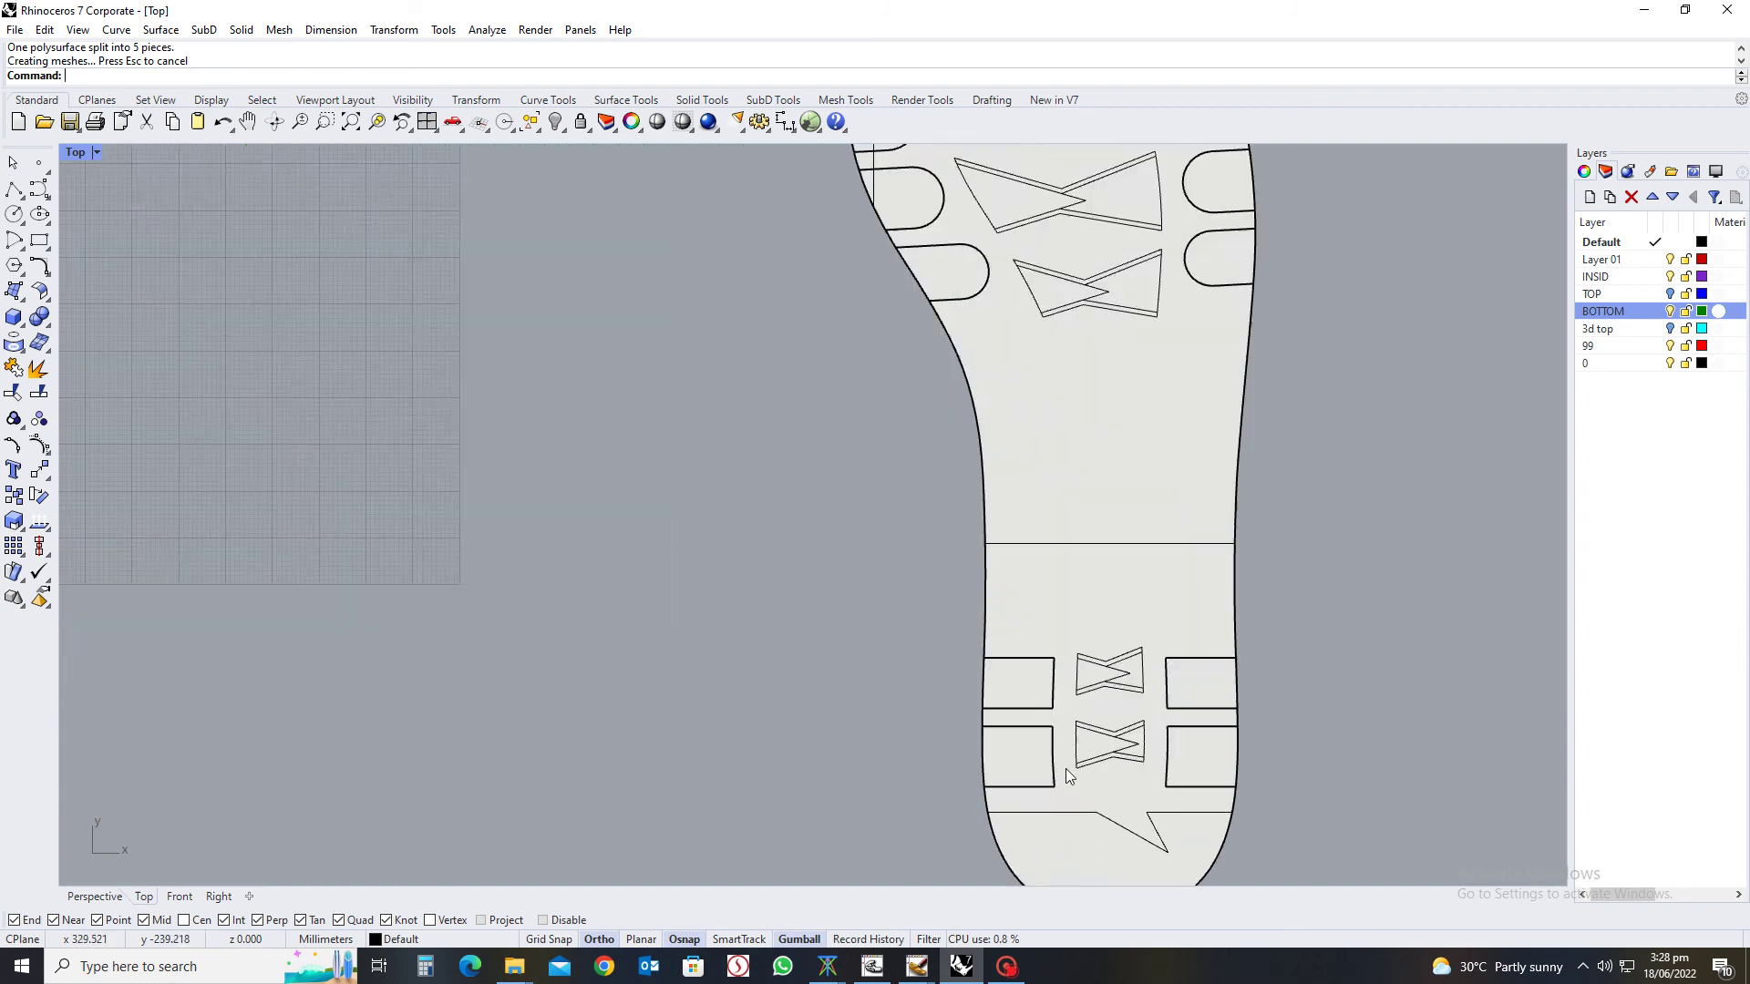
Examine the tread outlines on the heel and forefoot of the split sole surface
{"action": "scroll", "coordinate": [1067, 757], "scroll_direction": "down", "scroll_amount": 2}
{"action": "right_click_drag", "start_coordinate": [1053, 764], "coordinate": [1124, 753]}
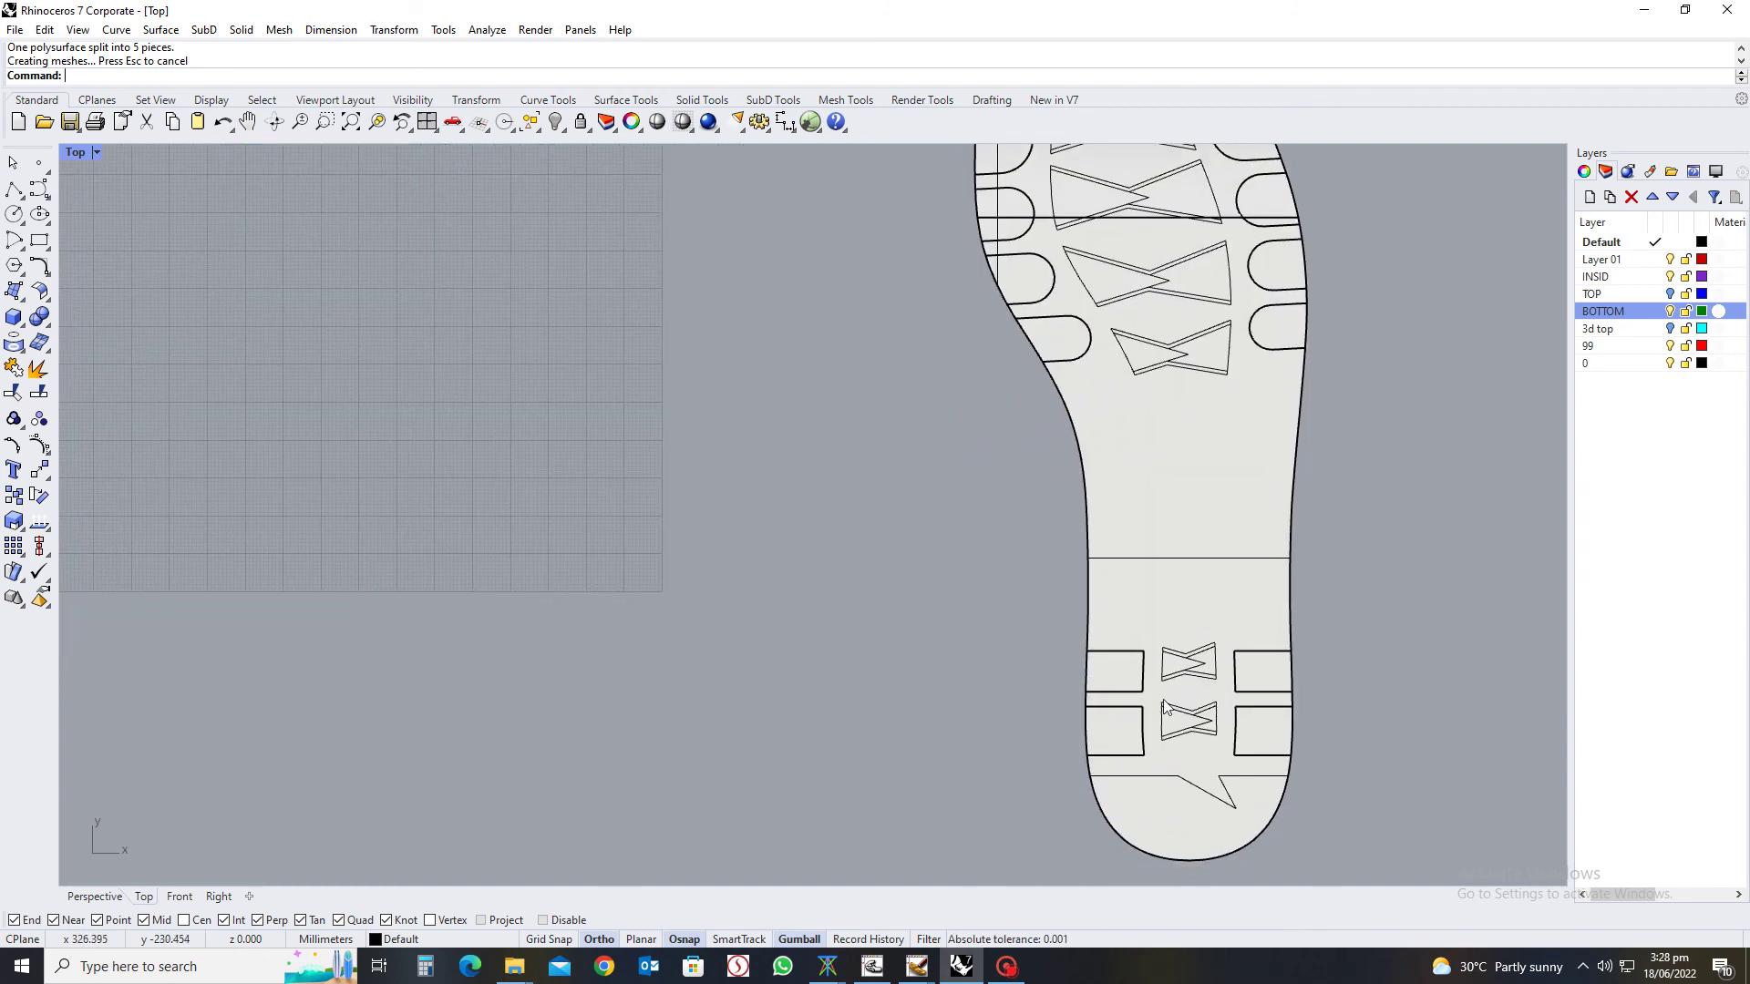
{"action": "scroll", "coordinate": [1150, 689], "scroll_direction": "up", "scroll_amount": 5}
{"action": "right_click_drag", "start_coordinate": [1213, 660], "coordinate": [1149, 685]}
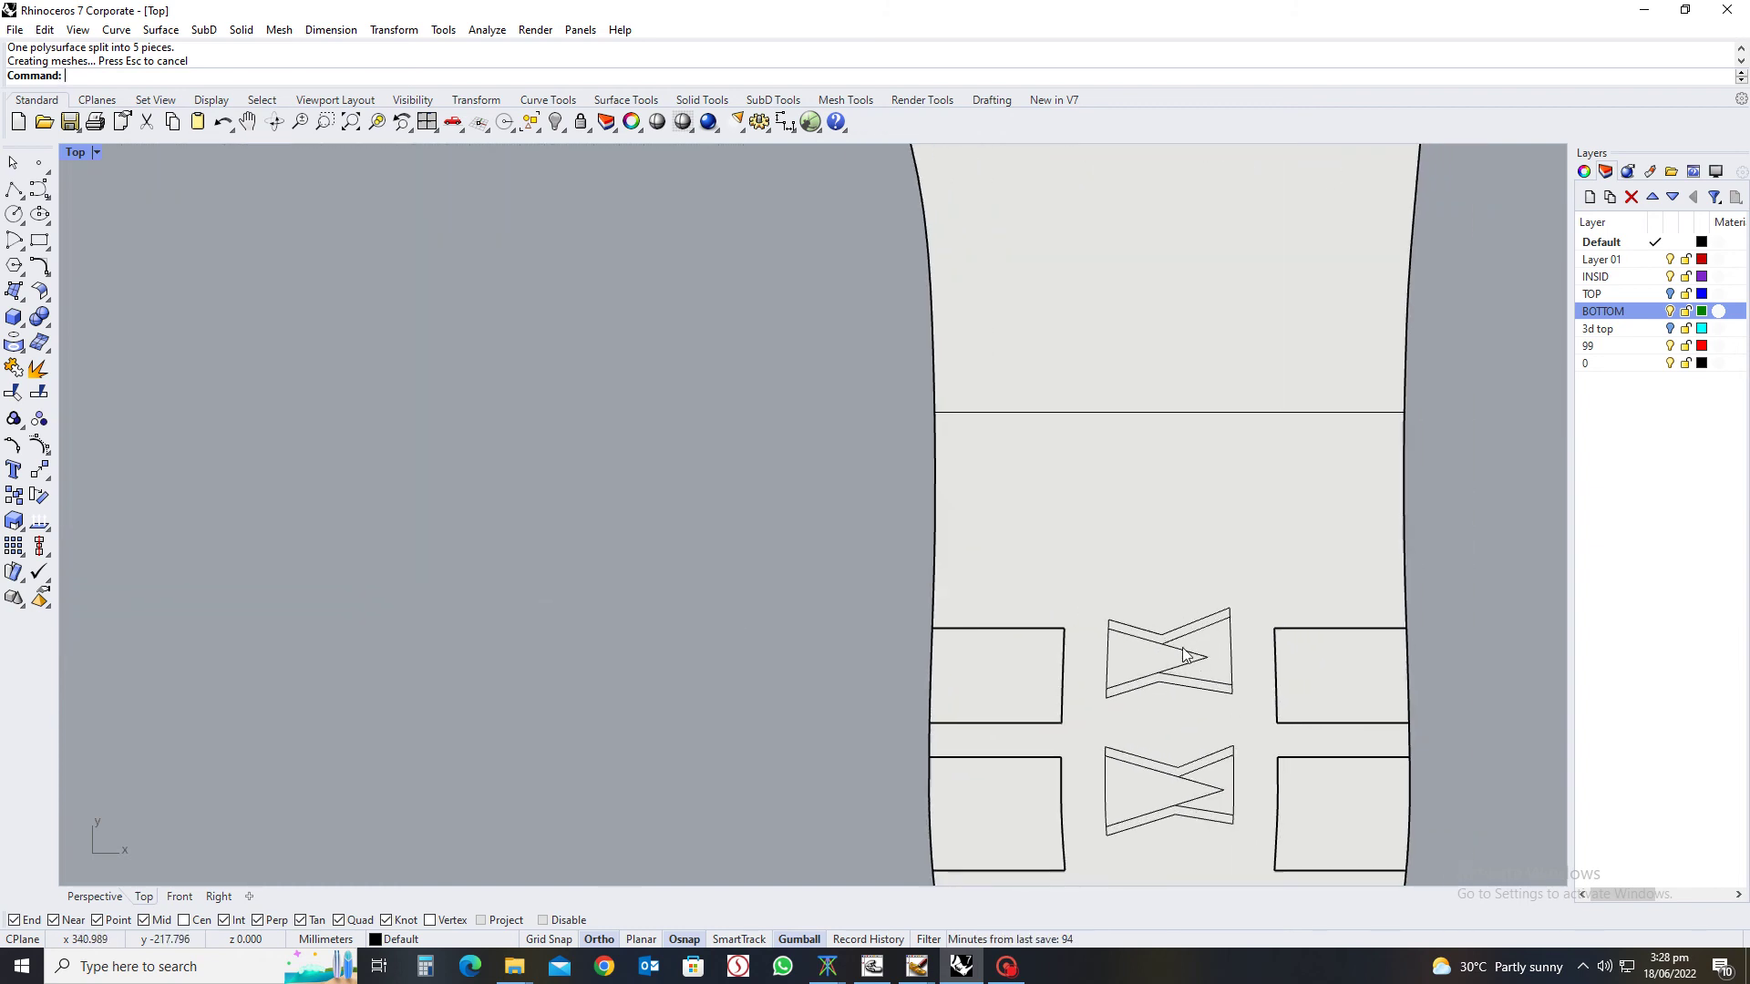
{"action": "scroll", "coordinate": [1160, 641], "scroll_direction": "up", "scroll_amount": 5}
{"action": "scroll", "coordinate": [1160, 642], "scroll_direction": "down", "scroll_amount": 5}
{"action": "scroll", "coordinate": [1159, 643], "scroll_direction": "down", "scroll_amount": 5}
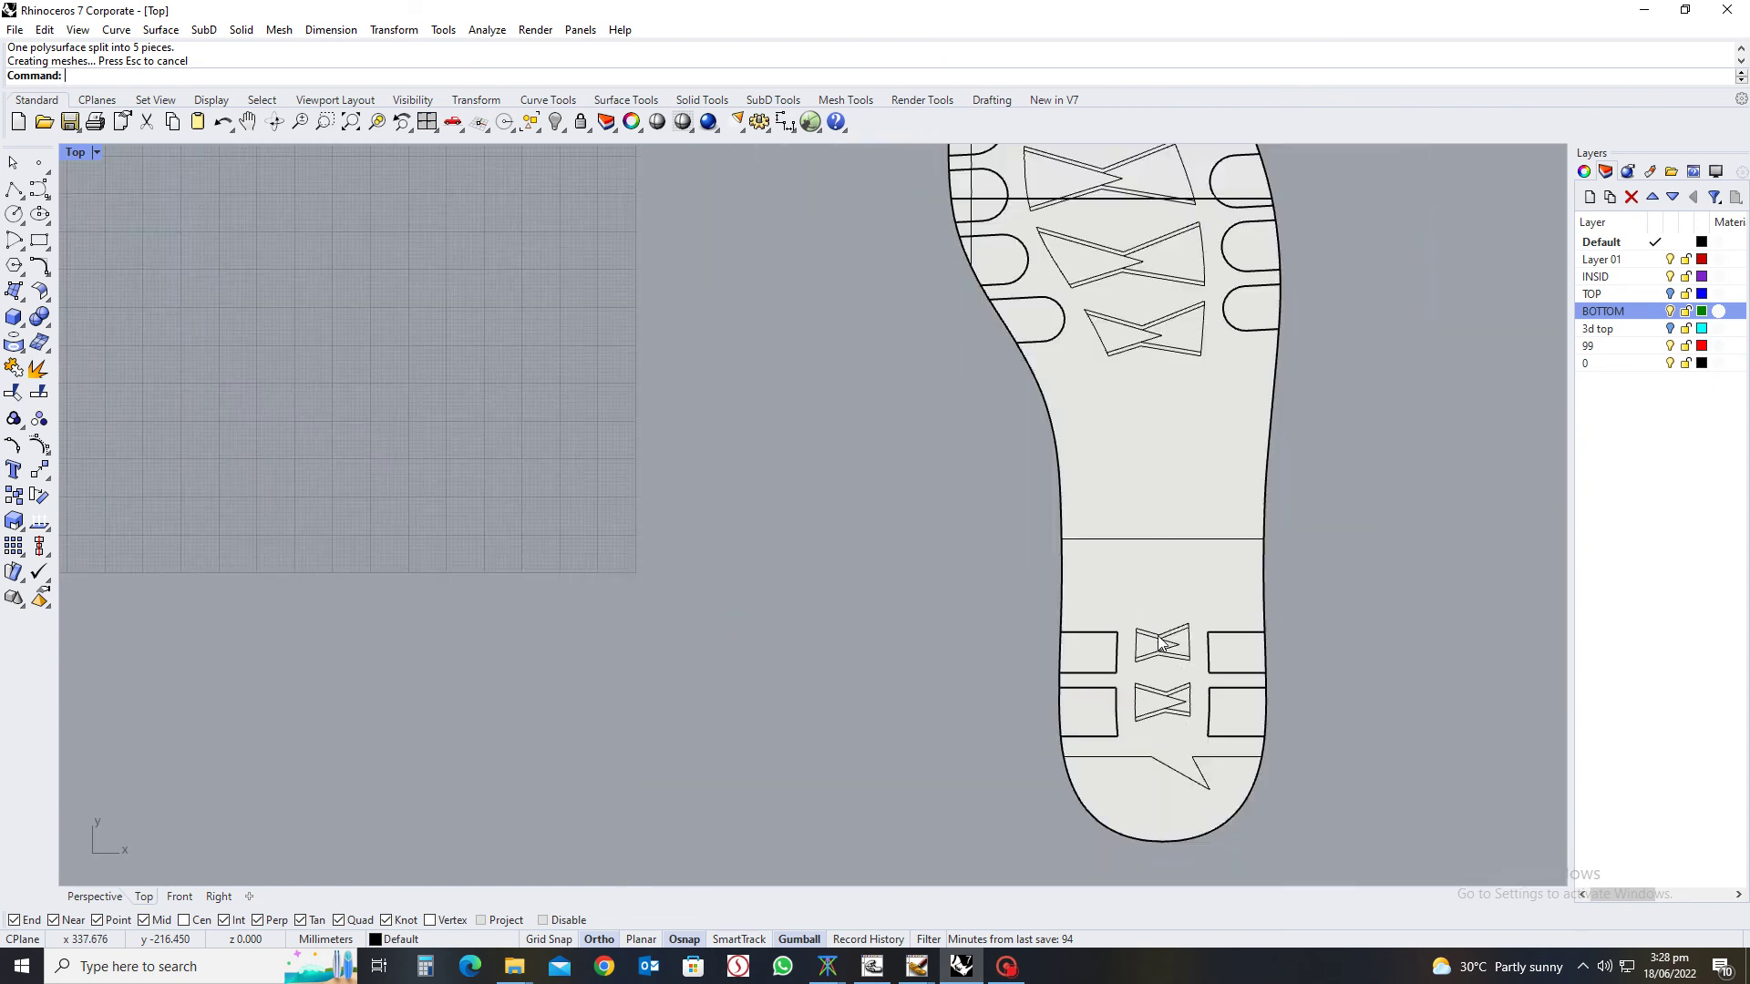
{"action": "scroll", "coordinate": [1152, 469], "scroll_direction": "up", "scroll_amount": 6}
{"action": "scroll", "coordinate": [1088, 386], "scroll_direction": "down", "scroll_amount": 1}
{"action": "scroll", "coordinate": [1077, 279], "scroll_direction": "down", "scroll_amount": 1}
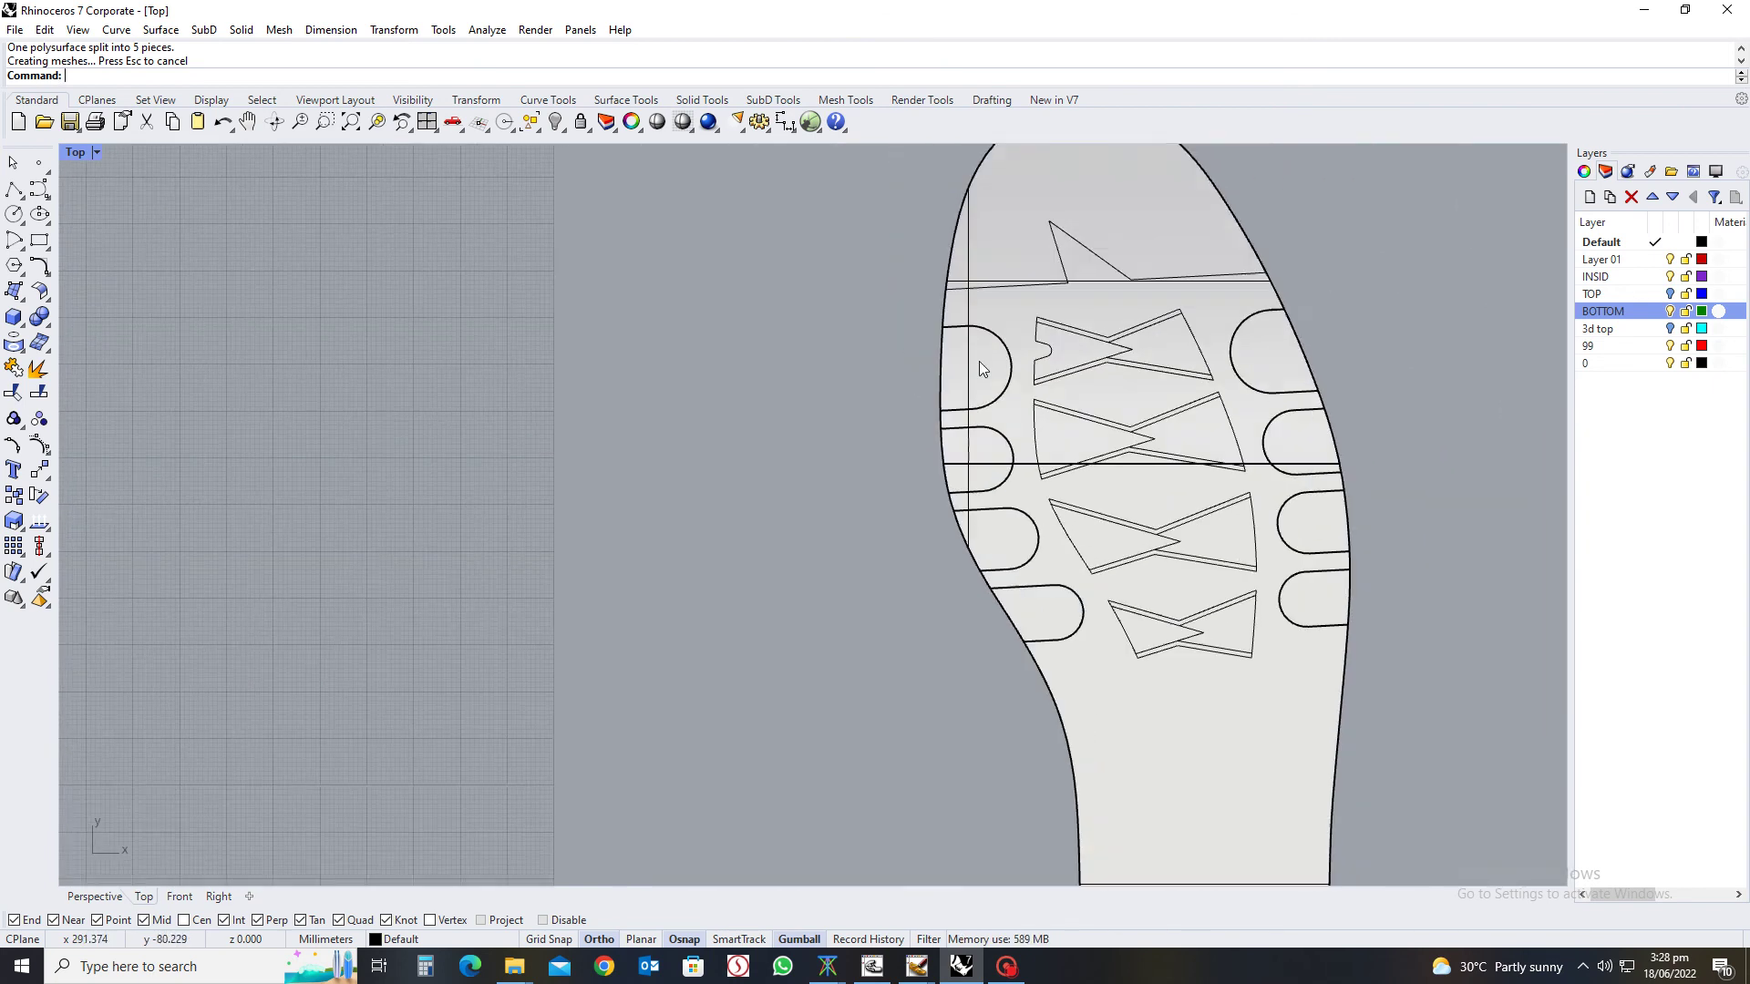
Select the eight U-shaped surface pieces along both edges of the forefoot, undoing the accidental shift of the selection
{"action": "scroll", "coordinate": [975, 355], "scroll_direction": "up", "scroll_amount": 5}
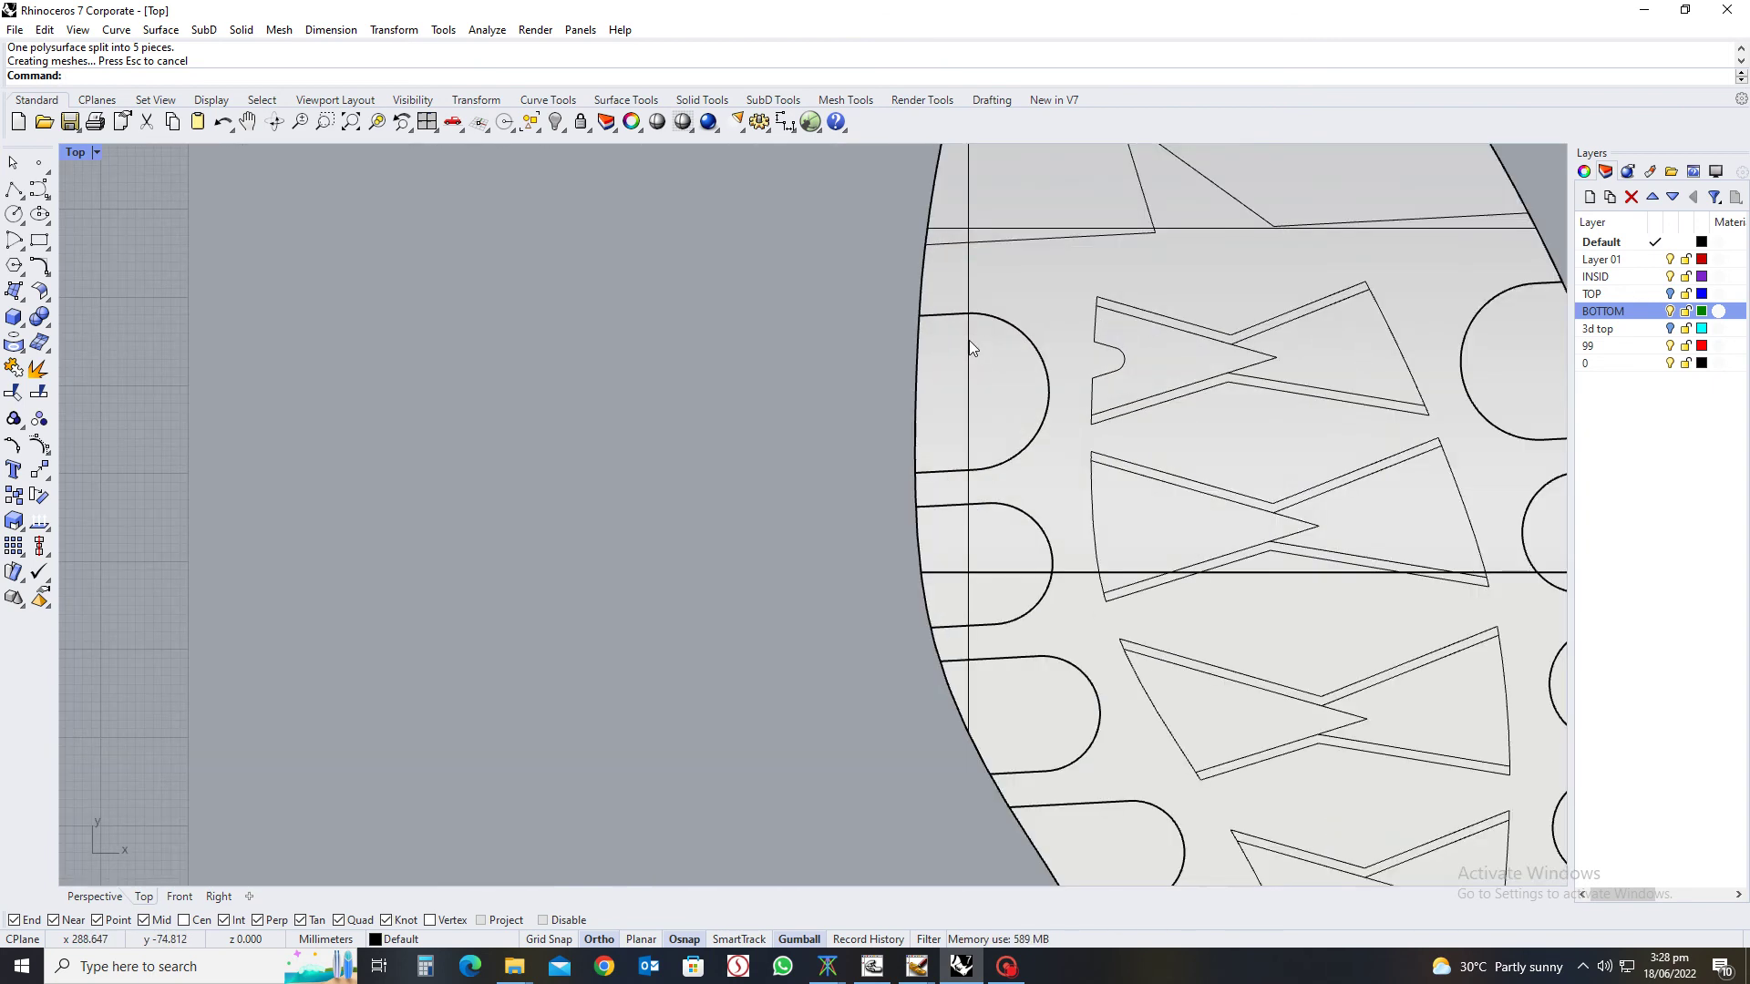
{"action": "left_click", "coordinate": [1014, 396]}
{"action": "left_click", "coordinate": [1004, 549], "text": "shift"}
{"action": "left_click", "coordinate": [1043, 724], "text": "shift"}
{"action": "left_click", "coordinate": [1103, 827], "text": "shift"}
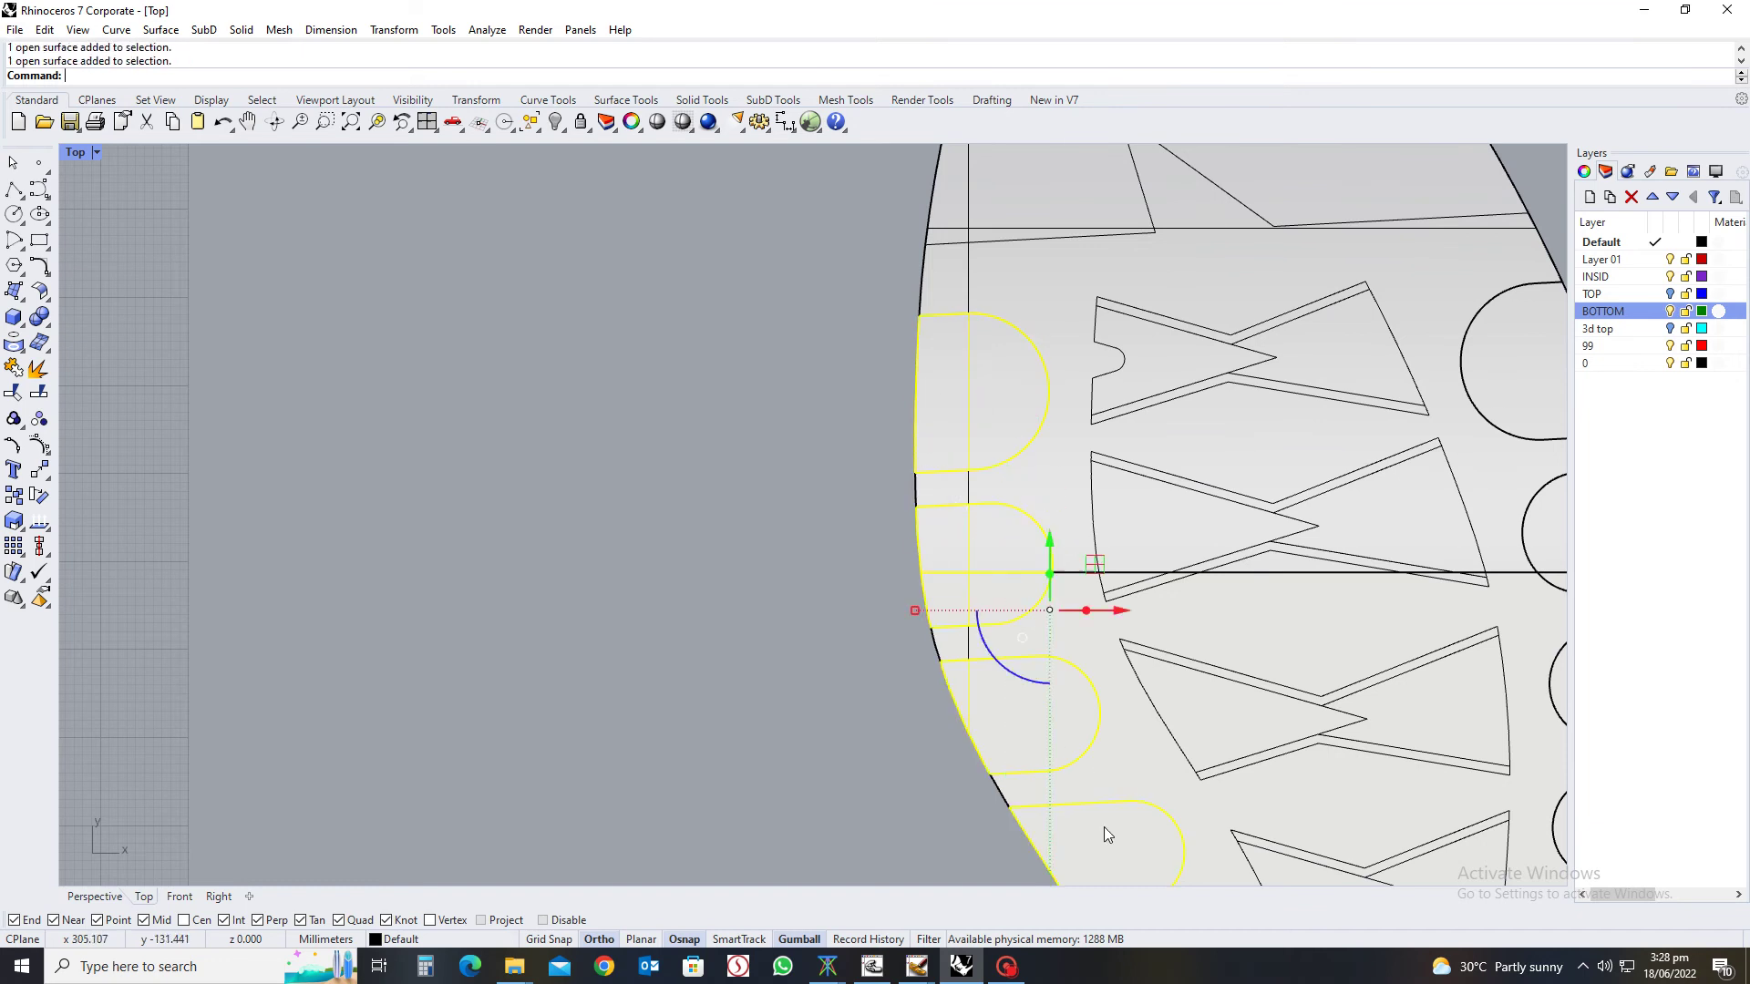
{"action": "scroll", "coordinate": [1107, 835], "scroll_direction": "down", "scroll_amount": 3}
{"action": "scroll", "coordinate": [1223, 720], "scroll_direction": "up", "scroll_amount": 3}
{"action": "left_click", "coordinate": [1223, 720], "text": "shift"}
{"action": "left_click", "coordinate": [1227, 601], "text": "shift"}
{"action": "left_click_drag", "start_coordinate": [1228, 602], "coordinate": [1208, 500]}
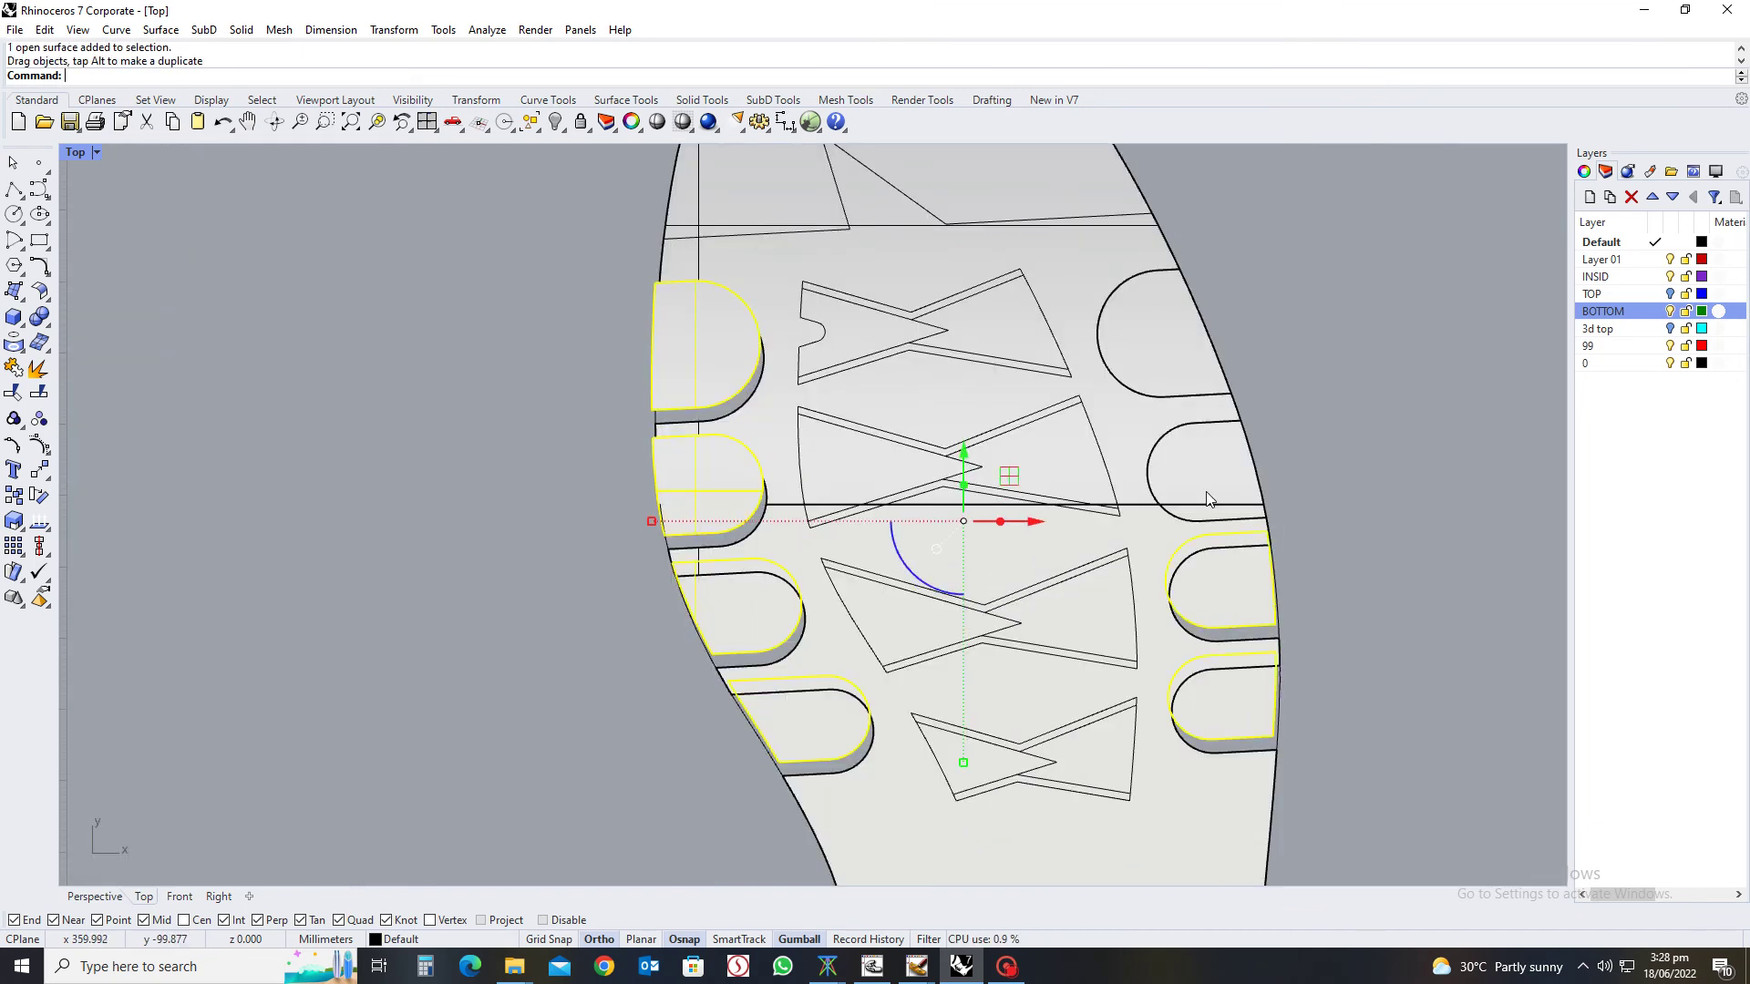
{"action": "left_click", "coordinate": [1195, 462], "text": "shift"}
{"action": "left_click", "coordinate": [1167, 377], "text": "shift"}
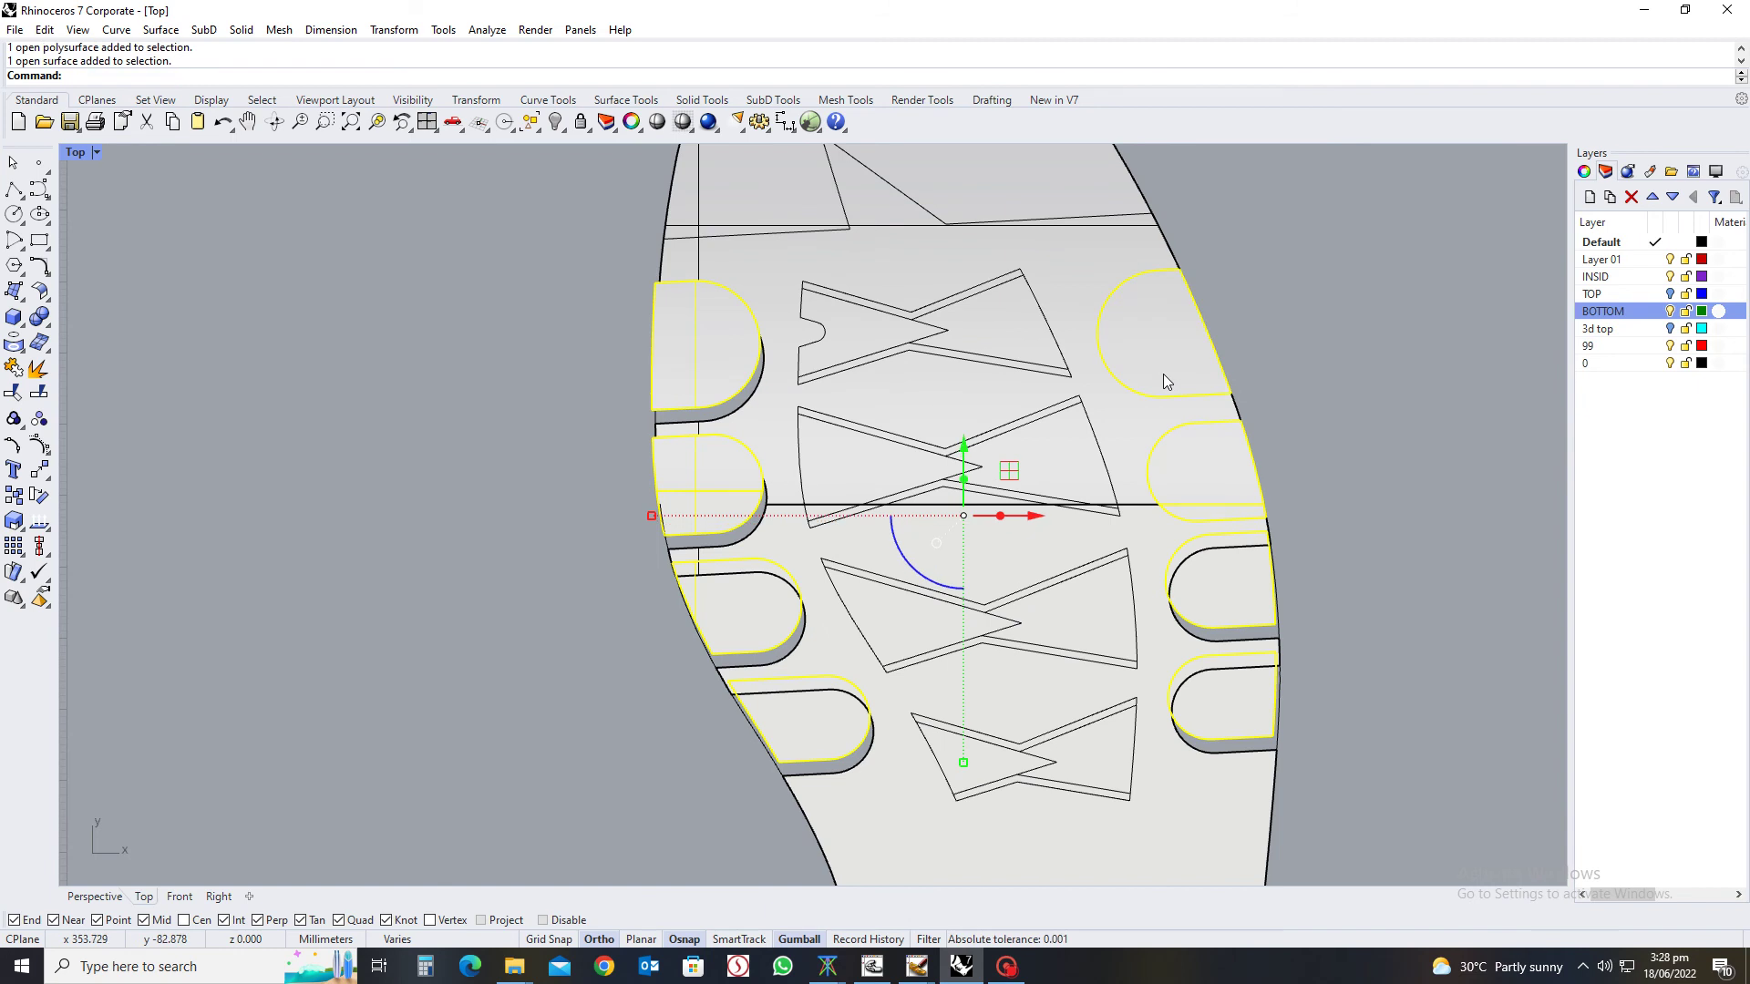
{"action": "key", "text": "ctrl+z"}
Try to lower the eight U-shaped forefoot tread pieces vertically by 7 mm
{"action": "right_click_drag", "start_coordinate": [1163, 375], "coordinate": [972, 491], "text": "ctrl+shift"}
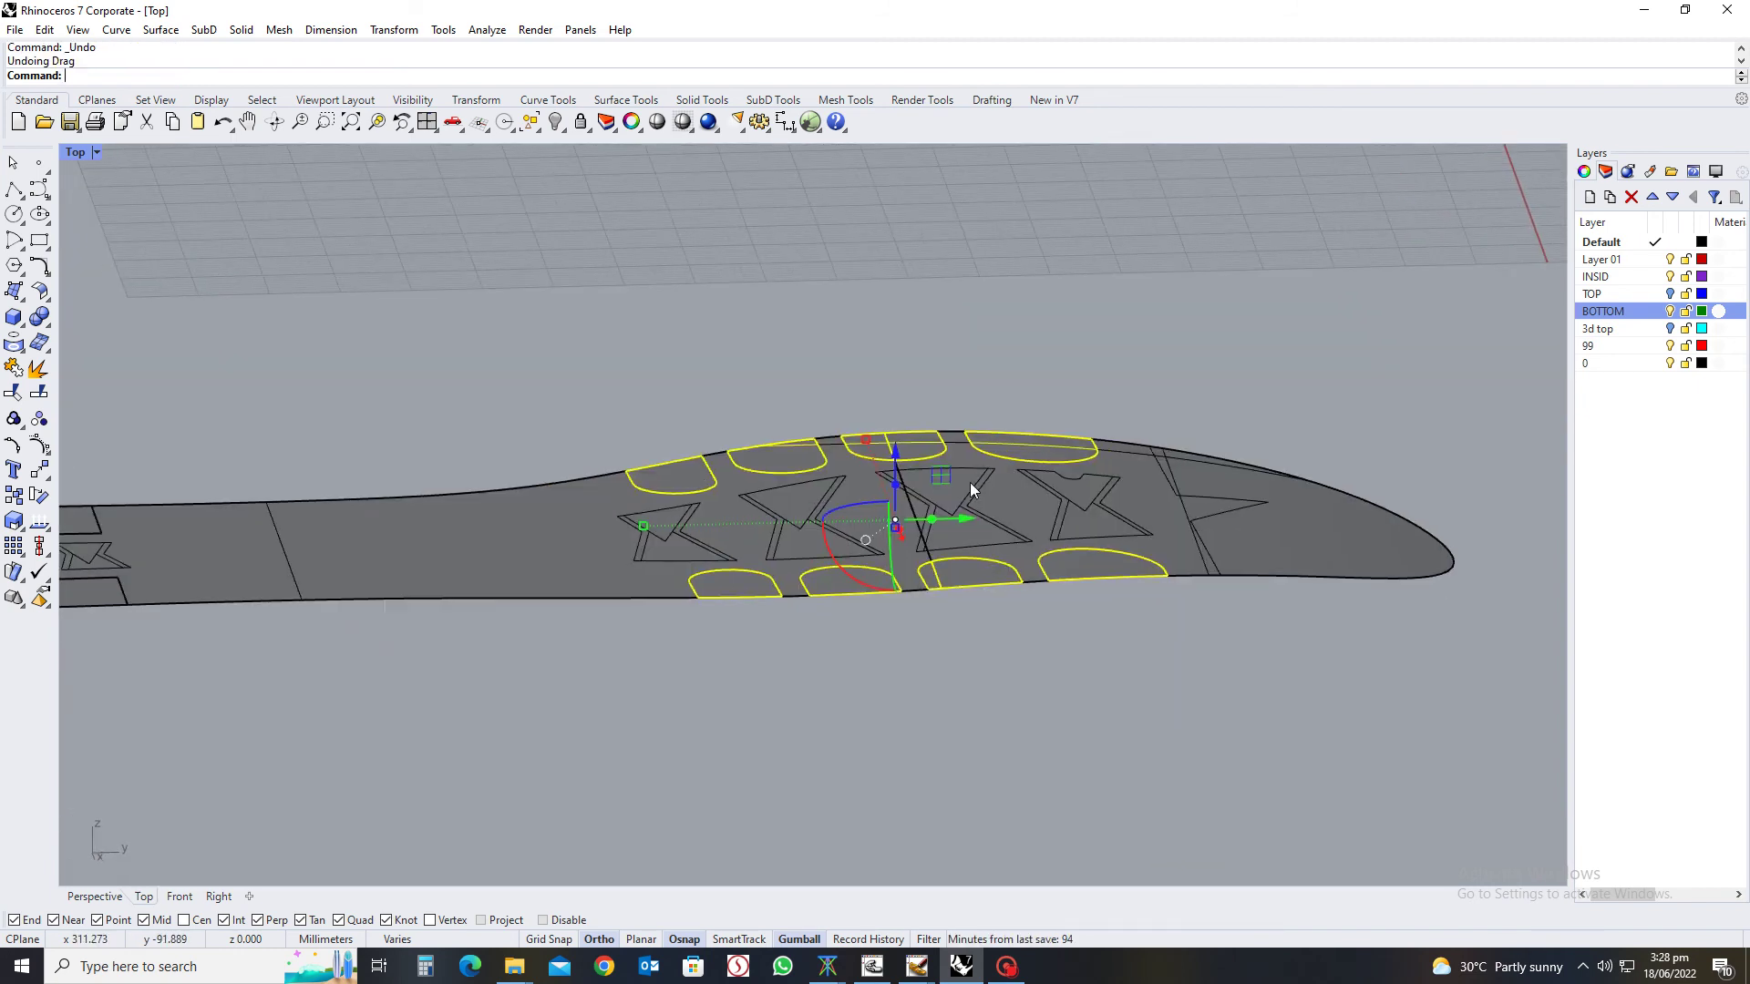
{"action": "left_click", "coordinate": [894, 448]}
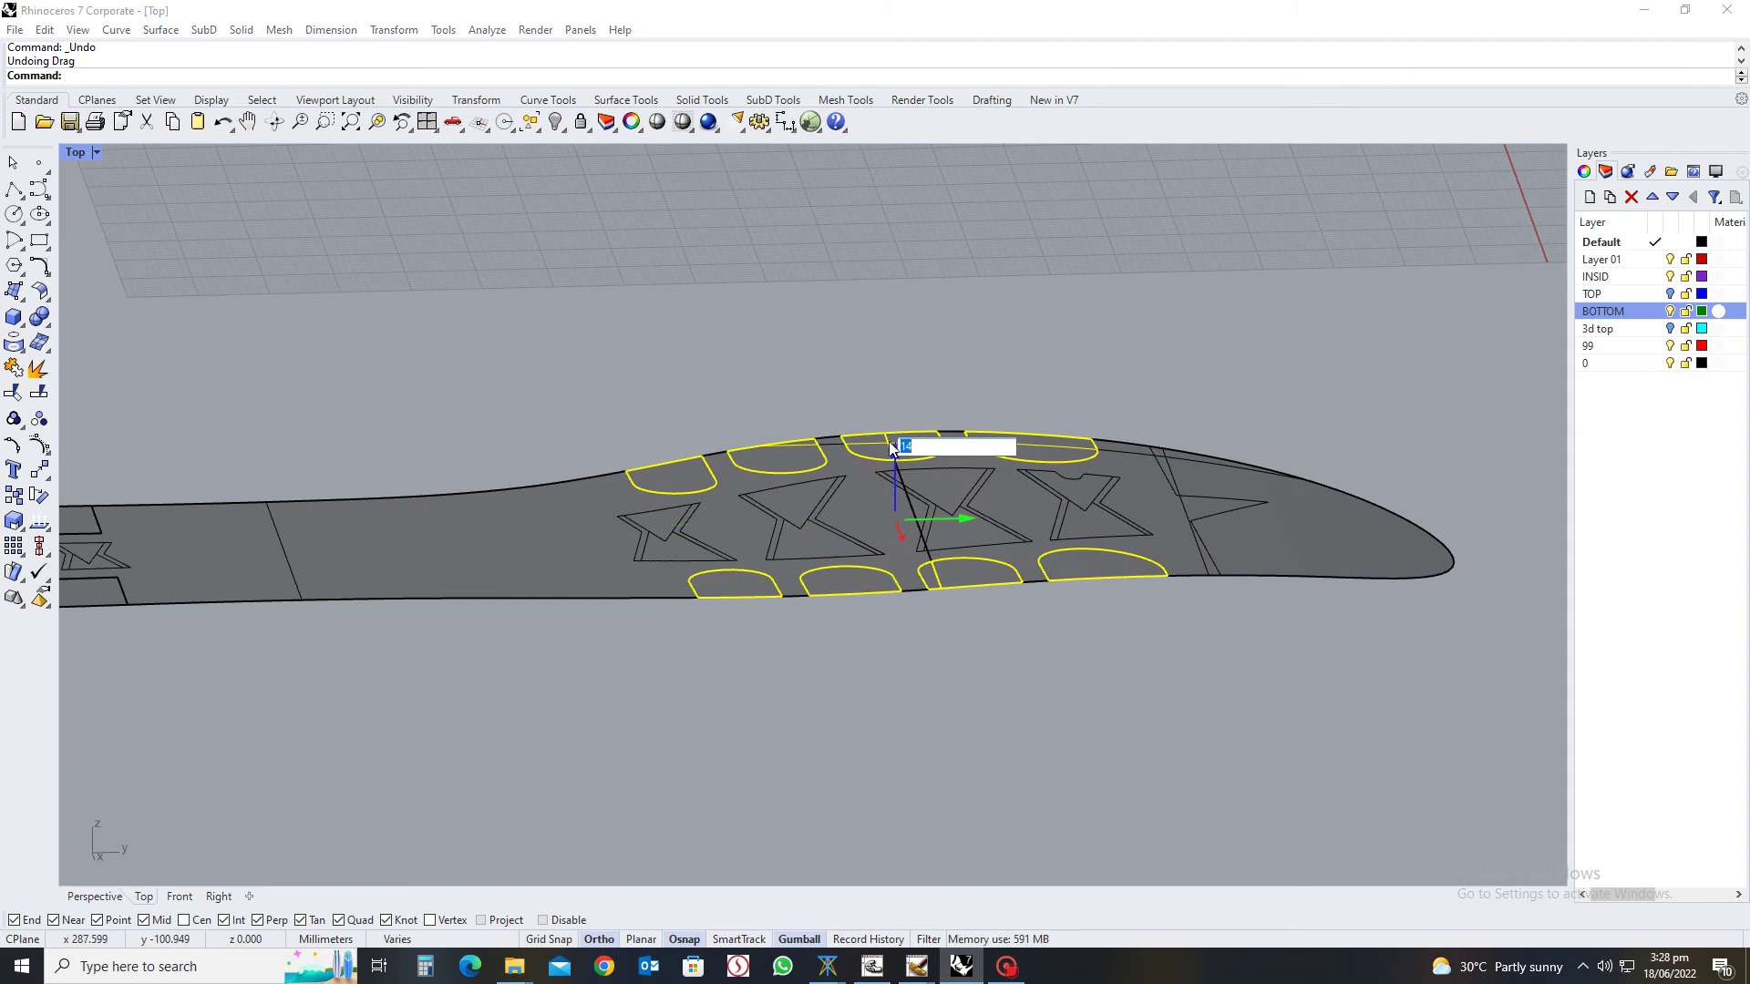
{"action": "type", "text": "-7"}
{"action": "key", "text": "Return"}
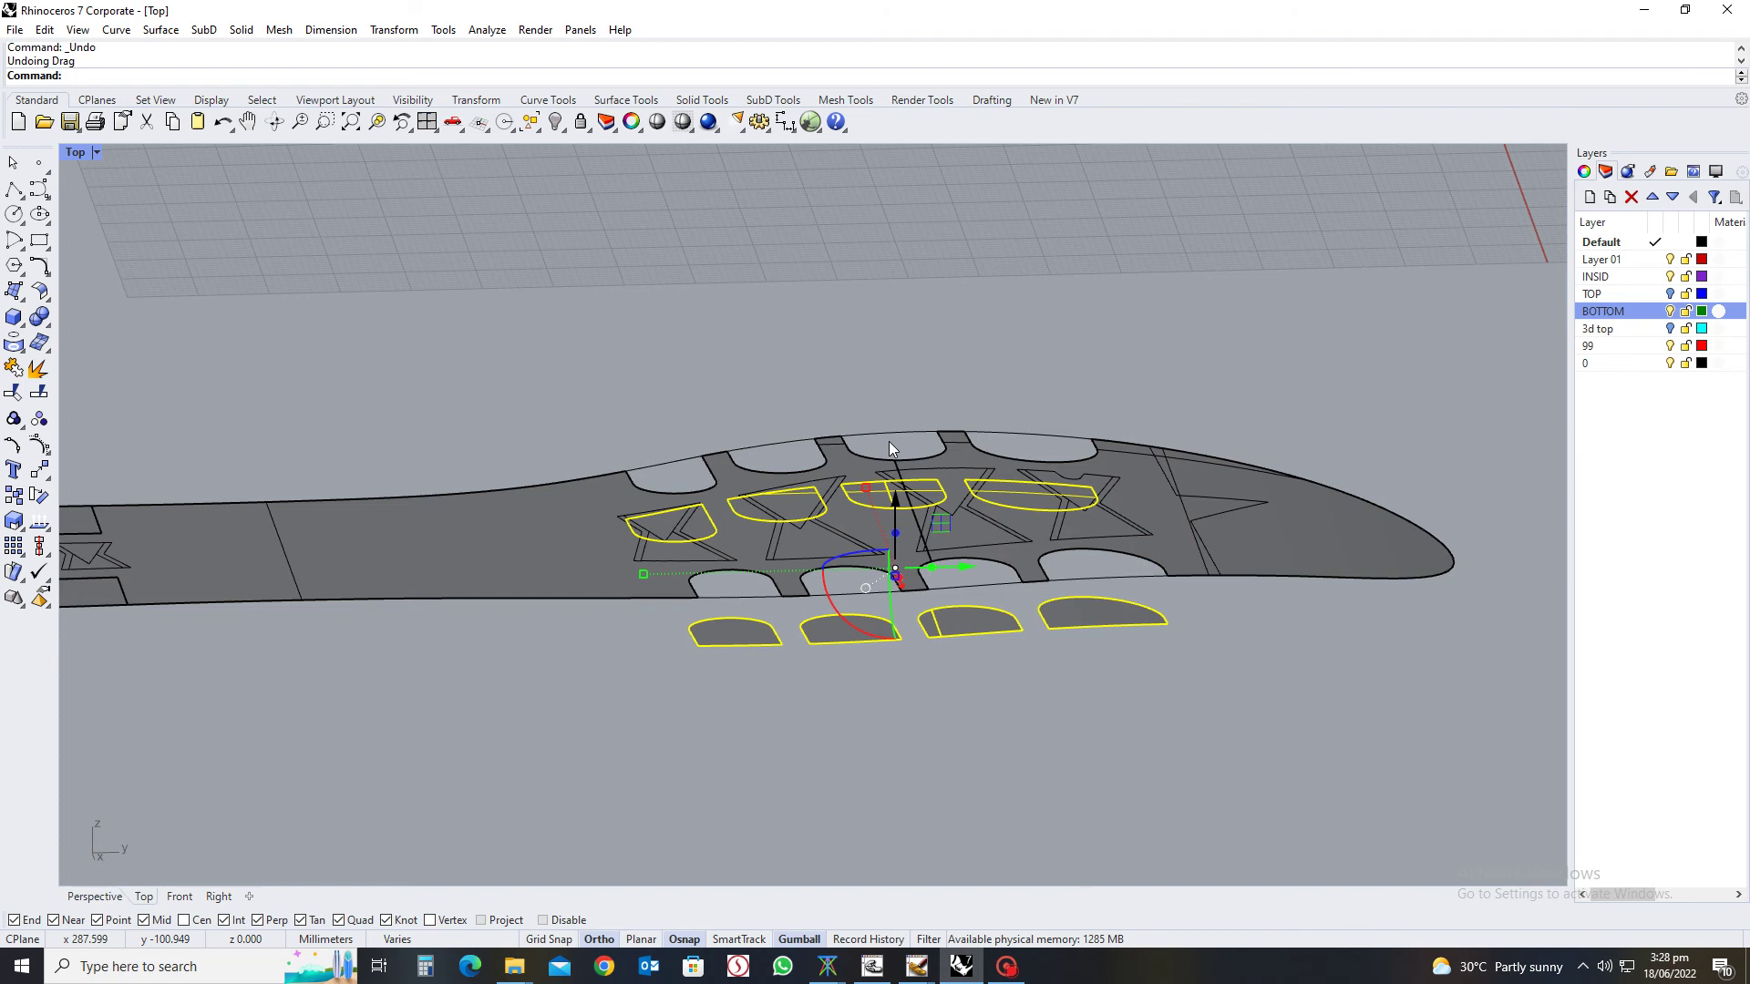
Try to extract silhouettes of the lowered U-shaped pieces and extrude them 7 mm as open walls
{"action": "type", "text": "s"}
{"action": "key", "text": "Return"}
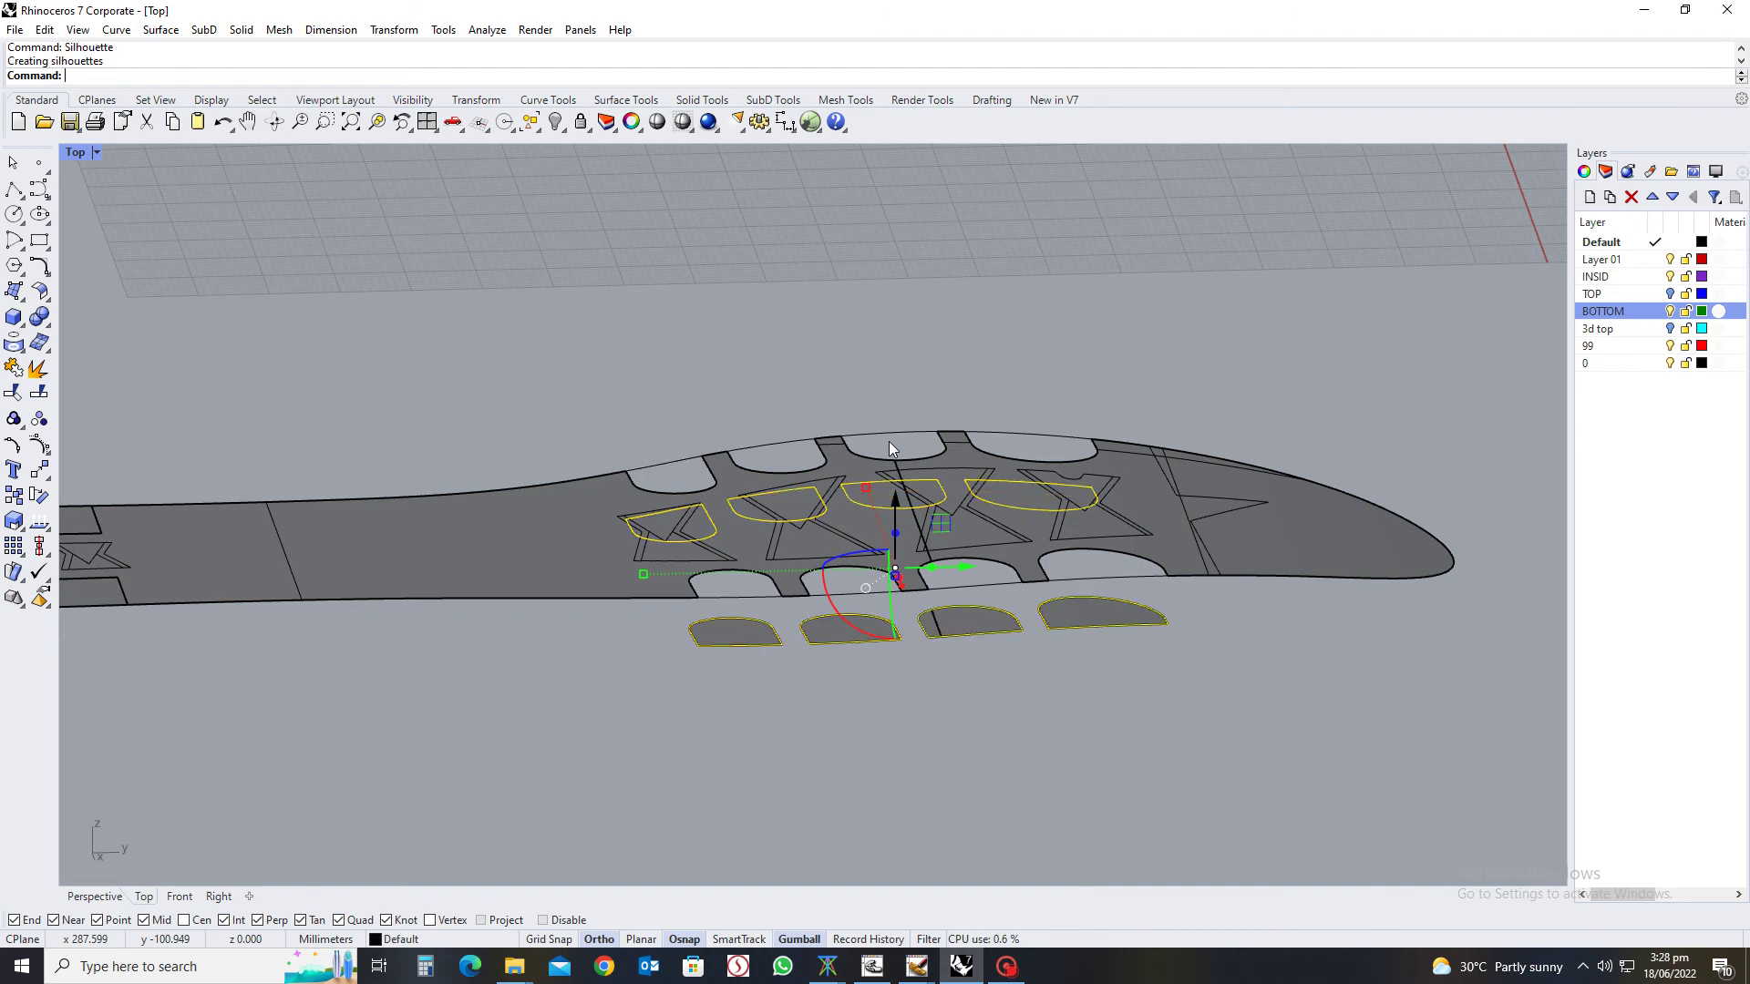
{"action": "type", "text": "7."}
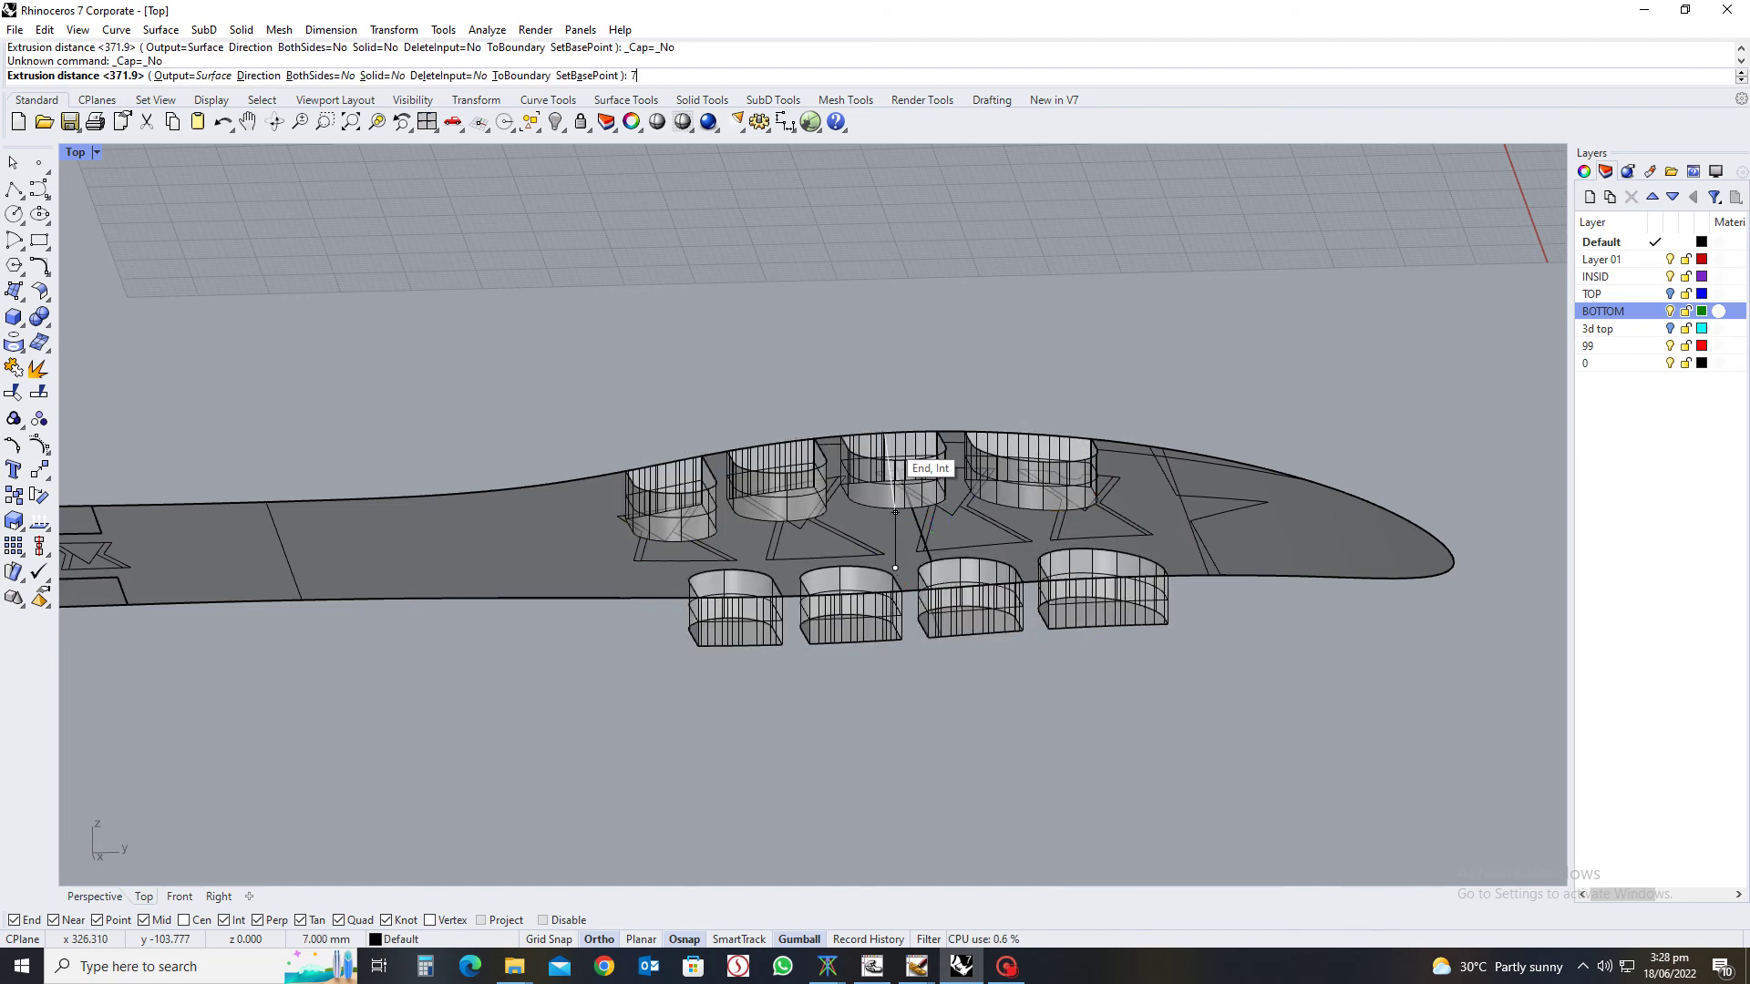
{"action": "key", "text": "Return"}
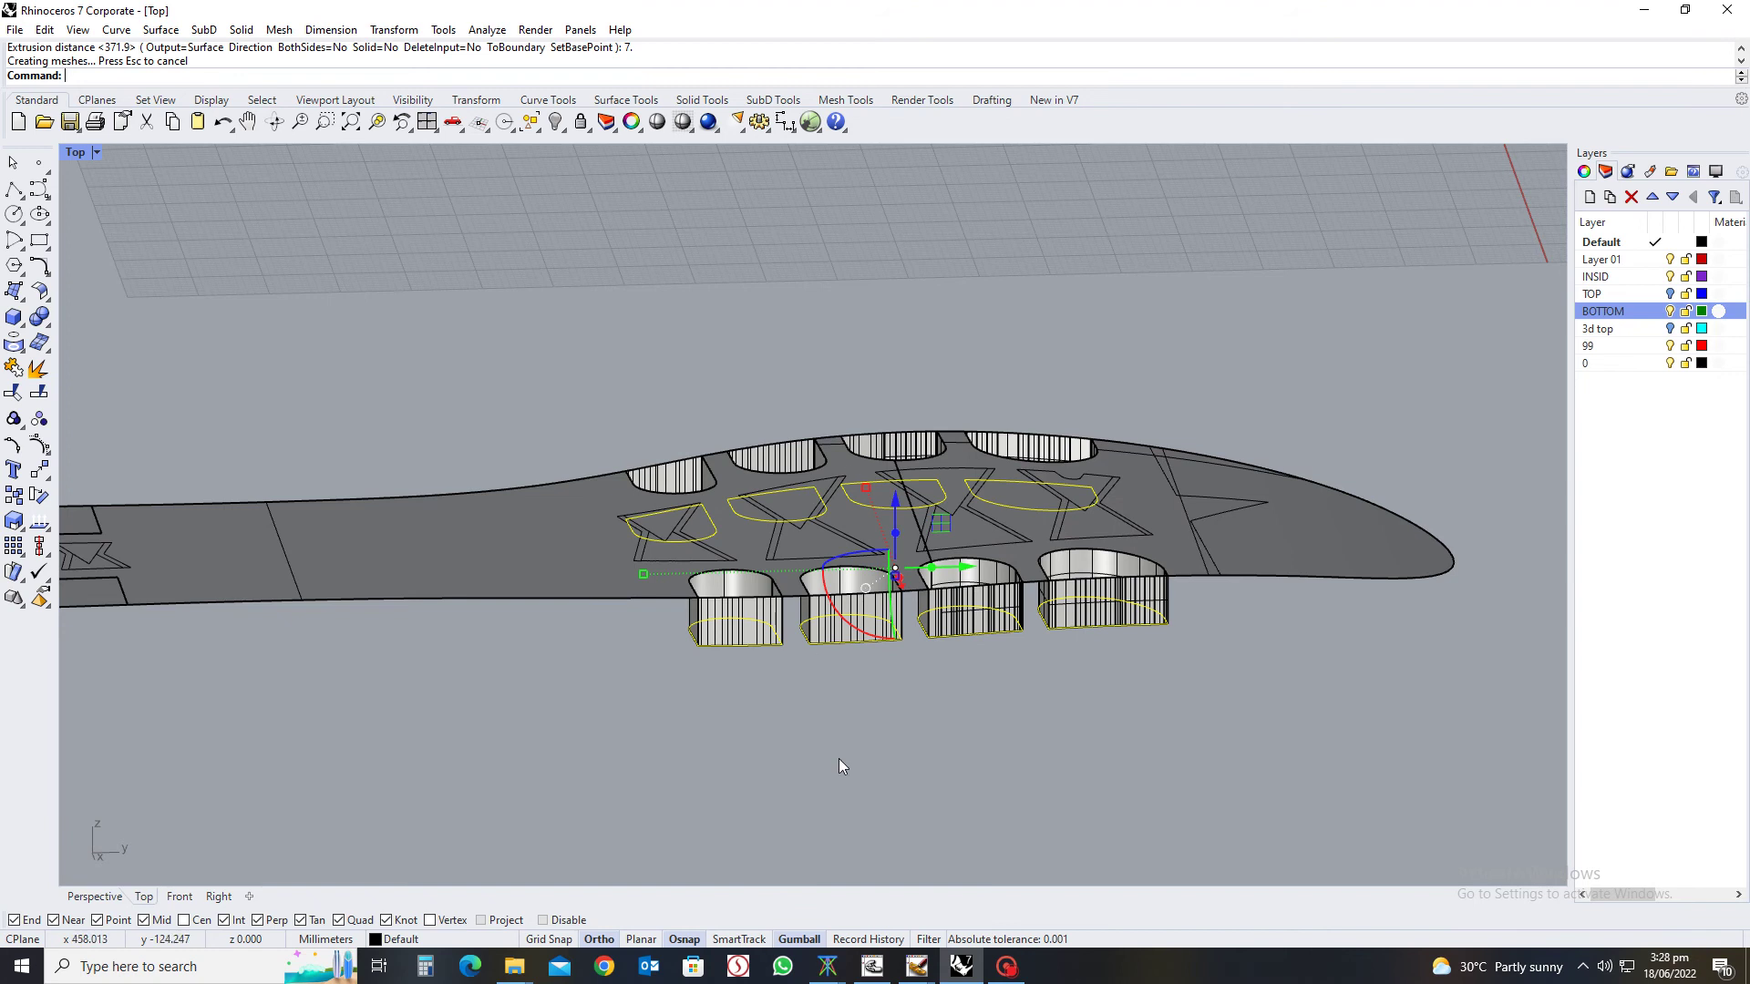
Undo the wall extrusion and the downward move of the U-shaped forefoot pieces, leaving nothing selected
{"action": "mouse_move", "coordinate": [836, 758]}
{"action": "right_mouse_down"}
{"action": "mouse_move", "coordinate": [805, 724]}
{"action": "mouse_move", "coordinate": [882, 782]}
{"action": "mouse_move", "coordinate": [809, 753]}
{"action": "right_mouse_up"}
{"action": "key", "text": "ctrl+z"}
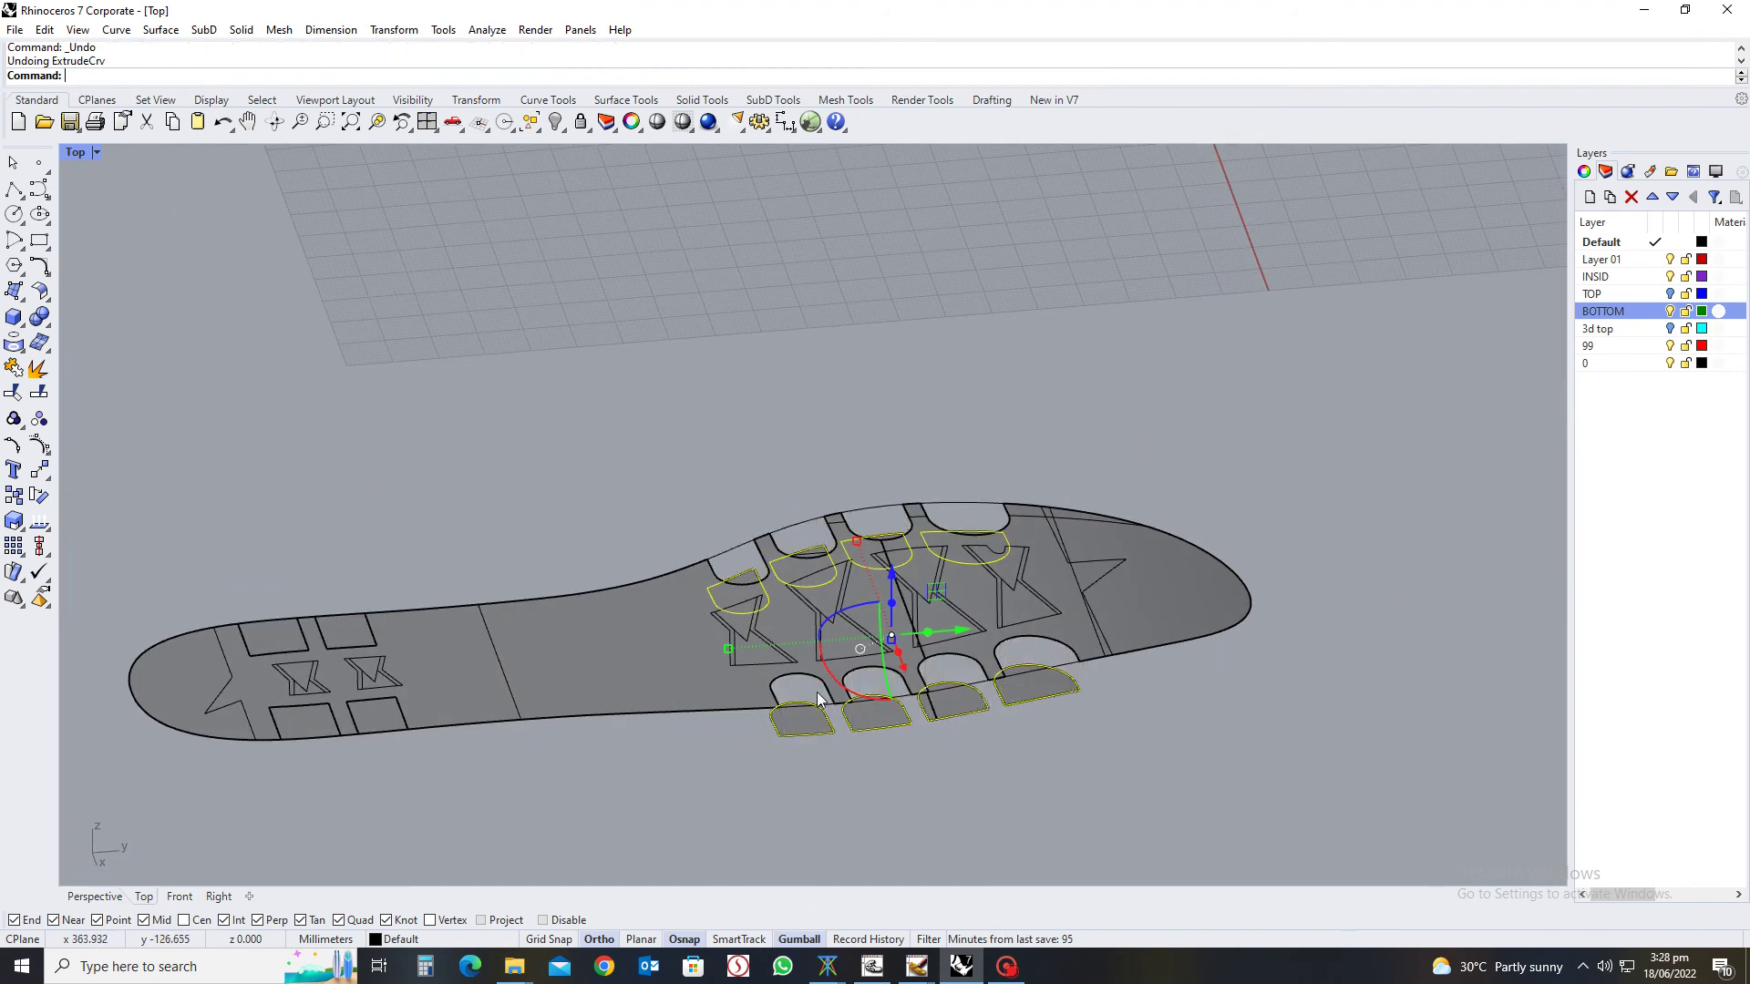
{"action": "key", "text": "ctrl+z"}
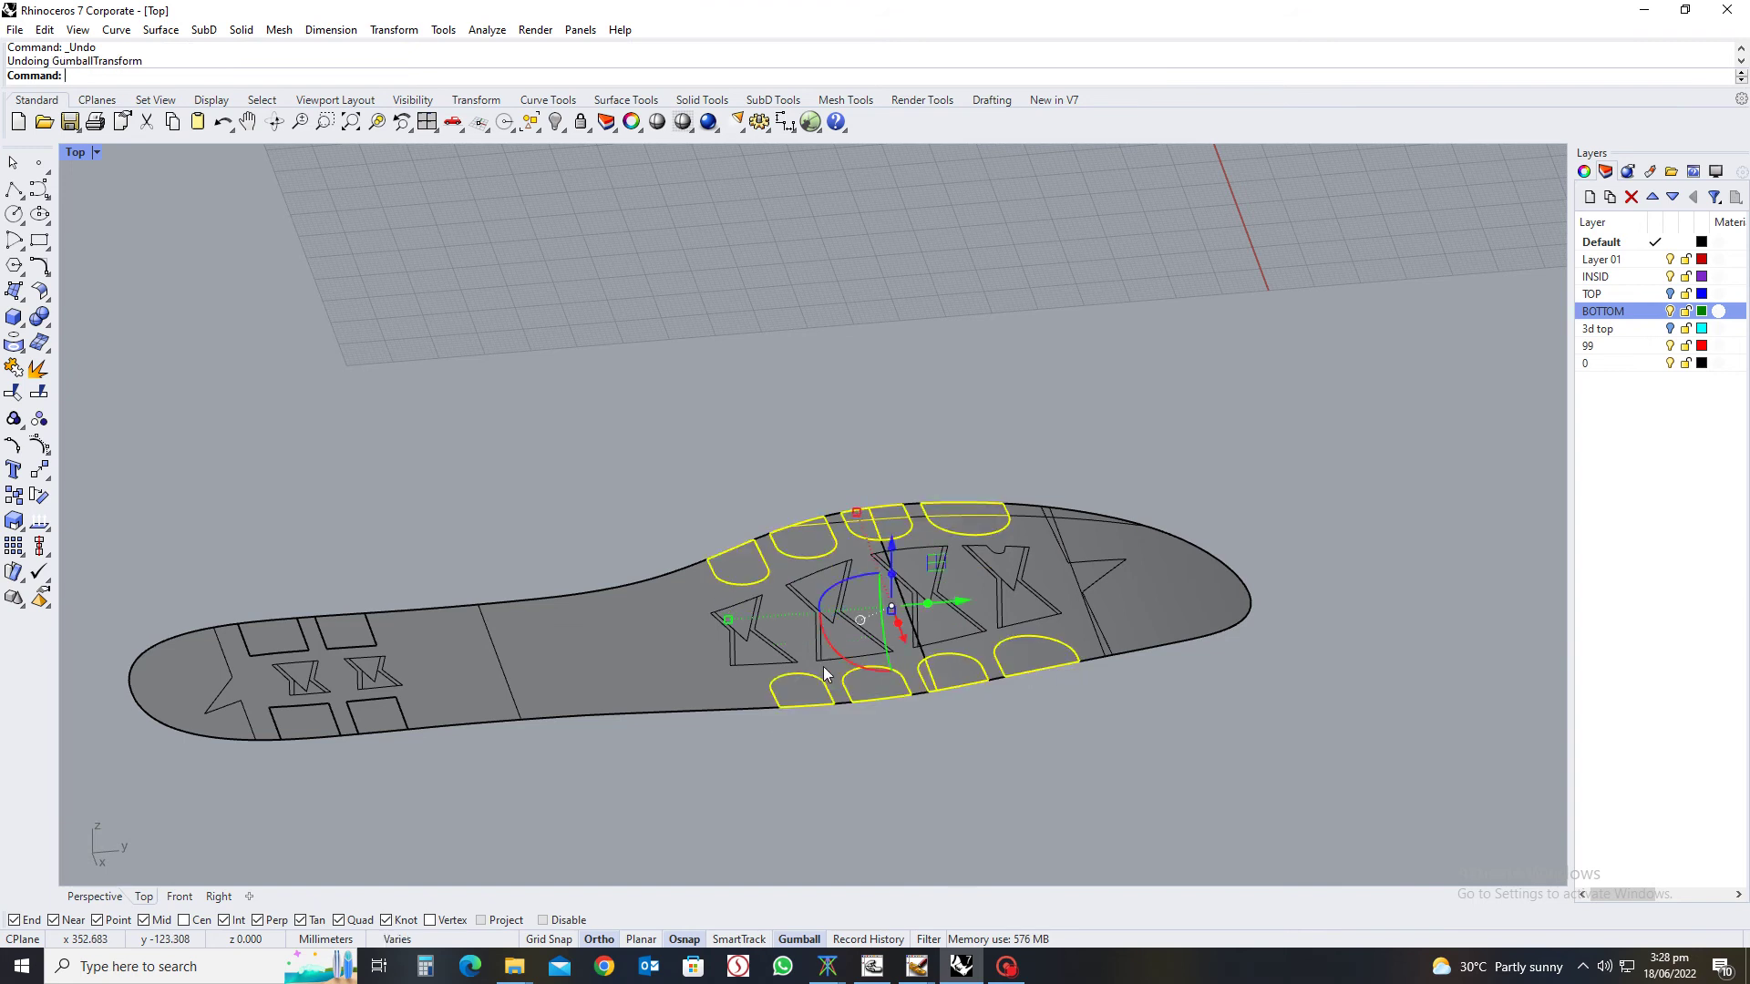
{"action": "key", "text": "Escape"}
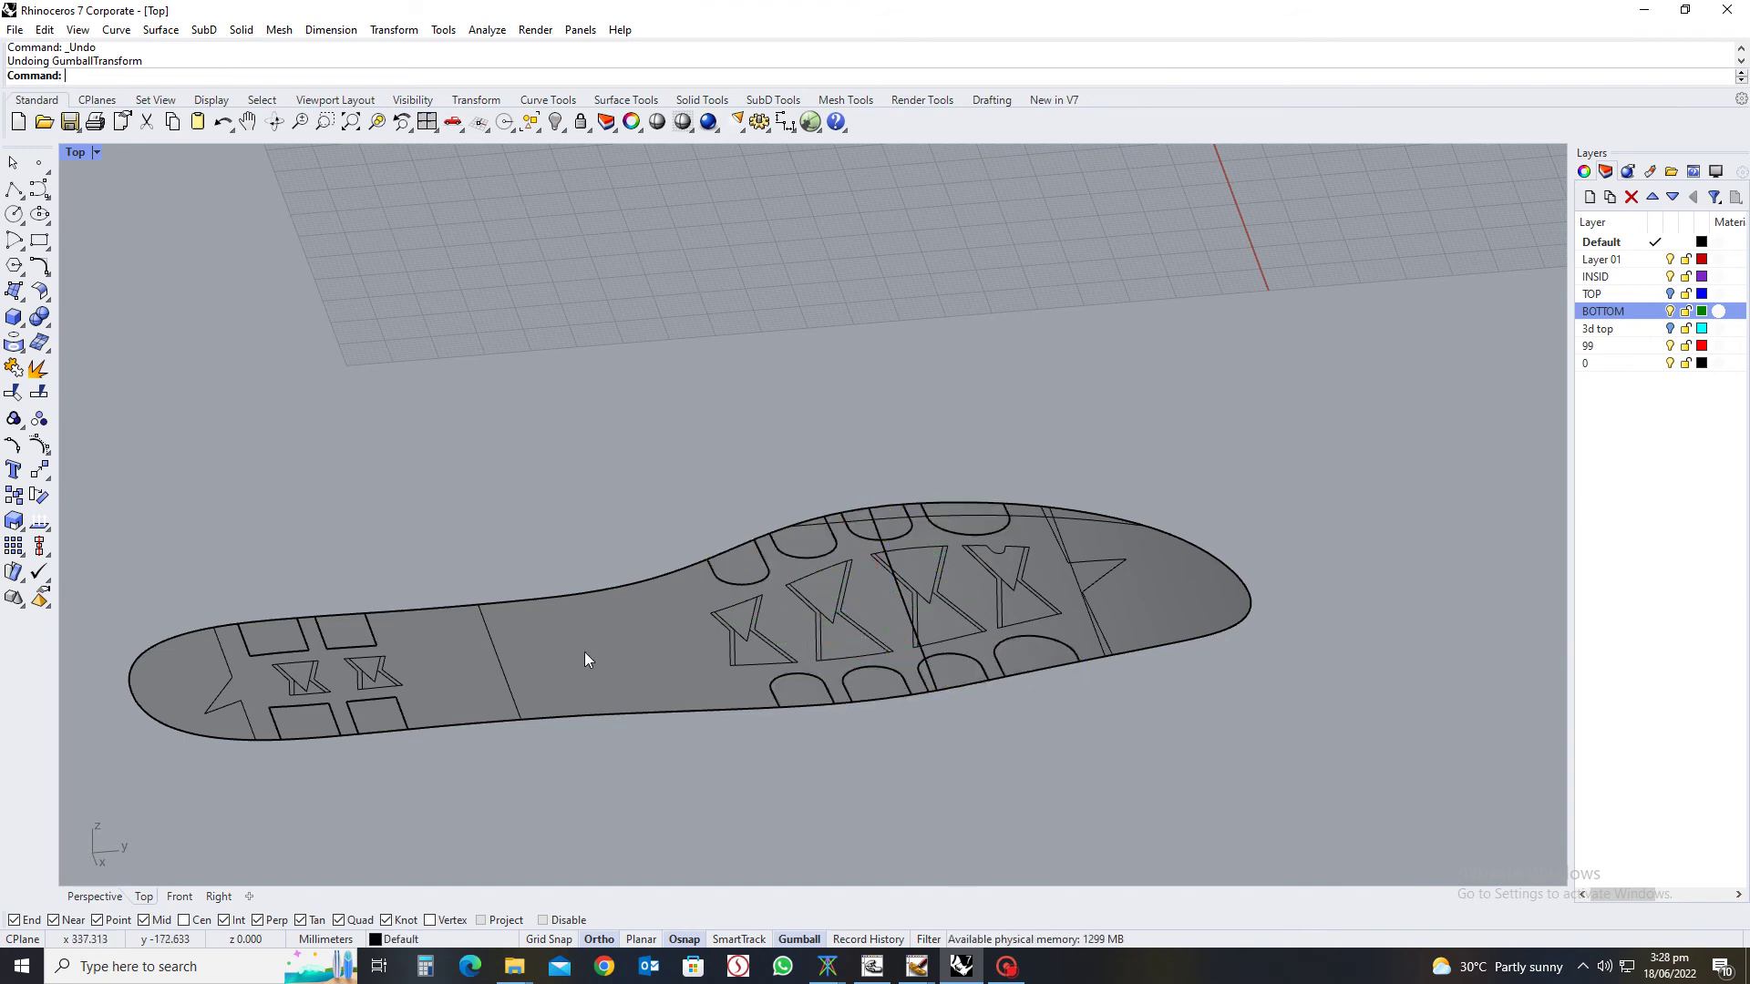
{"action": "left_click", "coordinate": [585, 653]}
{"action": "left_click", "coordinate": [636, 828]}
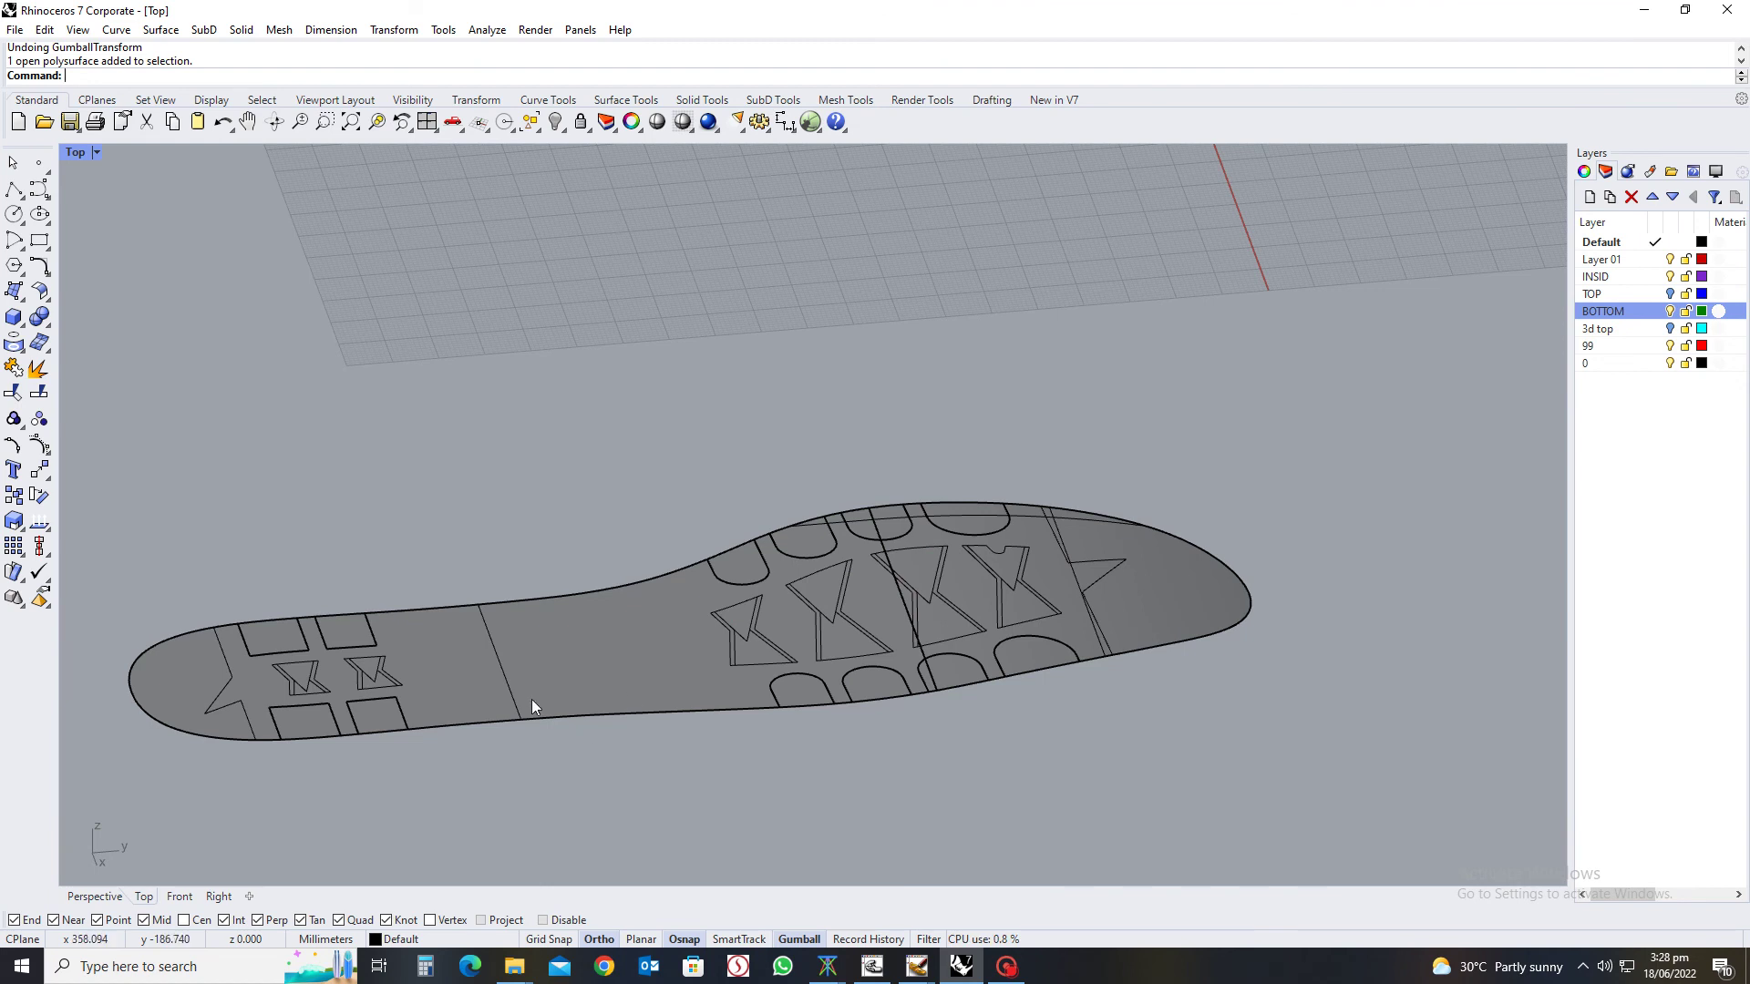
Join the four segments of the jagged line across the heel into one curve
{"action": "right_click_drag", "start_coordinate": [532, 699], "coordinate": [772, 696]}
{"action": "key", "text": "ctrl+F1"}
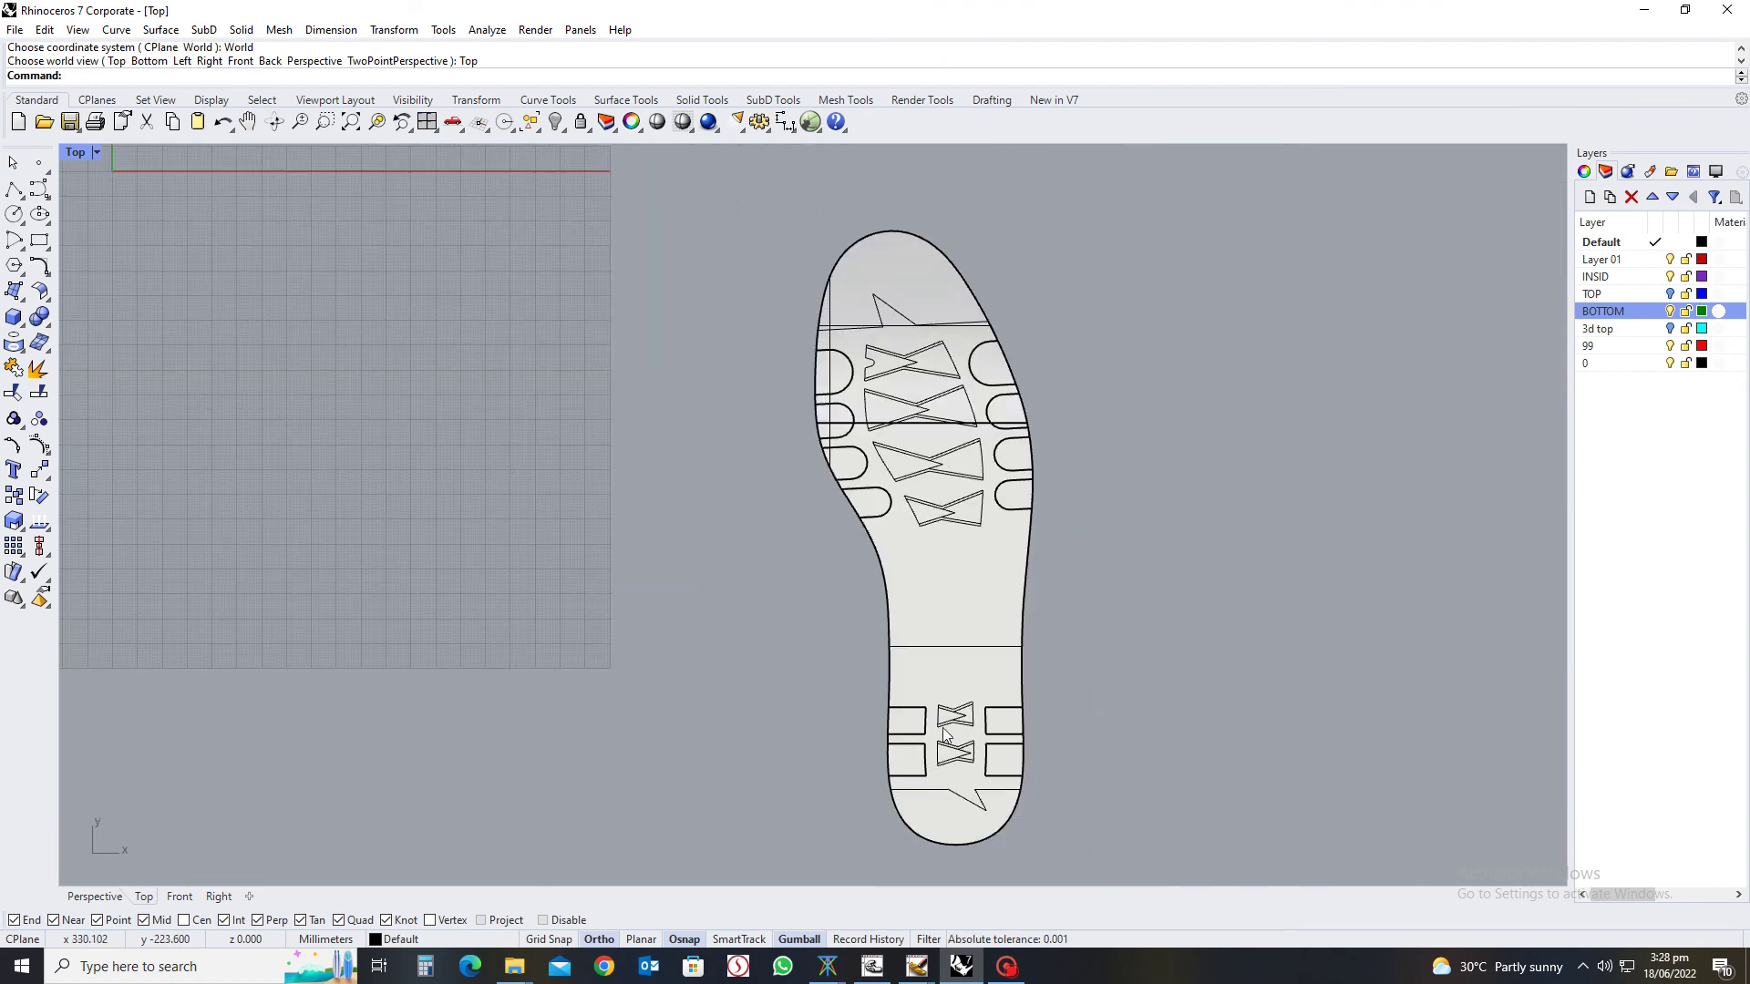
{"action": "right_click_drag", "start_coordinate": [945, 735], "coordinate": [1046, 612], "text": "ctrl+shift"}
{"action": "scroll", "coordinate": [1076, 526], "scroll_direction": "up", "scroll_amount": 5}
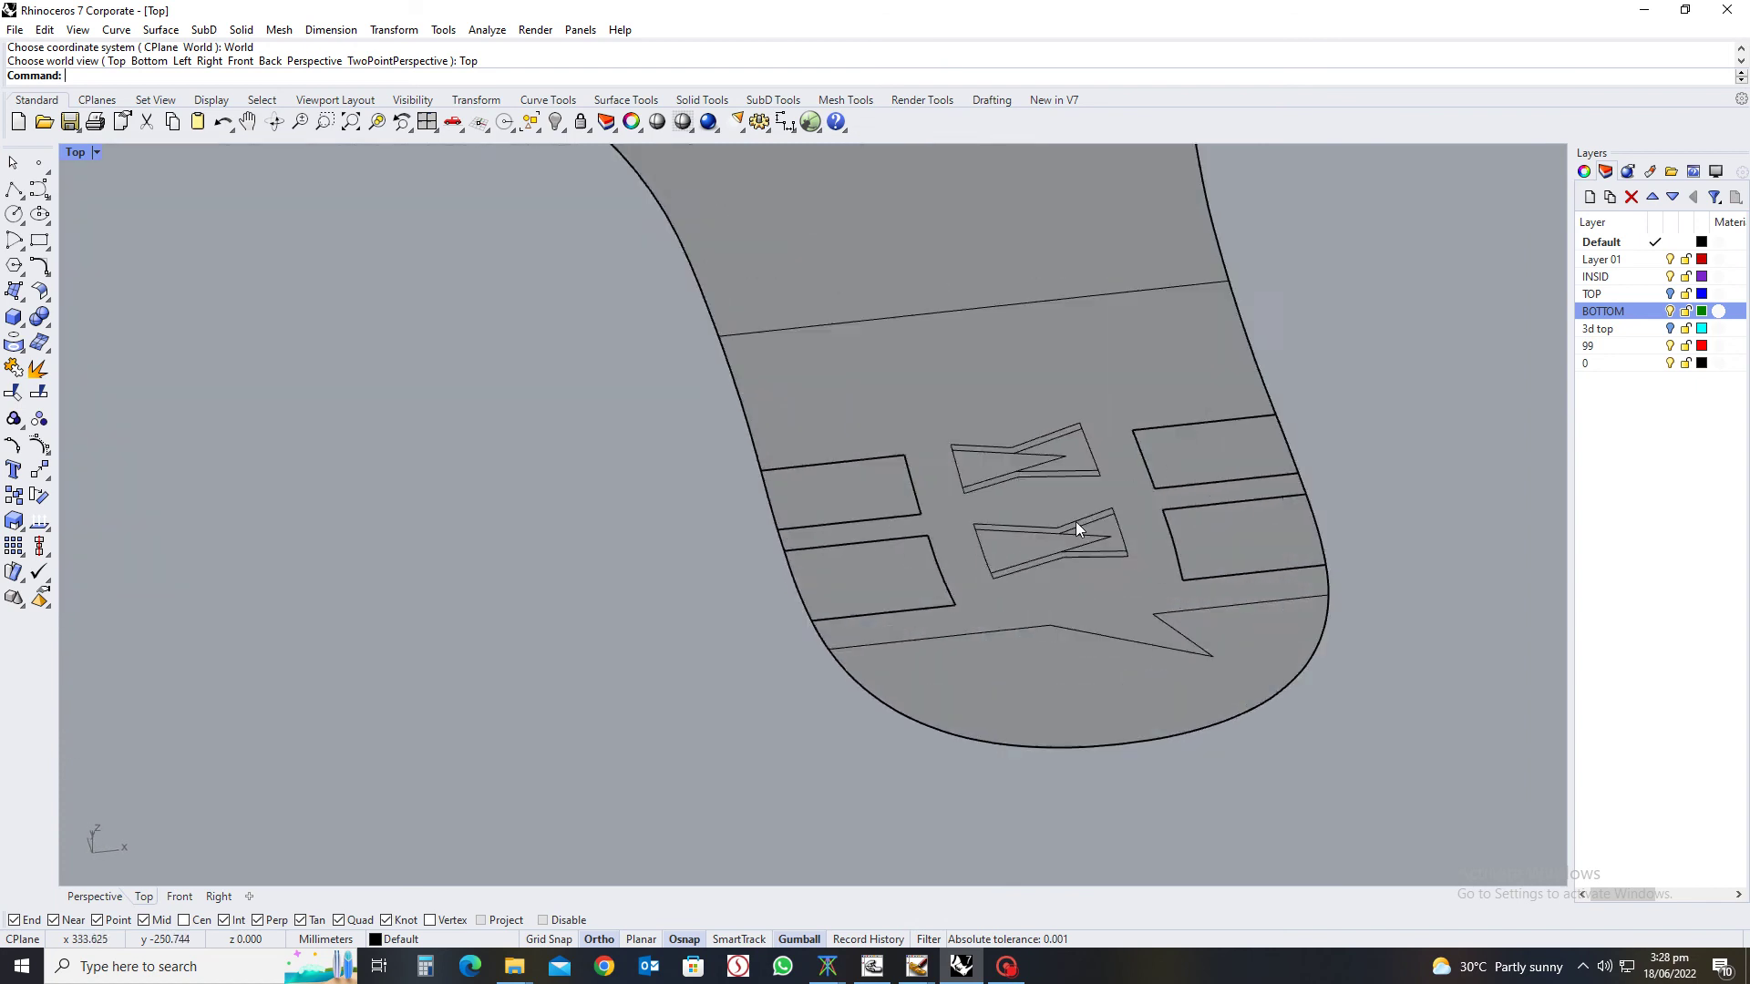
{"action": "left_click", "coordinate": [997, 630]}
{"action": "left_click", "coordinate": [1133, 638], "text": "shift"}
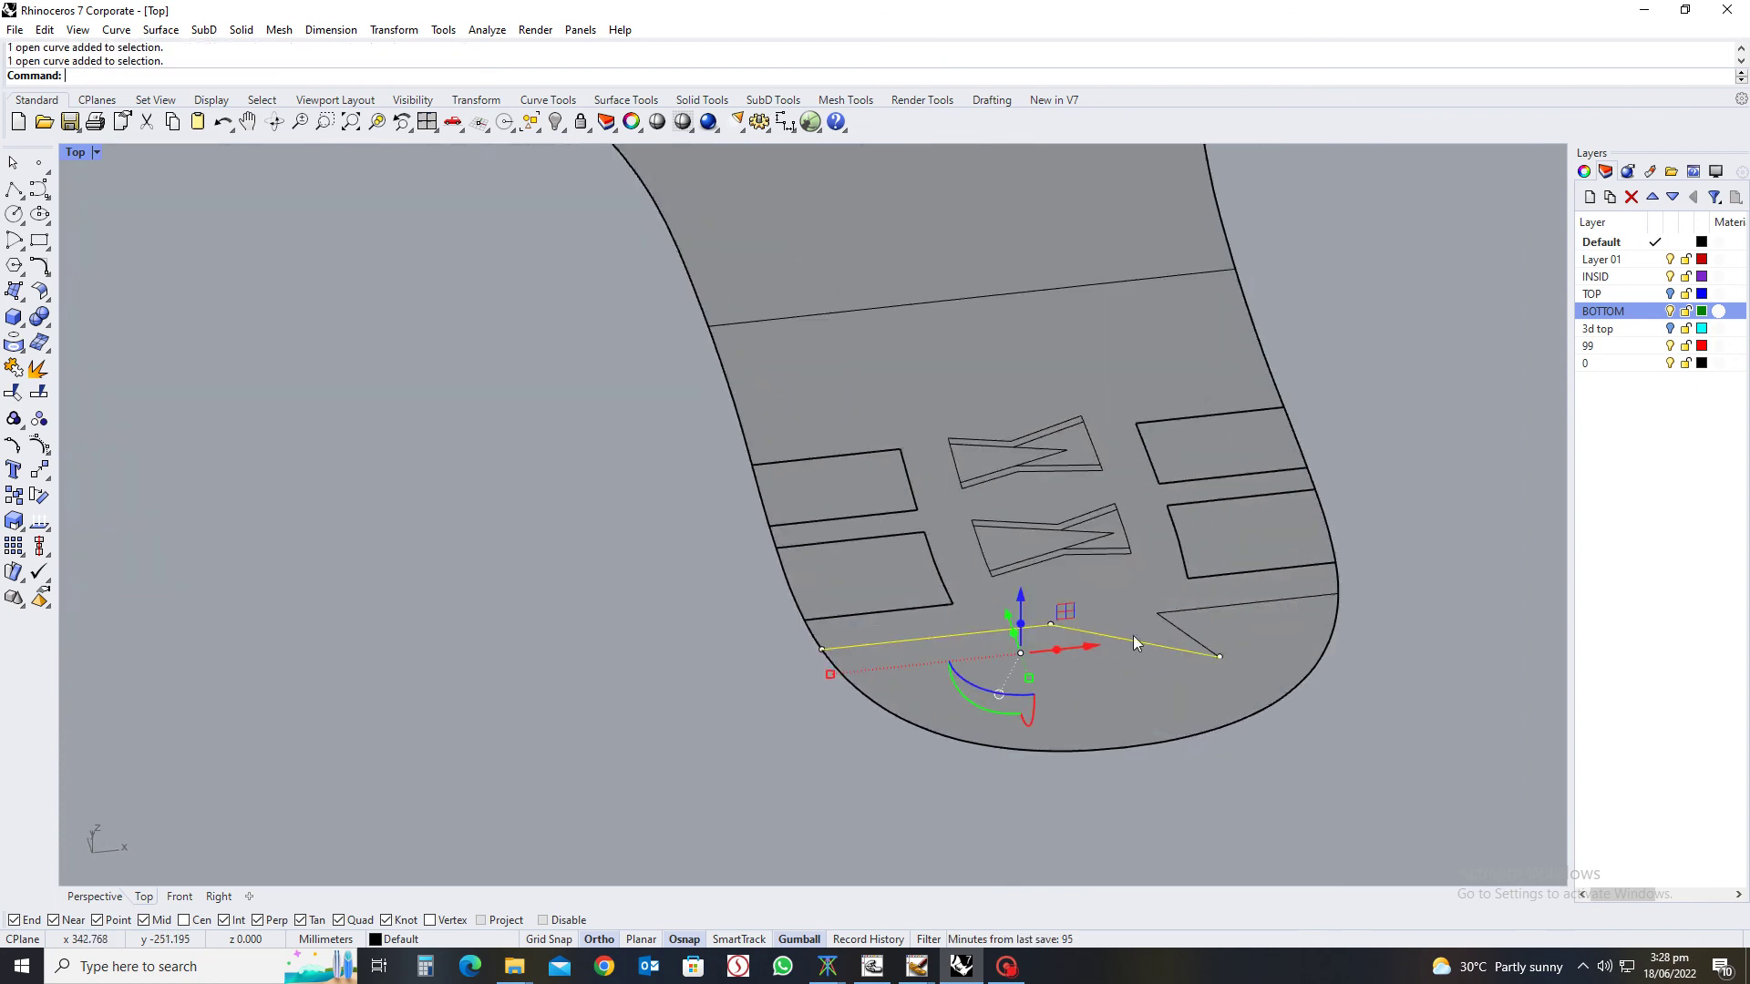
{"action": "left_click", "coordinate": [1185, 641], "text": "shift"}
{"action": "key", "text": "Return"}
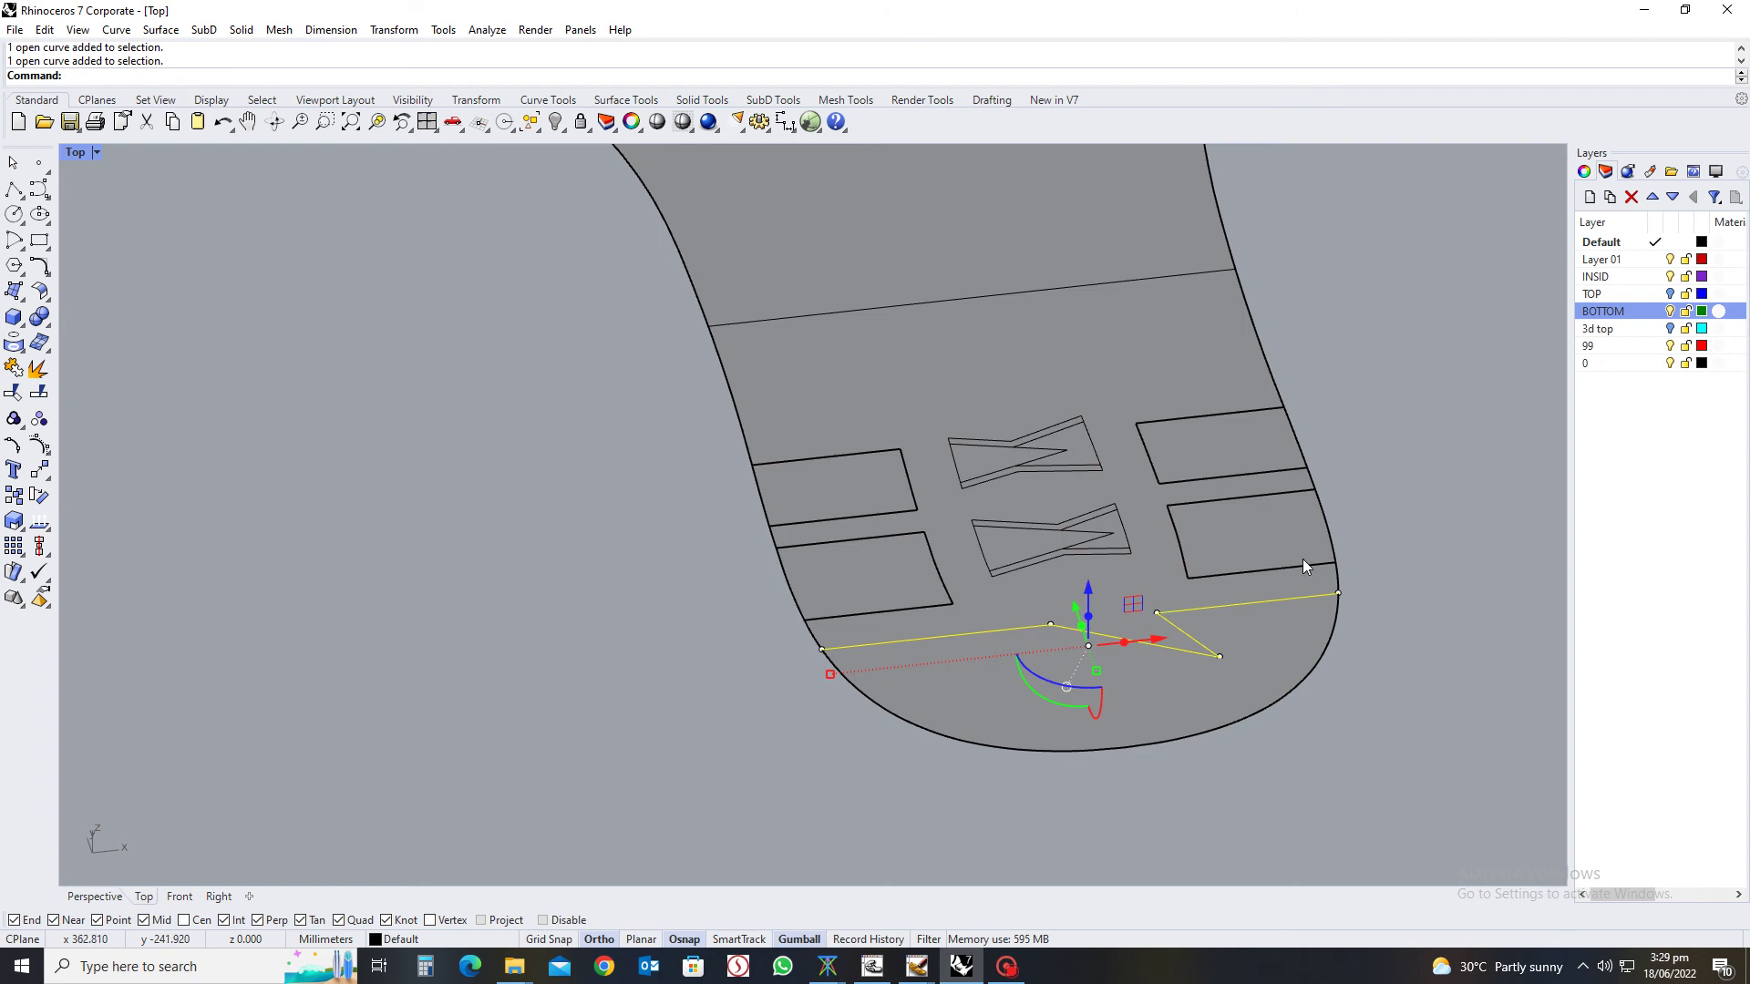
{"action": "key", "text": "ctrl+j"}
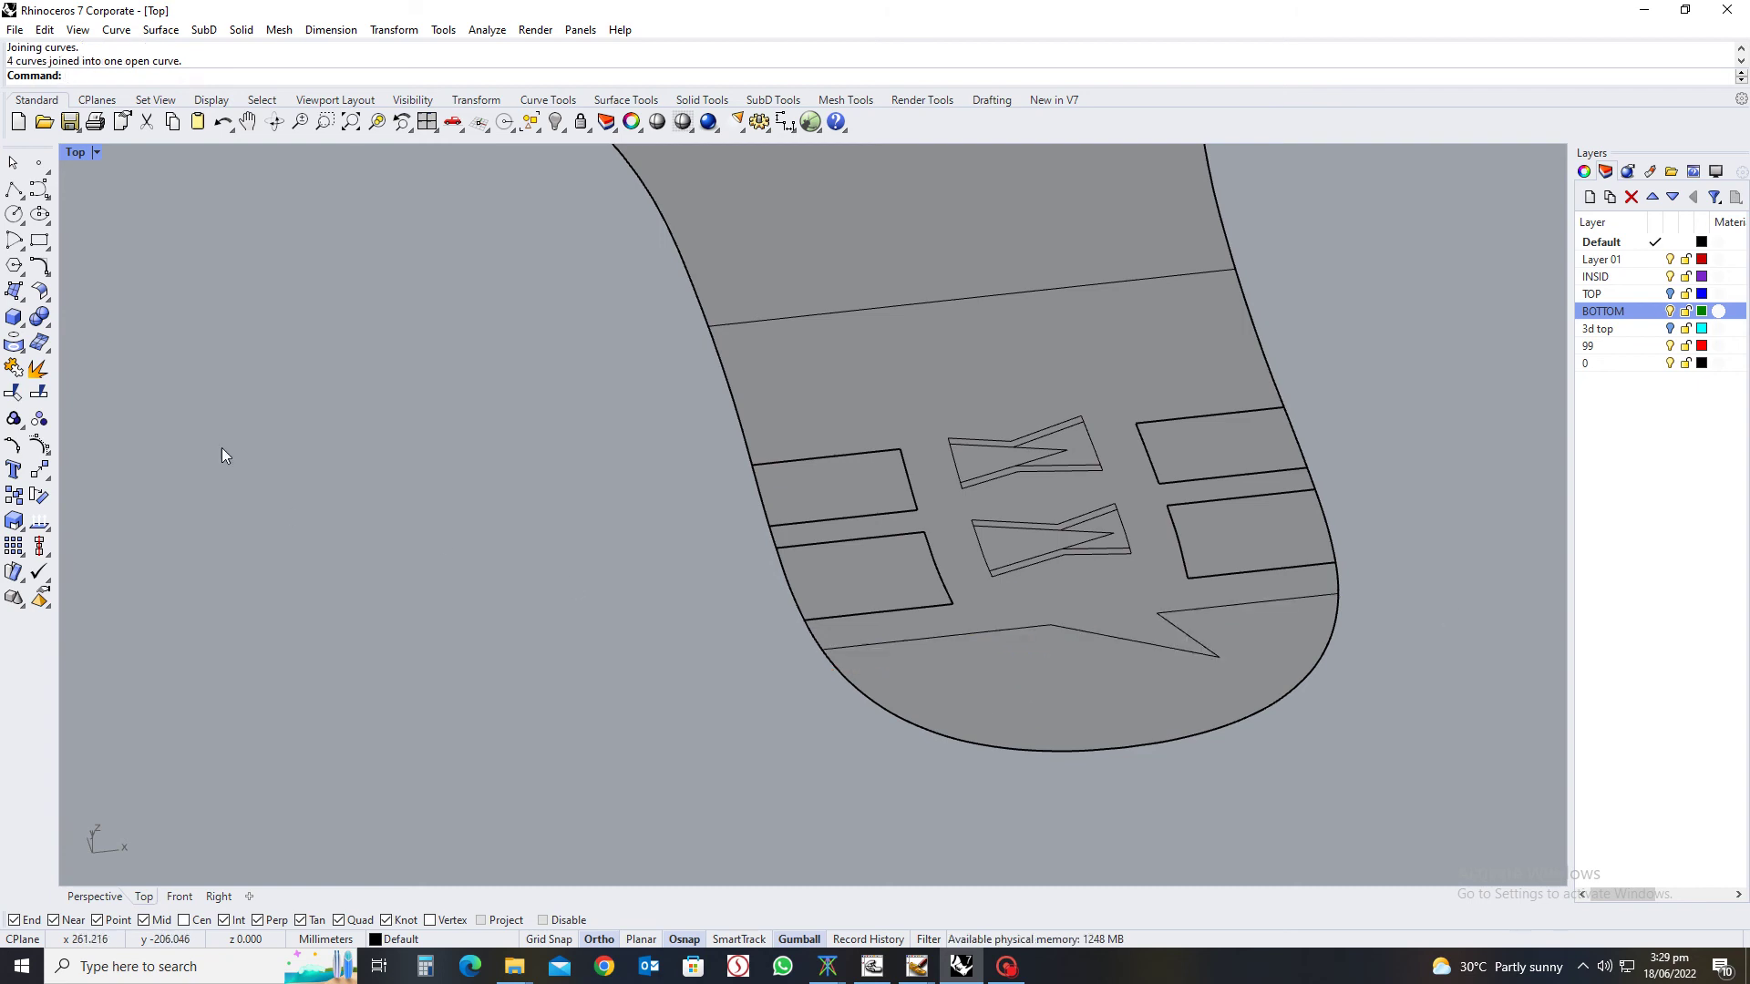
Split the sole surface with the joined jagged line across the heel and select the separated heel tip
{"action": "left_click", "coordinate": [39, 393]}
{"action": "left_click", "coordinate": [1046, 691]}
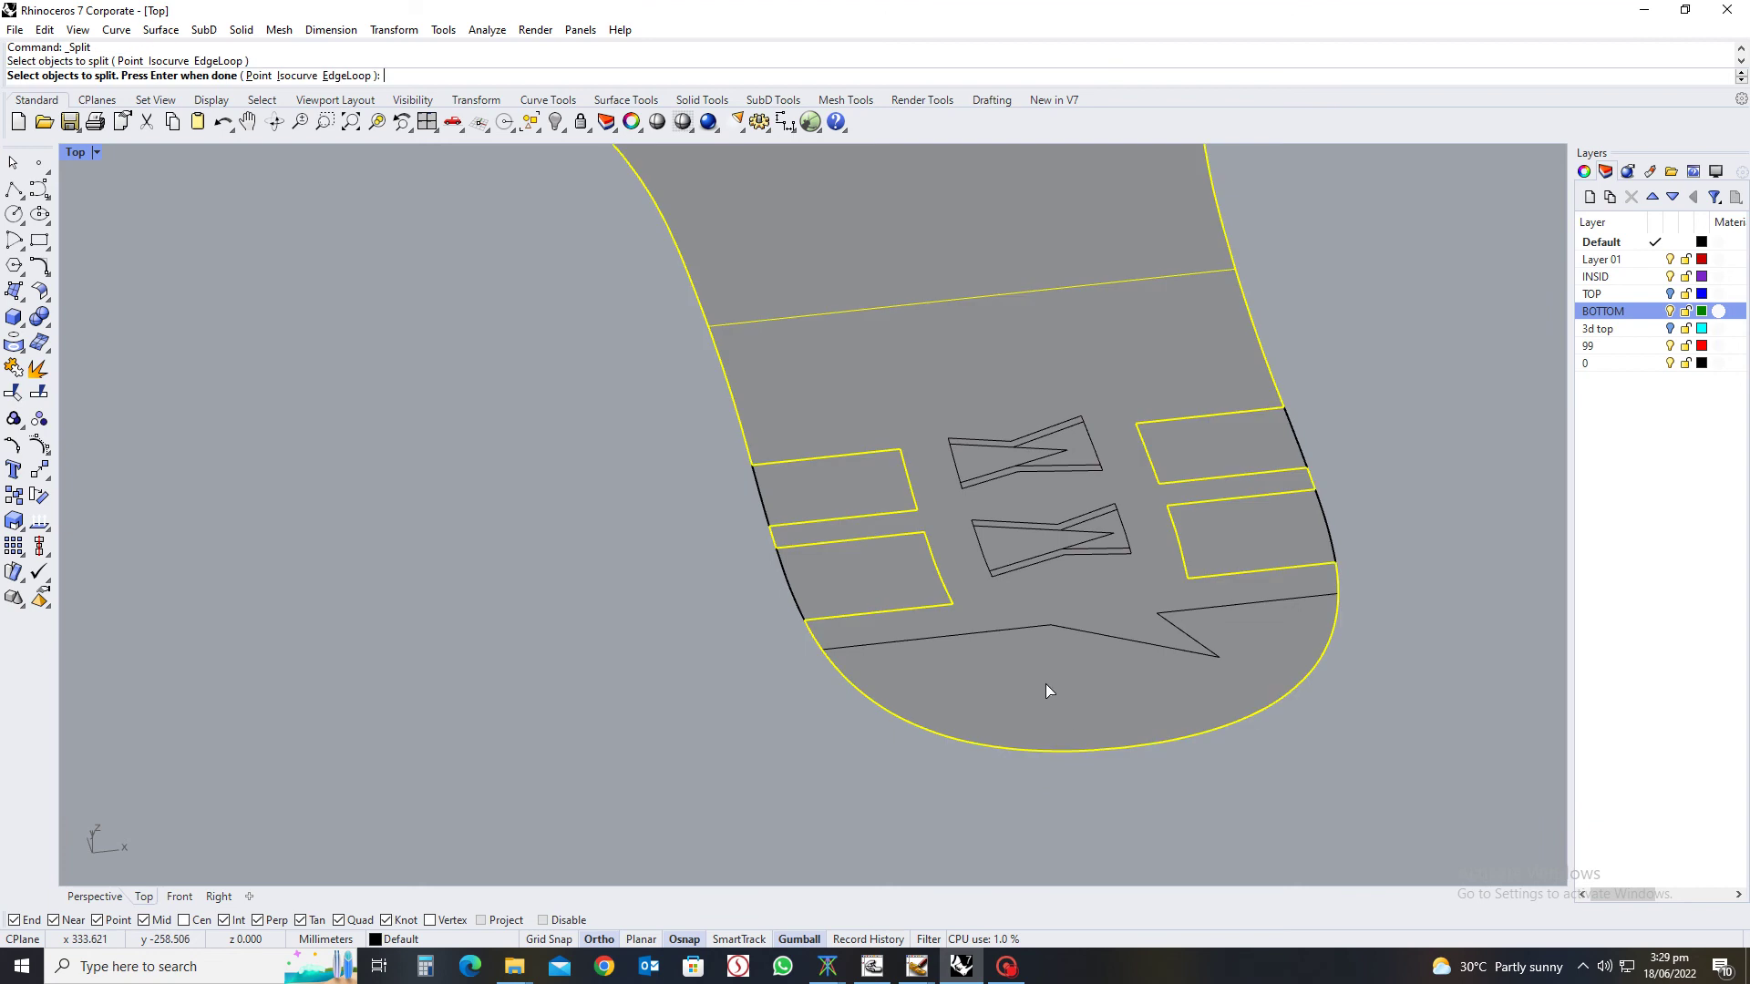
{"action": "key", "text": "Return"}
{"action": "left_click", "coordinate": [1000, 630]}
{"action": "key", "text": "Return"}
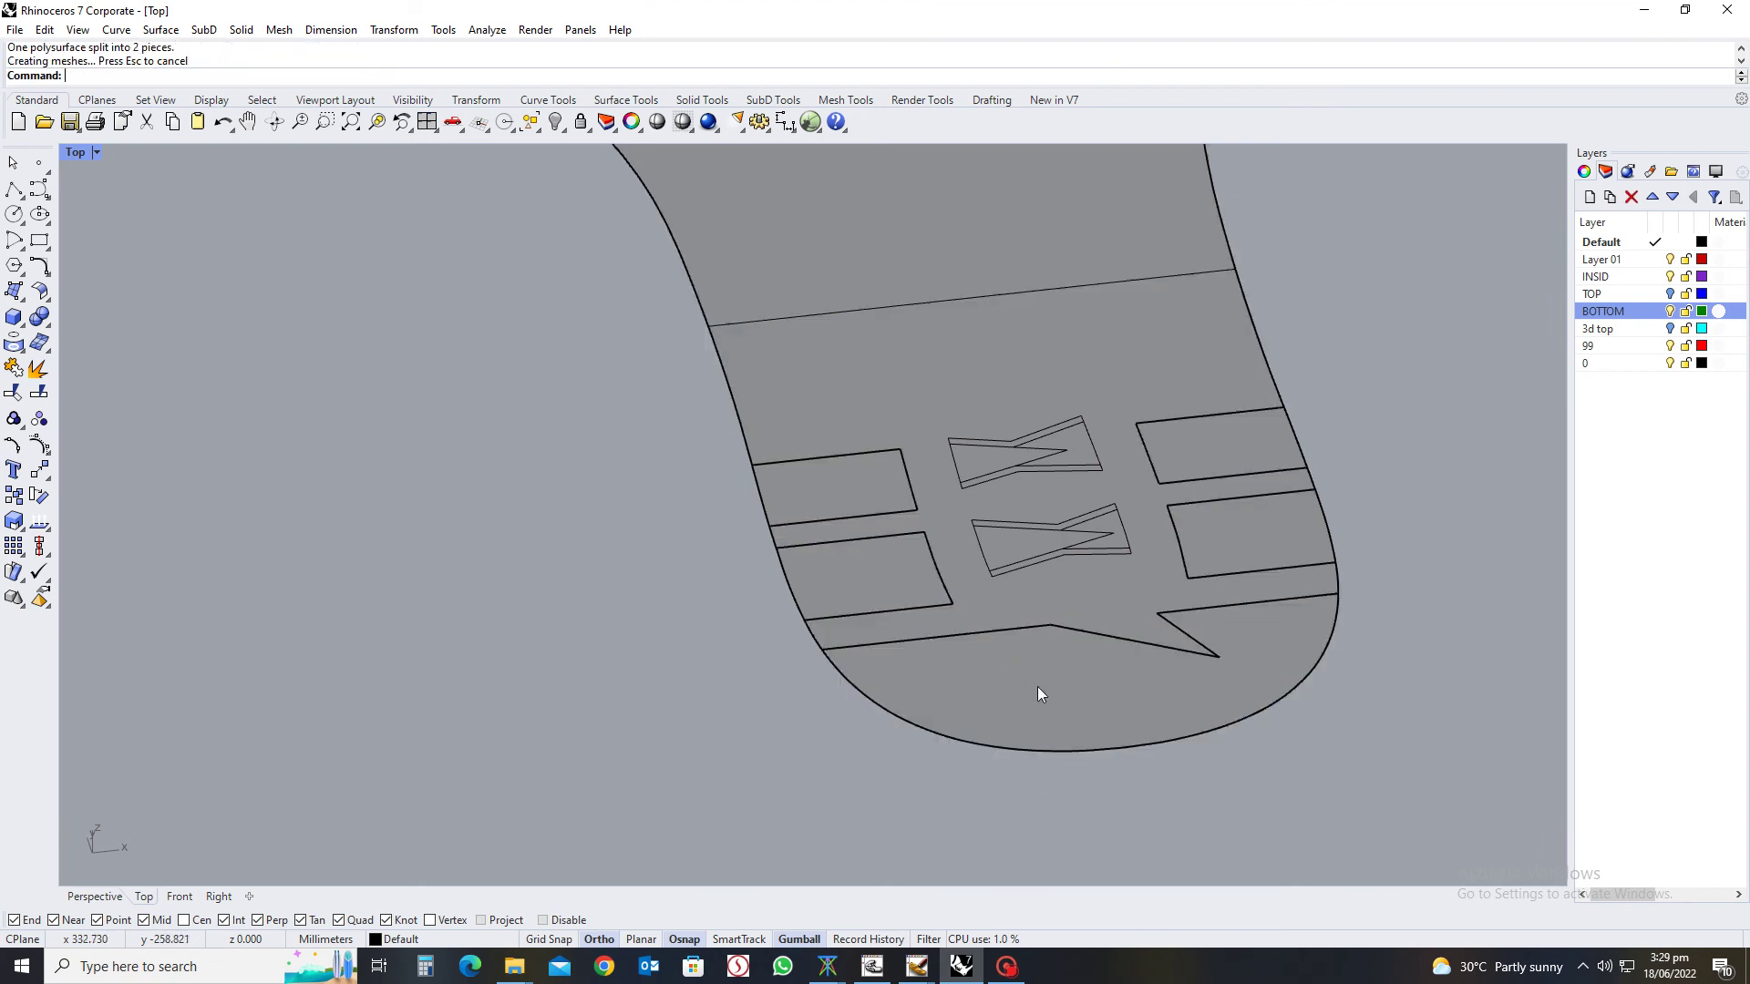
{"action": "left_click", "coordinate": [1038, 686]}
{"action": "right_click_drag", "start_coordinate": [968, 791], "coordinate": [795, 436], "text": "ctrl+shift"}
{"action": "scroll", "coordinate": [799, 401], "scroll_direction": "up", "scroll_amount": 2}
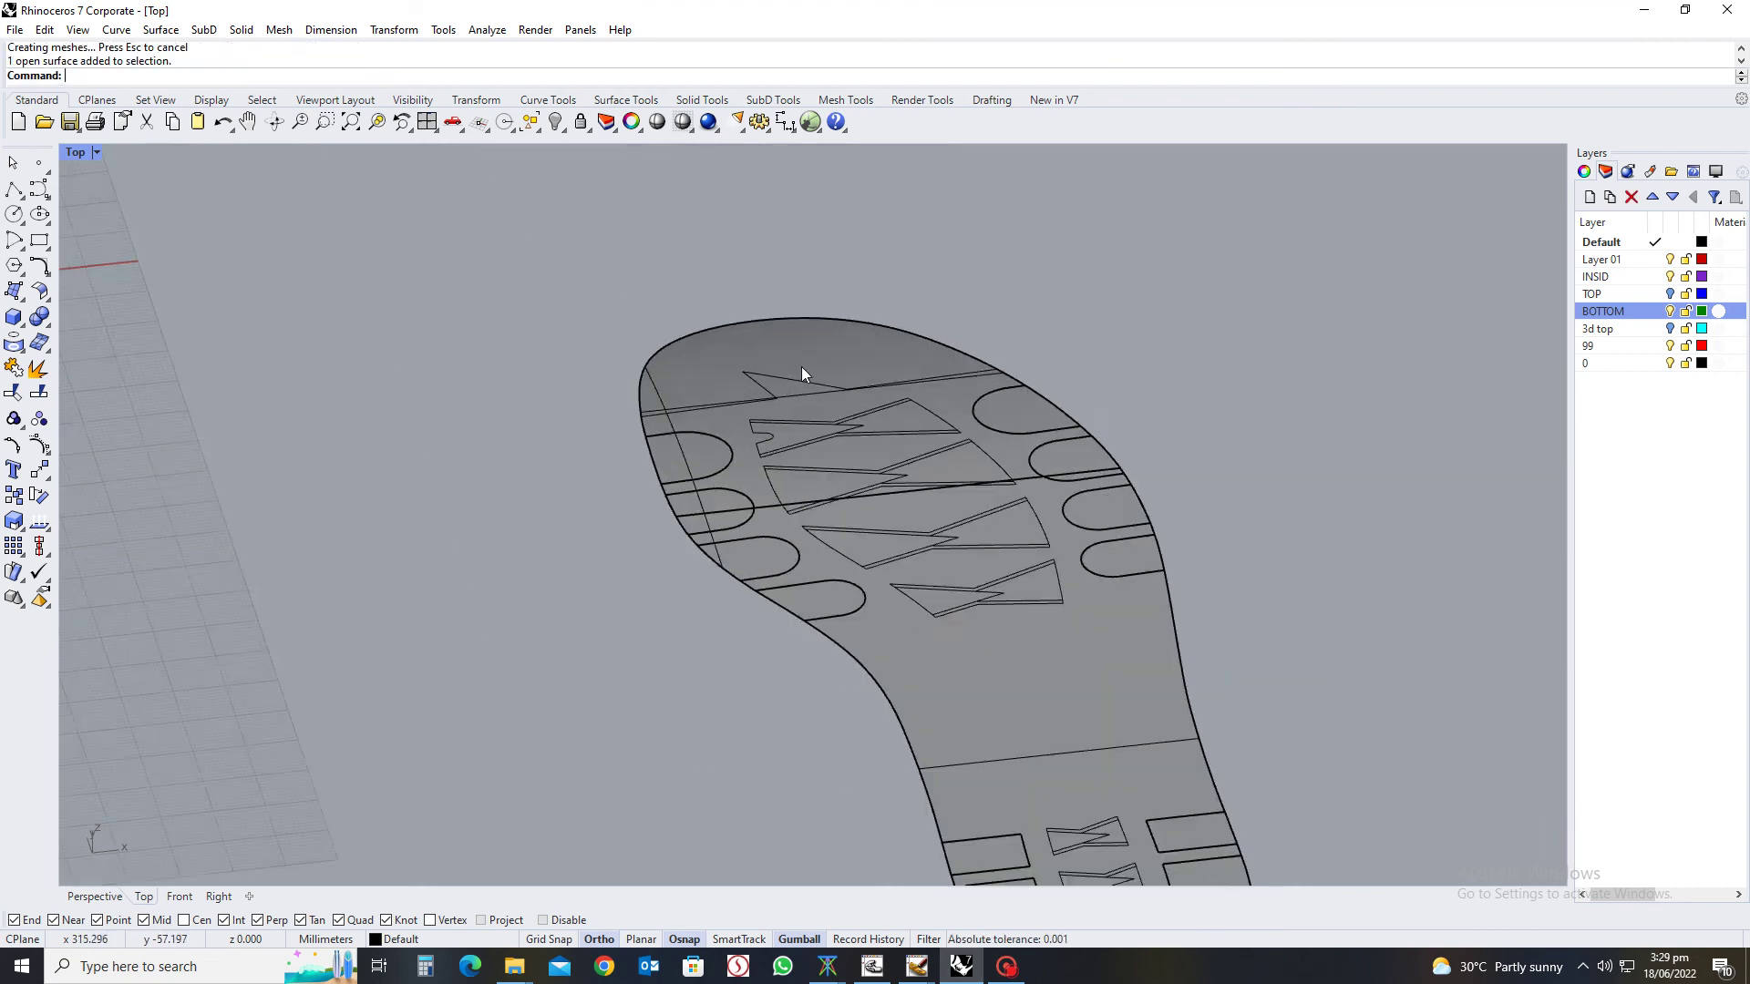
{"action": "scroll", "coordinate": [801, 374], "scroll_direction": "up", "scroll_amount": 5}
{"action": "left_click", "coordinate": [799, 369]}
{"action": "key", "text": "Escape"}
{"action": "key", "text": "Return"}
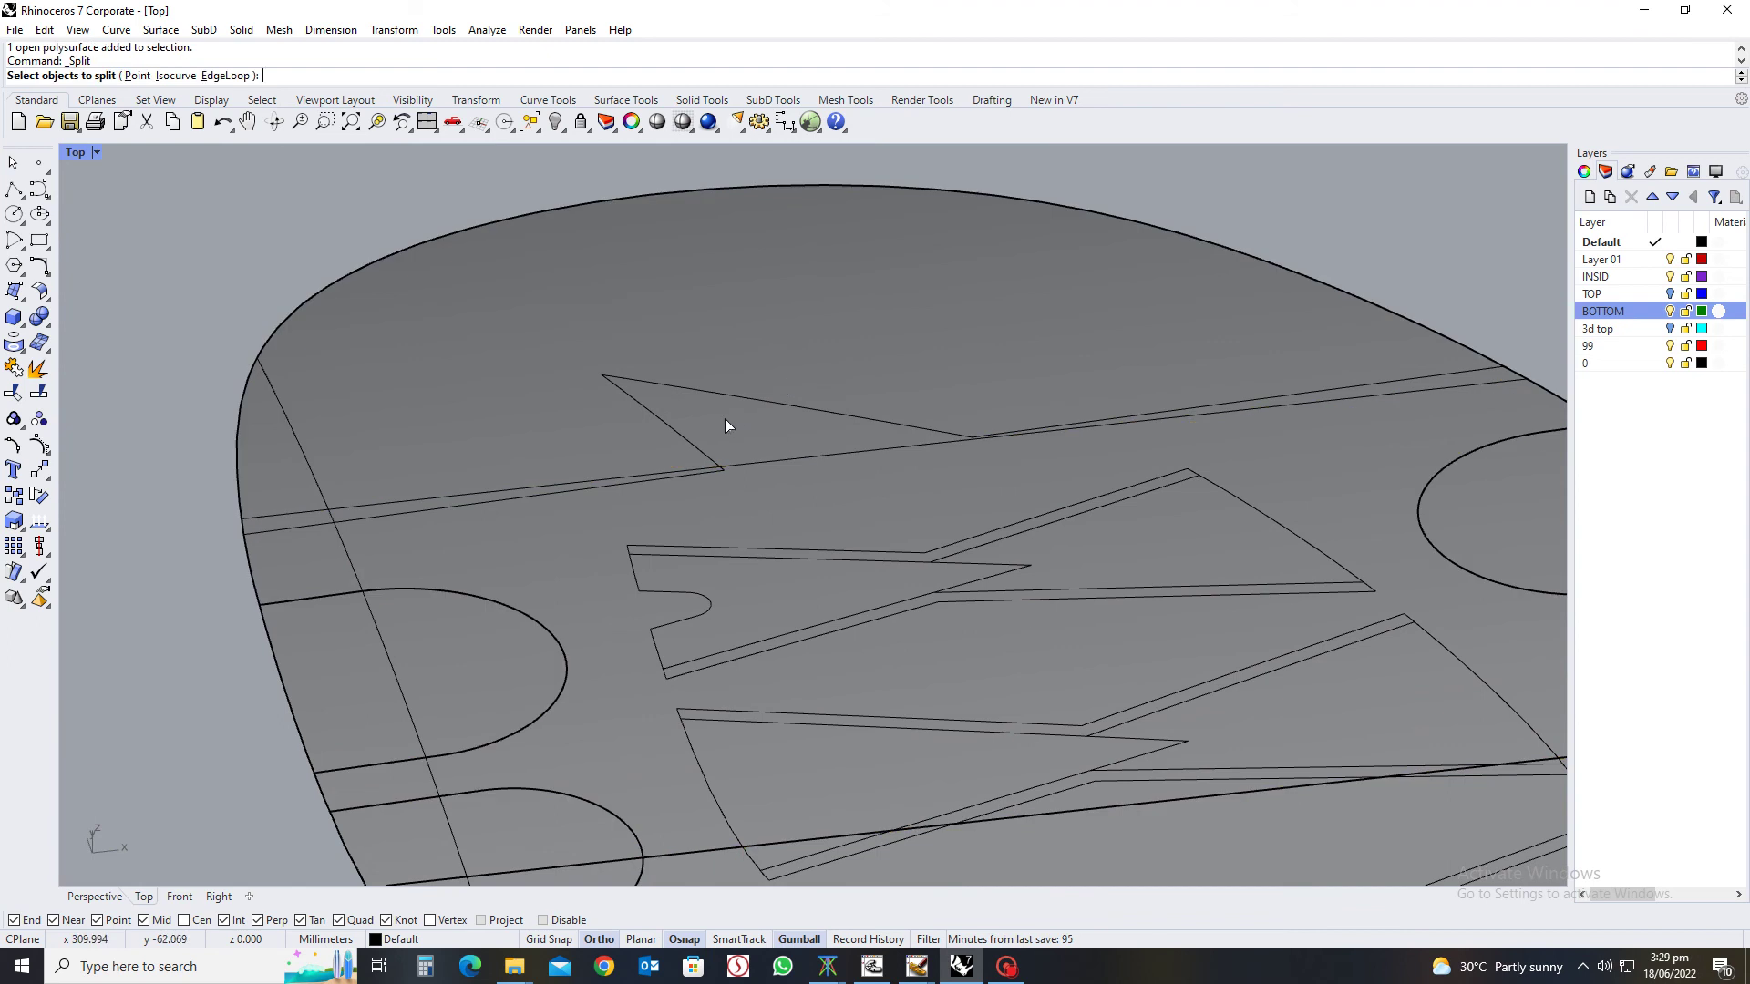
{"action": "left_click", "coordinate": [663, 484]}
{"action": "key", "text": "Return"}
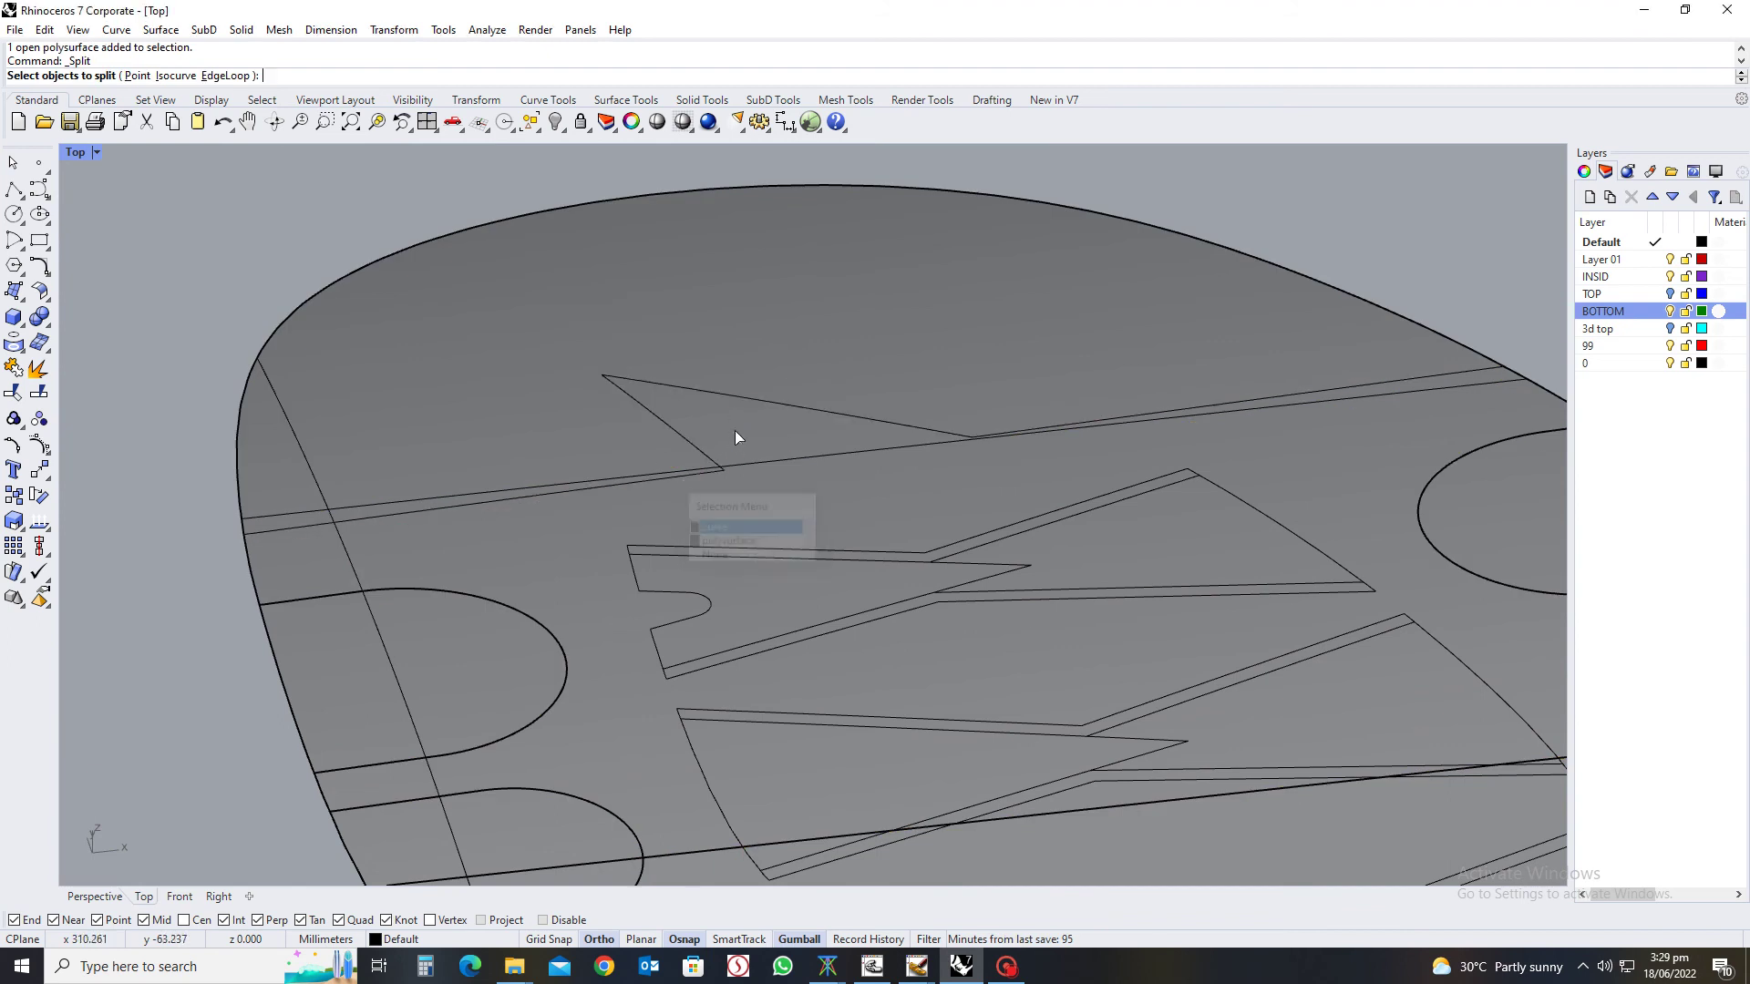
{"action": "key", "text": "Escape"}
Split the sole surface with the jagged line across the toe and check that the toe piece can be selected separately
{"action": "key", "text": "Return"}
{"action": "left_click", "coordinate": [567, 490]}
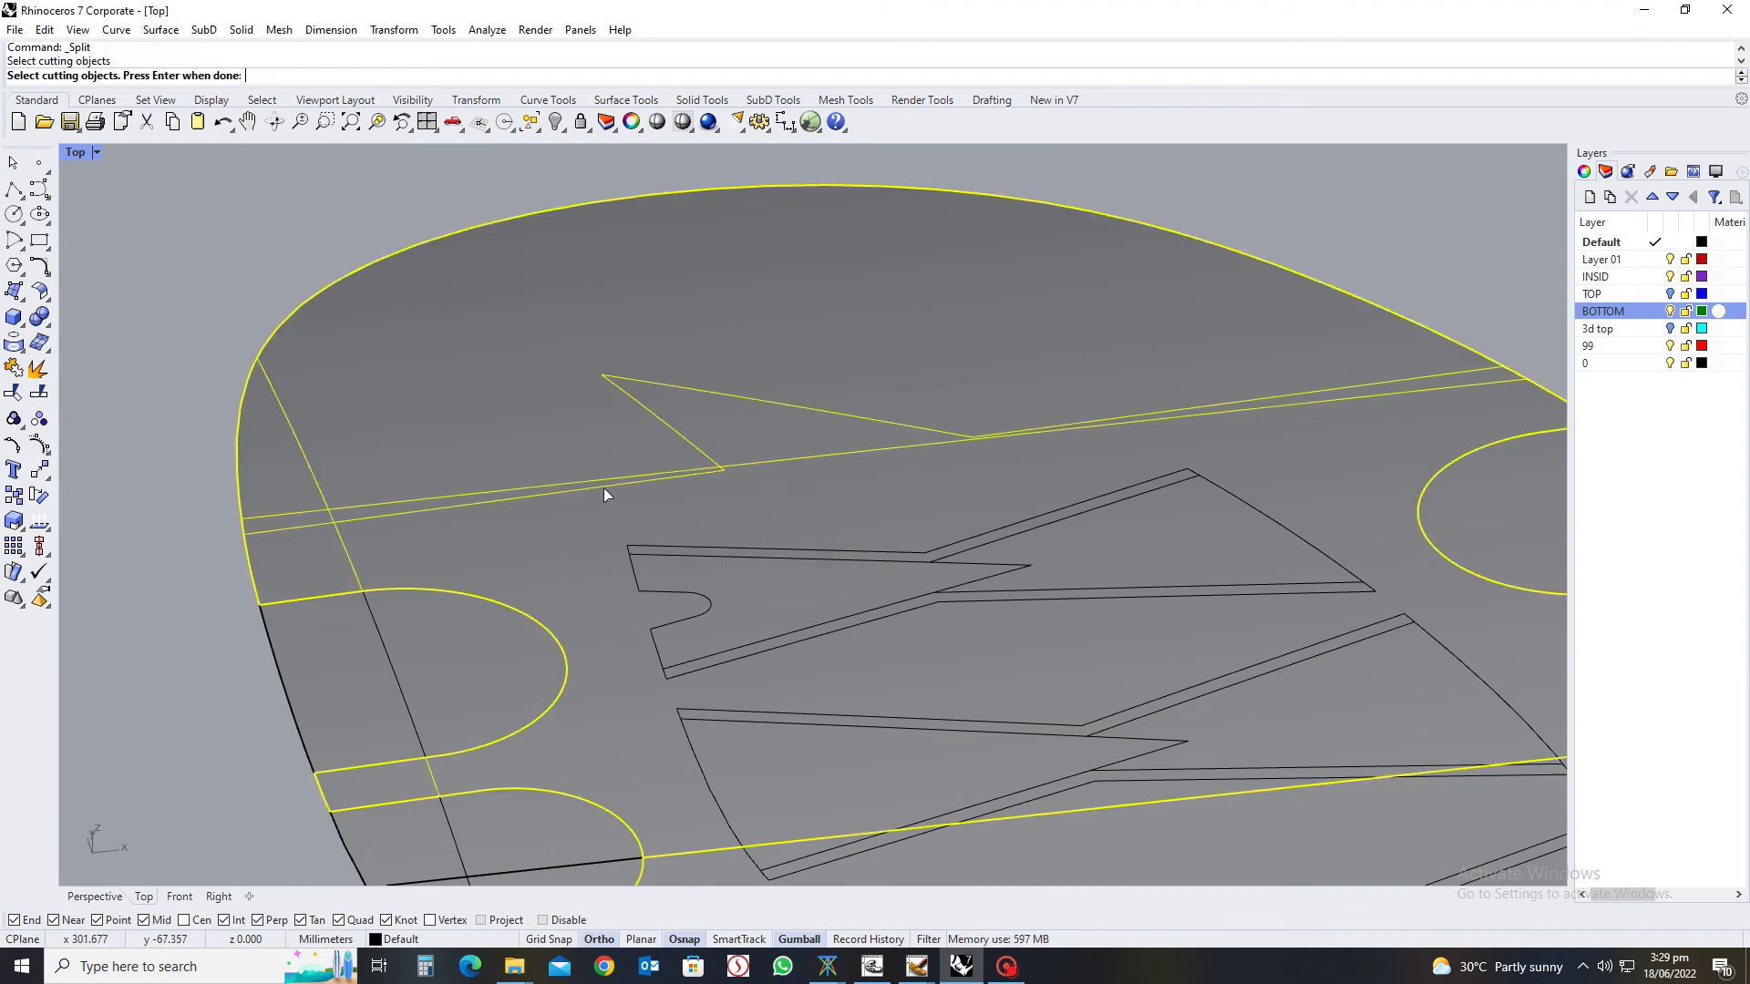
{"action": "key", "text": "Return"}
{"action": "key", "text": "Escape"}
{"action": "left_click", "coordinate": [603, 441]}
{"action": "key", "text": "Escape"}
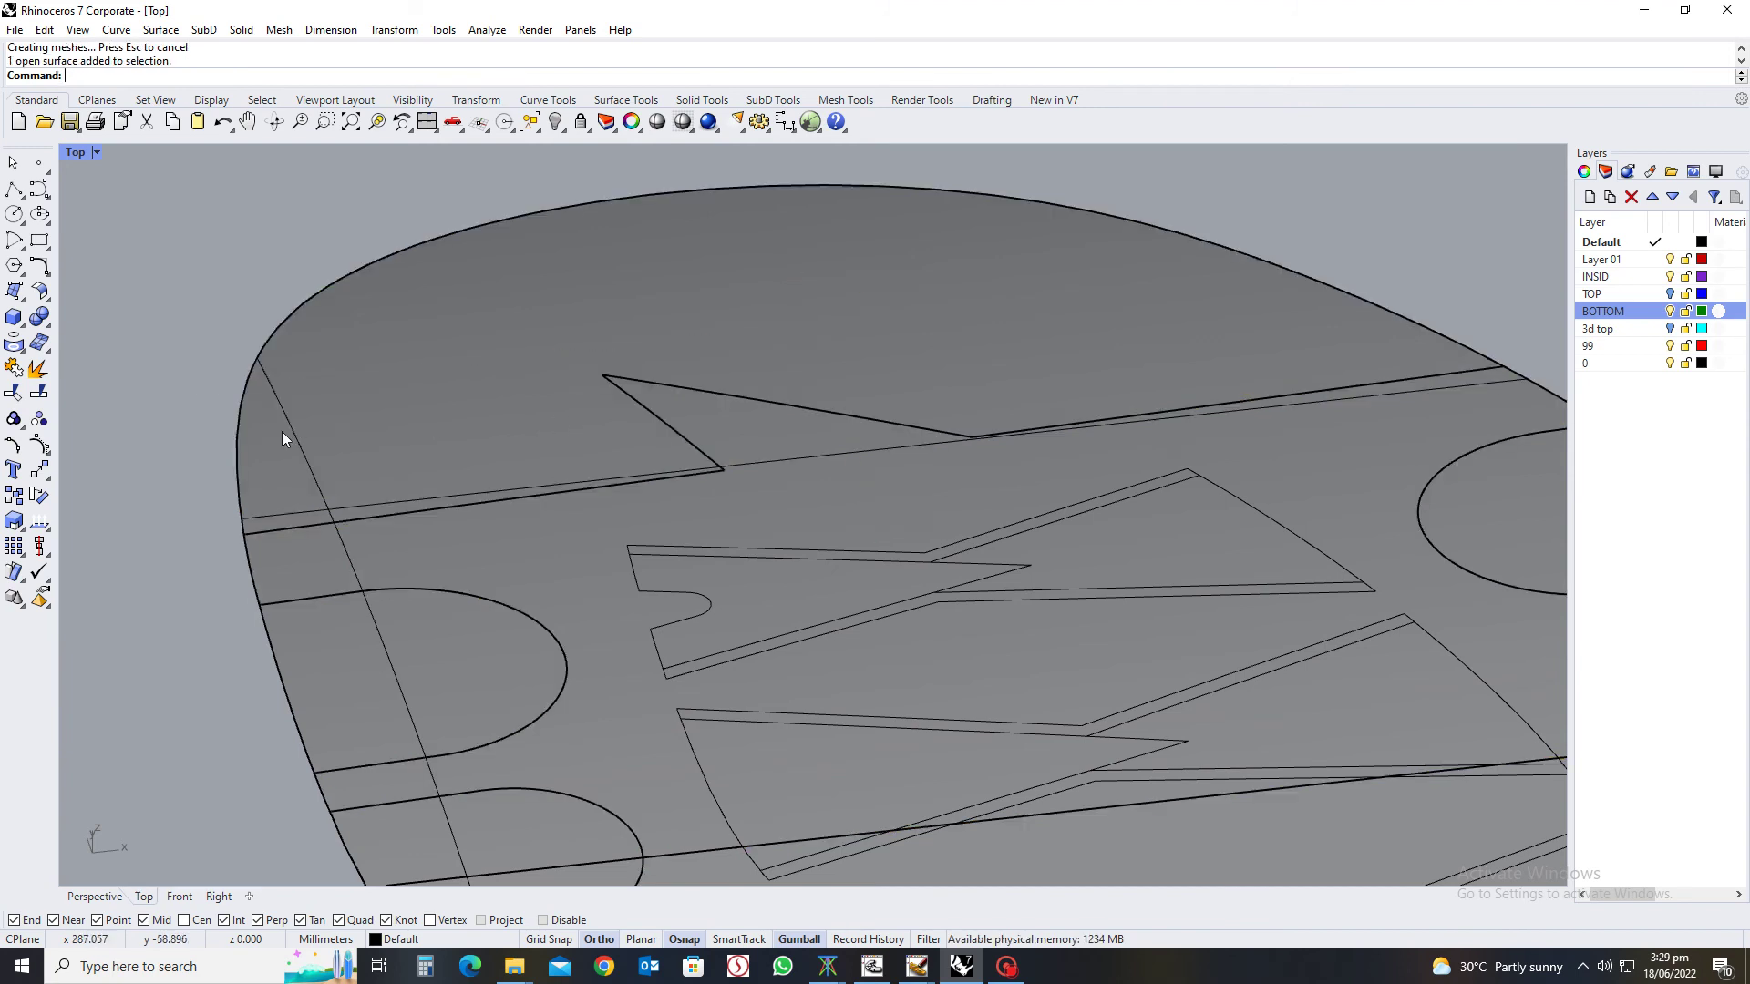
Split the sole surface with all the outline and inner lines of the upper bow-tie pattern in the heel
{"action": "scroll", "coordinate": [857, 490], "scroll_direction": "down", "scroll_amount": 5}
{"action": "right_click_drag", "start_coordinate": [901, 530], "coordinate": [887, 587], "text": "ctrl+shift"}
{"action": "key", "text": "Home"}
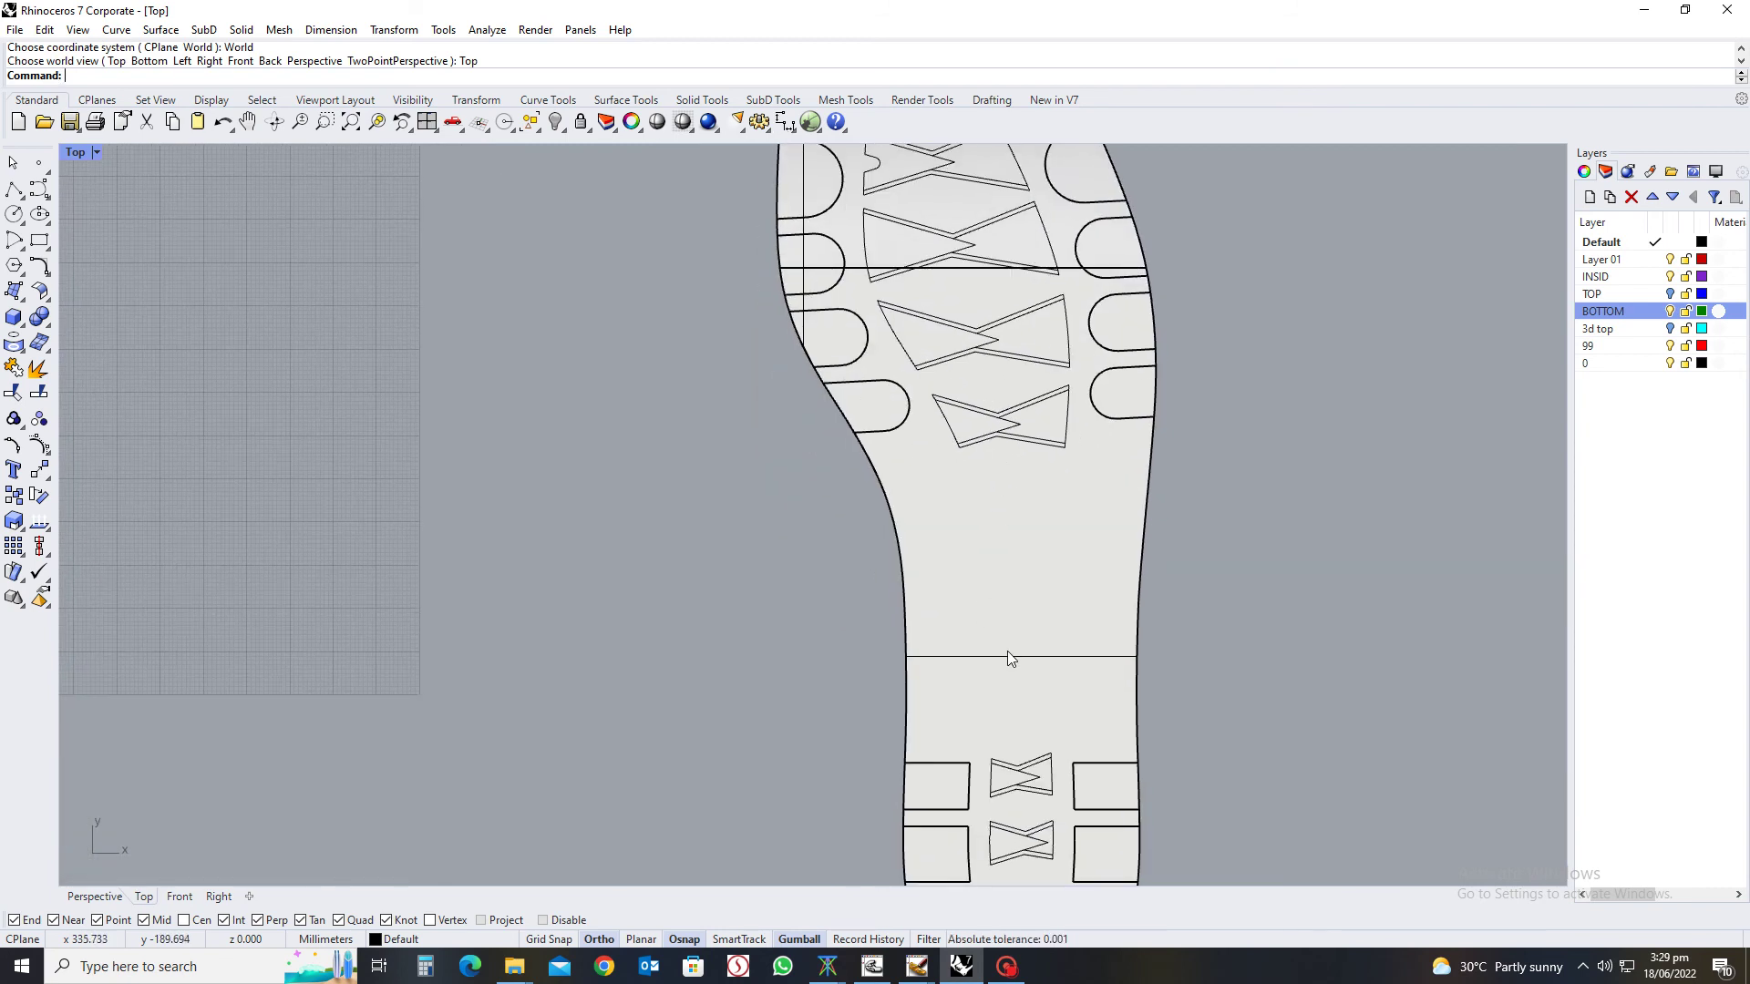
{"action": "scroll", "coordinate": [1004, 654], "scroll_direction": "up", "scroll_amount": 5}
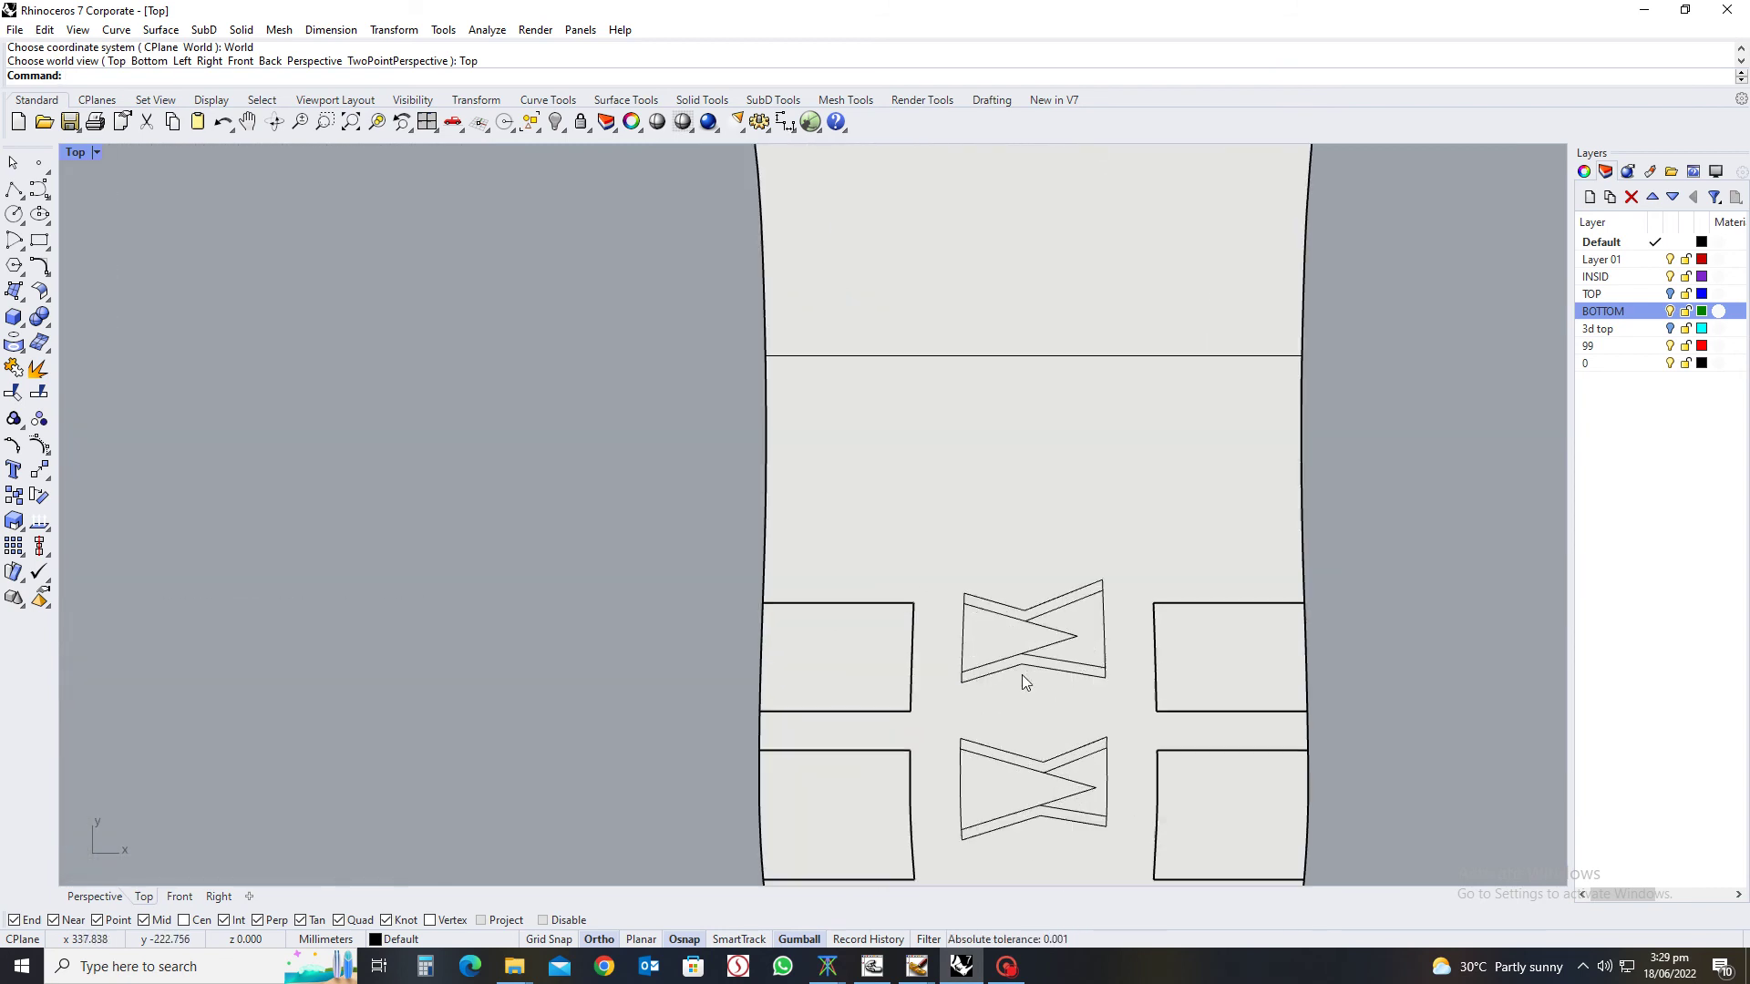
{"action": "left_click", "coordinate": [1069, 528]}
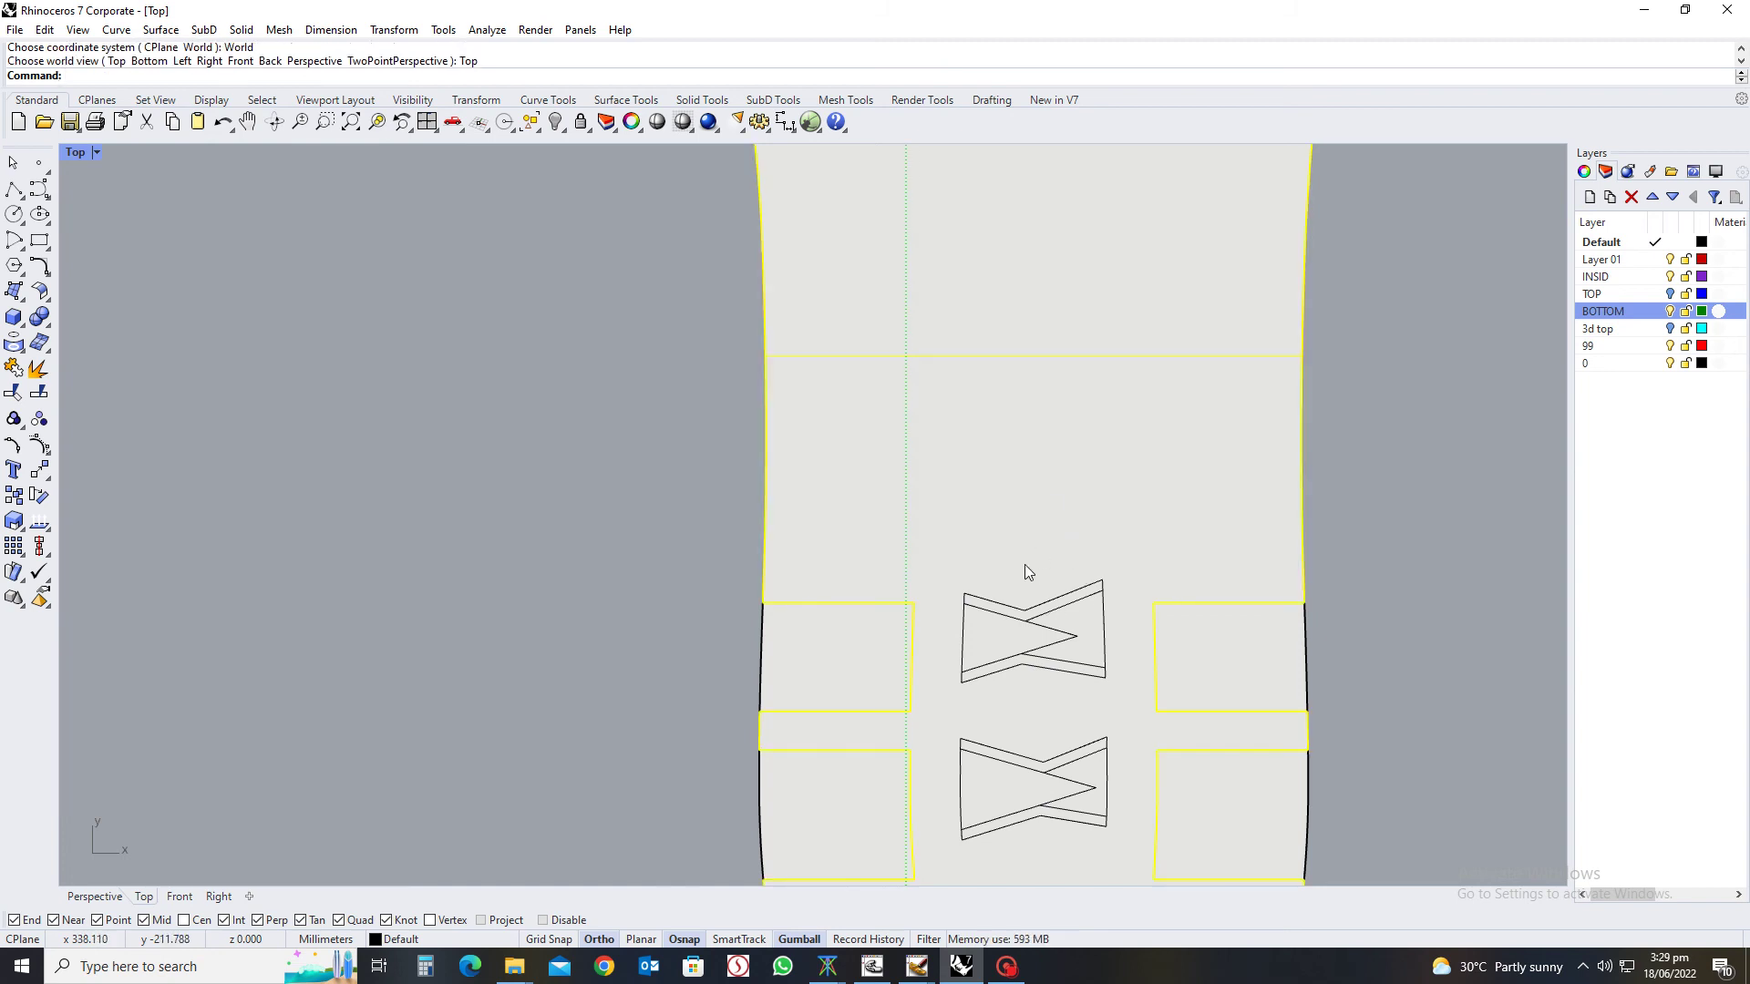
{"action": "key", "text": "Escape"}
{"action": "left_click", "coordinate": [43, 394]}
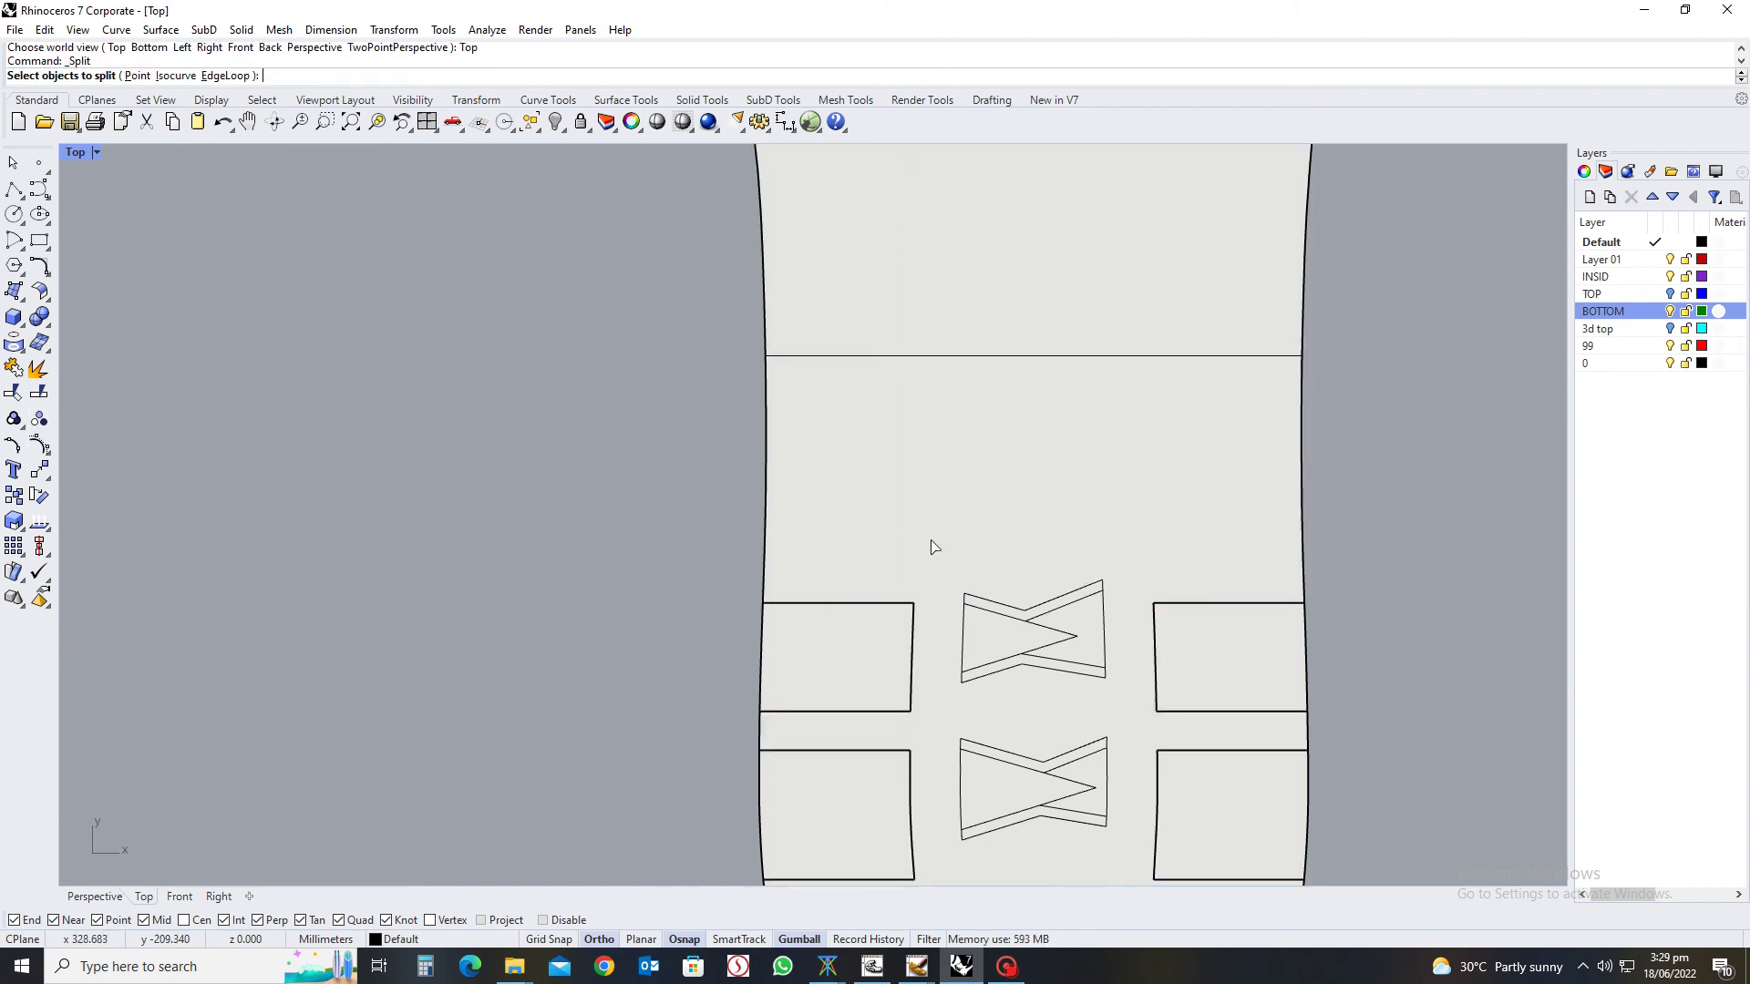
{"action": "left_click", "coordinate": [992, 560]}
{"action": "key", "text": "Return"}
{"action": "scroll", "coordinate": [973, 604], "scroll_direction": "up", "scroll_amount": 4}
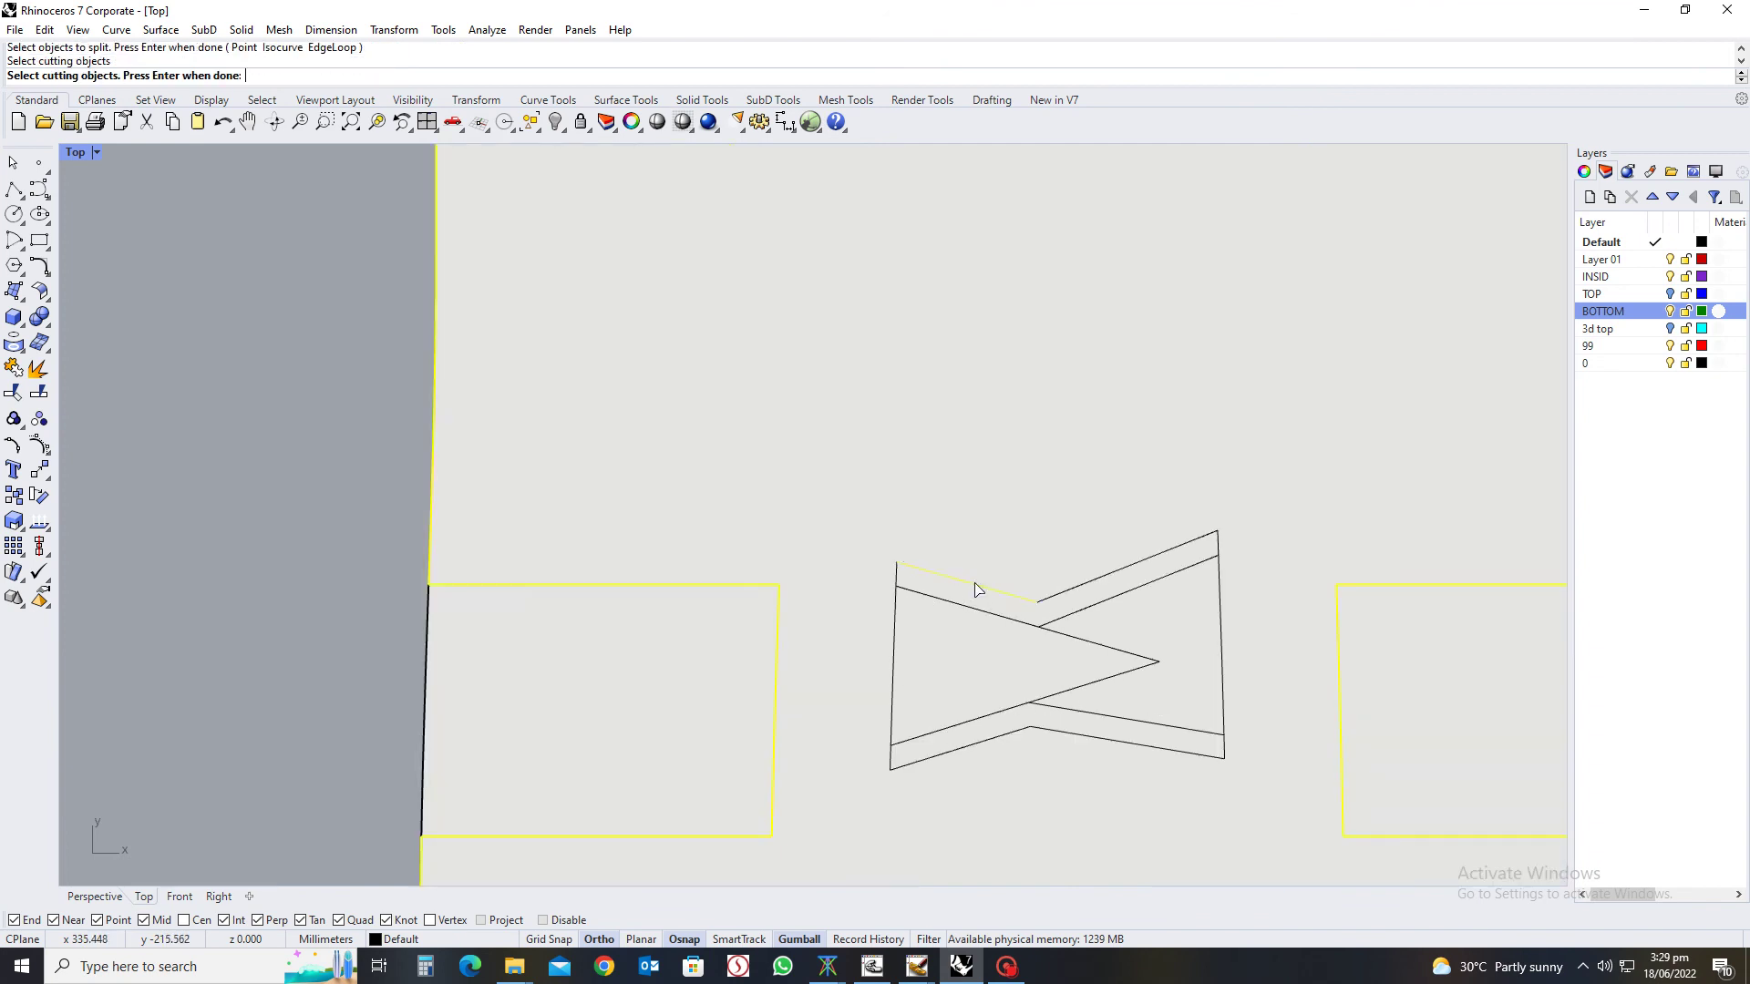
{"action": "left_click", "coordinate": [1124, 570]}
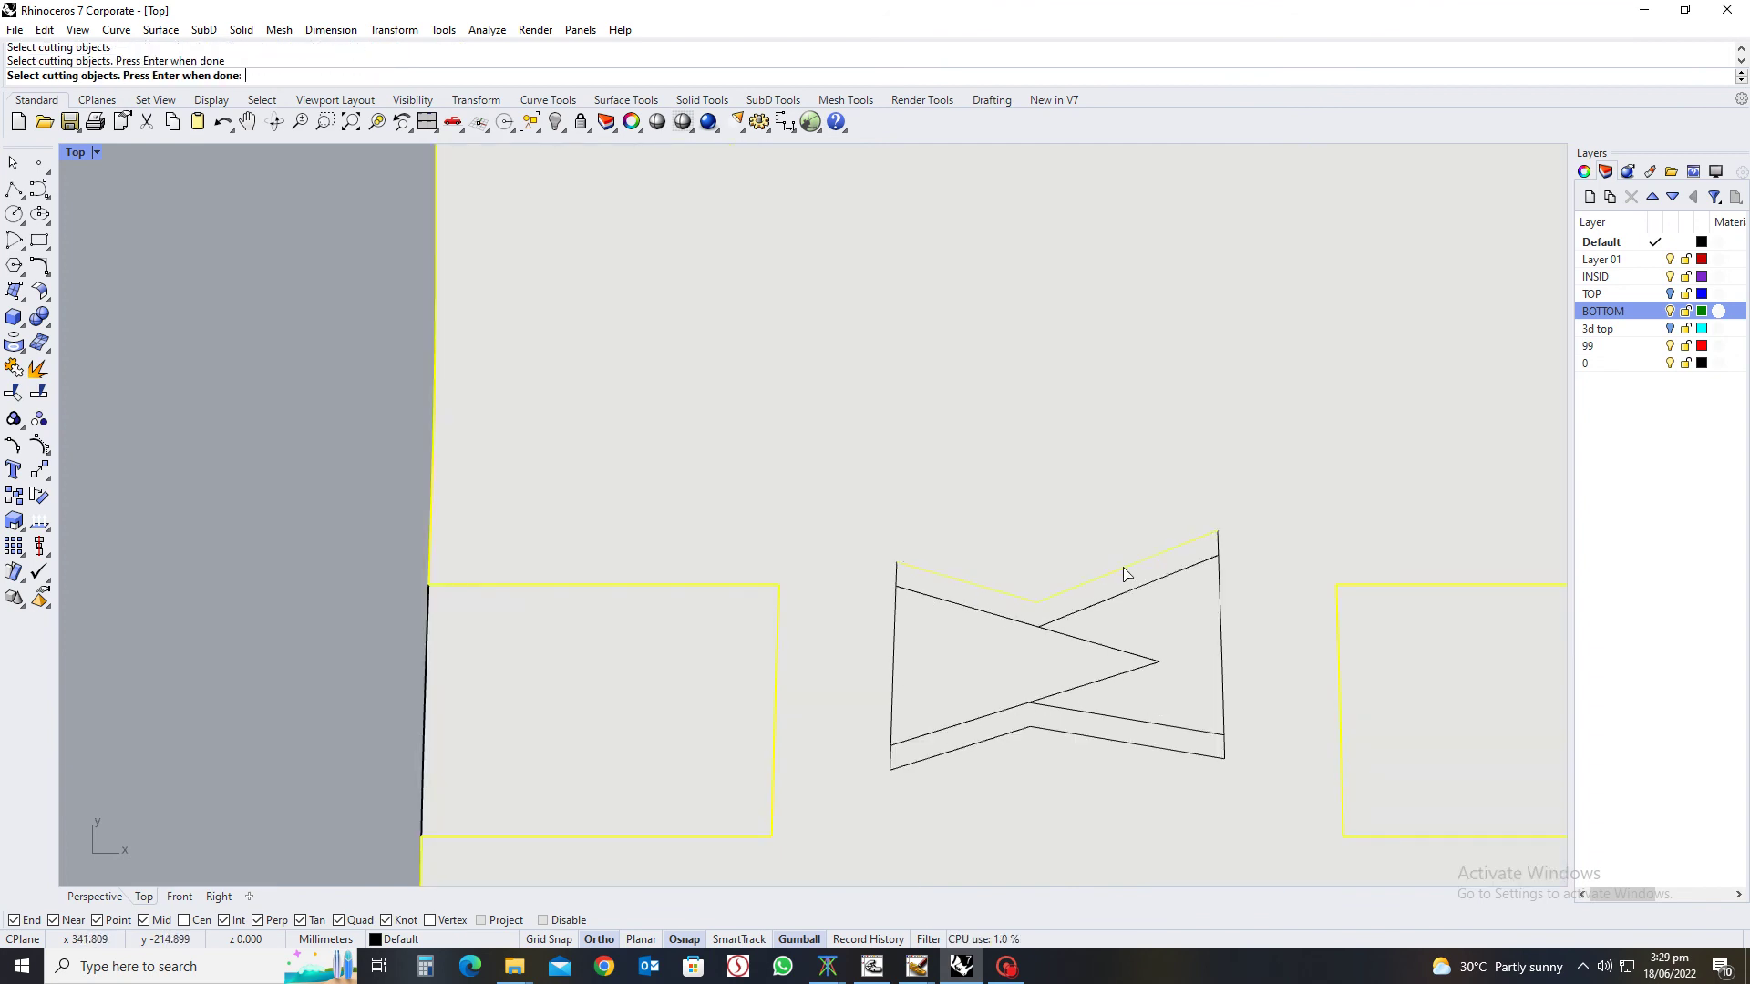
{"action": "left_click", "coordinate": [1197, 568]}
{"action": "left_click", "coordinate": [1000, 620]}
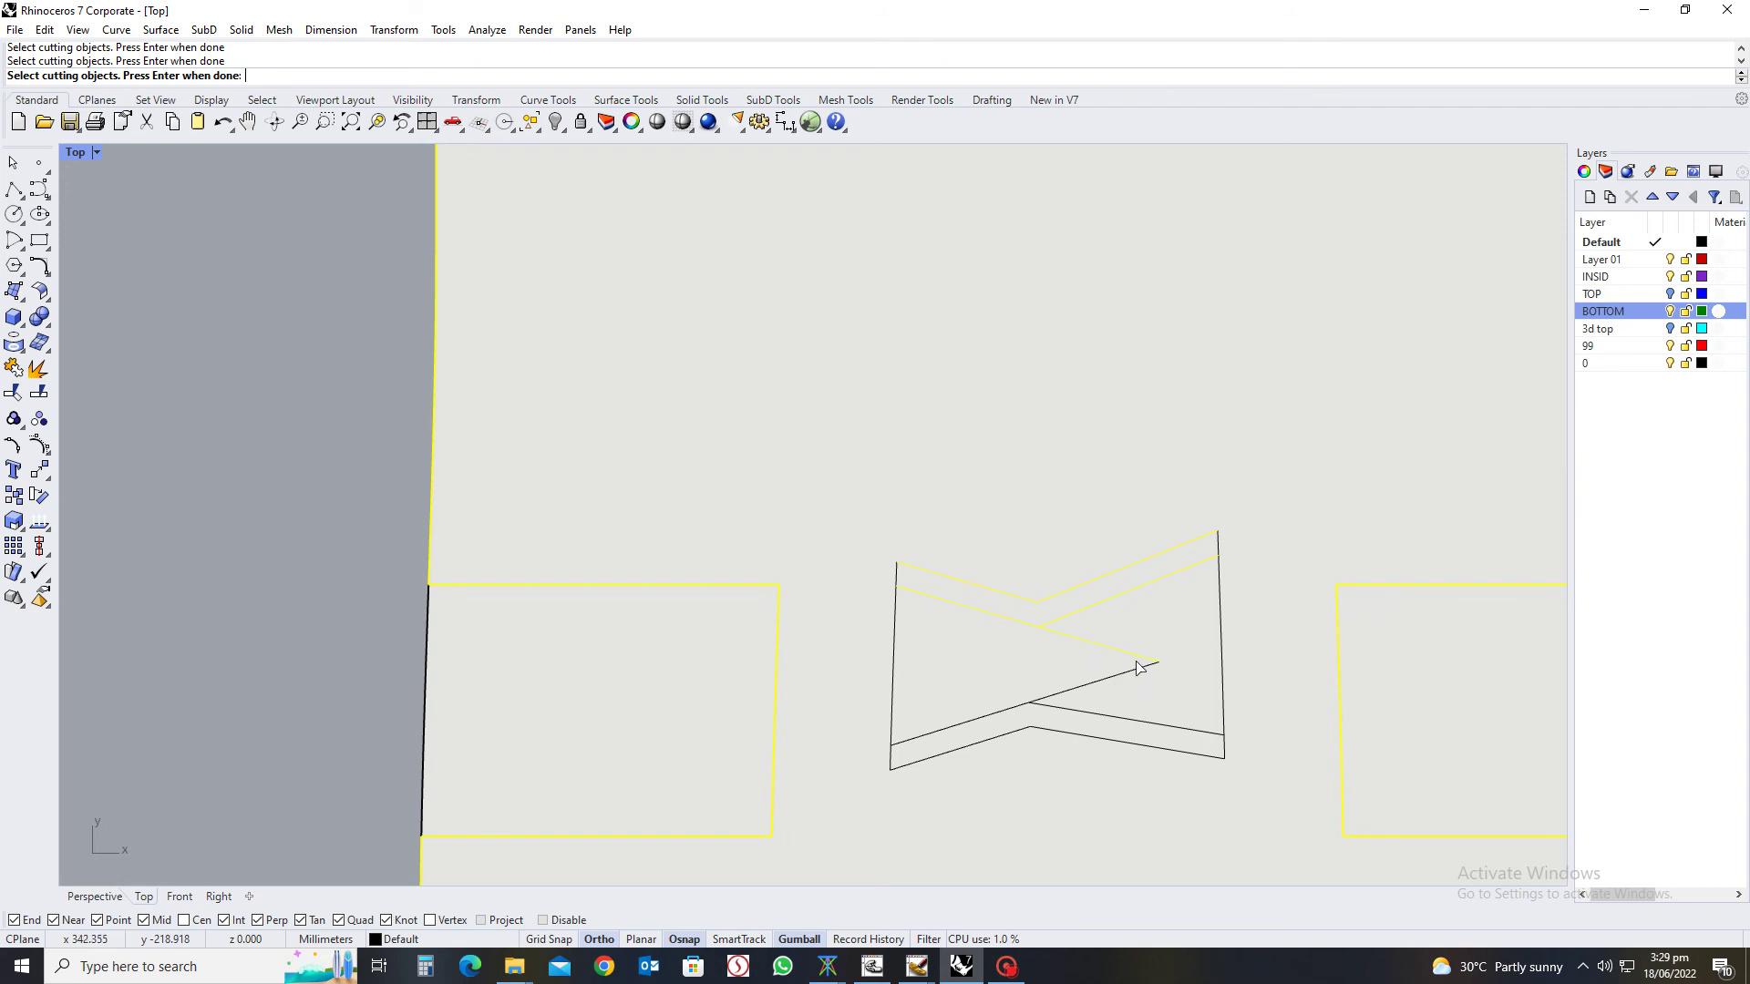
{"action": "left_click", "coordinate": [1134, 674]}
{"action": "left_click", "coordinate": [1090, 714]}
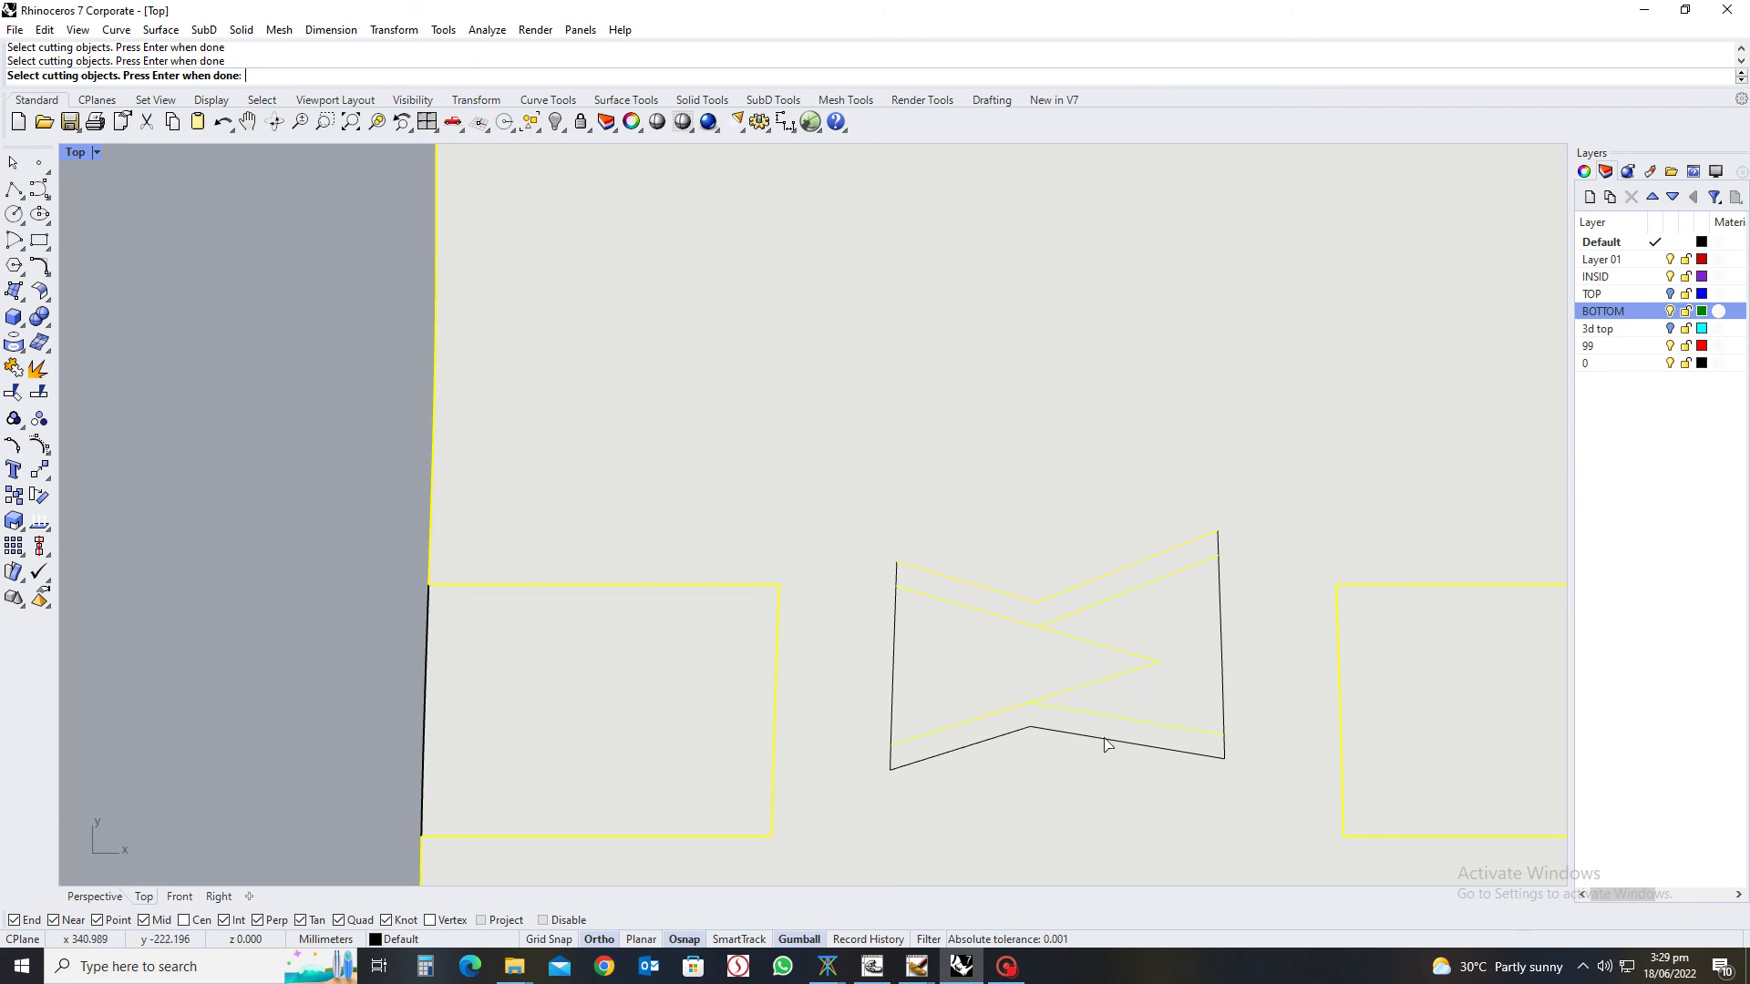
{"action": "left_click", "coordinate": [1105, 739]}
{"action": "left_click", "coordinate": [1009, 734]}
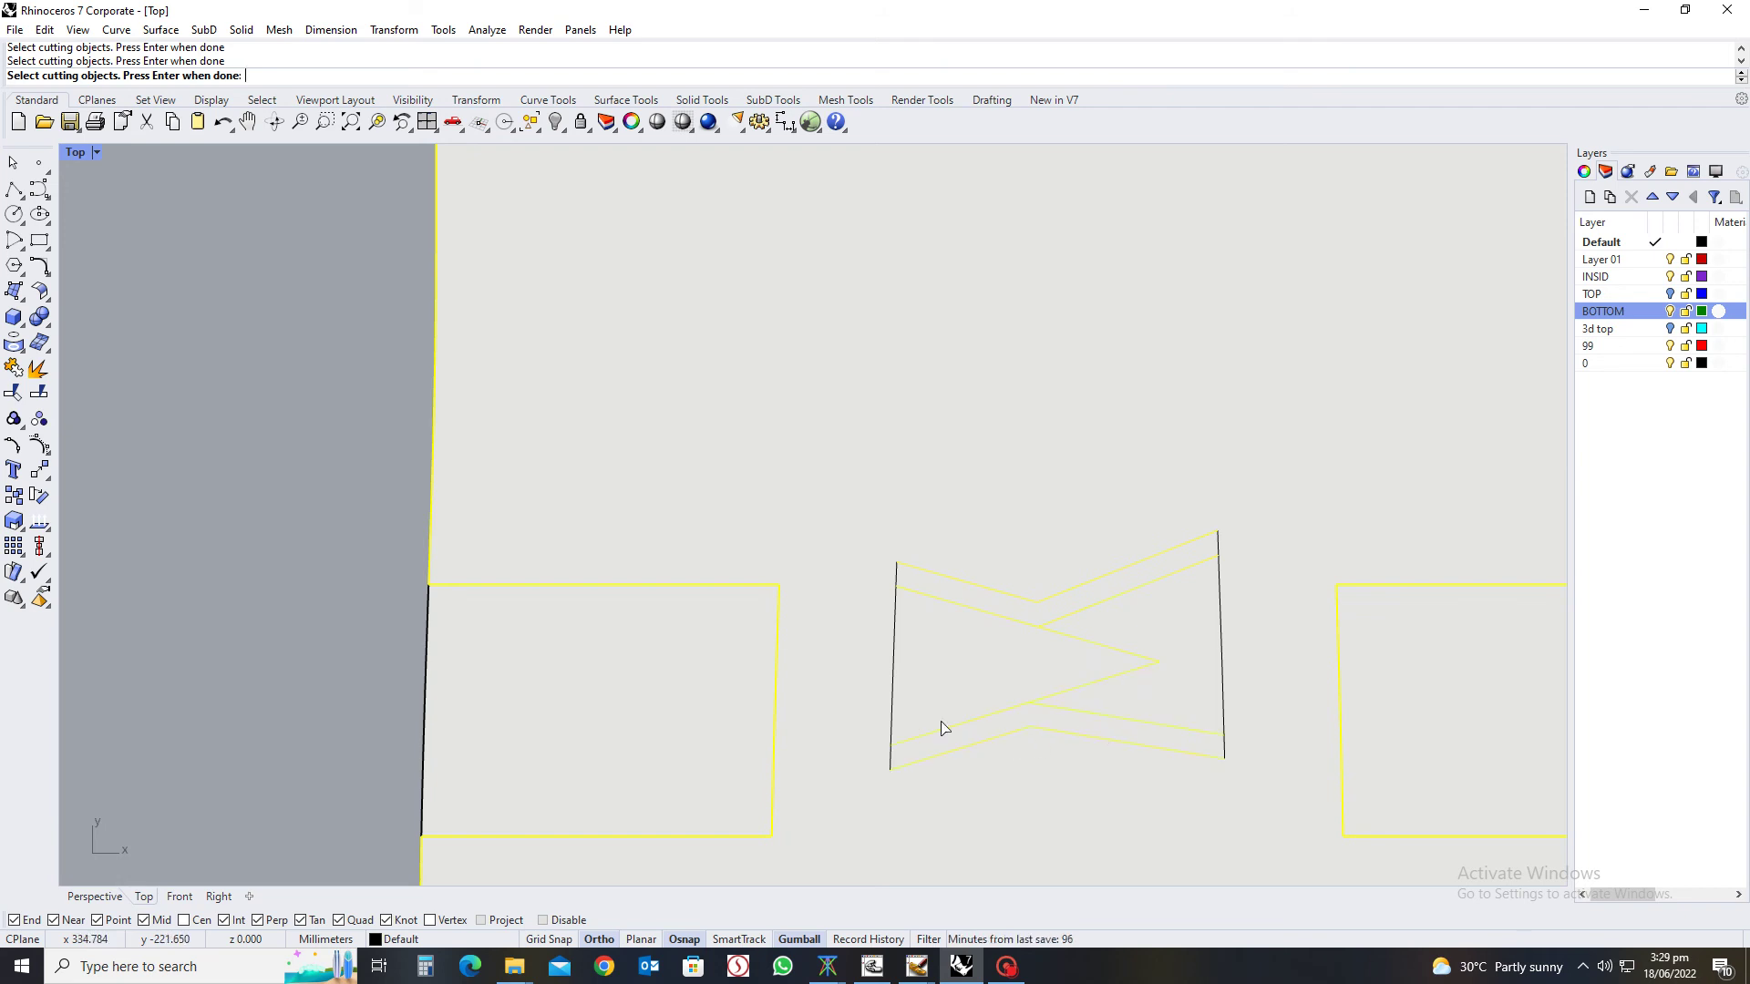
{"action": "left_click", "coordinate": [893, 648]}
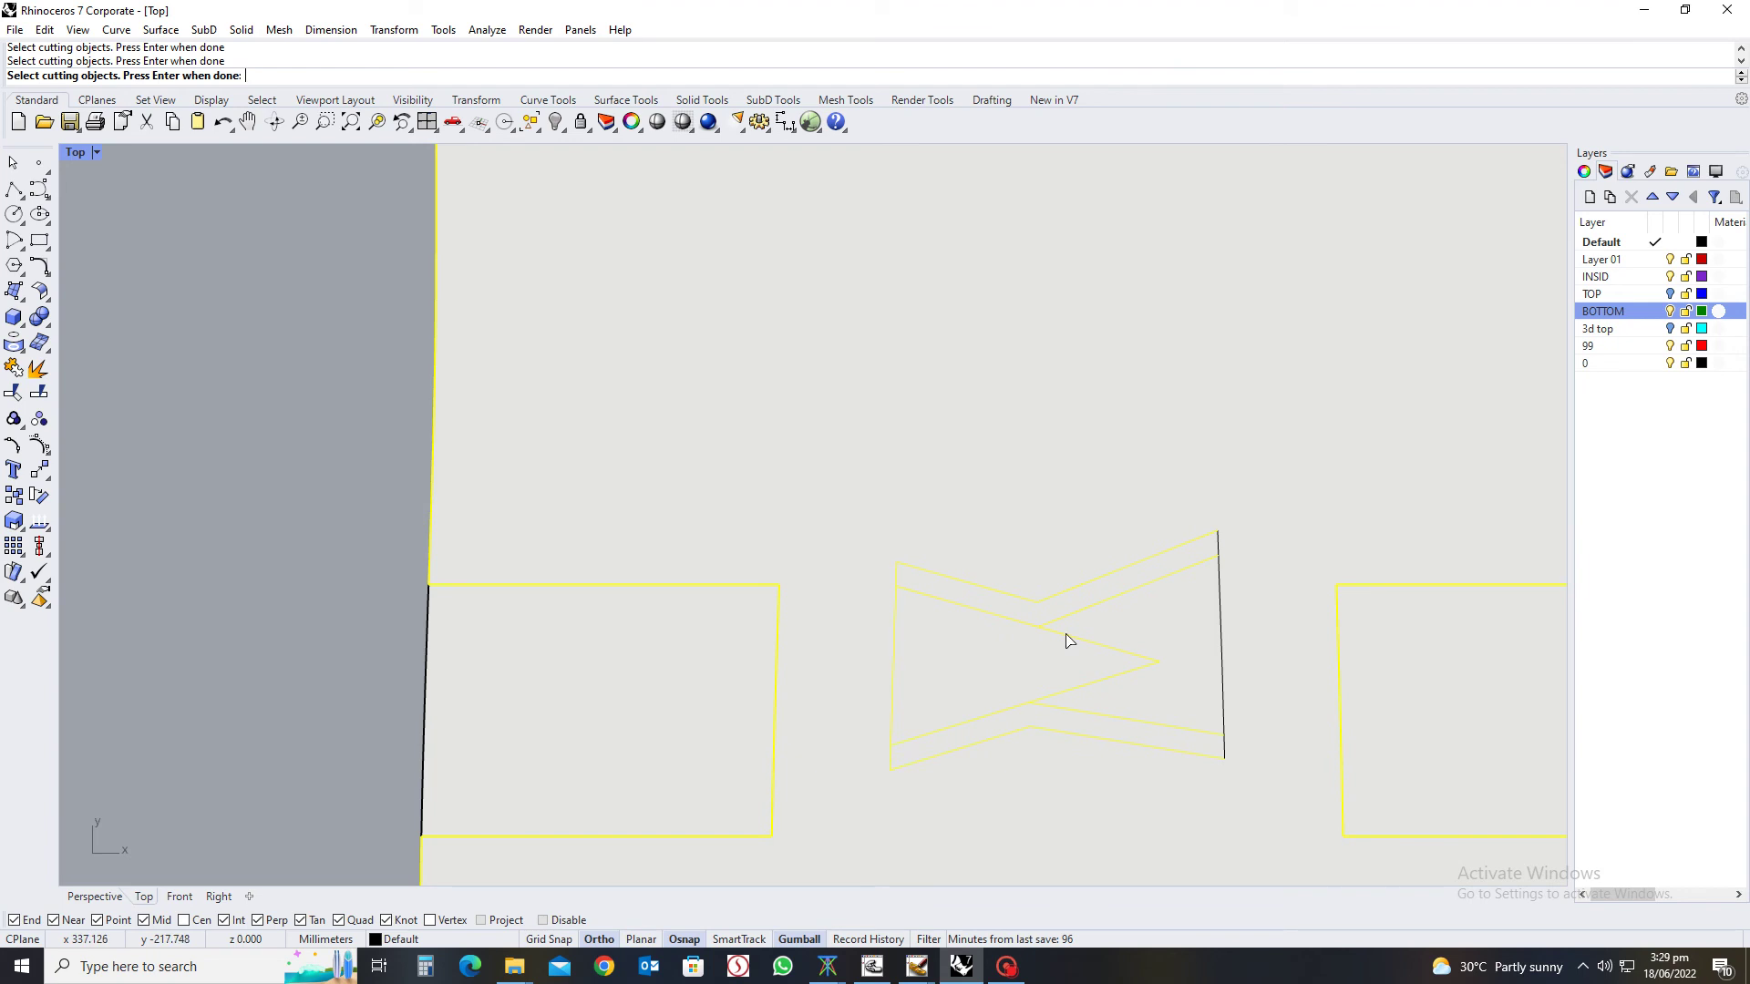
{"action": "left_click", "coordinate": [1220, 637]}
{"action": "scroll", "coordinate": [995, 651], "scroll_direction": "down", "scroll_amount": 3}
{"action": "key", "text": "Return"}
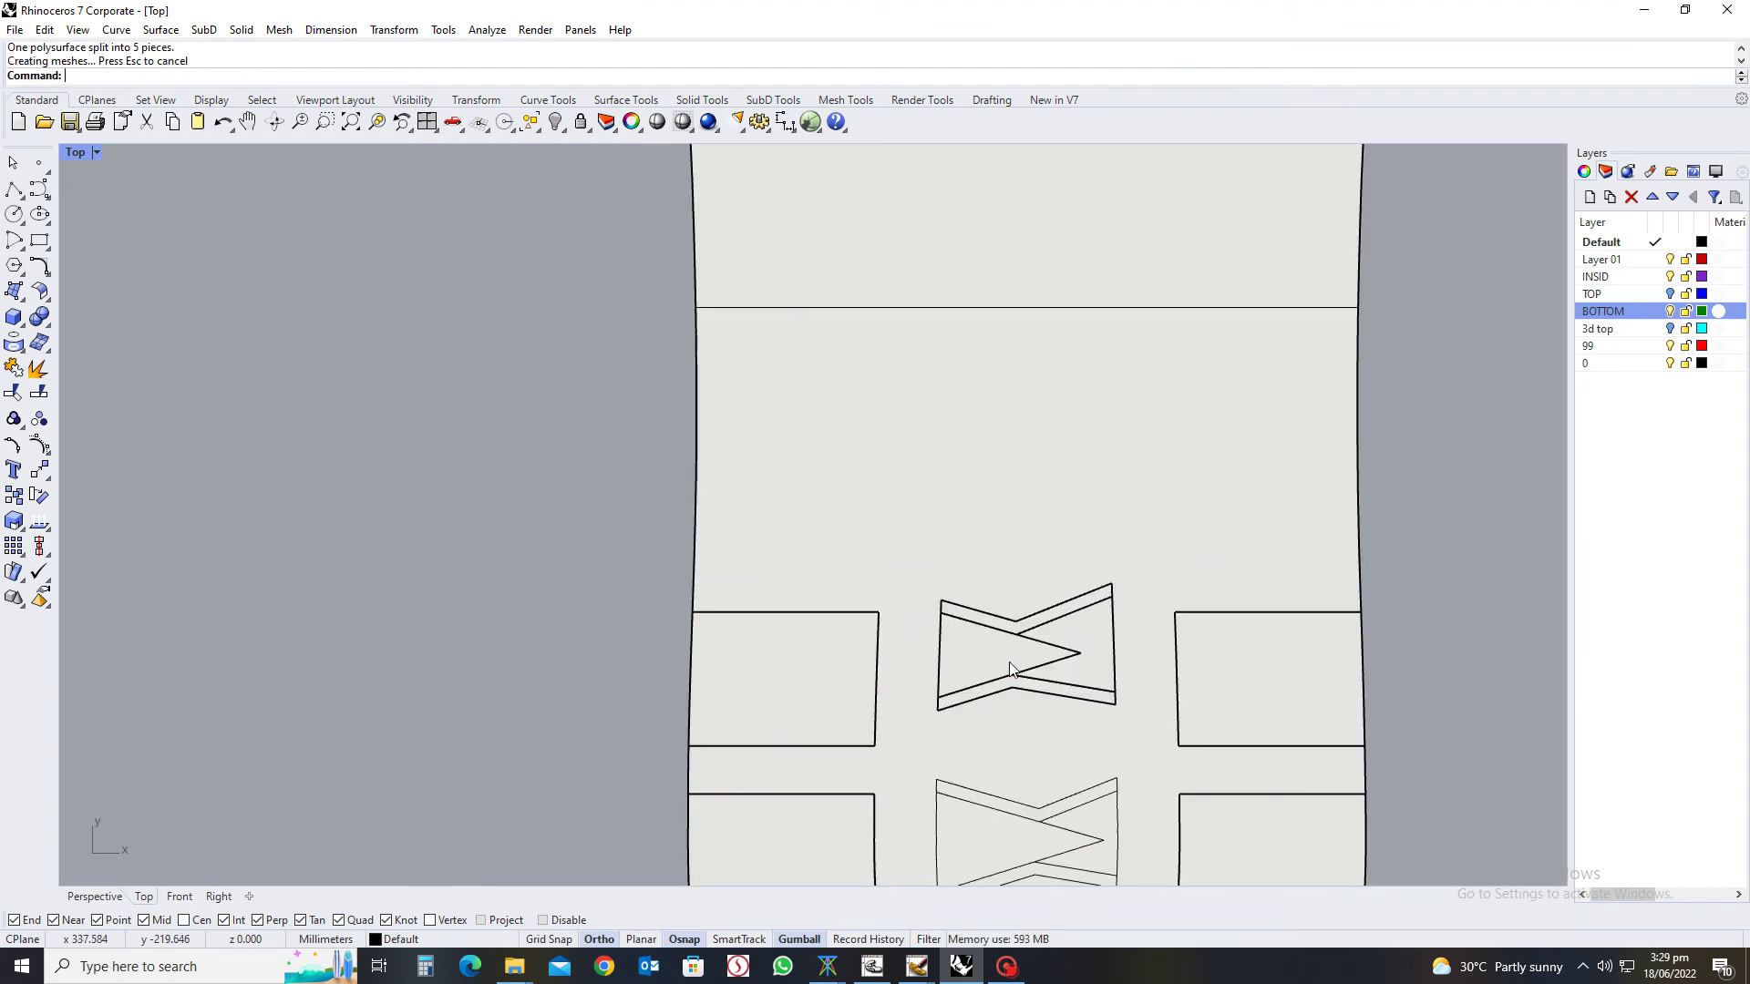
Check that the top and bottom strips of the upper heel bow-tie can be selected separately, leaving nothing selected
{"action": "scroll", "coordinate": [1000, 668], "scroll_direction": "up", "scroll_amount": 3}
{"action": "left_click", "coordinate": [1006, 599]}
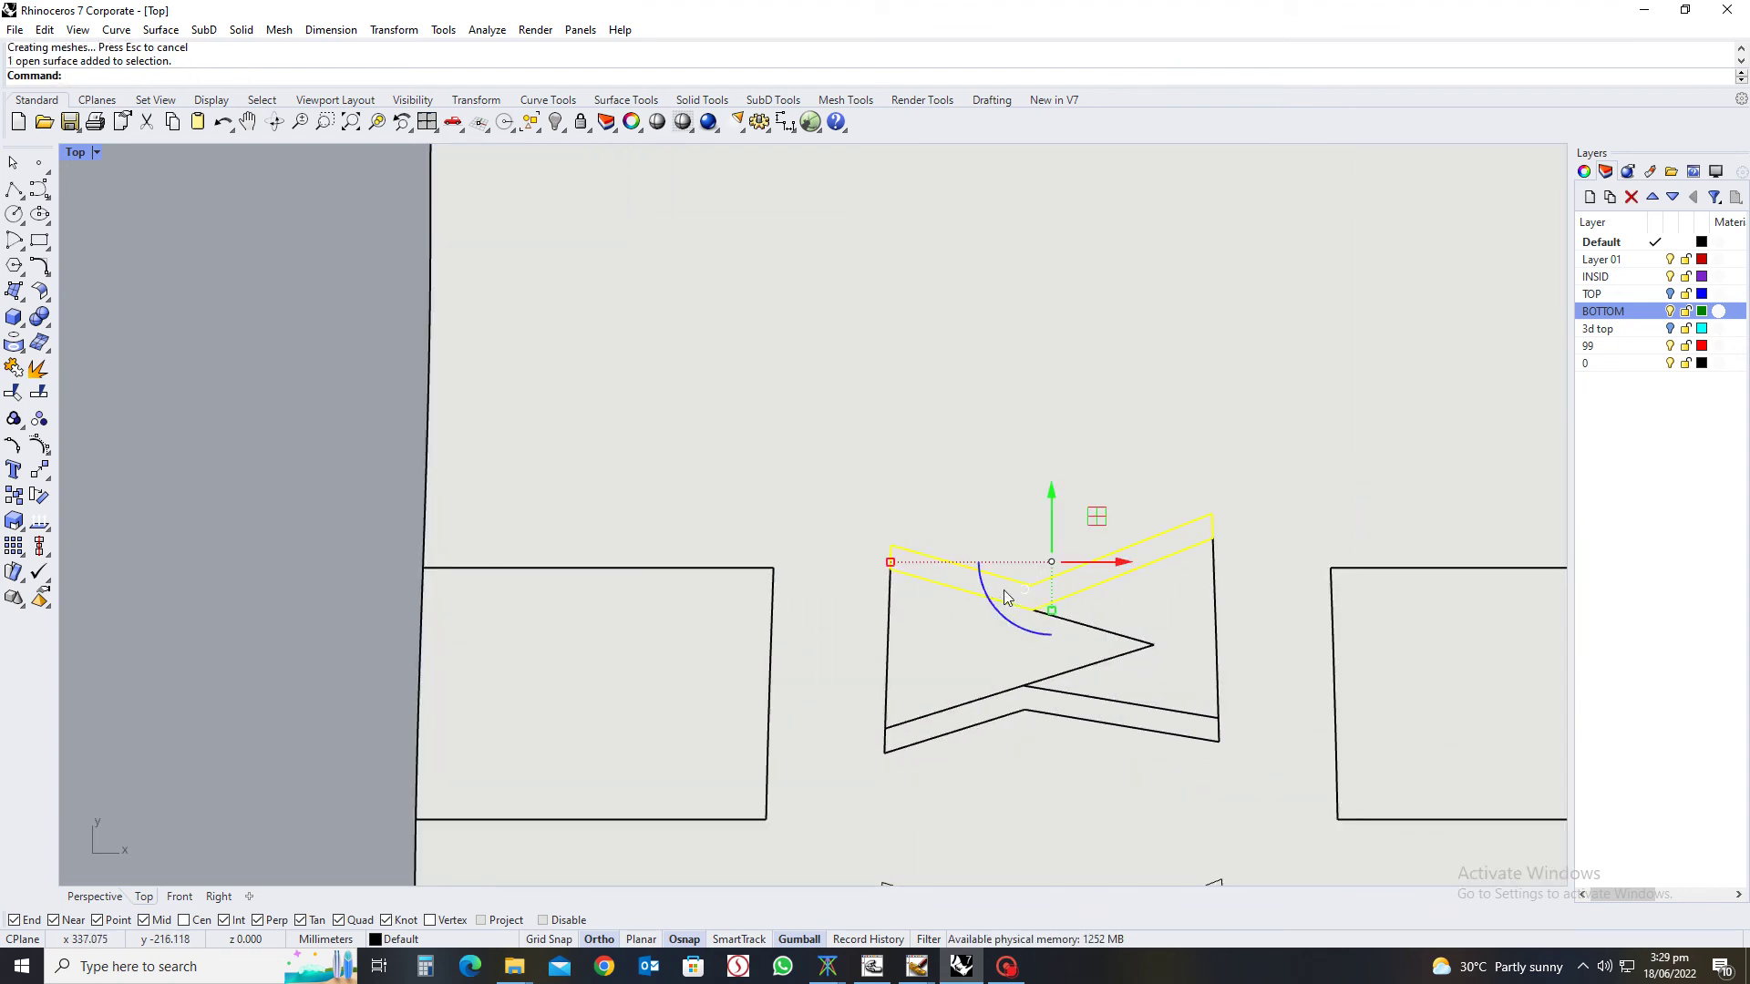
{"action": "scroll", "coordinate": [1004, 588], "scroll_direction": "down", "scroll_amount": 1}
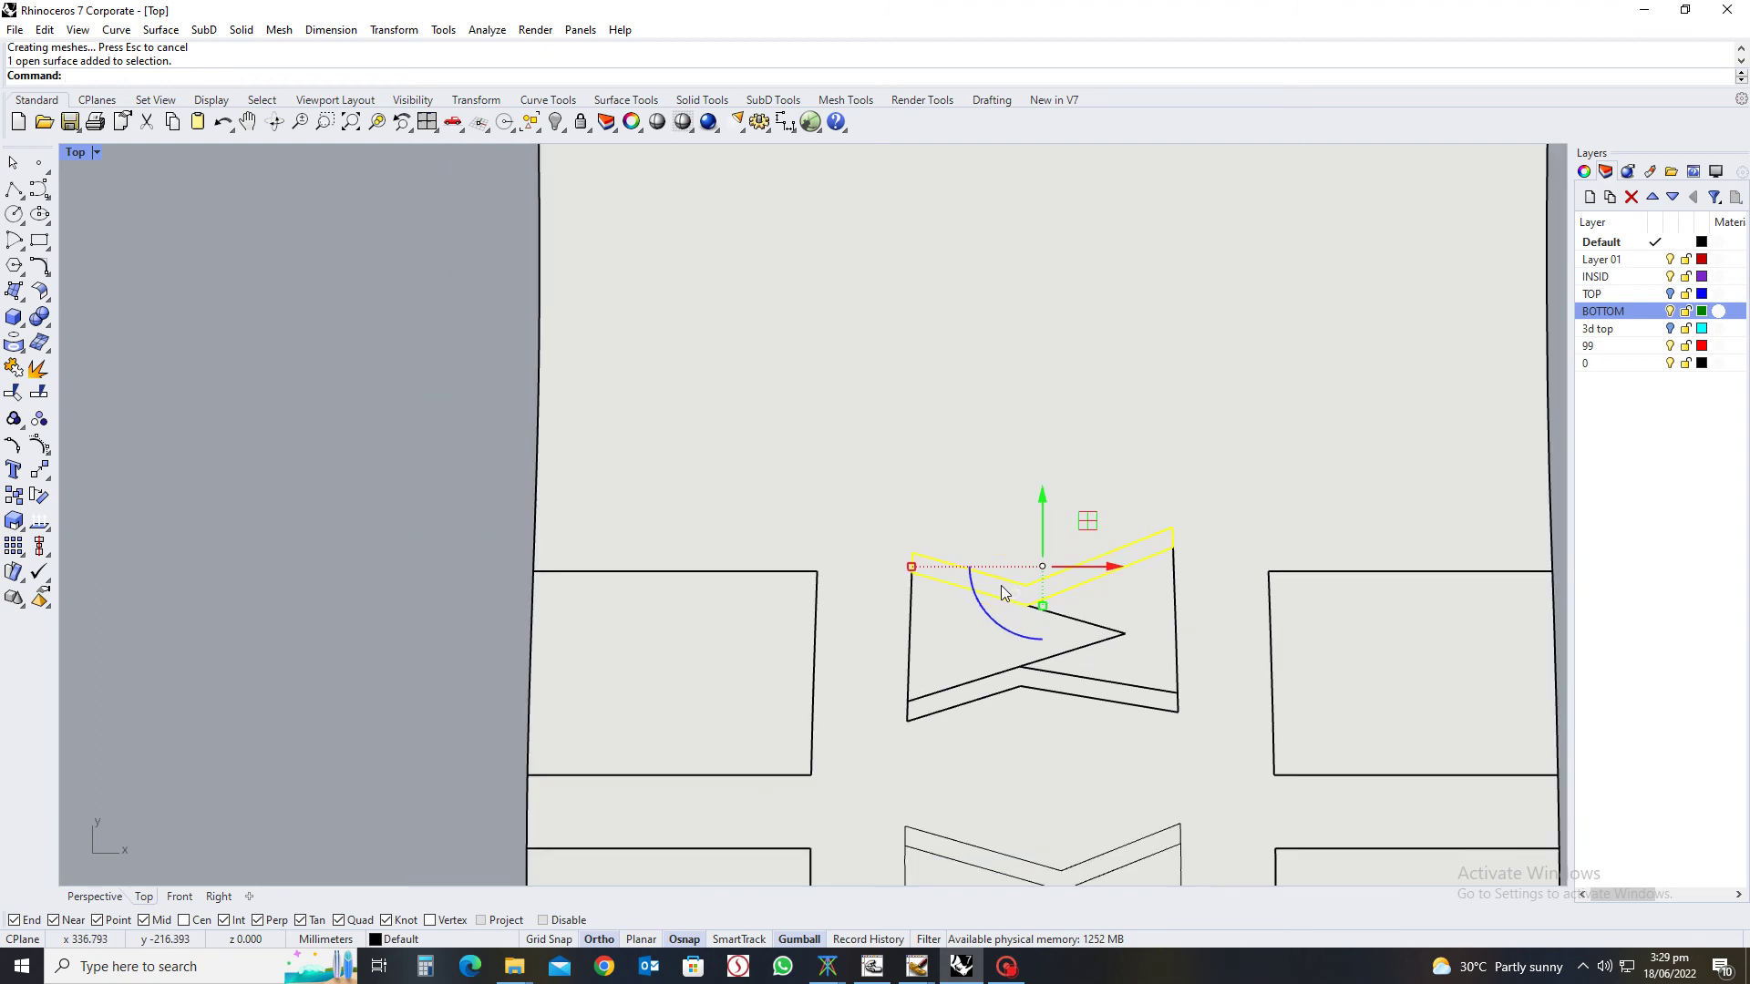
{"action": "left_click", "coordinate": [570, 556]}
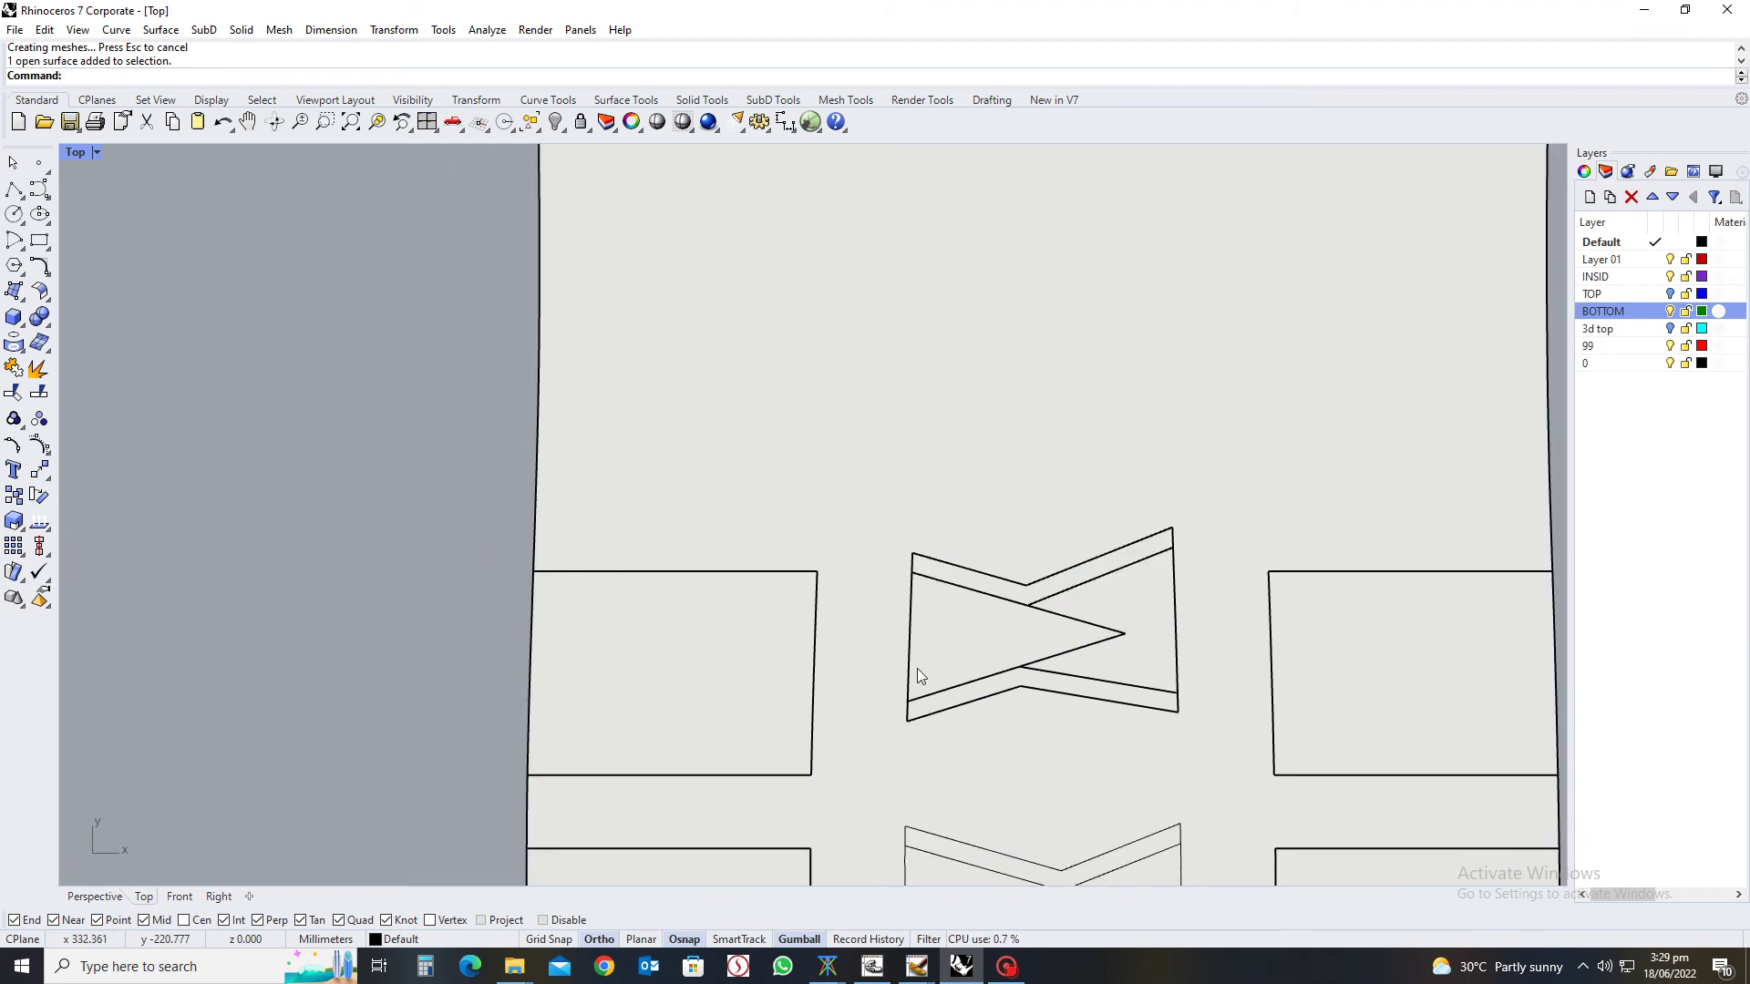
{"action": "scroll", "coordinate": [962, 611], "scroll_direction": "down", "scroll_amount": 2, "text": "shift"}
{"action": "scroll", "coordinate": [1008, 550], "scroll_direction": "up", "scroll_amount": 5}
{"action": "left_click", "coordinate": [1008, 554]}
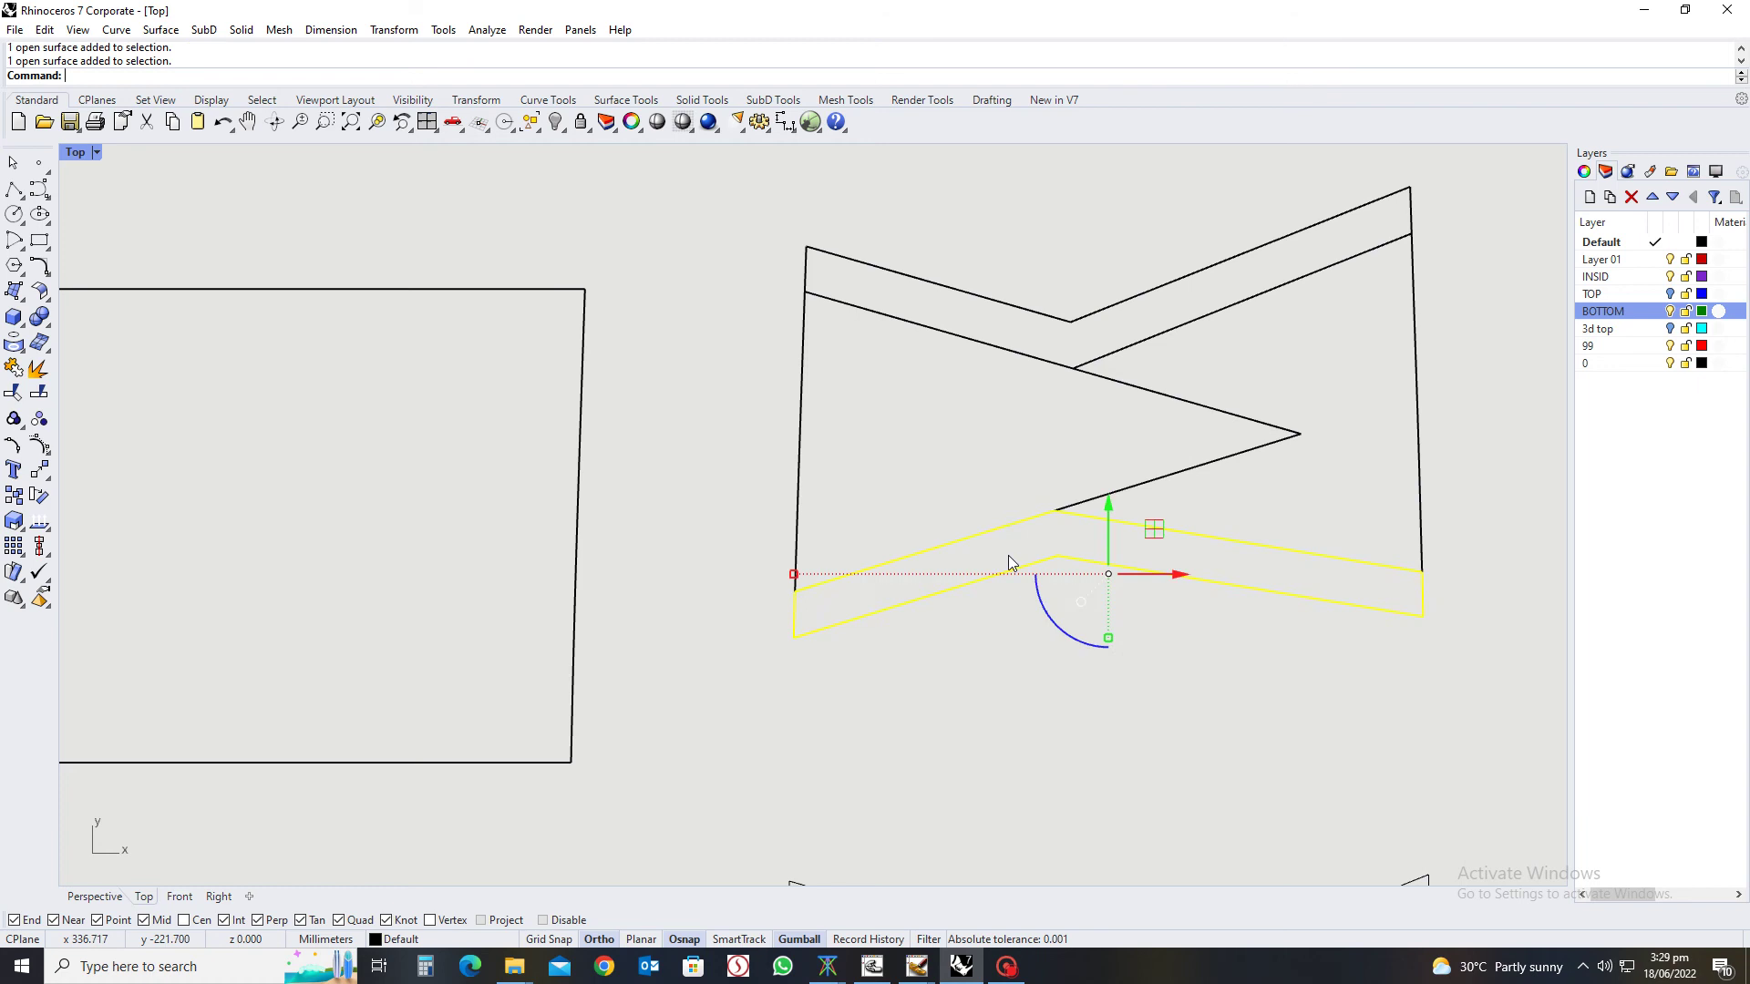
{"action": "scroll", "coordinate": [1008, 562], "scroll_direction": "down", "scroll_amount": 5}
{"action": "left_click", "coordinate": [695, 539]}
Split the sole surface with all the lines of the lower heel bow-tie pattern and clear the selection
{"action": "scroll", "coordinate": [1164, 672], "scroll_direction": "down", "scroll_amount": 2, "text": "shift"}
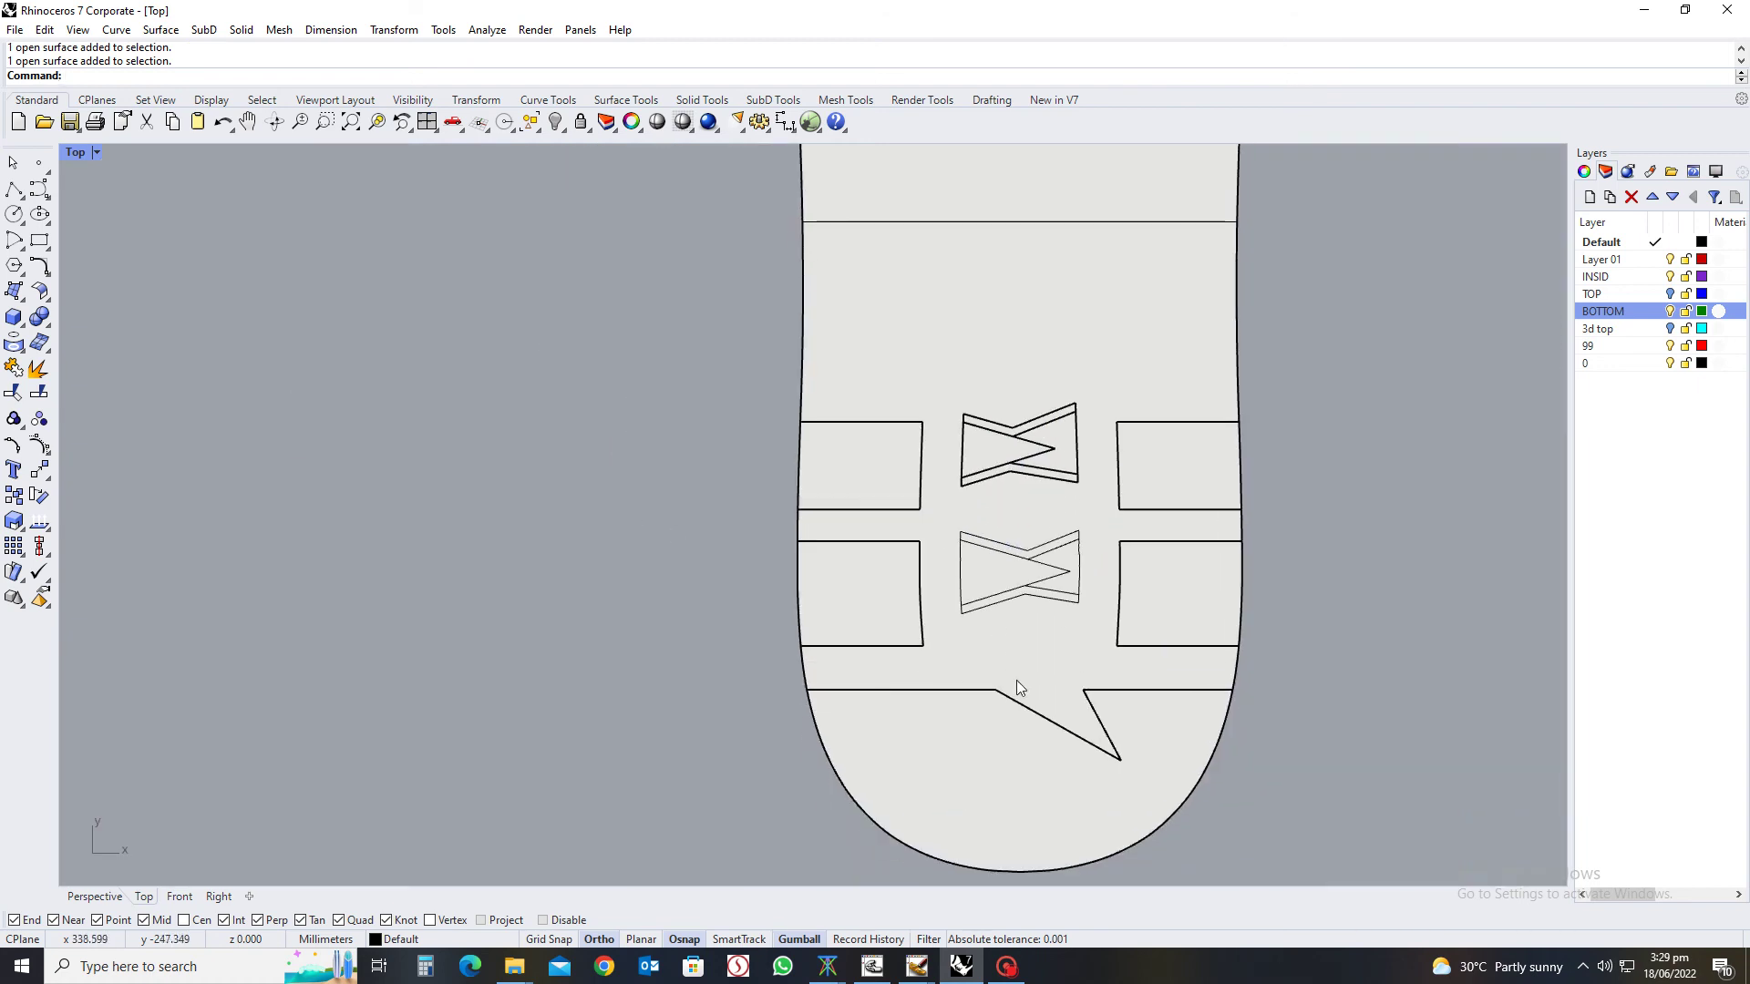
{"action": "left_click", "coordinate": [1016, 686]}
{"action": "key", "text": "ctrl+shift+s"}
{"action": "left_click_drag", "start_coordinate": [718, 525], "coordinate": [1123, 636]}
{"action": "key", "text": "Return"}
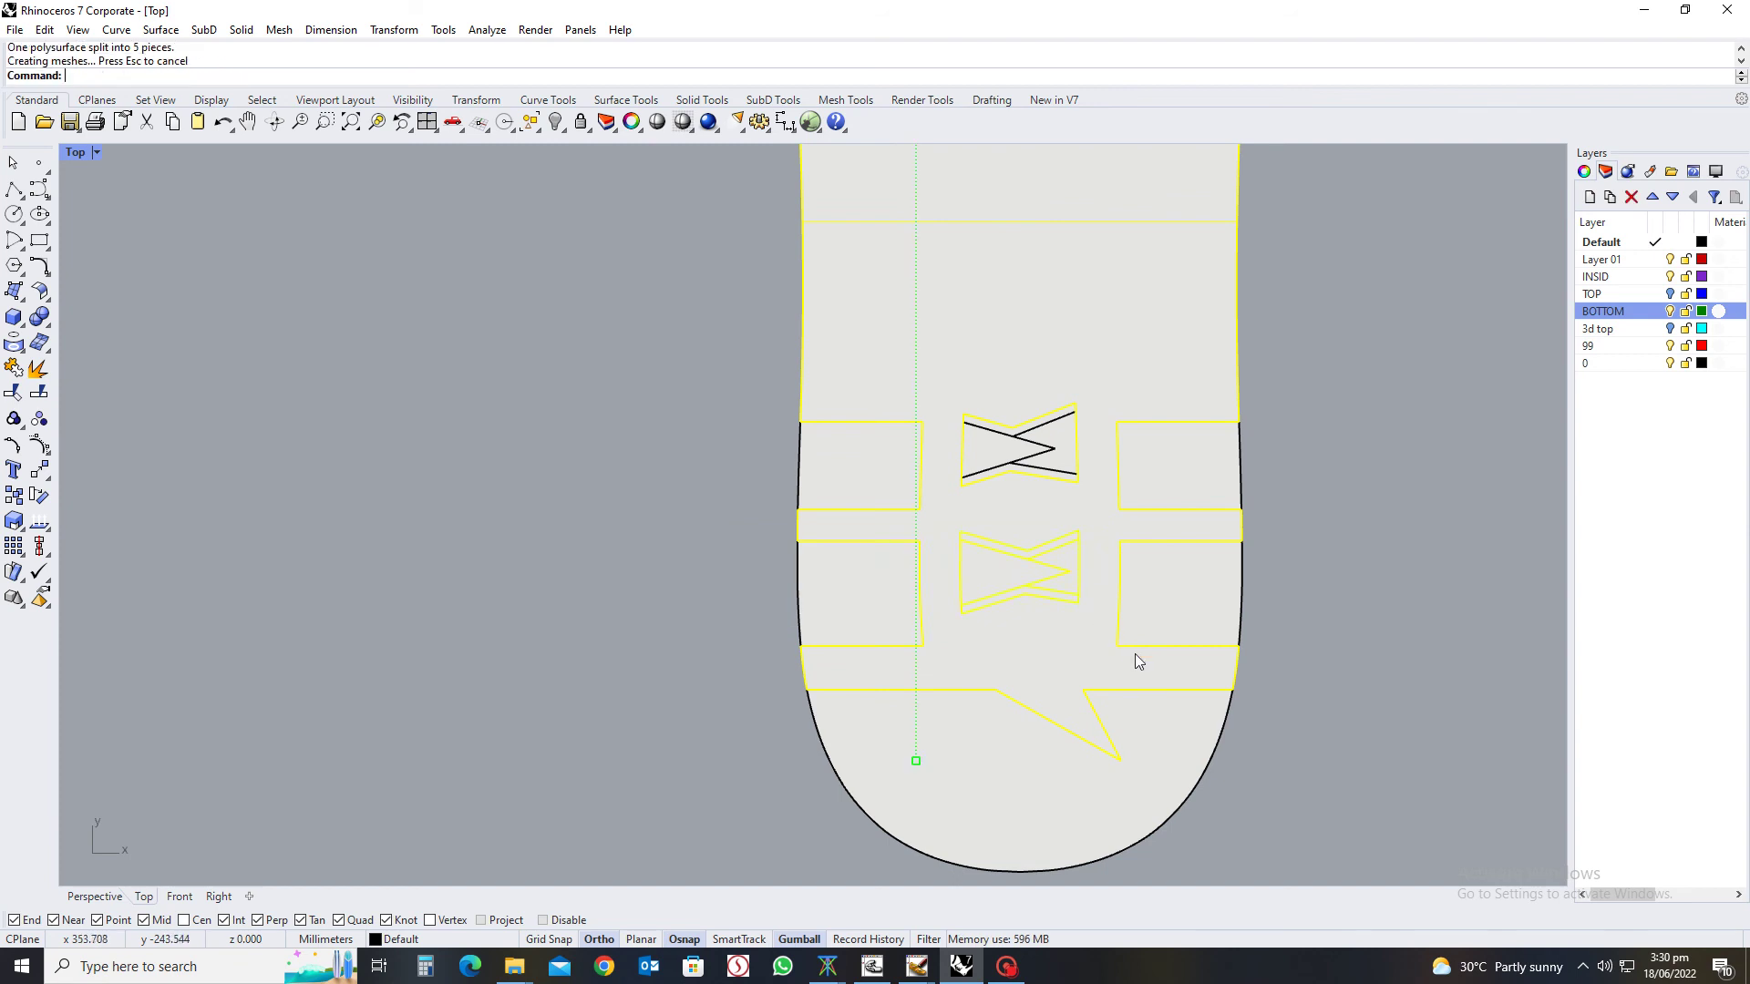
{"action": "left_click", "coordinate": [1401, 645]}
Split the sole surface with the lines of all four forefoot bow-tie patterns together
{"action": "scroll", "coordinate": [1157, 698], "scroll_direction": "down", "scroll_amount": 3}
{"action": "scroll", "coordinate": [1047, 650], "scroll_direction": "up", "scroll_amount": 4, "text": "shift"}
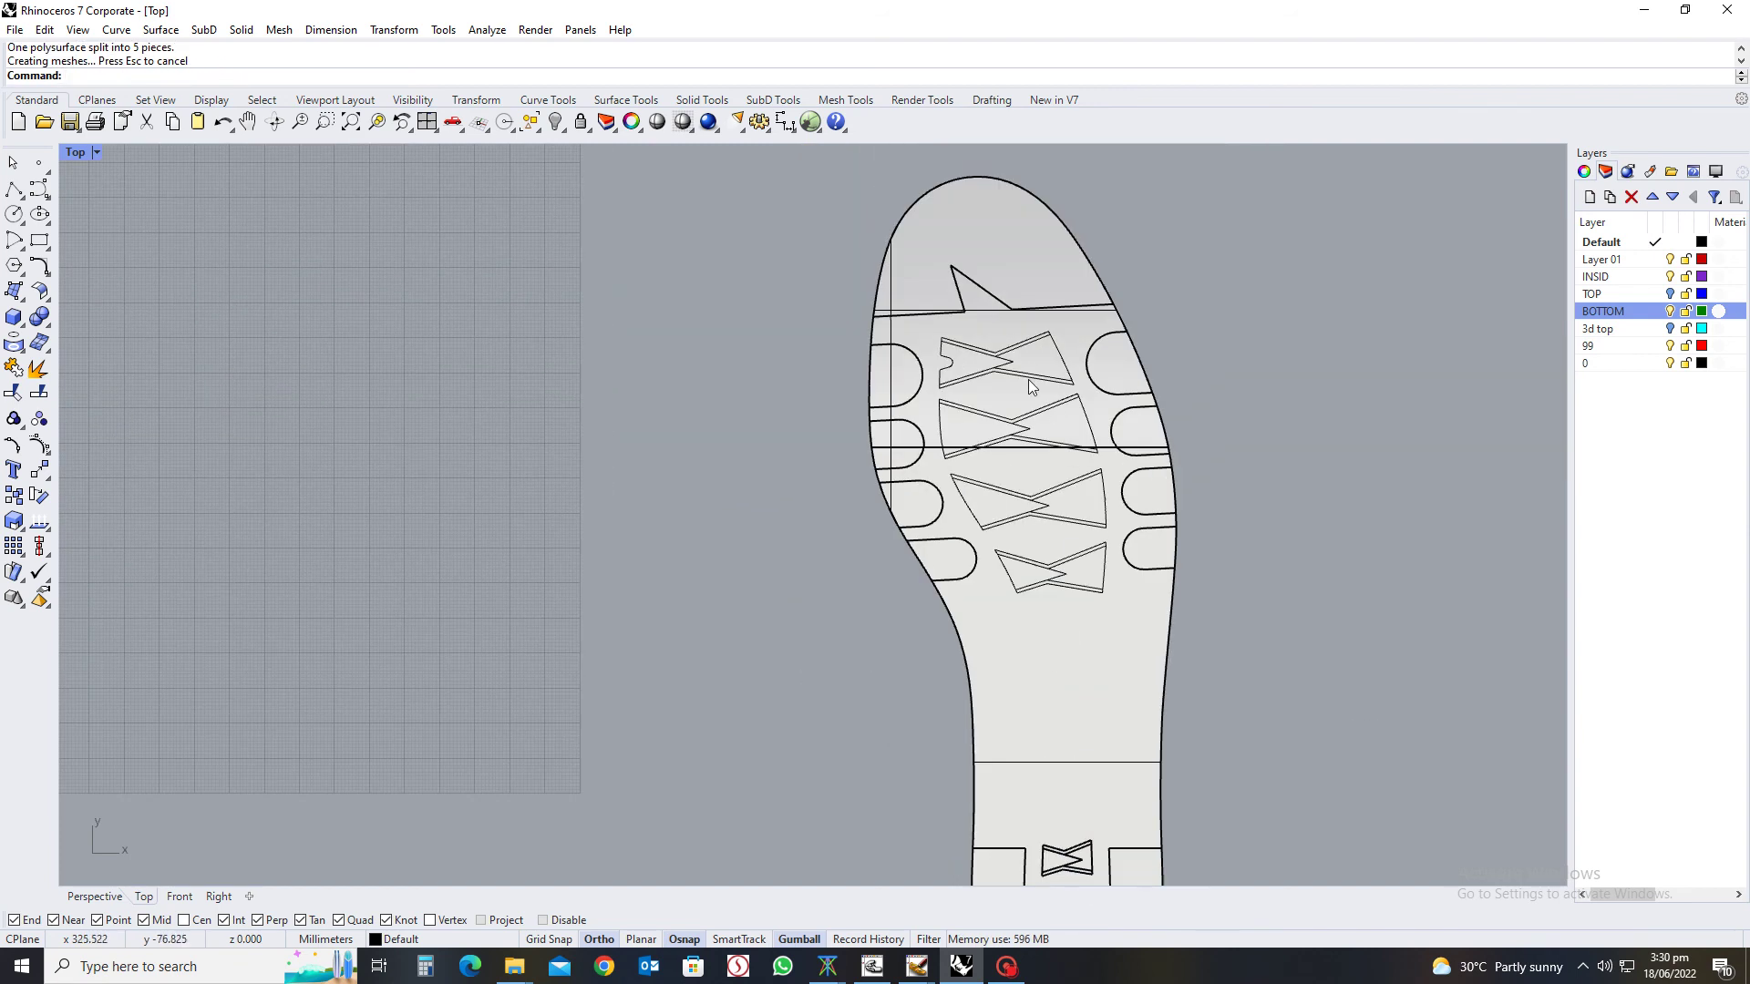
{"action": "left_click", "coordinate": [1060, 668]}
{"action": "key", "text": "ctrl+shift+s"}
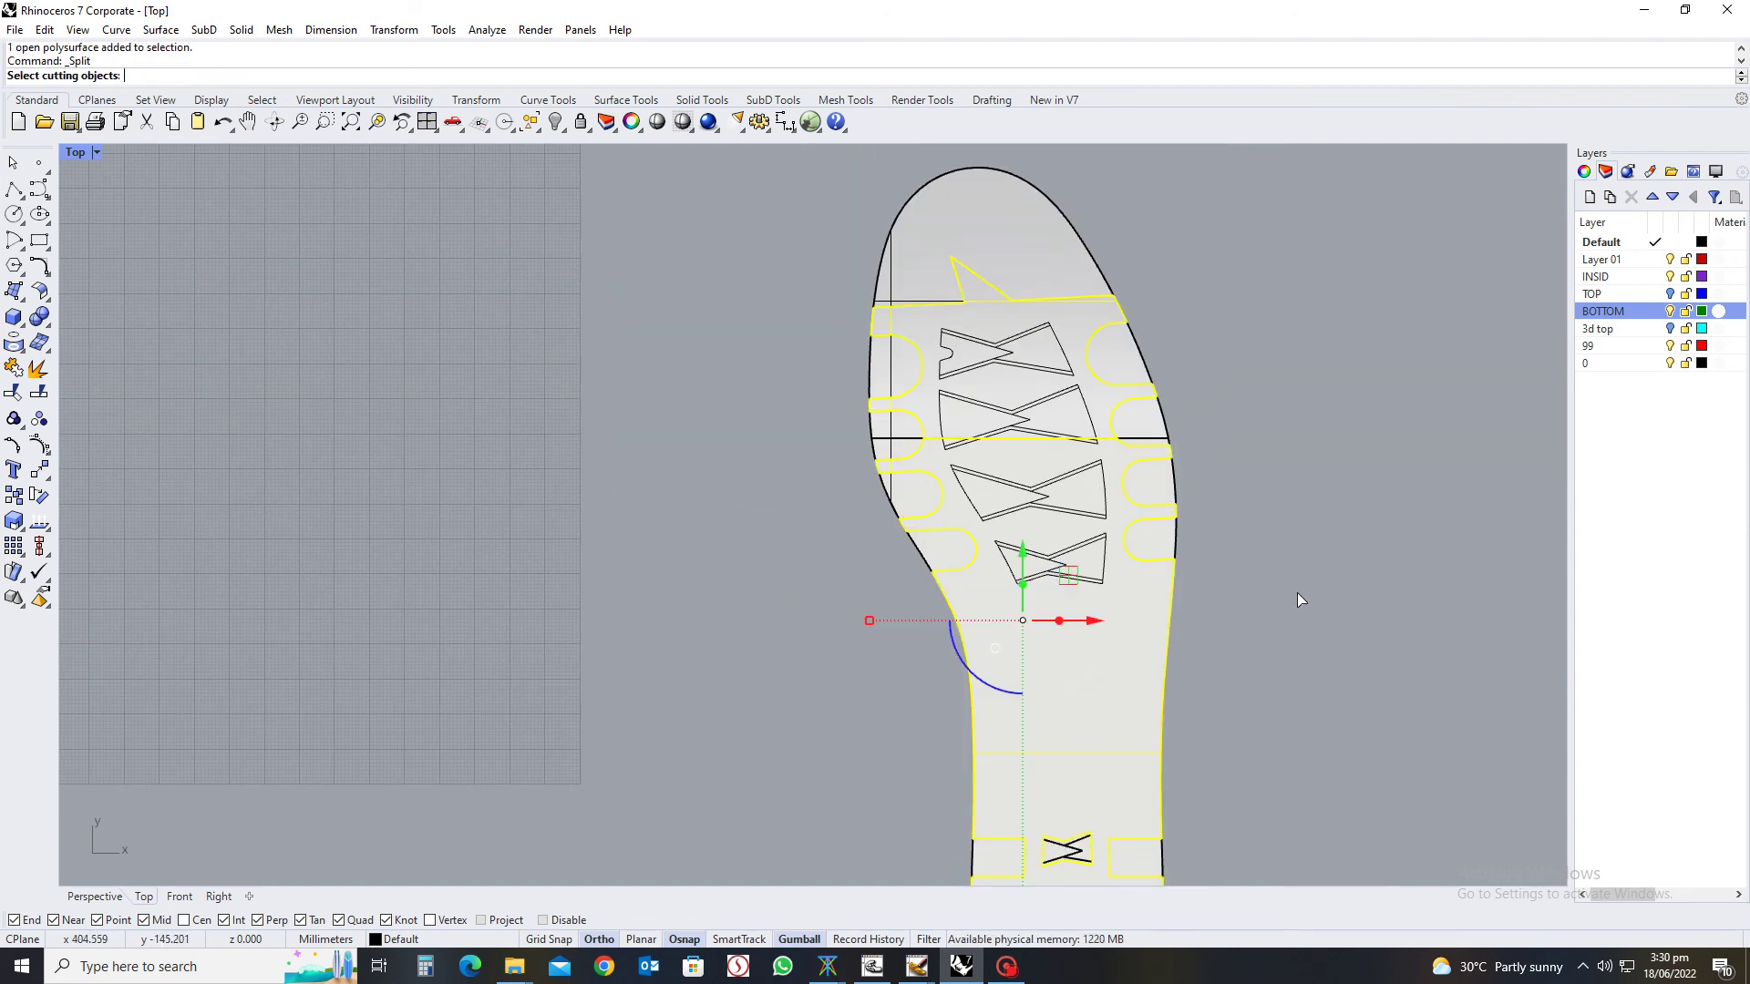
{"action": "left_click_drag", "start_coordinate": [796, 314], "coordinate": [1277, 614]}
{"action": "key", "text": "Return"}
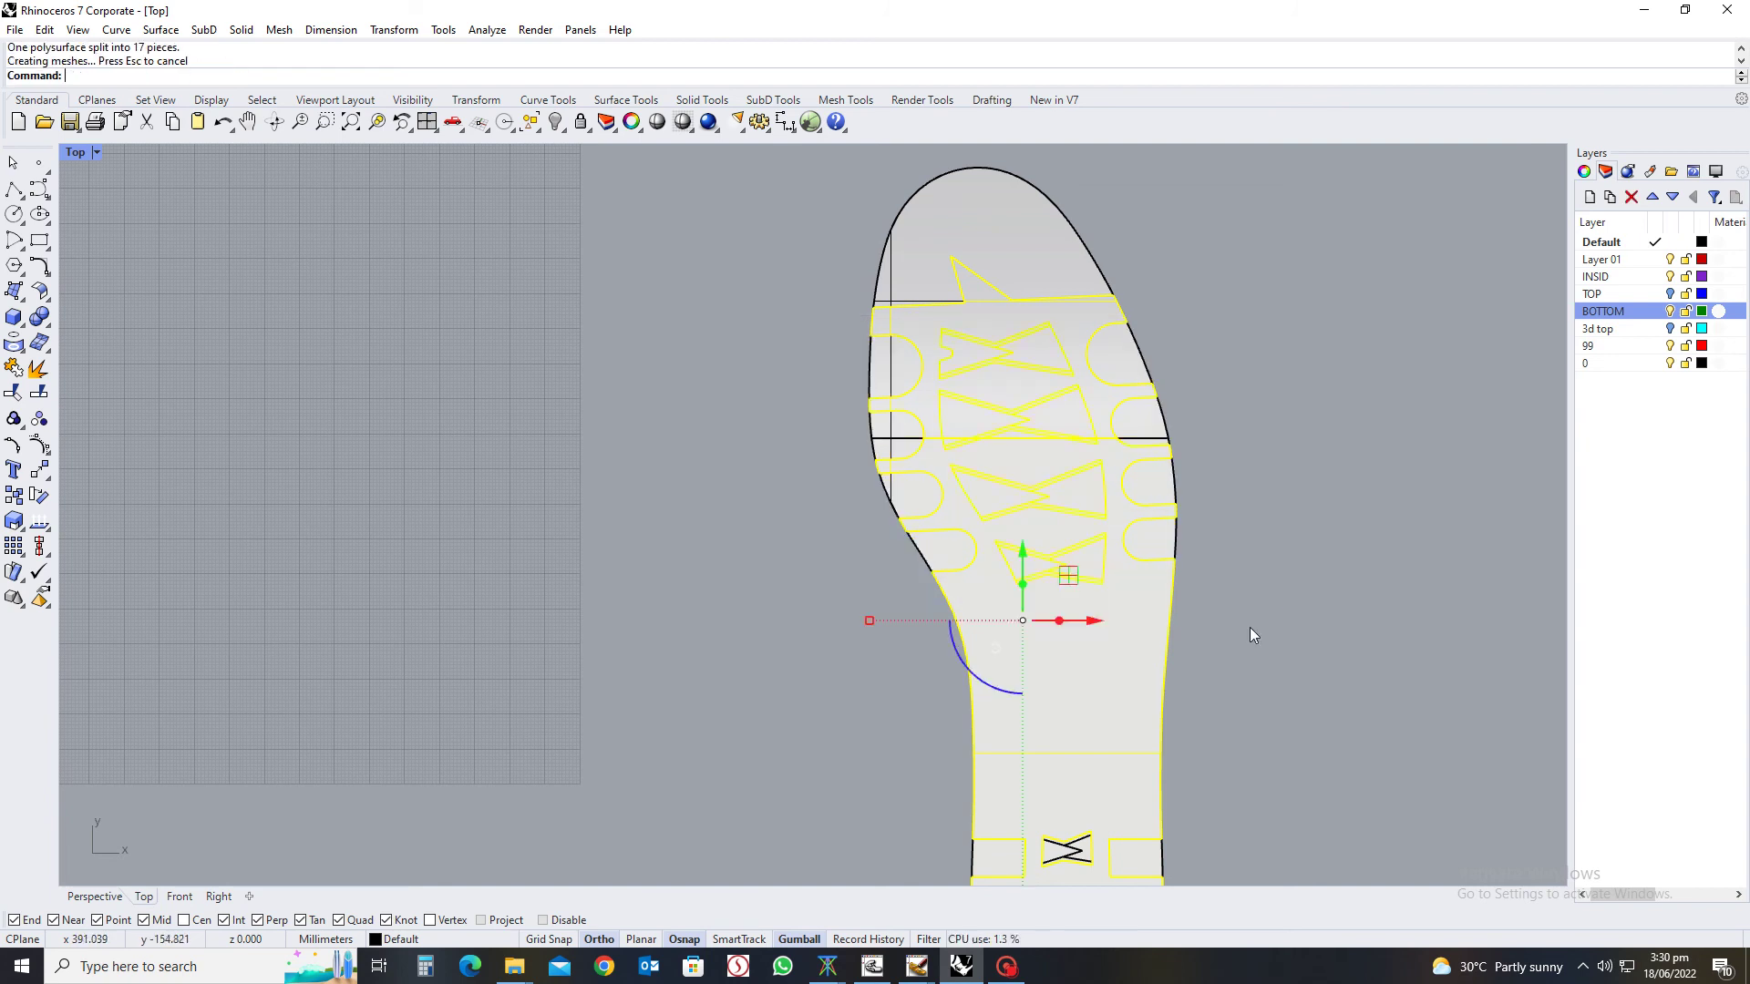
Draw an inward-curving arc from the upper right heel block's inner corner to the lower edge of the lowest right forefoot lug
{"action": "right_click_drag", "start_coordinate": [1068, 694], "coordinate": [1058, 562]}
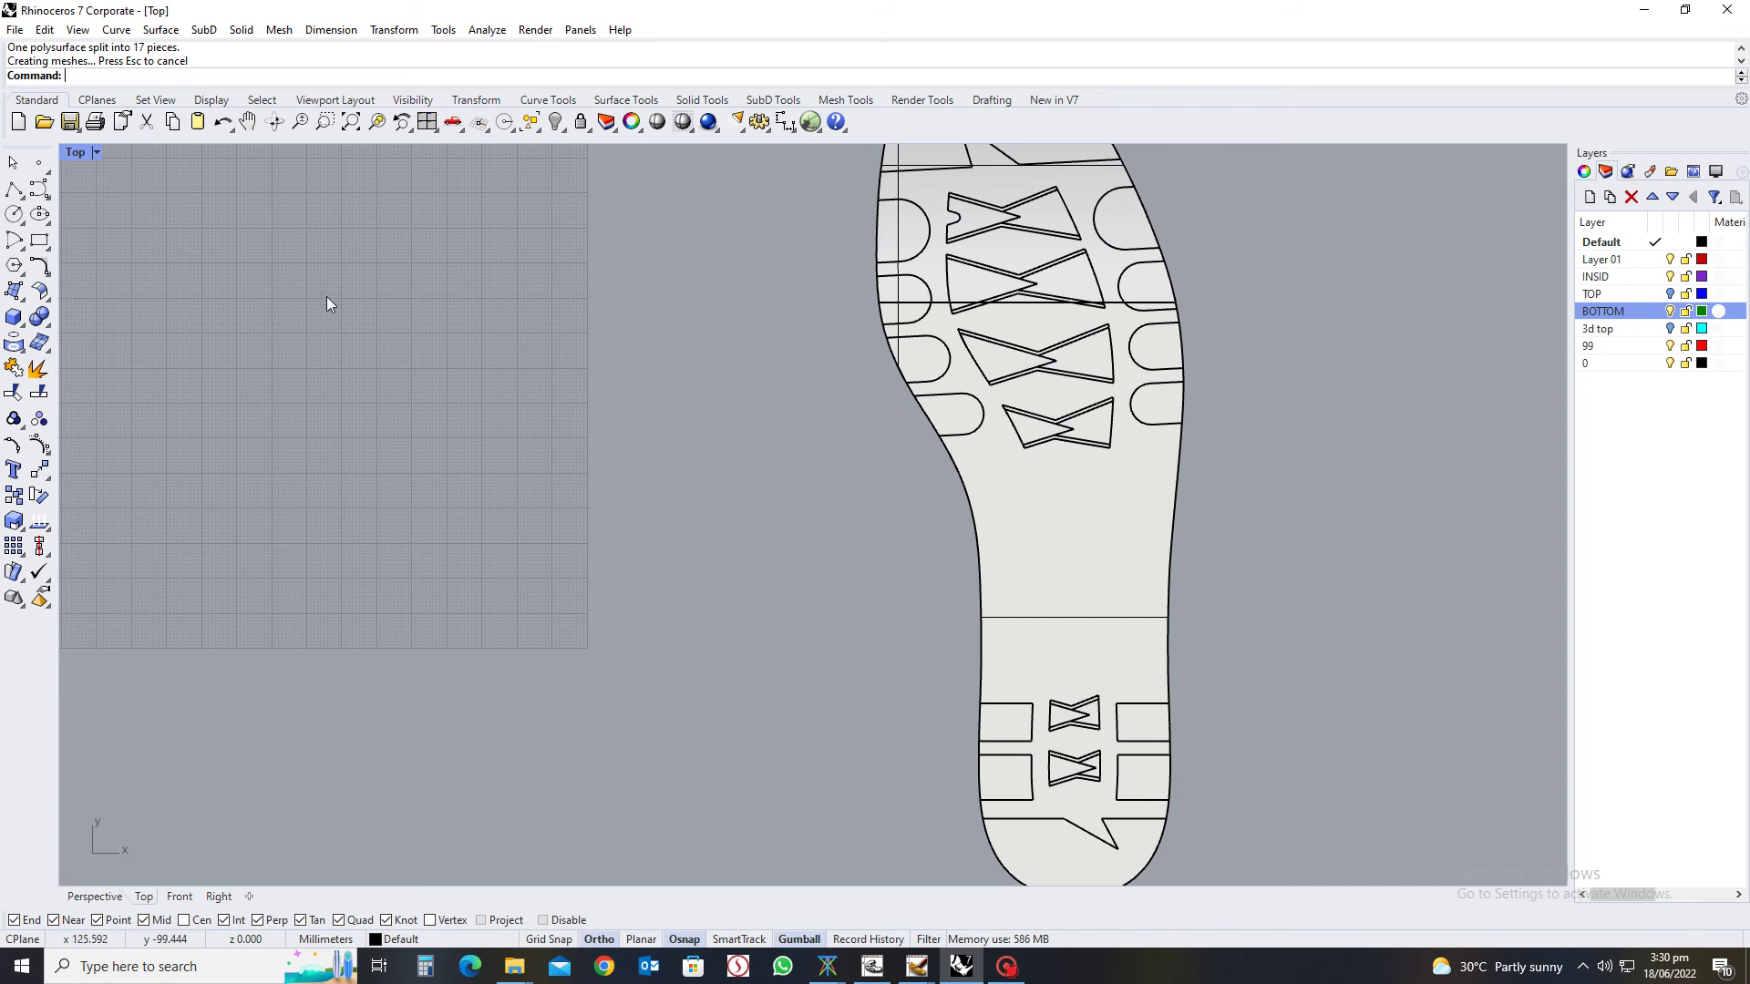
{"action": "type", "text": "3H"}
{"action": "key", "text": "Return"}
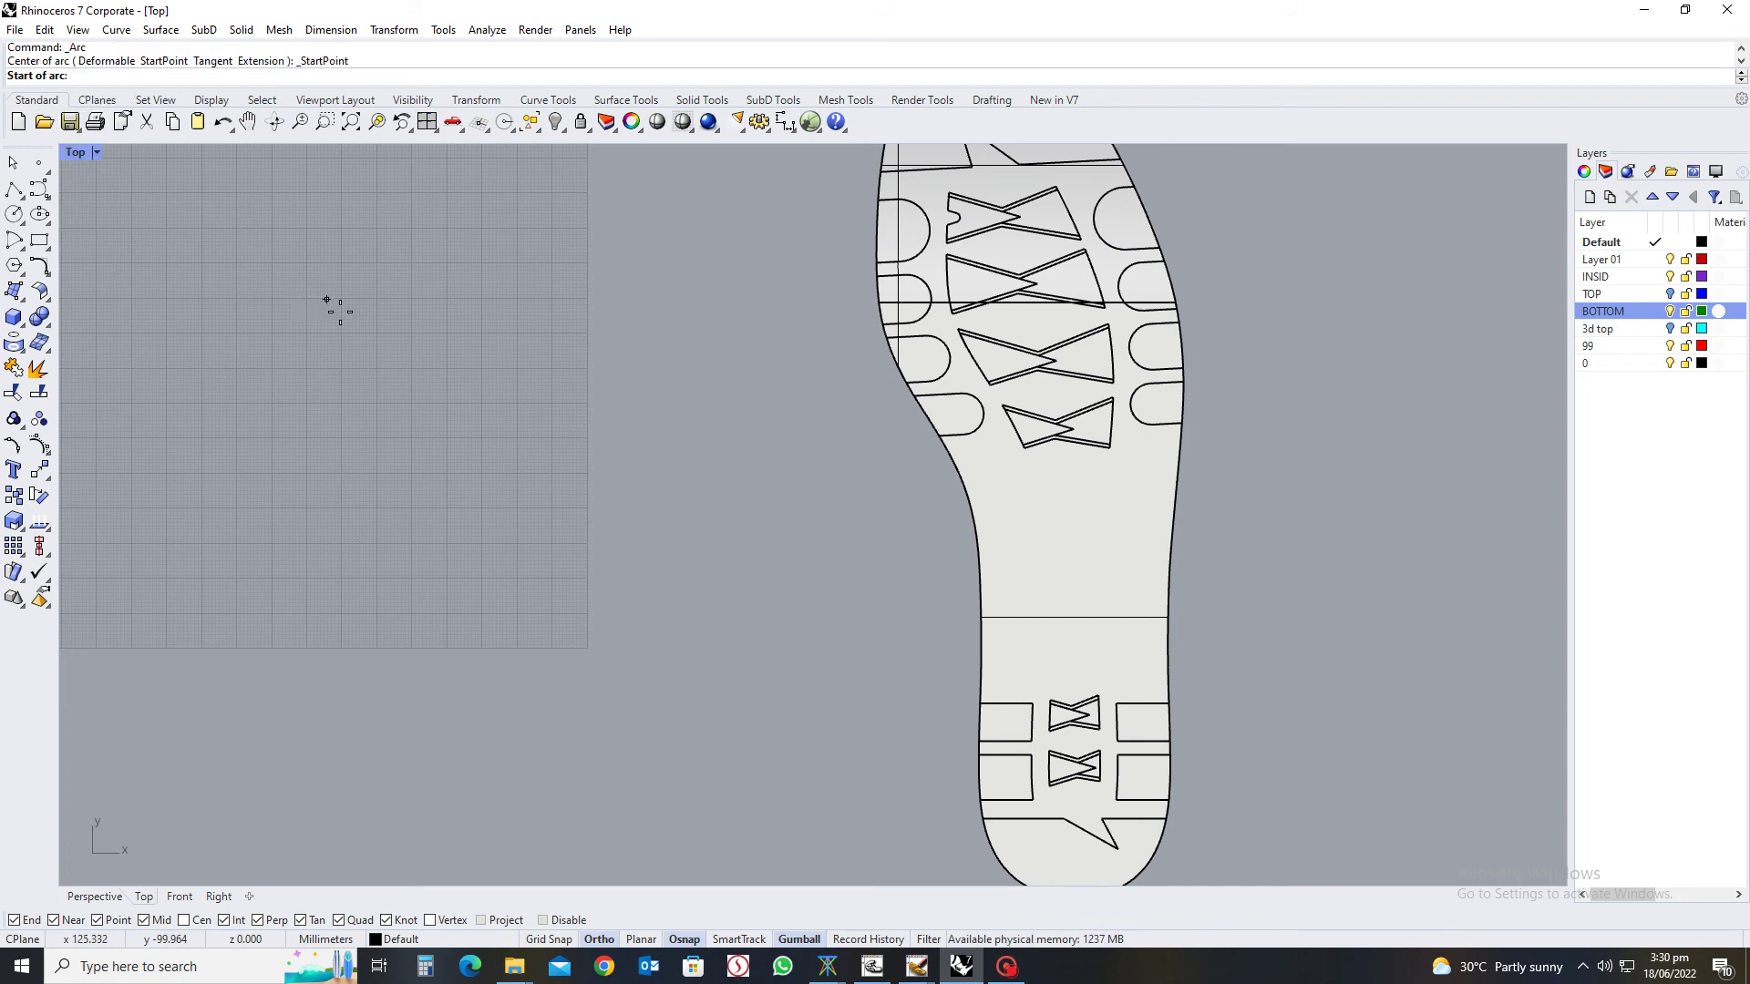
{"action": "left_click", "coordinate": [1114, 707]}
{"action": "left_click", "coordinate": [1147, 436]}
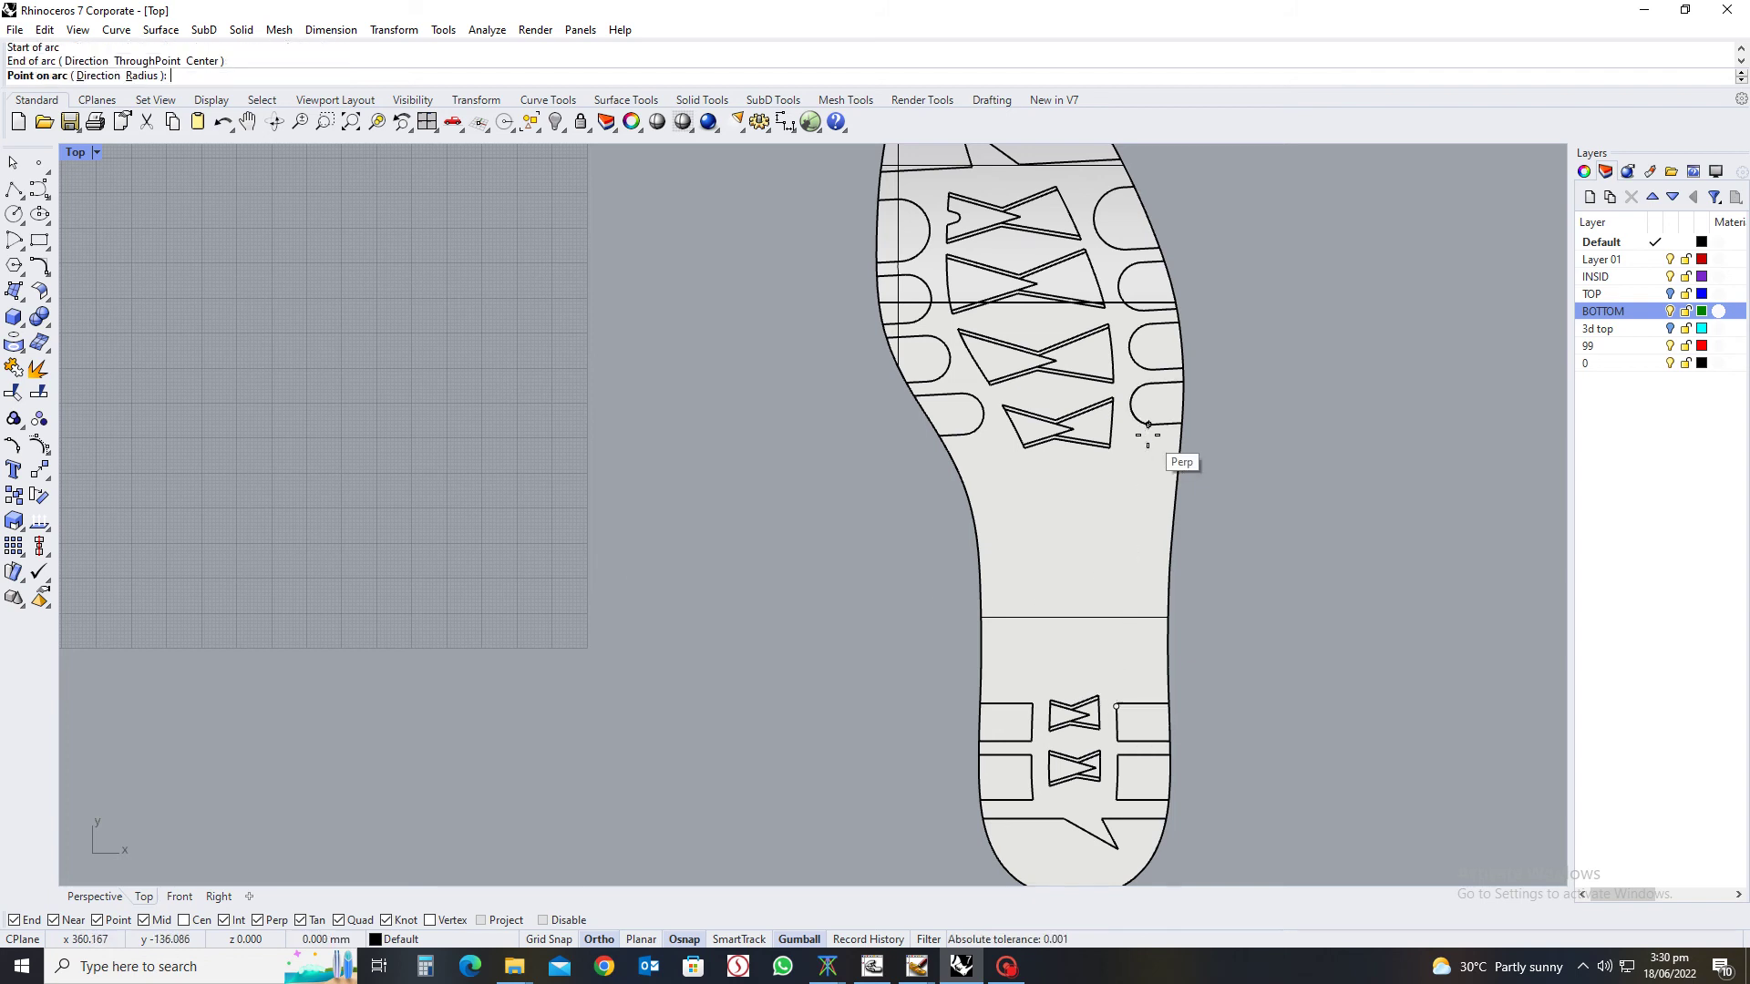
{"action": "scroll", "coordinate": [1148, 436], "scroll_direction": "up", "scroll_amount": 5}
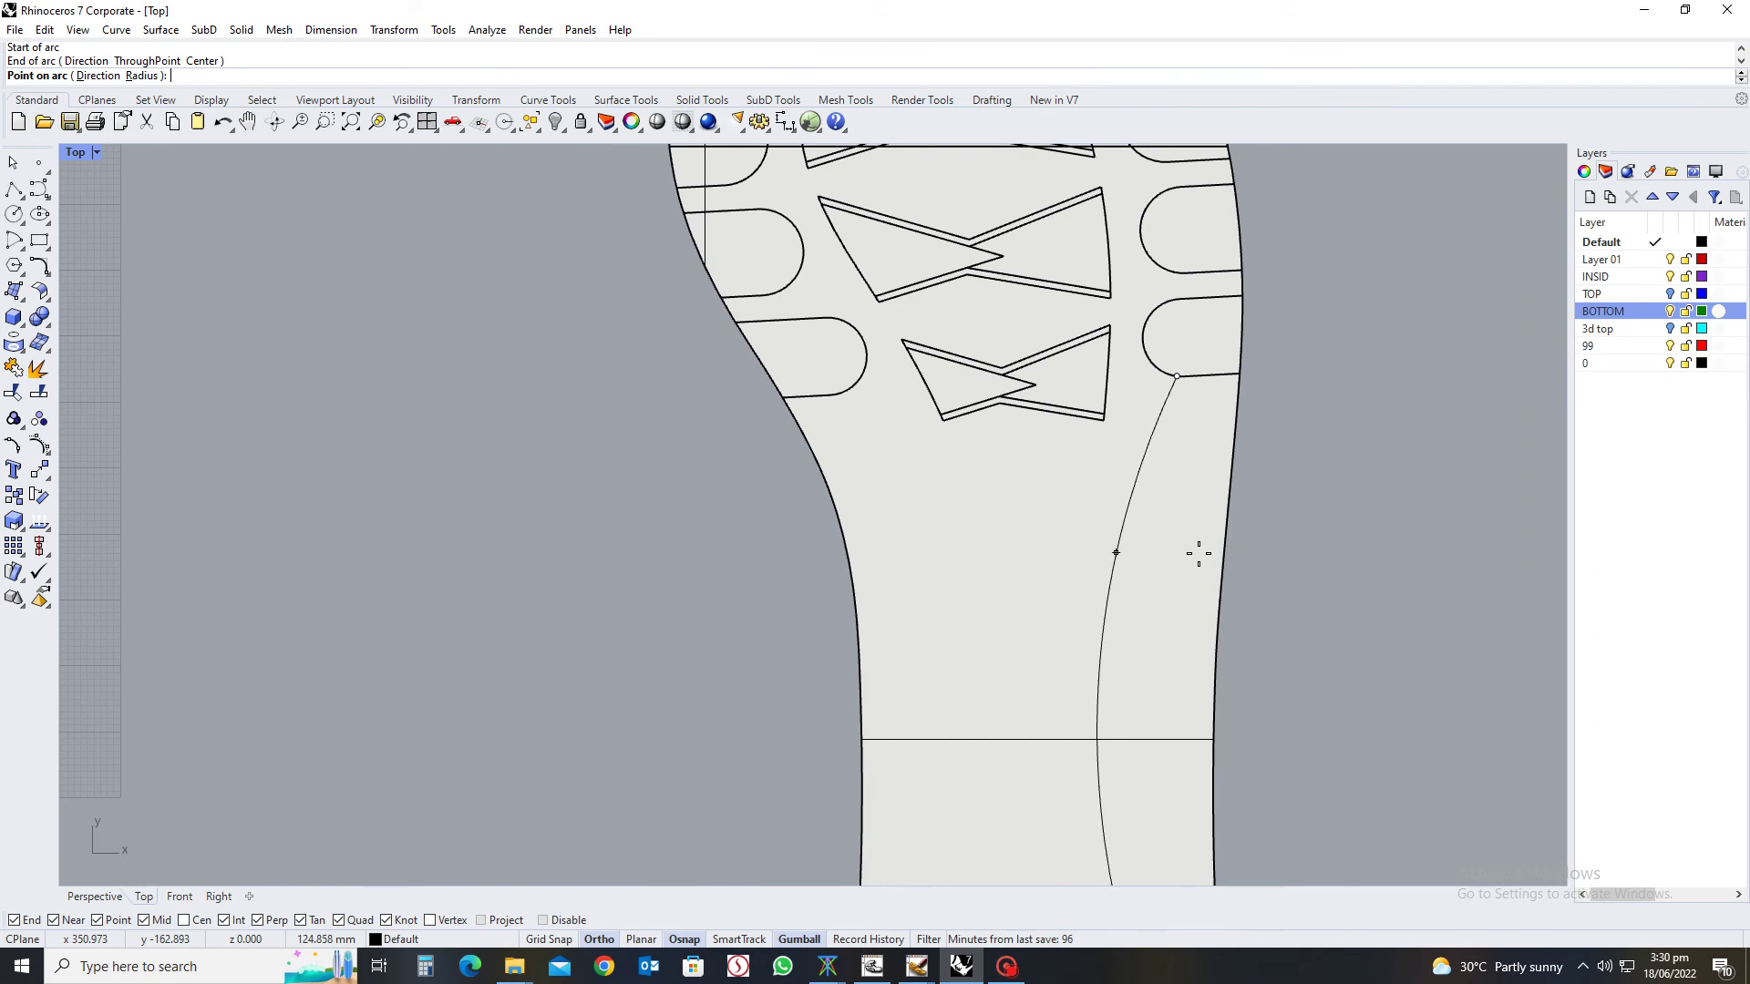
{"action": "left_click", "coordinate": [1198, 553]}
{"action": "scroll", "coordinate": [1164, 501], "scroll_direction": "down", "scroll_amount": 5}
Draw a mirrored-looking arc from the upper left heel block's inner corner to the lower edge of the lowest left forefoot lug
{"action": "key", "text": "Return"}
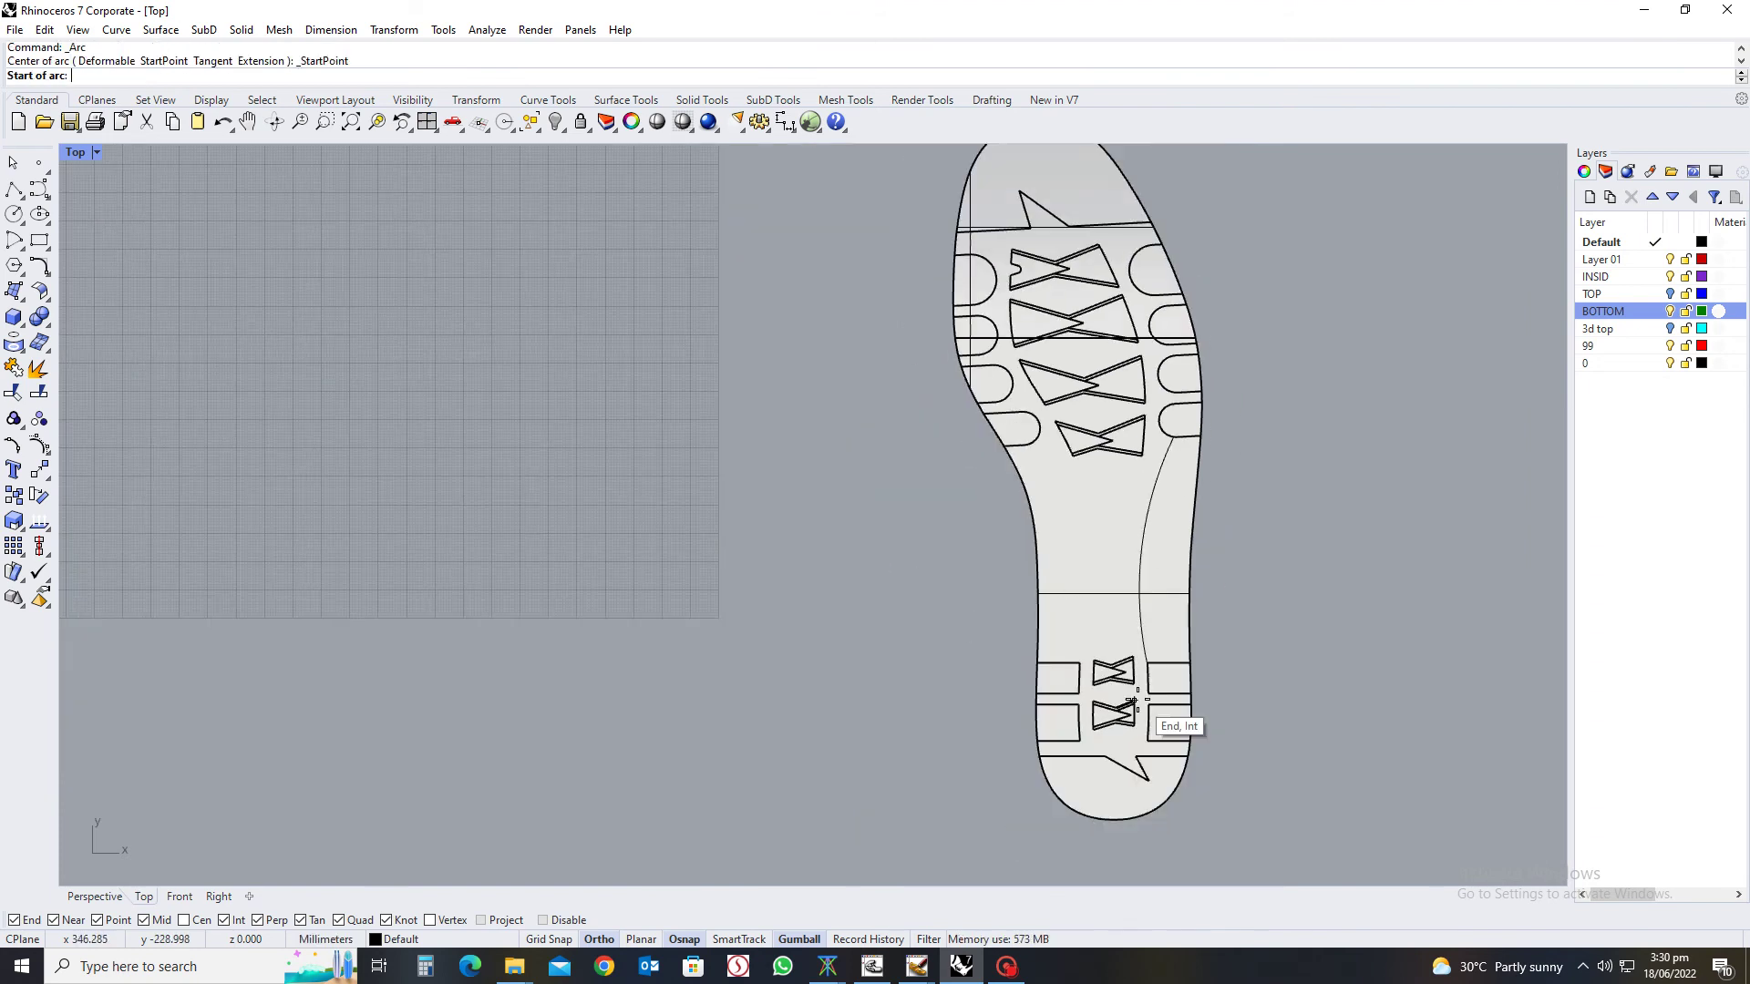
{"action": "scroll", "coordinate": [1133, 701], "scroll_direction": "up", "scroll_amount": 3}
{"action": "left_click", "coordinate": [1076, 680]}
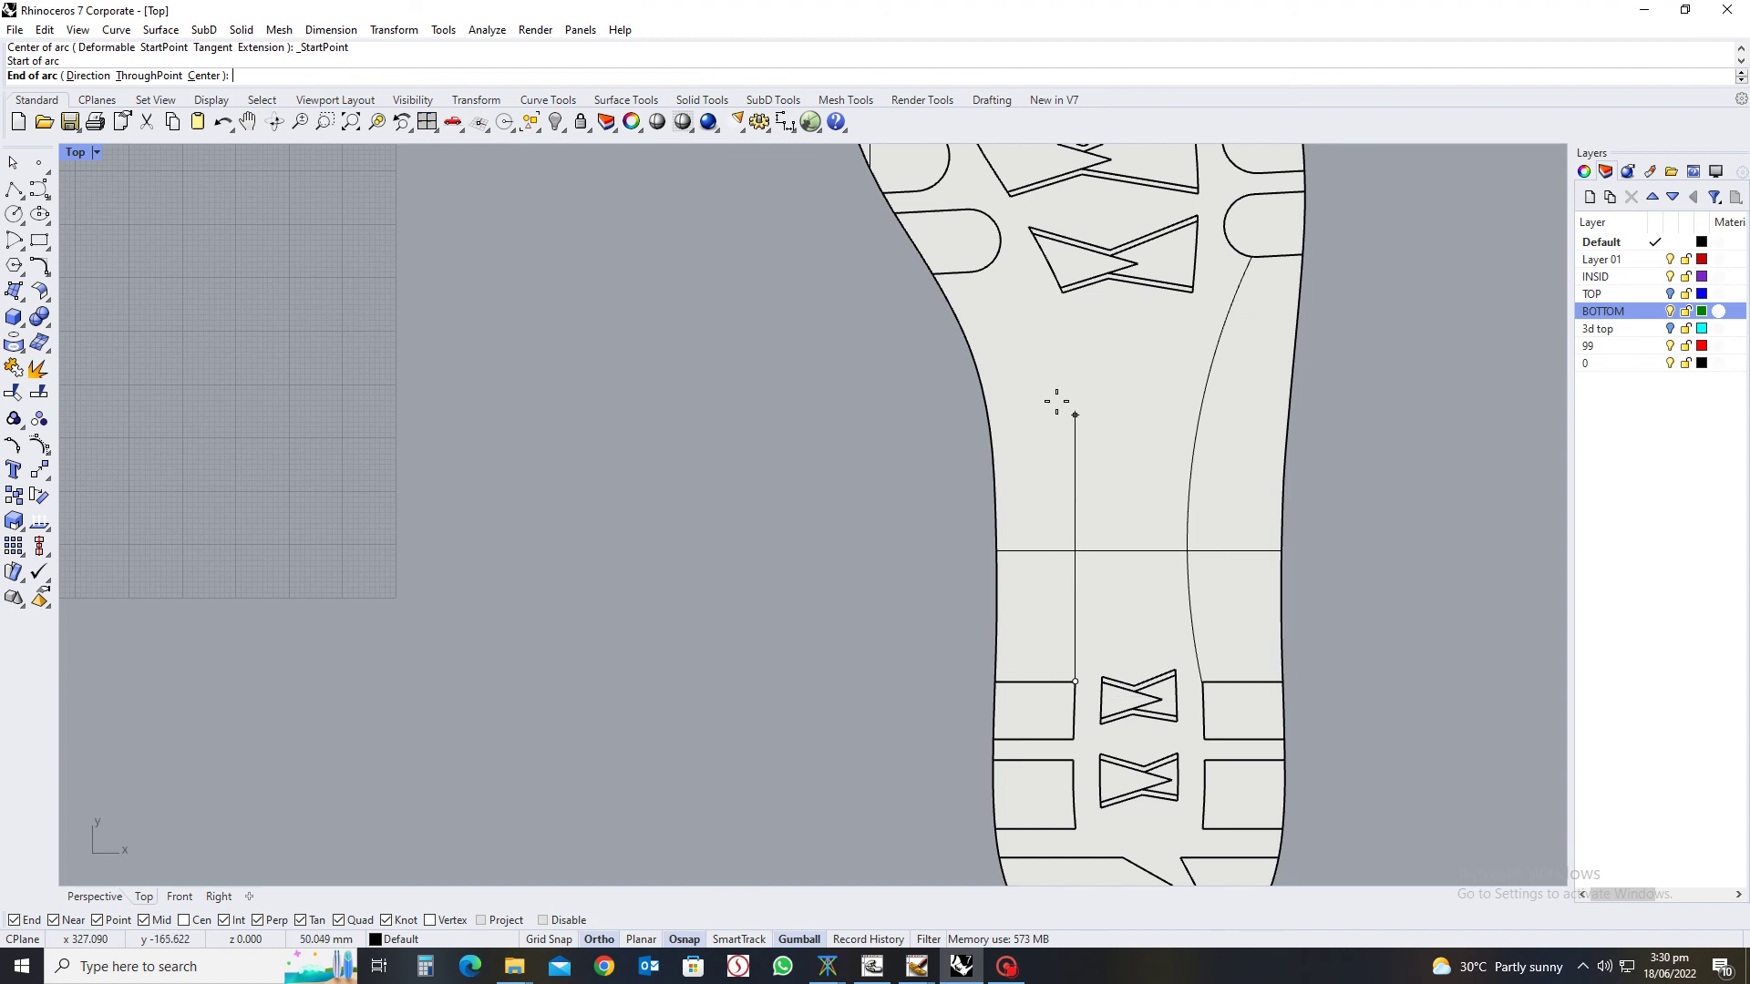
{"action": "left_click", "coordinate": [976, 271]}
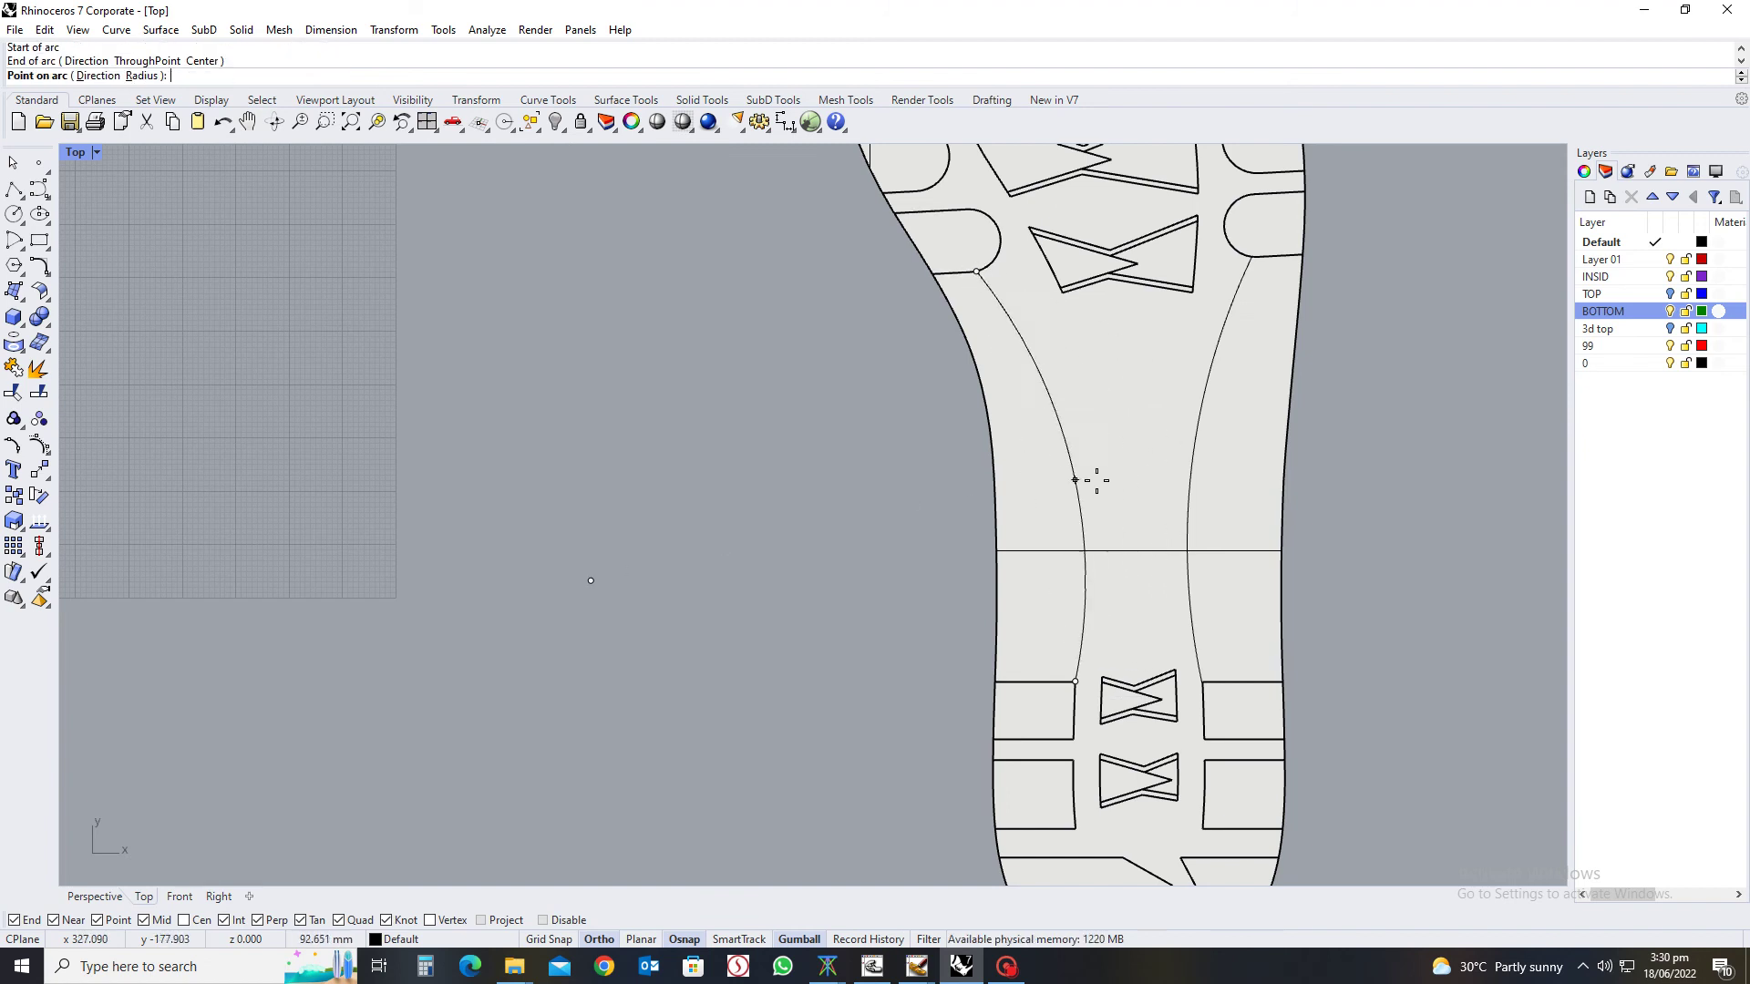
{"action": "left_click", "coordinate": [1084, 504]}
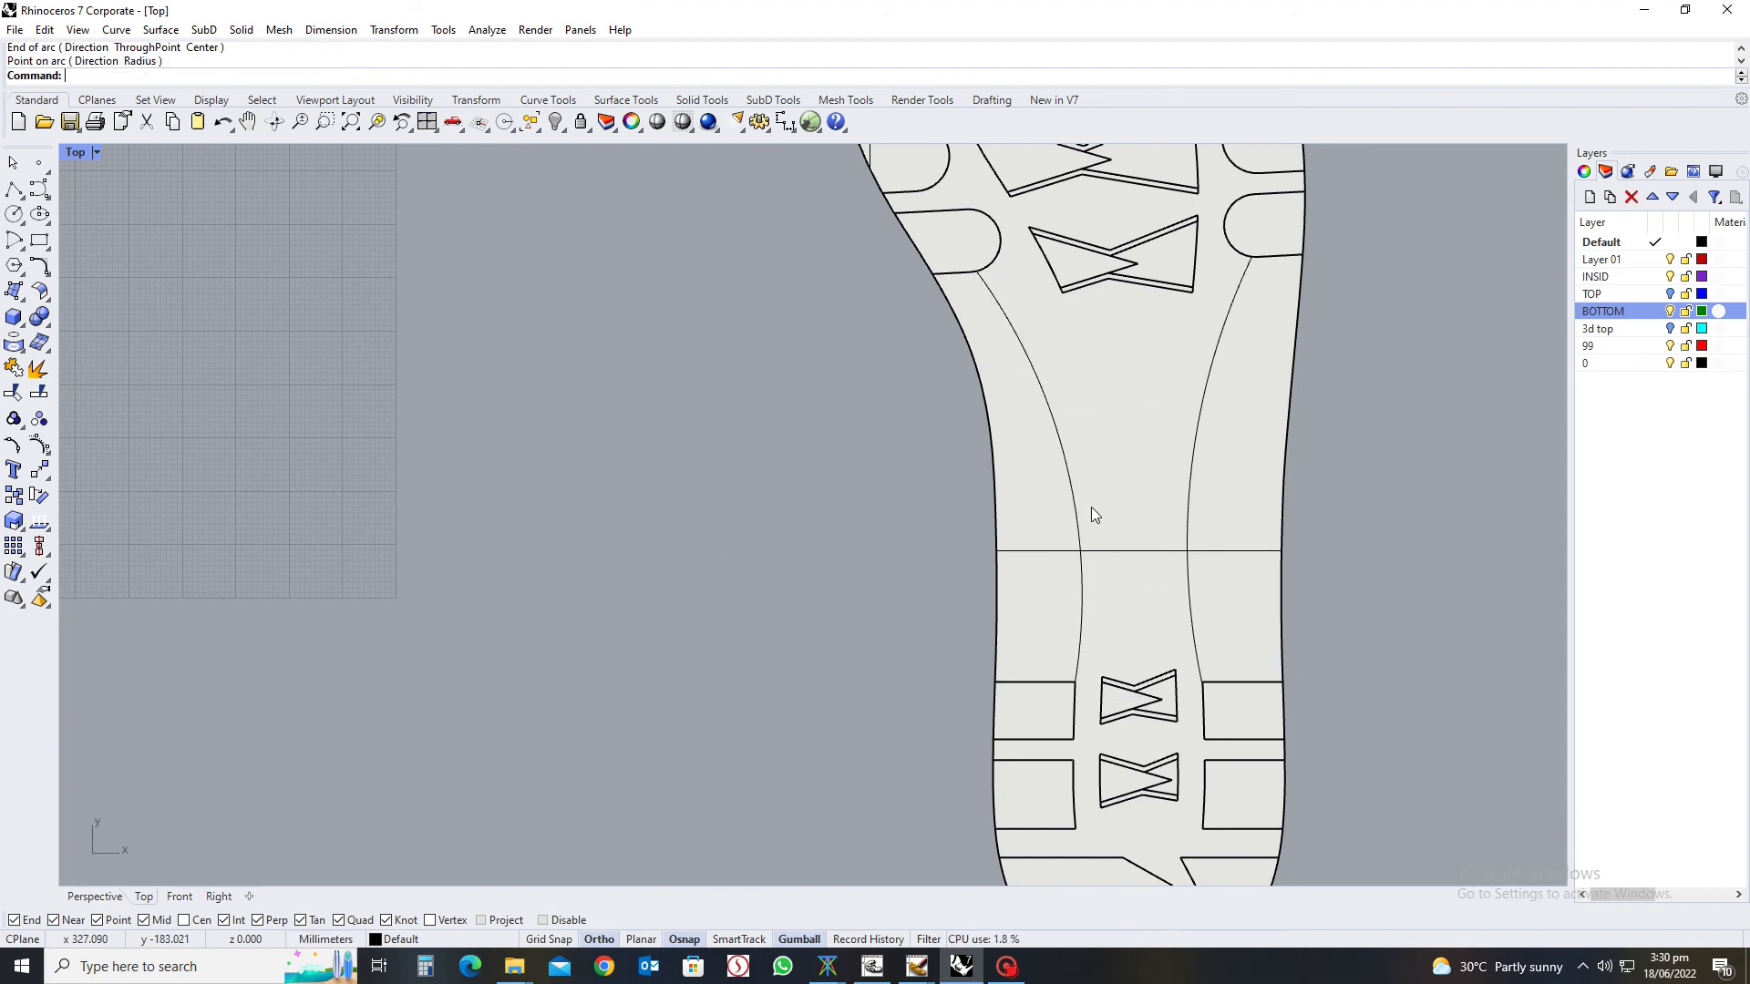
{"action": "scroll", "coordinate": [1098, 474], "scroll_direction": "down", "scroll_amount": 2}
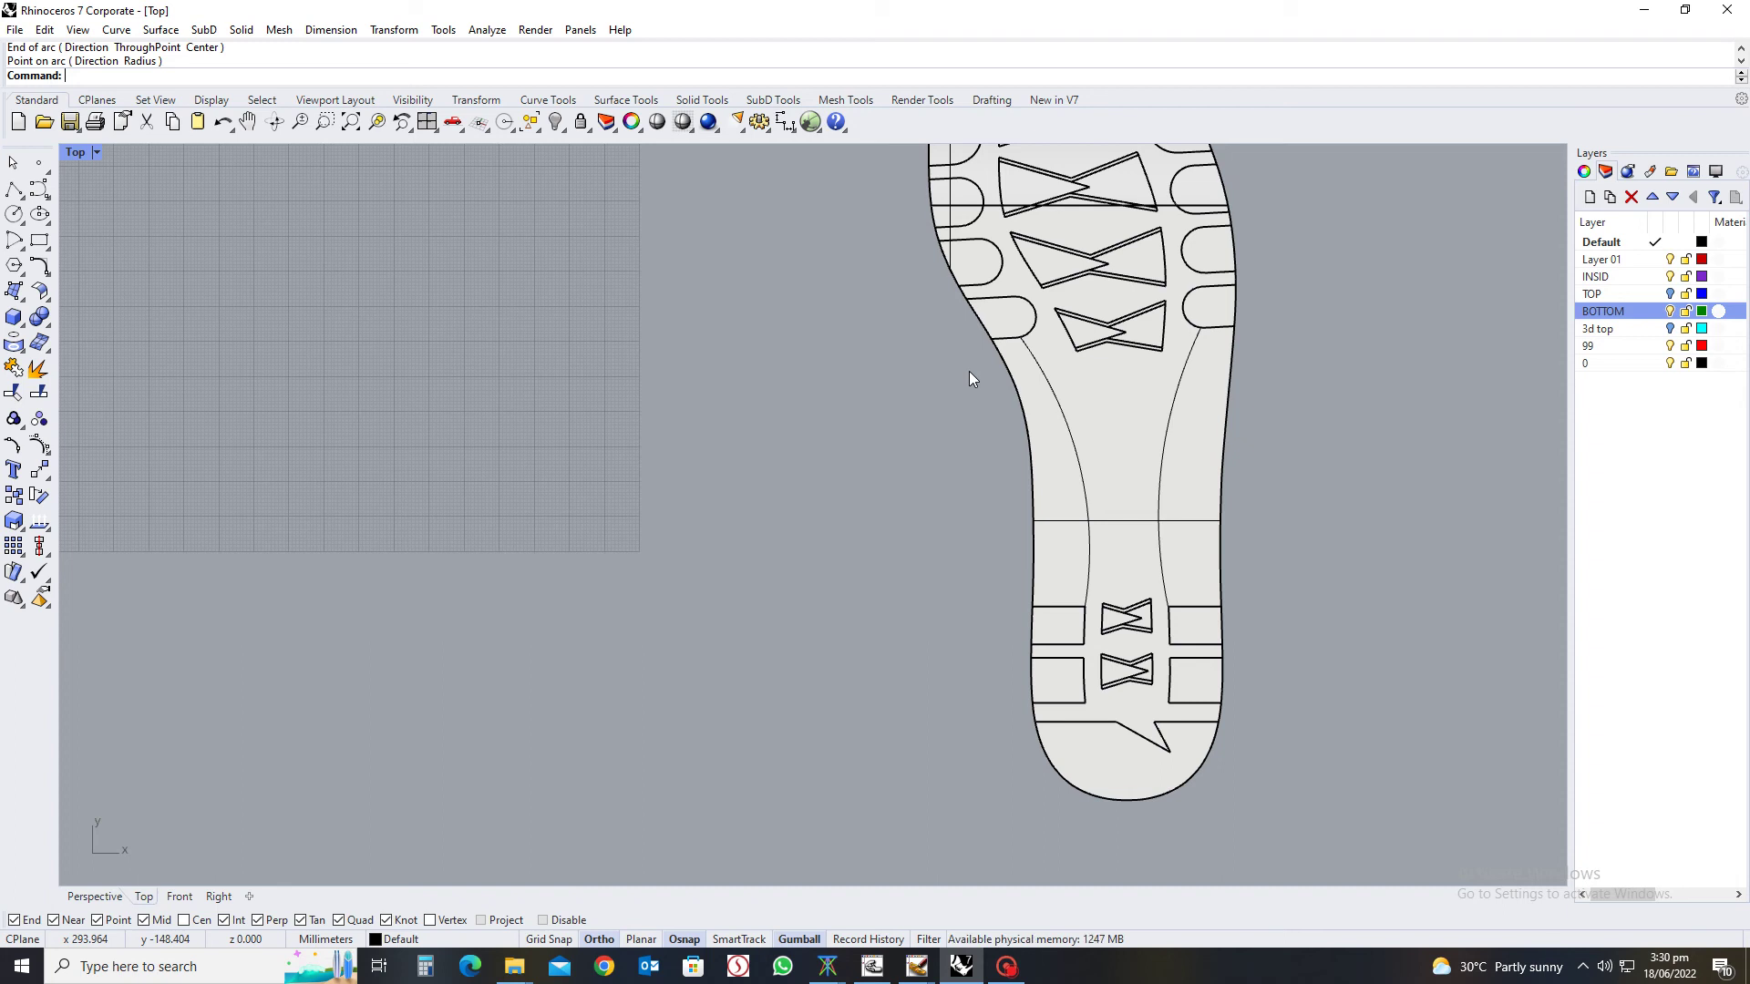
Split the sole surface with both midfoot arcs, the lower edges of the lowest forefoot lugs and the upper edges of the upper heel blocks
{"action": "scroll", "coordinate": [1013, 335], "scroll_direction": "up", "scroll_amount": 5}
{"action": "left_click", "coordinate": [1011, 330]}
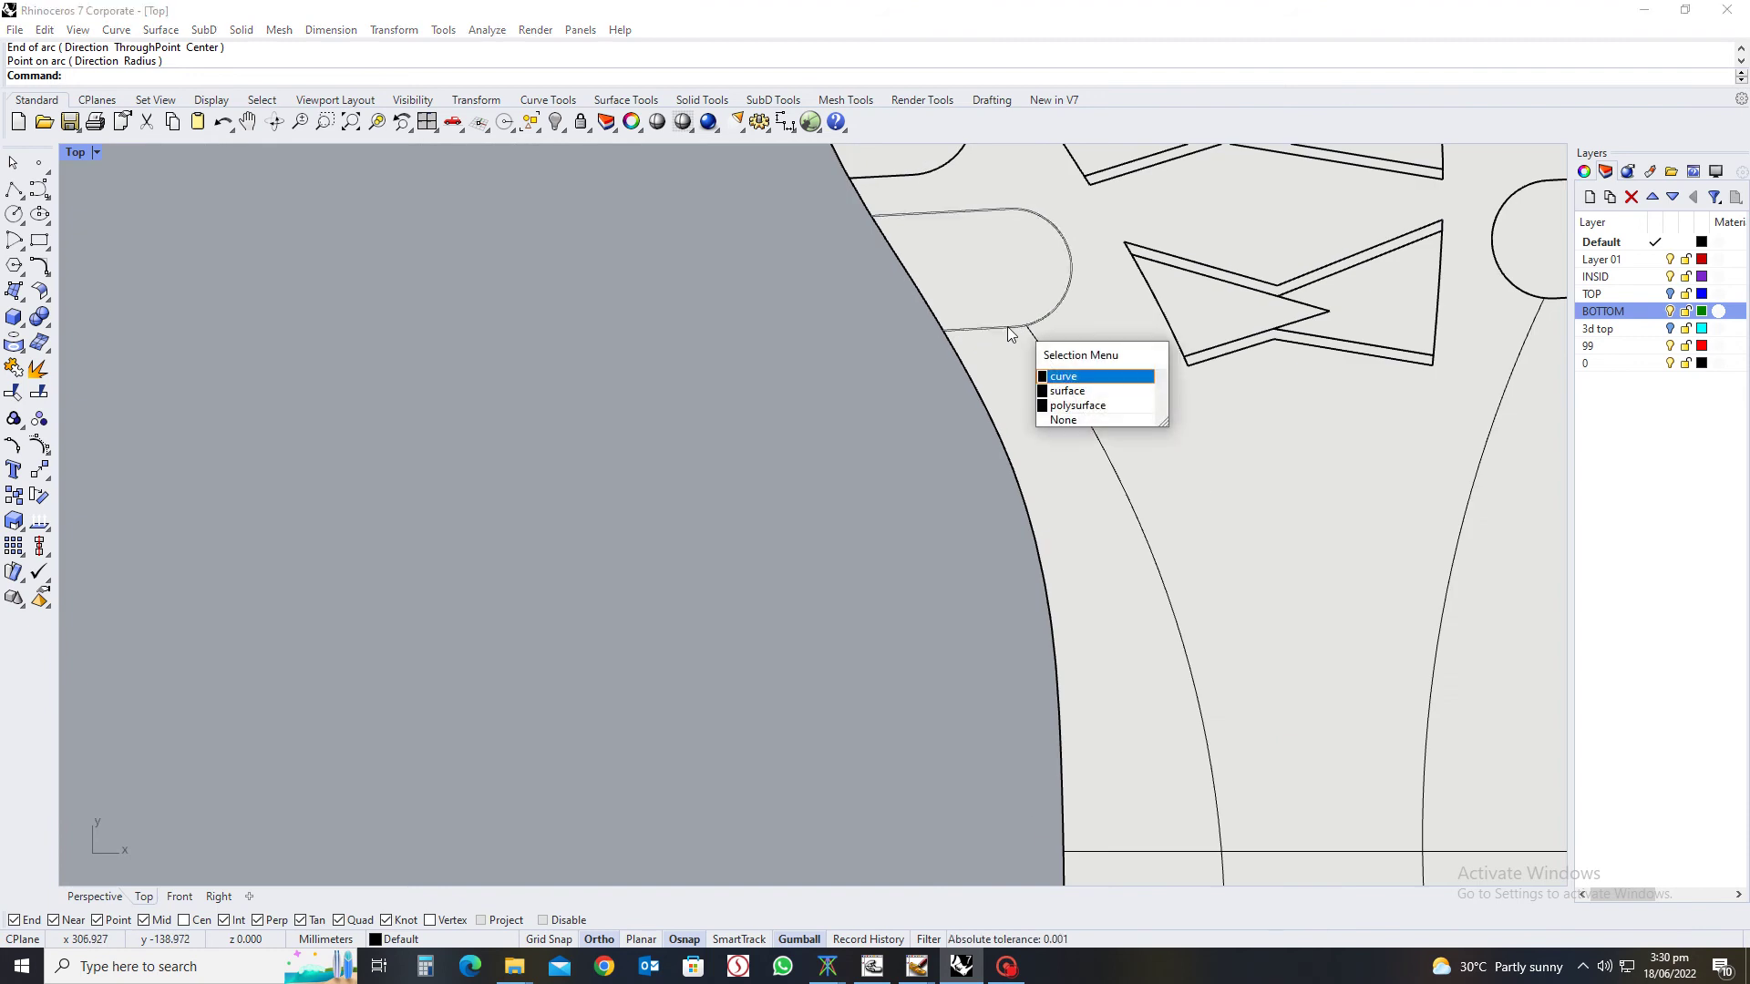
{"action": "left_click", "coordinate": [39, 369]}
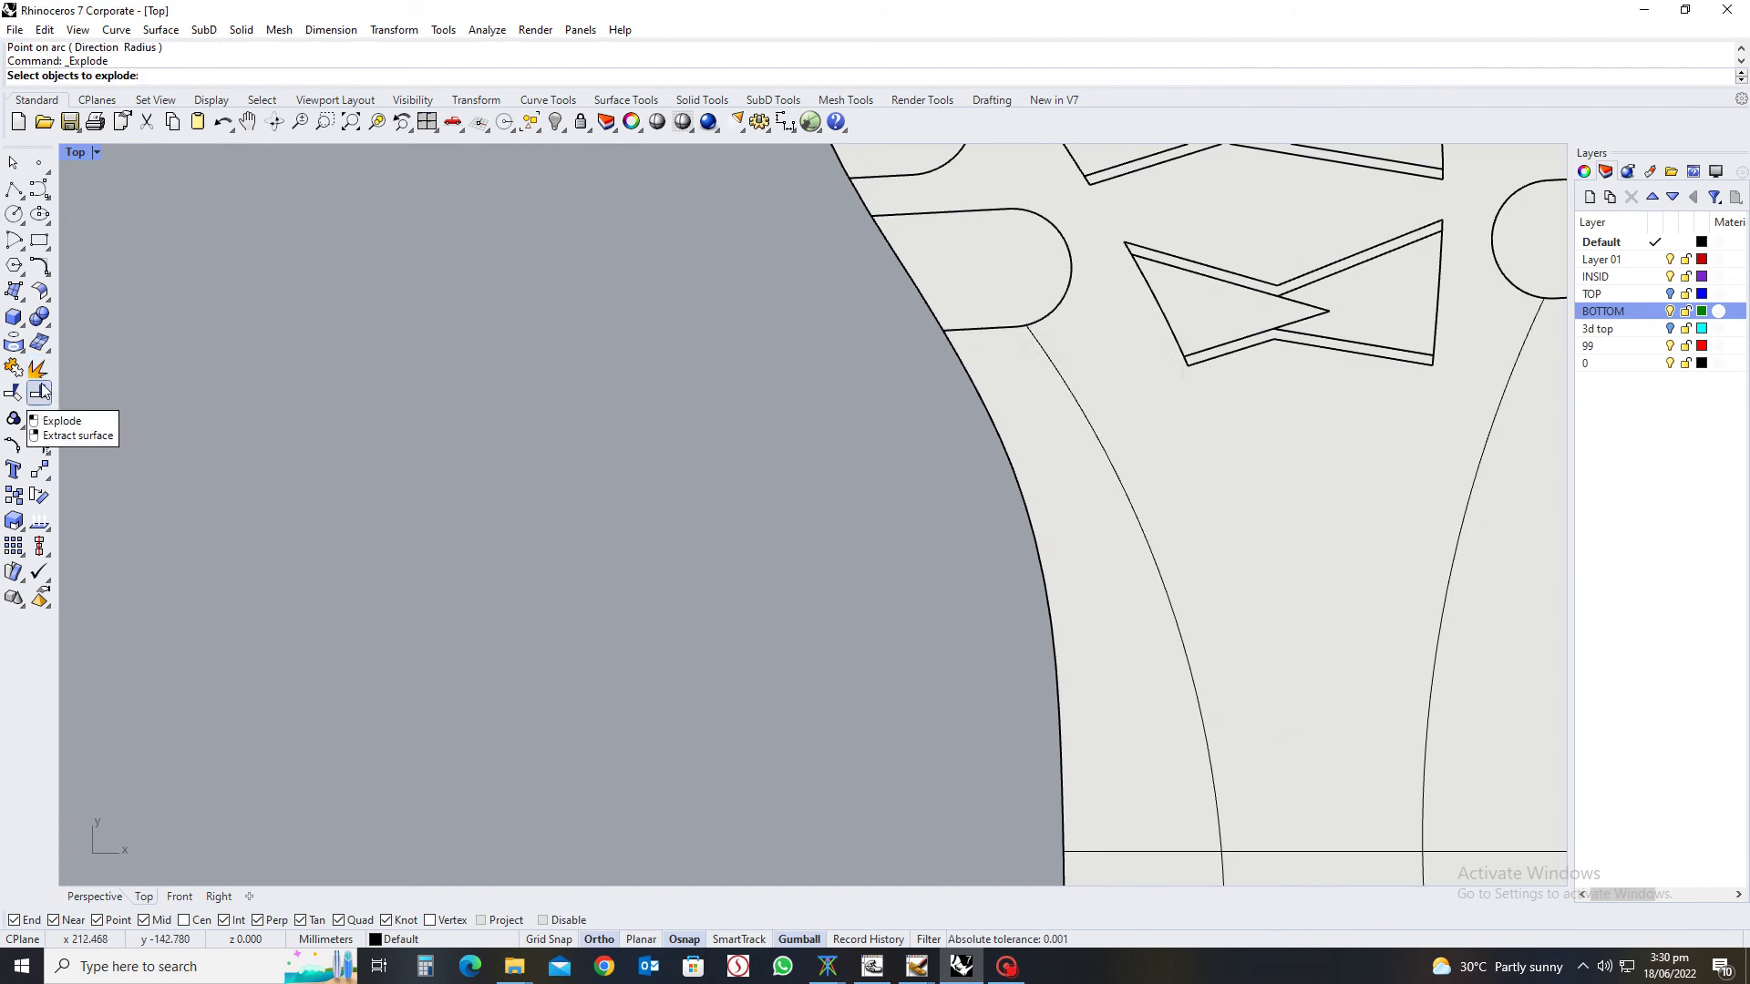
{"action": "left_click", "coordinate": [39, 392]}
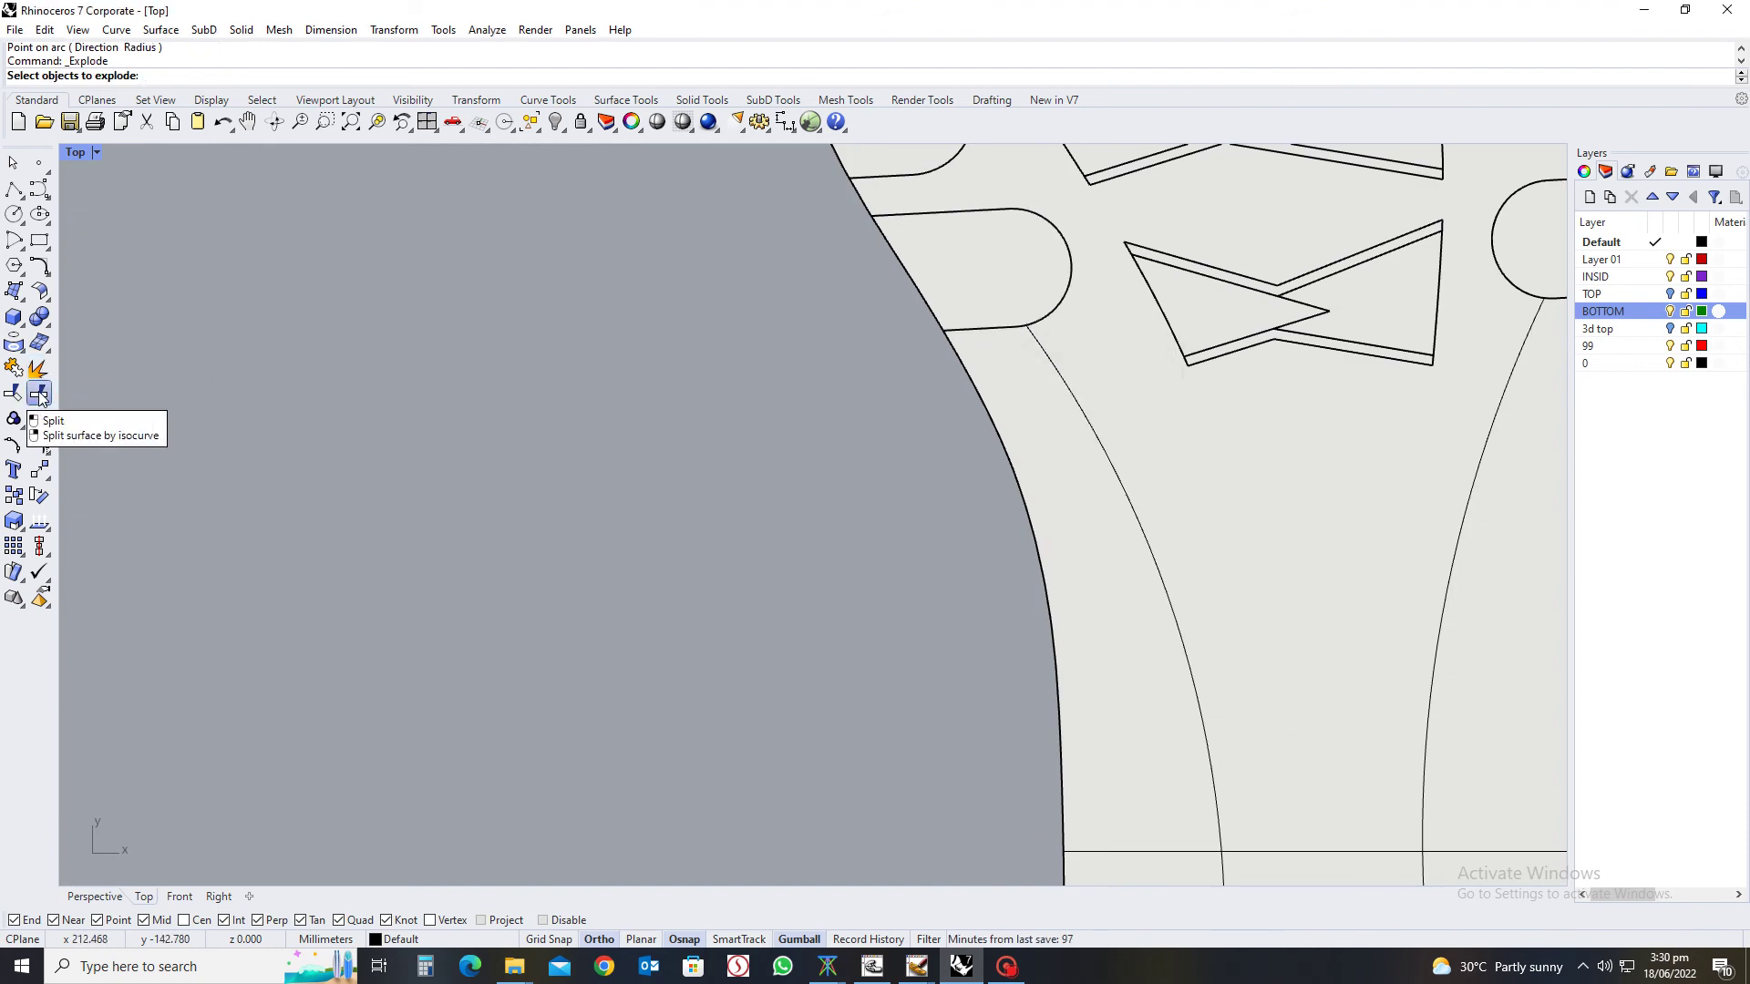
{"action": "left_click", "coordinate": [1010, 330]}
{"action": "key", "text": "Return"}
{"action": "left_click", "coordinate": [997, 326]}
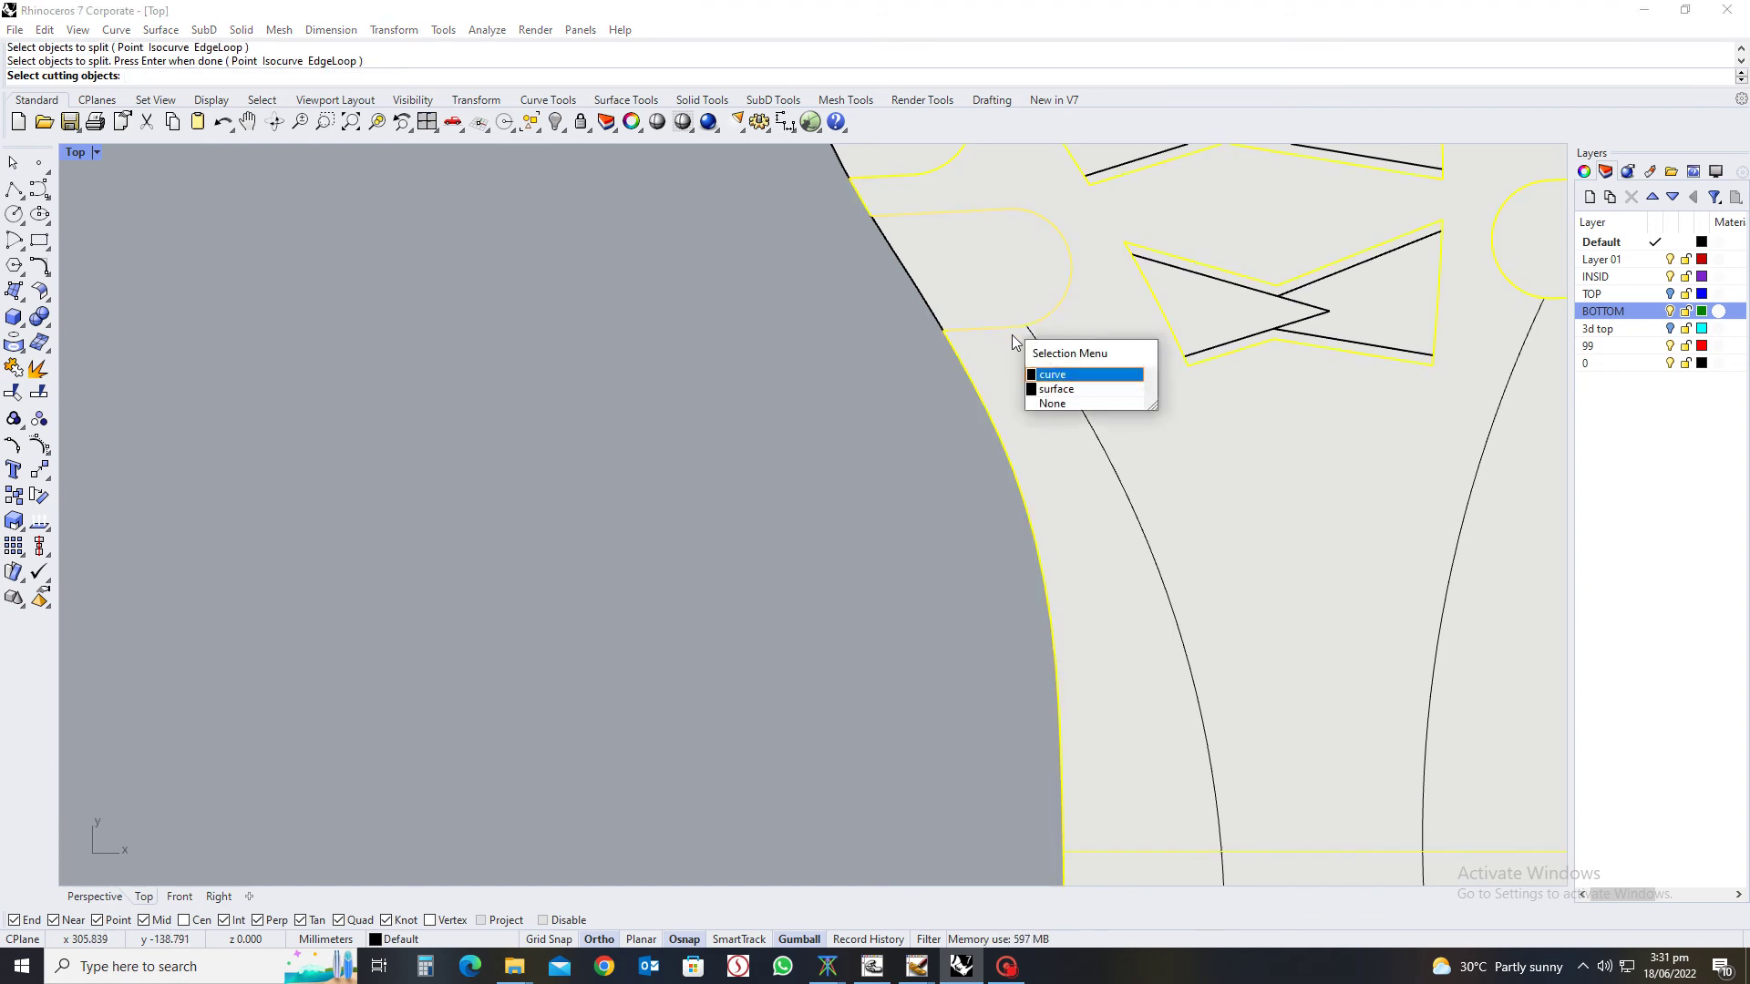
{"action": "left_click", "coordinate": [1078, 402]}
{"action": "scroll", "coordinate": [1050, 401], "scroll_direction": "down", "scroll_amount": 3}
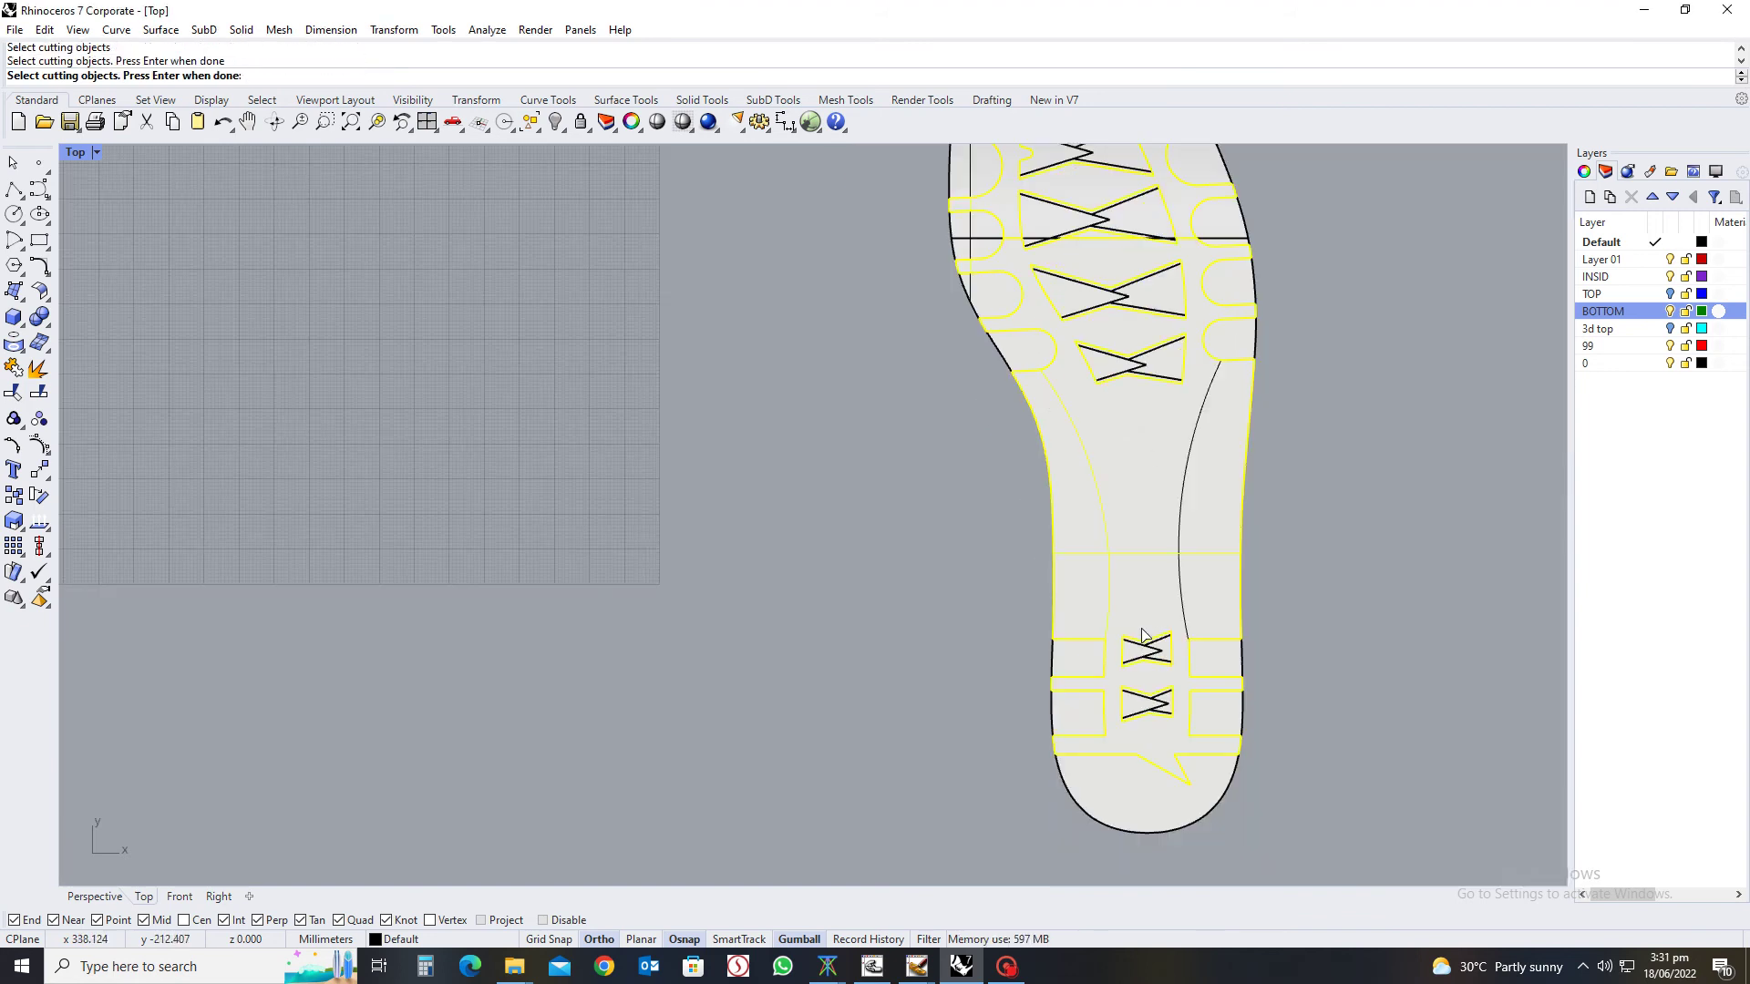
{"action": "left_click", "coordinate": [1185, 483]}
{"action": "scroll", "coordinate": [1250, 364], "scroll_direction": "up", "scroll_amount": 5}
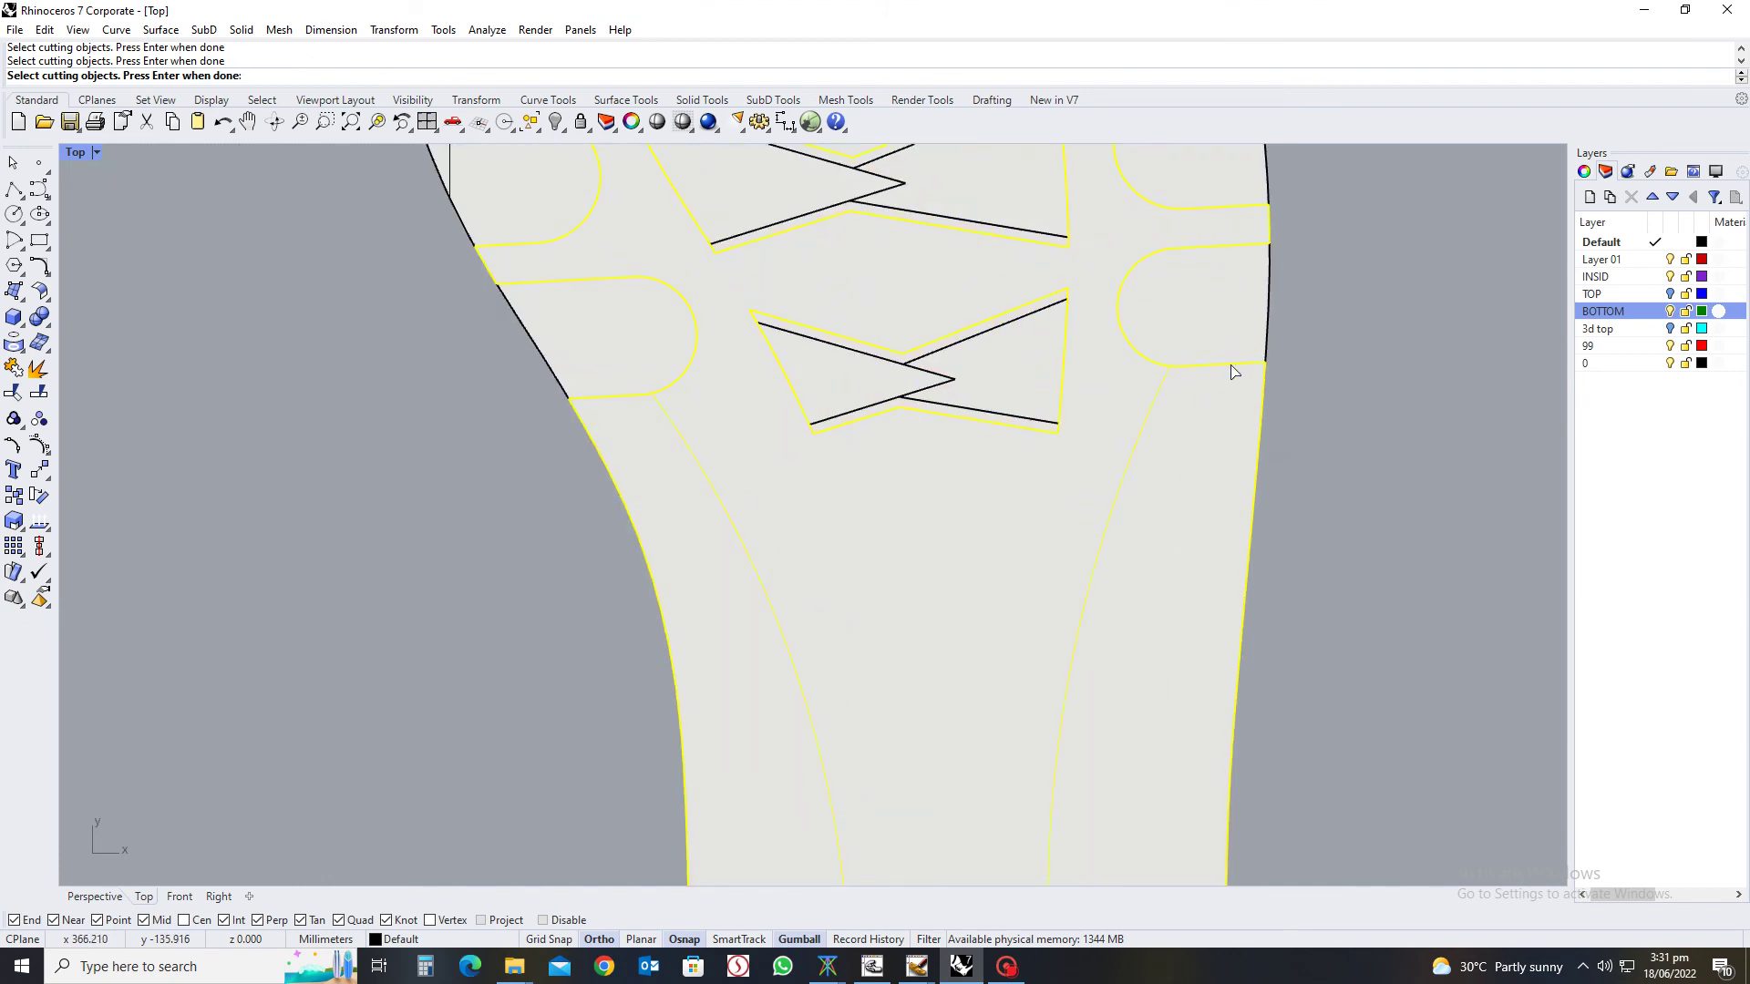
{"action": "left_click", "coordinate": [1230, 366]}
{"action": "scroll", "coordinate": [1221, 378], "scroll_direction": "down", "scroll_amount": 4}
{"action": "scroll", "coordinate": [1205, 665], "scroll_direction": "up", "scroll_amount": 4}
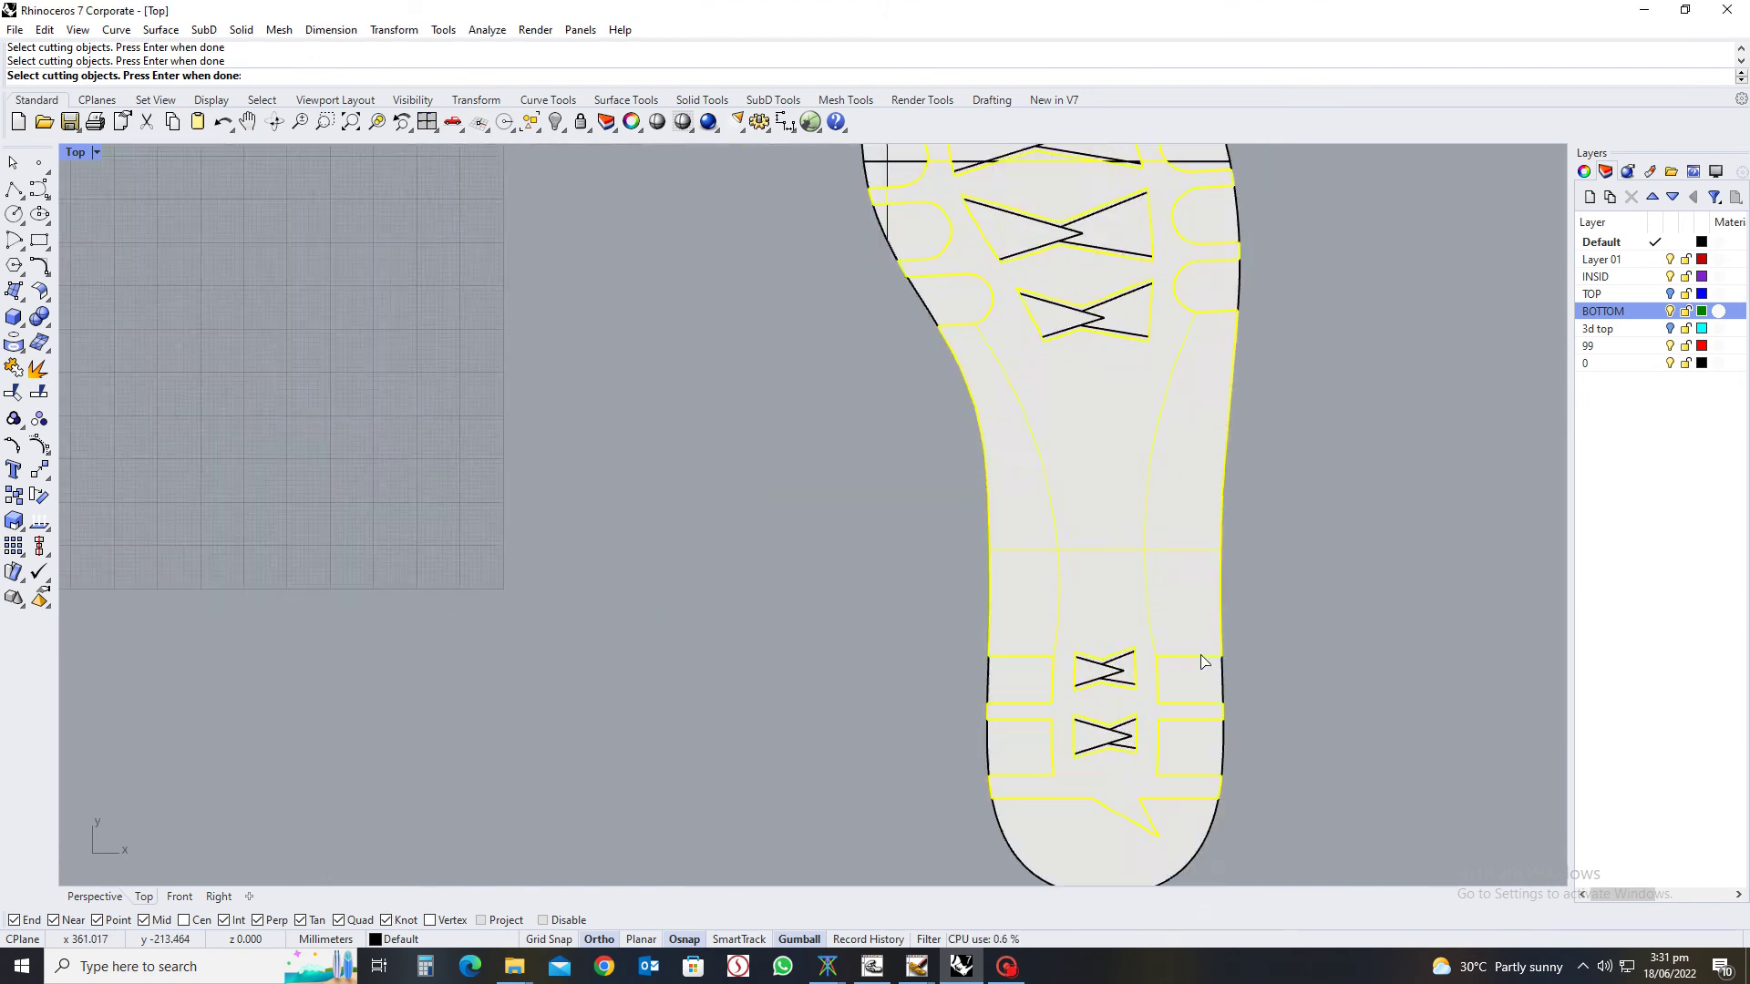
{"action": "left_click", "coordinate": [1200, 658]}
{"action": "key", "text": "Return"}
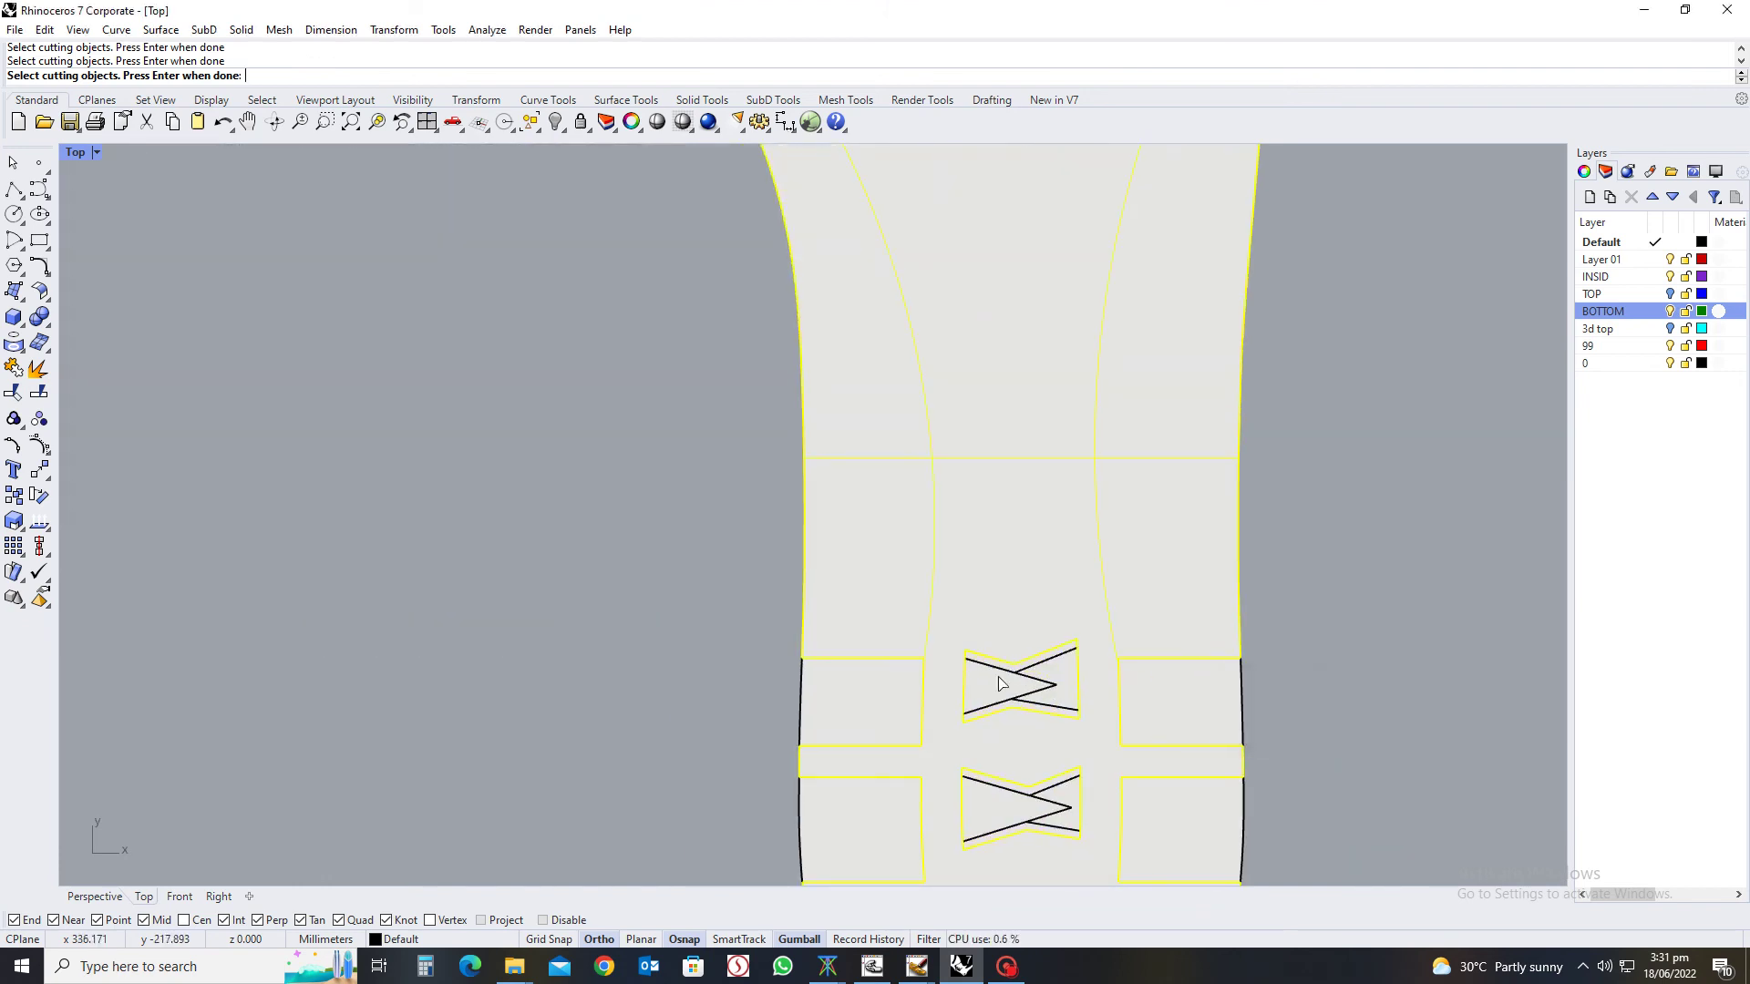
{"action": "left_click", "coordinate": [889, 658]}
{"action": "key", "text": "Return"}
{"action": "key", "text": "Return"}
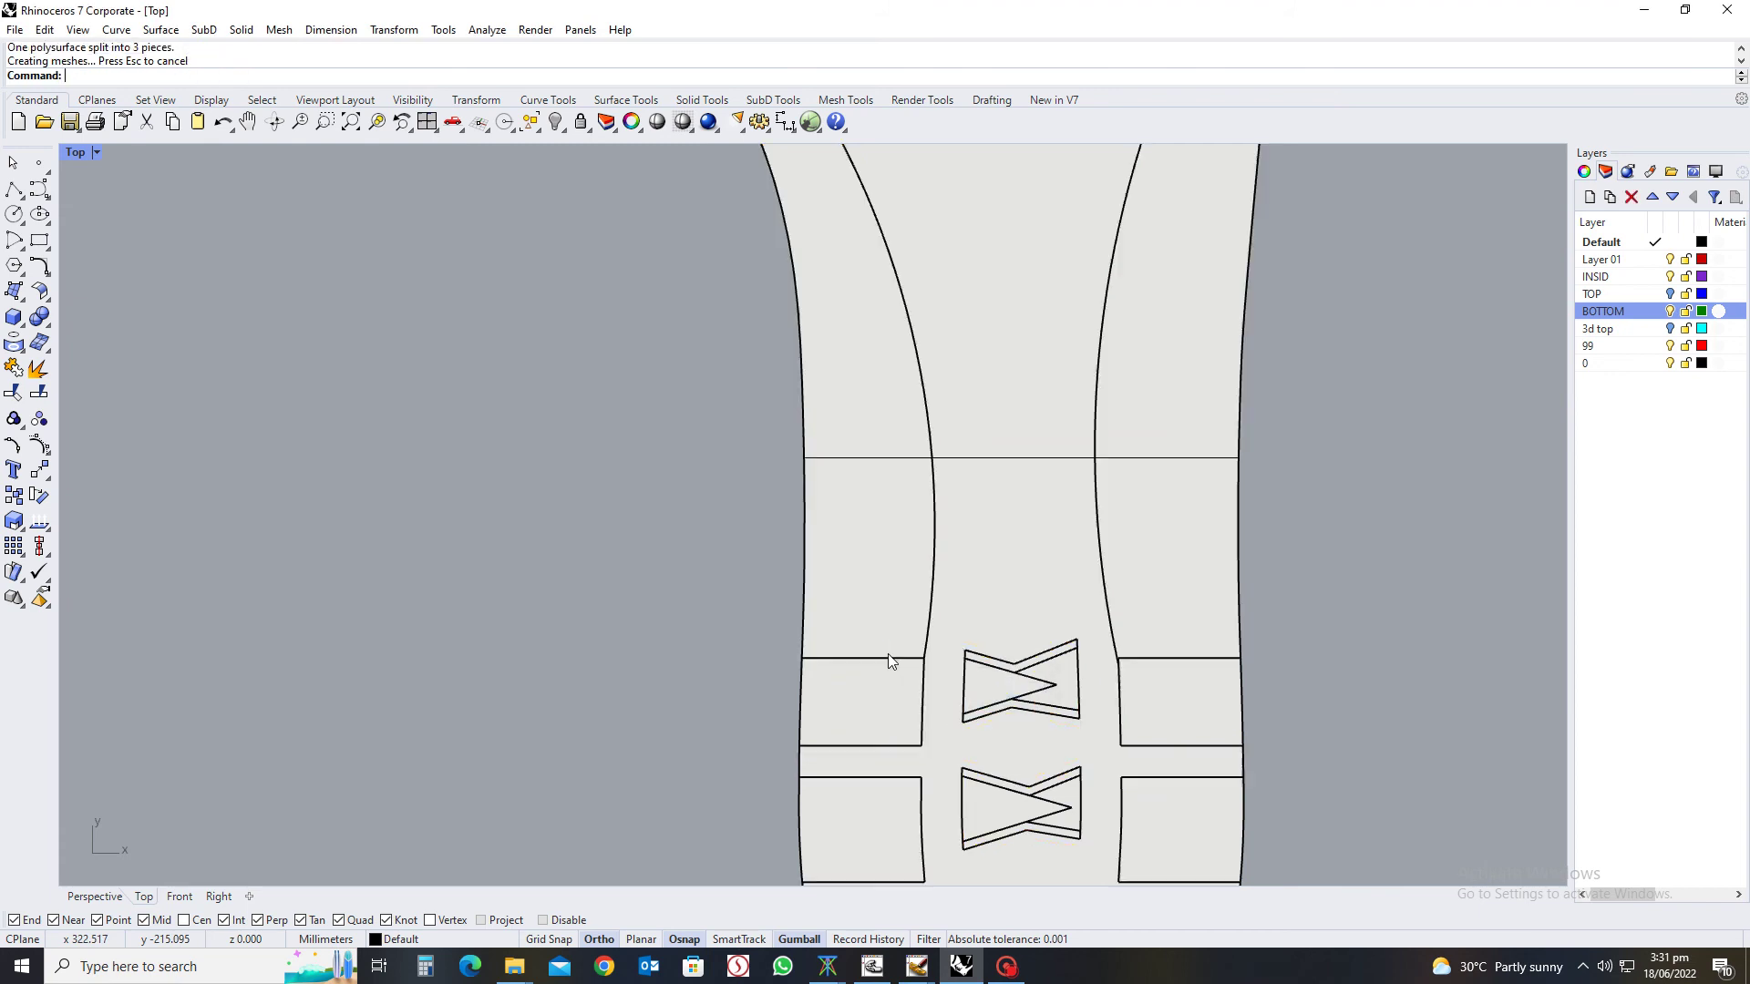
Delete the two outer midfoot surface pieces between the arcs and the sole outline
{"action": "left_click", "coordinate": [872, 533]}
{"action": "scroll", "coordinate": [855, 543], "scroll_direction": "down", "scroll_amount": 4}
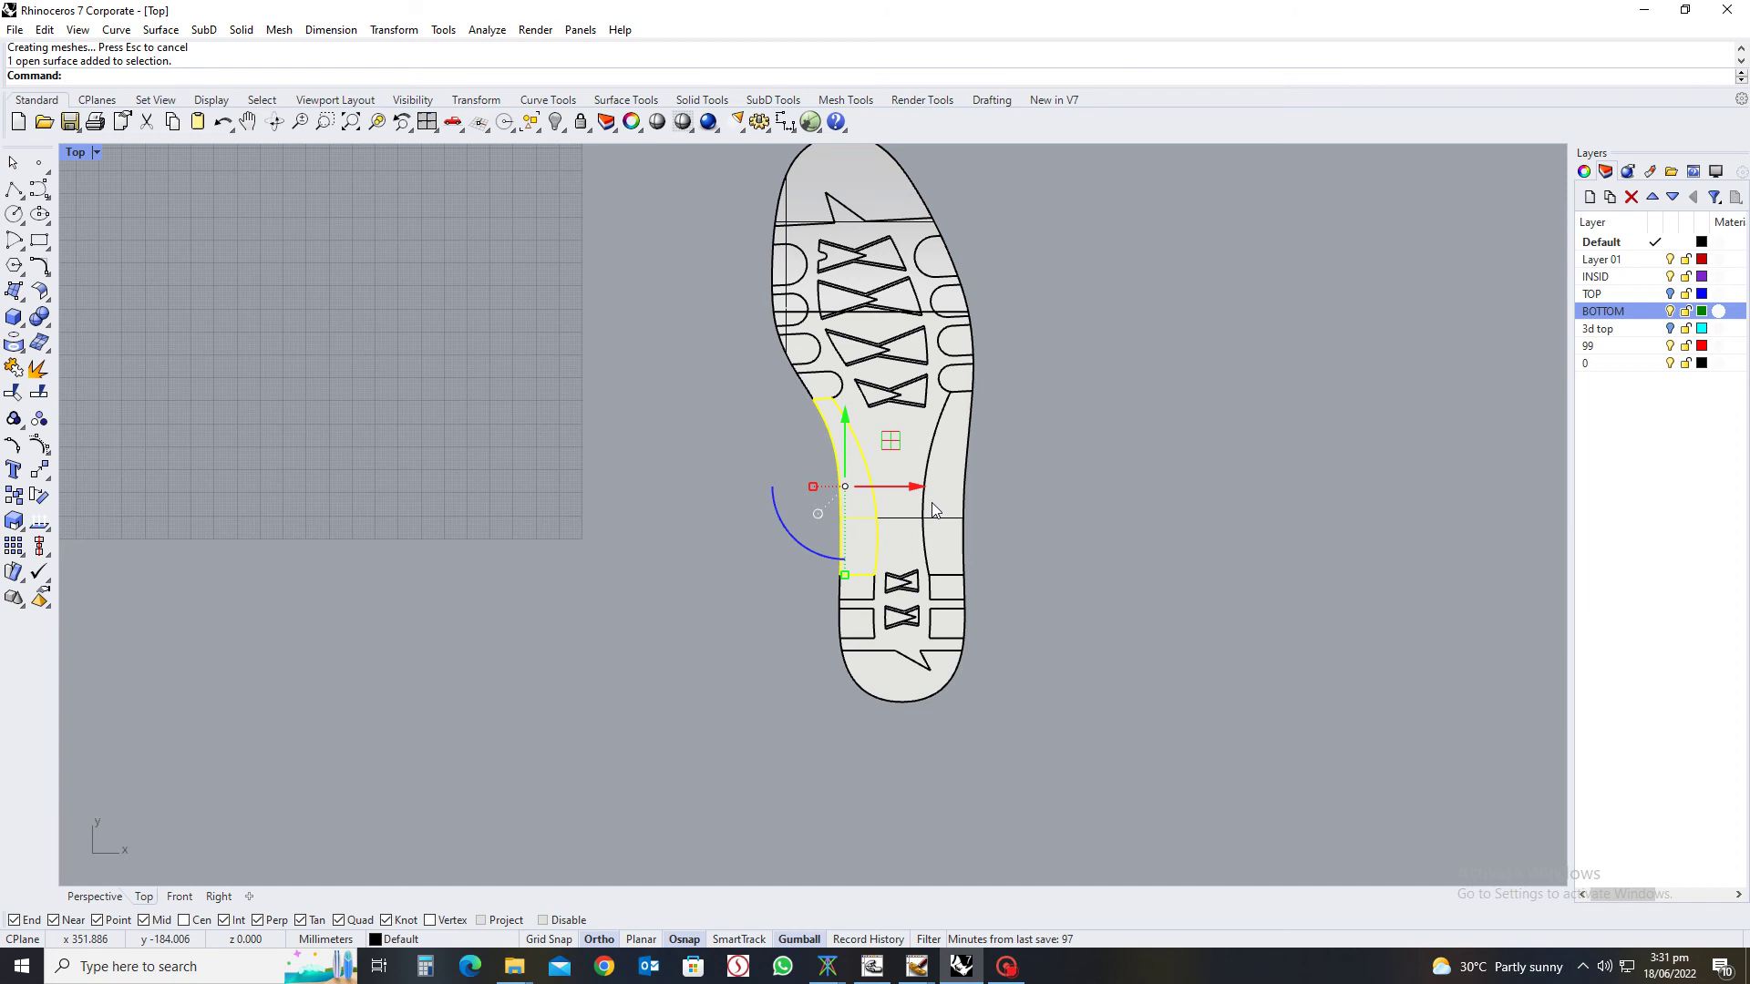
{"action": "key", "text": "Delete"}
{"action": "left_click", "coordinate": [959, 486]}
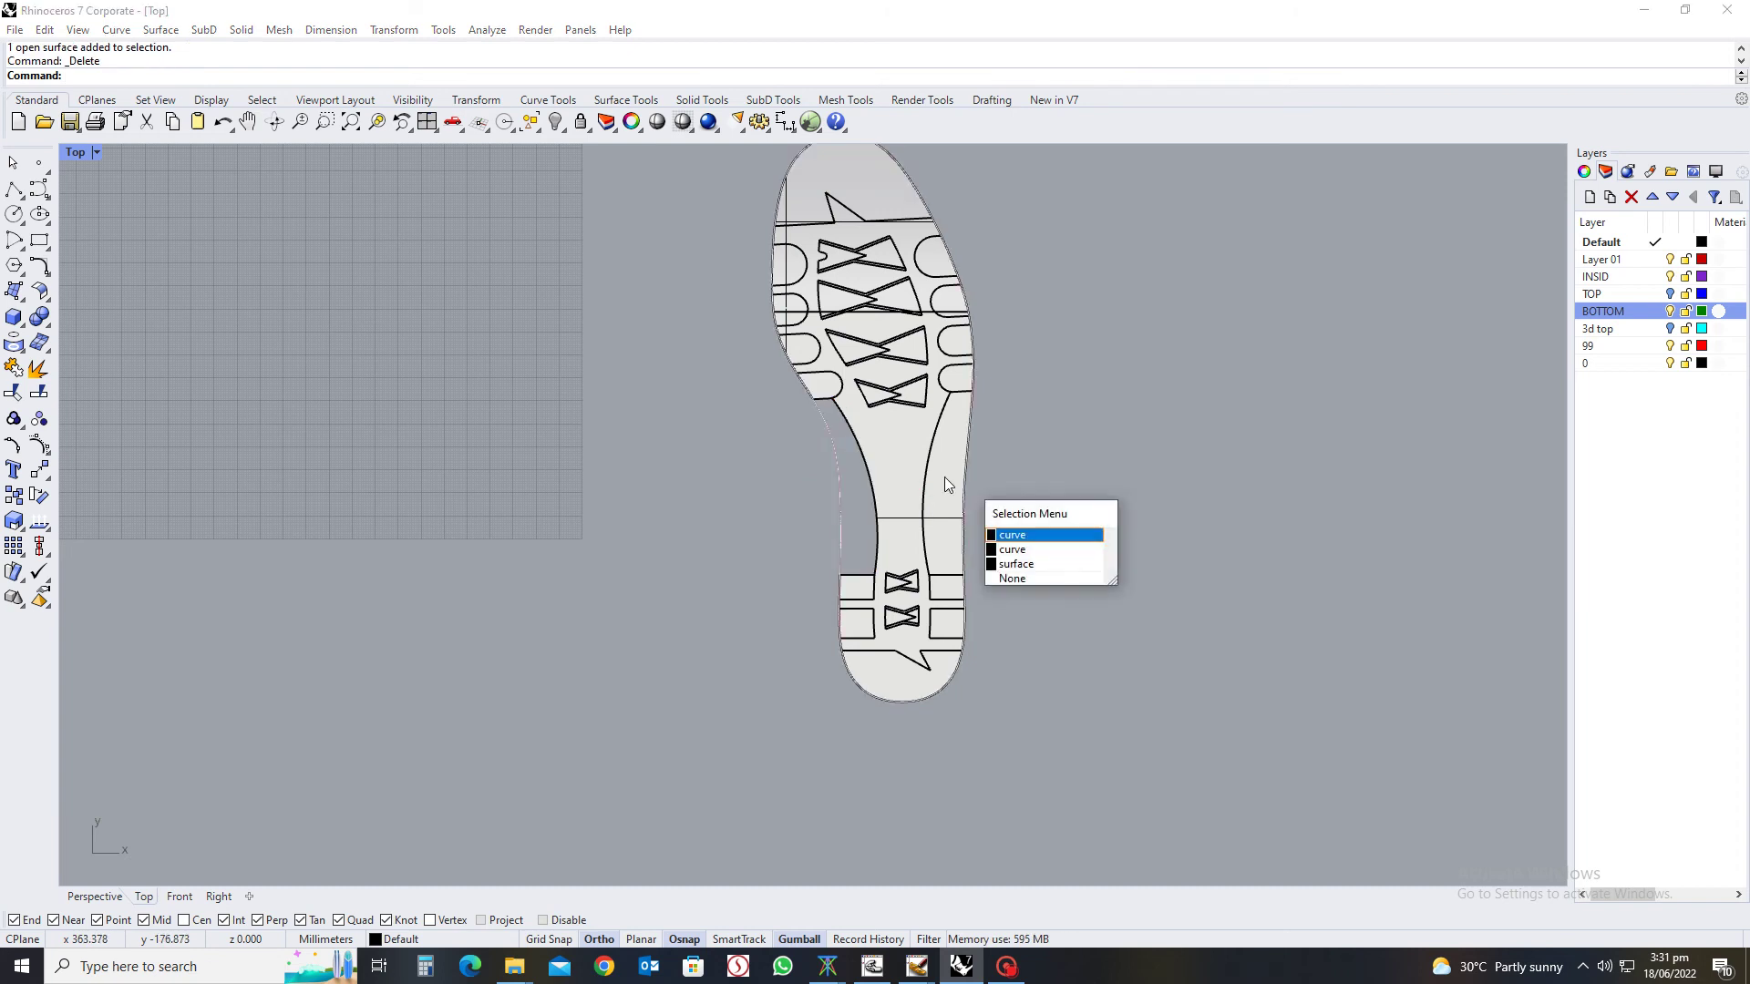
{"action": "left_click", "coordinate": [1012, 535]}
{"action": "left_click", "coordinate": [1084, 521]}
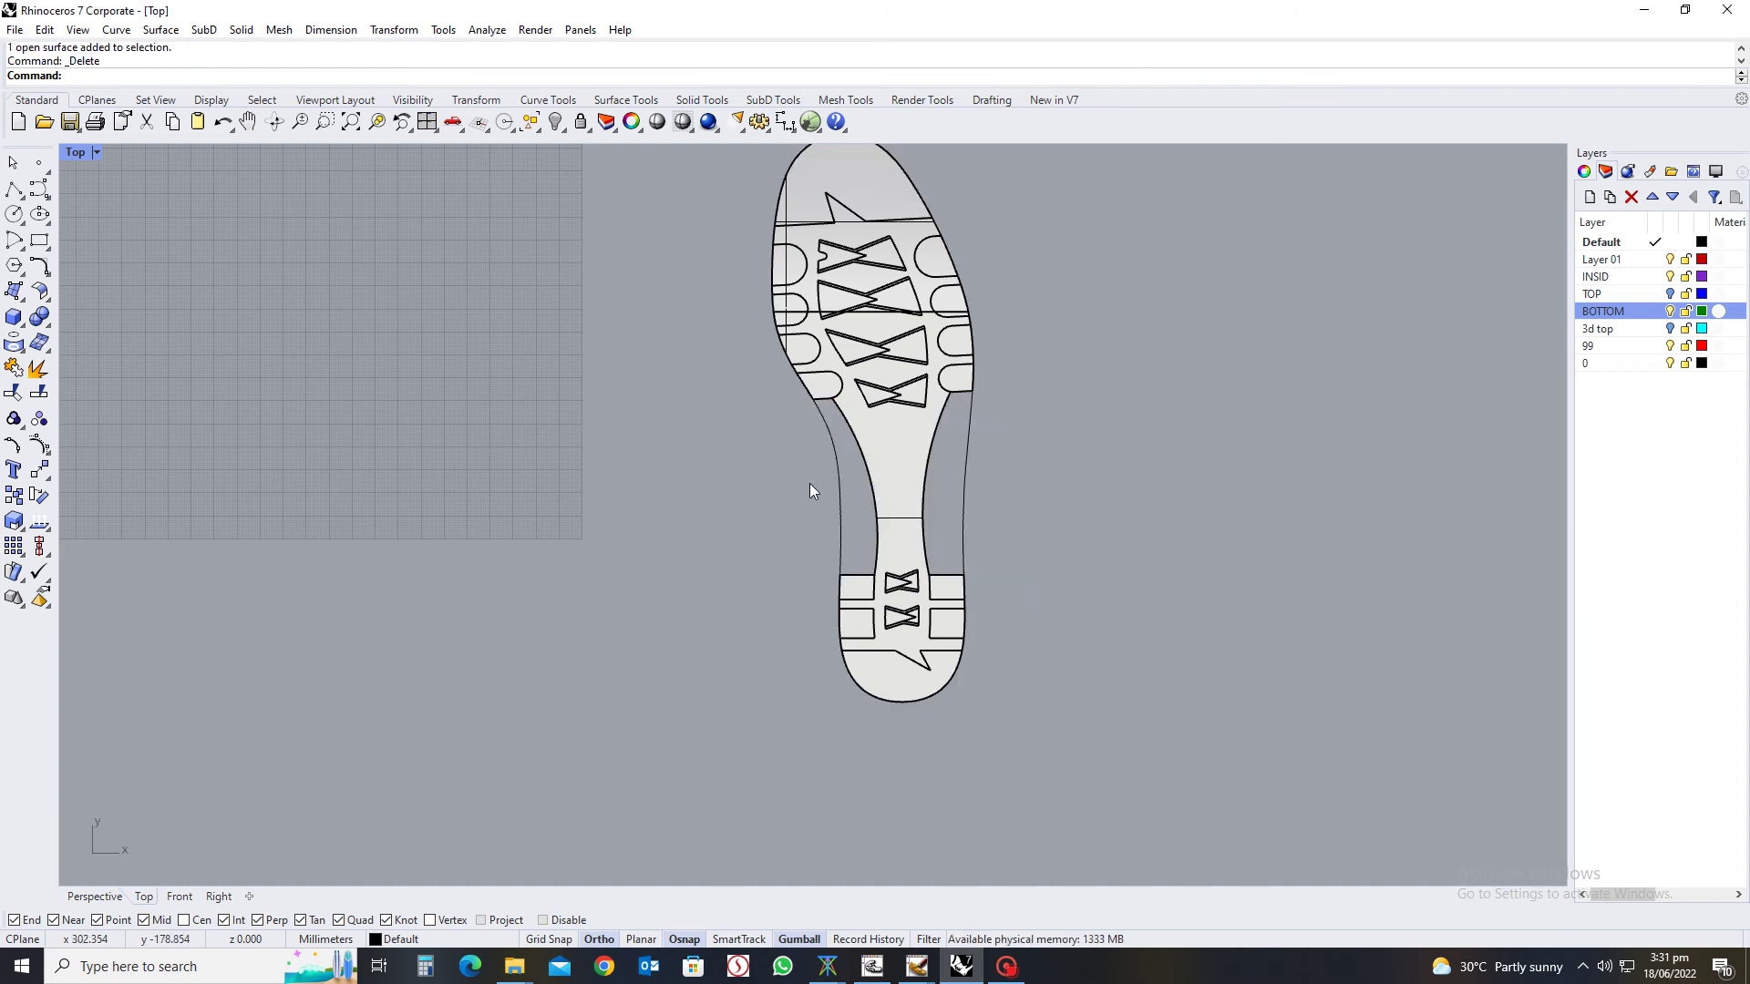
Select the connected base surface surrounding the tread lugs and bow-tie pieces, and view the sole obliquely from the side
{"action": "right_click_drag", "start_coordinate": [809, 491], "coordinate": [917, 492]}
{"action": "scroll", "coordinate": [921, 401], "scroll_direction": "up", "scroll_amount": 3}
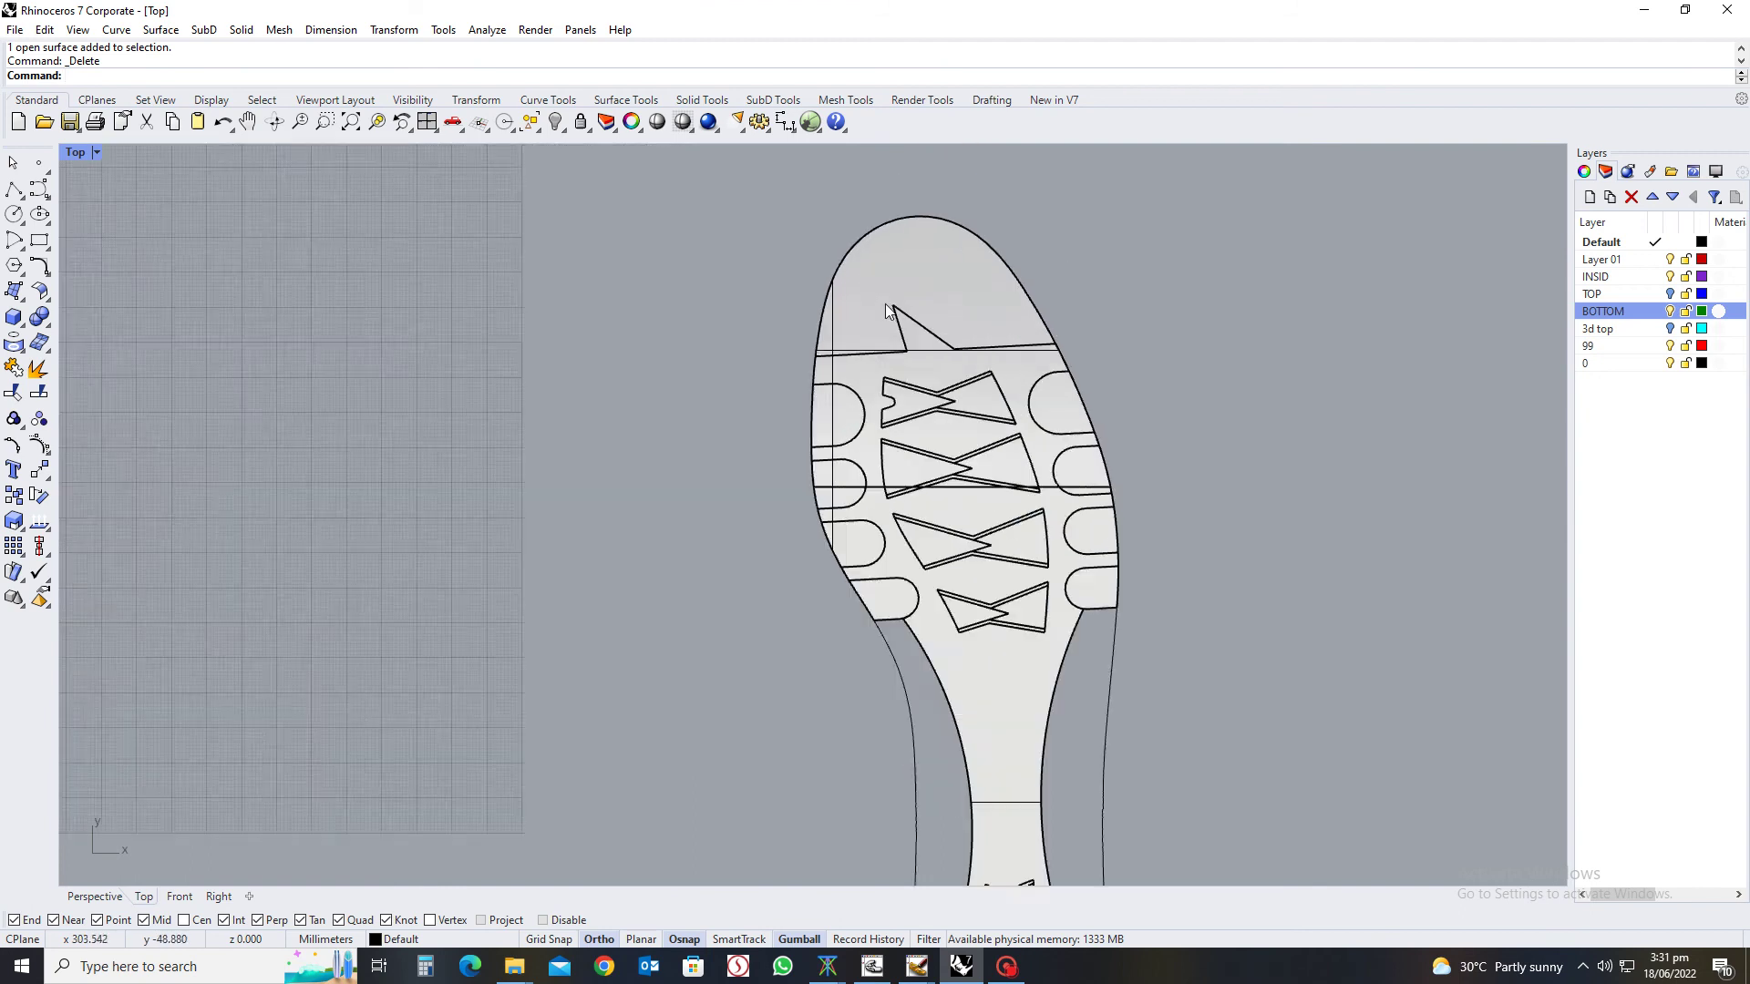
{"action": "scroll", "coordinate": [889, 312], "scroll_direction": "up", "scroll_amount": 2}
{"action": "right_click_drag", "start_coordinate": [888, 311], "coordinate": [882, 409]}
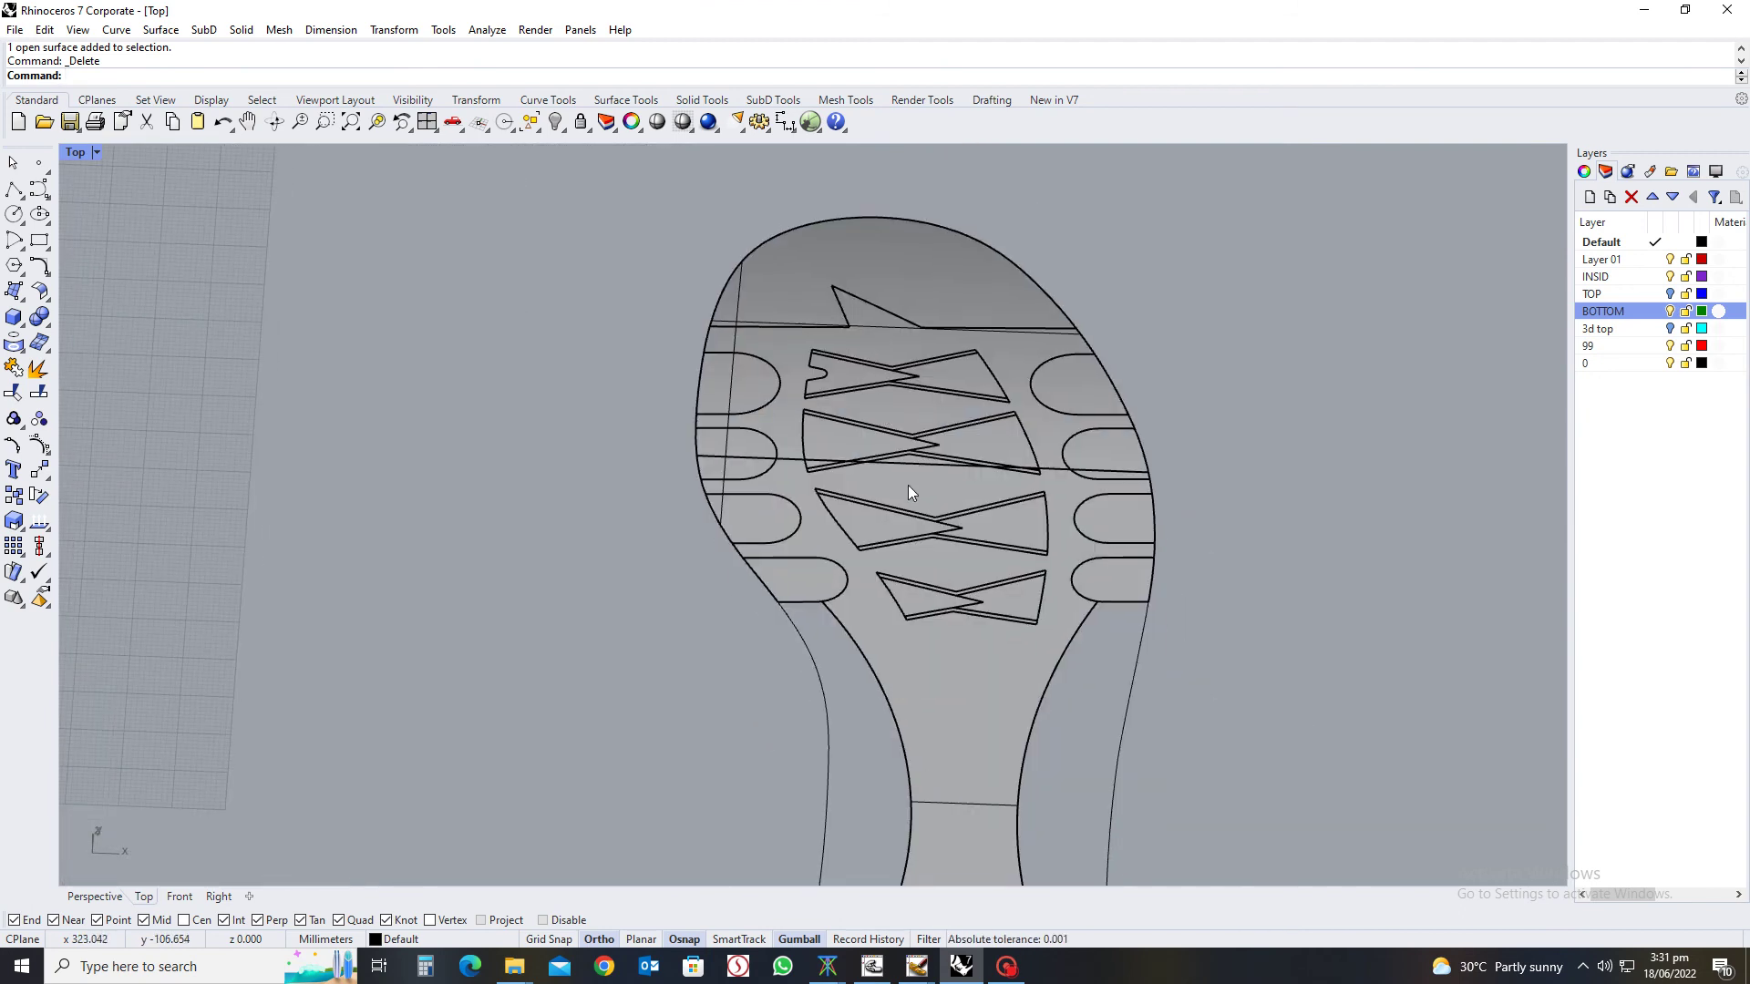
{"action": "right_click_drag", "start_coordinate": [899, 598], "coordinate": [851, 605]}
{"action": "scroll", "coordinate": [866, 604], "scroll_direction": "up", "scroll_amount": 3}
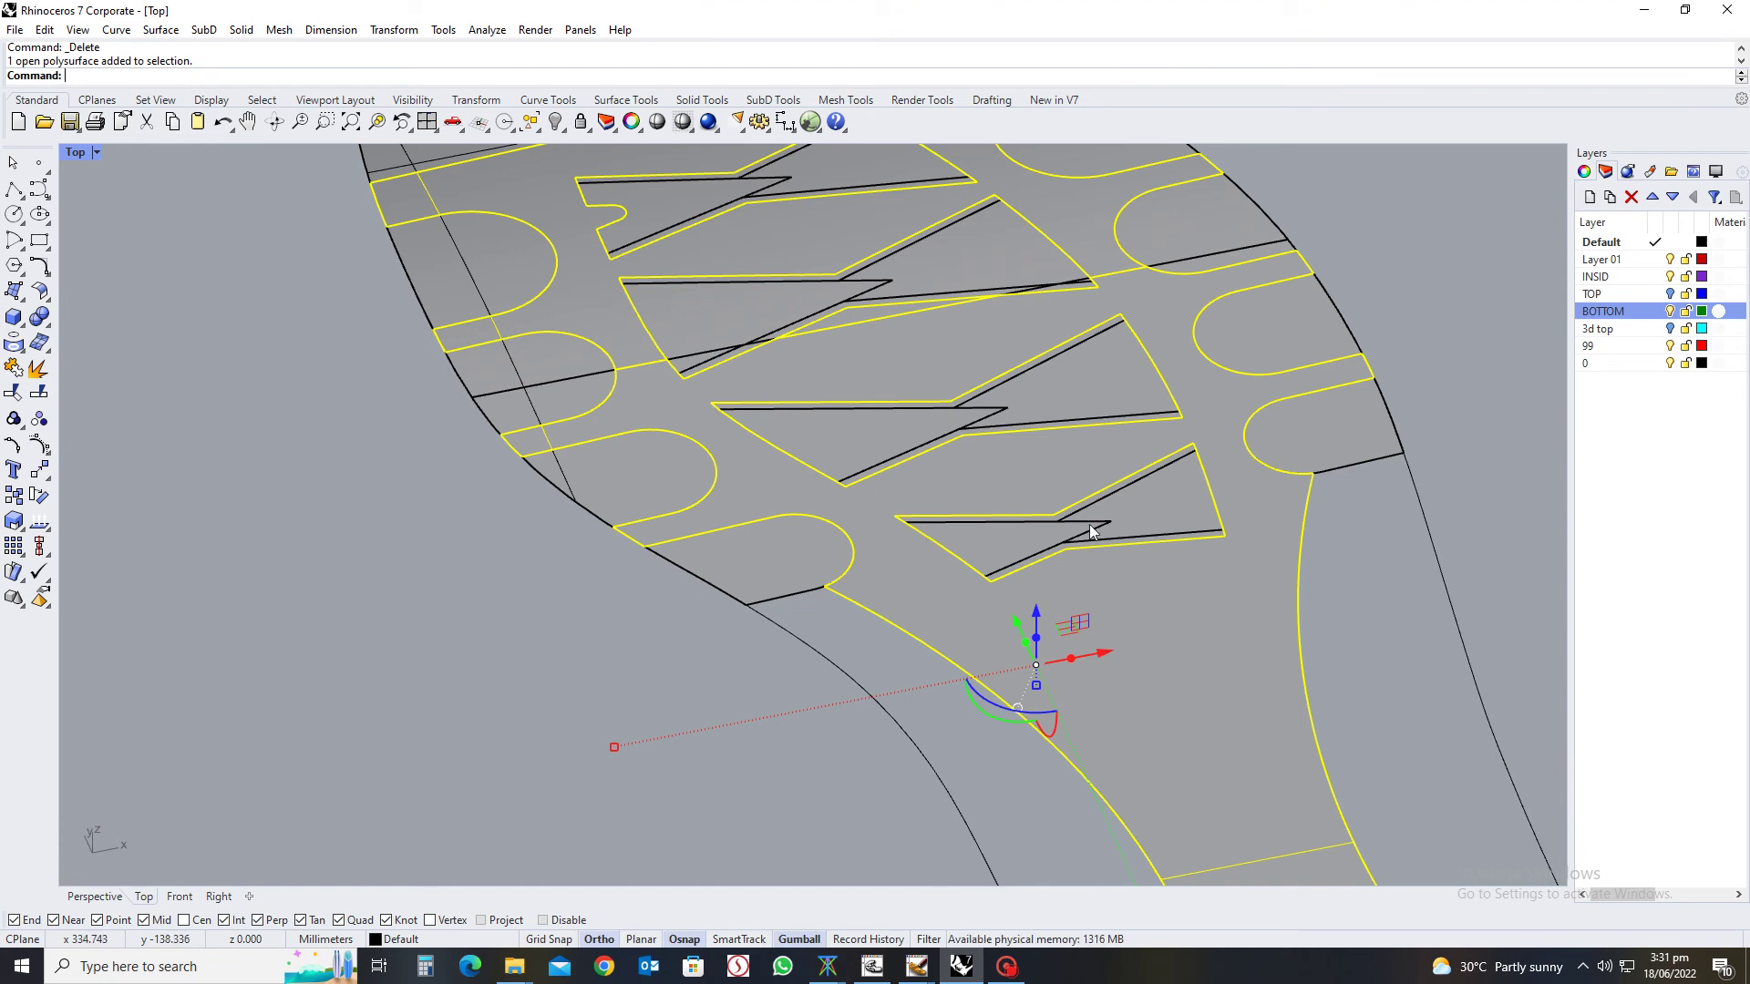
{"action": "scroll", "coordinate": [926, 538], "scroll_direction": "down", "scroll_amount": 5}
{"action": "right_click_drag", "start_coordinate": [926, 538], "coordinate": [1121, 664], "text": "ctrl+shift"}
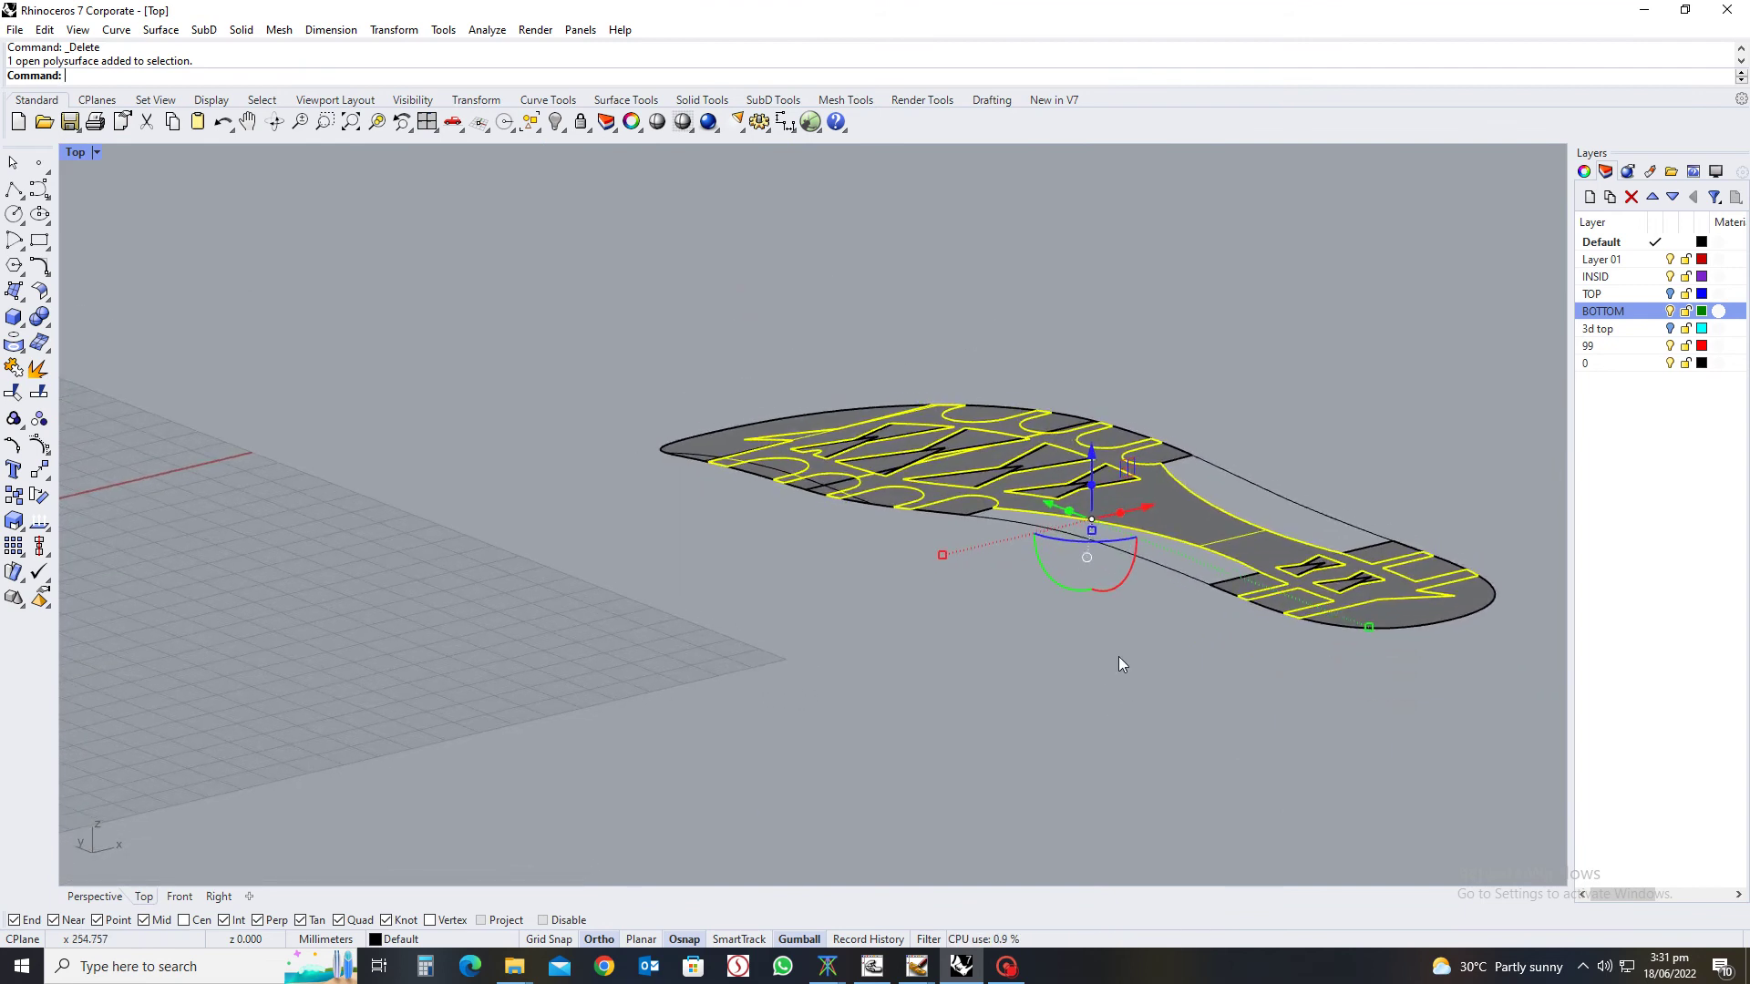
Try to move the selected base surface 8 mm upward along Z, and undo the move
{"action": "left_click", "coordinate": [1092, 450]}
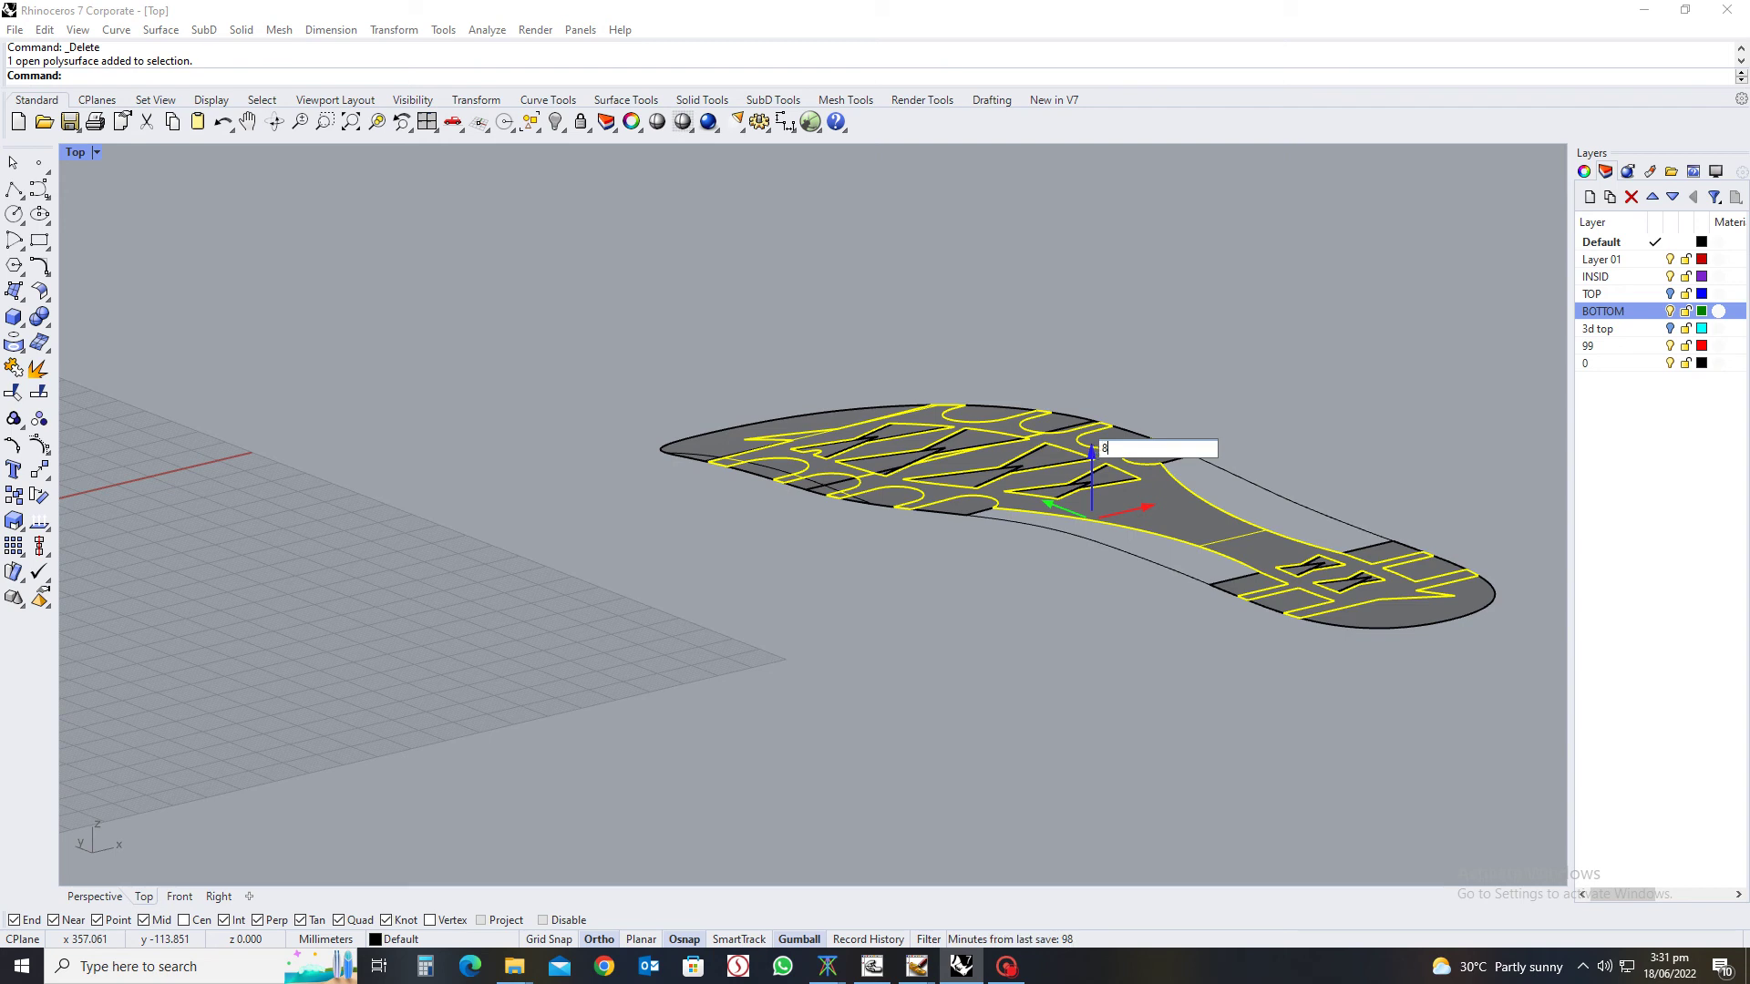
{"action": "type", "text": "5"}
{"action": "key", "text": "Return"}
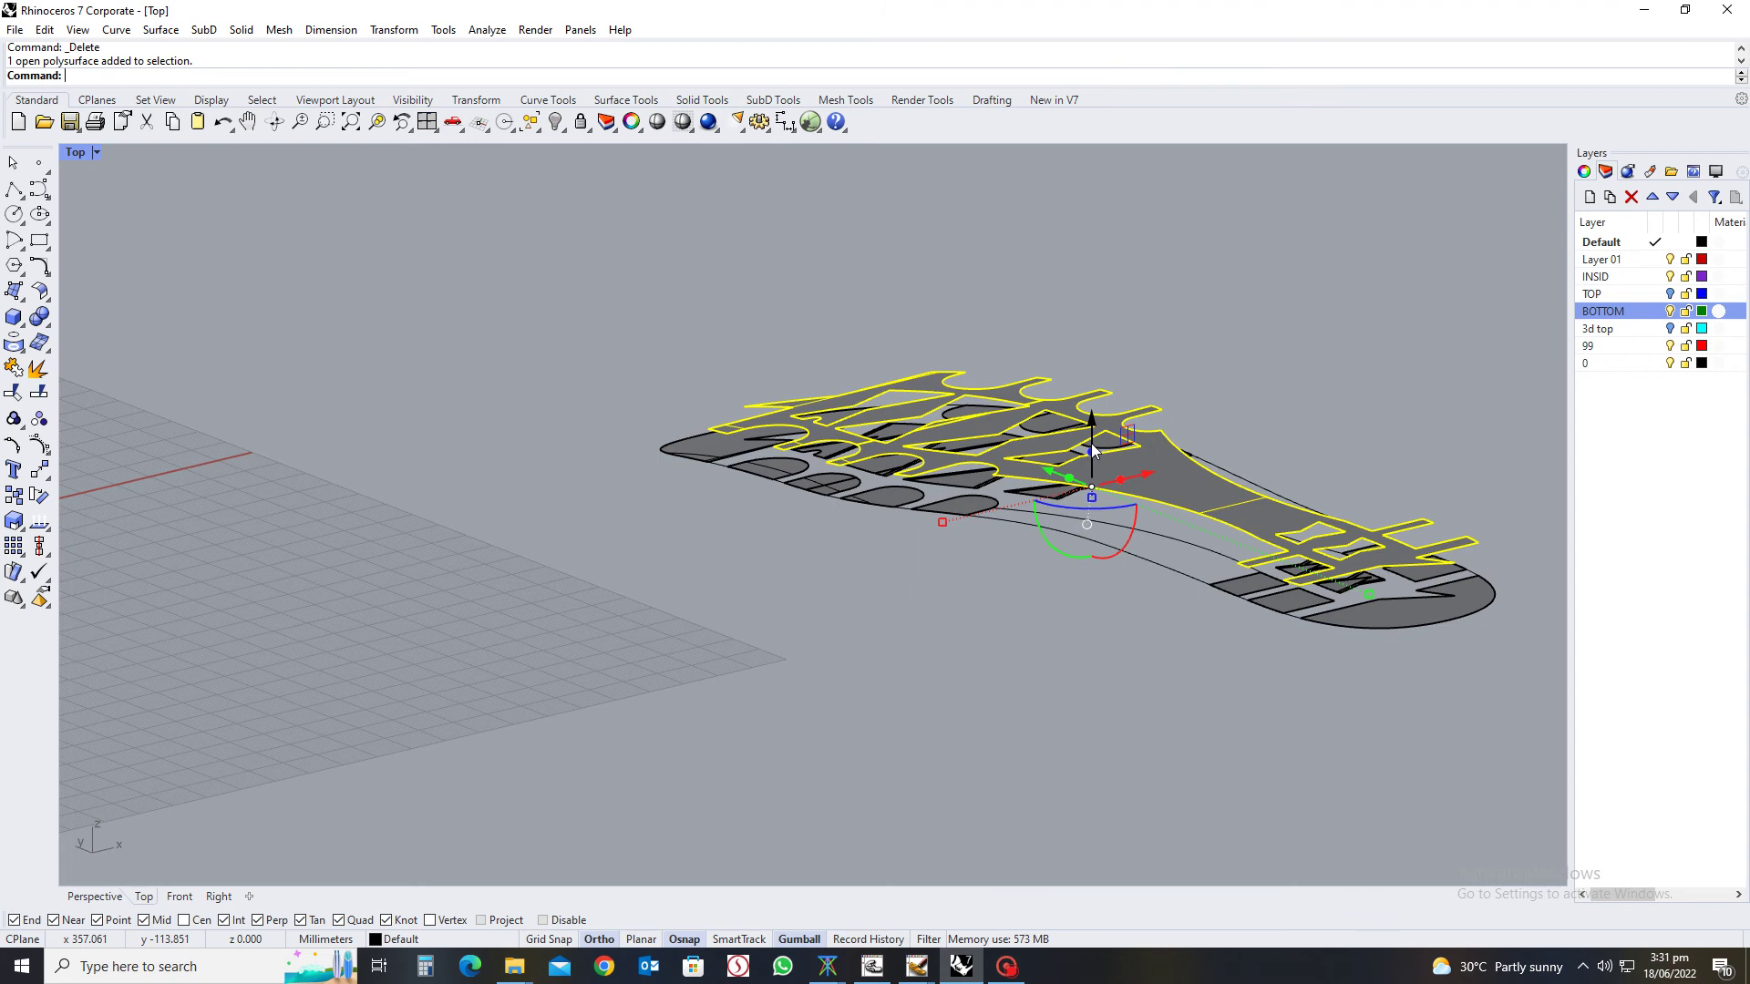
{"action": "key", "text": "ctrl+z"}
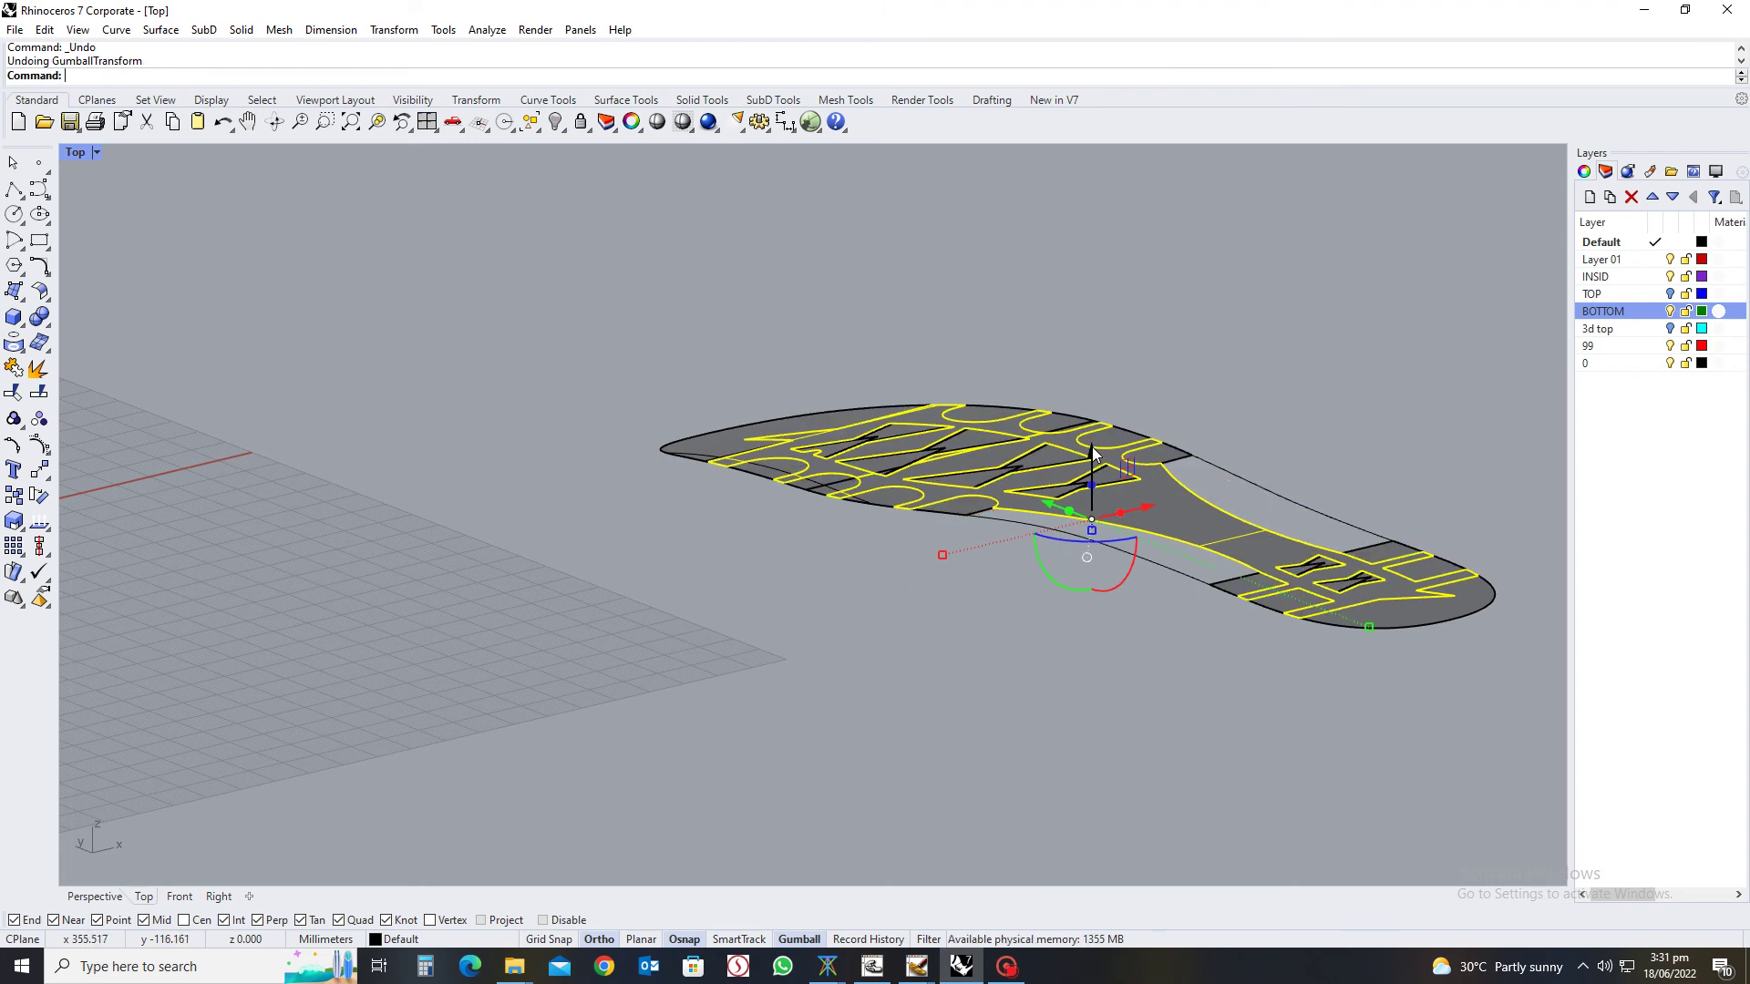
Move the selected base surface by -8 mm along Z and clear the selection
{"action": "left_click", "coordinate": [1093, 449]}
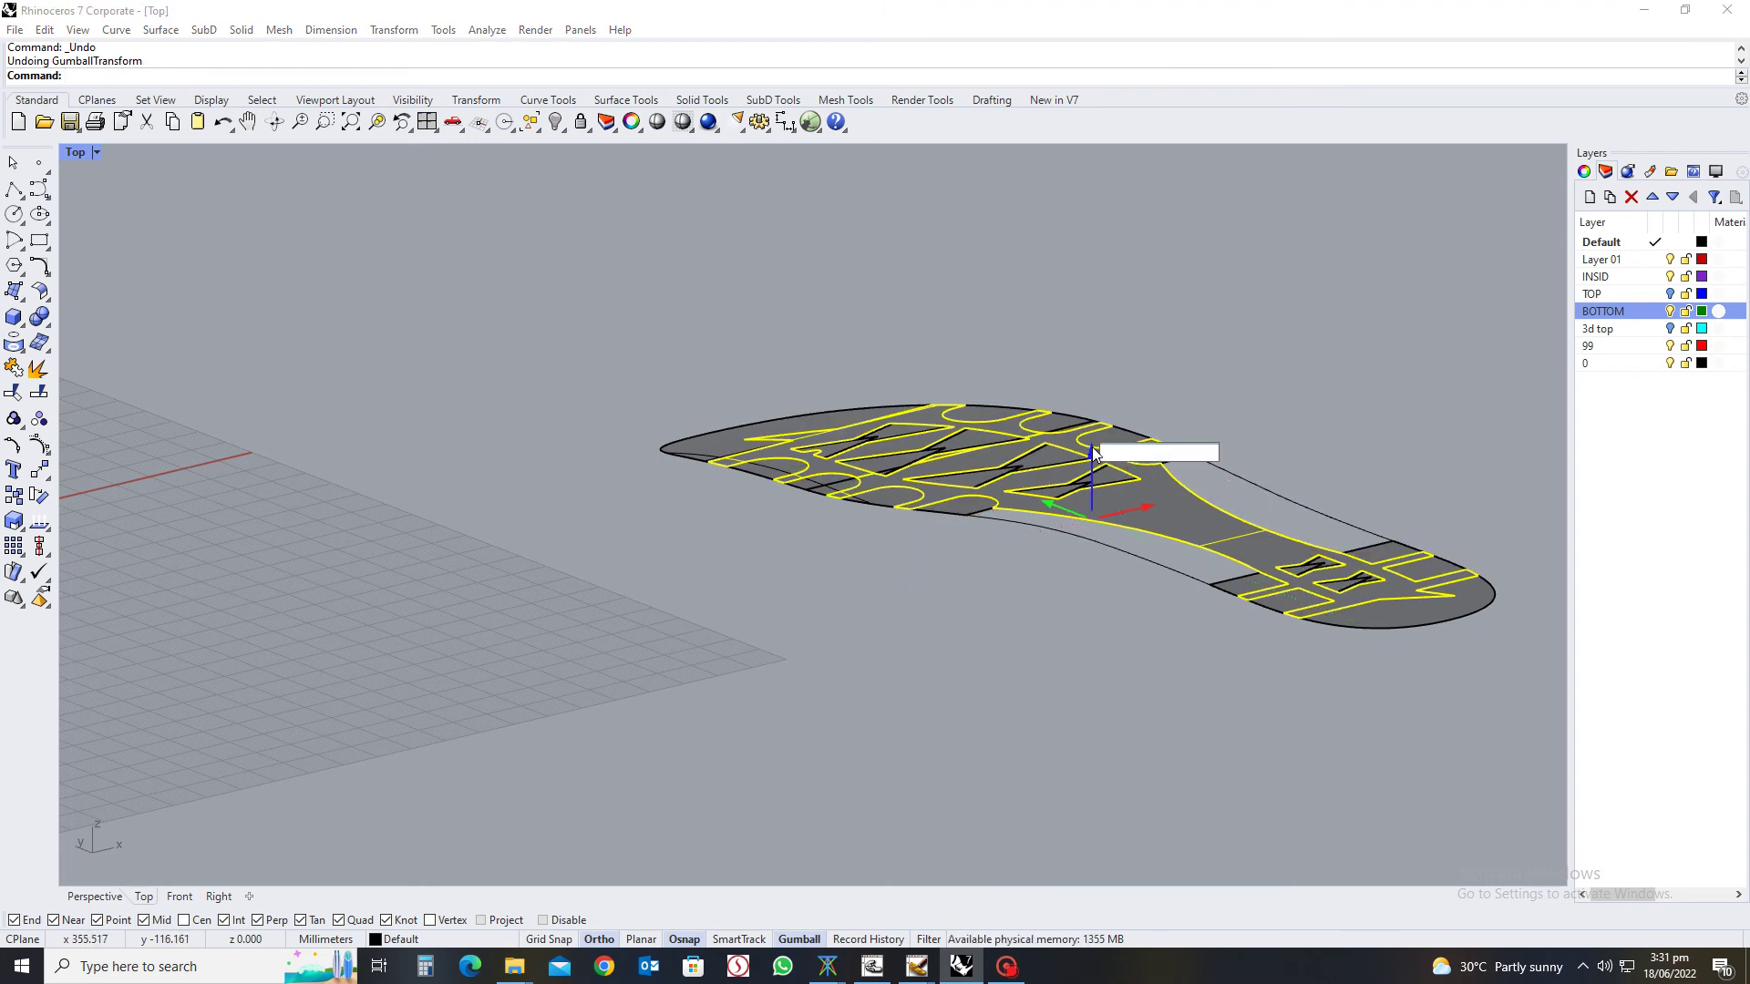
{"action": "type", "text": "-8"}
{"action": "key", "text": "Return"}
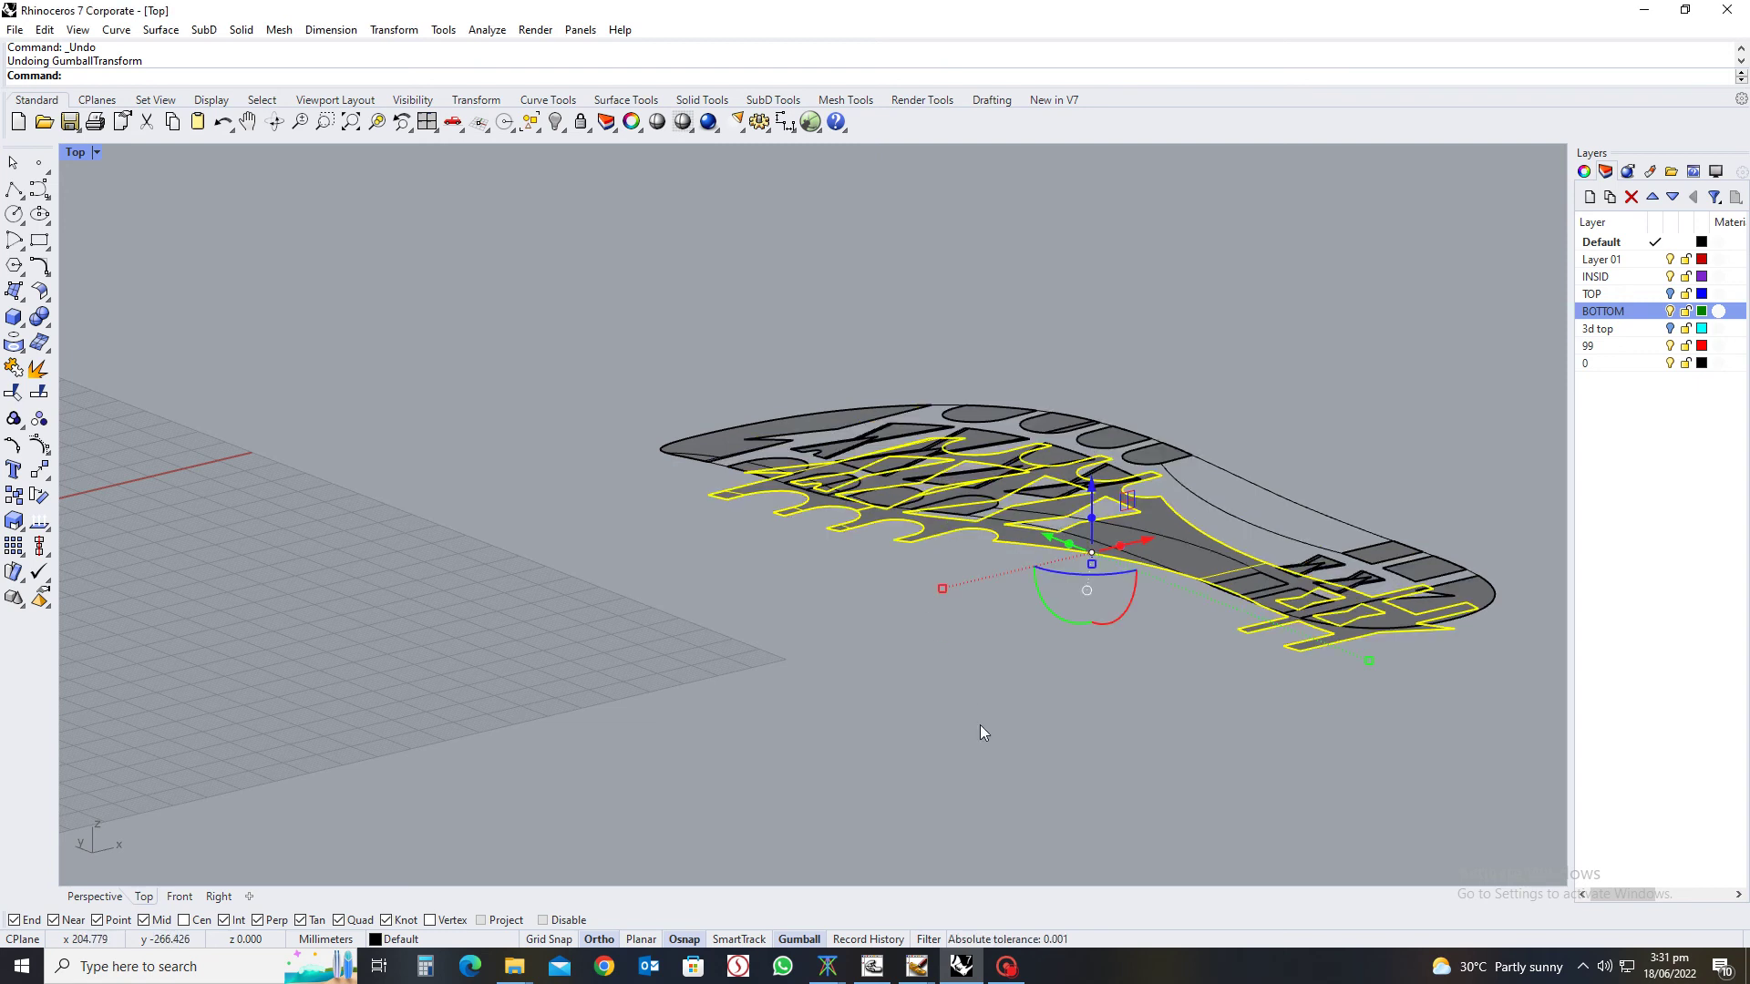
{"action": "left_click", "coordinate": [998, 746]}
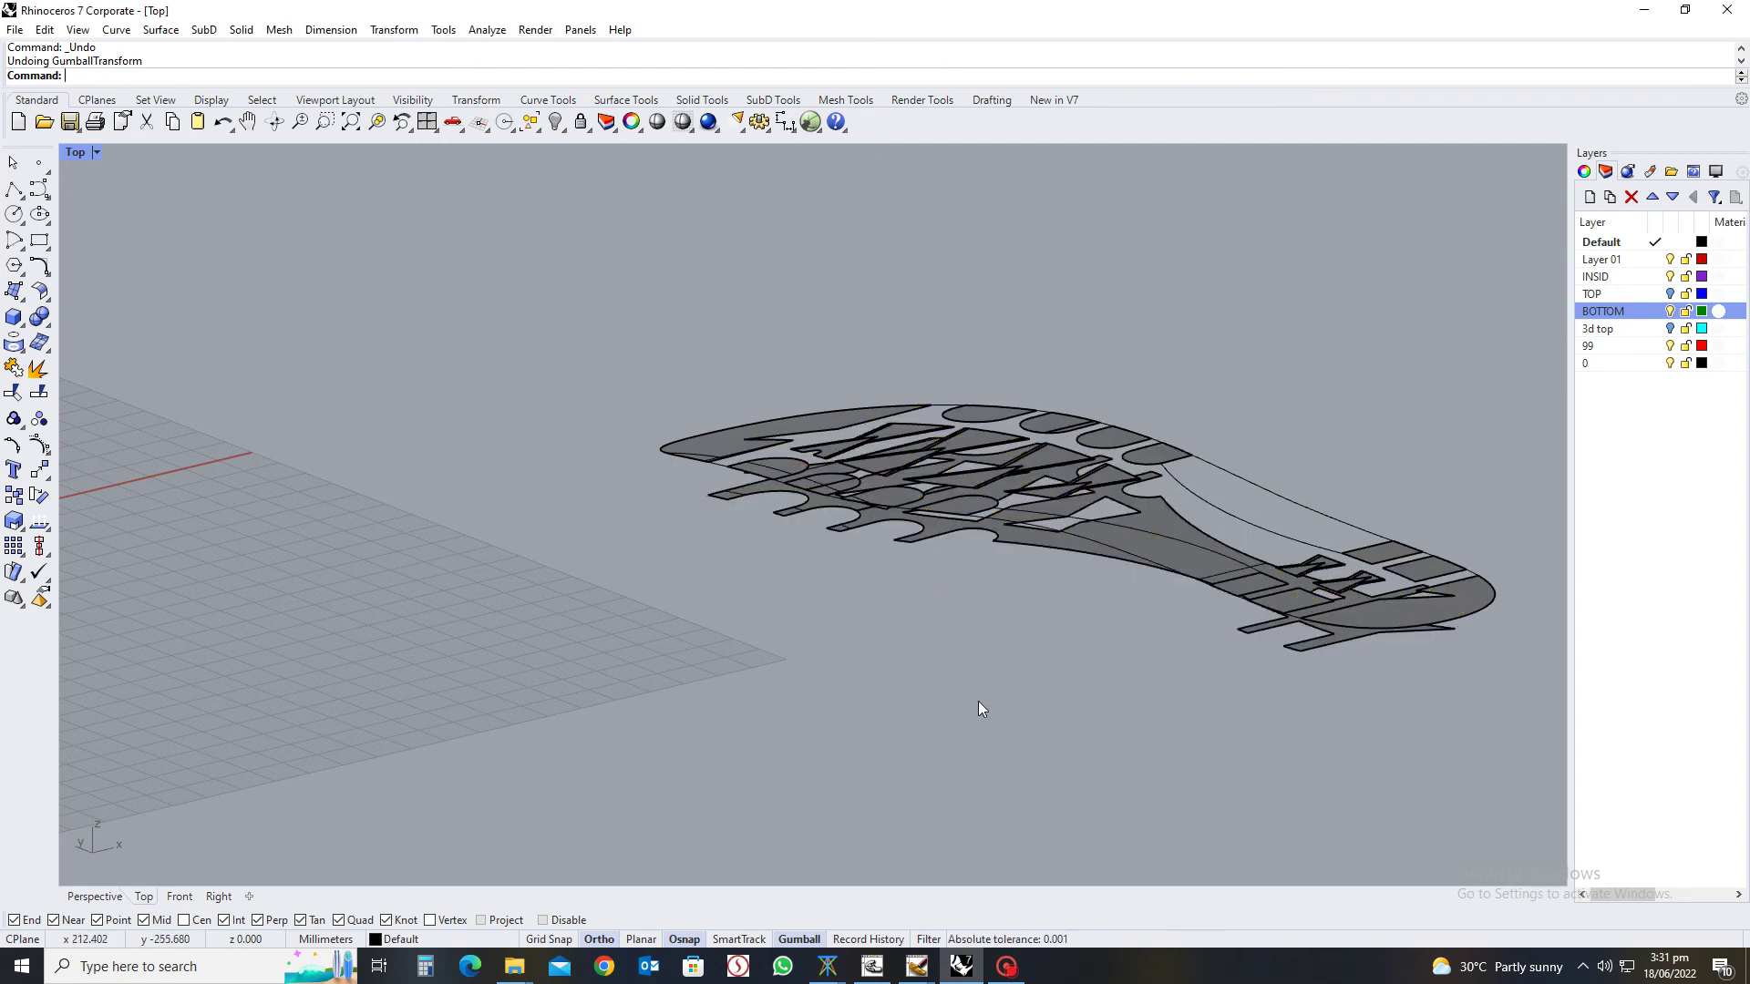
{"action": "scroll", "coordinate": [1048, 660], "scroll_direction": "down", "scroll_amount": 2}
{"action": "key", "text": "Home"}
{"action": "key", "text": "Home"}
{"action": "key", "text": "Home"}
{"action": "key", "text": "Home"}
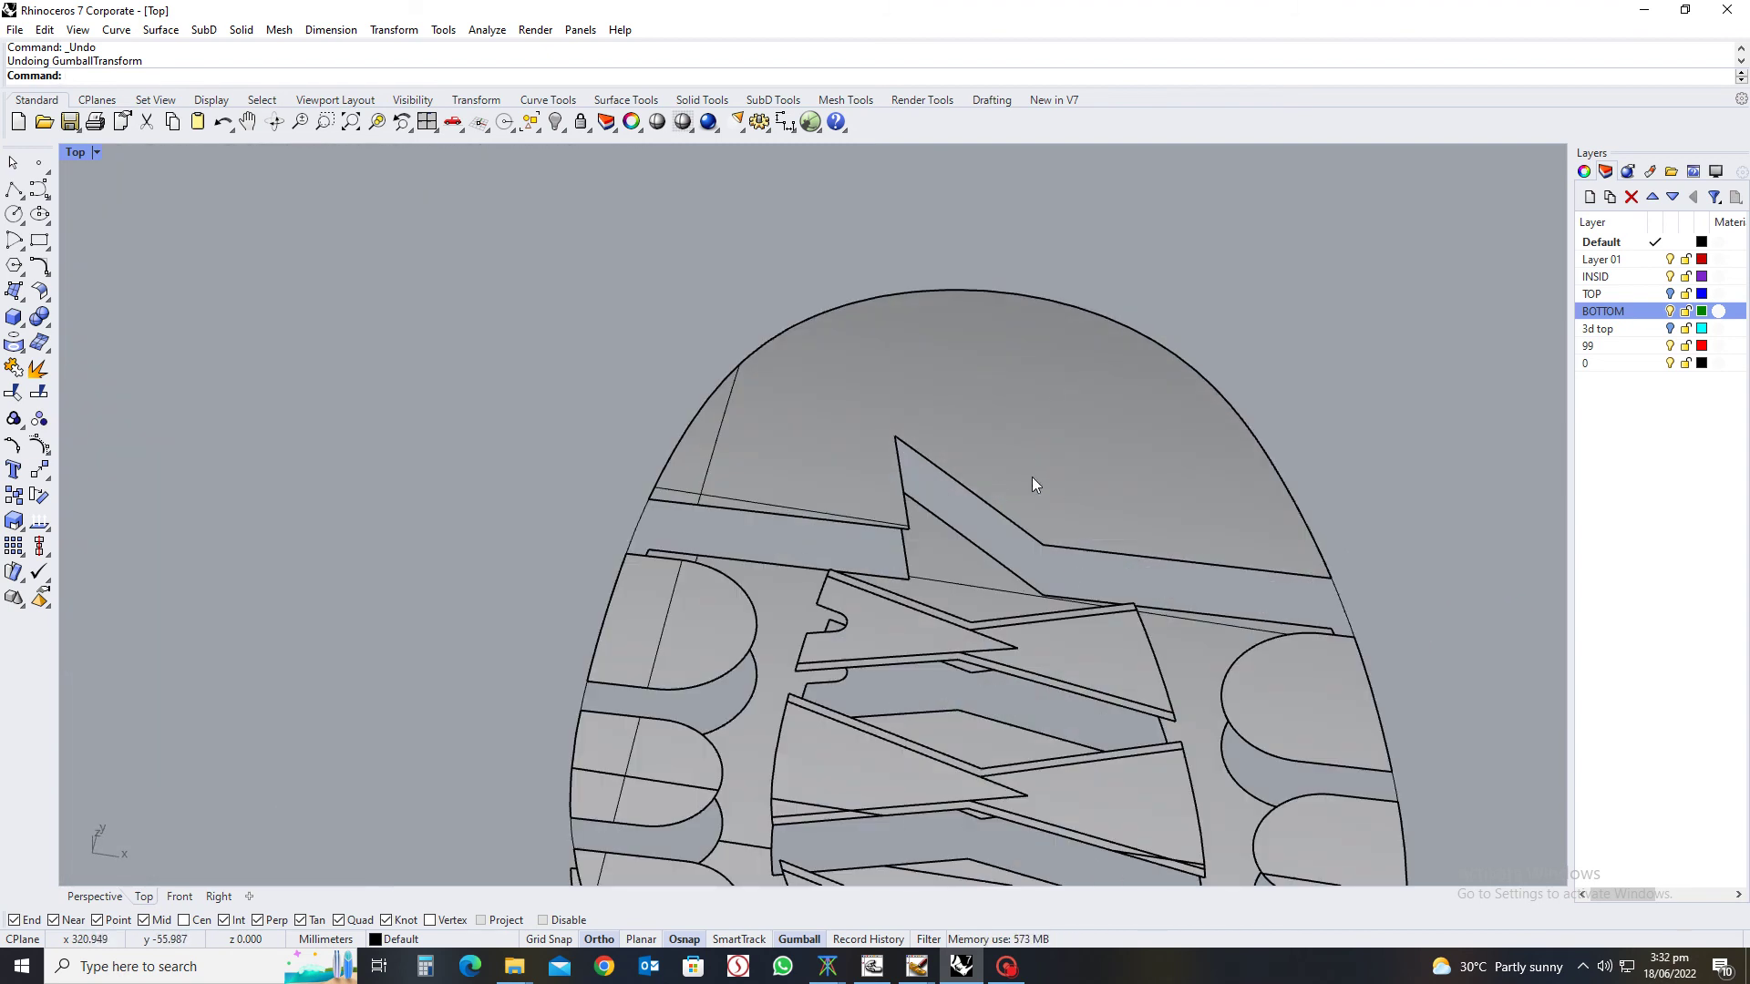
{"action": "key", "text": "Return"}
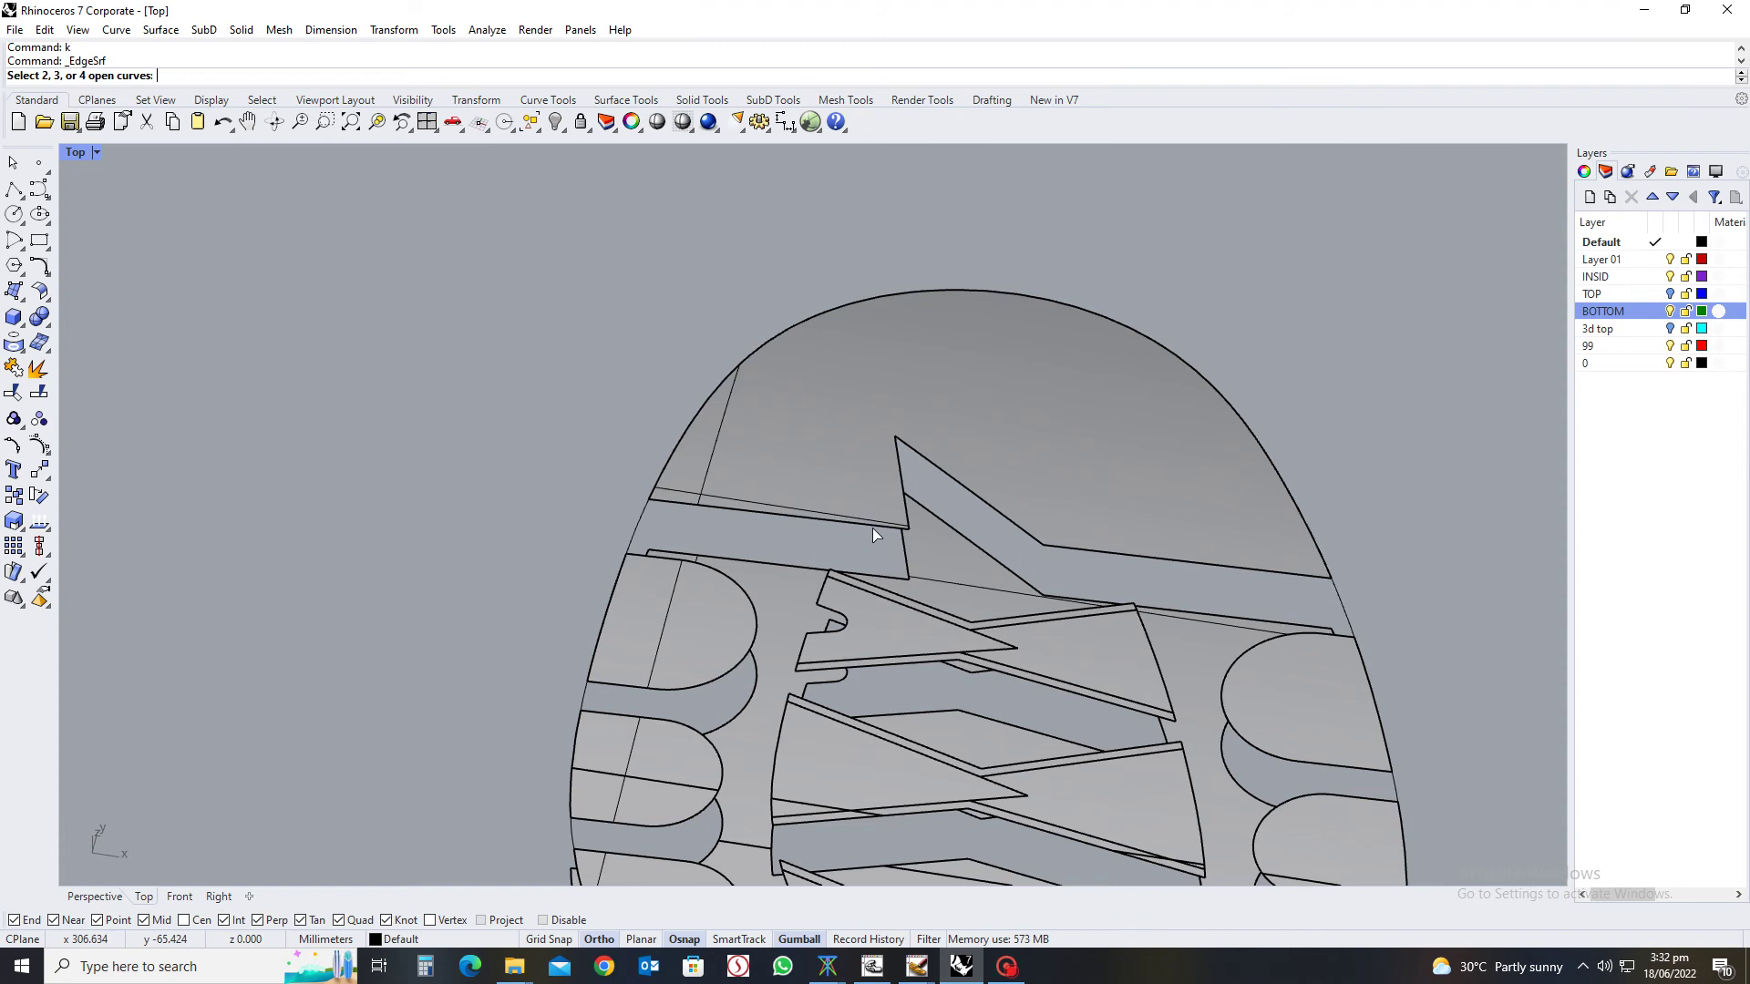
{"action": "left_click", "coordinate": [789, 517]}
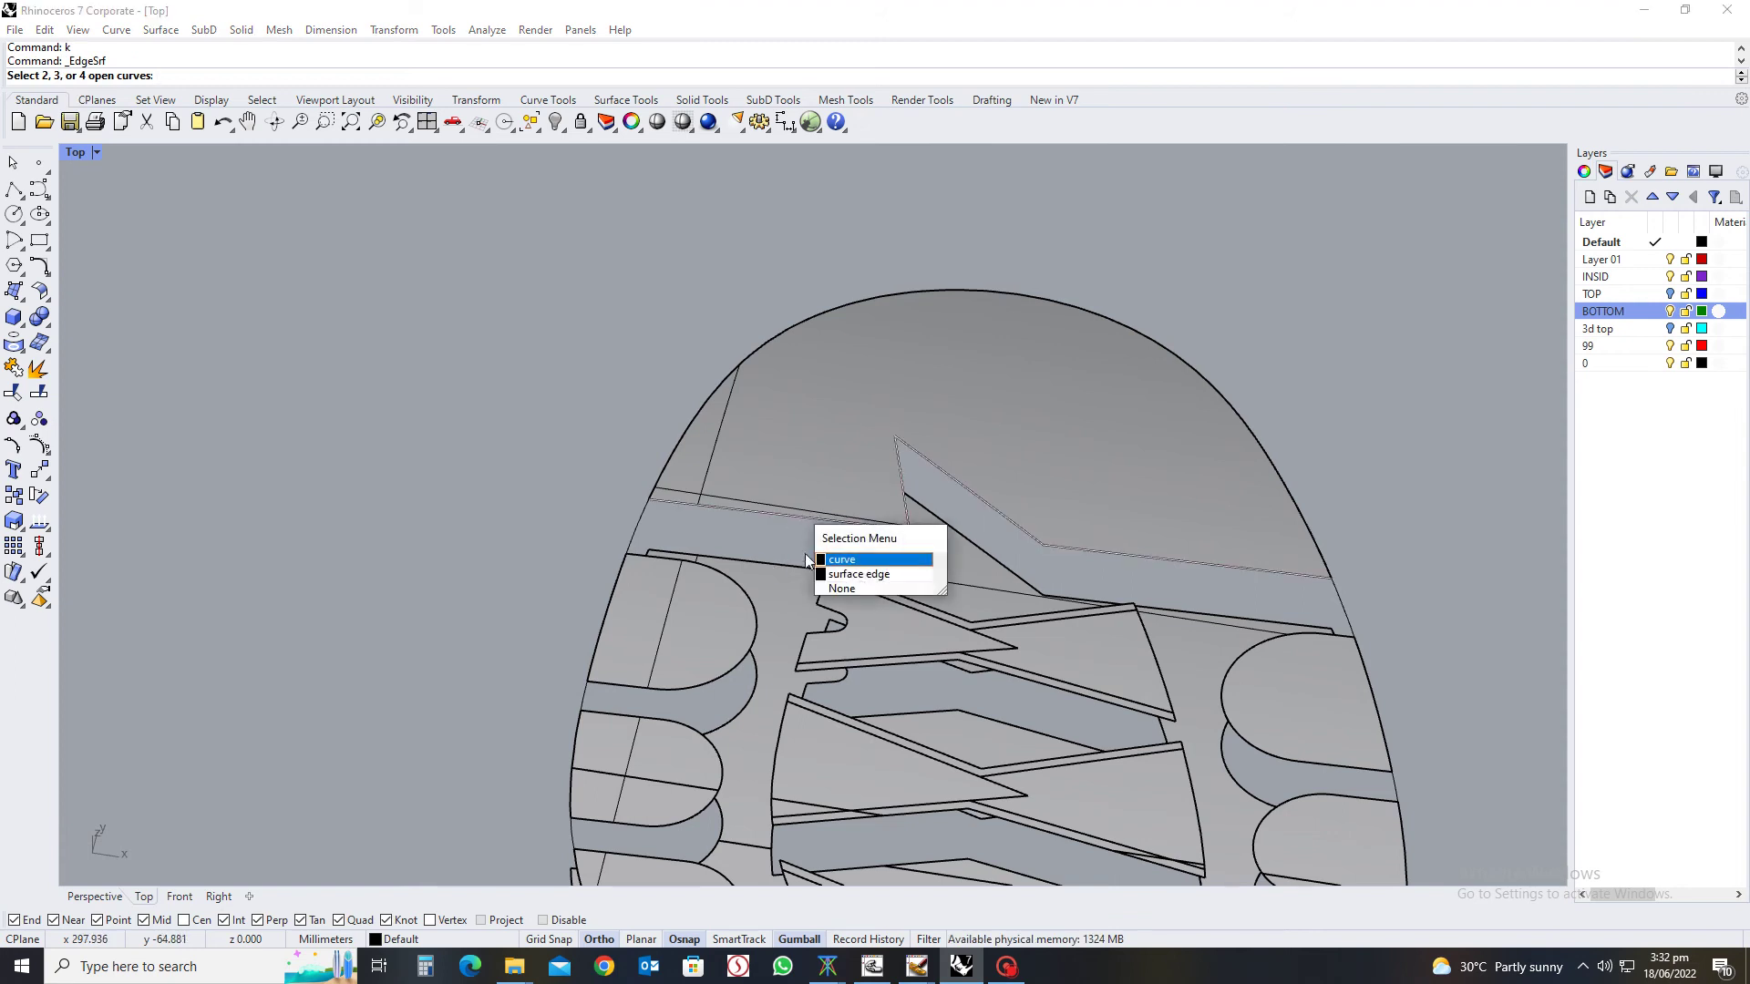
{"action": "left_click", "coordinate": [837, 567]}
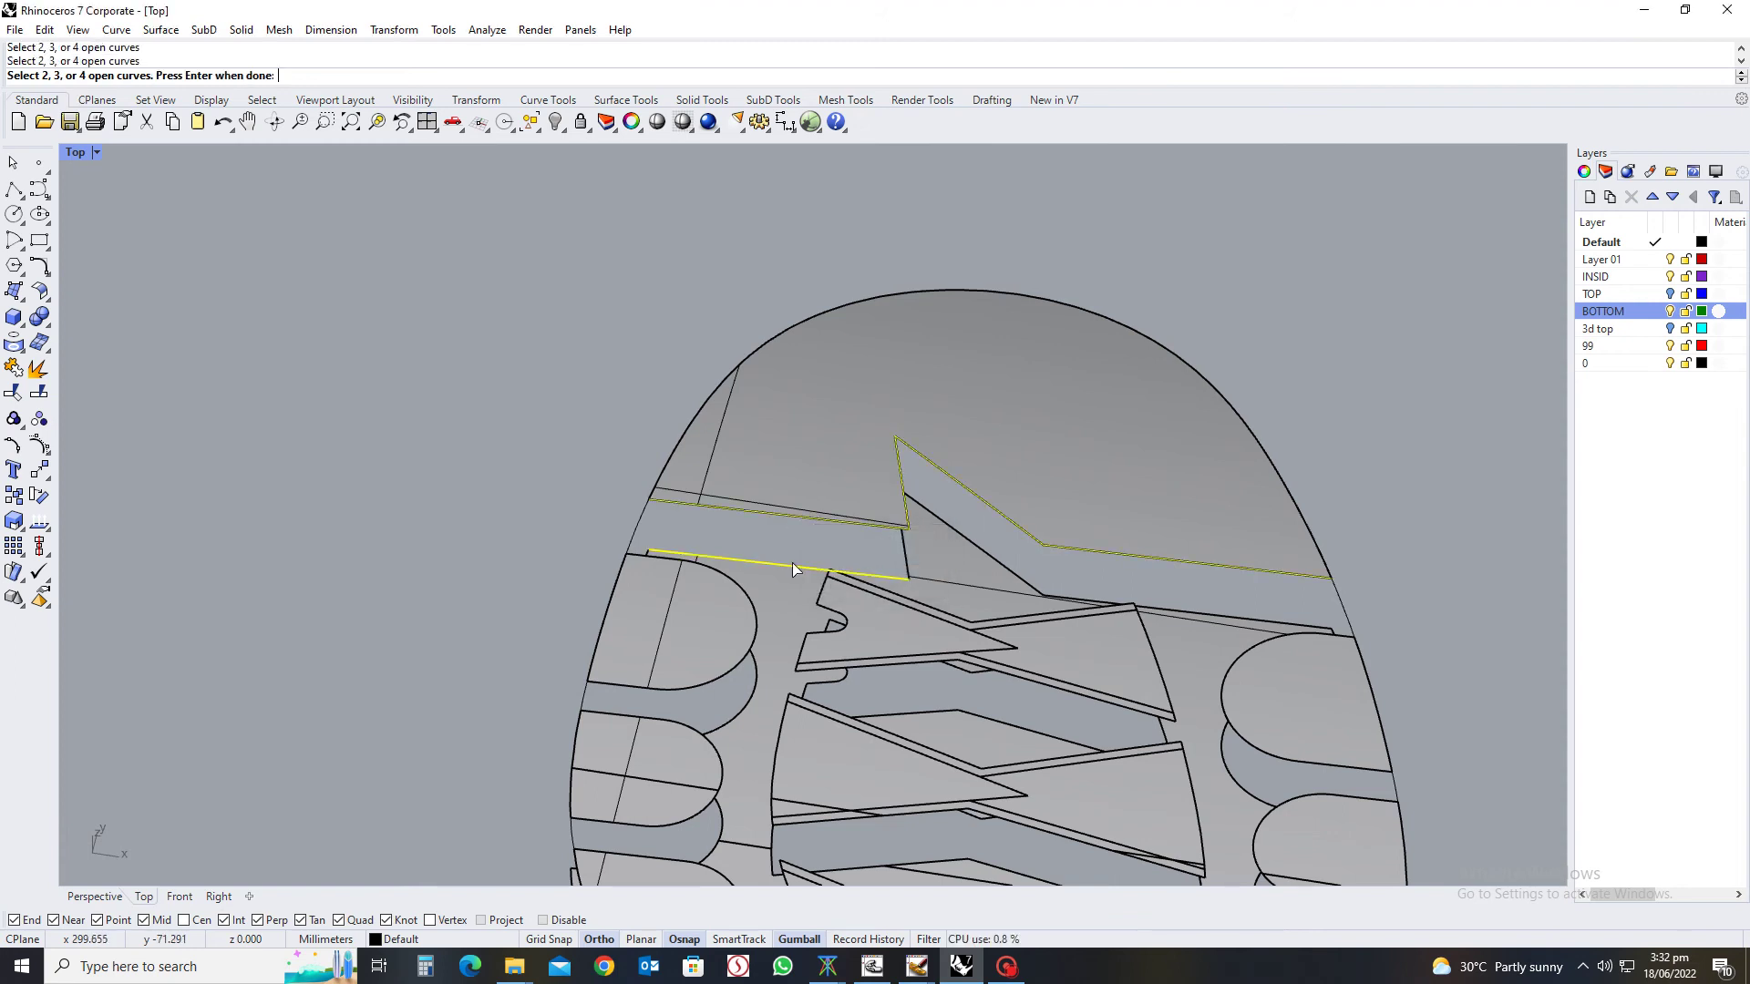
{"action": "key", "text": "Escape"}
Create an edge-curve surface joining the toe piece's straight edge left of the notch to the matching edge of the lowered base surface
{"action": "type", "text": "k"}
{"action": "key", "text": "Return"}
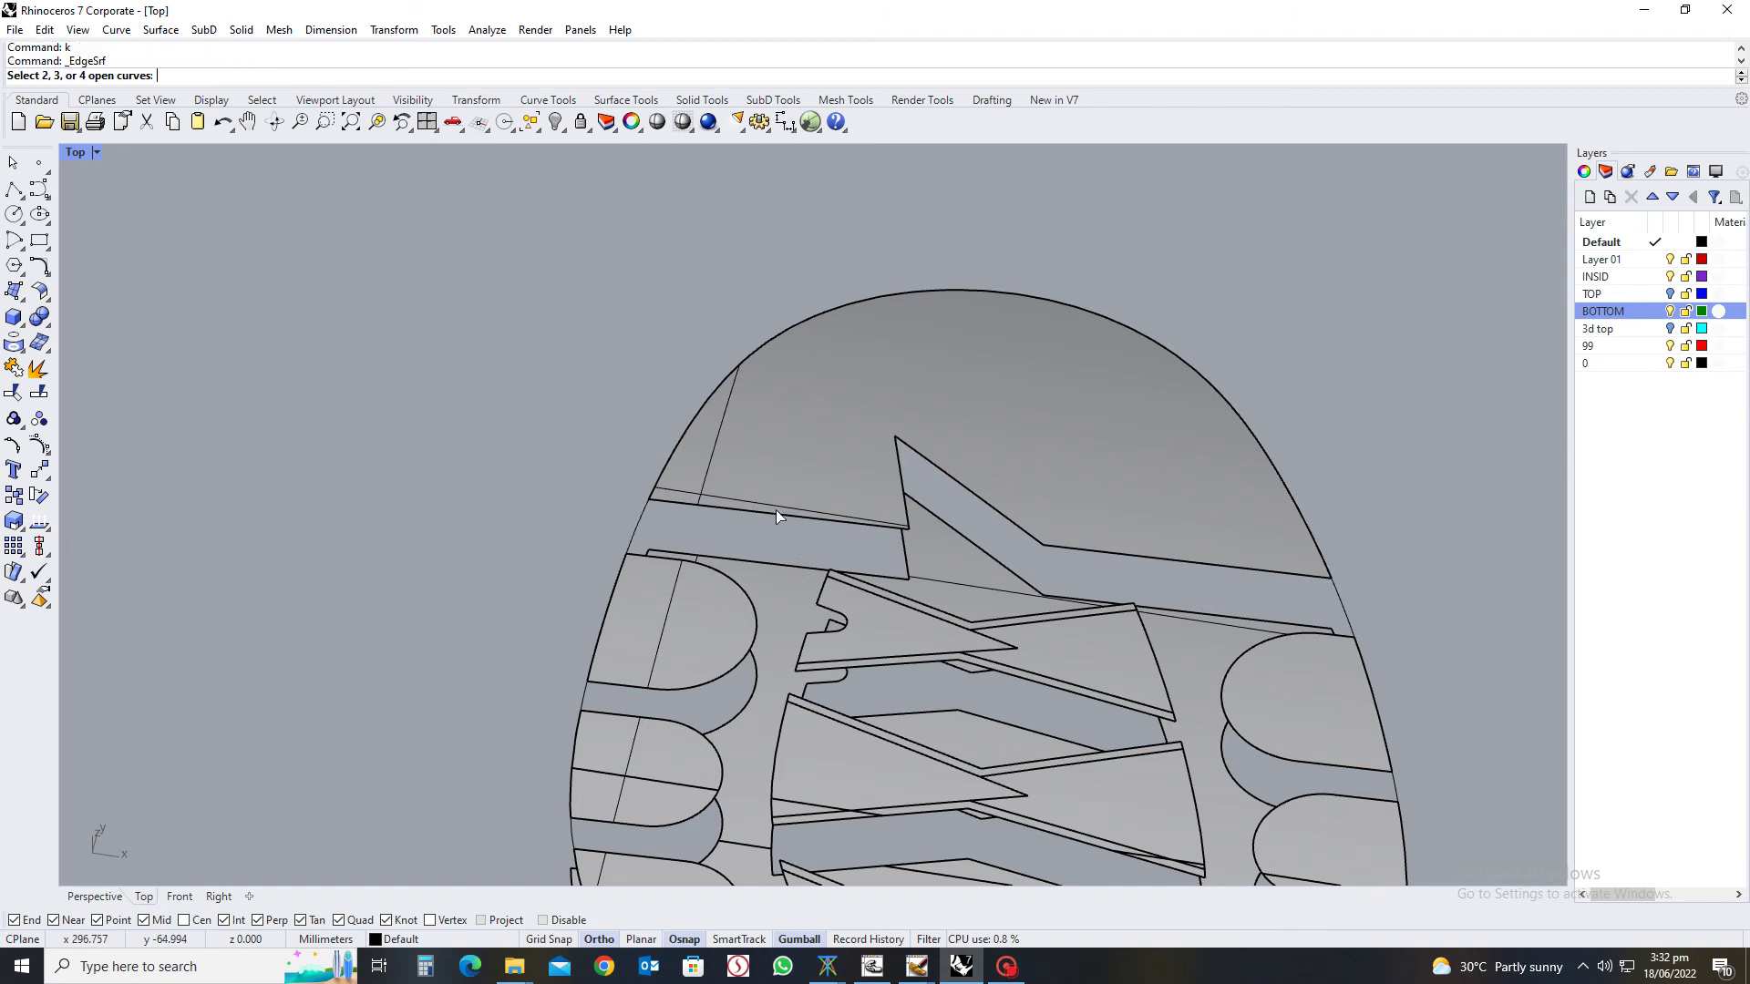
{"action": "left_click", "coordinate": [774, 510]}
{"action": "left_click", "coordinate": [835, 573]}
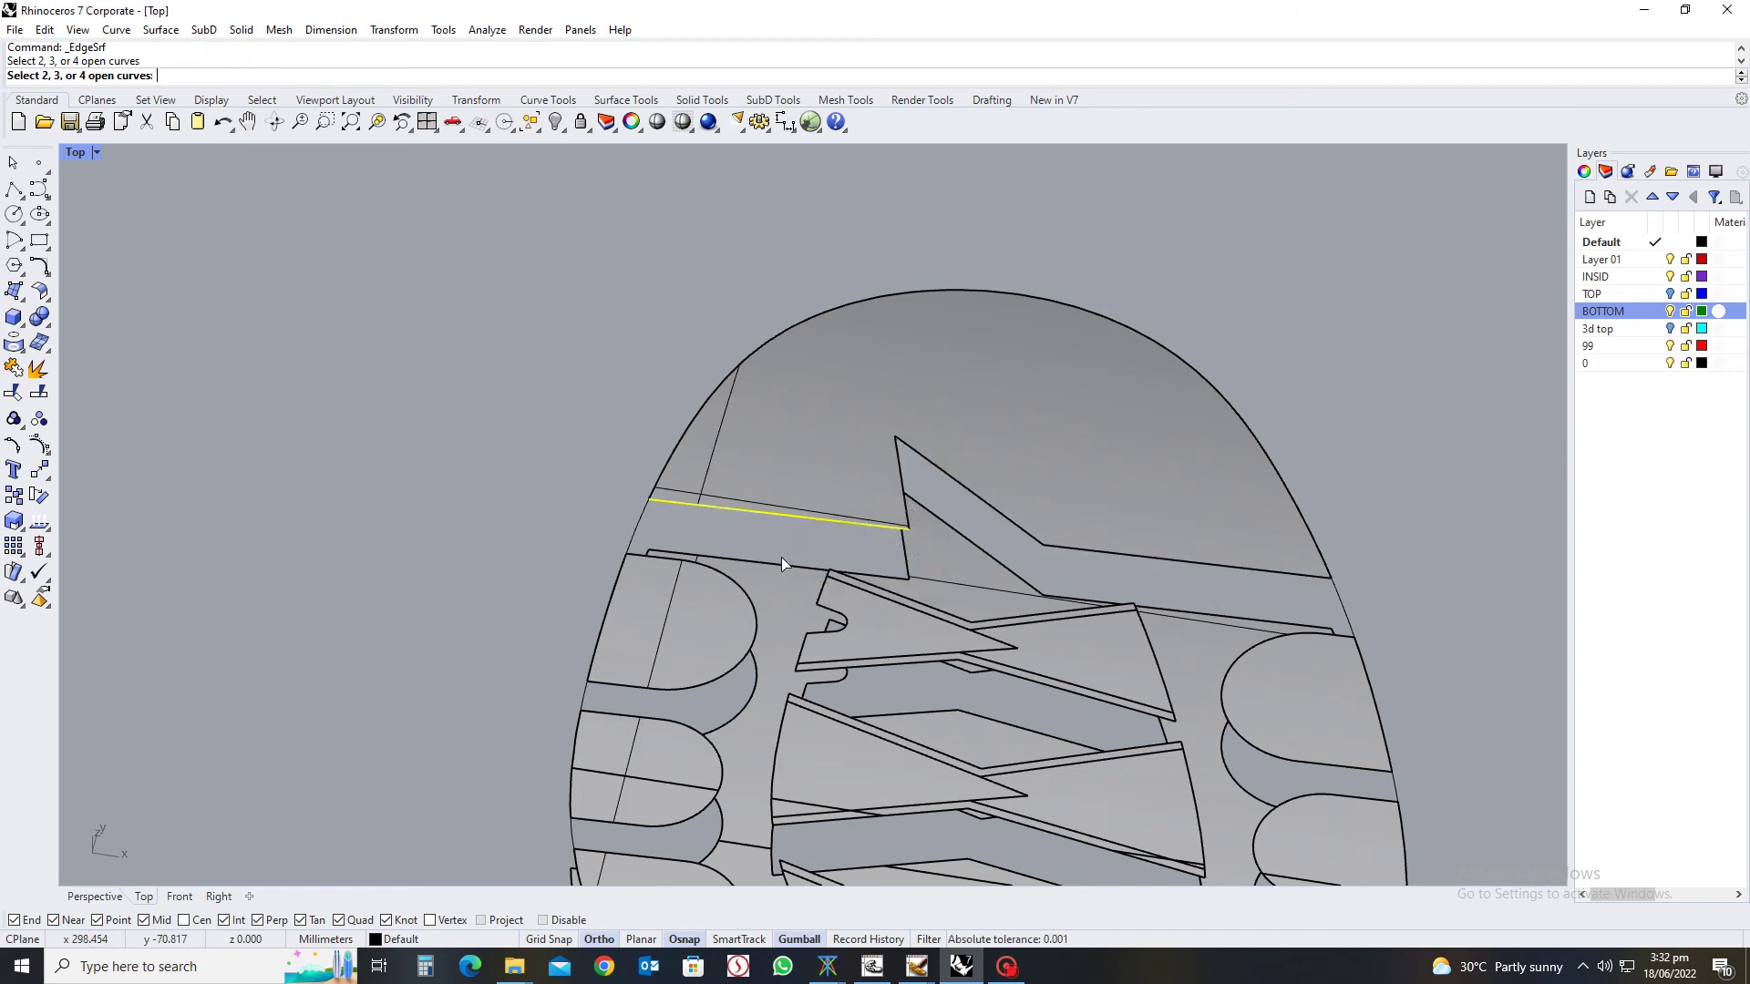
{"action": "left_click", "coordinate": [774, 559]}
{"action": "key", "text": "Return"}
Build an edge-curve wall between the short side of the toe piece's notch and the matching edge of the lowered base
{"action": "right_click_drag", "start_coordinate": [802, 554], "coordinate": [1021, 680], "text": "ctrl+shift"}
{"action": "scroll", "coordinate": [1048, 638], "scroll_direction": "up", "scroll_amount": 3}
{"action": "type", "text": "k"}
{"action": "key", "text": "Return"}
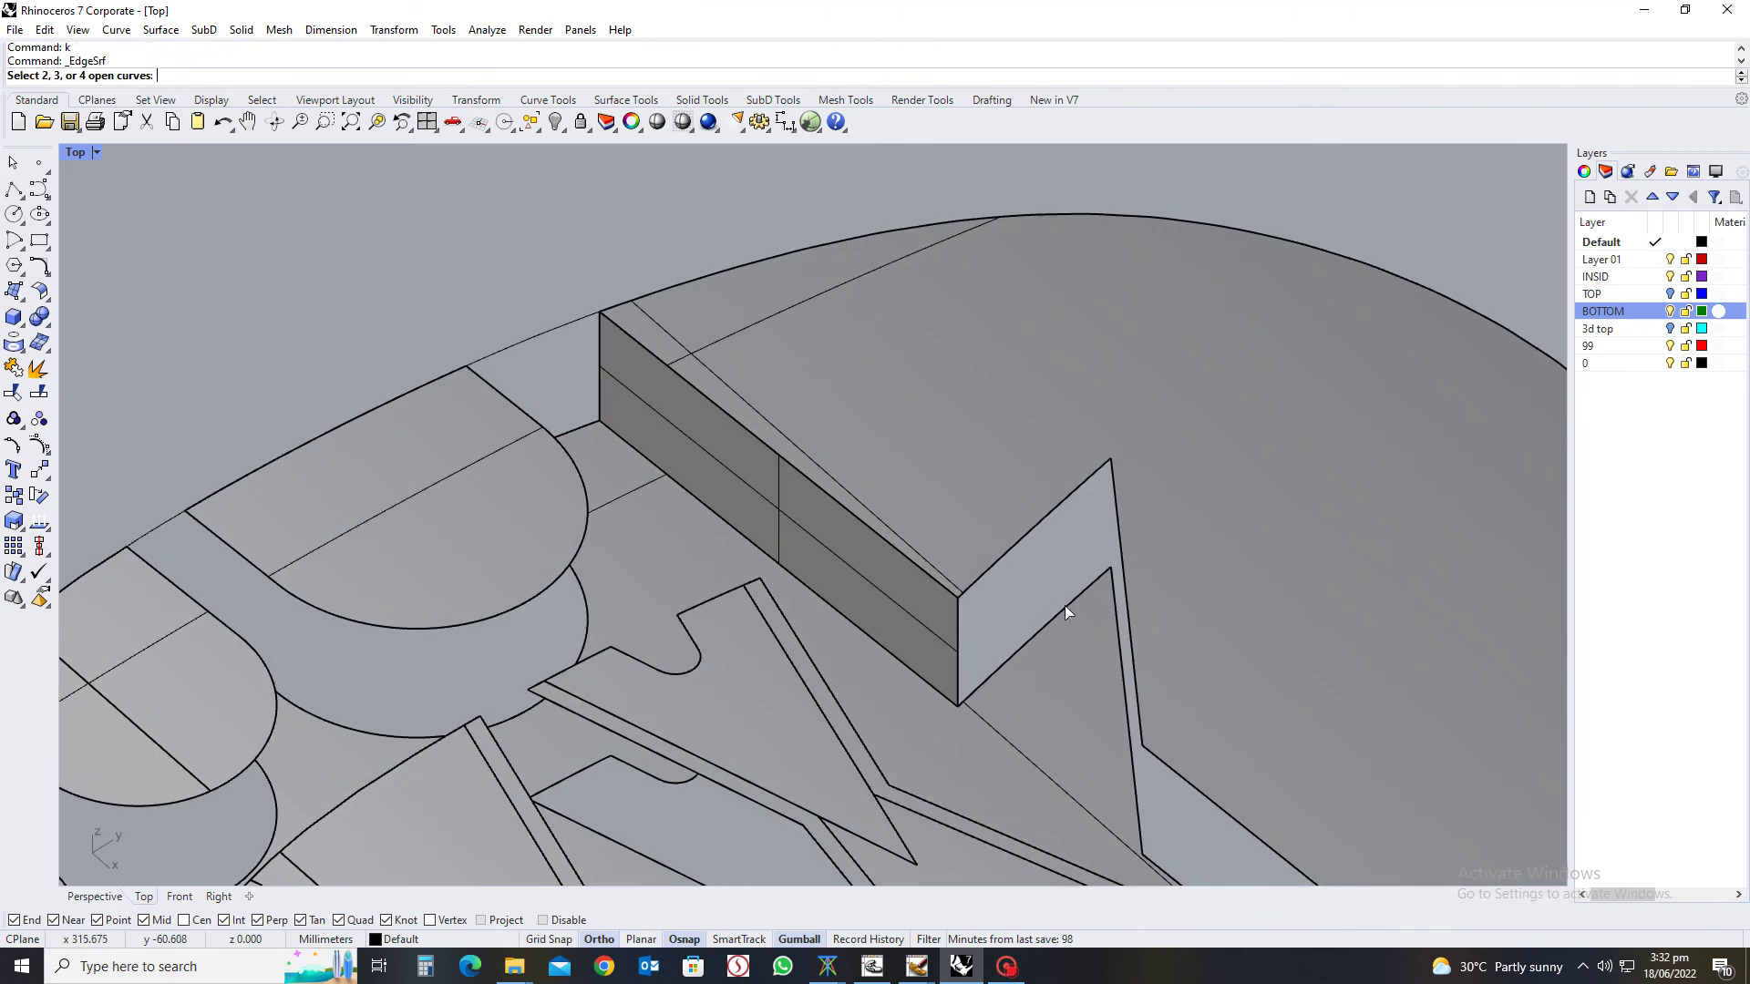
{"action": "left_click", "coordinate": [1030, 531]}
{"action": "left_click", "coordinate": [1078, 594]}
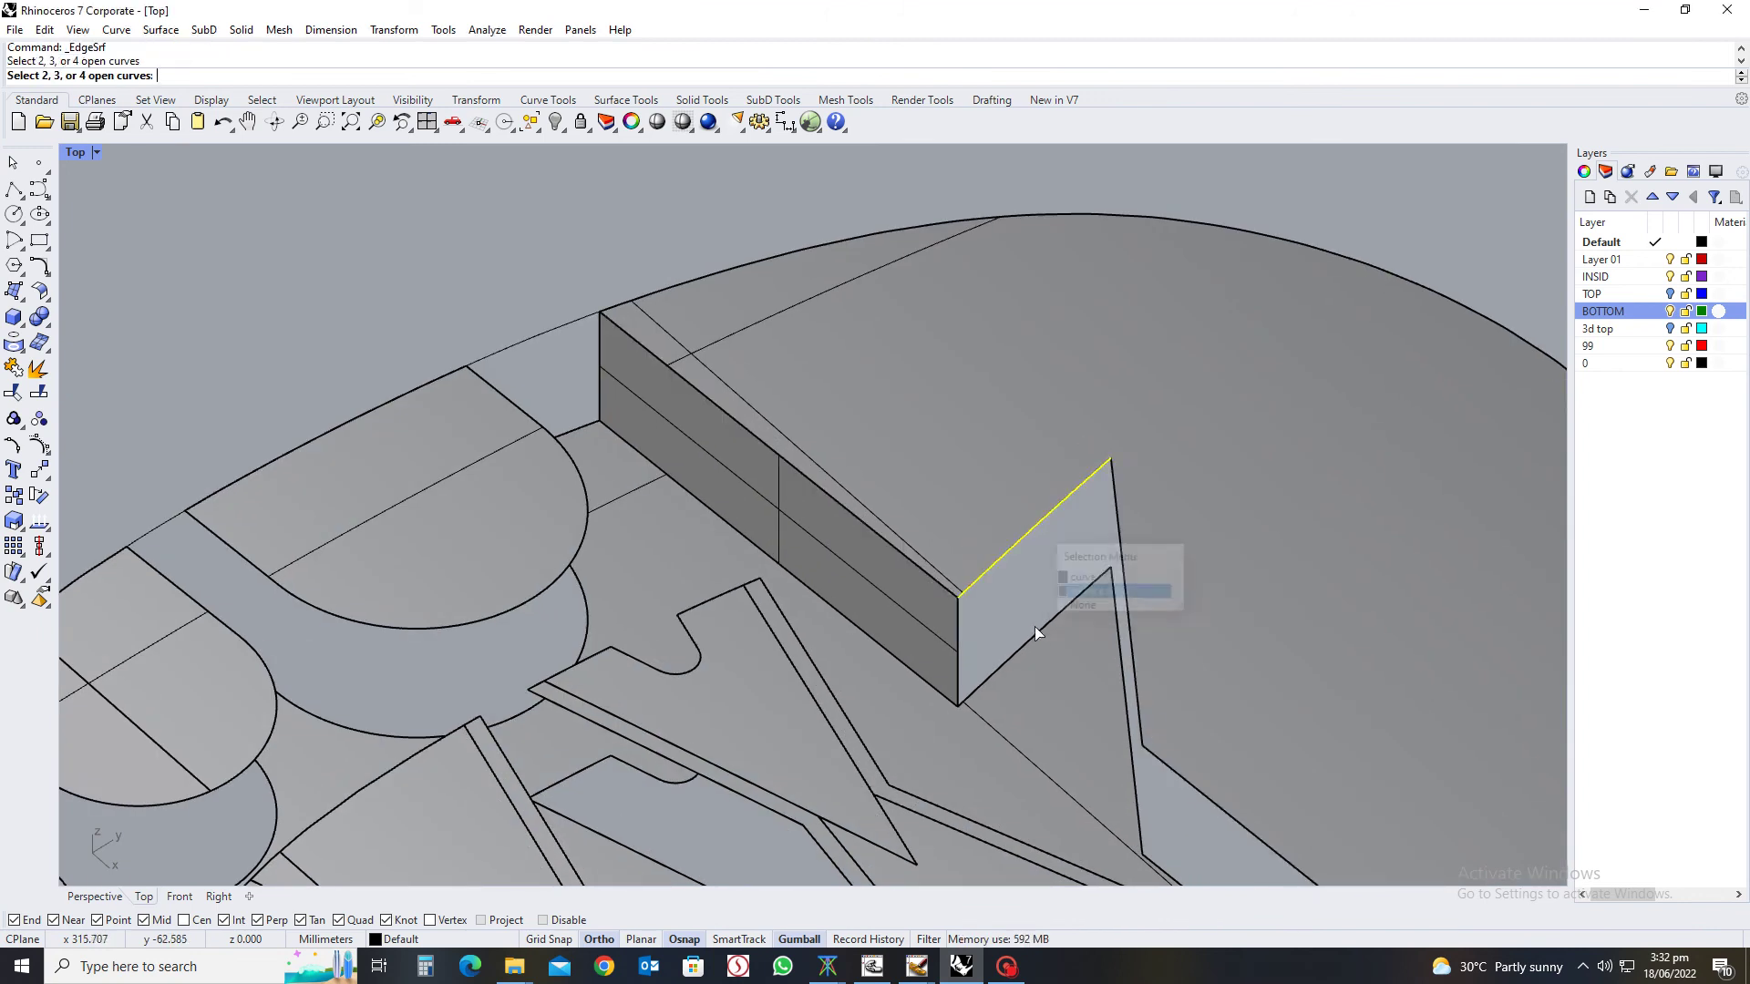
{"action": "left_click", "coordinate": [1035, 629]}
{"action": "key", "text": "Return"}
Build an edge-curve wall between the long slanted side of the toe notch and the matching edge of the lowered base
{"action": "key", "text": "Return"}
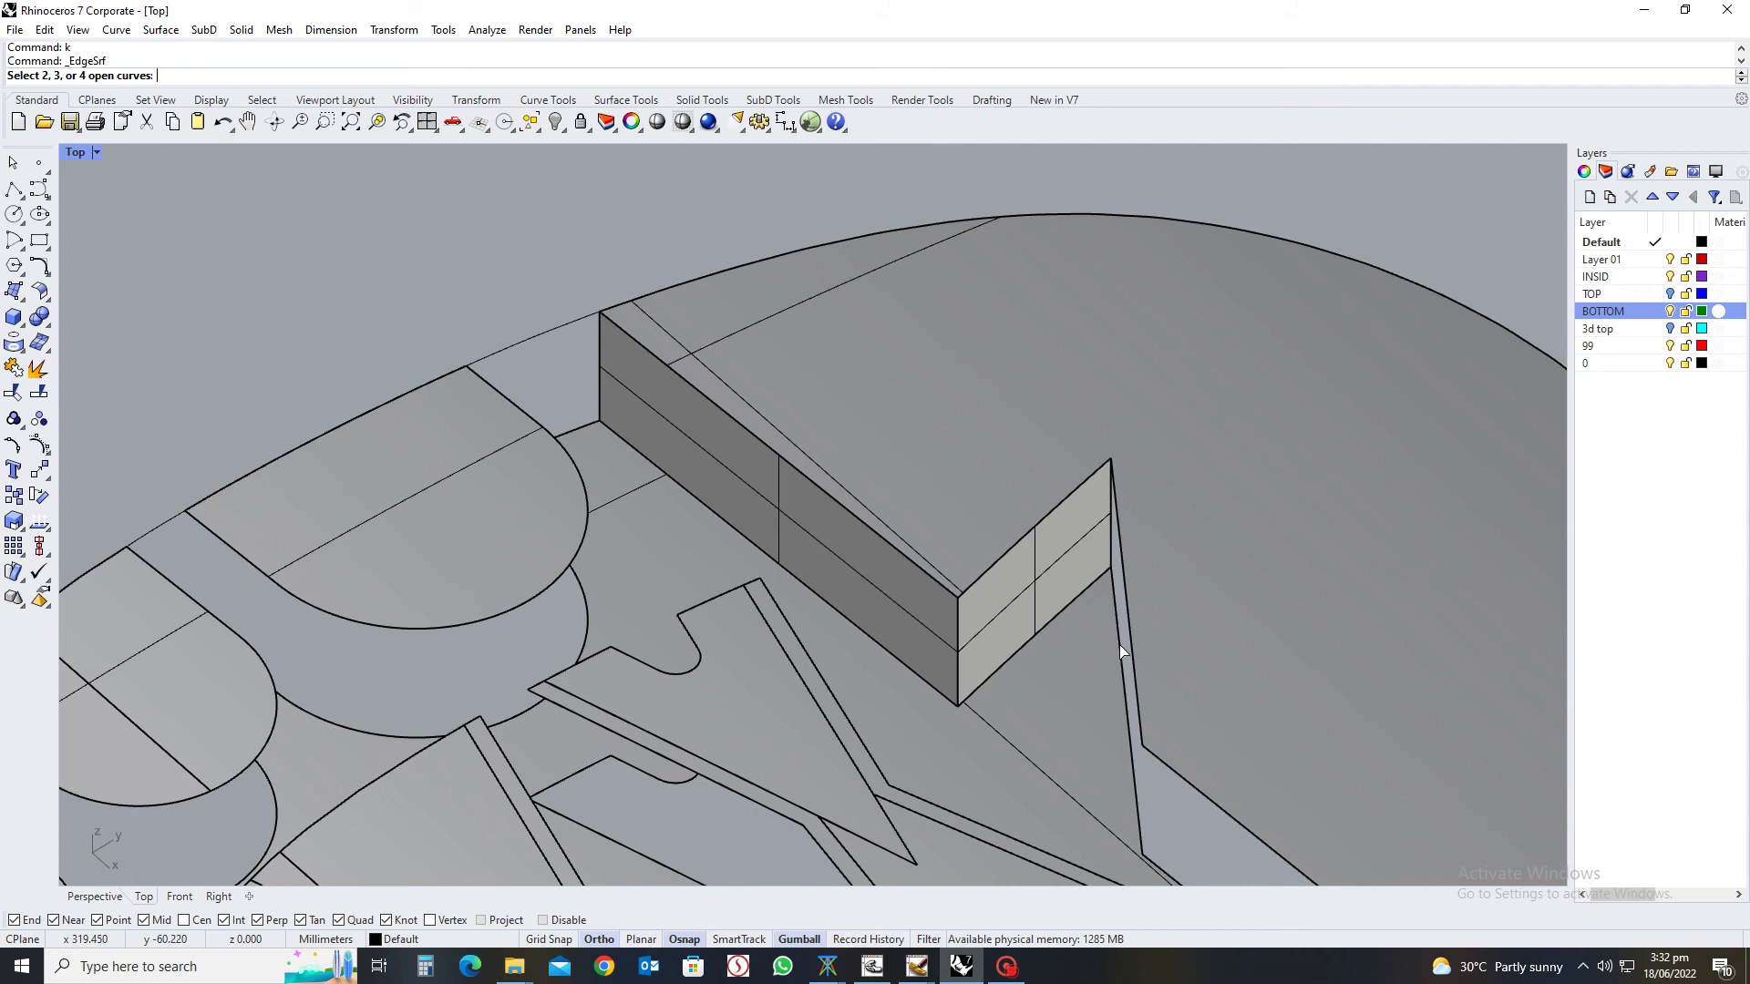
{"action": "left_click", "coordinate": [1135, 643]}
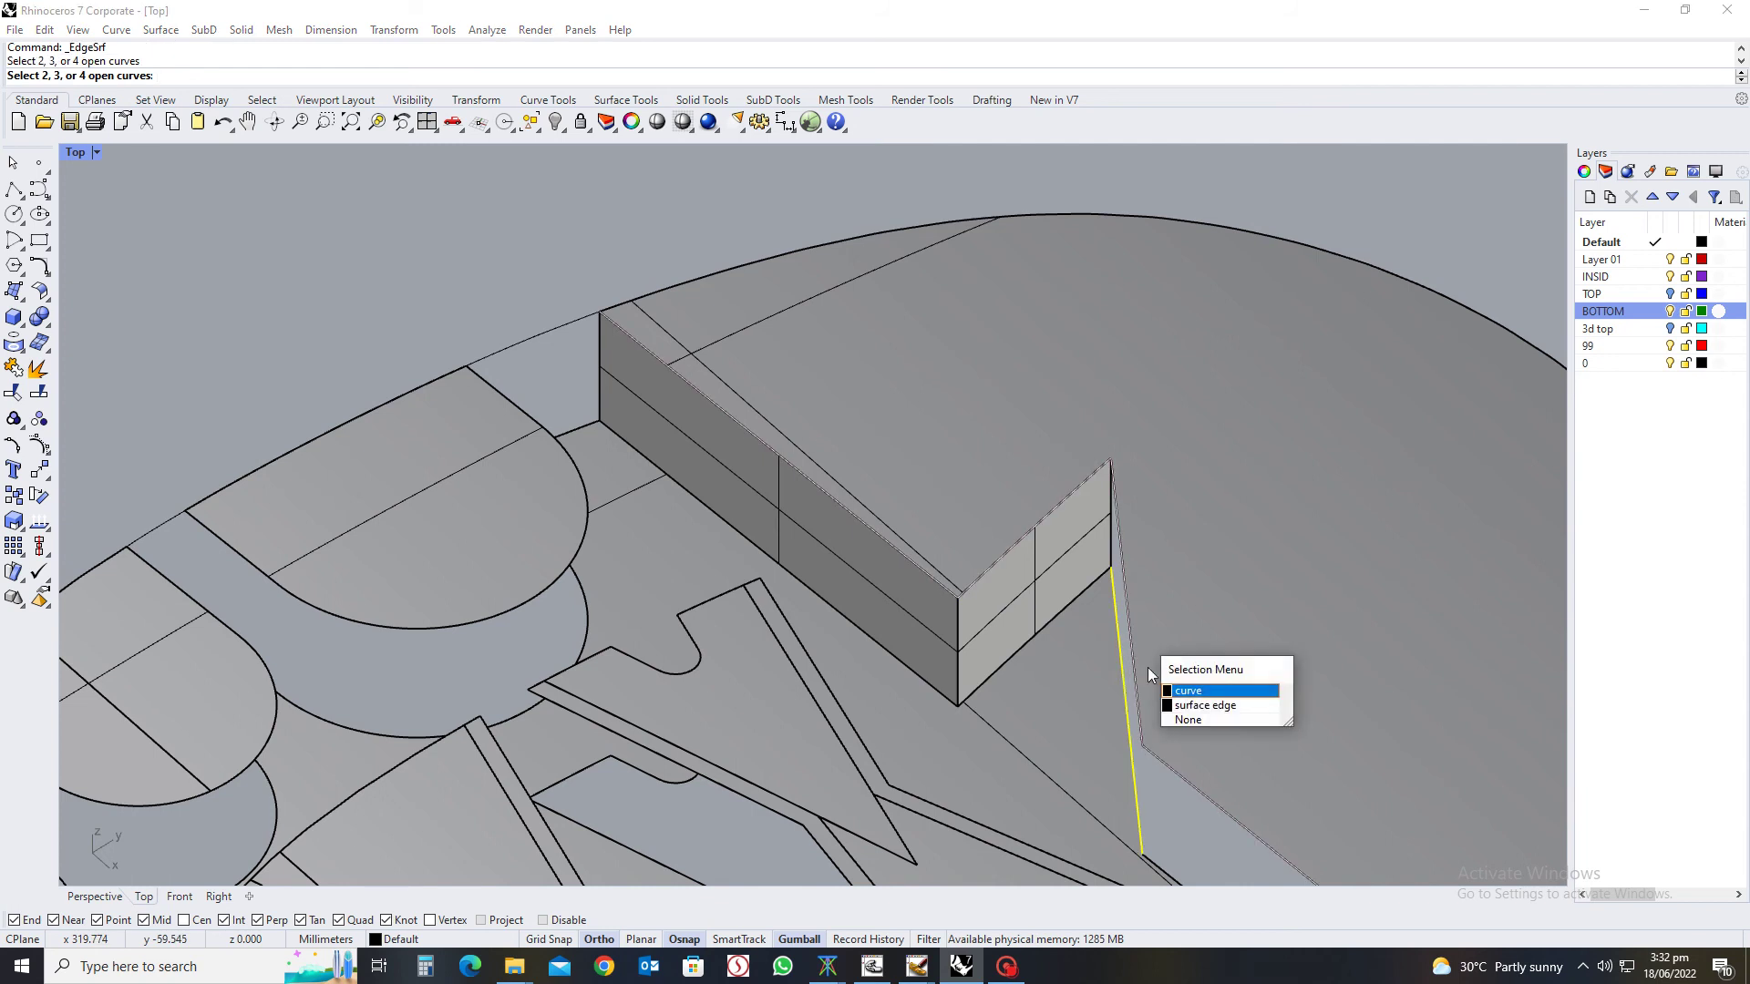
{"action": "left_click", "coordinate": [1190, 691]}
{"action": "key", "text": "Return"}
Build an edge-curve wall between the toe piece's straight edge right of the notch and the matching edge of the lowered base
{"action": "scroll", "coordinate": [1036, 631], "scroll_direction": "down", "scroll_amount": 5}
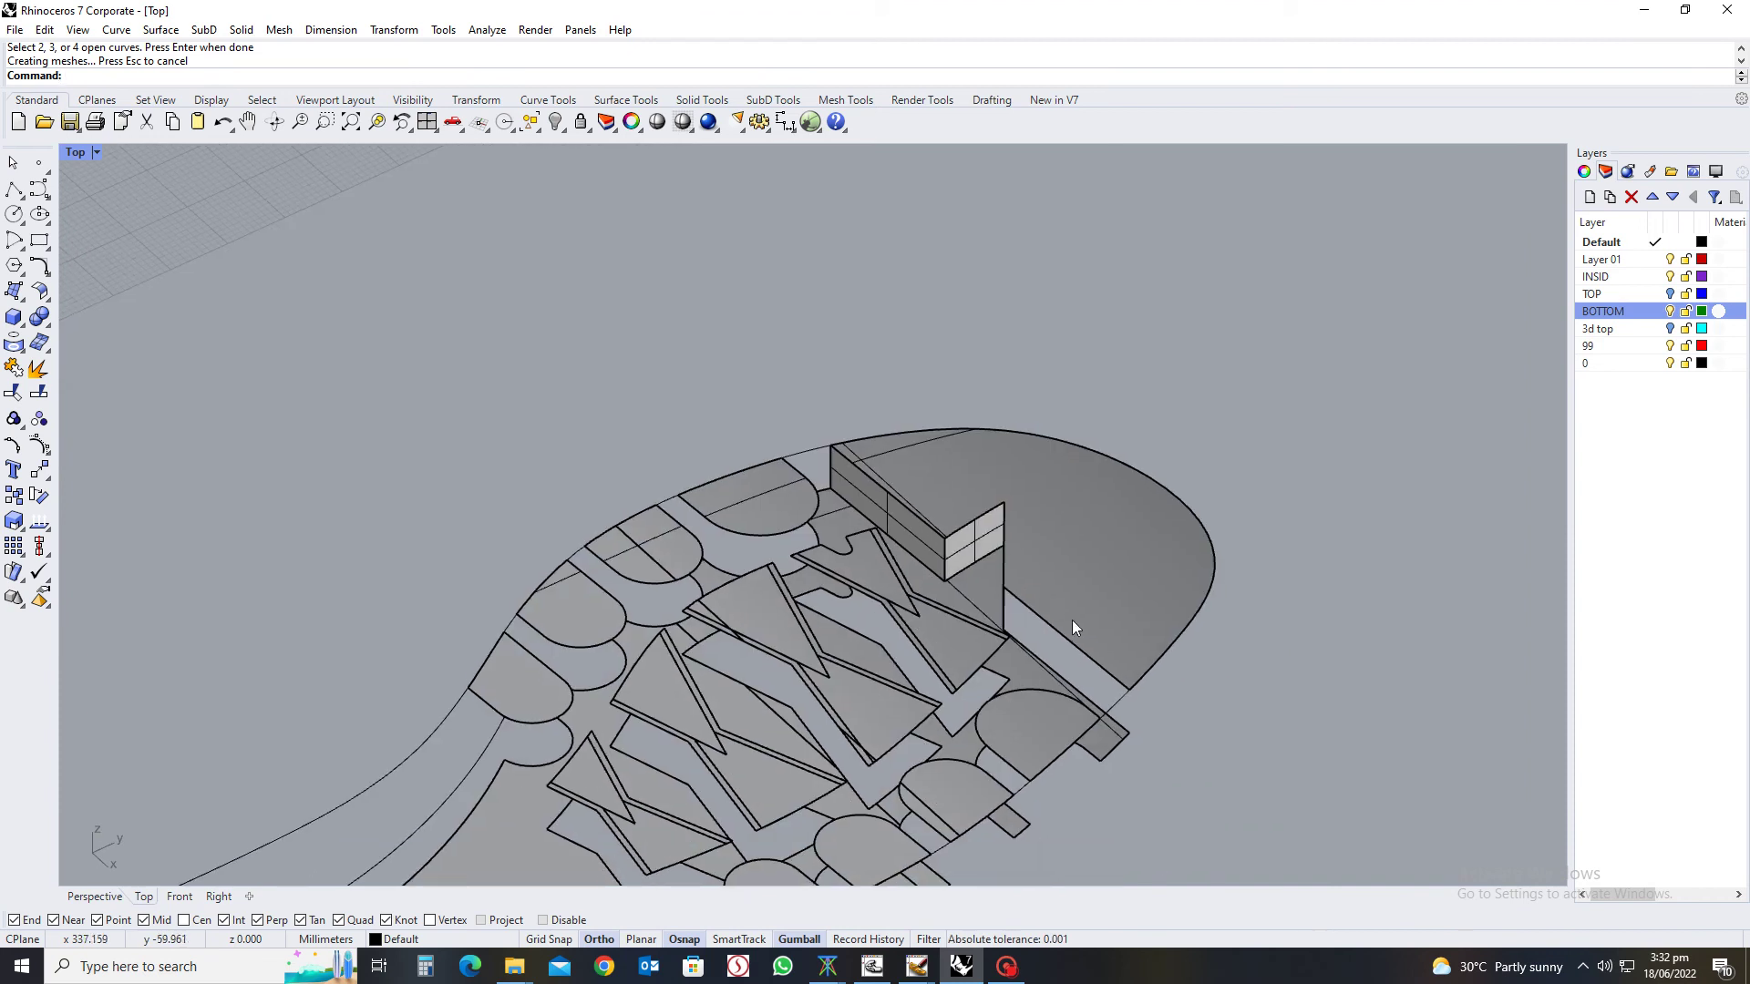
{"action": "scroll", "coordinate": [1072, 624], "scroll_direction": "up", "scroll_amount": 5}
{"action": "key", "text": "Return"}
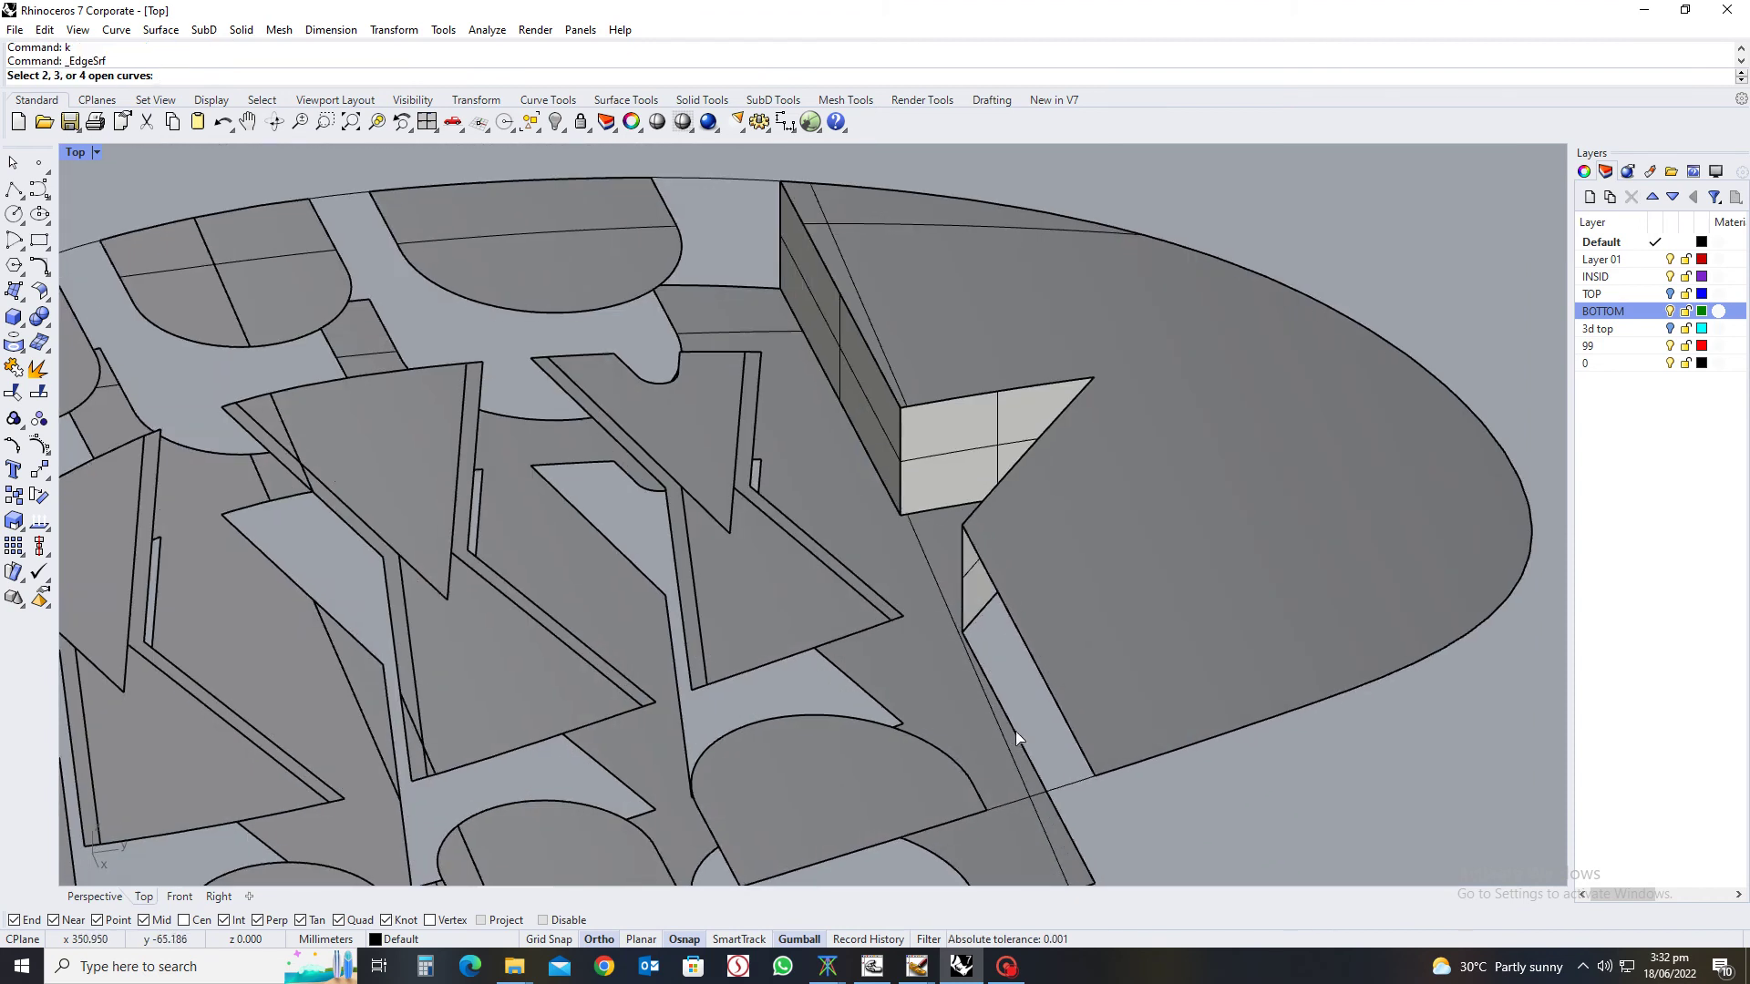
{"action": "left_click", "coordinate": [1018, 738]}
{"action": "left_click", "coordinate": [1047, 681]}
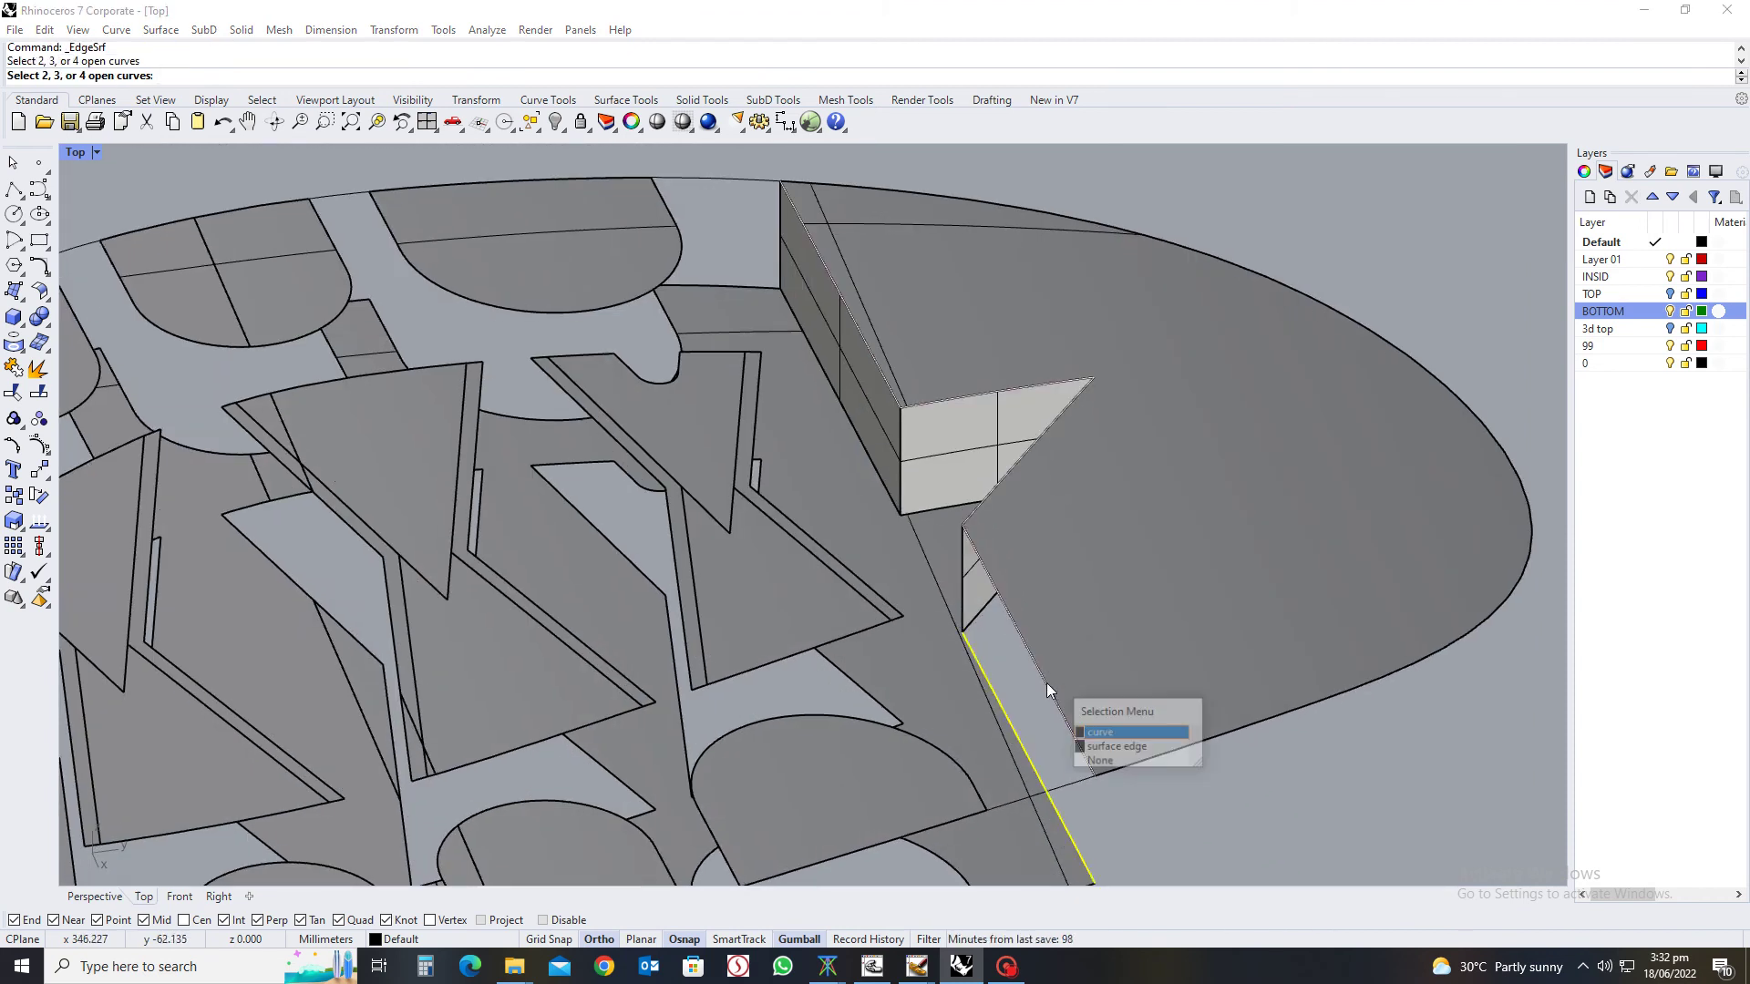
{"action": "left_click", "coordinate": [1098, 748]}
{"action": "key", "text": "Return"}
{"action": "scroll", "coordinate": [1080, 626], "scroll_direction": "down", "scroll_amount": 5}
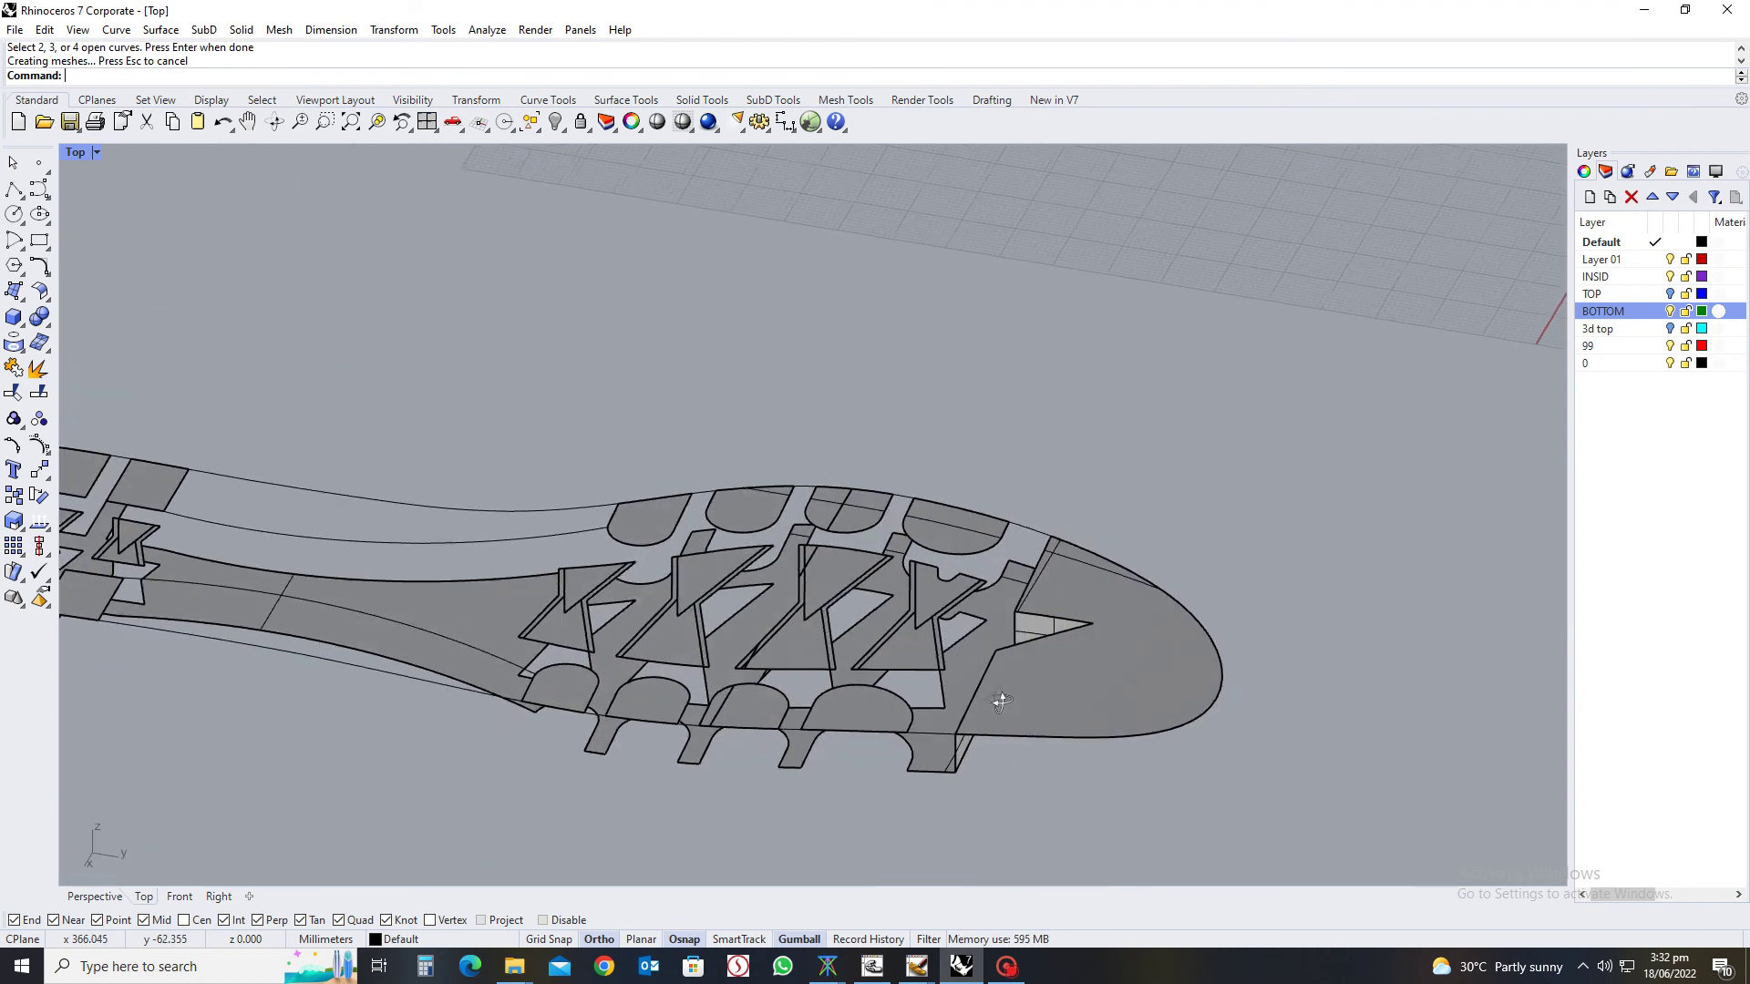
Build an edge-curve wall between the rounded lug nearest the toe on the sole's right side and the lowered base's matching cutout edge
{"action": "scroll", "coordinate": [898, 599], "scroll_direction": "up", "scroll_amount": 4}
{"action": "type", "text": "k"}
{"action": "key", "text": "Return"}
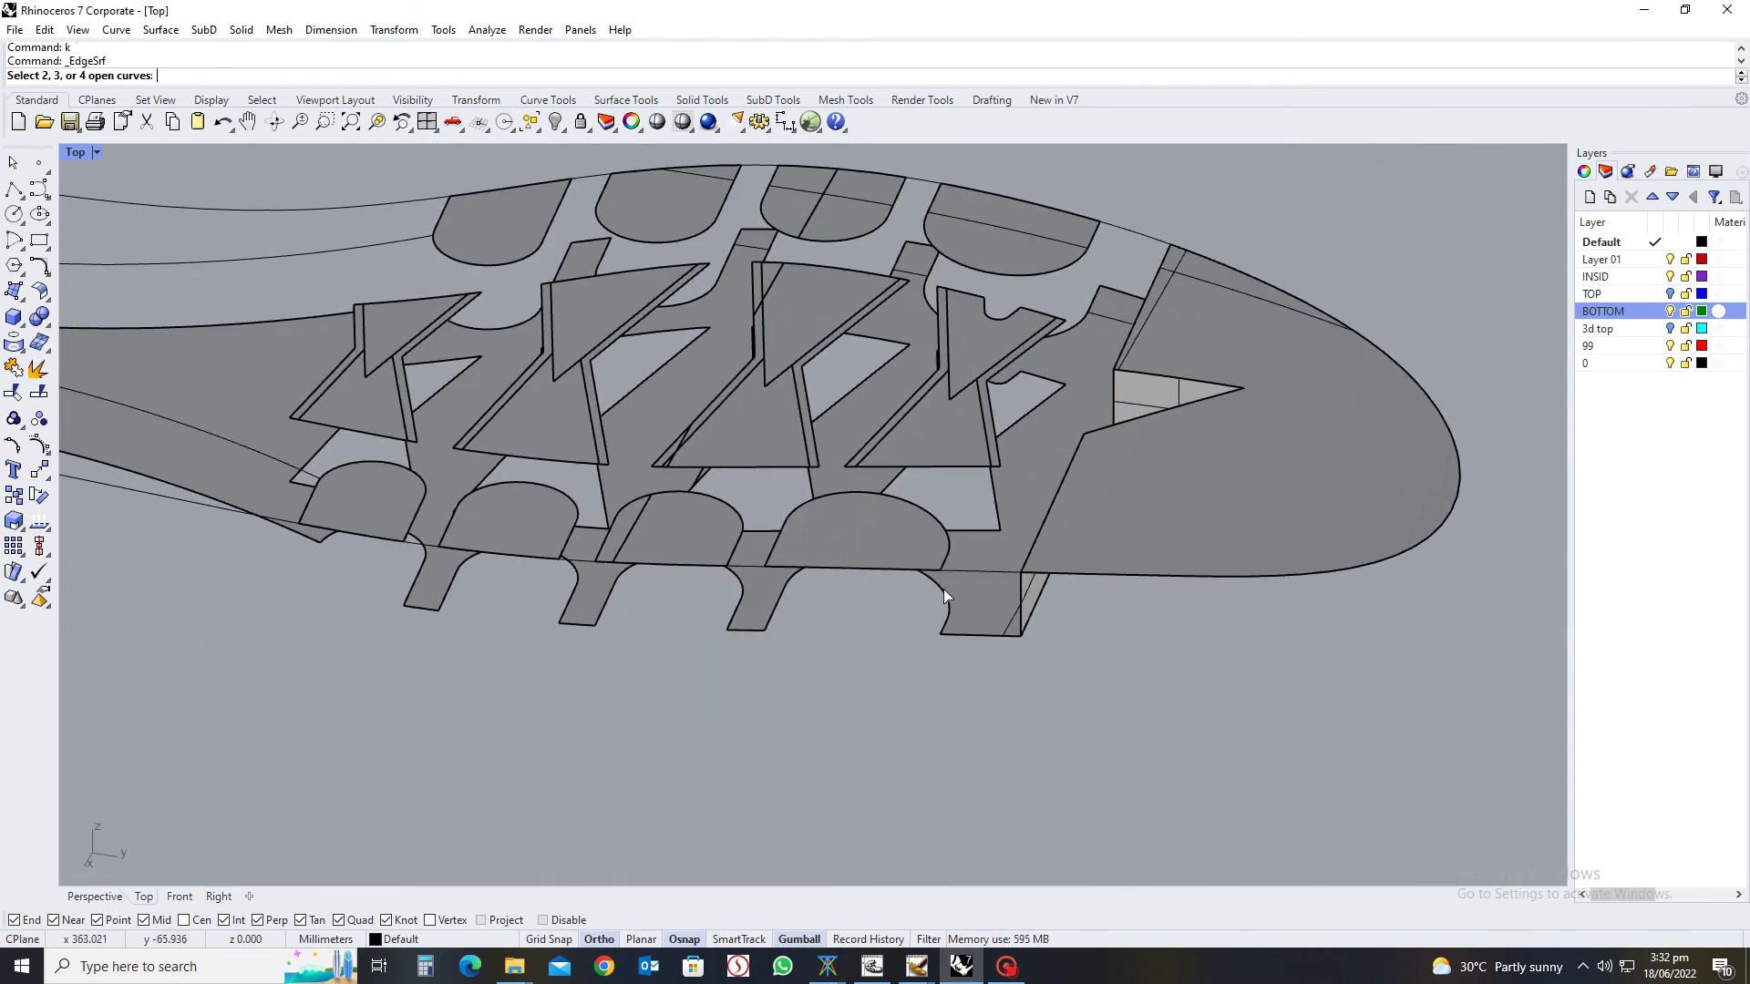
{"action": "left_click", "coordinate": [945, 593]}
{"action": "left_click", "coordinate": [948, 539]}
{"action": "left_click", "coordinate": [951, 545]}
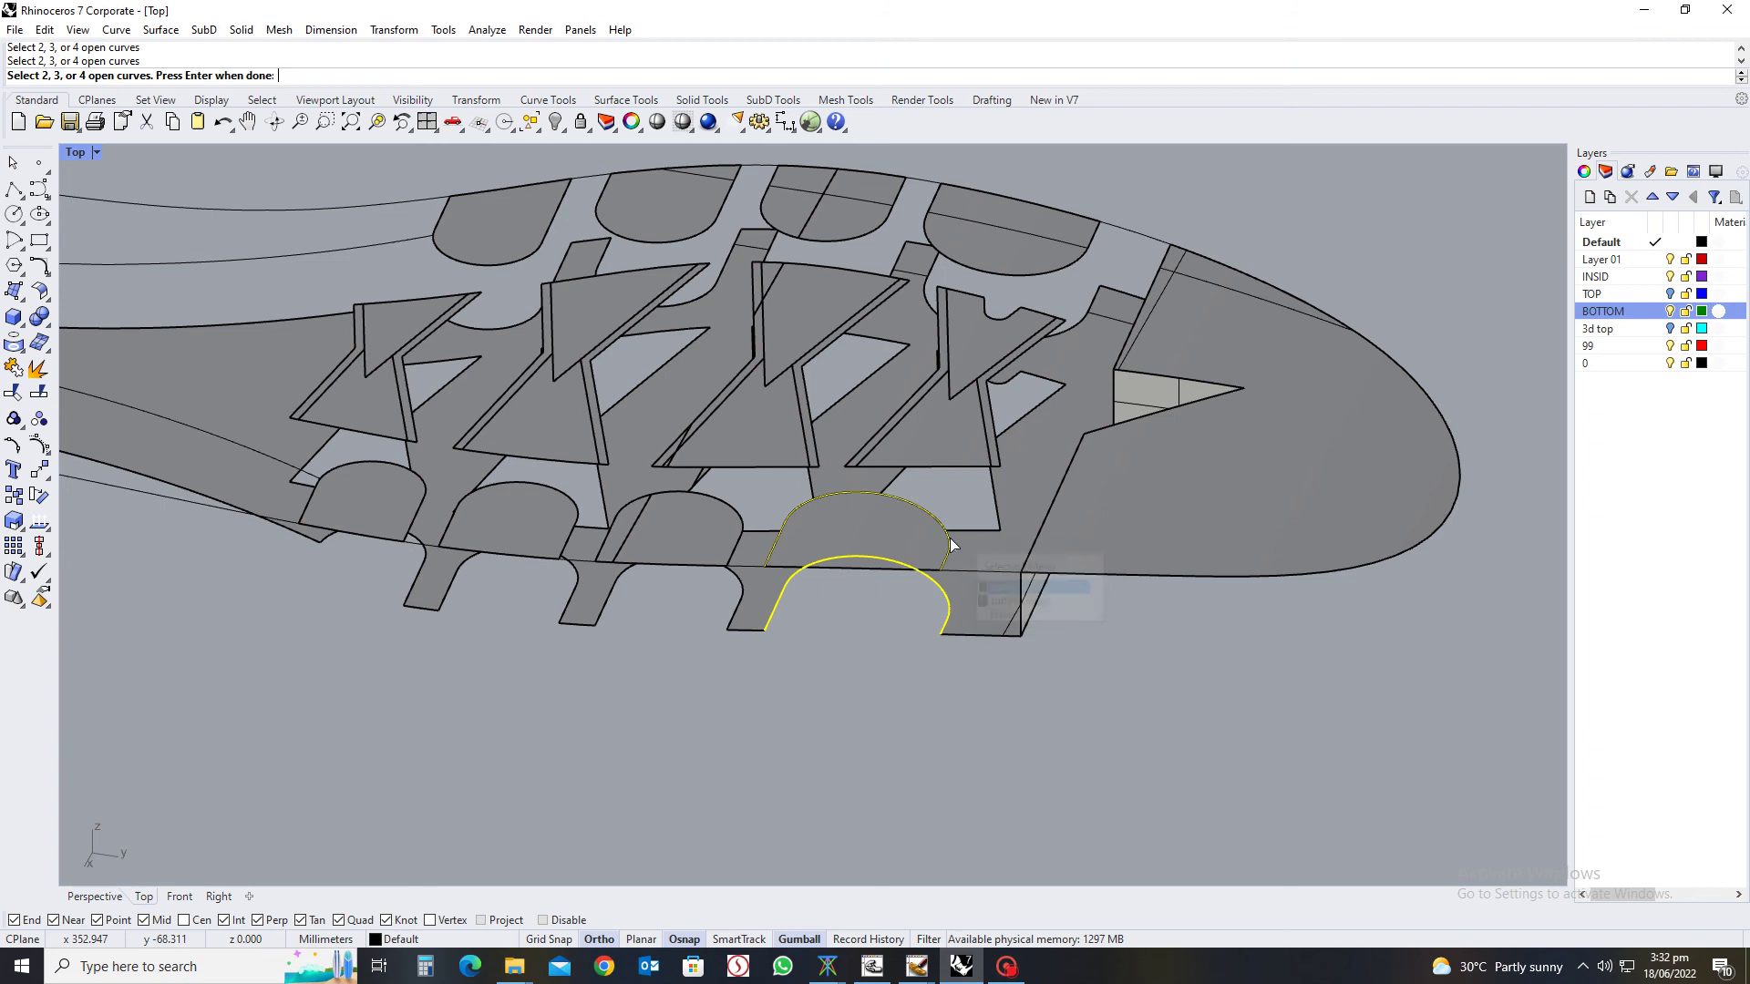
{"action": "key", "text": "Return"}
Build an edge-curve wall between the rounded lug nearest the toe on the sole's left side and the lowered base's matching cutout edge
{"action": "right_click_drag", "start_coordinate": [931, 583], "coordinate": [788, 489], "text": "ctrl+shift"}
{"action": "key", "text": "Return"}
{"action": "left_click", "coordinate": [787, 496]}
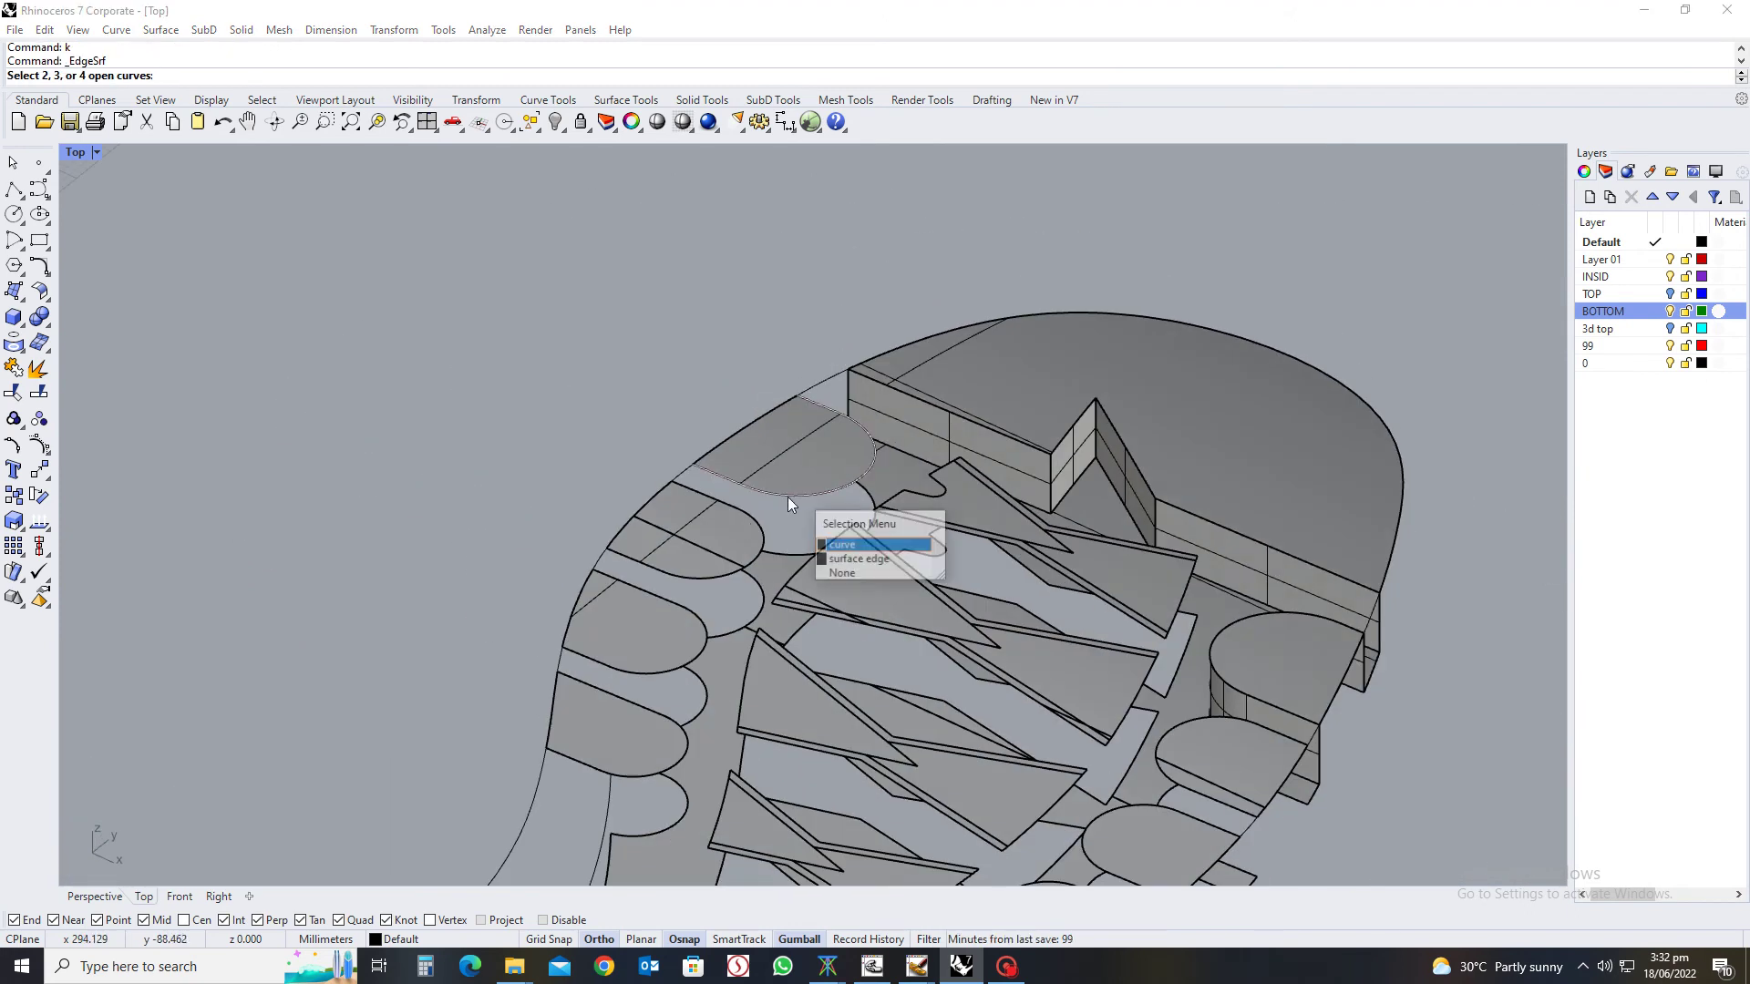
{"action": "key", "text": "Return"}
{"action": "key", "text": "Return"}
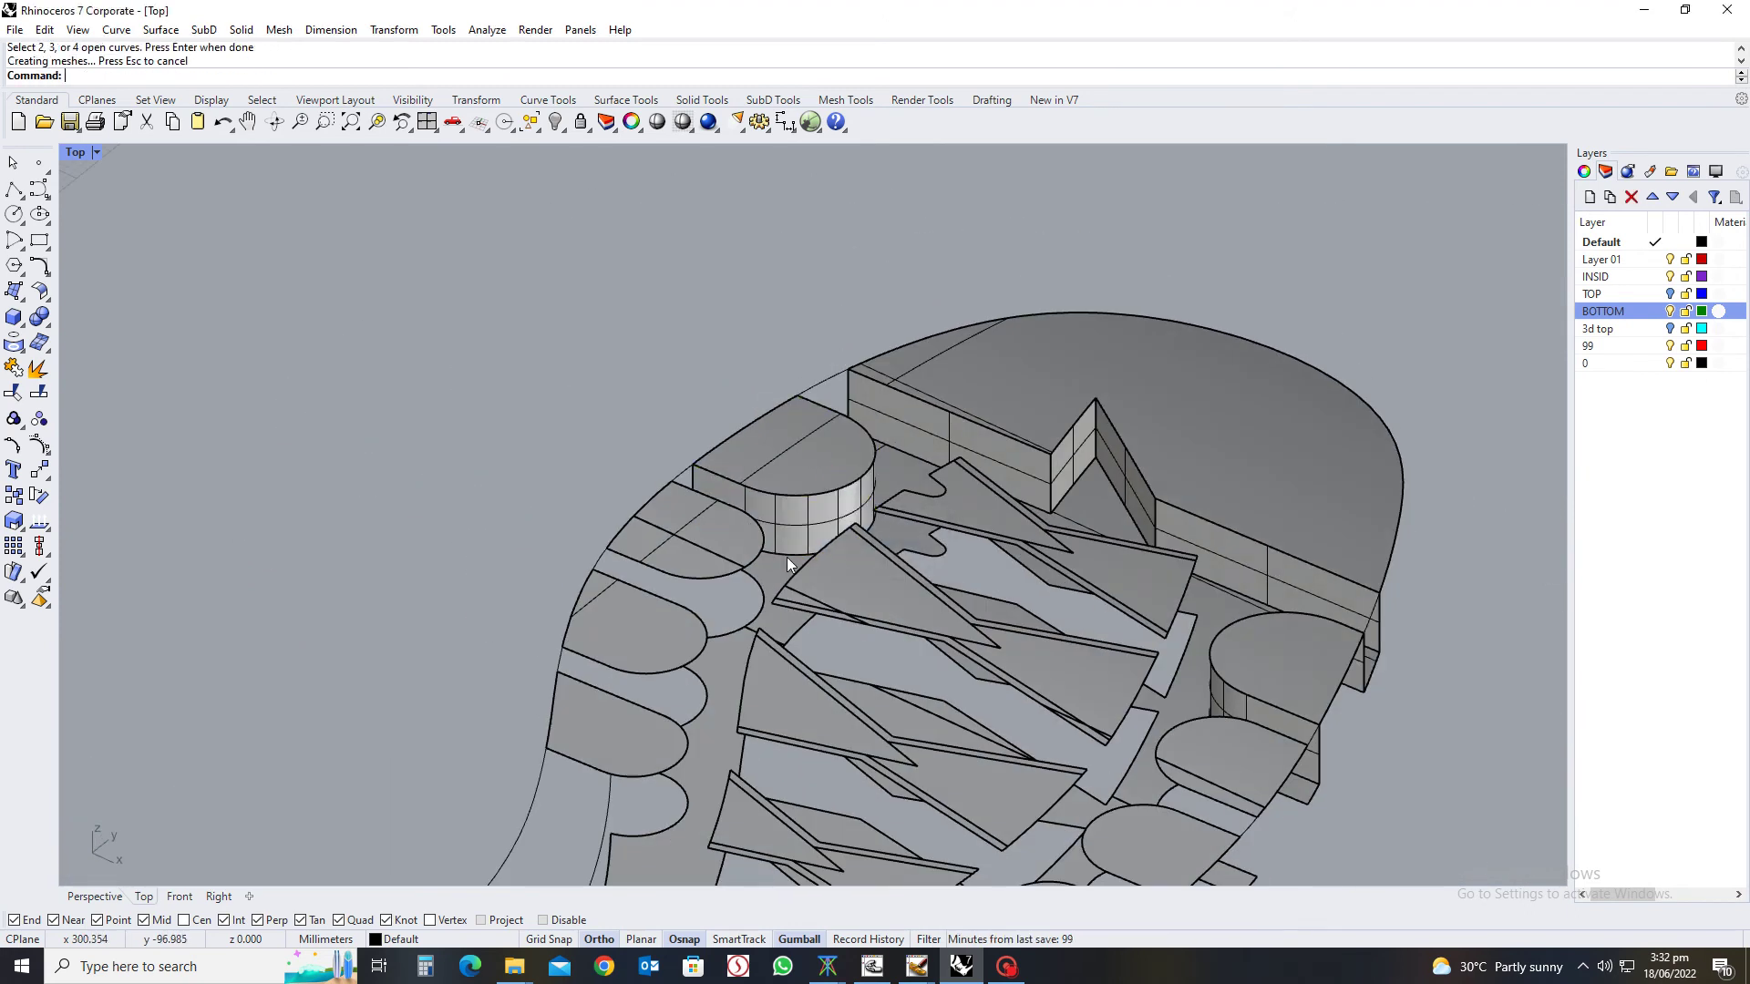
Try an edge-curve wall from the left side's second rounded lug directly to a base edge, and undo it
{"action": "key", "text": "Return"}
{"action": "left_click", "coordinate": [712, 581]}
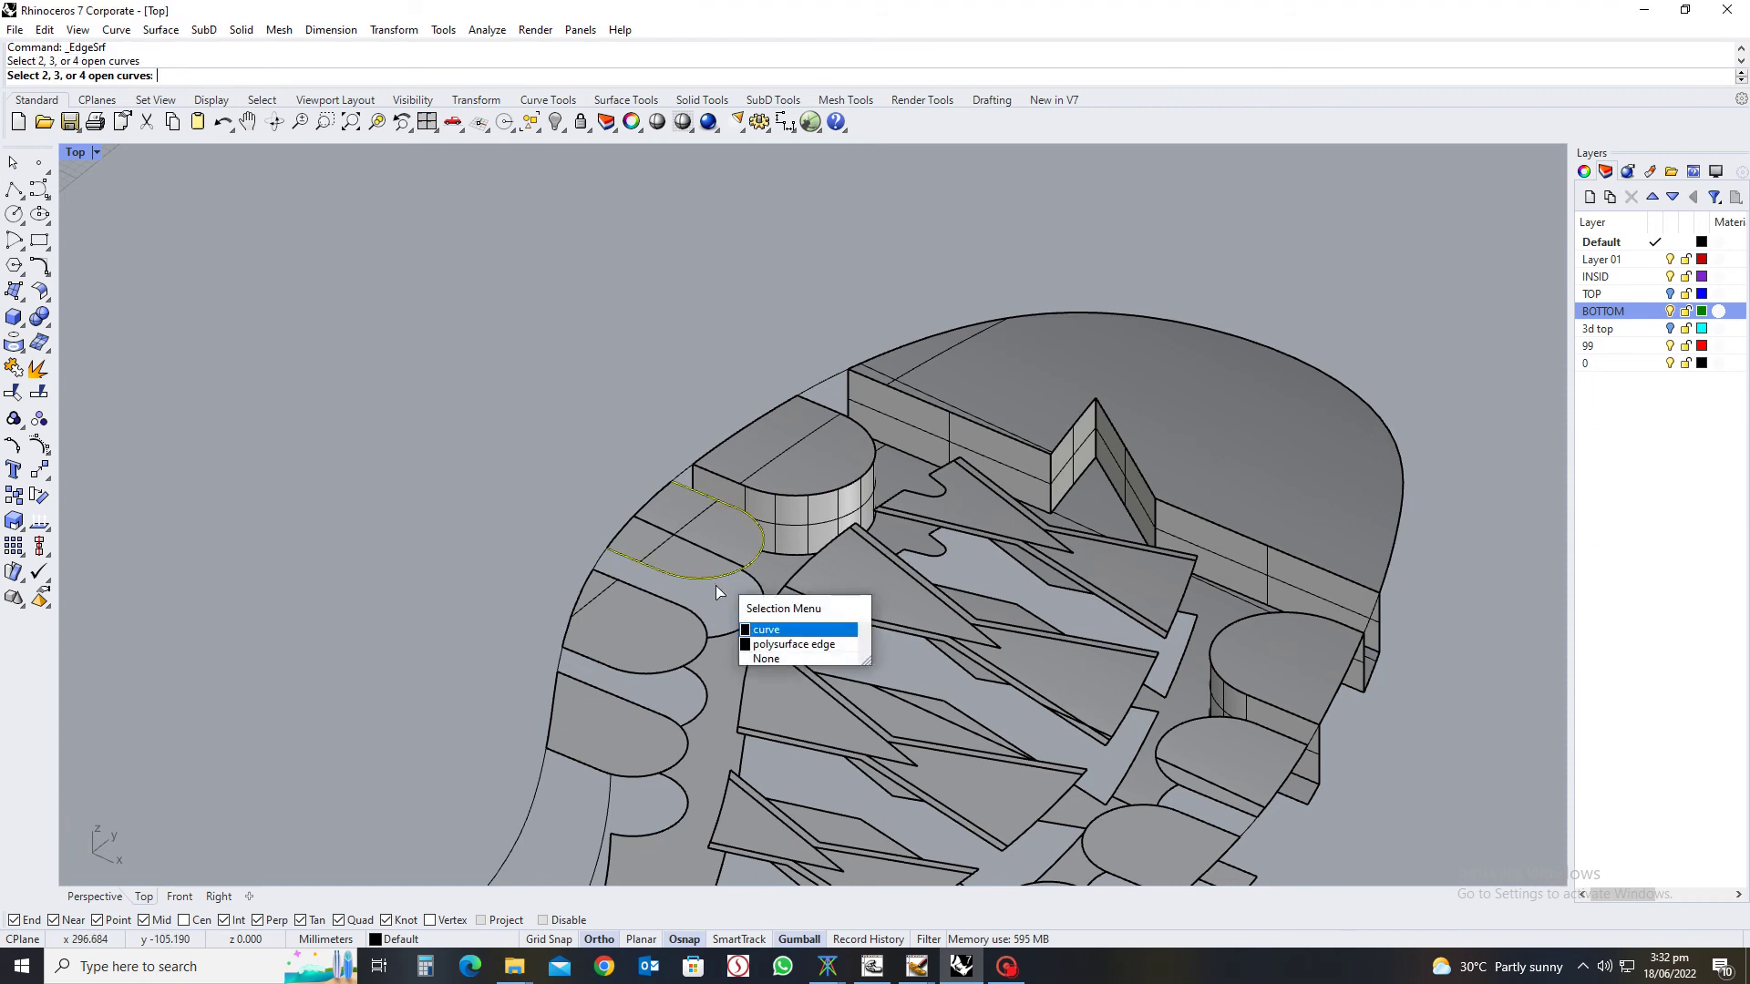
{"action": "left_click", "coordinate": [740, 638]}
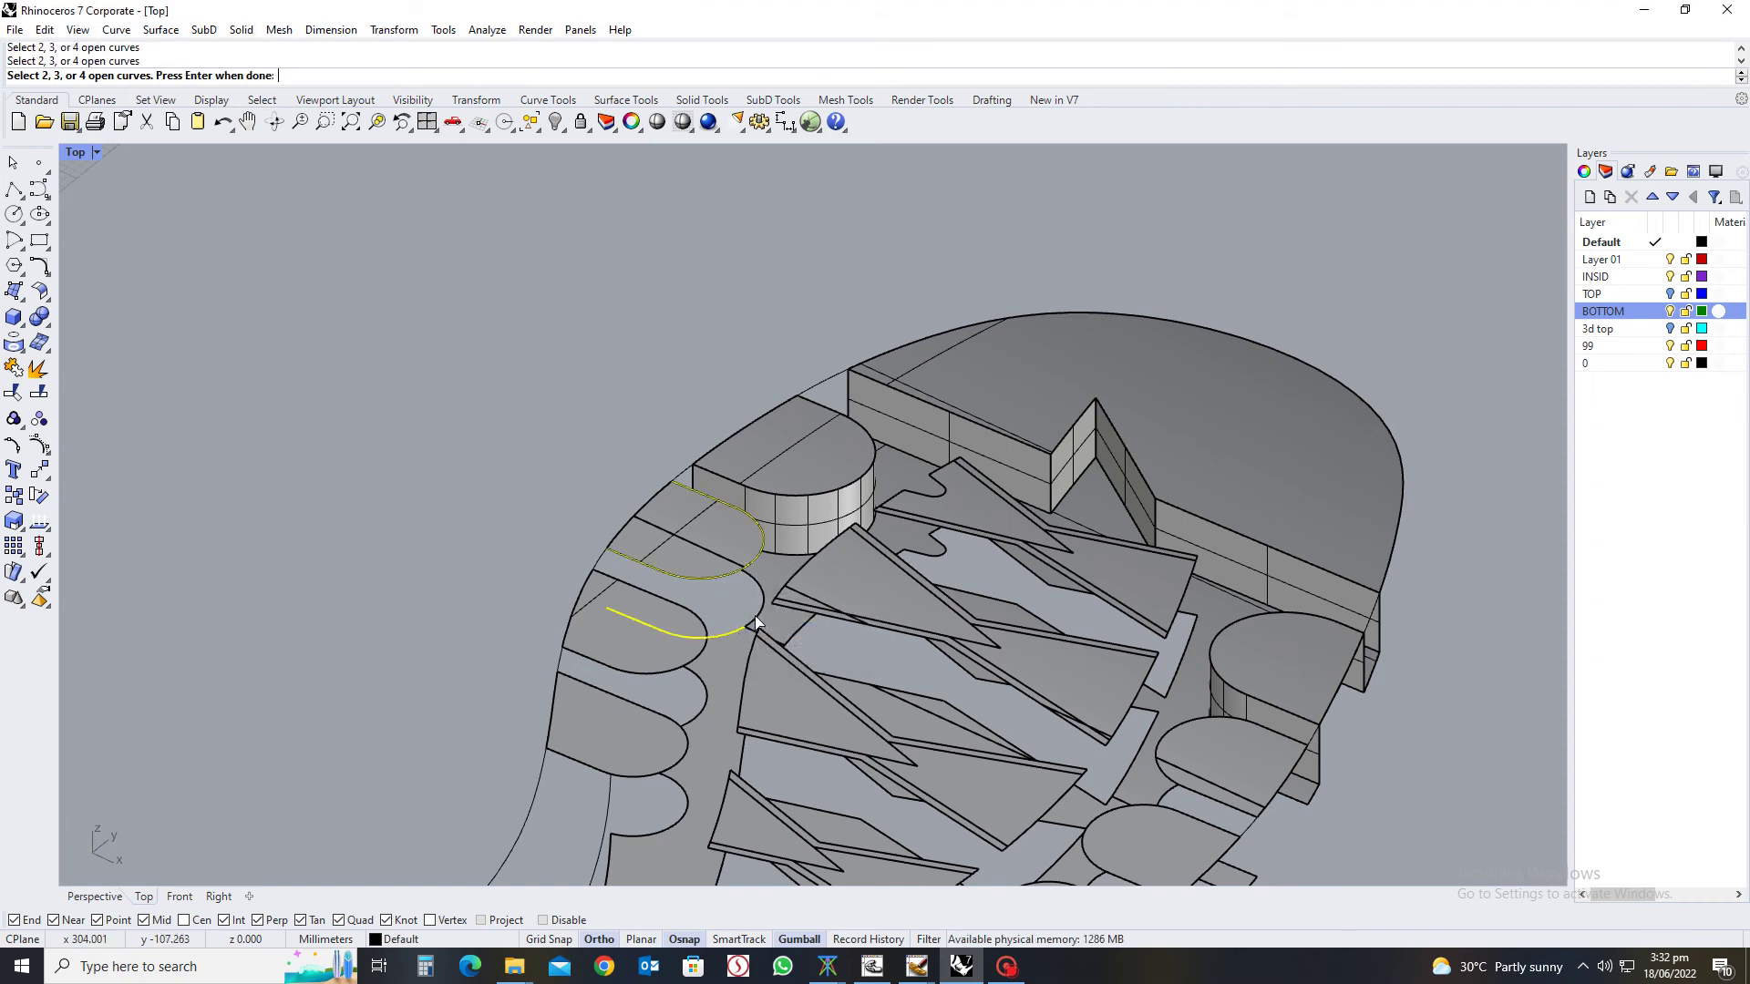
{"action": "key", "text": "Return"}
{"action": "key", "text": "ctrl+z"}
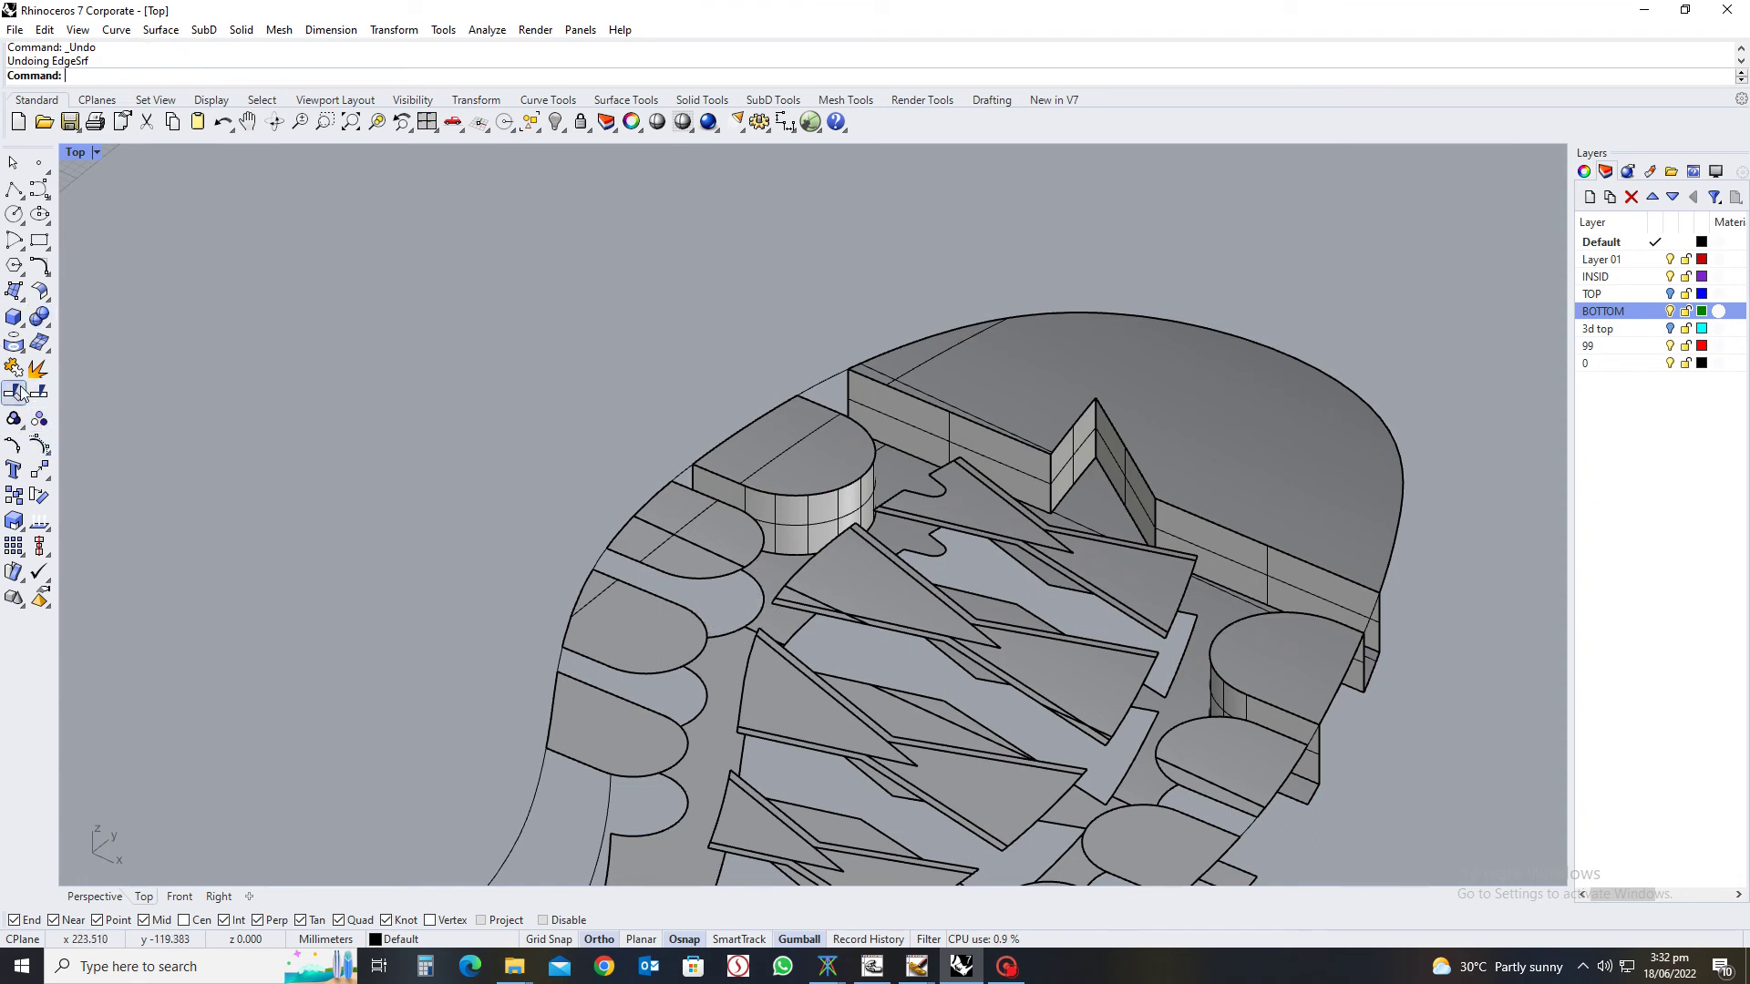
Dock the toolbar holding the edge duplication tool, duplicate the base's two edges beneath the second left lug, and join them into one curve
{"action": "left_click", "coordinate": [26, 352]}
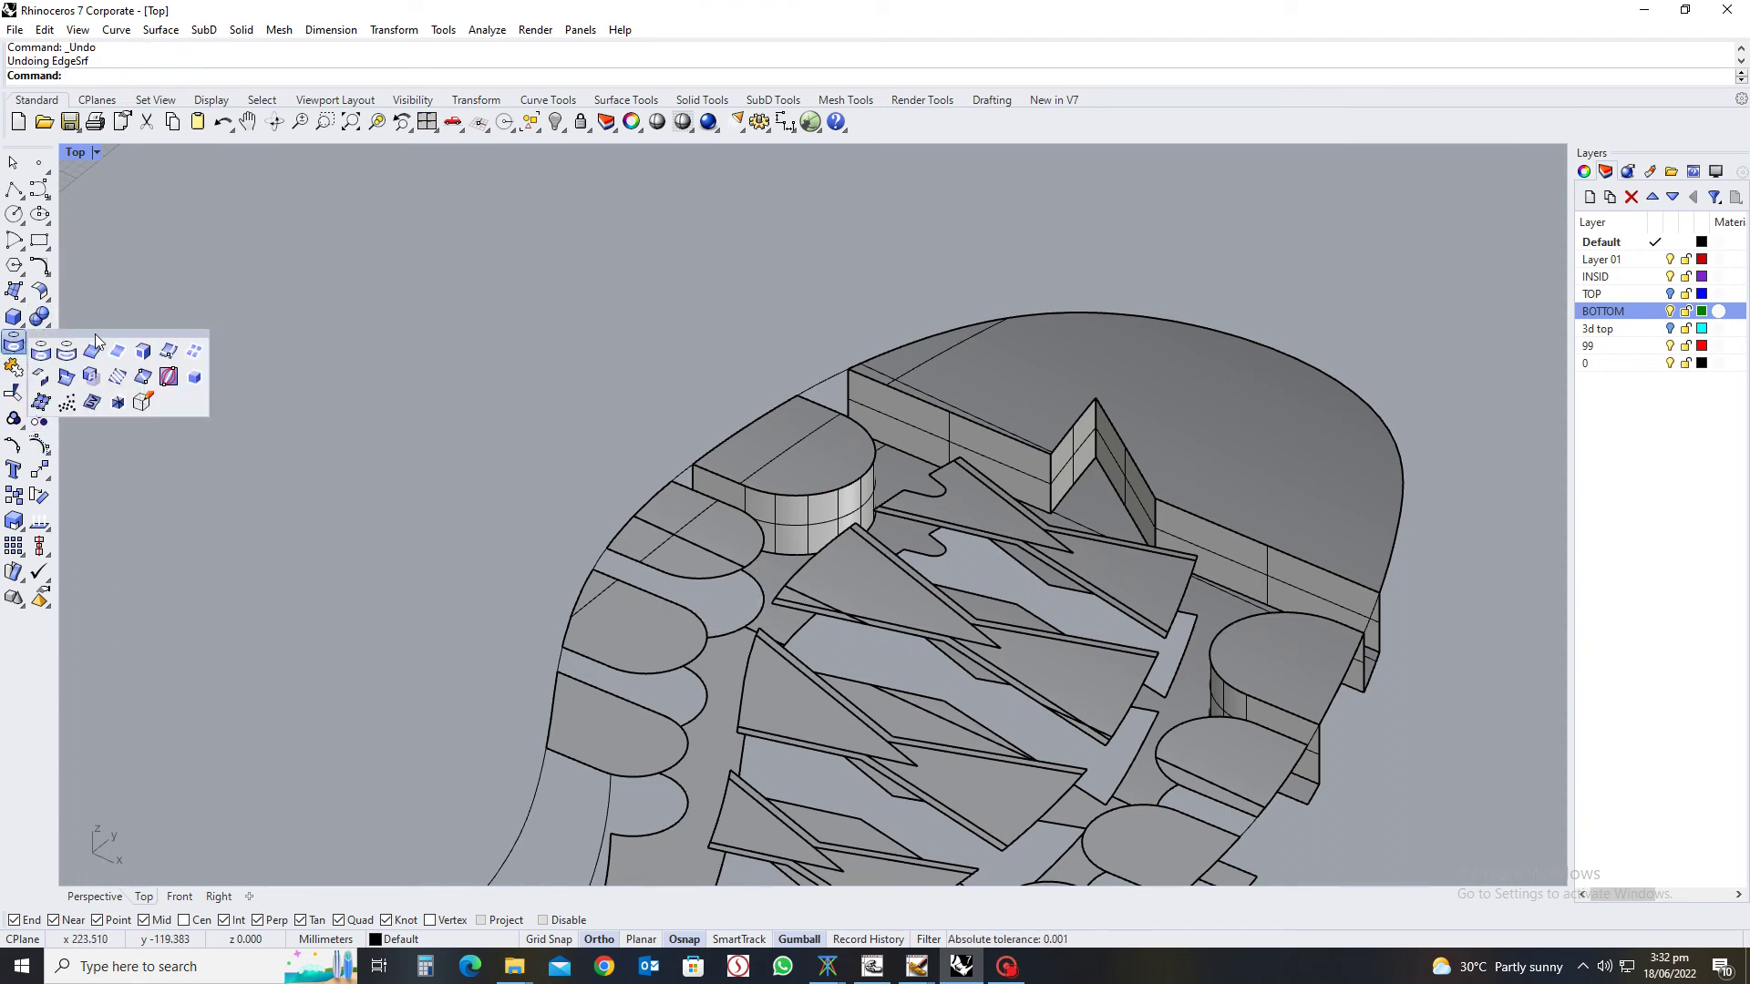
{"action": "left_click_drag", "start_coordinate": [101, 339], "coordinate": [1581, 260]}
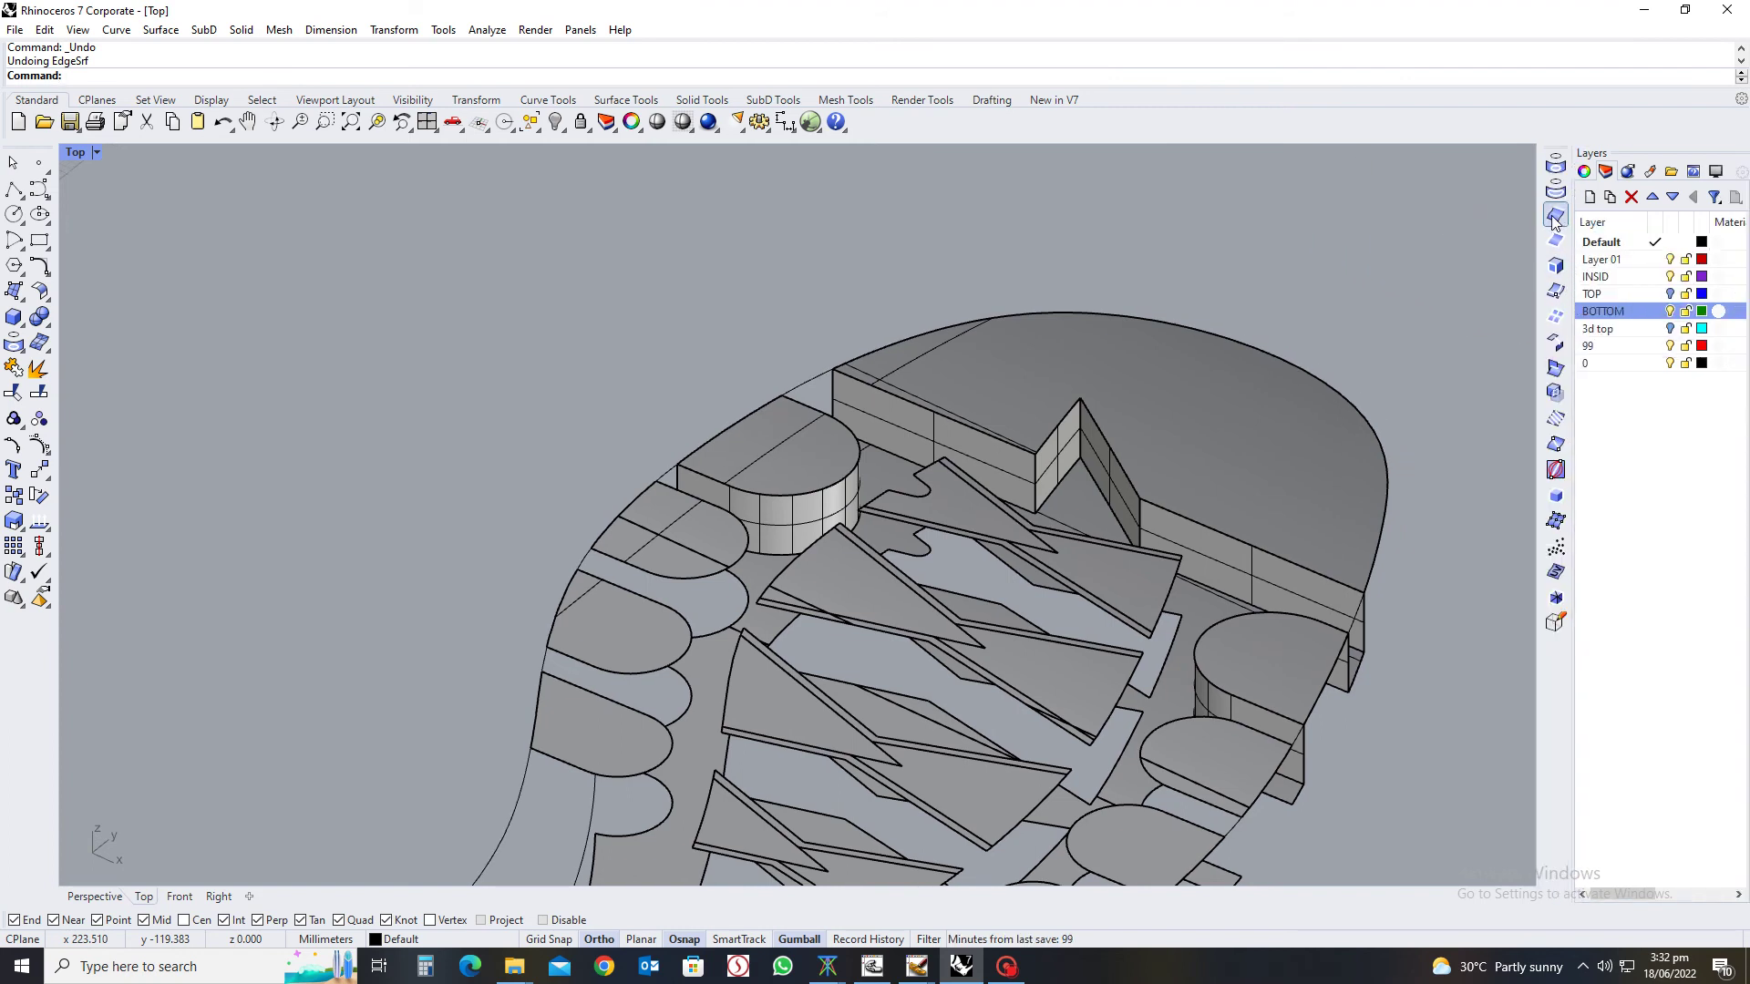
{"action": "left_click", "coordinate": [1556, 214]}
{"action": "scroll", "coordinate": [790, 603], "scroll_direction": "up", "scroll_amount": 2}
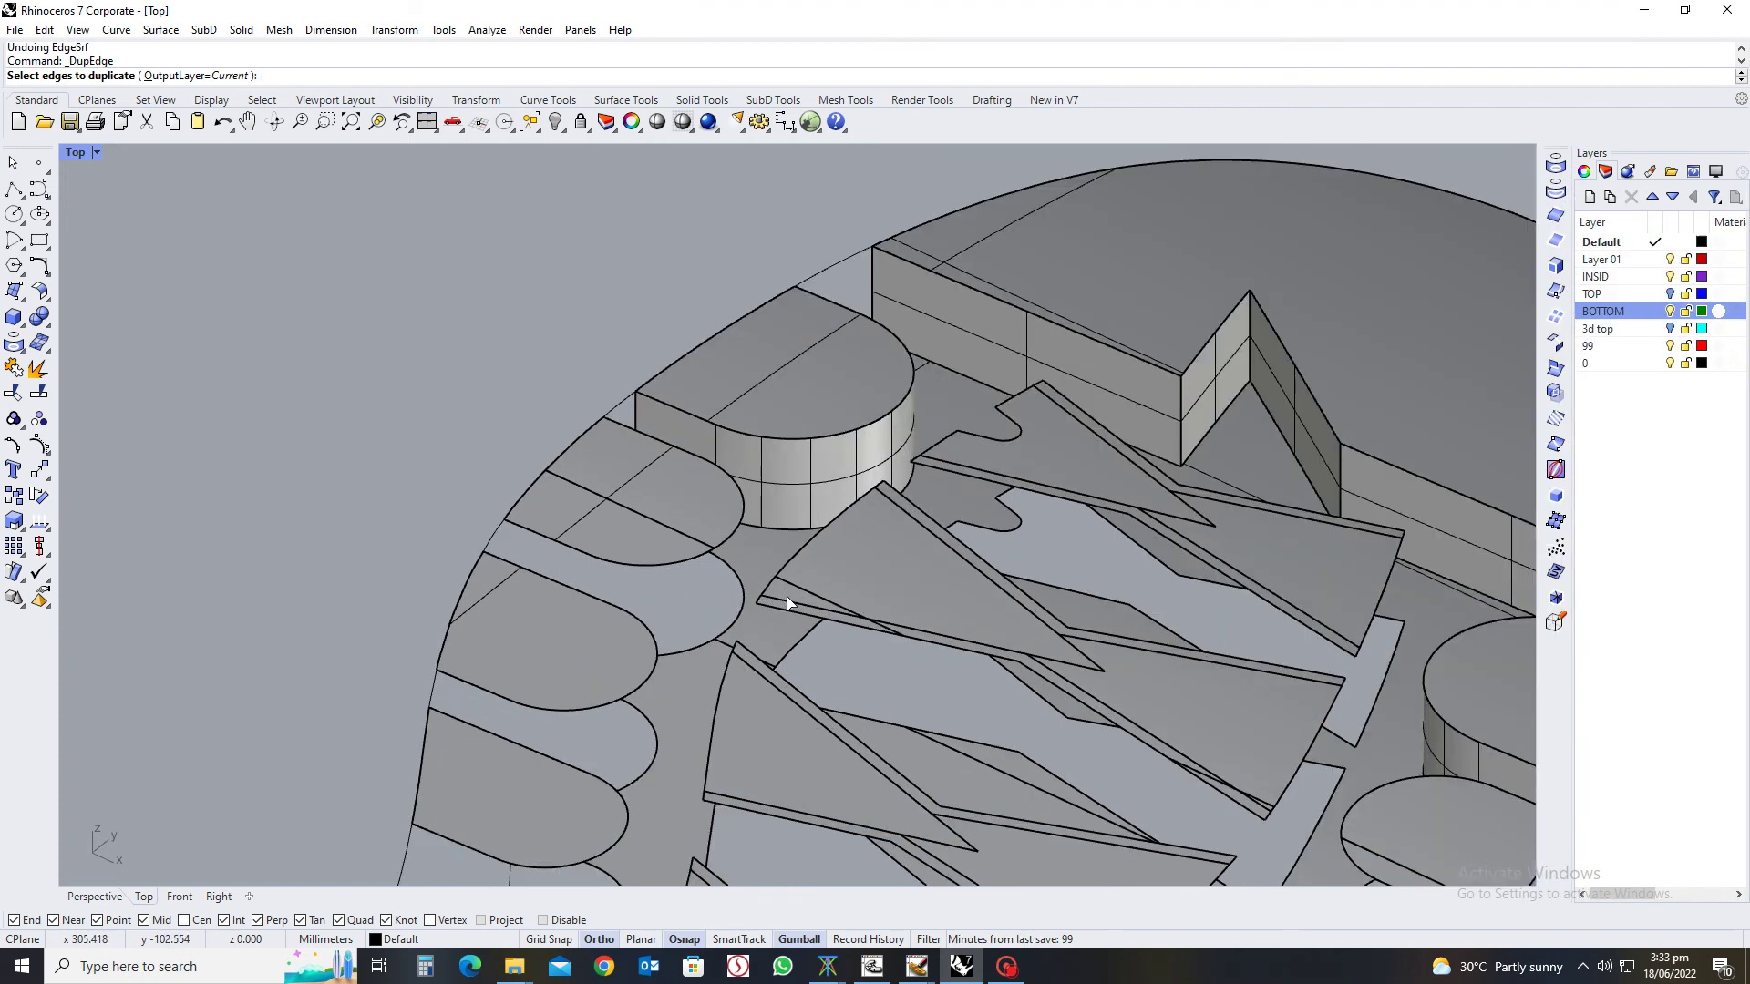
{"action": "left_click", "coordinate": [736, 616]}
{"action": "left_click", "coordinate": [592, 641]}
{"action": "key", "text": "Return"}
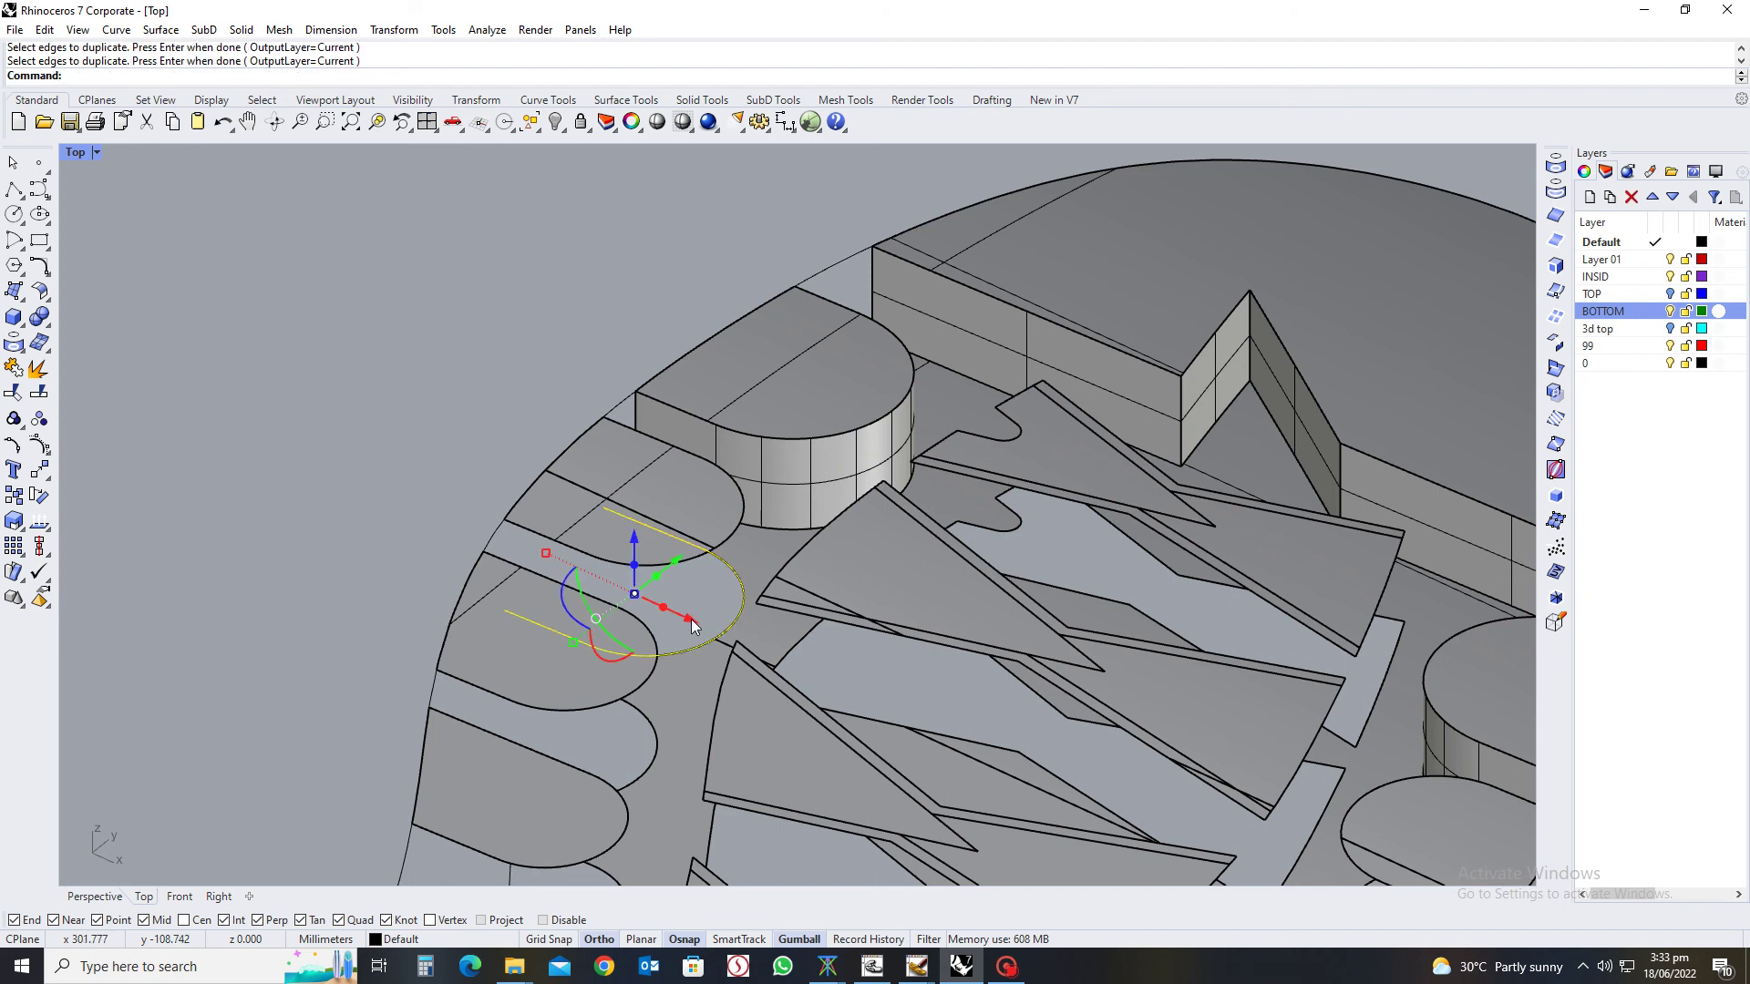
{"action": "key", "text": "ctrl+j"}
{"action": "key", "text": "Escape"}
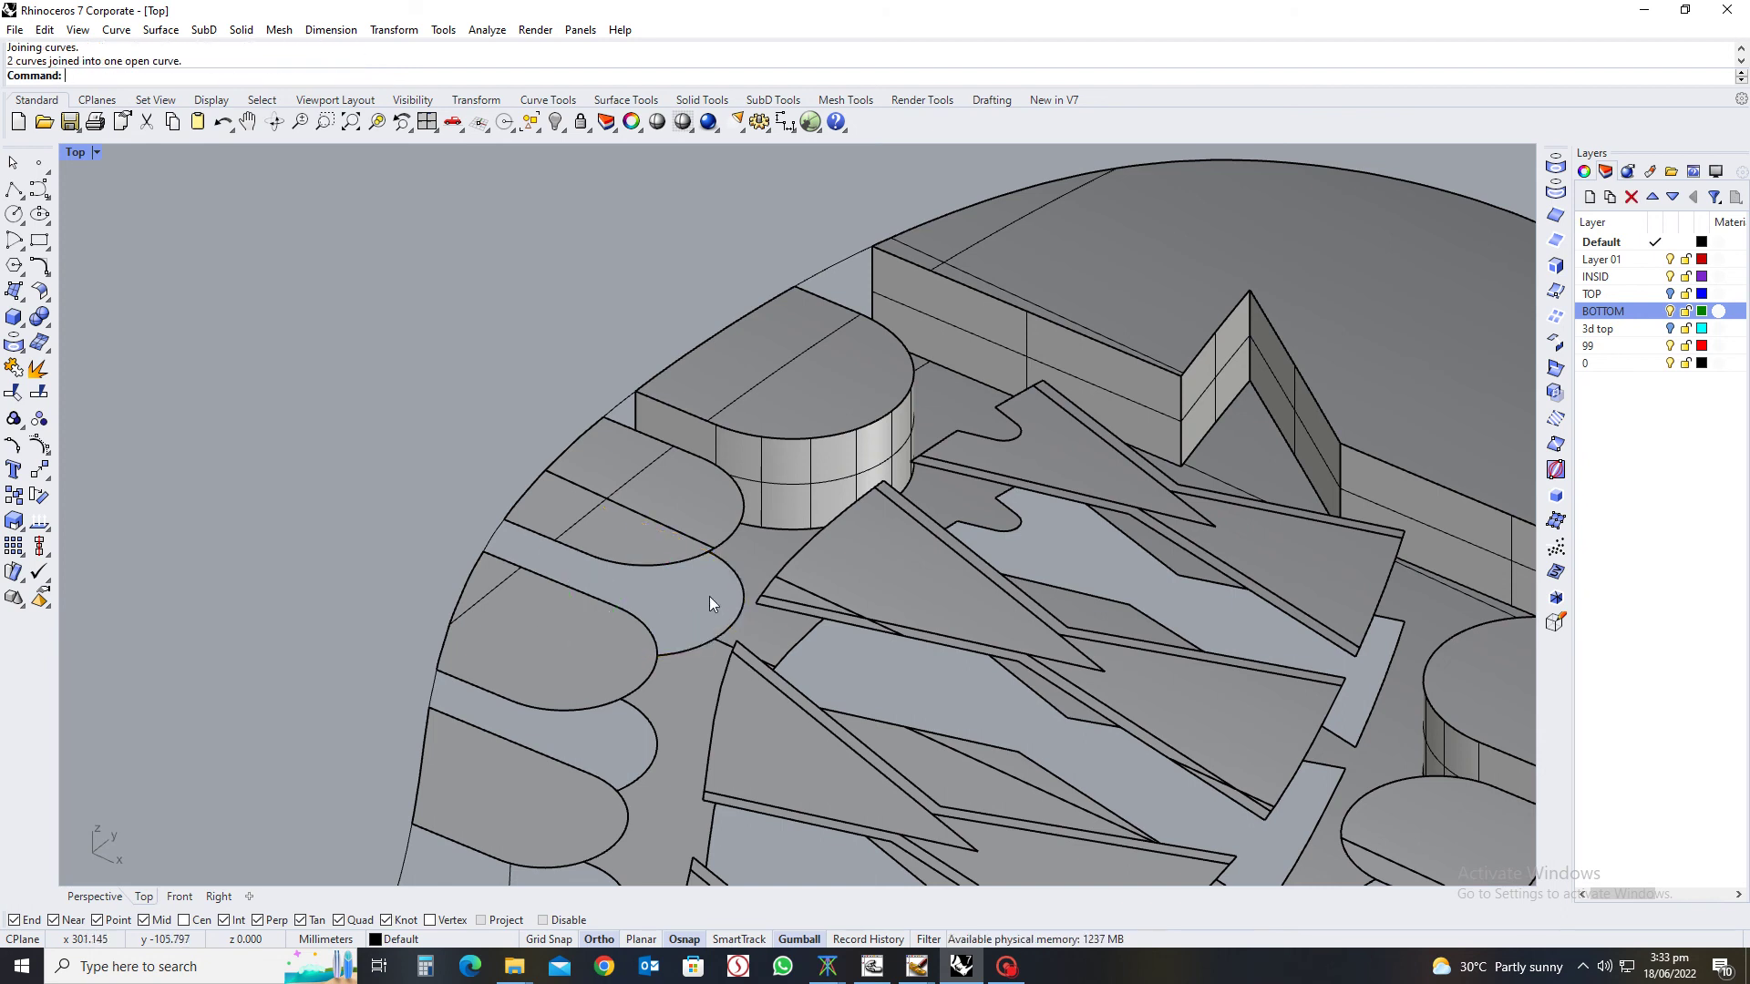
Build an edge-curve wall between the second left lug's outline and the joined curve on the lowered base
{"action": "type", "text": "k"}
{"action": "key", "text": "Return"}
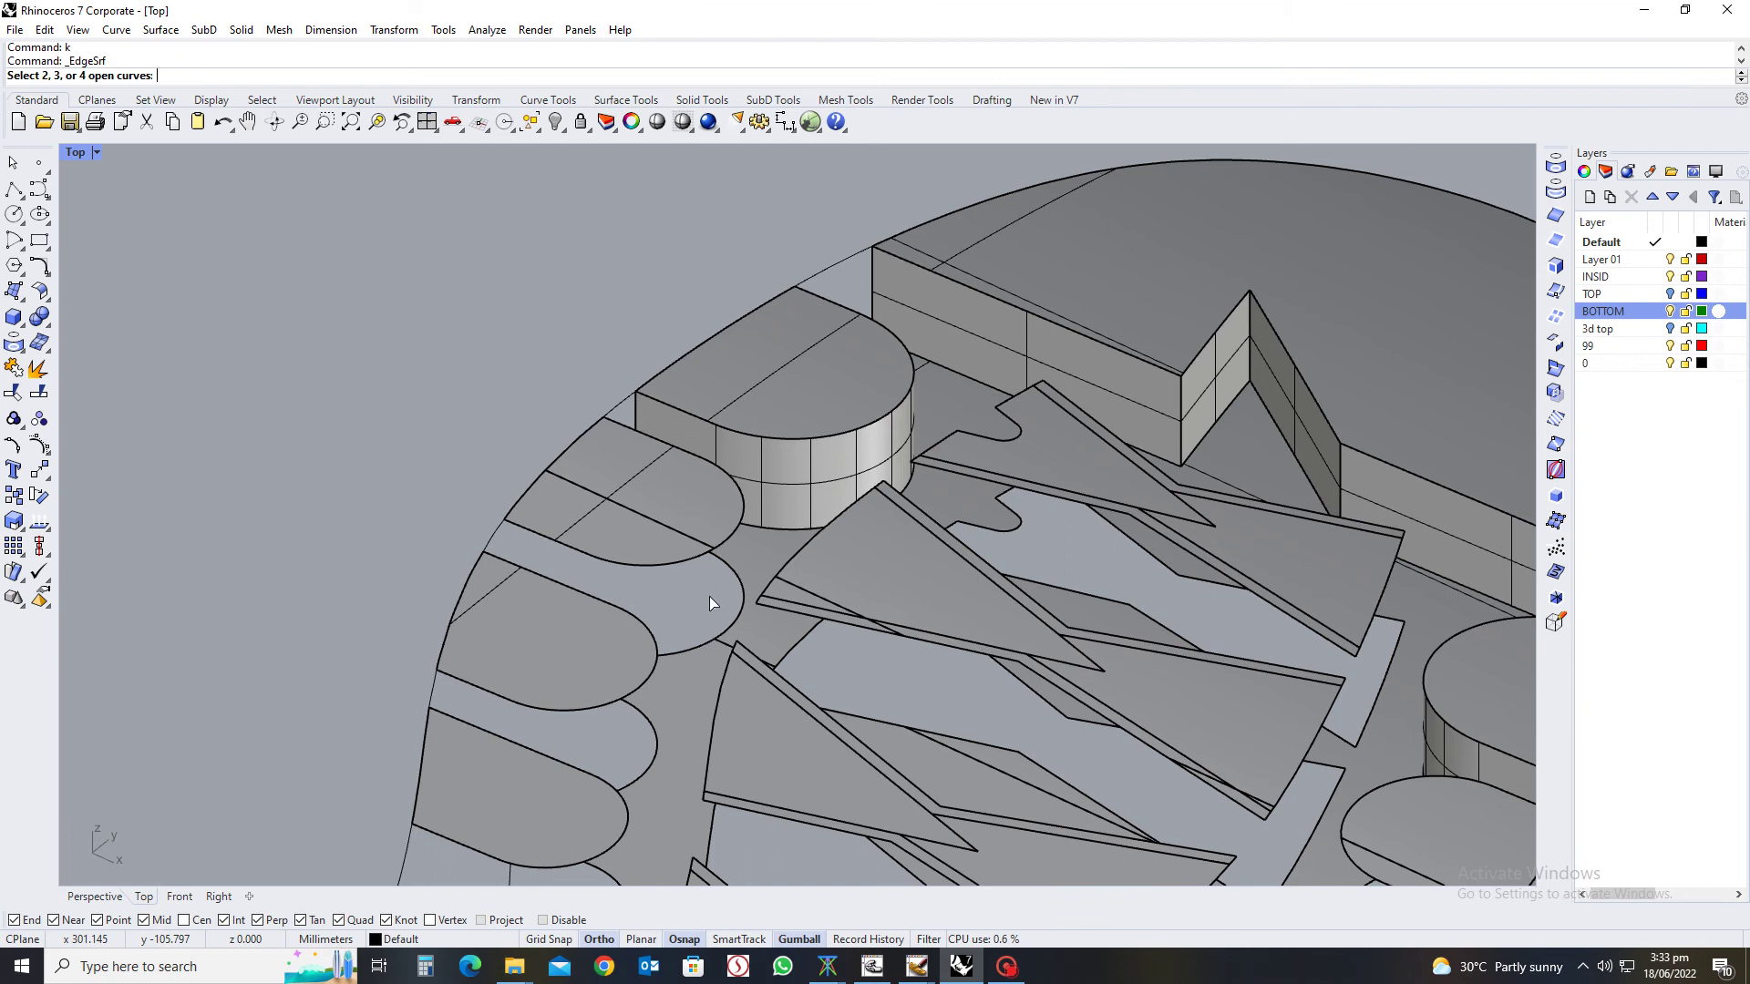
{"action": "left_click", "coordinate": [707, 580]}
{"action": "left_click", "coordinate": [745, 613]}
{"action": "left_click", "coordinate": [729, 618]}
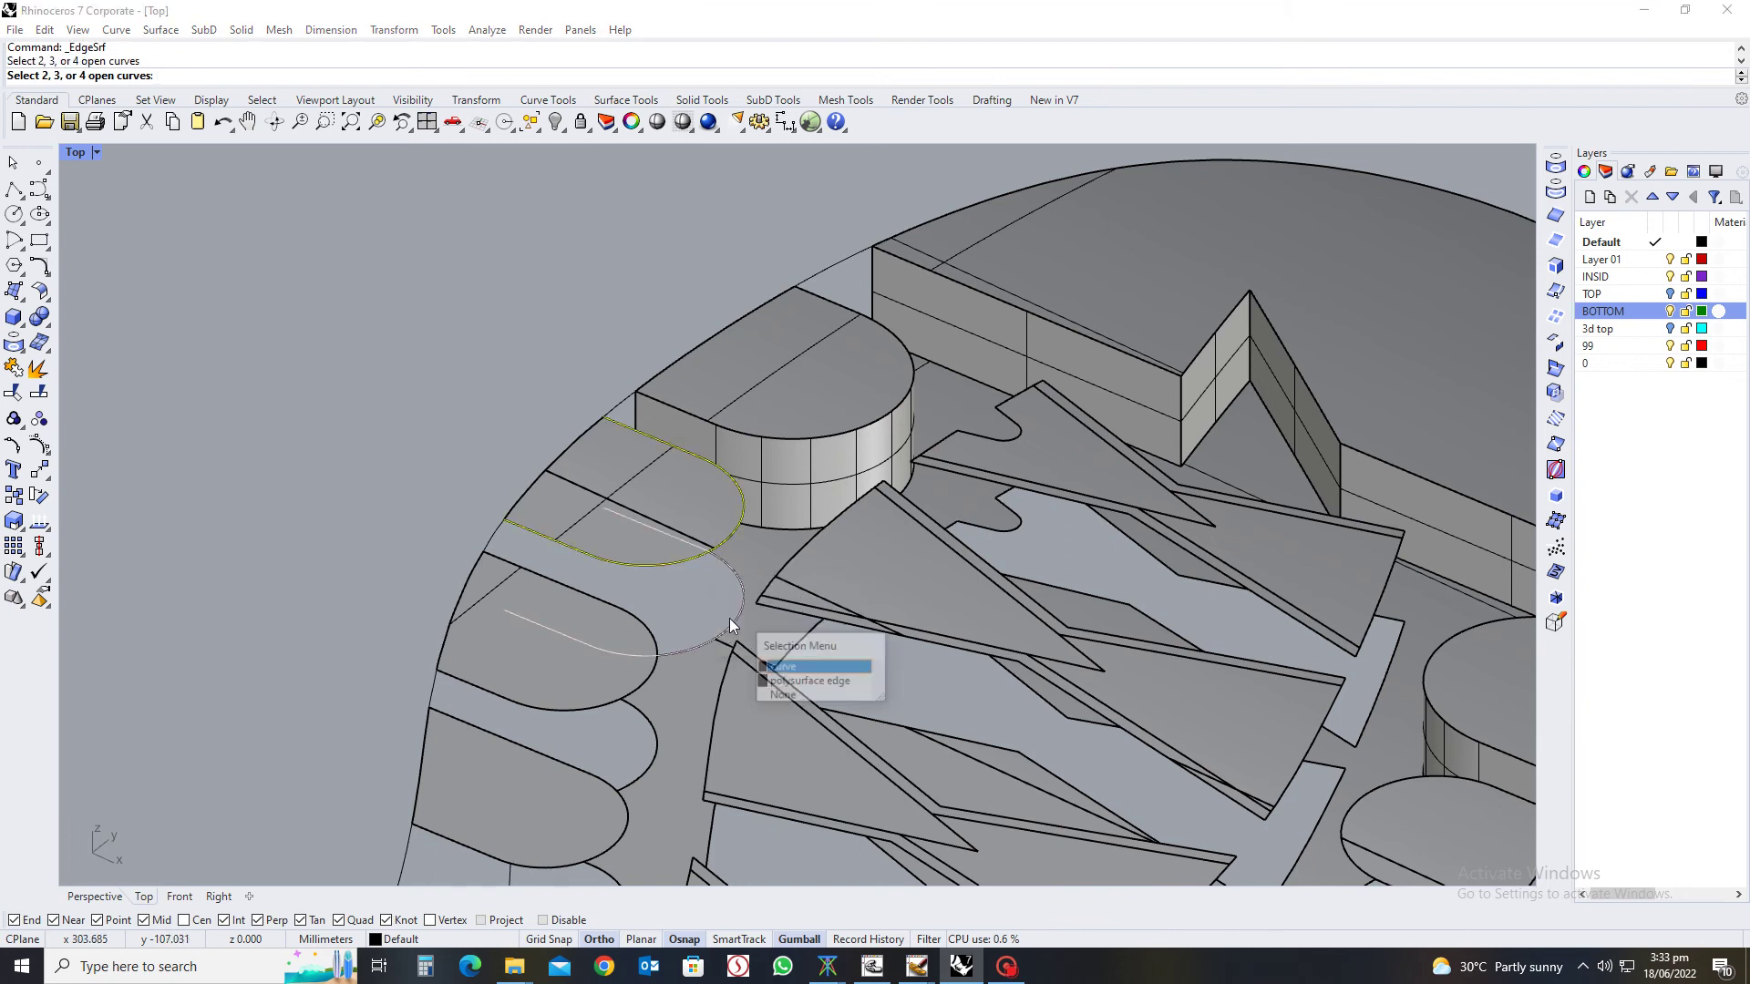
{"action": "left_click", "coordinate": [765, 670]}
{"action": "key", "text": "Return"}
{"action": "scroll", "coordinate": [711, 627], "scroll_direction": "down", "scroll_amount": 5}
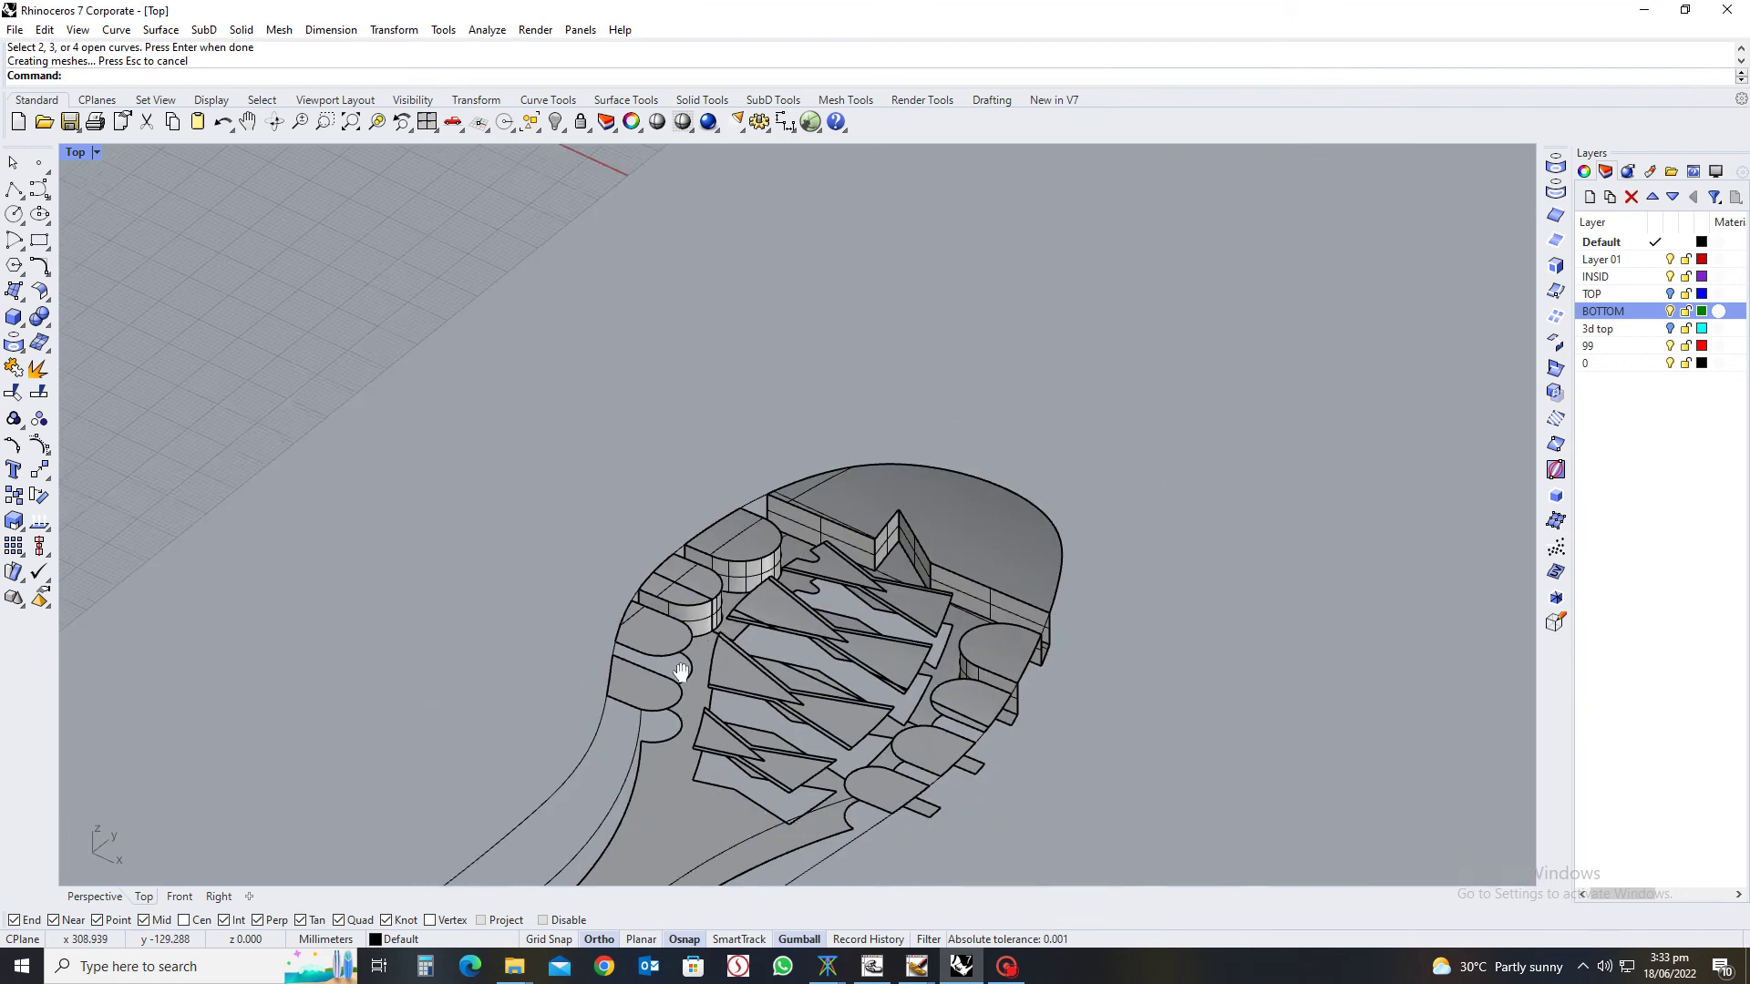
Duplicate the lowered base's cutout edges beneath the third and fourth rounded lugs on the left side
{"action": "scroll", "coordinate": [692, 554], "scroll_direction": "up", "scroll_amount": 6}
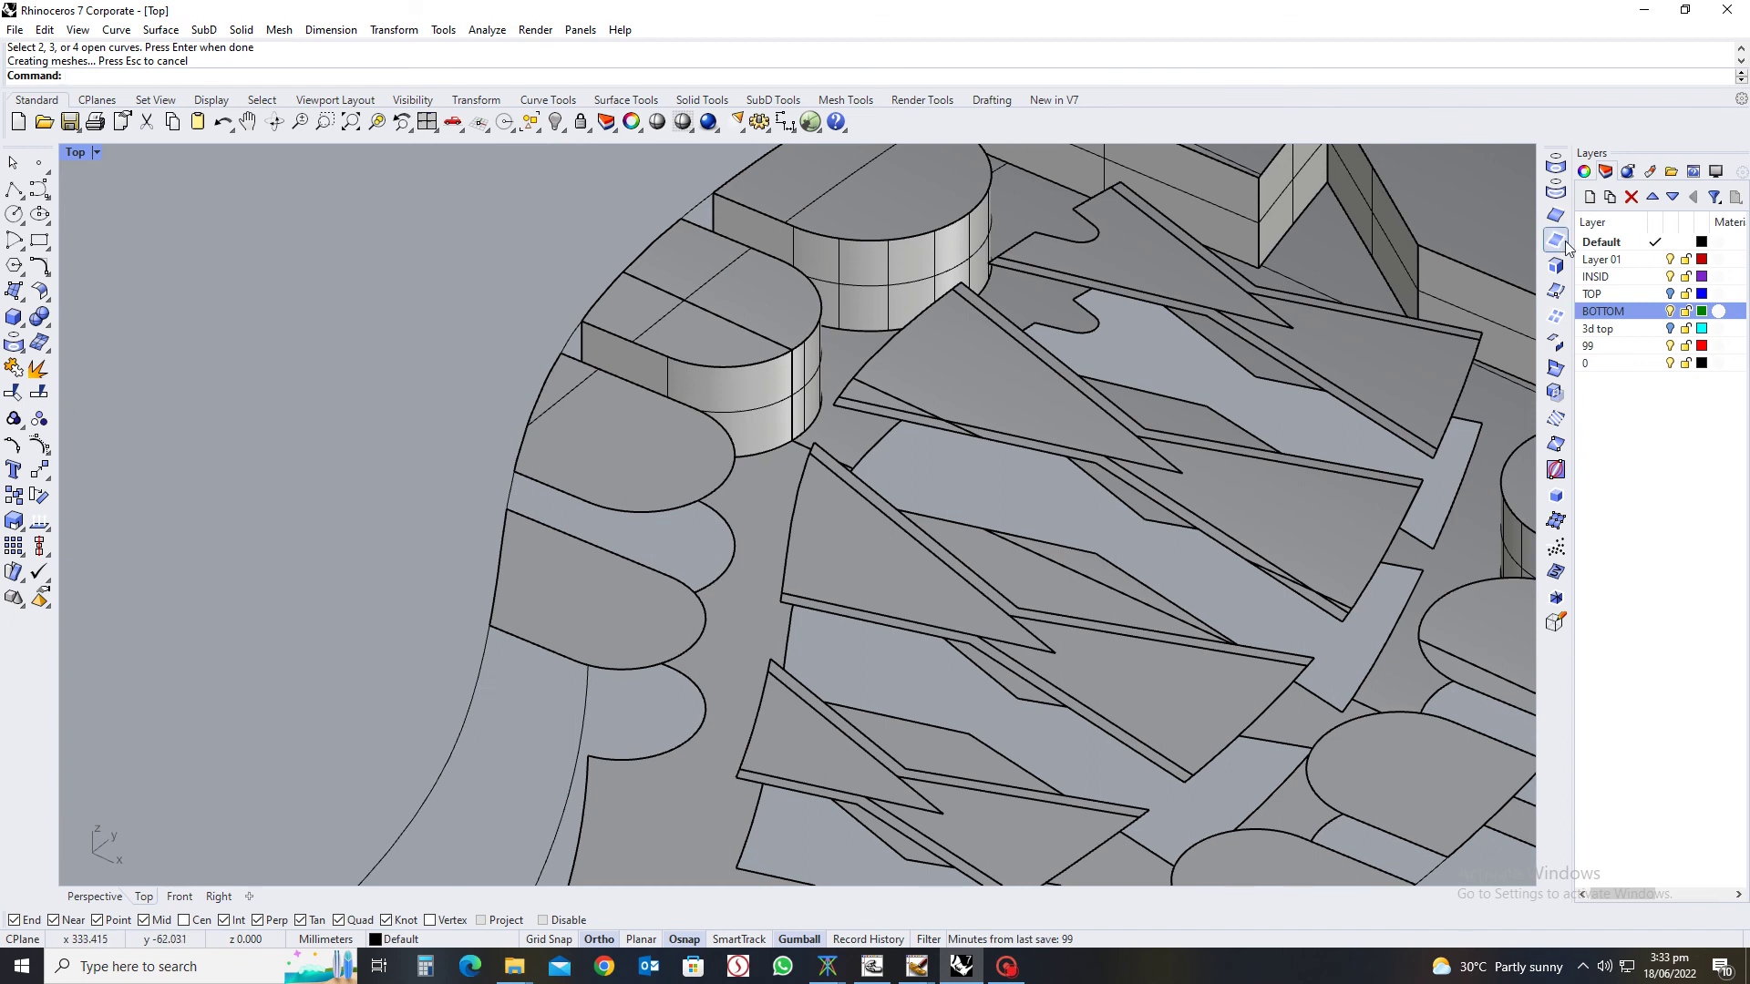
{"action": "left_click", "coordinate": [1556, 241]}
{"action": "left_click", "coordinate": [732, 558]}
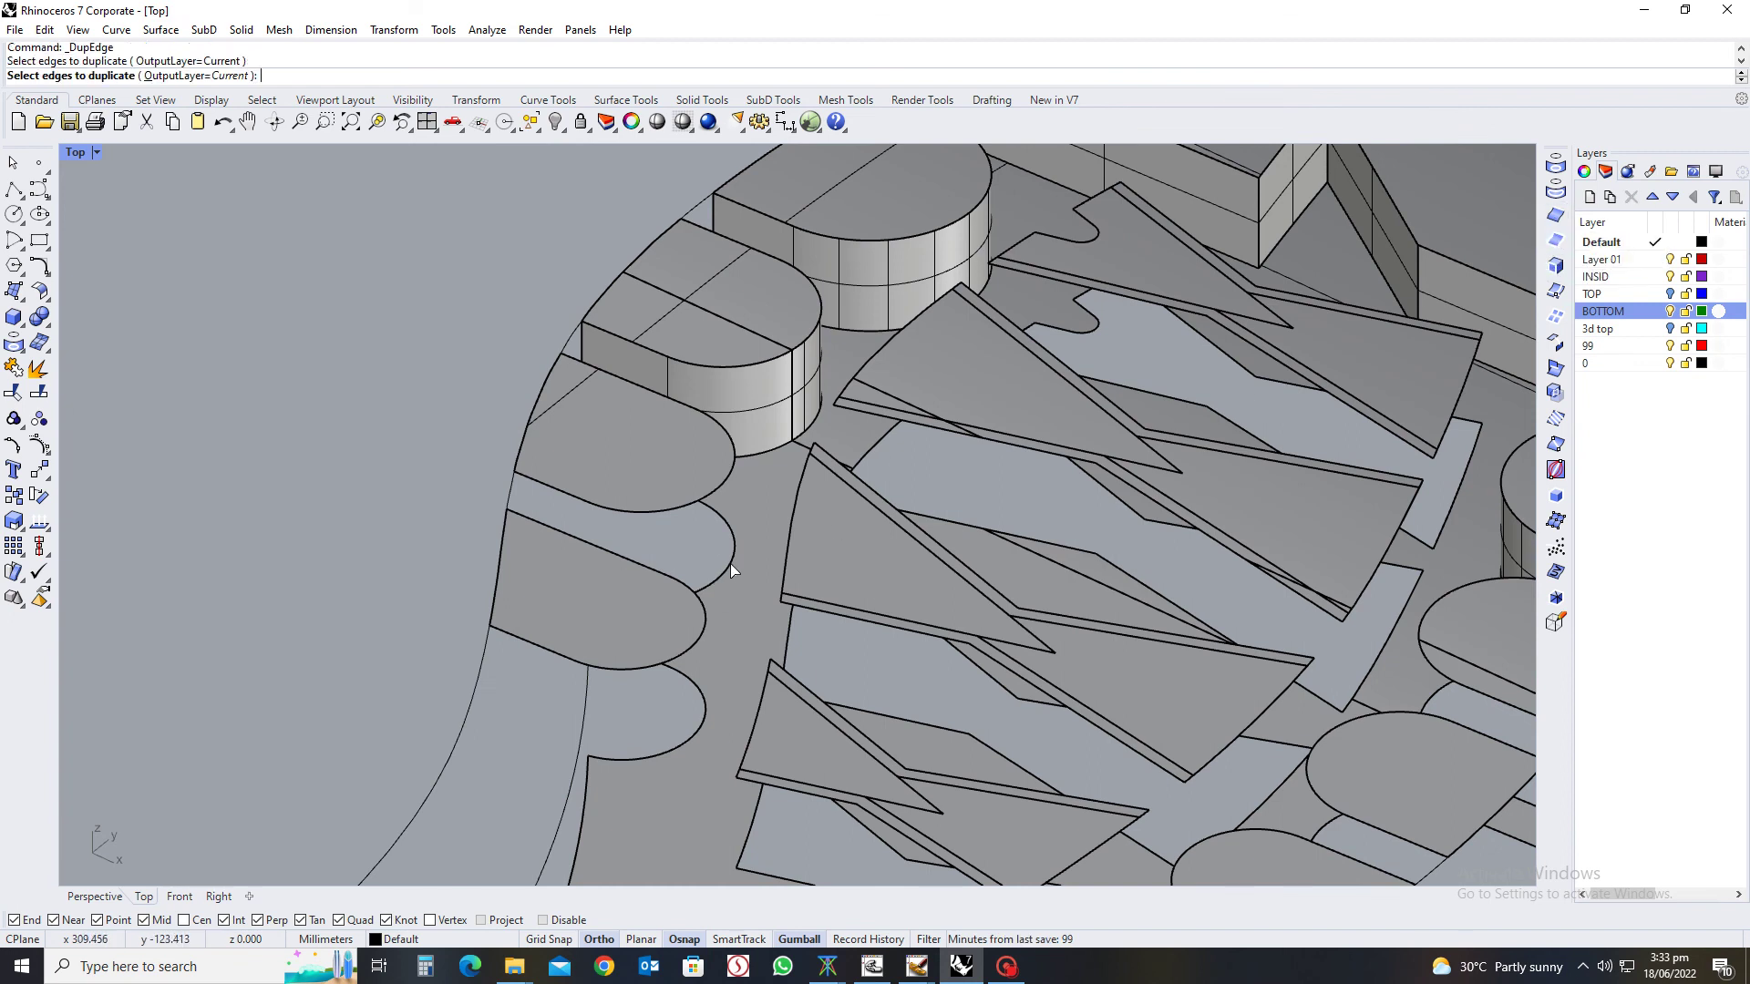
{"action": "left_click", "coordinate": [705, 624]}
{"action": "left_click", "coordinate": [703, 711]}
{"action": "scroll", "coordinate": [927, 722], "scroll_direction": "down", "scroll_amount": 3}
{"action": "scroll", "coordinate": [919, 764], "scroll_direction": "up", "scroll_amount": 5}
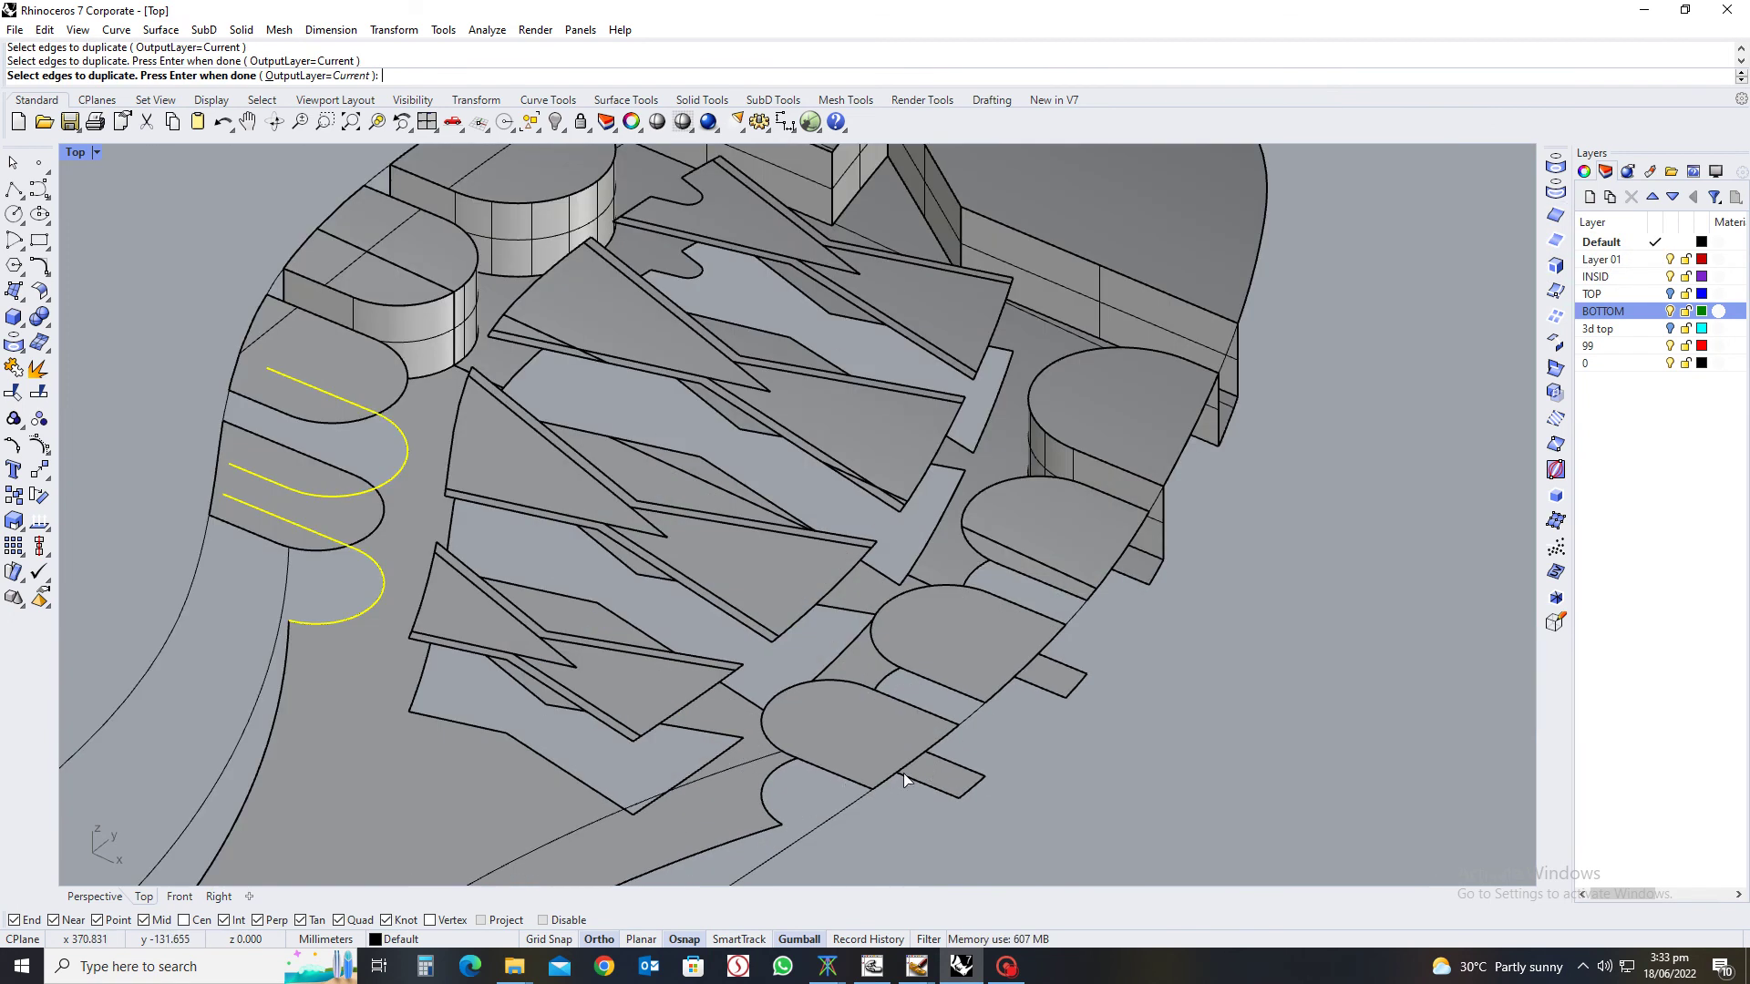
Duplicate the base's cutout edges beneath the three remaining right-side lugs, including both segments nearest the toe, and join all the duplicated curves
{"action": "left_click", "coordinate": [773, 786]}
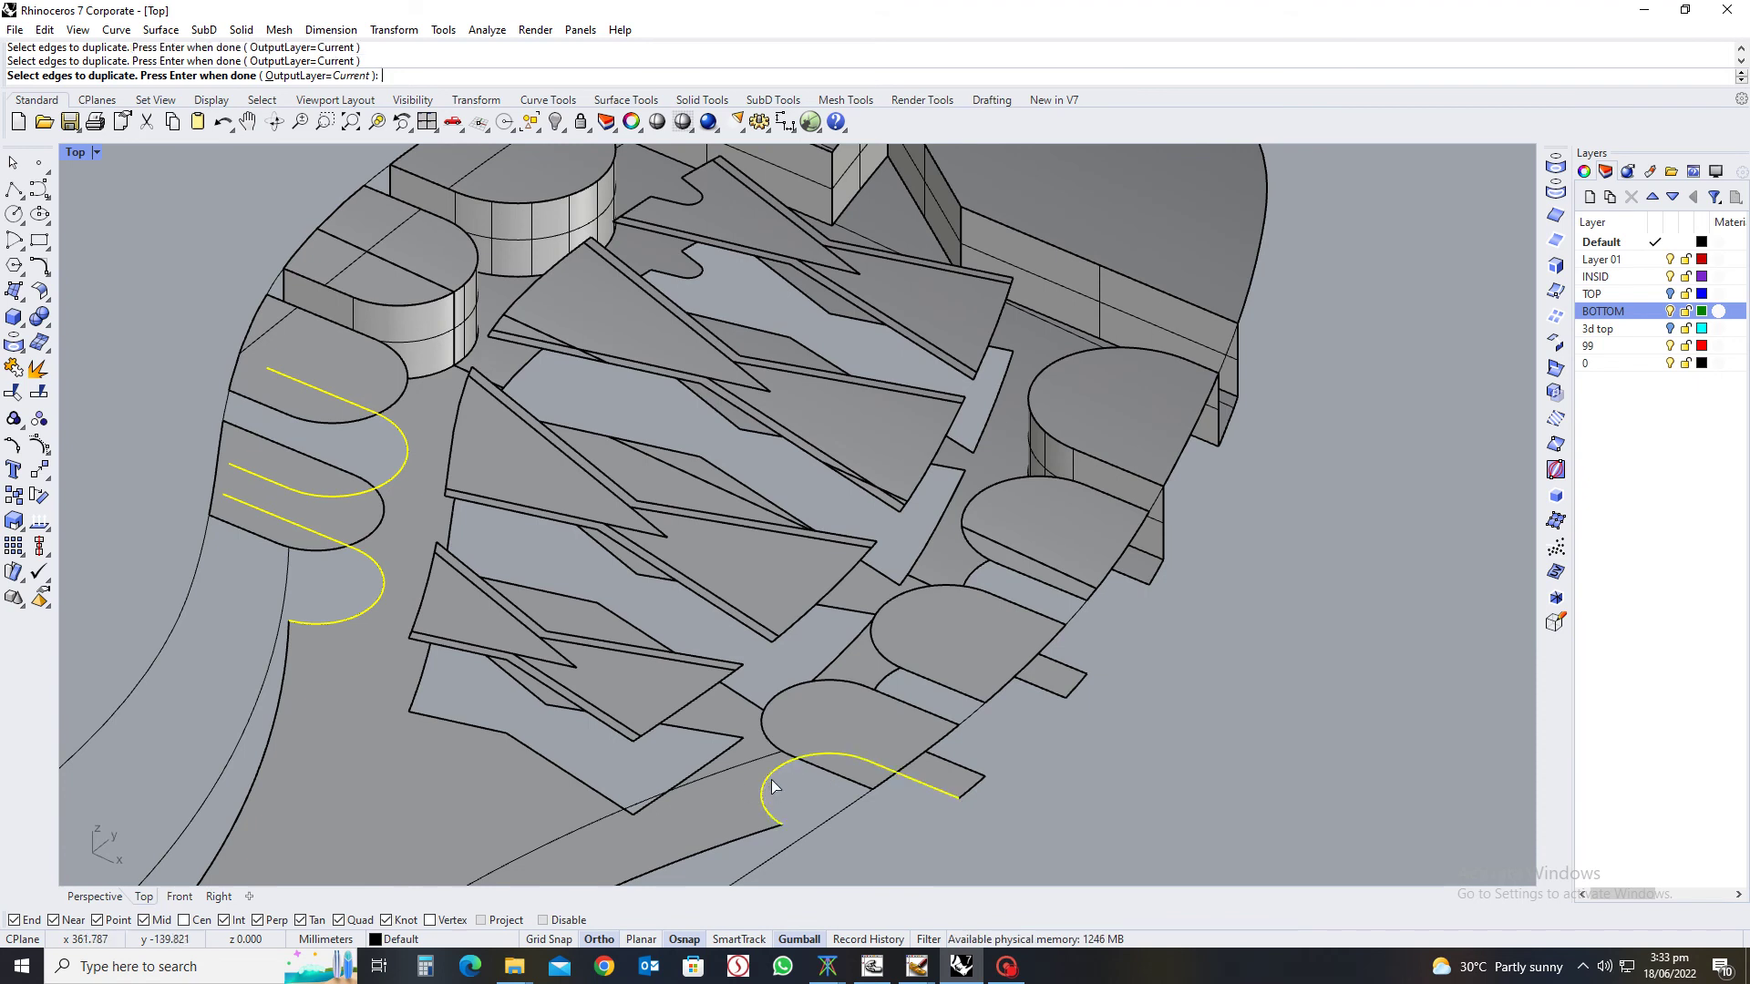
{"action": "left_click", "coordinate": [892, 681]}
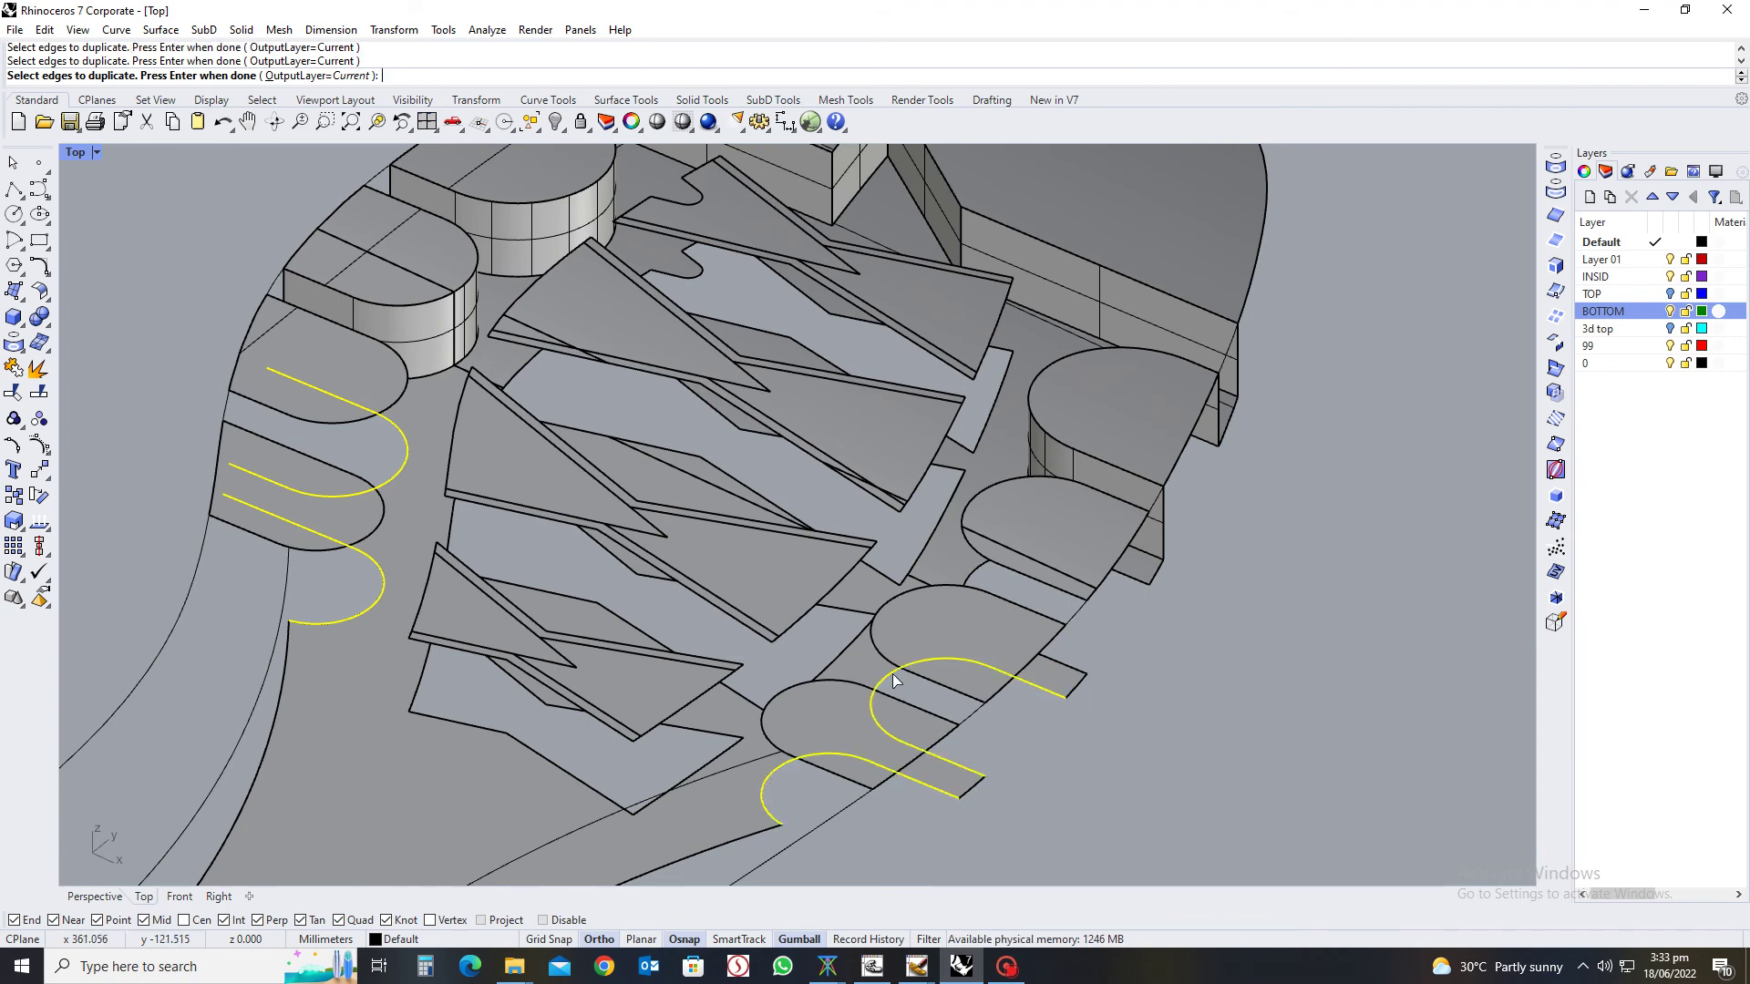
{"action": "left_click", "coordinate": [975, 566]}
{"action": "scroll", "coordinate": [1078, 615], "scroll_direction": "down", "scroll_amount": 3}
{"action": "right_click_drag", "start_coordinate": [1057, 651], "coordinate": [558, 643]}
{"action": "right_click_drag", "start_coordinate": [731, 647], "coordinate": [501, 575]}
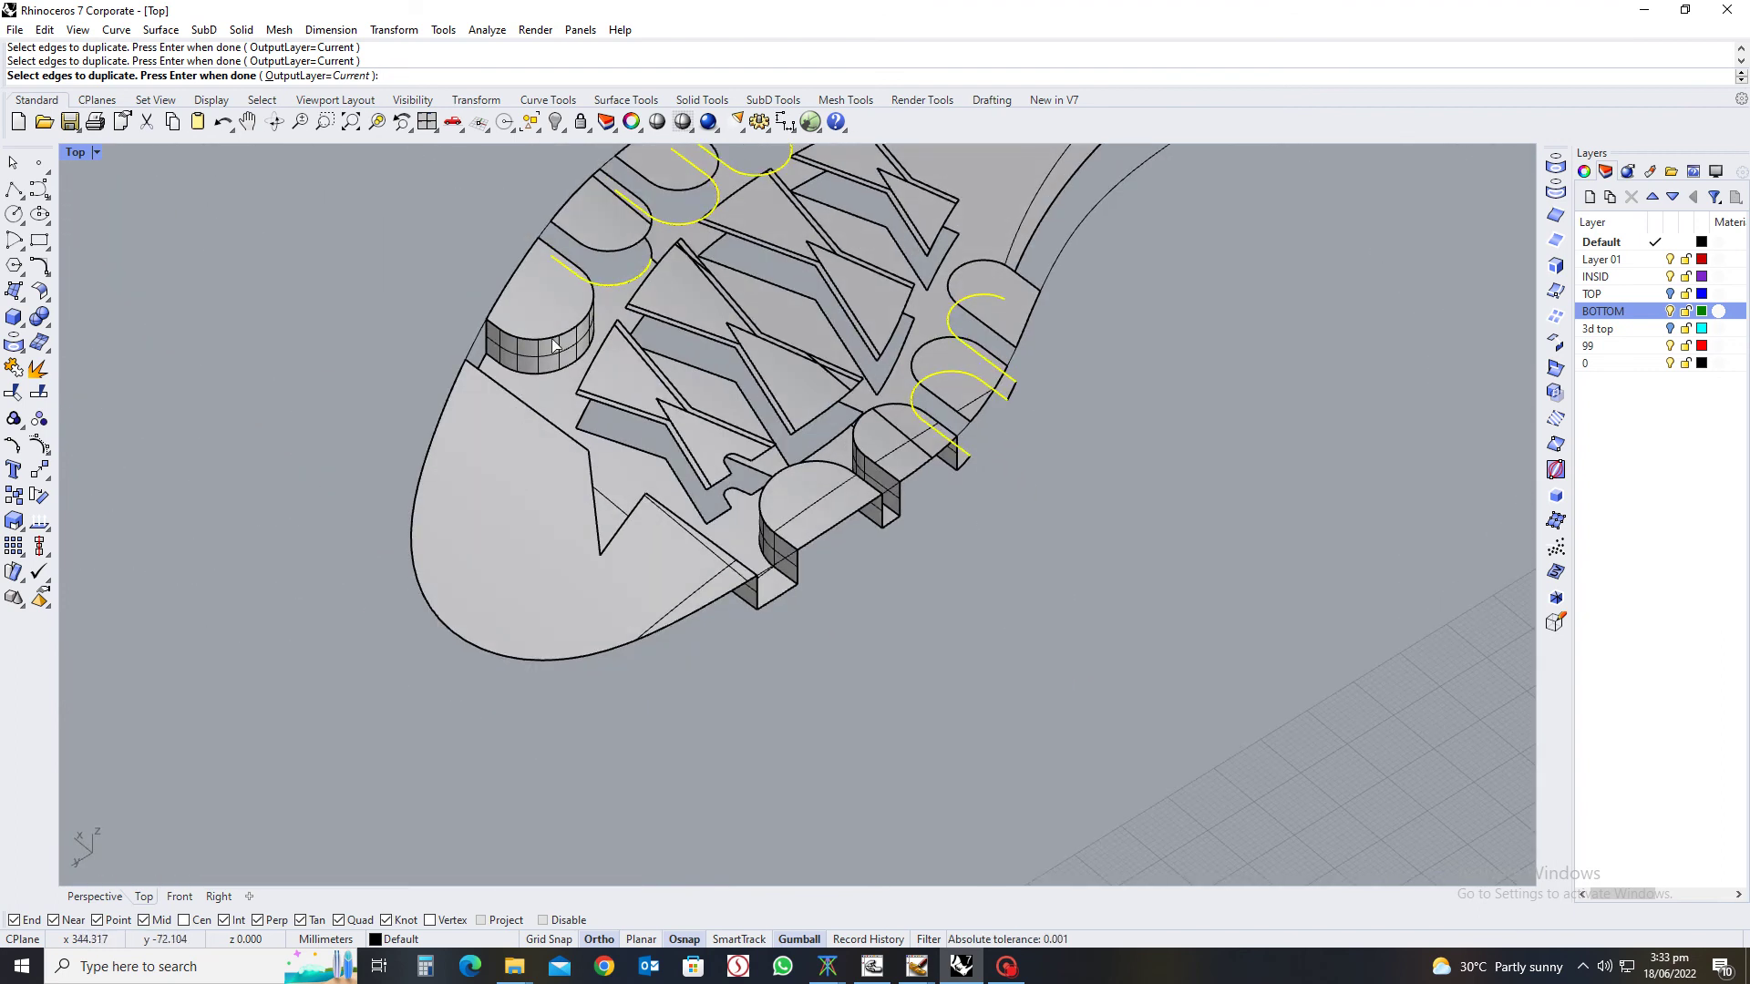
{"action": "right_click_drag", "start_coordinate": [554, 345], "coordinate": [625, 444]}
{"action": "scroll", "coordinate": [638, 456], "scroll_direction": "up", "scroll_amount": 5}
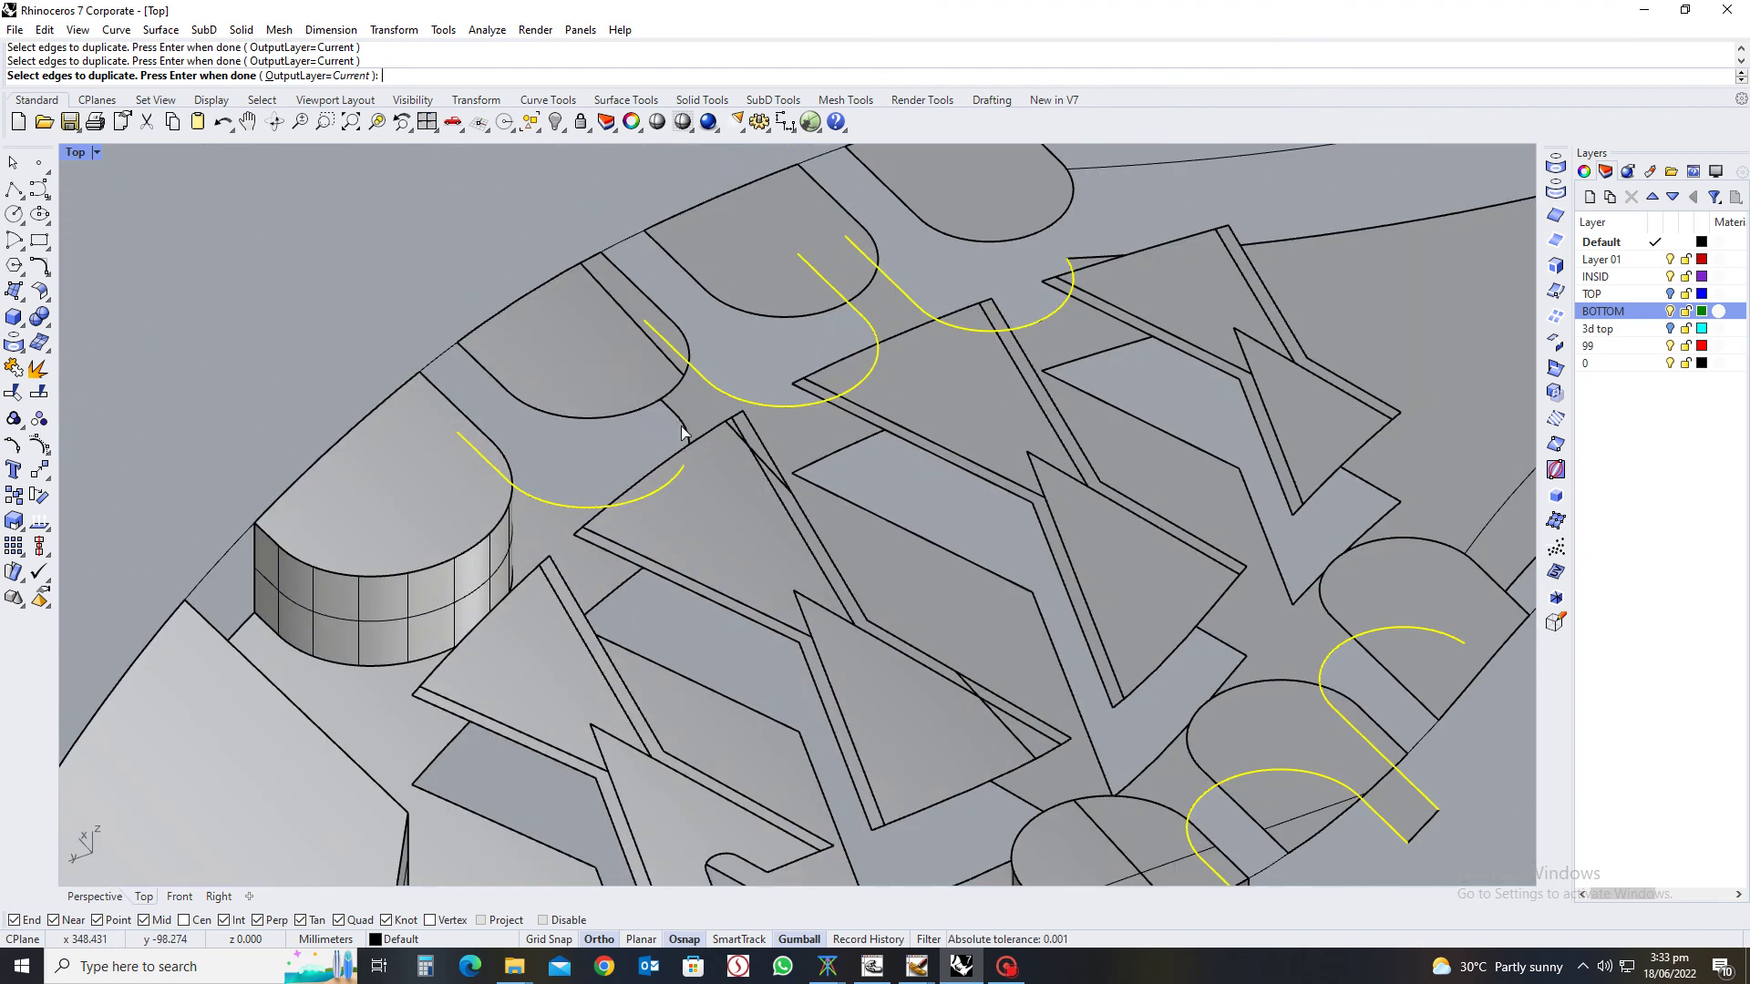
{"action": "left_click", "coordinate": [683, 433]}
{"action": "key", "text": "Return"}
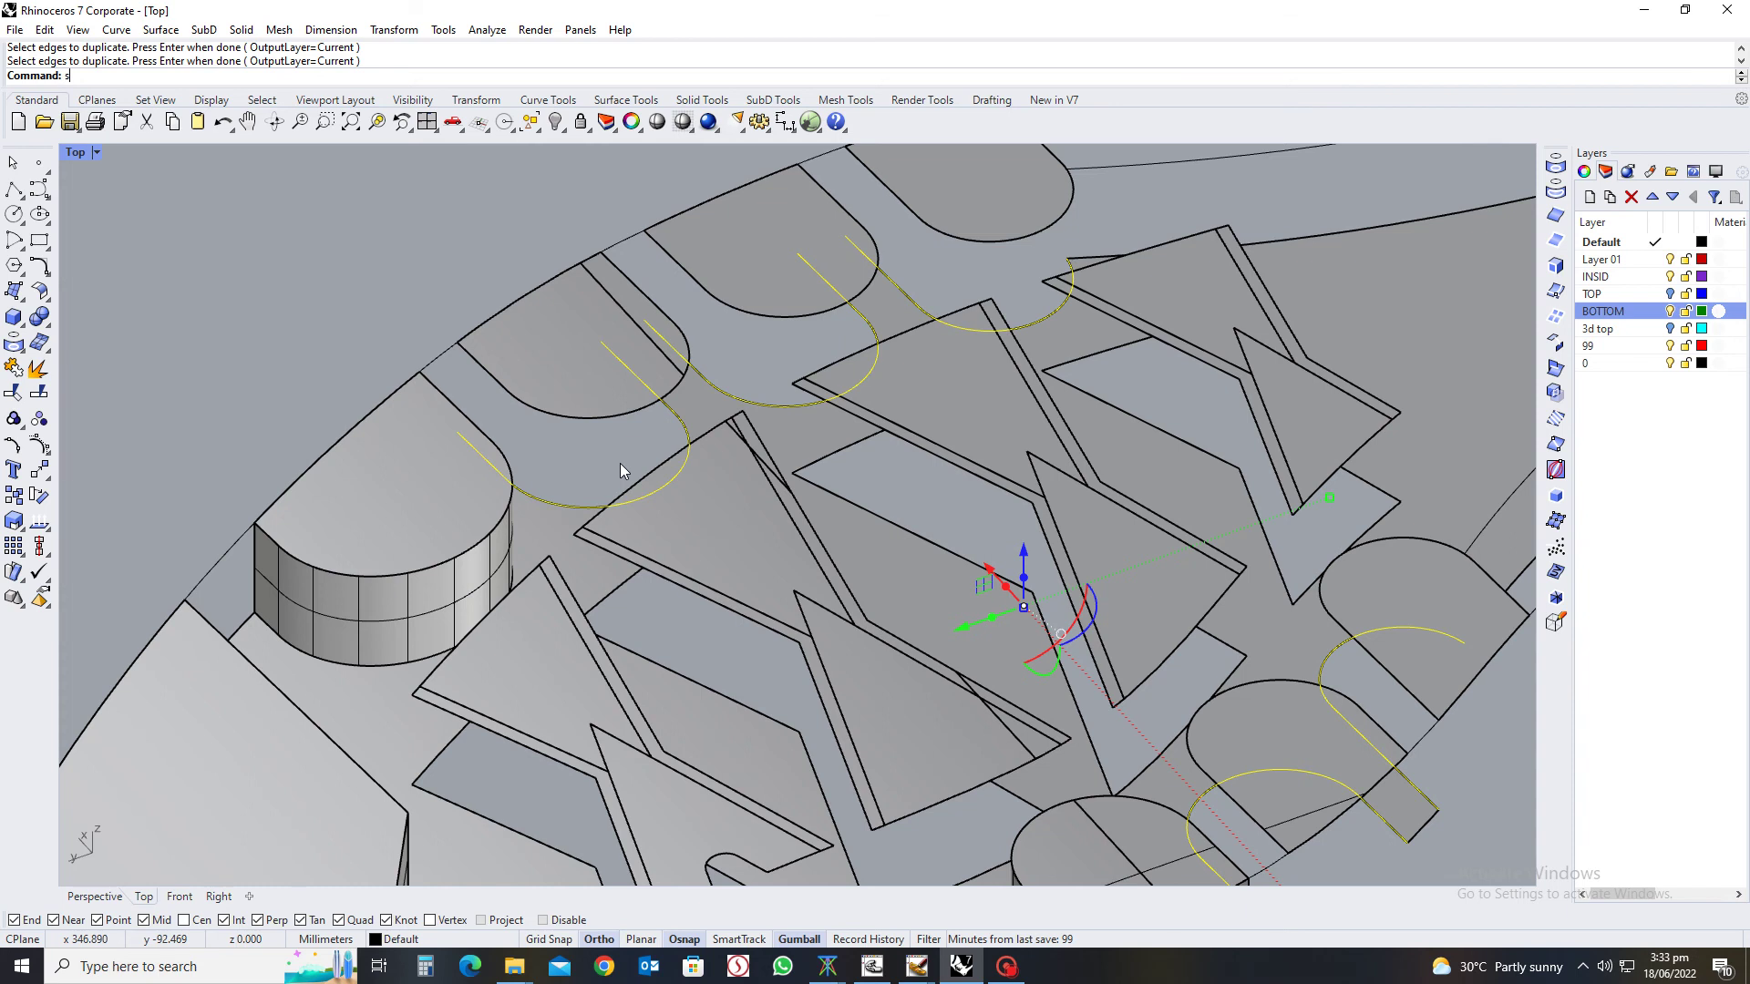
{"action": "key", "text": "ctrl+j"}
{"action": "key", "text": "Escape"}
Build an edge-curve wall between the third left lug's outline and the duplicated curve on the lowered base
{"action": "scroll", "coordinate": [587, 466], "scroll_direction": "down", "scroll_amount": 10}
{"action": "right_click_drag", "start_coordinate": [774, 537], "coordinate": [865, 704]}
{"action": "scroll", "coordinate": [666, 572], "scroll_direction": "up", "scroll_amount": 5}
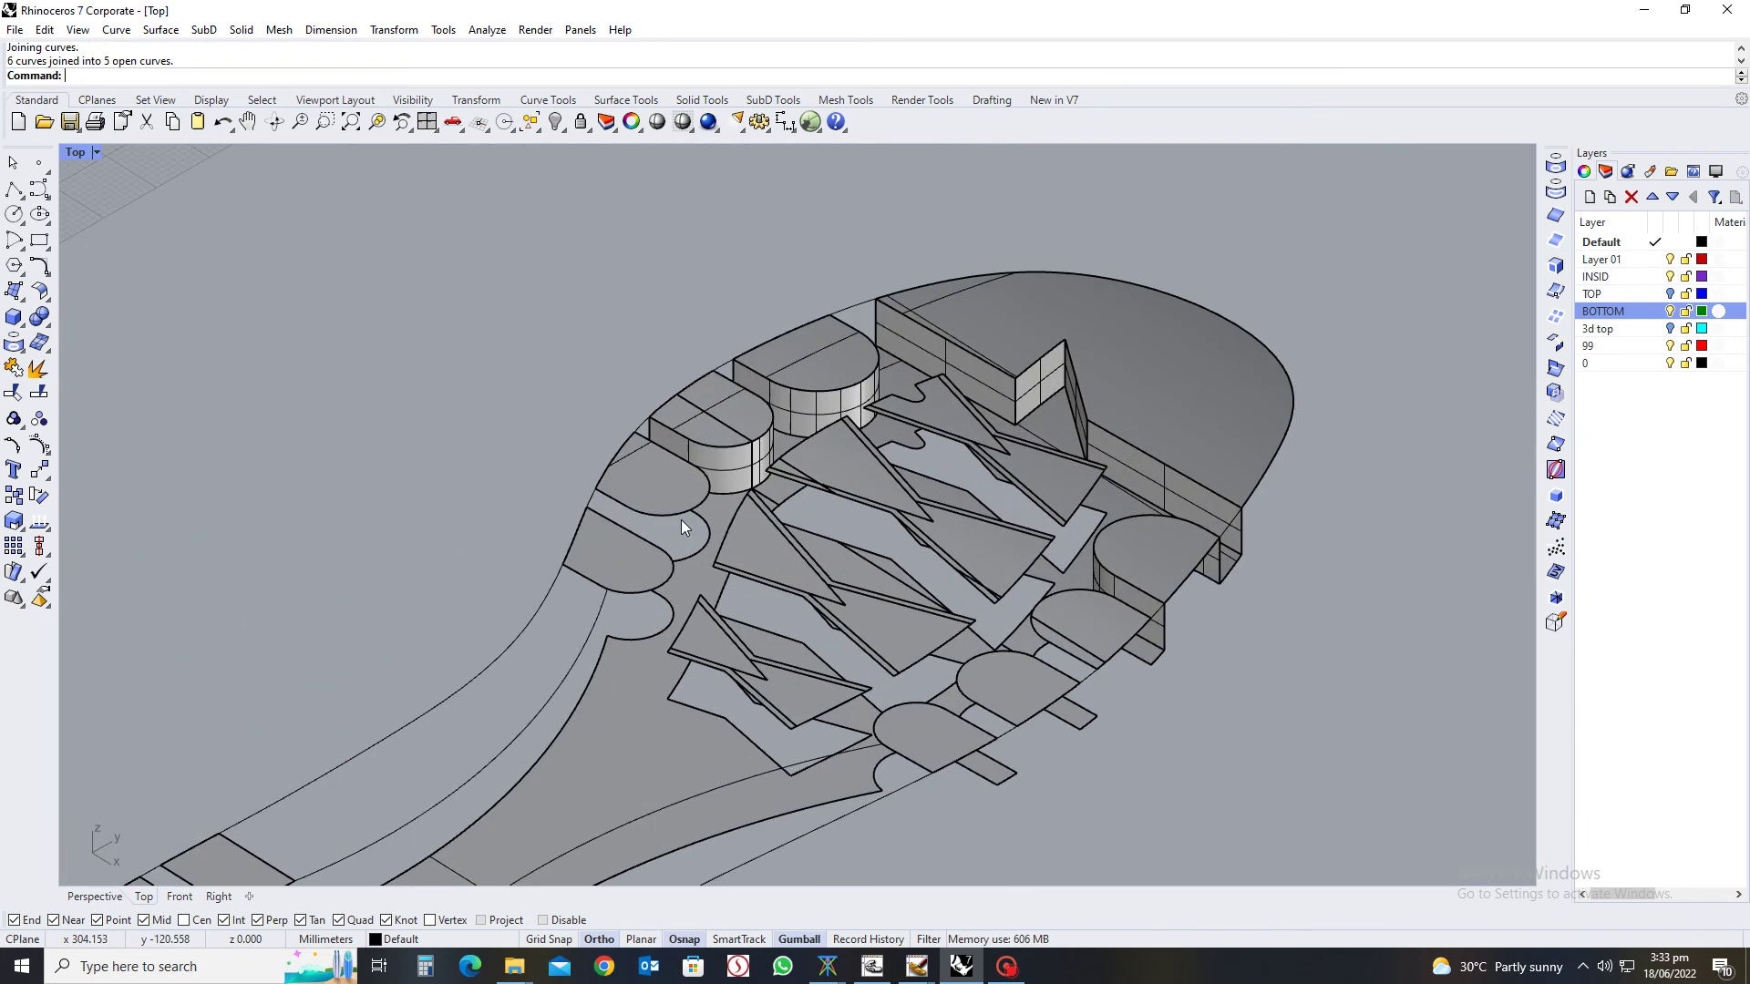
{"action": "type", "text": "k"}
{"action": "key", "text": "Return"}
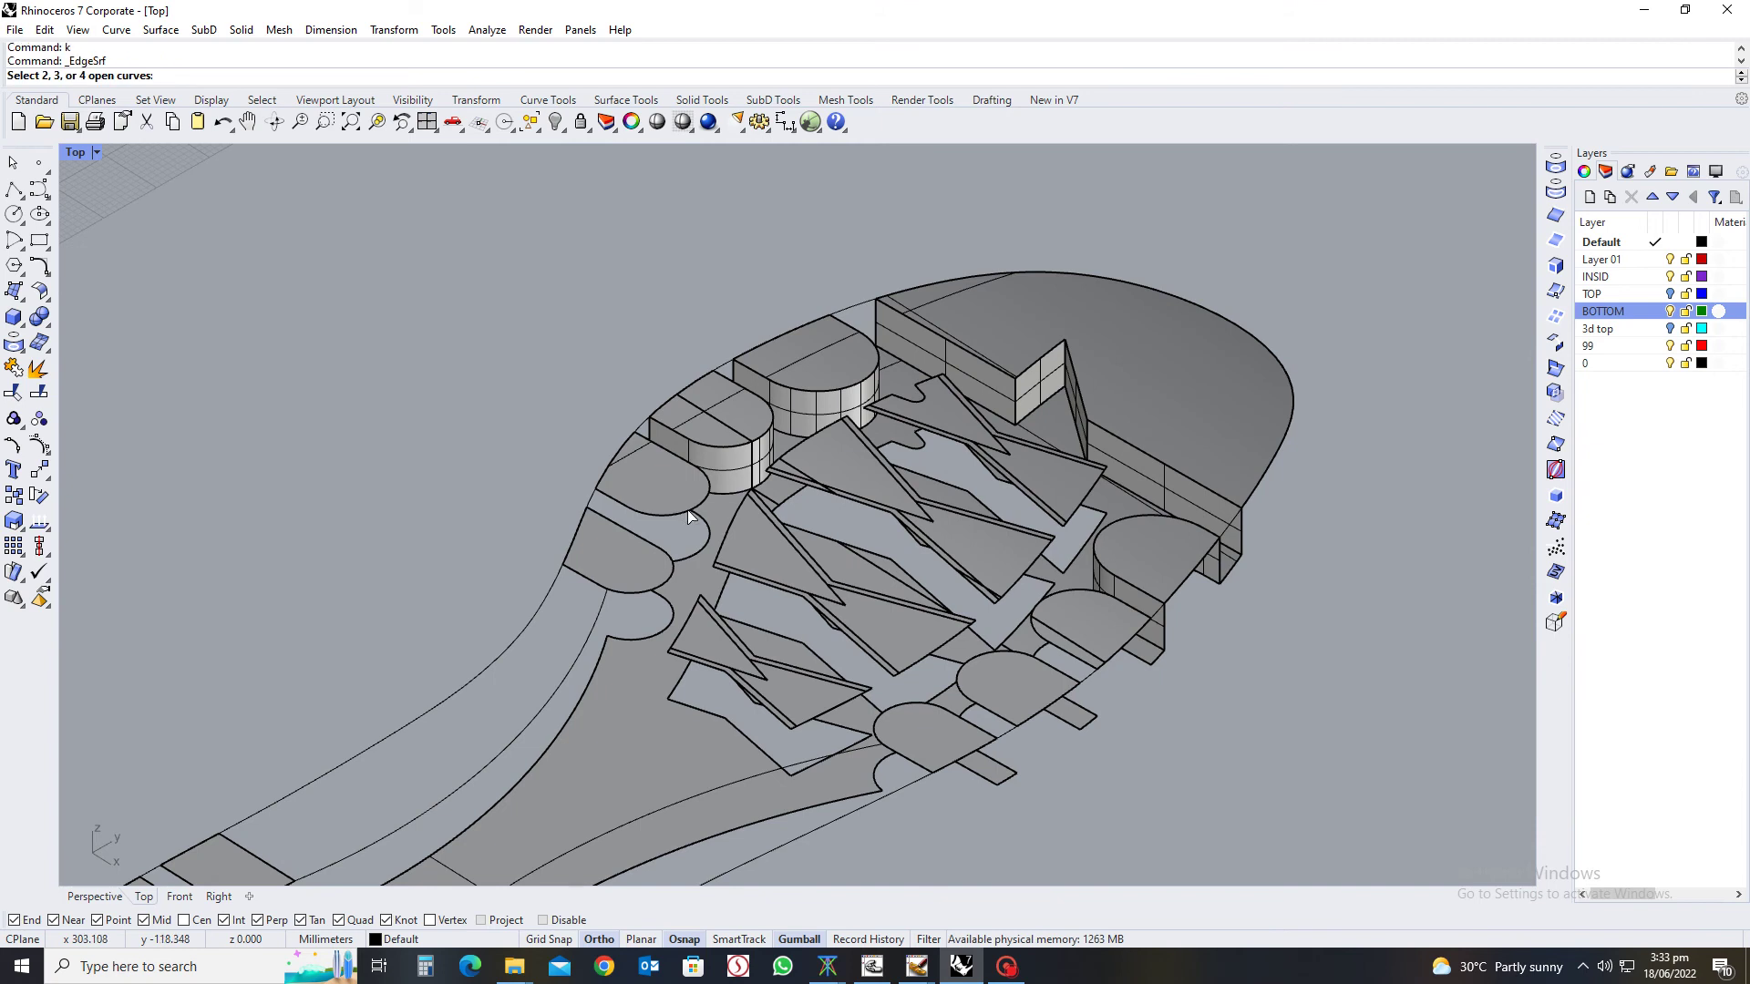
{"action": "left_click", "coordinate": [687, 512]}
{"action": "left_click", "coordinate": [692, 557]}
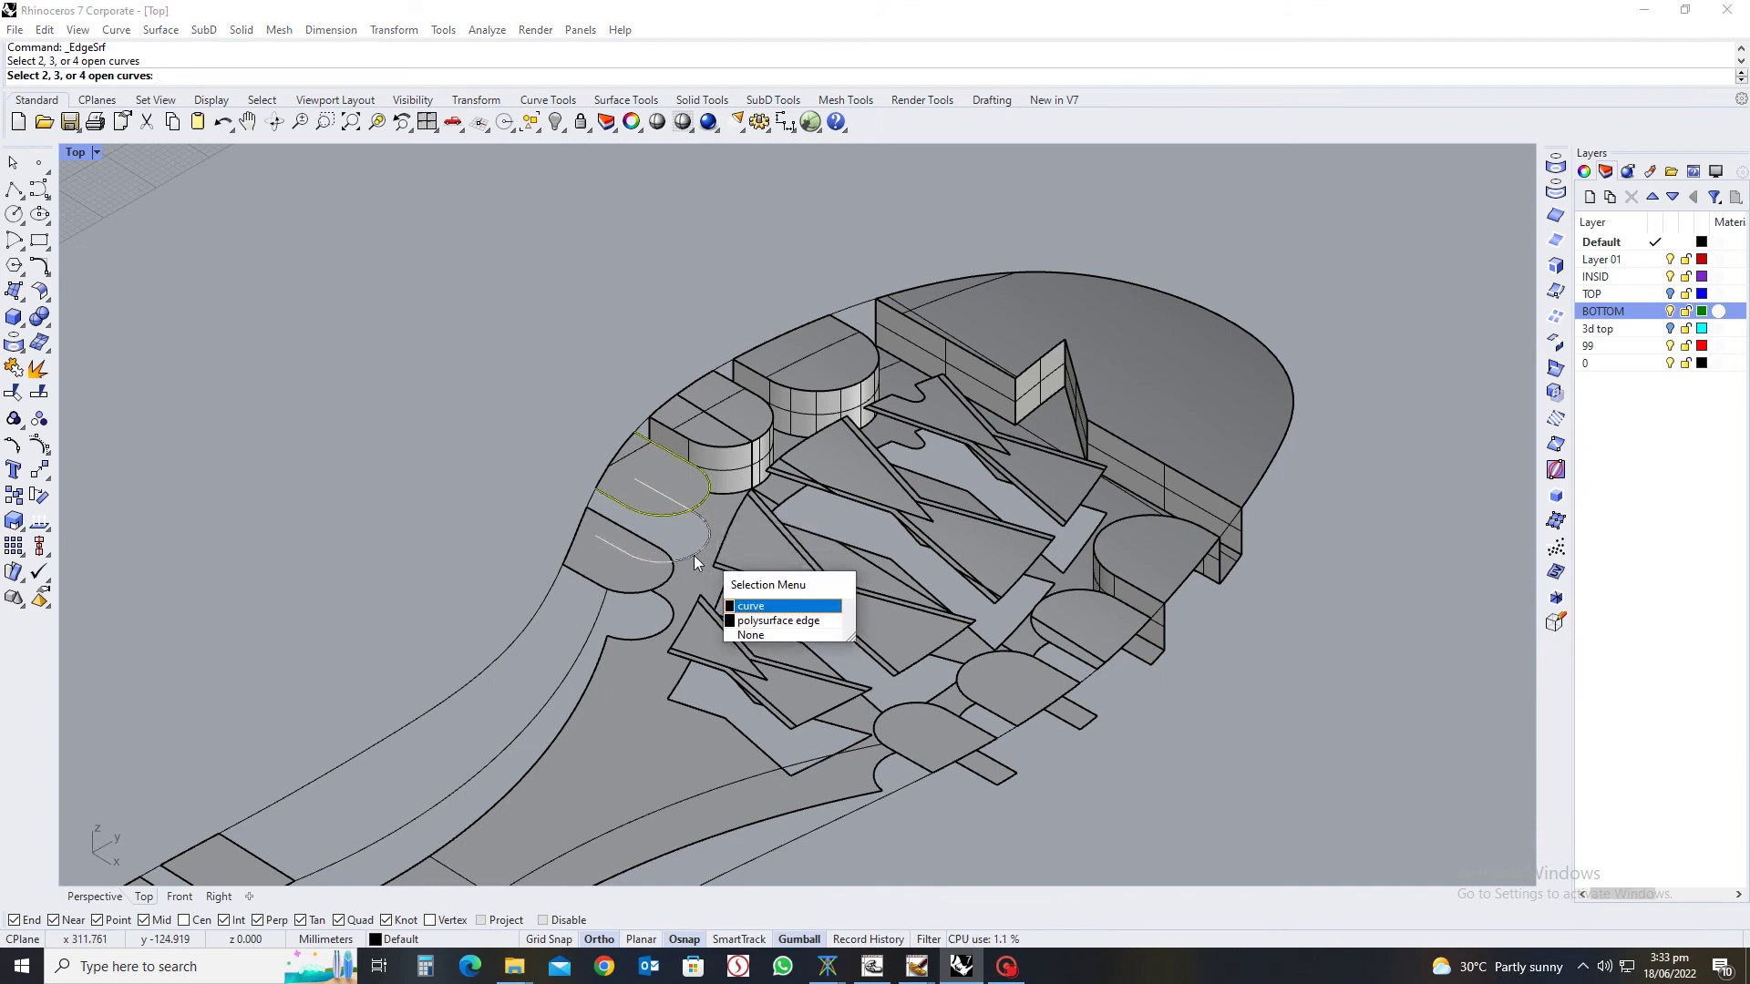
{"action": "key", "text": "Return"}
{"action": "key", "text": "Return"}
Try an edge-curve wall between the fourth left lug's outline and the shorter base curve beneath it, and undo it
{"action": "scroll", "coordinate": [649, 600], "scroll_direction": "up", "scroll_amount": 3}
{"action": "type", "text": "k"}
{"action": "key", "text": "Return"}
{"action": "left_click", "coordinate": [642, 585]}
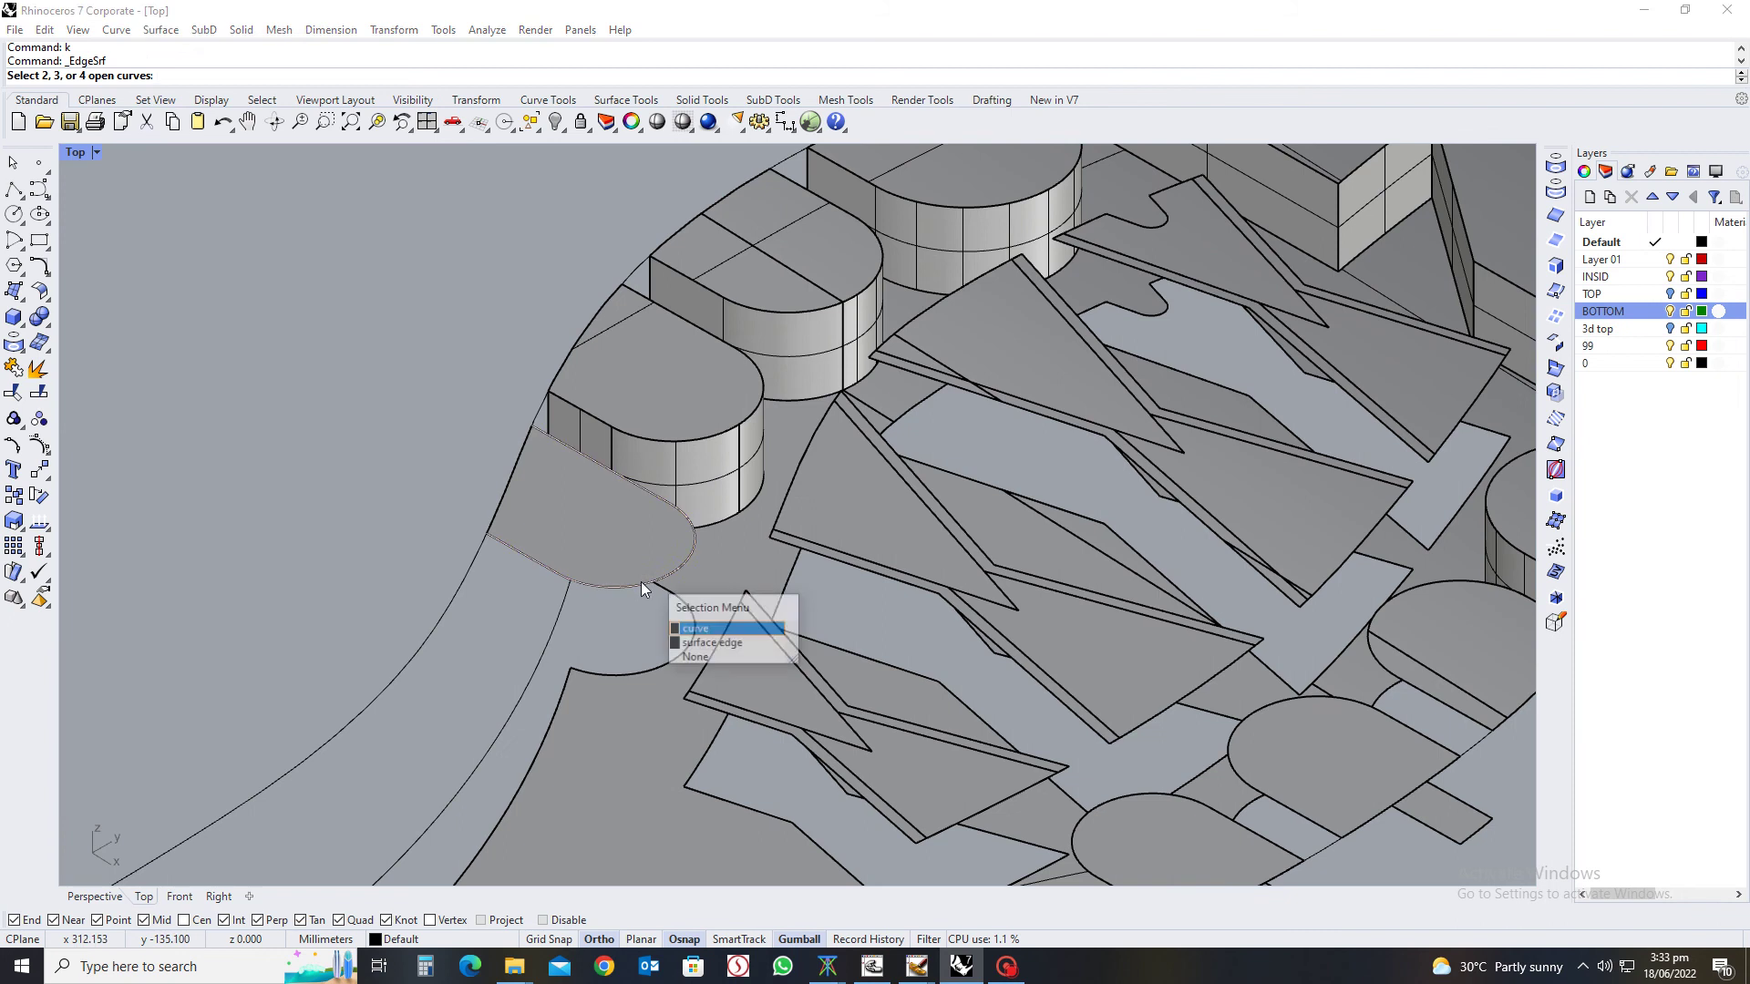
{"action": "left_click", "coordinate": [645, 602]}
{"action": "left_click", "coordinate": [658, 669]}
{"action": "left_click", "coordinate": [658, 669]}
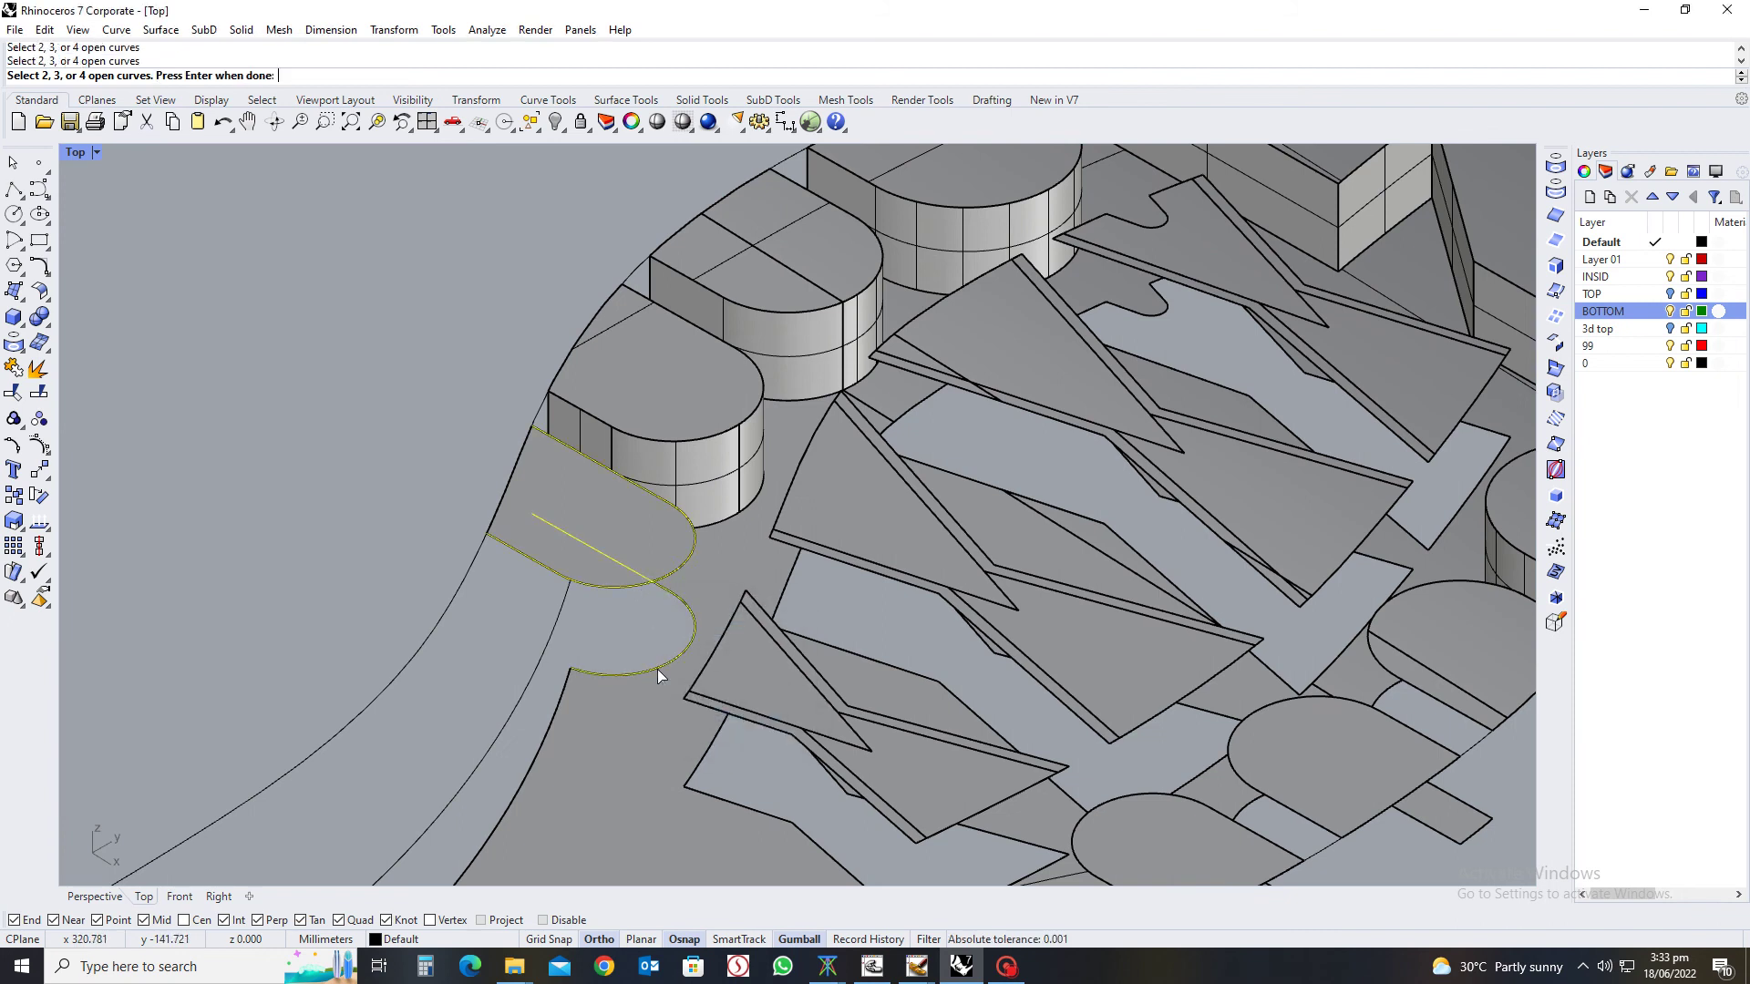
{"action": "key", "text": "Return"}
{"action": "scroll", "coordinate": [658, 640], "scroll_direction": "down", "scroll_amount": 5}
{"action": "right_click_drag", "start_coordinate": [534, 687], "coordinate": [606, 732]}
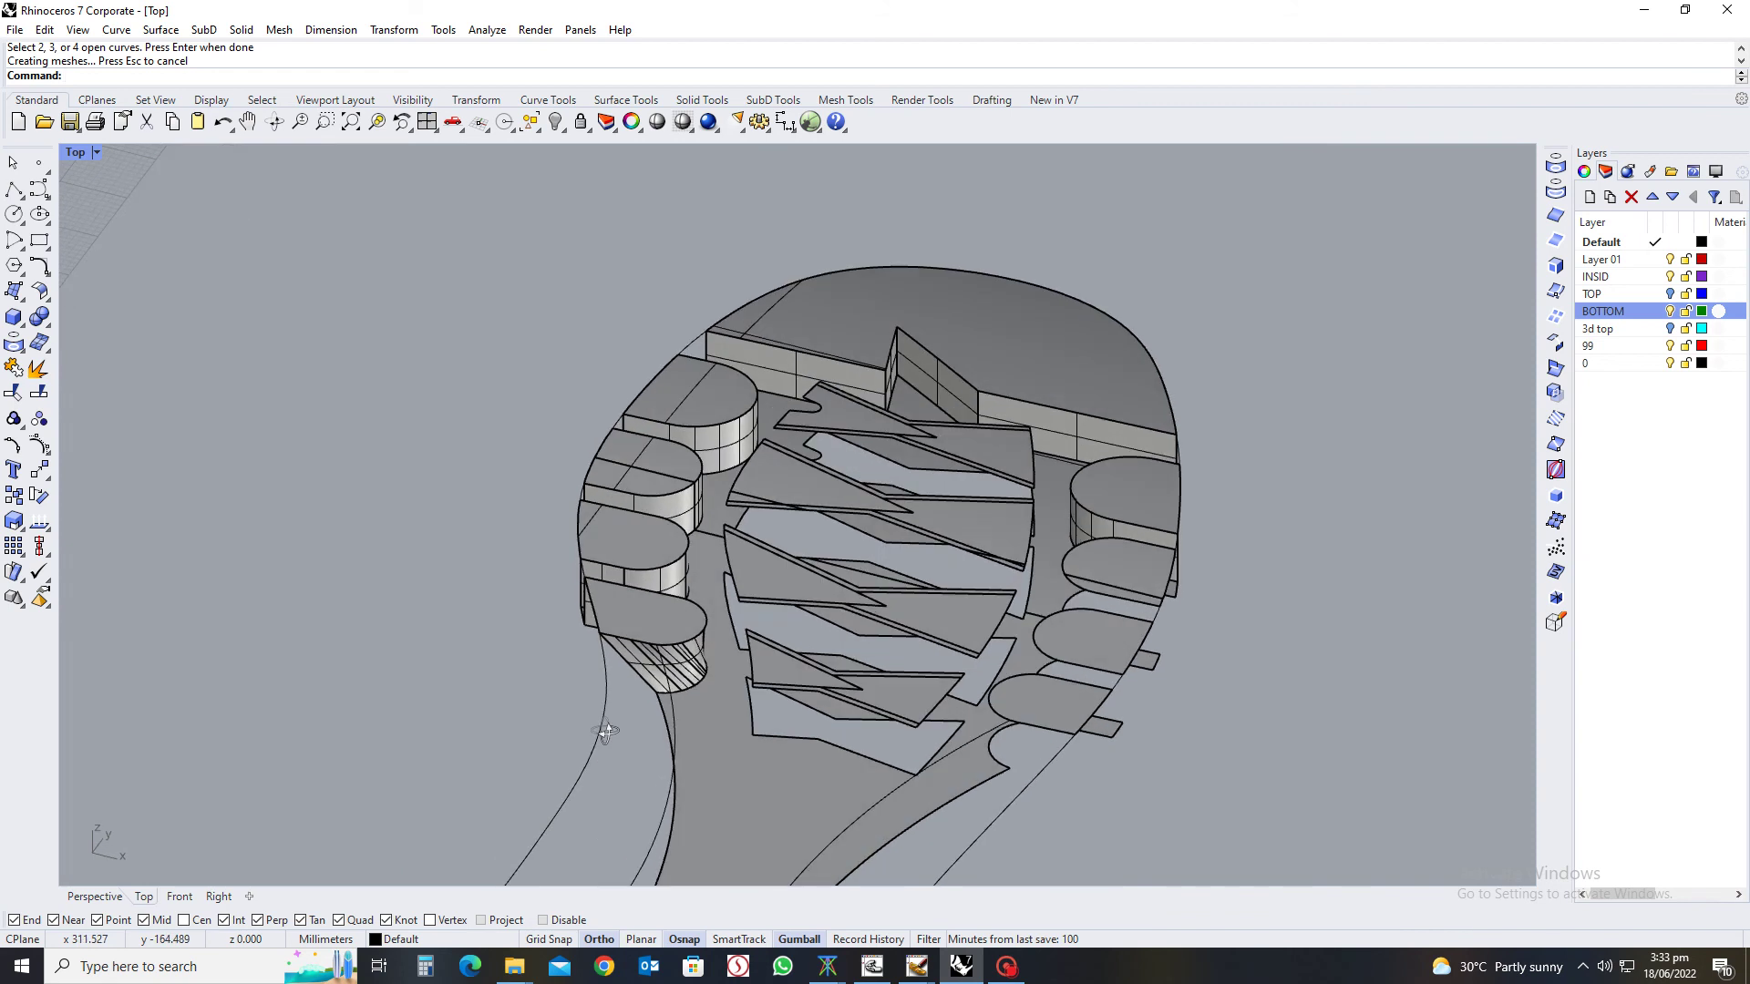
{"action": "key", "text": "ctrl+z"}
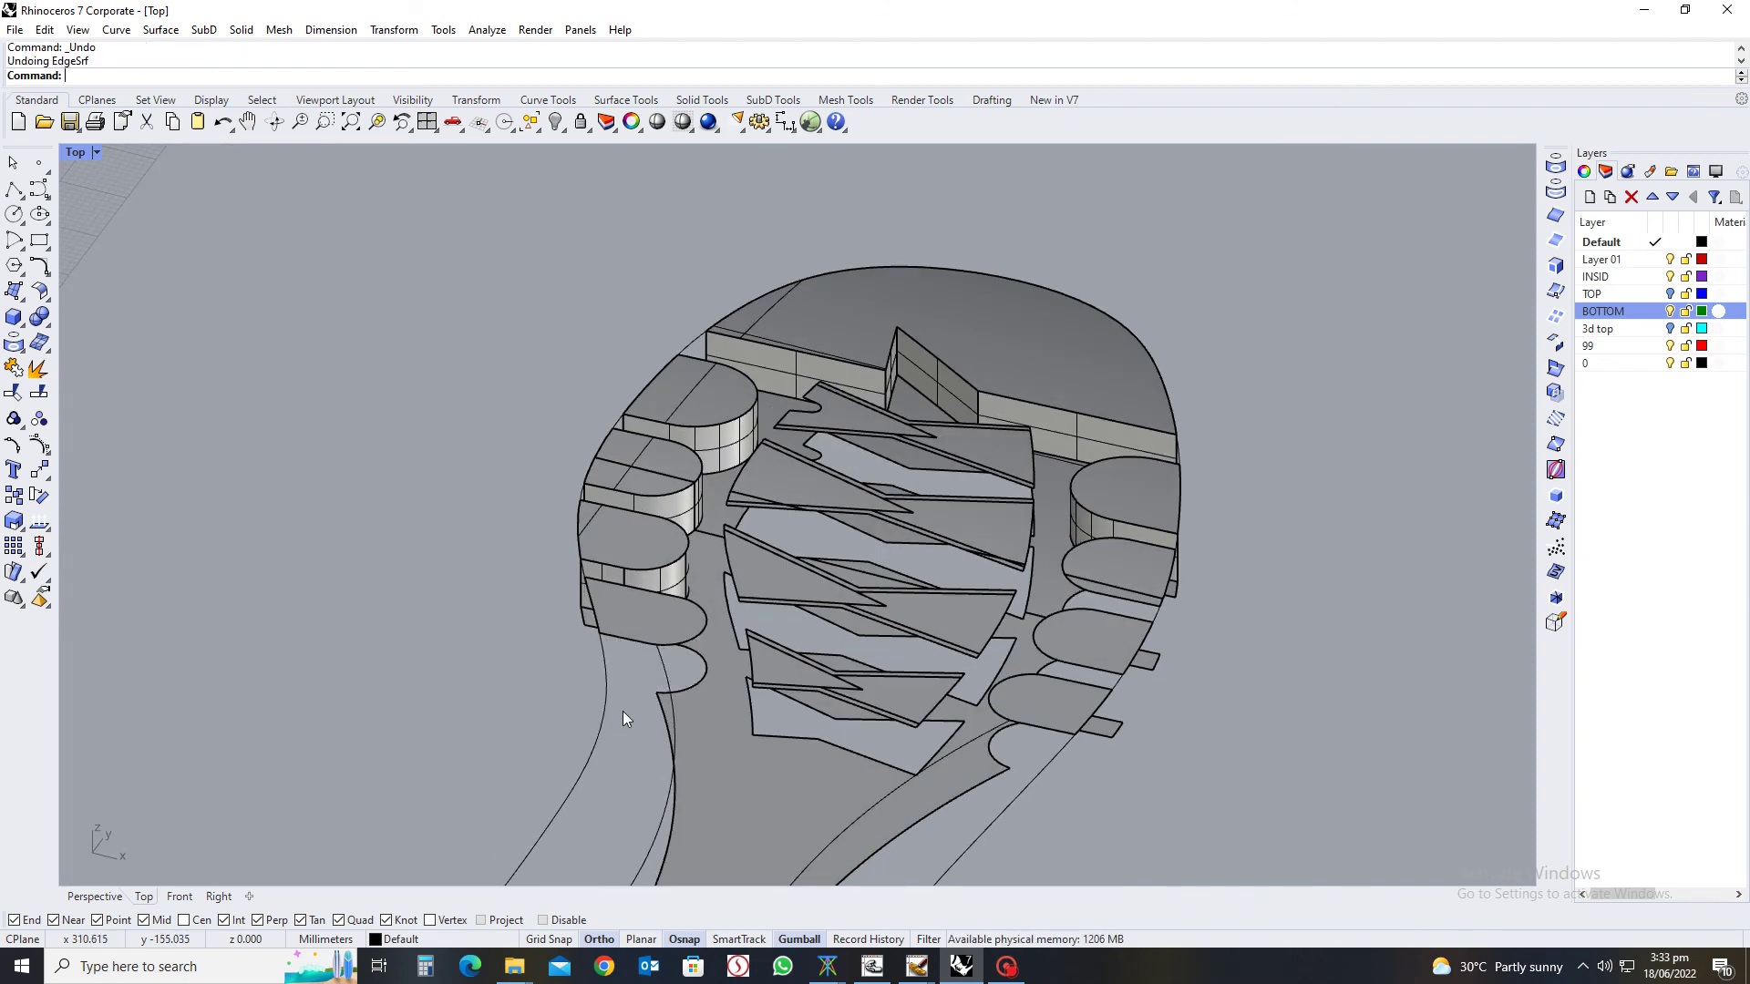
{"action": "right_click_drag", "start_coordinate": [624, 720], "coordinate": [906, 654]}
{"action": "scroll", "coordinate": [883, 605], "scroll_direction": "up", "scroll_amount": 8}
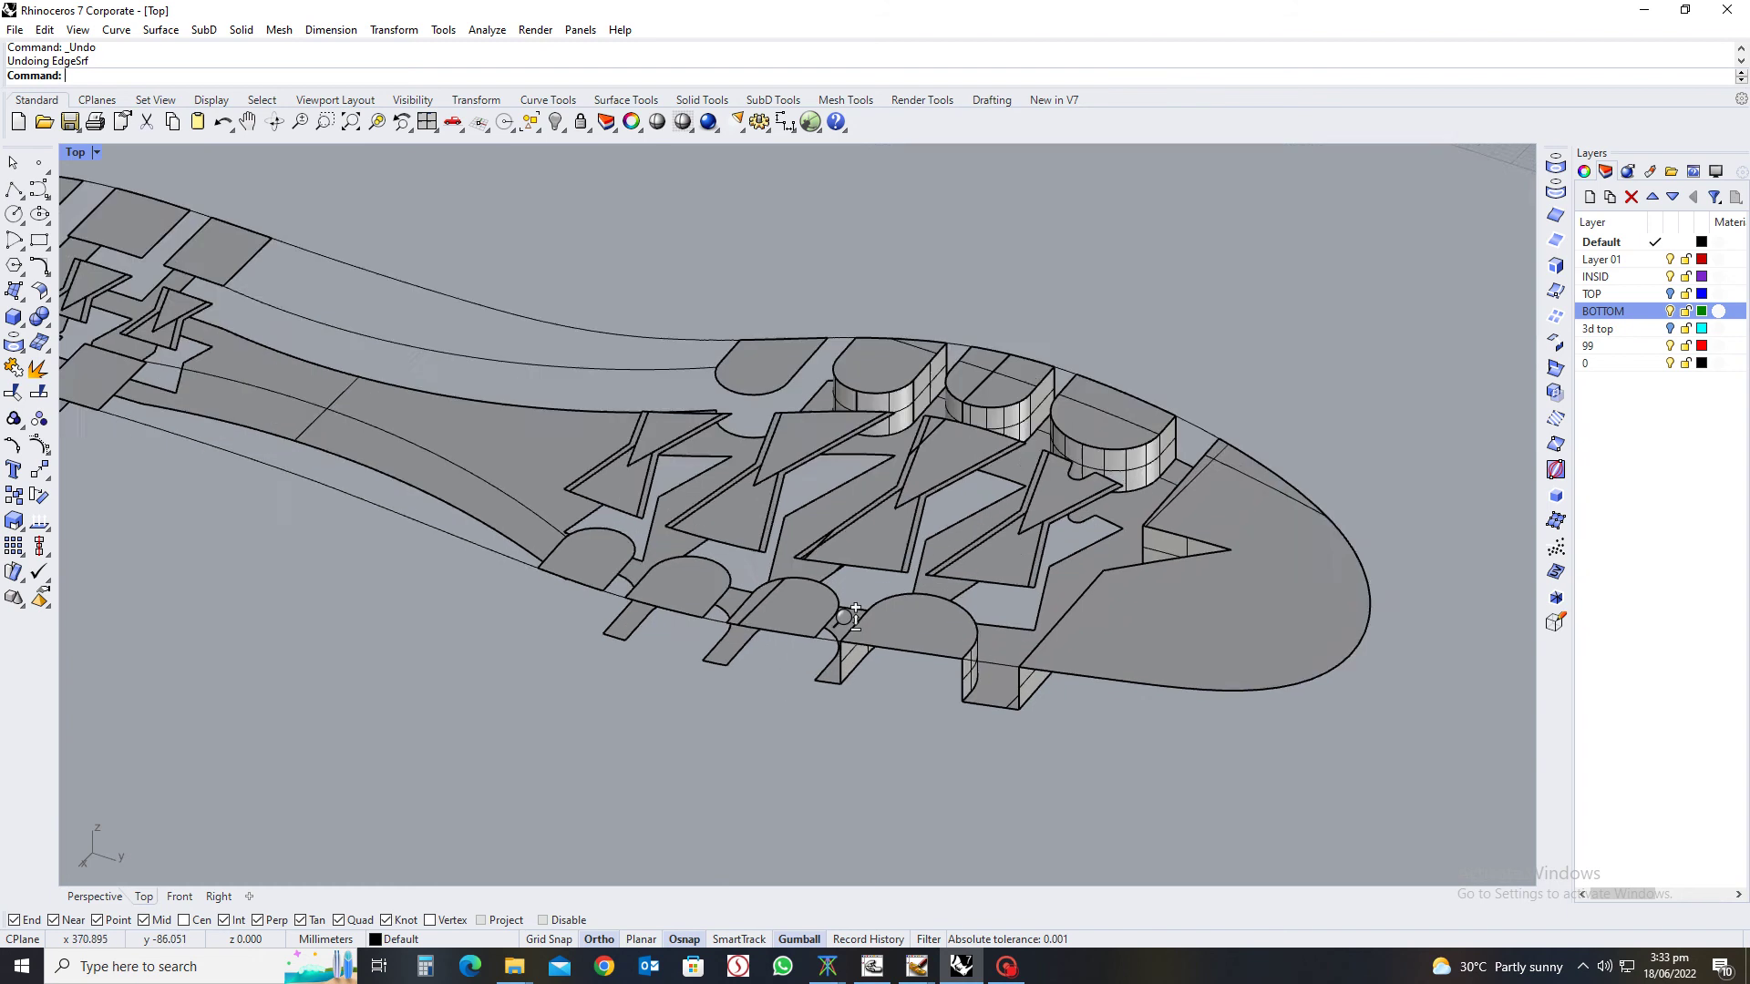
Build an edge-curve wall between the second rounded lug's outline, counted from the toe on the outer side, and the duplicated base curve beneath it
{"action": "type", "text": "k"}
{"action": "key", "text": "Return"}
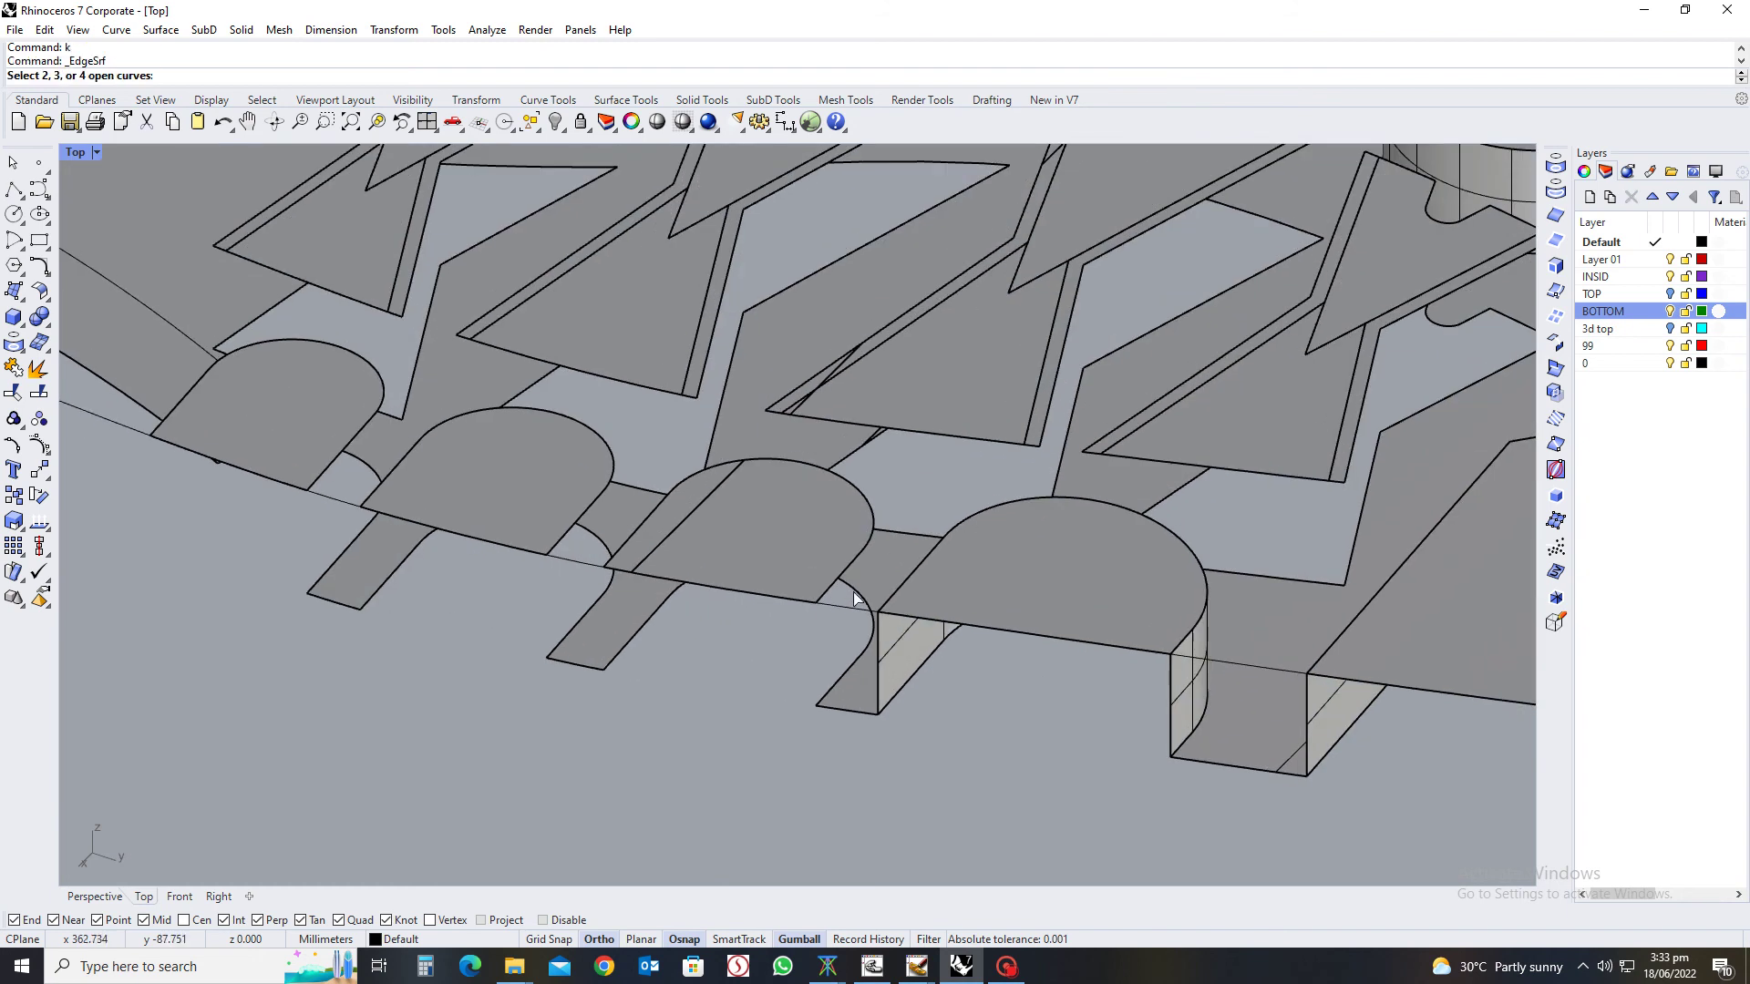
{"action": "left_click", "coordinate": [855, 599]}
{"action": "key", "text": "Return"}
{"action": "left_click", "coordinate": [861, 558]}
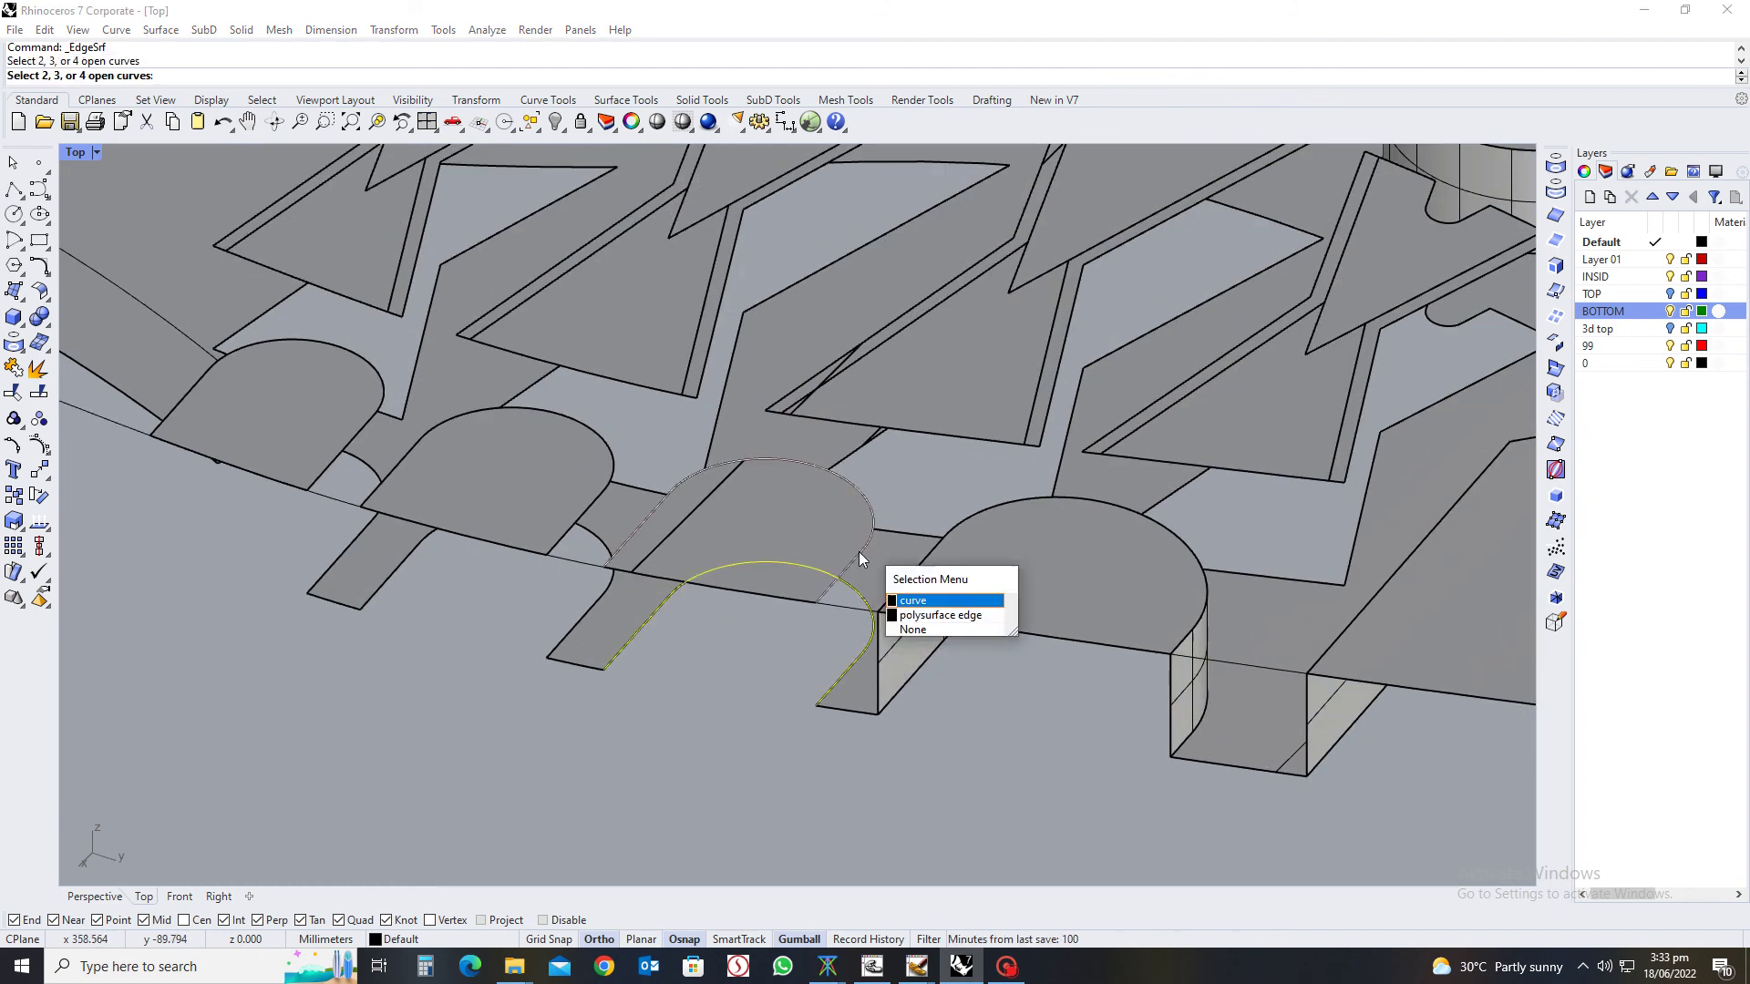
{"action": "key", "text": "Return"}
{"action": "key", "text": "Return"}
Build an edge-curve wall between the third outer-side lug's outline, counted from the toe, and the duplicated base curve below
{"action": "scroll", "coordinate": [859, 551], "scroll_direction": "down", "scroll_amount": 5}
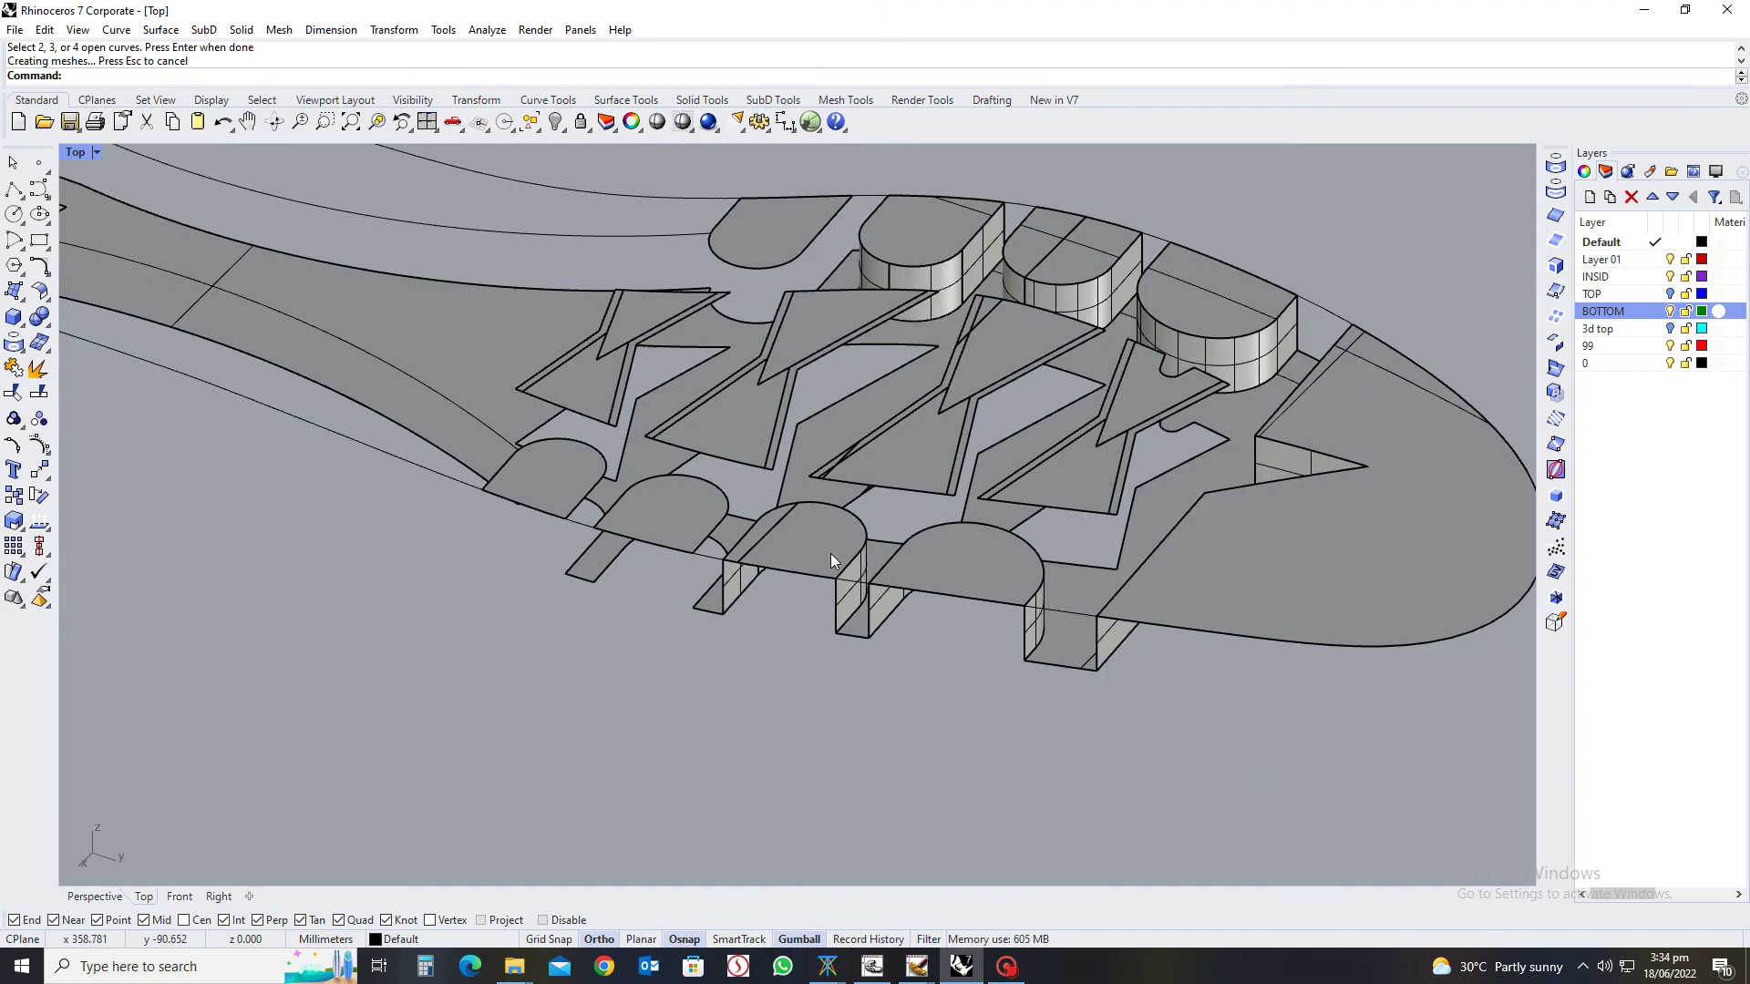
{"action": "key", "text": "Return"}
{"action": "left_click", "coordinate": [703, 538]}
{"action": "key", "text": "Return"}
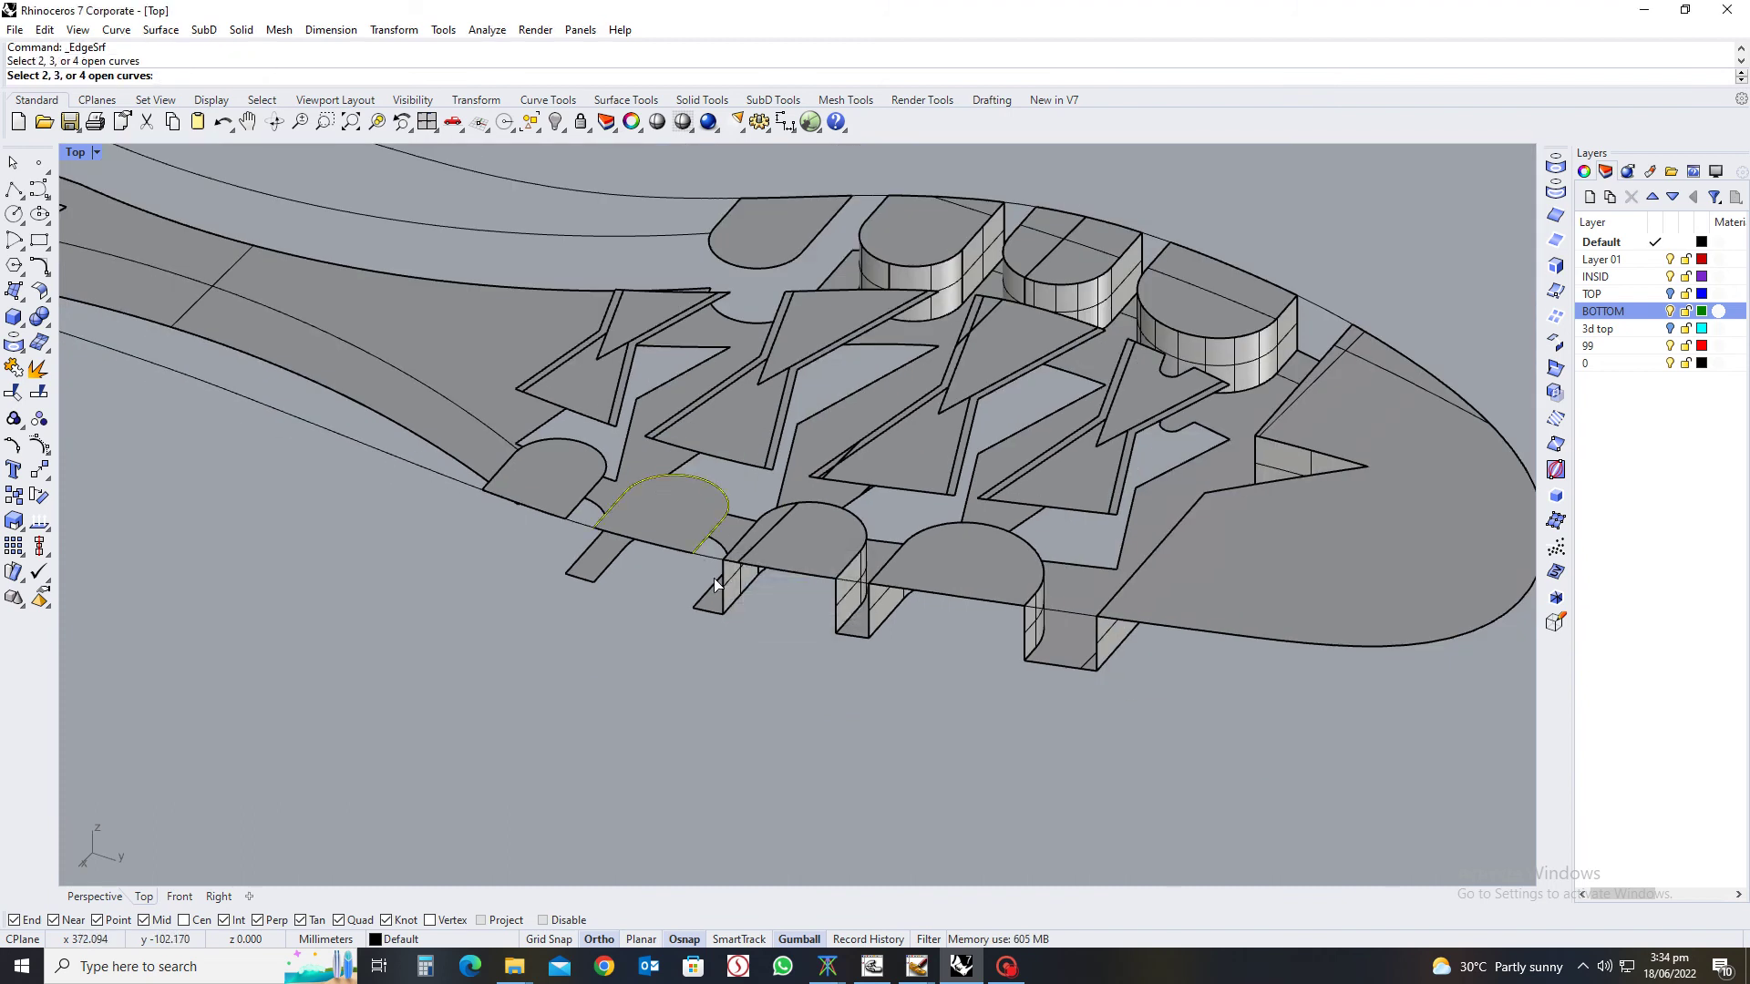
{"action": "left_click", "coordinate": [713, 578]}
{"action": "key", "text": "Return"}
{"action": "key", "text": "Return"}
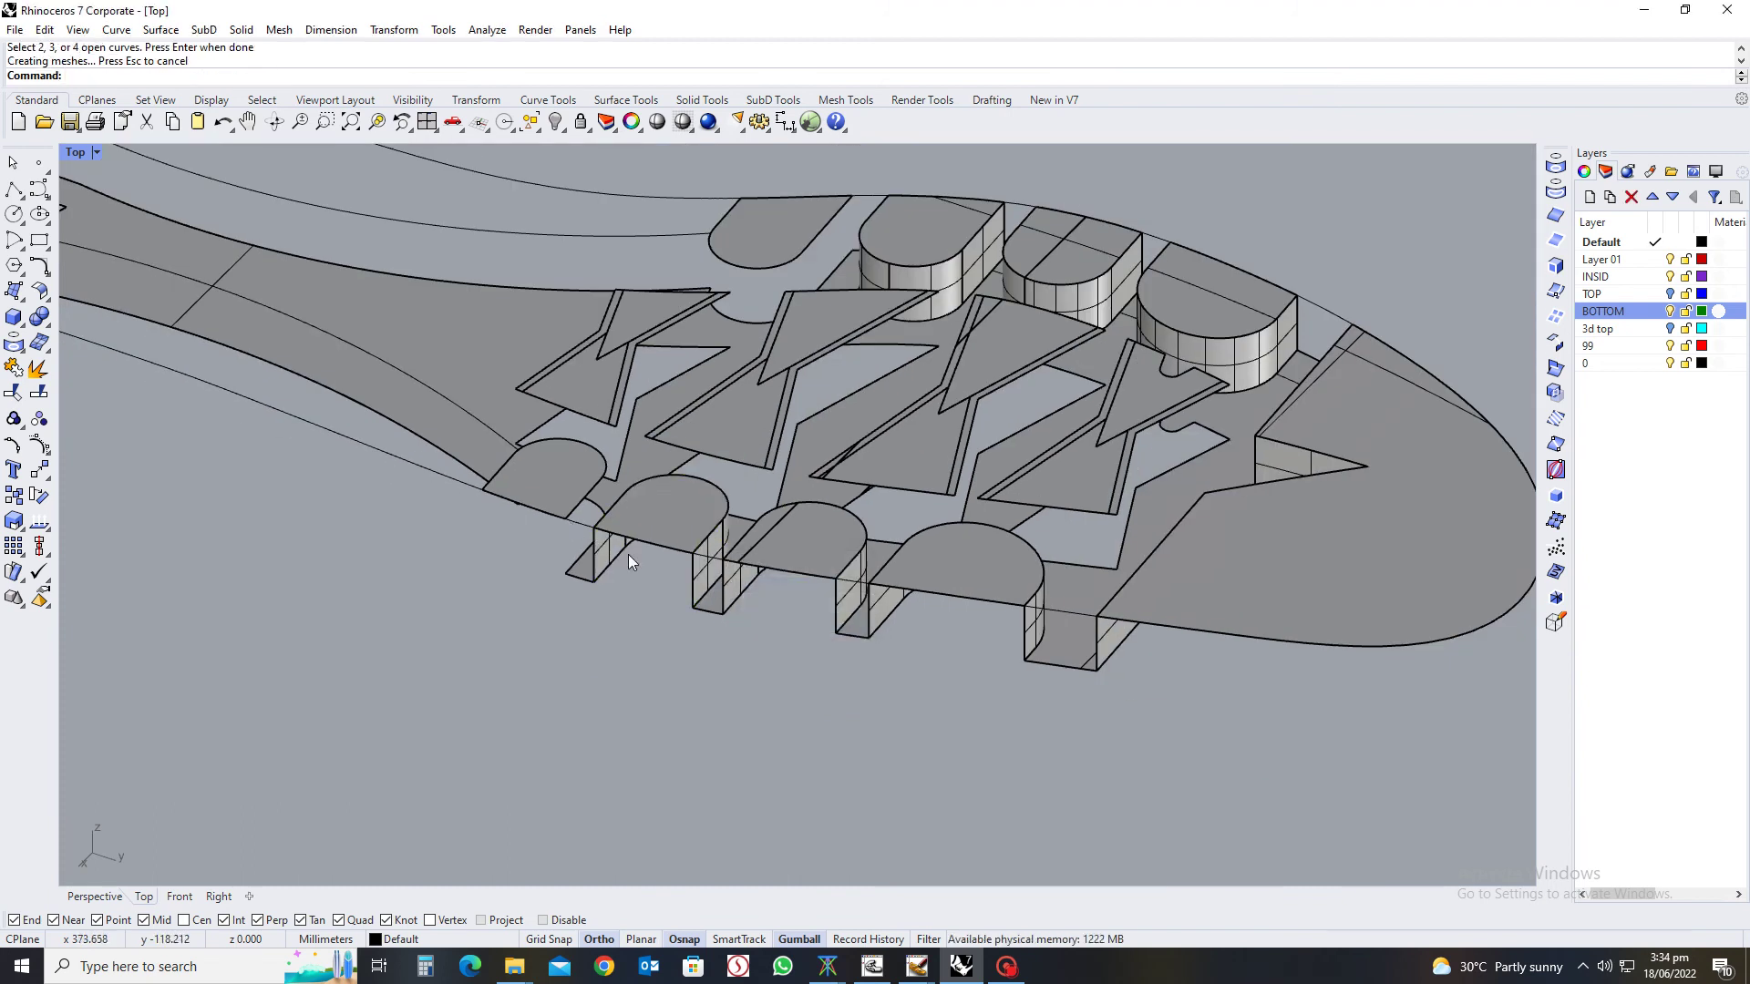
Try an edge-curve wall between the full outline curve of the rearmost arch-side heel block and the base cutout beneath it
{"action": "scroll", "coordinate": [629, 561], "scroll_direction": "down", "scroll_amount": 5}
{"action": "right_click_drag", "start_coordinate": [496, 512], "coordinate": [608, 623]}
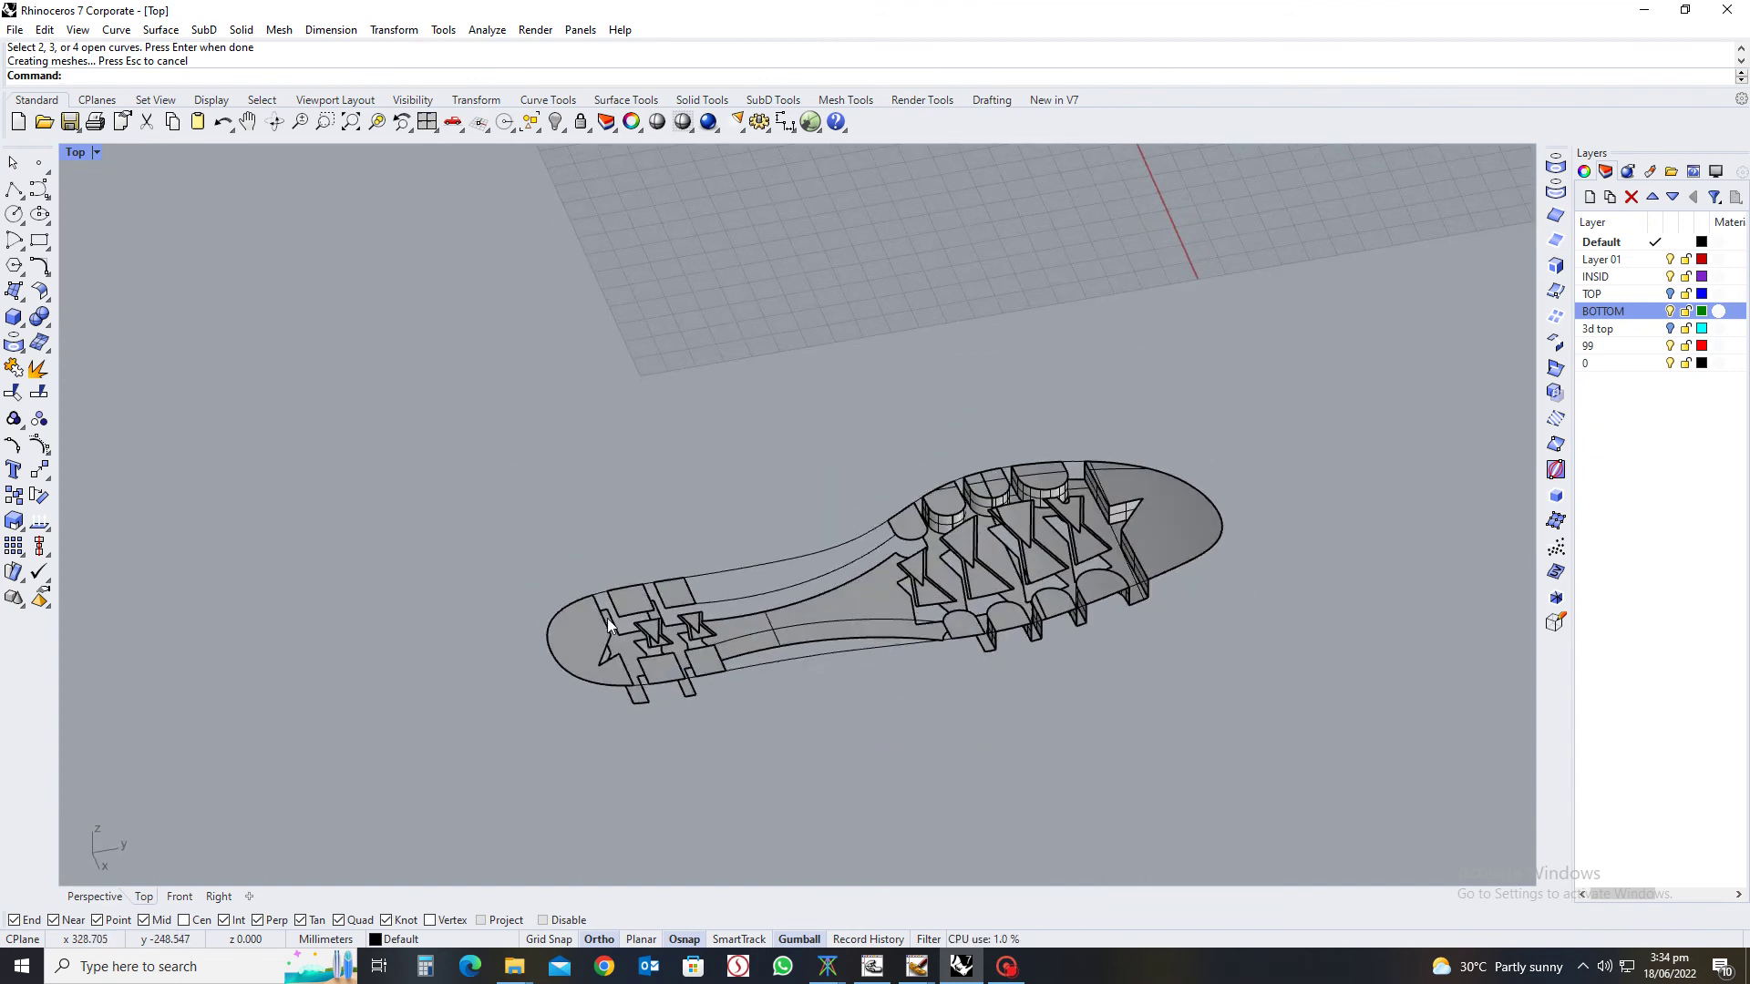
{"action": "scroll", "coordinate": [607, 618], "scroll_direction": "up", "scroll_amount": 5}
{"action": "key", "text": "Return"}
{"action": "left_click", "coordinate": [676, 614]}
{"action": "left_click", "coordinate": [723, 672]}
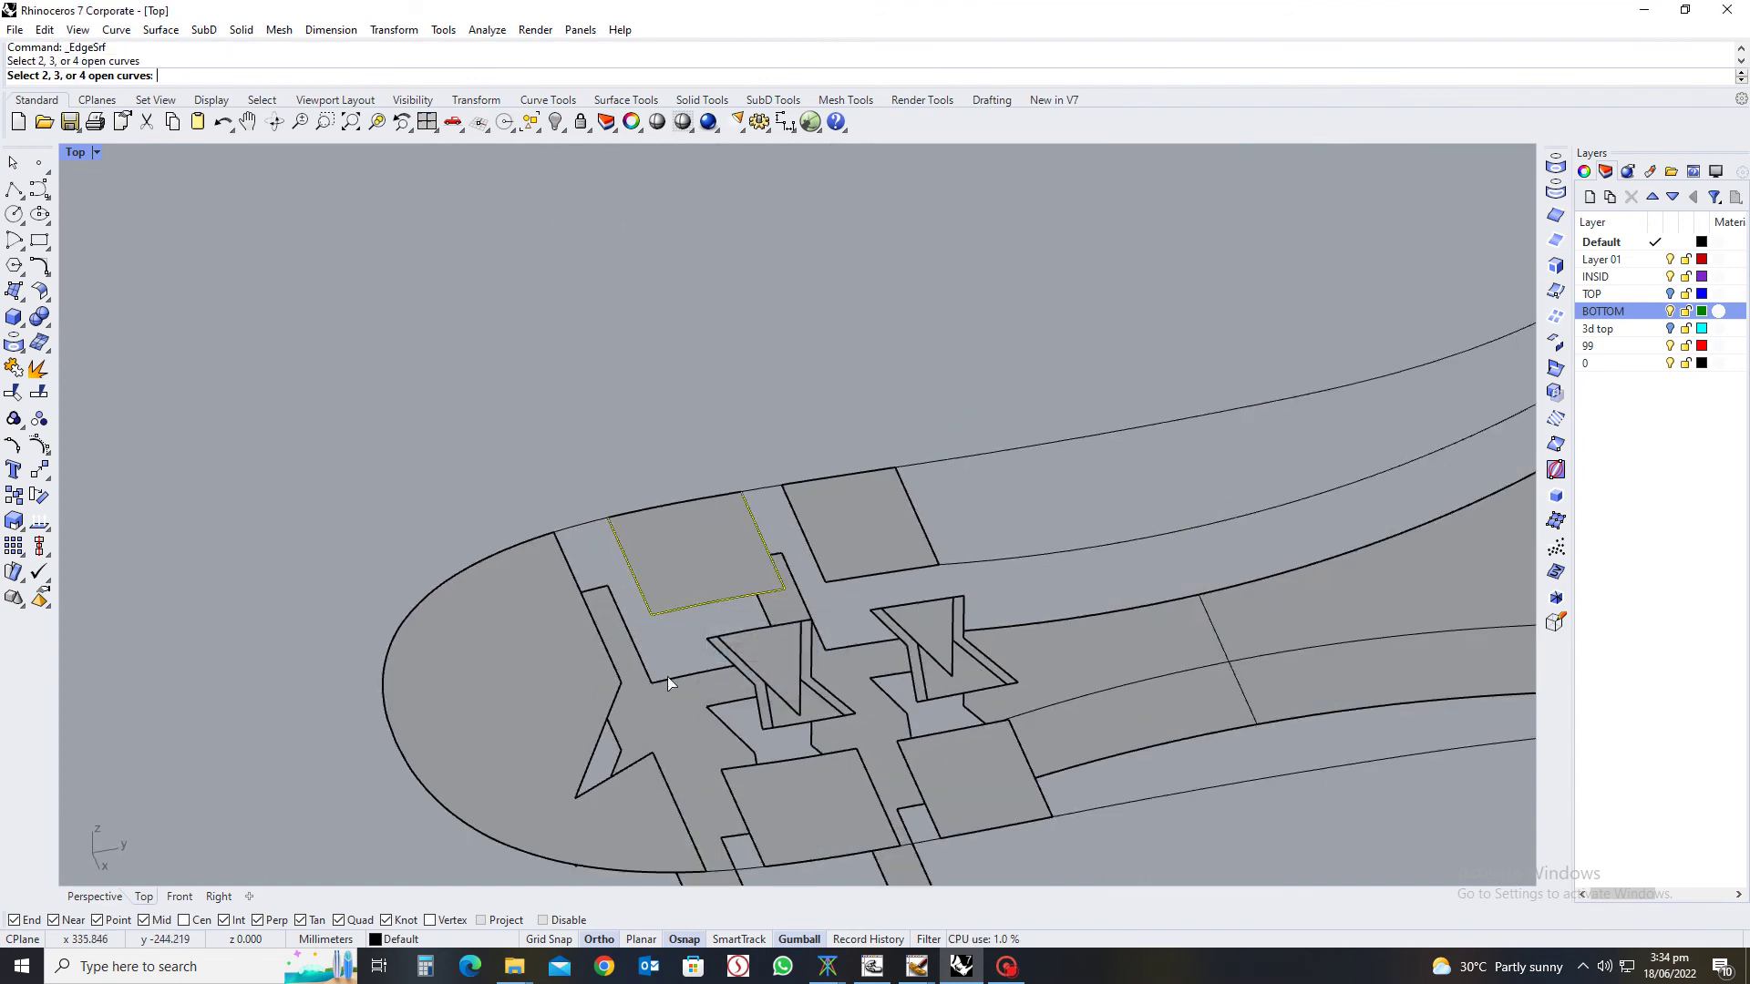
{"action": "left_click", "coordinate": [672, 679]}
{"action": "key", "text": "Return"}
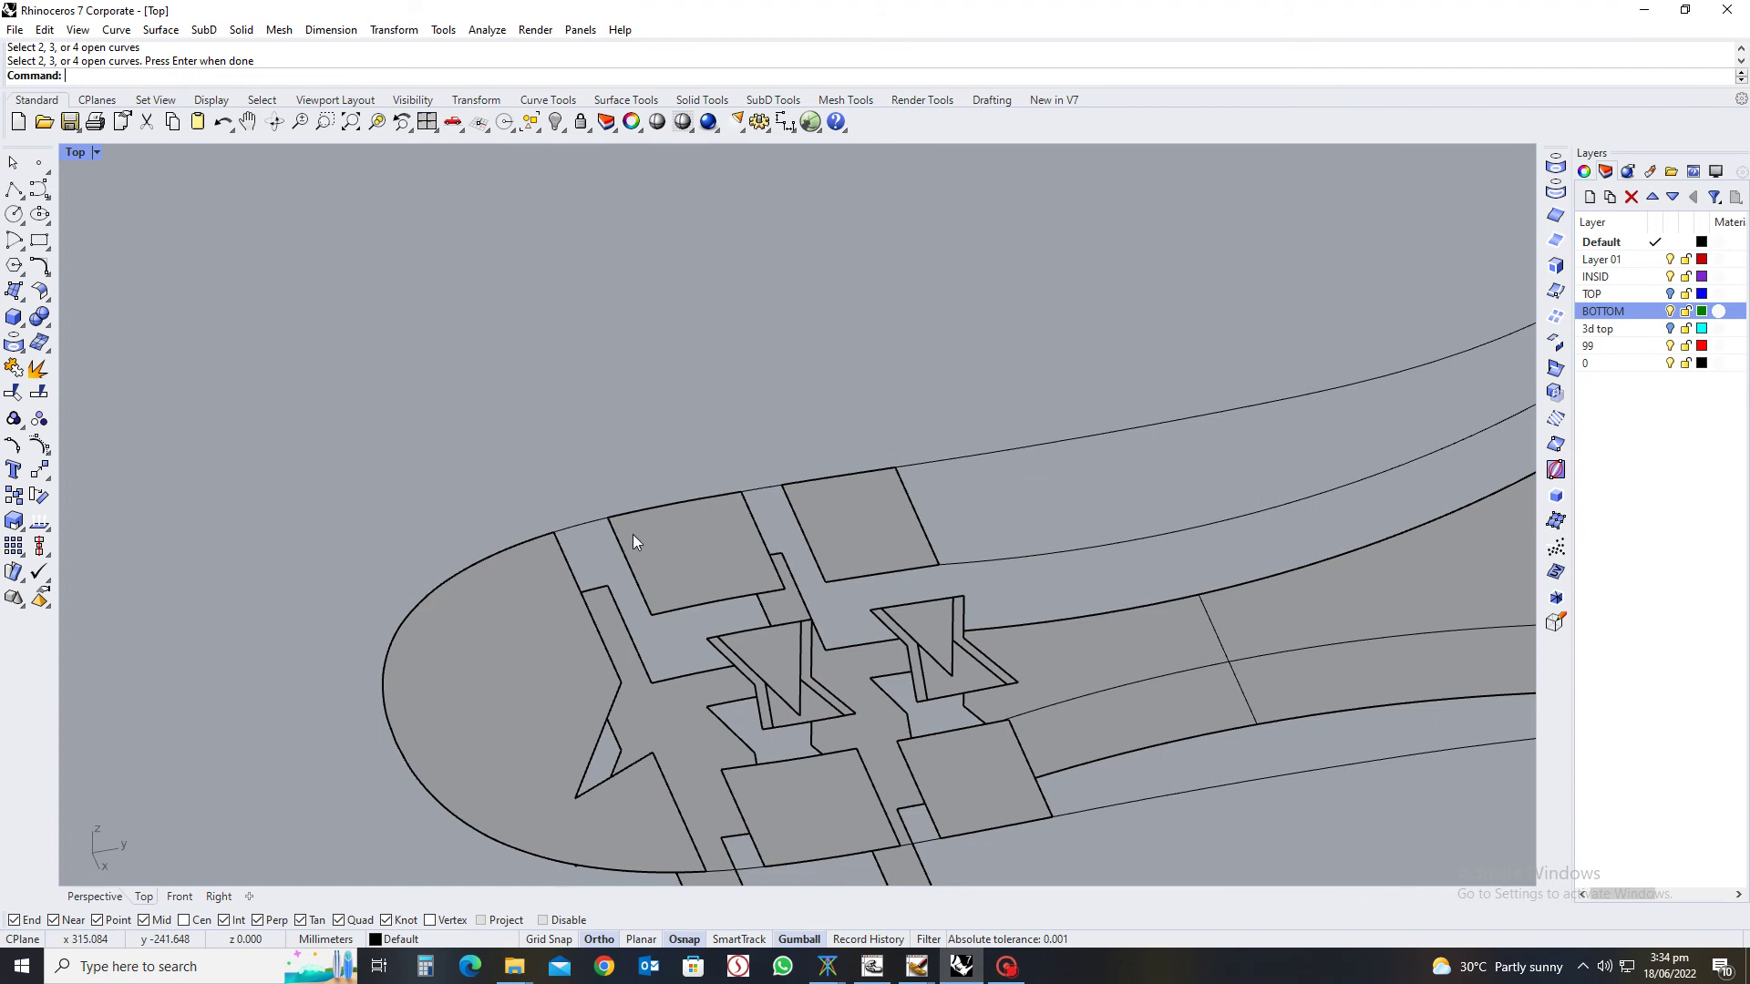
Build edge-curve walls down to the base along the rearmost arch-side heel block's edges facing the heel piece and the sole's centre
{"action": "key", "text": "Return"}
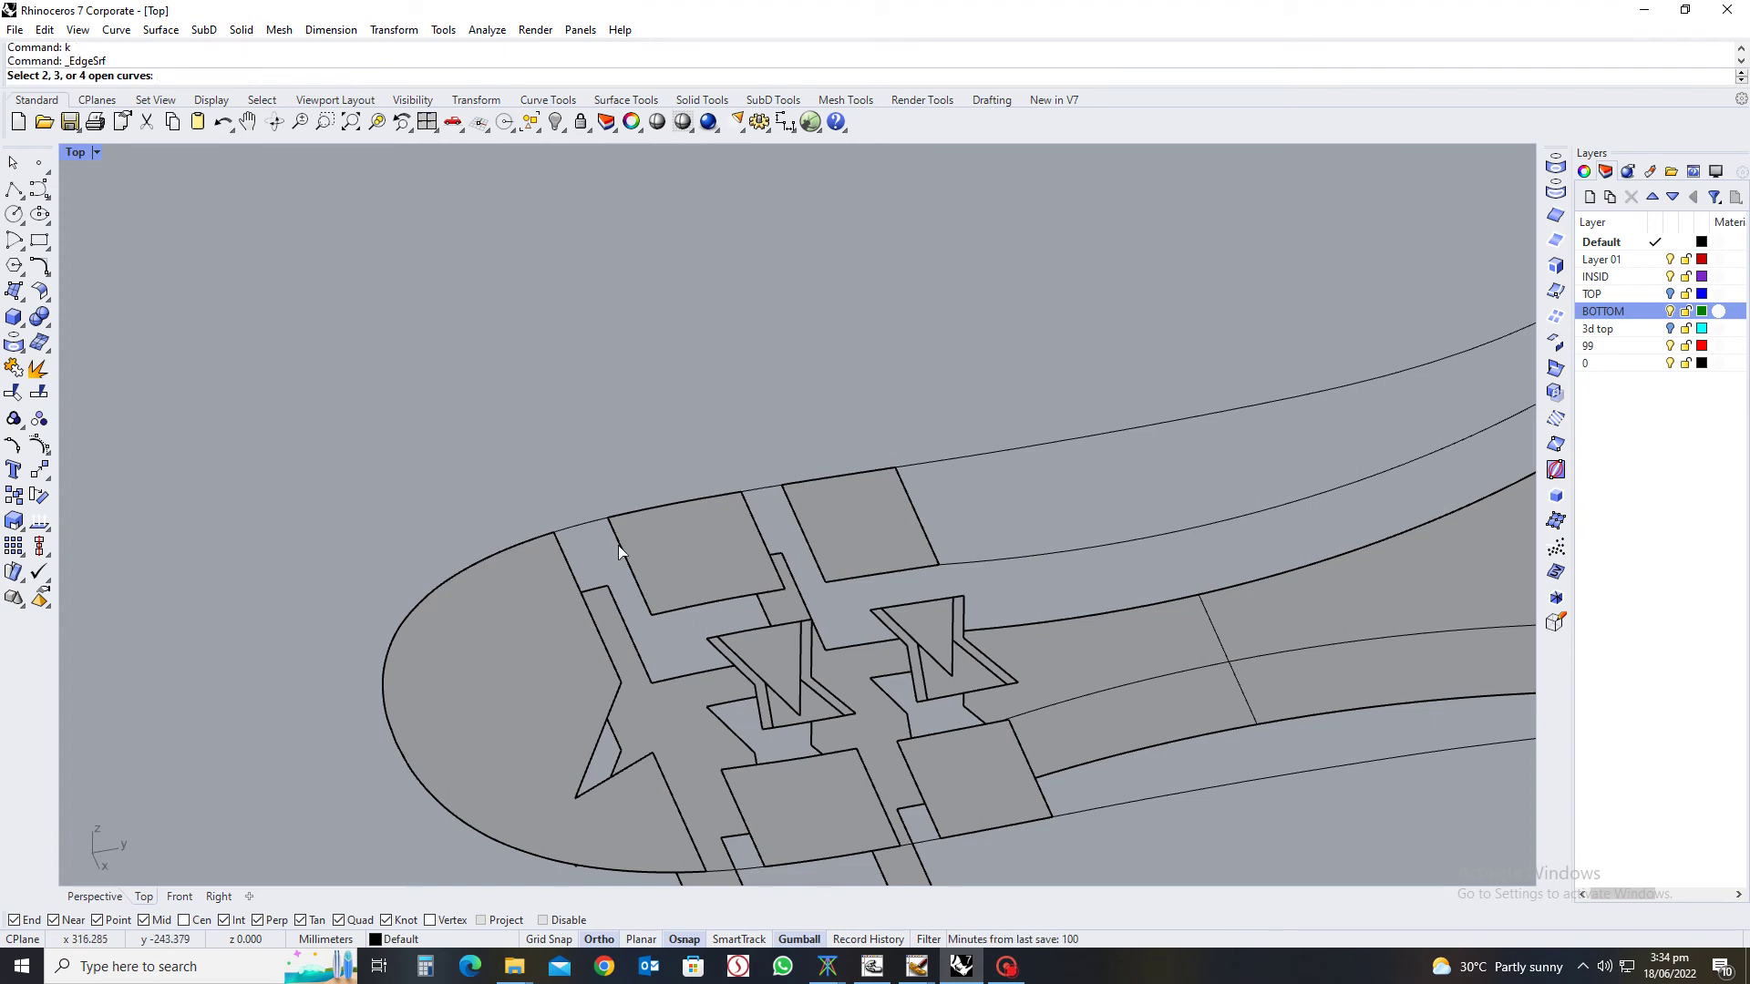
{"action": "left_click", "coordinate": [618, 547]}
{"action": "left_click", "coordinate": [685, 609]}
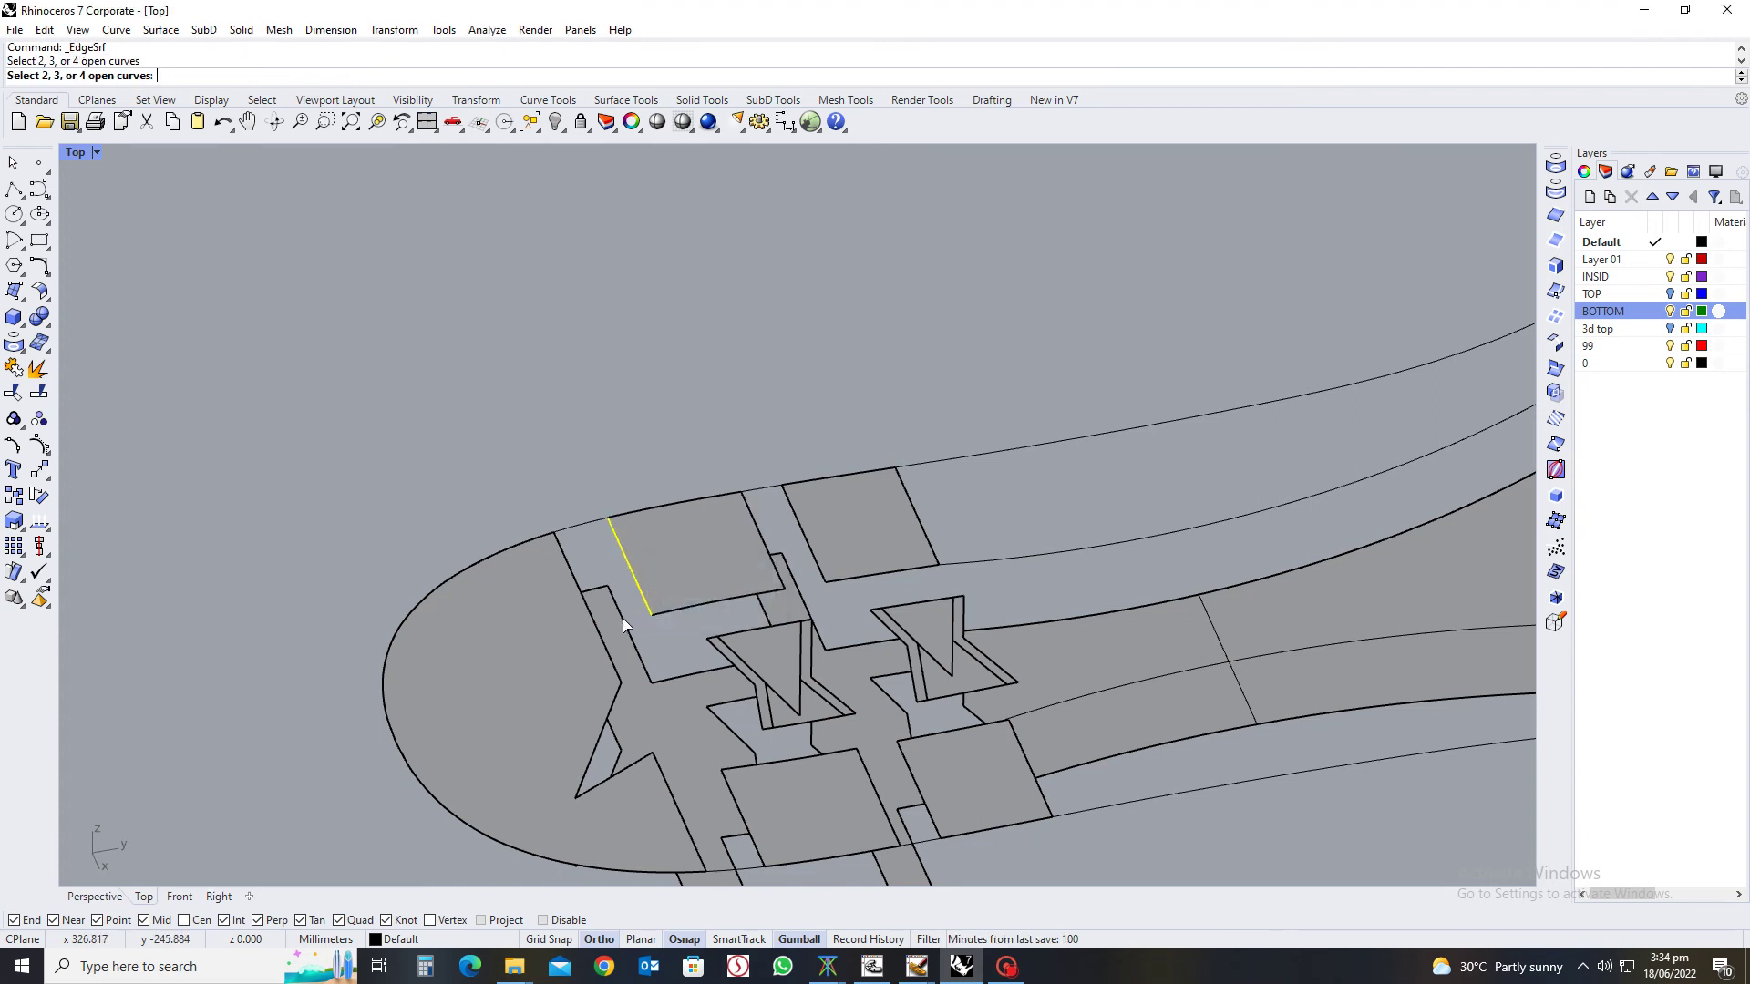
{"action": "left_click", "coordinate": [627, 627]}
{"action": "key", "text": "Return"}
{"action": "left_click", "coordinate": [682, 616]}
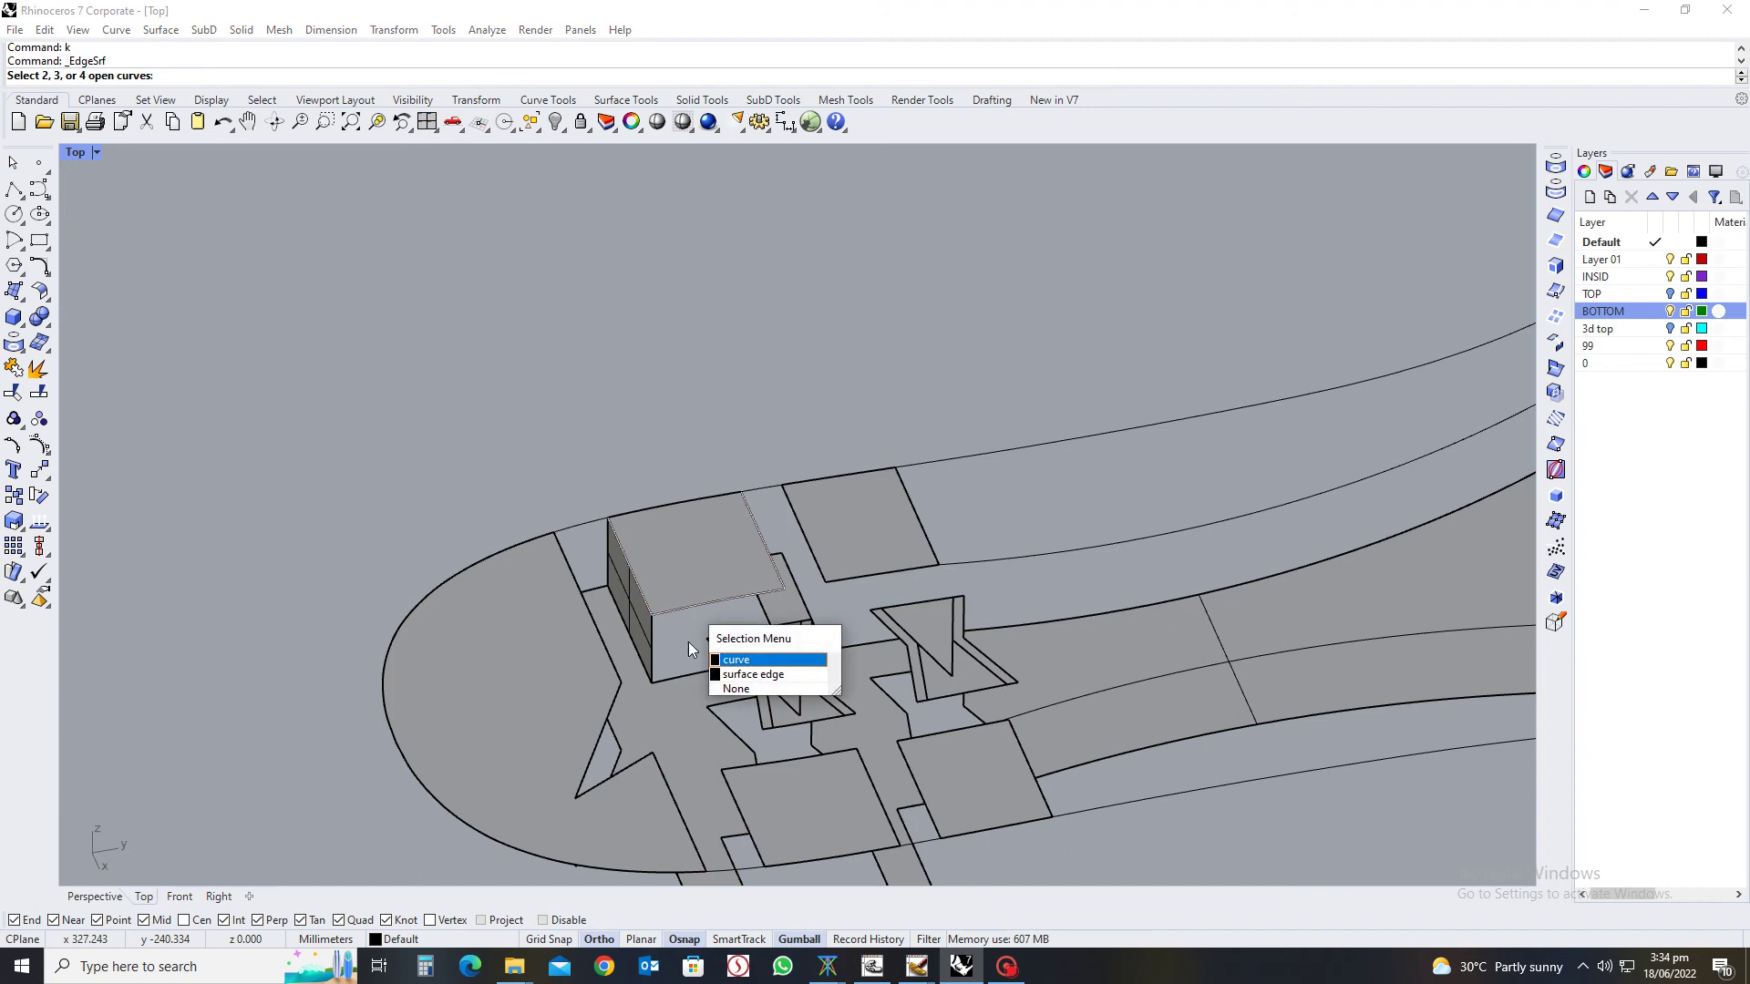
{"action": "left_click", "coordinate": [734, 672]}
{"action": "left_click", "coordinate": [686, 683]}
{"action": "key", "text": "Return"}
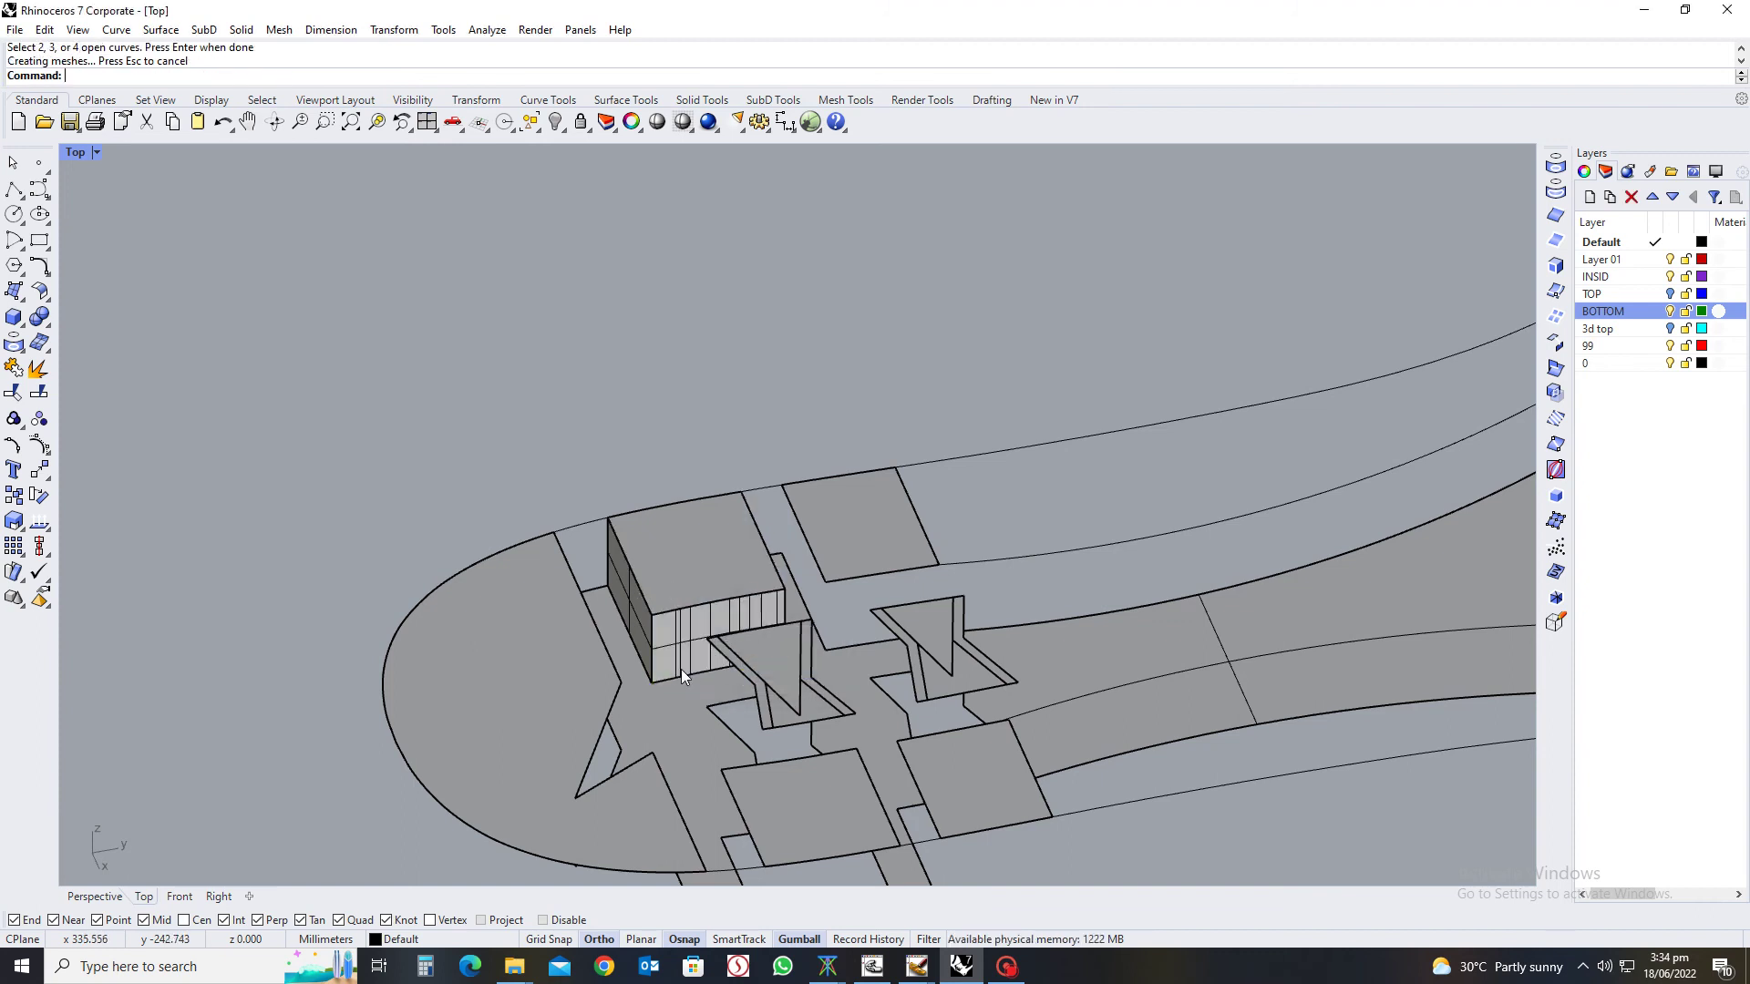
Build an edge-curve wall between the same heel block's toe-facing surface edge and the matching base edge
{"action": "scroll", "coordinate": [685, 682], "scroll_direction": "down", "scroll_amount": 3}
{"action": "right_click_drag", "start_coordinate": [693, 665], "coordinate": [807, 592]}
{"action": "scroll", "coordinate": [807, 593], "scroll_direction": "up", "scroll_amount": 5}
{"action": "key", "text": "Return"}
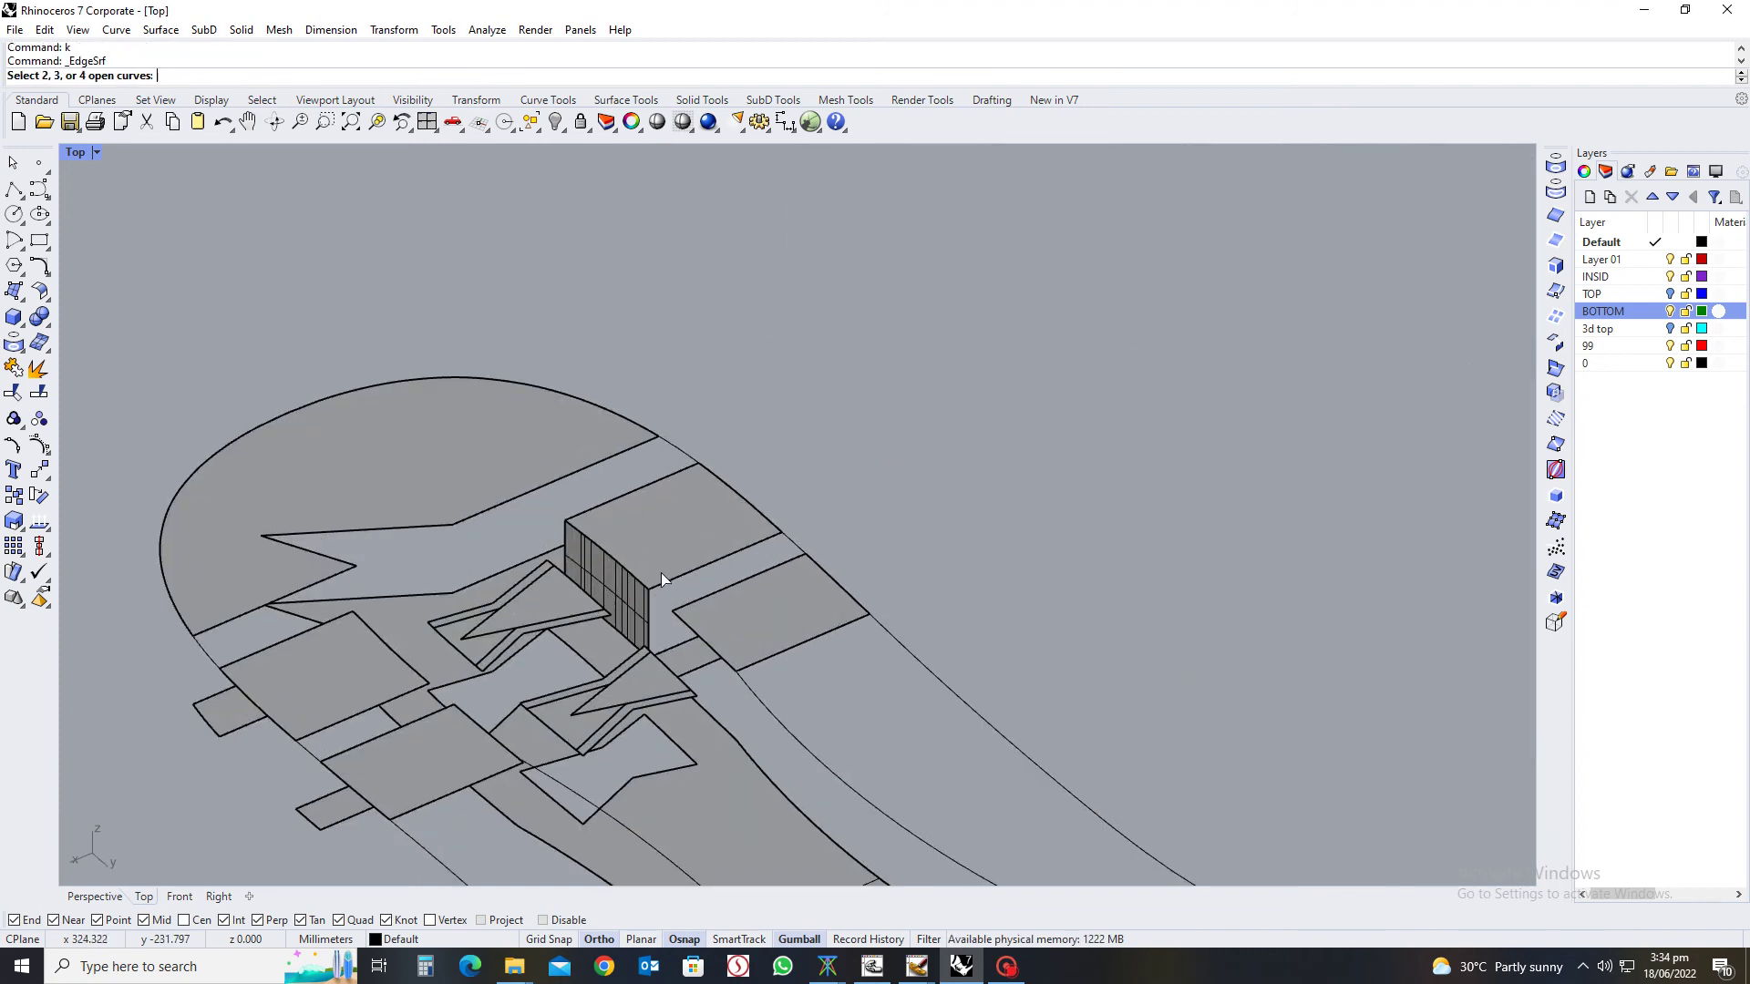
{"action": "left_click", "coordinate": [691, 569]}
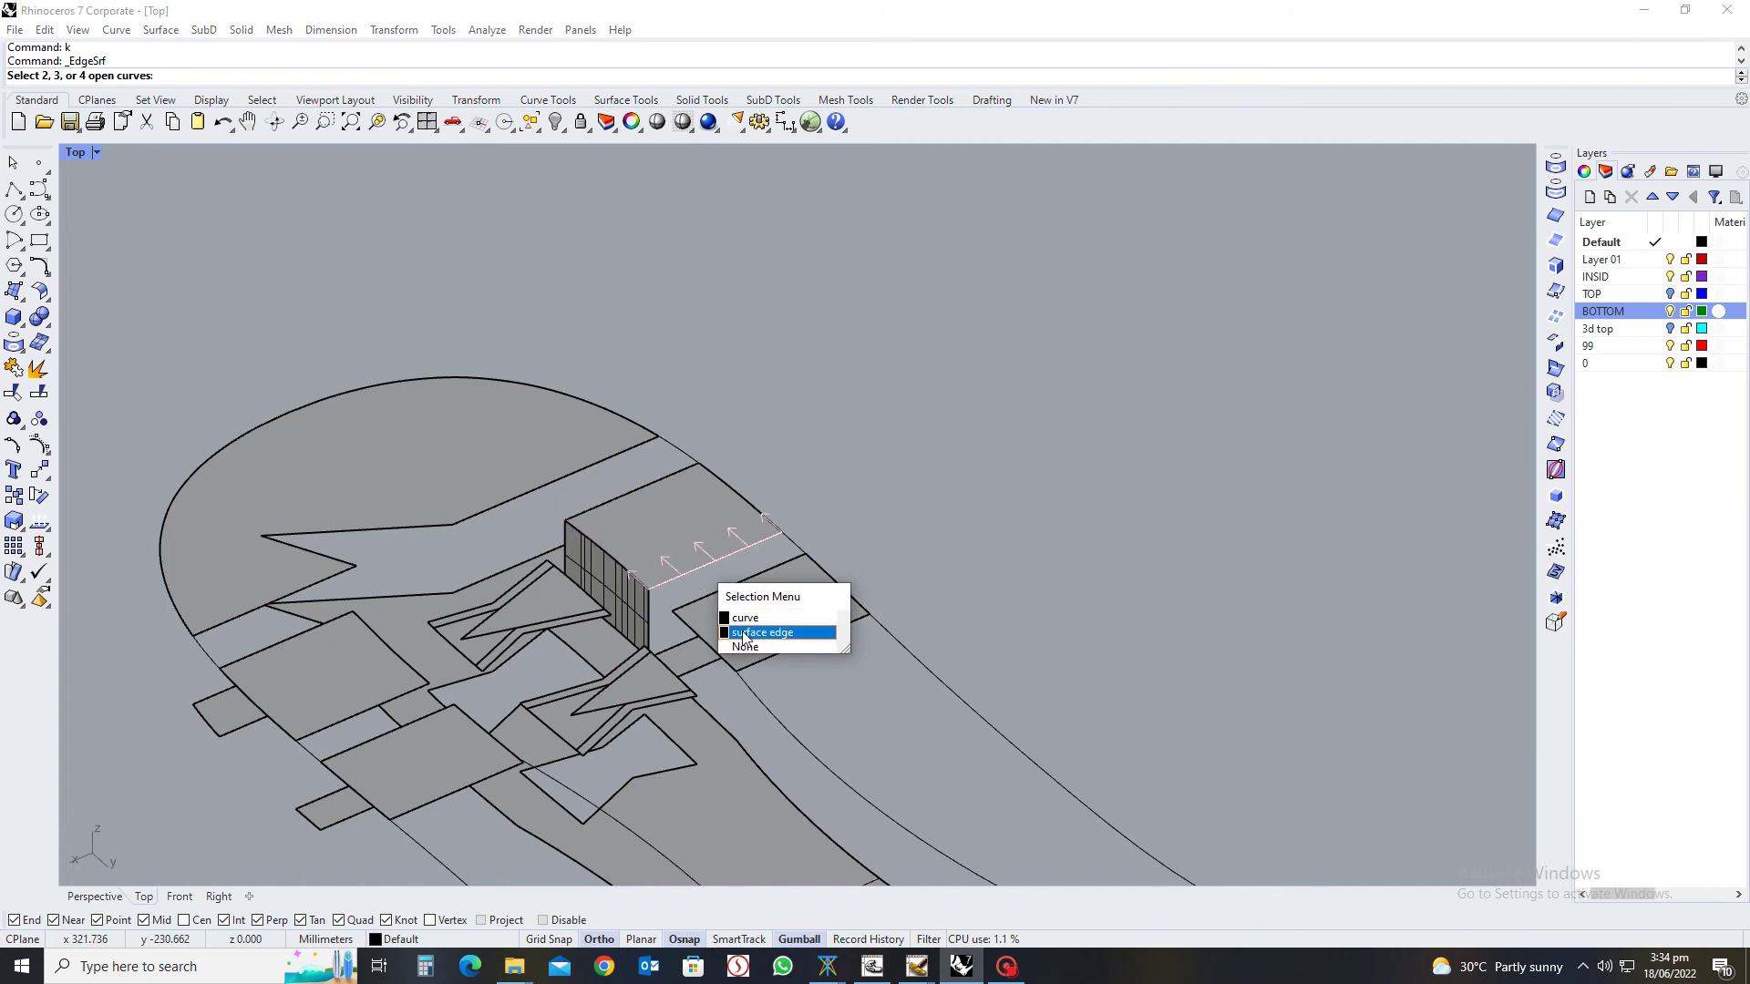
{"action": "left_click", "coordinate": [747, 633]}
{"action": "left_click", "coordinate": [675, 643]}
{"action": "key", "text": "Return"}
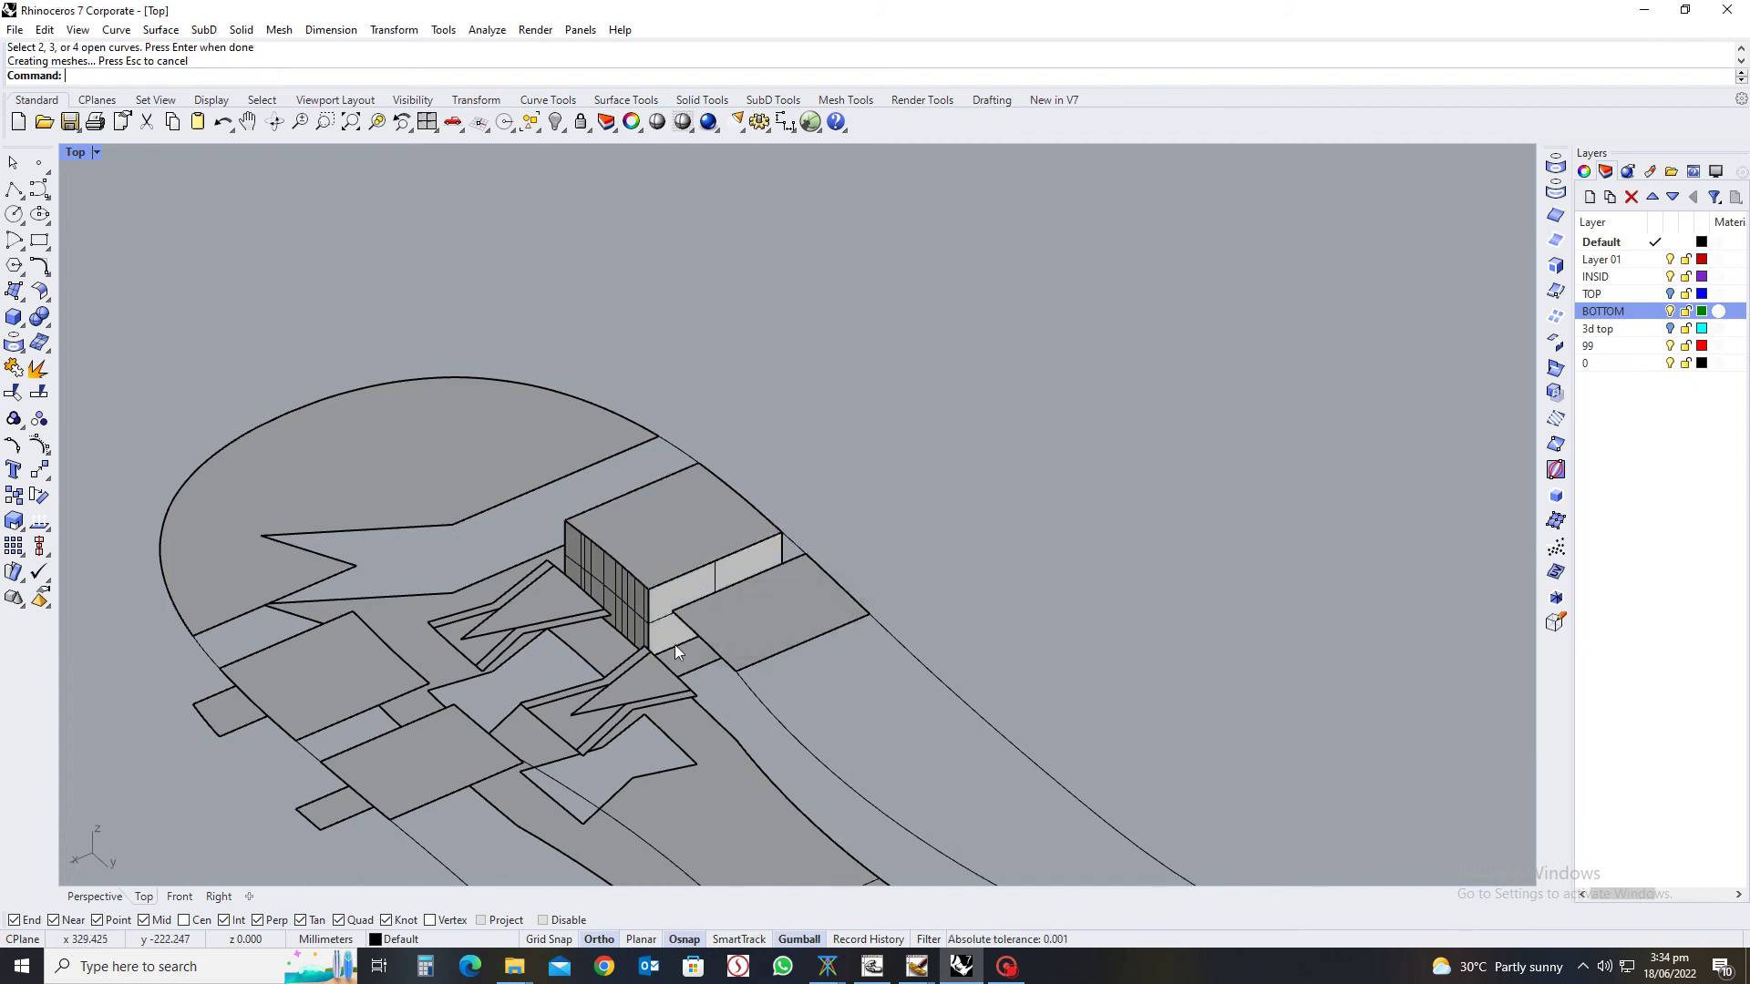
Build an edge-curve wall between the rounded heel piece's straight arch-side edge and the parallel edge of the lowered base
{"action": "scroll", "coordinate": [551, 620], "scroll_direction": "down", "scroll_amount": 3}
{"action": "right_click_drag", "start_coordinate": [550, 621], "coordinate": [573, 638]}
{"action": "scroll", "coordinate": [576, 643], "scroll_direction": "up", "scroll_amount": 4}
{"action": "key", "text": "Return"}
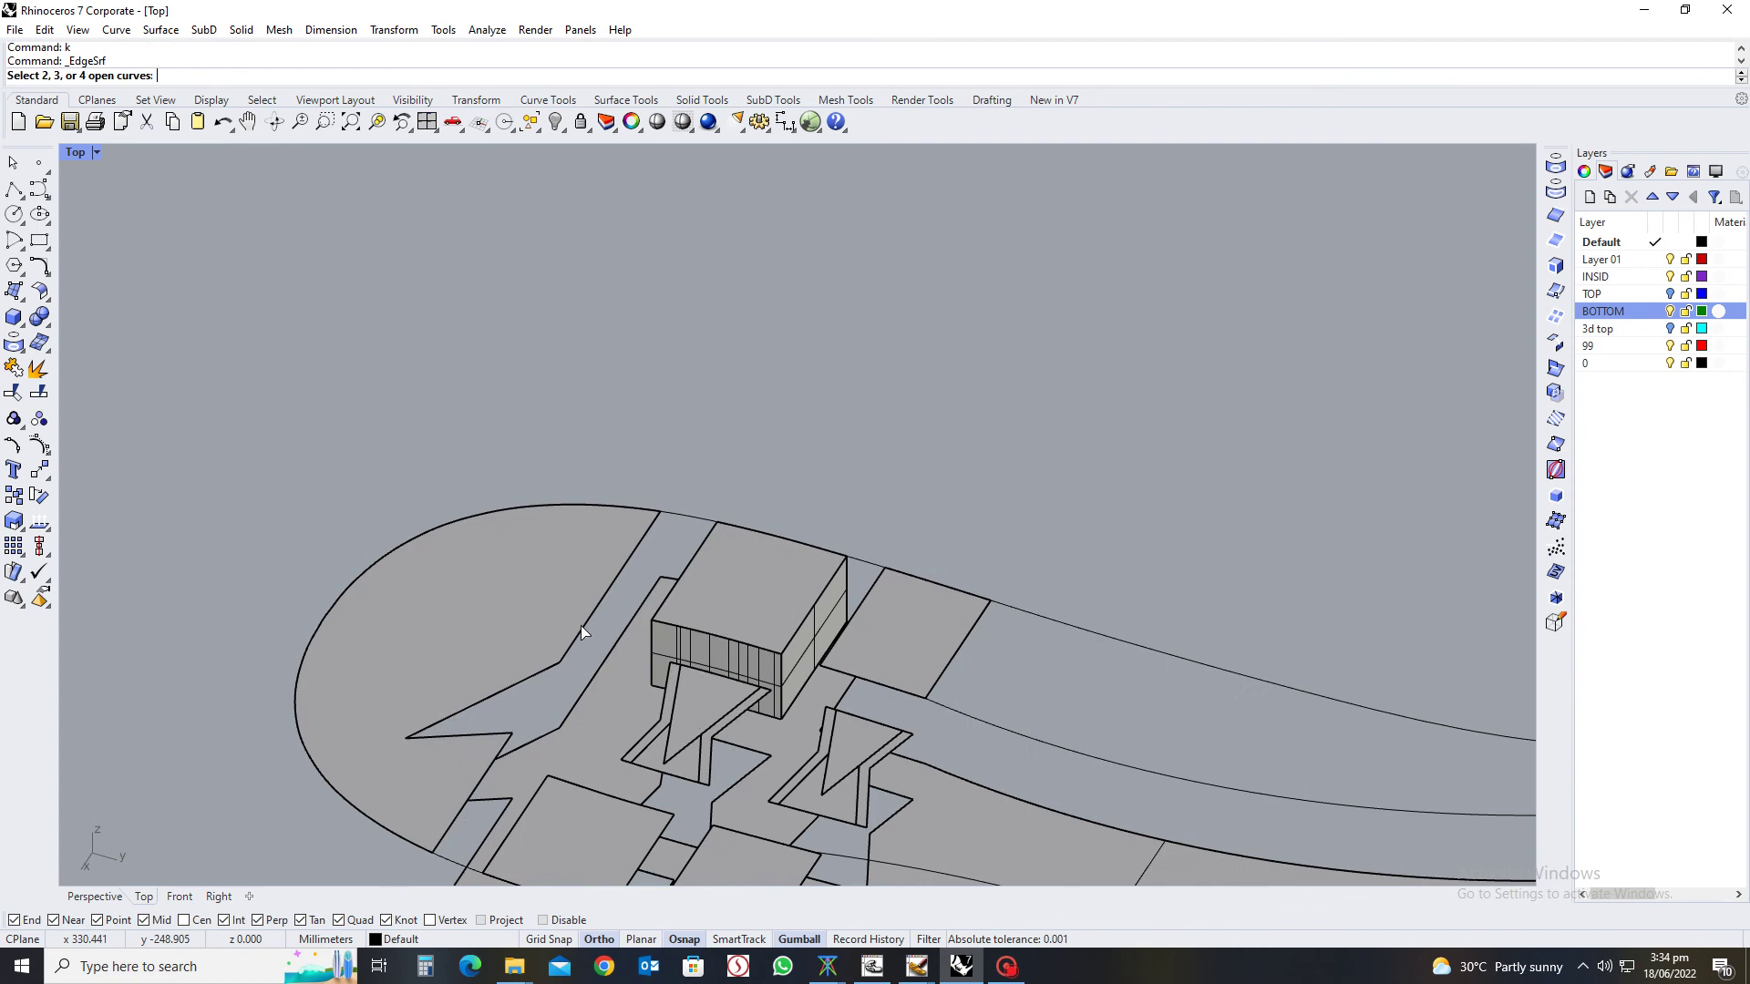
{"action": "left_click", "coordinate": [581, 625]}
{"action": "left_click", "coordinate": [638, 688]}
{"action": "left_click", "coordinate": [558, 685]}
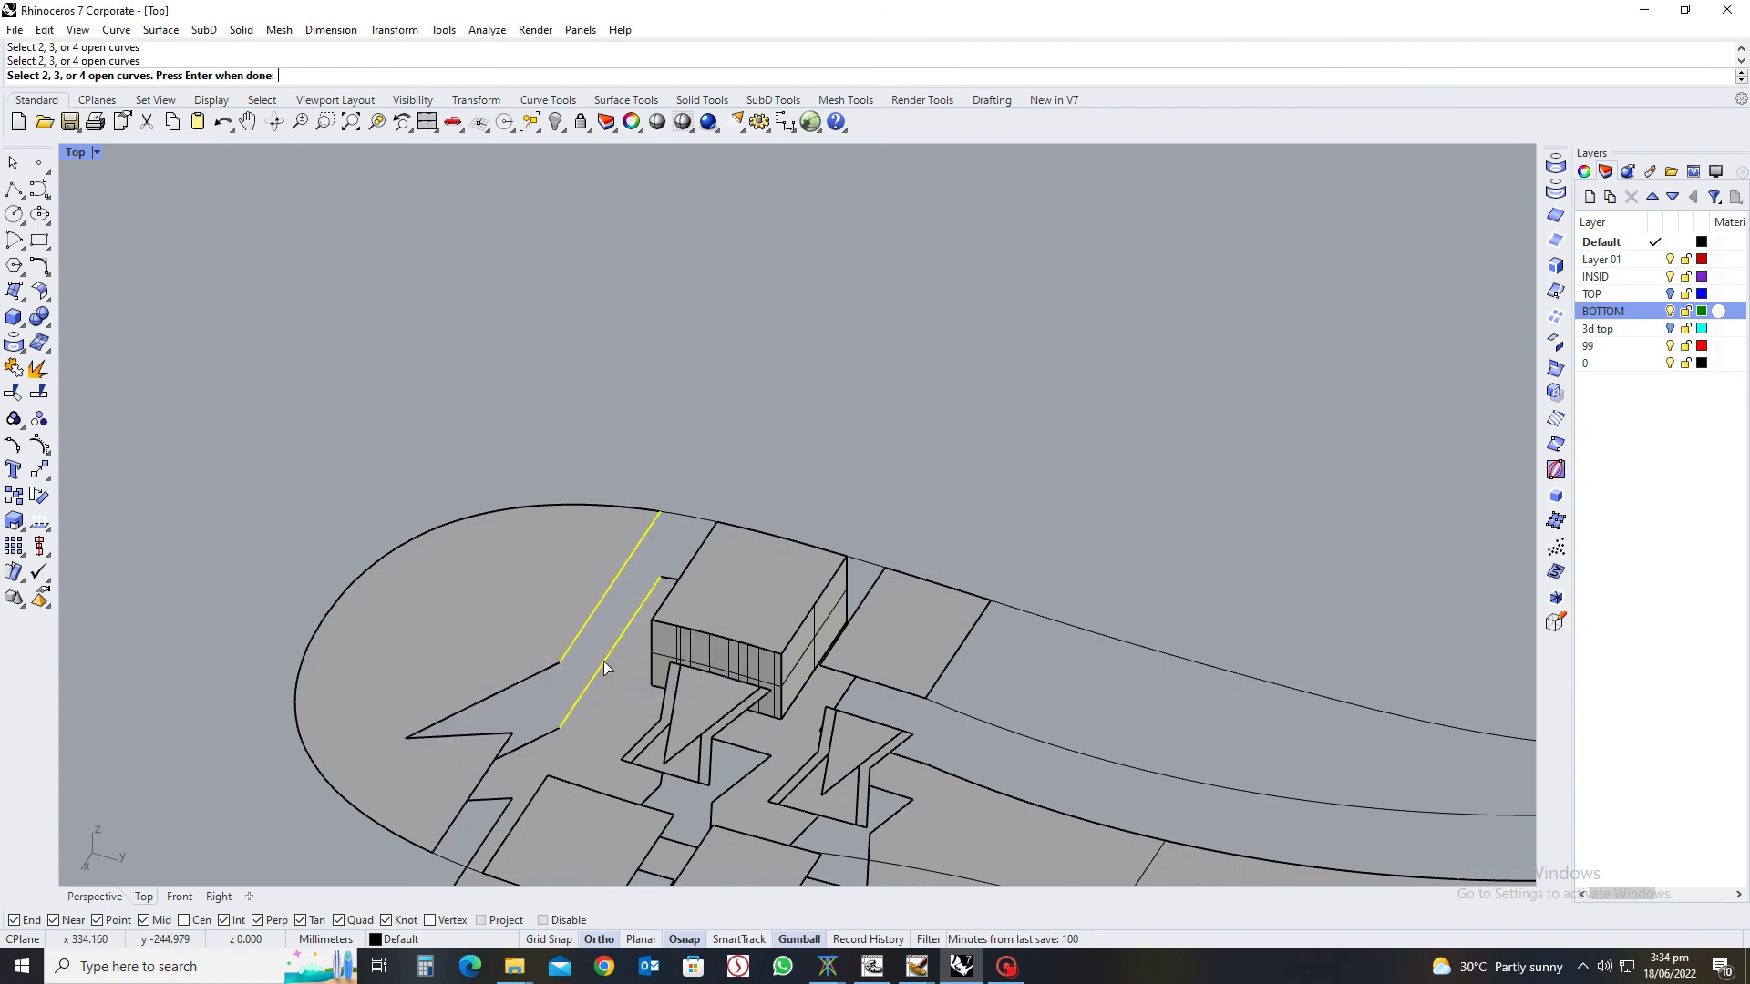
{"action": "key", "text": "Return"}
Build an edge-curve wall along the slanted notch edge adjoining the heel piece's arch-side wall, down to the base edge
{"action": "key", "text": "Return"}
{"action": "left_click", "coordinate": [562, 709]}
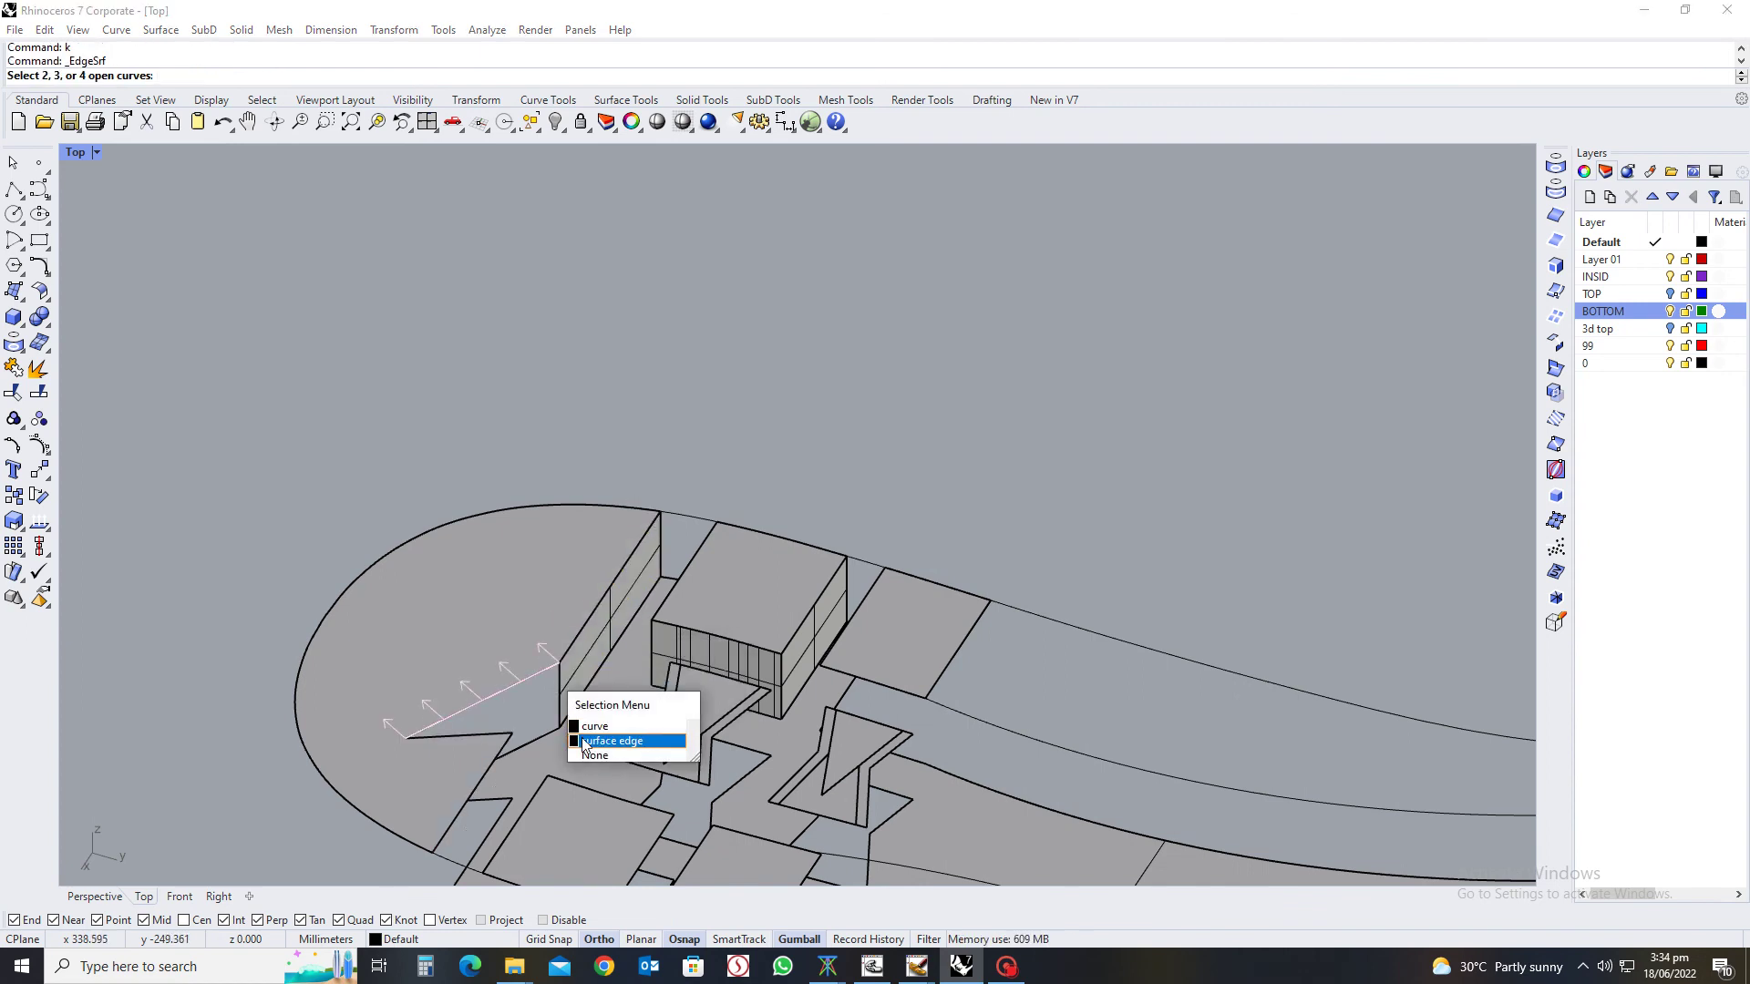
{"action": "left_click", "coordinate": [587, 741]}
{"action": "left_click", "coordinate": [545, 736]}
{"action": "key", "text": "Return"}
Build an edge-curve wall between the heel piece's straight outer-side surface edge and the matching base edge
{"action": "scroll", "coordinate": [538, 735], "scroll_direction": "down", "scroll_amount": 5}
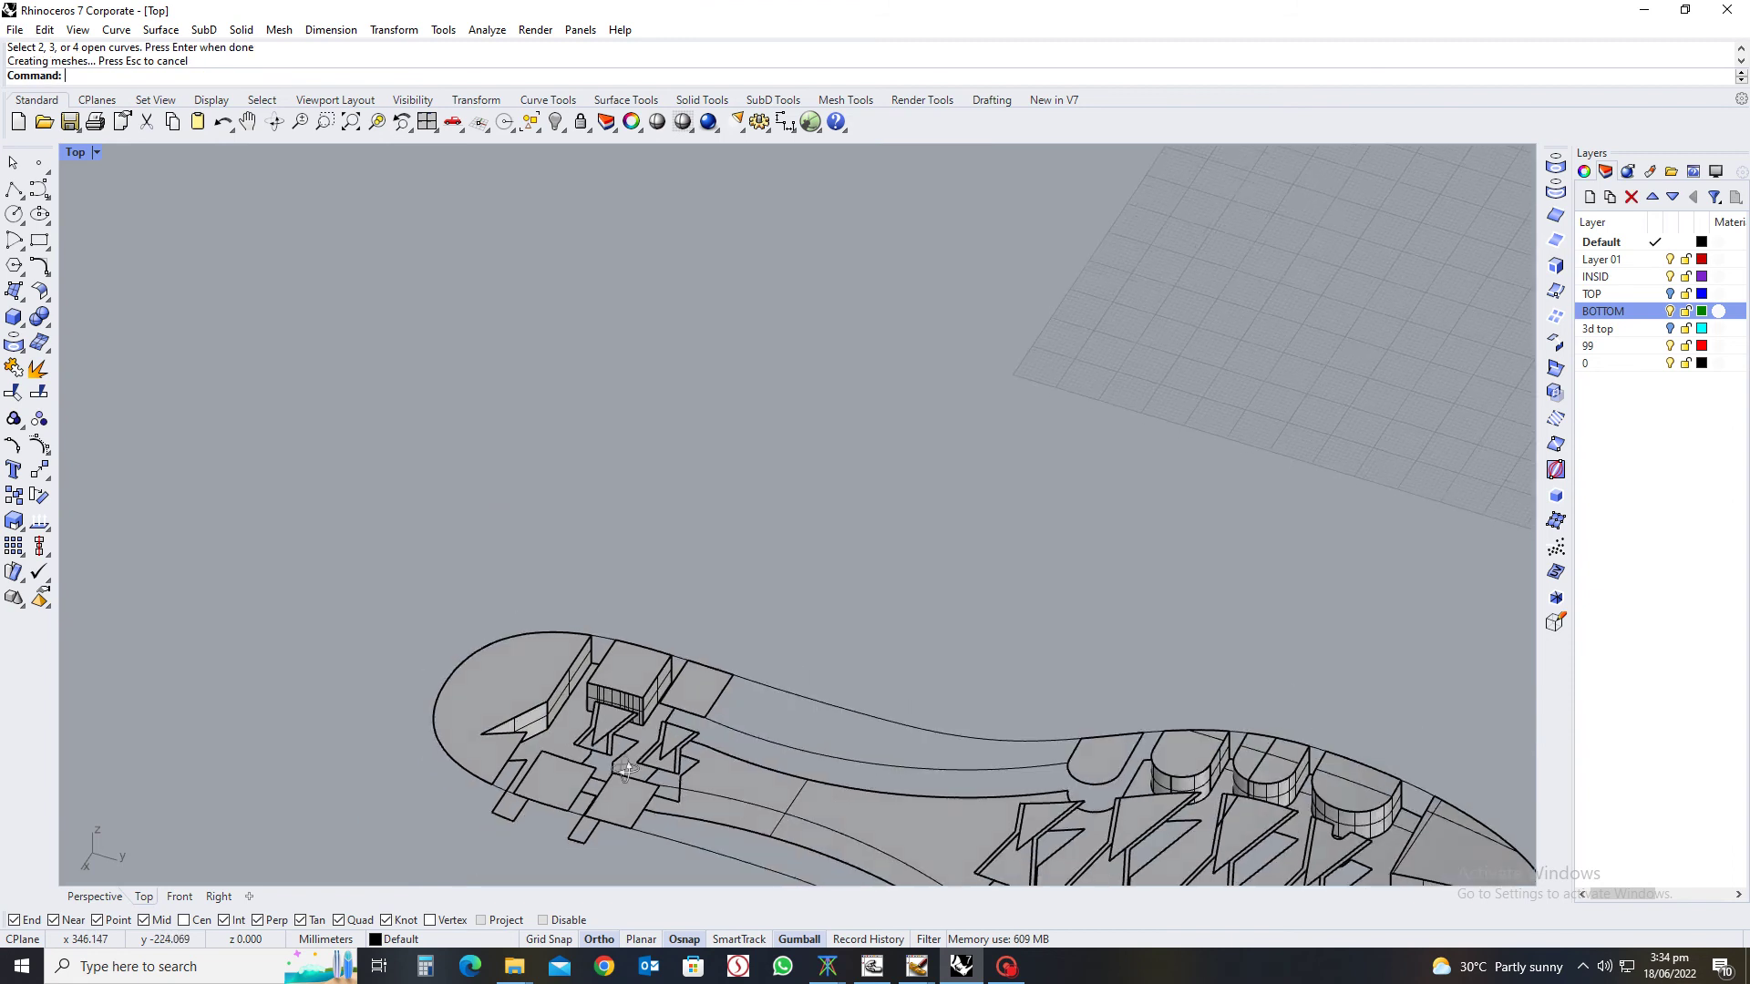
{"action": "right_click_drag", "start_coordinate": [539, 720], "coordinate": [555, 659]}
{"action": "scroll", "coordinate": [627, 538], "scroll_direction": "up", "scroll_amount": 5}
{"action": "scroll", "coordinate": [603, 551], "scroll_direction": "down", "scroll_amount": 2}
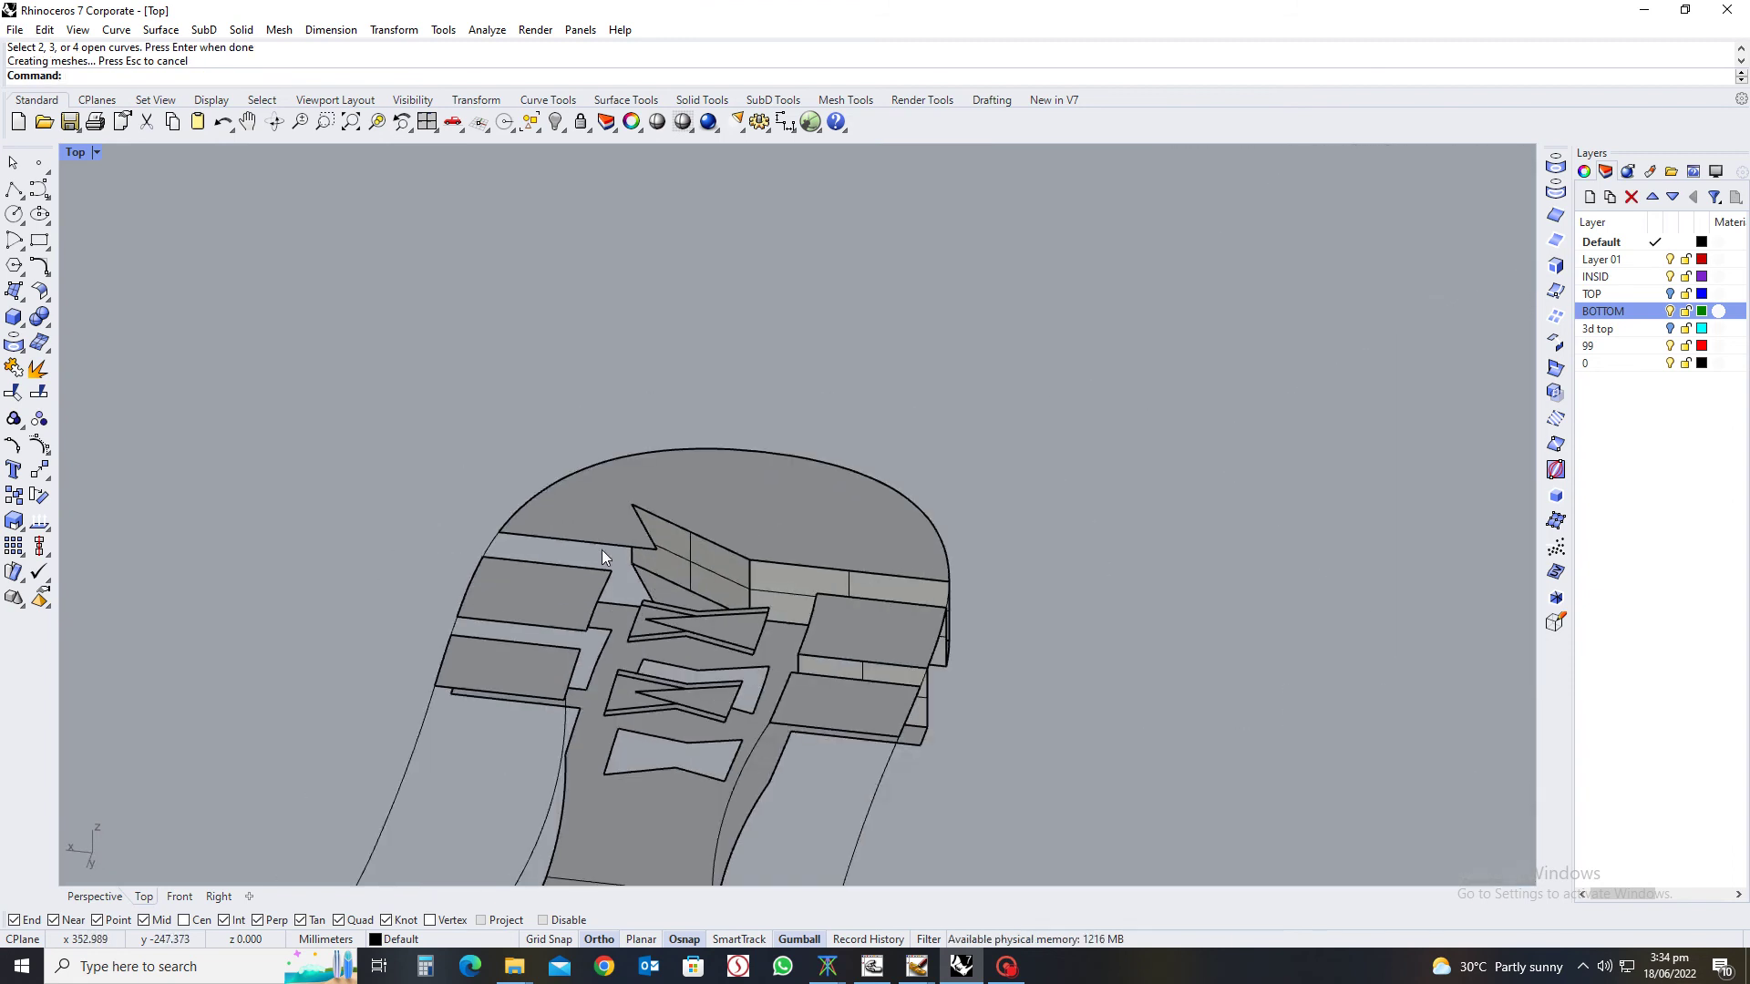
{"action": "key", "text": "Return"}
{"action": "left_click", "coordinate": [627, 547]}
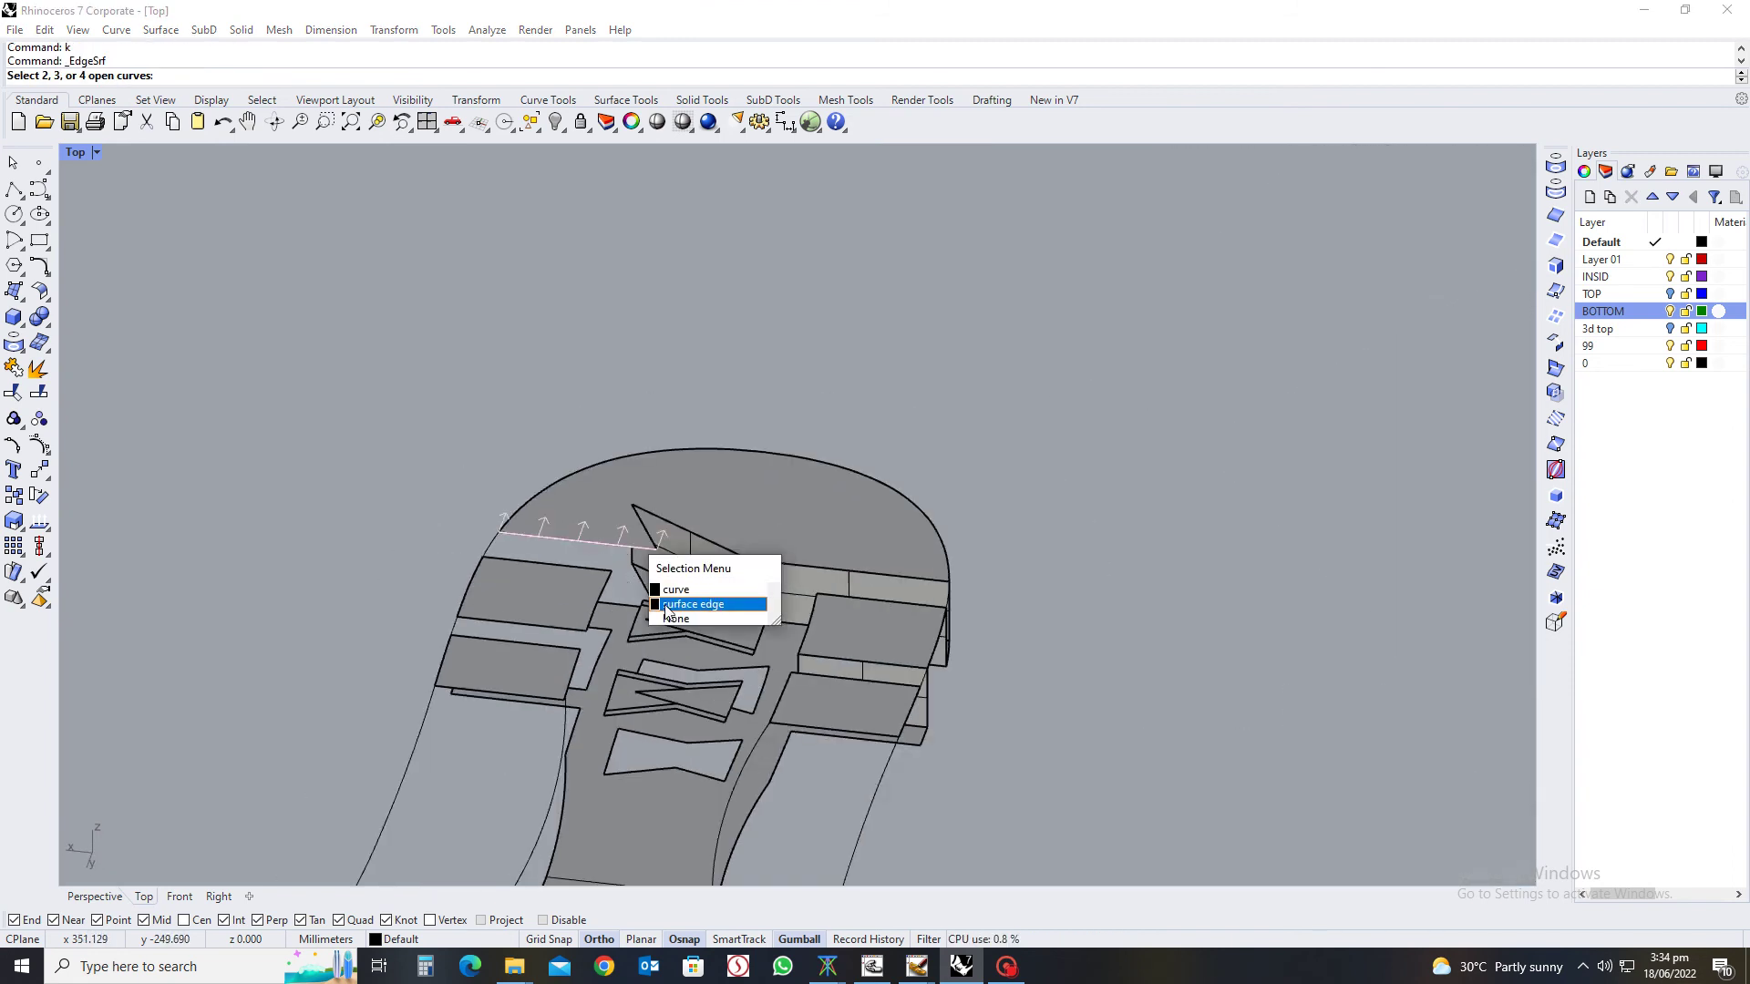
{"action": "left_click", "coordinate": [692, 603]}
{"action": "key", "text": "Return"}
Build an edge-curve wall along the heel piece's remaining short notch edge, down to the lowered base
{"action": "scroll", "coordinate": [621, 605], "scroll_direction": "down", "scroll_amount": 3}
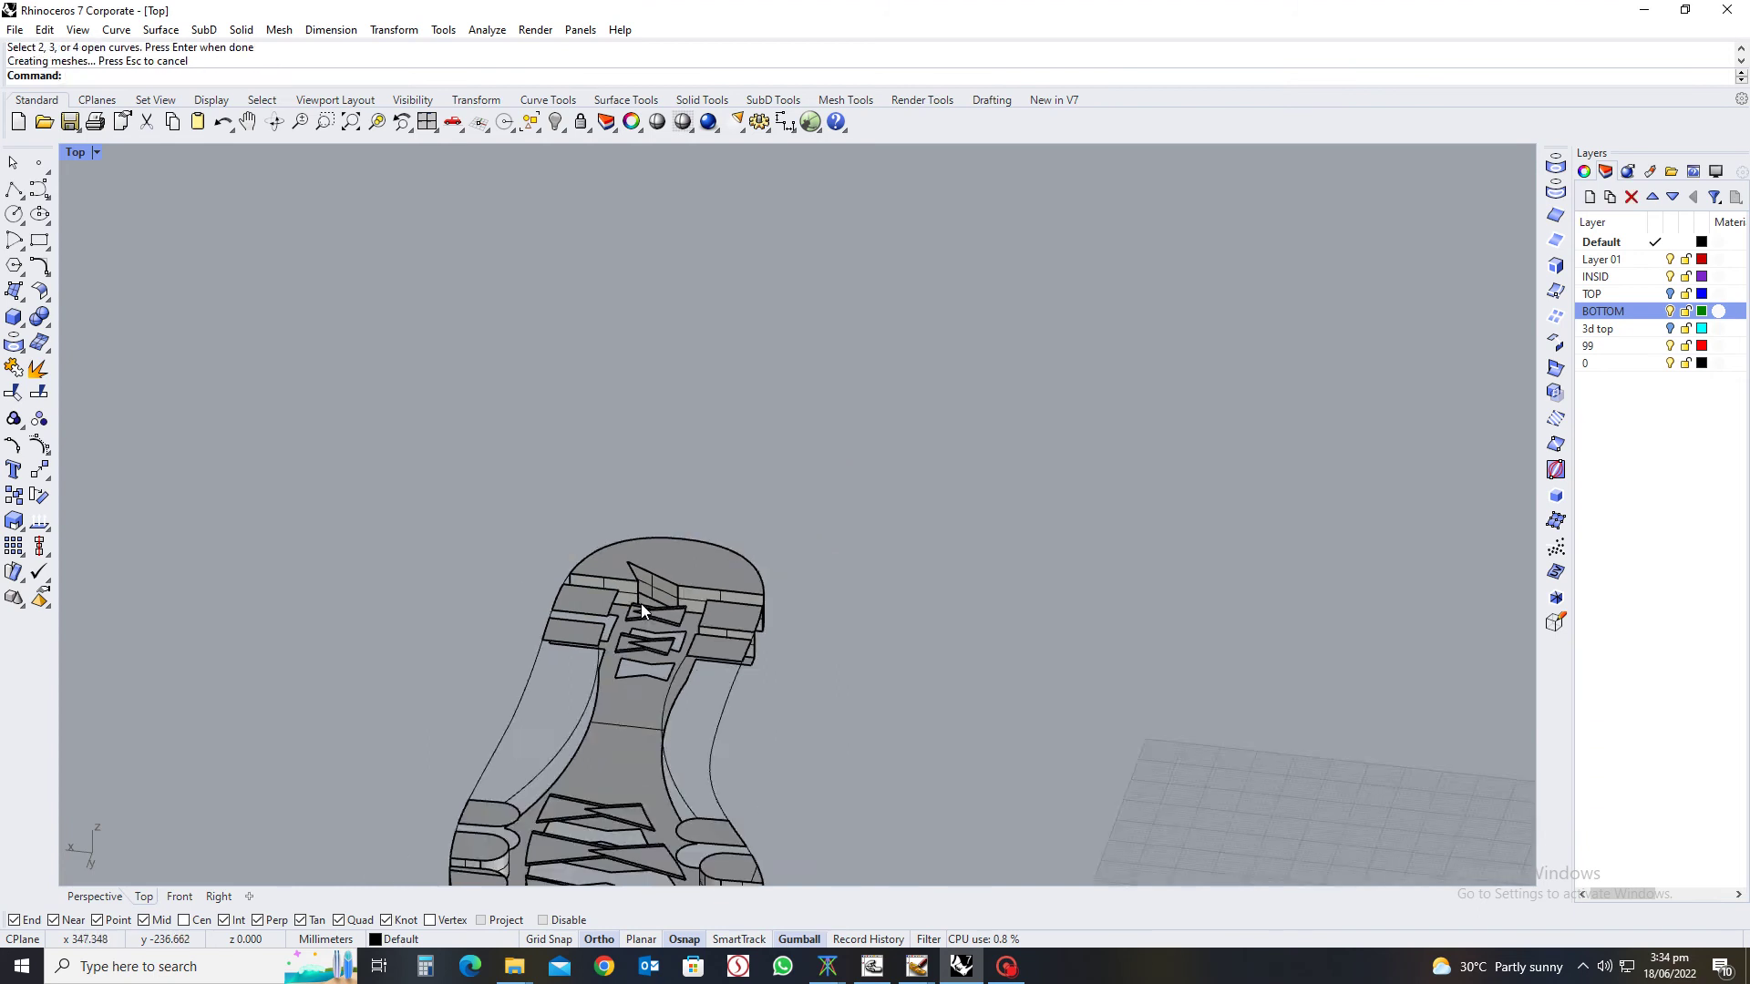
{"action": "right_click_drag", "start_coordinate": [642, 604], "coordinate": [848, 556]}
{"action": "scroll", "coordinate": [812, 485], "scroll_direction": "up", "scroll_amount": 3}
{"action": "key", "text": "Return"}
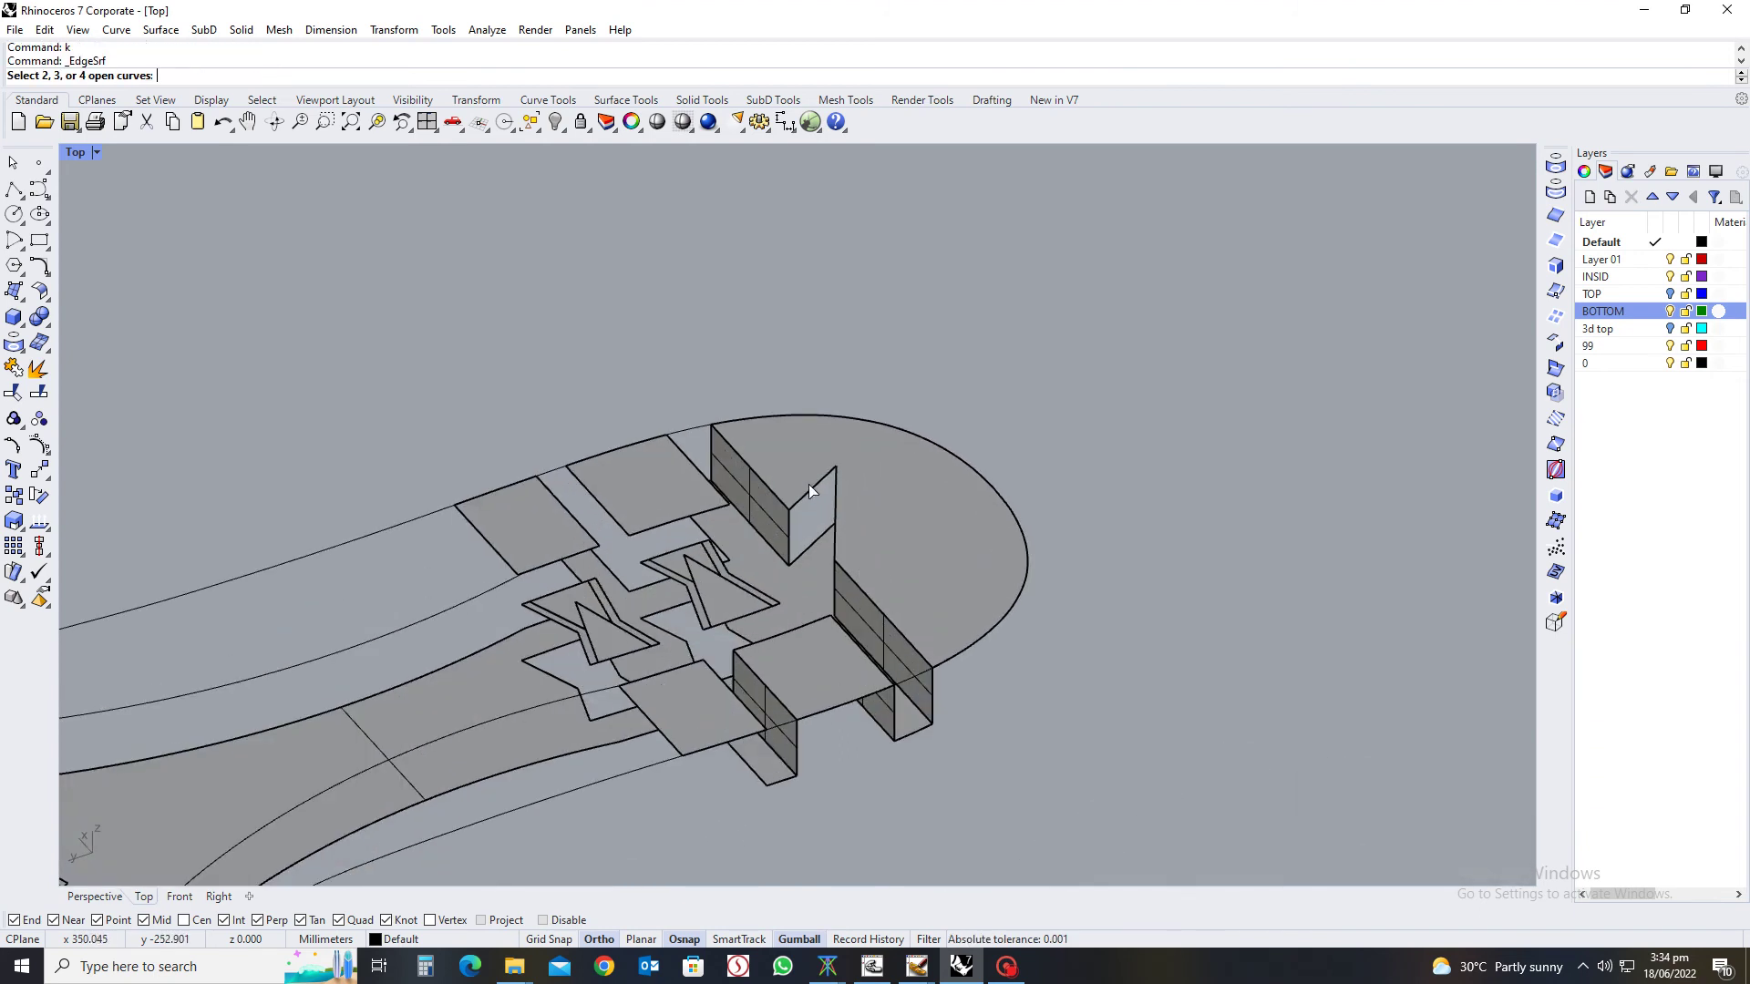
{"action": "left_click", "coordinate": [812, 491]}
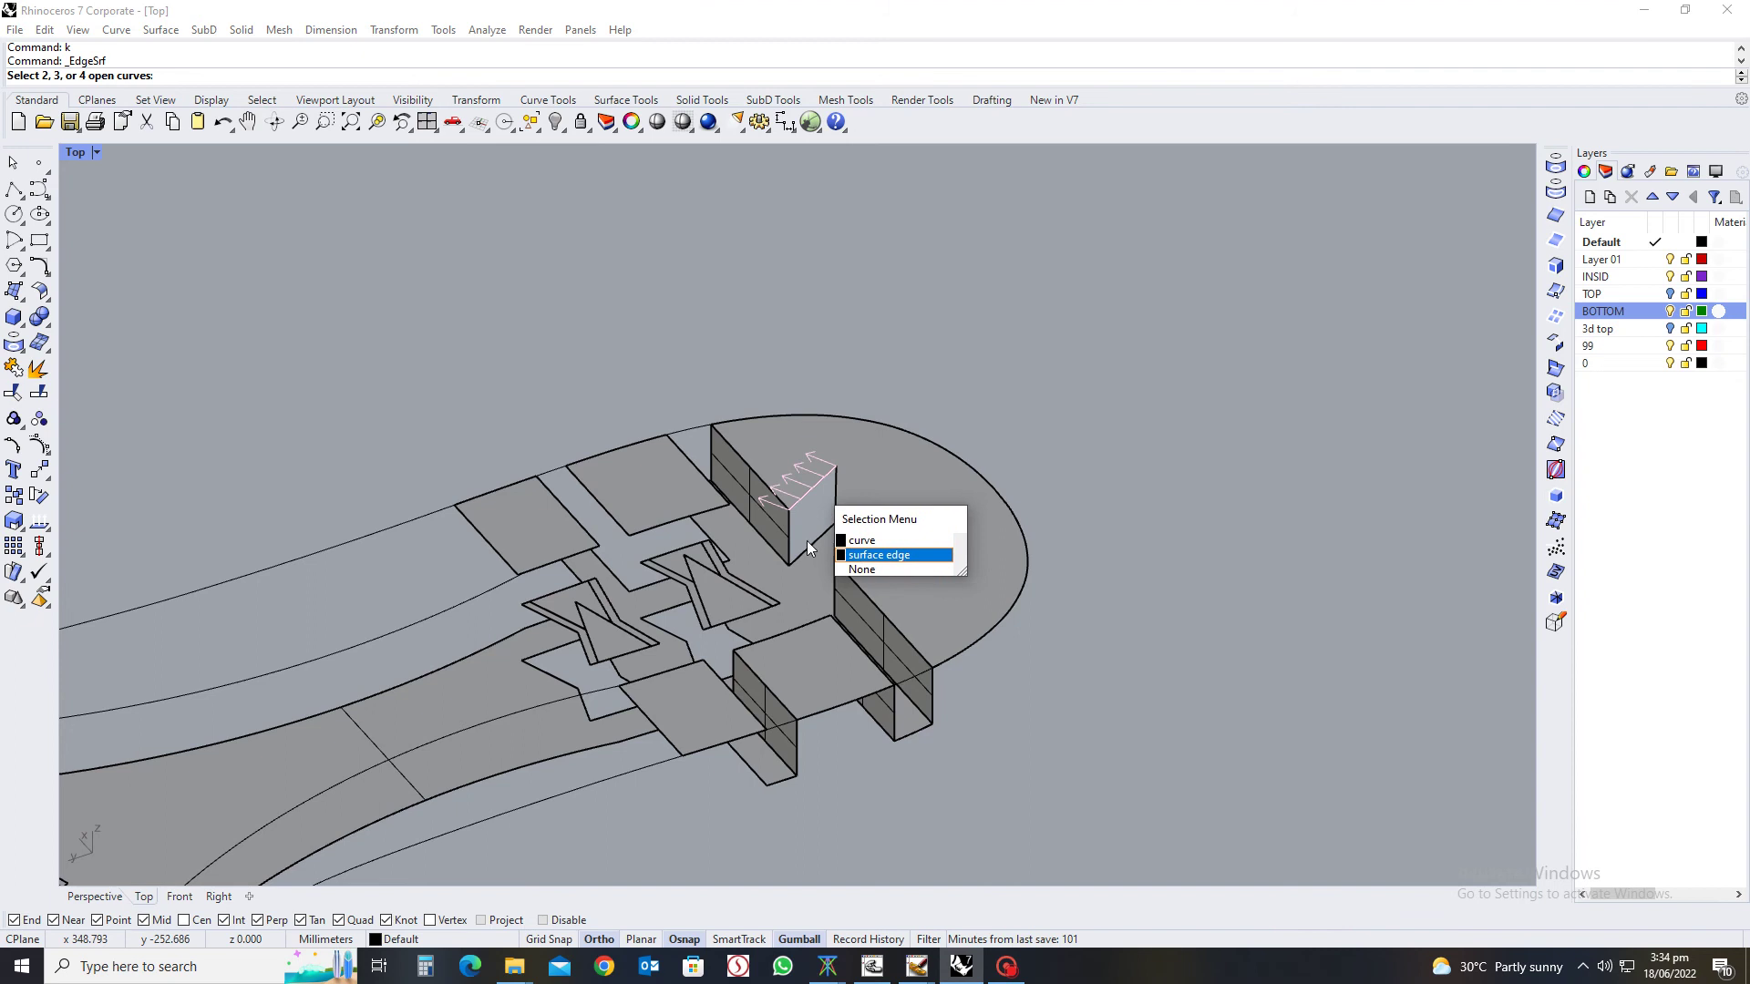
{"action": "left_click", "coordinate": [855, 556]}
{"action": "key", "text": "Return"}
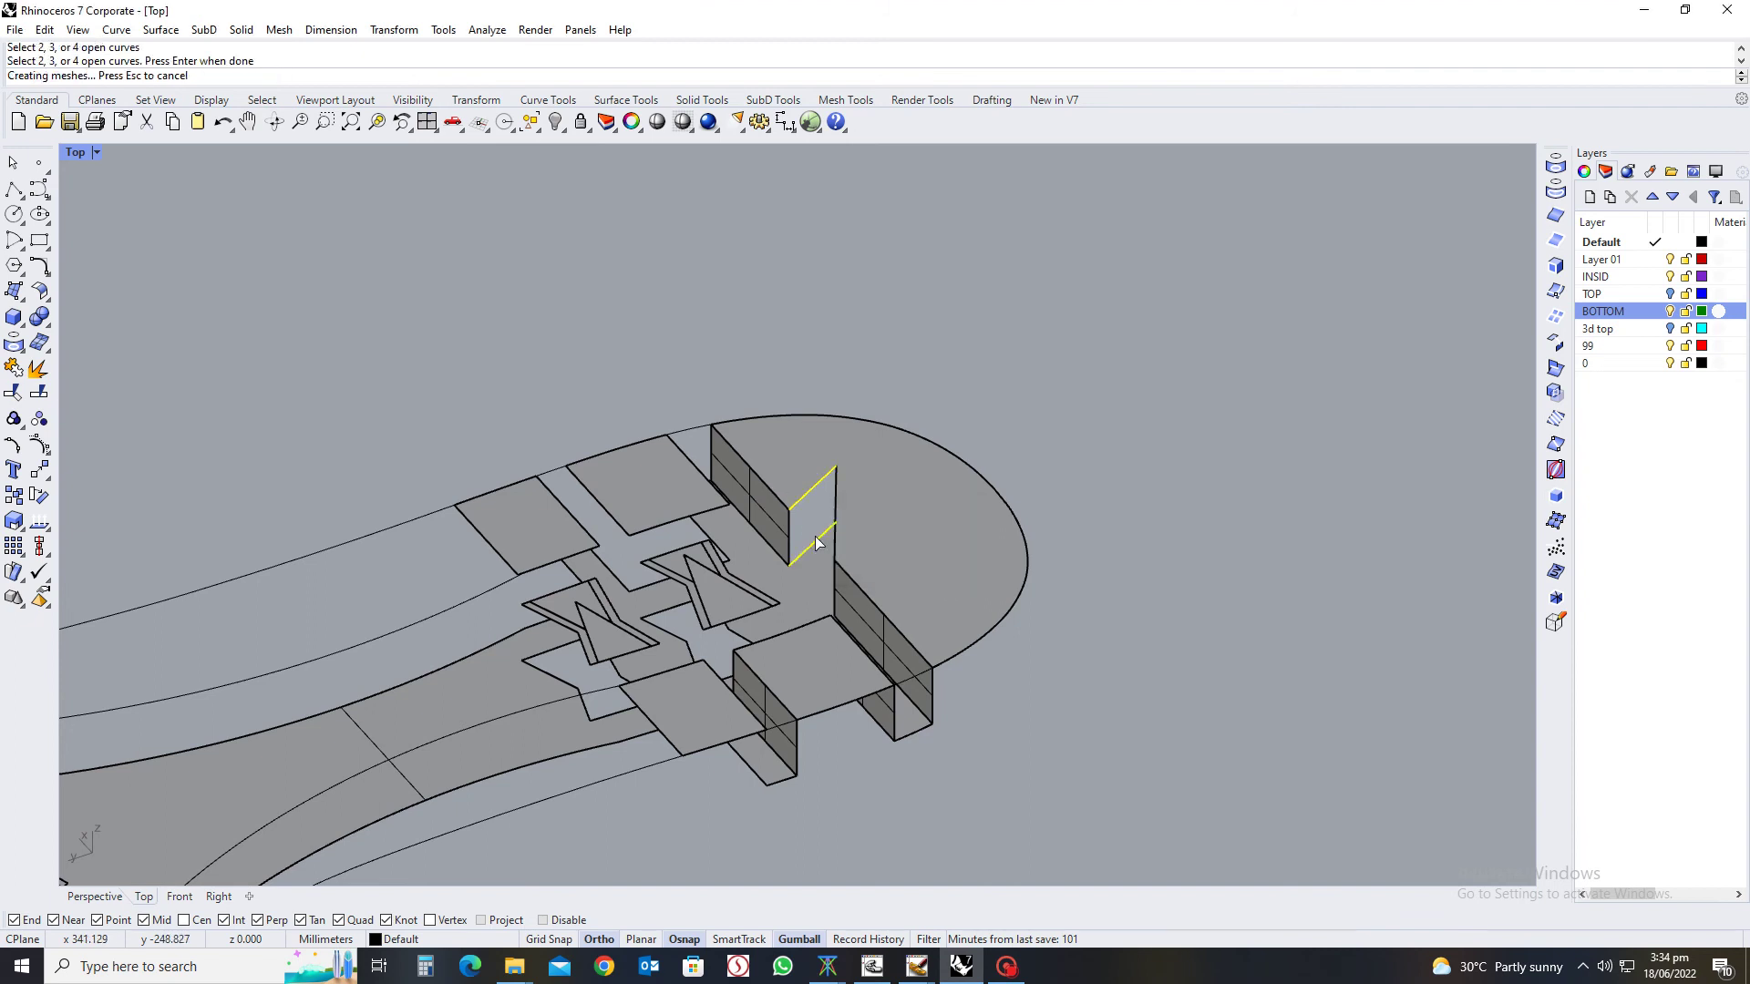
Build an edge-curve wall between the rearmost outer-side heel block's centre-facing edge and the base cutout edge below it
{"action": "scroll", "coordinate": [802, 545], "scroll_direction": "down", "scroll_amount": 3}
{"action": "right_click_drag", "start_coordinate": [802, 545], "coordinate": [779, 569]}
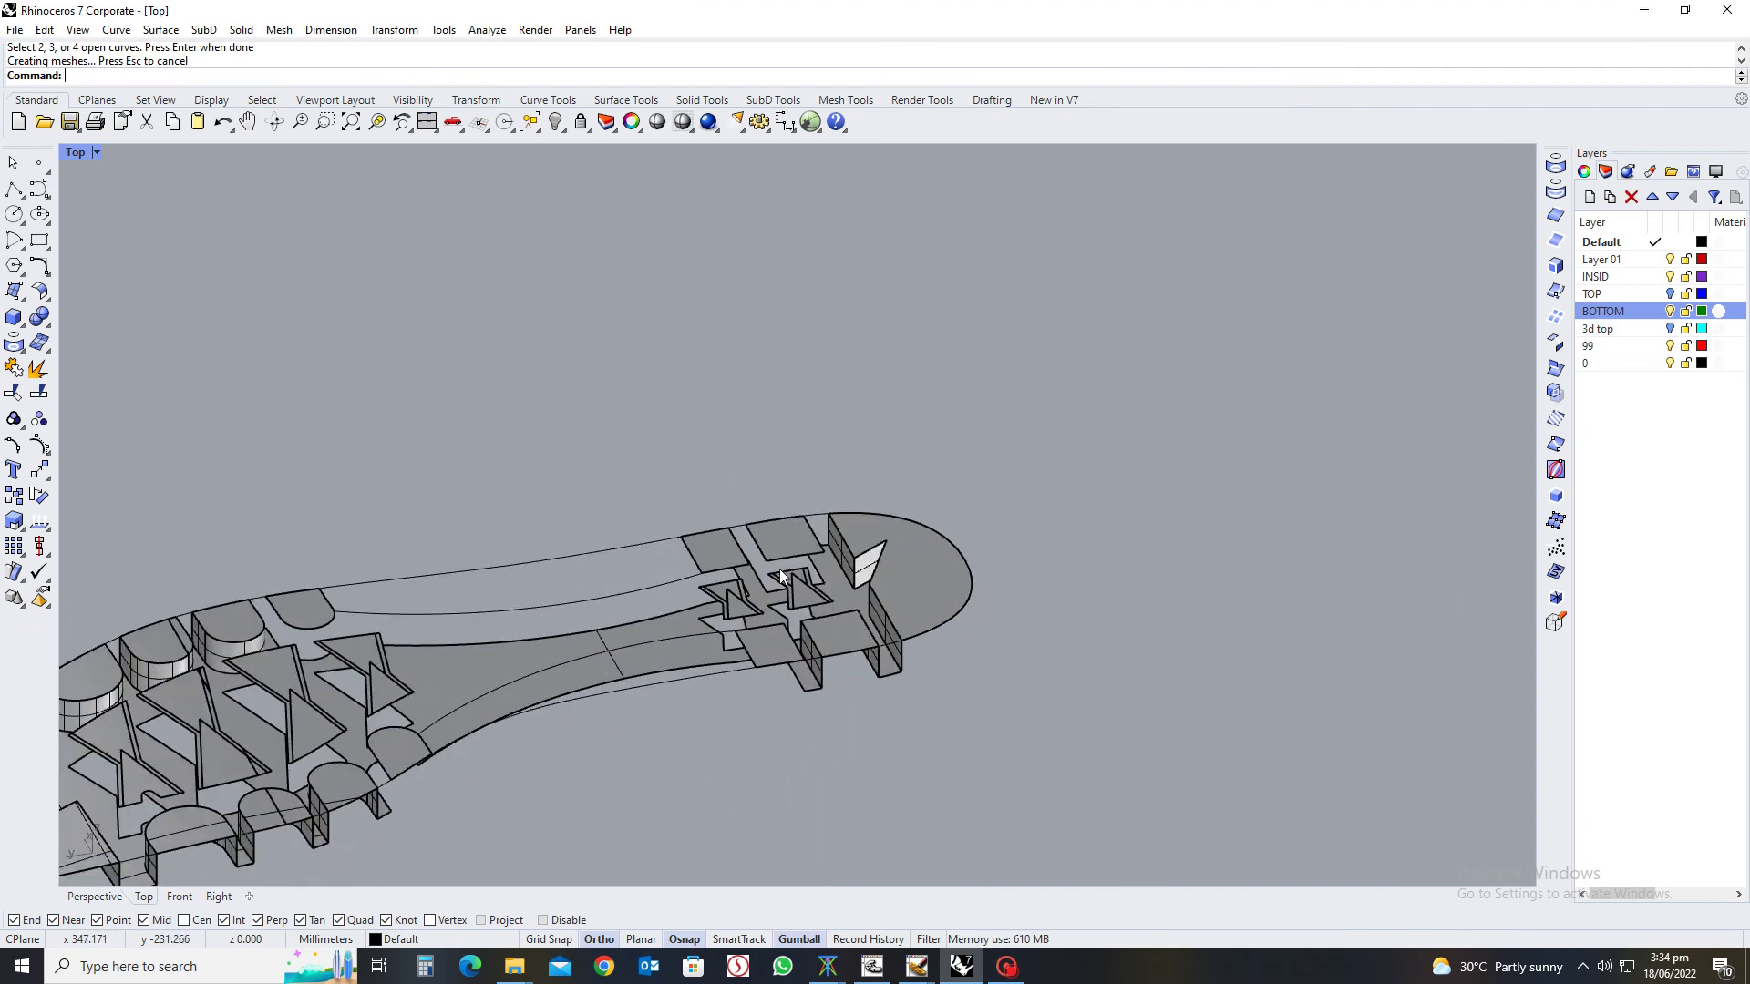
{"action": "scroll", "coordinate": [823, 472], "scroll_direction": "up", "scroll_amount": 5}
{"action": "scroll", "coordinate": [823, 473], "scroll_direction": "down", "scroll_amount": 1}
{"action": "mouse_move", "coordinate": [855, 525]}
{"action": "right_mouse_down", "text": "shift"}
{"action": "mouse_move", "coordinate": [1009, 608]}
{"action": "mouse_move", "coordinate": [847, 556]}
{"action": "right_mouse_up", "text": "shift"}
{"action": "scroll", "coordinate": [982, 598], "scroll_direction": "down", "scroll_amount": 4}
{"action": "type", "text": "k"}
{"action": "key", "text": "Return"}
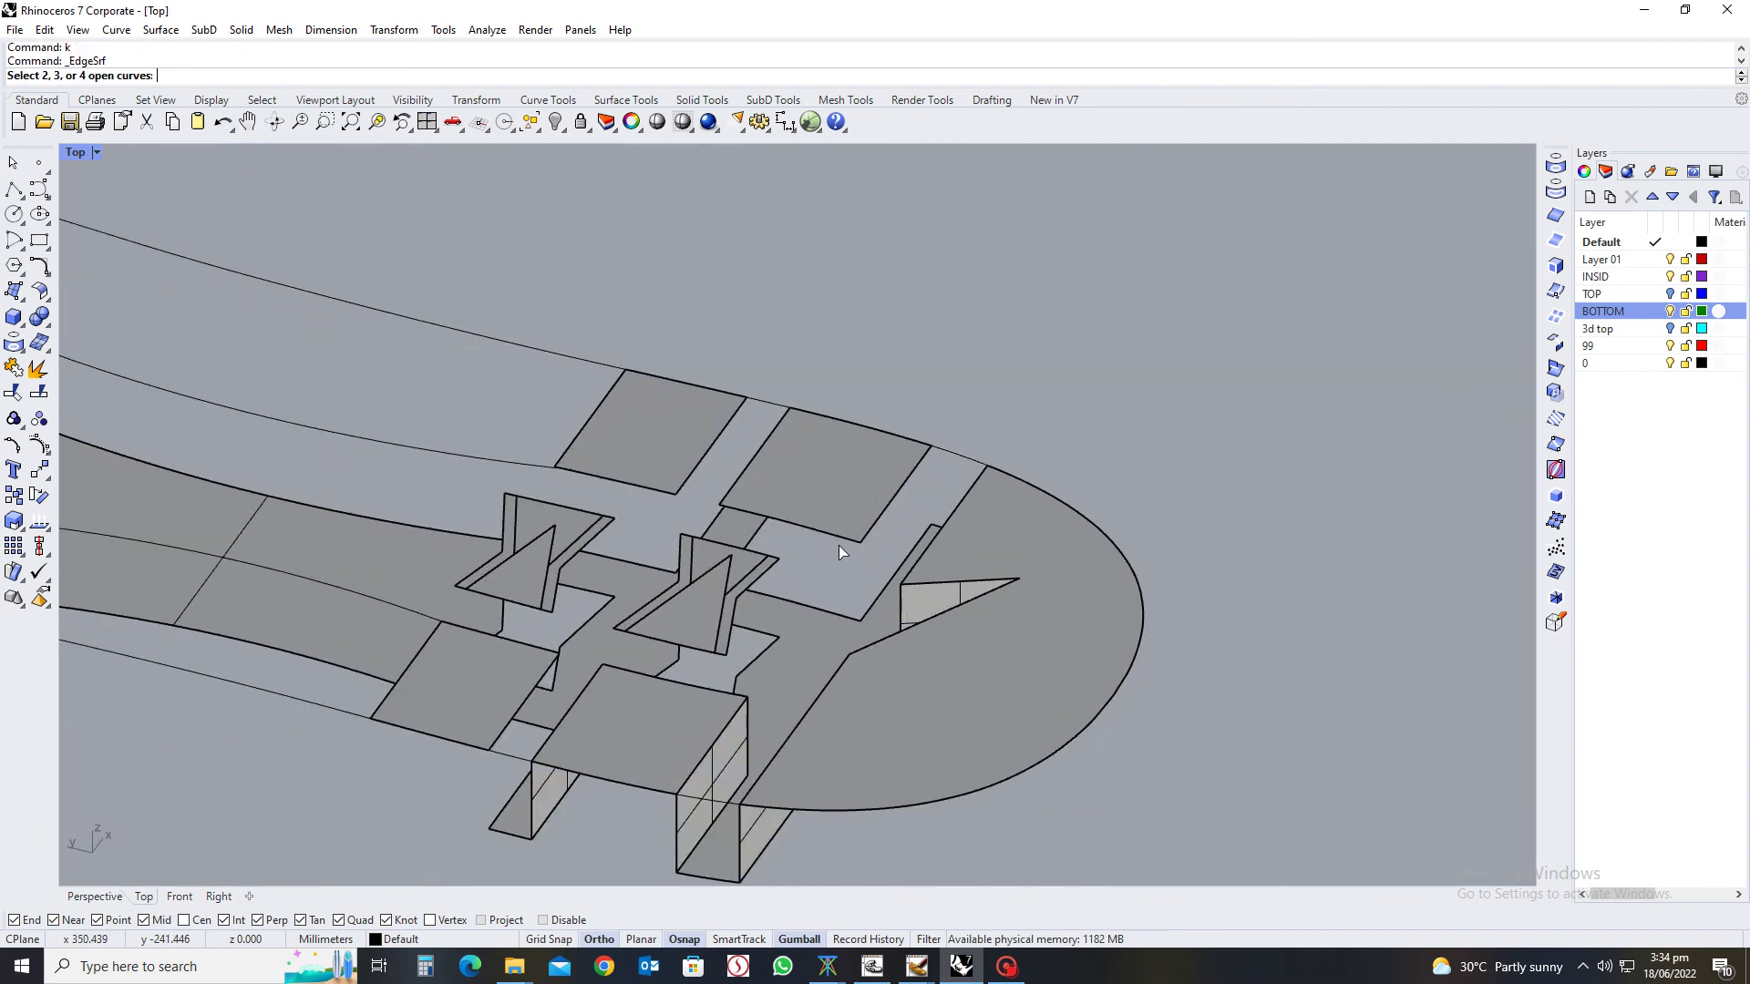
{"action": "left_click", "coordinate": [838, 543]}
{"action": "left_click", "coordinate": [883, 602]}
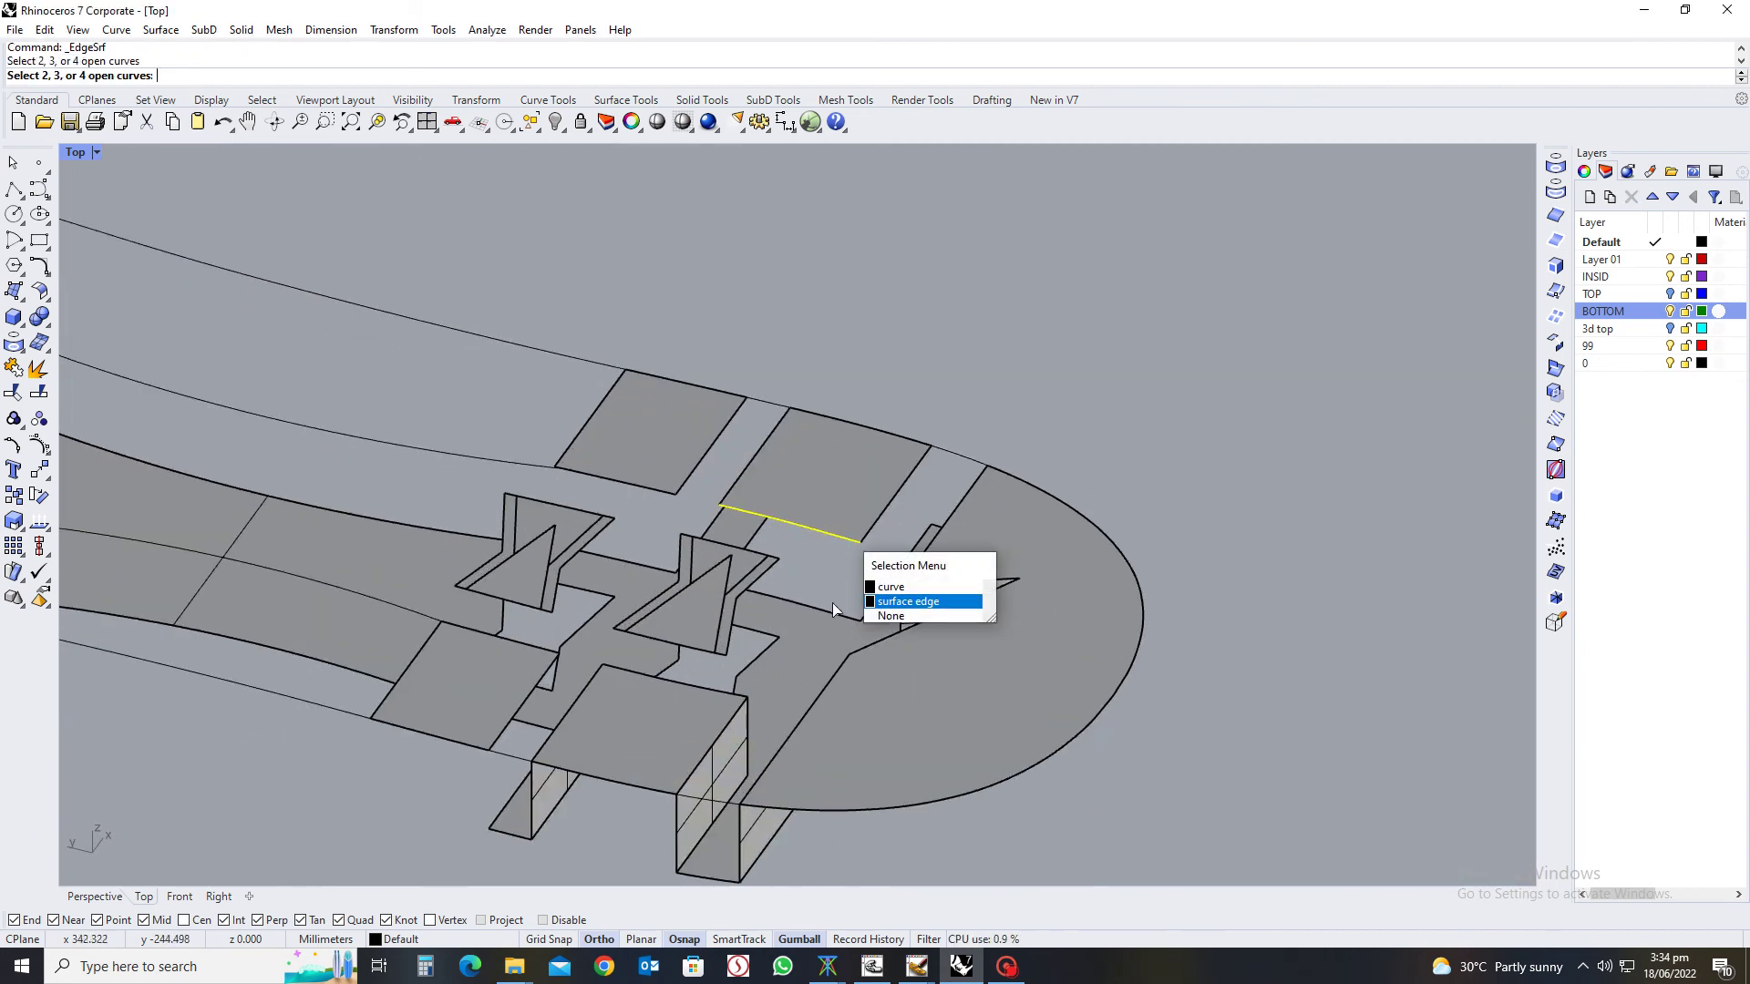
{"action": "left_click", "coordinate": [829, 615]}
{"action": "right_click", "coordinate": [877, 567]}
Build an edge-curve wall down to the base along the outer-side block's edge facing the heel piece
{"action": "right_click_drag", "start_coordinate": [877, 567], "coordinate": [615, 527]}
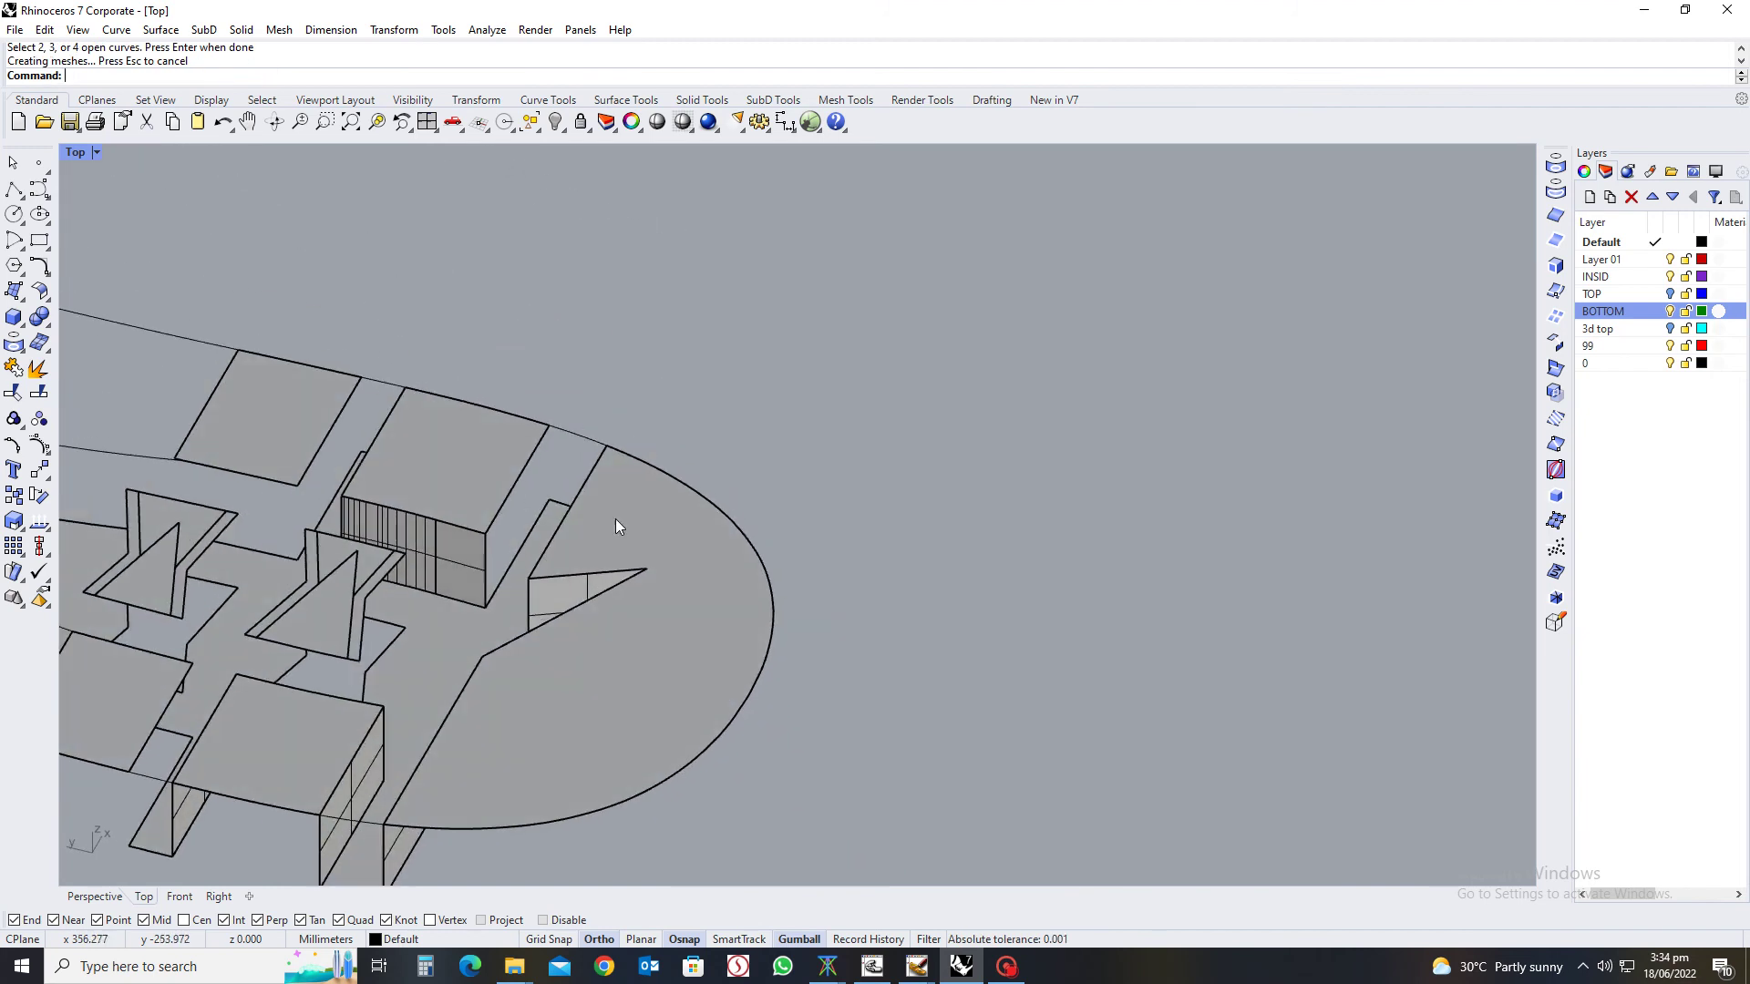
{"action": "right_click", "coordinate": [514, 496]}
{"action": "left_click", "coordinate": [511, 496]}
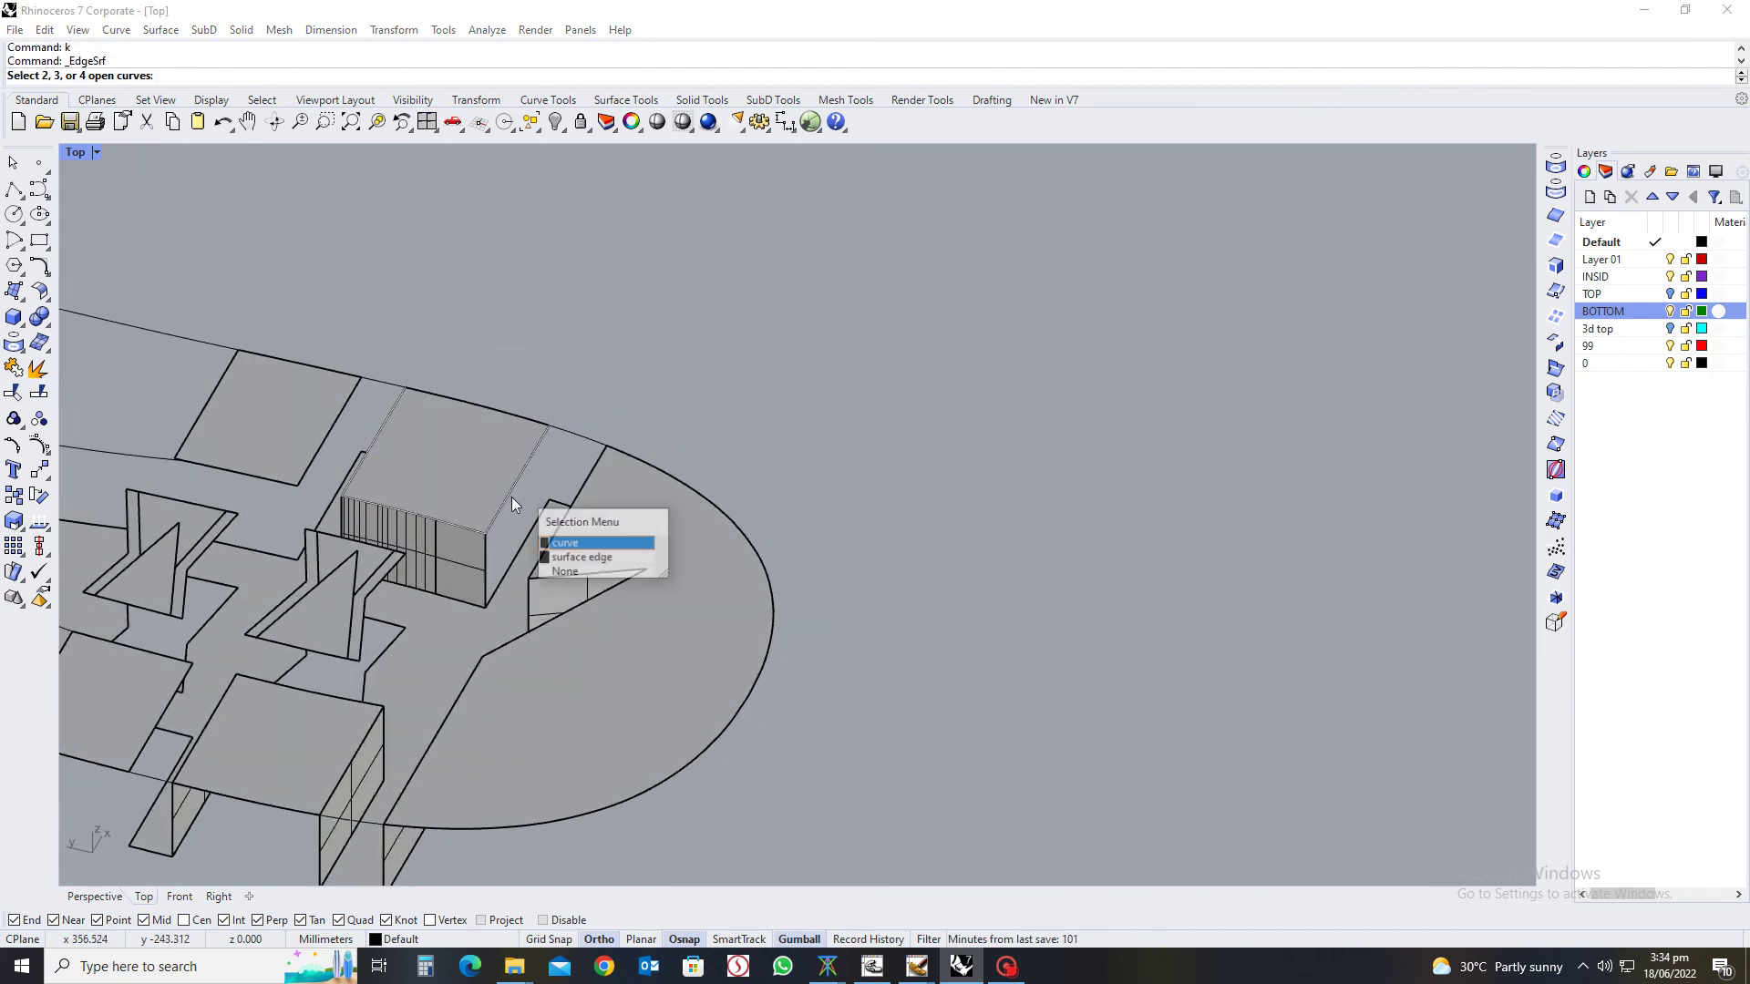
{"action": "left_click", "coordinate": [570, 558]}
{"action": "right_click", "coordinate": [522, 549]}
Build an edge-curve wall between the rearmost outer-side heel block's toe-facing edge and the base edge beneath it
{"action": "scroll", "coordinate": [449, 563], "scroll_direction": "down", "scroll_amount": 3}
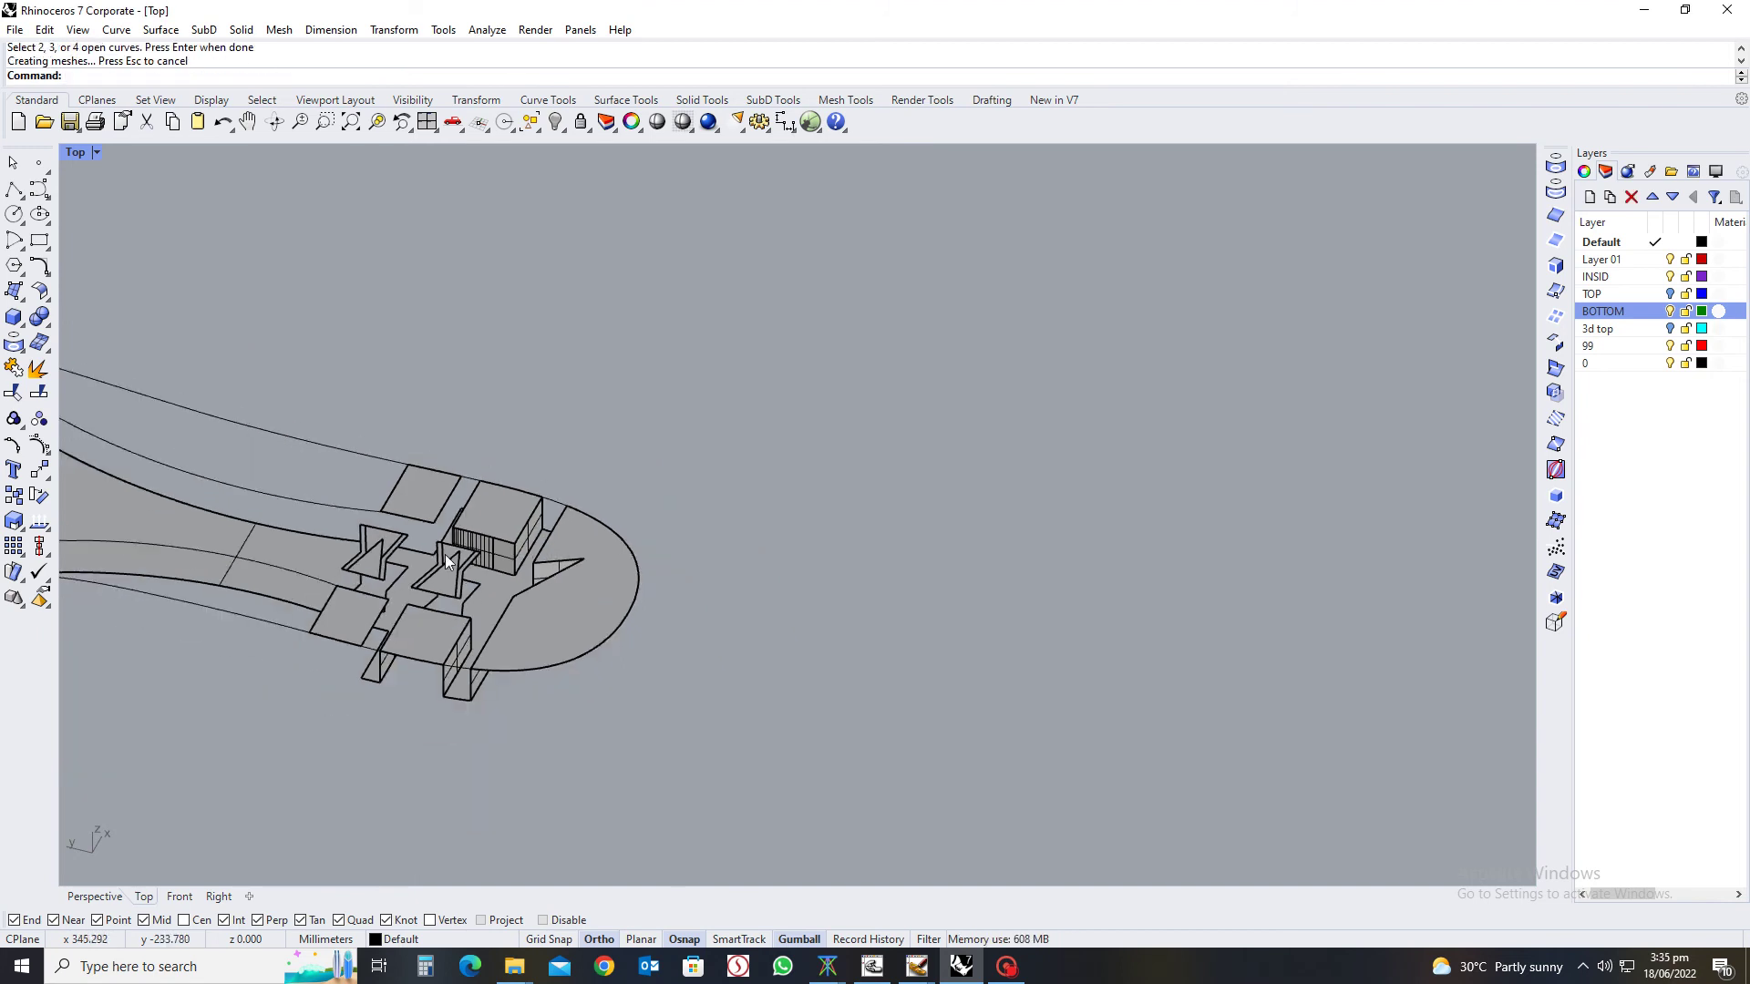
{"action": "right_click_drag", "start_coordinate": [449, 563], "coordinate": [619, 524]}
{"action": "scroll", "coordinate": [670, 487], "scroll_direction": "up", "scroll_amount": 3}
{"action": "type", "text": "k"}
{"action": "key", "text": "Return"}
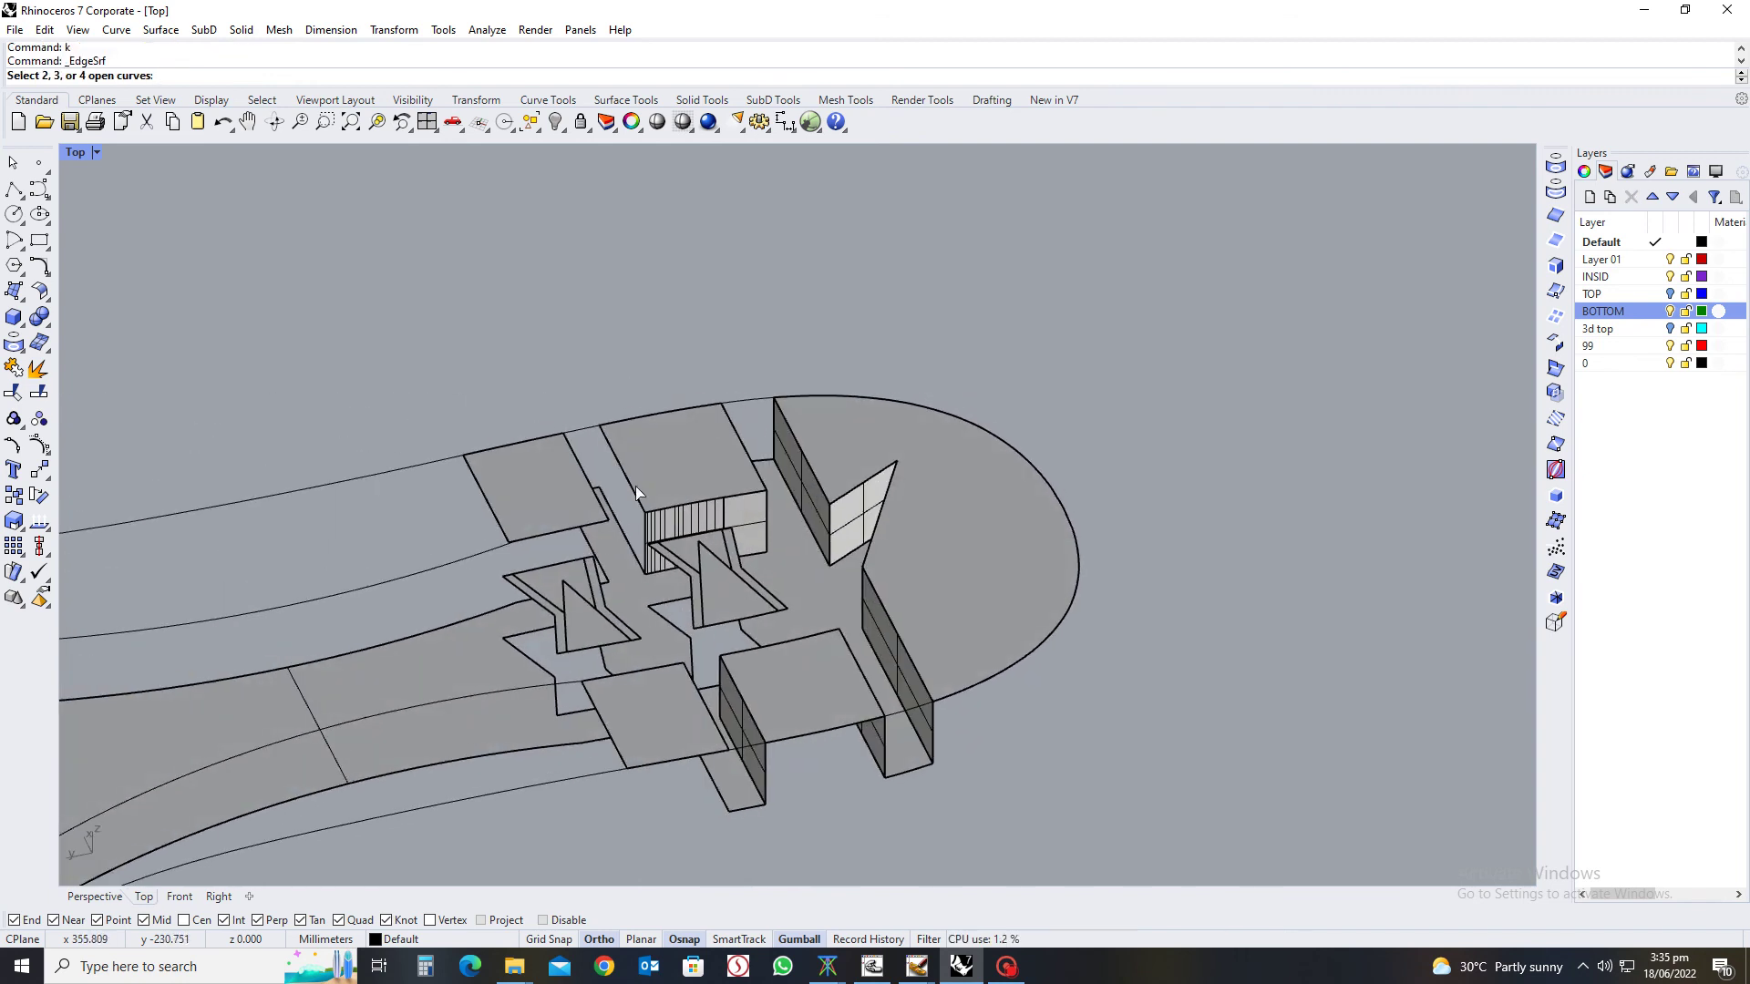
{"action": "left_click", "coordinate": [636, 493]}
{"action": "left_click", "coordinate": [676, 549]}
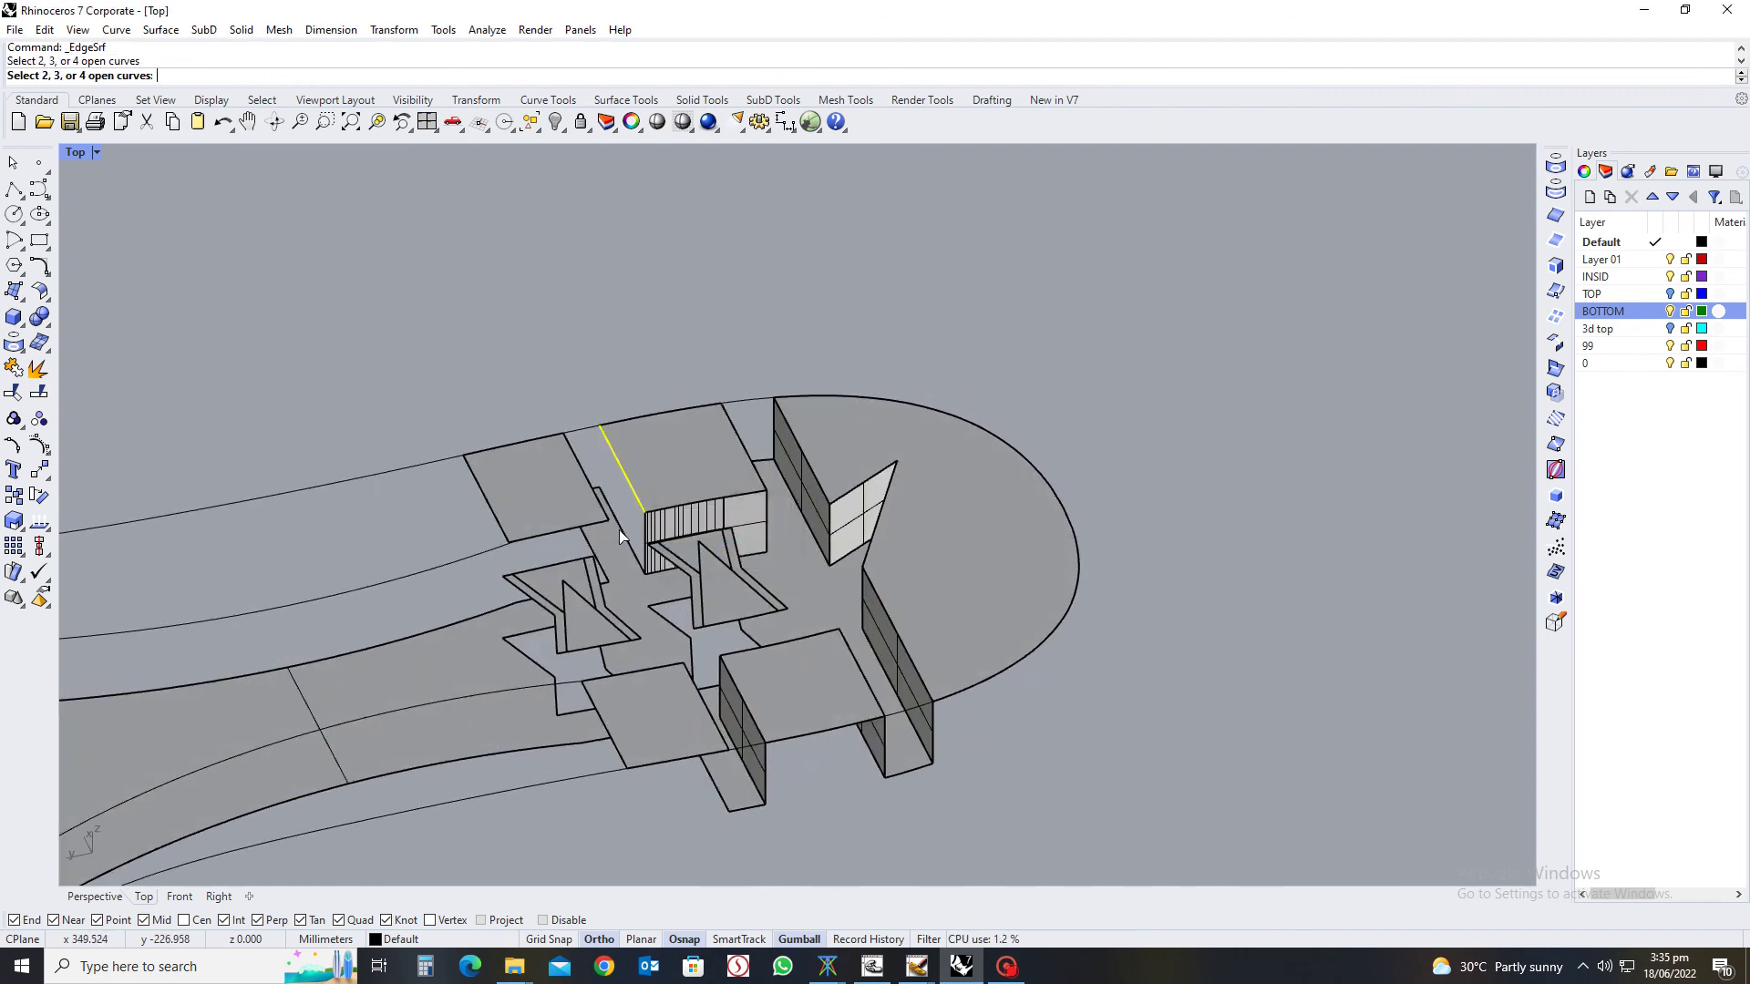
{"action": "left_click", "coordinate": [621, 536]}
{"action": "key", "text": "Return"}
Build an edge-curve wall down to the base along the front inner-side heel block's heel-facing edge
{"action": "scroll", "coordinate": [622, 533], "scroll_direction": "down", "scroll_amount": 3}
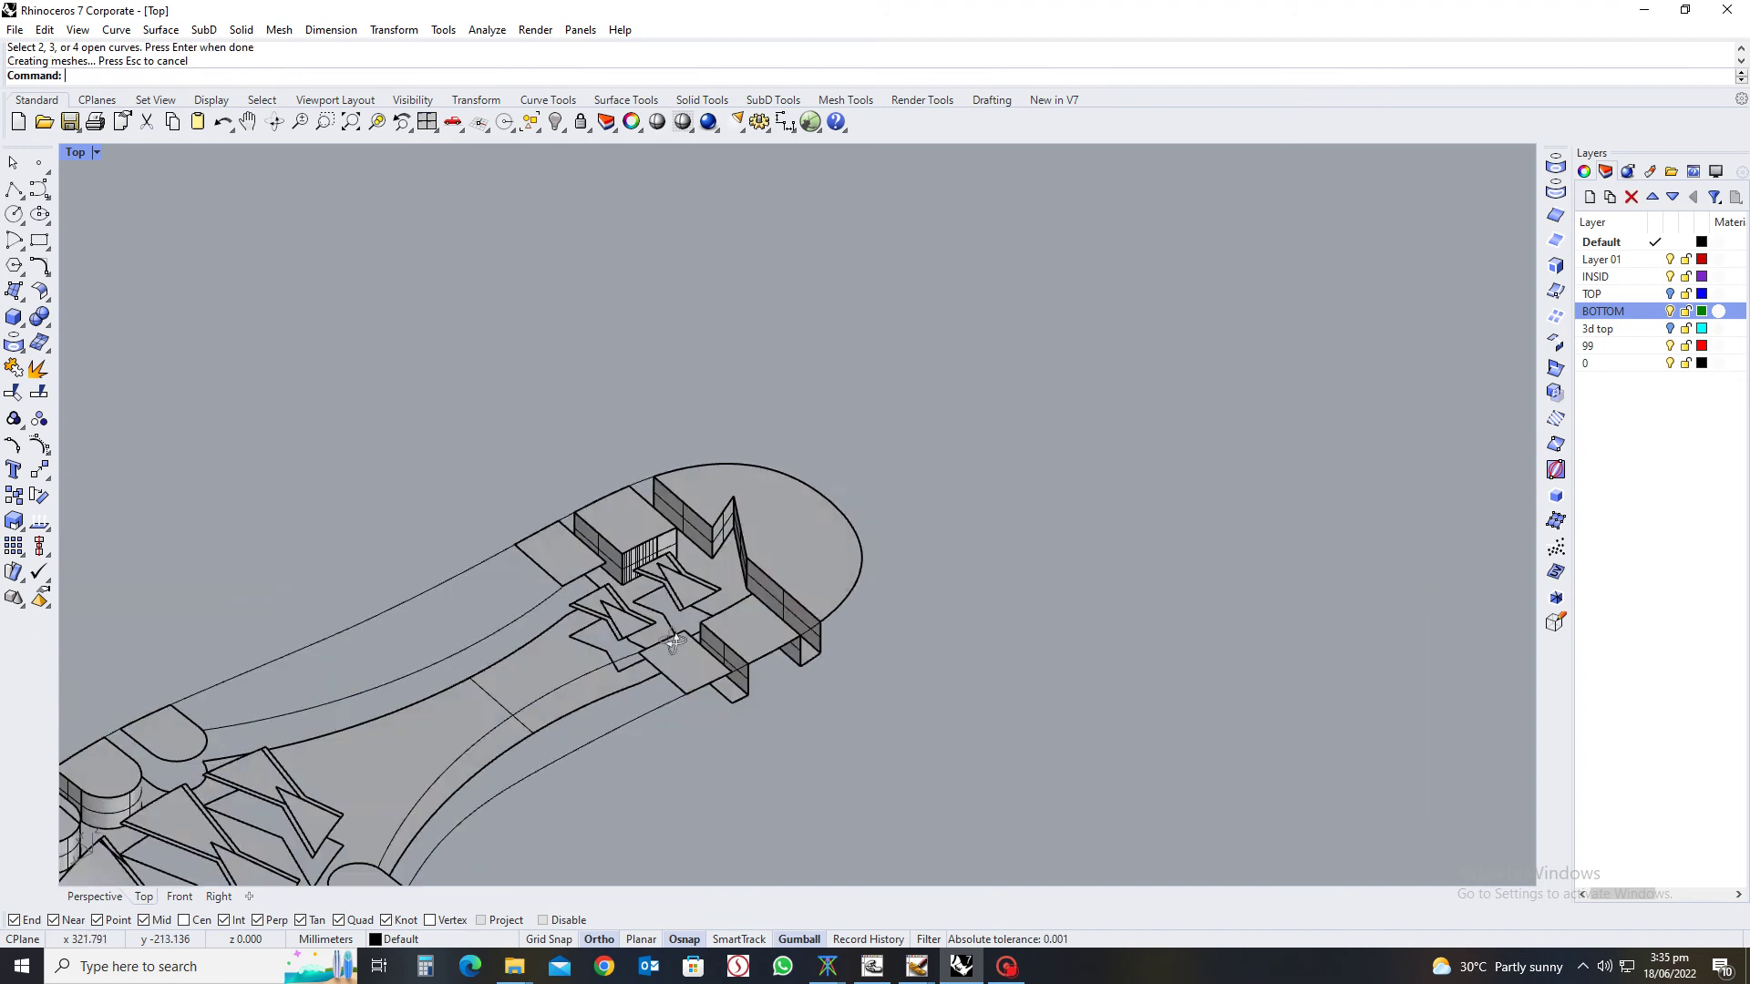
{"action": "right_click_drag", "start_coordinate": [672, 642], "coordinate": [651, 598]}
{"action": "scroll", "coordinate": [650, 598], "scroll_direction": "up", "scroll_amount": 3}
{"action": "right_click_drag", "start_coordinate": [697, 516], "coordinate": [605, 598]}
{"action": "right_click", "coordinate": [592, 584]}
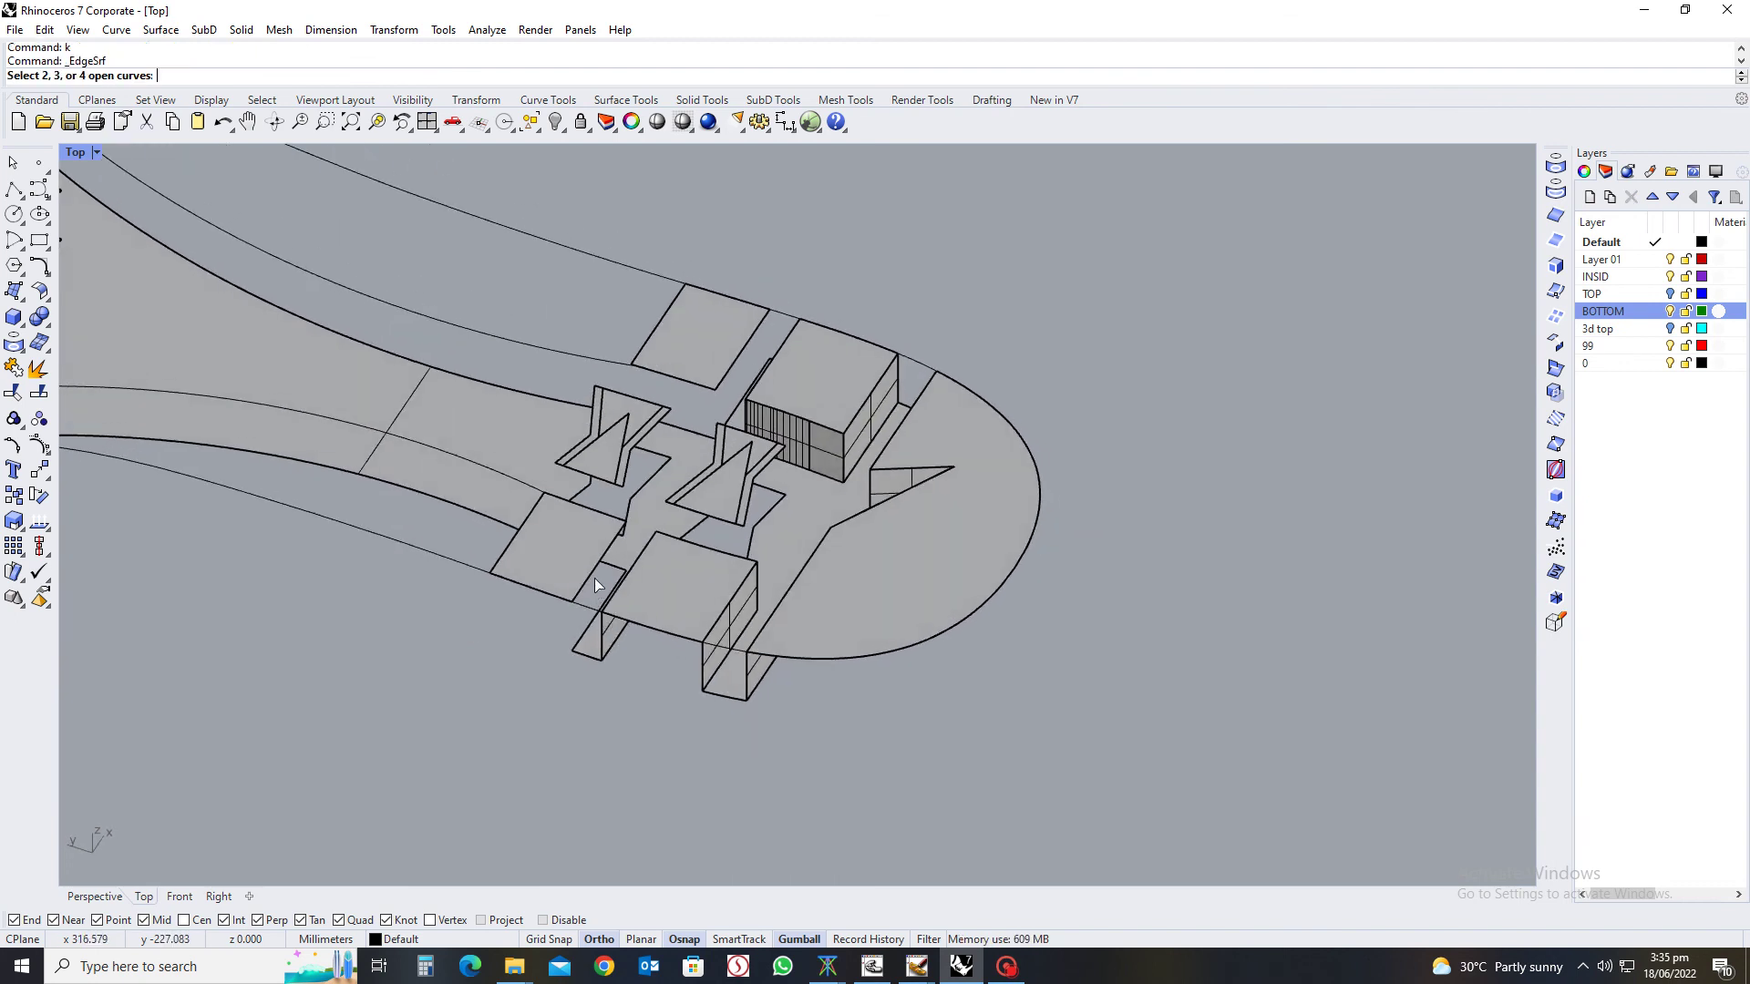
{"action": "left_click", "coordinate": [594, 578]}
{"action": "left_click", "coordinate": [665, 642]}
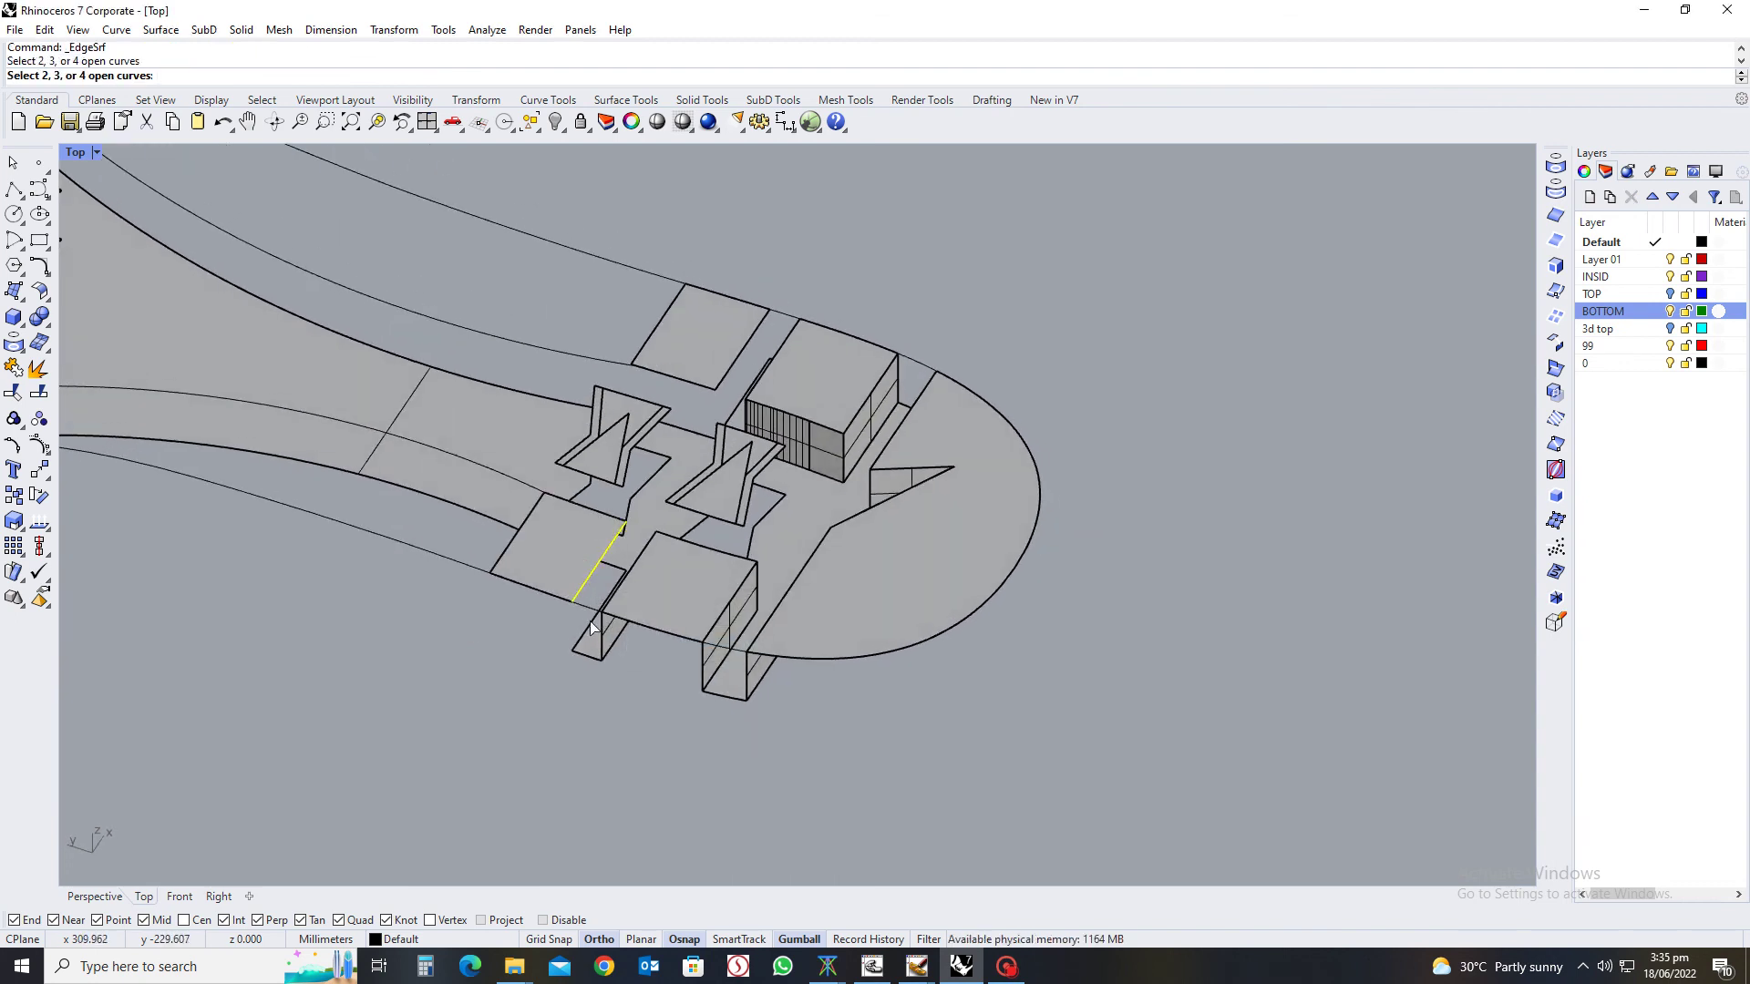
{"action": "left_click", "coordinate": [593, 629]}
{"action": "key", "text": "Return"}
Delete the two narrow strip surfaces bordering the rearmost forefoot double-triangle piece
{"action": "right_click_drag", "start_coordinate": [724, 637], "coordinate": [906, 571]}
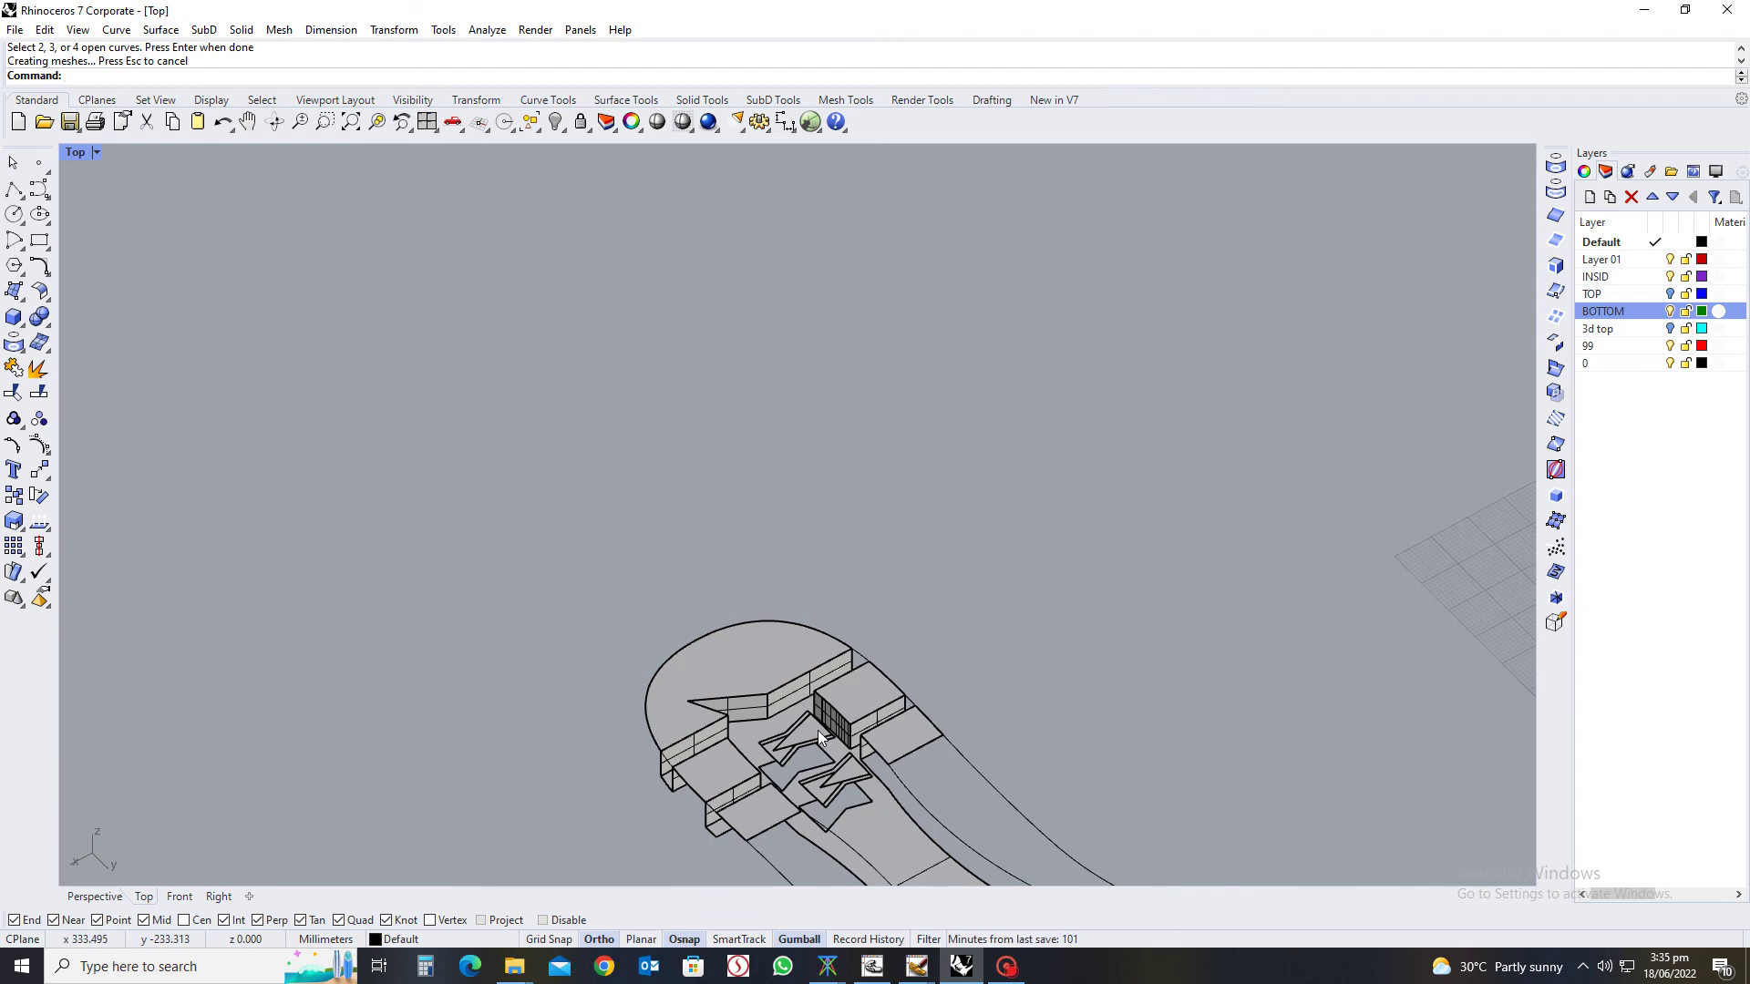
{"action": "right_click_drag", "start_coordinate": [817, 730], "coordinate": [893, 501]}
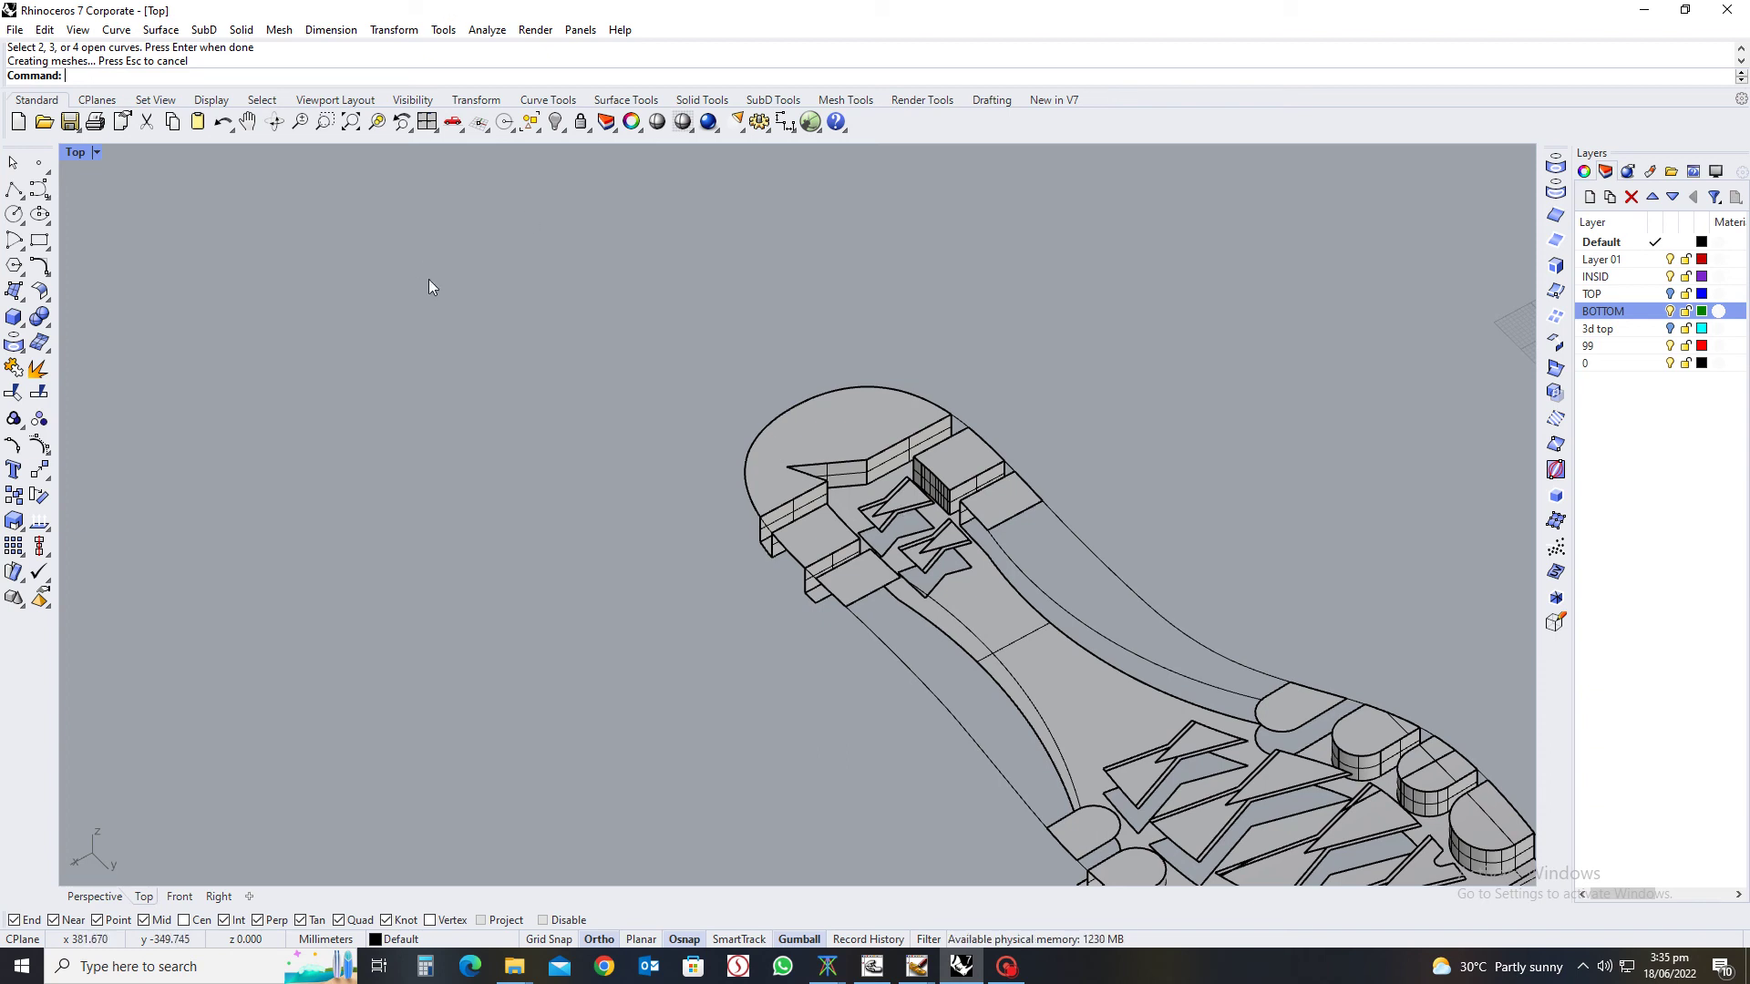
{"action": "right_click_drag", "start_coordinate": [845, 598], "coordinate": [1027, 598]}
{"action": "scroll", "coordinate": [735, 395], "scroll_direction": "up", "scroll_amount": 5}
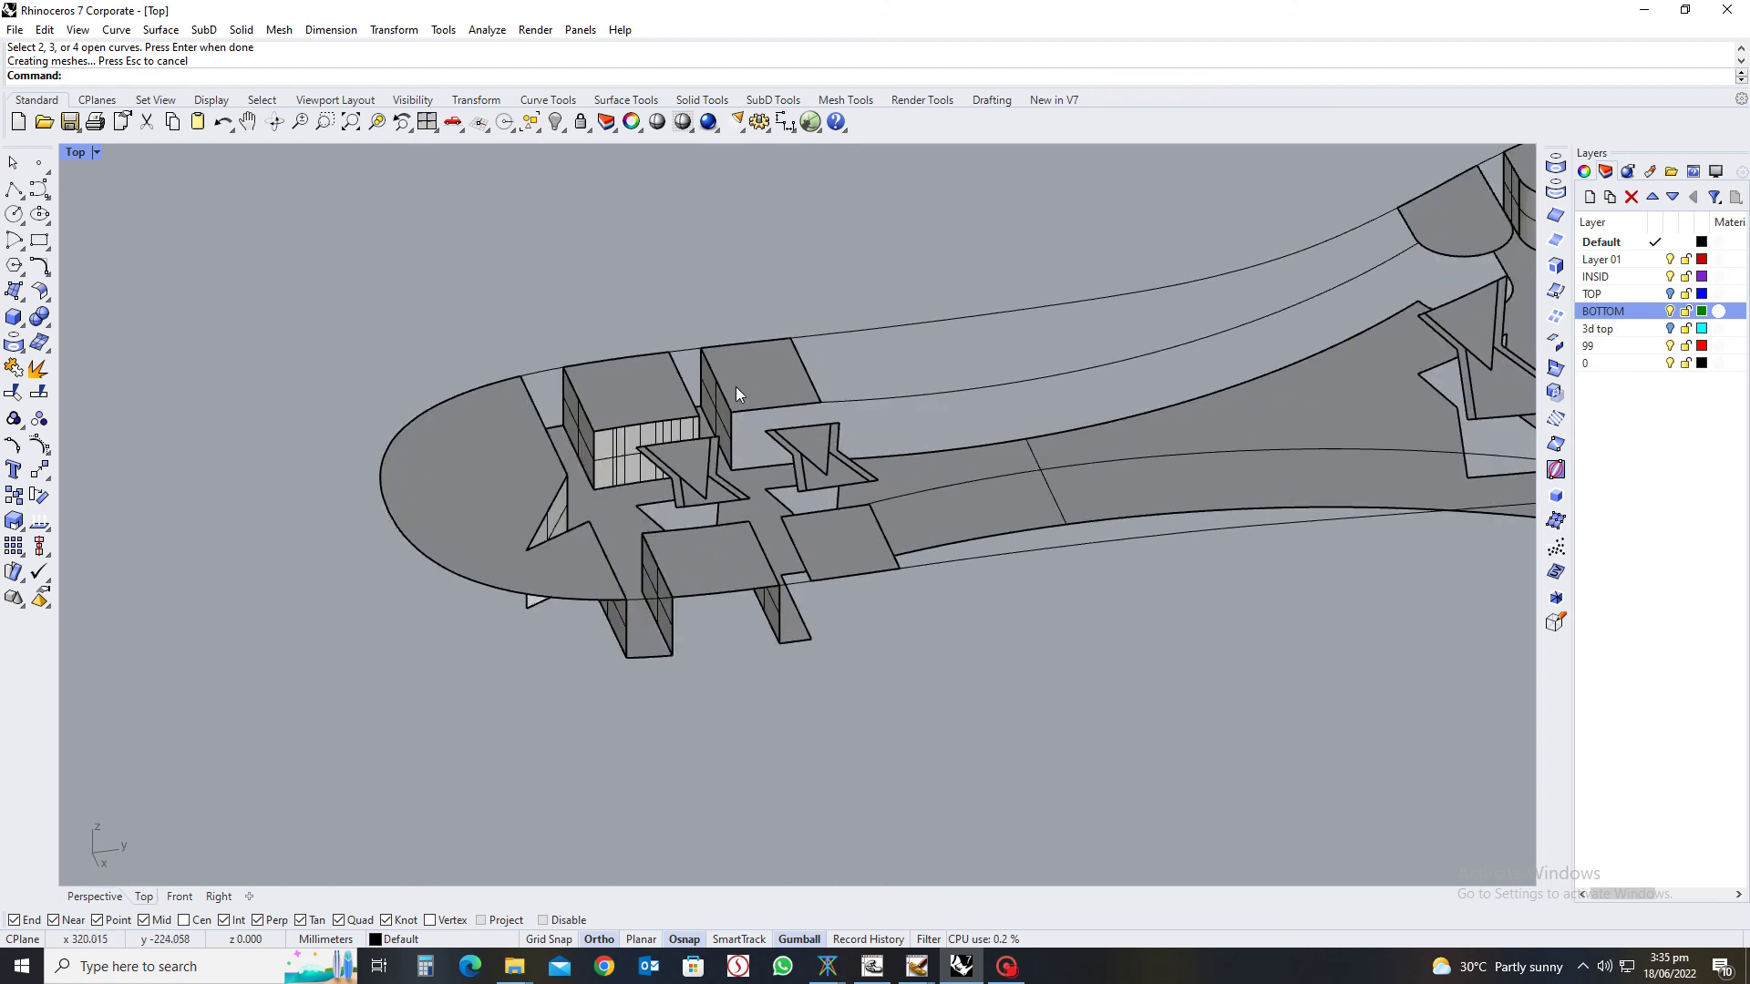
{"action": "scroll", "coordinate": [734, 395], "scroll_direction": "down", "scroll_amount": 3}
{"action": "right_click_drag", "start_coordinate": [796, 402], "coordinate": [1015, 566]}
{"action": "scroll", "coordinate": [870, 552], "scroll_direction": "up", "scroll_amount": 3}
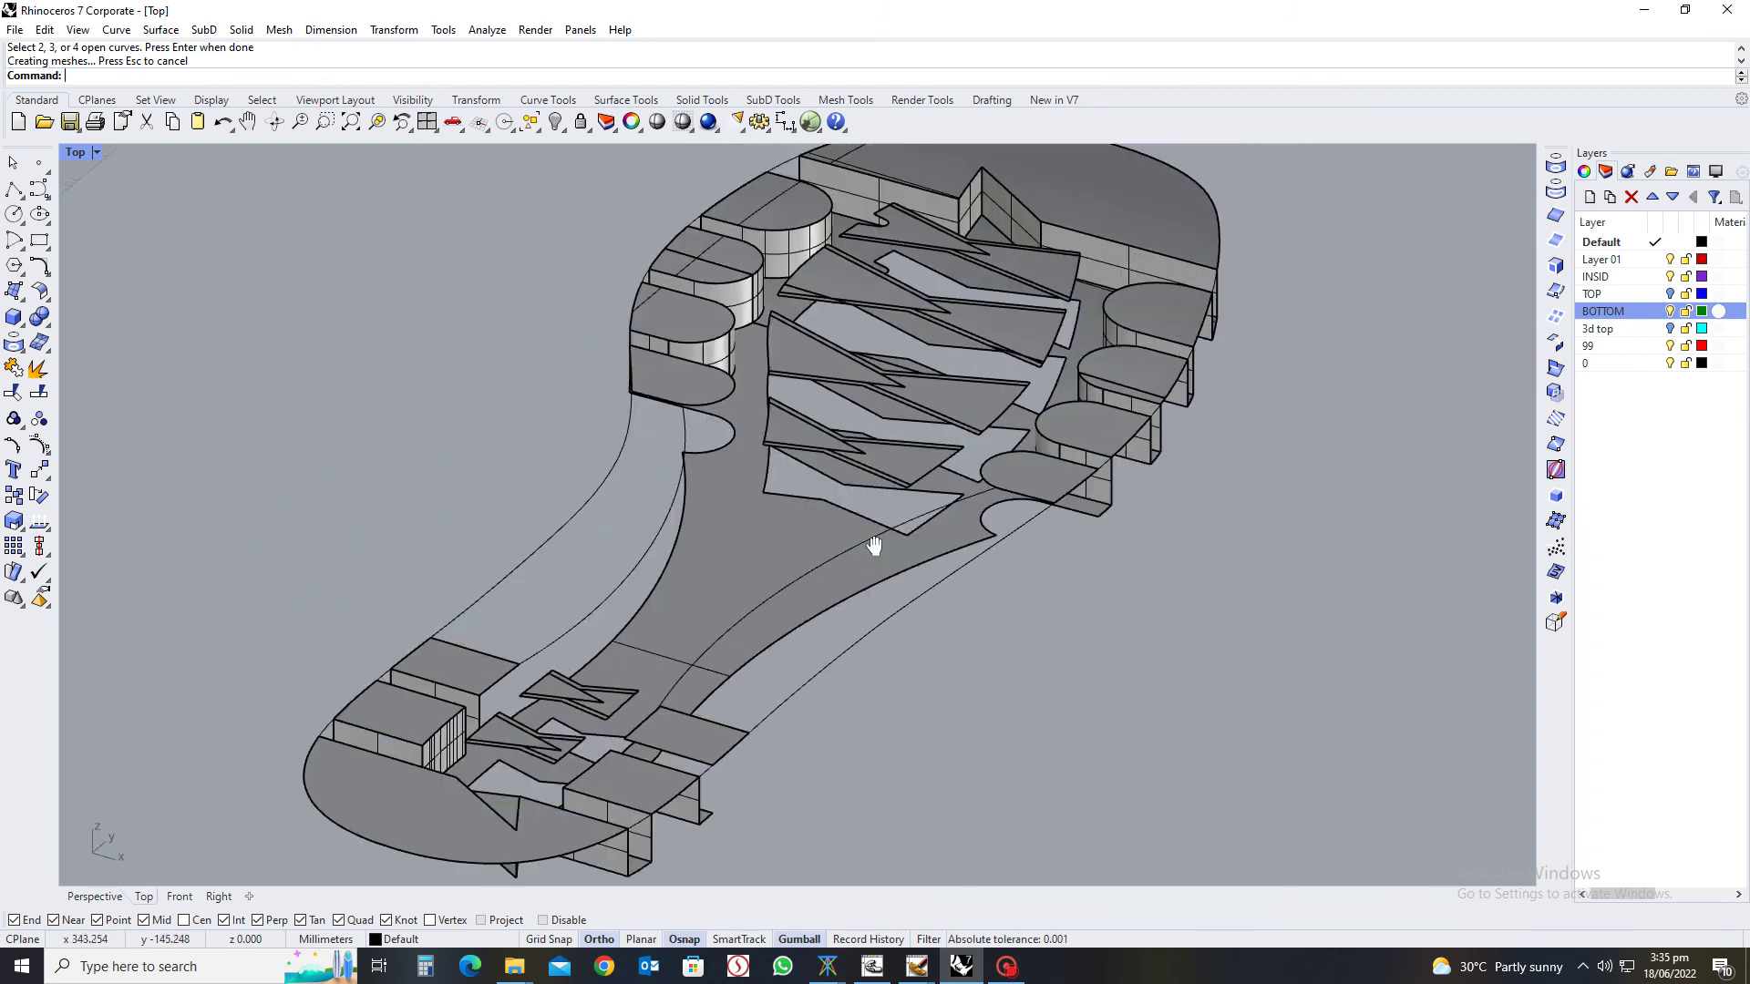
{"action": "right_click_drag", "start_coordinate": [855, 570], "coordinate": [802, 546]}
{"action": "scroll", "coordinate": [991, 590], "scroll_direction": "up", "scroll_amount": 5}
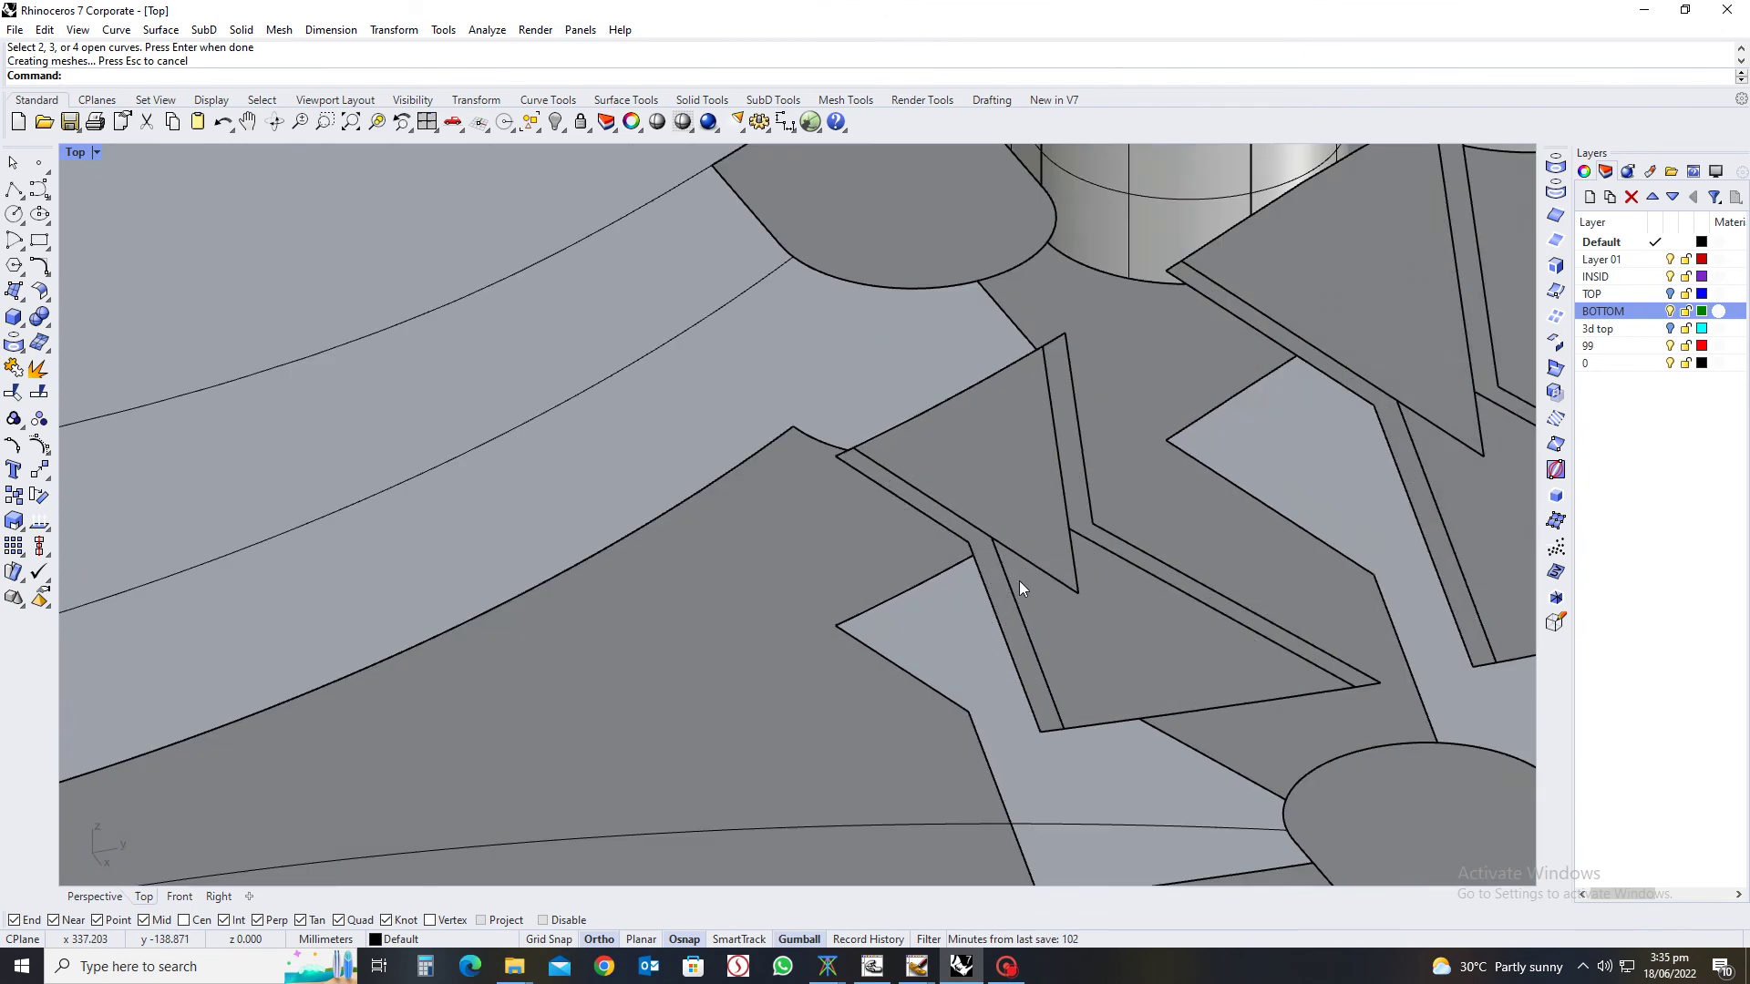
{"action": "left_click", "coordinate": [996, 579]}
{"action": "key", "text": "Delete"}
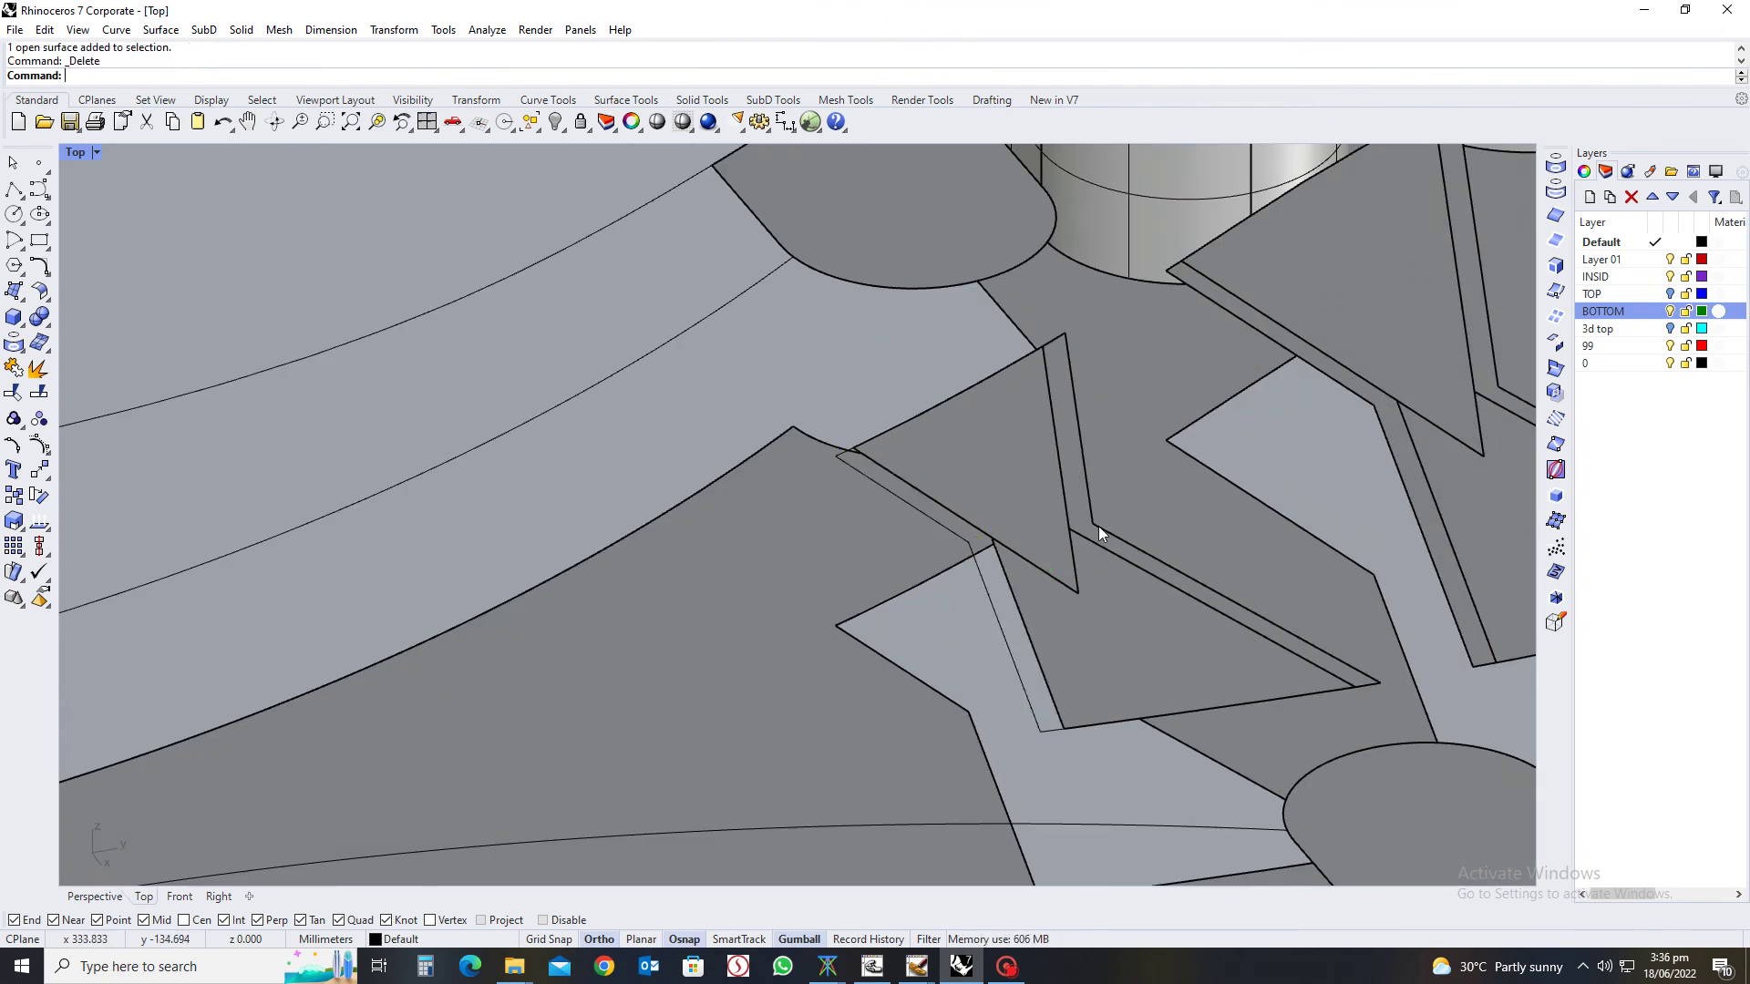
{"action": "scroll", "coordinate": [1092, 527], "scroll_direction": "up", "scroll_amount": 4}
{"action": "left_click", "coordinate": [1083, 534]}
{"action": "key", "text": "Delete"}
Hide the leftover offset outline curves around the rearmost forefoot double-triangle piece
{"action": "left_click", "coordinate": [1101, 527]}
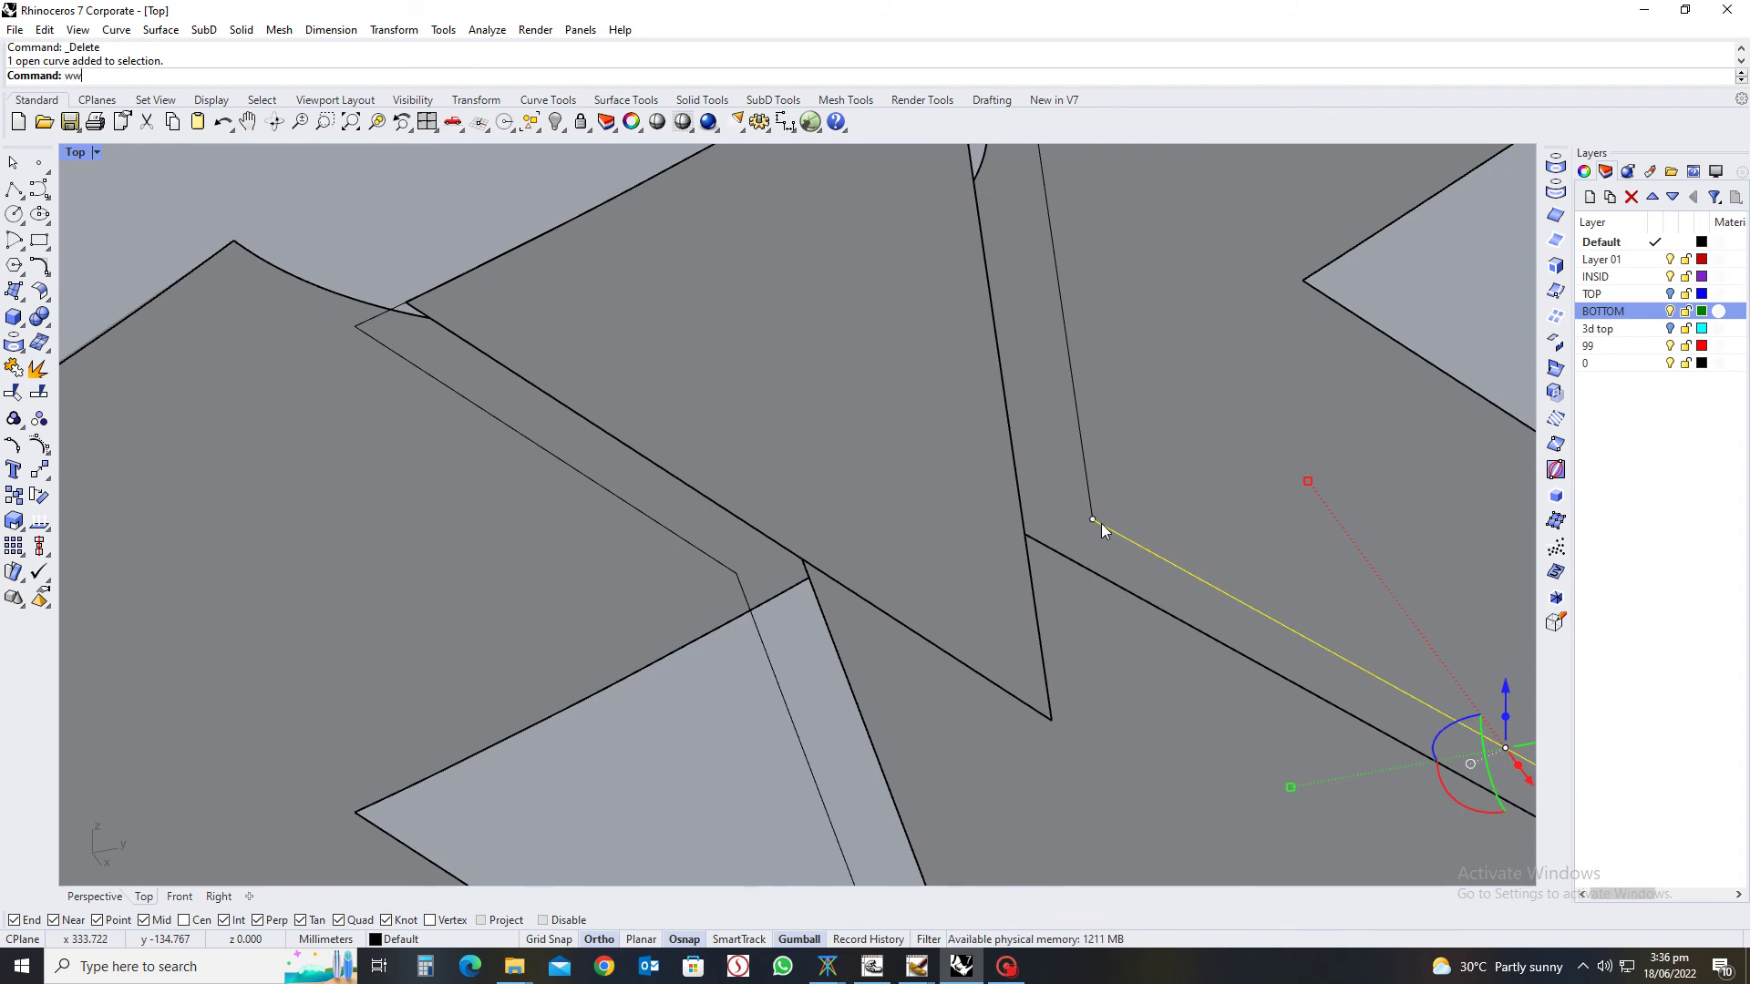
{"action": "key", "text": "ctrl+h"}
{"action": "left_click", "coordinate": [1088, 485]}
{"action": "key", "text": "Escape"}
{"action": "left_click", "coordinate": [1091, 485]}
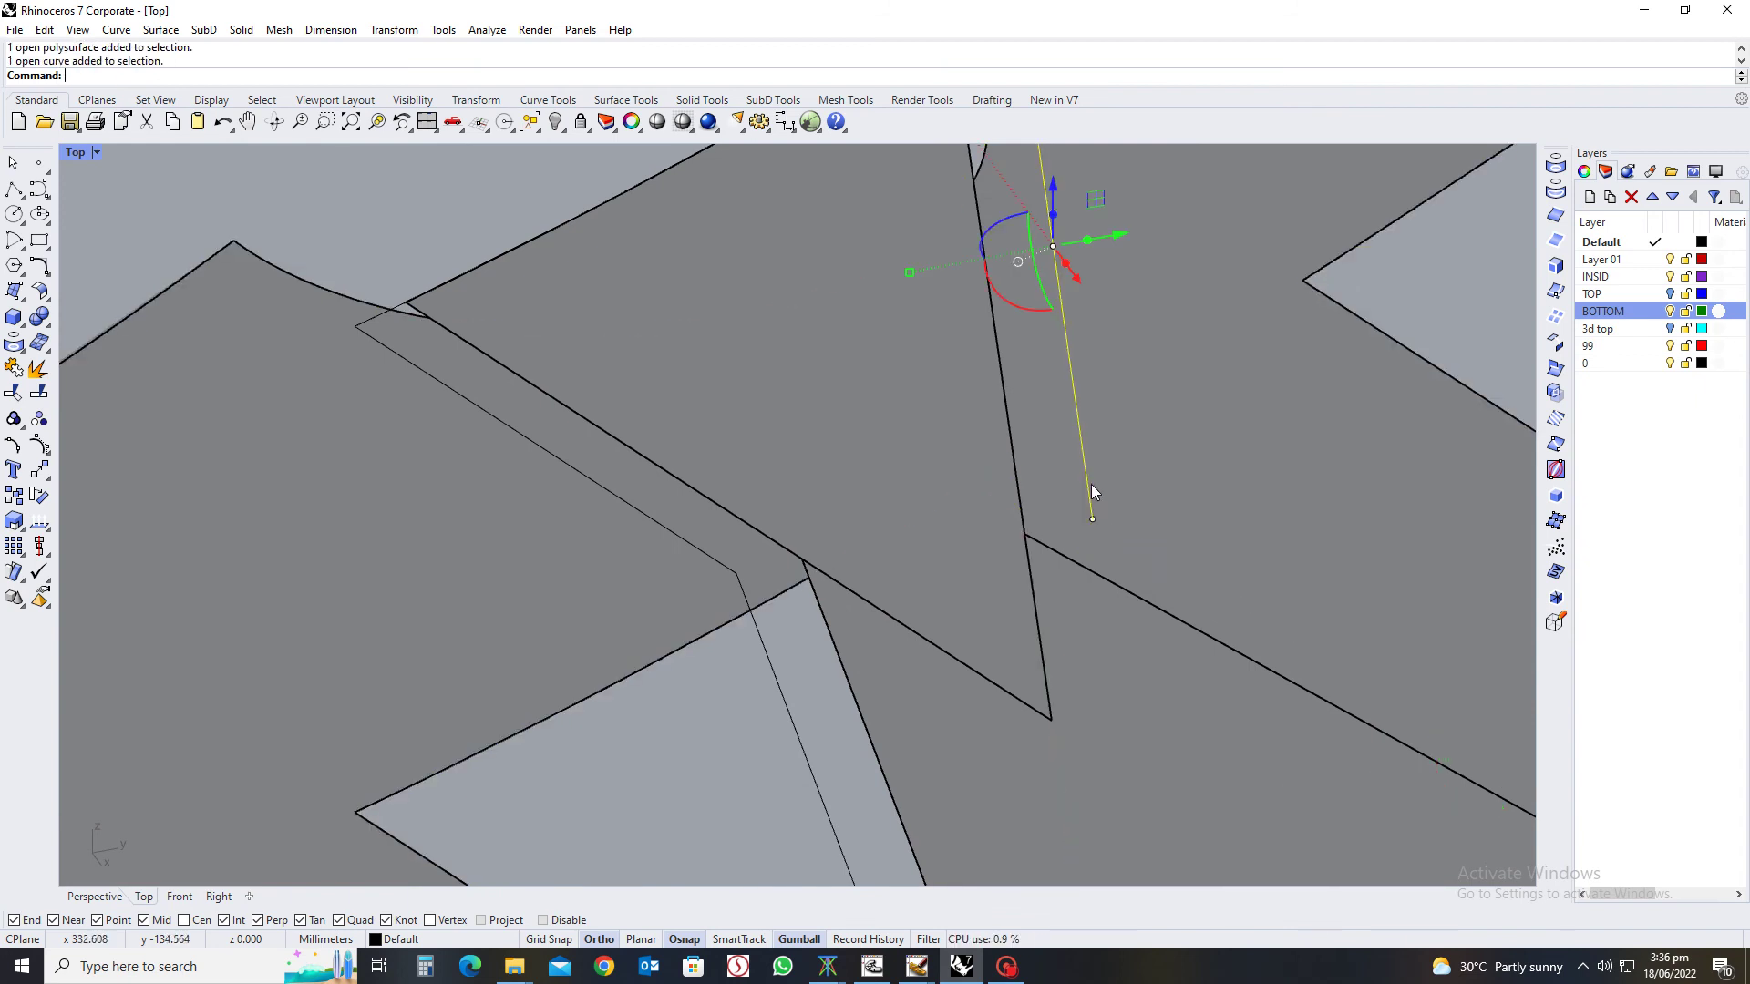
{"action": "key", "text": "ctrl+h"}
{"action": "left_click", "coordinate": [710, 558]}
{"action": "key", "text": "ctrl+h"}
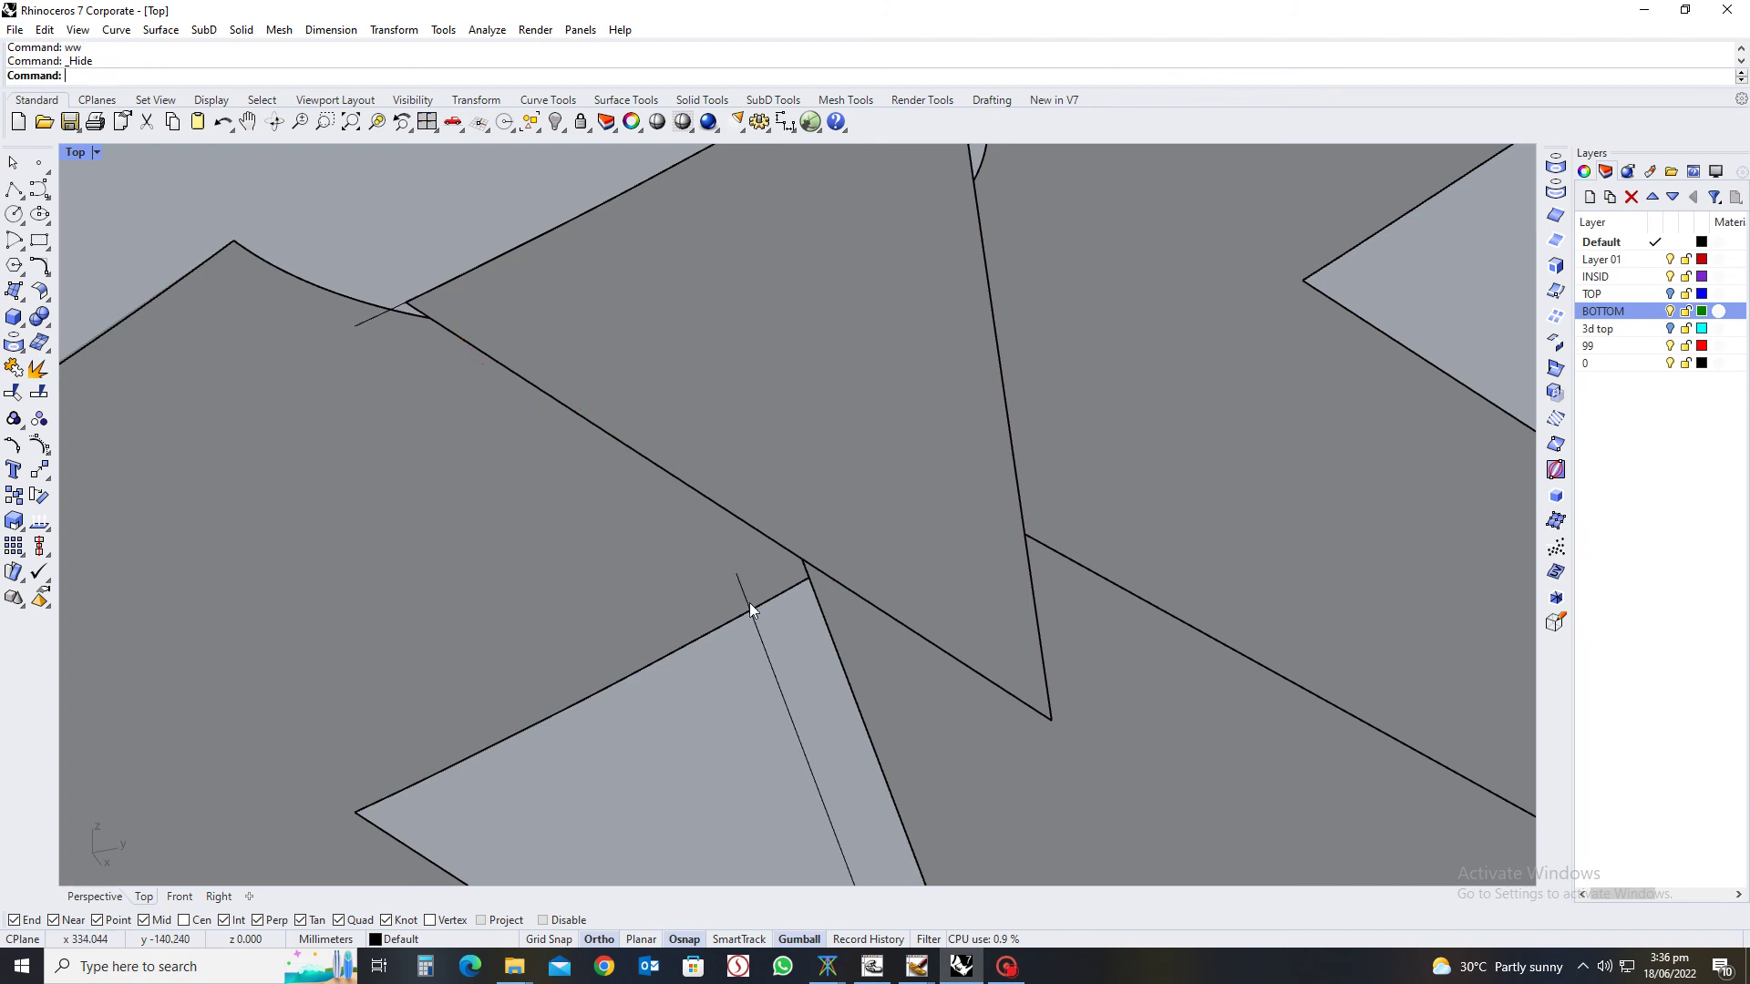
{"action": "left_click", "coordinate": [768, 652]}
{"action": "key", "text": "ctrl+h"}
{"action": "scroll", "coordinate": [663, 555], "scroll_direction": "down", "scroll_amount": 3}
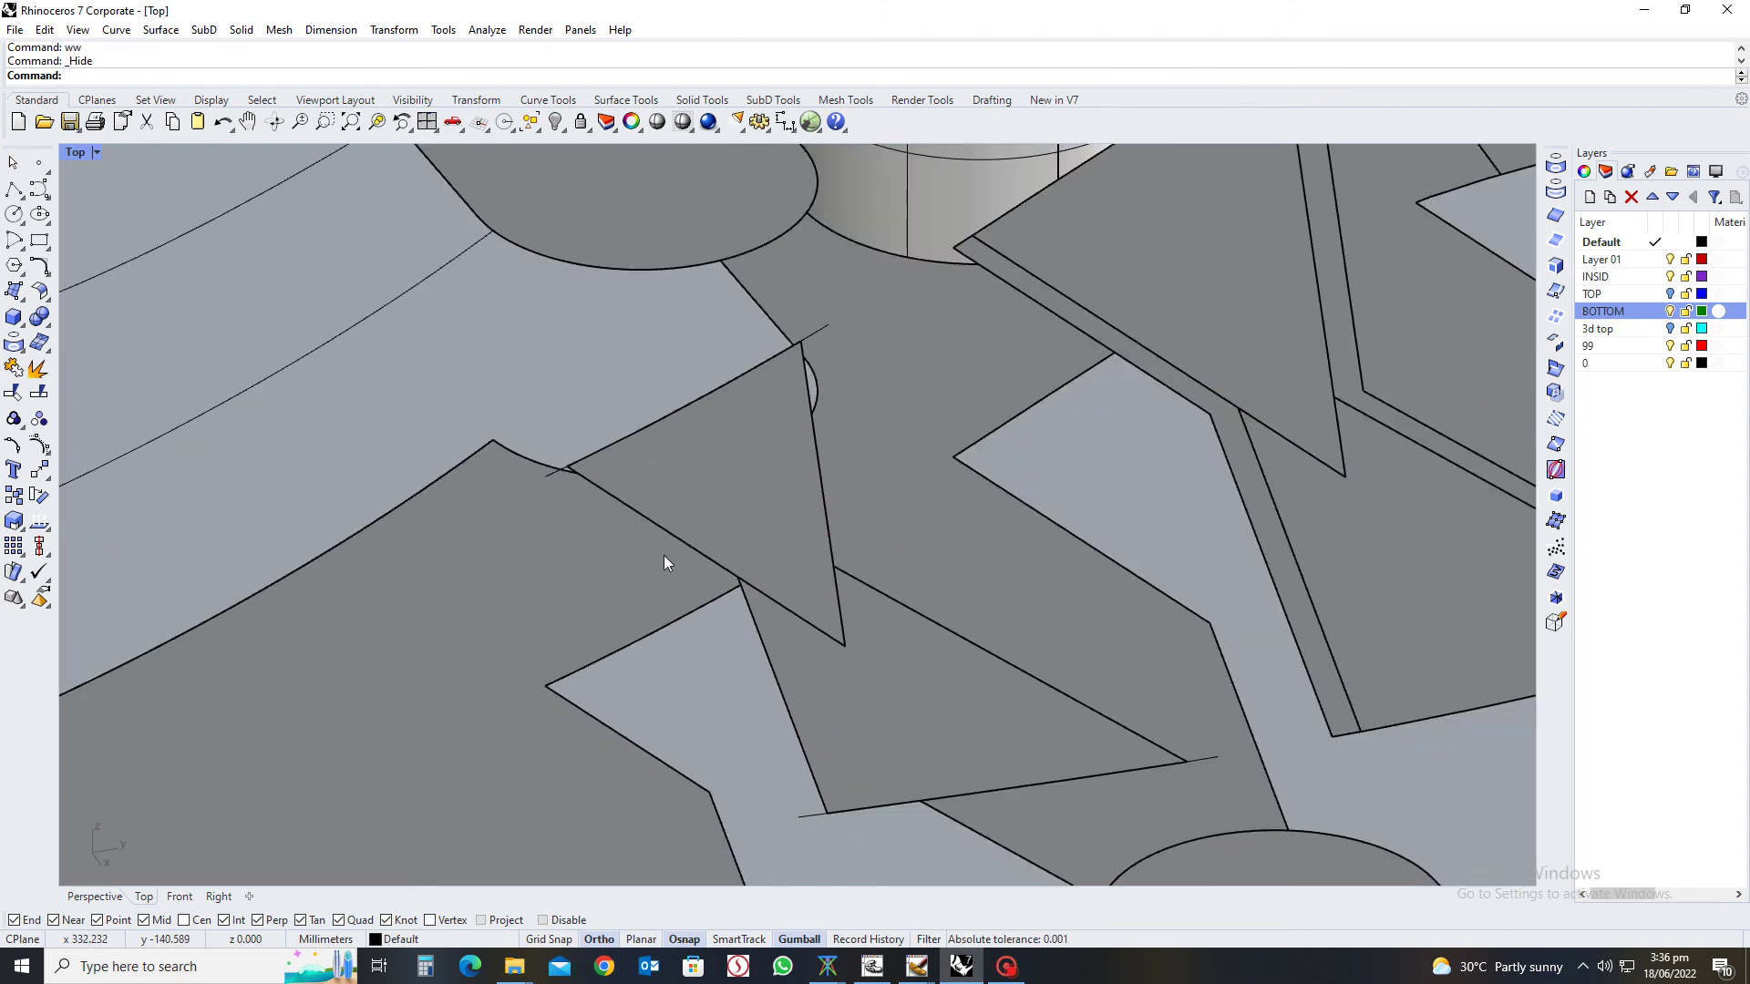
{"action": "left_click", "coordinate": [547, 472]}
{"action": "left_click", "coordinate": [620, 516]}
{"action": "key", "text": "ctrl+h"}
{"action": "scroll", "coordinate": [720, 563], "scroll_direction": "down", "scroll_amount": 2}
{"action": "left_click", "coordinate": [773, 729]}
{"action": "key", "text": "ctrl+h"}
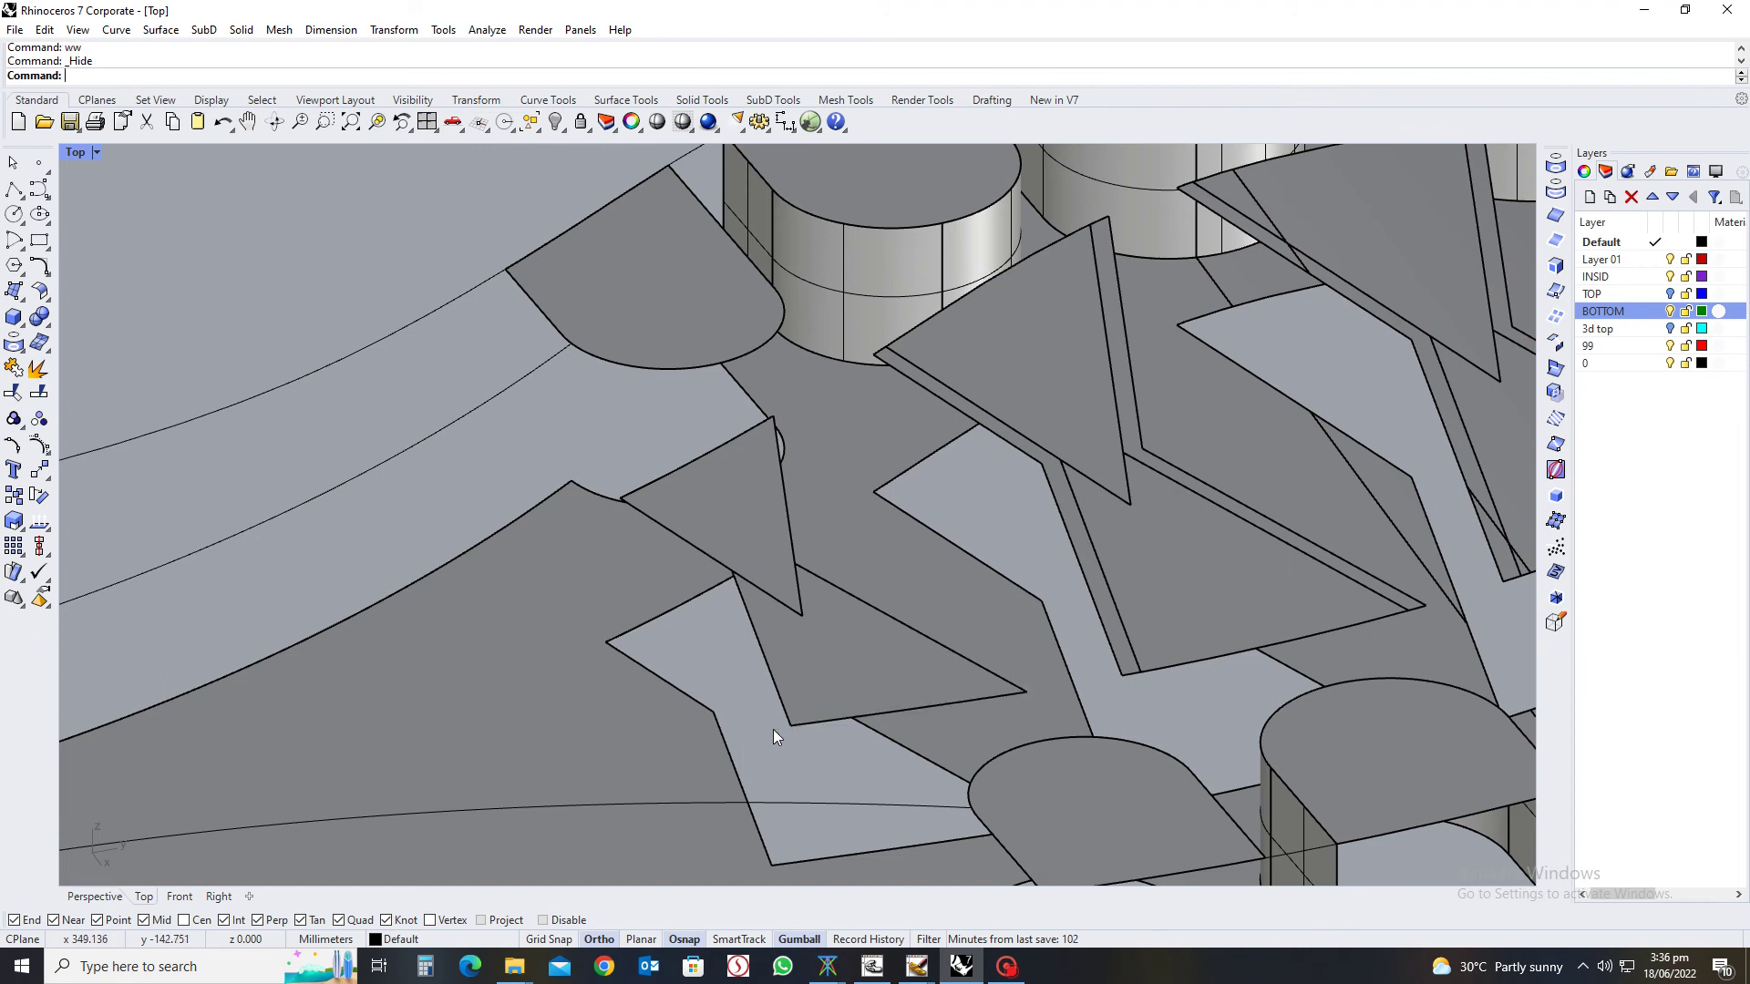
Build an edge-curve wall between the double-triangle piece's inner-side heel-facing edge and the base cutout edge below it
{"action": "right_click_drag", "start_coordinate": [780, 708], "coordinate": [826, 625]}
{"action": "scroll", "coordinate": [825, 726], "scroll_direction": "up", "scroll_amount": 1}
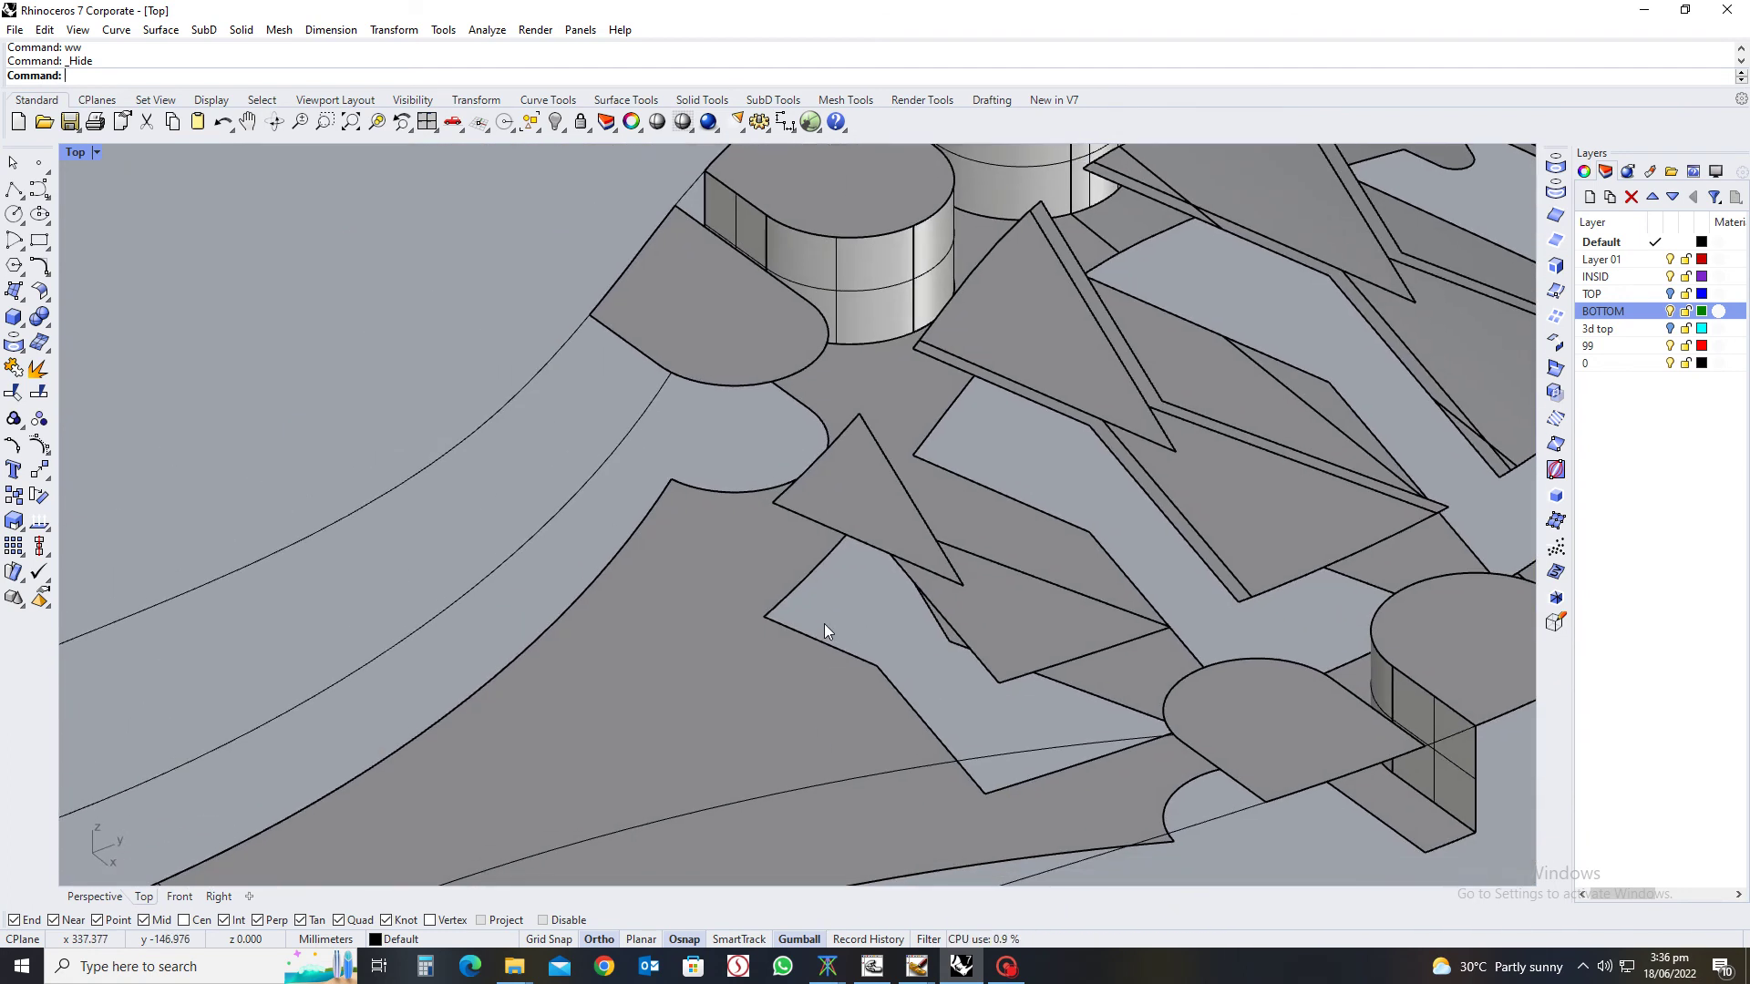
{"action": "type", "text": "k"}
{"action": "key", "text": "Return"}
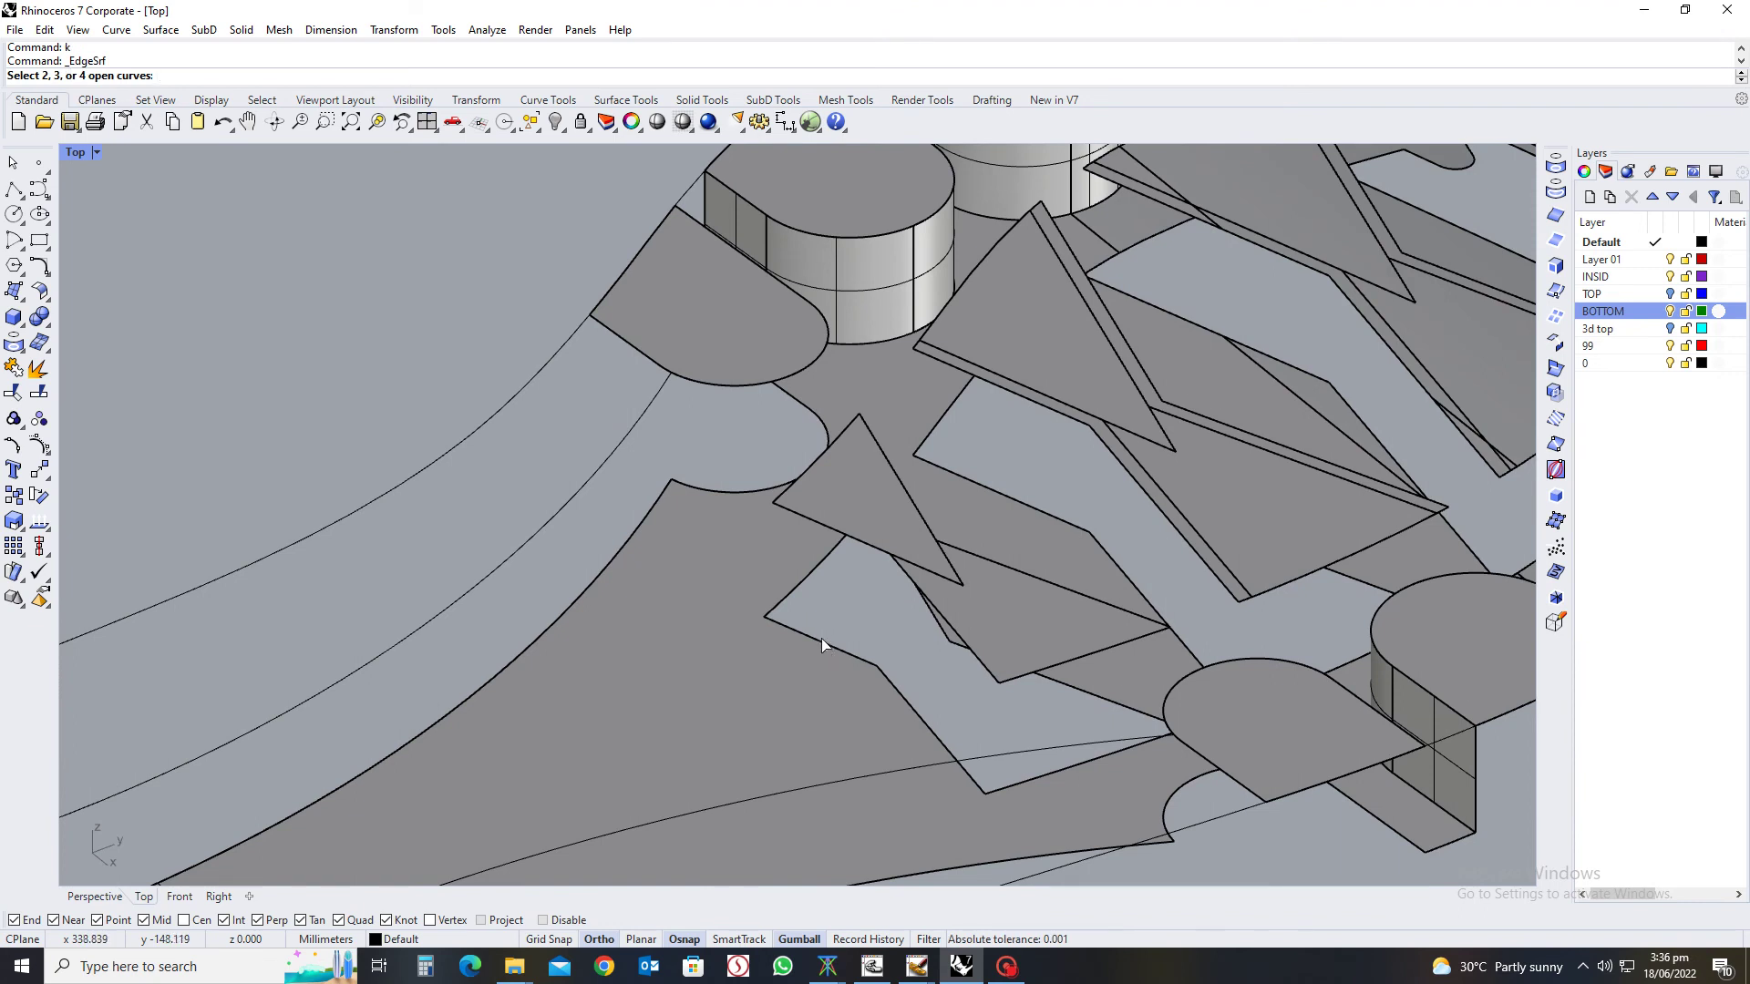
{"action": "left_click", "coordinate": [822, 640]}
{"action": "left_click", "coordinate": [851, 538]}
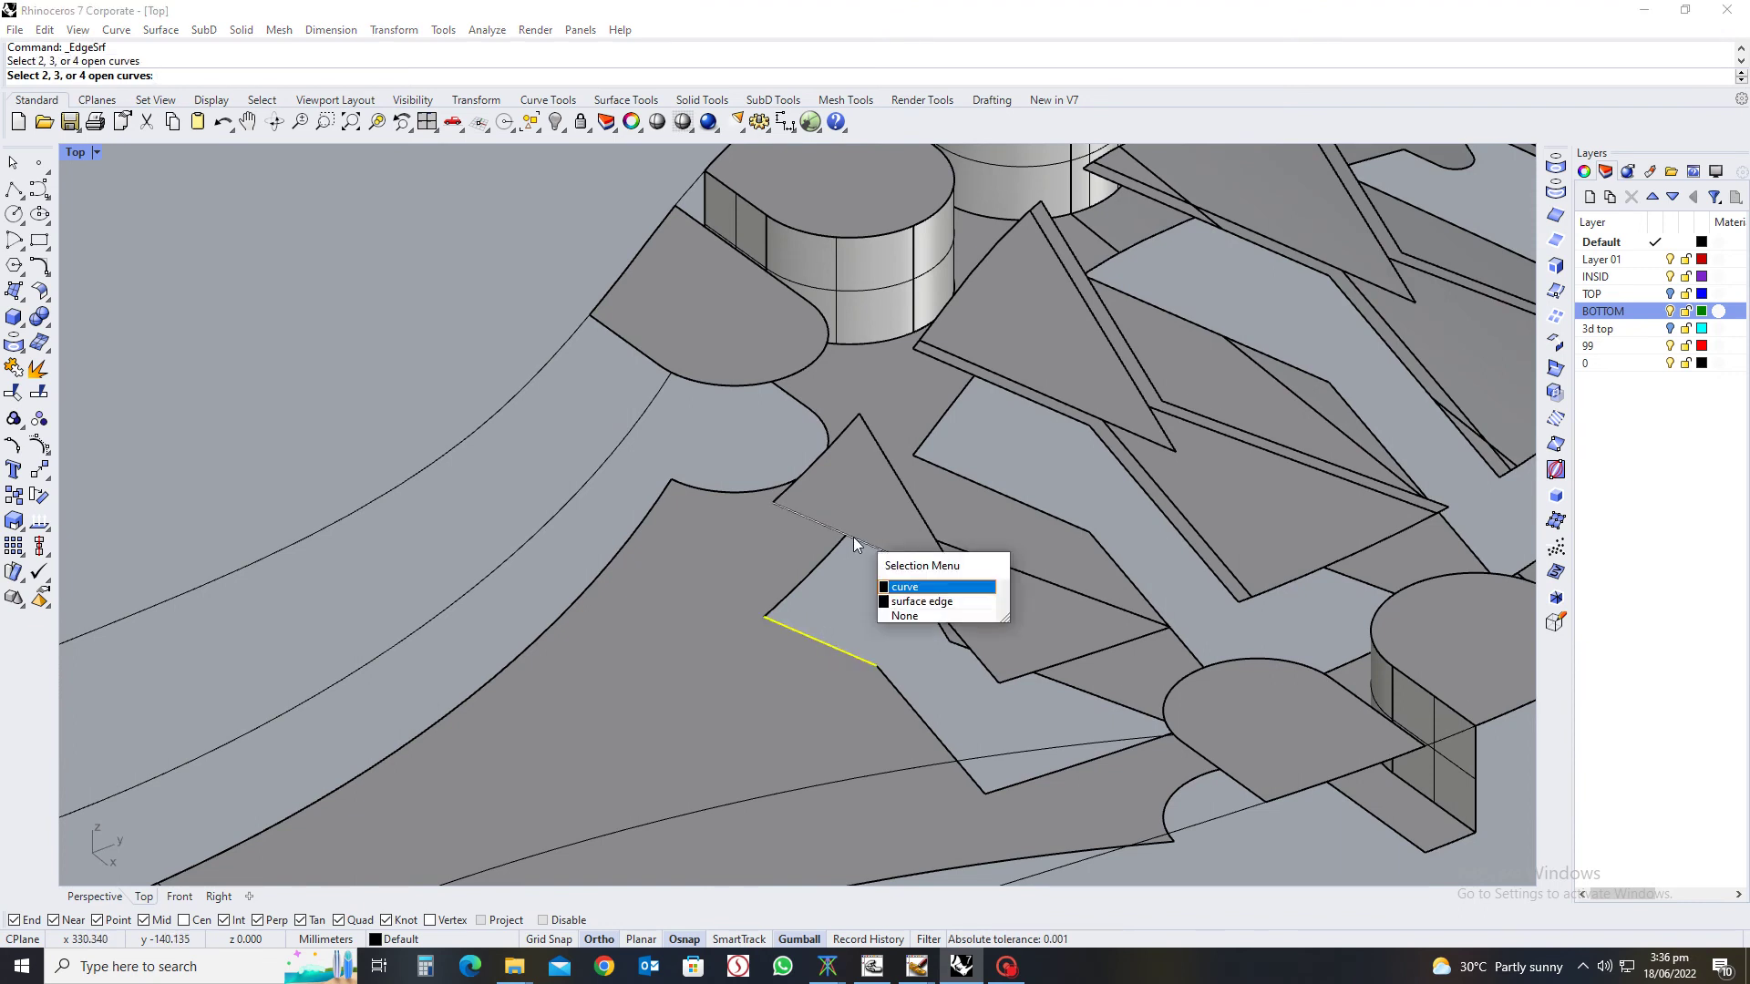
{"action": "left_click", "coordinate": [892, 601]}
{"action": "key", "text": "Return"}
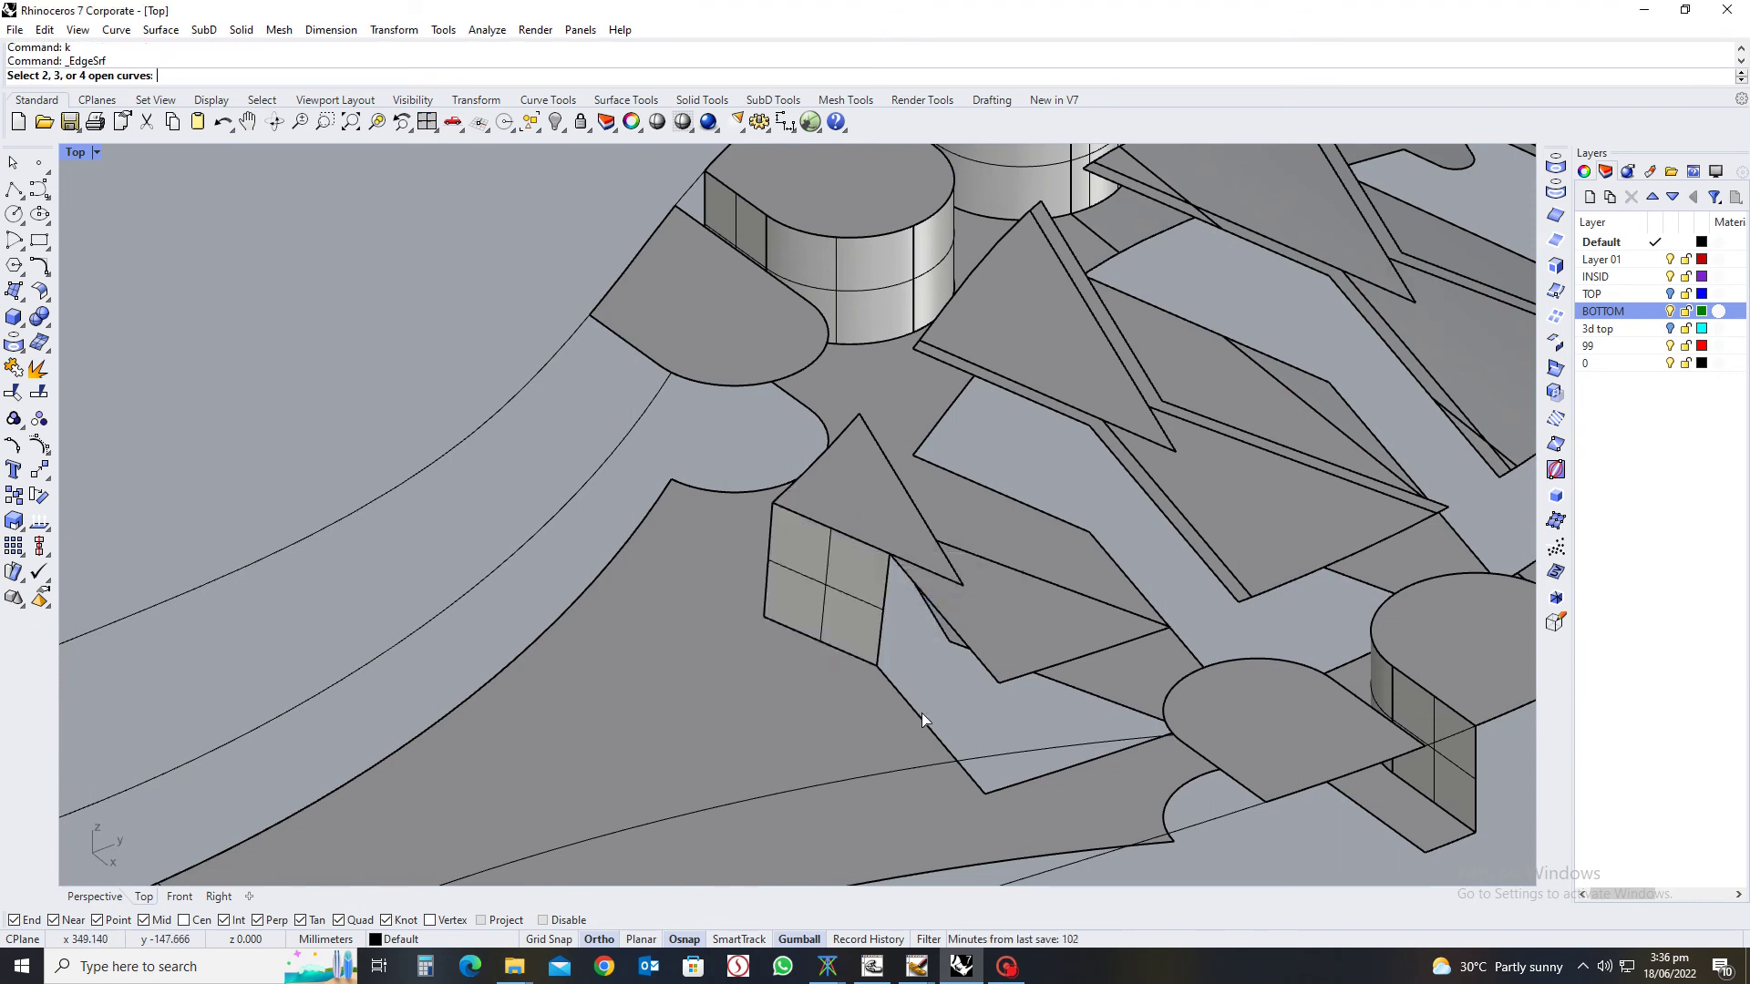
Build an edge-curve wall down to the base cutout along the double-triangle piece's outer-side heel-facing edge
{"action": "left_click", "coordinate": [920, 716]}
{"action": "left_click", "coordinate": [974, 650]}
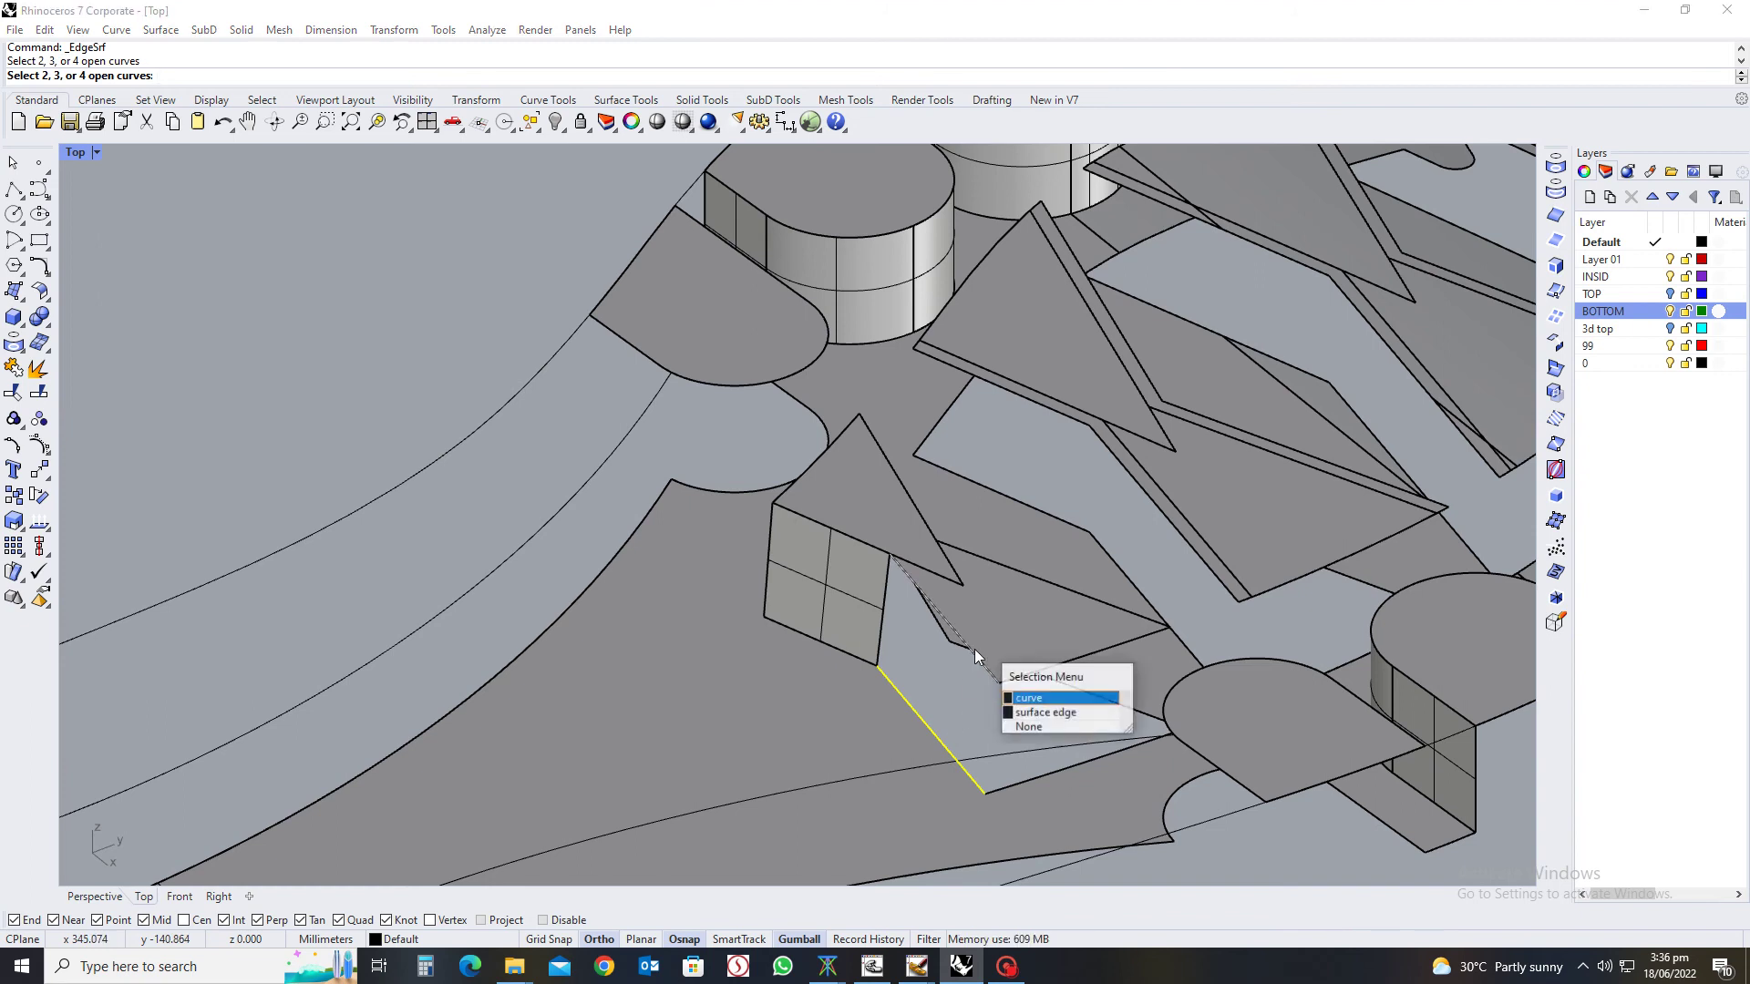
{"action": "left_click", "coordinate": [1014, 709]}
{"action": "key", "text": "Return"}
{"action": "scroll", "coordinate": [971, 702], "scroll_direction": "down", "scroll_amount": 5}
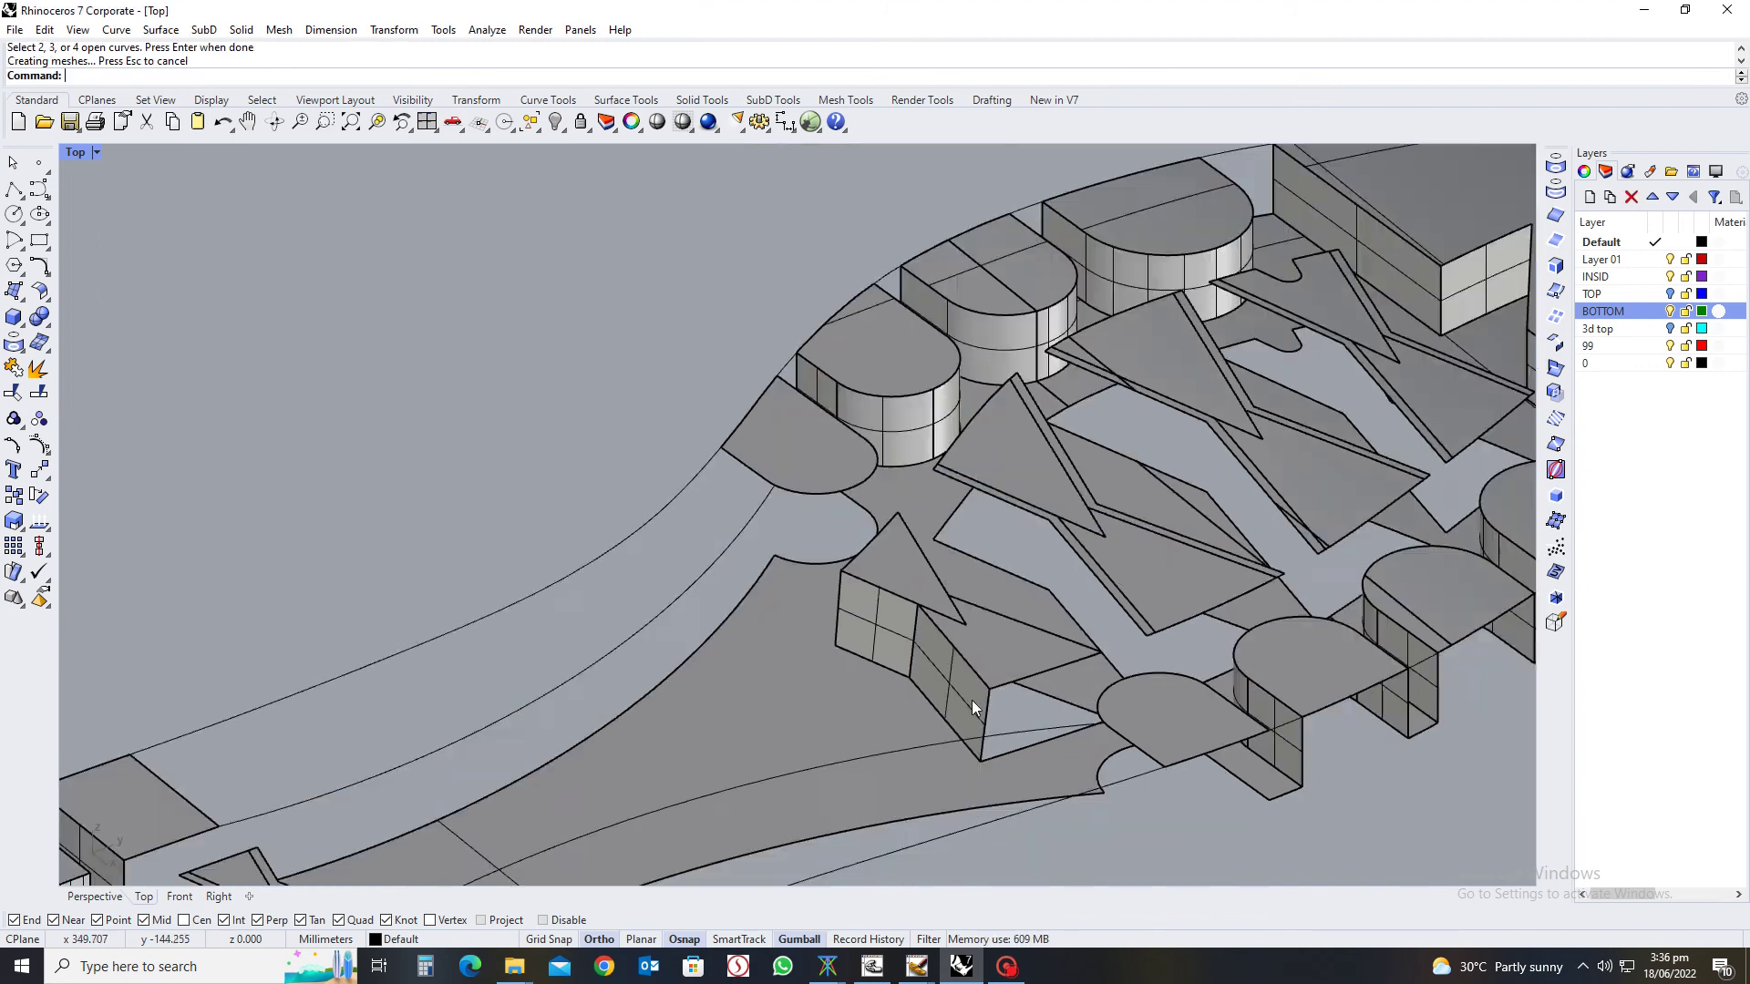
{"action": "scroll", "coordinate": [971, 702], "scroll_direction": "up", "scroll_amount": 5}
Try to build an edge-curve wall between the double-triangle piece's outer end edge and the cutout edge beneath it
{"action": "right_click_drag", "start_coordinate": [1031, 744], "coordinate": [811, 623]}
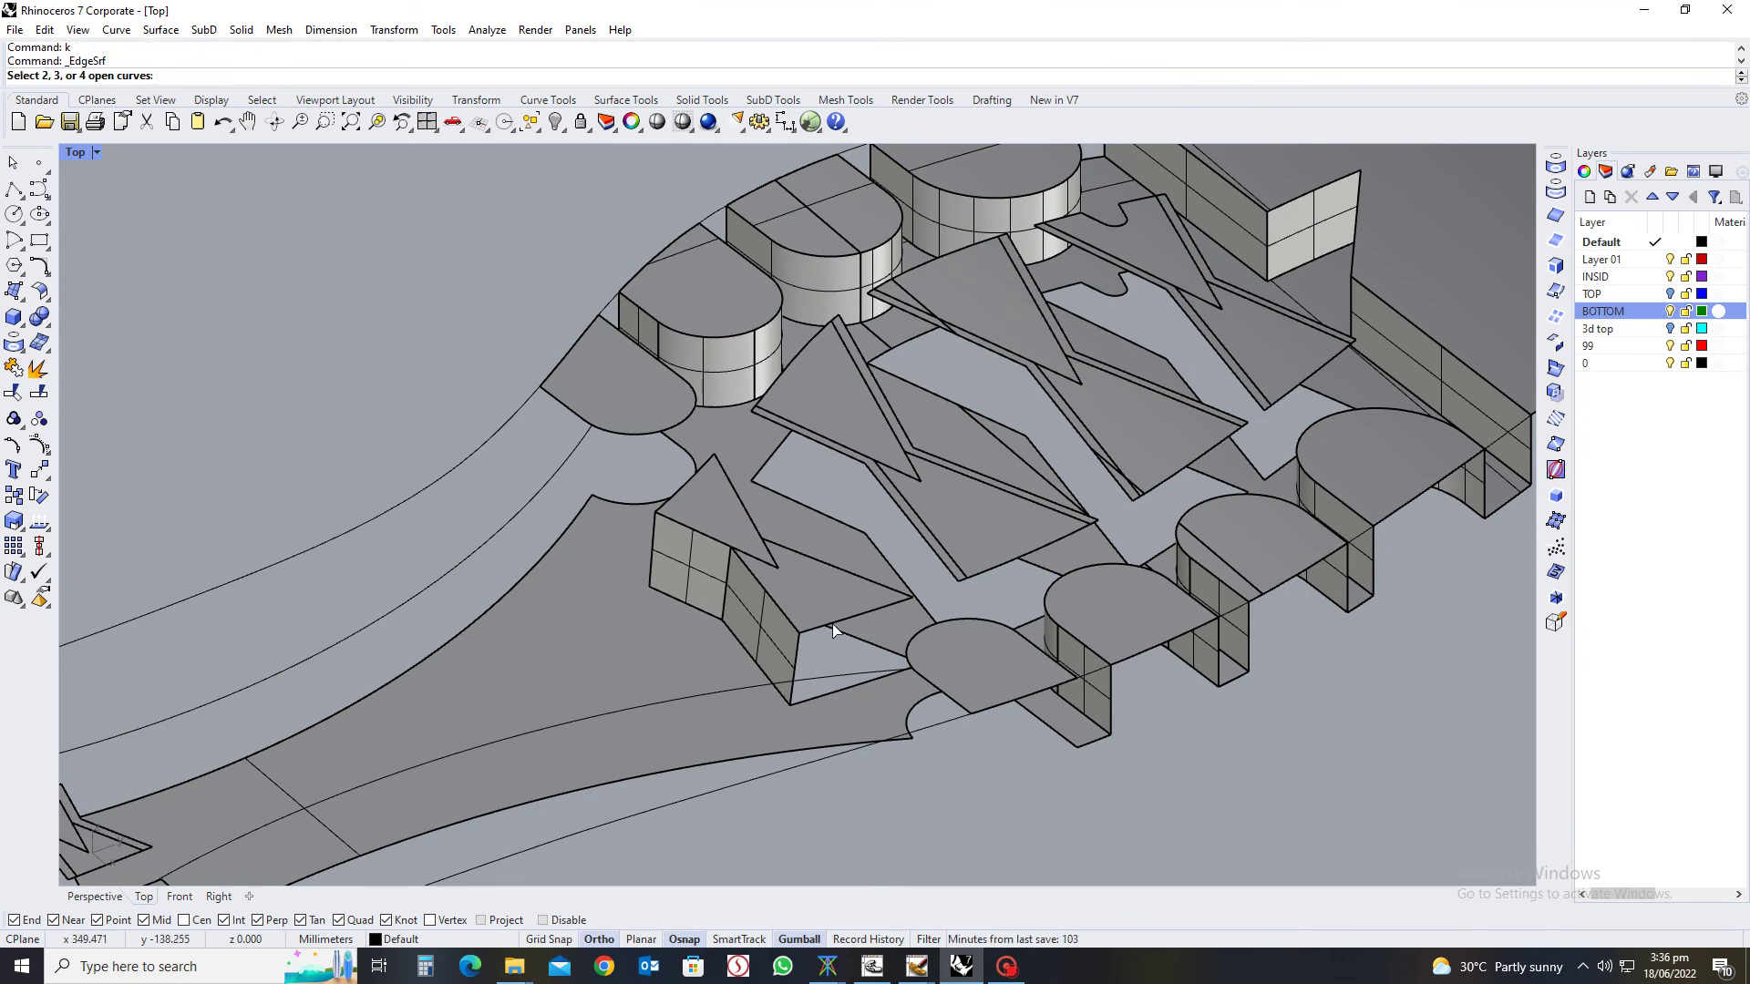
{"action": "left_click", "coordinate": [833, 626]}
{"action": "left_click", "coordinate": [853, 689]}
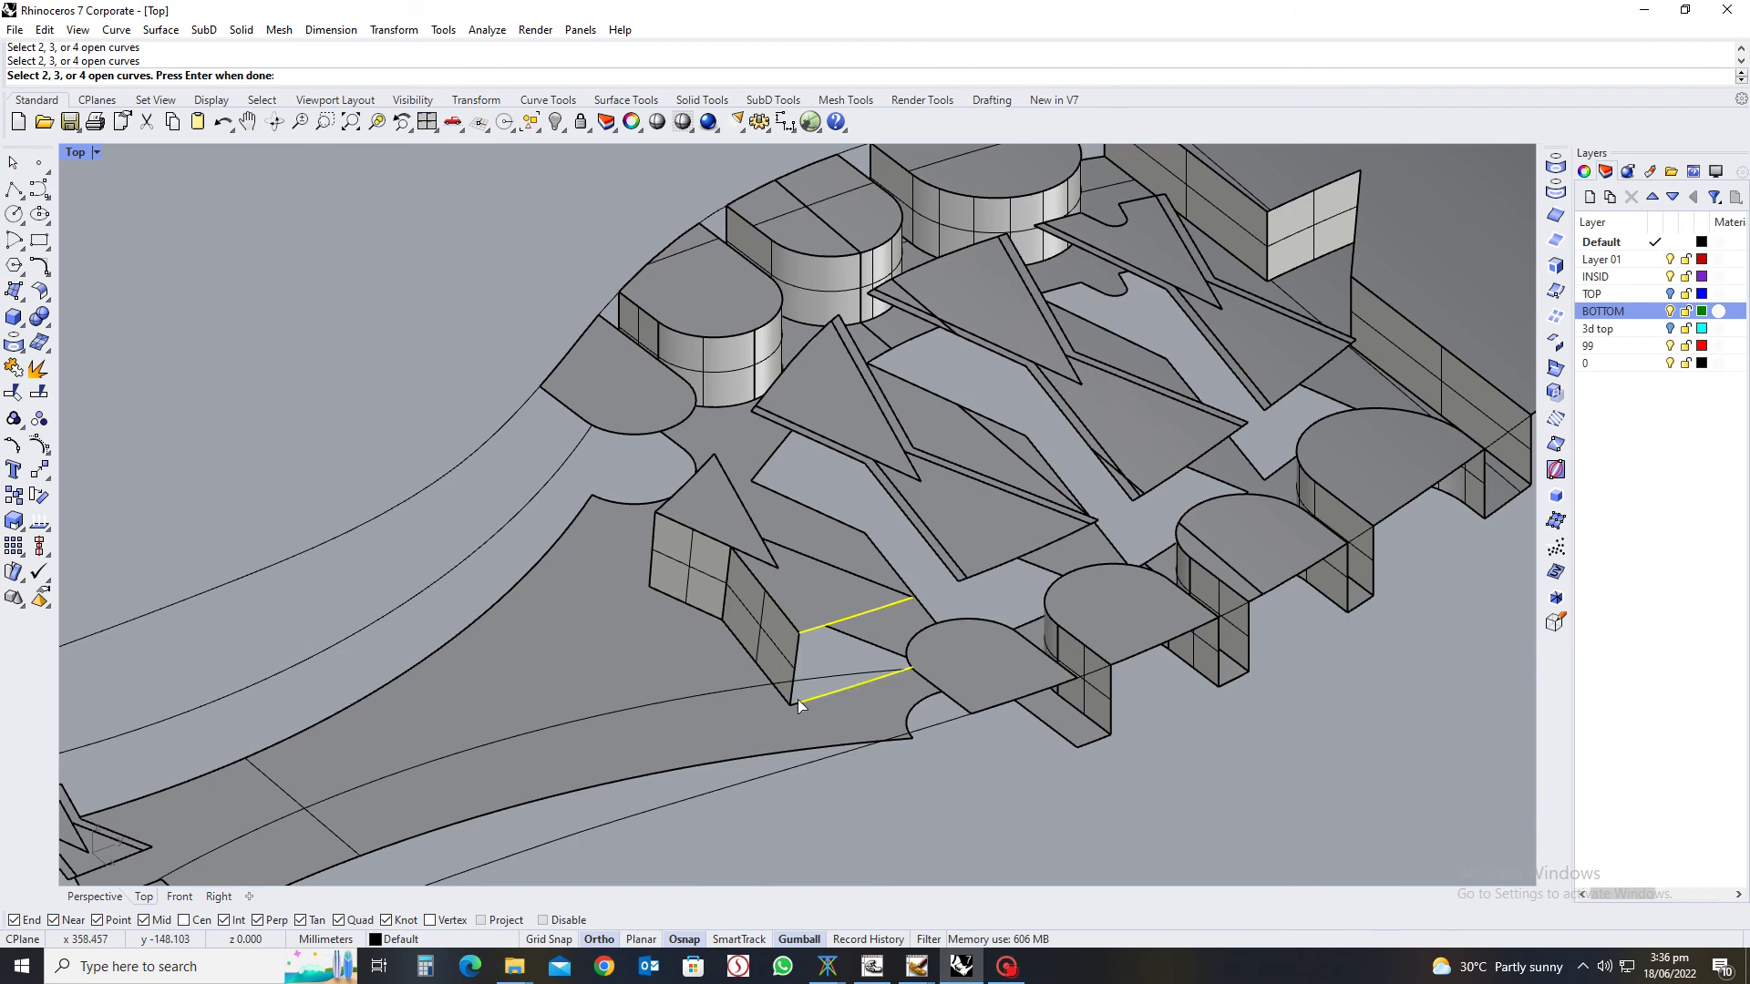
{"action": "scroll", "coordinate": [797, 698], "scroll_direction": "up", "scroll_amount": 3}
{"action": "key", "text": "Return"}
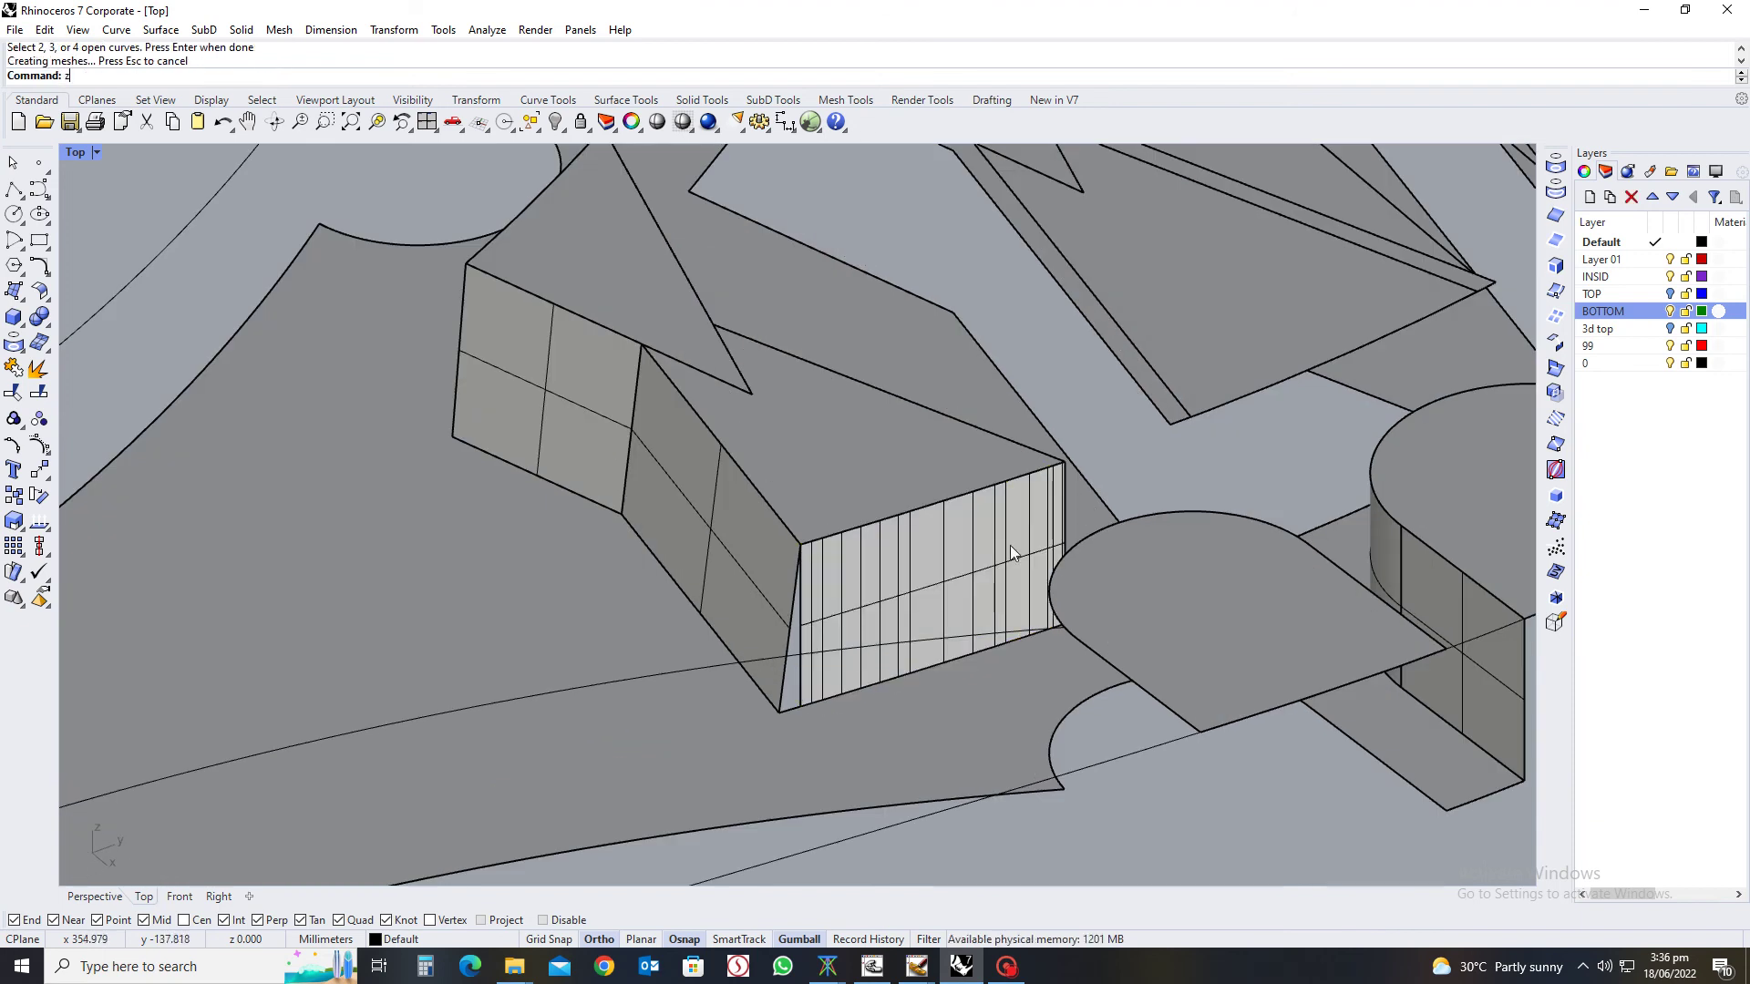
{"action": "key", "text": "ctrl+z"}
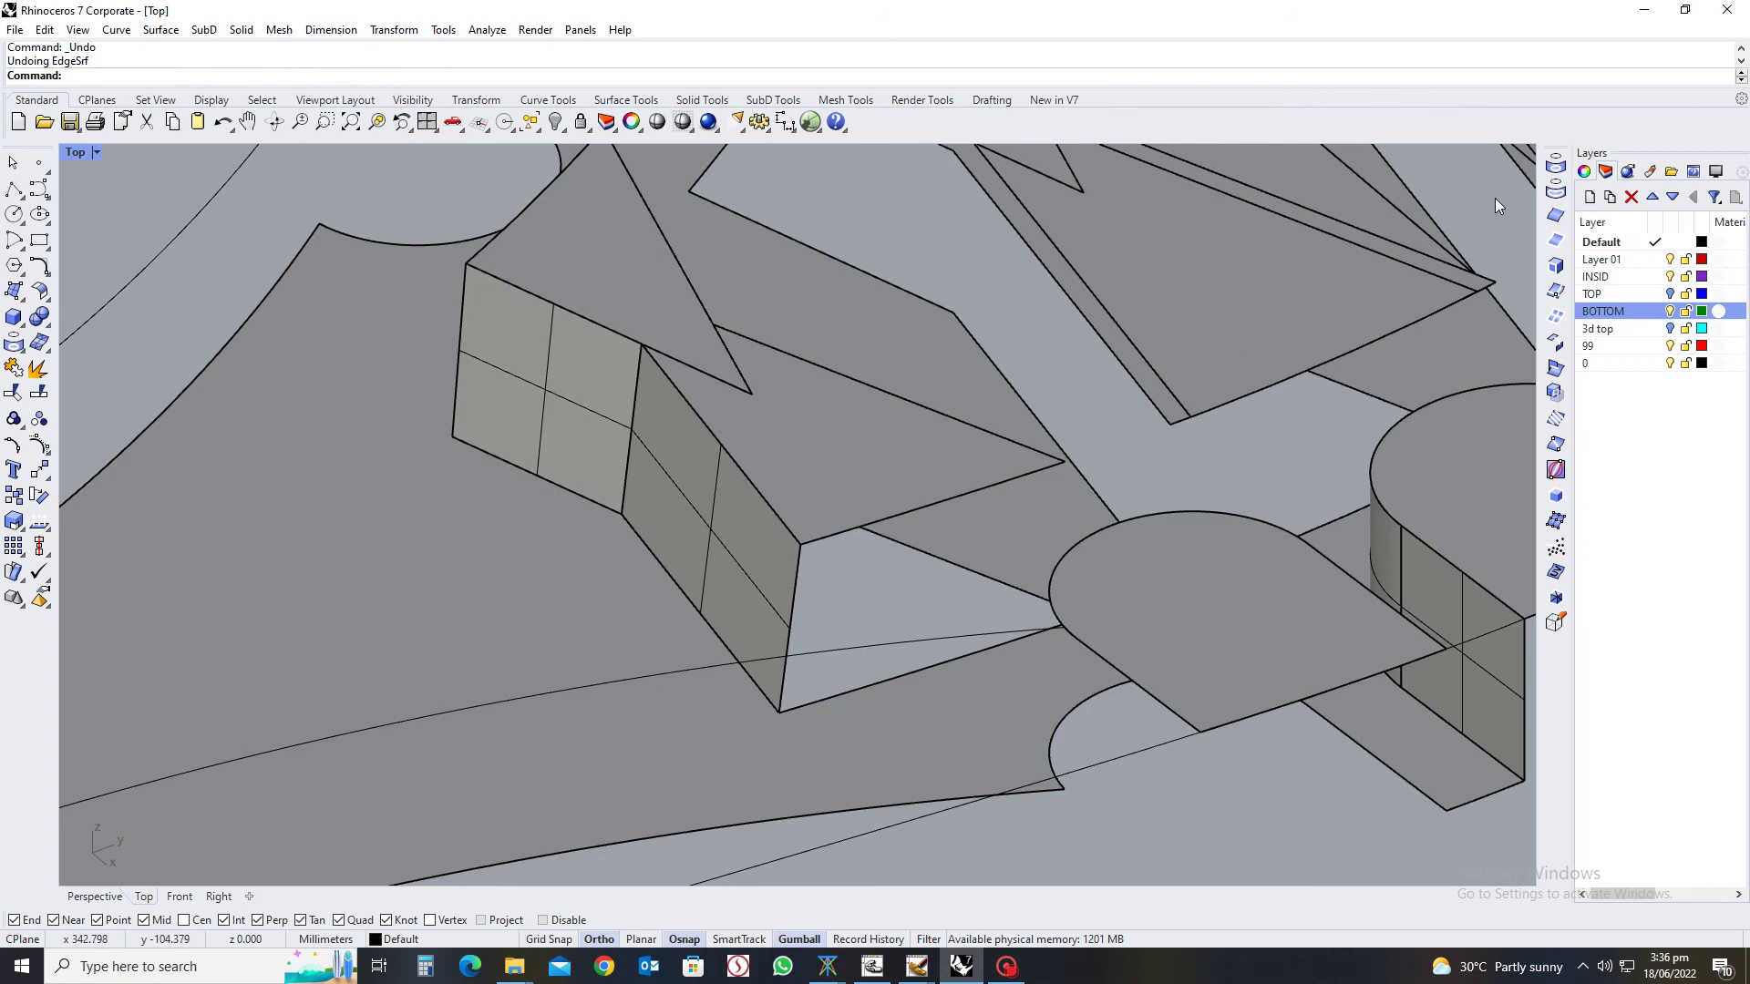
Duplicate the two base cutout edge segments beneath the double-triangle piece's outer end and join them into one curve
{"action": "left_click", "coordinate": [1556, 223]}
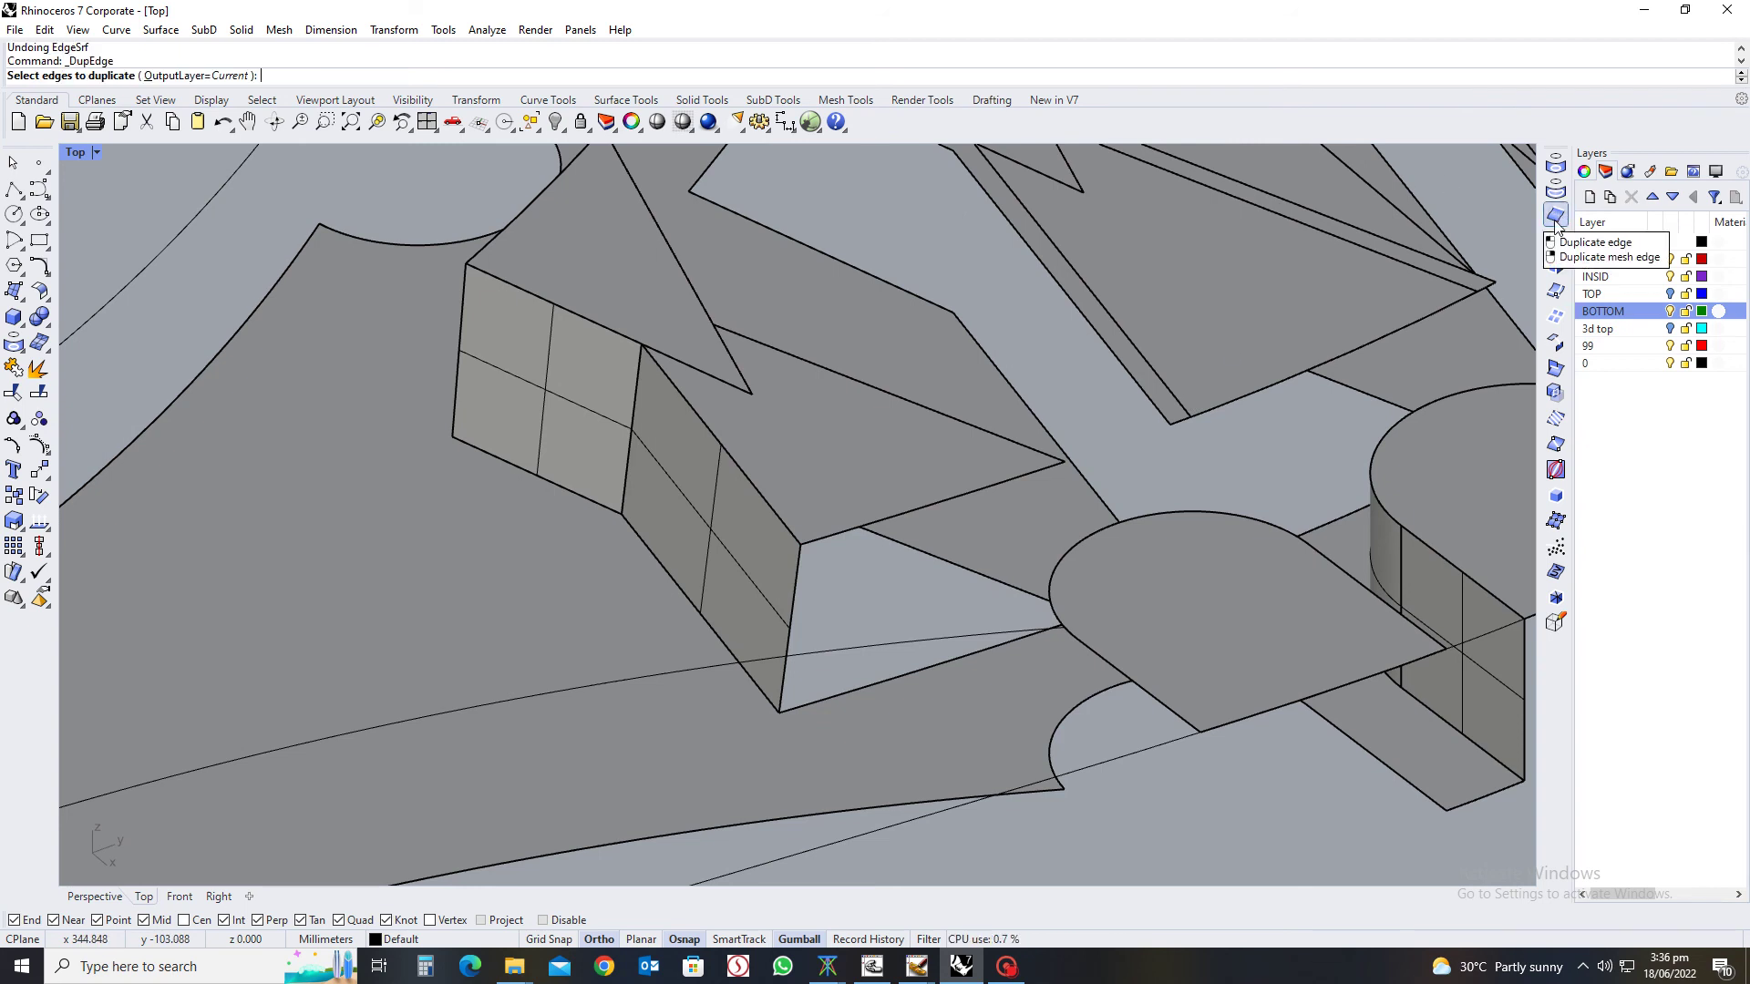
{"action": "left_click", "coordinate": [921, 669]}
{"action": "key", "text": "Return"}
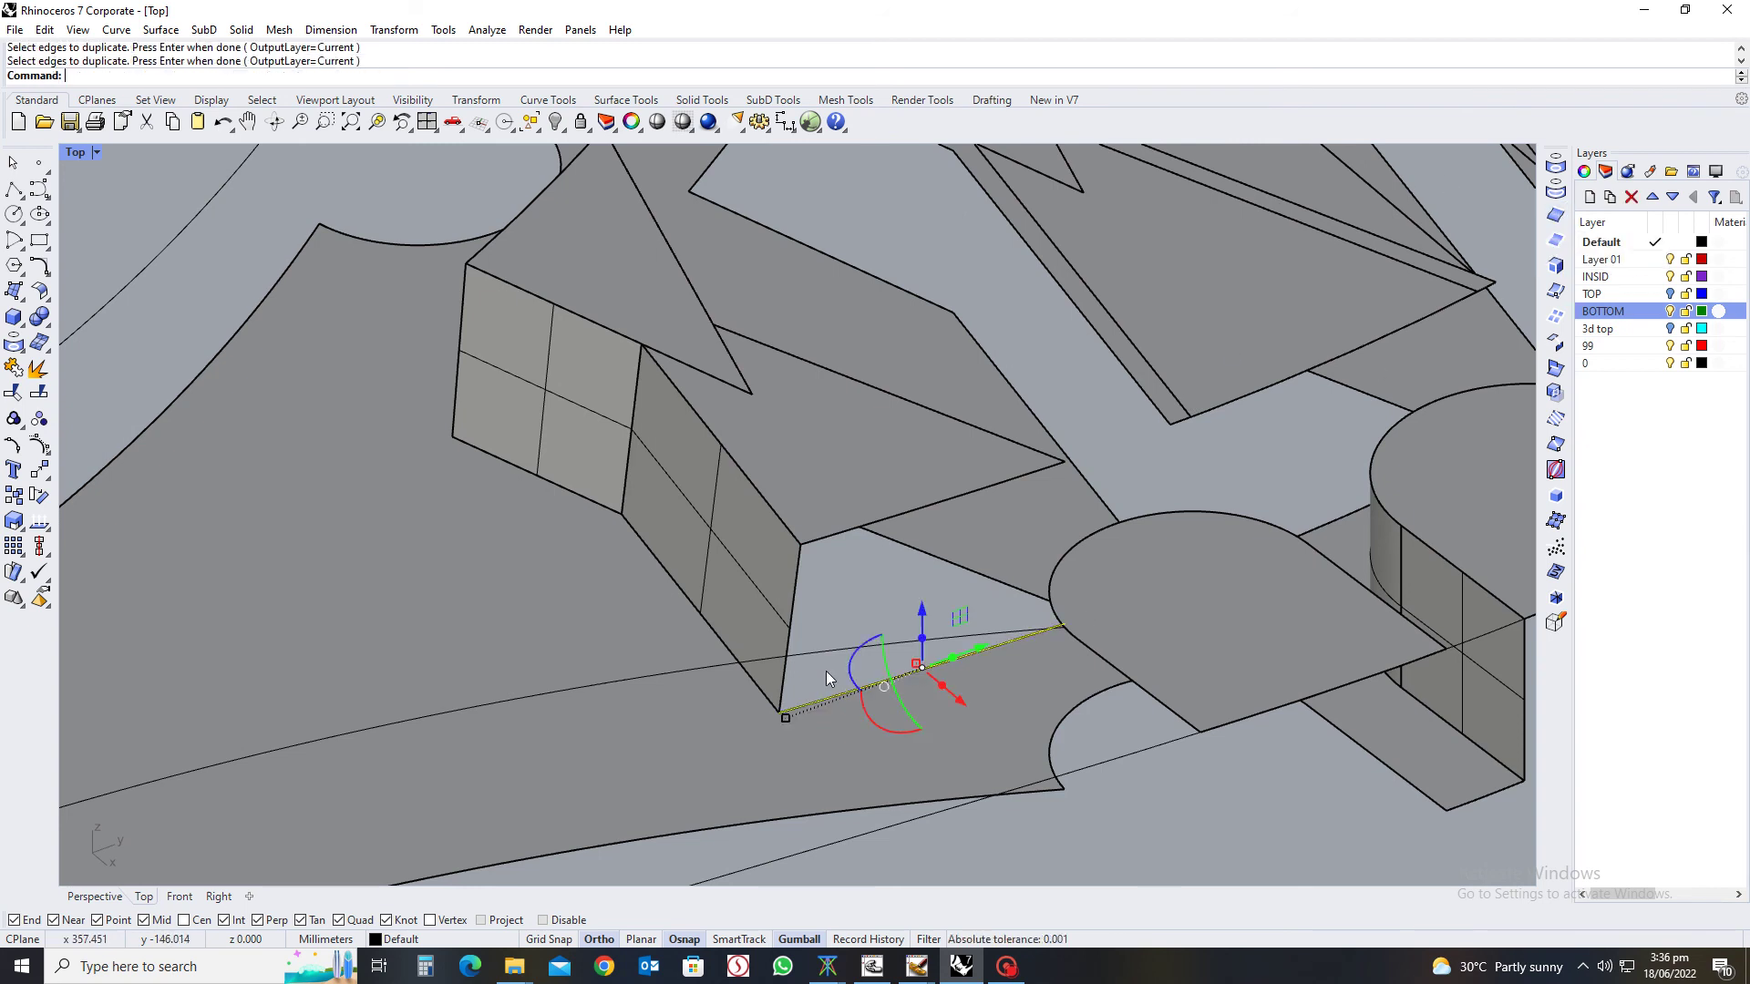
{"action": "type", "text": "j"}
{"action": "key", "text": "Return"}
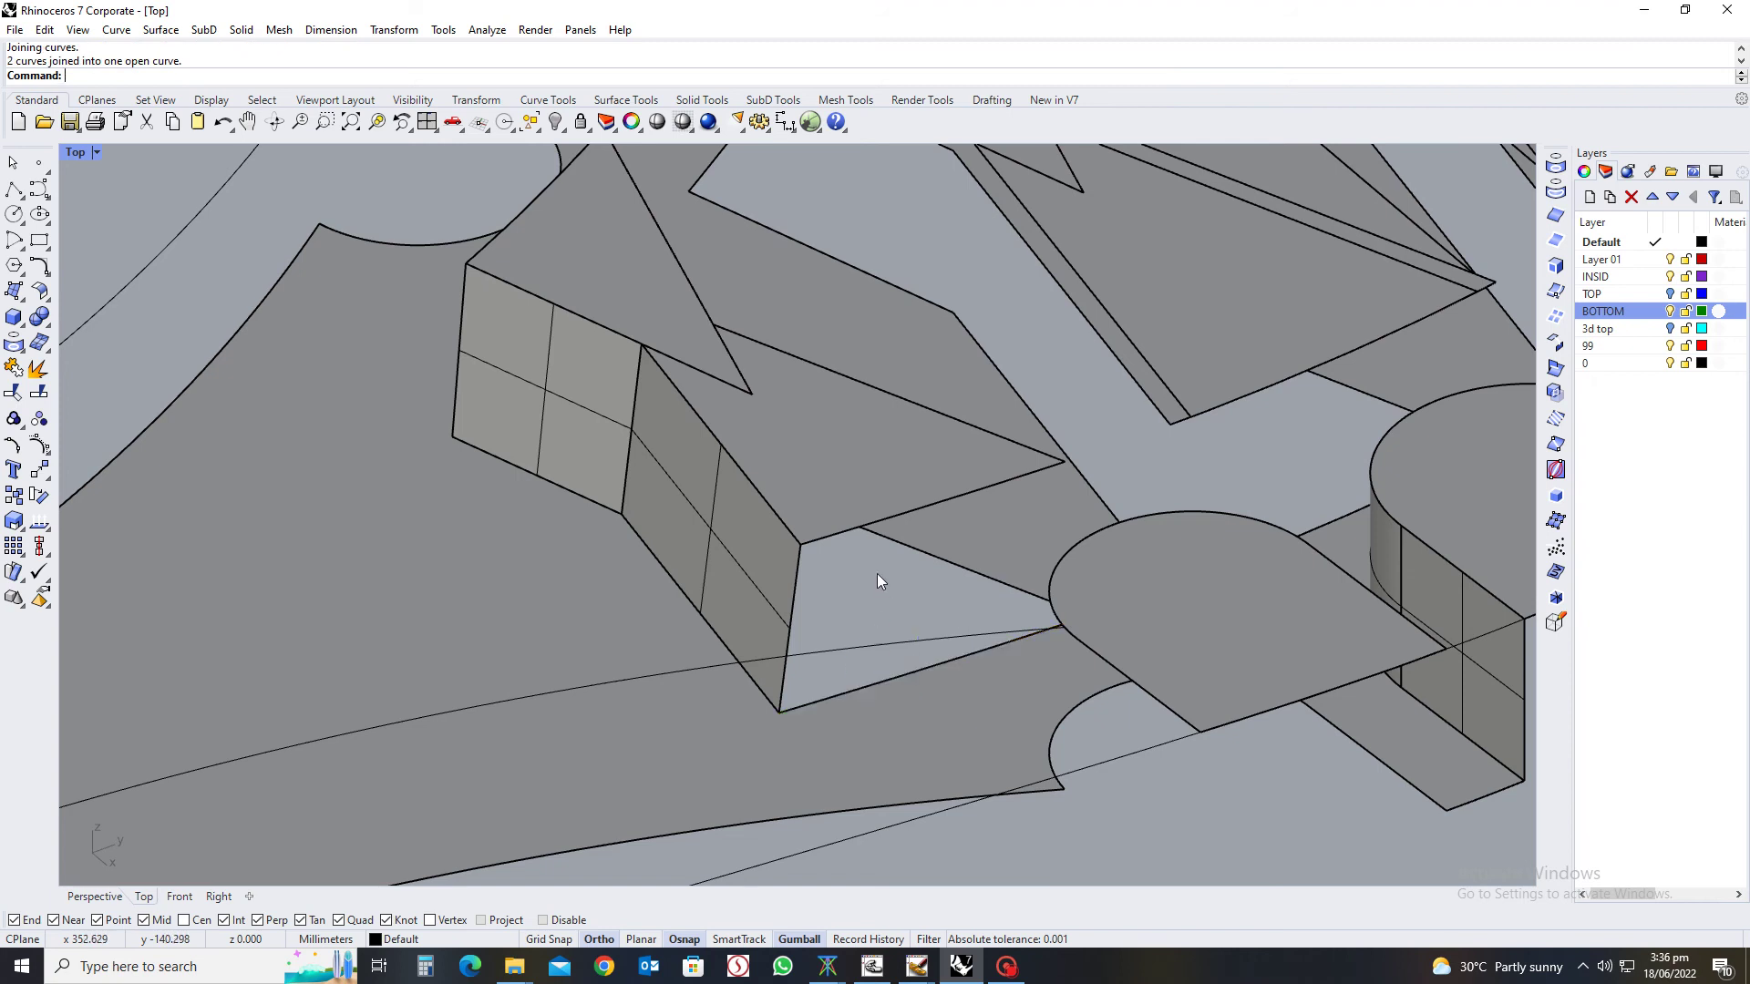
Build an edge-curve wall between the double-triangle piece's outer end edge and the joined cutout curve
{"action": "key", "text": "Return"}
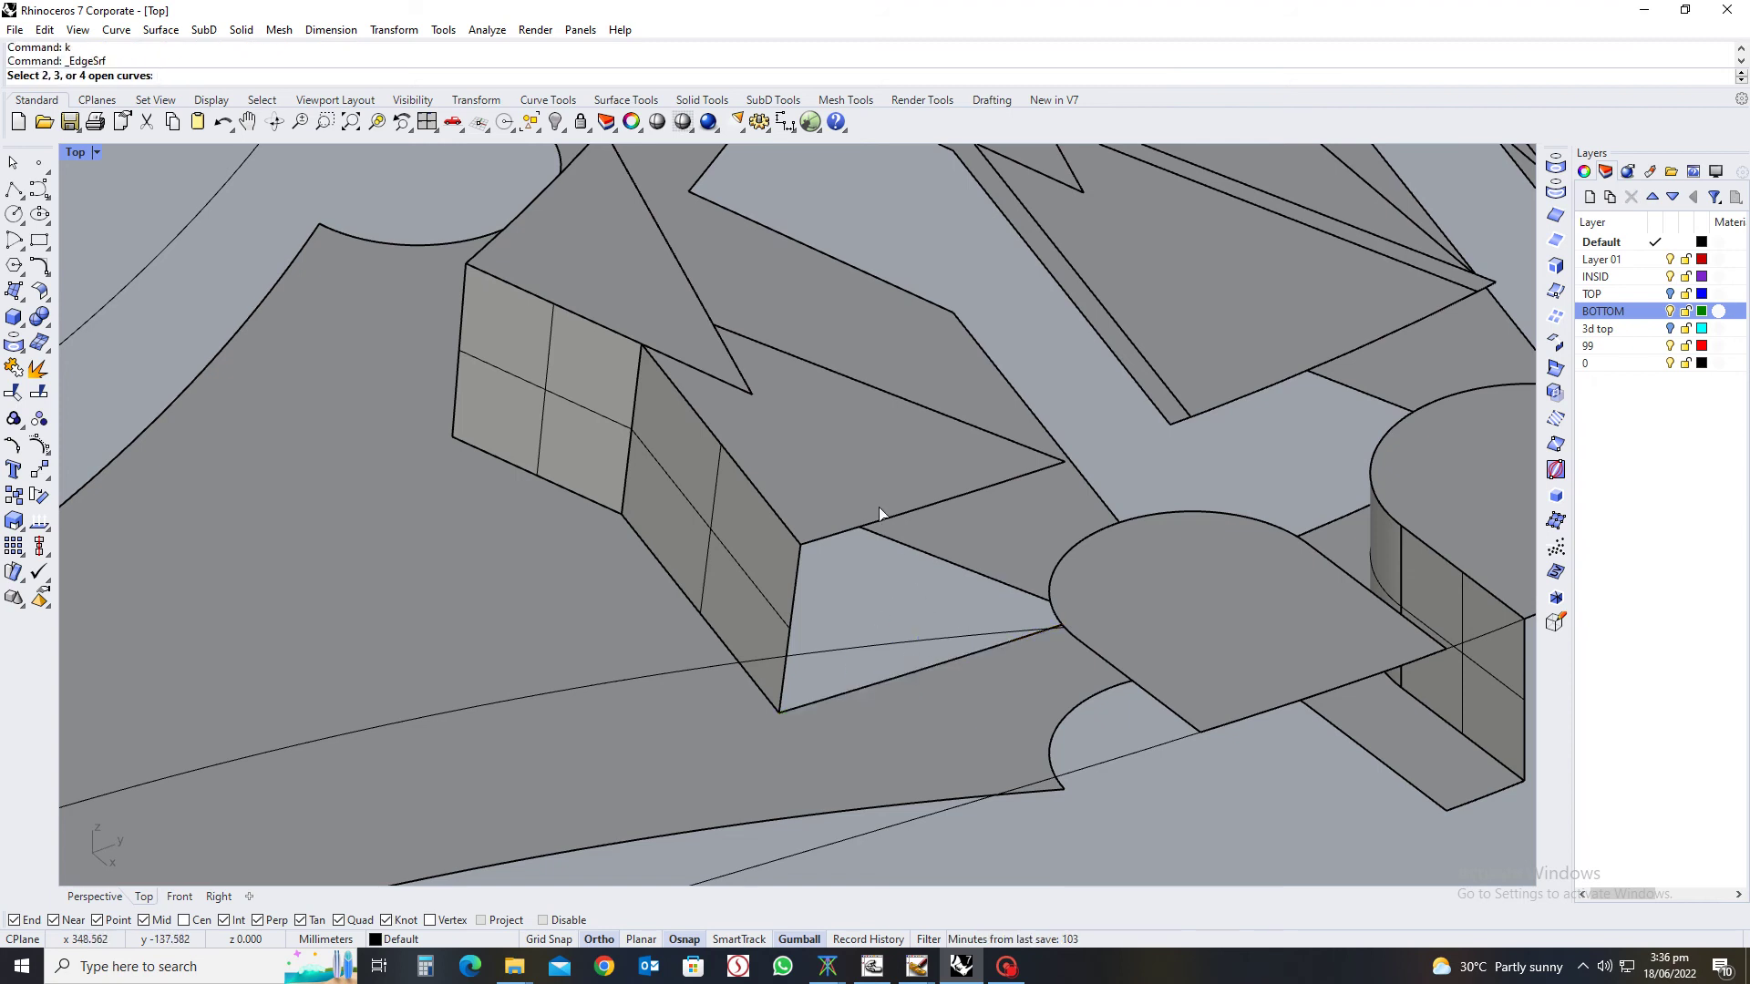
{"action": "left_click", "coordinate": [883, 517]}
{"action": "left_click", "coordinate": [905, 680]}
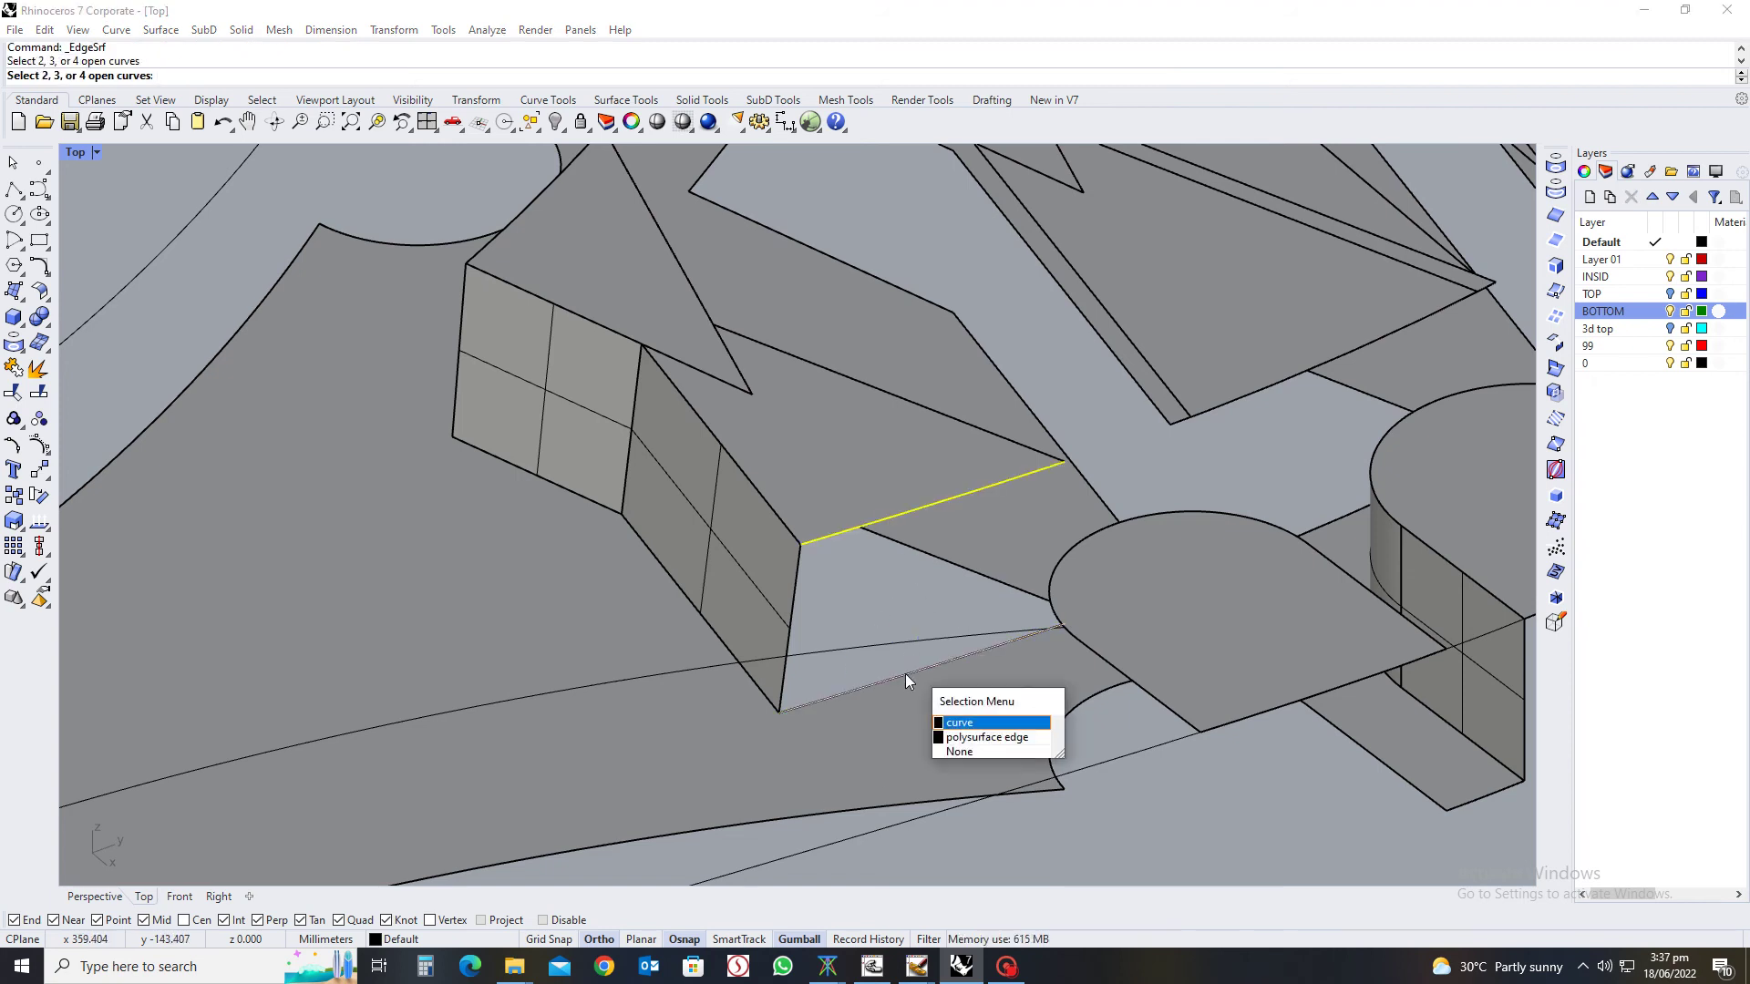
{"action": "key", "text": "Return"}
{"action": "key", "text": "Return"}
{"action": "scroll", "coordinate": [905, 680], "scroll_direction": "down", "scroll_amount": 2}
{"action": "scroll", "coordinate": [905, 675], "scroll_direction": "down", "scroll_amount": 5}
Build an edge-curve wall down to the base along the double-triangle piece's outer-side toe-facing edge
{"action": "right_click_drag", "start_coordinate": [905, 675], "coordinate": [866, 627]}
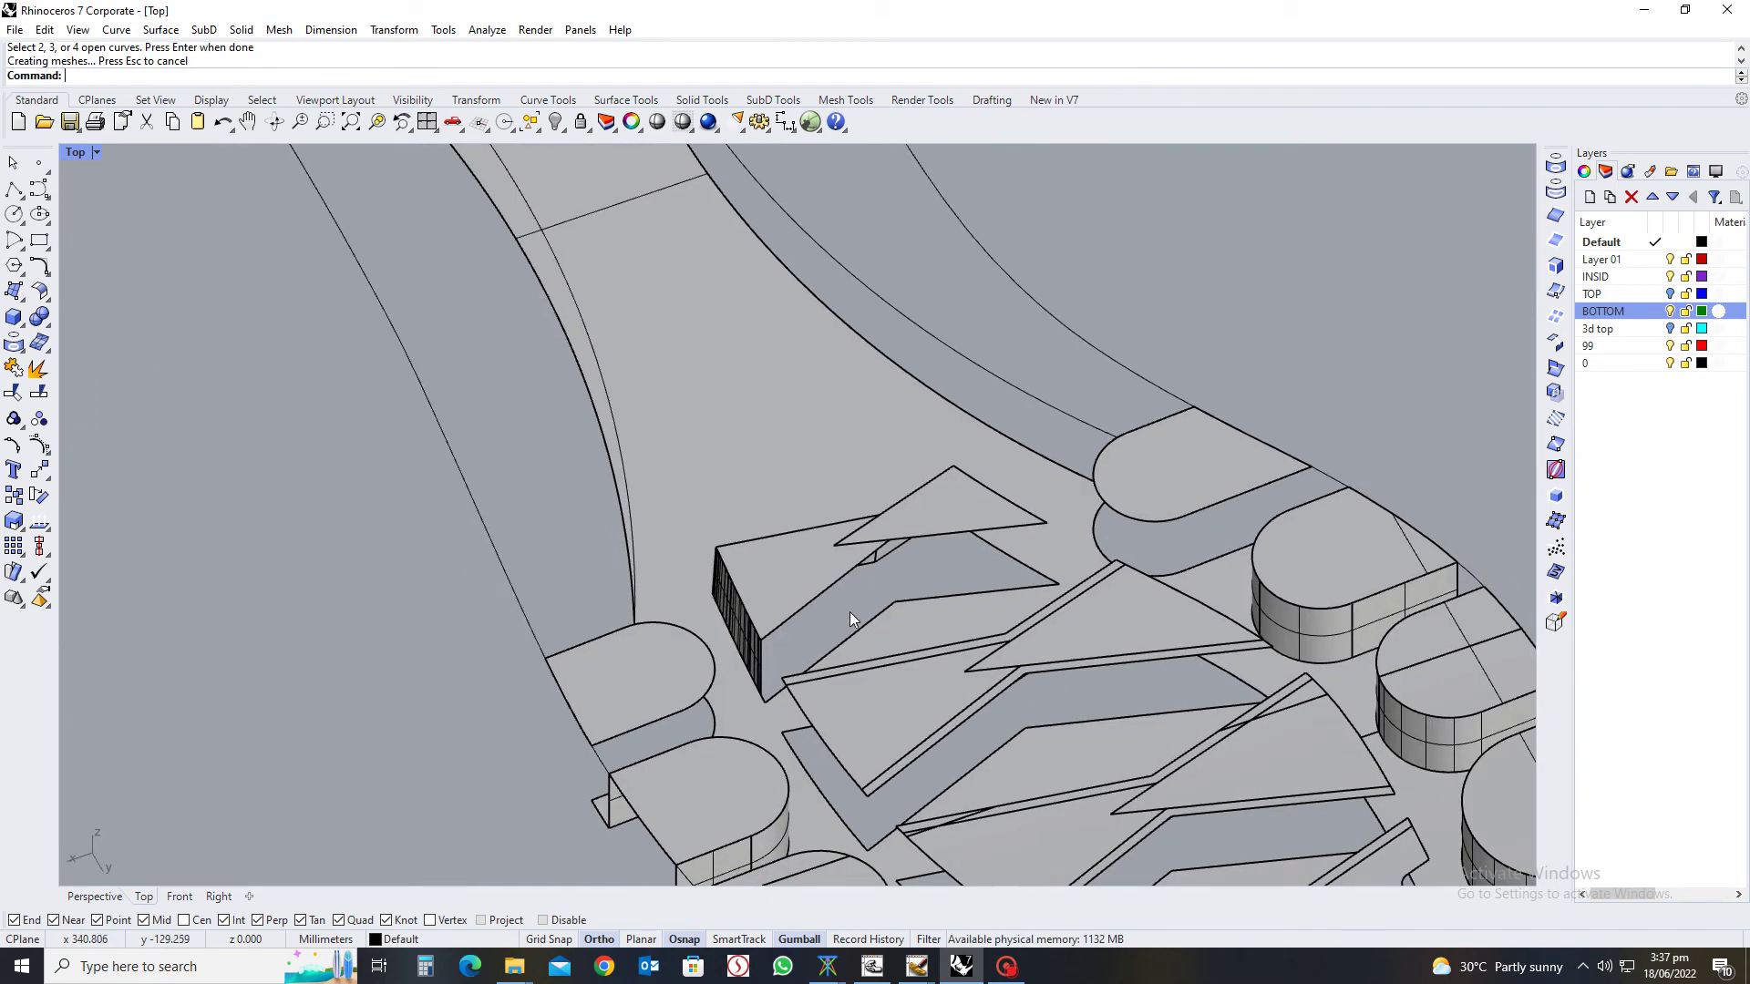
{"action": "key", "text": "Return"}
{"action": "left_click", "coordinate": [841, 603]}
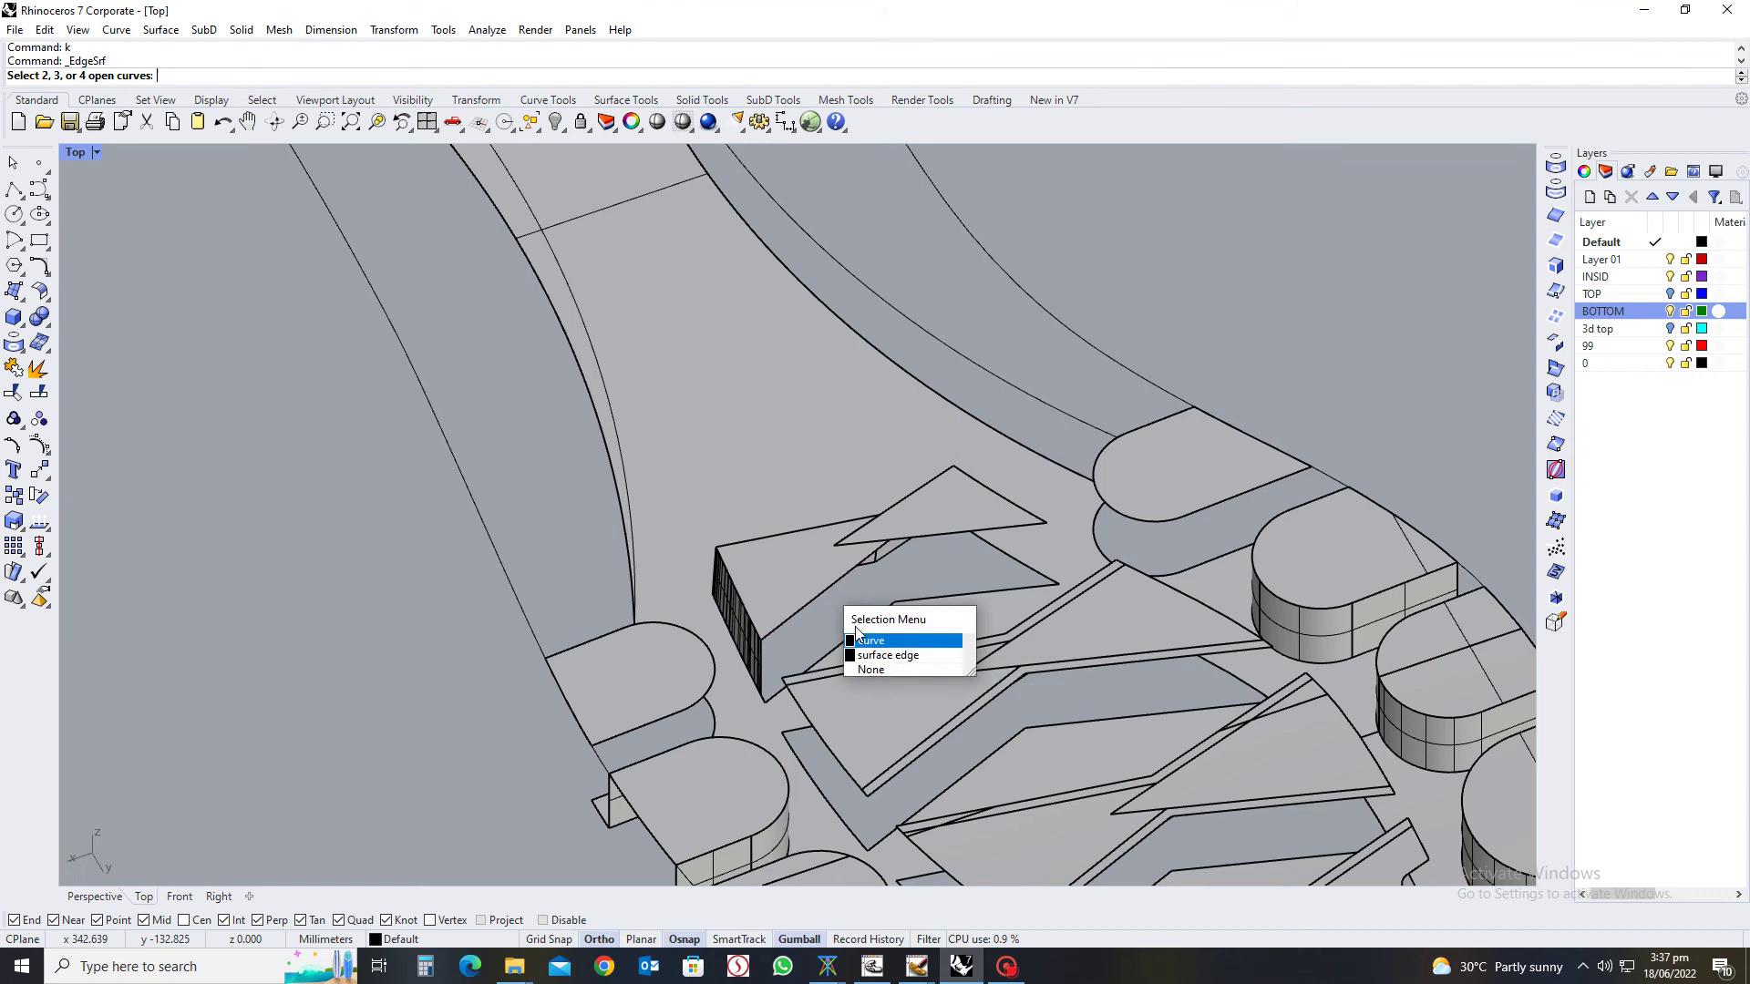
{"action": "left_click", "coordinate": [853, 630]}
{"action": "key", "text": "Return"}
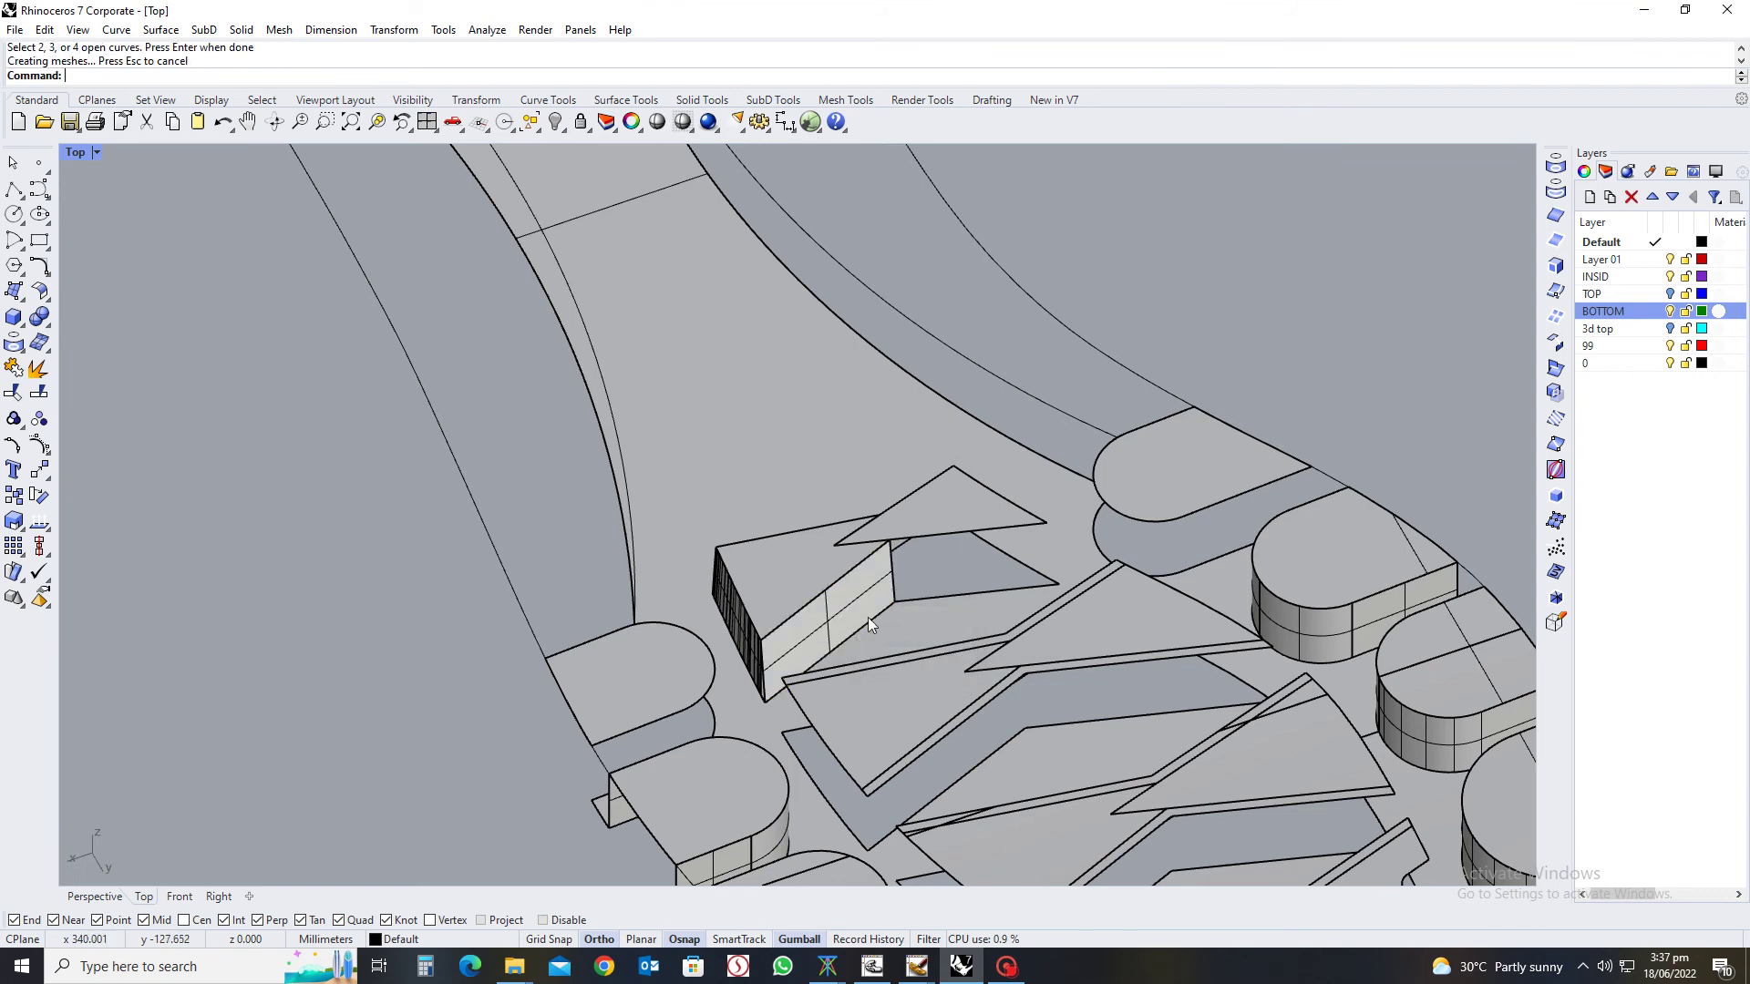
Build an edge-curve wall between the double-triangle piece's inner-side toe-facing edge and the base cutout edge below
{"action": "key", "text": "Return"}
{"action": "left_click", "coordinate": [963, 555]}
{"action": "left_click", "coordinate": [989, 580]}
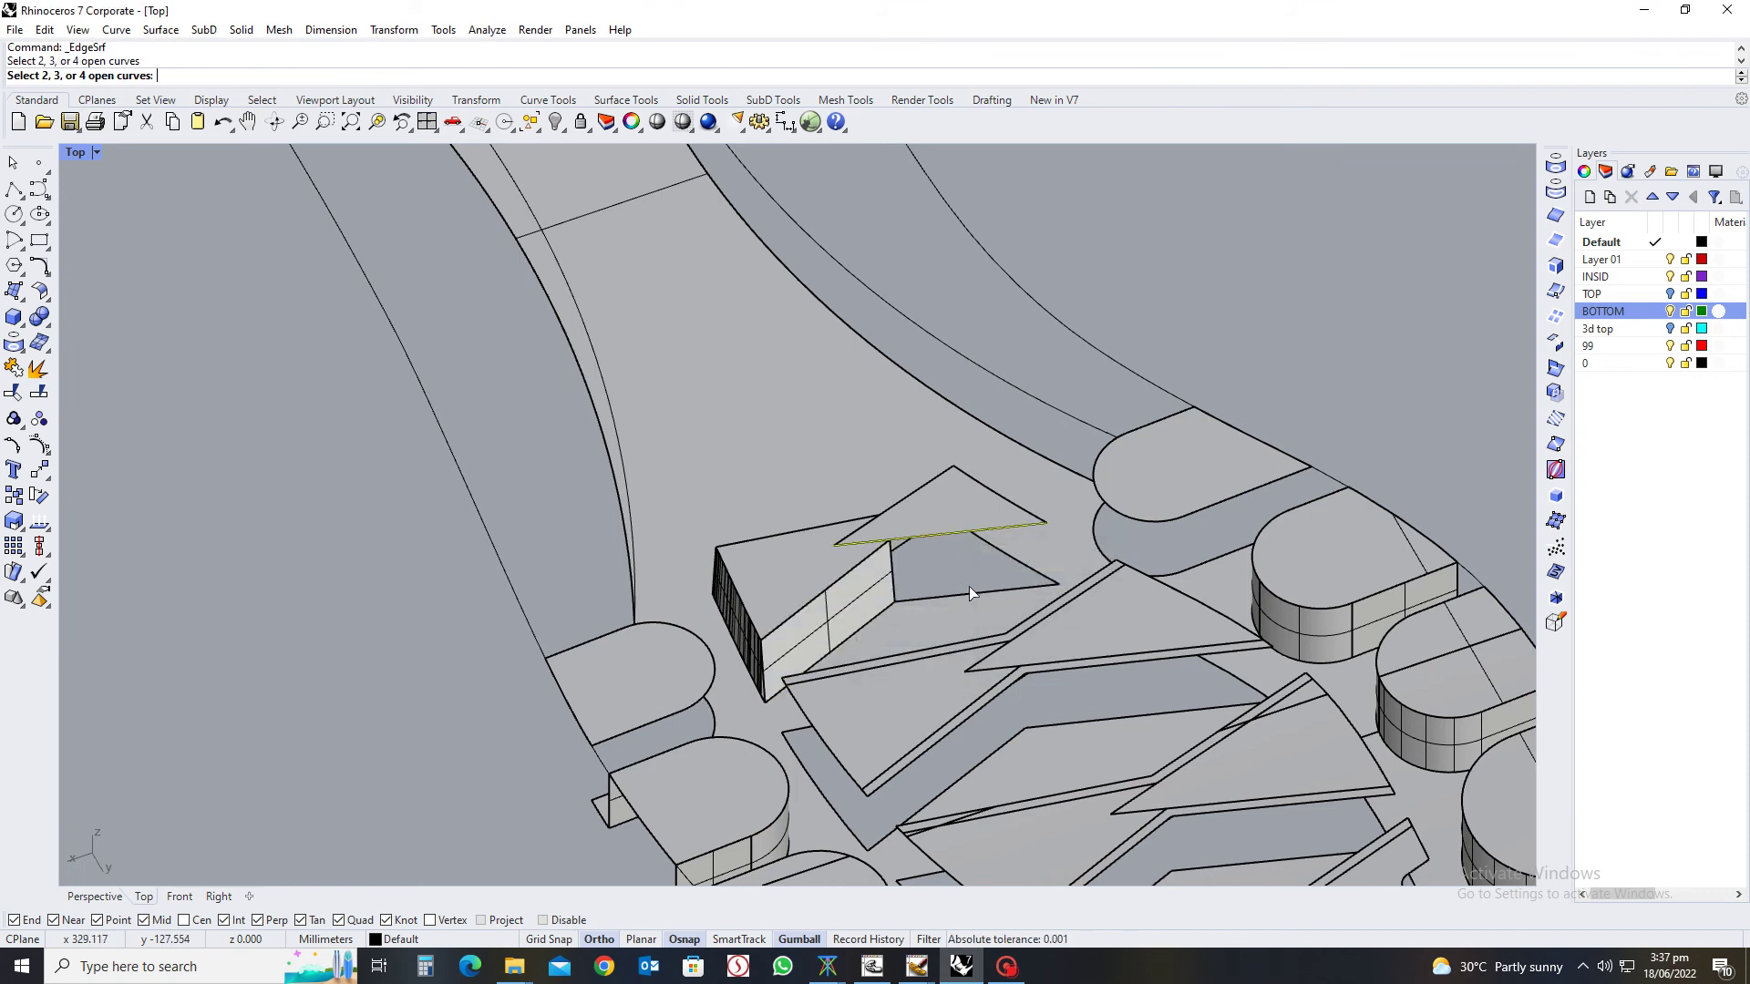
{"action": "left_click", "coordinate": [970, 590]}
{"action": "key", "text": "Return"}
{"action": "scroll", "coordinate": [943, 554], "scroll_direction": "up", "scroll_amount": 3}
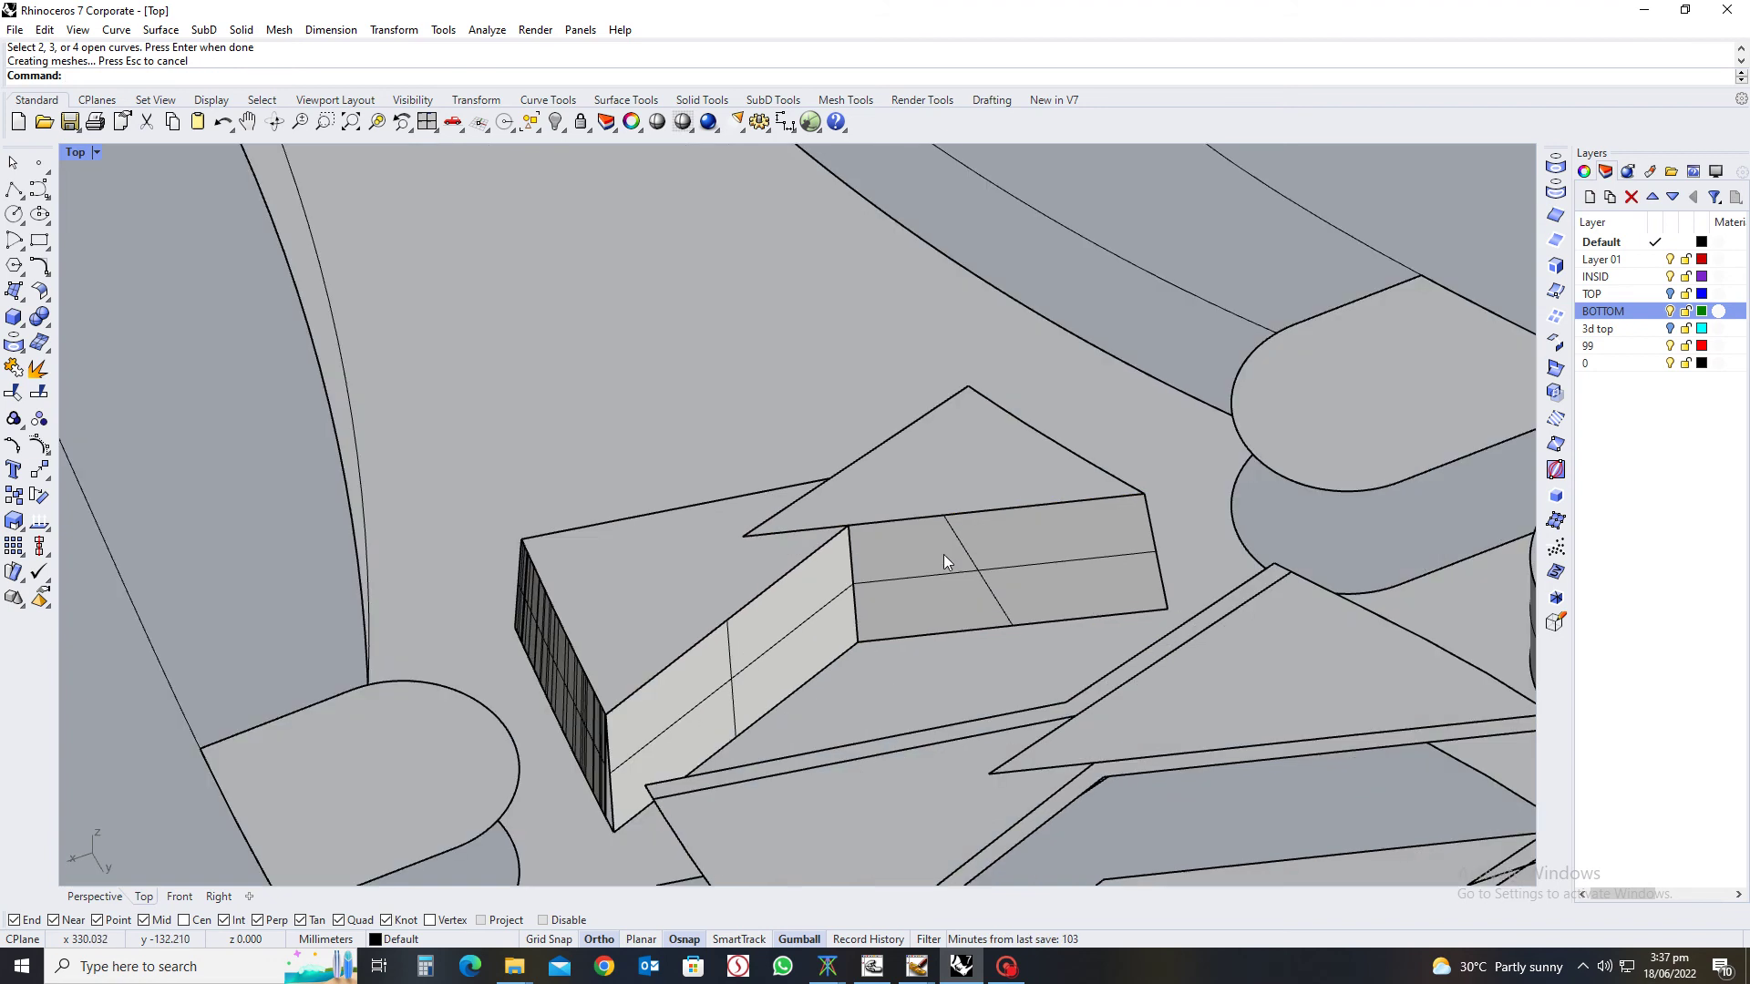
{"action": "scroll", "coordinate": [991, 577], "scroll_direction": "down", "scroll_amount": 3}
{"action": "right_click_drag", "start_coordinate": [992, 577], "coordinate": [845, 609]}
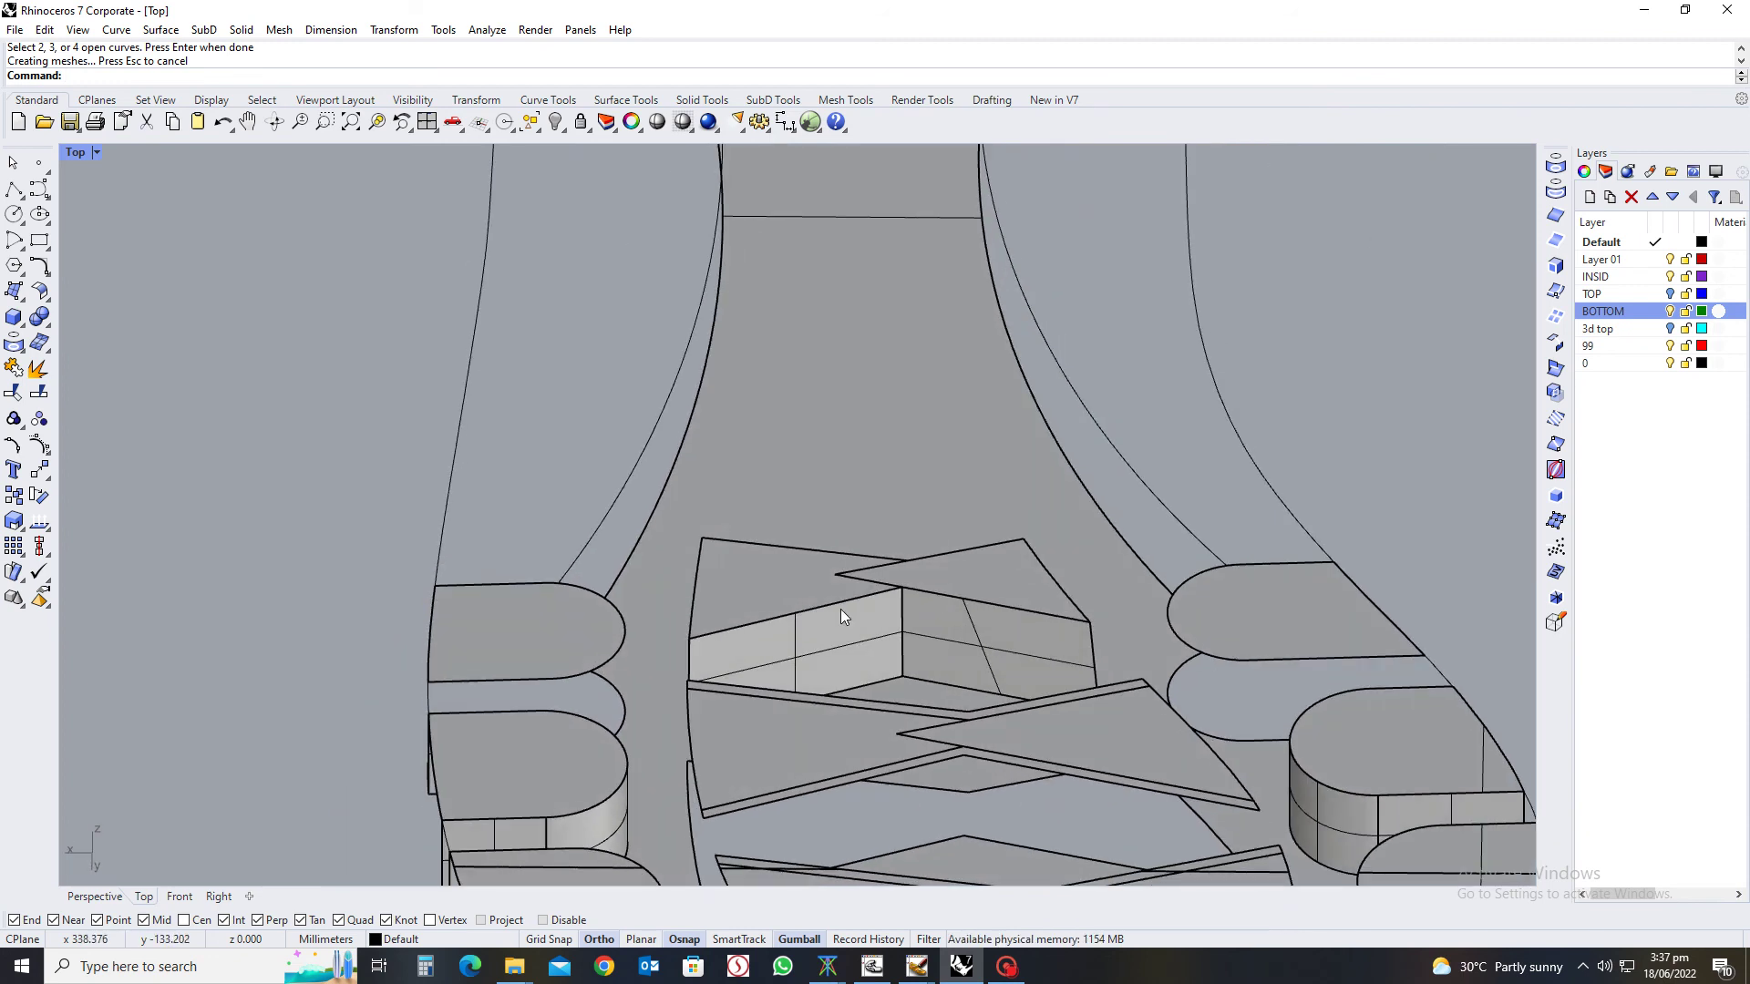
Delete the raised top surface of the double-triangle piece's outer triangle
{"action": "scroll", "coordinate": [802, 597], "scroll_direction": "up", "scroll_amount": 3}
{"action": "left_click", "coordinate": [792, 572]}
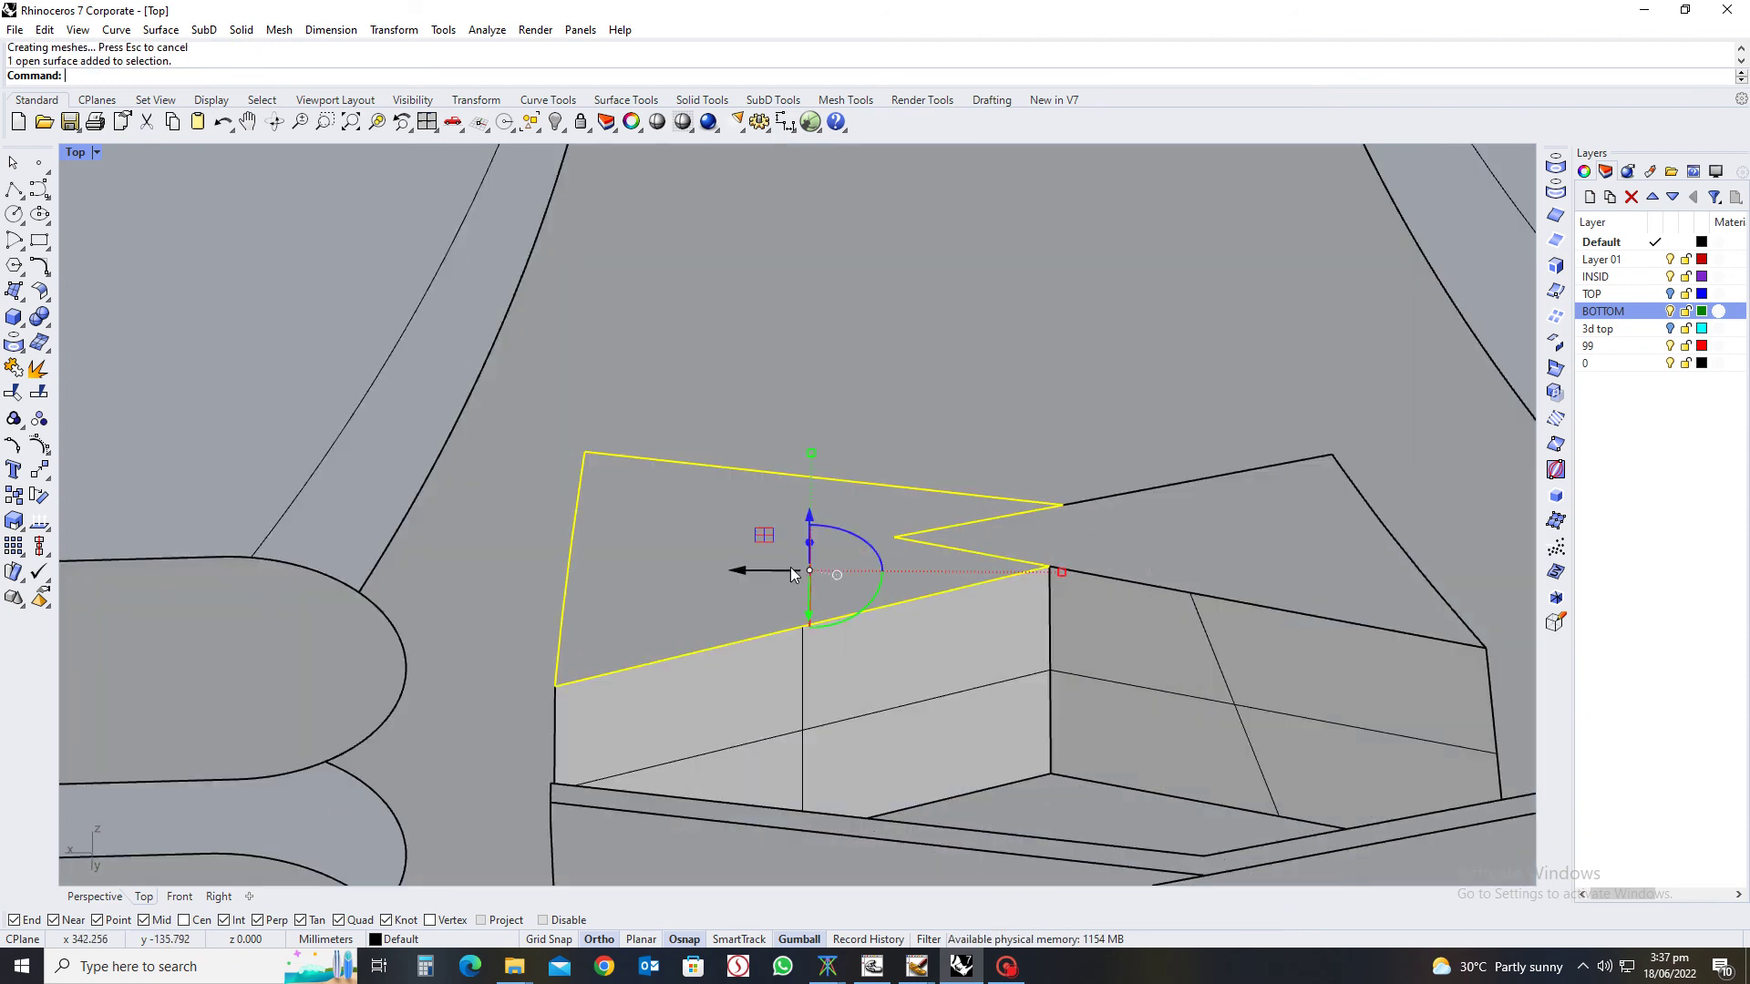
{"action": "key", "text": "Delete"}
{"action": "mouse_move", "coordinate": [790, 571]}
{"action": "right_mouse_down"}
{"action": "mouse_move", "coordinate": [709, 563]}
{"action": "mouse_move", "coordinate": [697, 645]}
{"action": "mouse_move", "coordinate": [1017, 662]}
{"action": "mouse_move", "coordinate": [778, 637]}
{"action": "mouse_move", "coordinate": [726, 654]}
{"action": "mouse_move", "coordinate": [813, 565]}
{"action": "right_mouse_up"}
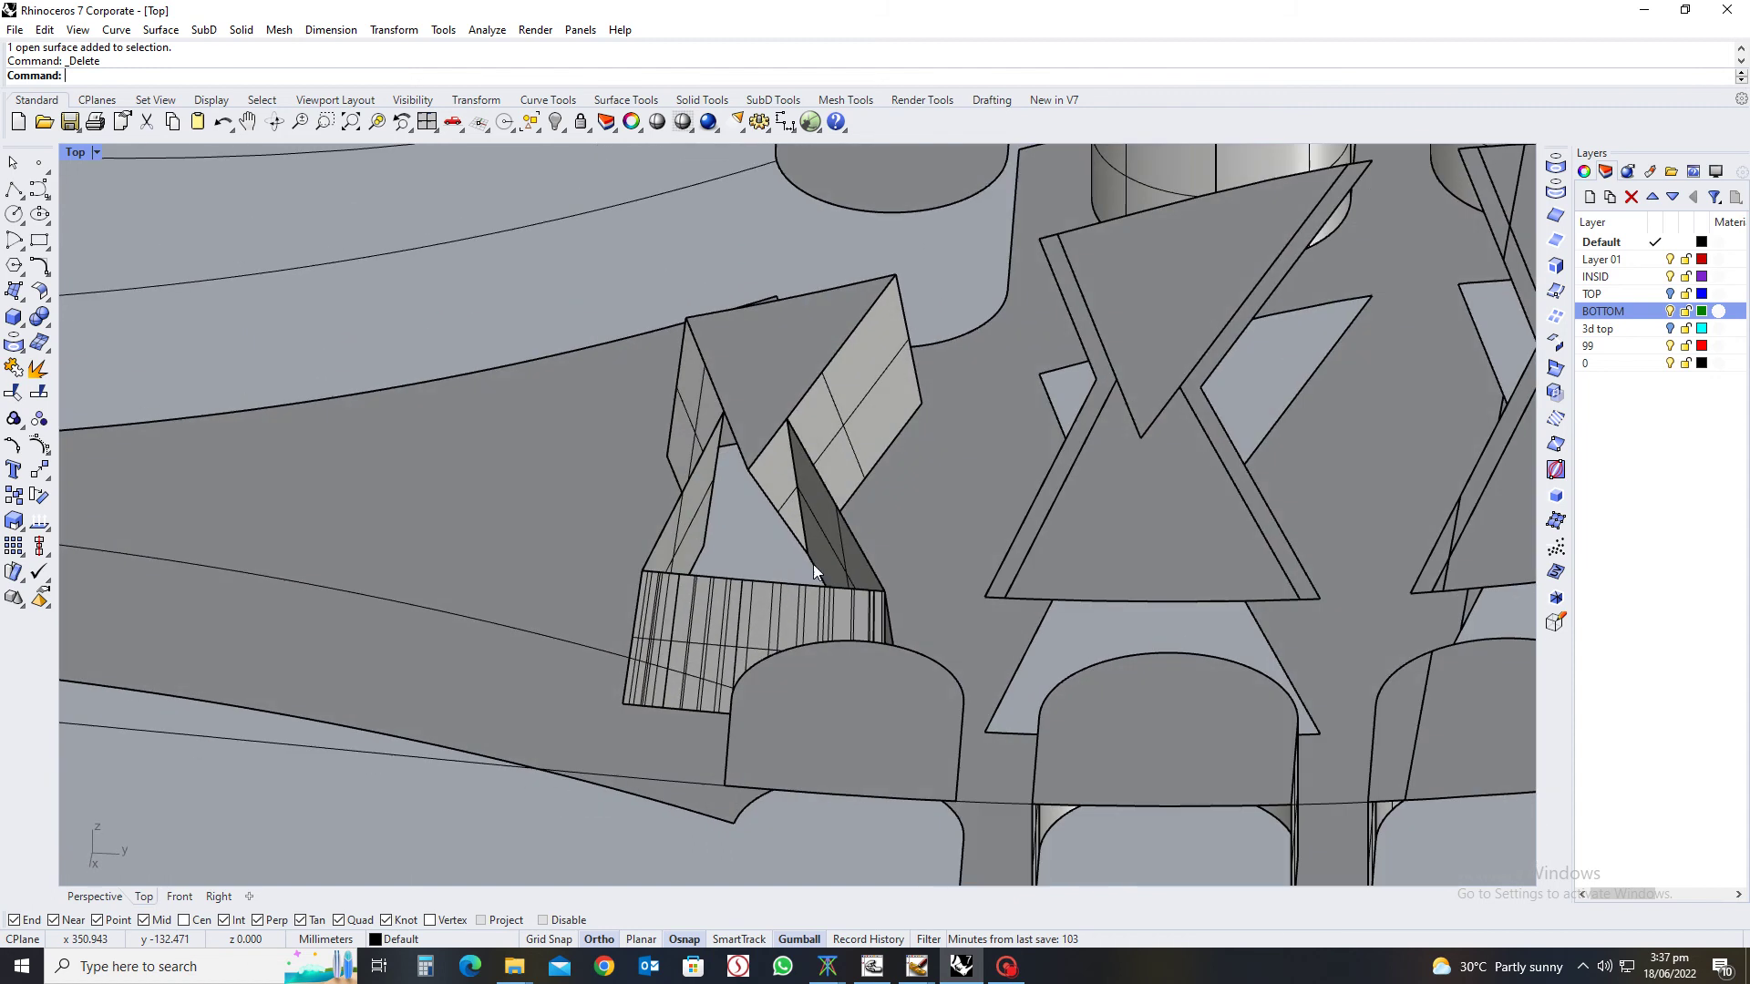
{"action": "left_click", "coordinate": [829, 496]}
{"action": "left_click", "coordinate": [880, 538]}
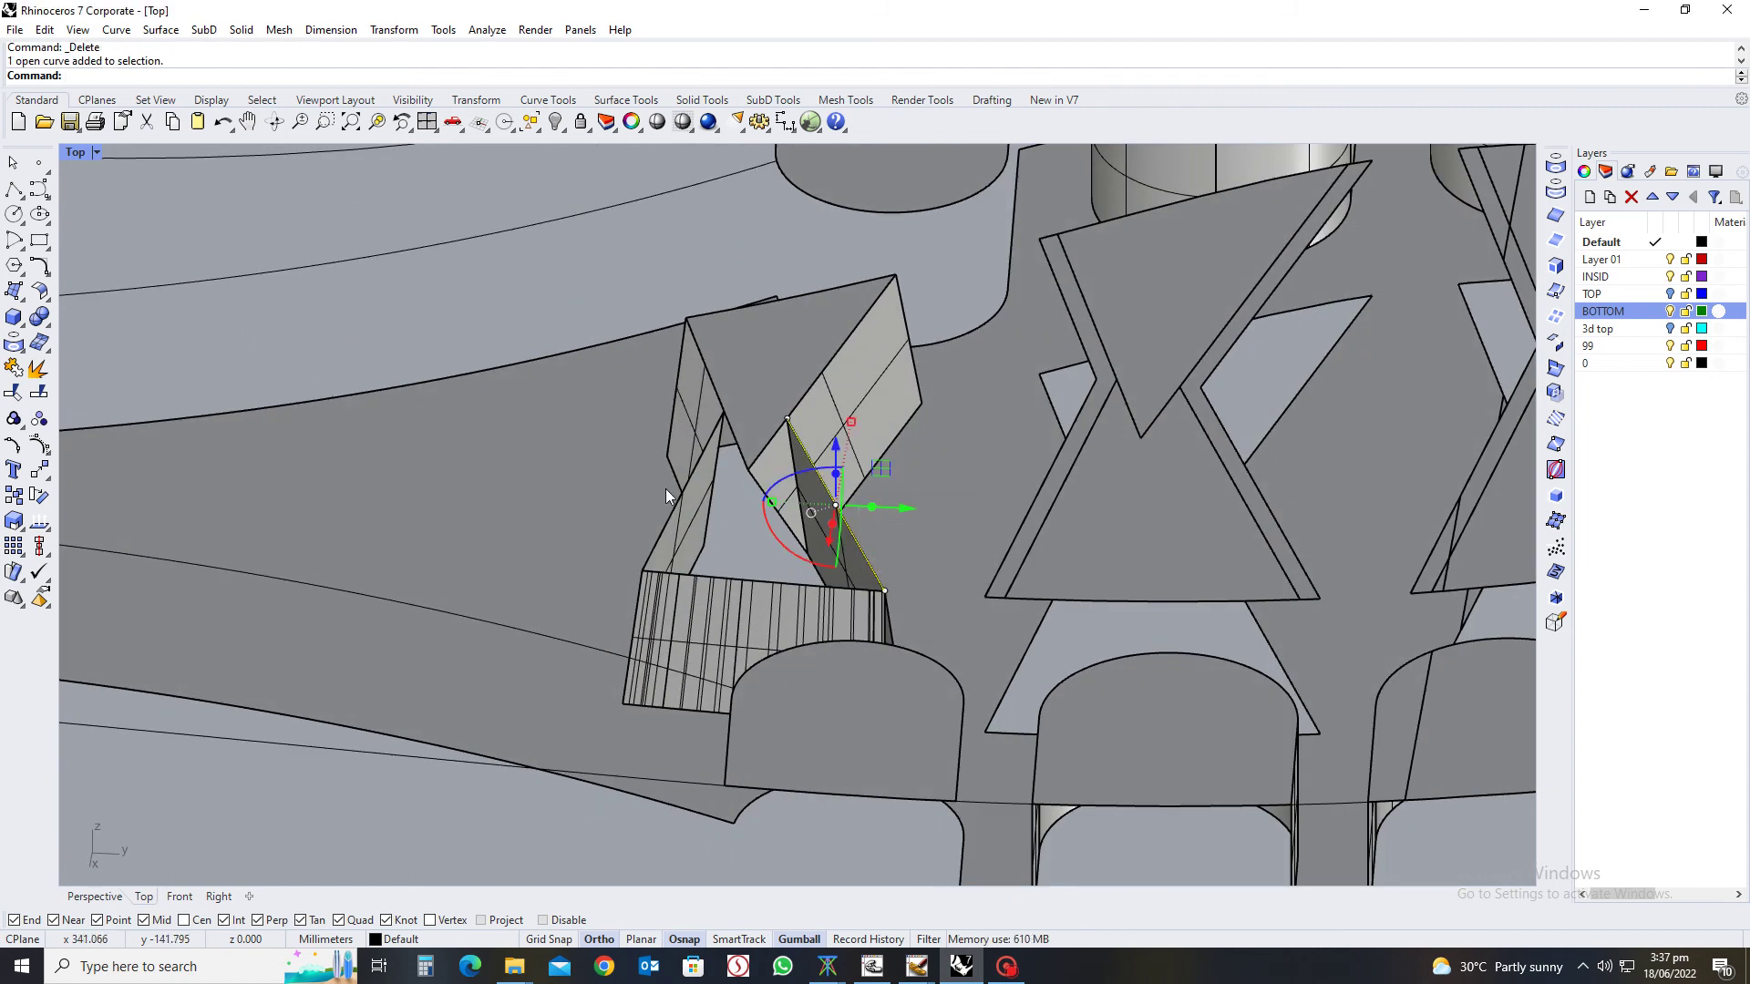
{"action": "left_click", "coordinate": [693, 481], "text": "shift"}
{"action": "left_click", "coordinate": [729, 538]}
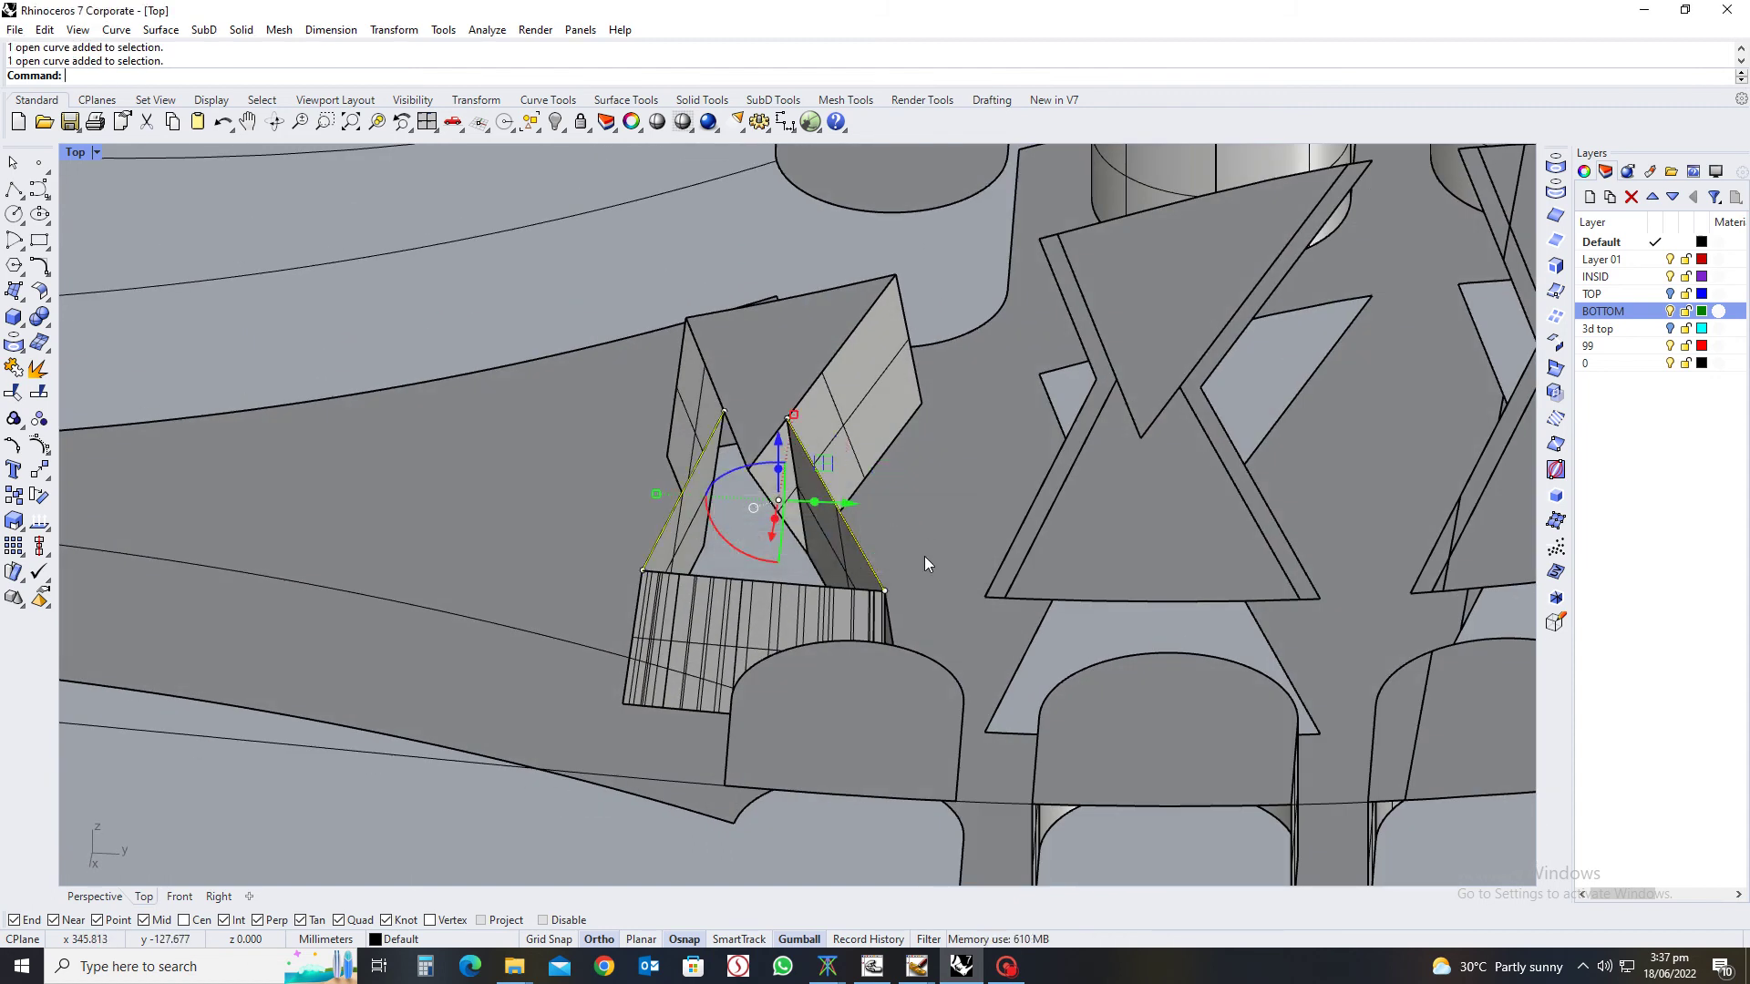
{"action": "mouse_move", "coordinate": [925, 558]}
{"action": "right_mouse_down"}
{"action": "mouse_move", "coordinate": [796, 558]}
{"action": "mouse_move", "coordinate": [944, 534]}
{"action": "right_mouse_up"}
{"action": "key", "text": "Down"}
{"action": "key", "text": "Down"}
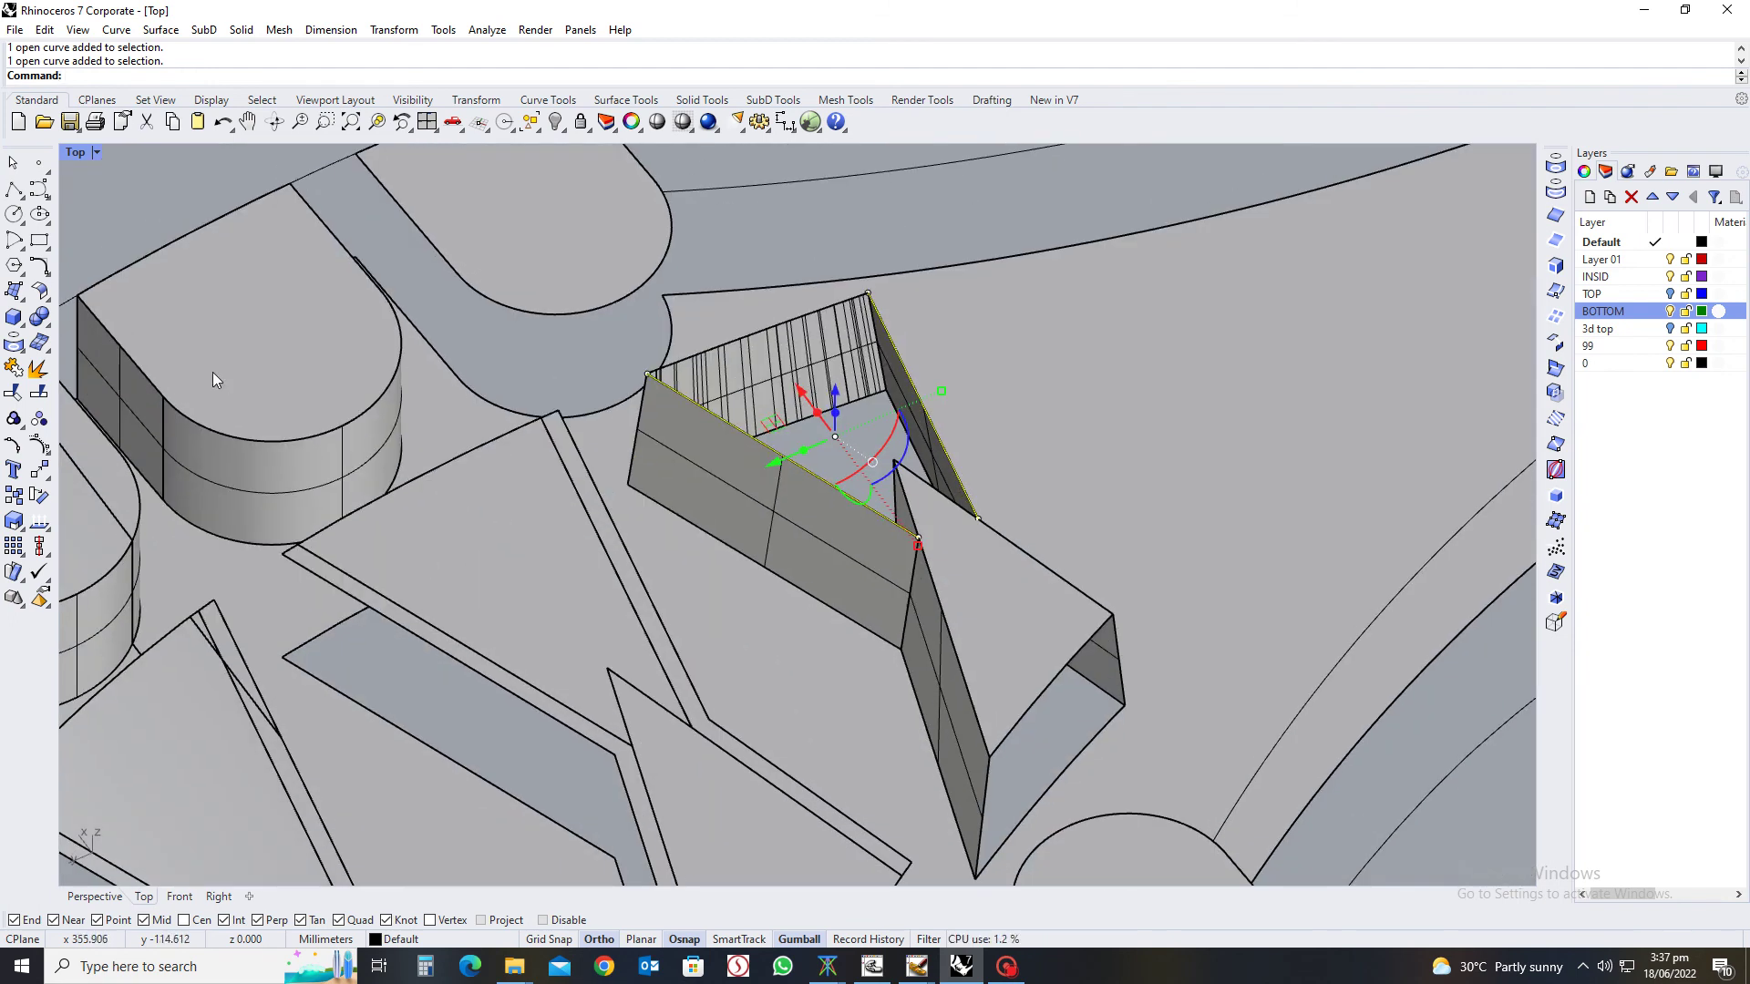
{"action": "key", "text": "Escape"}
{"action": "type", "text": "4r"}
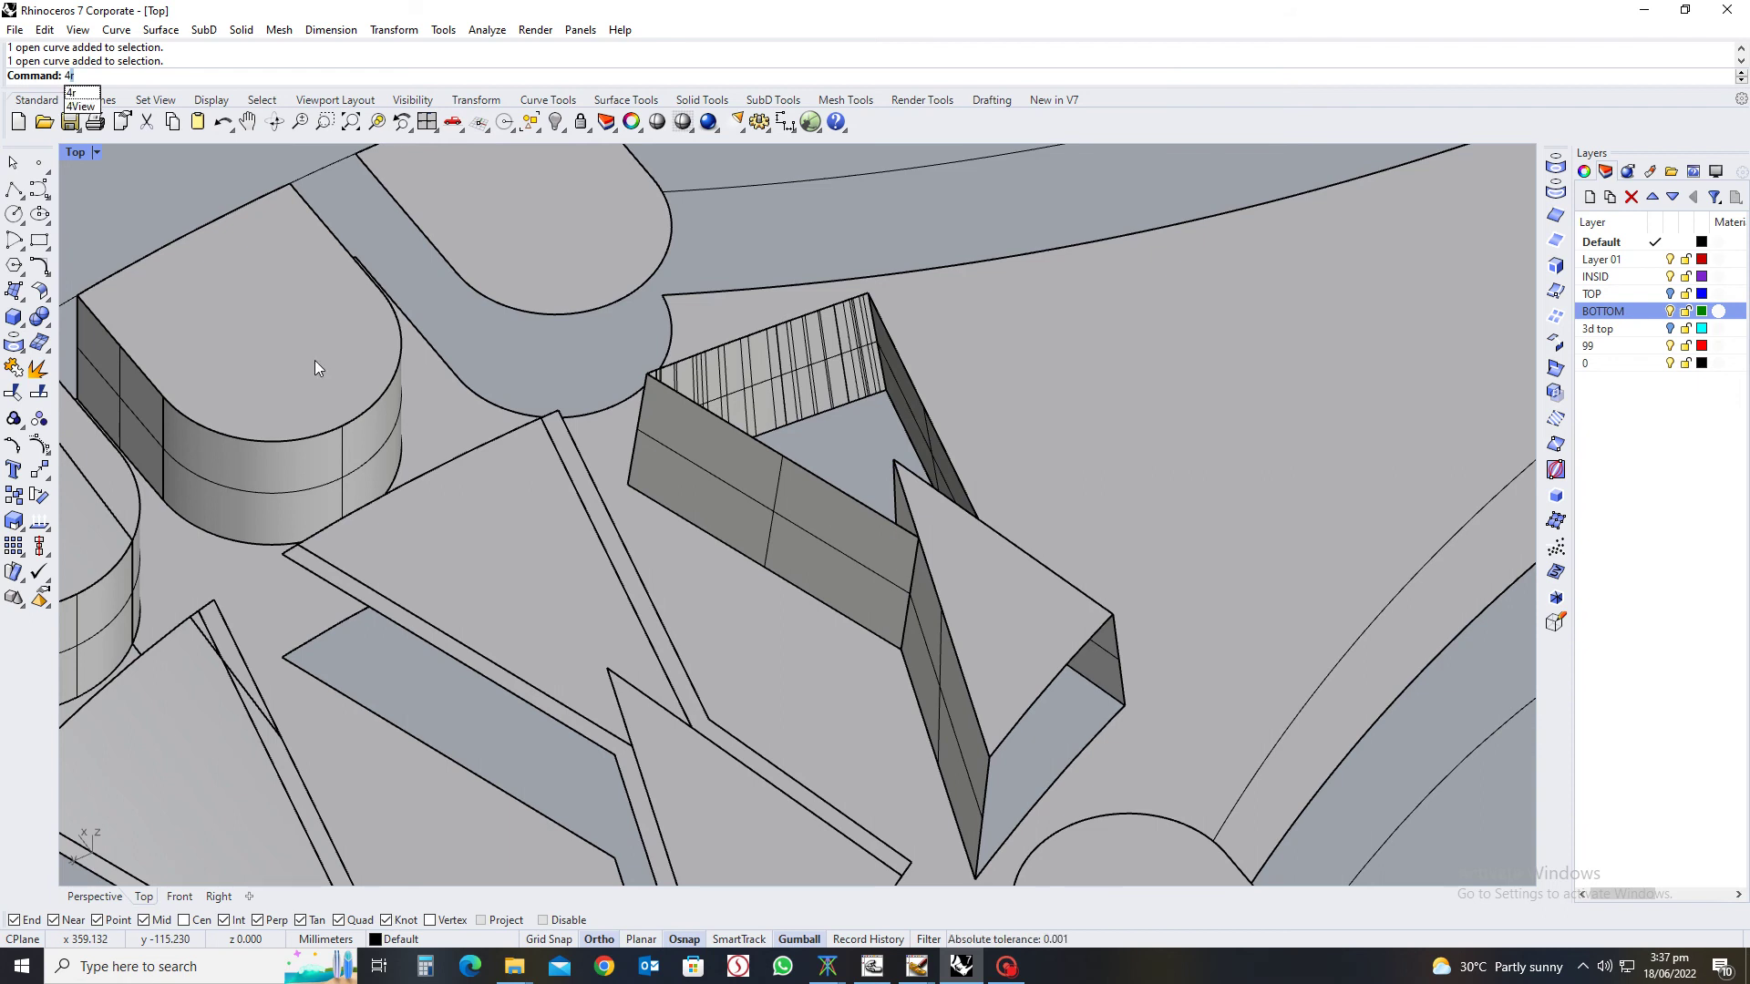
{"action": "key", "text": "Return"}
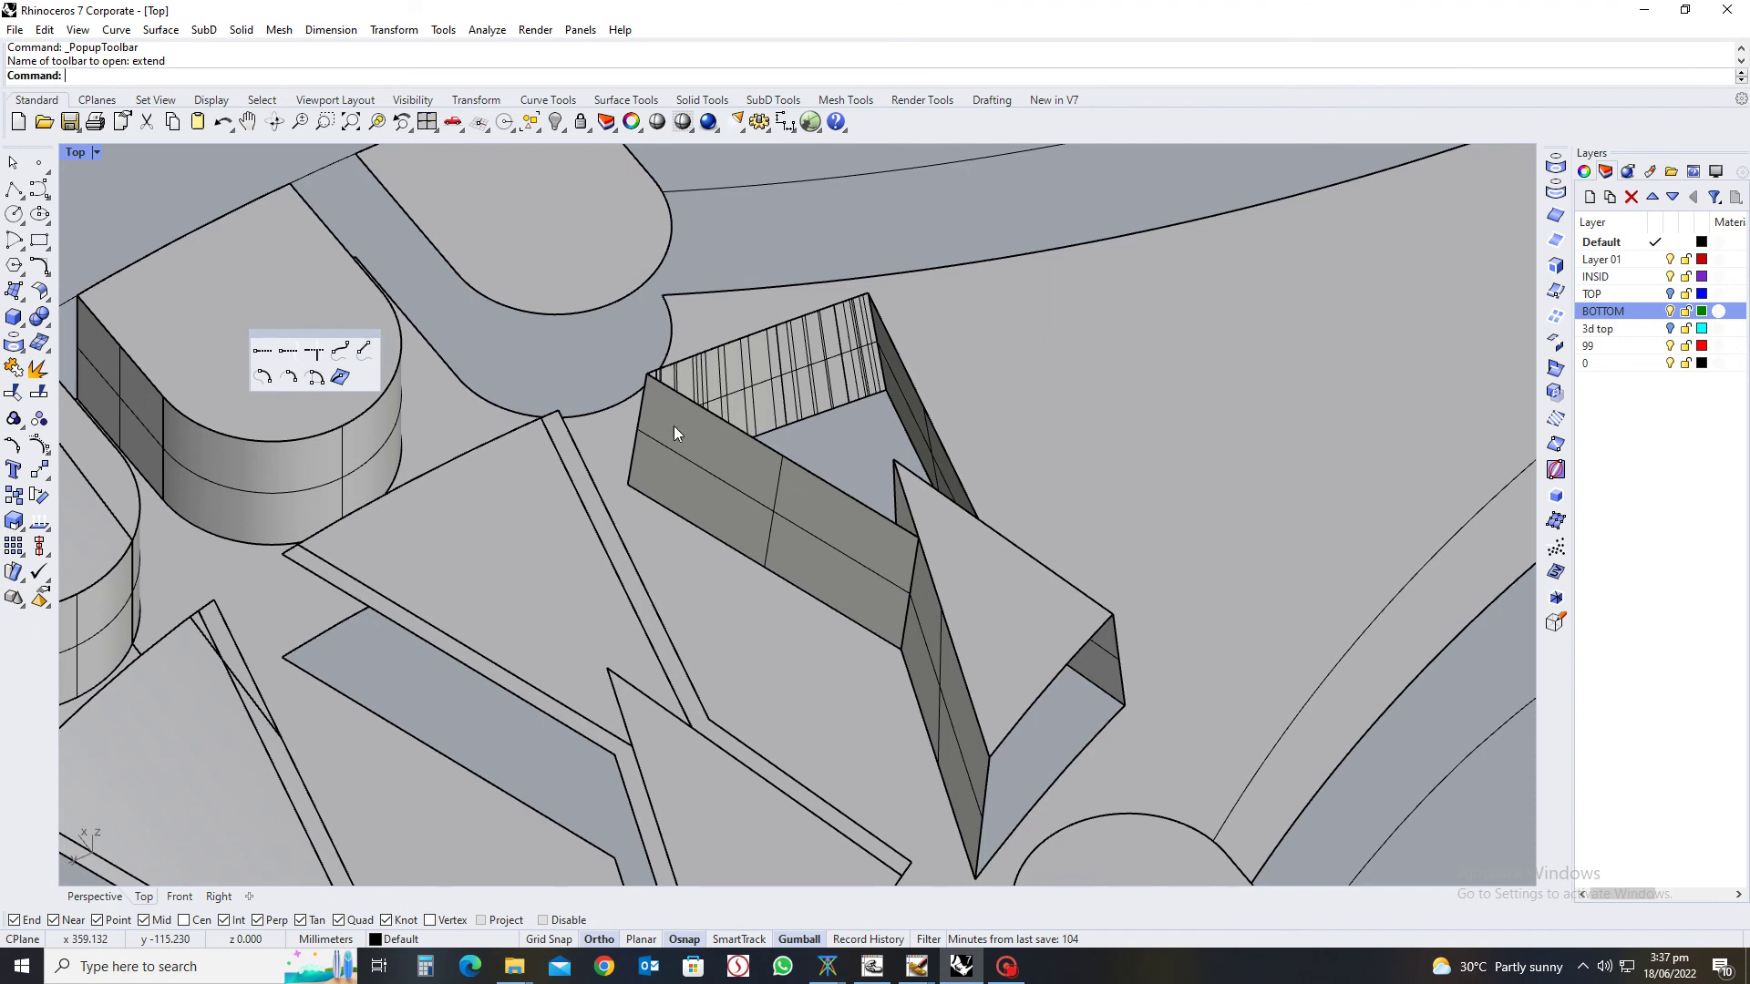
{"action": "left_click", "coordinate": [874, 510]}
{"action": "left_click", "coordinate": [927, 560]}
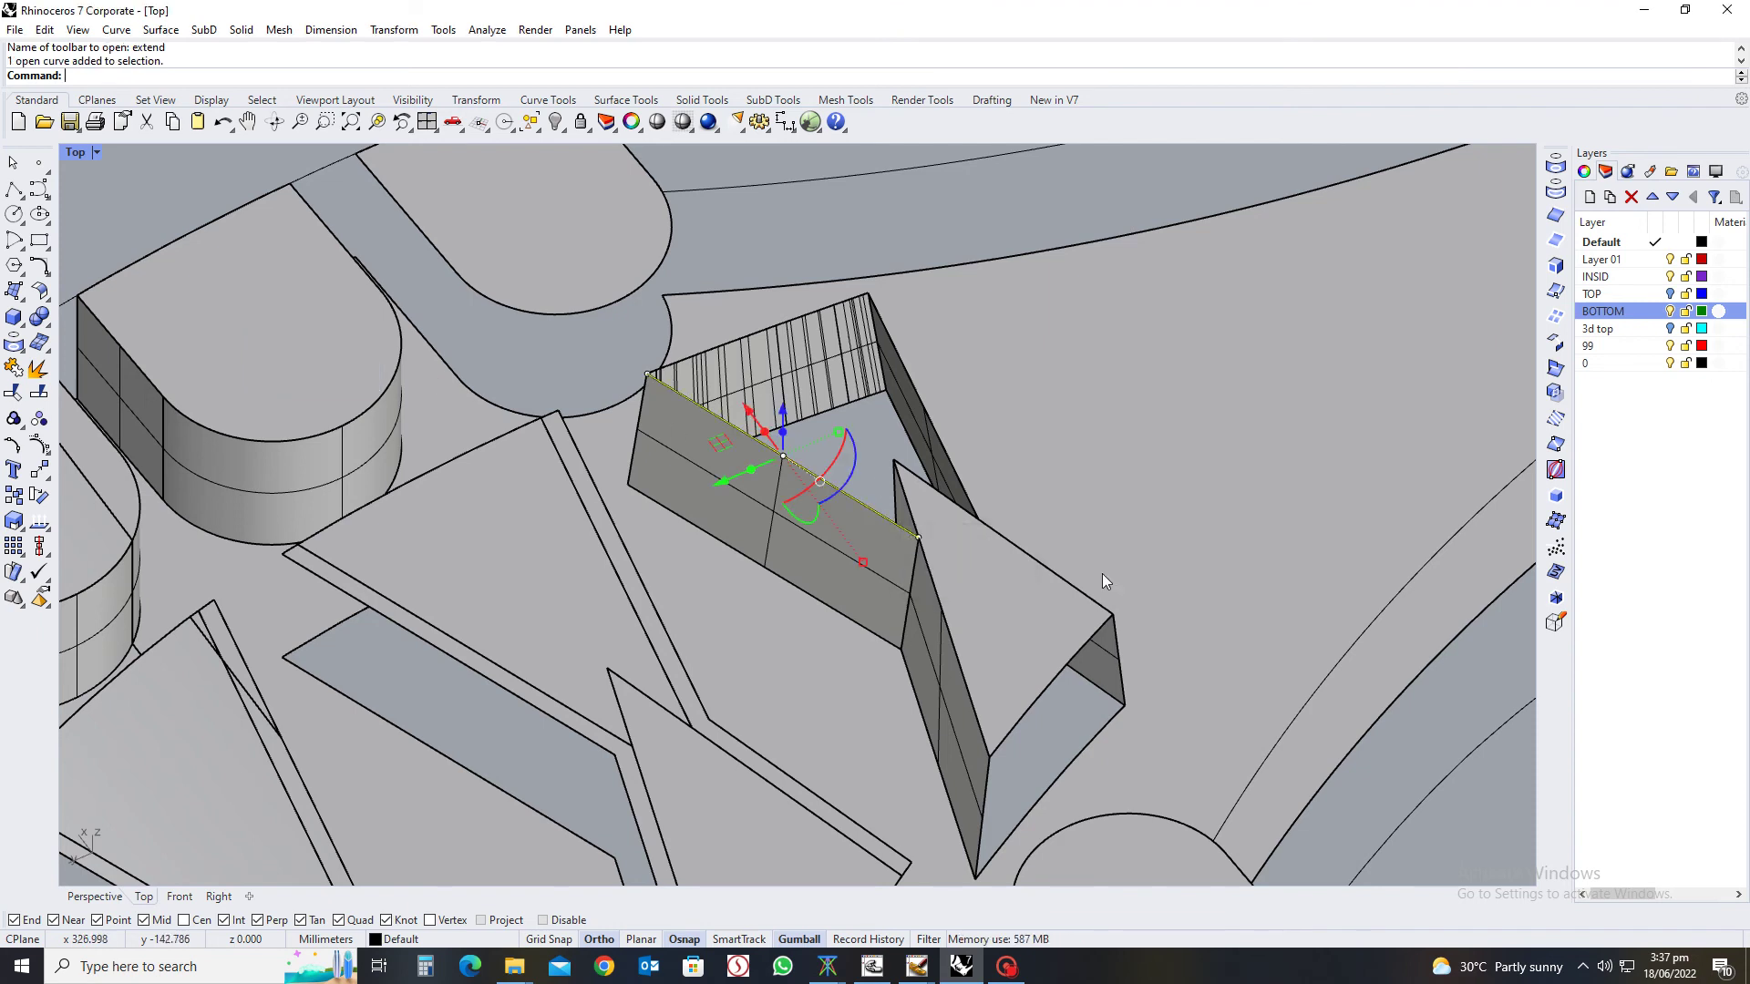
{"action": "right_click", "coordinate": [932, 550]}
{"action": "key", "text": "Escape"}
{"action": "key", "text": "Escape"}
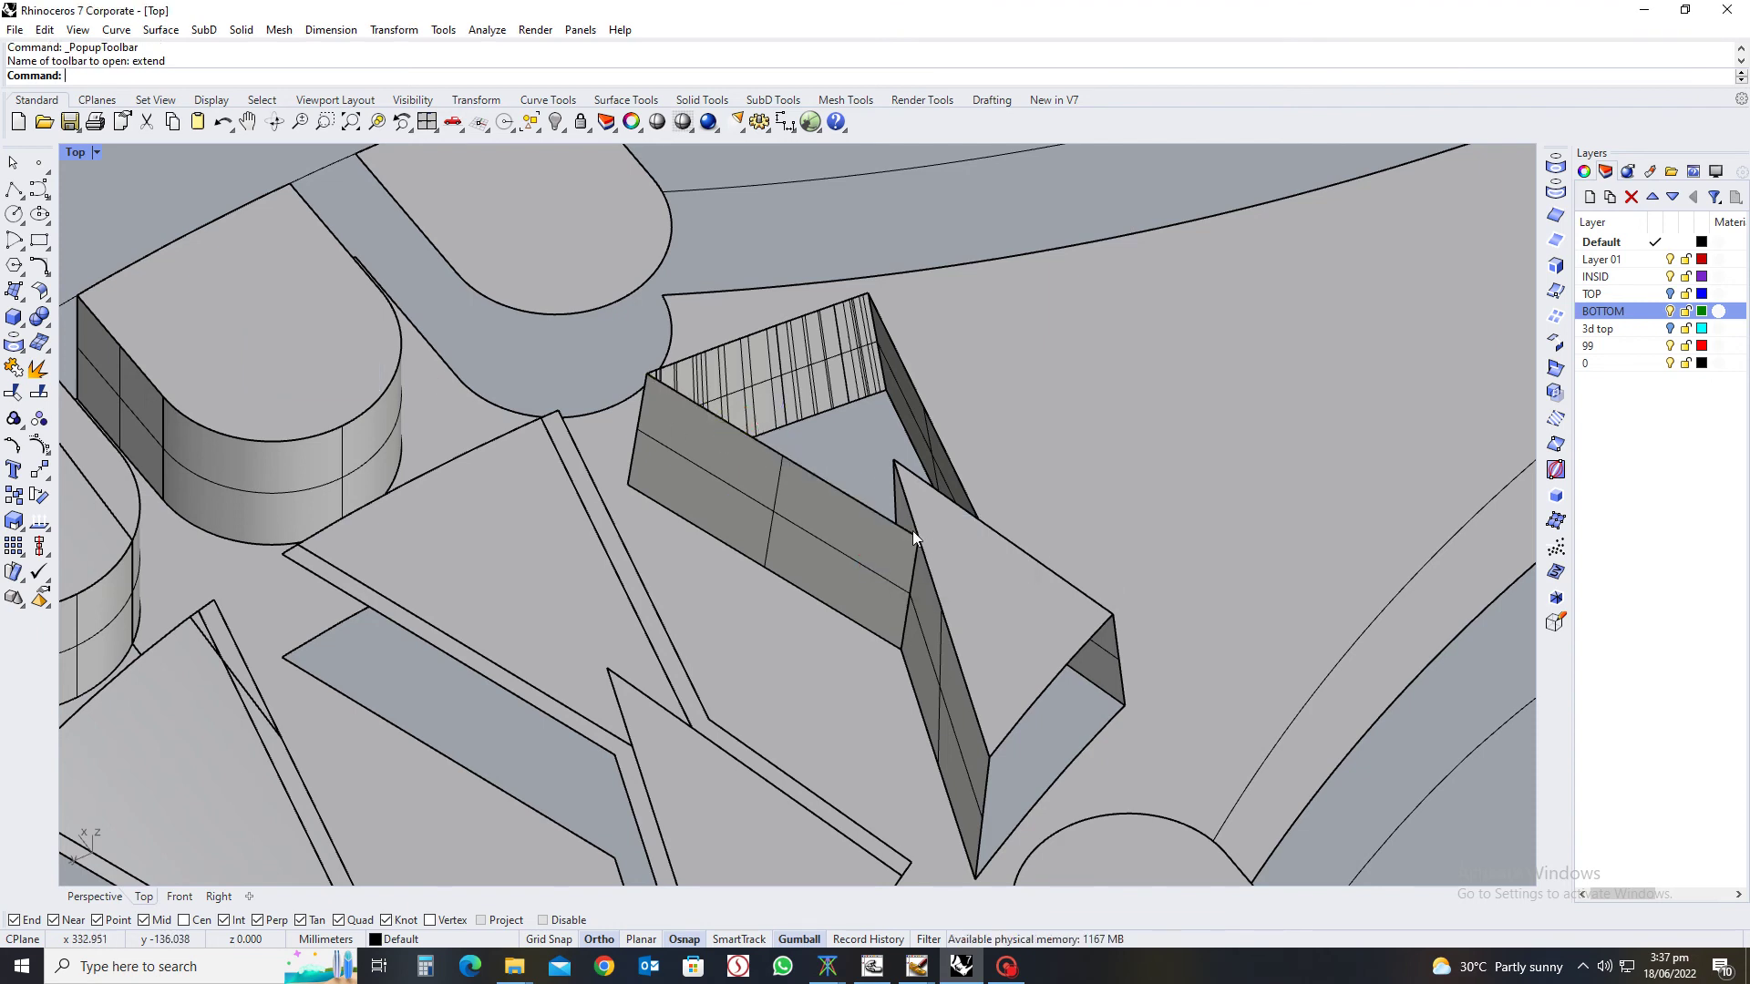
{"action": "scroll", "coordinate": [916, 533], "scroll_direction": "down", "scroll_amount": 3}
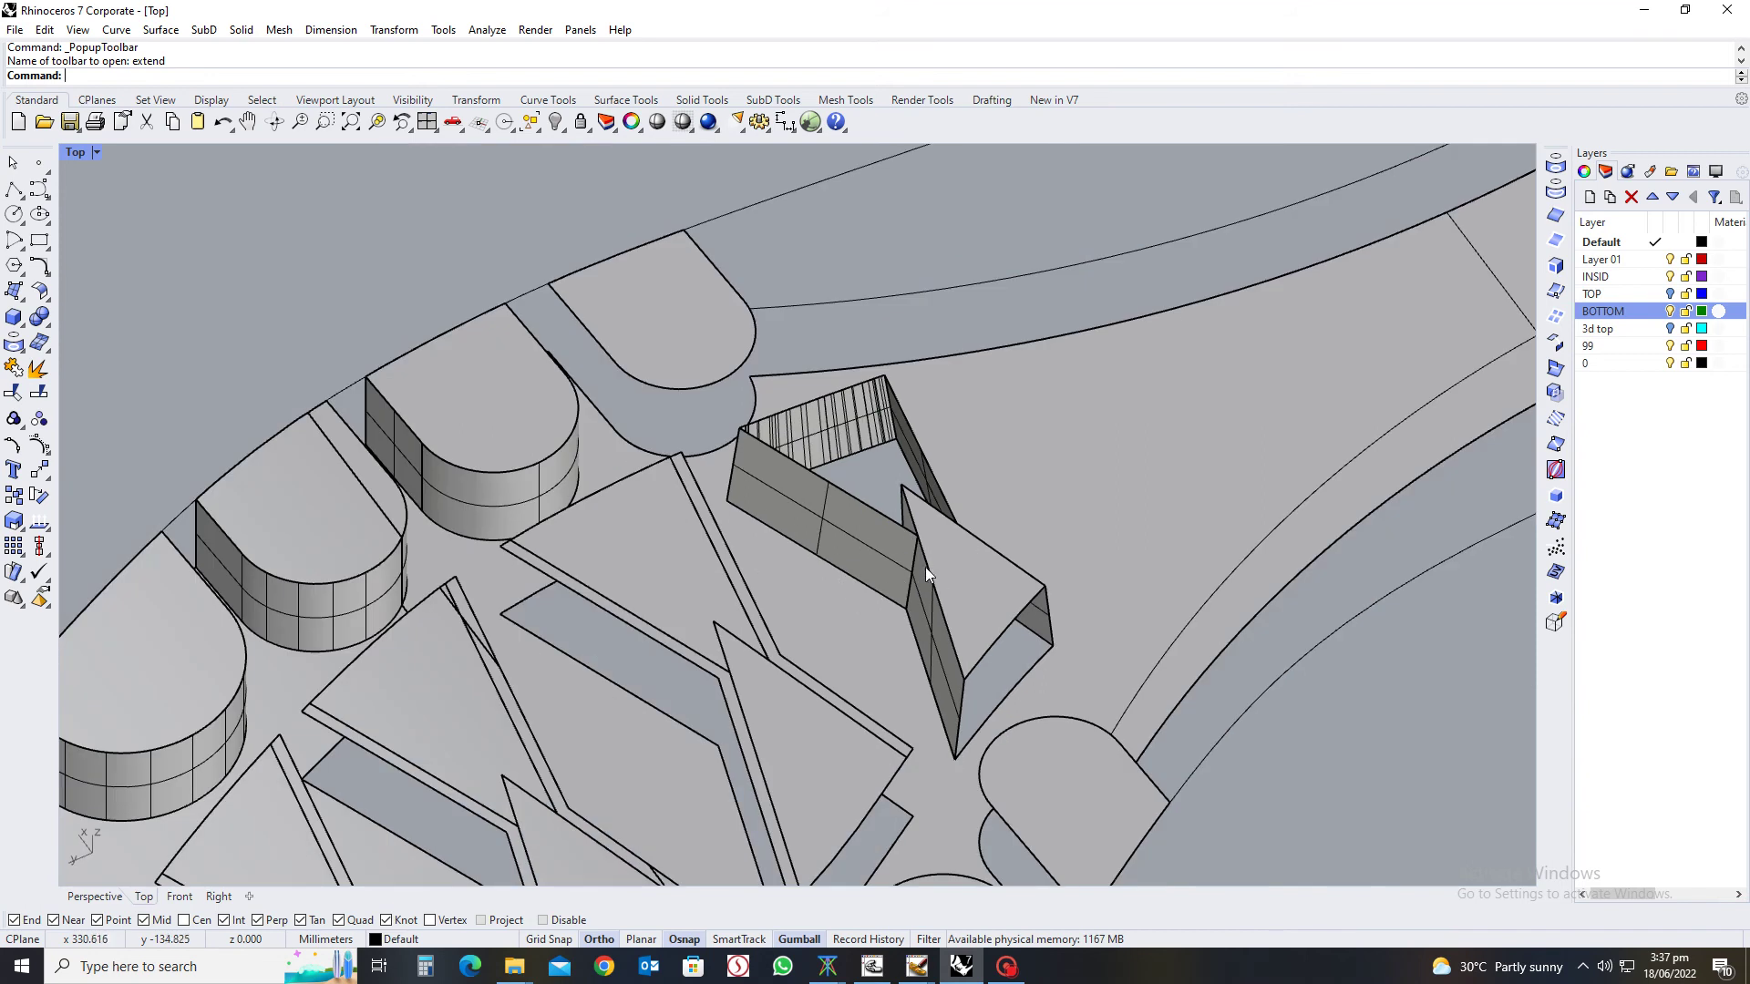
{"action": "right_click_drag", "start_coordinate": [935, 581], "coordinate": [768, 525]}
{"action": "left_click", "coordinate": [816, 523]}
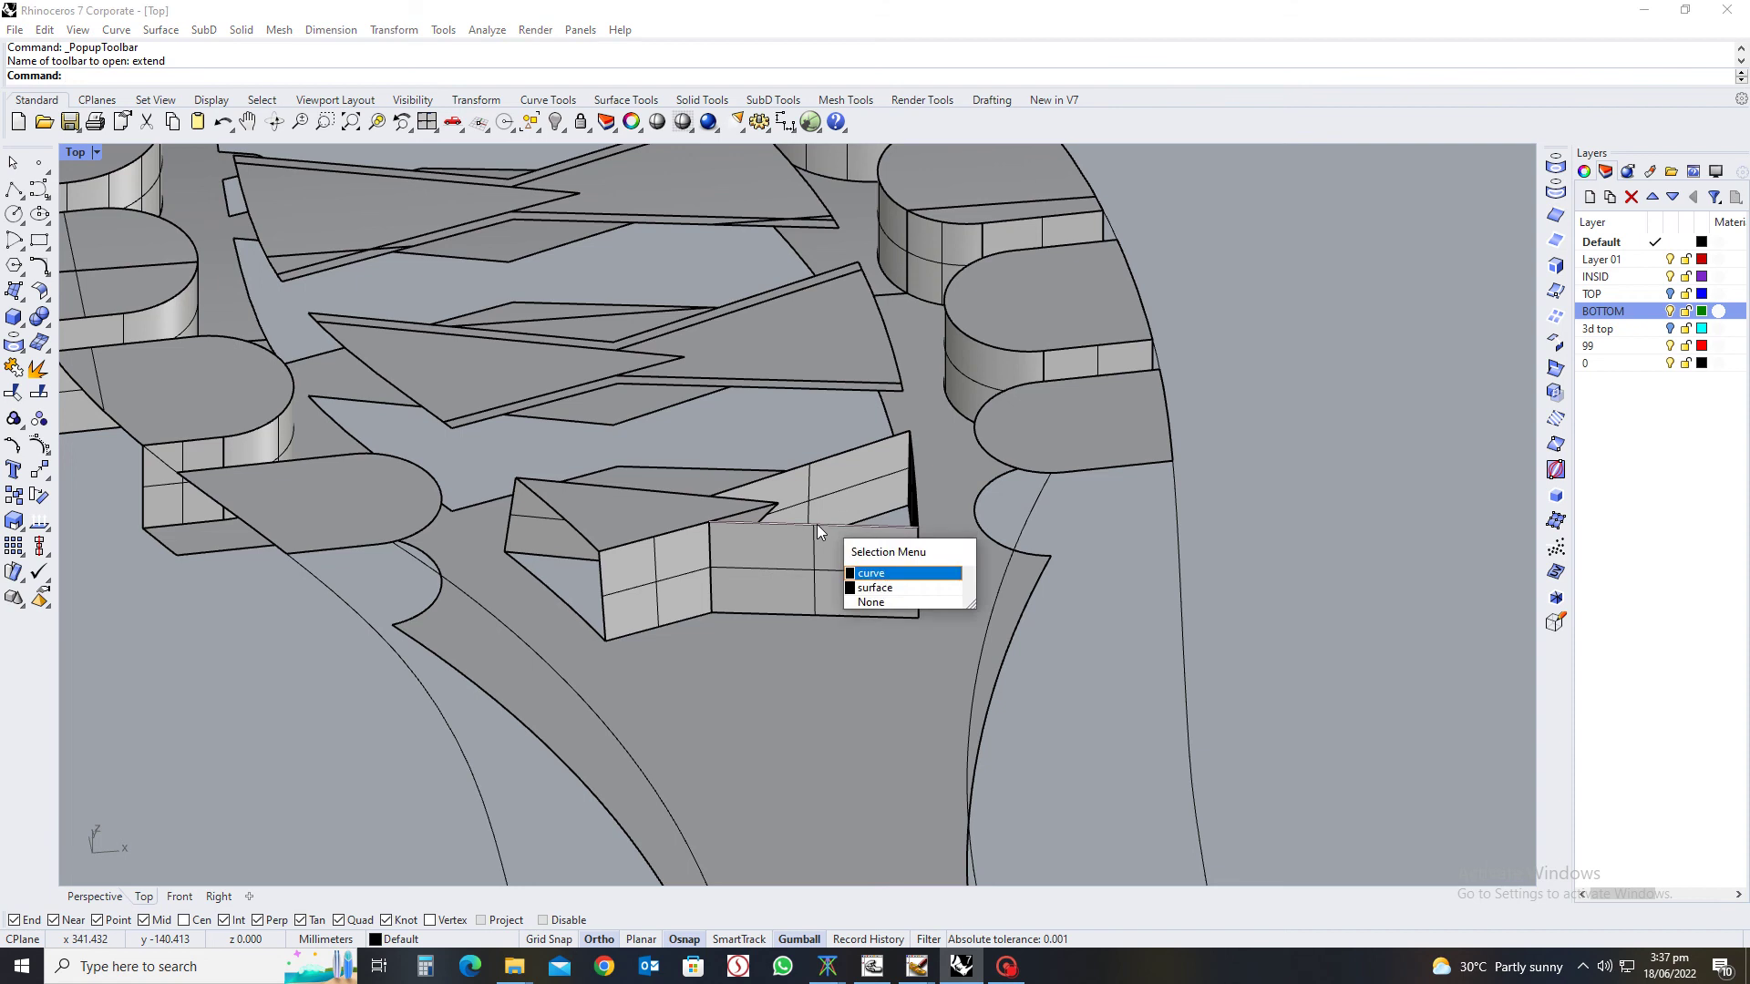
{"action": "left_click", "coordinate": [866, 574]}
{"action": "scroll", "coordinate": [823, 525], "scroll_direction": "up", "scroll_amount": 3}
{"action": "right_click_drag", "start_coordinate": [820, 524], "coordinate": [773, 468]}
{"action": "left_click", "coordinate": [768, 454]}
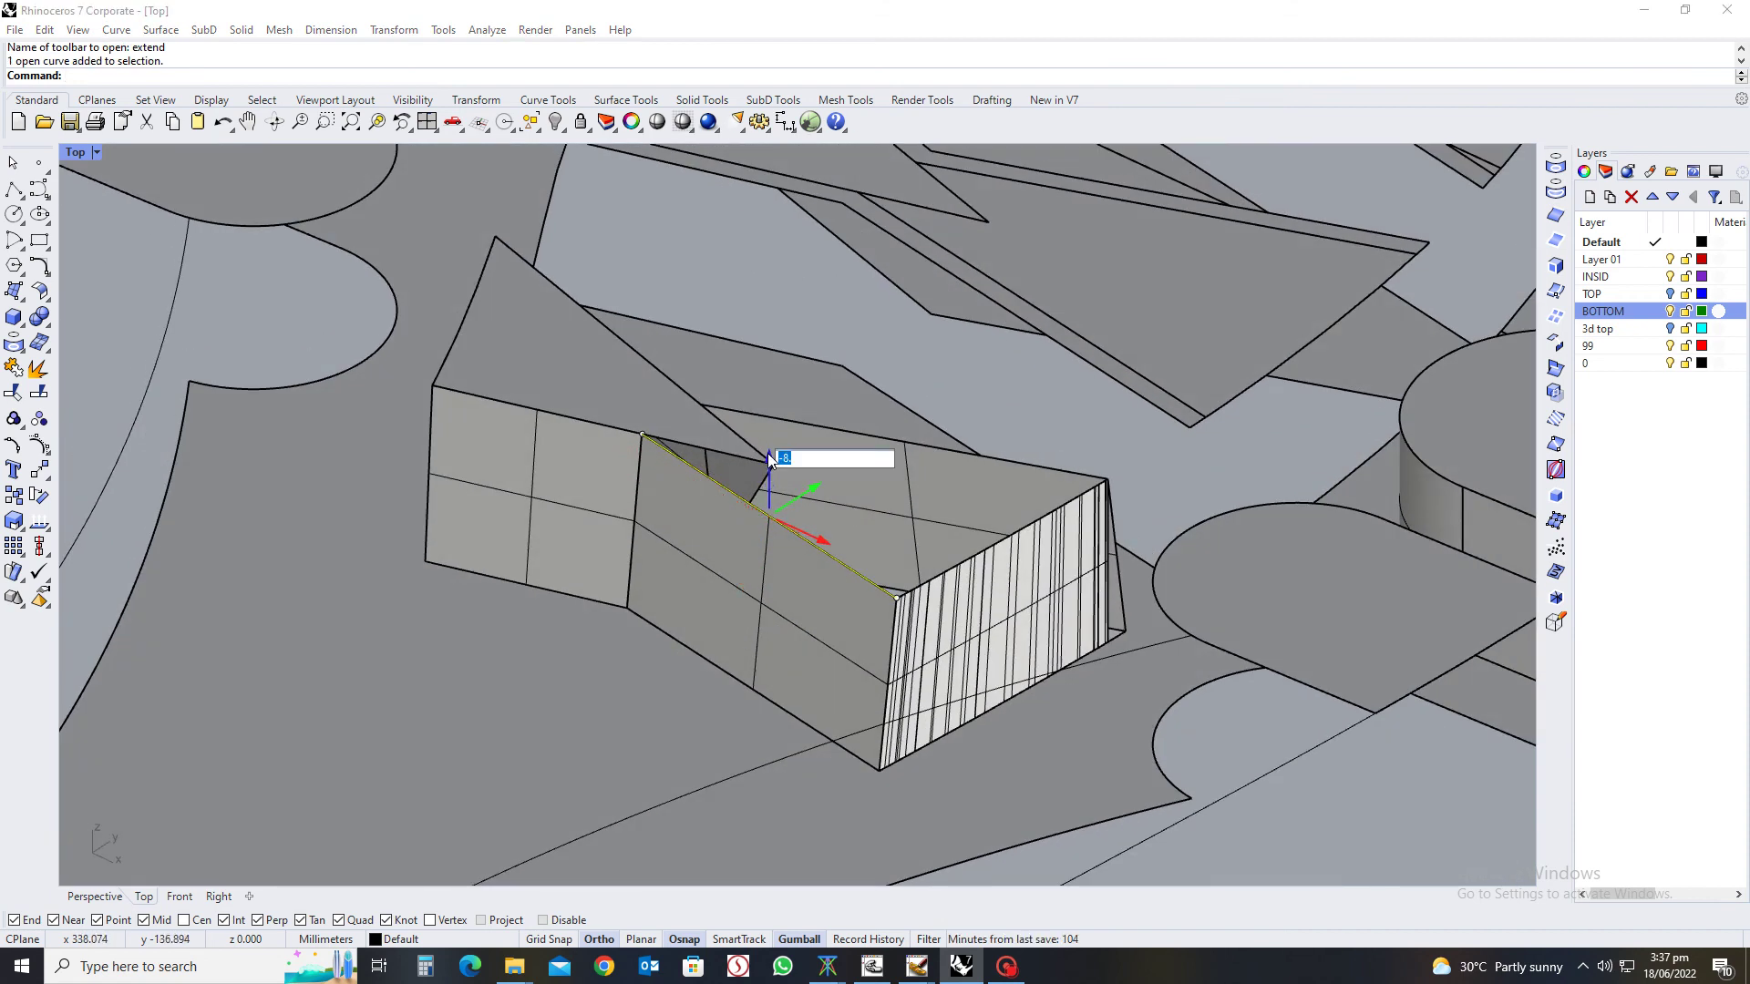
{"action": "key", "text": "Escape"}
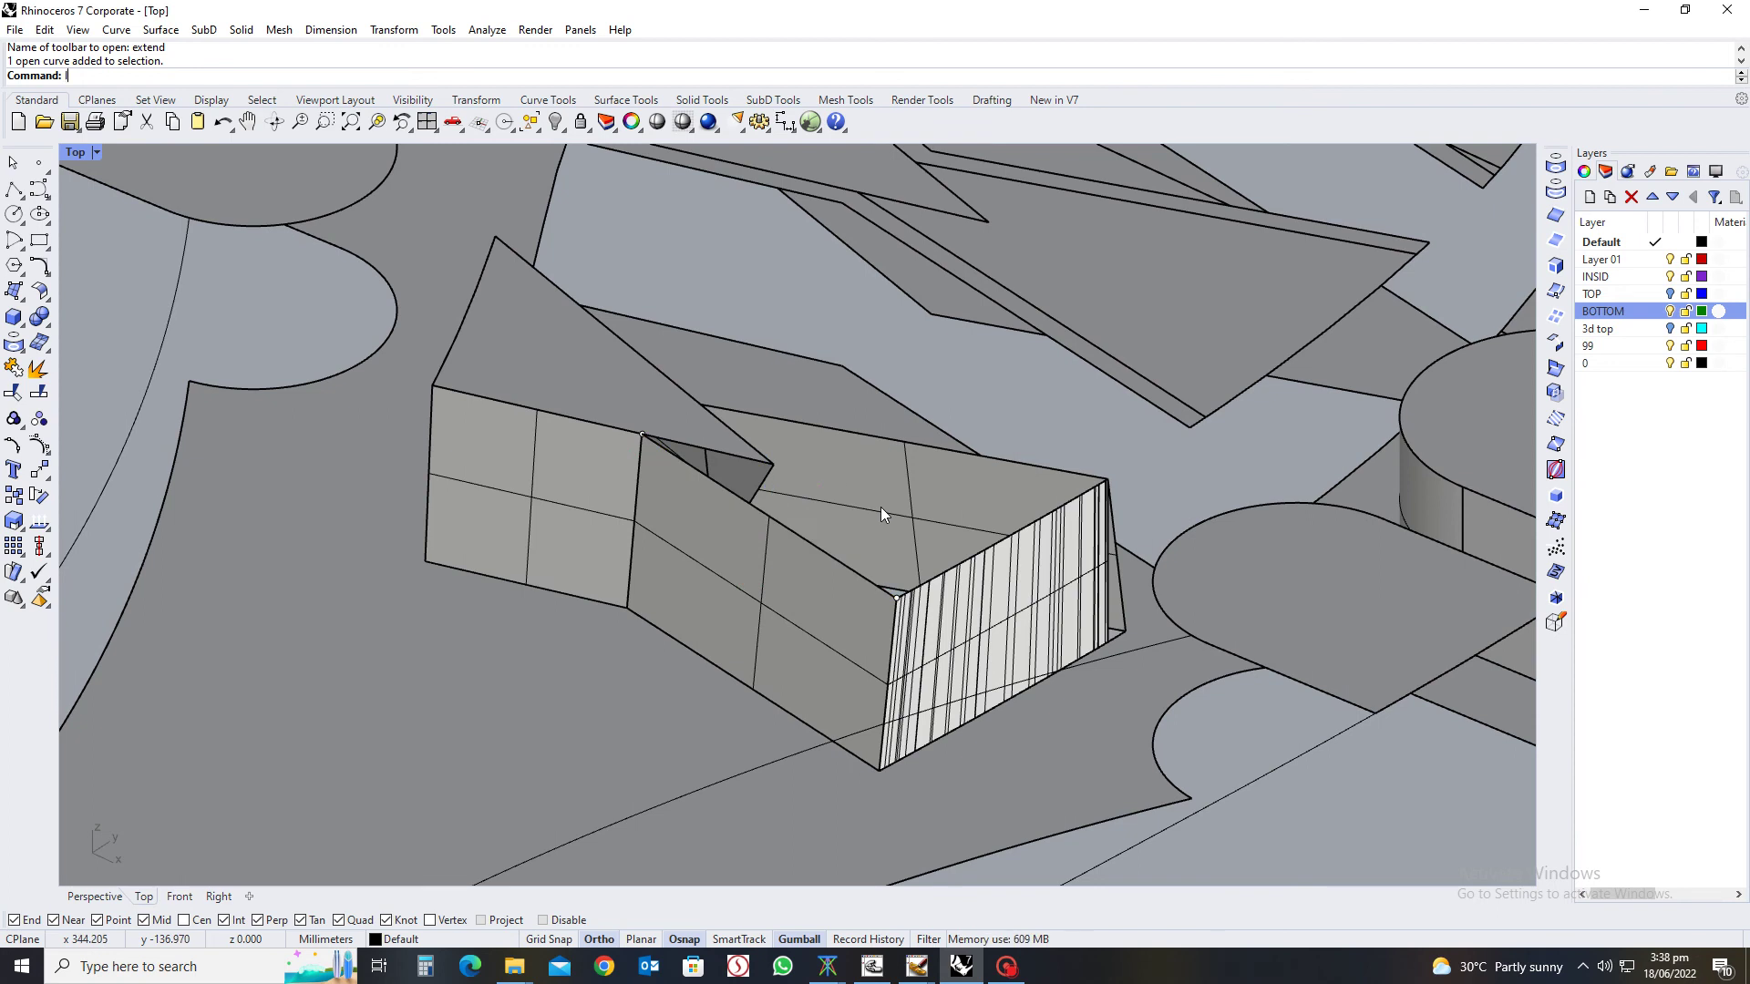
Draw a line across the outer triangle's heel-facing wall, from its top outer corner to the midpoint of its inner vertical edge
{"action": "type", "text": "line"}
{"action": "key", "text": "Return"}
{"action": "left_click", "coordinate": [896, 597]}
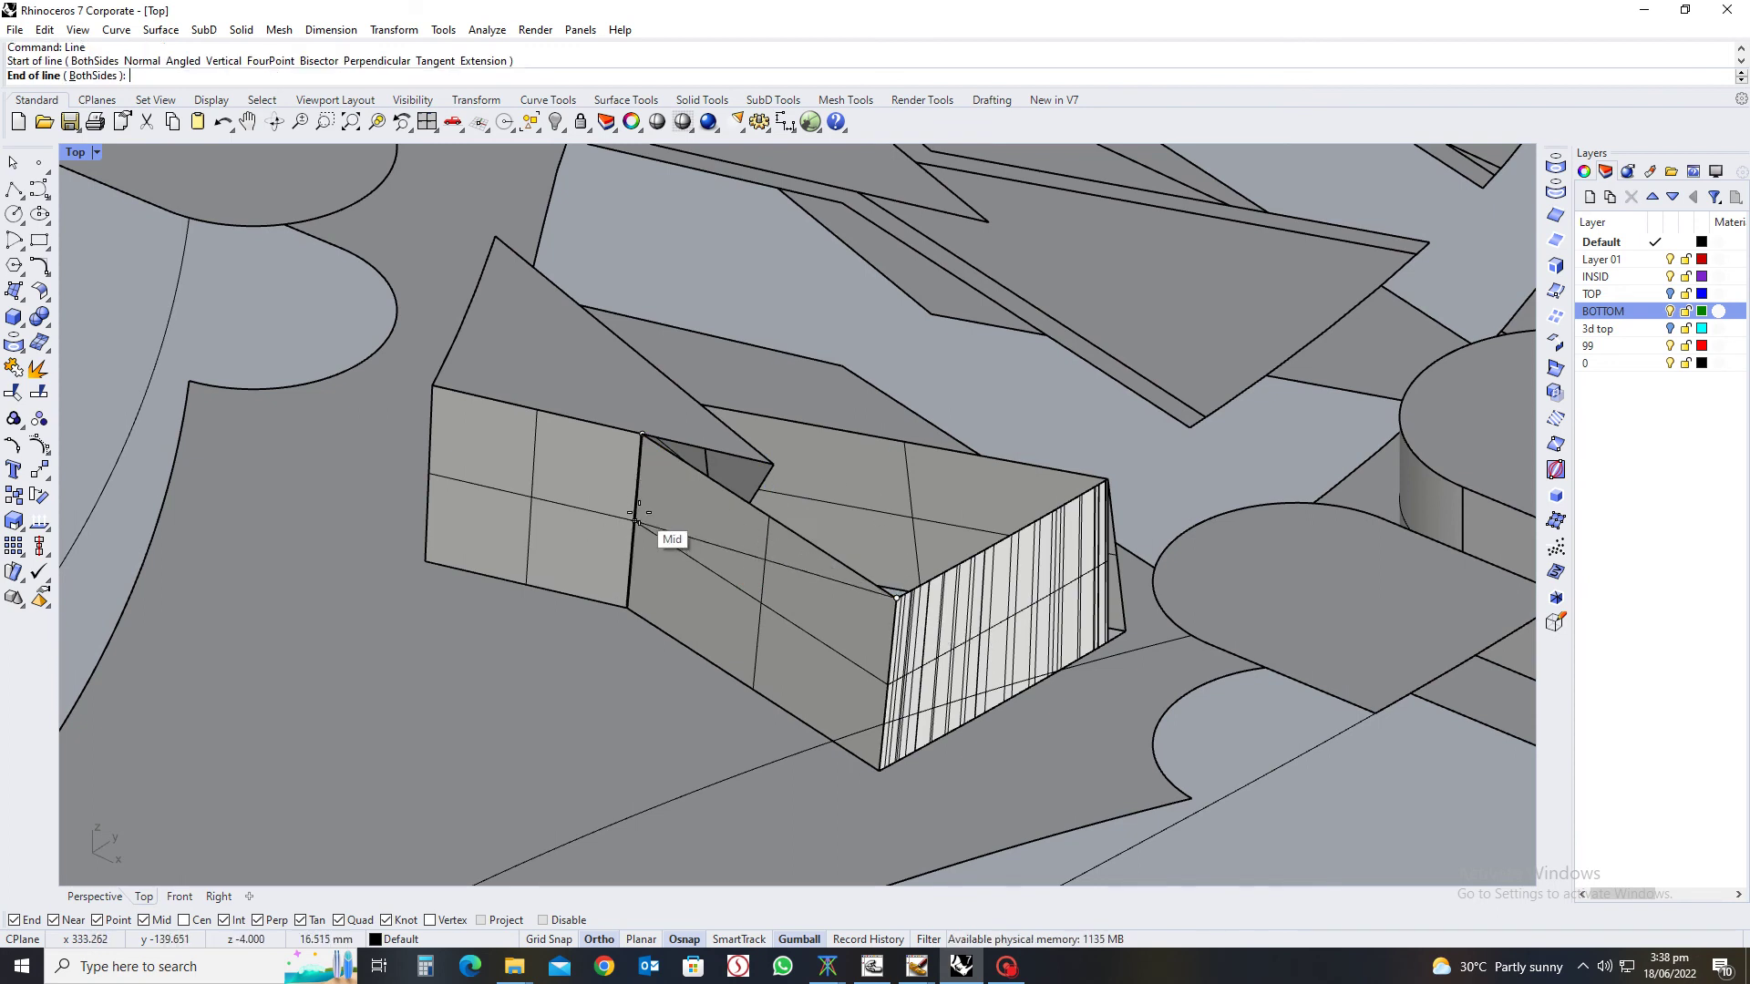
{"action": "left_click", "coordinate": [638, 512]}
Draw a matching line across the outer triangle's toe-facing wall, from its top outer corner to the inner vertical edge's midpoint
{"action": "scroll", "coordinate": [802, 538], "scroll_direction": "down", "scroll_amount": 4}
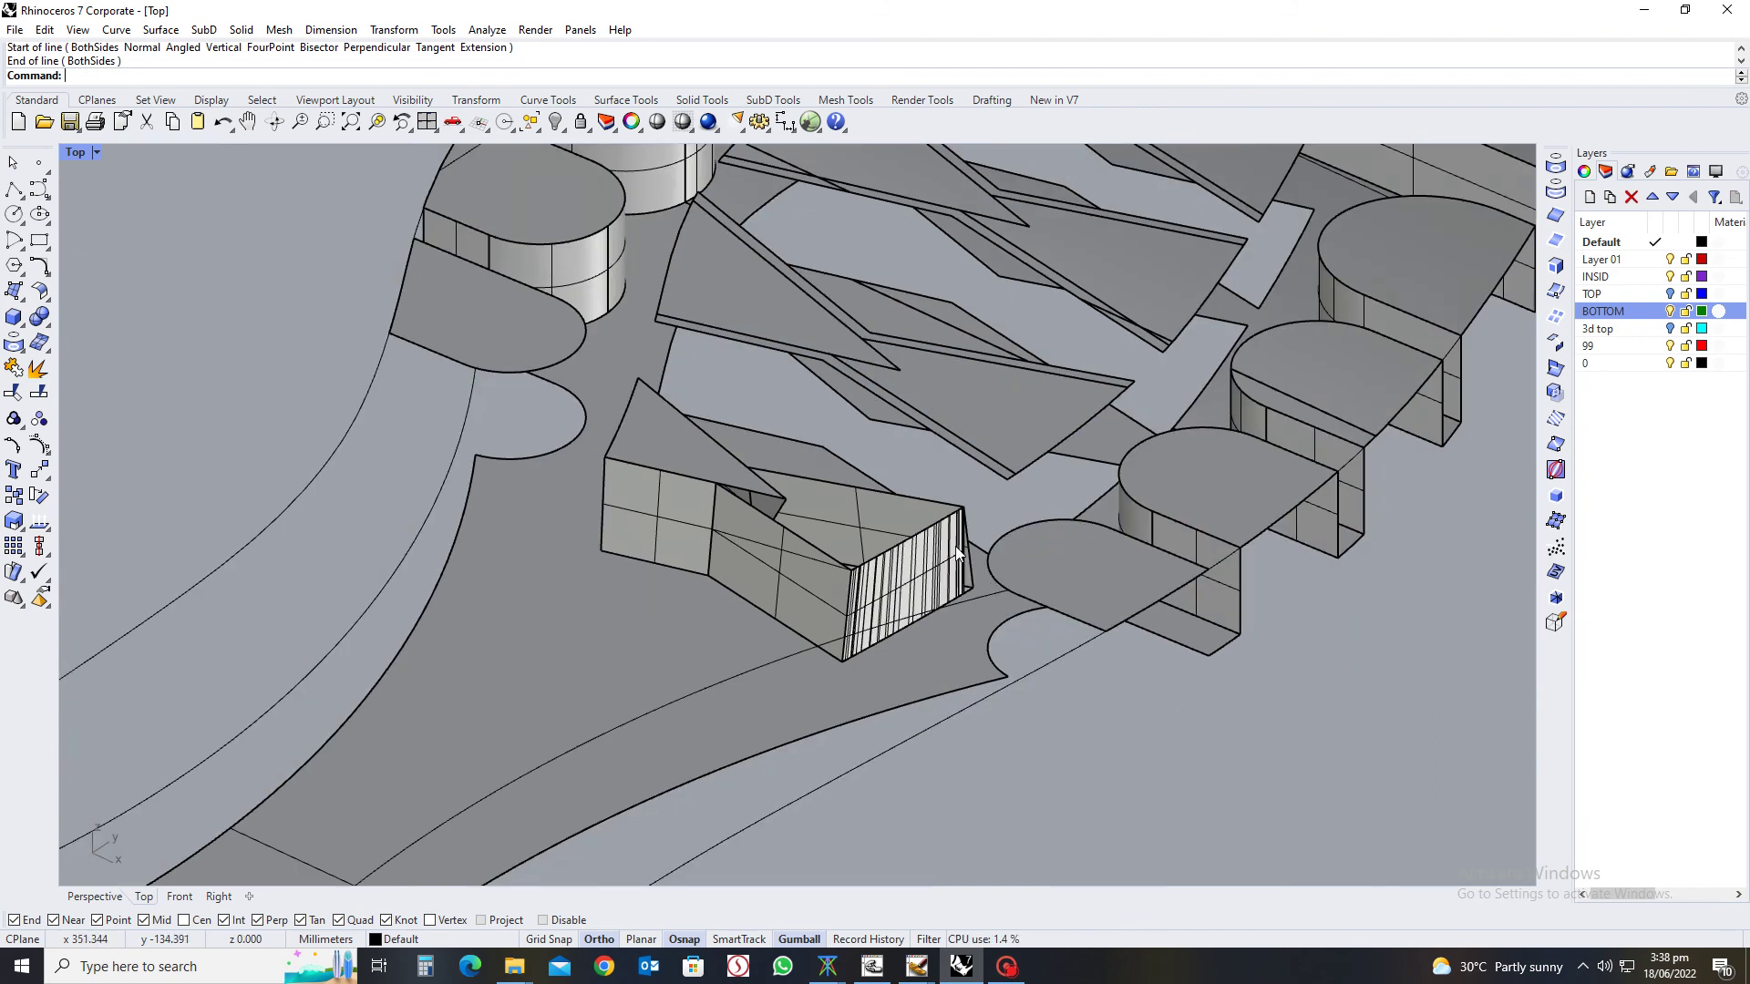
{"action": "right_click_drag", "start_coordinate": [957, 551], "coordinate": [713, 605]}
{"action": "key", "text": "Return"}
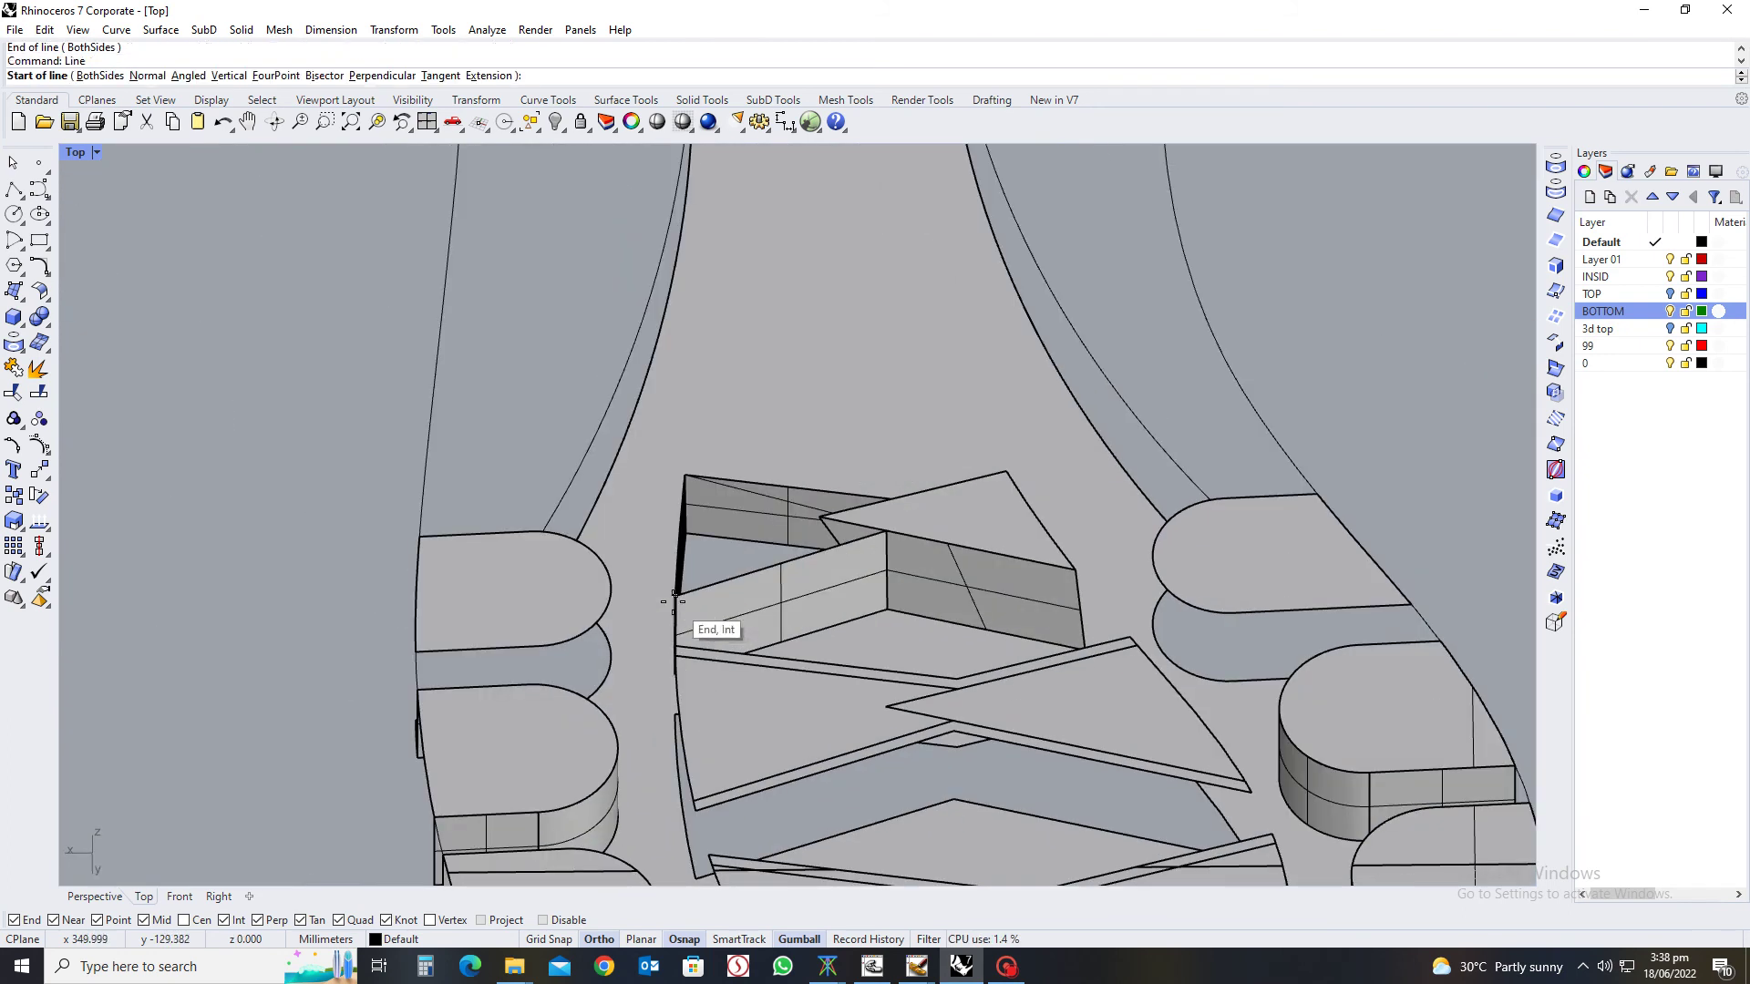
{"action": "left_click", "coordinate": [675, 597]}
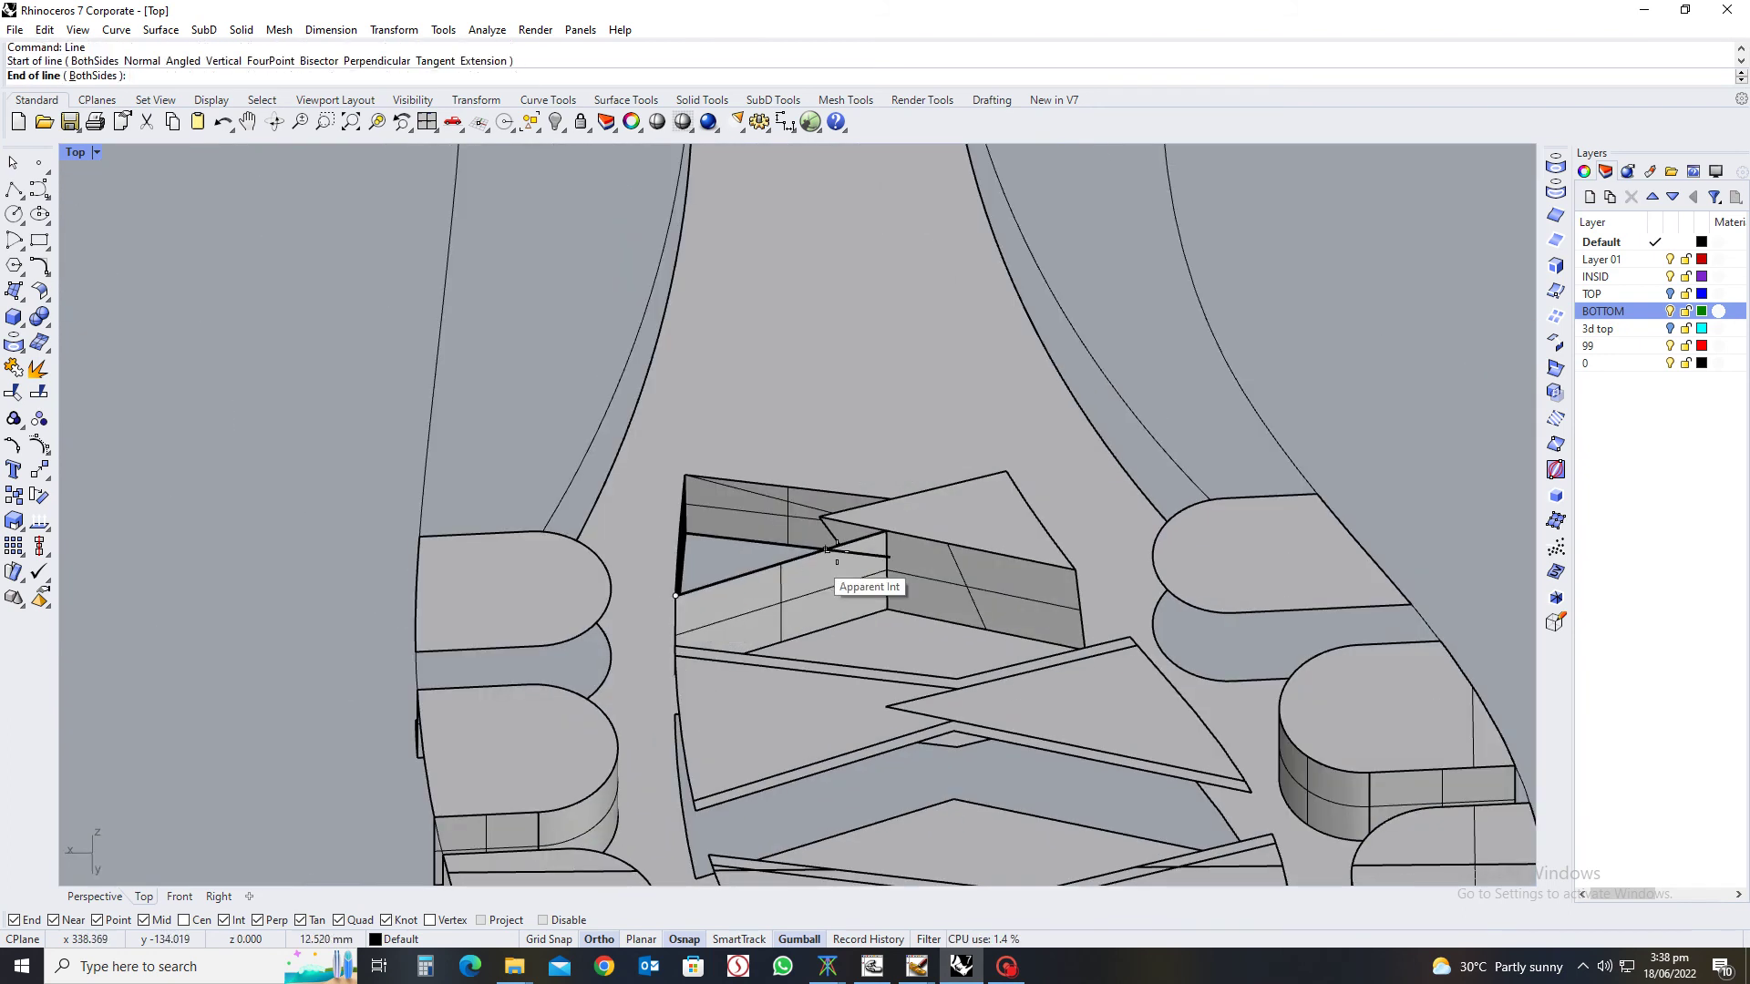
{"action": "scroll", "coordinate": [887, 558], "scroll_direction": "up", "scroll_amount": 3}
{"action": "left_click", "coordinate": [889, 570]}
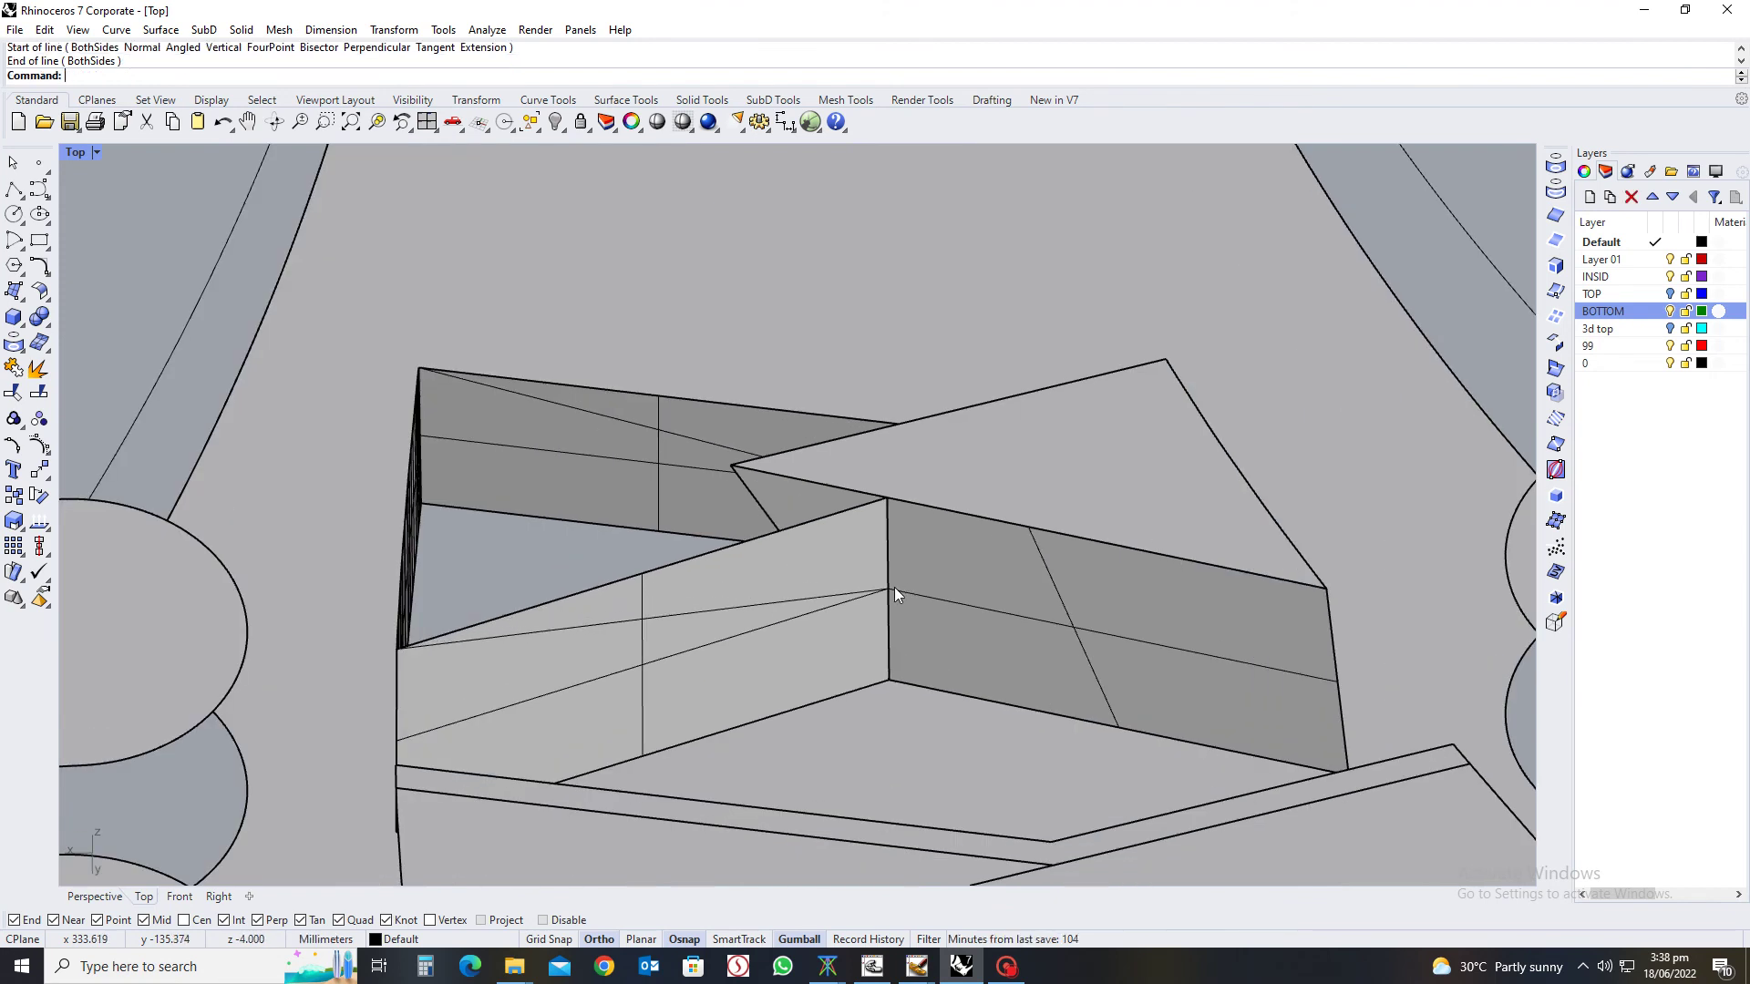
Trim away the upper part of the outer triangle's heel-facing wall along its sloping line
{"action": "scroll", "coordinate": [895, 587], "scroll_direction": "down", "scroll_amount": 3}
{"action": "right_click_drag", "start_coordinate": [726, 636], "coordinate": [670, 606]}
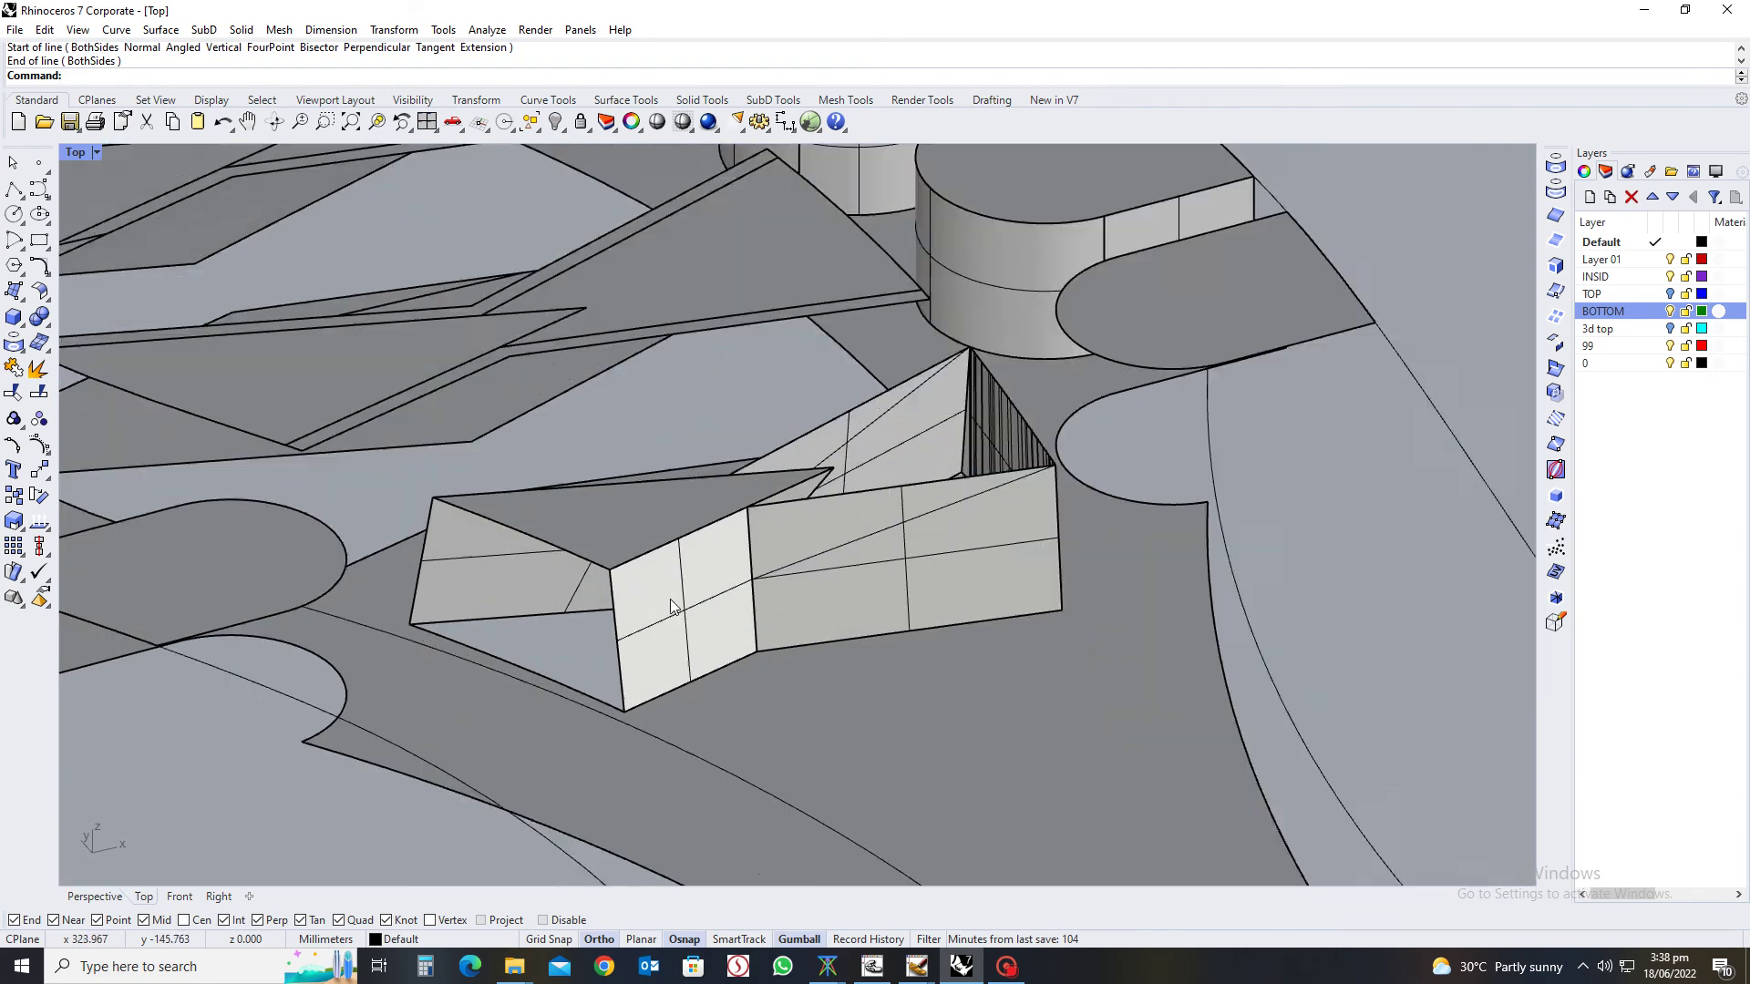
{"action": "scroll", "coordinate": [672, 607], "scroll_direction": "up", "scroll_amount": 2}
{"action": "left_click", "coordinate": [924, 520]}
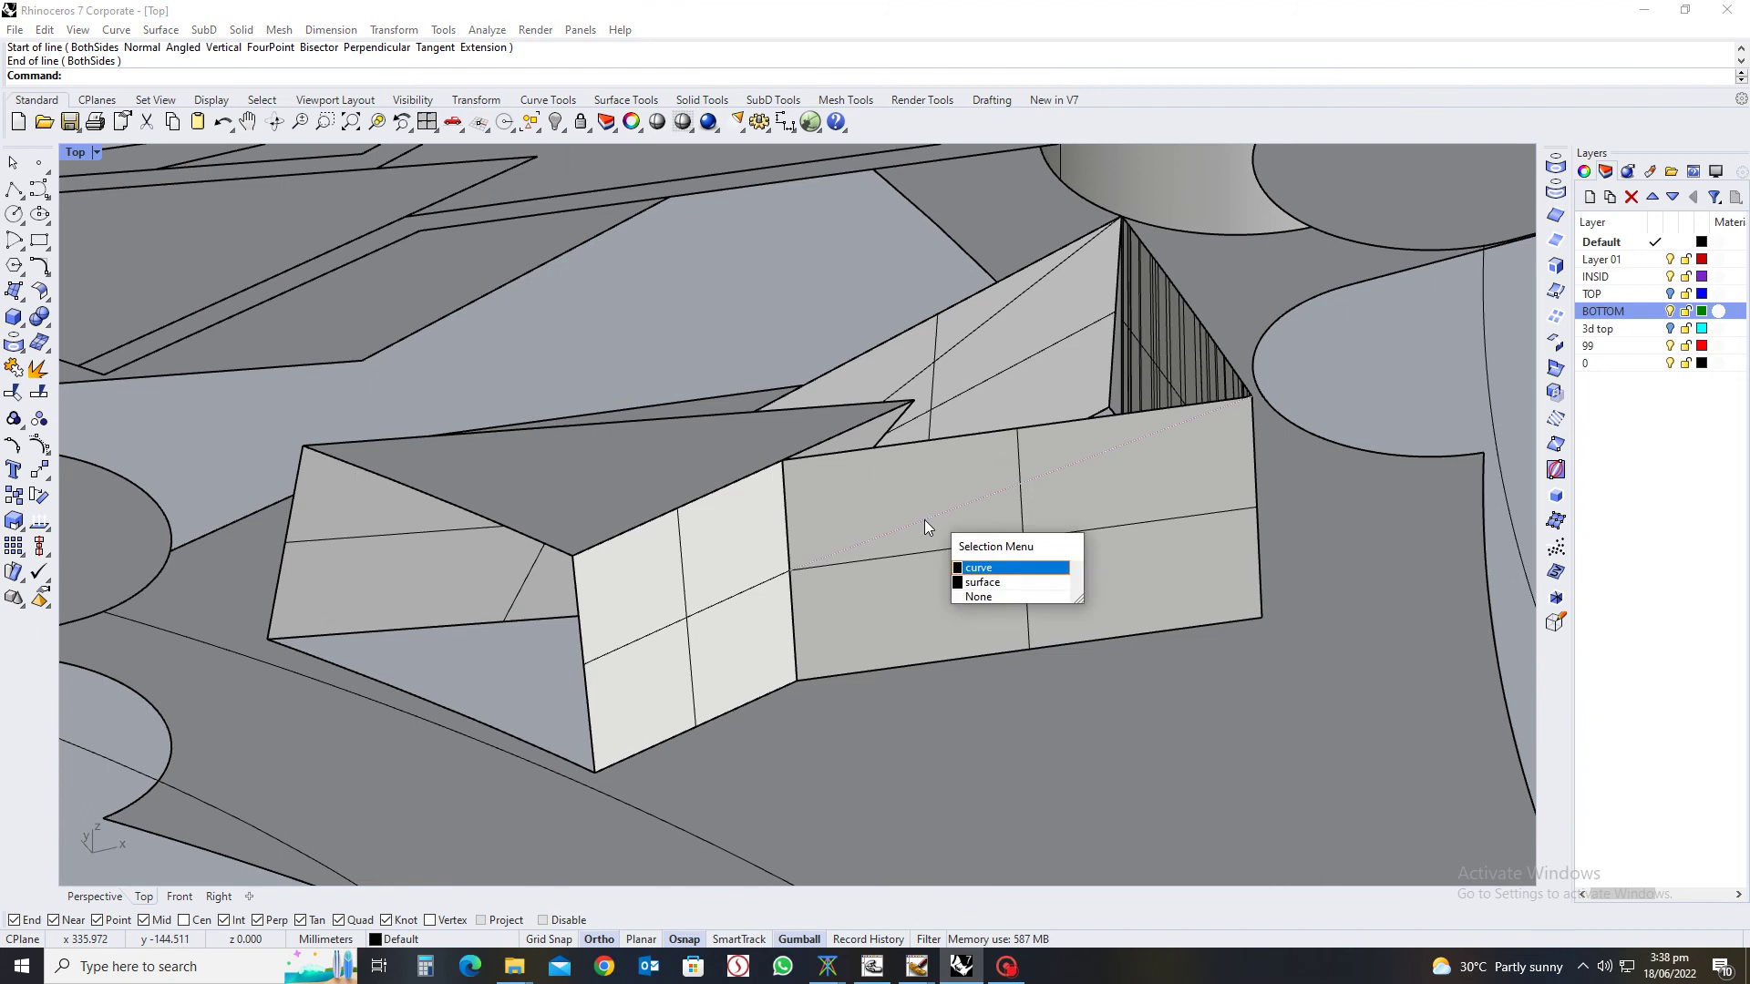
{"action": "key", "text": "Return"}
{"action": "left_click", "coordinate": [884, 499]}
{"action": "key", "text": "Return"}
Trim away the upper part of the outer triangle's toe-facing wall along its sloping line
{"action": "right_click_drag", "start_coordinate": [883, 496], "coordinate": [895, 567]}
{"action": "left_click", "coordinate": [880, 547]}
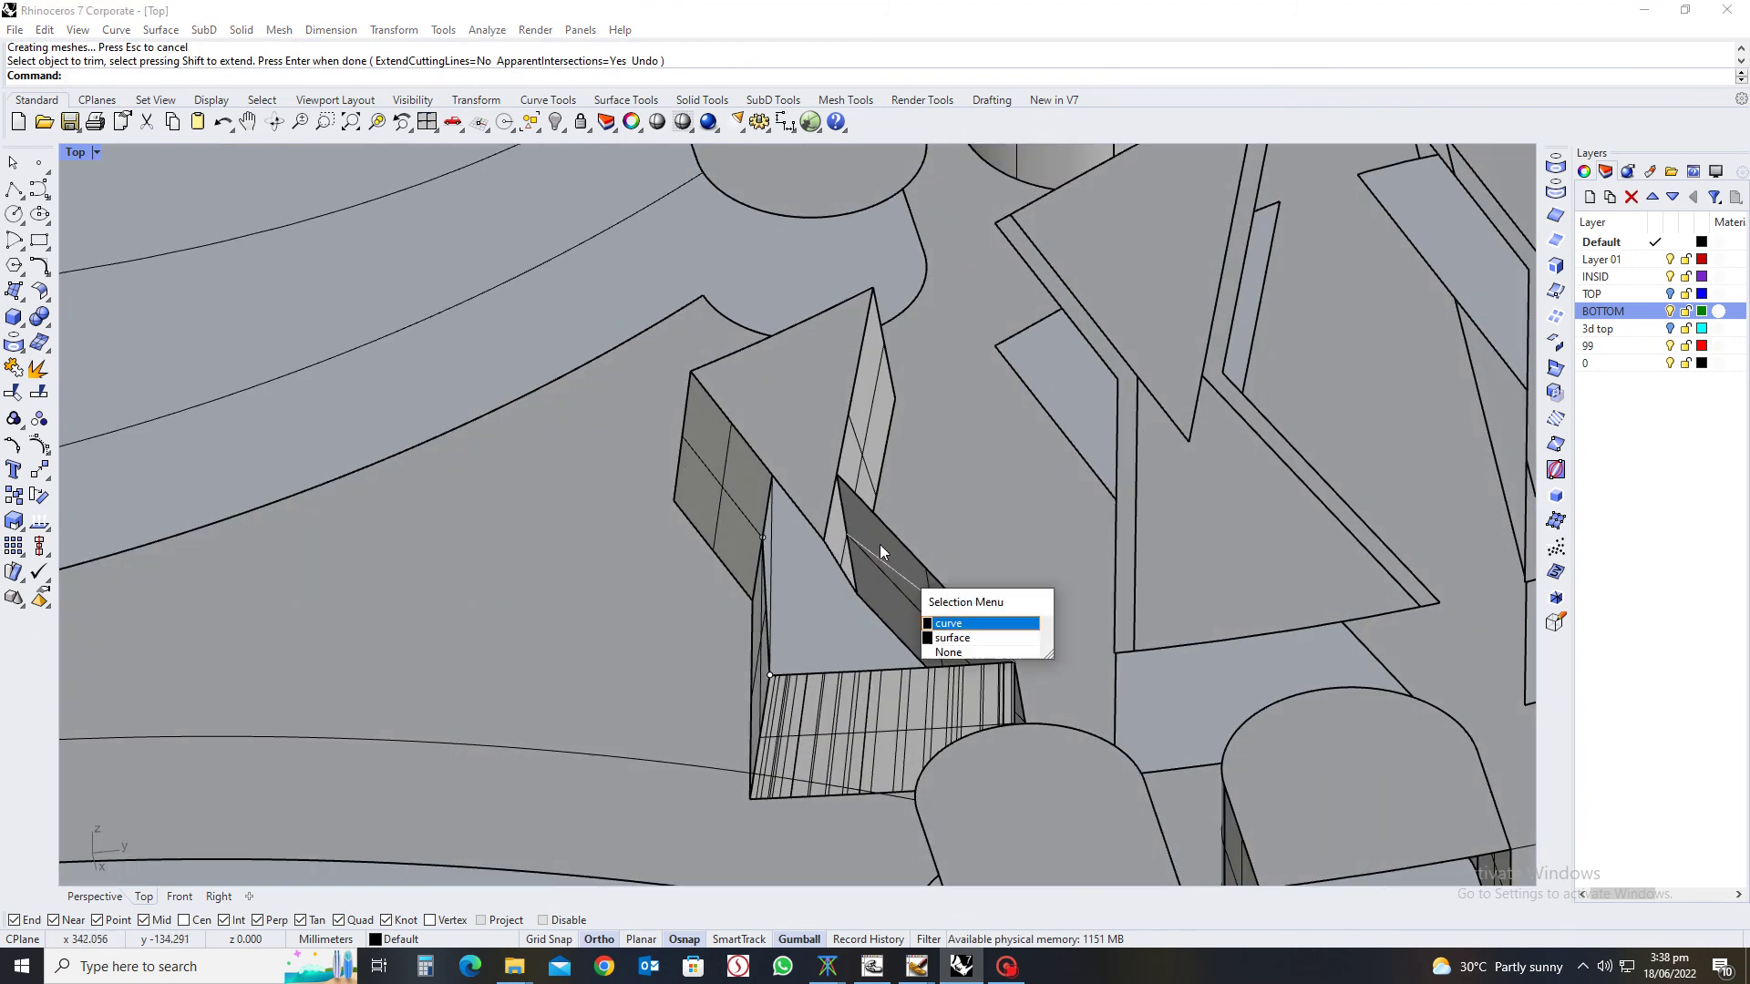
{"action": "key", "text": "Return"}
{"action": "key", "text": "Return"}
{"action": "left_click", "coordinate": [873, 542]}
{"action": "key", "text": "Return"}
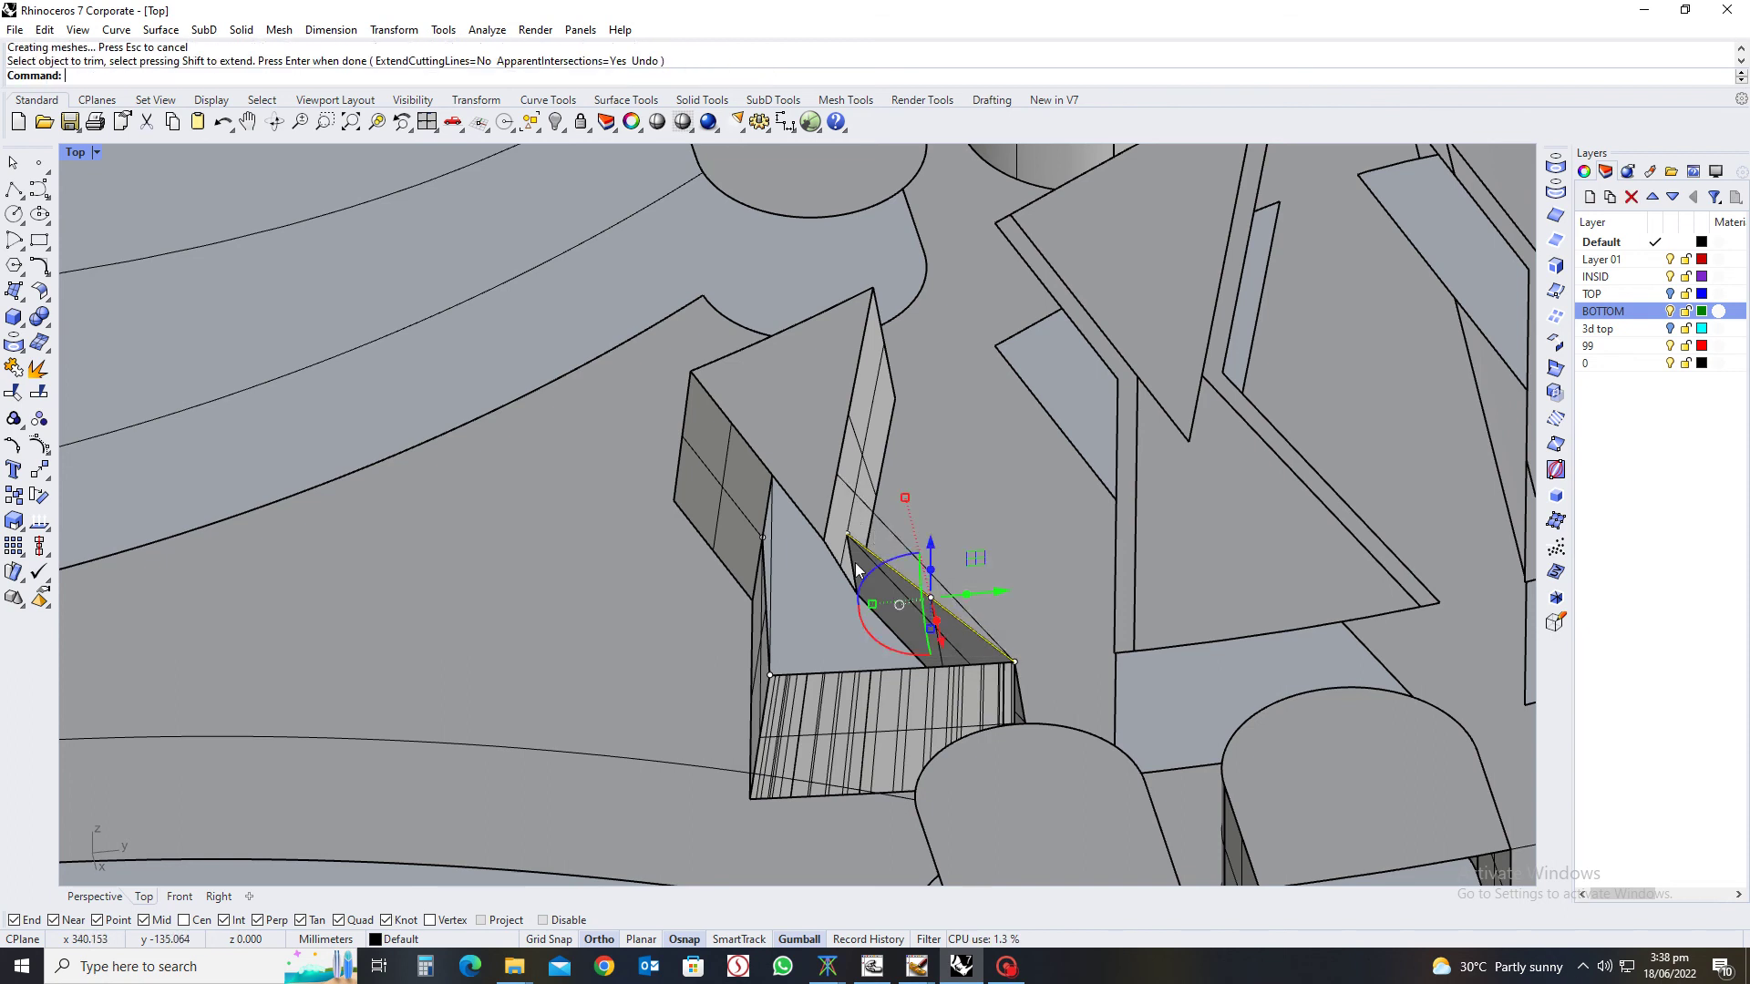
Delete the two leftover original top-edge curves above the trimmed outer-triangle walls
{"action": "scroll", "coordinate": [856, 569], "scroll_direction": "down", "scroll_amount": 5}
{"action": "right_click_drag", "start_coordinate": [857, 569], "coordinate": [711, 588]}
{"action": "scroll", "coordinate": [739, 534], "scroll_direction": "up", "scroll_amount": 5}
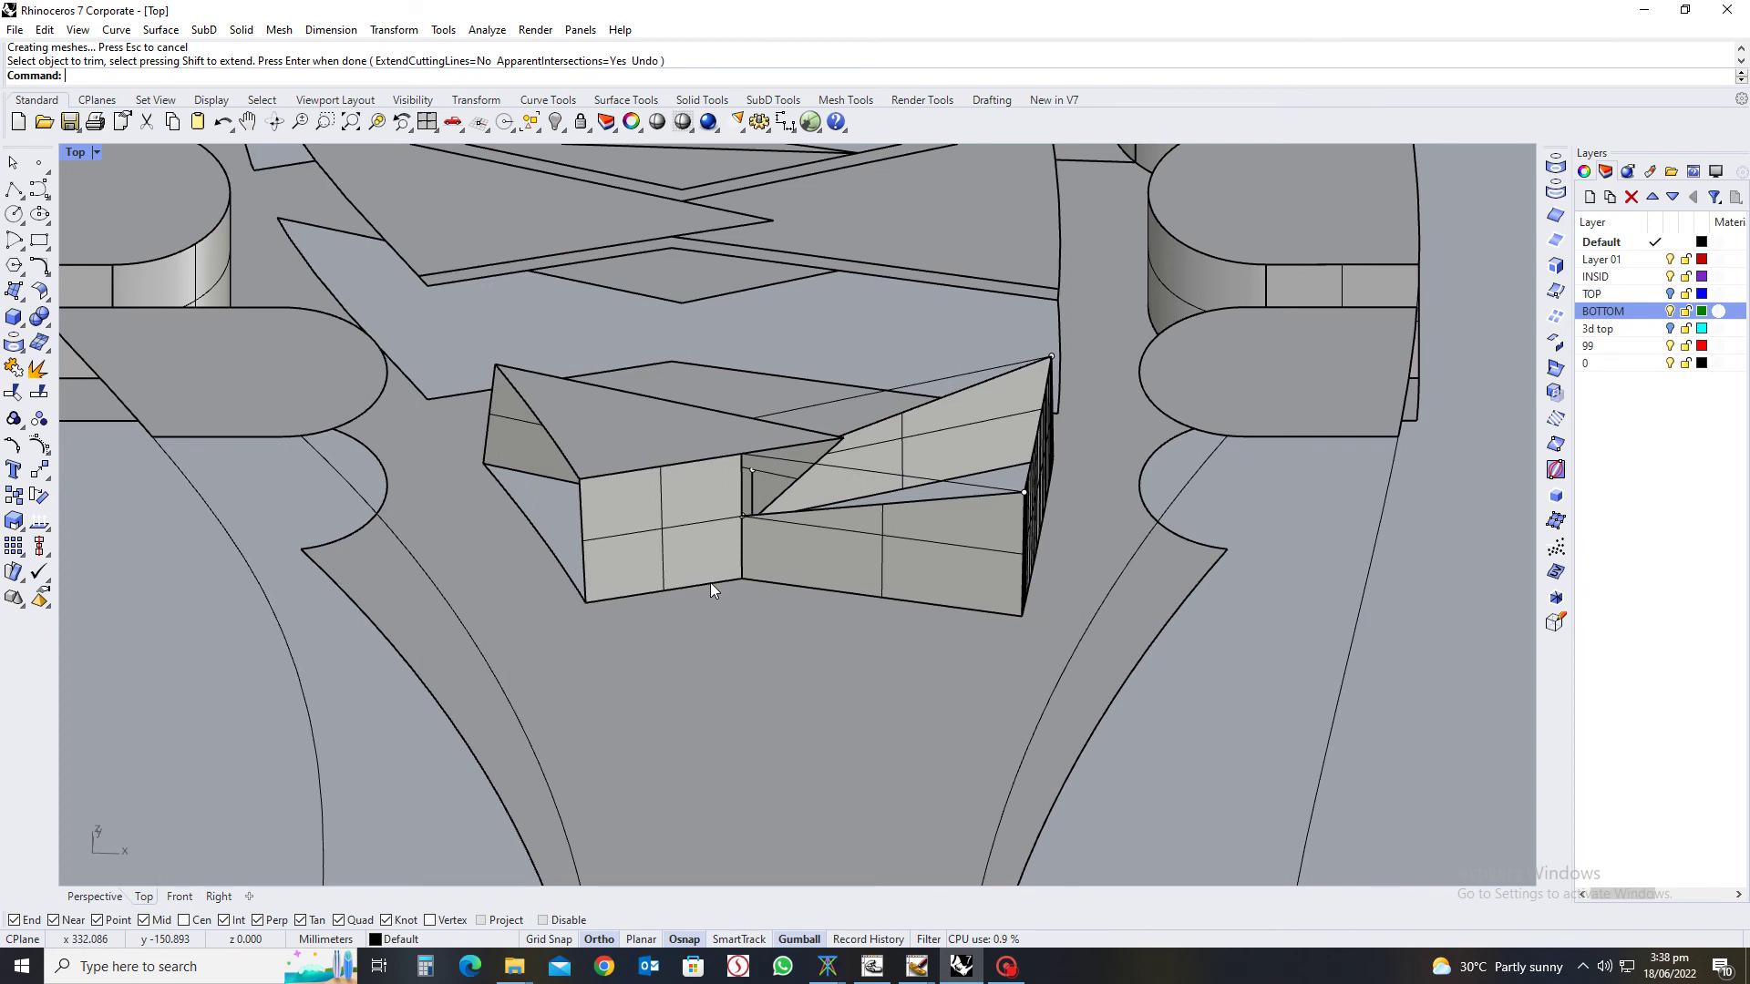
{"action": "right_click_drag", "start_coordinate": [712, 587], "coordinate": [802, 496]}
{"action": "scroll", "coordinate": [767, 536], "scroll_direction": "up", "scroll_amount": 3}
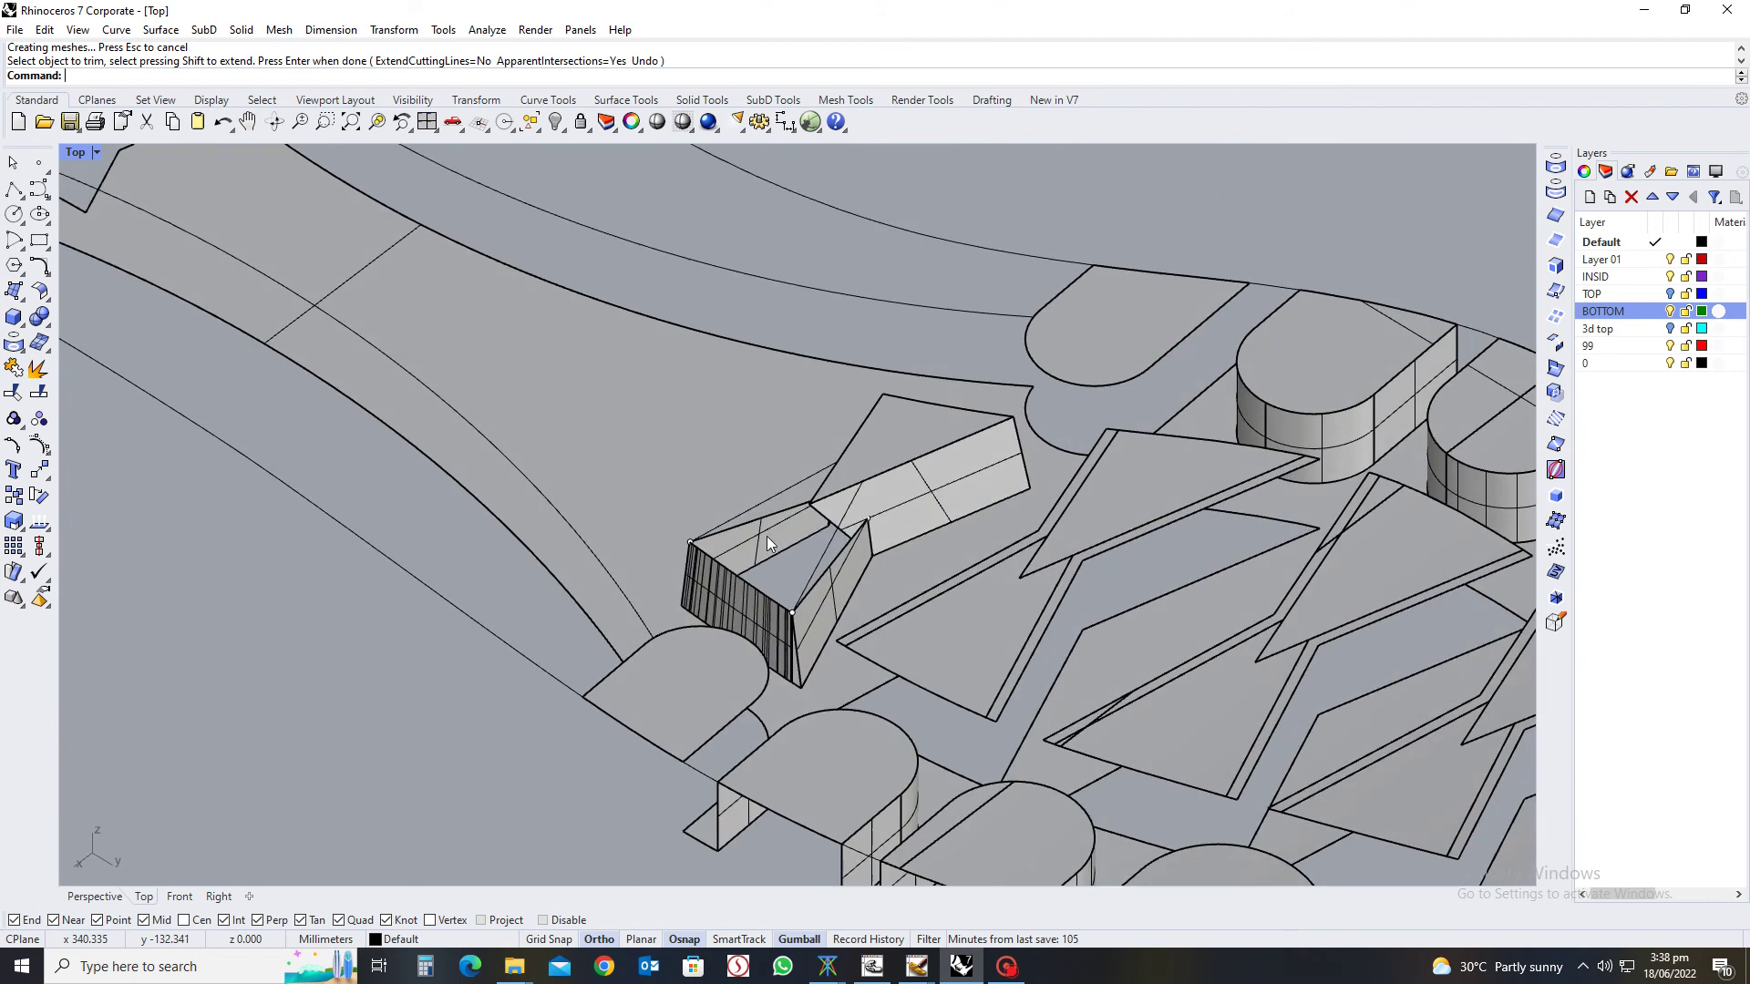
{"action": "scroll", "coordinate": [851, 534], "scroll_direction": "up", "scroll_amount": 2}
{"action": "left_click", "coordinate": [894, 594]}
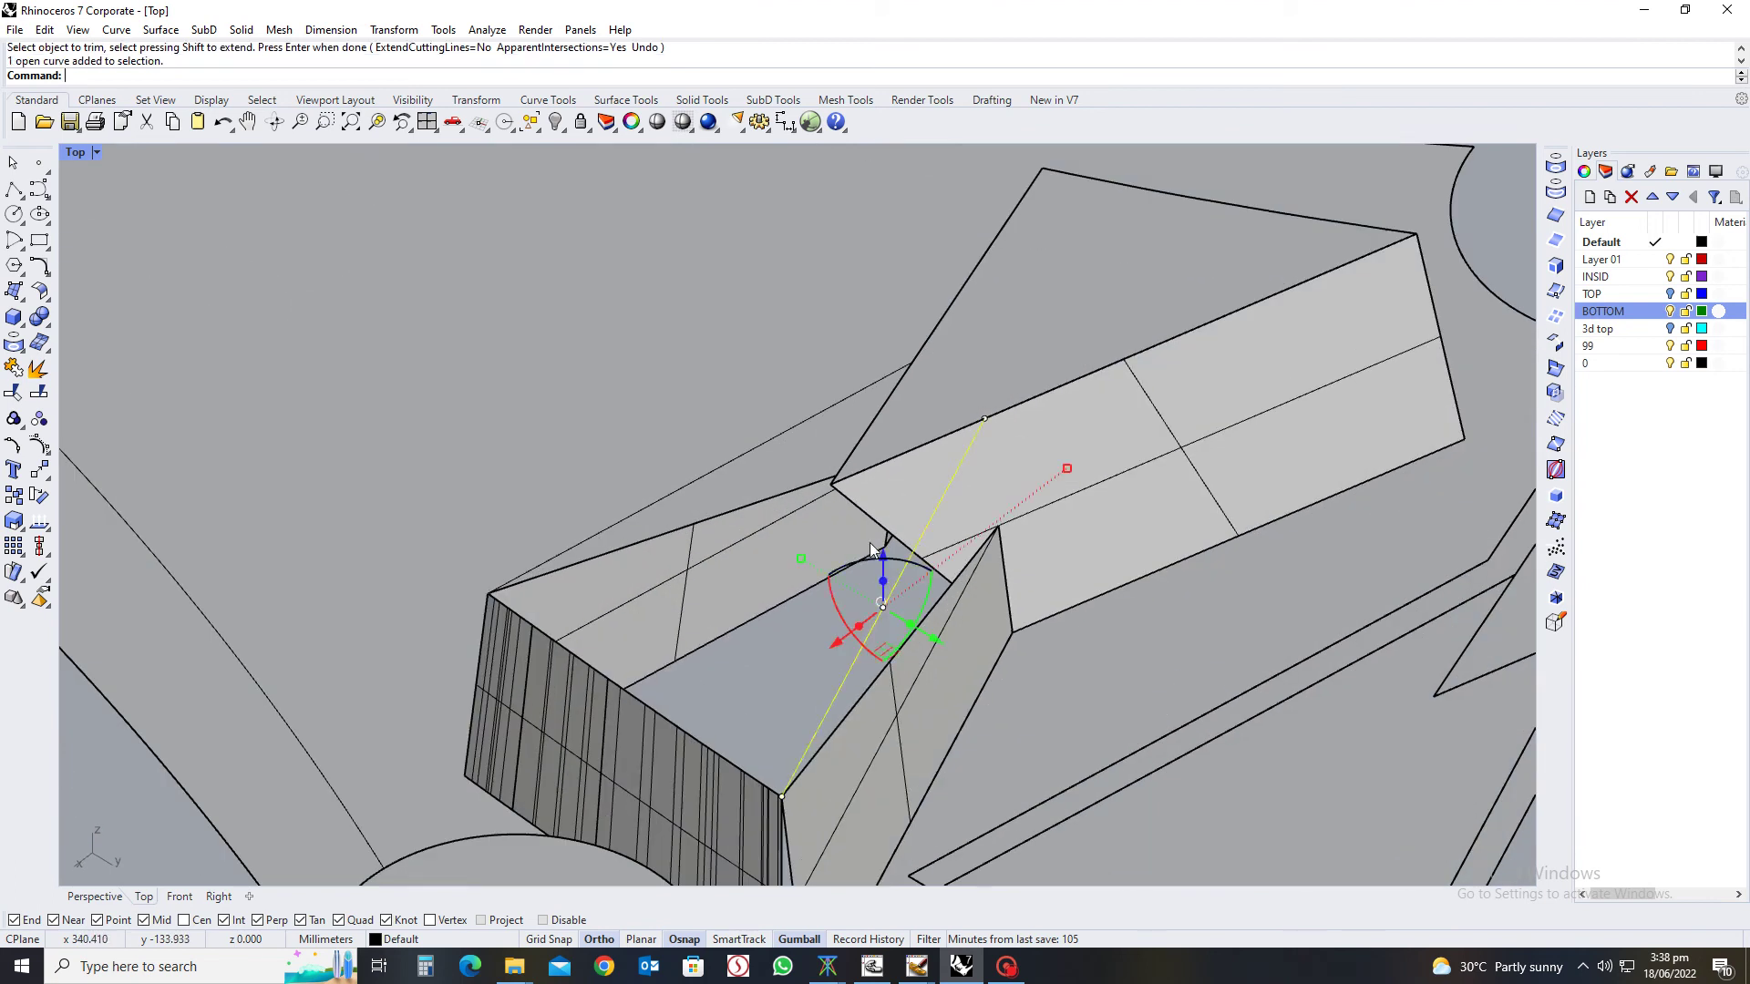
{"action": "key", "text": "Delete"}
{"action": "left_click", "coordinate": [811, 421]}
{"action": "key", "text": "Delete"}
Replace the inner triangle's heel-facing wall with an edge-curve surface between the triangle's full top edge and the base cutout edge
{"action": "scroll", "coordinate": [820, 425], "scroll_direction": "down", "scroll_amount": 3}
{"action": "right_click_drag", "start_coordinate": [828, 424], "coordinate": [719, 500]}
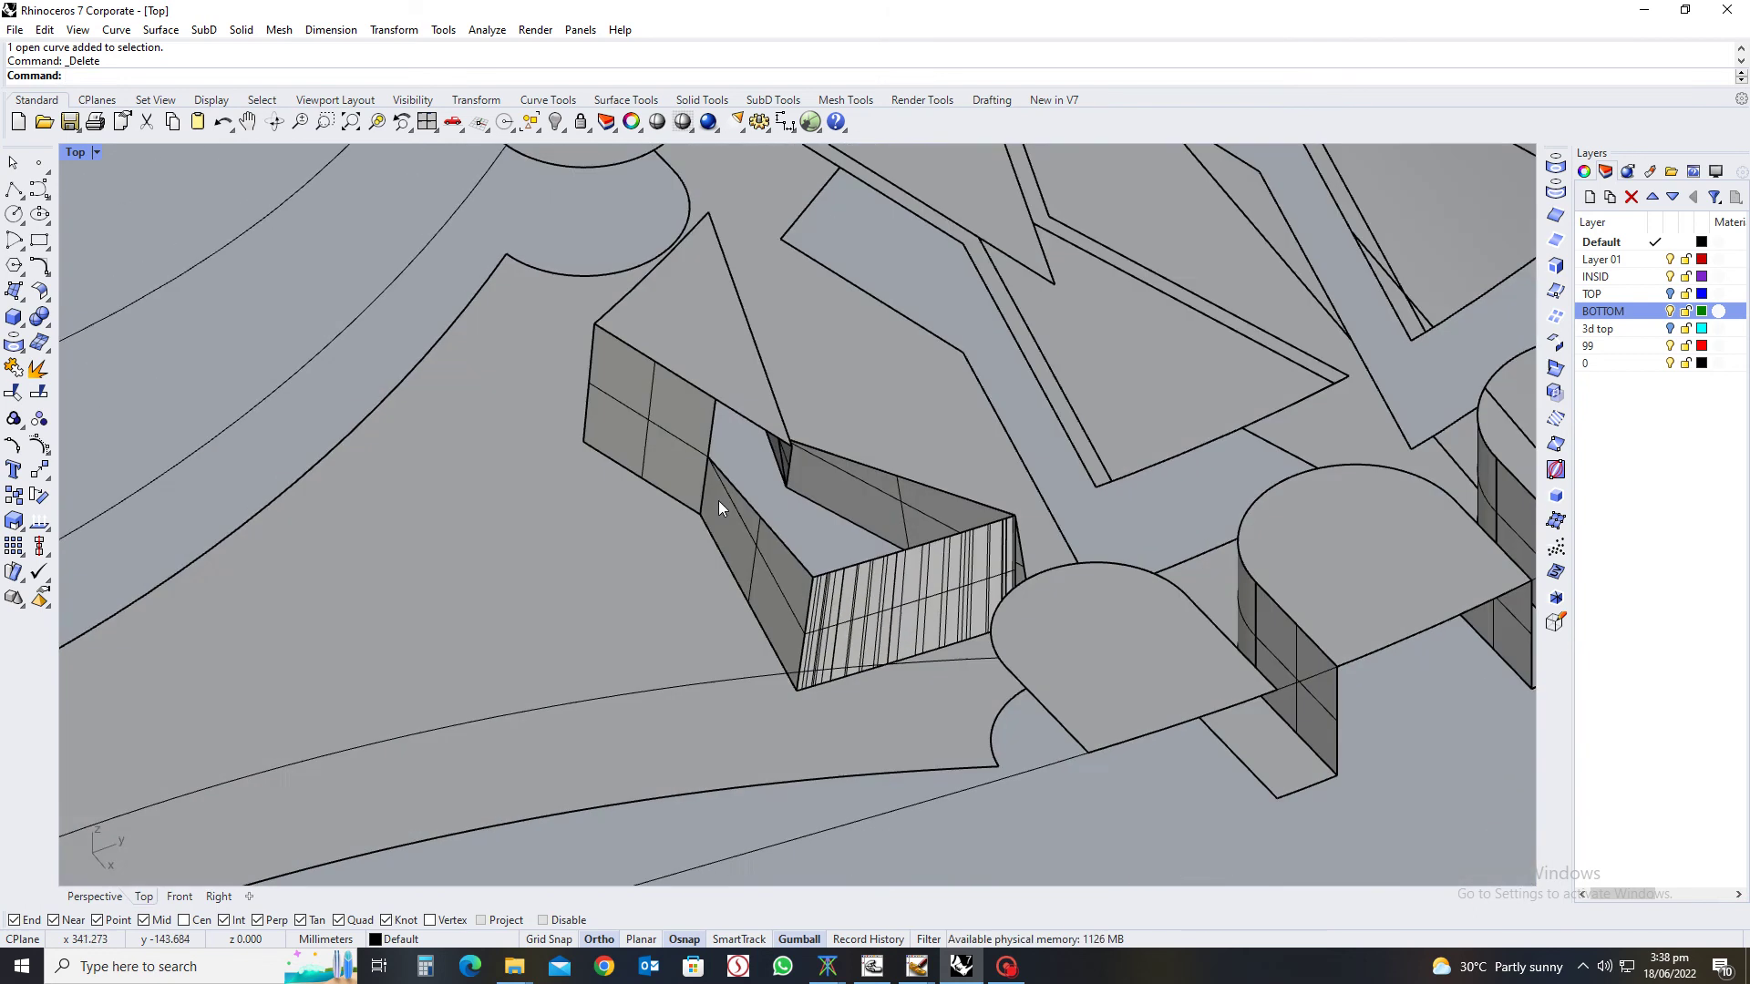
{"action": "left_click", "coordinate": [685, 434]}
{"action": "key", "text": "Delete"}
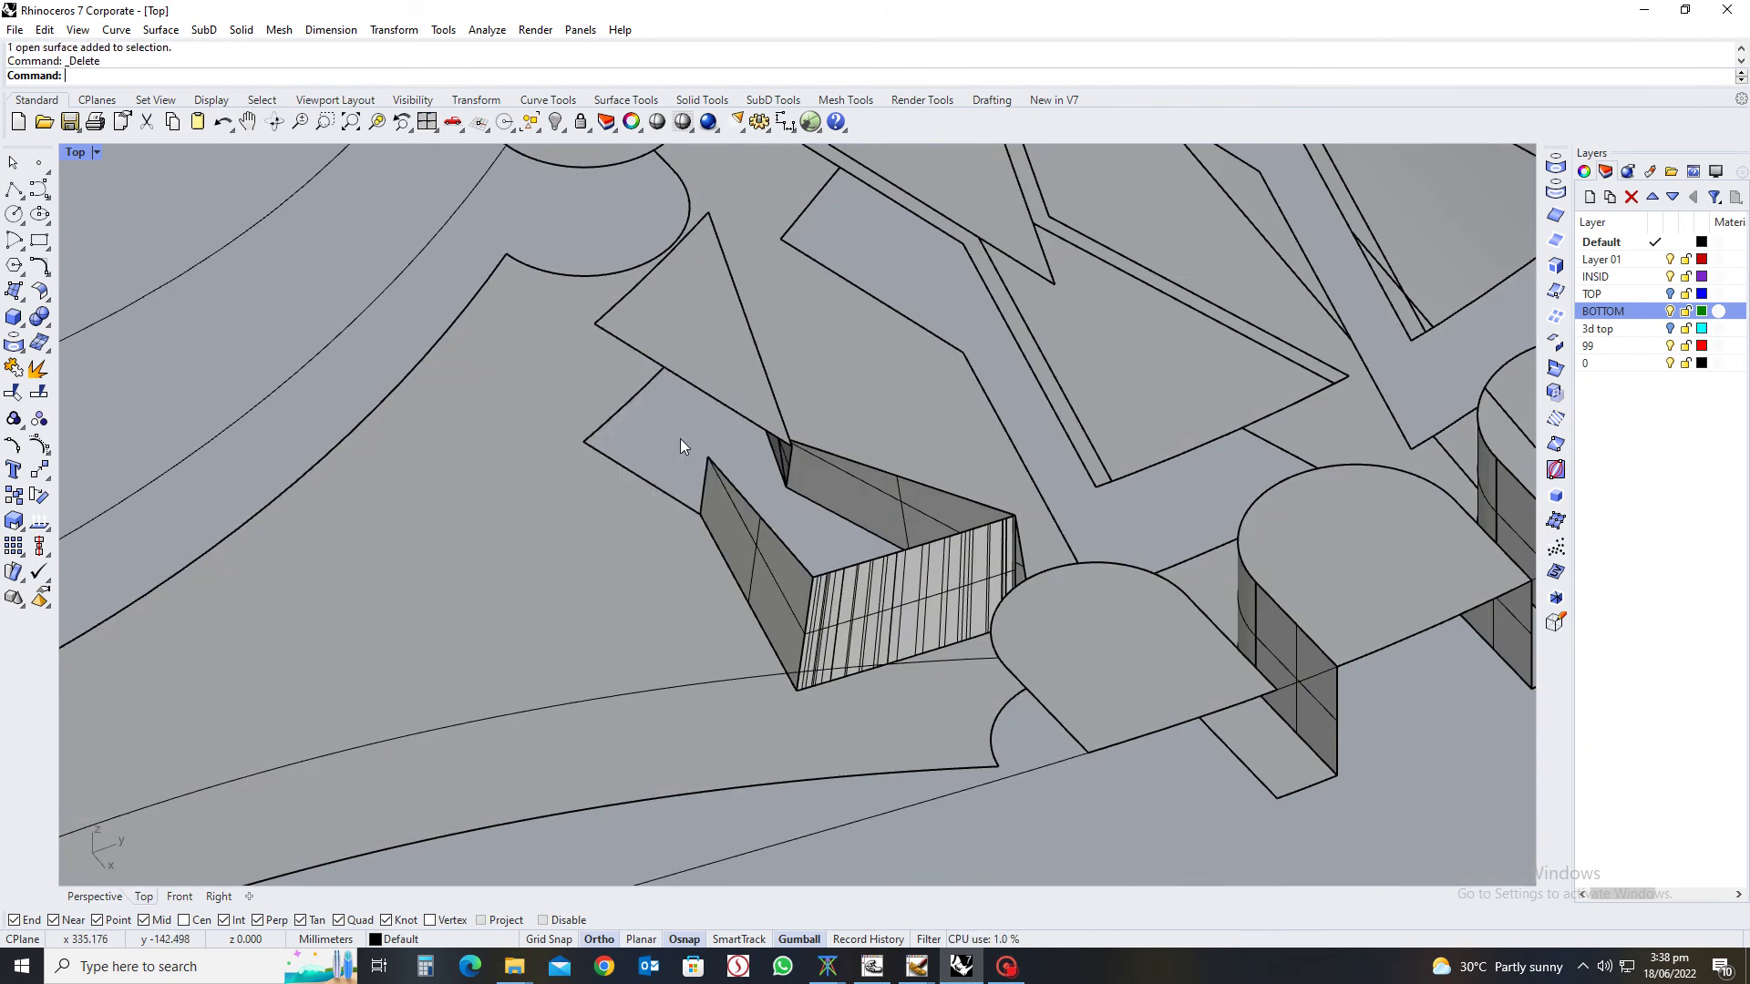
{"action": "right_click_drag", "start_coordinate": [680, 439], "coordinate": [687, 506]}
{"action": "type", "text": "k"}
{"action": "key", "text": "Return"}
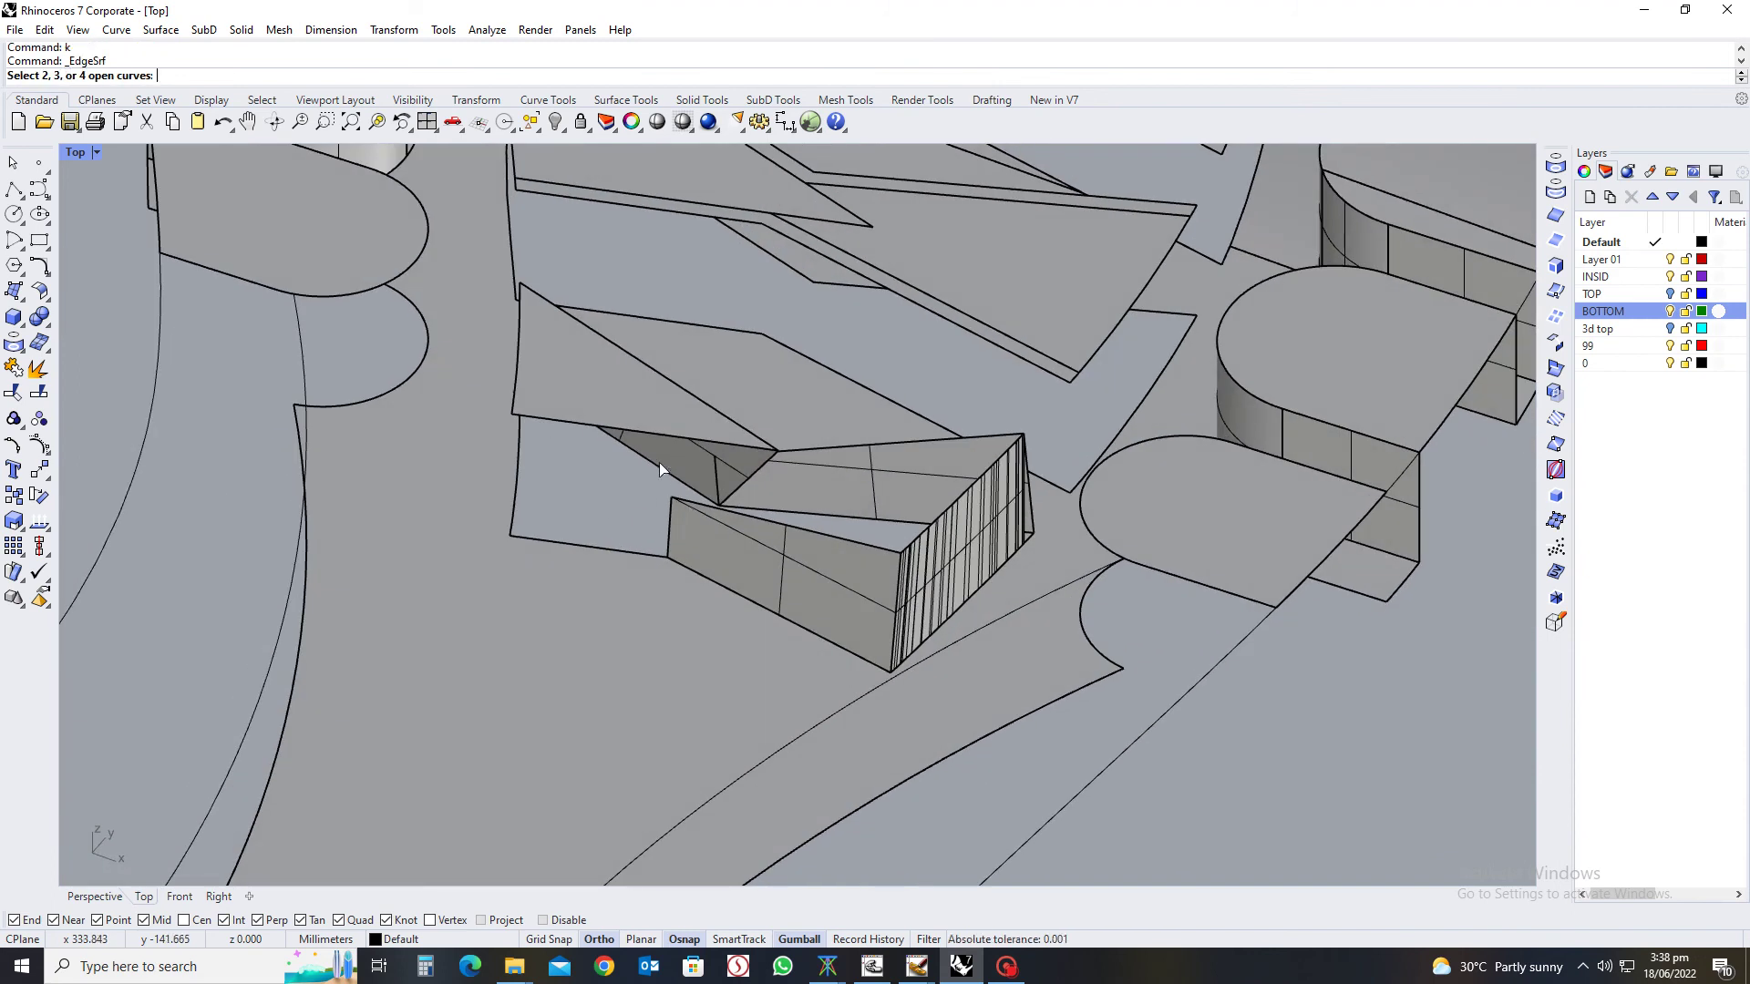
{"action": "left_click", "coordinate": [634, 428]}
{"action": "key", "text": "Return"}
{"action": "left_click", "coordinate": [631, 558]}
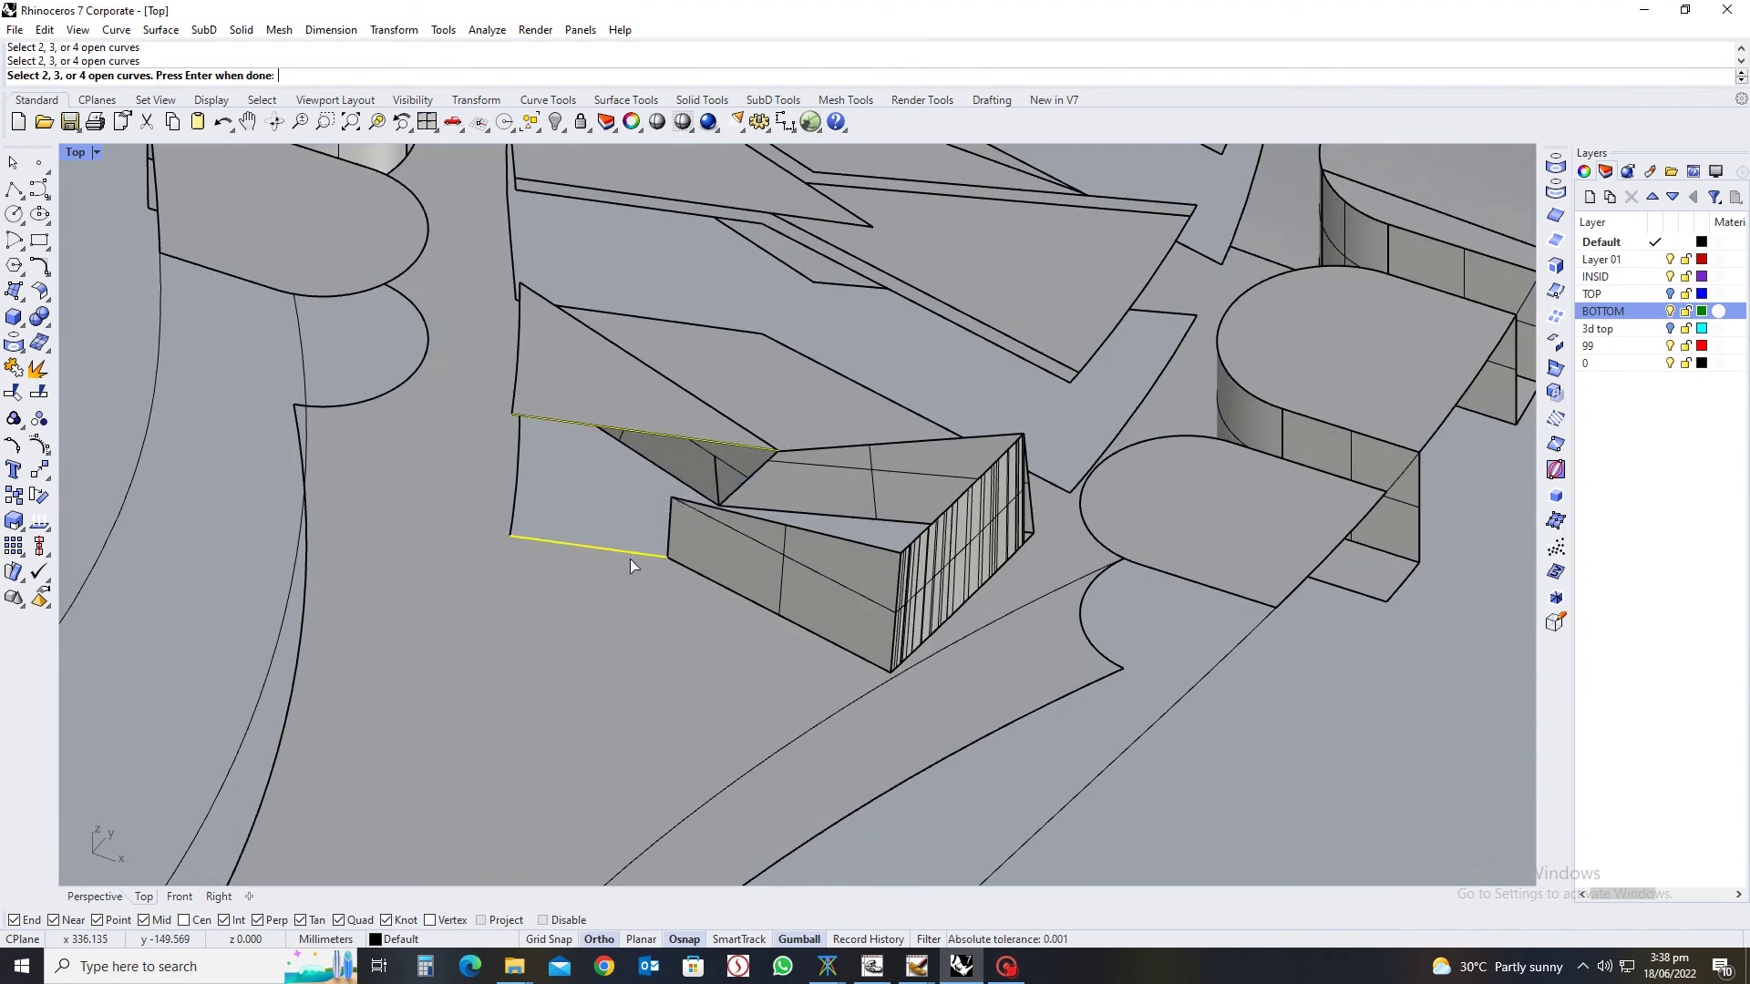
{"action": "key", "text": "Return"}
Draw a line connecting the inner top corners of the two trimmed outer-triangle walls
{"action": "right_click_drag", "start_coordinate": [632, 556], "coordinate": [802, 494]}
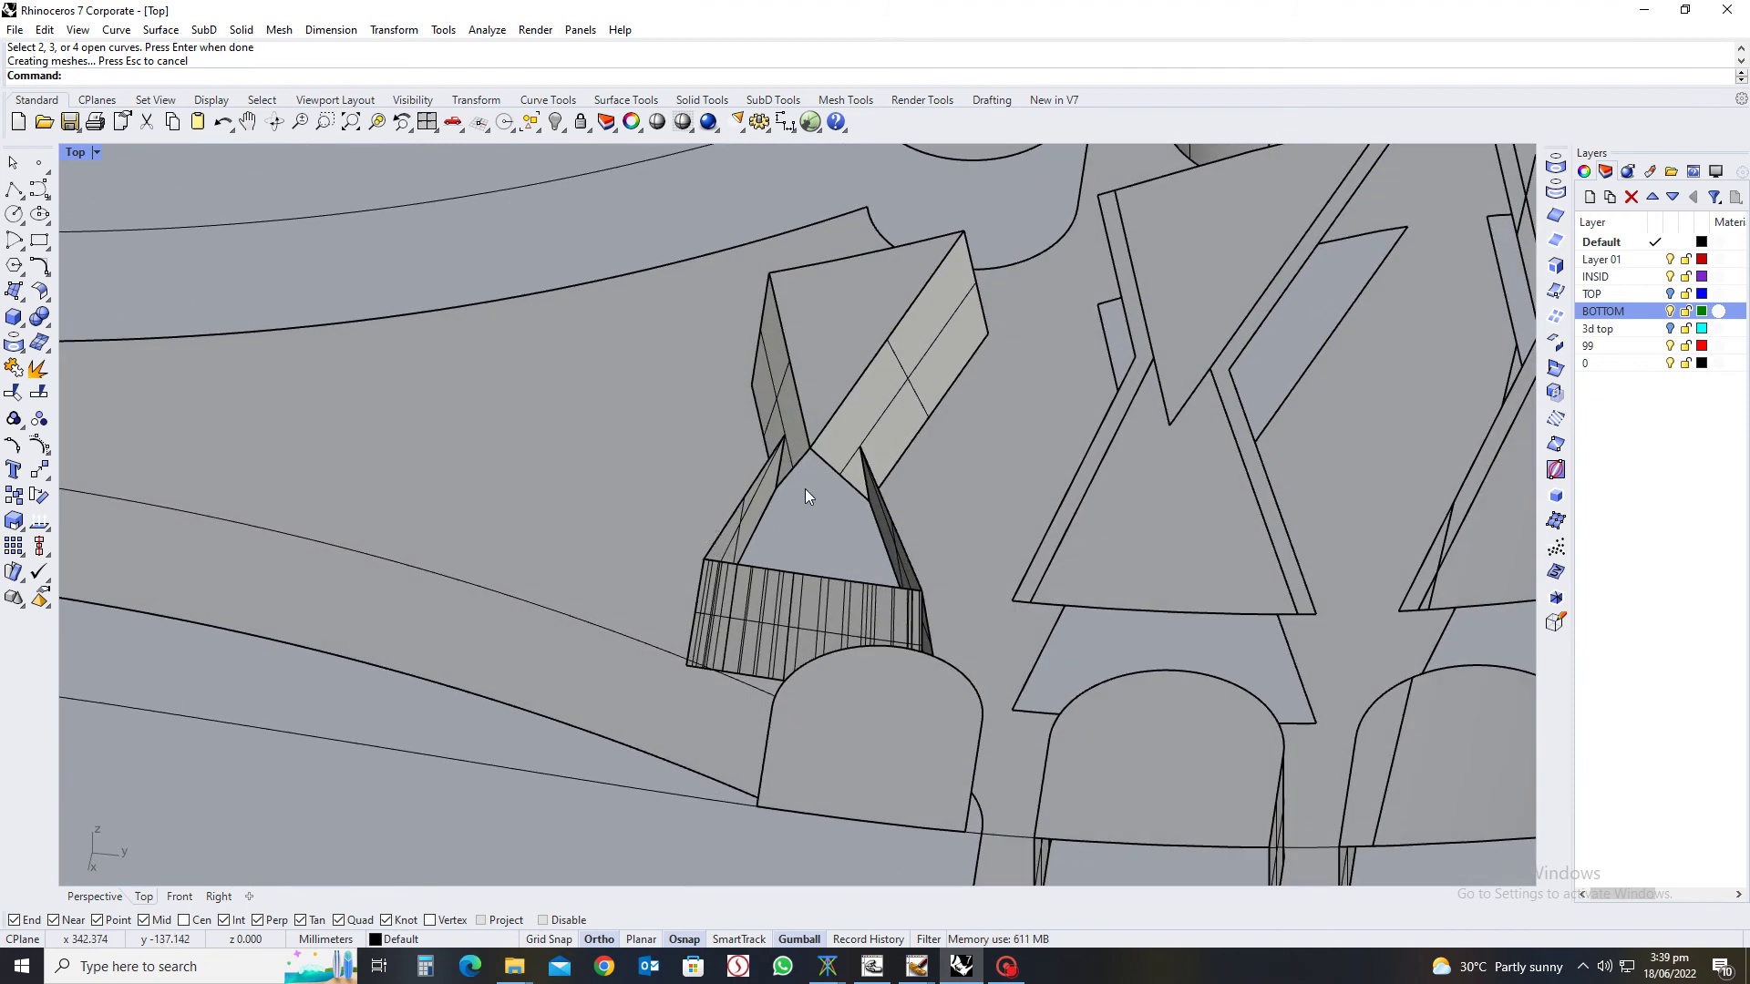
{"action": "scroll", "coordinate": [805, 491], "scroll_direction": "up", "scroll_amount": 10}
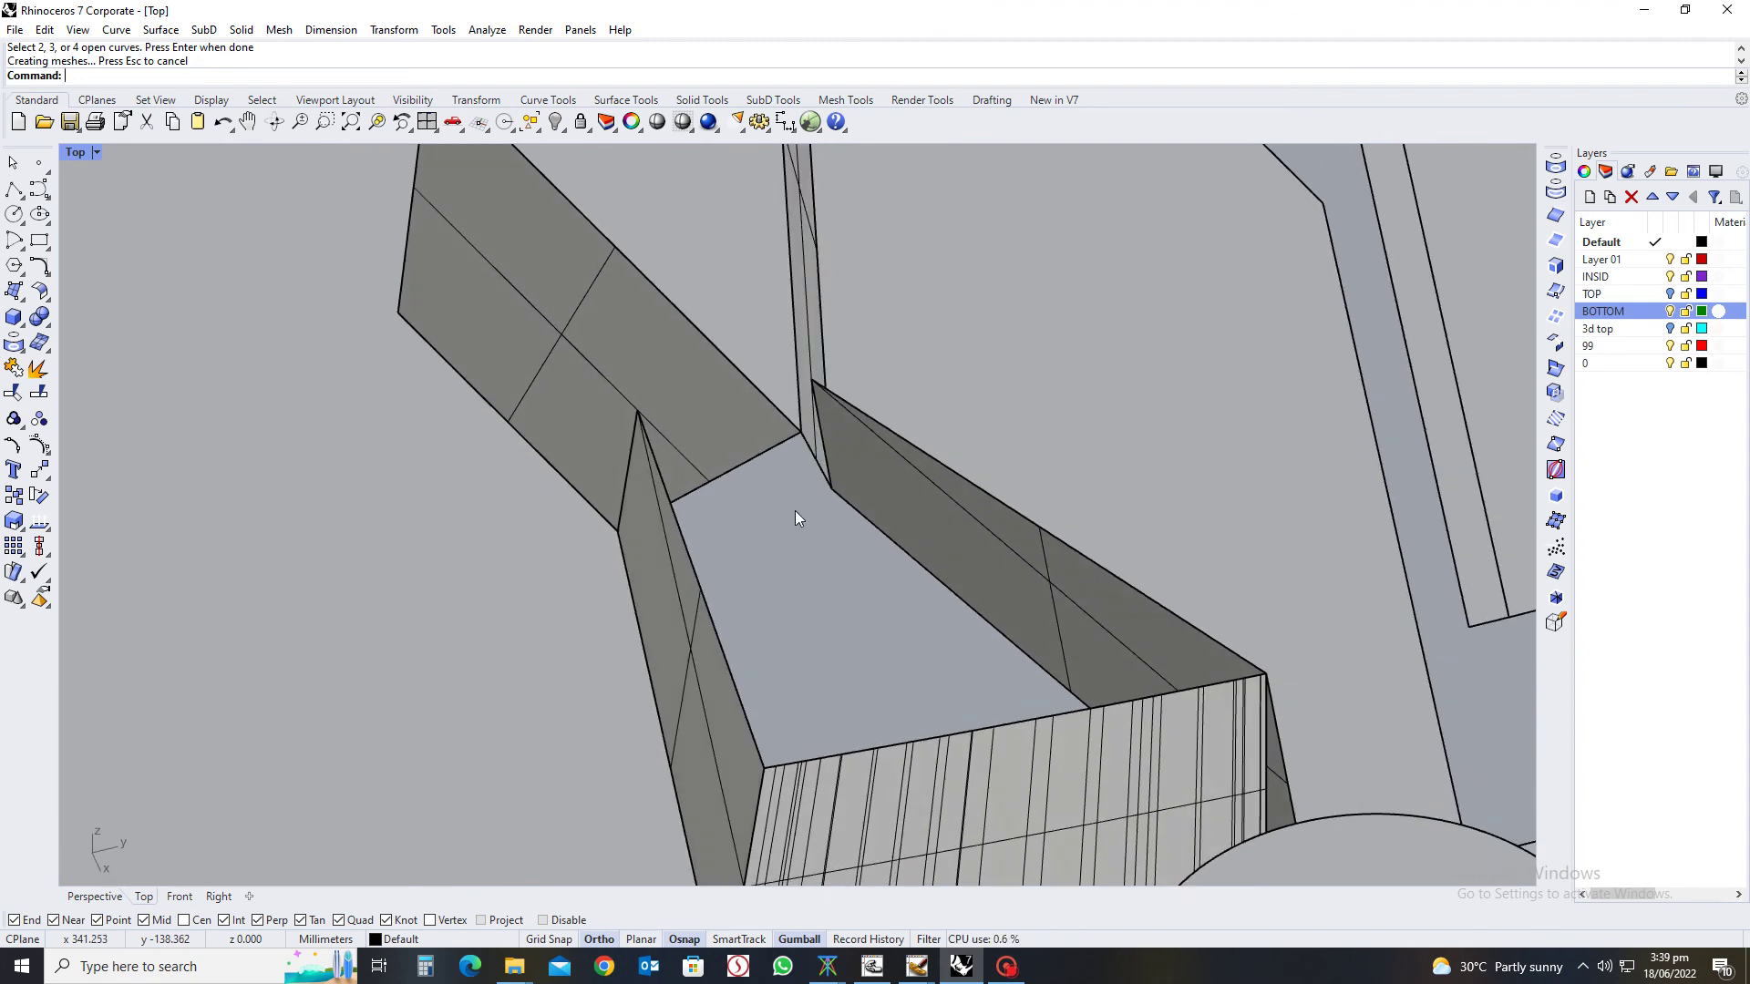
{"action": "right_click_drag", "start_coordinate": [780, 505], "coordinate": [868, 452]}
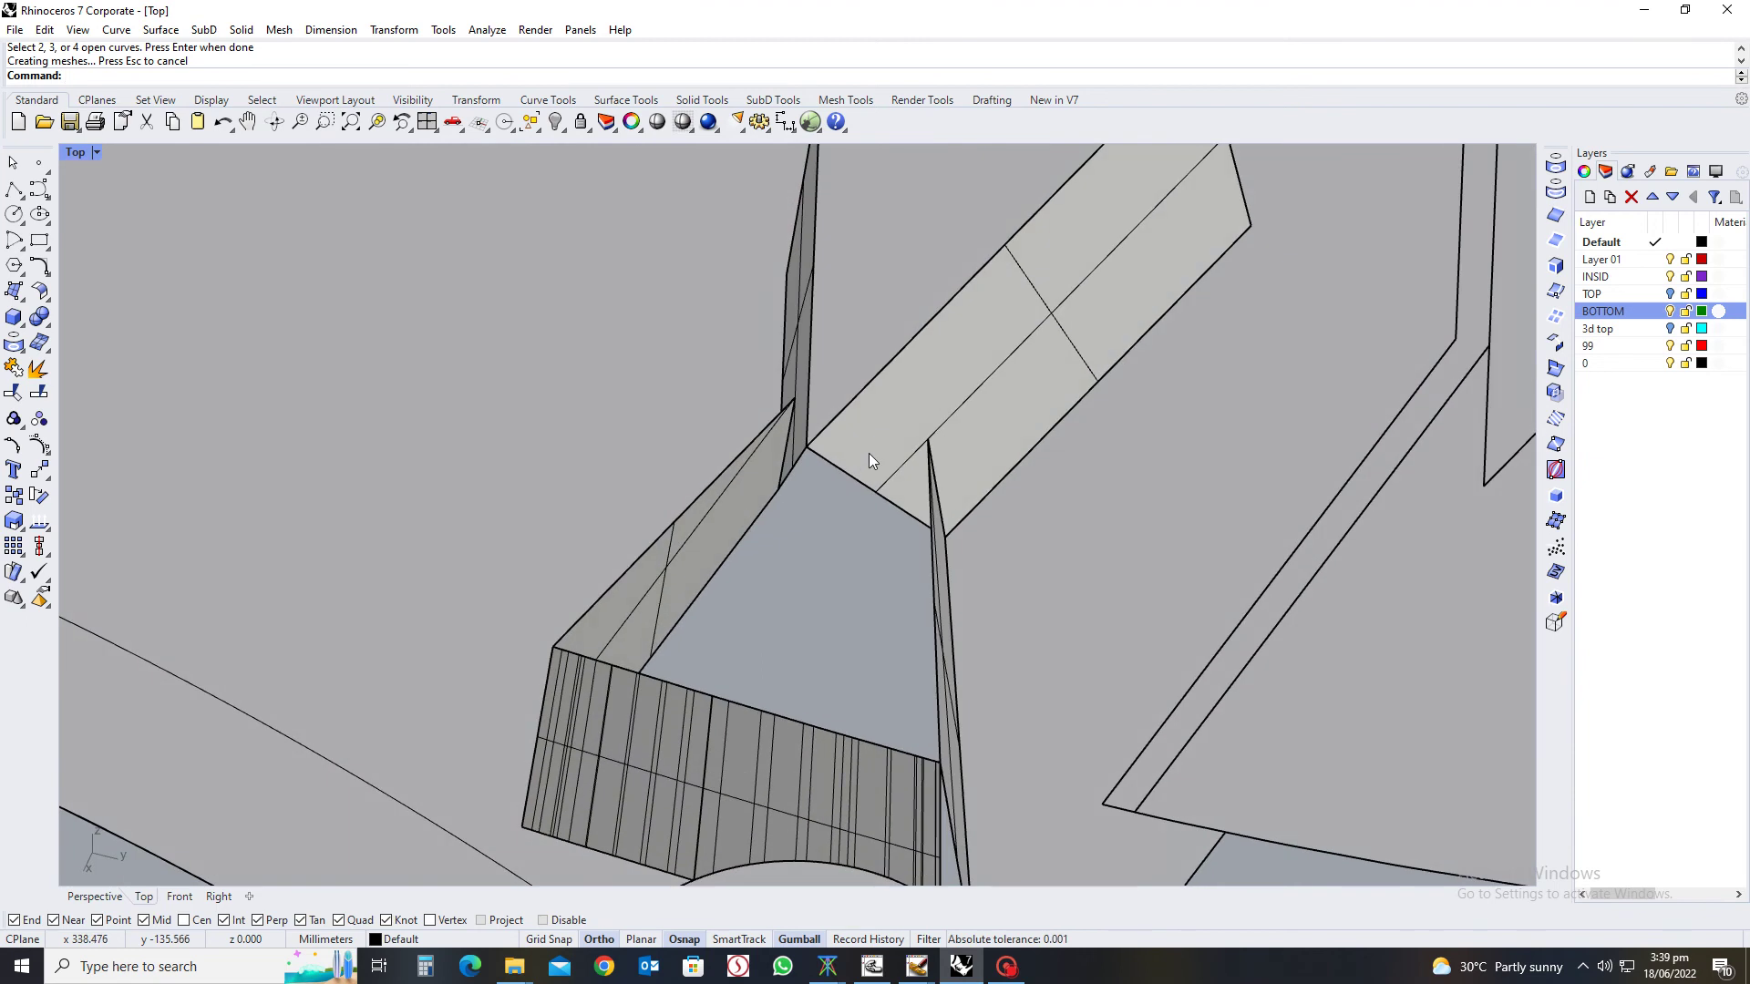
{"action": "type", "text": "Line"}
{"action": "key", "text": "Return"}
{"action": "left_click", "coordinate": [797, 399]}
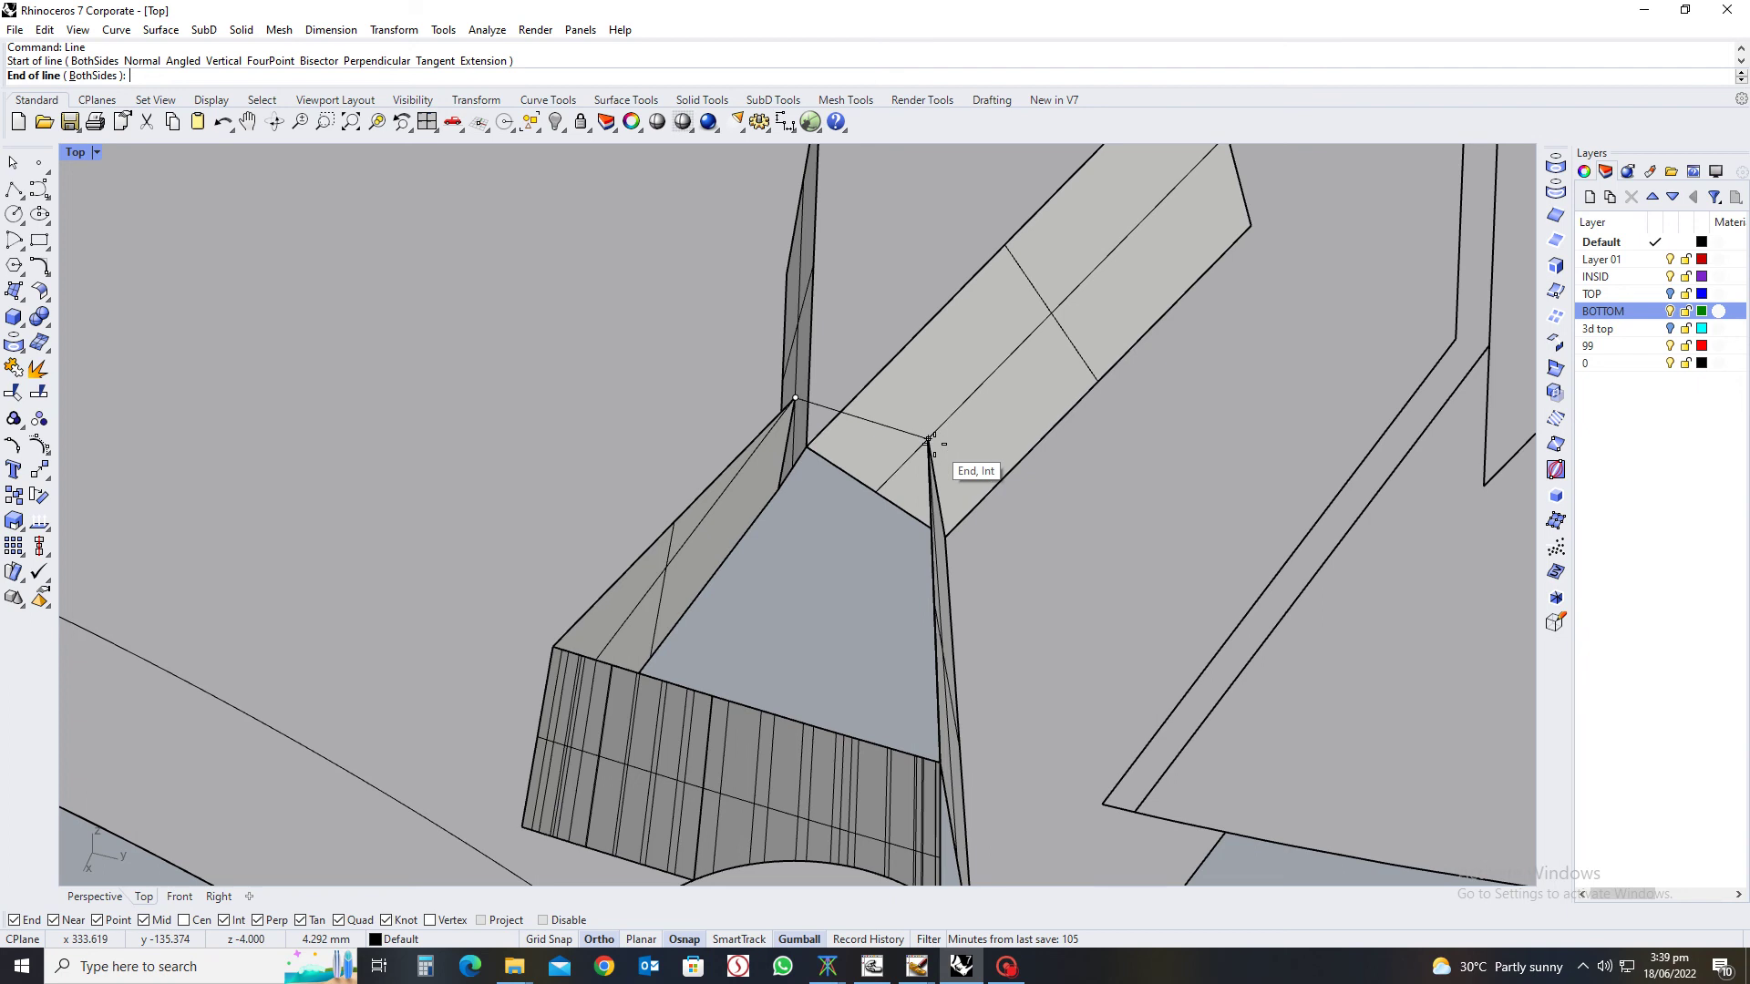
{"action": "left_click", "coordinate": [929, 440]}
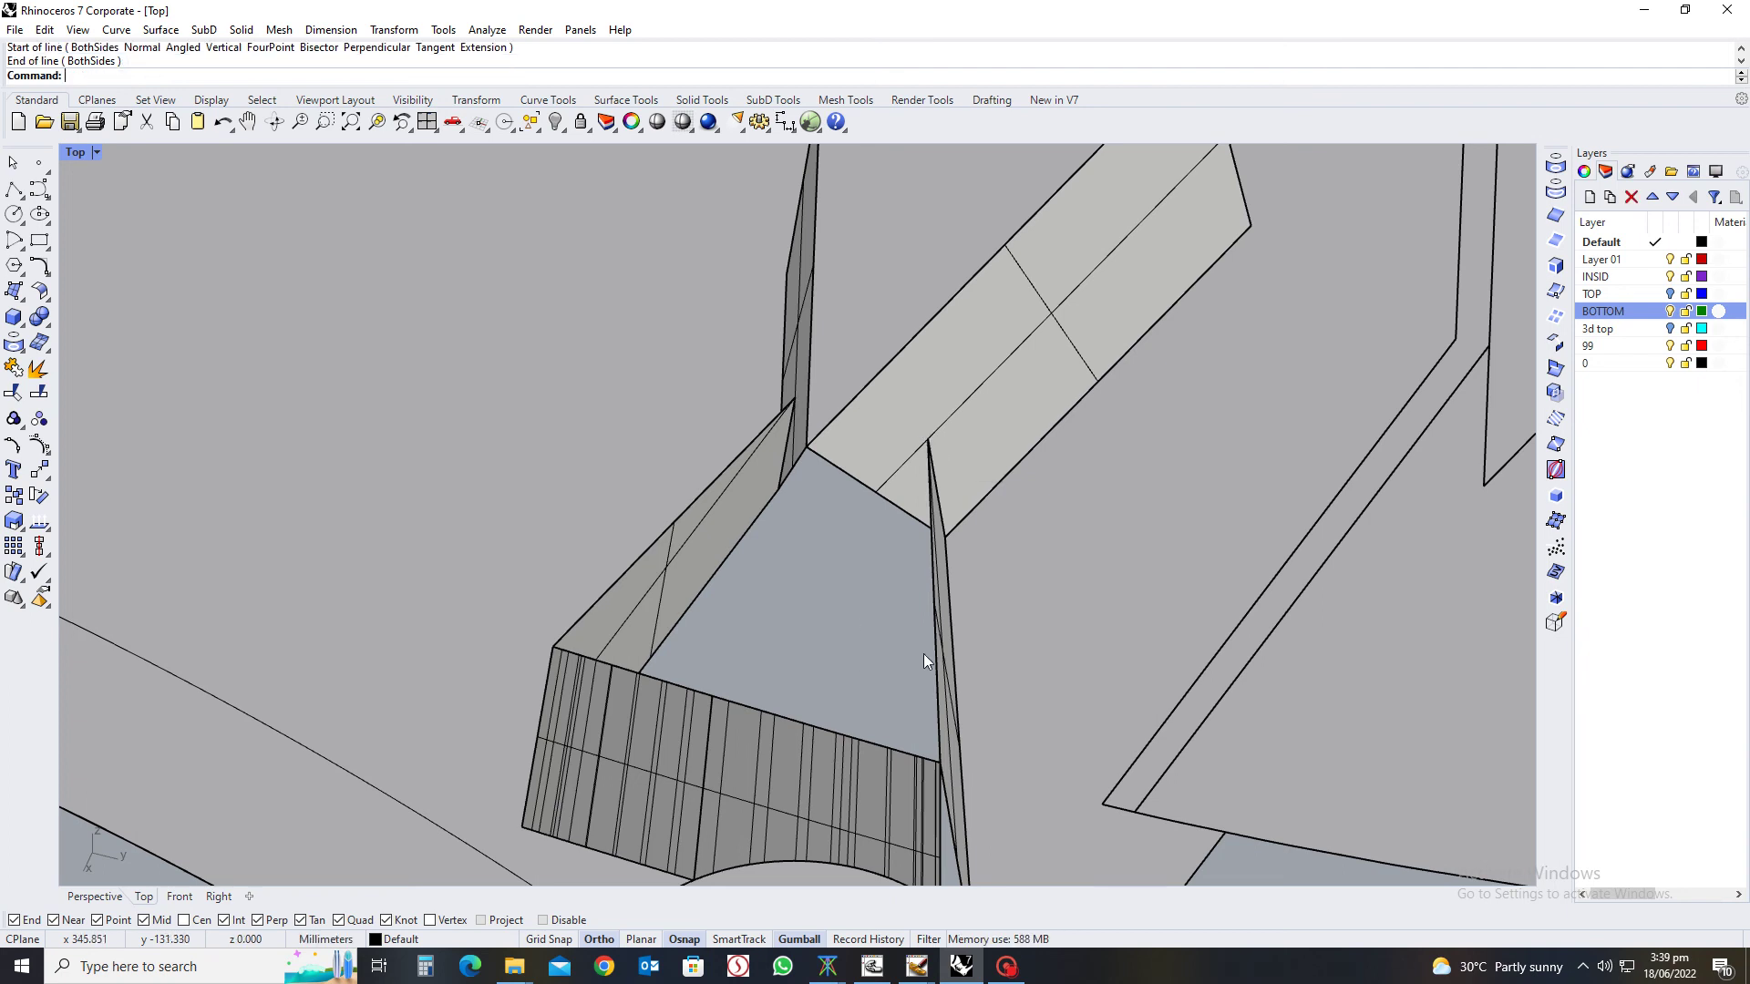
{"action": "scroll", "coordinate": [906, 664], "scroll_direction": "down", "scroll_amount": 5}
{"action": "right_click_drag", "start_coordinate": [906, 665], "coordinate": [802, 729]}
{"action": "scroll", "coordinate": [720, 791], "scroll_direction": "up", "scroll_amount": 5}
{"action": "scroll", "coordinate": [860, 632], "scroll_direction": "up", "scroll_amount": 5}
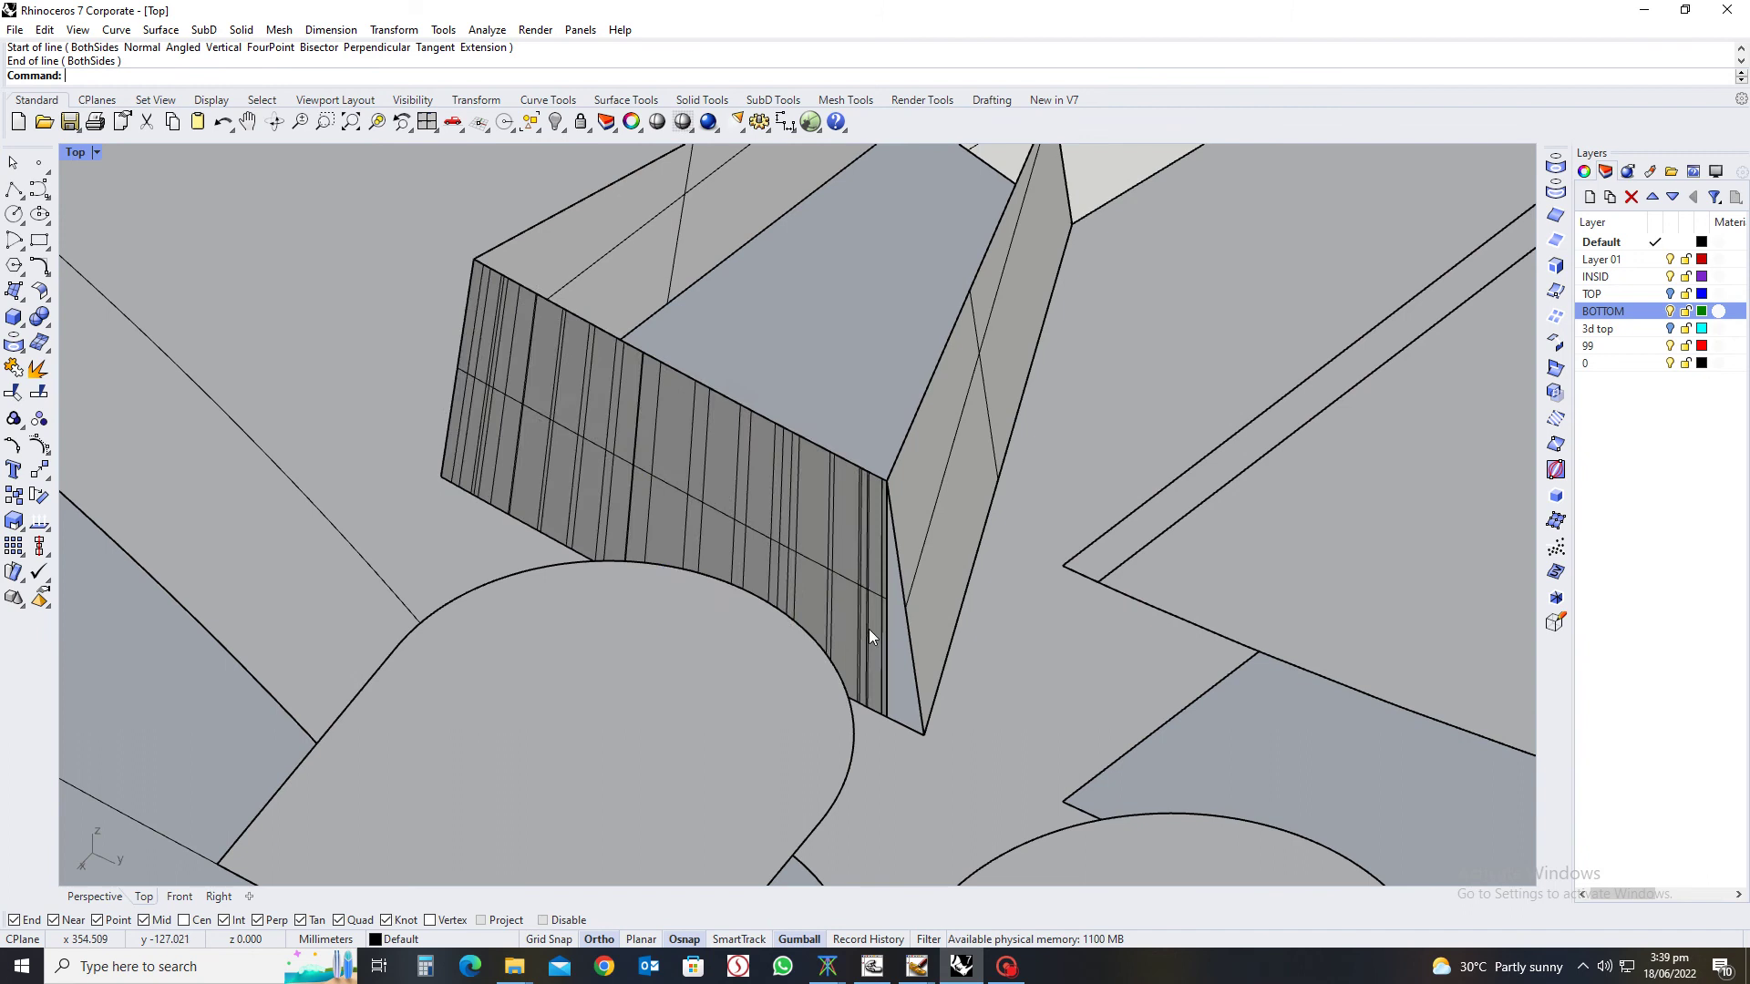
Delete the densely lined end wall that stops short of the triangular cutout's base corner
{"action": "left_click", "coordinate": [868, 629]}
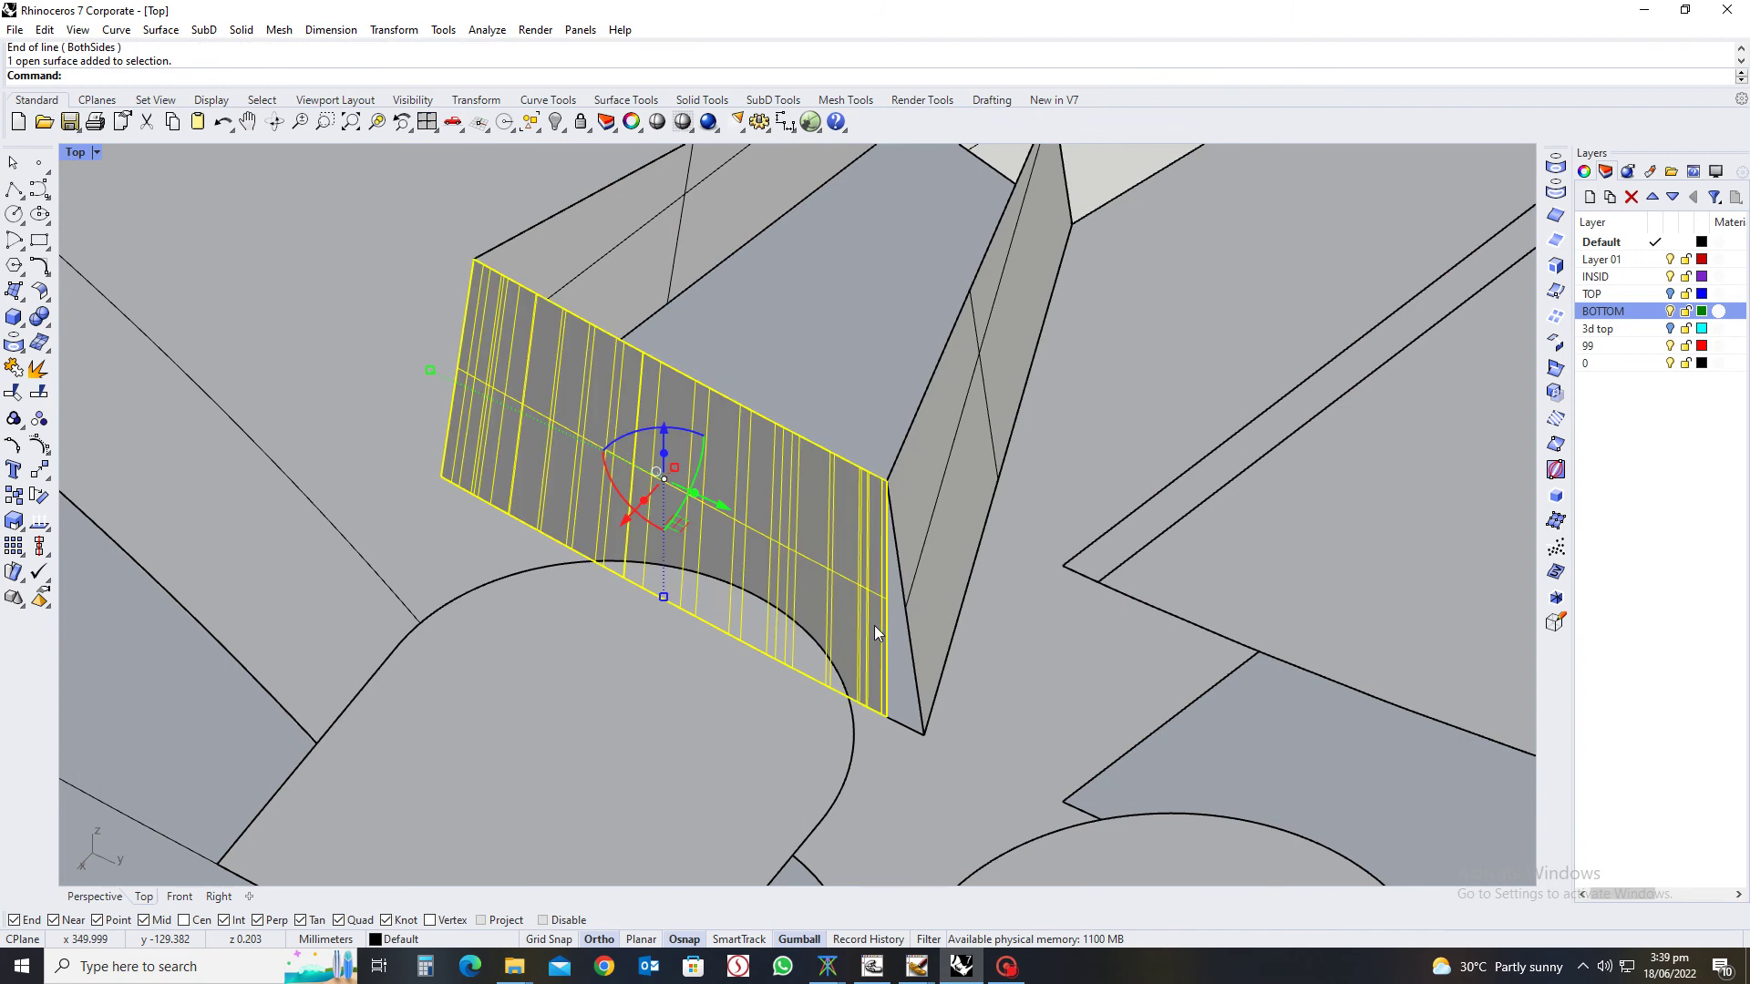
{"action": "key", "text": "Delete"}
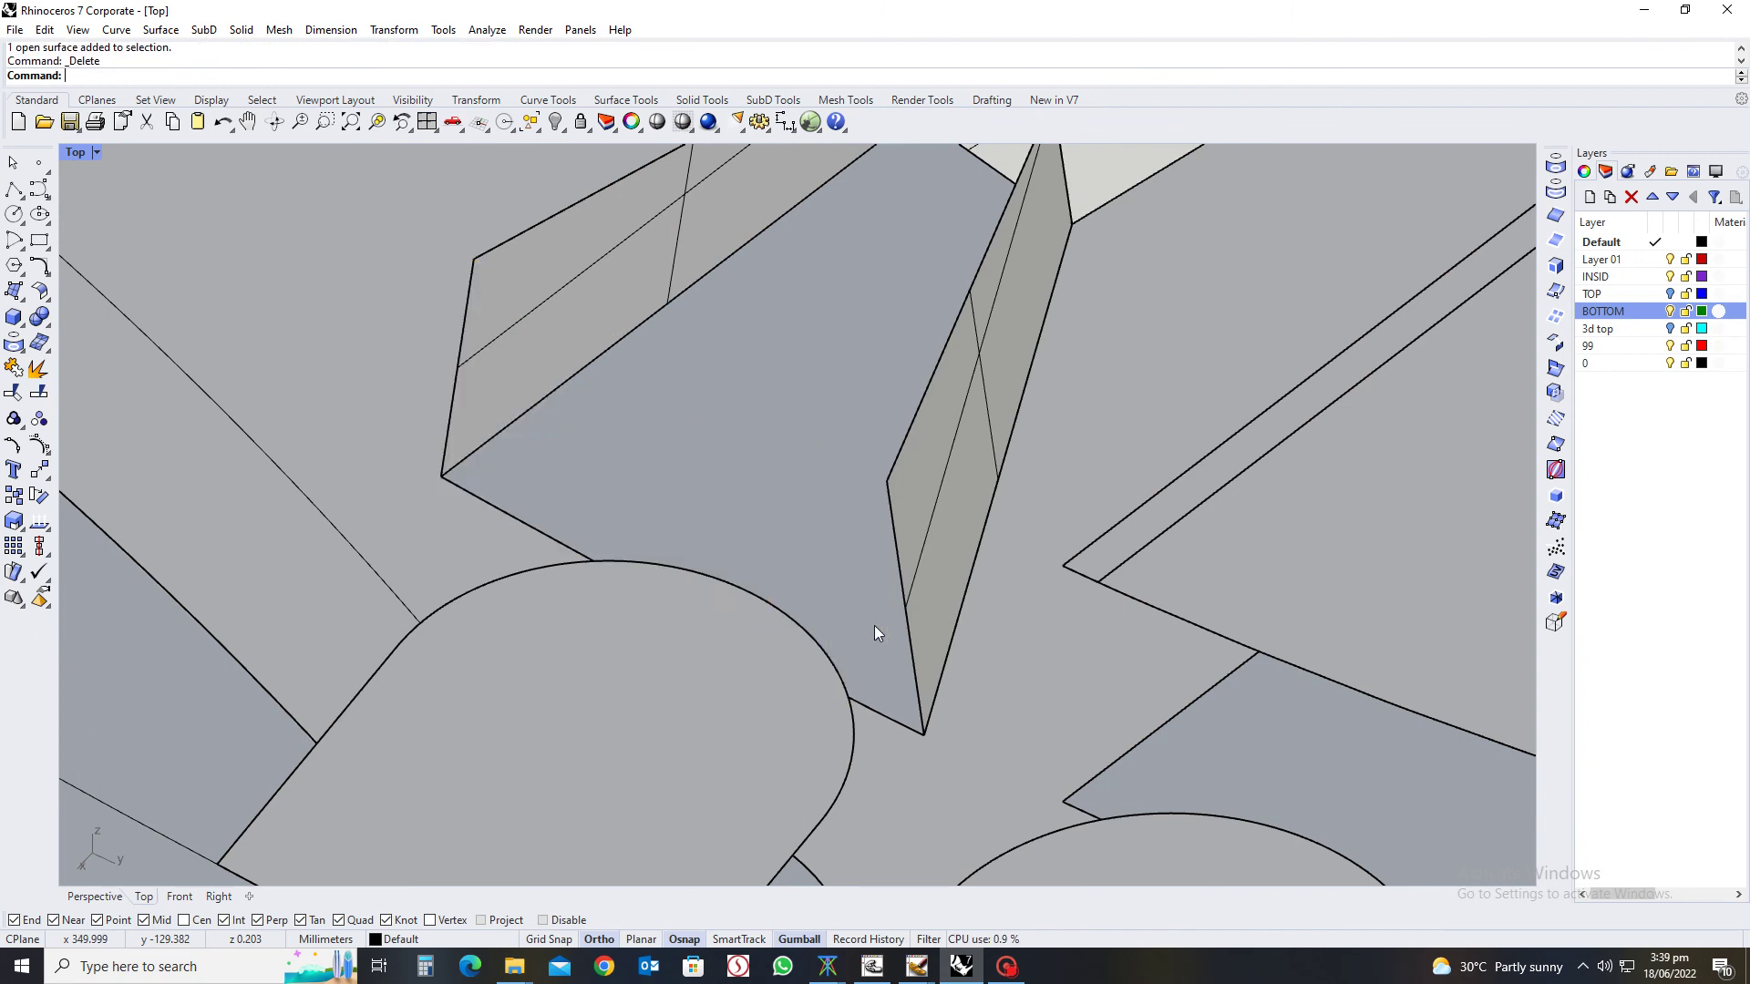
{"action": "left_click", "coordinate": [893, 722]}
{"action": "left_click", "coordinate": [902, 726]}
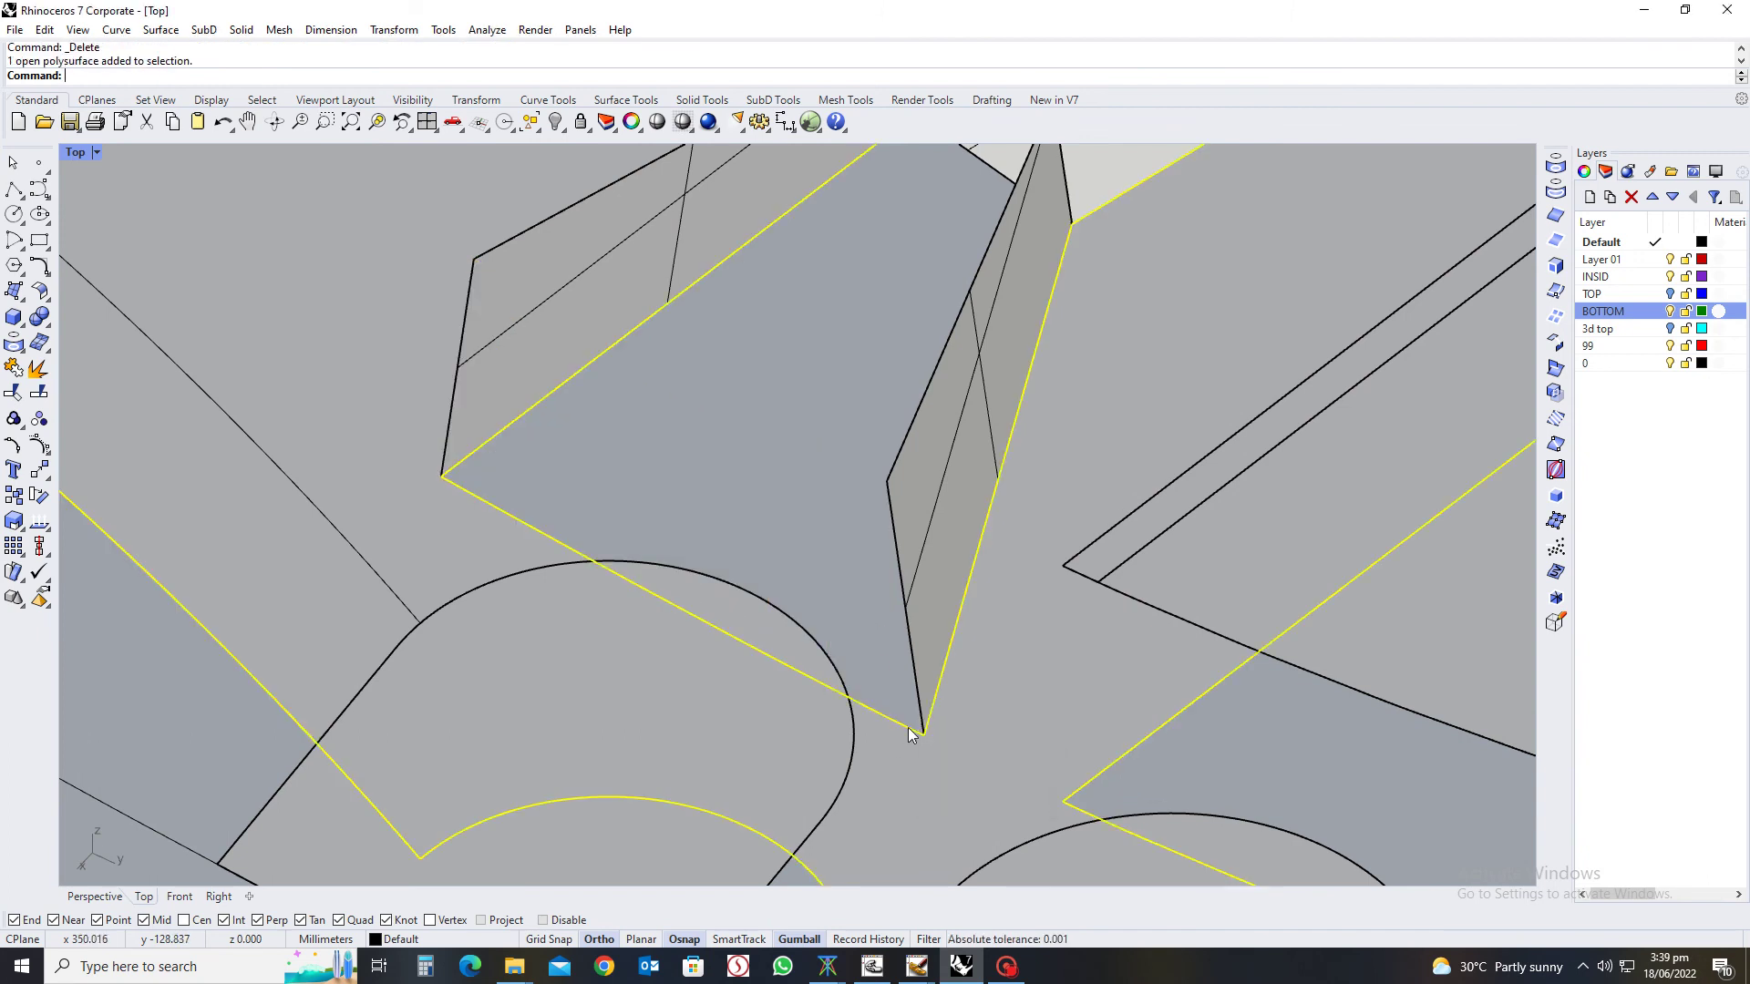
{"action": "key", "text": "Escape"}
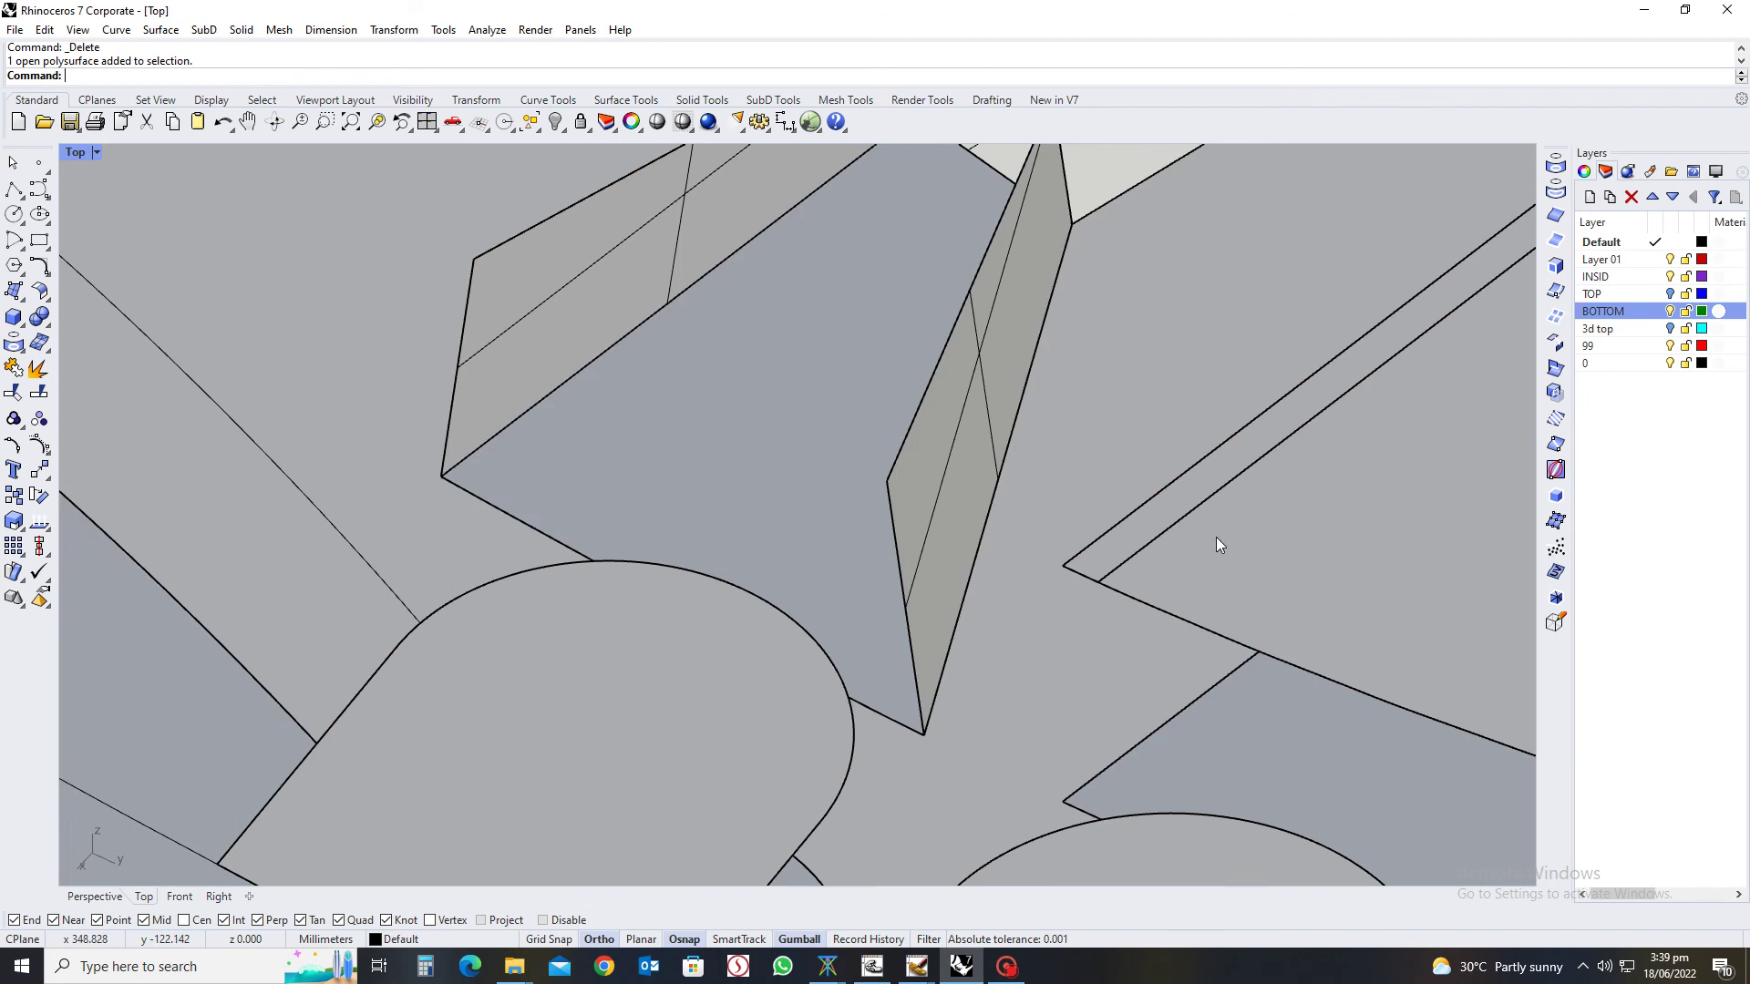
Duplicate the short base edge segment at the cutout corner and join it with the adjoining base edge curve
{"action": "left_click", "coordinate": [1556, 219]}
{"action": "left_click", "coordinate": [912, 727]}
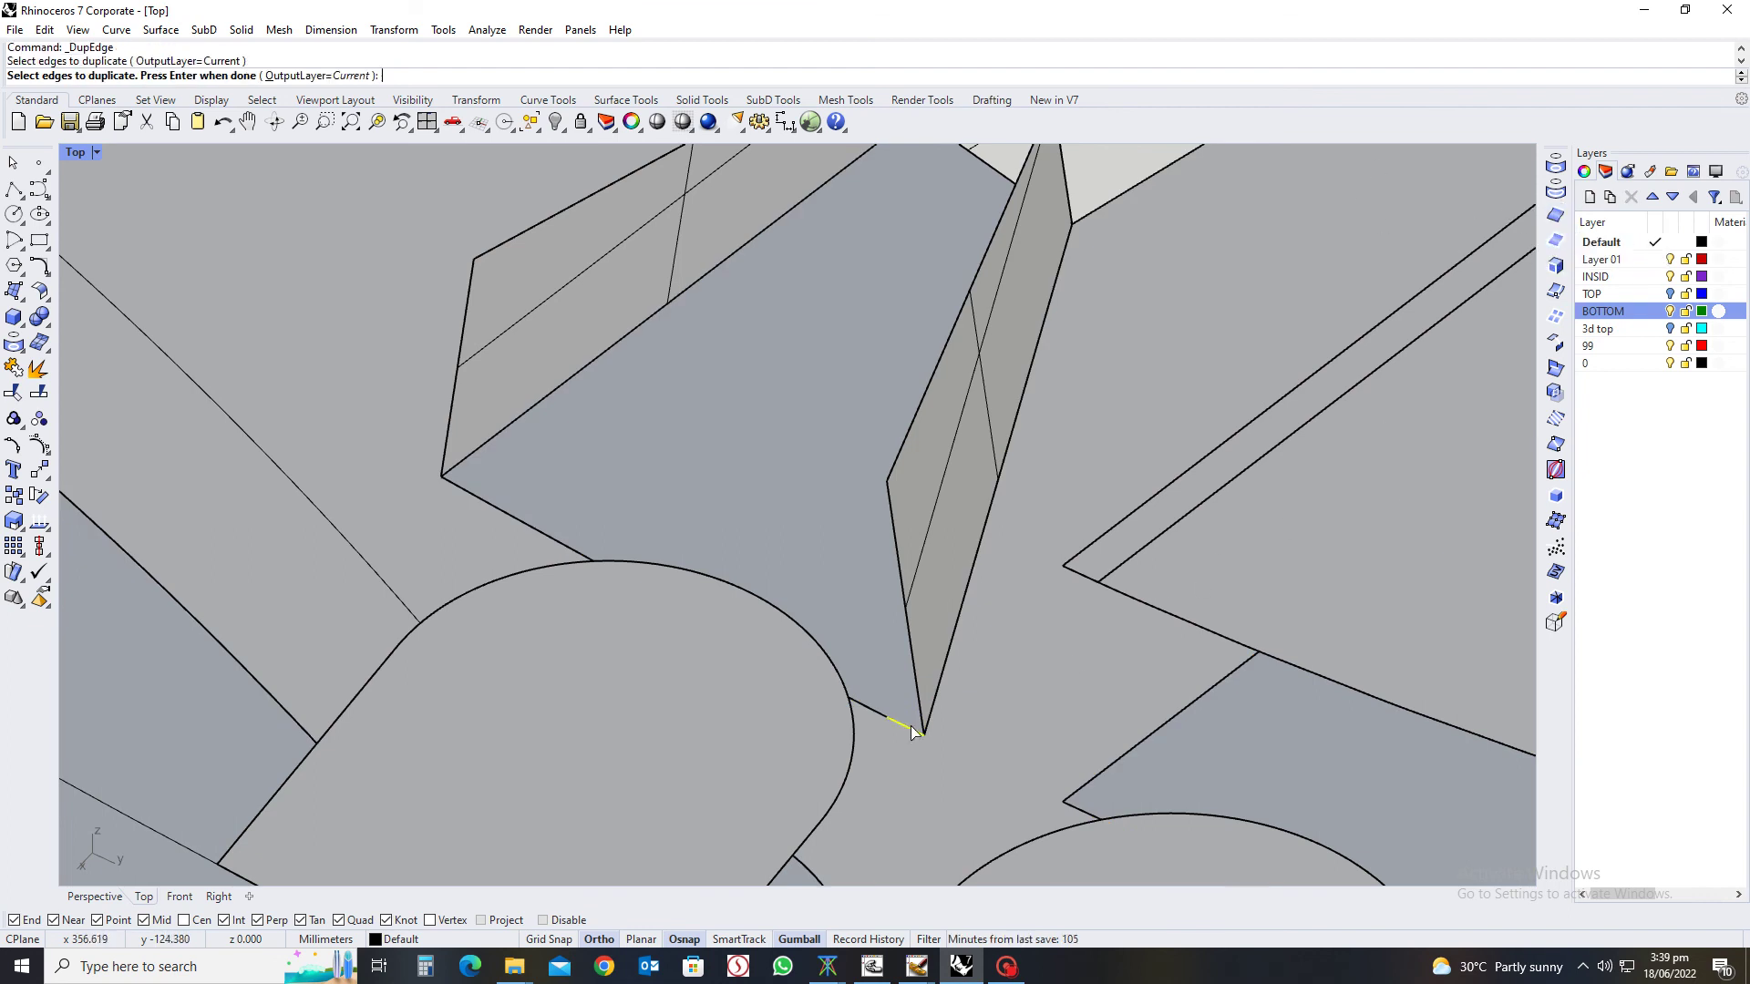
{"action": "key", "text": "Return"}
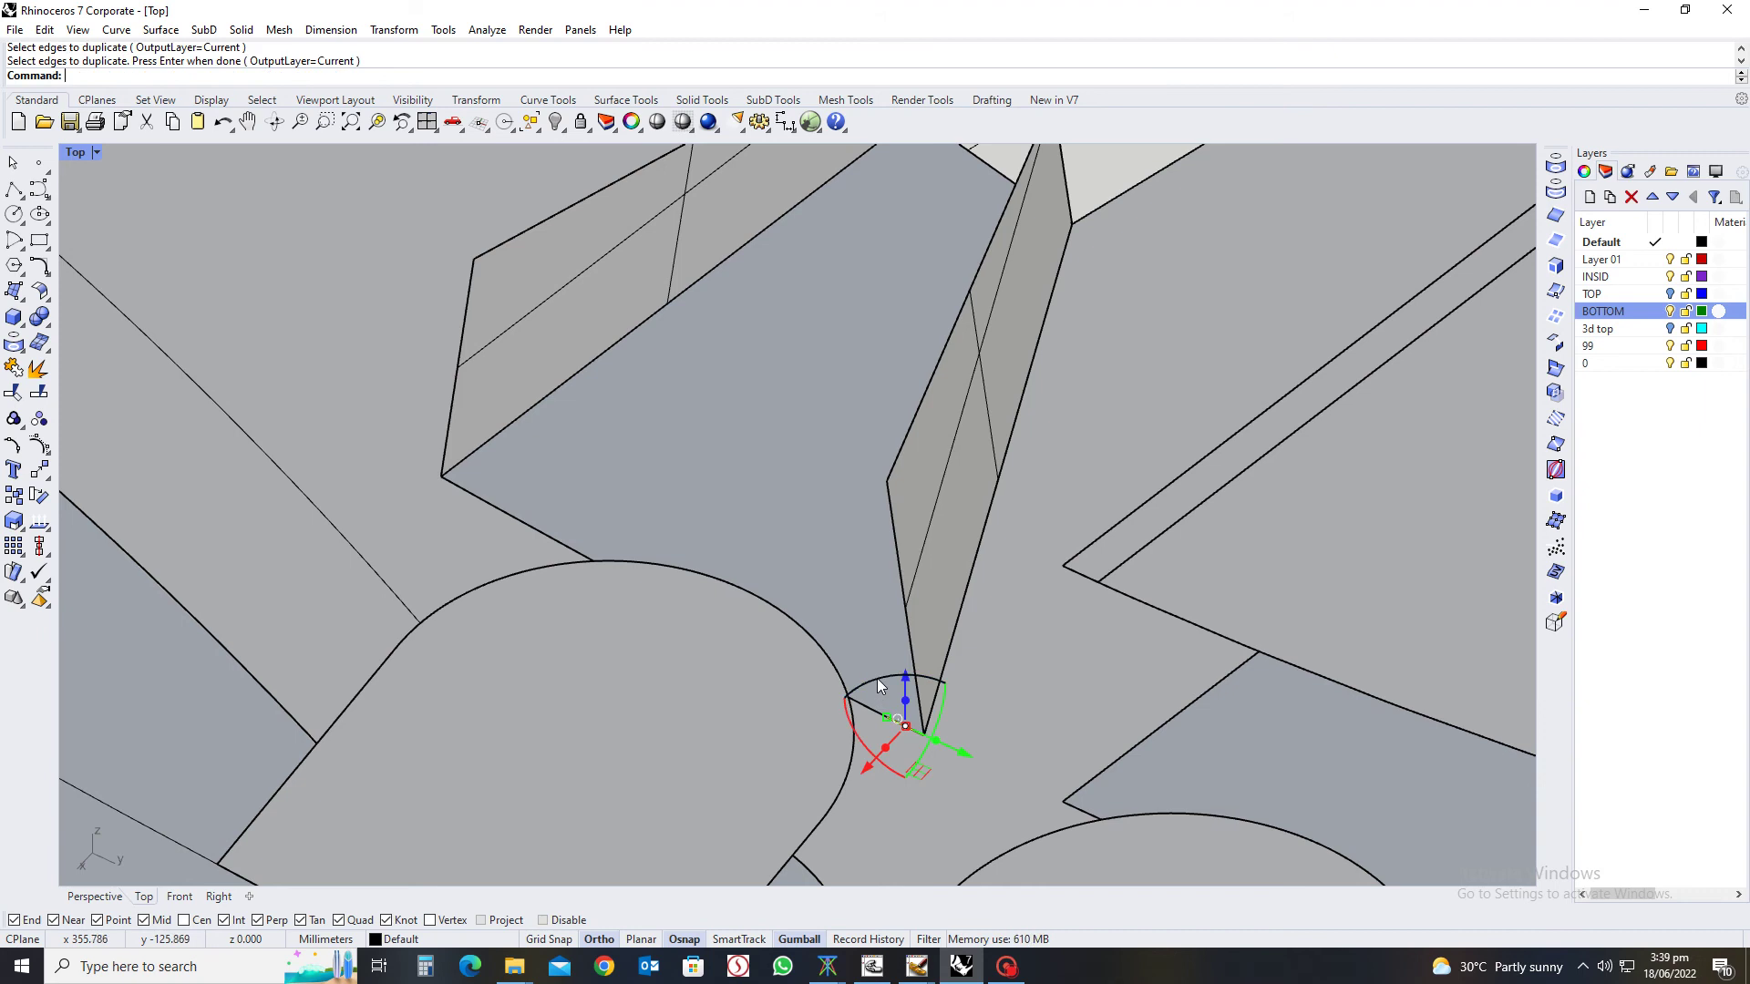
{"action": "key", "text": "Escape"}
{"action": "left_click", "coordinate": [887, 720]}
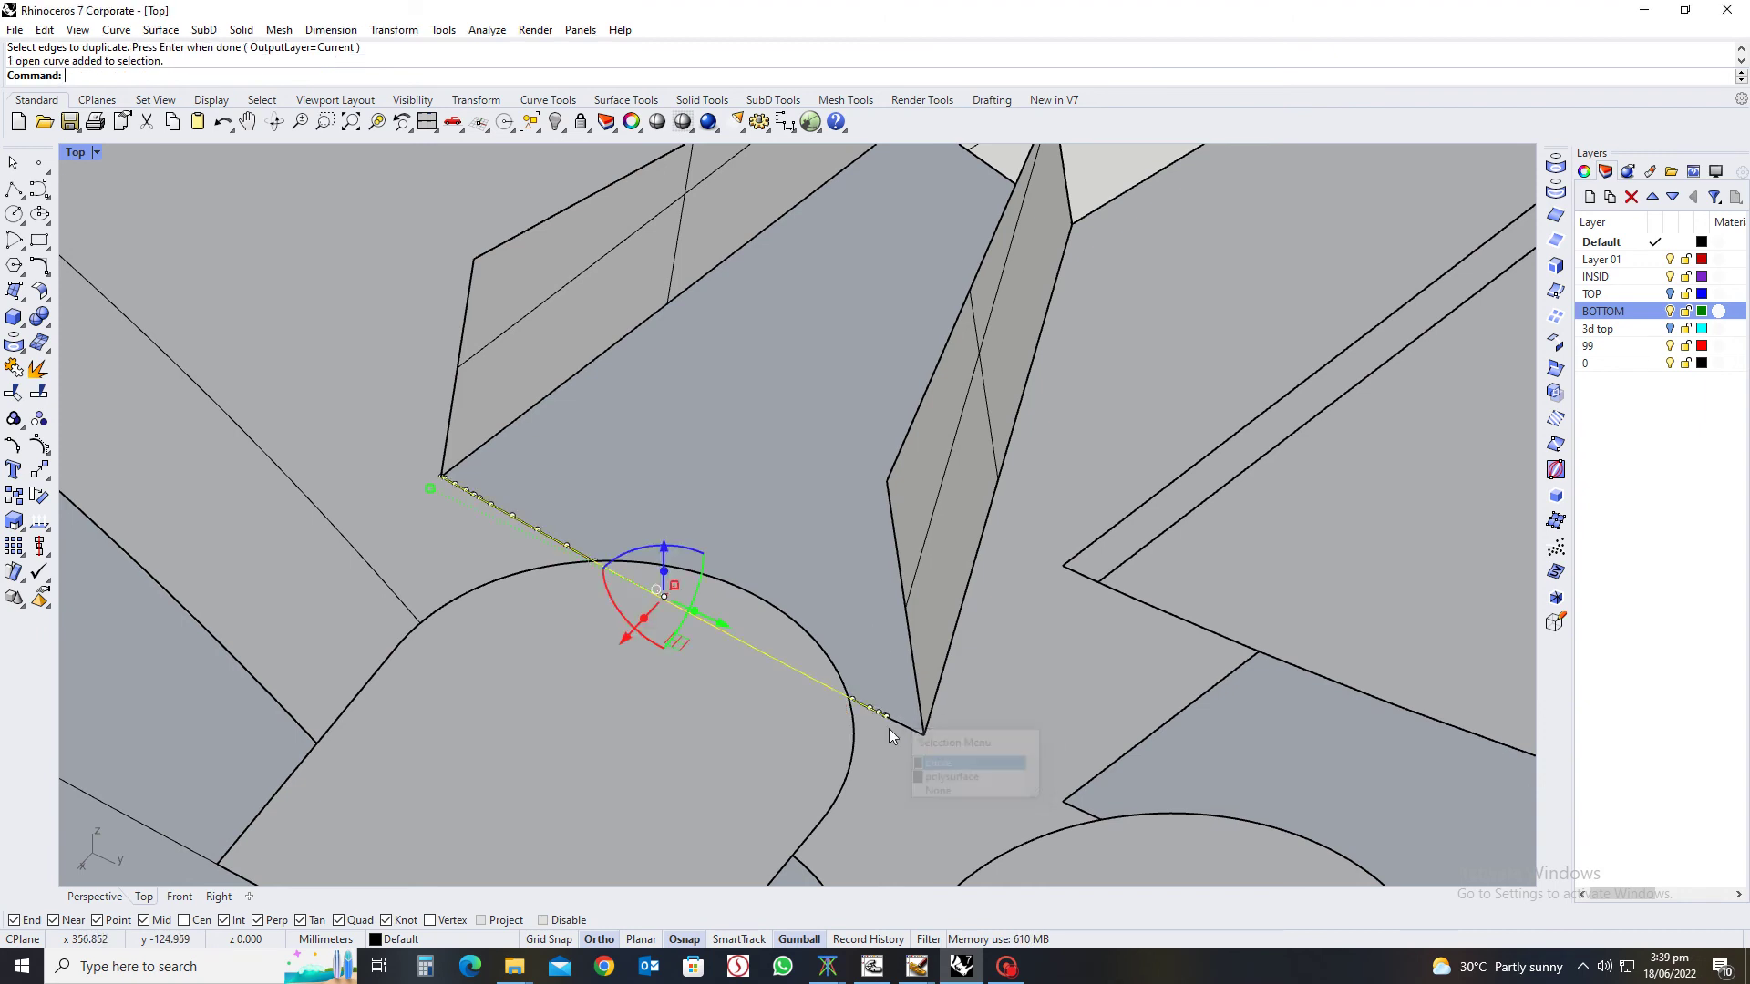
{"action": "left_click", "coordinate": [909, 724]}
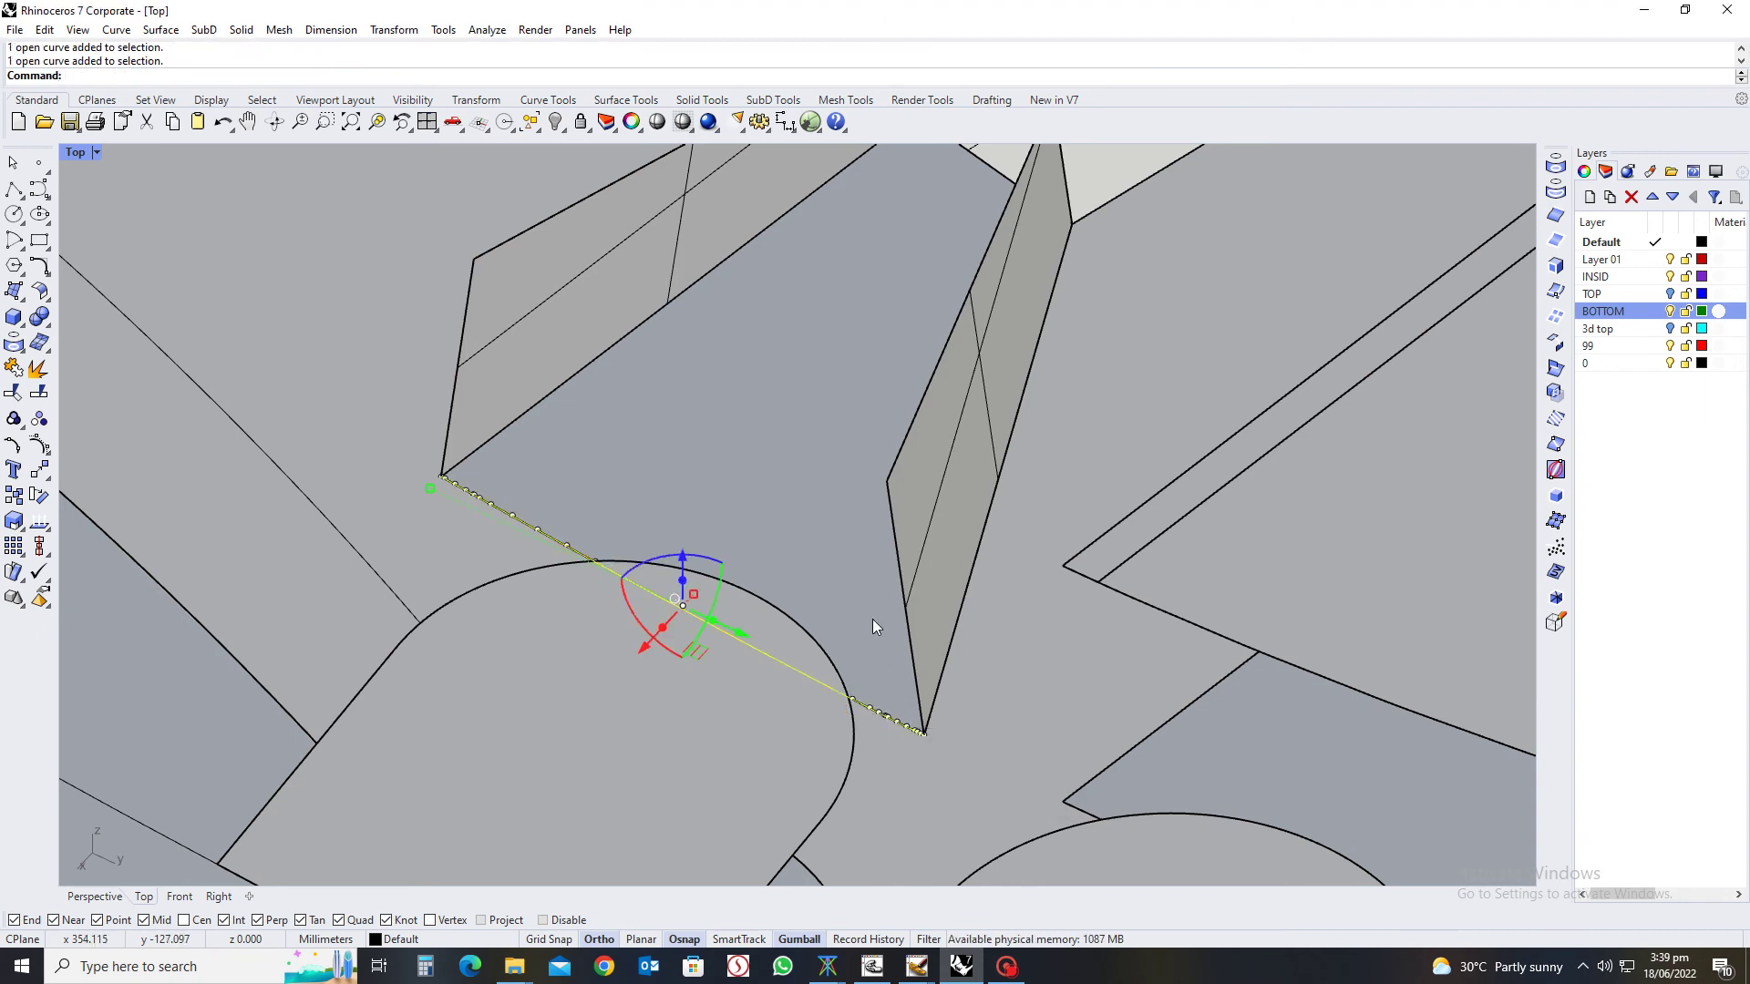
{"action": "key", "text": "Return"}
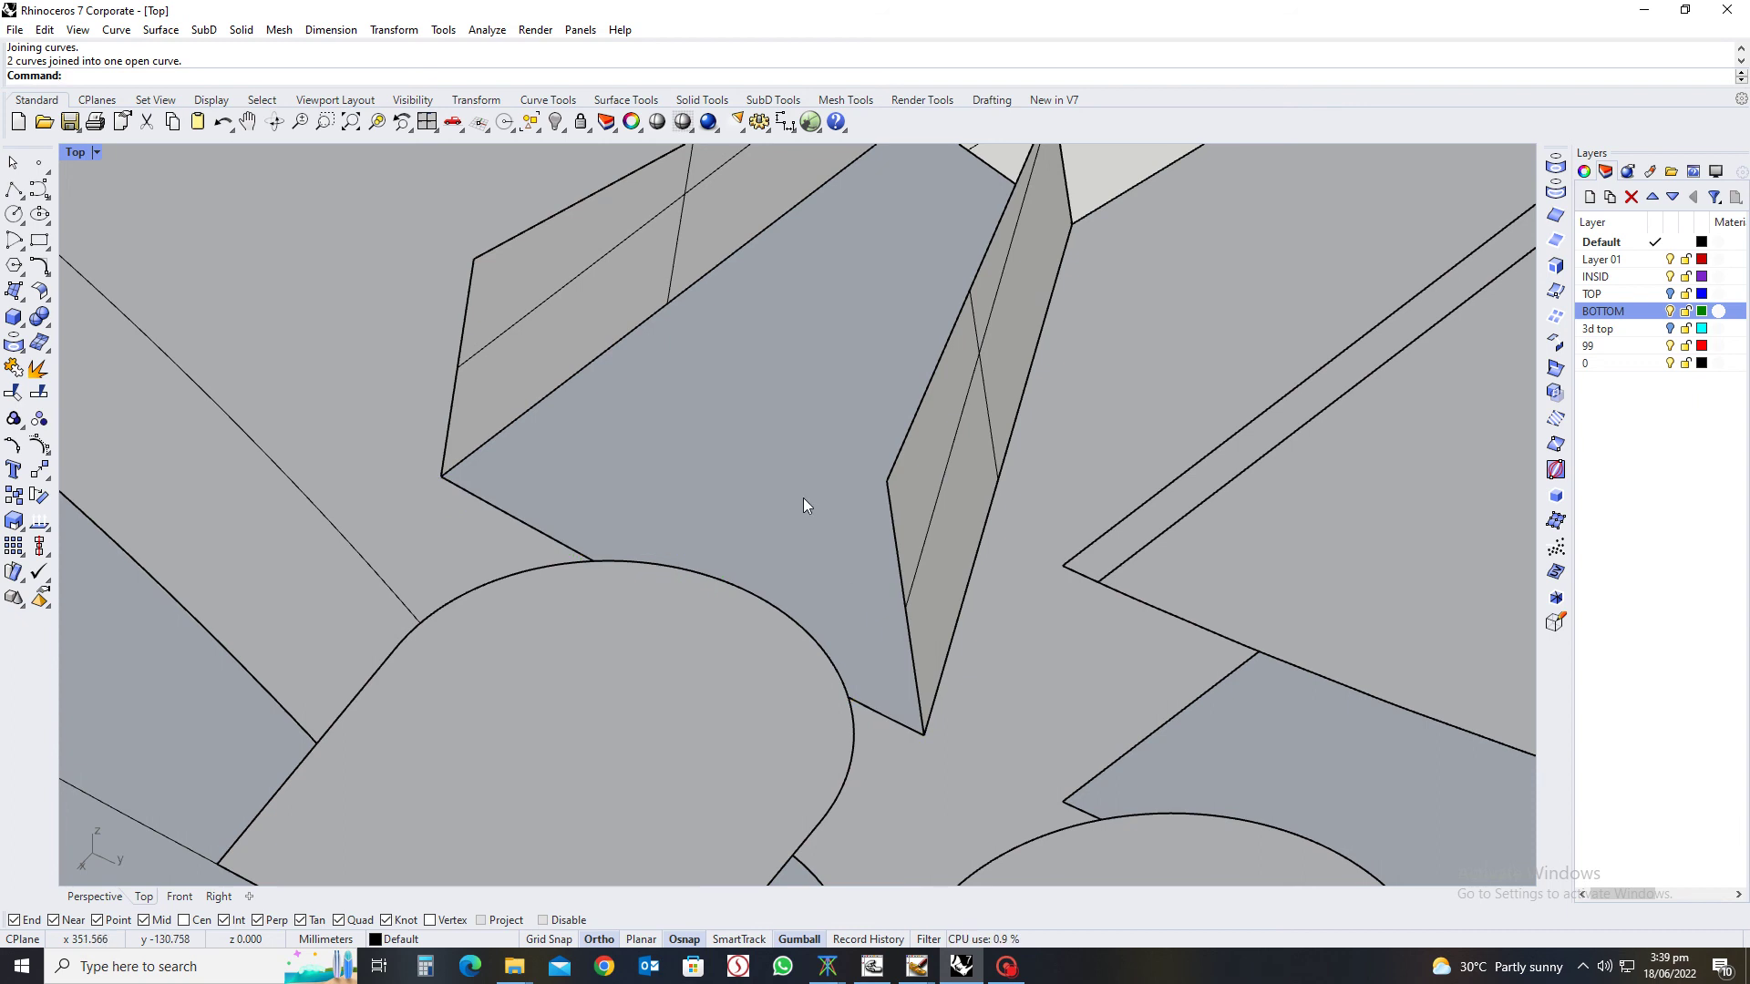
Draw a line across the open end between the top corners of the two adjoining side walls
{"action": "type", "text": "line"}
{"action": "key", "text": "Return"}
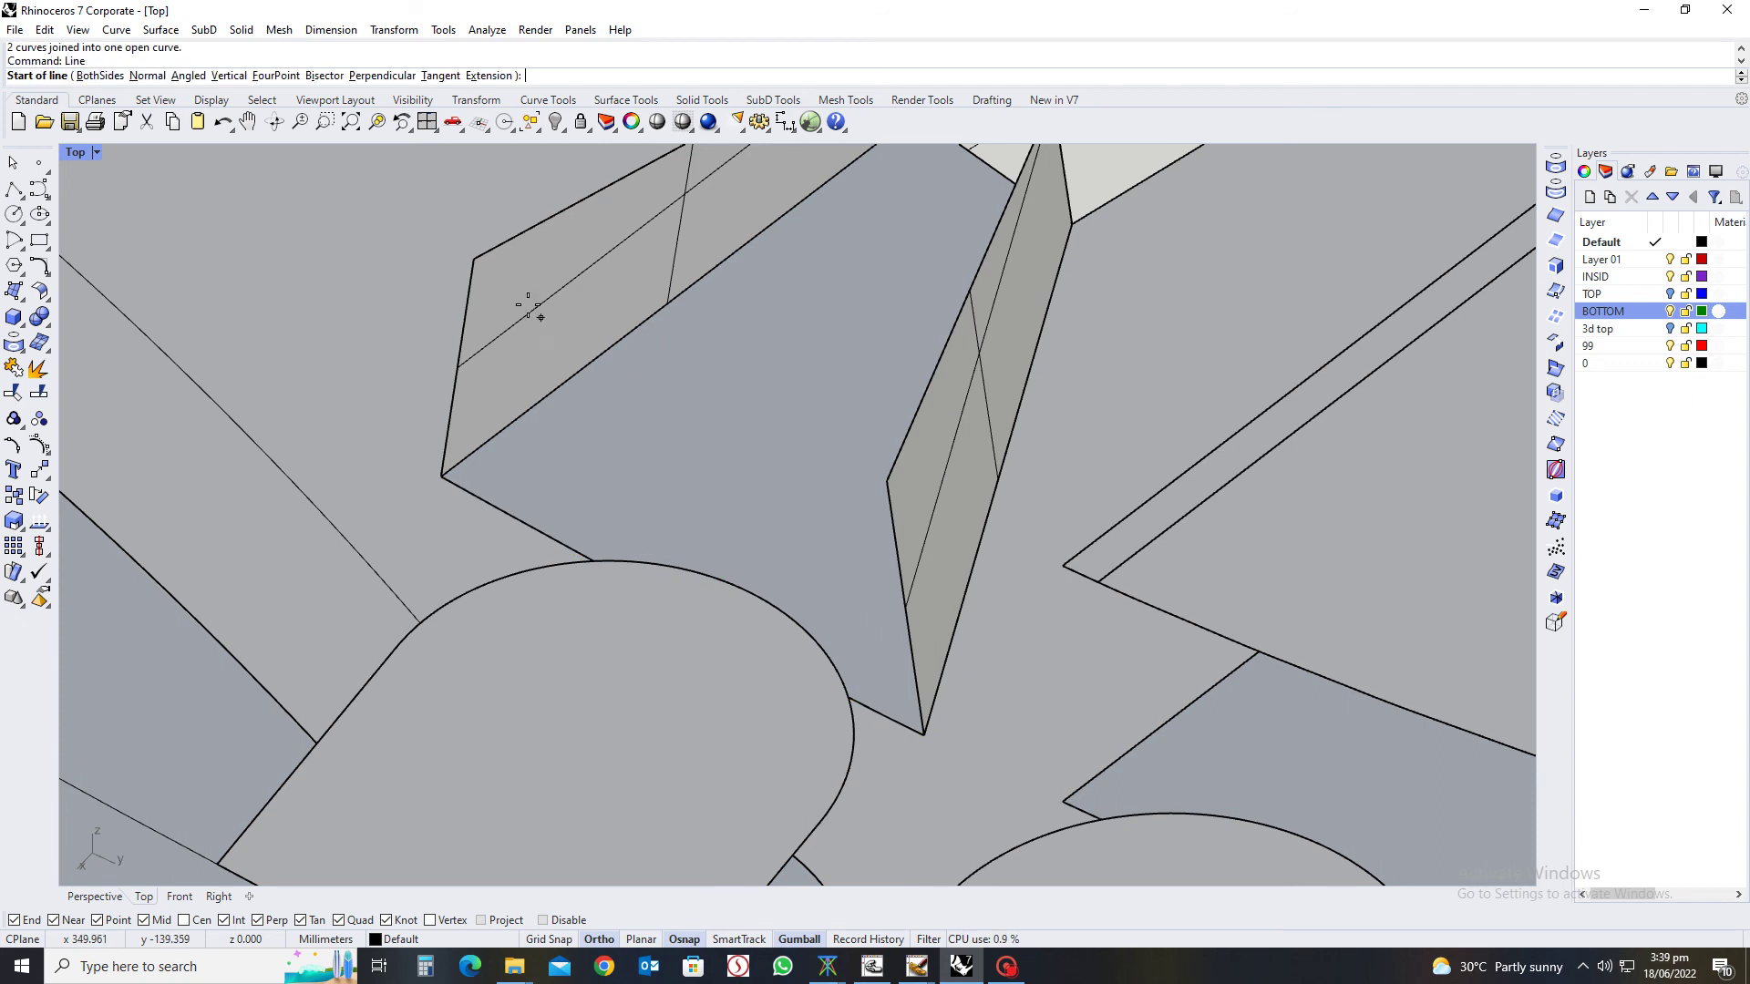
Draw a line between the upper corners of the two side walls and build an edge surface from it down to the base line
{"action": "left_click", "coordinate": [474, 259]}
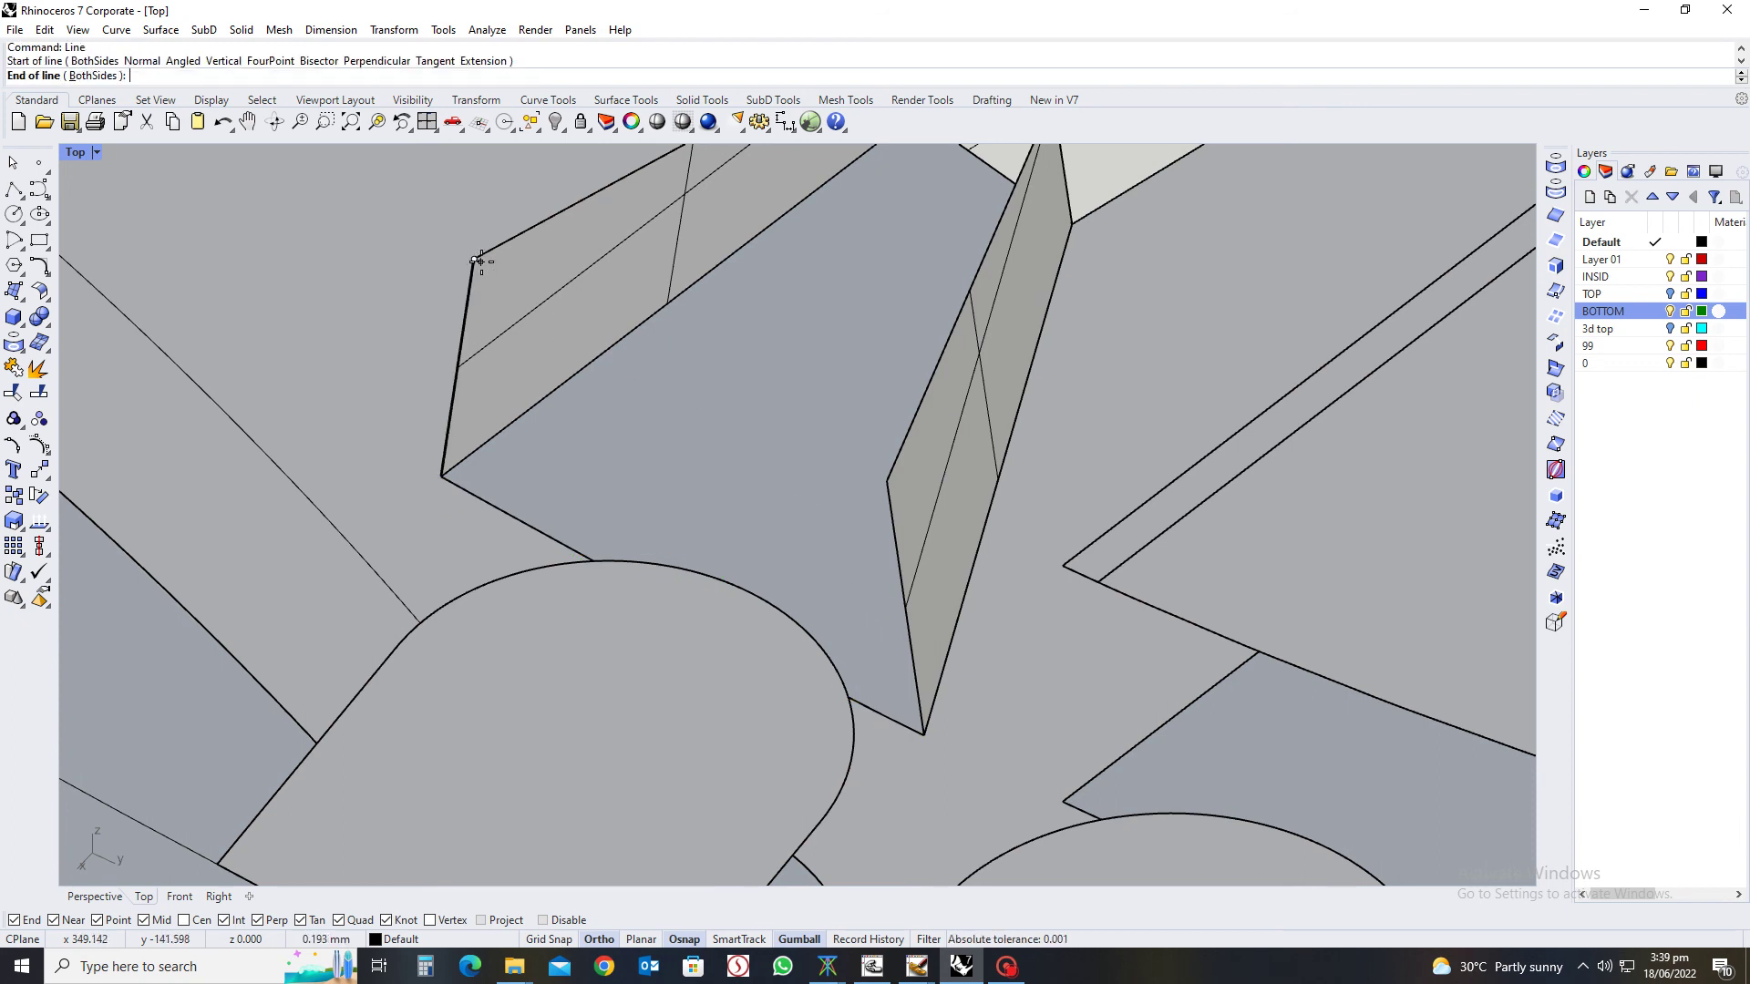
{"action": "left_click", "coordinate": [884, 481]}
{"action": "type", "text": "k"}
{"action": "key", "text": "Return"}
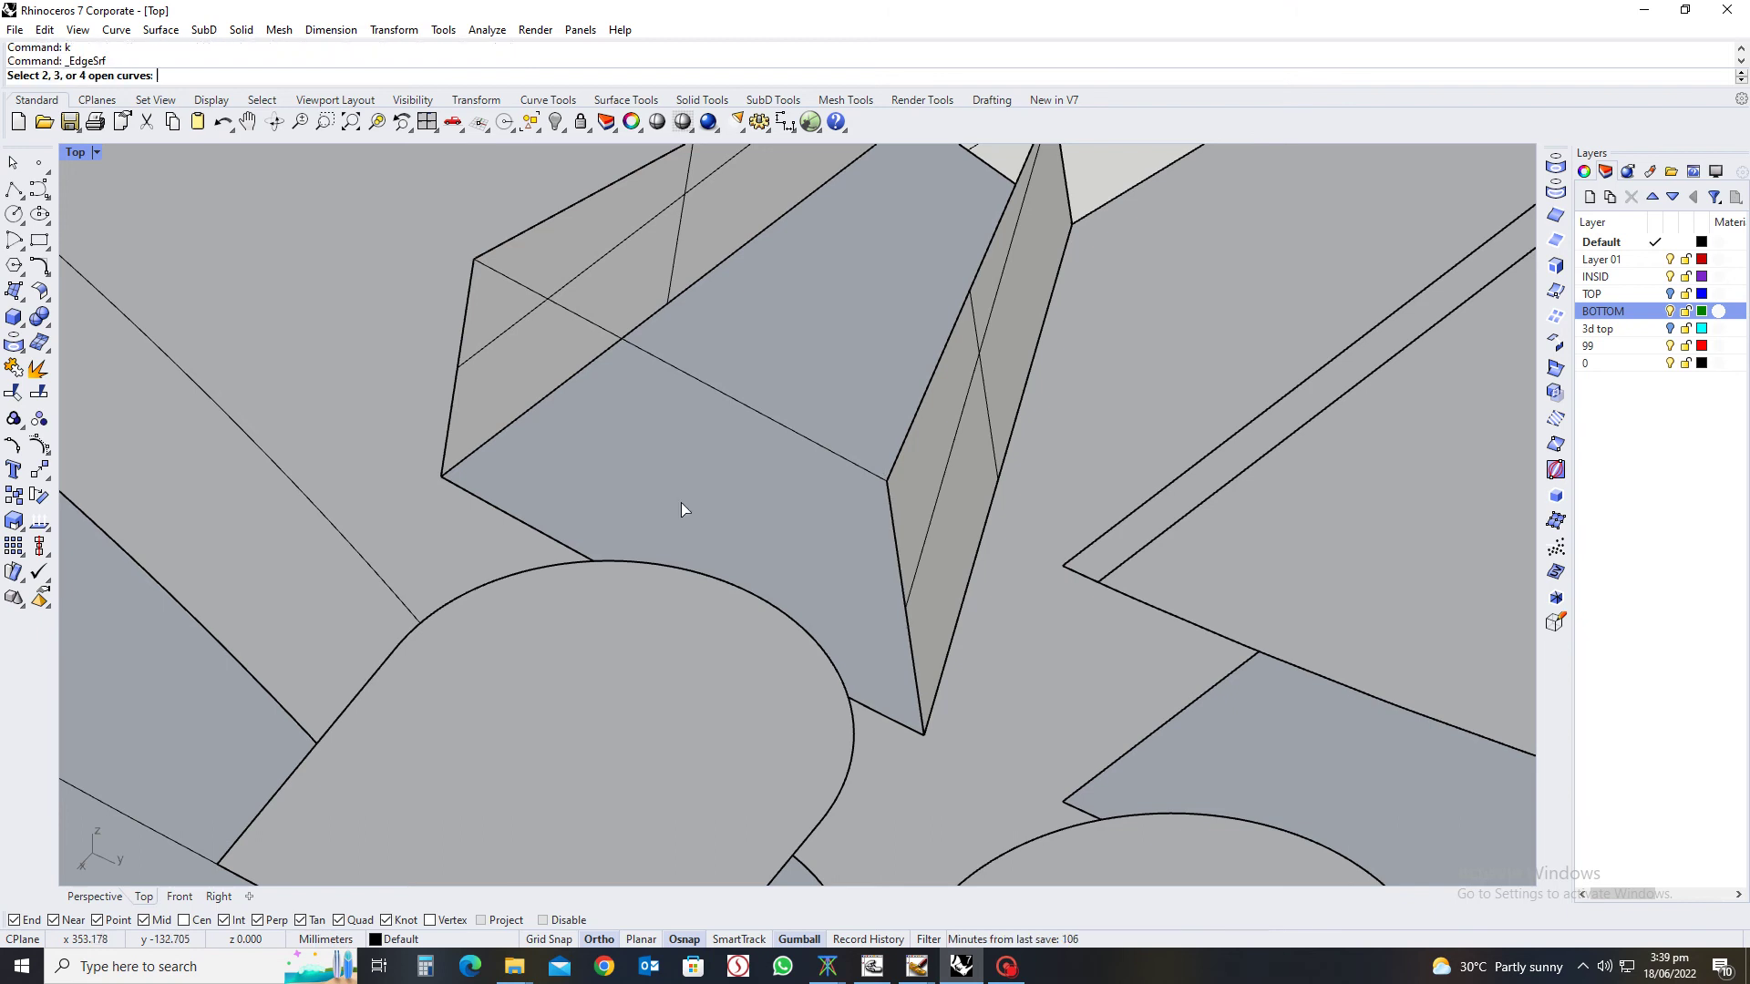
{"action": "left_click", "coordinate": [532, 540]}
{"action": "left_click", "coordinate": [593, 569]}
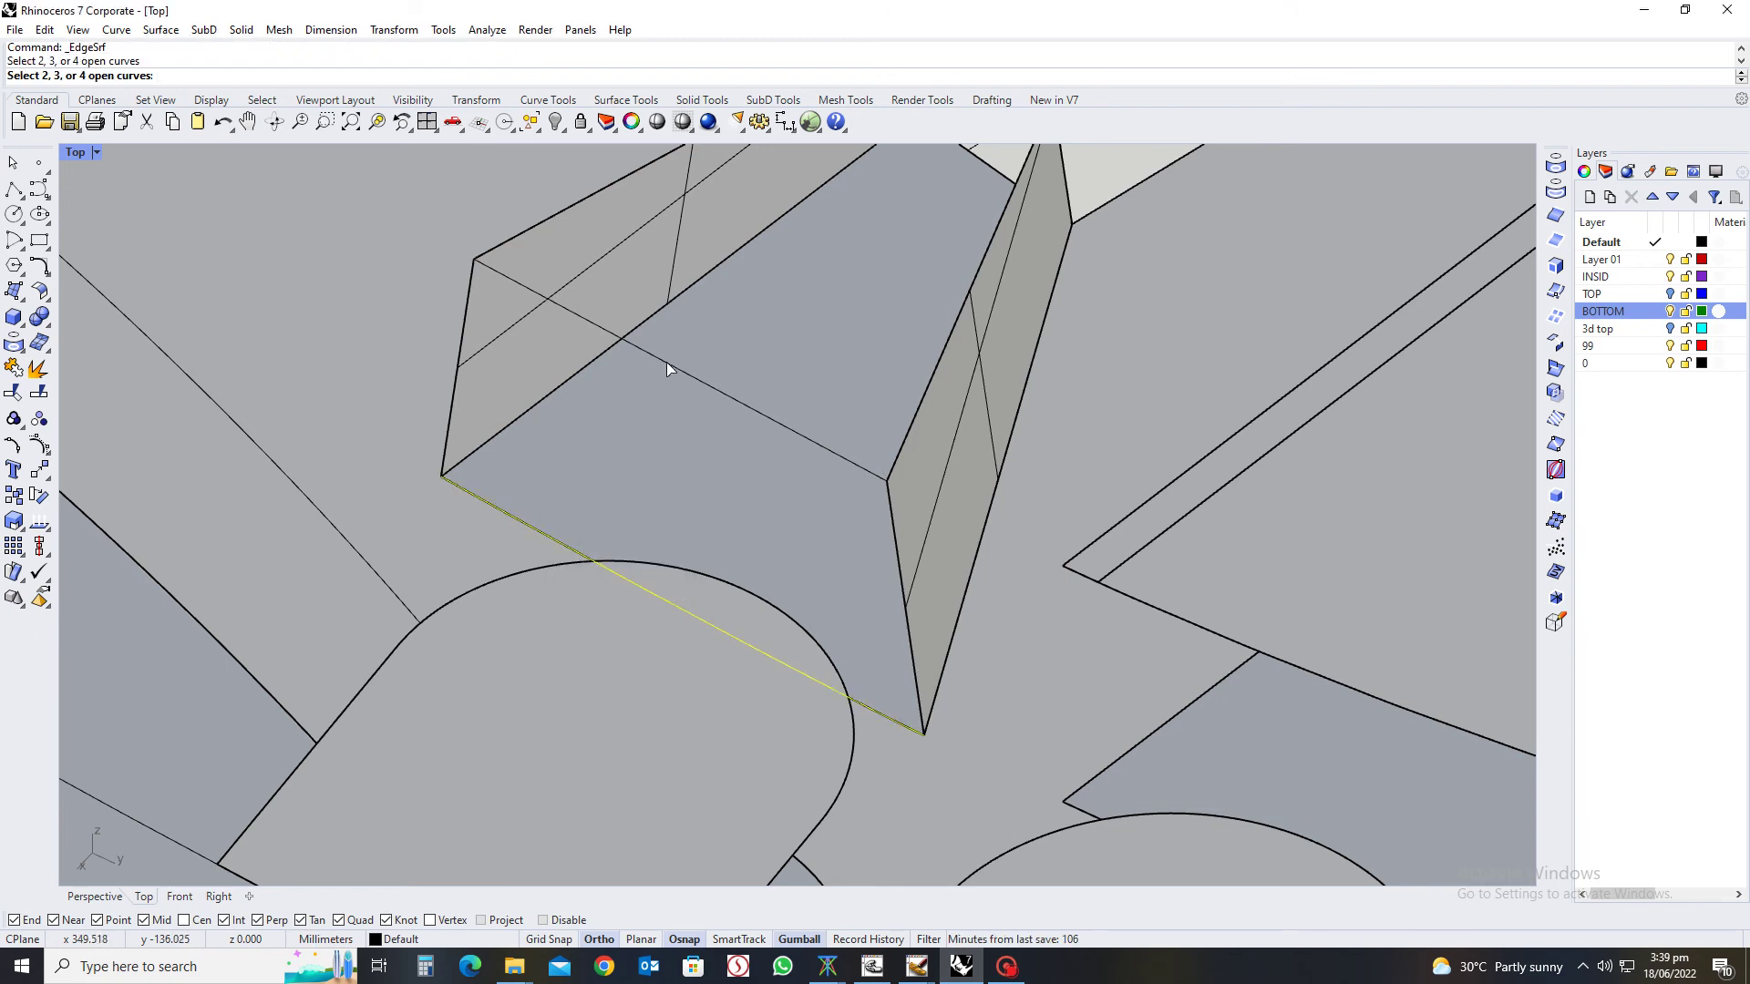
{"action": "left_click", "coordinate": [665, 361]}
{"action": "key", "text": "Return"}
Cap the wedge with a network surface from the front wall's top curve and the side walls' top edges, matching edges by Position
{"action": "right_click_drag", "start_coordinate": [768, 381], "coordinate": [863, 551]}
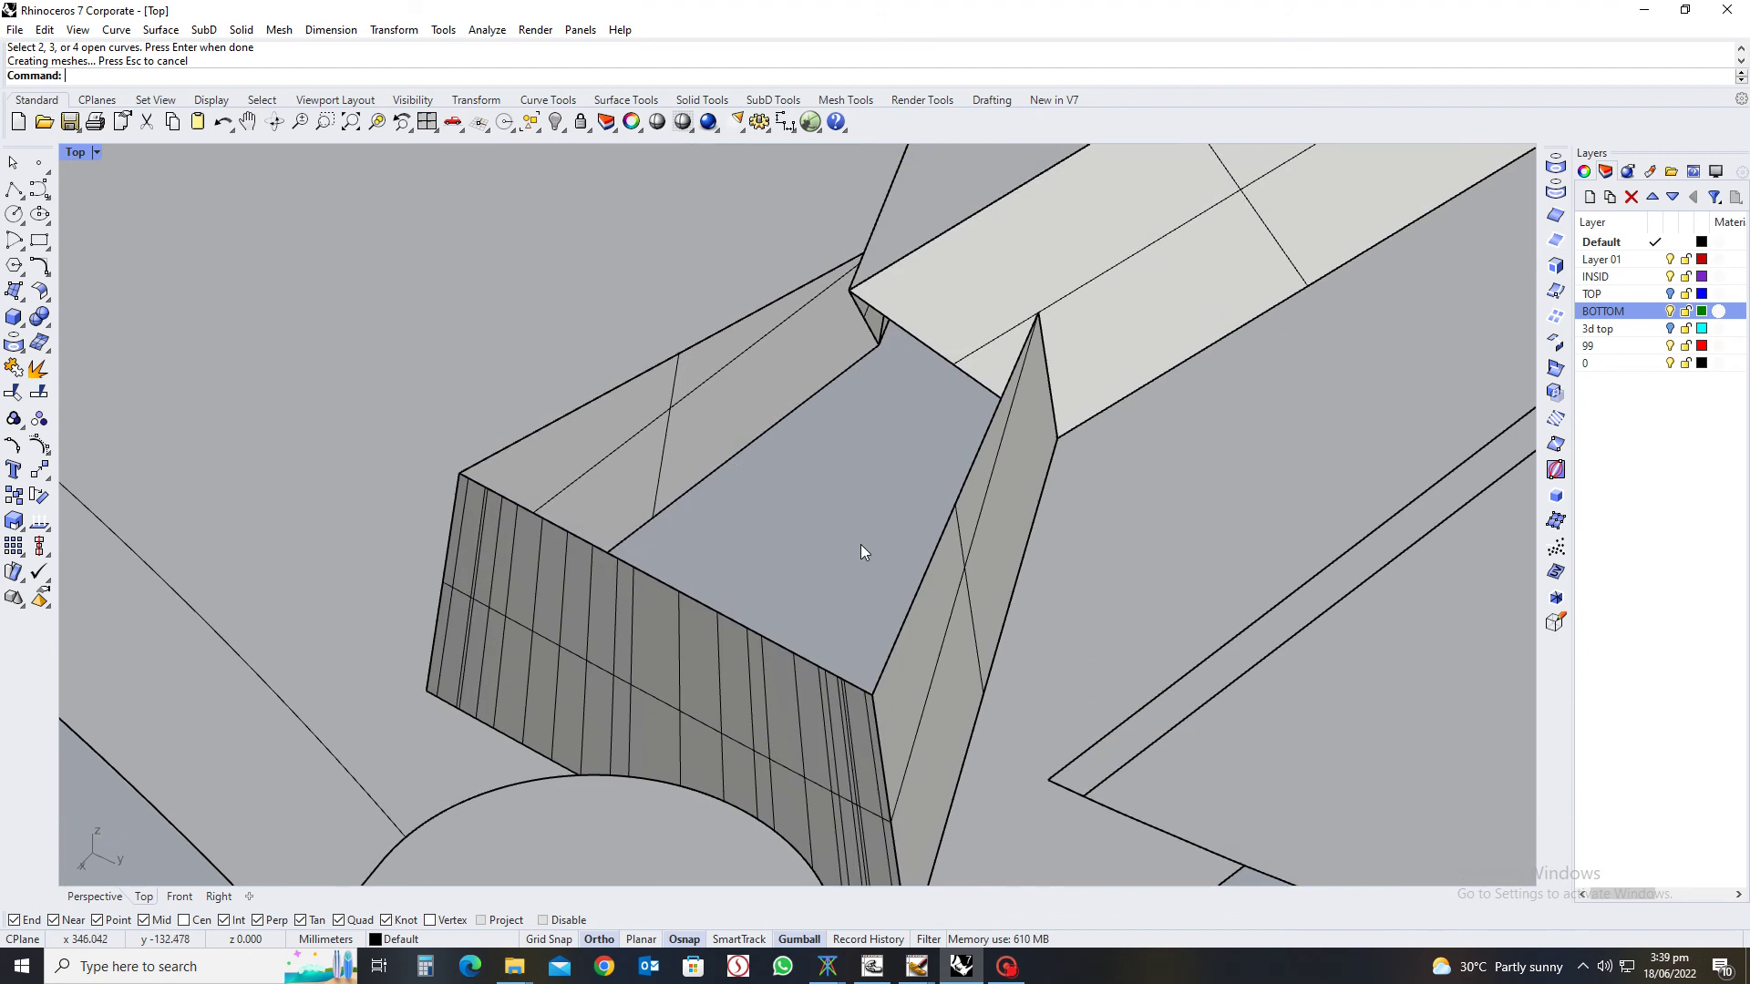
{"action": "key", "text": "Return"}
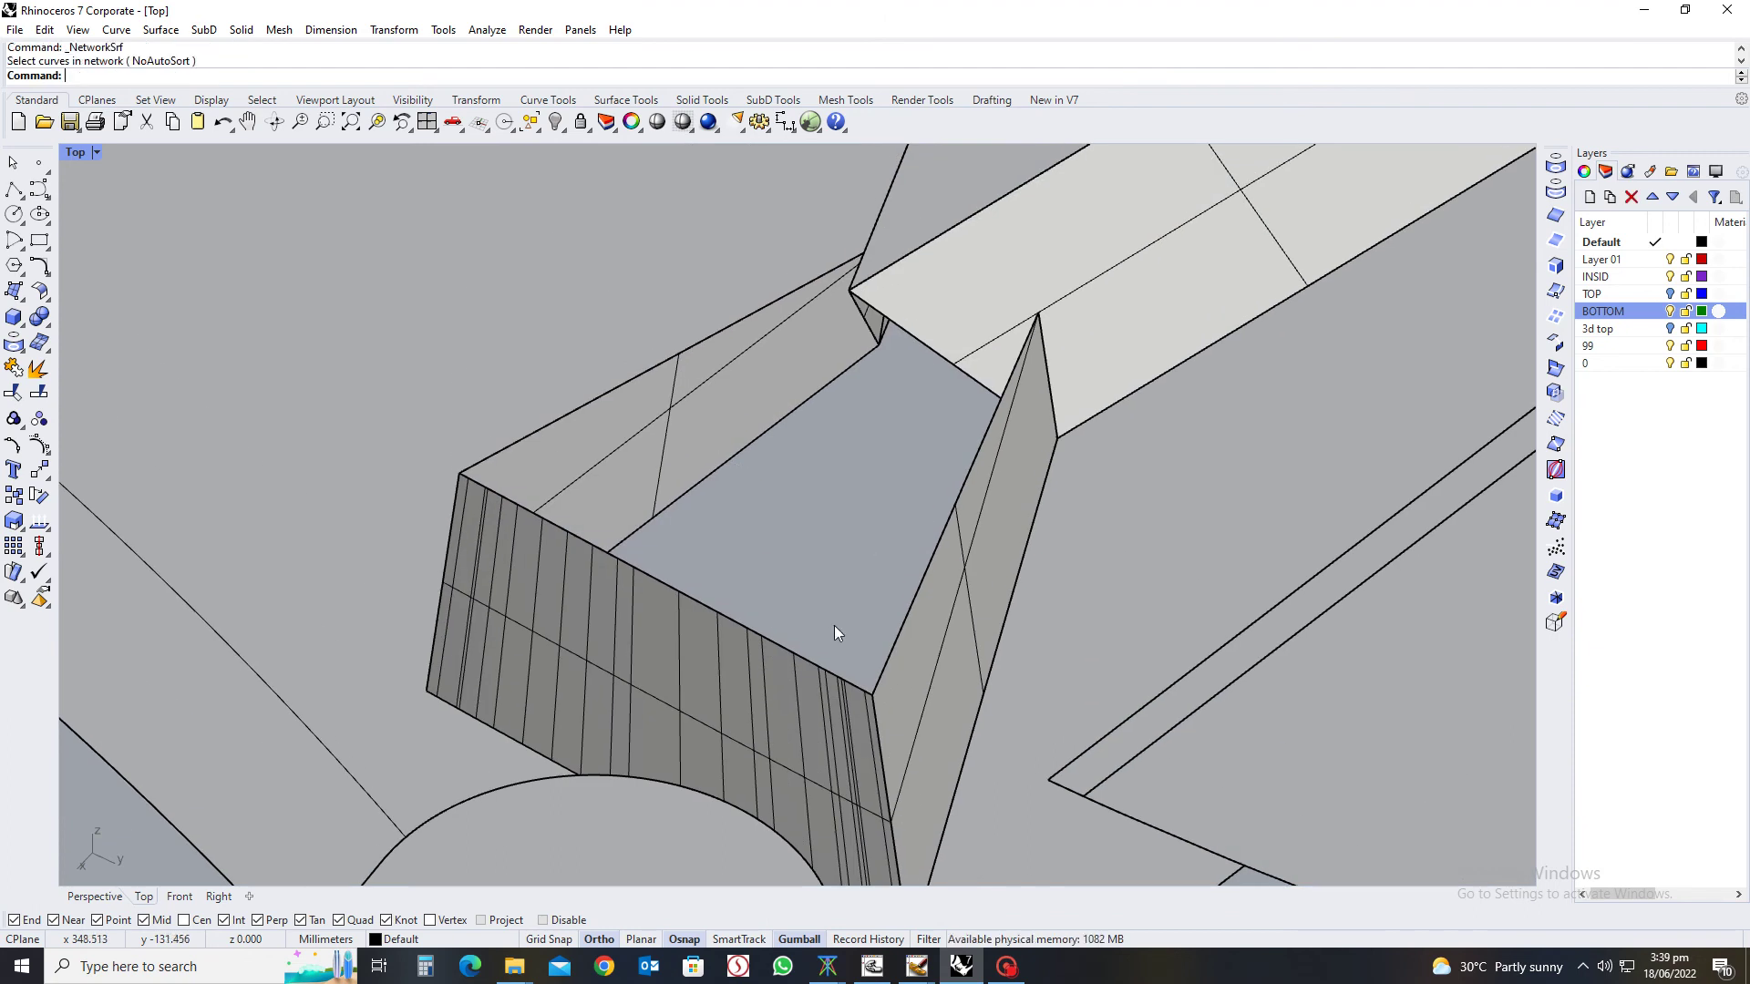
{"action": "key", "text": "Return"}
{"action": "left_click", "coordinate": [817, 654]}
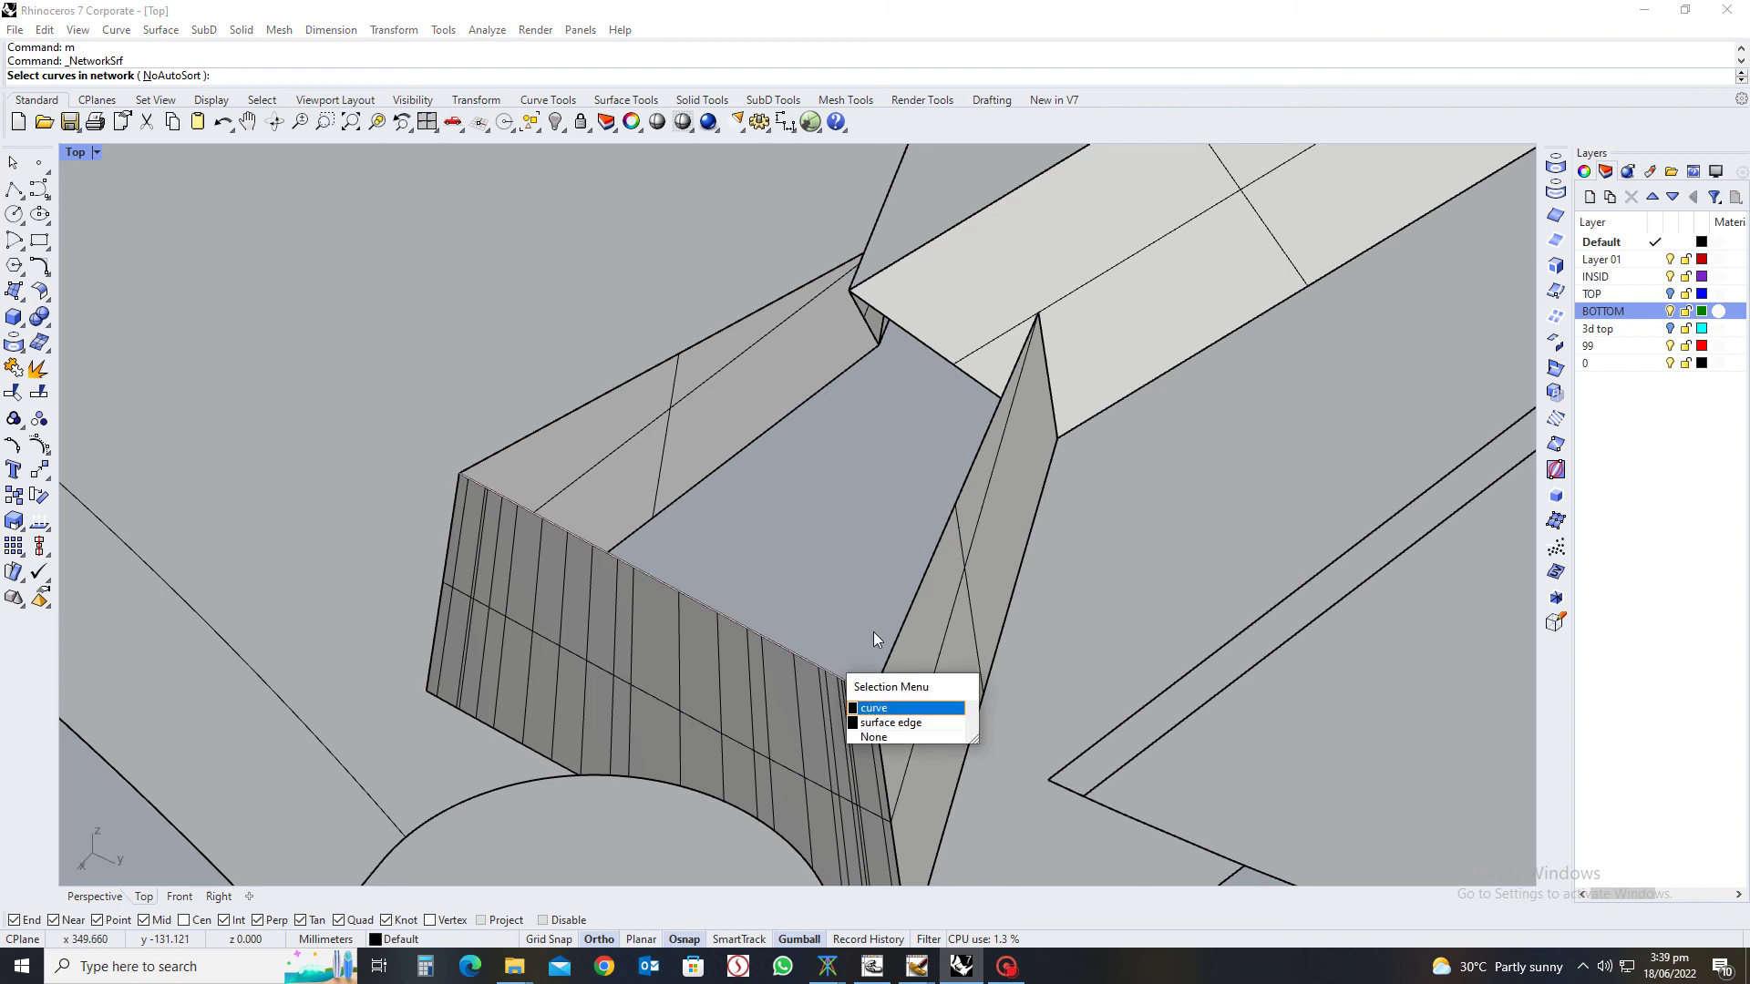
{"action": "left_click", "coordinate": [875, 700]}
{"action": "left_click", "coordinate": [914, 599]}
{"action": "left_click", "coordinate": [967, 636]}
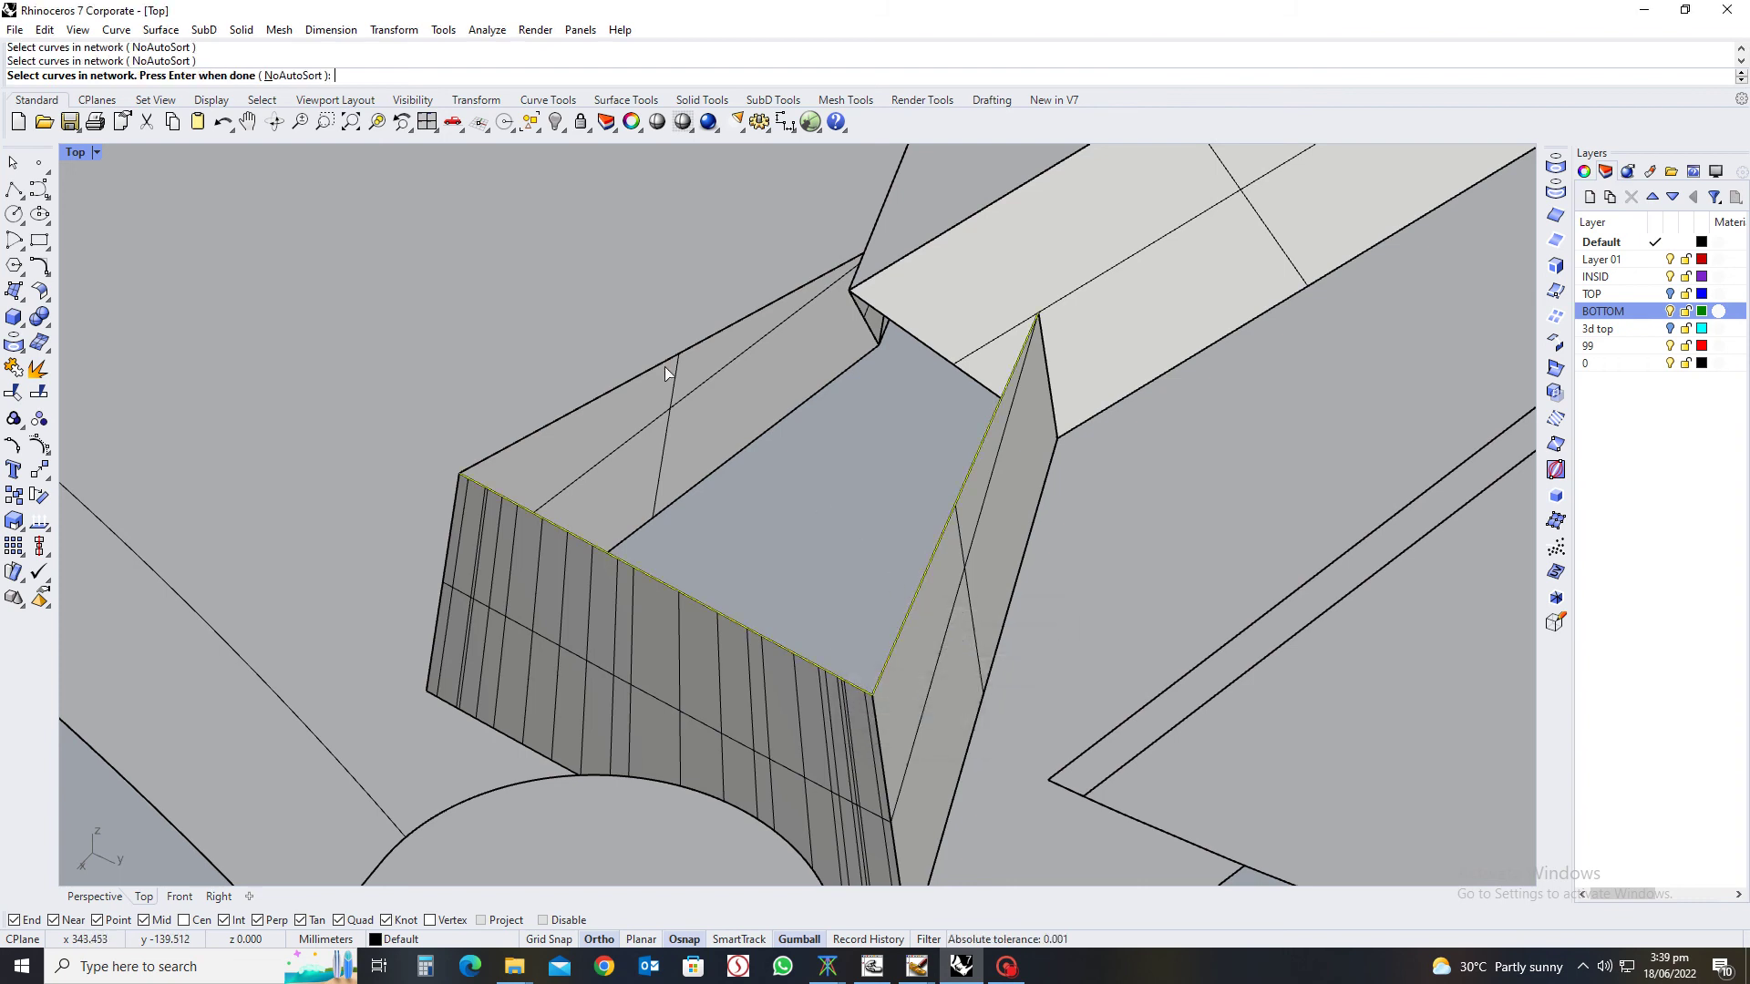
{"action": "left_click", "coordinate": [658, 363]}
{"action": "left_click", "coordinate": [729, 409]}
{"action": "right_click_drag", "start_coordinate": [729, 409], "coordinate": [781, 364]}
{"action": "key", "text": "Return"}
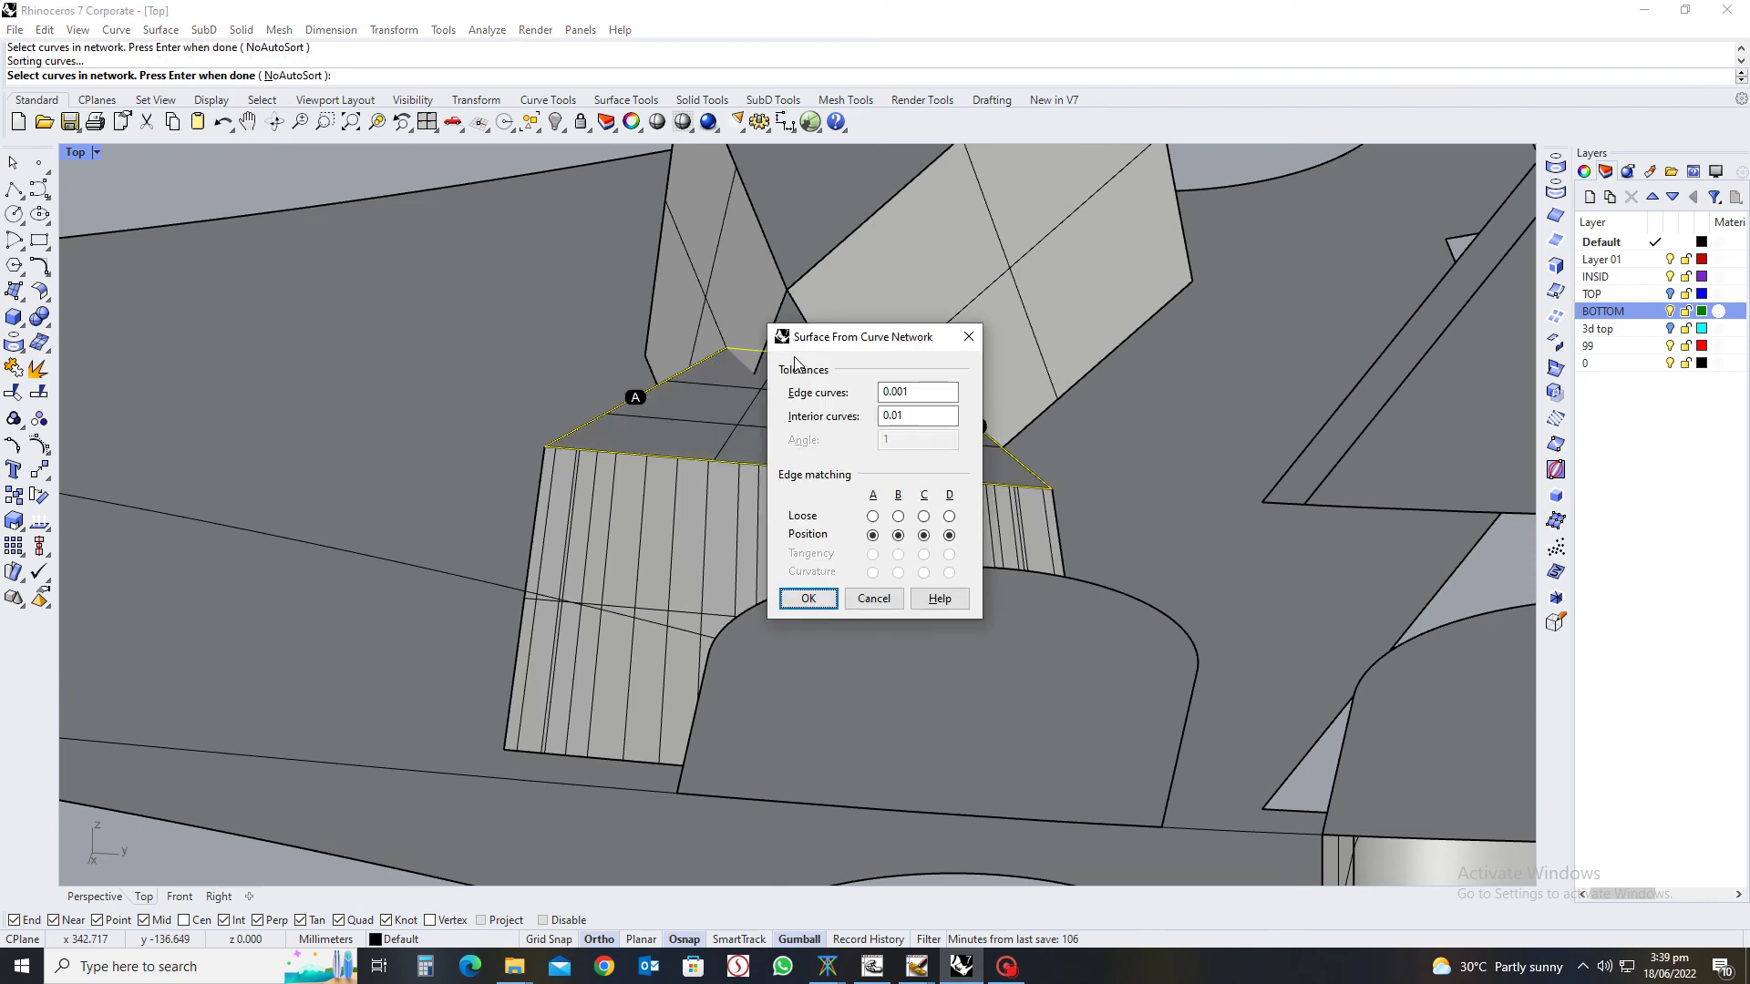
{"action": "key", "text": "Return"}
{"action": "right_click_drag", "start_coordinate": [865, 467], "coordinate": [892, 417]}
Draw a line joining the points where the two inner wall edges pierce the new top surface
{"action": "scroll", "coordinate": [771, 353], "scroll_direction": "up", "scroll_amount": 4}
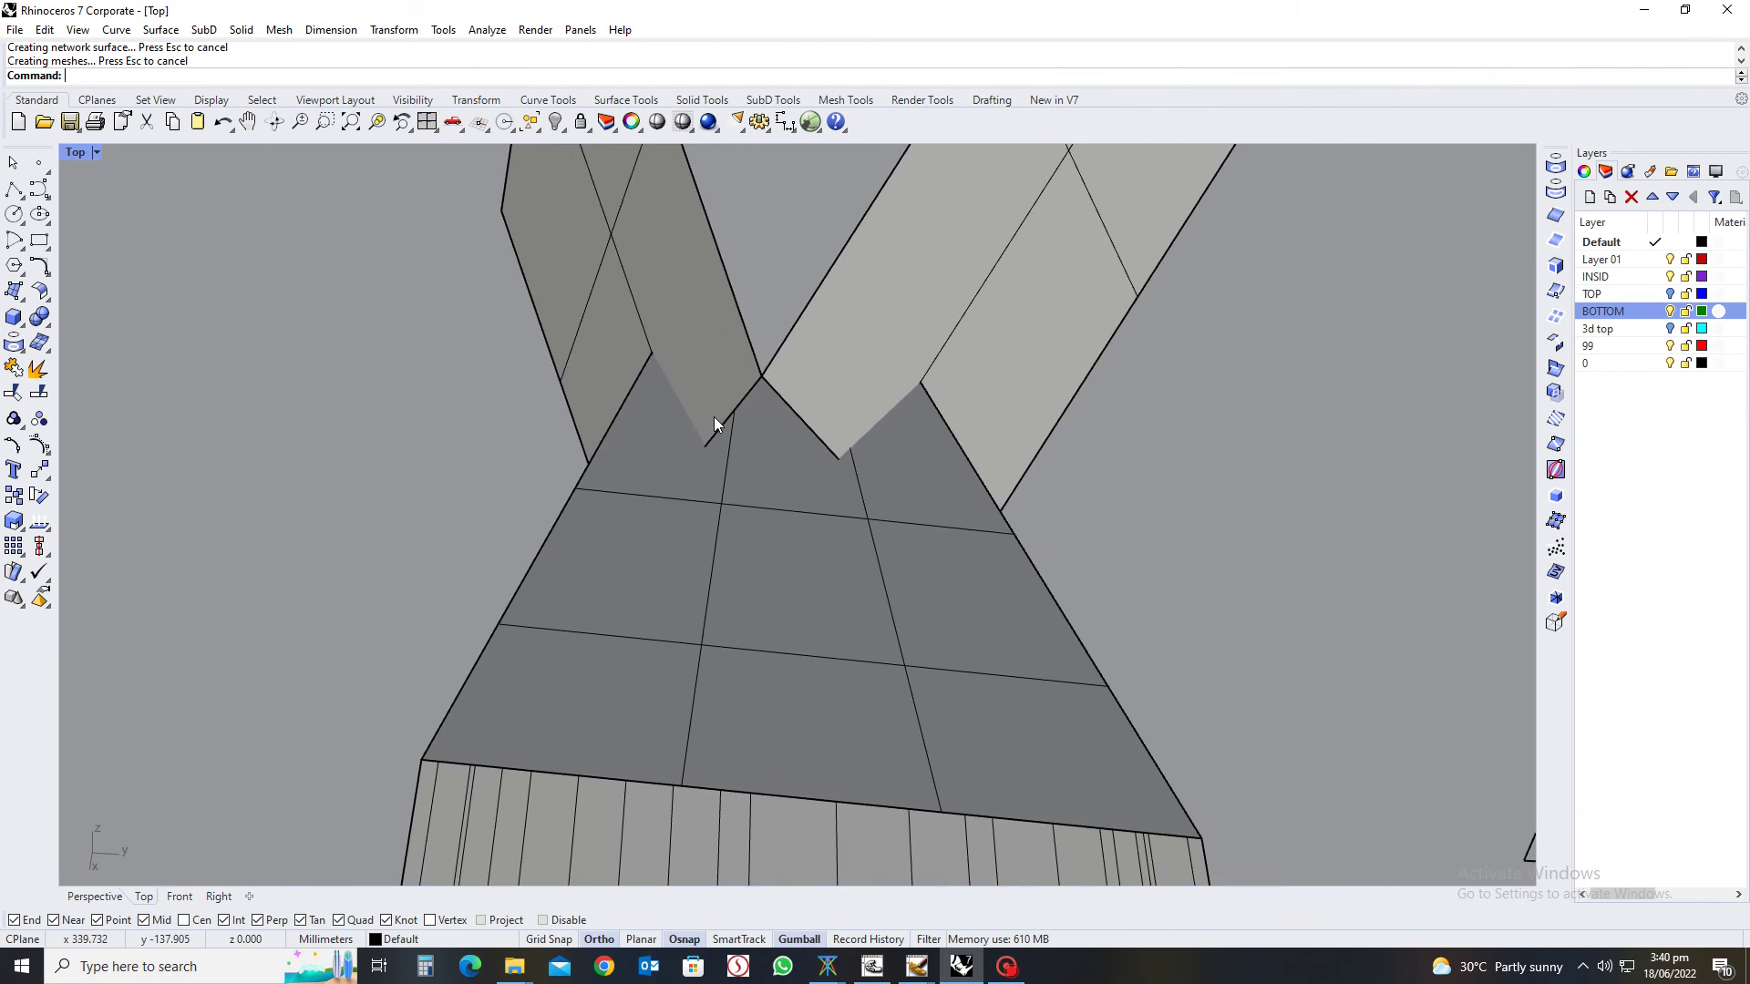
{"action": "scroll", "coordinate": [714, 464], "scroll_direction": "up", "scroll_amount": 2}
{"action": "right_click_drag", "start_coordinate": [820, 453], "coordinate": [1063, 586]}
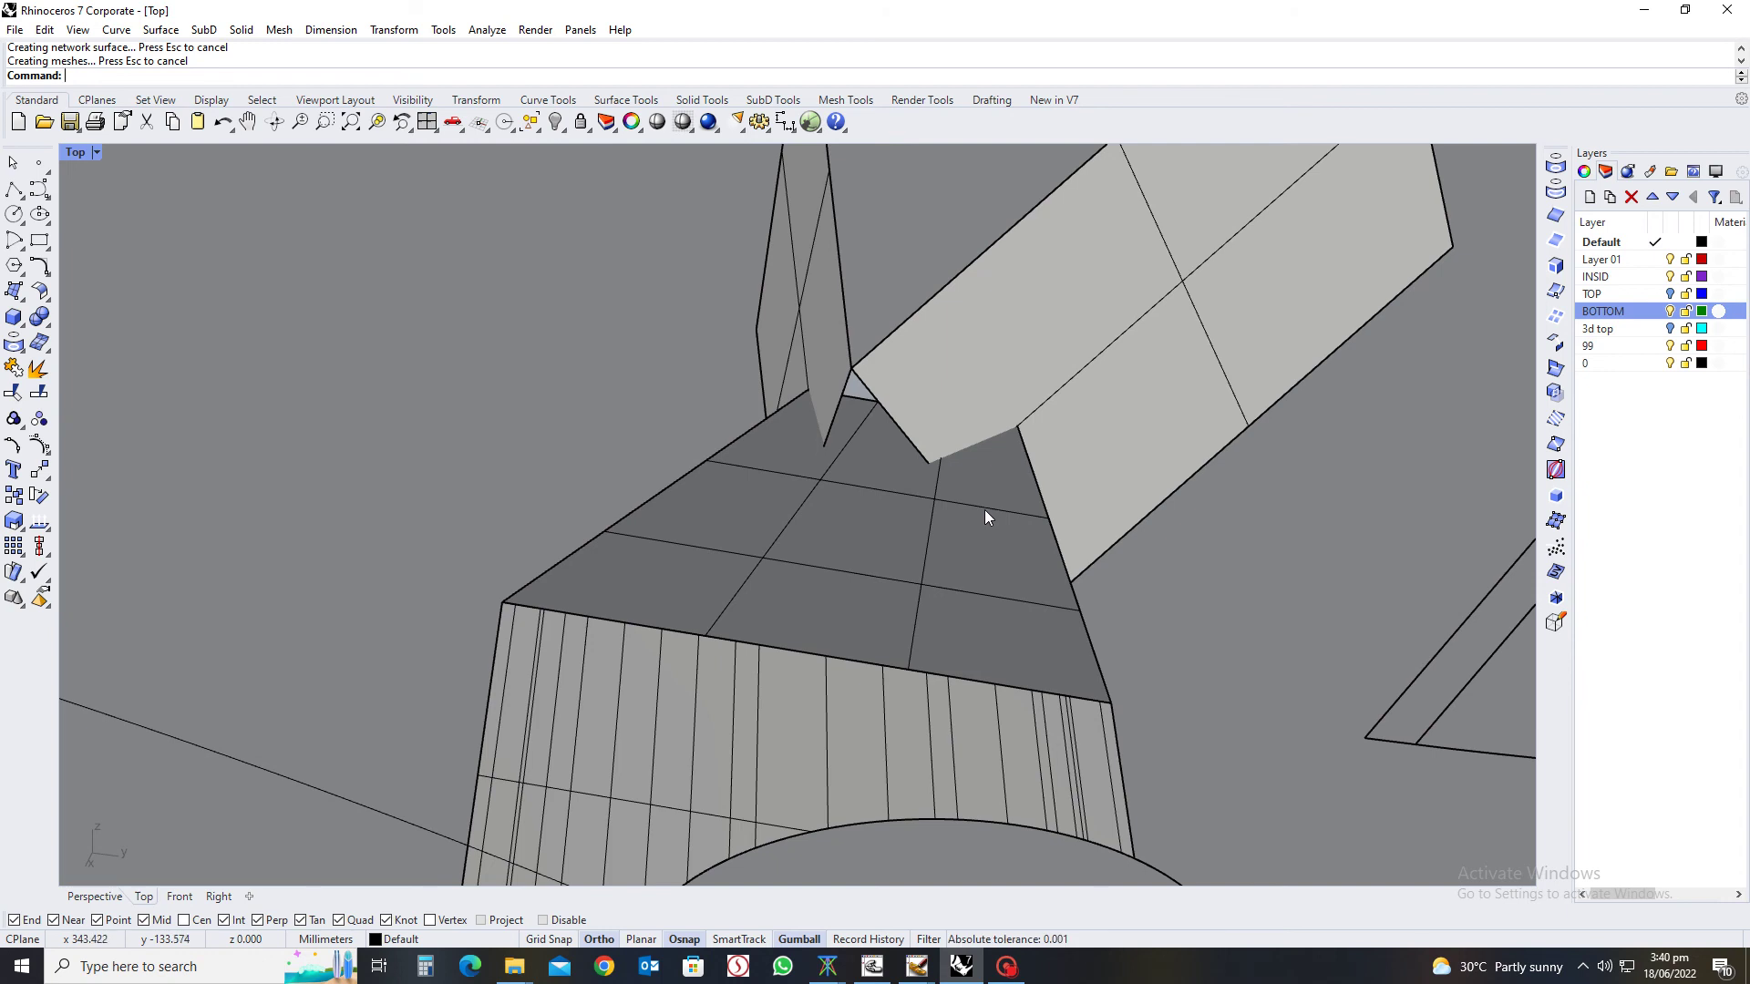
{"action": "scroll", "coordinate": [984, 517], "scroll_direction": "down", "scroll_amount": 3}
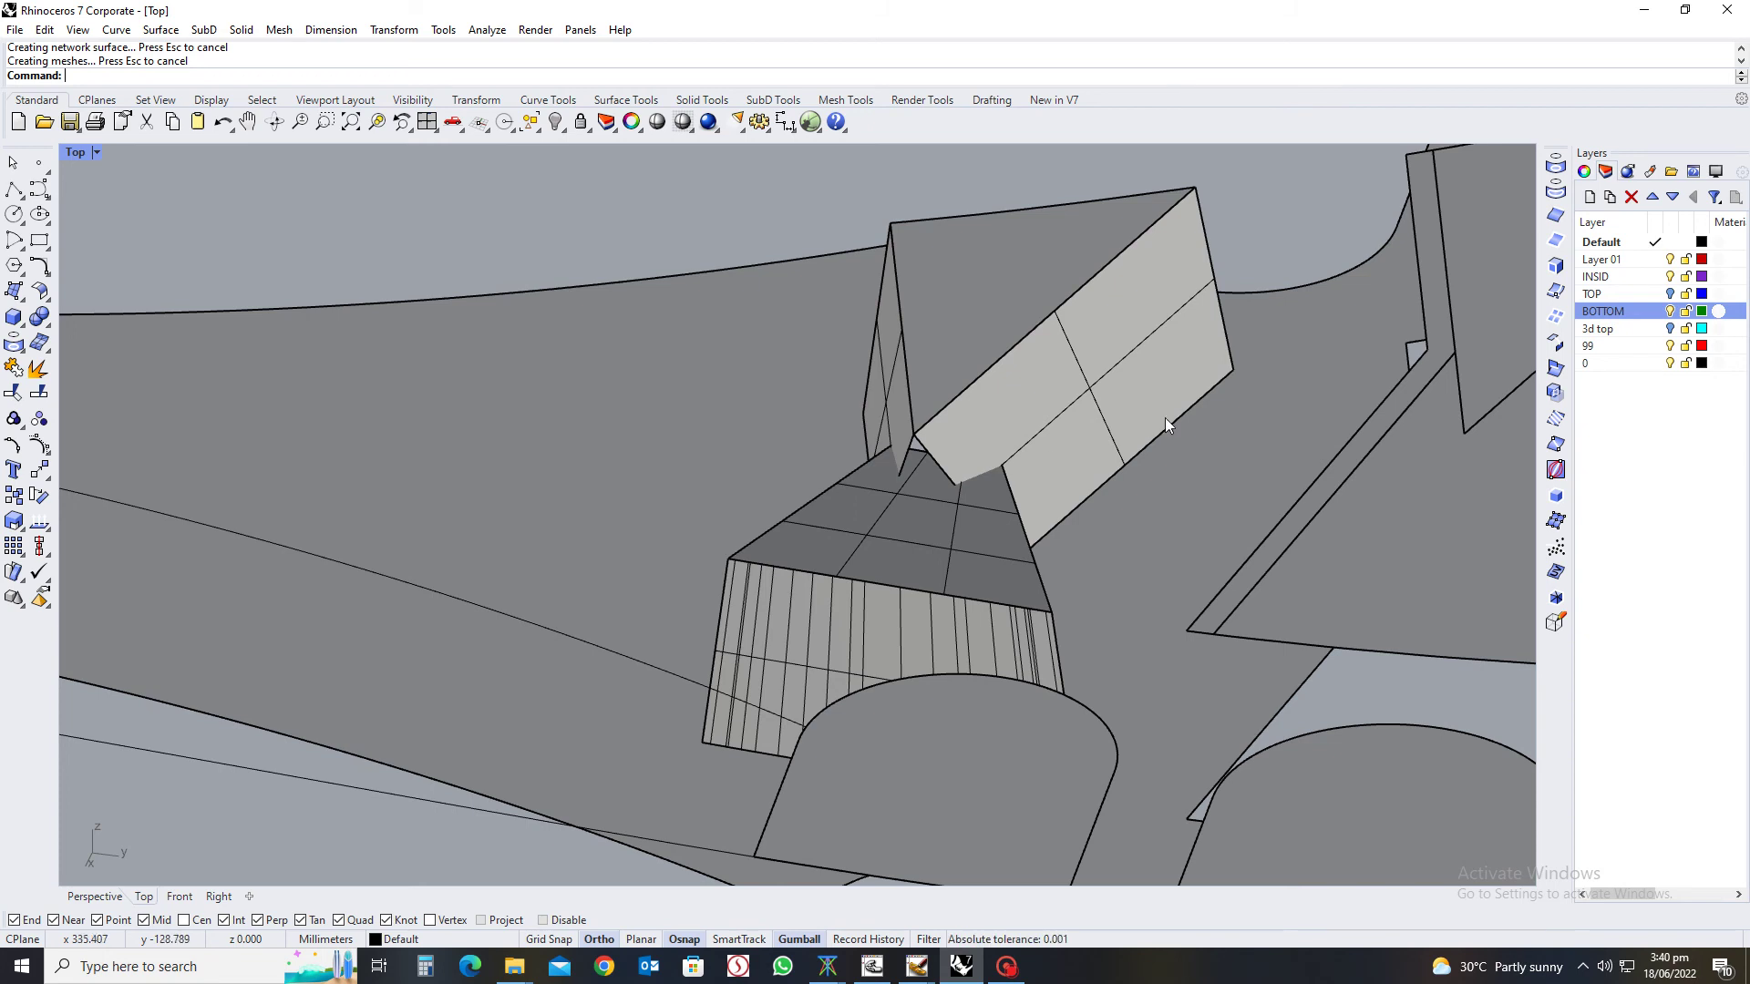
{"action": "scroll", "coordinate": [901, 483], "scroll_direction": "up", "scroll_amount": 5}
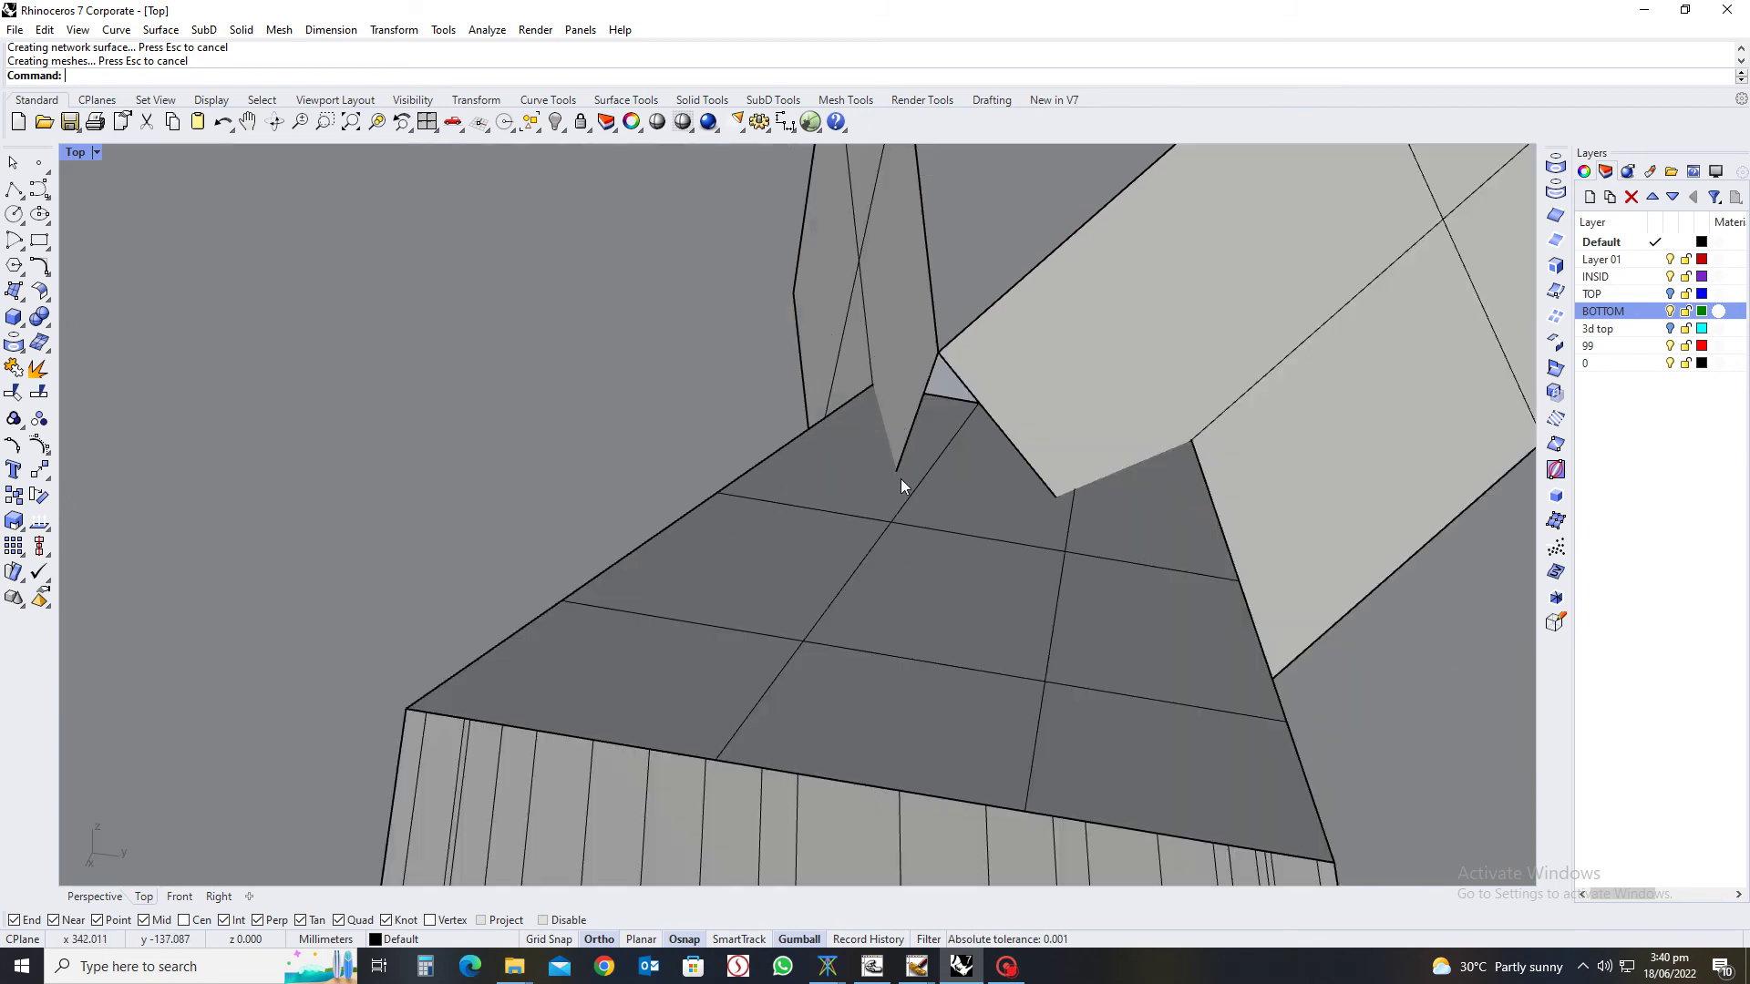
{"action": "type", "text": "line"}
{"action": "key", "text": "Return"}
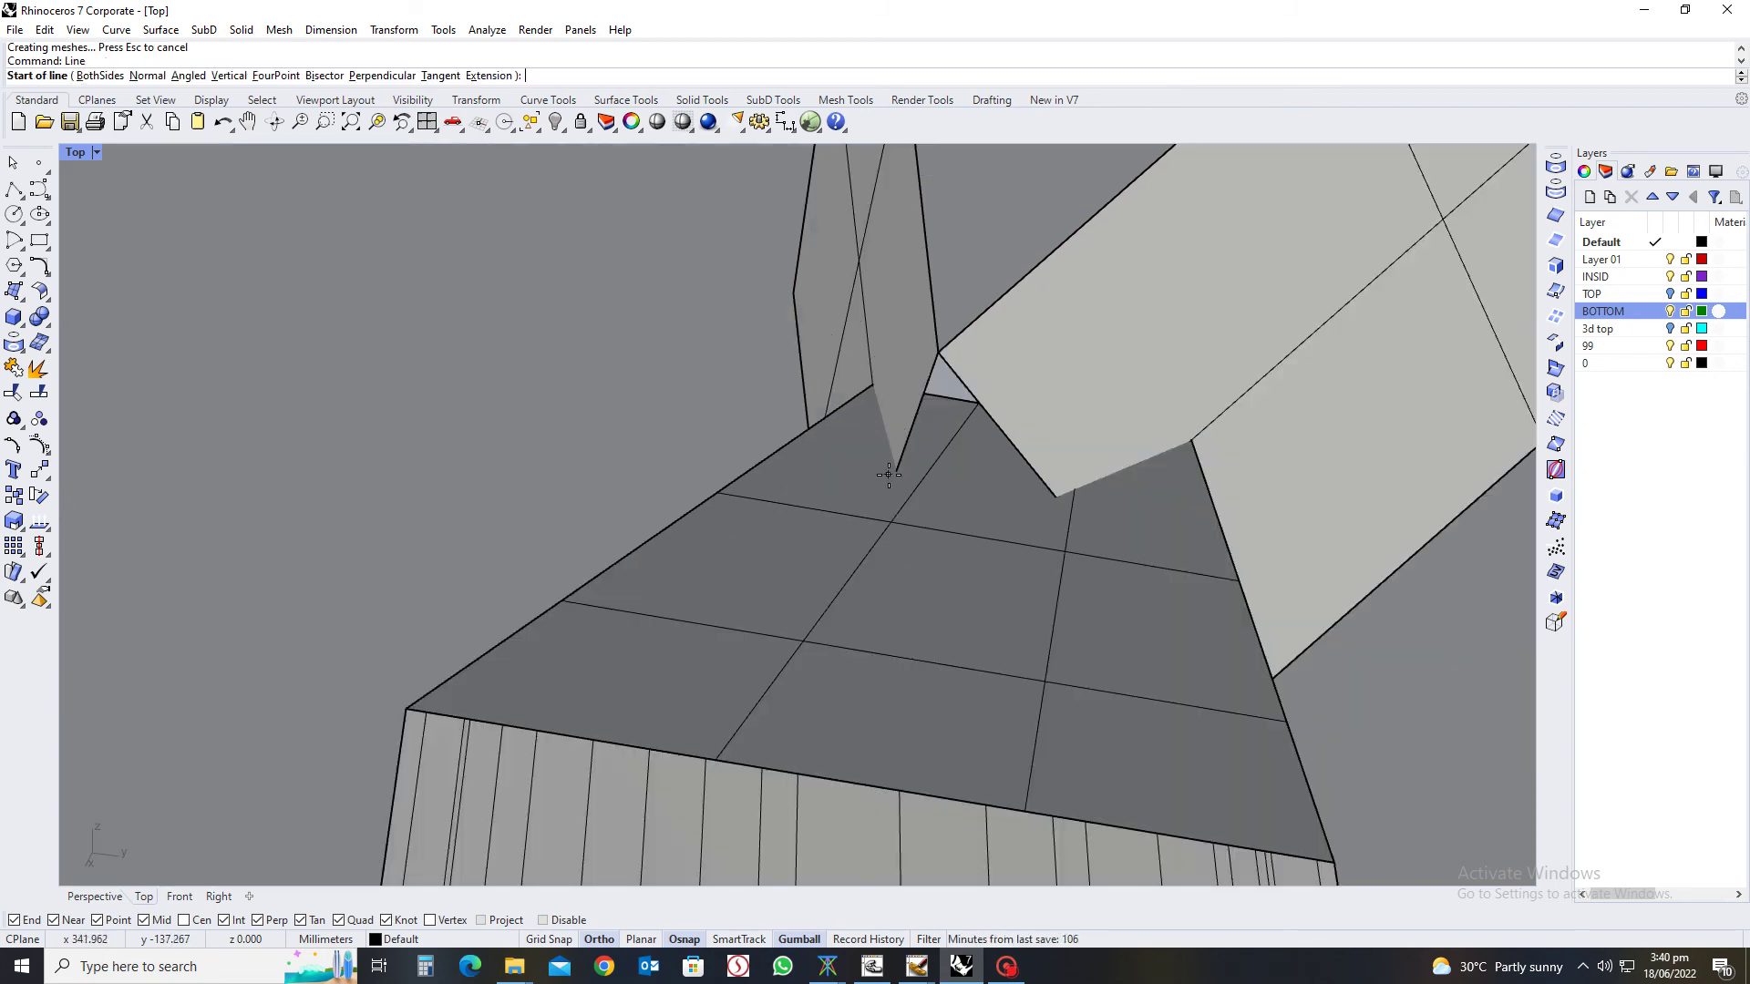
{"action": "scroll", "coordinate": [900, 469], "scroll_direction": "up", "scroll_amount": 3}
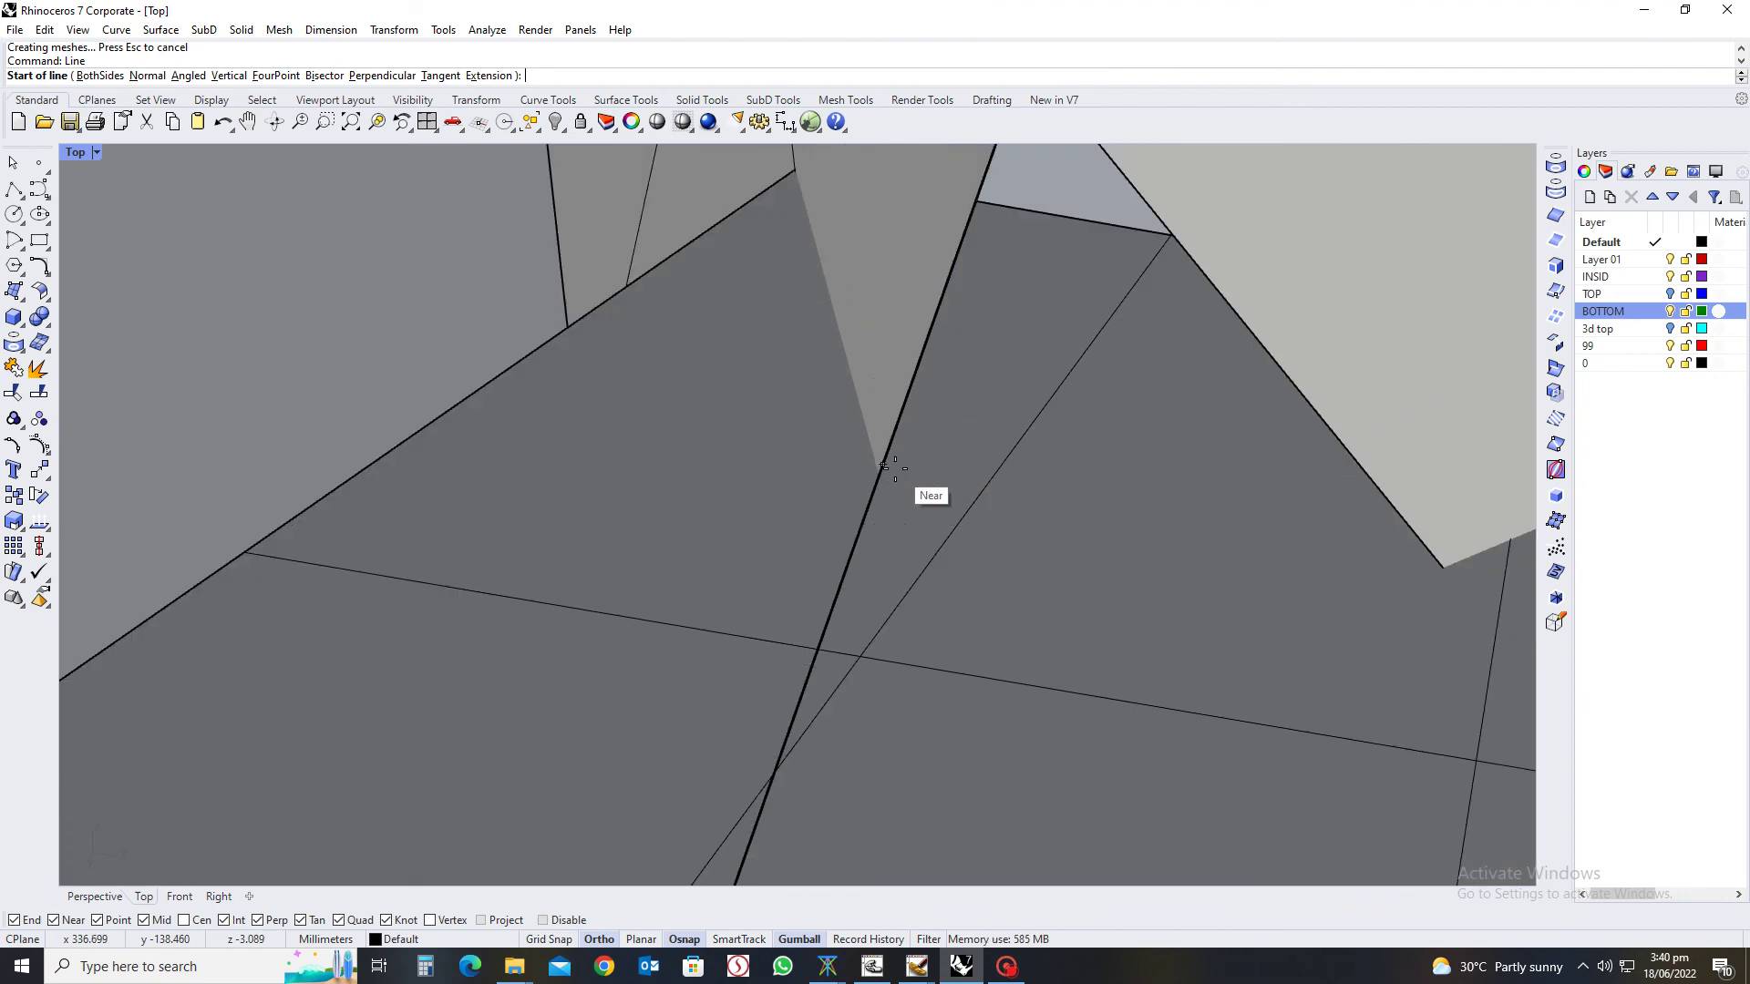
{"action": "left_click", "coordinate": [880, 473]}
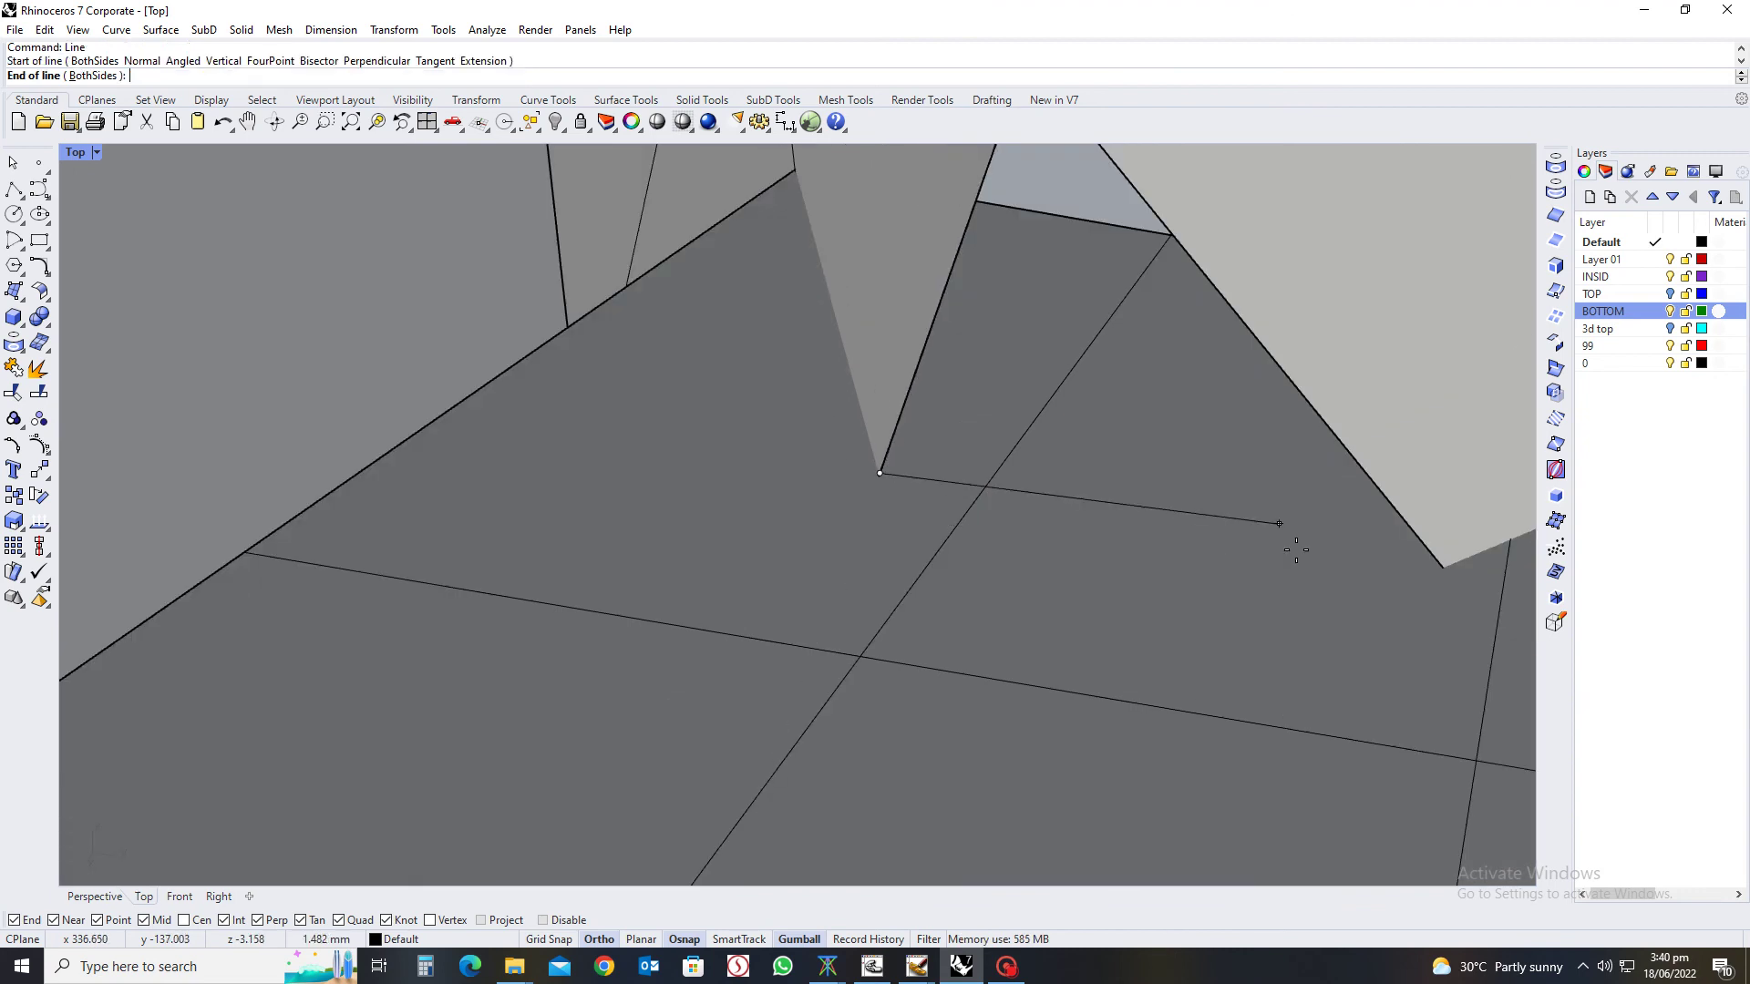
{"action": "left_click", "coordinate": [1443, 564]}
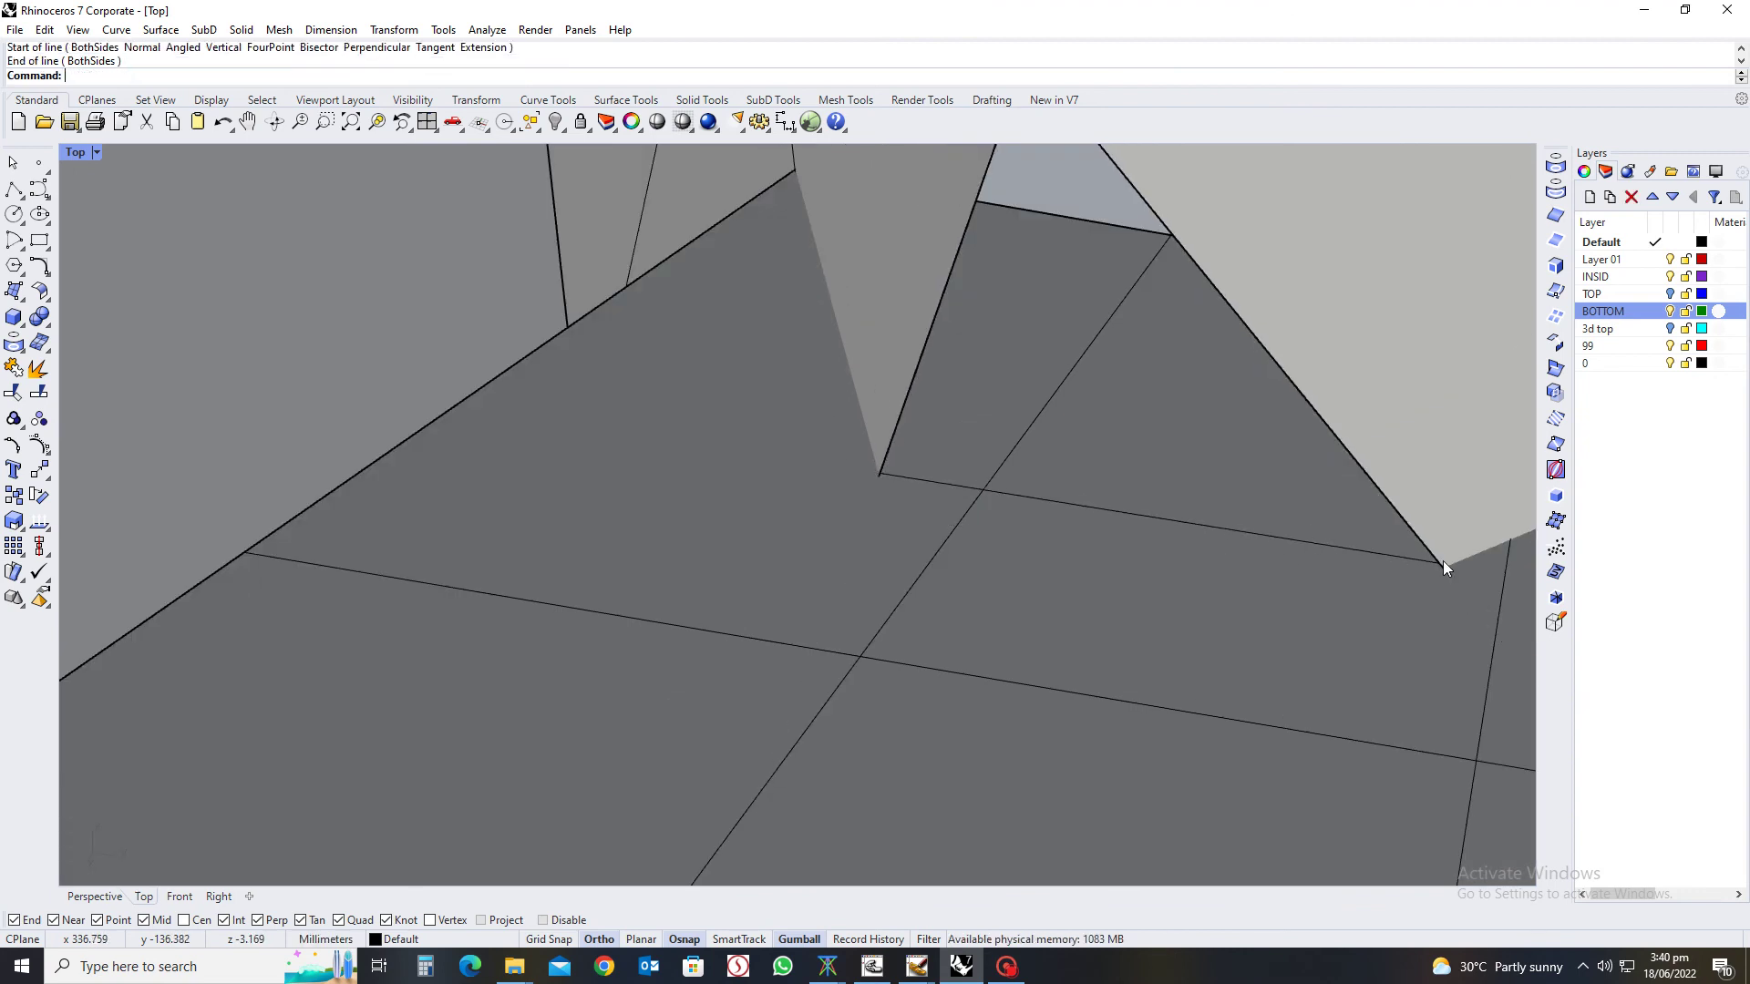
{"action": "left_click", "coordinate": [1258, 534]}
{"action": "scroll", "coordinate": [1261, 551], "scroll_direction": "down", "scroll_amount": 3}
{"action": "right_click_drag", "start_coordinate": [1267, 571], "coordinate": [1266, 638]}
{"action": "left_click", "coordinate": [1233, 623]}
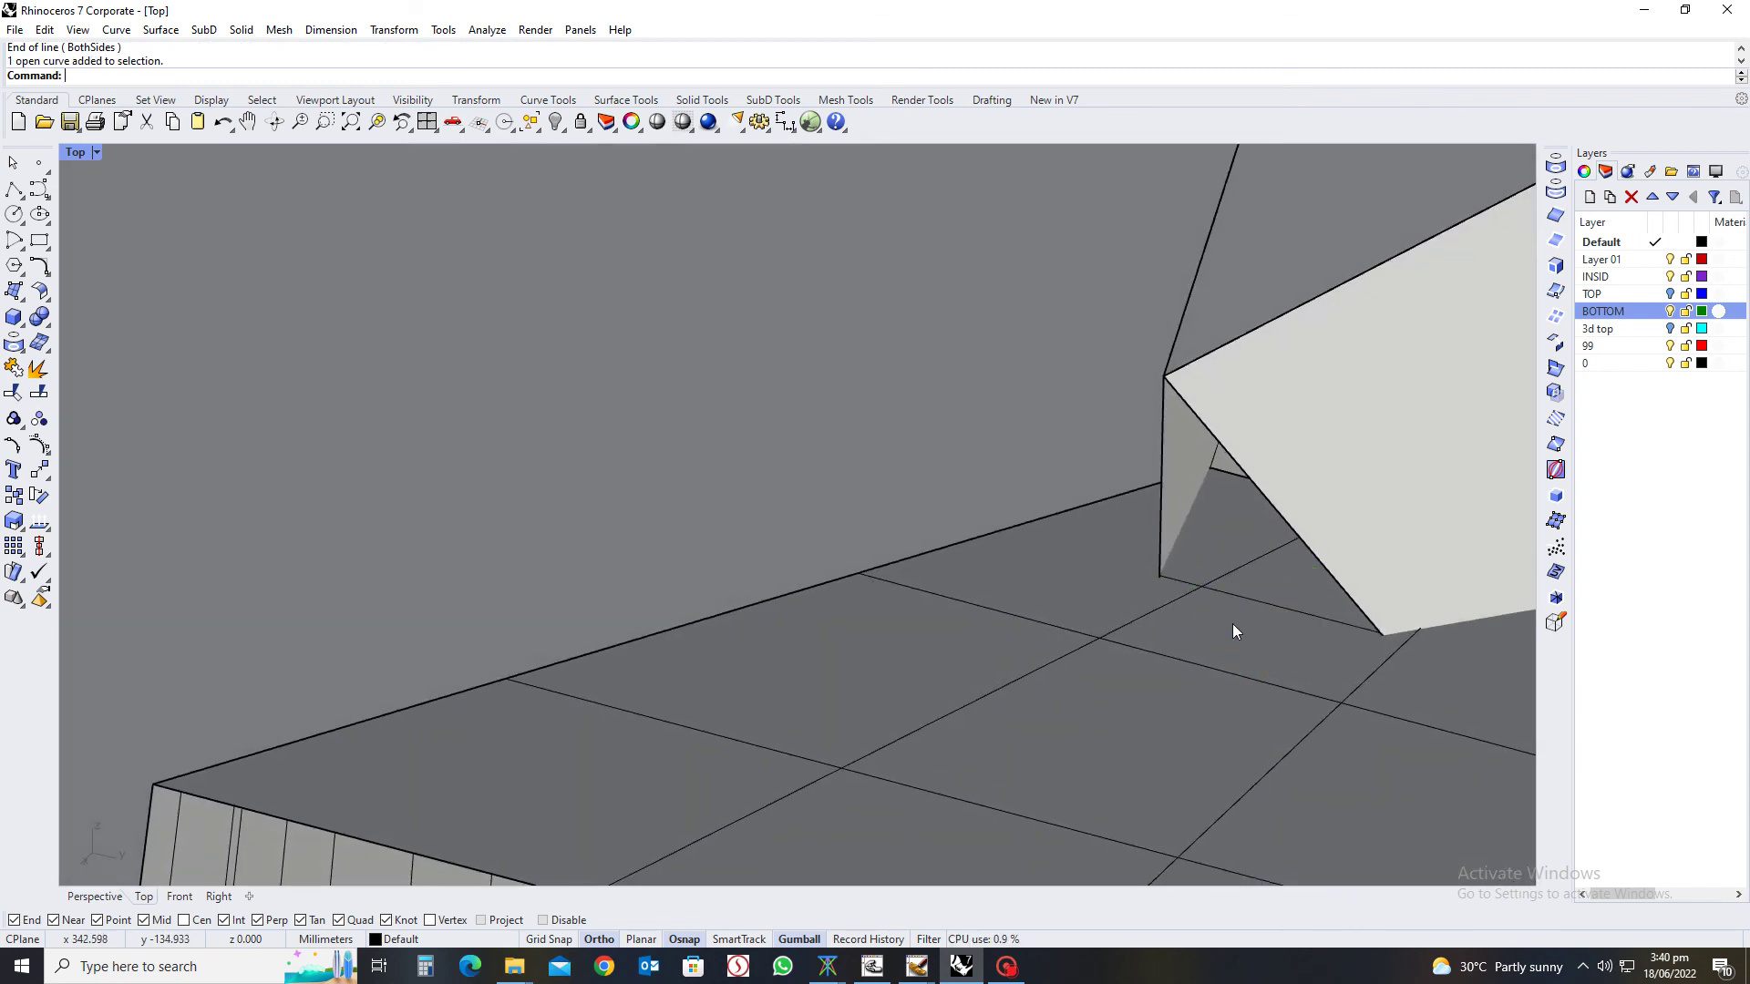
{"action": "key", "text": "Return"}
{"action": "left_click", "coordinate": [1158, 493]}
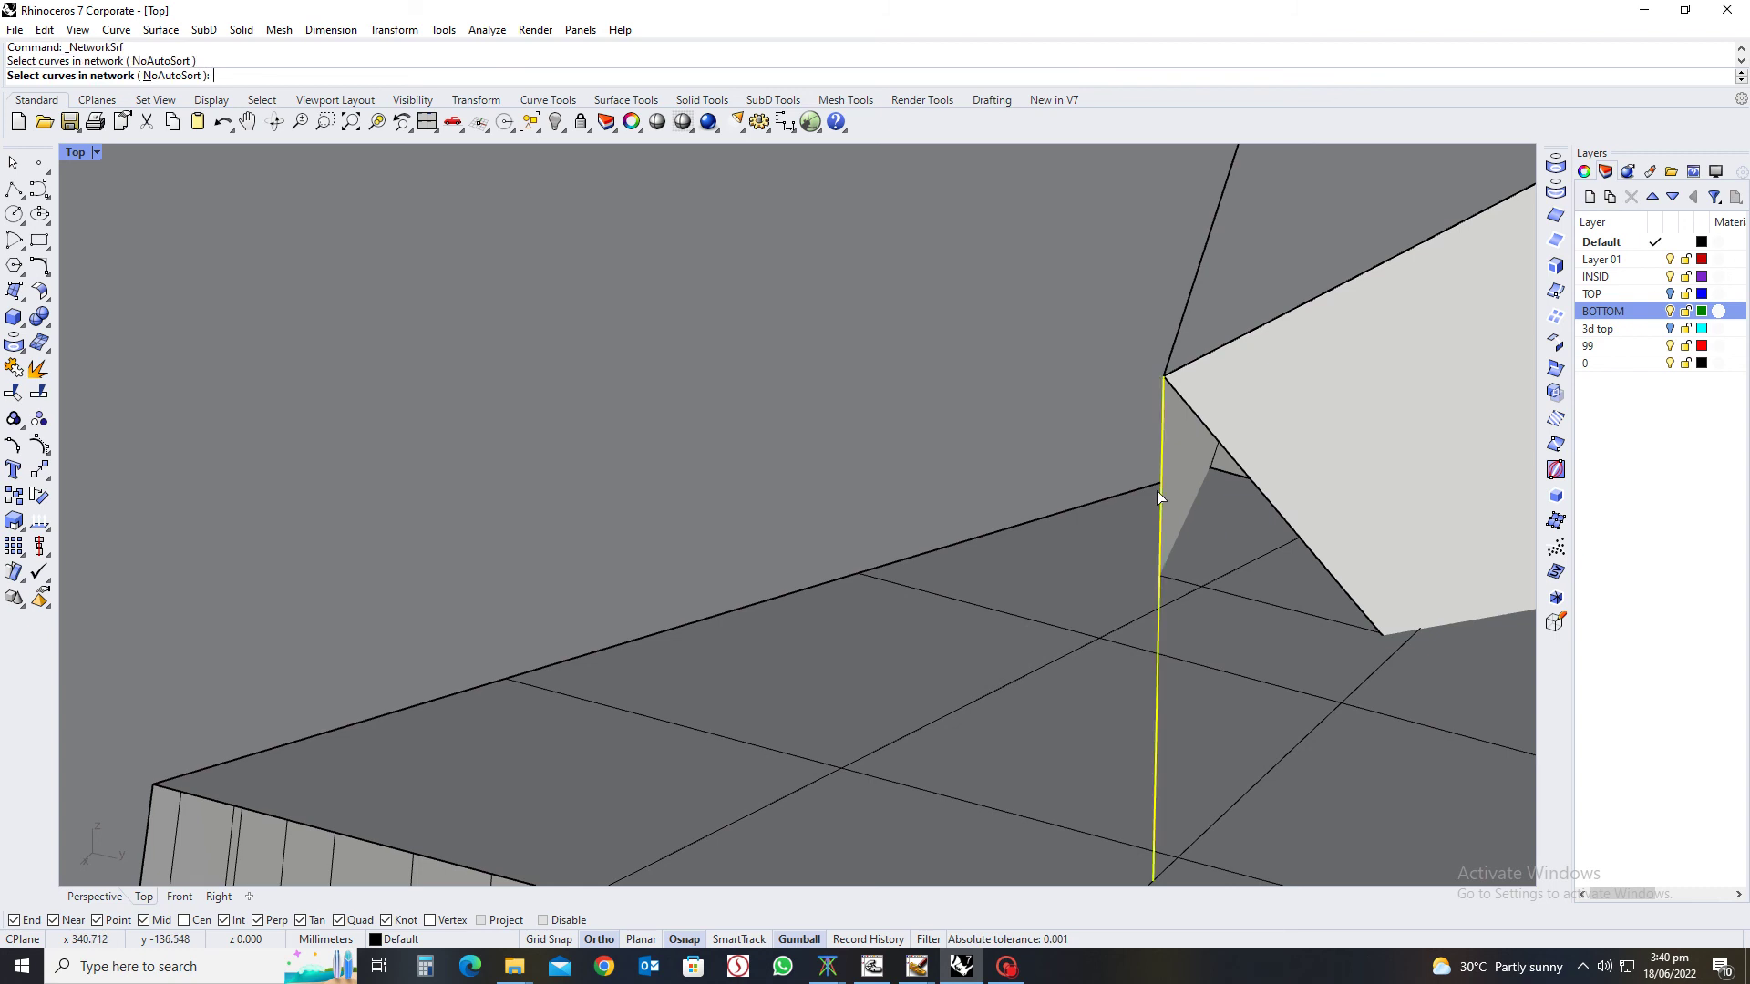
{"action": "key", "text": "Escape"}
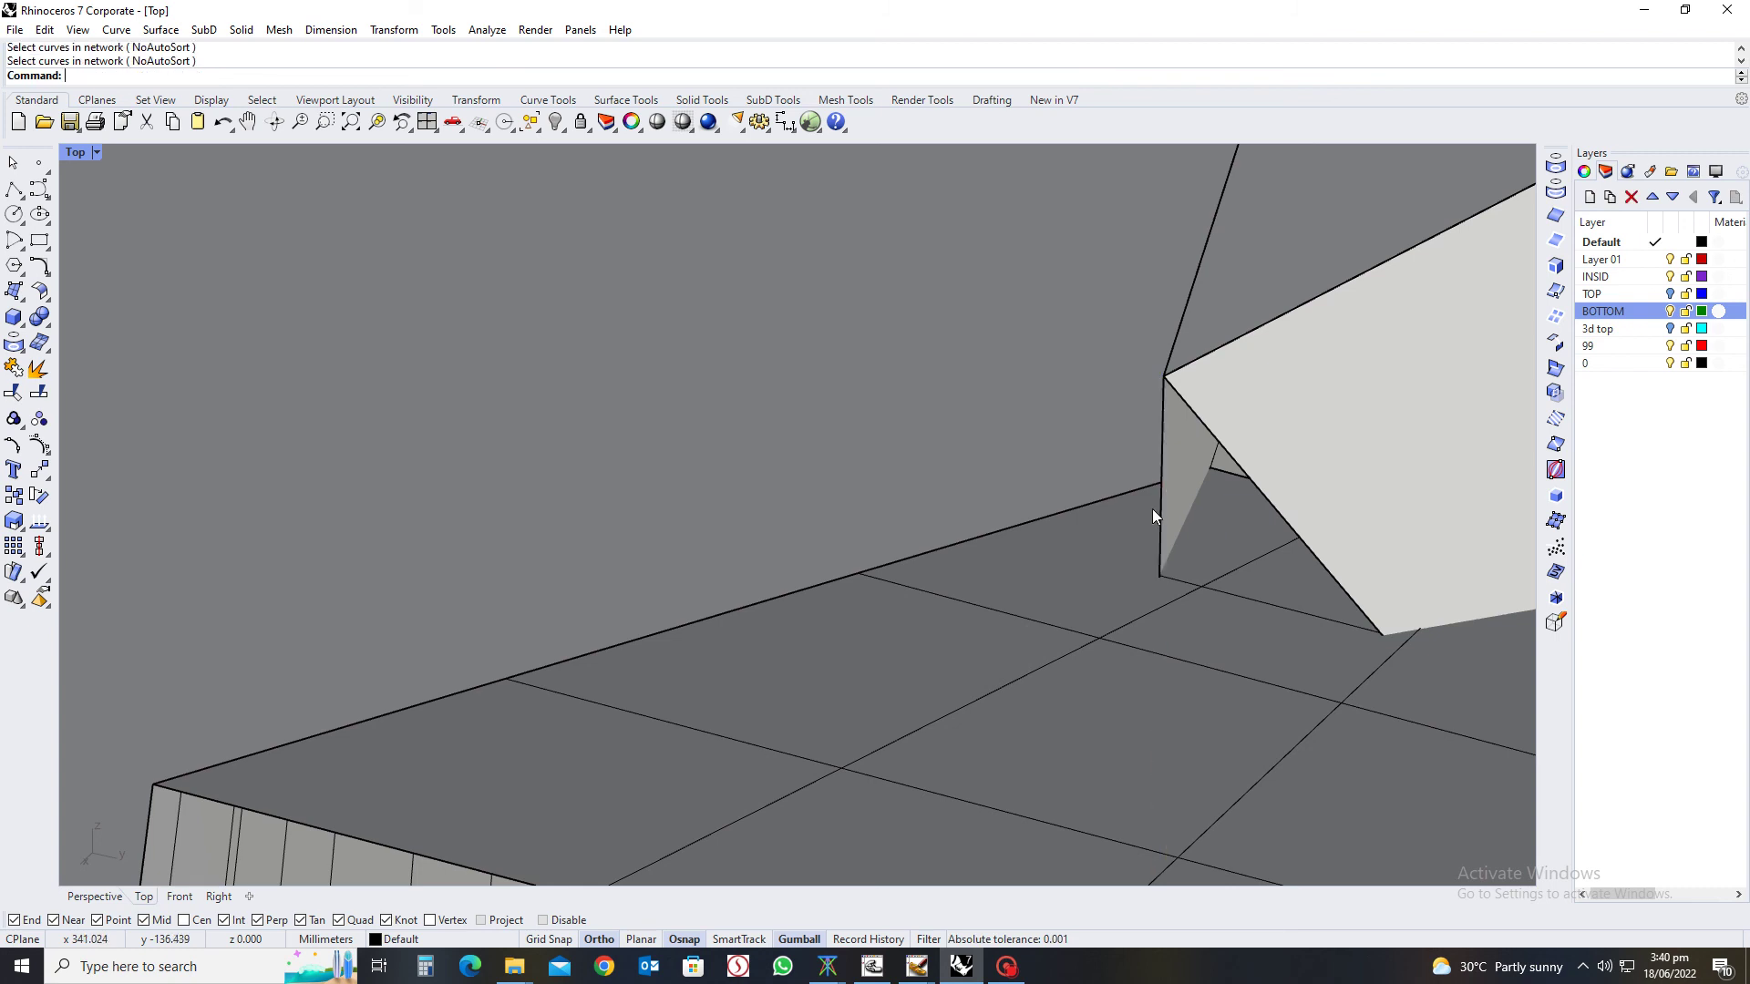
Duplicate the two wall edges that run from the shared apex down through the top surface
{"action": "left_click", "coordinate": [1556, 216]}
{"action": "left_click", "coordinate": [1164, 461]}
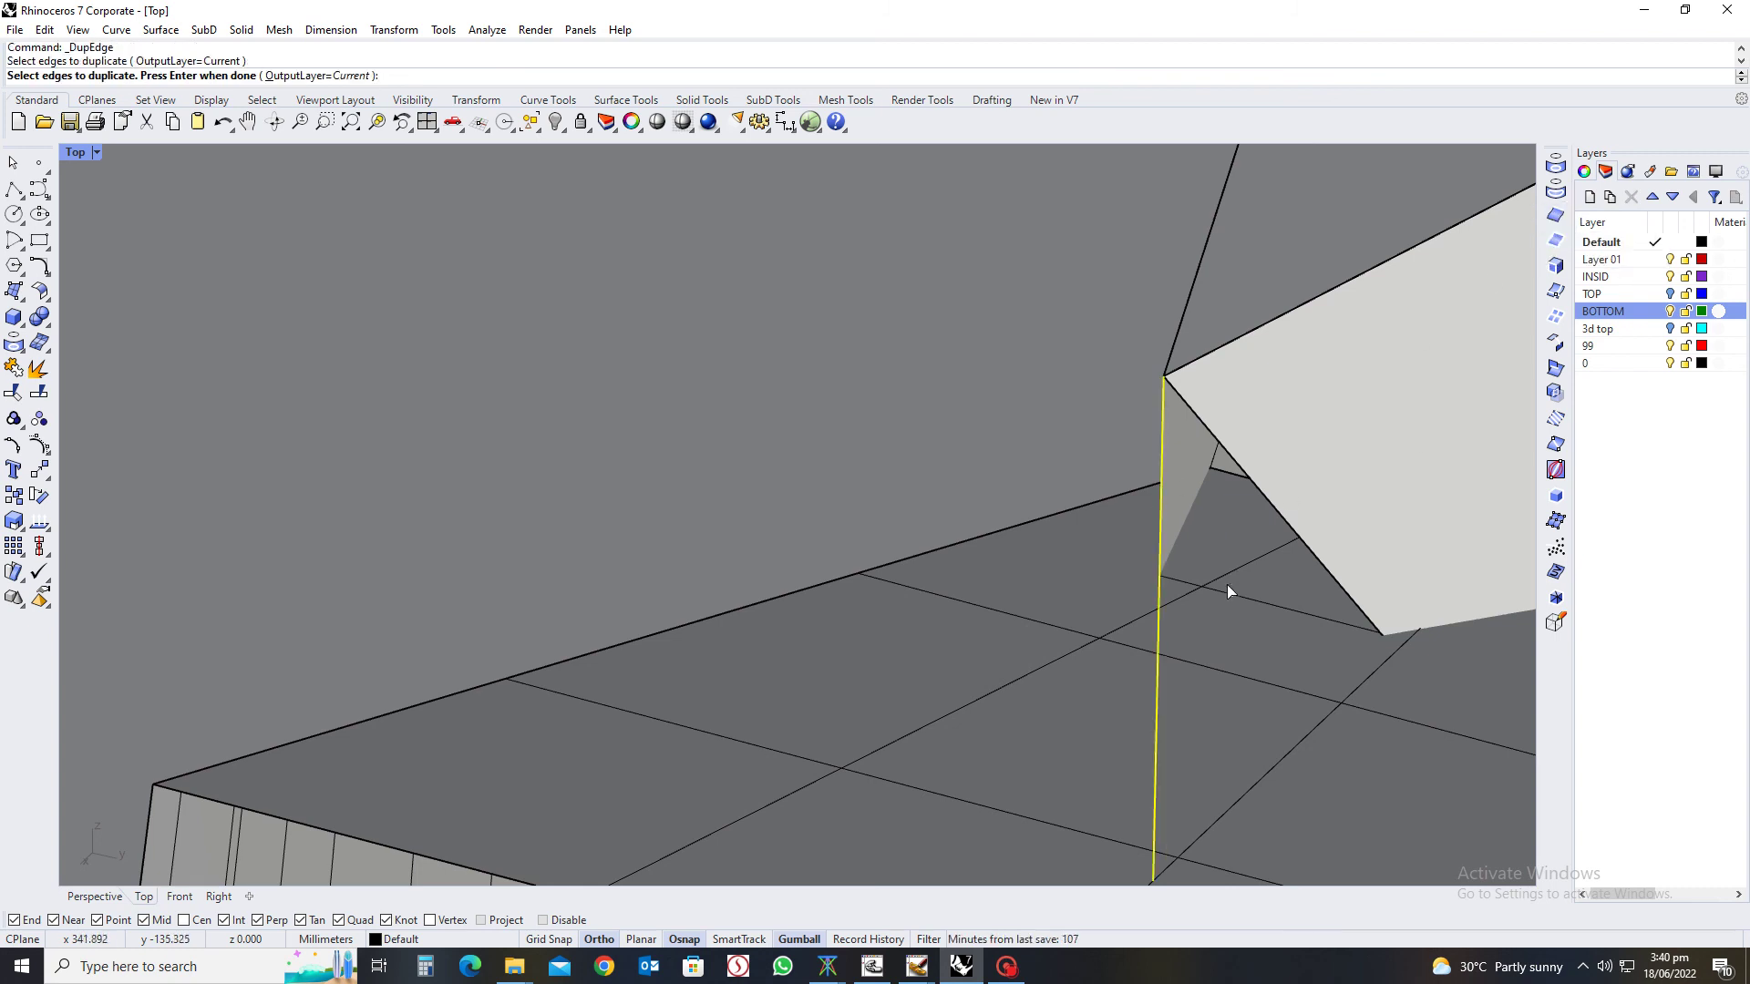
{"action": "left_click", "coordinate": [1271, 605]}
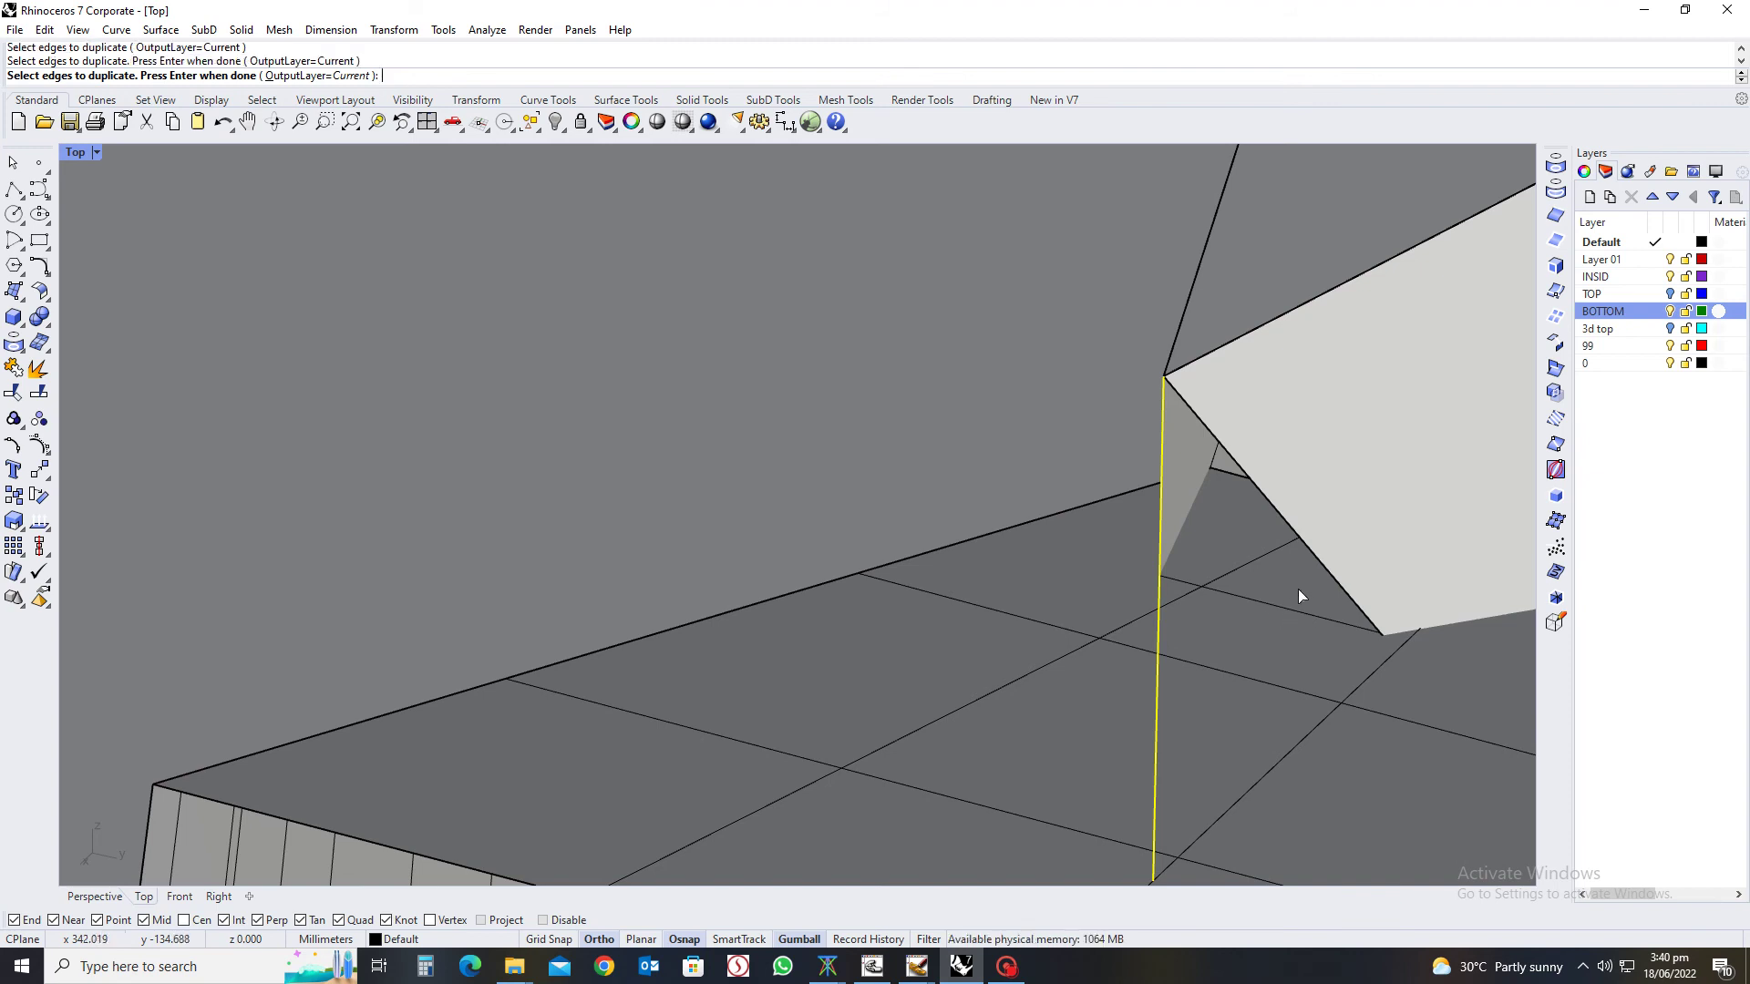
{"action": "left_click", "coordinate": [1320, 558]}
{"action": "key", "text": "Return"}
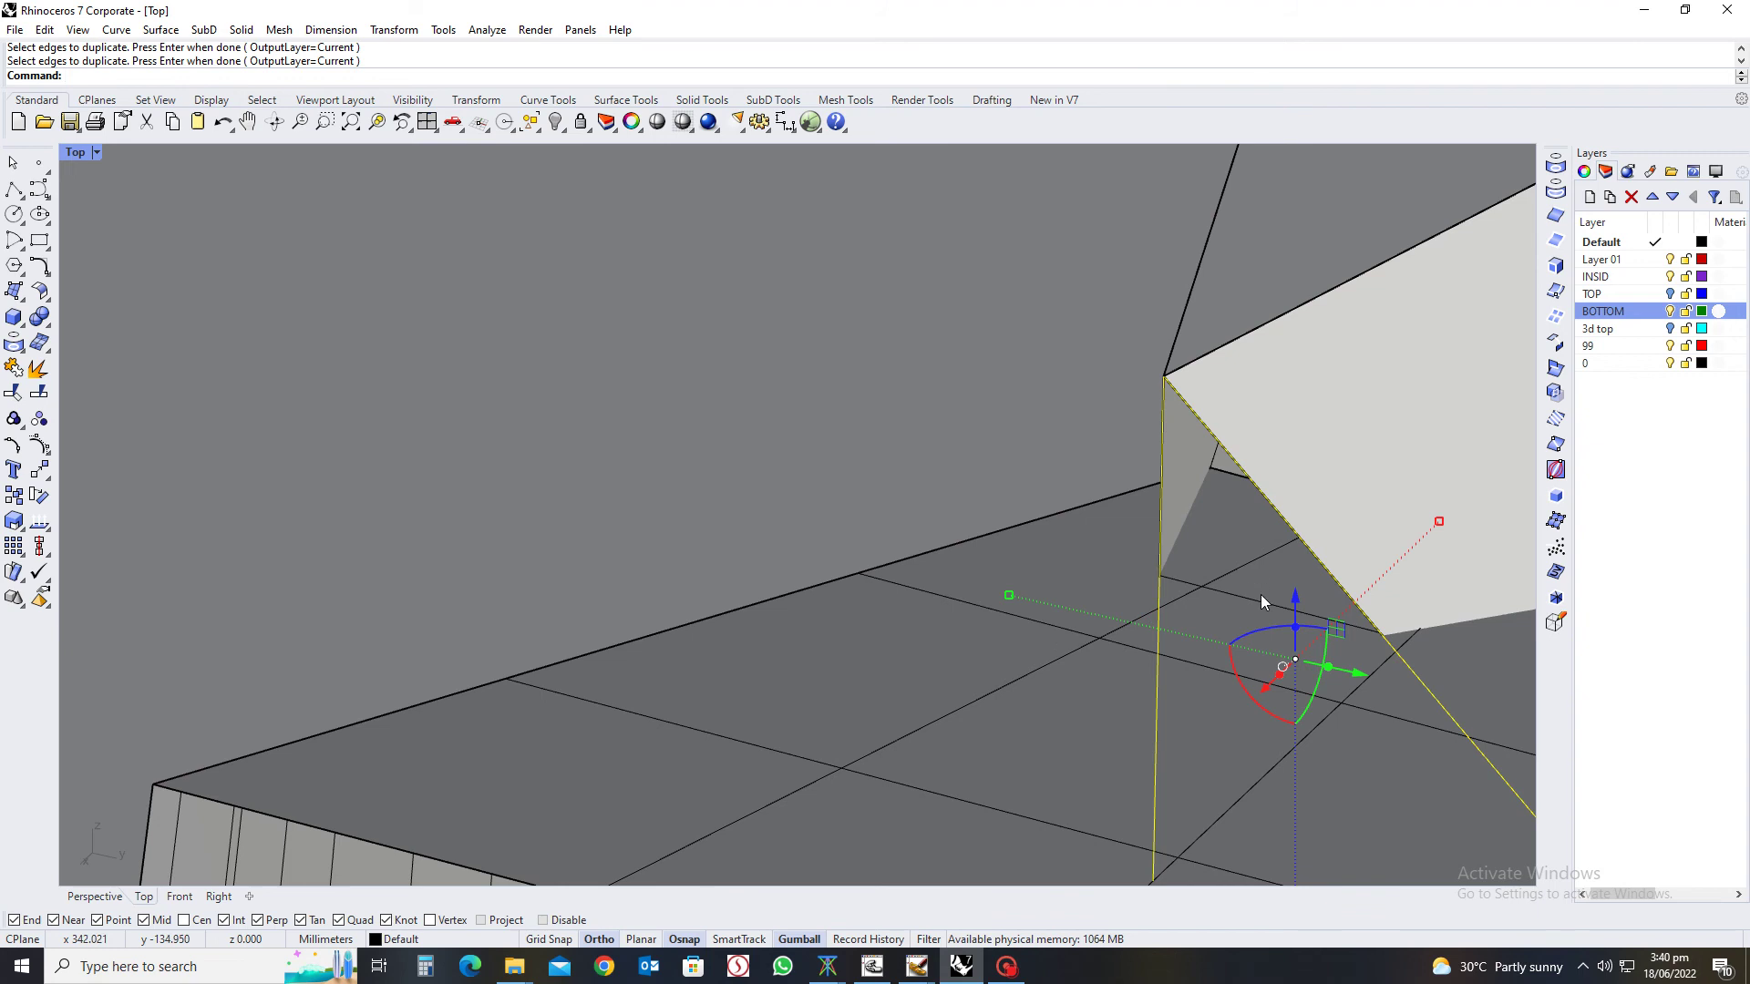
Isolate the two duplicated edges together with the line connecting them
{"action": "left_click", "coordinate": [1261, 598]}
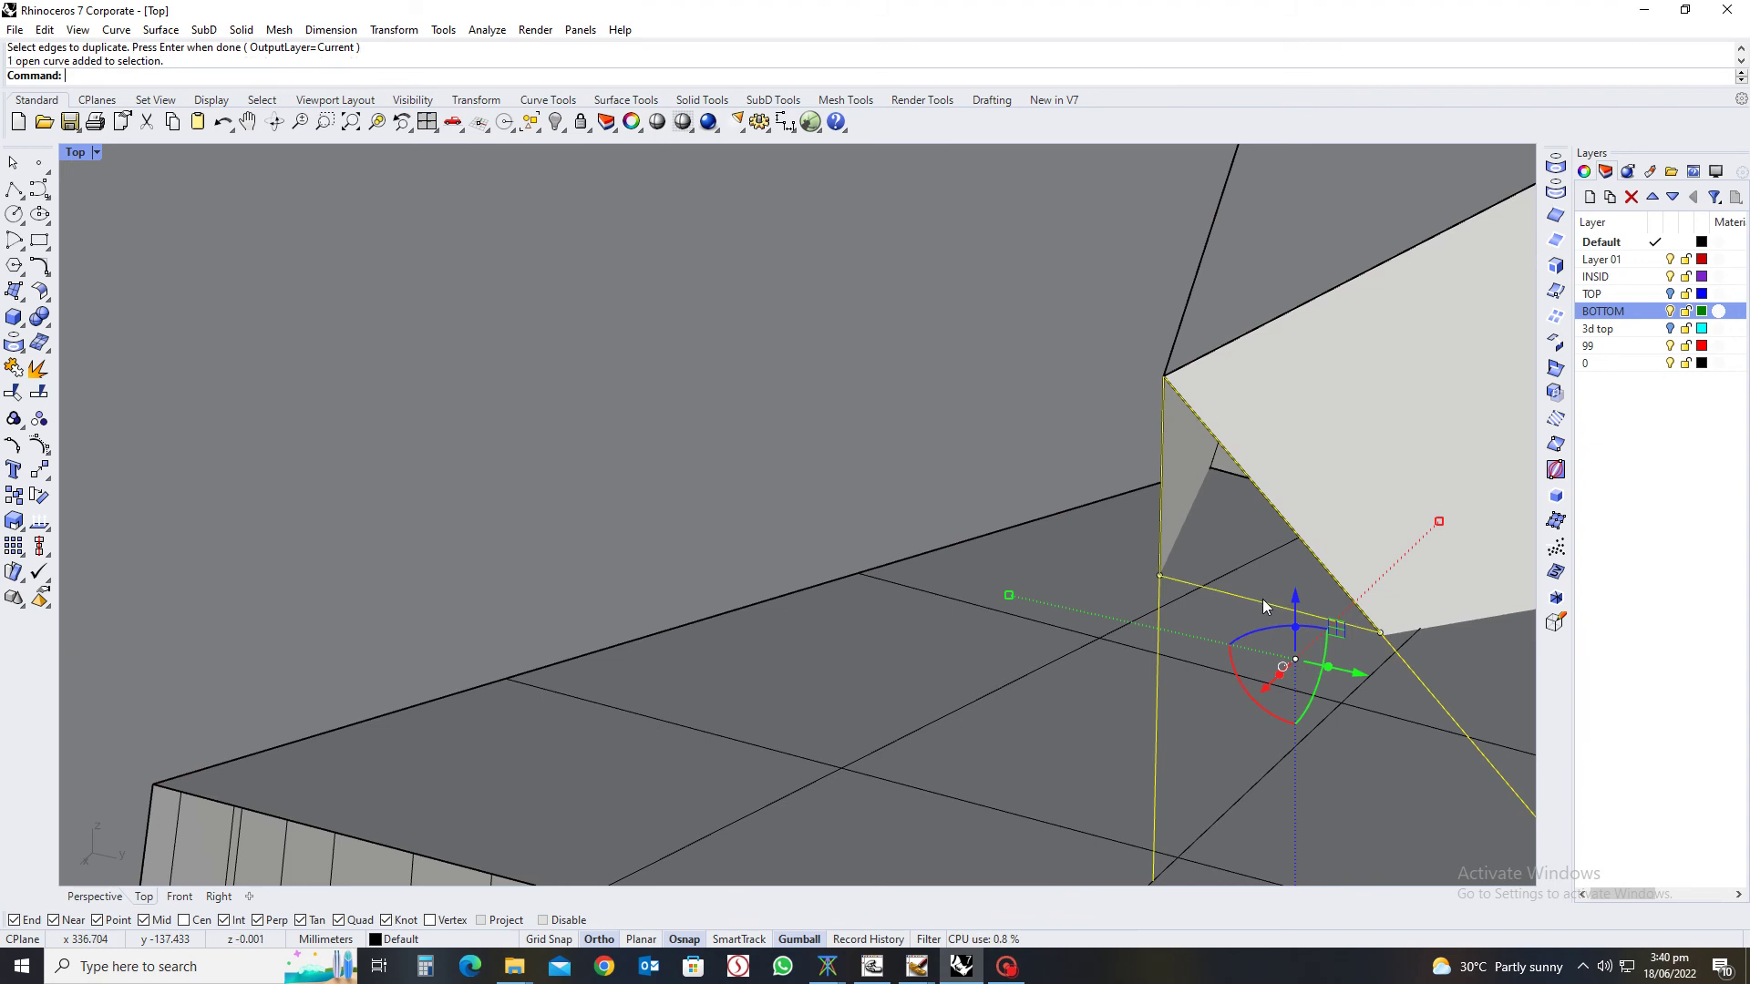
{"action": "left_click", "coordinate": [555, 122]}
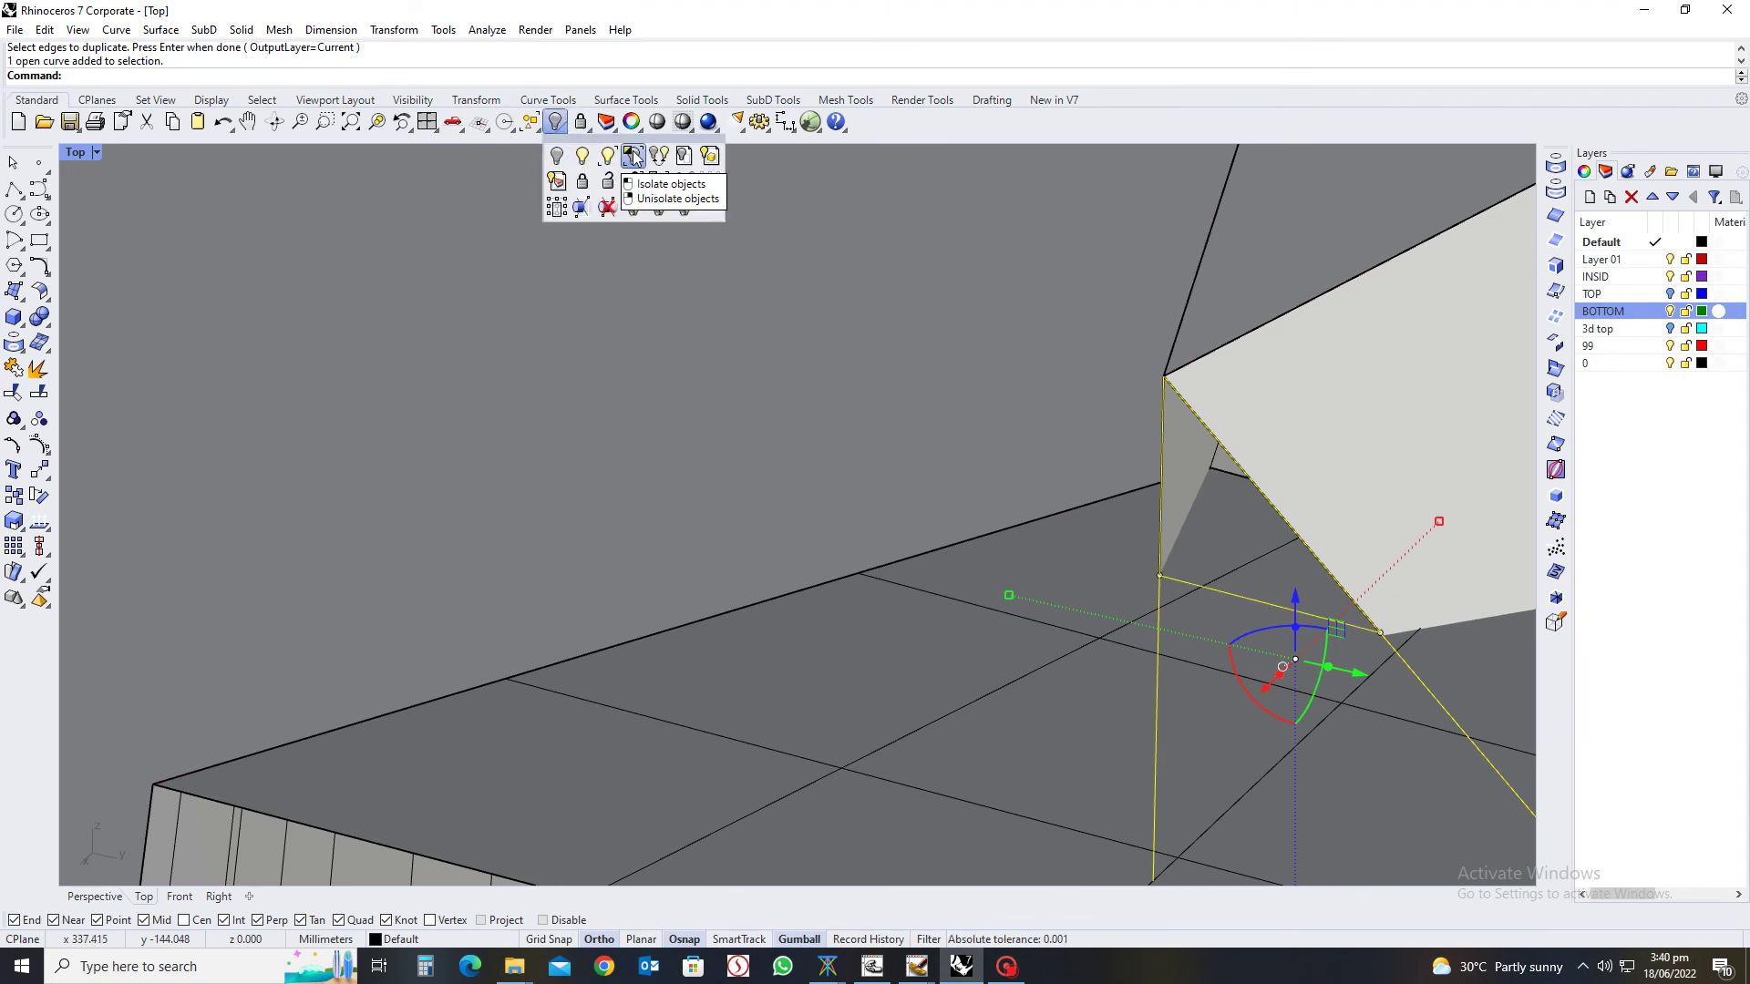
{"action": "left_click", "coordinate": [635, 157]}
Trim away the parts of both duplicated edges below the connecting line, leaving a closed triangle
{"action": "left_click", "coordinate": [1320, 616]}
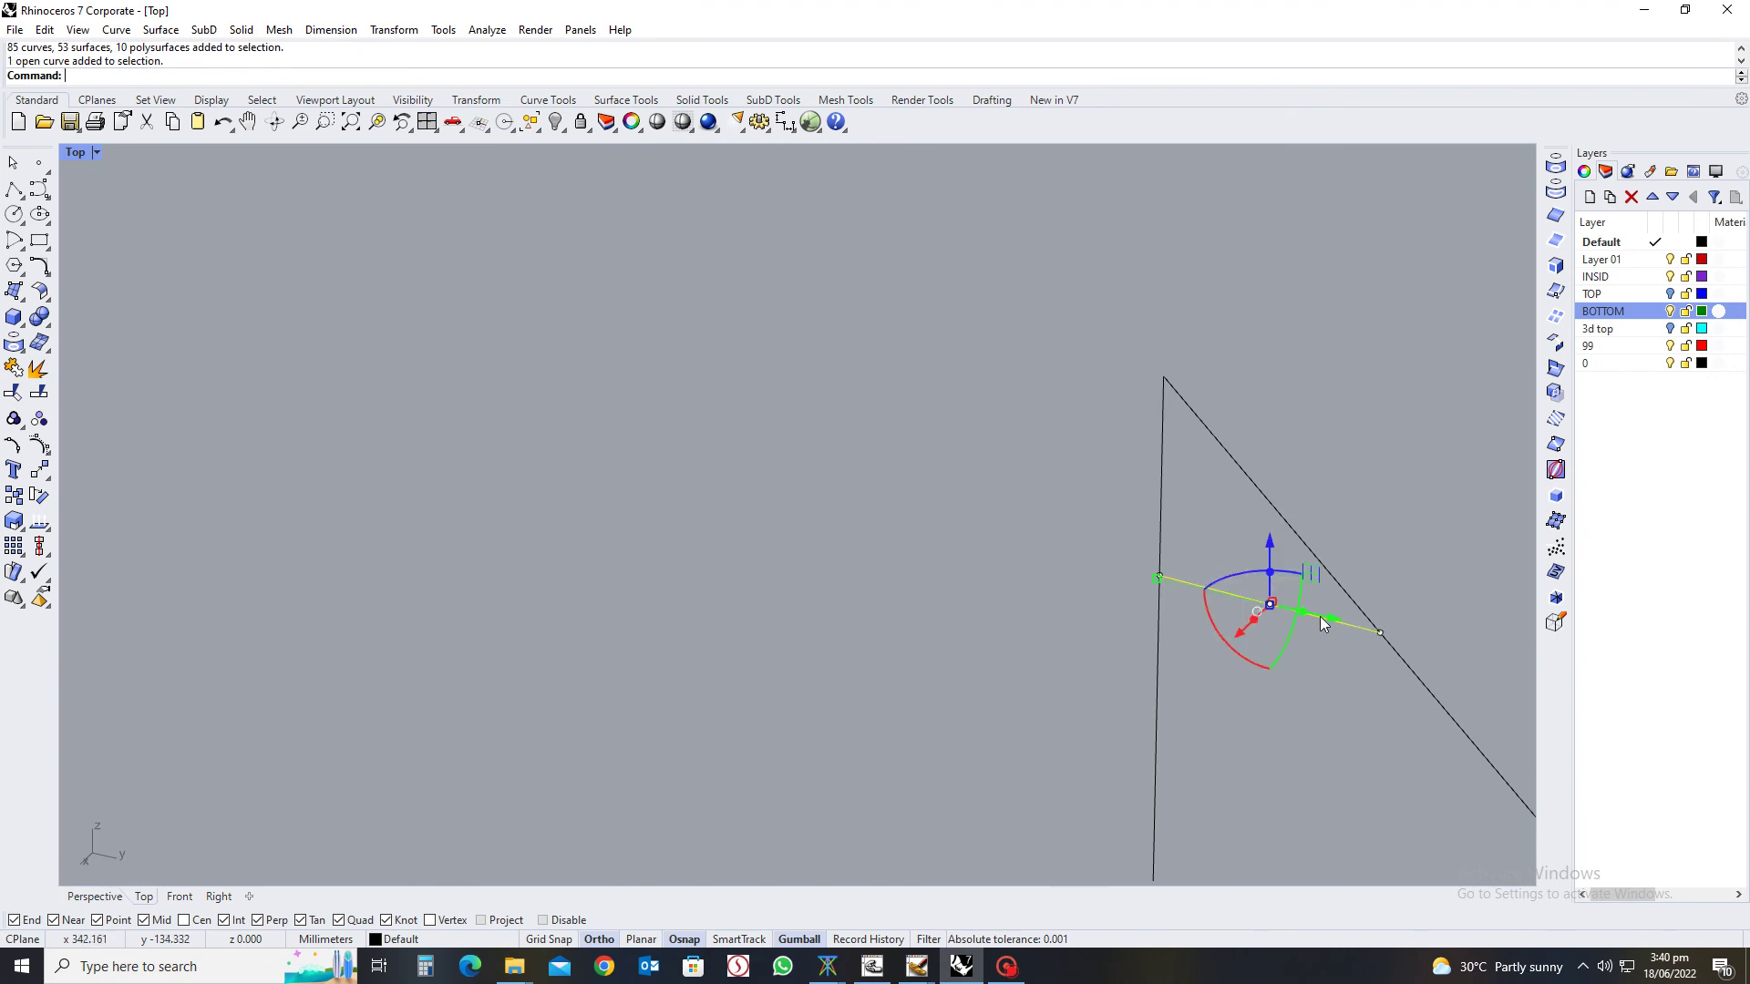
{"action": "type", "text": "t"}
{"action": "key", "text": "Return"}
{"action": "scroll", "coordinate": [1309, 669], "scroll_direction": "down", "scroll_amount": 4}
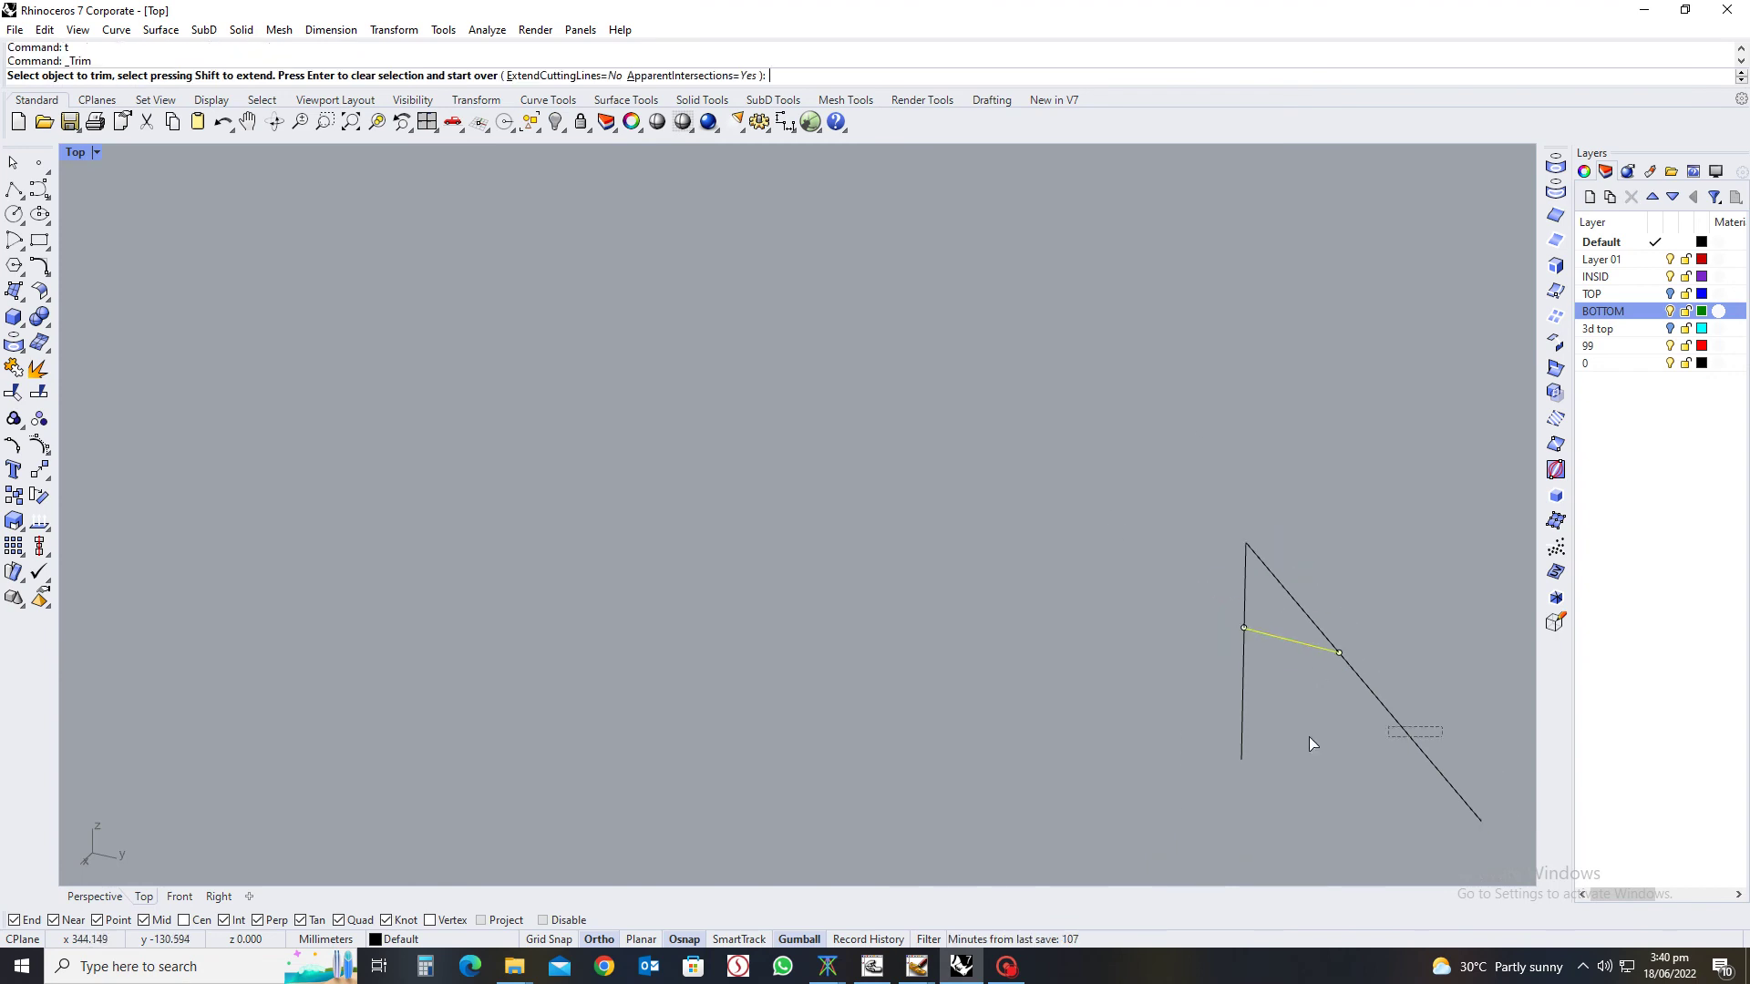
{"action": "left_click_drag", "start_coordinate": [1309, 736], "coordinate": [1194, 682]}
{"action": "key", "text": "Return"}
{"action": "key", "text": "Escape"}
{"action": "scroll", "coordinate": [1281, 605], "scroll_direction": "up", "scroll_amount": 4}
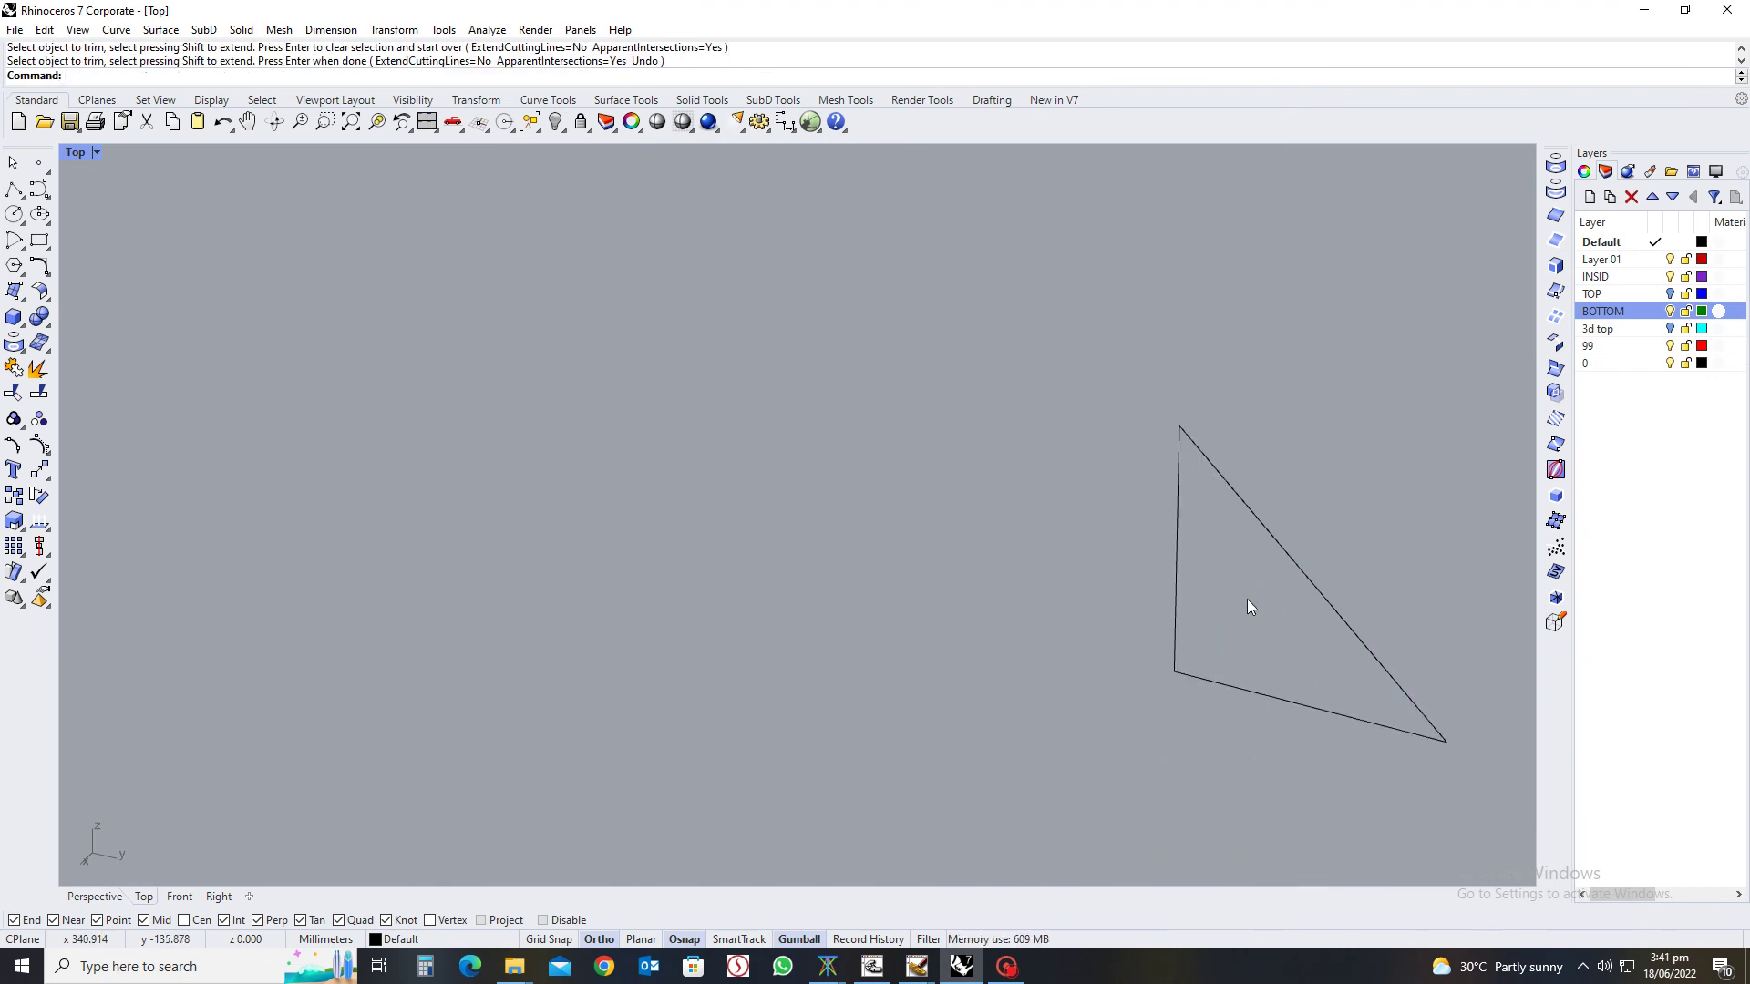
Create a network surface from the triangle's three curves, keeping Position edge matching and the preset tolerances
{"action": "key", "text": "Left"}
{"action": "key", "text": "Left"}
{"action": "key", "text": "Left"}
{"action": "key", "text": "Left"}
{"action": "key", "text": "Left"}
{"action": "key", "text": "Left"}
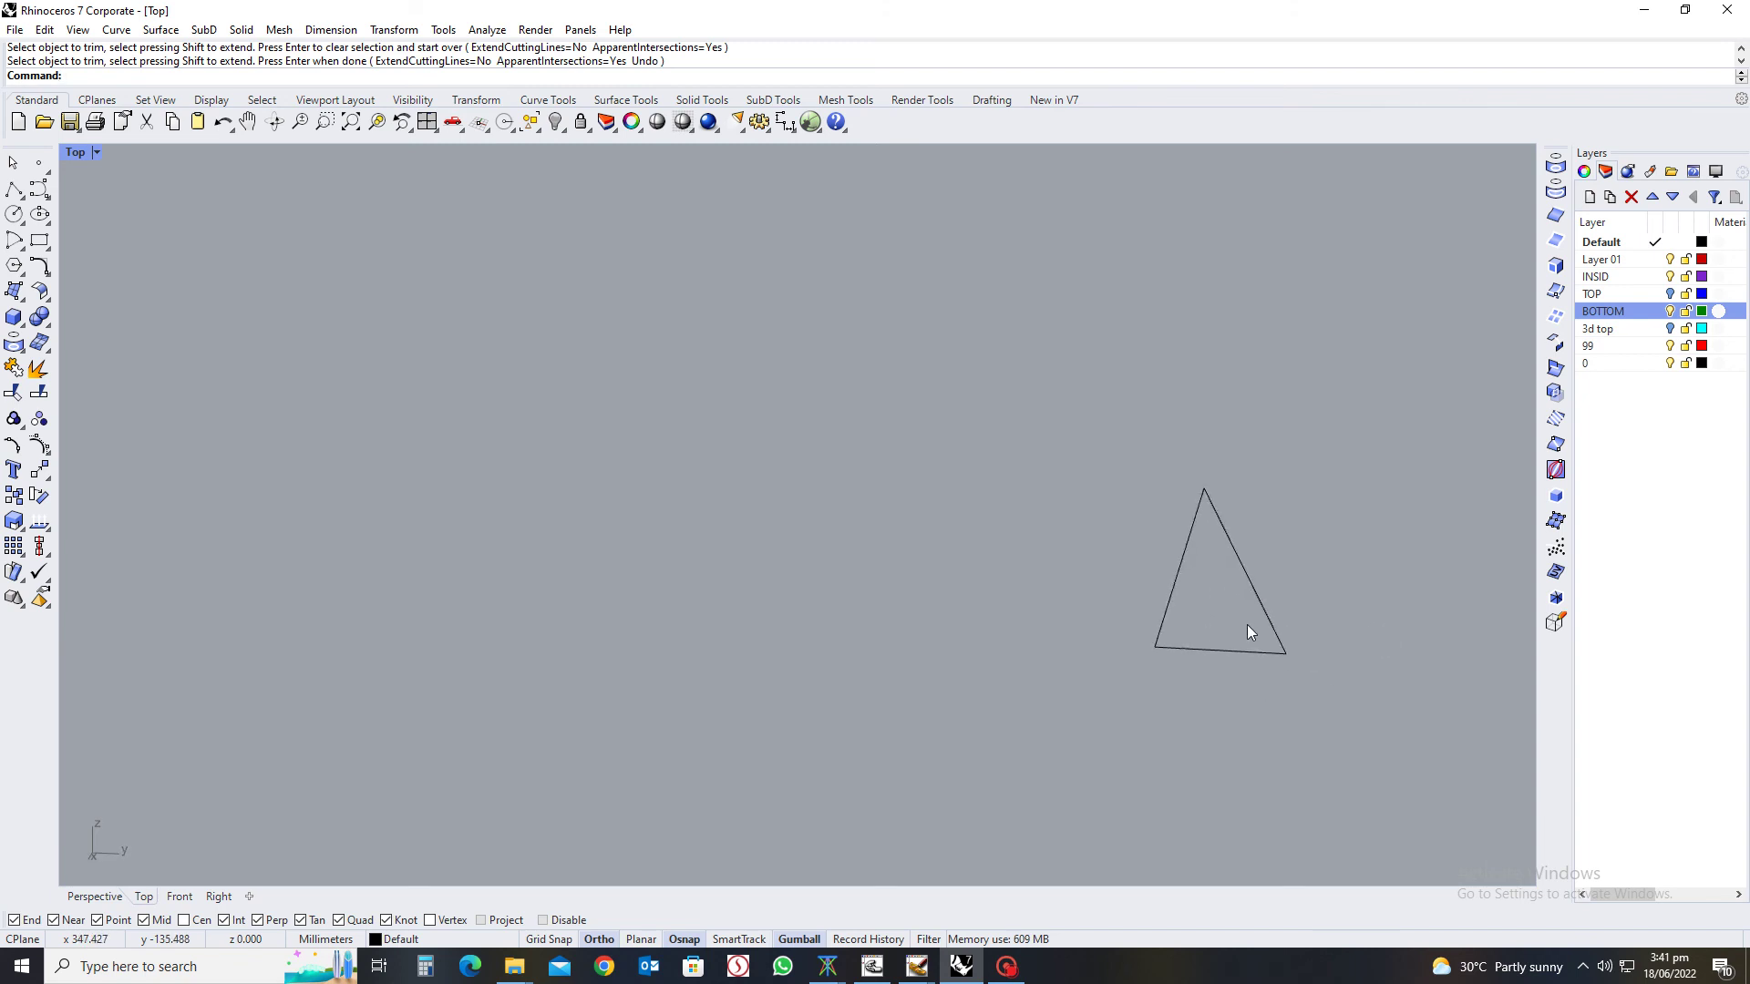
{"action": "type", "text": "networksrf"}
{"action": "key", "text": "Return"}
{"action": "left_click", "coordinate": [1179, 584]}
{"action": "left_click", "coordinate": [1228, 651]}
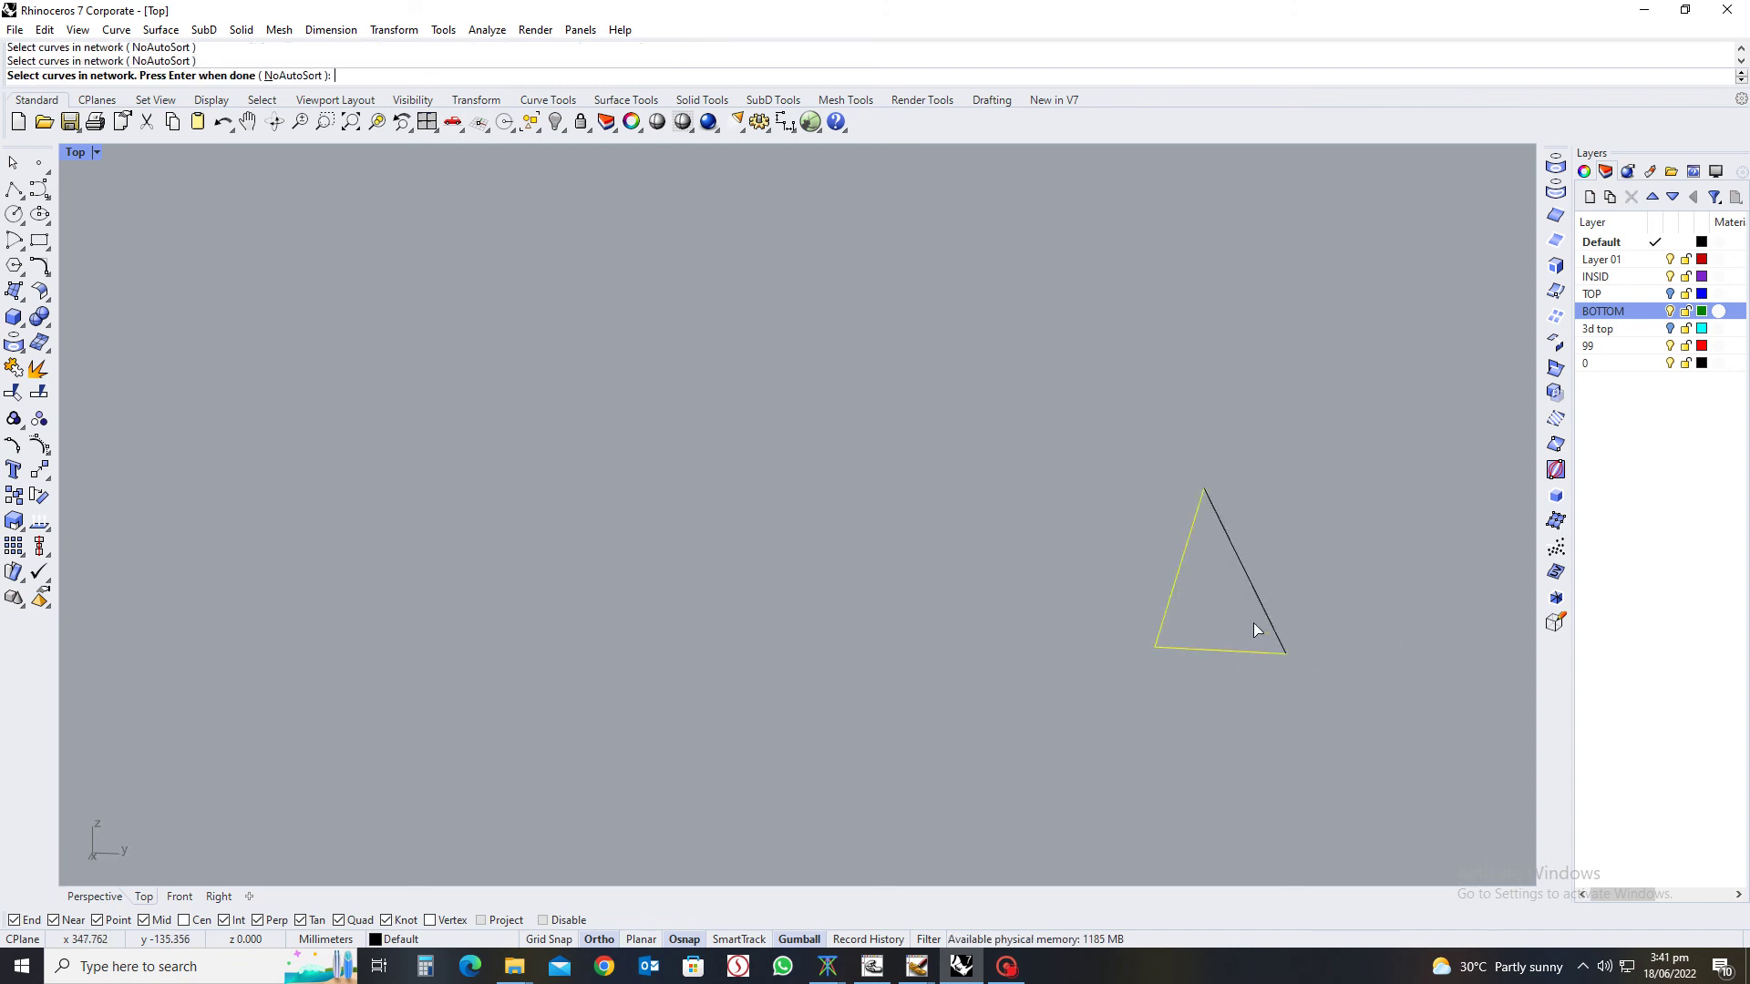
{"action": "left_click", "coordinate": [1261, 635]}
{"action": "key", "text": "Return"}
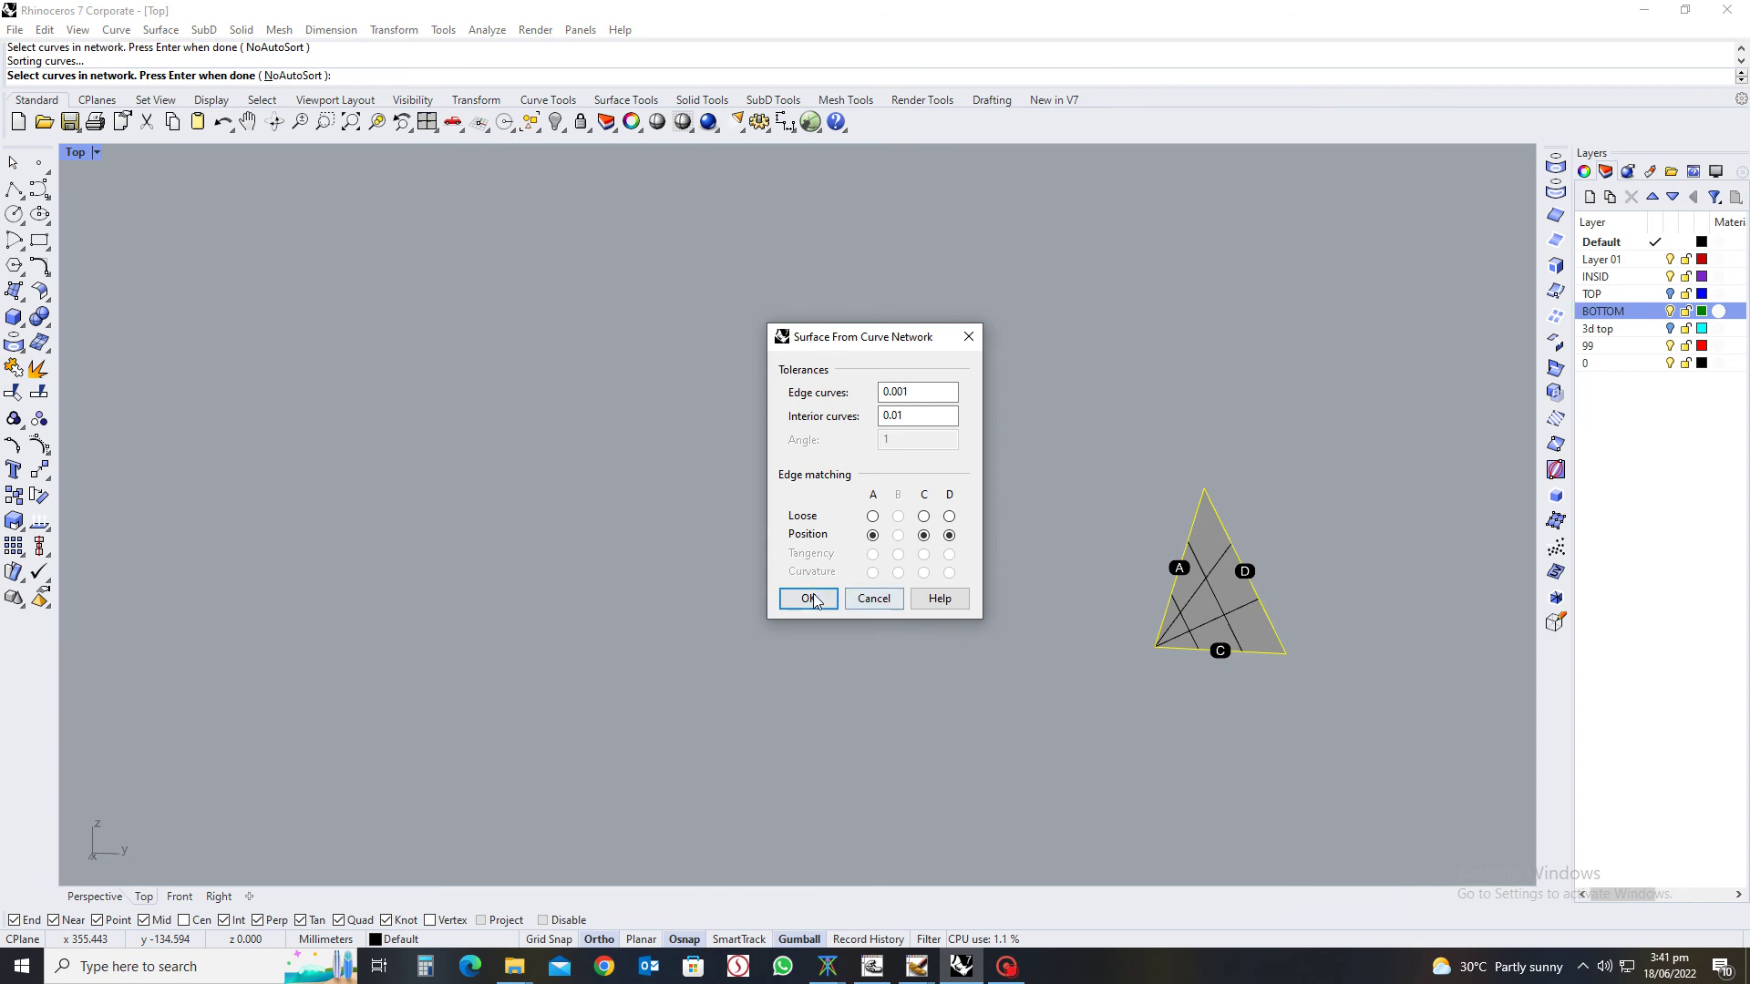
{"action": "left_click", "coordinate": [811, 599]}
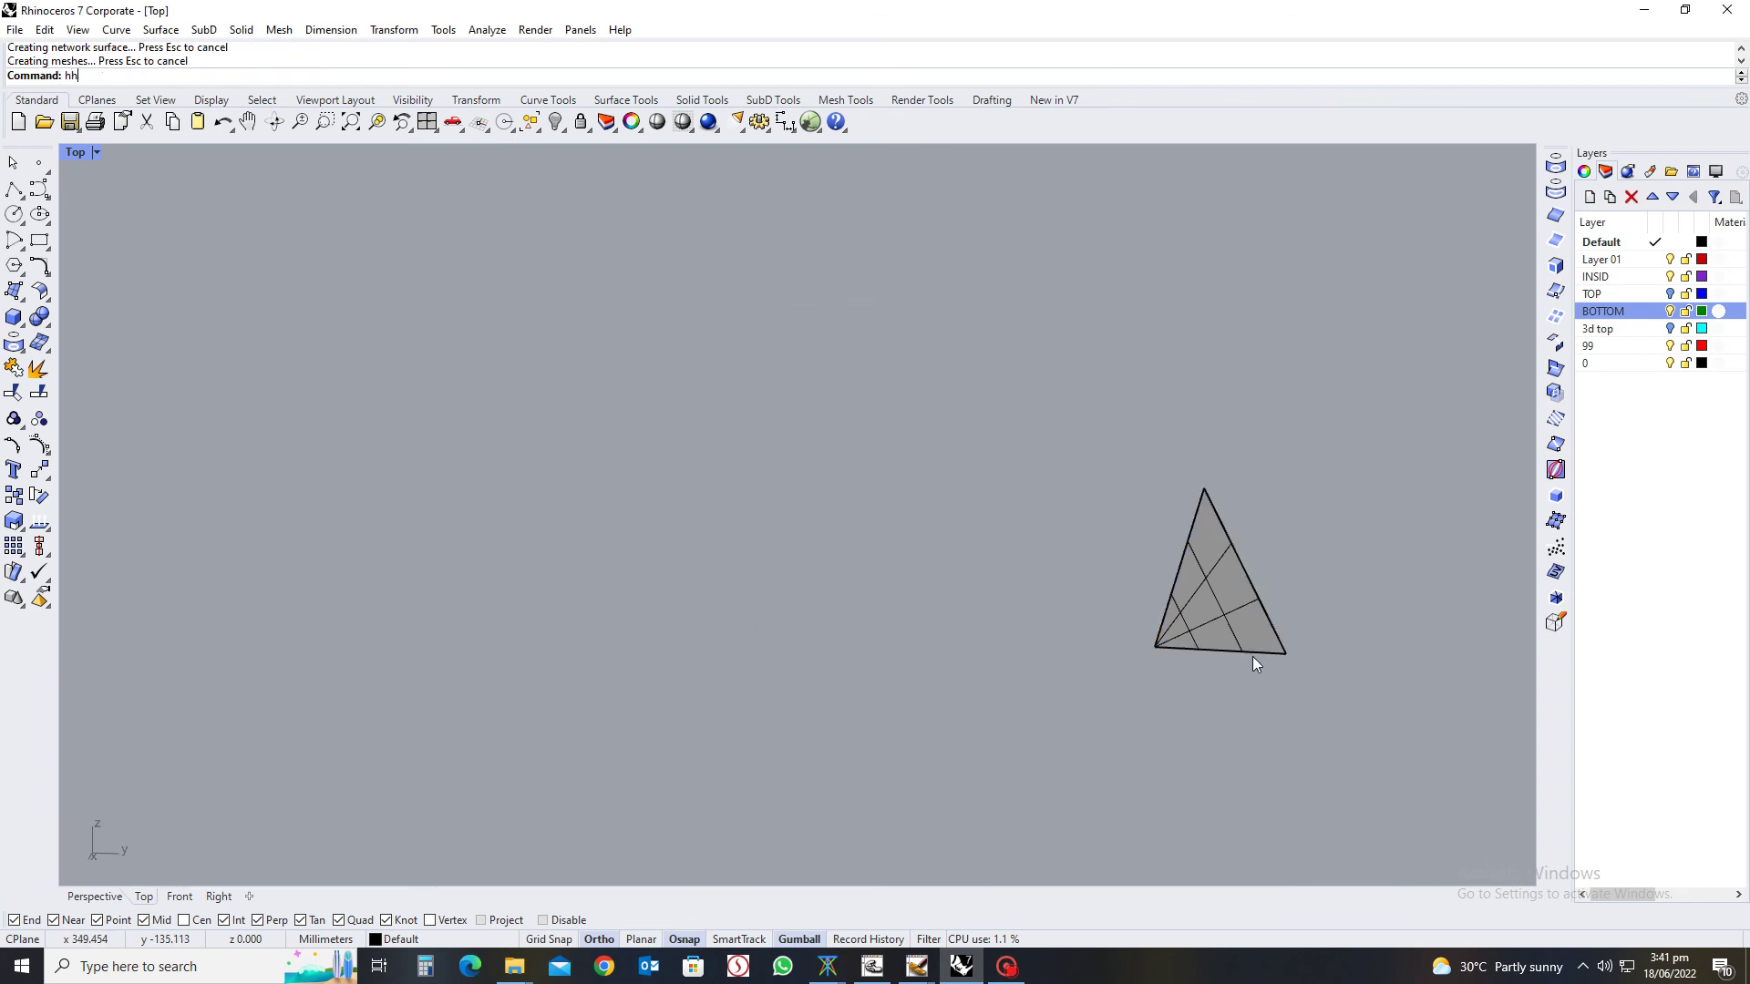
Show all hidden objects again and inspect the finished wedge among the surrounding parts
{"action": "key", "text": "ctrl+alt+h"}
{"action": "scroll", "coordinate": [1185, 647], "scroll_direction": "down", "scroll_amount": 4}
{"action": "scroll", "coordinate": [1119, 638], "scroll_direction": "down", "scroll_amount": 6}
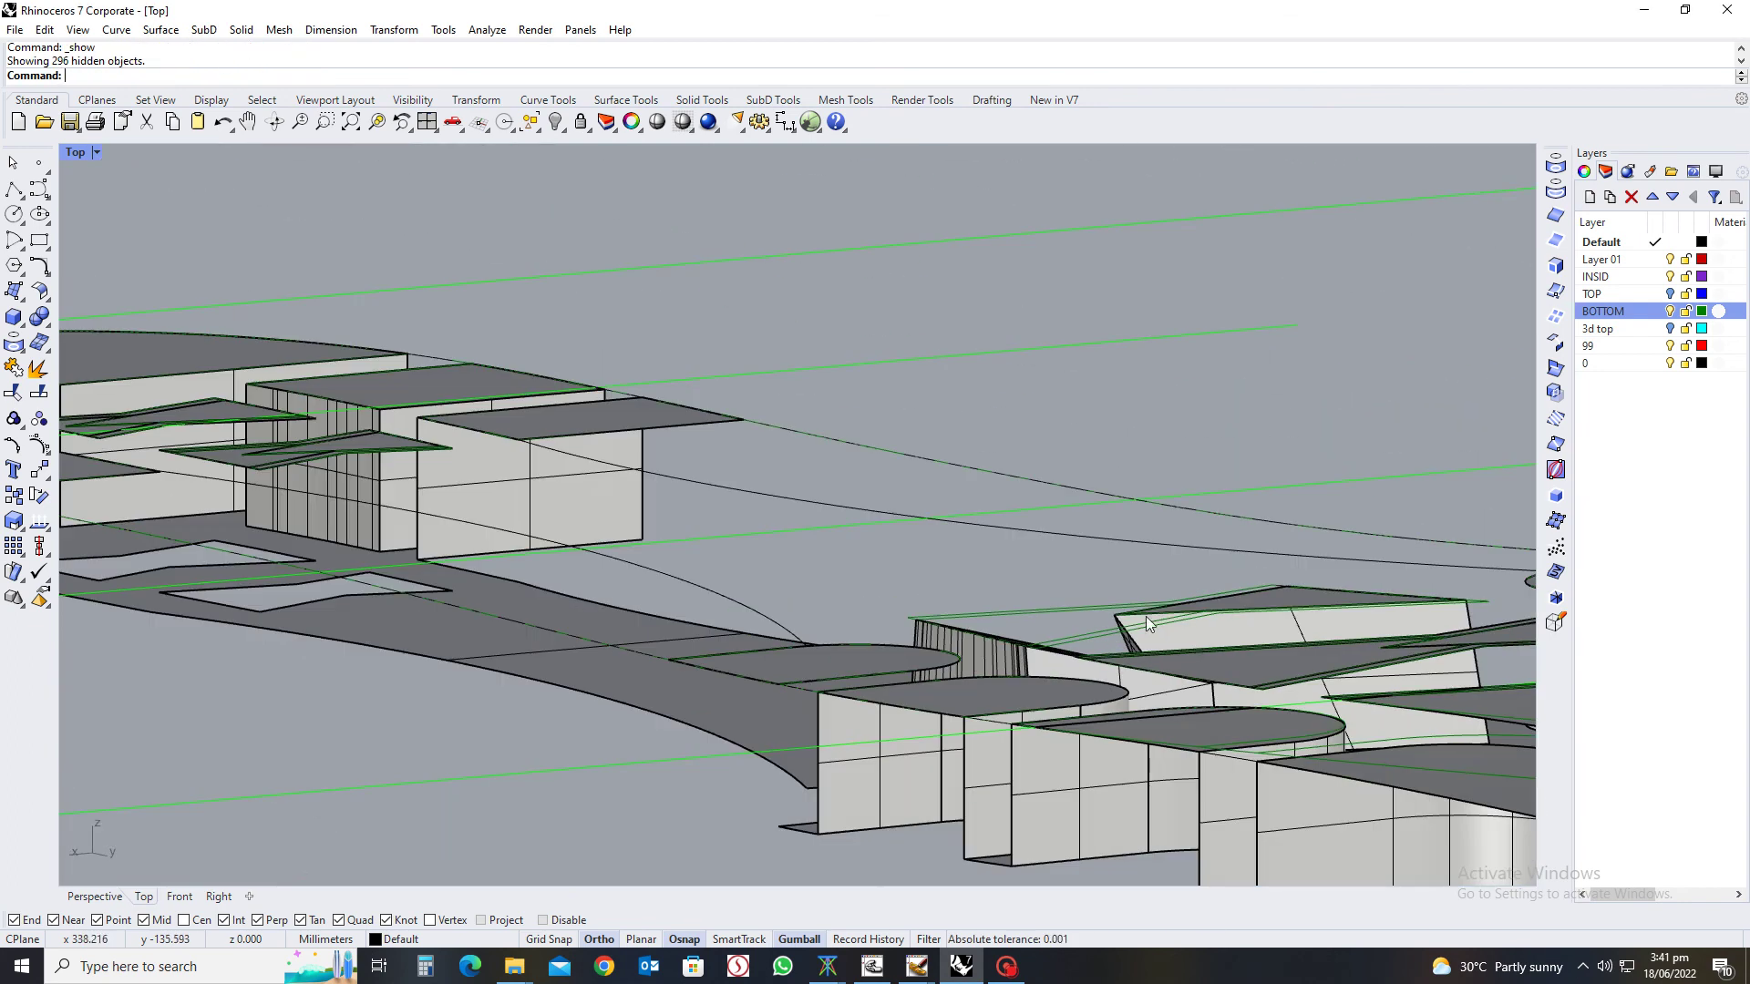
{"action": "scroll", "coordinate": [1146, 617], "scroll_direction": "up", "scroll_amount": 6}
{"action": "right_click_drag", "start_coordinate": [1218, 616], "coordinate": [729, 488]}
{"action": "scroll", "coordinate": [729, 487], "scroll_direction": "up", "scroll_amount": 5}
{"action": "scroll", "coordinate": [729, 487], "scroll_direction": "up", "scroll_amount": 5}
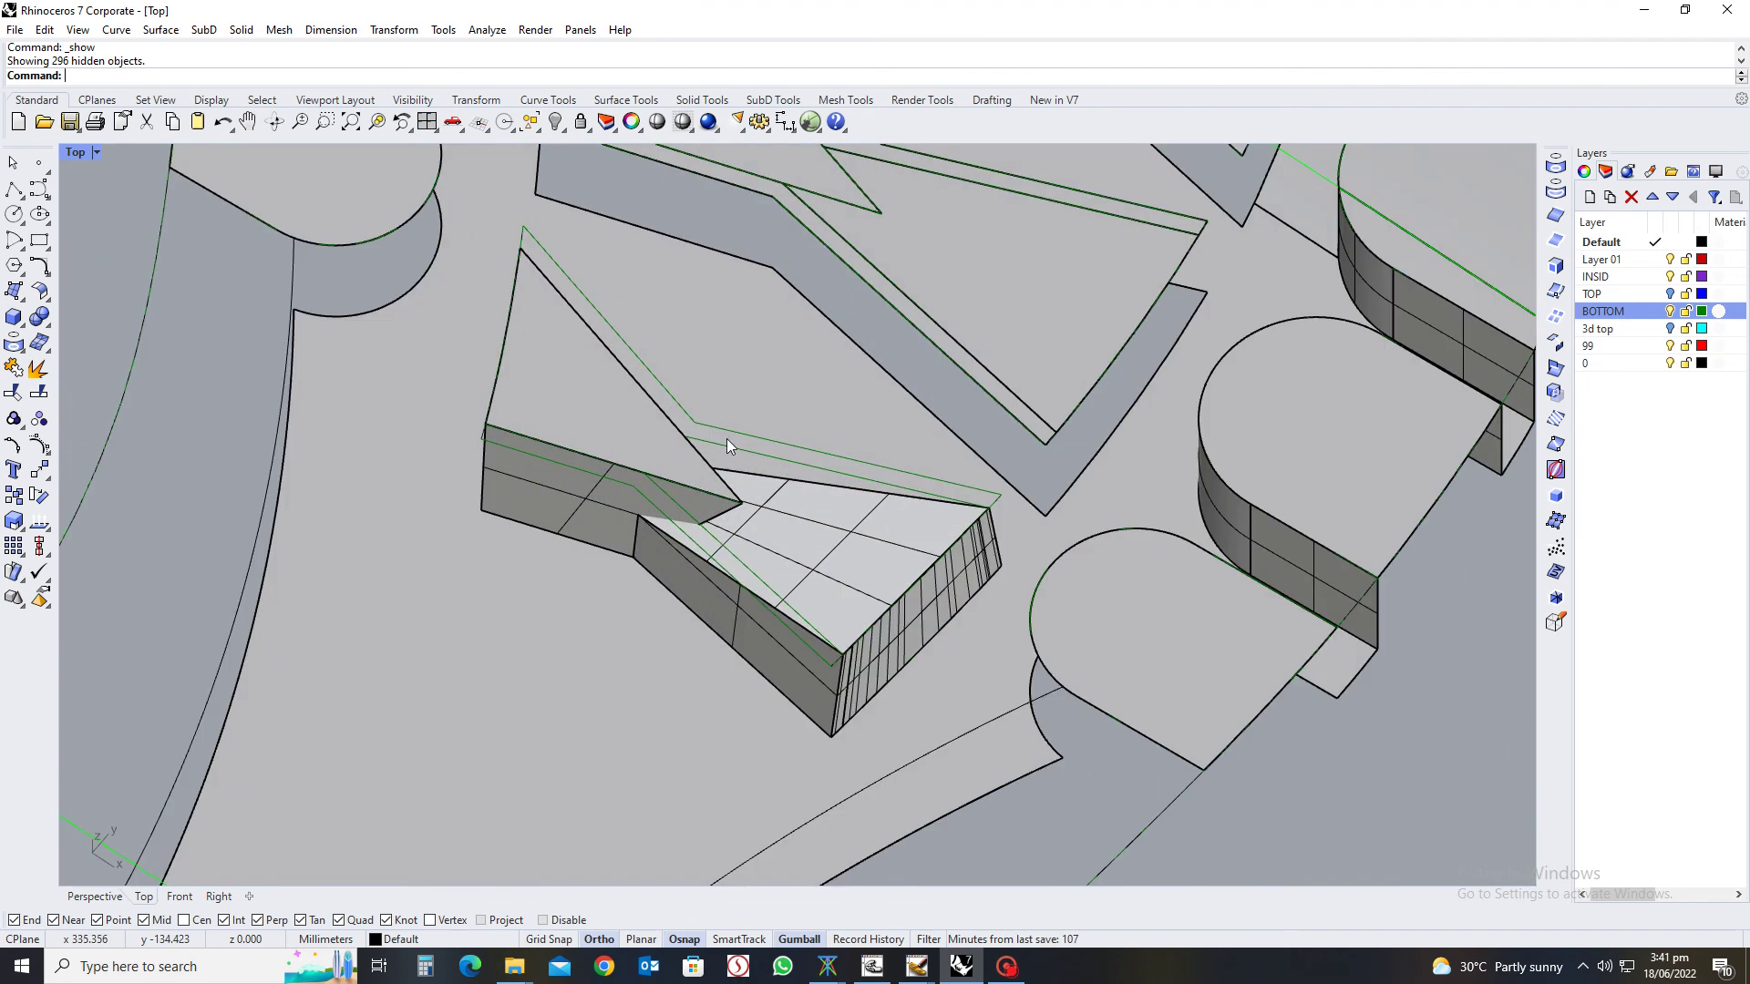
Hide all curves and inspect the finished wedge and the sole's tread blocks in top and angled views
{"action": "middle_click", "coordinate": [742, 470]}
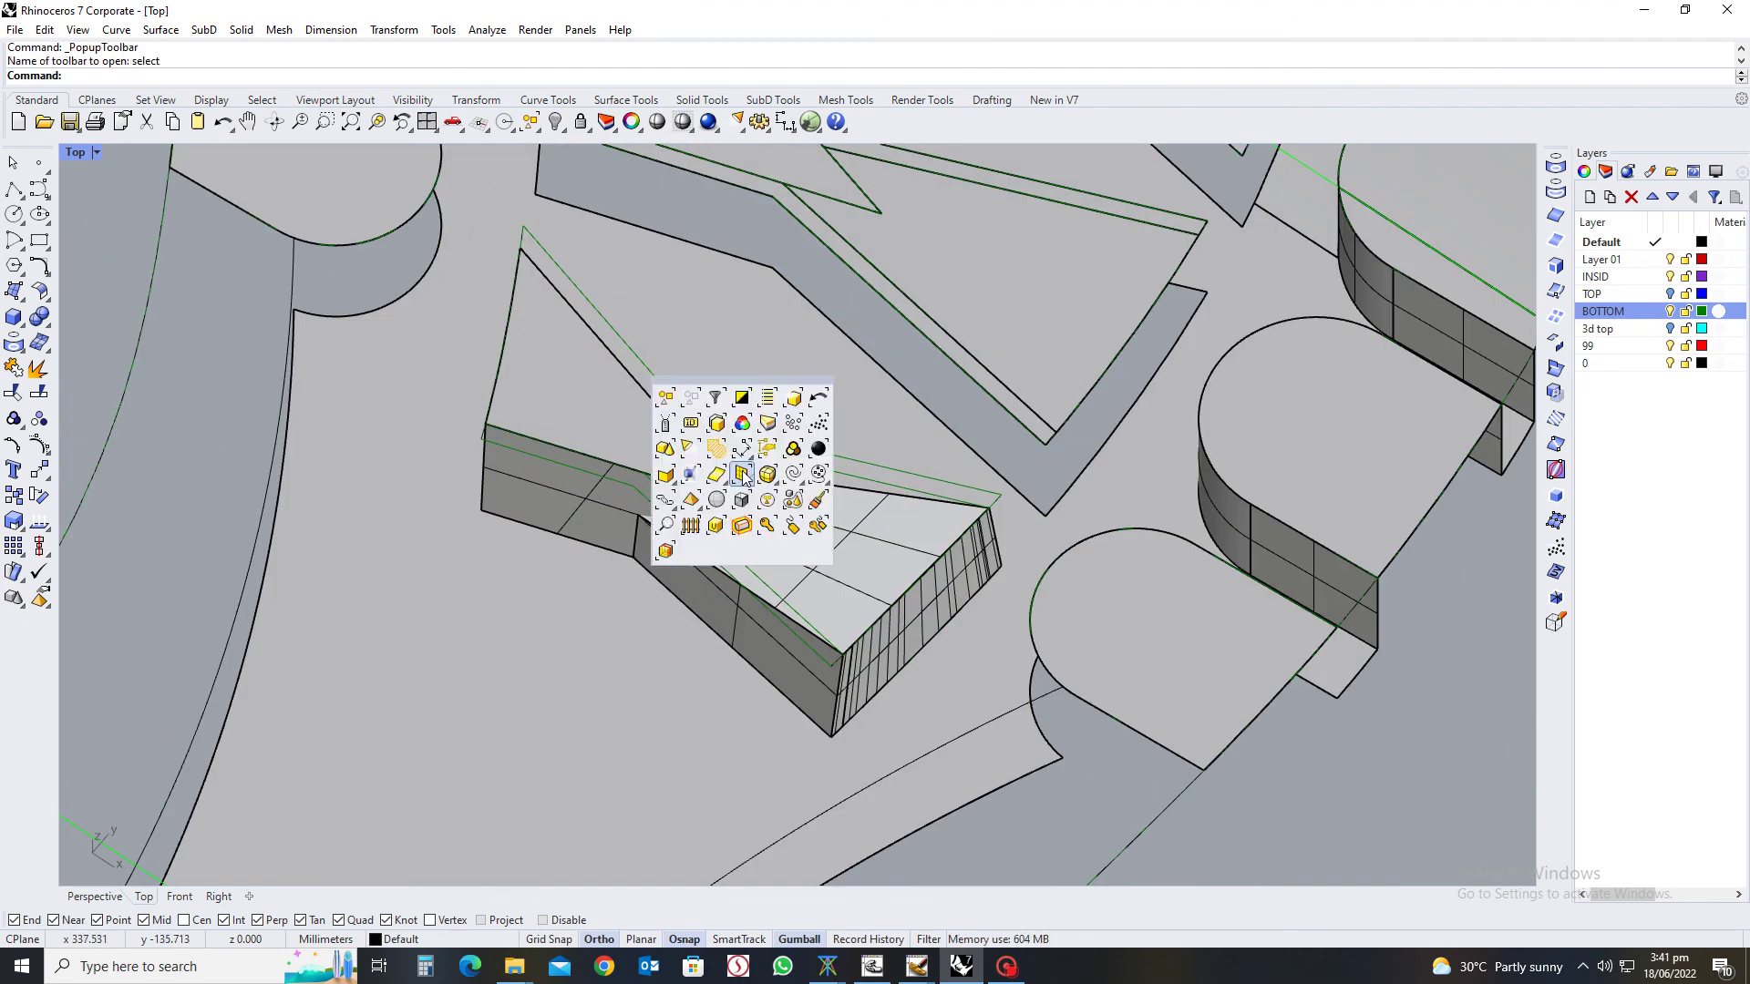
{"action": "left_click", "coordinate": [794, 473]}
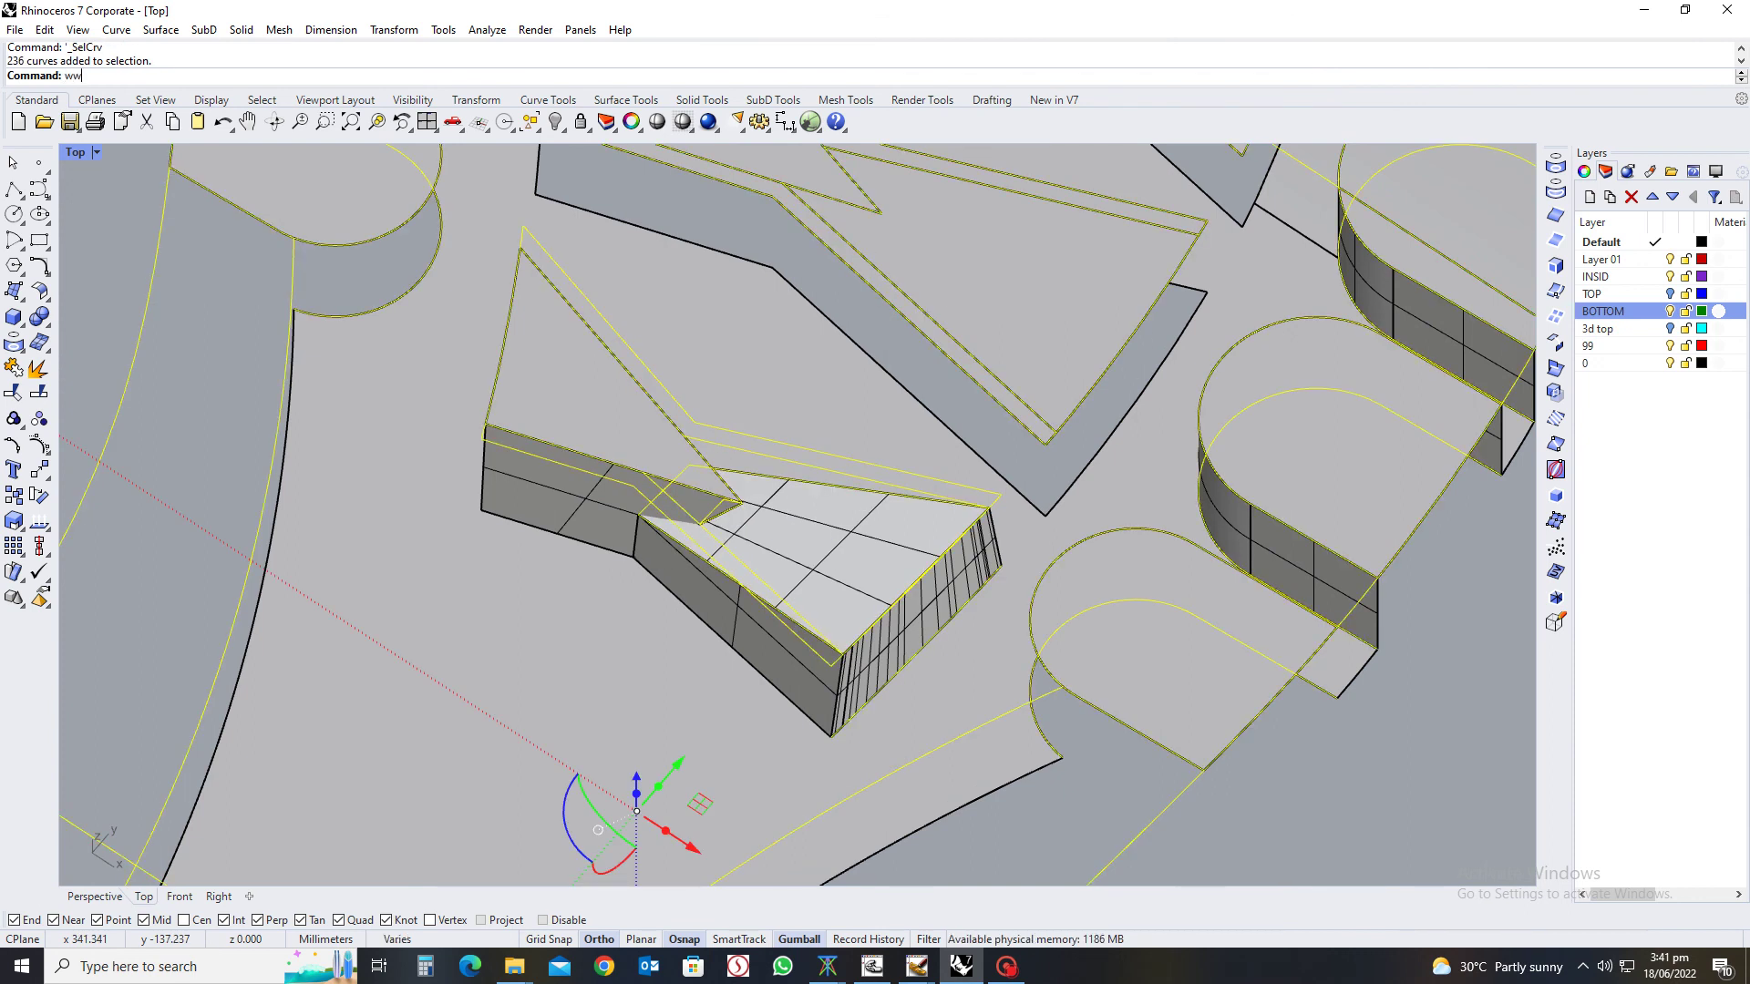
{"action": "key", "text": "ctrl+h"}
{"action": "key", "text": "ctrl+shift+t"}
{"action": "scroll", "coordinate": [792, 501], "scroll_direction": "down", "scroll_amount": 3}
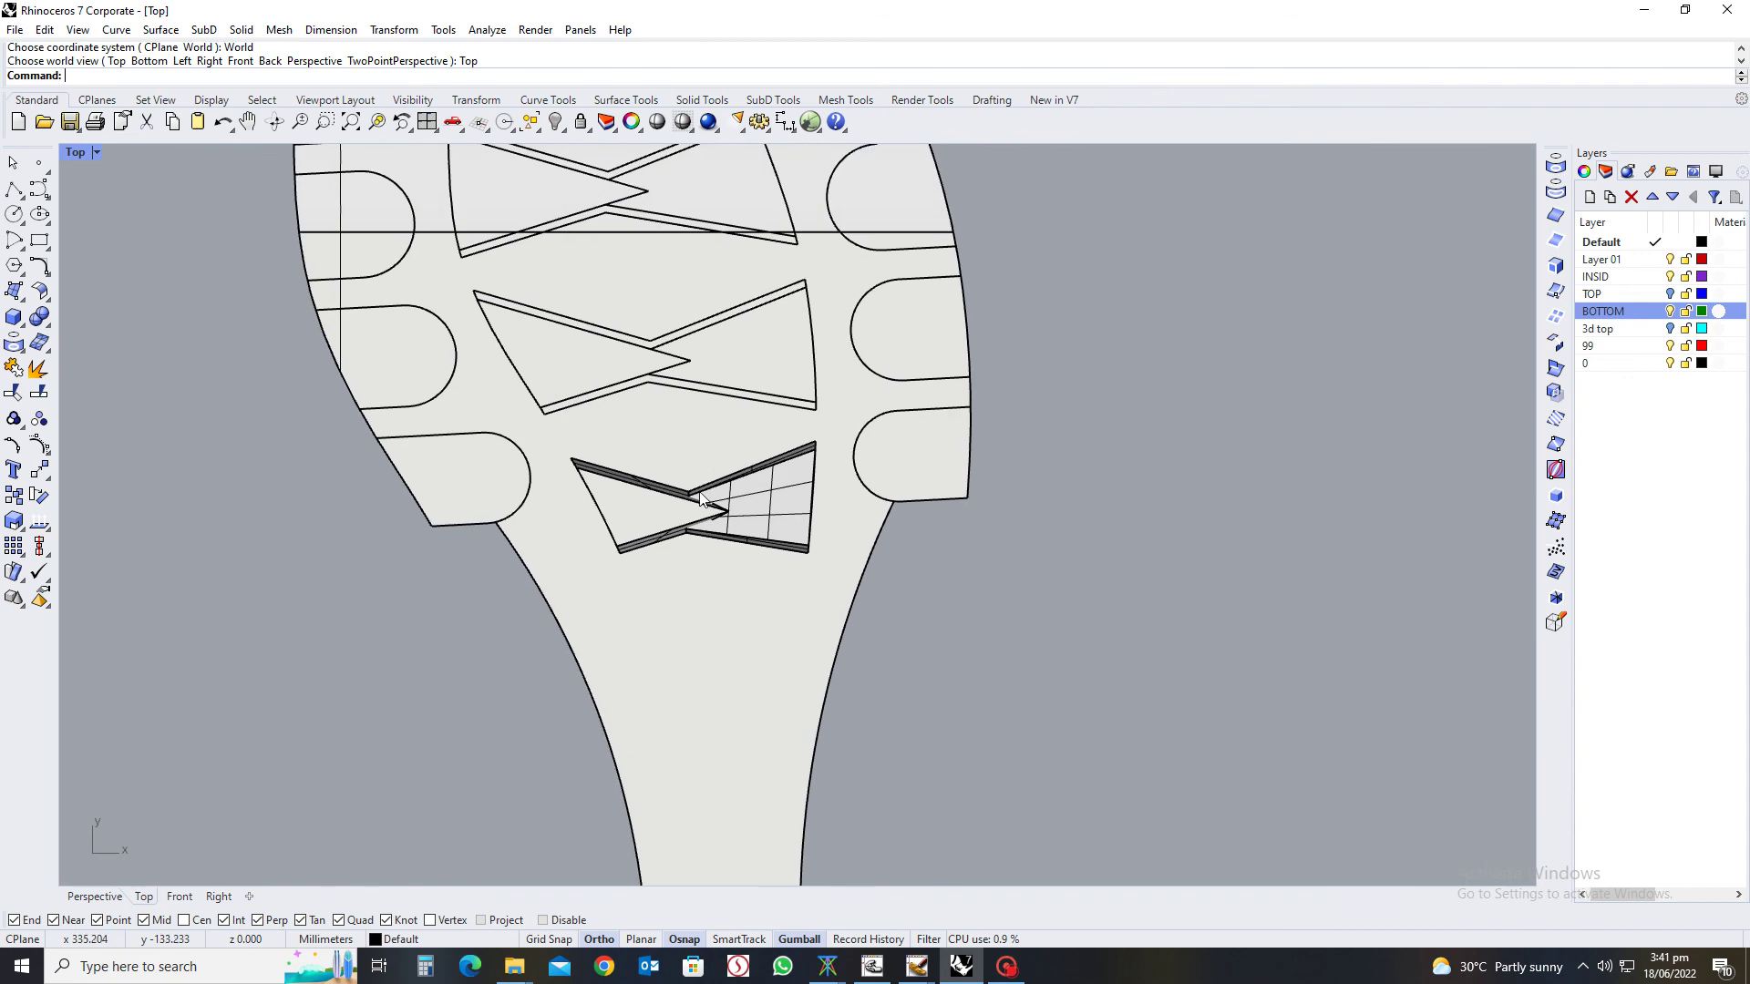
{"action": "scroll", "coordinate": [729, 392], "scroll_direction": "up", "scroll_amount": 8}
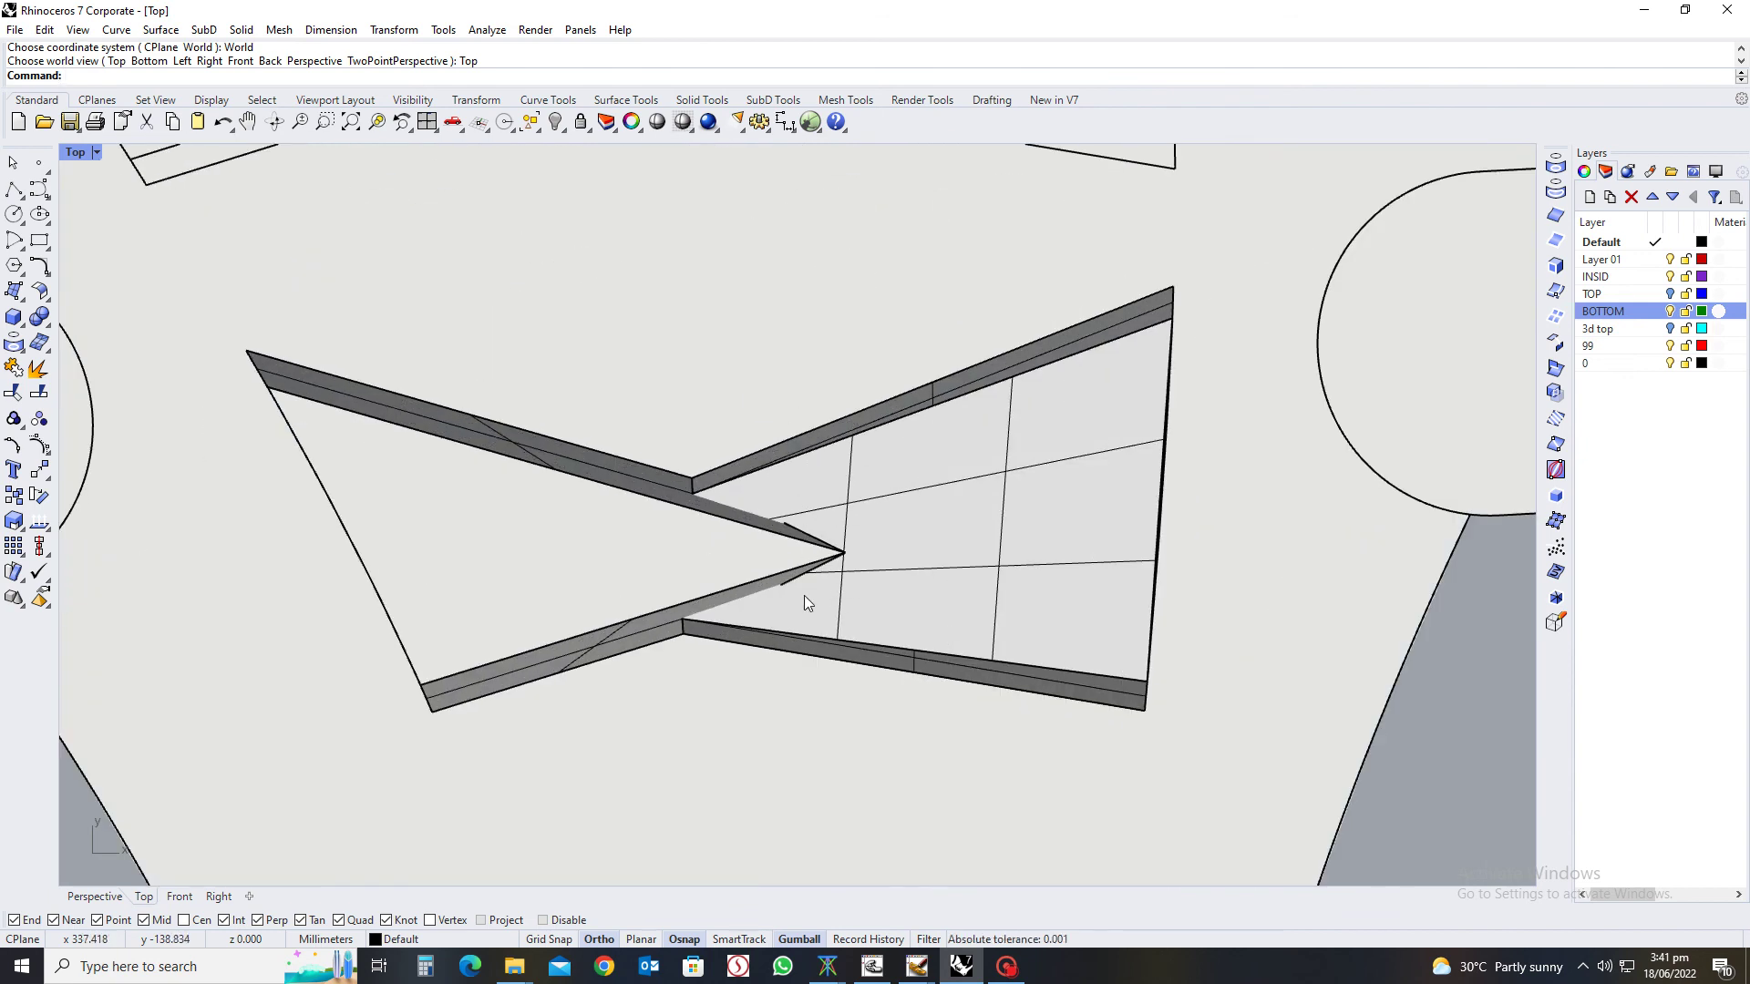
{"action": "scroll", "coordinate": [844, 588], "scroll_direction": "down", "scroll_amount": 10}
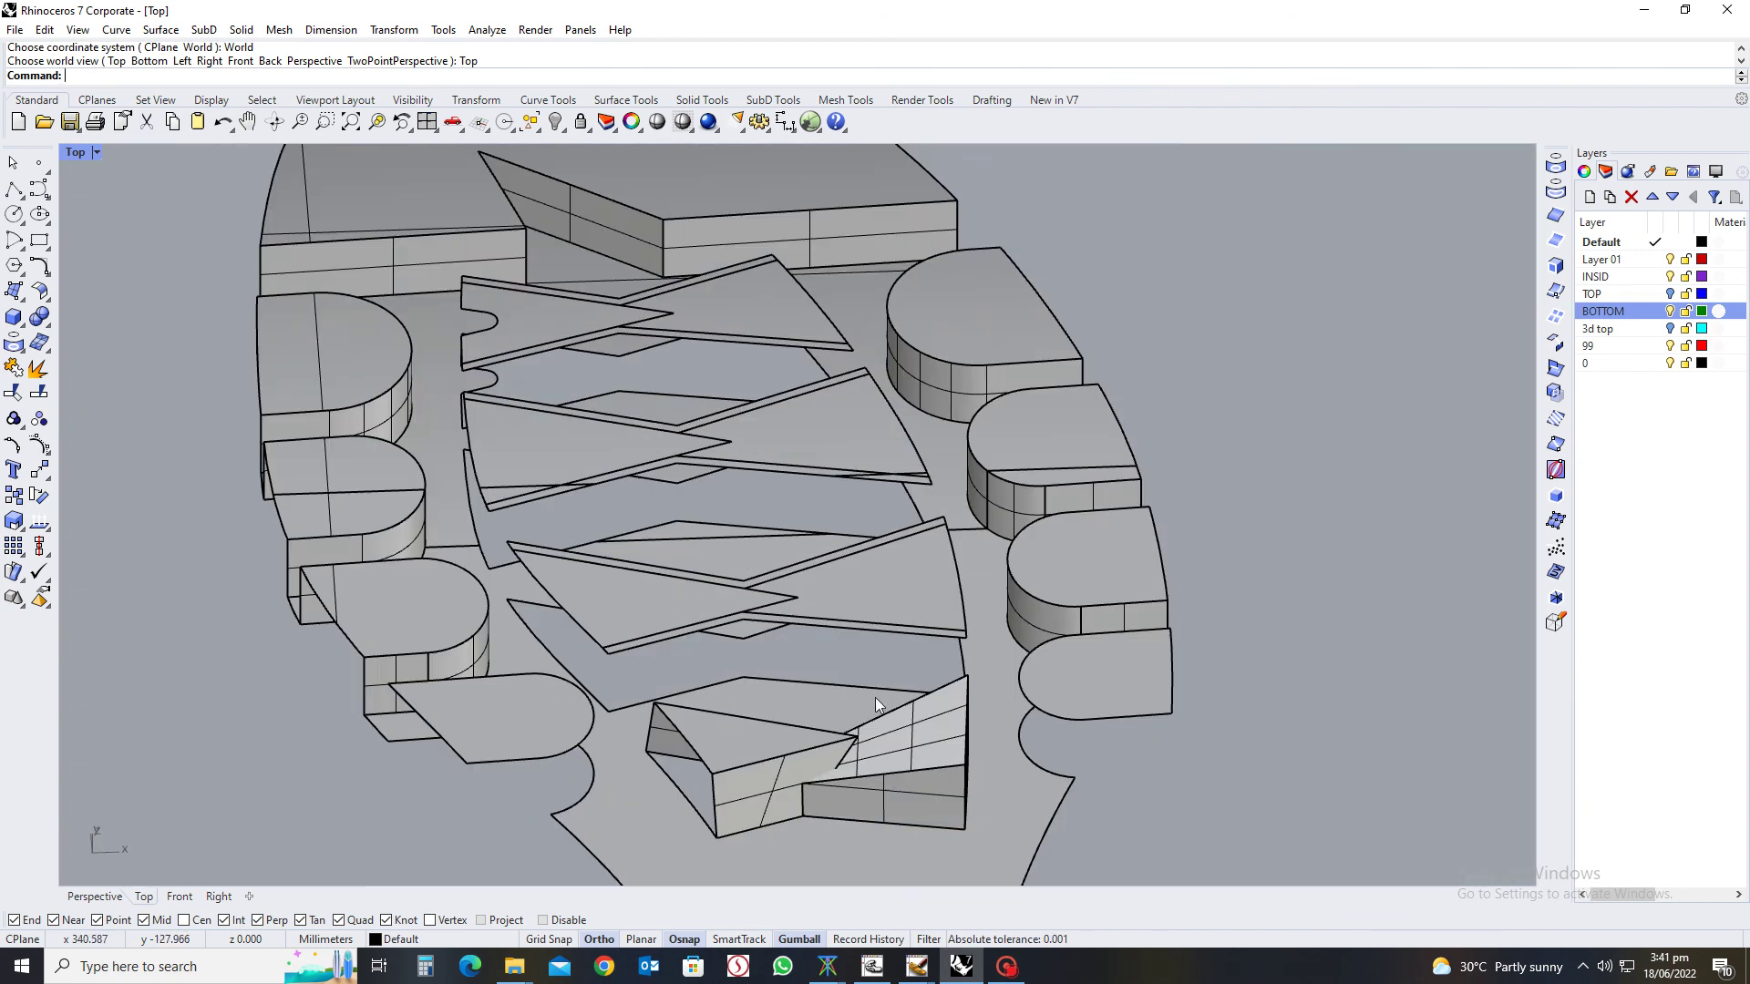
{"action": "right_click_drag", "start_coordinate": [875, 697], "coordinate": [842, 753]}
{"action": "right_click_drag", "start_coordinate": [840, 462], "coordinate": [823, 497]}
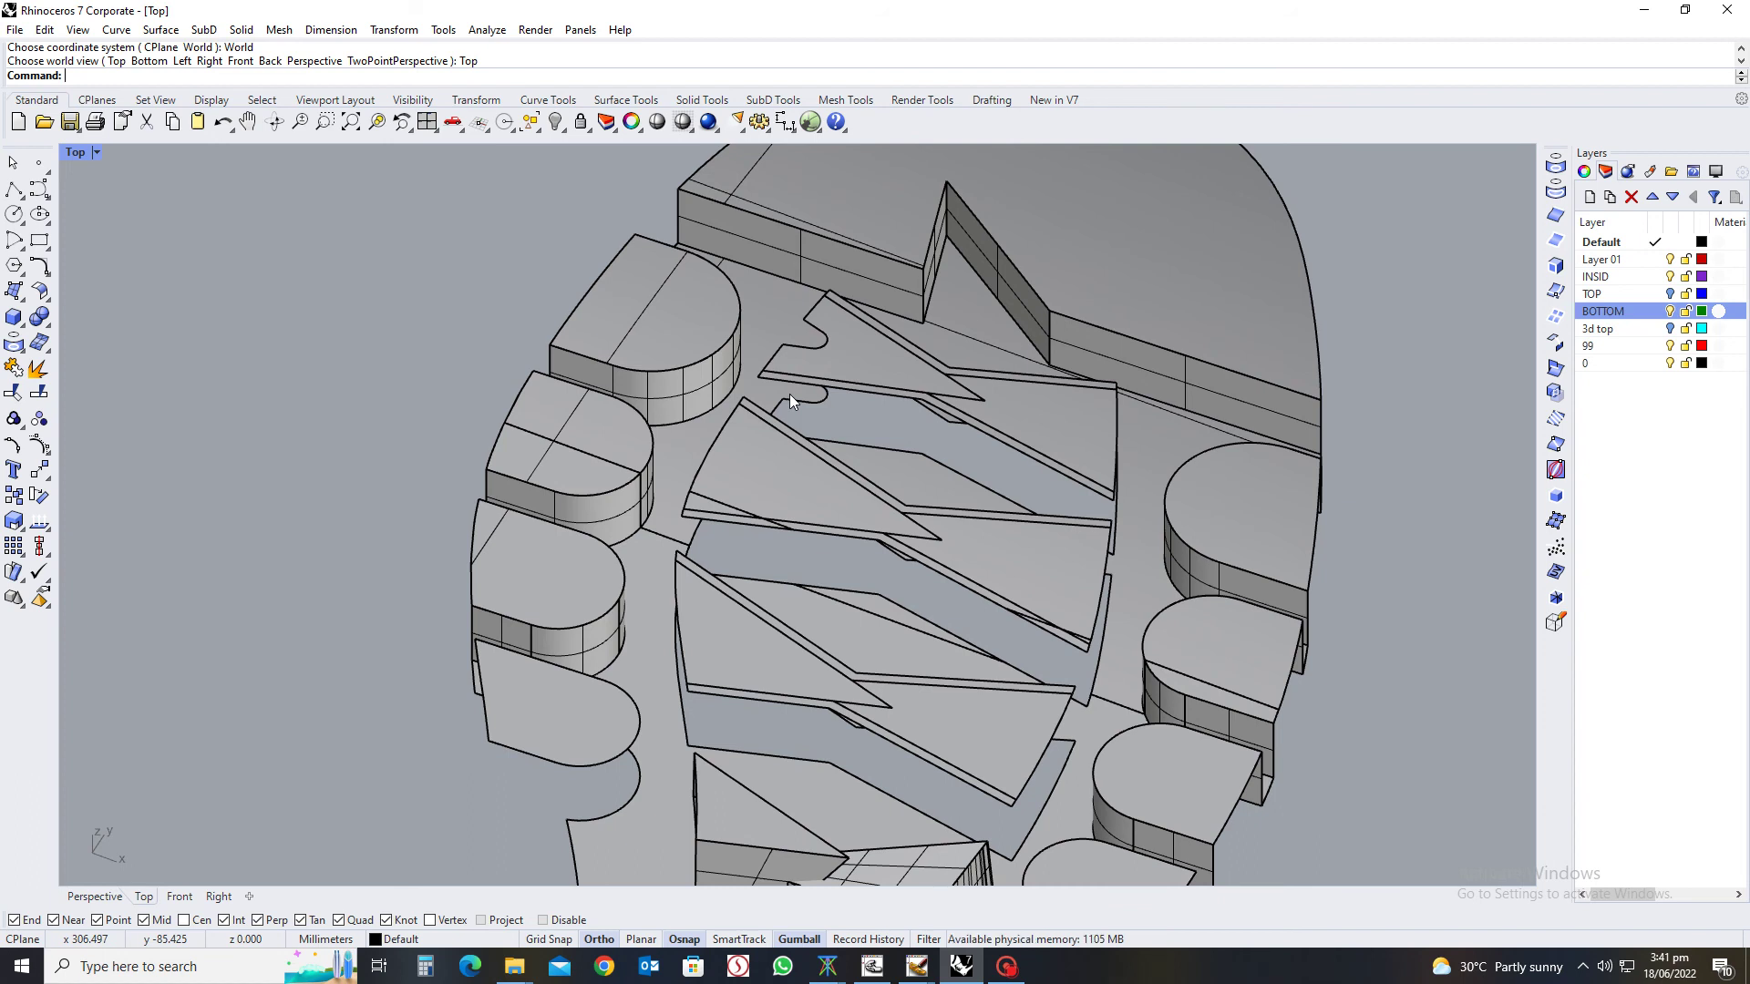
{"action": "scroll", "coordinate": [782, 358], "scroll_direction": "down", "scroll_amount": 5}
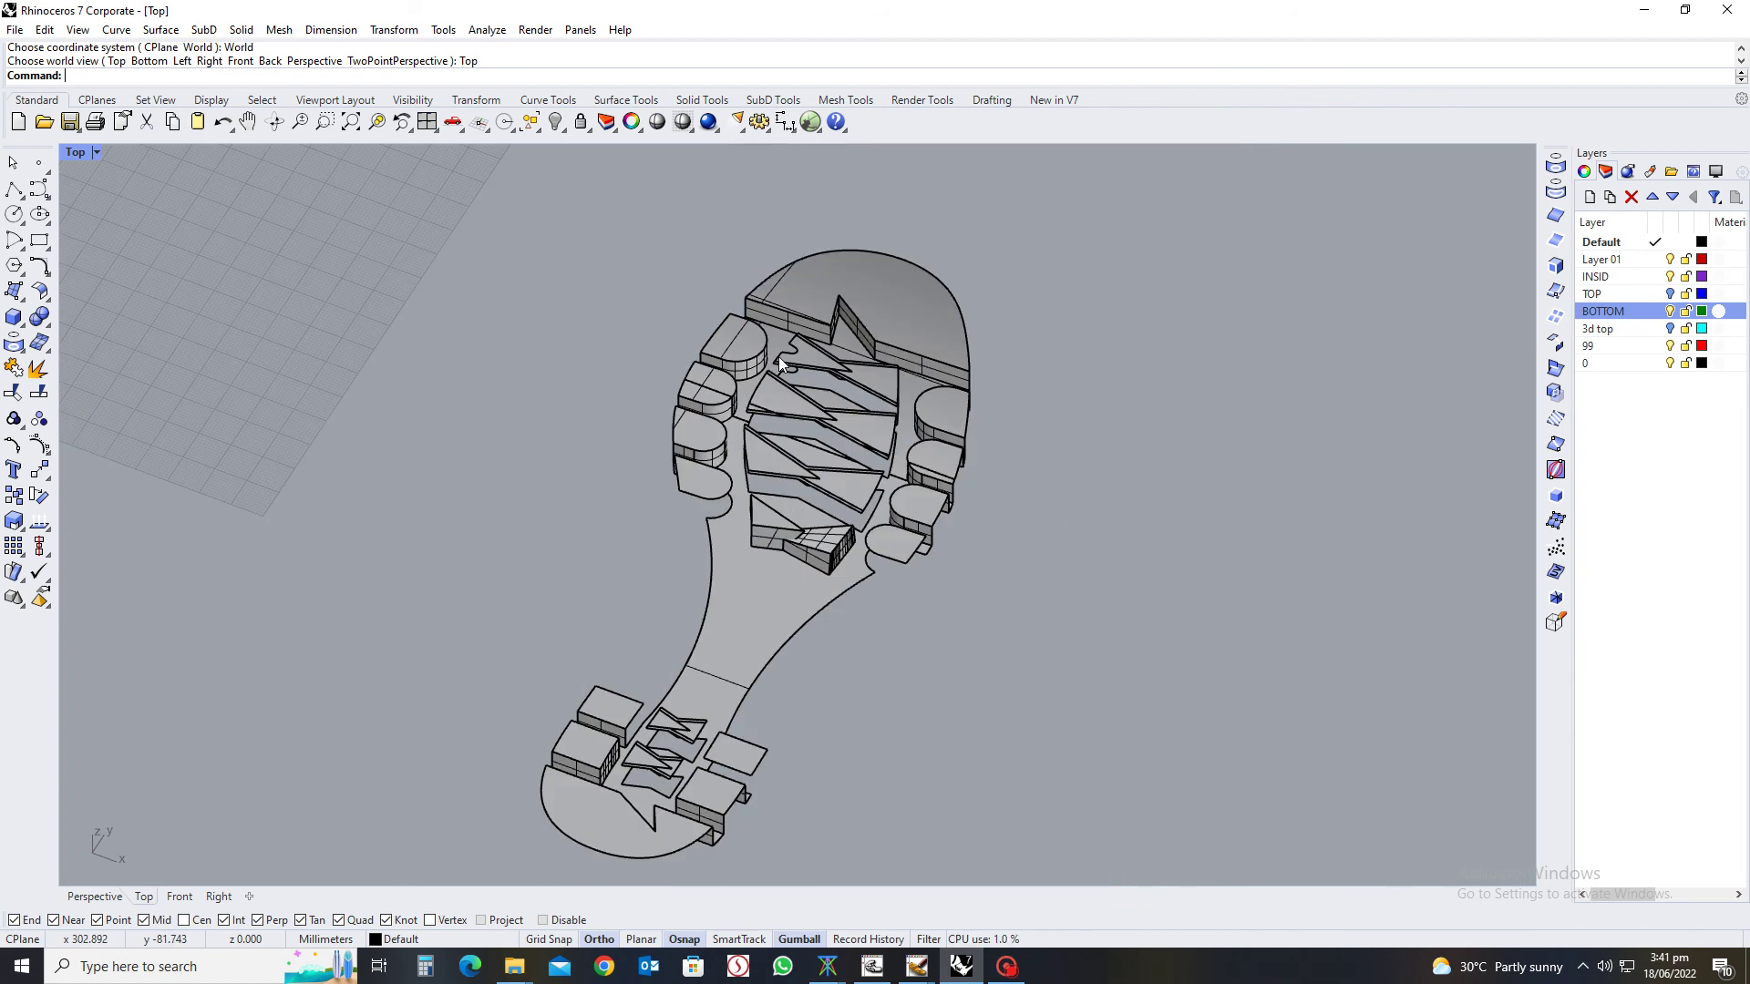
{"action": "right_click_drag", "start_coordinate": [910, 589], "coordinate": [877, 627], "text": "ctrl+shift"}
Show all hidden curves again and bring the narrow waist of the sole into an angled view
{"action": "key", "text": "ctrl+alt+h"}
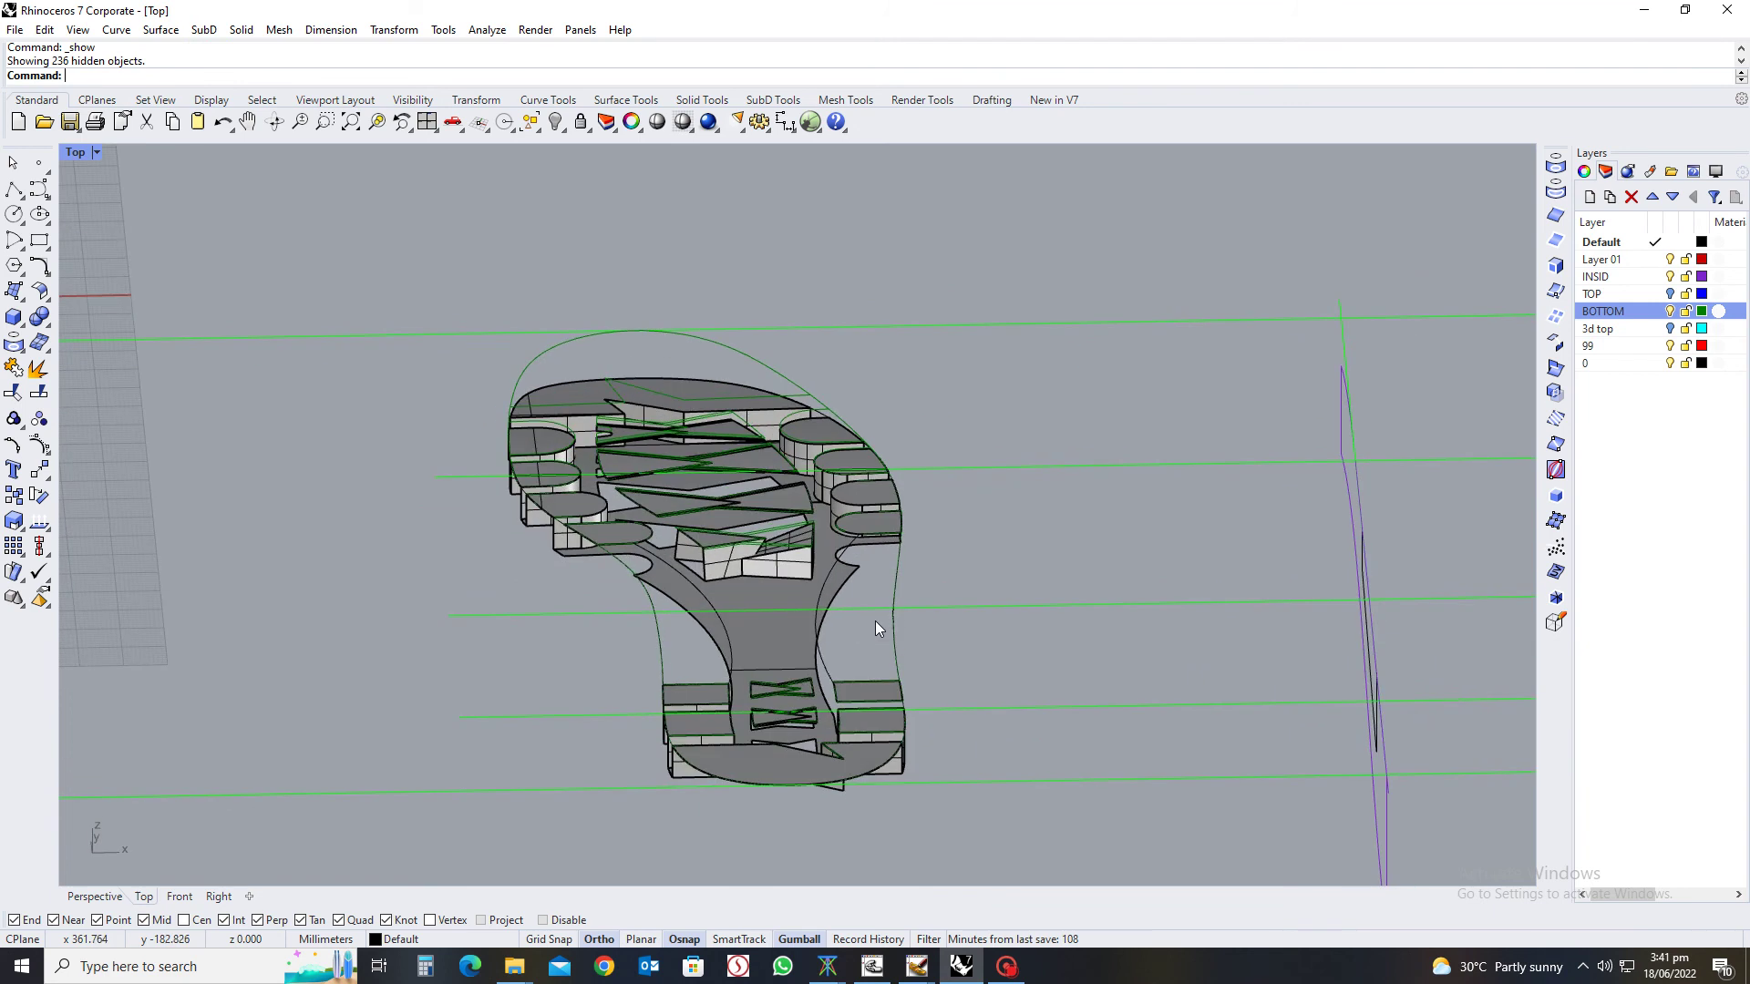
{"action": "key", "text": "ctrl+z"}
{"action": "key", "text": "Home"}
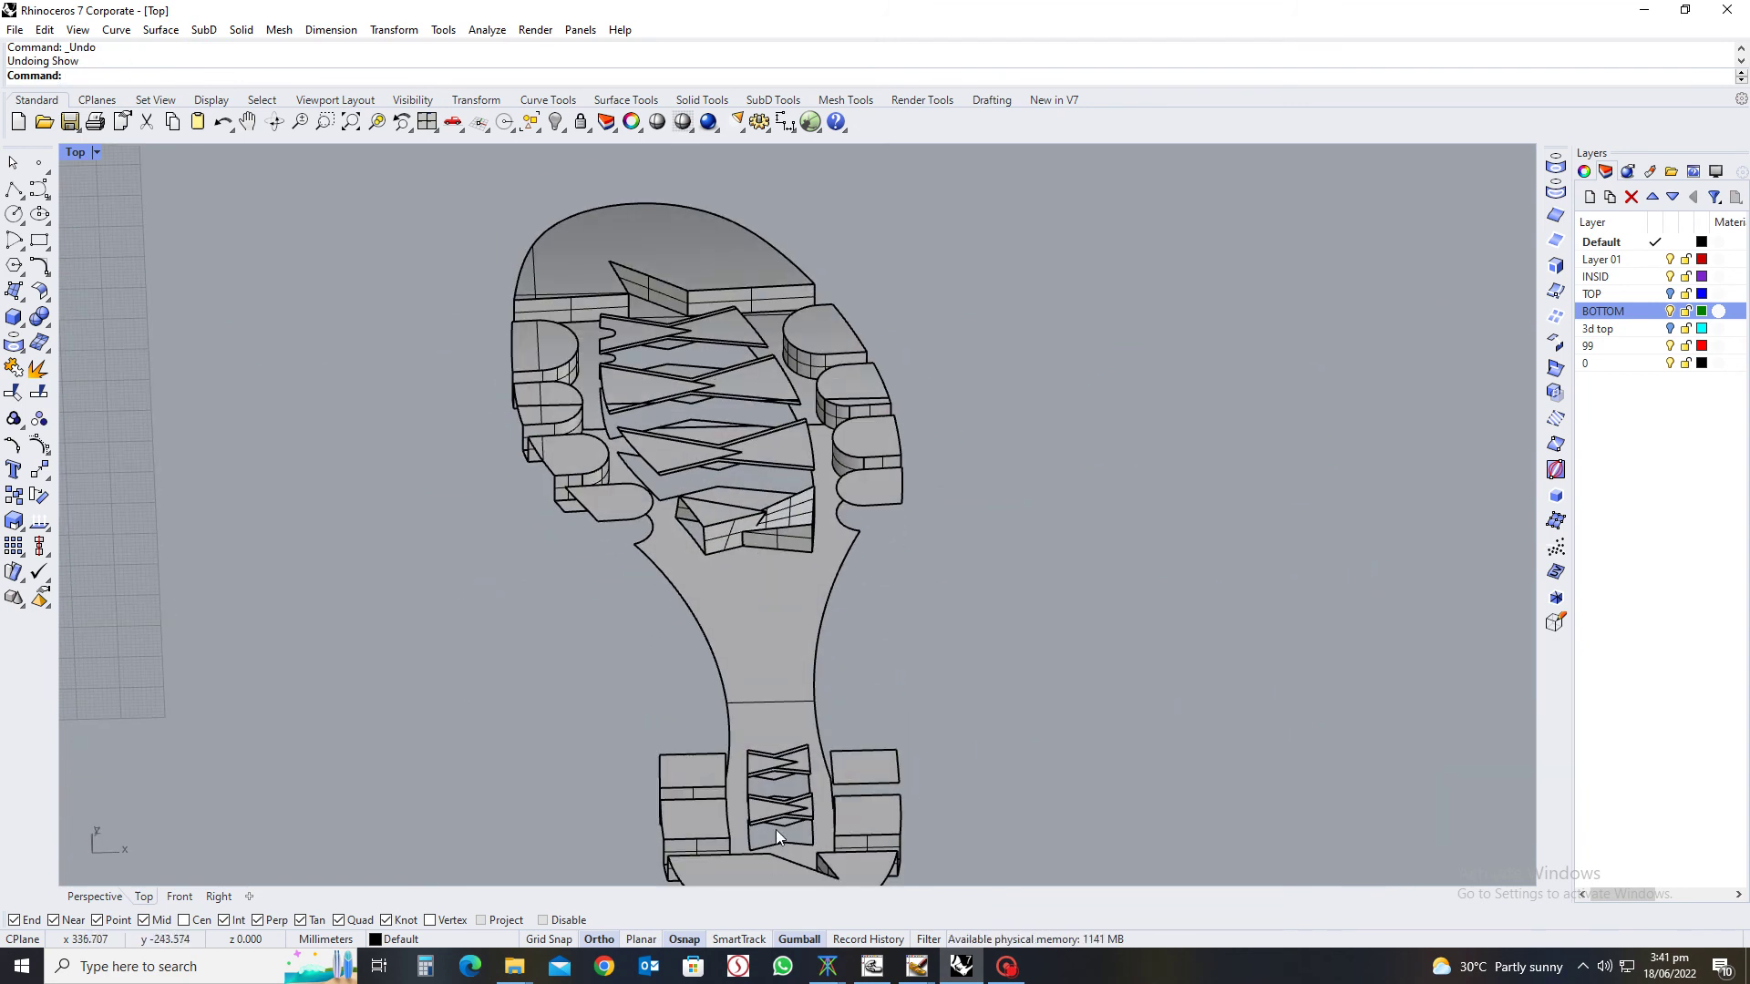
{"action": "key", "text": "ctrl+F1"}
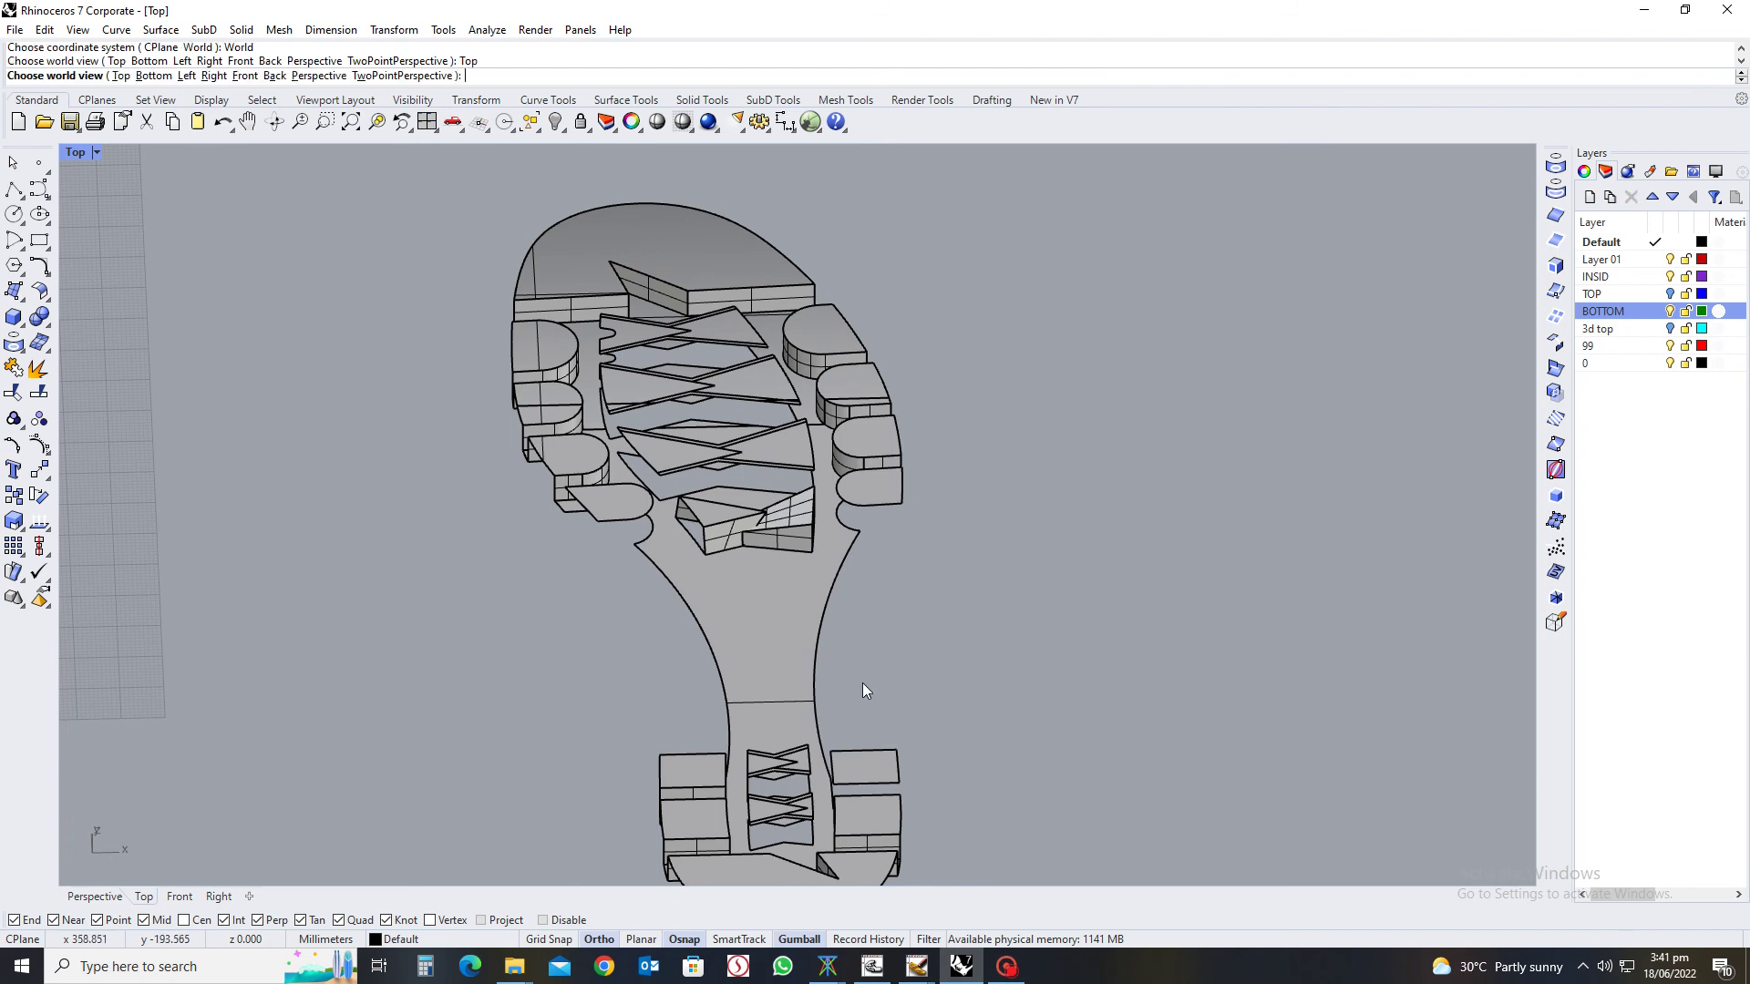
{"action": "scroll", "coordinate": [864, 593], "scroll_direction": "up", "scroll_amount": 3}
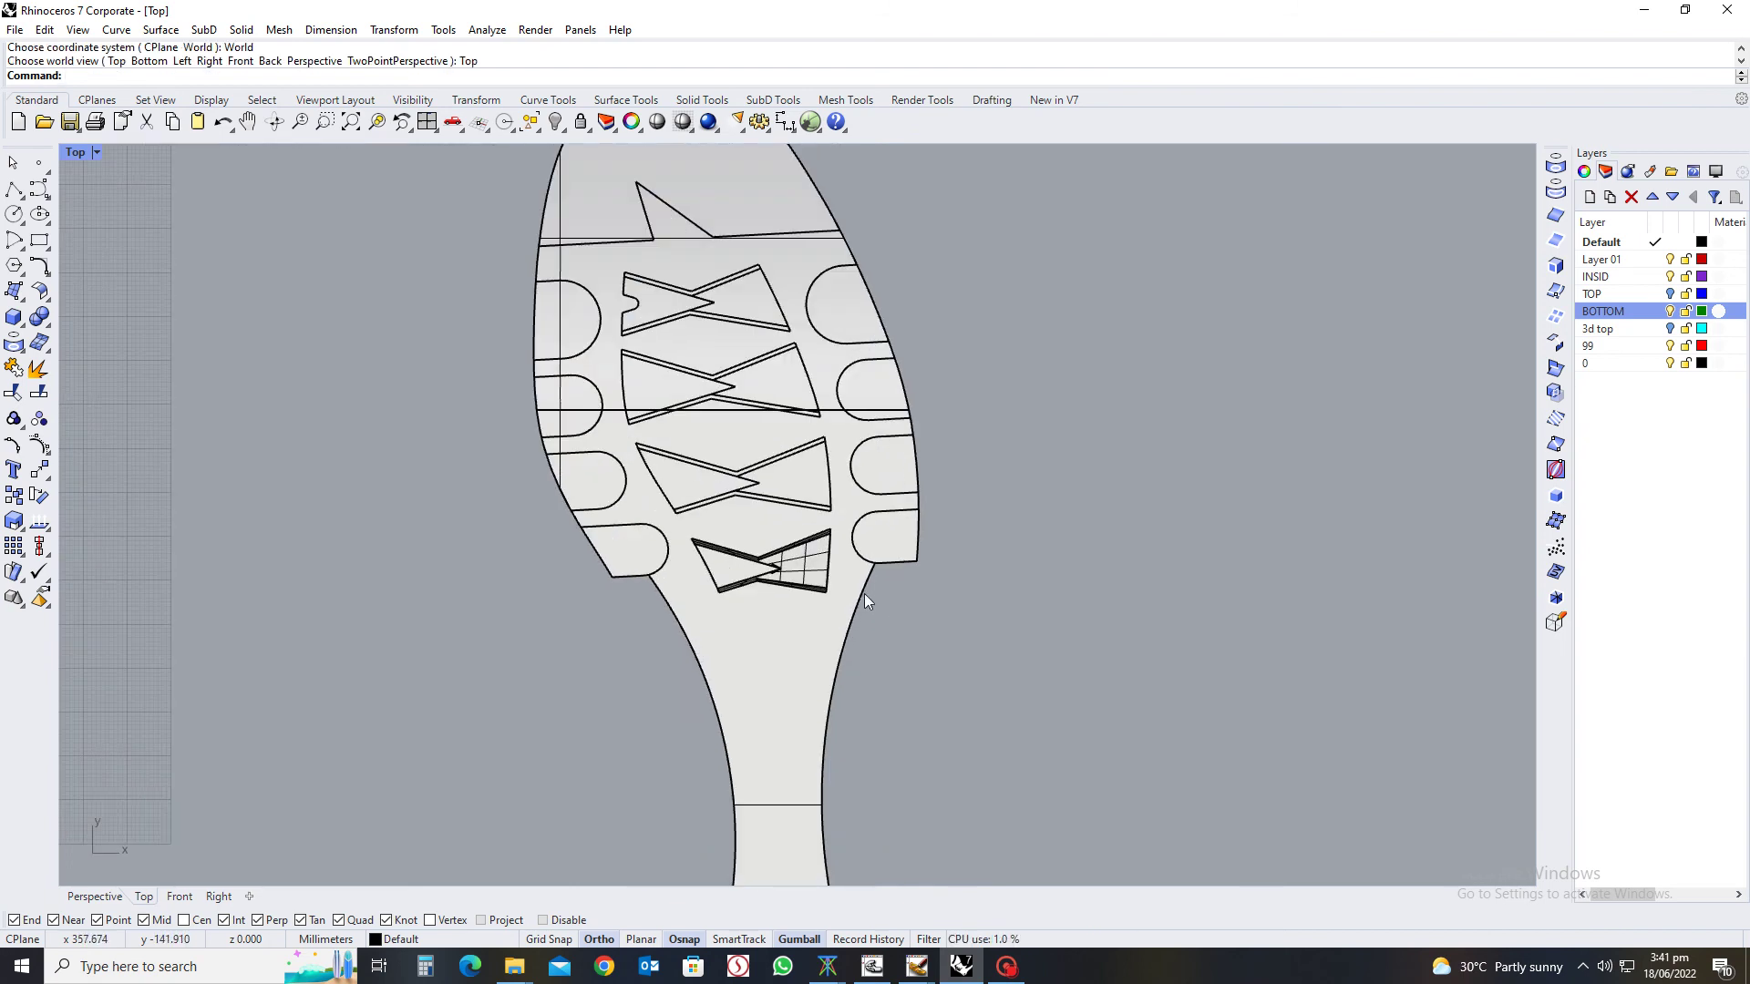
{"action": "scroll", "coordinate": [878, 592], "scroll_direction": "down", "scroll_amount": 1}
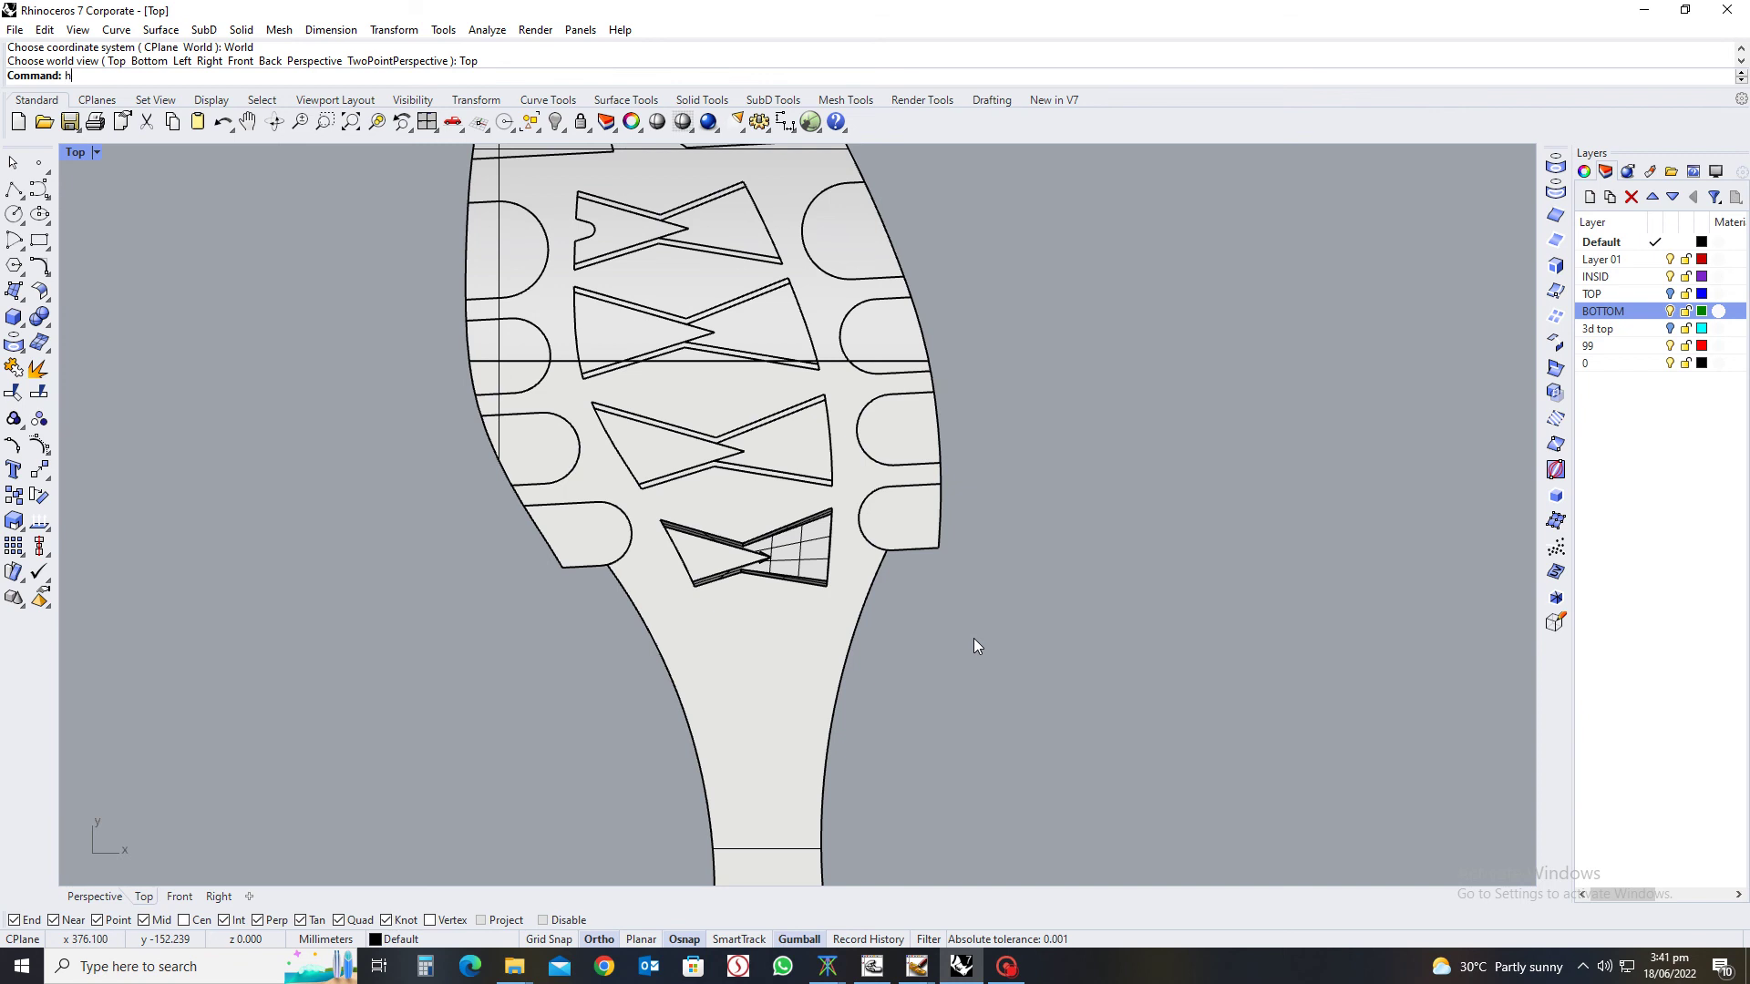
{"action": "key", "text": "Return"}
{"action": "mouse_move", "coordinate": [870, 737]}
{"action": "right_mouse_down", "text": "ctrl+shift"}
{"action": "mouse_move", "coordinate": [729, 656]}
{"action": "mouse_move", "coordinate": [540, 596]}
{"action": "mouse_move", "coordinate": [888, 424]}
{"action": "right_mouse_up", "text": "ctrl+shift"}
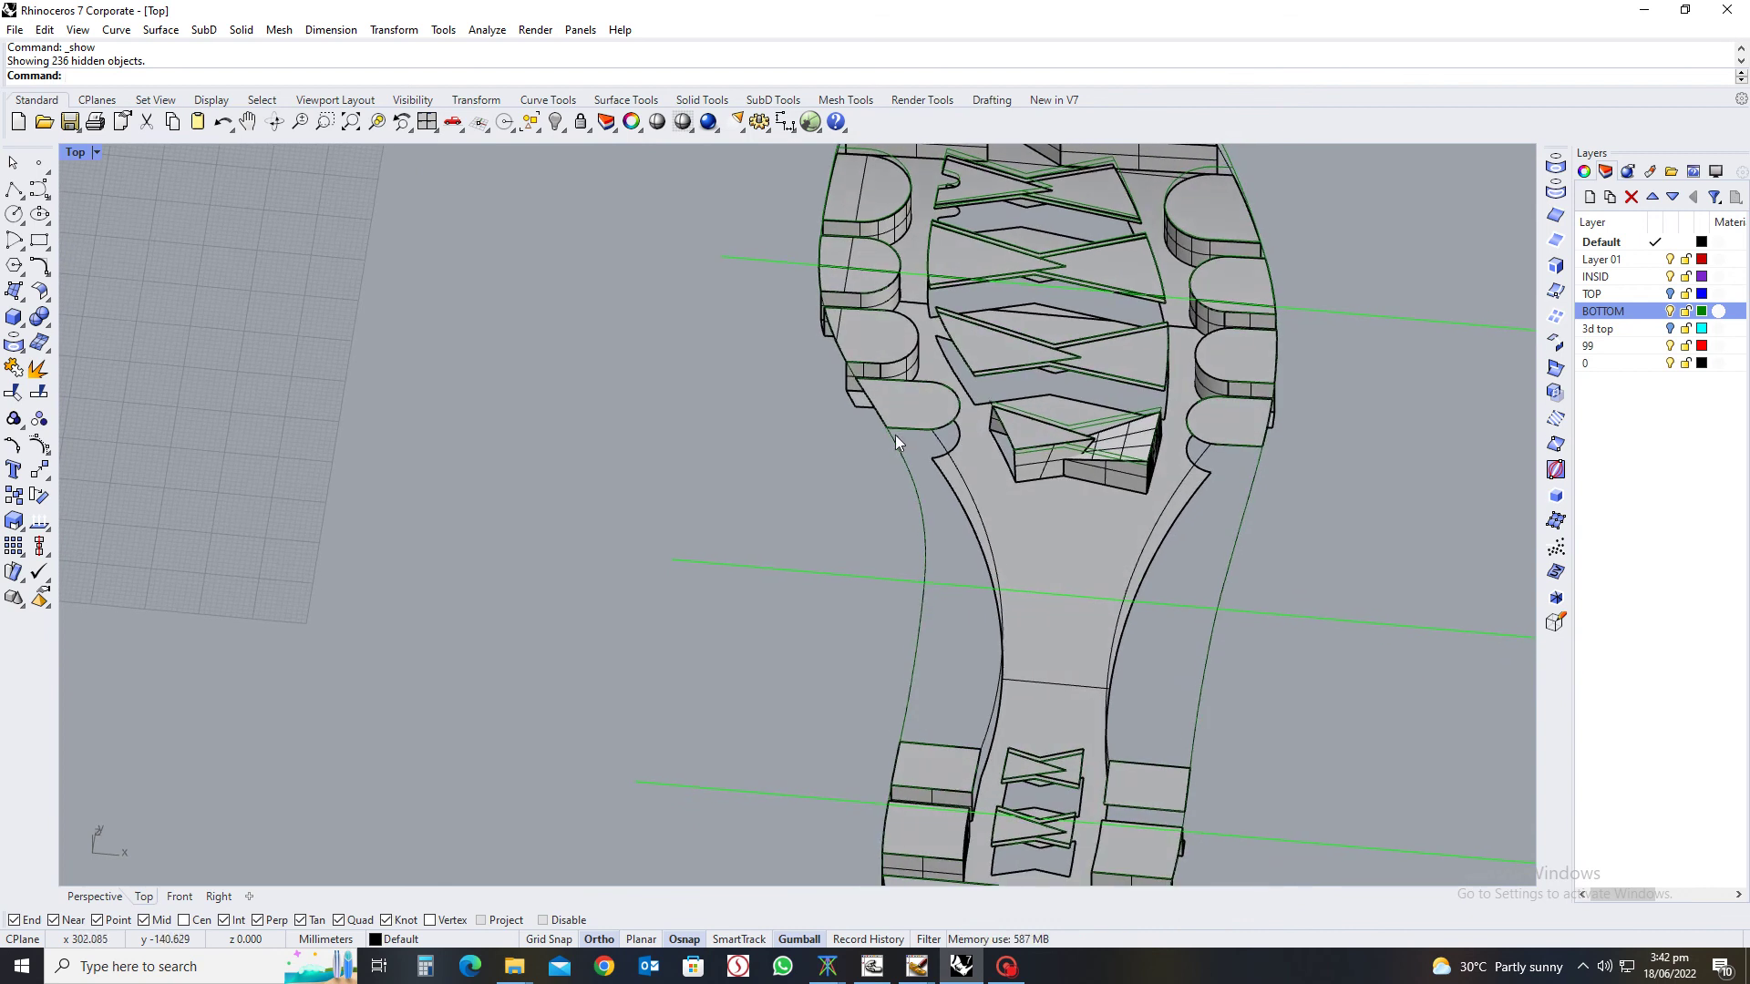
Try to split the sole's outline curve at a point beside the waist
{"action": "type", "text": "sp"}
{"action": "key", "text": "Return"}
{"action": "left_click", "coordinate": [900, 447]}
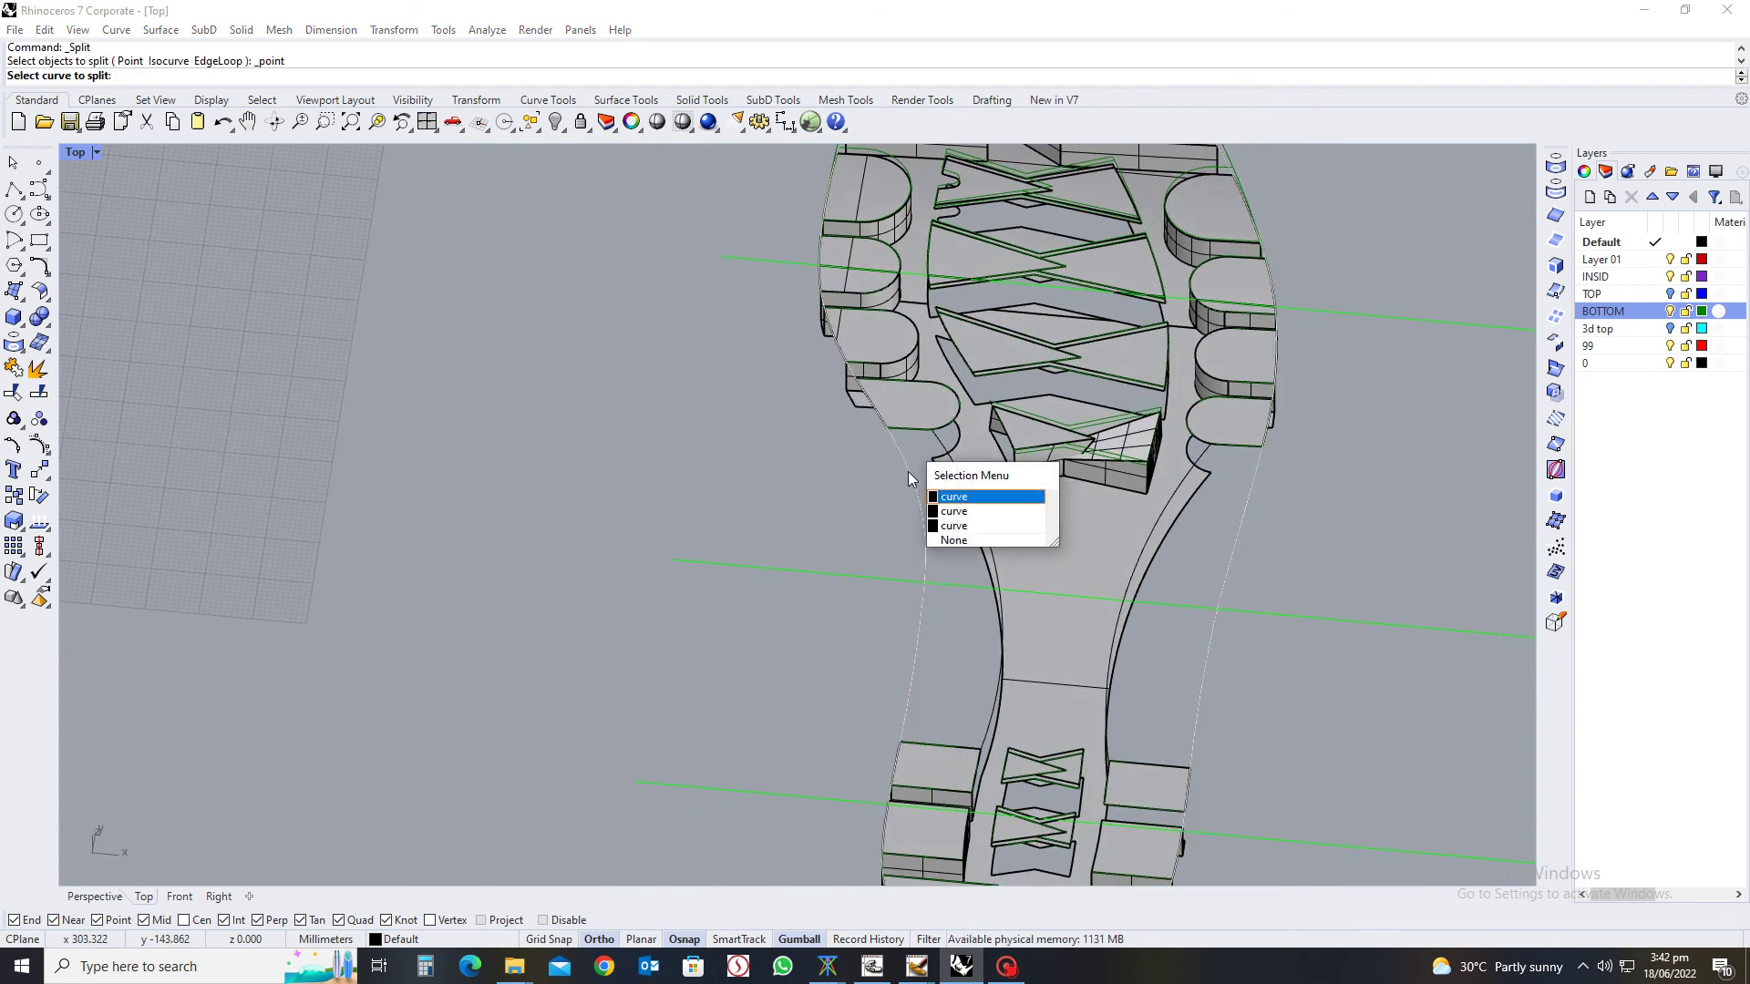
{"action": "left_click", "coordinate": [953, 497]}
{"action": "left_click", "coordinate": [923, 524]}
{"action": "key", "text": "Return"}
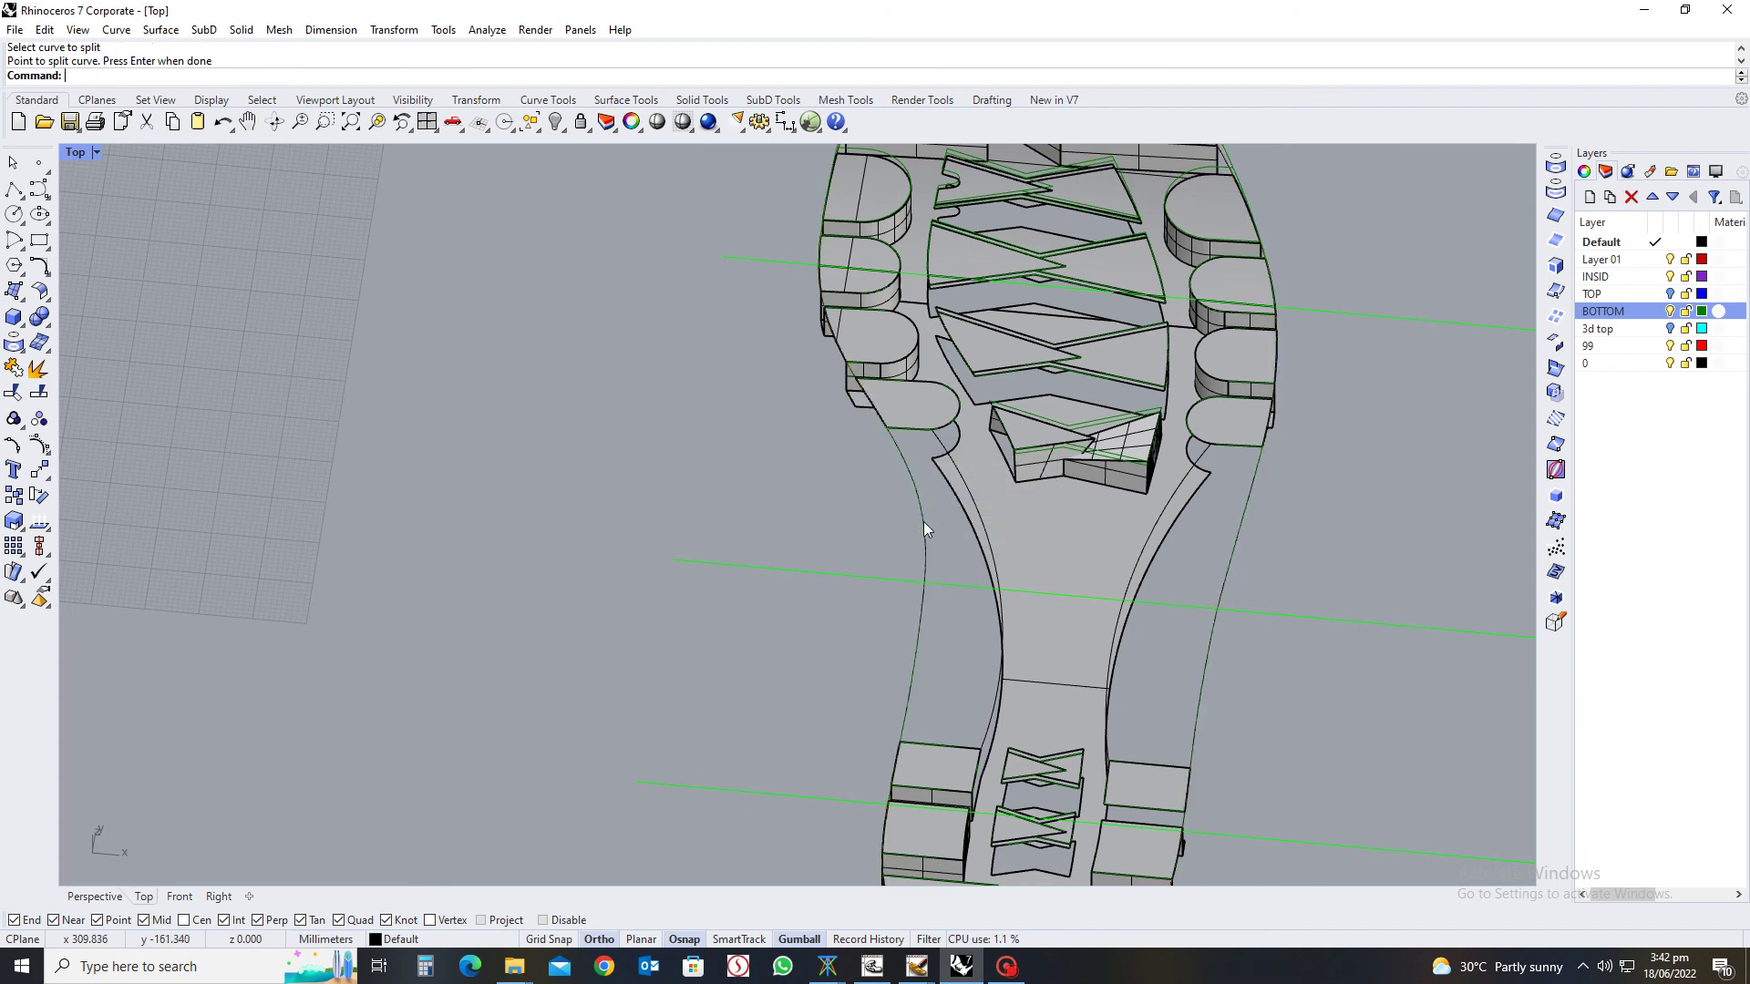
{"action": "middle_click", "coordinate": [922, 527]}
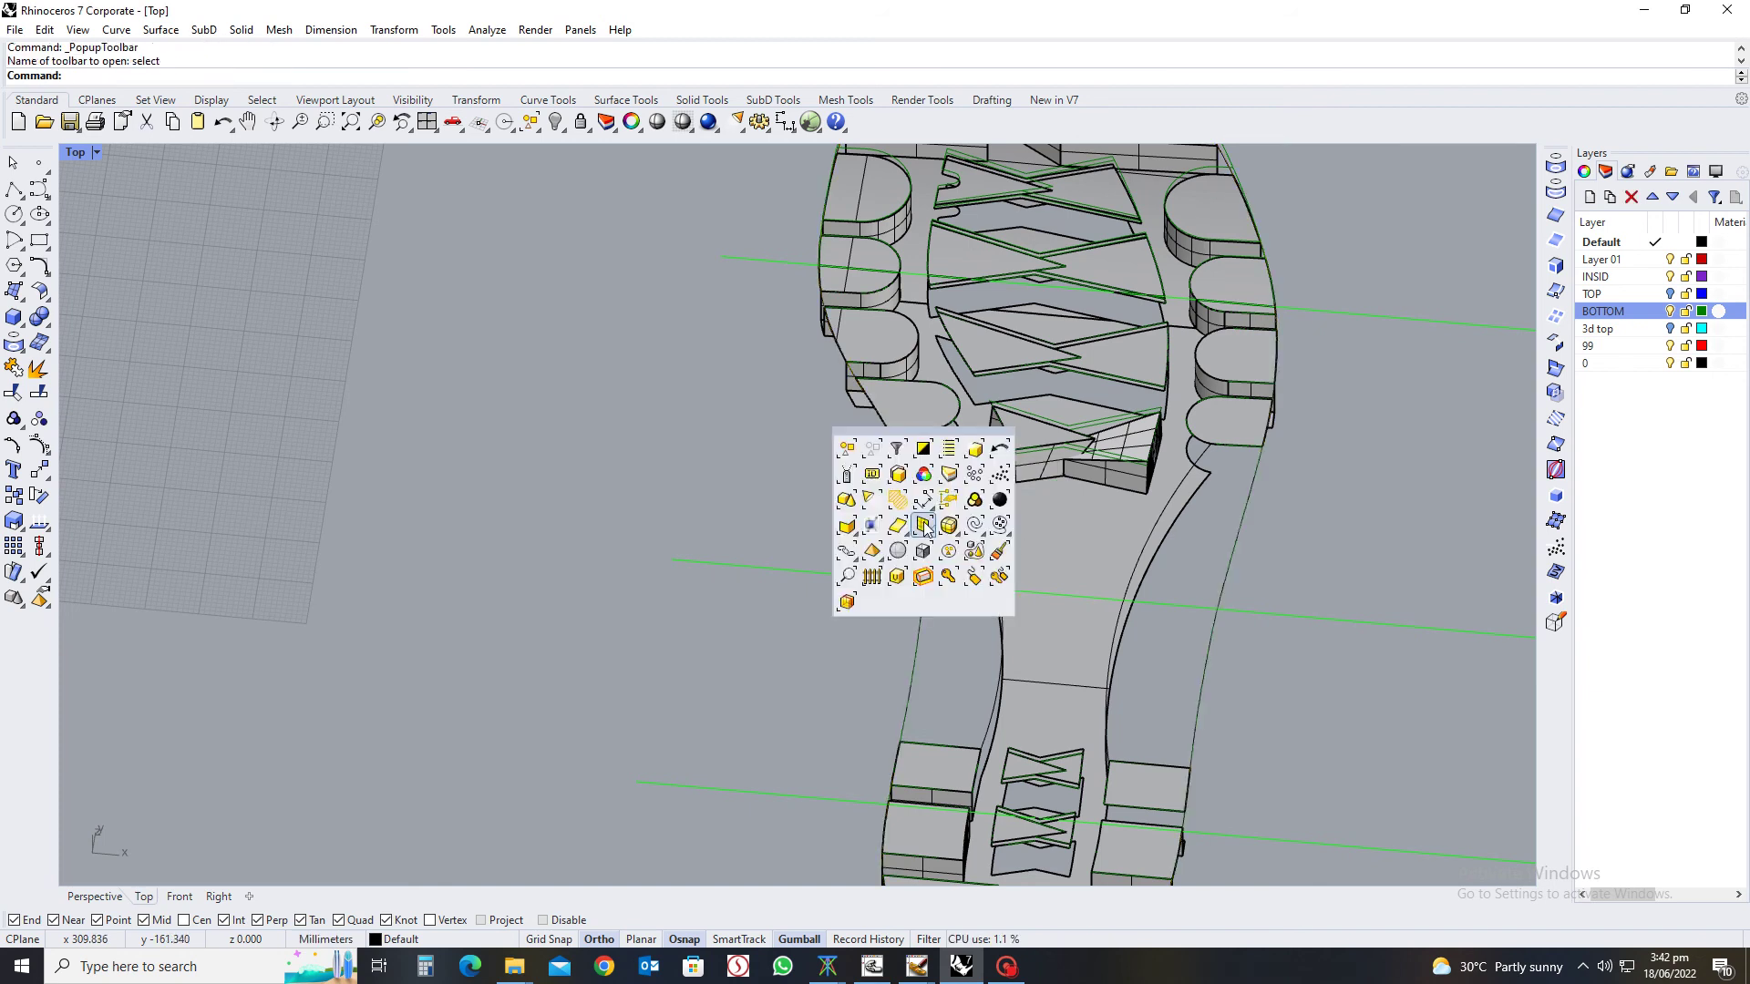
{"action": "left_click", "coordinate": [923, 475]}
{"action": "left_click", "coordinate": [1085, 551]}
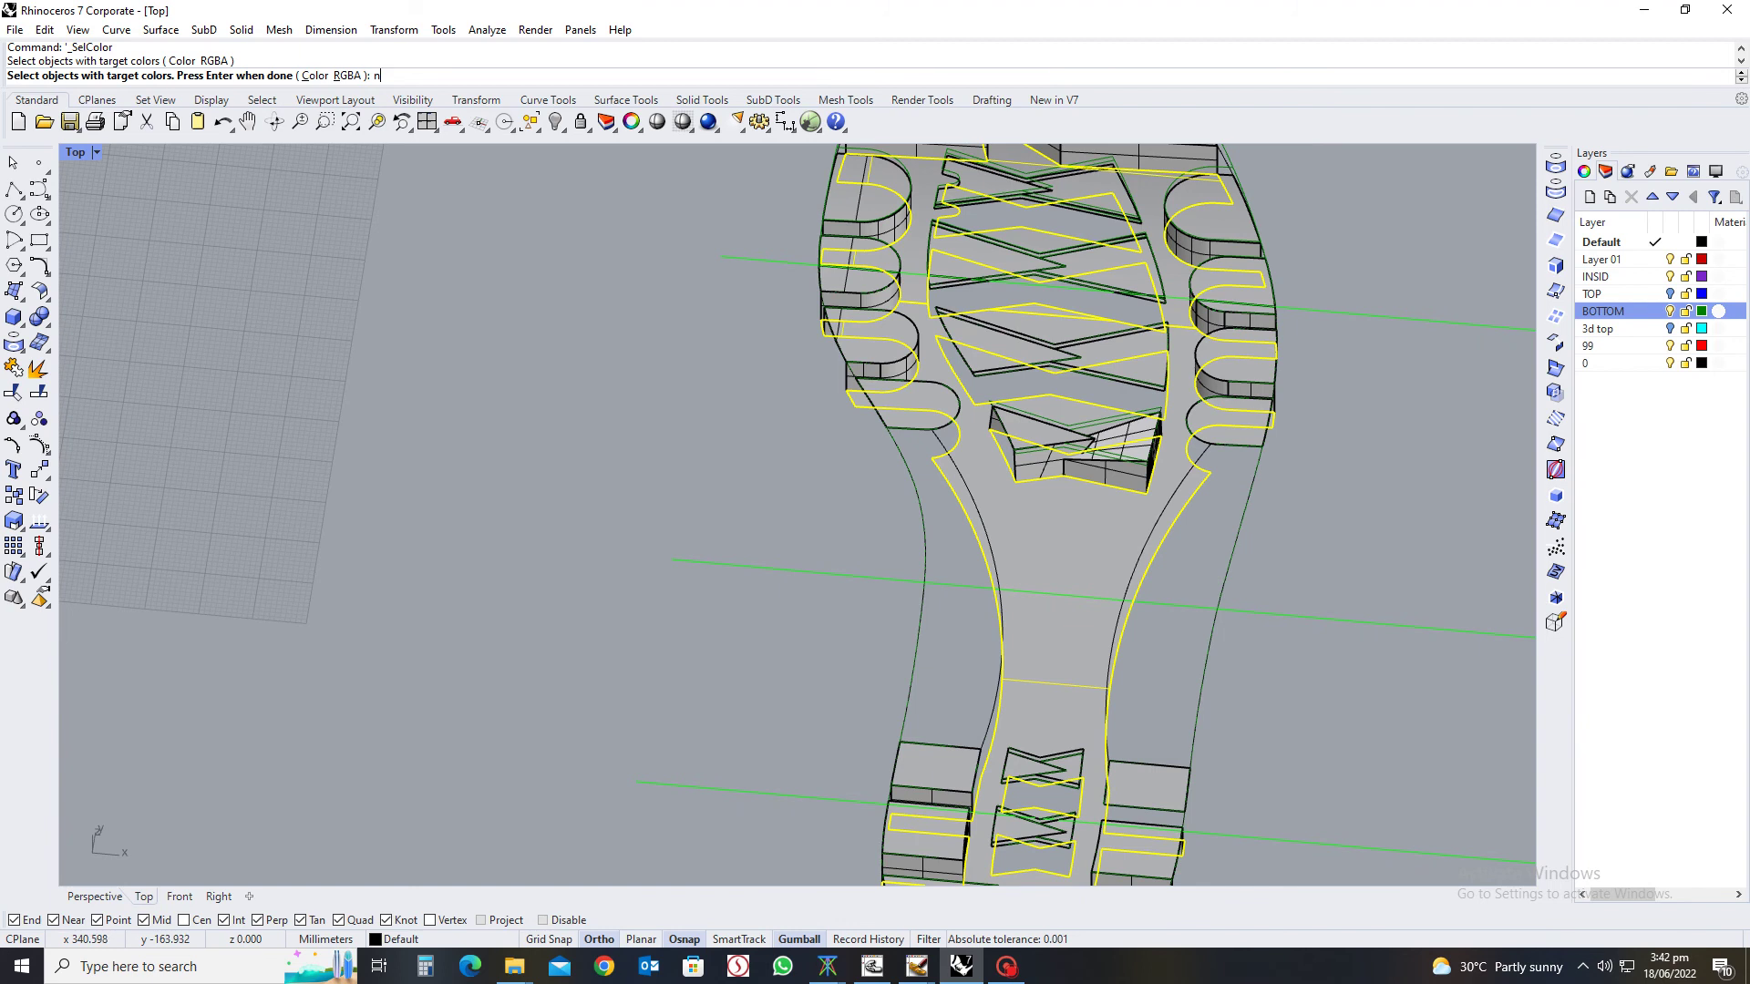
{"action": "key", "text": "Escape"}
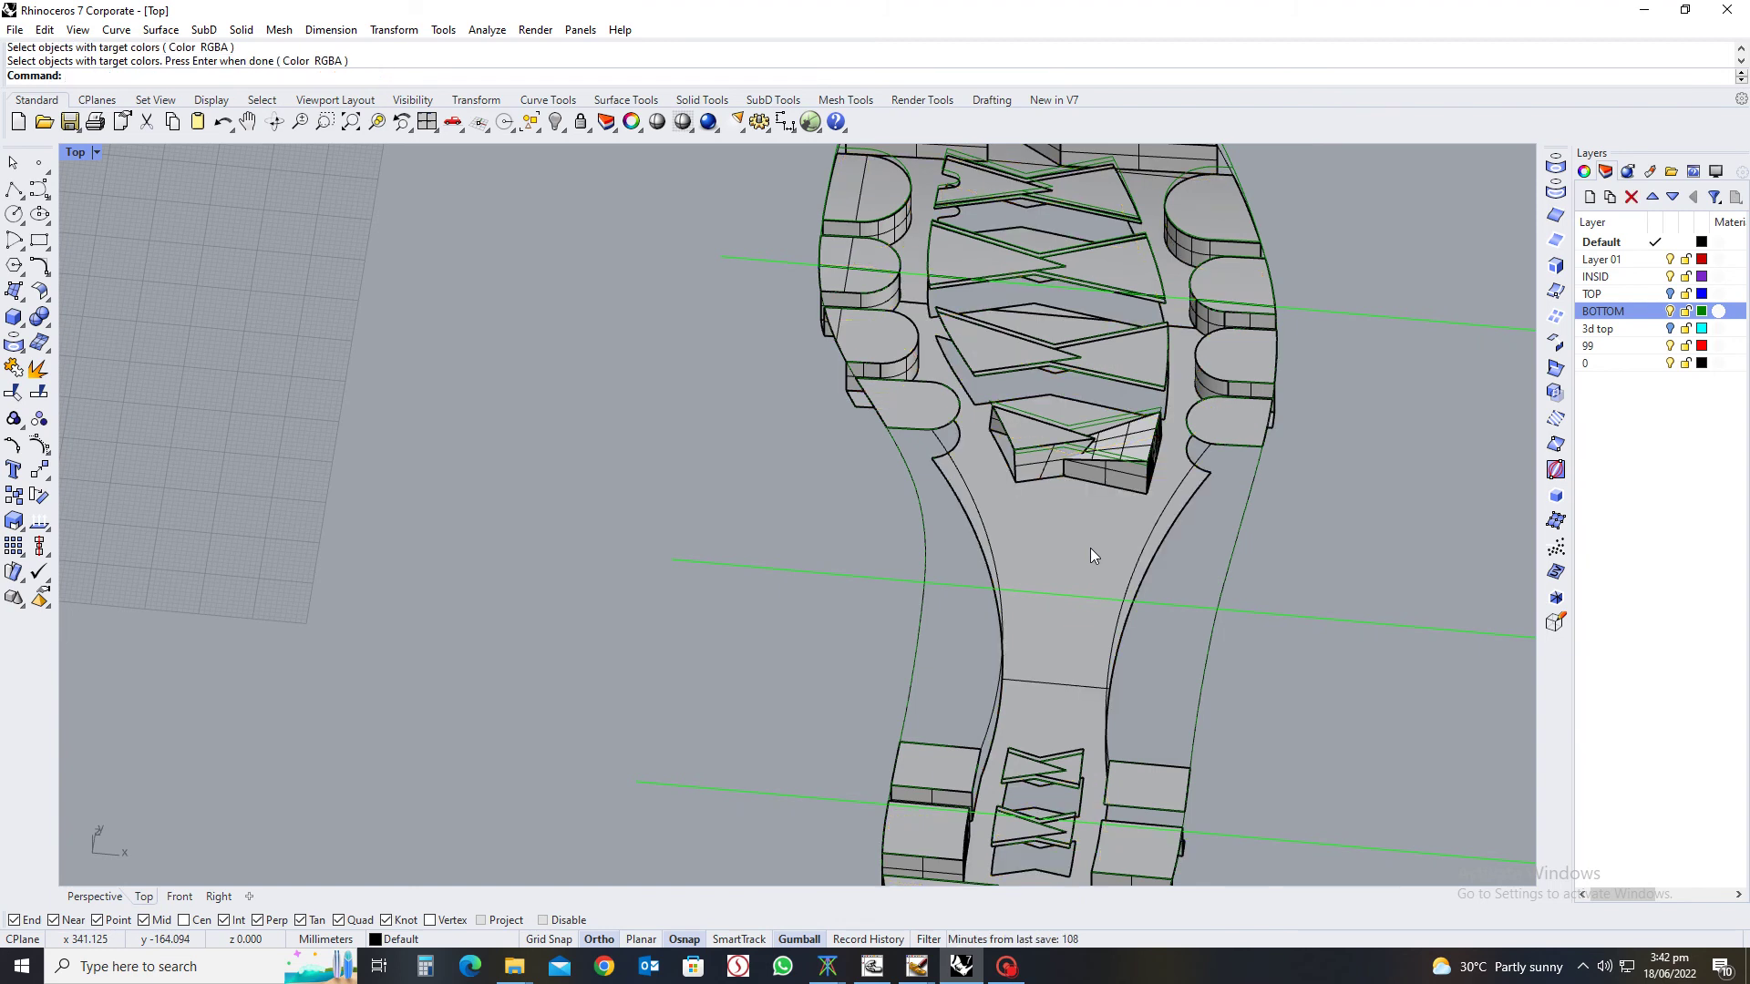
Select all objects sharing the color of the sole's base surface and isolate them
{"action": "middle_click", "coordinate": [1093, 551]}
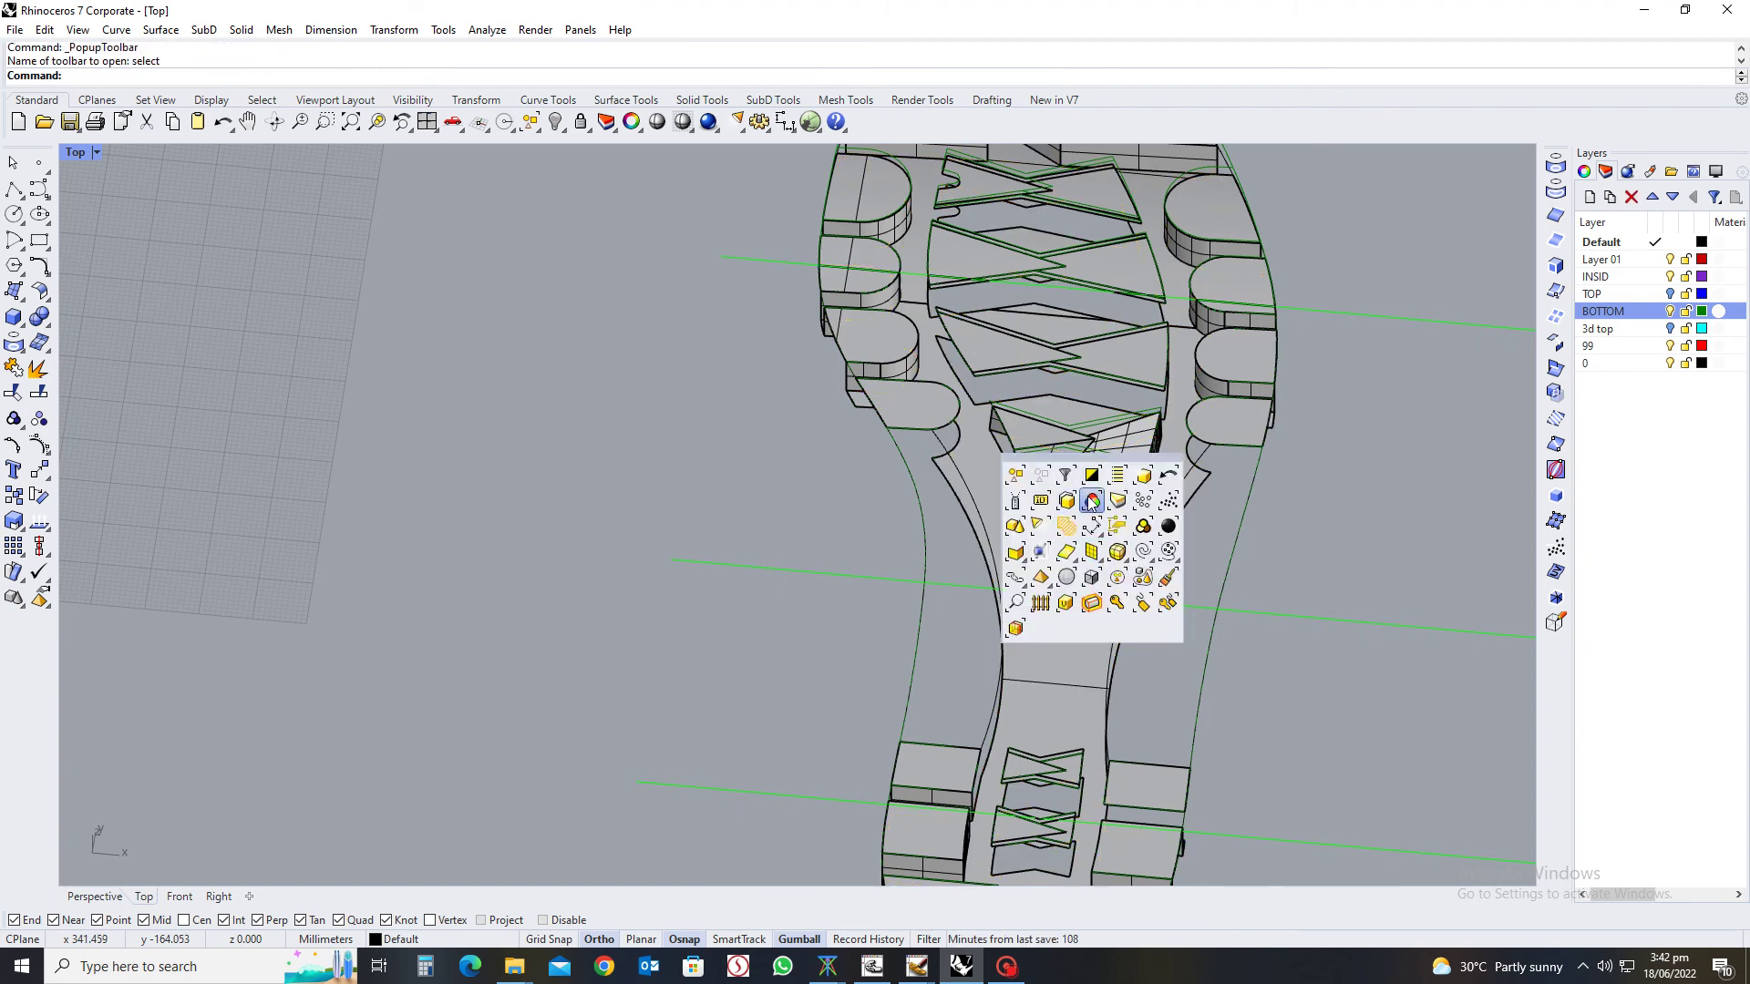
{"action": "left_click", "coordinate": [1091, 500]}
{"action": "left_click", "coordinate": [1086, 560]}
{"action": "left_click", "coordinate": [1086, 559]}
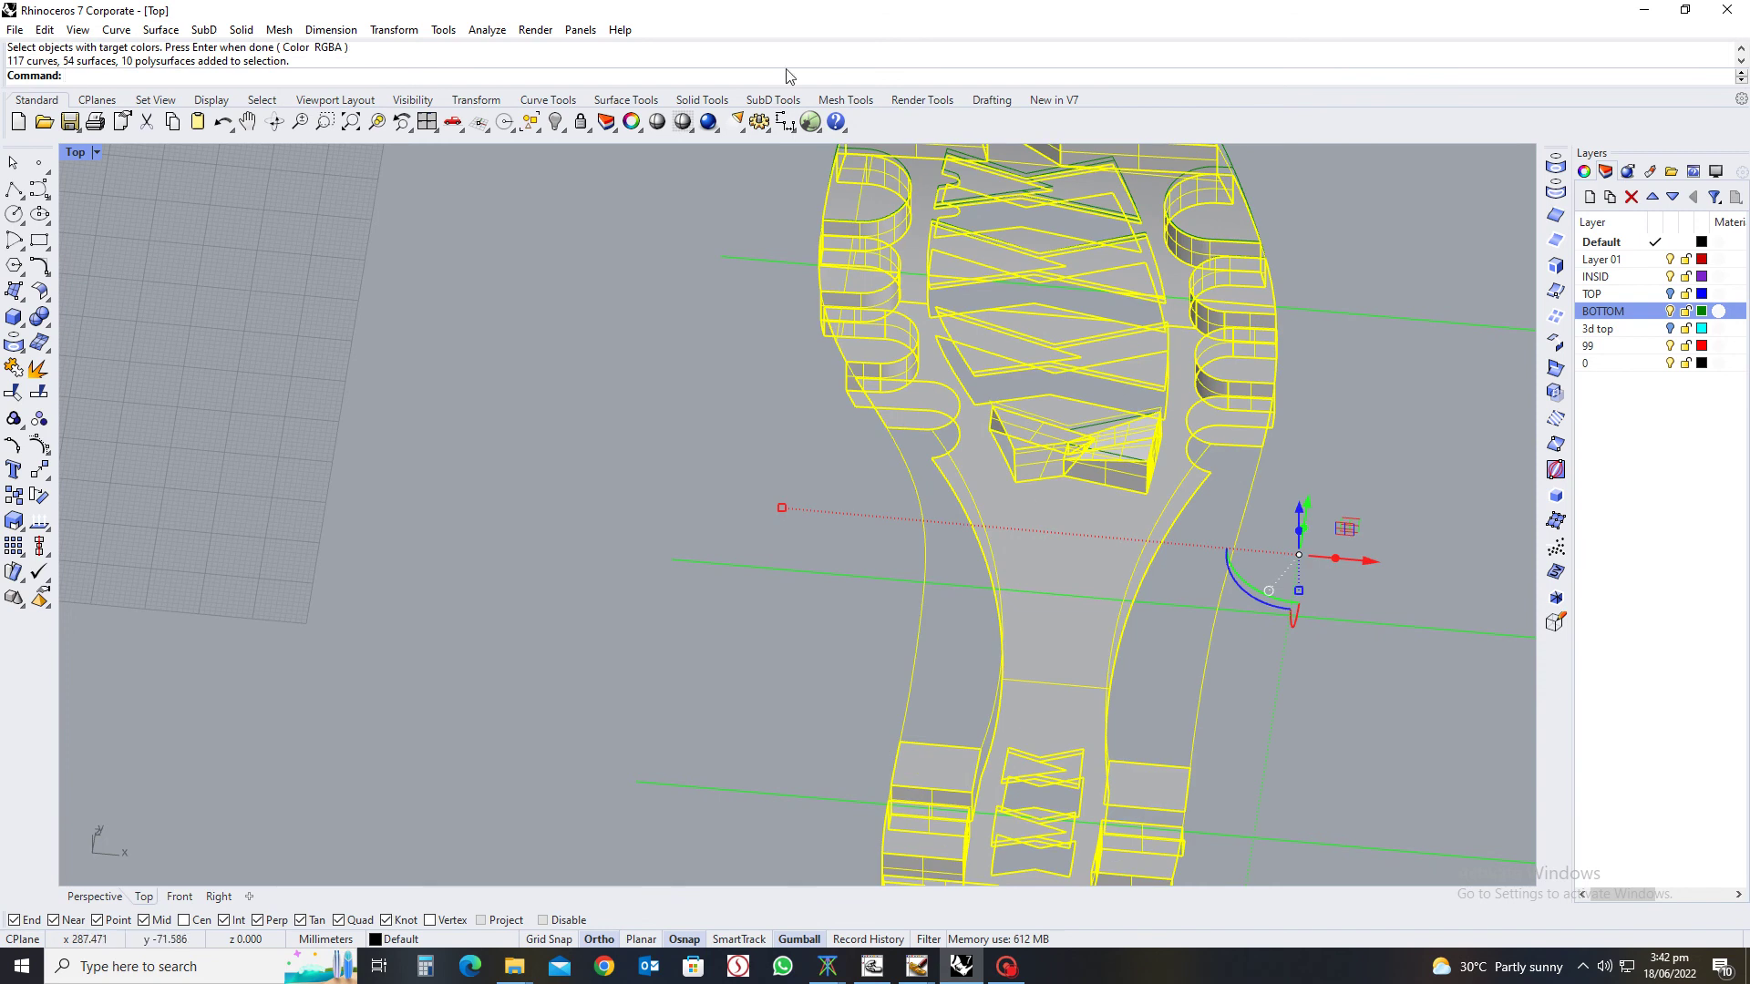
{"action": "left_click", "coordinate": [588, 127]}
{"action": "left_click", "coordinate": [636, 158]}
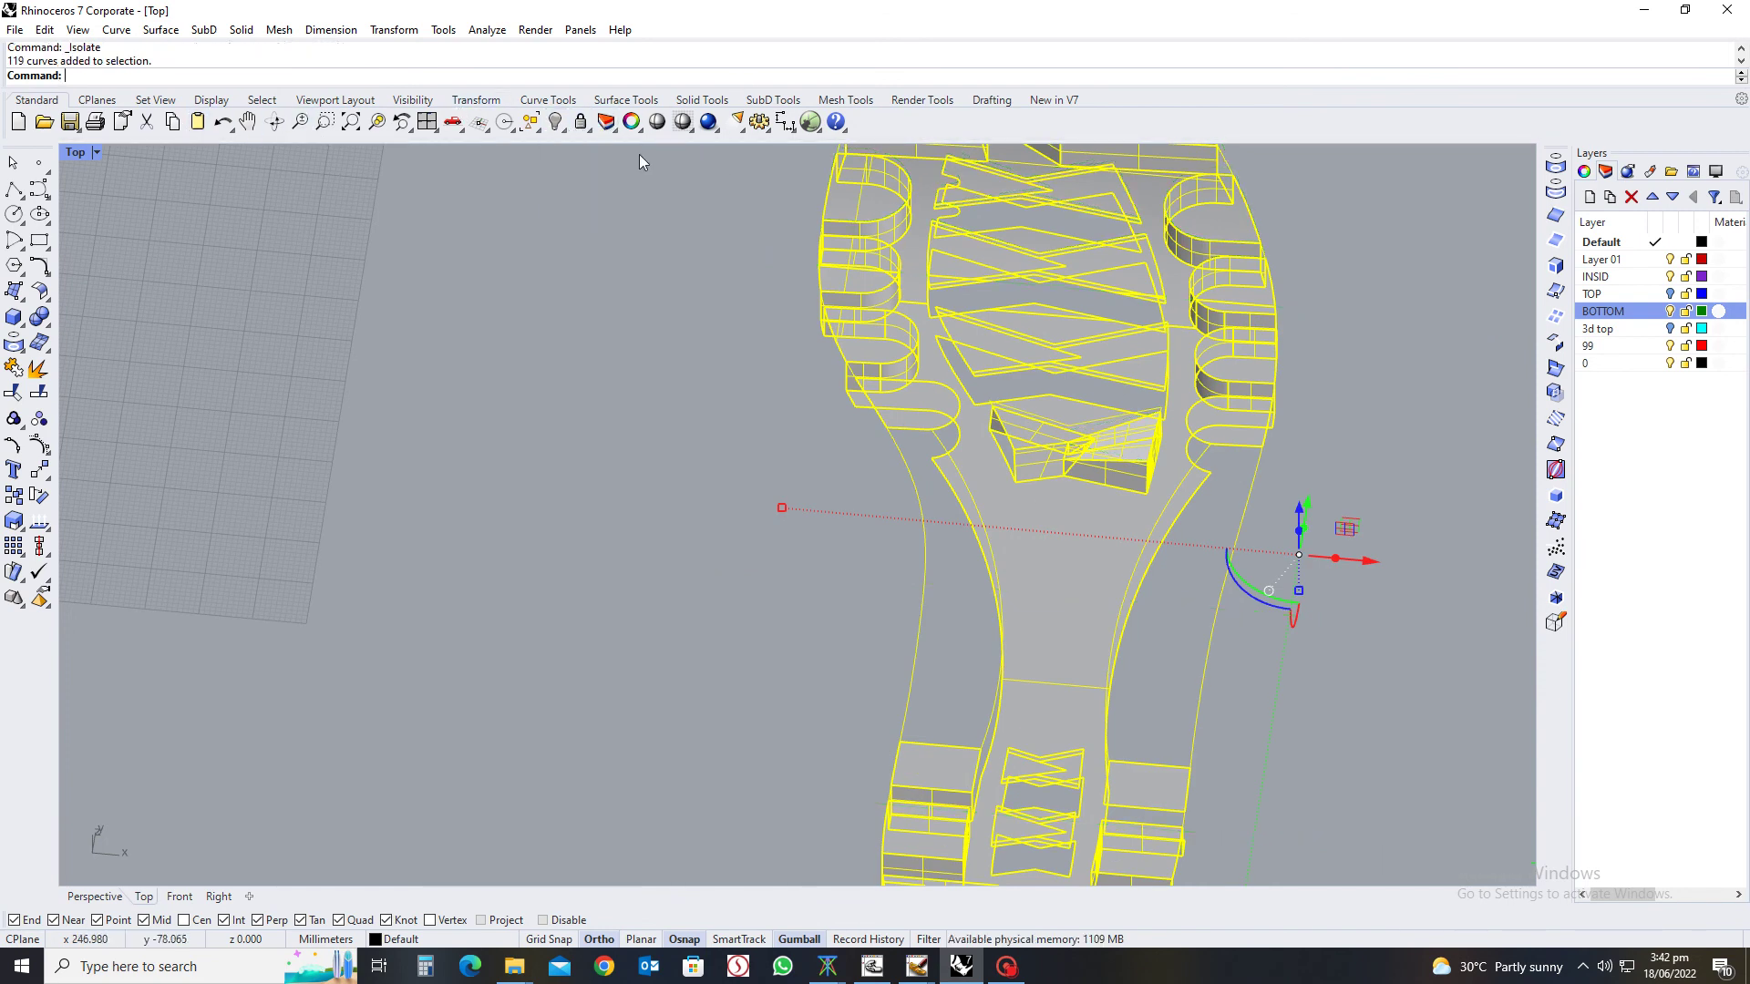
{"action": "left_click", "coordinate": [784, 528]}
Hide the separate side-profile curves standing beside the sole
{"action": "scroll", "coordinate": [790, 530], "scroll_direction": "down", "scroll_amount": 5}
{"action": "mouse_move", "coordinate": [855, 607]}
{"action": "right_mouse_down", "text": "ctrl+shift"}
{"action": "mouse_move", "coordinate": [894, 580]}
{"action": "mouse_move", "coordinate": [857, 598]}
{"action": "right_mouse_up", "text": "ctrl+shift"}
{"action": "left_click_drag", "start_coordinate": [1241, 301], "coordinate": [1478, 816]}
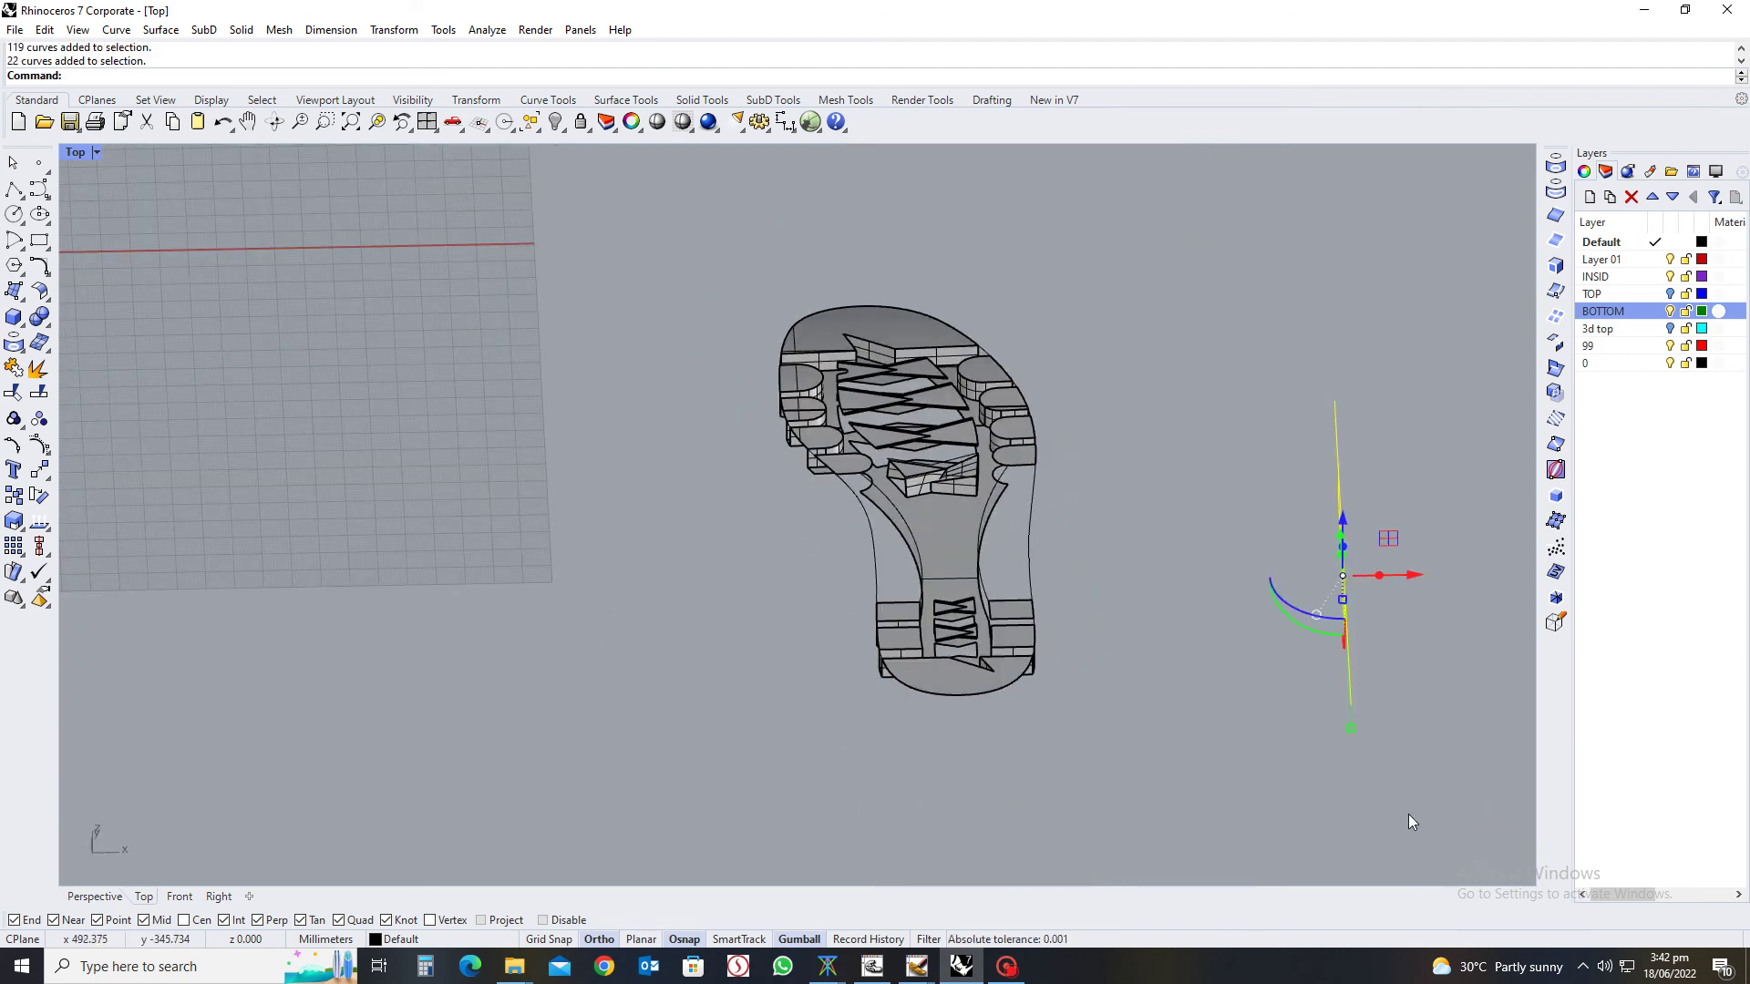
{"action": "type", "text": "ww"}
{"action": "key", "text": "Return"}
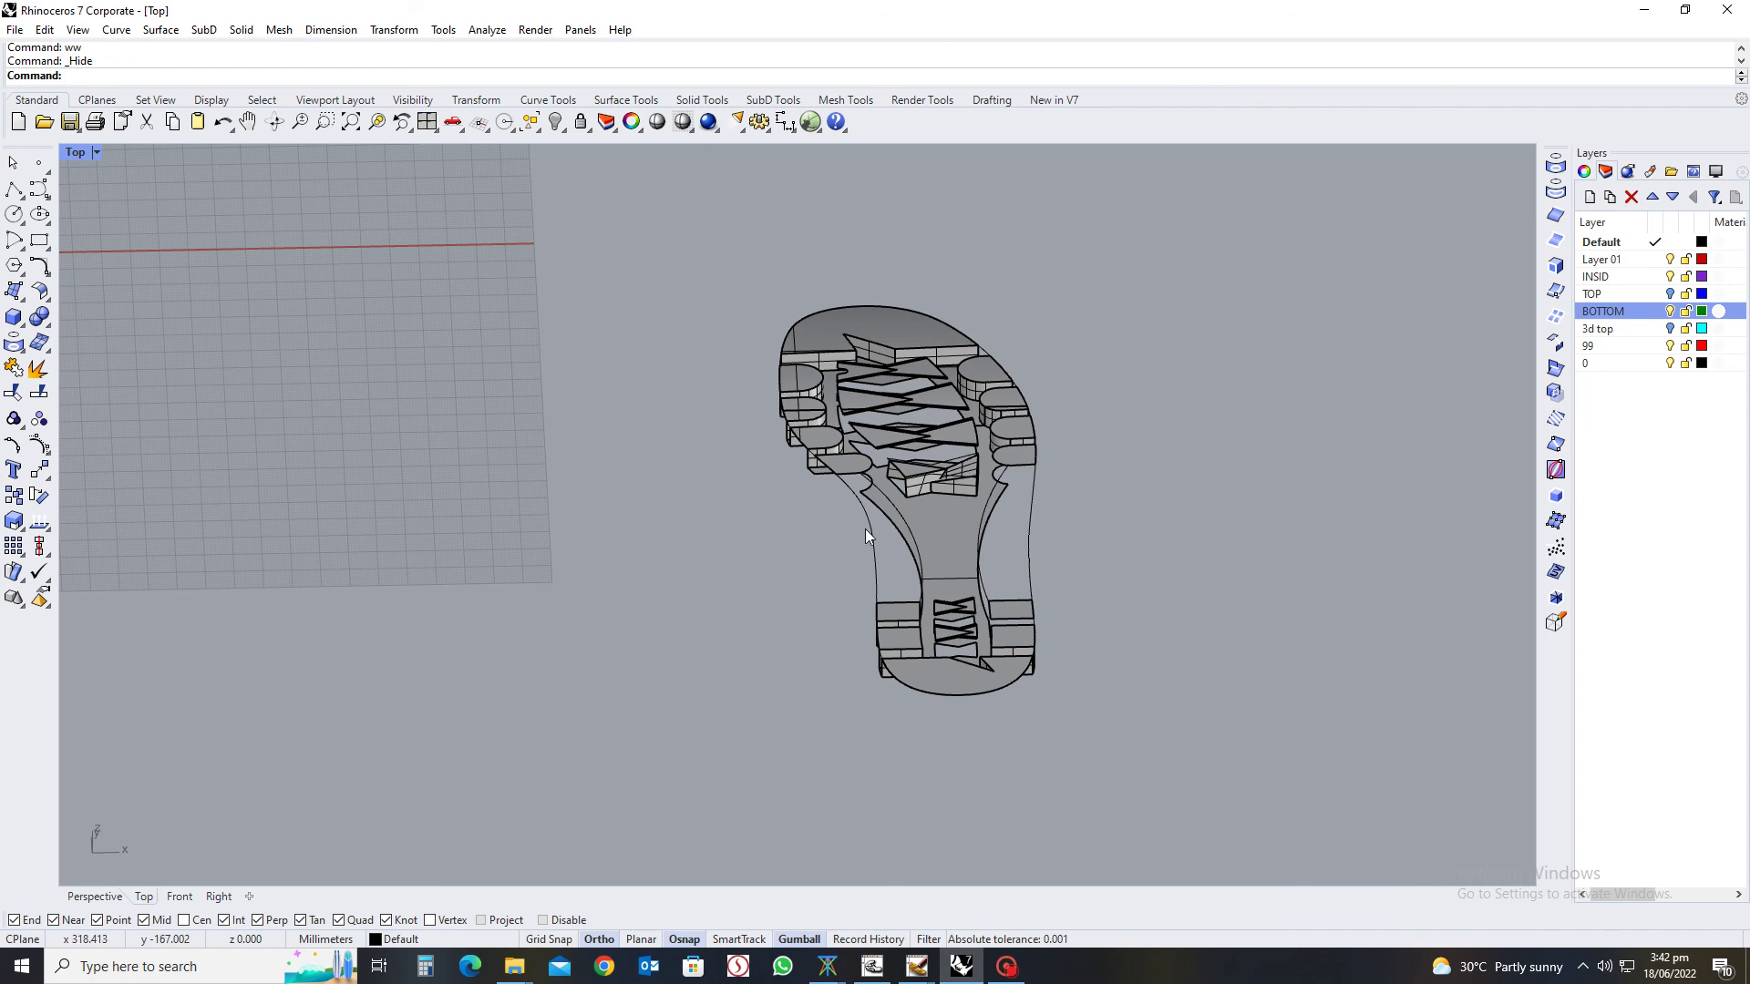
Draw a horizontal both-sided line centered on the outer lower corner of the last left forefoot block, reaching across the waist
{"action": "right_click_drag", "start_coordinate": [866, 531], "coordinate": [861, 552], "text": "ctrl+shift"}
{"action": "scroll", "coordinate": [890, 542], "scroll_direction": "up", "scroll_amount": 5}
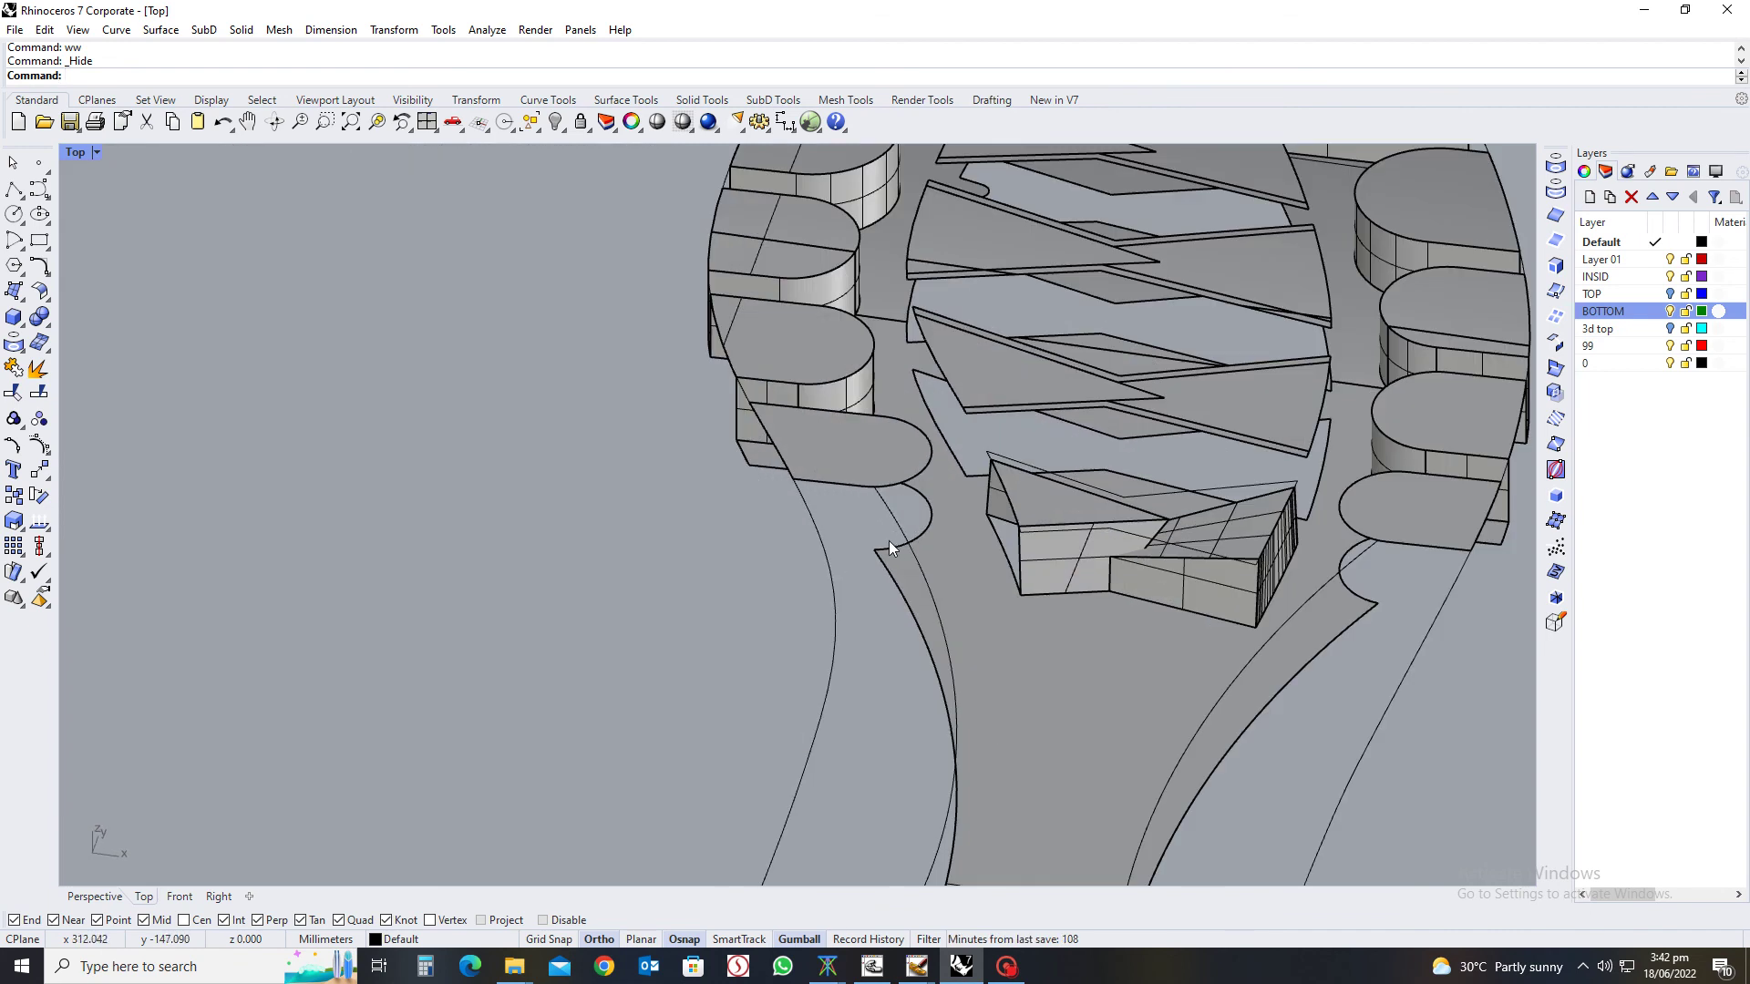
{"action": "type", "text": "v"}
{"action": "key", "text": "Return"}
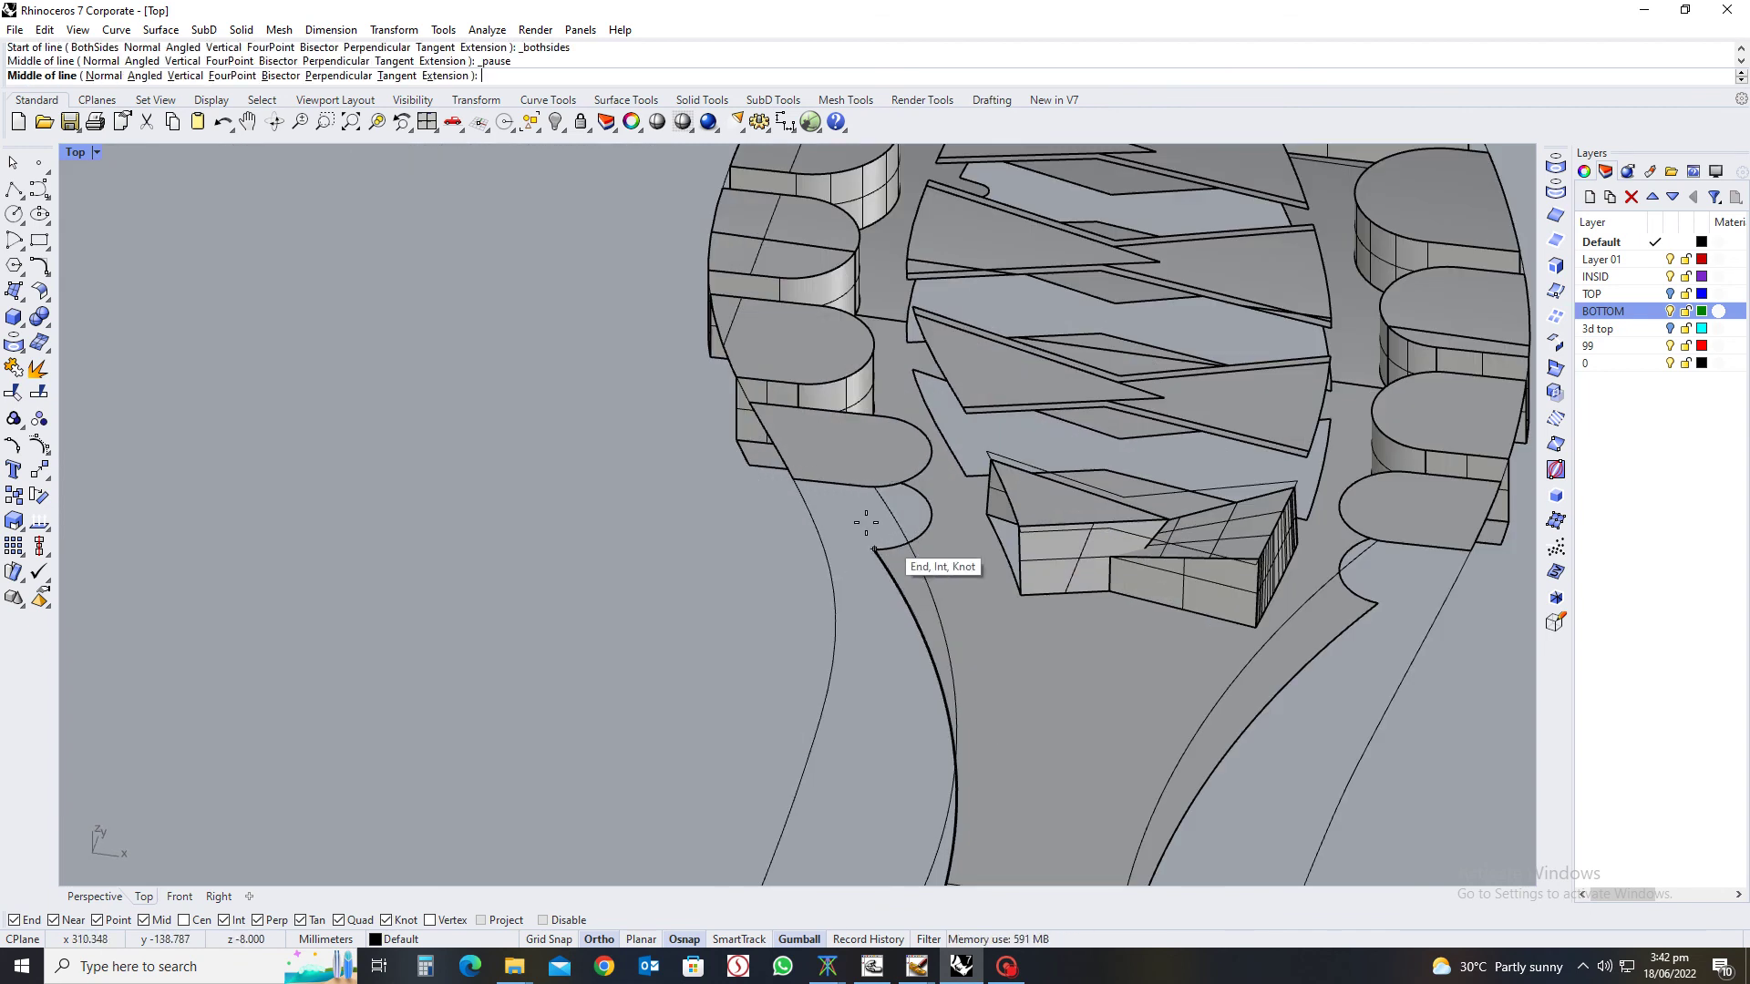
{"action": "left_click", "coordinate": [794, 479]}
{"action": "type", "text": "@200"}
{"action": "key", "text": "Return"}
{"action": "key", "text": "F5"}
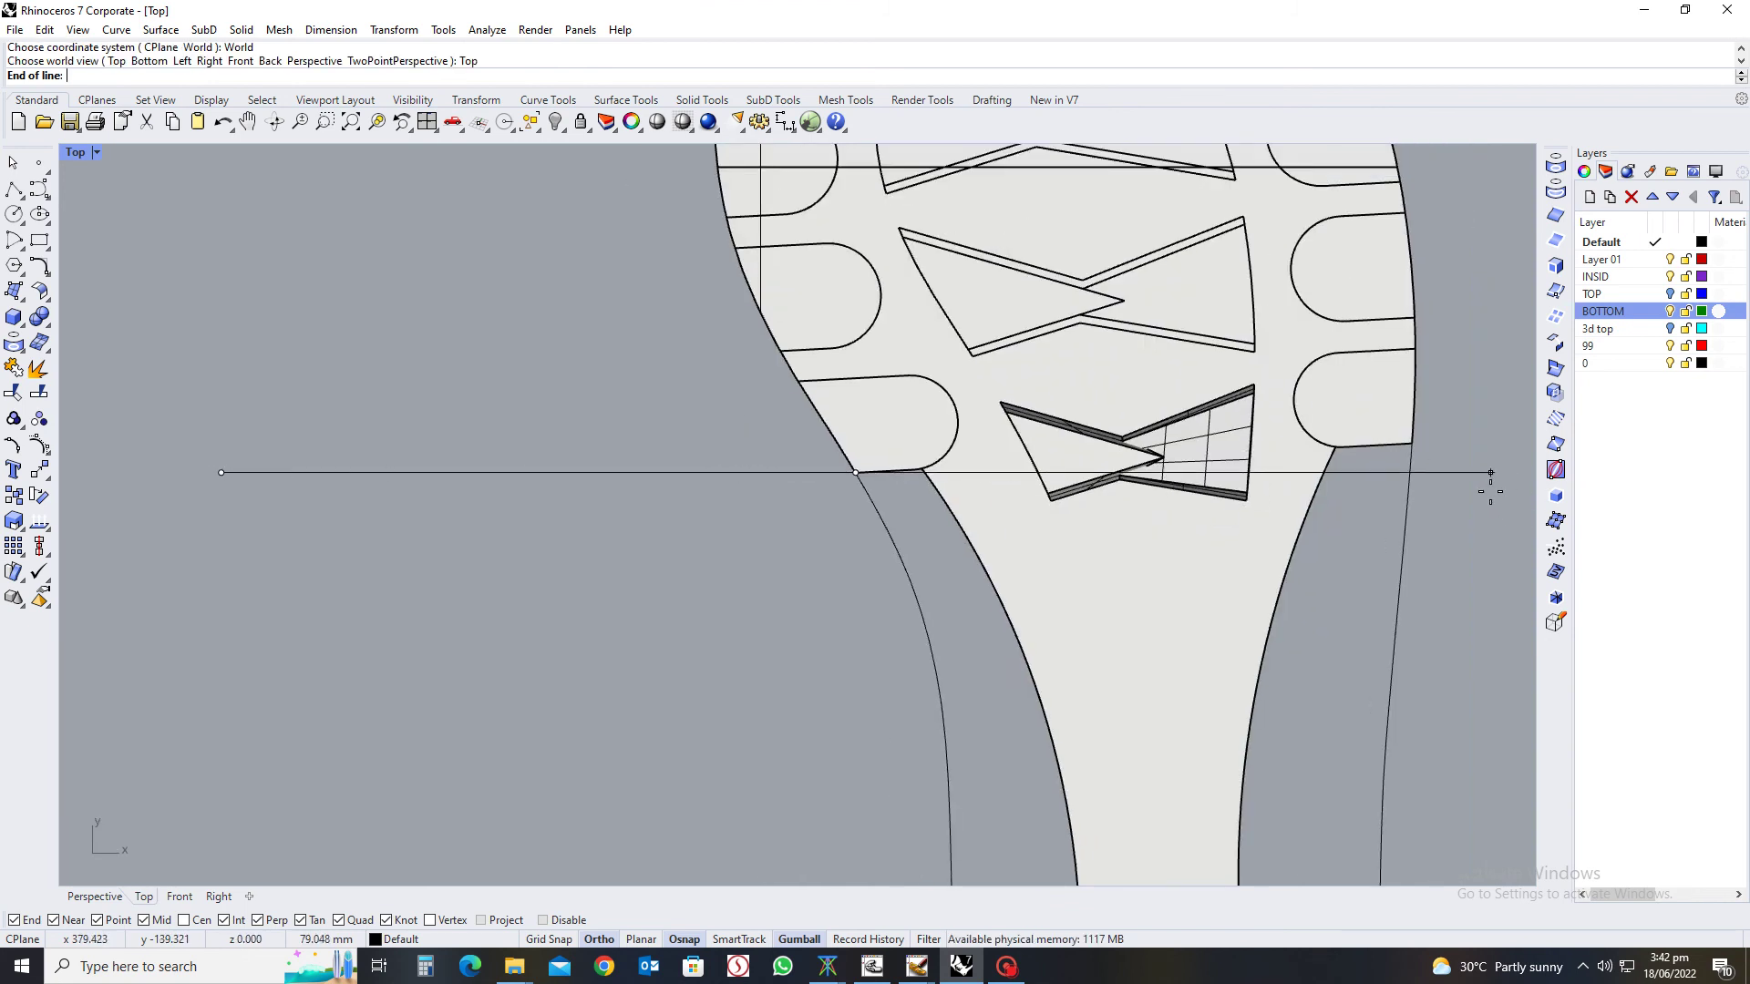
{"action": "left_click", "coordinate": [1378, 492]}
Draw a horizontal both-sided line centered on the outer upper corner of the first left heel block, crossing the sole
{"action": "scroll", "coordinate": [653, 578], "scroll_direction": "down", "scroll_amount": 5}
{"action": "right_click_drag", "start_coordinate": [652, 578], "coordinate": [799, 567]}
{"action": "scroll", "coordinate": [799, 567], "scroll_direction": "up", "scroll_amount": 5}
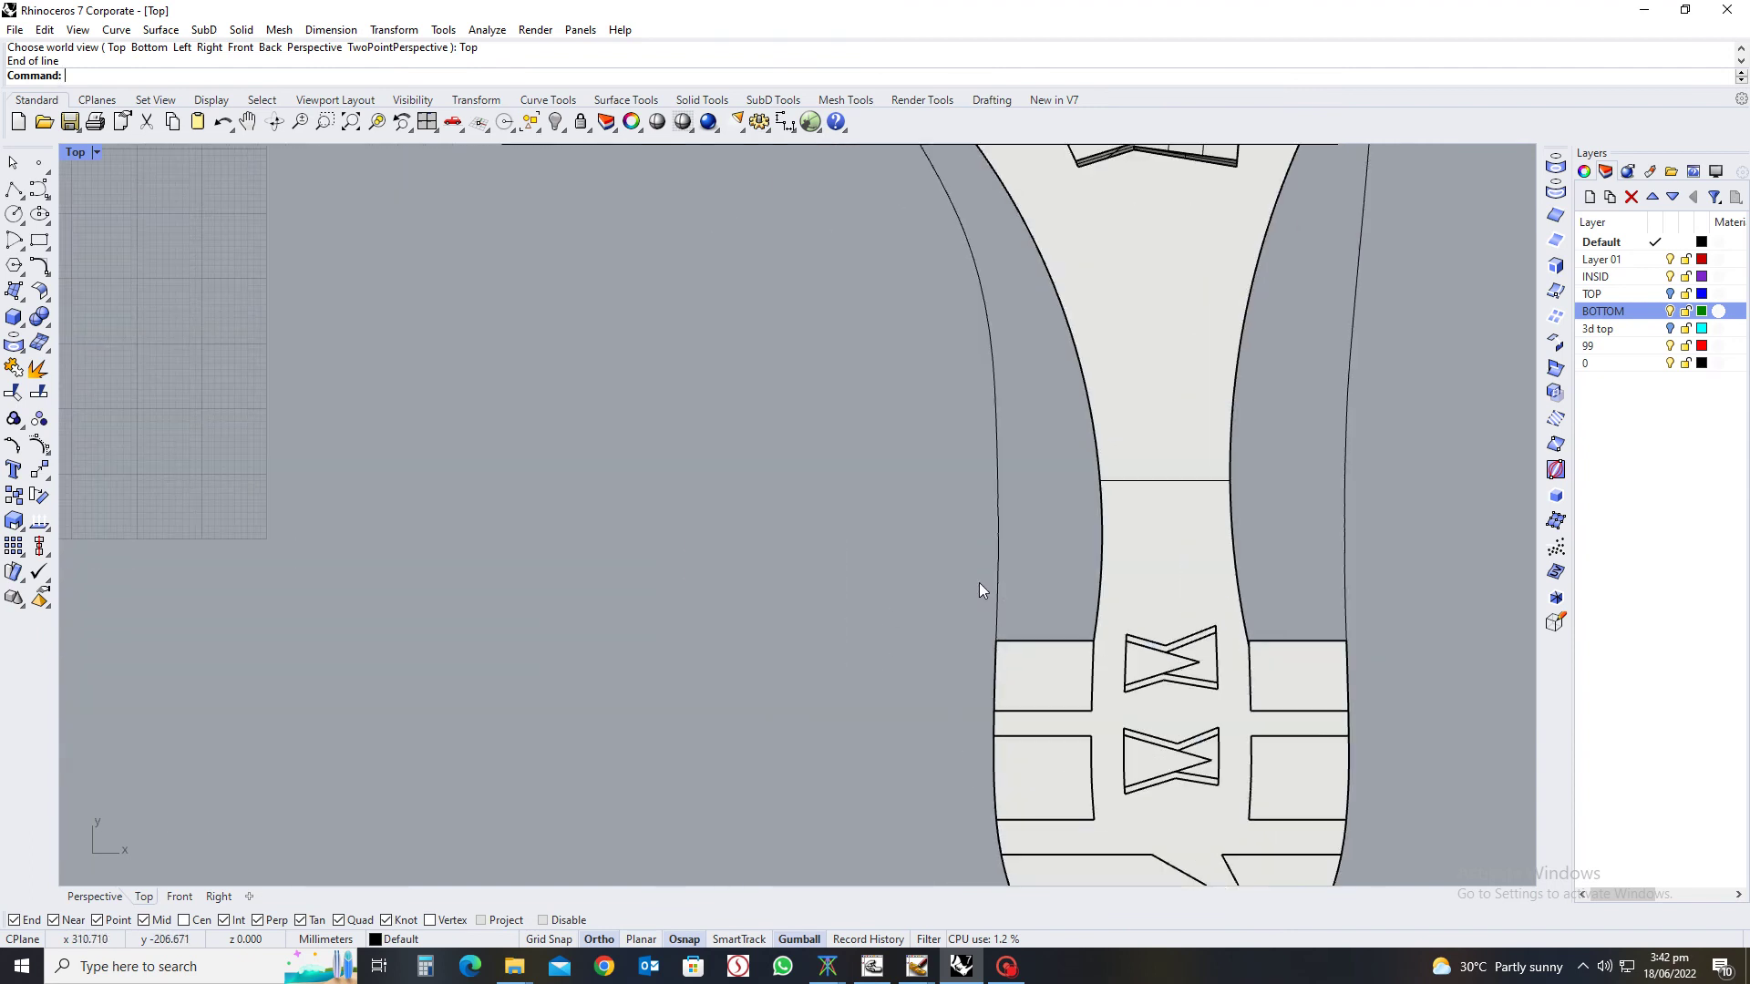
{"action": "key", "text": "Return"}
{"action": "left_click", "coordinate": [992, 643]}
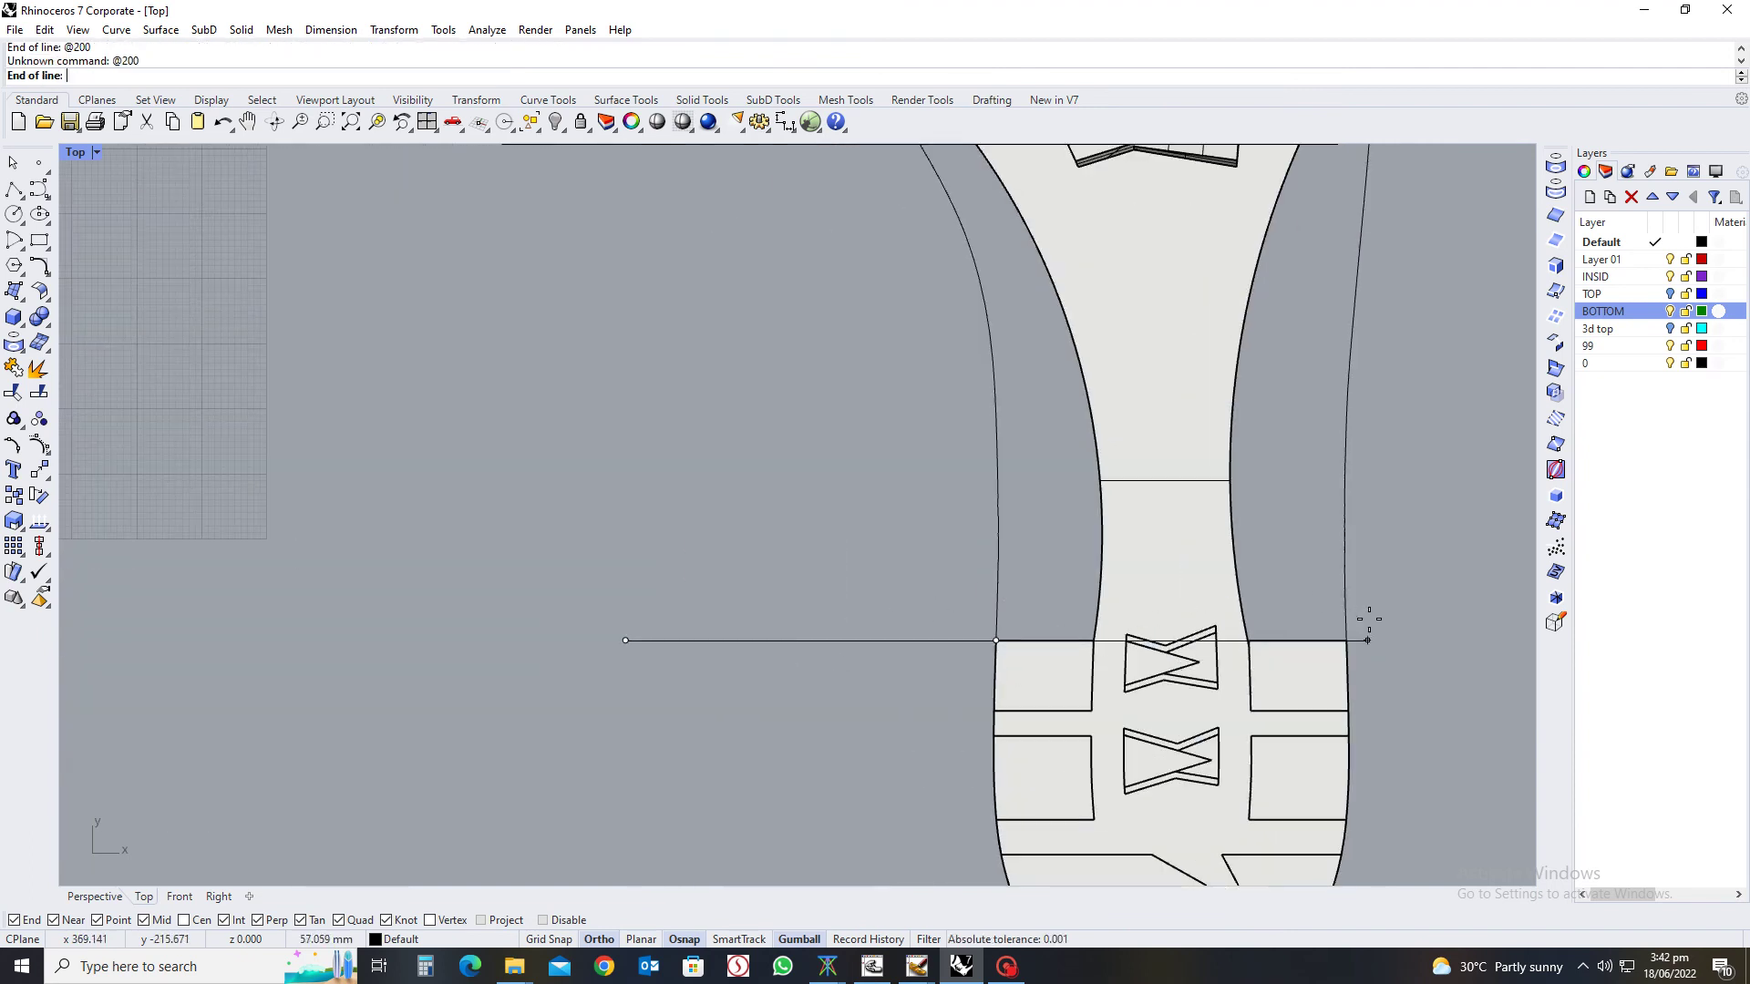
{"action": "type", "text": "@200"}
{"action": "key", "text": "Return"}
{"action": "left_click", "coordinate": [1418, 641]}
Draw a short horizontal both-sided line centered on the outer lower corner of the last right forefoot block
{"action": "scroll", "coordinate": [1347, 423], "scroll_direction": "down", "scroll_amount": 3}
{"action": "scroll", "coordinate": [1228, 478], "scroll_direction": "up", "scroll_amount": 6}
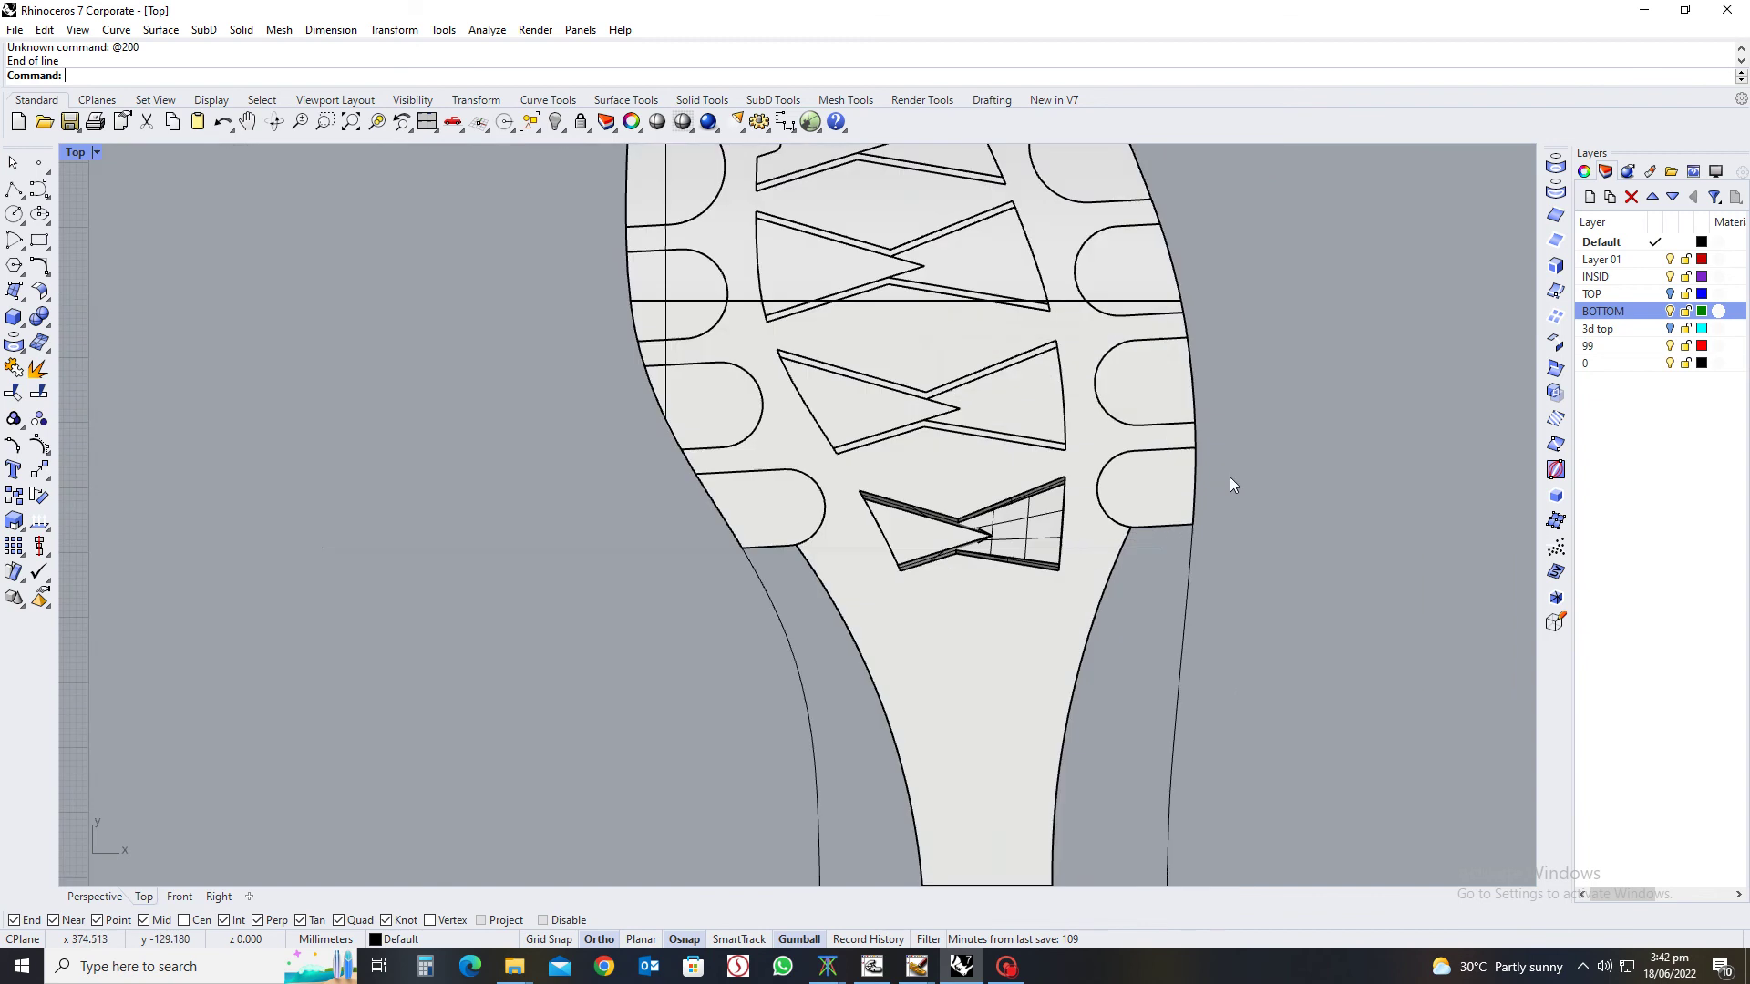
{"action": "key", "text": "Return"}
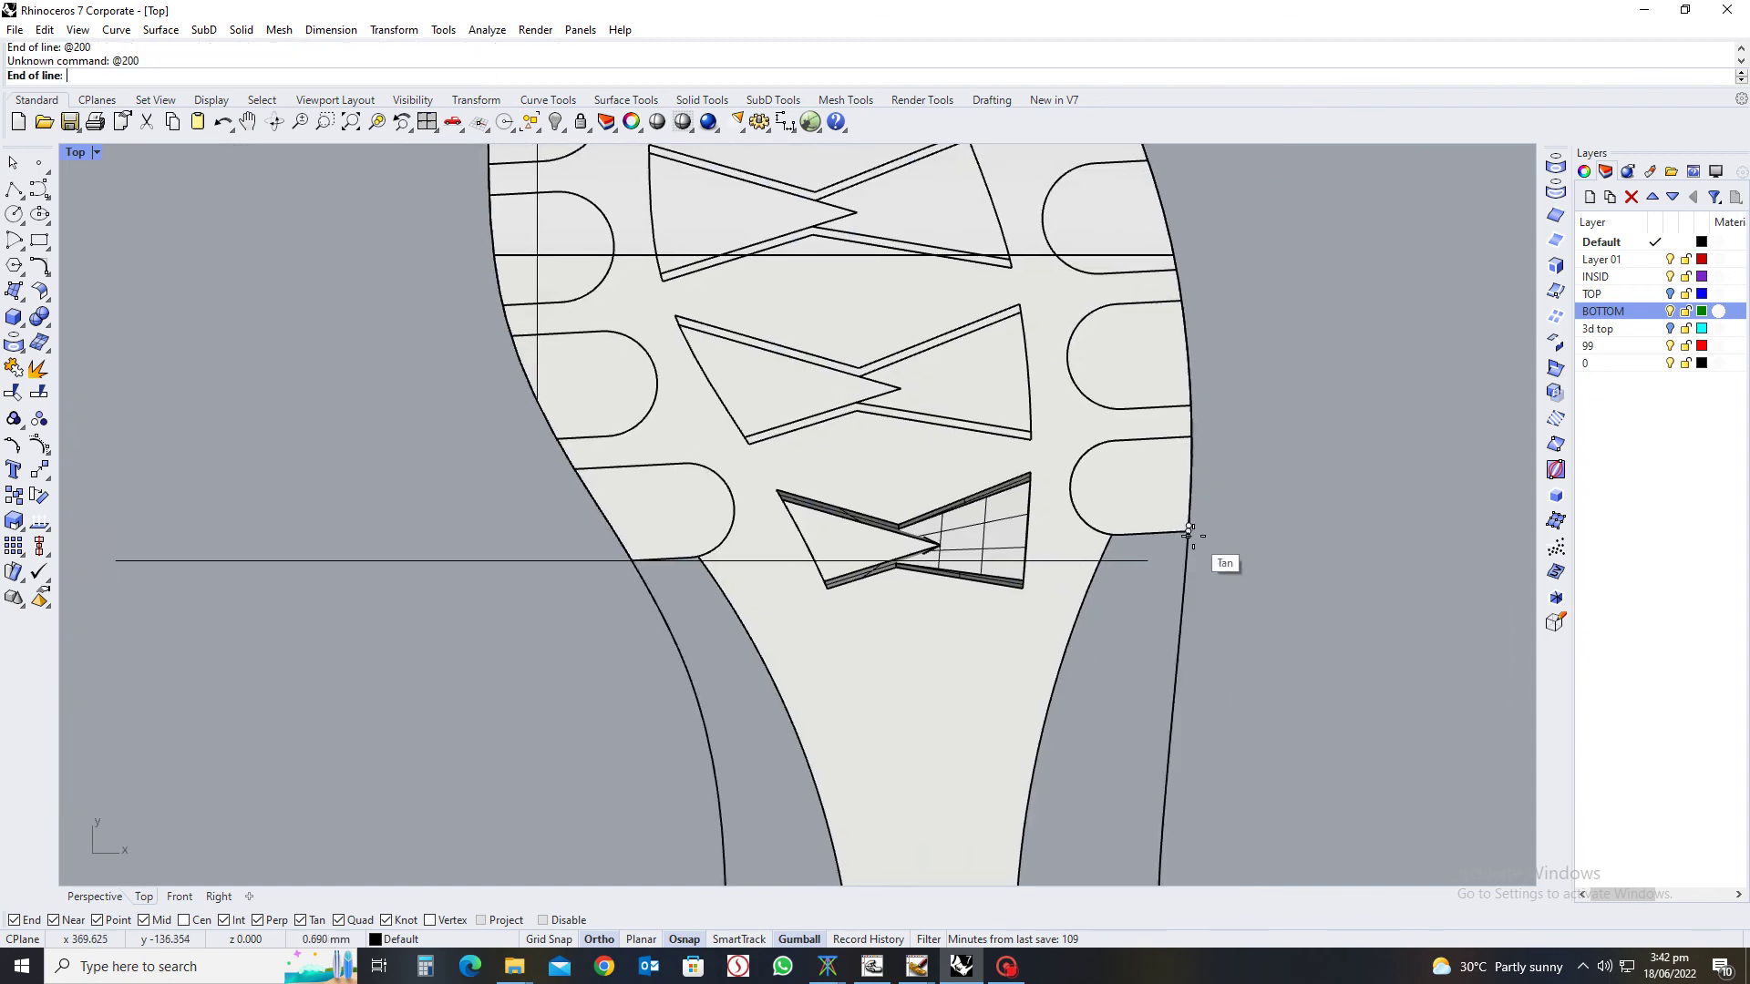
{"action": "left_click", "coordinate": [1189, 532]}
{"action": "left_click", "coordinate": [1326, 533]}
Hide the duplicate closed curves that overlap the sole's outline beside the waist
{"action": "scroll", "coordinate": [1223, 588], "scroll_direction": "down", "scroll_amount": 3}
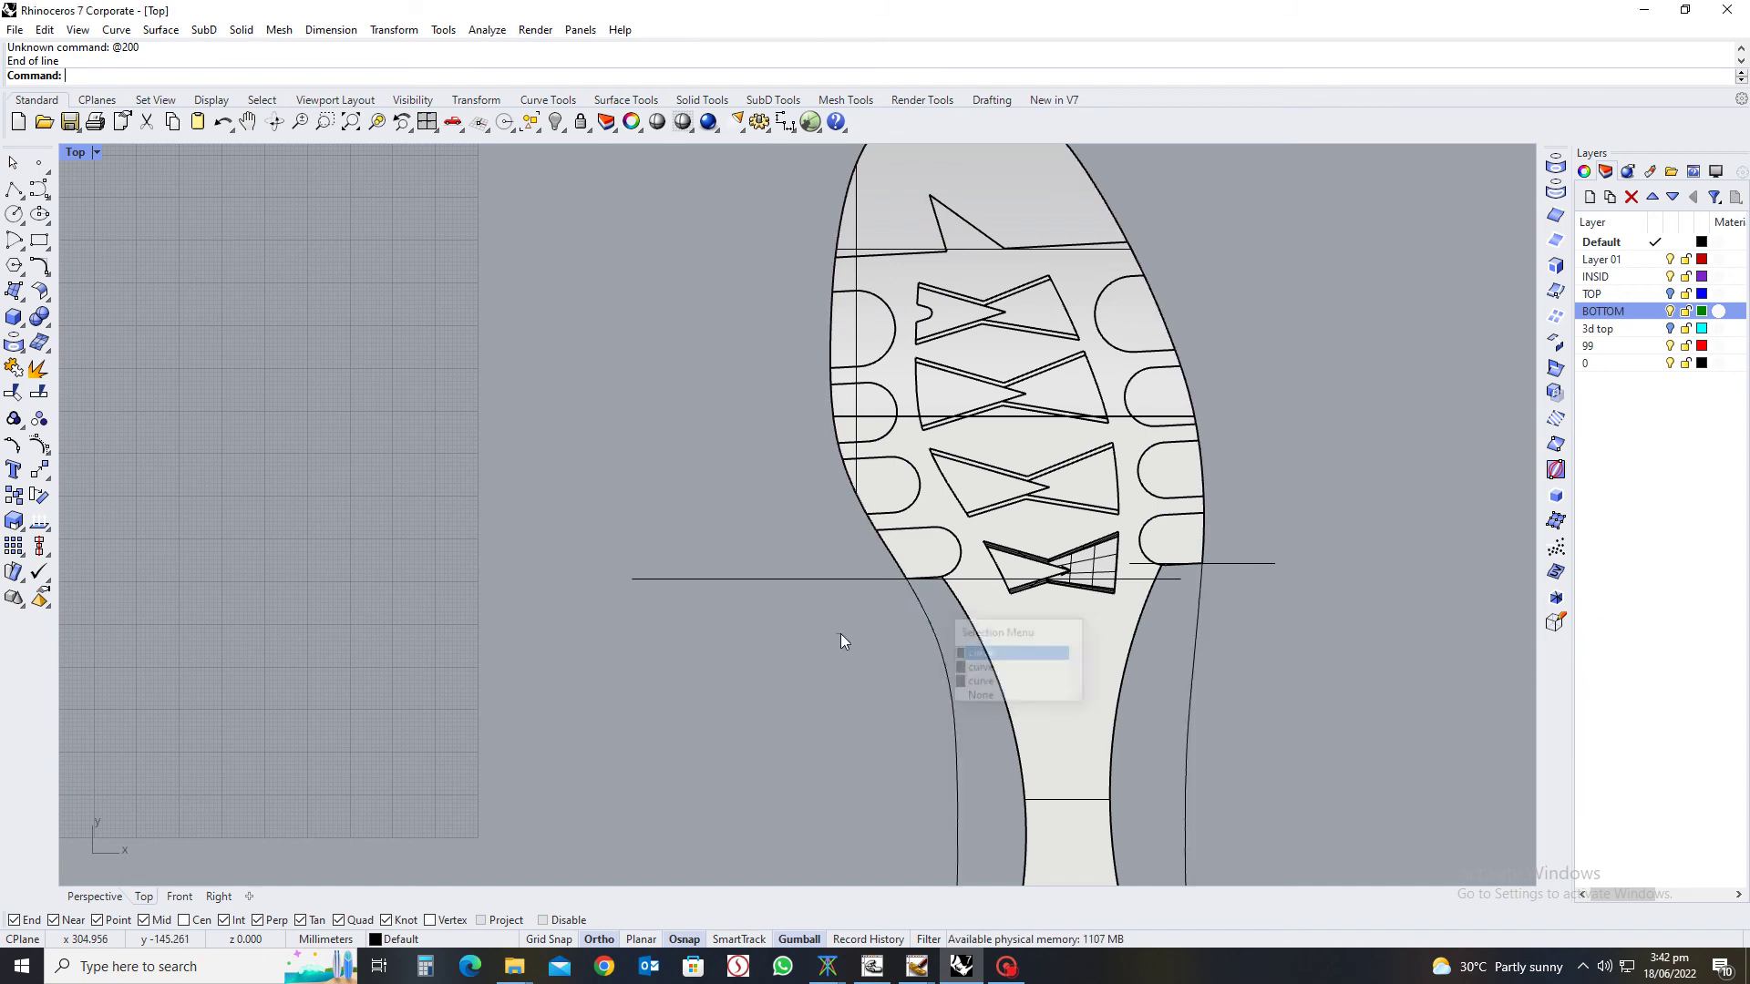
{"action": "left_click", "coordinate": [933, 620]}
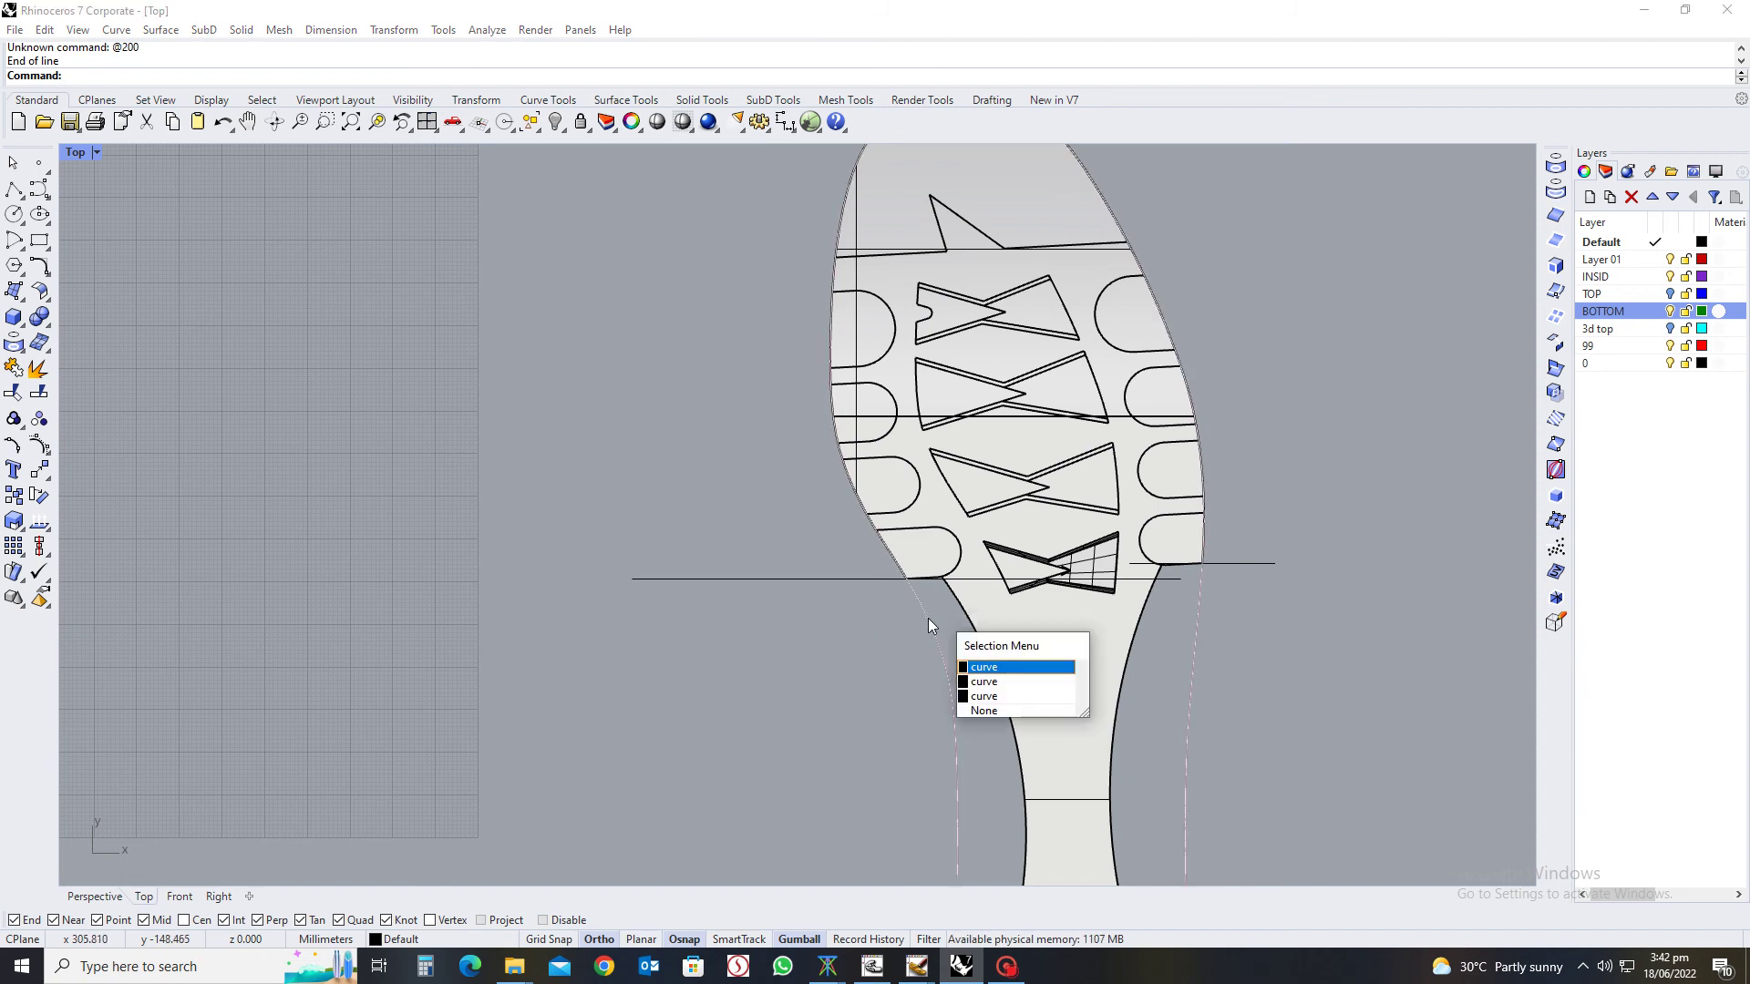
{"action": "left_click", "coordinate": [985, 668]}
{"action": "type", "text": "ww"}
{"action": "key", "text": "Return"}
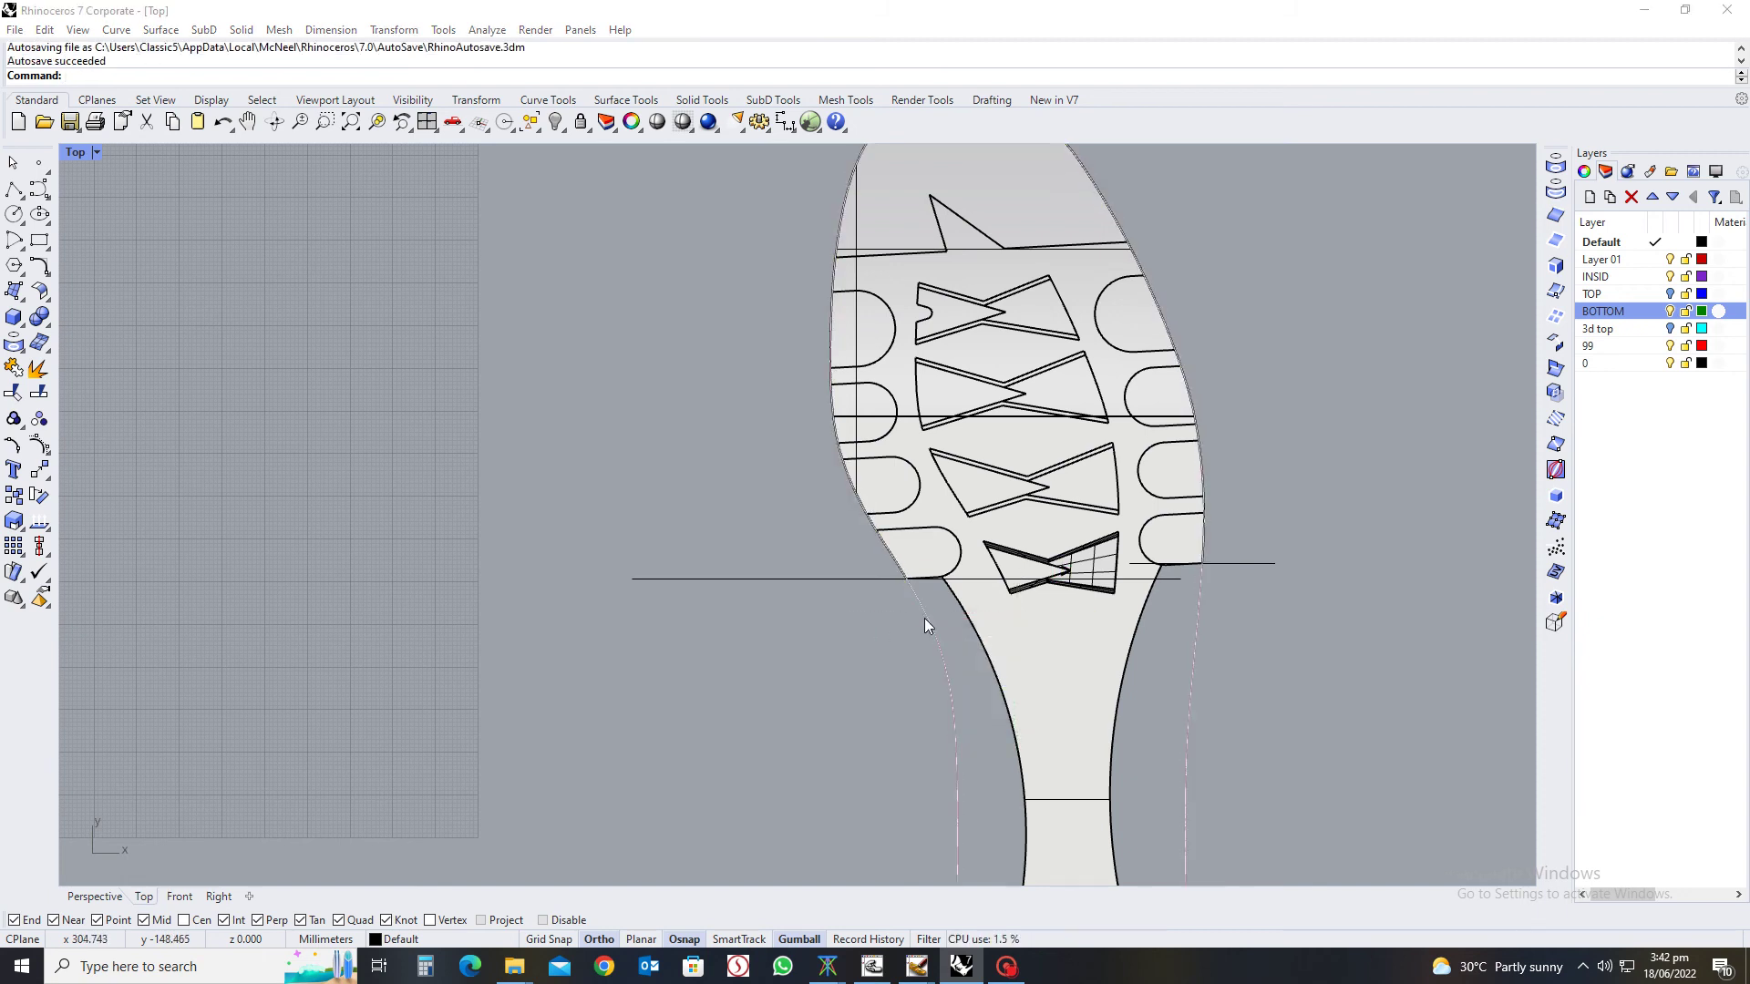
{"action": "left_click", "coordinate": [924, 618]}
{"action": "key", "text": "Return"}
{"action": "left_click", "coordinate": [862, 646]}
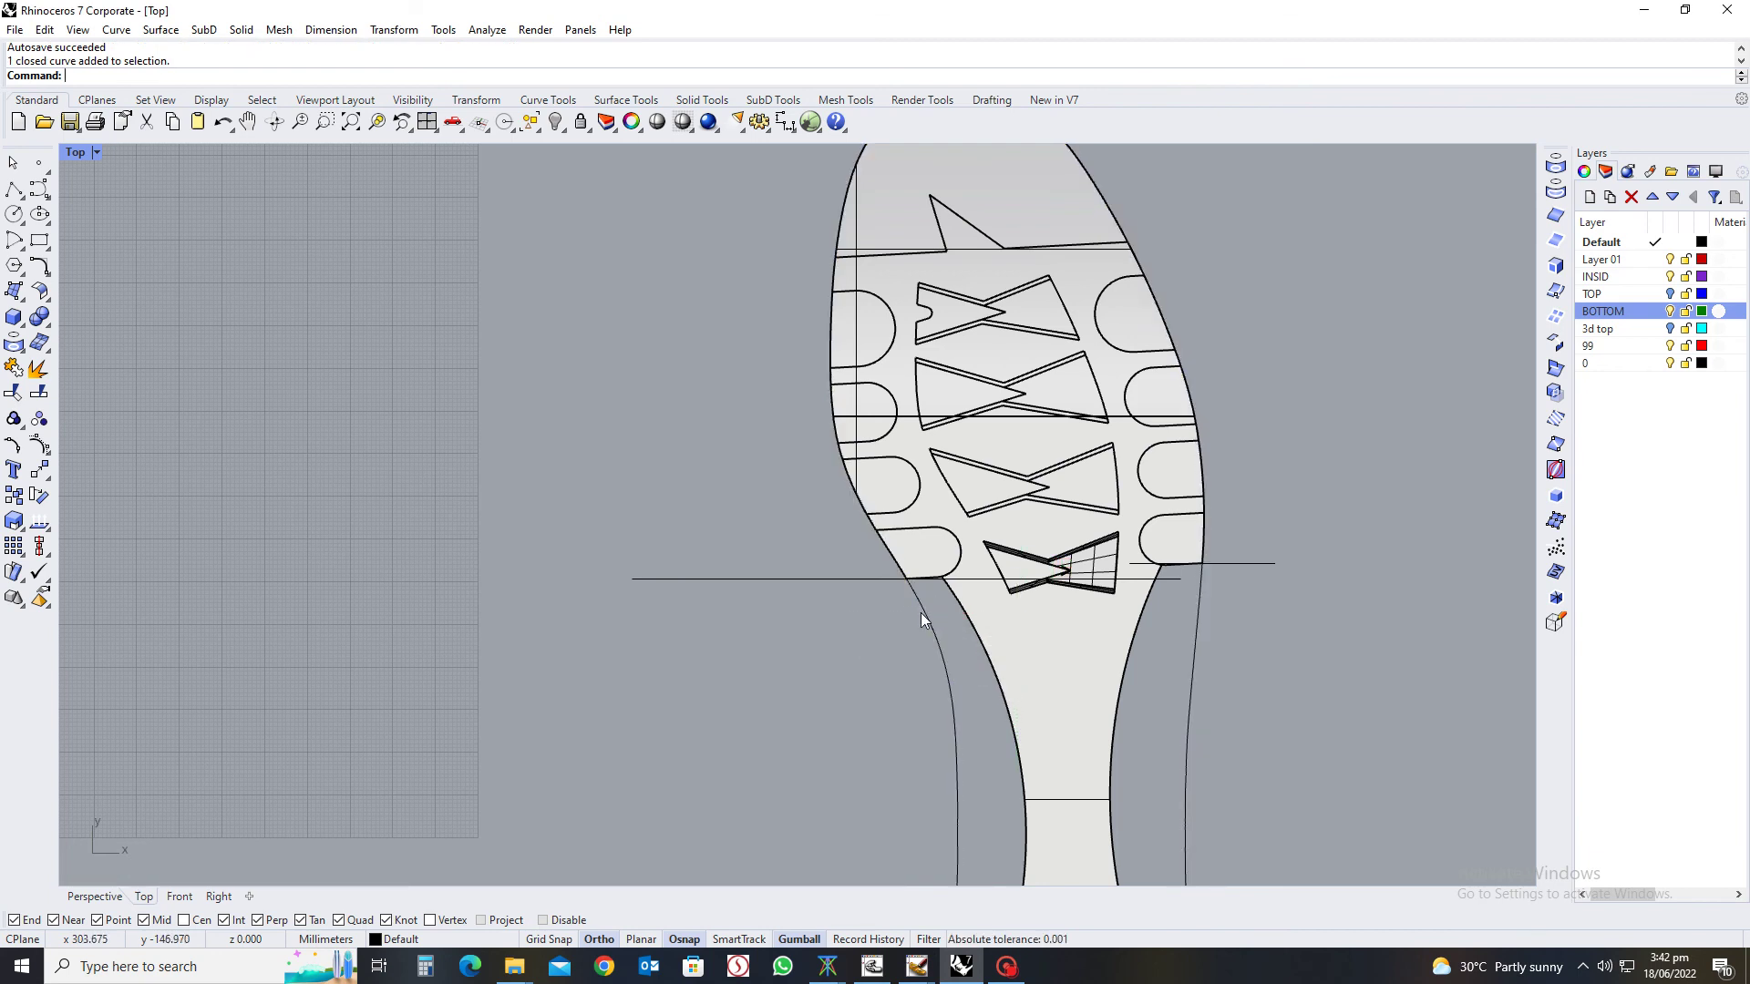
{"action": "left_click", "coordinate": [930, 617]}
{"action": "key", "text": "Return"}
{"action": "key", "text": "ctrl+h"}
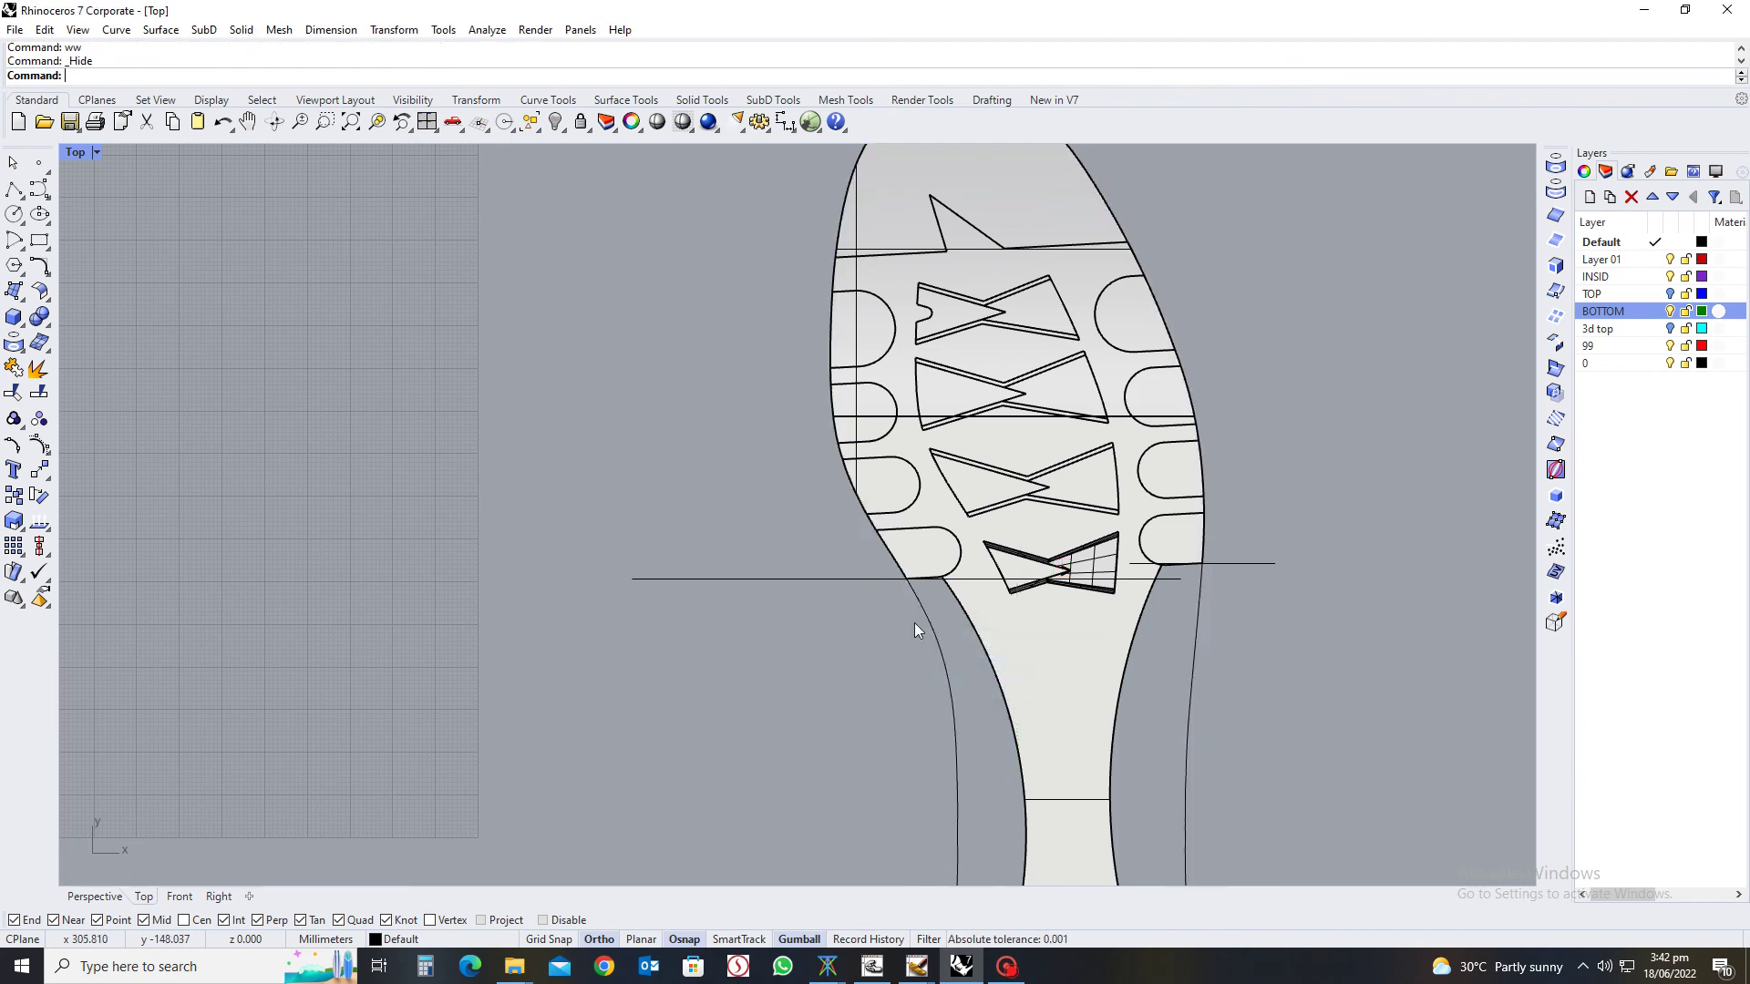
{"action": "left_click", "coordinate": [928, 619]}
{"action": "left_click", "coordinate": [860, 669]}
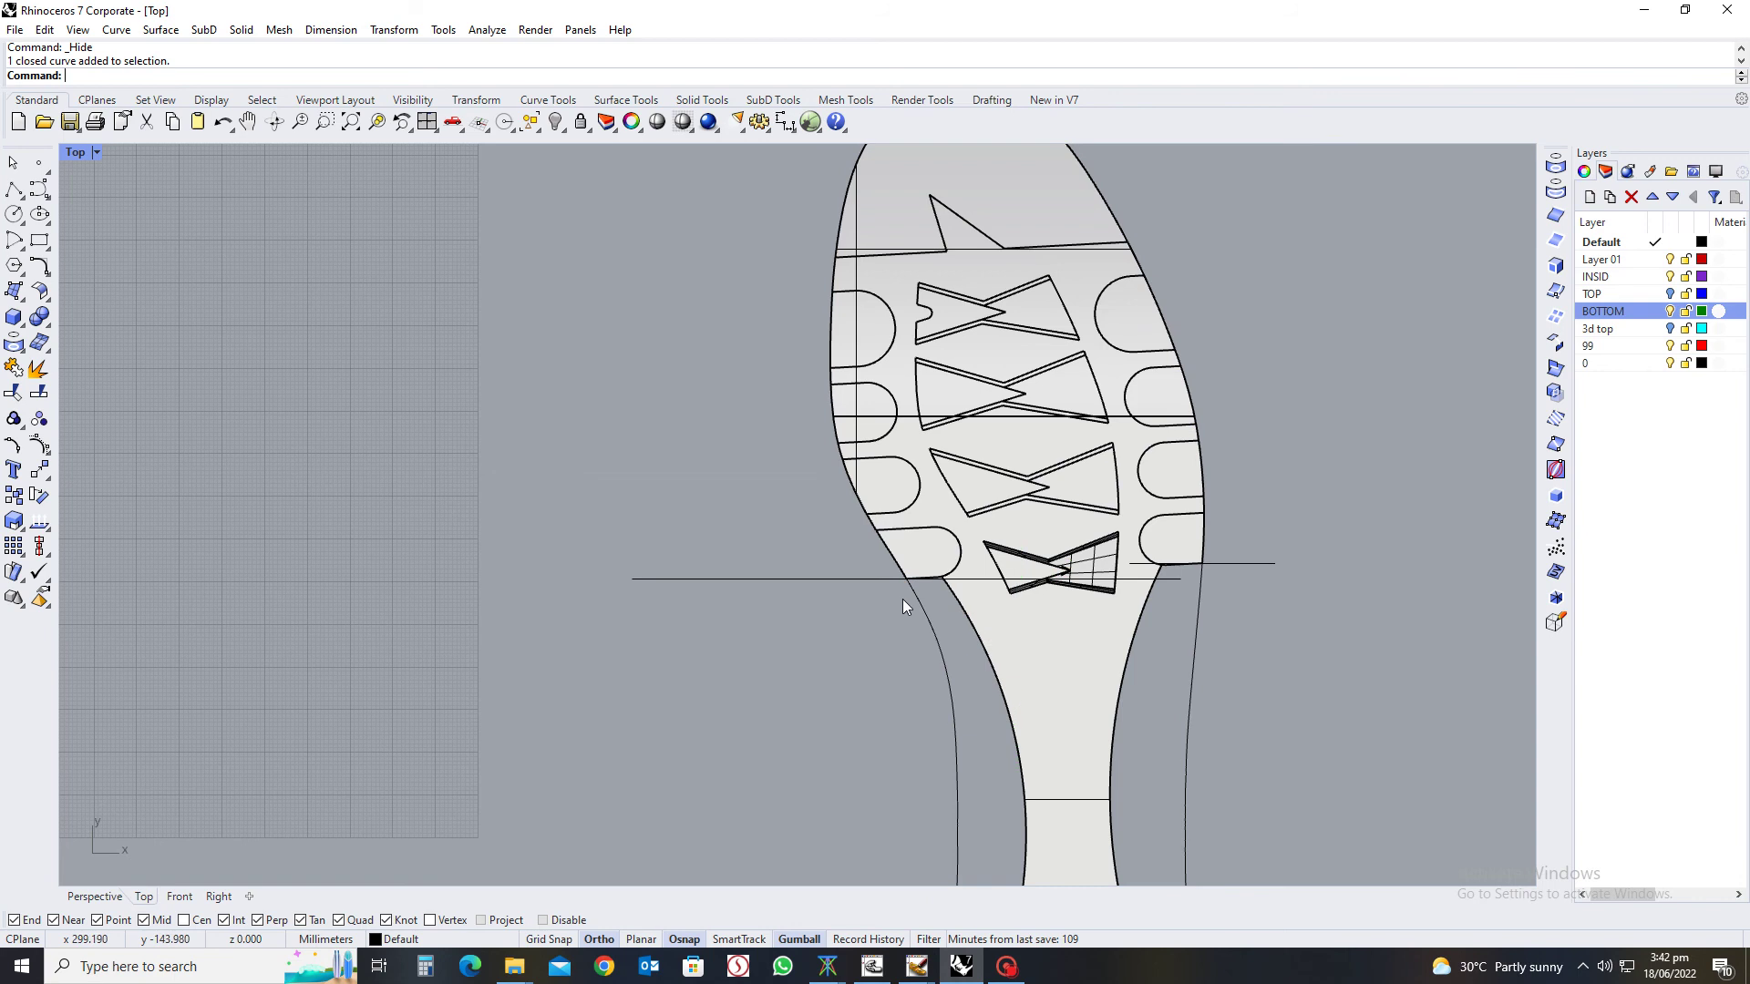
{"action": "scroll", "coordinate": [914, 587], "scroll_direction": "up", "scroll_amount": 4}
{"action": "right_click_drag", "start_coordinate": [890, 638], "coordinate": [883, 510]}
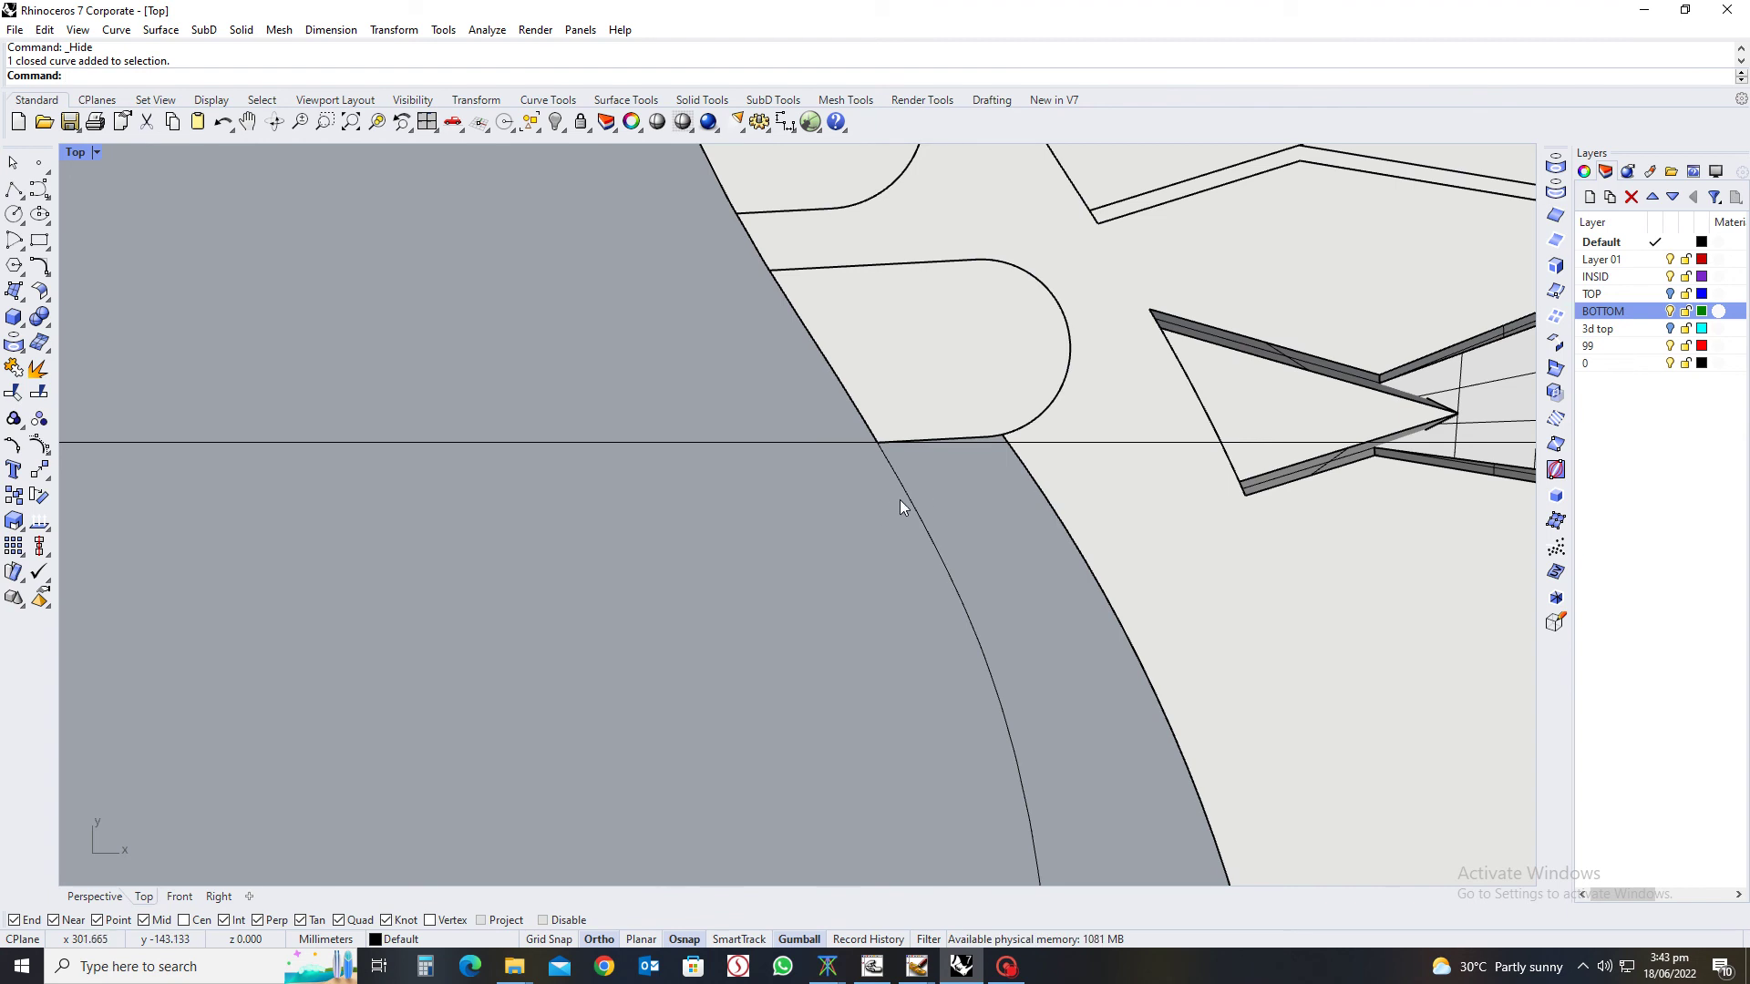
{"action": "left_click", "coordinate": [915, 500]}
{"action": "key", "text": "Escape"}
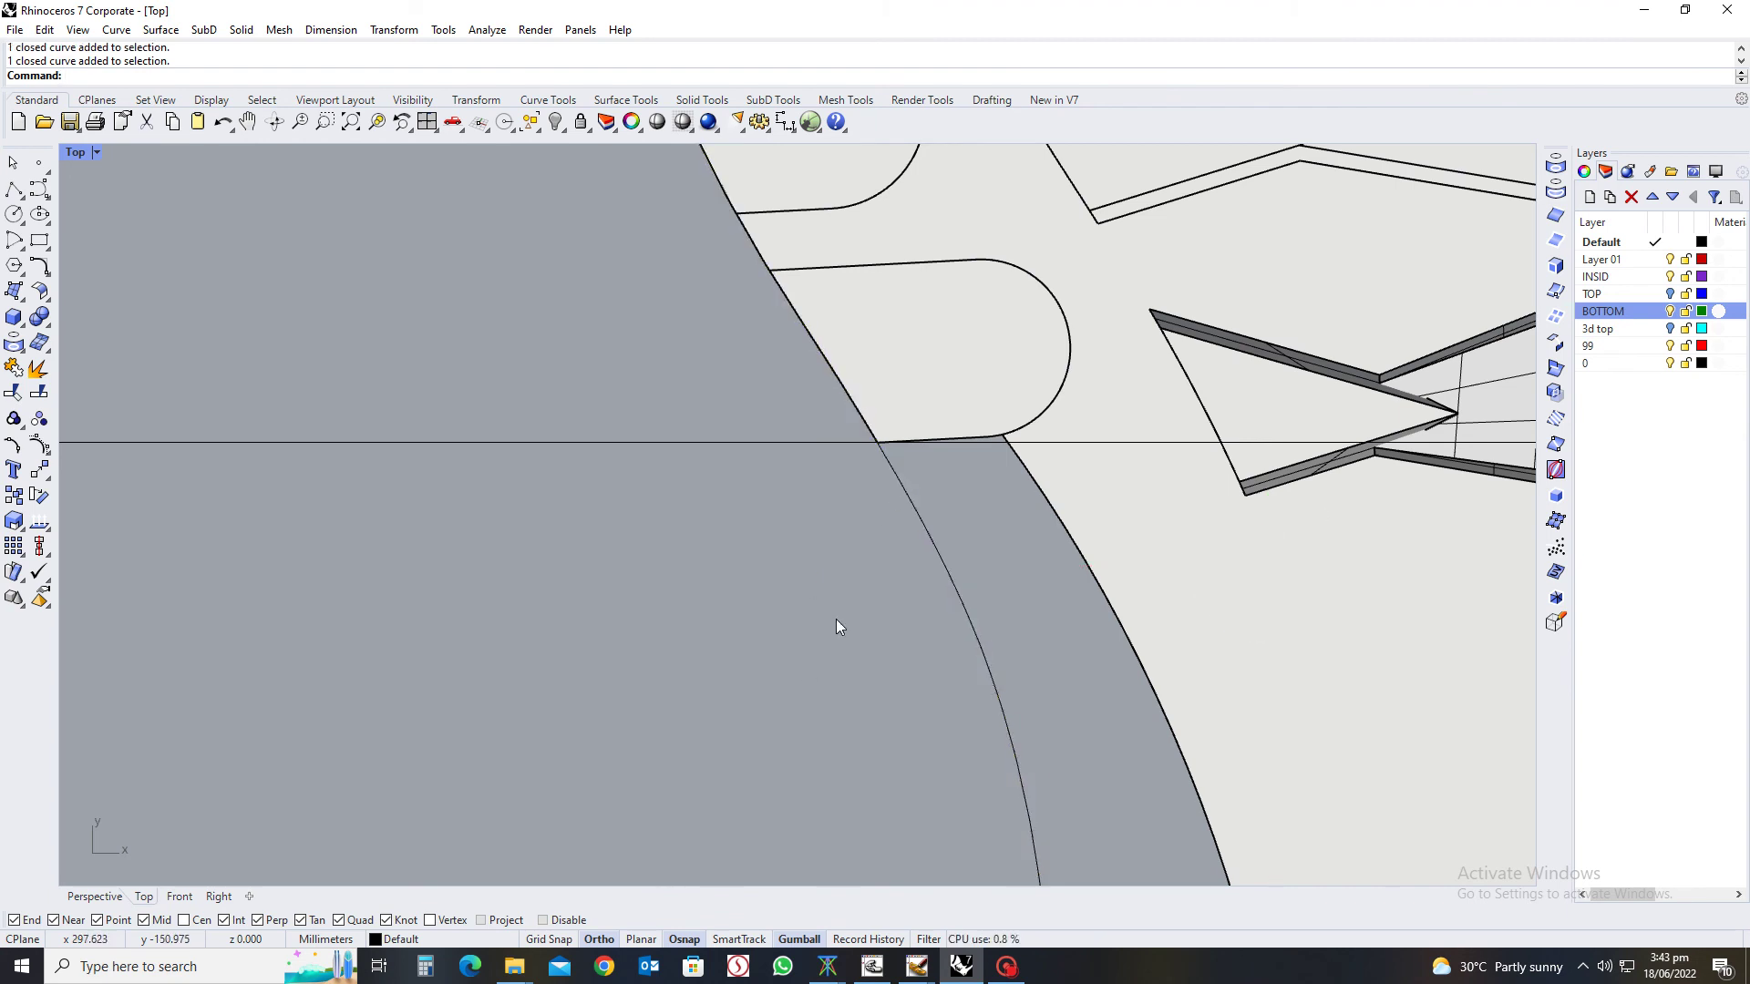
Start splitting the sole's closed outline by points, placing a split point at the outer lower corner of the last left forefoot block
{"action": "type", "text": "split"}
{"action": "key", "text": "Return"}
{"action": "left_click", "coordinate": [931, 547]}
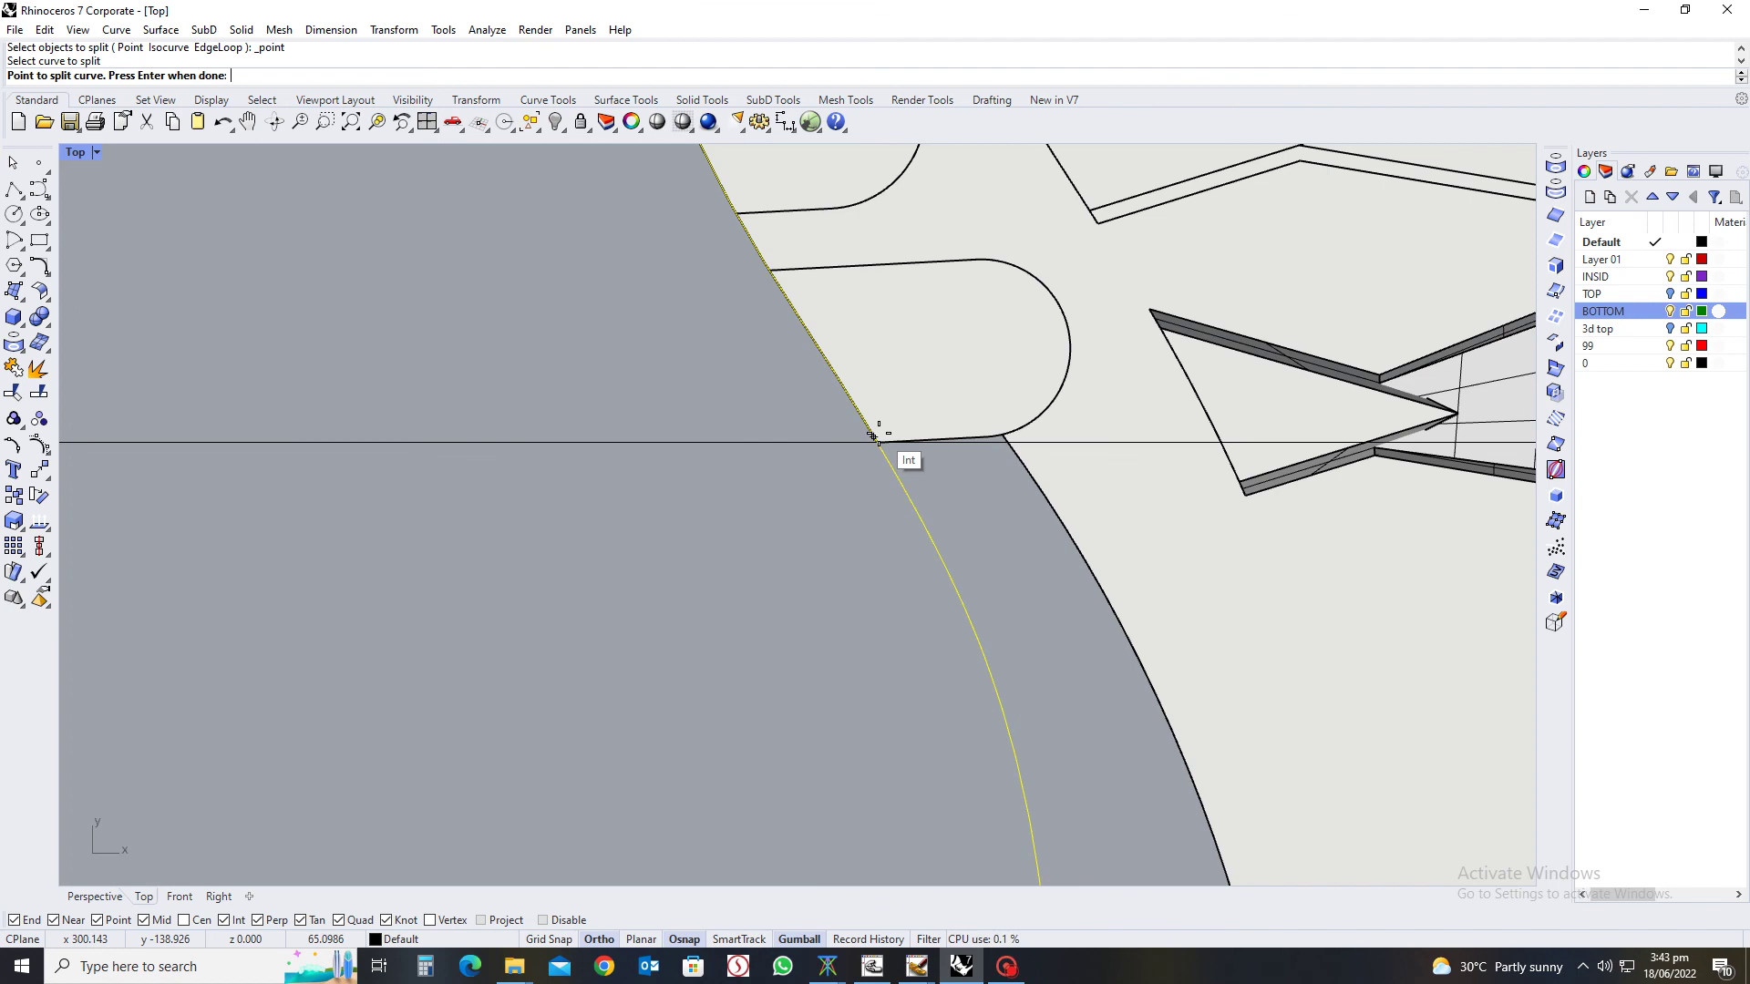
{"action": "scroll", "coordinate": [873, 438], "scroll_direction": "up", "scroll_amount": 8}
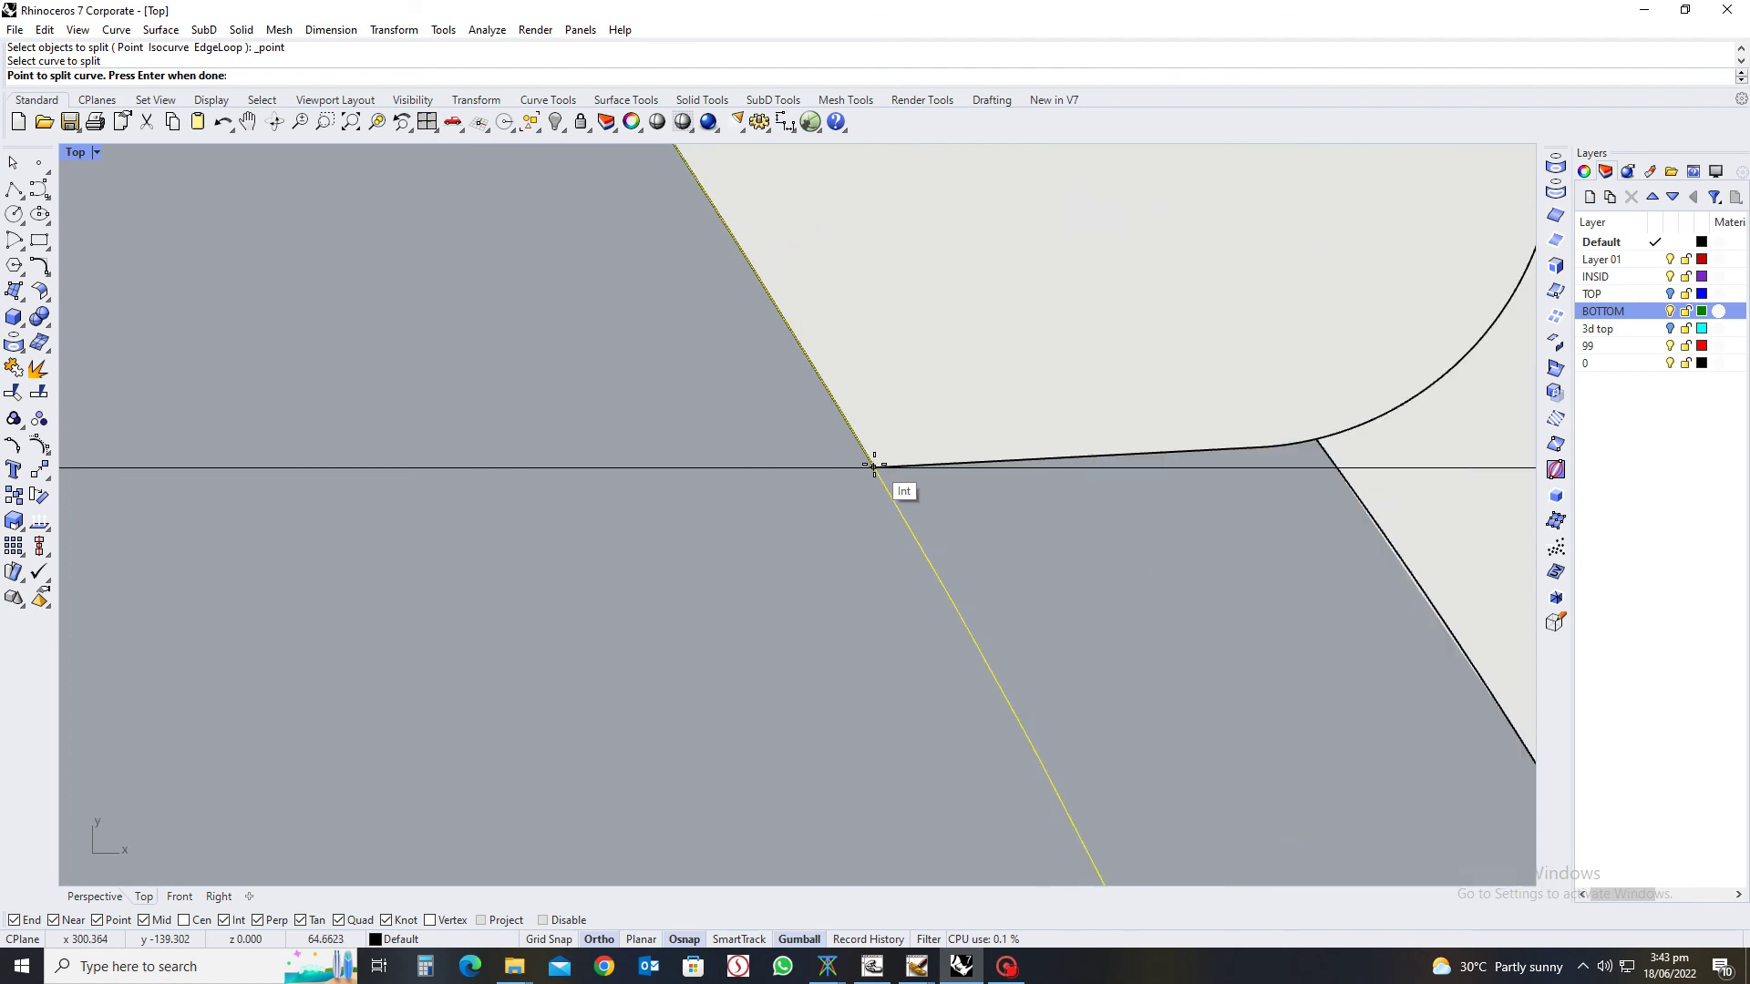
{"action": "scroll", "coordinate": [873, 465], "scroll_direction": "up", "scroll_amount": 3}
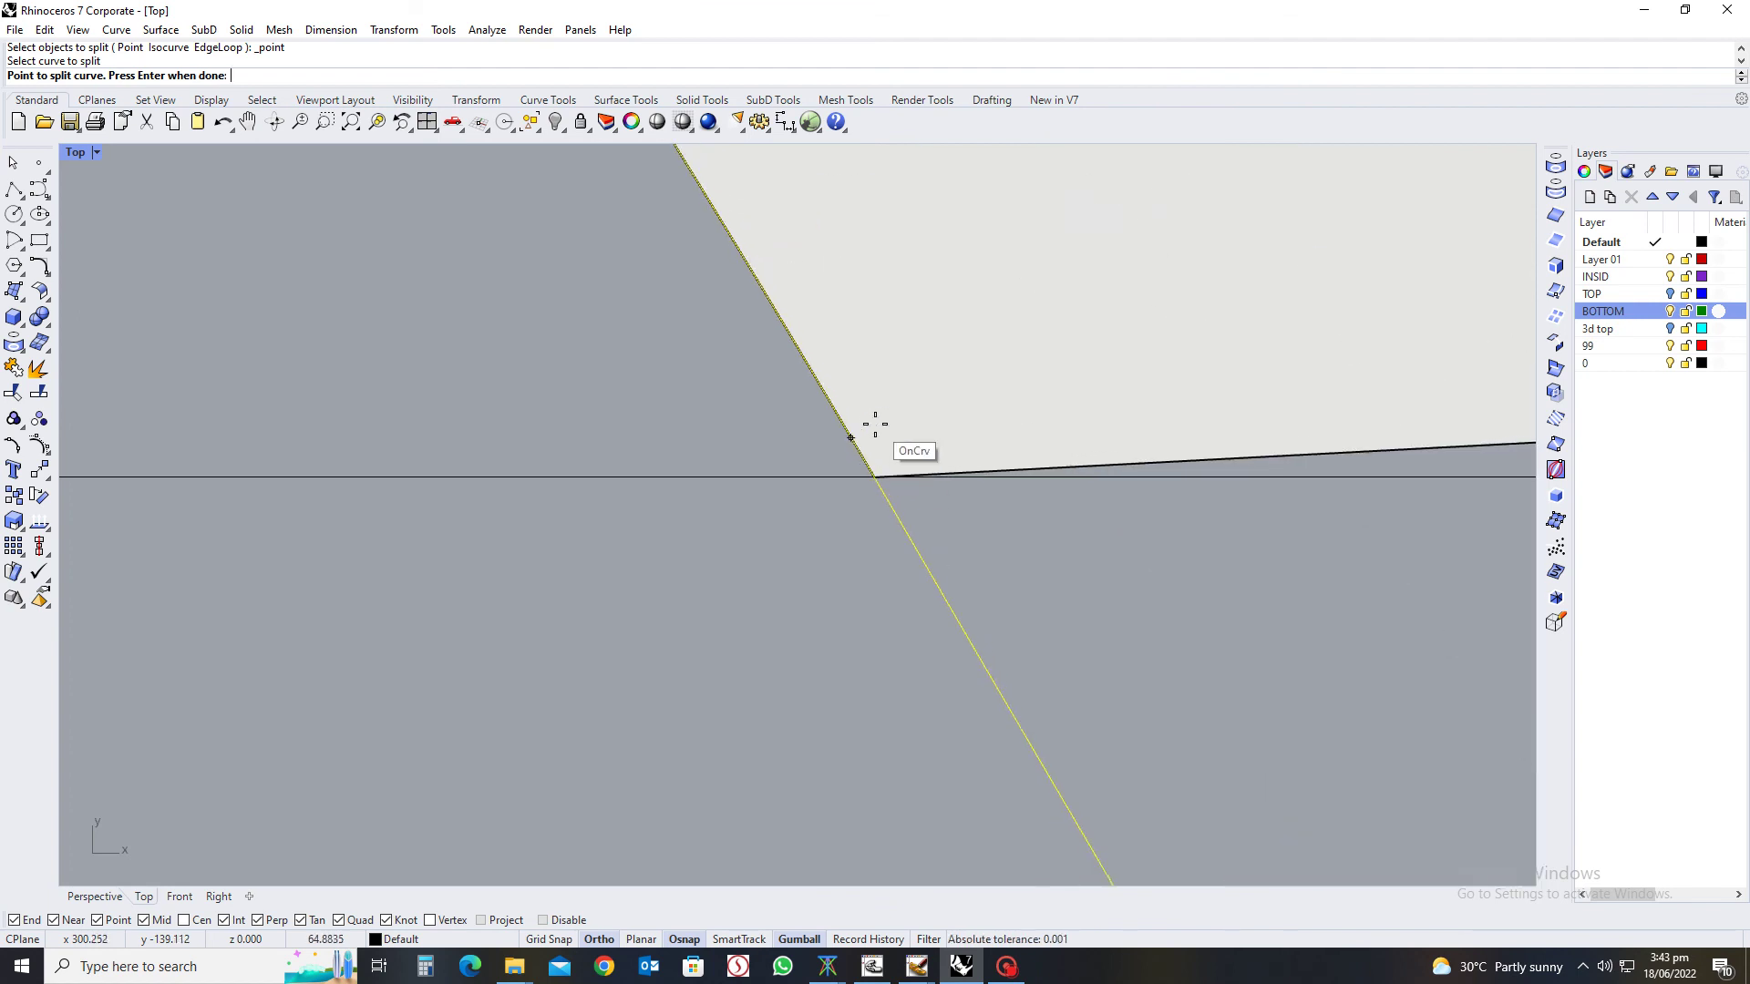
{"action": "left_click", "coordinate": [870, 475]}
{"action": "scroll", "coordinate": [870, 475], "scroll_direction": "down", "scroll_amount": 12}
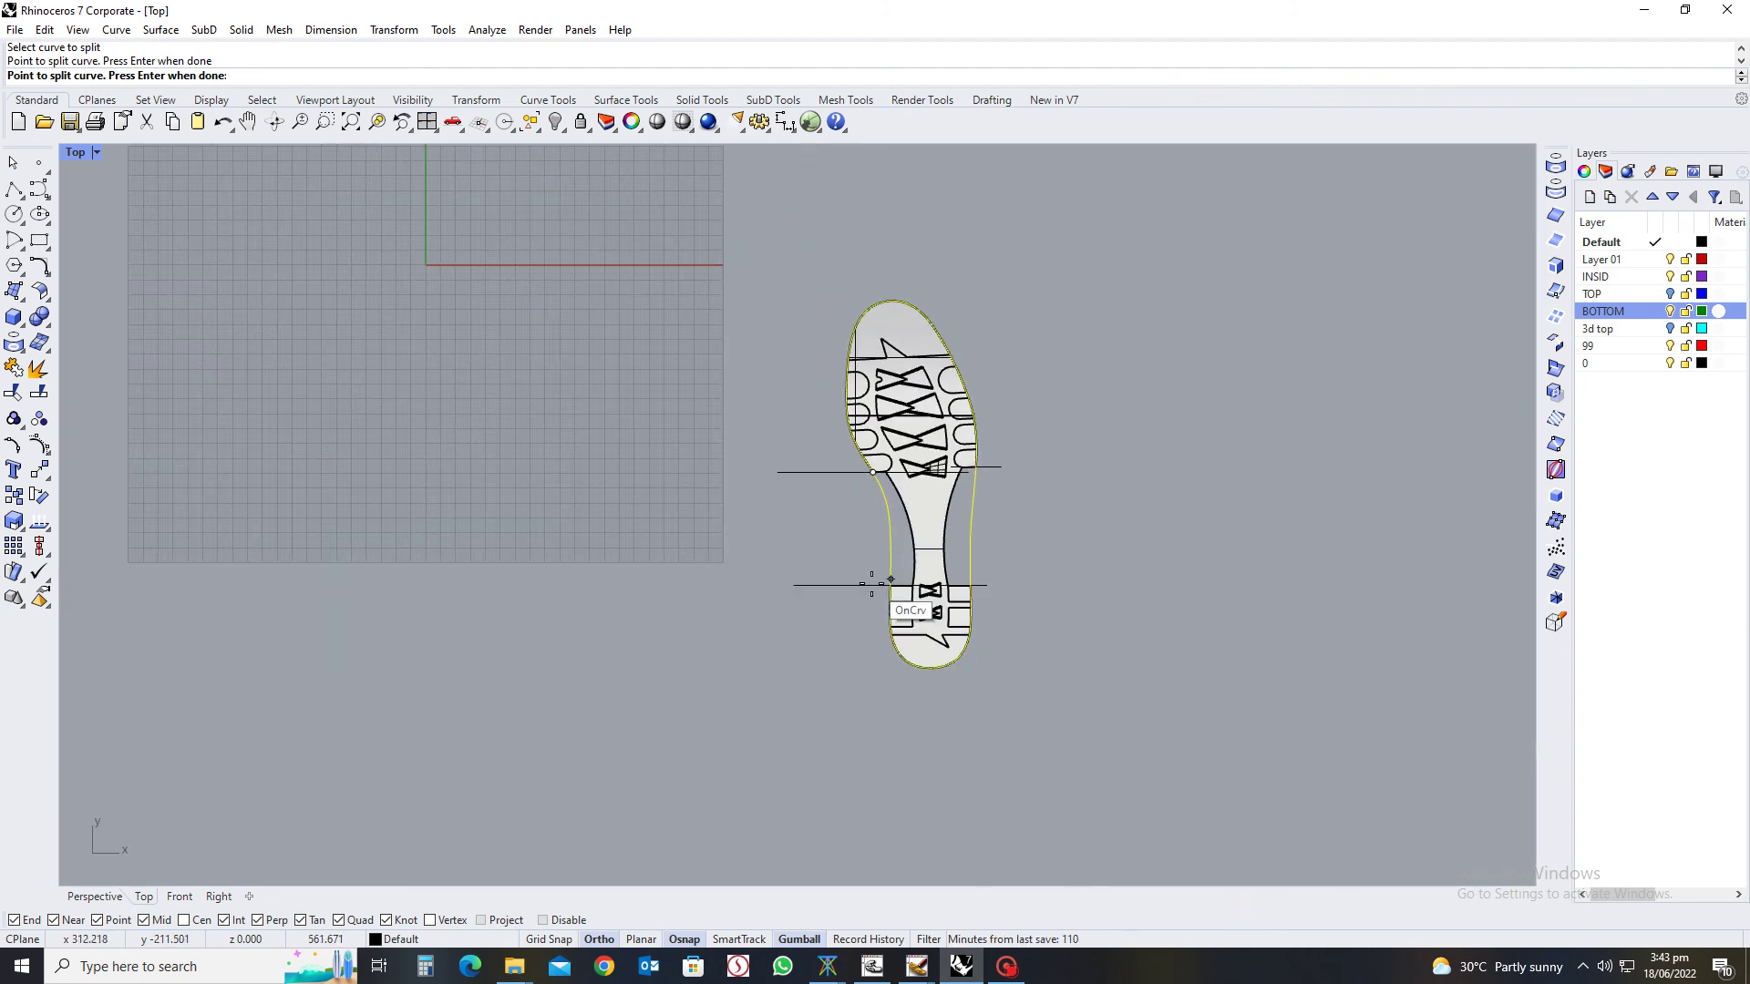
Add split points on the outline at the outer upper corners of the first left and right heel blocks
{"action": "scroll", "coordinate": [871, 584], "scroll_direction": "up", "scroll_amount": 10}
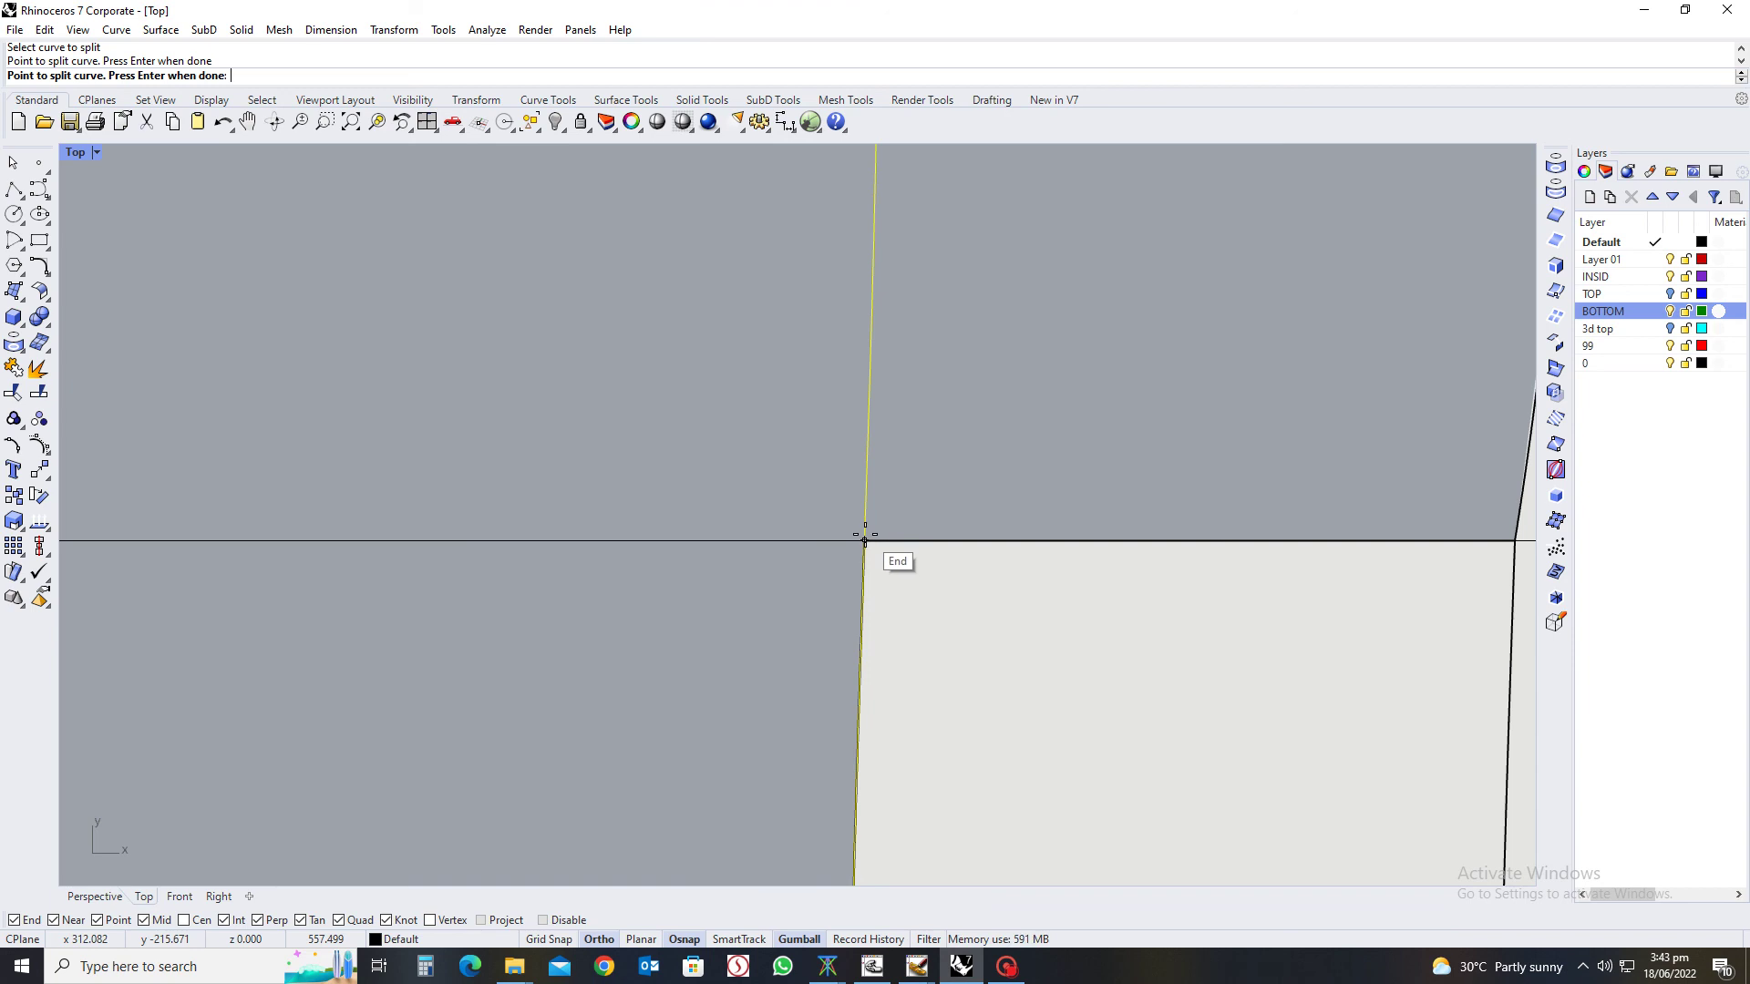
{"action": "left_click", "coordinate": [864, 541]}
{"action": "scroll", "coordinate": [866, 539], "scroll_direction": "down", "scroll_amount": 6}
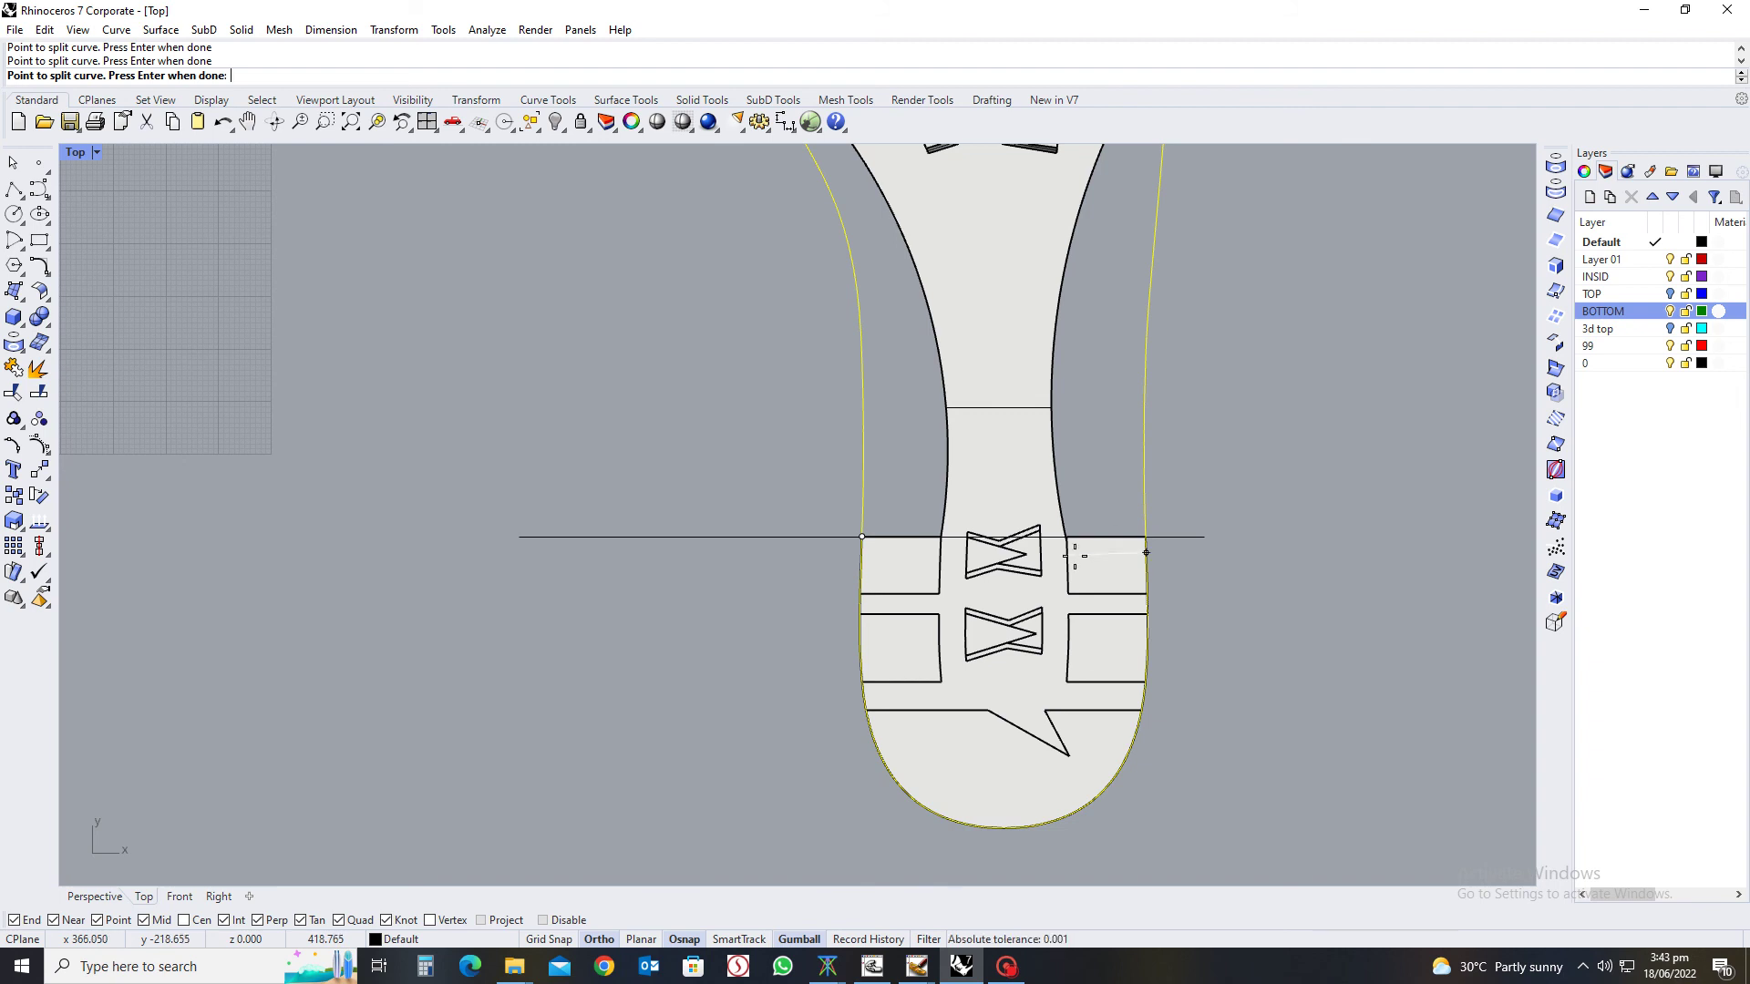
{"action": "scroll", "coordinate": [1135, 545], "scroll_direction": "up", "scroll_amount": 5}
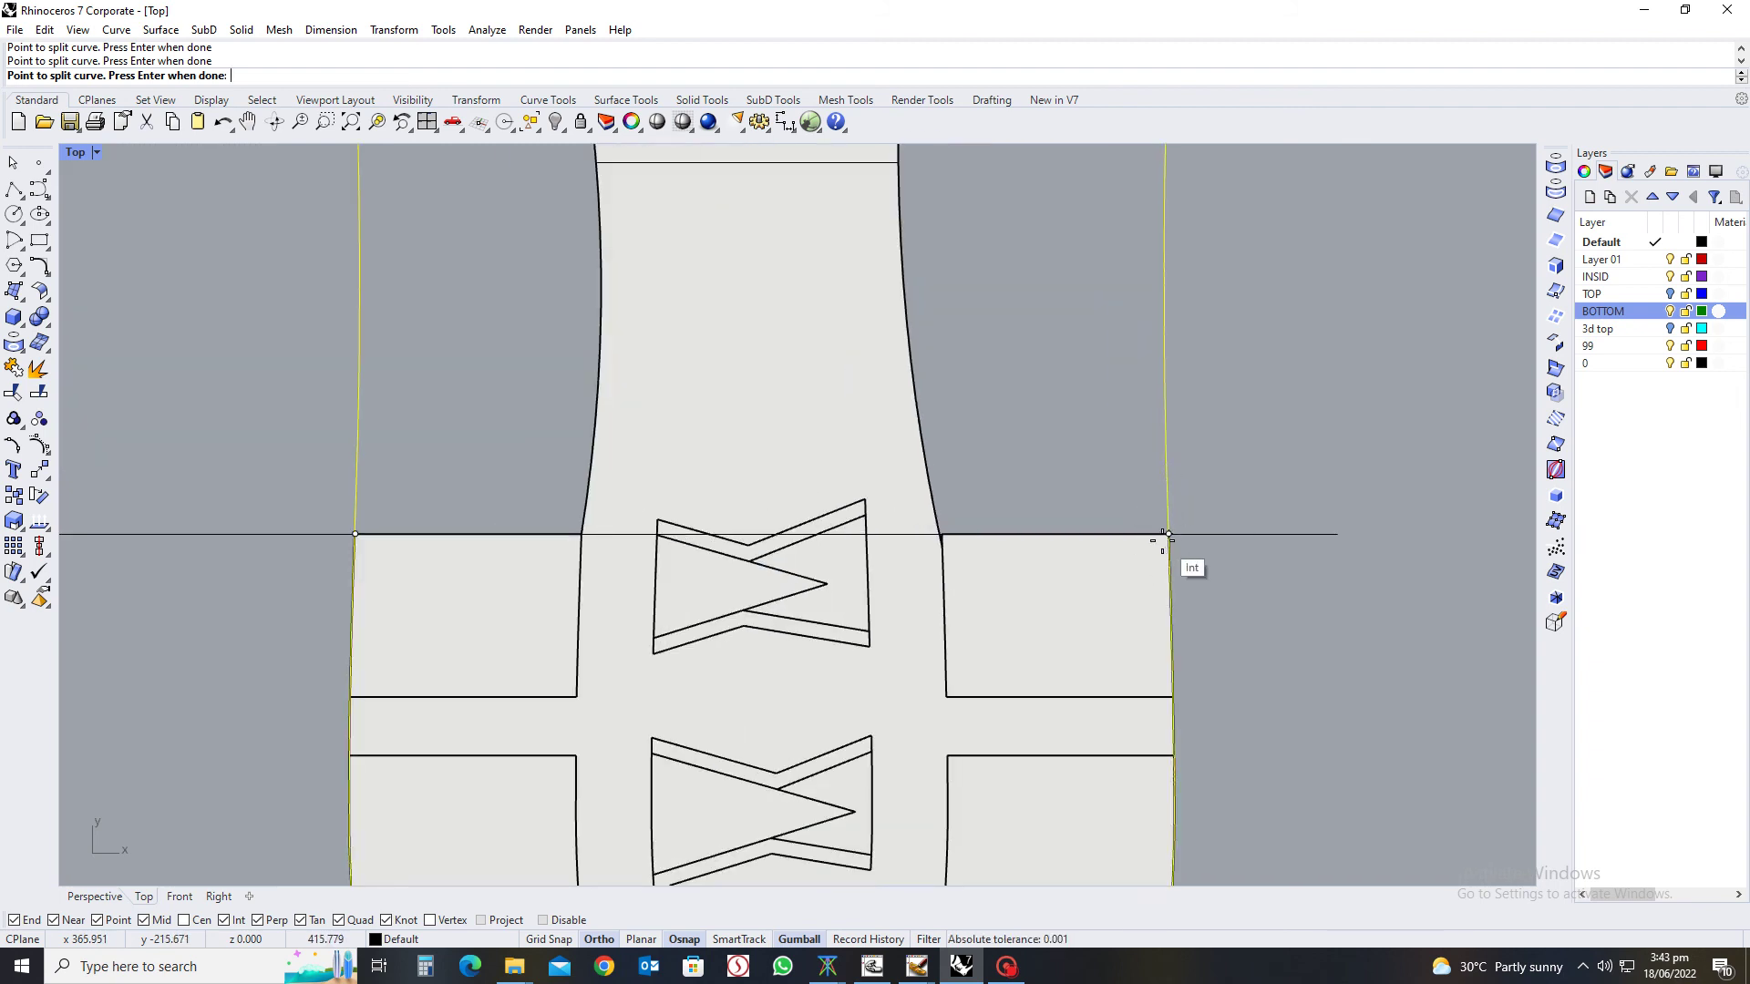
{"action": "scroll", "coordinate": [1162, 542], "scroll_direction": "down", "scroll_amount": 6}
Add the last split point at the outer lower corner of the last right forefoot block and complete the outline split
{"action": "scroll", "coordinate": [1188, 364], "scroll_direction": "up", "scroll_amount": 4}
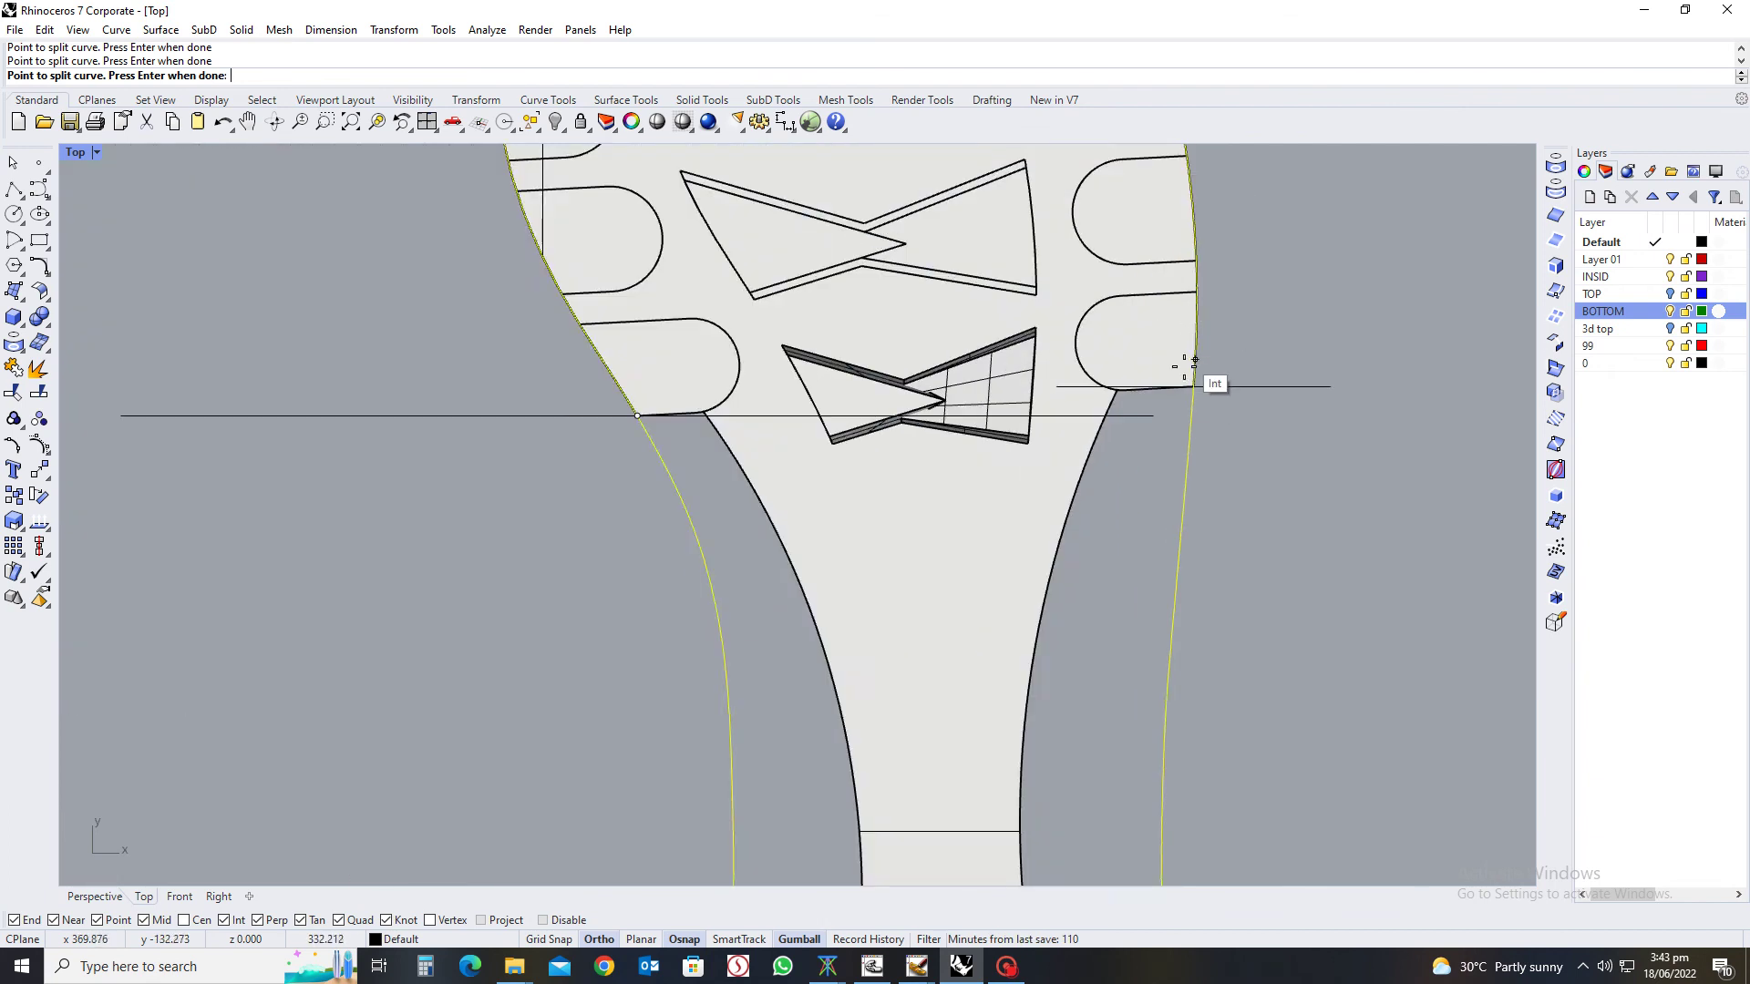
{"action": "scroll", "coordinate": [1187, 365], "scroll_direction": "up", "scroll_amount": 3}
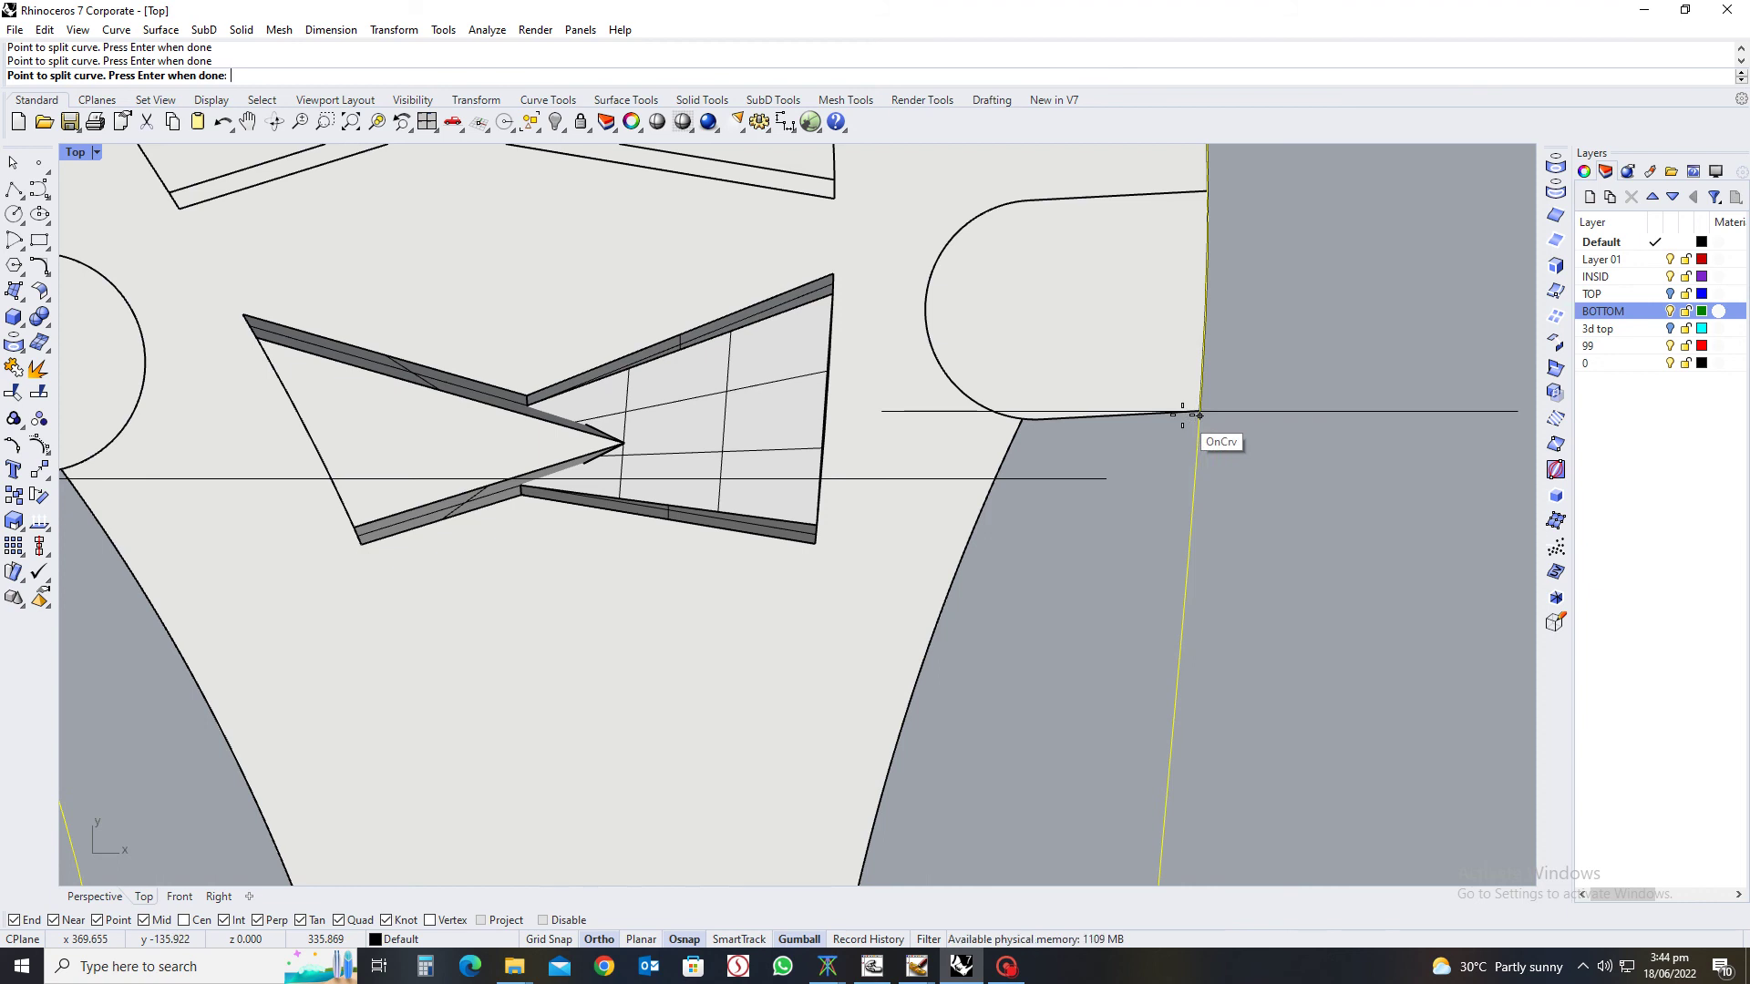
{"action": "scroll", "coordinate": [1197, 416], "scroll_direction": "up", "scroll_amount": 2}
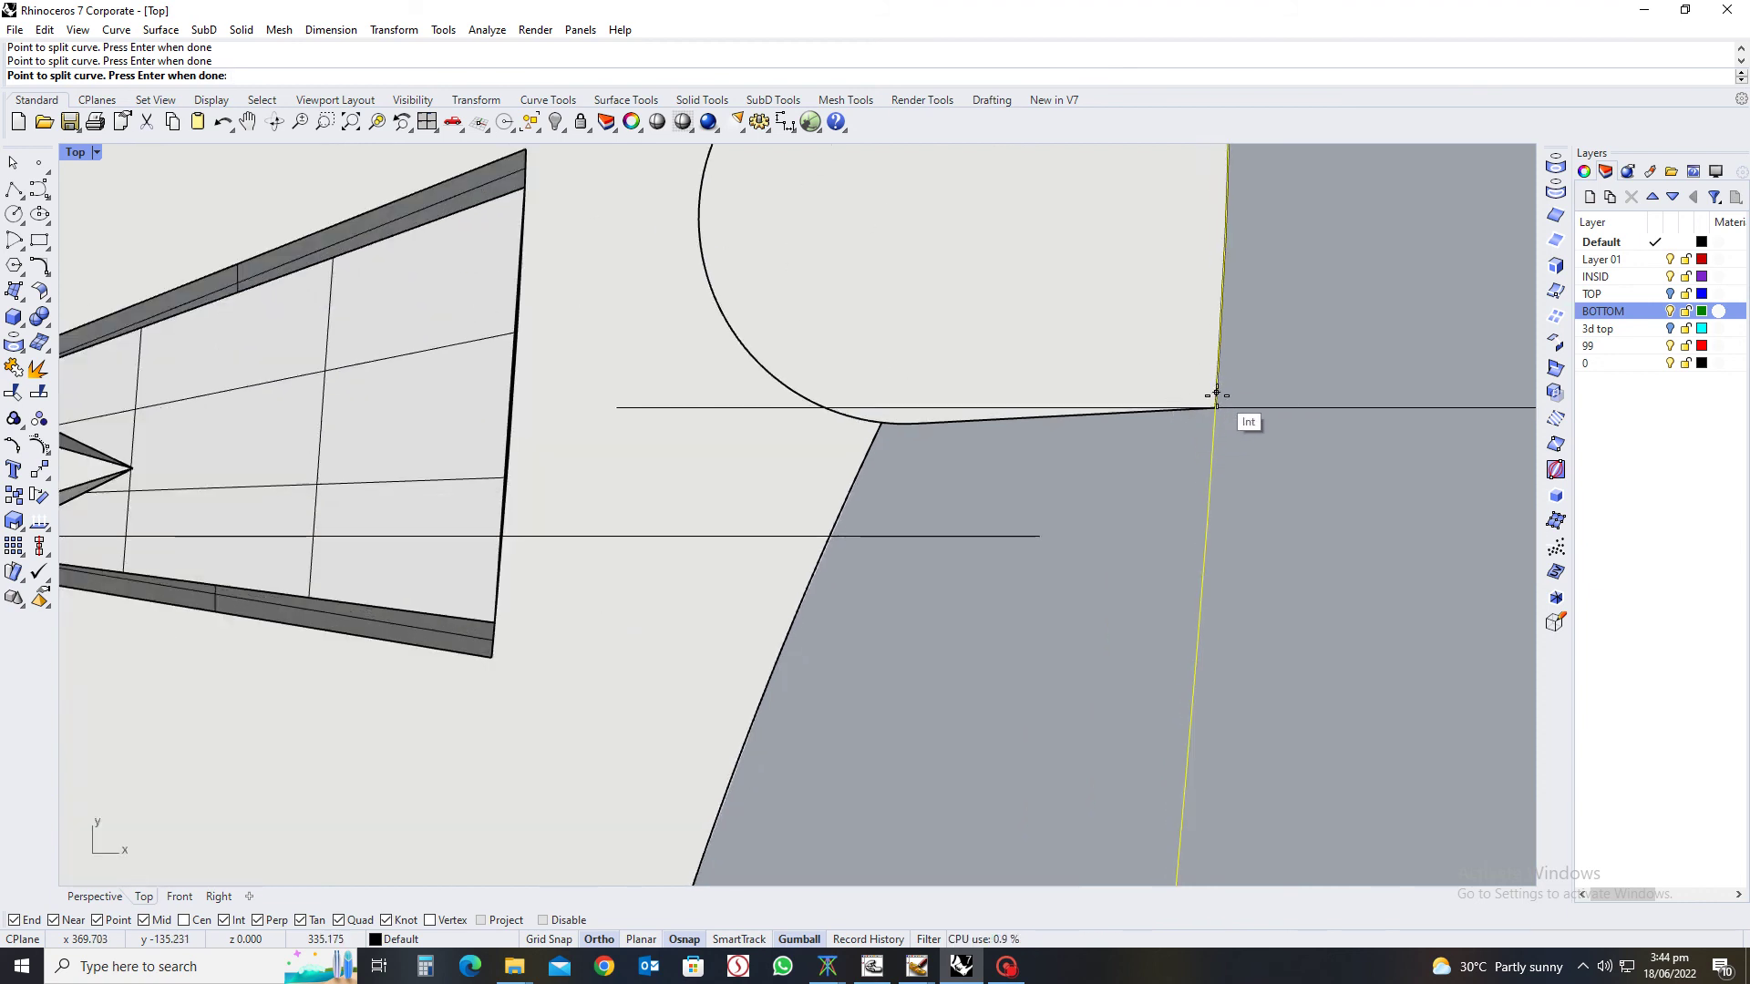
{"action": "left_click", "coordinate": [1216, 407]}
{"action": "scroll", "coordinate": [1216, 407], "scroll_direction": "down", "scroll_amount": 5}
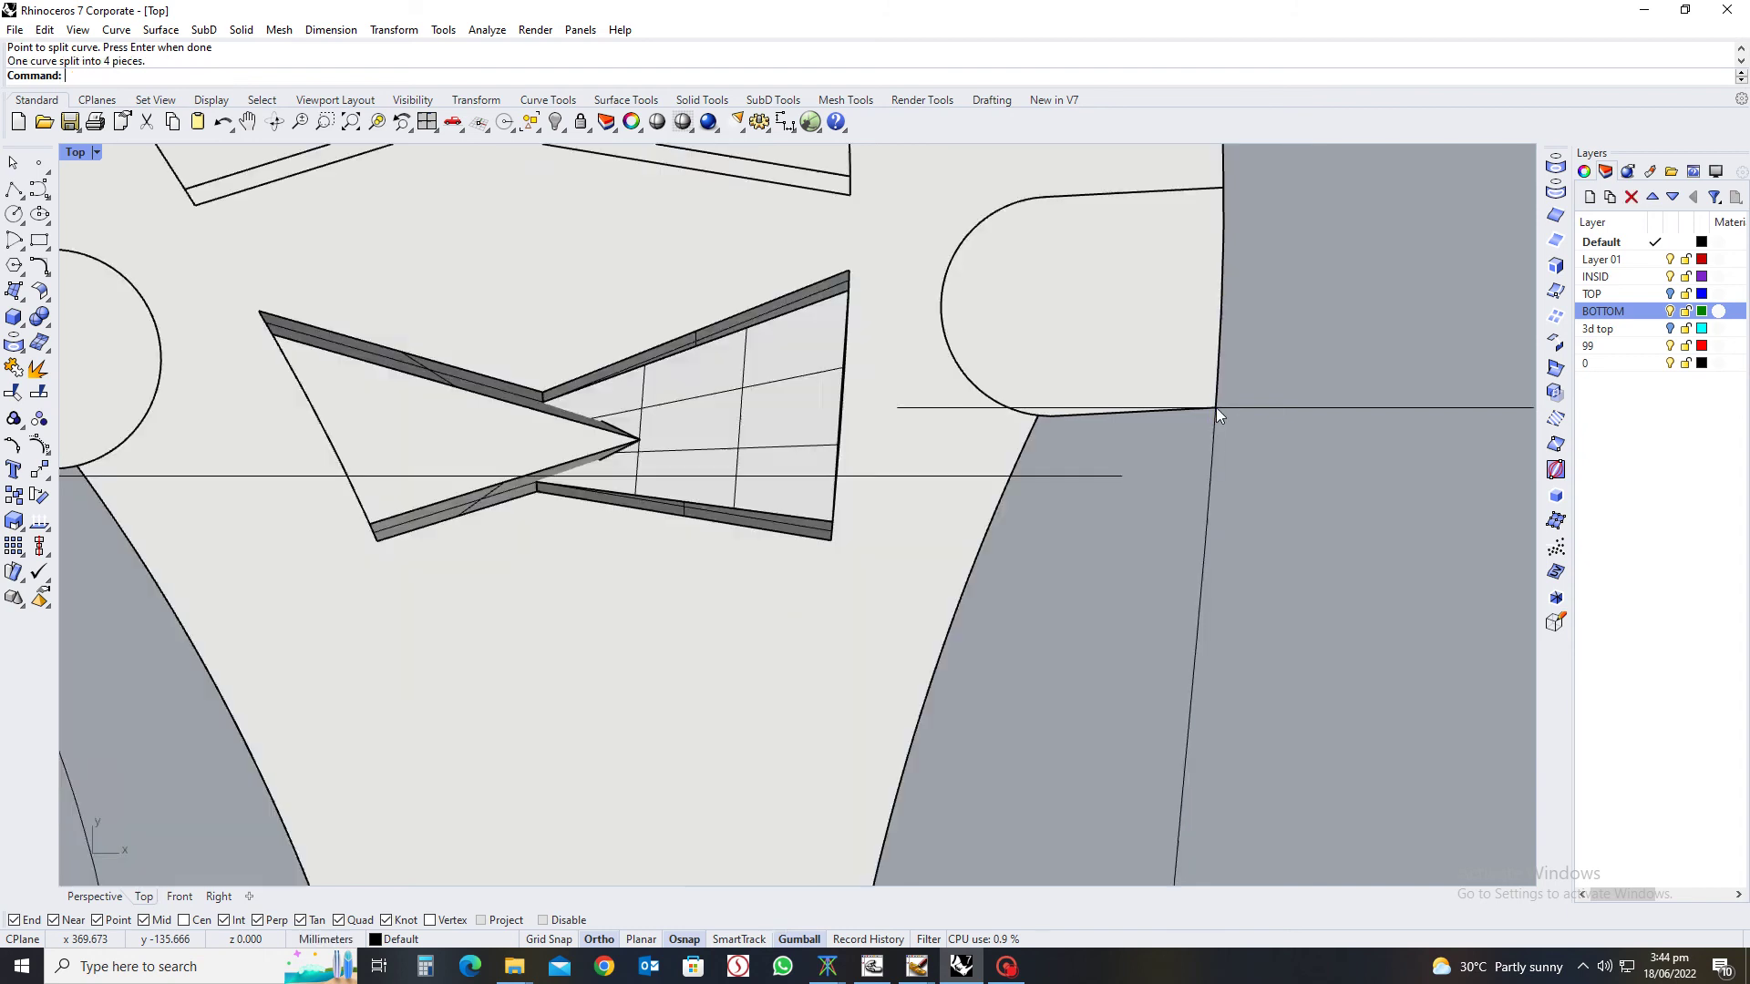
{"action": "key", "text": "Return"}
Select the separated outline pieces beside the waist to check where they start and end
{"action": "left_click", "coordinate": [1208, 483]}
{"action": "left_click", "coordinate": [1254, 506]}
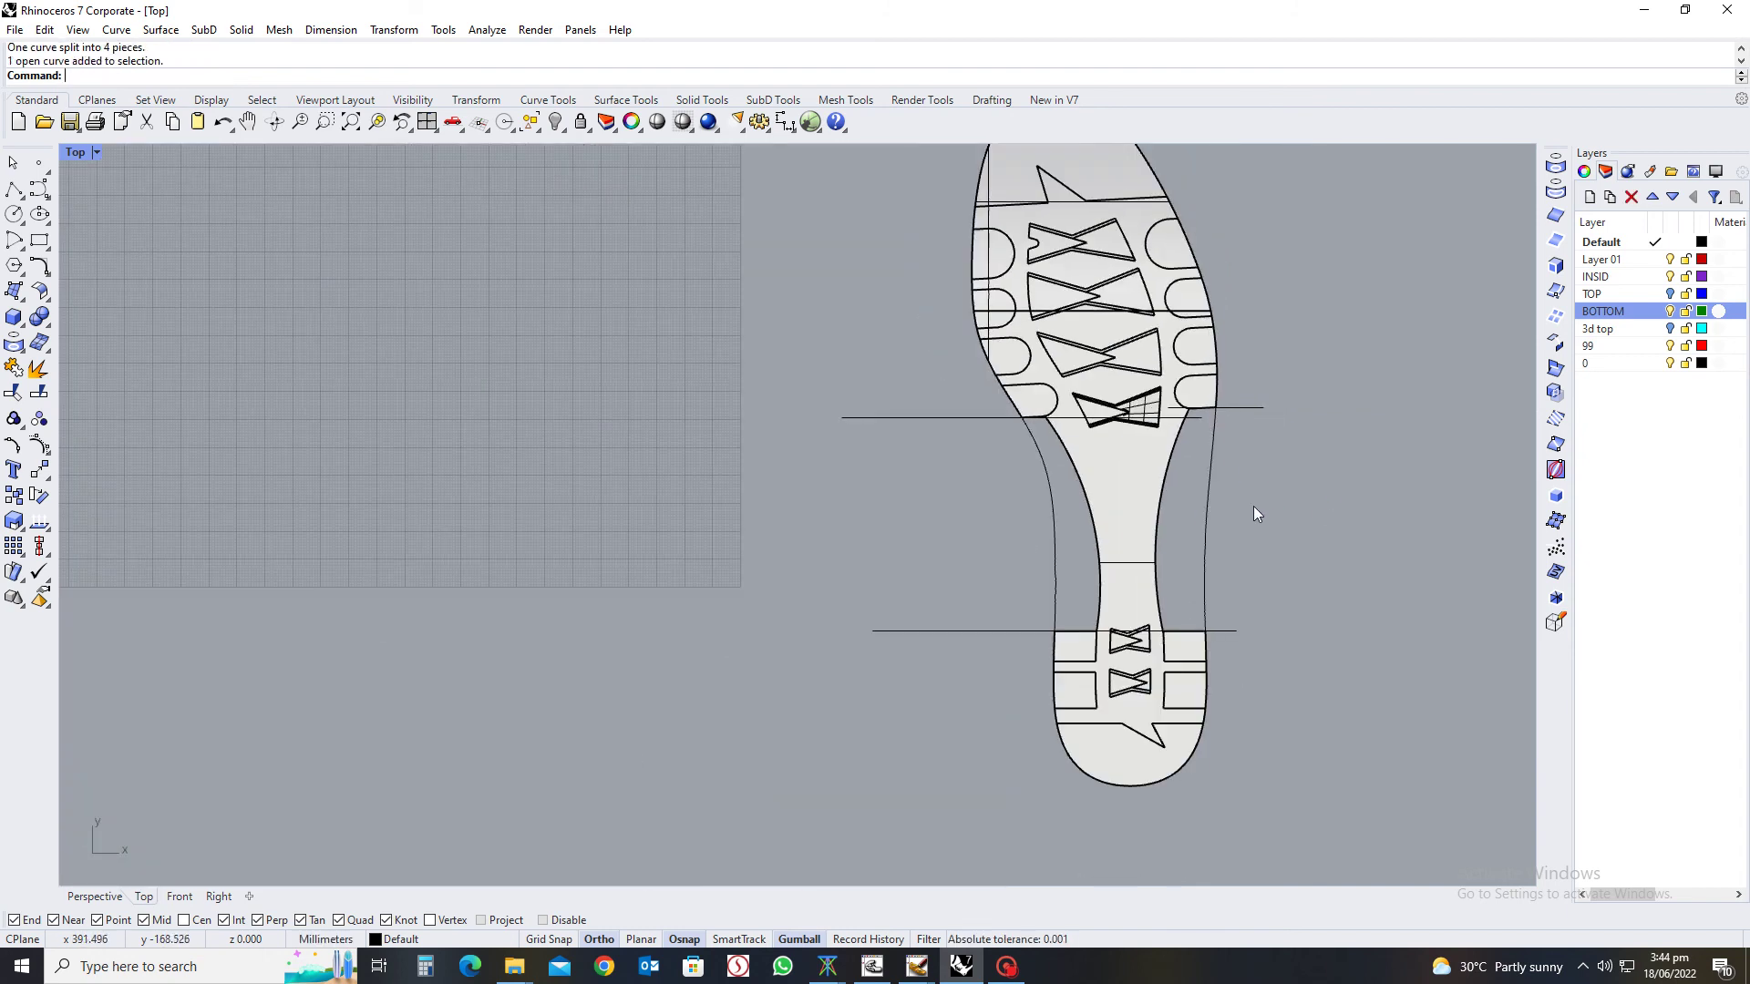
{"action": "left_click", "coordinate": [1046, 517]}
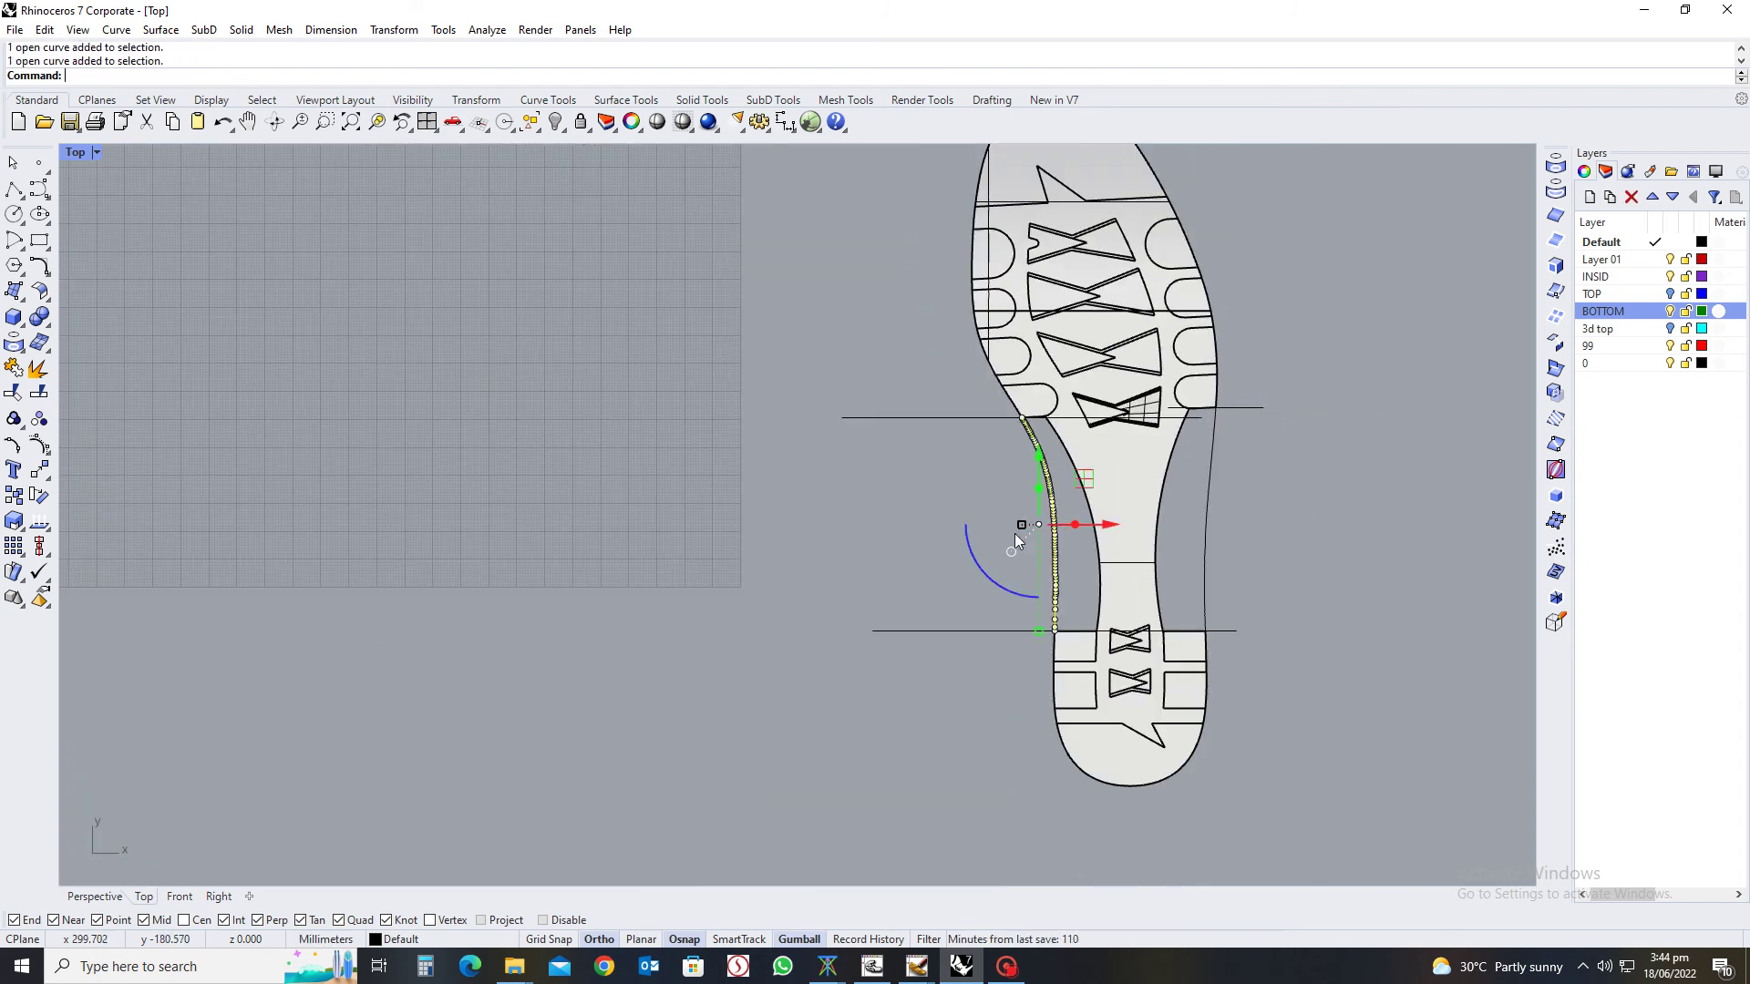
{"action": "left_click", "coordinate": [877, 518]}
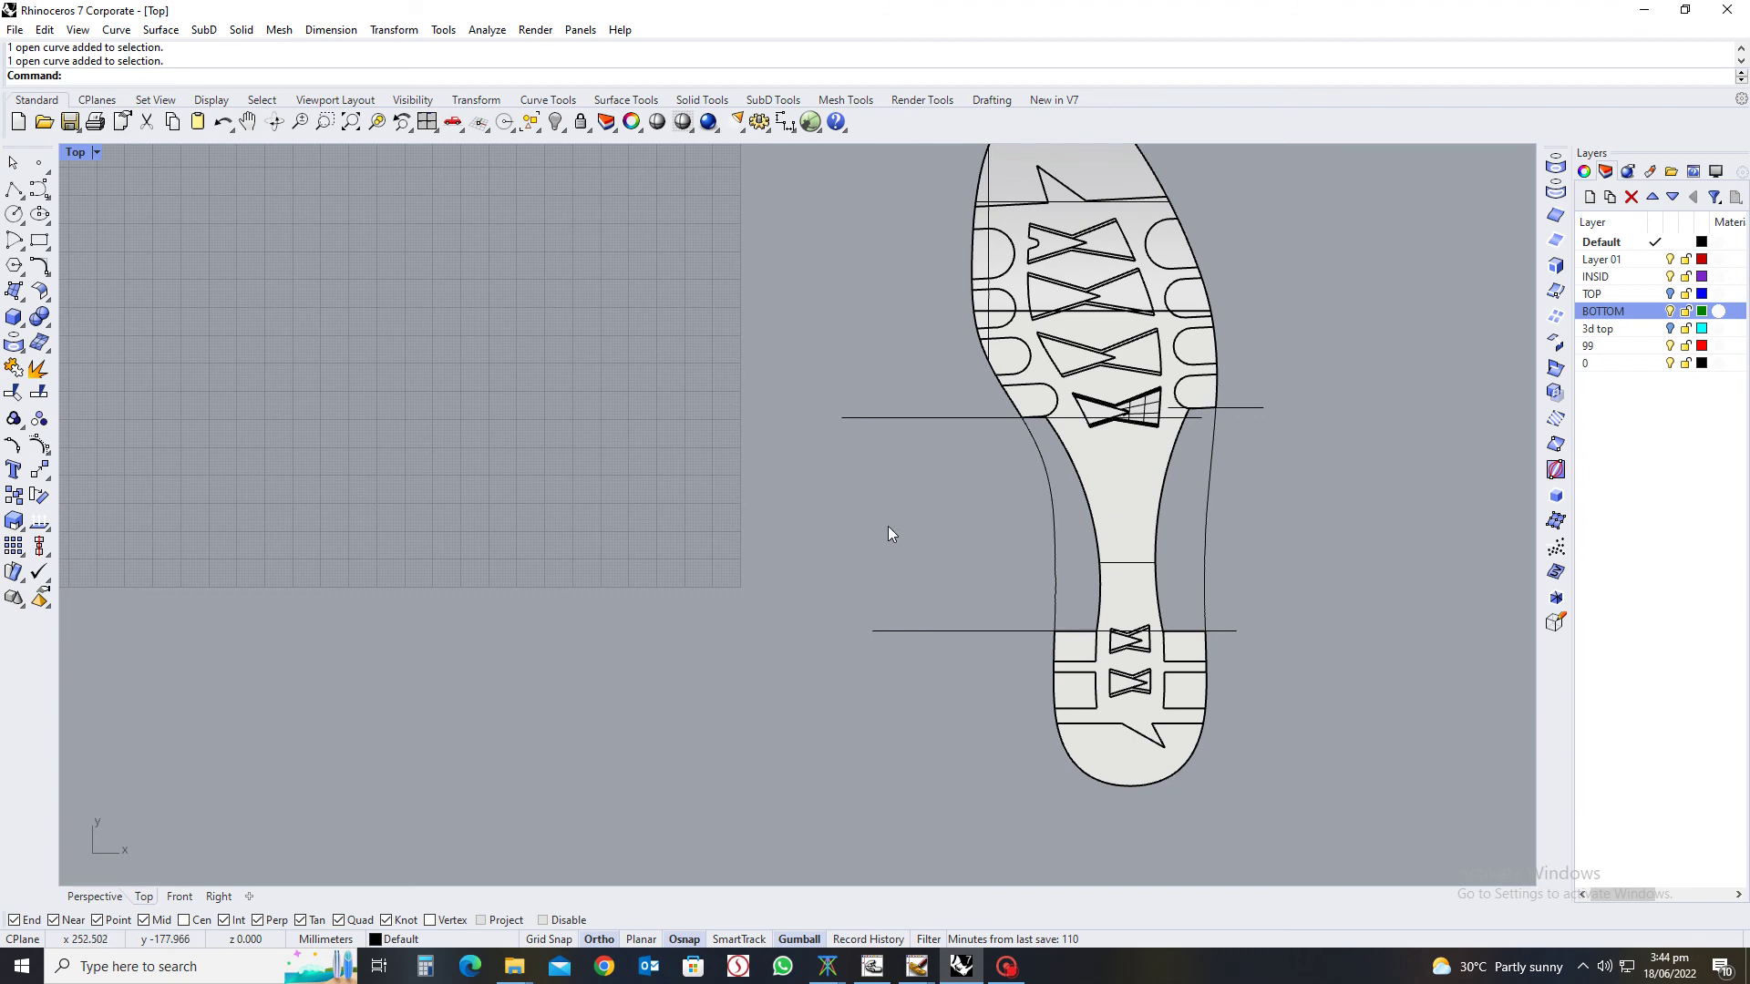
{"action": "left_click", "coordinate": [1058, 553]}
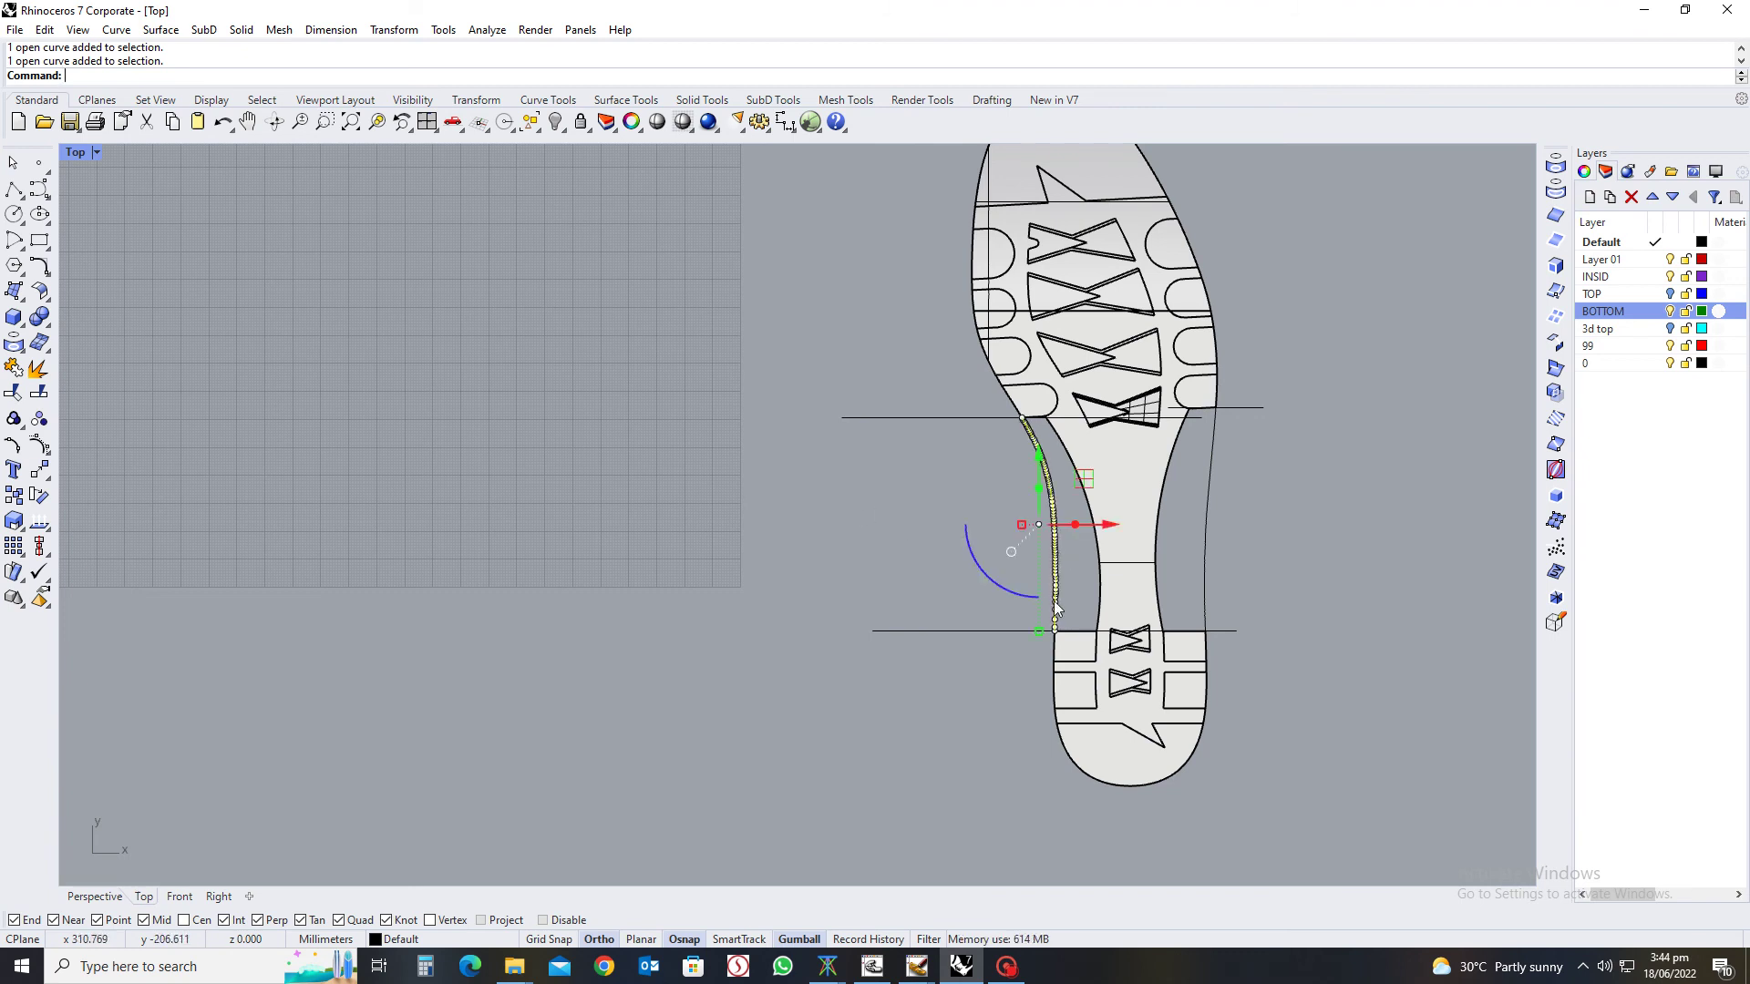
{"action": "scroll", "coordinate": [1057, 566], "scroll_direction": "up", "scroll_amount": 4}
{"action": "left_click", "coordinate": [933, 589]}
{"action": "scroll", "coordinate": [939, 585], "scroll_direction": "down", "scroll_amount": 2}
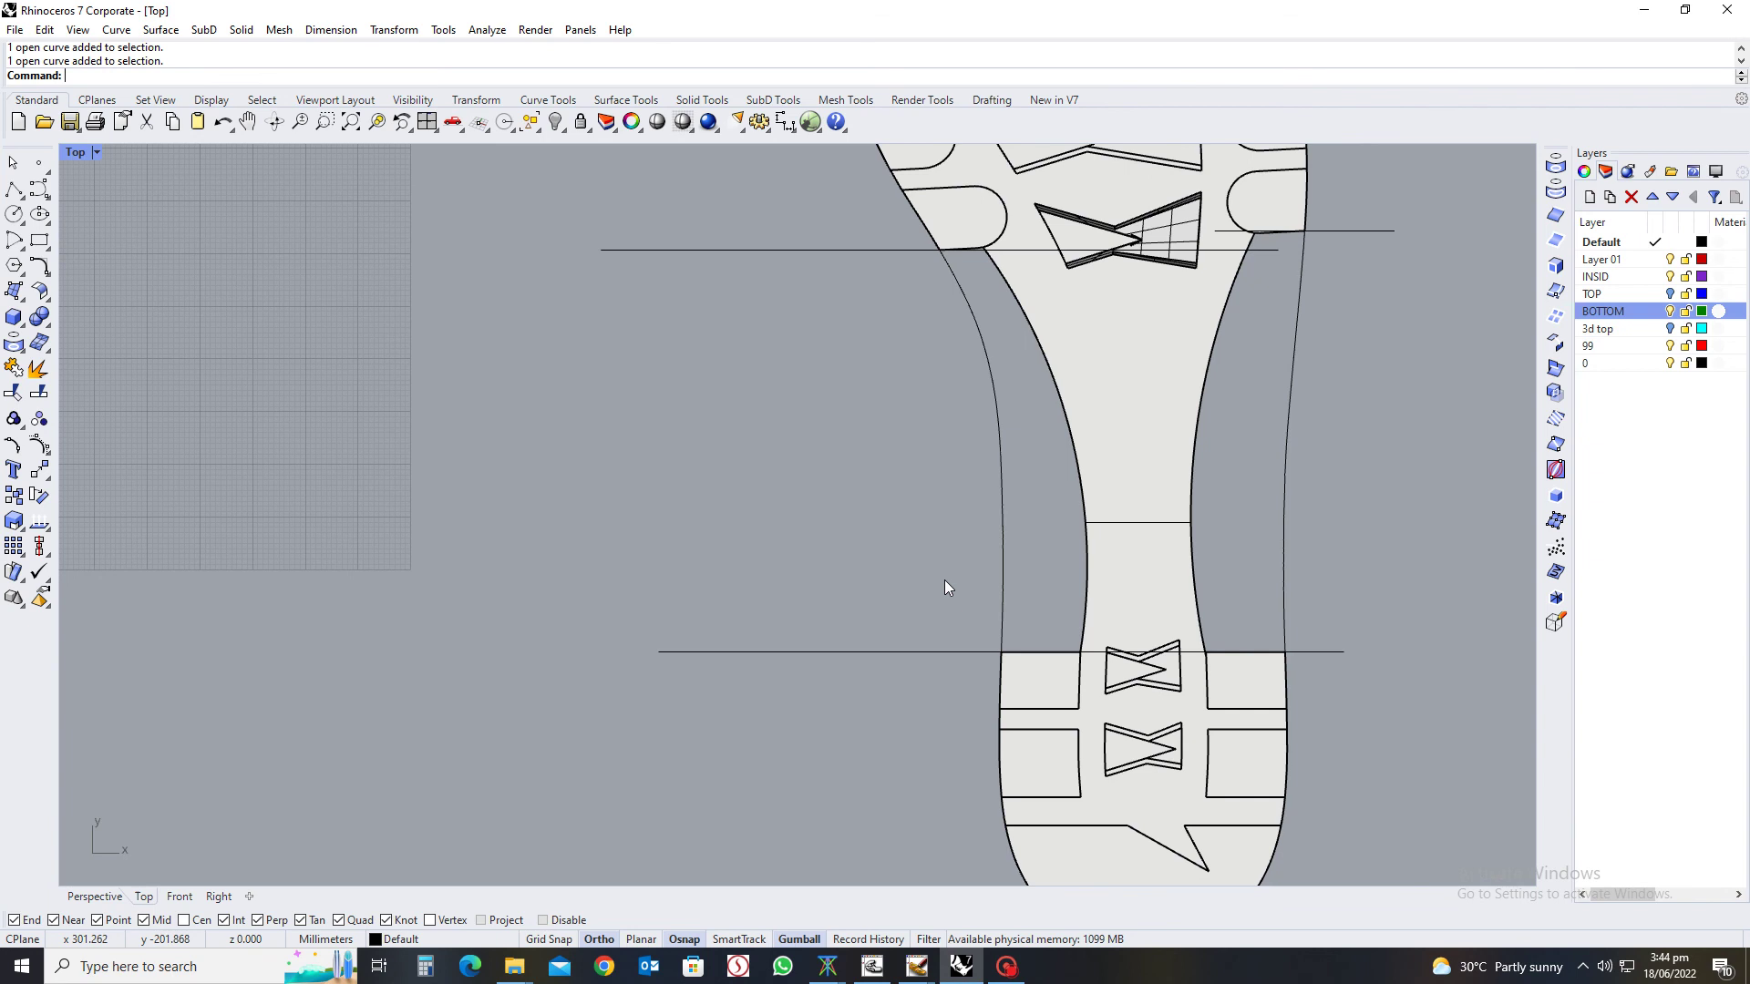
{"action": "scroll", "coordinate": [939, 586], "scroll_direction": "down", "scroll_amount": 2}
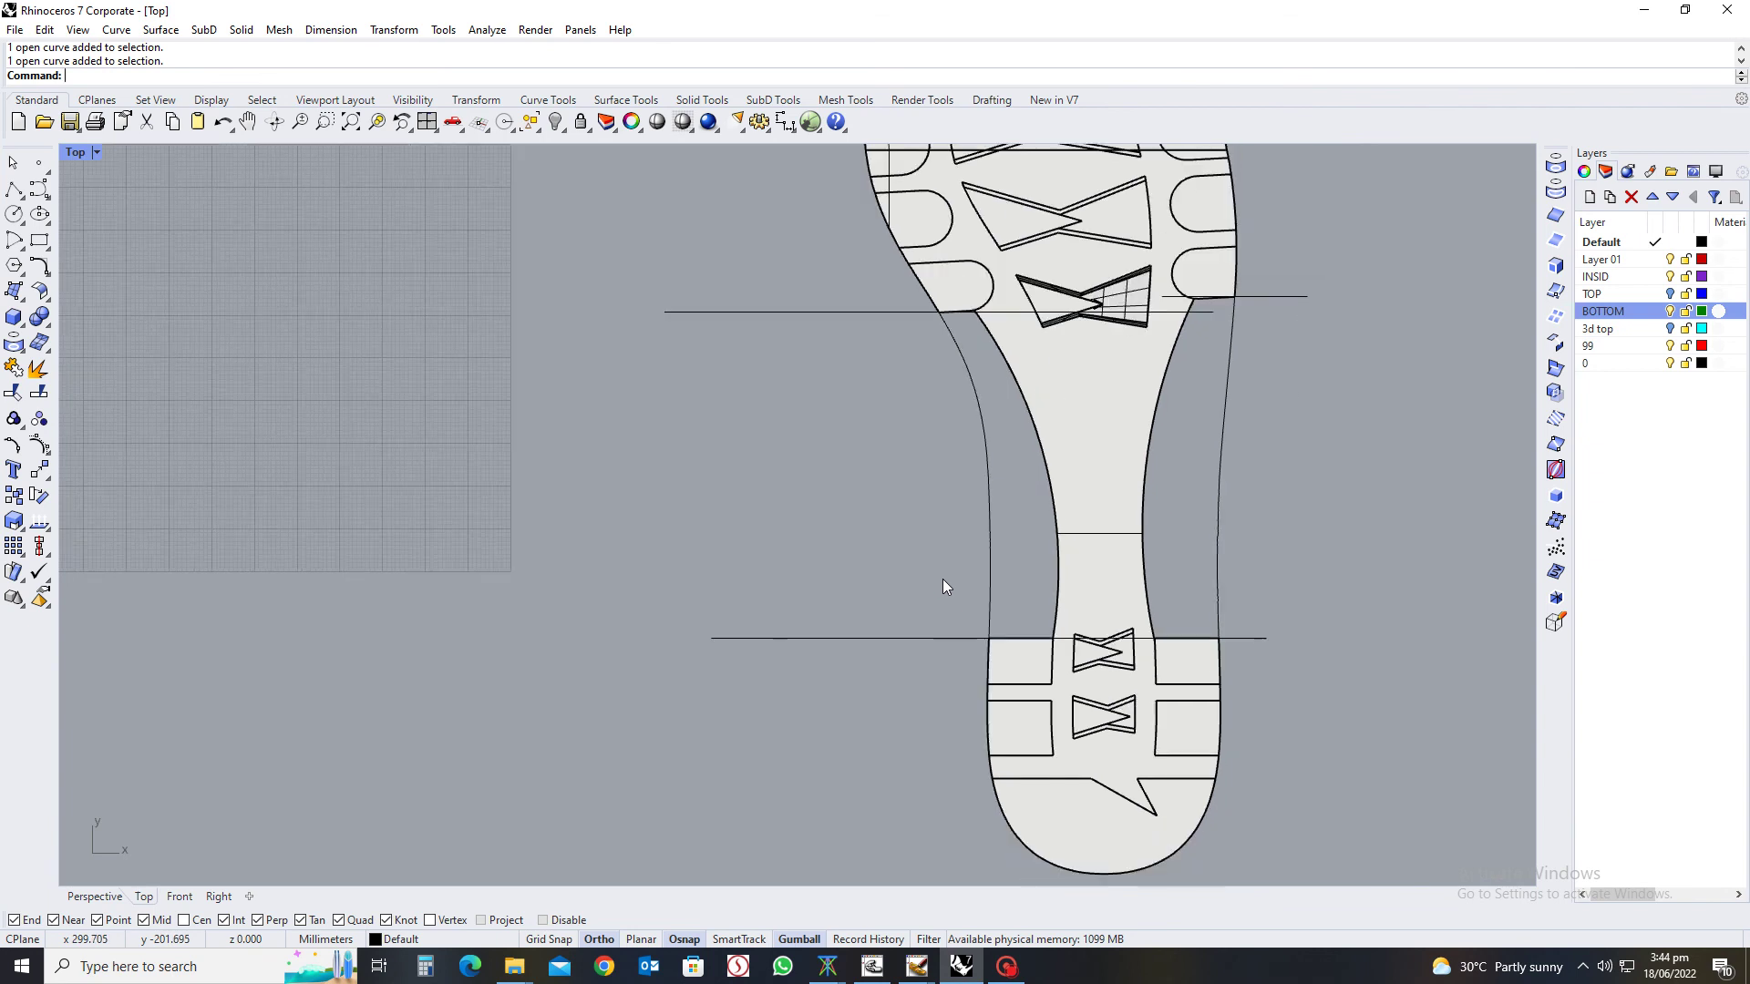
Move the left and right waist pieces of the outline together by -15 mm along Z
{"action": "mouse_move", "coordinate": [964, 730]}
{"action": "right_mouse_down"}
{"action": "mouse_move", "coordinate": [1100, 670]}
{"action": "mouse_move", "coordinate": [1009, 723]}
{"action": "mouse_move", "coordinate": [1057, 655]}
{"action": "mouse_move", "coordinate": [1075, 529]}
{"action": "mouse_move", "coordinate": [960, 609]}
{"action": "mouse_move", "coordinate": [867, 632]}
{"action": "mouse_move", "coordinate": [993, 622]}
{"action": "right_mouse_up"}
{"action": "left_click", "coordinate": [976, 614]}
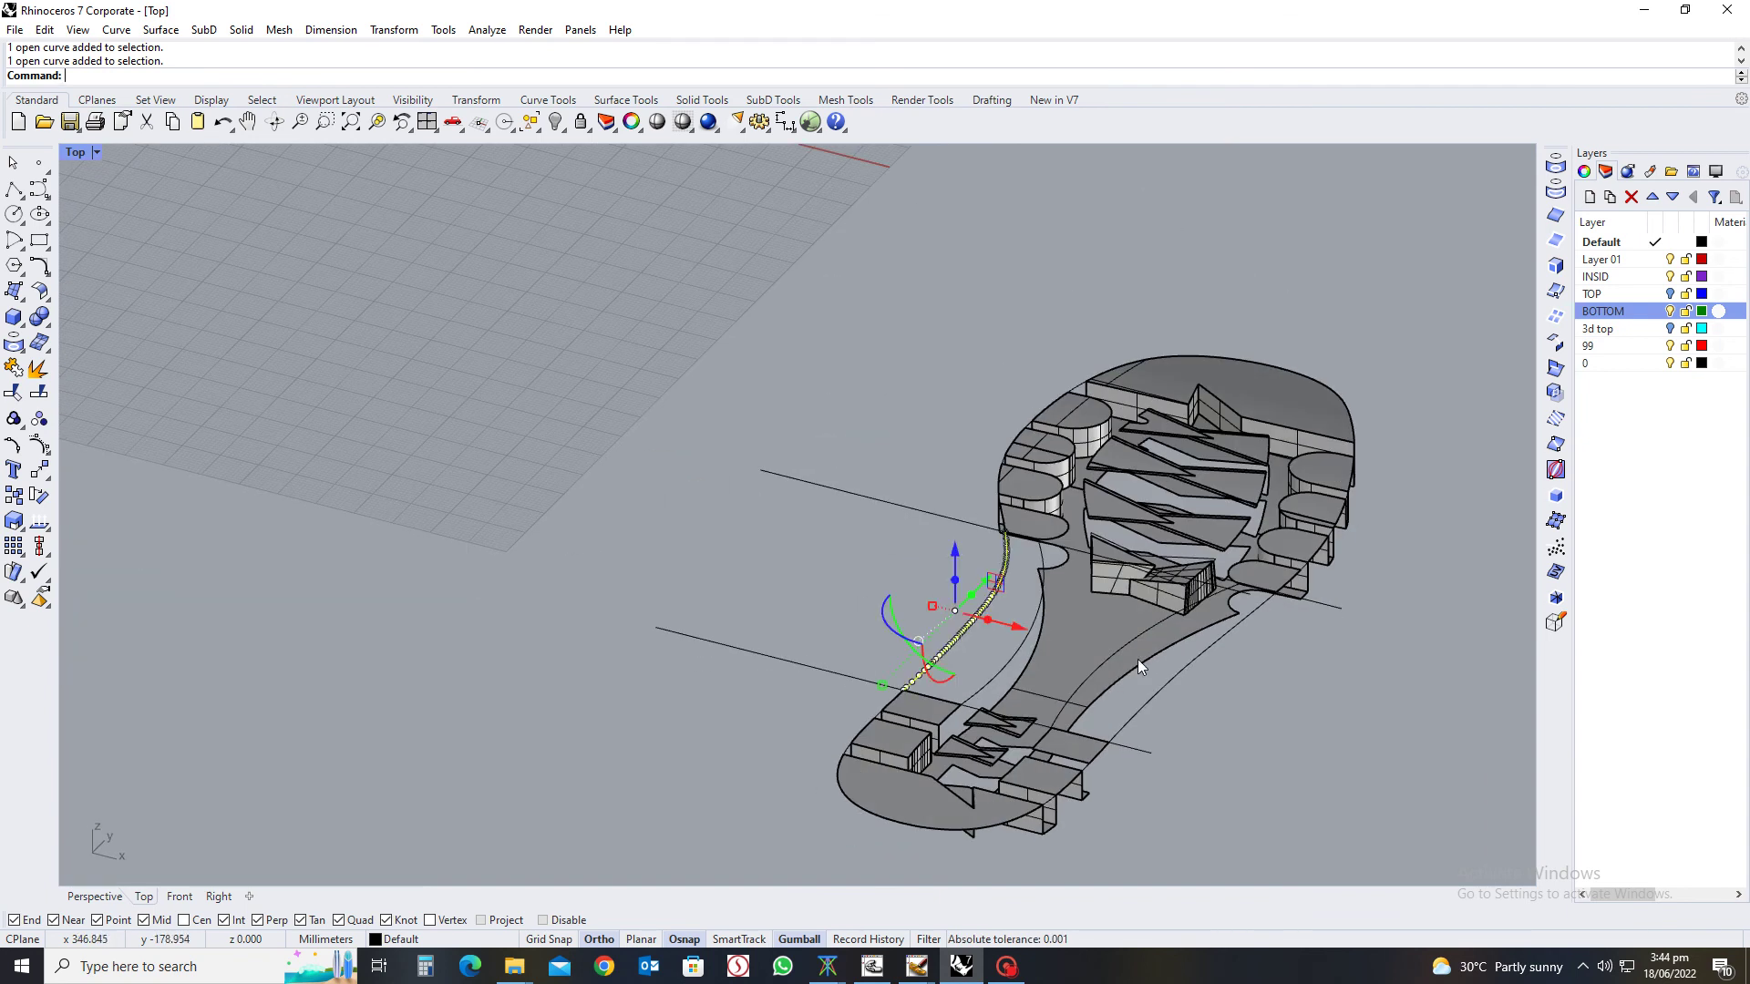
{"action": "left_click", "coordinate": [1190, 667]}
{"action": "left_click", "coordinate": [977, 631], "text": "shift"}
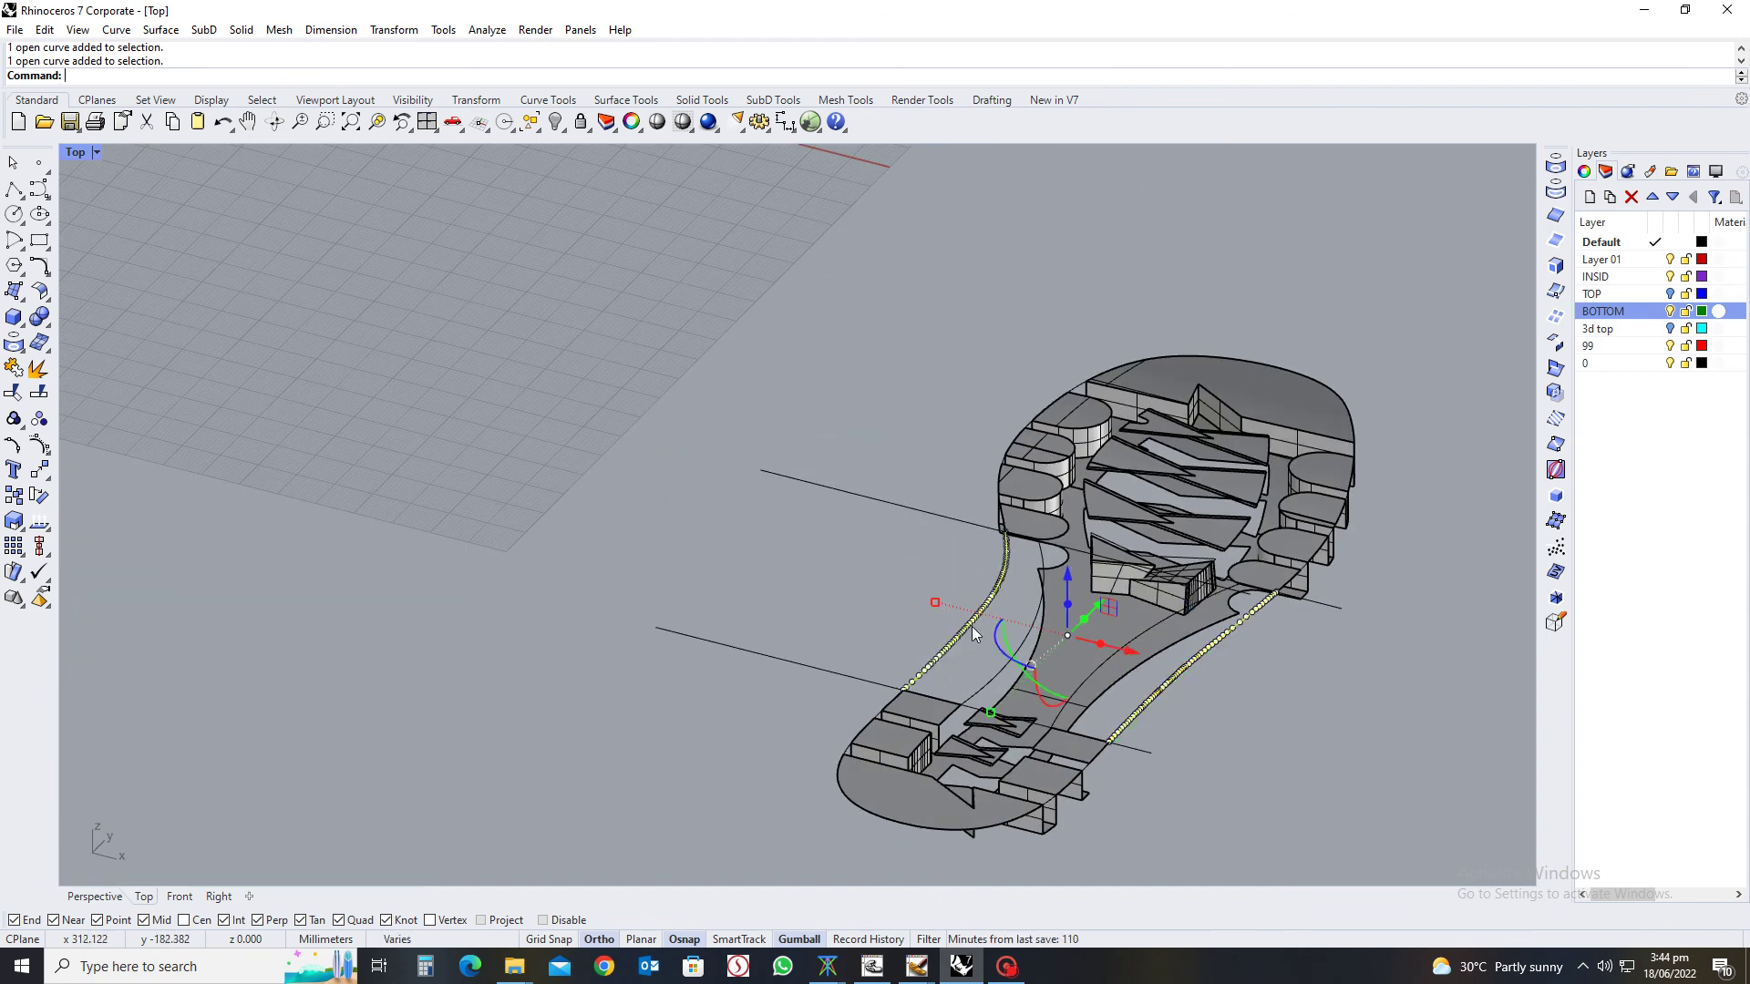
{"action": "left_click", "coordinate": [1066, 572]}
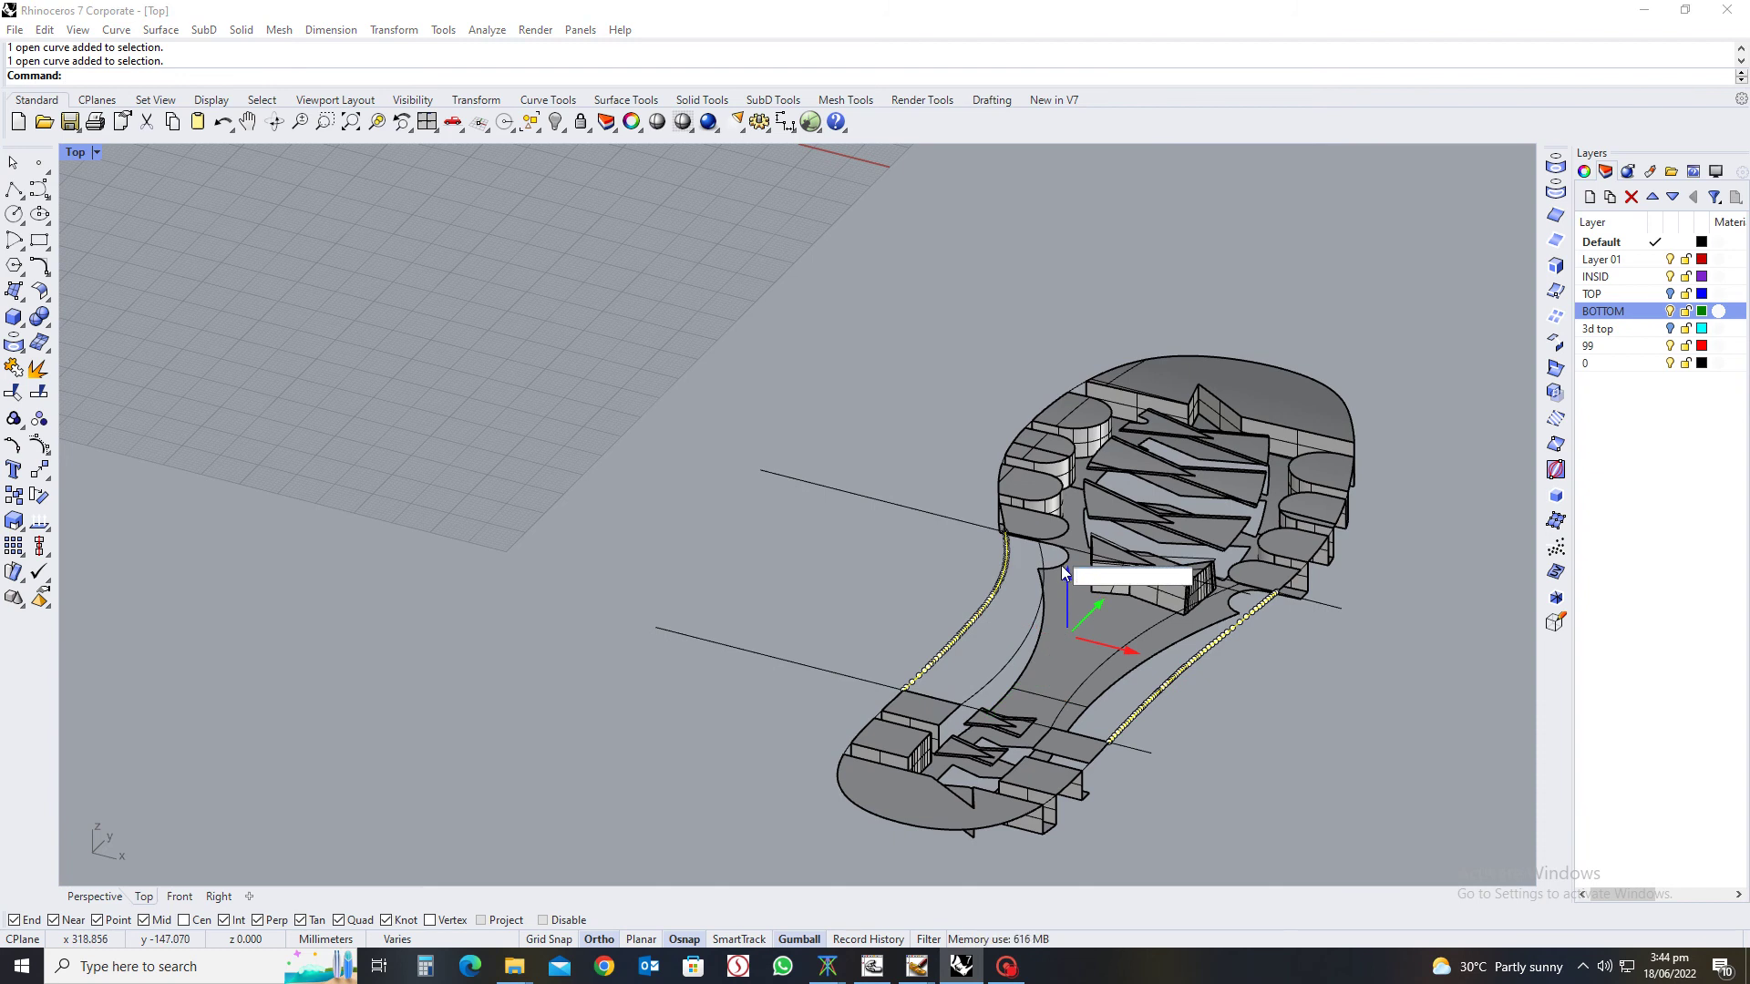
{"action": "type", "text": "15"}
{"action": "type", "text": "-"}
{"action": "key", "text": "Return"}
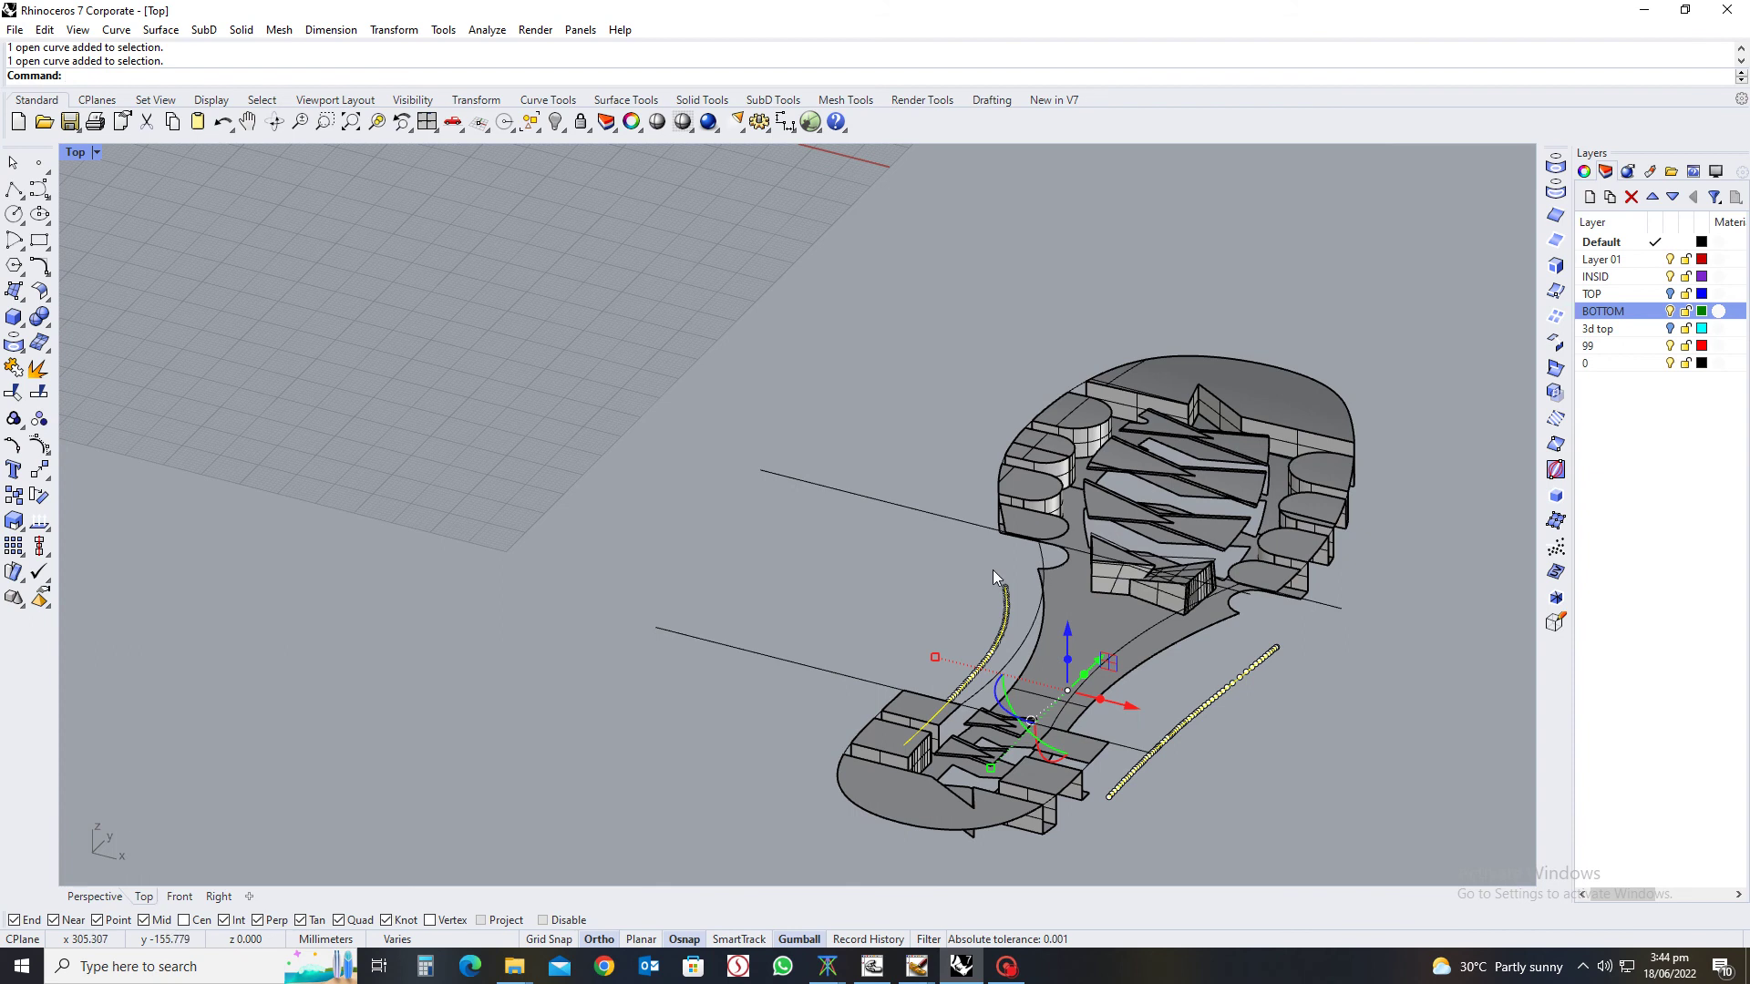
{"action": "key", "text": "Escape"}
Draw a line from the lowered left waist curve's forefoot end to the adjacent corner of the waist body's edge
{"action": "right_click_drag", "start_coordinate": [916, 565], "coordinate": [783, 629]}
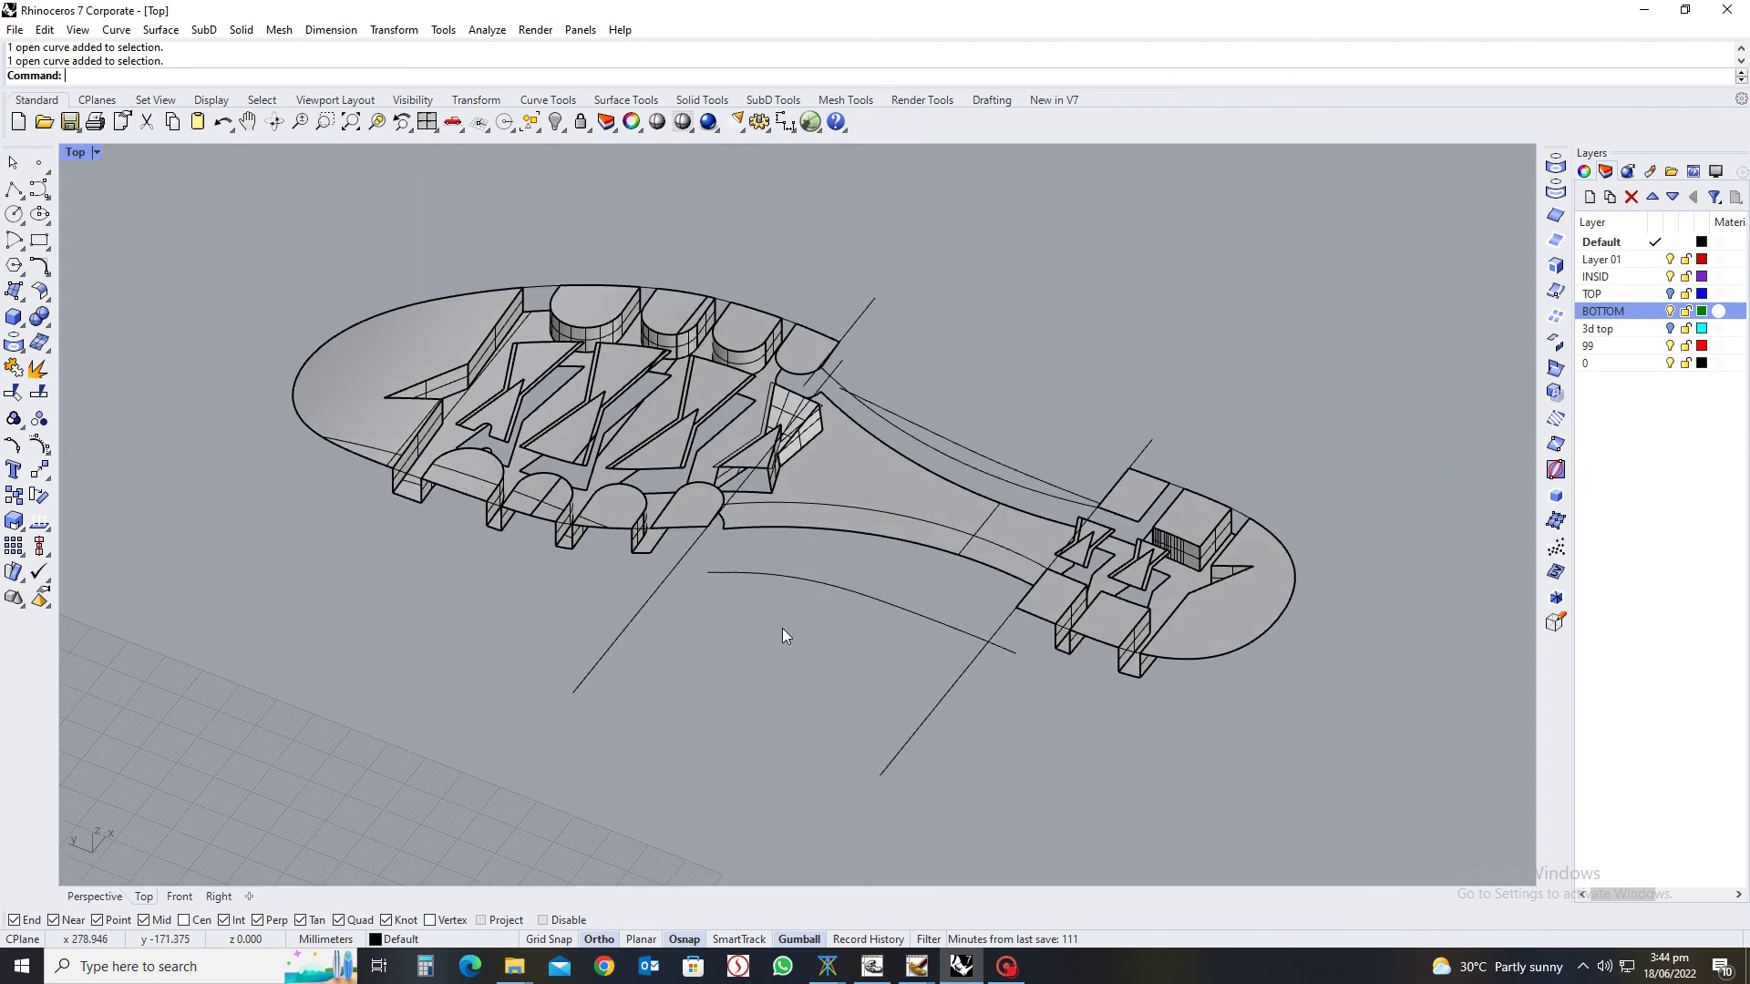
{"action": "type", "text": "line"}
{"action": "key", "text": "Return"}
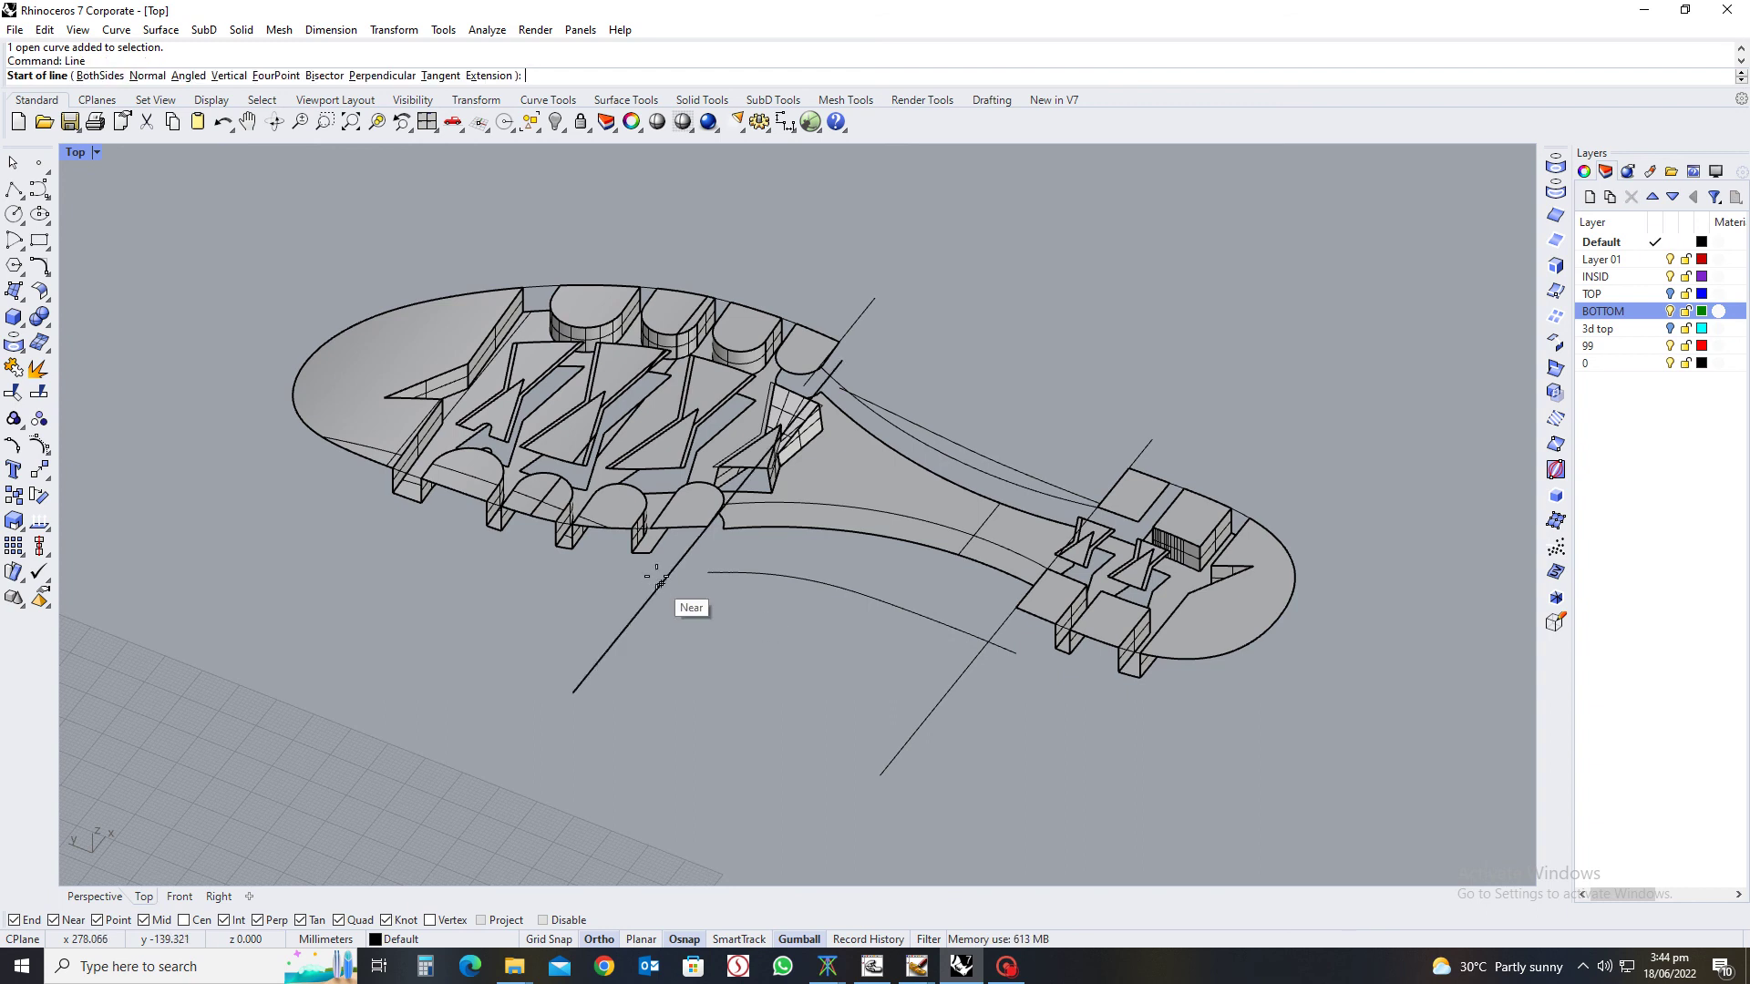
{"action": "left_click", "coordinate": [708, 571]}
{"action": "scroll", "coordinate": [715, 538], "scroll_direction": "up", "scroll_amount": 5}
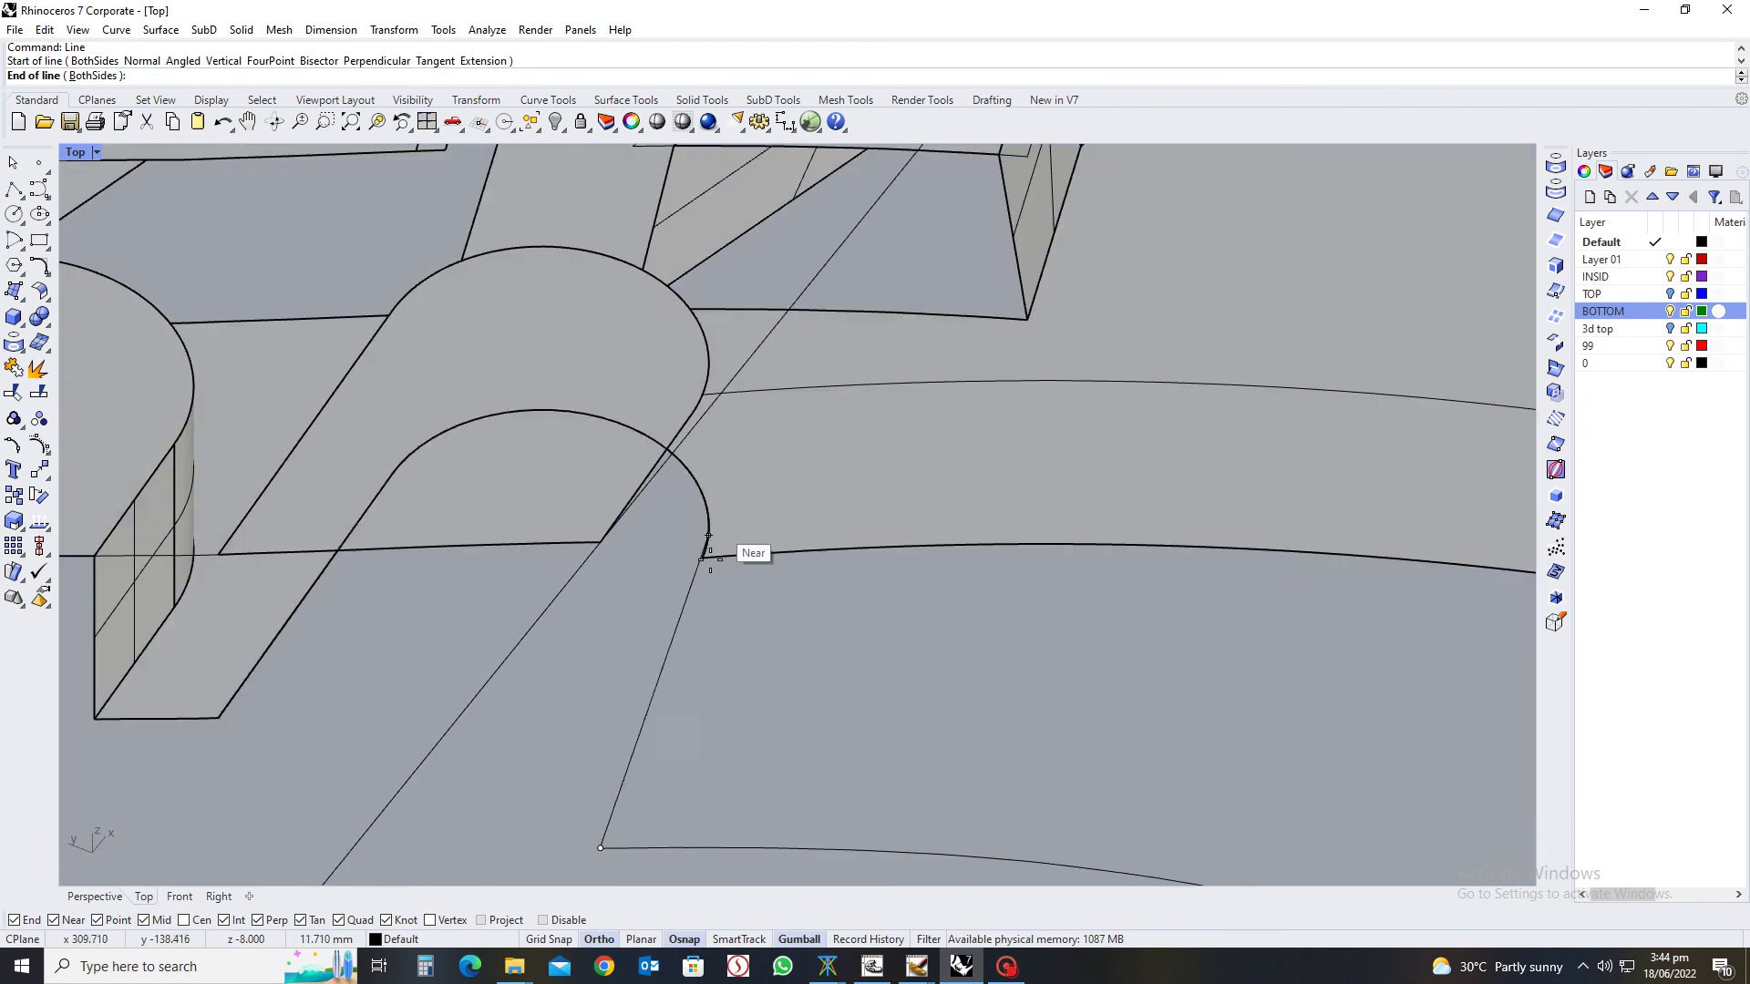
{"action": "key", "text": "Escape"}
{"action": "scroll", "coordinate": [893, 633], "scroll_direction": "down", "scroll_amount": 5}
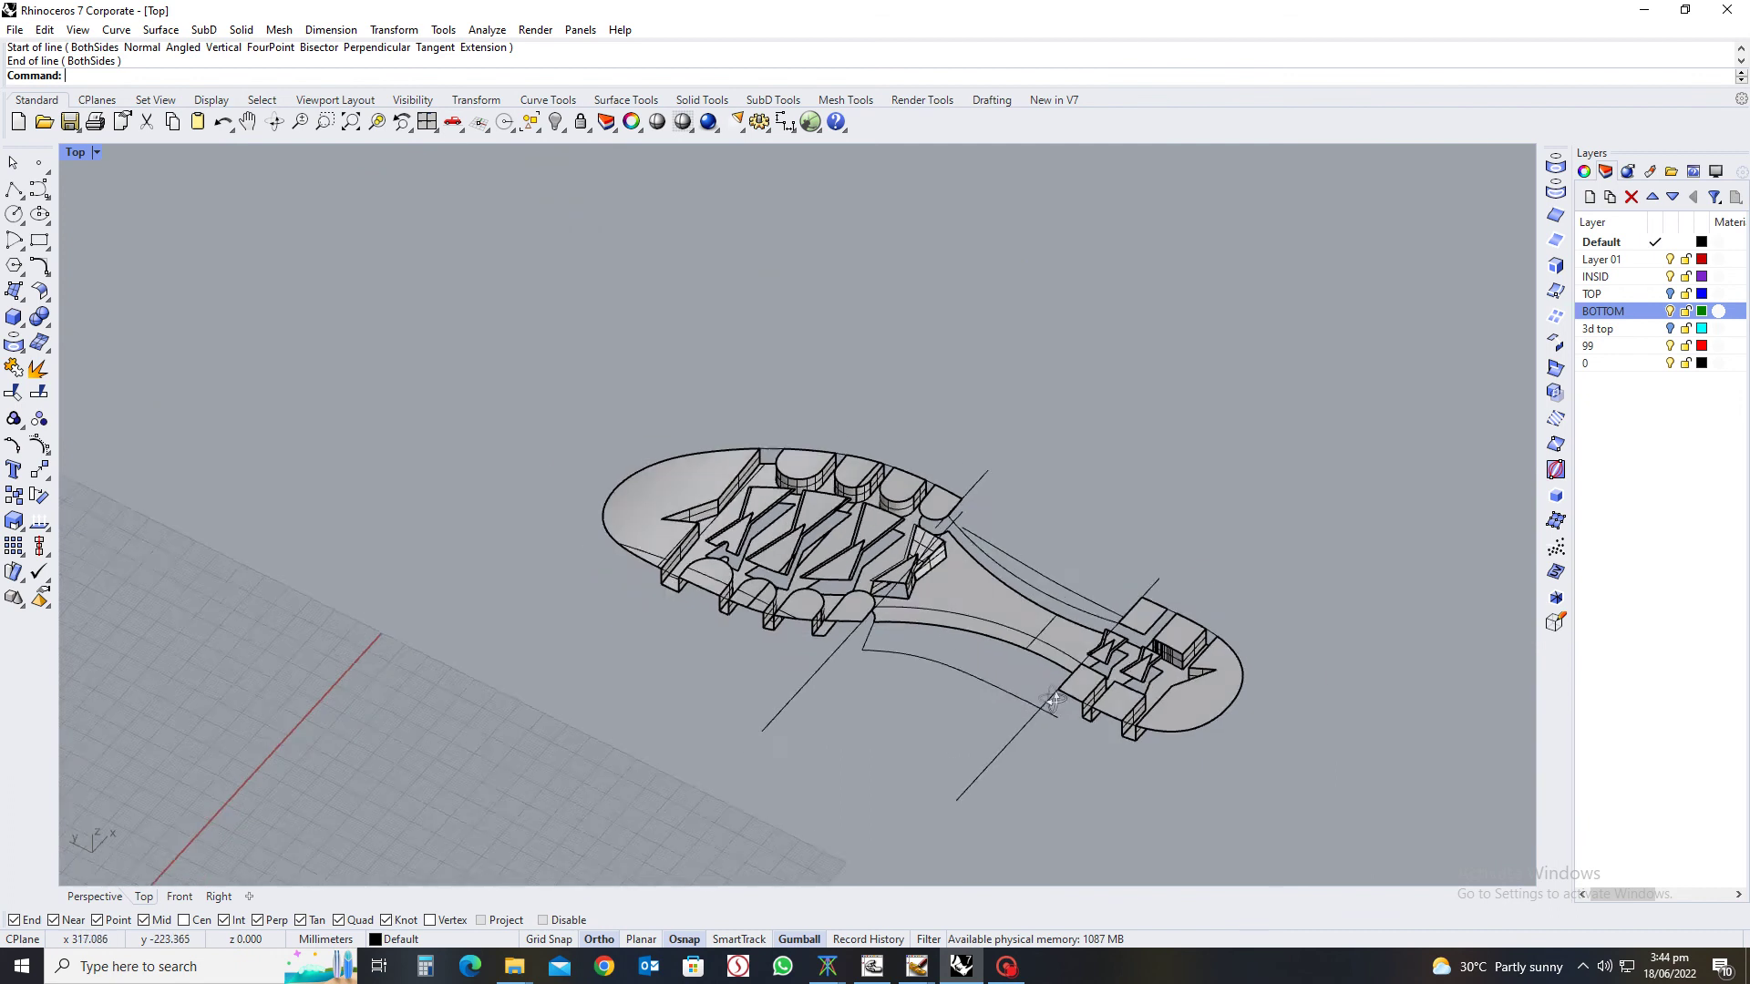
Draw a line from the lowered right waist curve's forefoot end to the adjacent corner of the waist body's edge
{"action": "right_click_drag", "start_coordinate": [893, 633], "coordinate": [850, 768]}
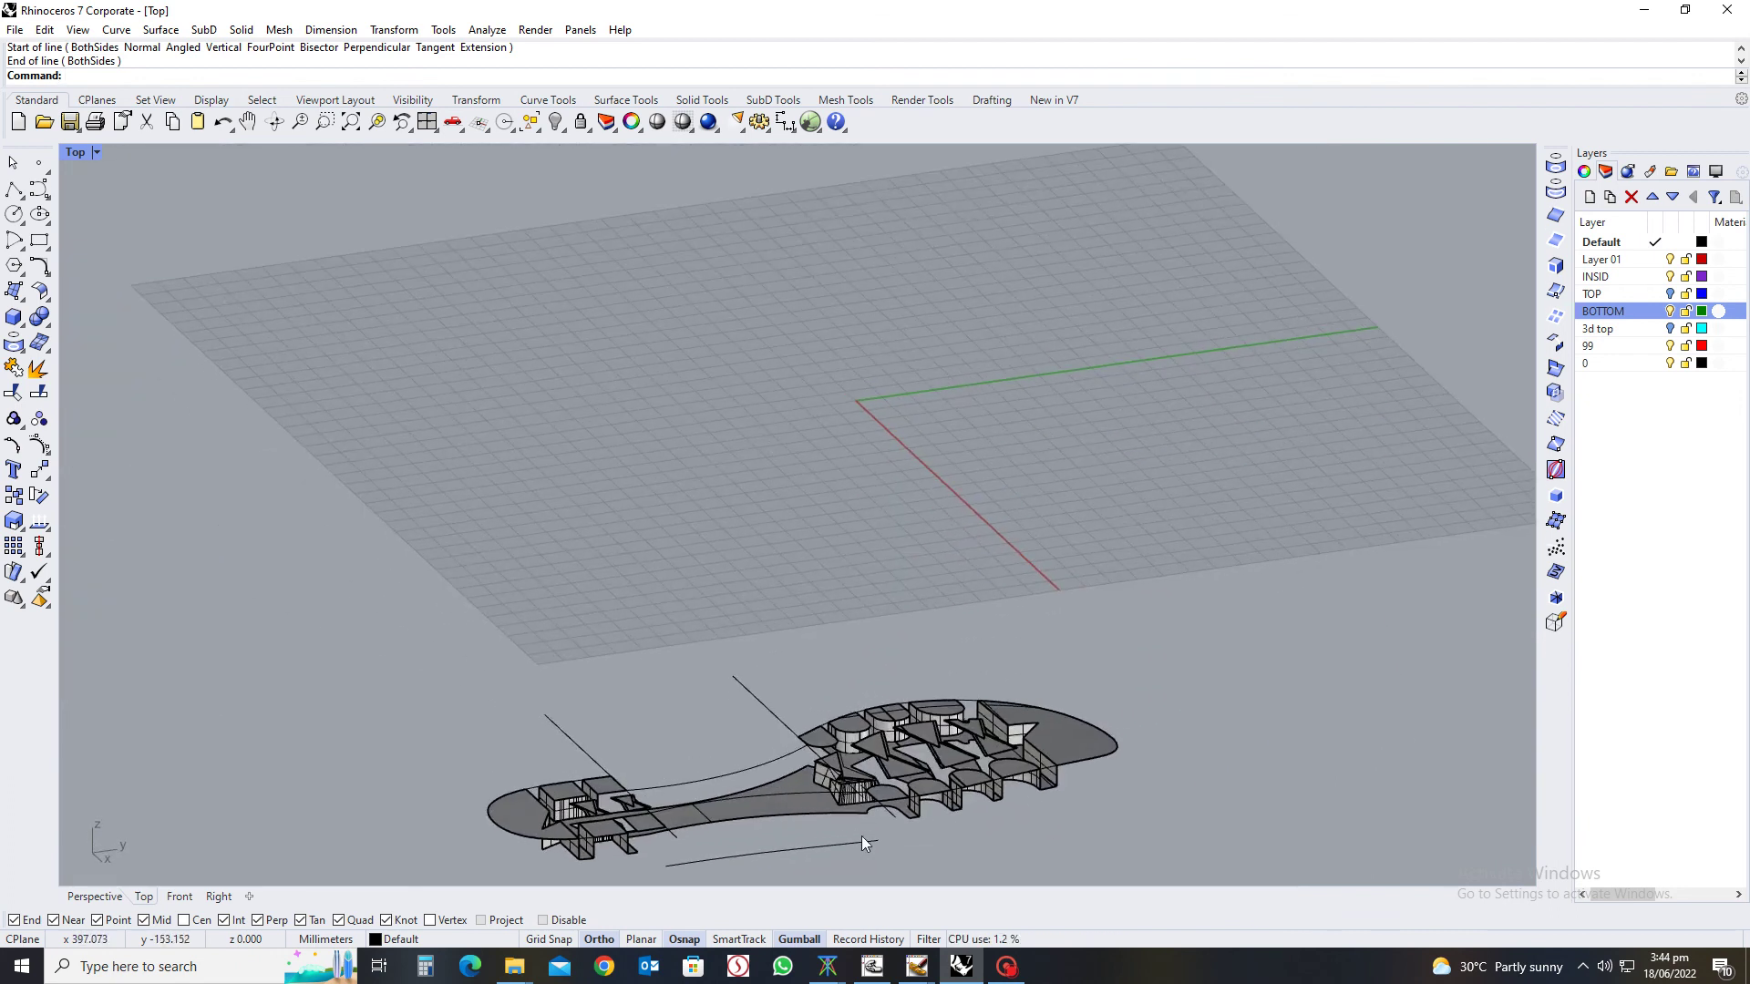
{"action": "scroll", "coordinate": [987, 687], "scroll_direction": "up", "scroll_amount": 5}
{"action": "scroll", "coordinate": [970, 614], "scroll_direction": "down", "scroll_amount": 2}
{"action": "scroll", "coordinate": [955, 770], "scroll_direction": "up", "scroll_amount": 2}
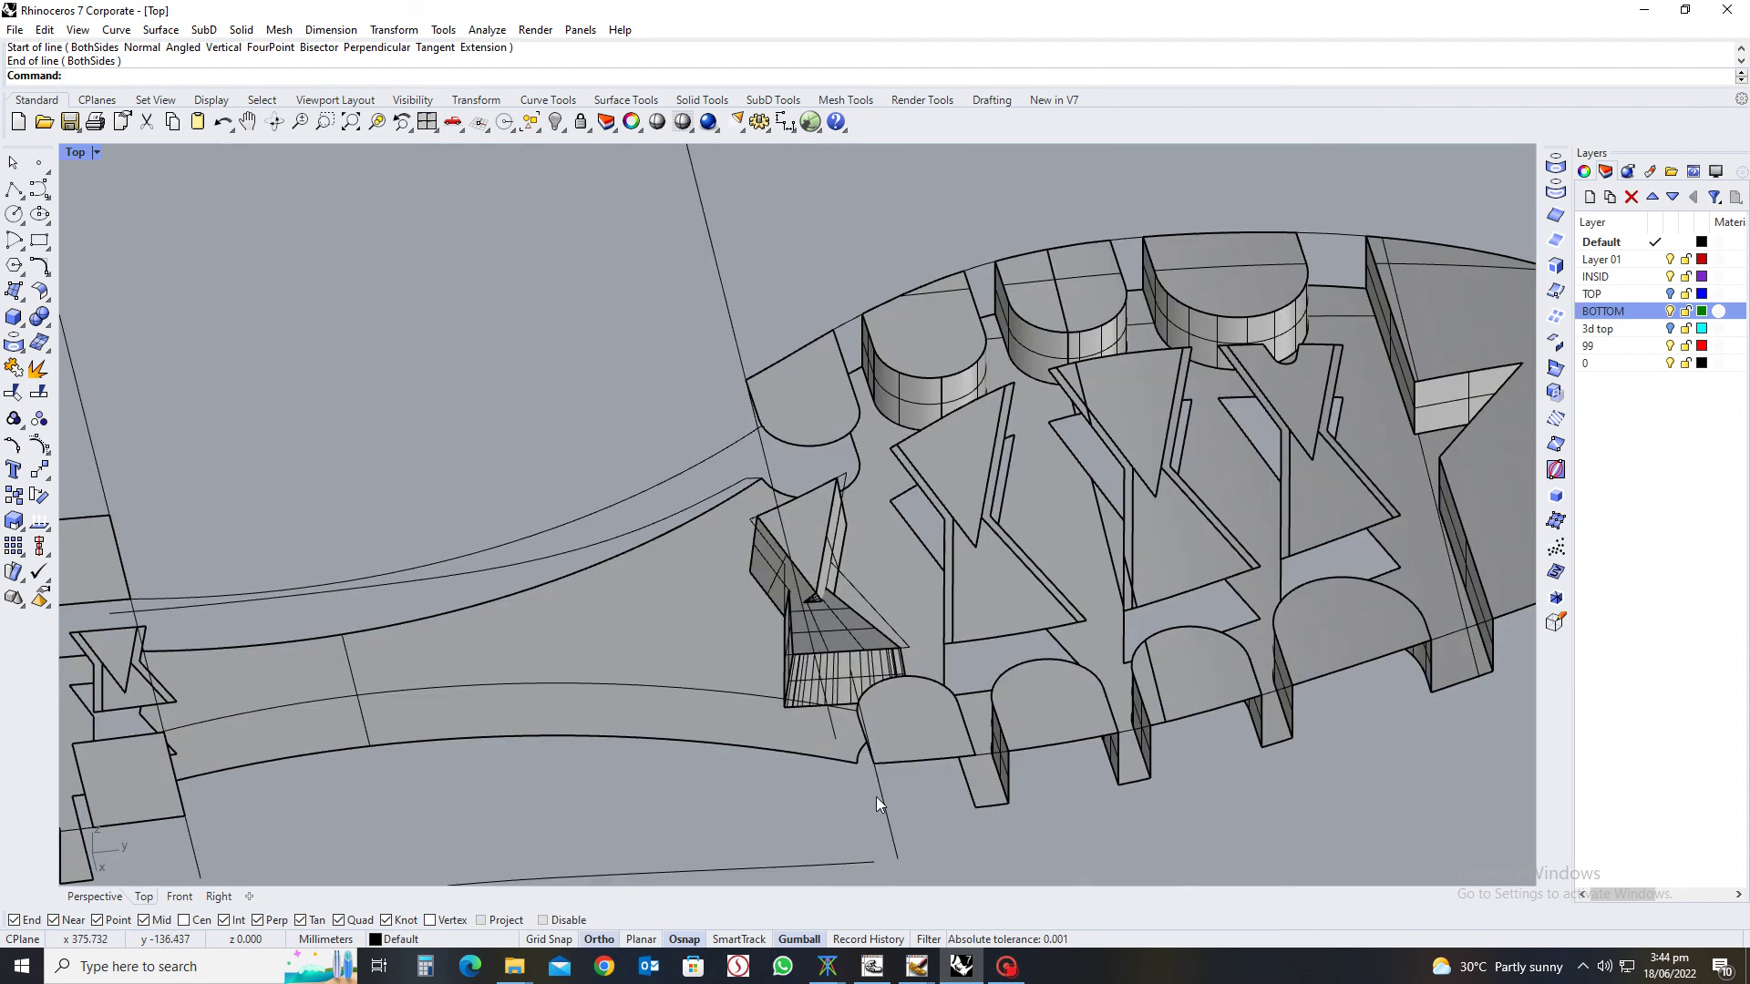
{"action": "scroll", "coordinate": [840, 795], "scroll_direction": "up", "scroll_amount": 5}
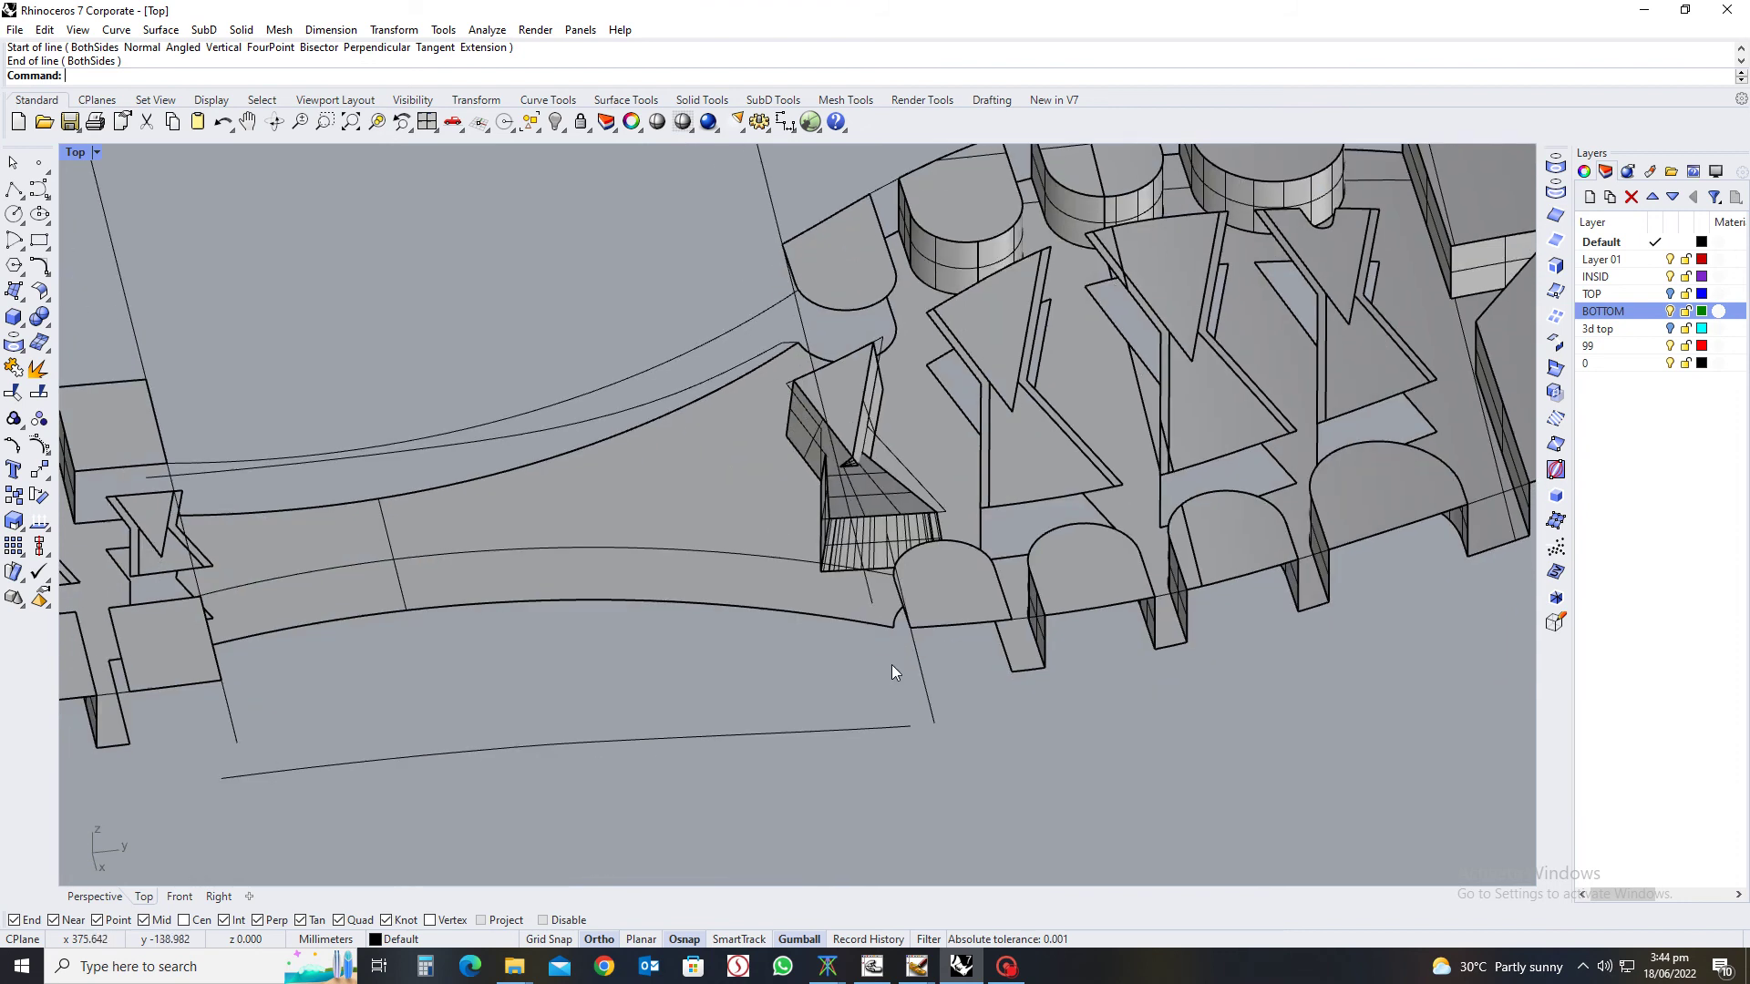
{"action": "right_click", "coordinate": [940, 757]}
{"action": "left_click", "coordinate": [939, 756]}
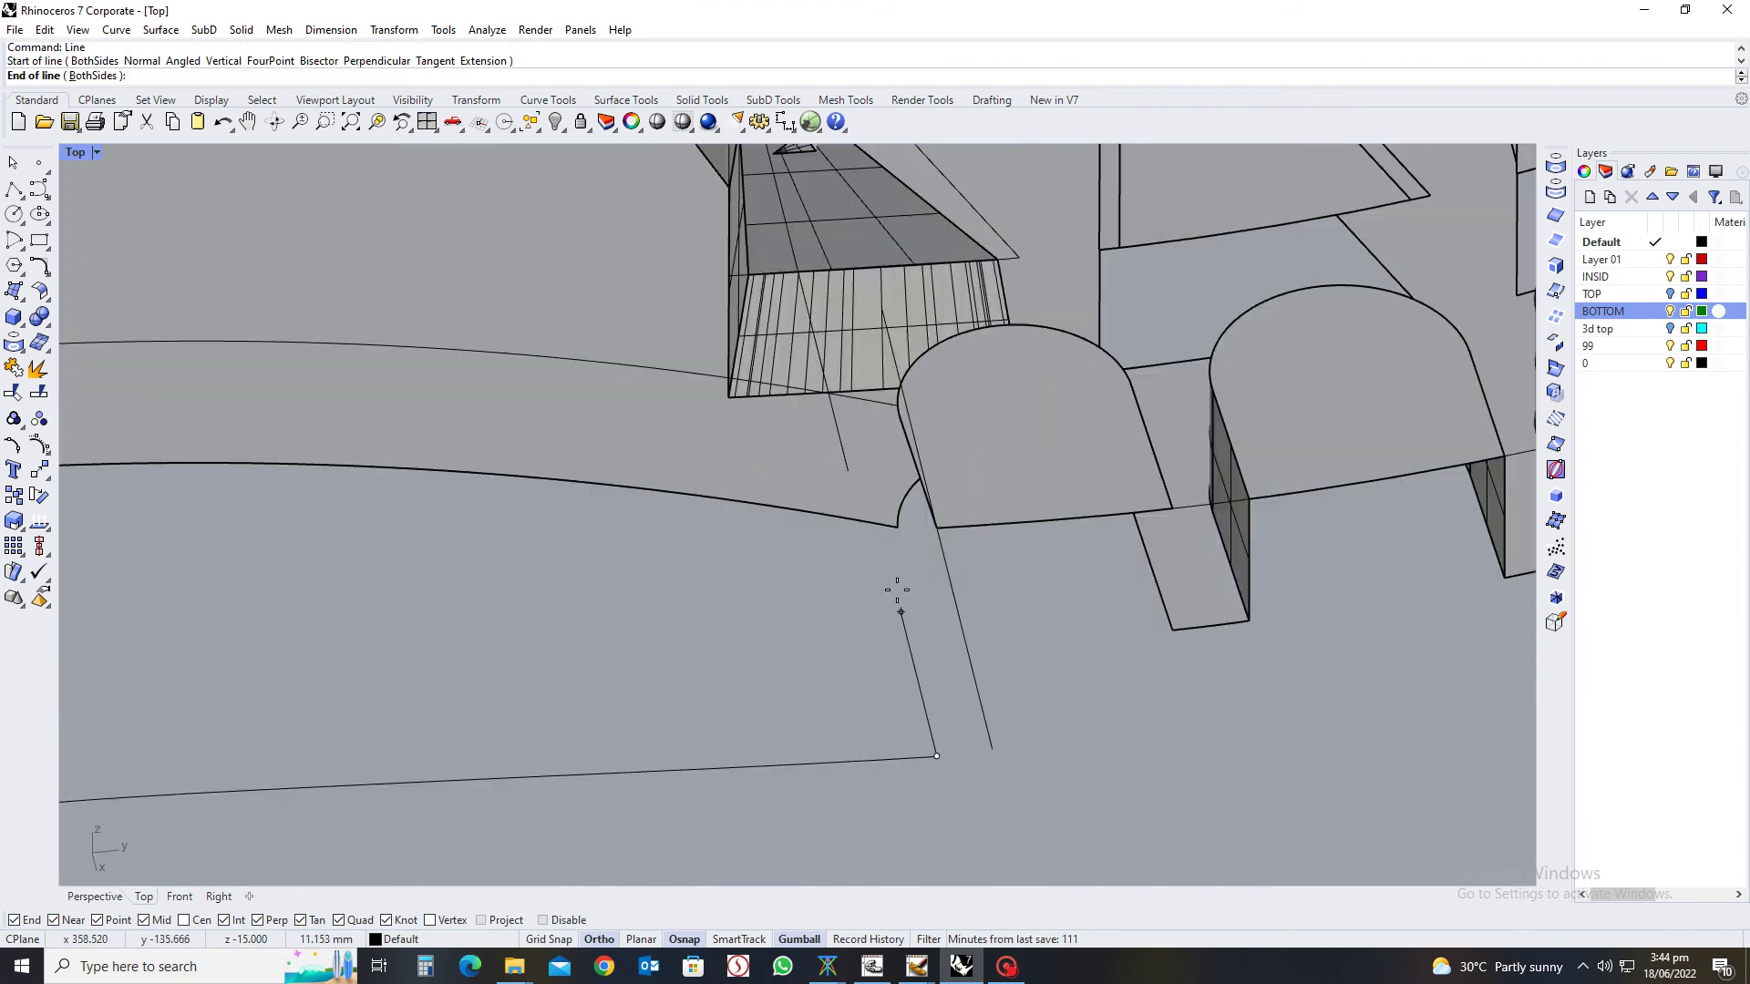
{"action": "left_click", "coordinate": [899, 529]}
{"action": "scroll", "coordinate": [1010, 666], "scroll_direction": "down", "scroll_amount": 5}
Draw a line from the lowered right waist curve's heel end up to the adjacent corner of the front heel lug
{"action": "right_click_drag", "start_coordinate": [1010, 665], "coordinate": [749, 714], "text": "ctrl+shift"}
{"action": "scroll", "coordinate": [860, 606], "scroll_direction": "up", "scroll_amount": 5}
{"action": "right_click", "coordinate": [849, 665]}
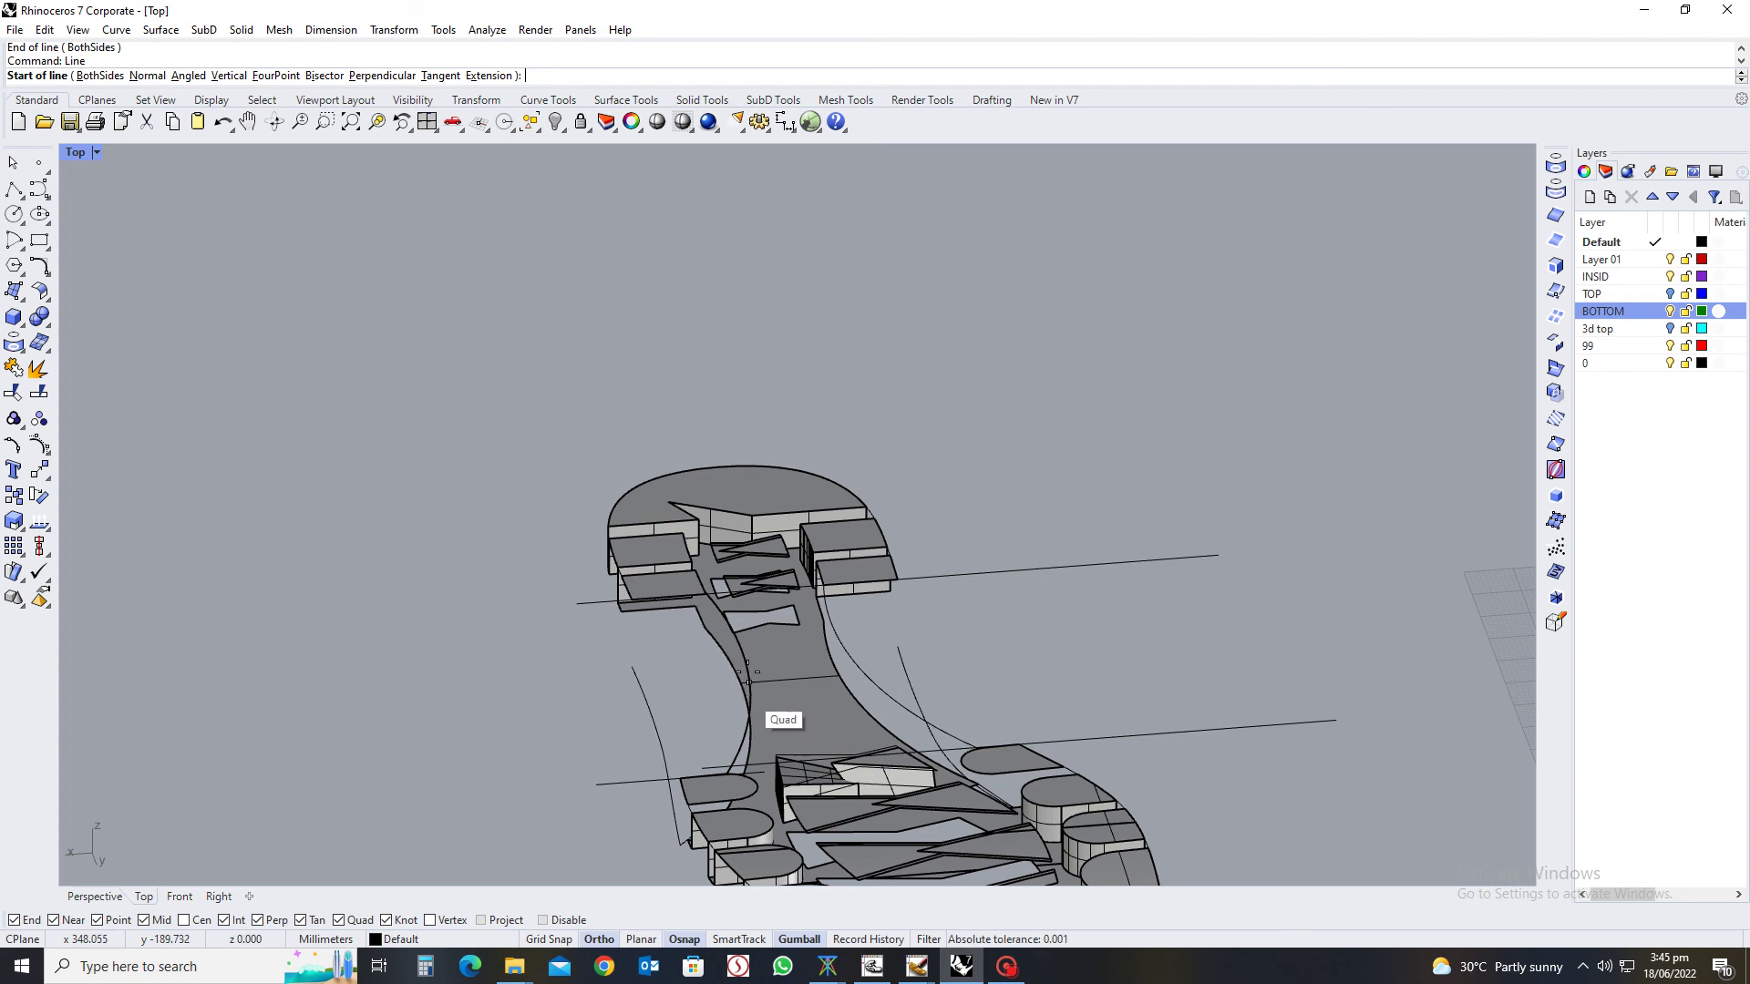
{"action": "scroll", "coordinate": [629, 650], "scroll_direction": "up", "scroll_amount": 5}
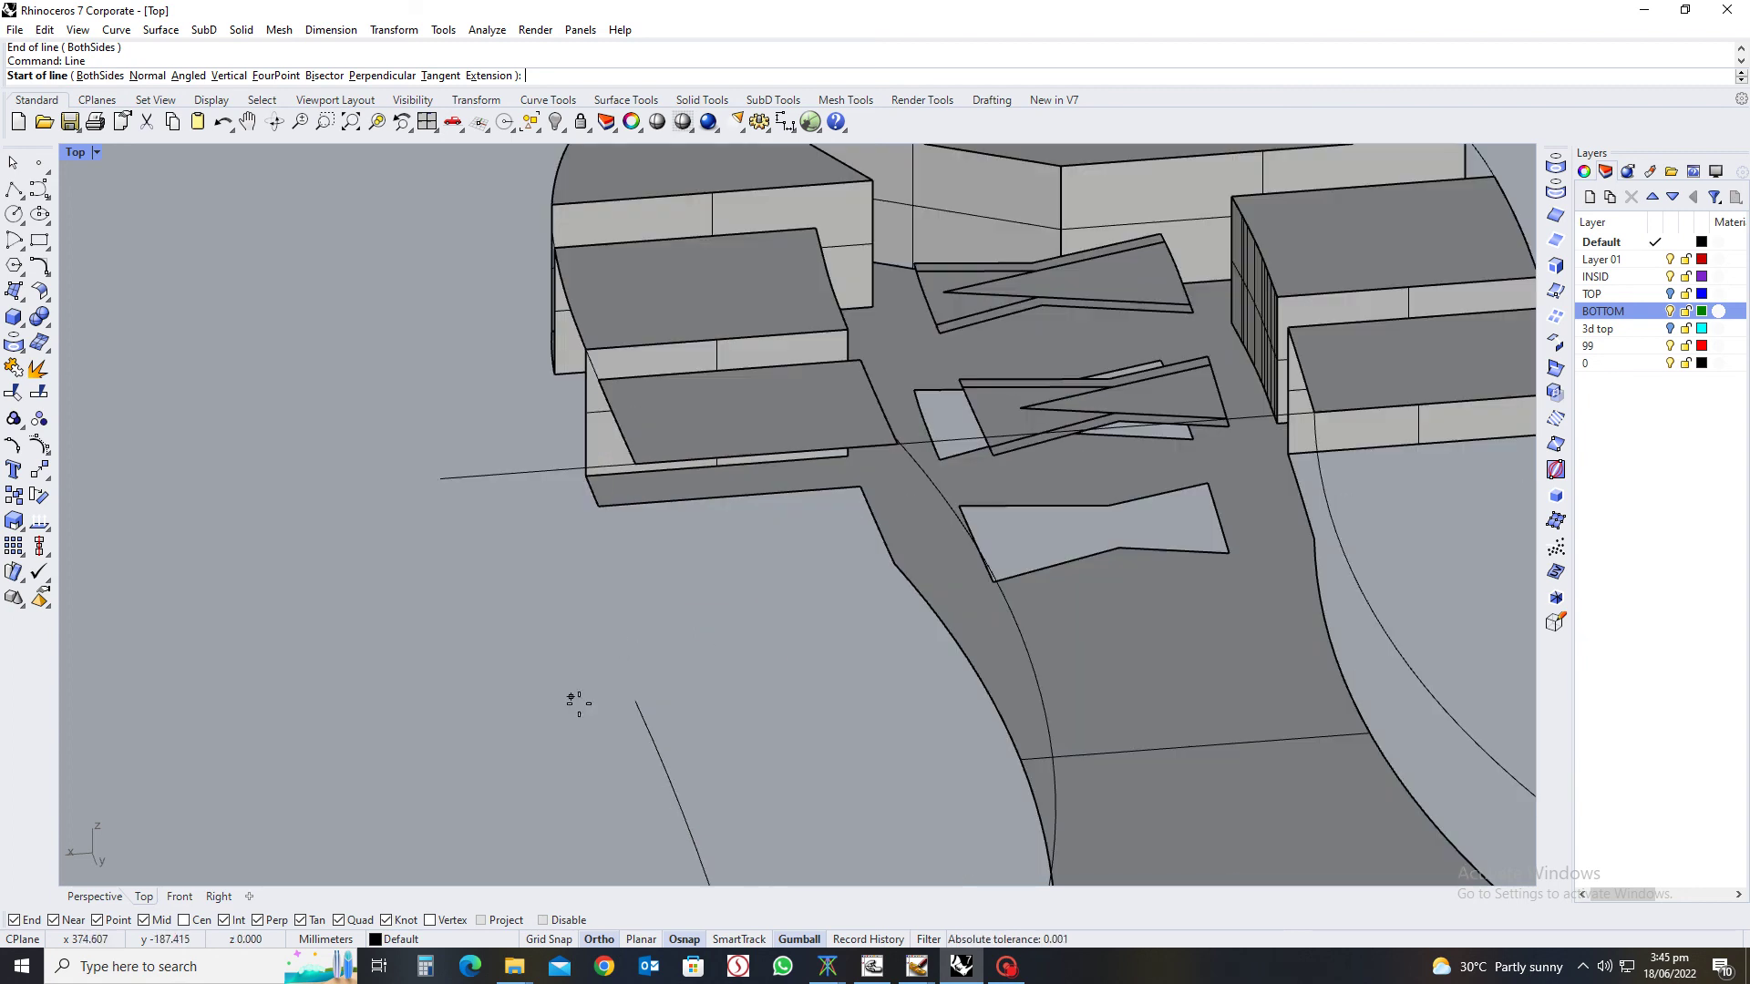
{"action": "left_click", "coordinate": [633, 702]}
{"action": "scroll", "coordinate": [893, 563], "scroll_direction": "down", "scroll_amount": 5}
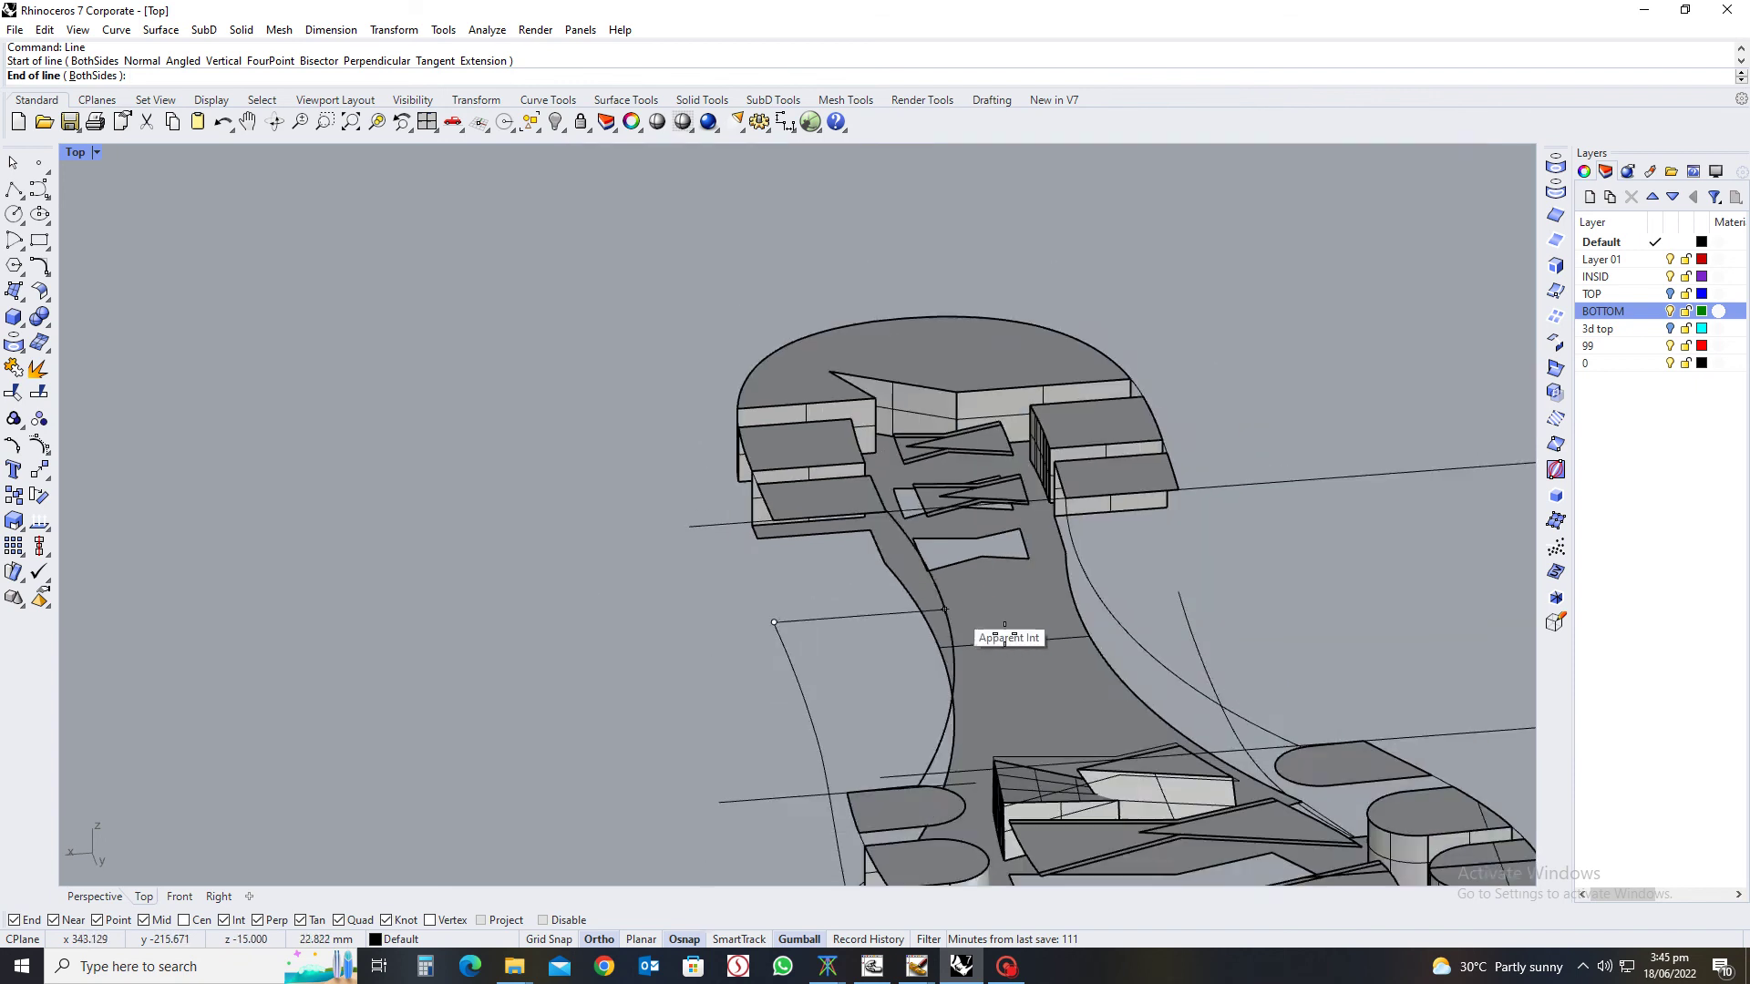
{"action": "scroll", "coordinate": [729, 638], "scroll_direction": "up", "scroll_amount": 4}
{"action": "scroll", "coordinate": [729, 638], "scroll_direction": "up", "scroll_amount": 4}
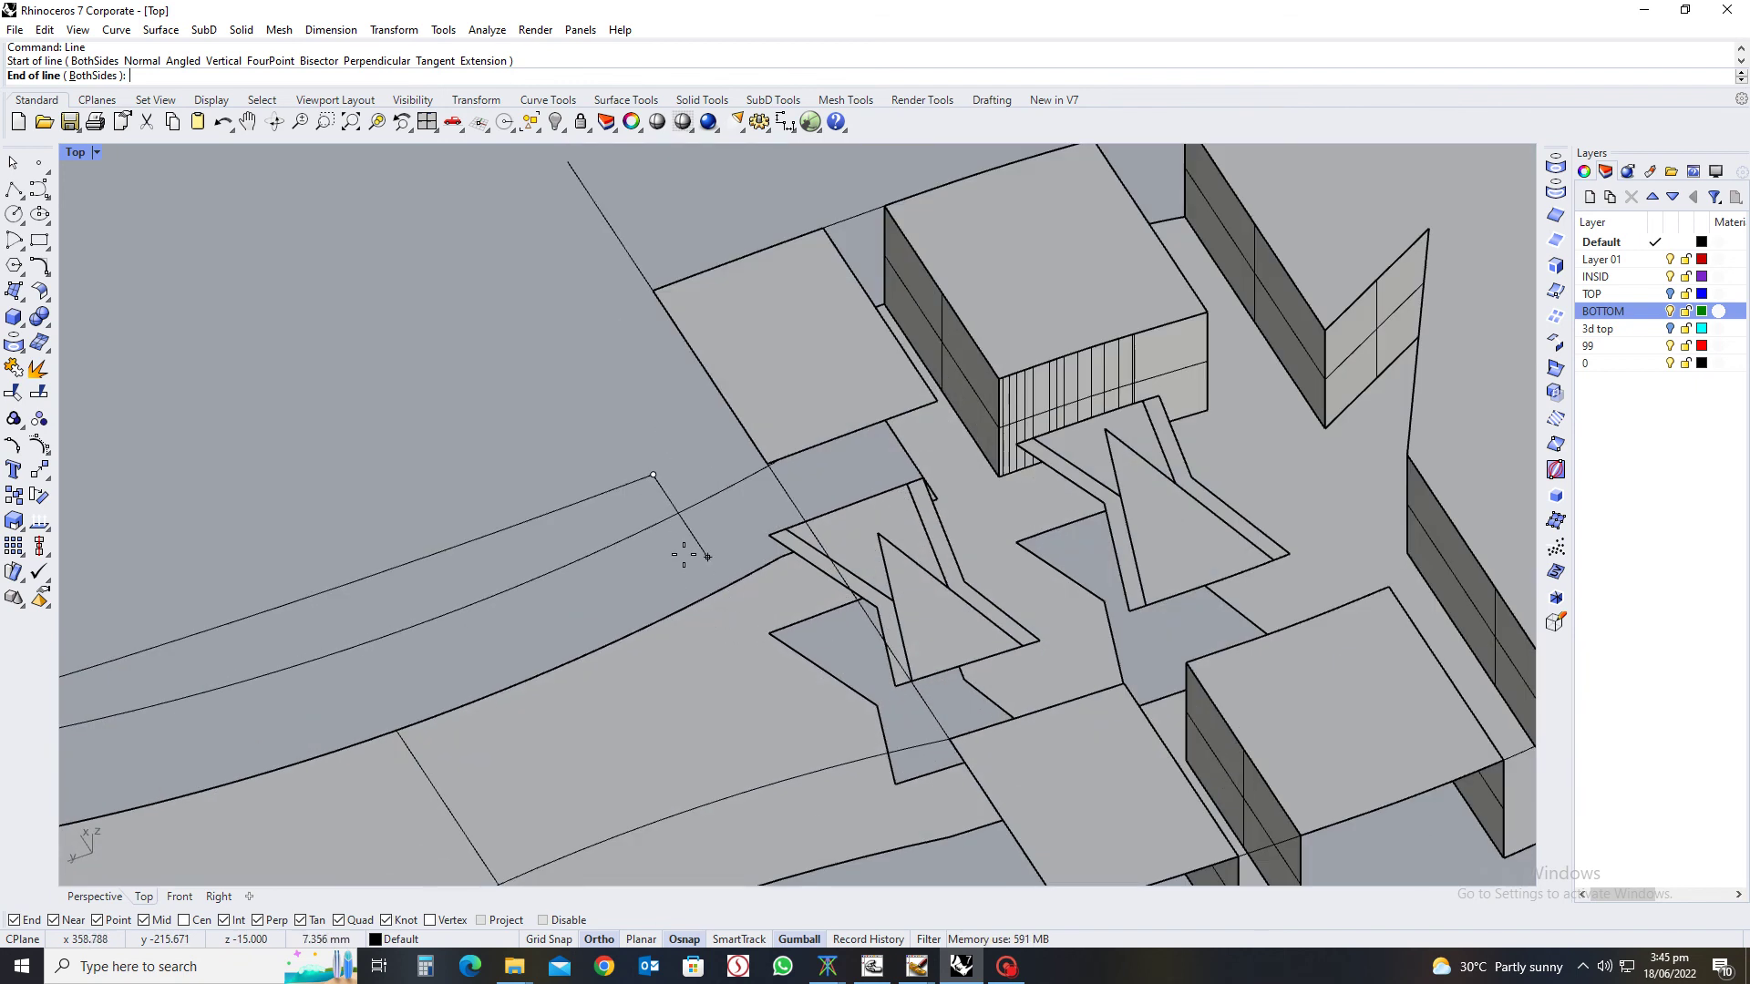
{"action": "left_click", "coordinate": [766, 467]}
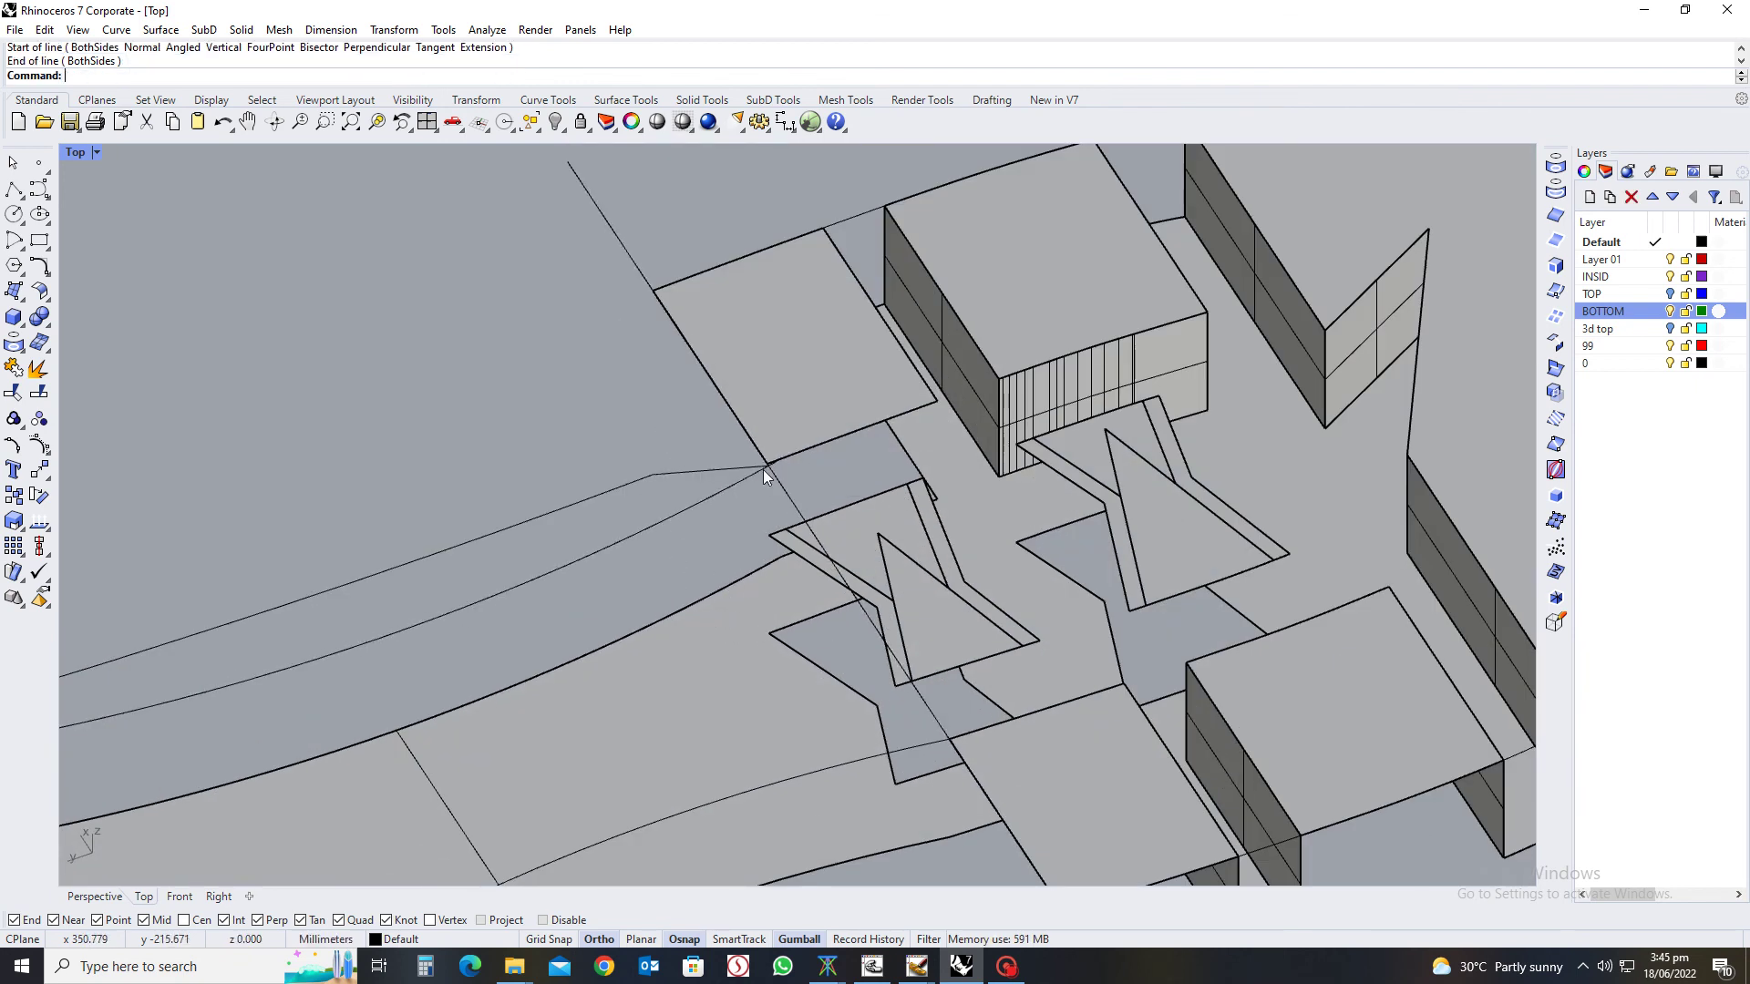
Draw a line from the lowered left waist curve's heel end up to the adjacent corner of the front heel lug
{"action": "scroll", "coordinate": [709, 484], "scroll_direction": "down", "scroll_amount": 5}
{"action": "scroll", "coordinate": [658, 532], "scroll_direction": "down", "scroll_amount": 2}
{"action": "right_click_drag", "start_coordinate": [814, 685], "coordinate": [817, 585]}
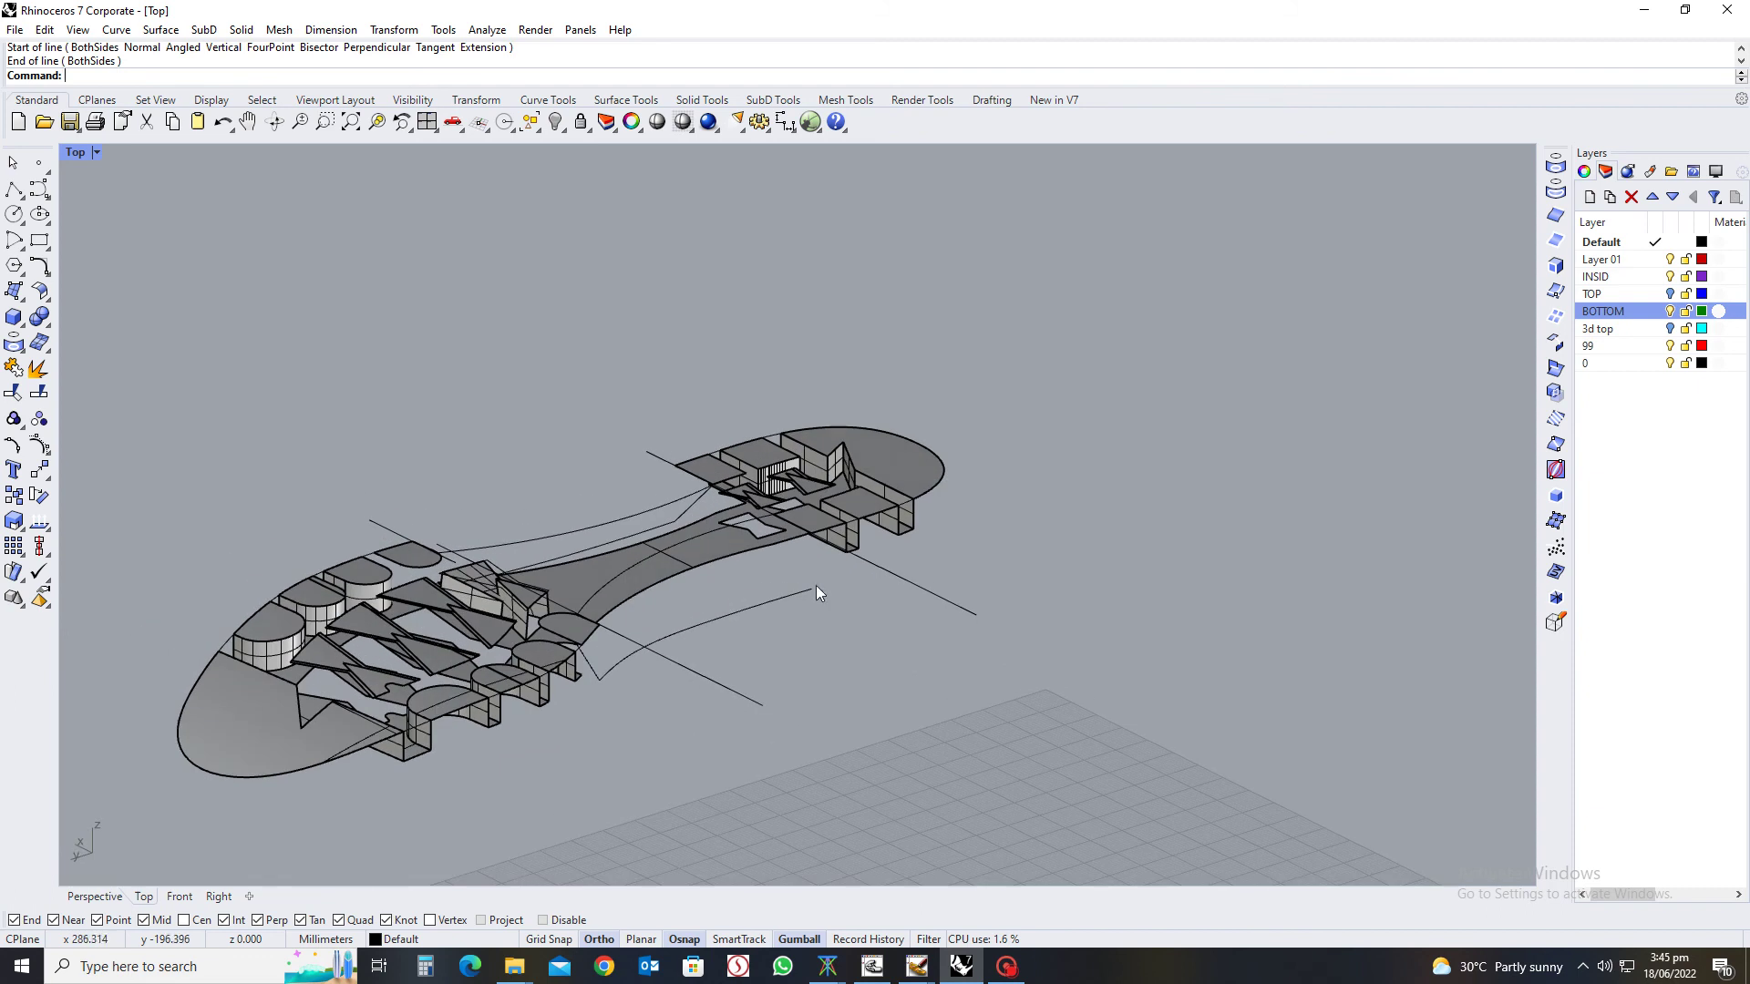
{"action": "scroll", "coordinate": [849, 554], "scroll_direction": "up", "scroll_amount": 5}
{"action": "key", "text": "Return"}
{"action": "left_click", "coordinate": [831, 591]}
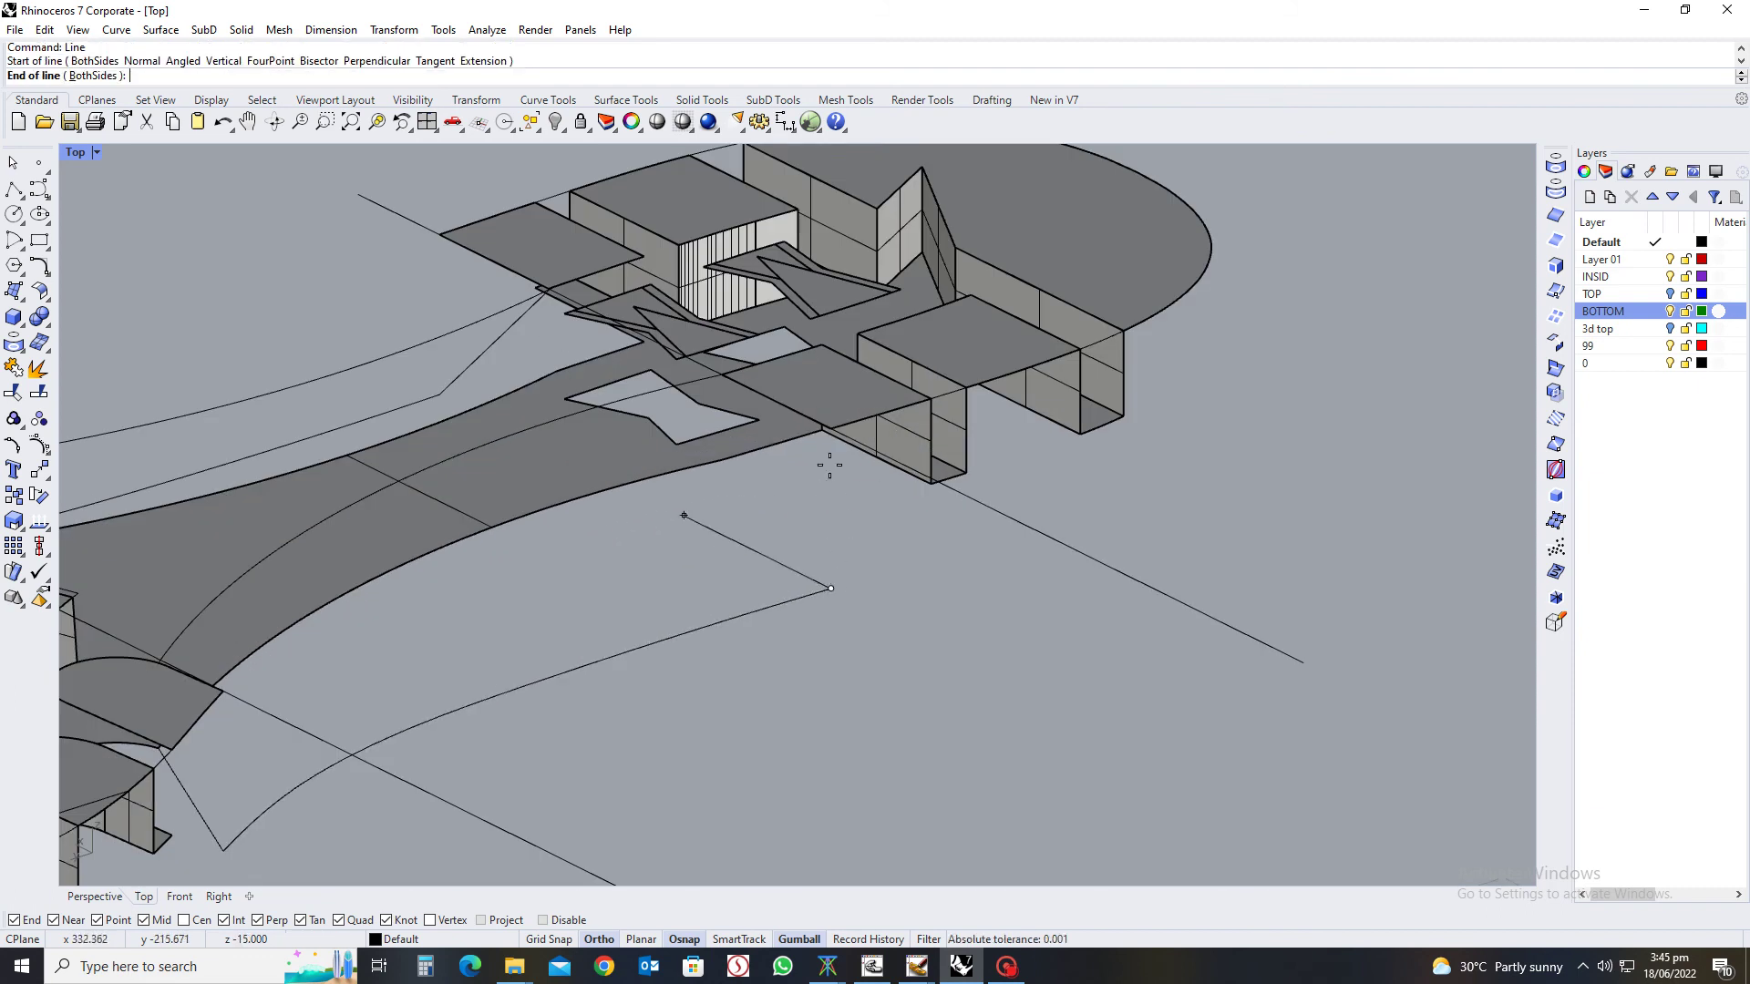
{"action": "scroll", "coordinate": [832, 451], "scroll_direction": "up", "scroll_amount": 3}
{"action": "right_click_drag", "start_coordinate": [868, 530], "coordinate": [363, 523]}
{"action": "left_click", "coordinate": [246, 441]}
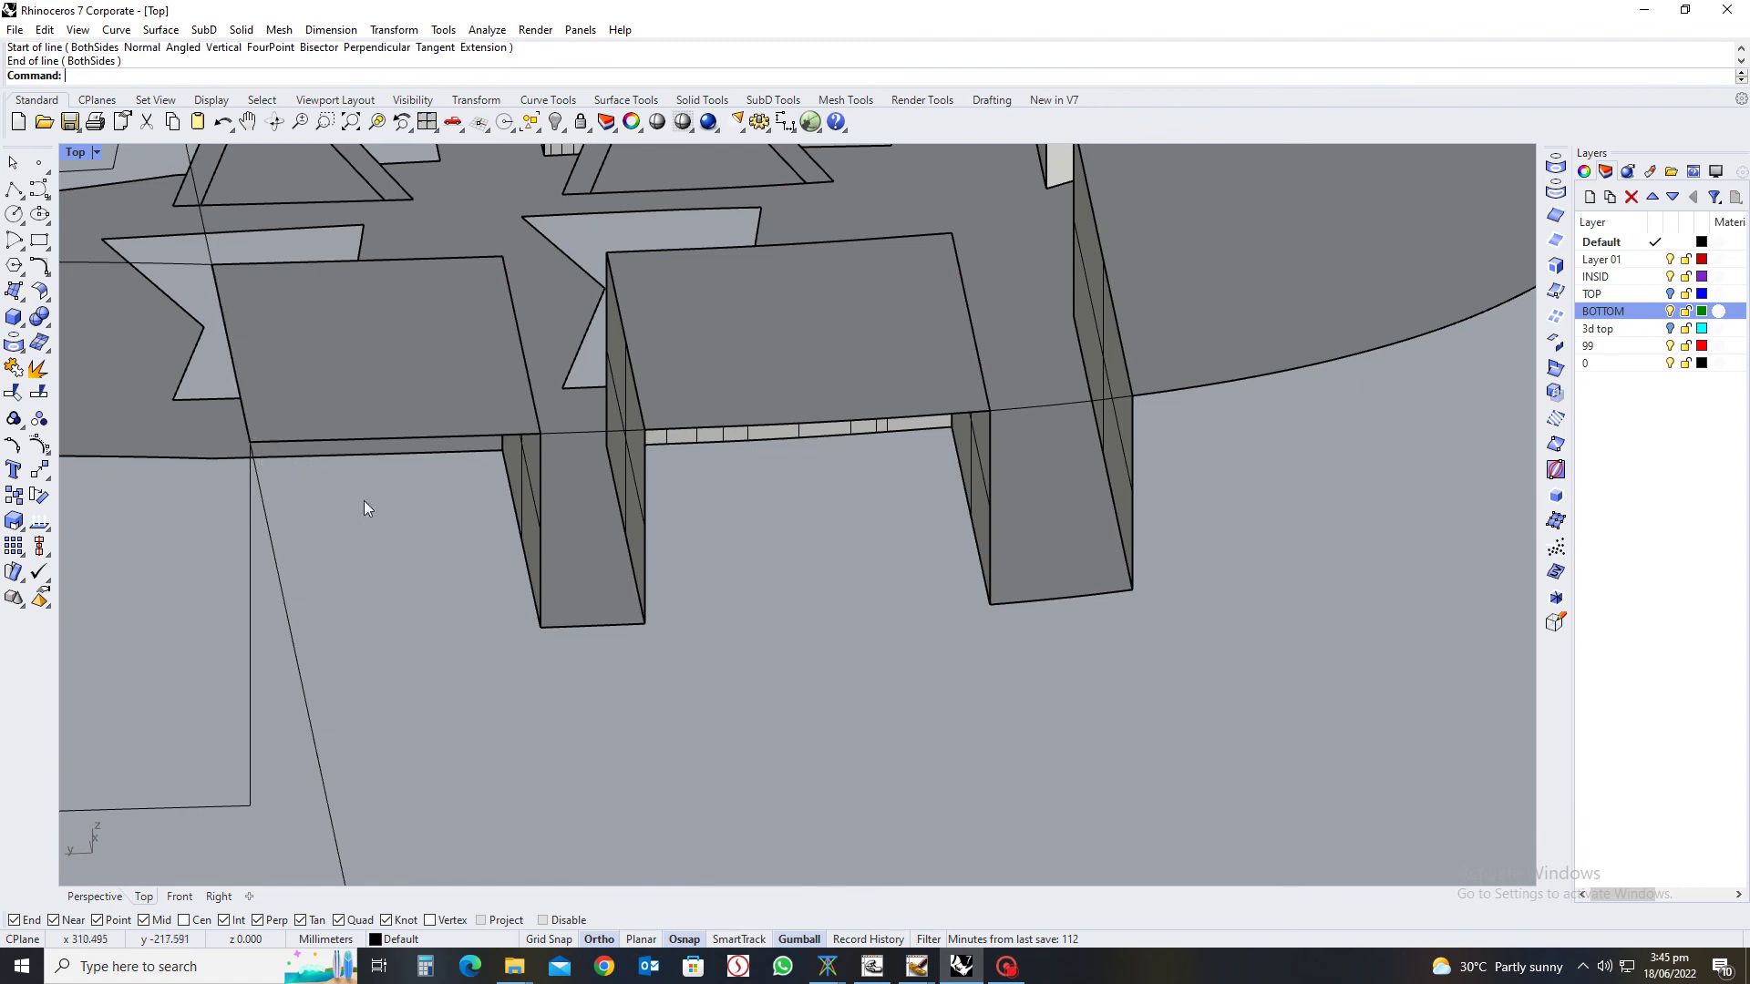
Draw a line from the lowered left waist curve's forefoot end up to the outer corner of the rearmost forefoot lug
{"action": "scroll", "coordinate": [882, 634], "scroll_direction": "down", "scroll_amount": 6}
{"action": "right_click_drag", "start_coordinate": [883, 635], "coordinate": [656, 574]}
{"action": "scroll", "coordinate": [609, 529], "scroll_direction": "up", "scroll_amount": 6}
{"action": "scroll", "coordinate": [627, 544], "scroll_direction": "down", "scroll_amount": 8}
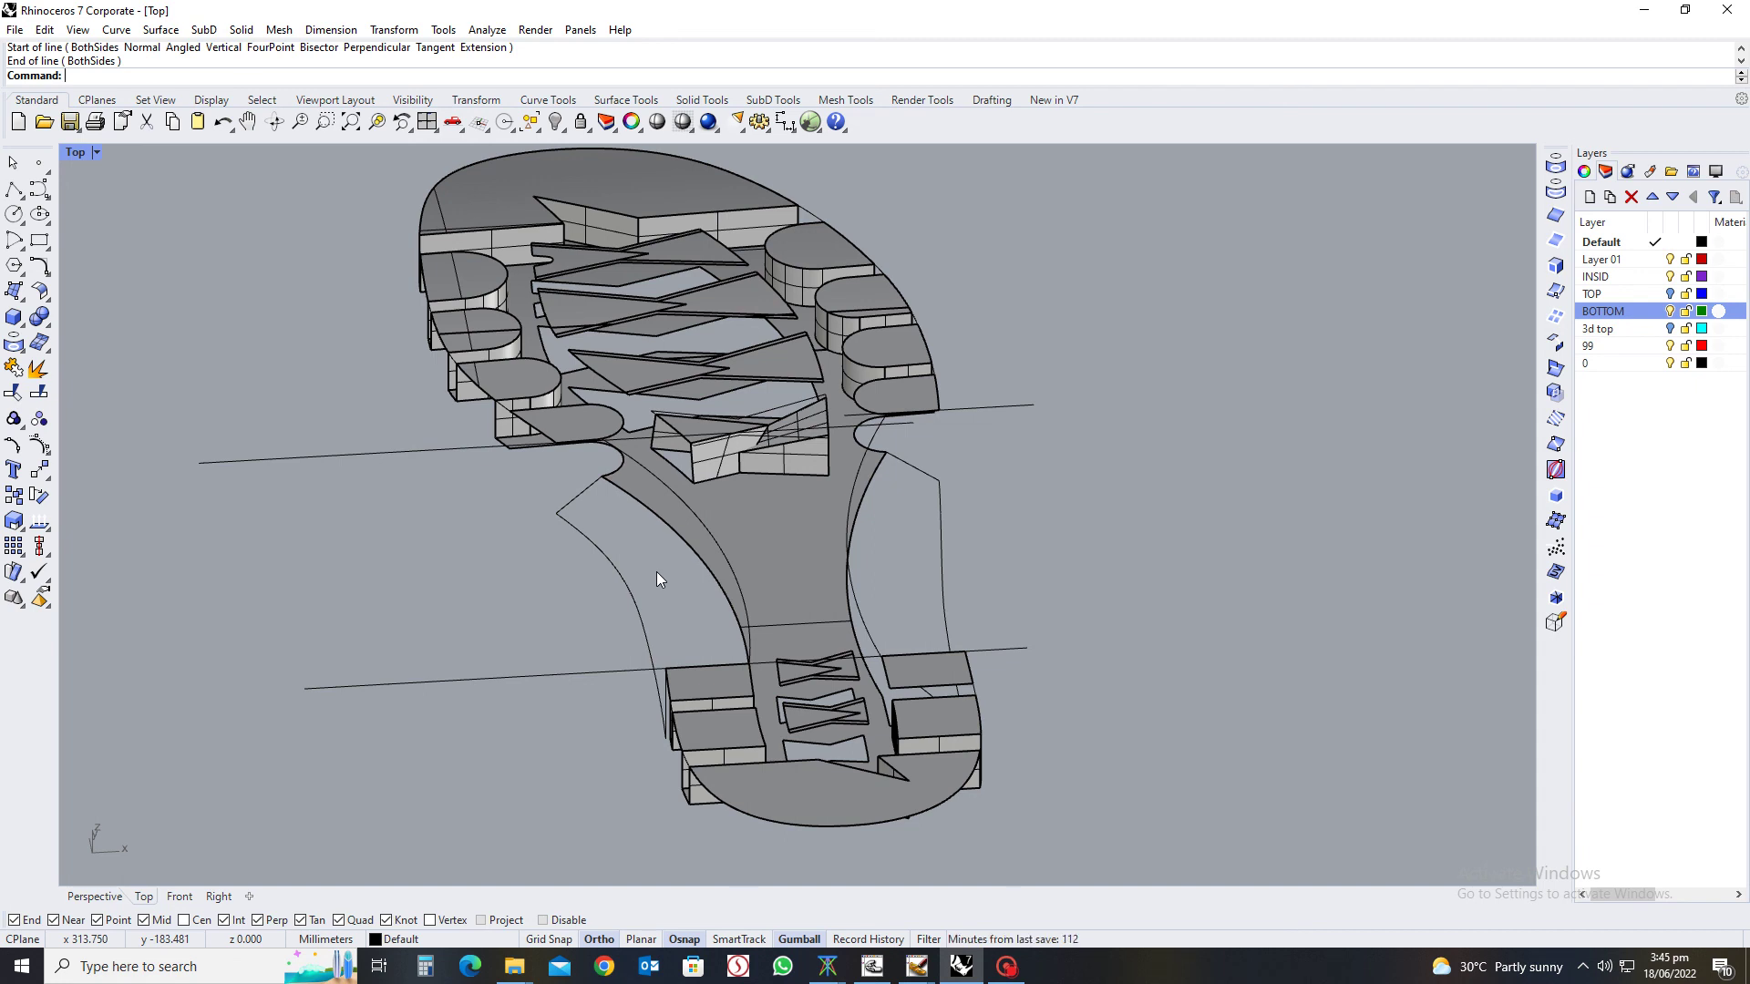
{"action": "mouse_move", "coordinate": [660, 579]}
{"action": "right_mouse_down"}
{"action": "mouse_move", "coordinate": [606, 589]}
{"action": "mouse_move", "coordinate": [650, 580]}
{"action": "right_mouse_up"}
{"action": "scroll", "coordinate": [550, 517], "scroll_direction": "up", "scroll_amount": 5}
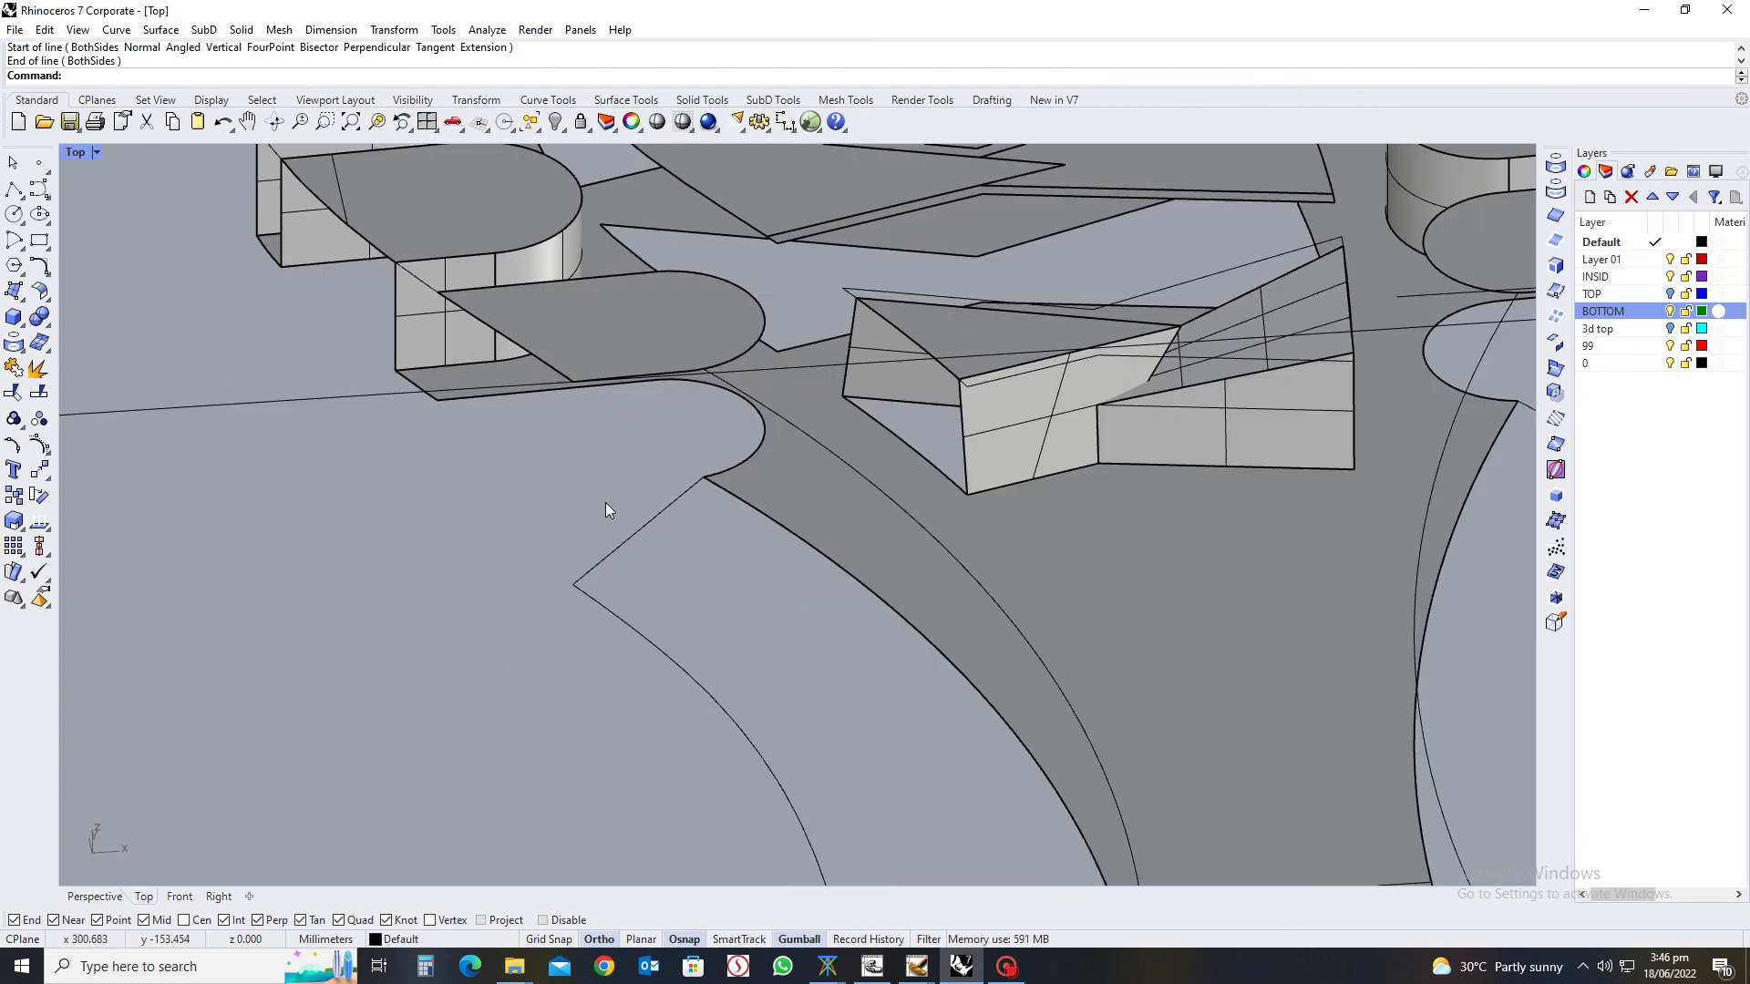
{"action": "key", "text": "Return"}
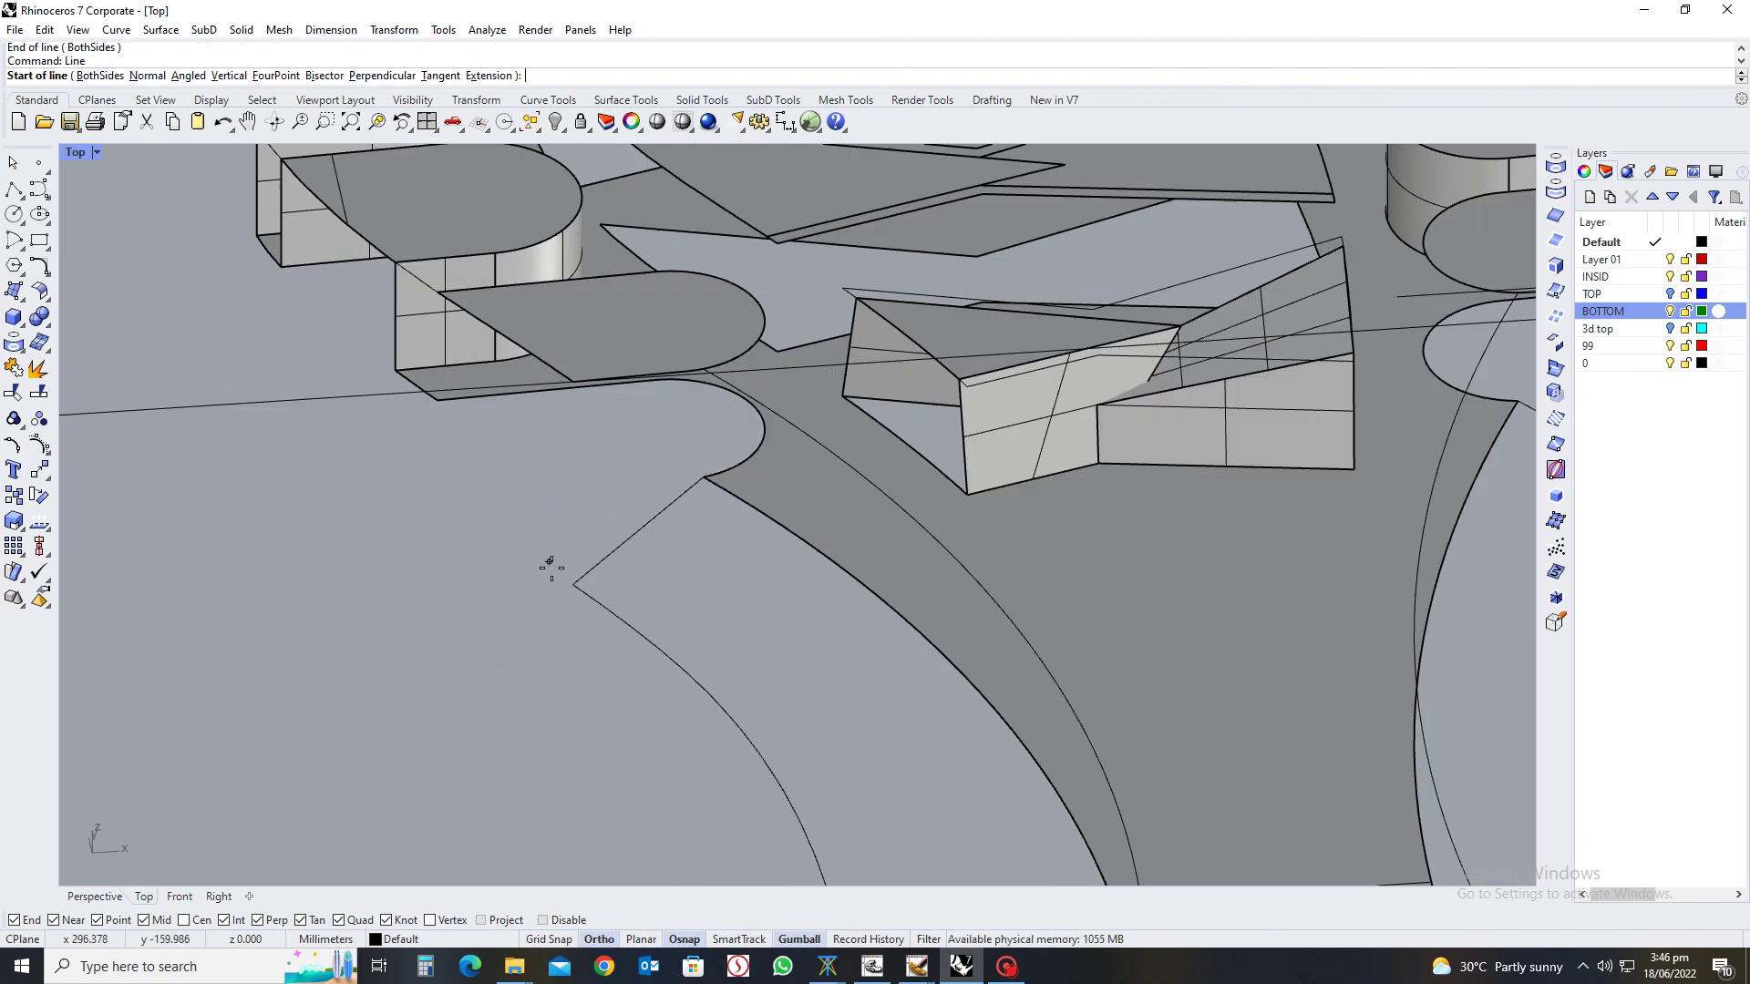
{"action": "left_click", "coordinate": [573, 584]}
{"action": "left_click", "coordinate": [595, 401]}
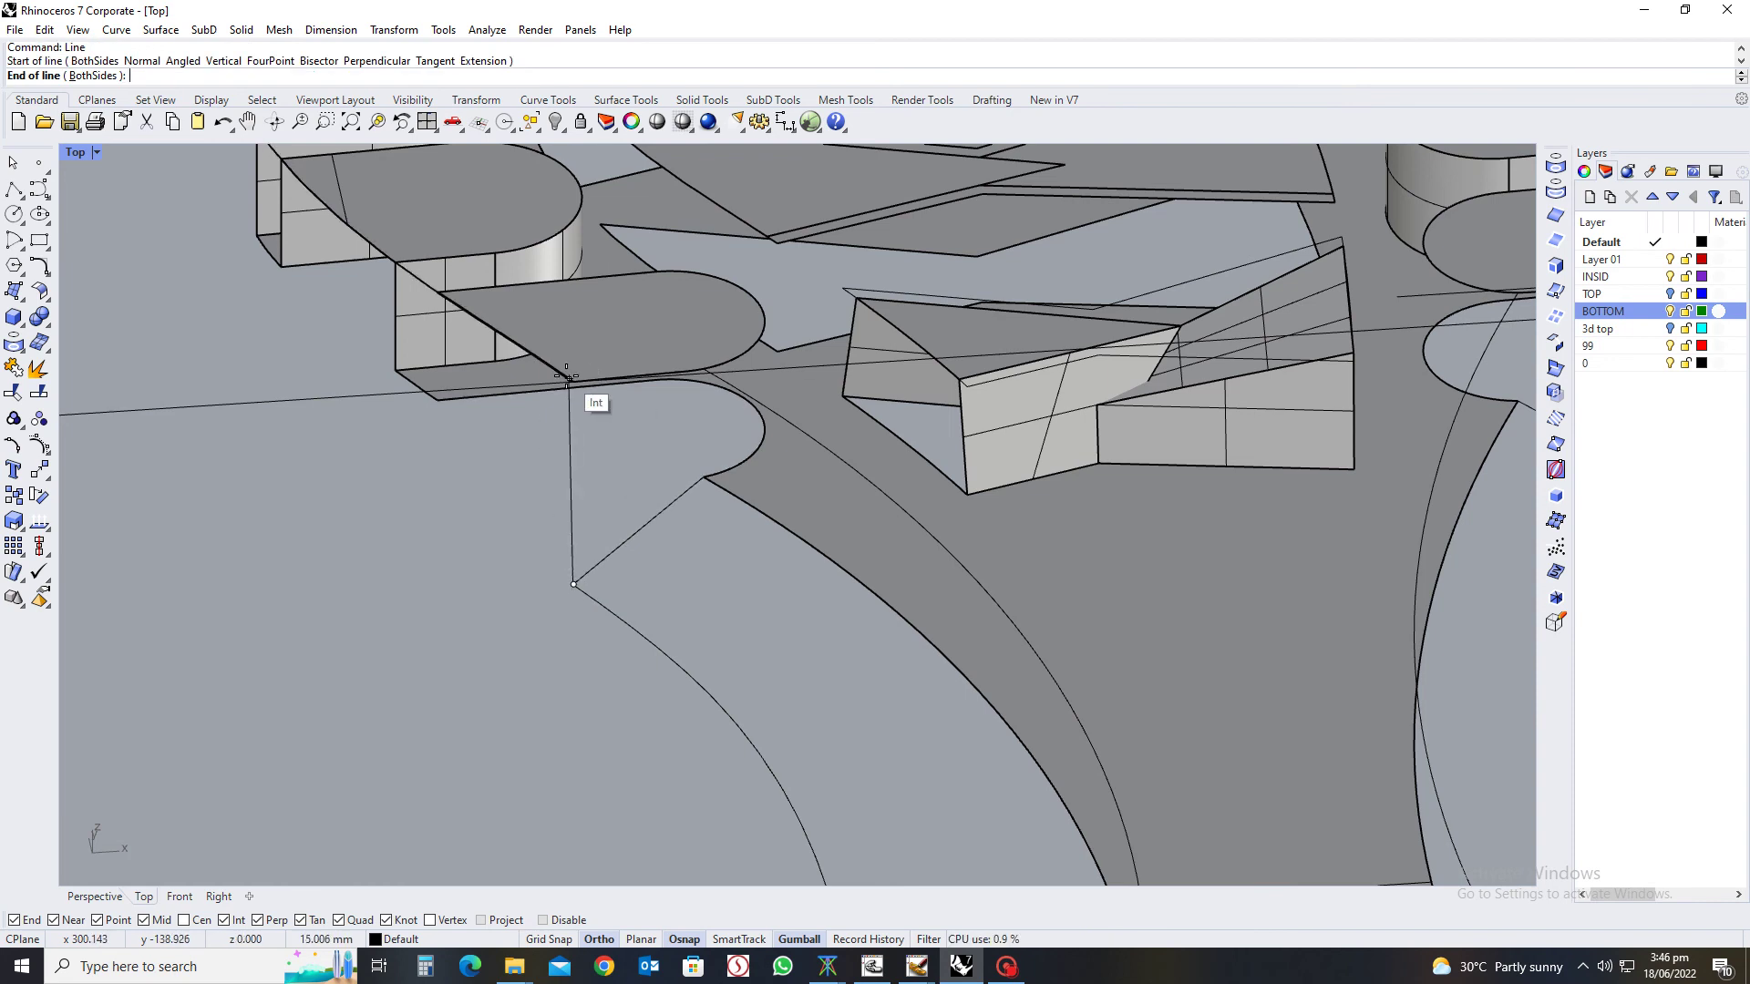
{"action": "scroll", "coordinate": [620, 469], "scroll_direction": "down", "scroll_amount": 5}
{"action": "right_click_drag", "start_coordinate": [620, 468], "coordinate": [1067, 597]}
Draw a line from the lowered left waist curve's heel end to the heel-side corner of the waist body's curved edge
{"action": "left_click", "coordinate": [1201, 577]}
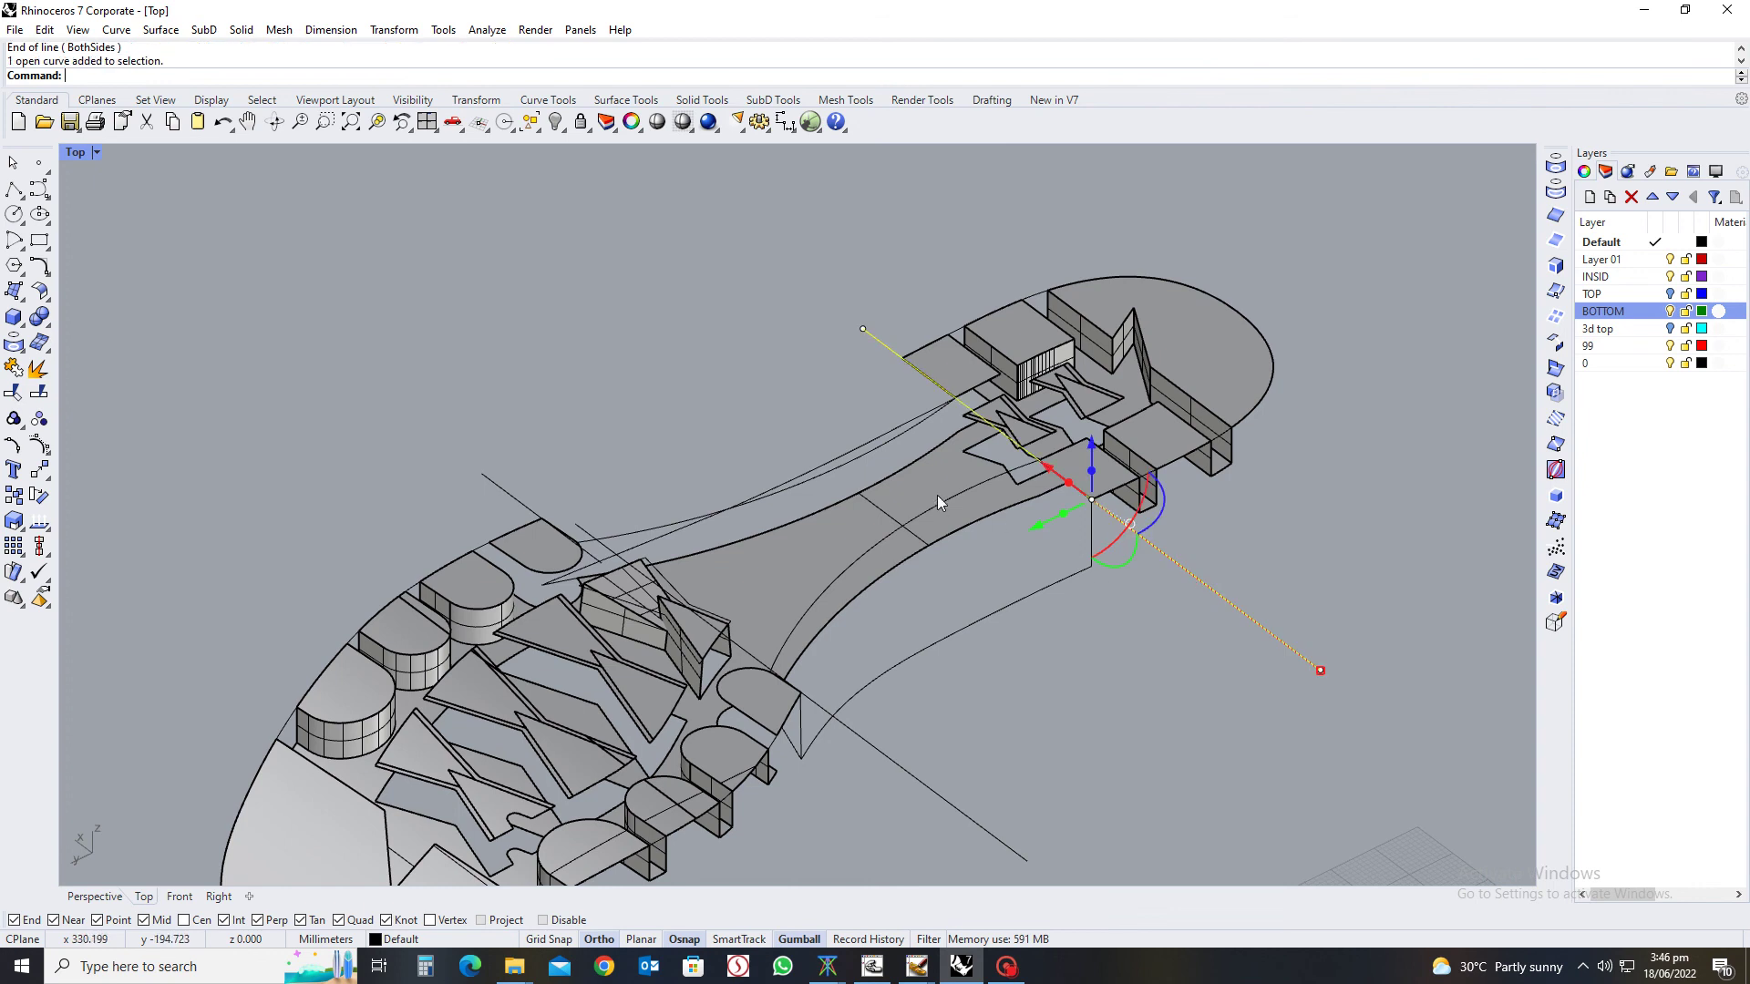
{"action": "scroll", "coordinate": [1104, 513], "scroll_direction": "up", "scroll_amount": 6}
{"action": "left_click", "coordinate": [1173, 494]}
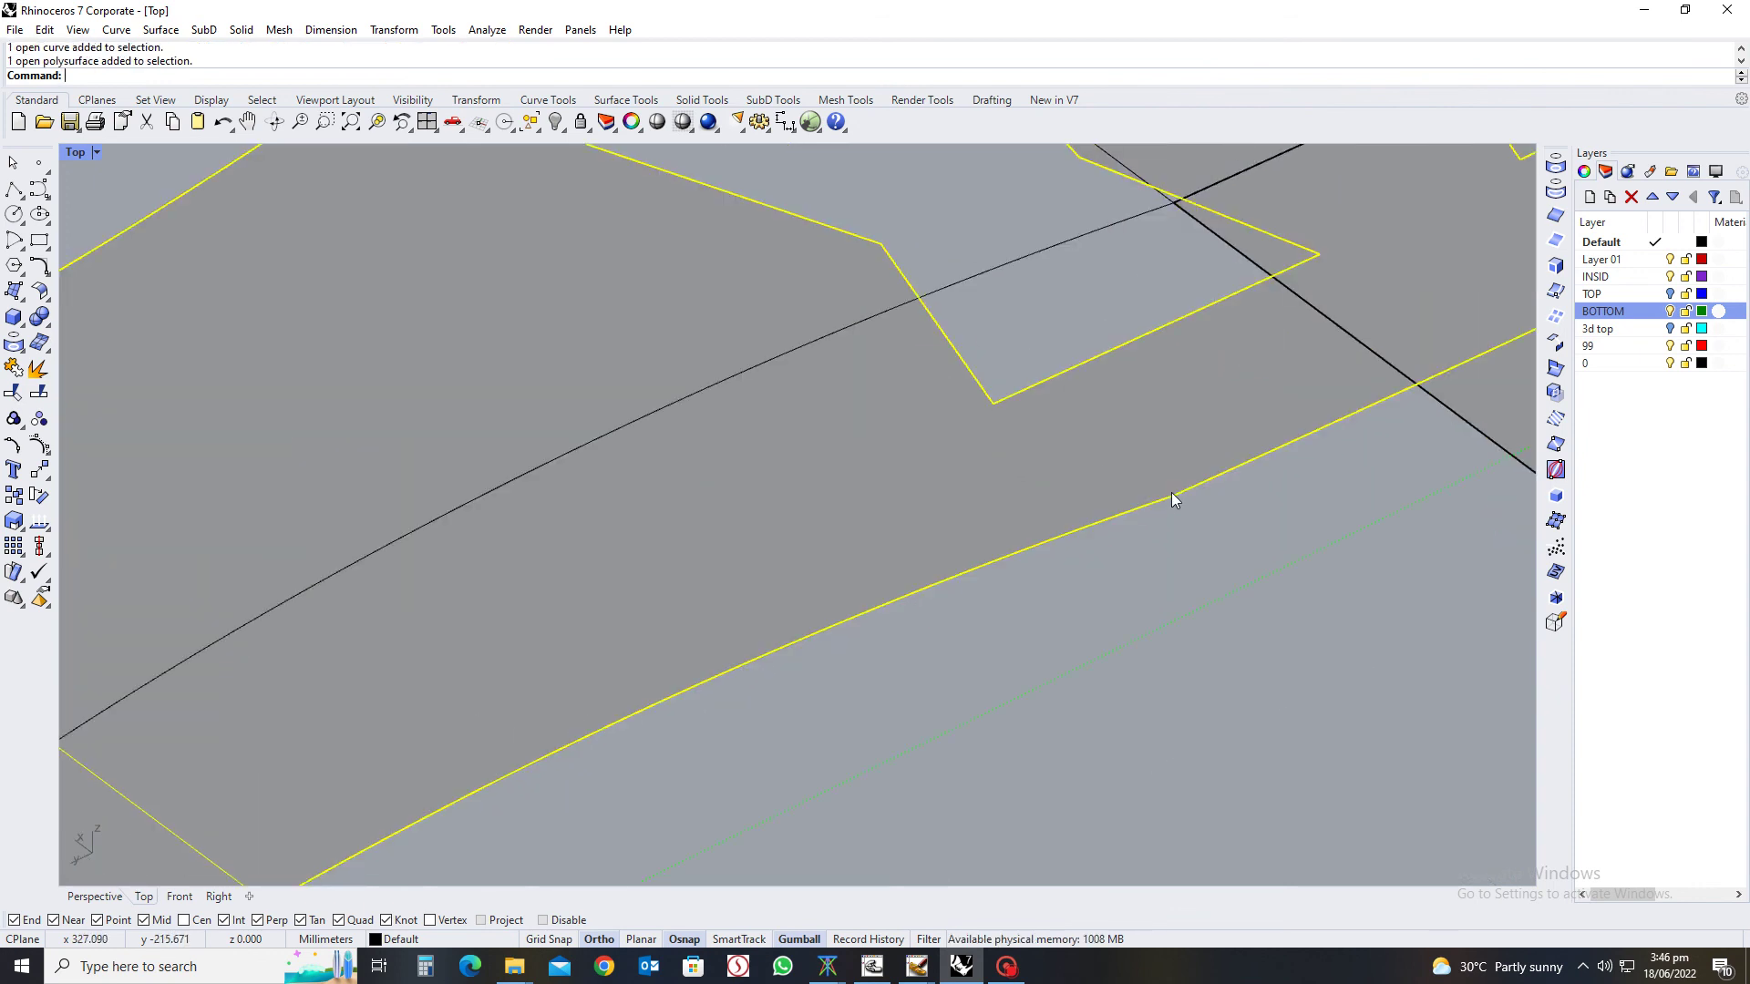
{"action": "scroll", "coordinate": [1134, 563], "scroll_direction": "down", "scroll_amount": 5}
{"action": "scroll", "coordinate": [1125, 626], "scroll_direction": "down", "scroll_amount": 4}
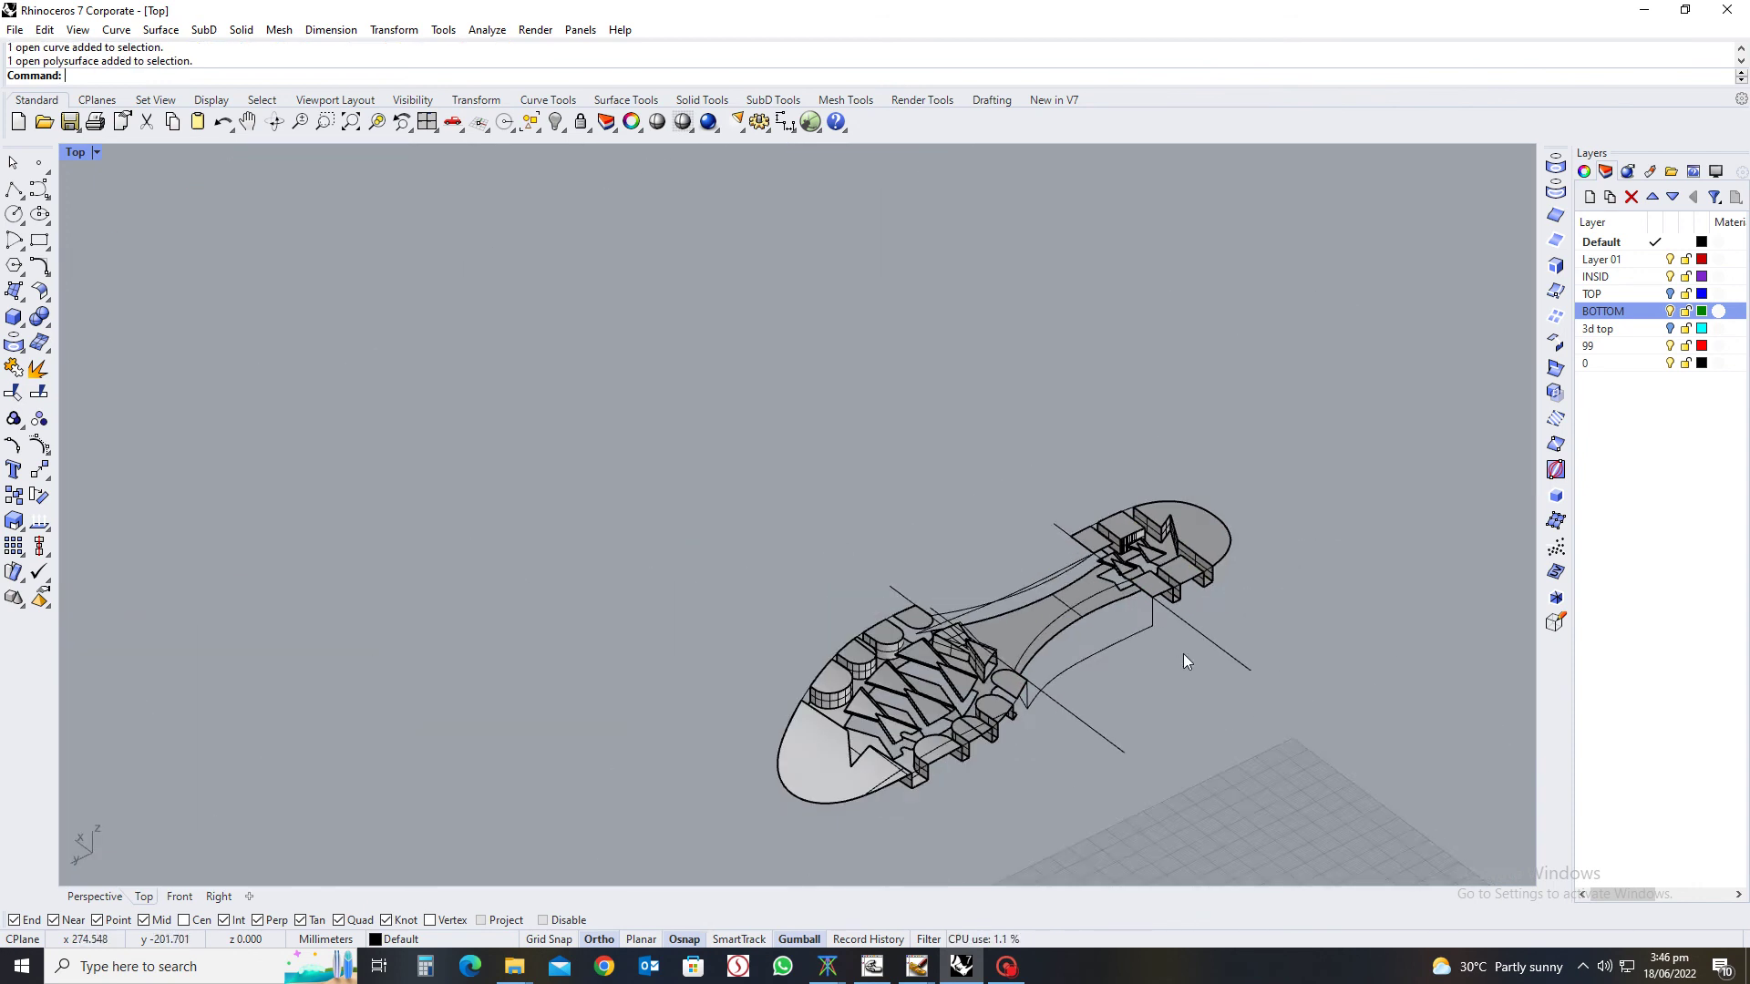
{"action": "right_click_drag", "start_coordinate": [1183, 654], "coordinate": [1115, 731]}
{"action": "scroll", "coordinate": [1116, 732], "scroll_direction": "up", "scroll_amount": 8}
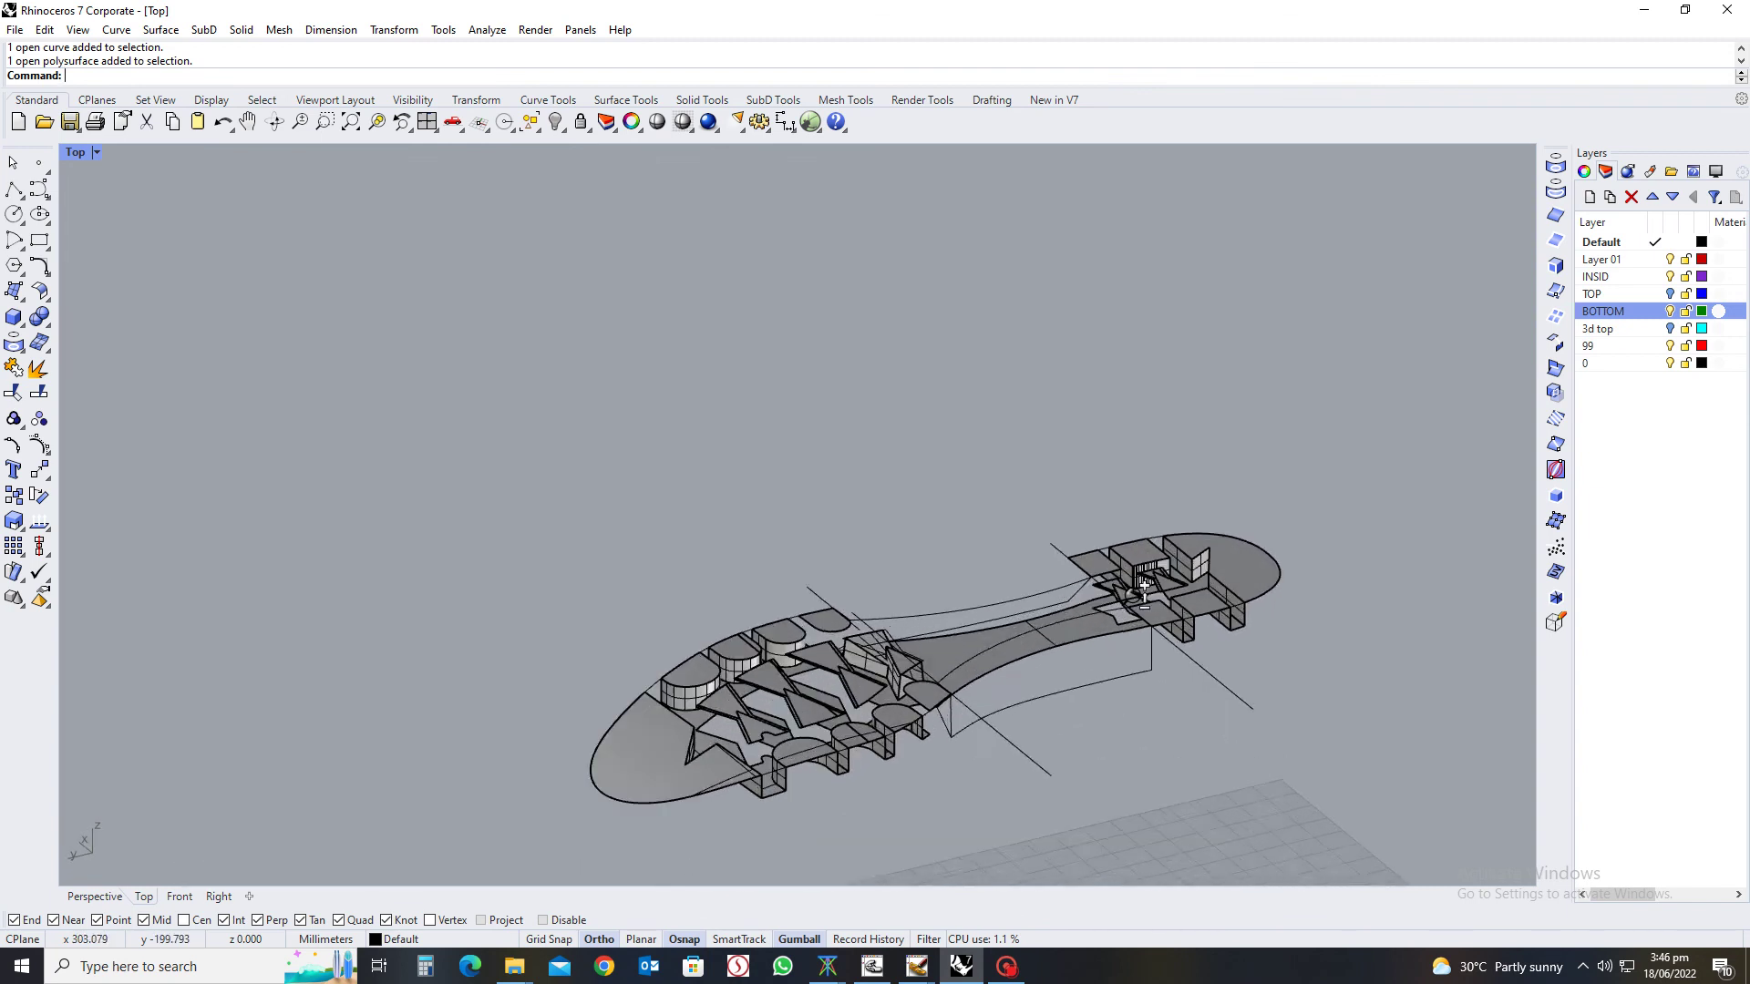
{"action": "left_click", "coordinate": [1162, 535]}
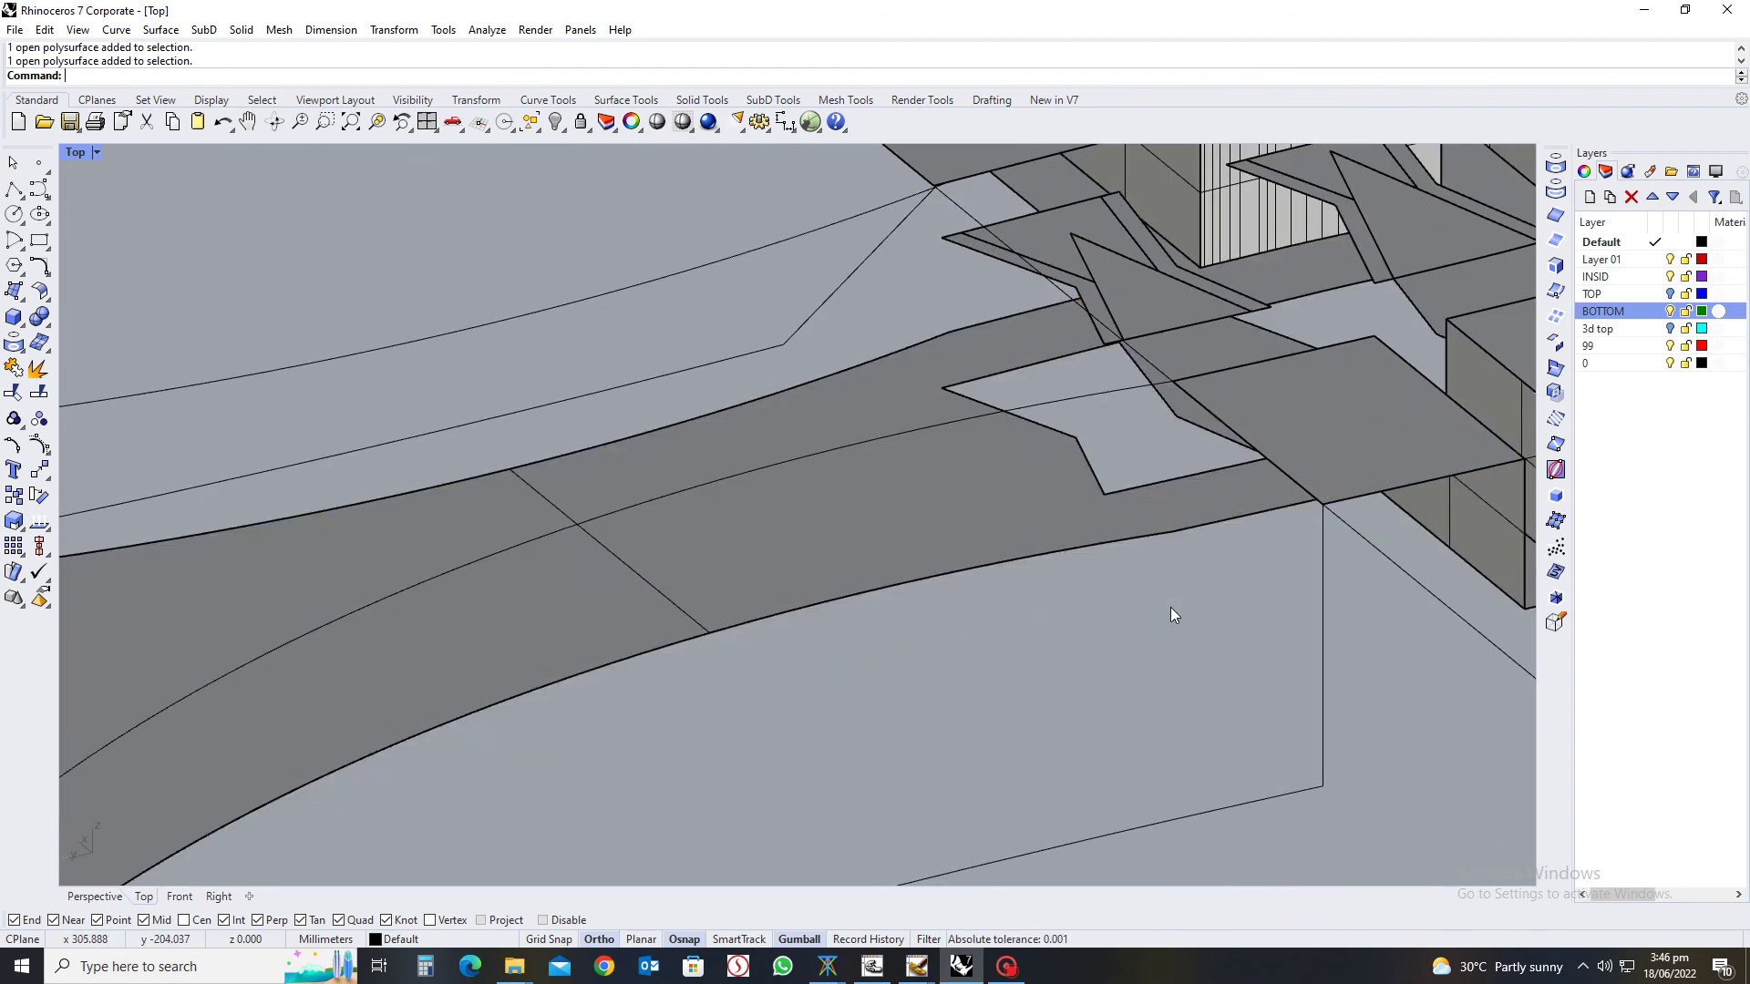
{"action": "type", "text": "line"}
{"action": "key", "text": "Return"}
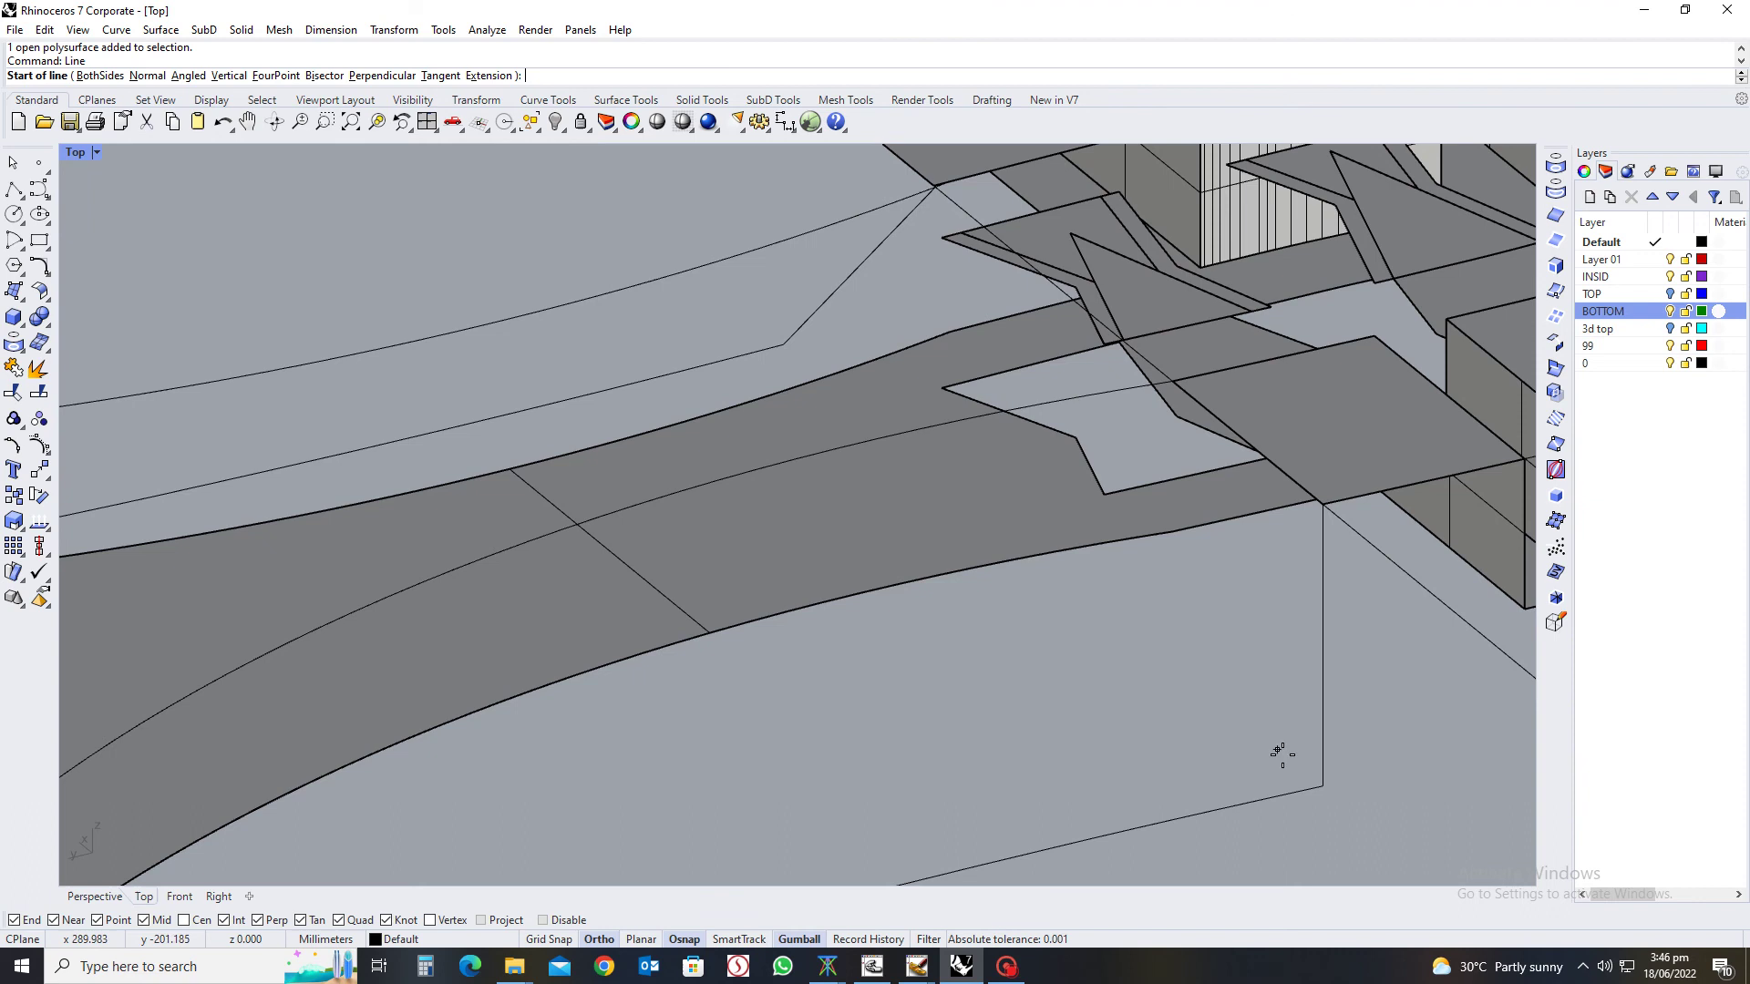
{"action": "left_click", "coordinate": [1322, 786]}
{"action": "left_click", "coordinate": [1173, 533]}
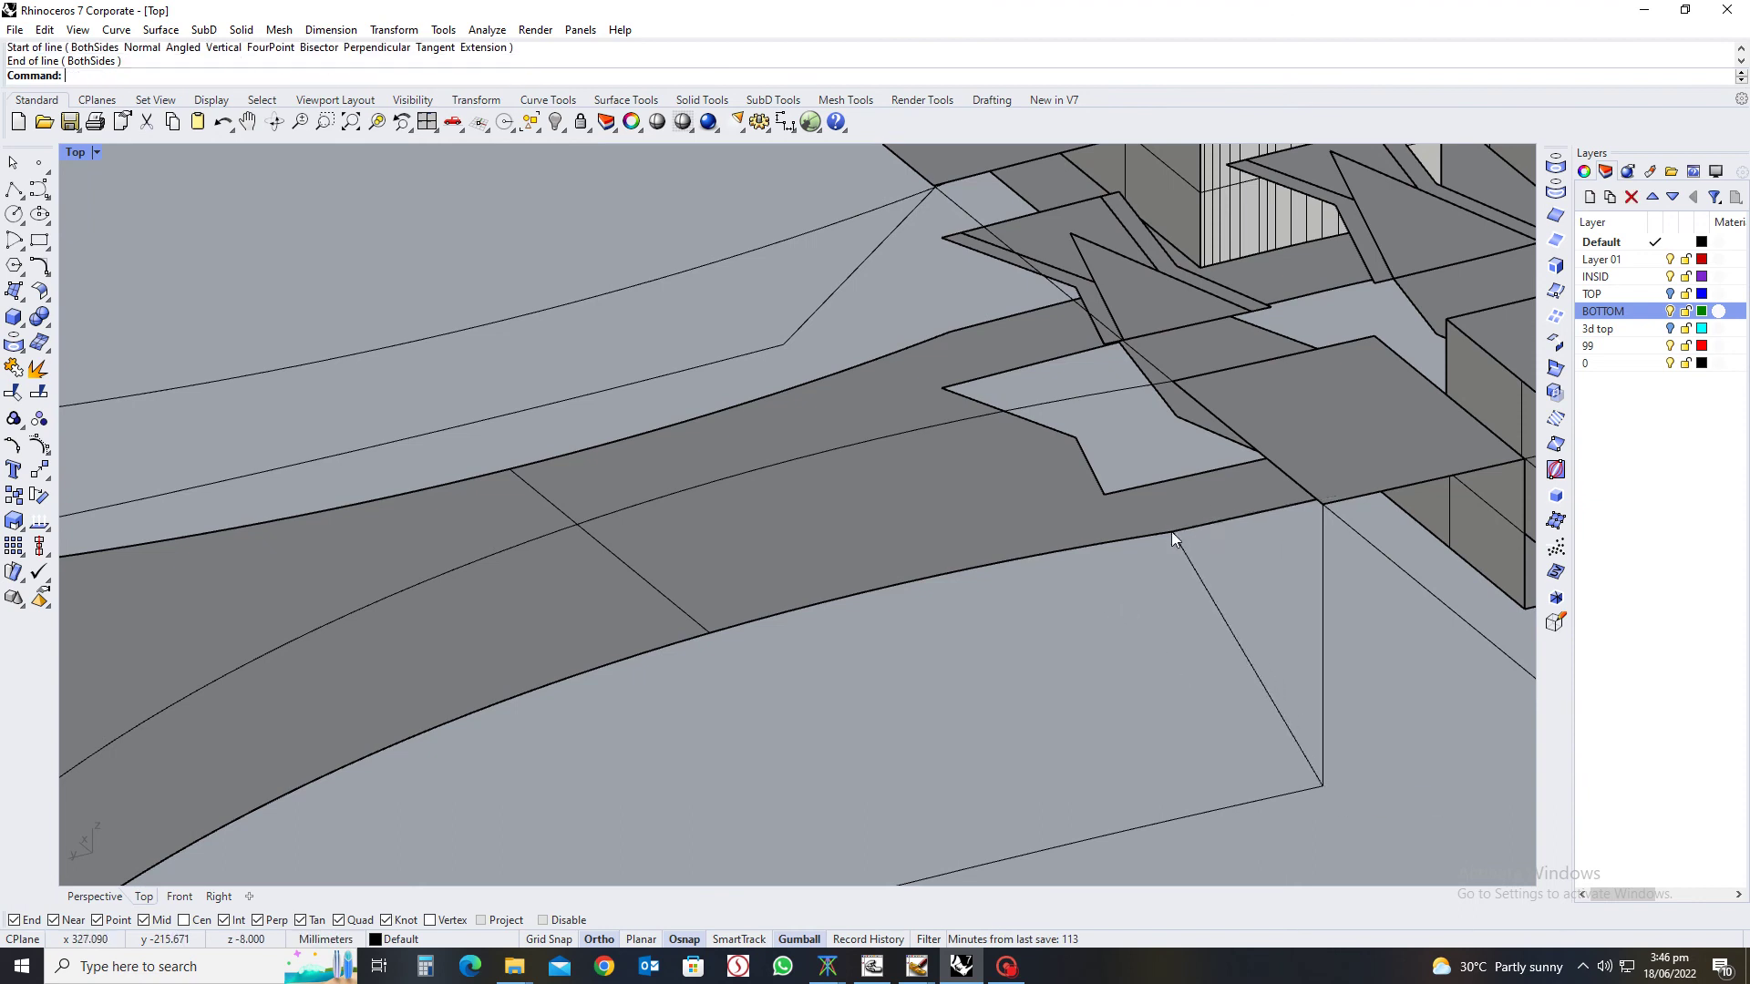
Draw a line from the lowered right waist curve's heel end to the heel-side corner of the waist body's curved edge
{"action": "scroll", "coordinate": [1130, 633], "scroll_direction": "down", "scroll_amount": 6}
{"action": "right_click_drag", "start_coordinate": [1119, 631], "coordinate": [800, 473]}
{"action": "scroll", "coordinate": [637, 451], "scroll_direction": "up", "scroll_amount": 5}
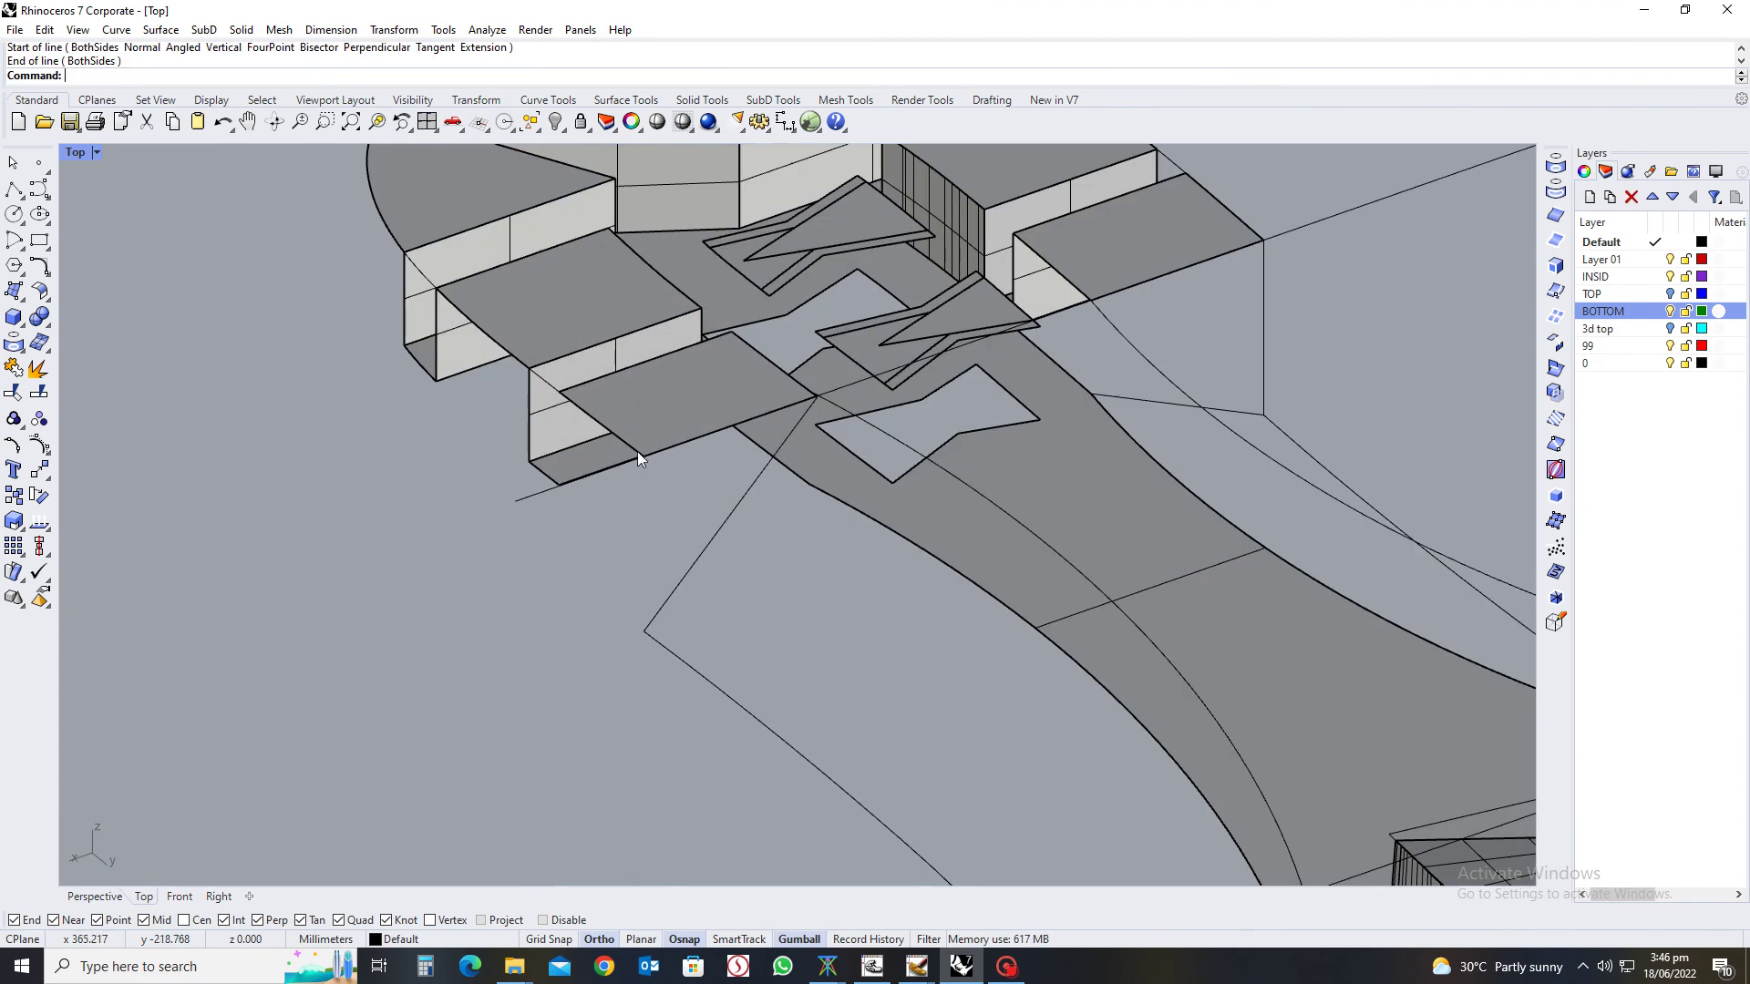
{"action": "key", "text": "Return"}
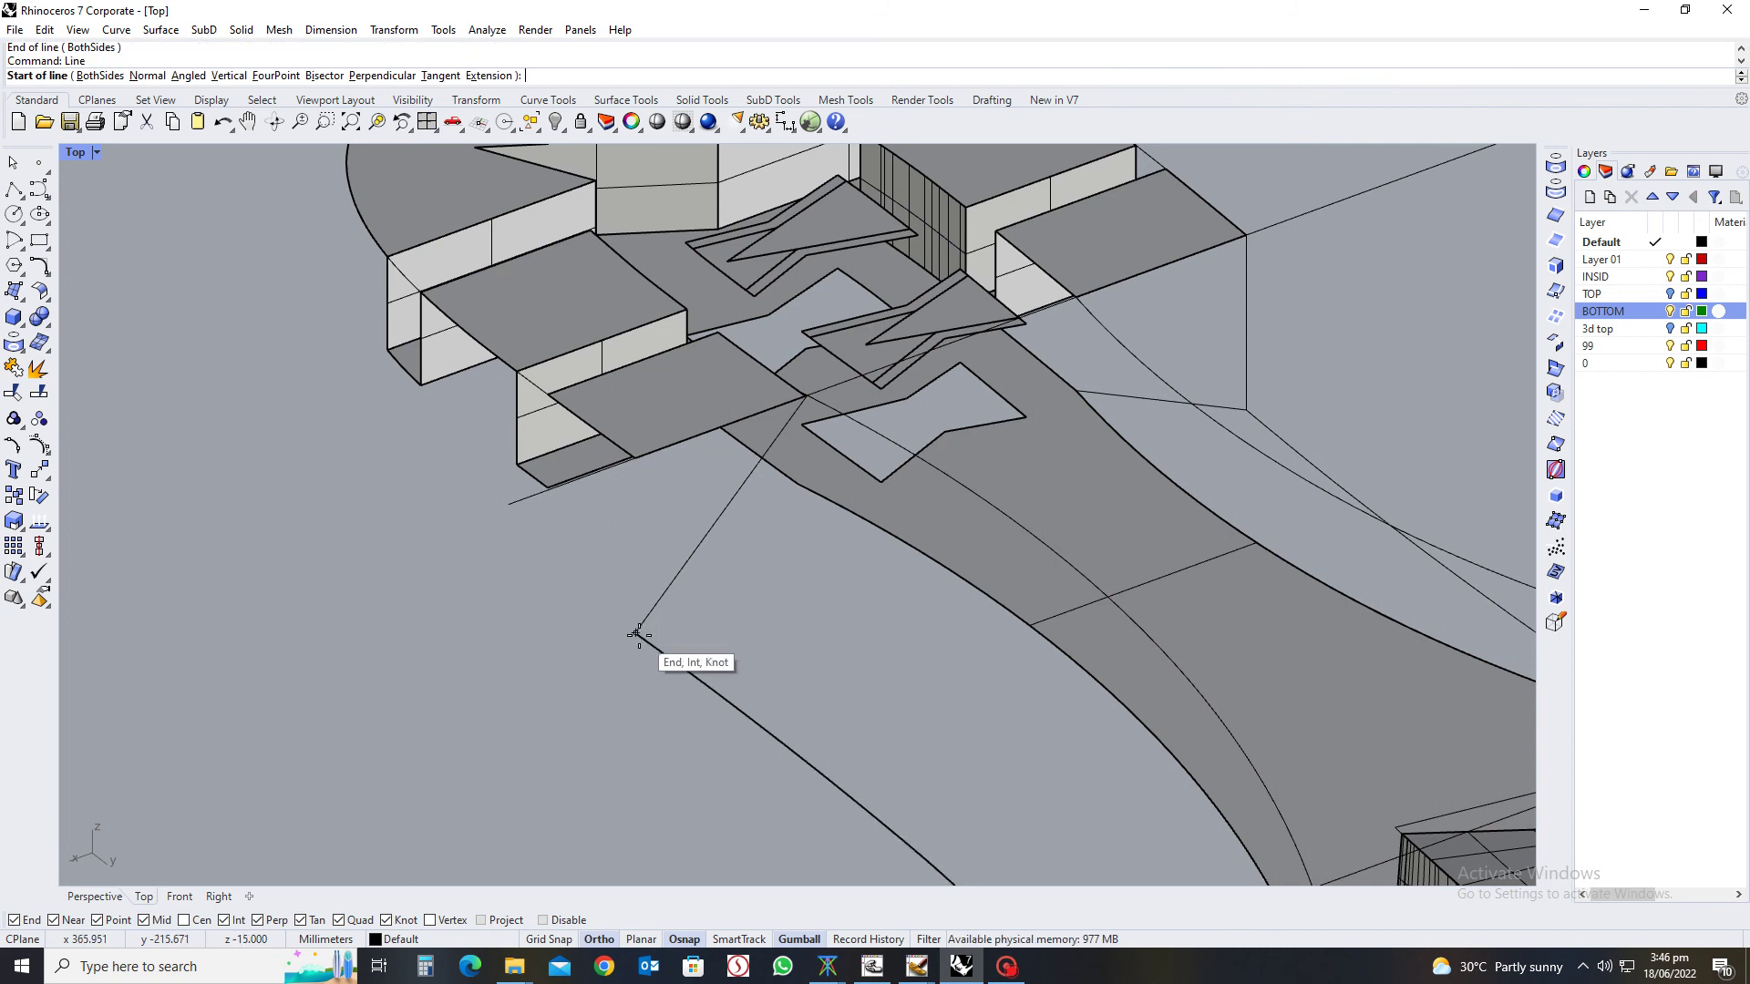
{"action": "left_click", "coordinate": [634, 634]}
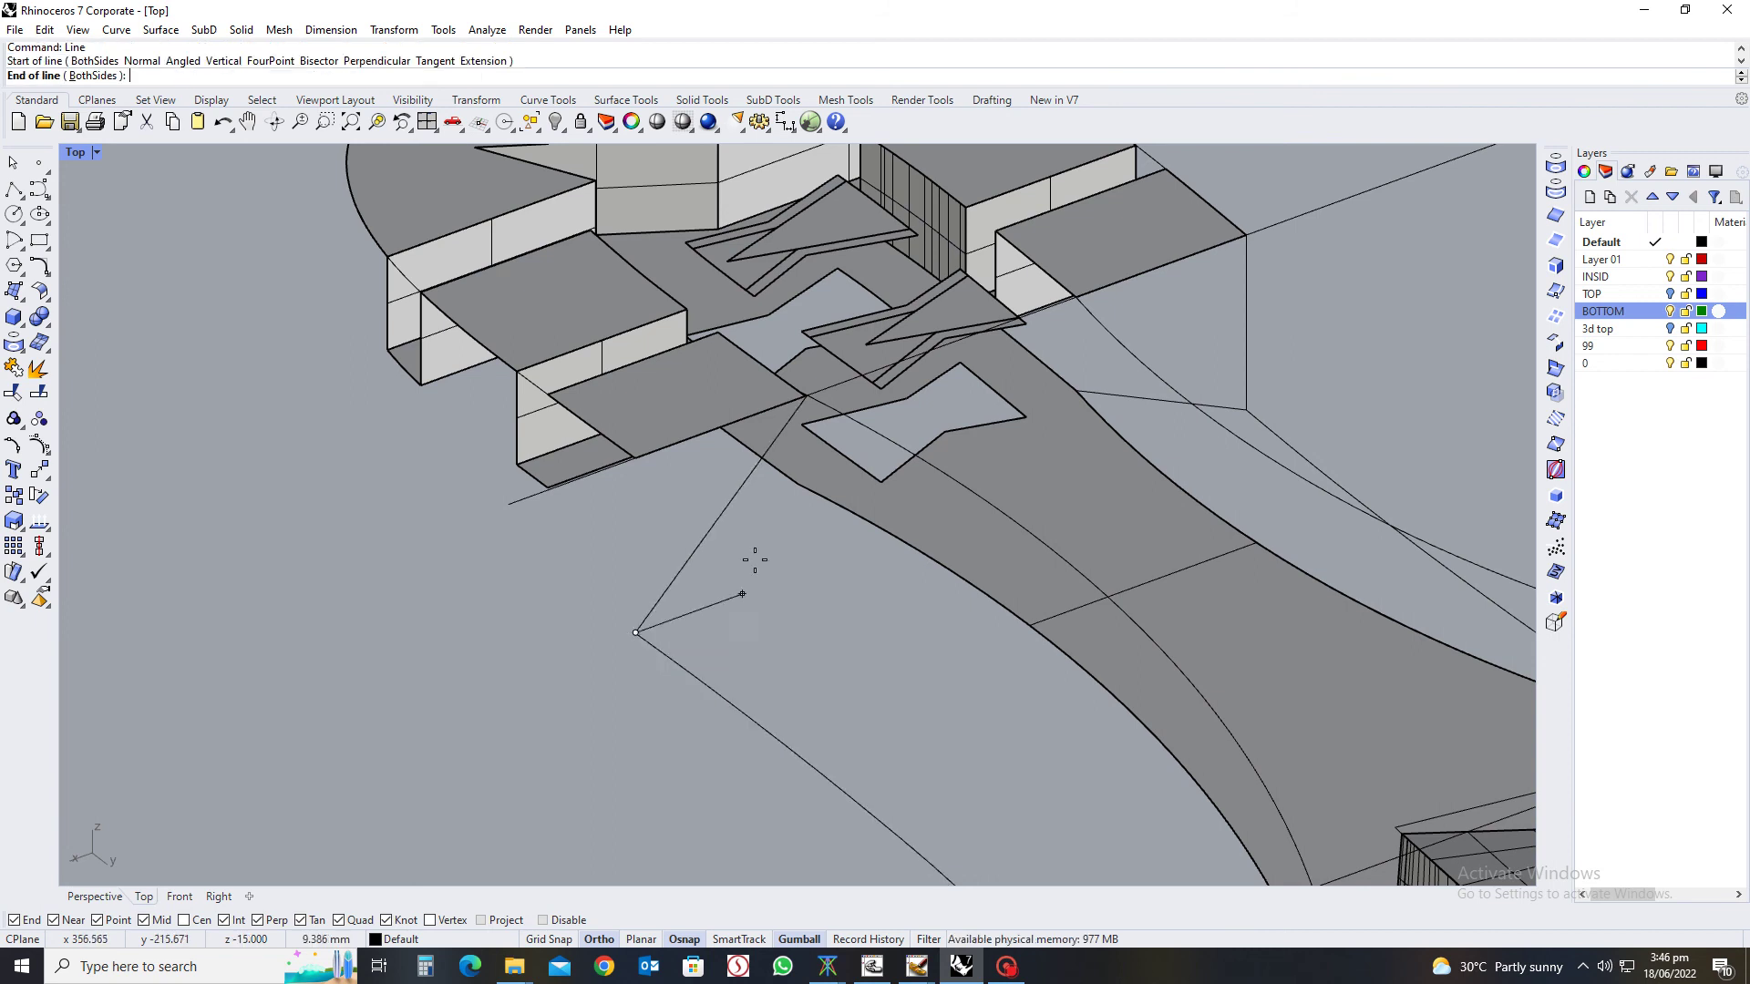
{"action": "left_click", "coordinate": [808, 486]}
{"action": "mouse_move", "coordinate": [797, 554]}
{"action": "right_mouse_down"}
{"action": "mouse_move", "coordinate": [796, 584]}
{"action": "mouse_move", "coordinate": [898, 547]}
{"action": "mouse_move", "coordinate": [902, 577]}
{"action": "mouse_move", "coordinate": [857, 570]}
{"action": "mouse_move", "coordinate": [735, 633]}
{"action": "mouse_move", "coordinate": [1035, 652]}
{"action": "mouse_move", "coordinate": [734, 655]}
{"action": "mouse_move", "coordinate": [766, 638]}
{"action": "mouse_move", "coordinate": [802, 556]}
{"action": "right_mouse_up"}
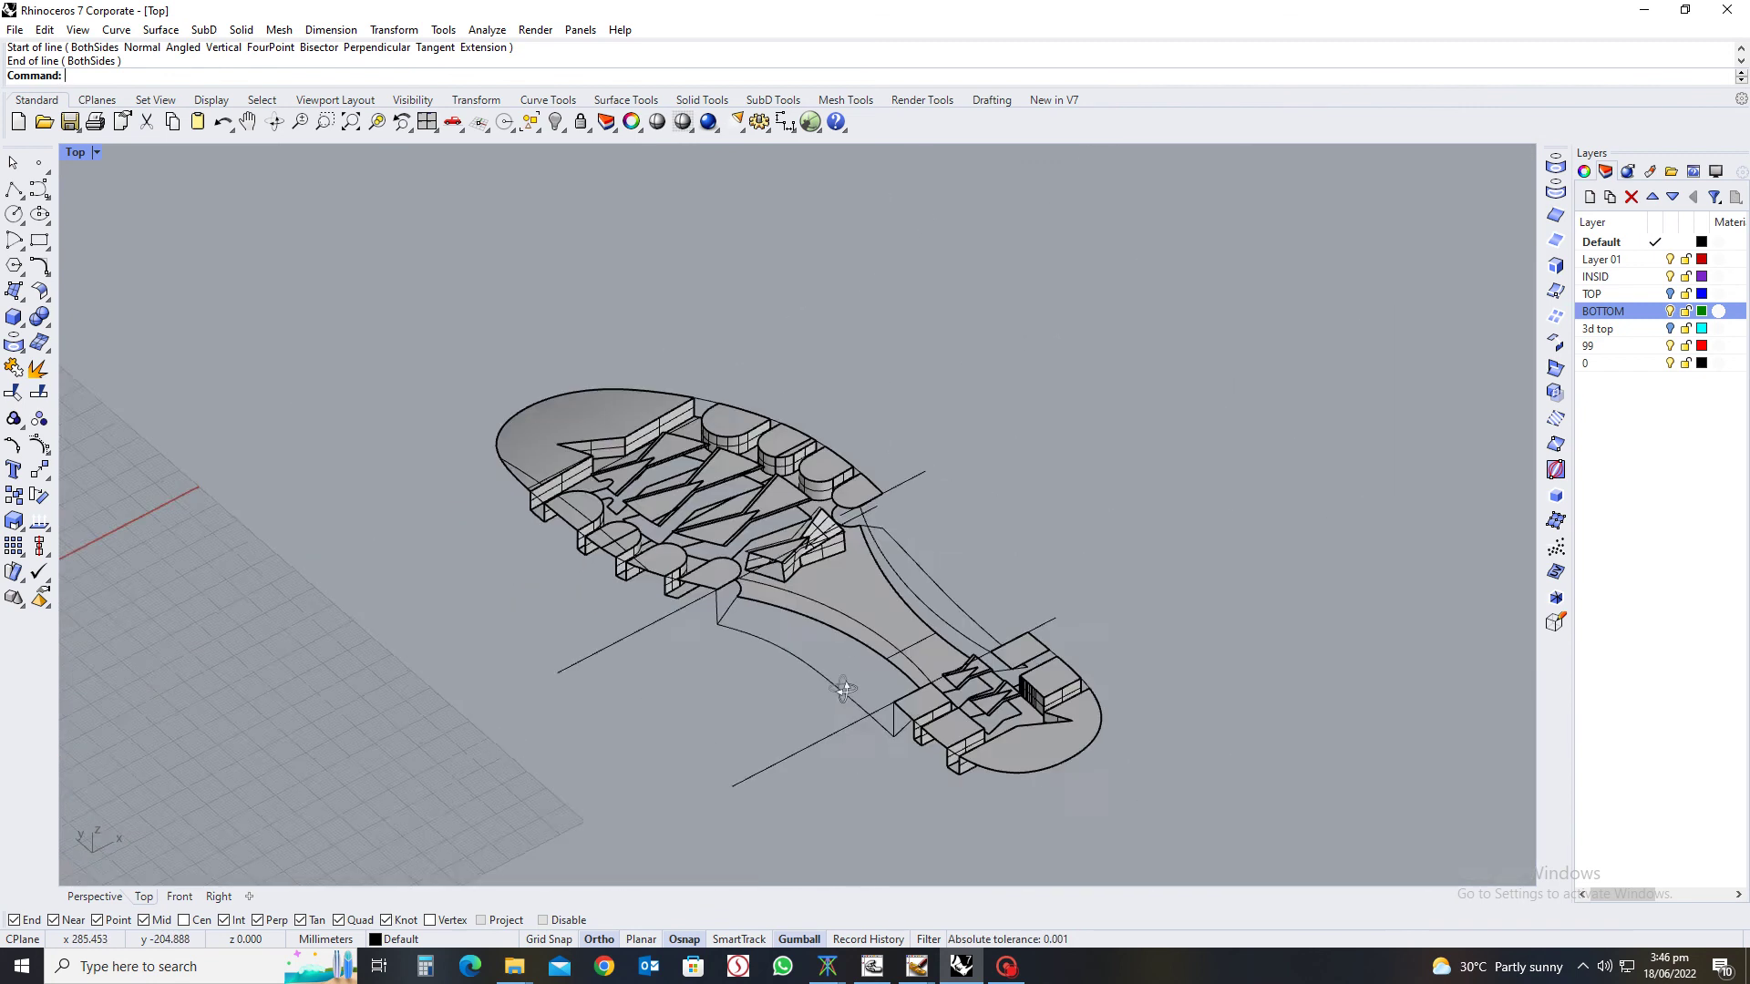
{"action": "scroll", "coordinate": [802, 553], "scroll_direction": "up", "scroll_amount": 6}
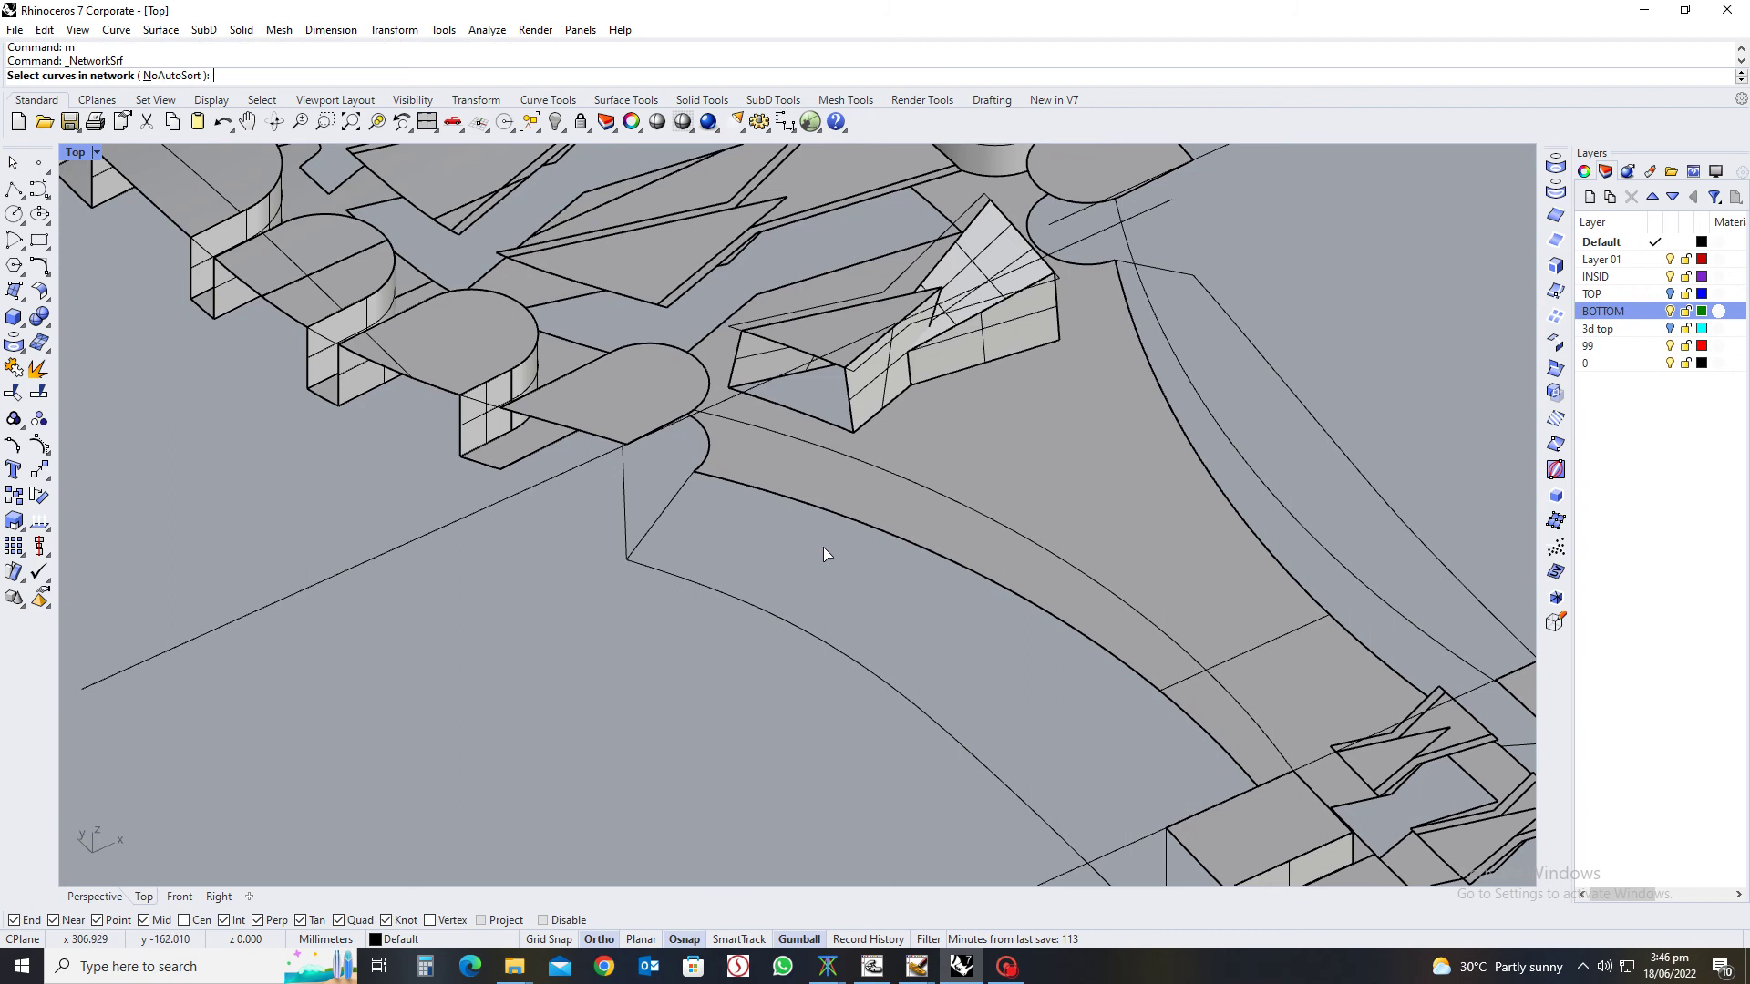
{"action": "left_click", "coordinate": [789, 623]}
{"action": "left_click", "coordinate": [811, 516]}
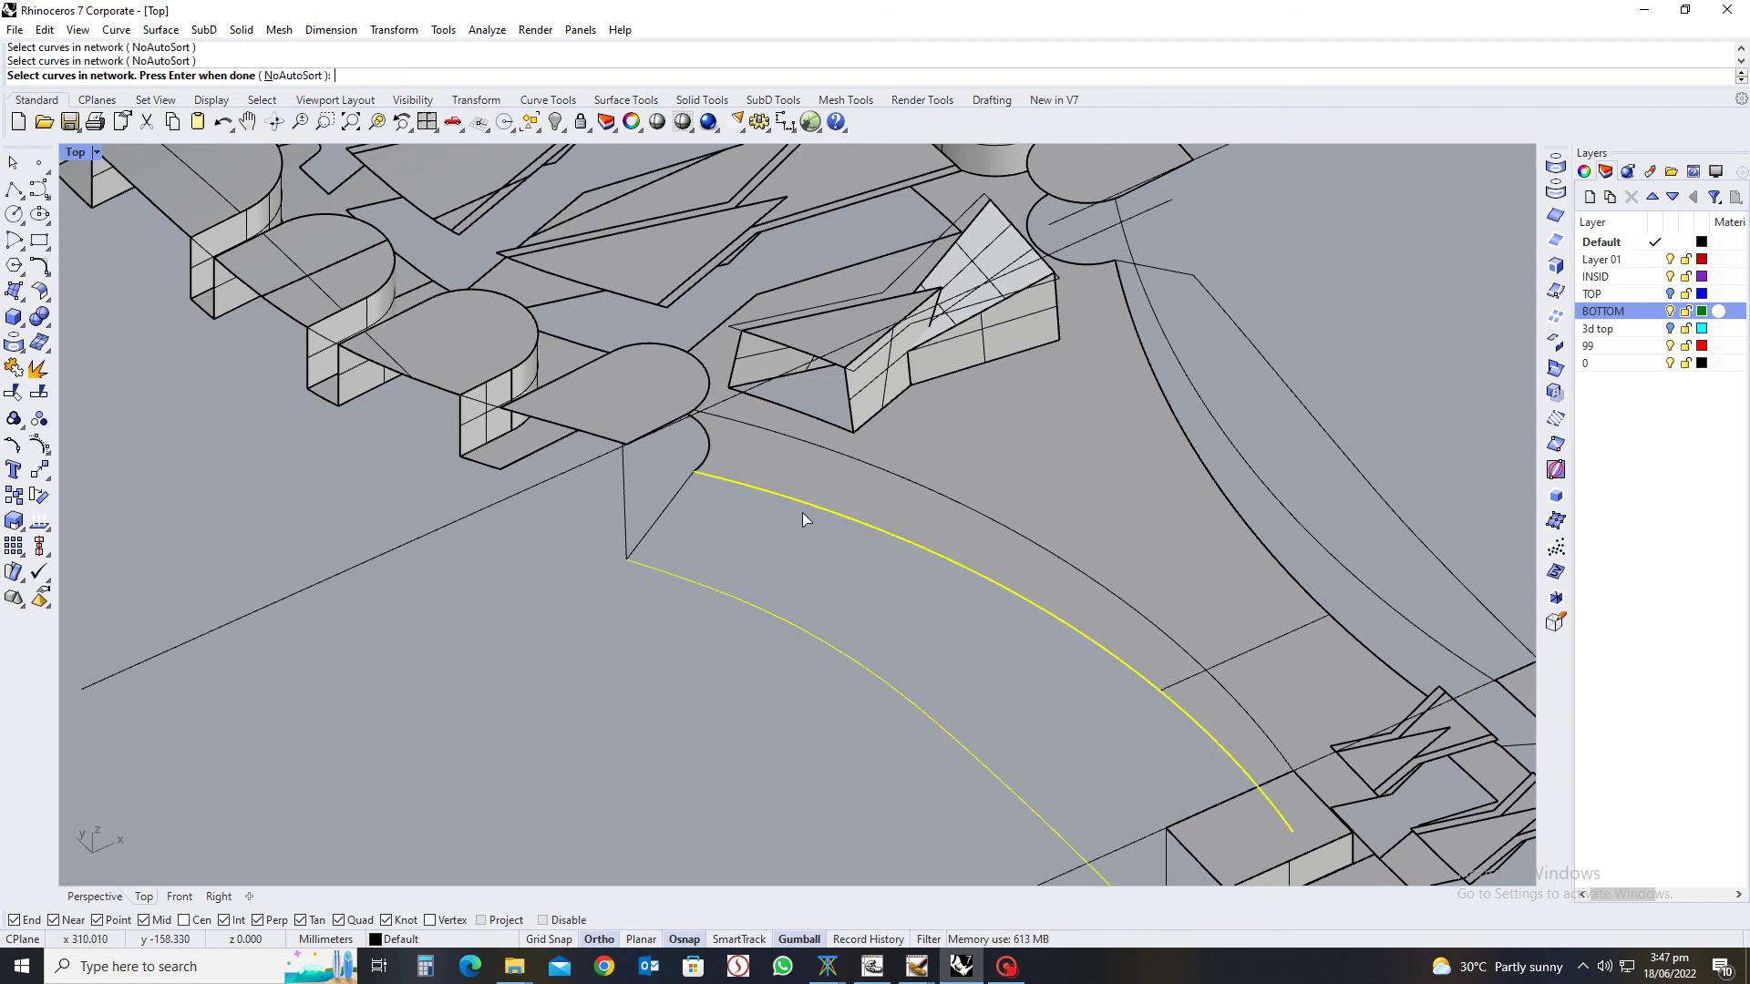
{"action": "key", "text": "Escape"}
{"action": "right_click", "coordinate": [822, 544]}
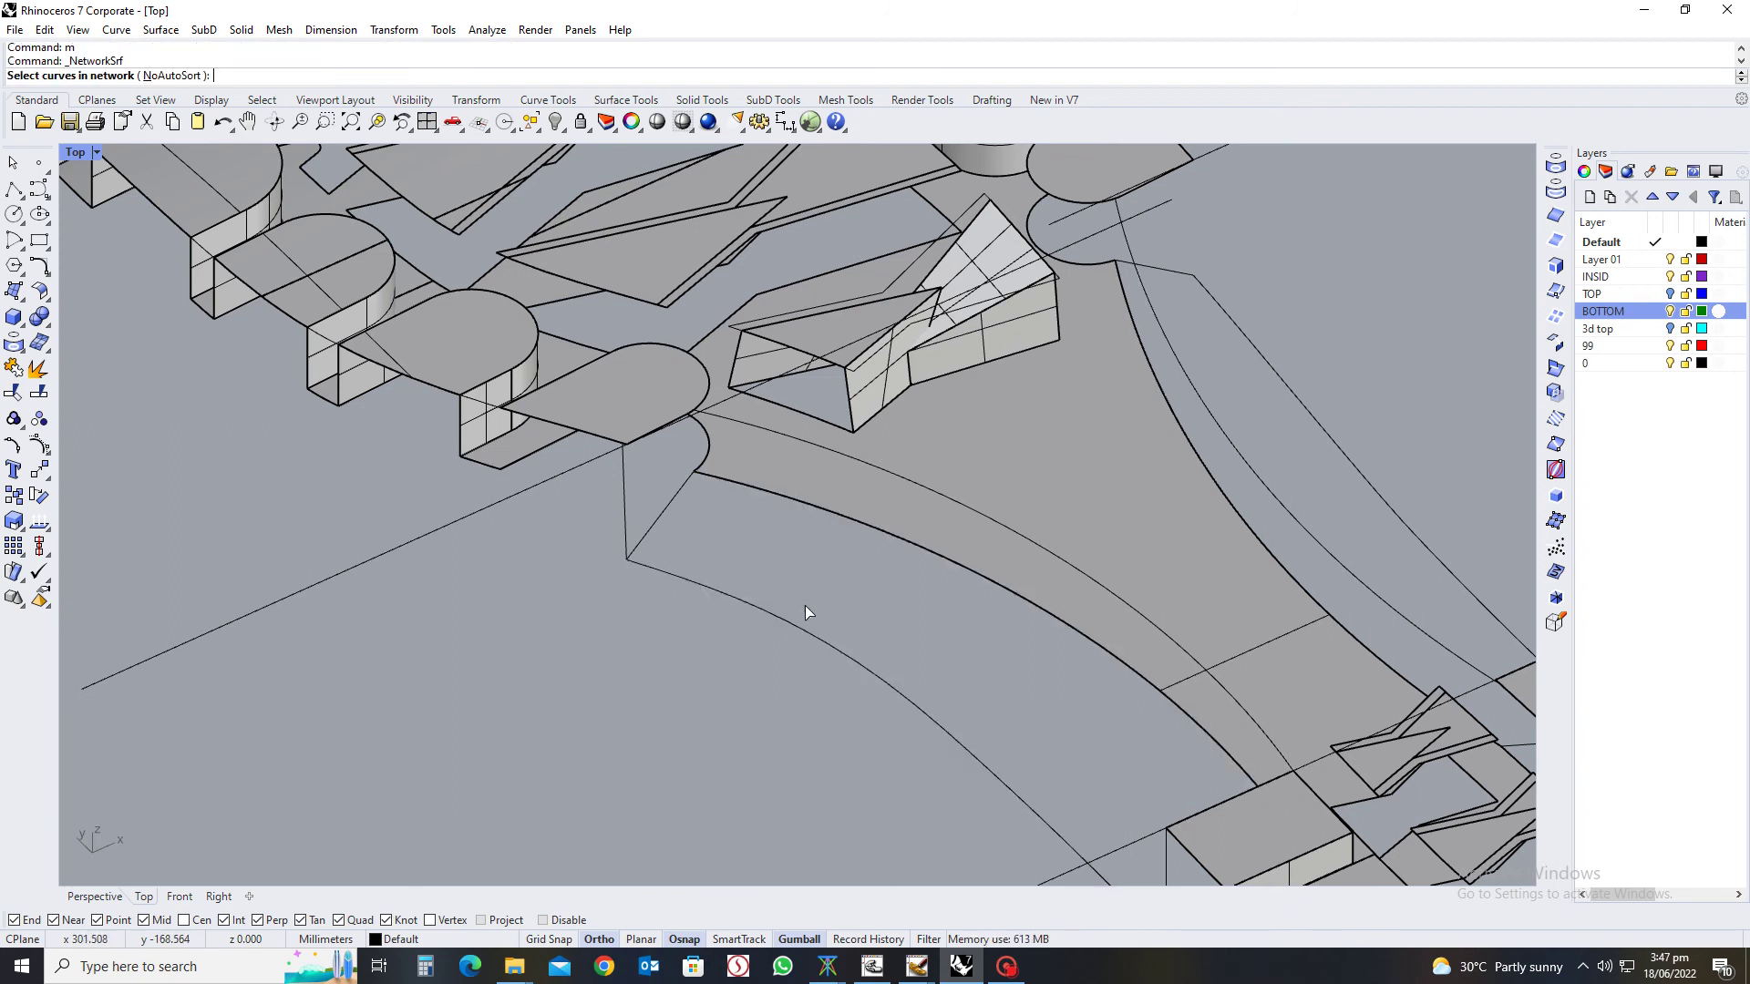
{"action": "left_click", "coordinate": [798, 638]}
{"action": "left_click", "coordinate": [899, 544]}
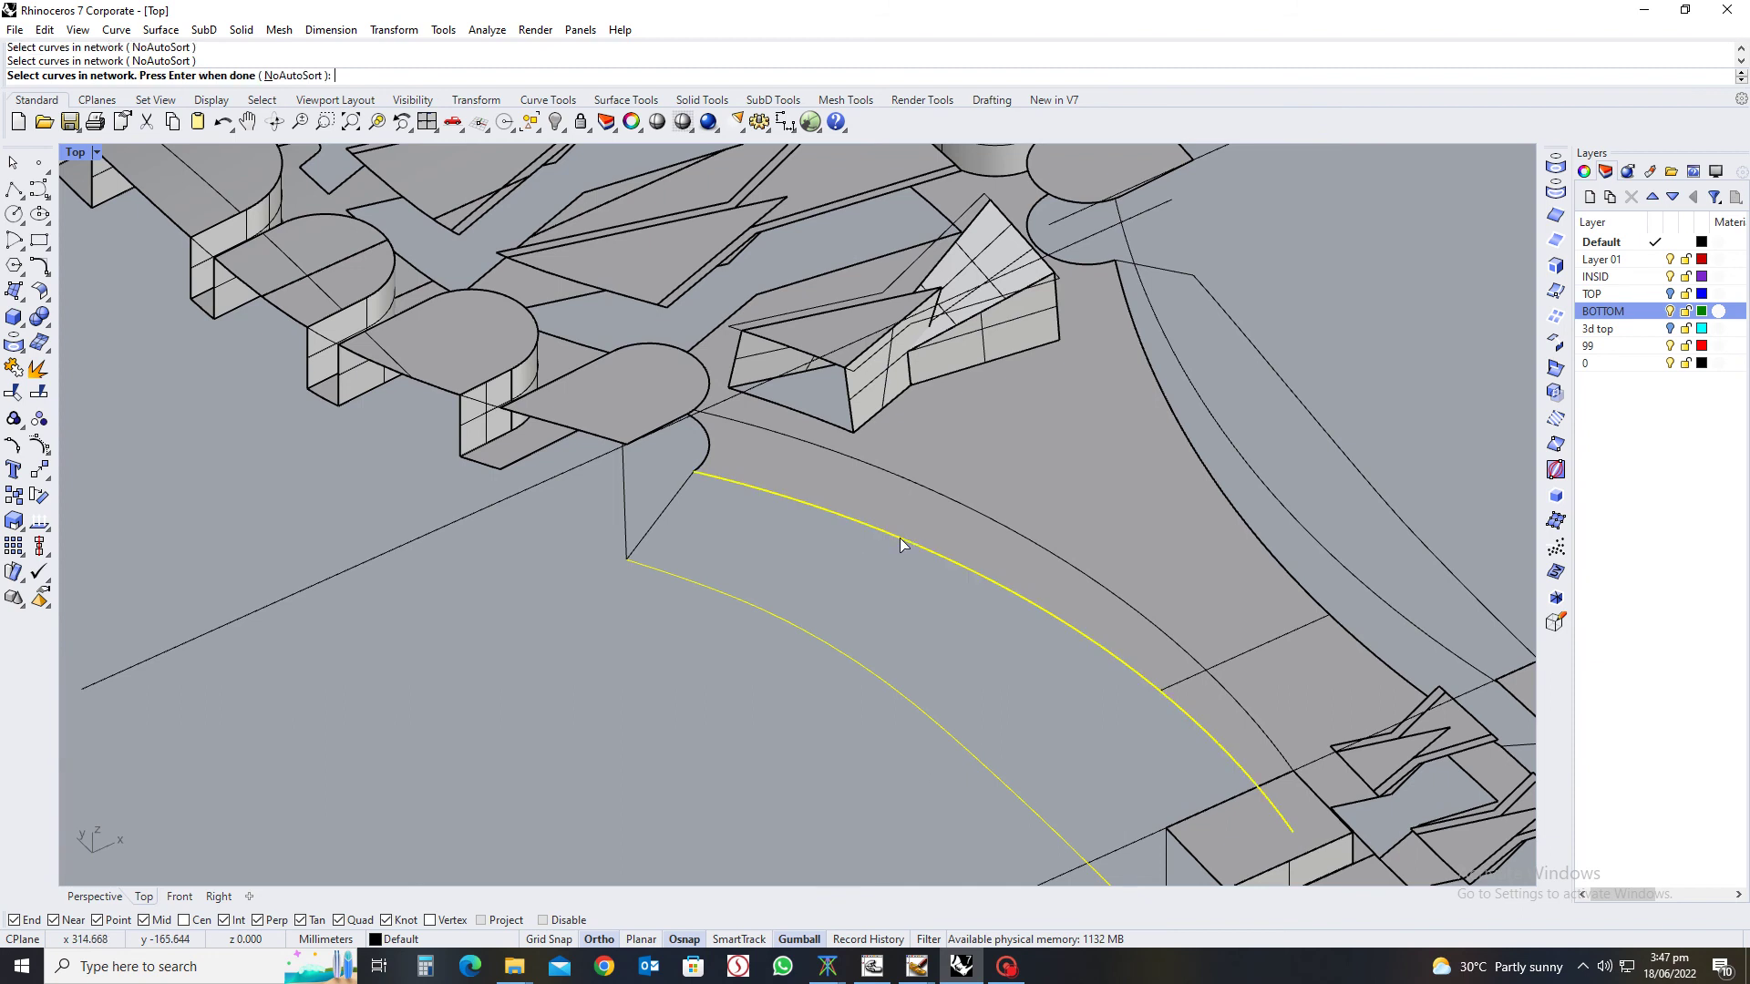
{"action": "left_click", "coordinate": [907, 545]}
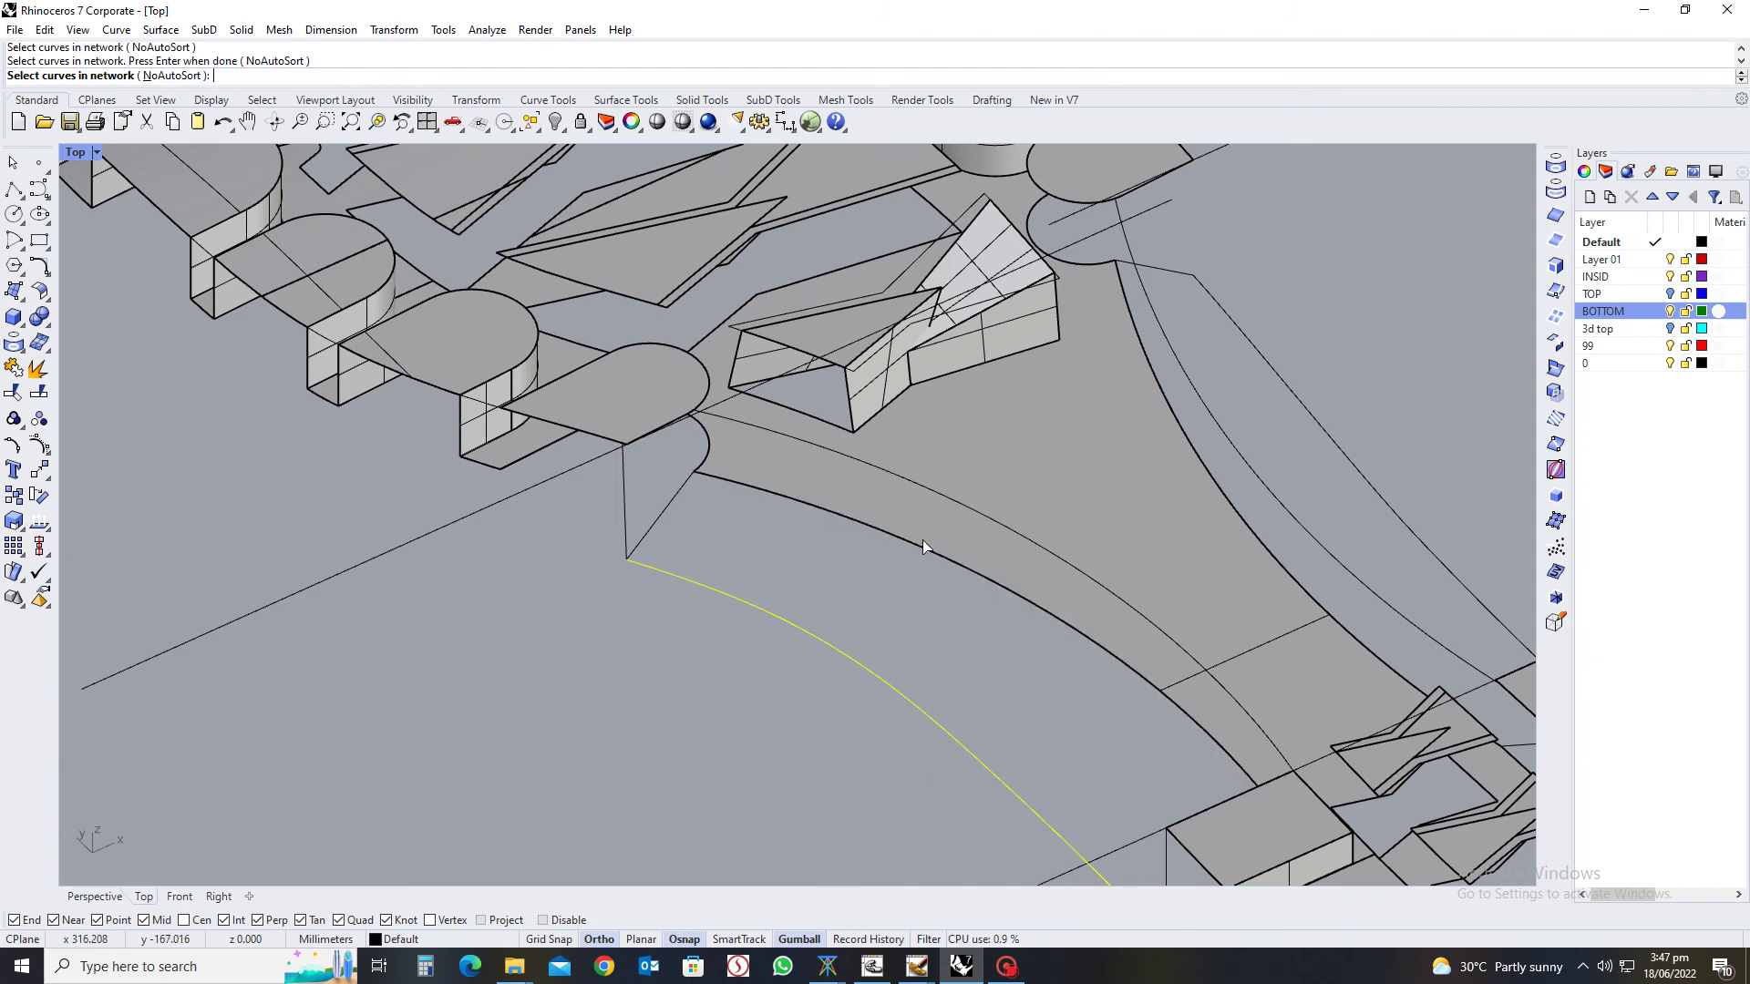
{"action": "left_click", "coordinate": [928, 552]}
{"action": "key", "text": "Escape"}
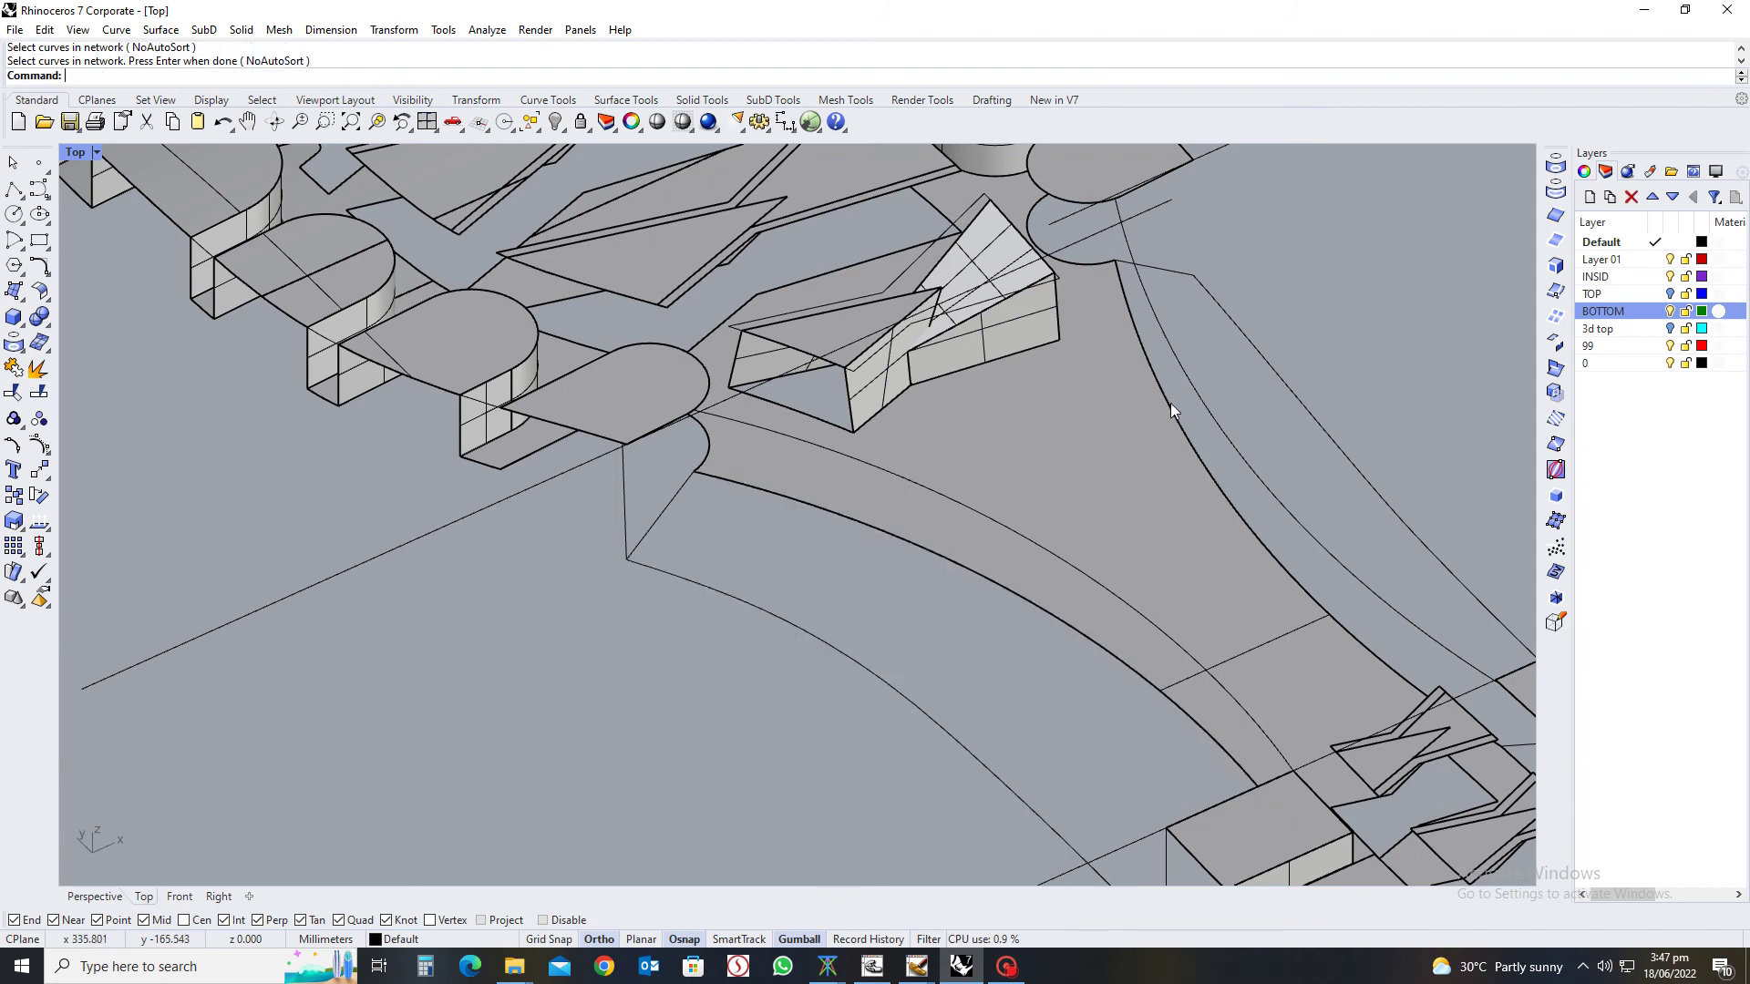
Duplicate the left and right curved side edges of the waist body as curves with DupEdge
{"action": "left_click", "coordinate": [1556, 216]}
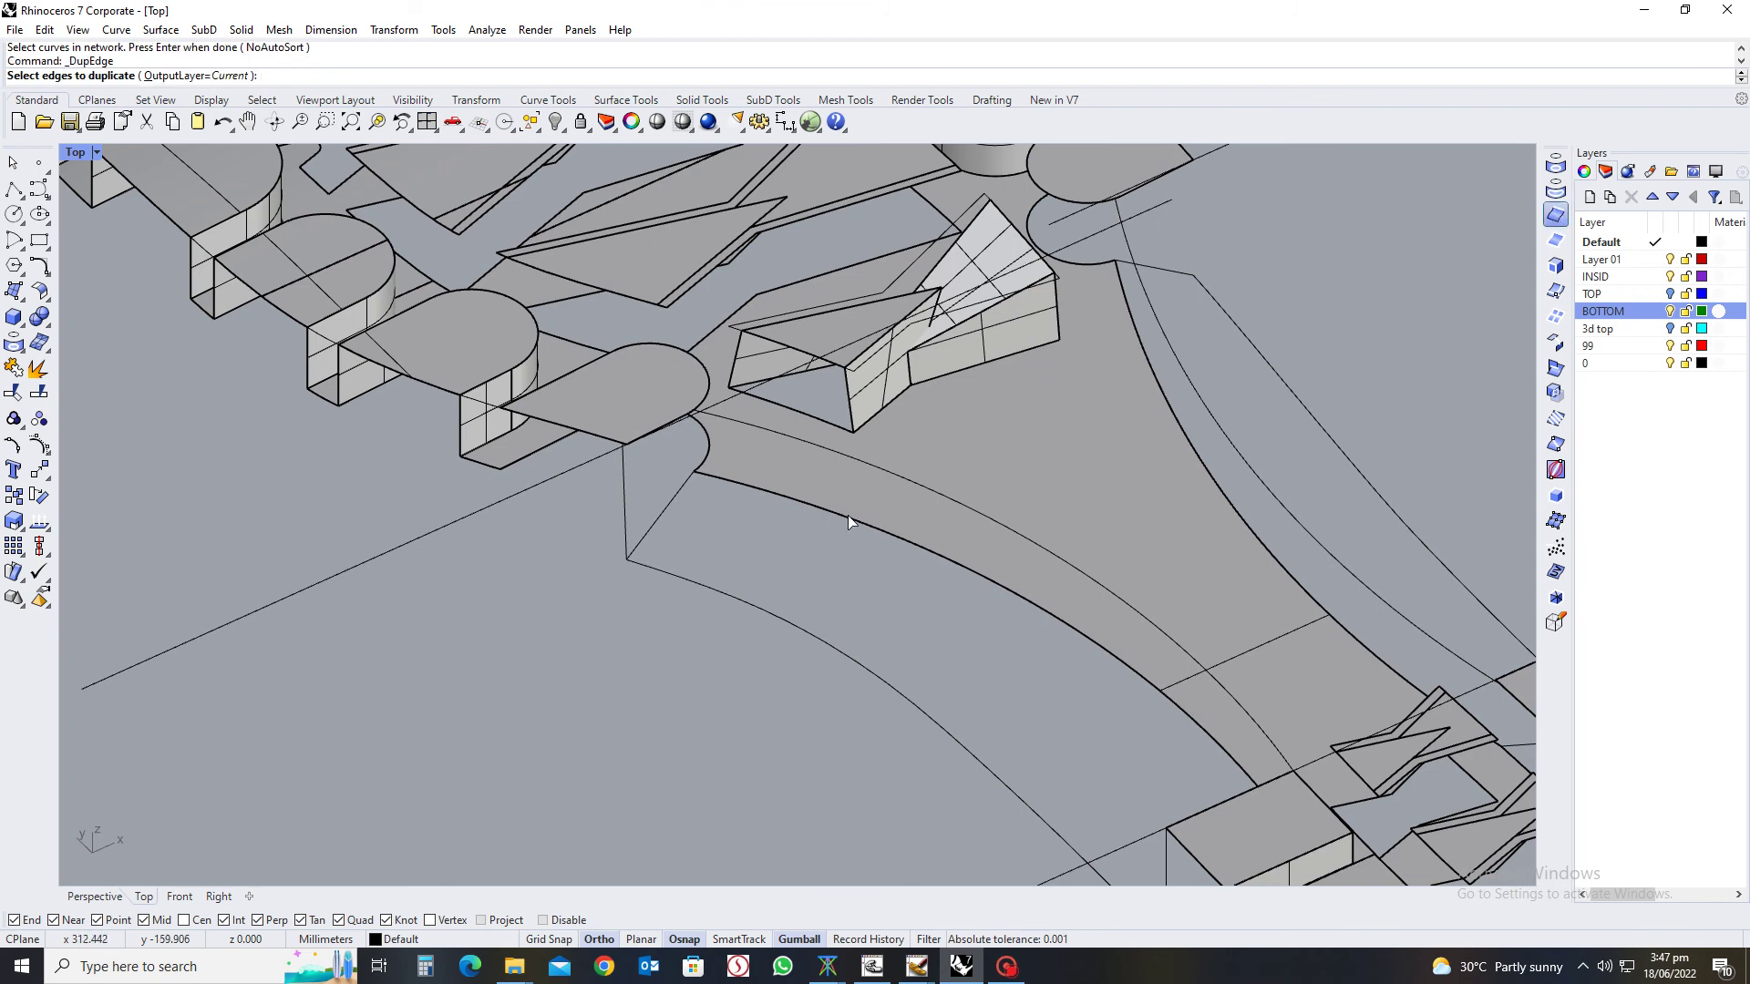
{"action": "left_click", "coordinate": [847, 515]}
{"action": "left_click", "coordinate": [1224, 509]}
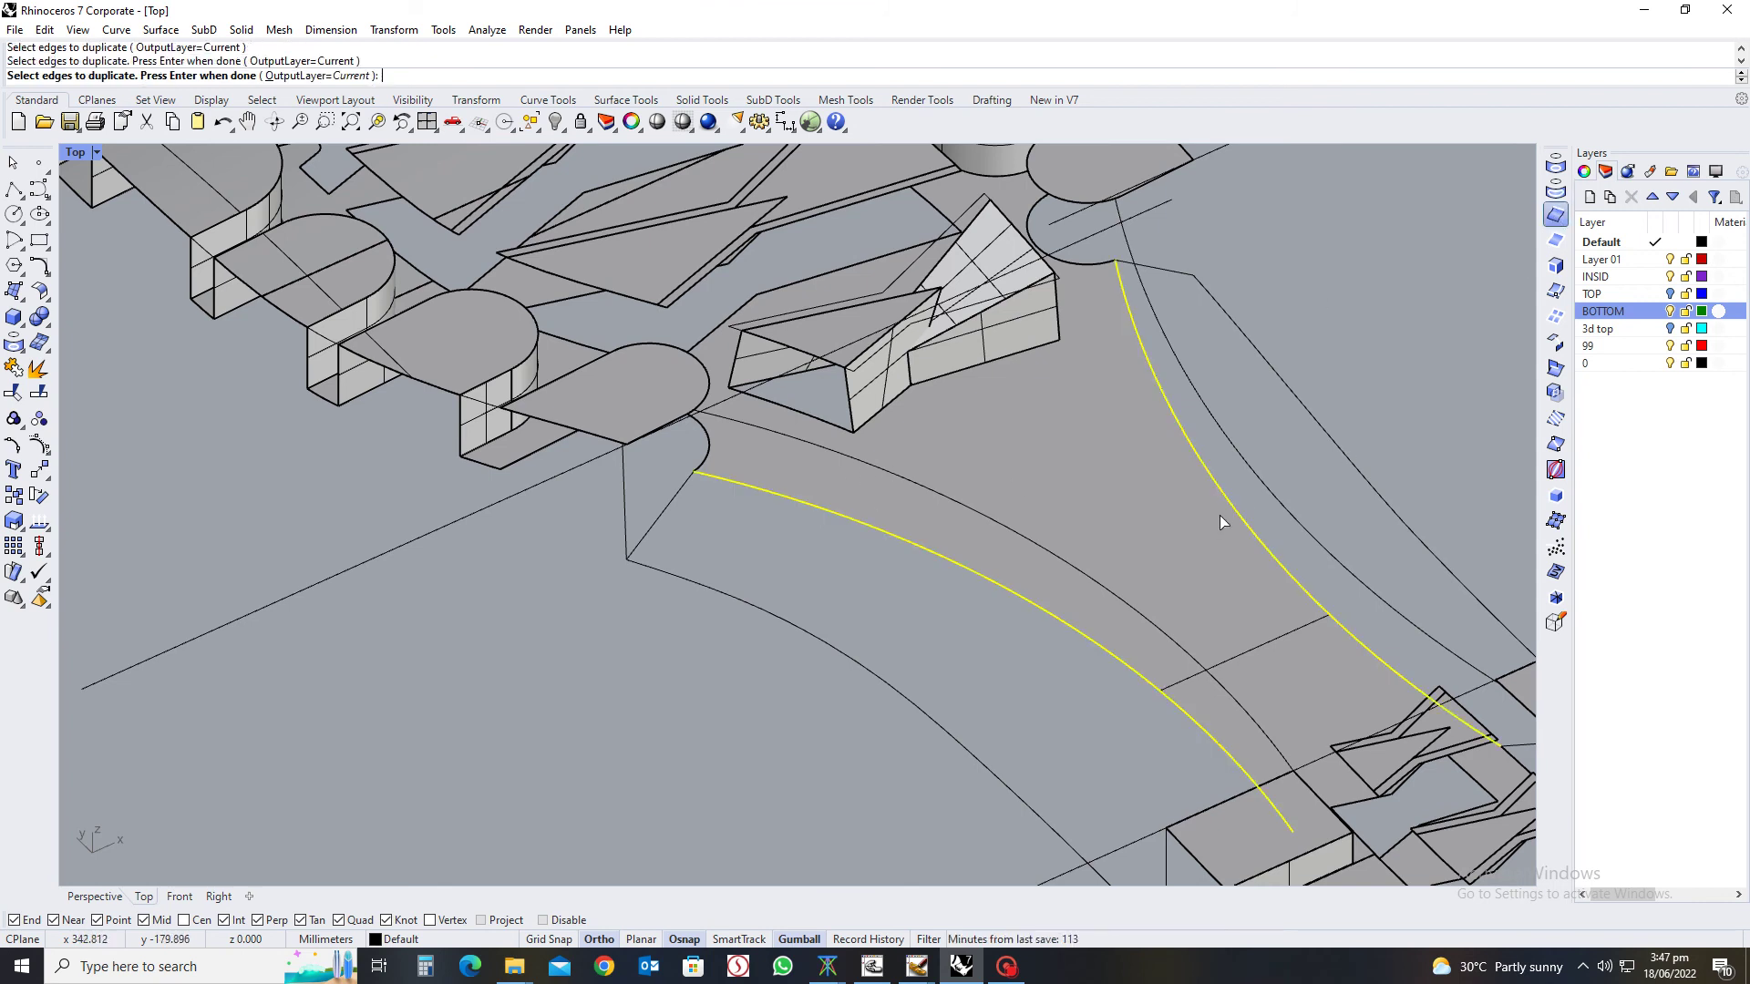
{"action": "key", "text": "Return"}
{"action": "key", "text": "Escape"}
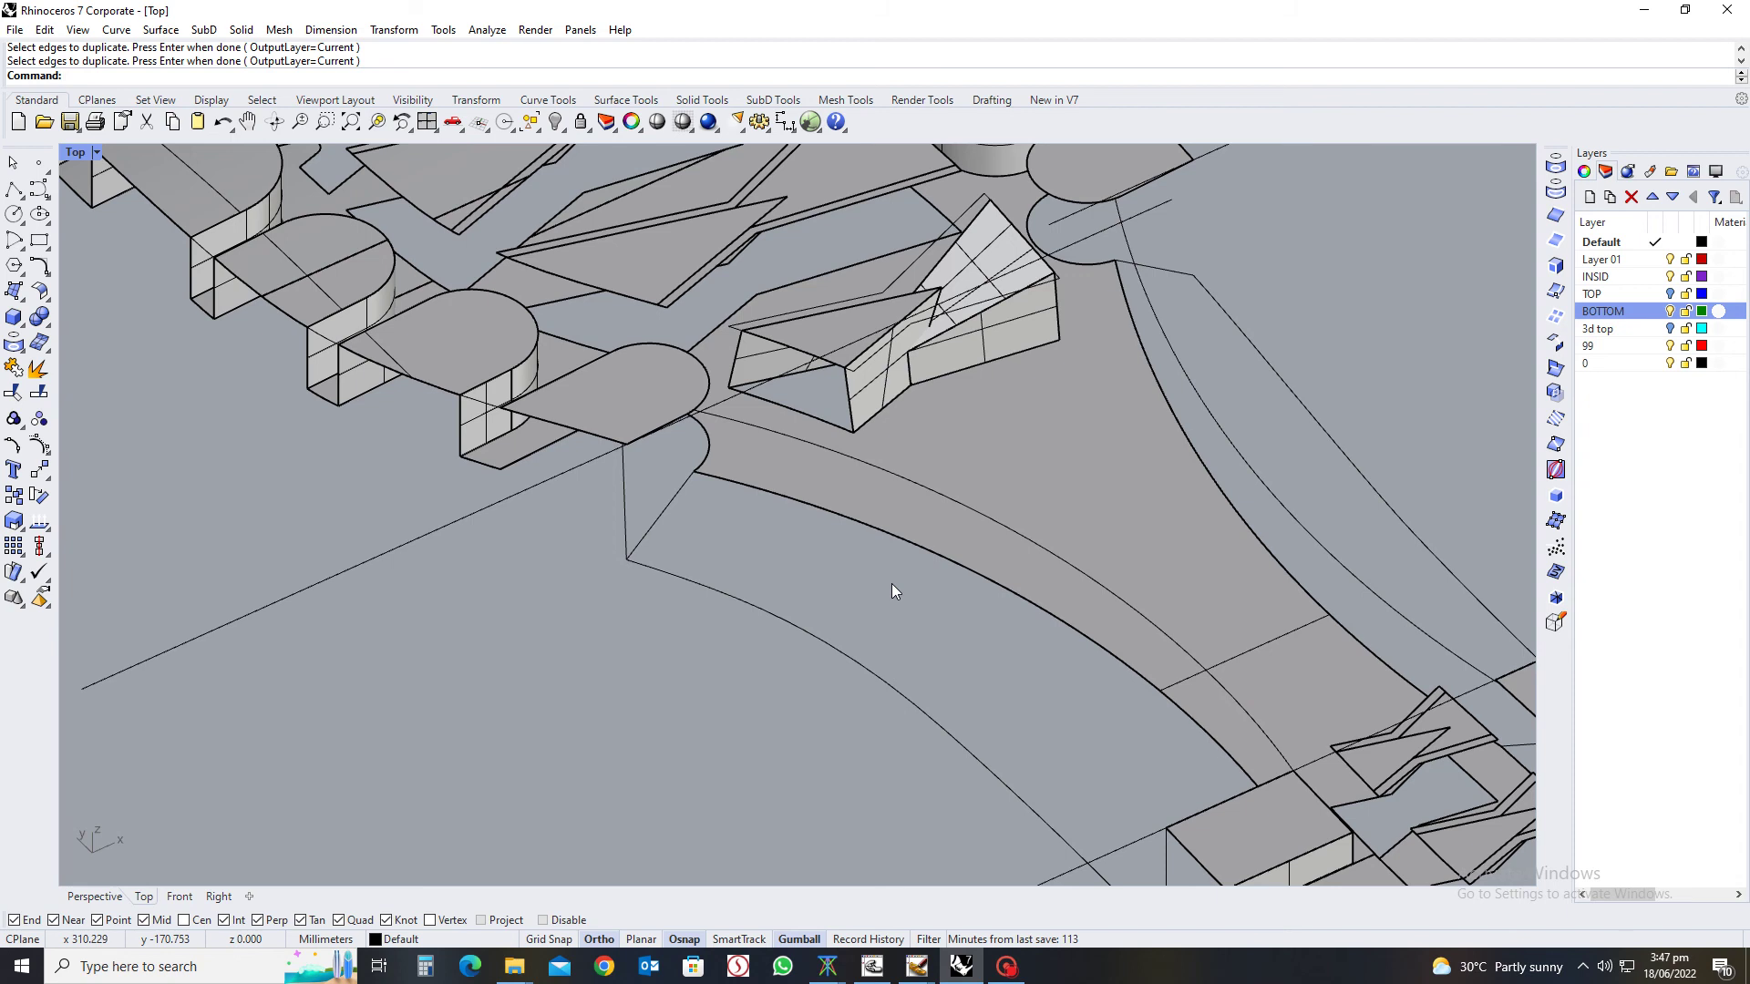
{"action": "key", "text": "Return"}
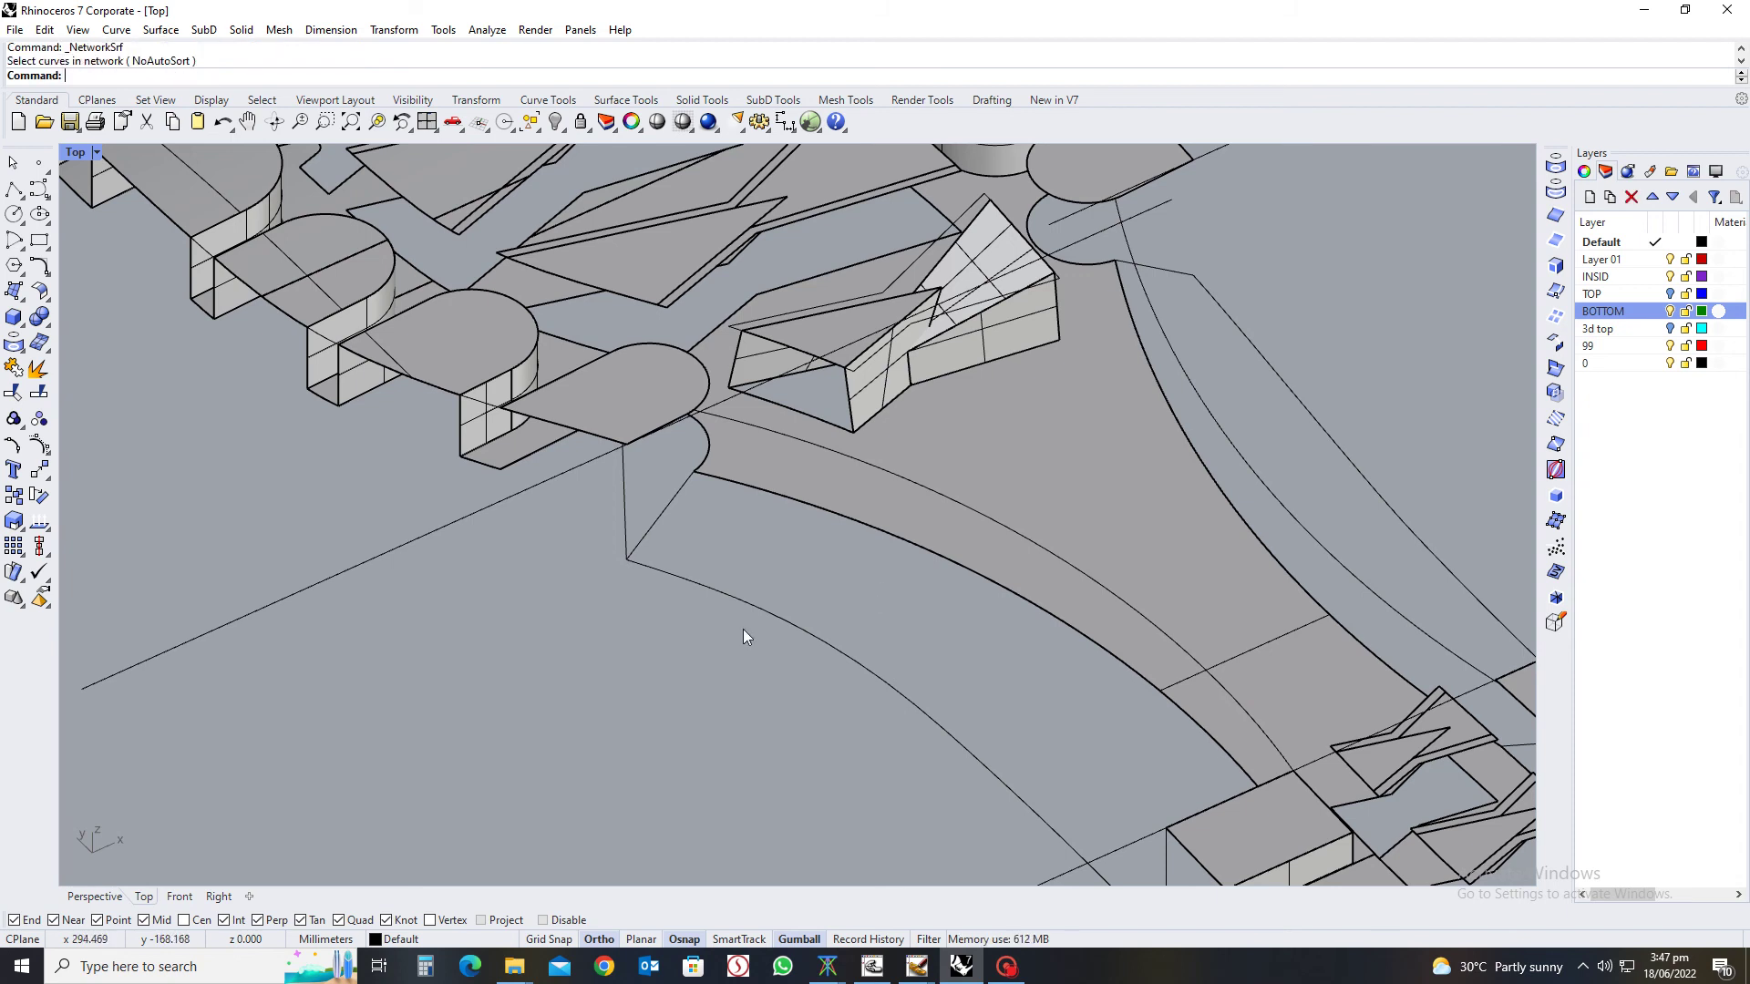
{"action": "type", "text": "m"}
{"action": "key", "text": "Return"}
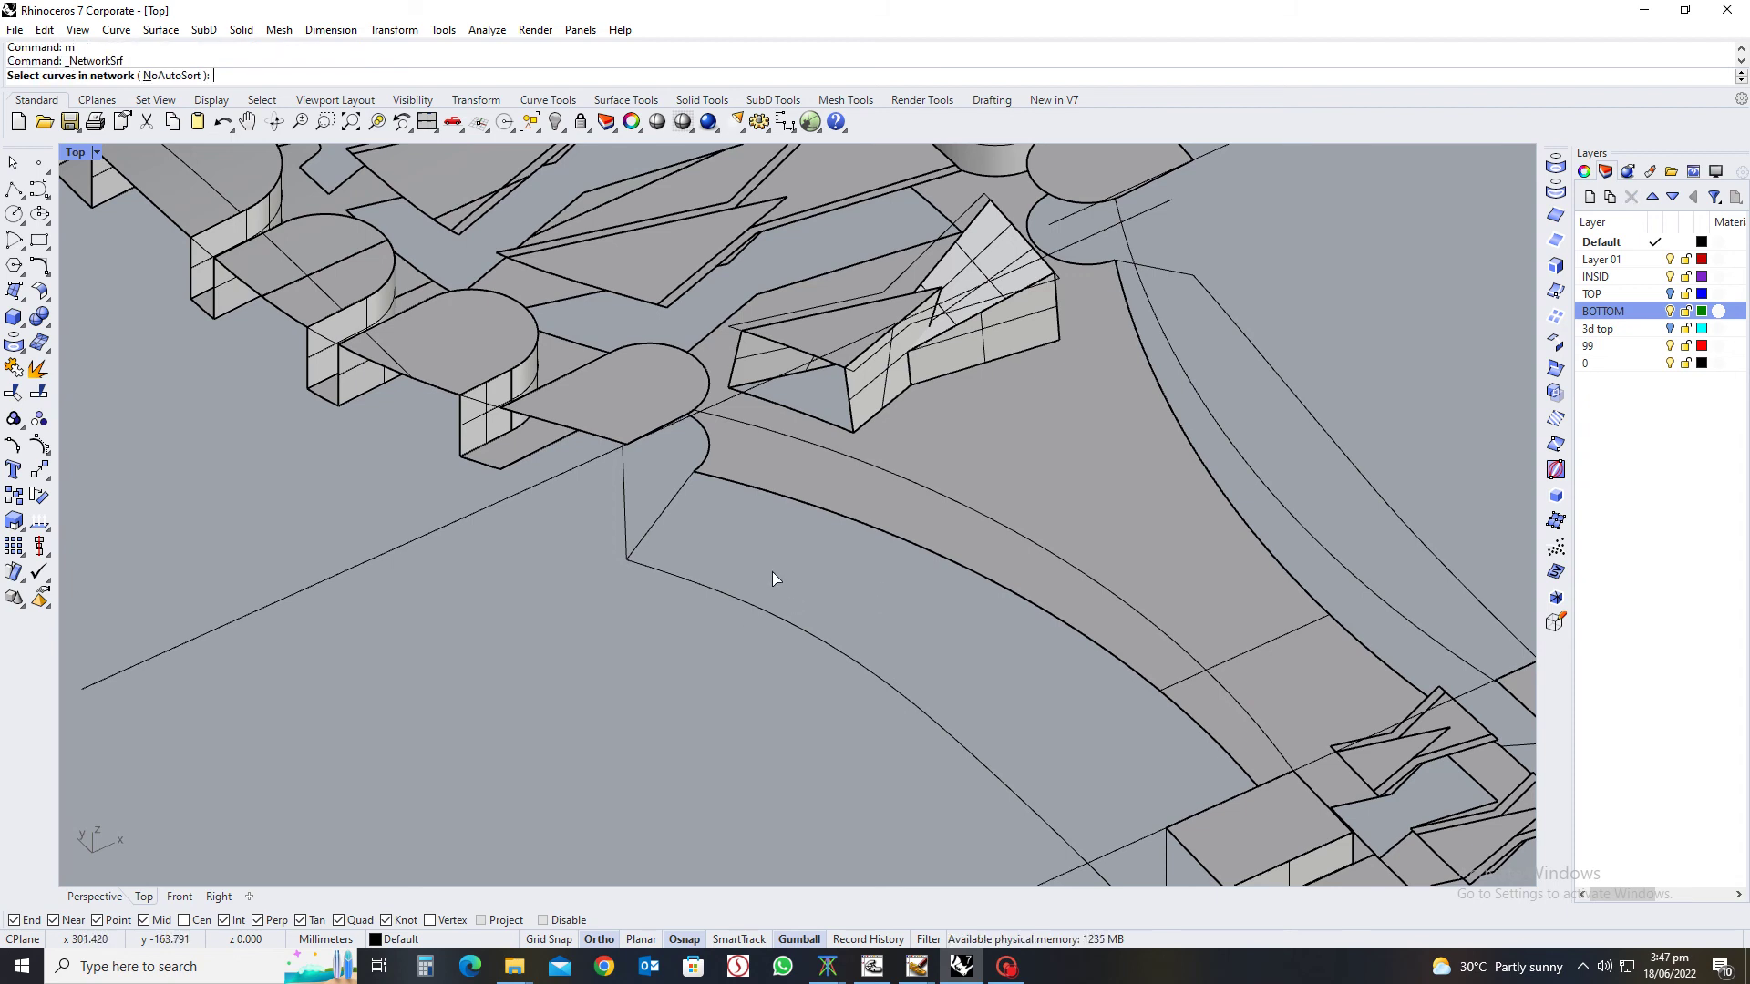
{"action": "key", "text": "Escape"}
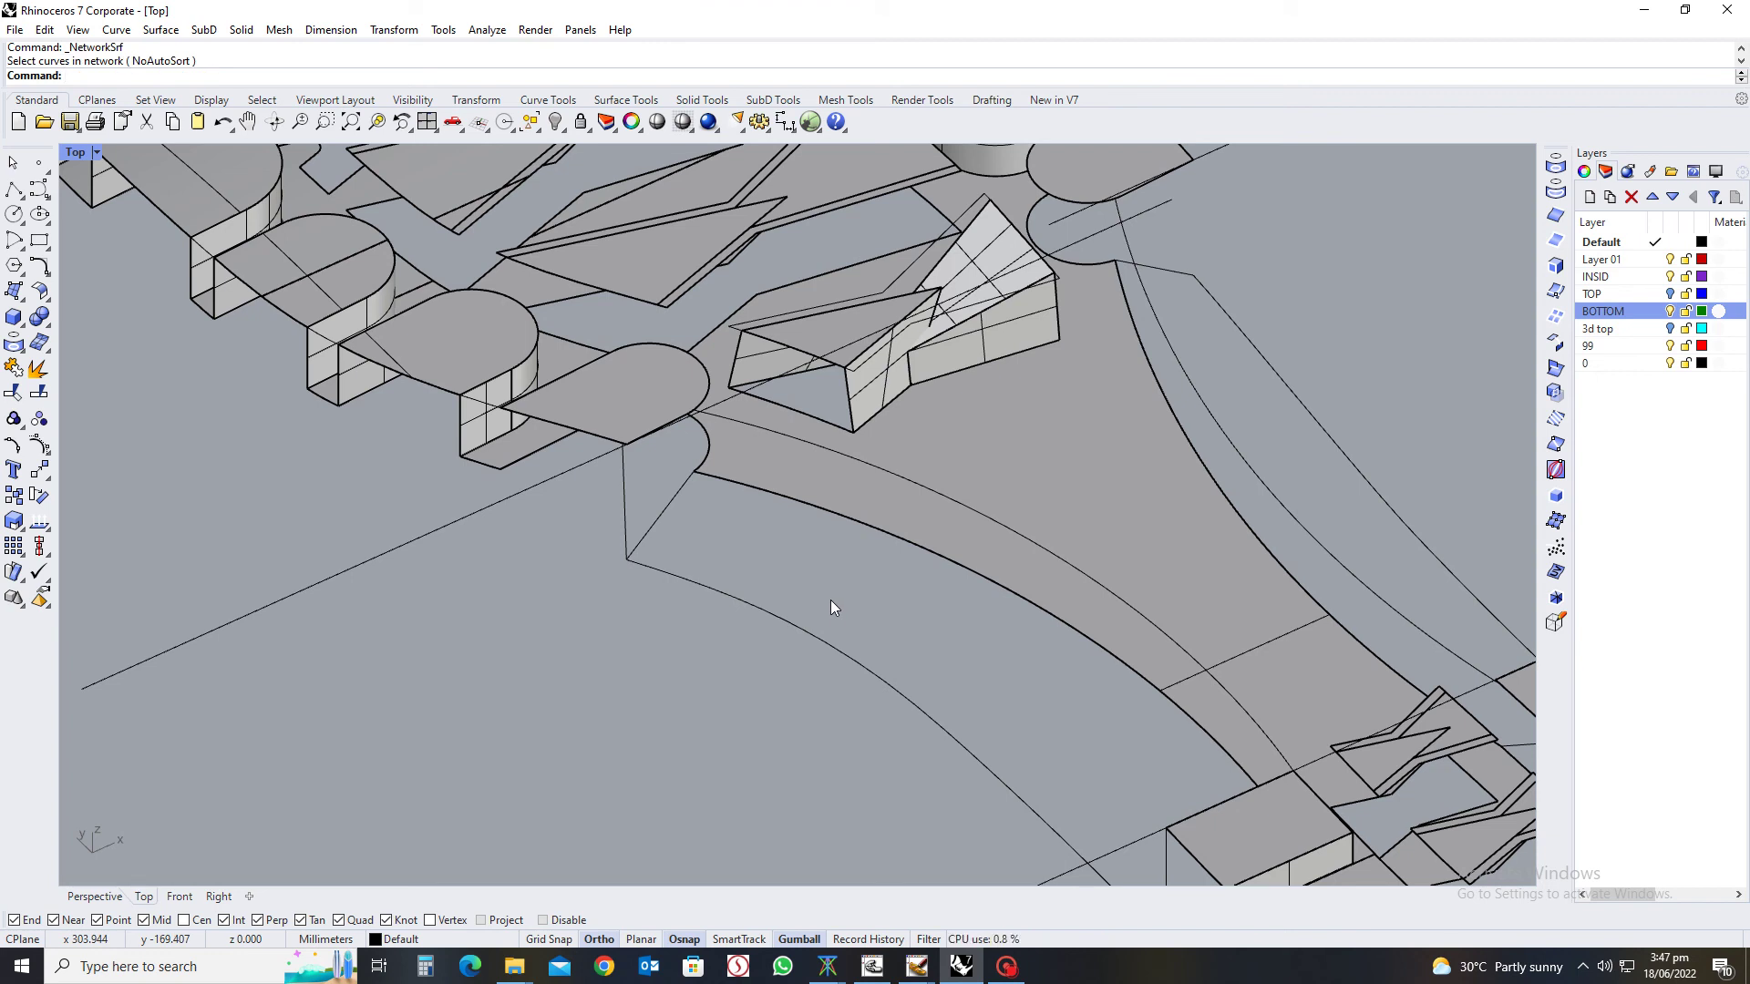
{"action": "key", "text": "Return"}
{"action": "left_click", "coordinate": [821, 642]}
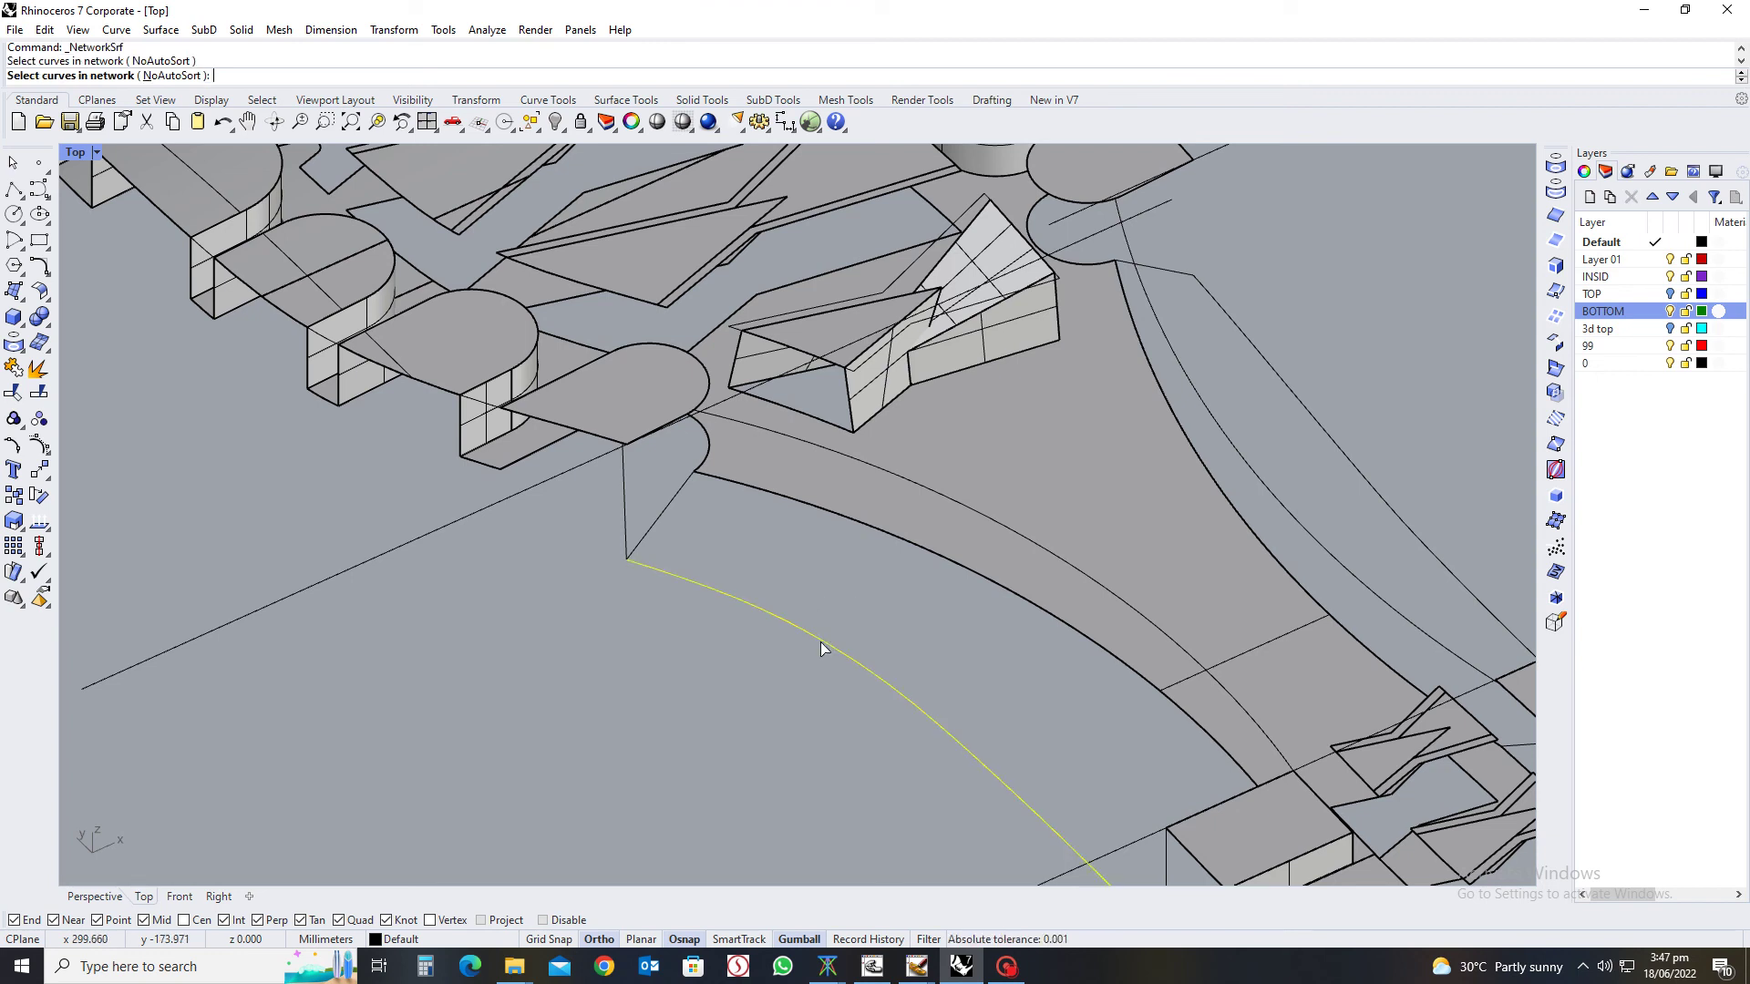
{"action": "left_click", "coordinate": [897, 550]}
{"action": "left_click", "coordinate": [948, 589]}
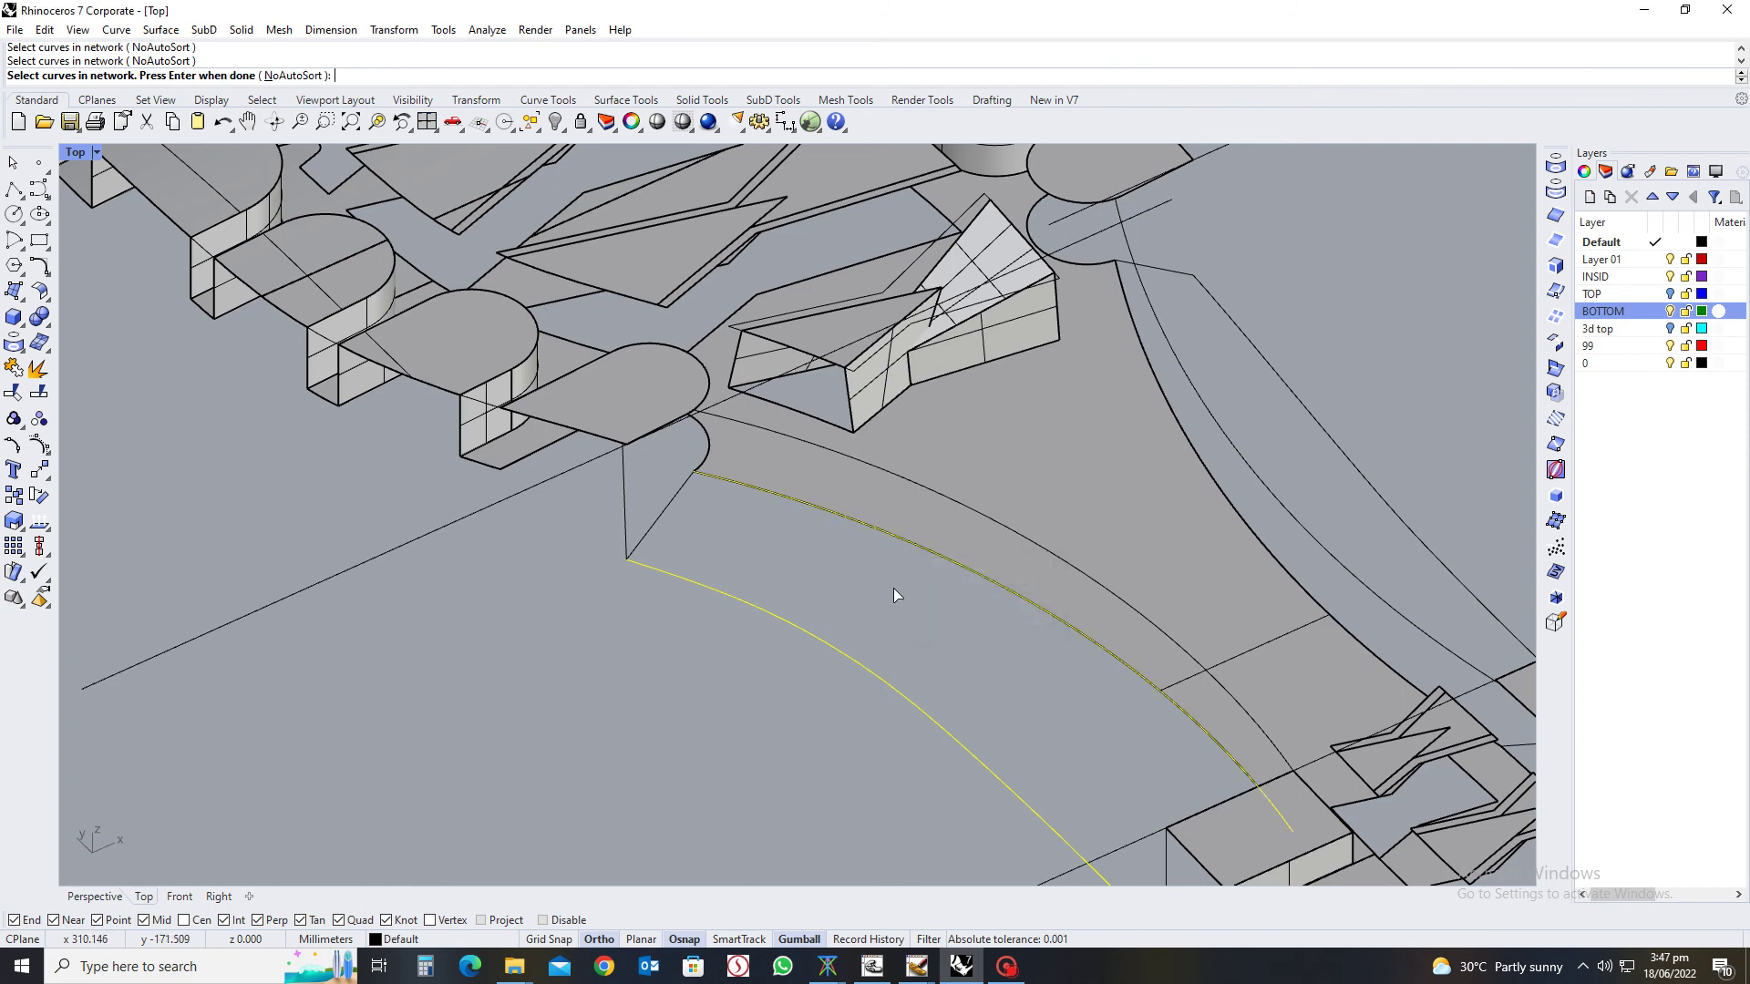
{"action": "key", "text": "Escape"}
Create a network surface on the left waist side from the lowered curve, the duplicated body edge curve and the two end connecting lines
{"action": "key", "text": "Return"}
{"action": "left_click", "coordinate": [818, 633]}
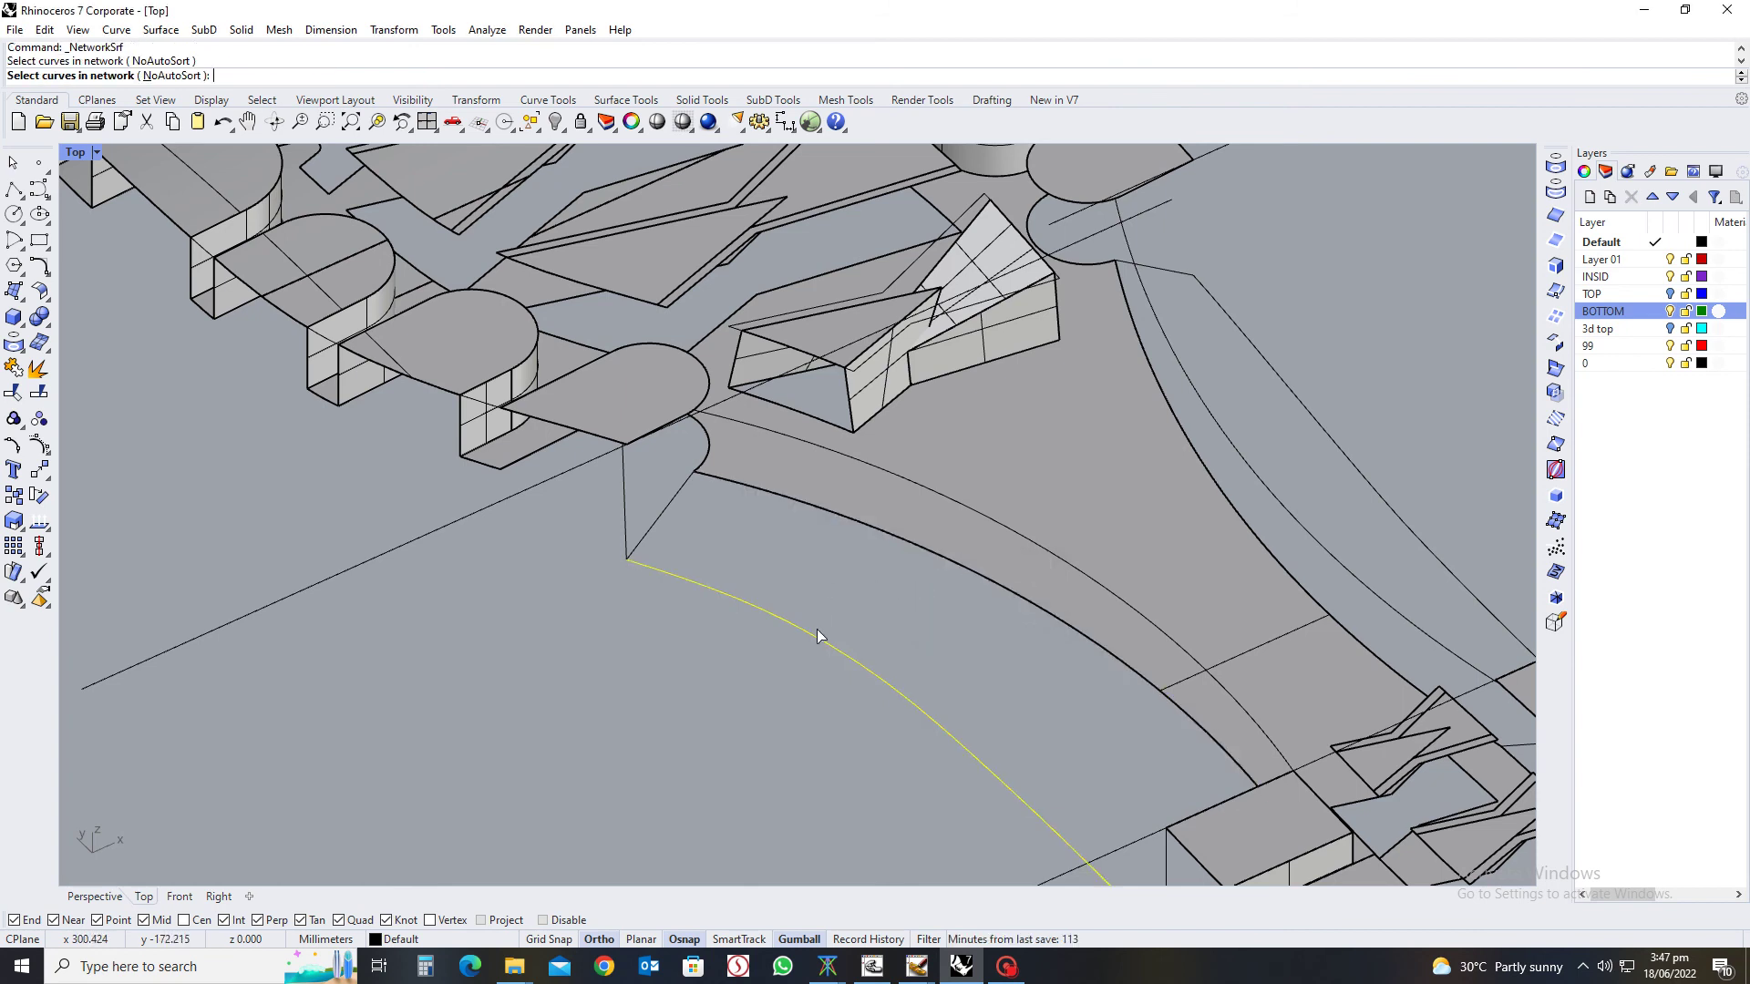
{"action": "left_click", "coordinate": [884, 534]}
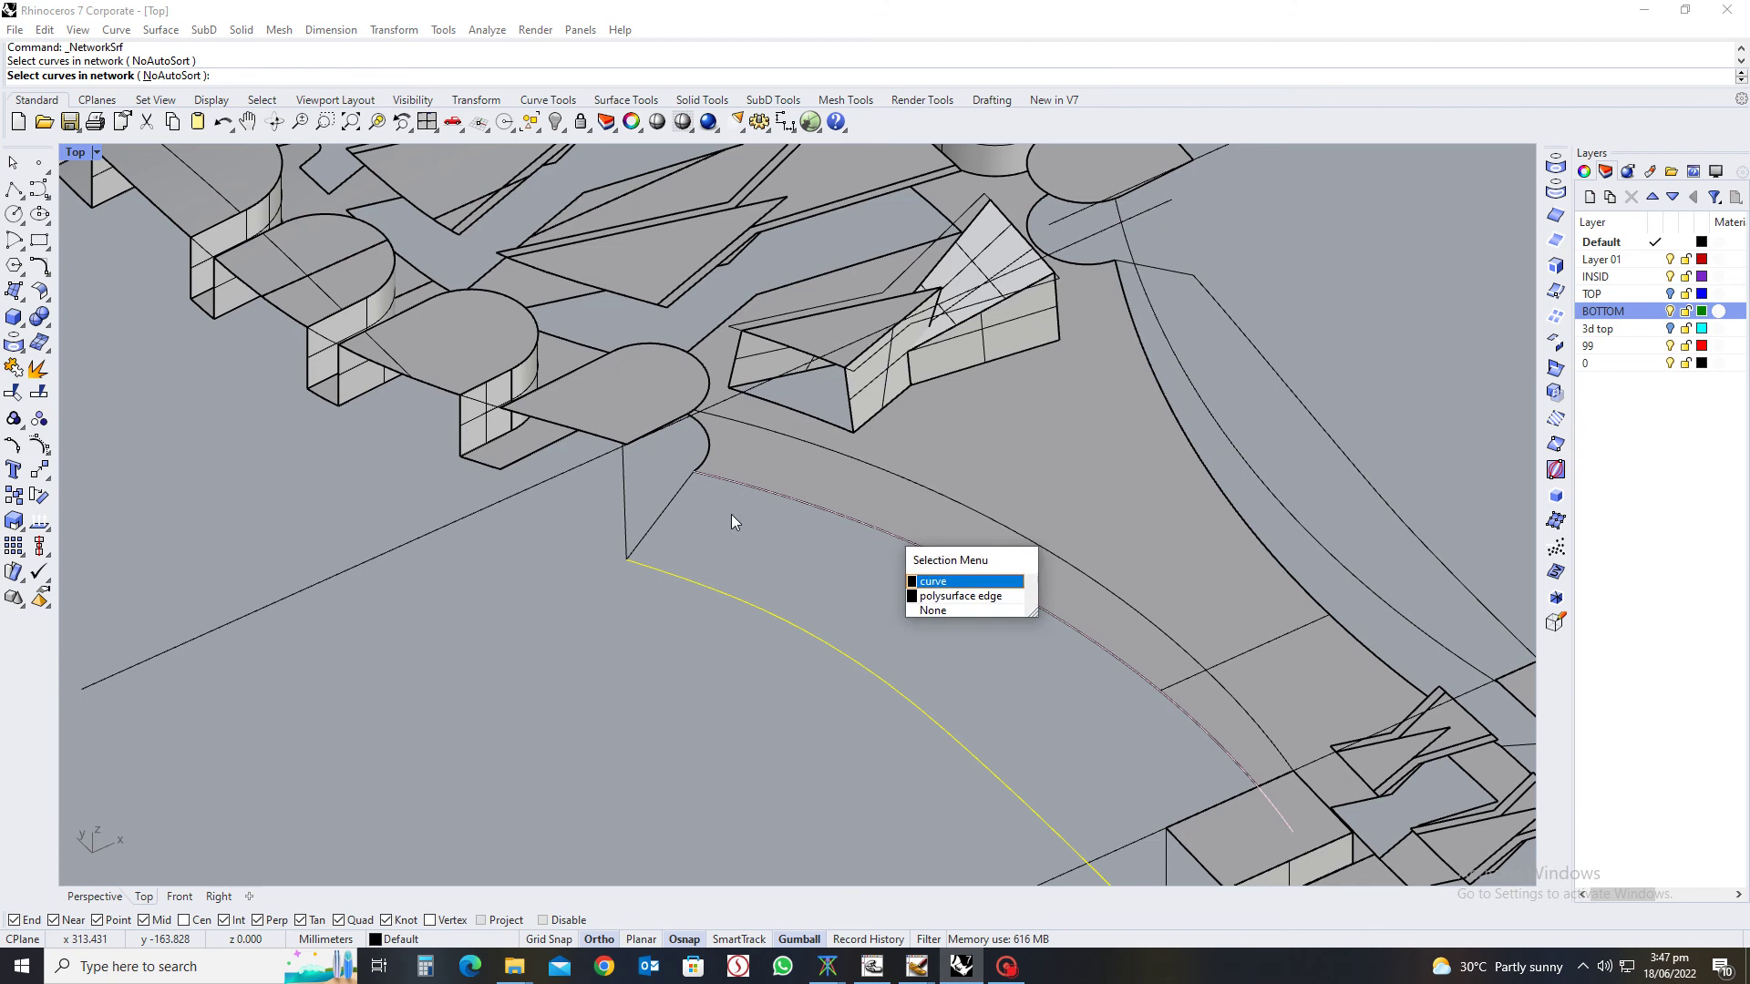
{"action": "key", "text": "Return"}
{"action": "left_click", "coordinate": [664, 518]}
{"action": "scroll", "coordinate": [720, 517], "scroll_direction": "down", "scroll_amount": 5}
{"action": "right_click_drag", "start_coordinate": [769, 516], "coordinate": [1088, 485]}
{"action": "scroll", "coordinate": [1094, 474], "scroll_direction": "up", "scroll_amount": 3}
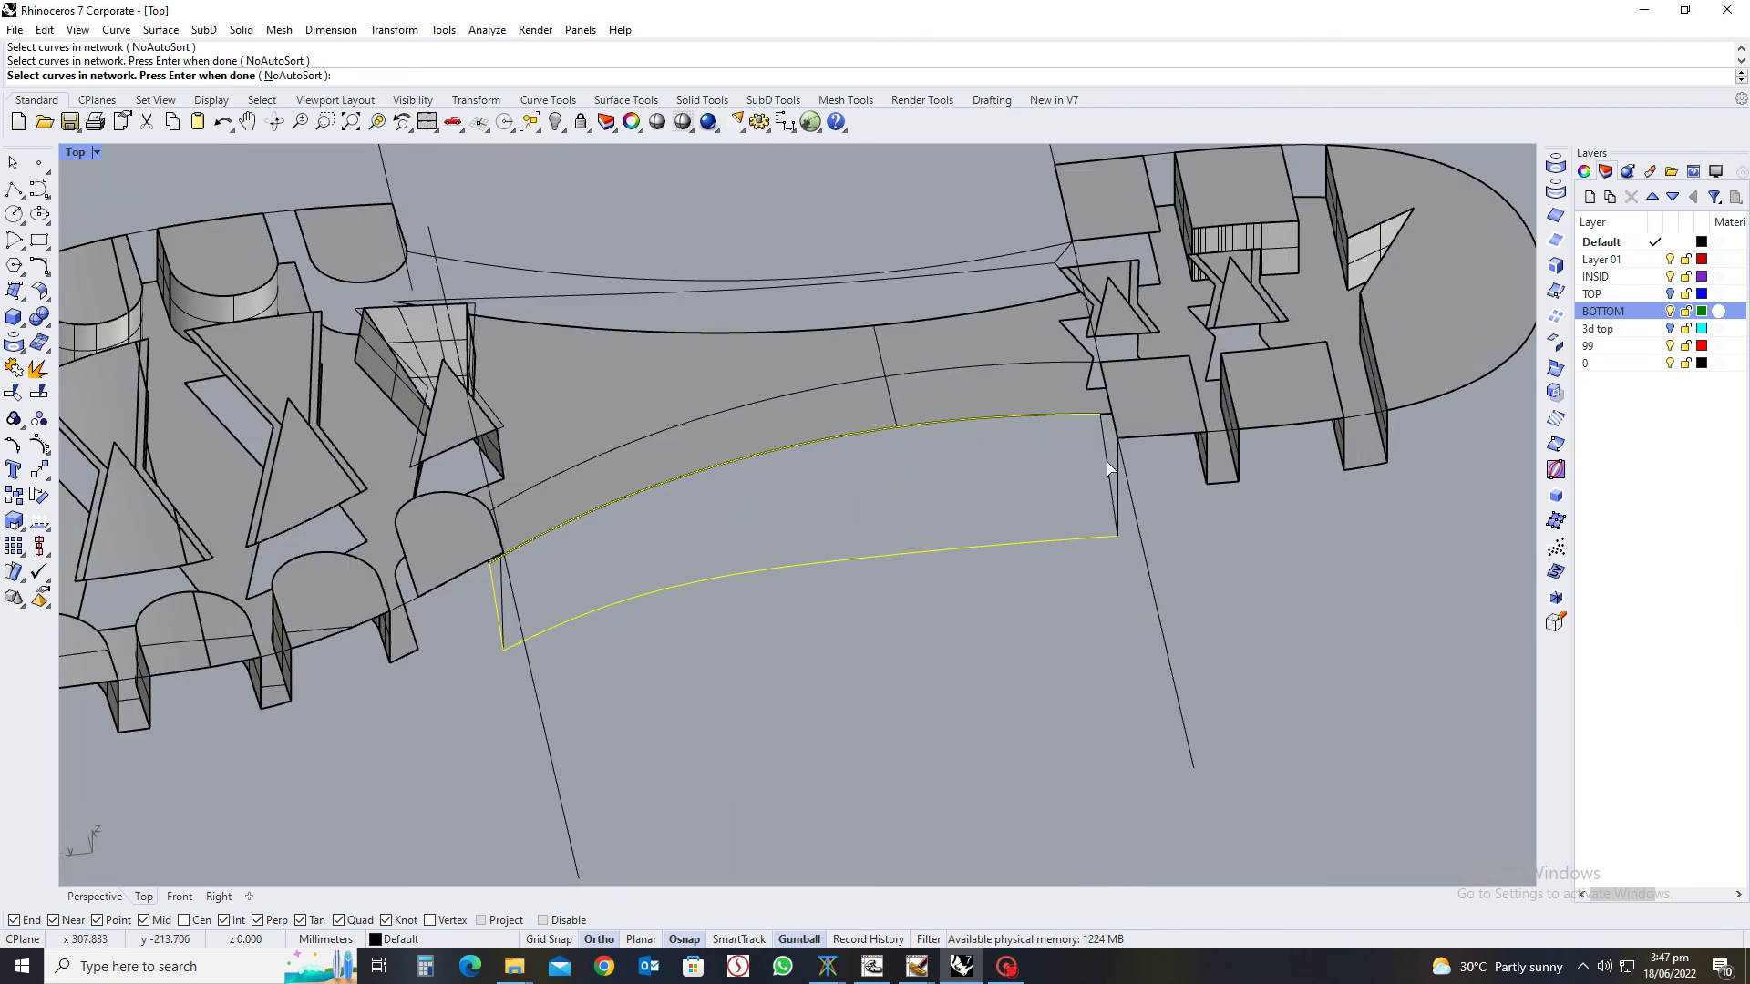
{"action": "left_click", "coordinate": [1108, 468]}
{"action": "right_click", "coordinate": [955, 533]}
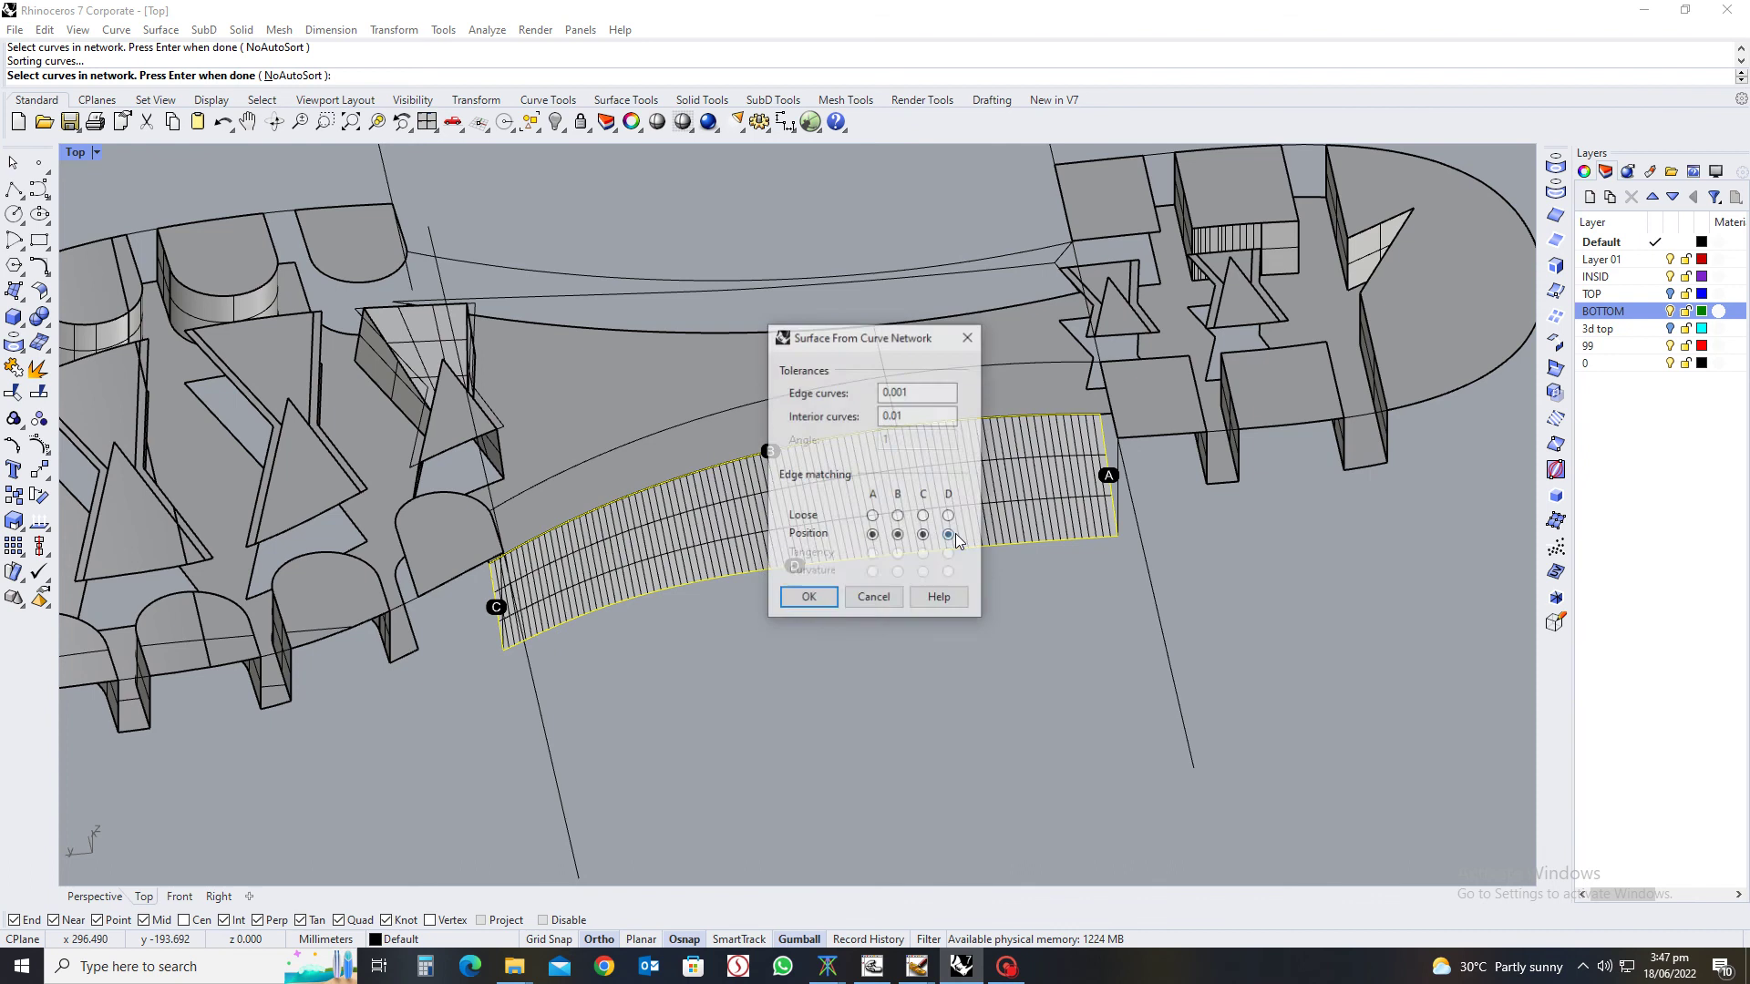
{"action": "left_click", "coordinate": [808, 599]}
{"action": "scroll", "coordinate": [866, 626], "scroll_direction": "down", "scroll_amount": 5}
{"action": "right_click_drag", "start_coordinate": [811, 563], "coordinate": [648, 671]}
{"action": "scroll", "coordinate": [647, 620], "scroll_direction": "up", "scroll_amount": 5}
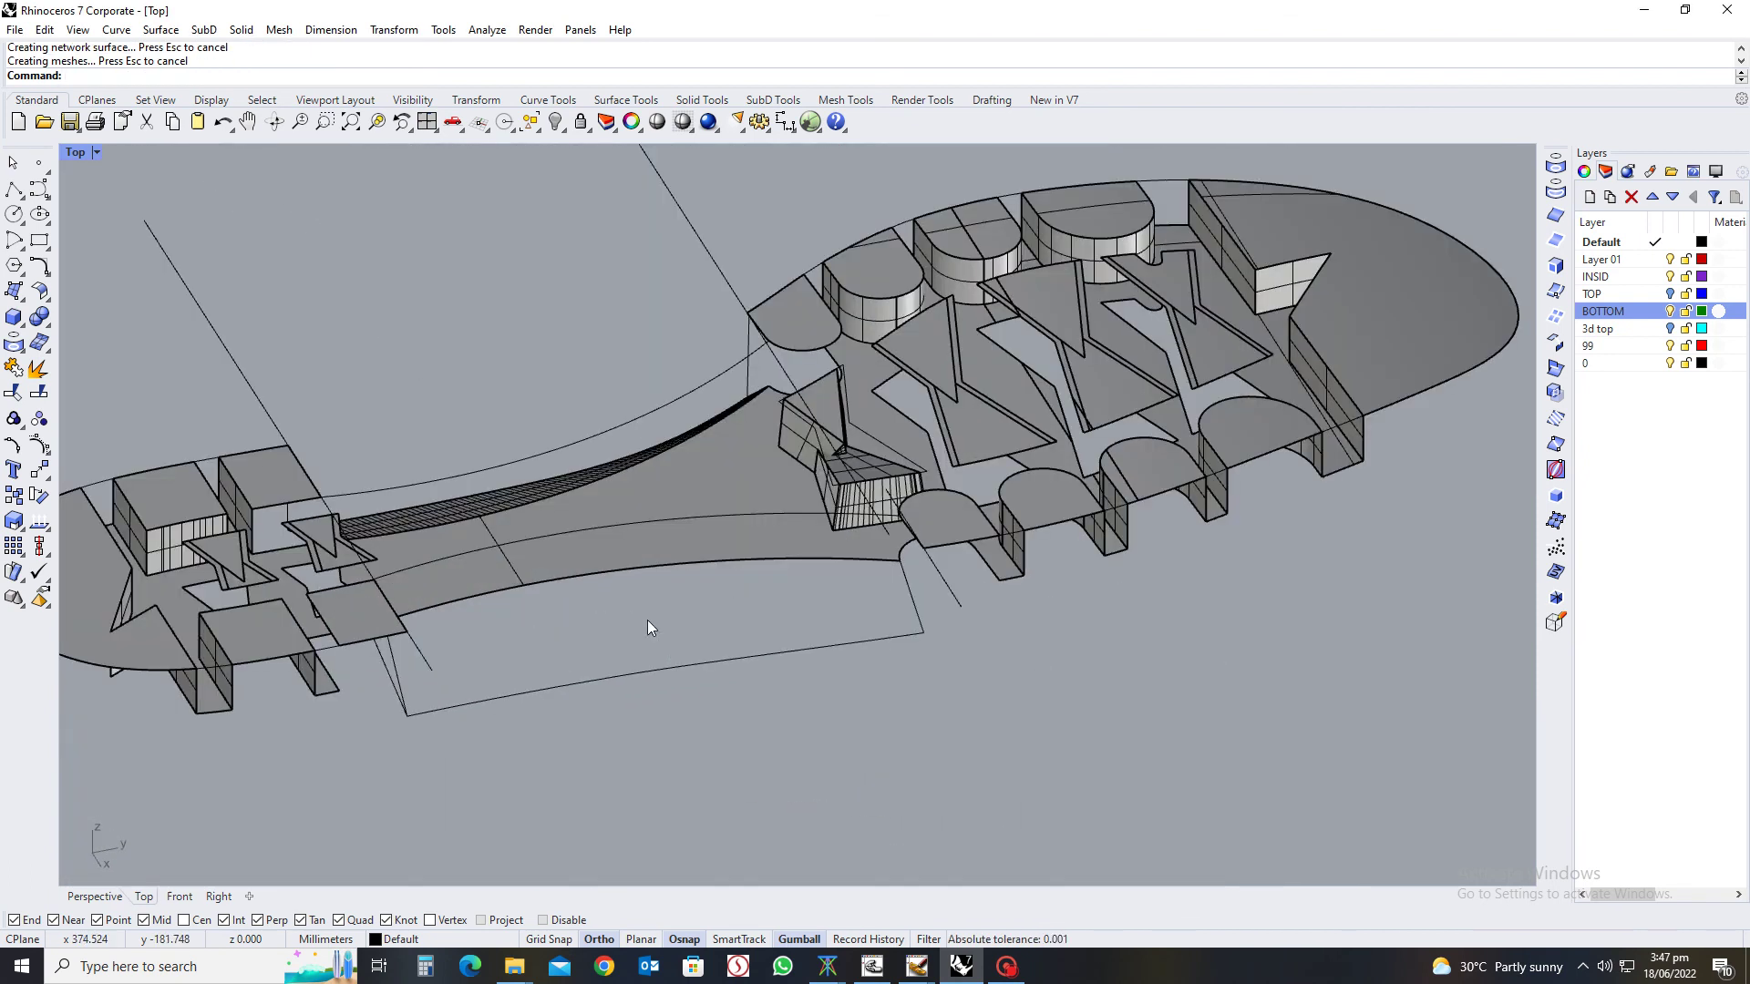
{"action": "right_click", "coordinate": [784, 533]}
{"action": "left_click", "coordinate": [770, 565]}
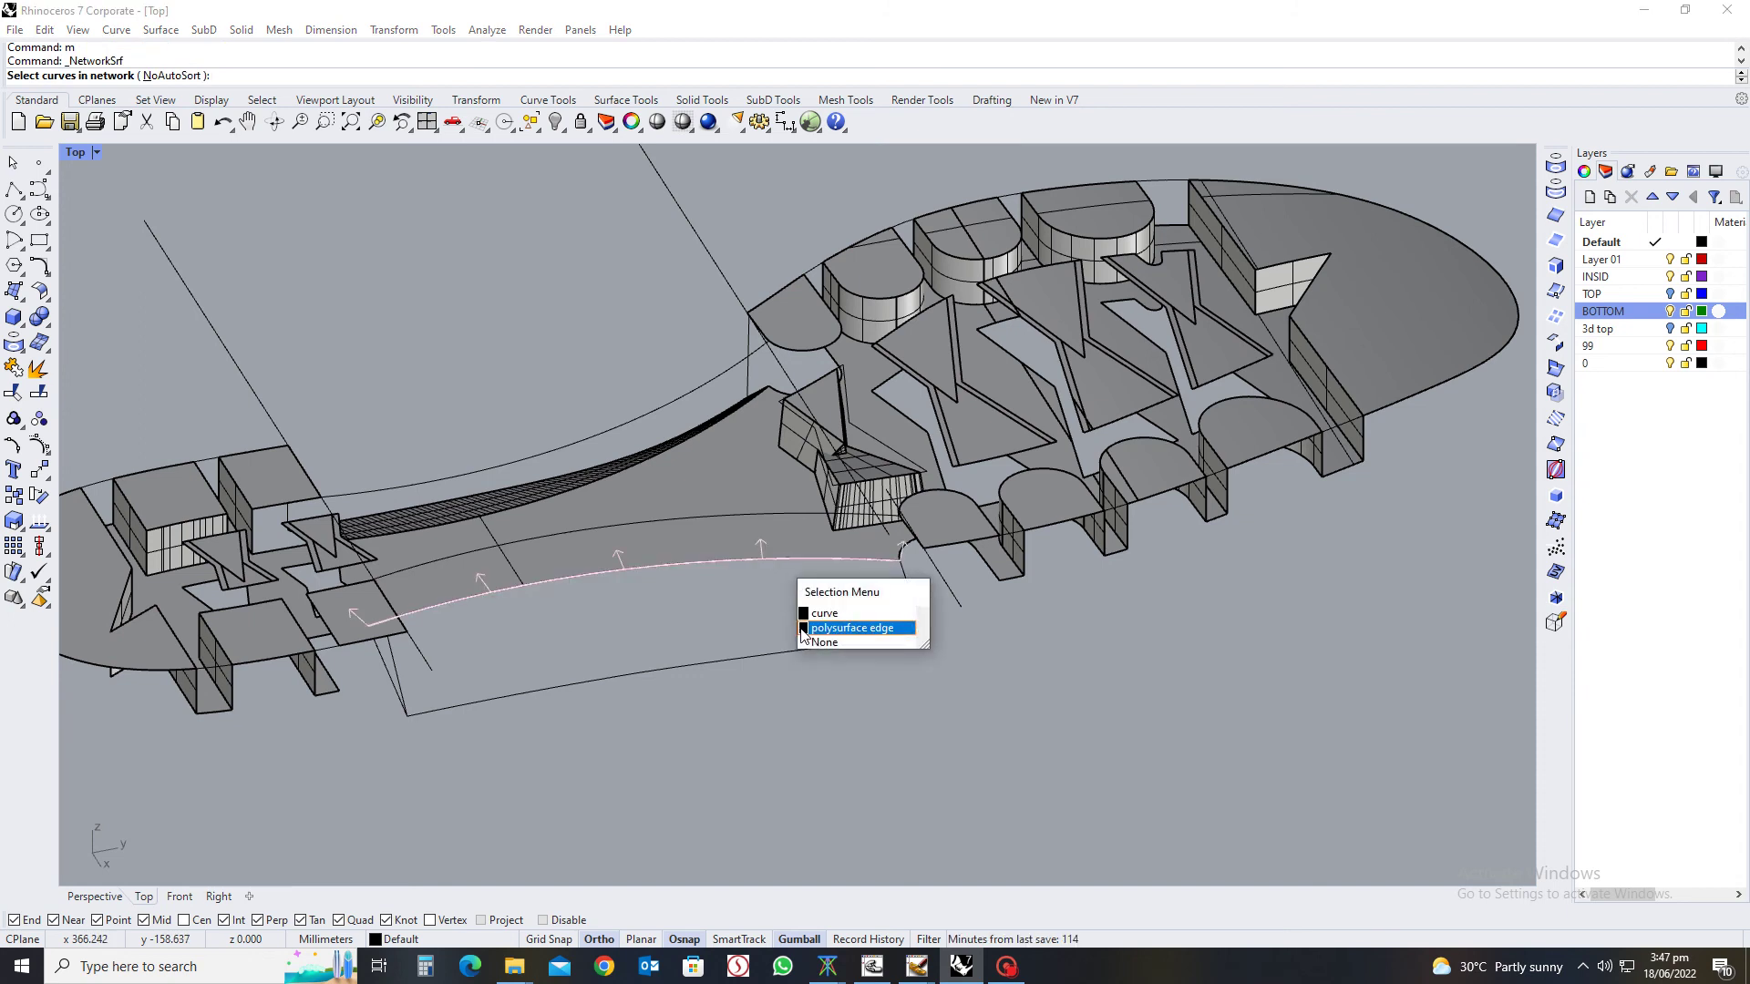
{"action": "left_click", "coordinate": [791, 607]}
{"action": "key", "text": "Escape"}
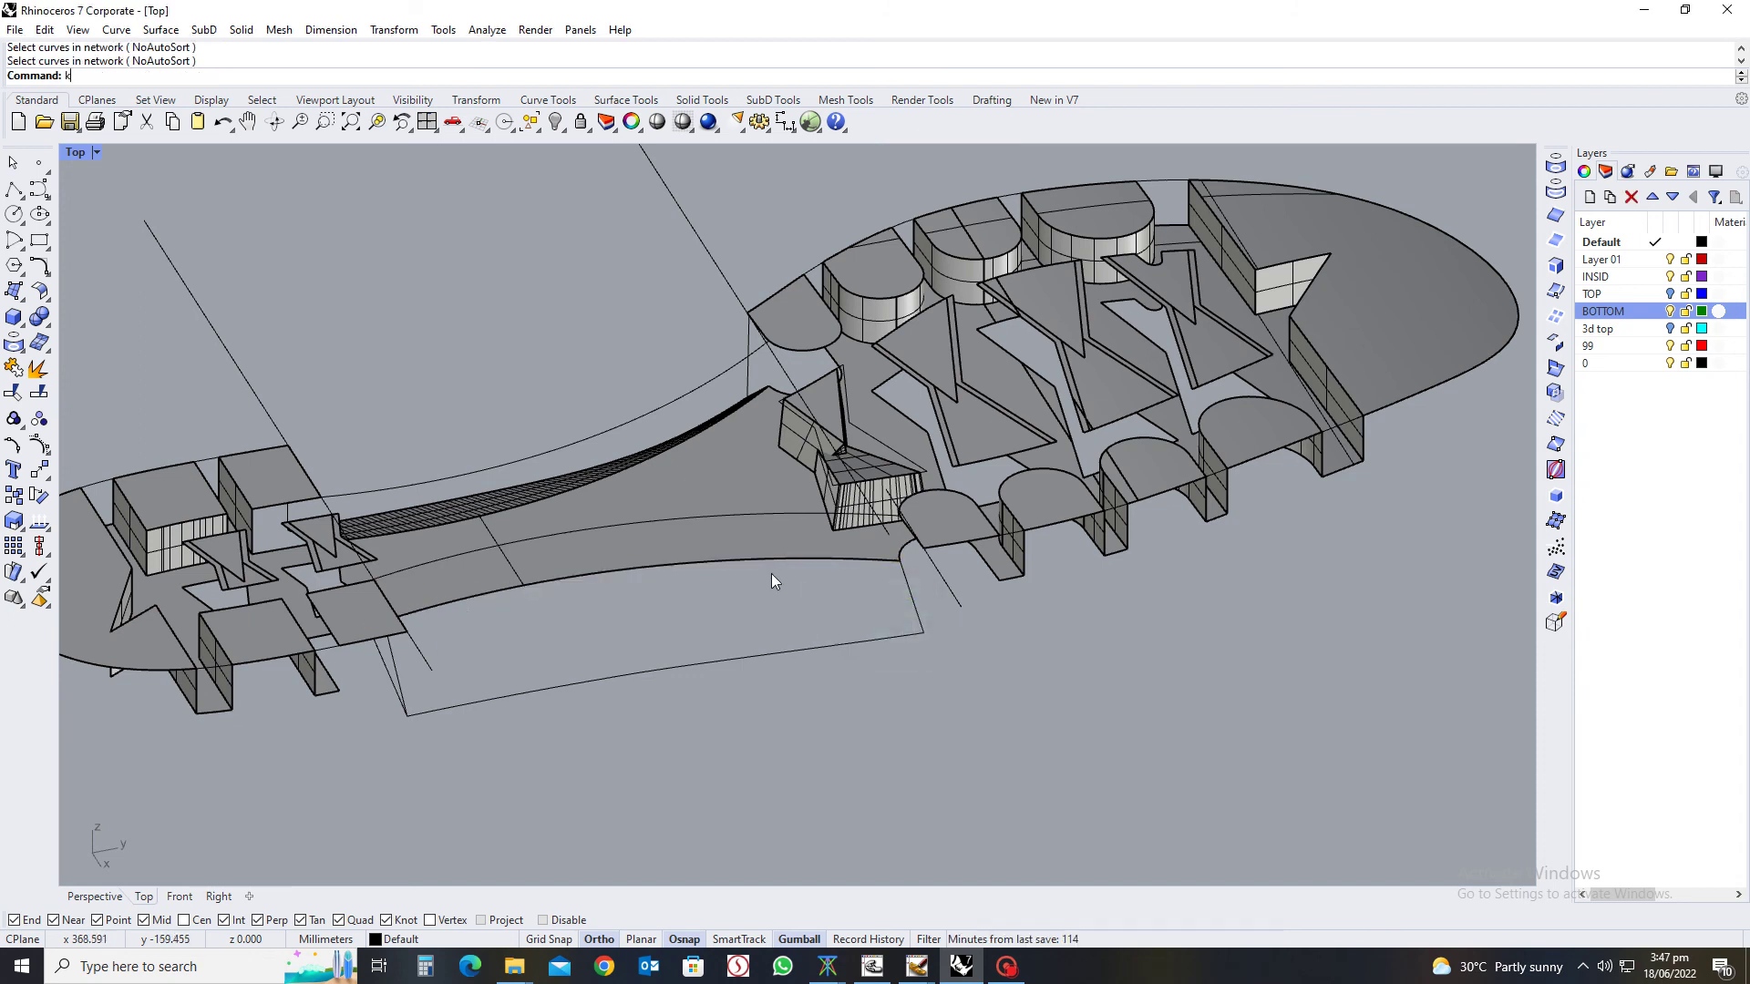
Create an EdgeSrf surface on the right waist side between the duplicated body edge curve and the lowered waist curve
{"action": "key", "text": "Return"}
{"action": "left_click", "coordinate": [773, 567]}
{"action": "left_click", "coordinate": [800, 606]}
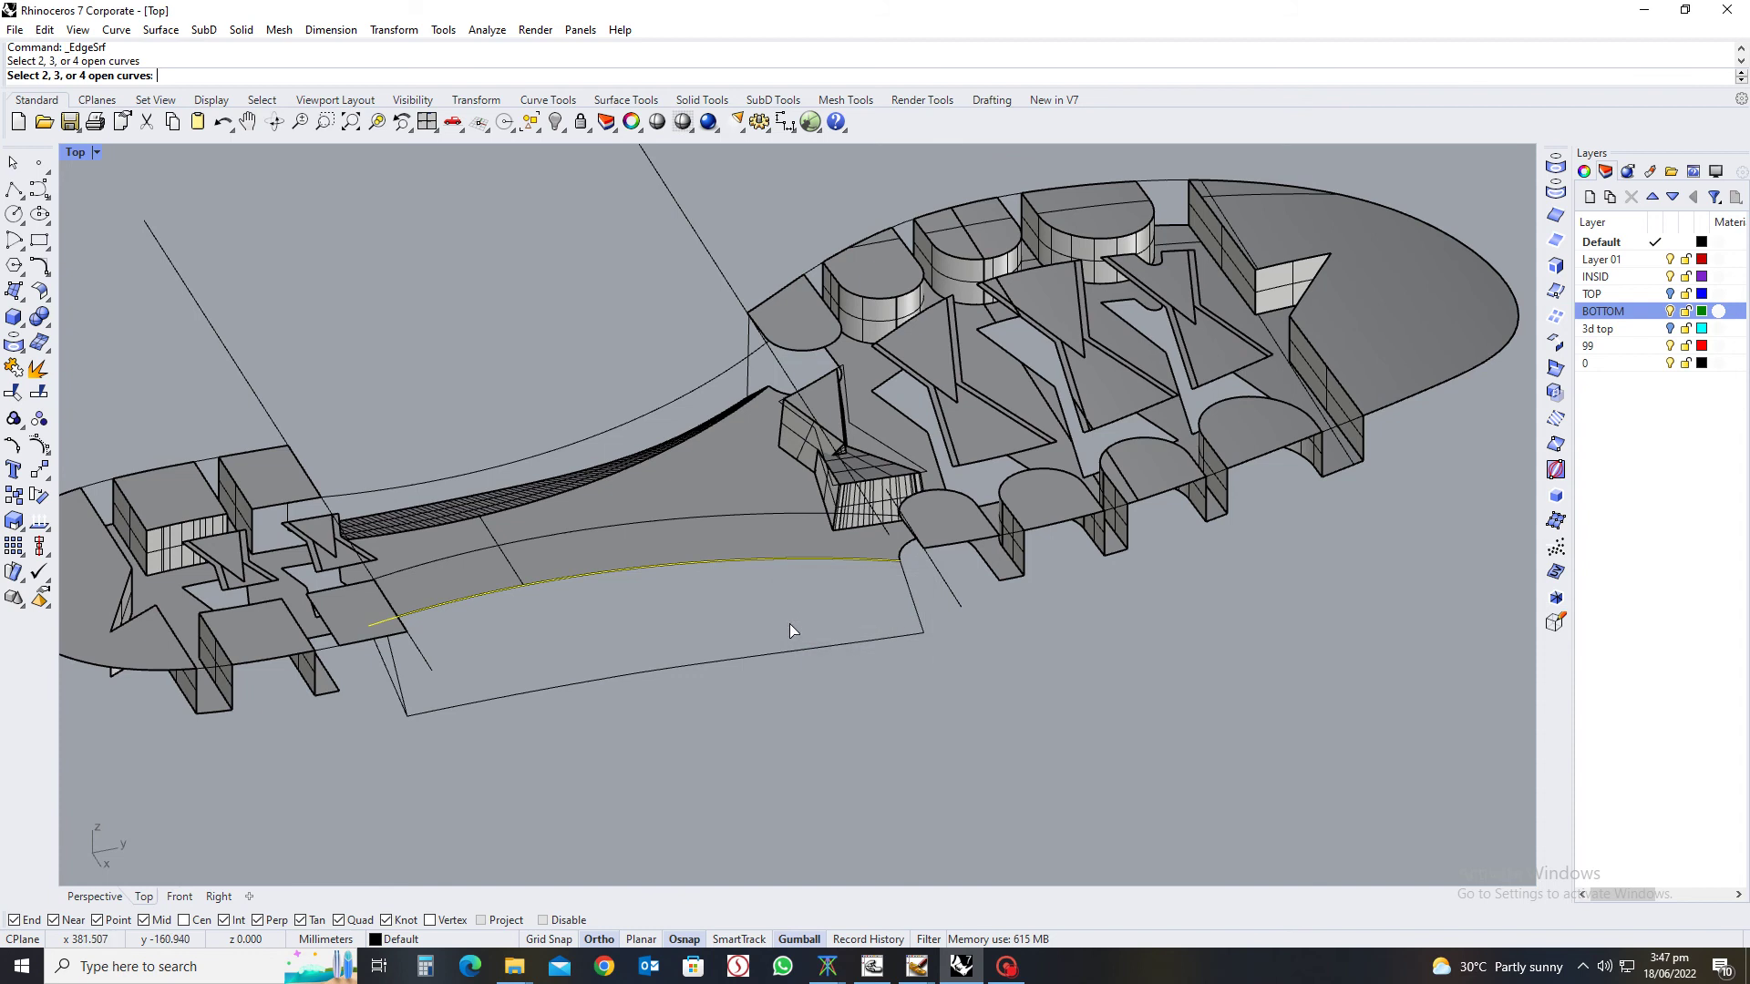
{"action": "left_click", "coordinate": [816, 655]}
{"action": "key", "text": "Return"}
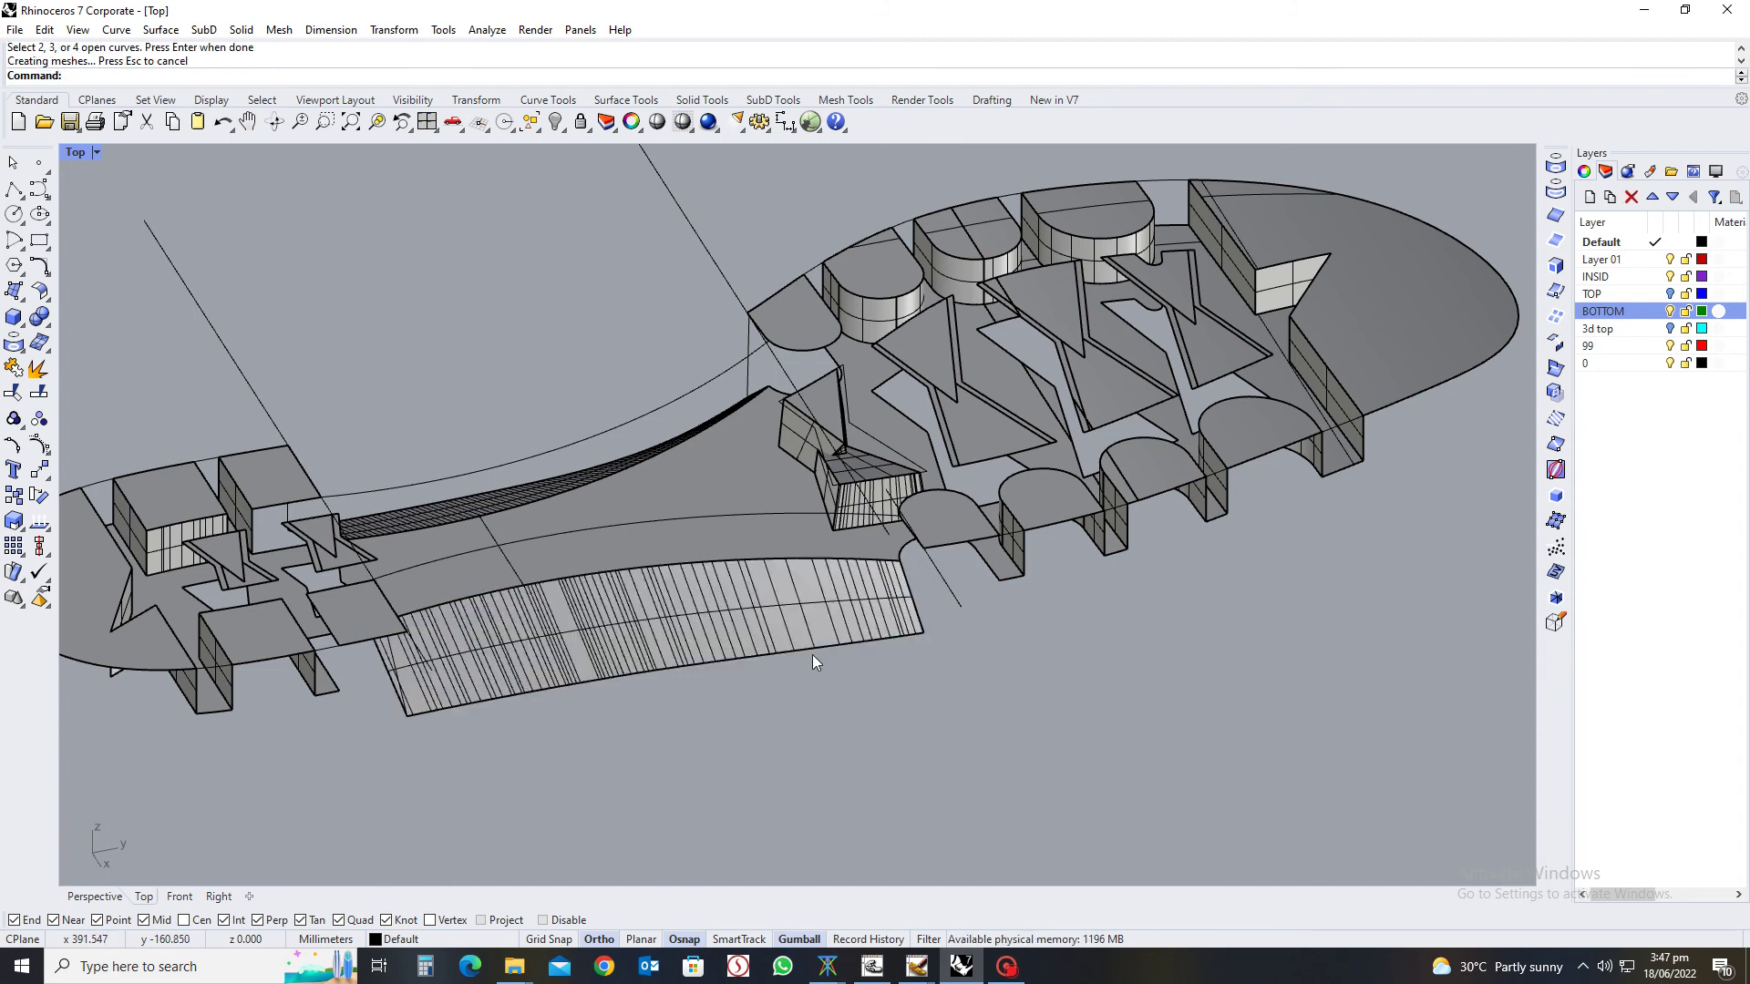
Delete the diagonal line running from the right side surface's outer heel-end corner to the inner corner by the heel lug
{"action": "right_click_drag", "start_coordinate": [812, 654], "coordinate": [645, 560]}
{"action": "scroll", "coordinate": [645, 560], "scroll_direction": "up", "scroll_amount": 3}
{"action": "scroll", "coordinate": [638, 578], "scroll_direction": "down", "scroll_amount": 2}
{"action": "right_click_drag", "start_coordinate": [576, 605], "coordinate": [862, 641]}
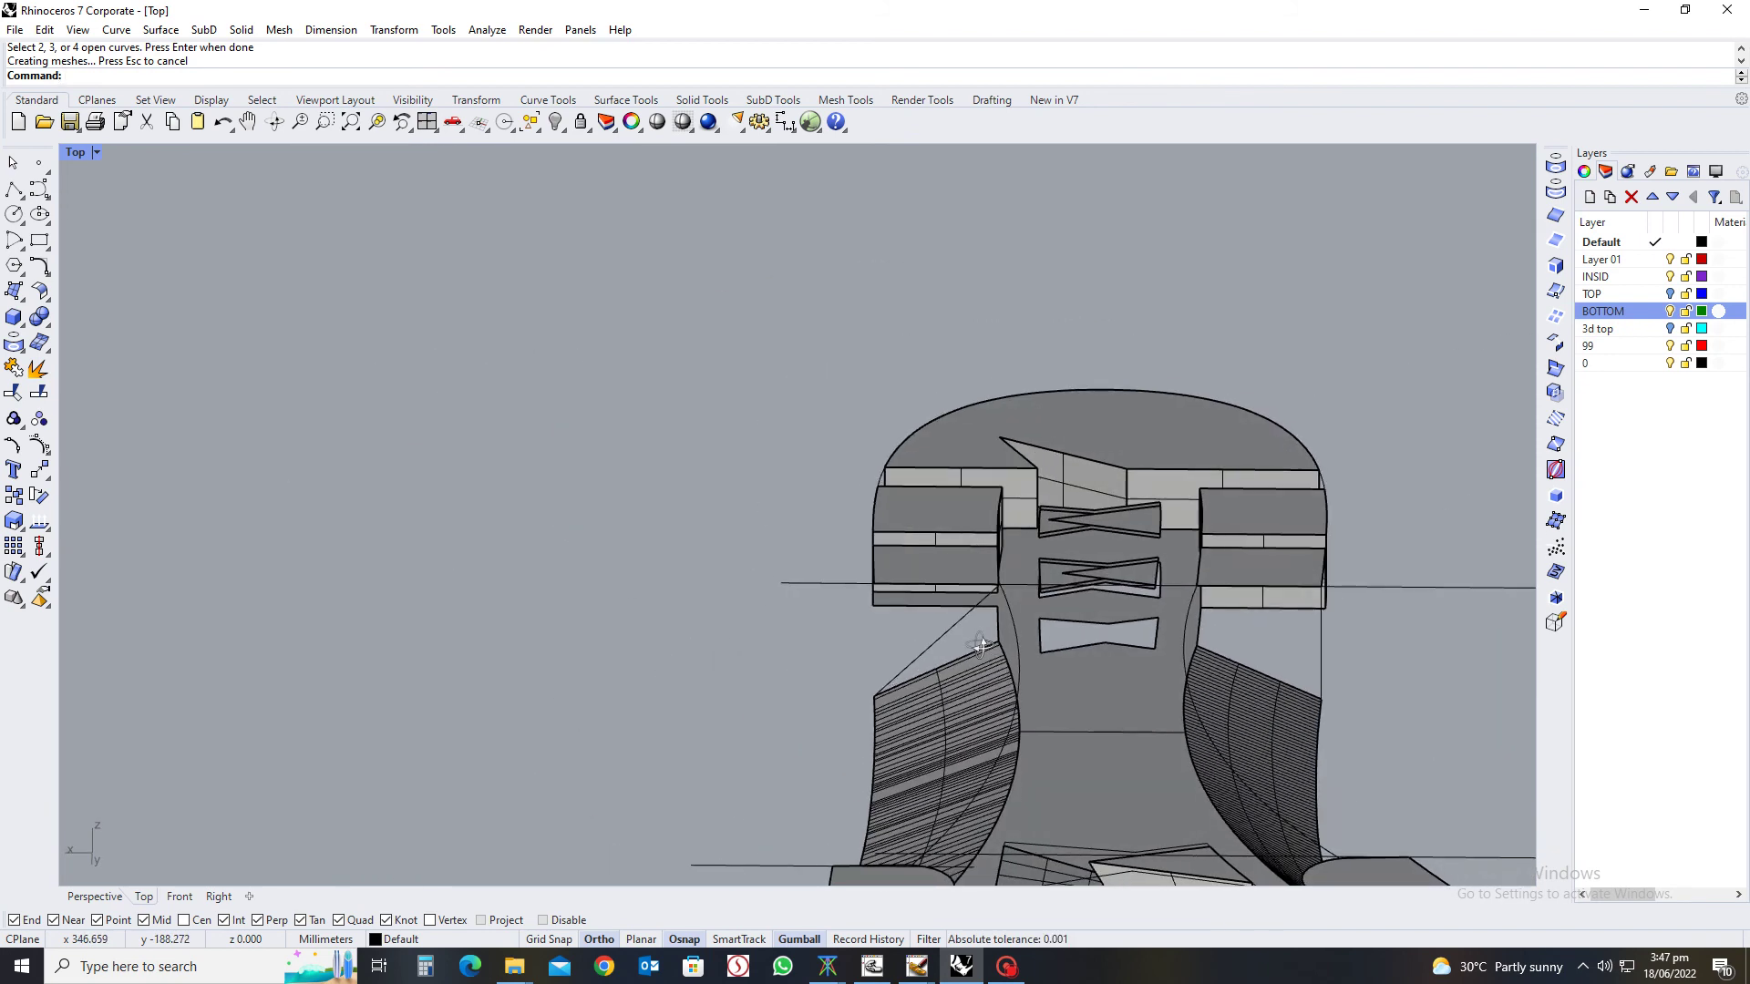
{"action": "scroll", "coordinate": [863, 647], "scroll_direction": "up", "scroll_amount": 2}
{"action": "left_click", "coordinate": [1027, 626]}
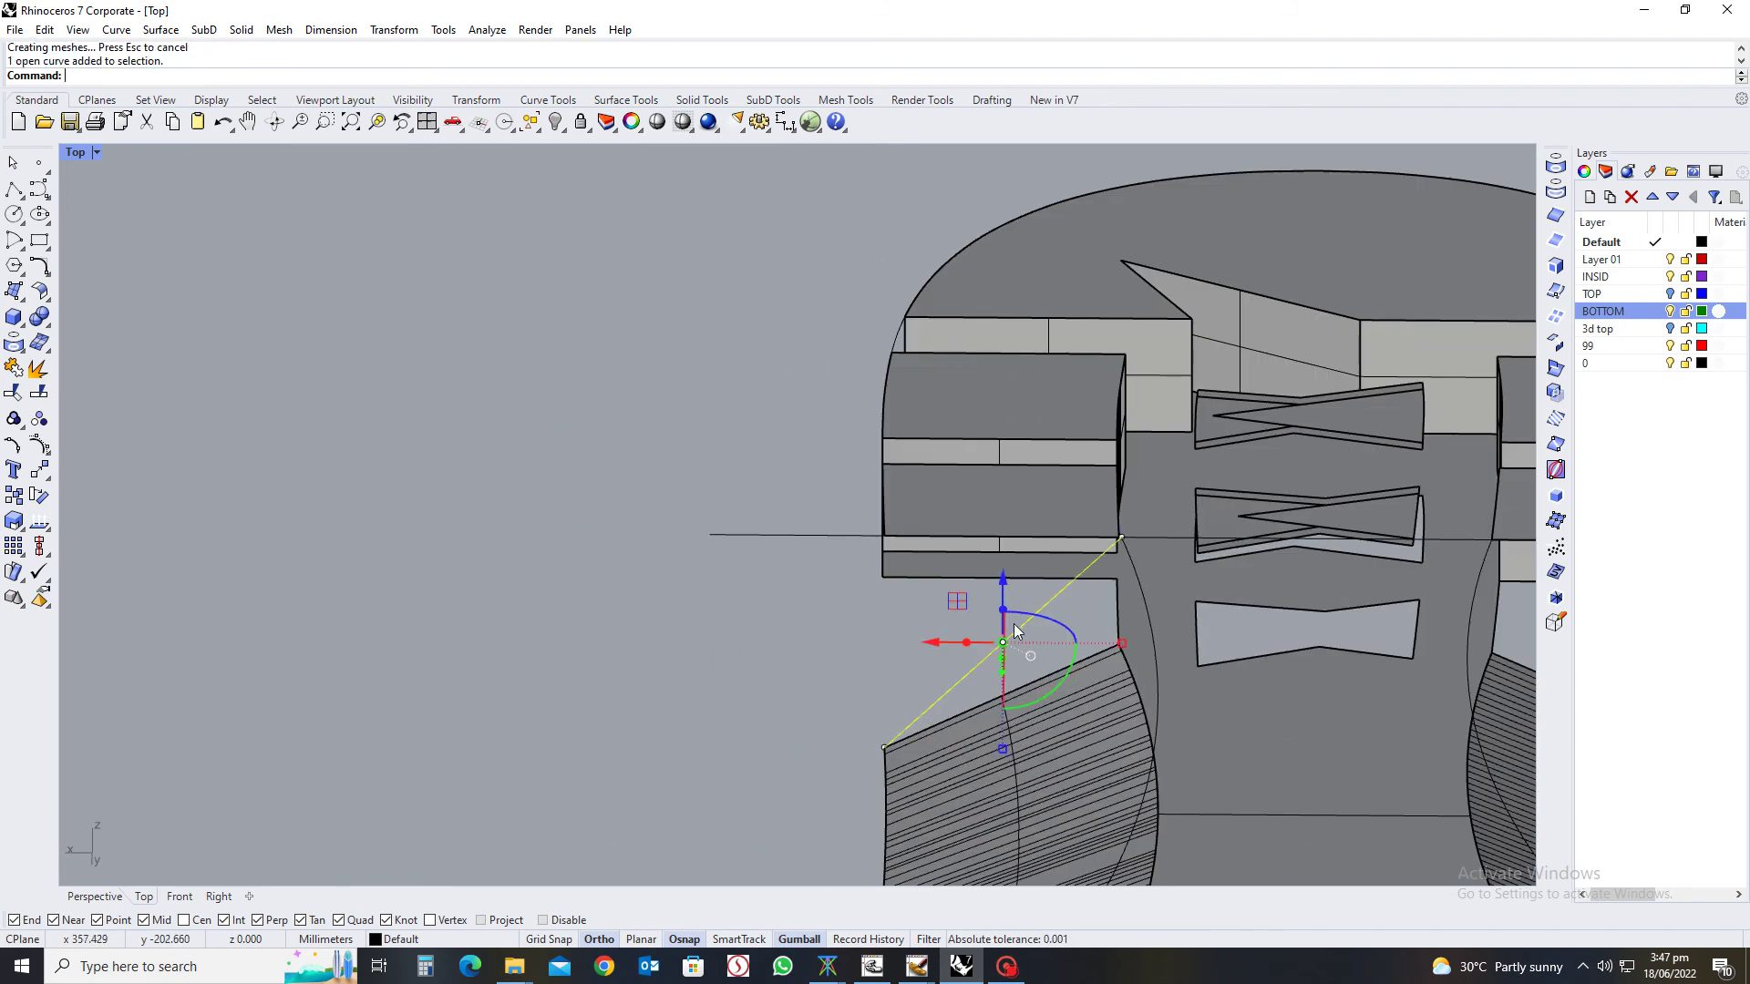
{"action": "right_click_drag", "start_coordinate": [936, 675], "coordinate": [1000, 675]}
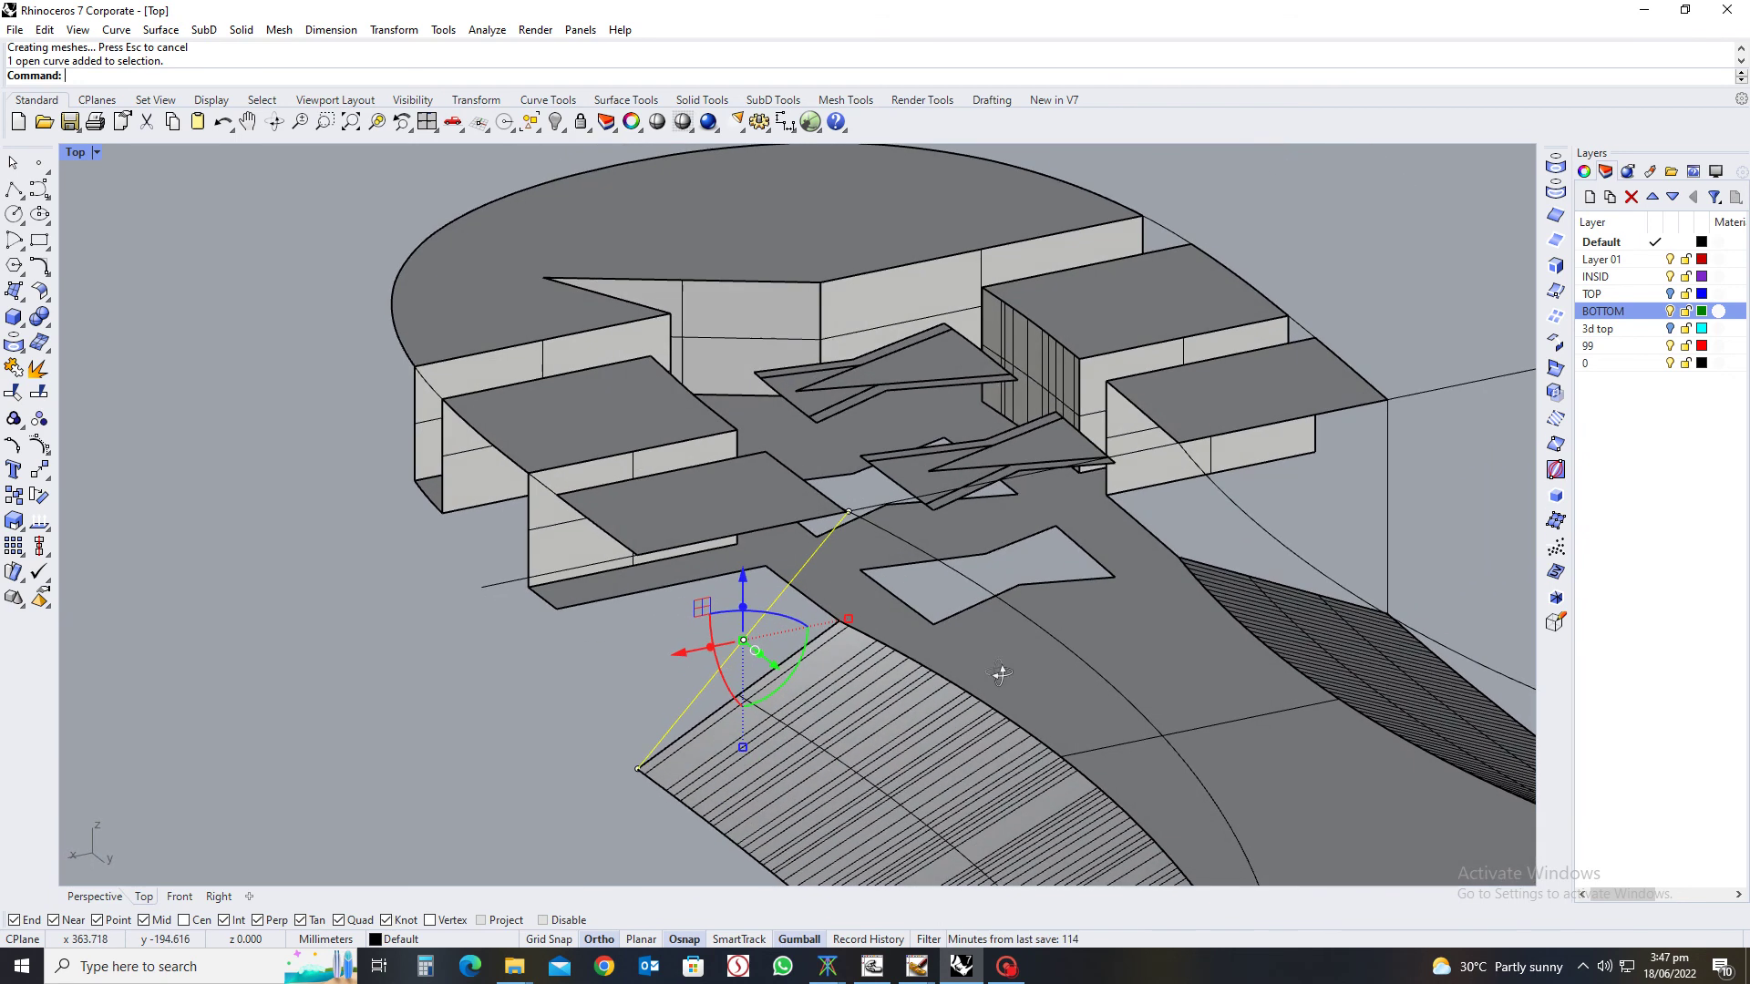
{"action": "key", "text": "Delete"}
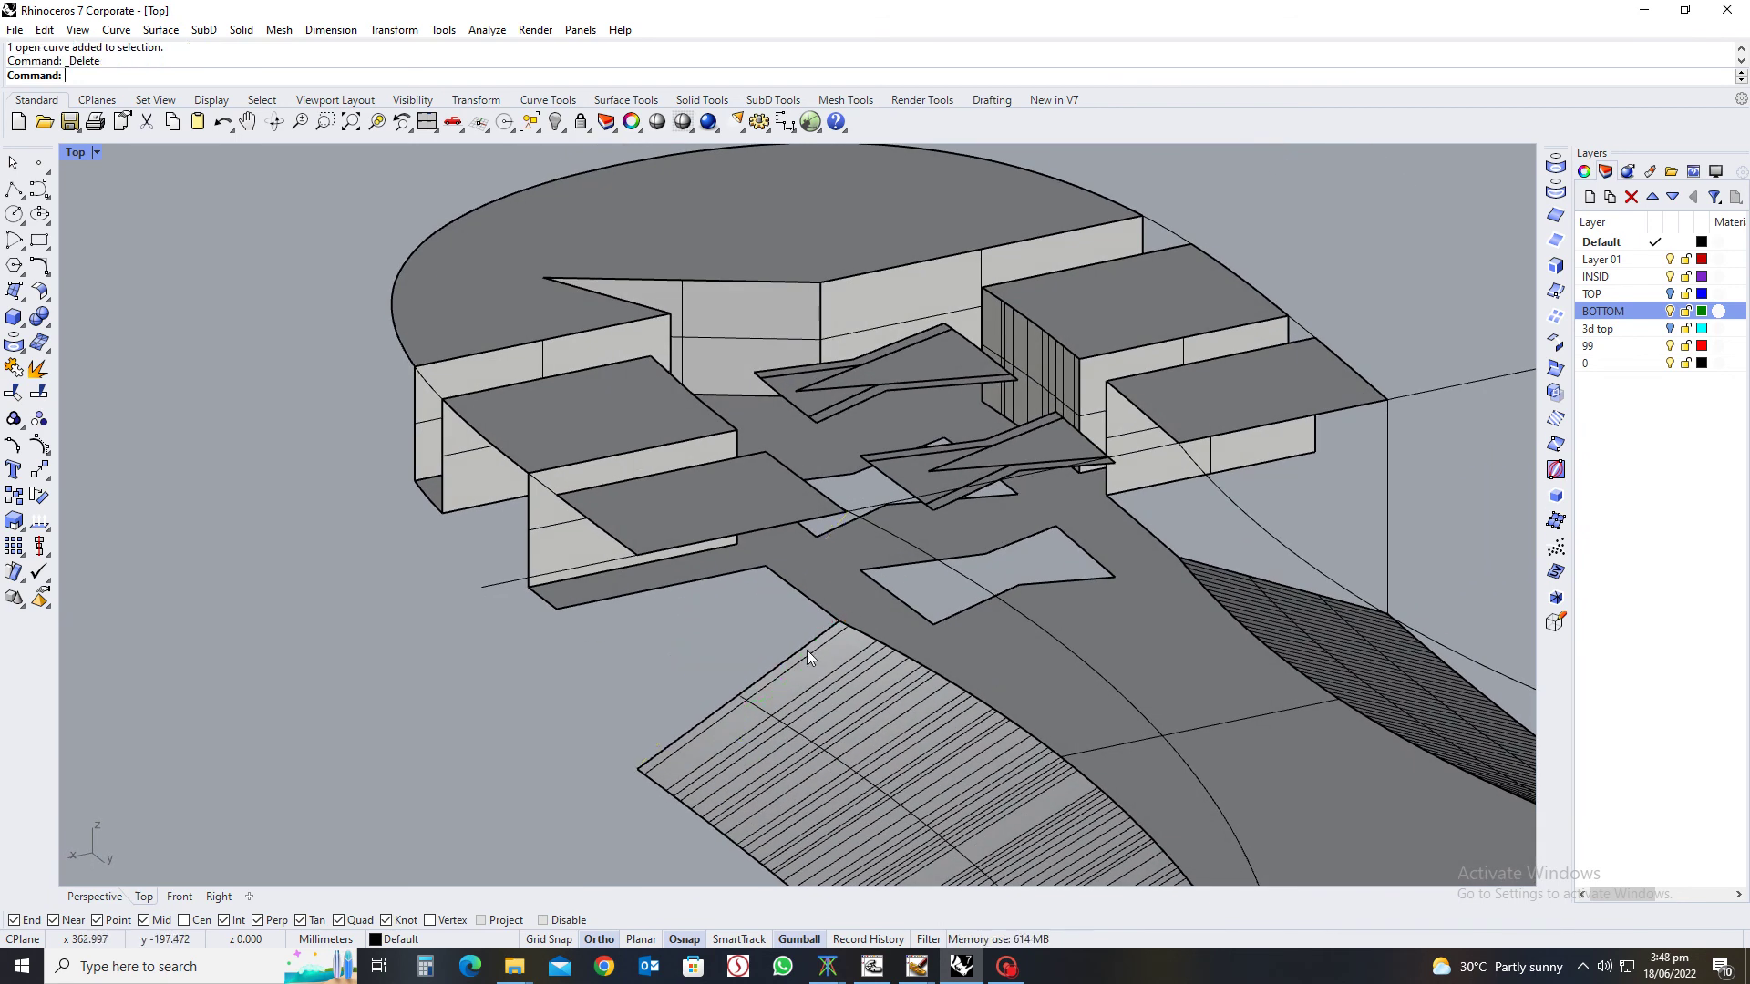
Draw a line from the right side surface's outer heel-end corner up to the outer corner of the foremost heel lug
{"action": "scroll", "coordinate": [807, 649], "scroll_direction": "down", "scroll_amount": 2}
{"action": "right_click_drag", "start_coordinate": [807, 649], "coordinate": [880, 676]}
{"action": "scroll", "coordinate": [882, 677], "scroll_direction": "up", "scroll_amount": 3}
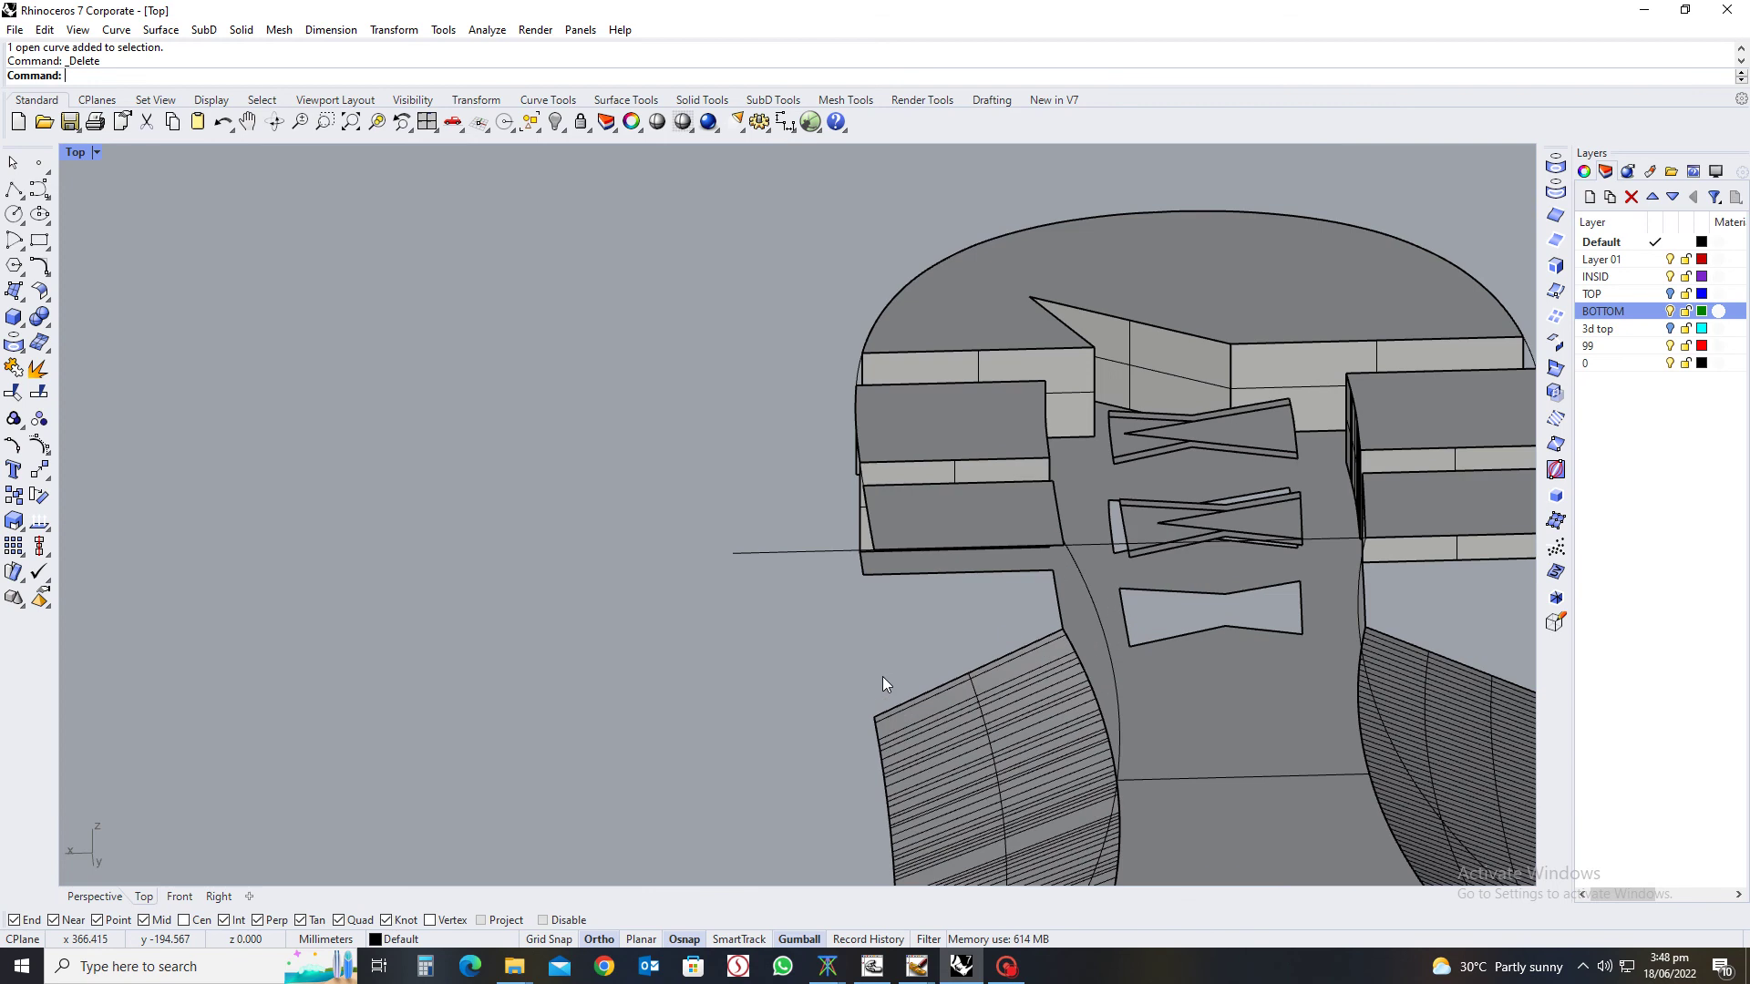
{"action": "key", "text": "Return"}
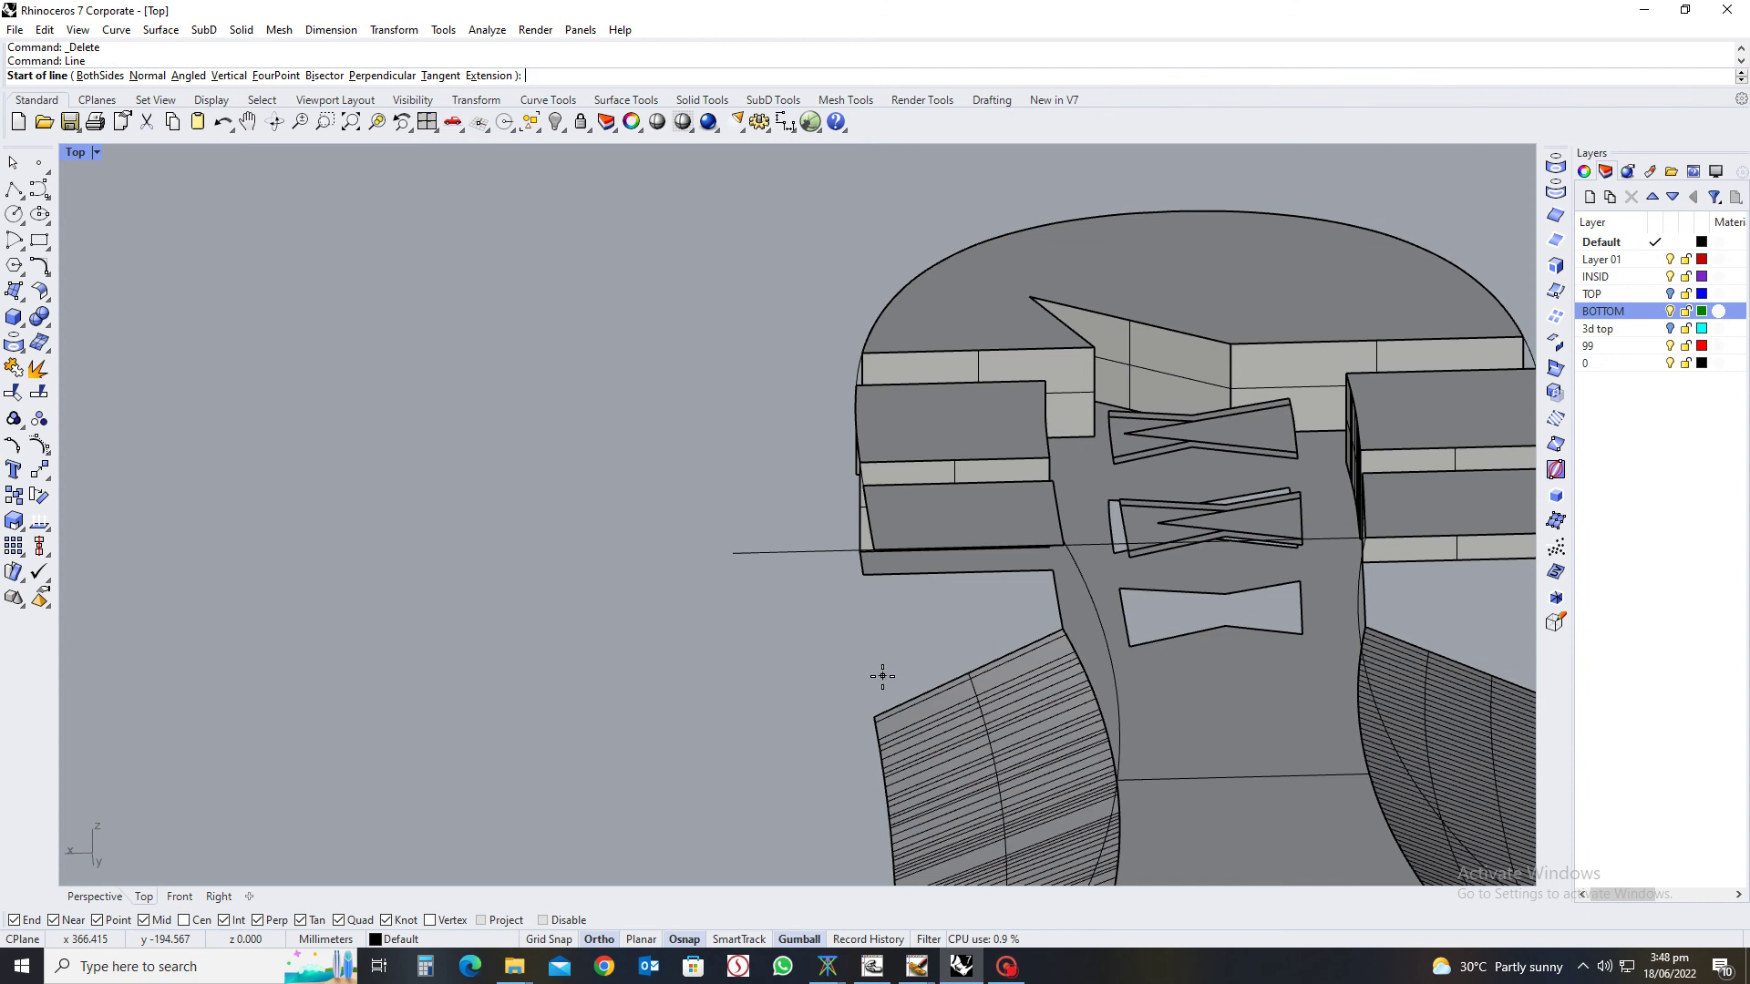
{"action": "scroll", "coordinate": [878, 655], "scroll_direction": "down", "scroll_amount": 1}
{"action": "scroll", "coordinate": [969, 733], "scroll_direction": "up", "scroll_amount": 3}
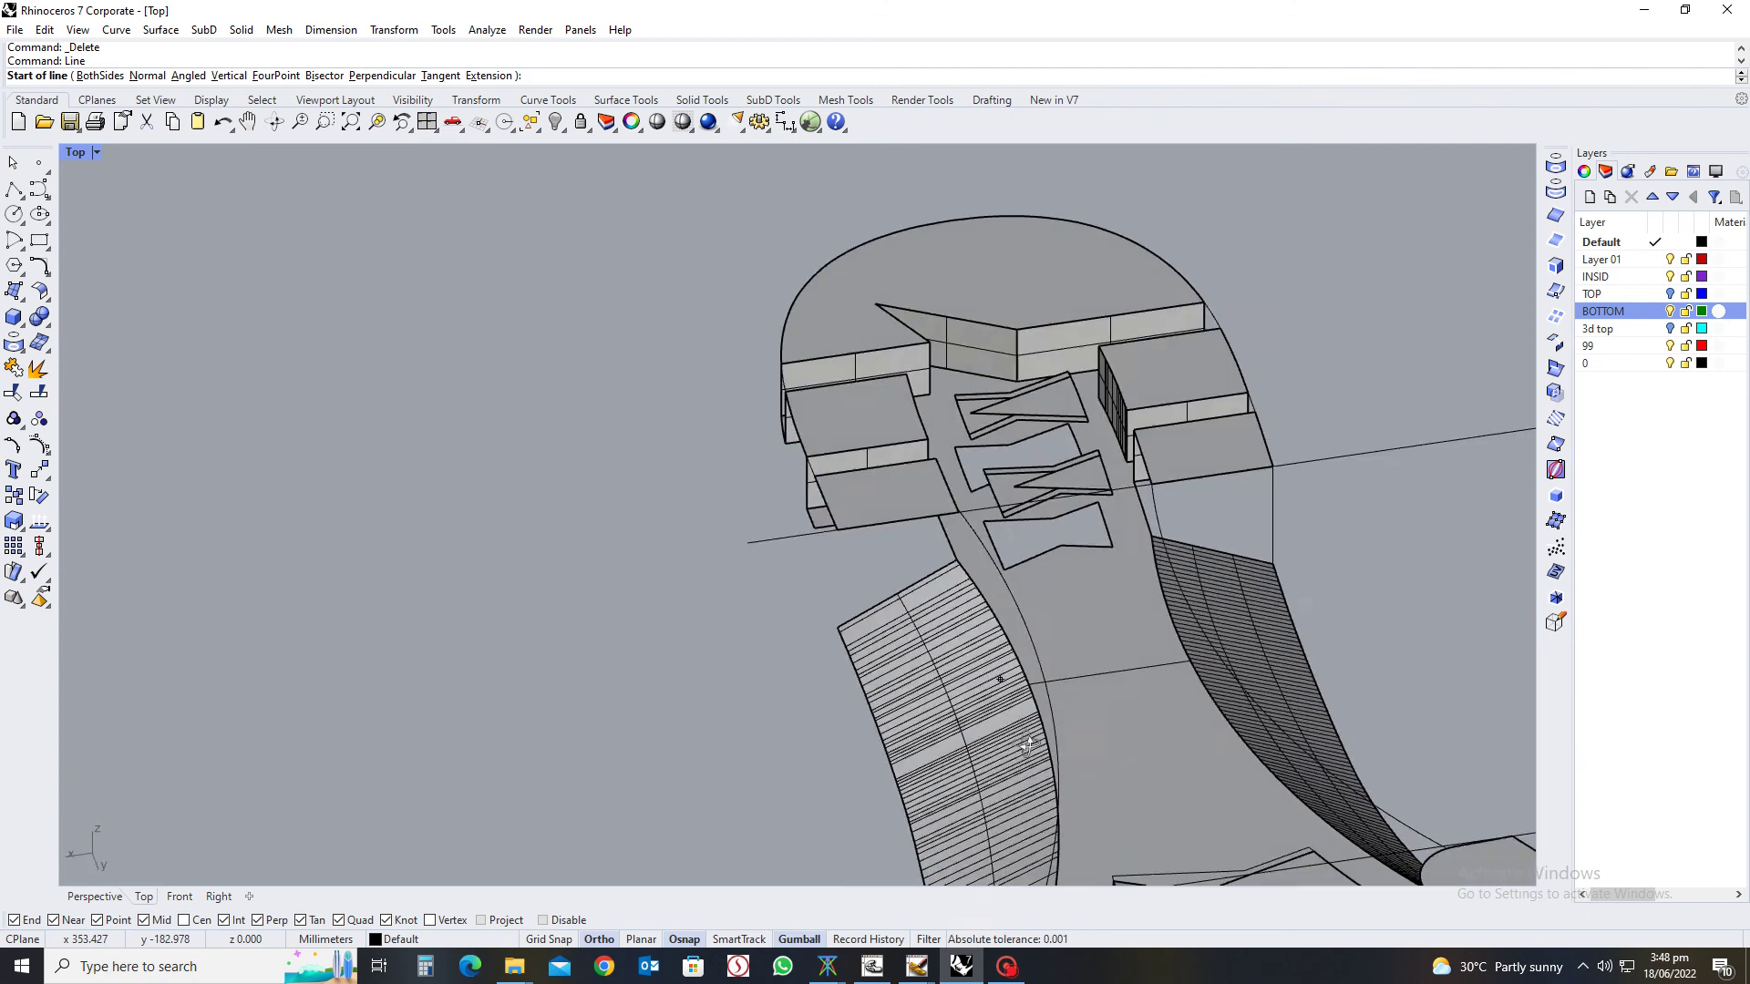
{"action": "scroll", "coordinate": [820, 620], "scroll_direction": "up", "scroll_amount": 3}
{"action": "left_click", "coordinate": [852, 641]}
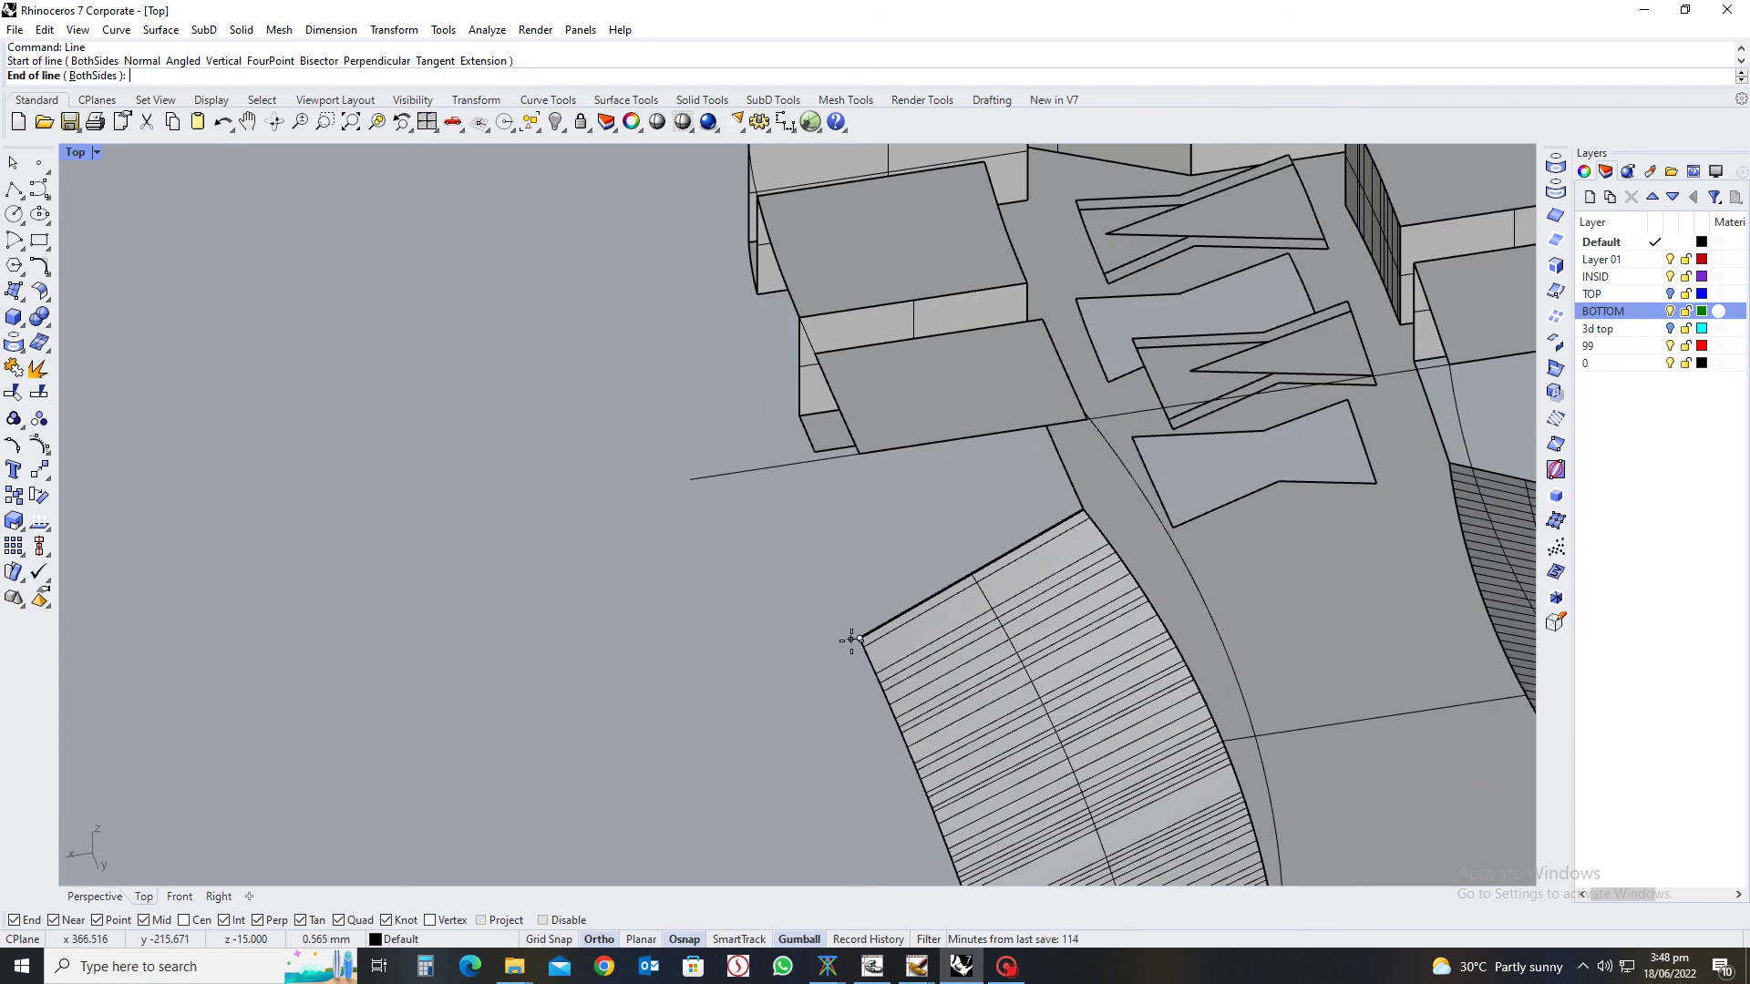
{"action": "left_click", "coordinate": [859, 460]}
Draw a line from the right side surface's outer forefoot-end corner up to the outer corner of the rearmost forefoot lug
{"action": "scroll", "coordinate": [862, 552], "scroll_direction": "down", "scroll_amount": 5}
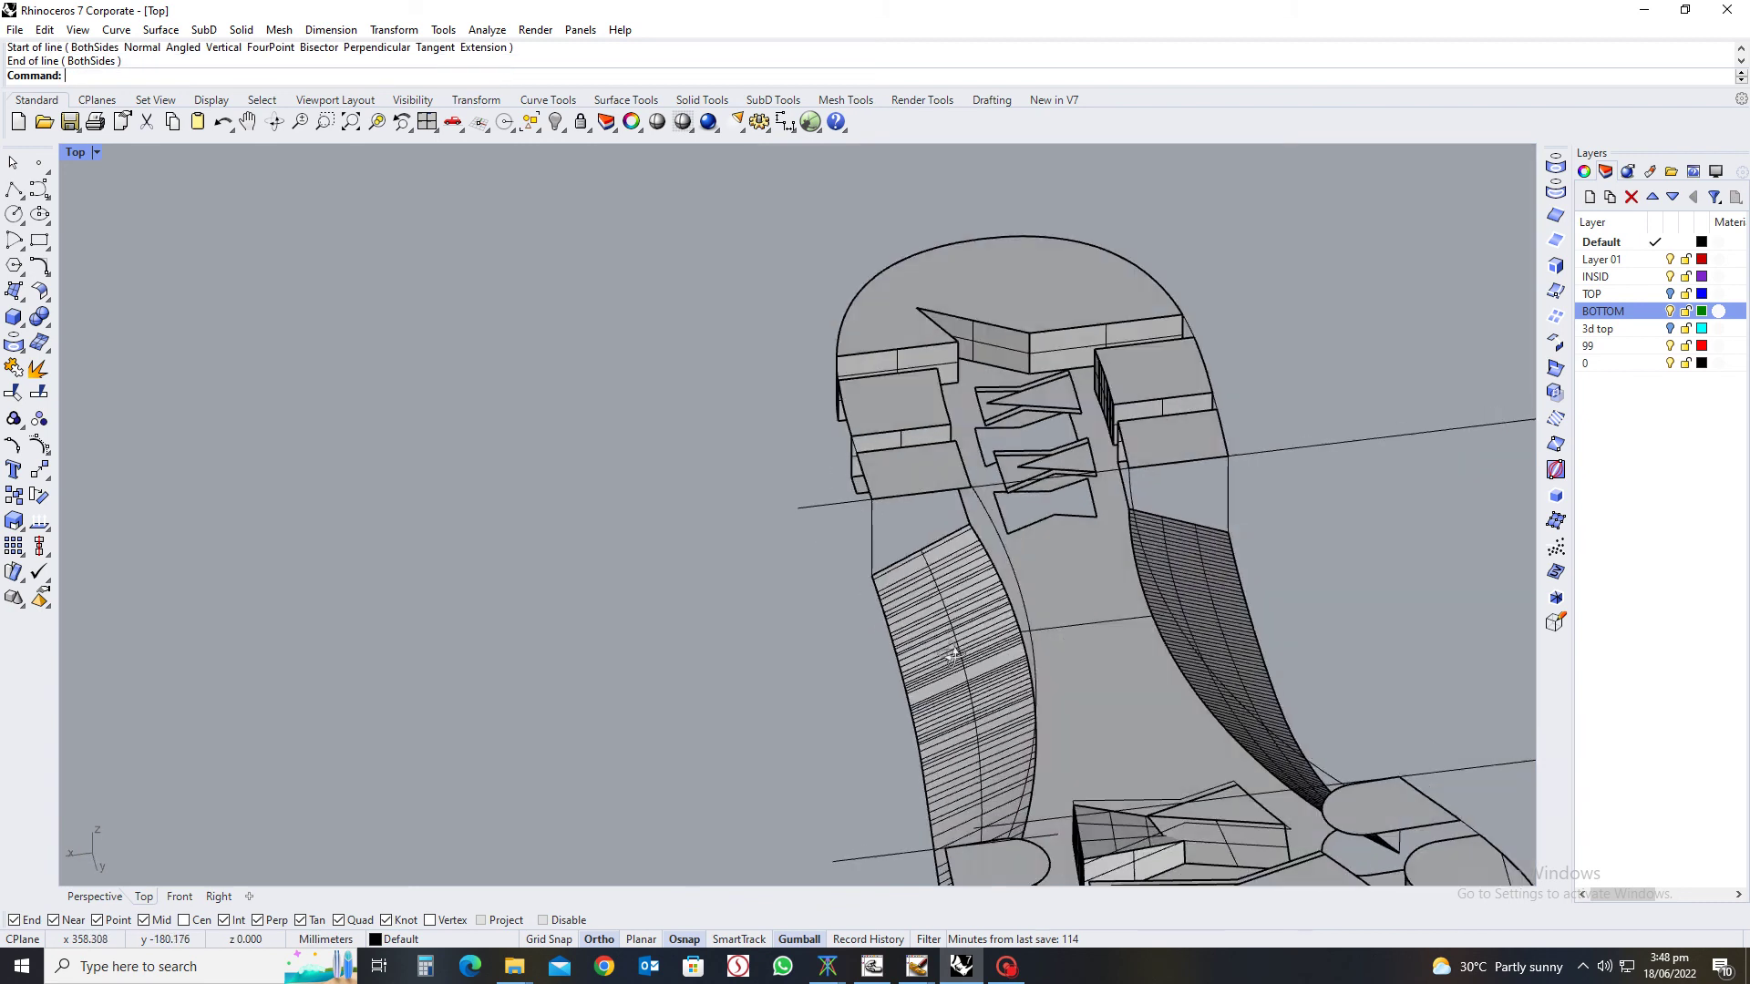
{"action": "right_click_drag", "start_coordinate": [862, 553], "coordinate": [973, 638]}
{"action": "scroll", "coordinate": [1048, 634], "scroll_direction": "up", "scroll_amount": 5}
{"action": "right_click", "coordinate": [1130, 629]}
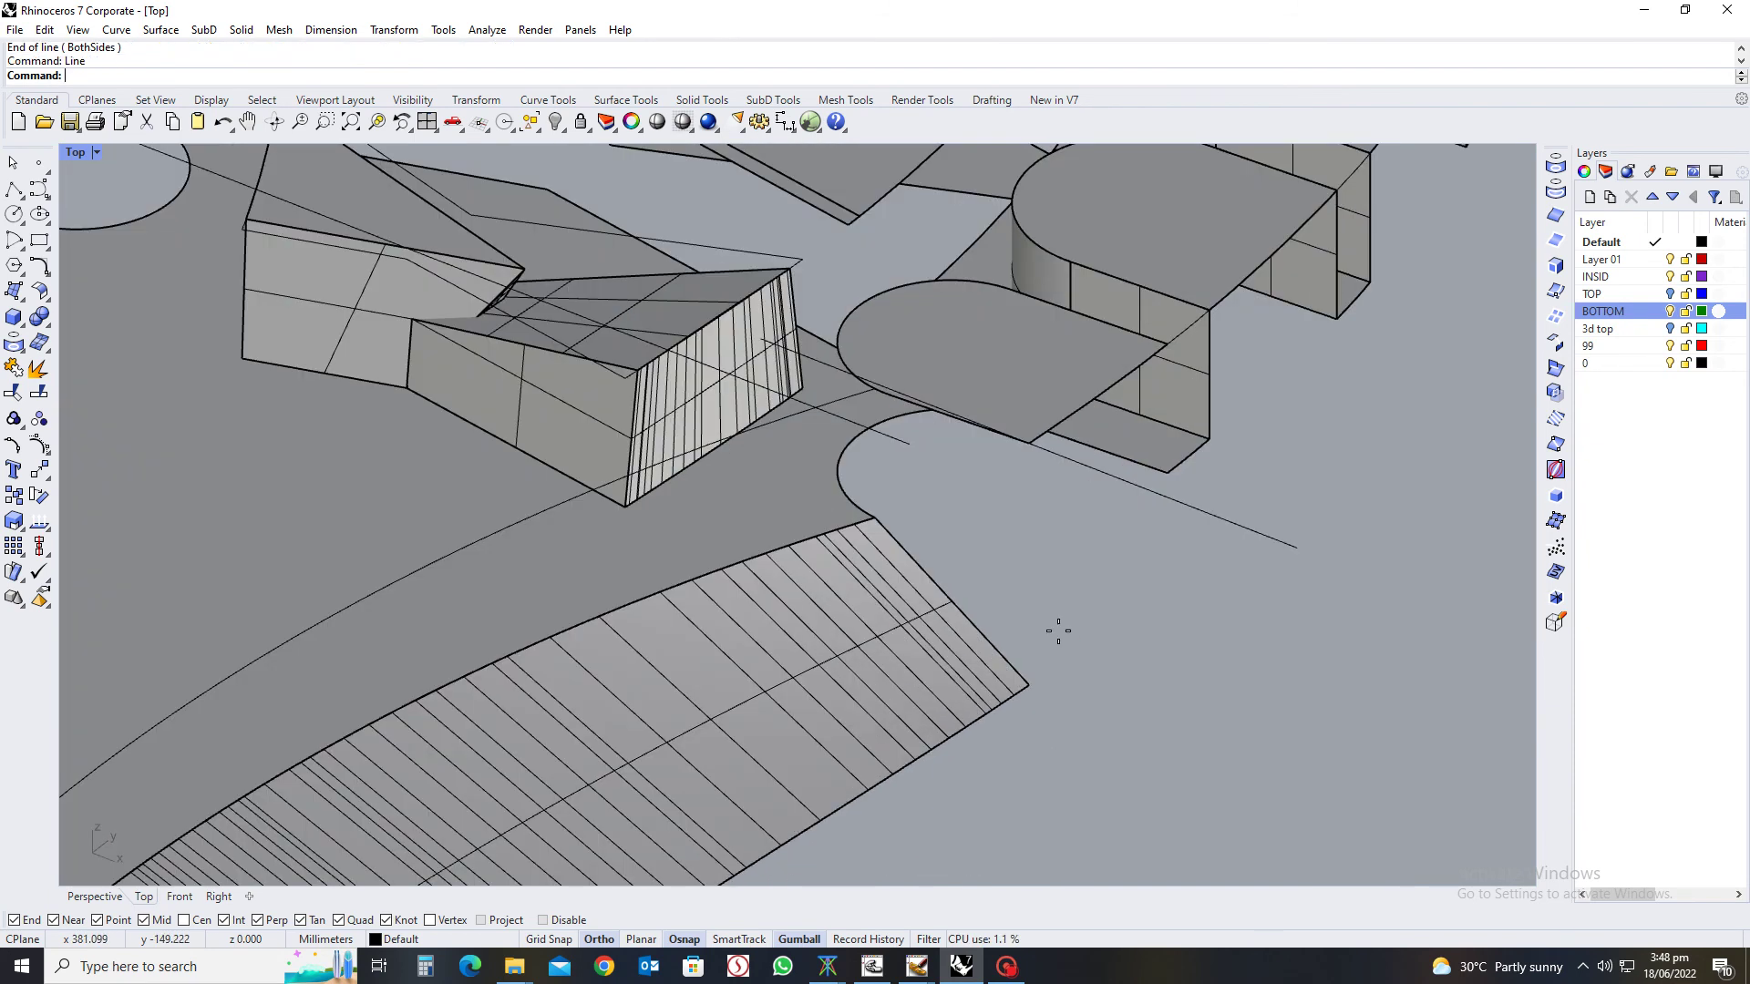
{"action": "left_click", "coordinate": [1029, 685]}
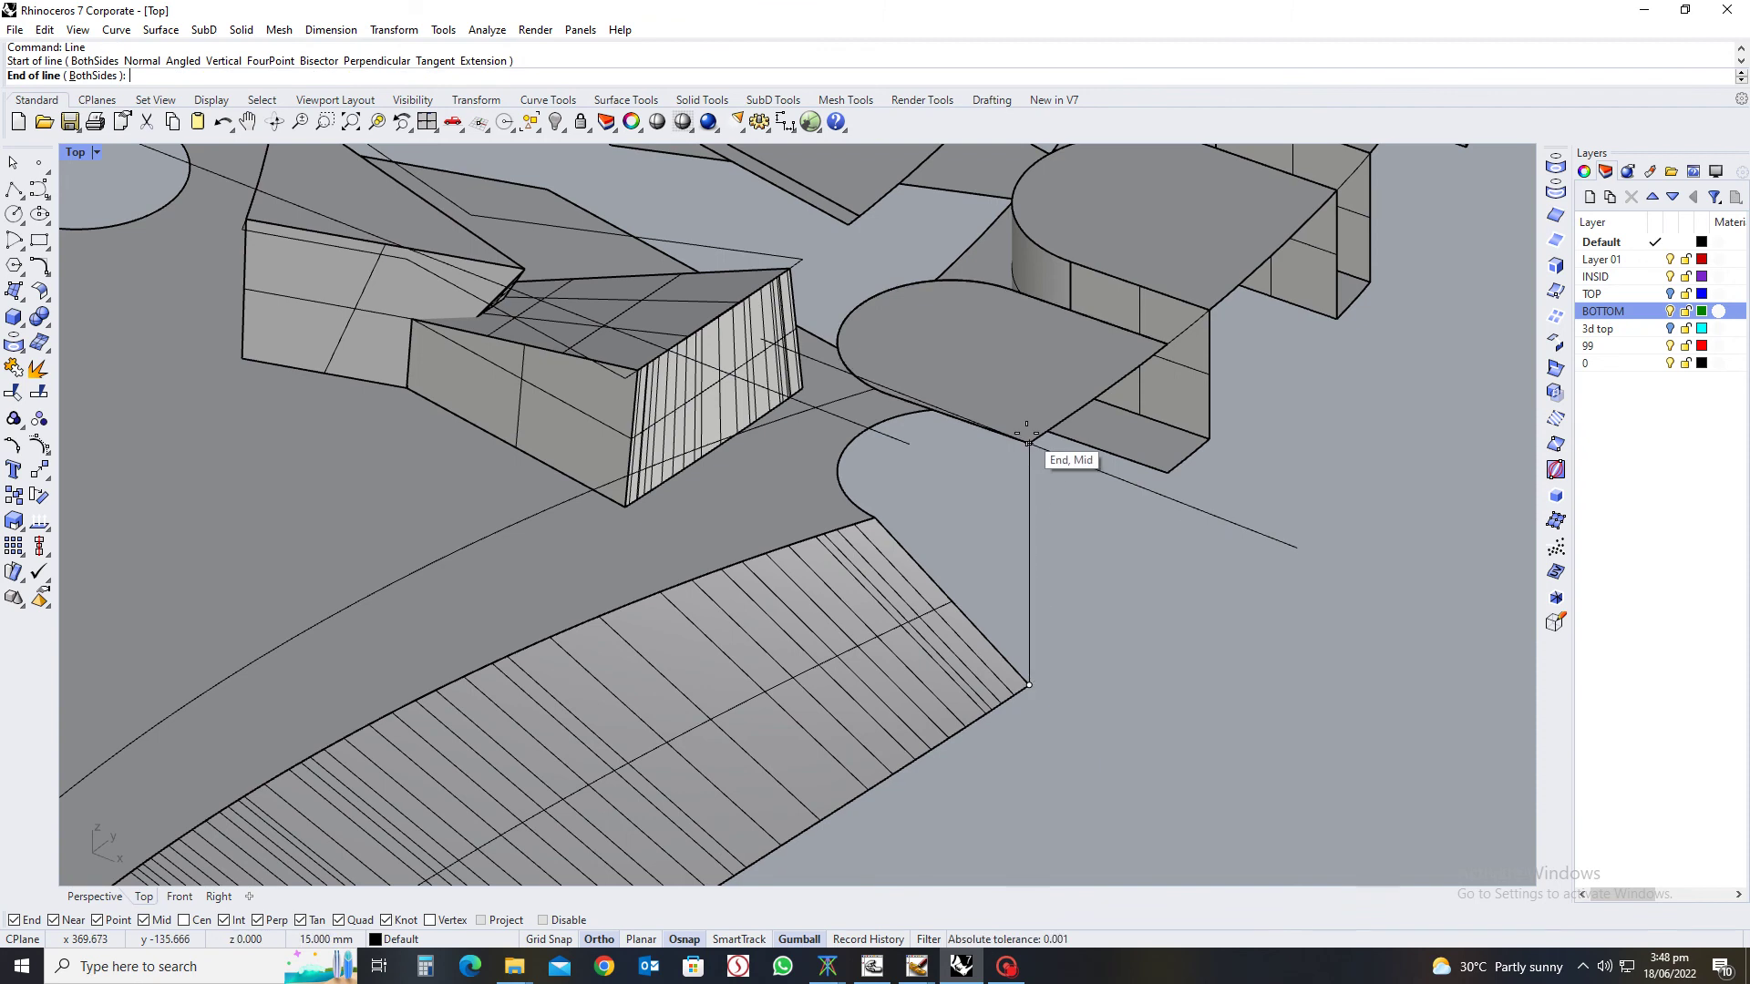
{"action": "scroll", "coordinate": [1033, 440], "scroll_direction": "up", "scroll_amount": 4}
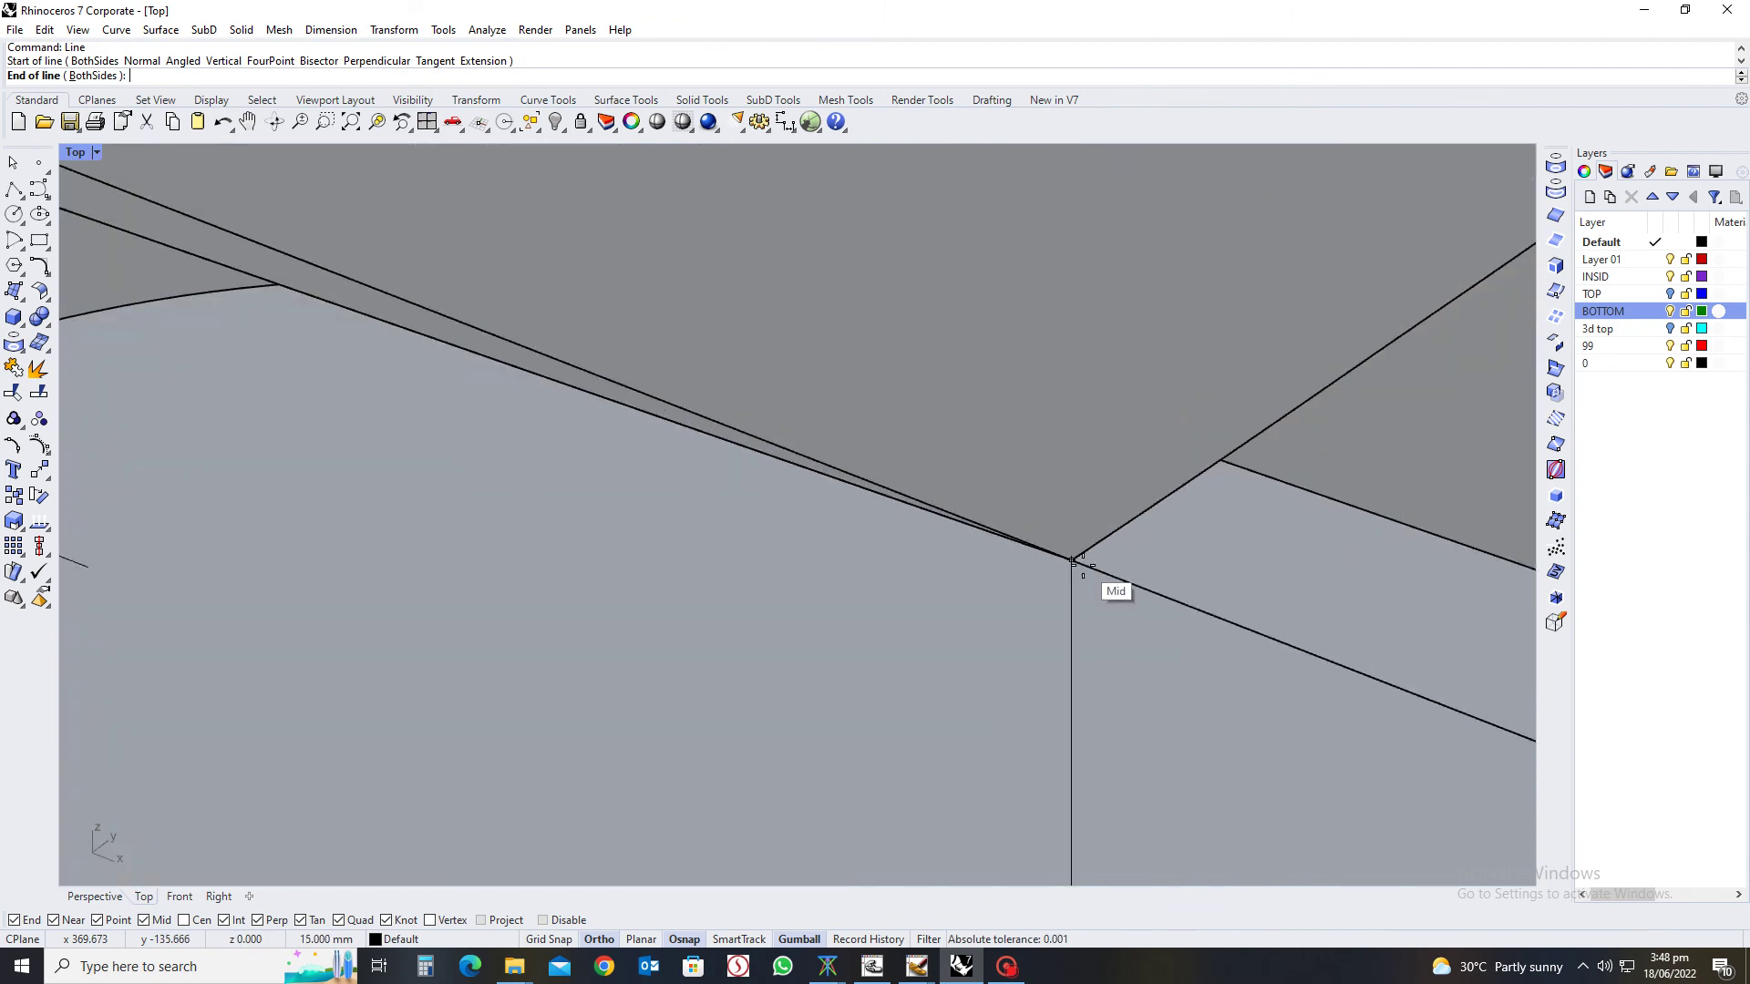
{"action": "scroll", "coordinate": [1085, 584], "scroll_direction": "down", "scroll_amount": 3}
{"action": "scroll", "coordinate": [1053, 688], "scroll_direction": "down", "scroll_amount": 1}
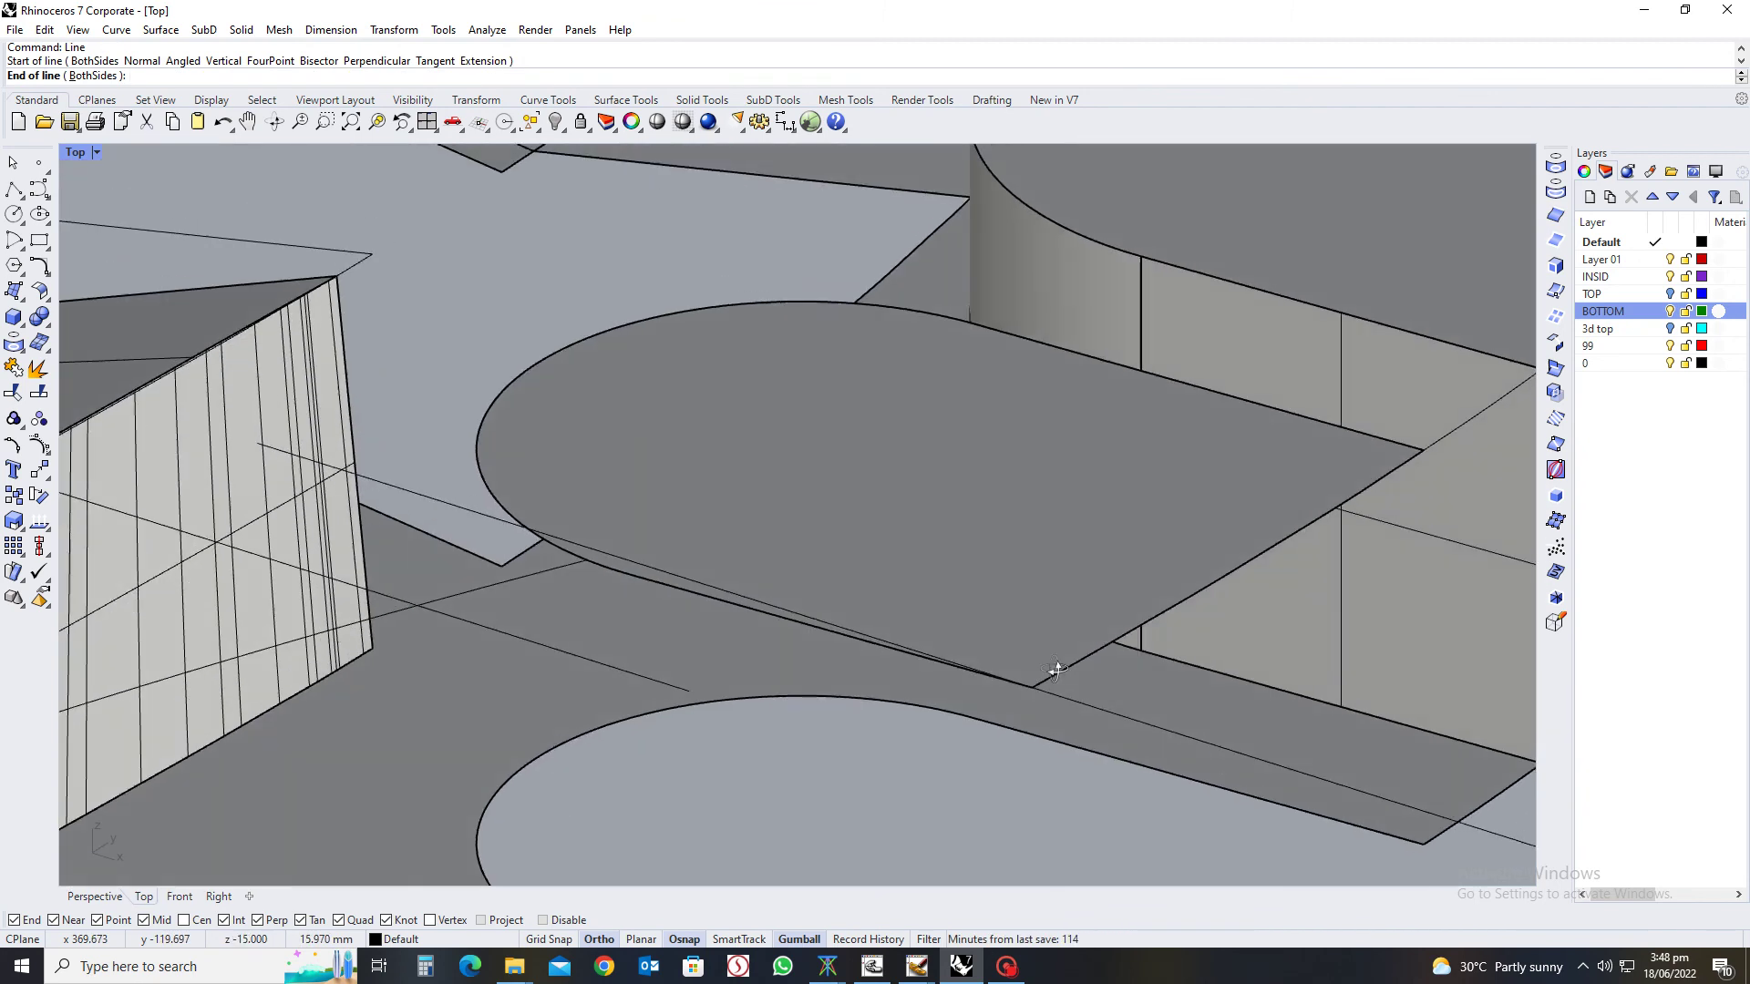
{"action": "scroll", "coordinate": [1035, 697], "scroll_direction": "down", "scroll_amount": 1}
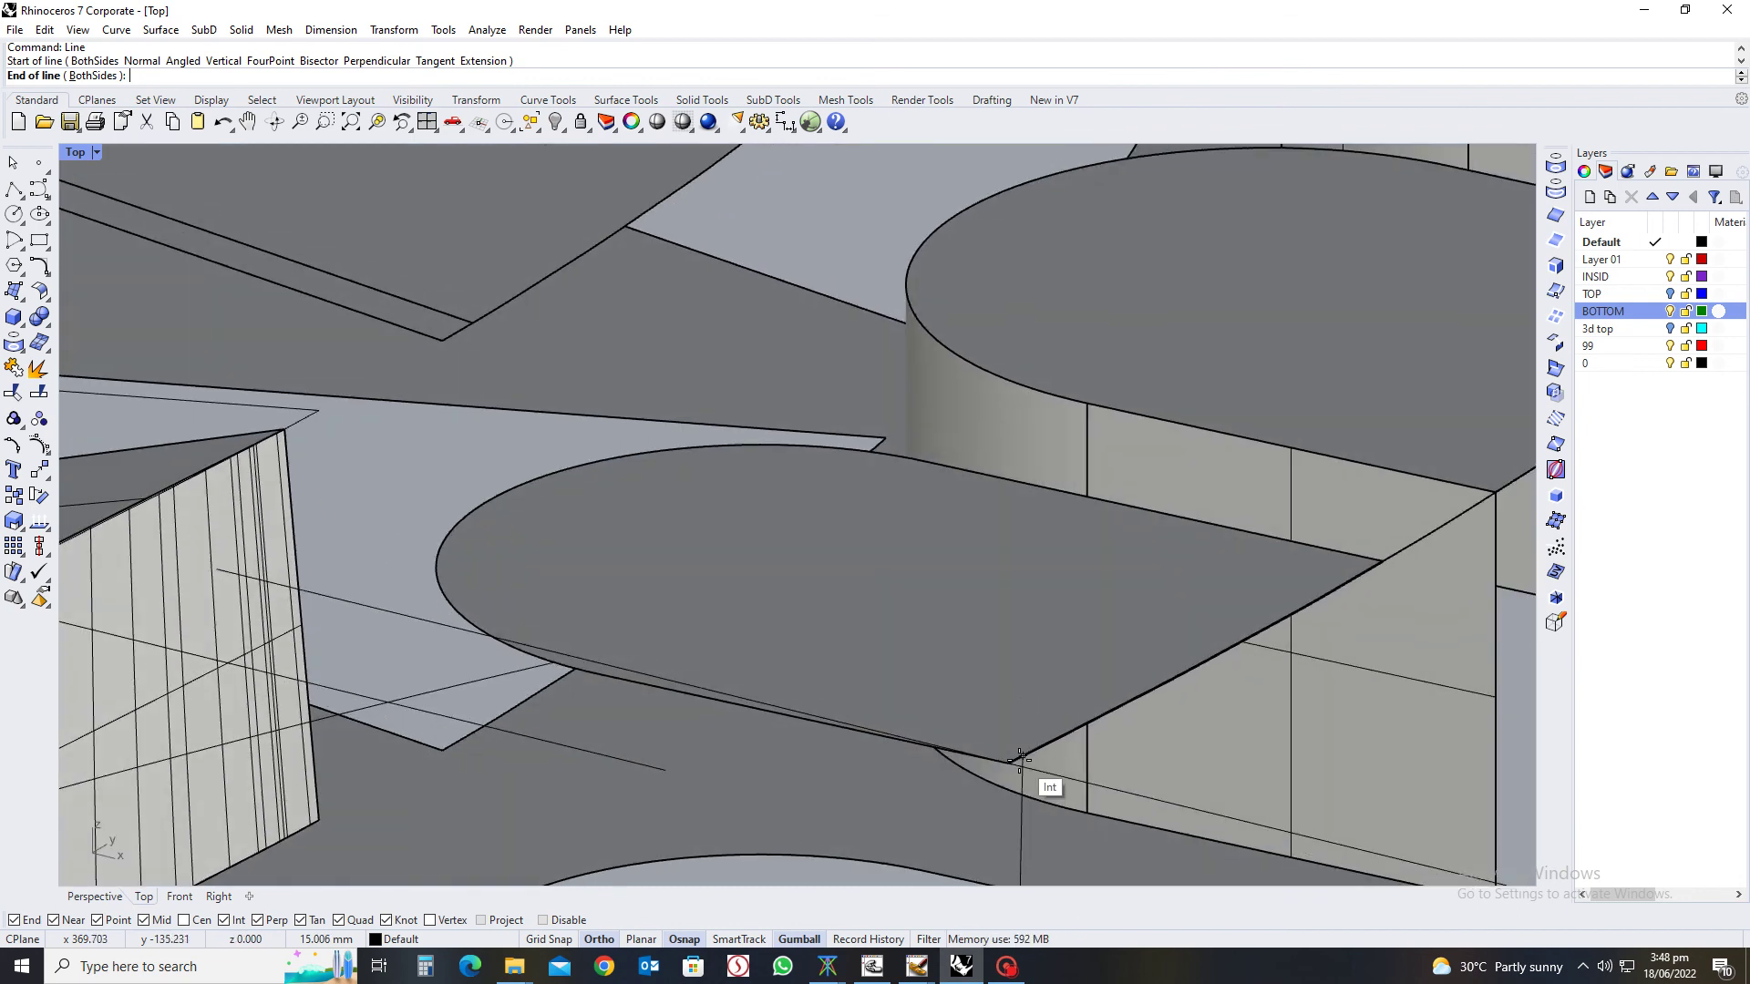
{"action": "scroll", "coordinate": [1057, 720], "scroll_direction": "down", "scroll_amount": 2}
{"action": "scroll", "coordinate": [1057, 720], "scroll_direction": "down", "scroll_amount": 5}
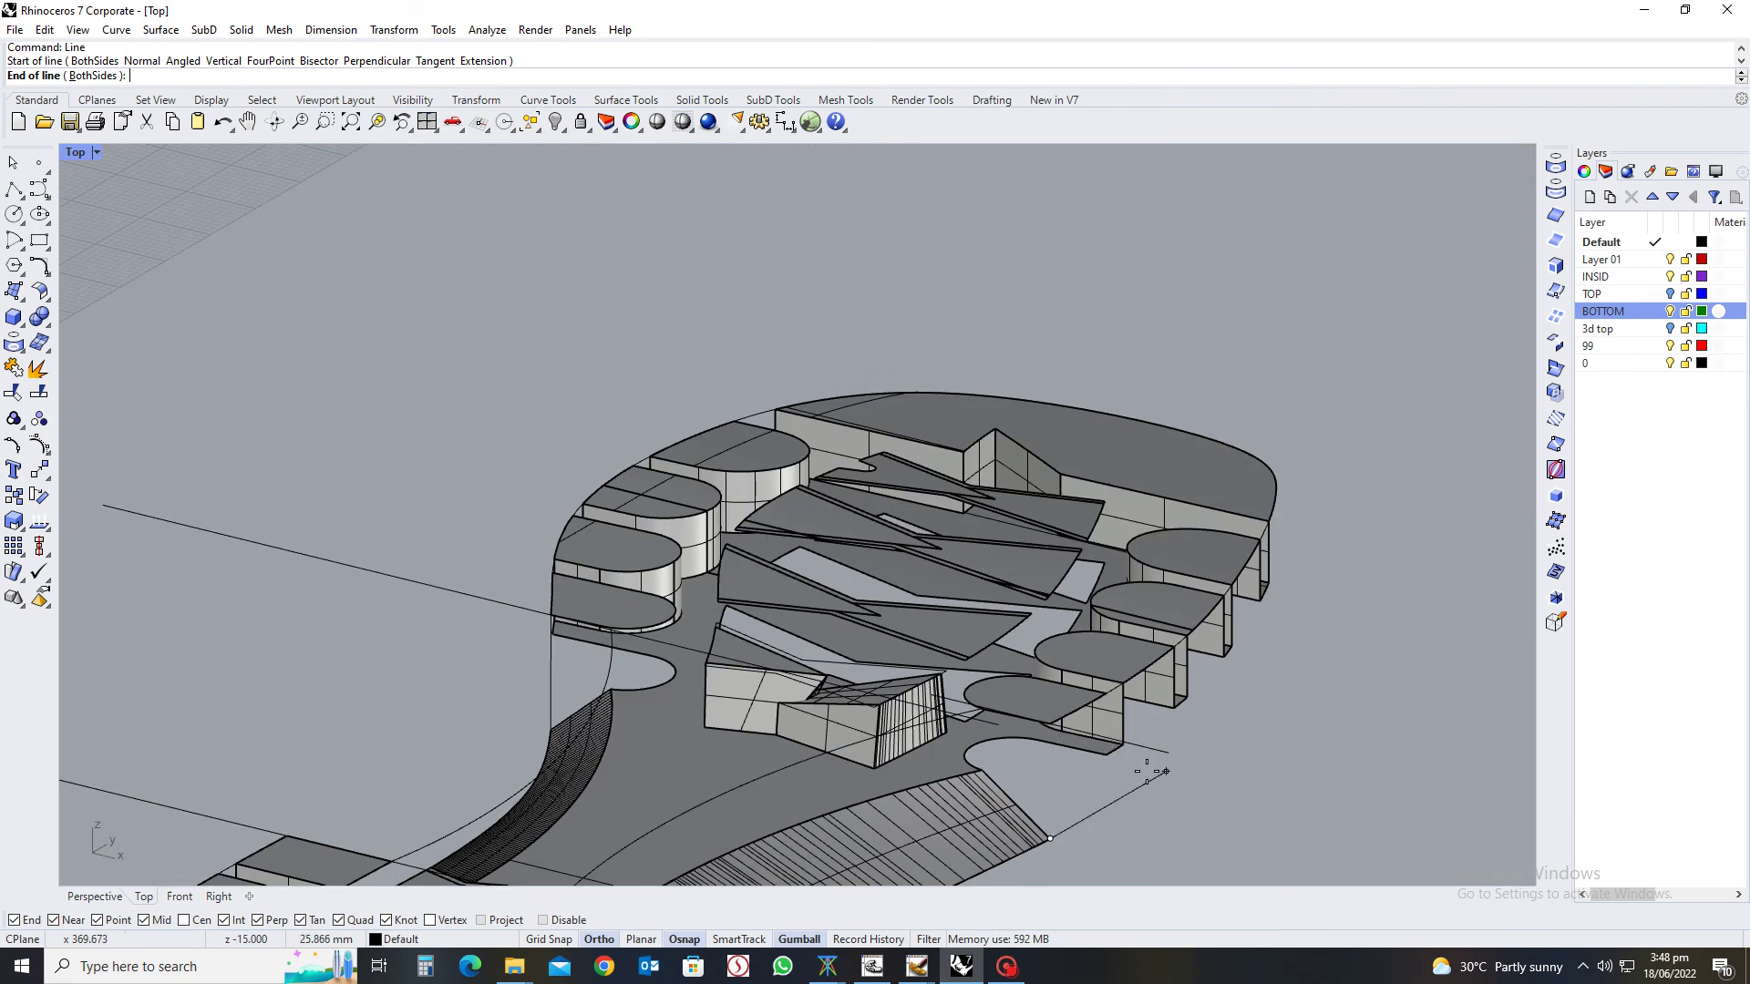
{"action": "scroll", "coordinate": [1007, 788], "scroll_direction": "up", "scroll_amount": 8}
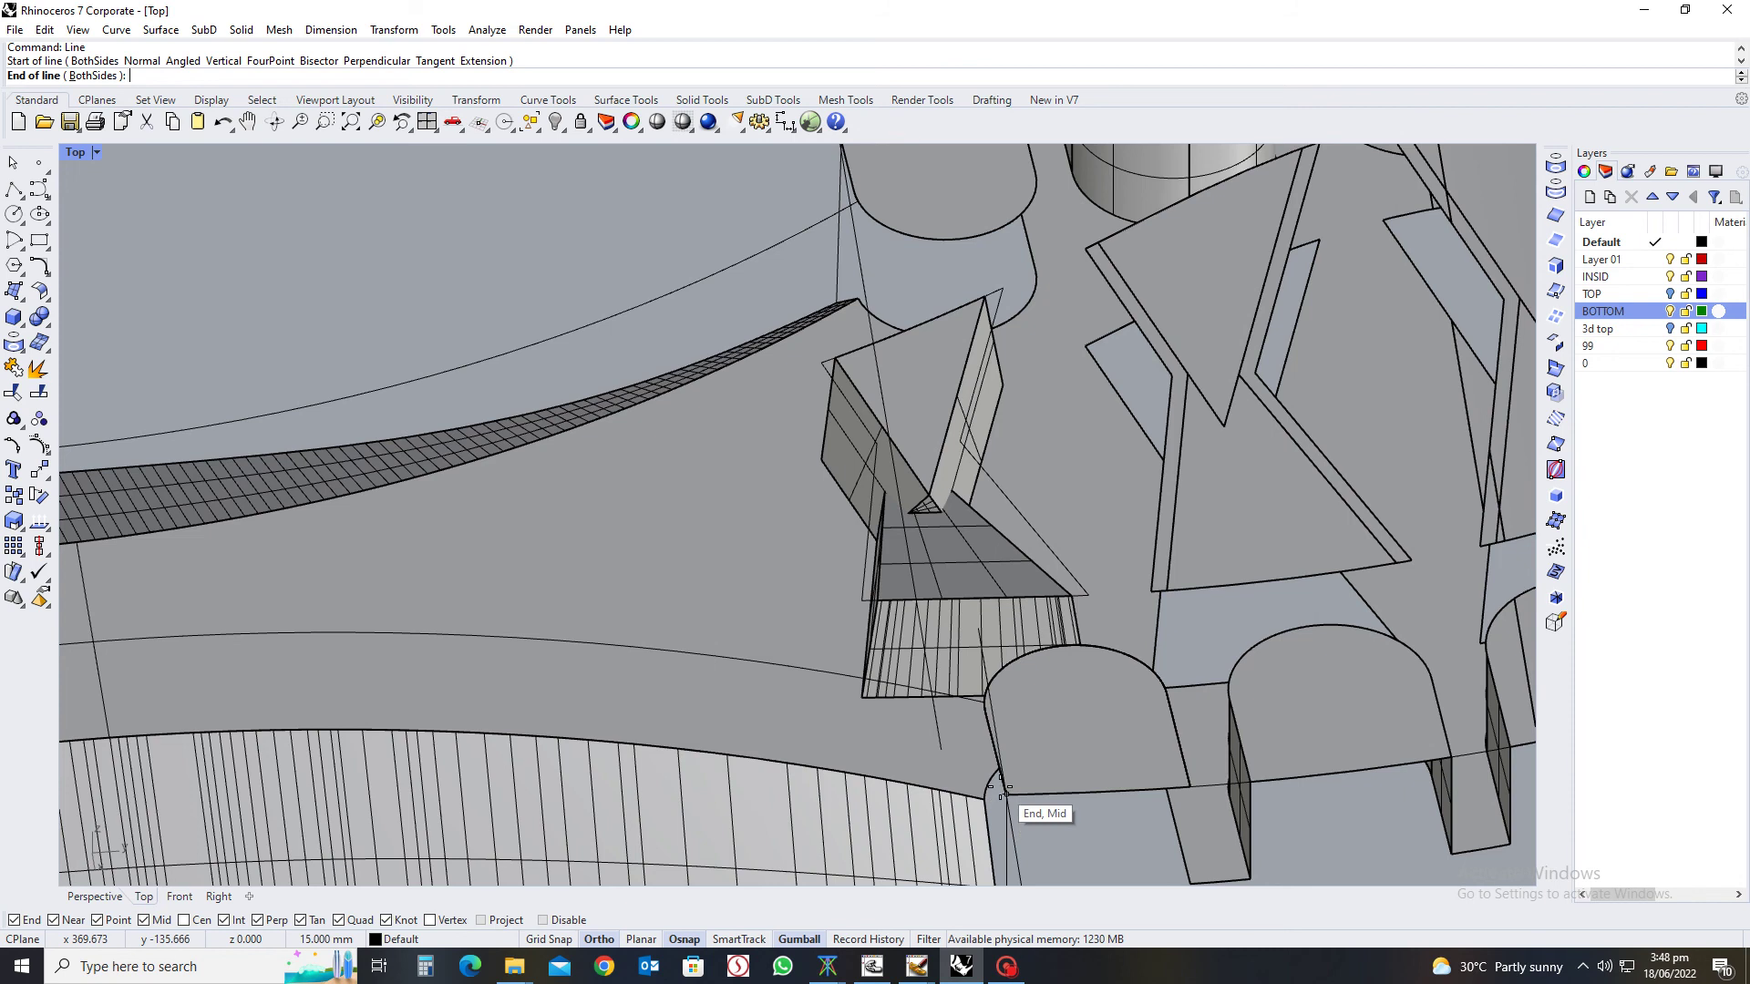
{"action": "left_click", "coordinate": [1002, 798]}
Examine the right waist side surface and its vertical connecting lines between the heel and forefoot lugs from several angles
{"action": "scroll", "coordinate": [993, 784], "scroll_direction": "down", "scroll_amount": 1}
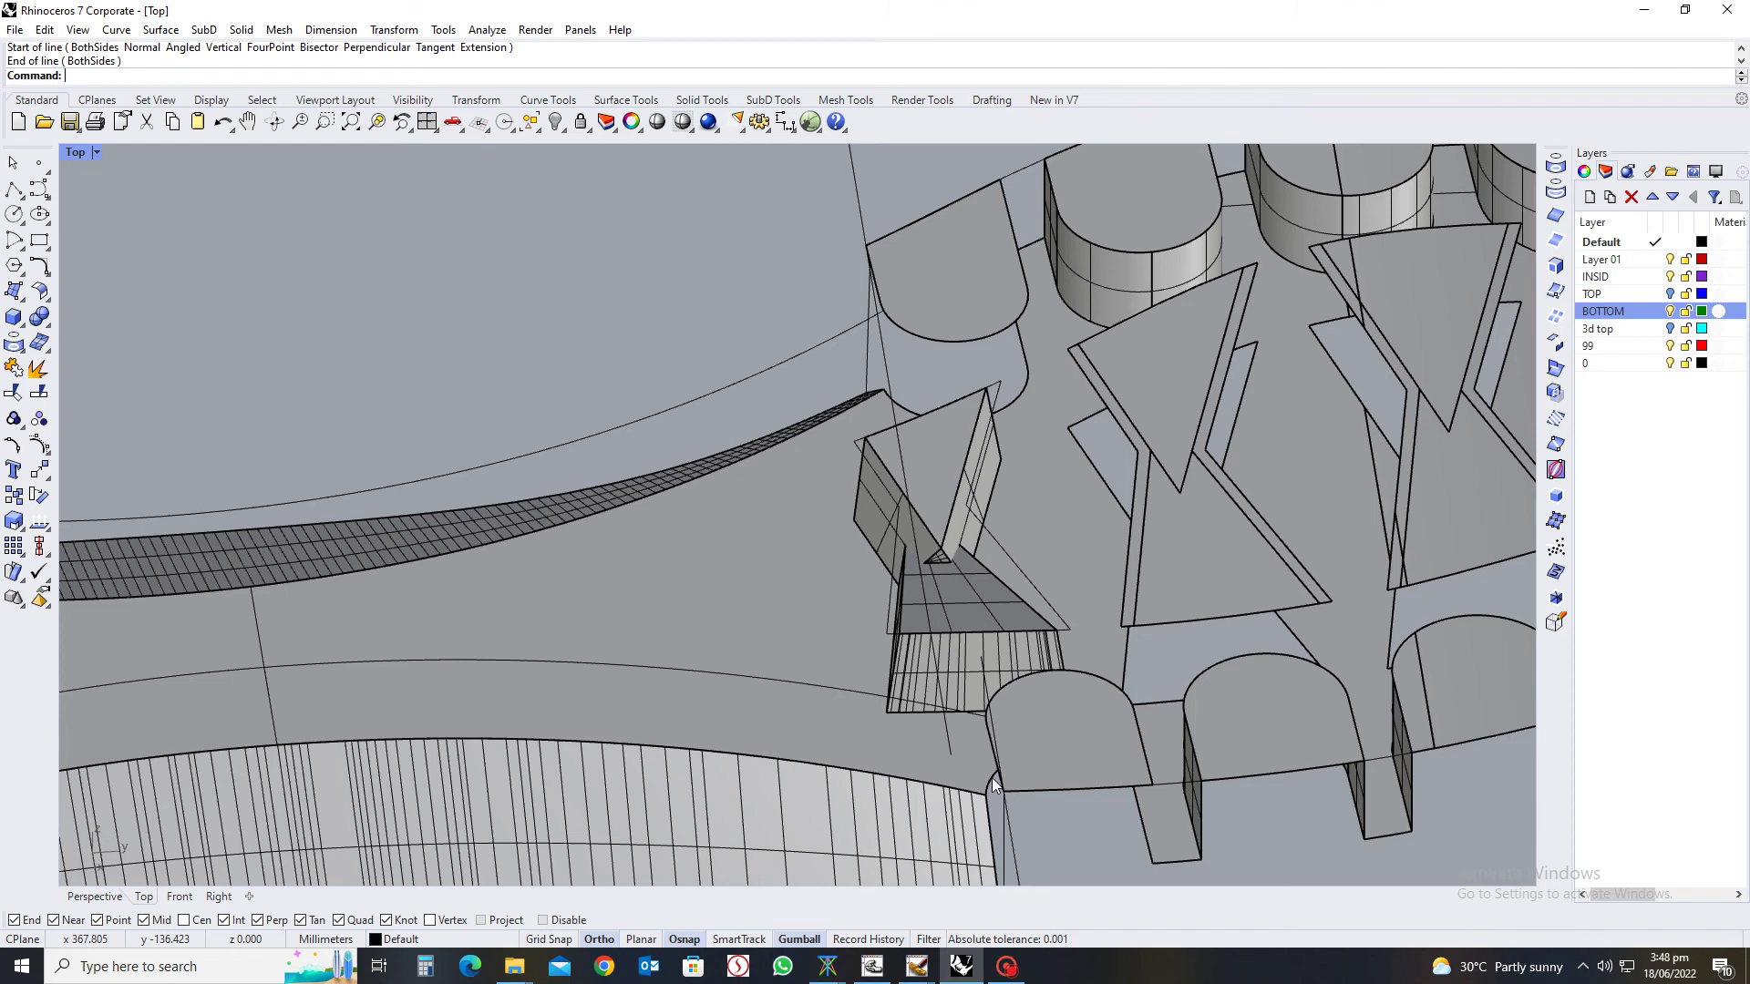
{"action": "scroll", "coordinate": [993, 784], "scroll_direction": "down", "scroll_amount": 3}
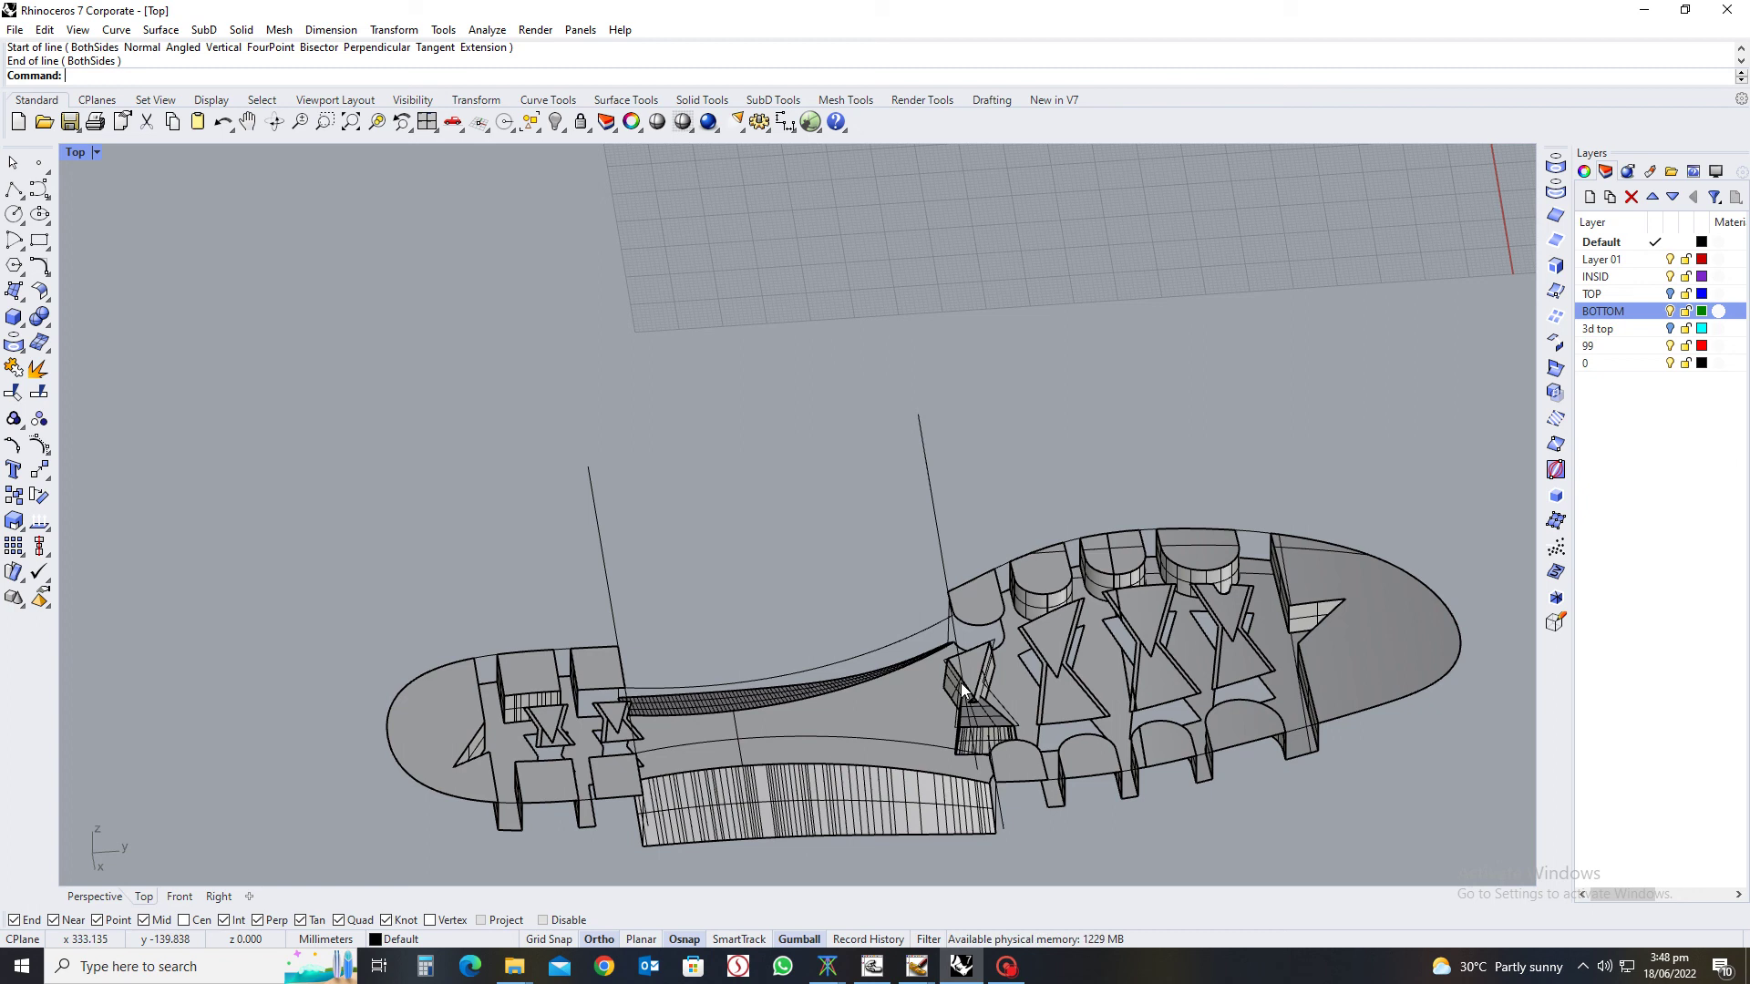
{"action": "scroll", "coordinate": [957, 679], "scroll_direction": "down", "scroll_amount": 2}
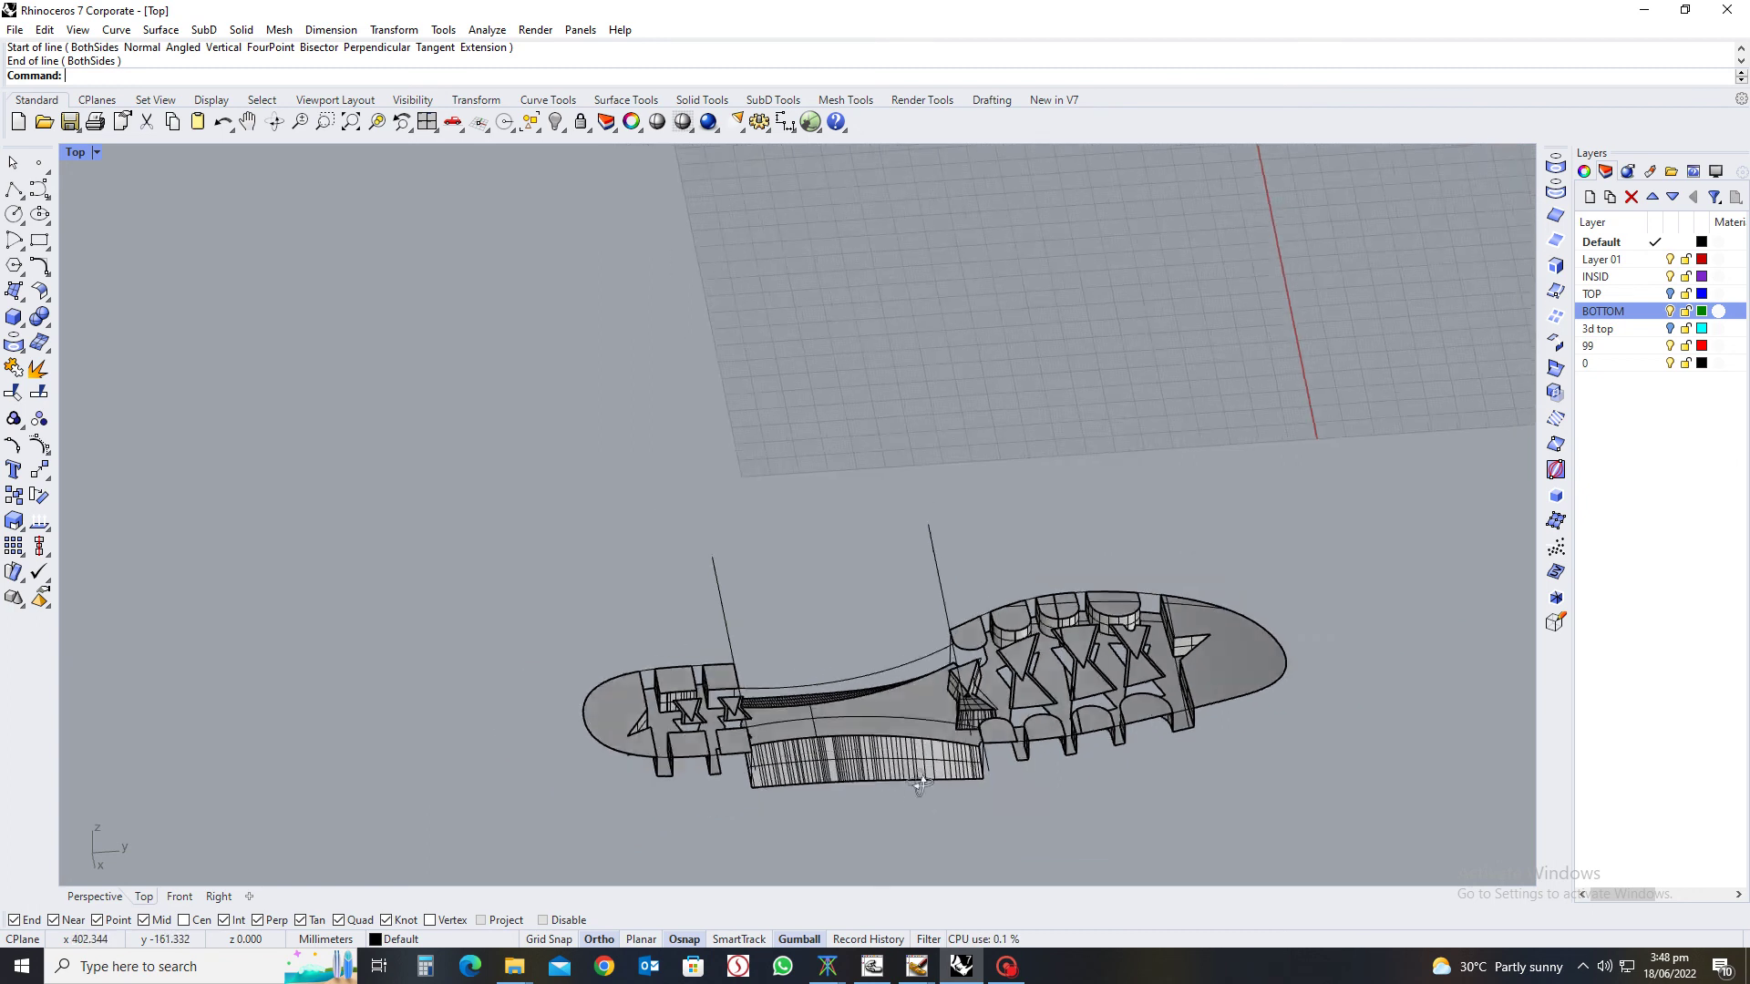
{"action": "right_click_drag", "start_coordinate": [920, 786], "coordinate": [626, 768]}
{"action": "scroll", "coordinate": [849, 617], "scroll_direction": "up", "scroll_amount": 5}
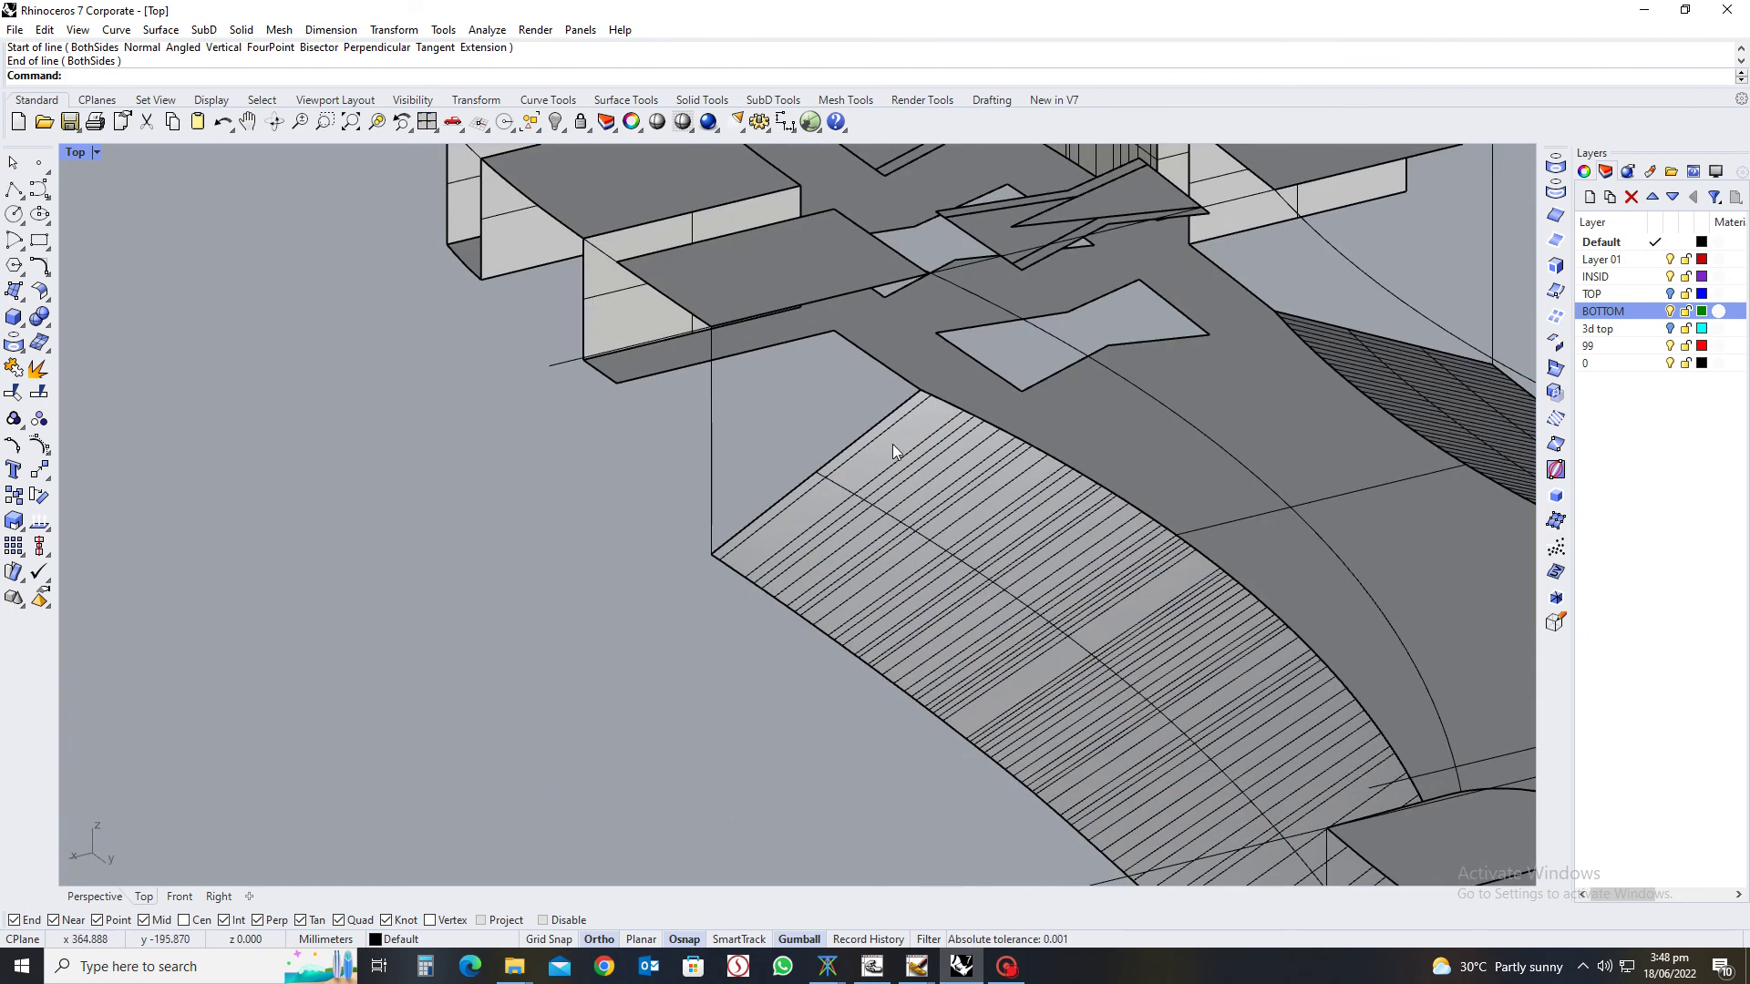
{"action": "scroll", "coordinate": [893, 450], "scroll_direction": "down", "scroll_amount": 3}
{"action": "right_click_drag", "start_coordinate": [938, 516], "coordinate": [955, 578]}
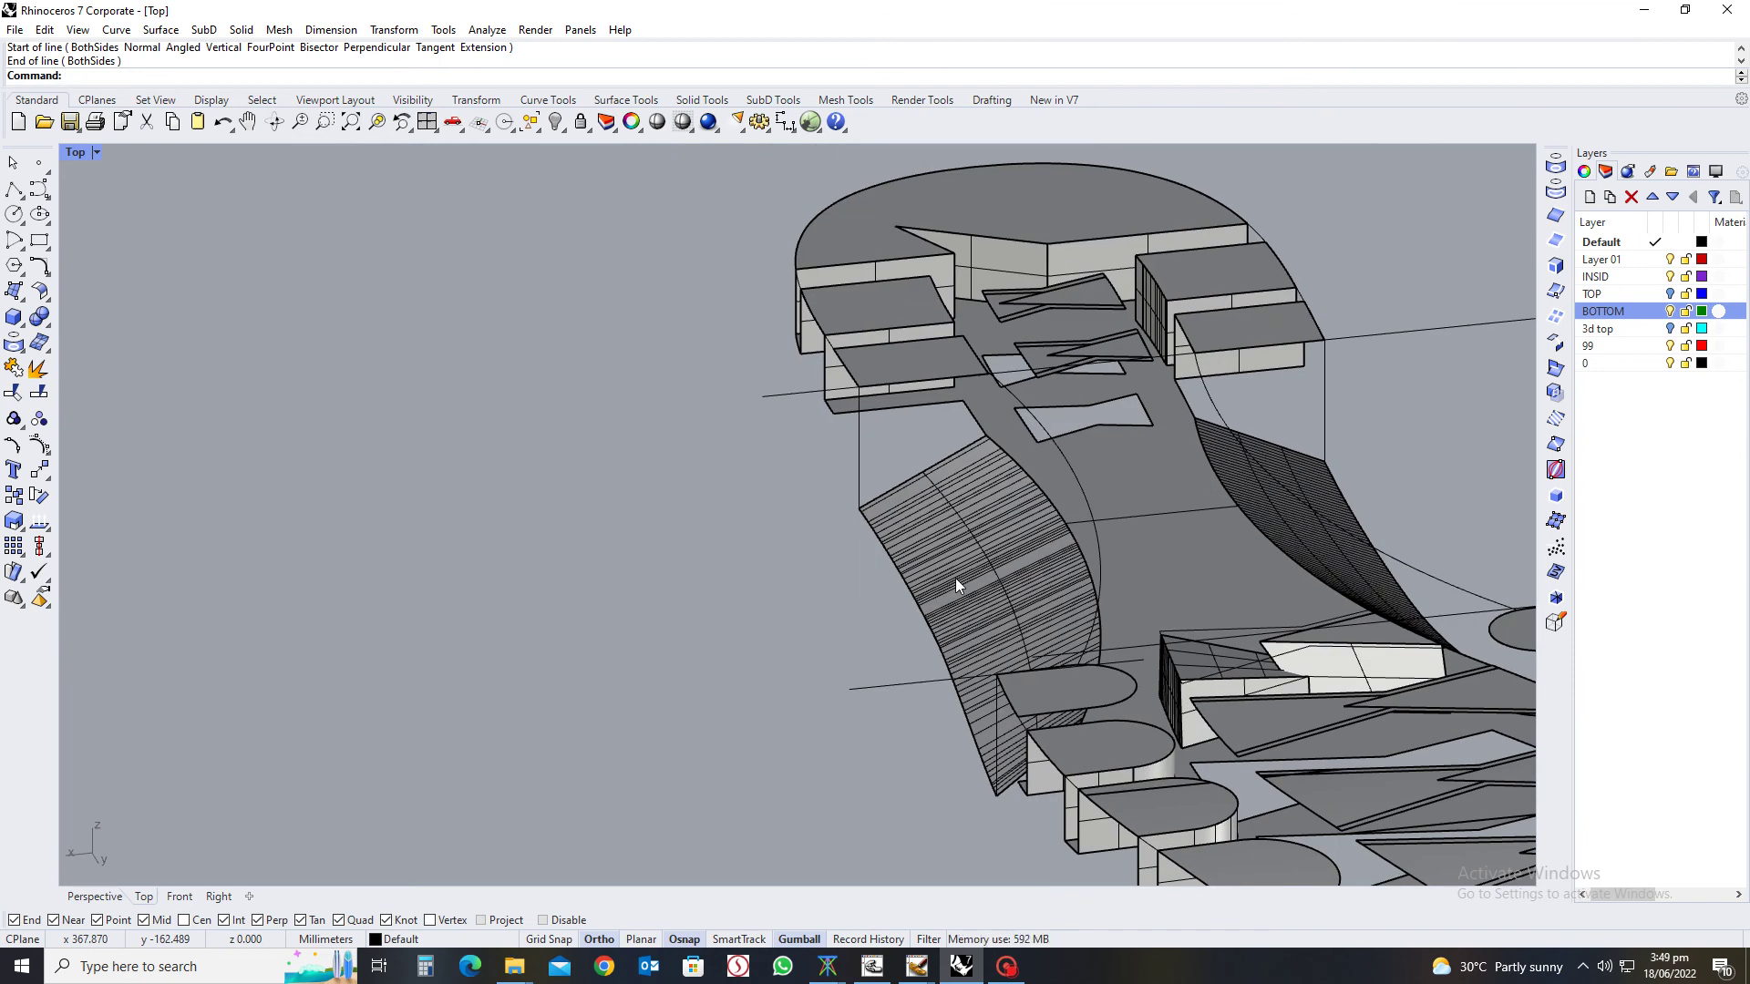
{"action": "right_click_drag", "start_coordinate": [950, 577], "coordinate": [889, 520]}
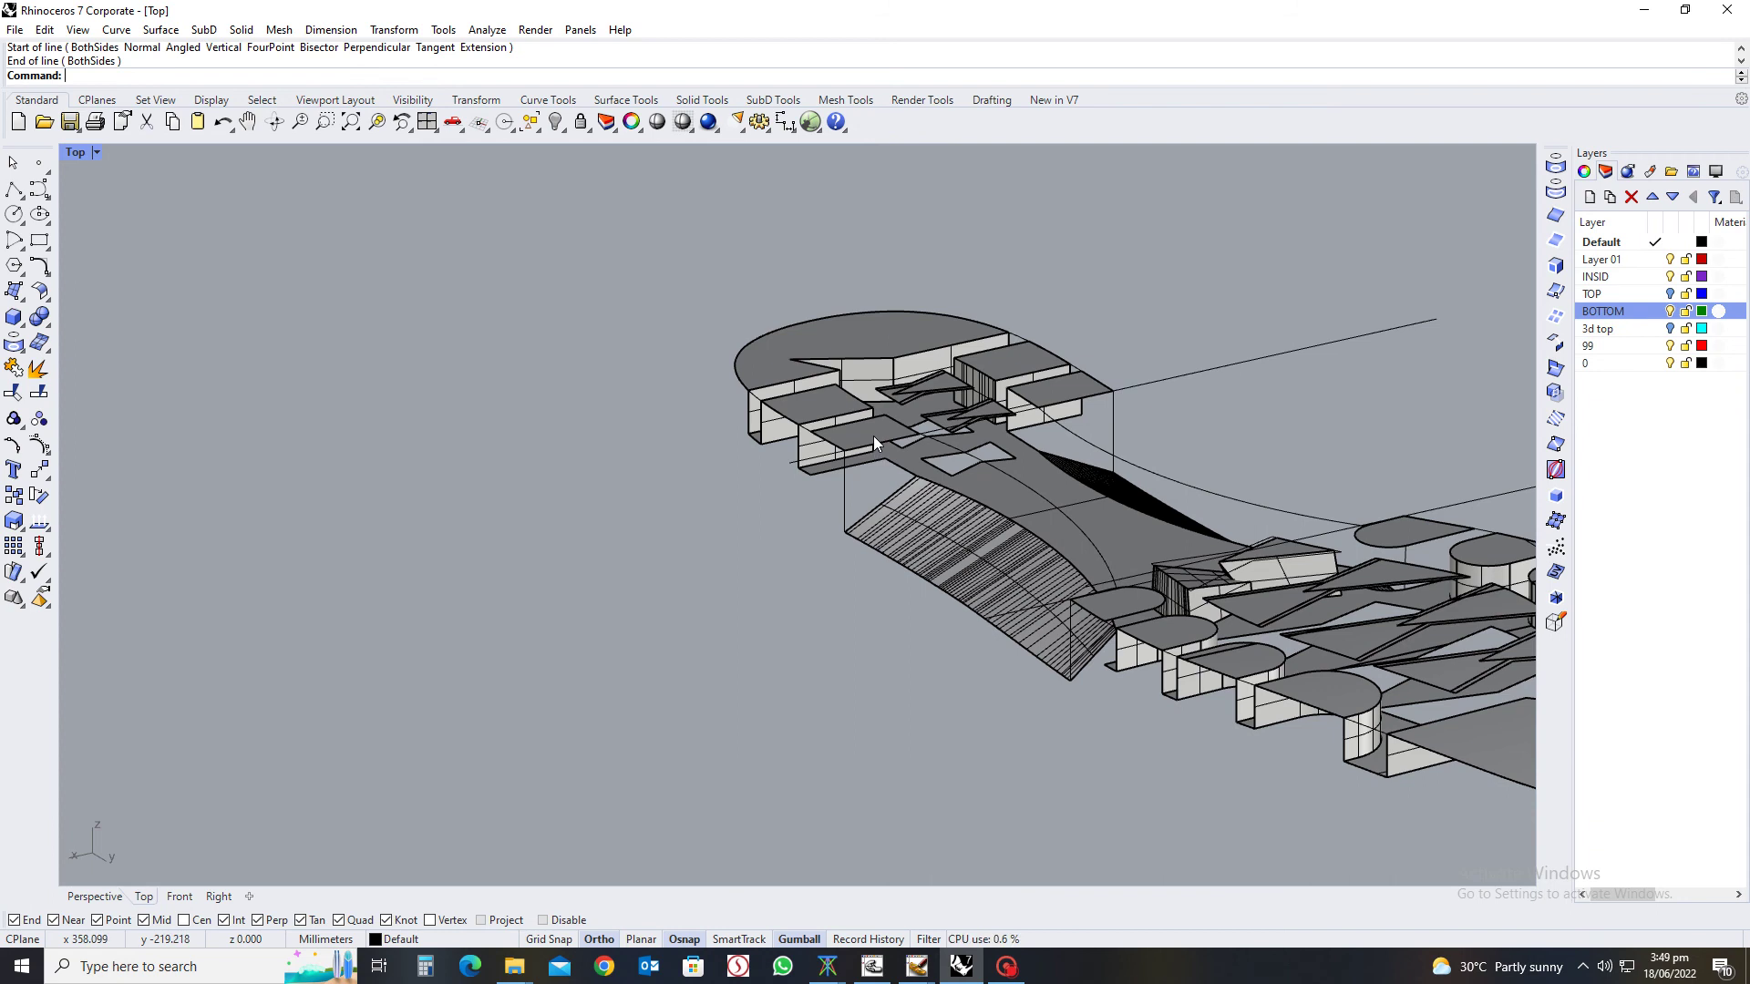
{"action": "scroll", "coordinate": [902, 474], "scroll_direction": "up", "scroll_amount": 2}
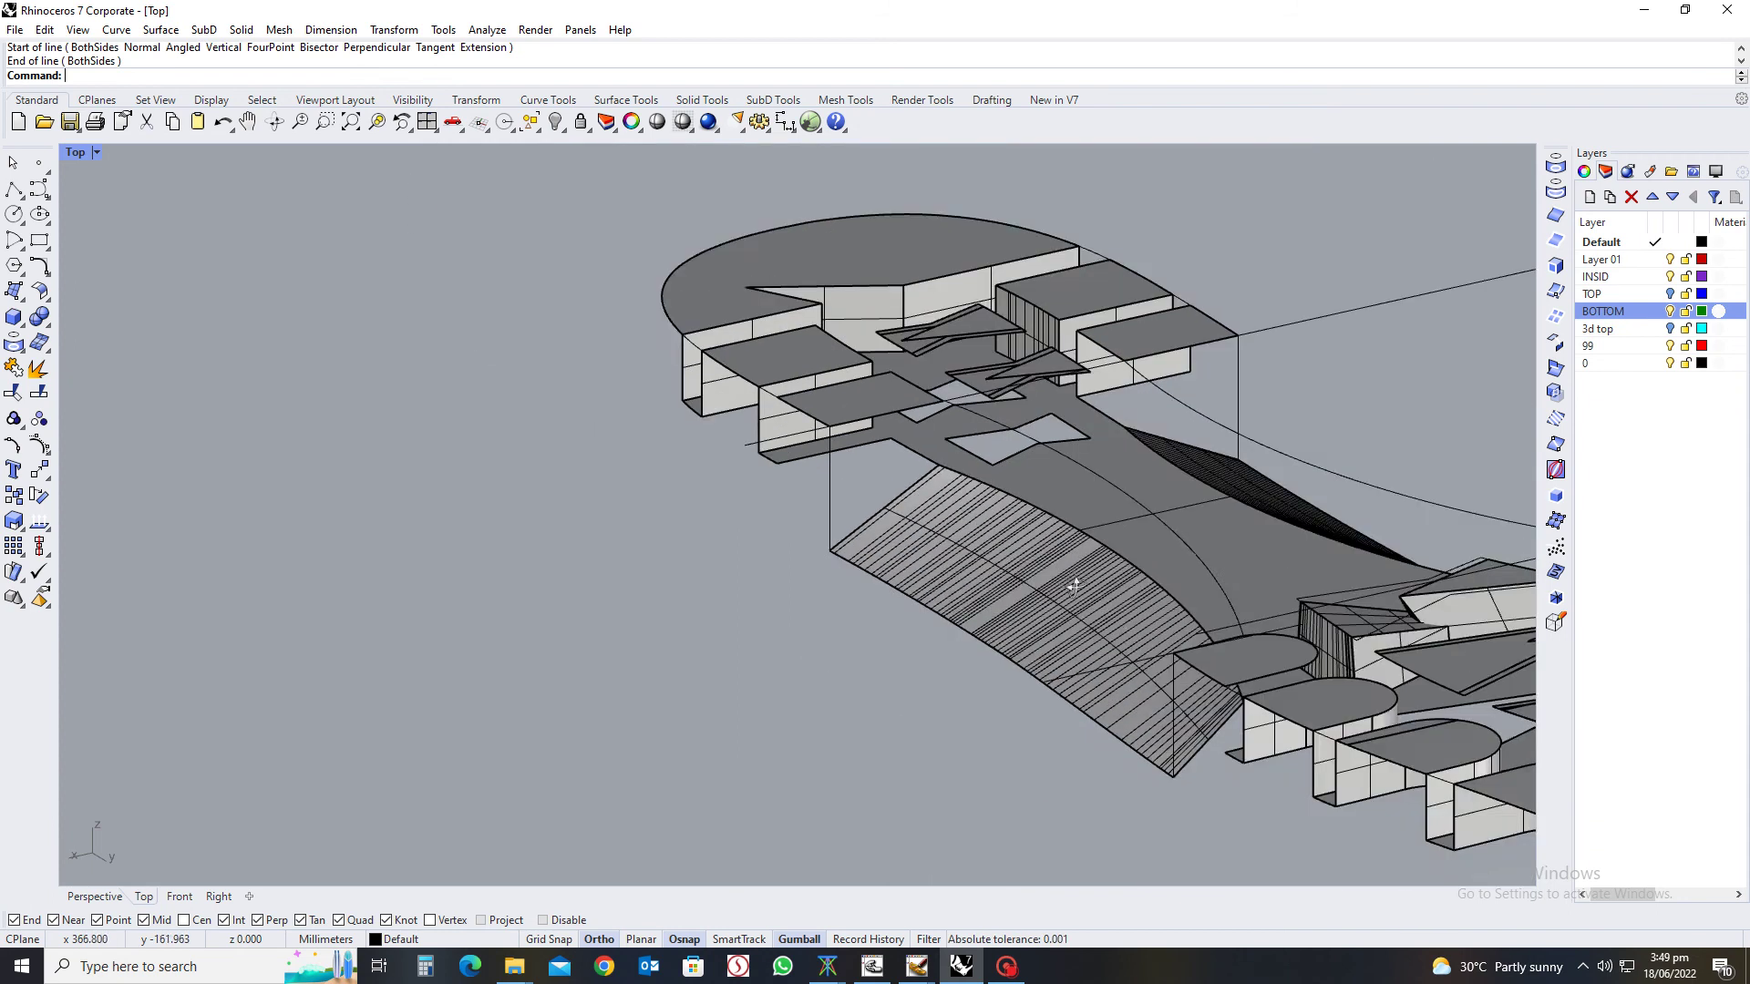
{"action": "right_click_drag", "start_coordinate": [1075, 586], "coordinate": [1023, 572]}
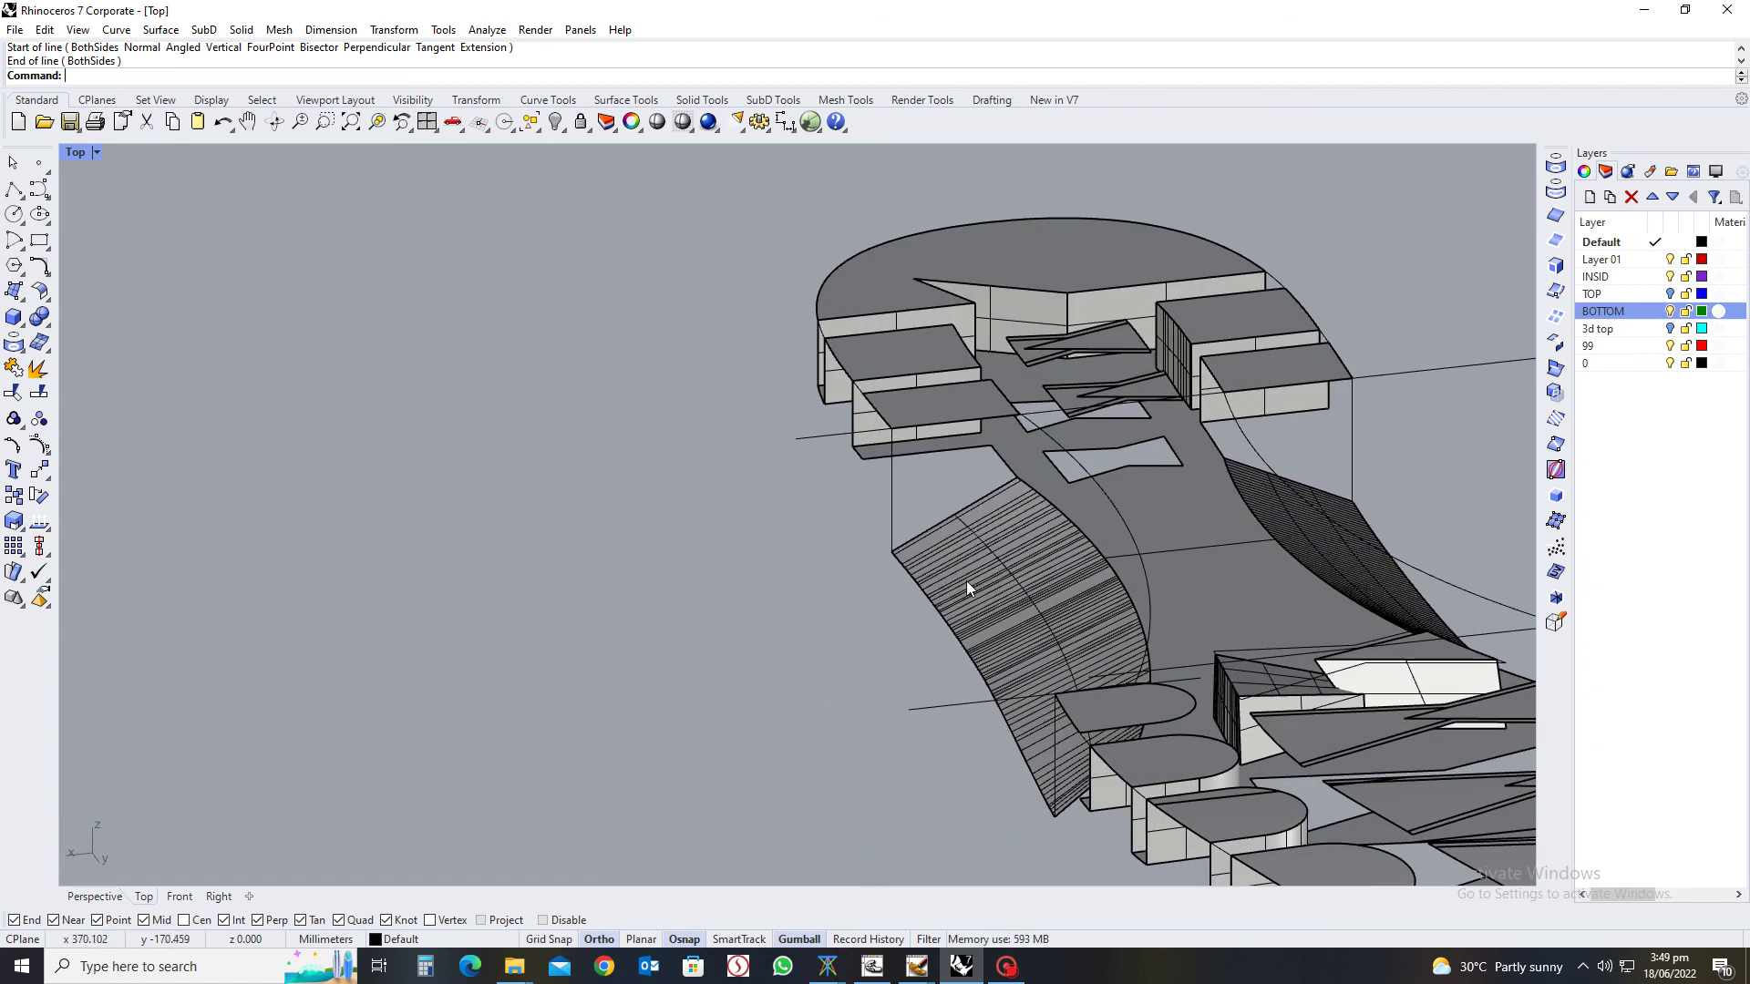
{"action": "scroll", "coordinate": [966, 582], "scroll_direction": "down", "scroll_amount": 2}
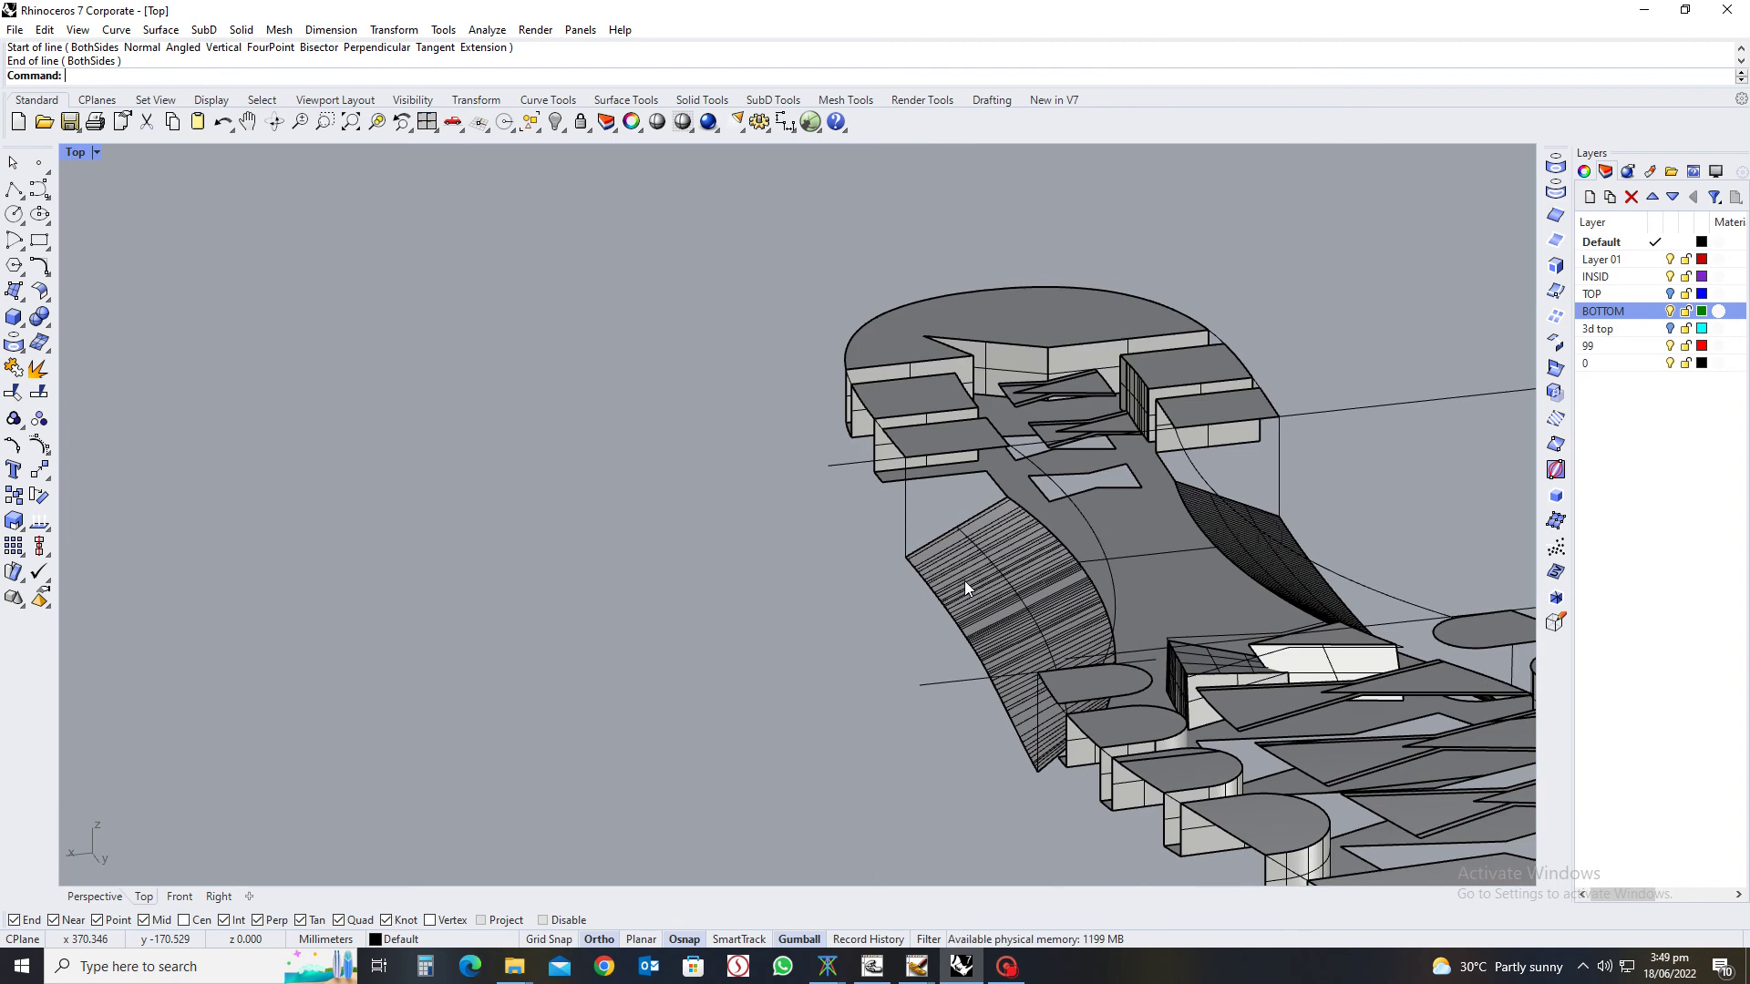
{"action": "scroll", "coordinate": [964, 586], "scroll_direction": "down", "scroll_amount": 1}
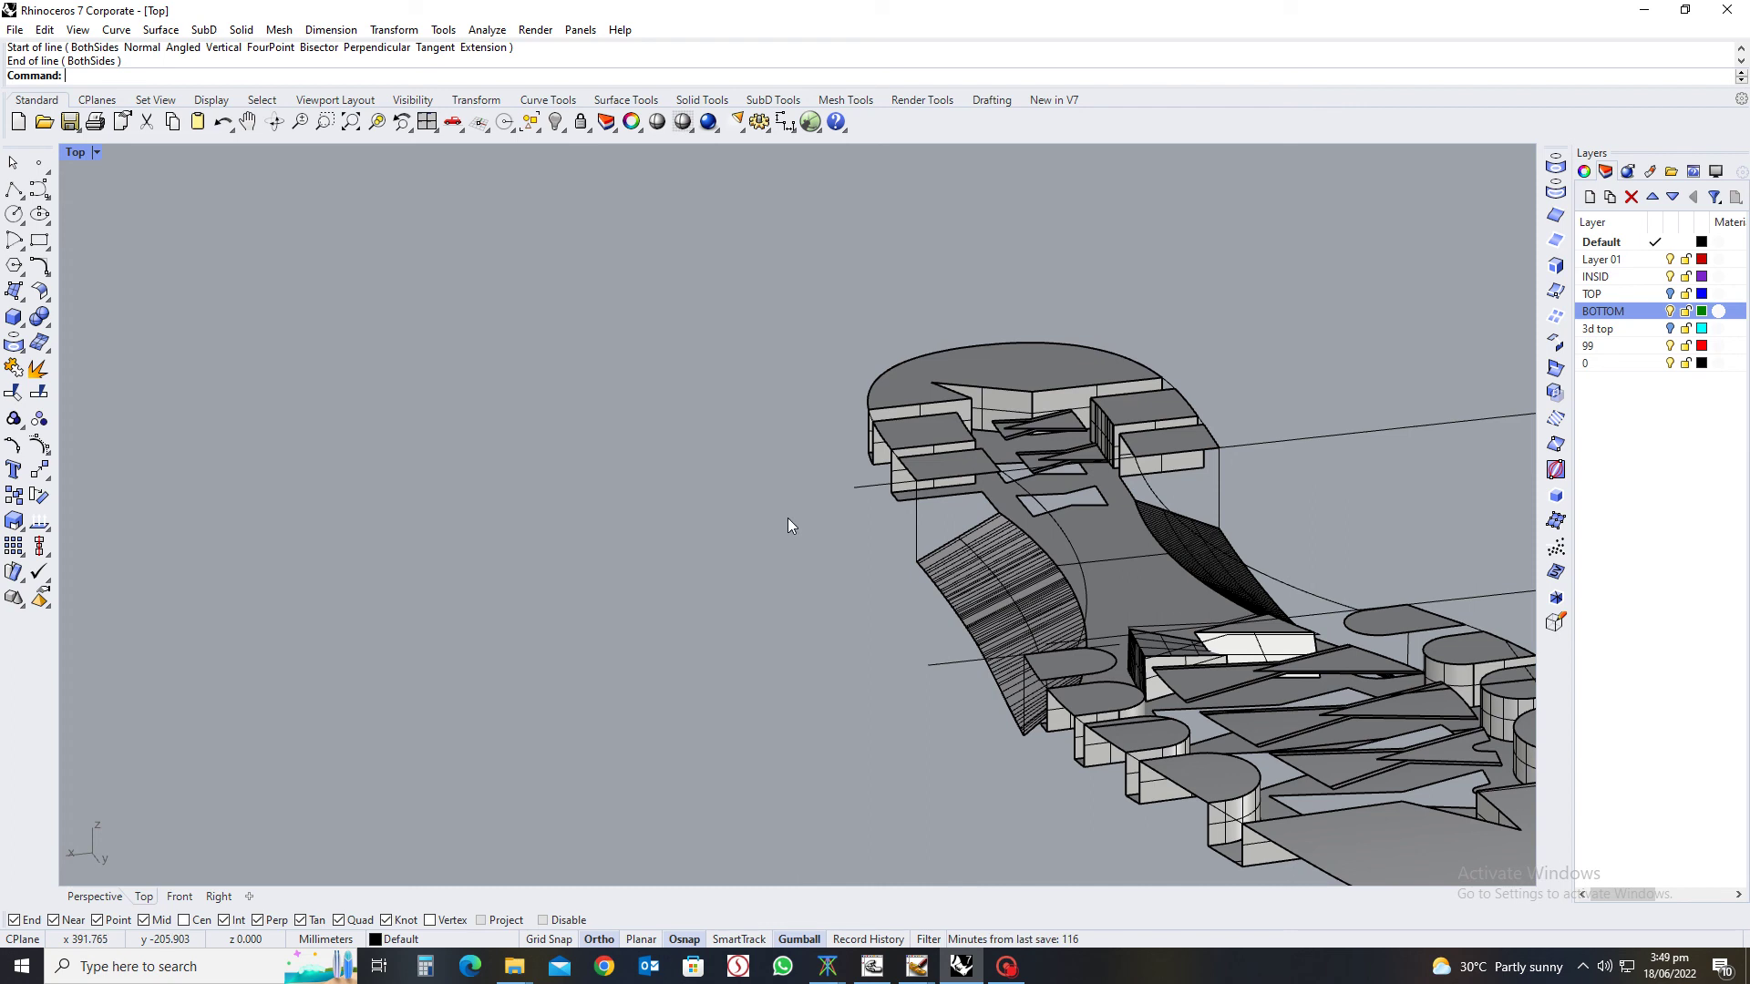
{"action": "scroll", "coordinate": [926, 527], "scroll_direction": "down", "scroll_amount": 5}
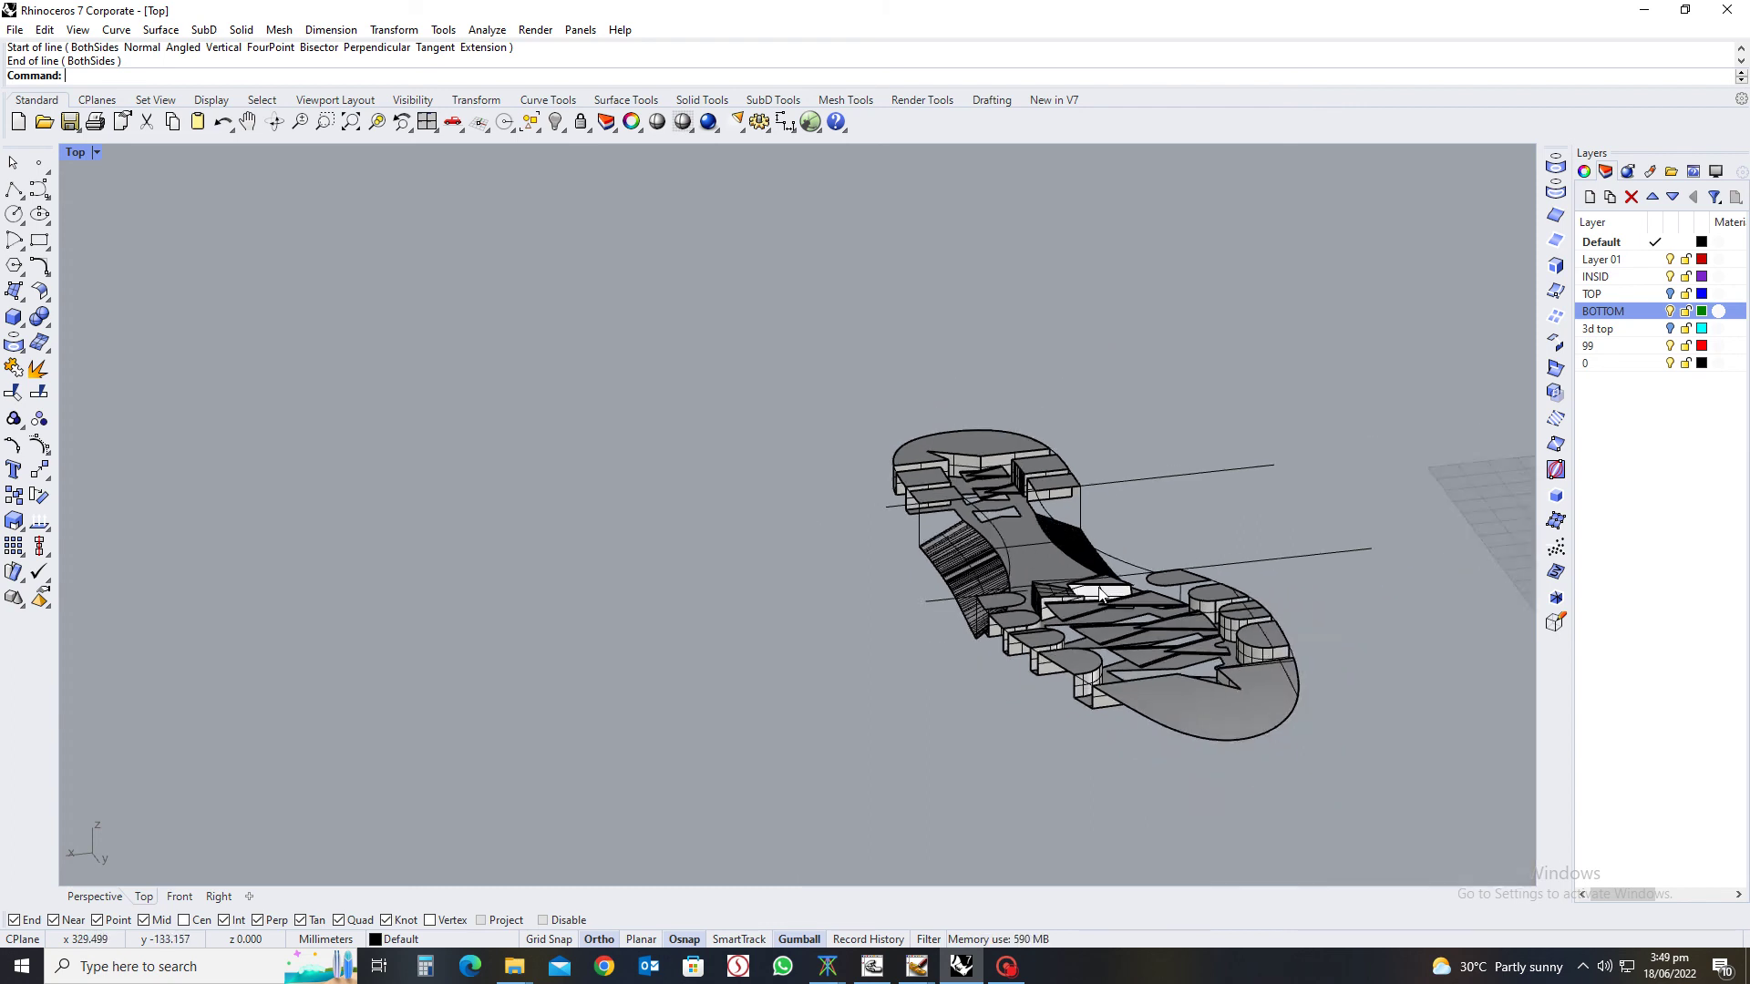
{"action": "right_click_drag", "start_coordinate": [1100, 594], "coordinate": [1048, 455]}
{"action": "scroll", "coordinate": [1184, 547], "scroll_direction": "up", "scroll_amount": 5}
{"action": "scroll", "coordinate": [1020, 424], "scroll_direction": "up", "scroll_amount": 4}
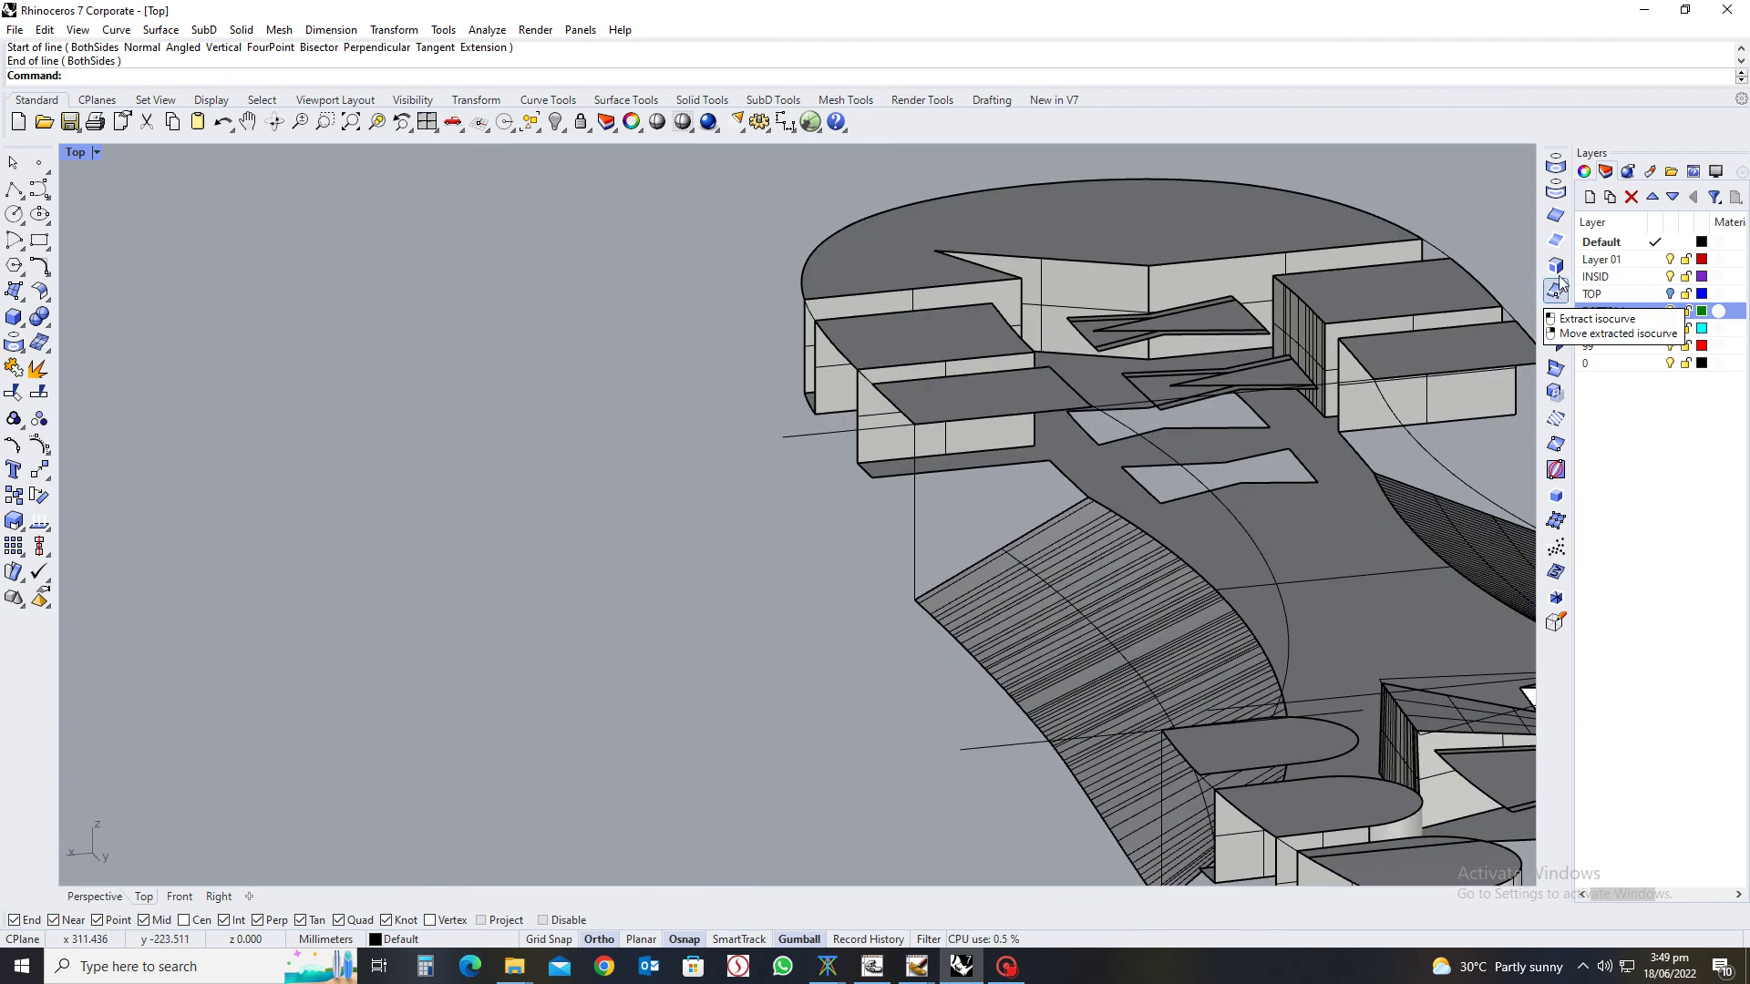
{"action": "left_click", "coordinate": [1556, 240]}
{"action": "left_click", "coordinate": [1075, 517]}
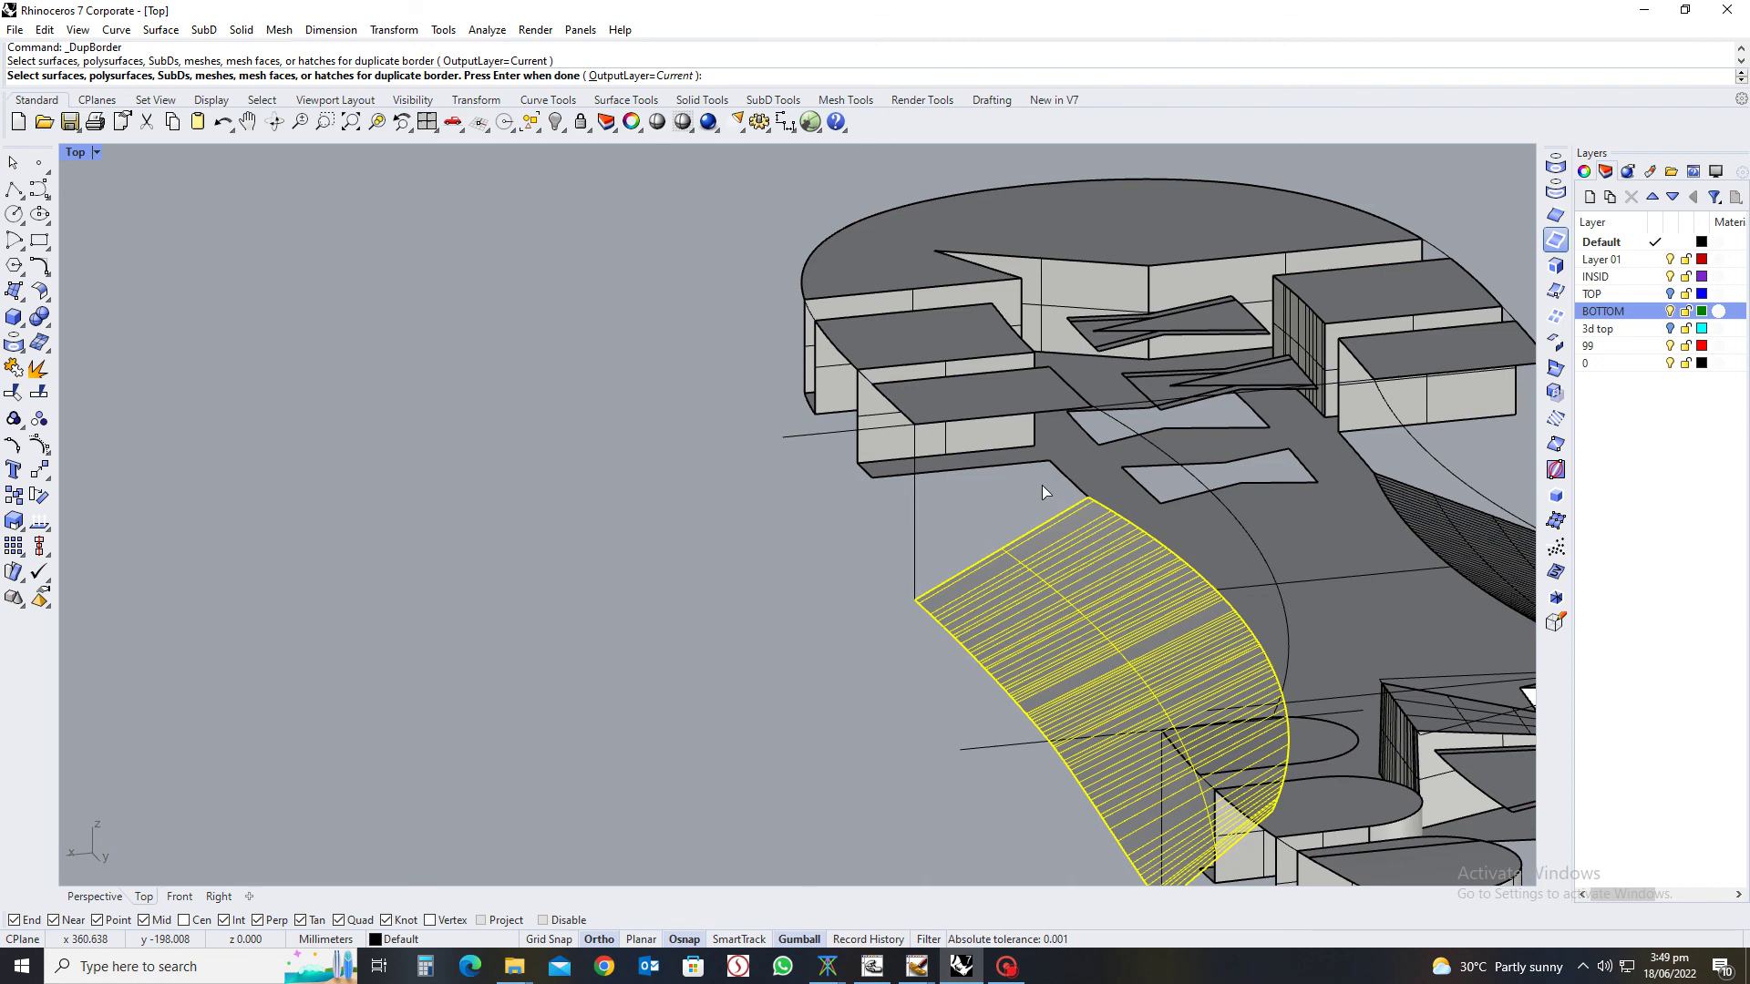
{"action": "scroll", "coordinate": [1063, 483], "scroll_direction": "up", "scroll_amount": 4}
{"action": "left_click", "coordinate": [1088, 476]}
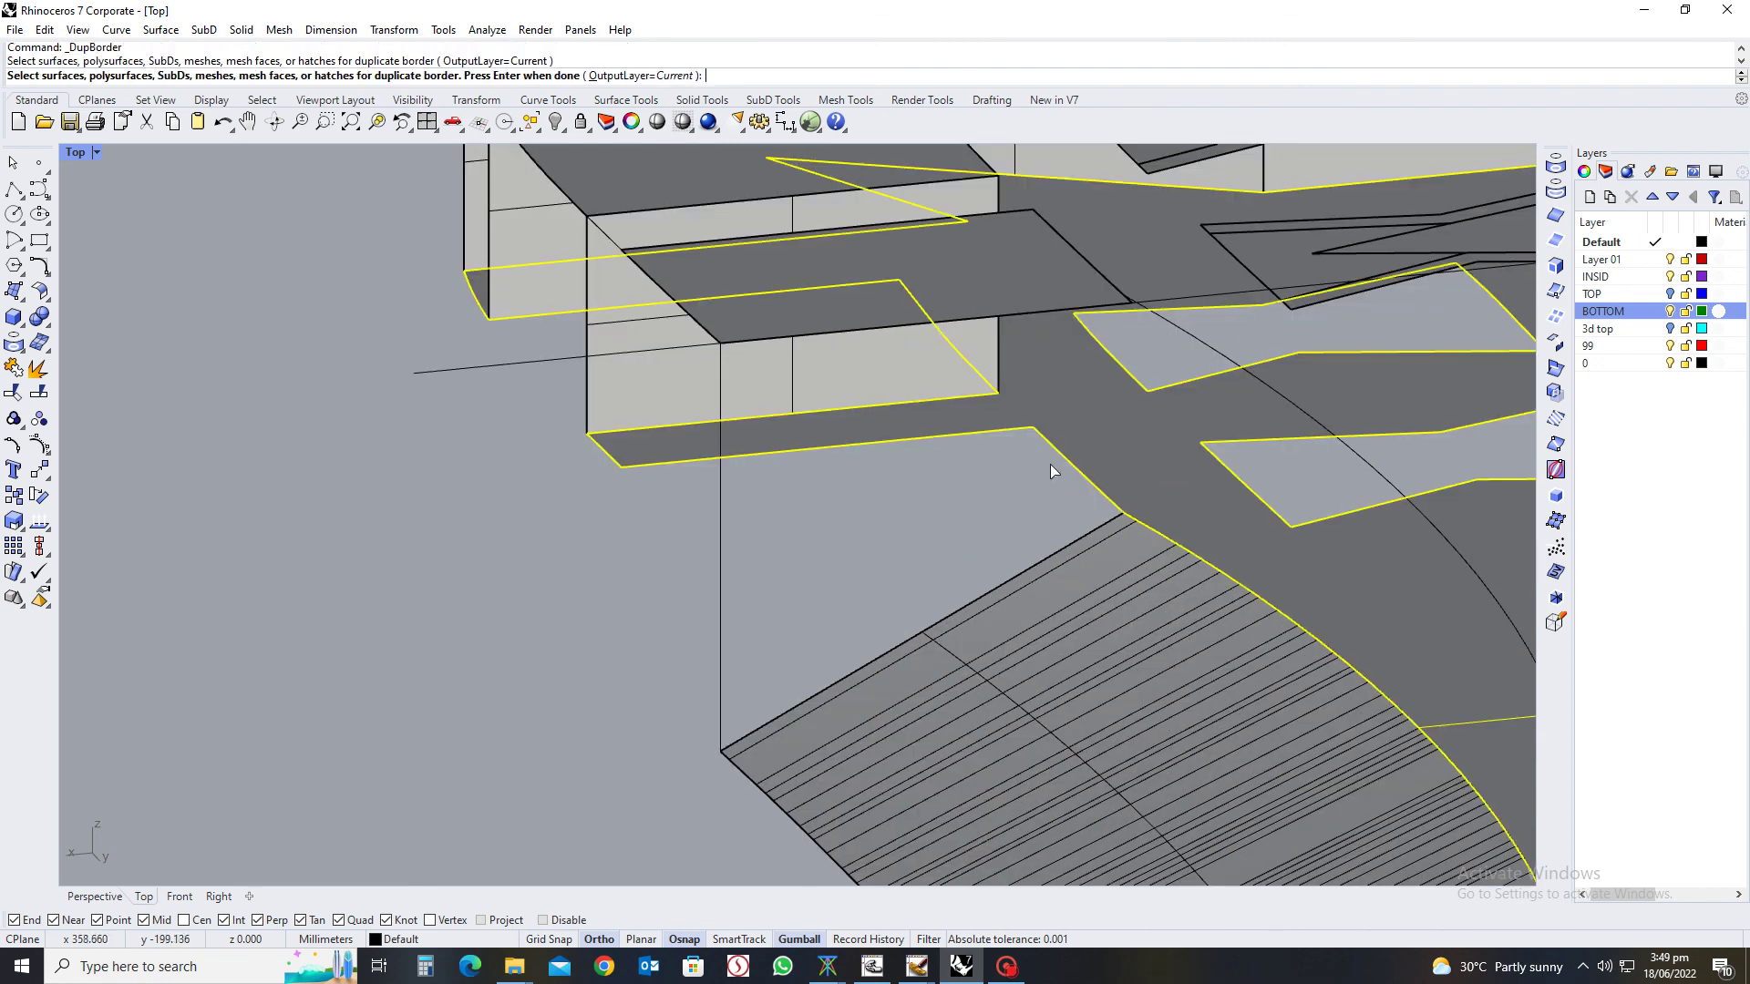
{"action": "key", "text": "Return"}
{"action": "right_click", "coordinate": [1075, 470]}
{"action": "left_click", "coordinate": [1076, 468]}
{"action": "key", "text": "Return"}
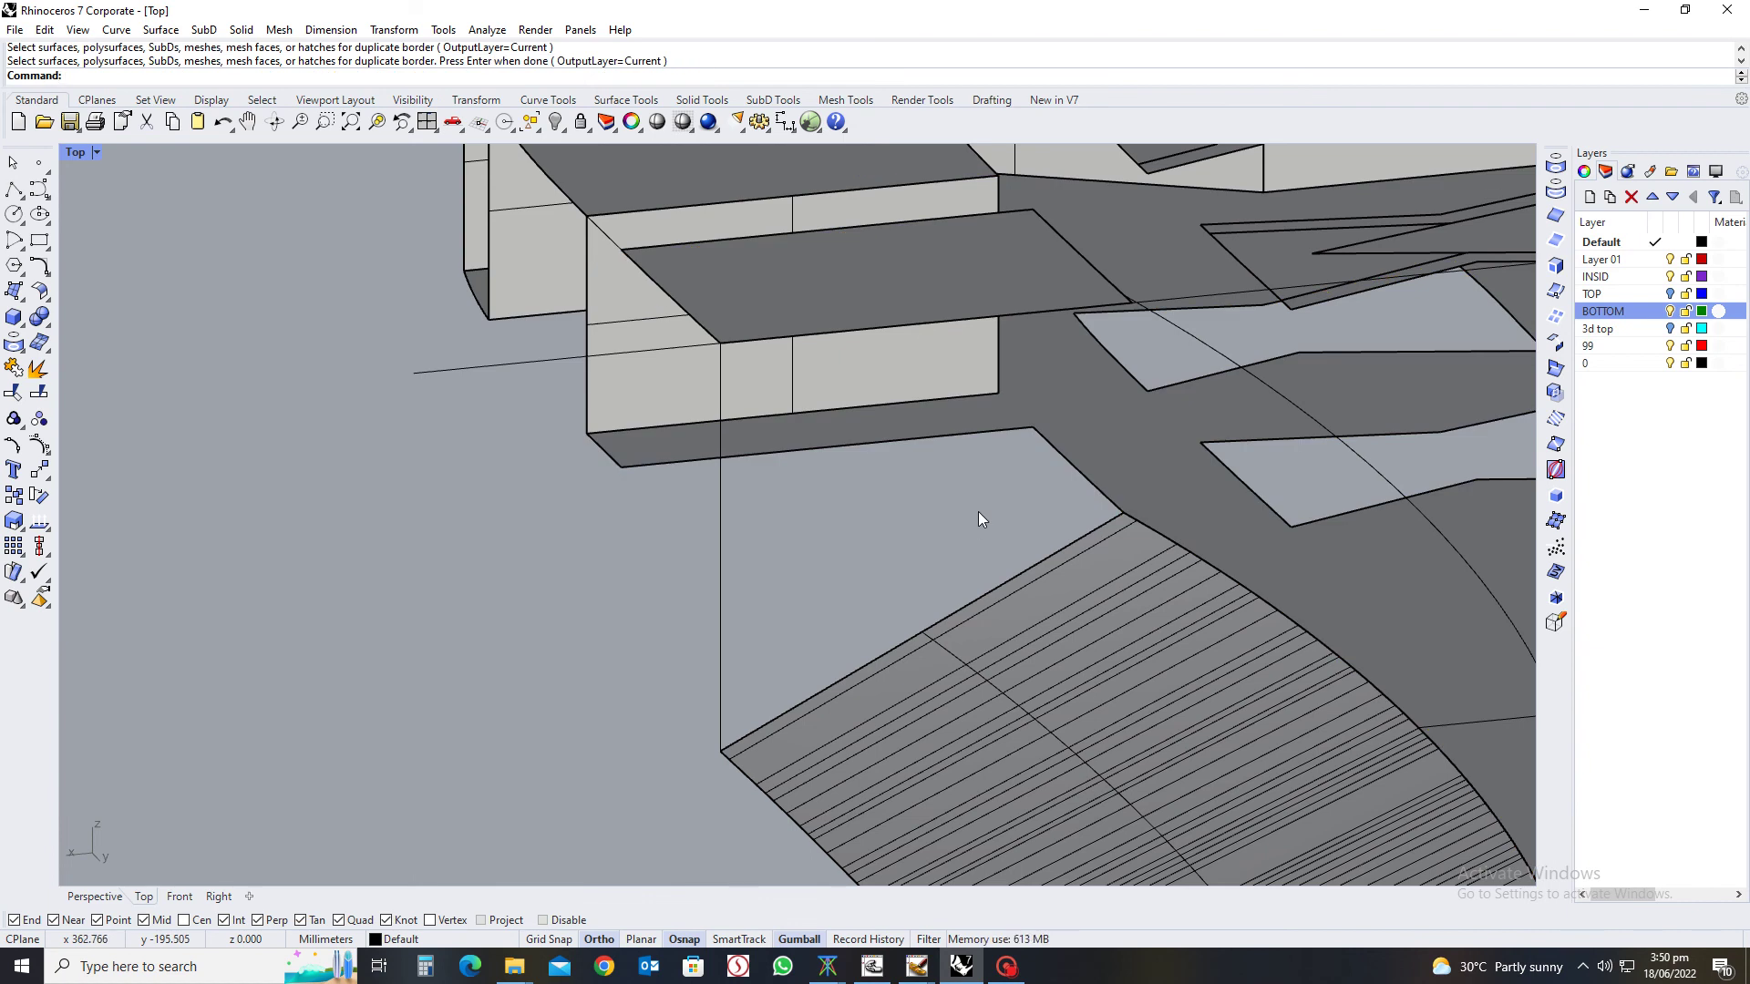
Duplicate the sole body edges beside the foremost heel lugs, between the lugs and the waist side surfaces
{"action": "left_click", "coordinate": [1555, 216]}
{"action": "left_click", "coordinate": [1067, 467]}
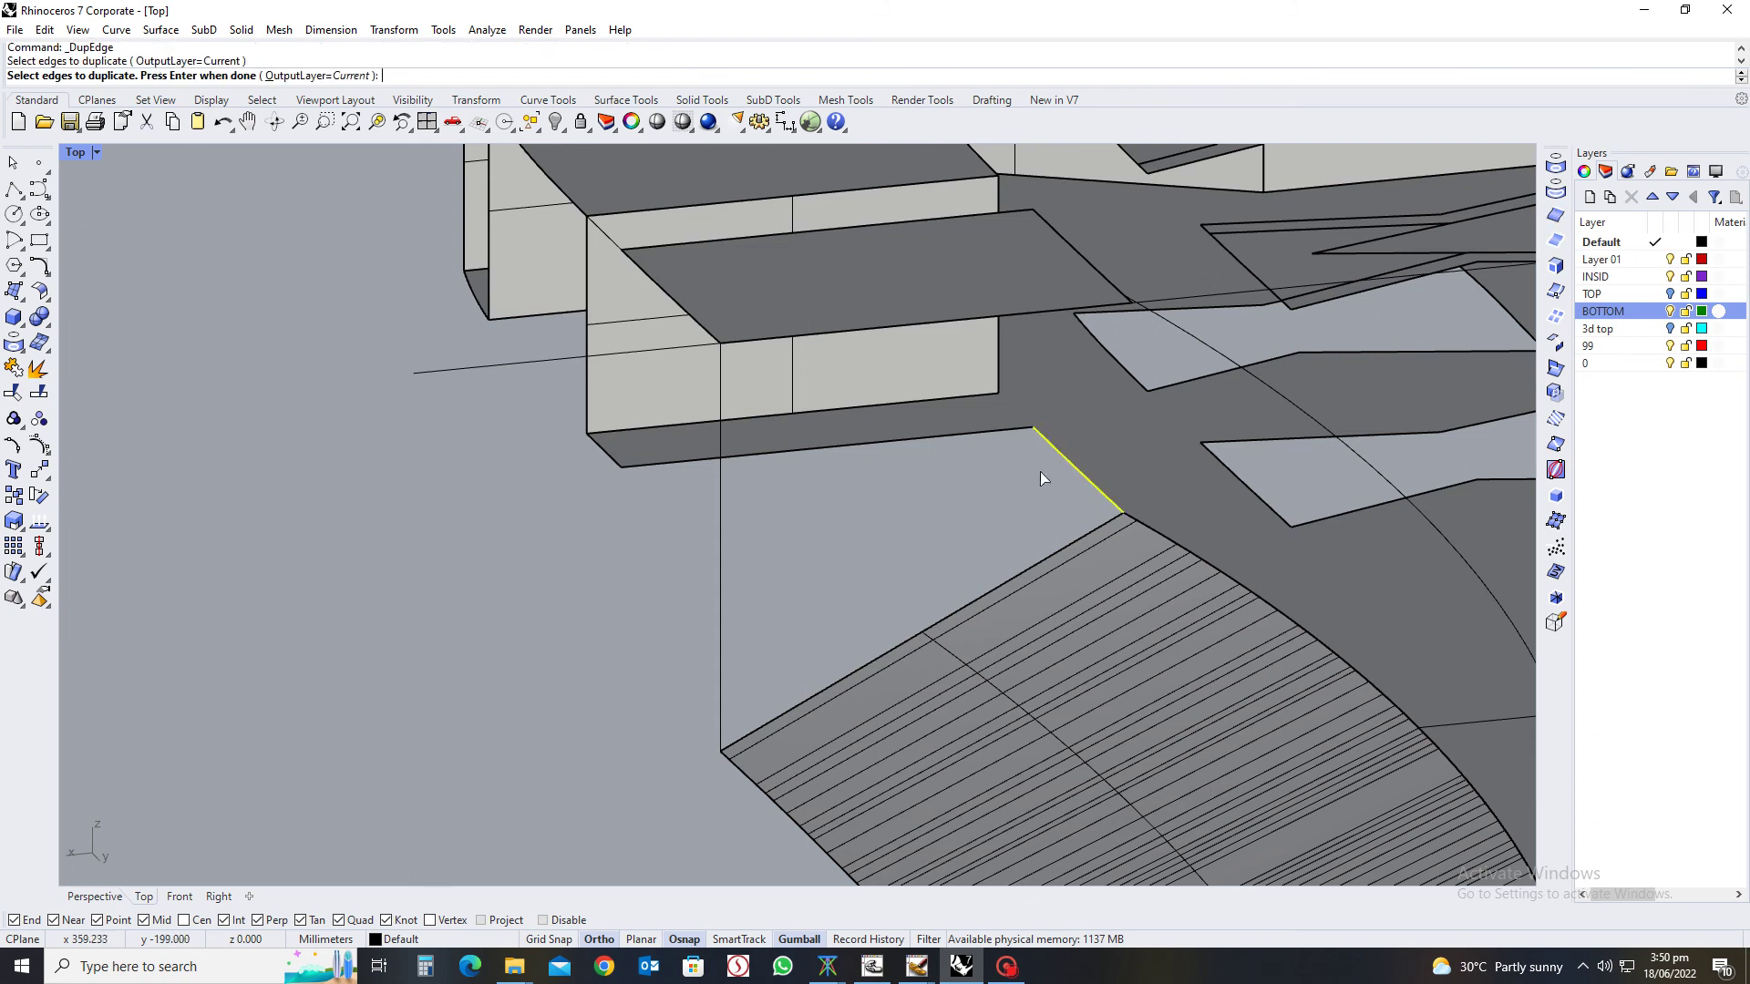
{"action": "left_click", "coordinate": [929, 438]}
{"action": "right_click_drag", "start_coordinate": [906, 486], "coordinate": [1107, 505]}
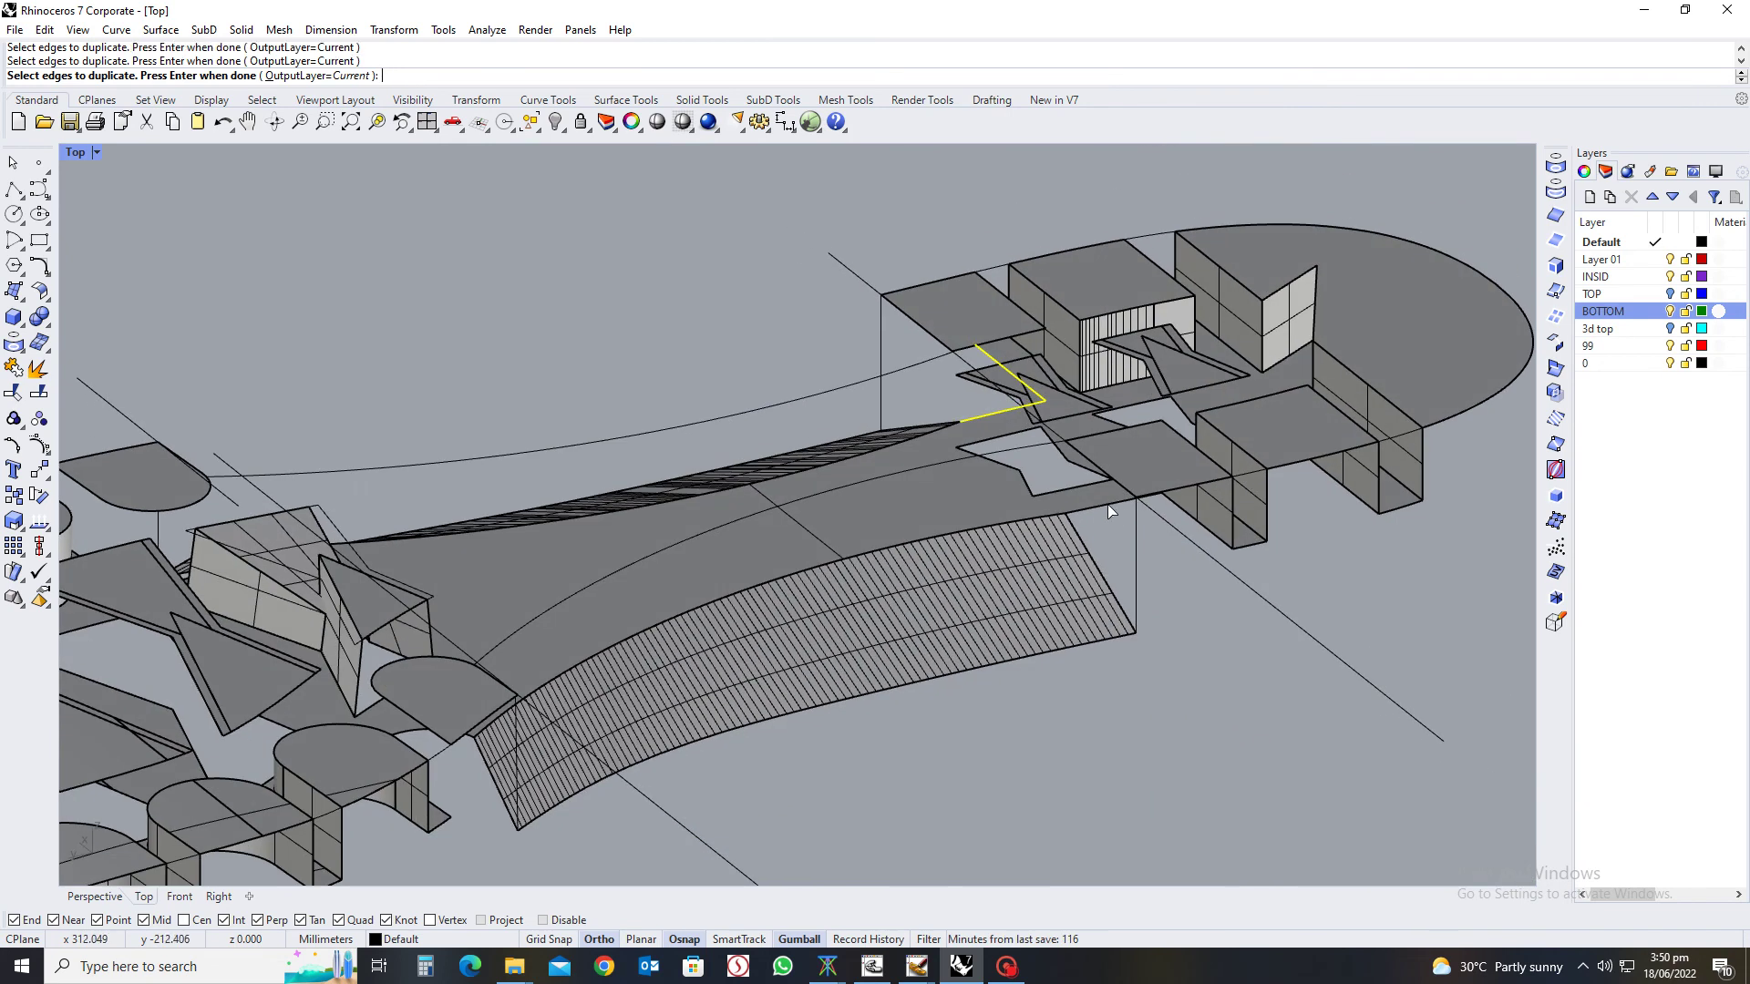
{"action": "left_click", "coordinate": [1203, 532]}
{"action": "key", "text": "Escape"}
{"action": "right_click_drag", "start_coordinate": [1289, 664], "coordinate": [1346, 625]}
{"action": "key", "text": "Return"}
{"action": "key", "text": "Escape"}
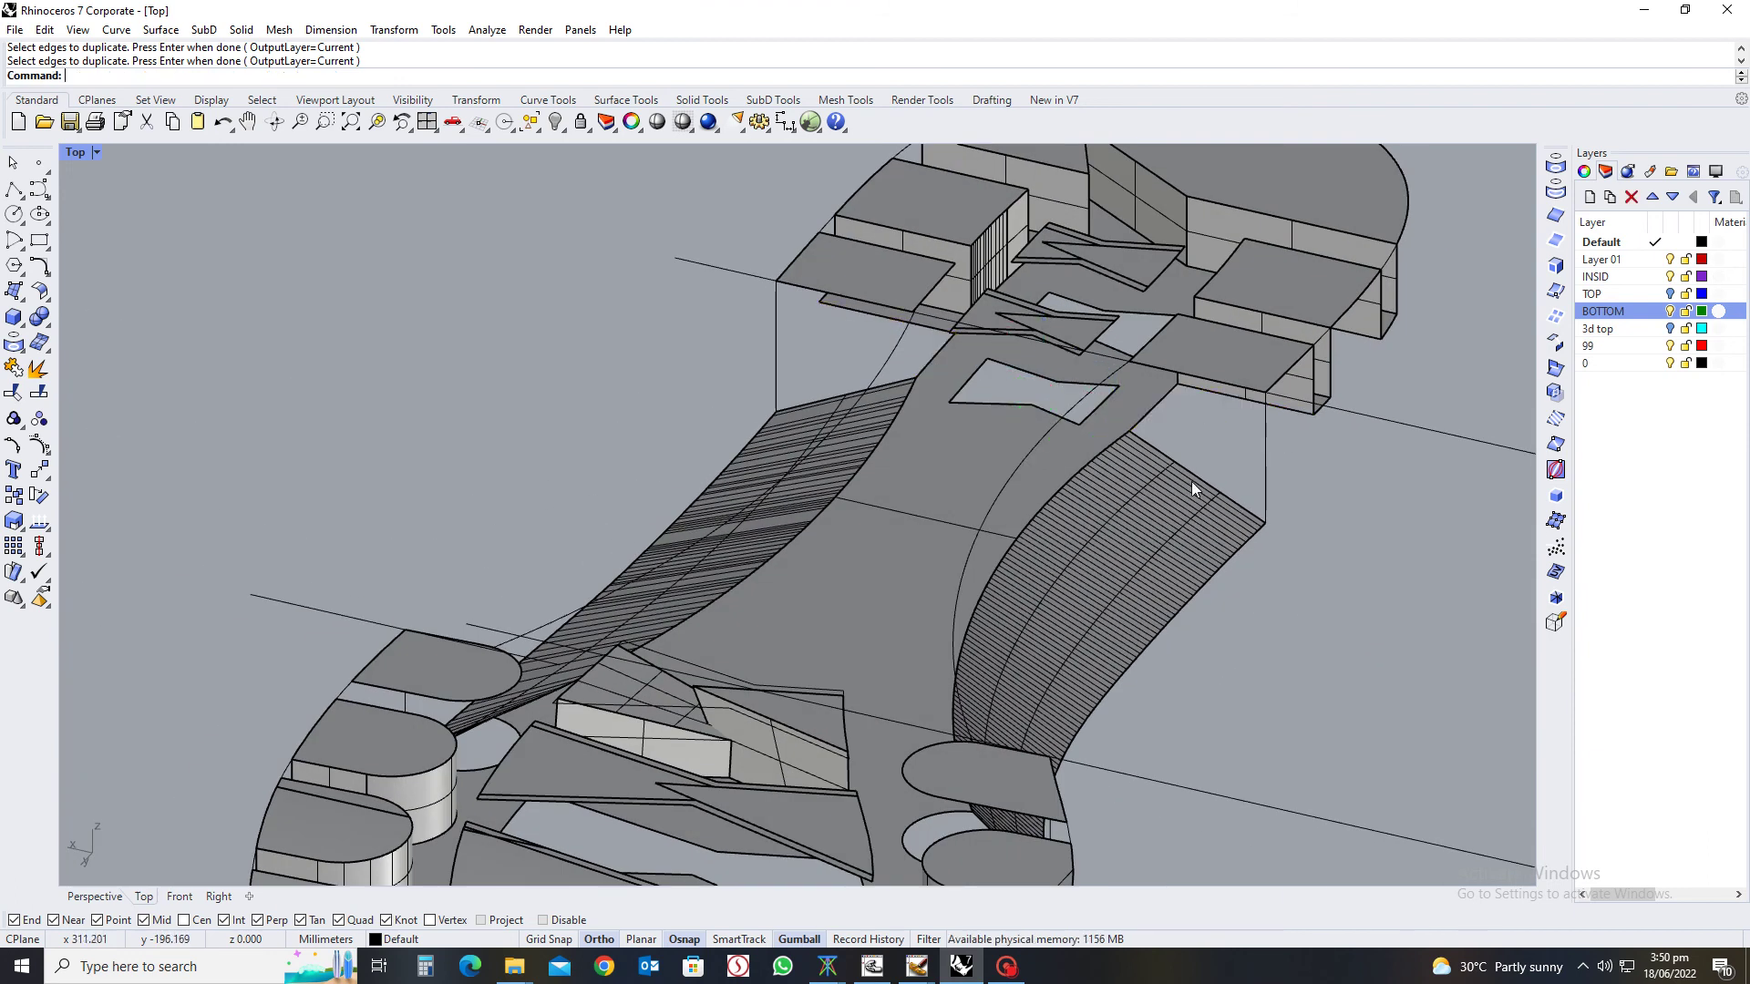
Draw a line from the left side surface's outer heel-end corner to the outer base corner of the nearest walled heel lug
{"action": "left_click", "coordinate": [1201, 479]}
{"action": "left_click", "coordinate": [1249, 527]}
{"action": "right_click_drag", "start_coordinate": [1249, 525], "coordinate": [1174, 598]}
{"action": "type", "text": "line"}
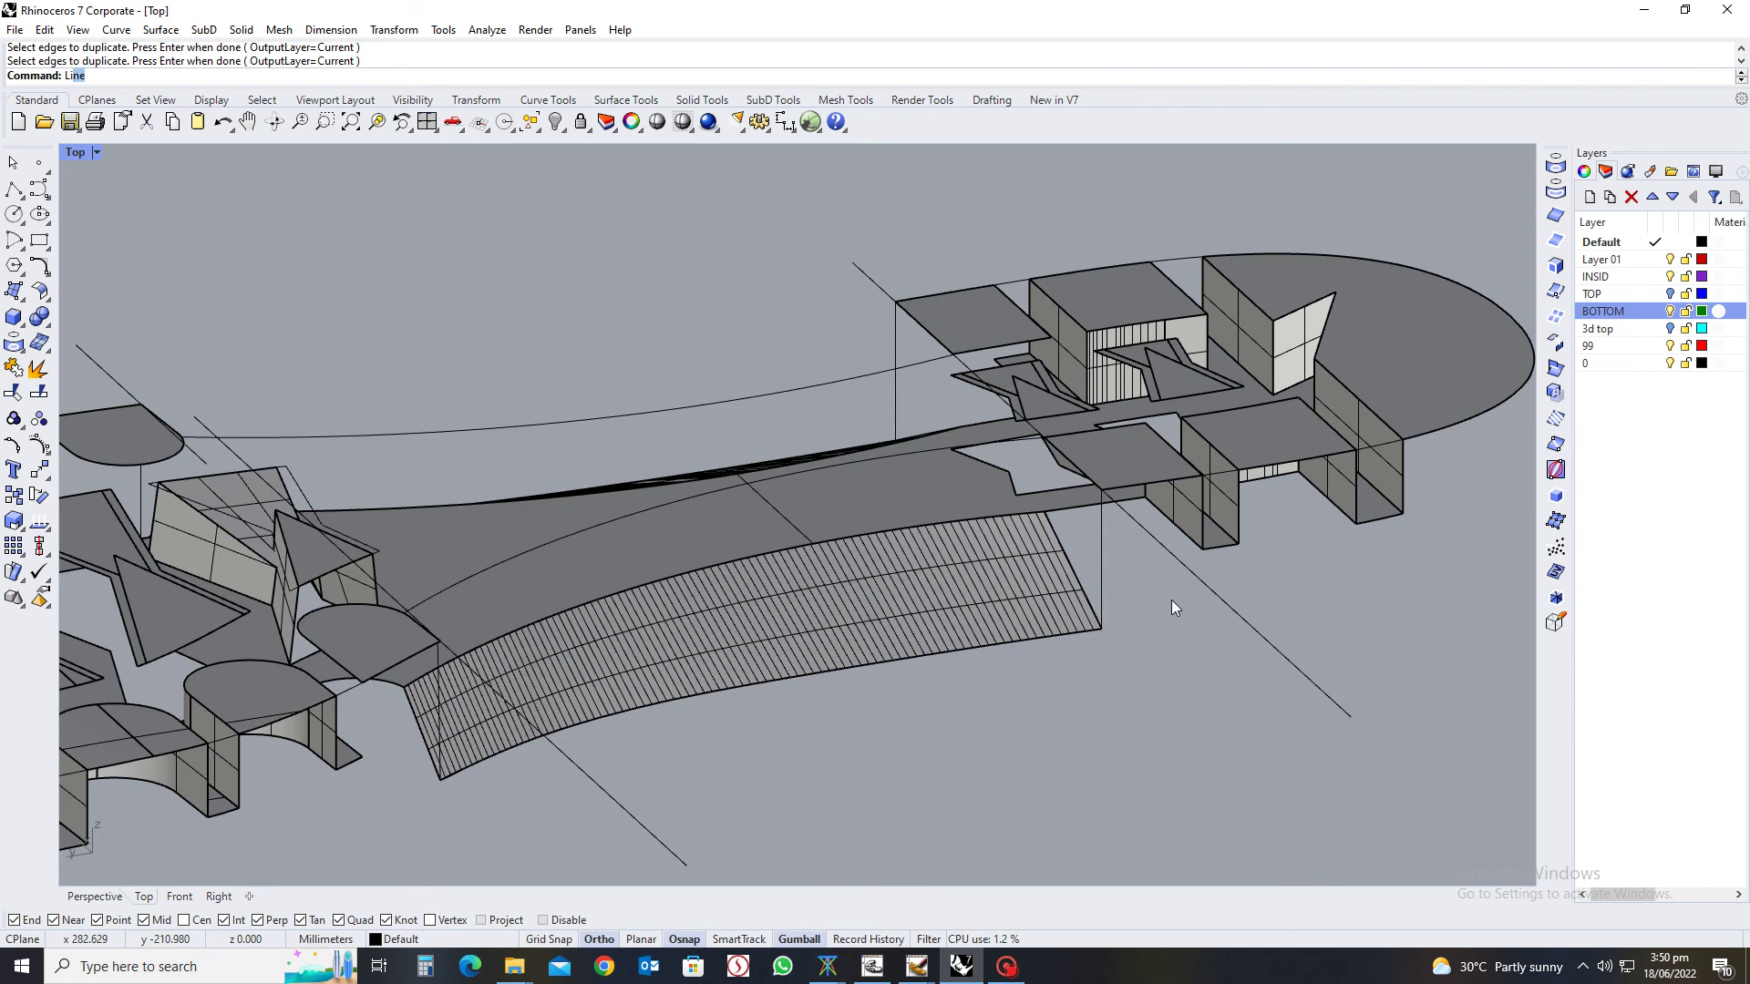
{"action": "key", "text": "Return"}
{"action": "left_click", "coordinate": [1102, 628]}
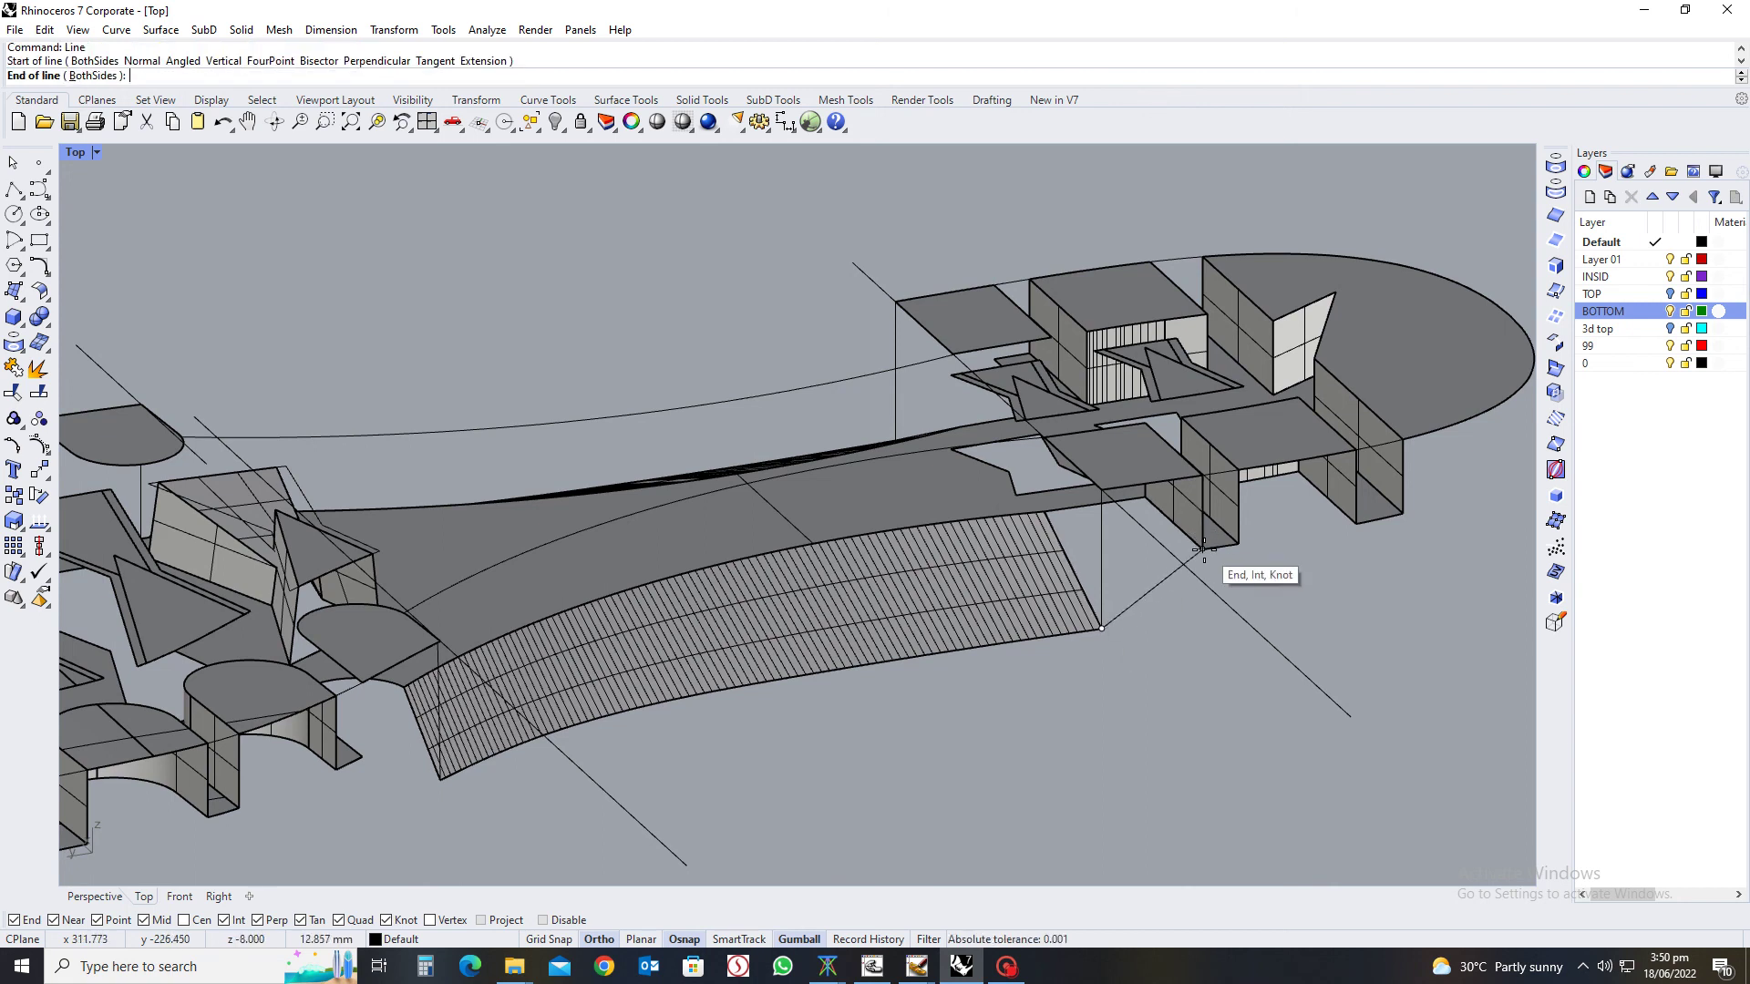
{"action": "left_click", "coordinate": [1201, 543]}
Draw a line from the body's outer corner behind the nearest walled forefoot lug to the left side surface's outer forefoot-end corner
{"action": "scroll", "coordinate": [1180, 627], "scroll_direction": "down", "scroll_amount": 3}
{"action": "right_click_drag", "start_coordinate": [1128, 727], "coordinate": [972, 700]}
{"action": "scroll", "coordinate": [1003, 697], "scroll_direction": "up", "scroll_amount": 8}
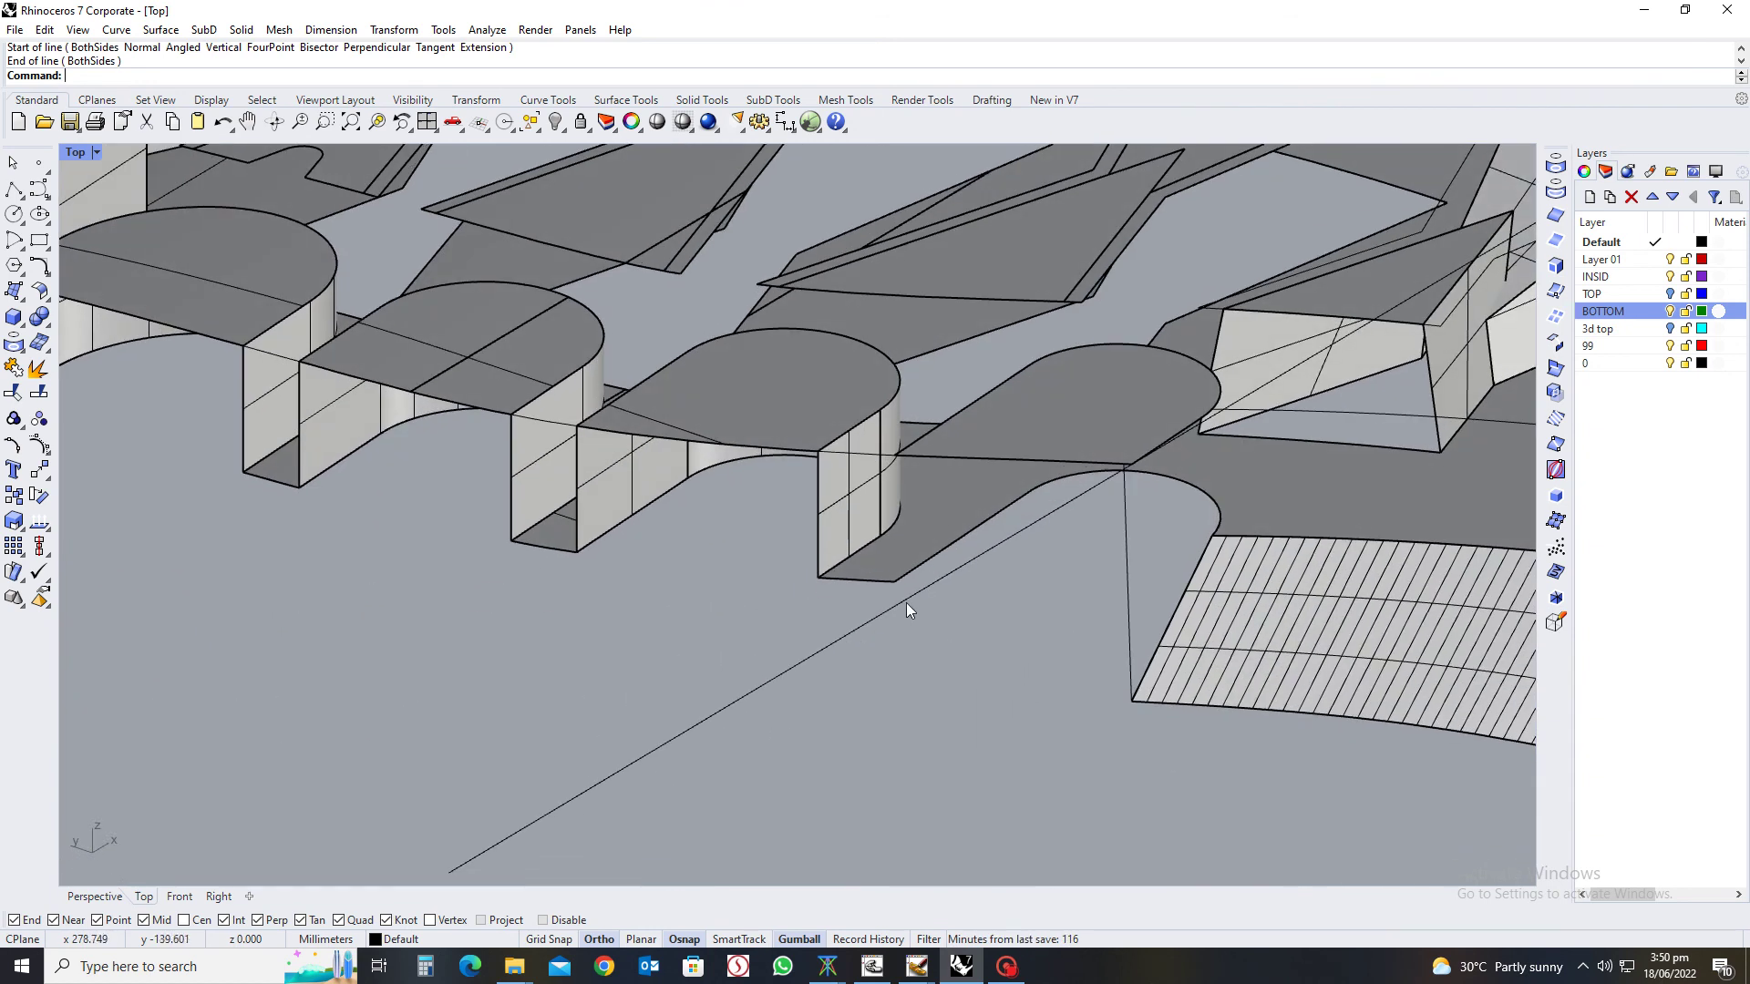
{"action": "key", "text": "Return"}
{"action": "left_click", "coordinate": [894, 580]}
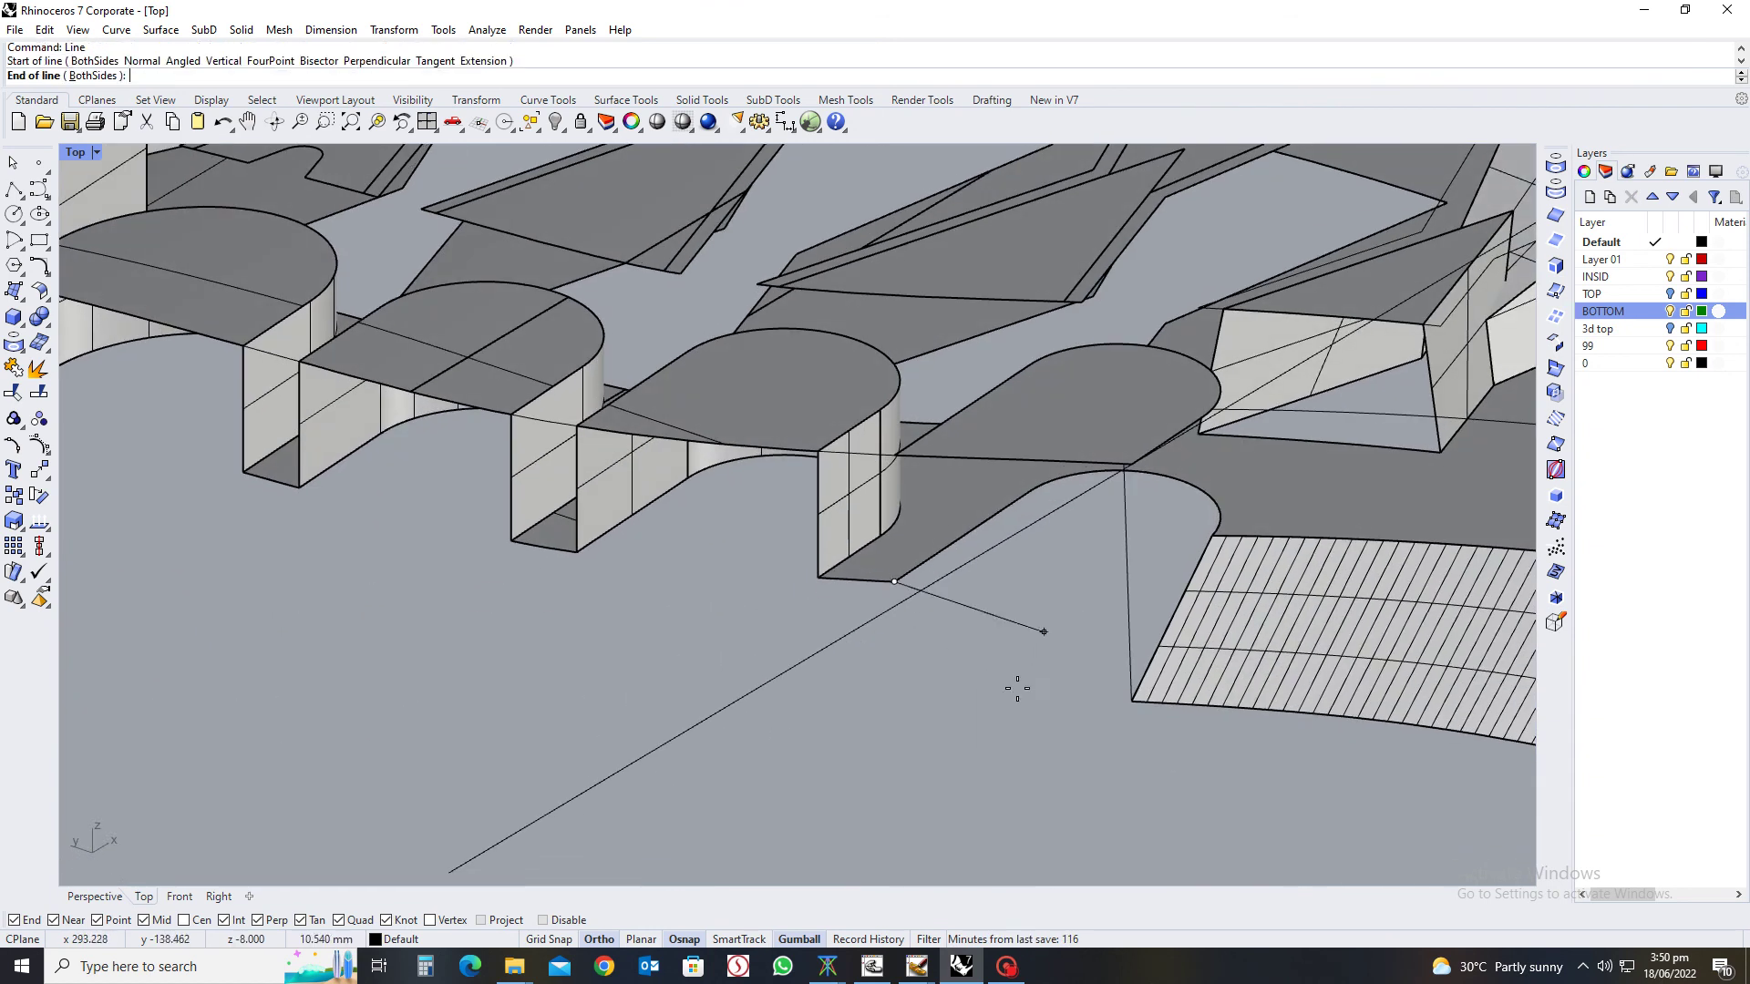
{"action": "left_click", "coordinate": [1131, 700]}
Draw a line from the right side surface's outer forefoot-end corner to the body's outer corner behind the nearest walled forefoot lug
{"action": "scroll", "coordinate": [1003, 683], "scroll_direction": "down", "scroll_amount": 5}
{"action": "right_click_drag", "start_coordinate": [1063, 688], "coordinate": [1086, 624]}
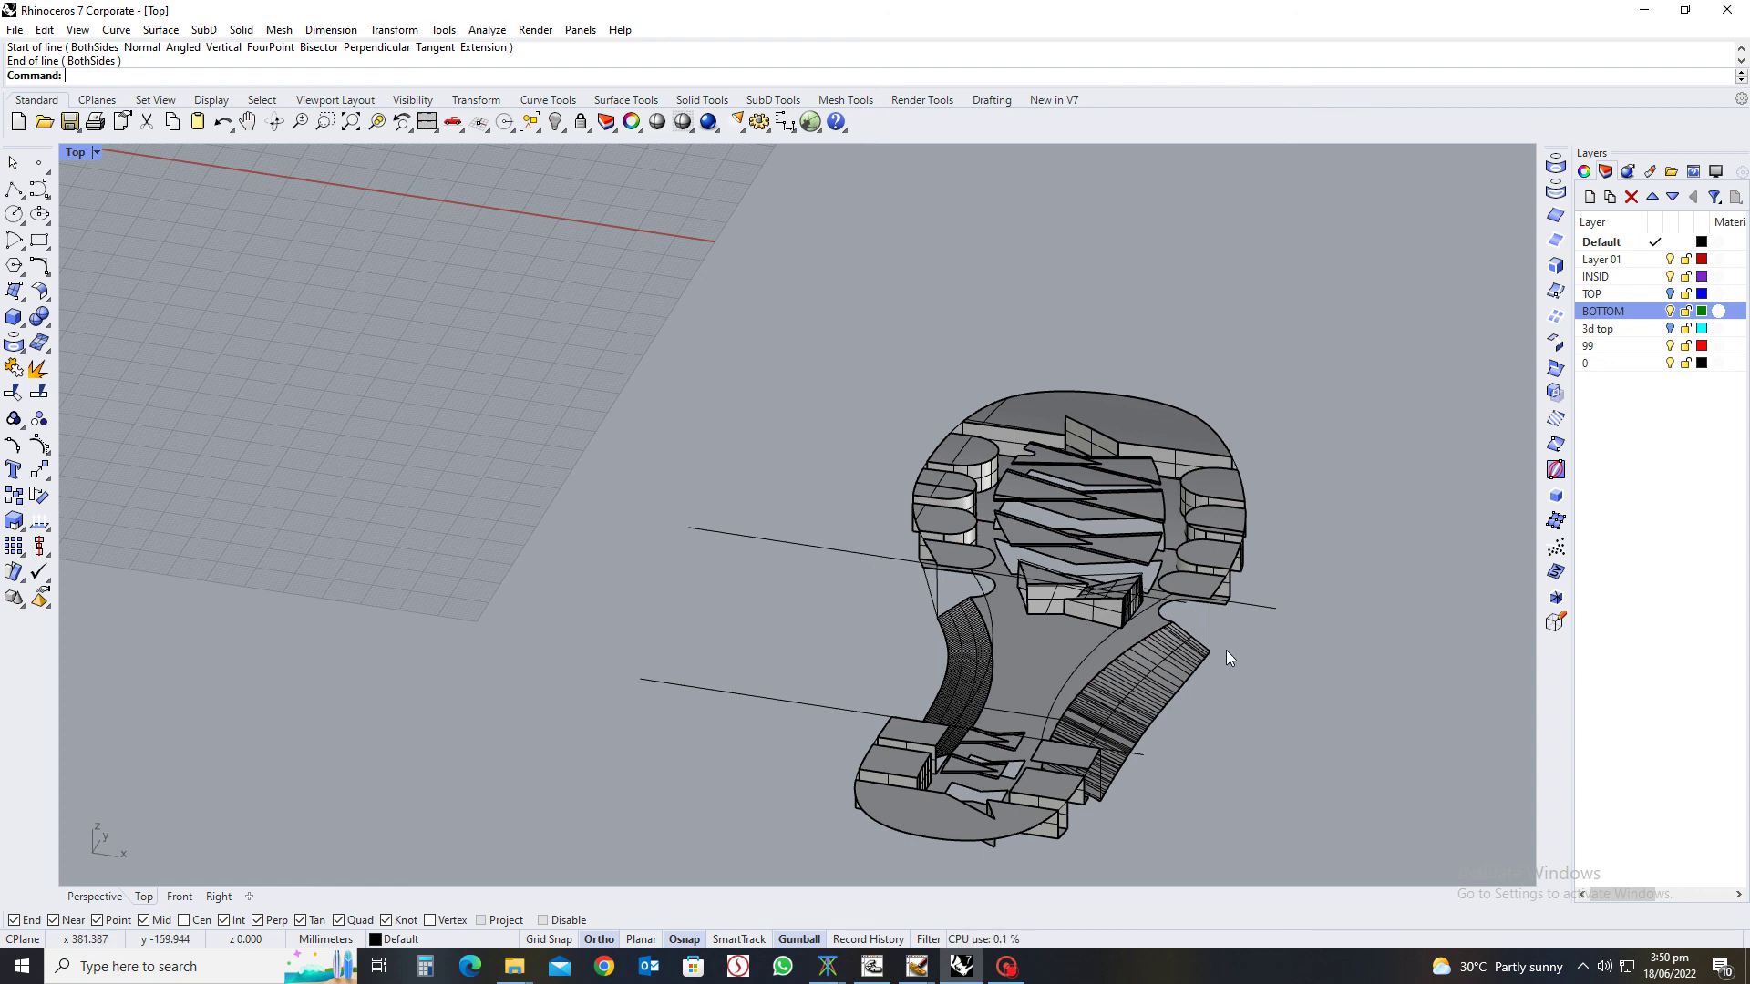
{"action": "scroll", "coordinate": [1187, 663], "scroll_direction": "up", "scroll_amount": 5}
{"action": "scroll", "coordinate": [1113, 636], "scroll_direction": "down", "scroll_amount": 3}
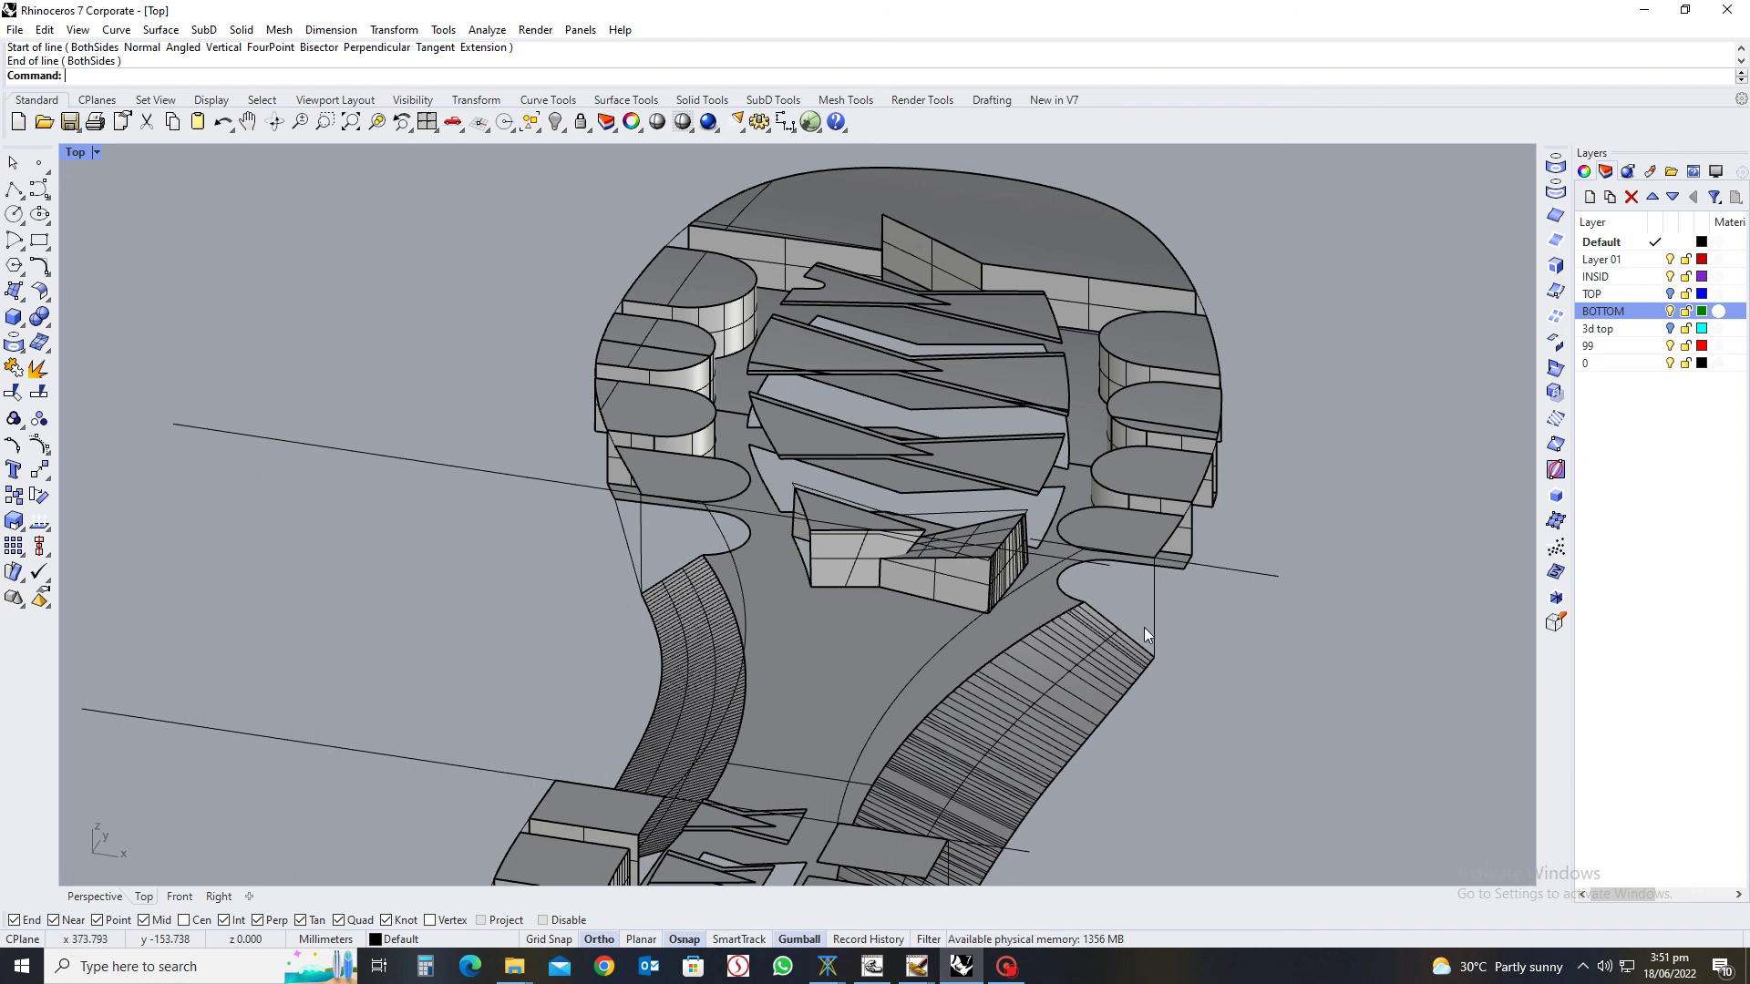
{"action": "right_click_drag", "start_coordinate": [1152, 625], "coordinate": [900, 719]}
{"action": "scroll", "coordinate": [900, 719], "scroll_direction": "up", "scroll_amount": 3}
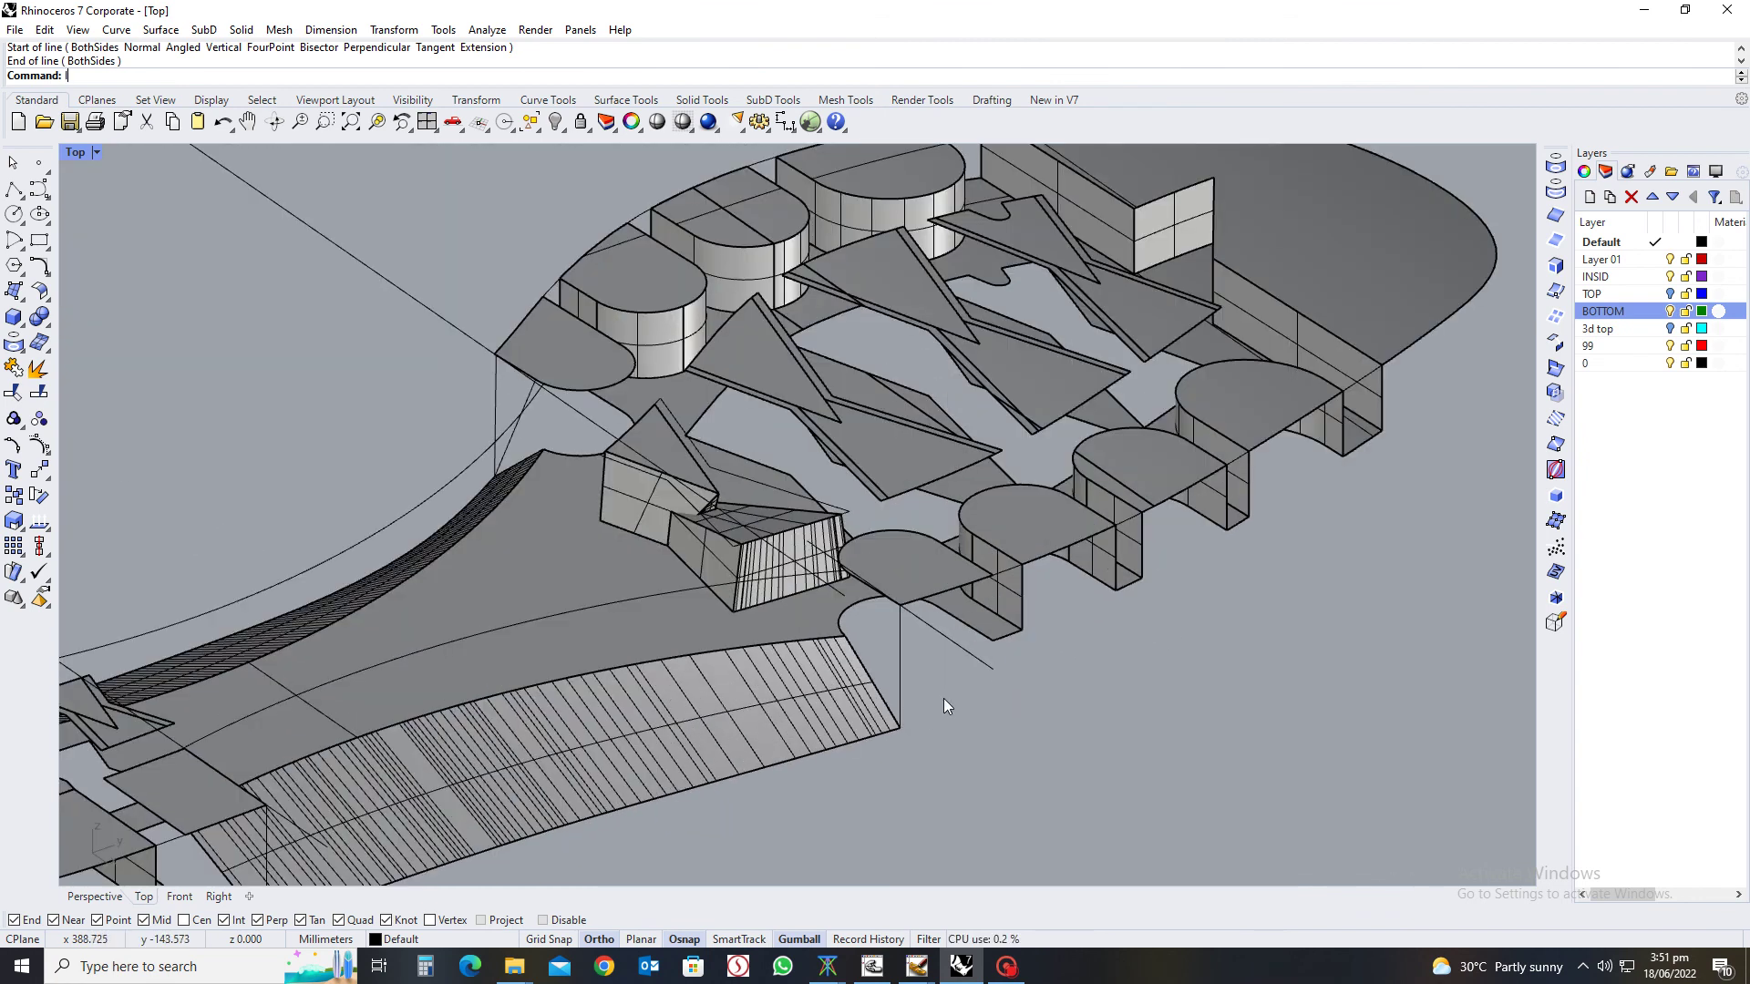
{"action": "key", "text": "Return"}
{"action": "left_click", "coordinate": [901, 724]}
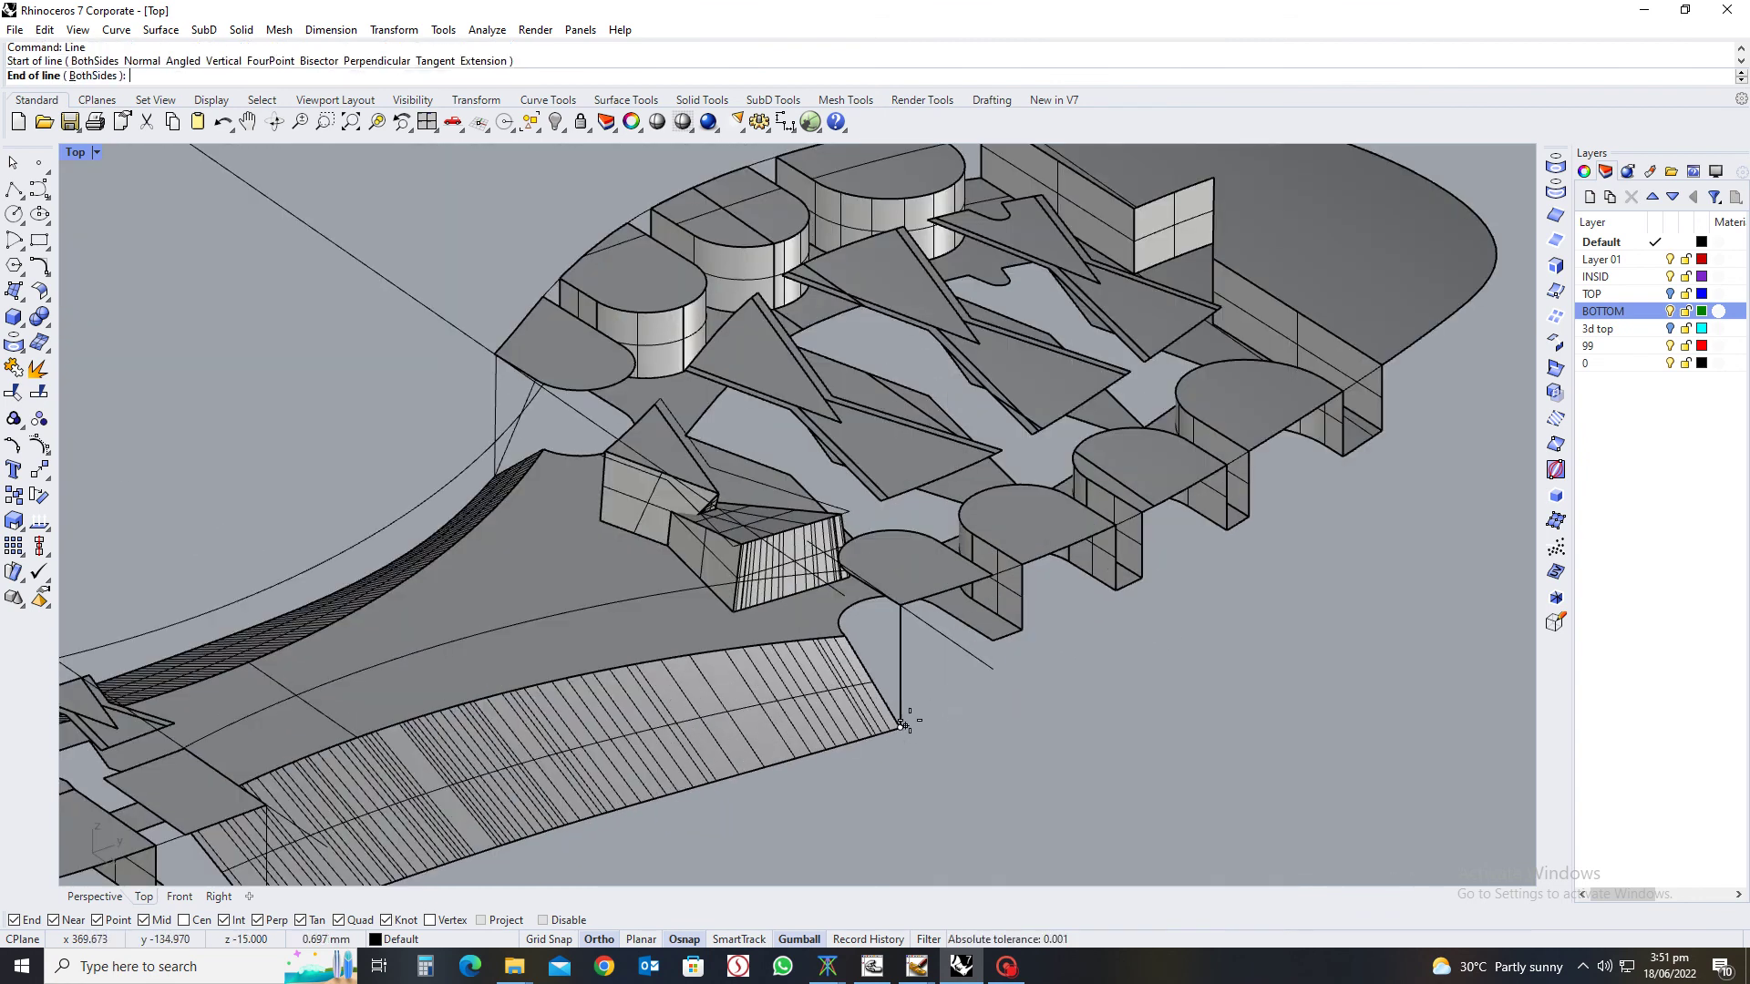
{"action": "scroll", "coordinate": [970, 642], "scroll_direction": "up", "scroll_amount": 5}
{"action": "left_click", "coordinate": [1032, 637]}
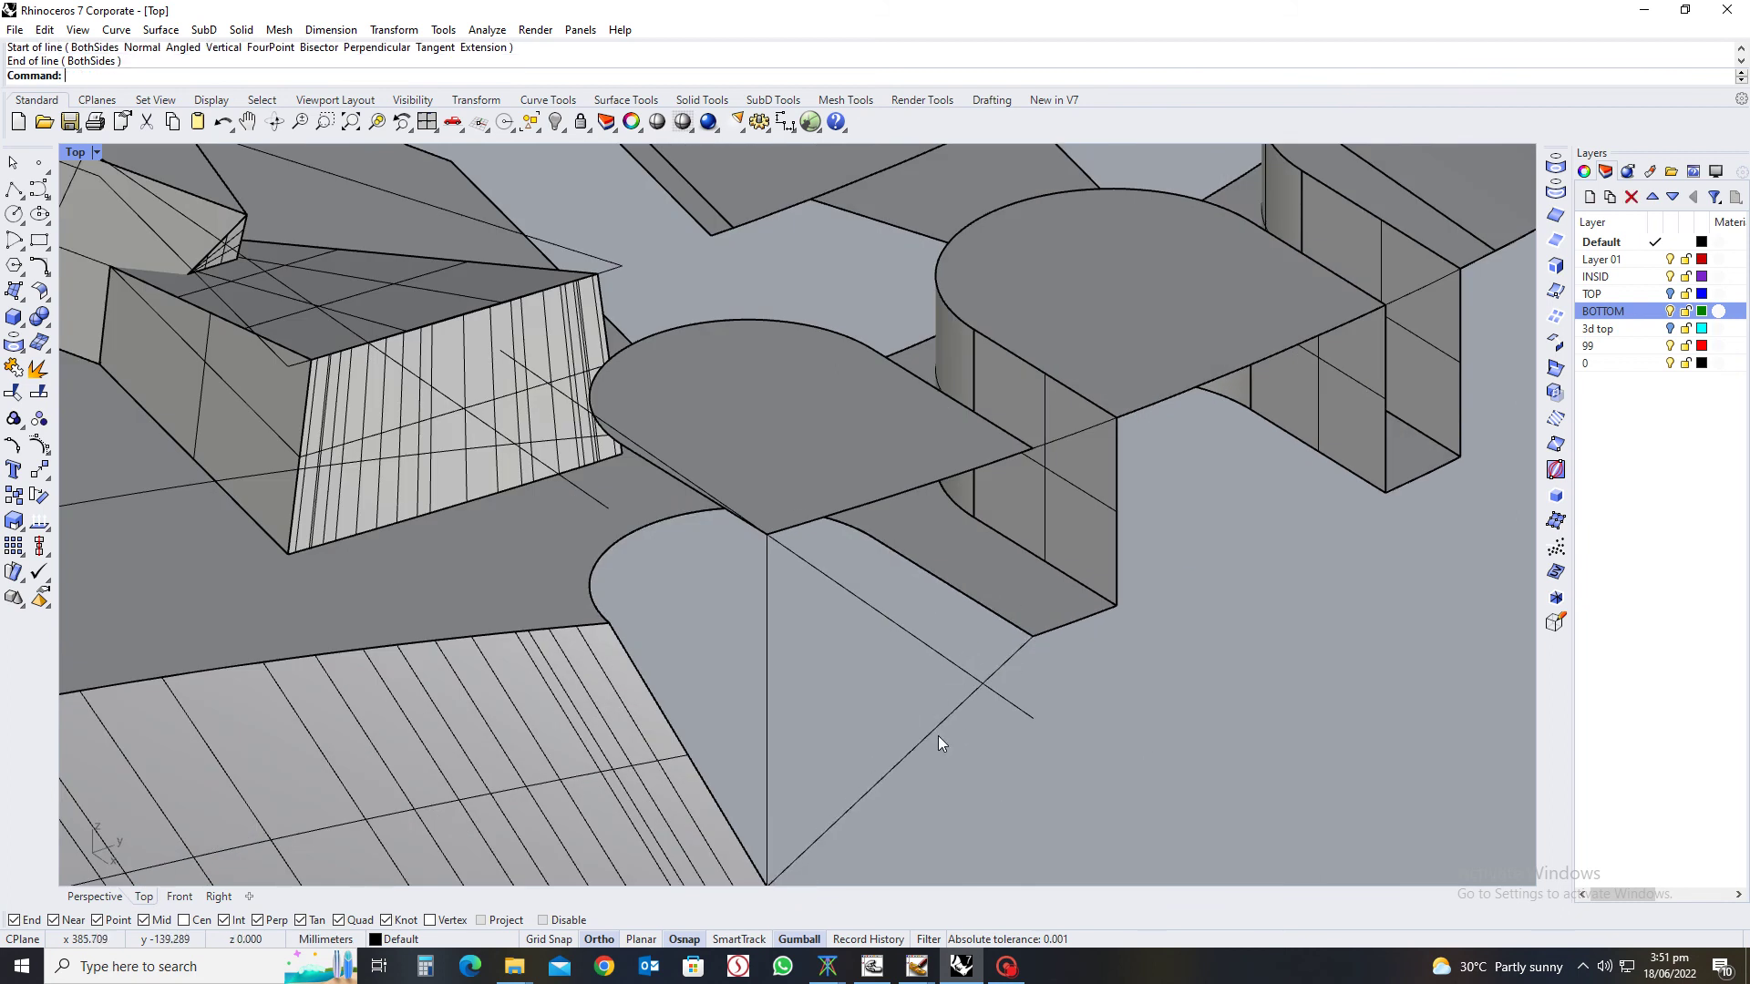
Examine both waist side surfaces and the gaps between their connecting lines and the lugs from several angles
{"action": "scroll", "coordinate": [938, 736], "scroll_direction": "down", "scroll_amount": 10}
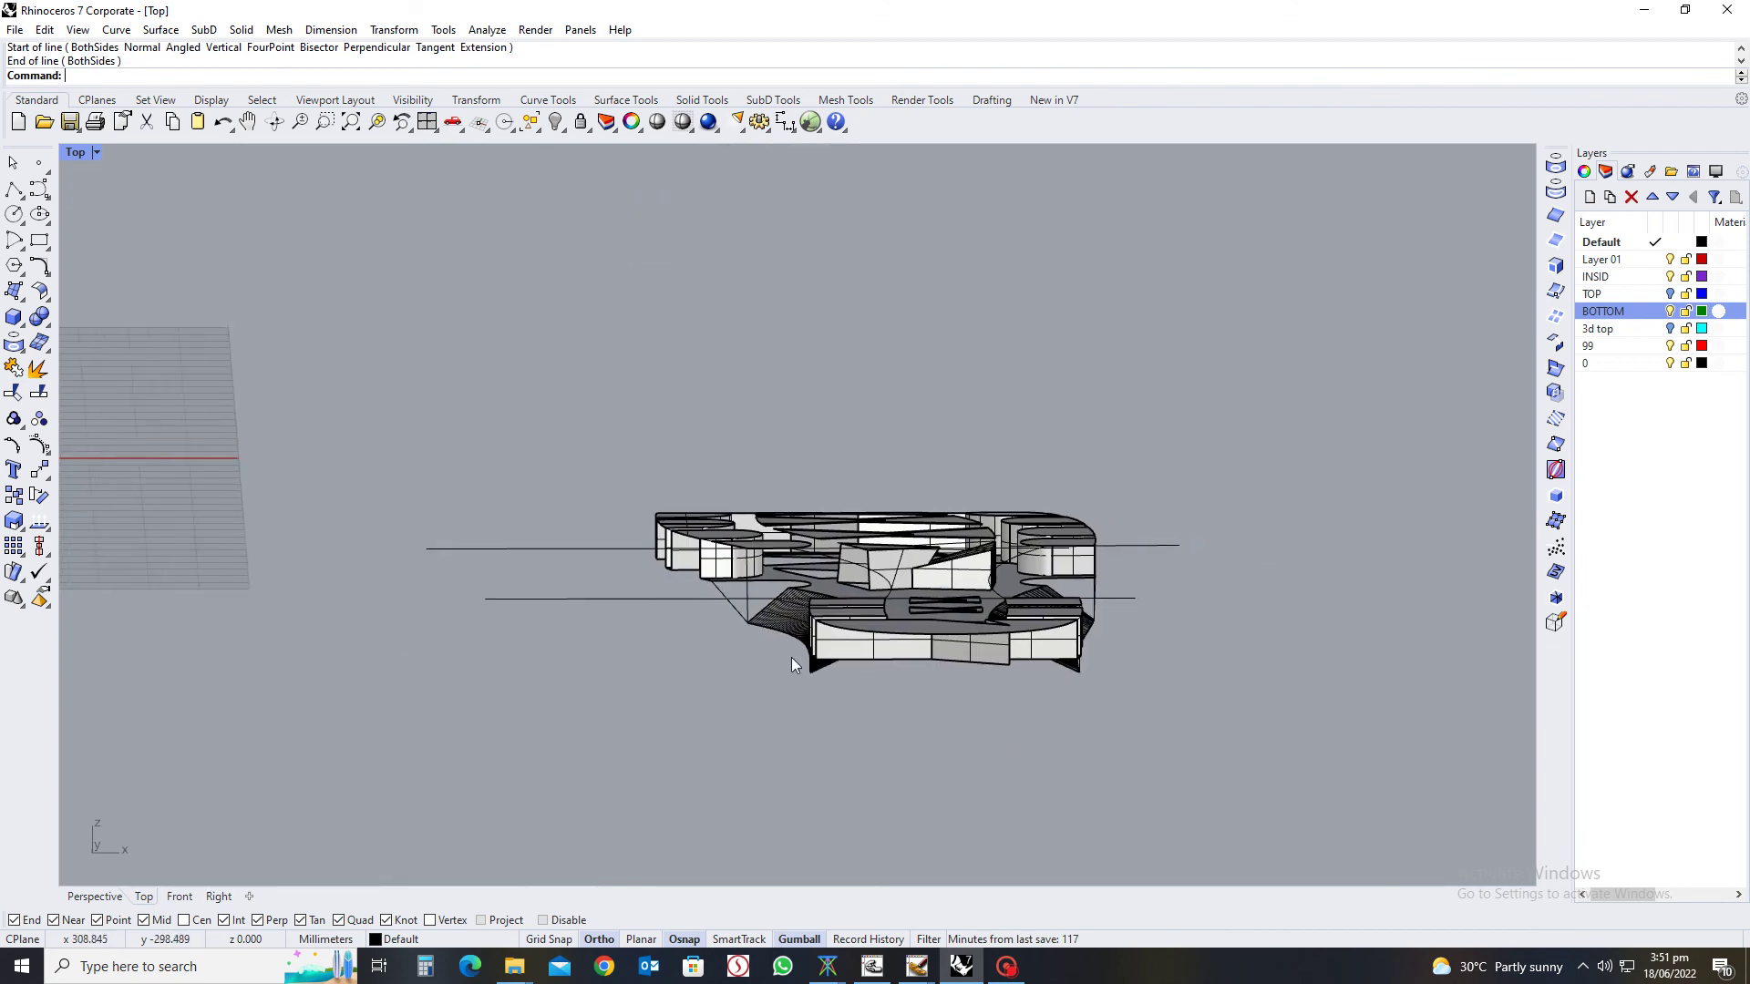
{"action": "right_click_drag", "start_coordinate": [793, 664], "coordinate": [765, 709], "text": "ctrl+shift"}
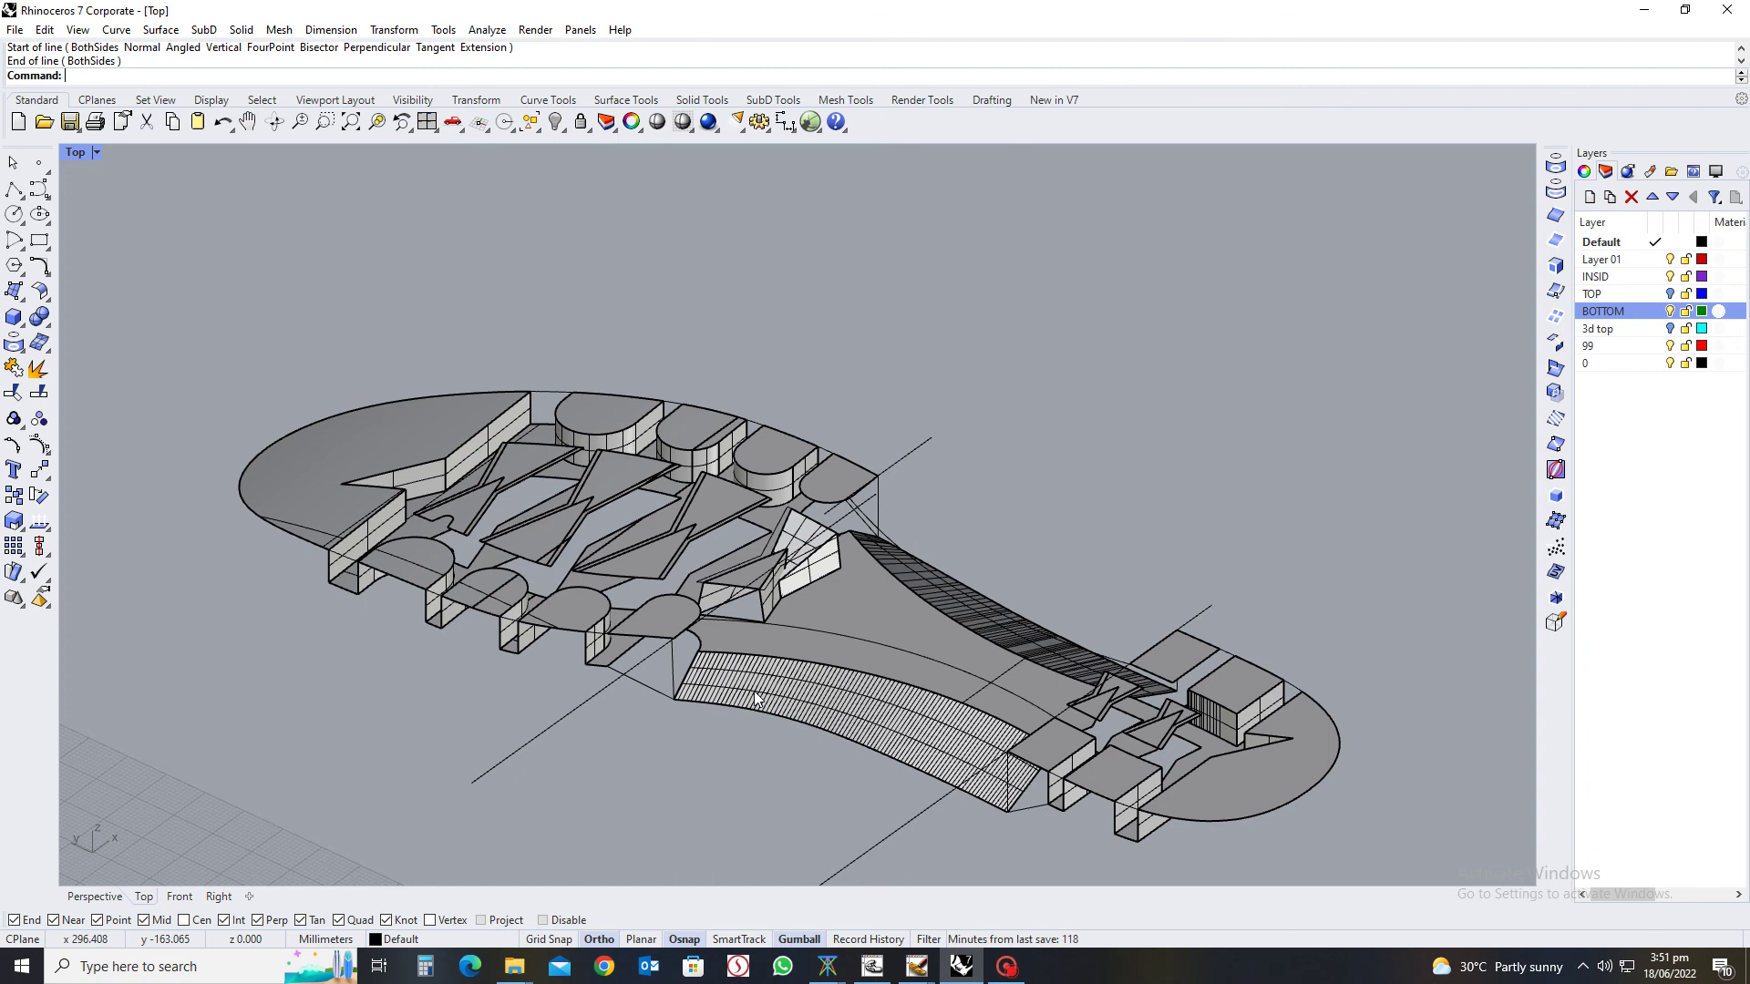
{"action": "scroll", "coordinate": [709, 694], "scroll_direction": "up", "scroll_amount": 2}
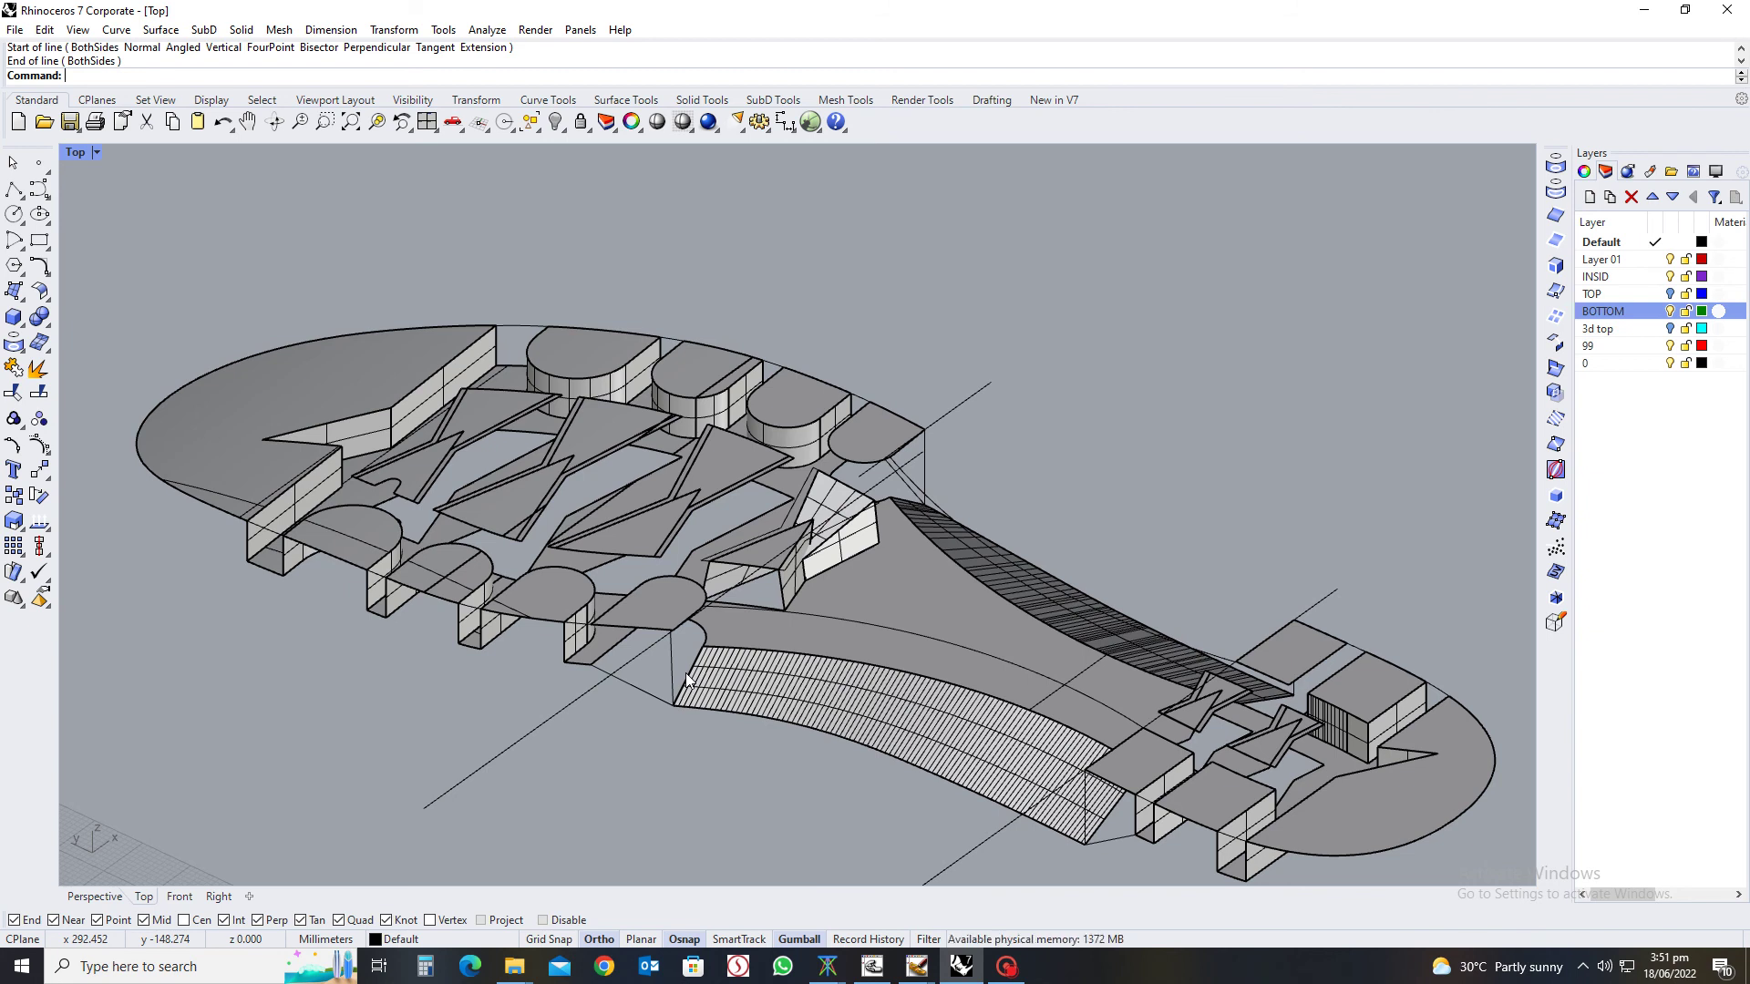
{"action": "mouse_move", "coordinate": [685, 672]}
{"action": "right_mouse_down"}
{"action": "mouse_move", "coordinate": [785, 698]}
{"action": "mouse_move", "coordinate": [764, 762]}
{"action": "mouse_move", "coordinate": [545, 621]}
{"action": "right_mouse_up"}
{"action": "scroll", "coordinate": [916, 614], "scroll_direction": "up", "scroll_amount": 5}
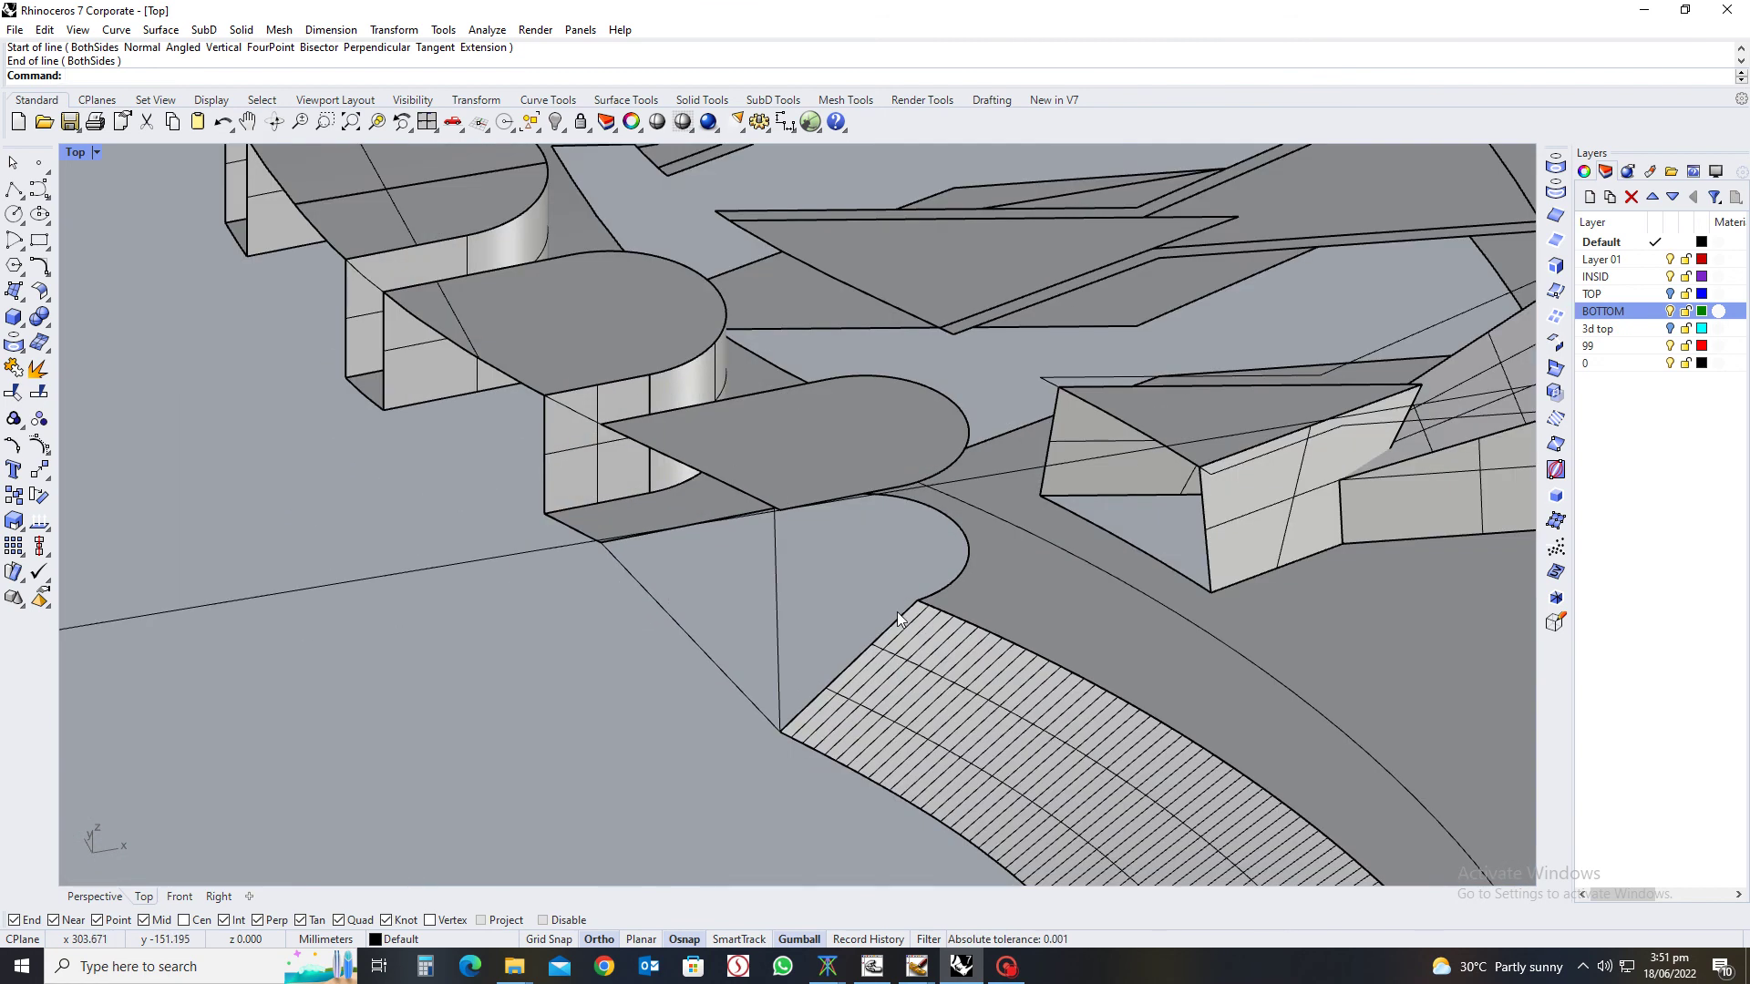
{"action": "scroll", "coordinate": [887, 613], "scroll_direction": "down", "scroll_amount": 5}
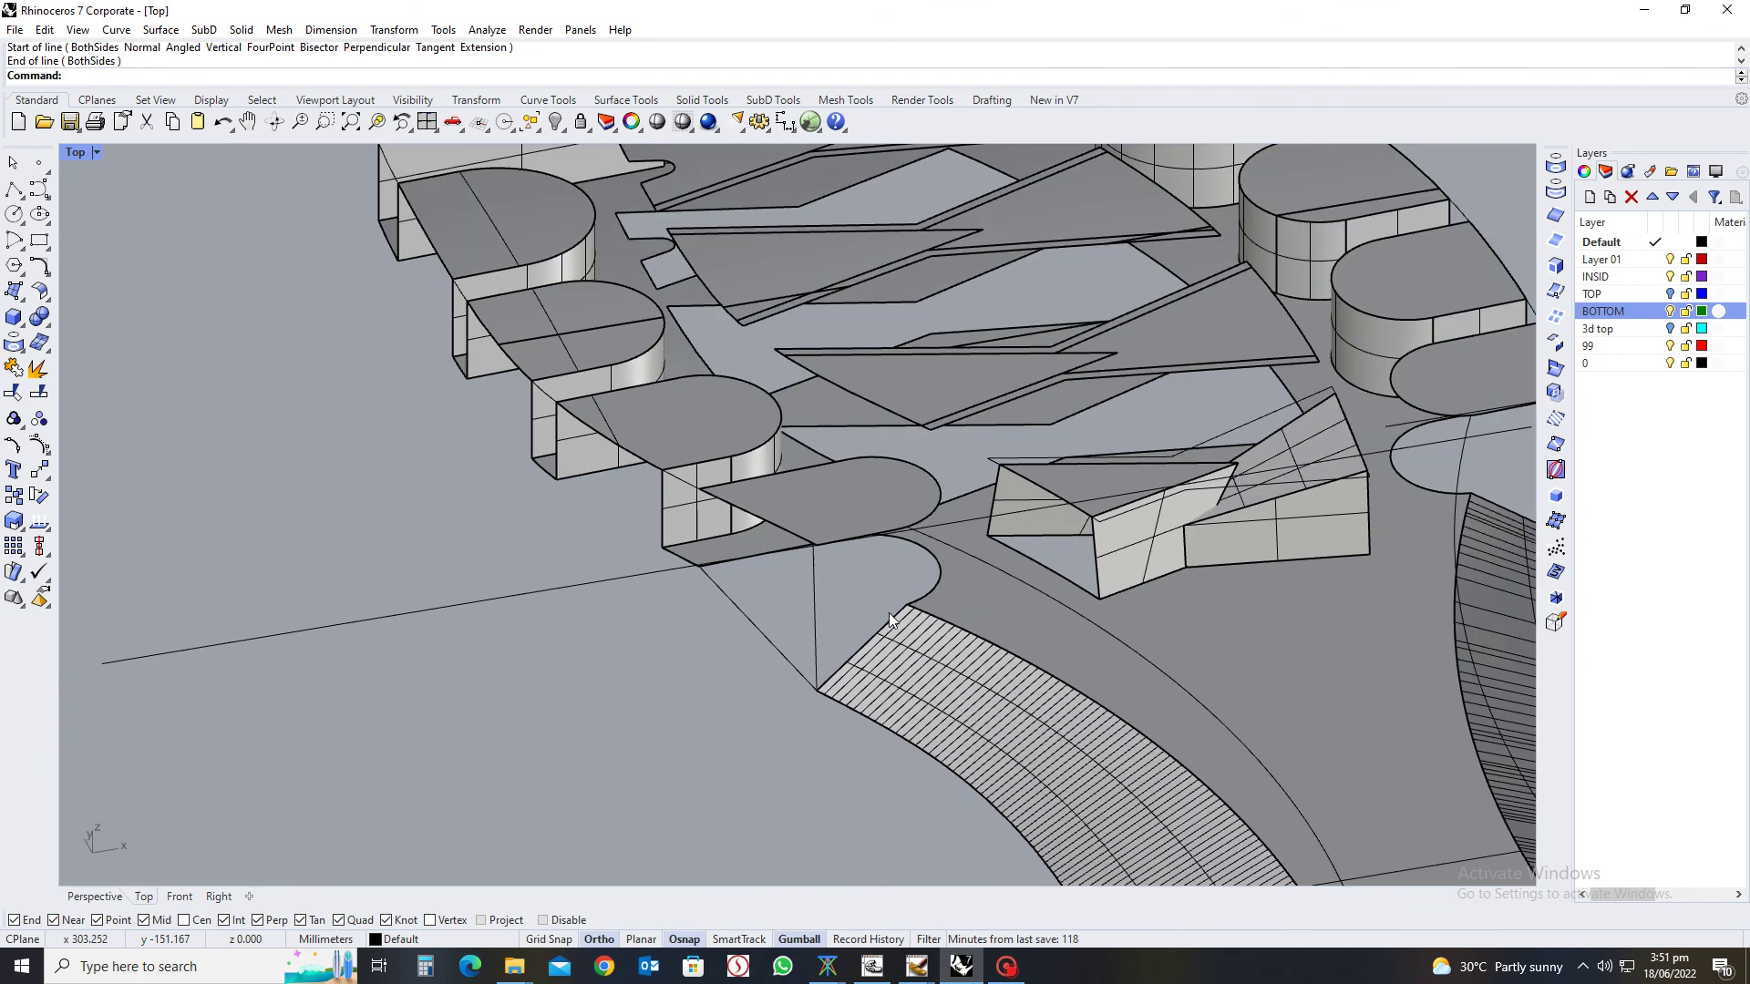
{"action": "right_click_drag", "start_coordinate": [865, 627], "coordinate": [862, 592]}
{"action": "scroll", "coordinate": [856, 570], "scroll_direction": "up", "scroll_amount": 3}
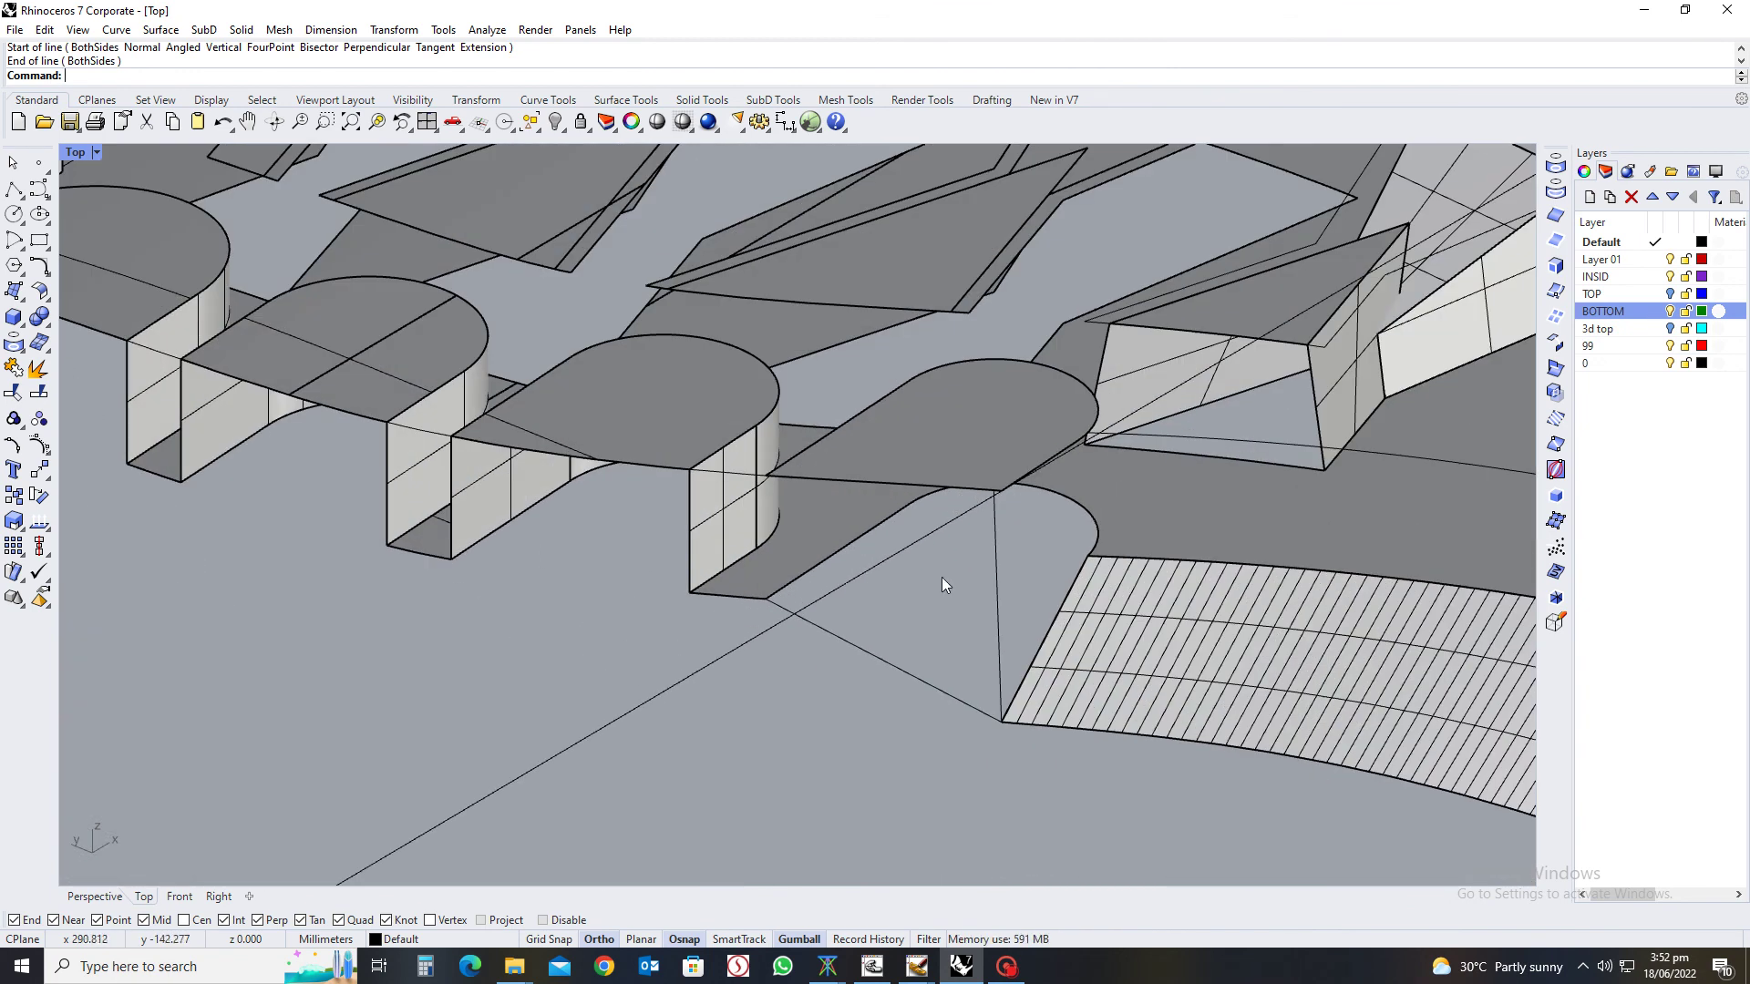
{"action": "scroll", "coordinate": [1008, 664], "scroll_direction": "down", "scroll_amount": 1}
{"action": "right_click_drag", "start_coordinate": [1008, 664], "coordinate": [827, 635]}
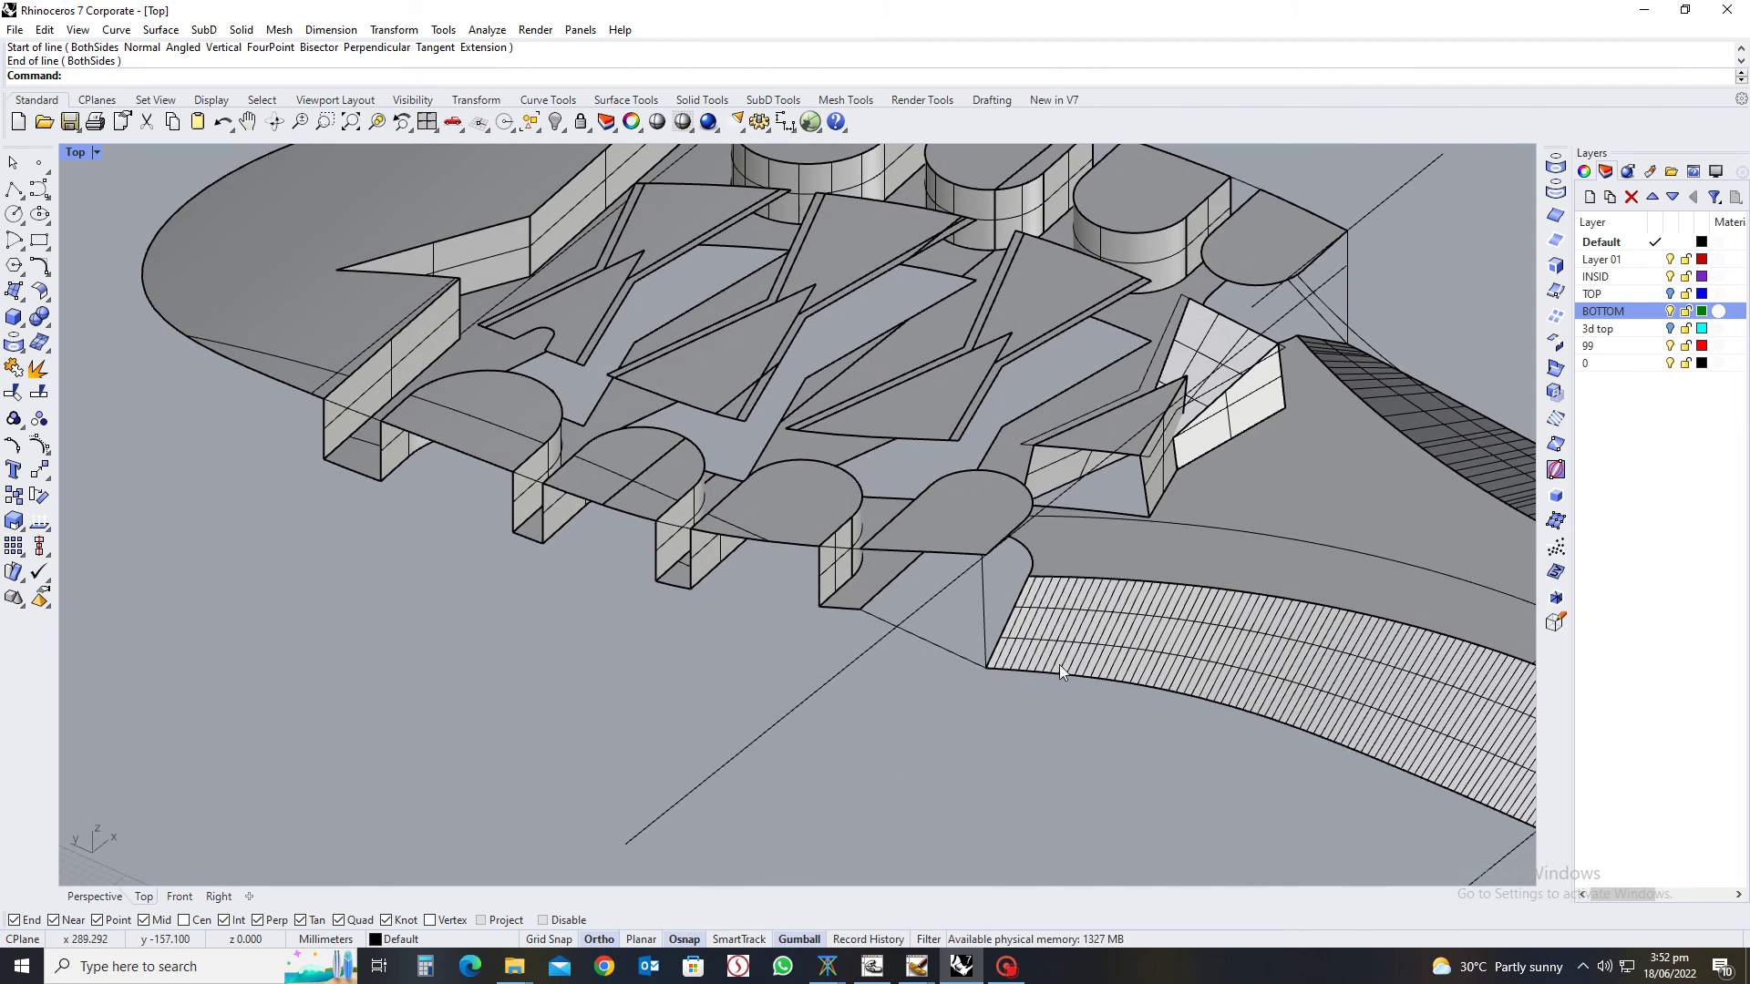
{"action": "right_click_drag", "start_coordinate": [1059, 665], "coordinate": [765, 500]}
{"action": "scroll", "coordinate": [729, 492], "scroll_direction": "up", "scroll_amount": 5}
{"action": "scroll", "coordinate": [762, 501], "scroll_direction": "down", "scroll_amount": 5}
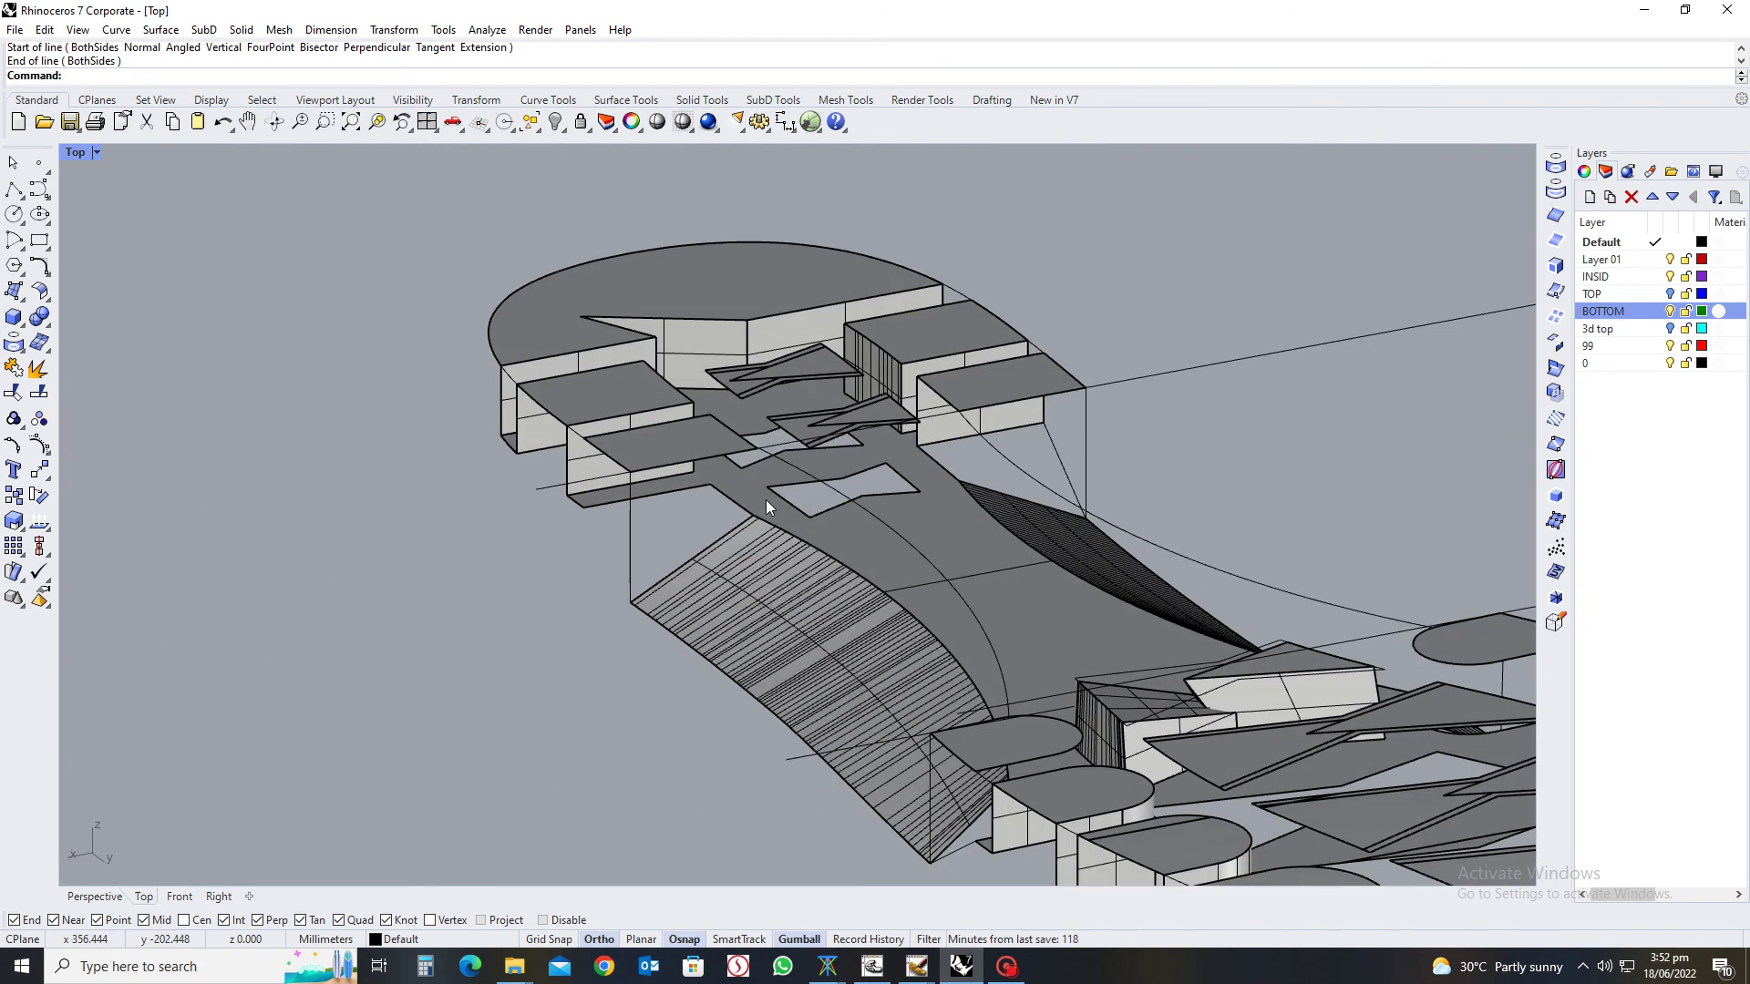
Draw a line from the right side surface's inner heel-end corner up to the inner corner of the foremost heel lug's raised face
{"action": "scroll", "coordinate": [767, 501], "scroll_direction": "up", "scroll_amount": 2}
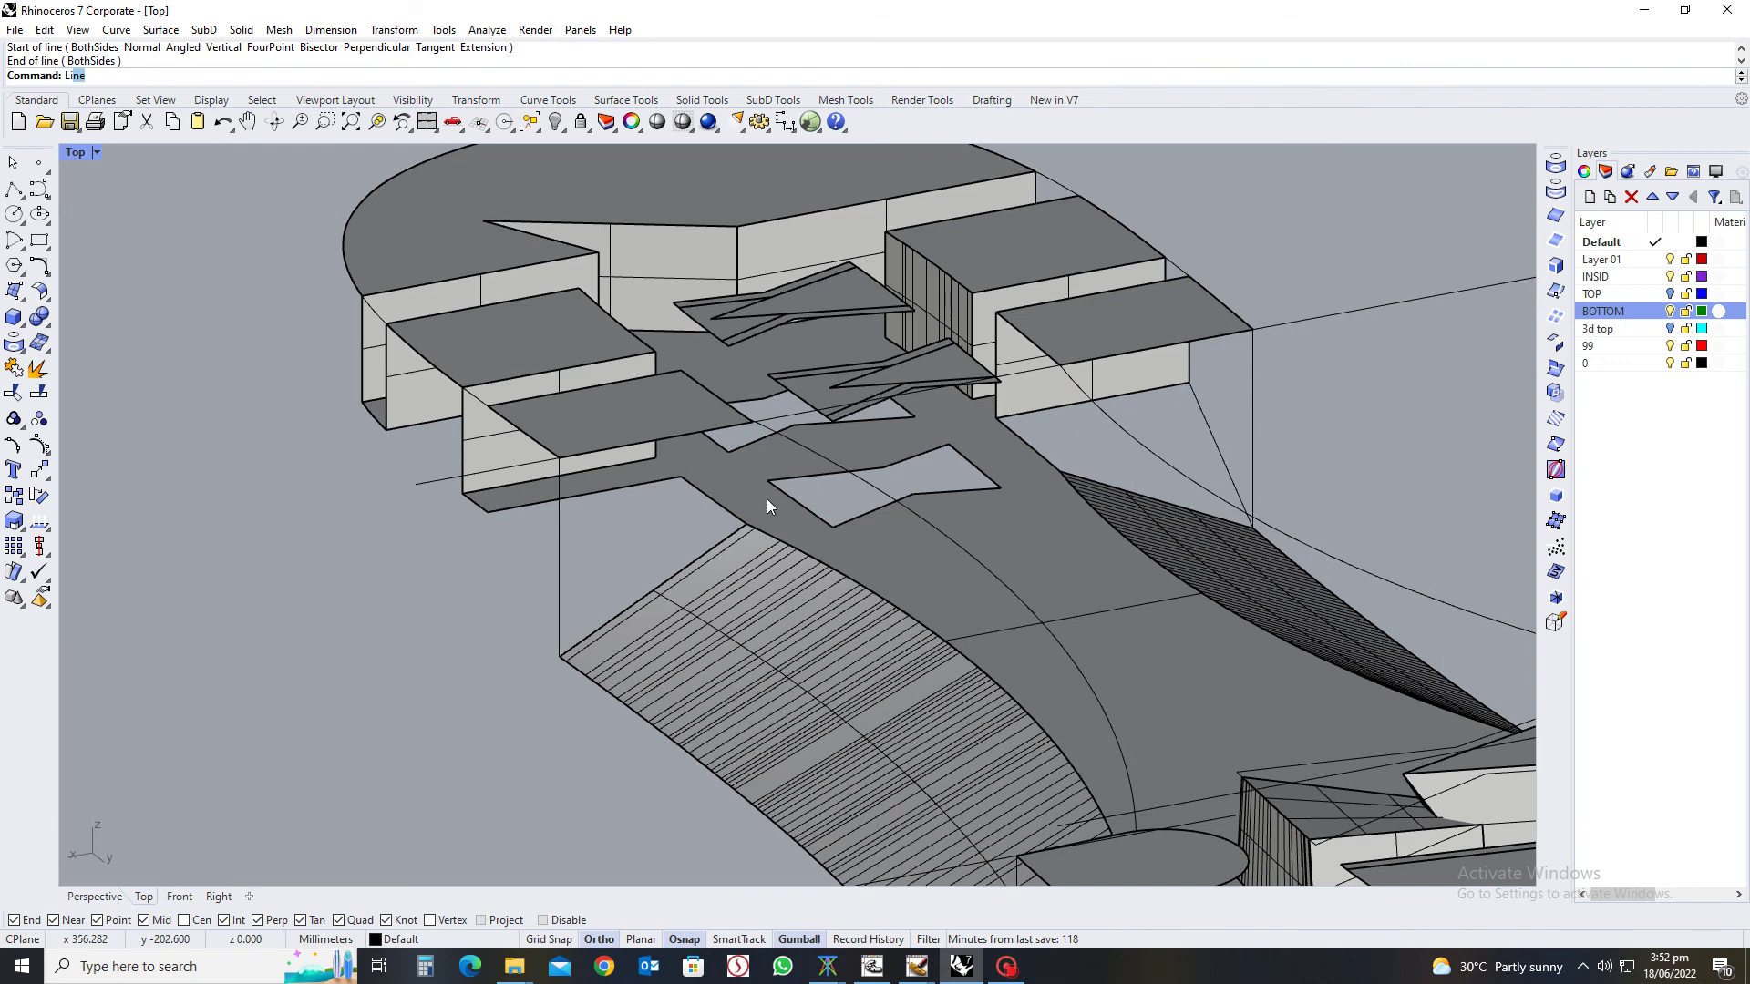
{"action": "key", "text": "Return"}
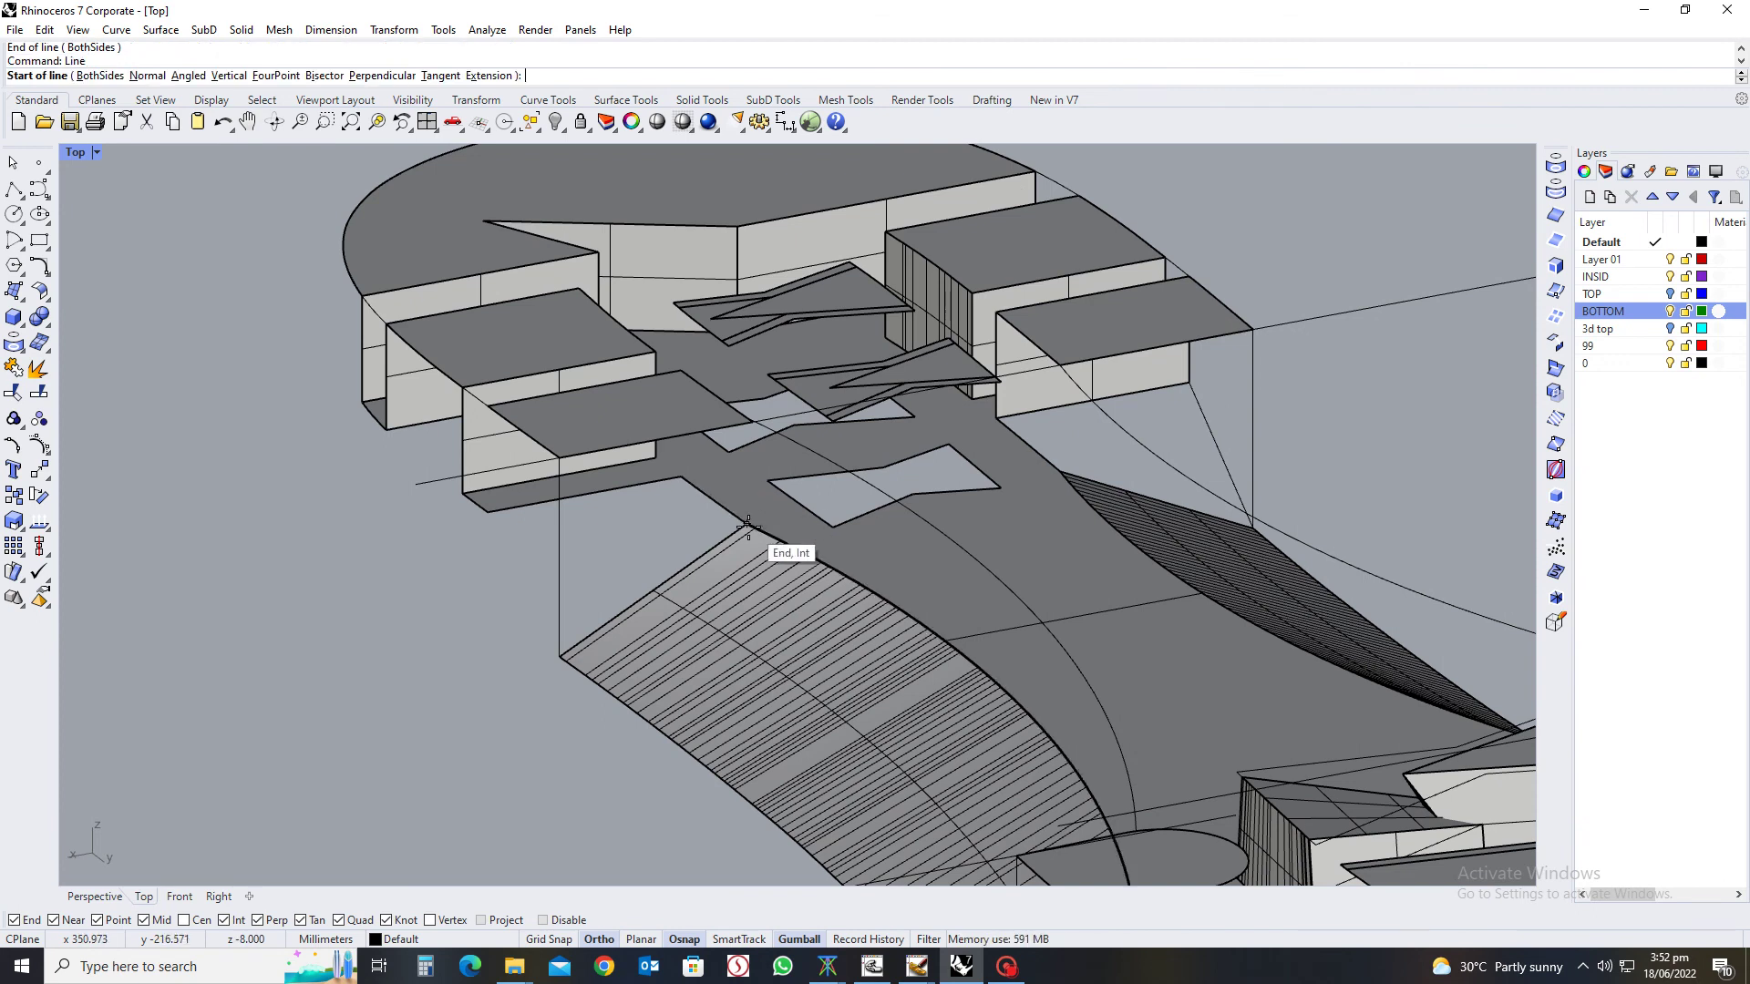
{"action": "scroll", "coordinate": [748, 525], "scroll_direction": "up", "scroll_amount": 4}
{"action": "left_click", "coordinate": [746, 529]}
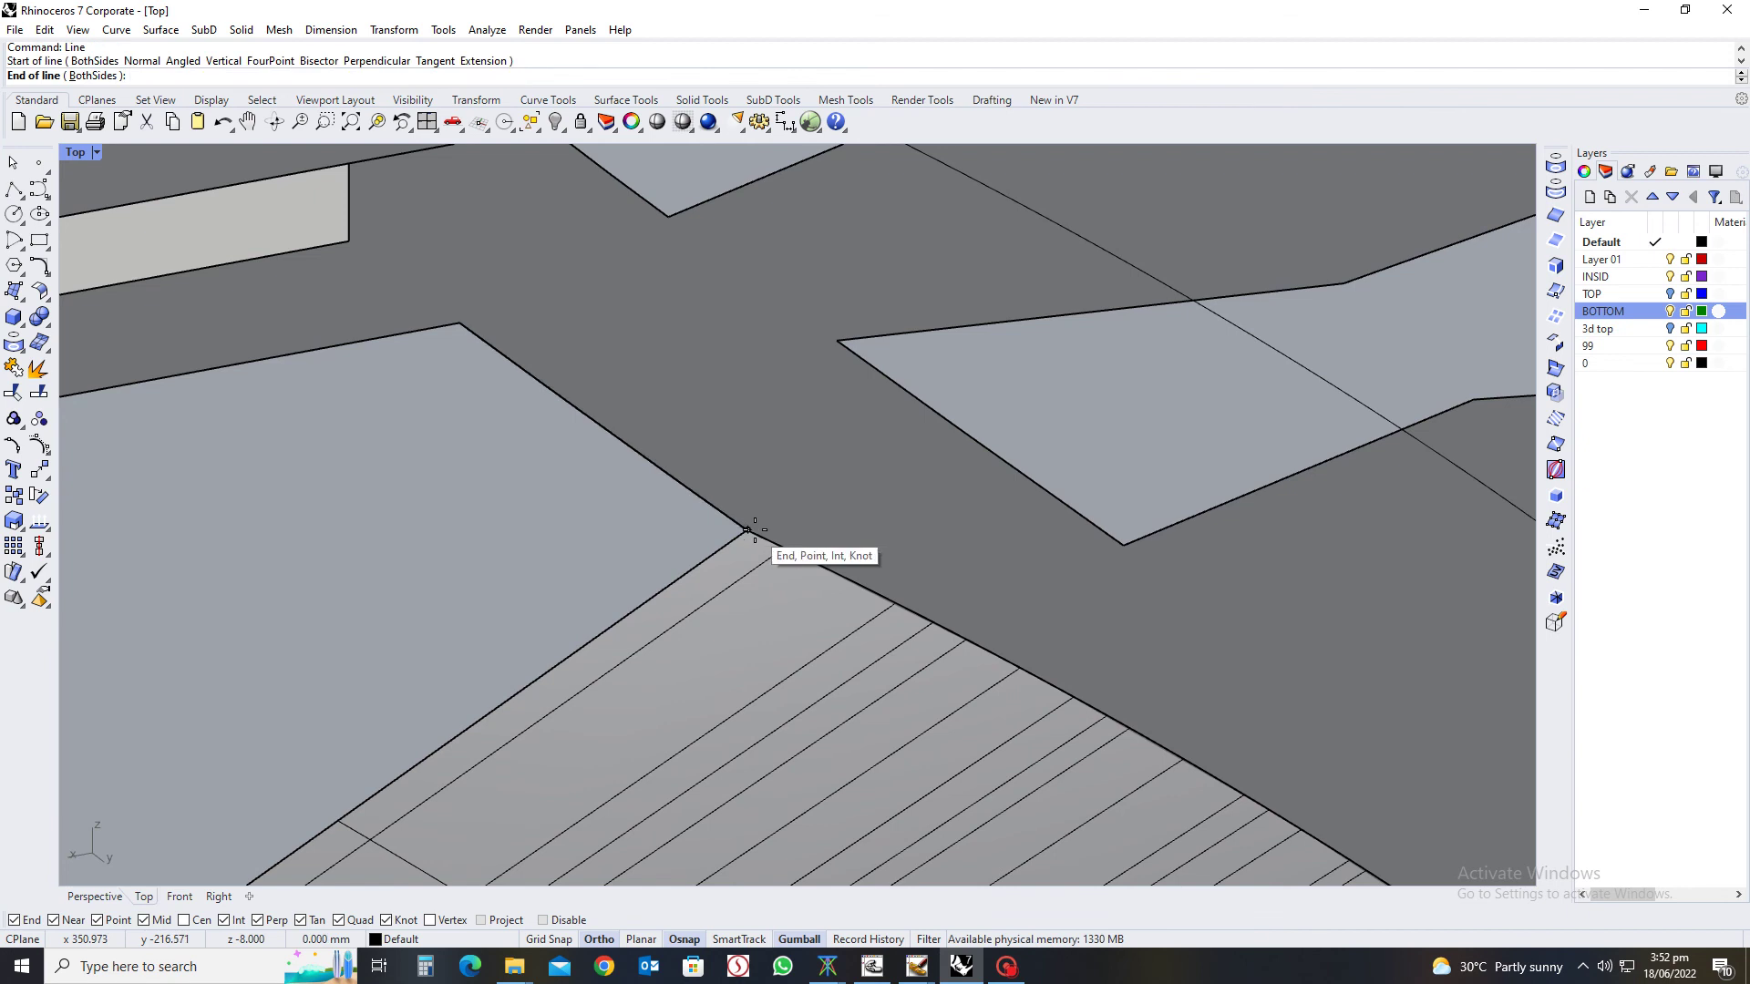
{"action": "scroll", "coordinate": [747, 528], "scroll_direction": "down", "scroll_amount": 4}
{"action": "left_click", "coordinate": [761, 341]}
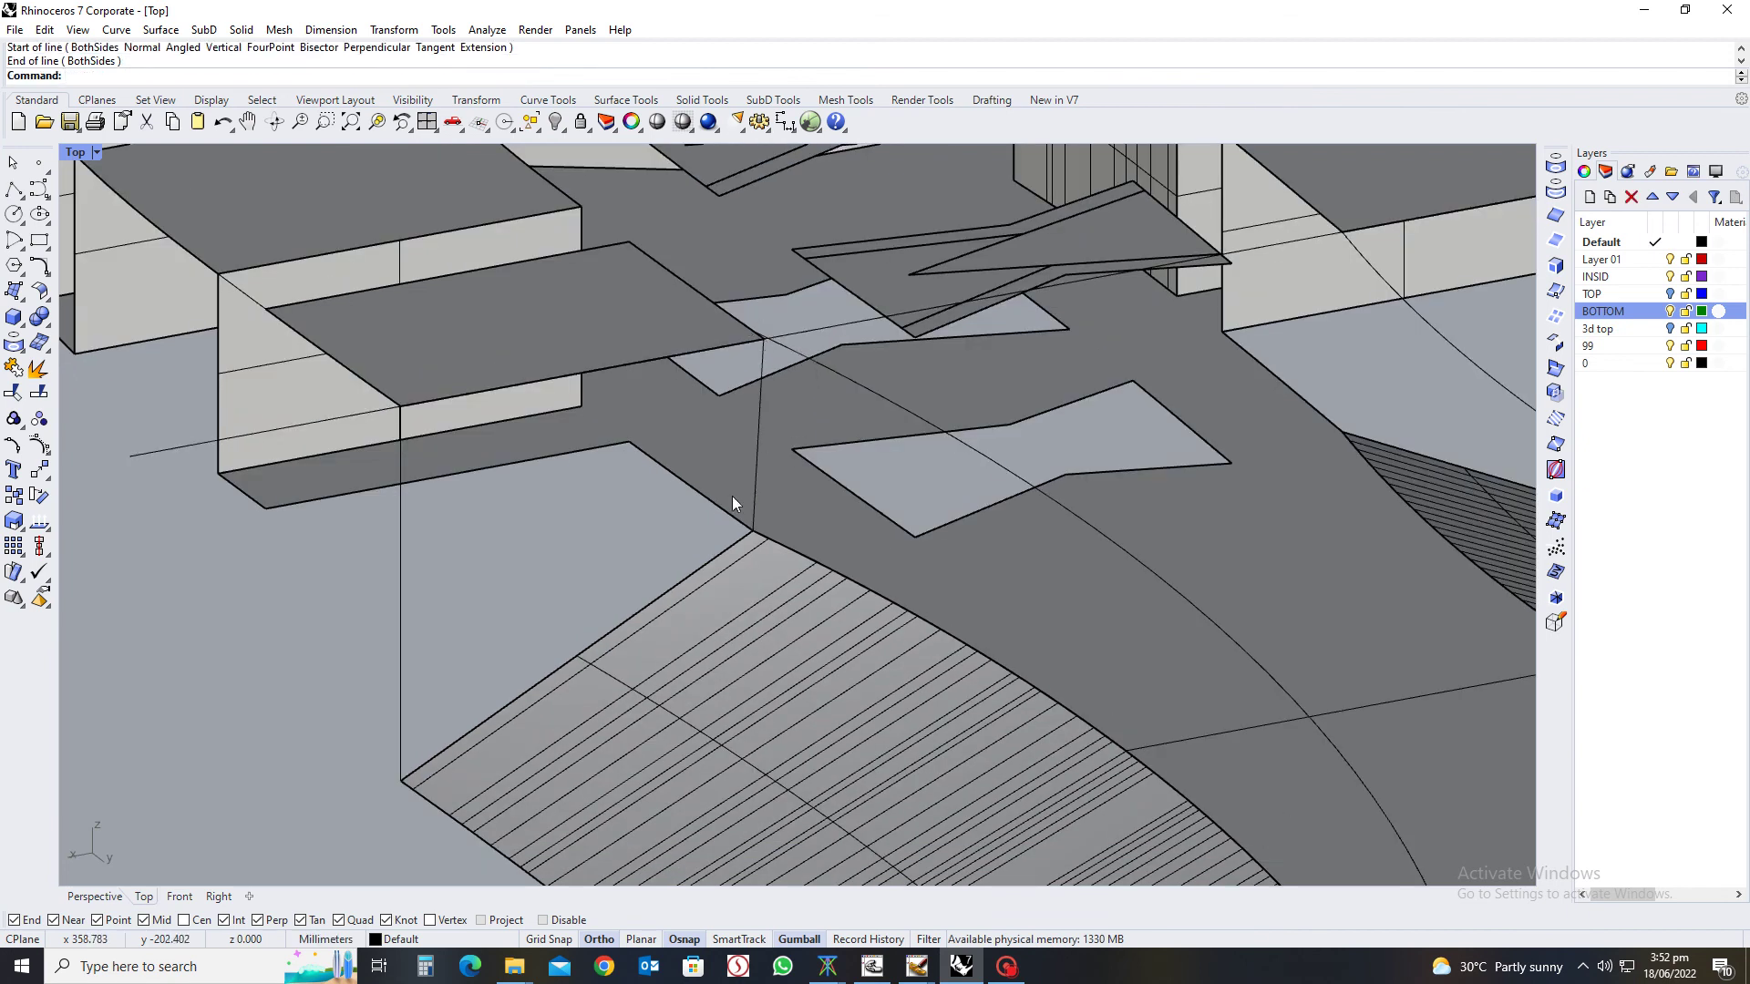
Draw an 8 mm line from the left side surface's inner heel-end corner up to the inner corner of the foremost heel lug's raised face
{"action": "scroll", "coordinate": [731, 496], "scroll_direction": "down", "scroll_amount": 5}
{"action": "right_click_drag", "start_coordinate": [1013, 598], "coordinate": [1076, 570]}
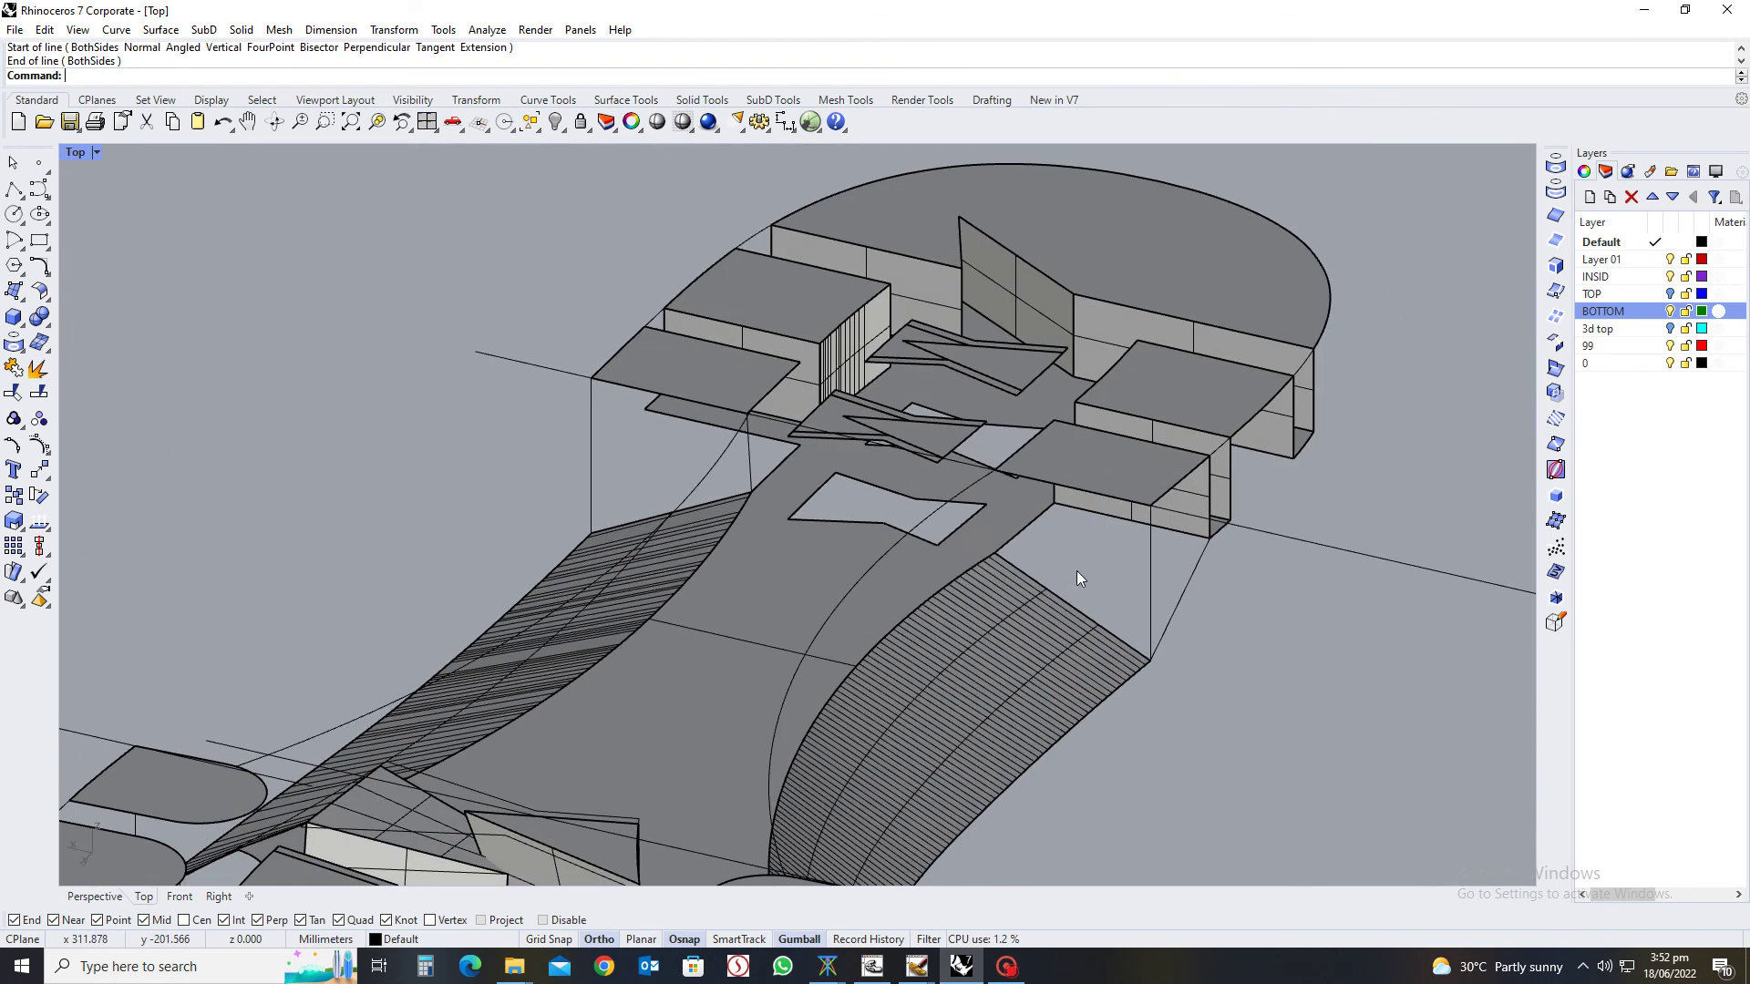
{"action": "right_click", "coordinate": [1066, 576]}
{"action": "left_click", "coordinate": [998, 550]}
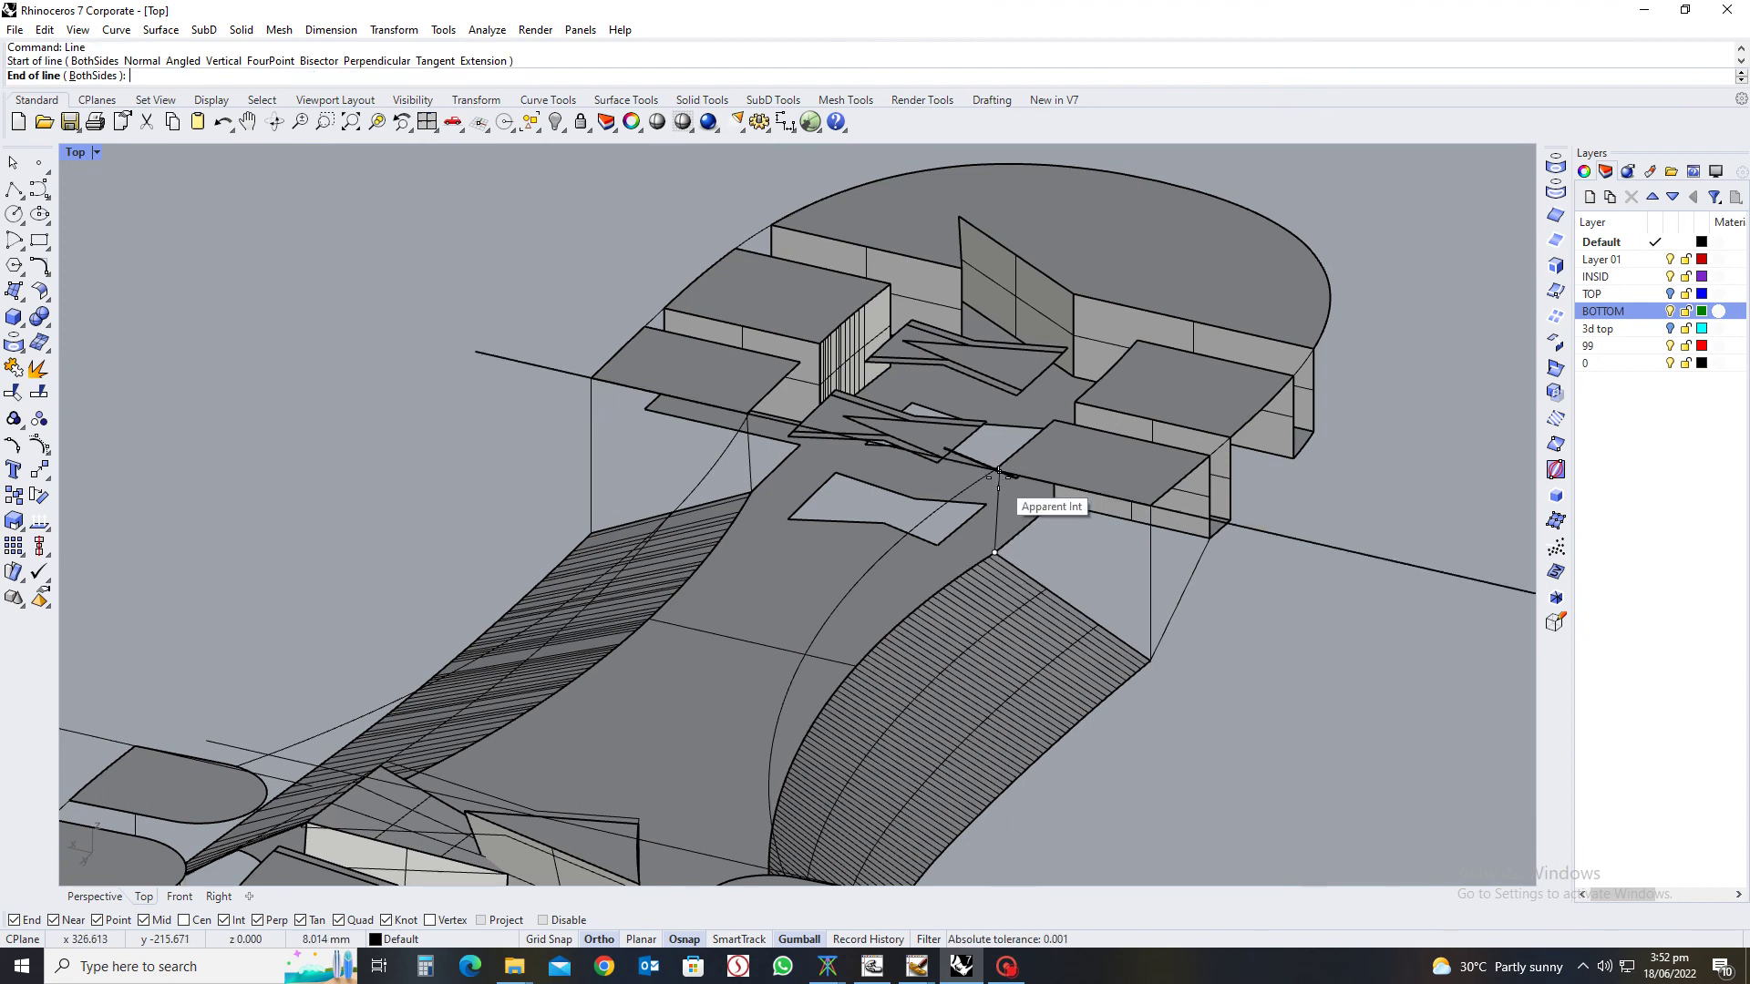
{"action": "scroll", "coordinate": [1000, 476], "scroll_direction": "up", "scroll_amount": 3}
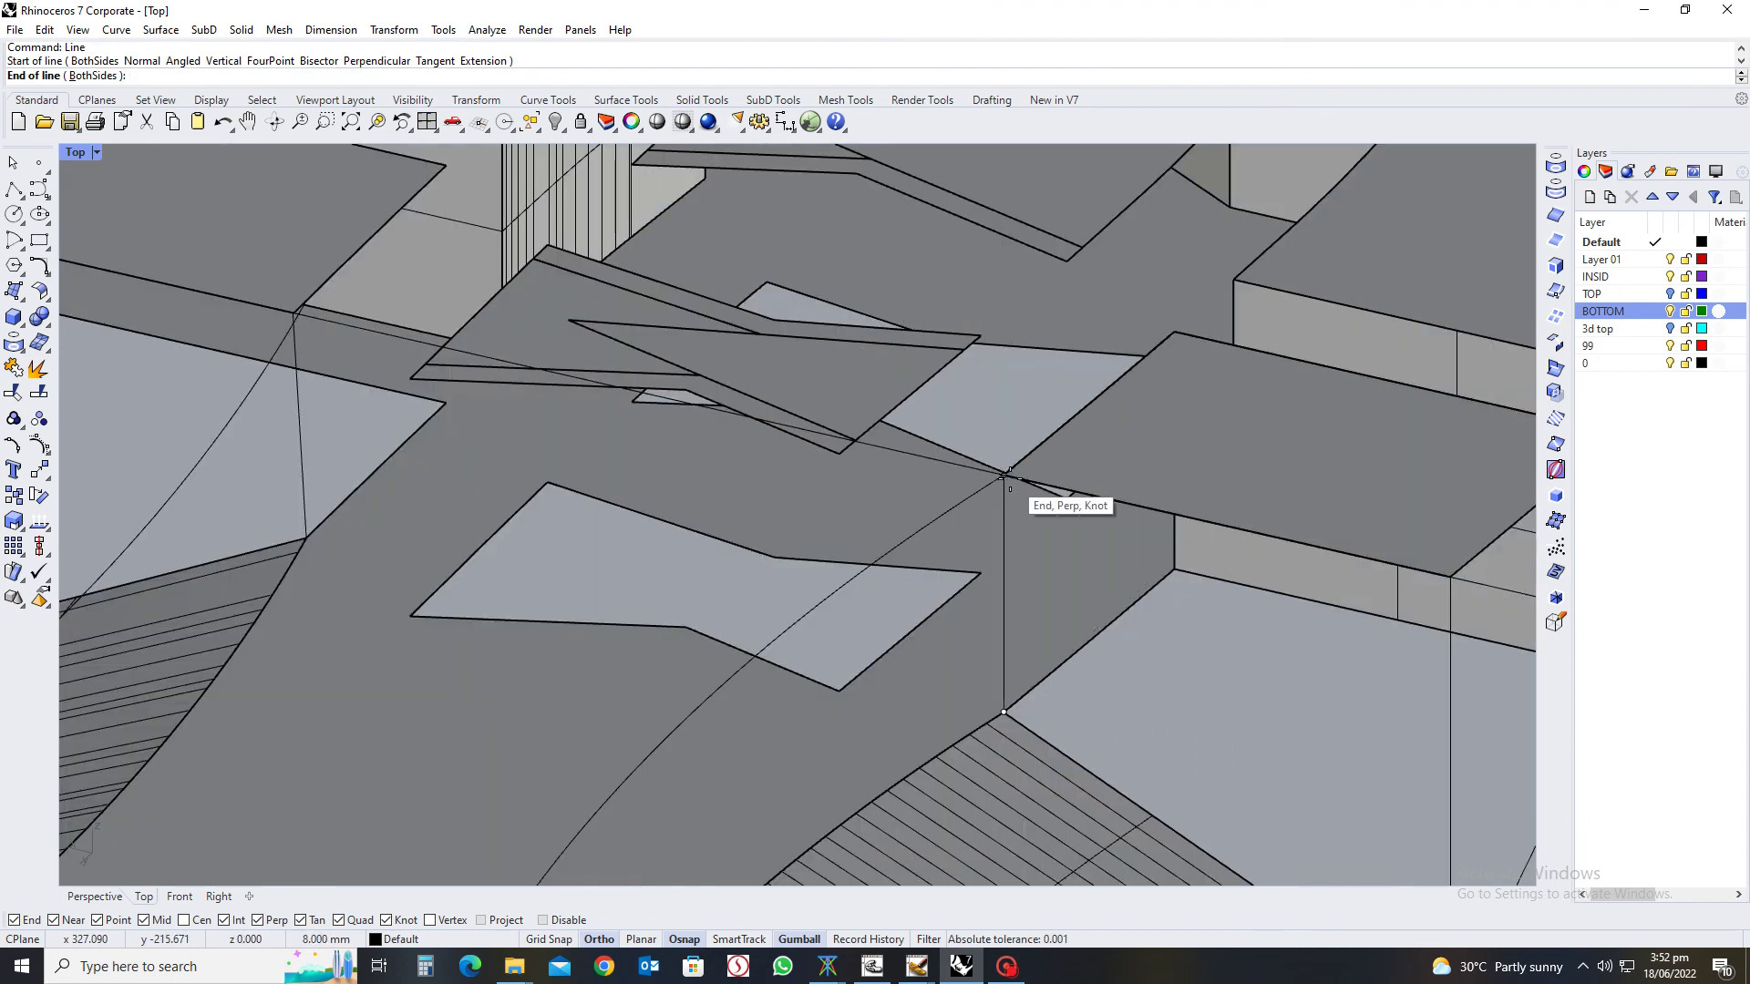
{"action": "left_click", "coordinate": [1004, 476]}
{"action": "scroll", "coordinate": [1266, 625], "scroll_direction": "down", "scroll_amount": 5}
{"action": "right_click_drag", "start_coordinate": [1267, 625], "coordinate": [613, 640]}
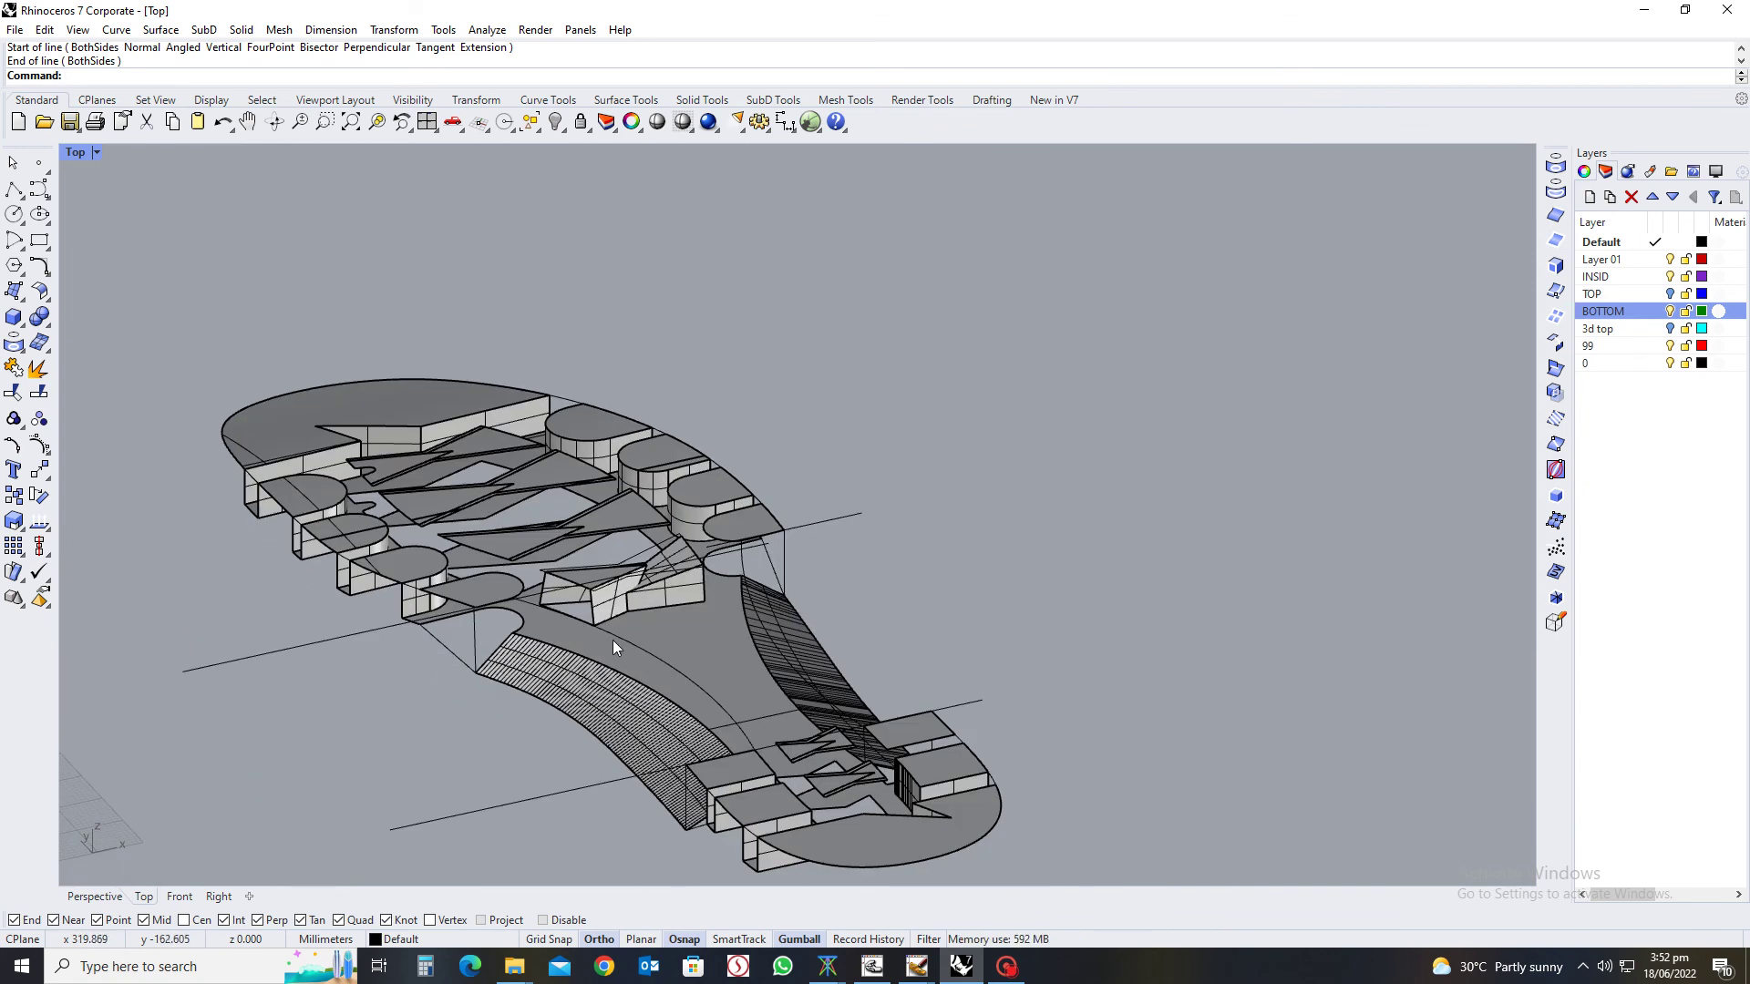
Examine the waist side surfaces, their connecting lines and the curve near the forefoot lugs from both sides of the sole
{"action": "scroll", "coordinate": [806, 620], "scroll_direction": "up", "scroll_amount": 8}
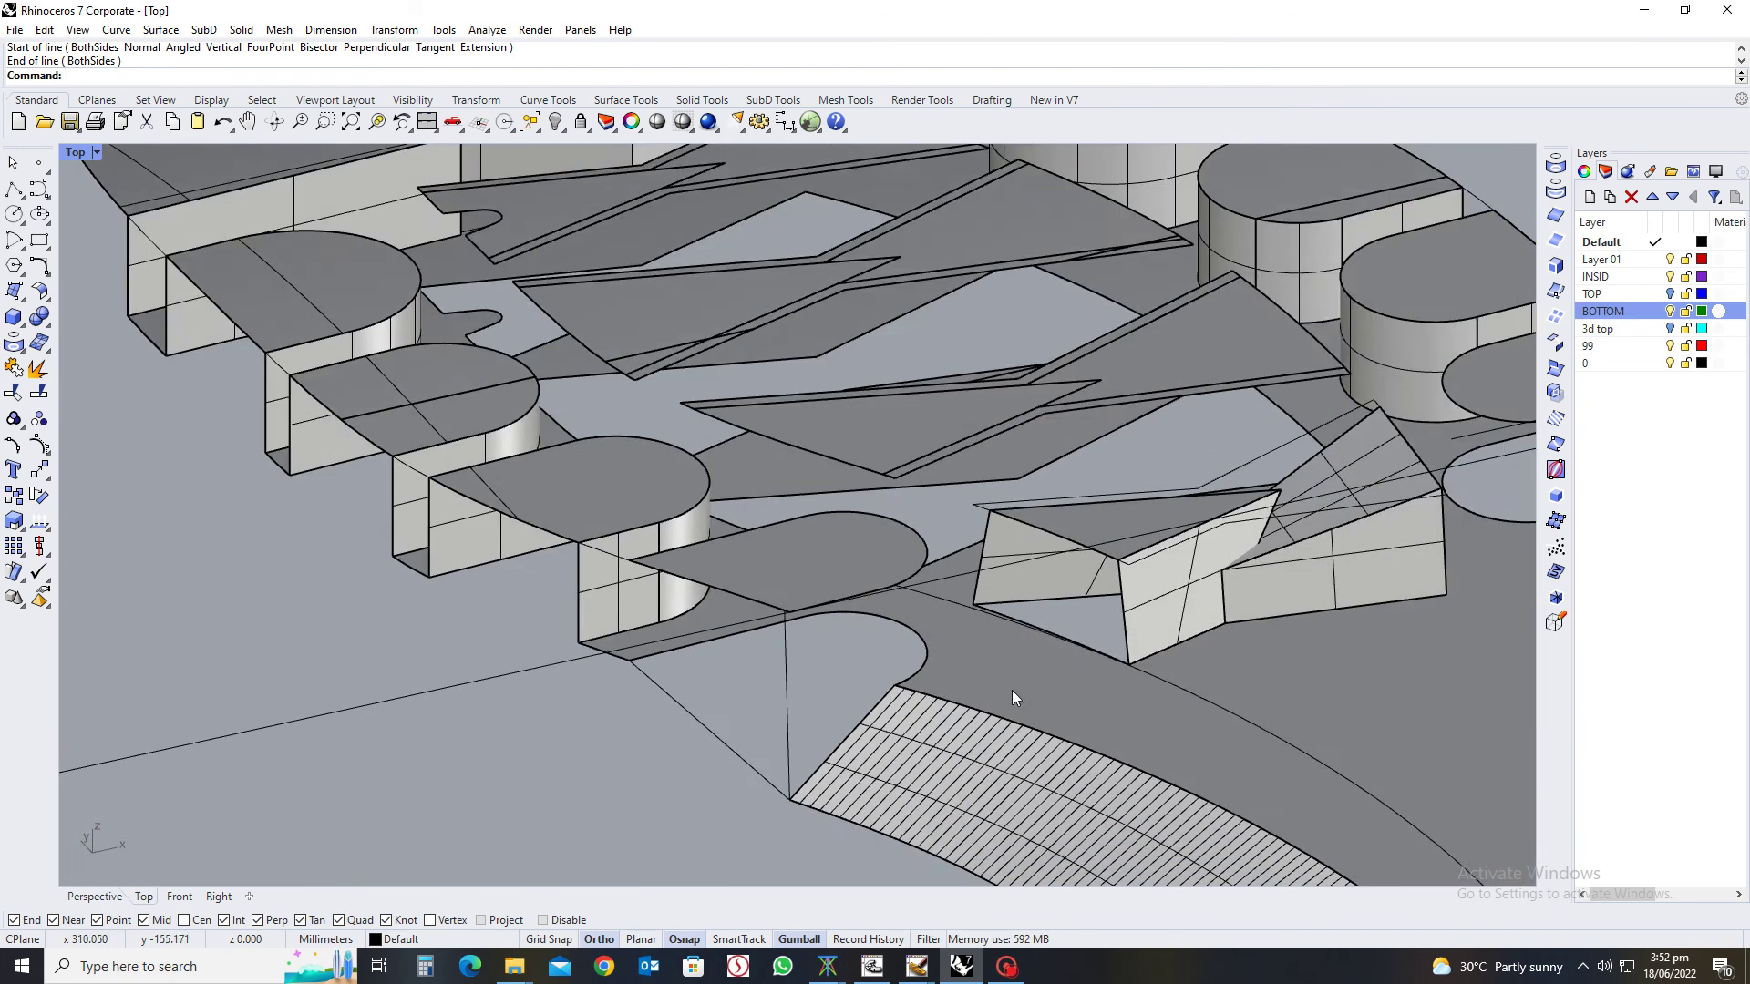
{"action": "right_click_drag", "start_coordinate": [1011, 698], "coordinate": [611, 617]}
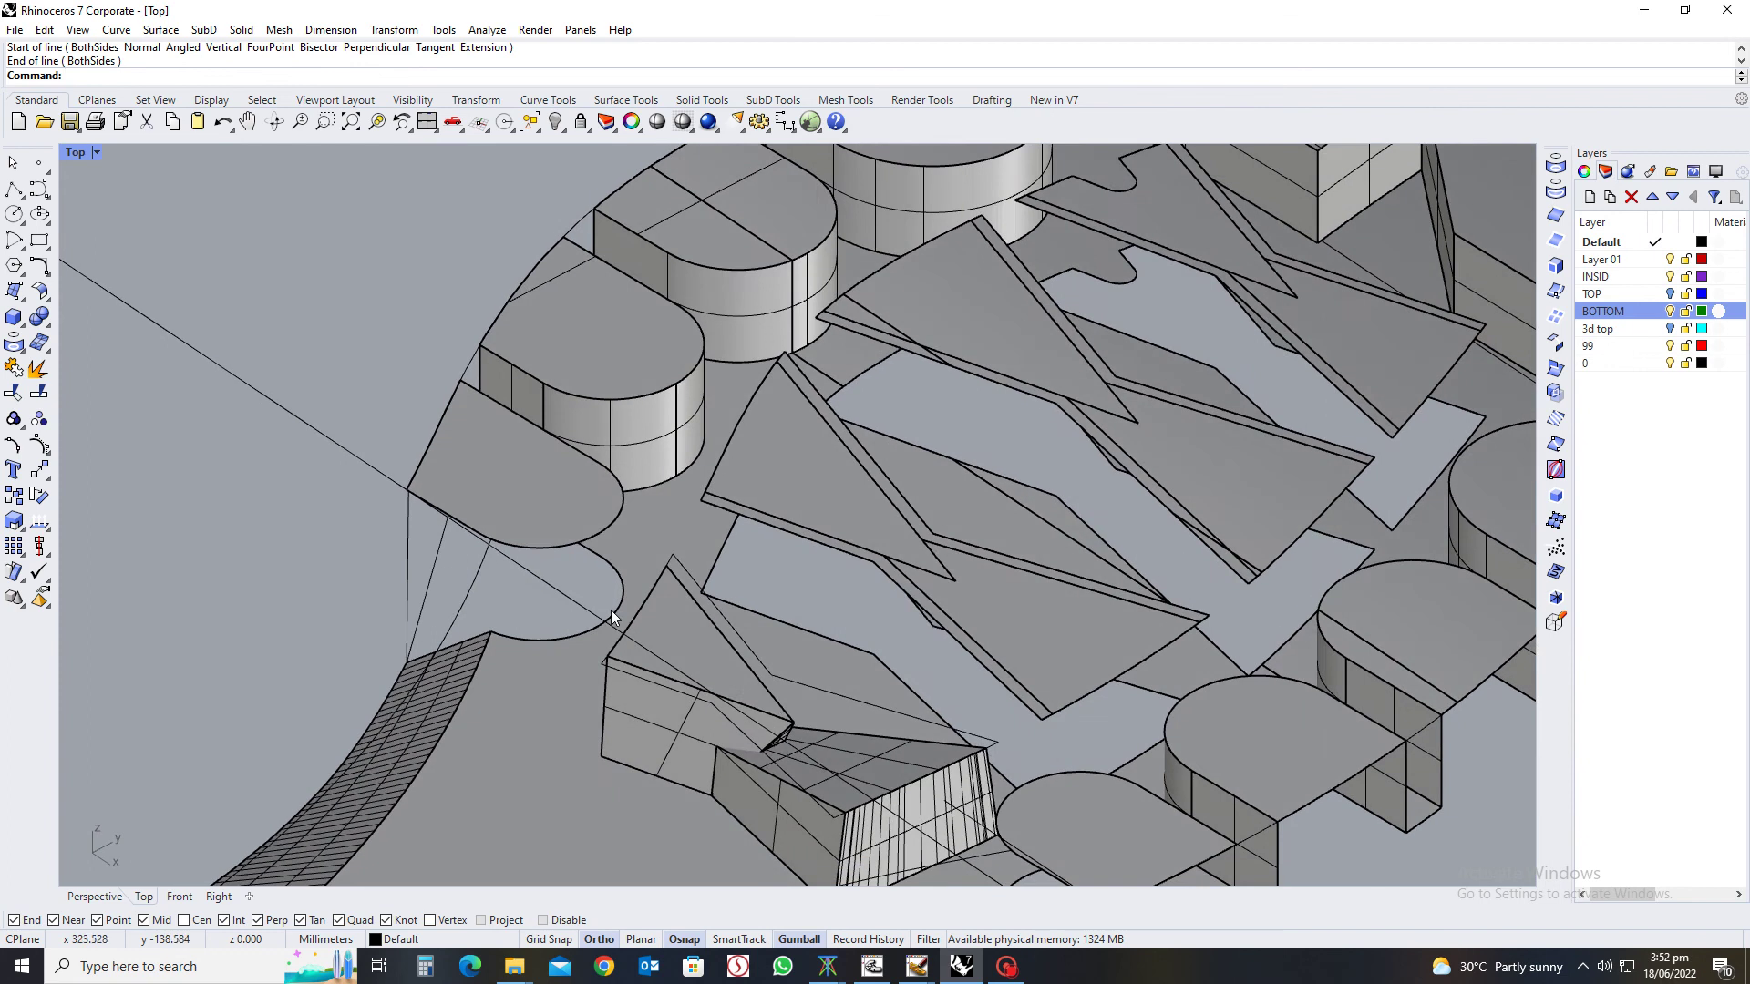
{"action": "scroll", "coordinate": [610, 617], "scroll_direction": "up", "scroll_amount": 4}
{"action": "left_click", "coordinate": [527, 585]}
{"action": "scroll", "coordinate": [527, 724], "scroll_direction": "down", "scroll_amount": 5}
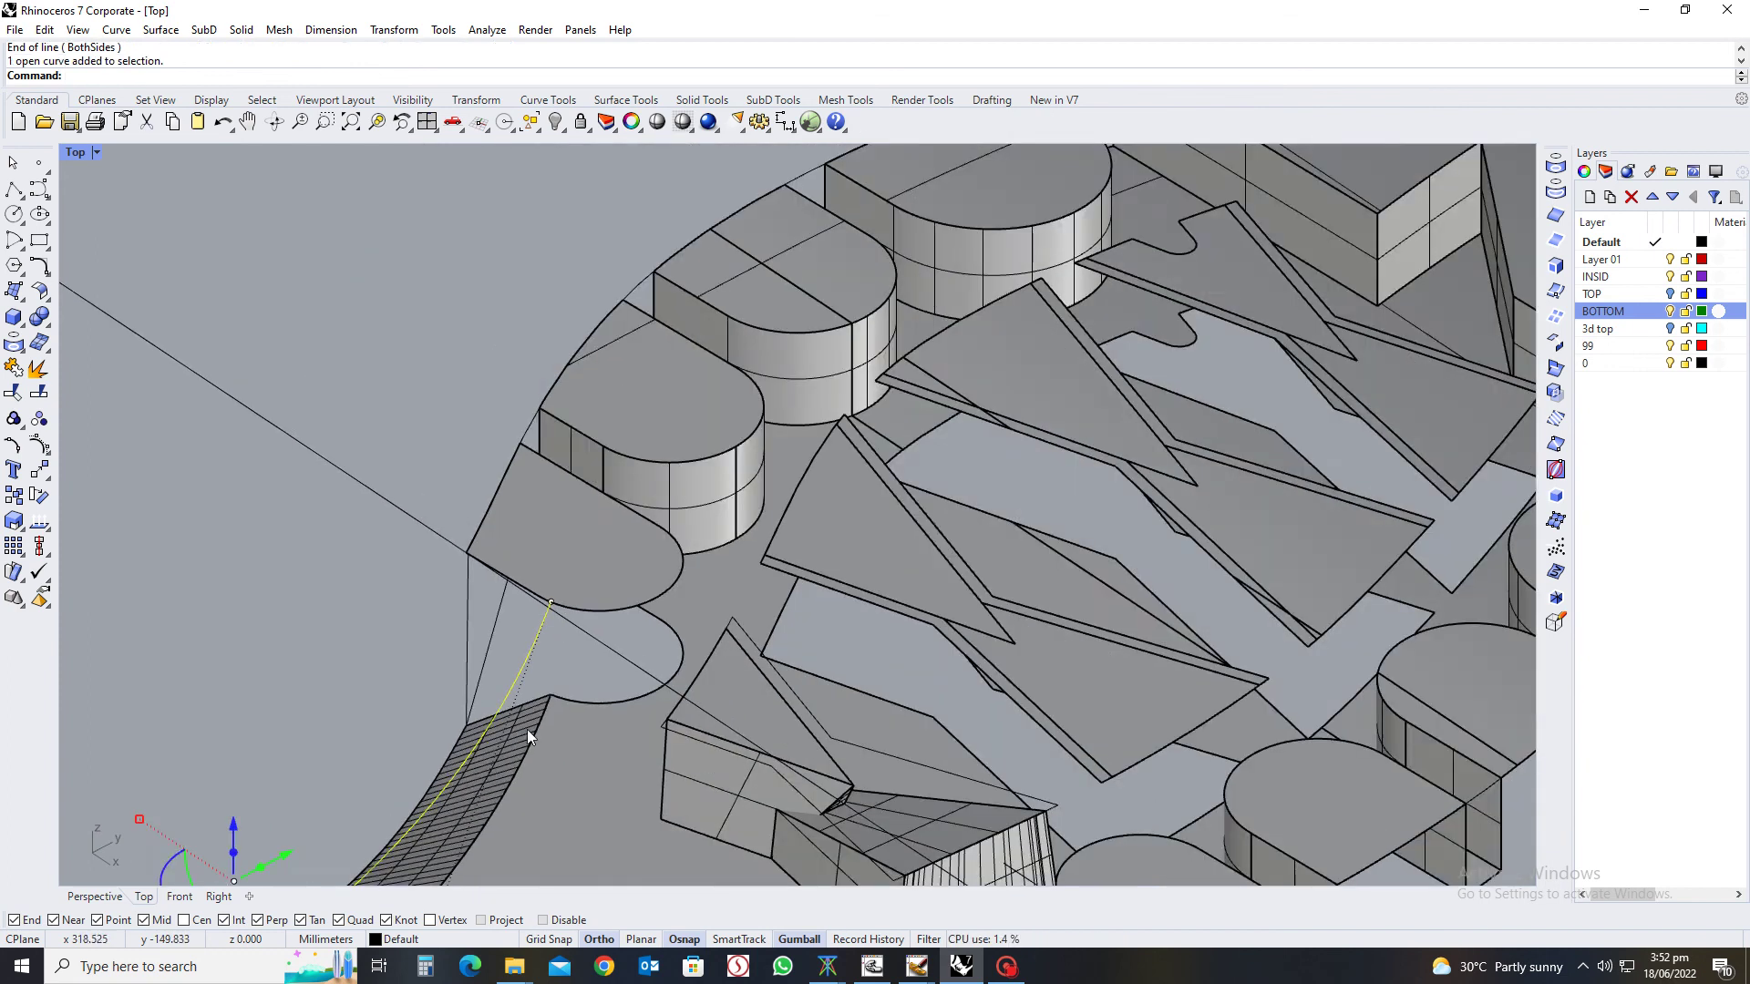
{"action": "right_click_drag", "start_coordinate": [527, 725], "coordinate": [498, 611]}
{"action": "scroll", "coordinate": [527, 652], "scroll_direction": "up", "scroll_amount": 3}
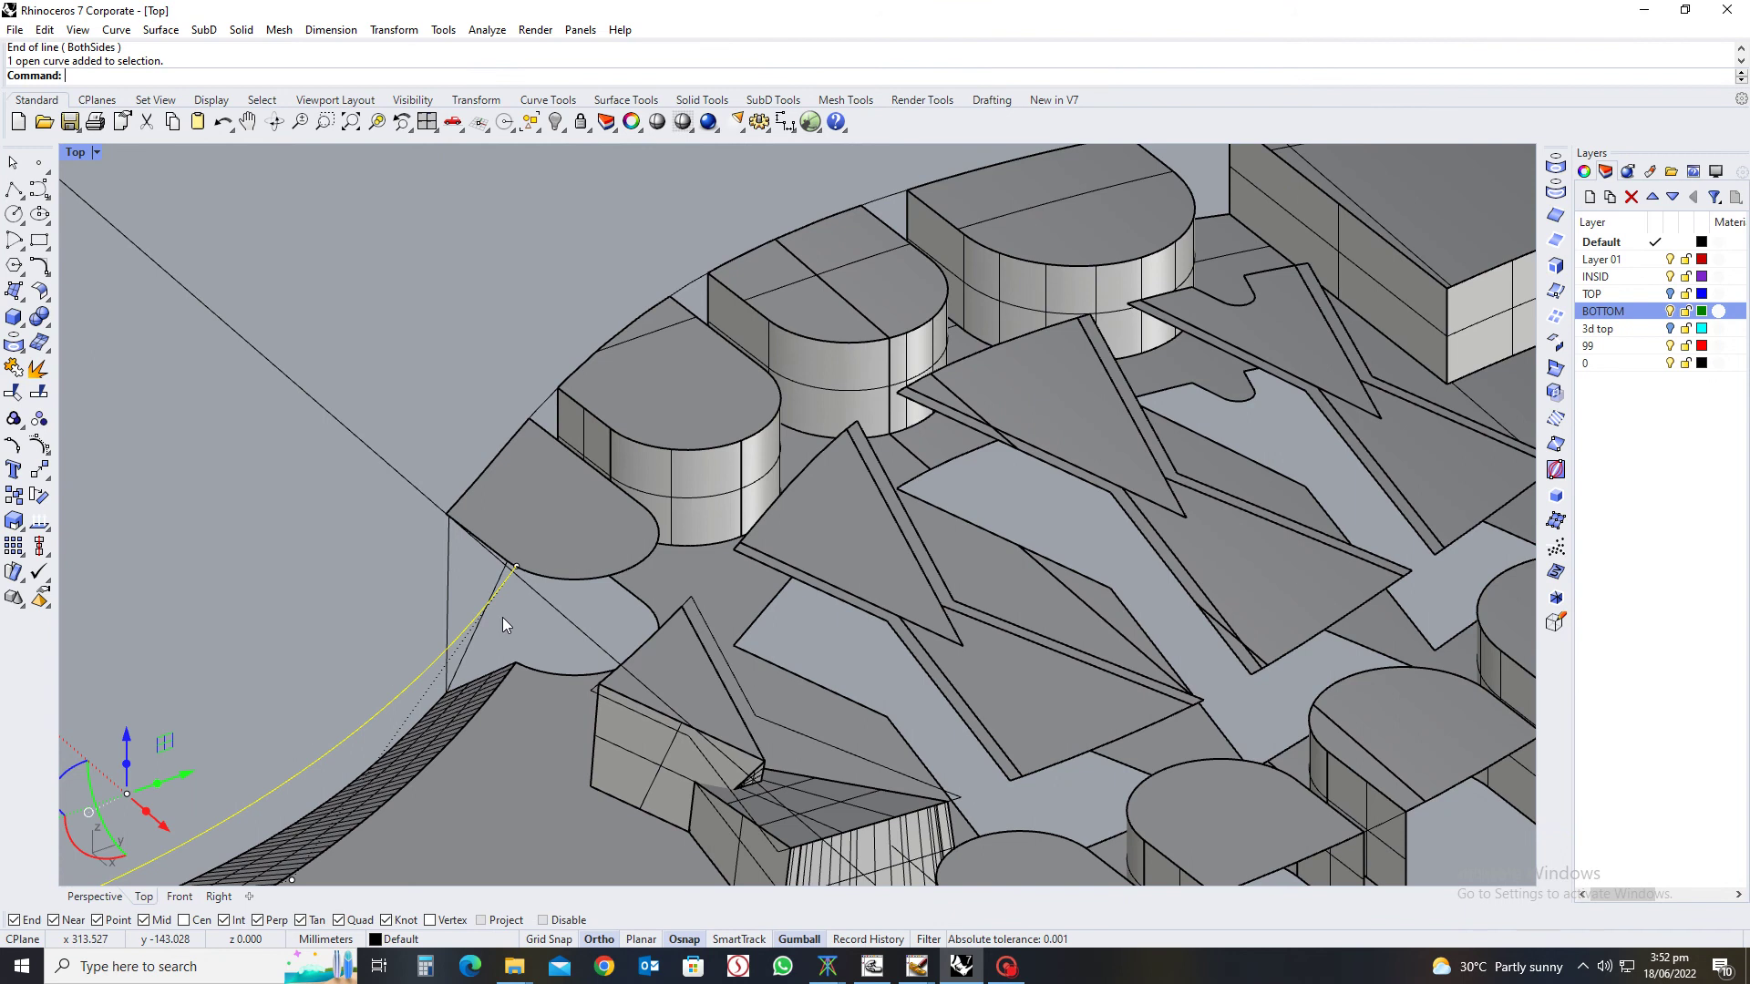
{"action": "key", "text": "Escape"}
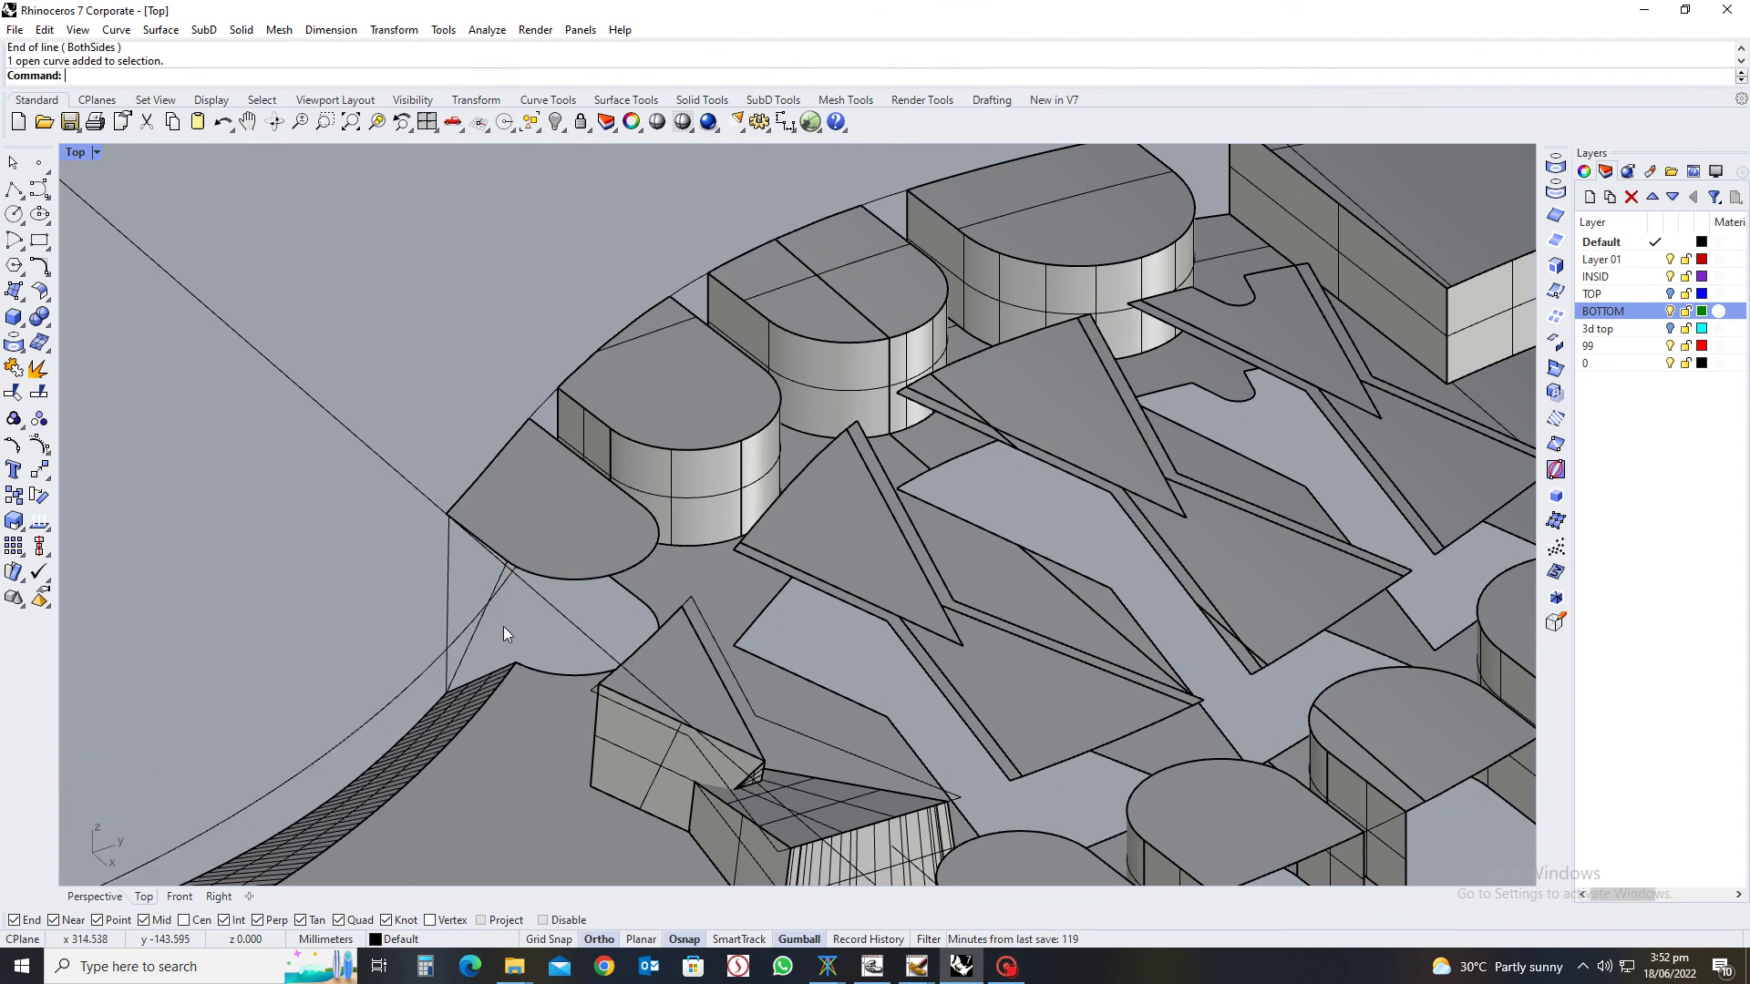
{"action": "scroll", "coordinate": [503, 626], "scroll_direction": "down", "scroll_amount": 5}
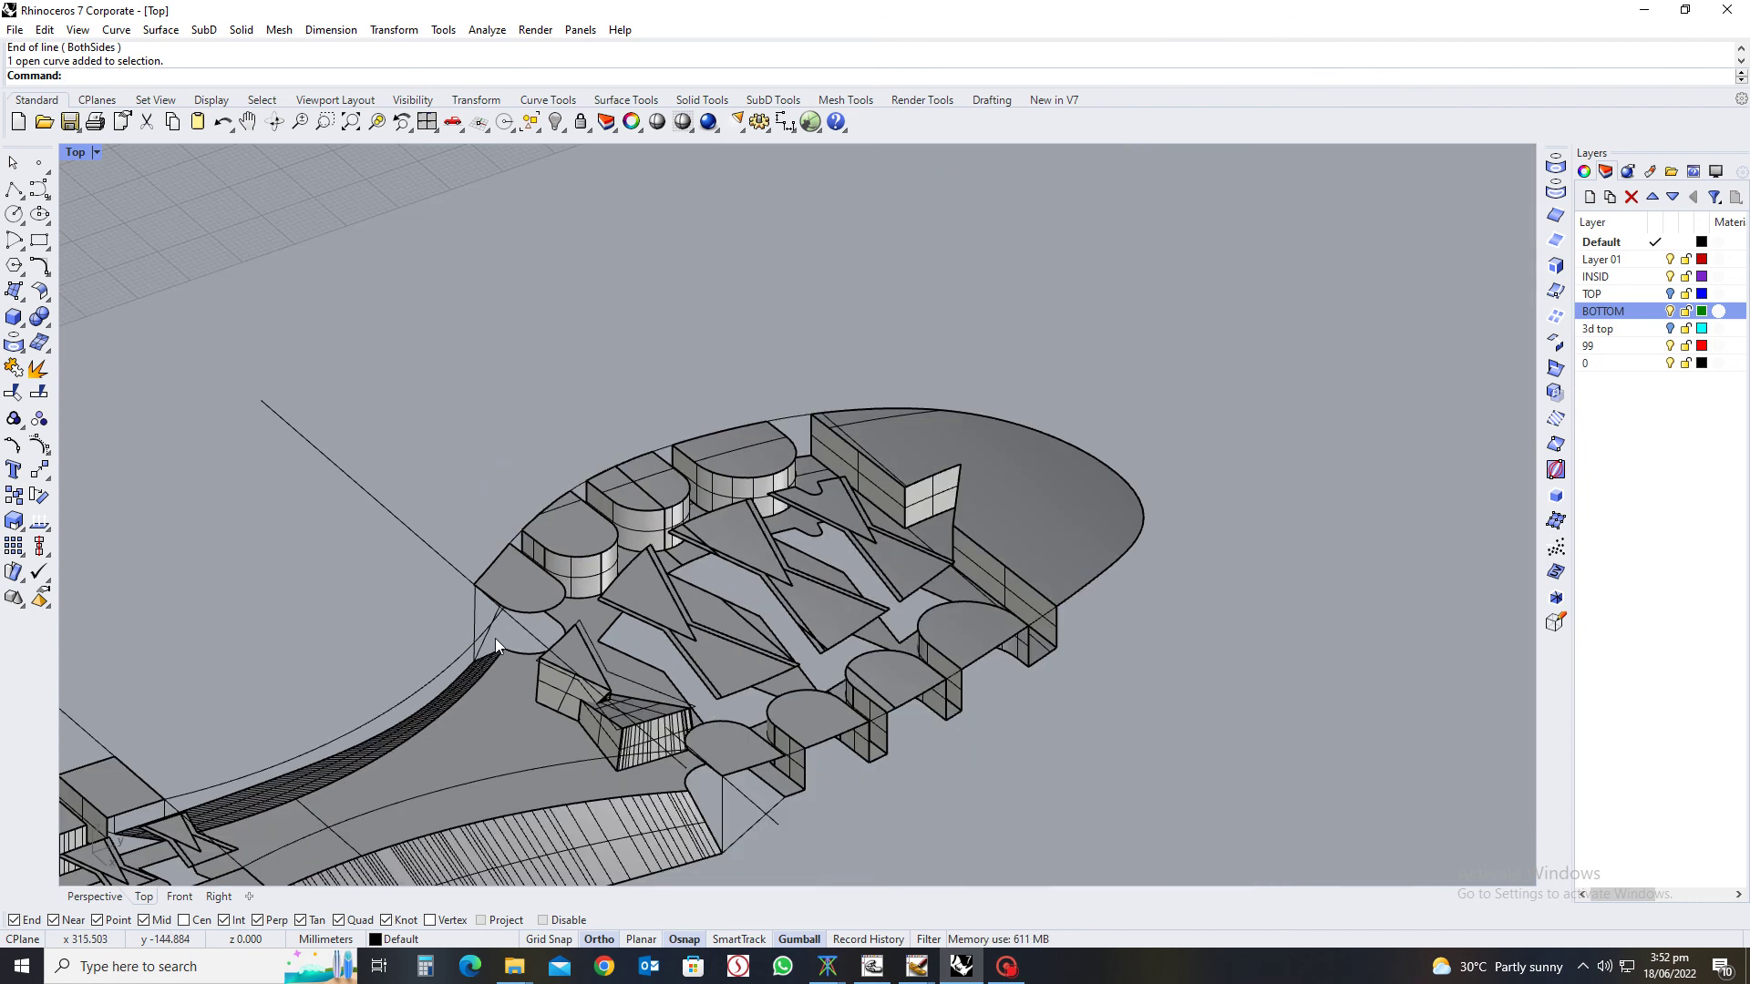
{"action": "right_click_drag", "start_coordinate": [495, 638], "coordinate": [569, 627]}
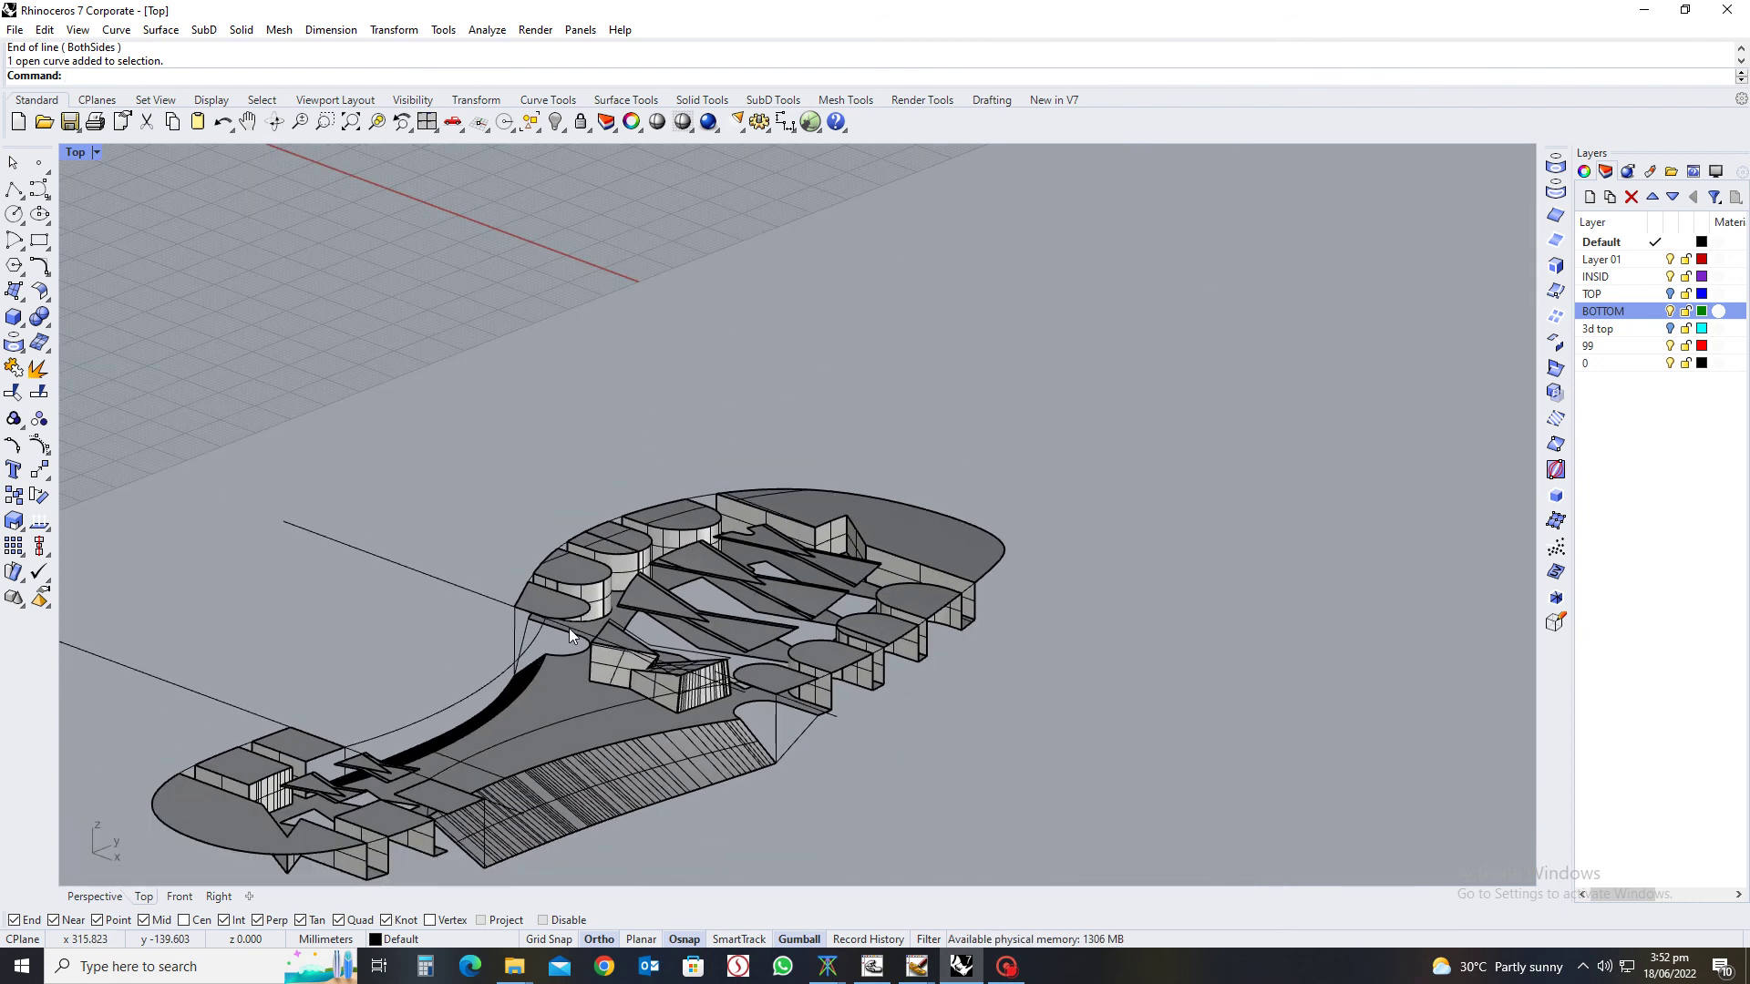
Show all hidden objects in the model again
{"action": "key", "text": "ctrl+alt+h"}
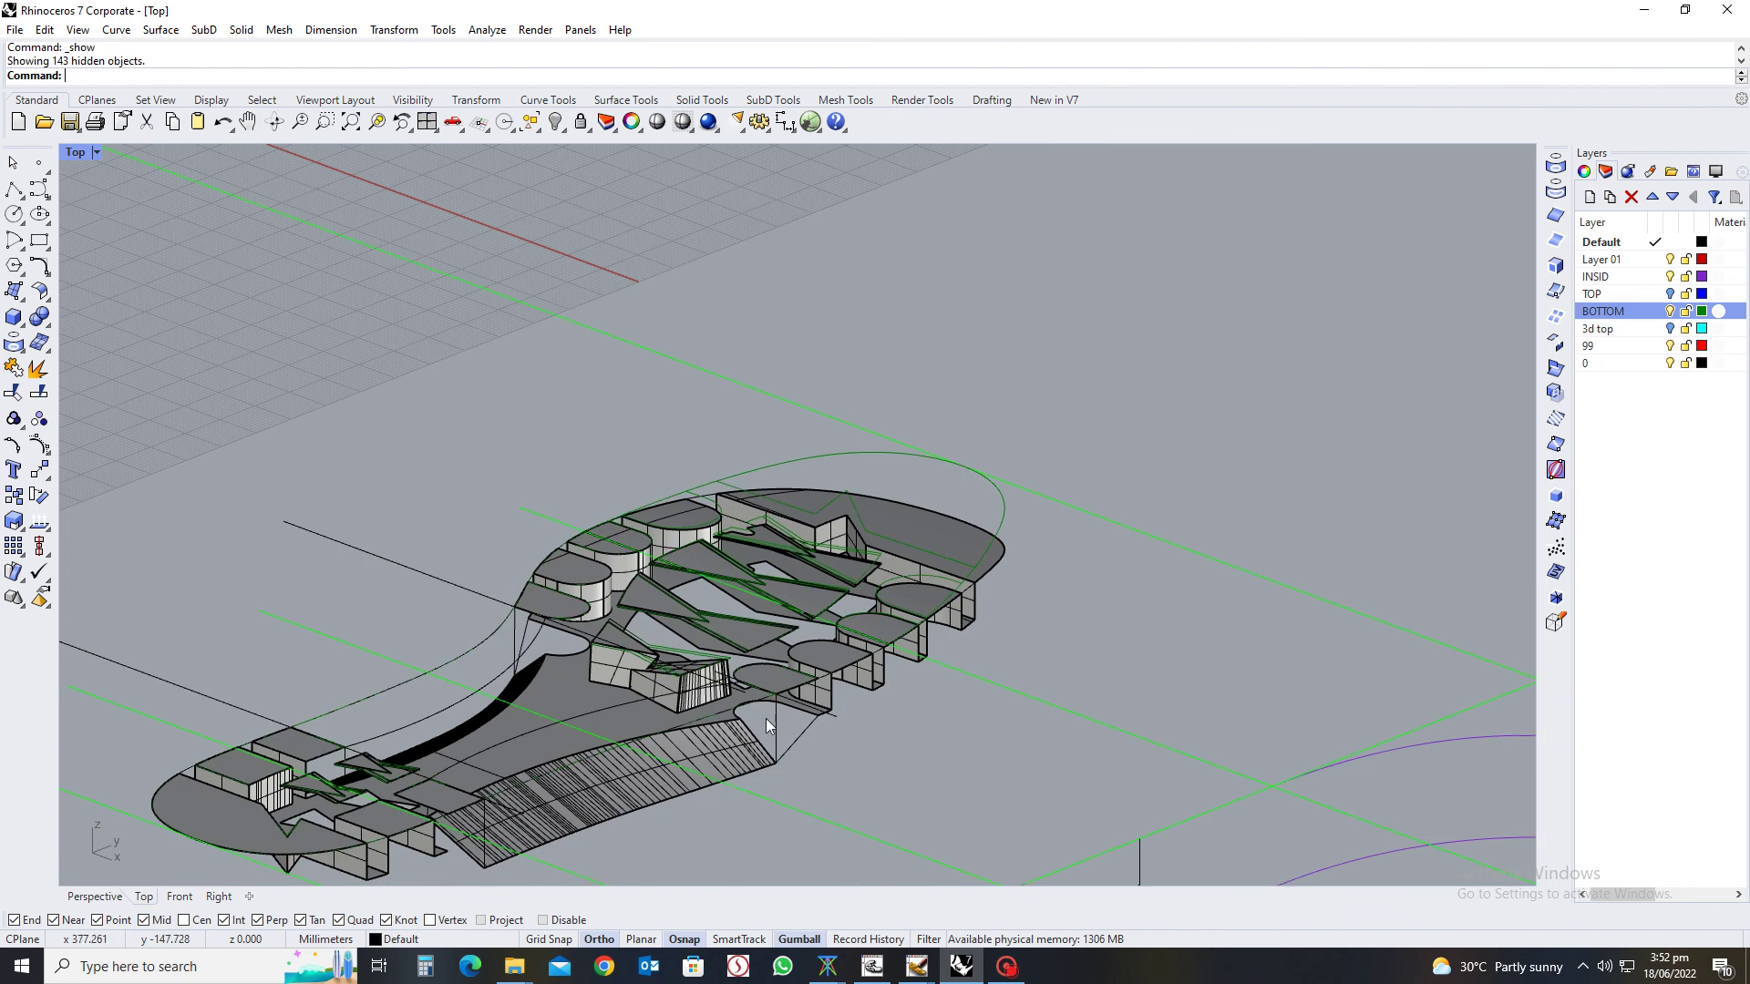
Extrude the sole's closed outer outline curve downward into a tall wall surface, without caps and keeping the input curve
{"action": "left_click", "coordinate": [1002, 566]}
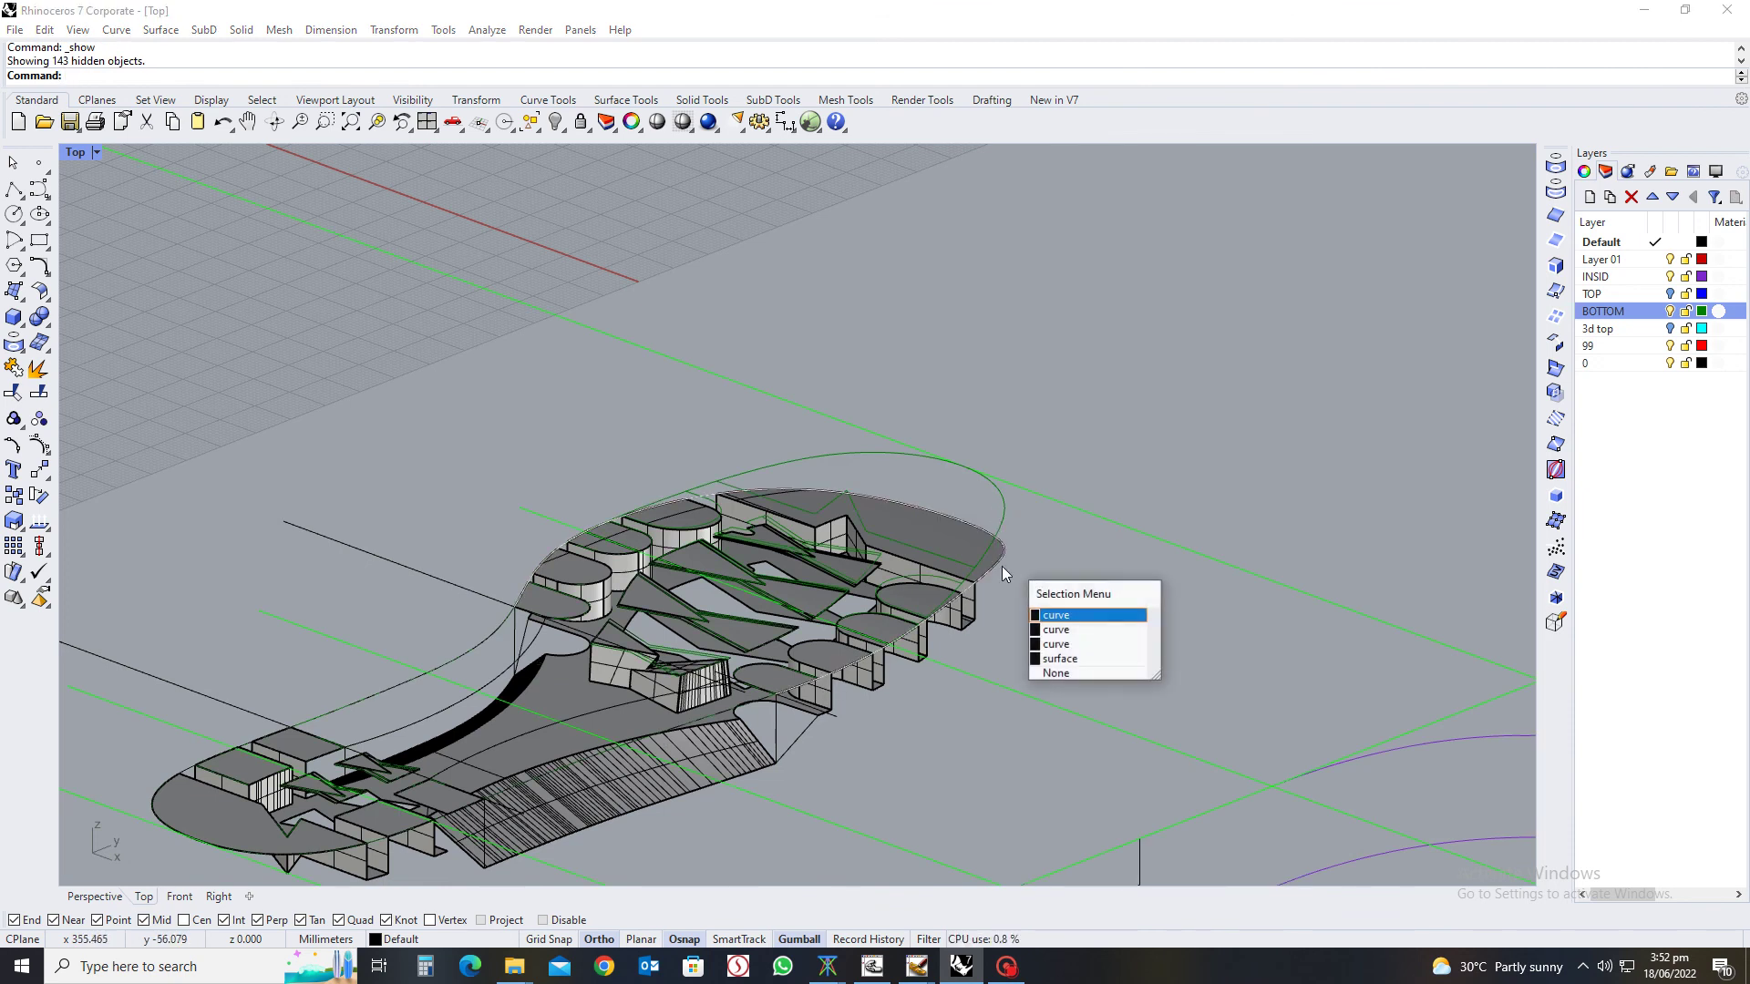
{"action": "left_click", "coordinate": [1055, 635]}
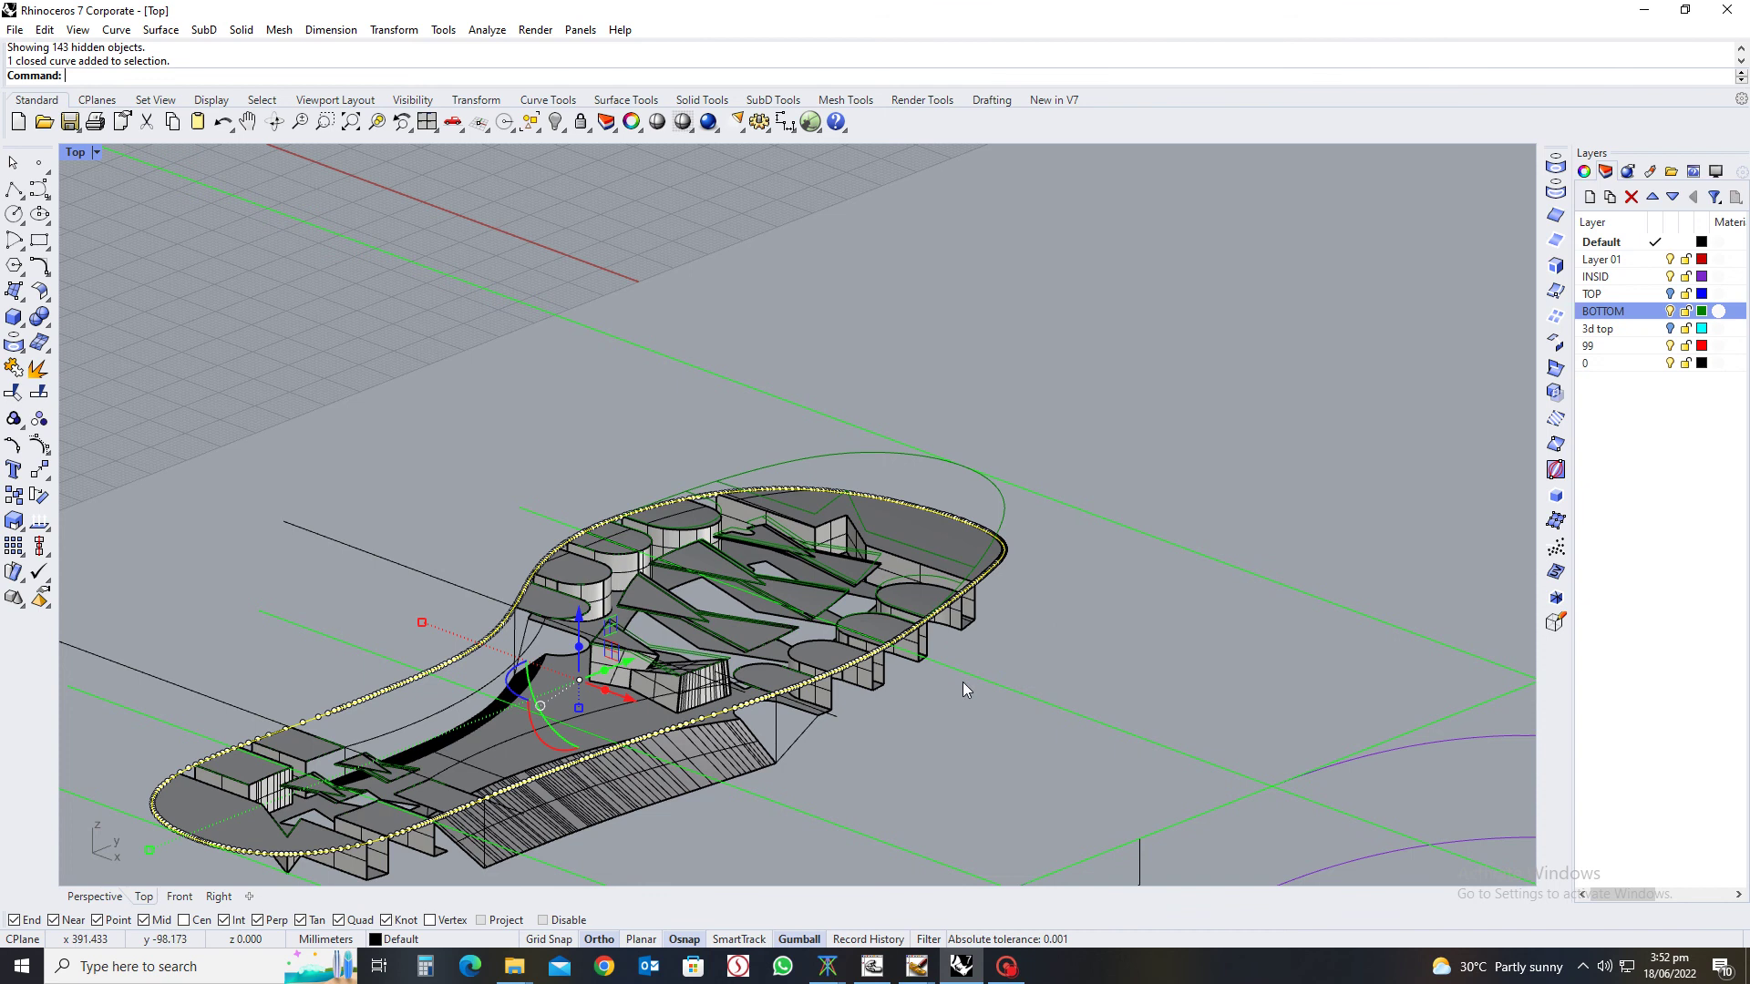
{"action": "right_click", "coordinate": [912, 670]}
{"action": "right_click_drag", "start_coordinate": [894, 761], "coordinate": [928, 574]}
{"action": "left_click", "coordinate": [910, 642]}
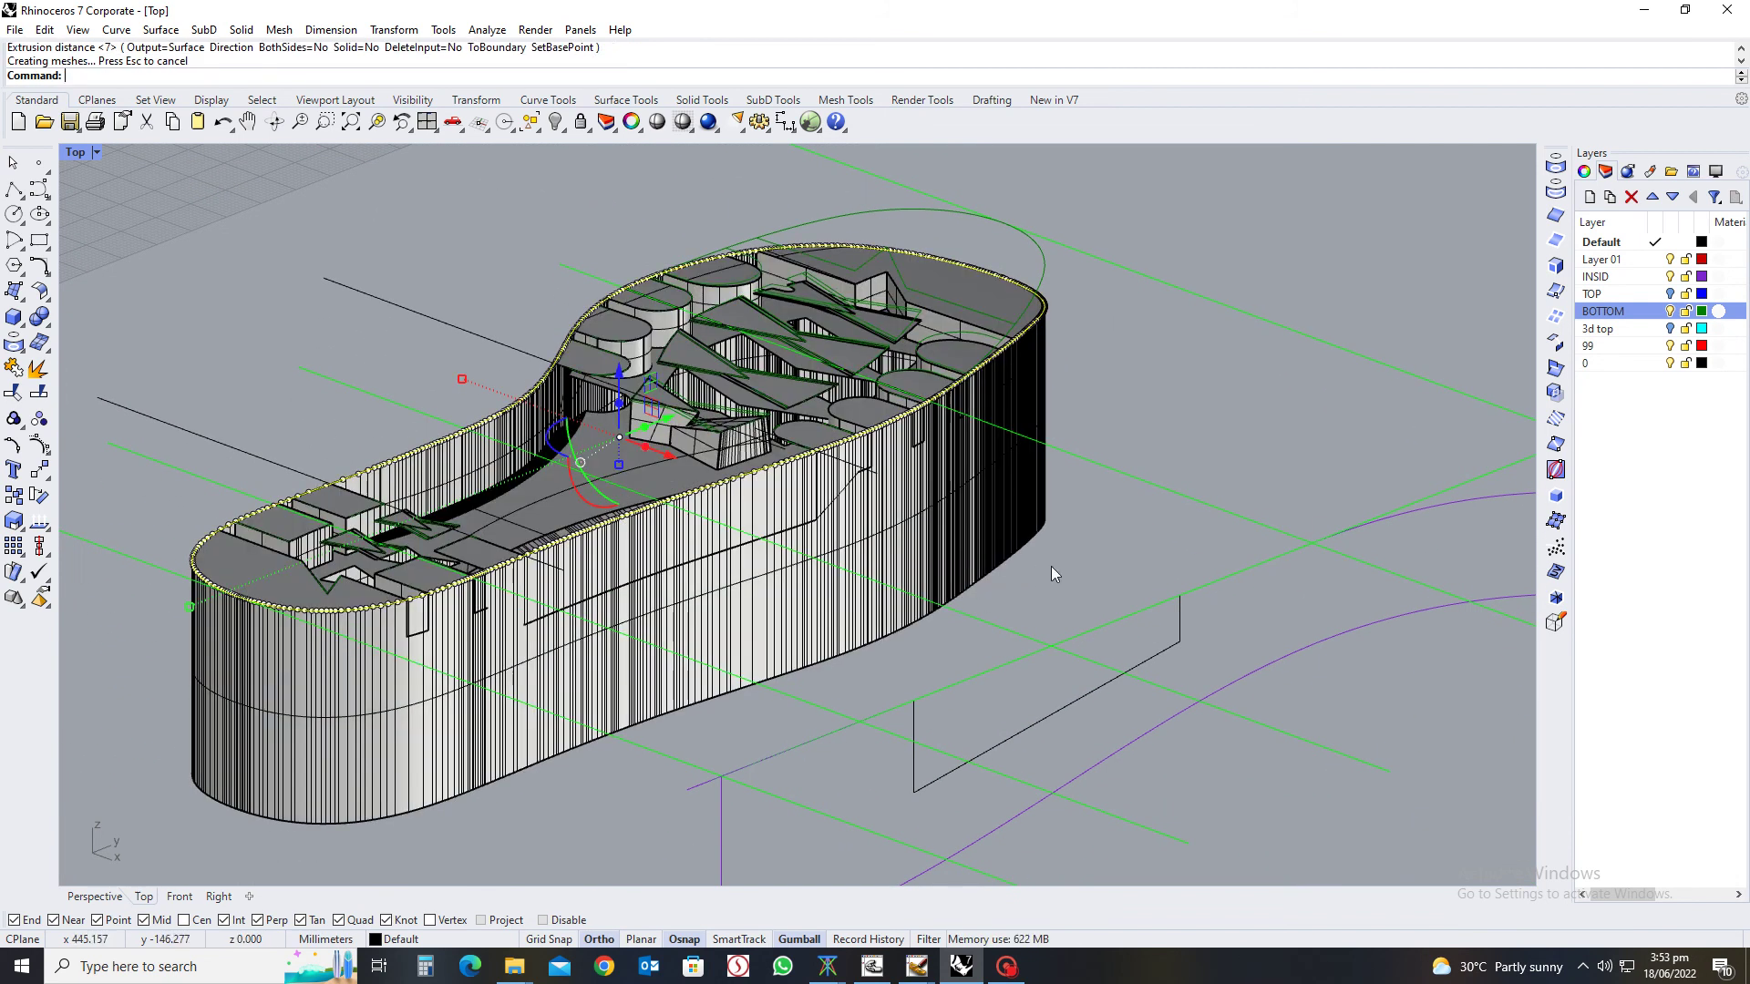
{"action": "right_click_drag", "start_coordinate": [1051, 566], "coordinate": [1001, 619]}
{"action": "left_click", "coordinate": [881, 532]}
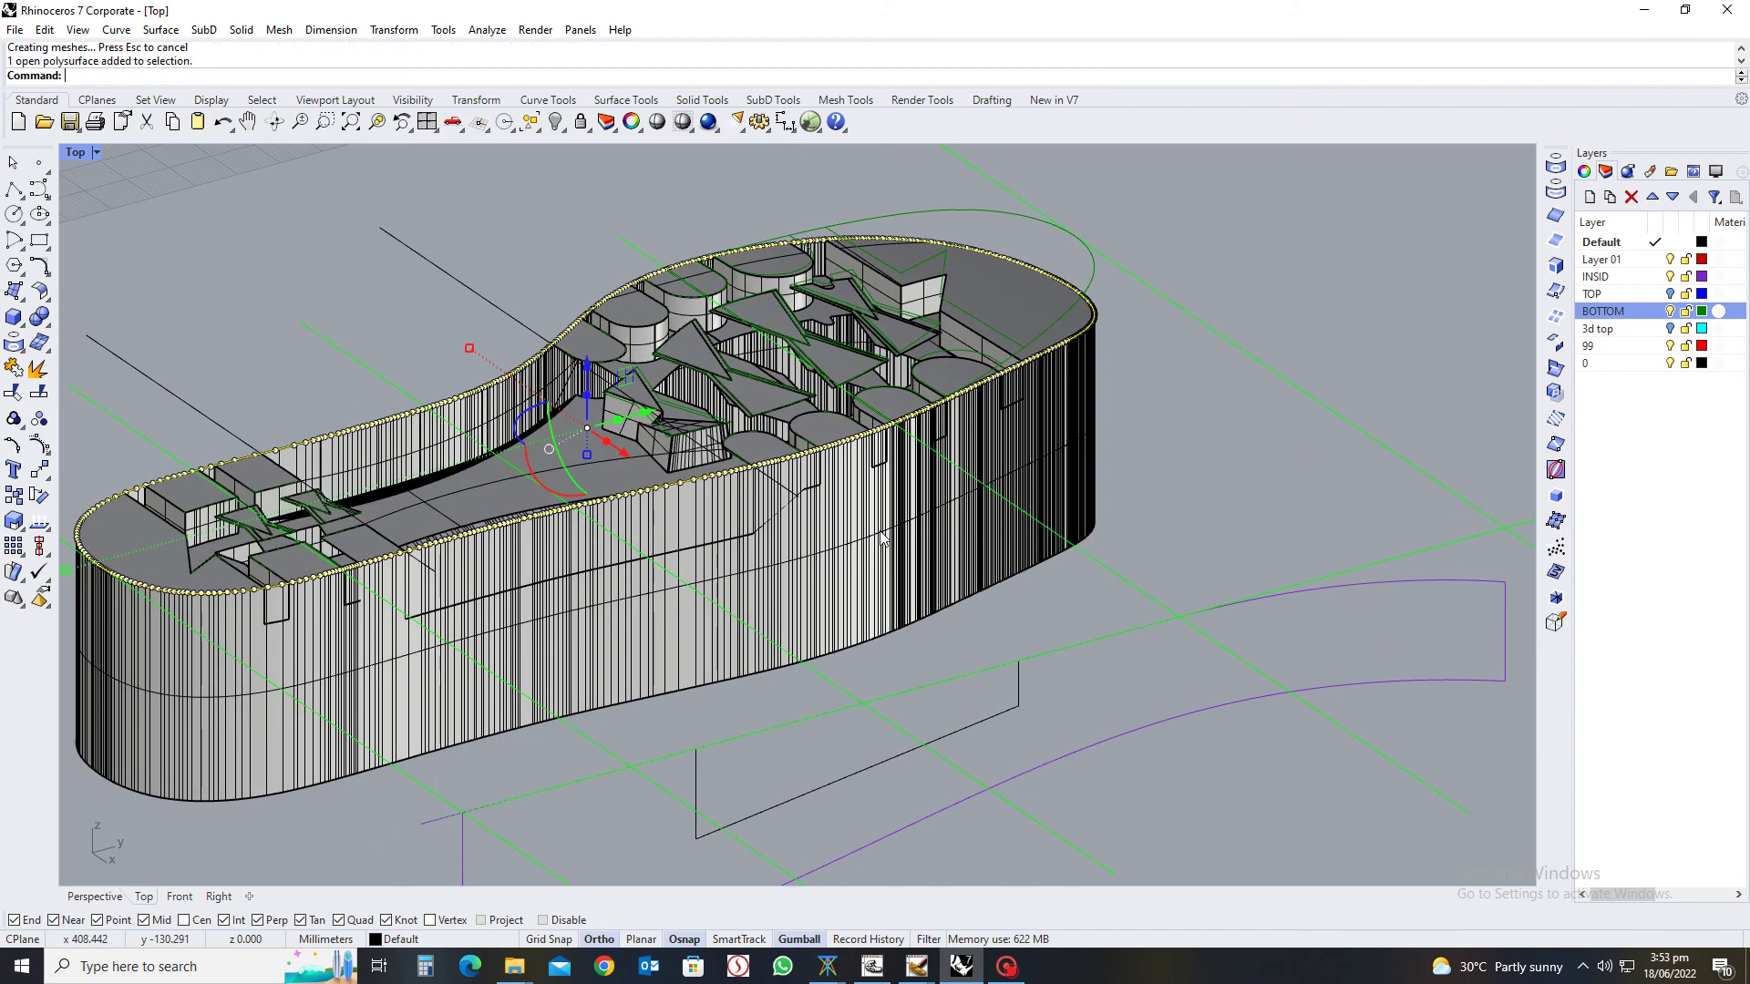
{"action": "left_click", "coordinate": [861, 537]}
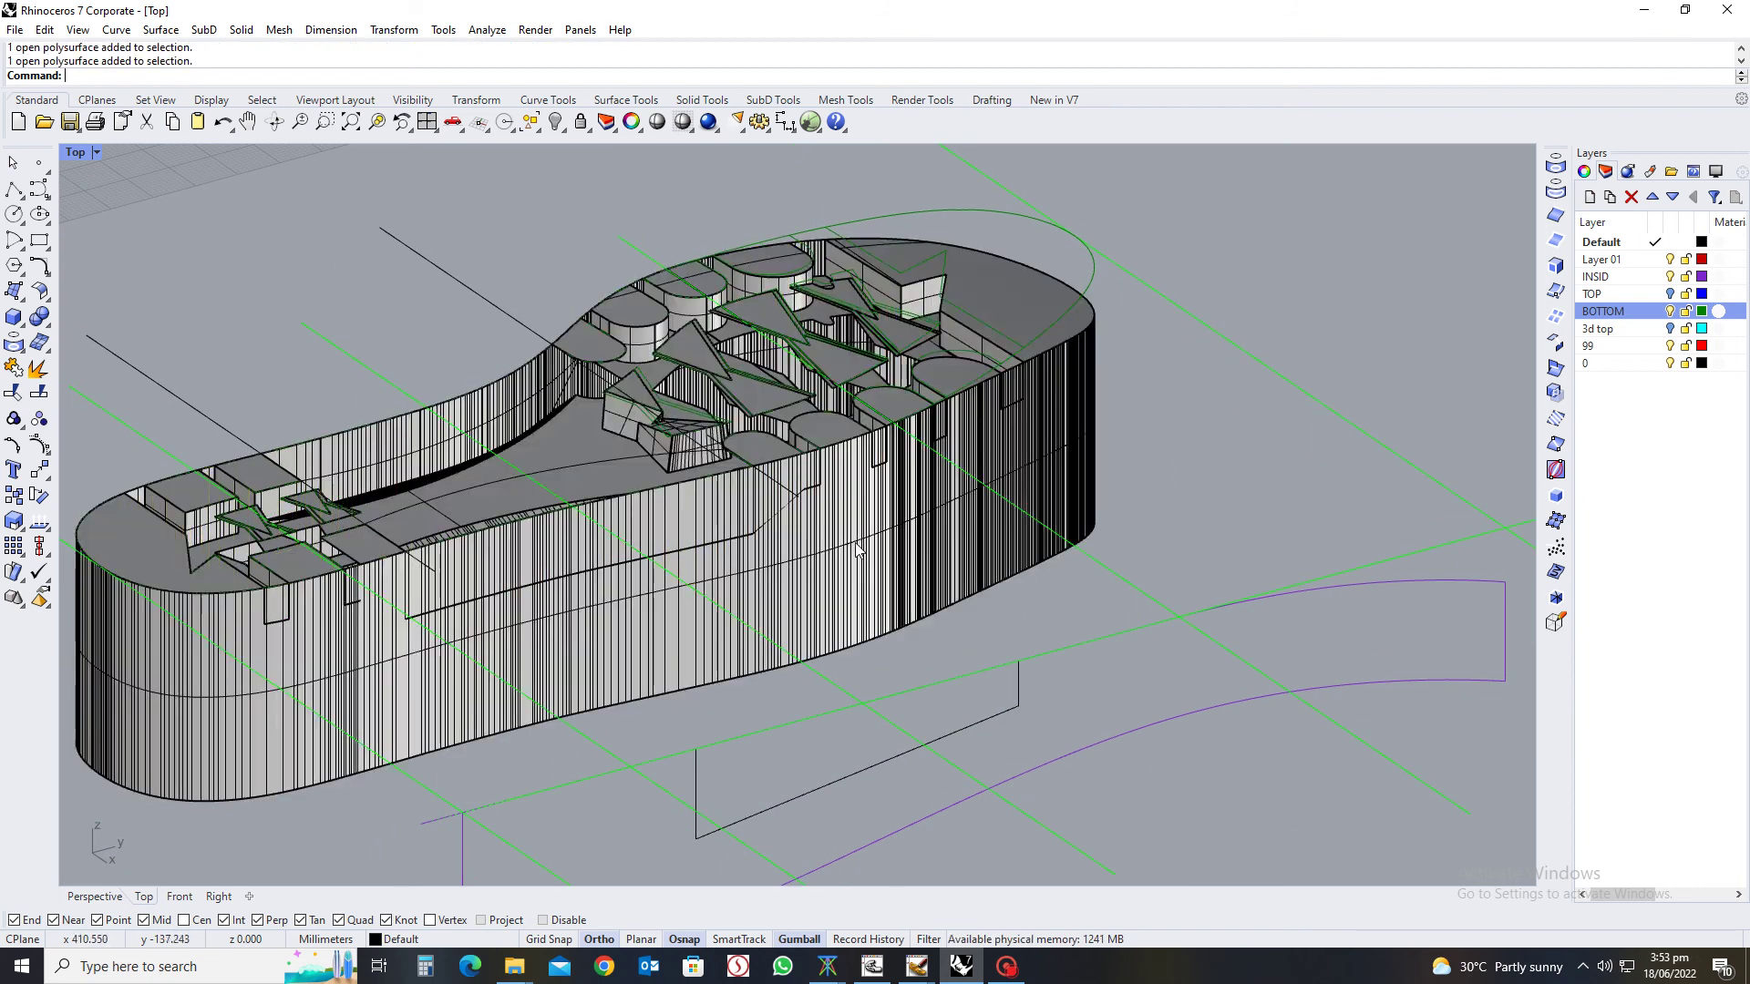
{"action": "key", "text": "Escape"}
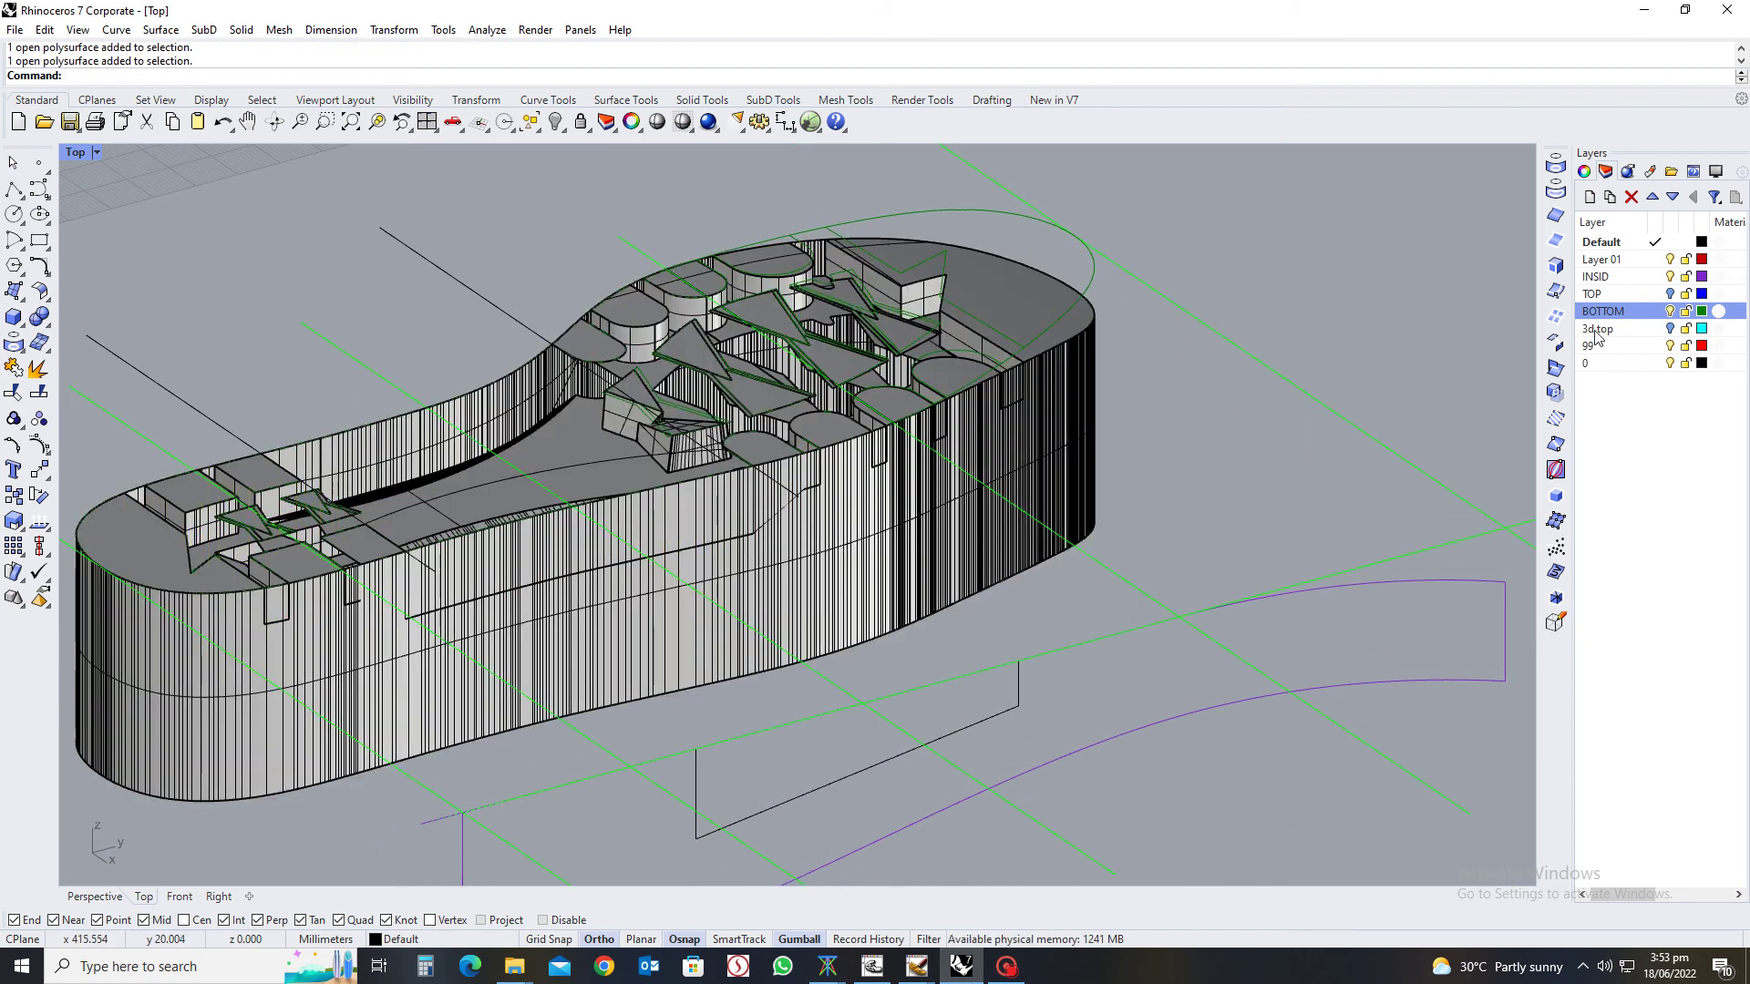
Check the TOP layer's curves, hide that layer again, and turn on the 3d top layer
{"action": "left_click", "coordinate": [1671, 296]}
{"action": "left_click", "coordinate": [1670, 296]}
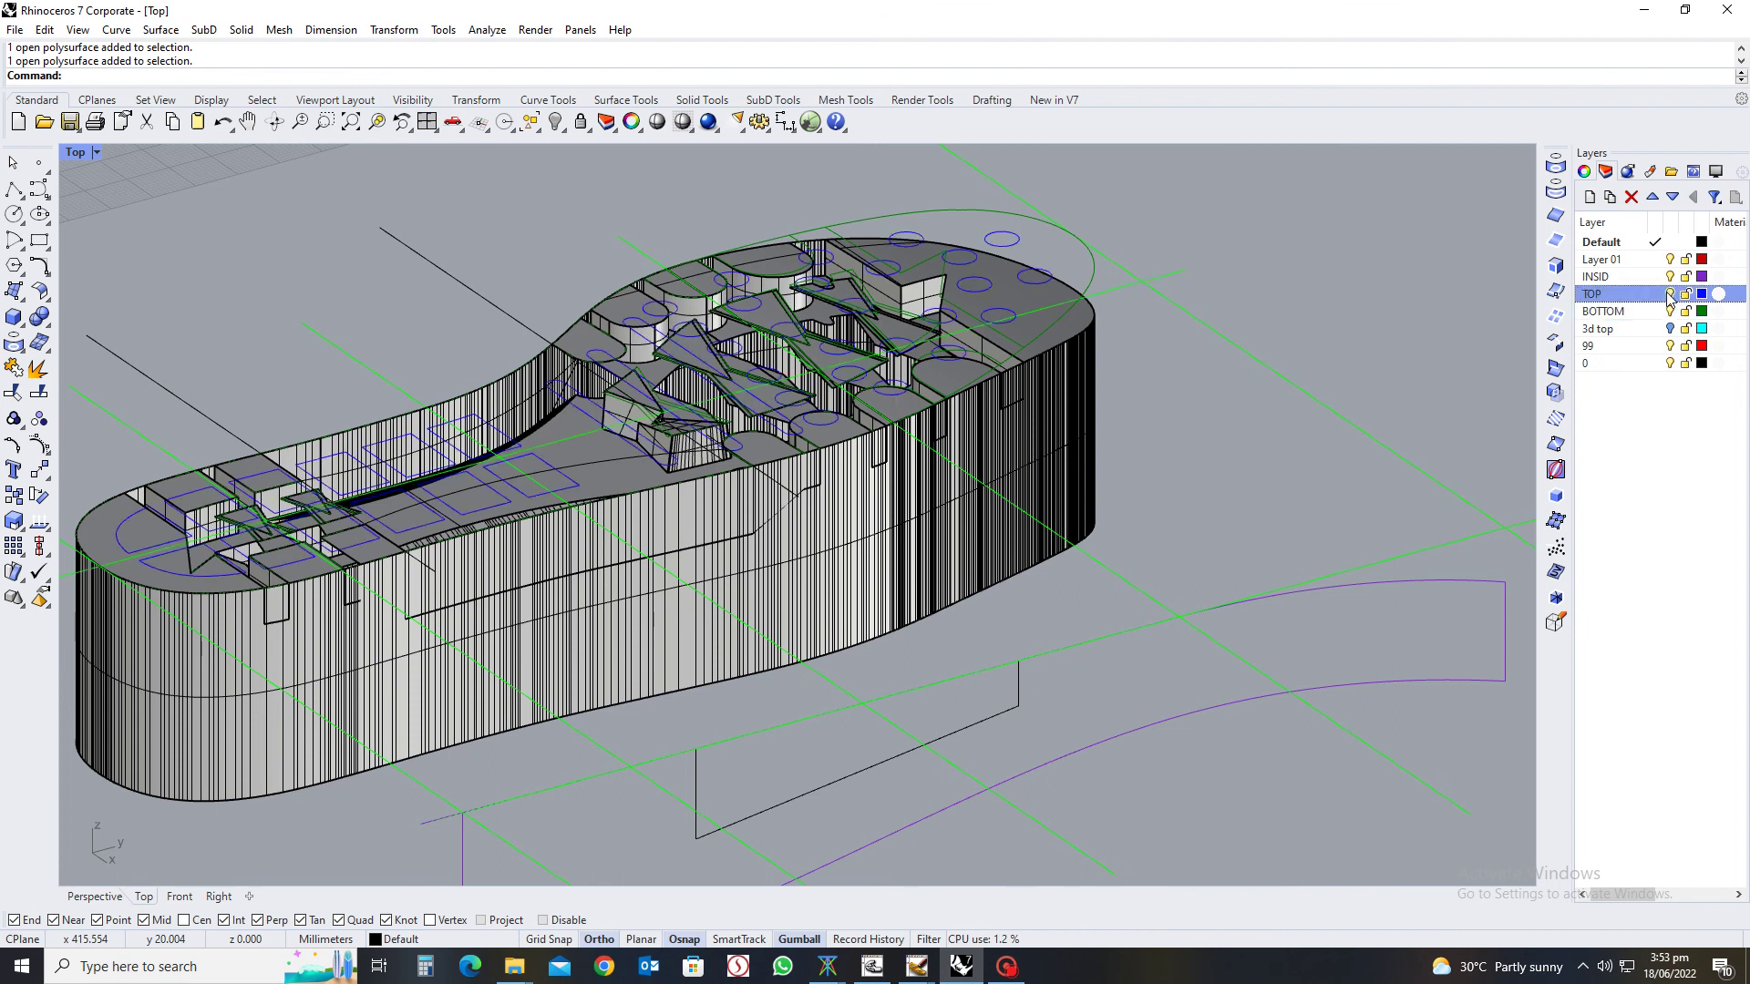
{"action": "left_click", "coordinate": [1670, 296]}
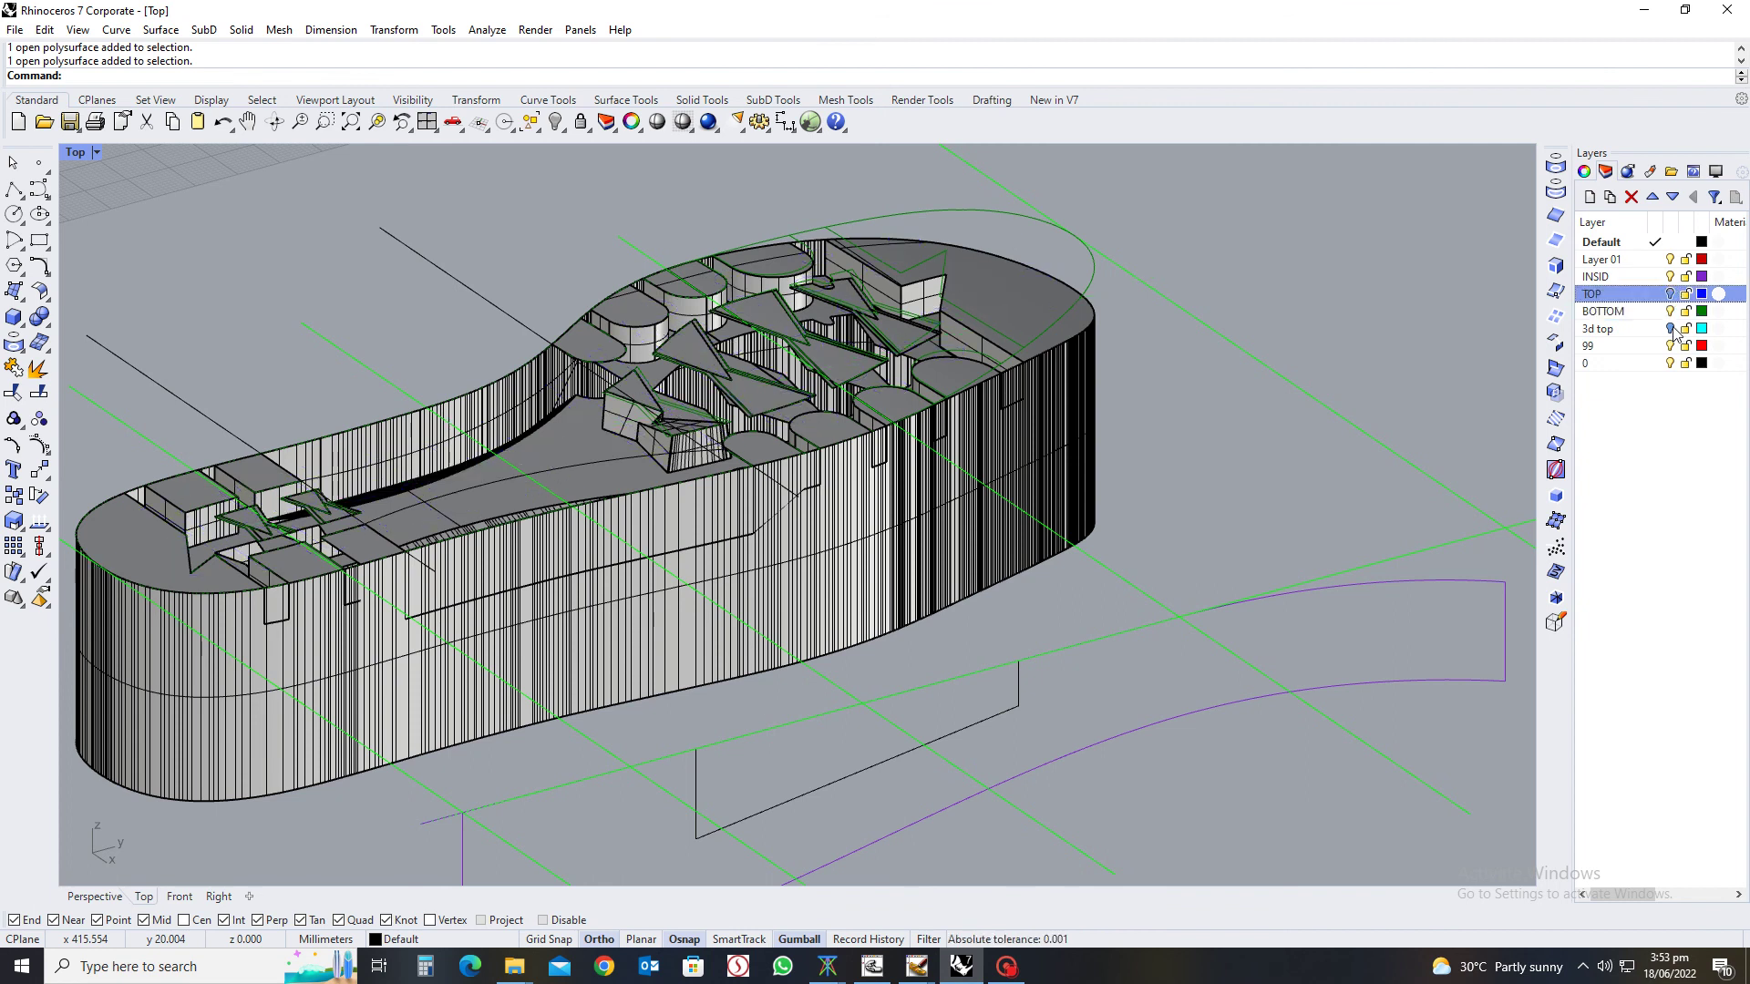
{"action": "left_click", "coordinate": [1671, 329]}
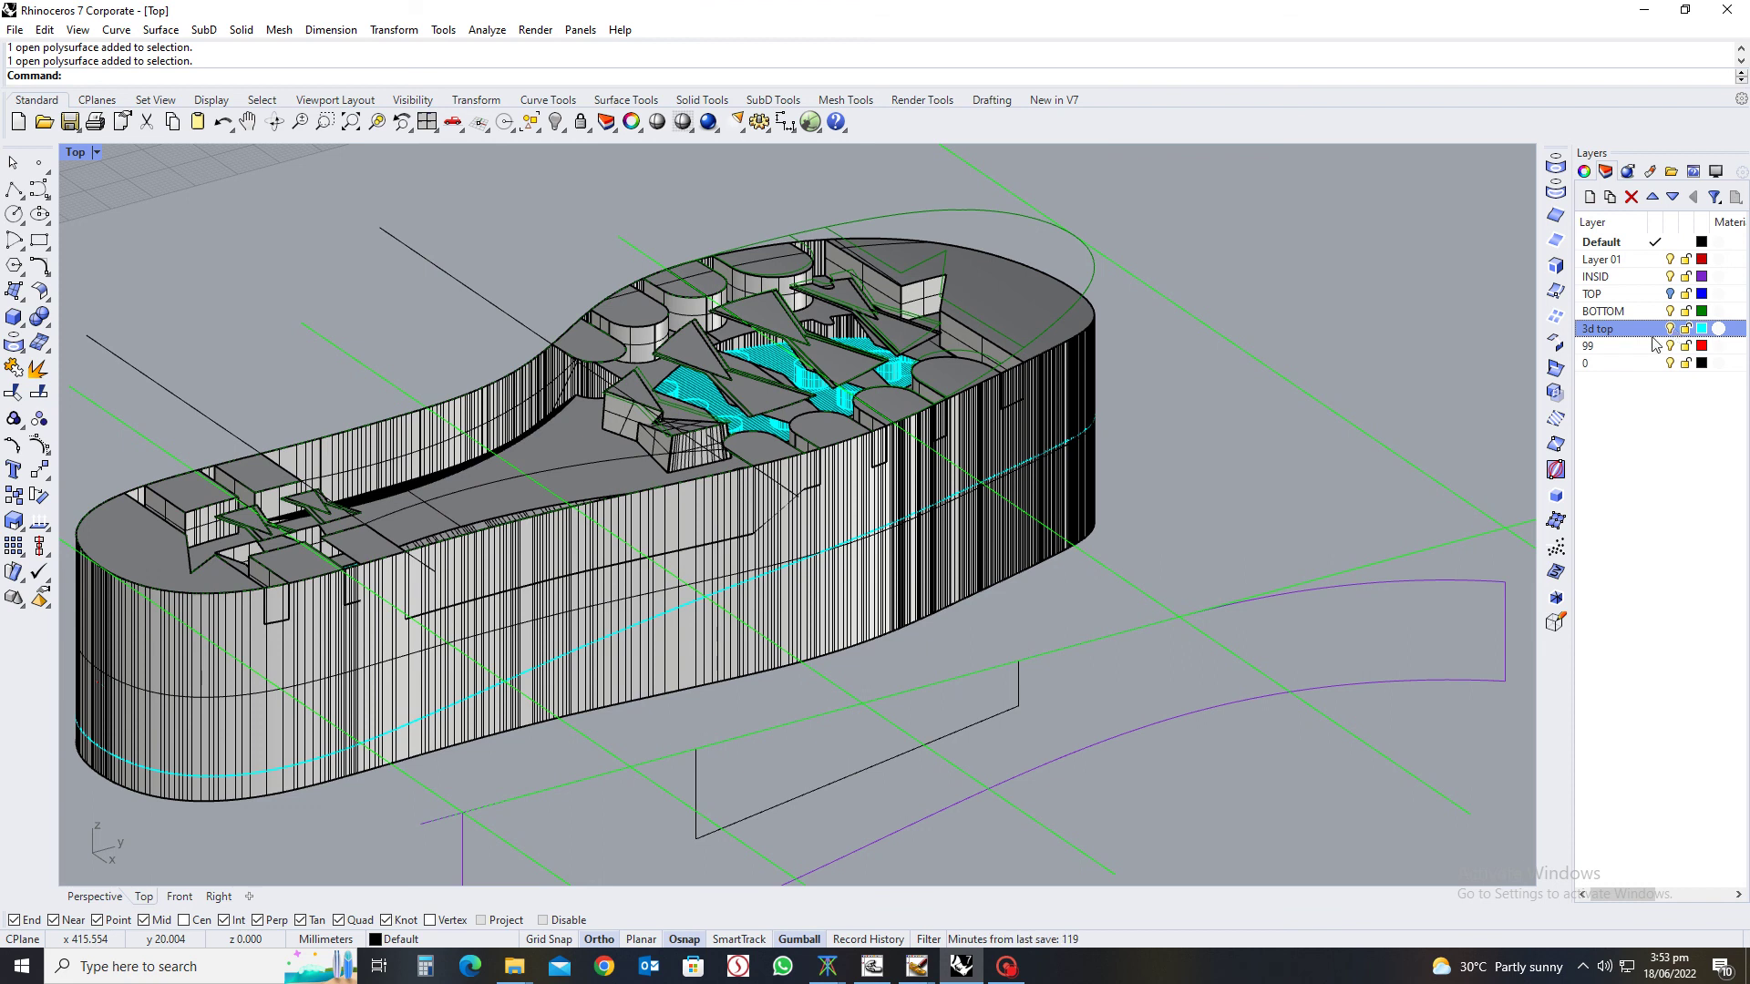
Trim away the part of the extruded wall below the 3d top layer's two outline curves, using those curves as cutters
{"action": "left_click", "coordinate": [570, 654]}
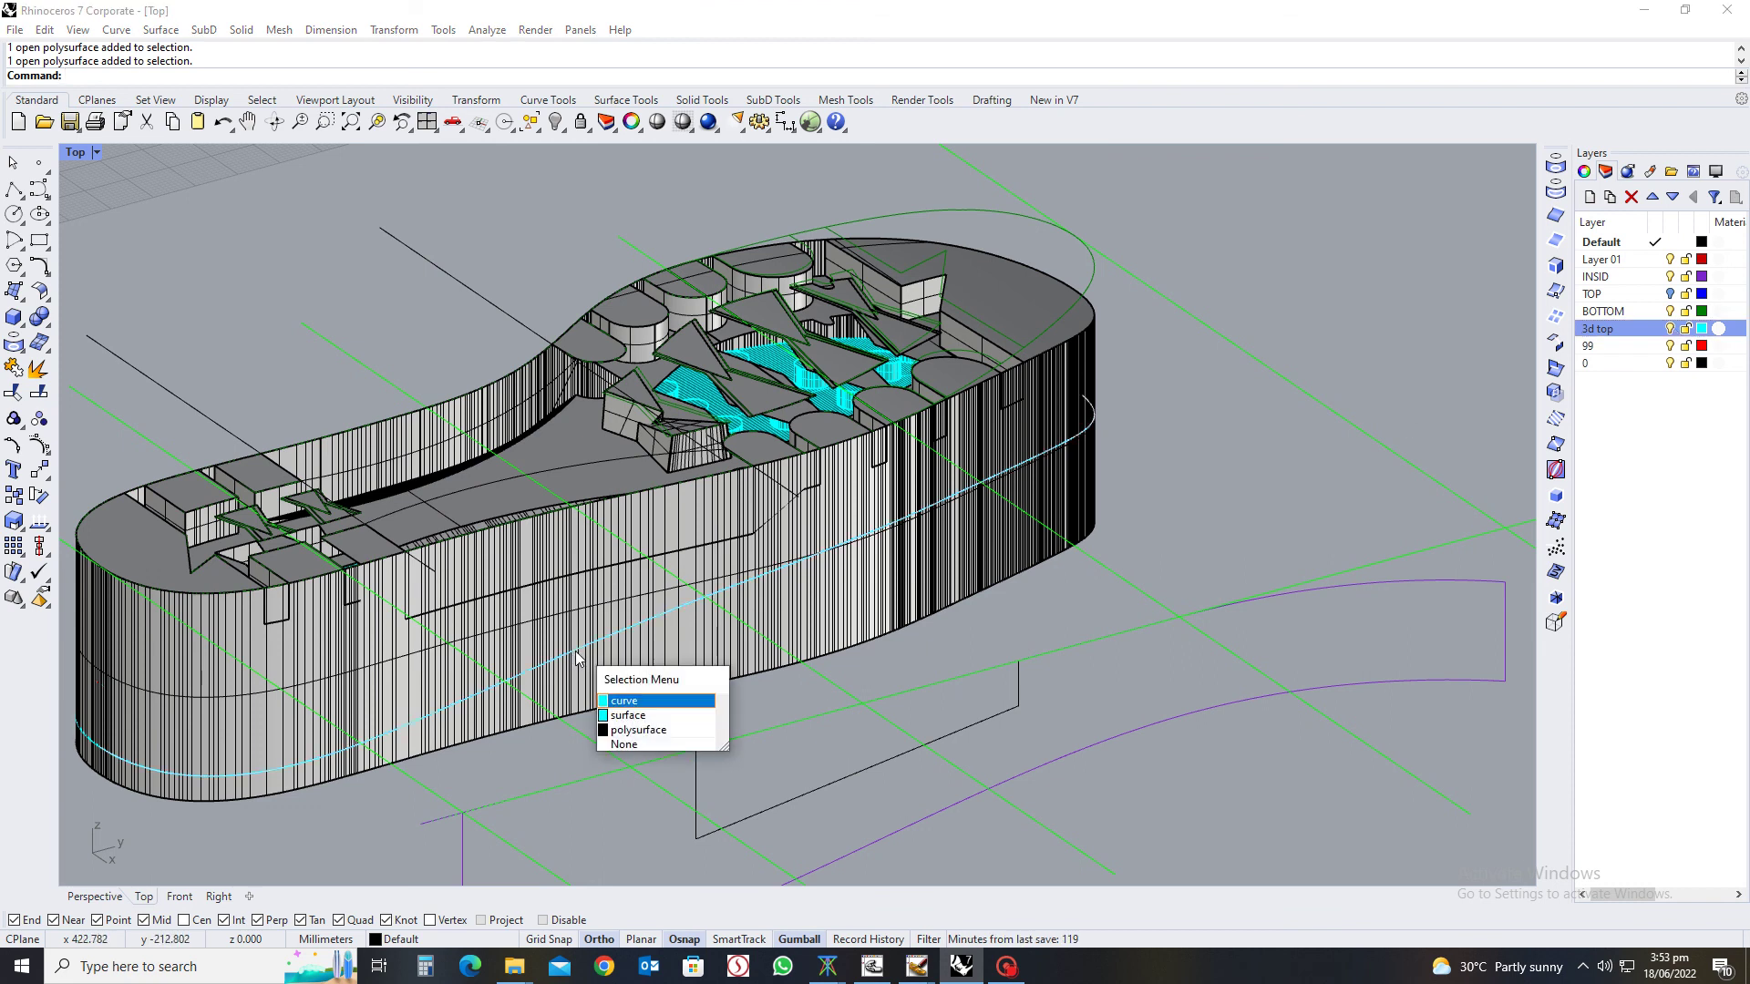
{"action": "left_click", "coordinate": [655, 700]}
{"action": "right_click_drag", "start_coordinate": [702, 713], "coordinate": [588, 784], "text": "ctrl+shift"}
{"action": "scroll", "coordinate": [584, 789], "scroll_direction": "up", "scroll_amount": 6}
{"action": "scroll", "coordinate": [583, 786], "scroll_direction": "up", "scroll_amount": 4}
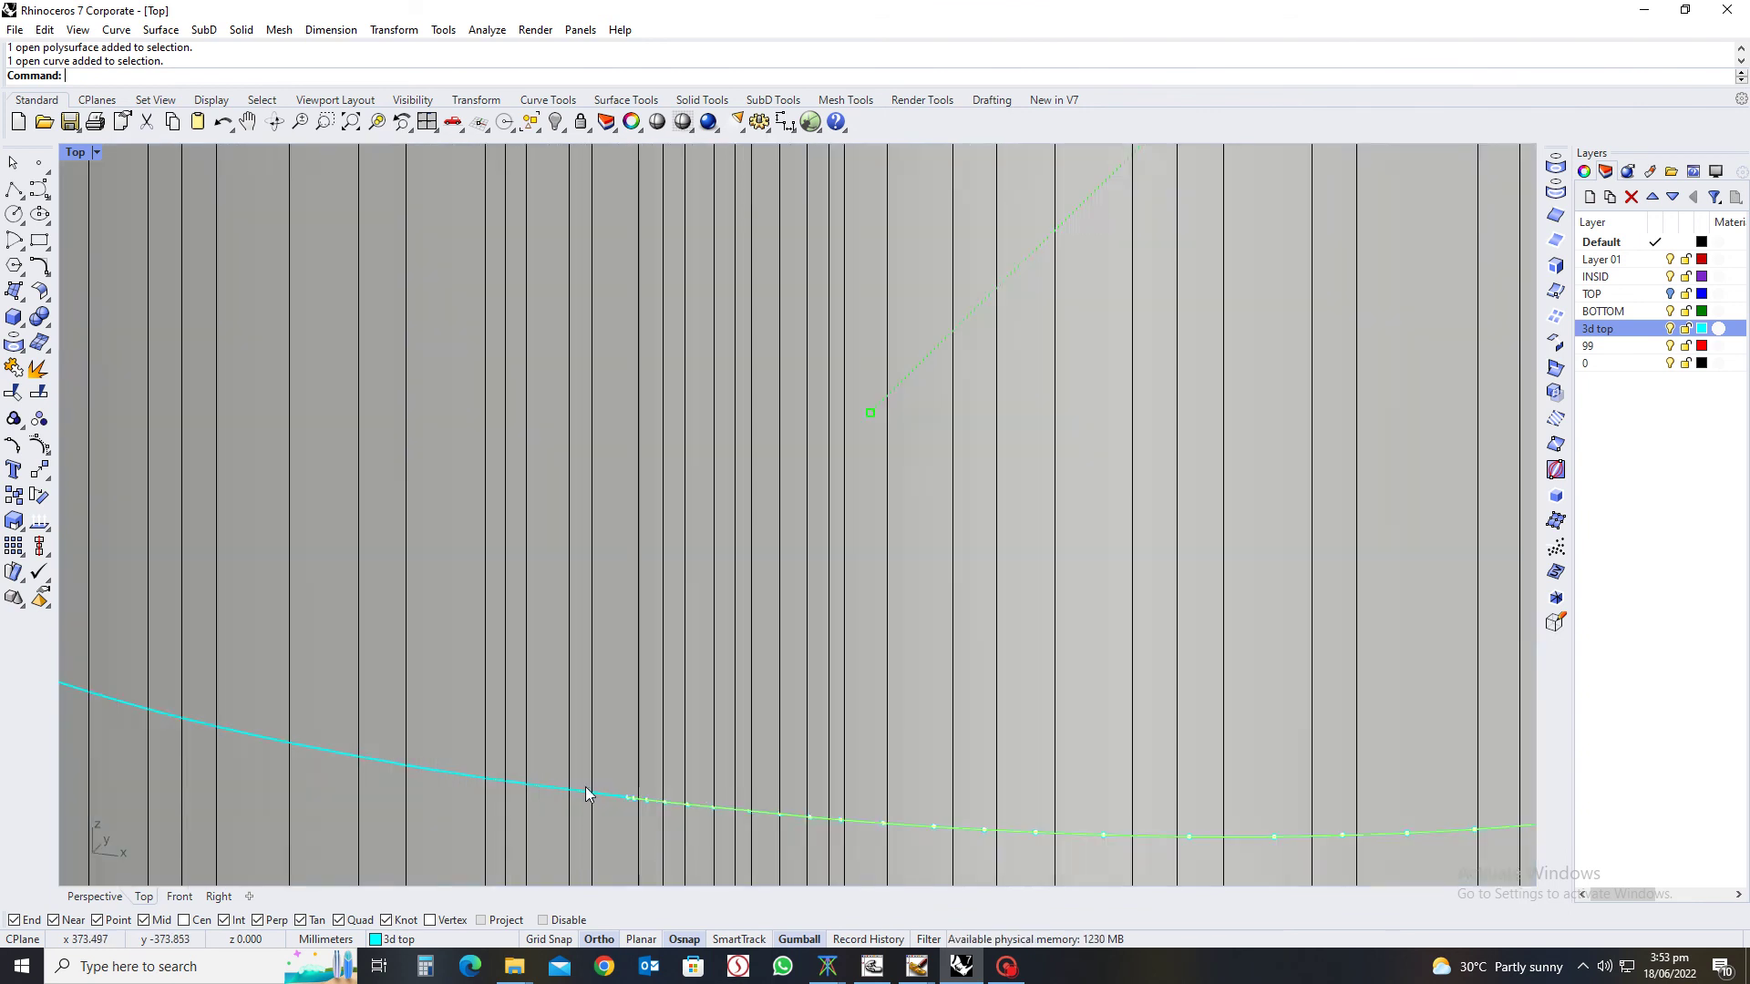
{"action": "left_click", "coordinate": [643, 801]}
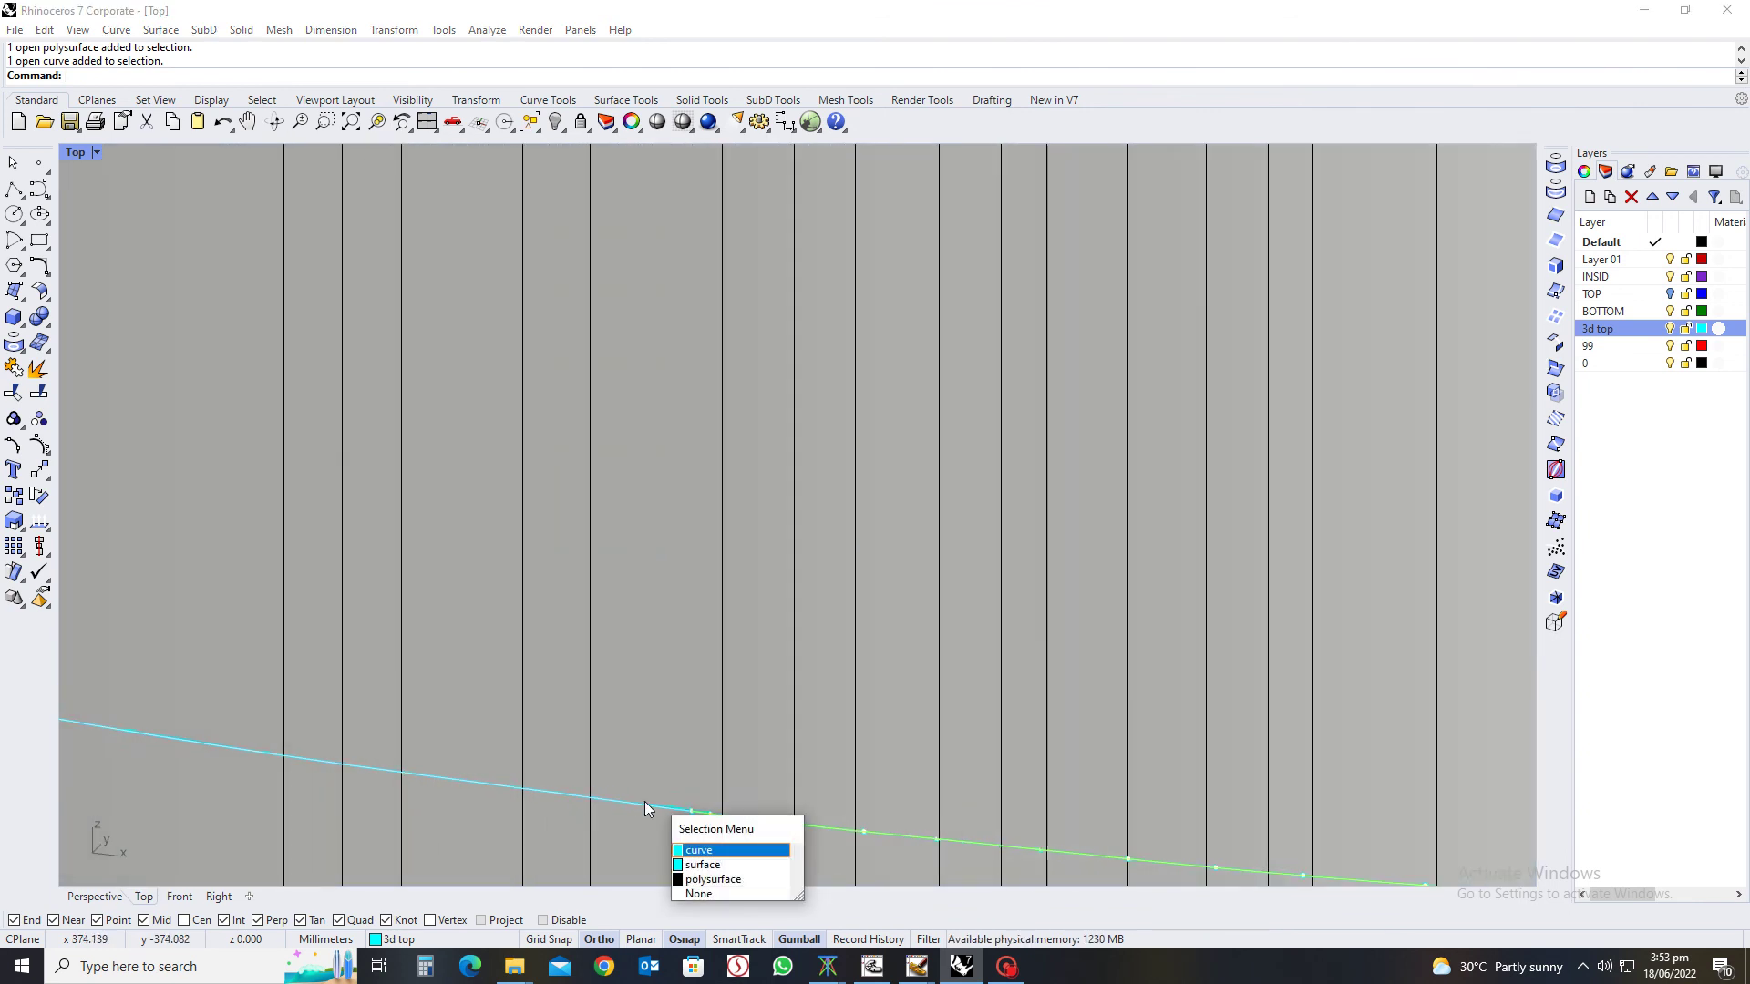
{"action": "key", "text": "Return"}
{"action": "scroll", "coordinate": [645, 729], "scroll_direction": "down", "scroll_amount": 8}
{"action": "scroll", "coordinate": [661, 714], "scroll_direction": "down", "scroll_amount": 5}
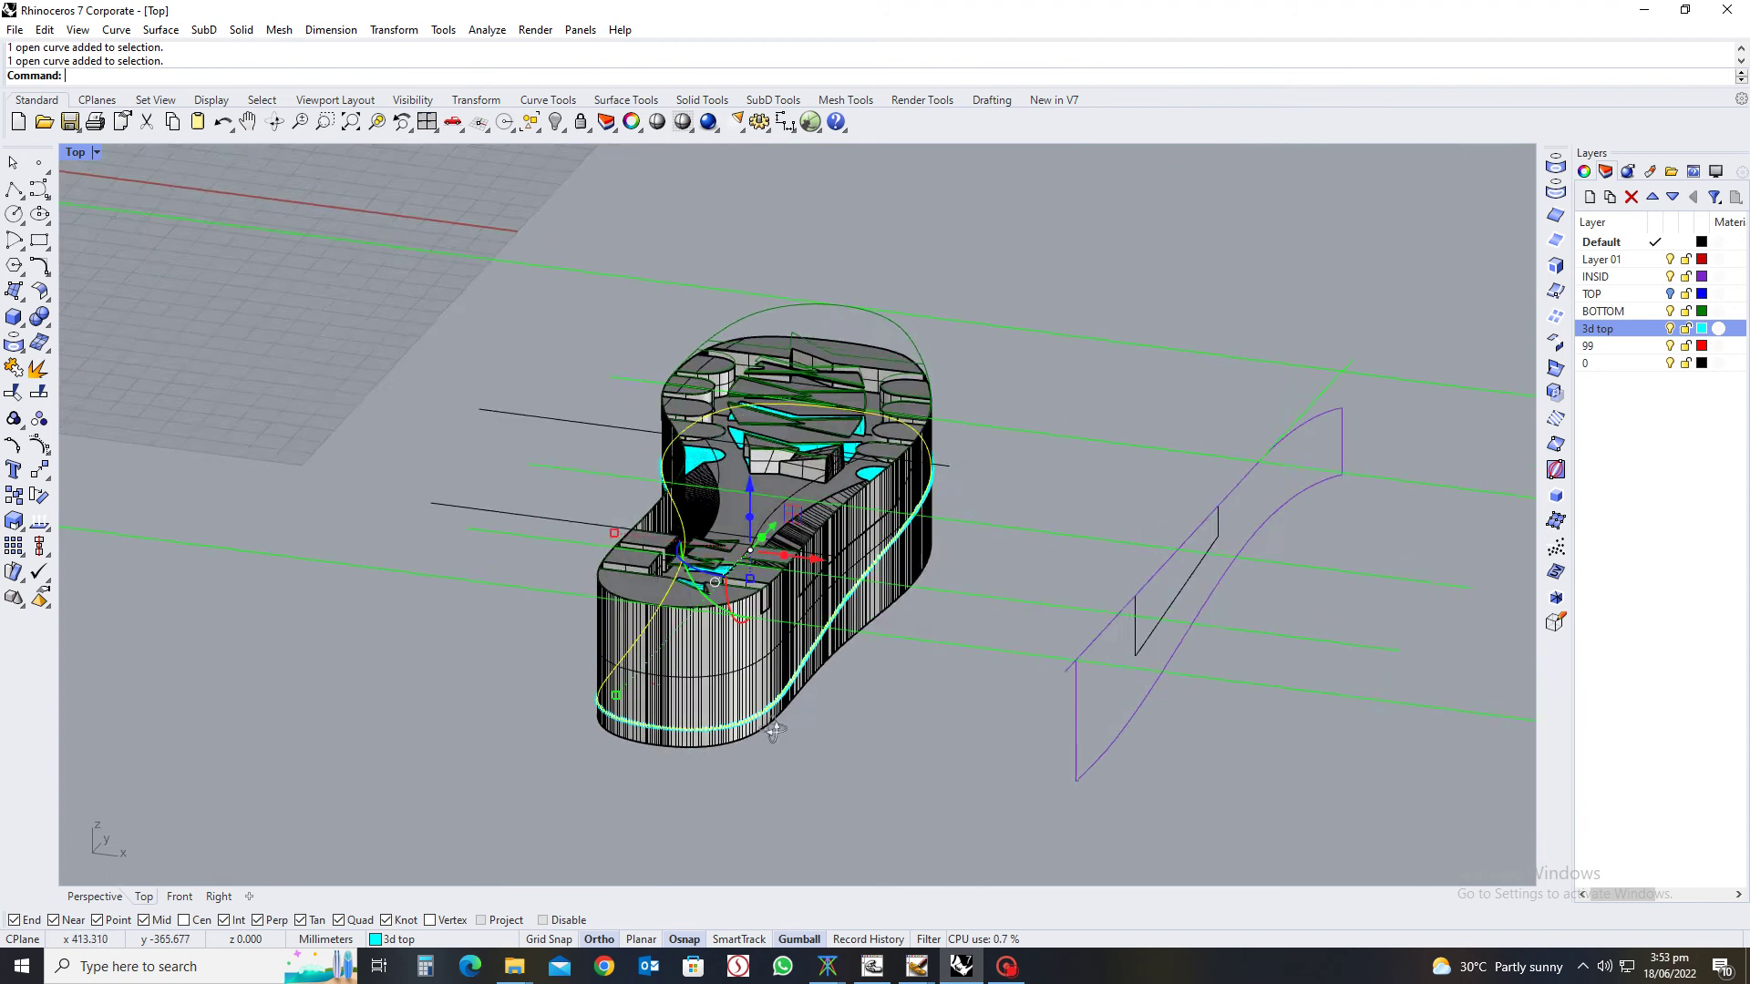
{"action": "right_click_drag", "start_coordinate": [661, 714], "coordinate": [791, 638], "text": "ctrl+shift"}
{"action": "type", "text": "trim"}
{"action": "key", "text": "Return"}
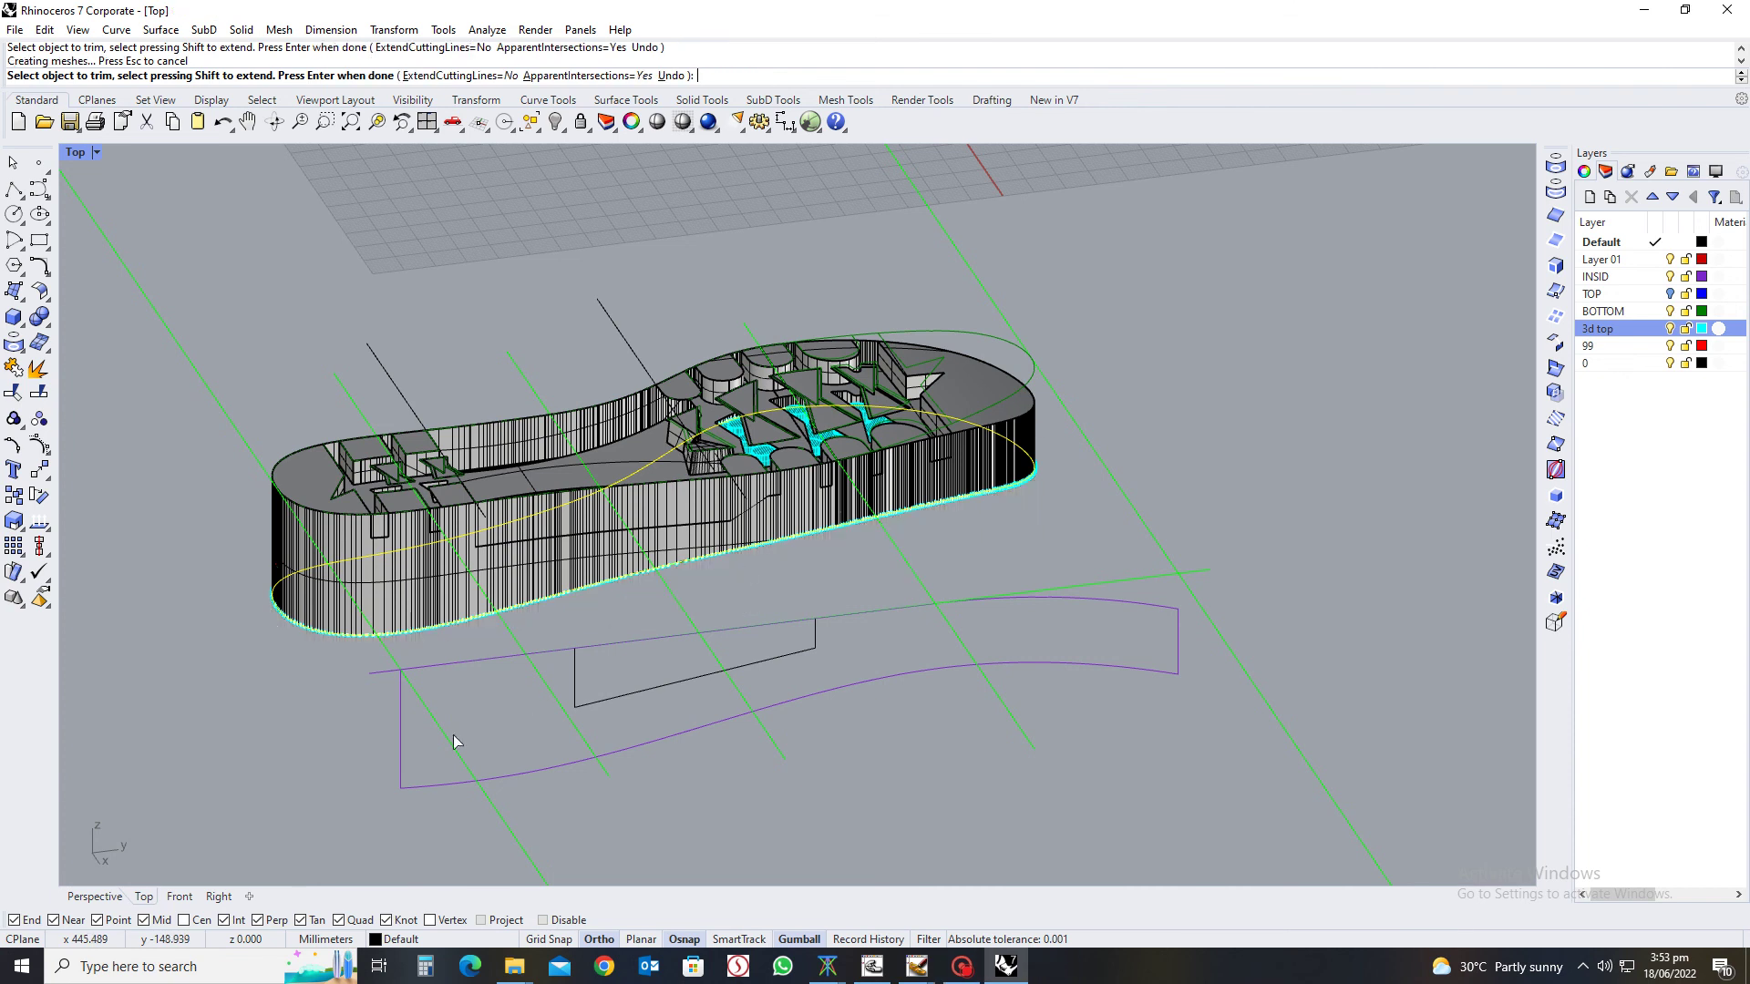
Undo the wall trim, the layer visibility changes and the outline extrusion
{"action": "key", "text": "ctrl+z"}
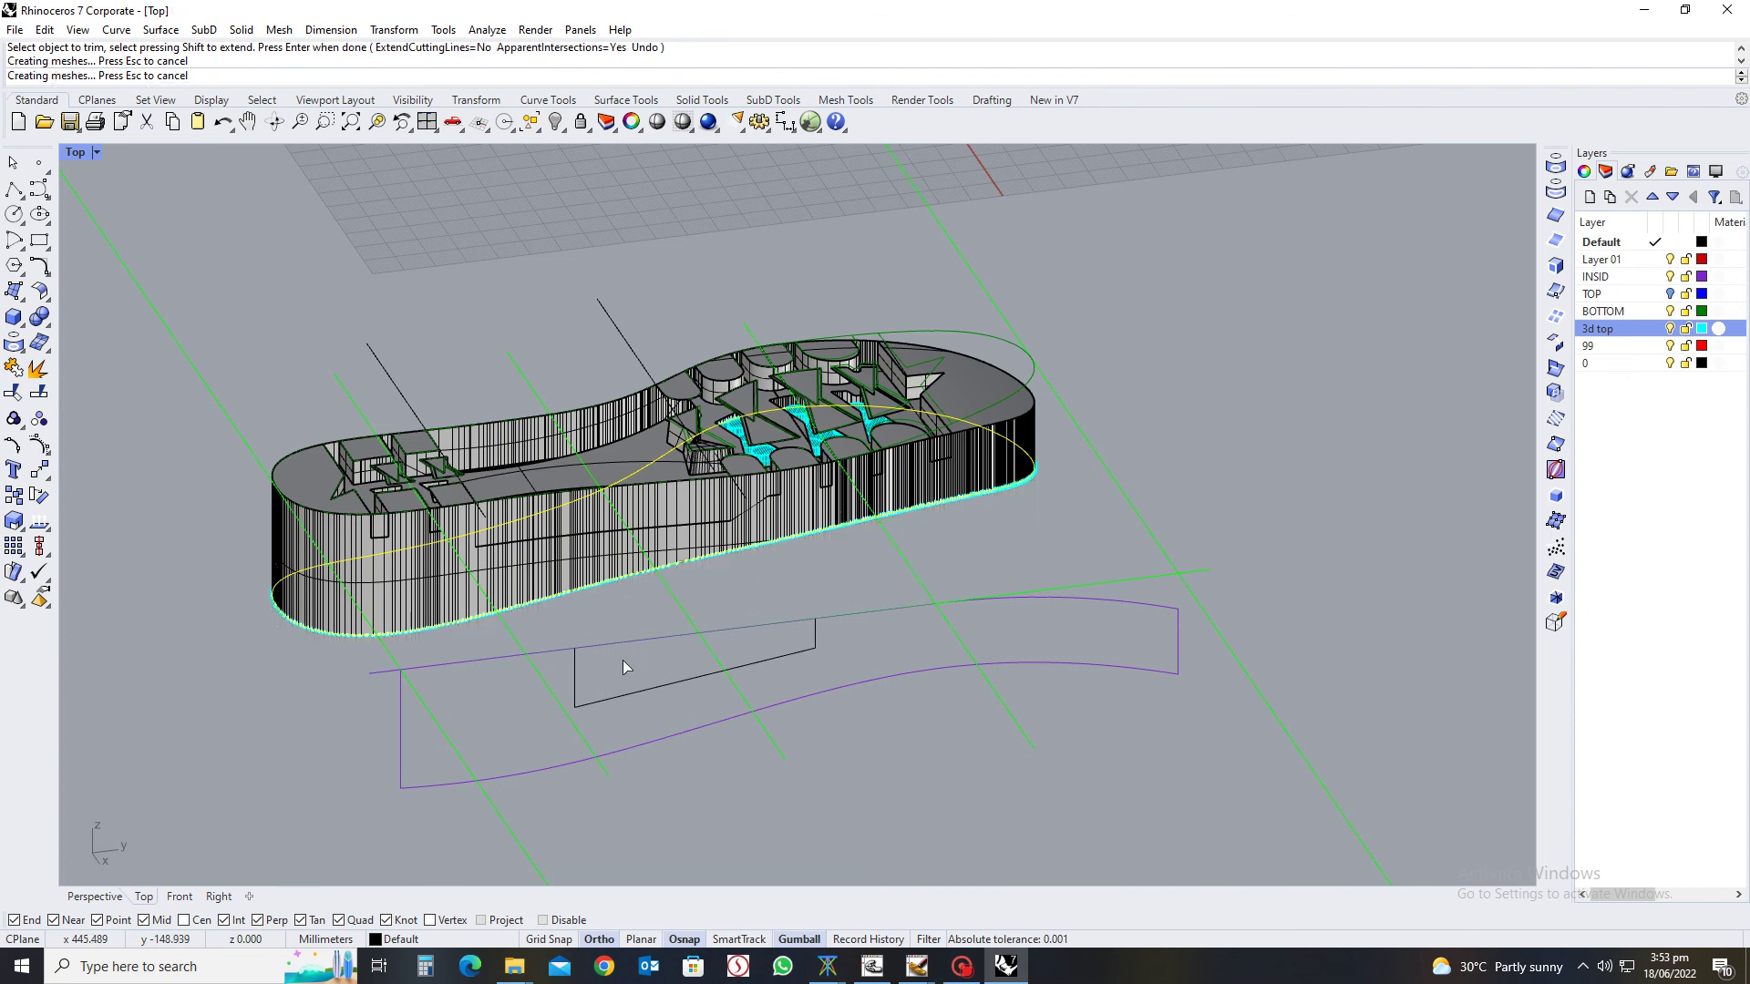
{"action": "right_click_drag", "start_coordinate": [621, 660], "coordinate": [818, 564]}
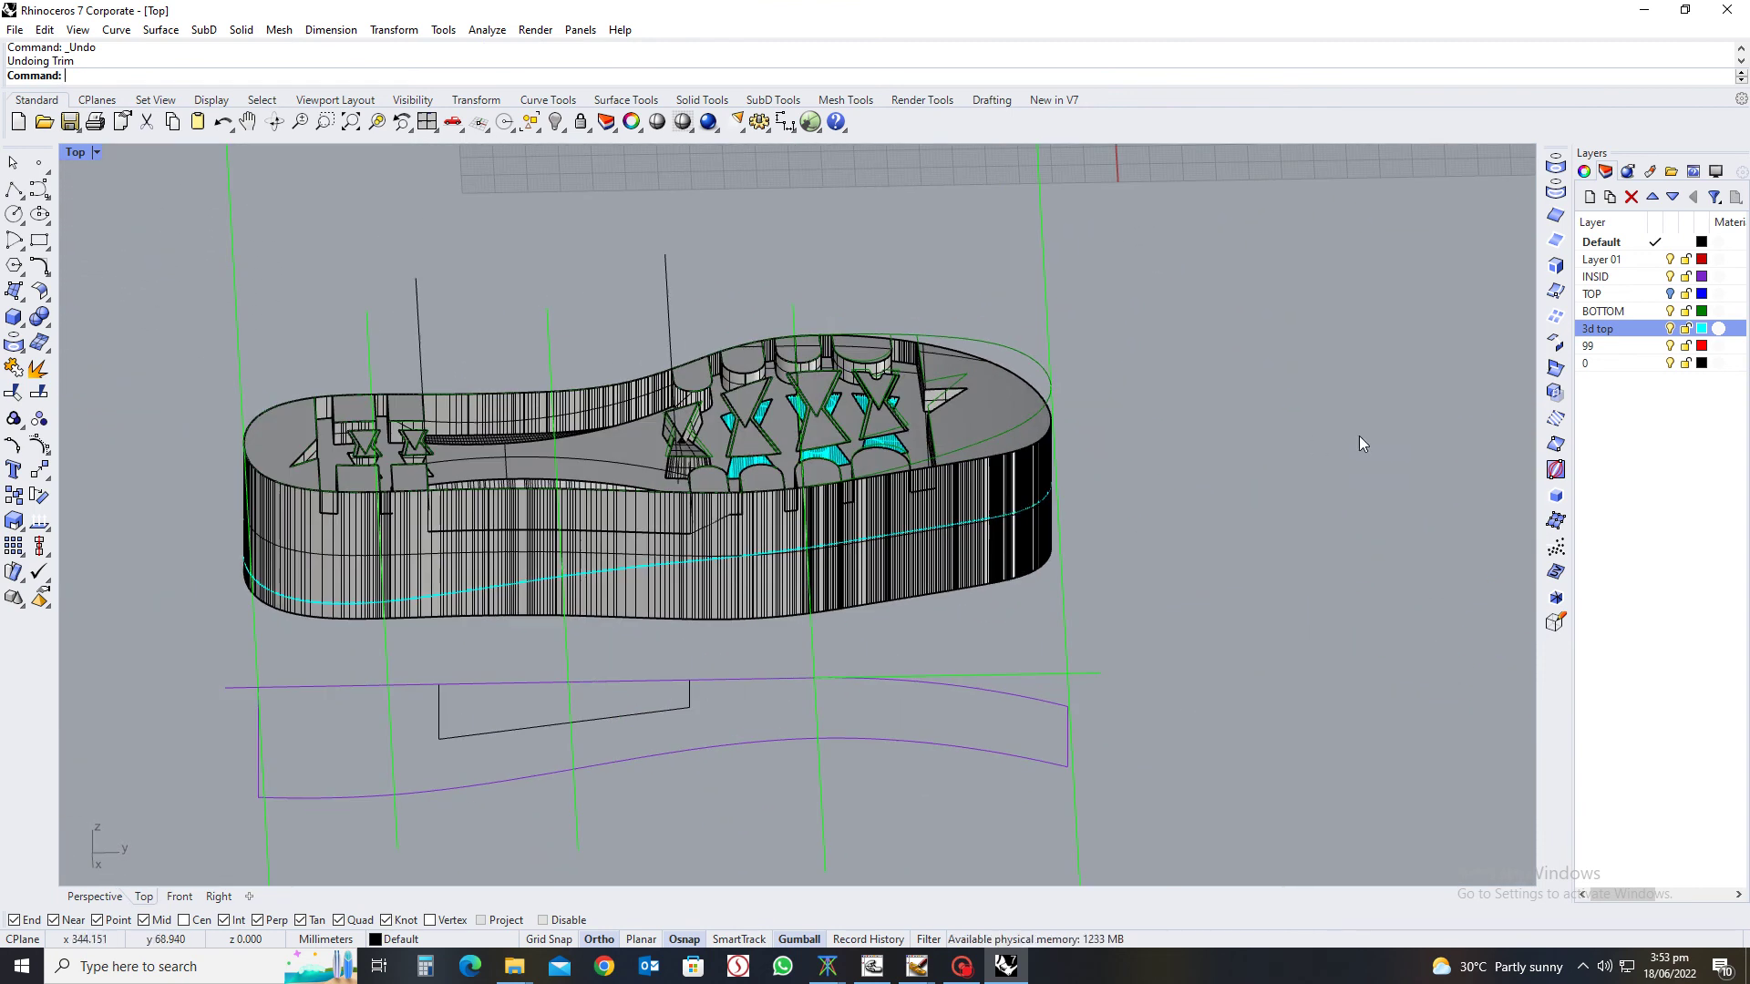
{"action": "key", "text": "ctrl+z"}
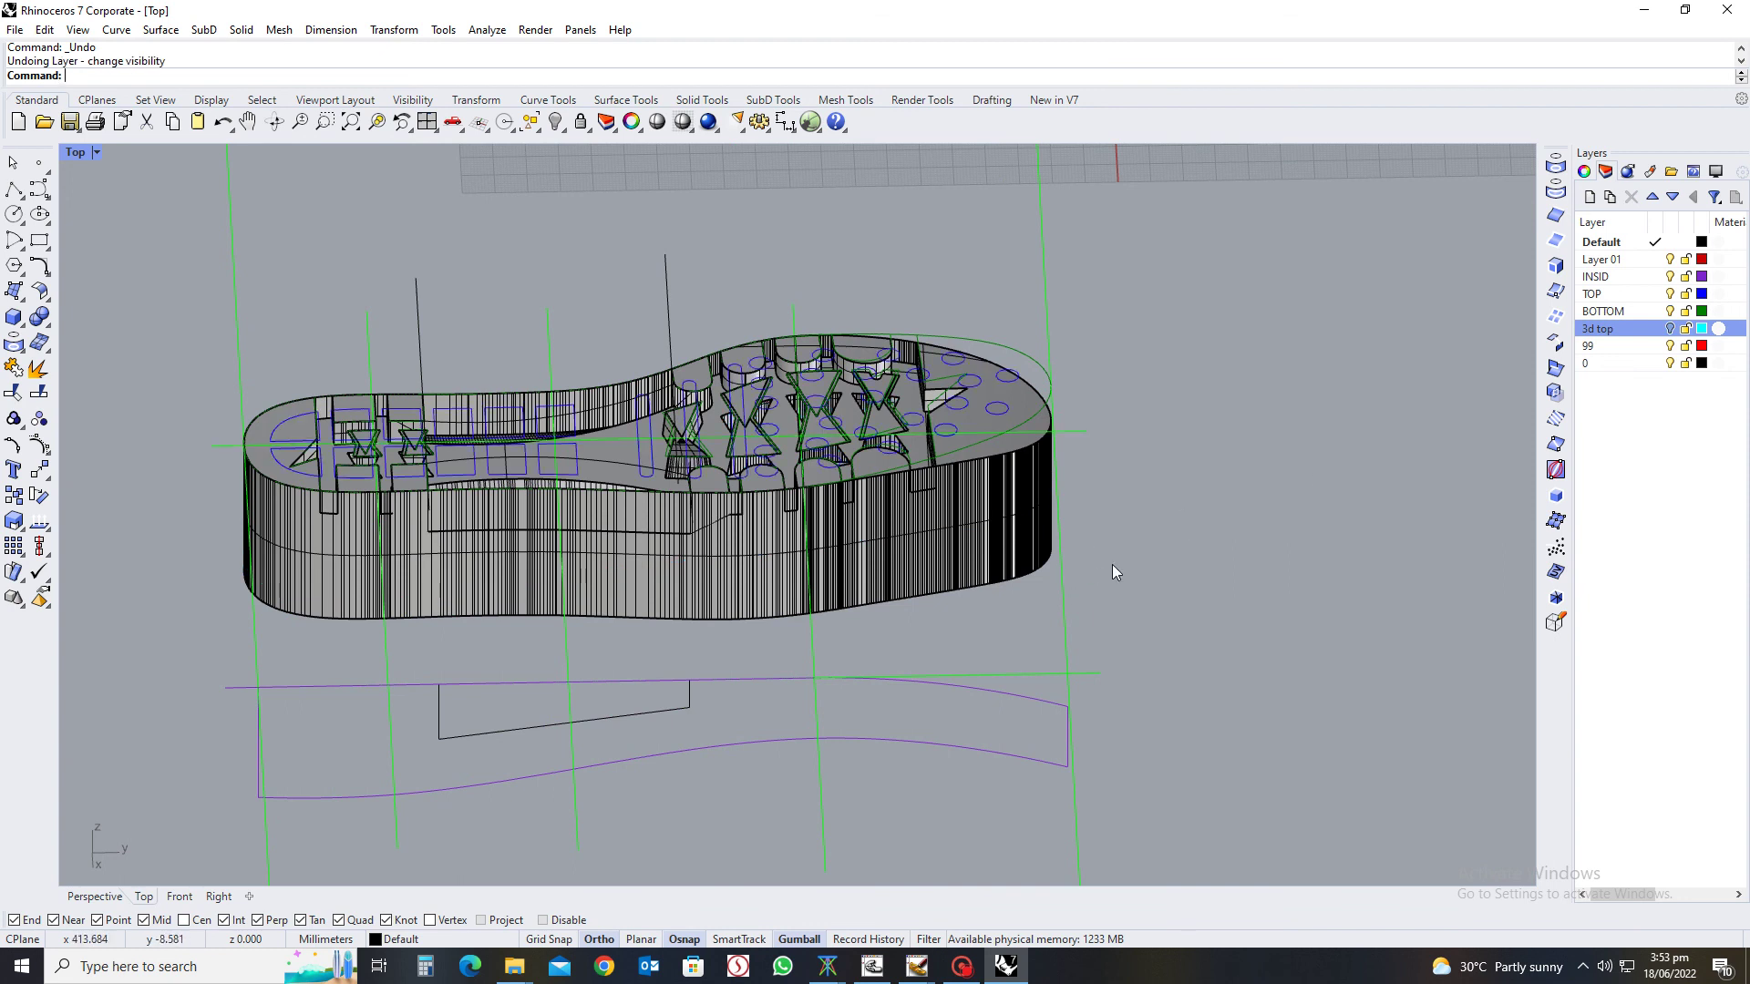
{"action": "key", "text": "ctrl+z"}
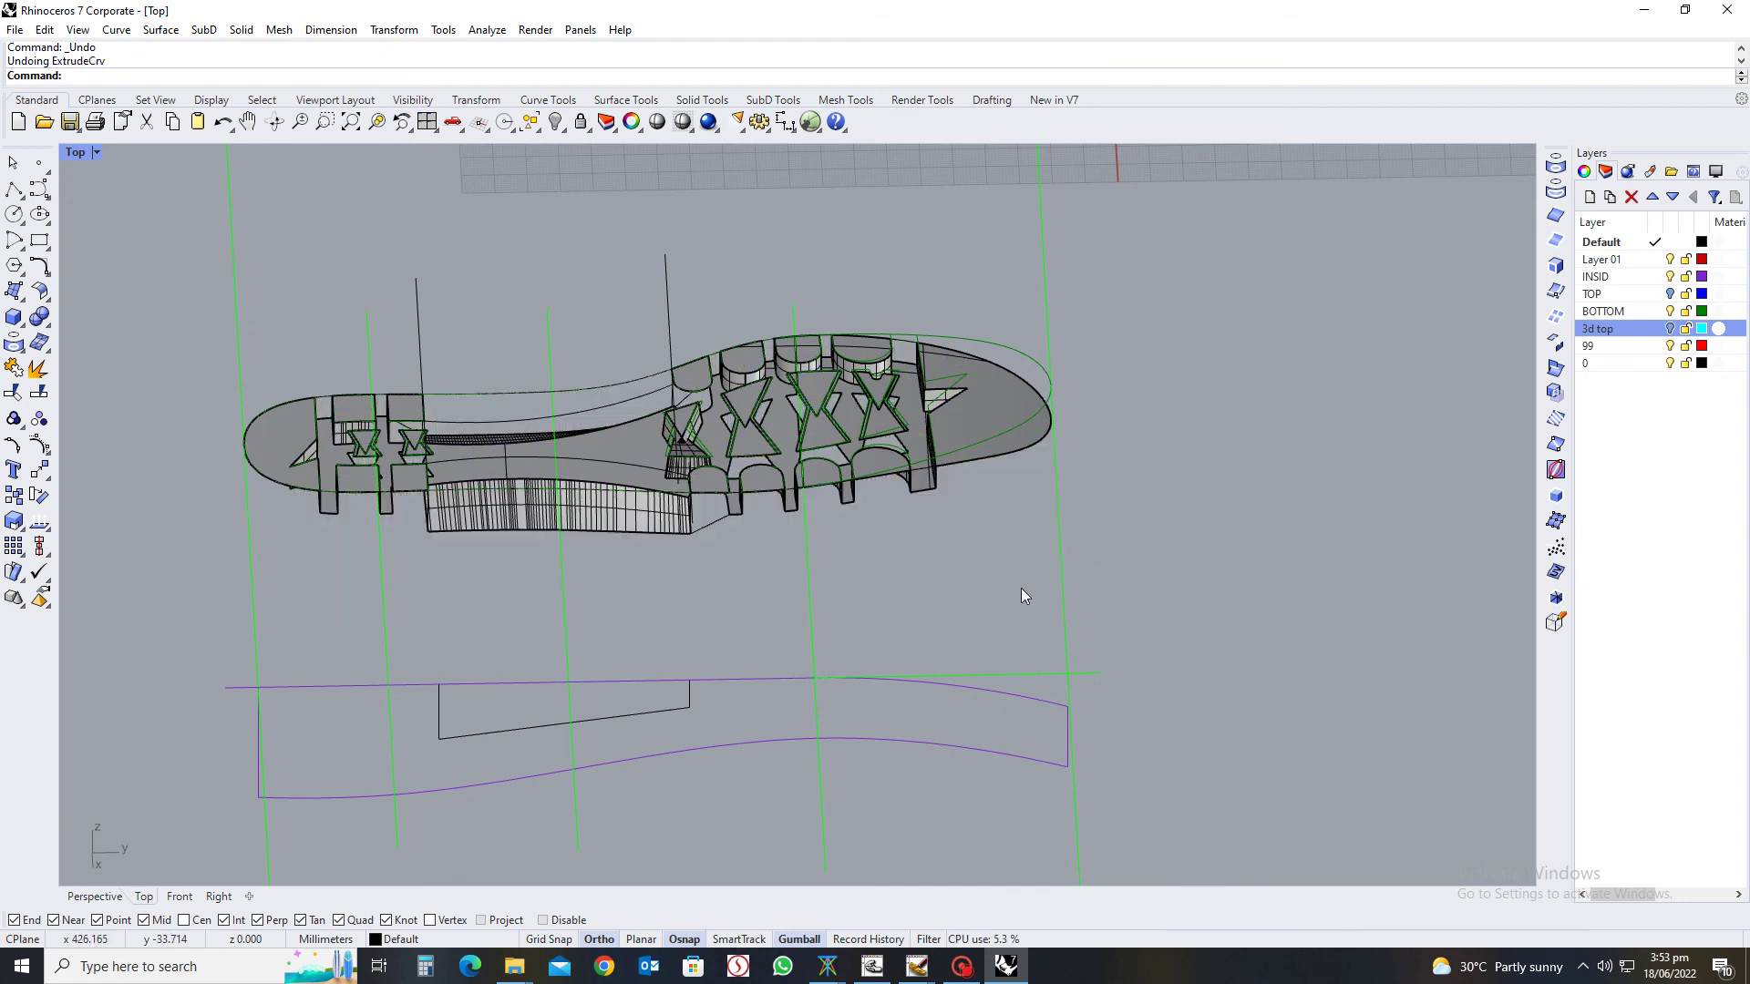
{"action": "right_click_drag", "start_coordinate": [1023, 598], "coordinate": [895, 542]}
Save the model to the Desktop as a Rhino 7 3D model named sisly
{"action": "key", "text": "ctrl+s"}
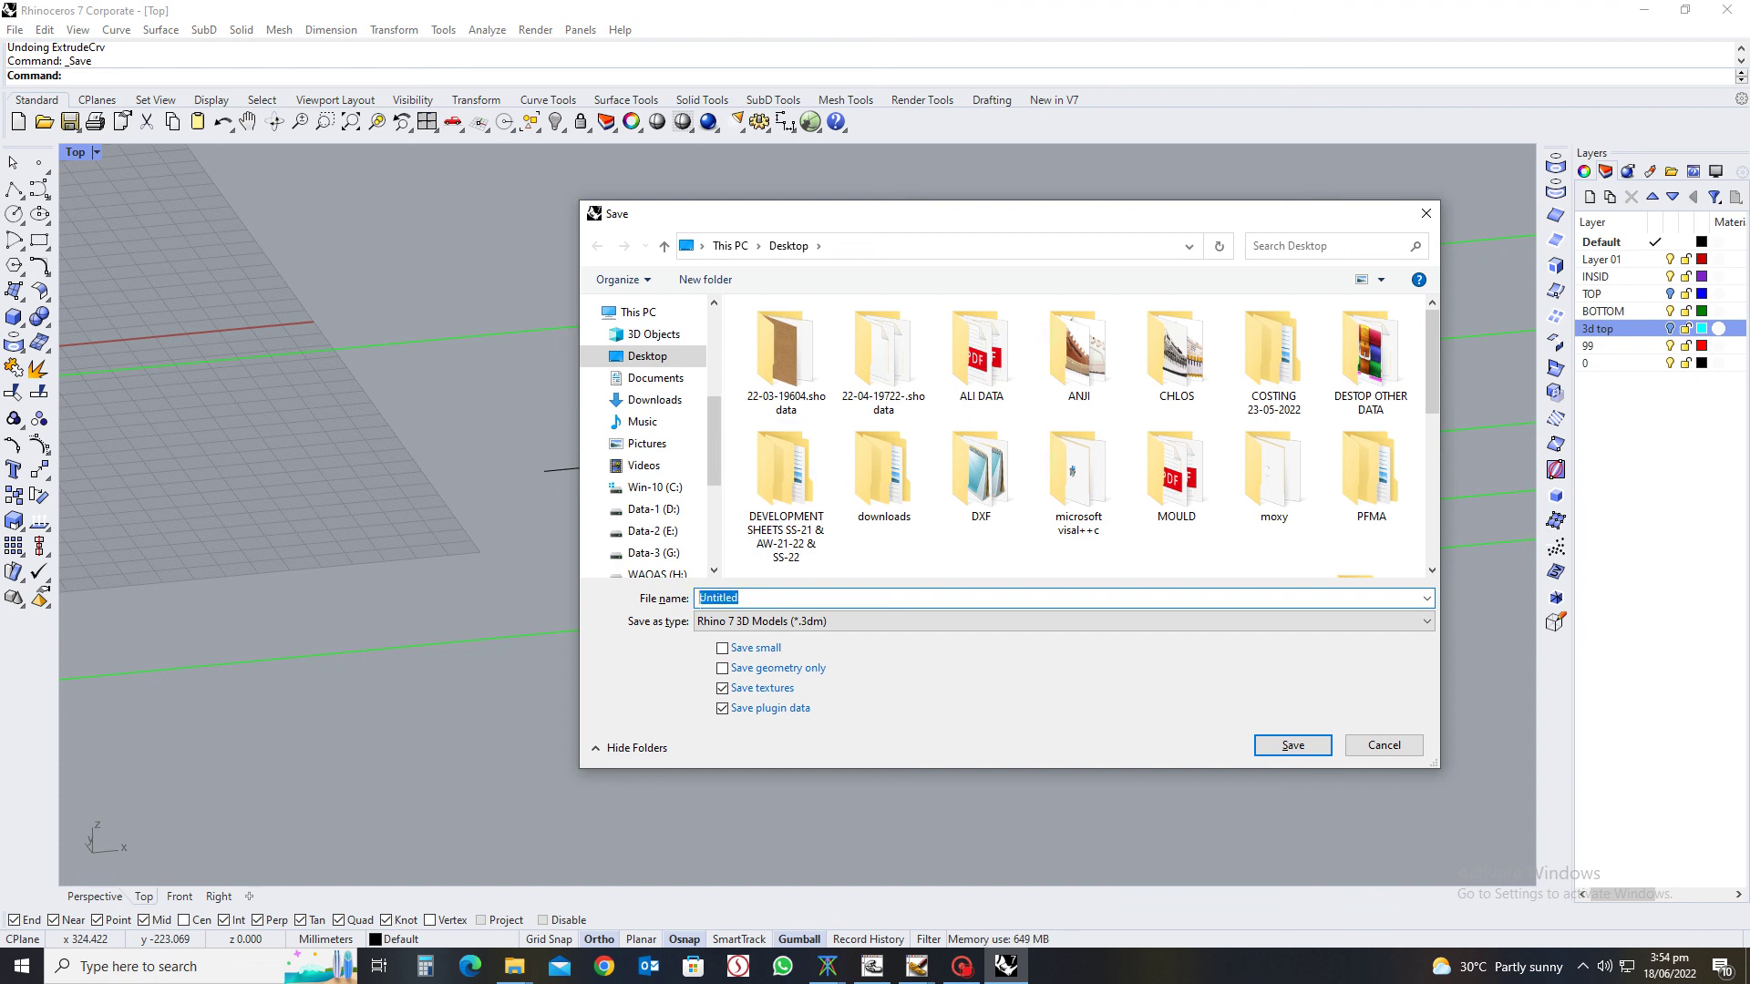
{"action": "key", "text": "BackSpace"}
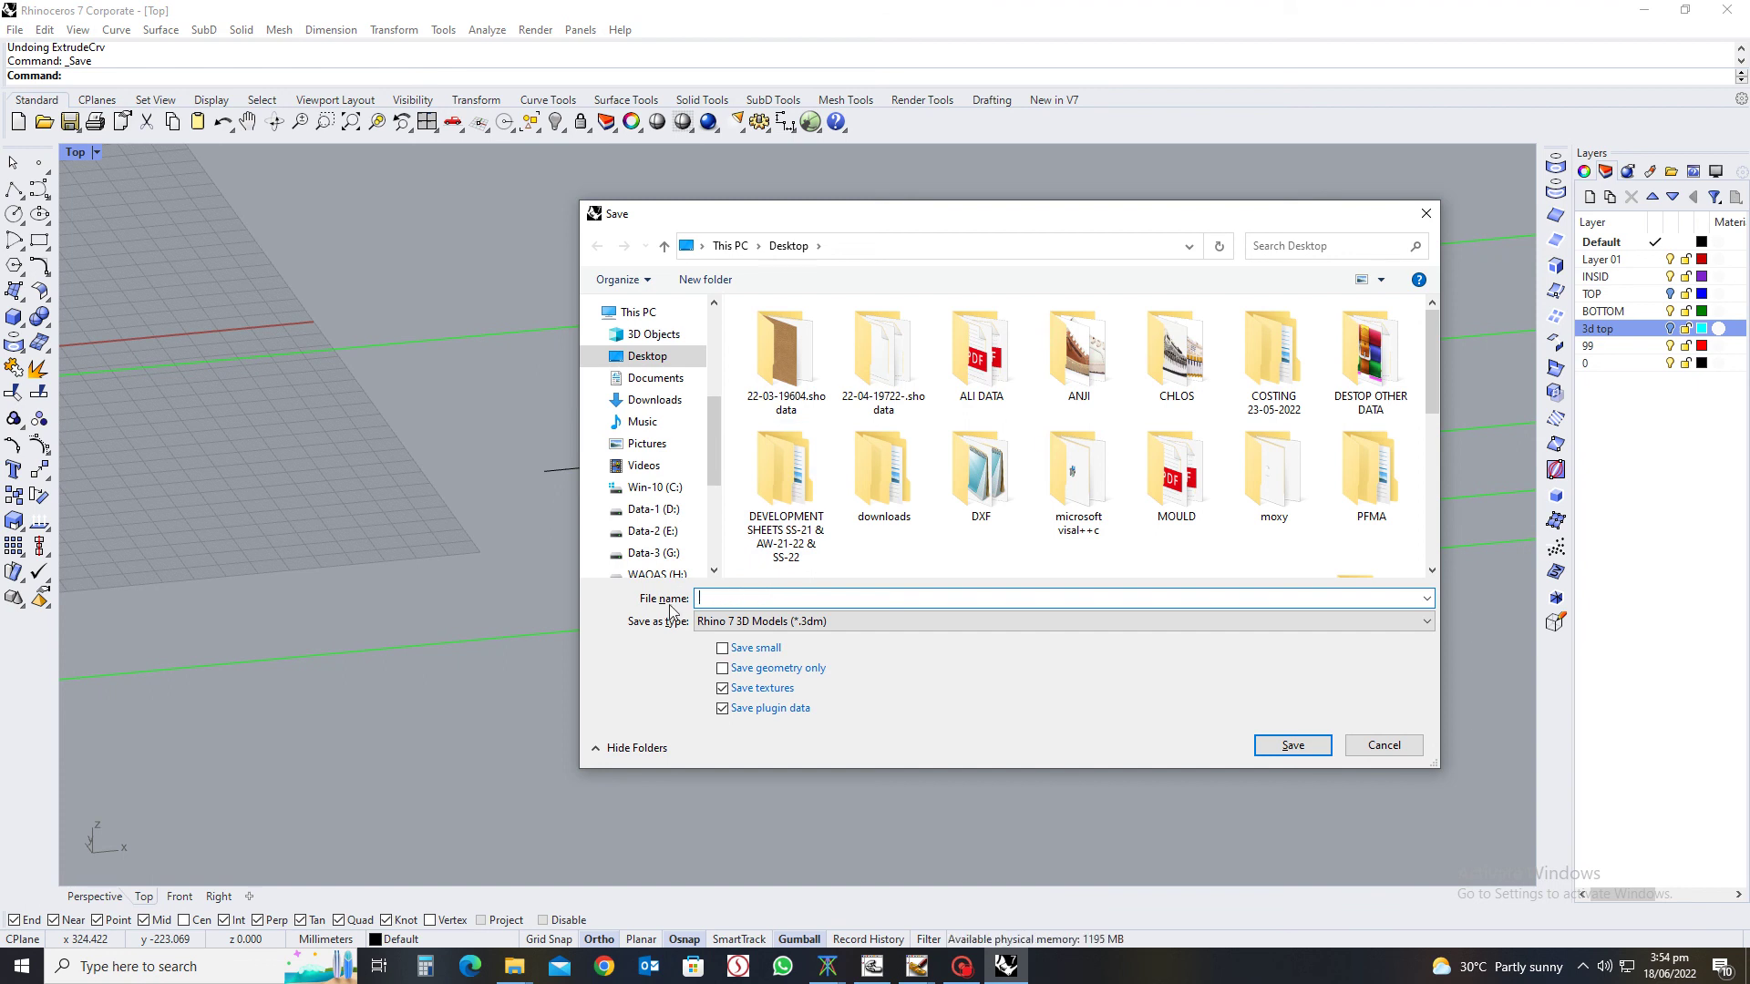
{"action": "type", "text": "s"}
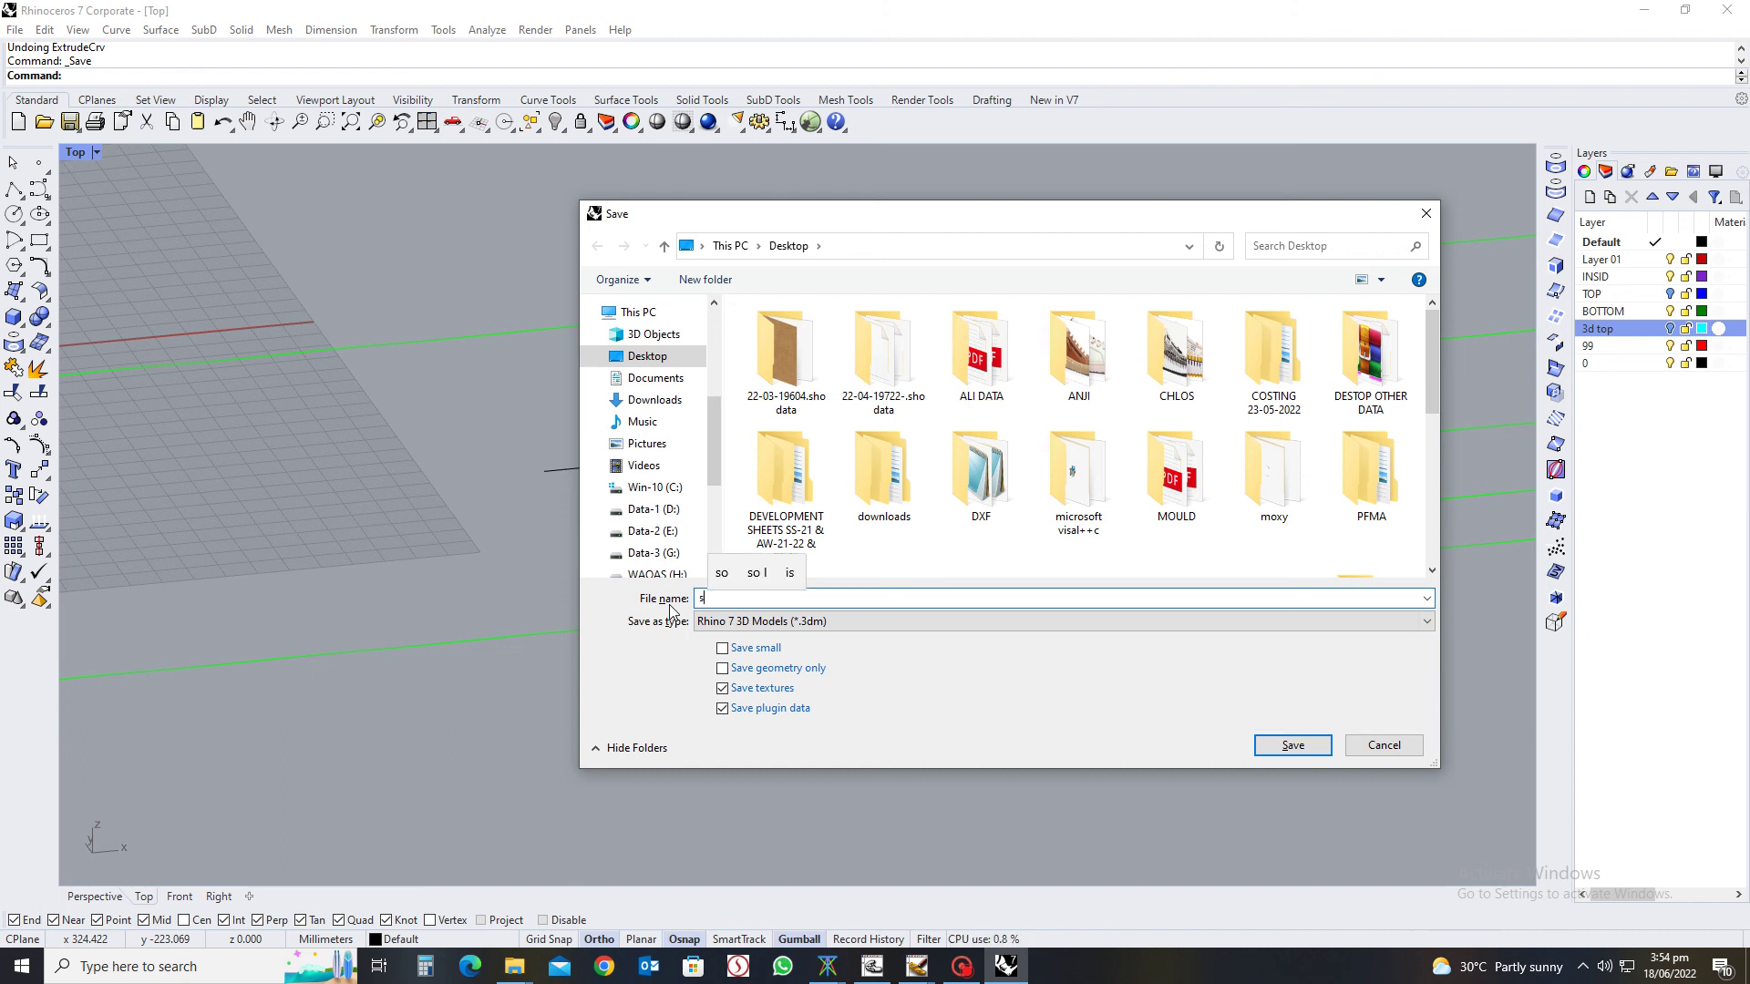
{"action": "type", "text": "is"}
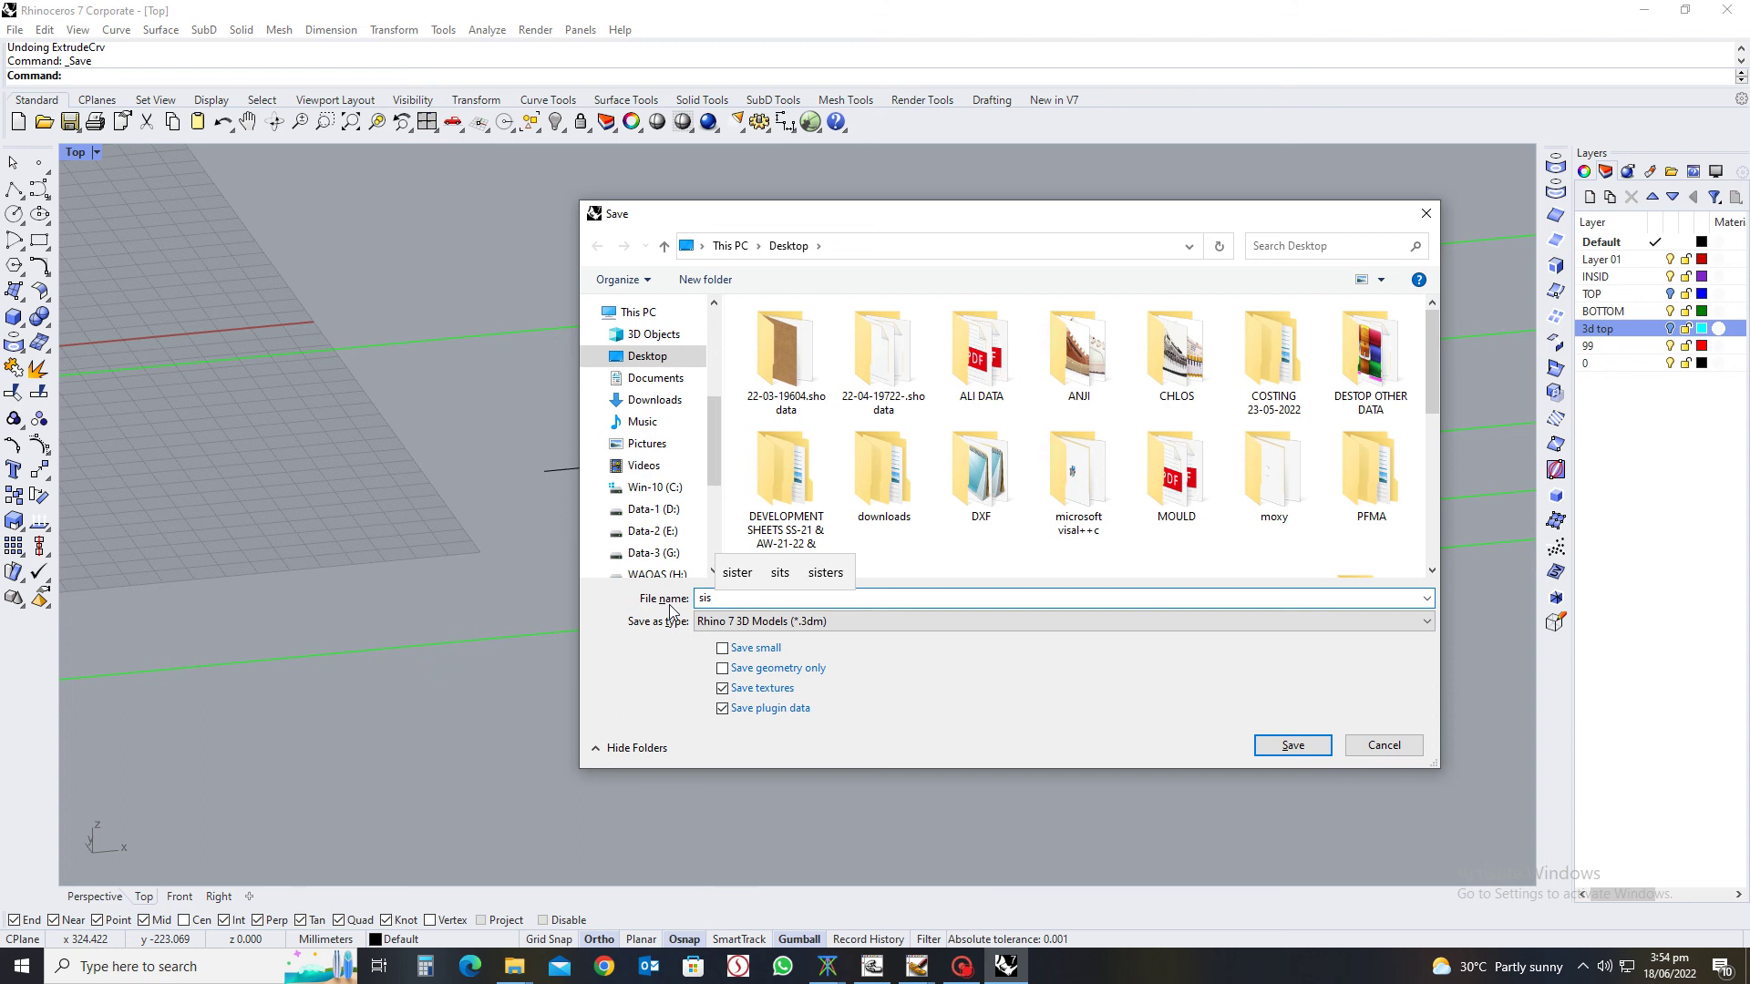
{"action": "type", "text": "ly"}
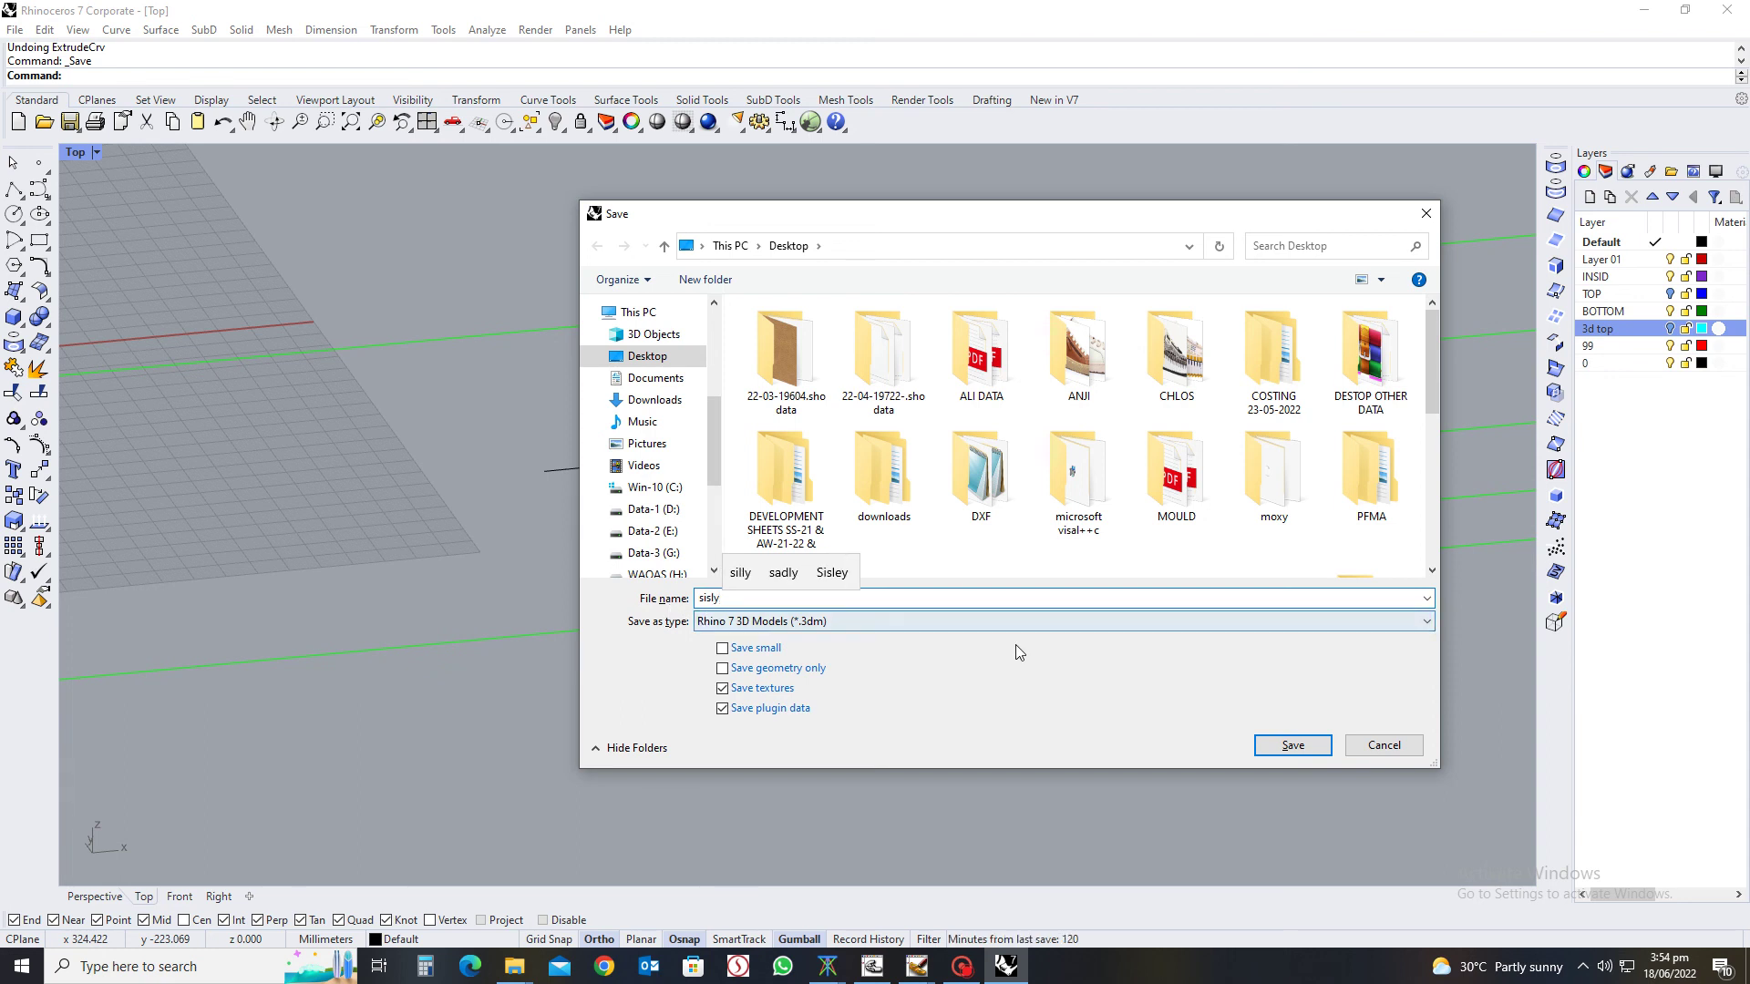
{"action": "left_click", "coordinate": [1313, 745]}
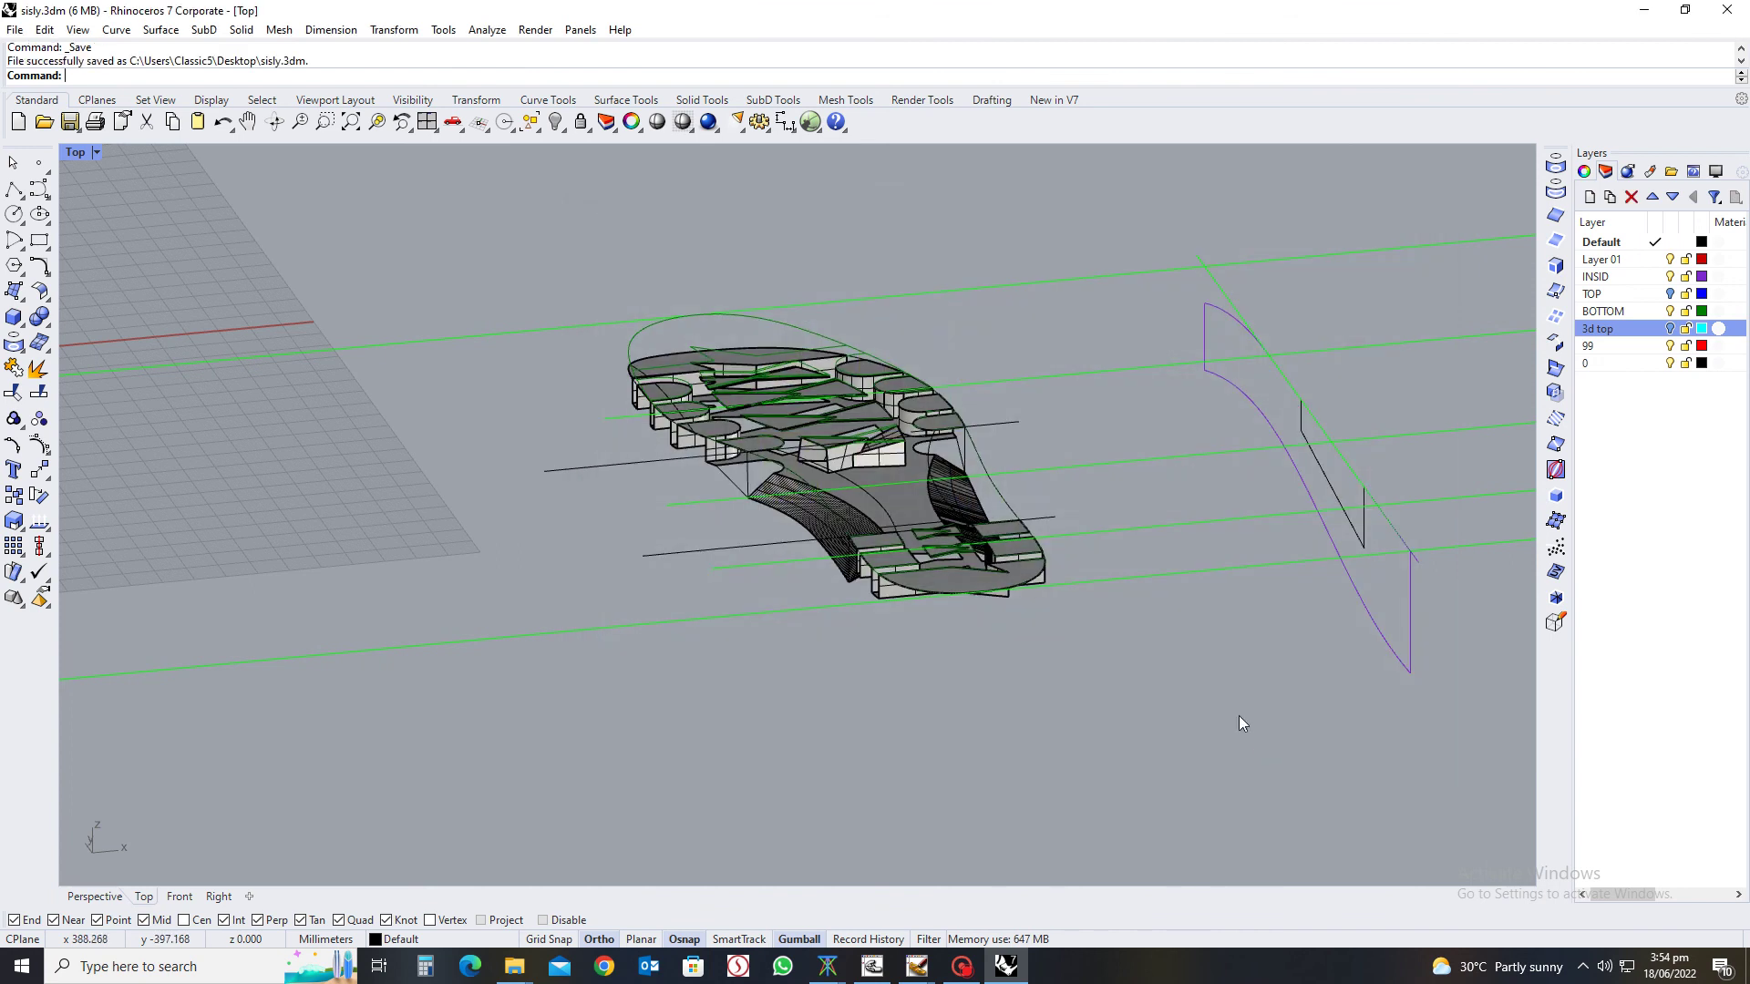
{"action": "key", "text": "ctrl+s"}
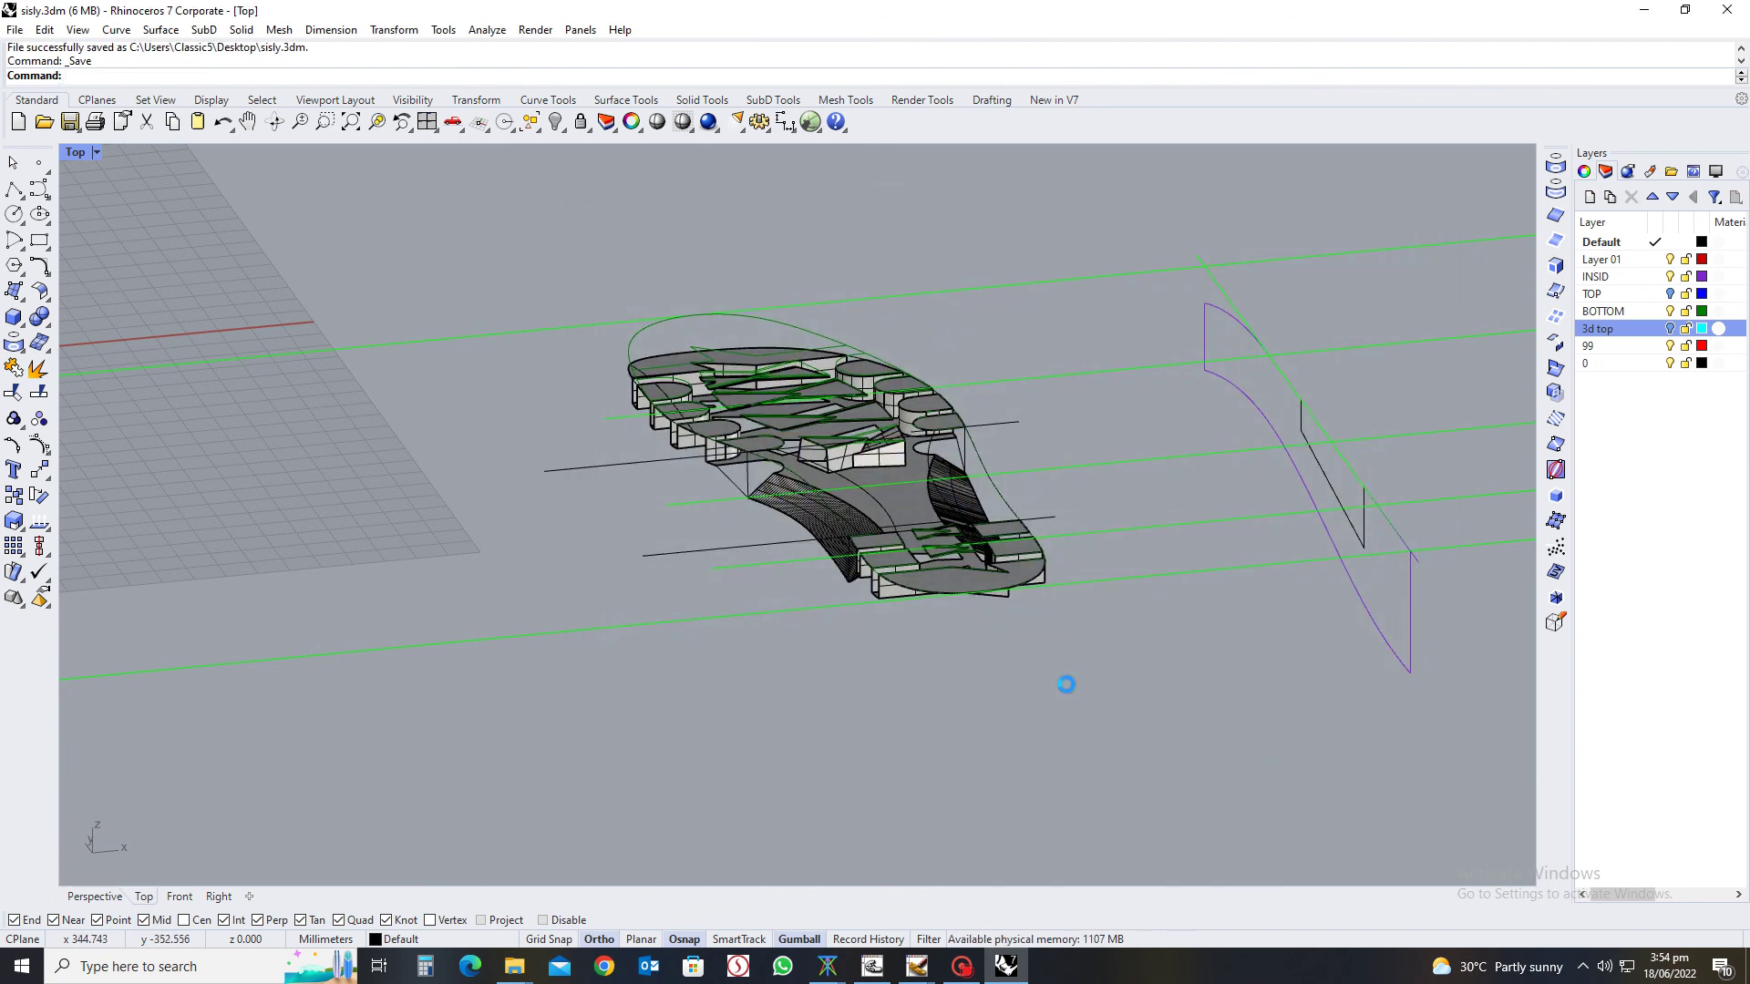
{"action": "scroll", "coordinate": [897, 527], "scroll_direction": "down", "scroll_amount": 3}
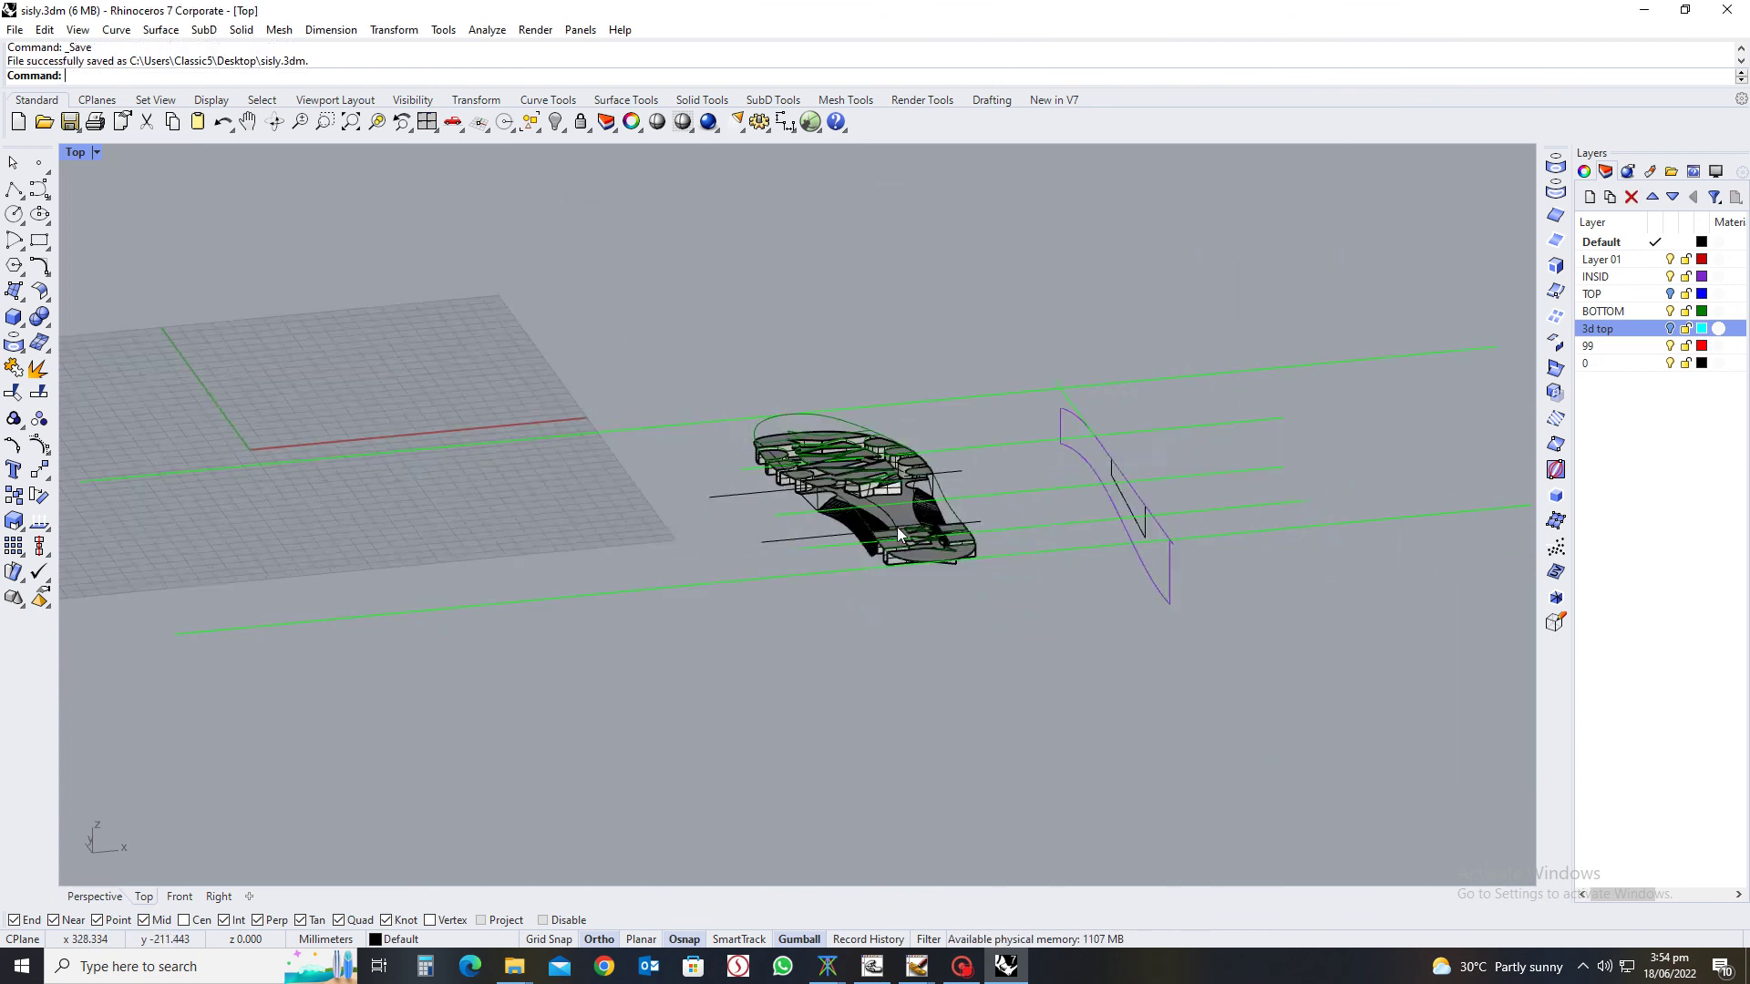
{"action": "right_click_drag", "start_coordinate": [897, 527], "coordinate": [1138, 432]}
{"action": "scroll", "coordinate": [852, 581], "scroll_direction": "up", "scroll_amount": 5}
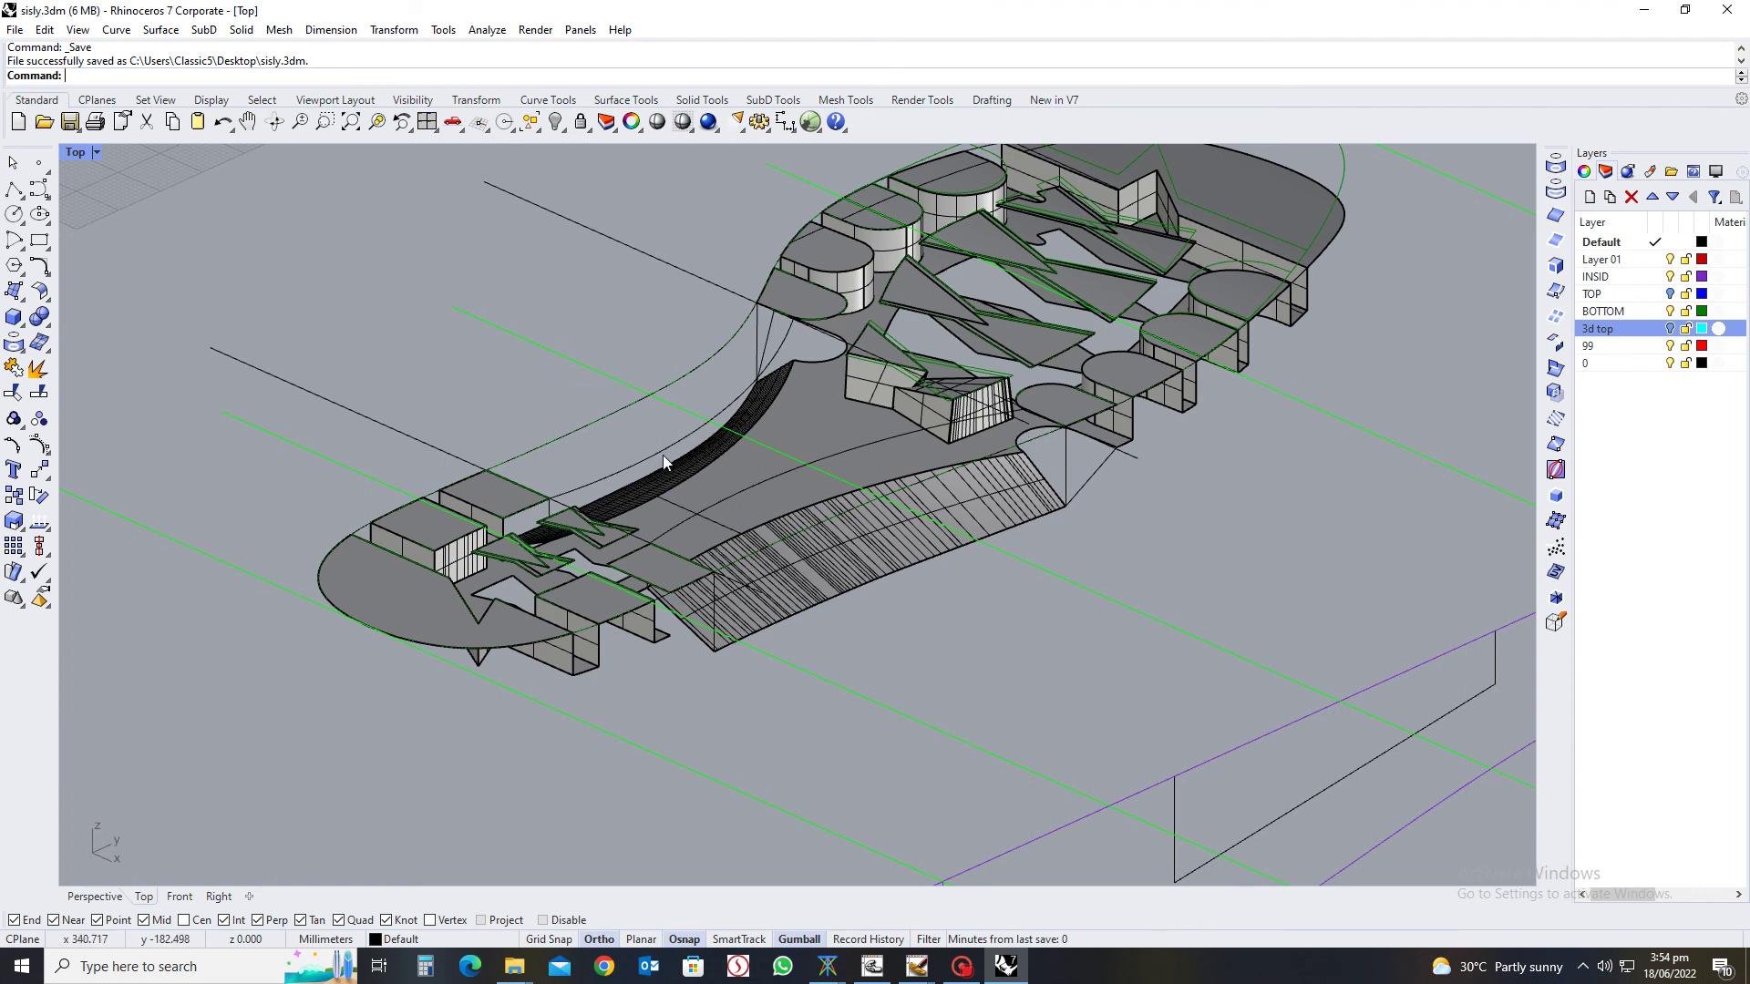
Isolate the closed outer outline curve of the sole by hiding everything else
{"action": "left_click", "coordinate": [581, 428]}
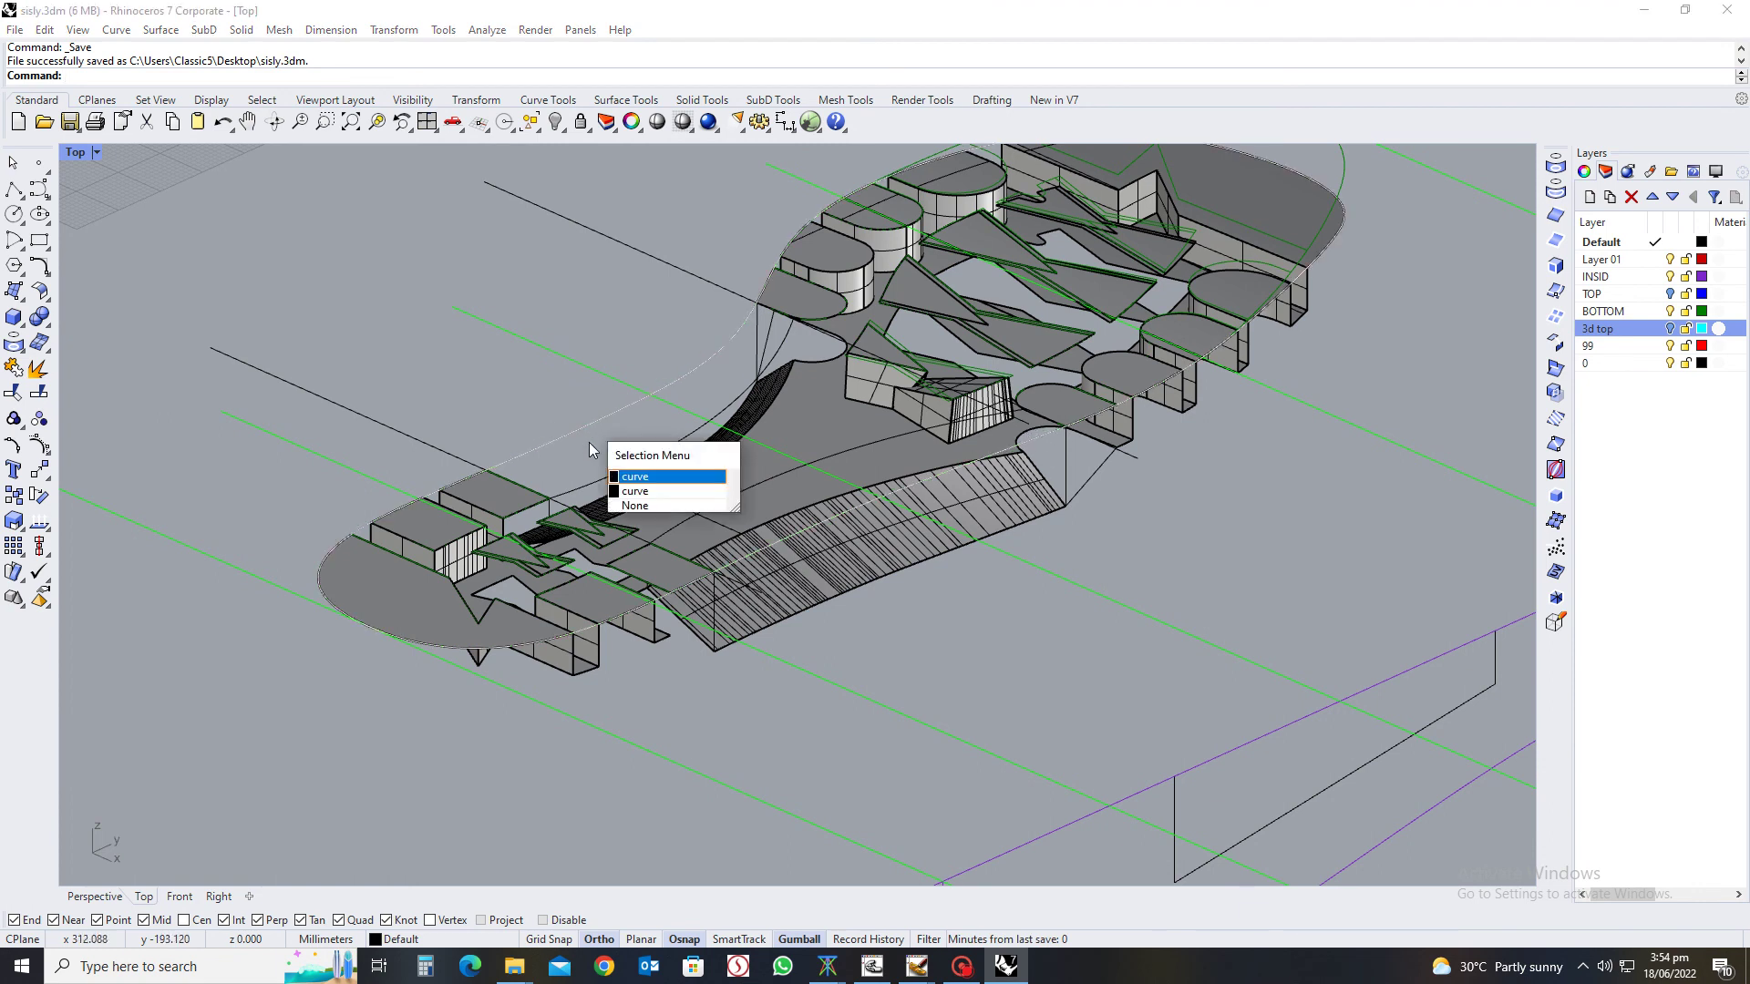
{"action": "left_click", "coordinate": [632, 478]}
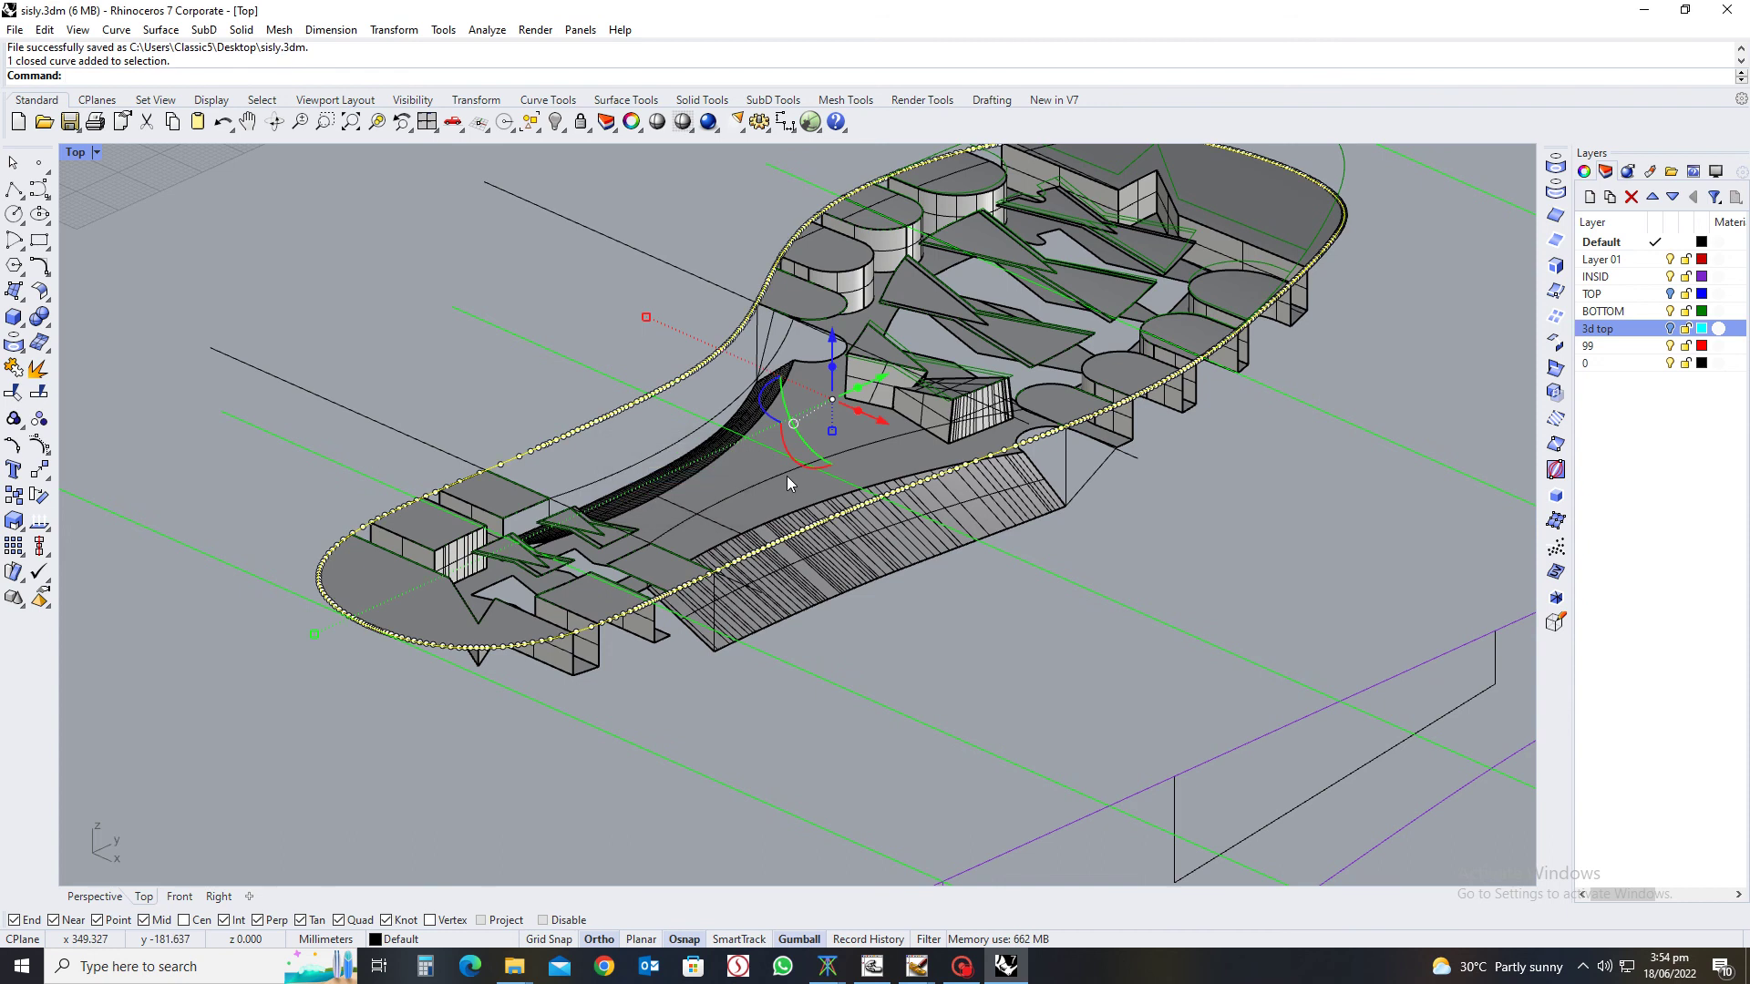
{"action": "right_click_drag", "start_coordinate": [788, 483], "coordinate": [755, 547]}
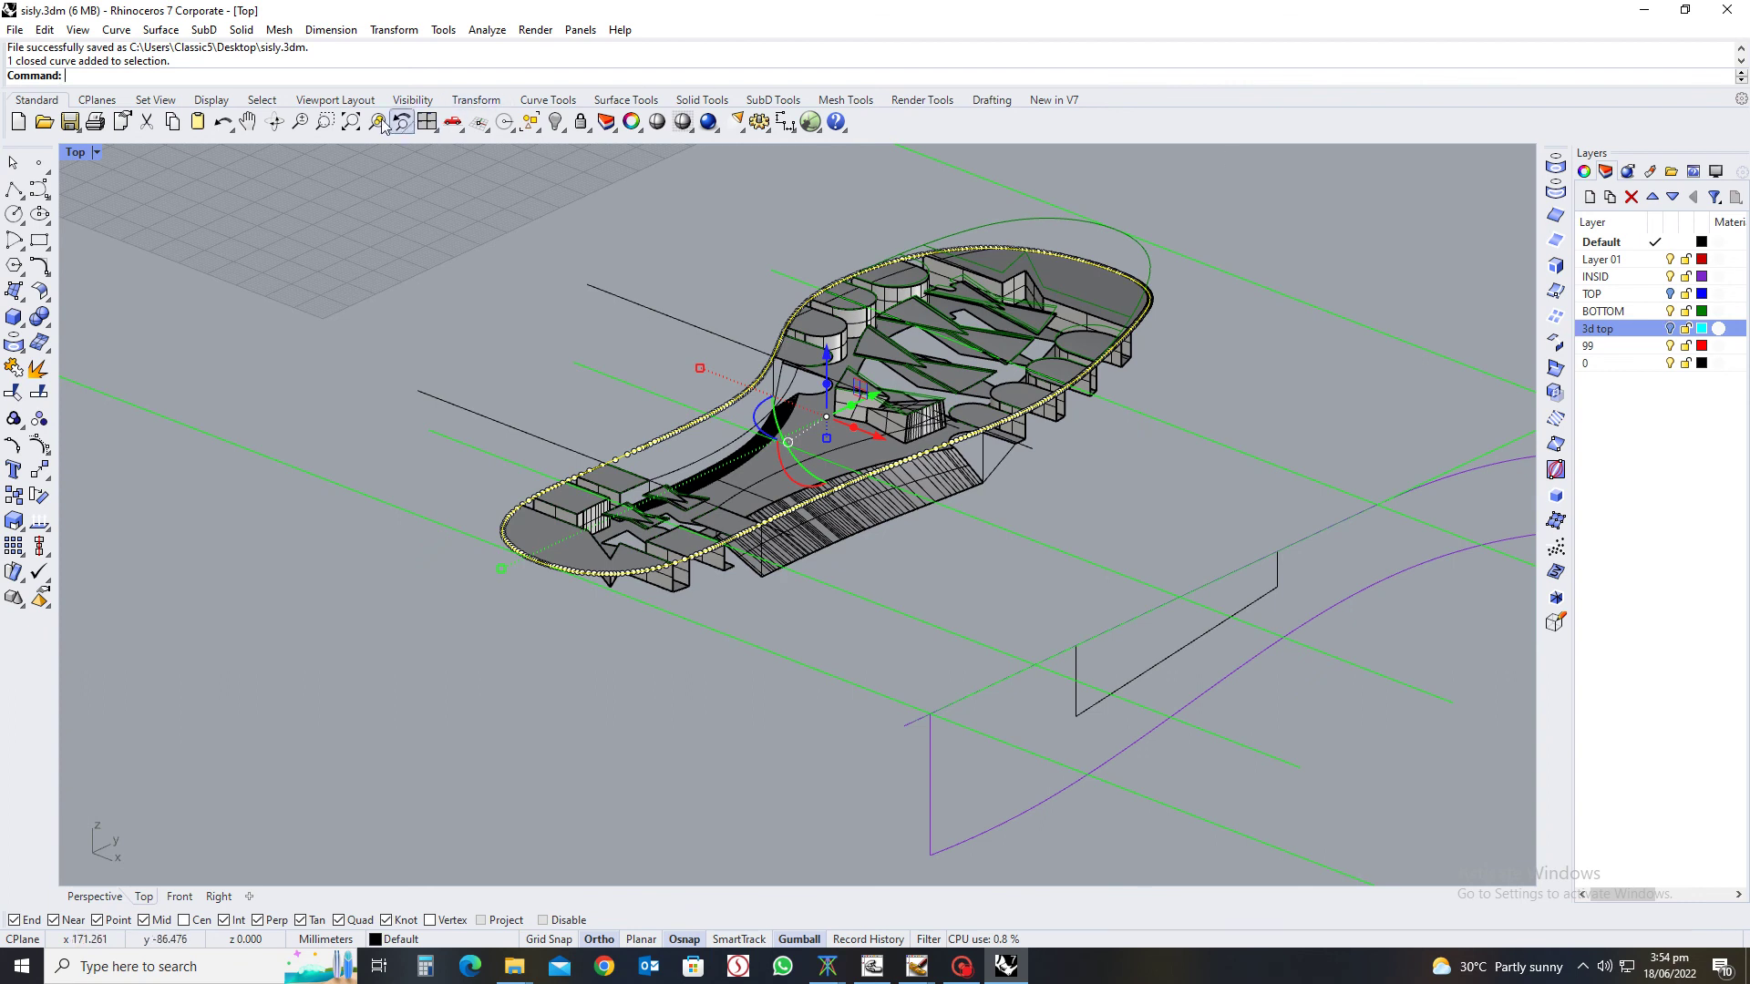
{"action": "left_click", "coordinate": [564, 130]}
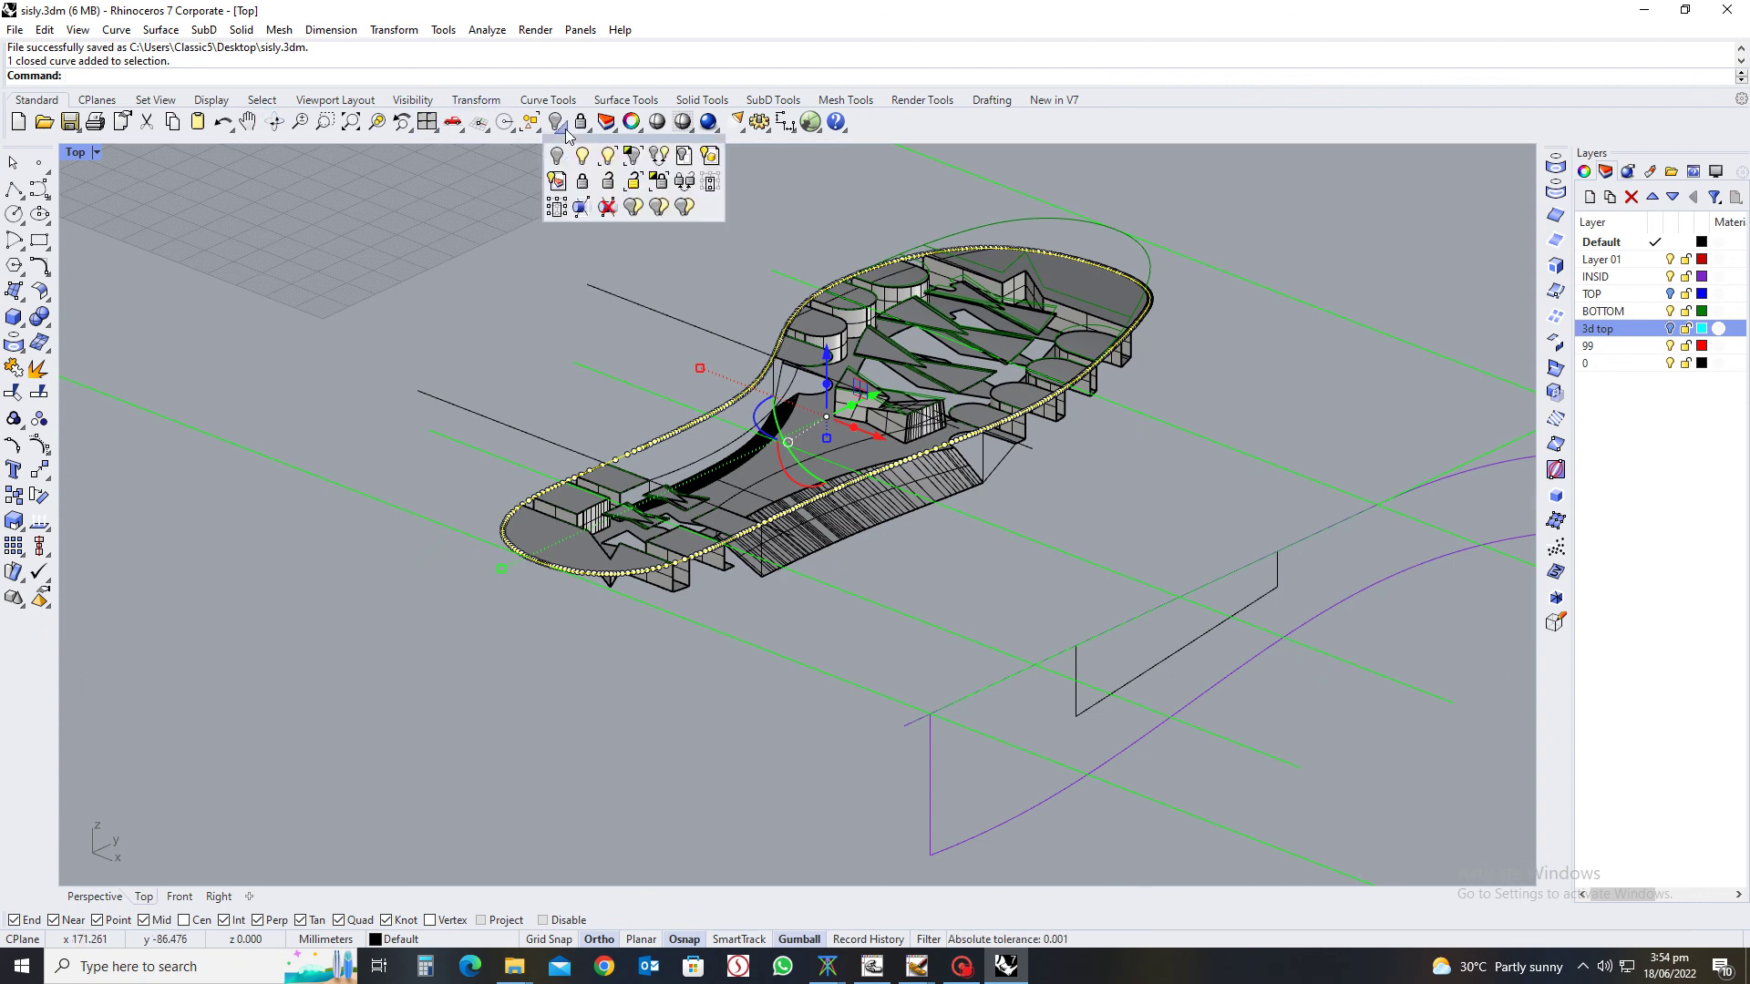
{"action": "left_click", "coordinate": [632, 154]}
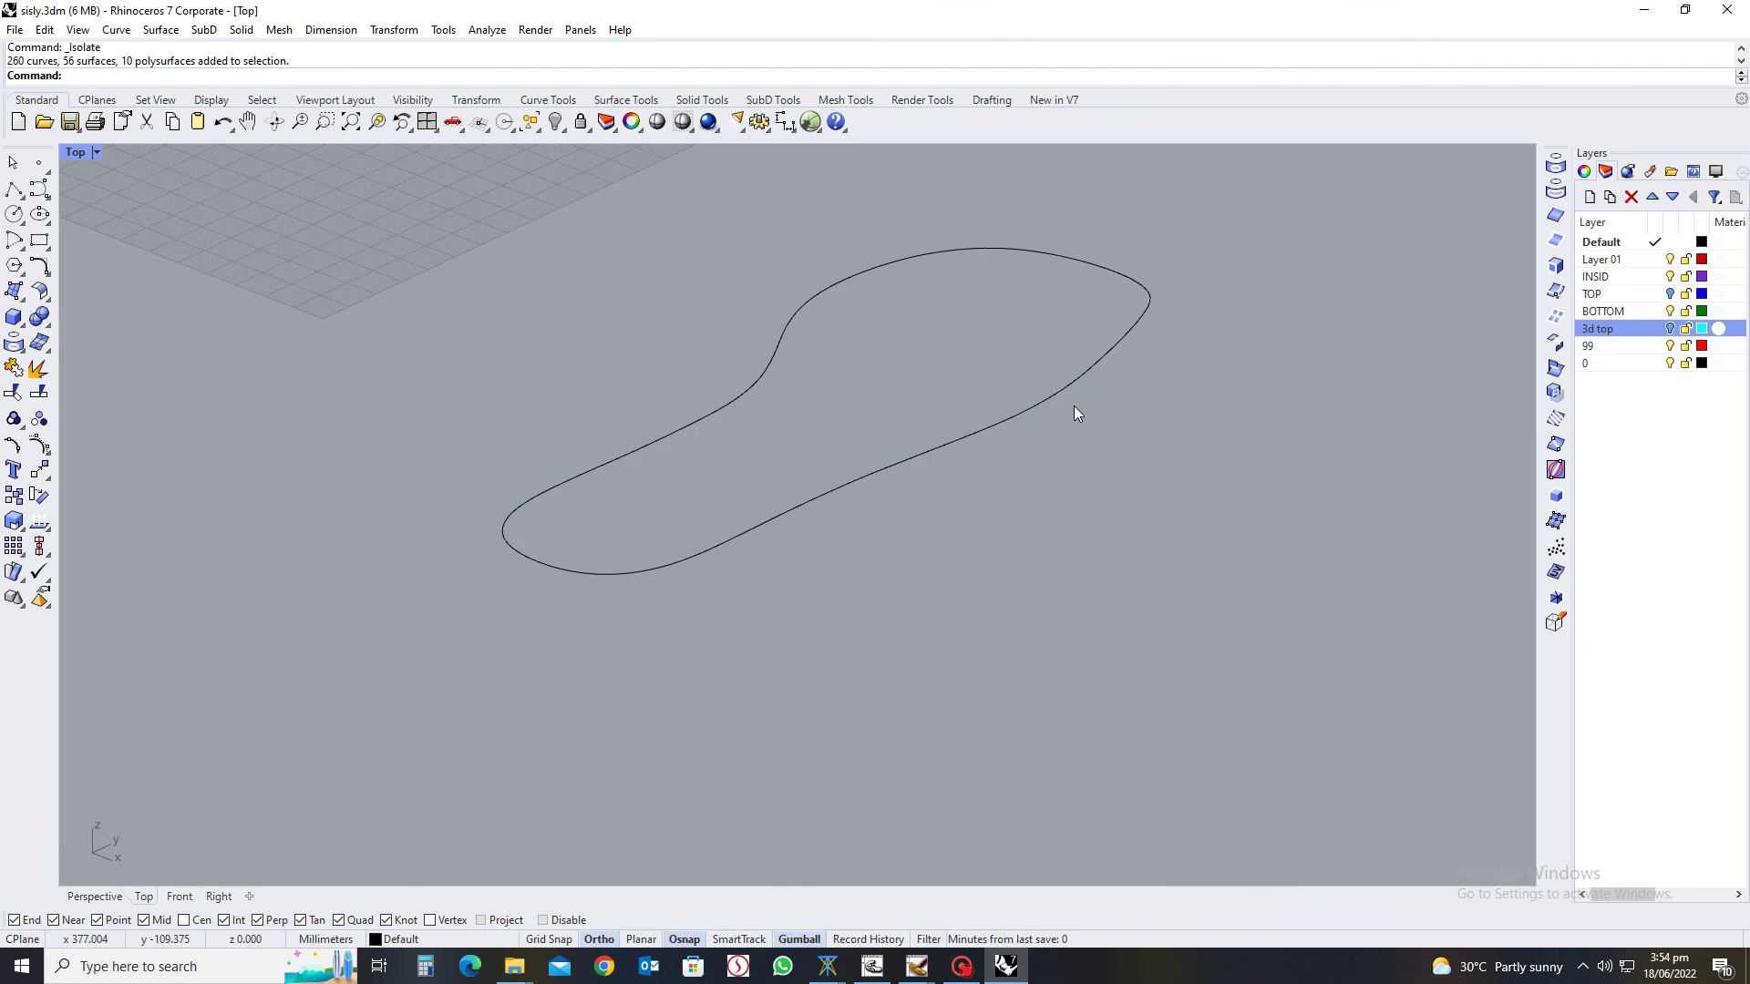
Extrude the outline curve straight down past the 3d top part as an open surface wall, with BothSides and Solid set to No
{"action": "left_click", "coordinate": [1101, 368]}
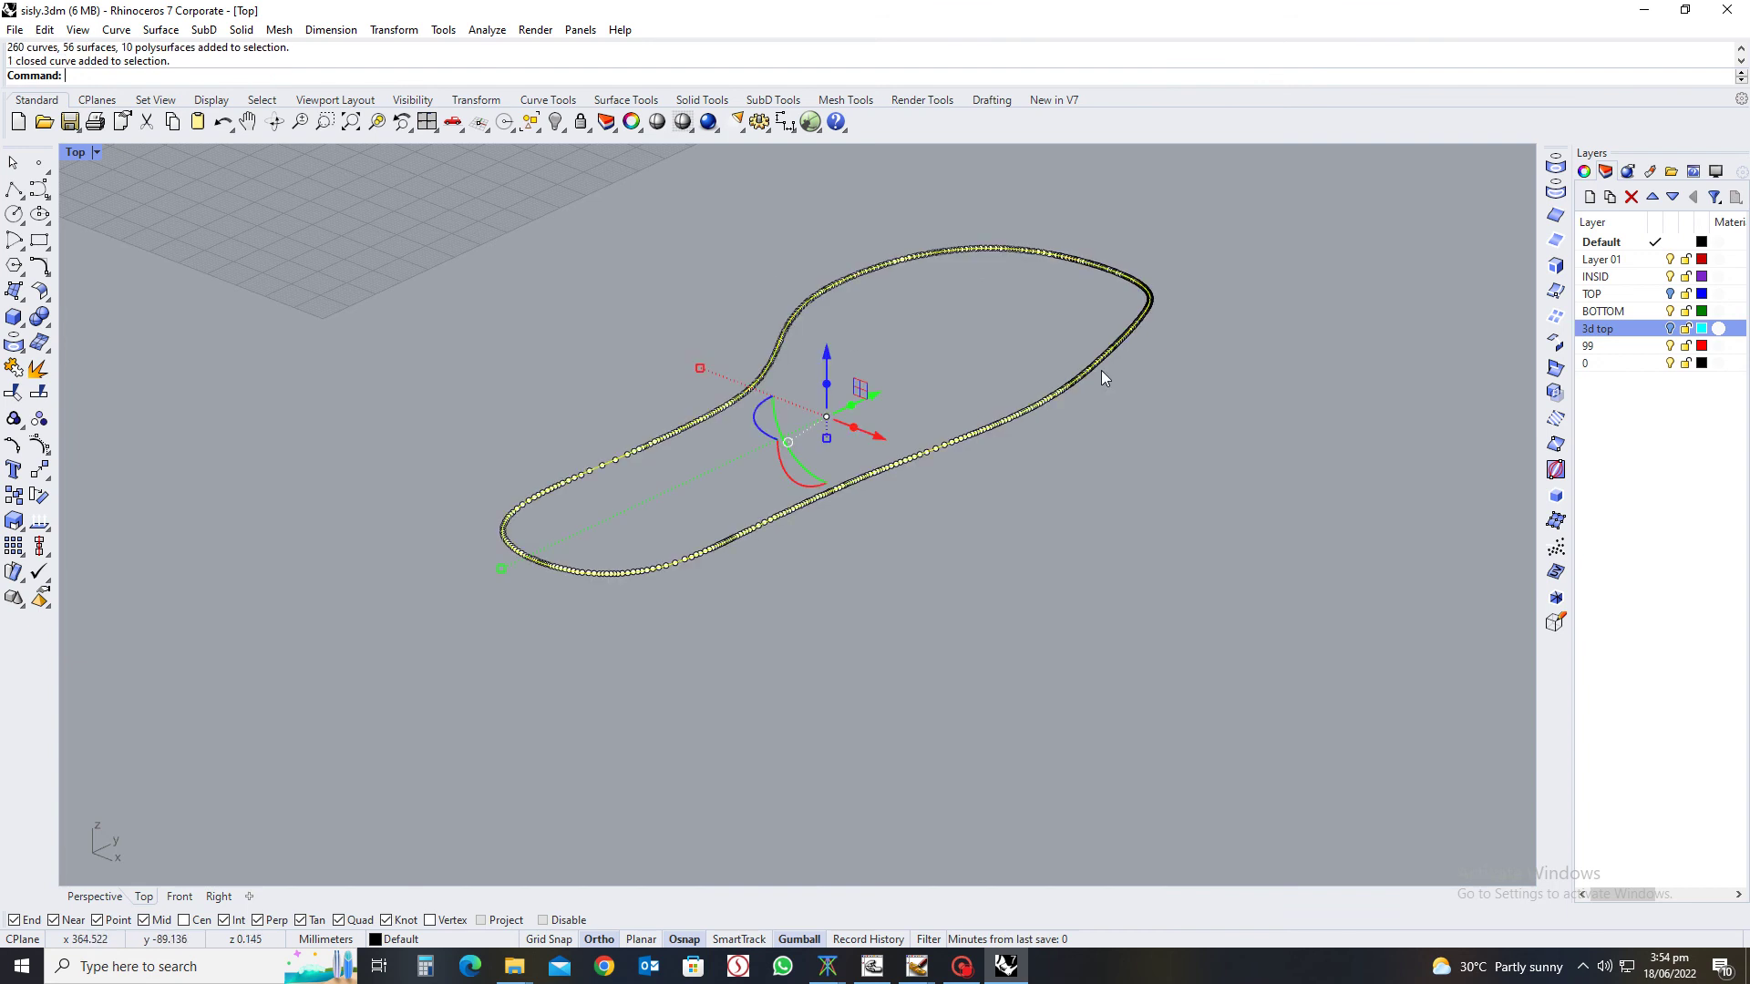
{"action": "right_click", "coordinate": [1060, 536]}
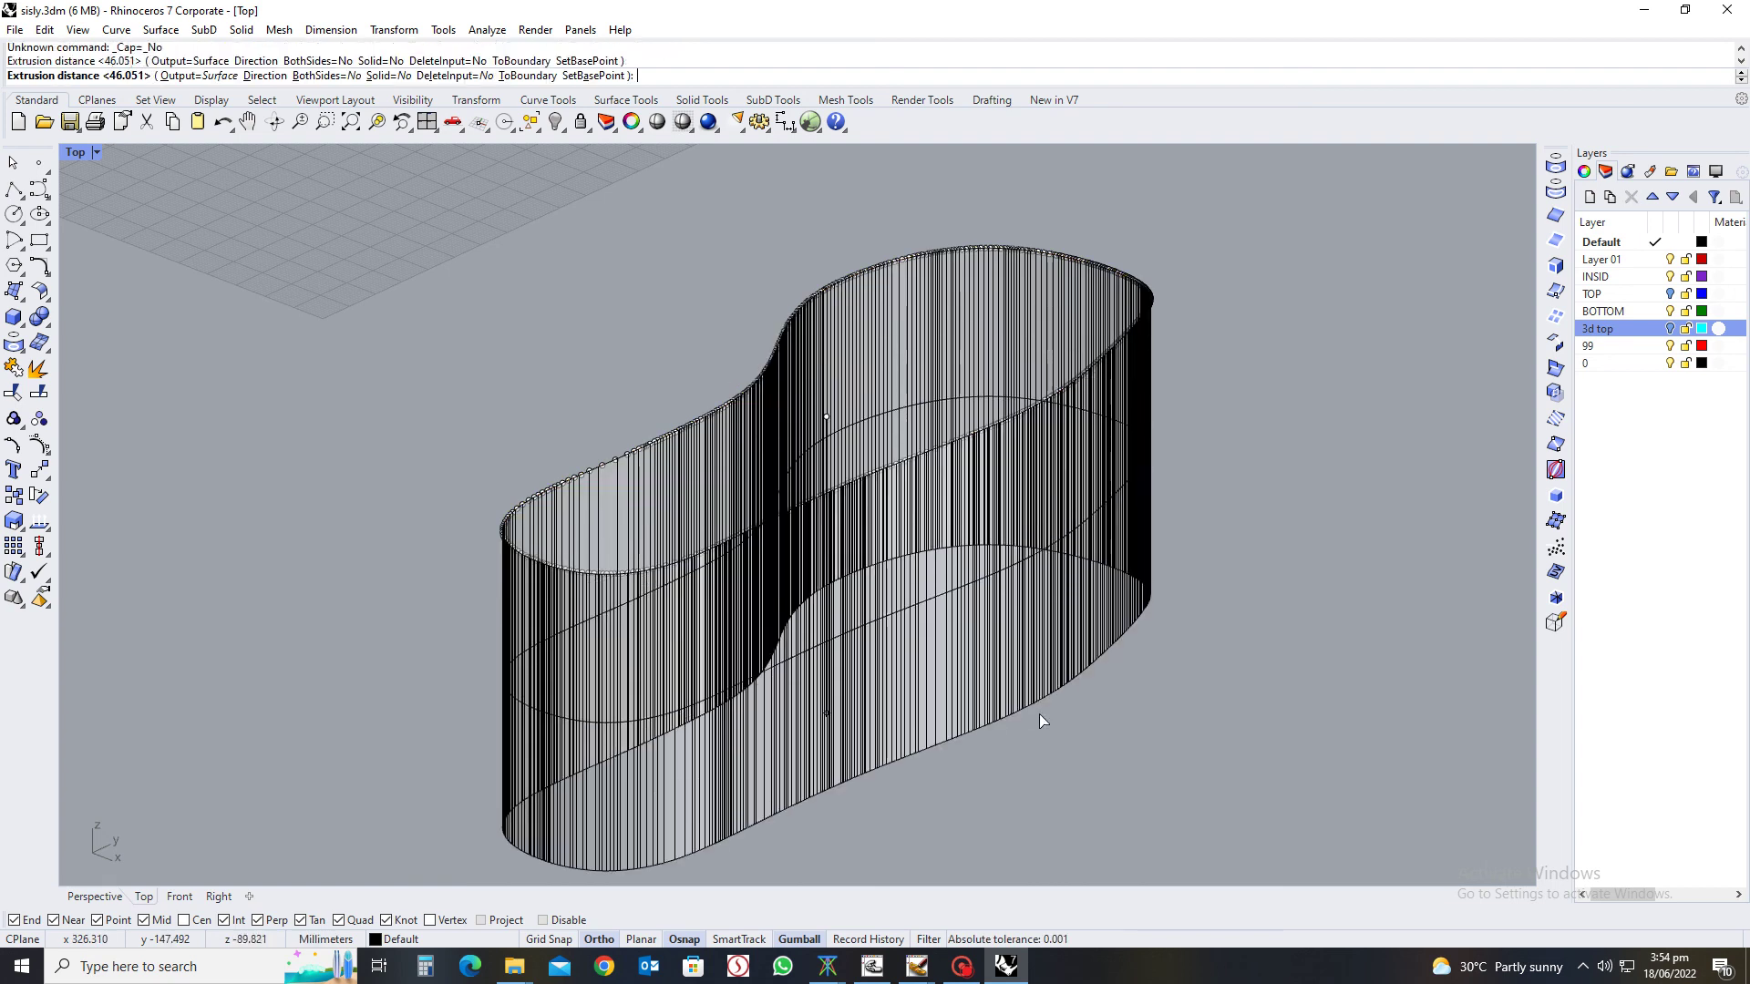
{"action": "left_click", "coordinate": [1039, 714]}
{"action": "right_click_drag", "start_coordinate": [1039, 714], "coordinate": [843, 713]}
Turn on the 3d top layer, create silhouette curves of its large perforated surface, and join them
{"action": "left_click", "coordinate": [1670, 329]}
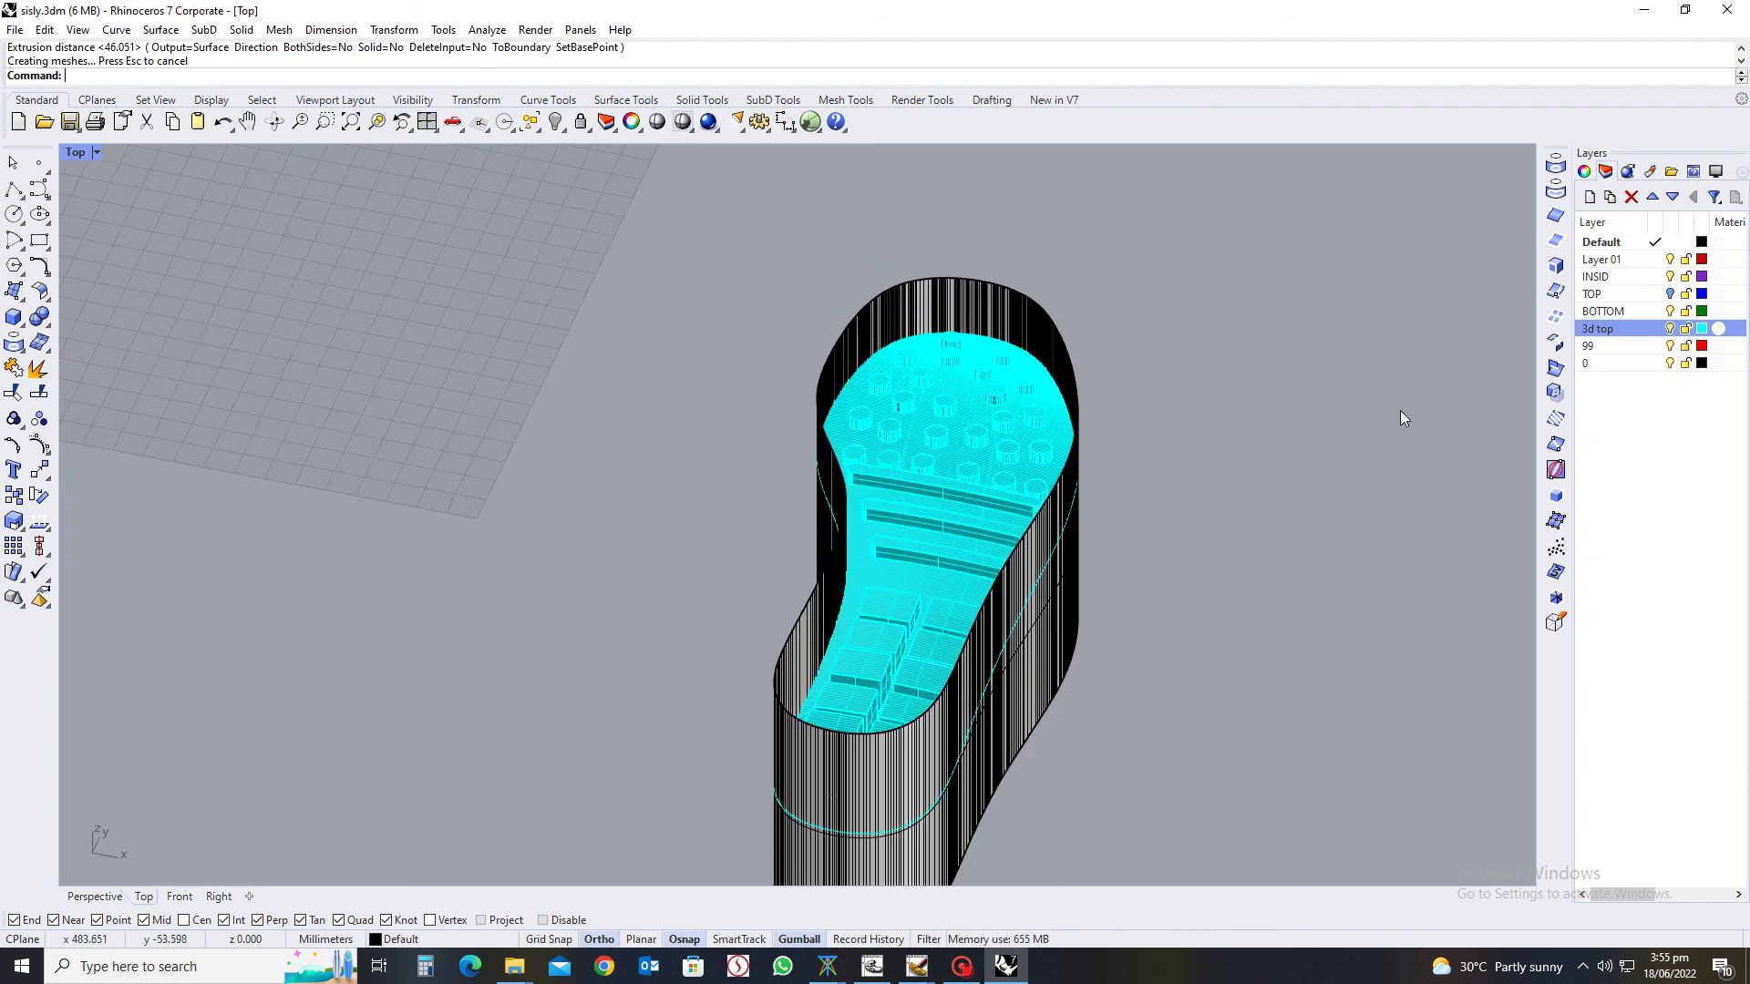
{"action": "right_click_drag", "start_coordinate": [1005, 684], "coordinate": [941, 580]}
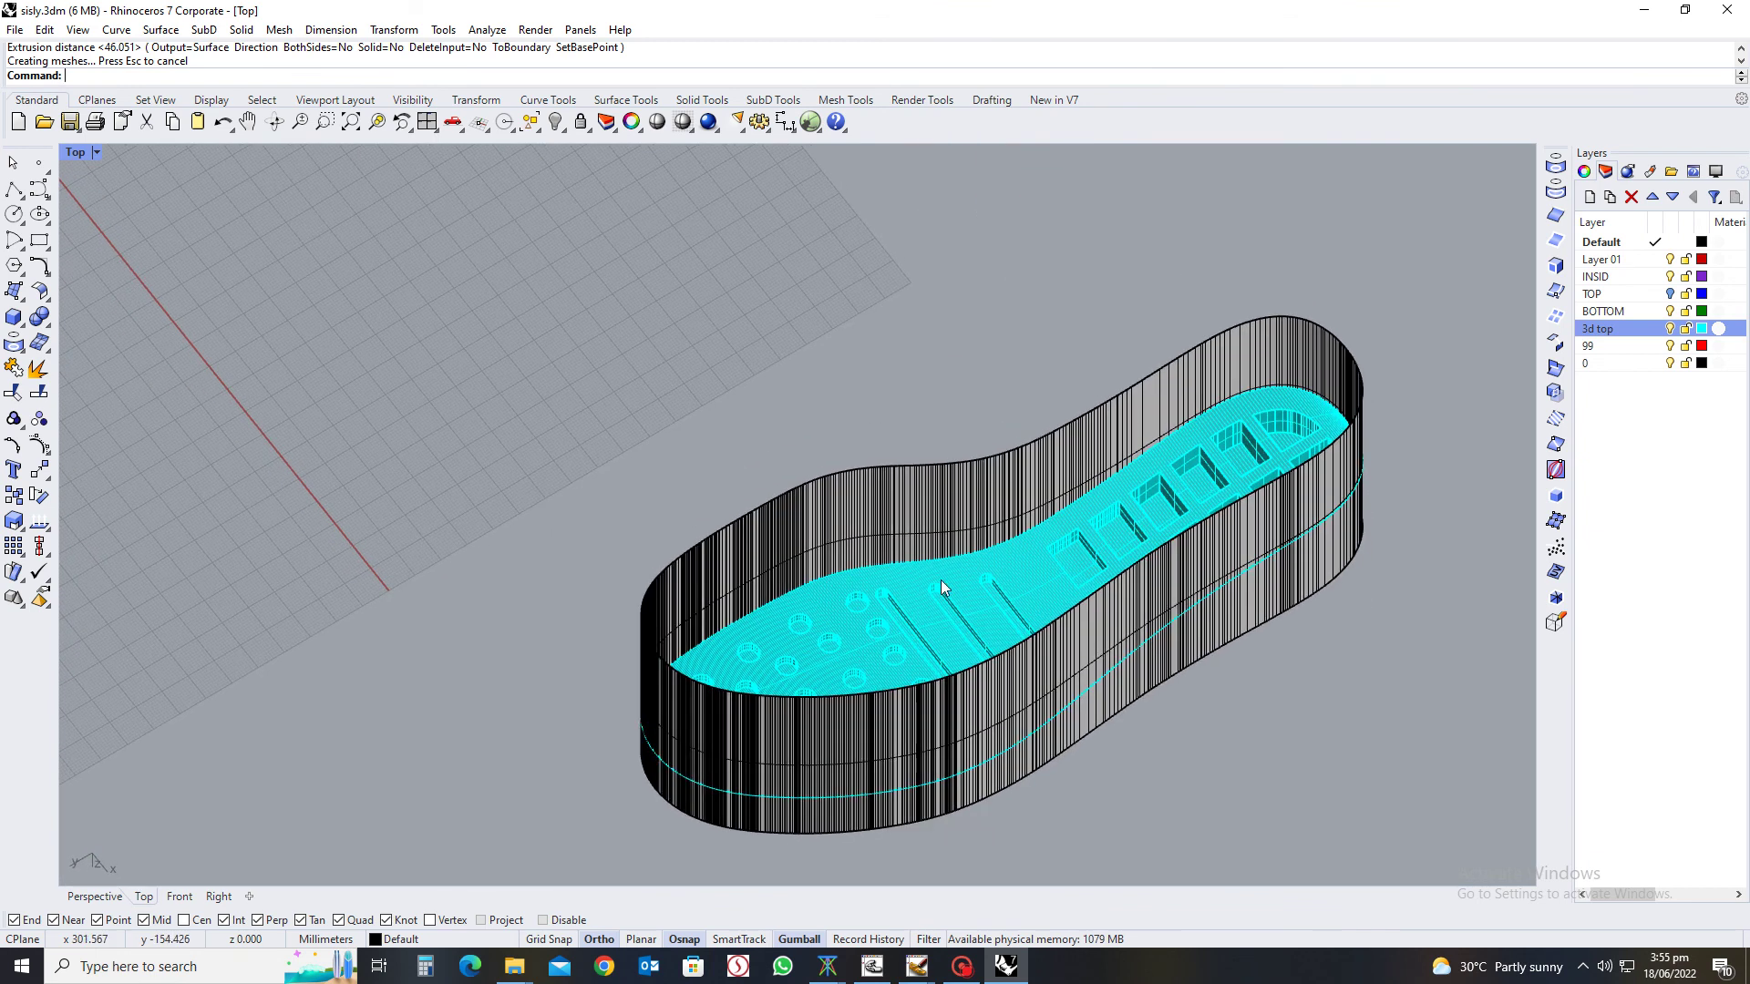
{"action": "scroll", "coordinate": [920, 604], "scroll_direction": "up", "scroll_amount": 3}
{"action": "scroll", "coordinate": [921, 604], "scroll_direction": "up", "scroll_amount": 5}
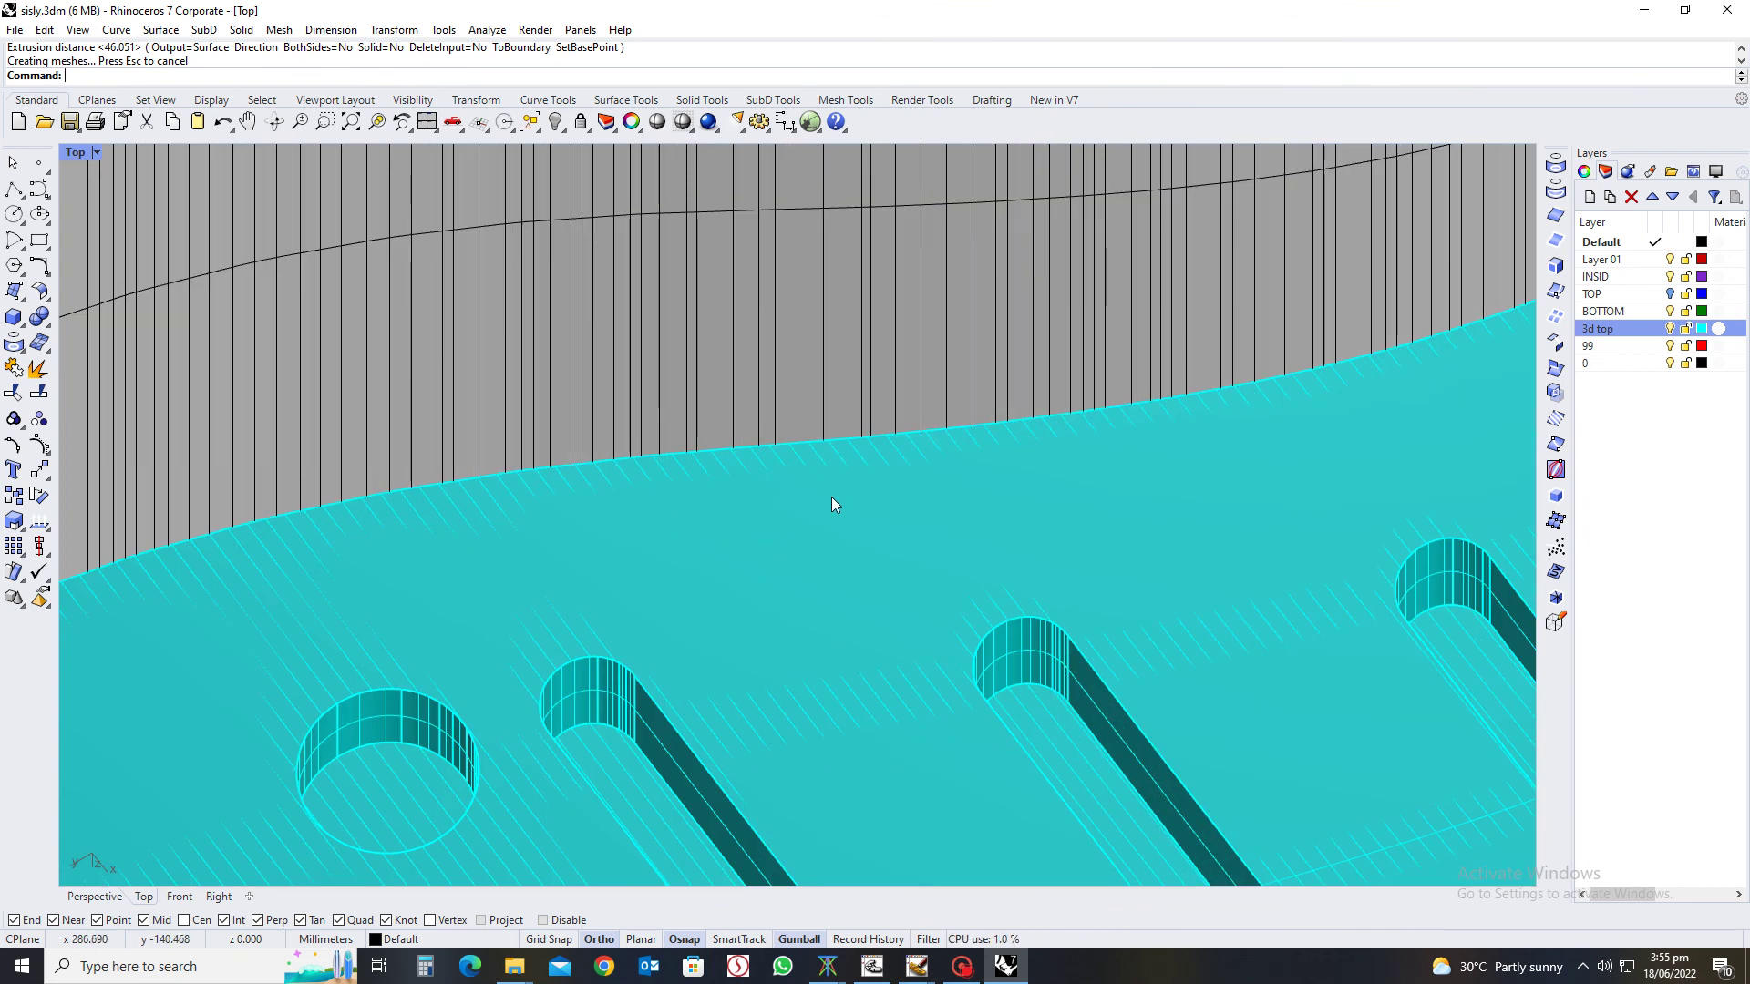
{"action": "left_click", "coordinate": [886, 516]}
{"action": "scroll", "coordinate": [886, 521], "scroll_direction": "down", "scroll_amount": 5}
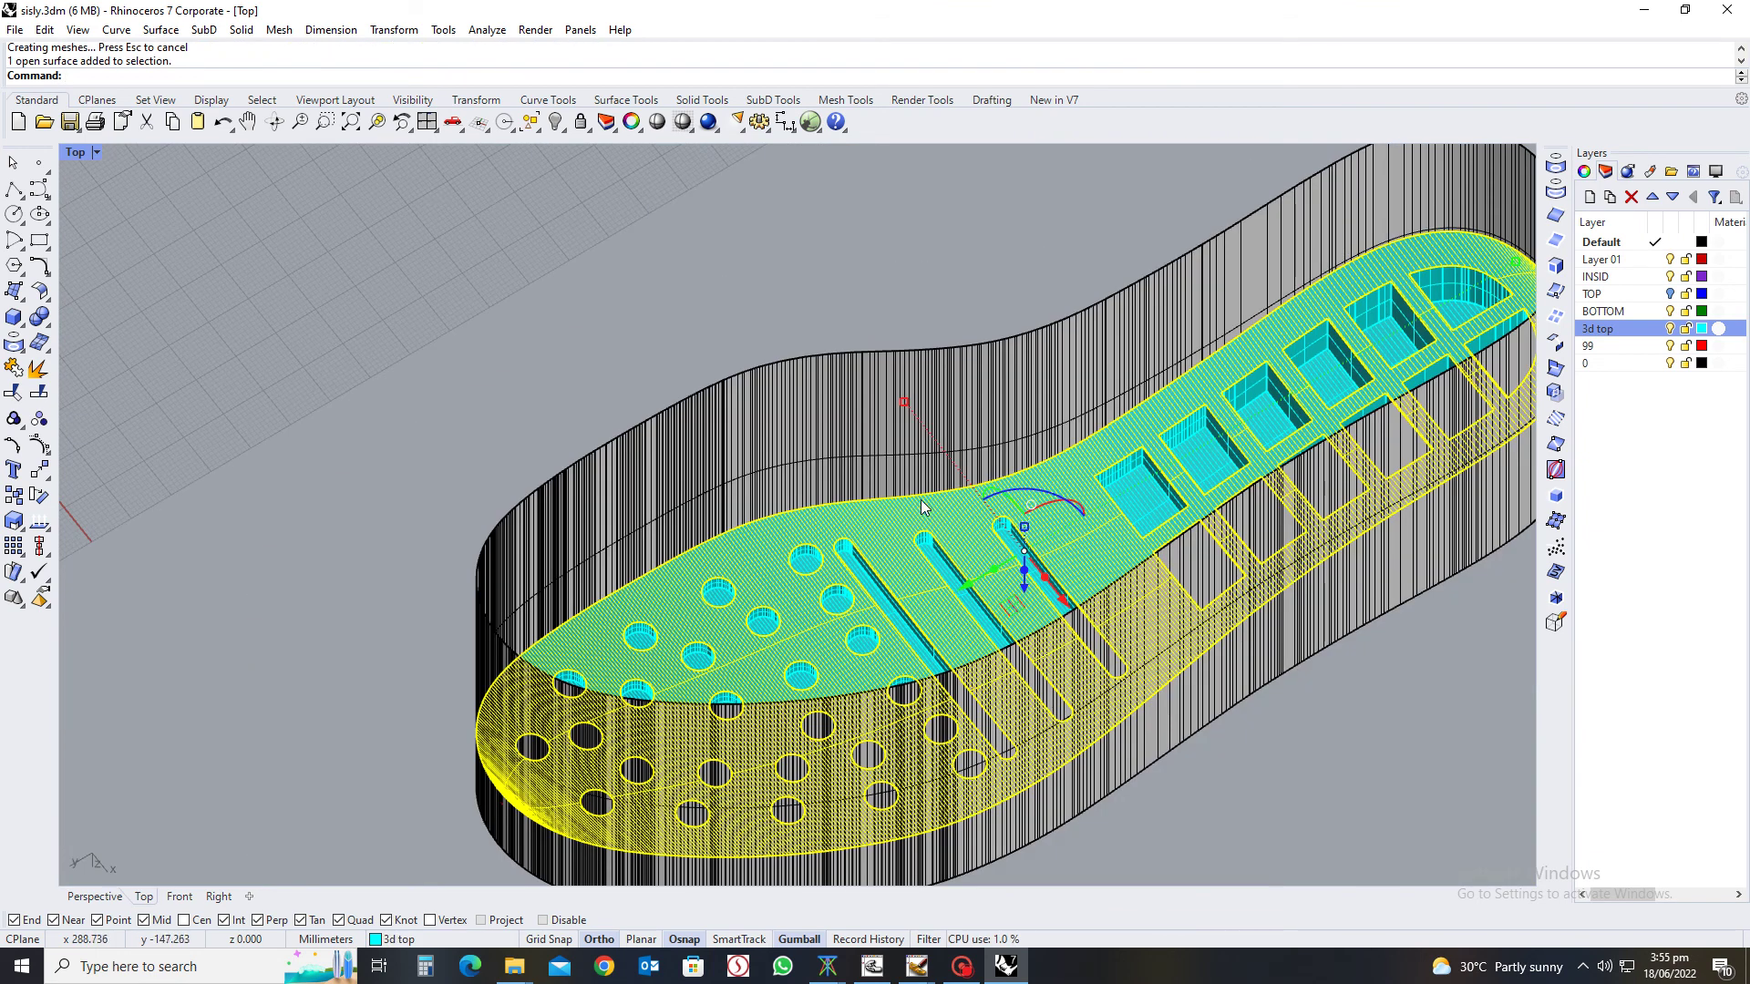
{"action": "type", "text": "silhouette"}
{"action": "key", "text": "Return"}
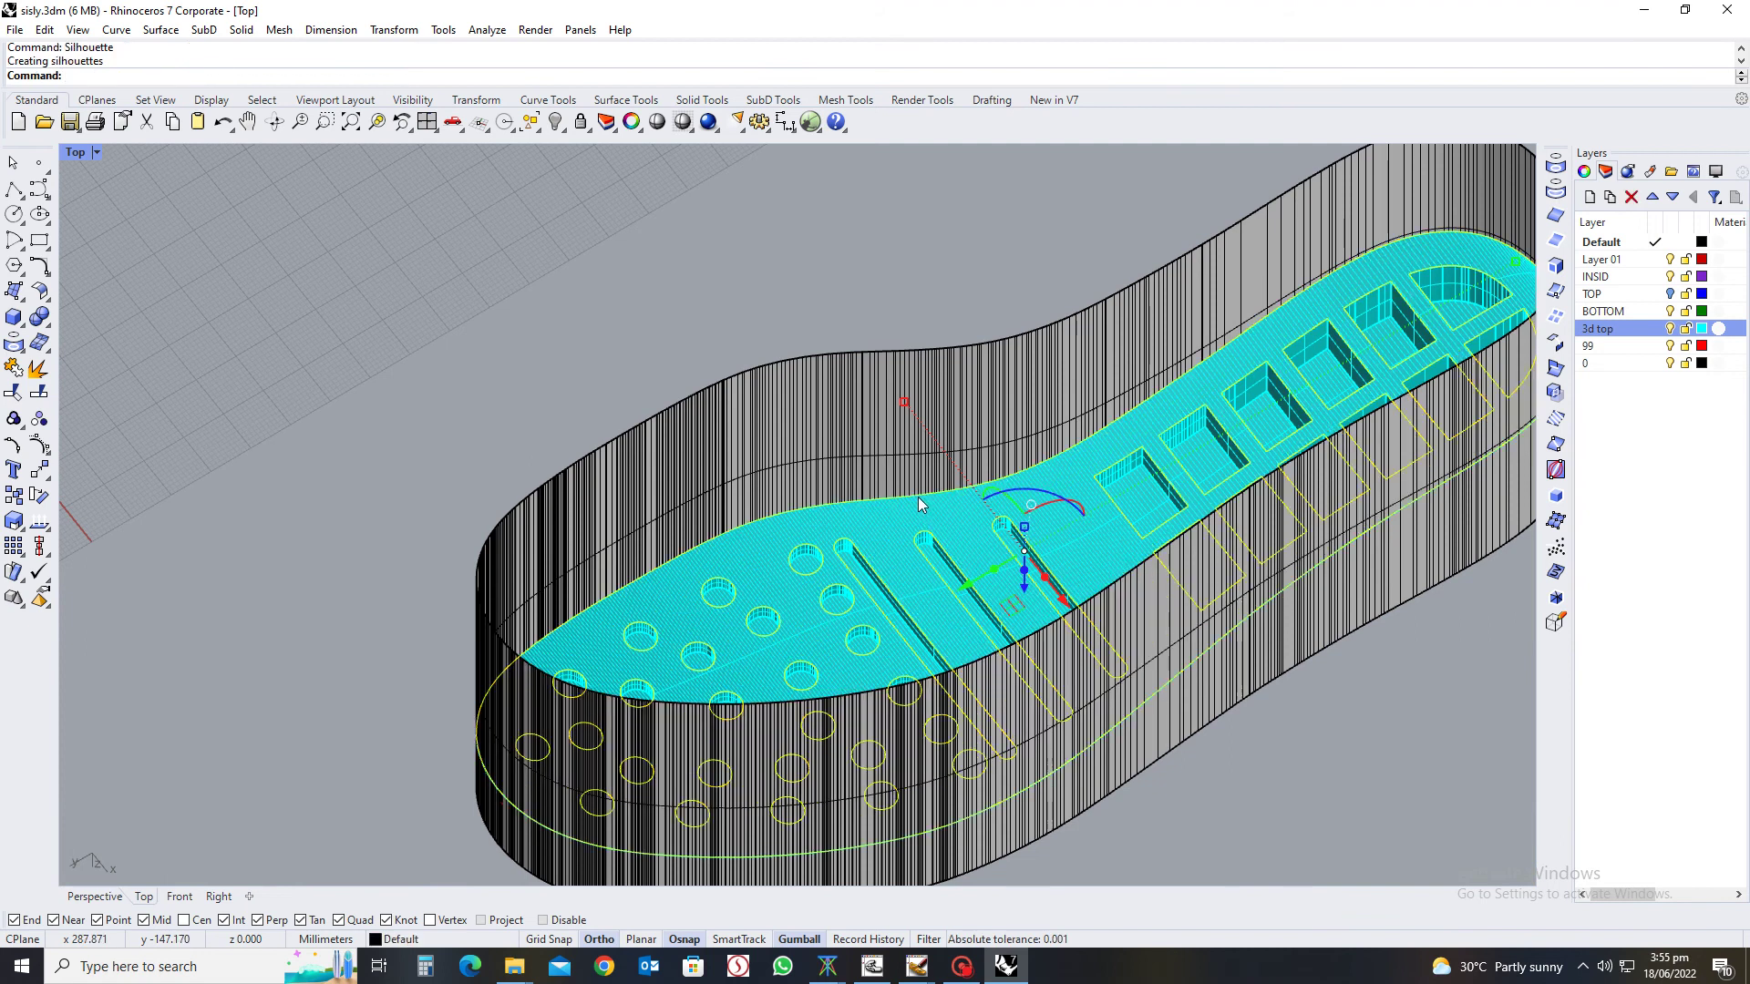
{"action": "key", "text": "ctrl+j"}
{"action": "scroll", "coordinate": [958, 720], "scroll_direction": "down", "scroll_amount": 5}
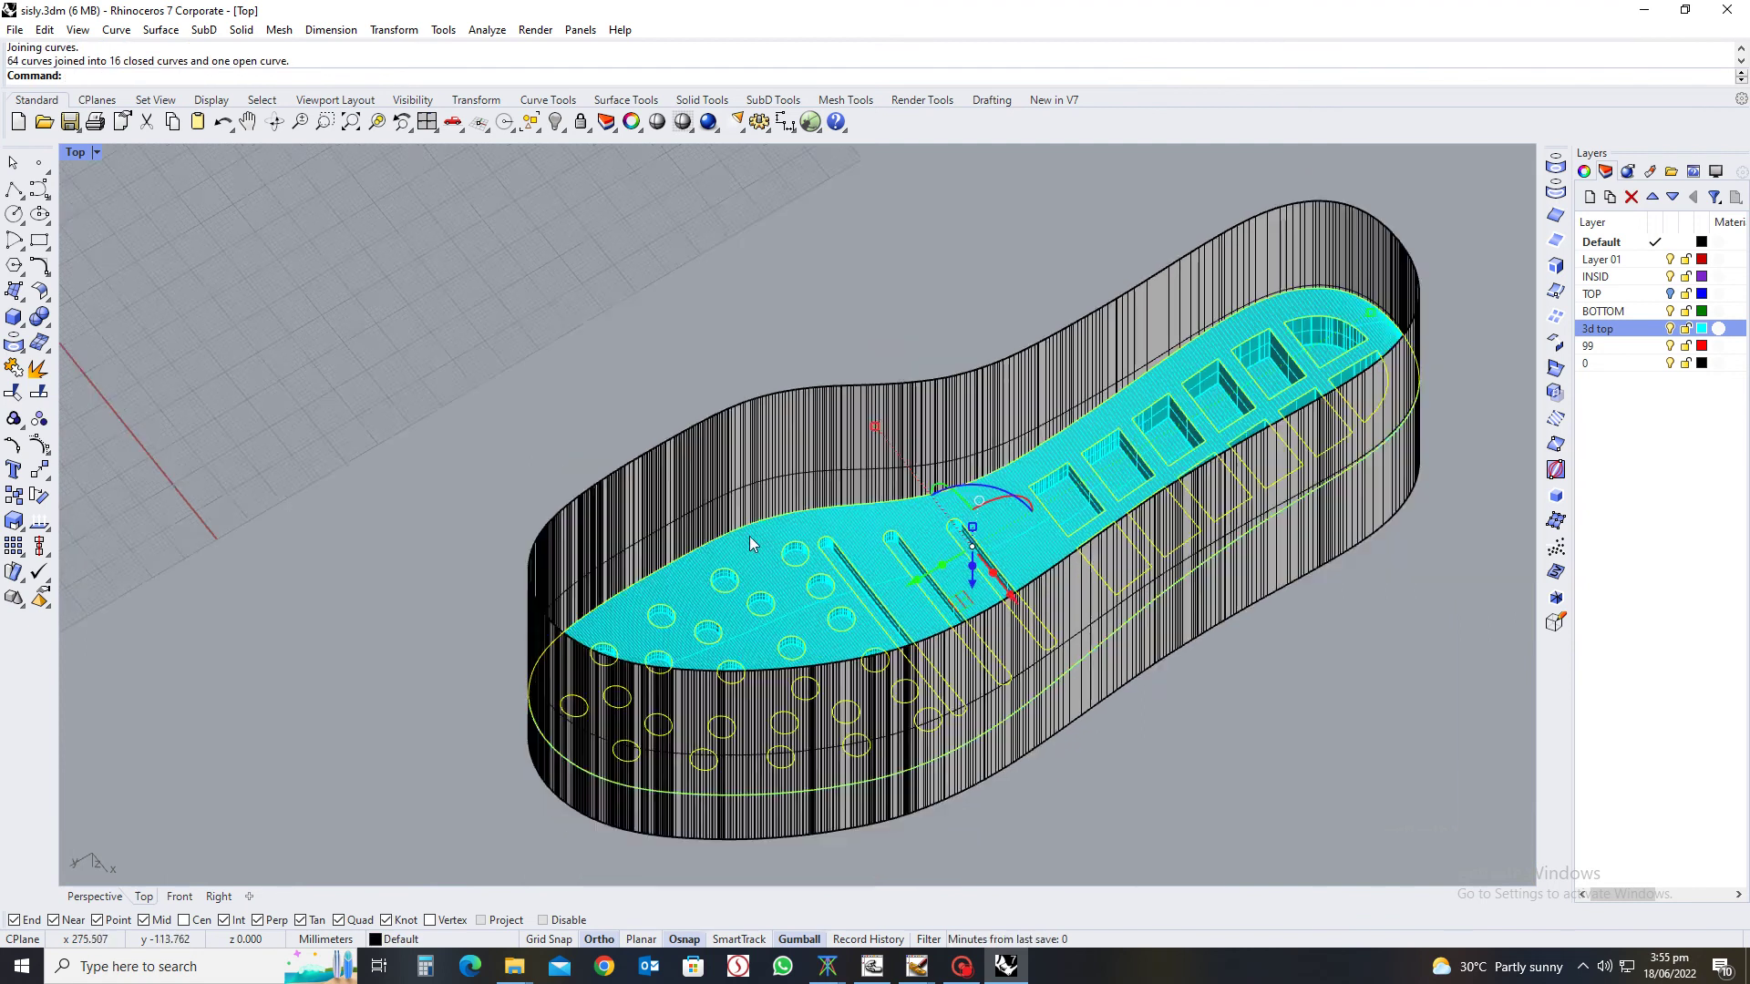
Isolate the extruded wall together with the joined silhouette curves
{"action": "right_click_drag", "start_coordinate": [955, 713], "coordinate": [955, 505]}
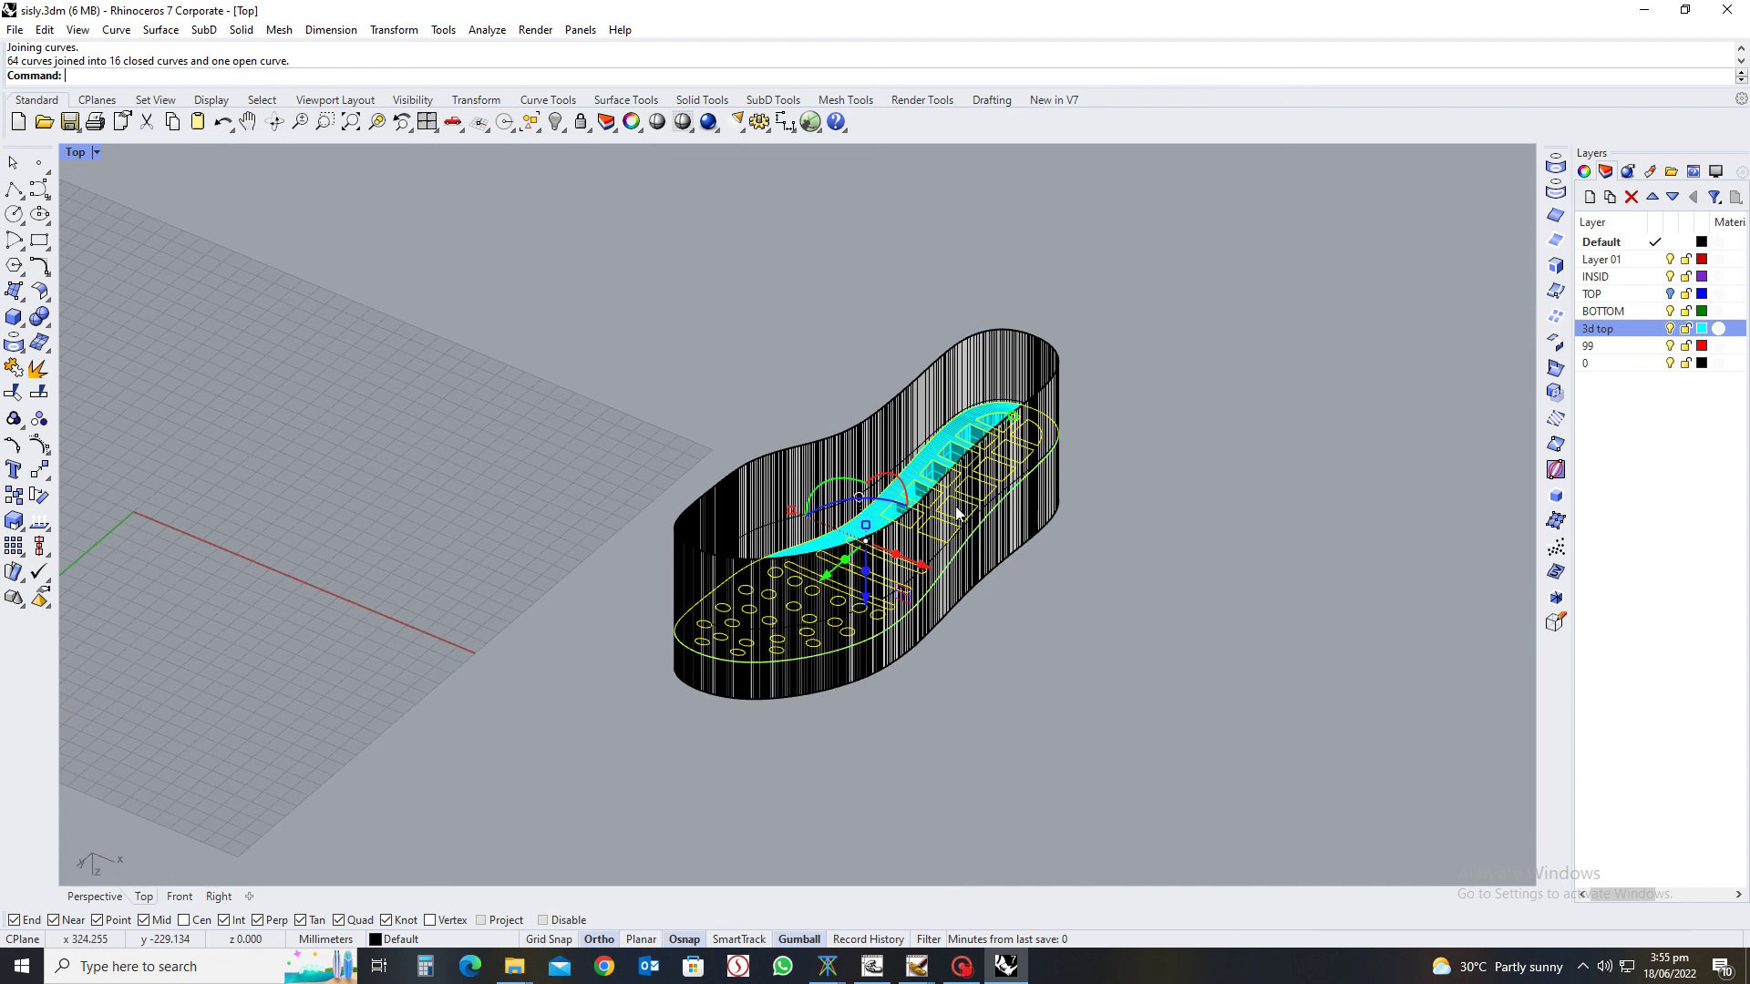
{"action": "scroll", "coordinate": [946, 401], "scroll_direction": "up", "scroll_amount": 3}
{"action": "left_click", "coordinate": [944, 398]}
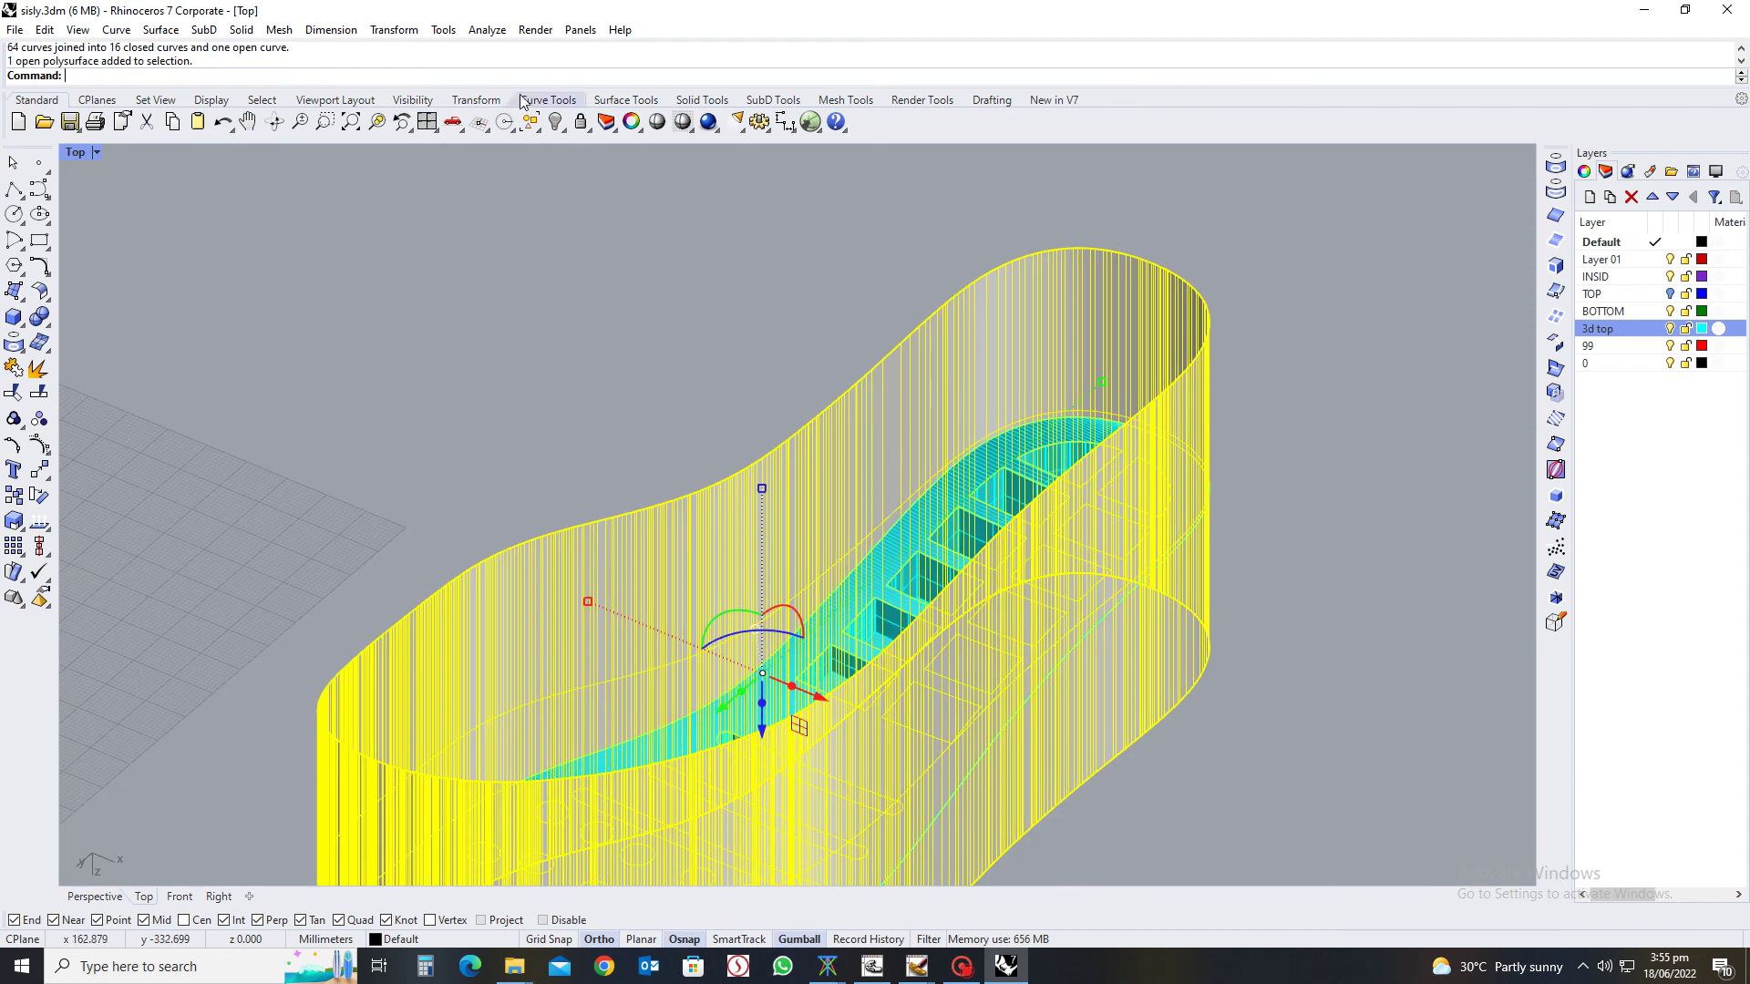
{"action": "left_click", "coordinate": [564, 135]}
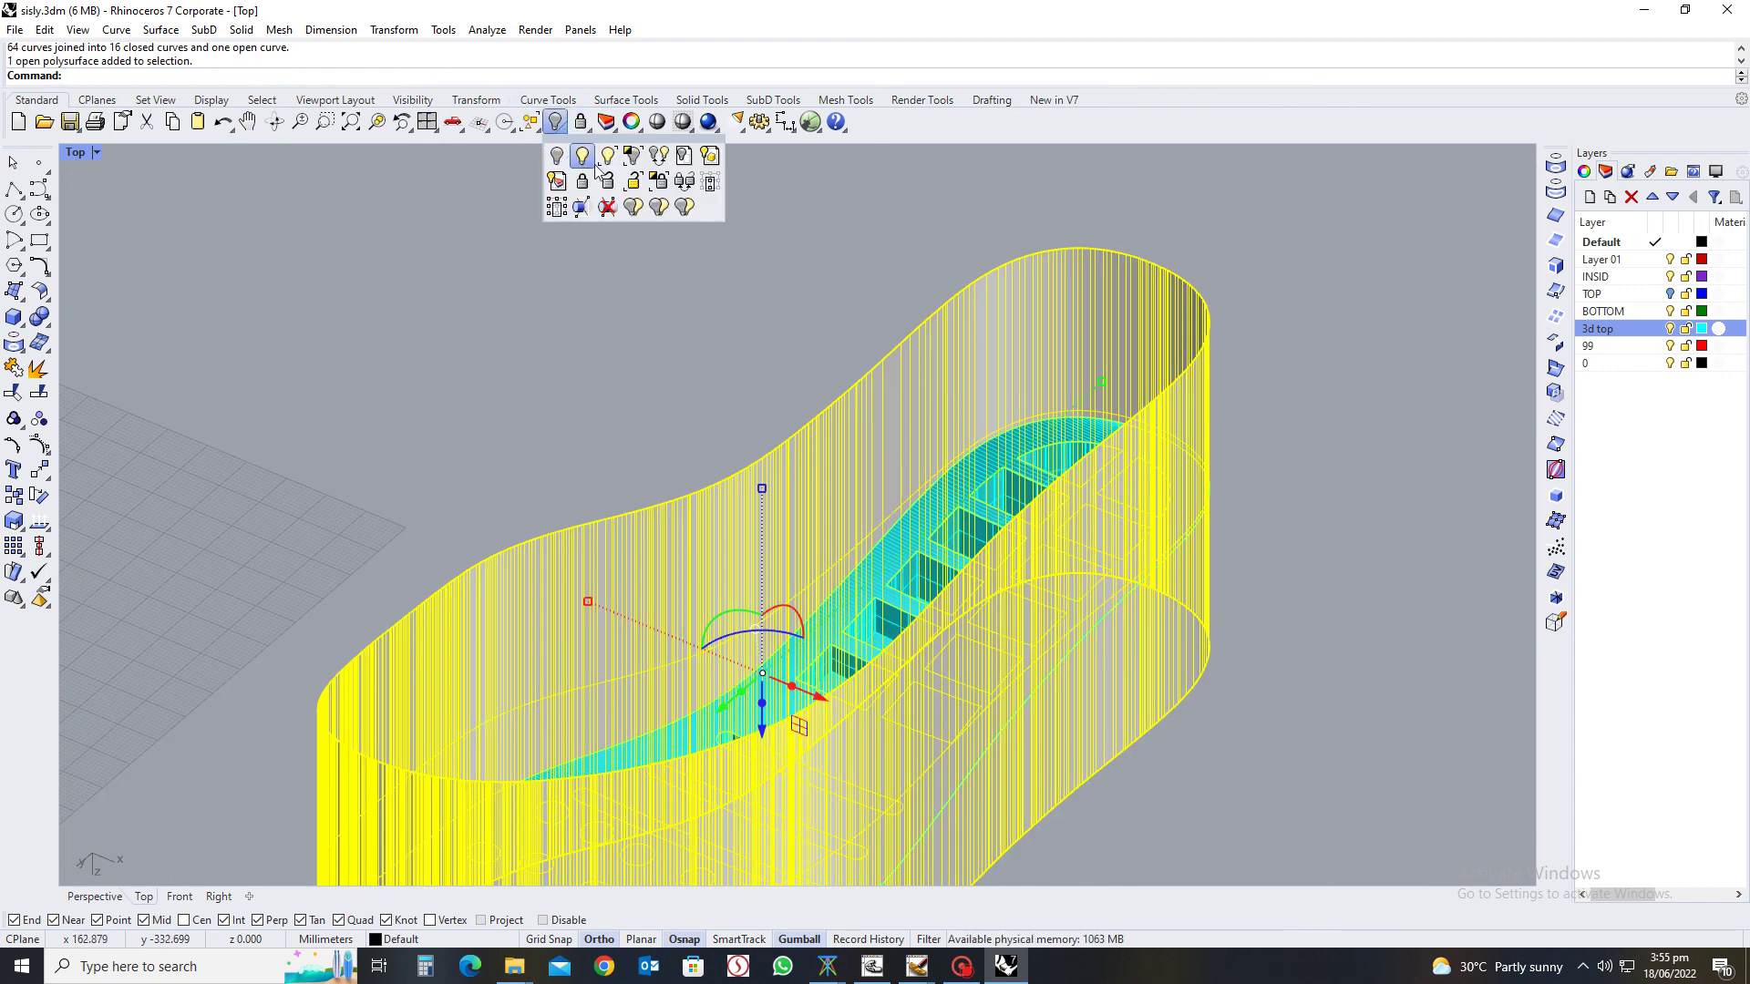
{"action": "left_click", "coordinate": [632, 153]}
{"action": "scroll", "coordinate": [620, 436], "scroll_direction": "down", "scroll_amount": 3}
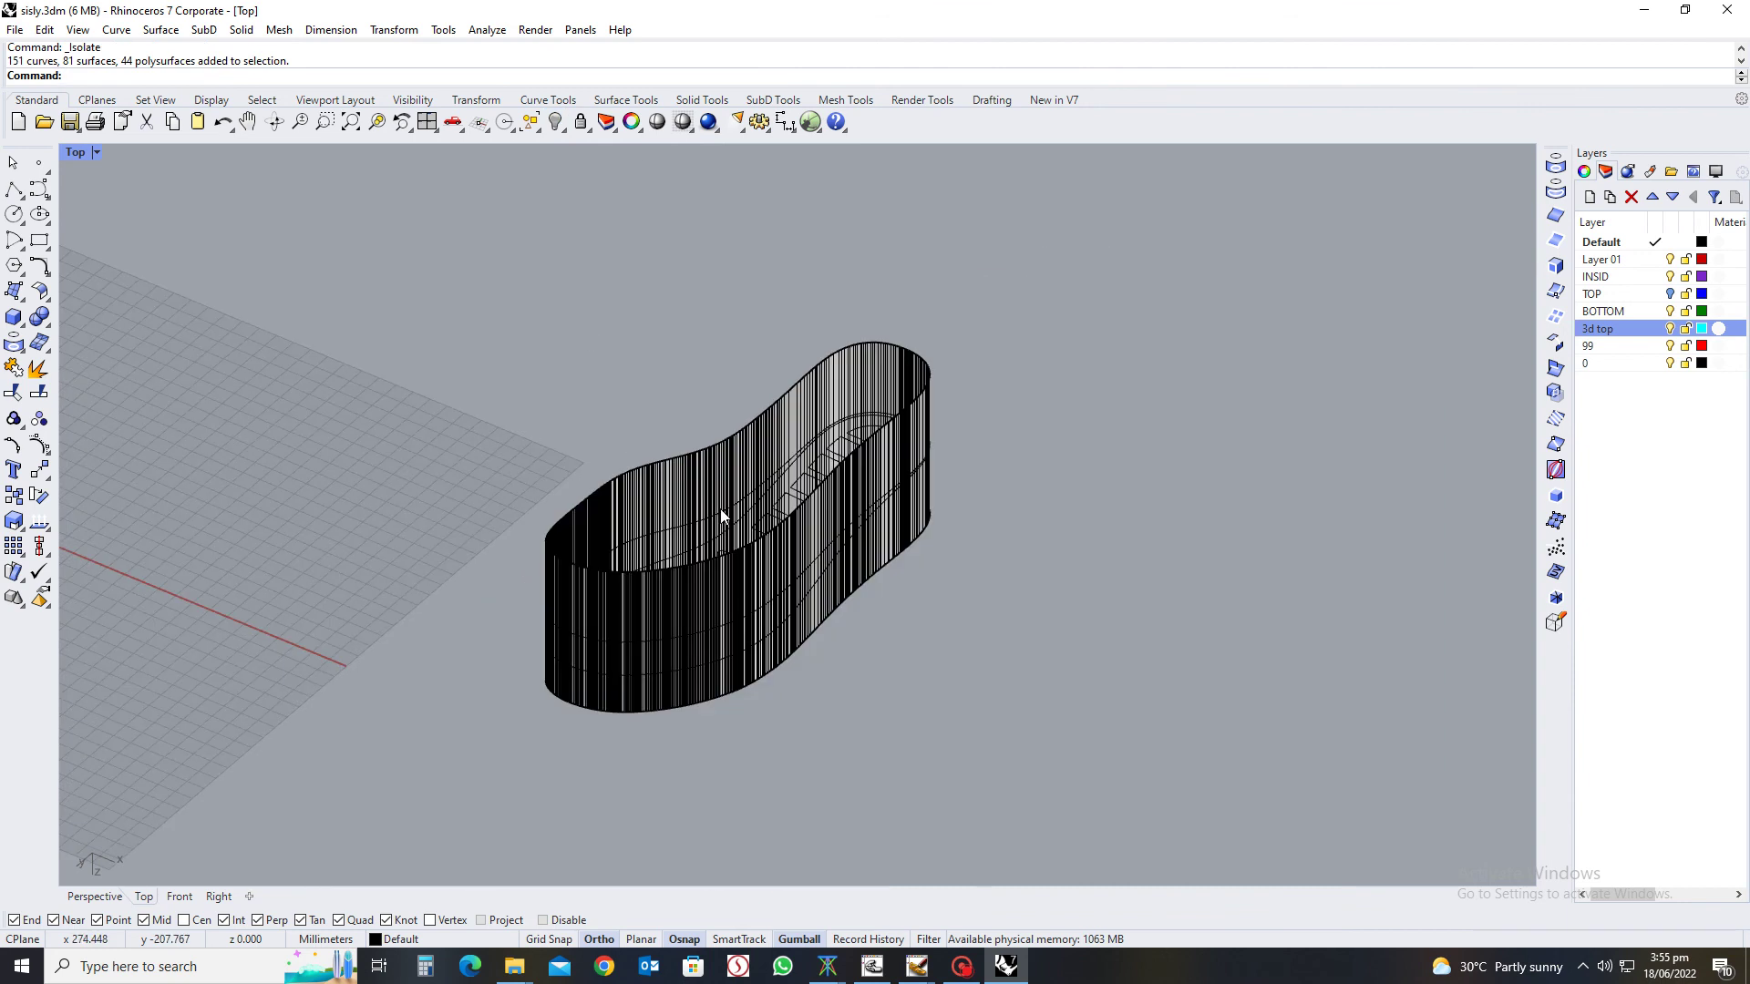
Try to trim the extruded wall using the closed outer silhouette curve as the cutter
{"action": "left_click", "coordinate": [681, 528]}
{"action": "key", "text": "Escape"}
{"action": "left_click", "coordinate": [681, 527]}
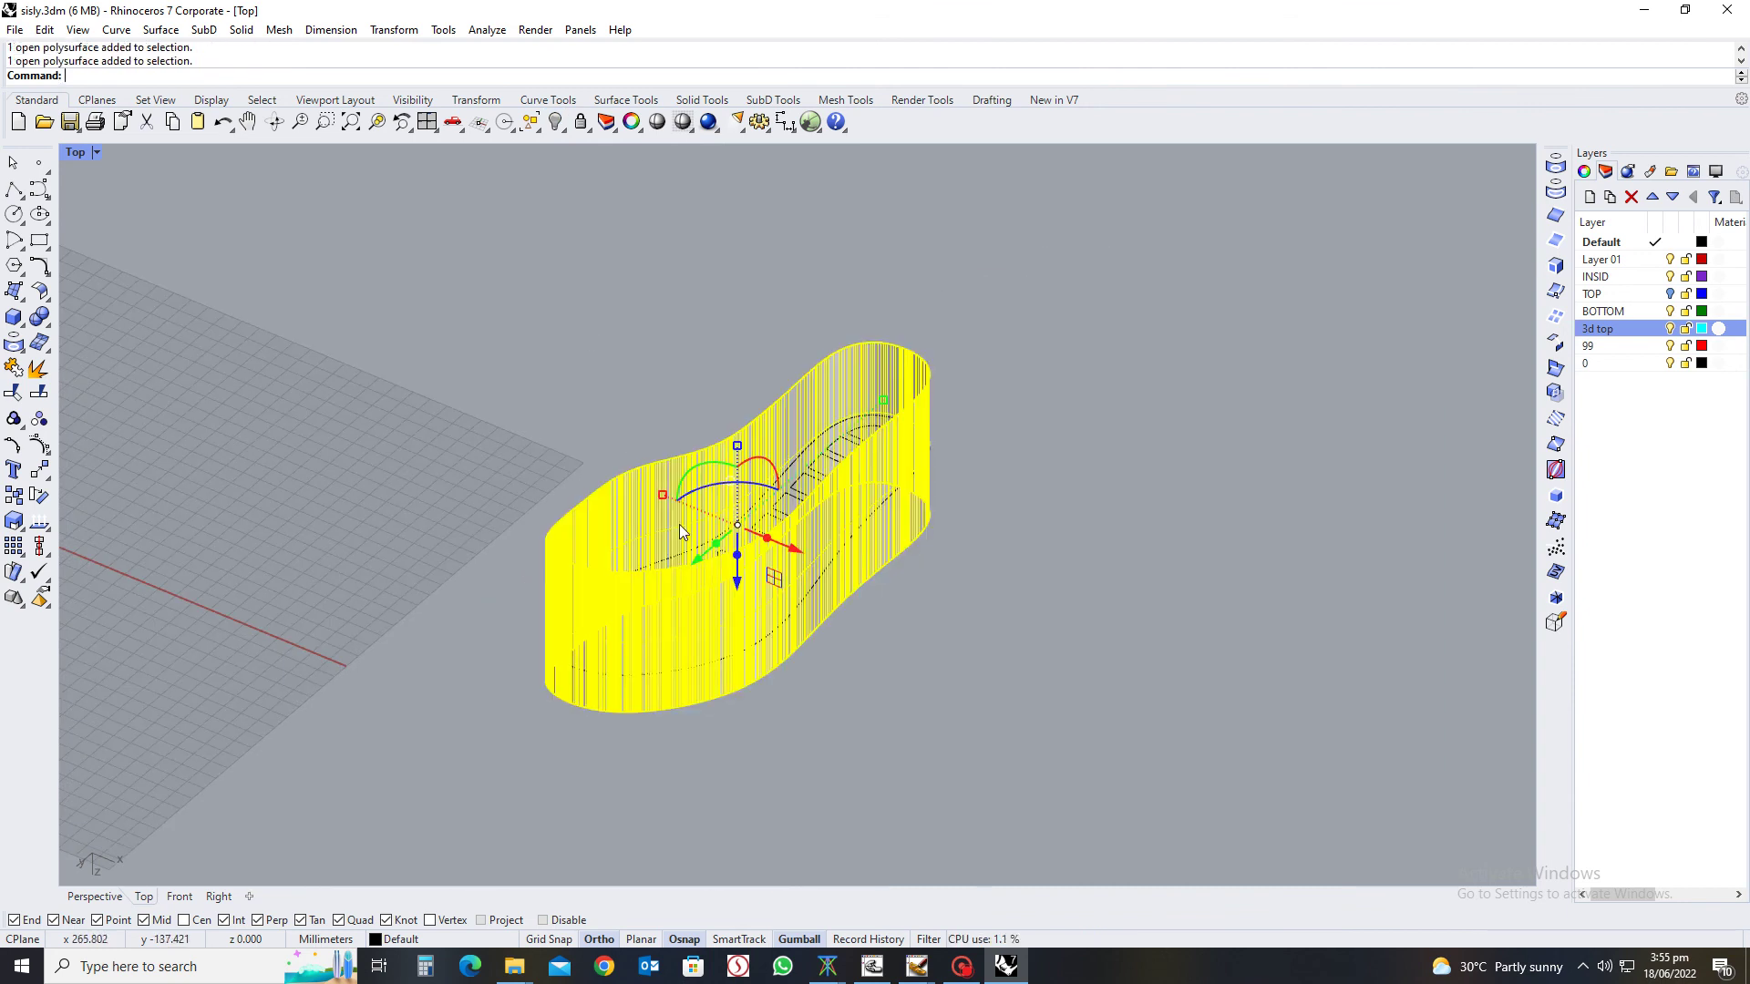
{"action": "key", "text": "Escape"}
{"action": "scroll", "coordinate": [687, 538], "scroll_direction": "up", "scroll_amount": 4}
{"action": "scroll", "coordinate": [711, 538], "scroll_direction": "down", "scroll_amount": 2}
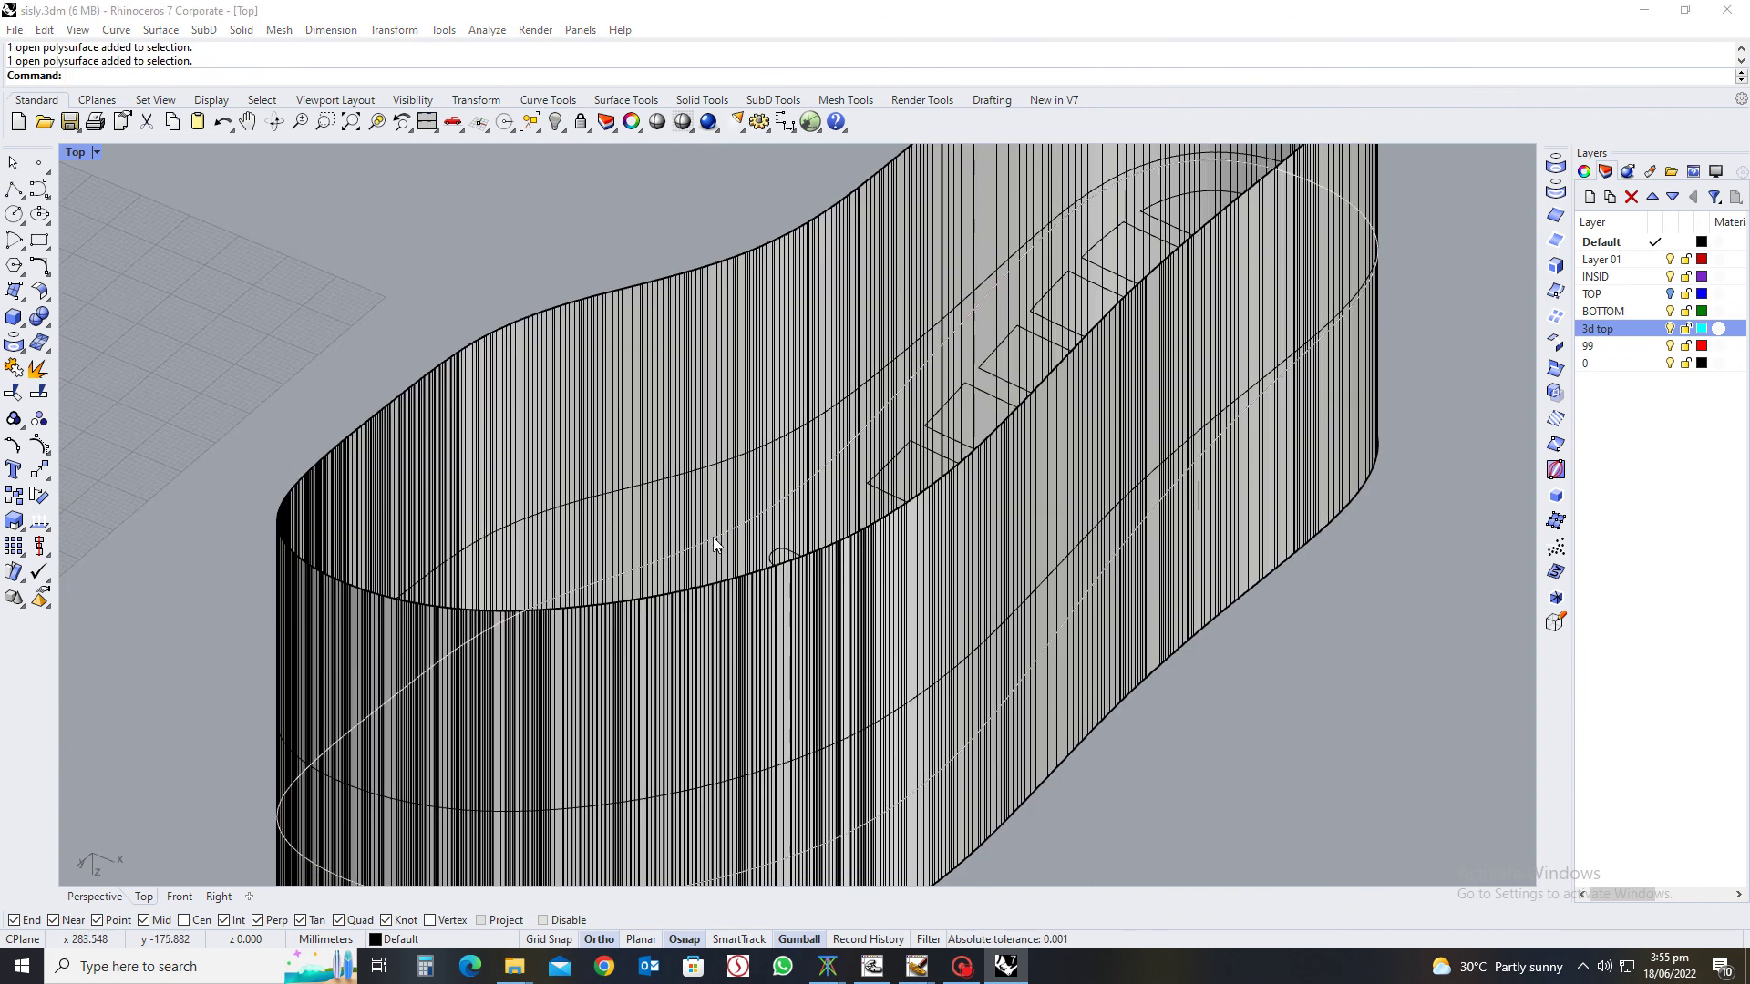
{"action": "left_click", "coordinate": [733, 549]}
{"action": "left_click", "coordinate": [756, 597]}
{"action": "scroll", "coordinate": [1007, 552], "scroll_direction": "down", "scroll_amount": 3}
{"action": "right_click_drag", "start_coordinate": [1007, 551], "coordinate": [1165, 474]}
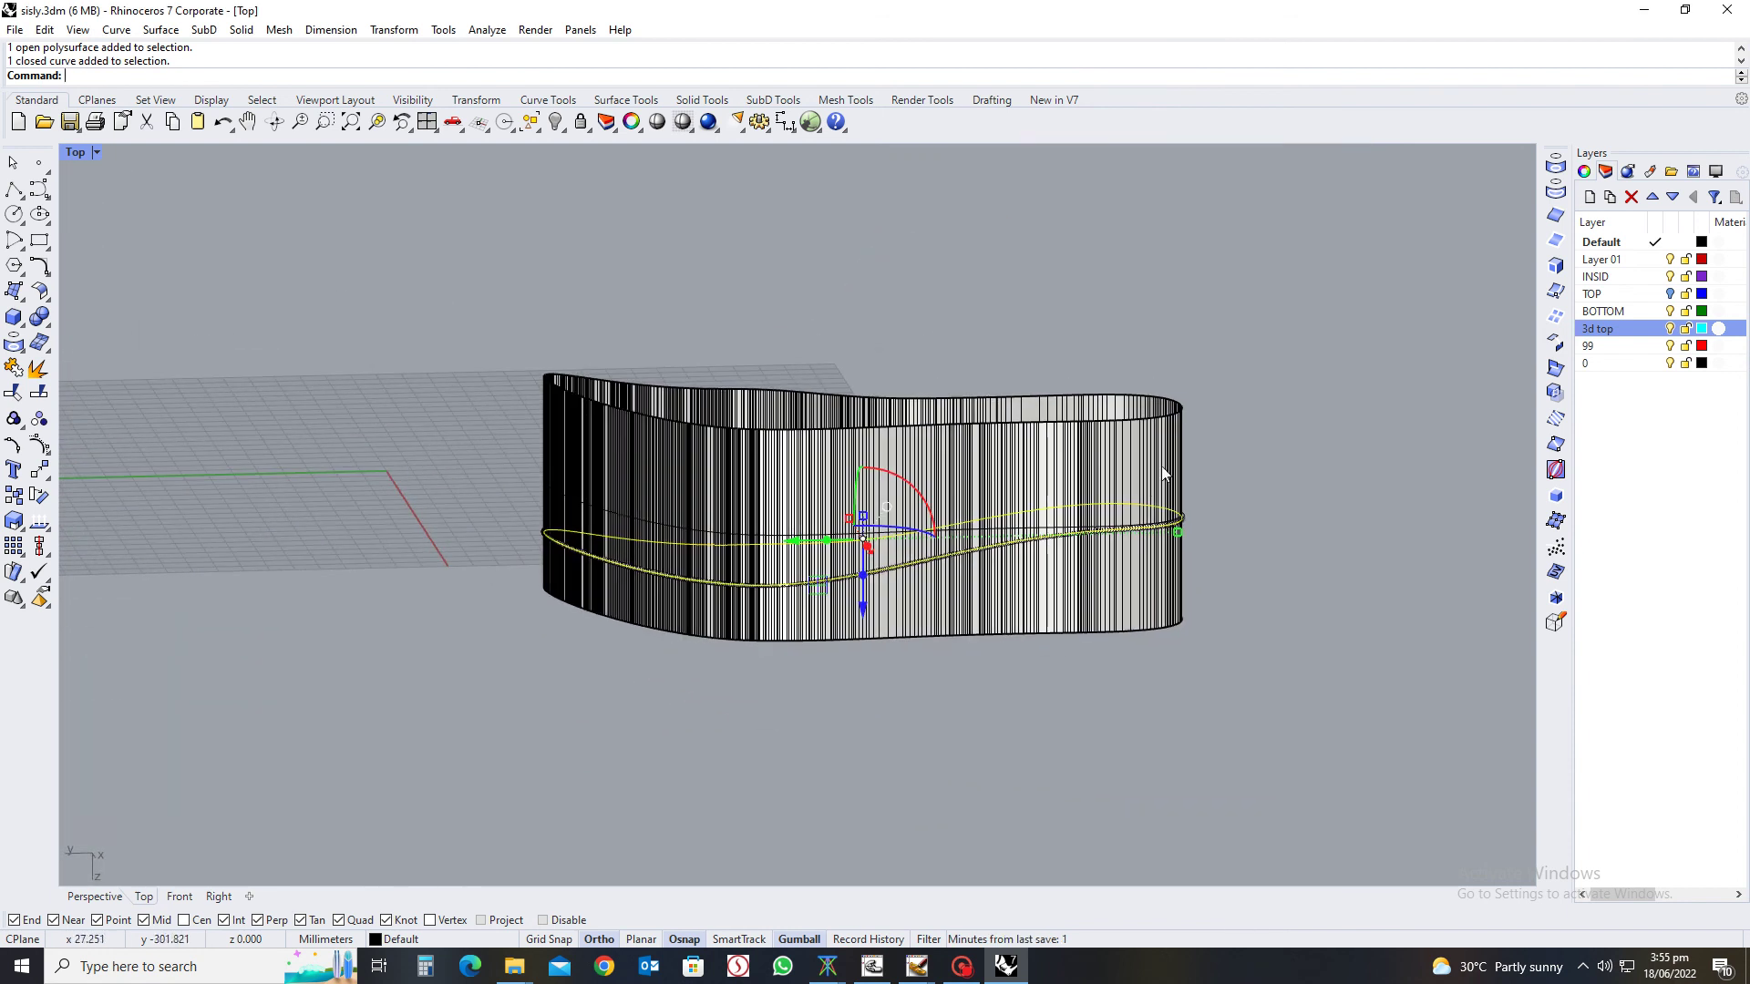
{"action": "right_click", "coordinate": [1108, 472]}
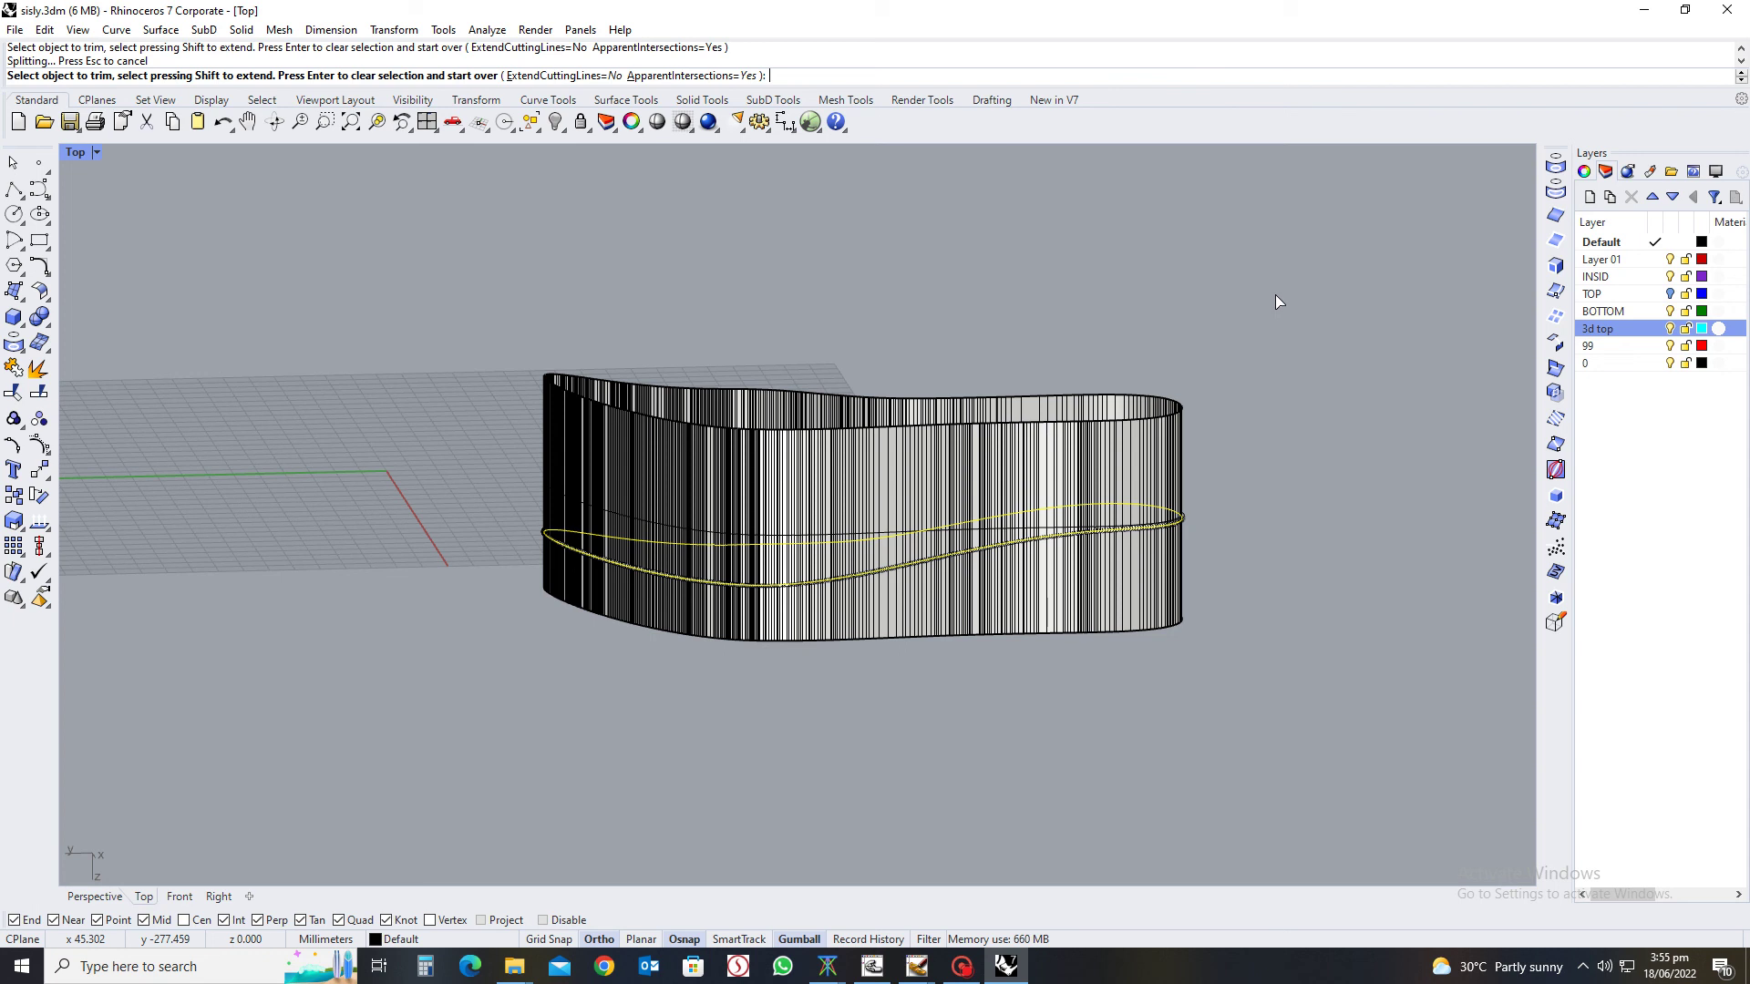
Inspect the trimmed wall in the Right and Top views, end the Trim command, and undo the trim
{"action": "key", "text": "ctrl+F3"}
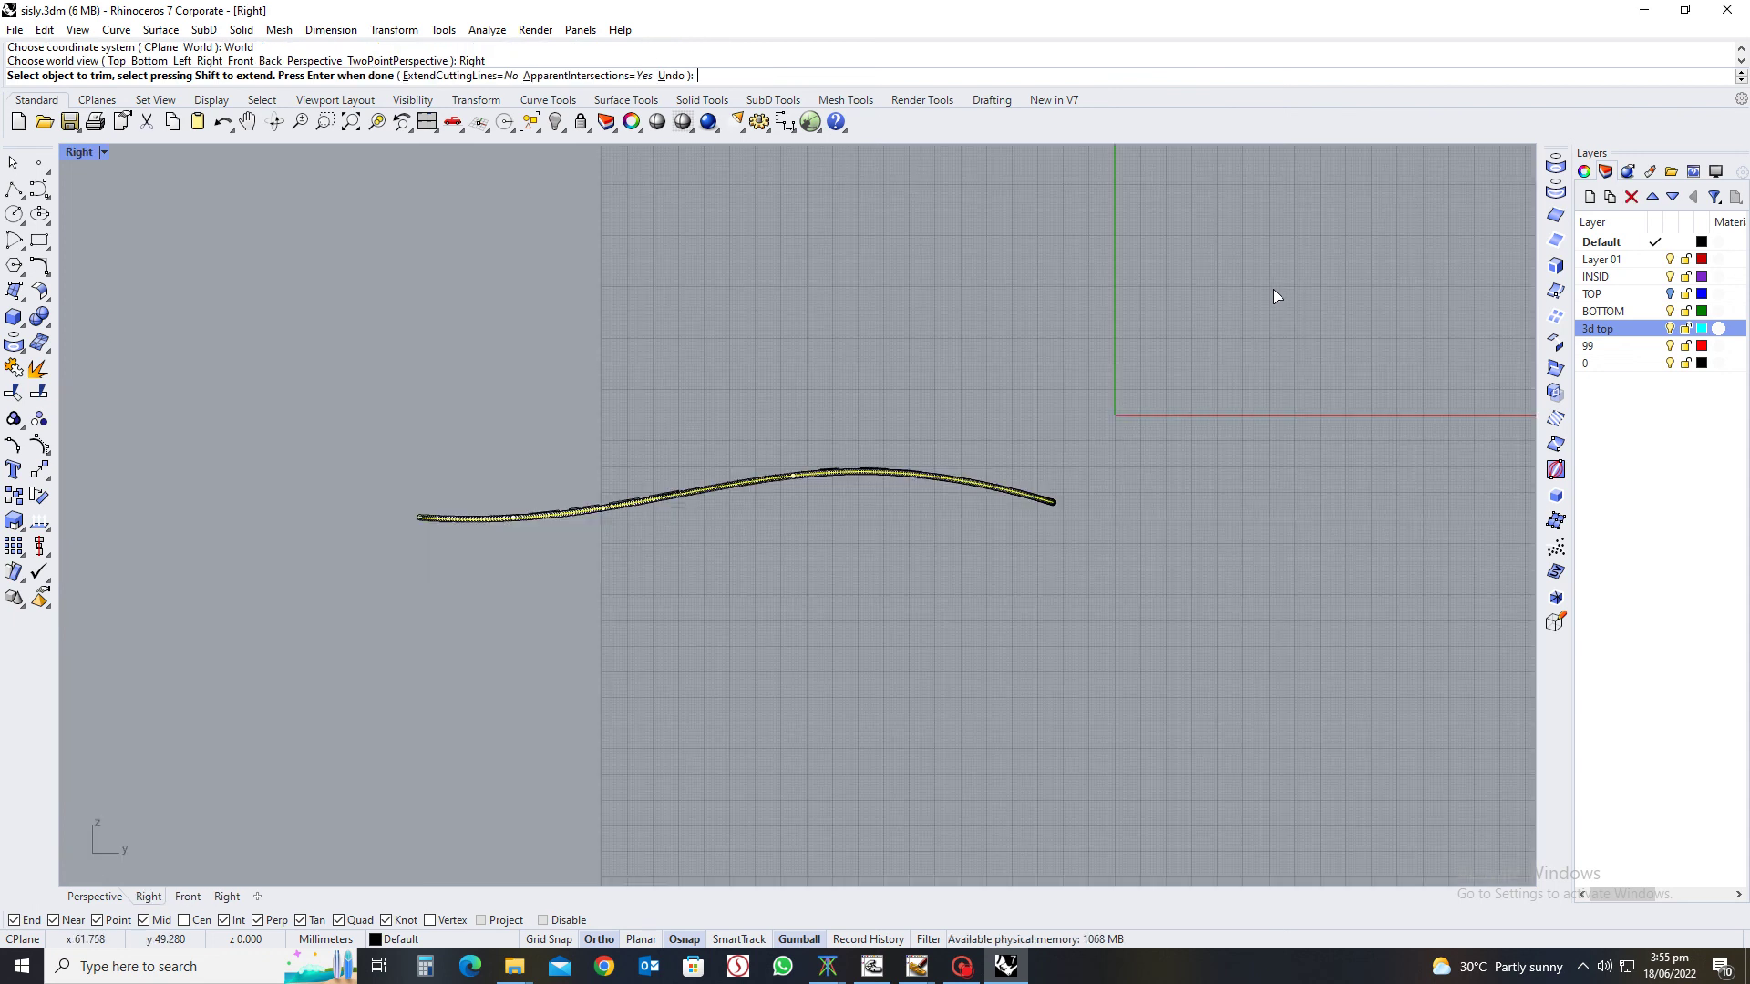
{"action": "scroll", "coordinate": [638, 524], "scroll_direction": "up", "scroll_amount": 5}
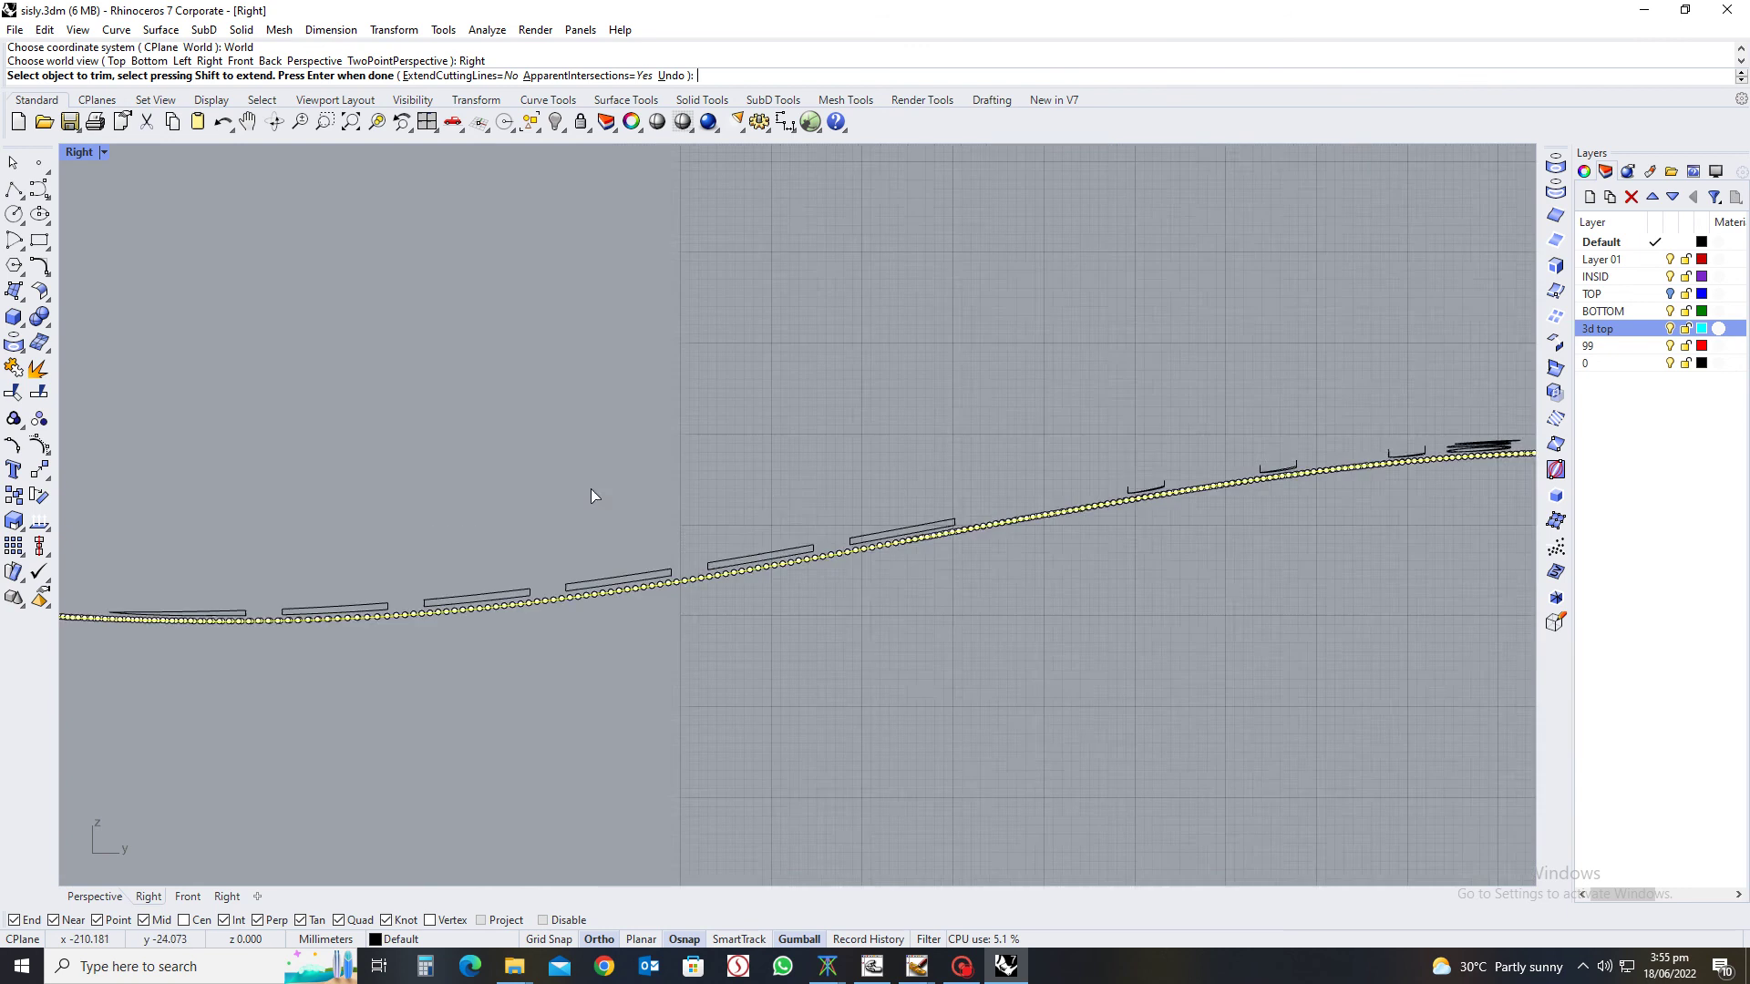
{"action": "scroll", "coordinate": [578, 551], "scroll_direction": "down", "scroll_amount": 3}
{"action": "key", "text": "ctrl+F1"}
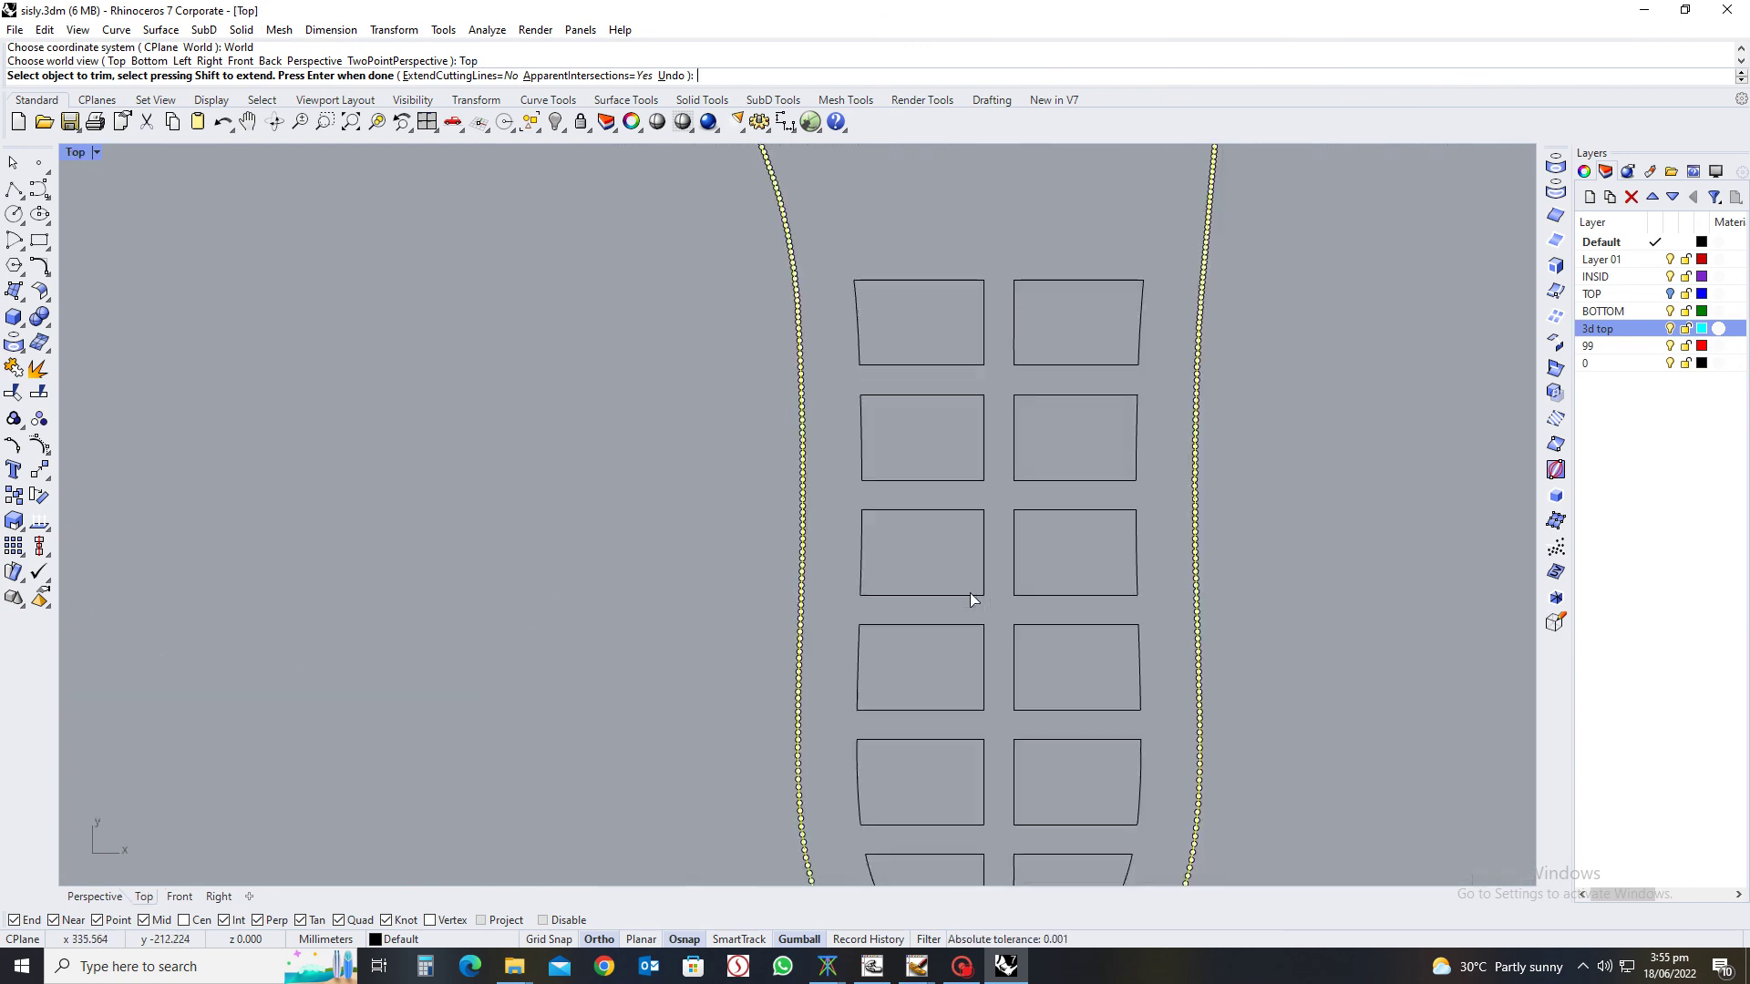
{"action": "scroll", "coordinate": [972, 633], "scroll_direction": "down", "scroll_amount": 3}
{"action": "right_click_drag", "start_coordinate": [972, 633], "coordinate": [981, 495], "text": "ctrl+shift"}
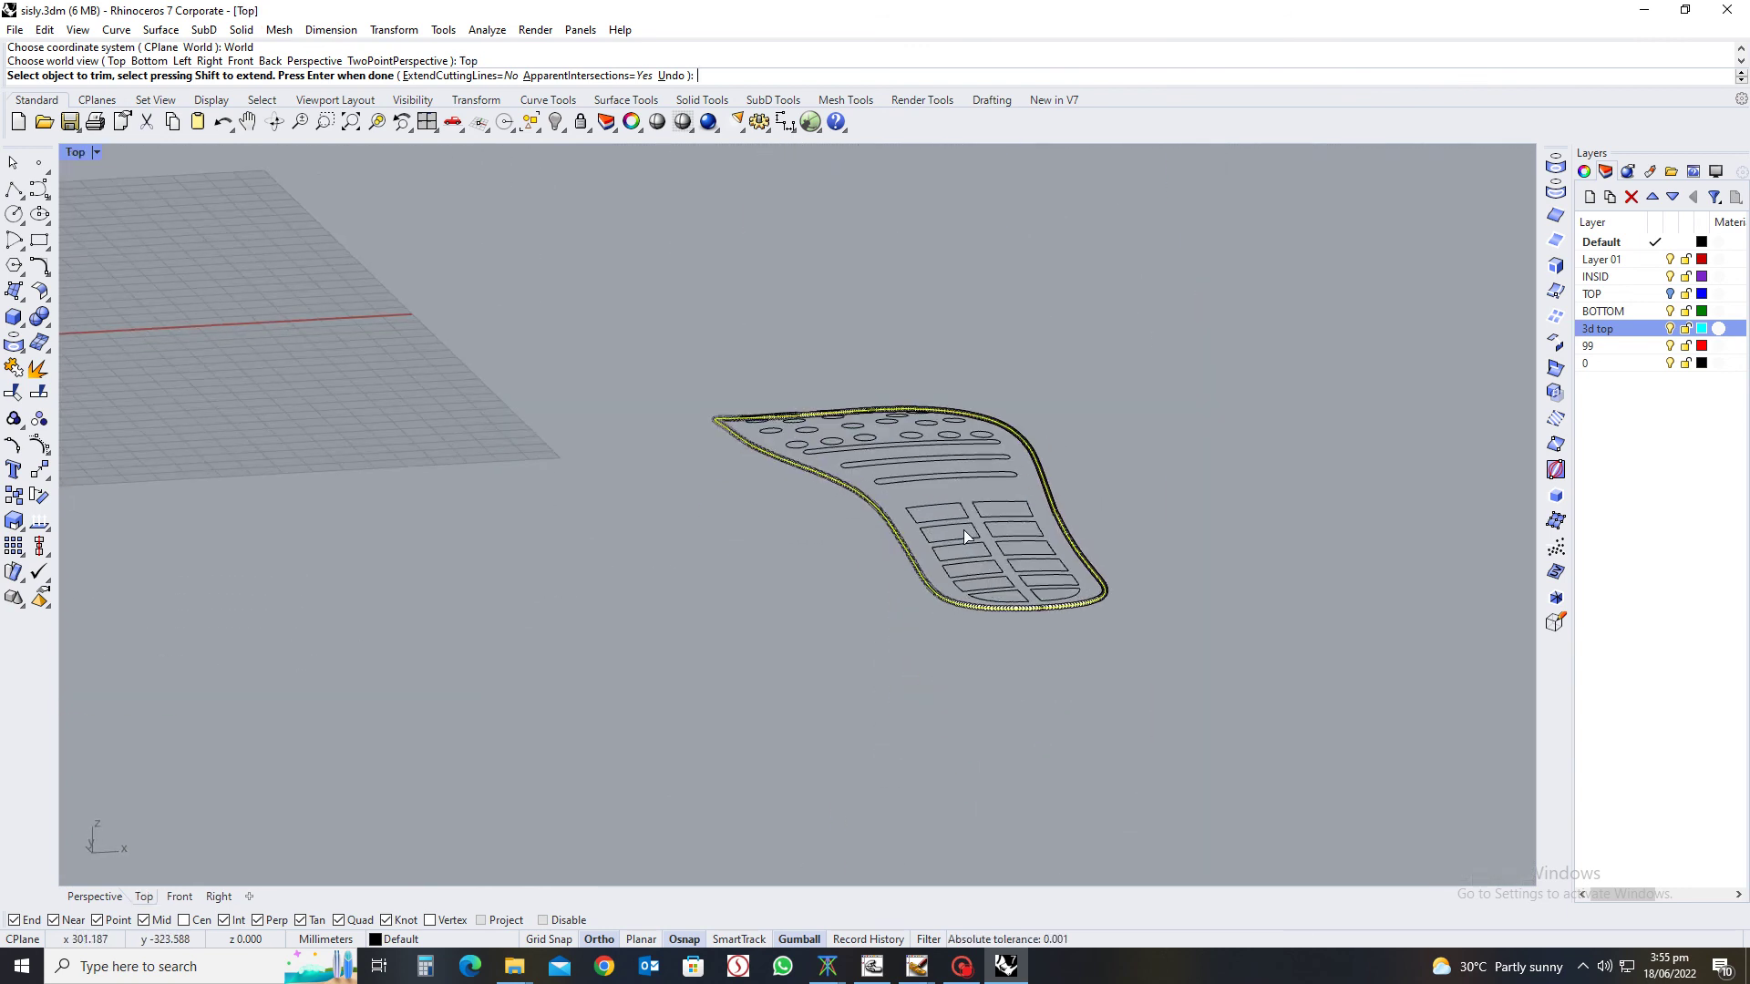
{"action": "right_click", "coordinate": [965, 529]}
{"action": "key", "text": "Home"}
{"action": "scroll", "coordinate": [972, 574], "scroll_direction": "up", "scroll_amount": 3}
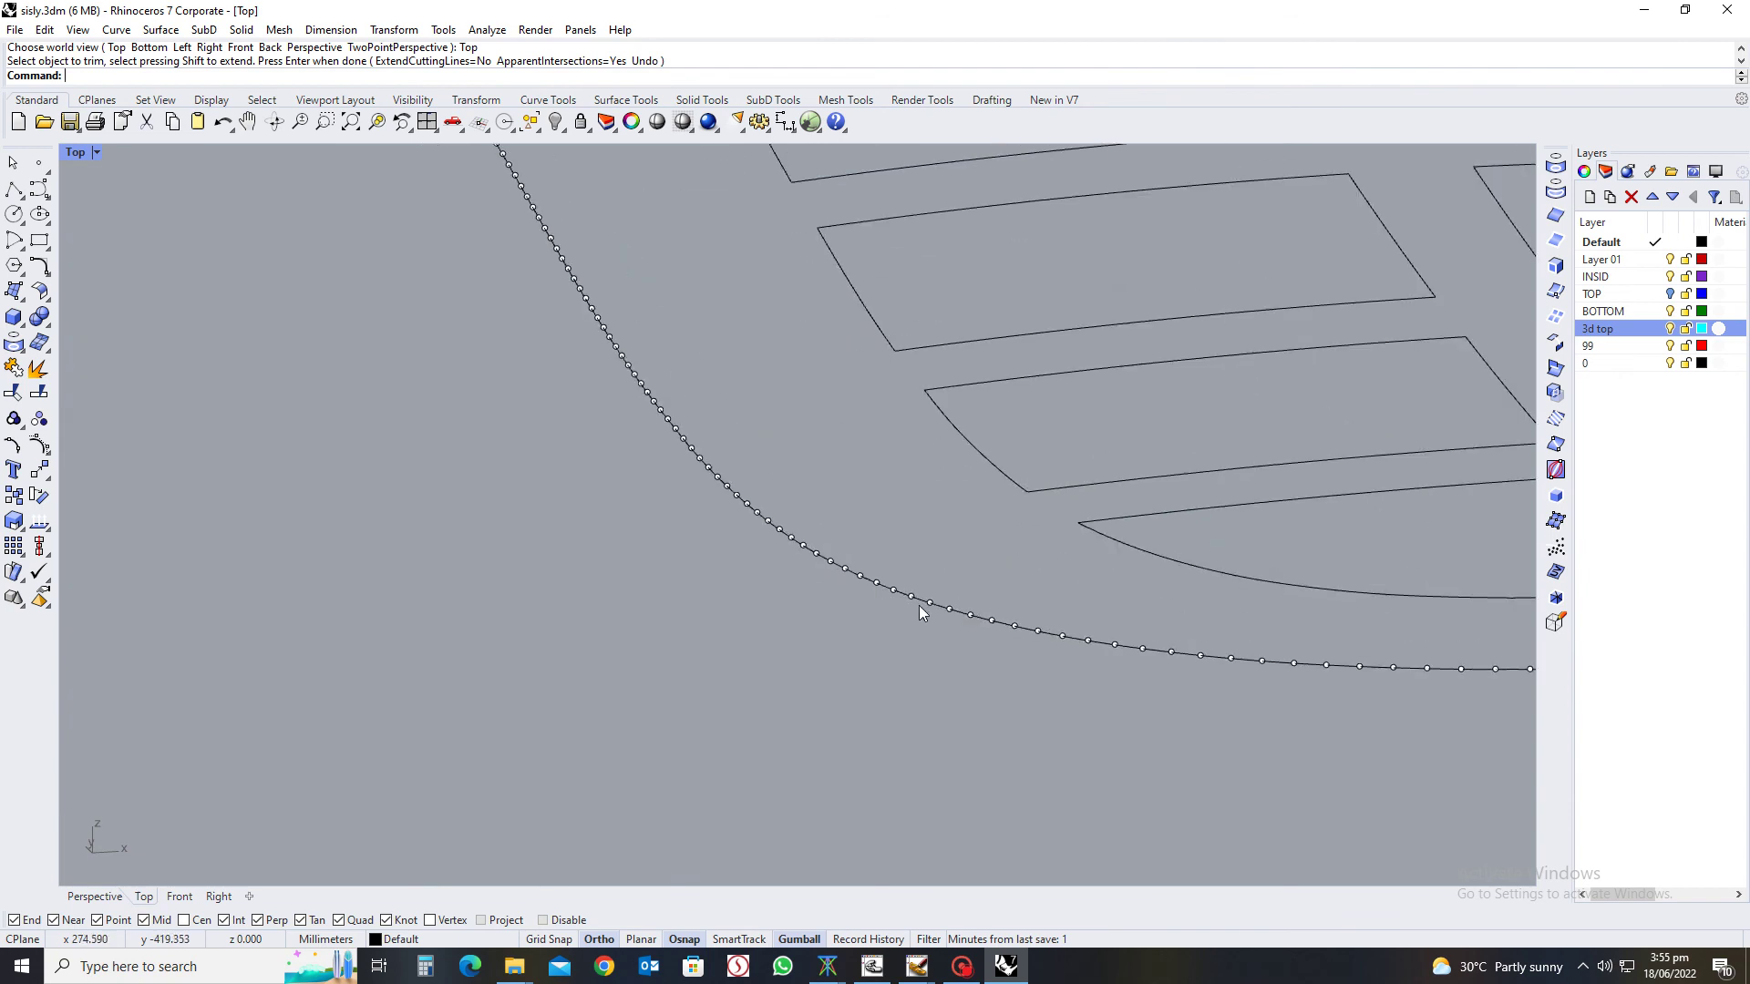
{"action": "scroll", "coordinate": [918, 606], "scroll_direction": "down", "scroll_amount": 3}
{"action": "key", "text": "ctrl+z"}
{"action": "key", "text": "Home"}
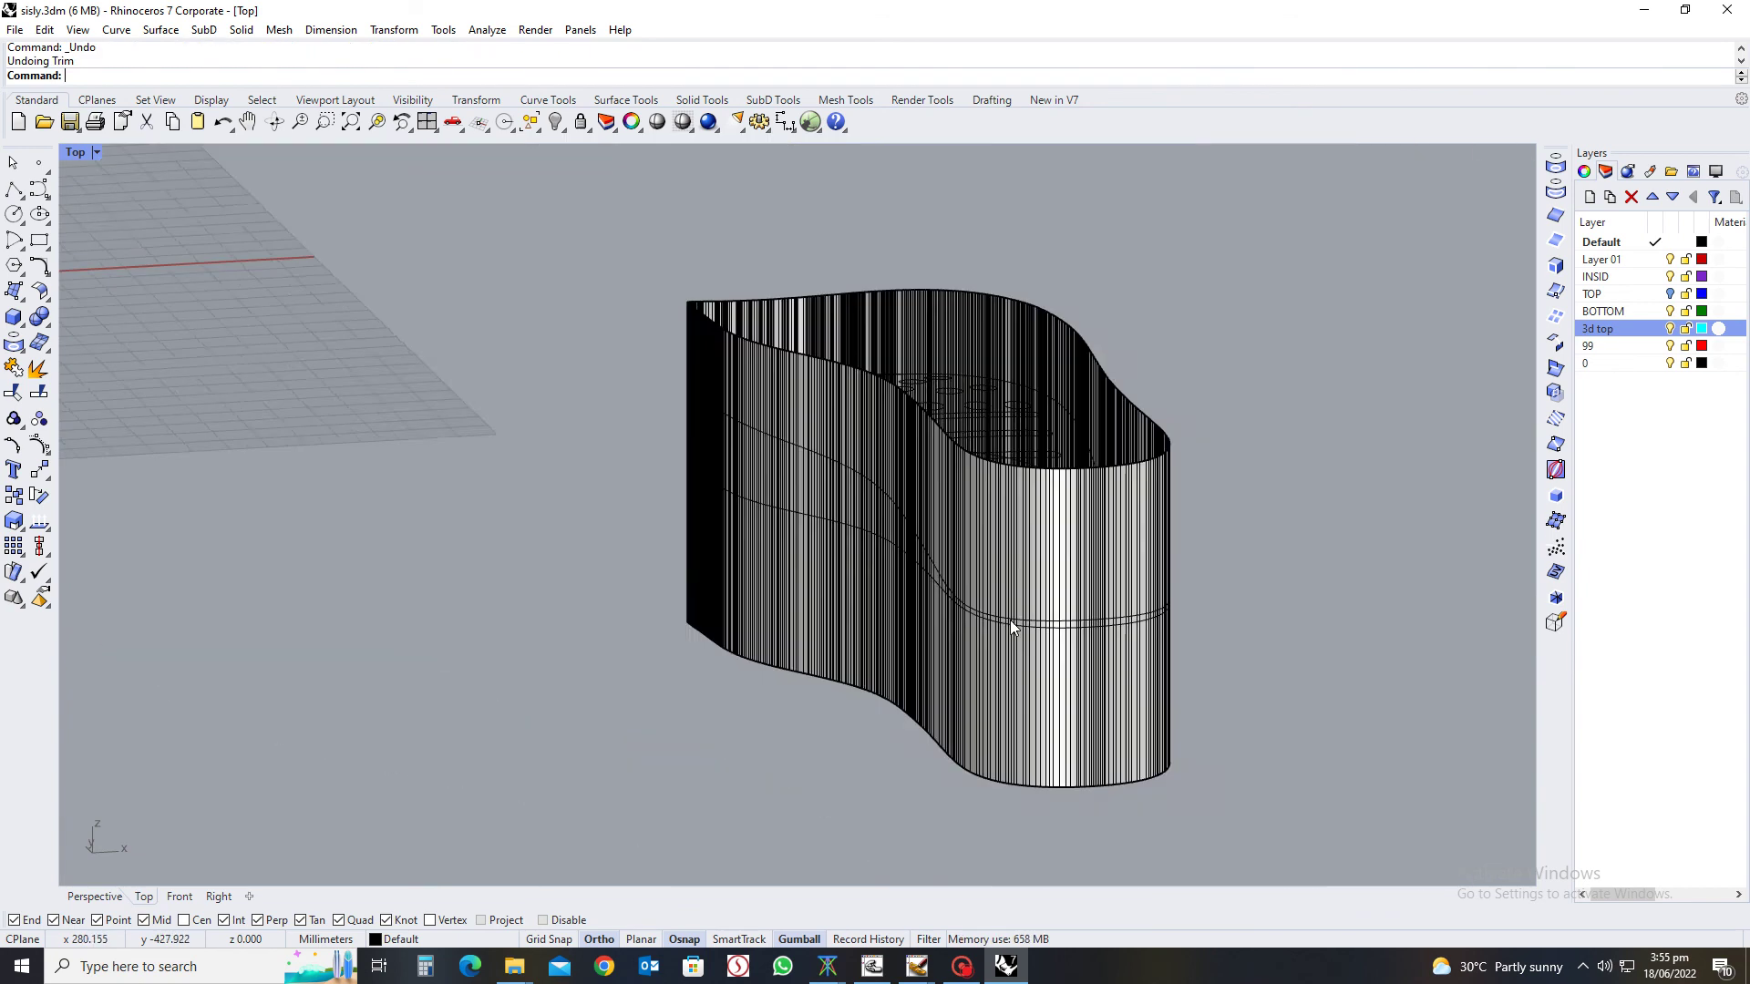
Delete the extruded wall, undo that deletion, and clear the selection
{"action": "right_click_drag", "start_coordinate": [1008, 625], "coordinate": [1076, 714], "text": "ctrl+shift"}
{"action": "left_click", "coordinate": [1062, 720]}
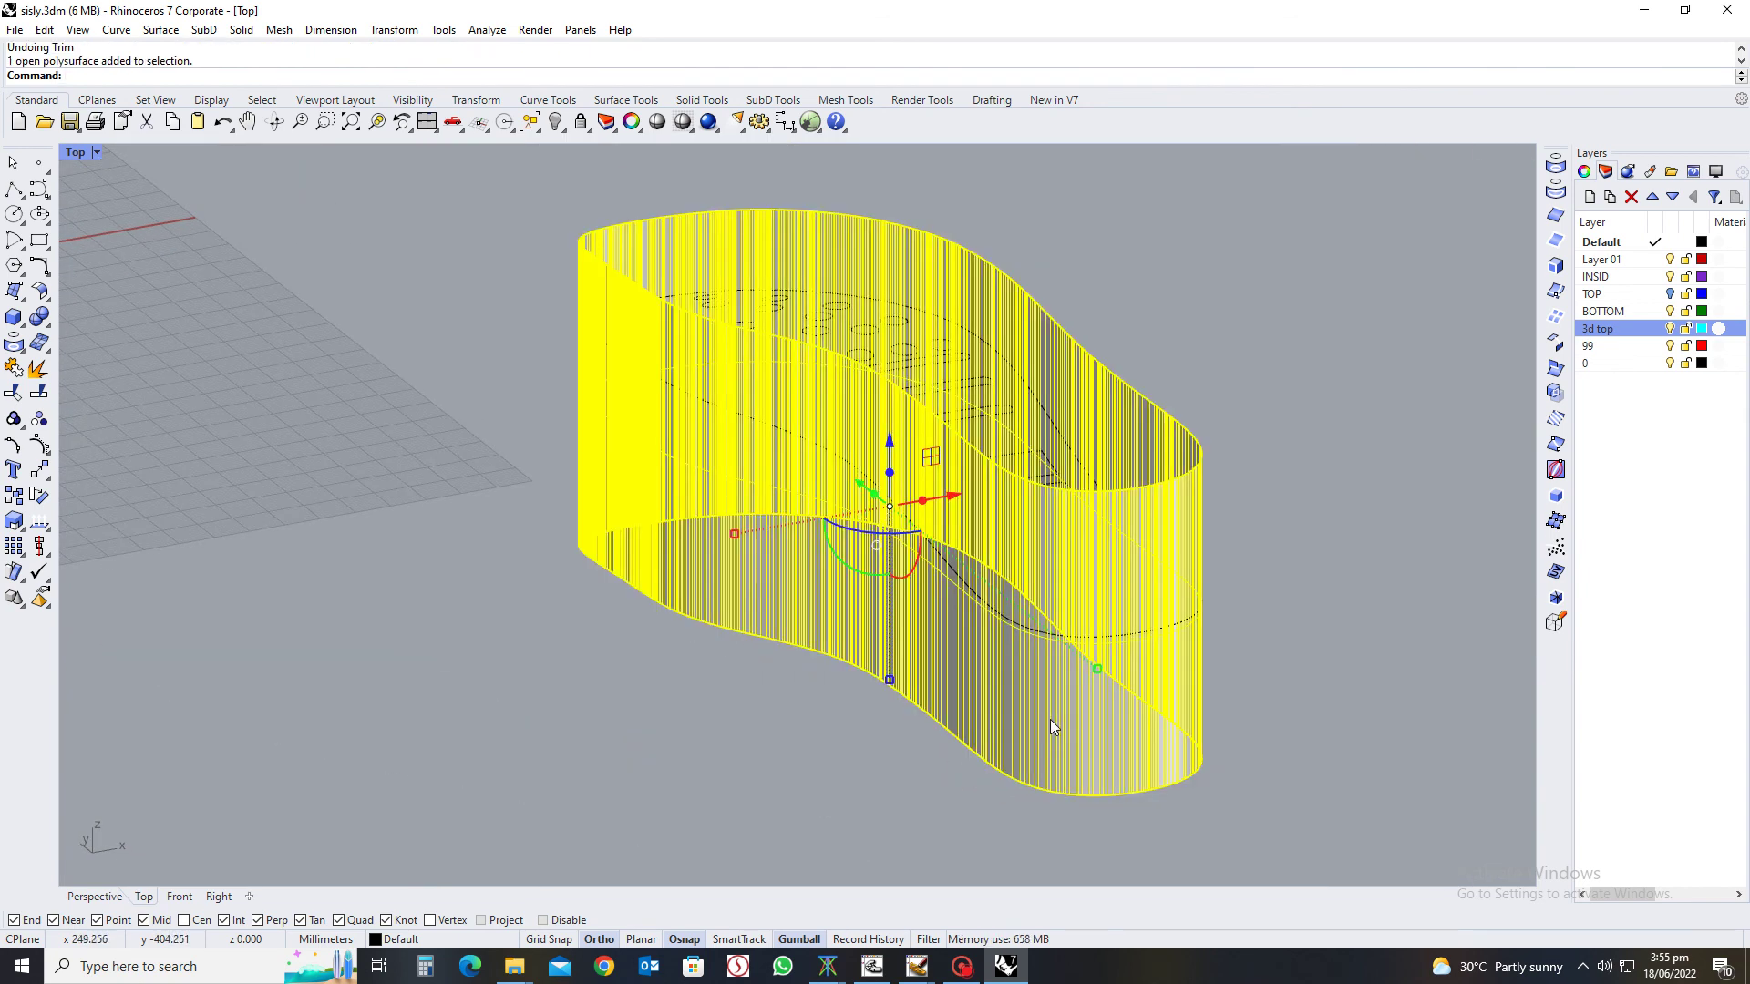
{"action": "key", "text": "Delete"}
{"action": "key", "text": "ctrl+z"}
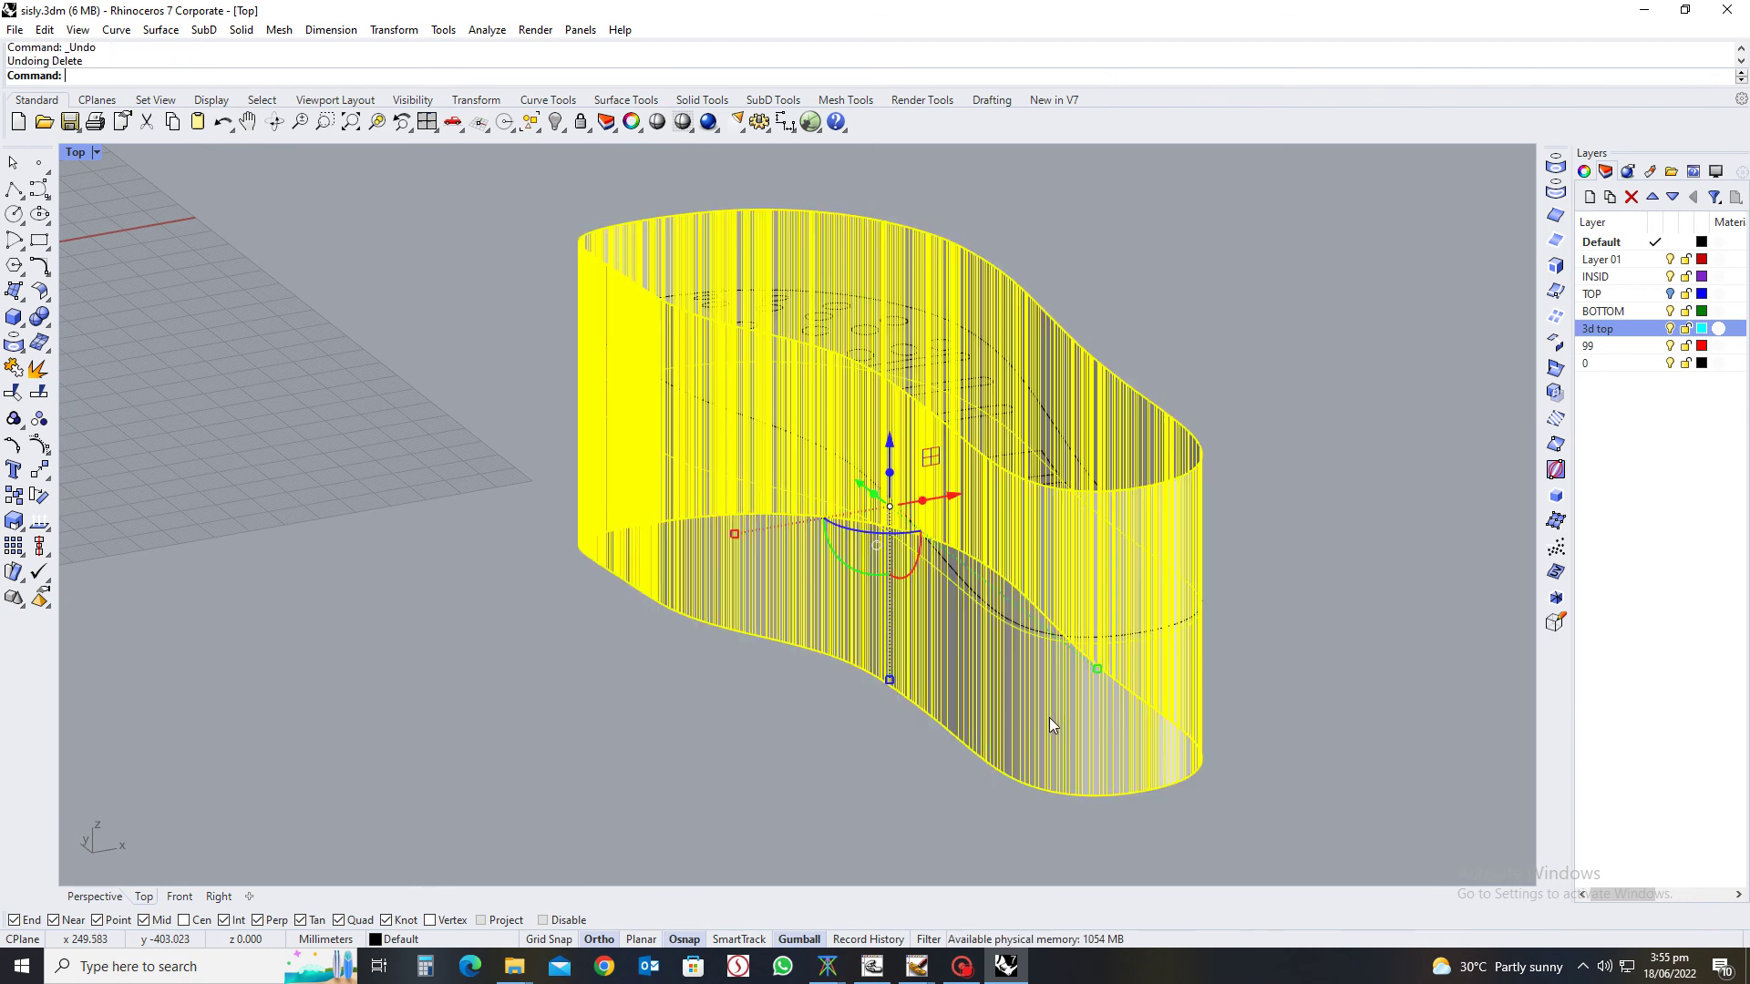
{"action": "key", "text": "Escape"}
{"action": "right_click_drag", "start_coordinate": [1008, 512], "coordinate": [1150, 670], "text": "ctrl+shift"}
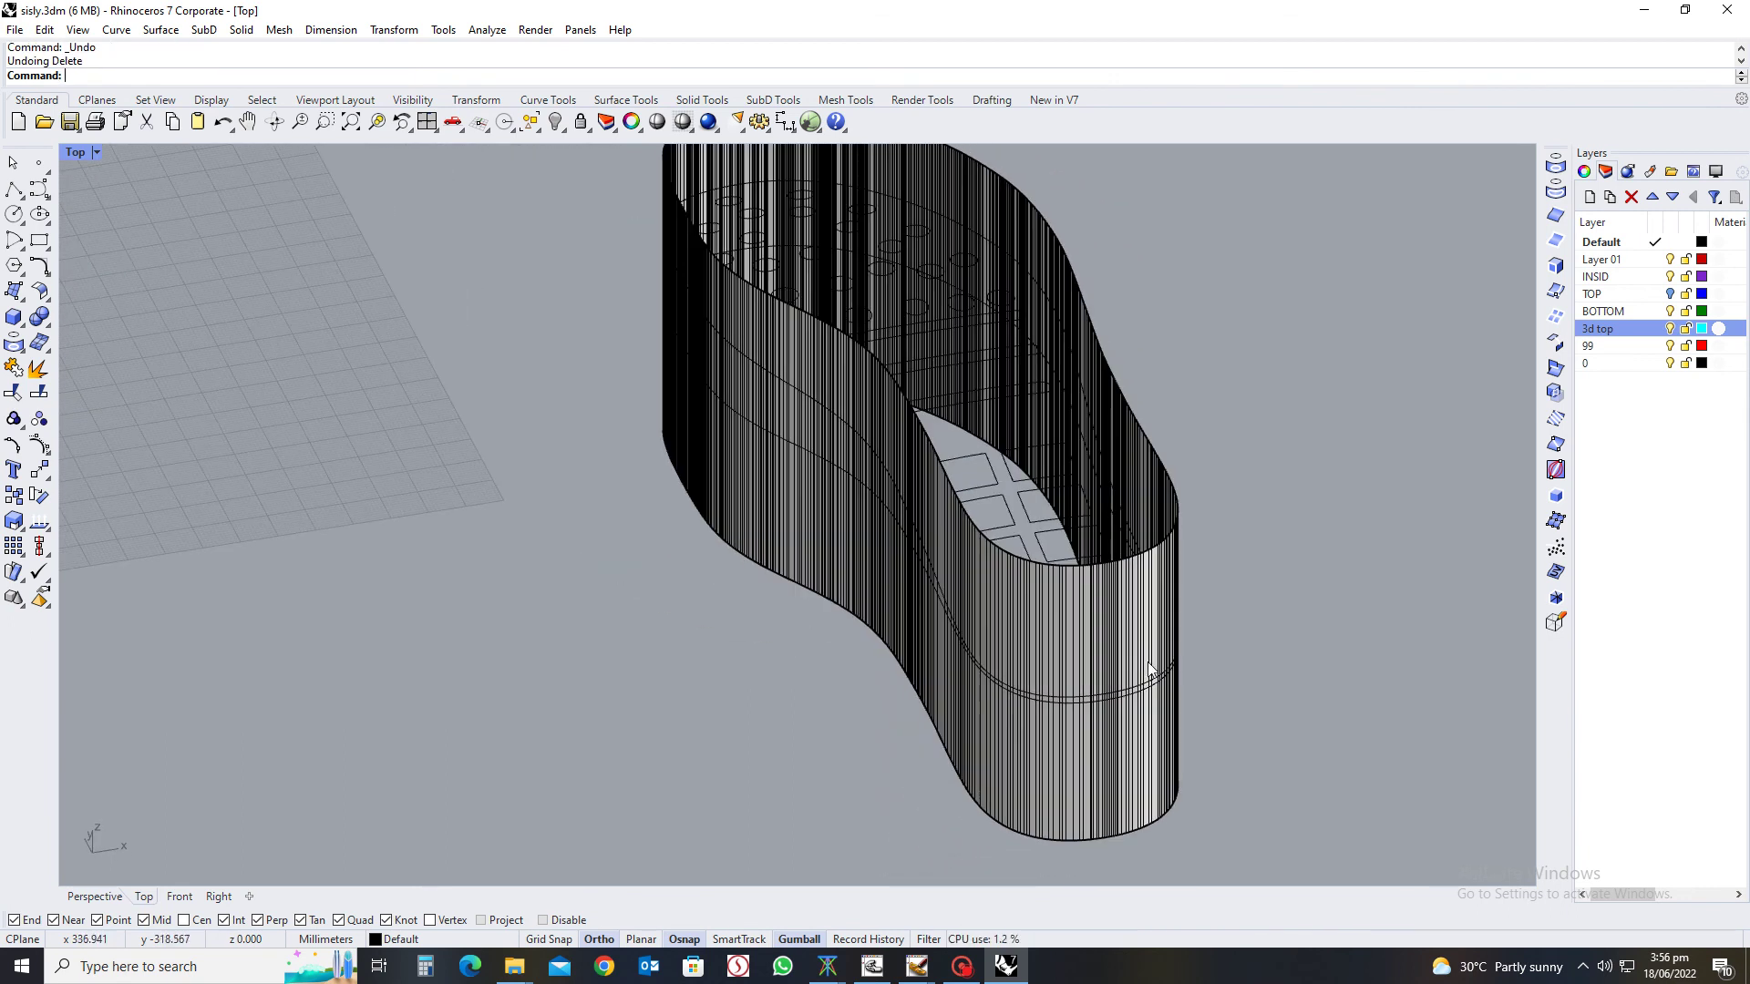
Remove the extruded wall and show all hidden objects again
{"action": "right_click_drag", "start_coordinate": [1098, 802], "coordinate": [1234, 672], "text": "ctrl+shift"}
{"action": "left_click", "coordinate": [1120, 802]}
{"action": "key", "text": "Delete"}
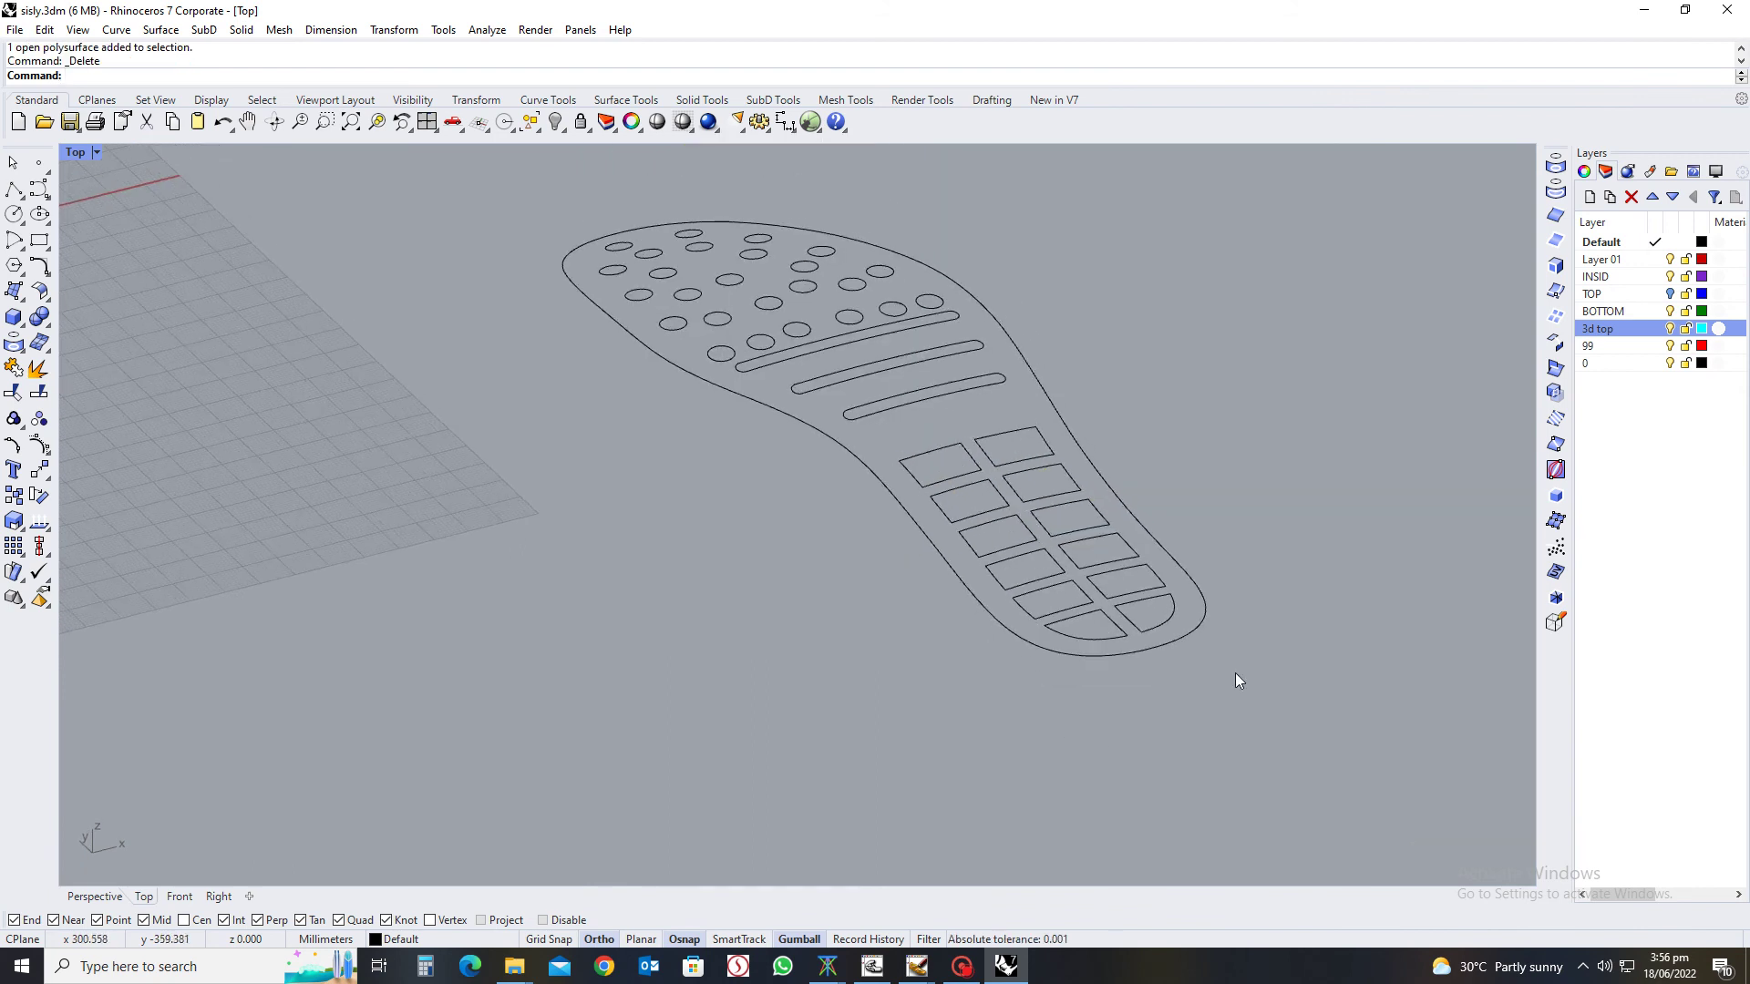
{"action": "left_click", "coordinate": [1556, 470]}
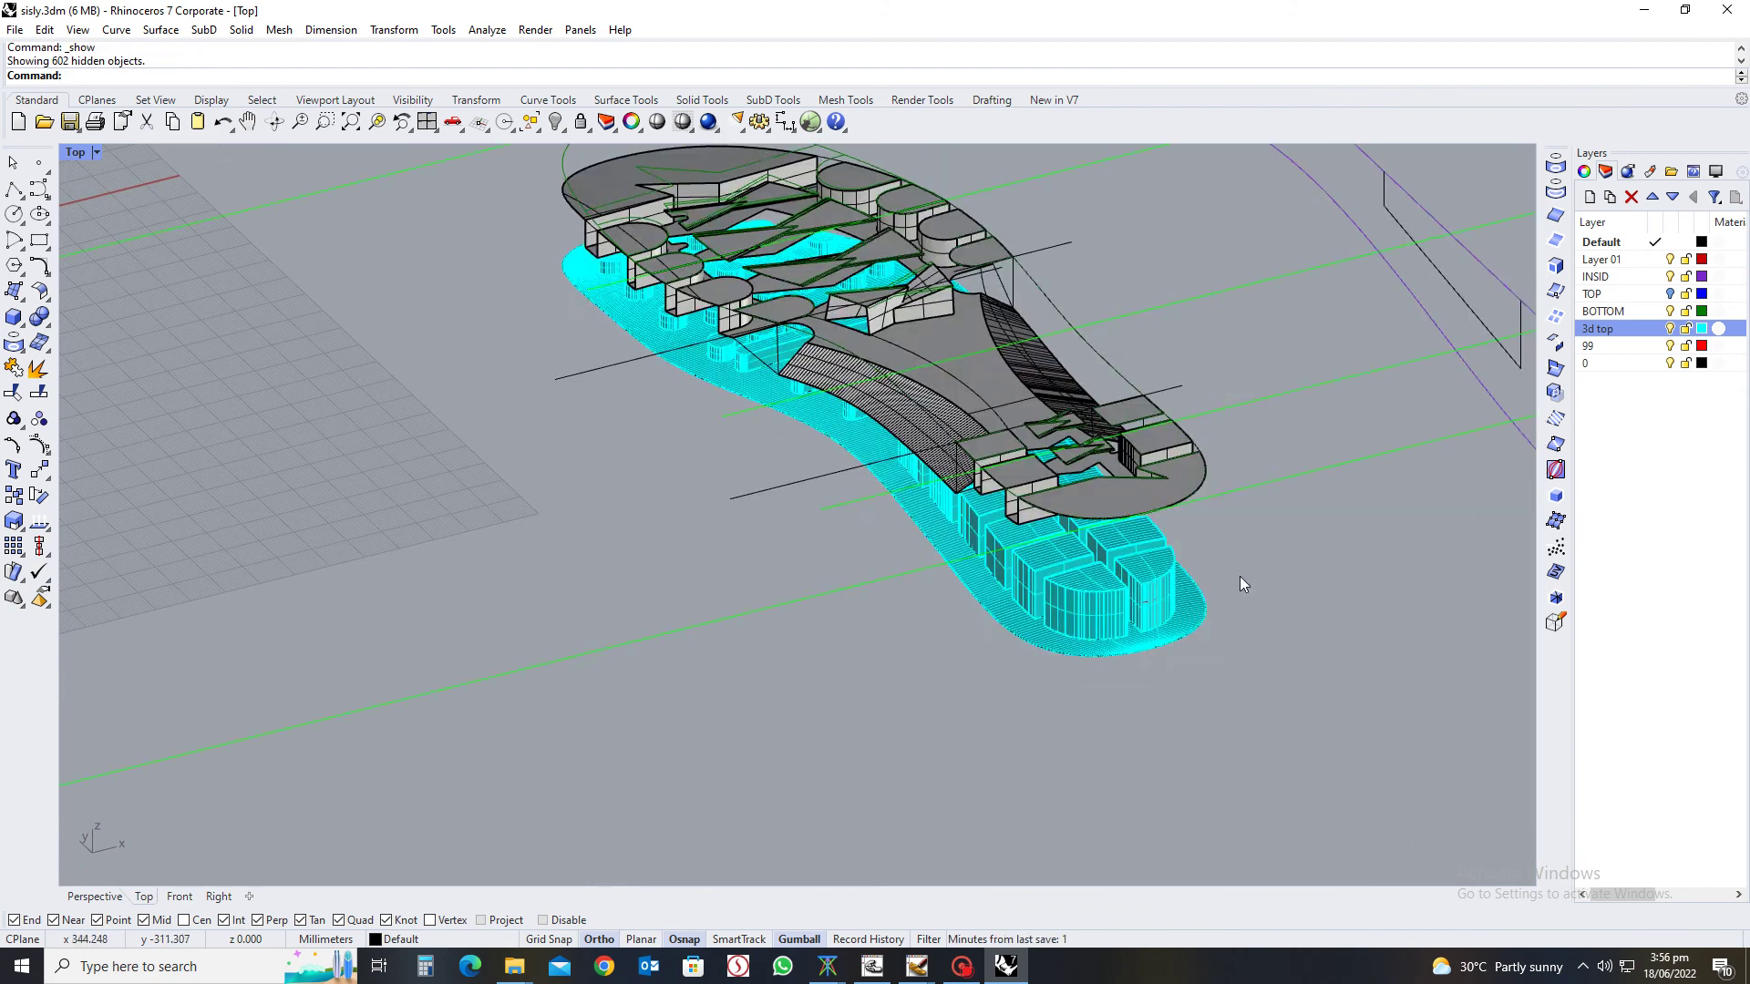
Isolate the closed outline curve of the 3d top base and the closed outline curve around the upper tread surface
{"action": "right_click_drag", "start_coordinate": [1240, 576], "coordinate": [1097, 613], "text": "ctrl+shift"}
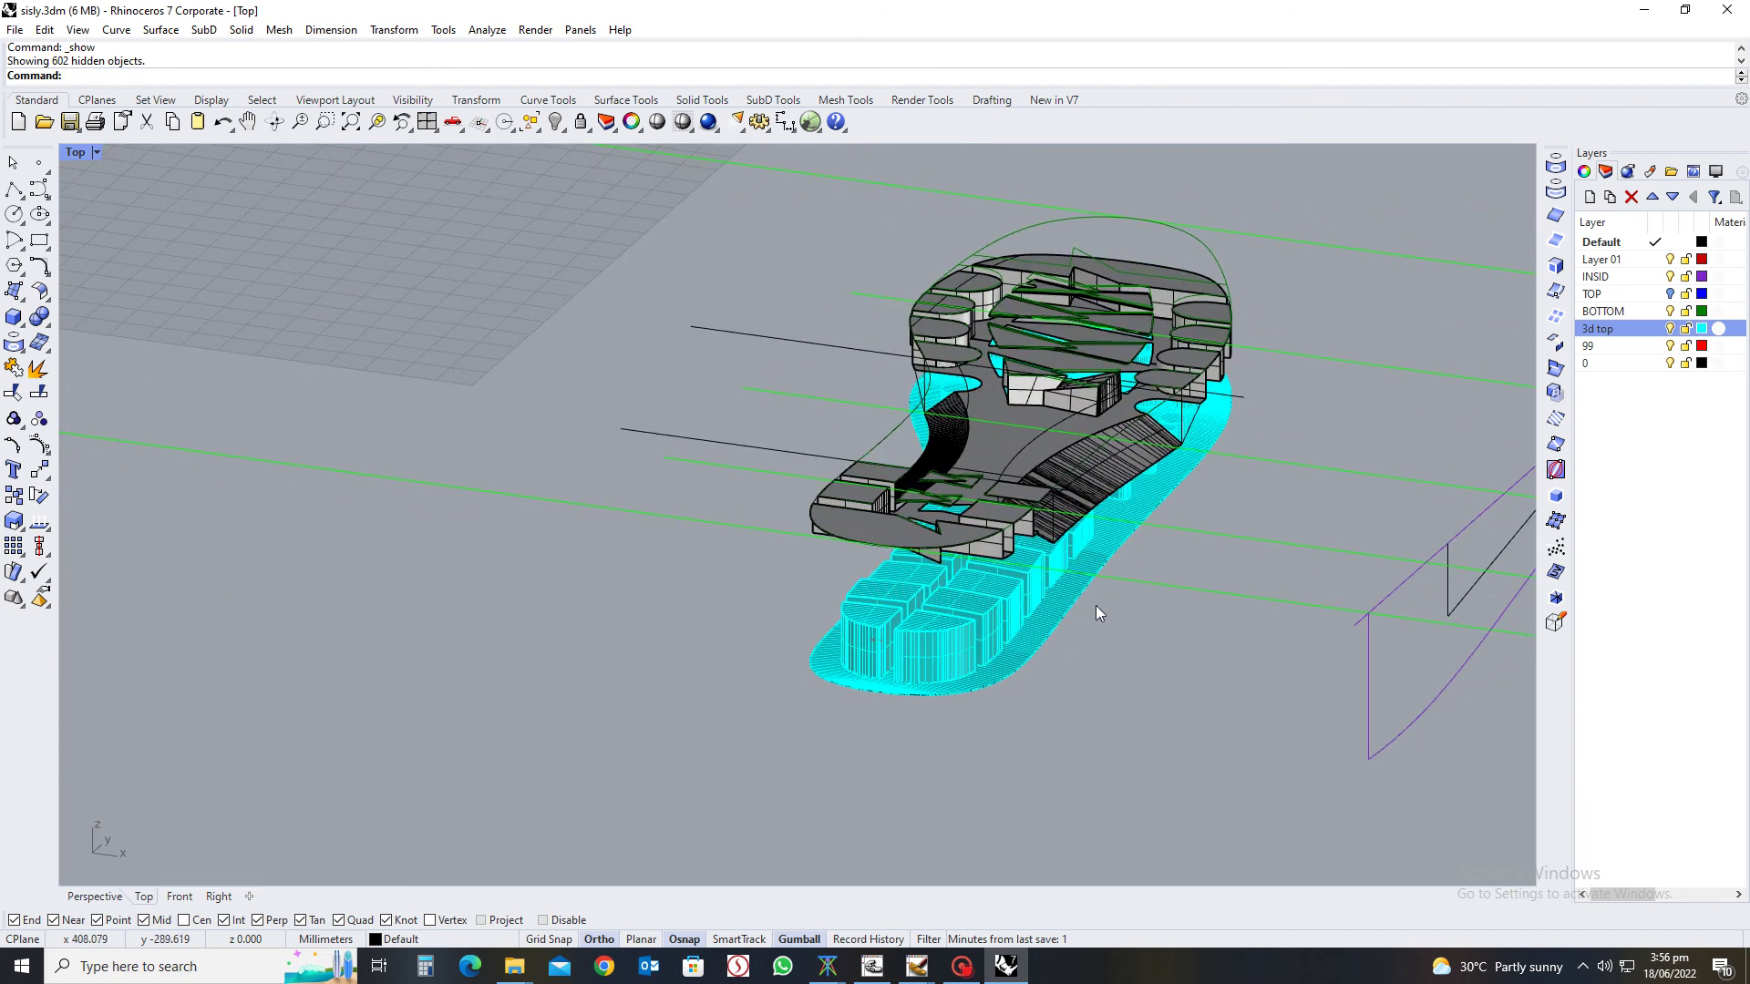
{"action": "left_click", "coordinate": [1078, 612]}
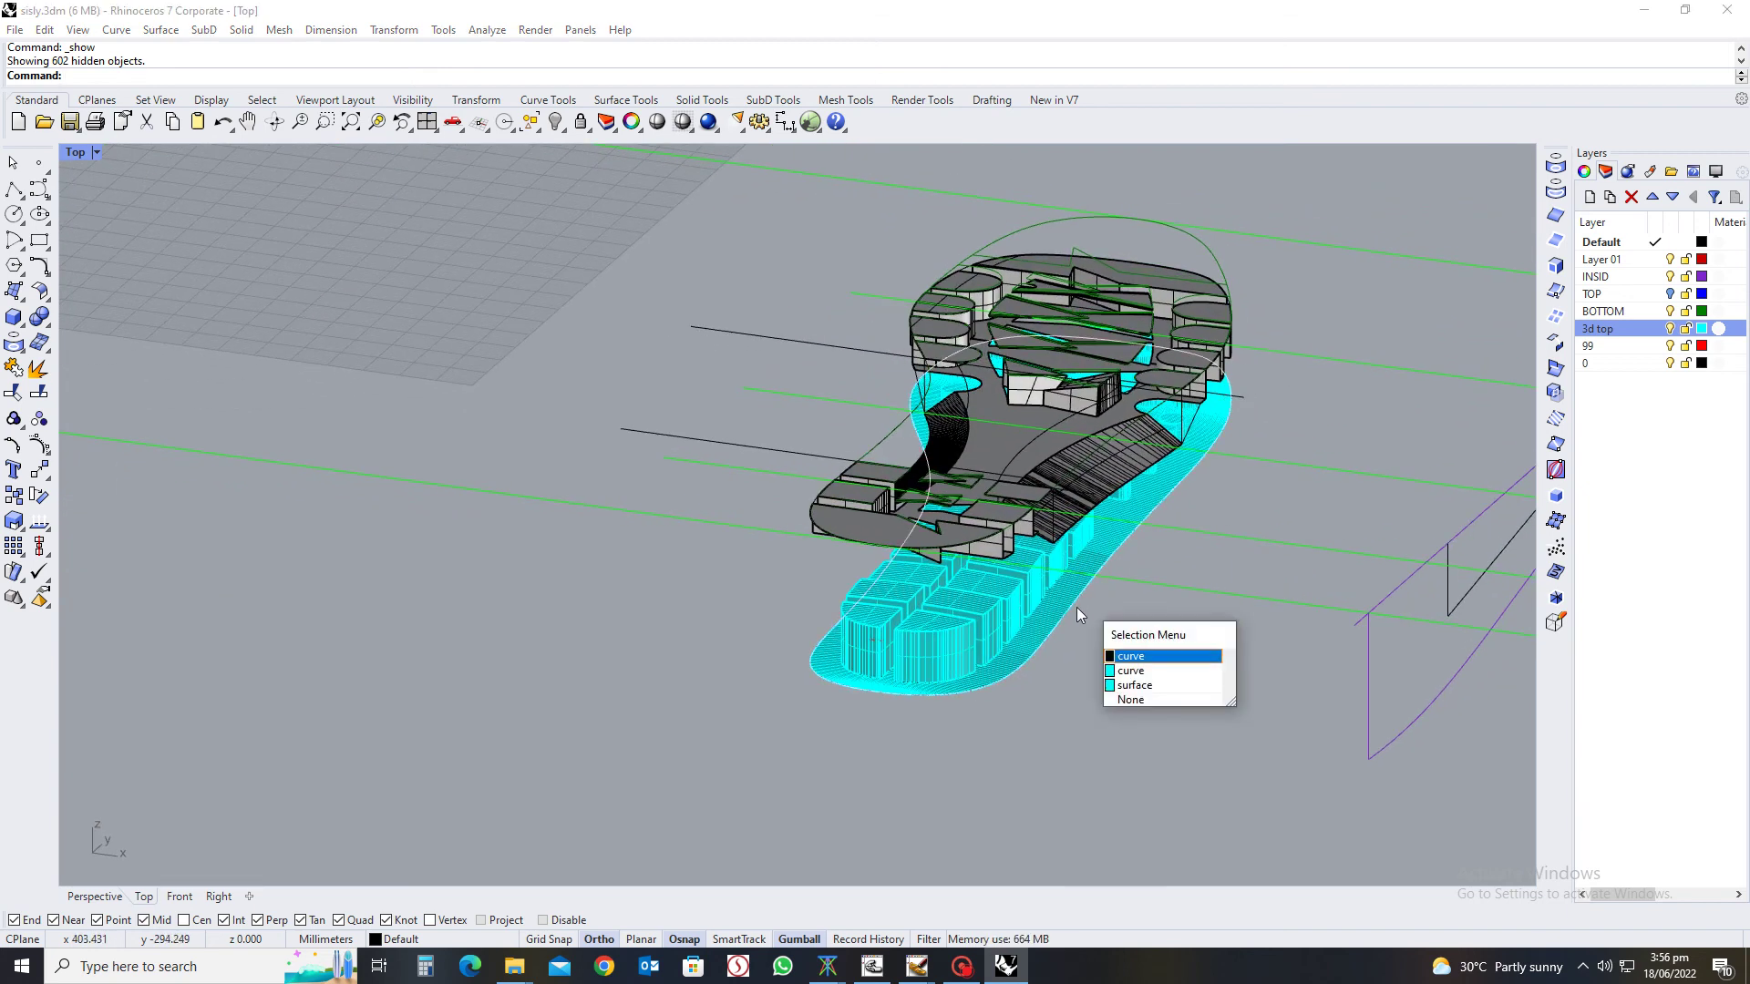
{"action": "key", "text": "Return"}
{"action": "scroll", "coordinate": [1159, 405], "scroll_direction": "up", "scroll_amount": 5}
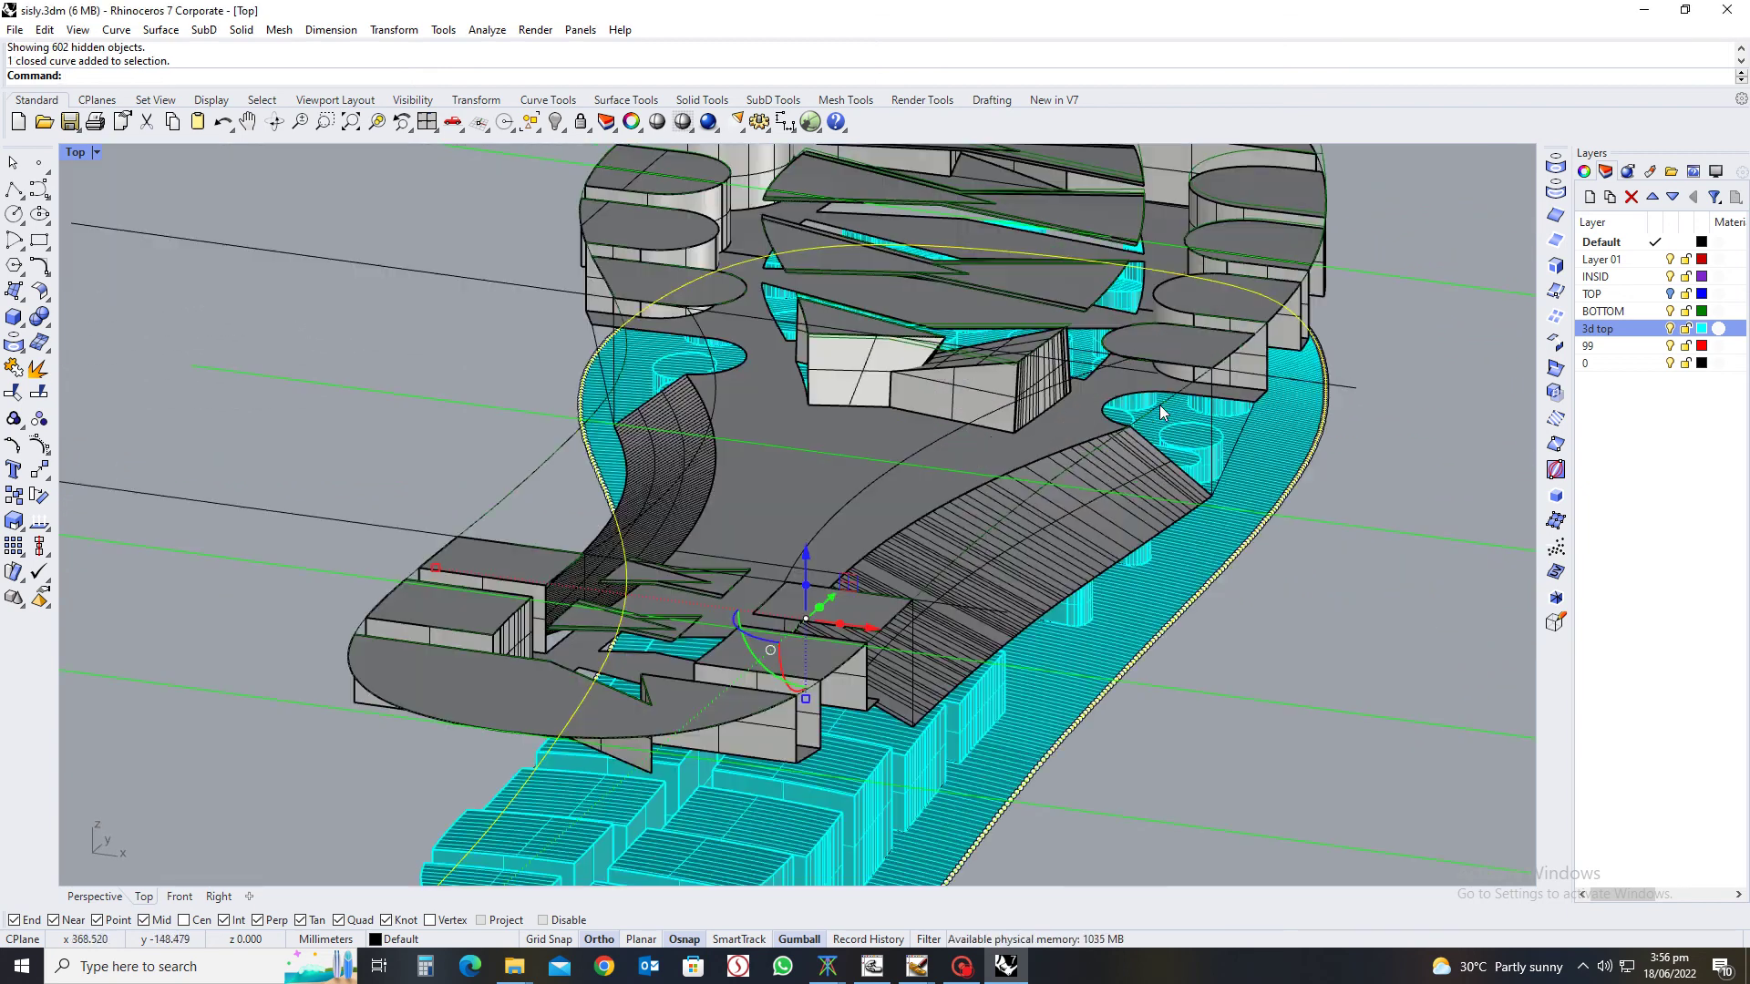
{"action": "scroll", "coordinate": [1063, 484], "scroll_direction": "down", "scroll_amount": 5}
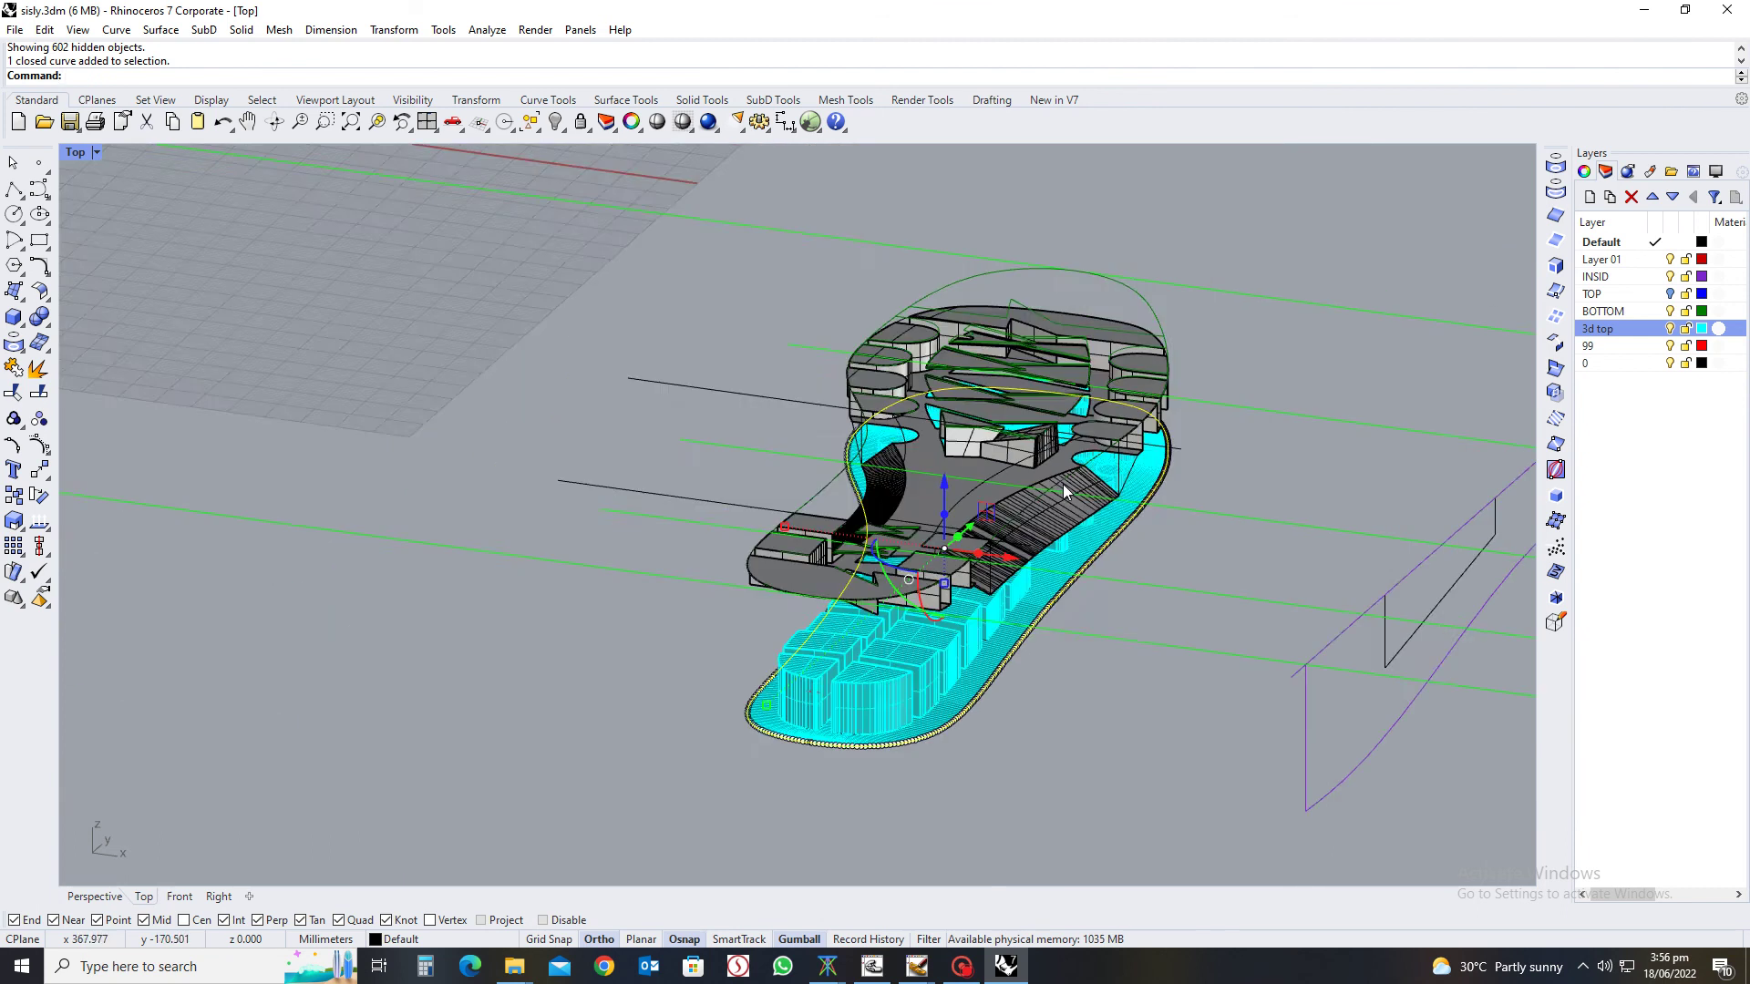
{"action": "right_click_drag", "start_coordinate": [1062, 484], "coordinate": [1036, 599], "text": "ctrl+shift"}
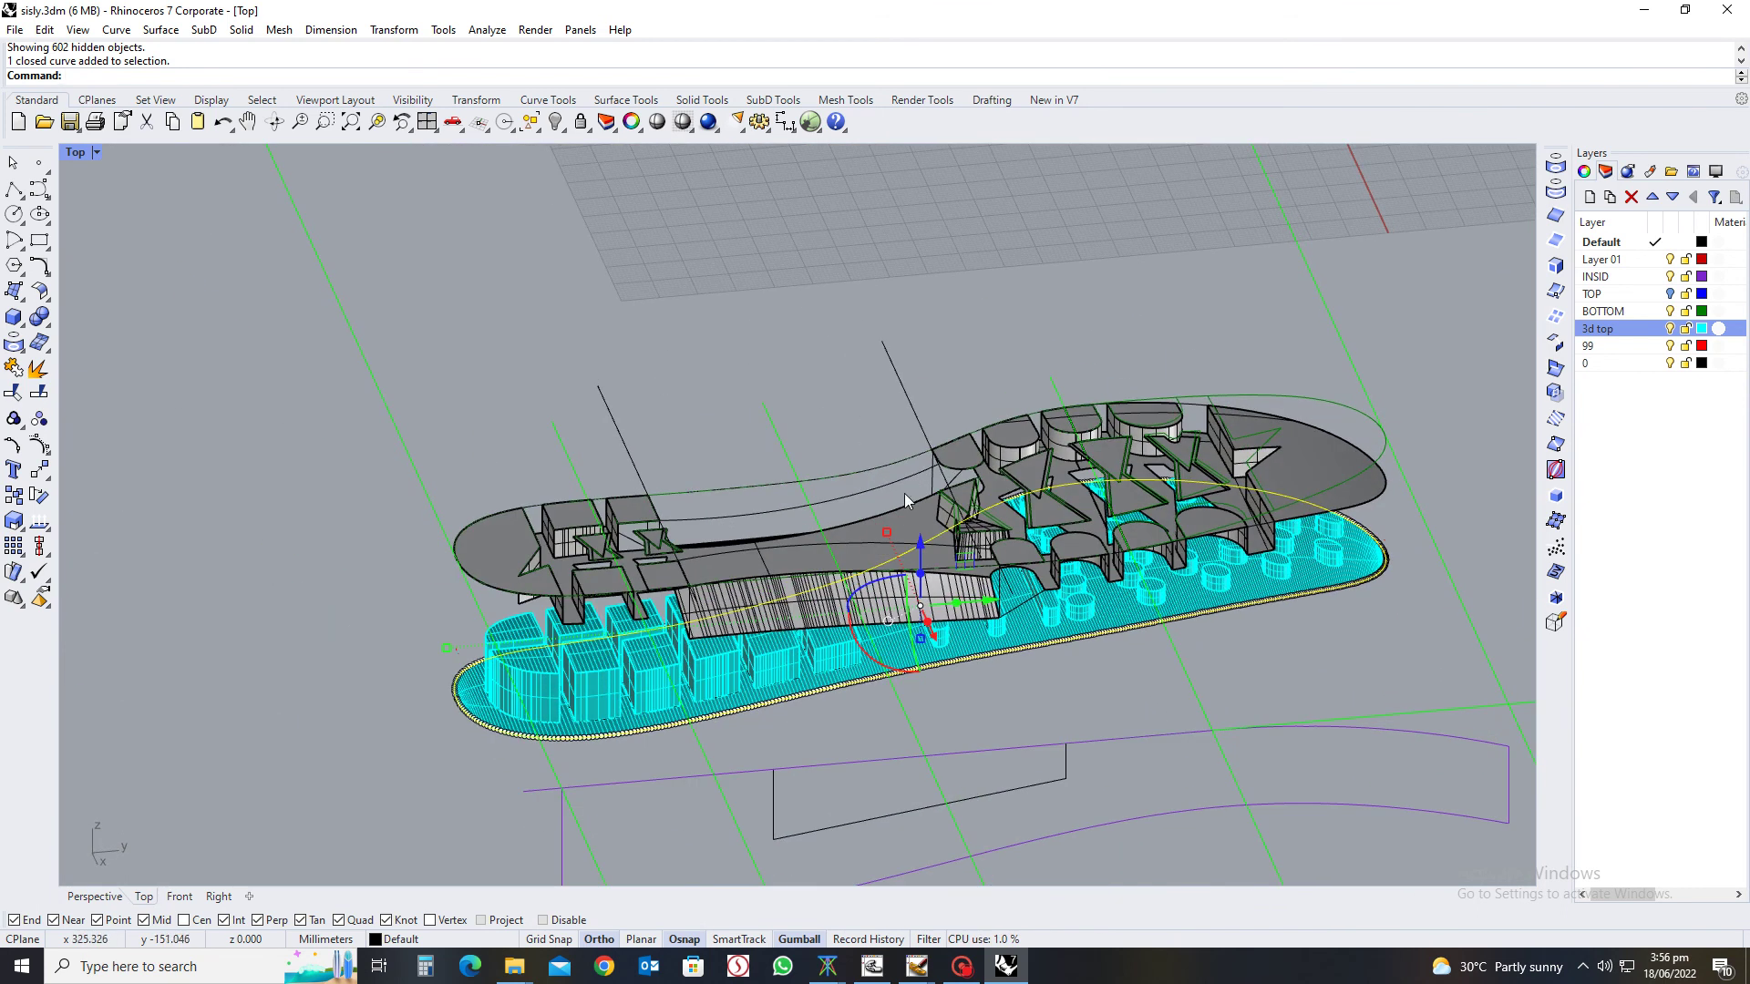
{"action": "left_click", "coordinate": [871, 474]}
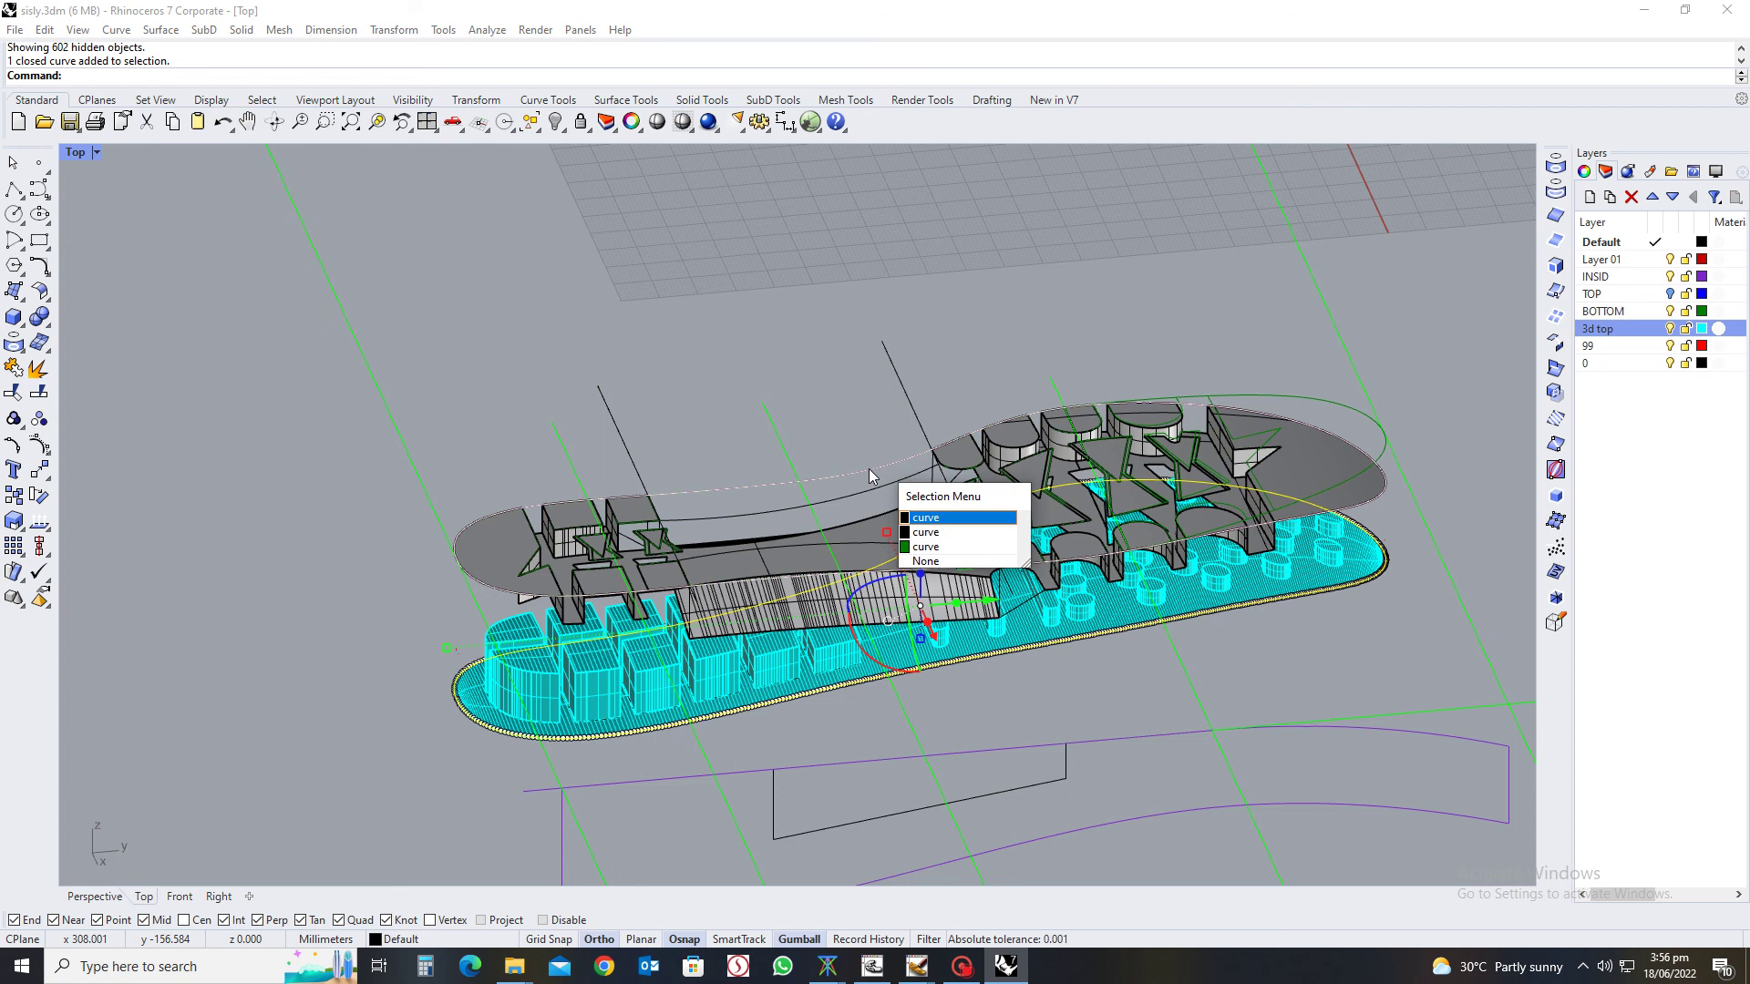
{"action": "key", "text": "Return"}
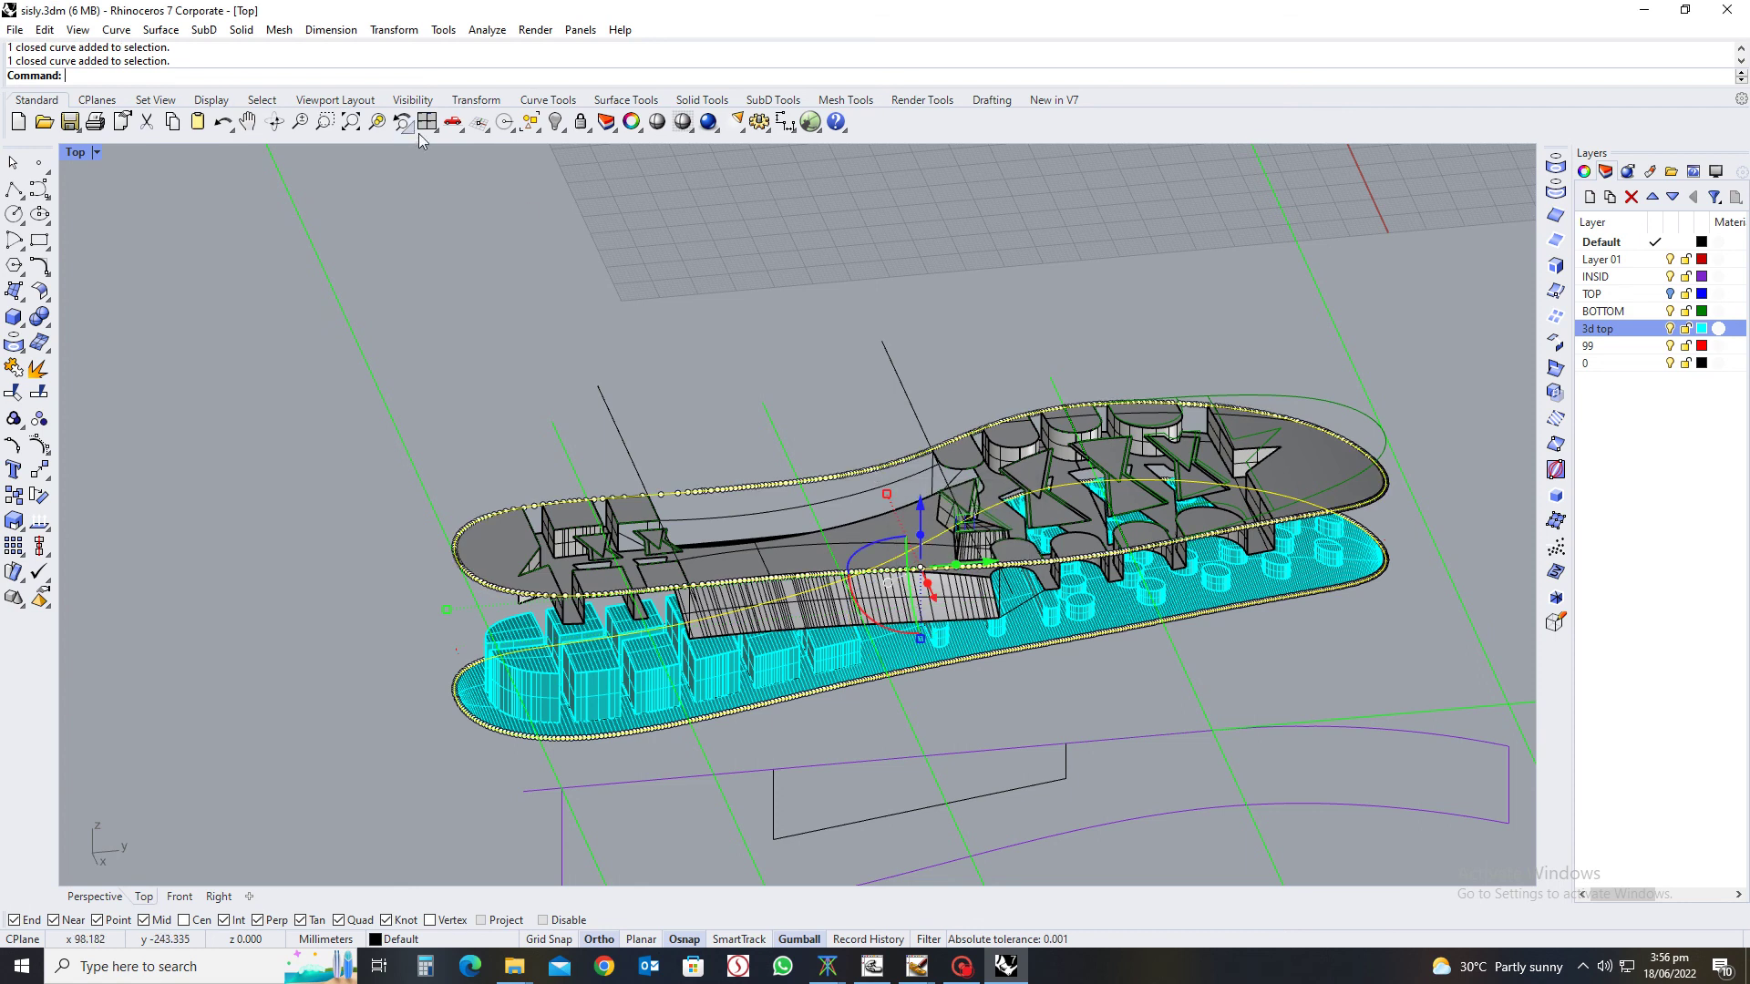
{"action": "left_click", "coordinate": [561, 136]}
{"action": "left_click", "coordinate": [635, 157]}
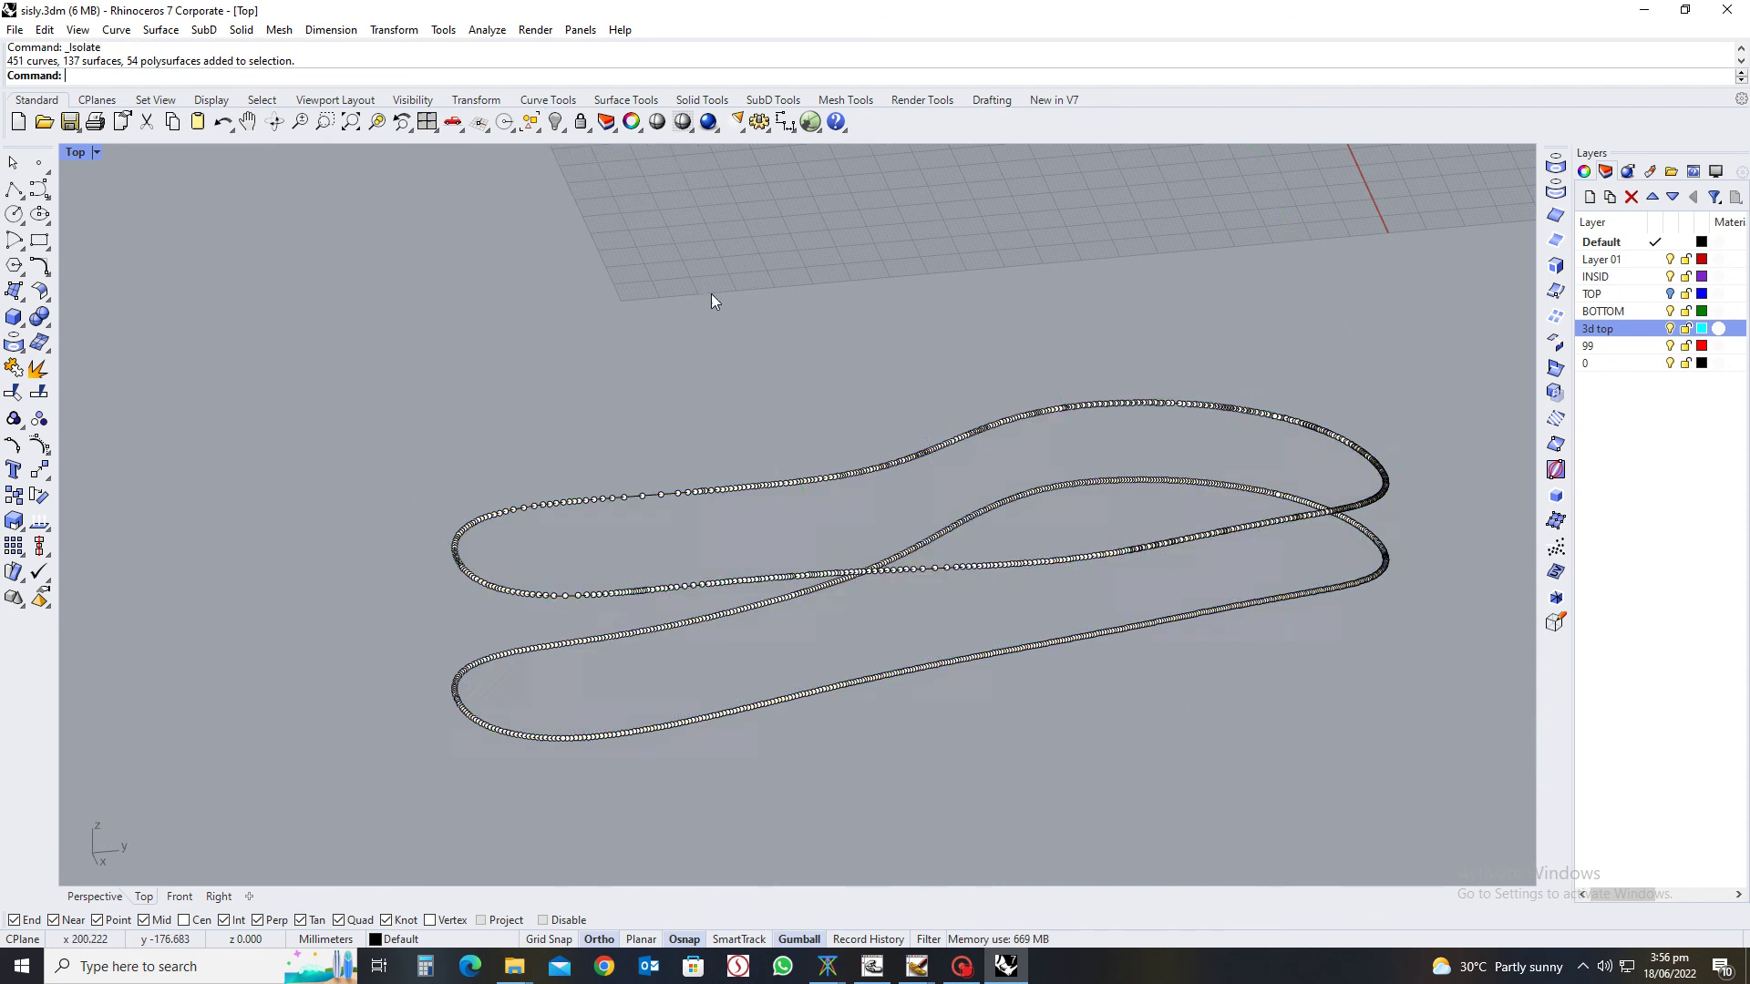
Examine how the two isolated sole outlines line up in the Top view and from an angle, picking each one in turn
{"action": "right_click_drag", "start_coordinate": [926, 497], "coordinate": [988, 488]}
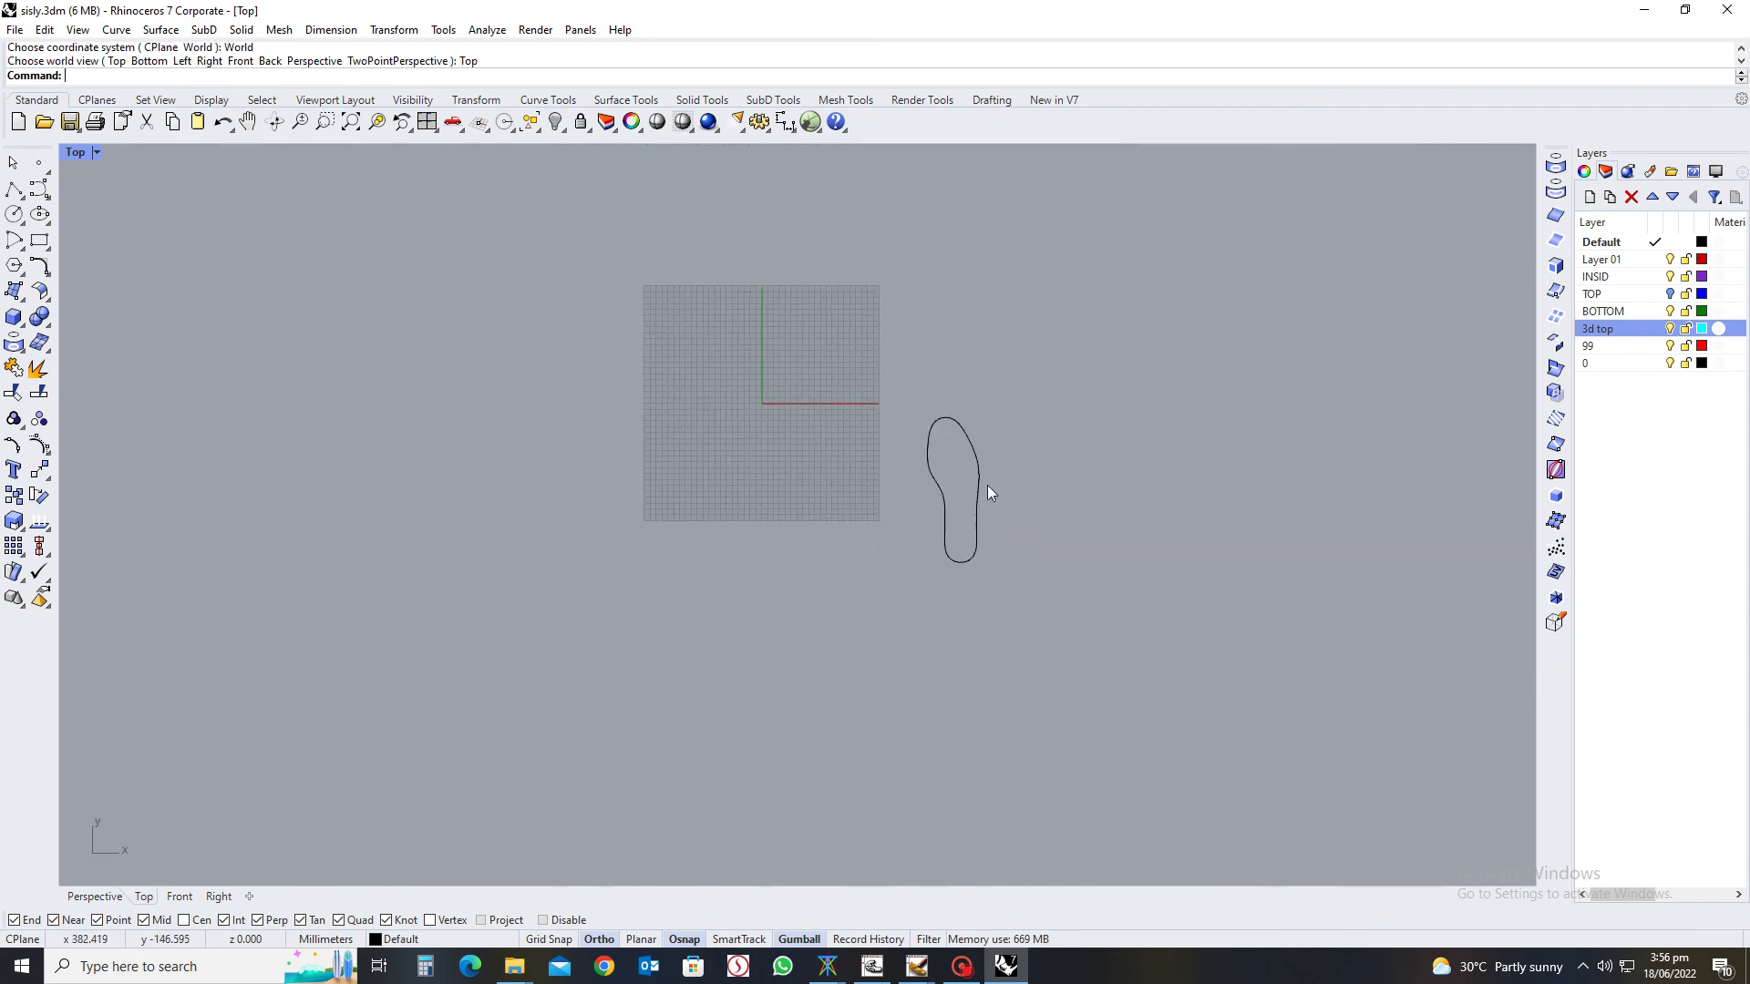
{"action": "scroll", "coordinate": [742, 340], "scroll_direction": "up", "scroll_amount": 5}
{"action": "scroll", "coordinate": [745, 398], "scroll_direction": "down", "scroll_amount": 2}
{"action": "right_click_drag", "start_coordinate": [746, 399], "coordinate": [835, 545]}
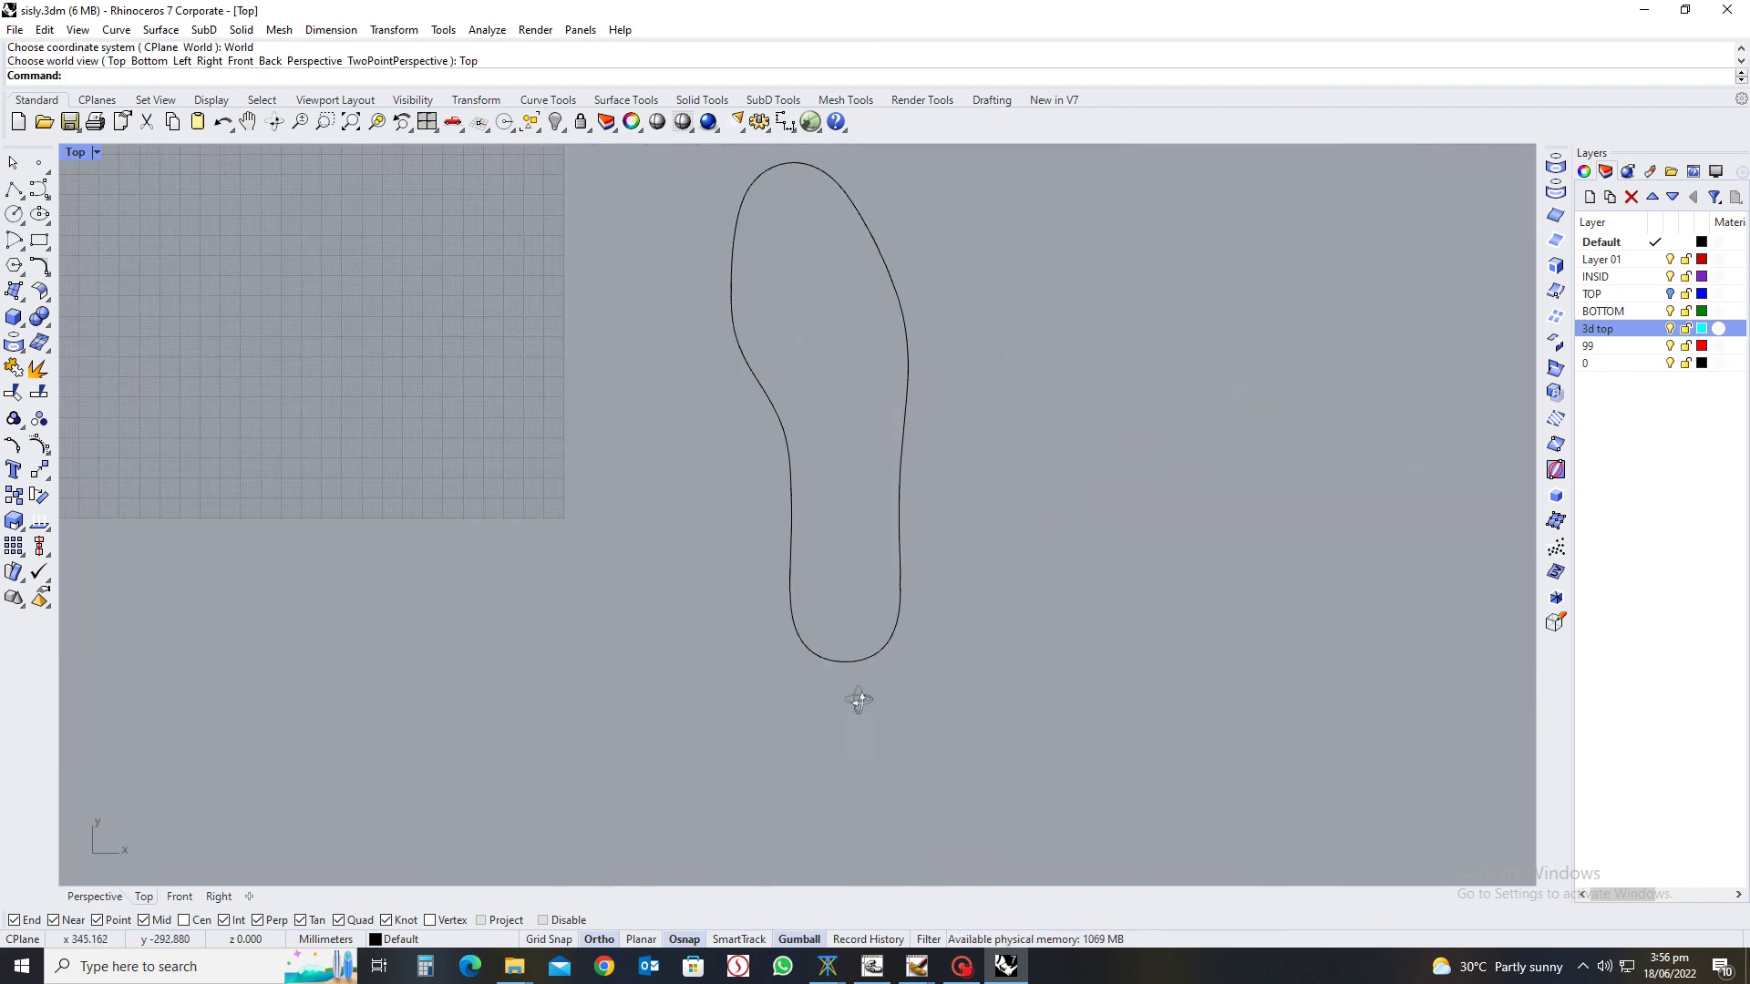
{"action": "right_click_drag", "start_coordinate": [856, 702], "coordinate": [867, 513], "text": "ctrl+shift"}
{"action": "left_click", "coordinate": [862, 476]}
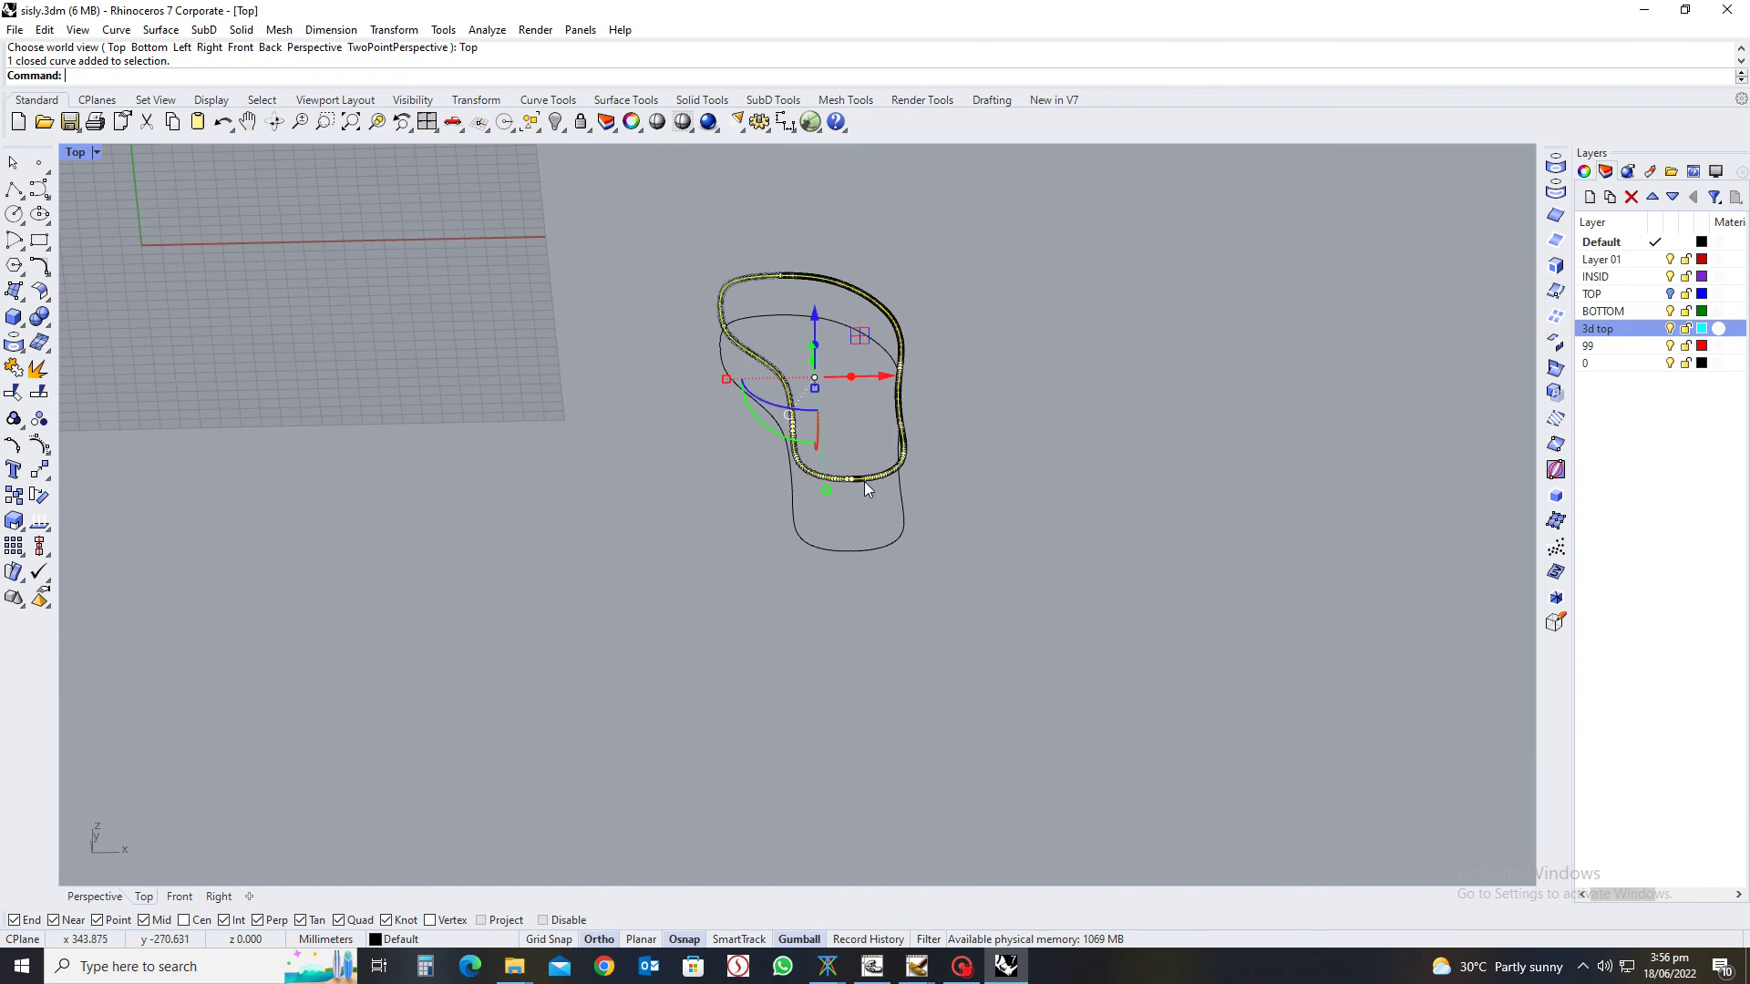
{"action": "left_click", "coordinate": [873, 549]}
{"action": "left_click", "coordinate": [912, 483]}
{"action": "key", "text": "ctrl+shift+t"}
{"action": "scroll", "coordinate": [957, 446], "scroll_direction": "down", "scroll_amount": 2}
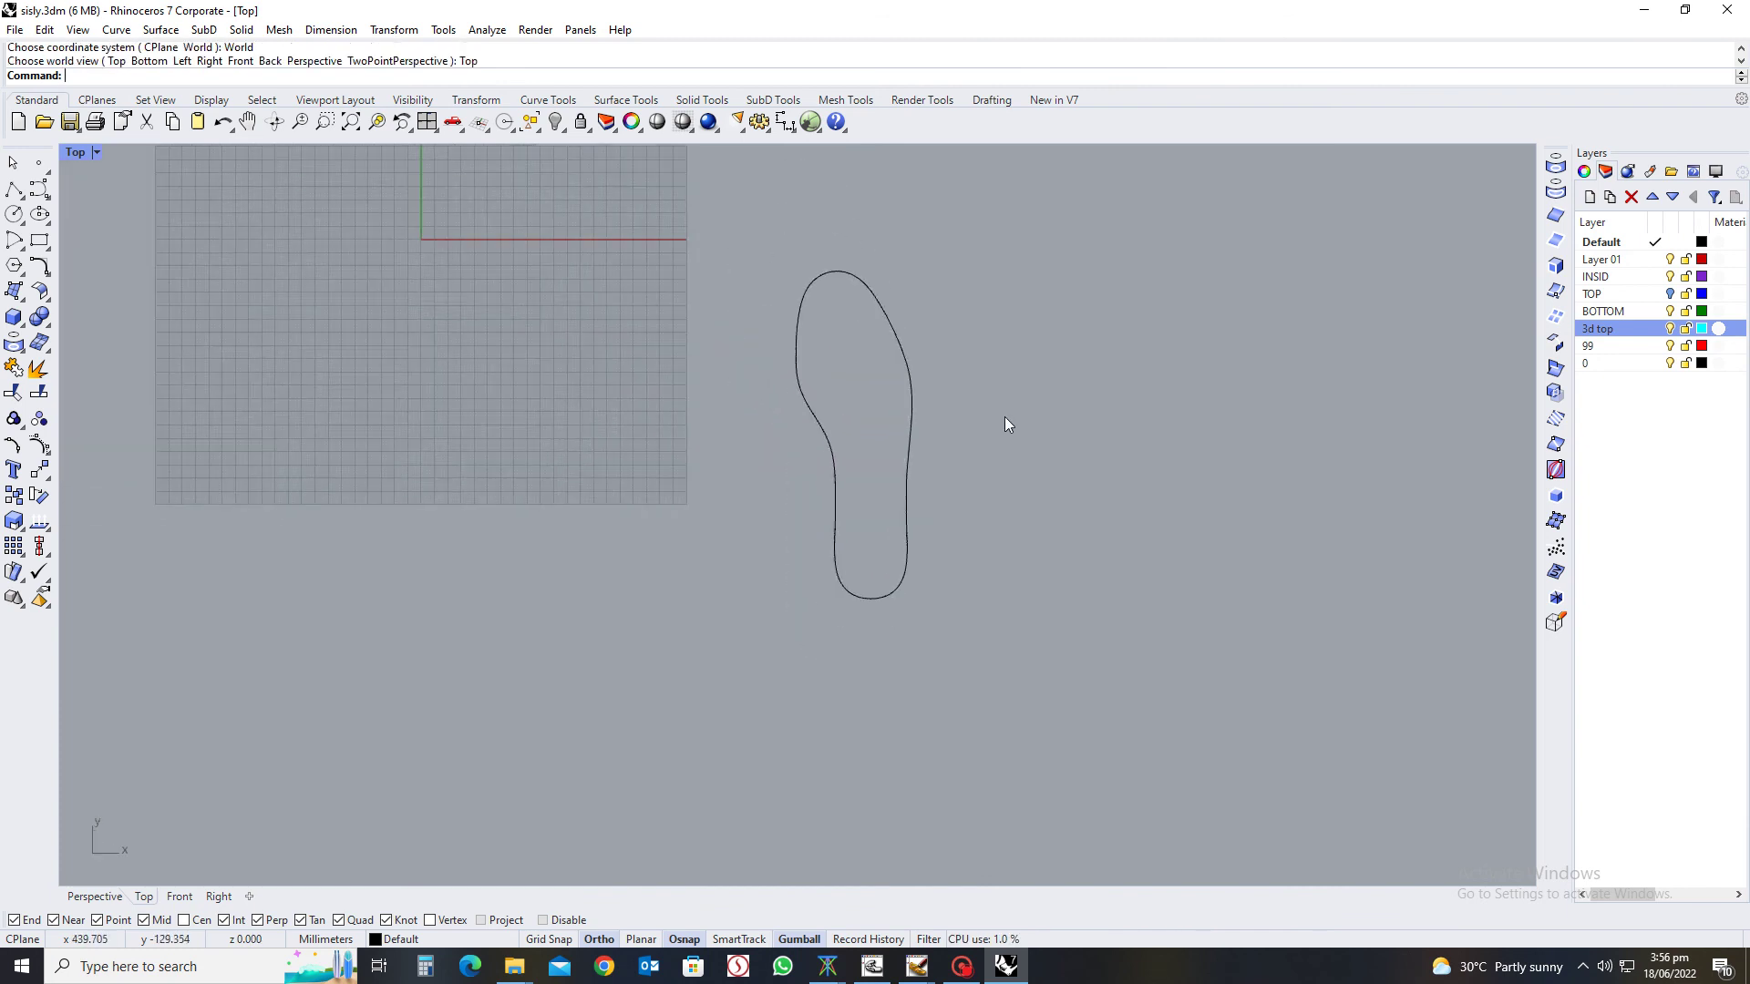
Section both sole outlines with horizontal cuts across the heel, waist and forefoot to create matching points
{"action": "key", "text": "ctrl+a"}
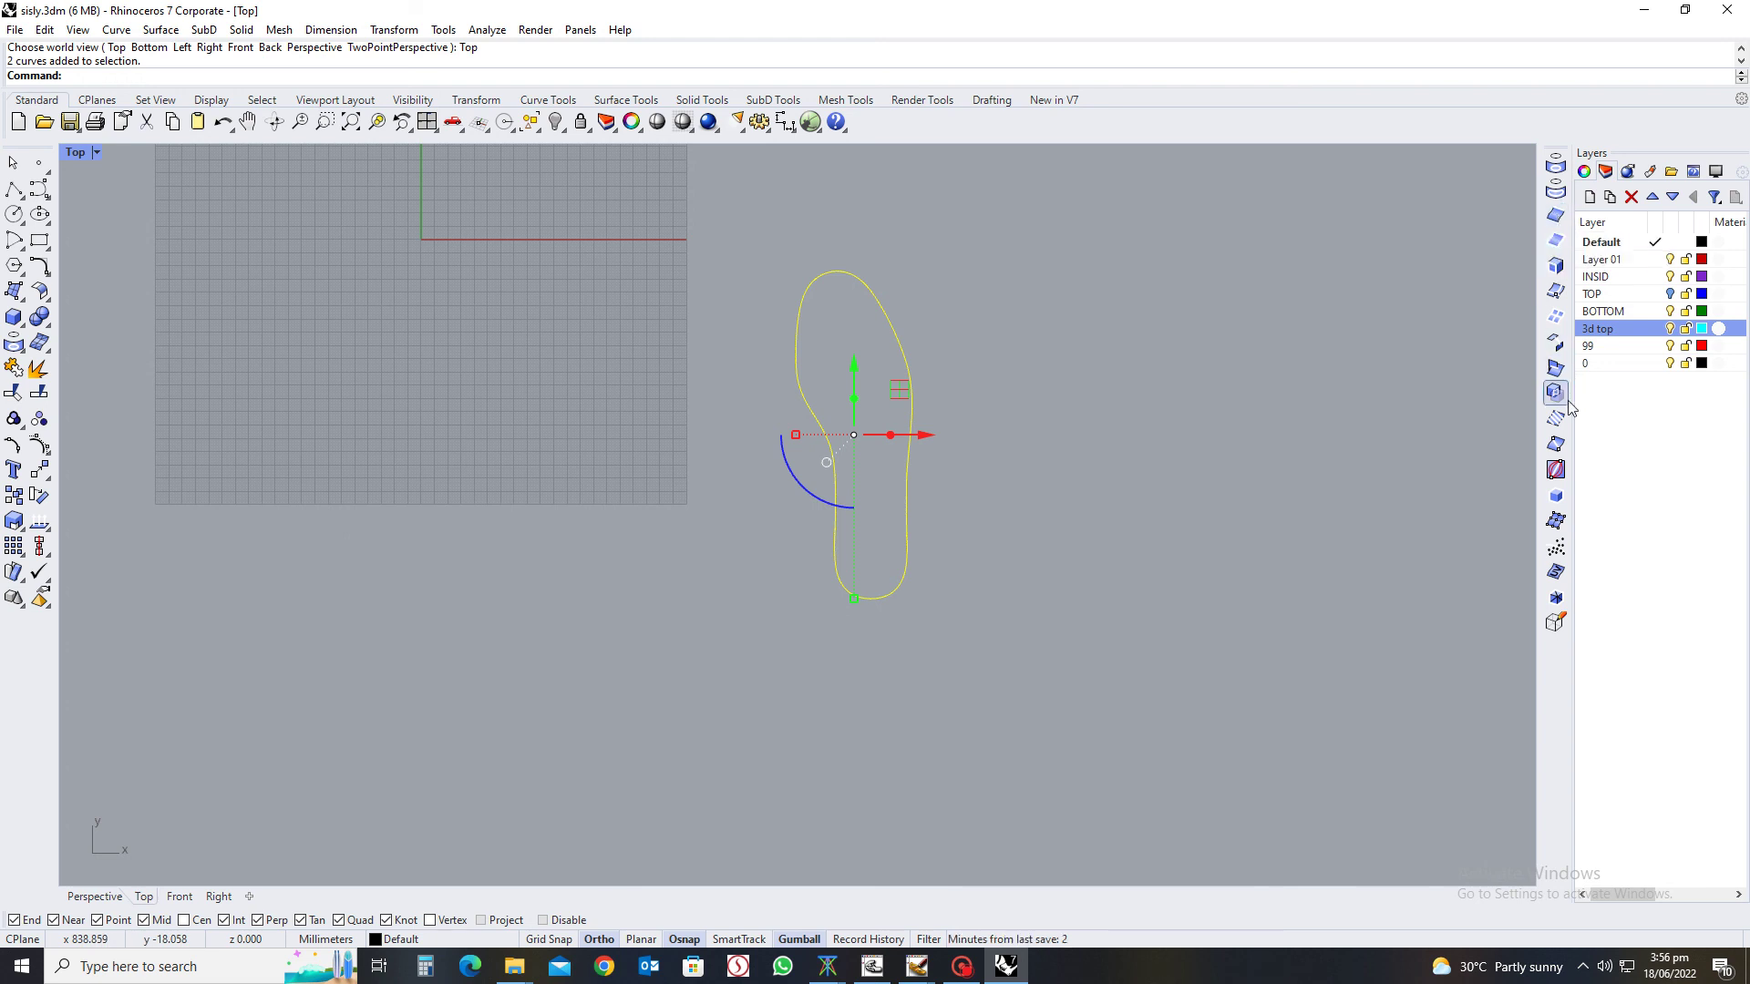
{"action": "left_click", "coordinate": [1556, 443]}
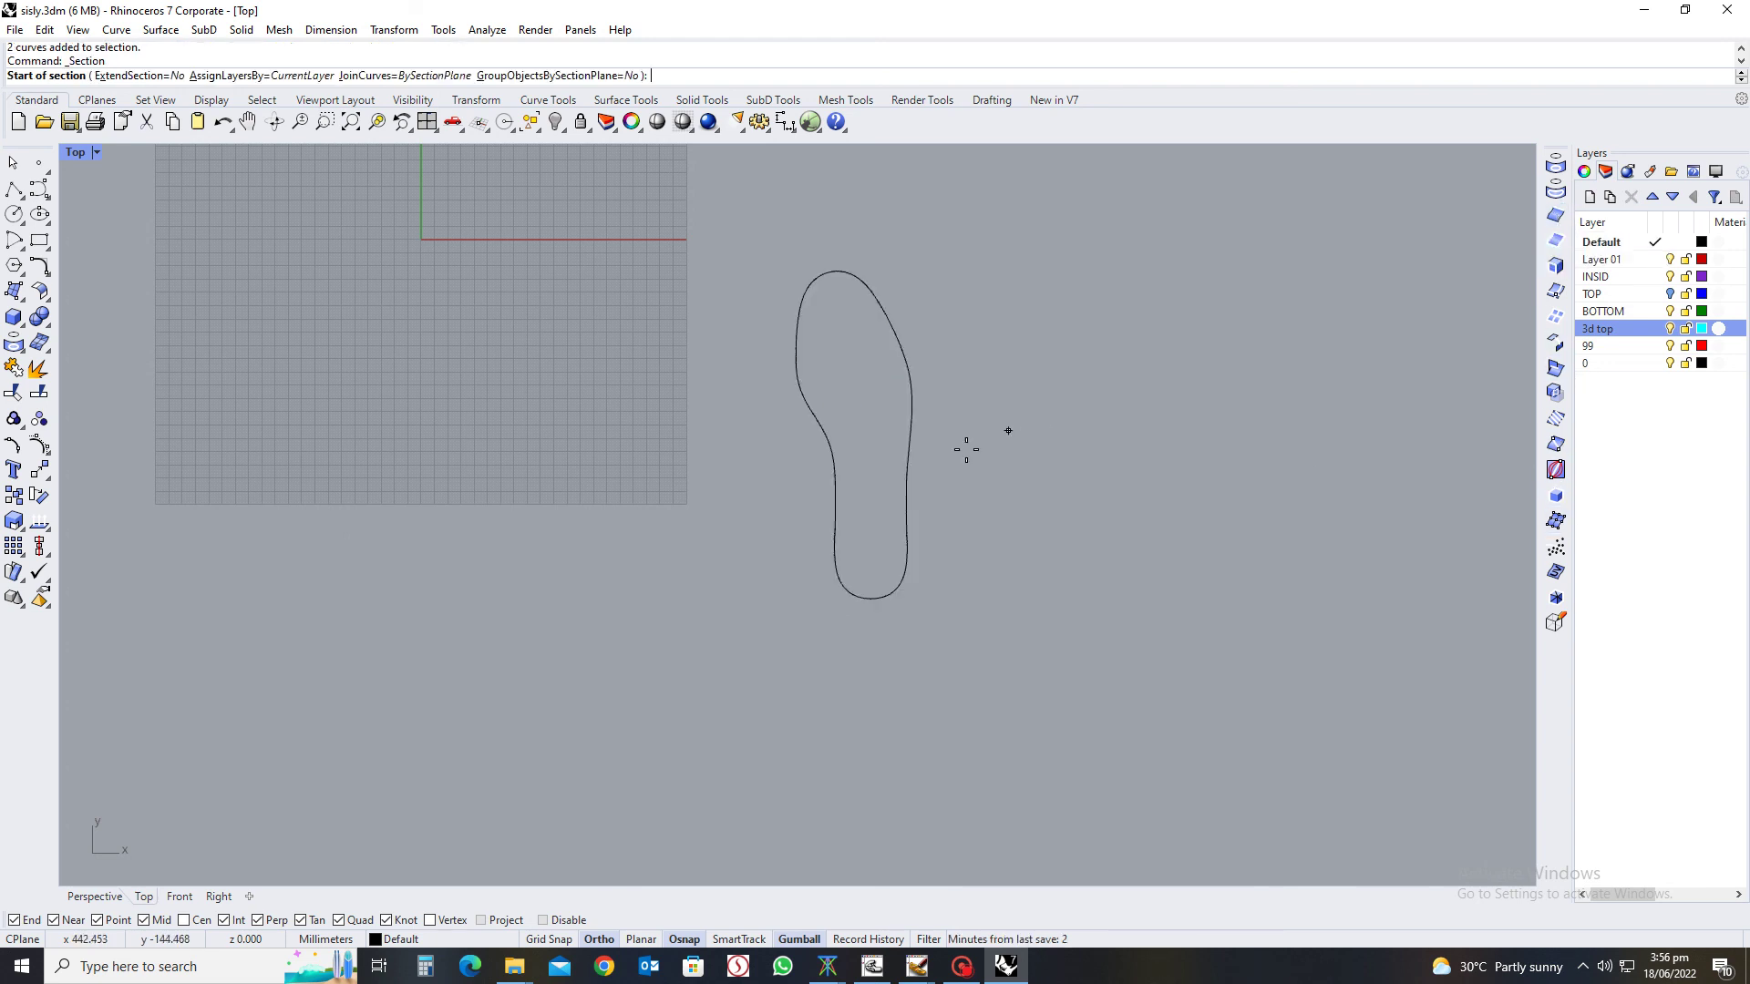
{"action": "left_click", "coordinate": [1010, 532]}
{"action": "left_click", "coordinate": [745, 533]}
{"action": "left_click", "coordinate": [969, 449]}
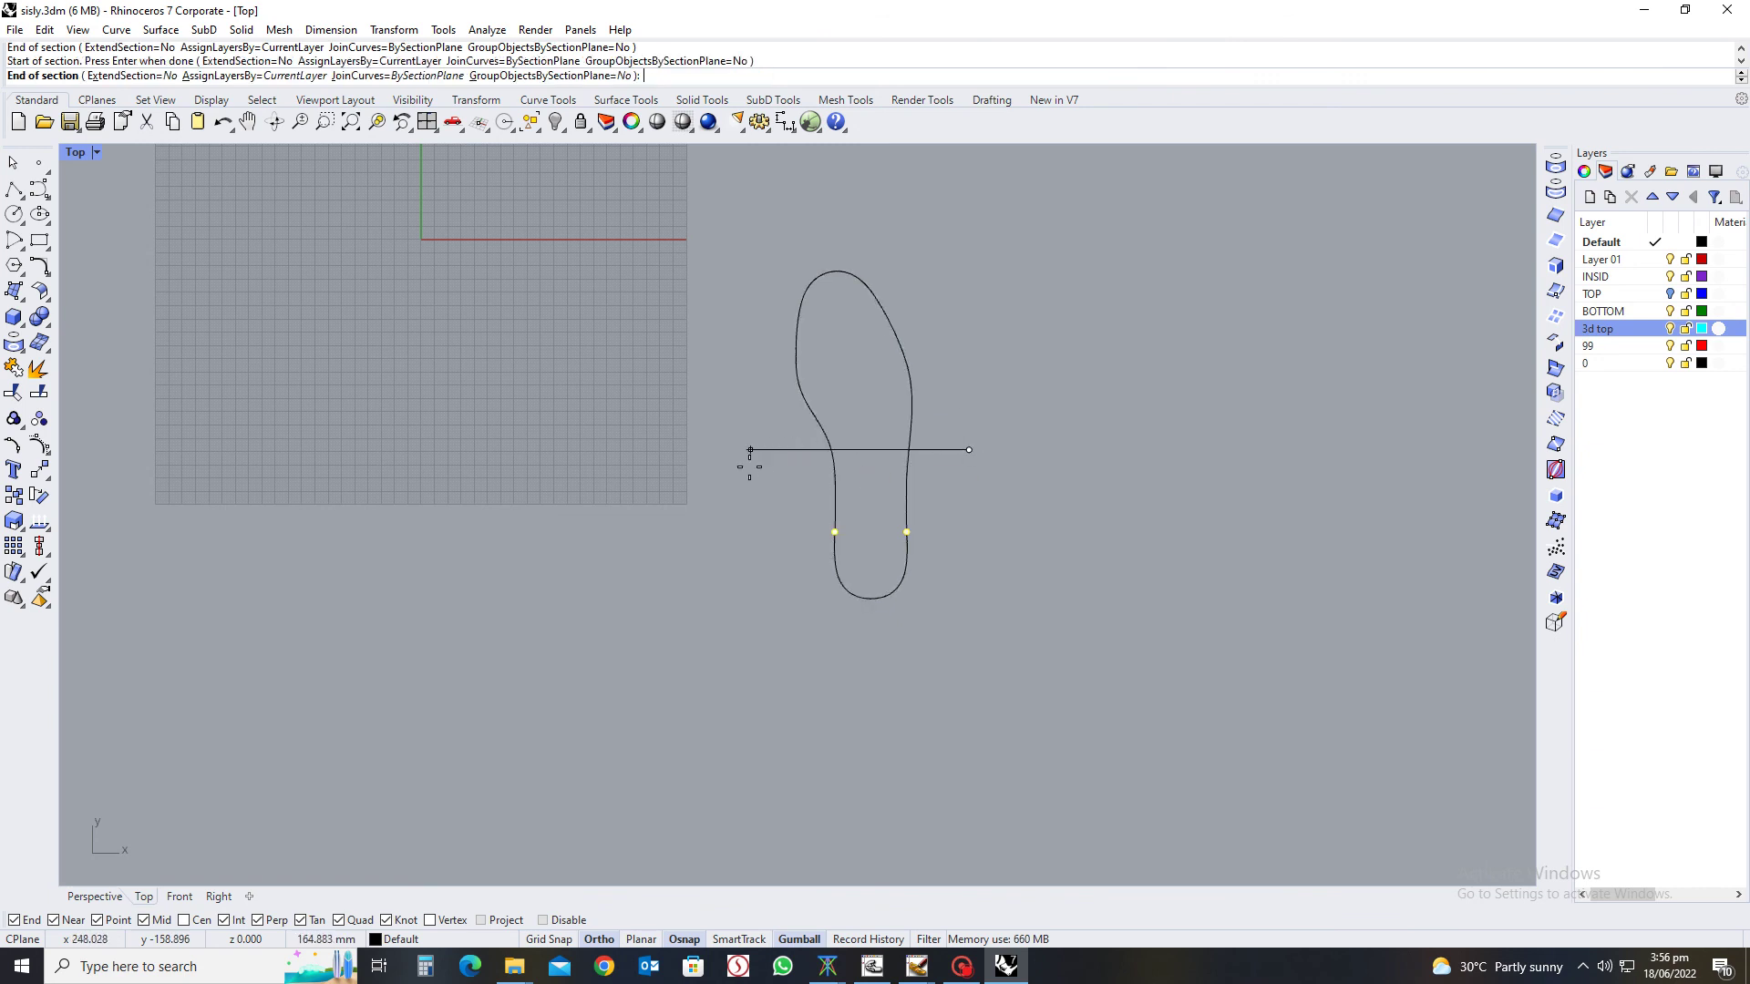
{"action": "left_click", "coordinate": [745, 455]}
{"action": "left_click", "coordinate": [951, 367]}
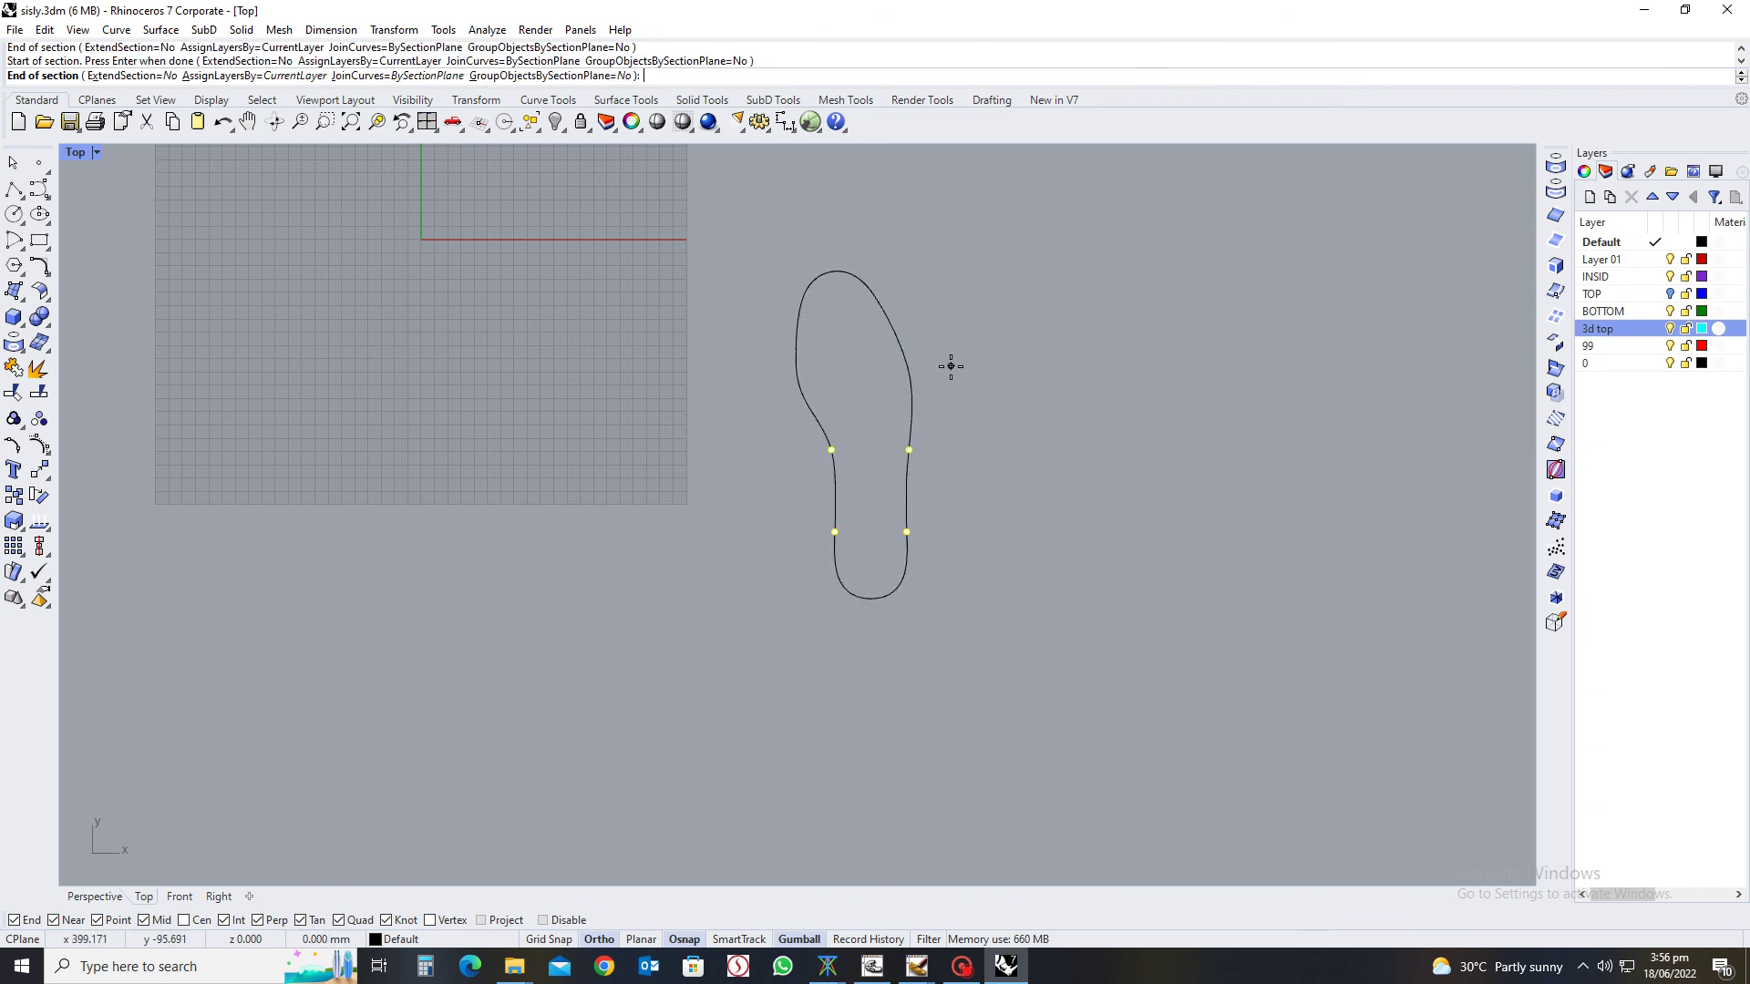
{"action": "left_click", "coordinate": [730, 375]}
Add vertical sections through the toe tip and the heel end of both outlines and finish the Section command
{"action": "scroll", "coordinate": [821, 264], "scroll_direction": "up", "scroll_amount": 5}
{"action": "left_click", "coordinate": [832, 274]}
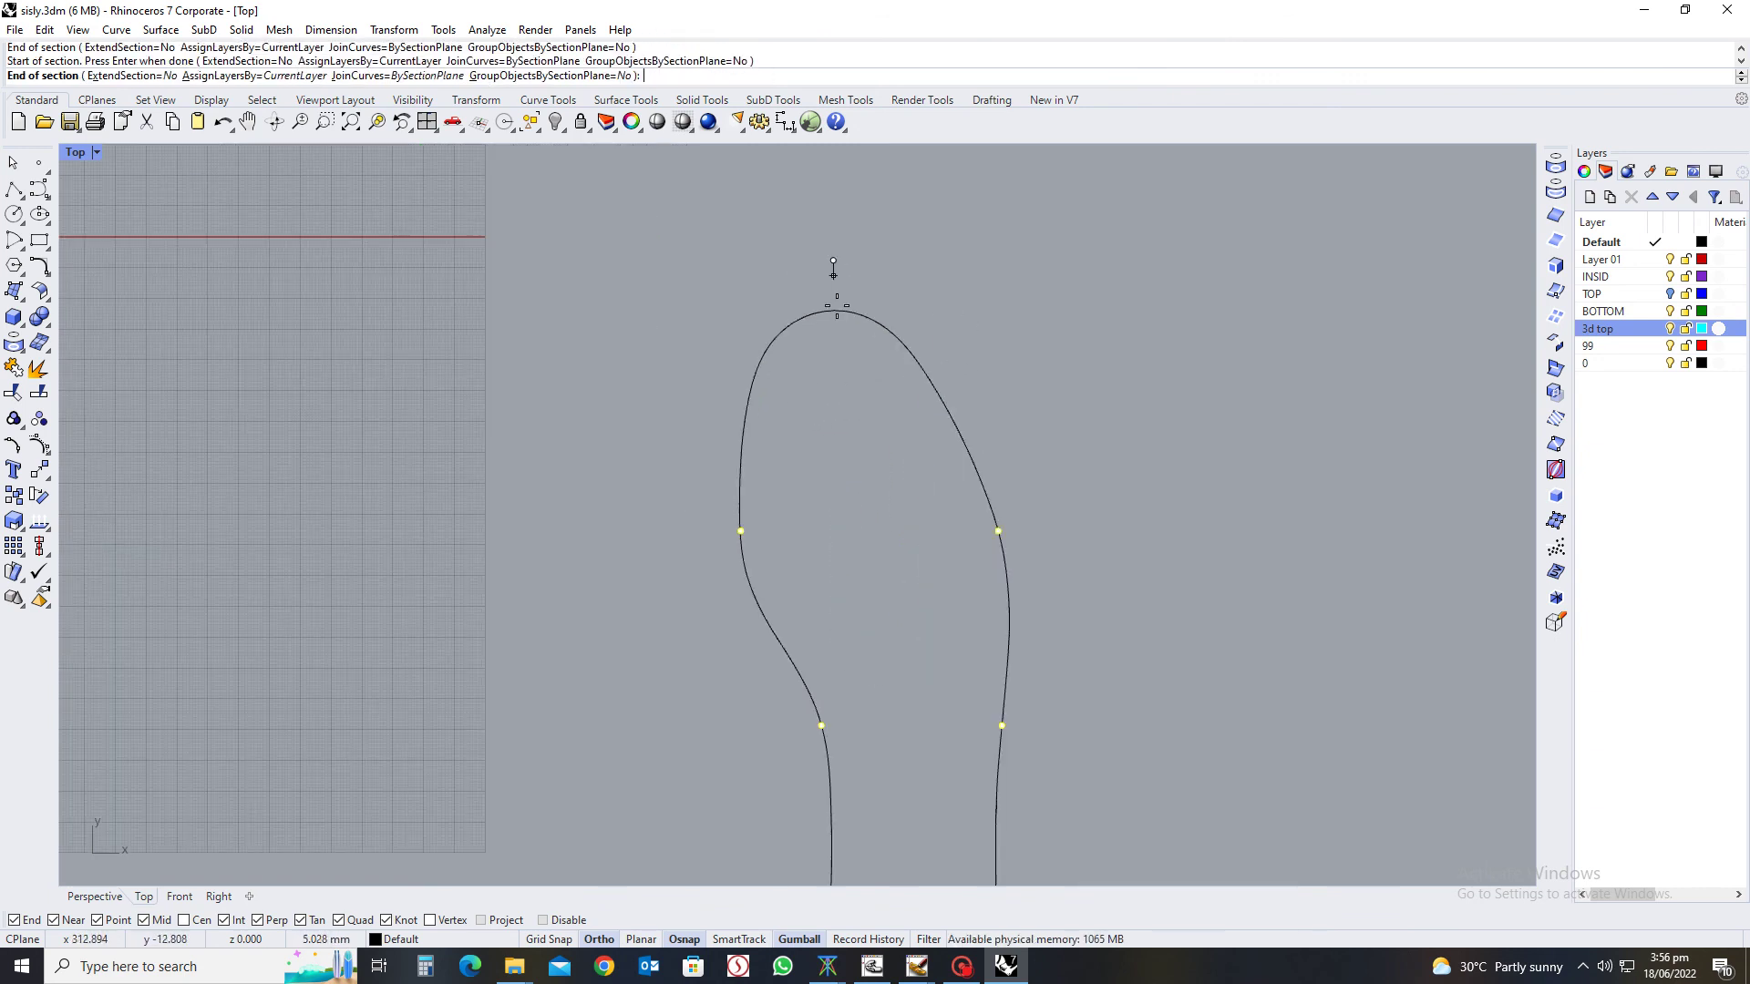
{"action": "left_click", "coordinate": [832, 380]}
{"action": "scroll", "coordinate": [864, 437], "scroll_direction": "down", "scroll_amount": 5}
{"action": "right_click_drag", "start_coordinate": [863, 437], "coordinate": [899, 432]}
{"action": "scroll", "coordinate": [911, 433], "scroll_direction": "up", "scroll_amount": 4}
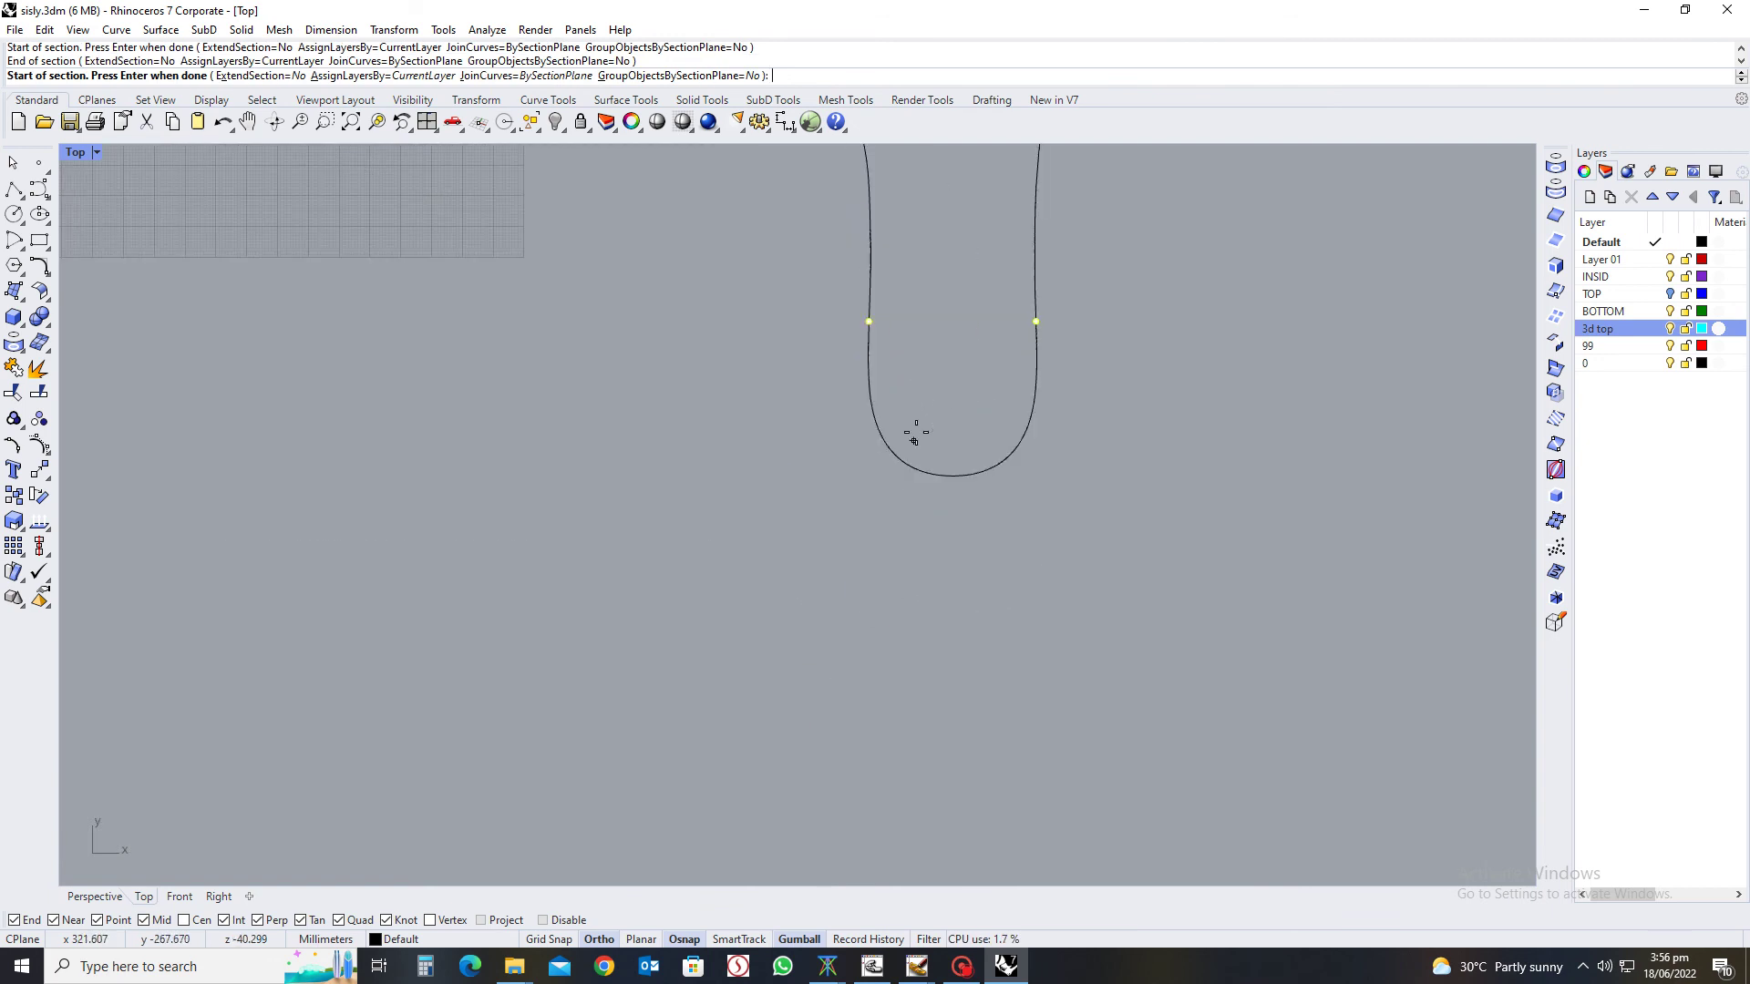
{"action": "left_click", "coordinate": [962, 417]}
{"action": "left_click", "coordinate": [952, 593]}
{"action": "key", "text": "Return"}
Draw a line joining the lower and upper outlines at the back end of the heel
{"action": "right_click_drag", "start_coordinate": [921, 660], "coordinate": [970, 596], "text": "ctrl+shift"}
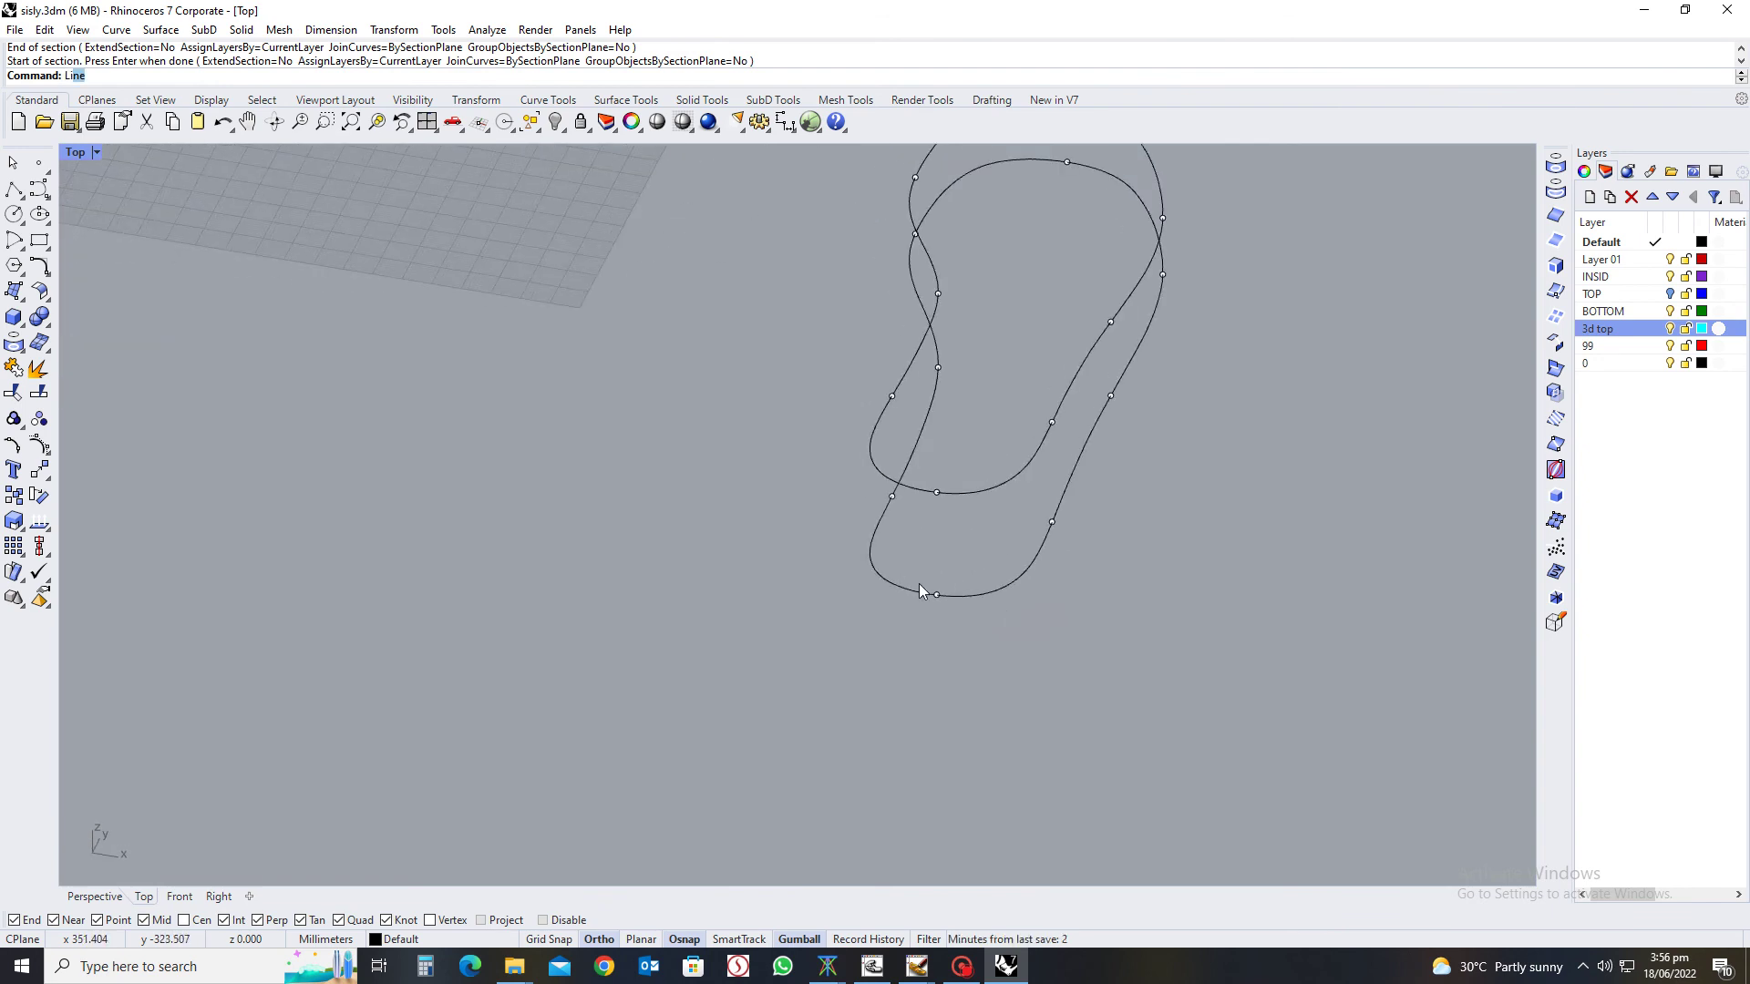
{"action": "type", "text": "L"}
{"action": "key", "text": "Return"}
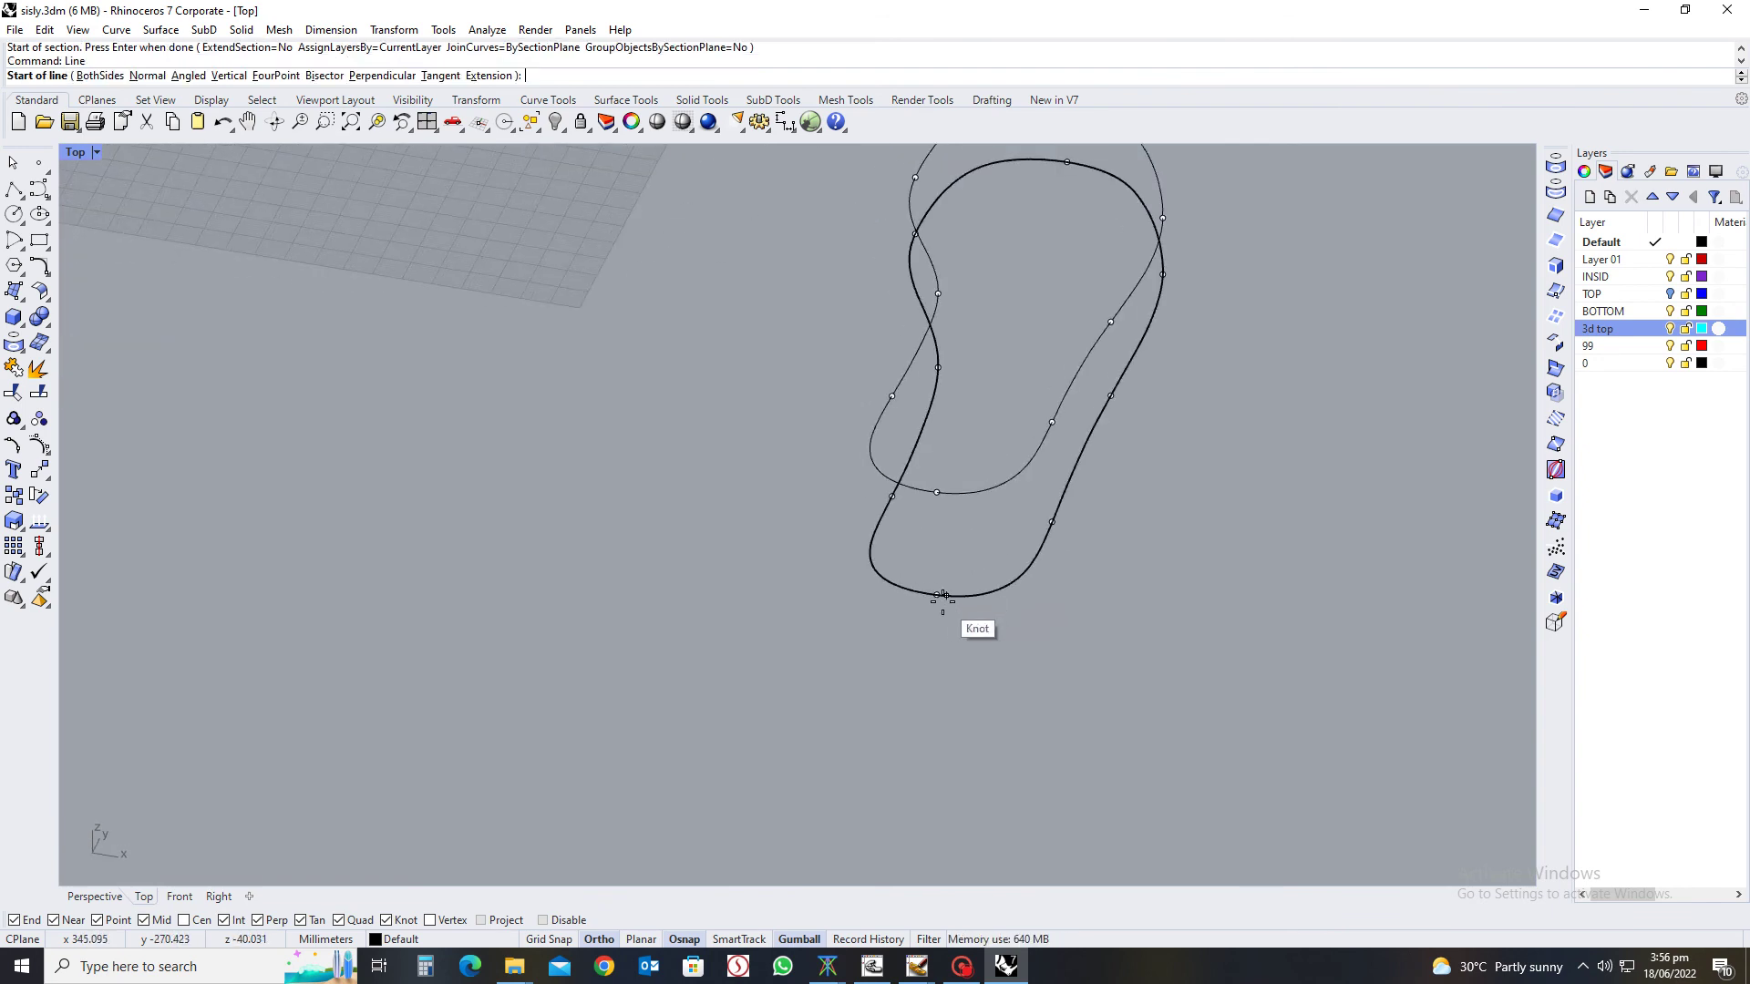
{"action": "left_click", "coordinate": [941, 596]}
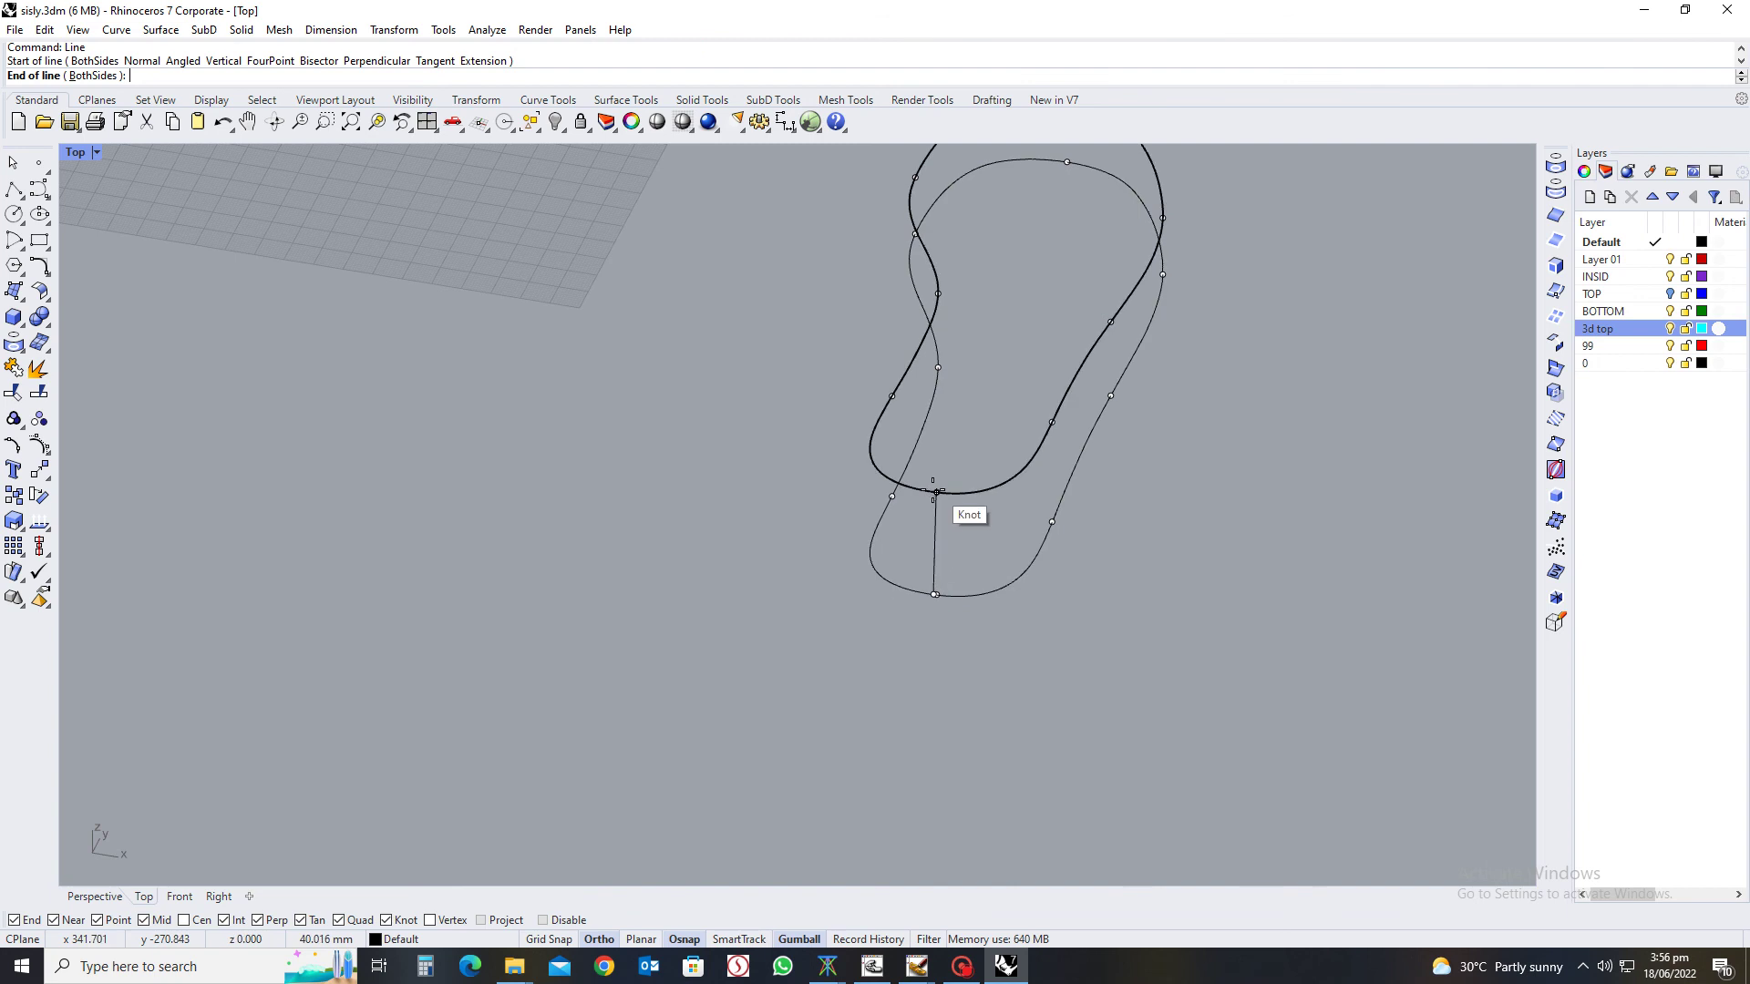
{"action": "left_click", "coordinate": [937, 493]}
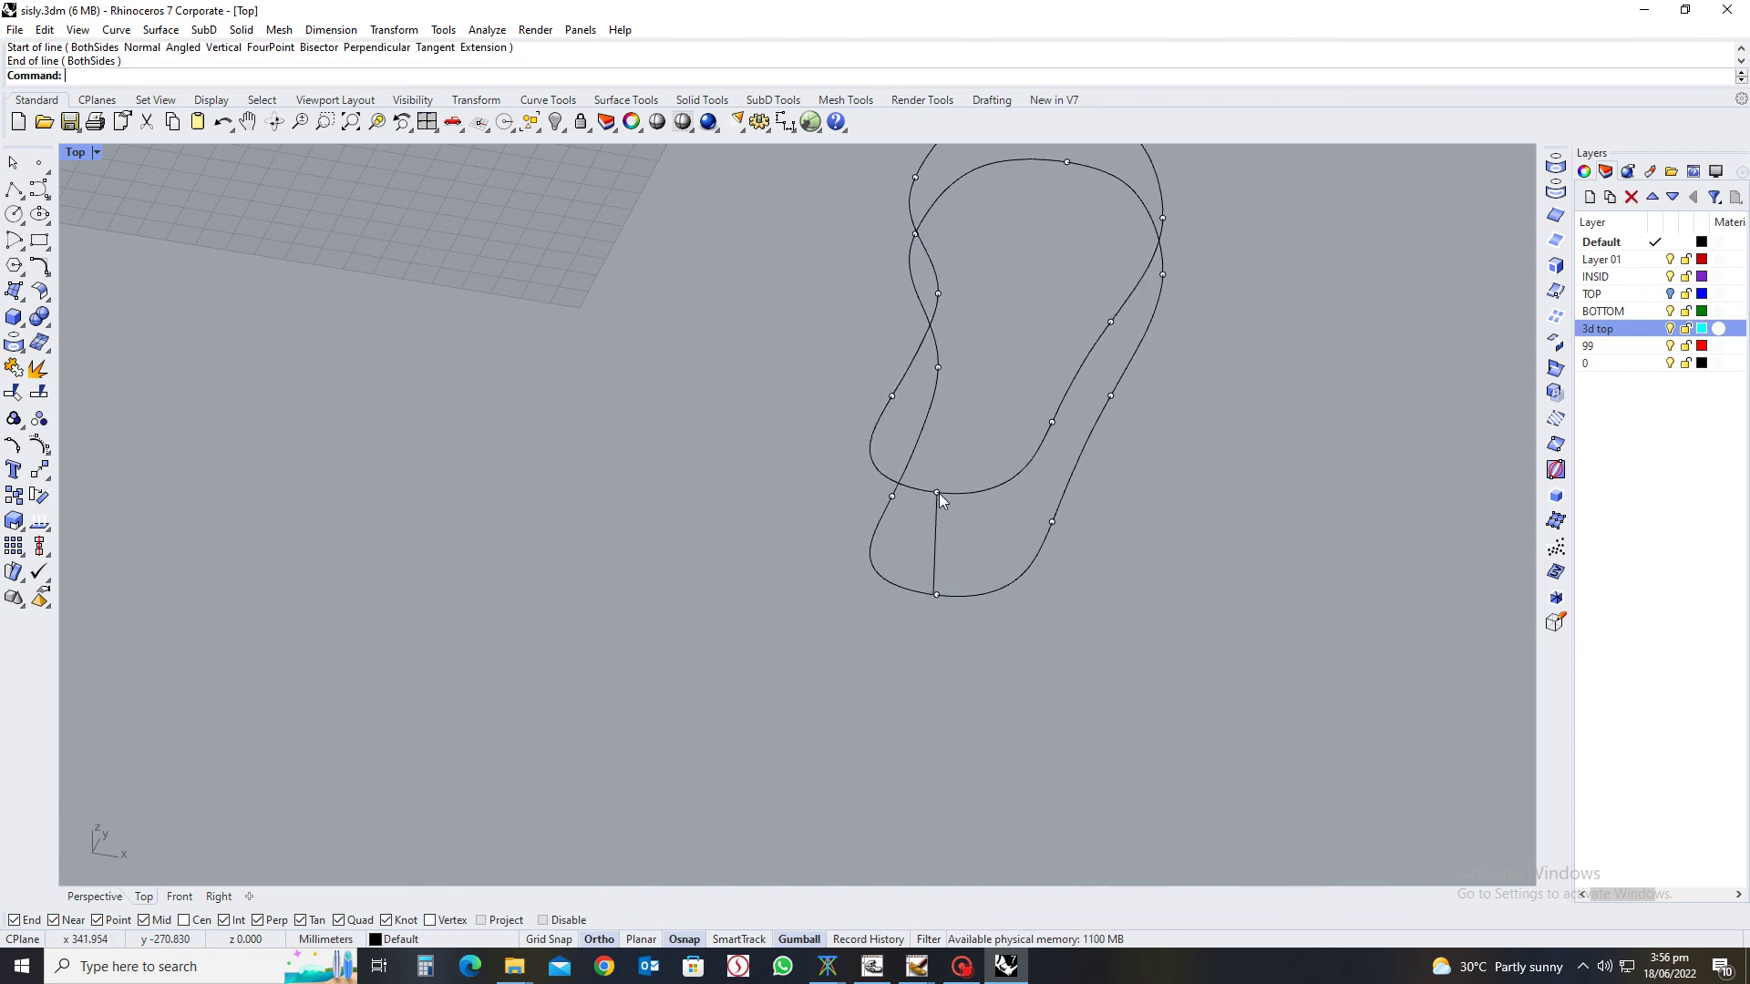
Draw a line between the lower and upper heel section points on the sole's outer side
{"action": "right_click_drag", "start_coordinate": [939, 494], "coordinate": [1046, 625], "text": "ctrl+shift"}
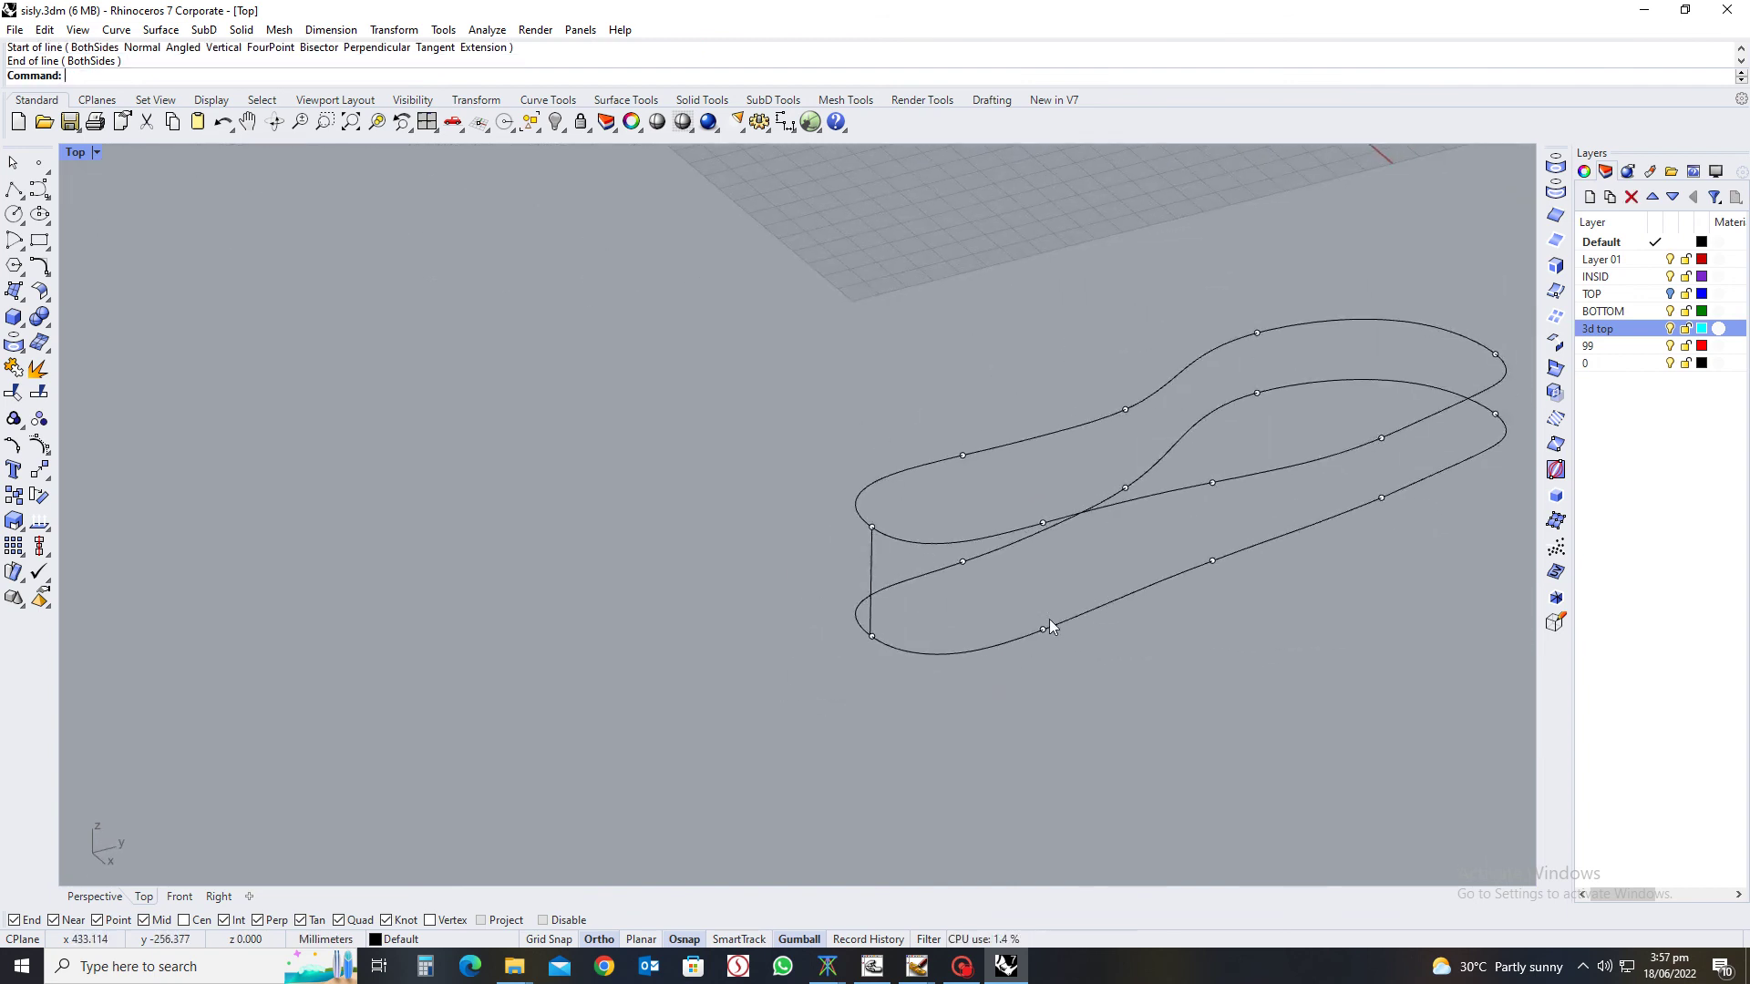
{"action": "scroll", "coordinate": [1046, 601], "scroll_direction": "up", "scroll_amount": 5}
{"action": "key", "text": "Return"}
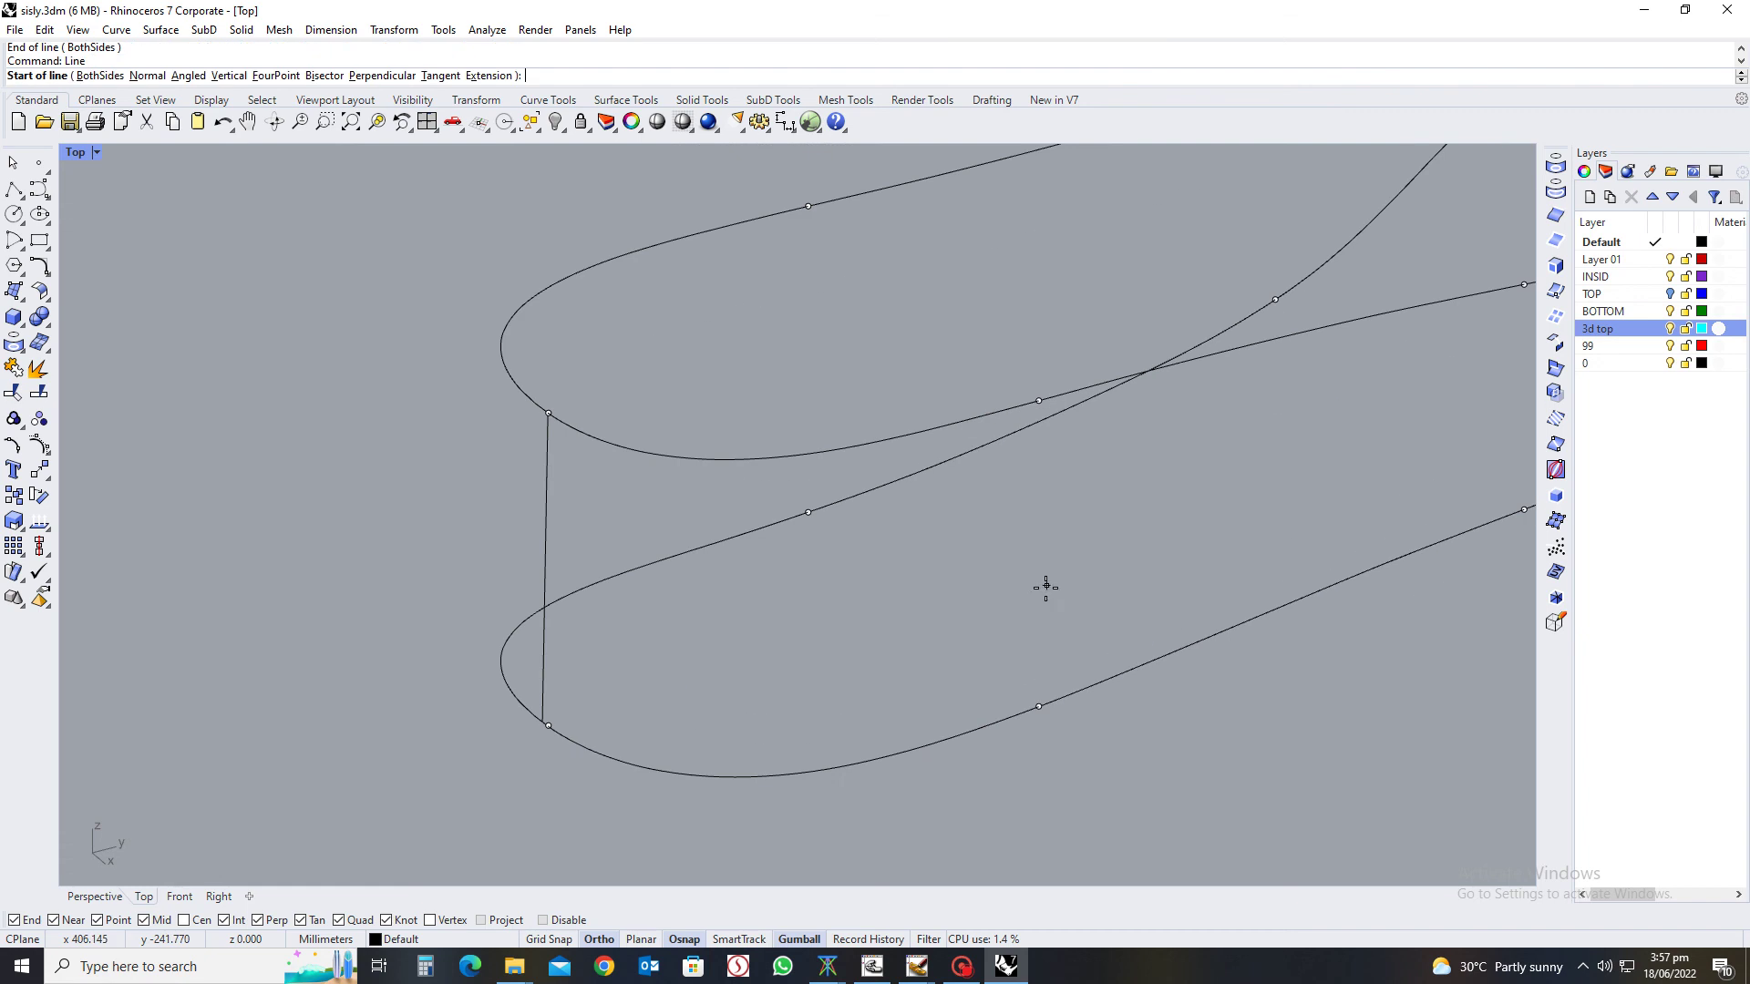
{"action": "left_click", "coordinate": [1039, 707]}
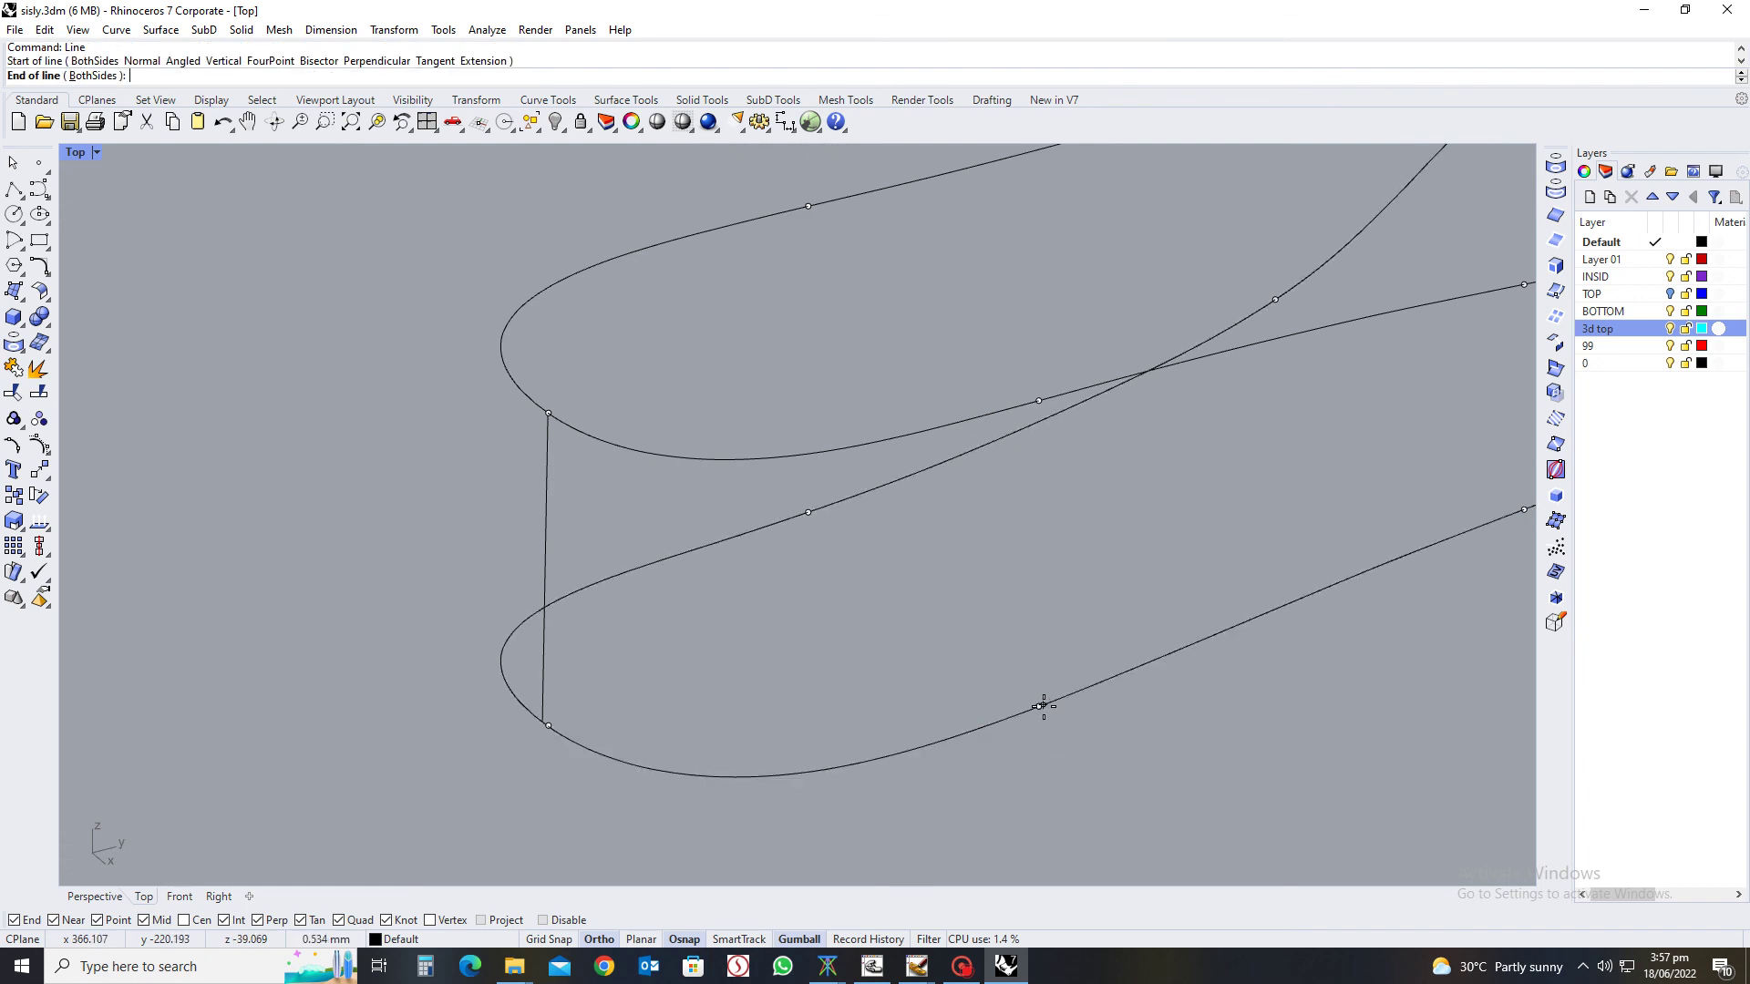
{"action": "left_click", "coordinate": [1039, 401]}
{"action": "scroll", "coordinate": [997, 478], "scroll_direction": "down", "scroll_amount": 5}
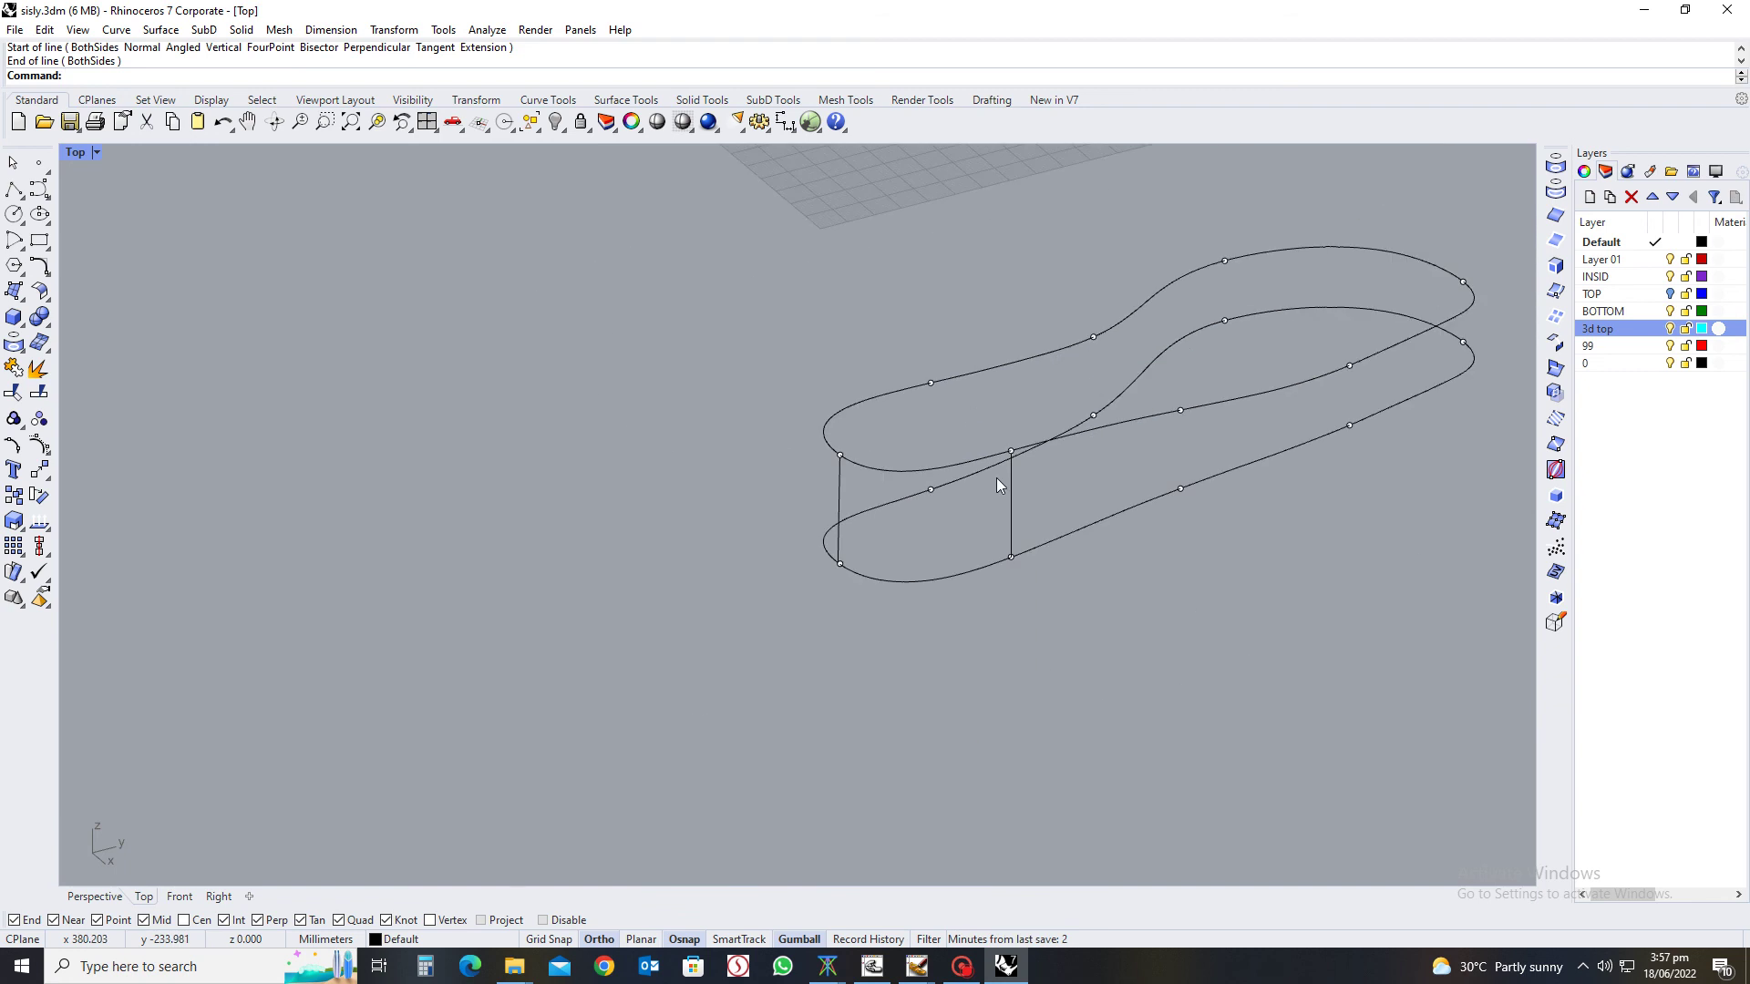
Try a line from the lower to the upper heel section point on the inner side, and delete it
{"action": "right_click_drag", "start_coordinate": [997, 478], "coordinate": [814, 627], "text": "ctrl+shift"}
{"action": "right_click", "coordinate": [805, 516]}
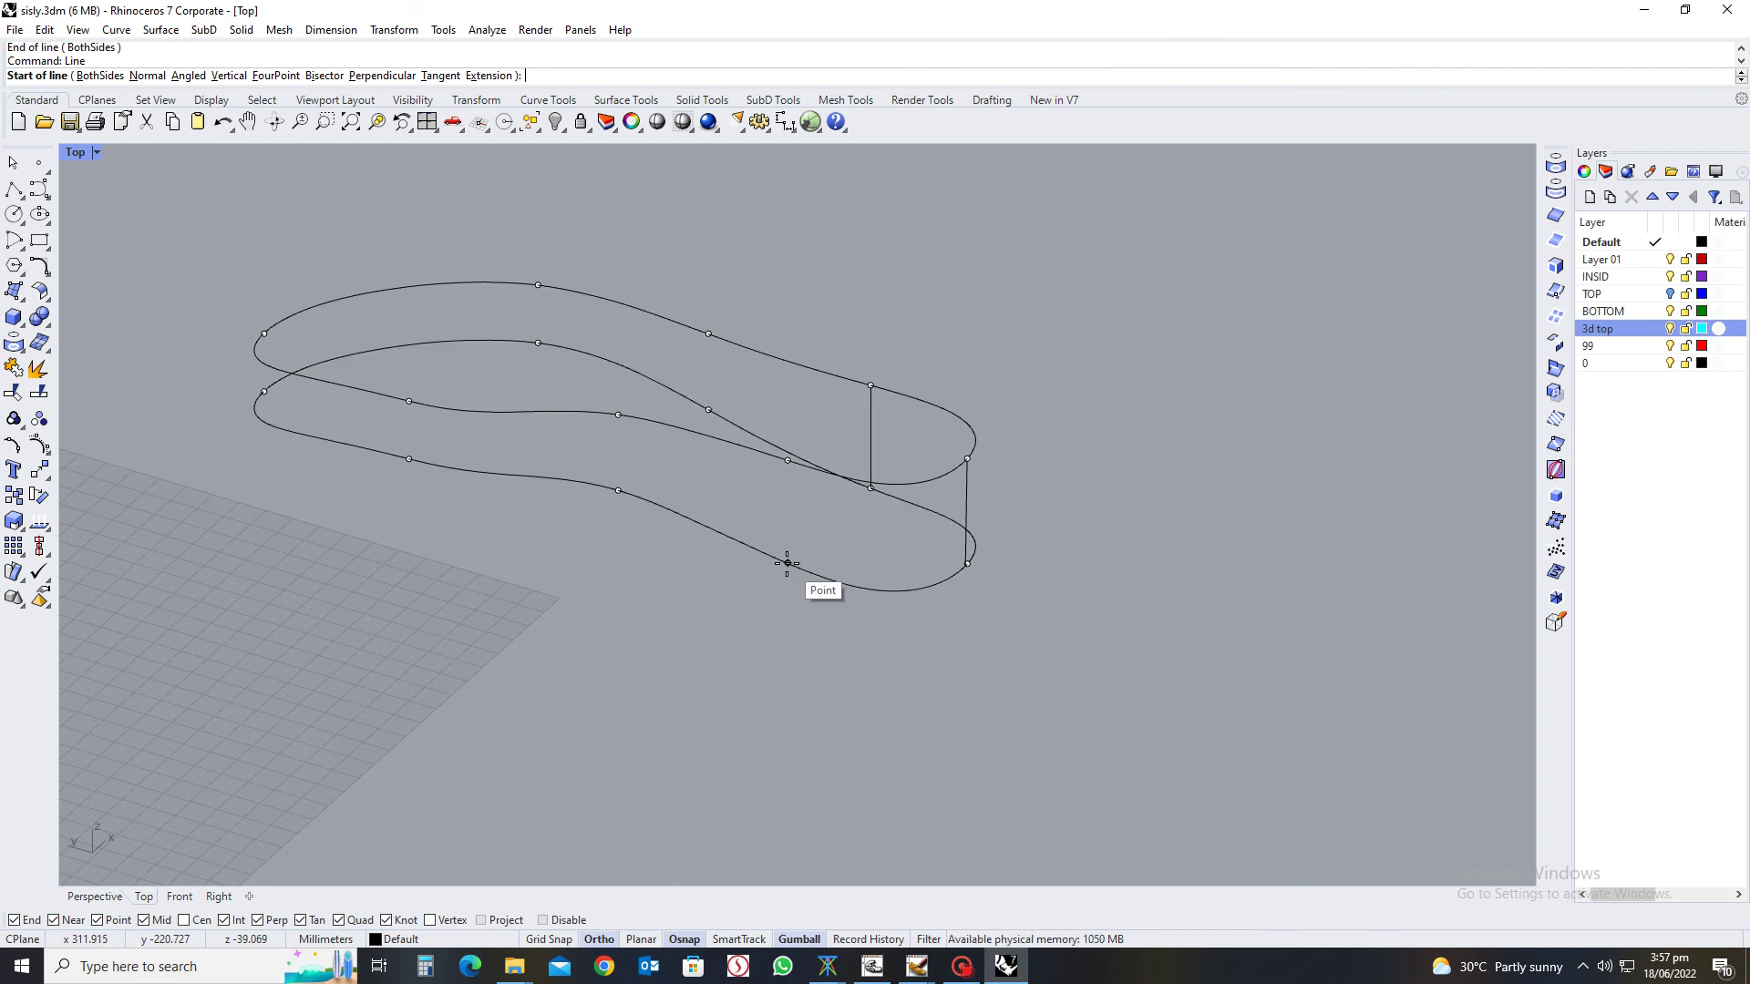
{"action": "left_click", "coordinate": [786, 564]}
{"action": "scroll", "coordinate": [807, 465], "scroll_direction": "up", "scroll_amount": 5}
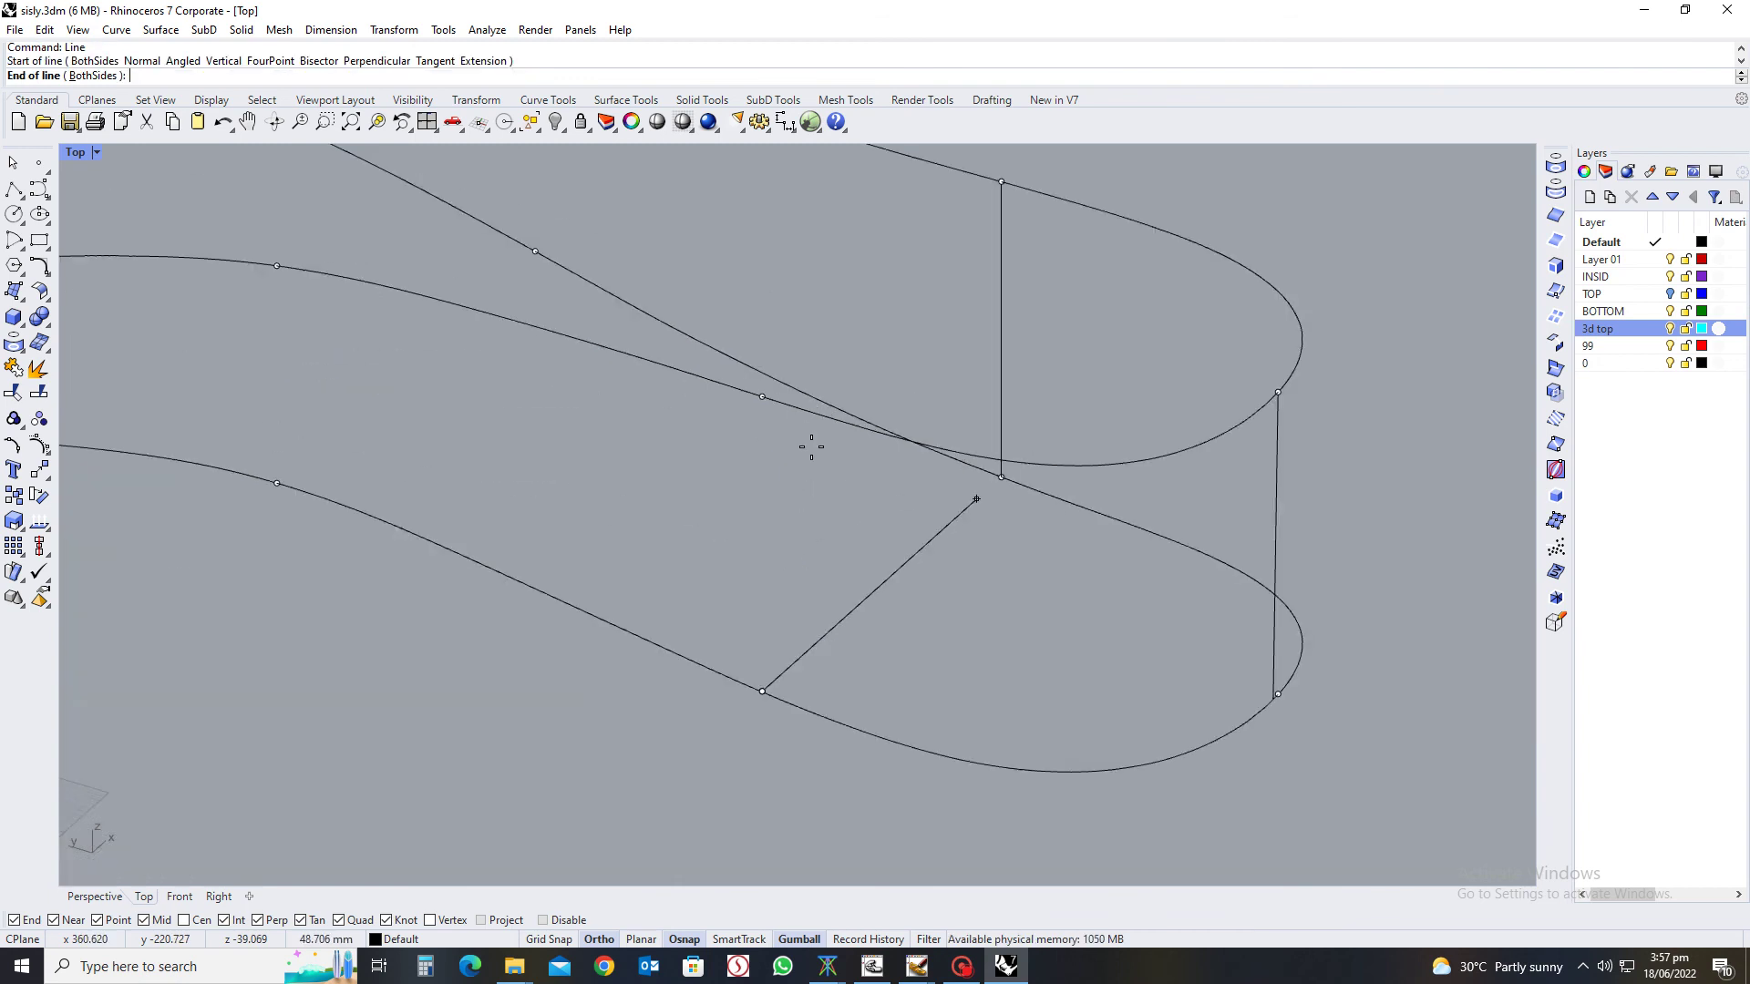
{"action": "left_click", "coordinate": [771, 414]}
{"action": "left_click", "coordinate": [760, 499]}
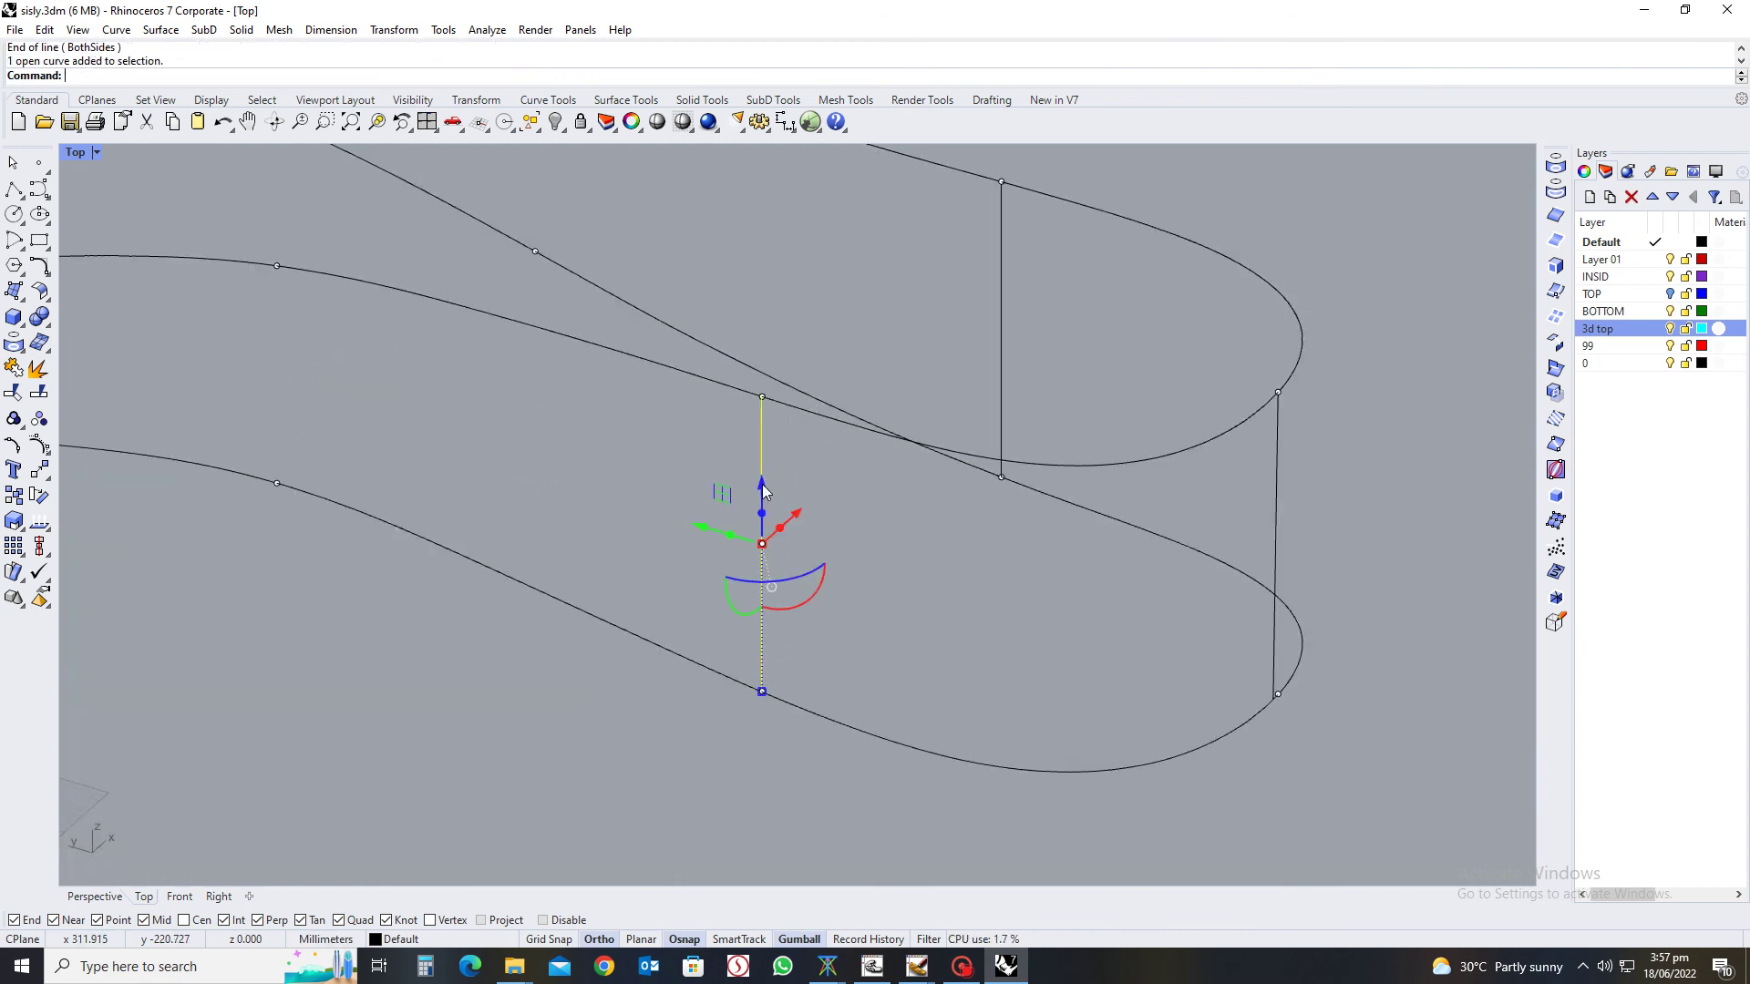
{"action": "key", "text": "Delete"}
Draw a line from the upper to the lower heel section point on the sole's inner side
{"action": "type", "text": "line"}
{"action": "key", "text": "Return"}
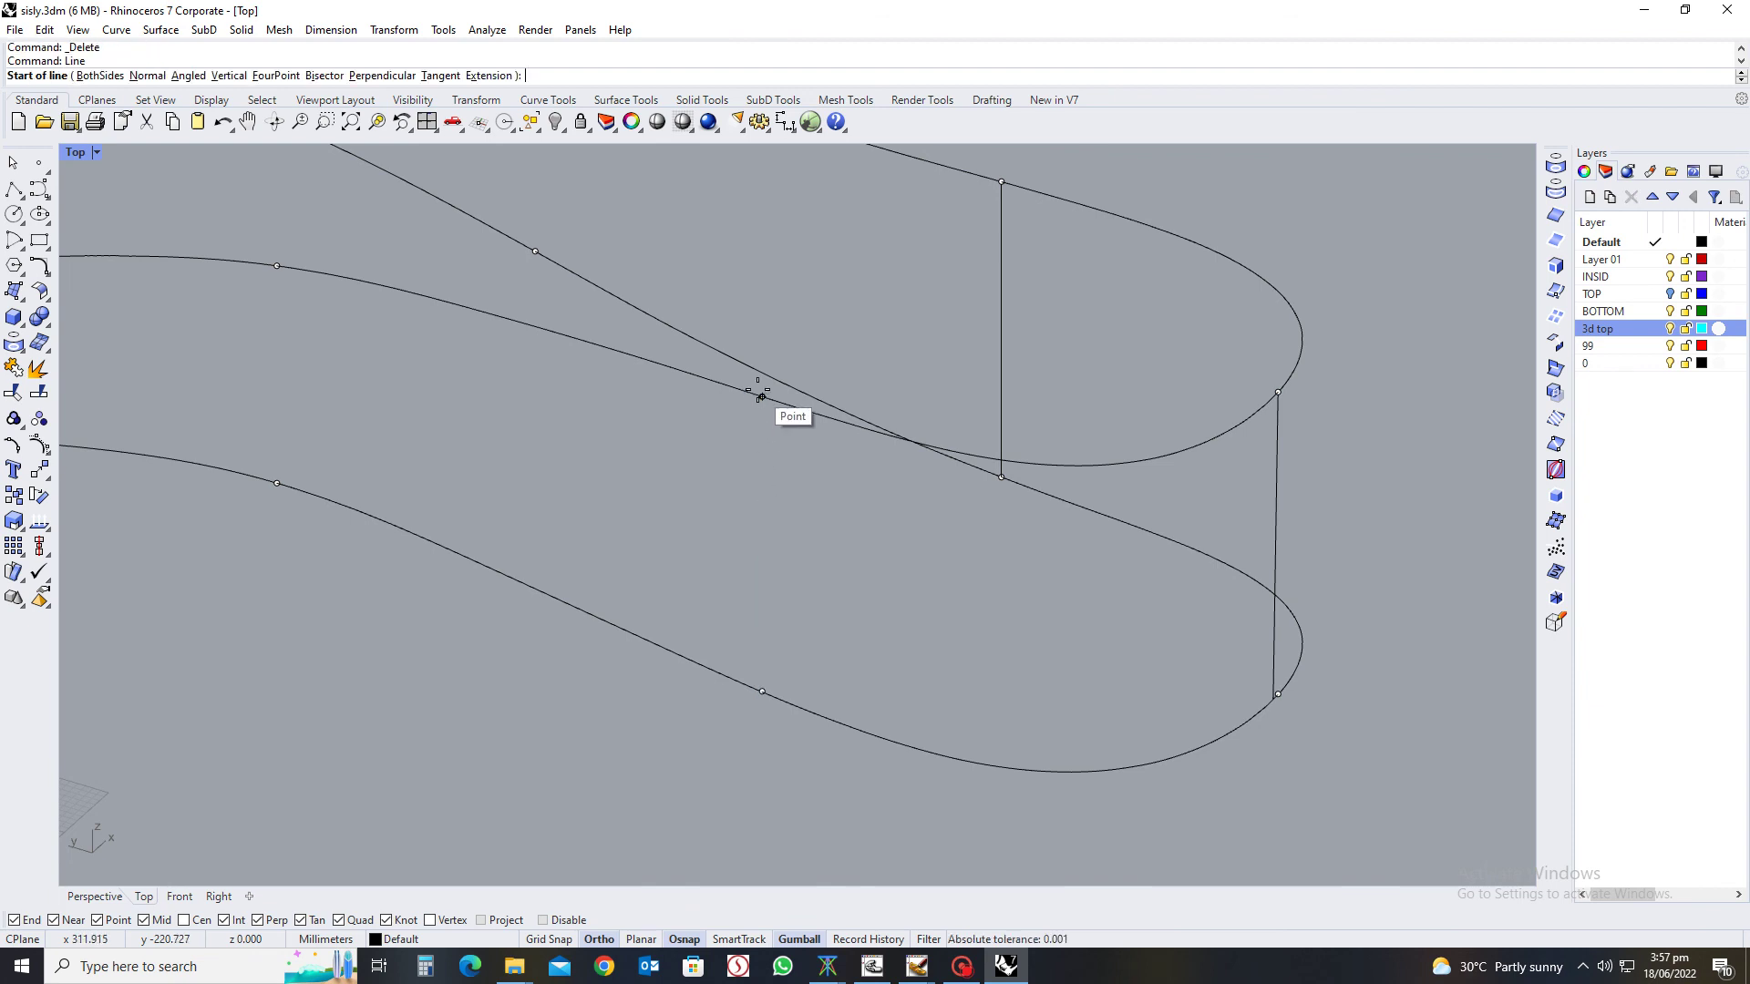
{"action": "left_click", "coordinate": [760, 393]}
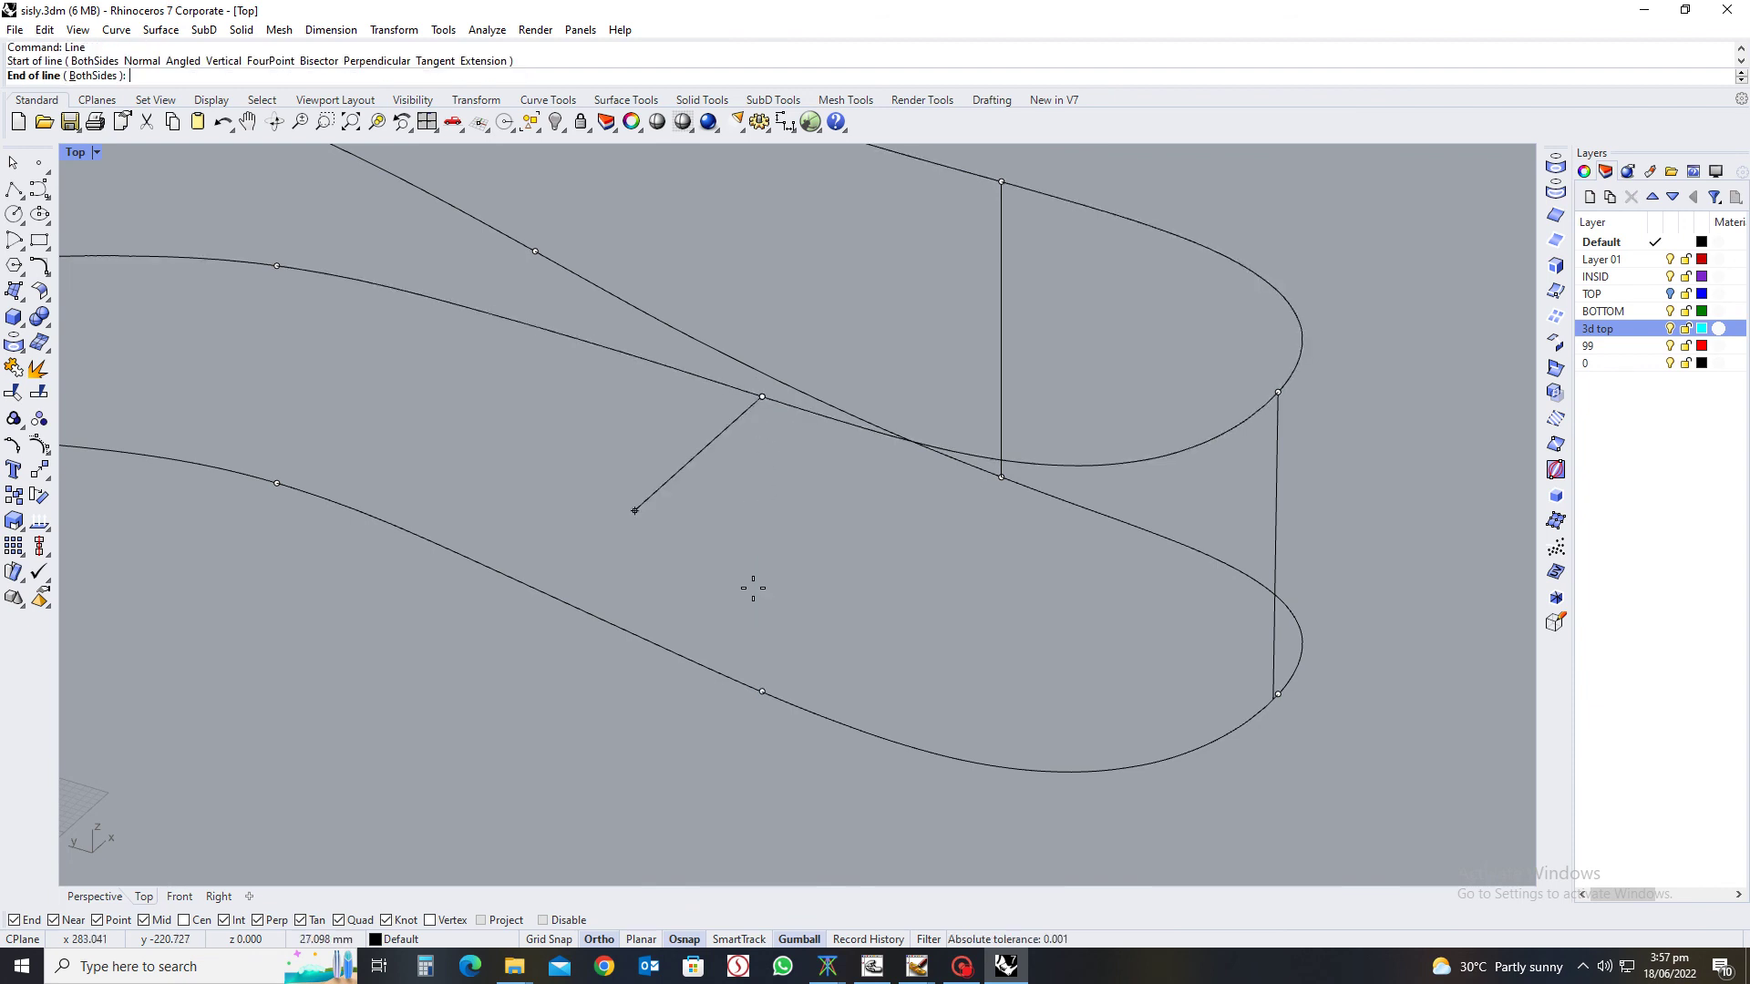
{"action": "left_click", "coordinate": [764, 691]}
Connect the lower and upper waist section points on the sole's inner side with a line
{"action": "scroll", "coordinate": [764, 691], "scroll_direction": "down", "scroll_amount": 5}
{"action": "right_click_drag", "start_coordinate": [764, 691], "coordinate": [889, 625], "text": "ctrl+shift"}
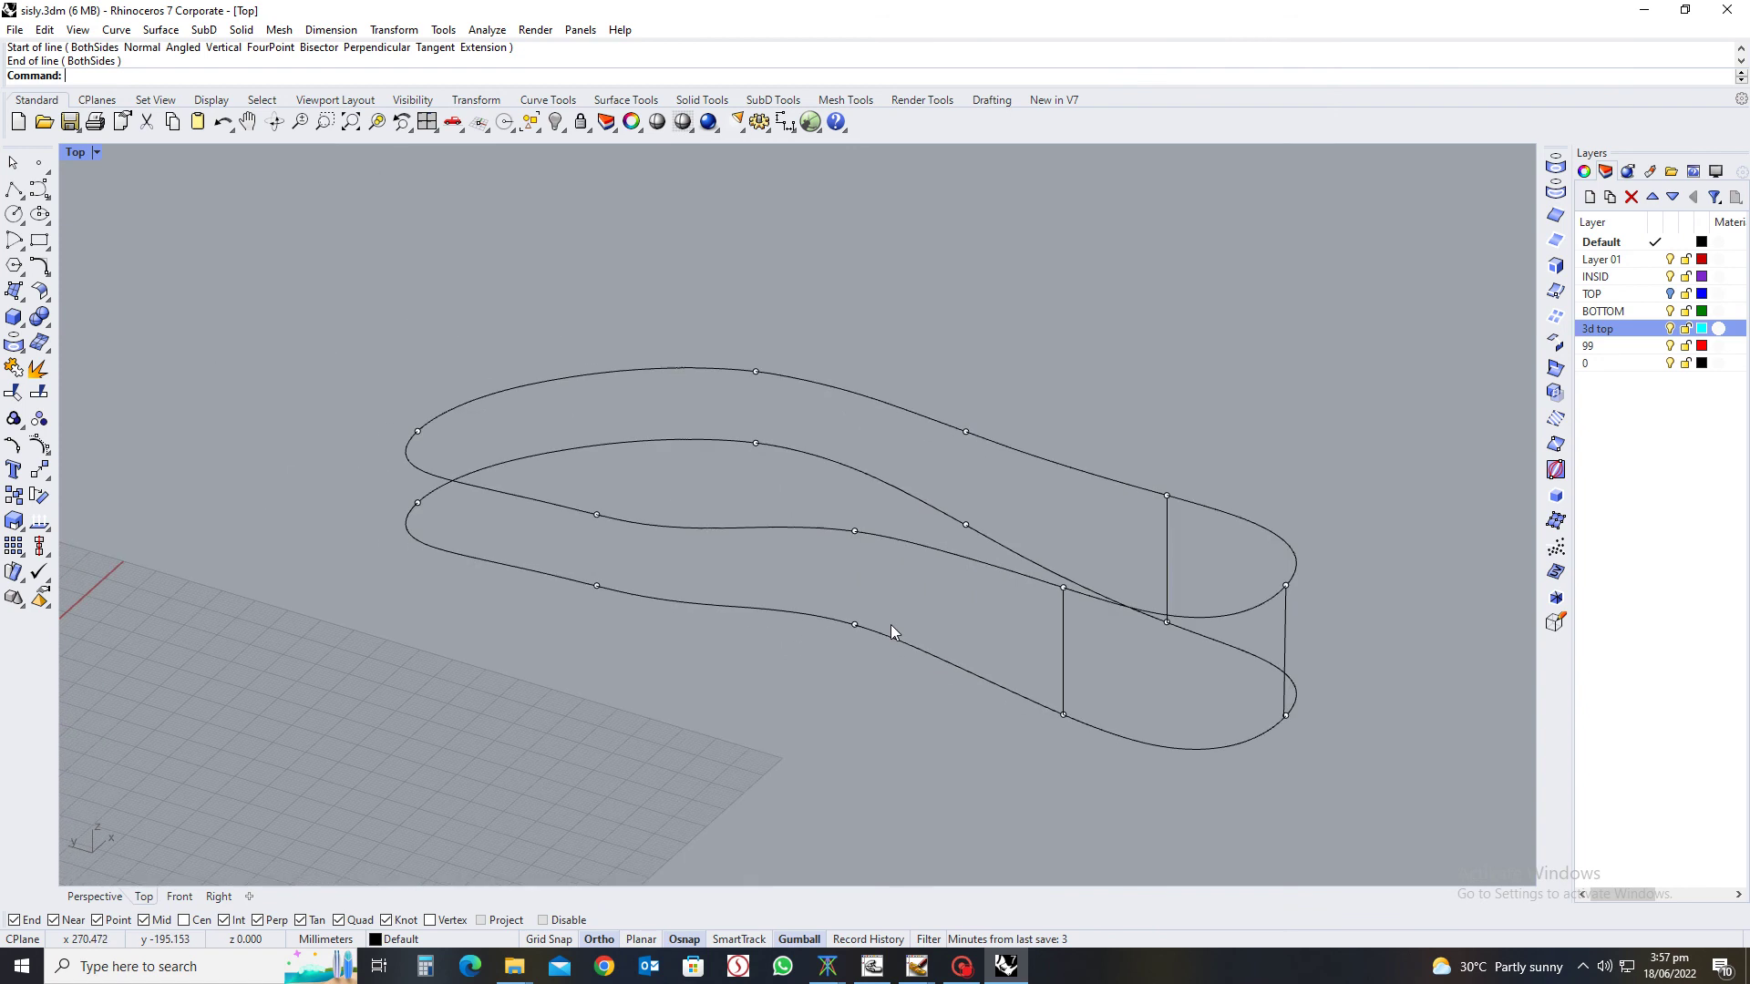
{"action": "key", "text": "Return"}
{"action": "left_click", "coordinate": [855, 625]}
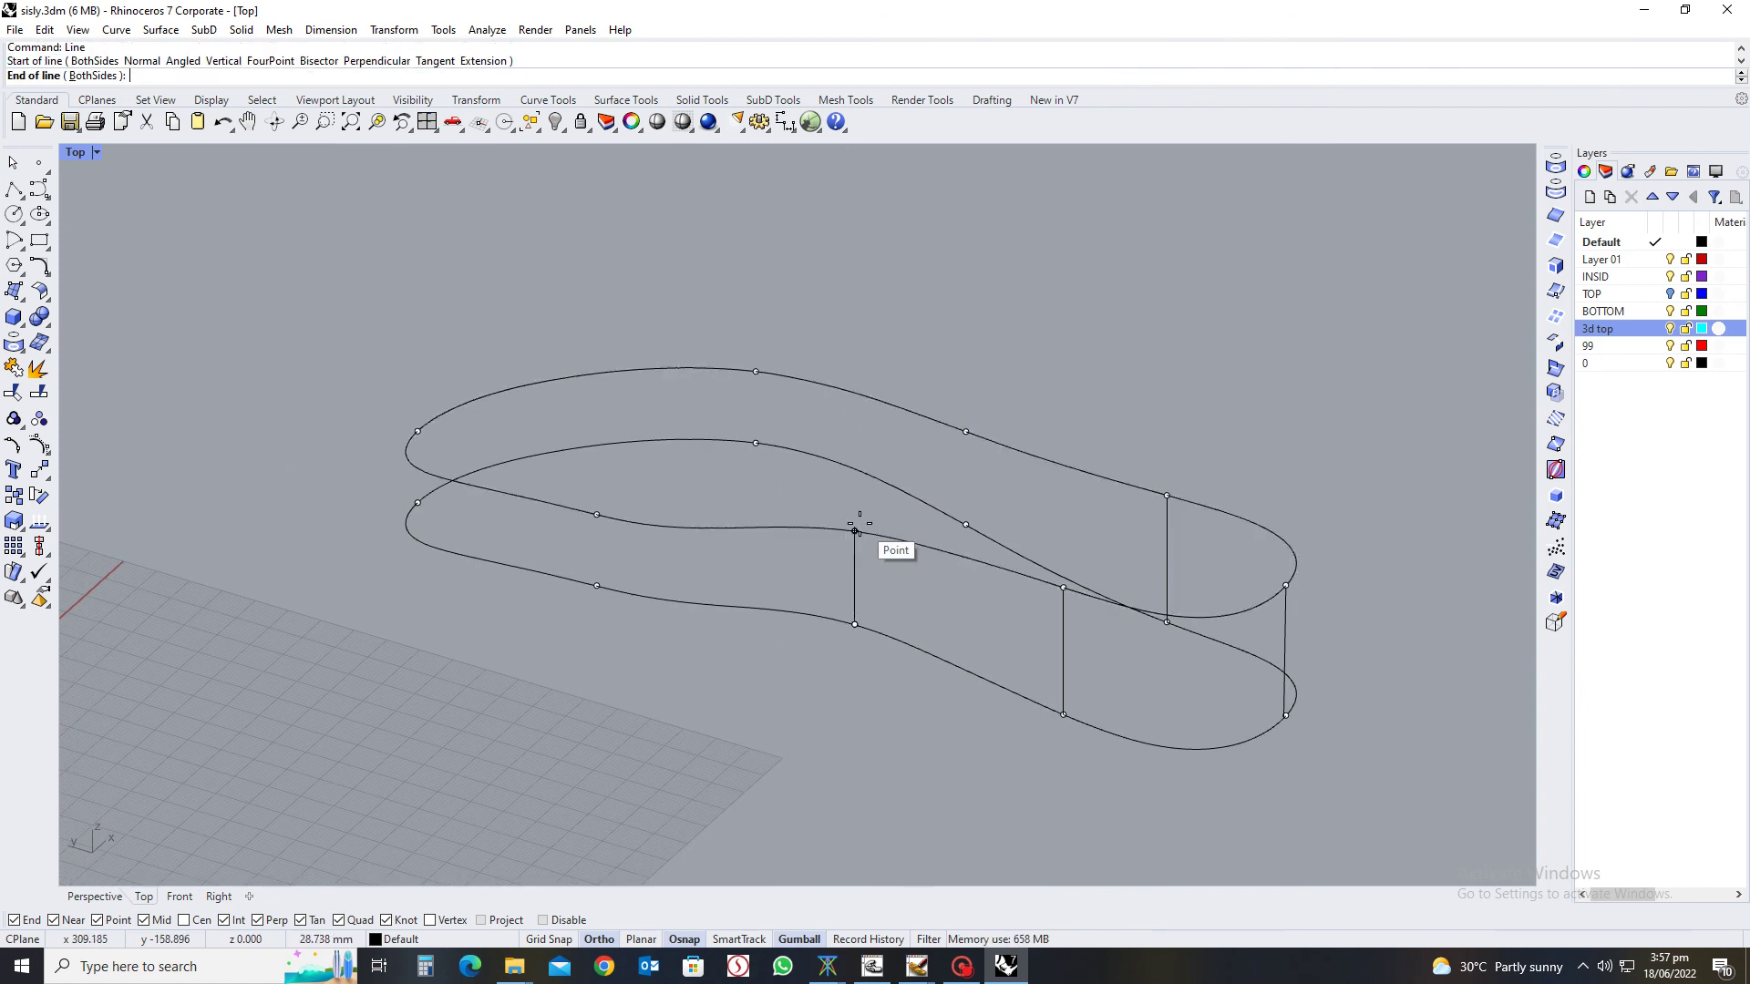
{"action": "left_click", "coordinate": [840, 540]}
Draw a line between the lower and upper forefoot section points on the sole's inner side
{"action": "right_click_drag", "start_coordinate": [556, 538], "coordinate": [745, 547]}
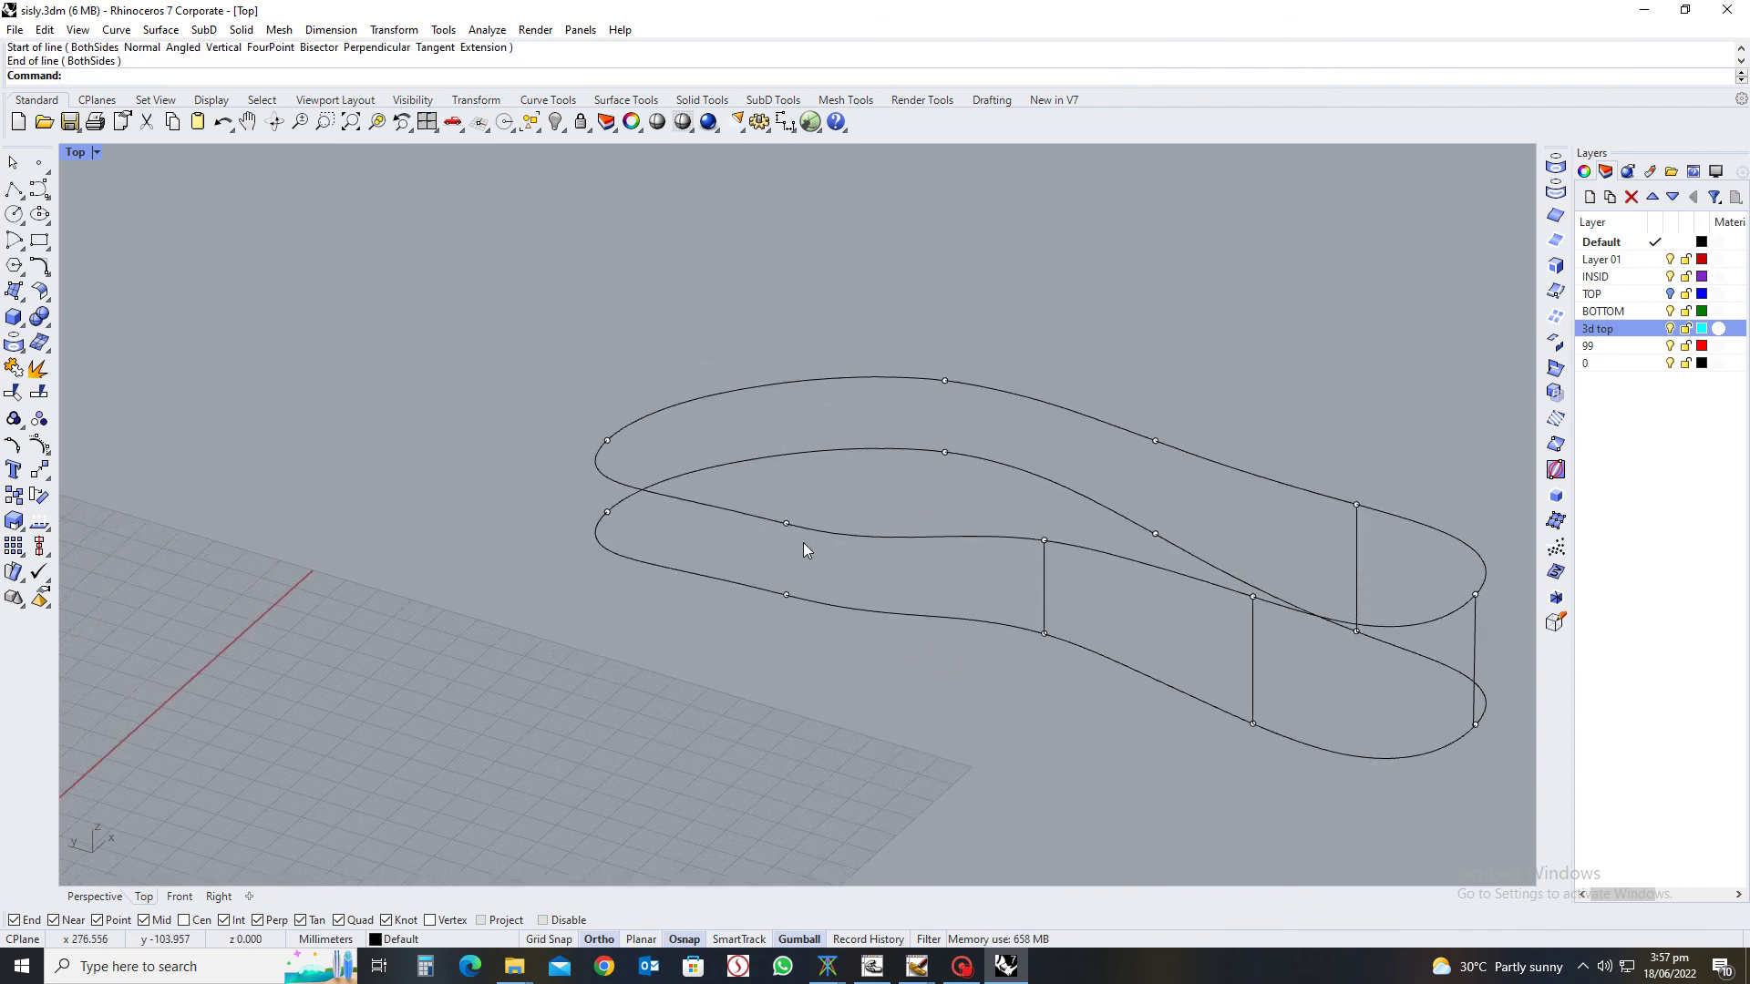
{"action": "key", "text": "Return"}
{"action": "scroll", "coordinate": [784, 588], "scroll_direction": "up", "scroll_amount": 5}
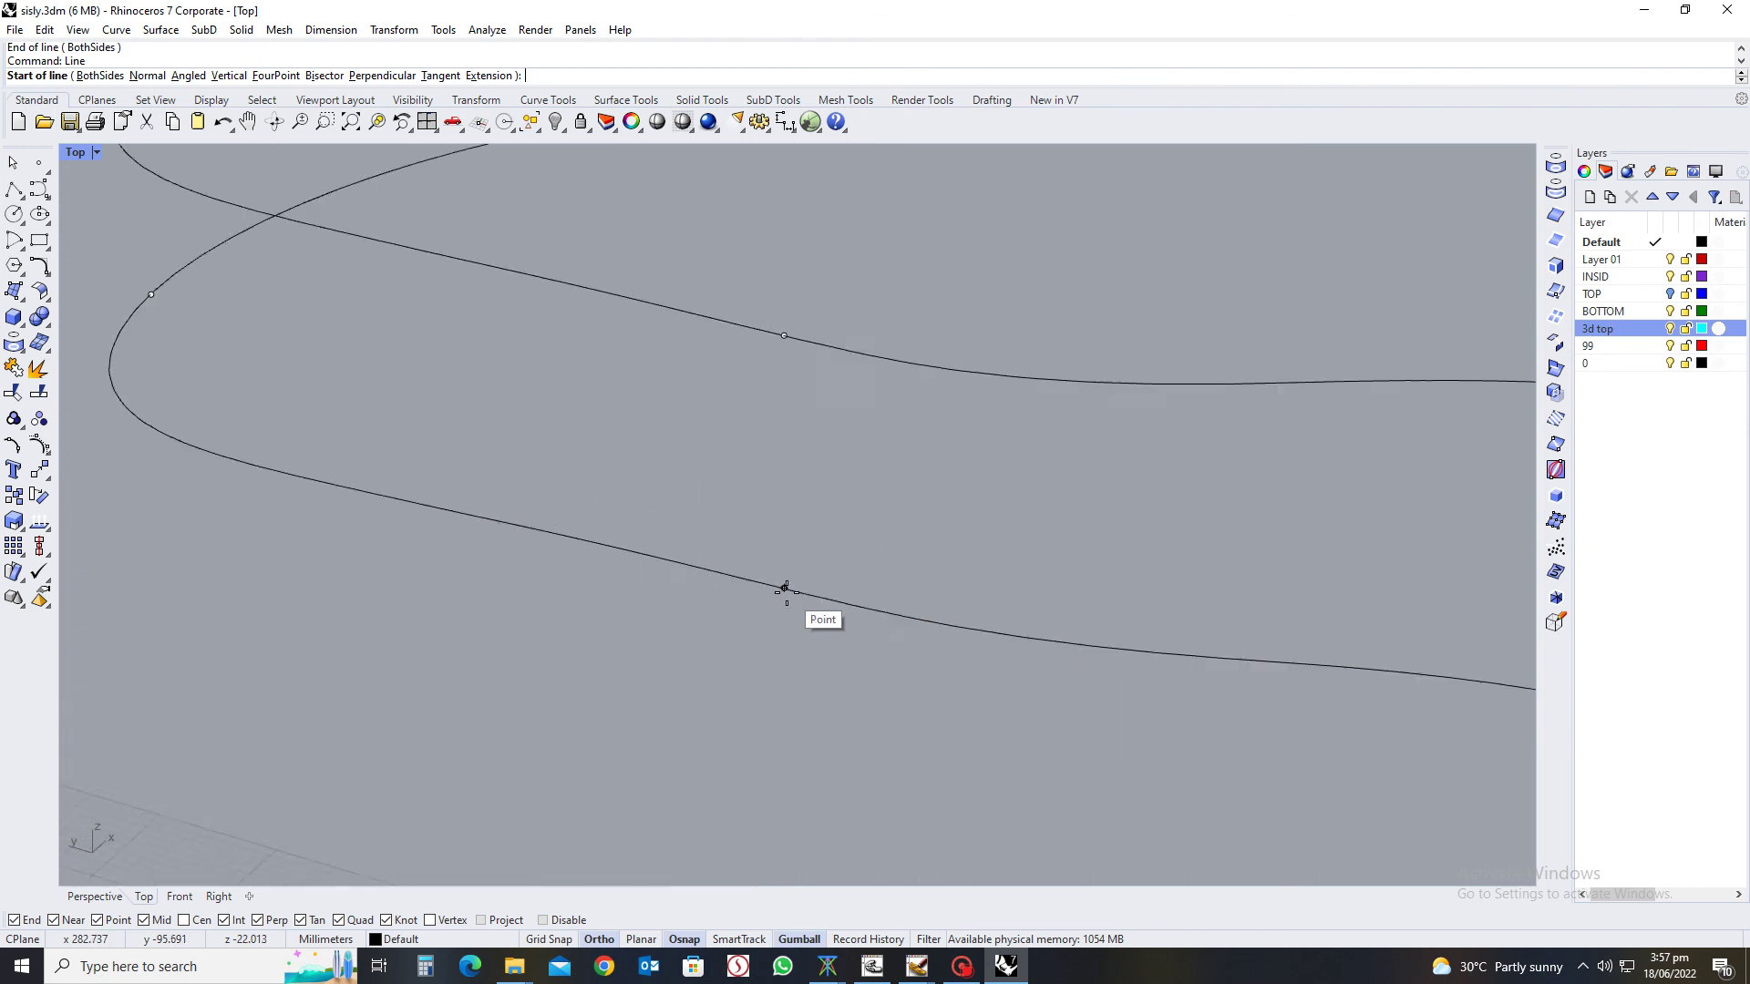
{"action": "scroll", "coordinate": [785, 588], "scroll_direction": "up", "scroll_amount": 3}
{"action": "left_click", "coordinate": [778, 599]}
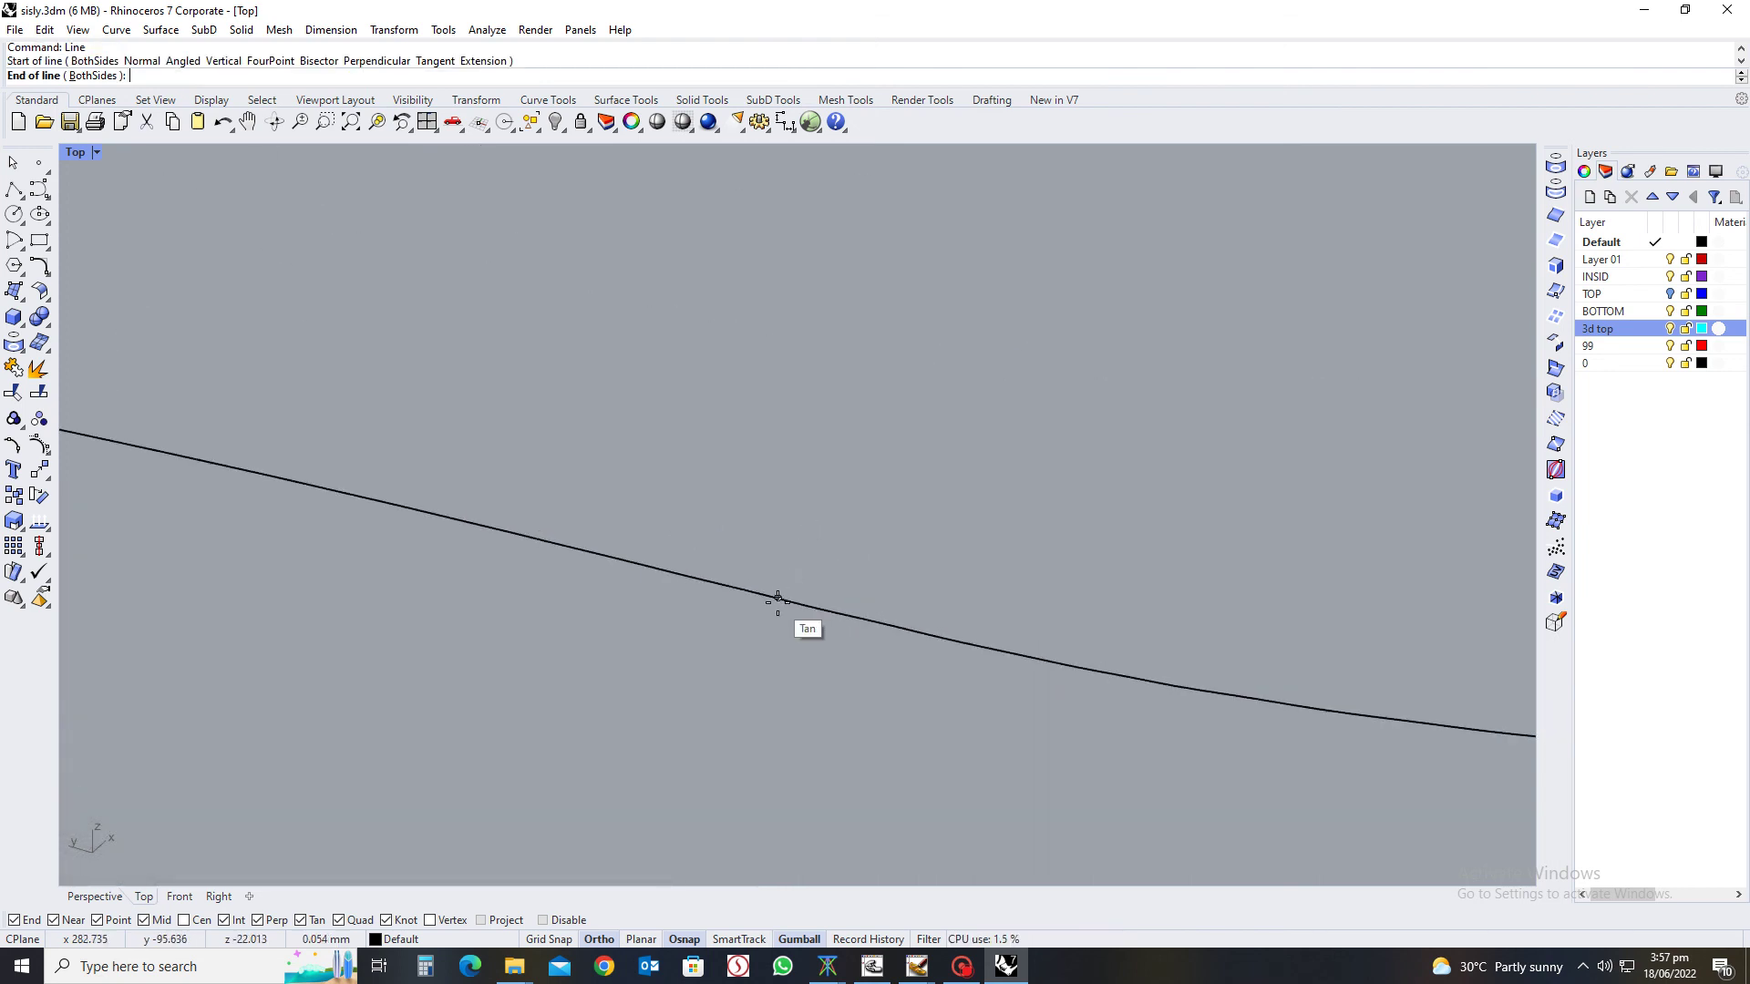
{"action": "scroll", "coordinate": [778, 598], "scroll_direction": "down", "scroll_amount": 4}
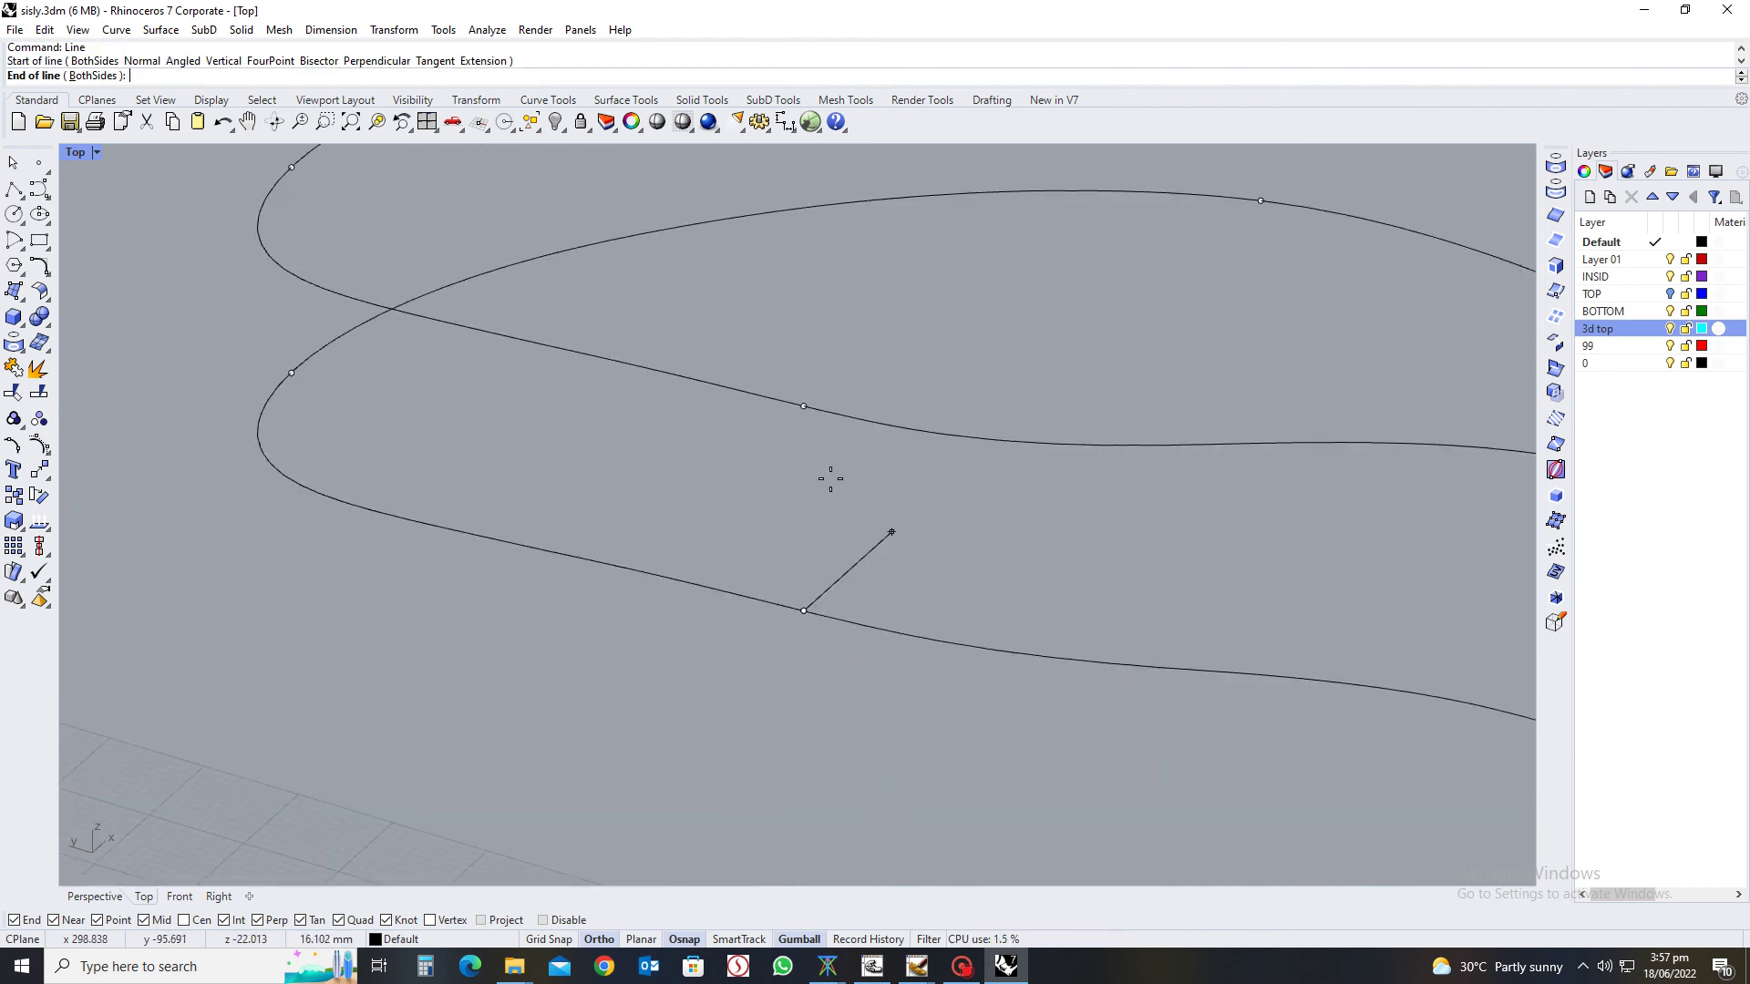
{"action": "left_click", "coordinate": [803, 406]}
Connect the lower and upper outline points at the tip of the toe with a line
{"action": "right_click_drag", "start_coordinate": [815, 544], "coordinate": [680, 671], "text": "ctrl+shift"}
{"action": "key", "text": "Return"}
{"action": "key", "text": "Home"}
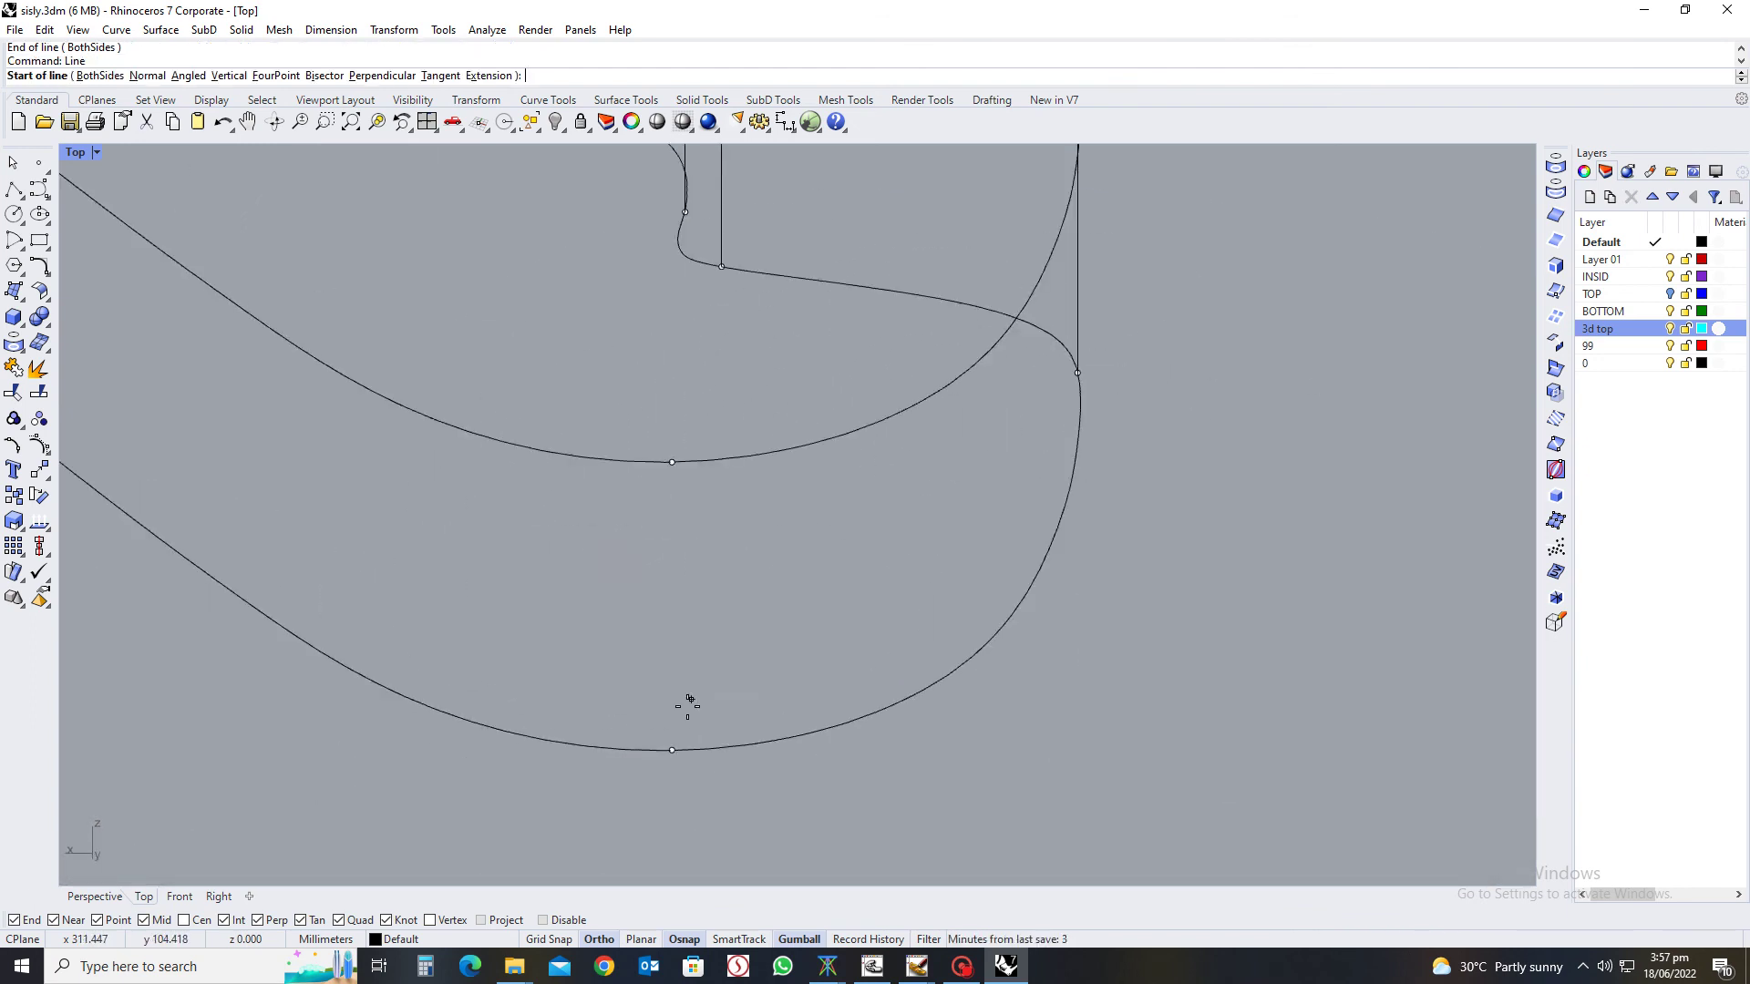
{"action": "left_click", "coordinate": [671, 747]}
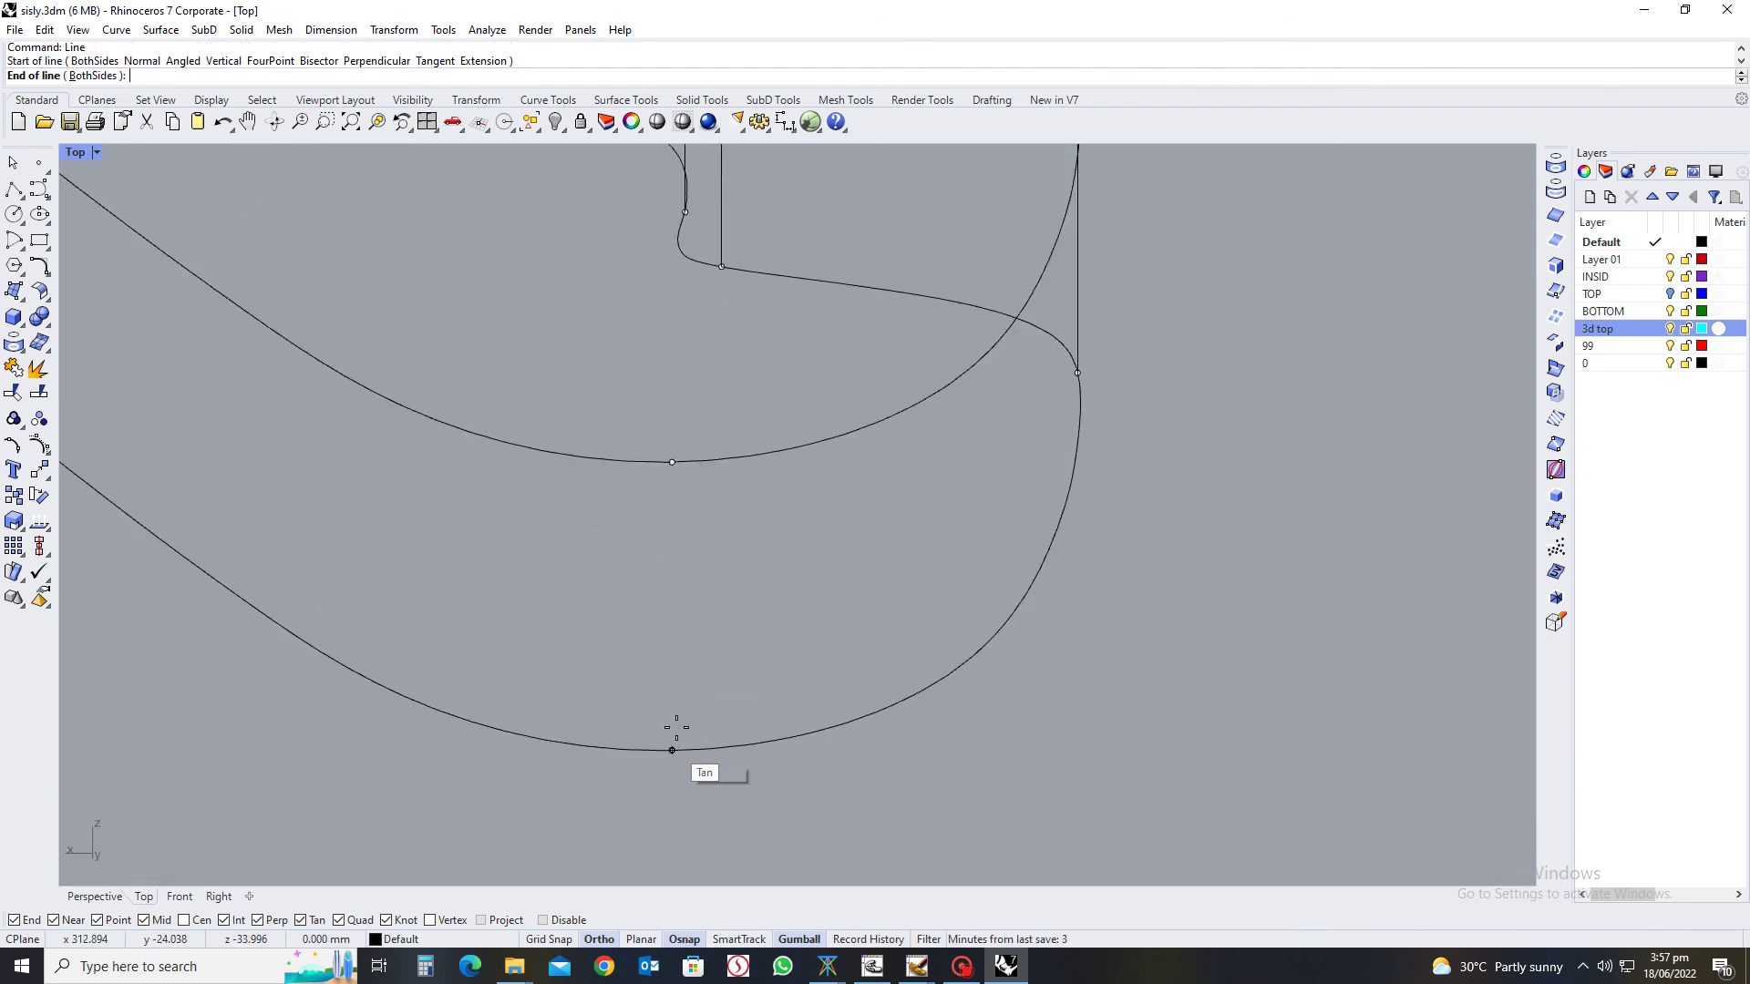
{"action": "left_click", "coordinate": [672, 463]}
Draw a line from the lower to the upper forefoot section point on the sole's outer side
{"action": "key", "text": "Home"}
{"action": "key", "text": "Home"}
{"action": "key", "text": "Home"}
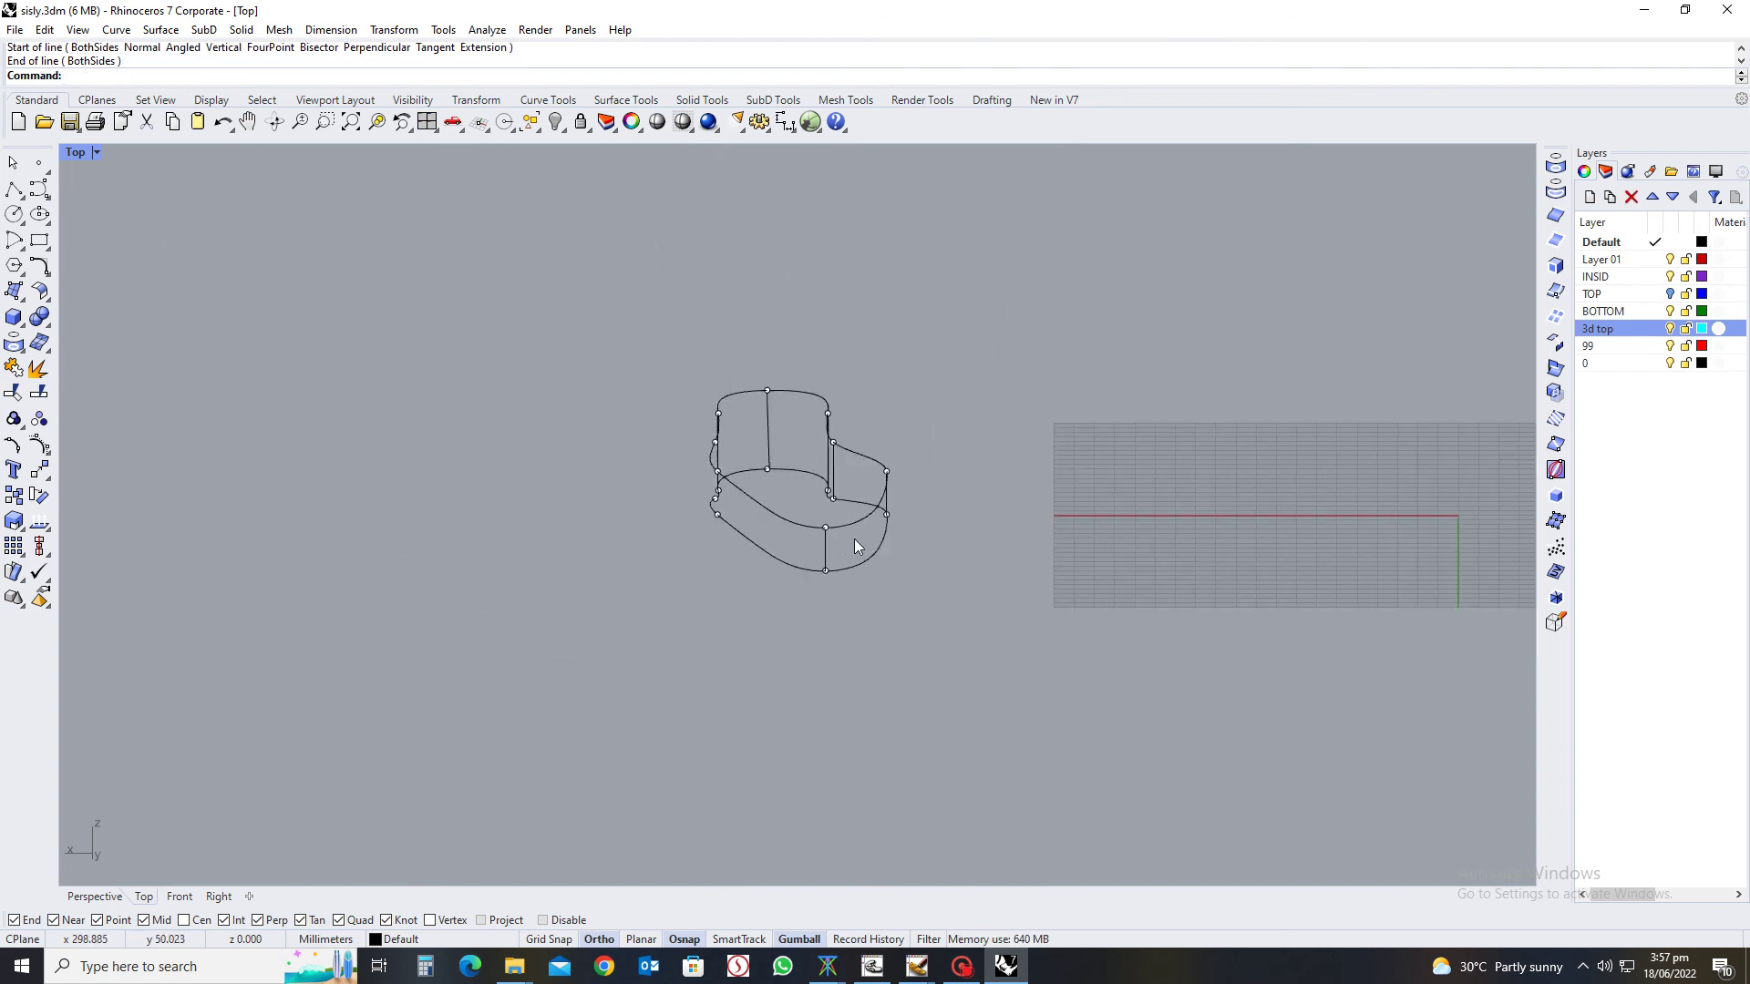
{"action": "key", "text": "Home"}
{"action": "key", "text": "Home"}
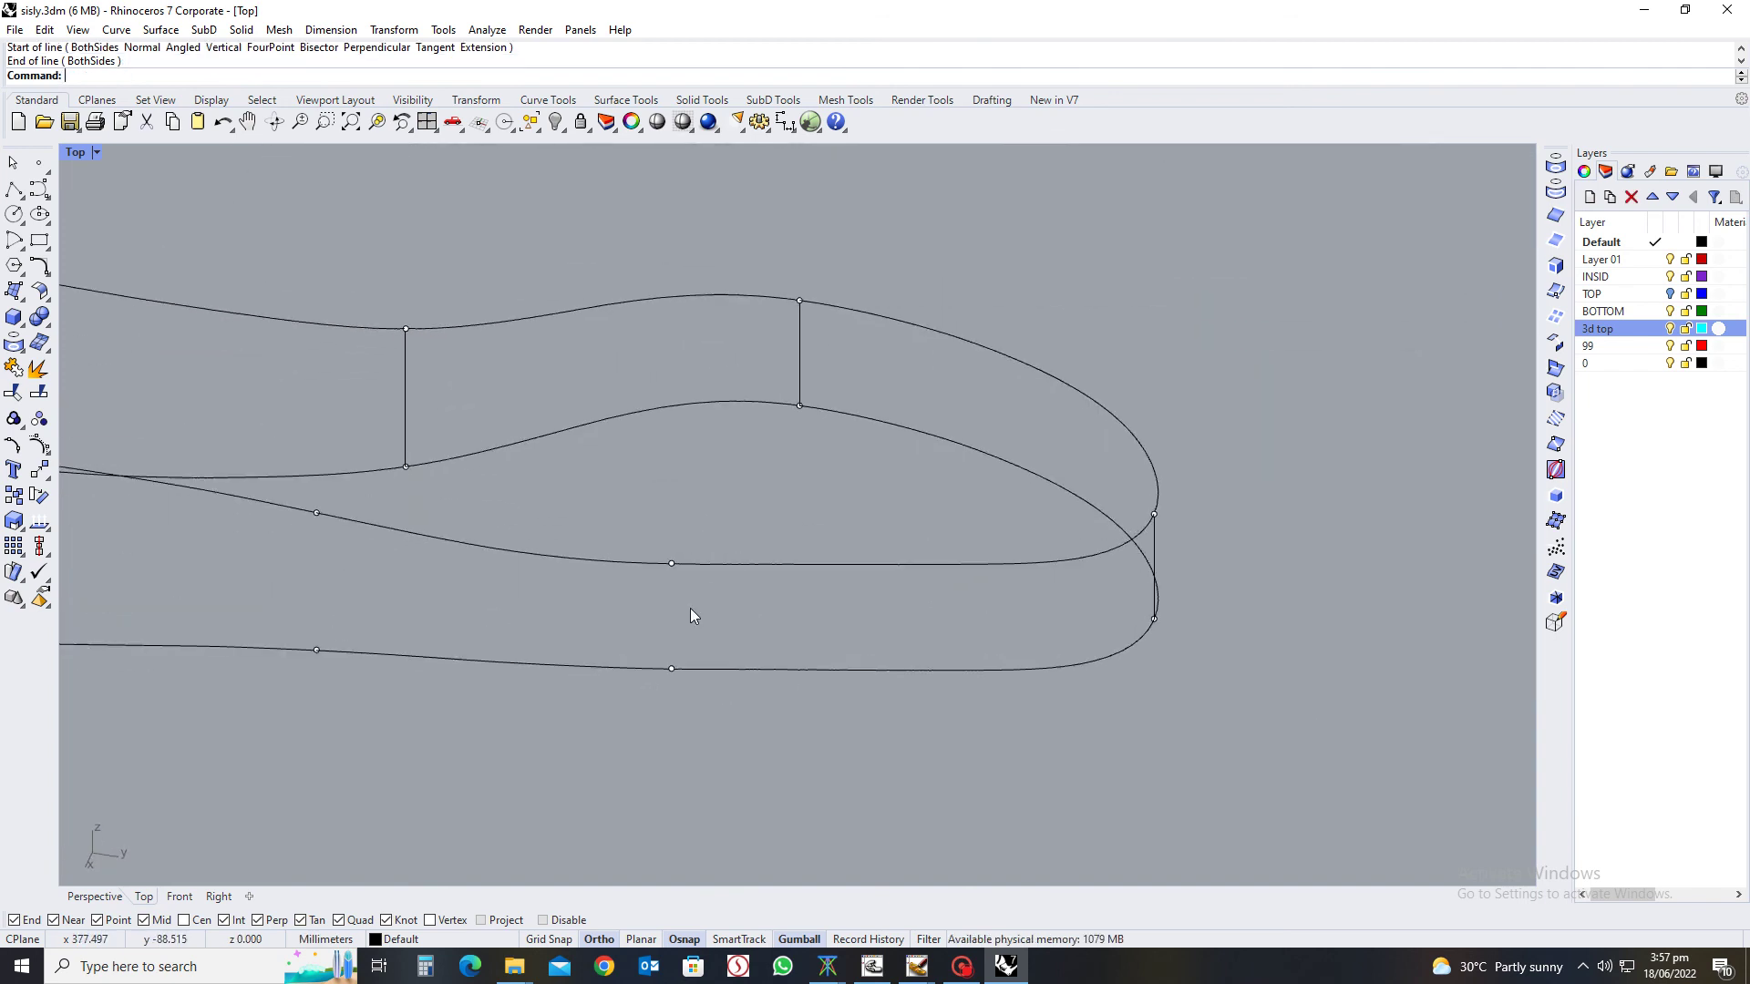
{"action": "key", "text": "Return"}
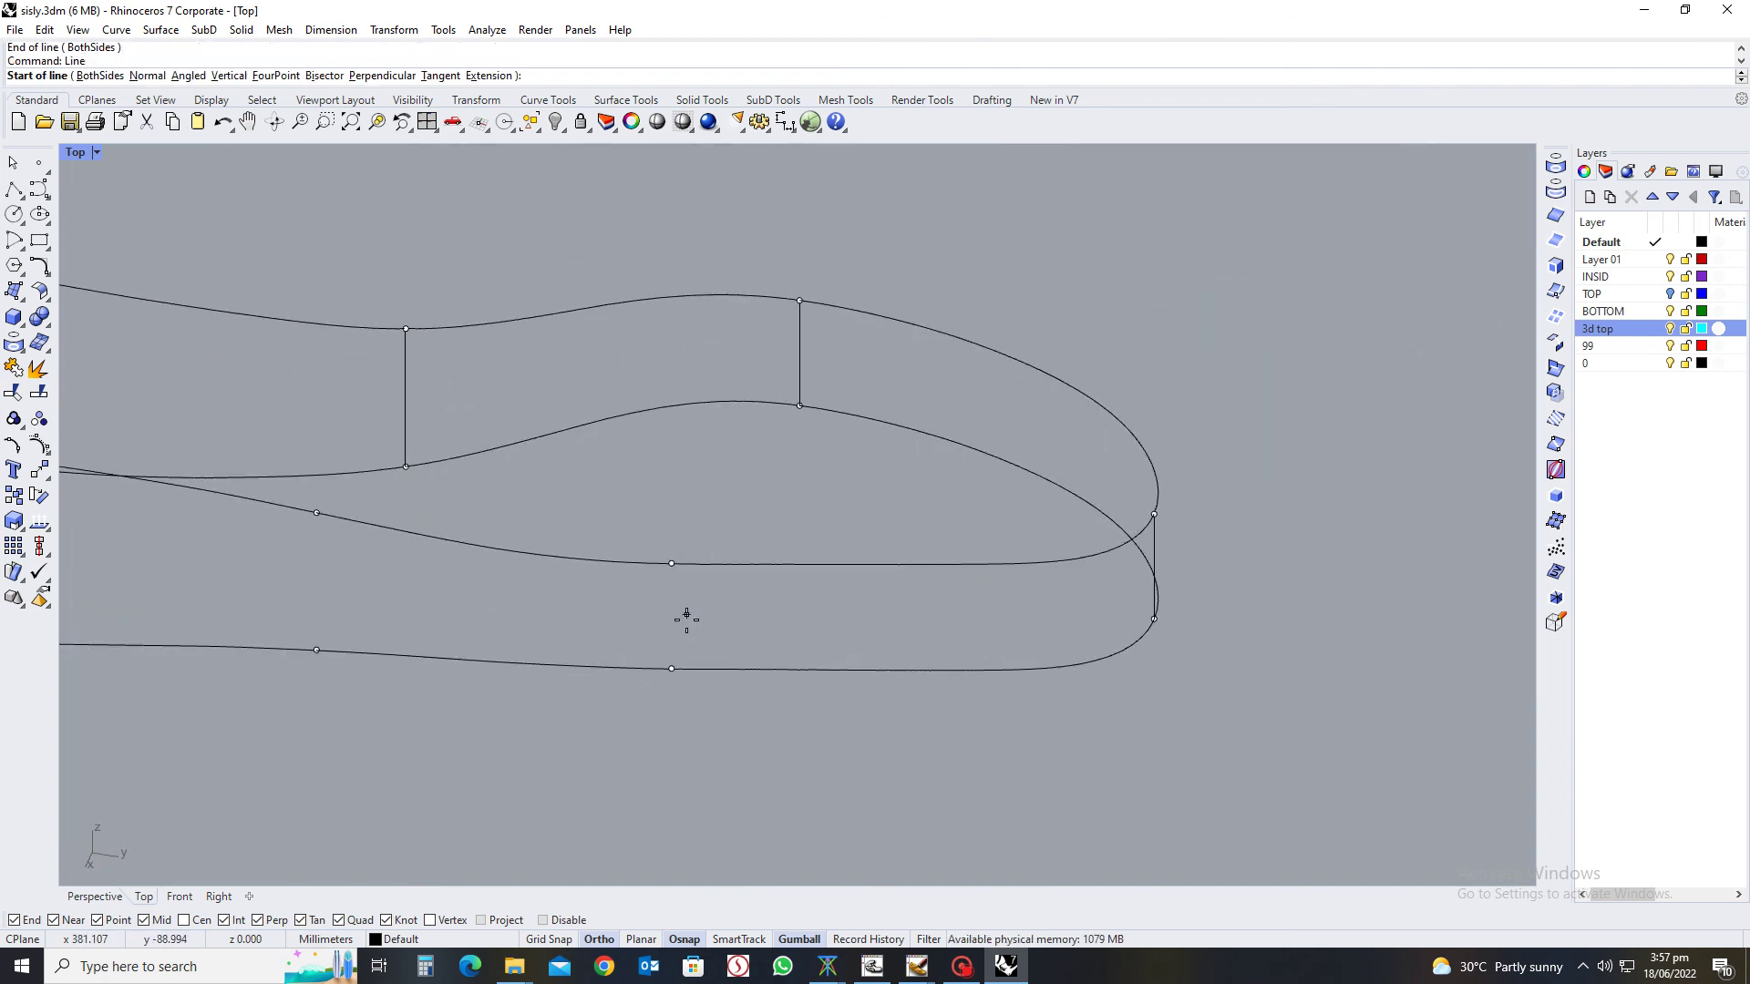
{"action": "left_click", "coordinate": [670, 669]}
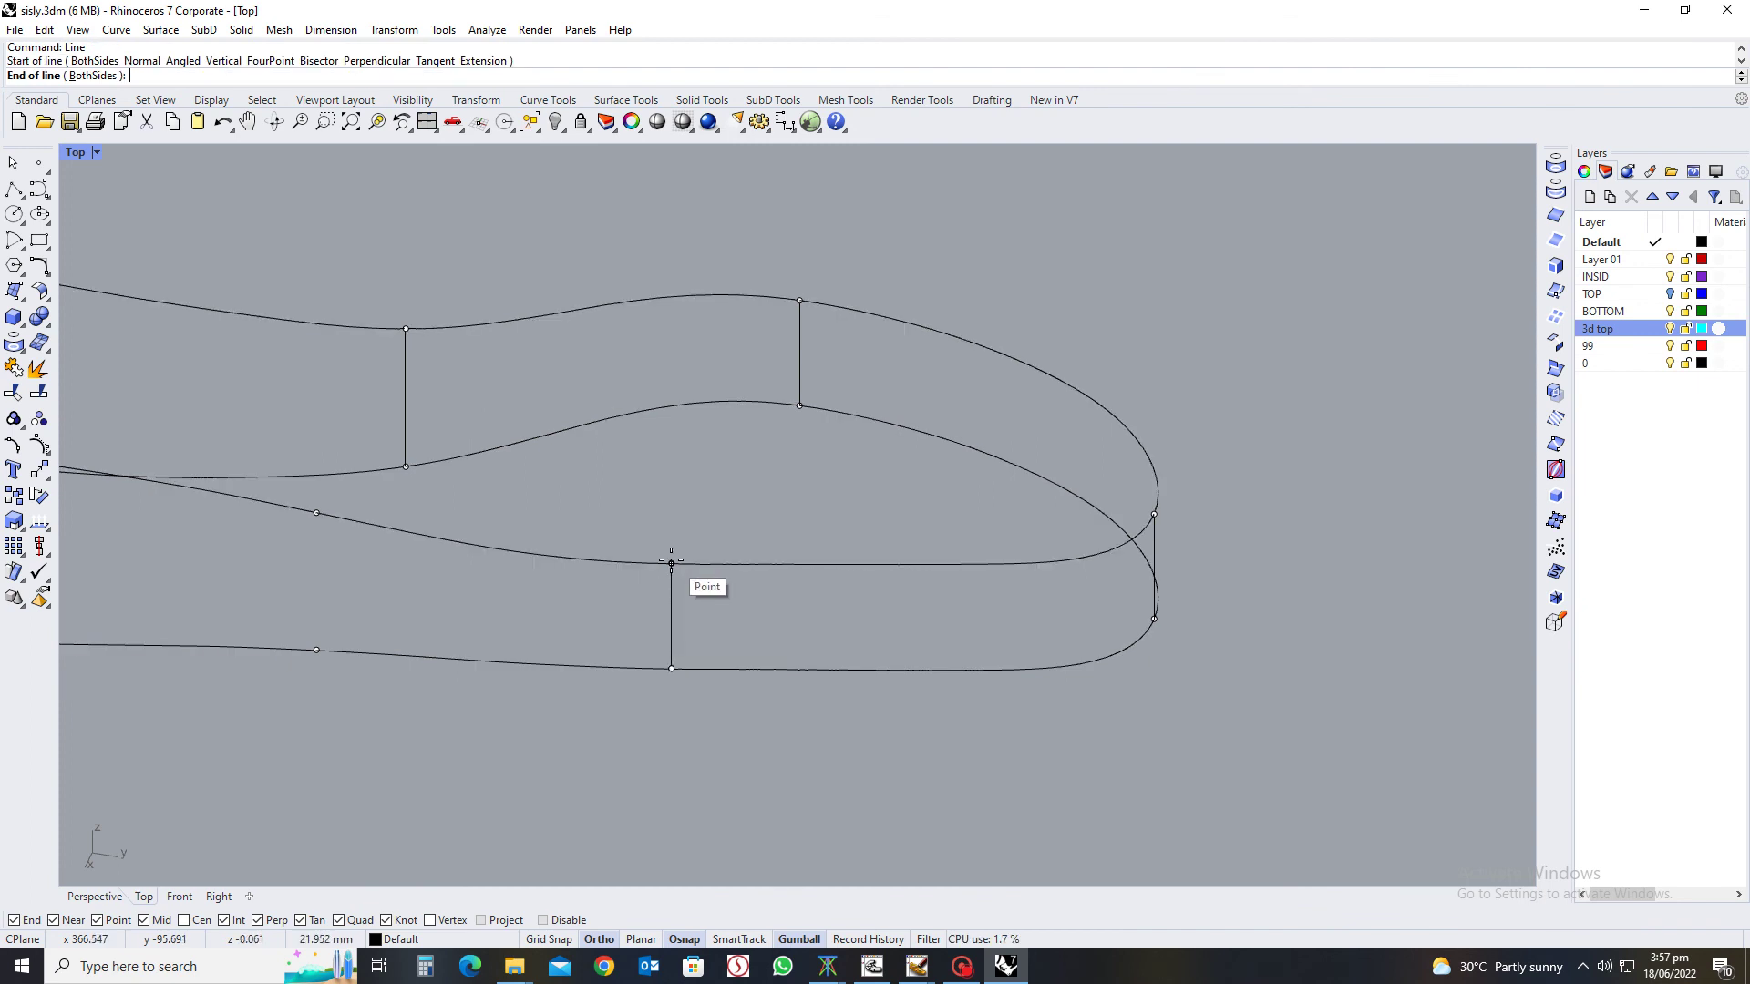
{"action": "left_click", "coordinate": [671, 563]}
Join the lower and upper waist section points on the sole's outer side with a line
{"action": "key", "text": "Home"}
{"action": "key", "text": "Home"}
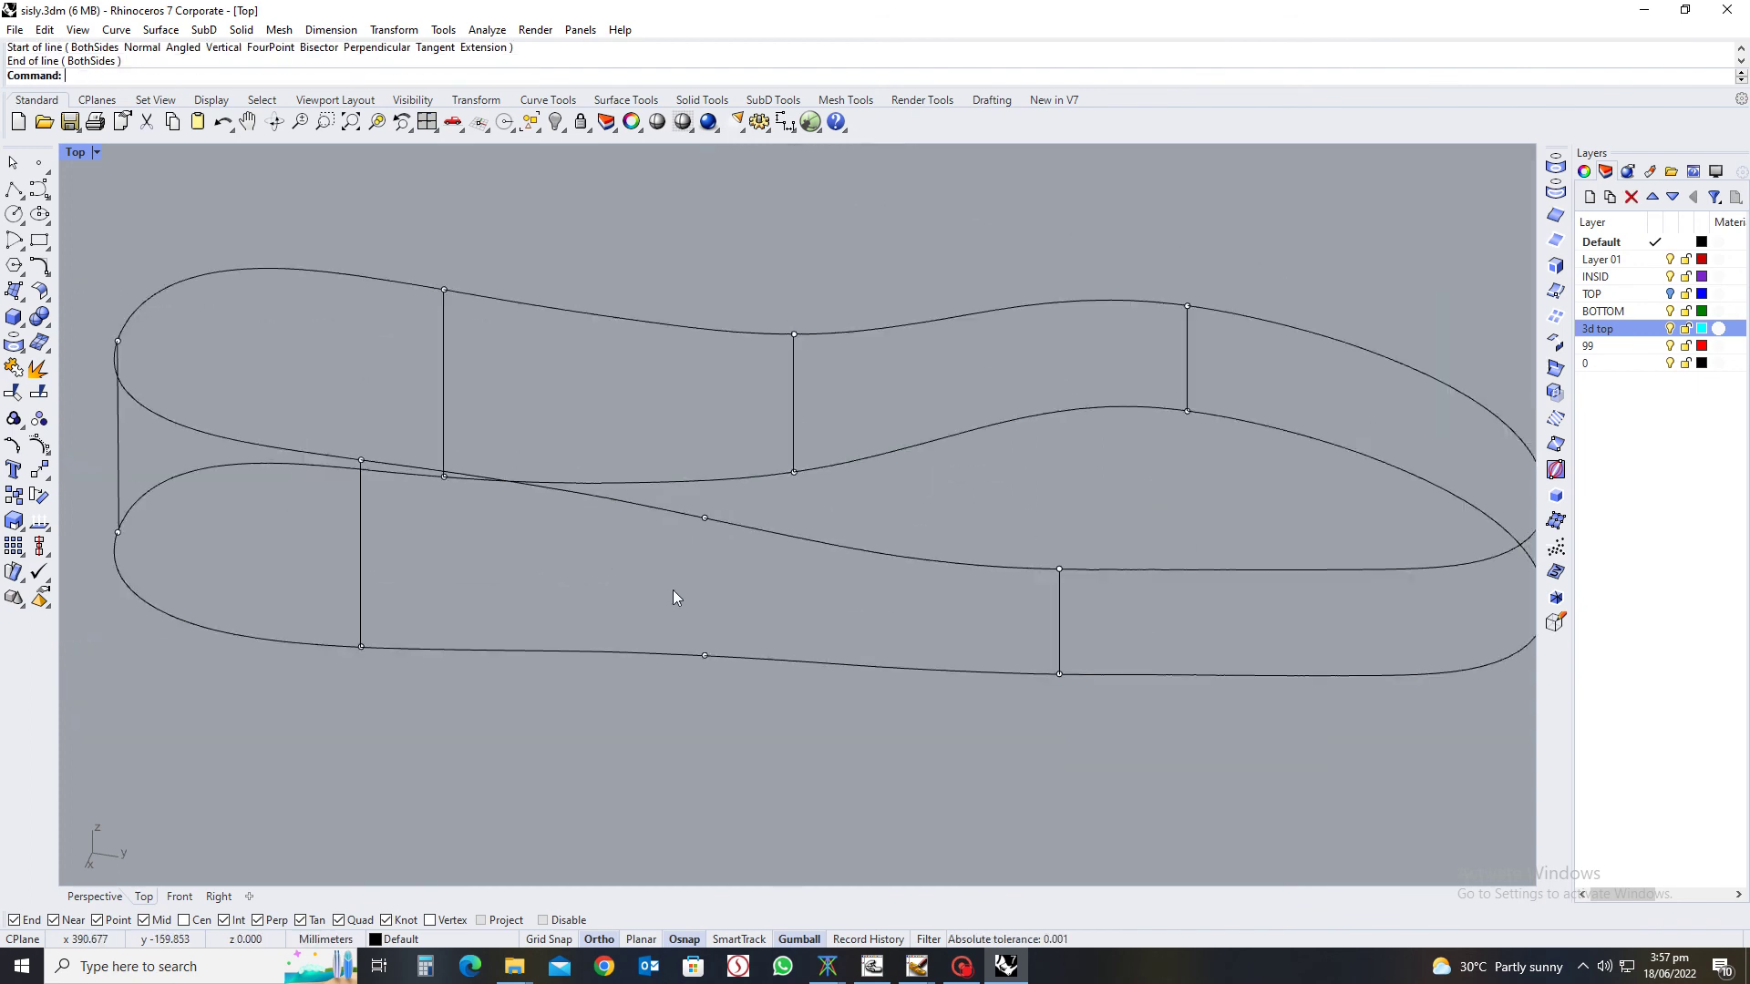
{"action": "key", "text": "Return"}
{"action": "left_click", "coordinate": [705, 658]}
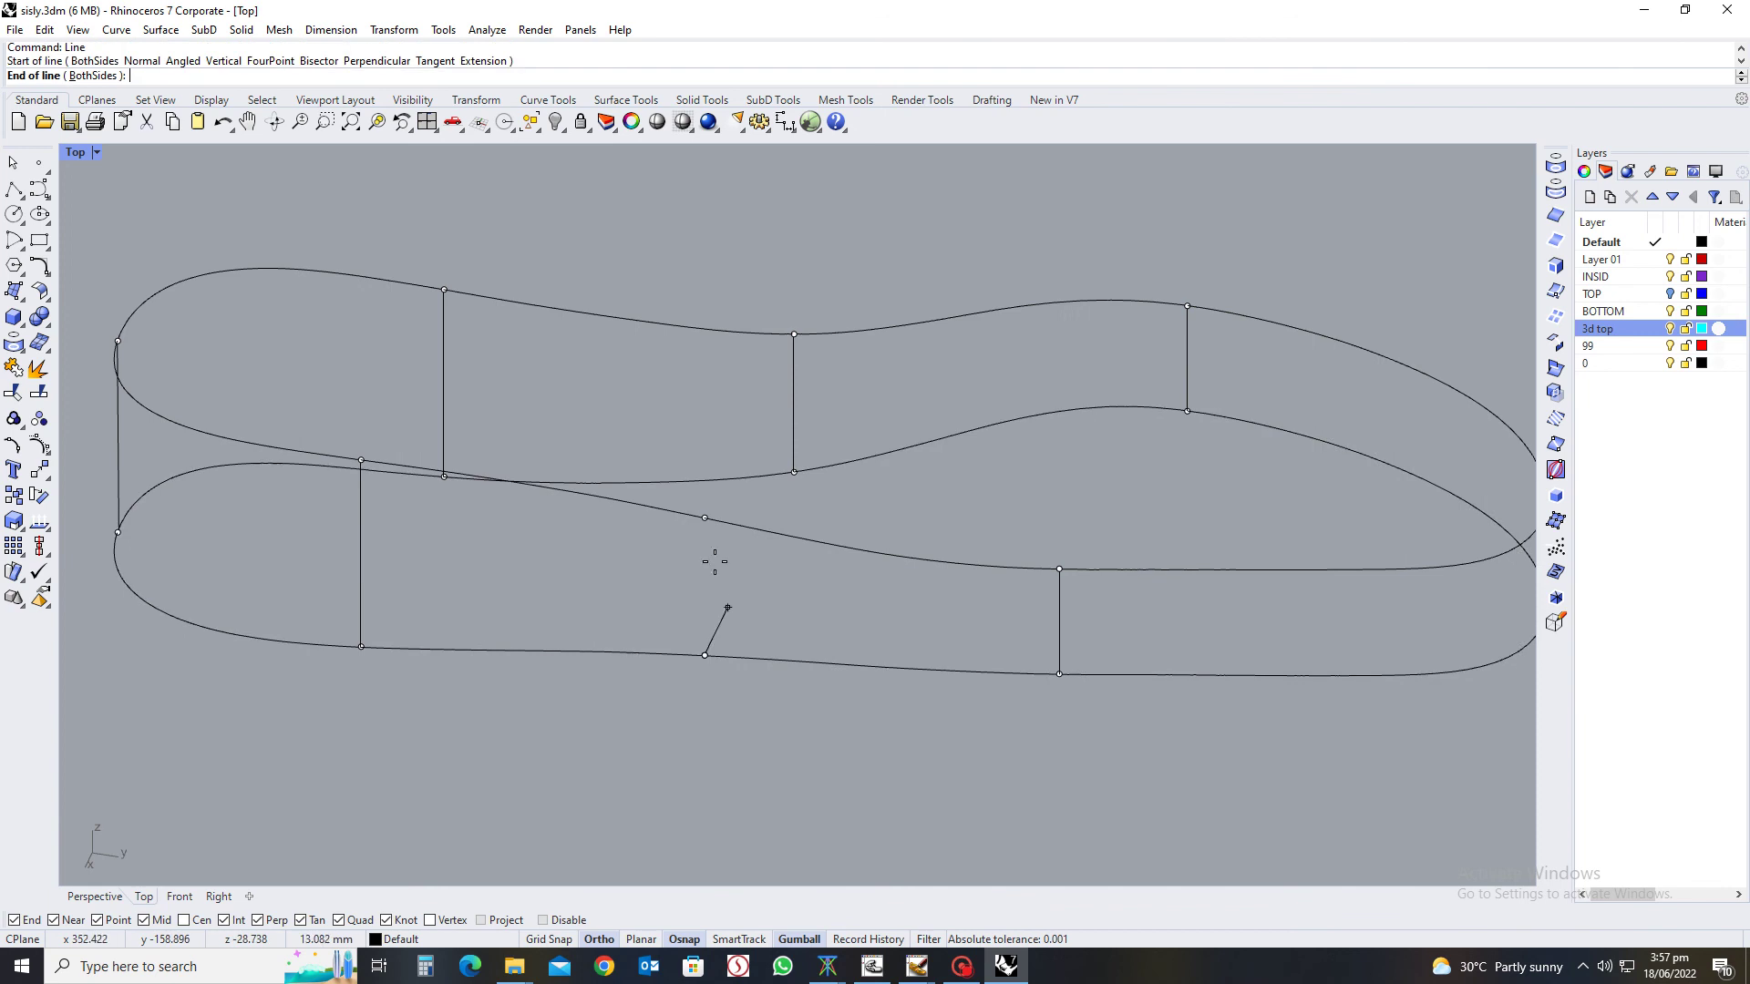
{"action": "left_click", "coordinate": [705, 518]}
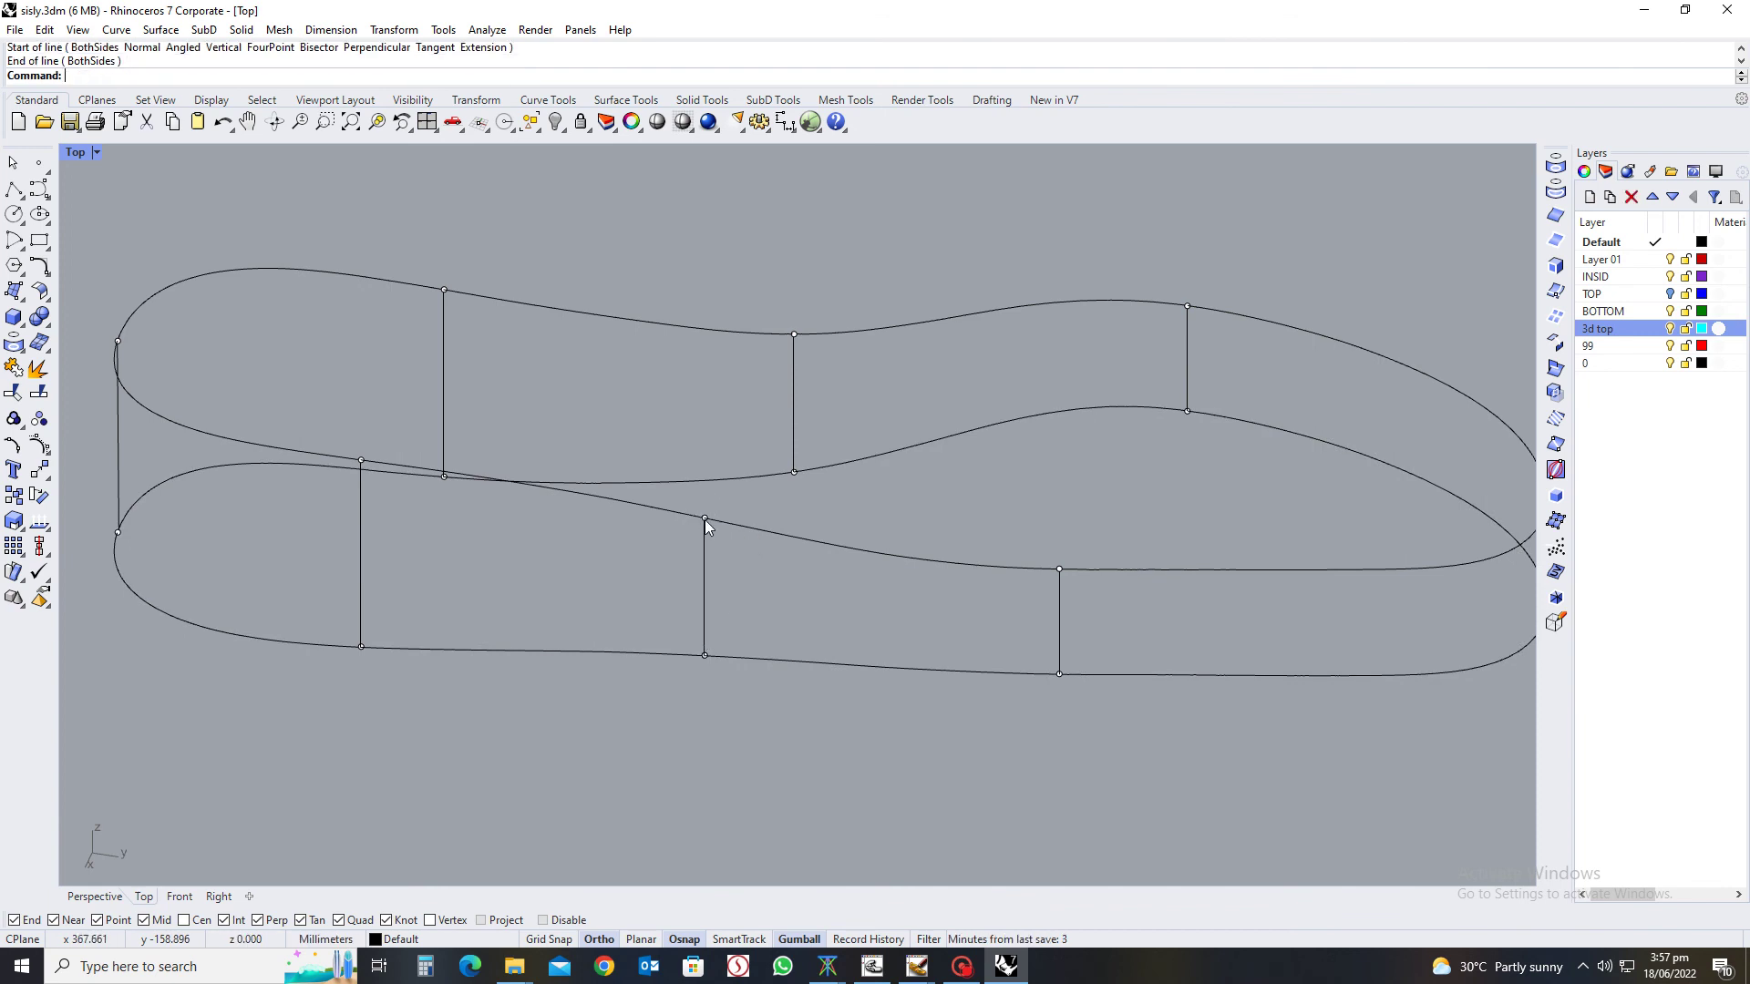
{"action": "key", "text": "End"}
{"action": "key", "text": "End"}
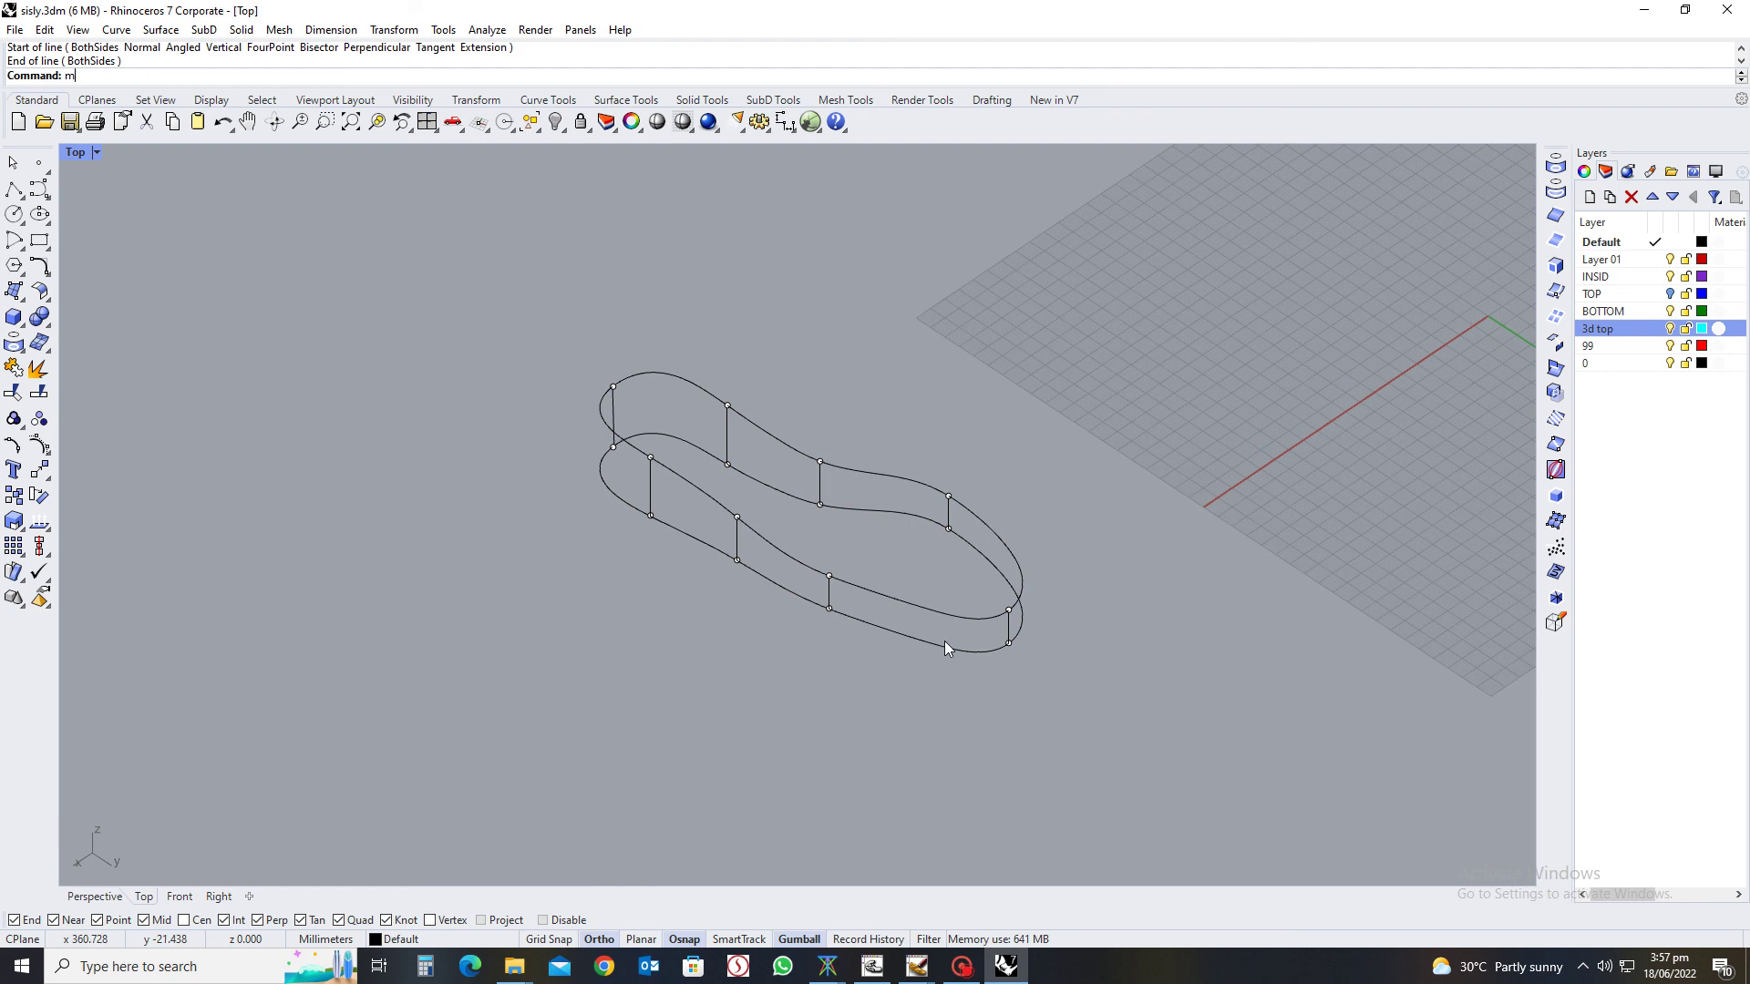
{"action": "key", "text": "Return"}
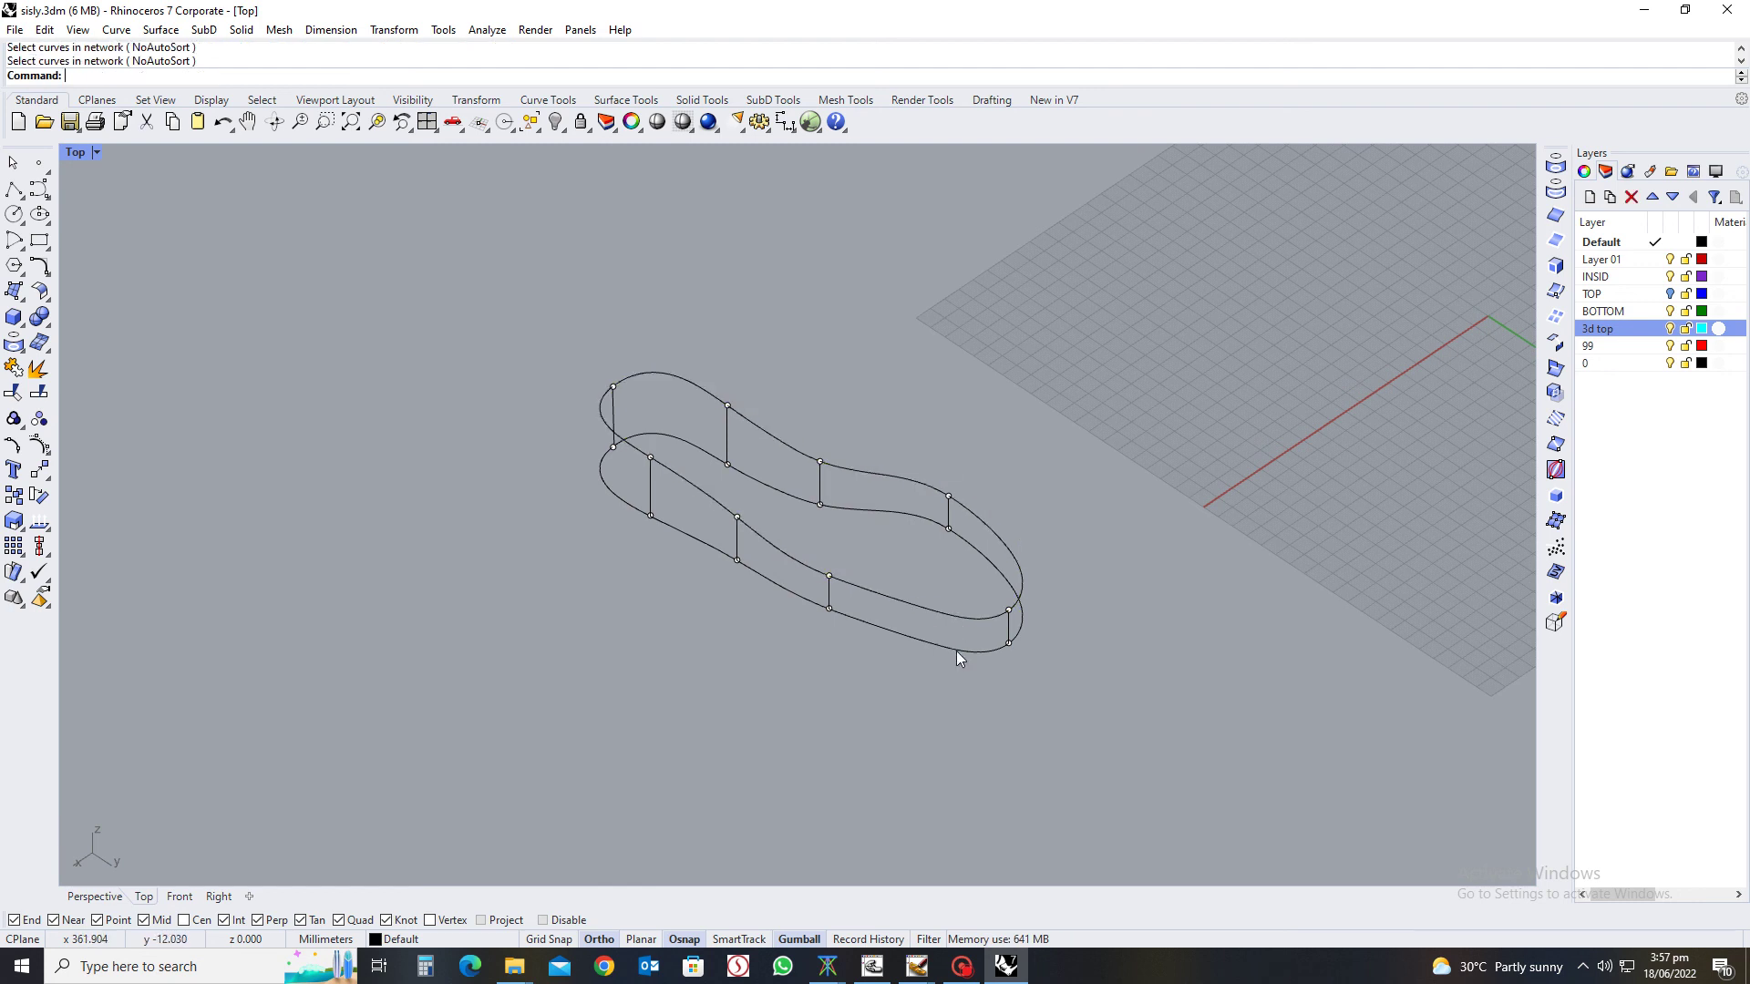
Split the upper outline curve at the toe and back-heel section points, where the connecting lines meet it
{"action": "key", "text": "Return"}
{"action": "left_click", "coordinate": [965, 613]}
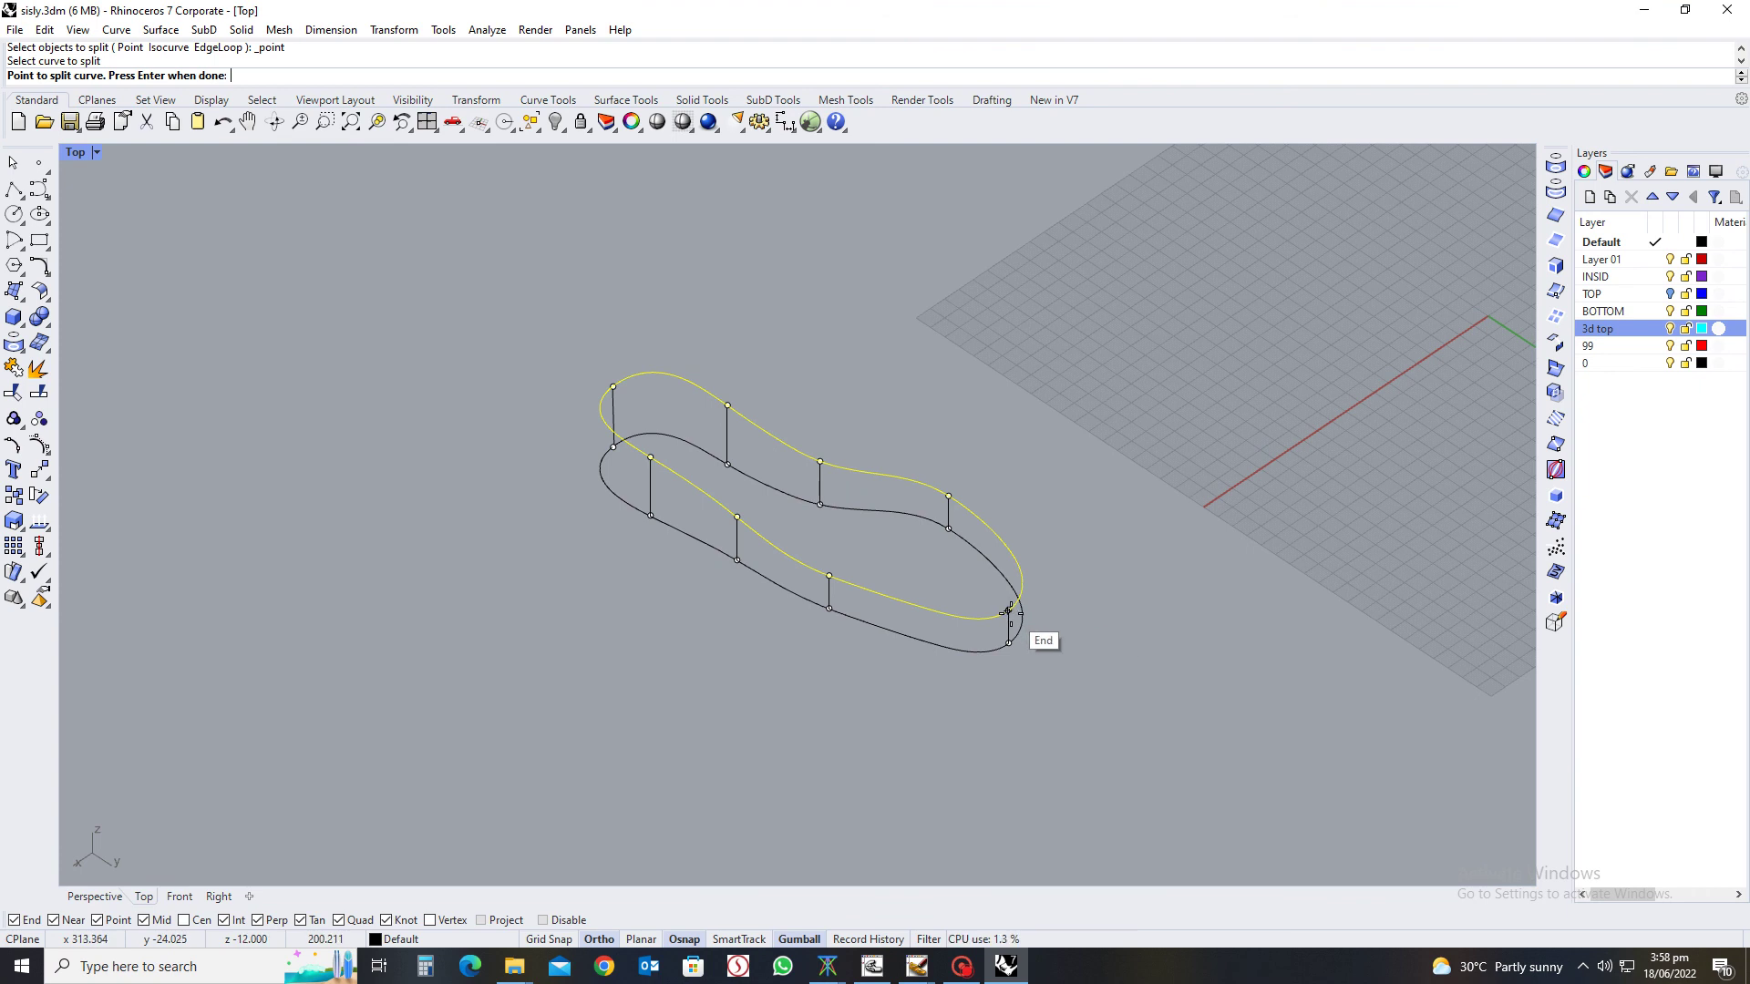
{"action": "scroll", "coordinate": [1020, 594], "scroll_direction": "up", "scroll_amount": 6}
{"action": "left_click", "coordinate": [942, 540]}
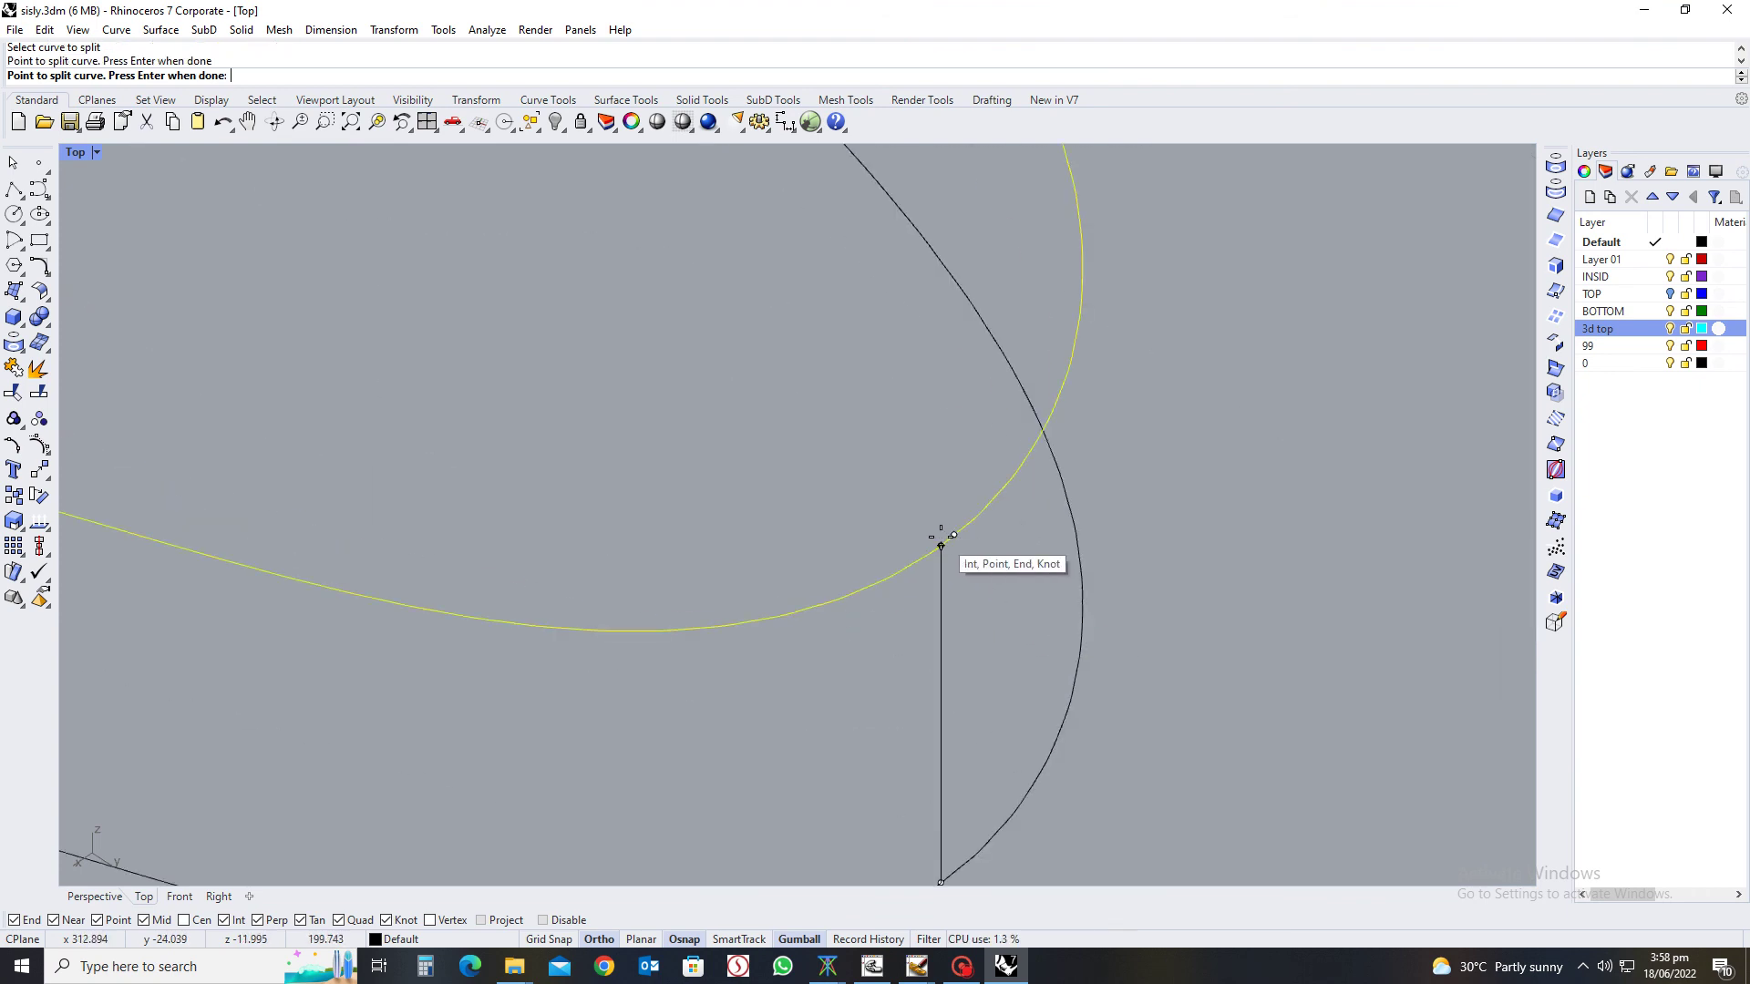
{"action": "key", "text": "Return"}
{"action": "key", "text": "Return"}
{"action": "left_click", "coordinate": [949, 539]}
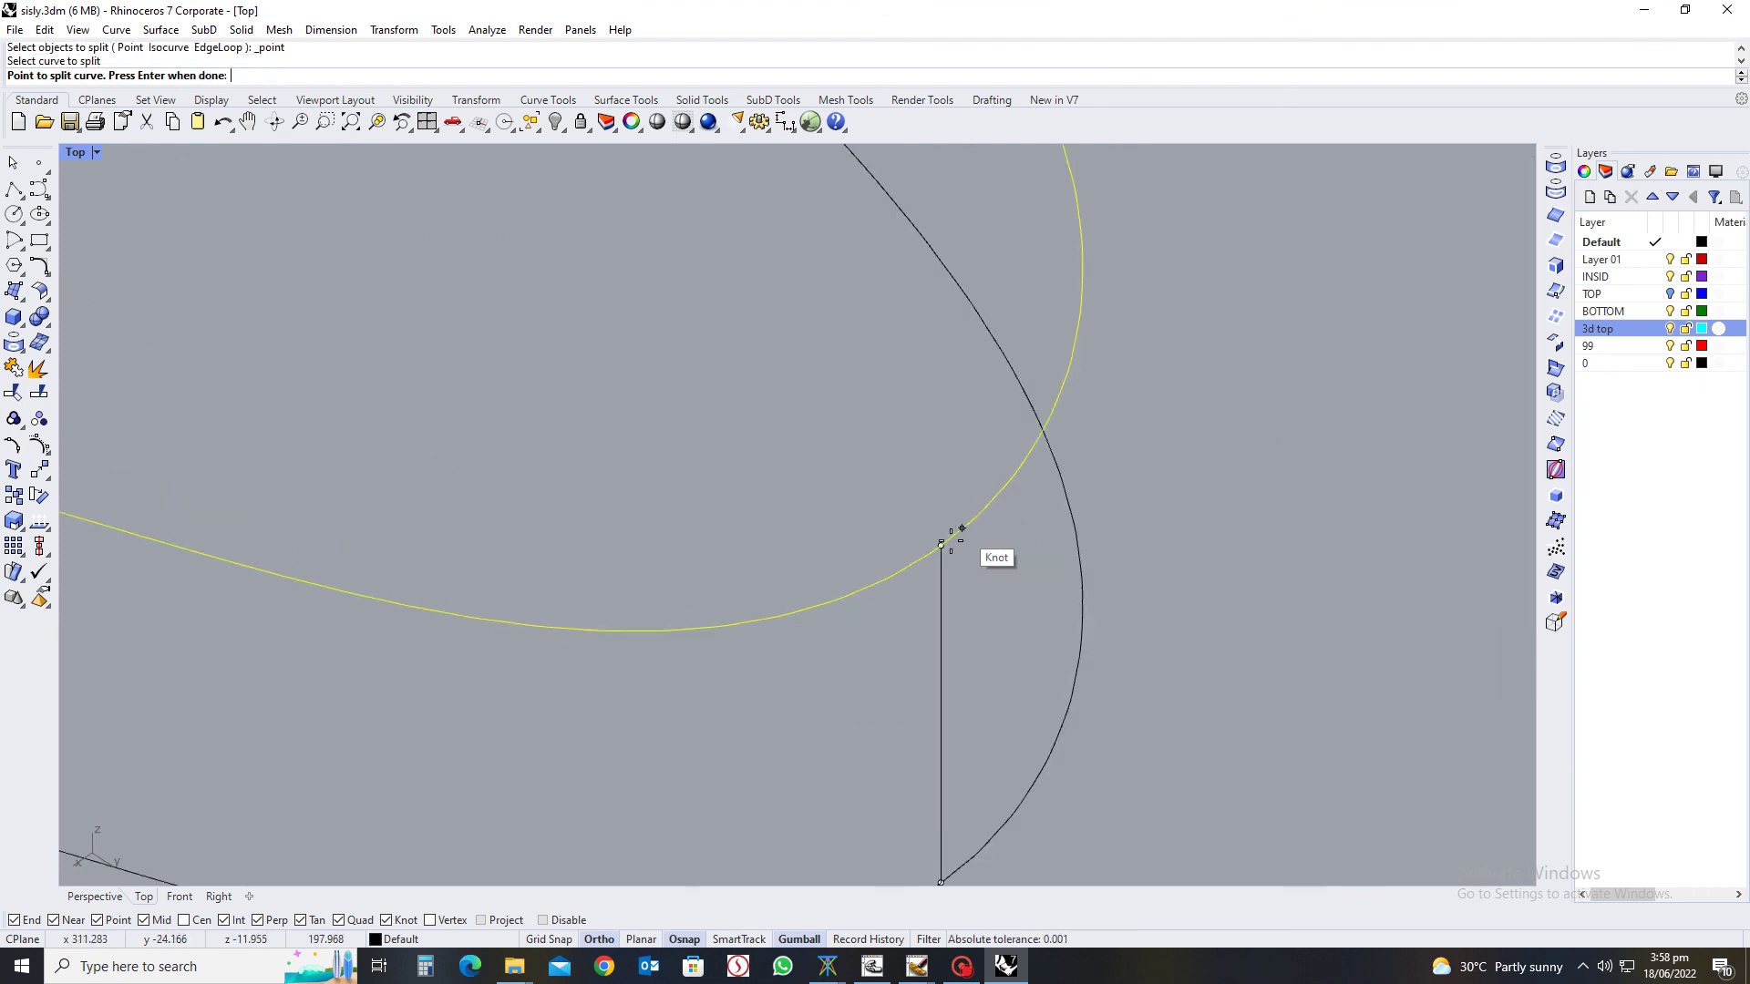
{"action": "left_click", "coordinate": [940, 544]}
{"action": "scroll", "coordinate": [943, 547], "scroll_direction": "down", "scroll_amount": 8}
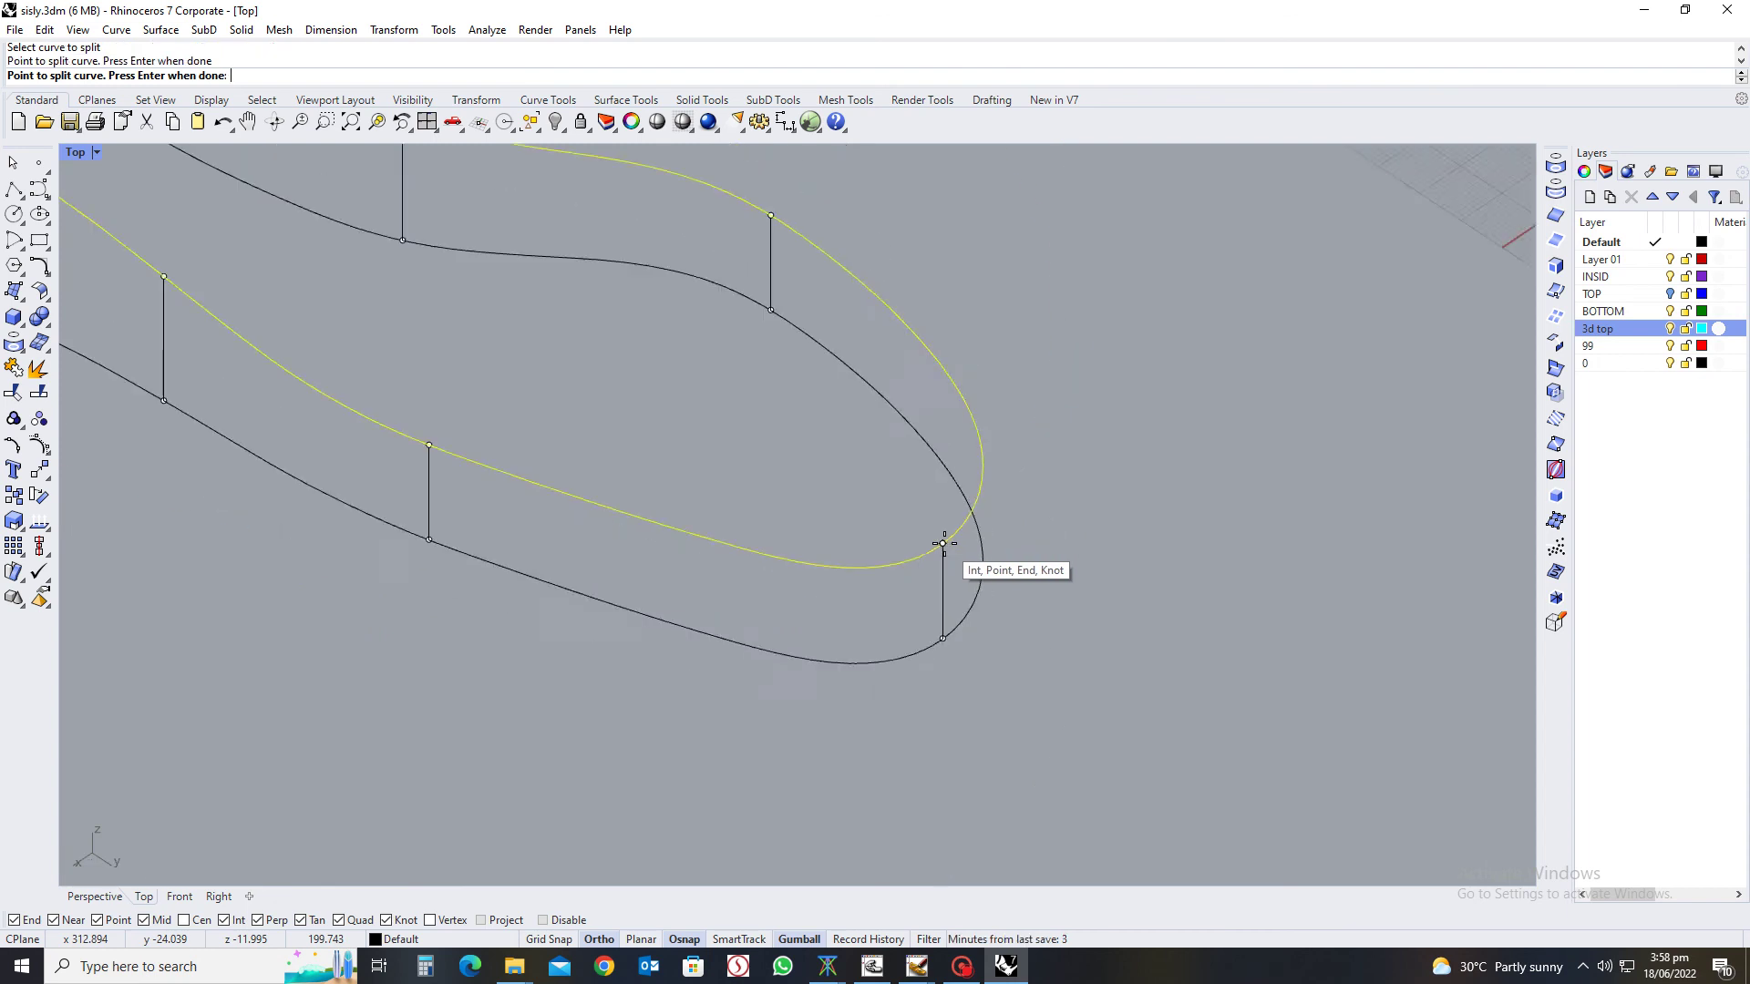
{"action": "scroll", "coordinate": [726, 428], "scroll_direction": "up", "scroll_amount": 5}
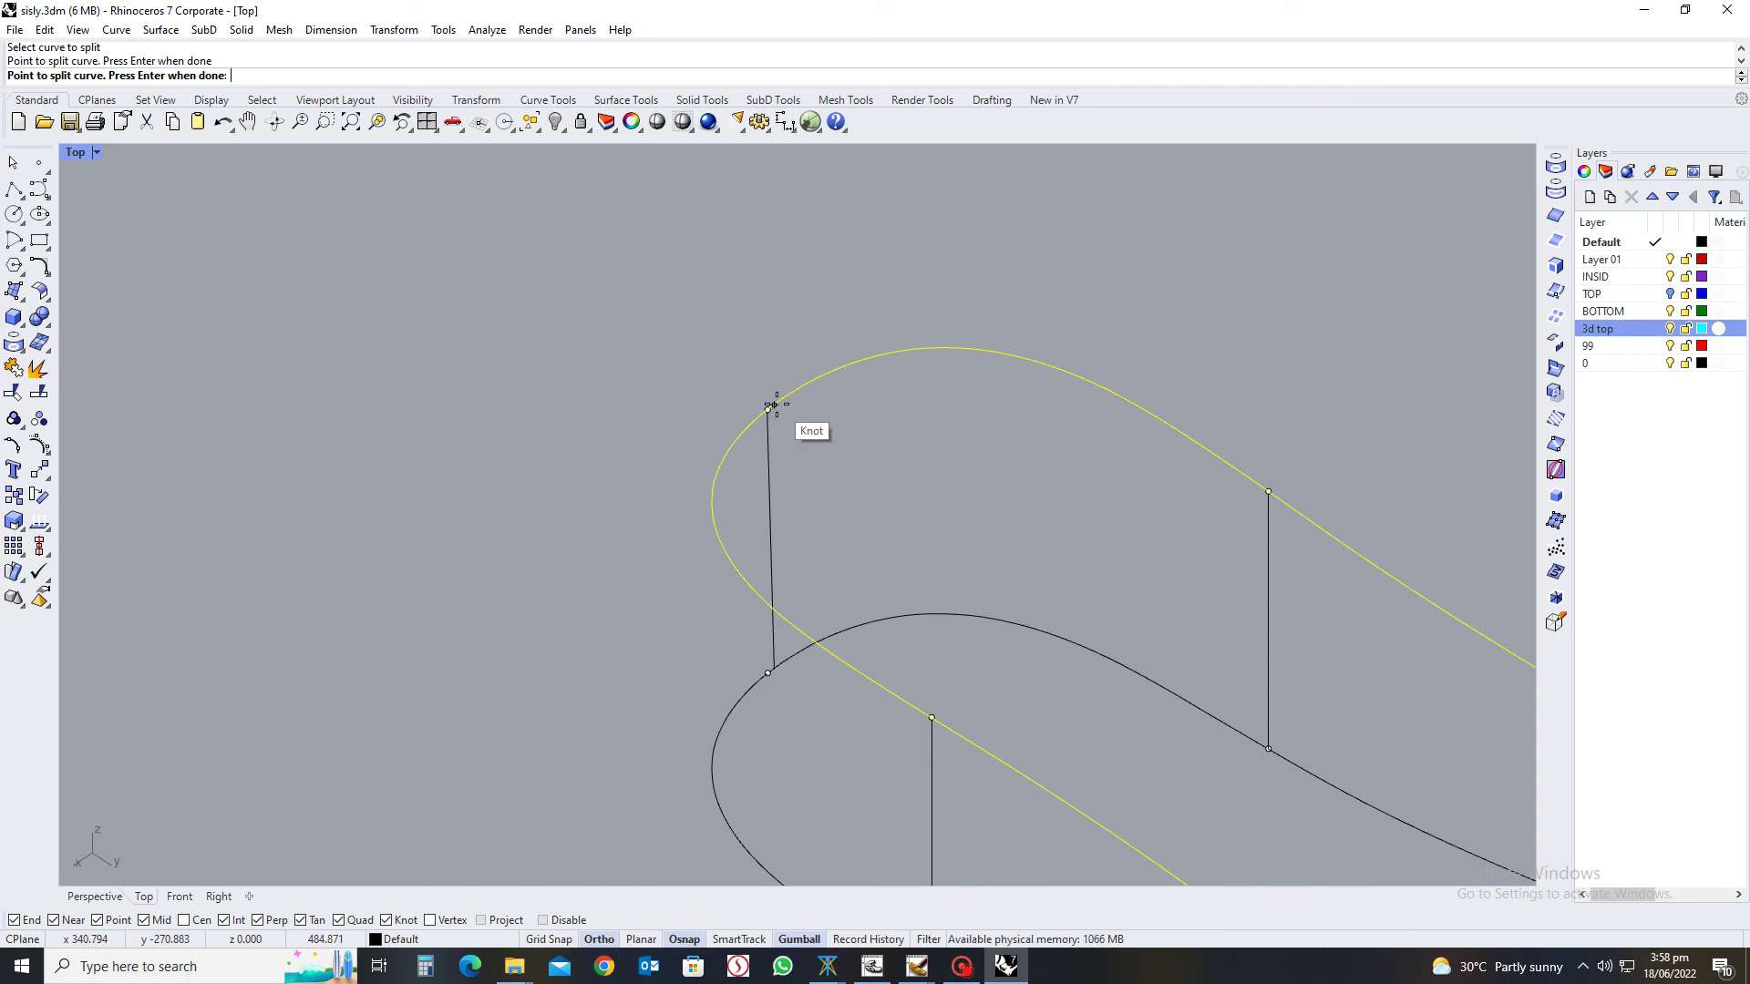
{"action": "scroll", "coordinate": [771, 406], "scroll_direction": "up", "scroll_amount": 4}
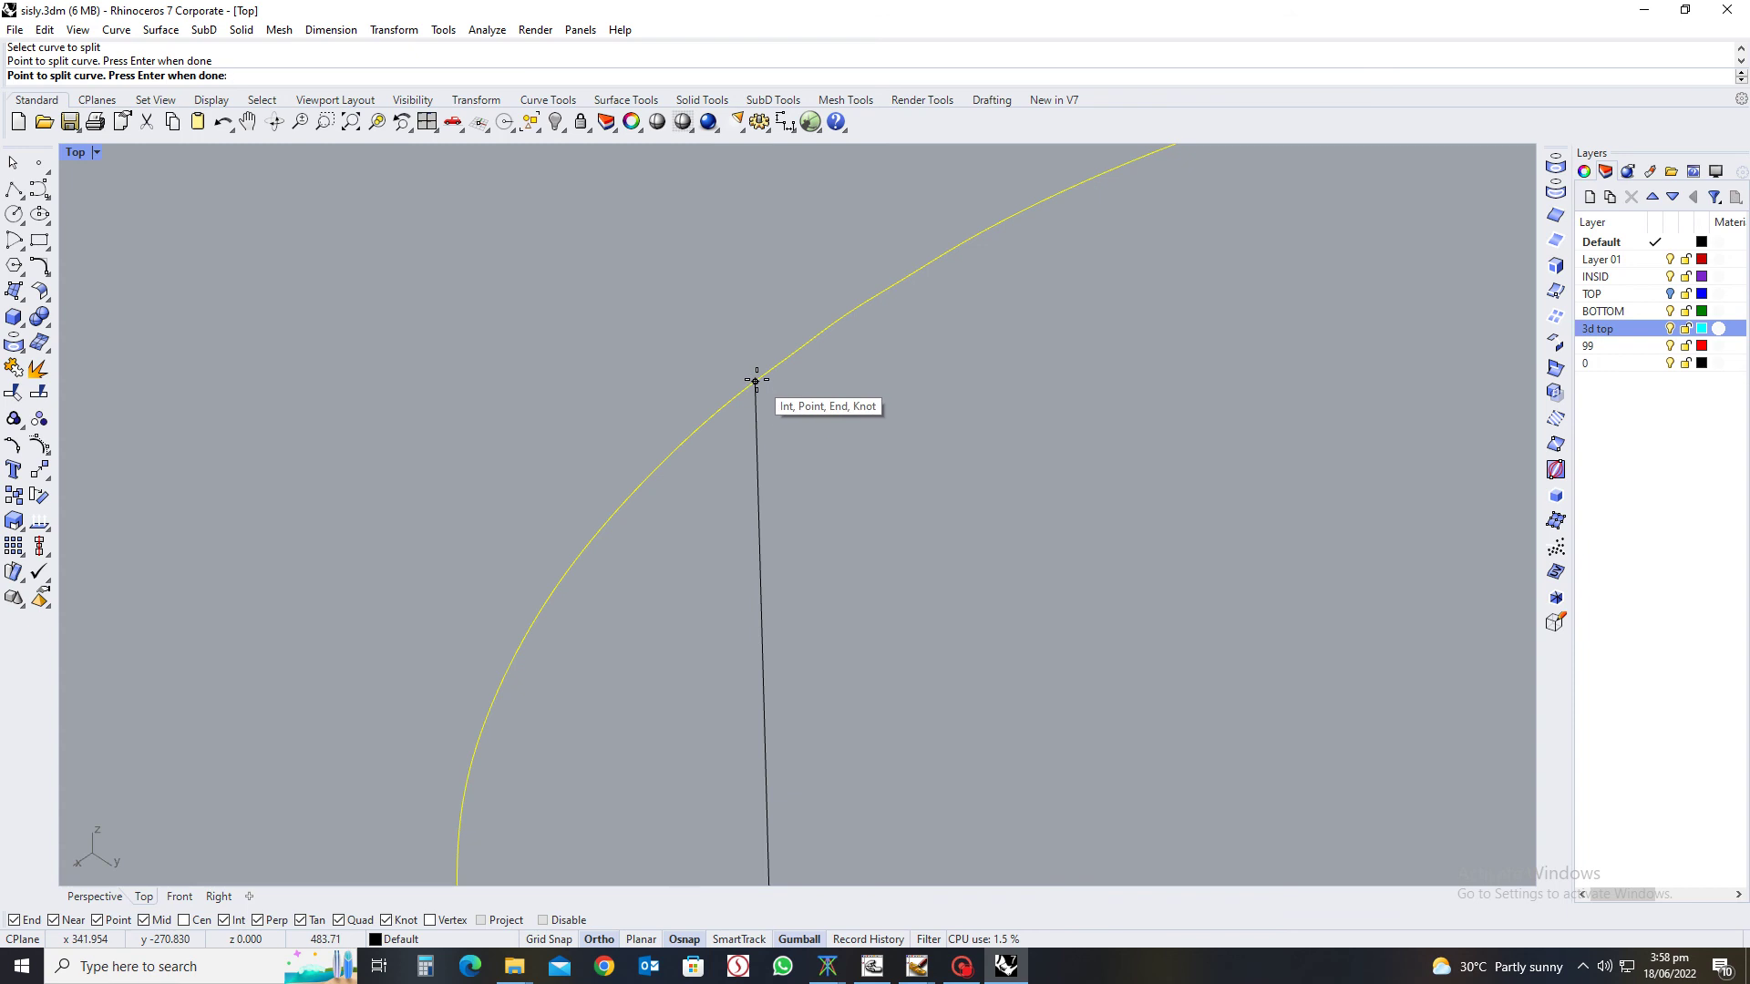
{"action": "key", "text": "Return"}
Split the lower outline curve at the ends of the toe and back-heel connecting lines, and select its outer half to check the split
{"action": "scroll", "coordinate": [756, 381], "scroll_direction": "down", "scroll_amount": 8}
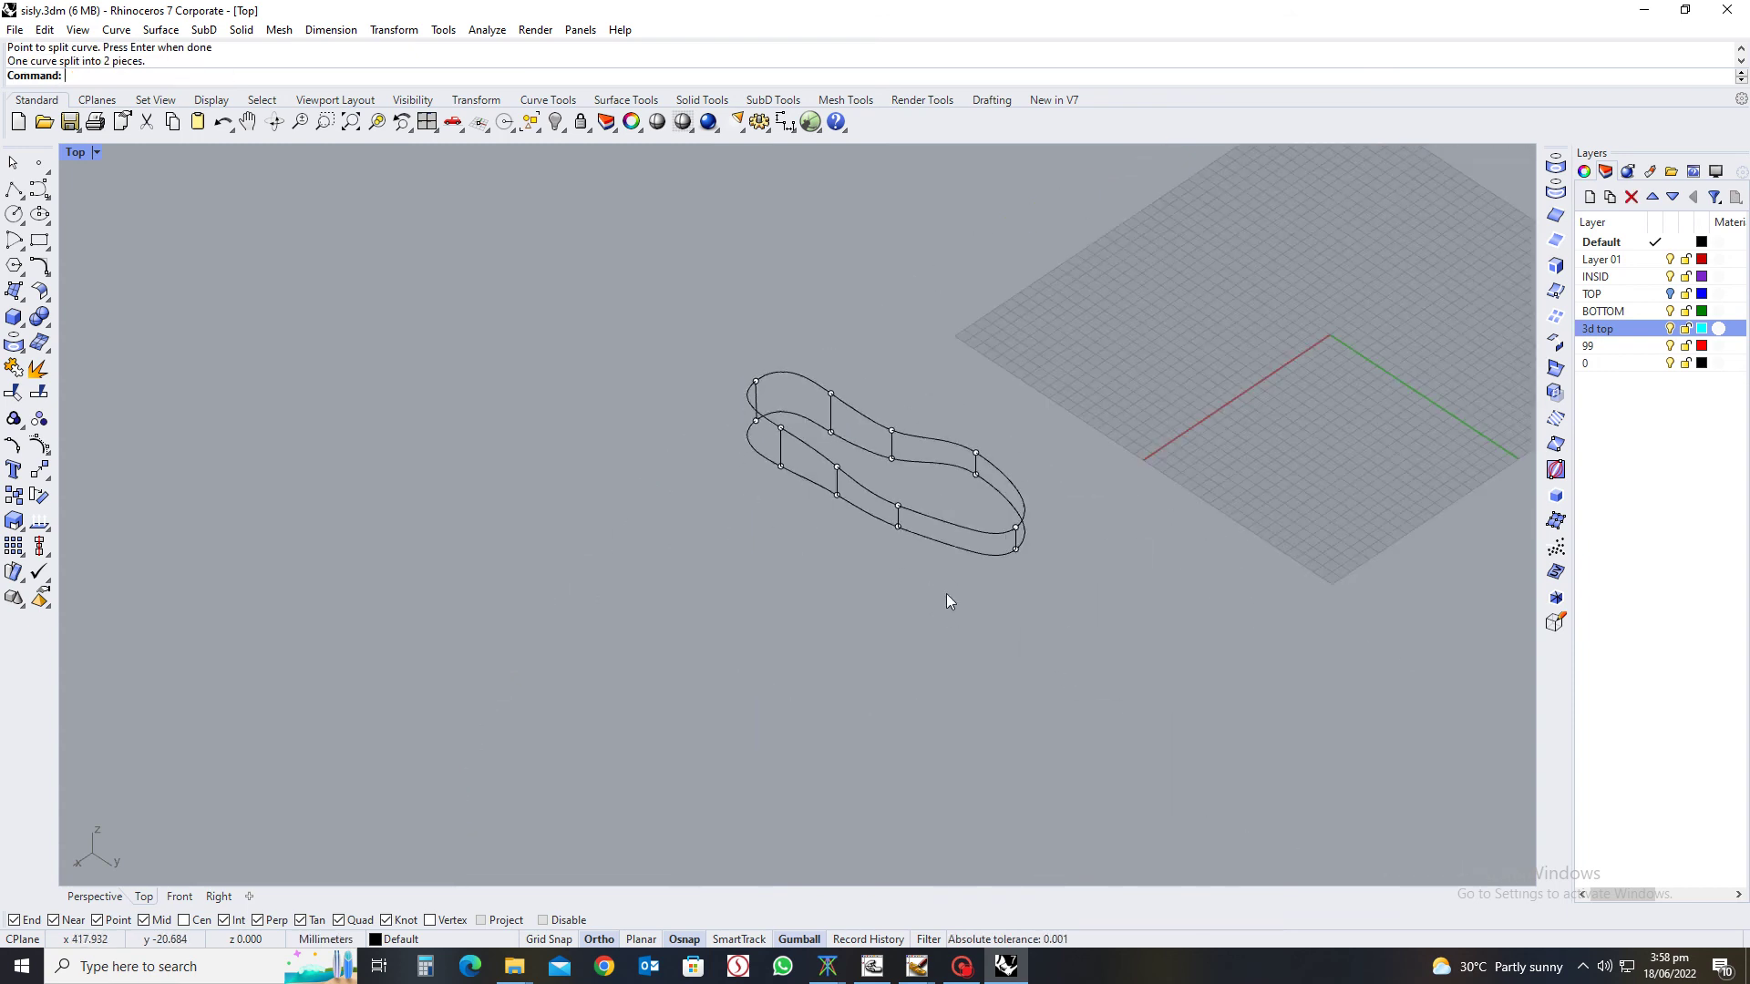
{"action": "scroll", "coordinate": [1045, 537], "scroll_direction": "up", "scroll_amount": 4}
{"action": "key", "text": "Return"}
{"action": "scroll", "coordinate": [1084, 474], "scroll_direction": "up", "scroll_amount": 4}
{"action": "left_click", "coordinate": [1101, 465]}
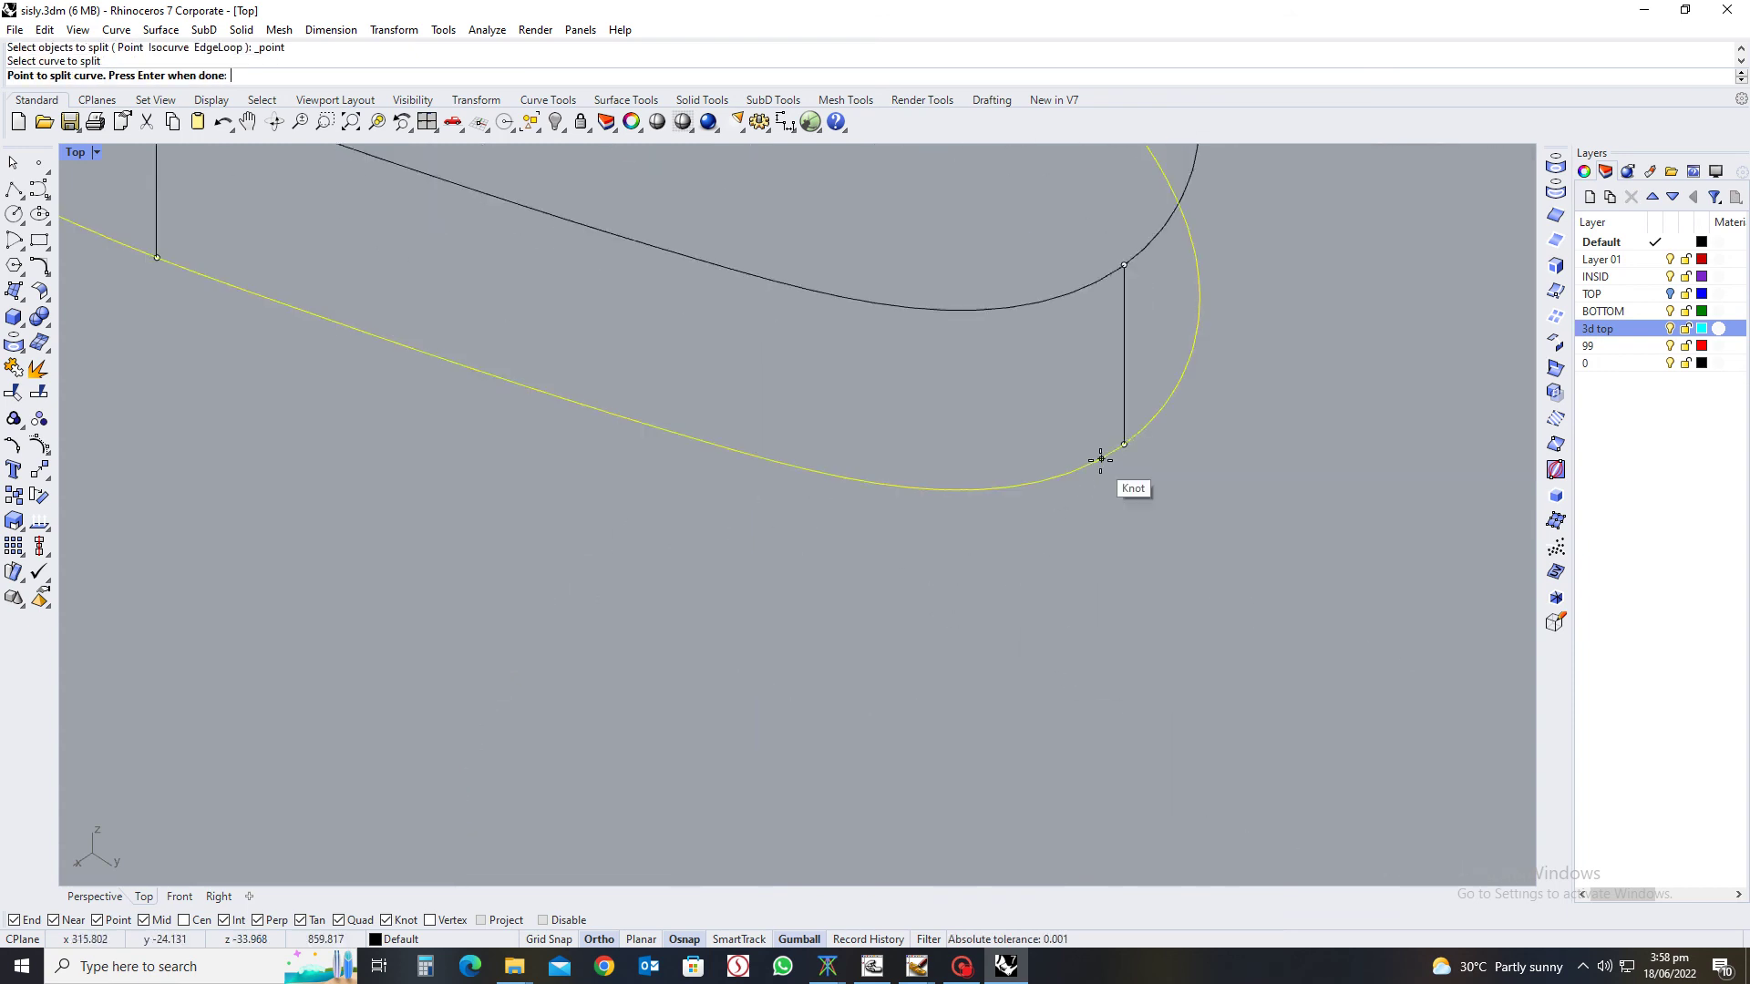
{"action": "left_click", "coordinate": [1124, 444]}
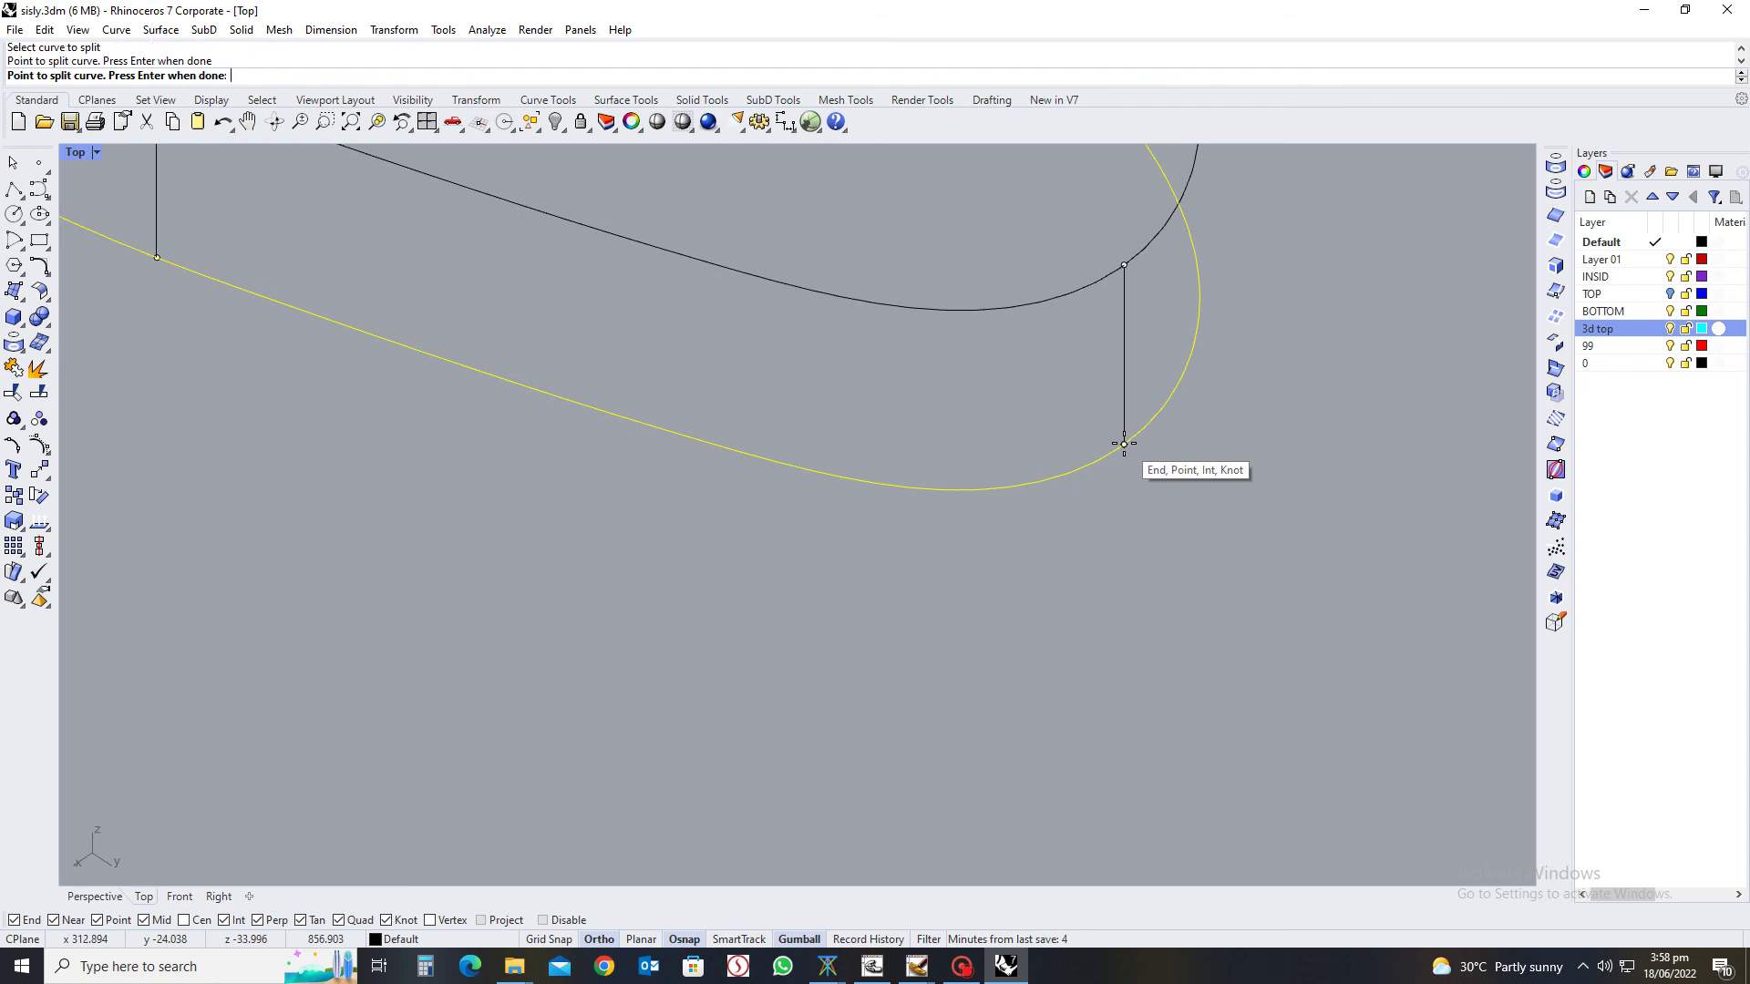
{"action": "scroll", "coordinate": [1125, 441], "scroll_direction": "down", "scroll_amount": 3}
{"action": "right_click_drag", "start_coordinate": [1125, 441], "coordinate": [1103, 433], "text": "ctrl+shift"}
{"action": "scroll", "coordinate": [798, 292], "scroll_direction": "up", "scroll_amount": 8}
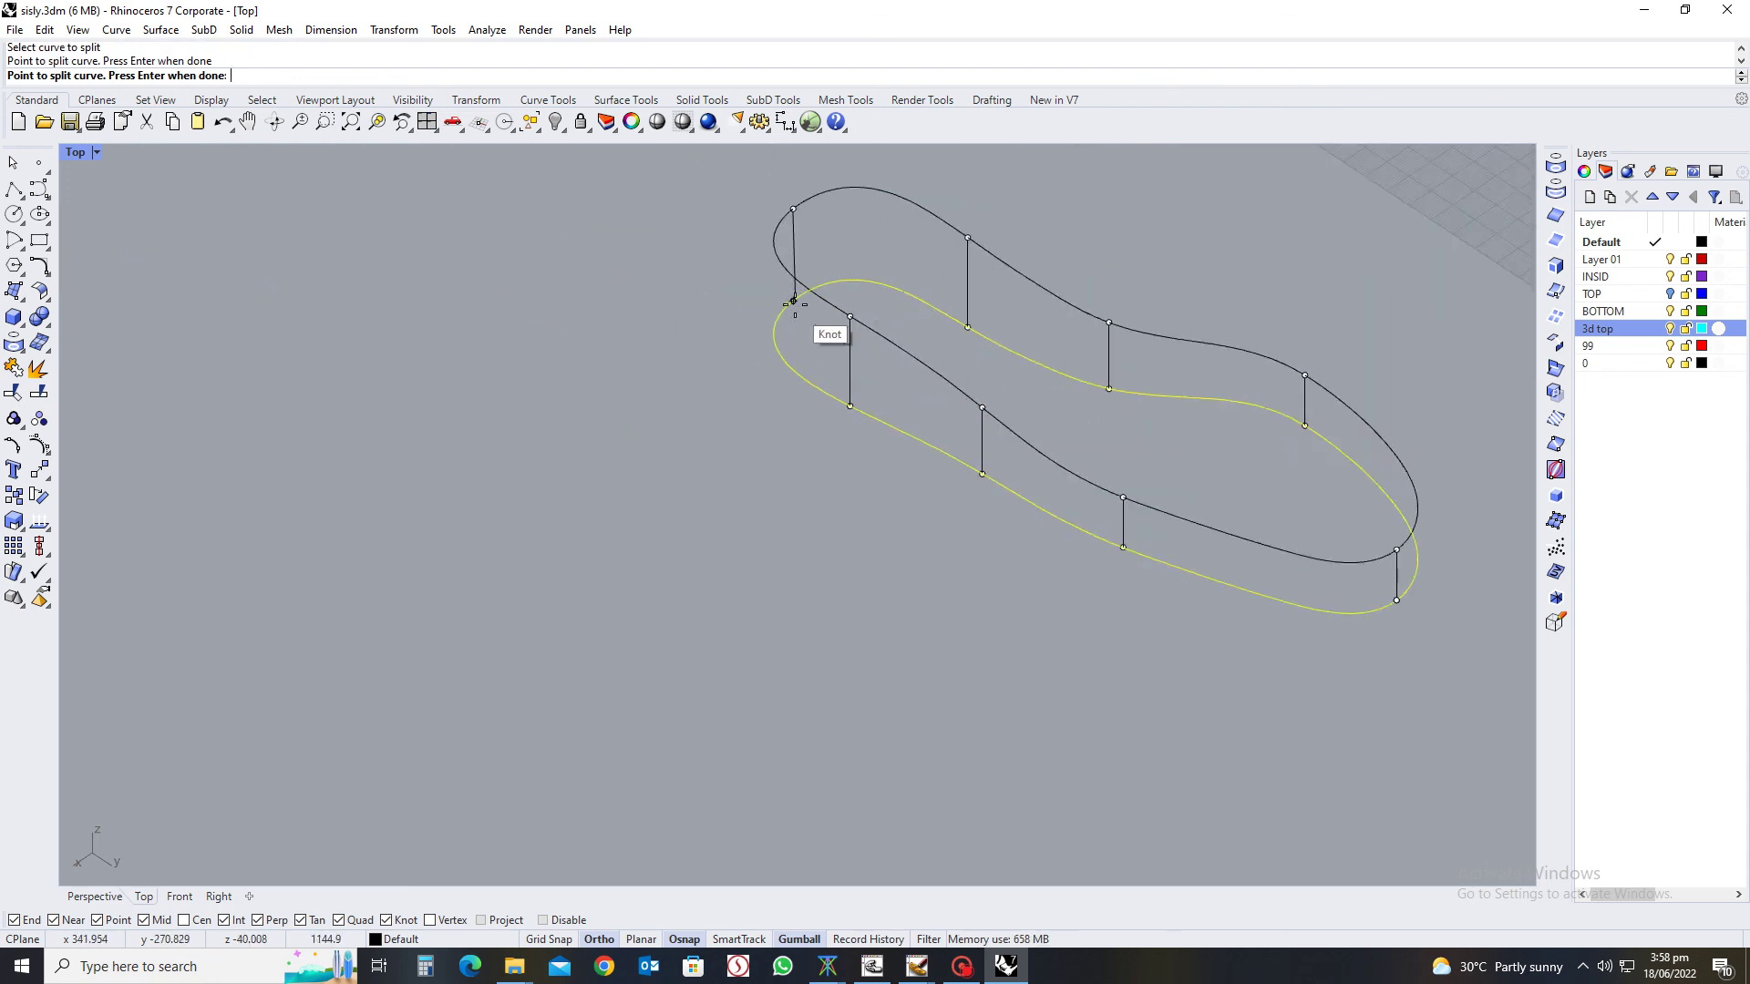
{"action": "scroll", "coordinate": [784, 290], "scroll_direction": "up", "scroll_amount": 3}
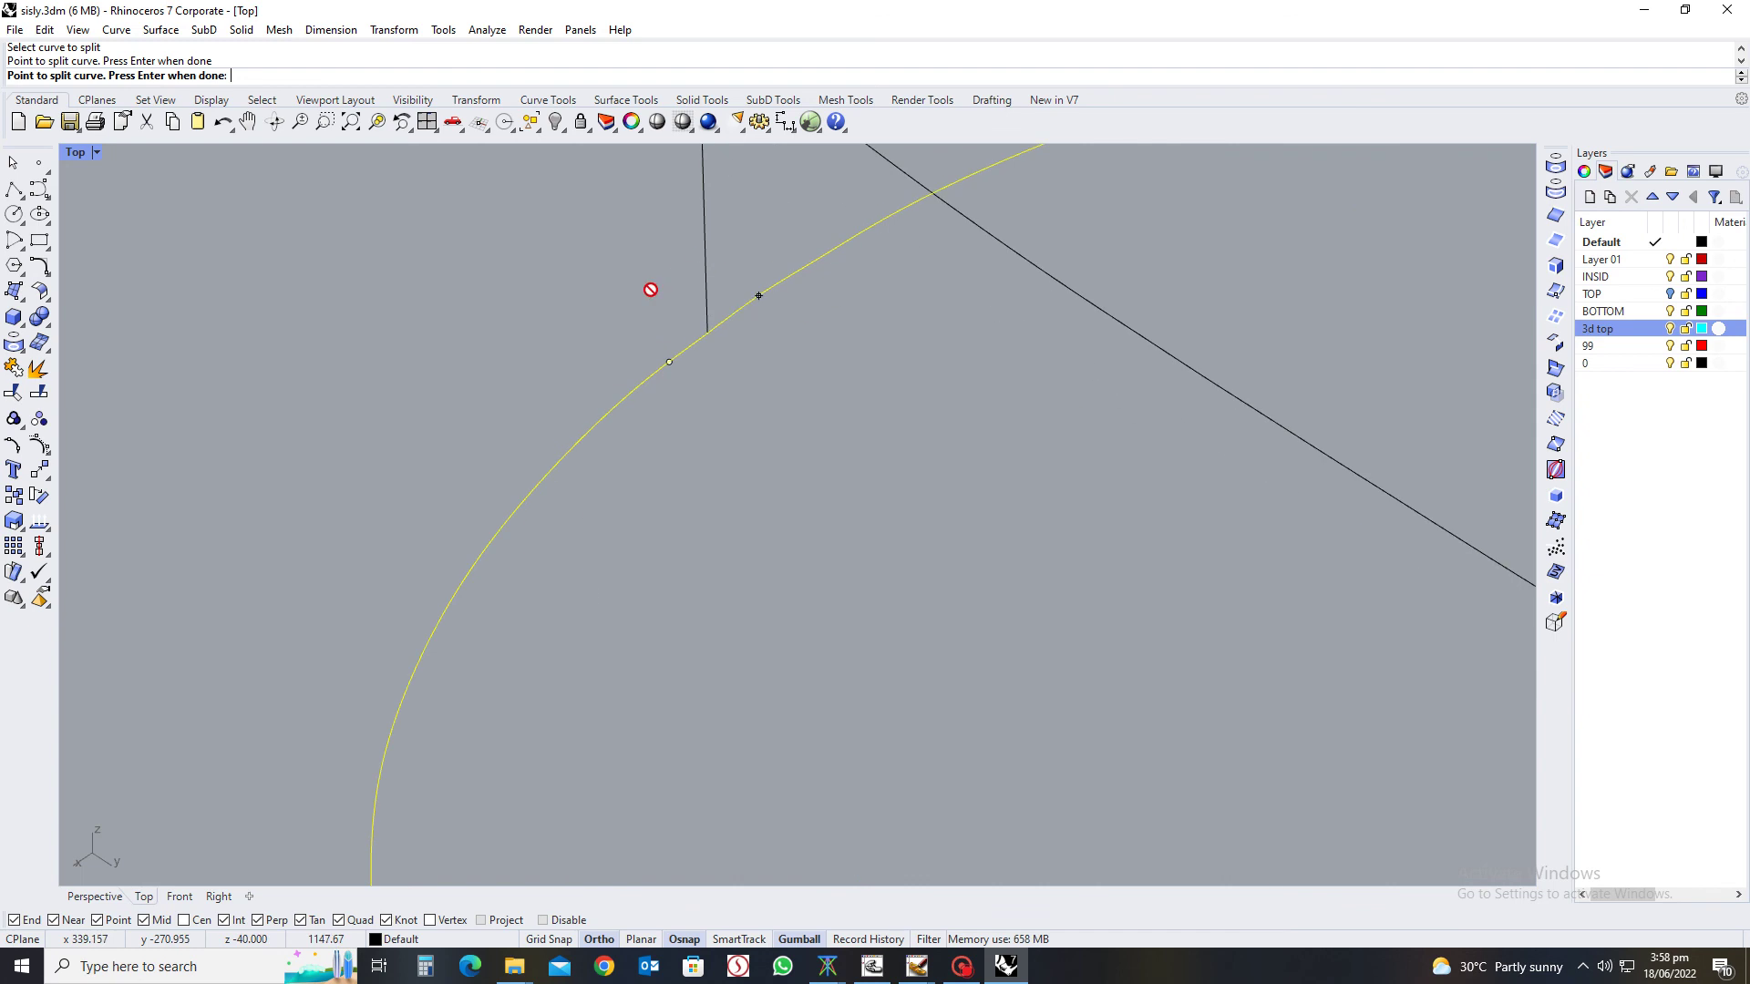
{"action": "left_click", "coordinate": [707, 333]}
{"action": "key", "text": "Return"}
{"action": "left_click", "coordinate": [697, 336]}
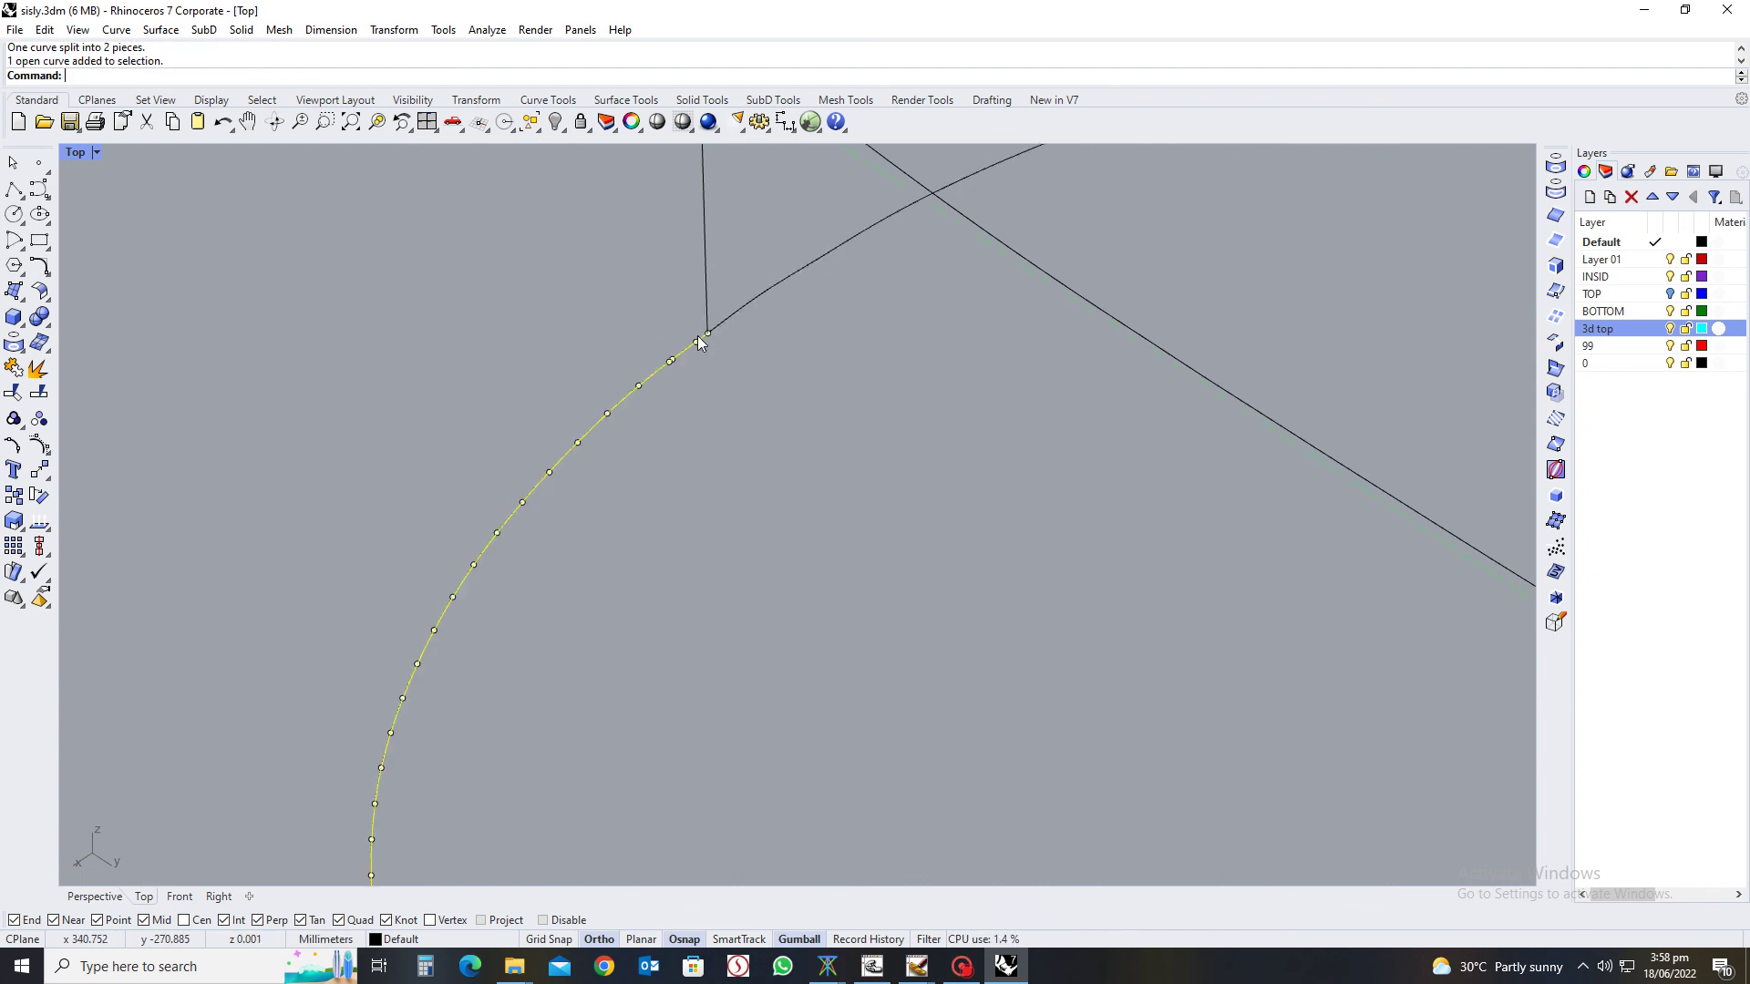
{"action": "right_click_drag", "start_coordinate": [697, 335], "coordinate": [809, 342], "text": "ctrl+shift"}
{"action": "scroll", "coordinate": [807, 341], "scroll_direction": "down", "scroll_amount": 8}
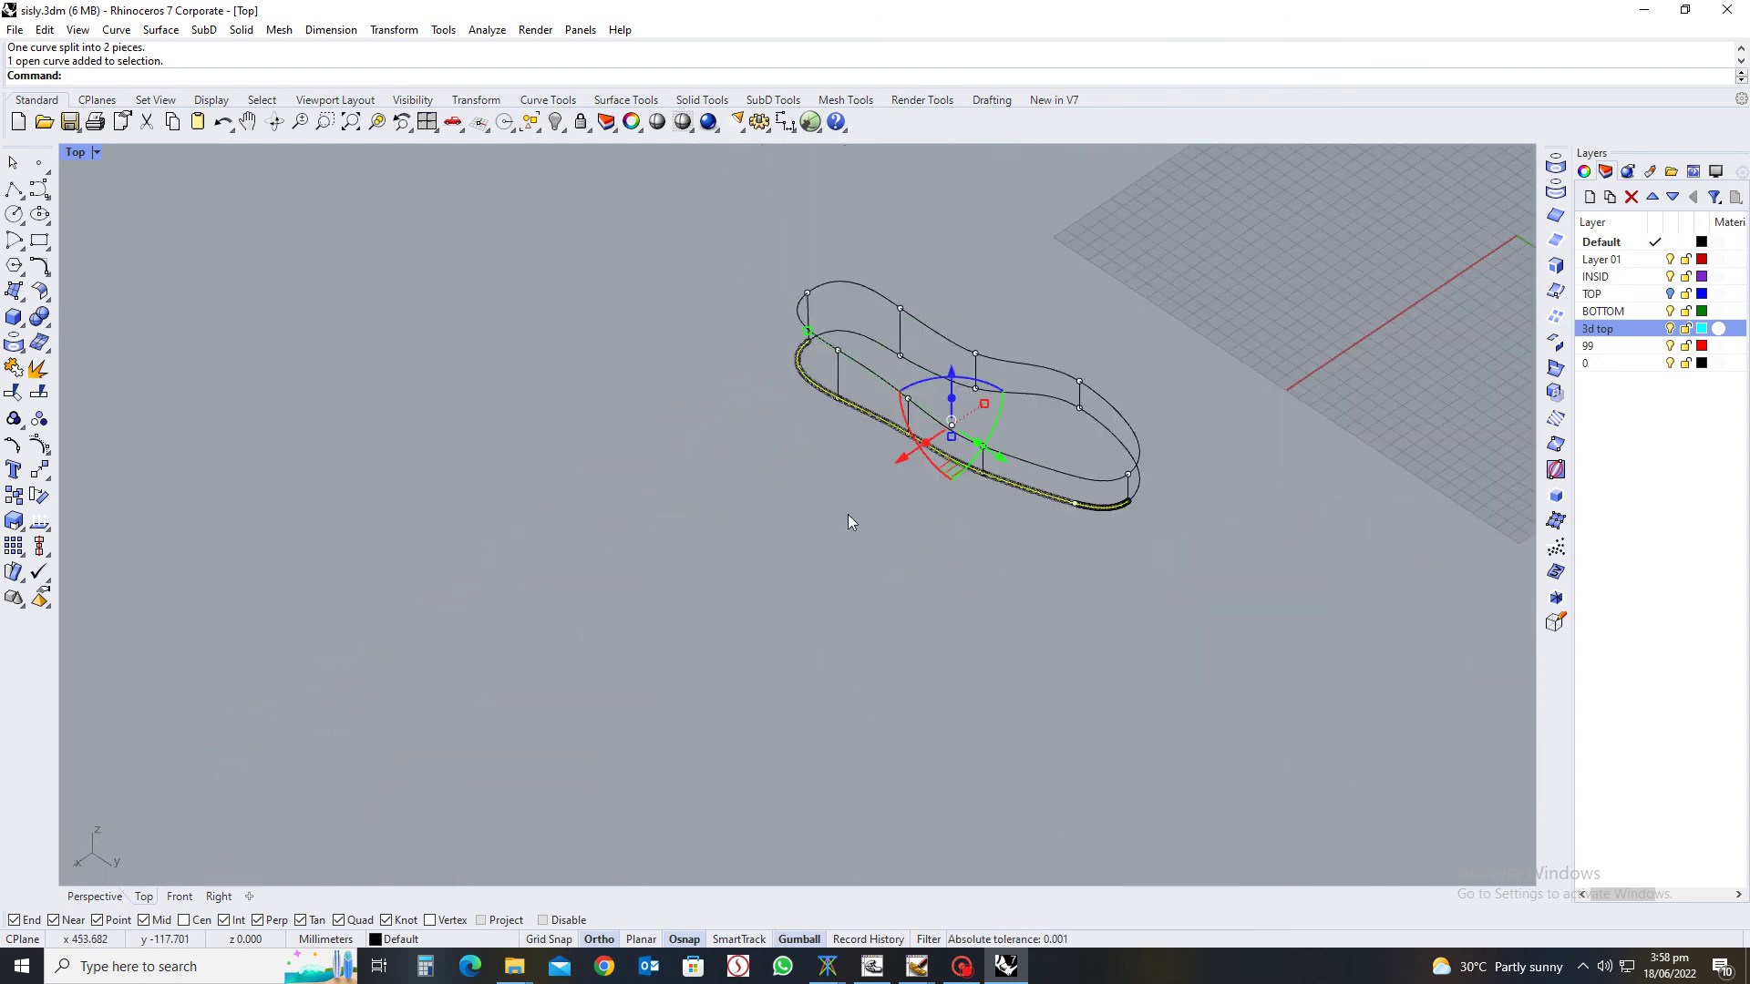
{"action": "key", "text": "Escape"}
Try a network surface through the halves of both outline curves and their connecting lines all around the sole
{"action": "type", "text": "networksrf"}
{"action": "key", "text": "Return"}
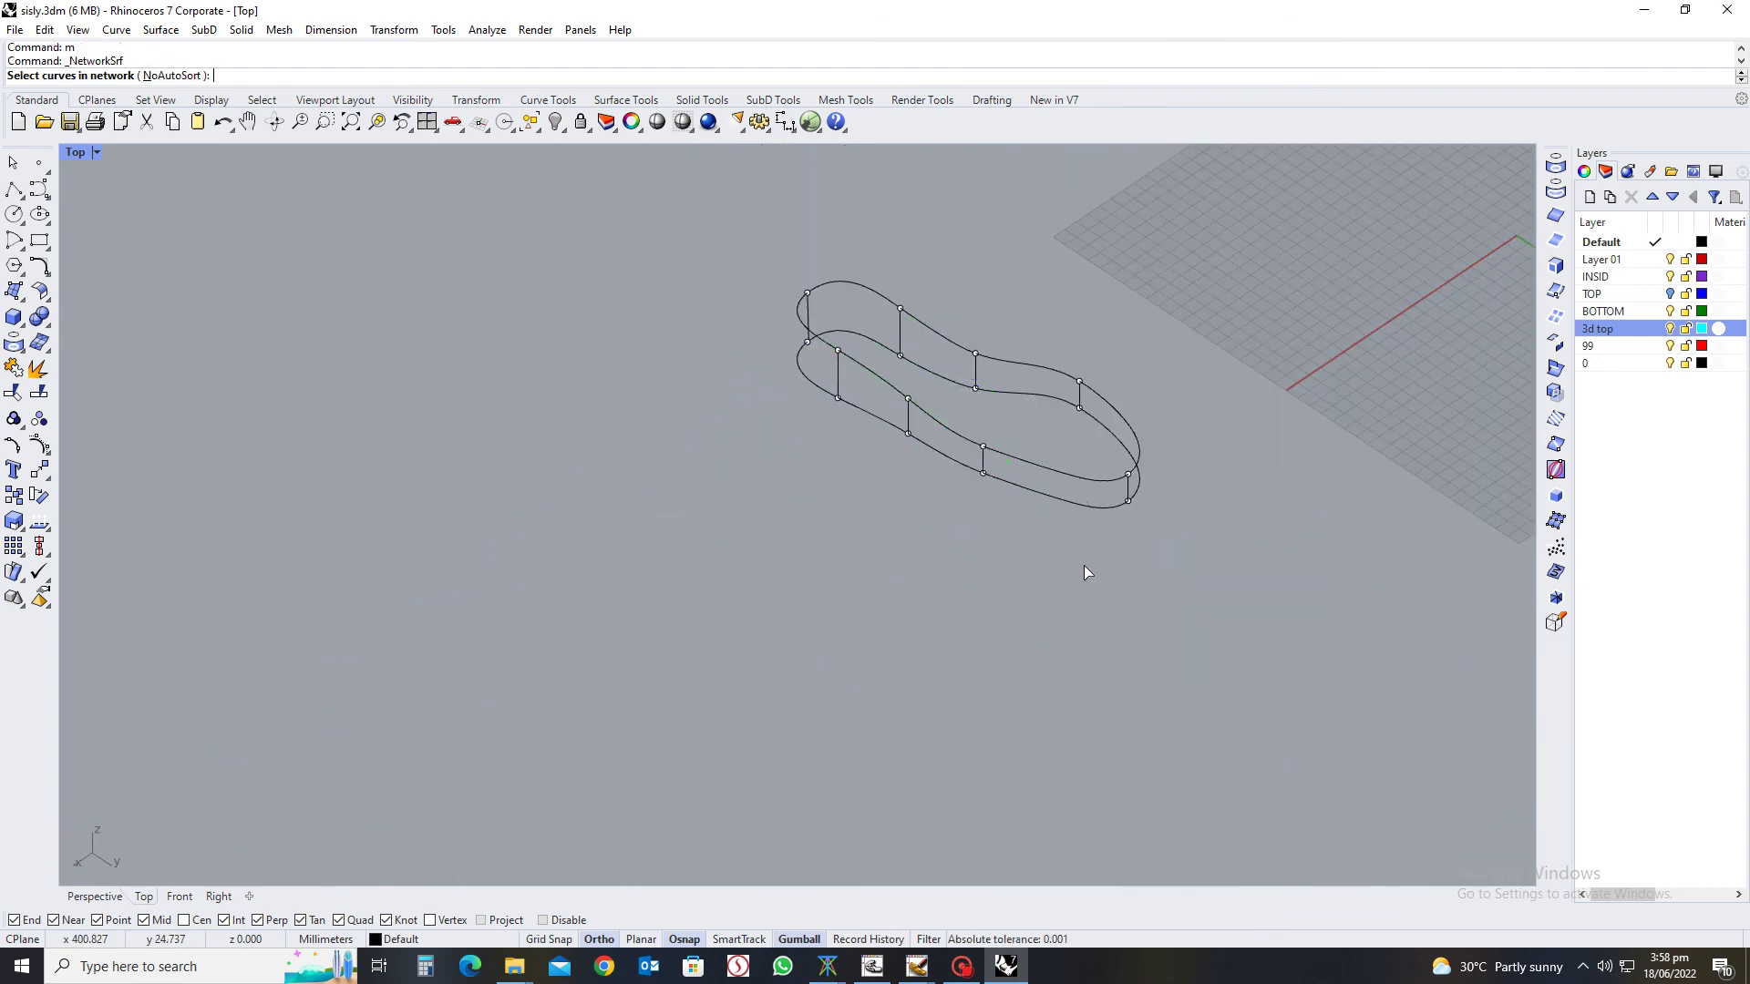
{"action": "left_click", "coordinate": [1092, 501]}
{"action": "left_click", "coordinate": [1120, 508]}
{"action": "left_click", "coordinate": [1133, 489]}
{"action": "left_click", "coordinate": [1137, 489]}
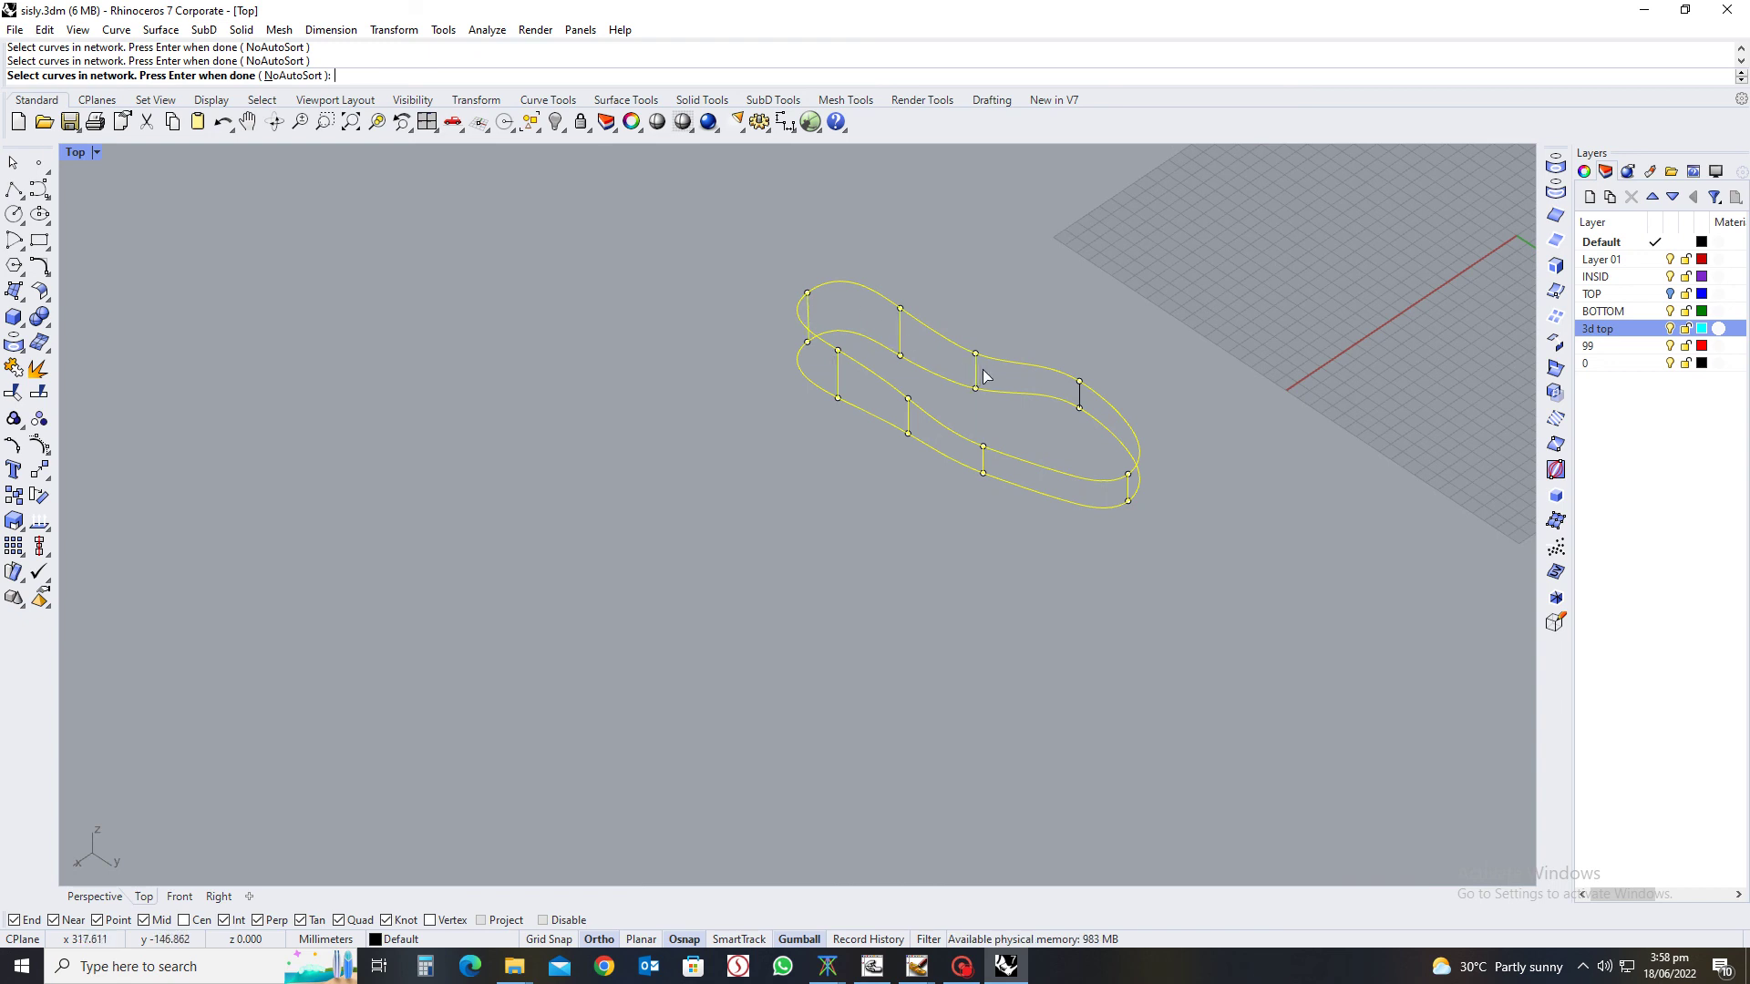
{"action": "key", "text": "Return"}
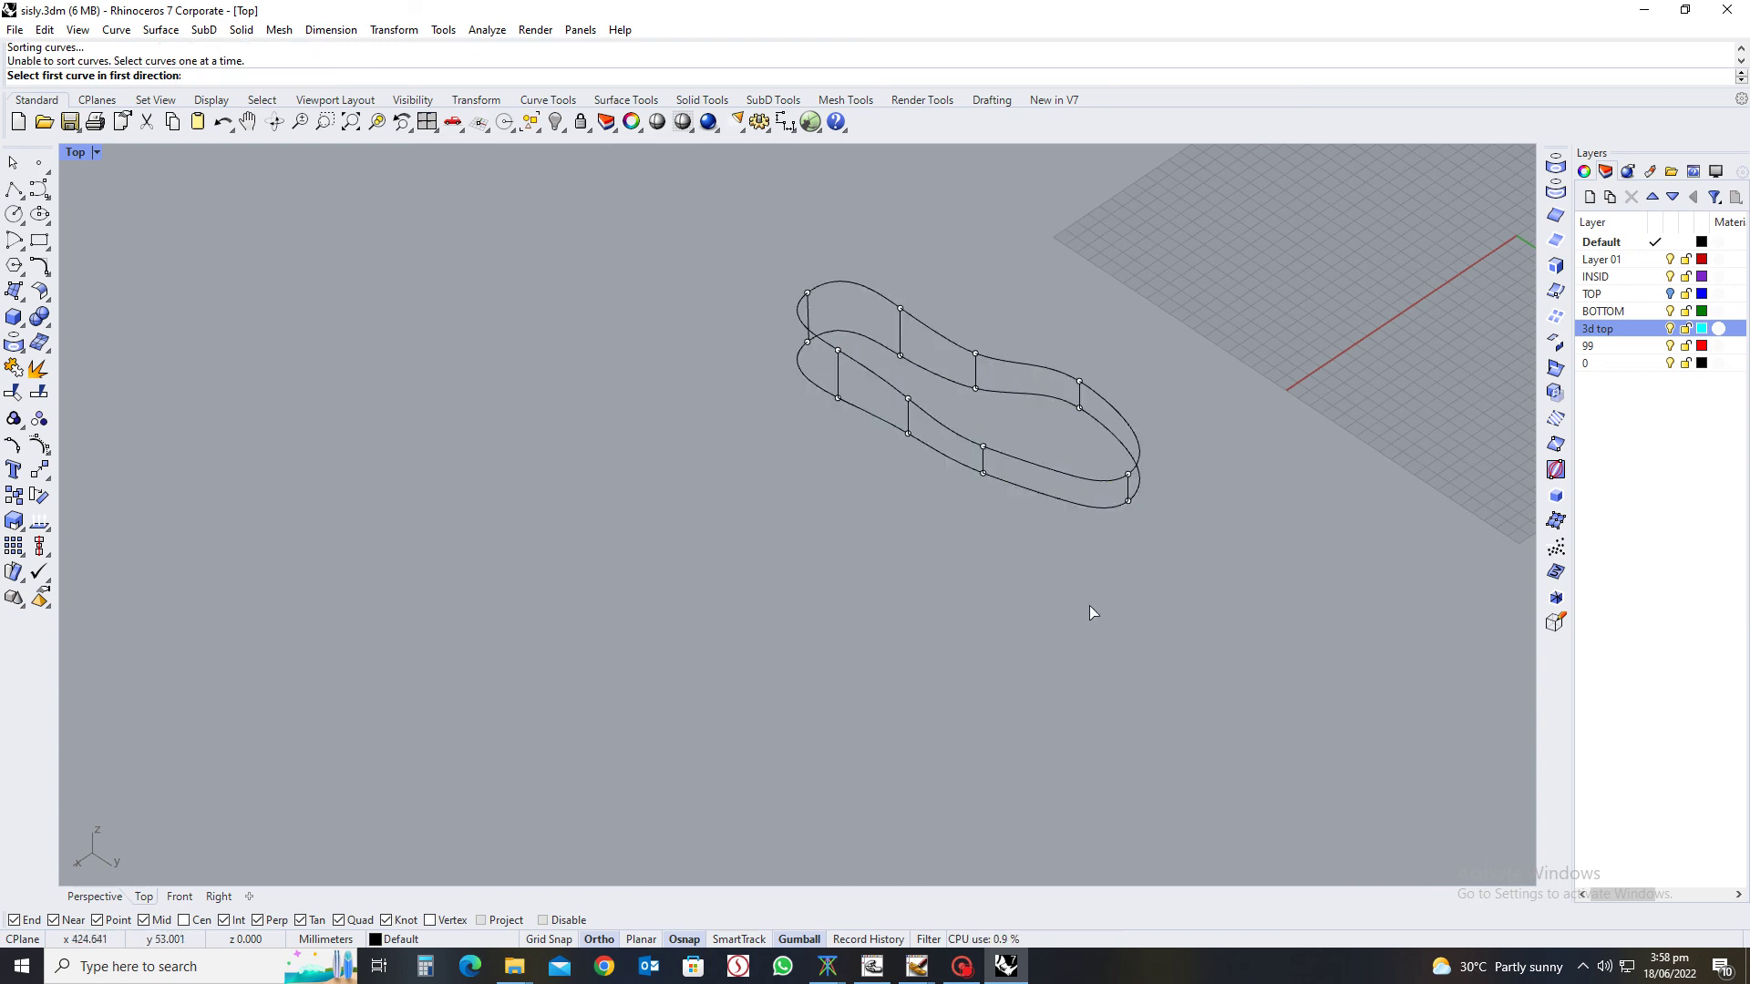
{"action": "right_click", "coordinate": [1090, 605]}
{"action": "right_click_drag", "start_coordinate": [1090, 605], "coordinate": [1063, 565]}
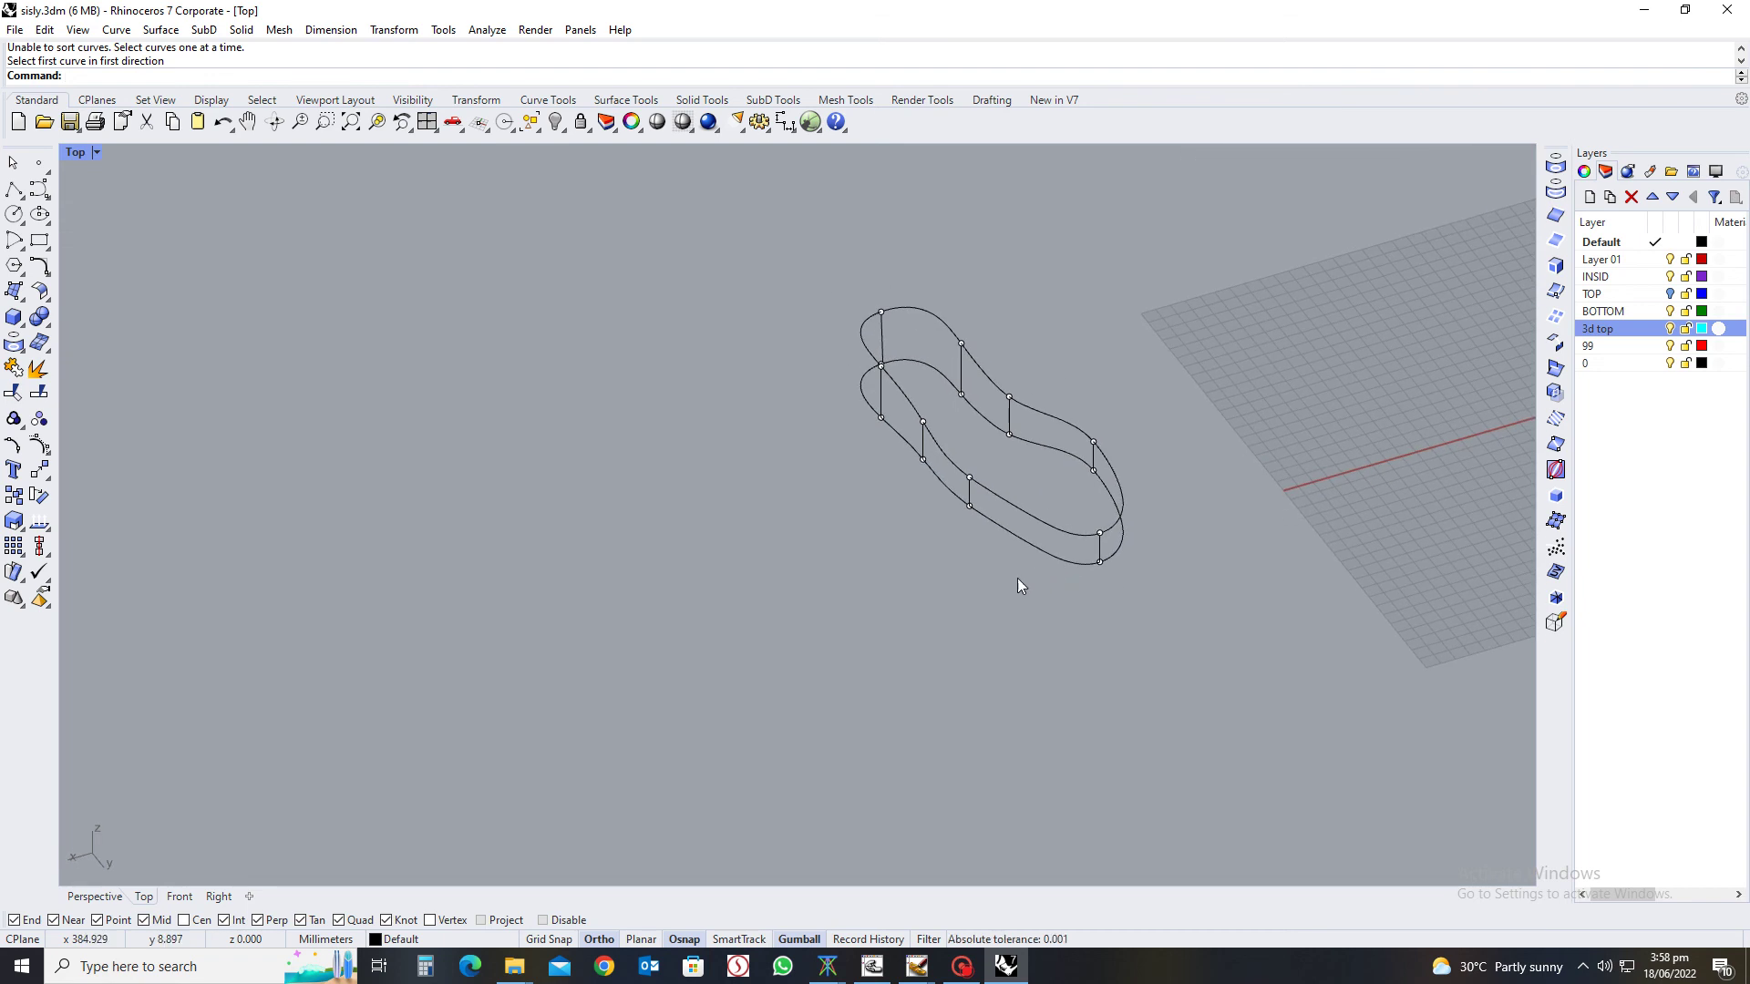
Create a network surface for the sole's outer side from the outer halves of both outlines and their connecting lines
{"action": "right_click", "coordinate": [1017, 578]}
{"action": "left_click", "coordinate": [1066, 550]}
{"action": "left_click", "coordinate": [1086, 563]}
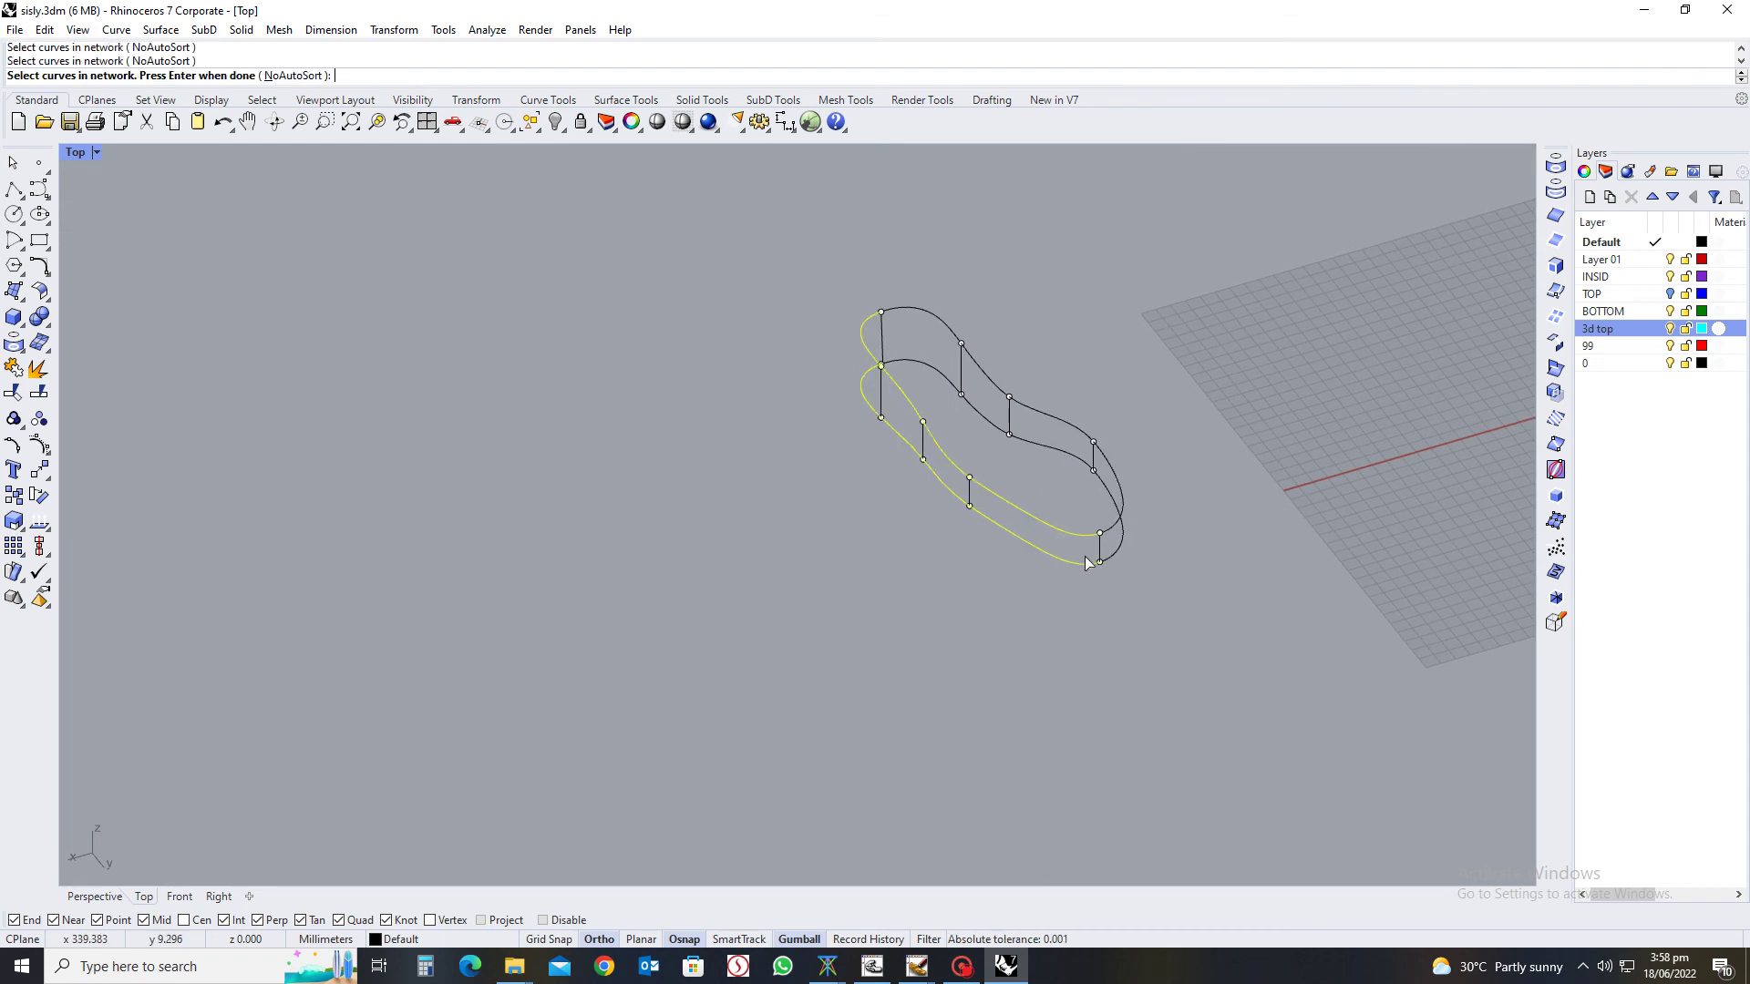
{"action": "right_click", "coordinate": [891, 334]}
{"action": "key", "text": "Return"}
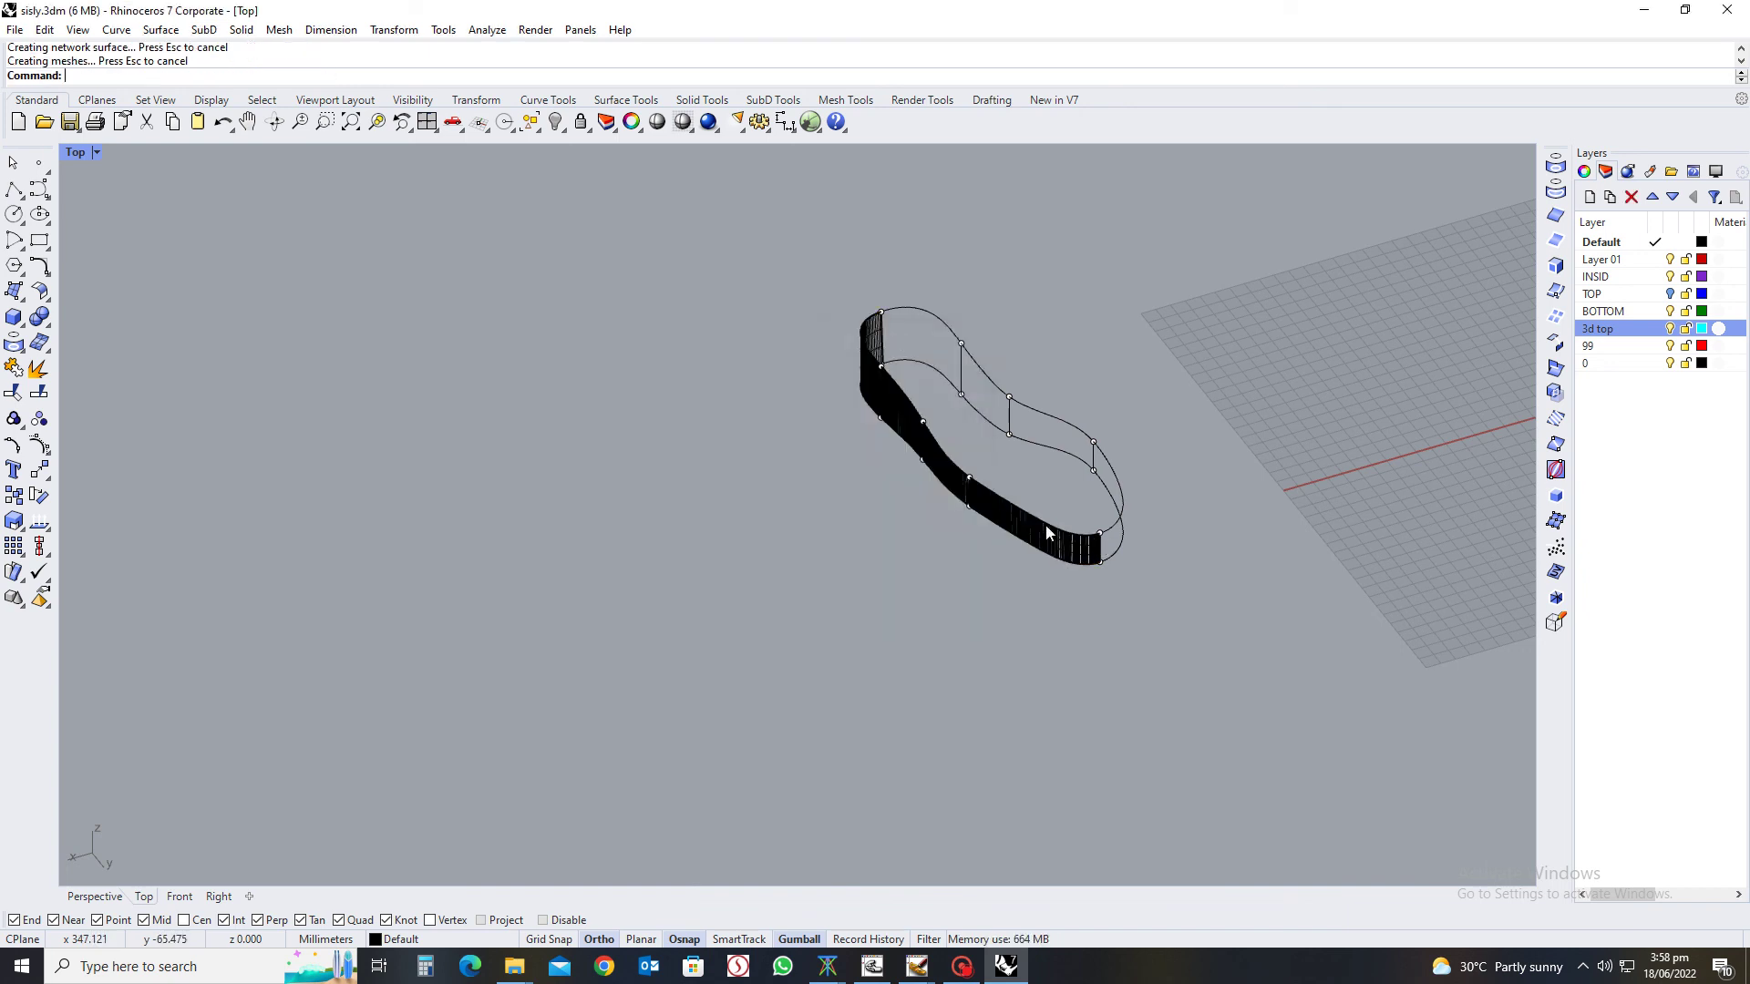
{"action": "right_click_drag", "start_coordinate": [1048, 533], "coordinate": [1058, 511]}
{"action": "scroll", "coordinate": [1057, 381], "scroll_direction": "up", "scroll_amount": 5}
{"action": "scroll", "coordinate": [994, 560], "scroll_direction": "down", "scroll_amount": 2}
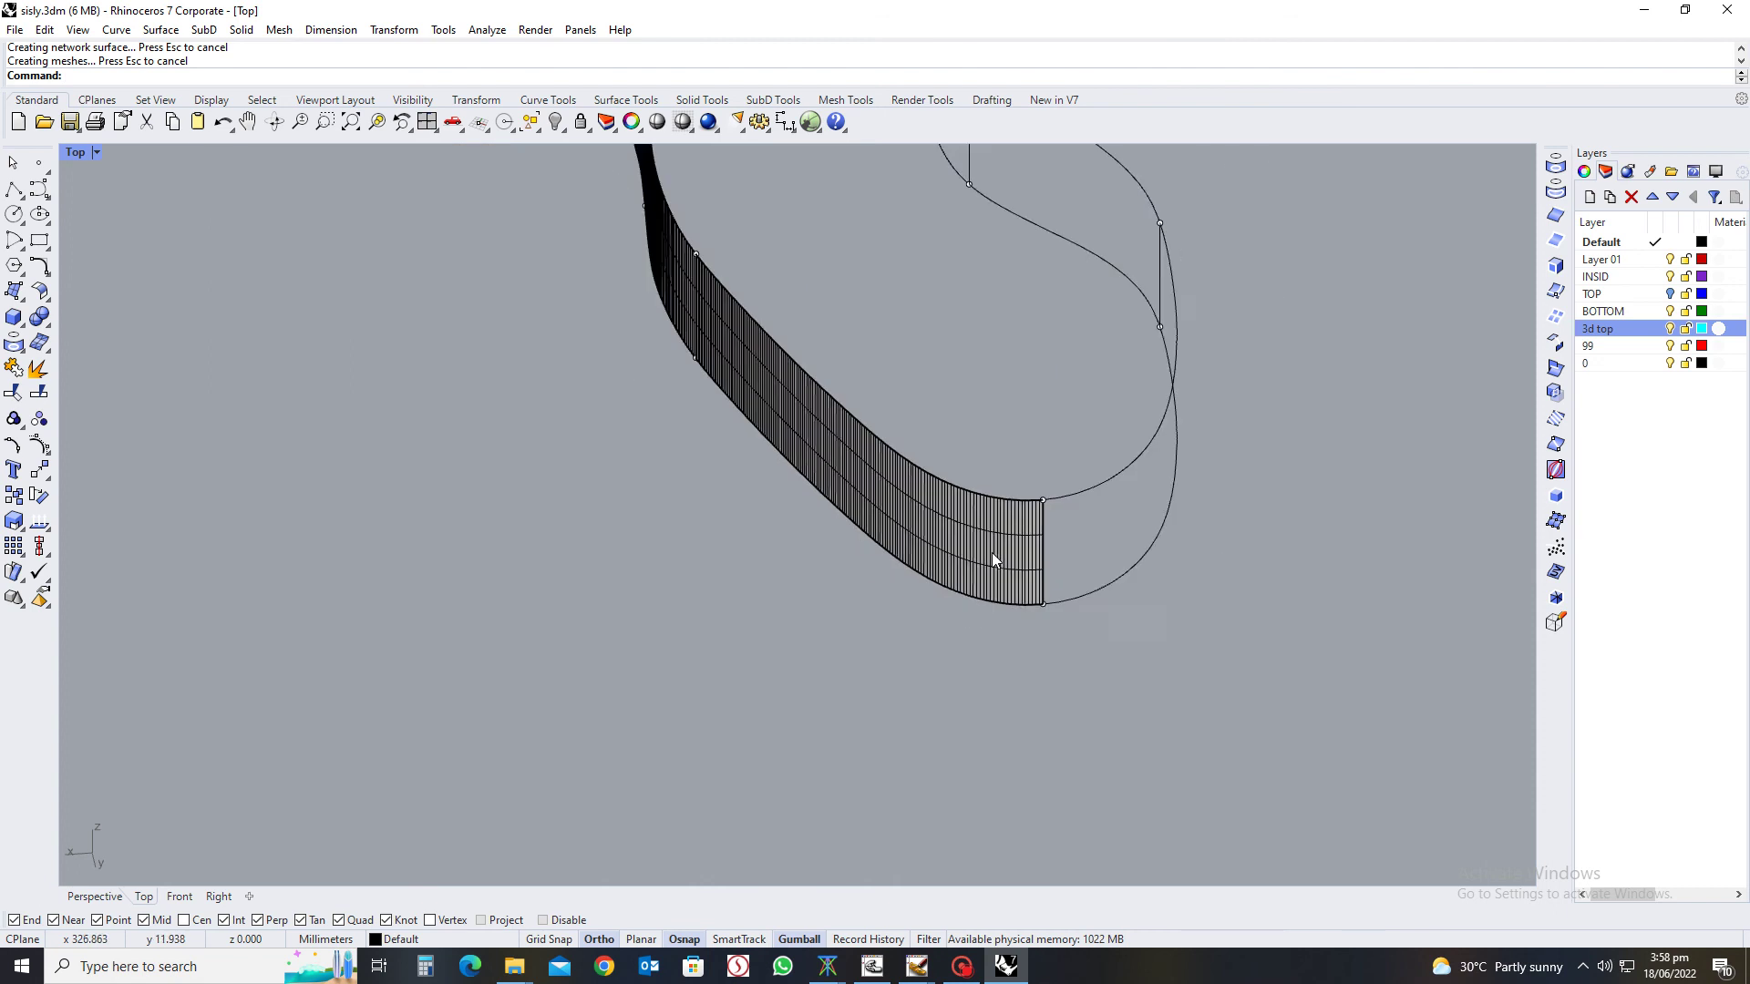
Create a network surface for the remaining half of the side wall from the upper and lower outlines and the two end verticals
{"action": "scroll", "coordinate": [992, 552], "scroll_direction": "down", "scroll_amount": 5}
{"action": "right_click_drag", "start_coordinate": [1129, 615], "coordinate": [986, 631]}
{"action": "right_click", "coordinate": [986, 631]}
{"action": "left_click", "coordinate": [875, 615]}
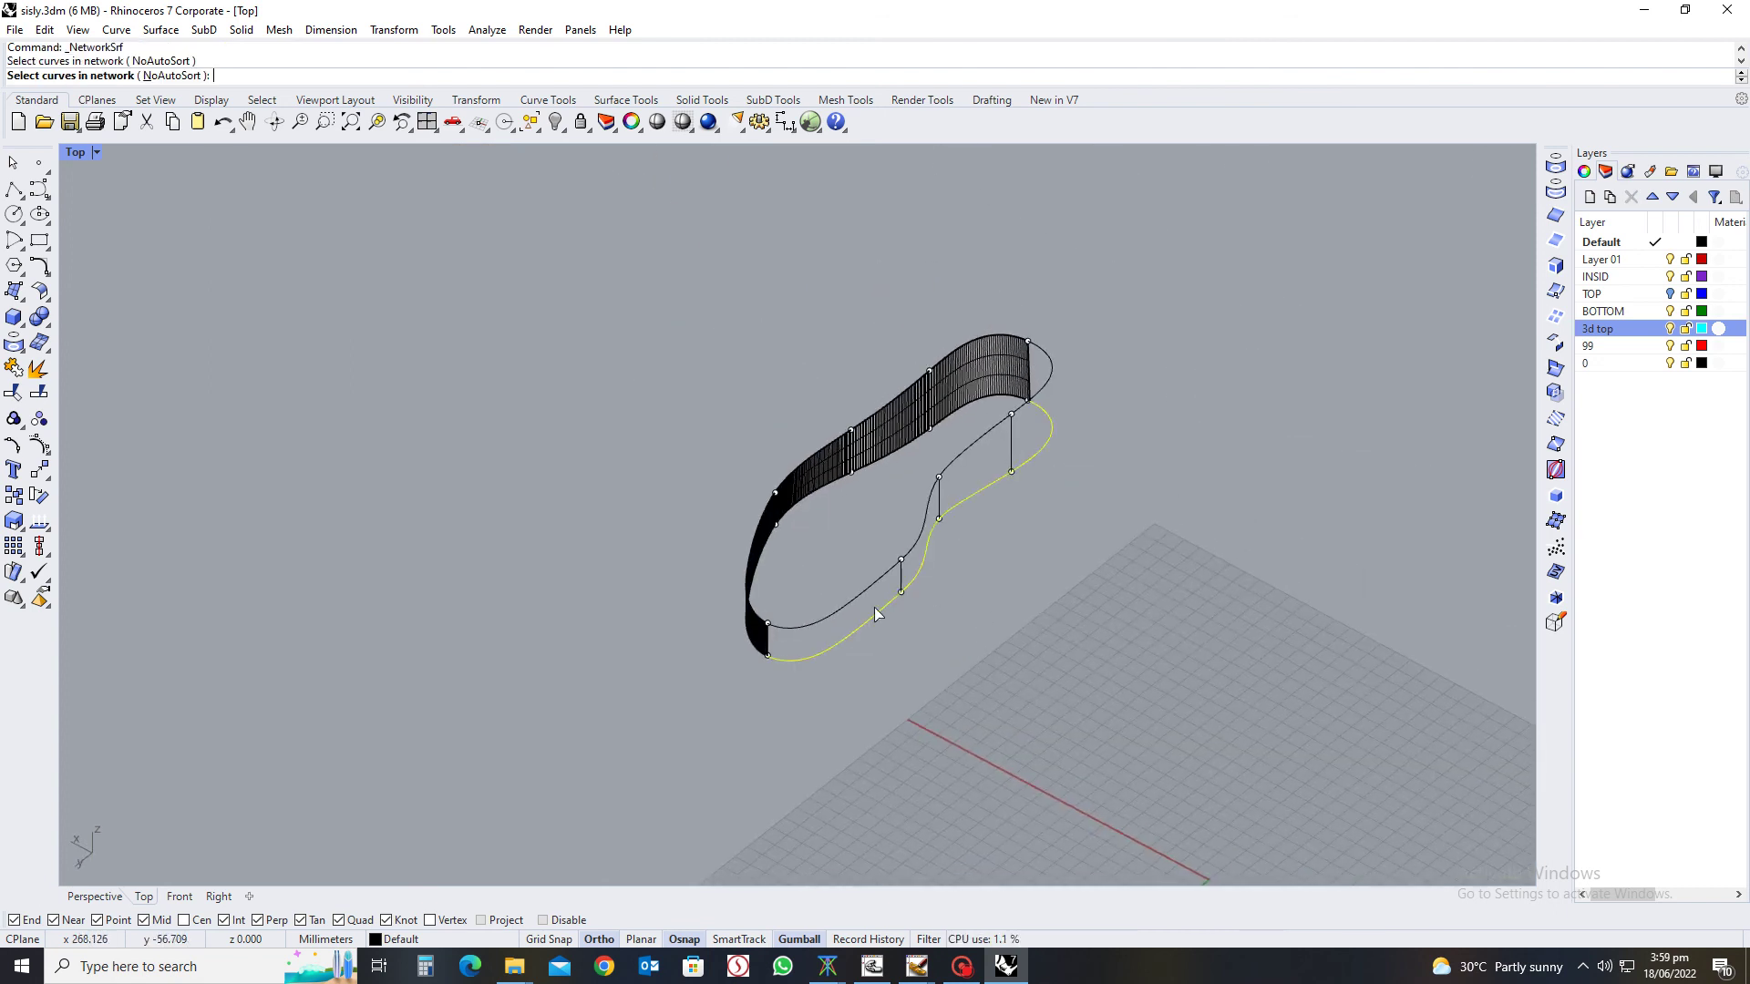
{"action": "left_click", "coordinate": [866, 602]}
{"action": "left_click", "coordinate": [770, 641]}
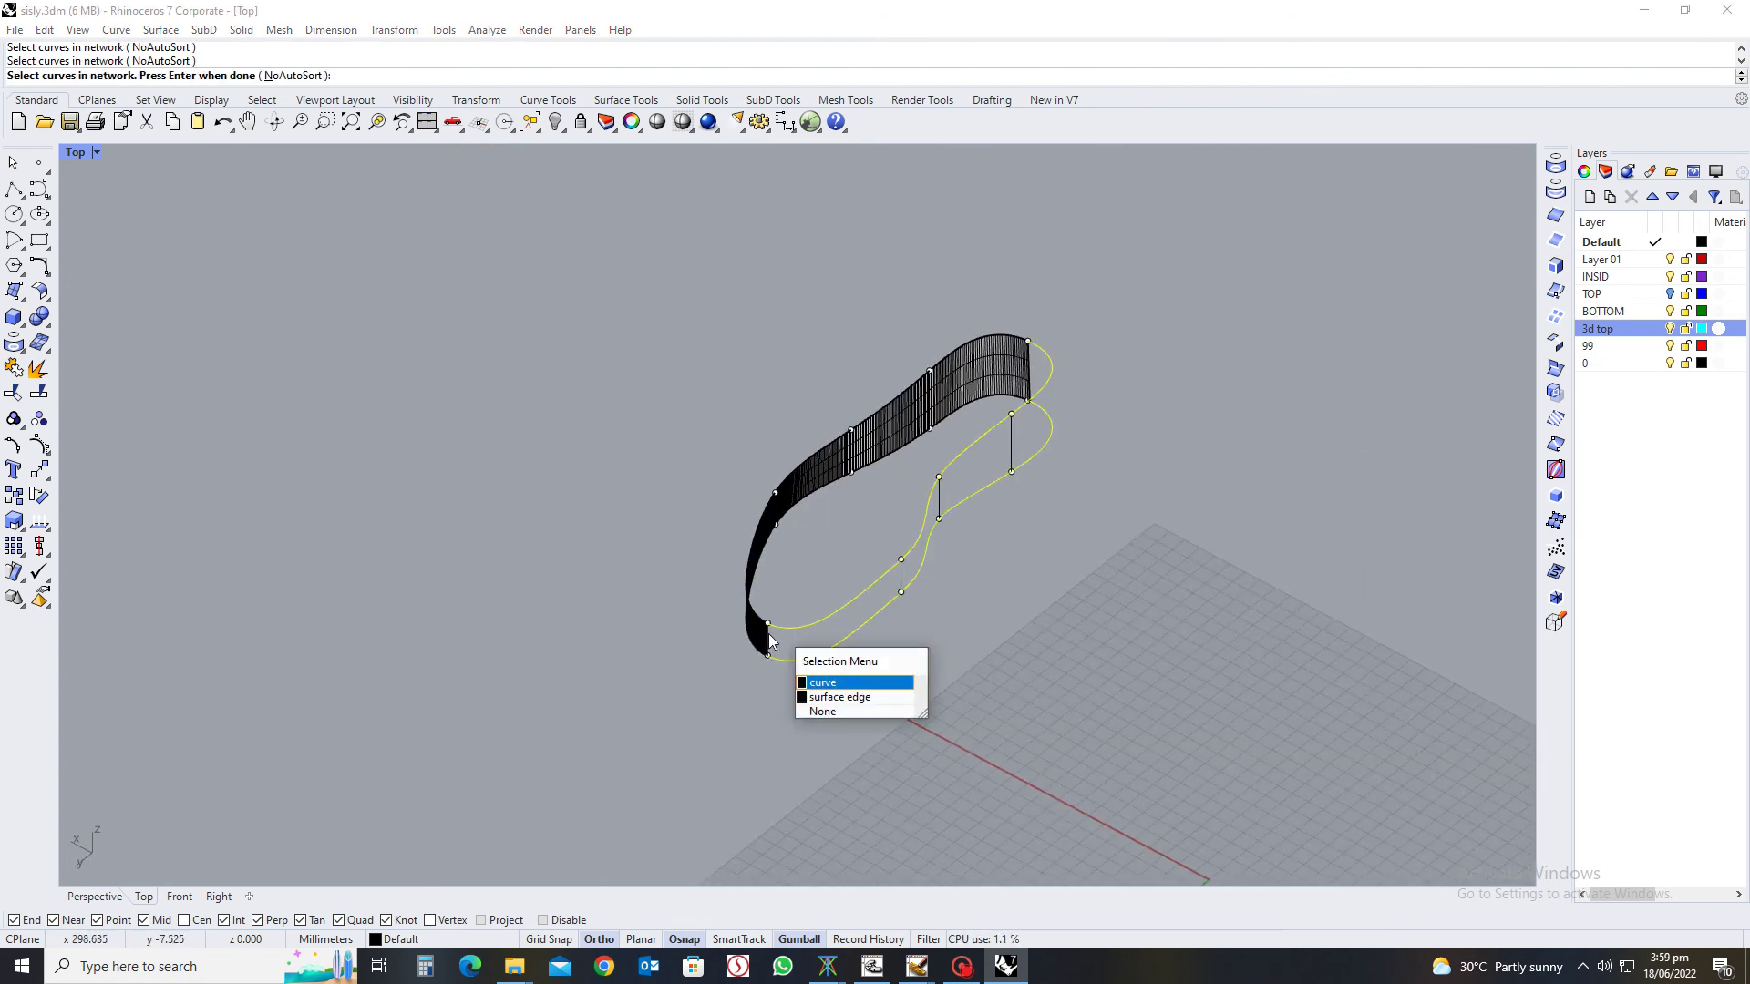
{"action": "left_click", "coordinate": [825, 680]}
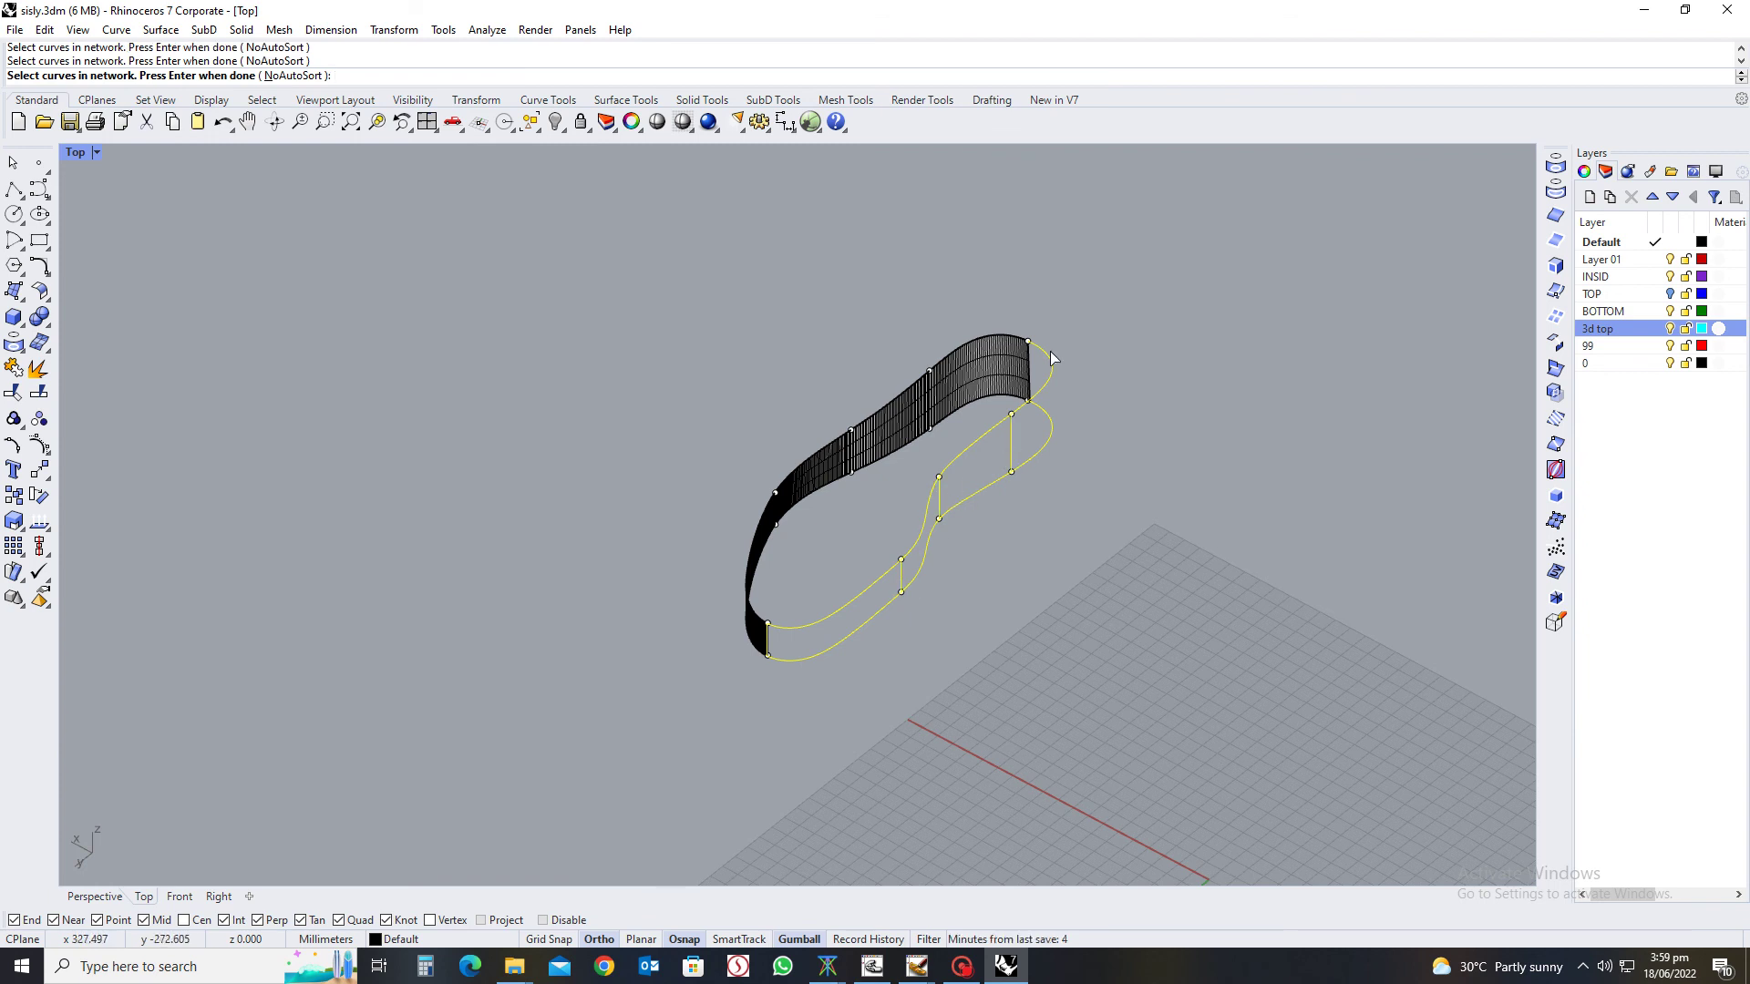
{"action": "left_click", "coordinate": [1034, 374]}
{"action": "left_click", "coordinate": [1076, 417]}
{"action": "key", "text": "Return"}
{"action": "key", "text": "Return"}
Join the two network surface halves into one side wall
{"action": "scroll", "coordinate": [1020, 375], "scroll_direction": "down", "scroll_amount": 5}
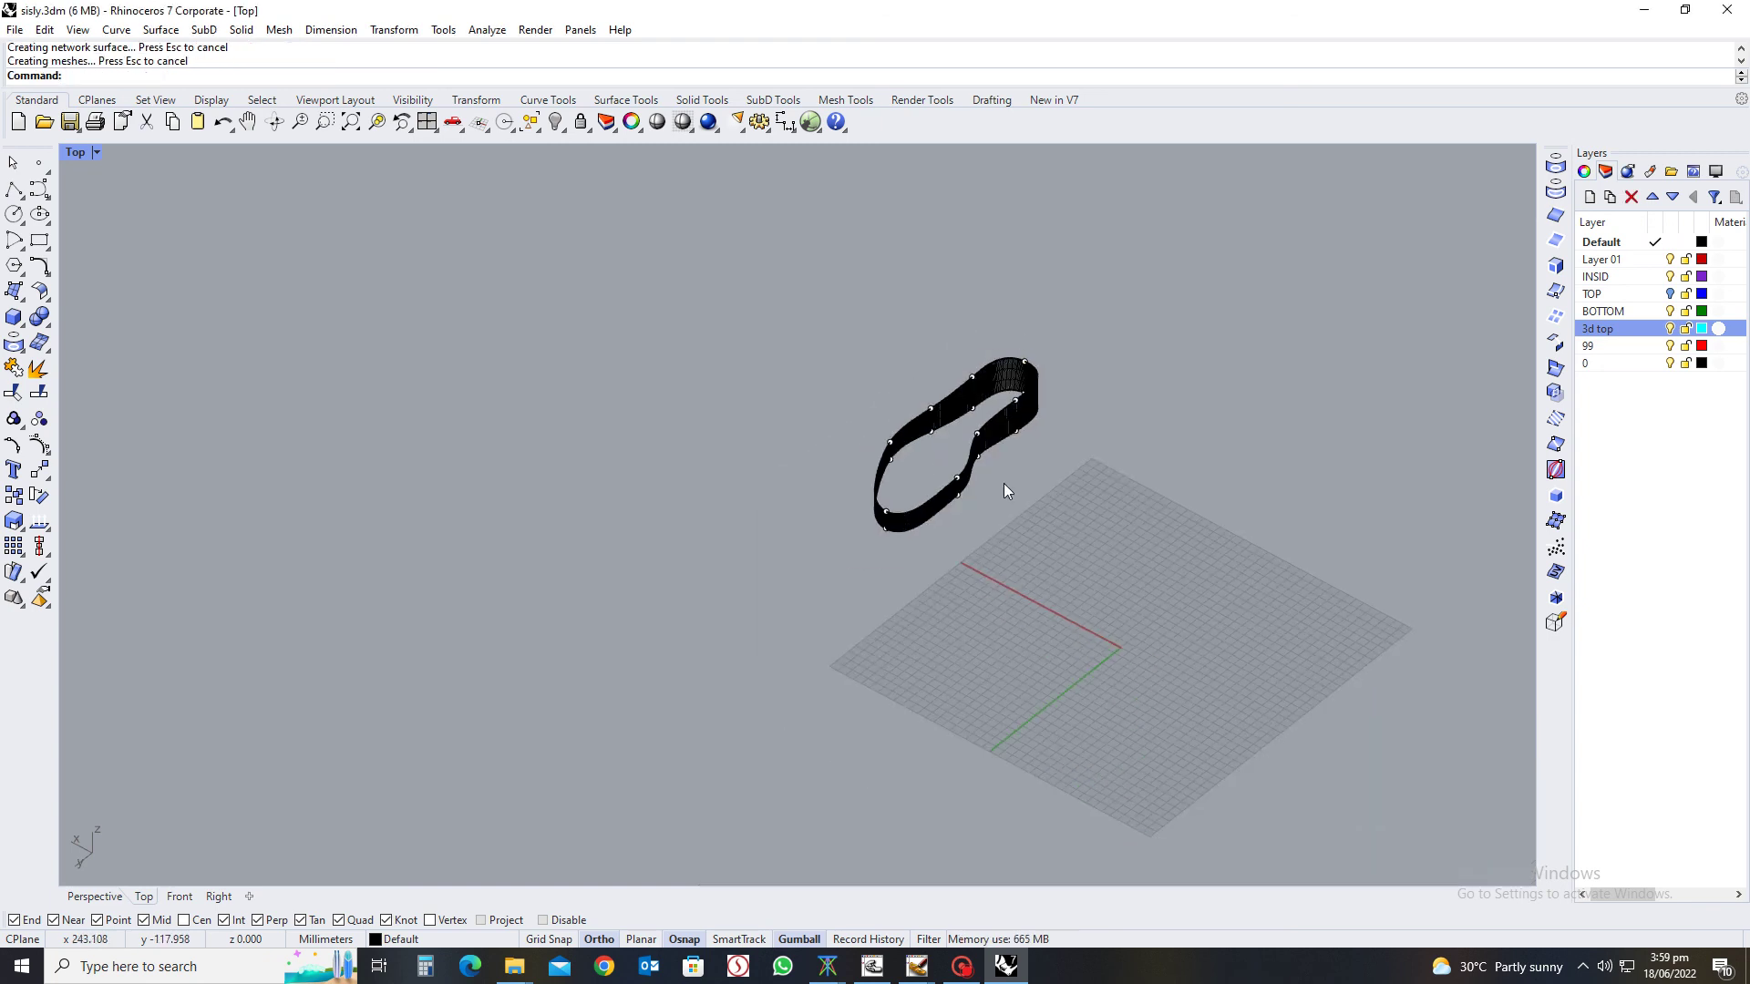
{"action": "right_click_drag", "start_coordinate": [1057, 503], "coordinate": [899, 569]}
{"action": "scroll", "coordinate": [970, 538], "scroll_direction": "up", "scroll_amount": 5}
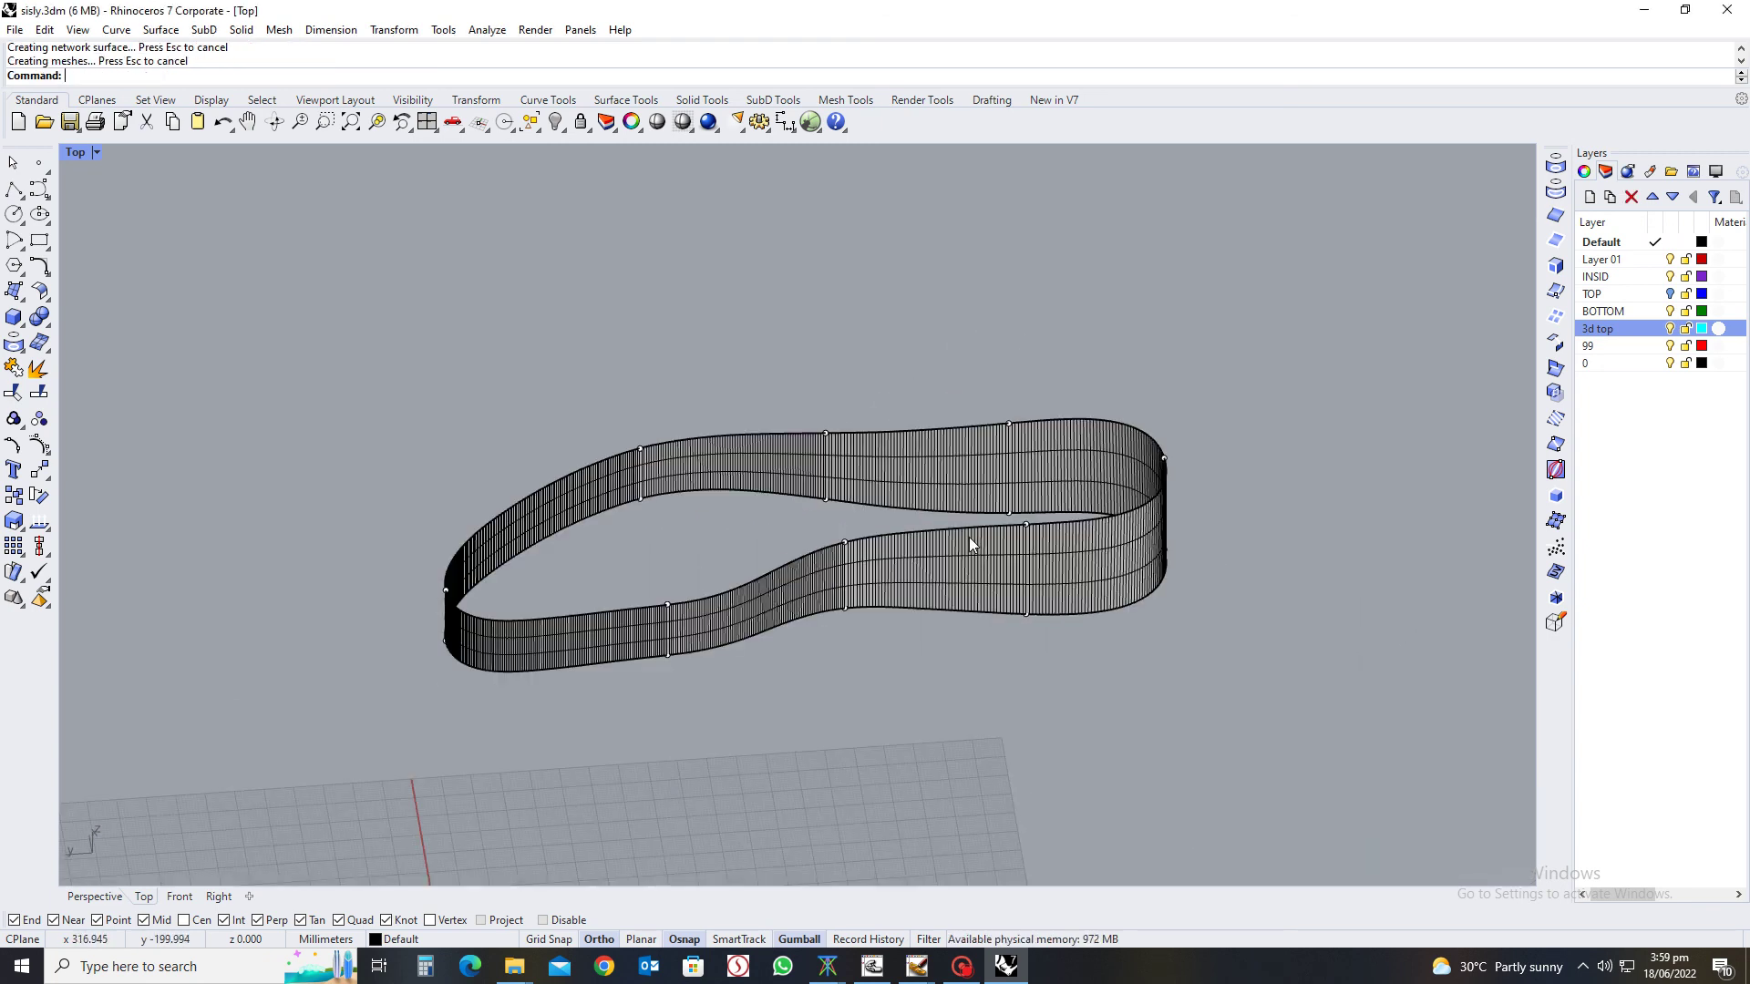
{"action": "left_click", "coordinate": [984, 586]}
{"action": "left_click_drag", "start_coordinate": [982, 577], "coordinate": [1037, 451]}
{"action": "key", "text": "ctrl+z"}
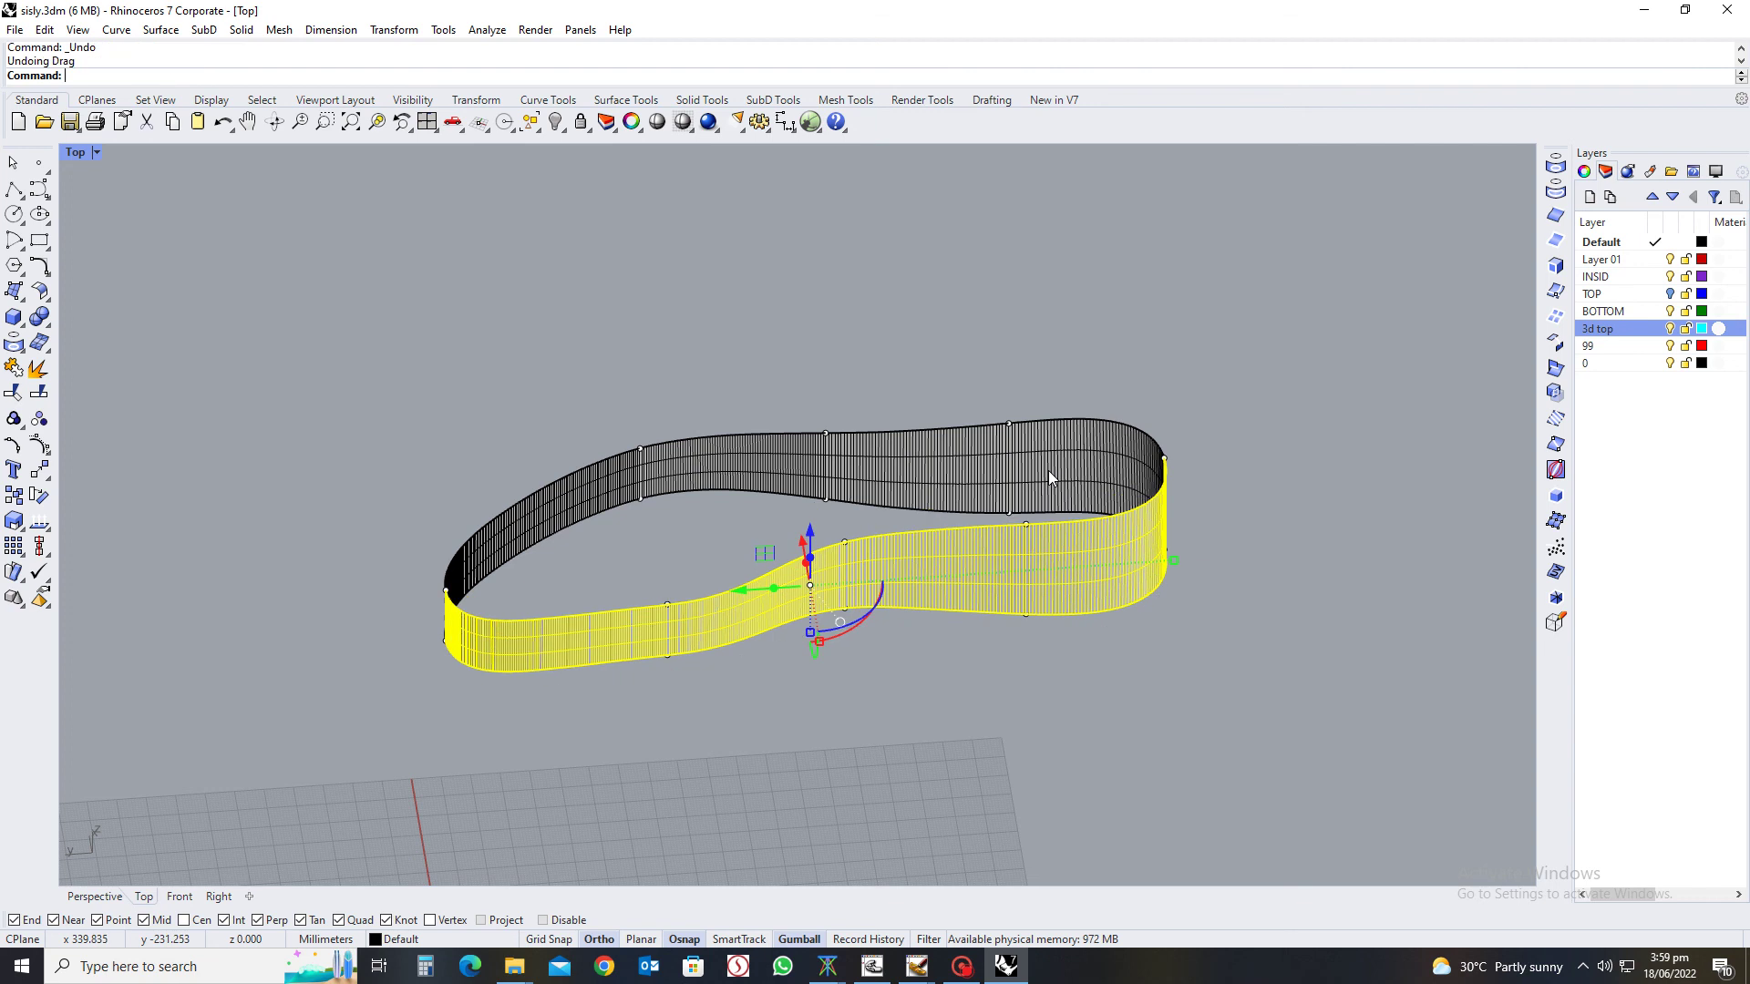
{"action": "left_click", "coordinate": [1027, 472], "text": "shift"}
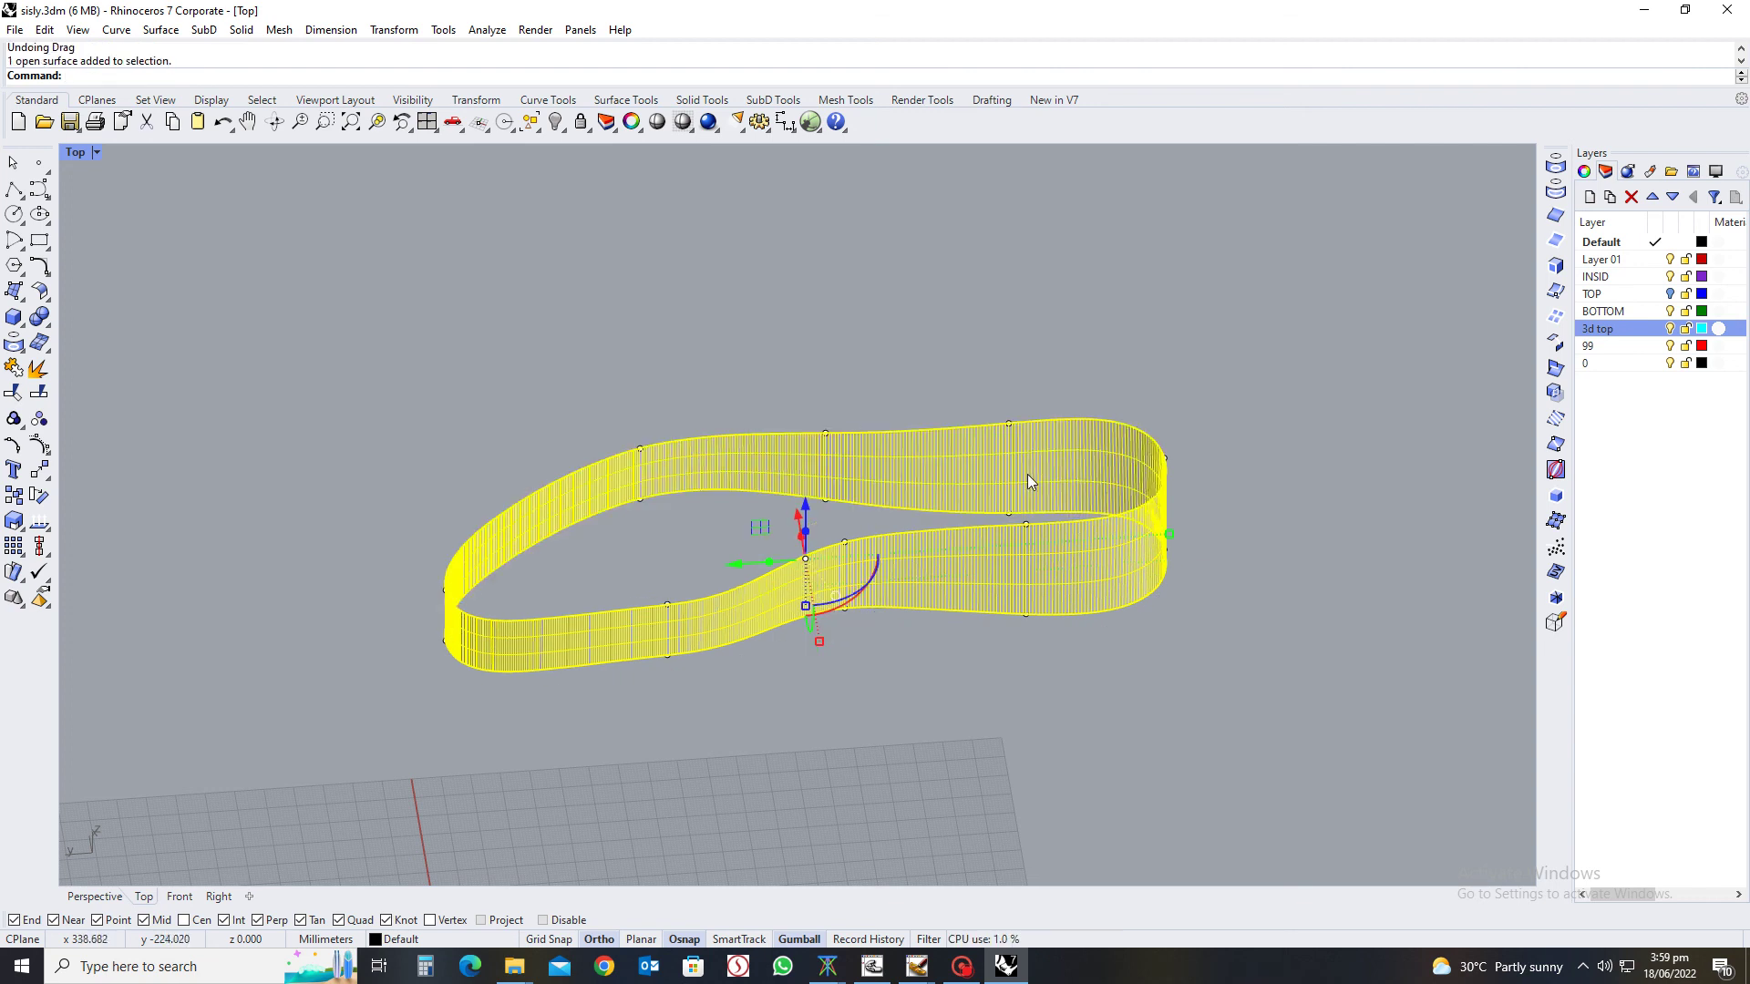
{"action": "key", "text": "ctrl+j"}
{"action": "left_click", "coordinate": [1121, 749]}
Move the joined side wall to layer 99 and hide it
{"action": "left_click", "coordinate": [1079, 589]}
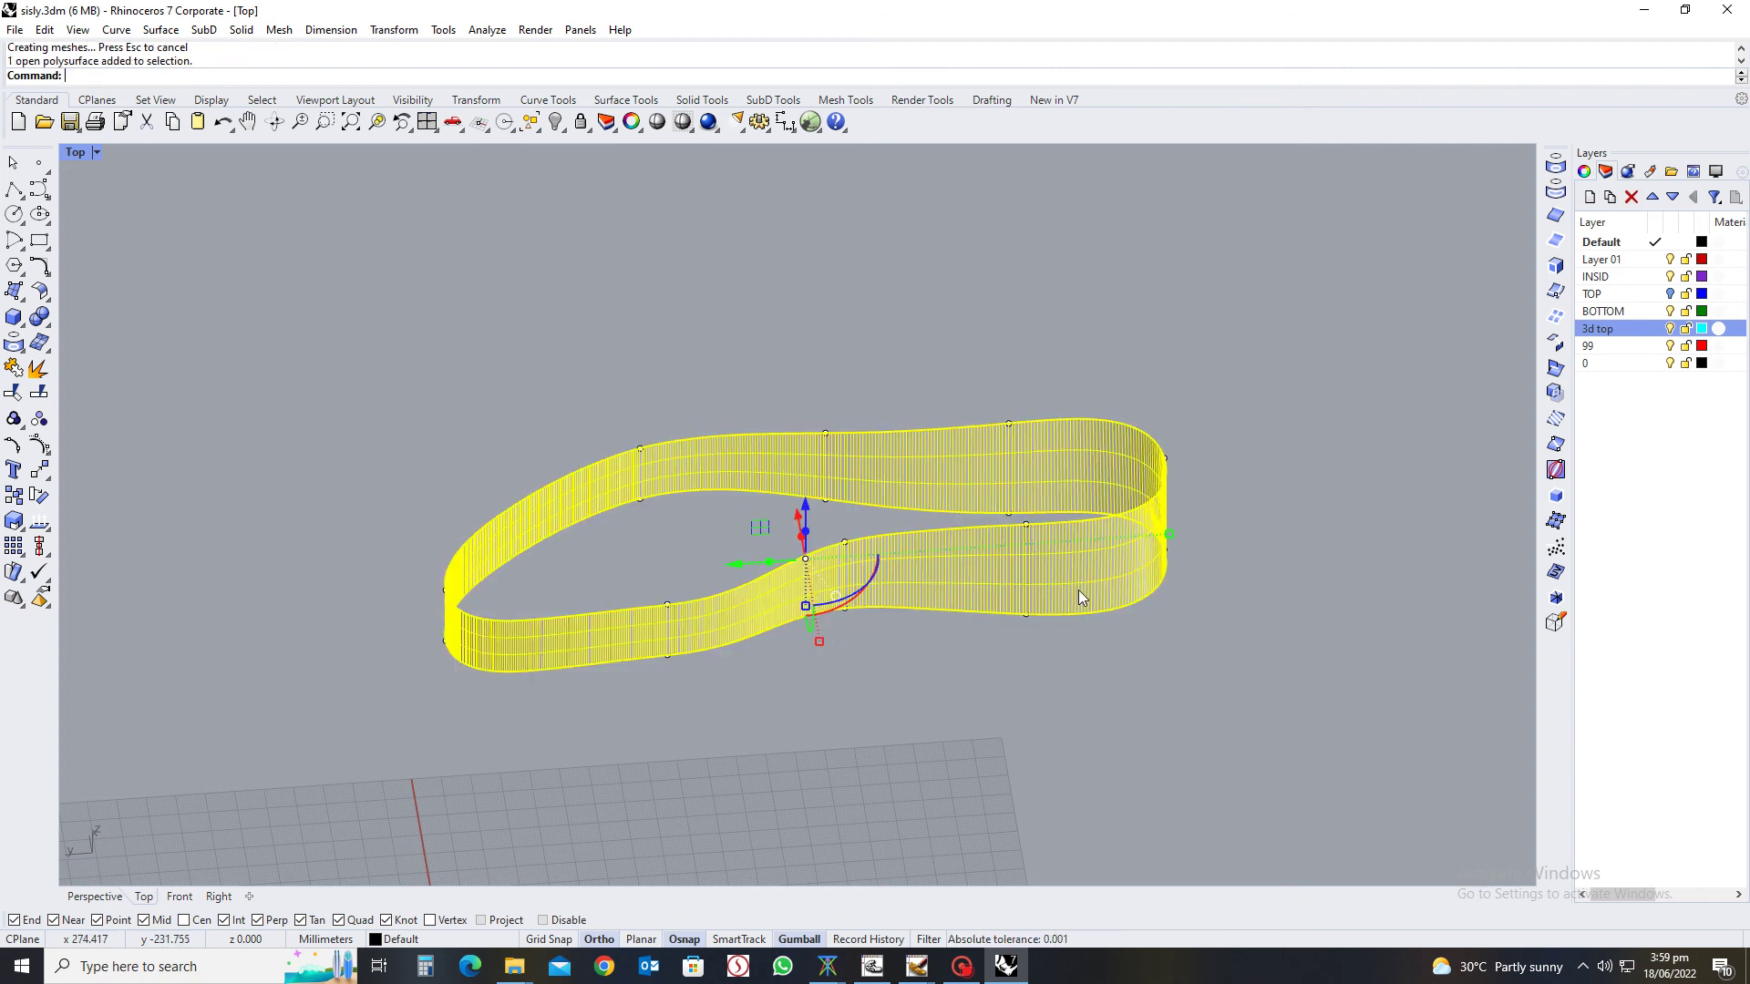
{"action": "right_click", "coordinate": [1616, 352]}
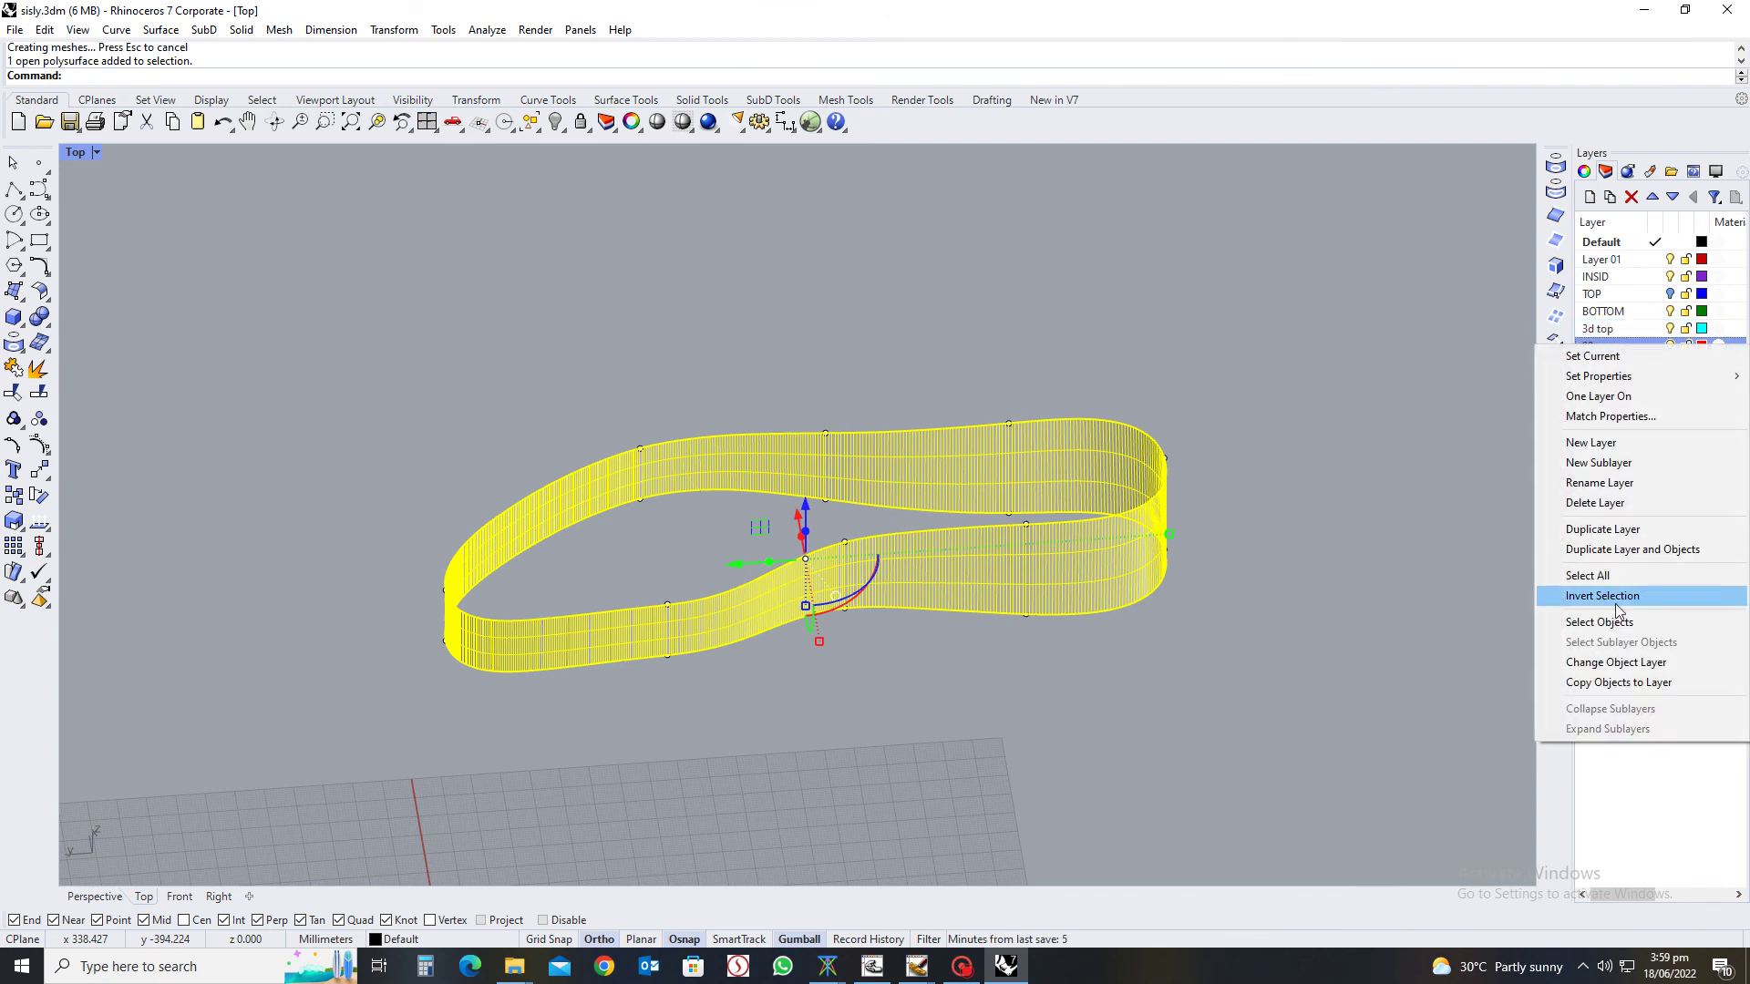
{"action": "left_click", "coordinate": [1600, 665]}
{"action": "left_click", "coordinate": [1404, 658]}
{"action": "left_click", "coordinate": [1084, 563]}
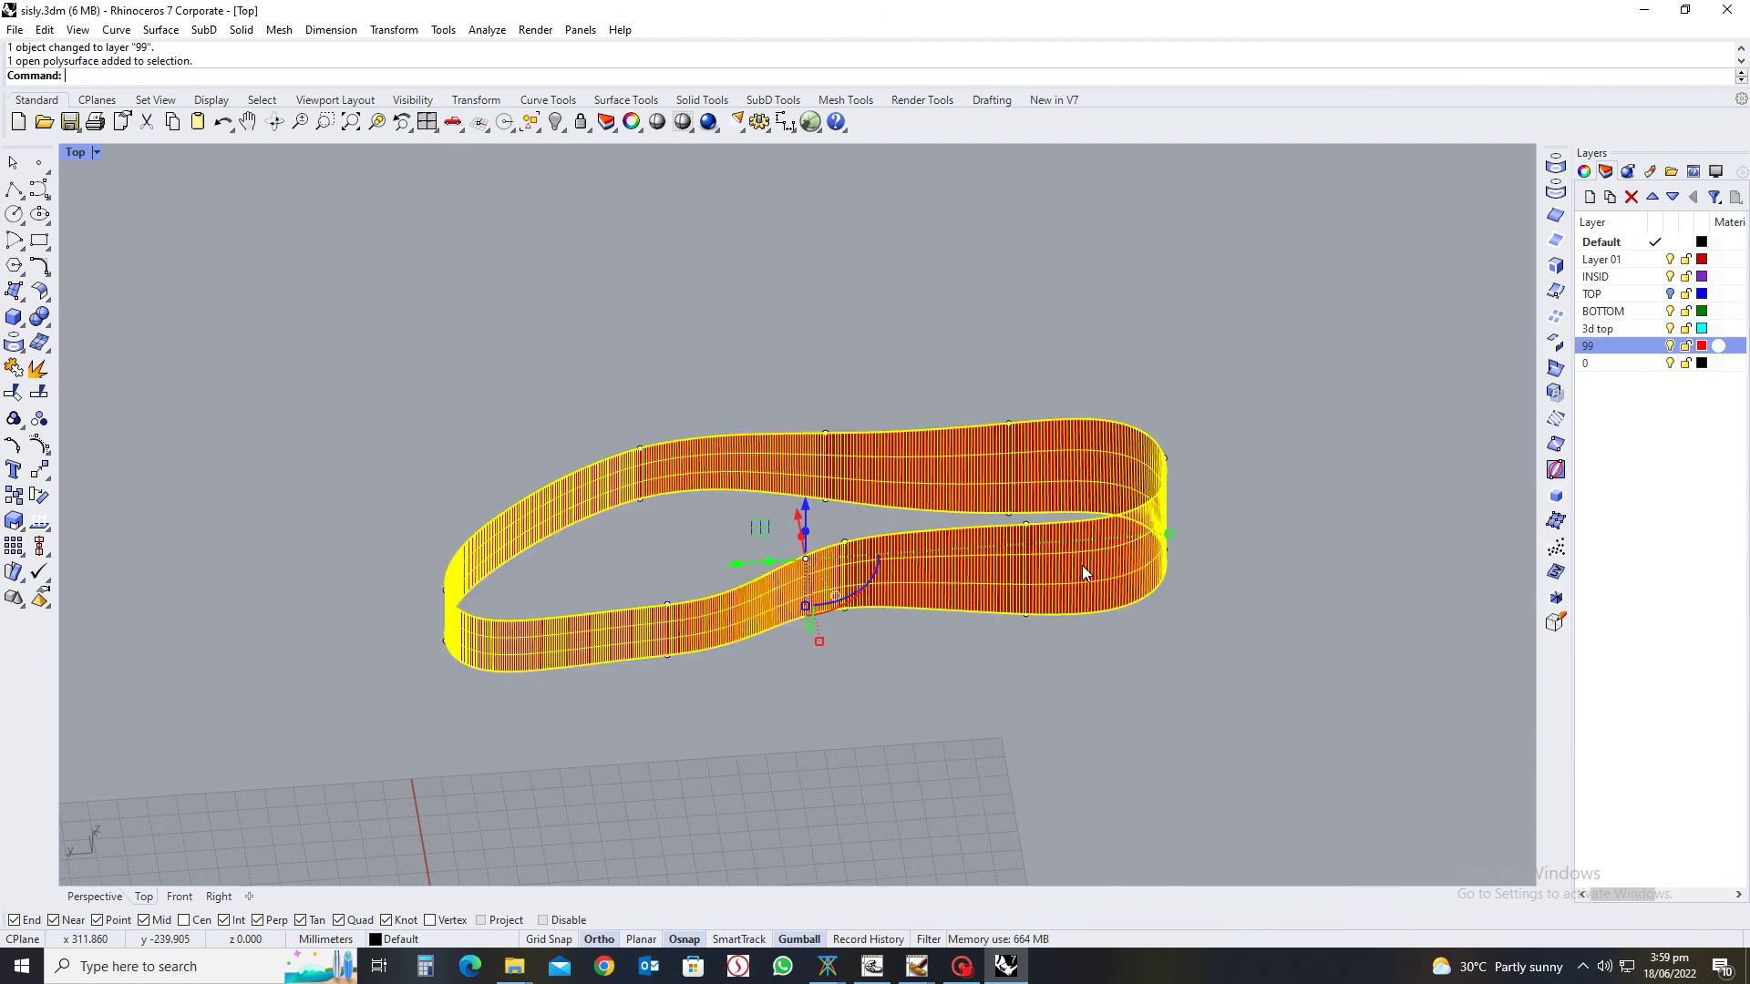
{"action": "type", "text": "ww"}
{"action": "key", "text": "Return"}
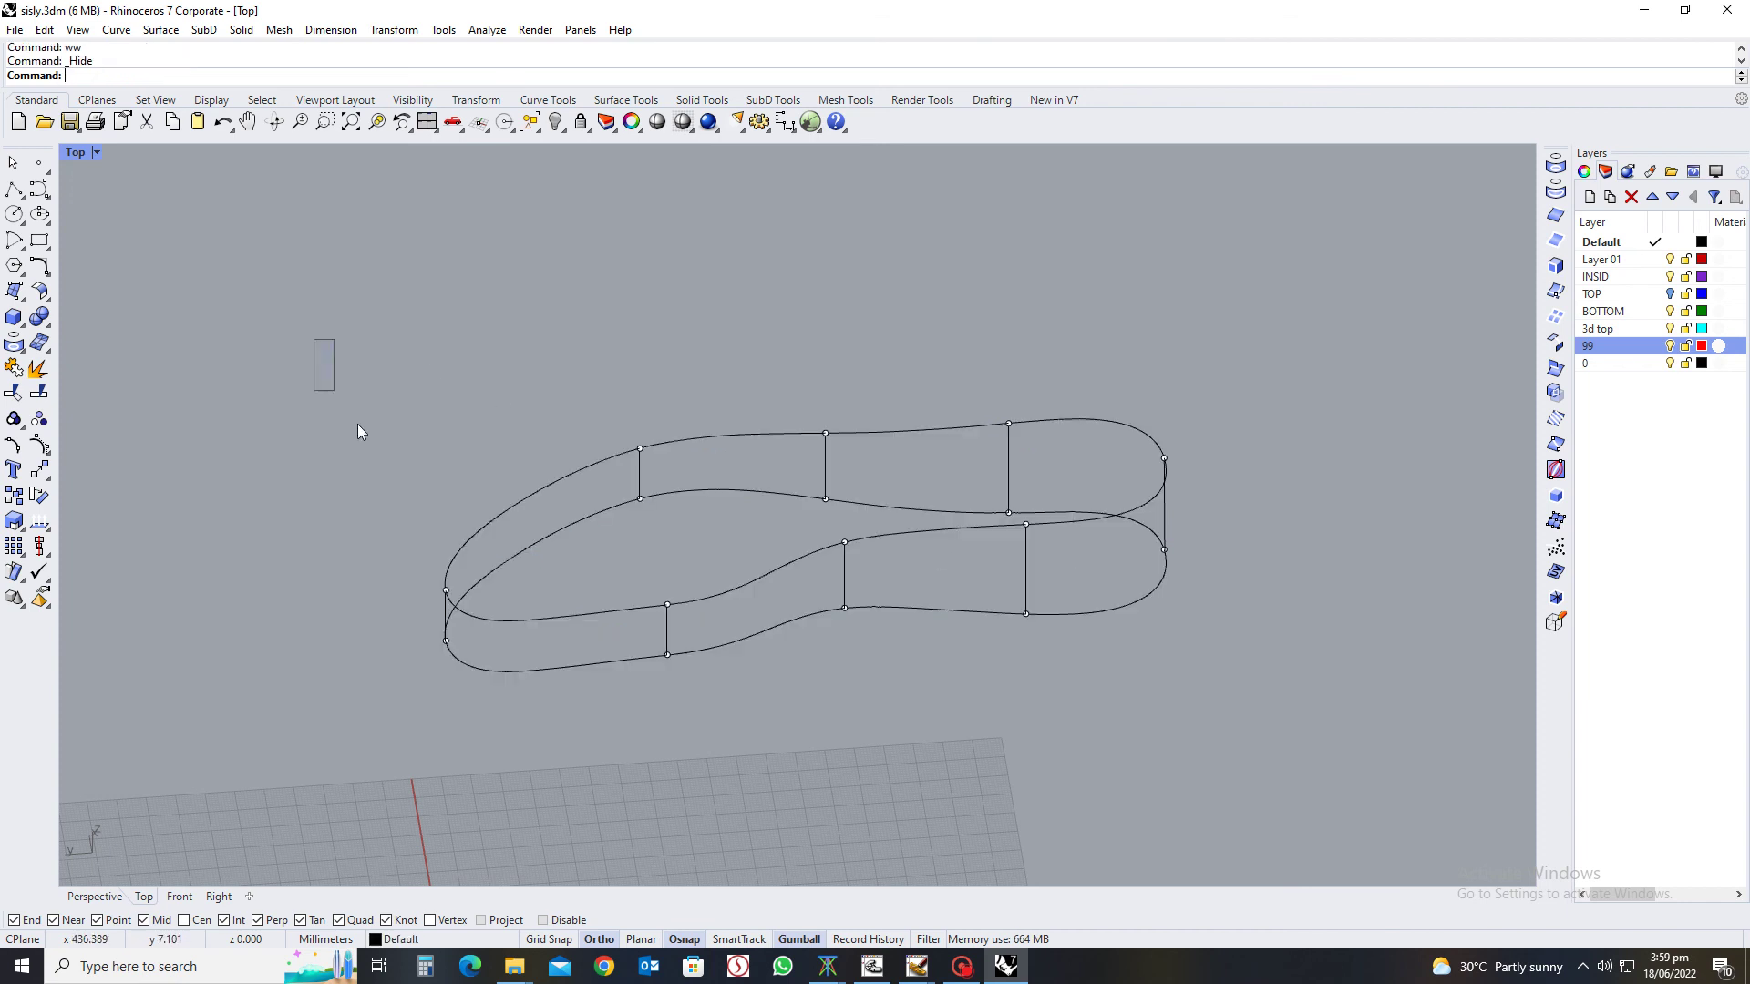
Delete the leftover construction curves and points of the wall, and show all hidden objects
{"action": "left_click_drag", "start_coordinate": [358, 425], "coordinate": [1333, 720]}
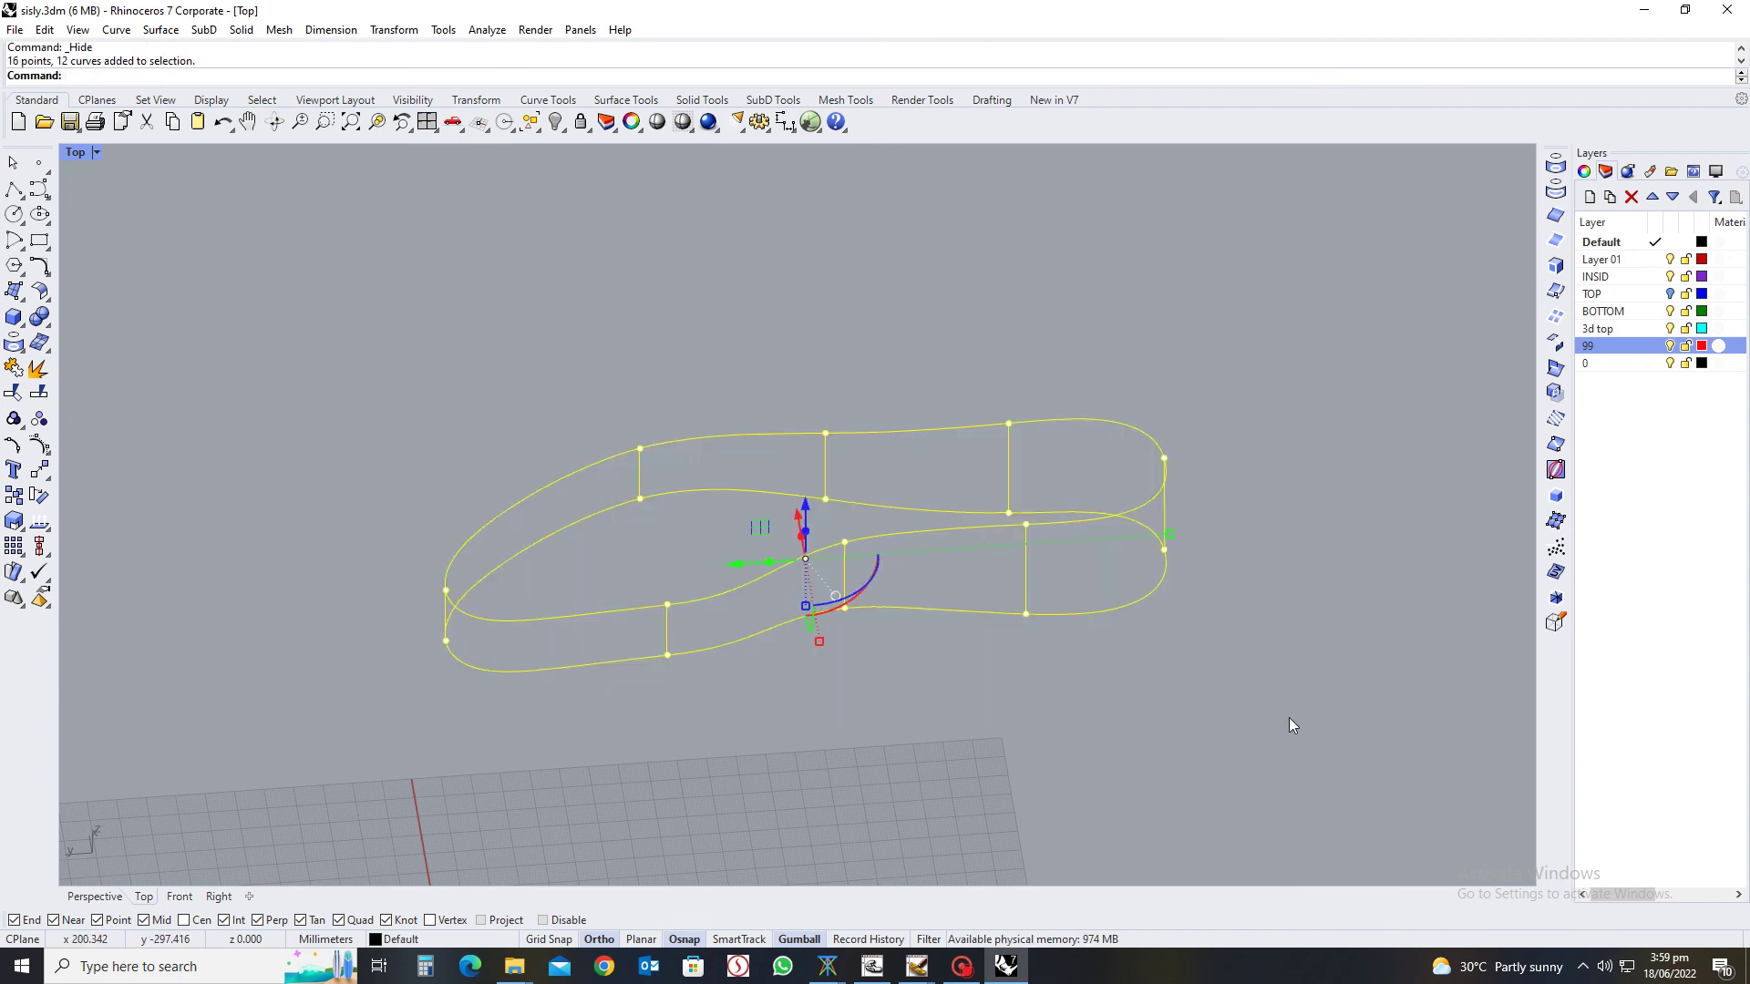
{"action": "key", "text": "Delete"}
{"action": "type", "text": "ee"}
{"action": "key", "text": "Return"}
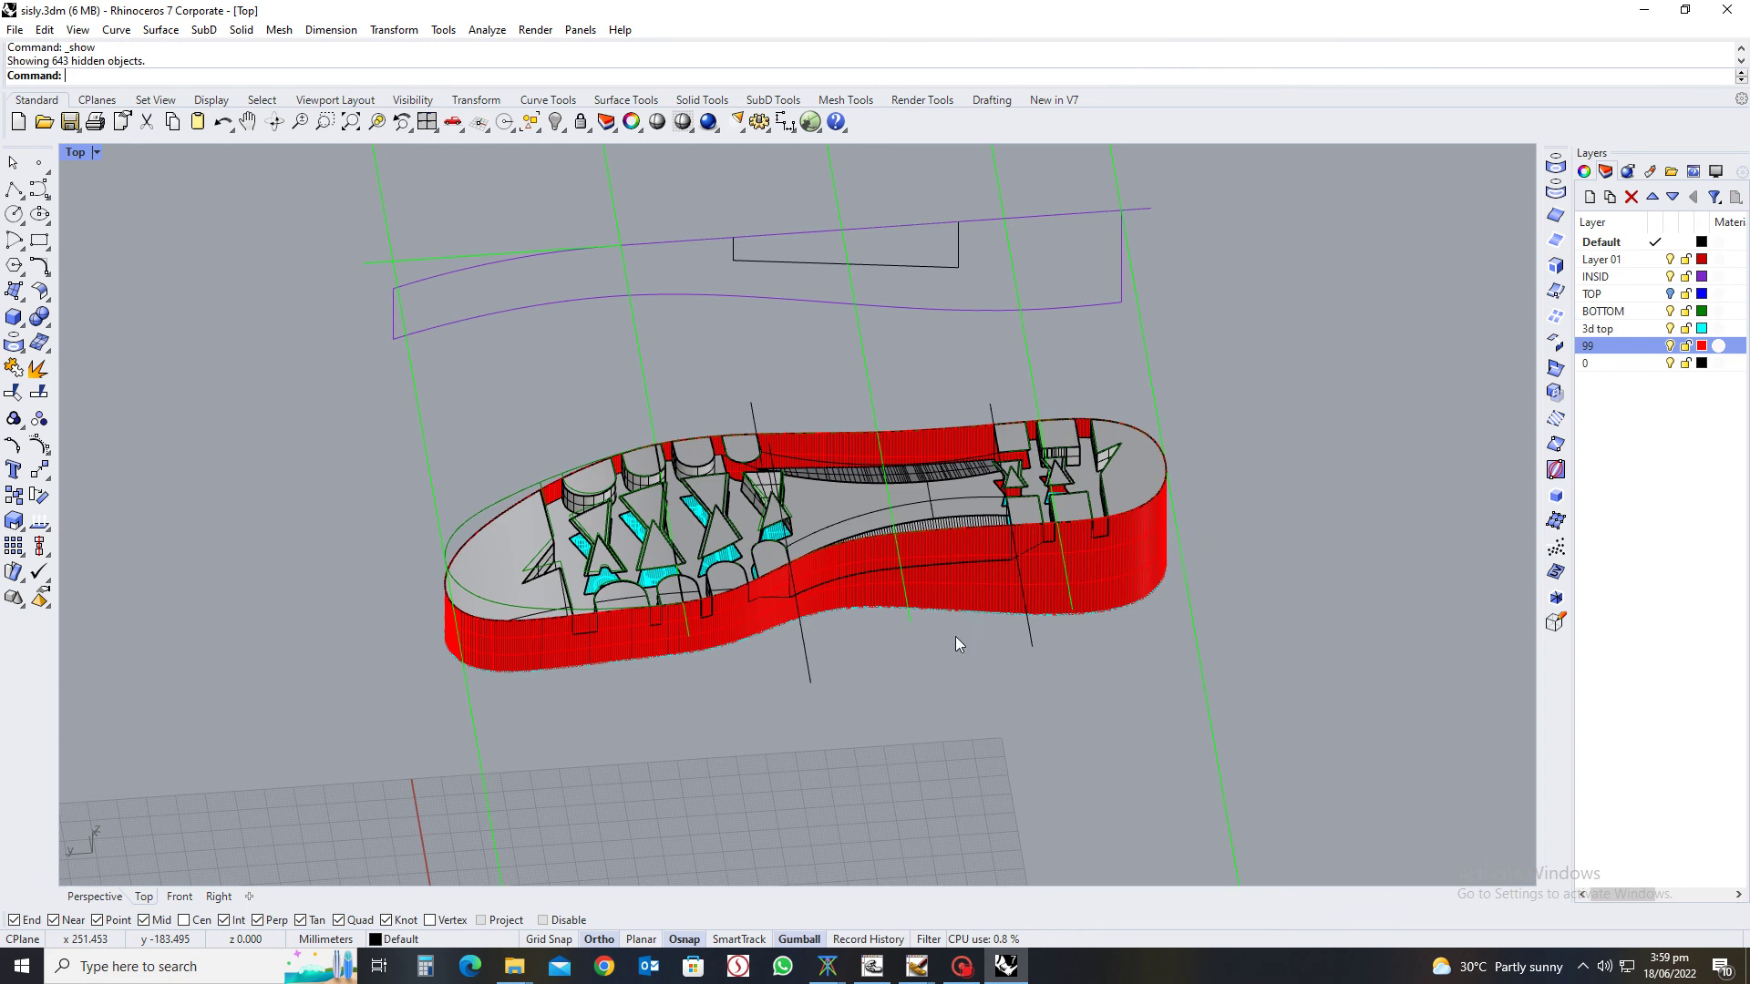
Turn off the INSID layer and Layer 01
{"action": "right_click_drag", "start_coordinate": [953, 644], "coordinate": [1410, 580], "text": "ctrl+shift"}
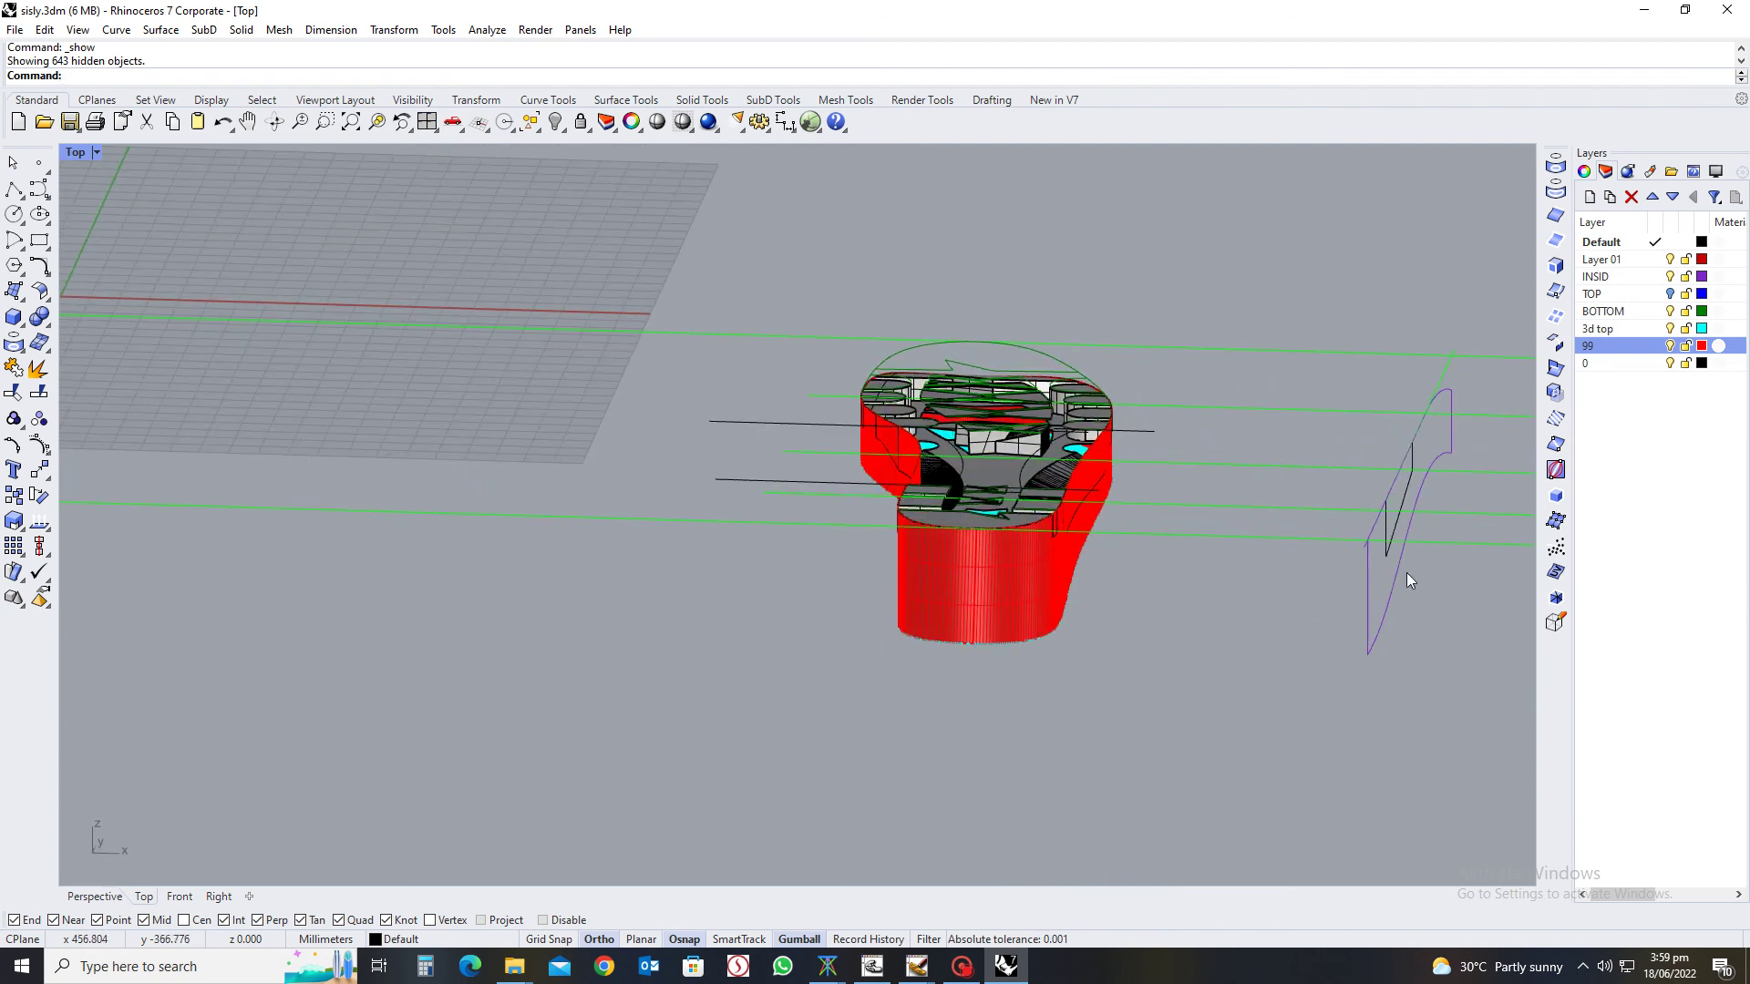
{"action": "left_click", "coordinate": [1671, 276]}
{"action": "left_click", "coordinate": [1601, 260]}
{"action": "left_click", "coordinate": [1669, 259]}
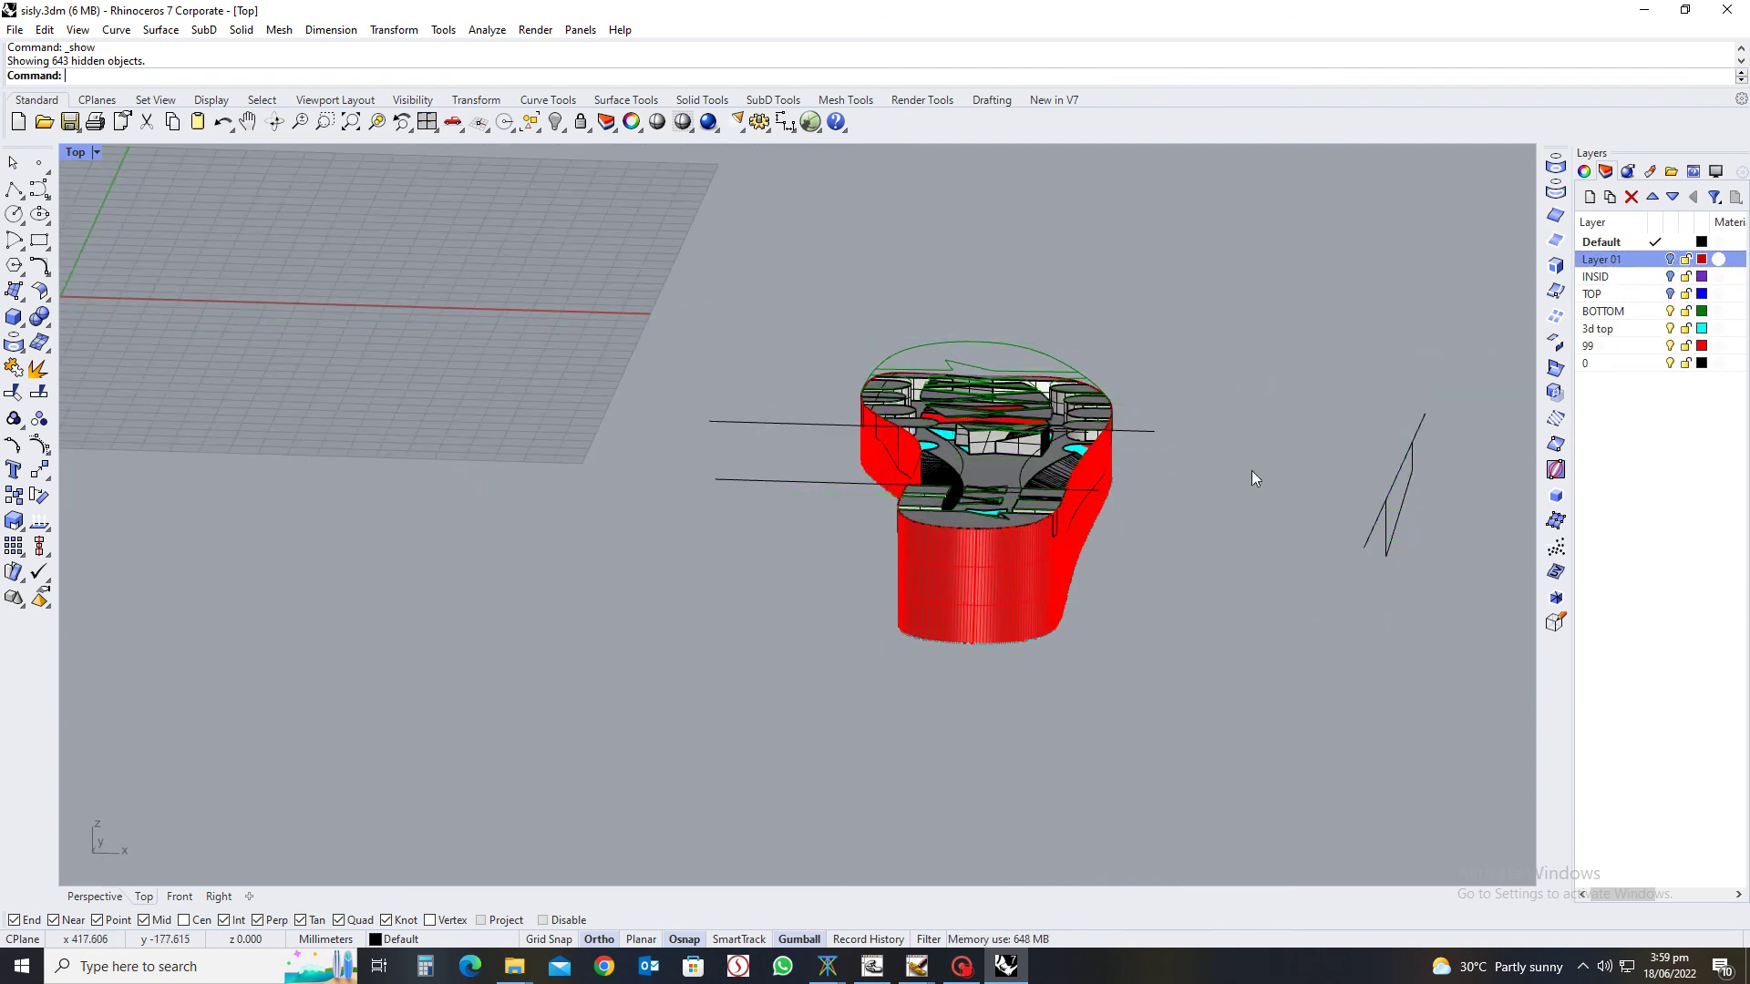
Move the black side-profile curves standing beside the sole to Layer 01
{"action": "left_click_drag", "start_coordinate": [1251, 344], "coordinate": [1499, 708]}
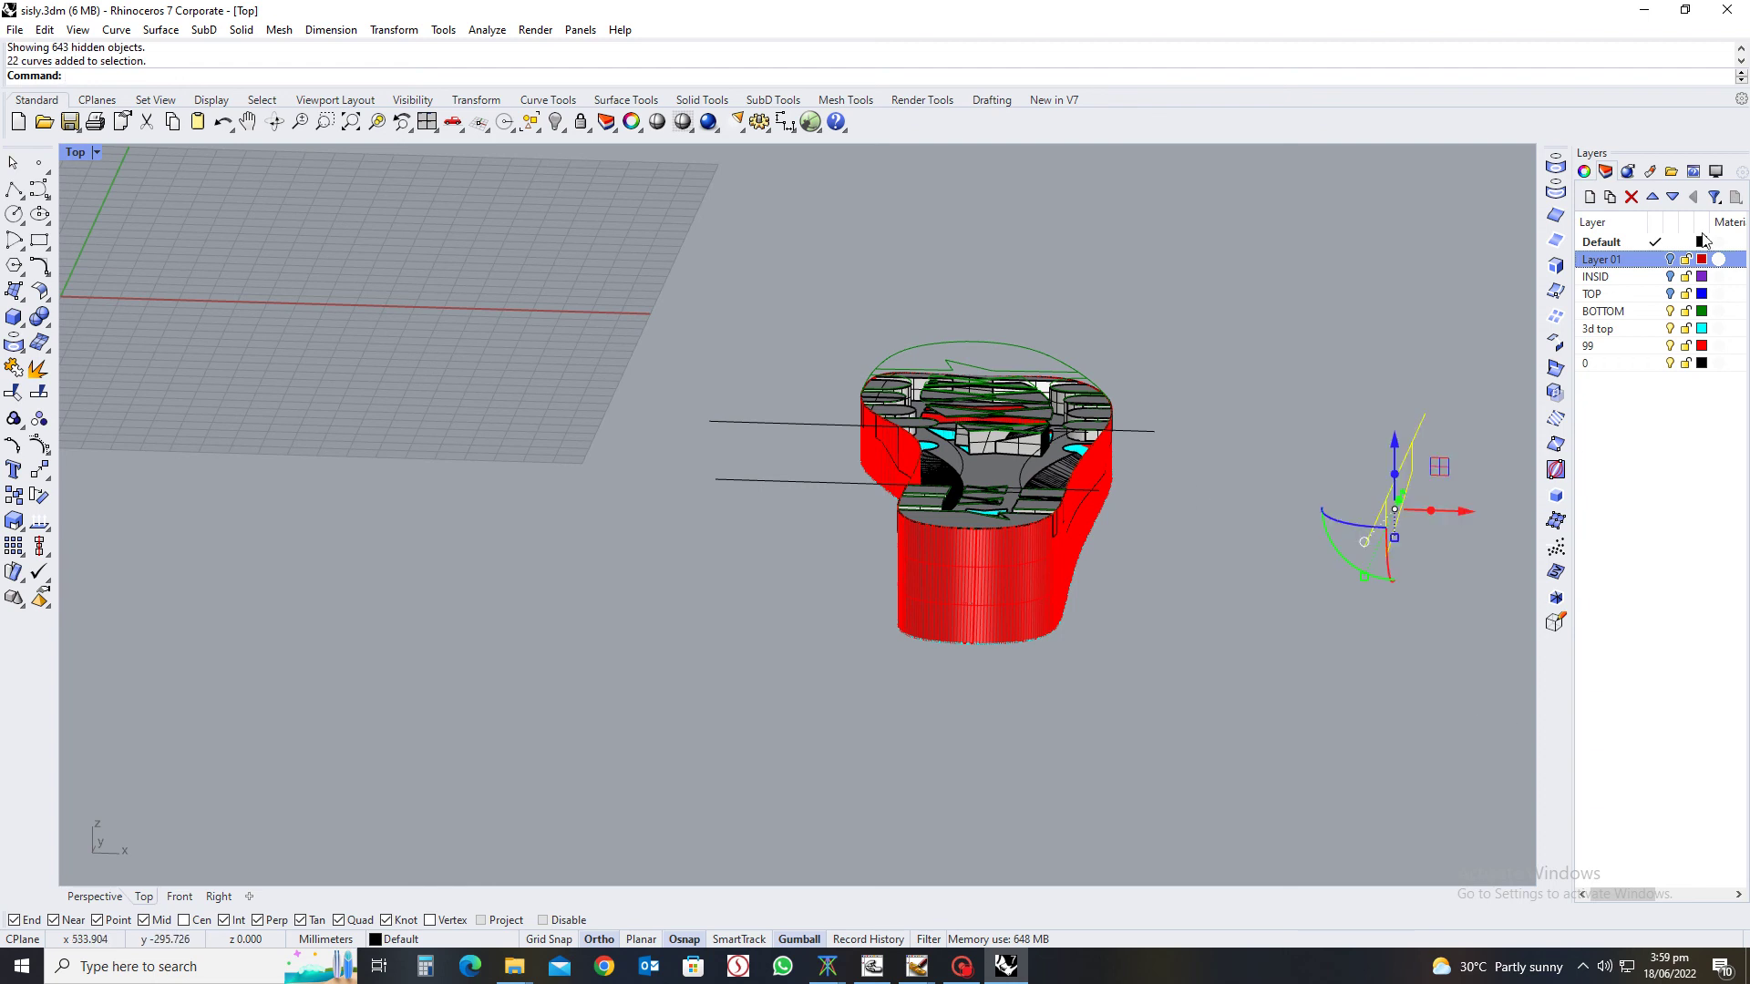
{"action": "right_click", "coordinate": [1621, 262]}
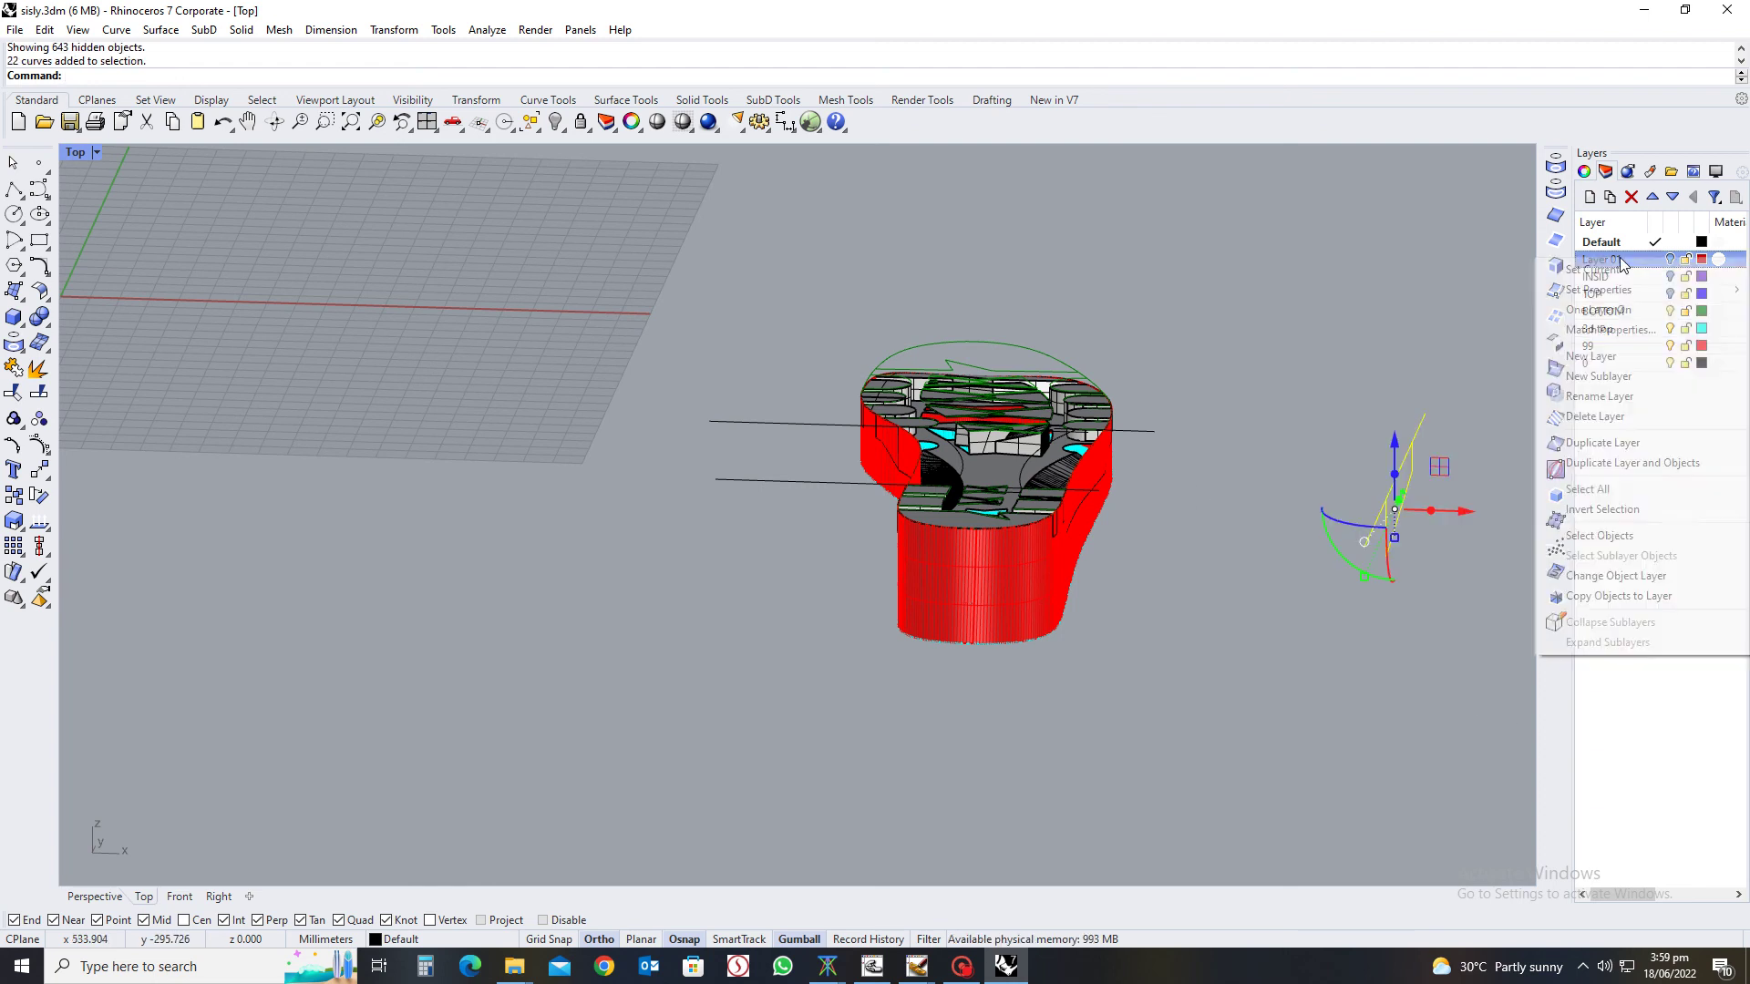
{"action": "left_click", "coordinate": [1612, 577]}
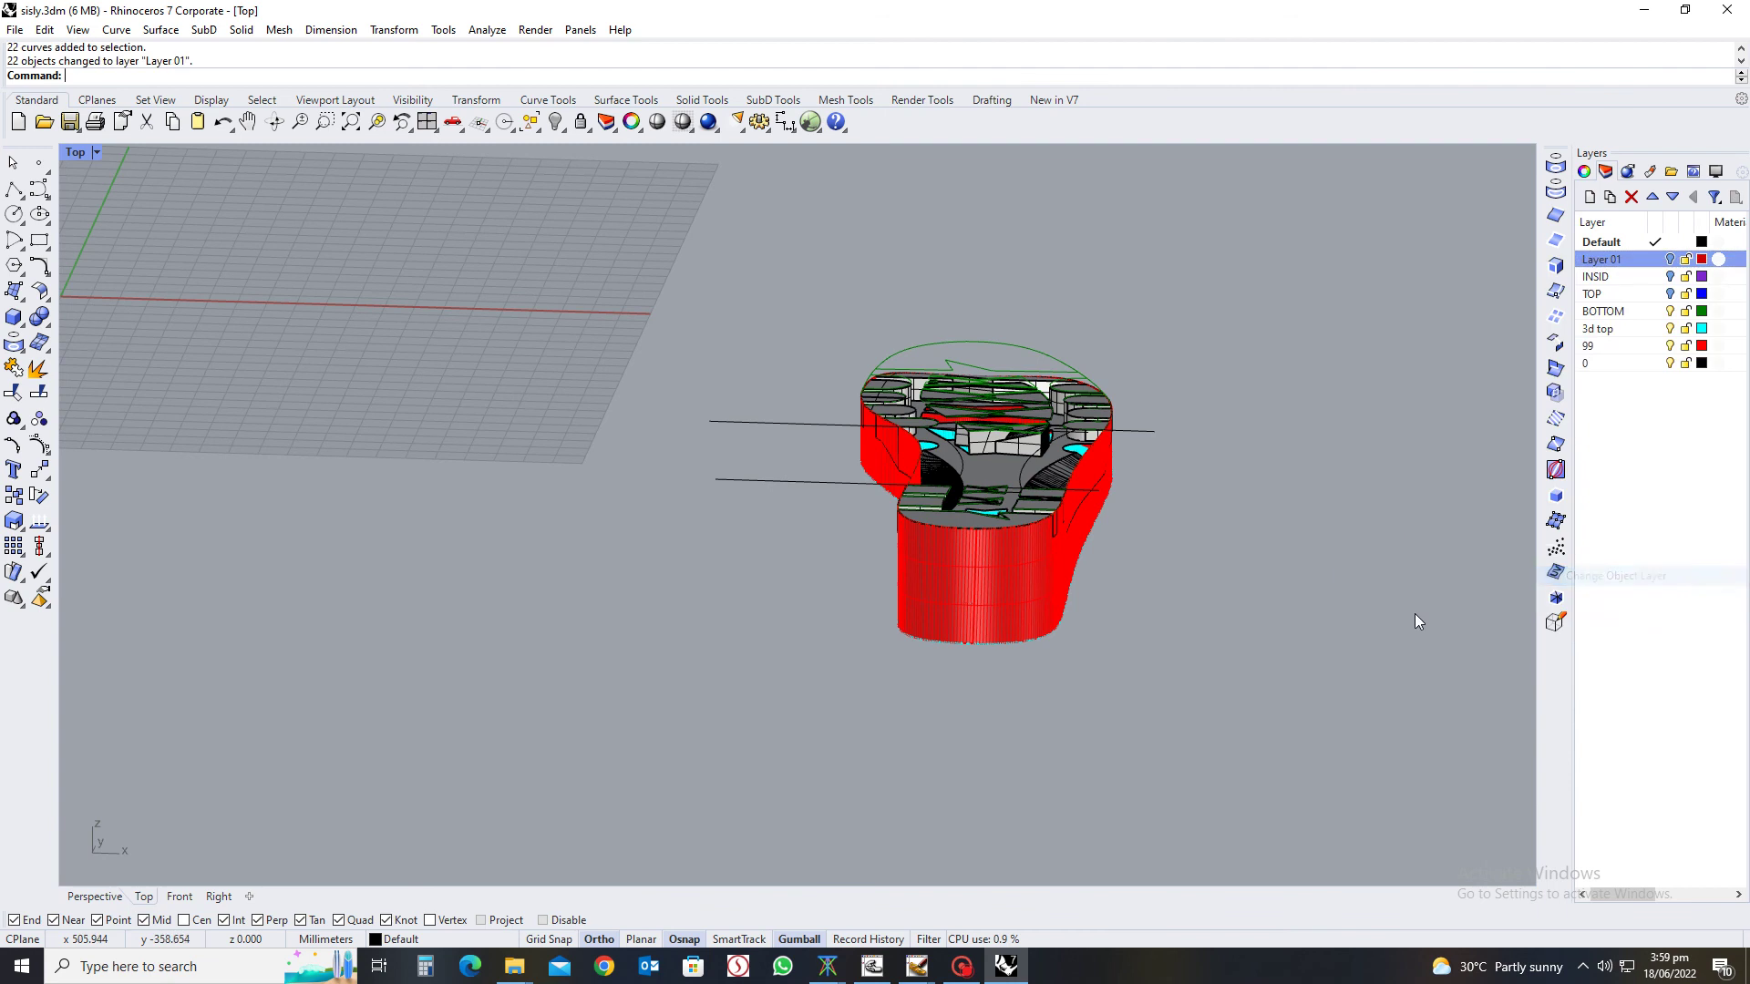
Trim the arch opening out of the red wall on one side of the sole, using its two vertical lines and lower curve as cutters
{"action": "right_click_drag", "start_coordinate": [1256, 572], "coordinate": [1373, 649]}
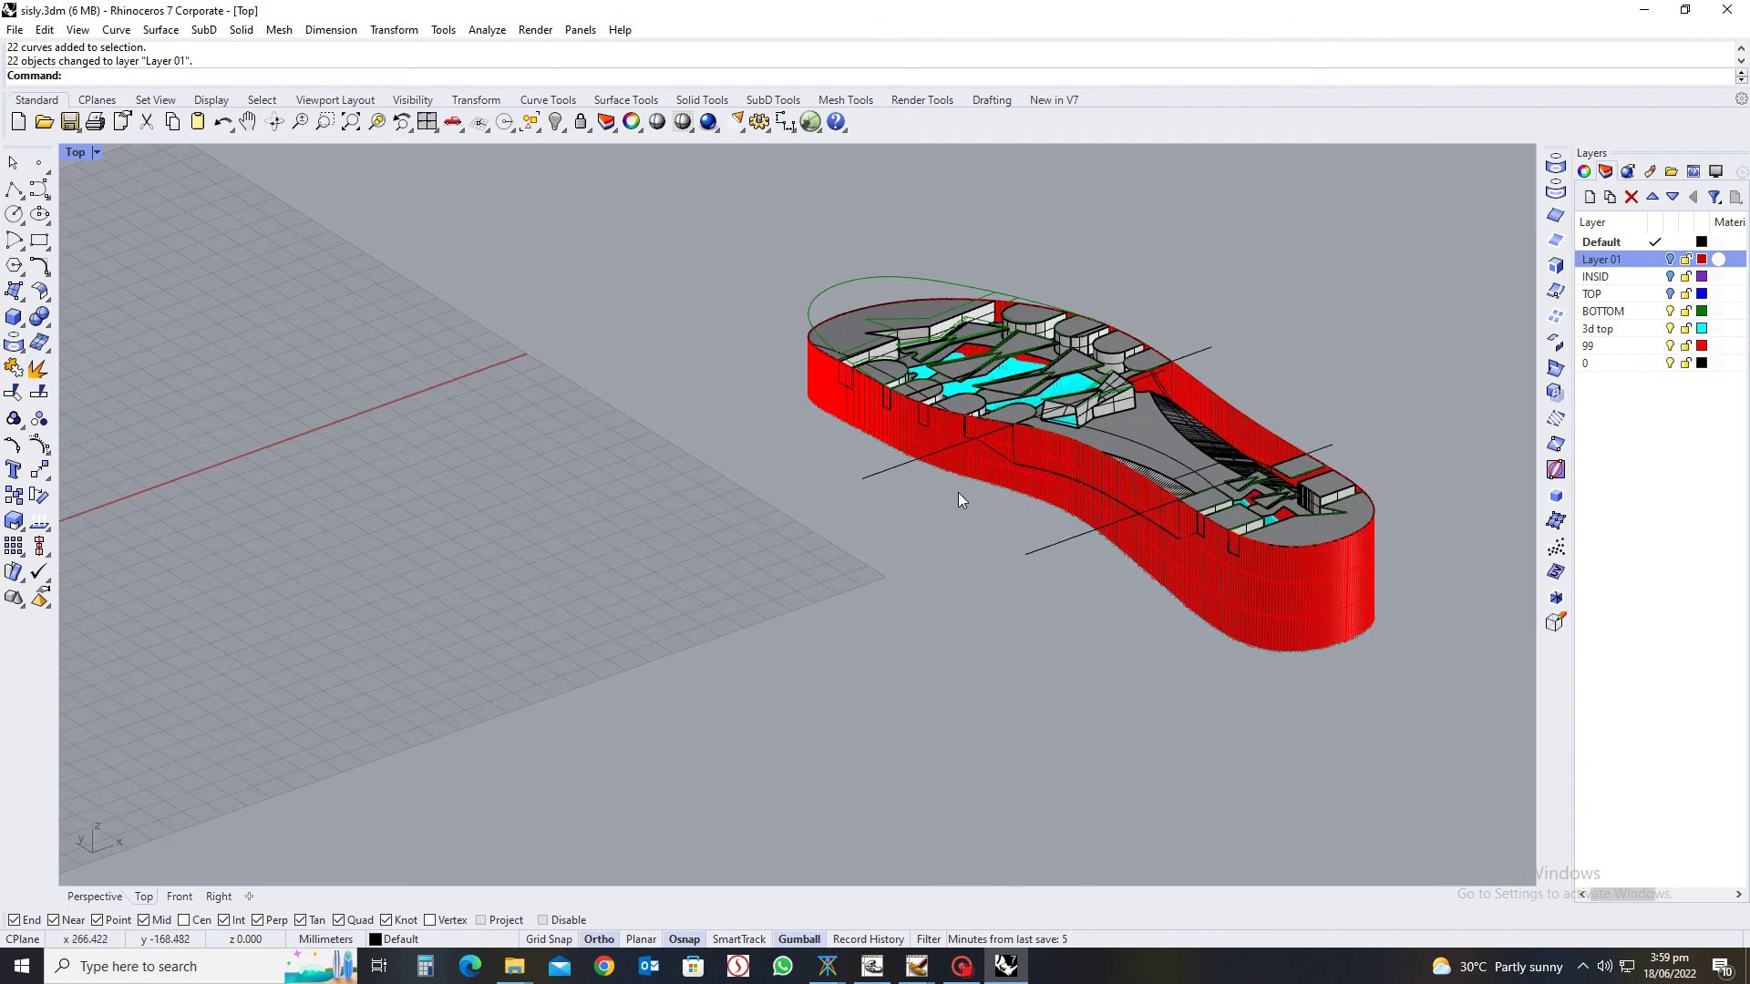
{"action": "scroll", "coordinate": [1019, 440], "scroll_direction": "up", "scroll_amount": 5}
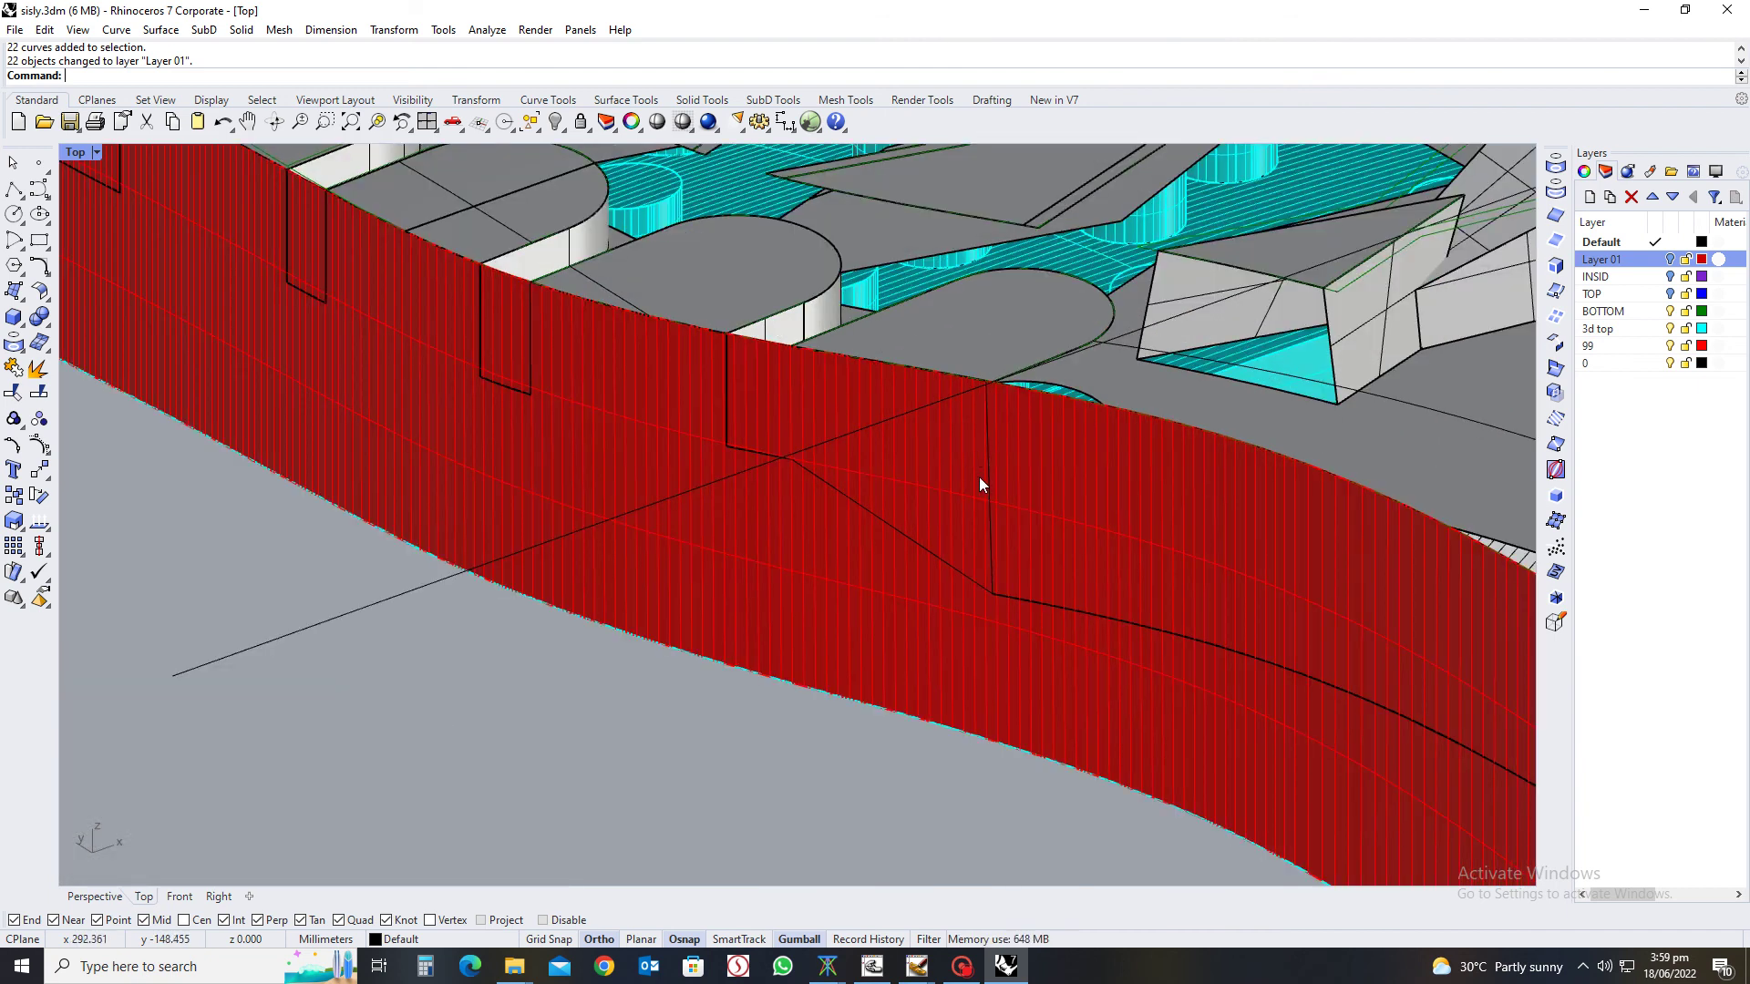
{"action": "scroll", "coordinate": [979, 483], "scroll_direction": "down", "scroll_amount": 5}
{"action": "right_click_drag", "start_coordinate": [1019, 544], "coordinate": [720, 582]}
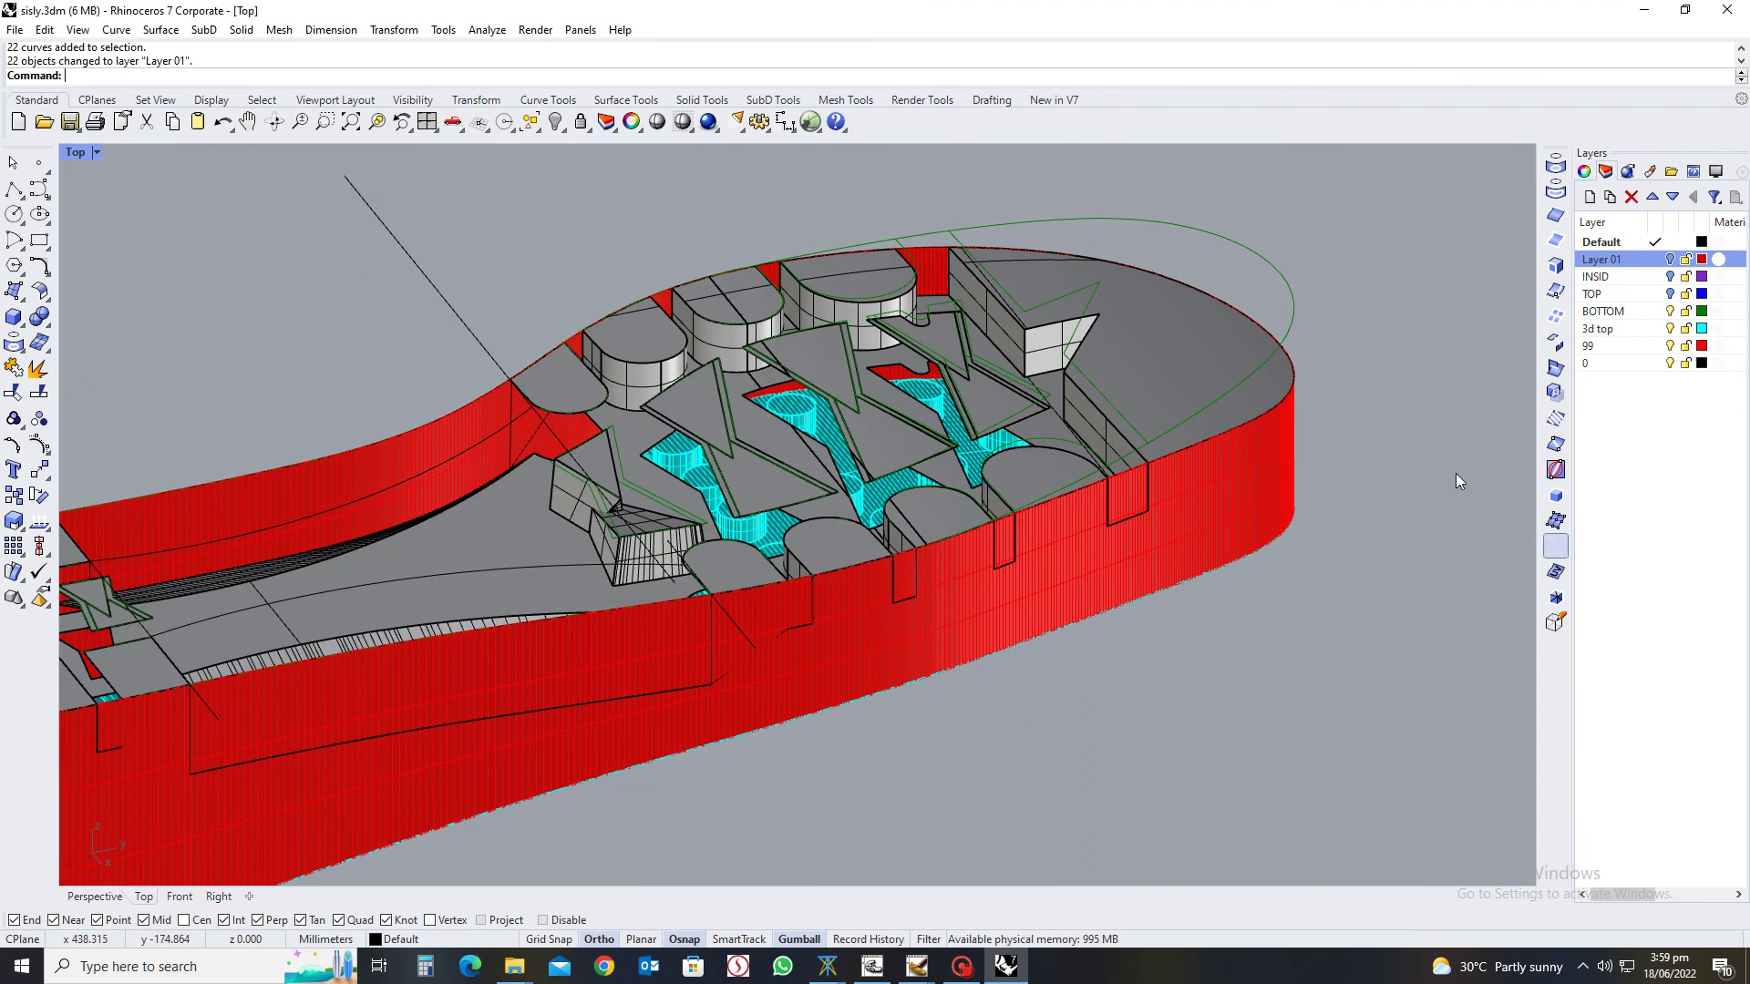
{"action": "right_click_drag", "start_coordinate": [500, 584], "coordinate": [804, 489]}
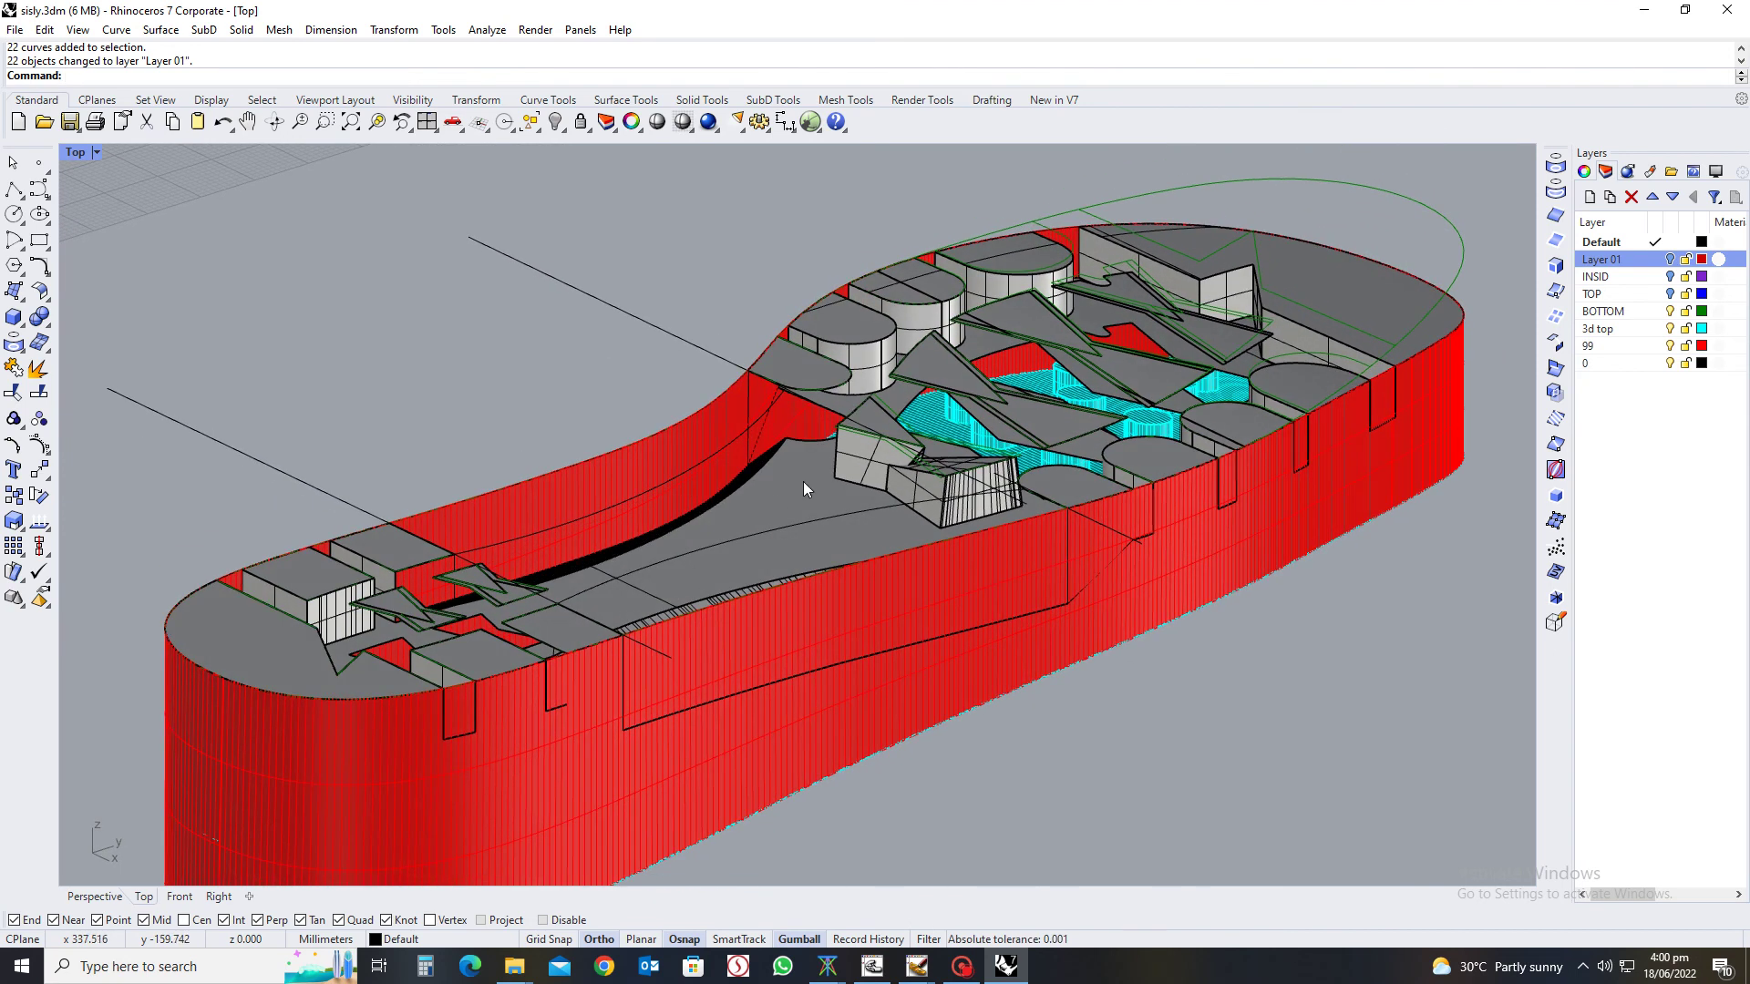
{"action": "scroll", "coordinate": [757, 440], "scroll_direction": "up", "scroll_amount": 5}
{"action": "left_click", "coordinate": [733, 376]}
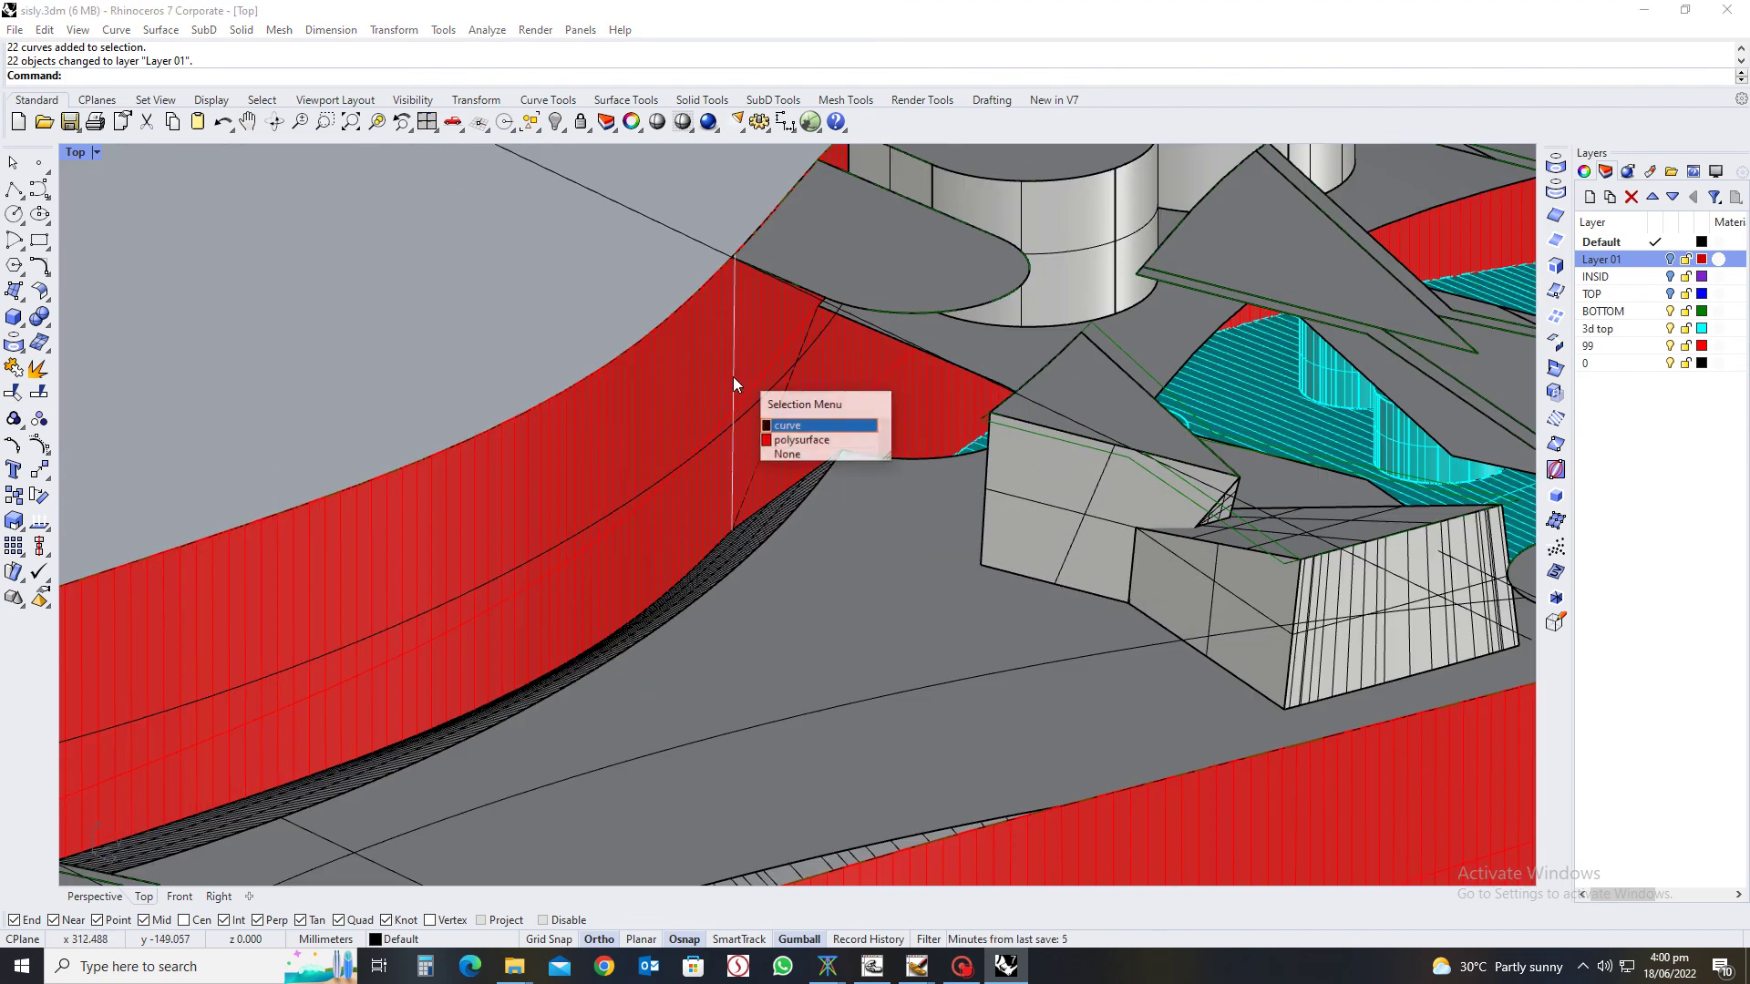
{"action": "left_click", "coordinate": [802, 425]}
{"action": "scroll", "coordinate": [802, 425], "scroll_direction": "down", "scroll_amount": 5}
{"action": "scroll", "coordinate": [644, 613], "scroll_direction": "up", "scroll_amount": 2}
{"action": "right_click_drag", "start_coordinate": [643, 613], "coordinate": [1024, 440]}
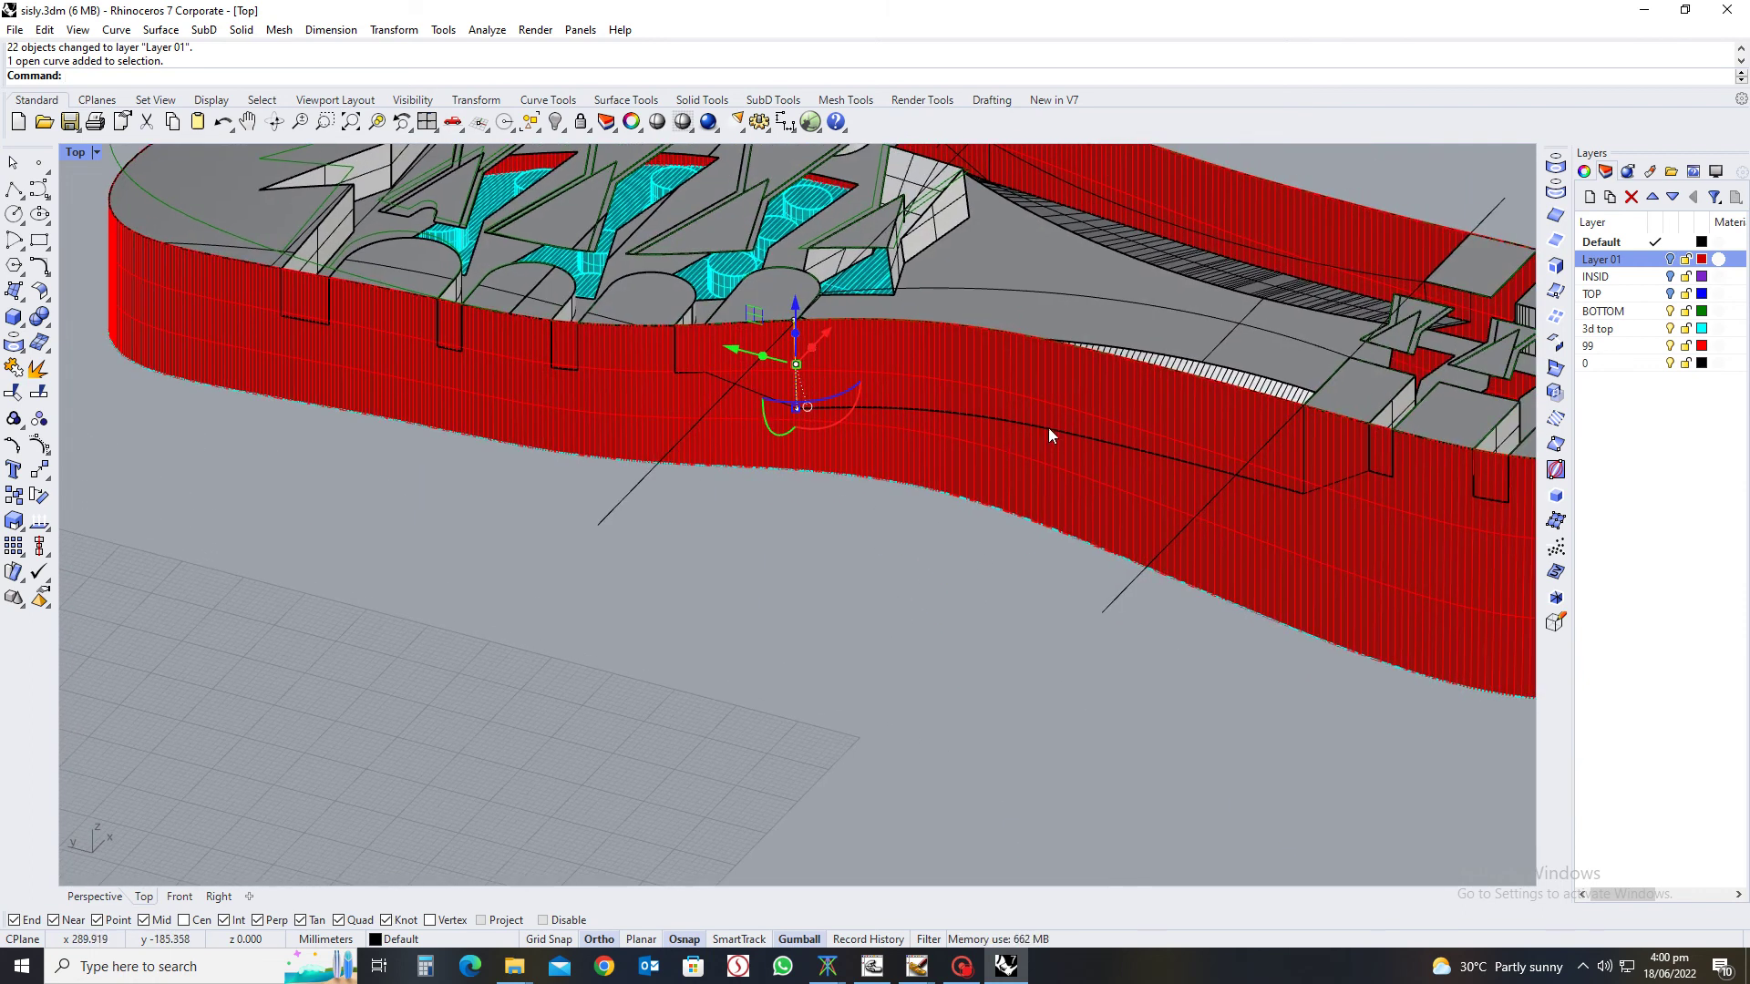
{"action": "left_click", "coordinate": [1048, 435]}
{"action": "left_click", "coordinate": [1112, 473]}
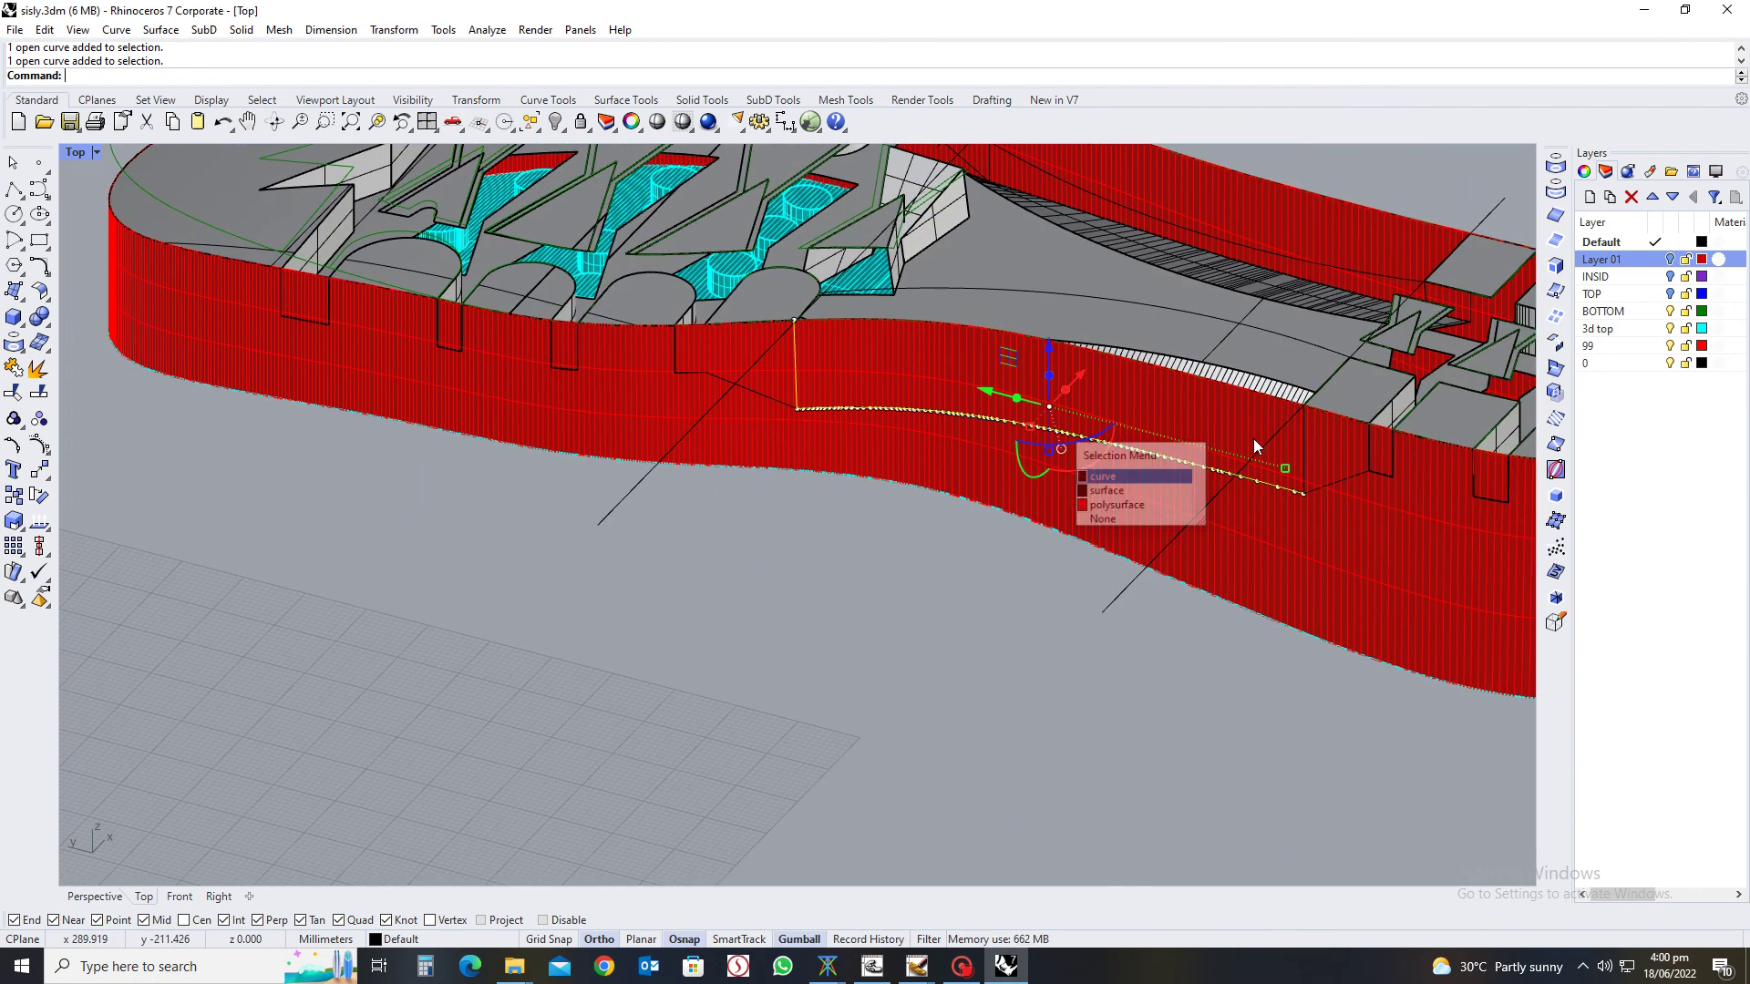
{"action": "left_click", "coordinate": [1304, 446]}
{"action": "left_click", "coordinate": [1368, 483]}
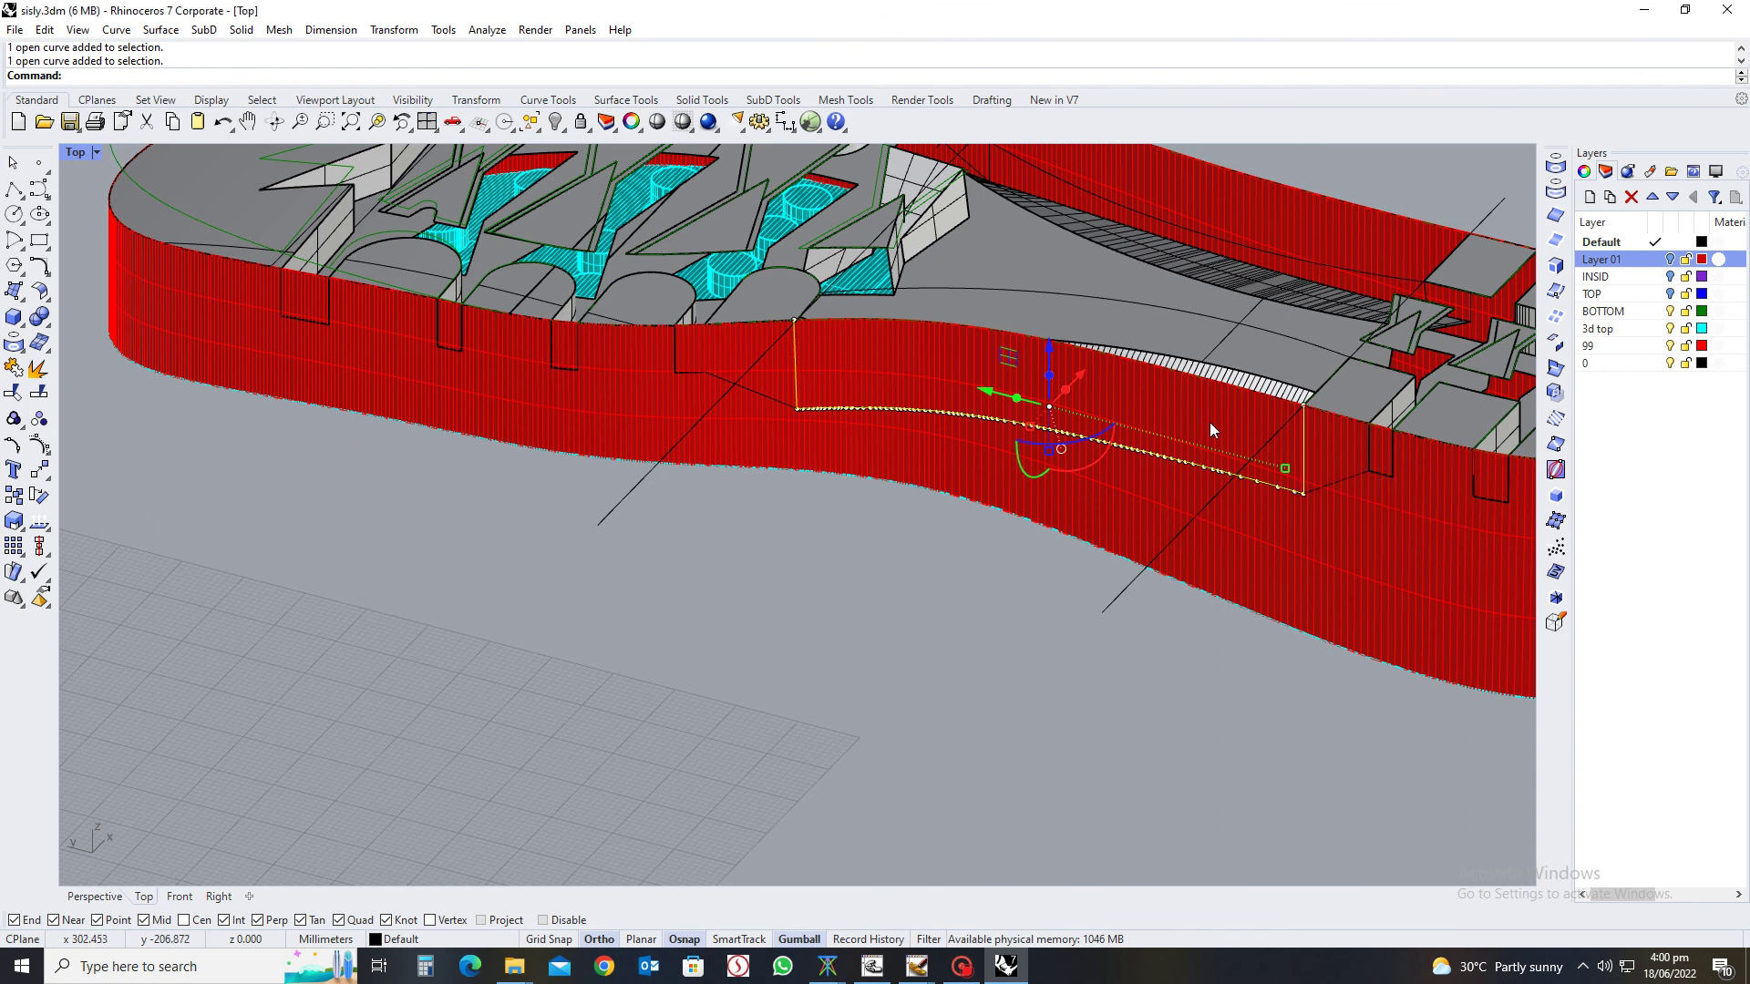
{"action": "right_click", "coordinate": [1210, 423]}
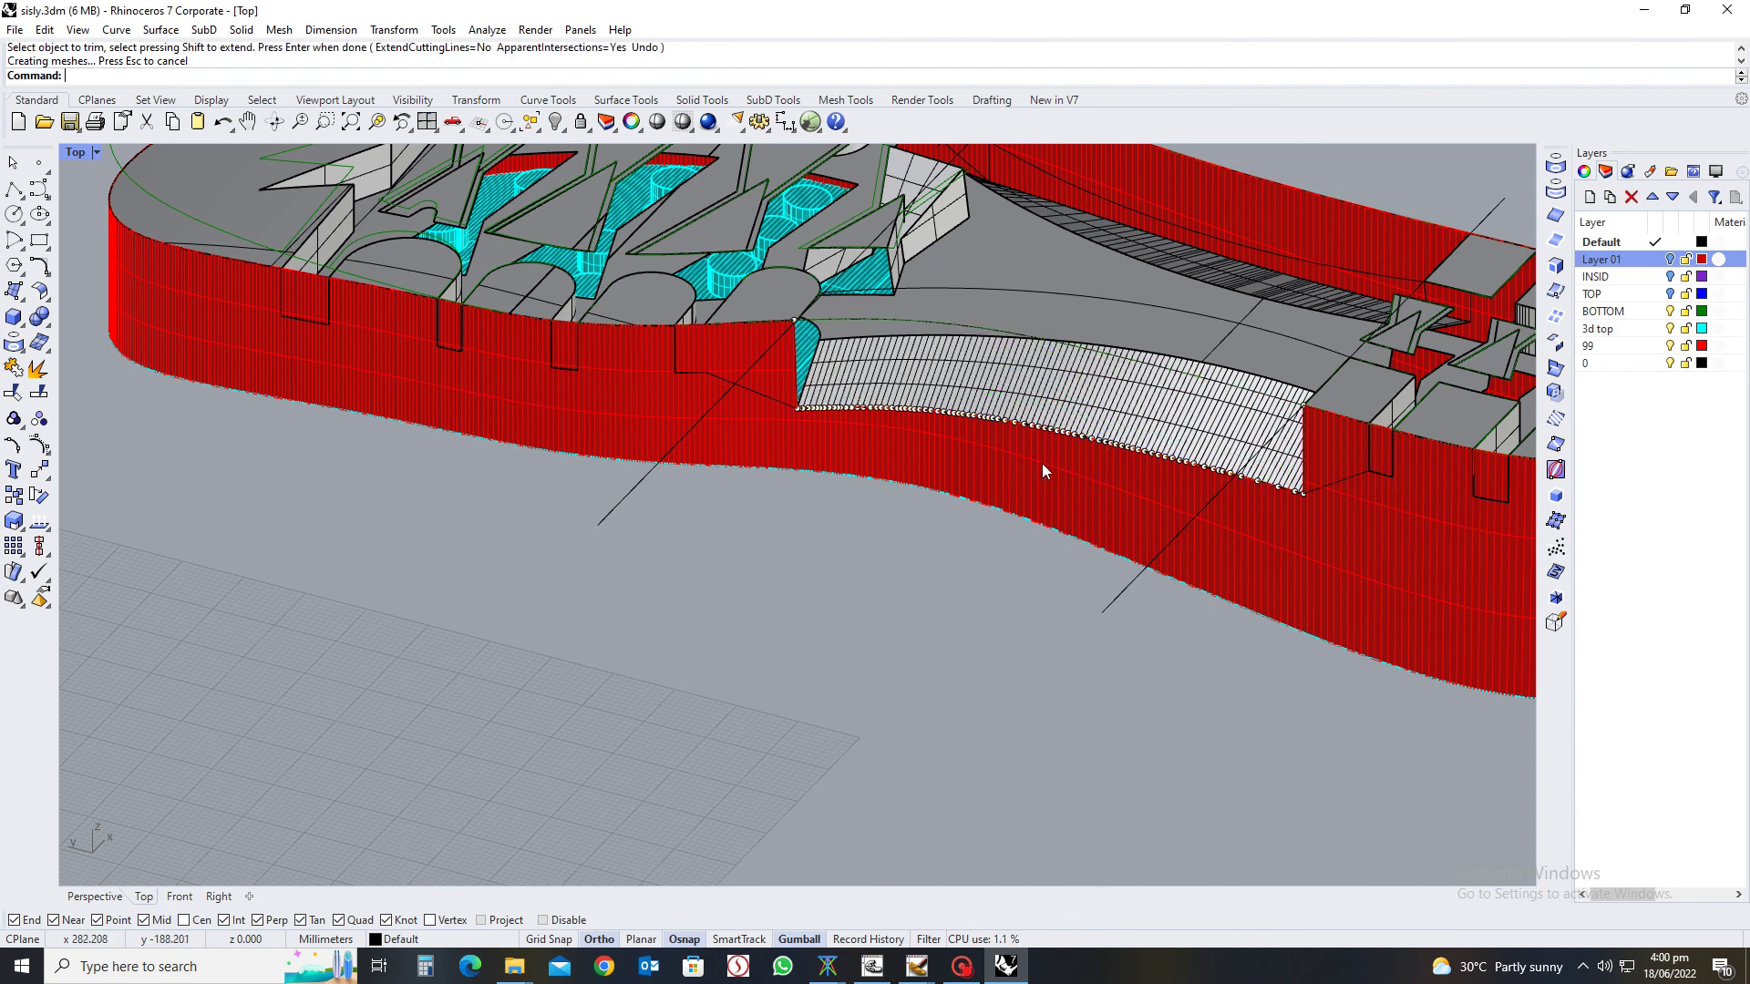
Trim the matching arch opening out of the red wall on the opposite side with that side's vertical lines and lower curve
{"action": "scroll", "coordinate": [1042, 463], "scroll_direction": "down", "scroll_amount": 5}
{"action": "right_click_drag", "start_coordinate": [1161, 445], "coordinate": [822, 645]}
{"action": "scroll", "coordinate": [859, 615], "scroll_direction": "up", "scroll_amount": 6}
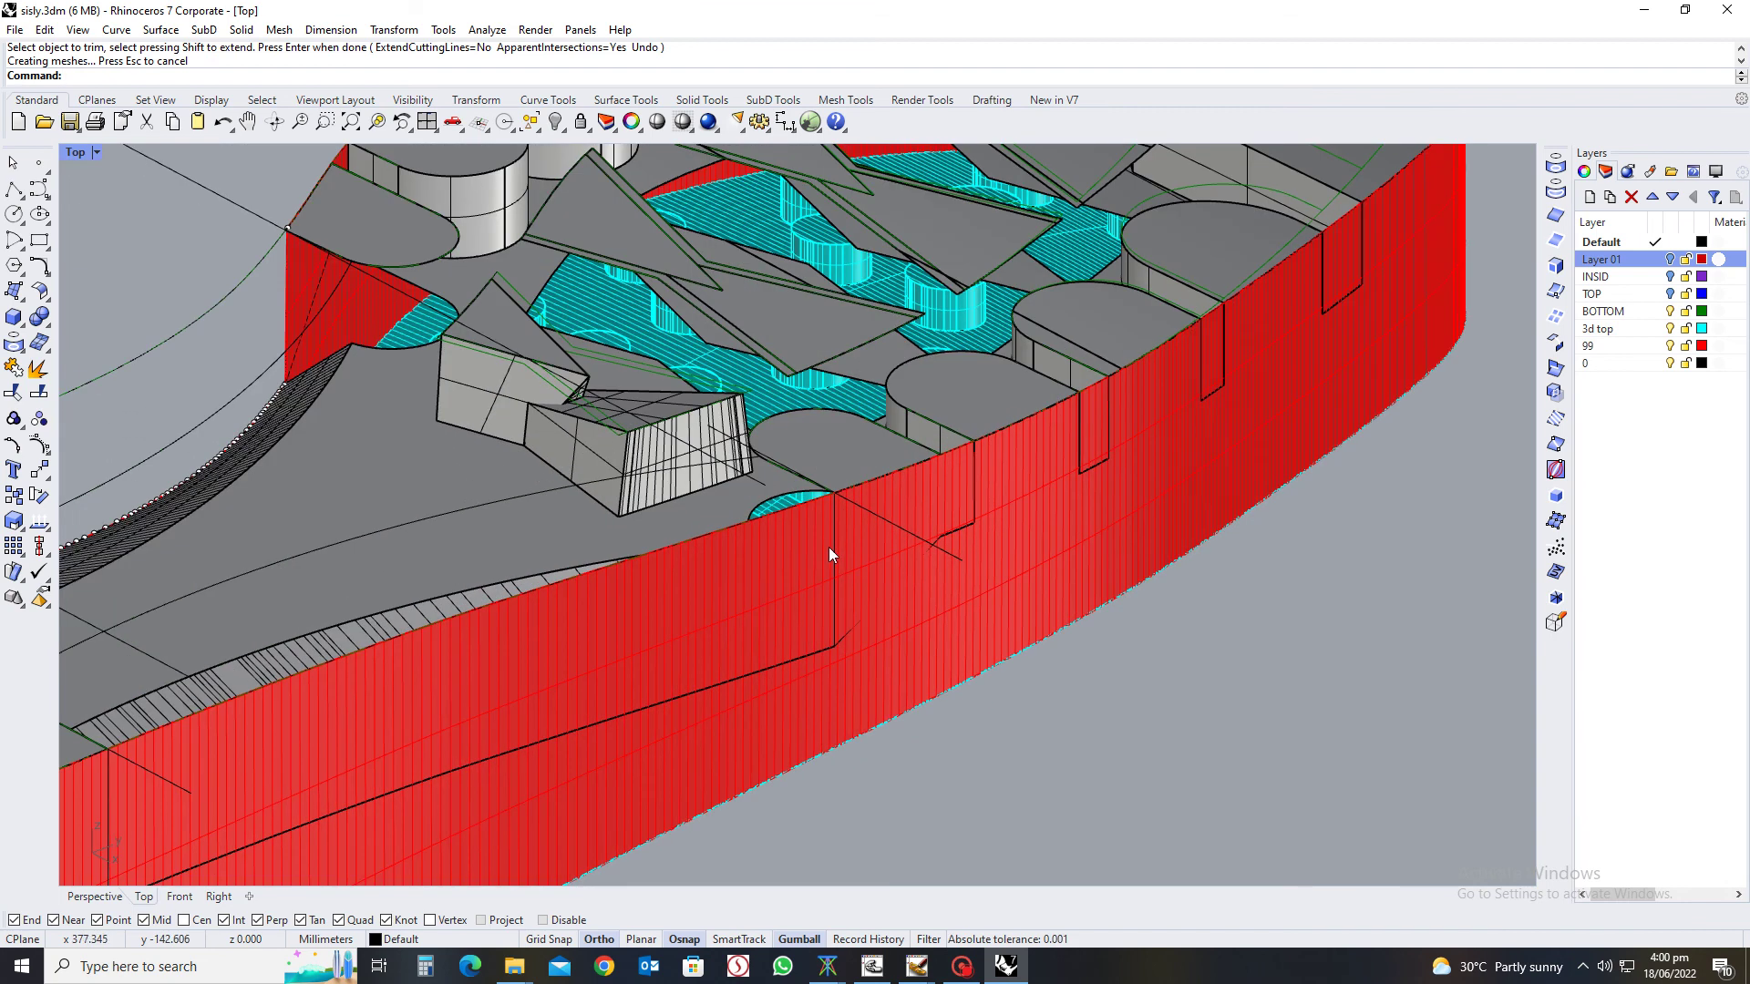
{"action": "left_click", "coordinate": [834, 547]}
{"action": "left_click", "coordinate": [886, 593]}
{"action": "left_click", "coordinate": [807, 653]}
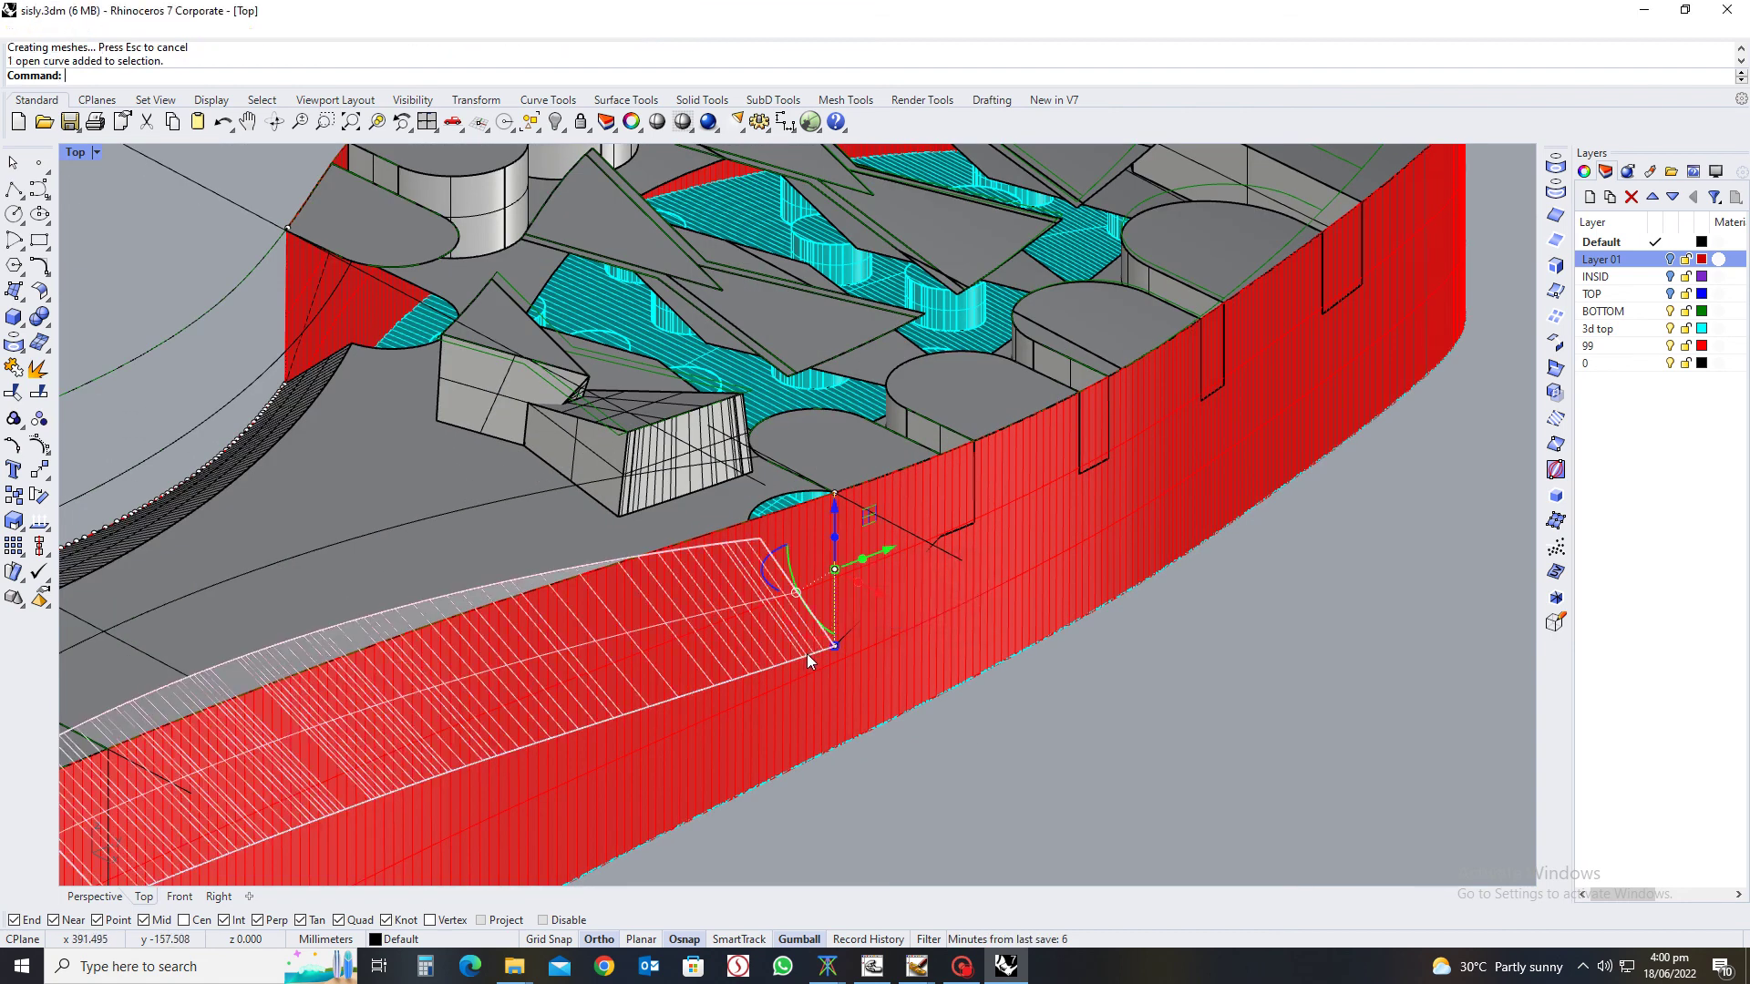
{"action": "key", "text": "Down"}
{"action": "scroll", "coordinate": [807, 658], "scroll_direction": "up", "scroll_amount": 5}
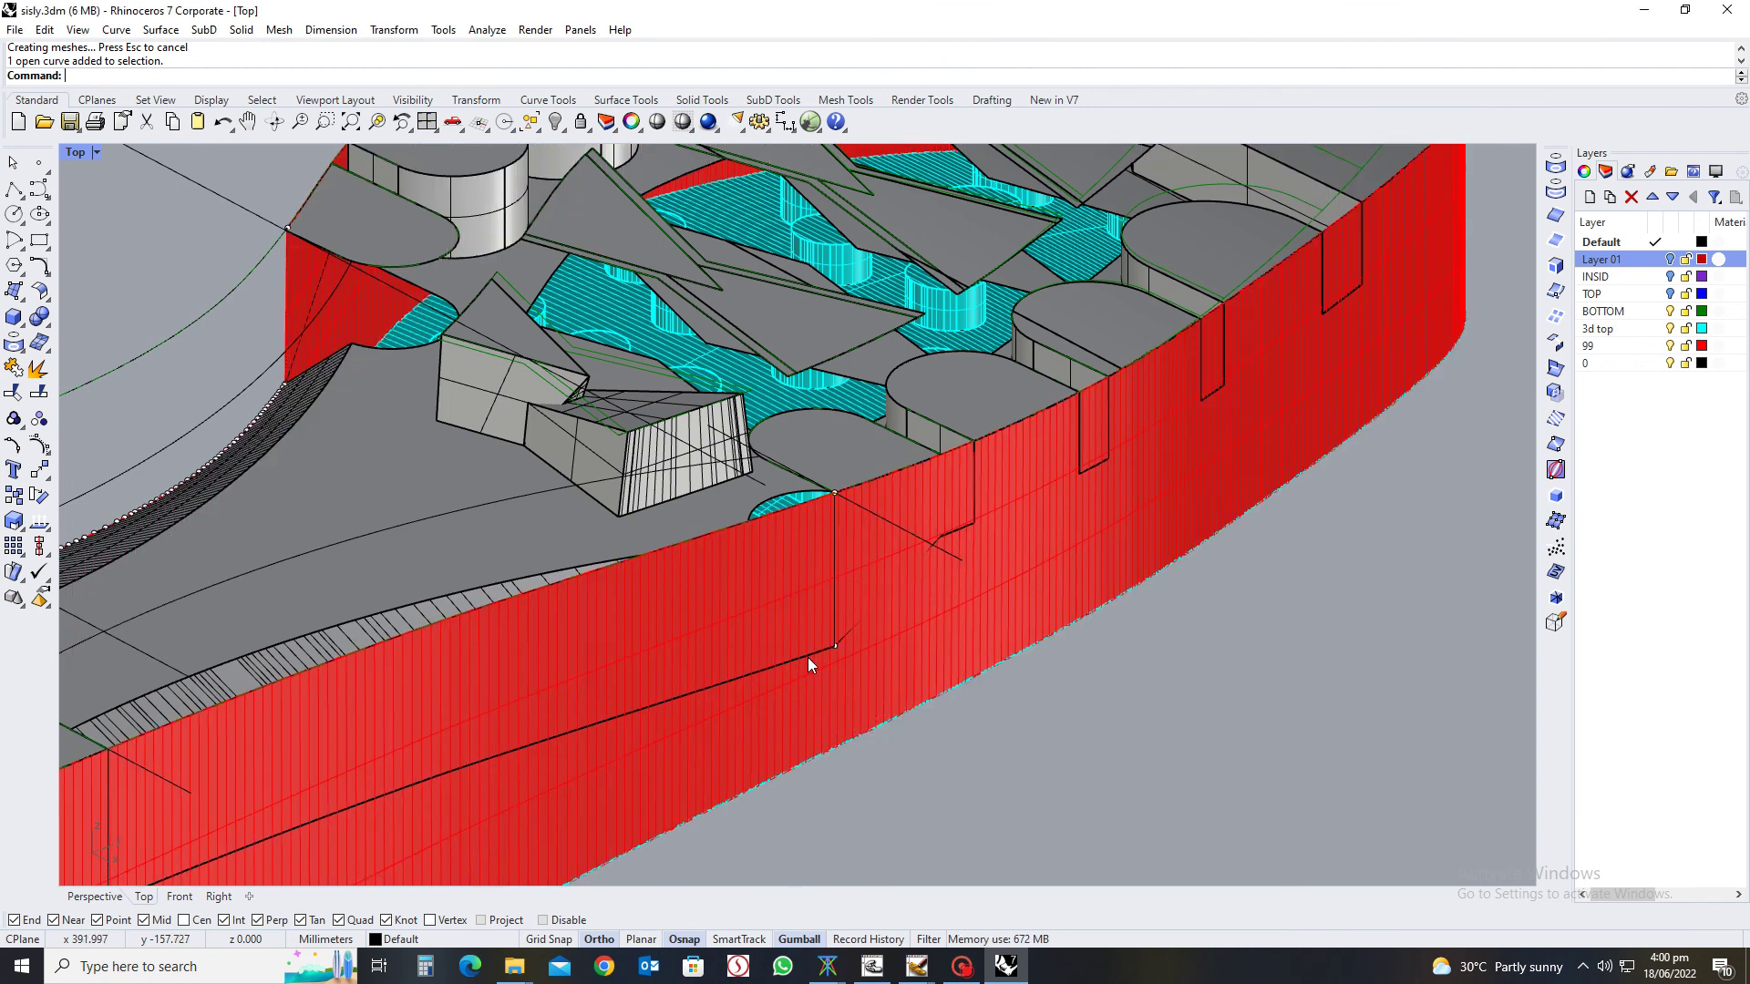
{"action": "left_click", "coordinate": [788, 642]}
{"action": "key", "text": "Return"}
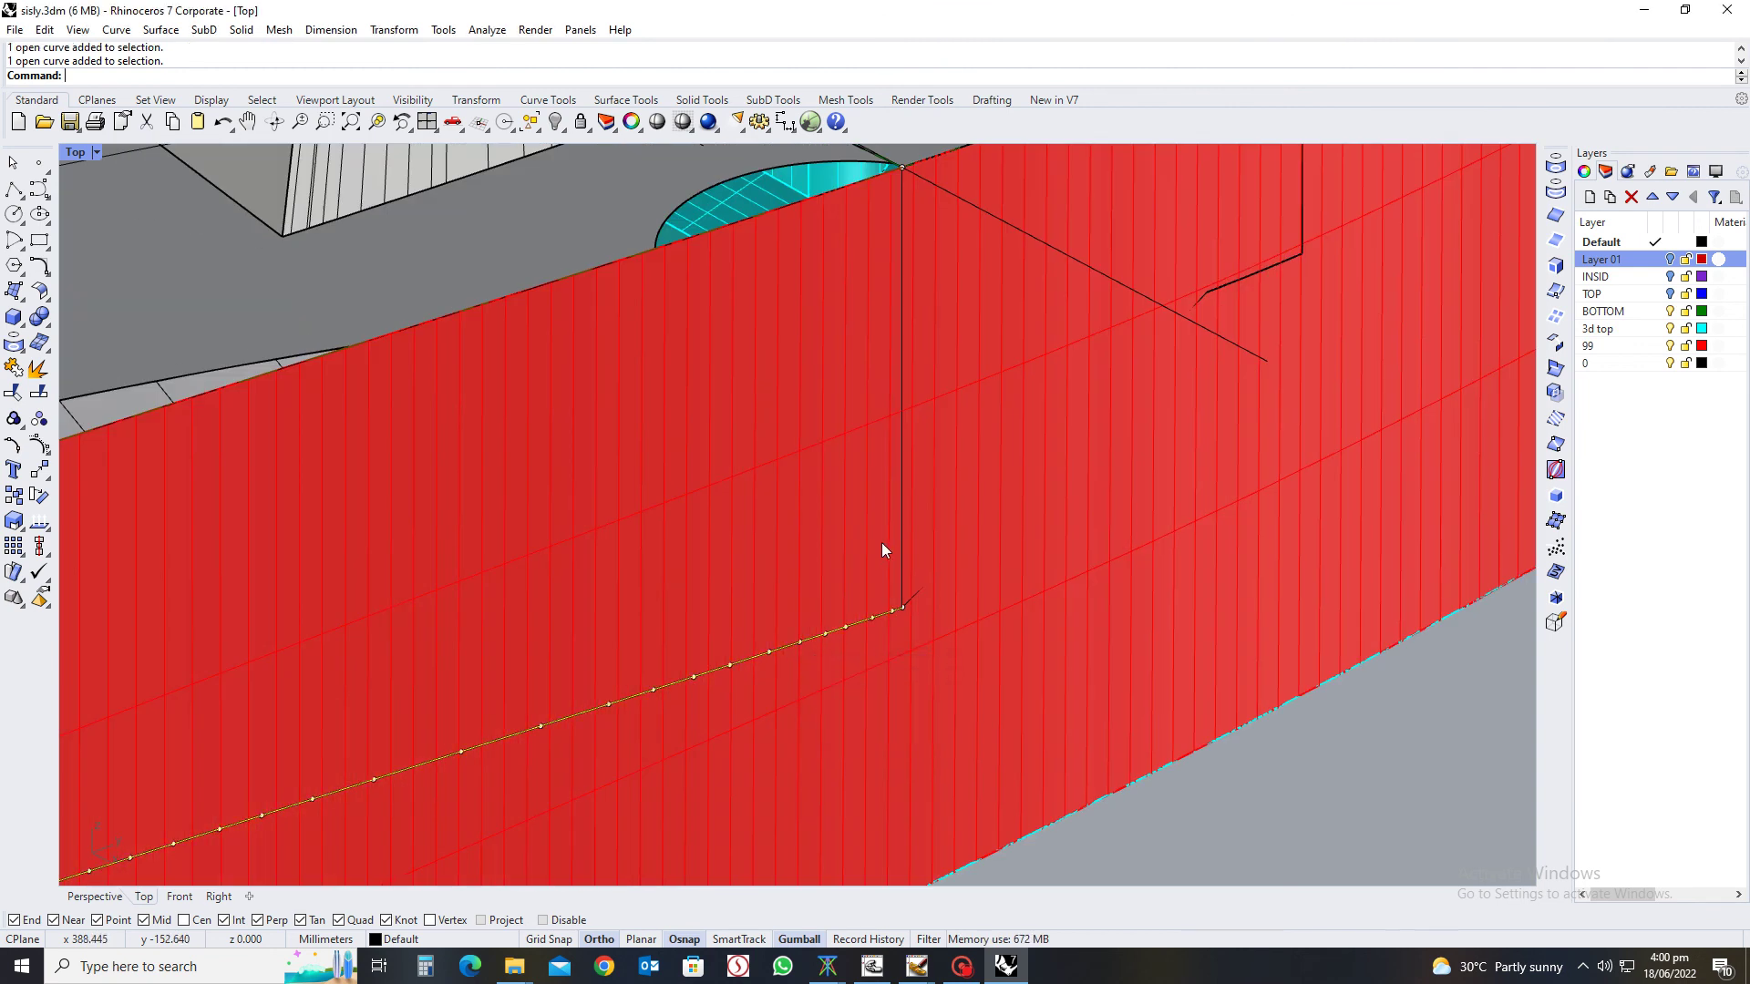
{"action": "left_click", "coordinate": [902, 505]}
{"action": "scroll", "coordinate": [1030, 571], "scroll_direction": "down", "scroll_amount": 2}
{"action": "scroll", "coordinate": [1061, 581], "scroll_direction": "down", "scroll_amount": 5}
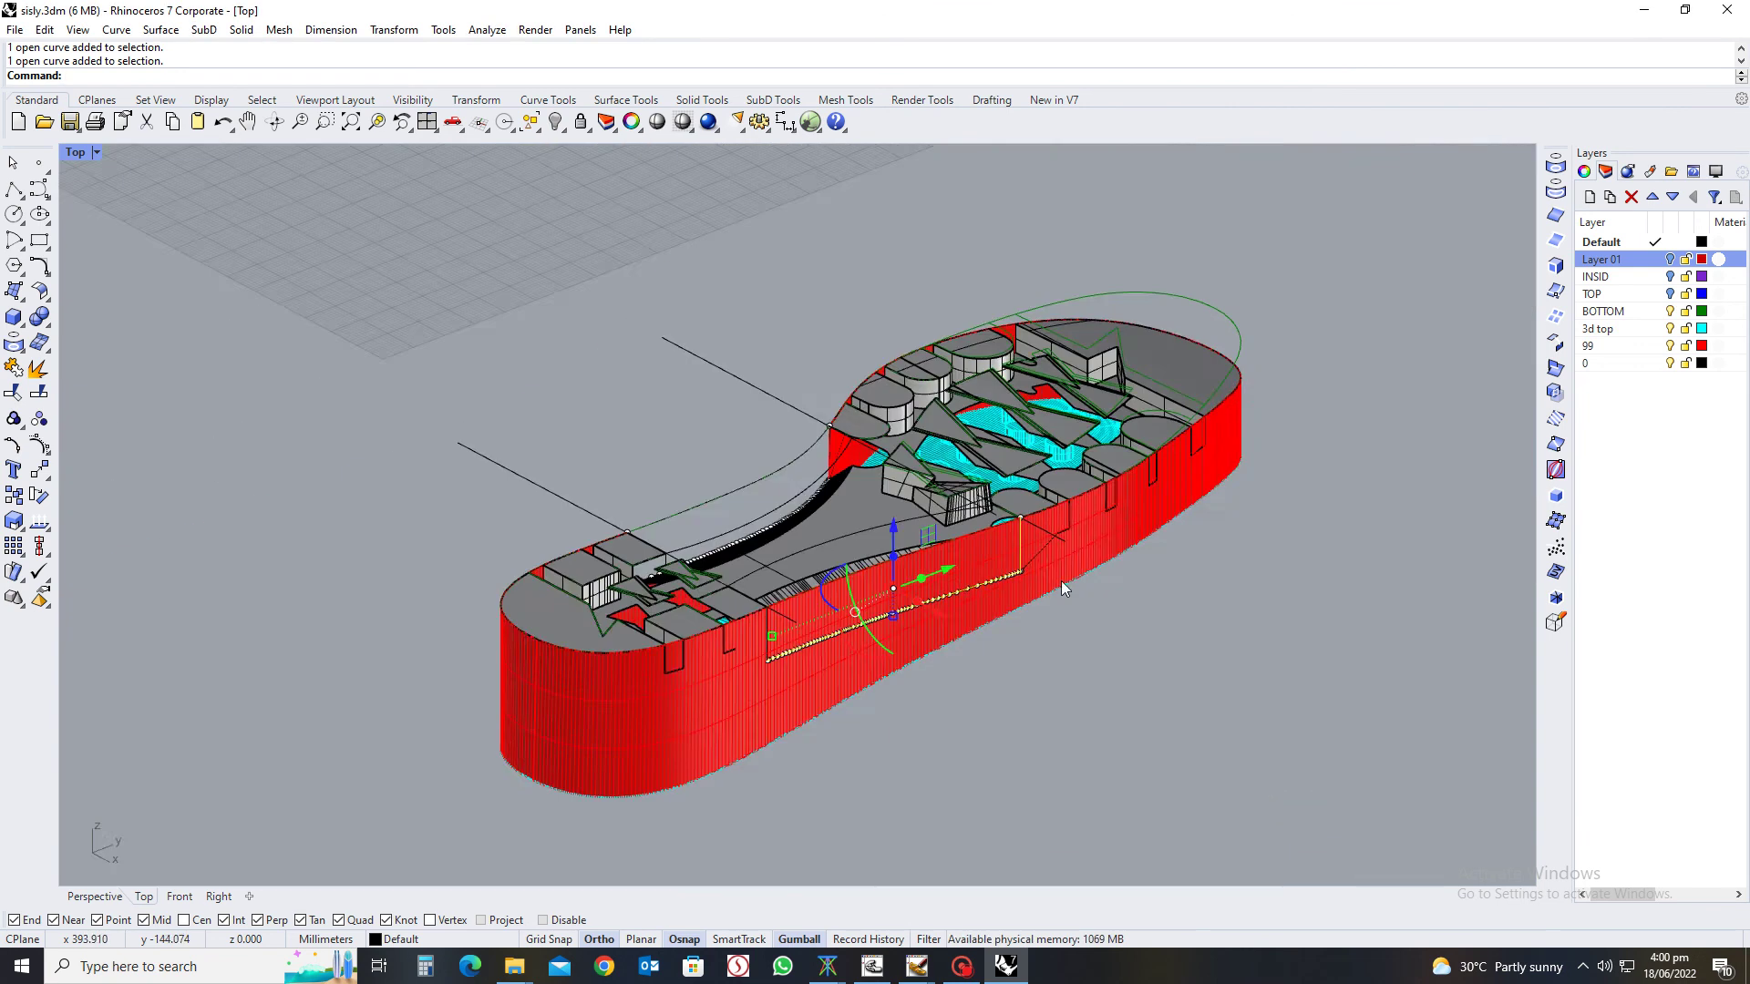
{"action": "right_click_drag", "start_coordinate": [1061, 581], "coordinate": [907, 672]}
{"action": "scroll", "coordinate": [405, 520], "scroll_direction": "up", "scroll_amount": 8}
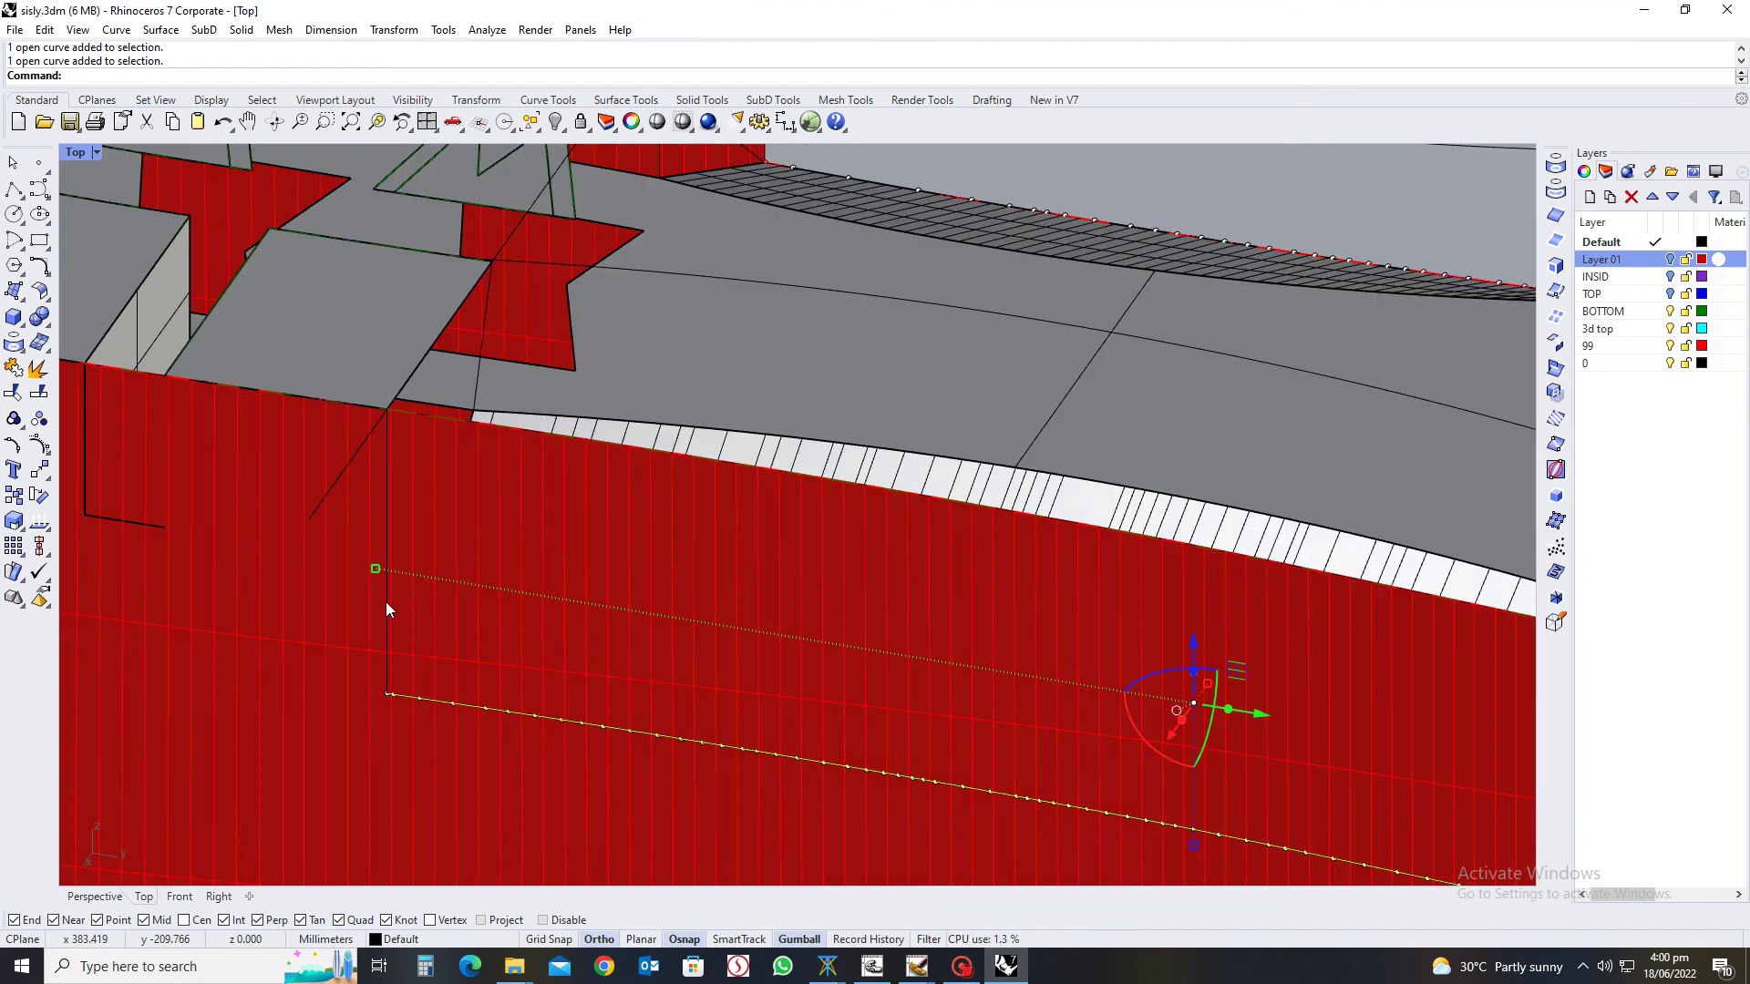
{"action": "type", "text": "t"}
{"action": "key", "text": "Return"}
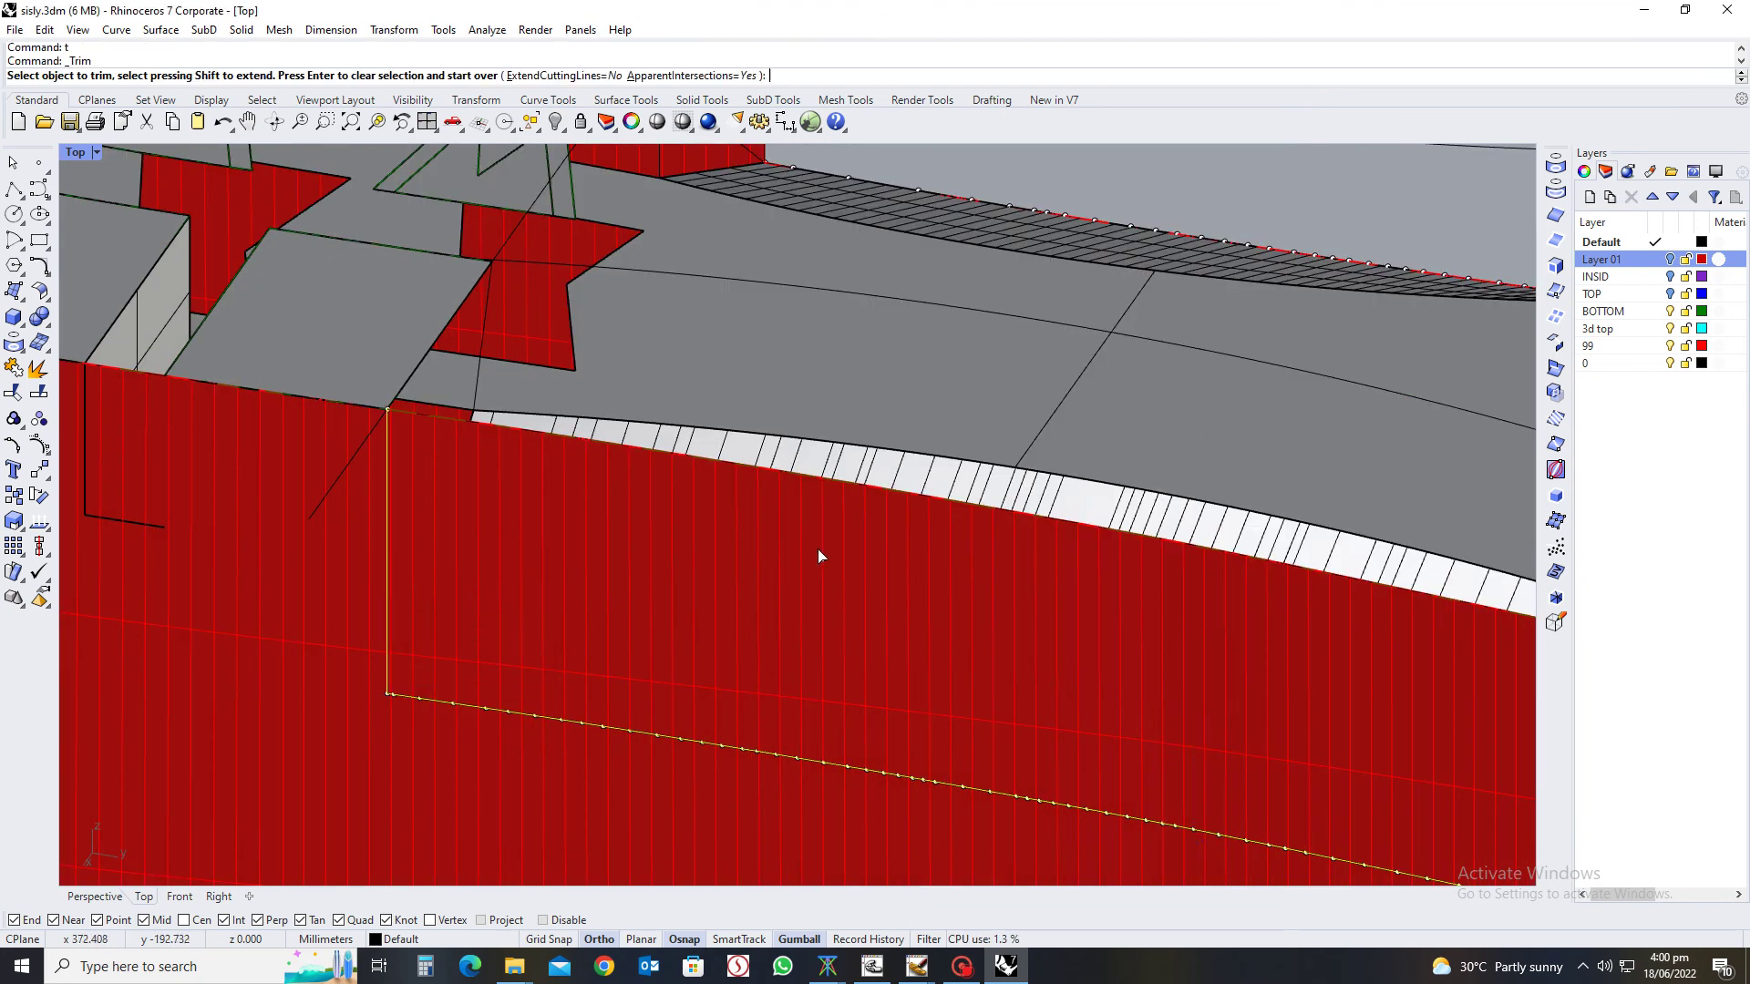
{"action": "left_click", "coordinate": [818, 556]}
{"action": "key", "text": "Return"}
{"action": "scroll", "coordinate": [877, 551], "scroll_direction": "down", "scroll_amount": 4}
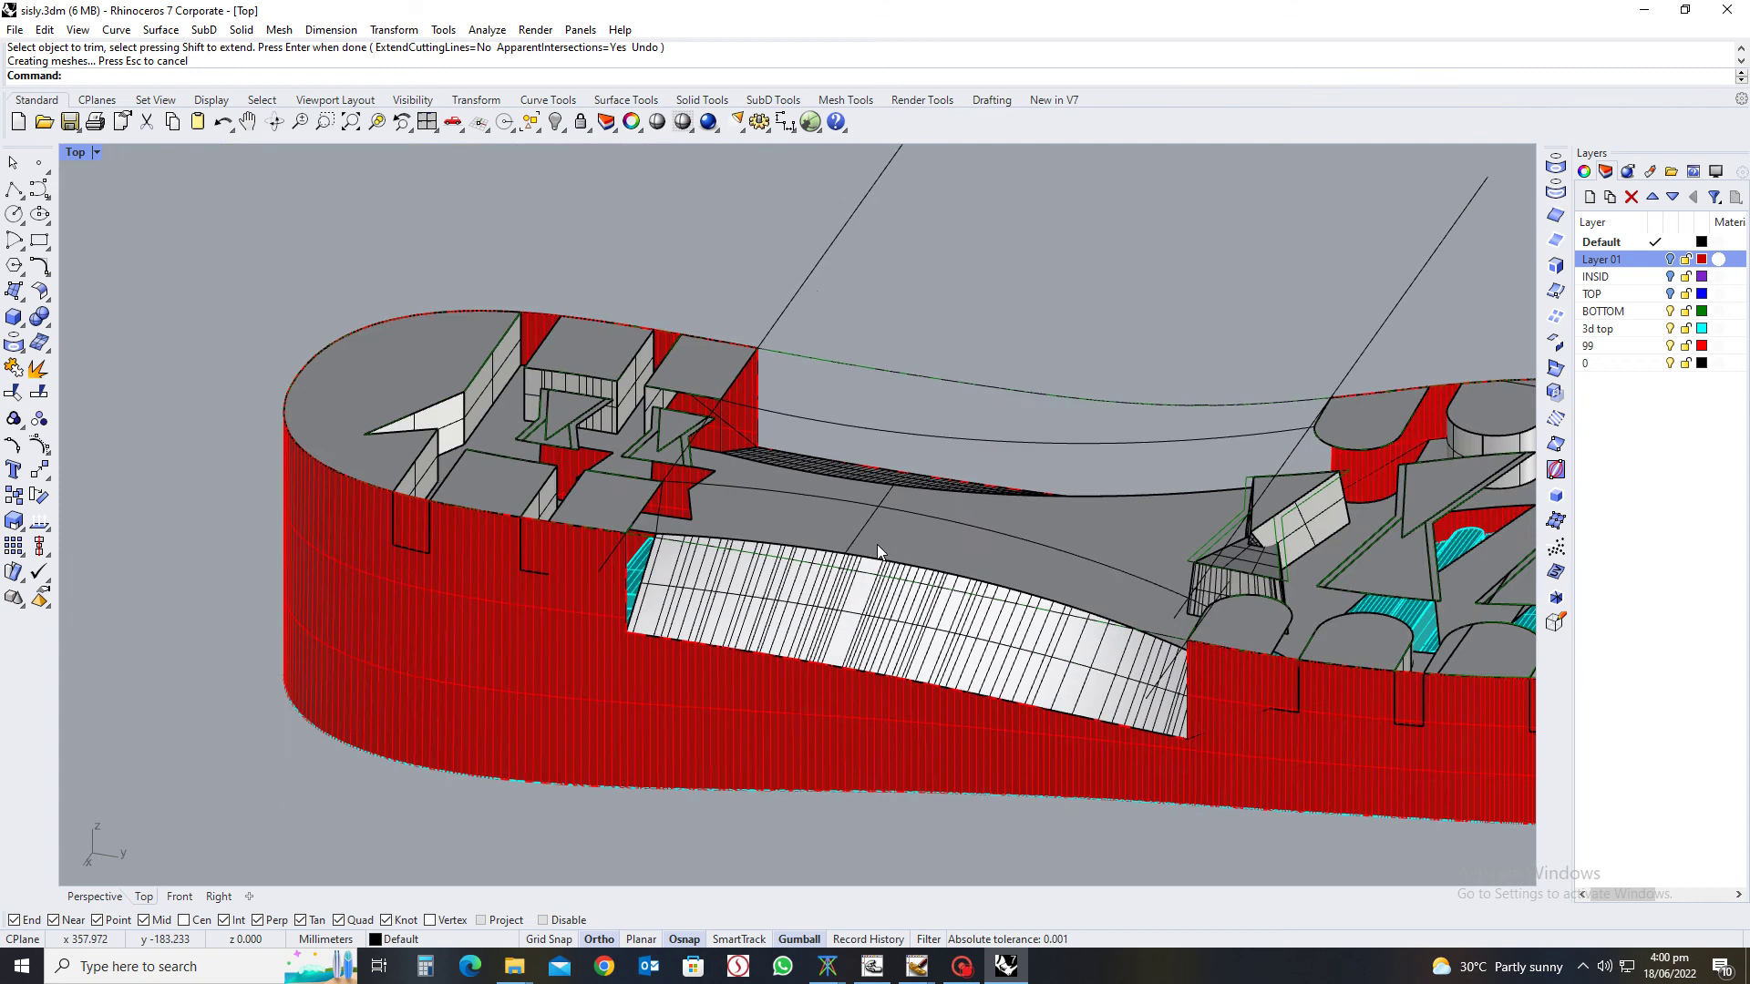
Build a network surface closing the heel end of one arch opening from its bottom, top and two vertical curves
{"action": "scroll", "coordinate": [877, 545], "scroll_direction": "down", "scroll_amount": 5}
{"action": "right_click_drag", "start_coordinate": [877, 544], "coordinate": [702, 490]}
{"action": "scroll", "coordinate": [900, 559], "scroll_direction": "up", "scroll_amount": 8}
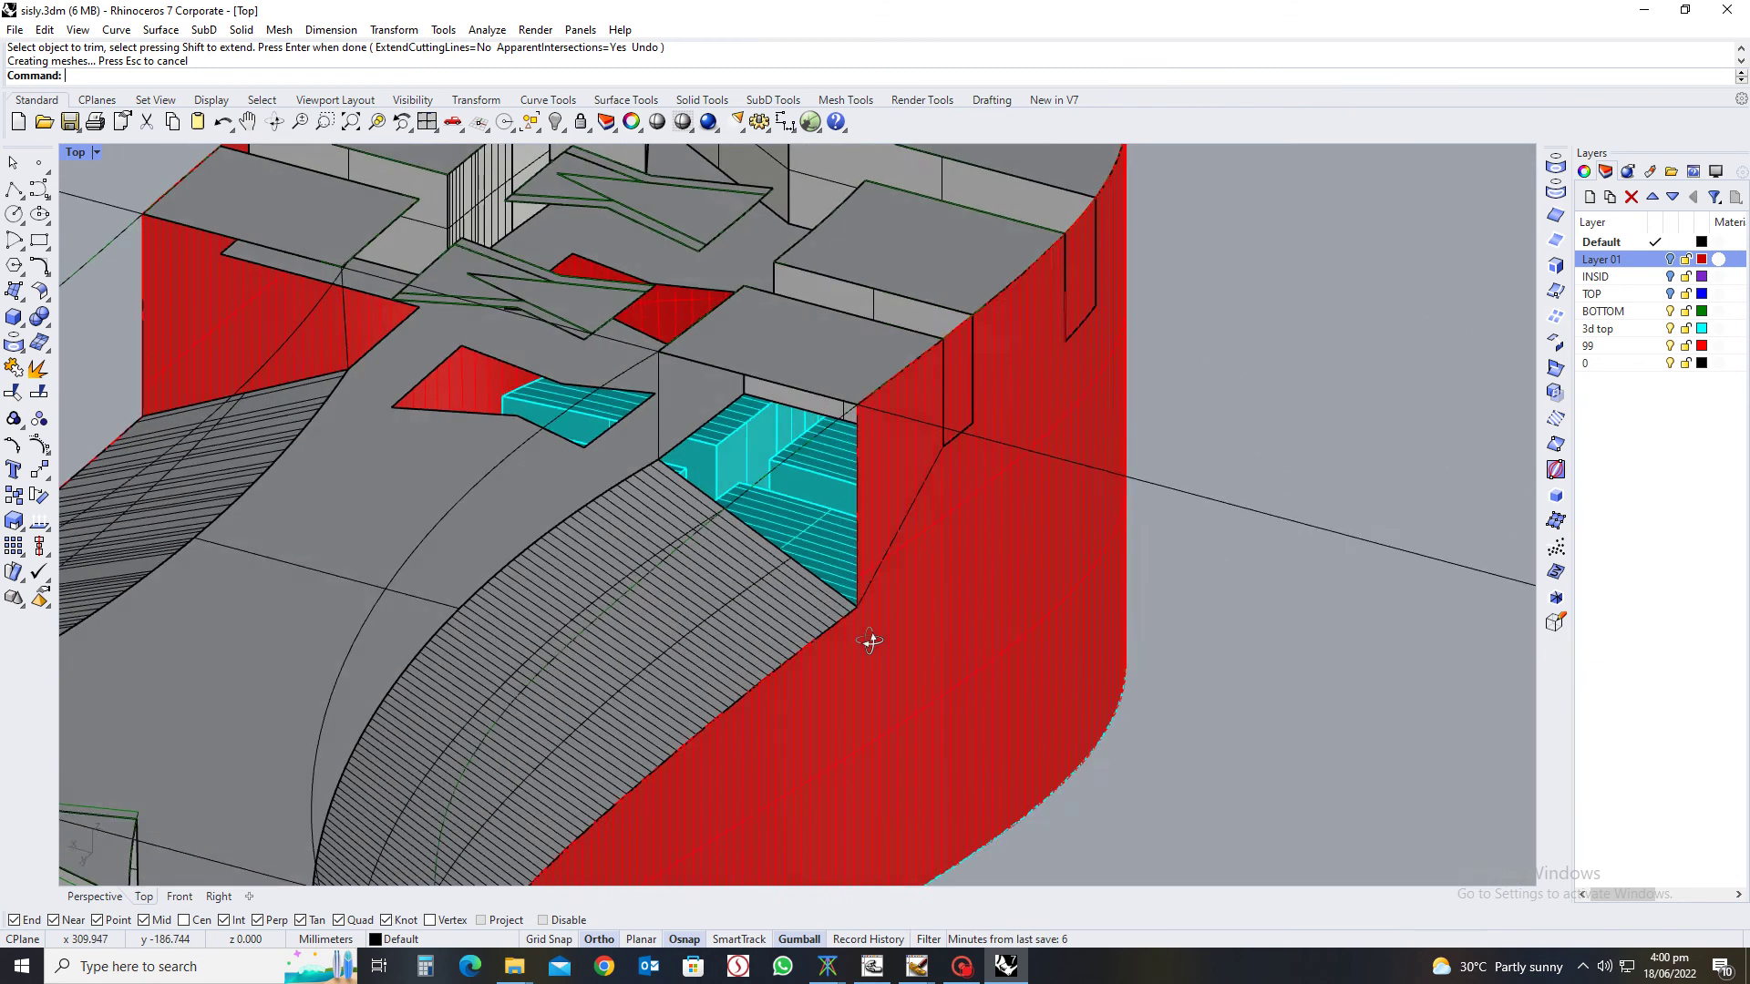
{"action": "right_click_drag", "start_coordinate": [870, 642], "coordinate": [871, 638]}
{"action": "type", "text": "m"}
{"action": "key", "text": "Return"}
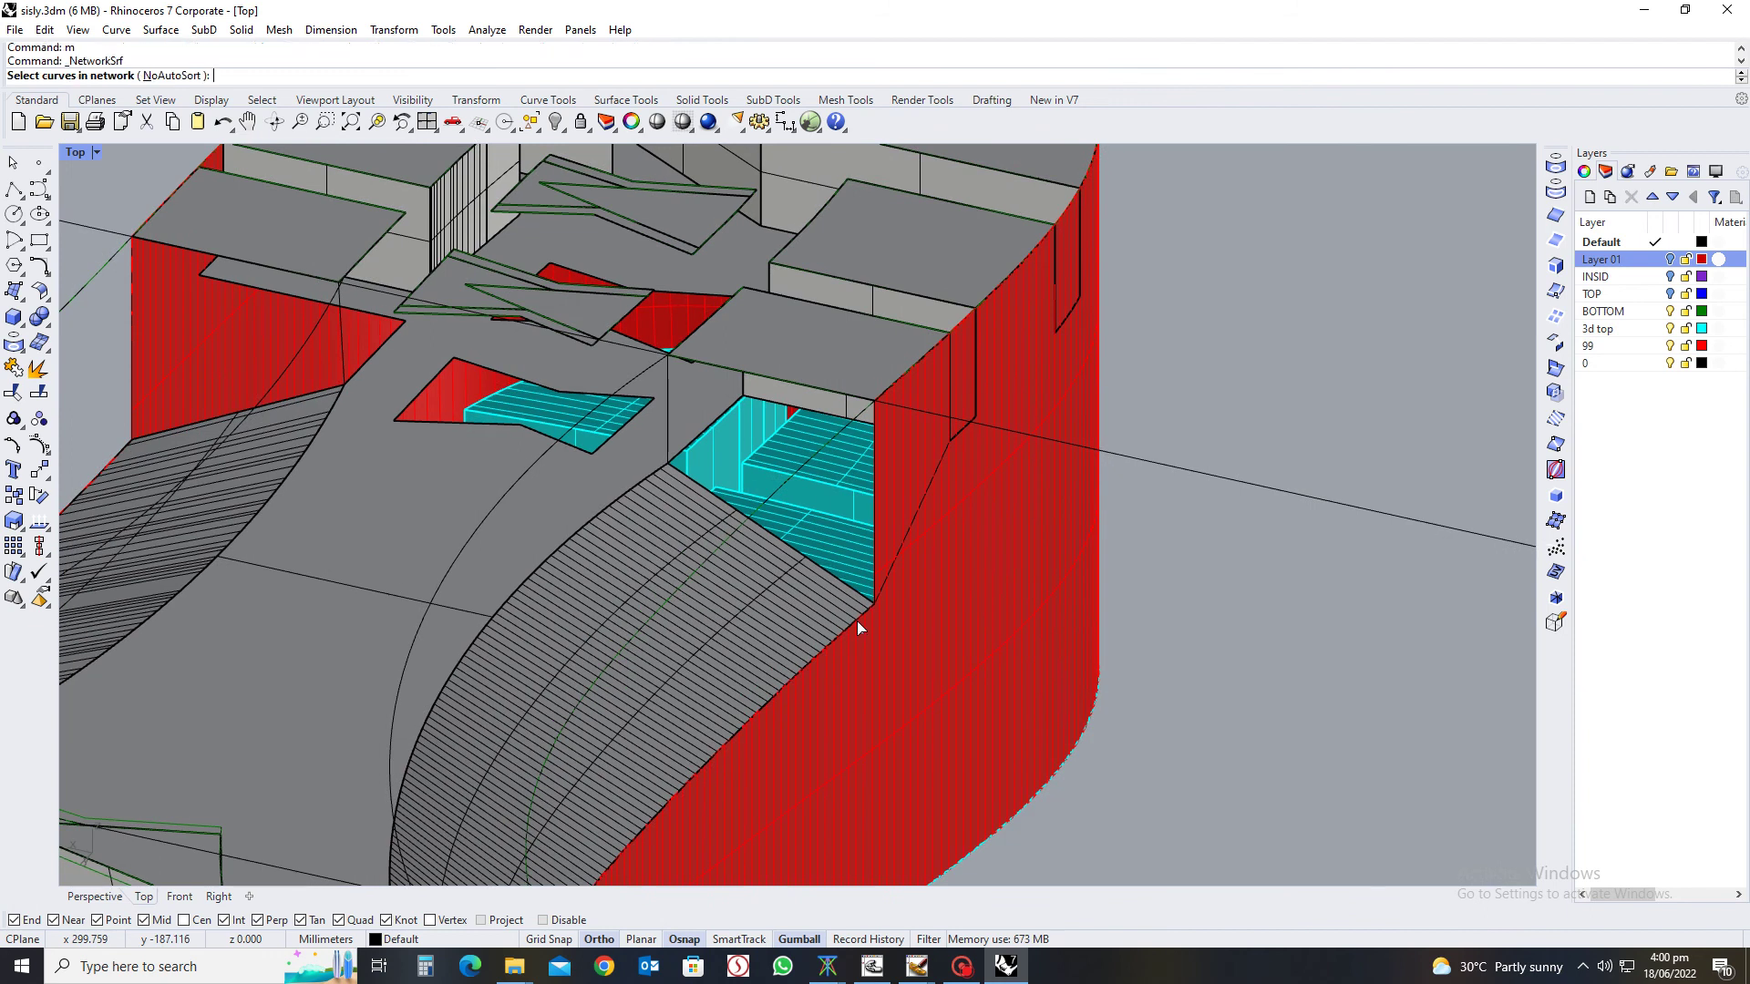
{"action": "left_click", "coordinate": [838, 578]}
{"action": "left_click", "coordinate": [911, 614]}
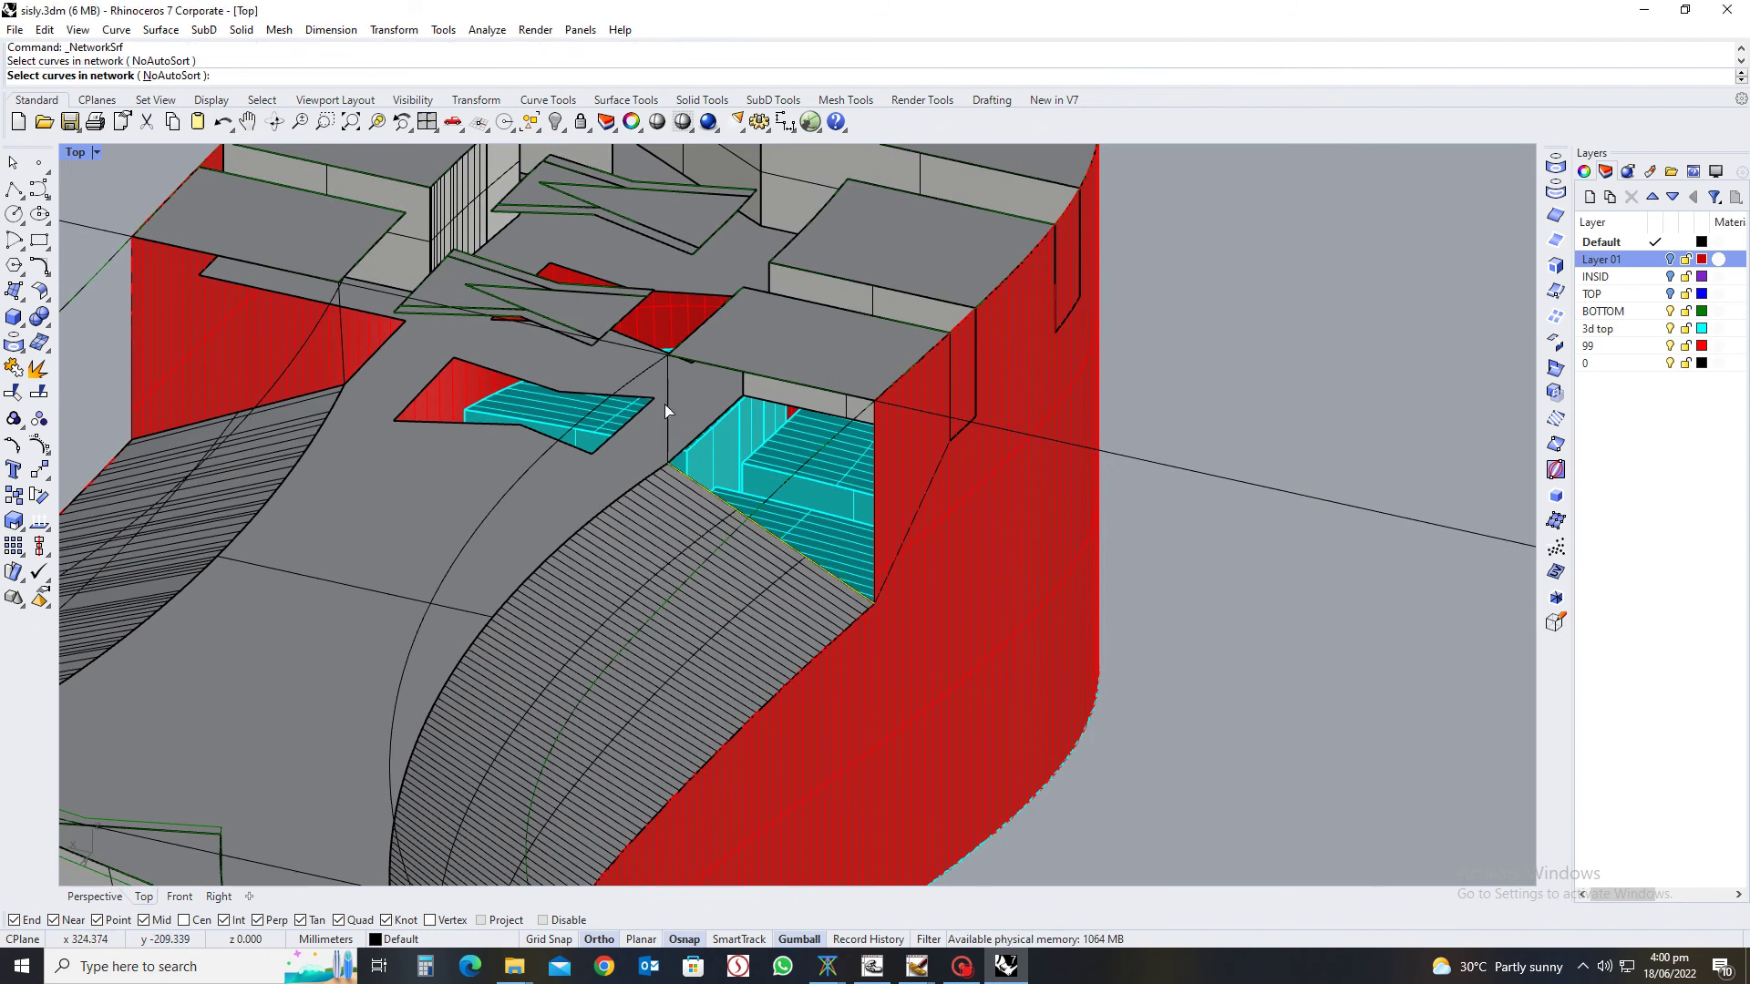
{"action": "left_click", "coordinate": [748, 370]}
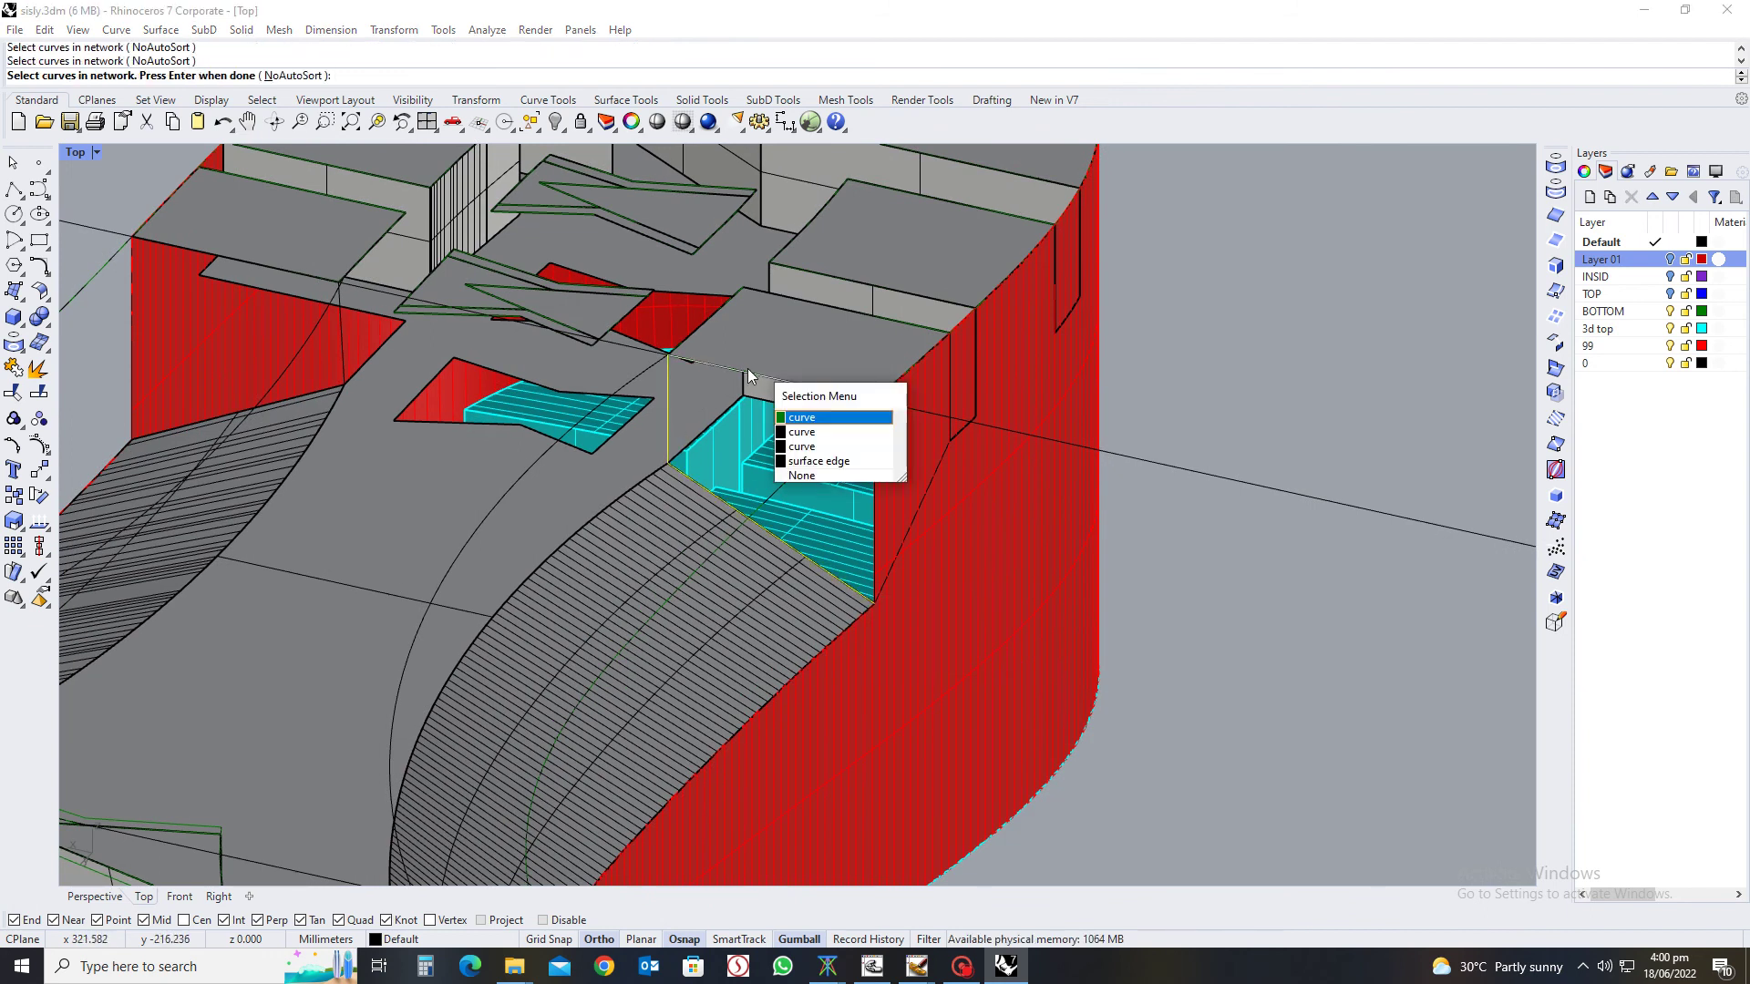
{"action": "left_click", "coordinate": [802, 418]}
{"action": "left_click", "coordinate": [875, 518]}
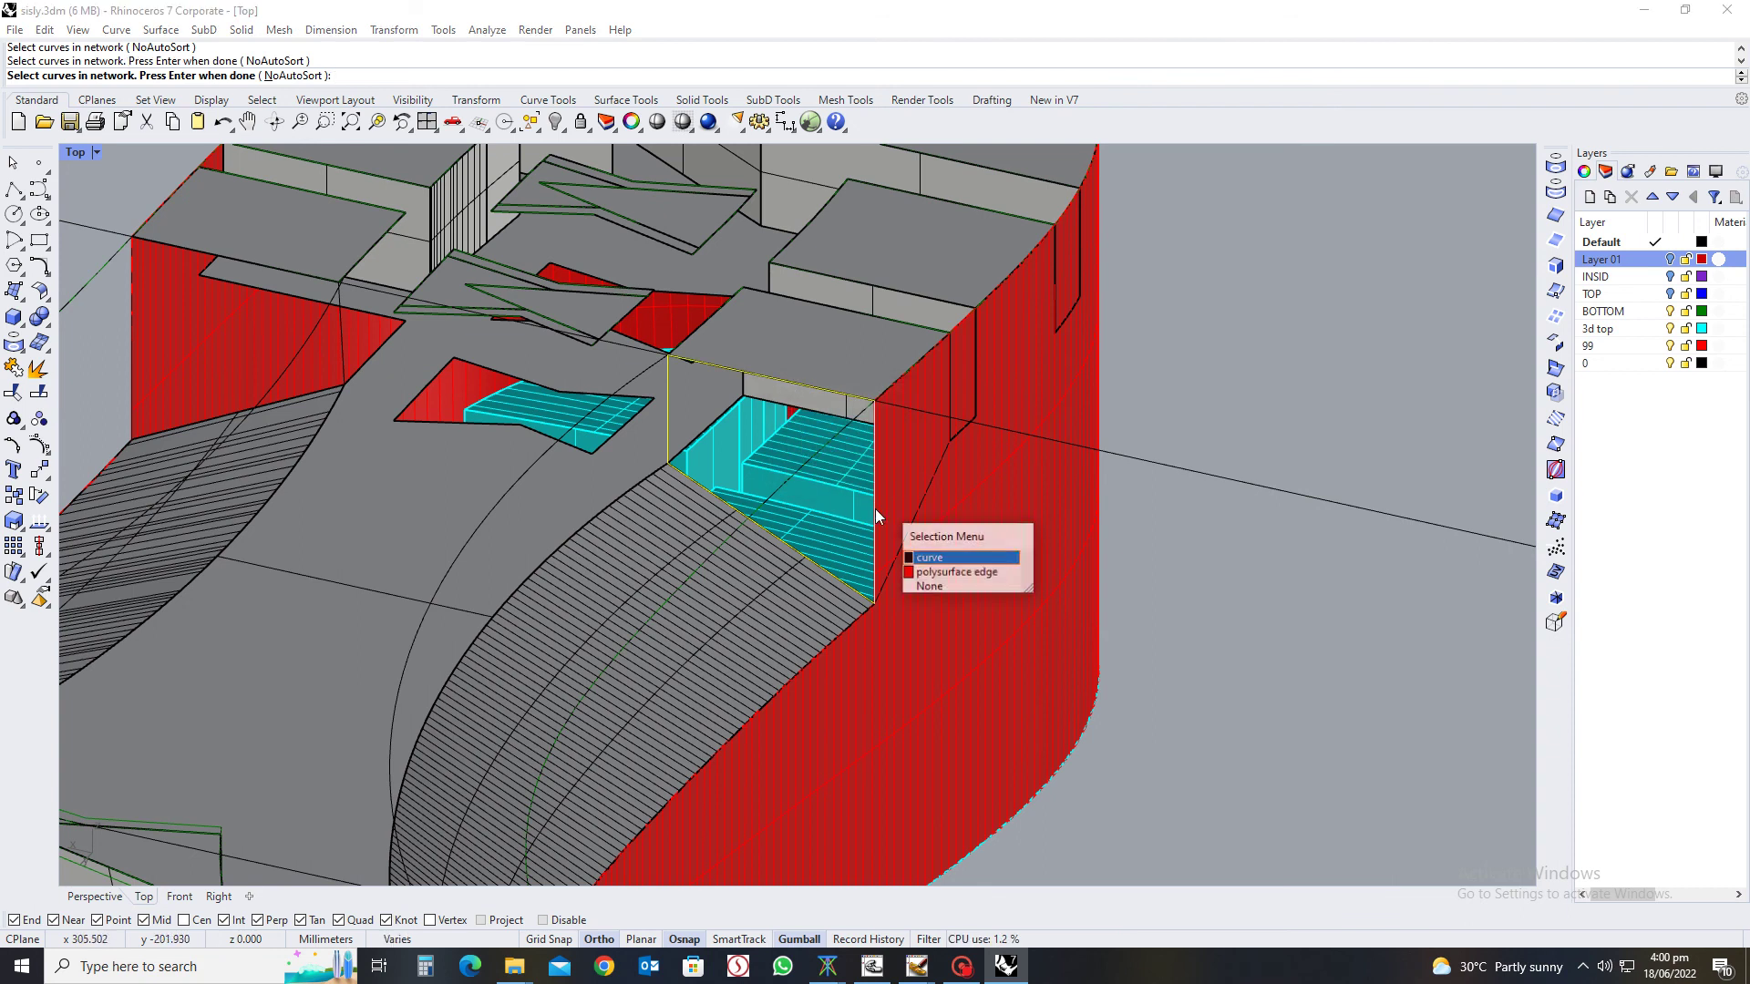
{"action": "key", "text": "Return"}
{"action": "key", "text": "Return"}
Close the heel end of the opposite arch opening with a network surface from its four bounding curves, using position edge matching
{"action": "scroll", "coordinate": [860, 527], "scroll_direction": "down", "scroll_amount": 5}
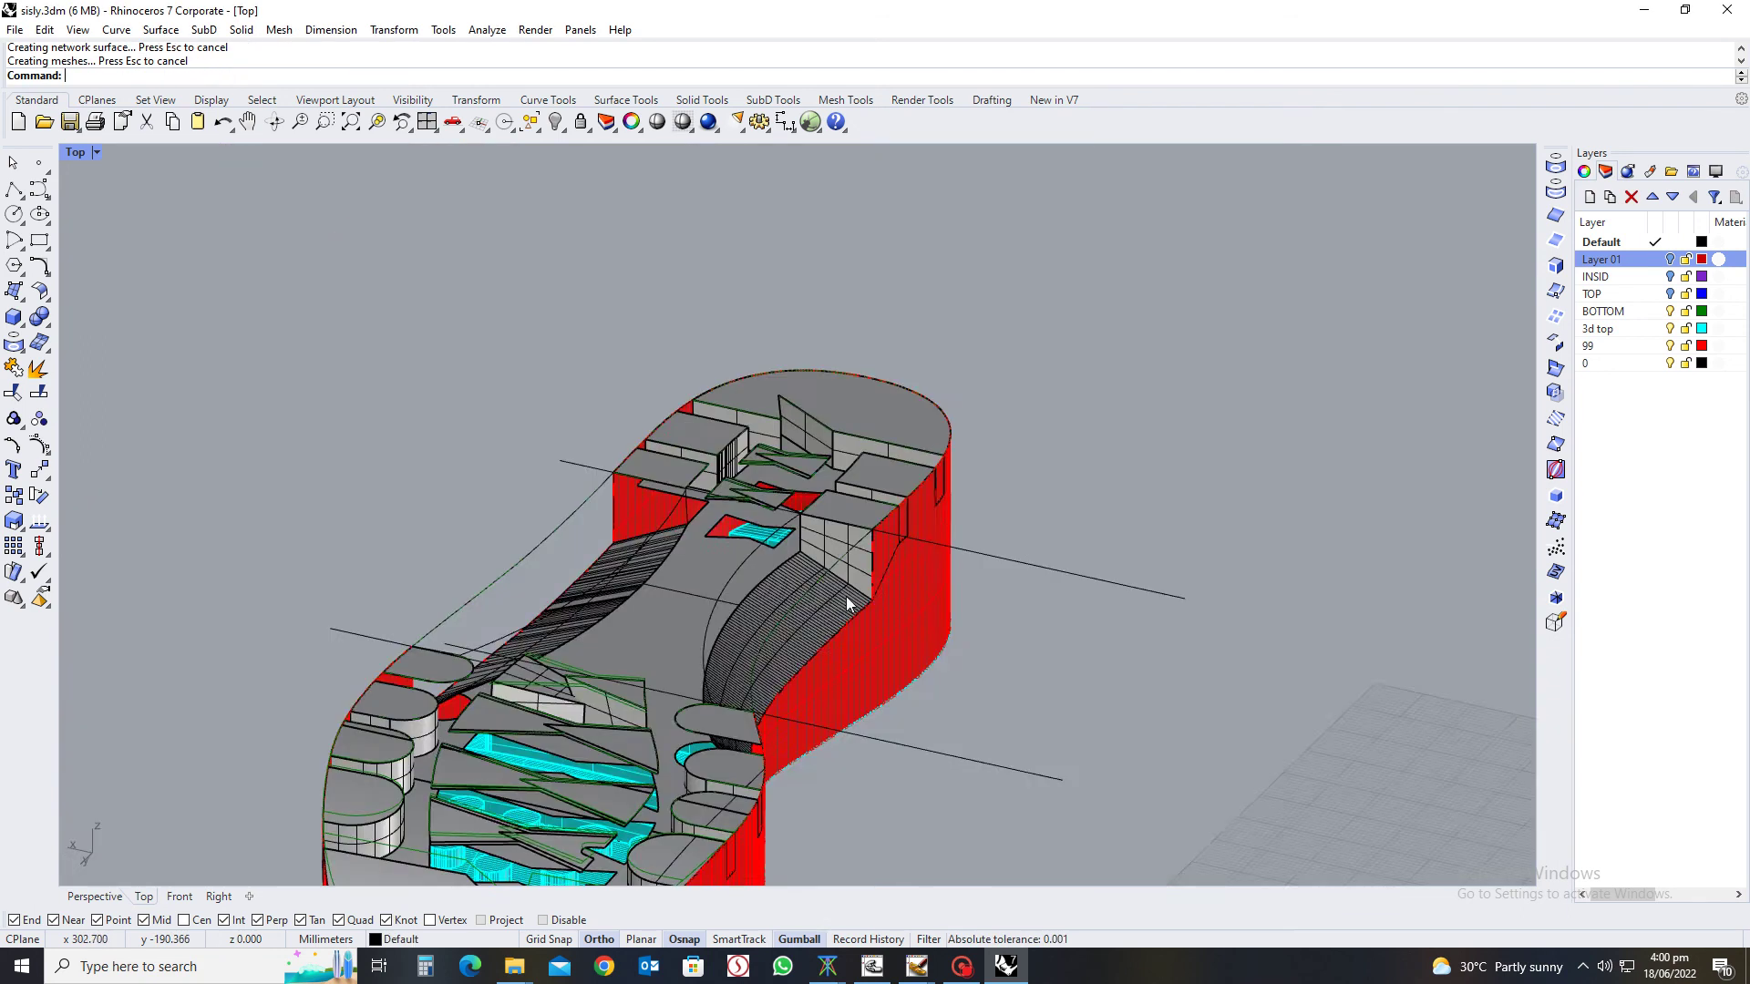
{"action": "right_click_drag", "start_coordinate": [861, 527], "coordinate": [642, 565]}
{"action": "scroll", "coordinate": [663, 456], "scroll_direction": "up", "scroll_amount": 5}
{"action": "scroll", "coordinate": [662, 456], "scroll_direction": "up", "scroll_amount": 2}
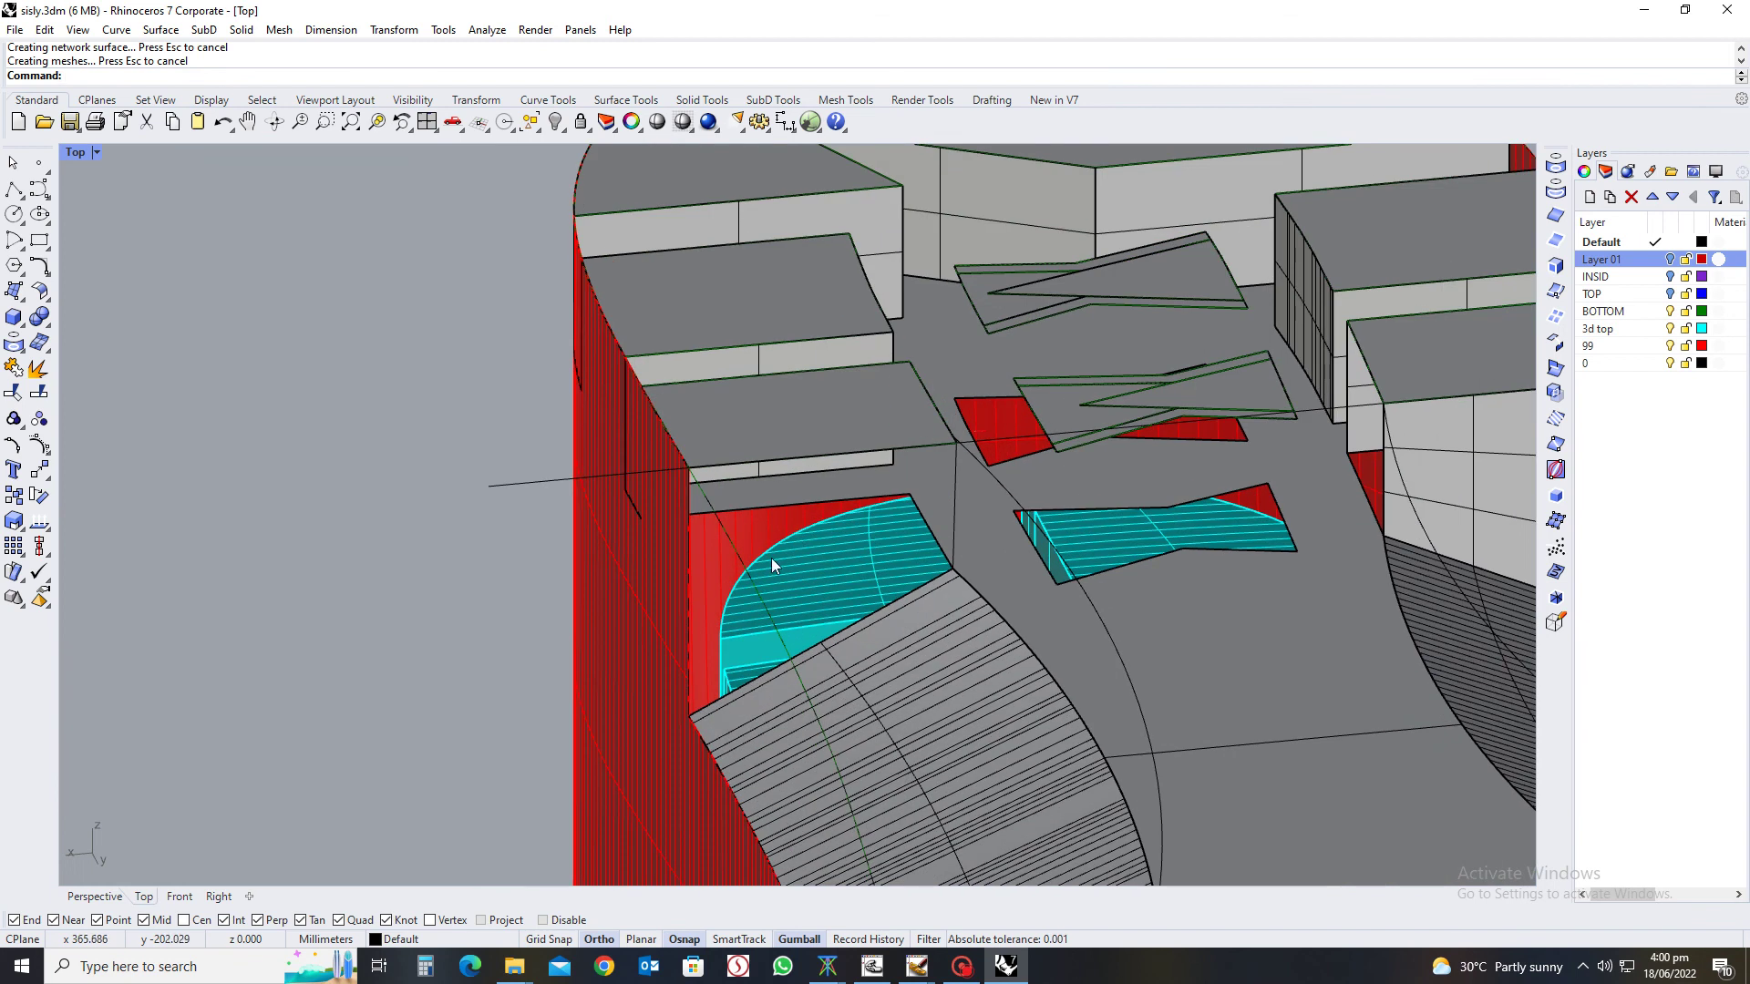
{"action": "key", "text": "Return"}
{"action": "left_click", "coordinate": [807, 459]}
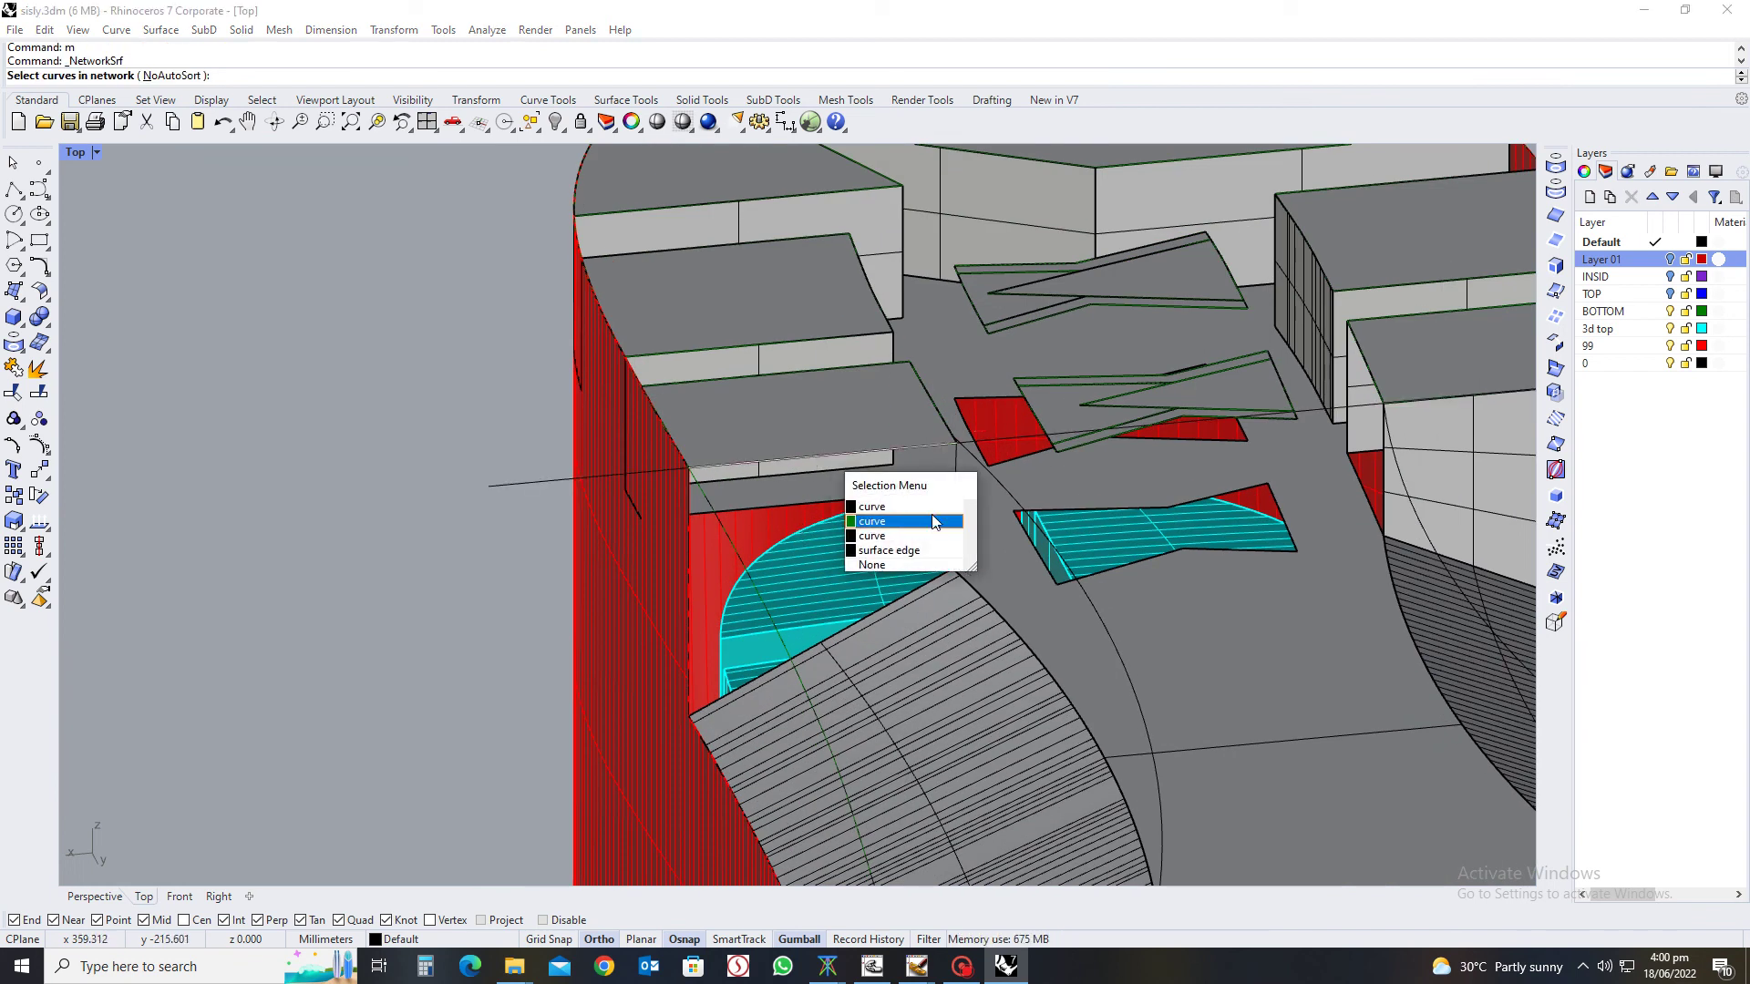
{"action": "left_click", "coordinate": [912, 521]}
{"action": "left_click", "coordinate": [950, 491]}
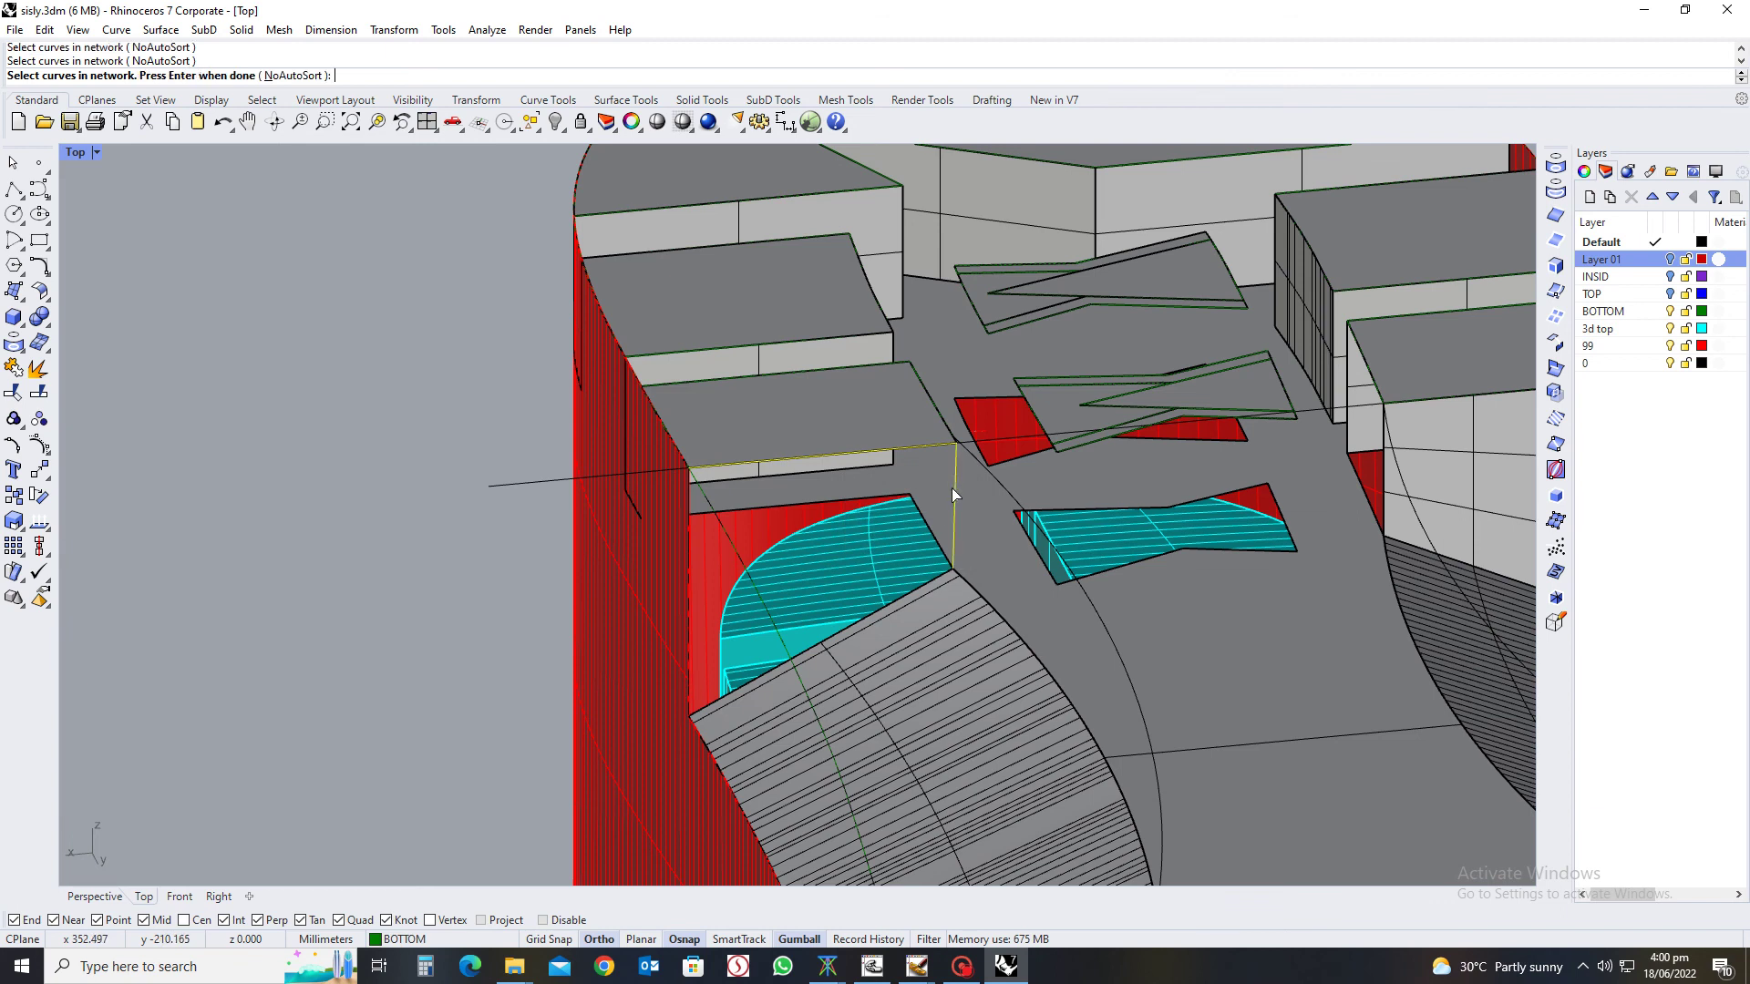
{"action": "left_click", "coordinate": [926, 585]}
{"action": "key", "text": "Return"}
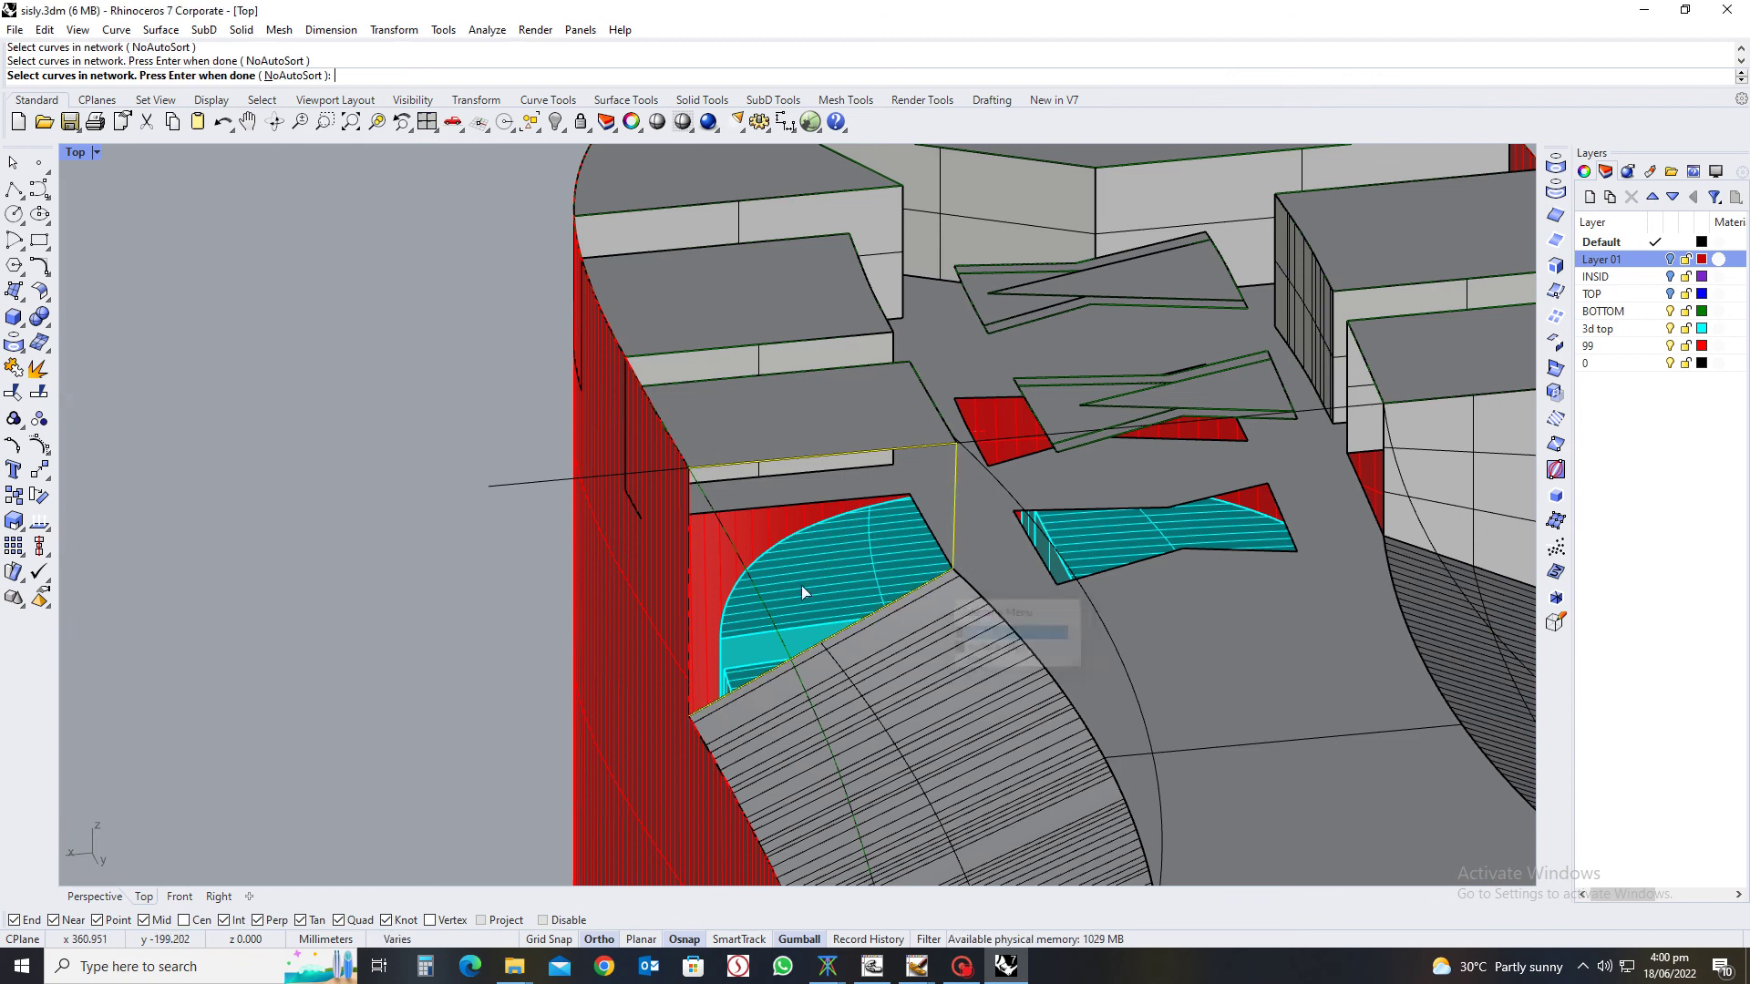
{"action": "left_click", "coordinate": [691, 580]}
{"action": "key", "text": "Return"}
{"action": "key", "text": "Return"}
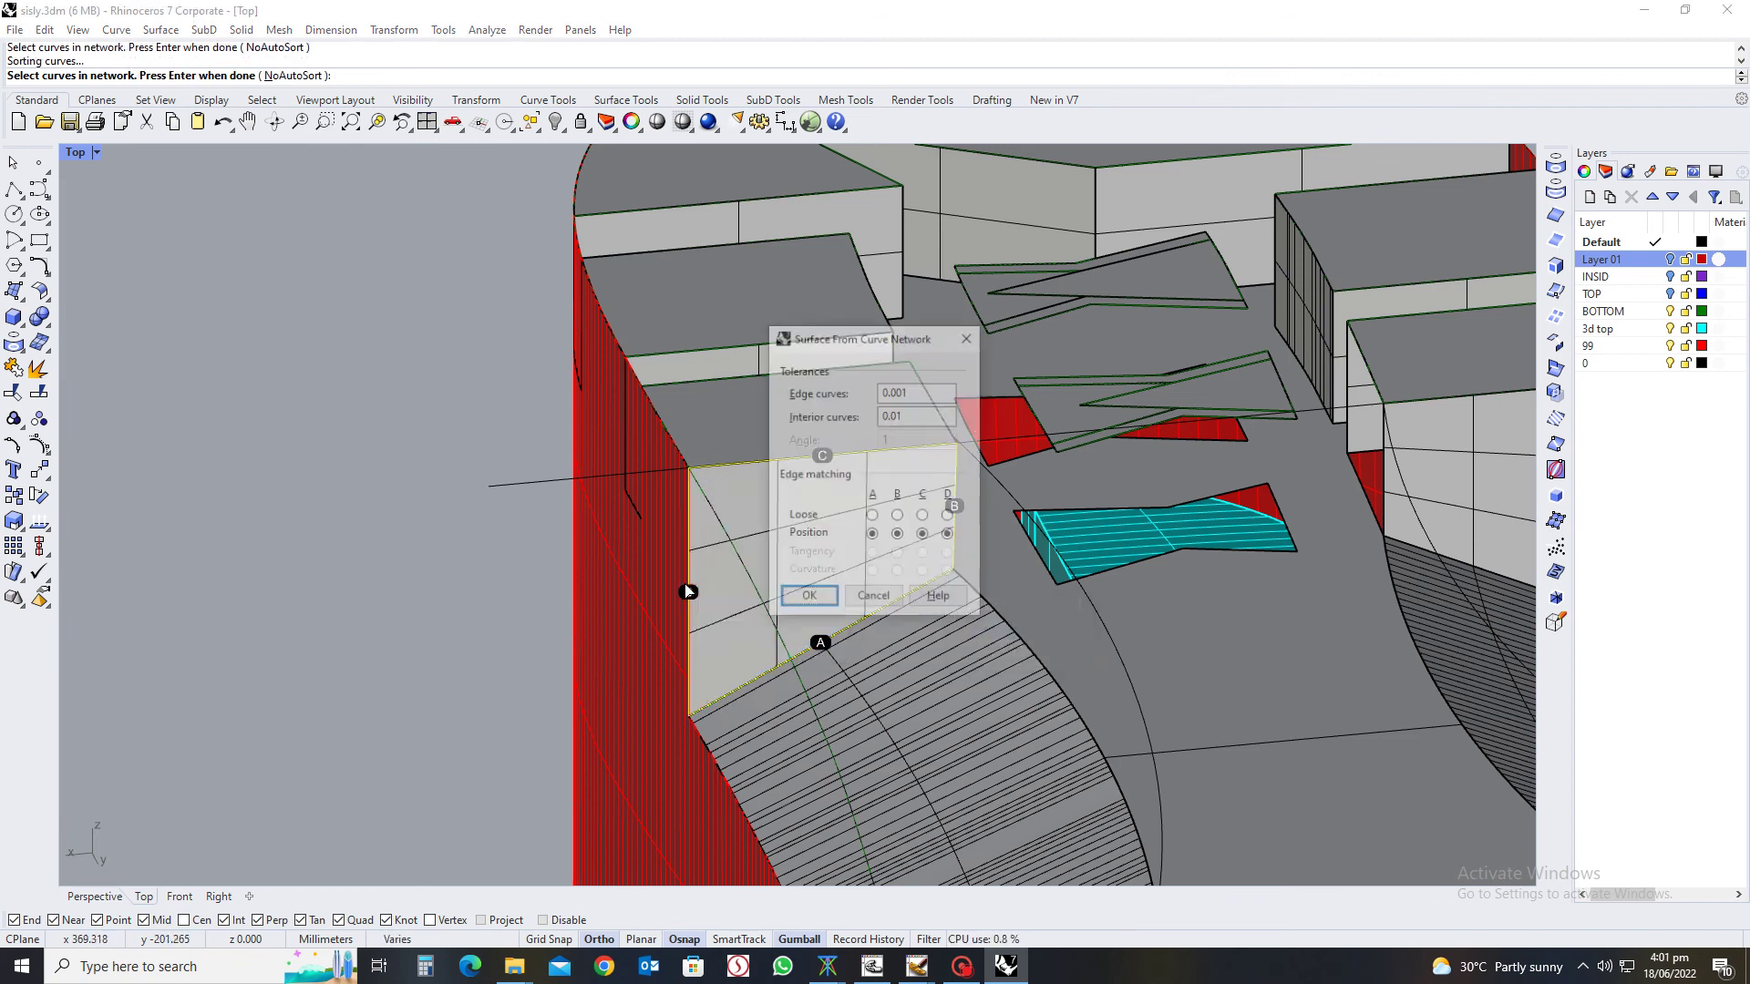
{"action": "left_click", "coordinate": [801, 593]}
{"action": "scroll", "coordinate": [789, 610], "scroll_direction": "down", "scroll_amount": 5}
{"action": "right_click_drag", "start_coordinate": [789, 609], "coordinate": [749, 673]}
{"action": "scroll", "coordinate": [741, 580], "scroll_direction": "up", "scroll_amount": 5}
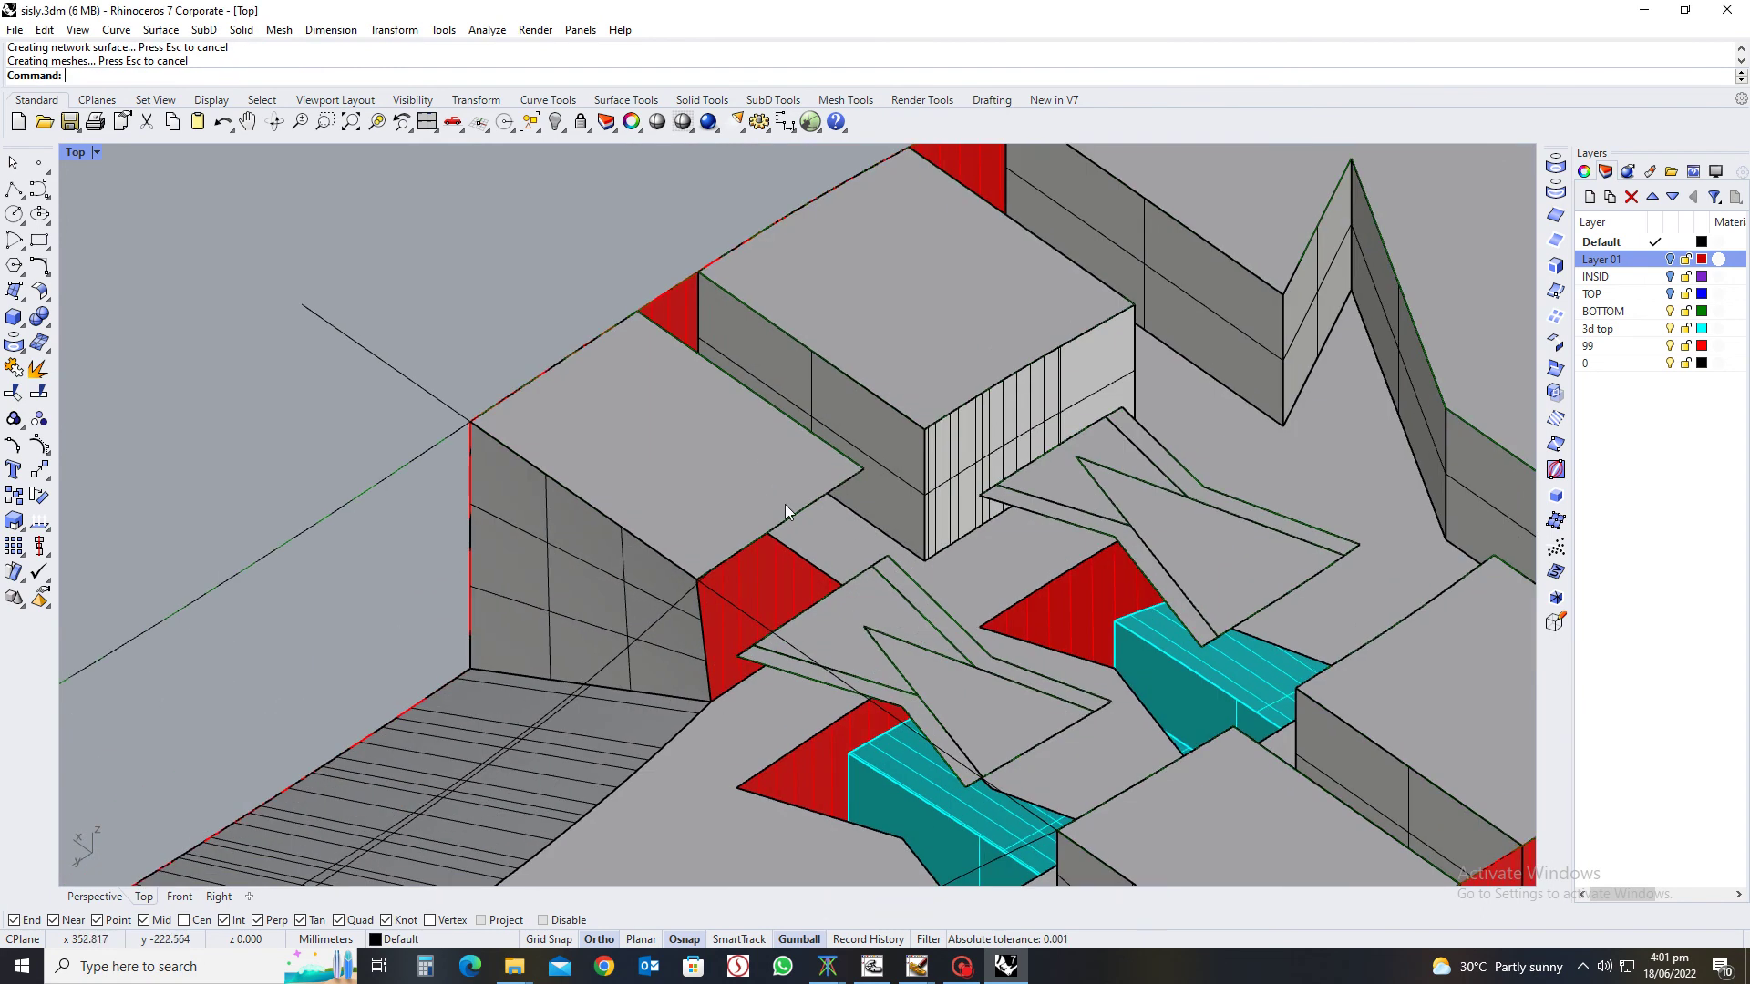
{"action": "key", "text": "Return"}
{"action": "left_click", "coordinate": [775, 597]}
{"action": "key", "text": "Return"}
{"action": "key", "text": "Escape"}
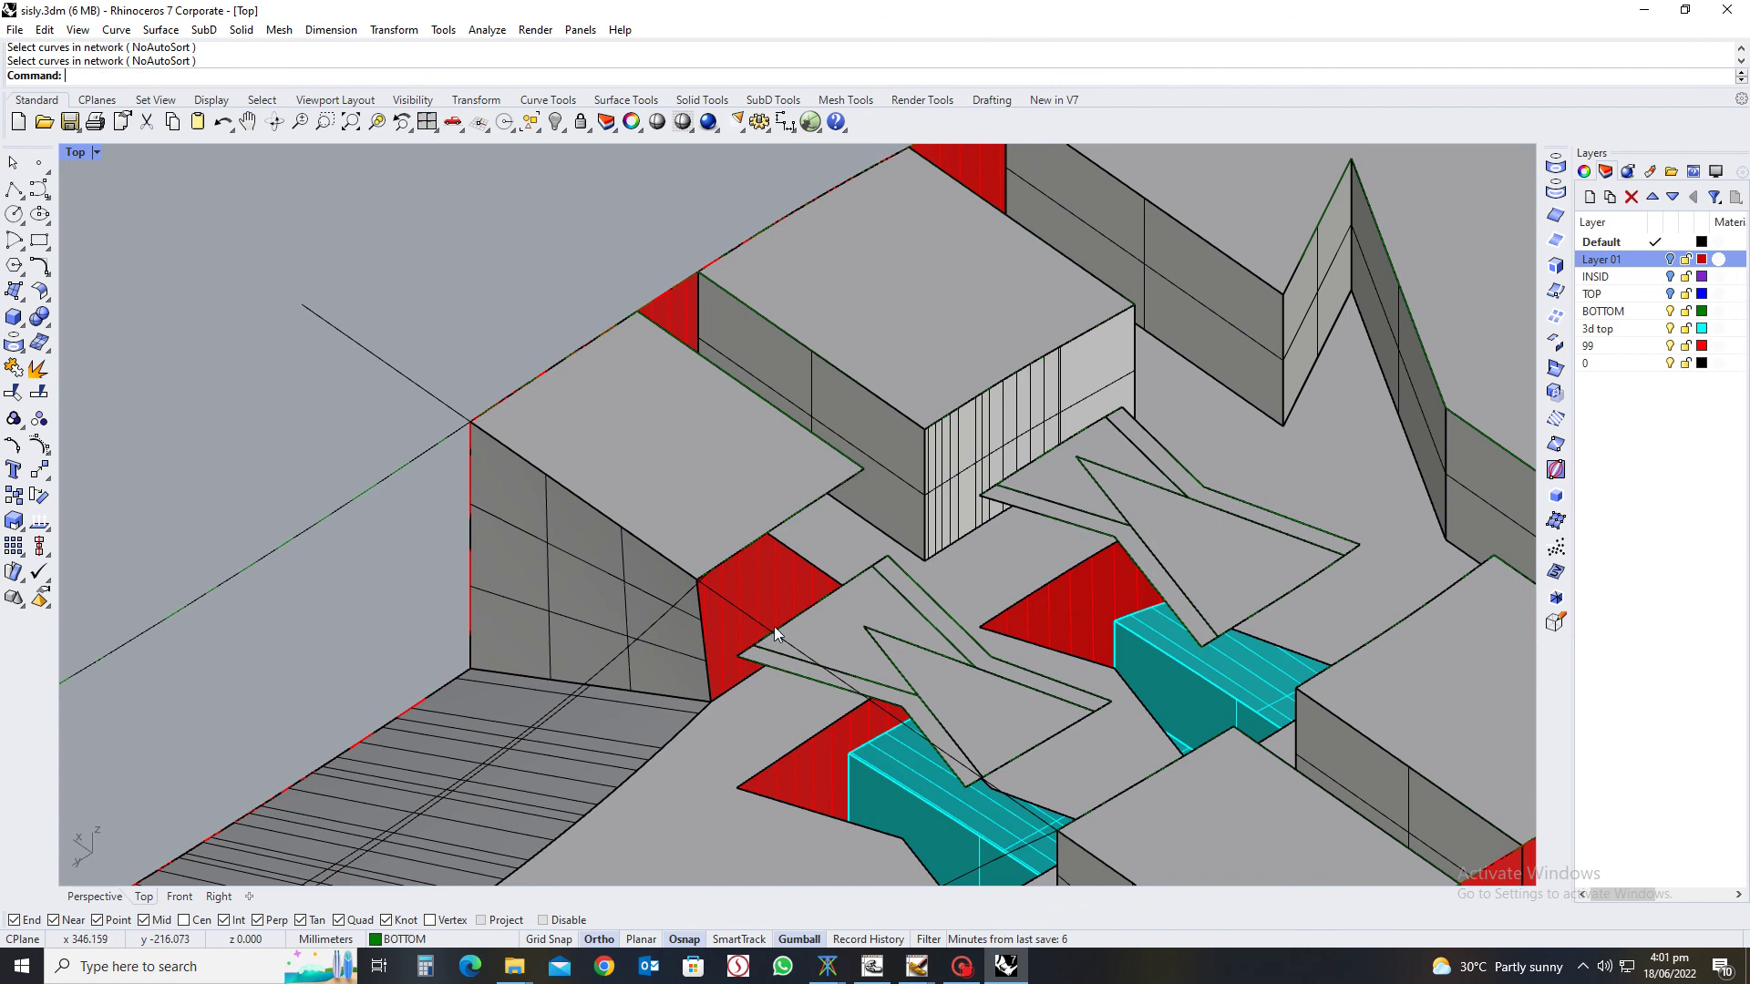
Create an edge surface for the missing inner wall of the heel block beside the arch, from its top and base curves
{"action": "right_click_drag", "start_coordinate": [773, 626], "coordinate": [790, 623]}
{"action": "type", "text": "edgesrf"}
{"action": "key", "text": "Return"}
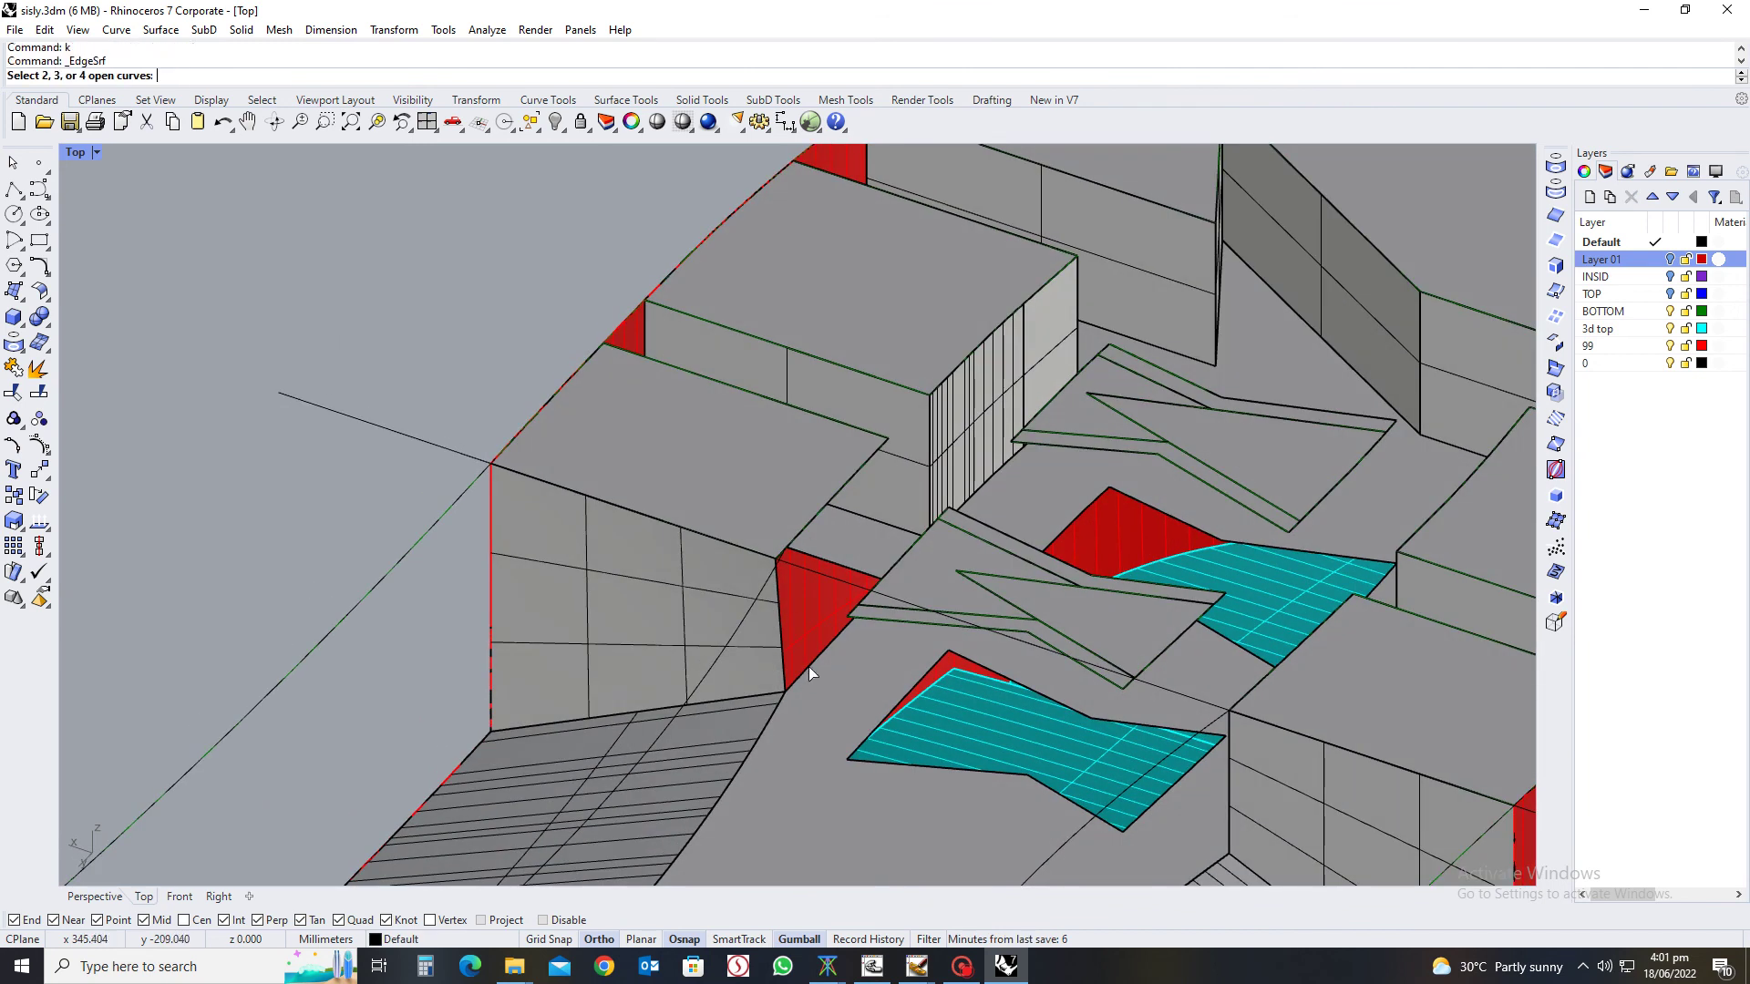
{"action": "left_click", "coordinate": [824, 649]}
{"action": "left_click", "coordinate": [819, 504]}
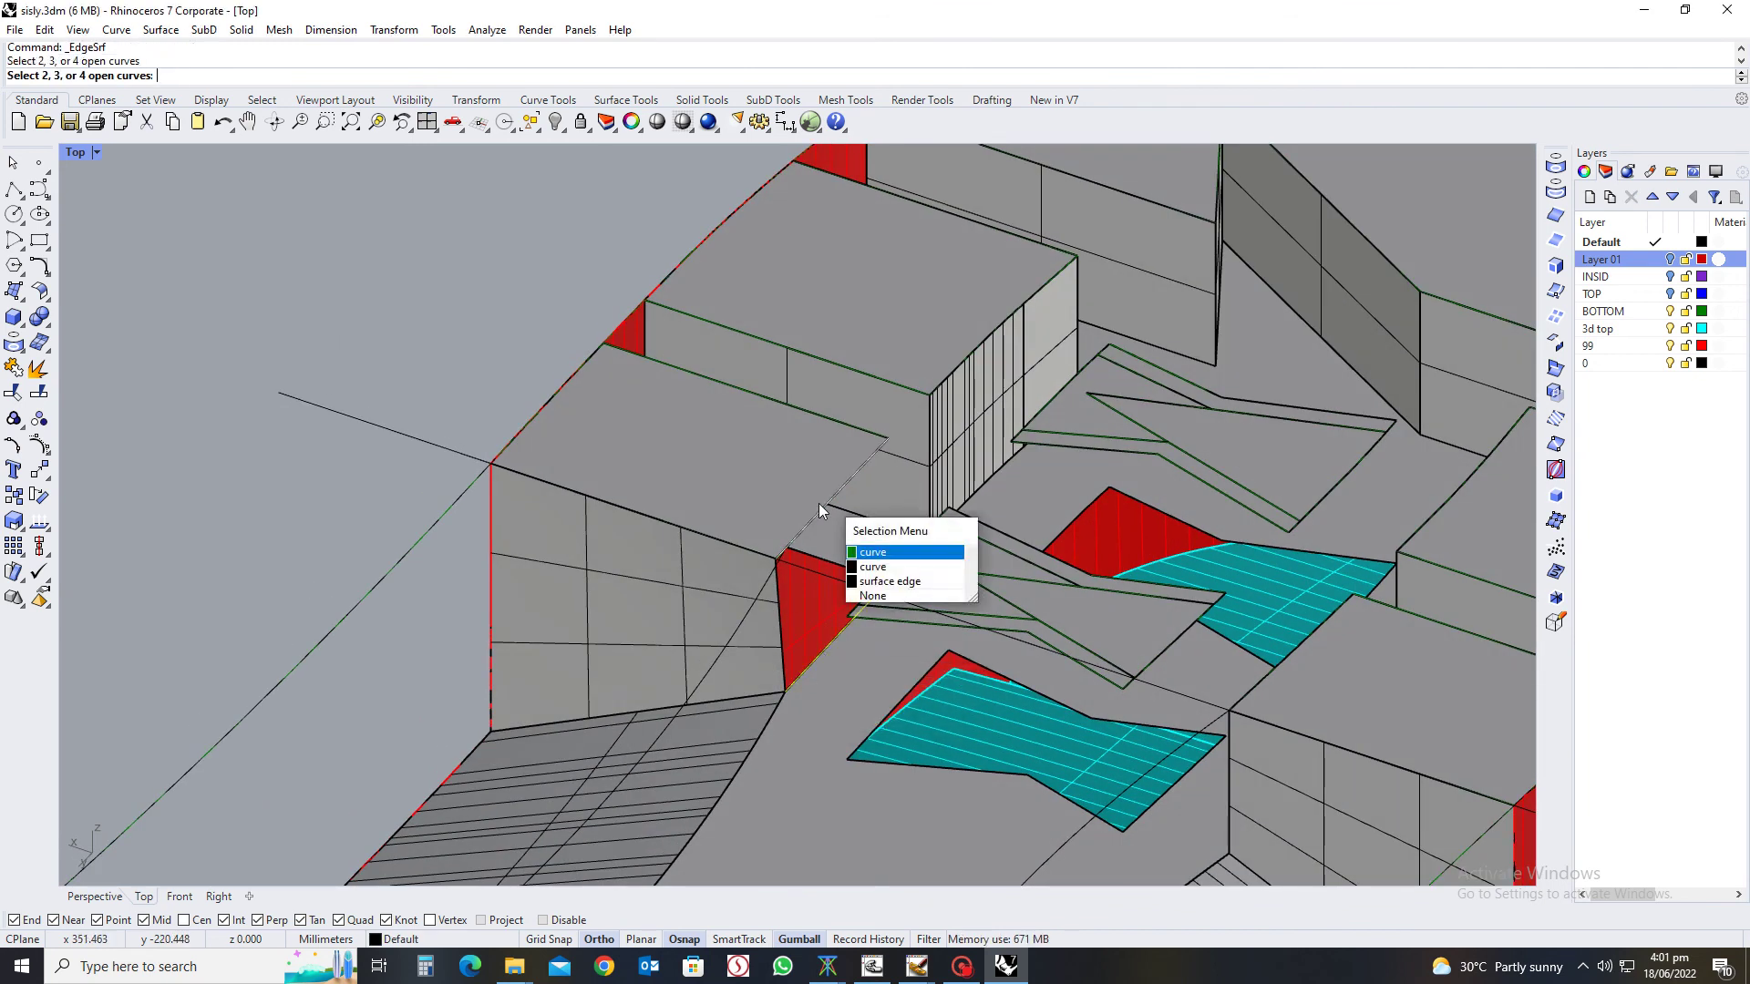
{"action": "left_click", "coordinate": [844, 534]}
{"action": "key", "text": "Return"}
Create an edge surface for the same block's wall facing the neighbouring heel block, from its top and base curves
{"action": "right_click_drag", "start_coordinate": [844, 531], "coordinate": [755, 534]}
{"action": "key", "text": "Return"}
{"action": "left_click", "coordinate": [753, 474]}
{"action": "left_click", "coordinate": [764, 505]}
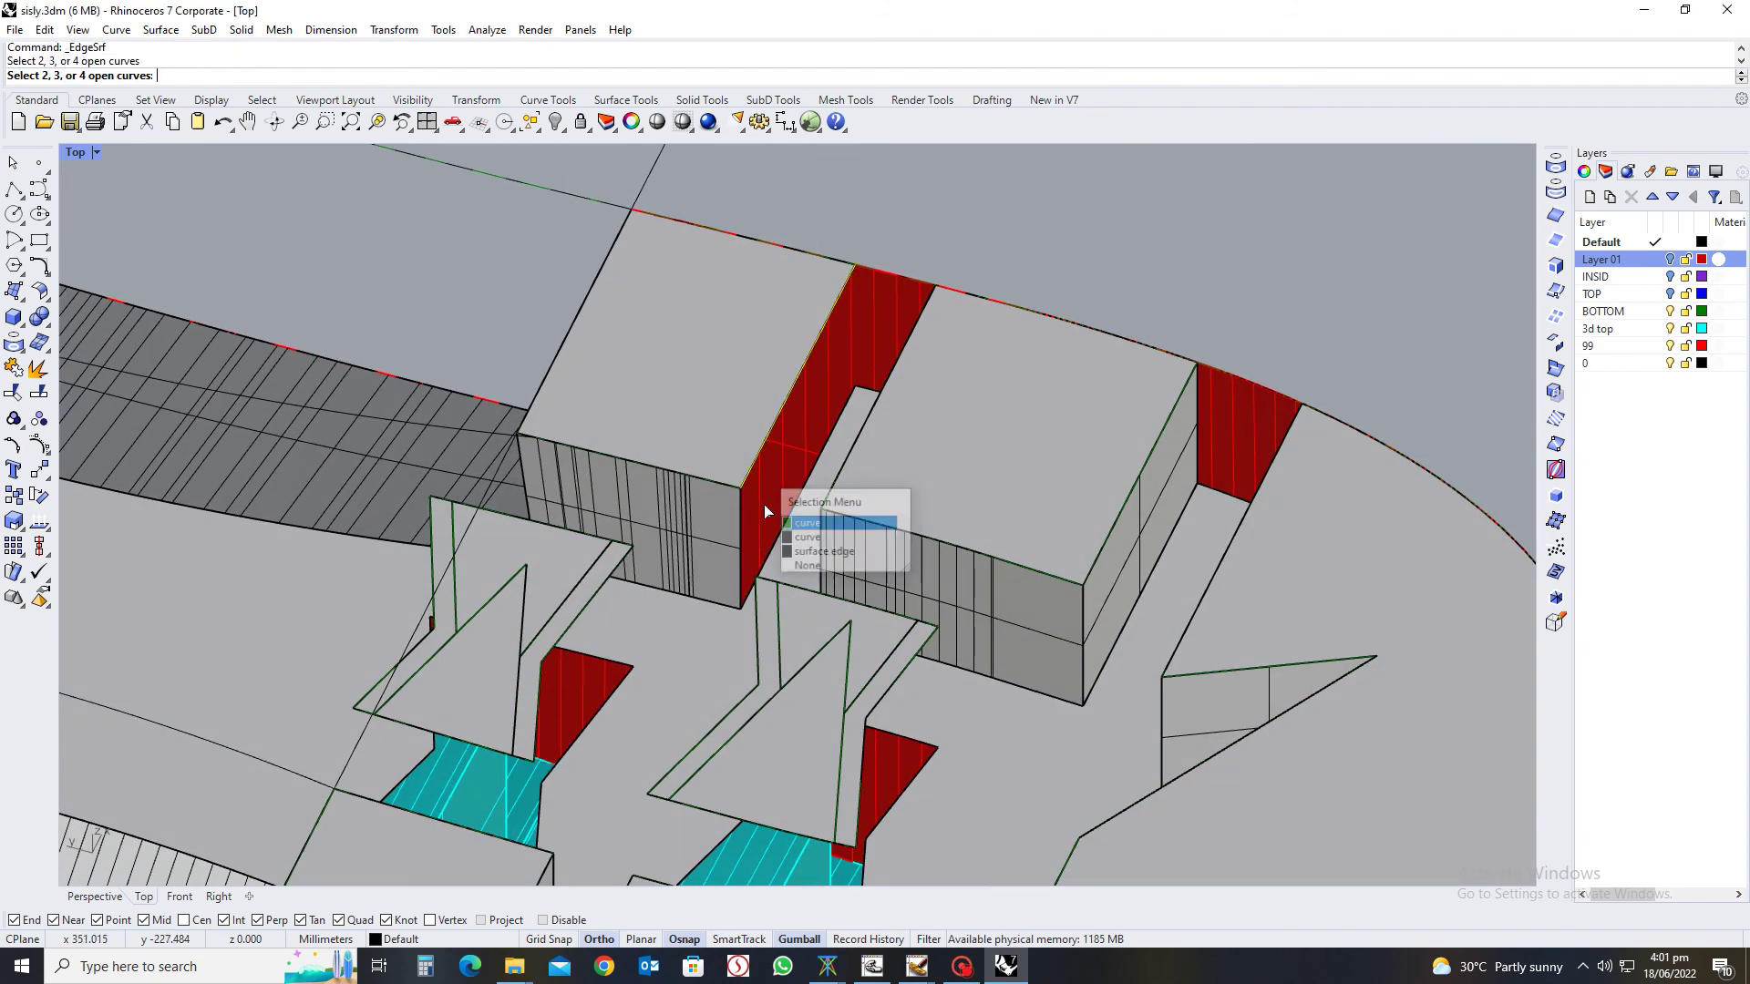
{"action": "left_click", "coordinate": [772, 541]}
{"action": "left_click", "coordinate": [825, 580]}
{"action": "key", "text": "Return"}
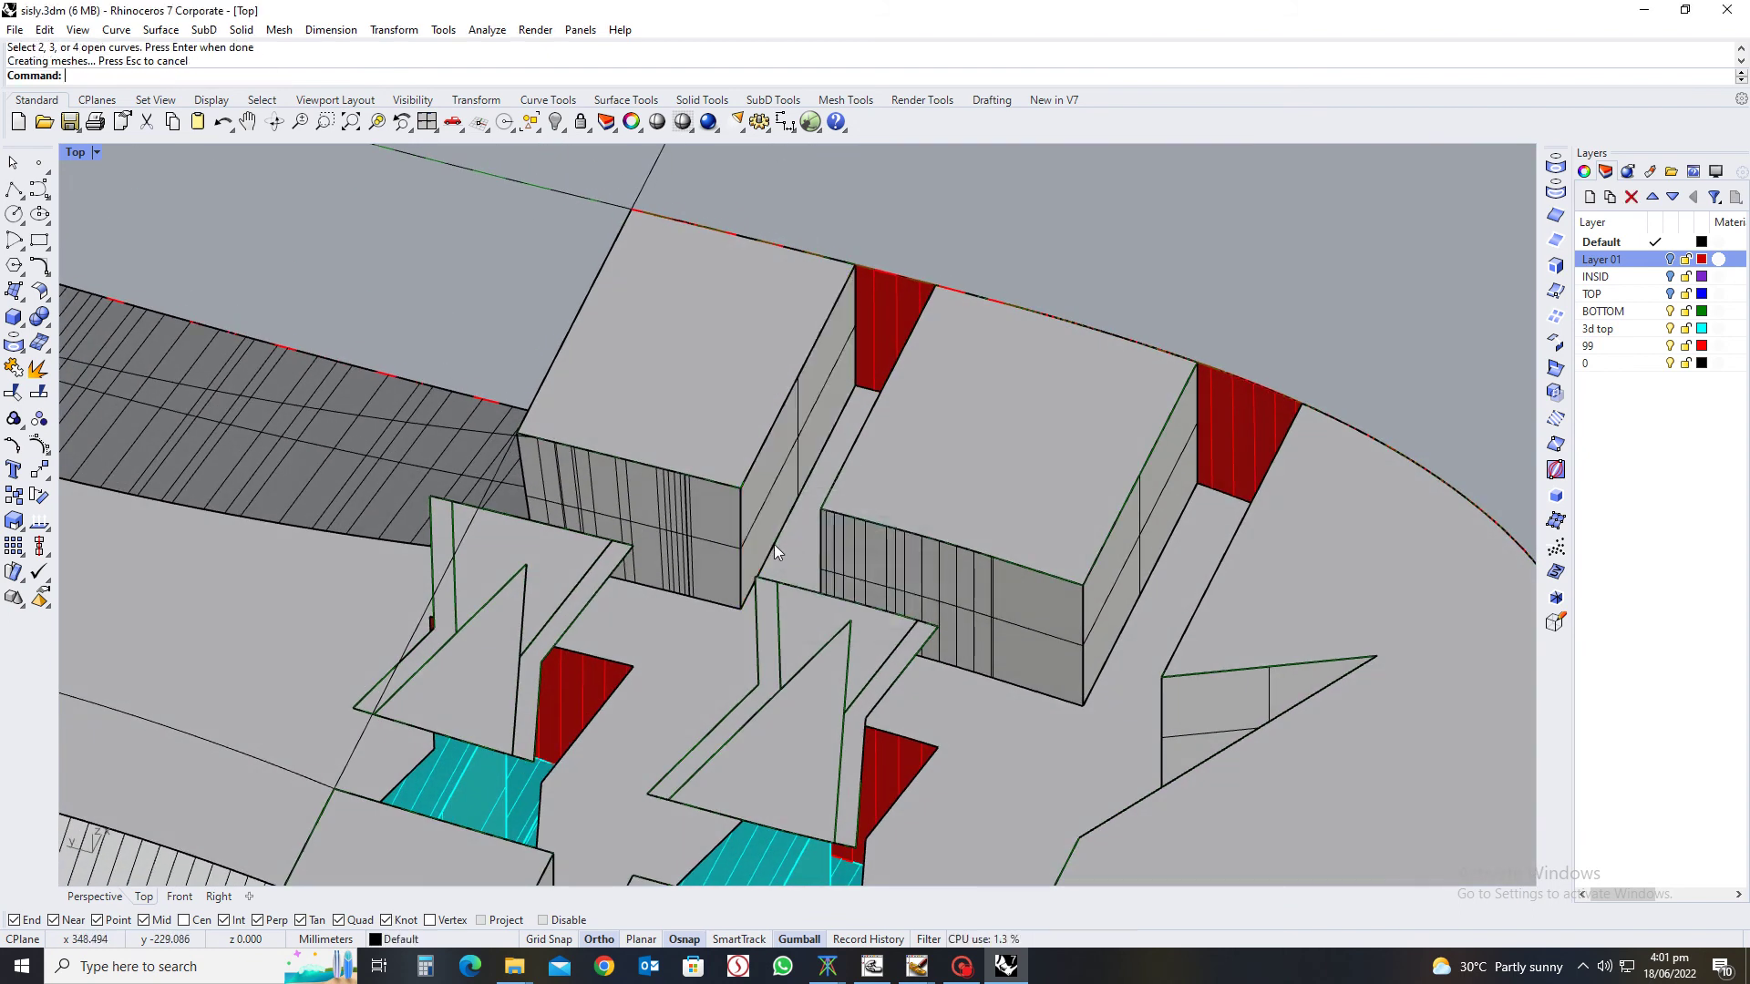
Create an edge surface for the inner wall of the first heel block on the opposite side, from its top and base curves
{"action": "mouse_move", "coordinate": [774, 544]}
{"action": "right_mouse_down"}
{"action": "mouse_move", "coordinate": [740, 616]}
{"action": "mouse_move", "coordinate": [862, 606]}
{"action": "mouse_move", "coordinate": [856, 679]}
{"action": "mouse_move", "coordinate": [966, 679]}
{"action": "mouse_move", "coordinate": [1136, 614]}
{"action": "mouse_move", "coordinate": [850, 623]}
{"action": "mouse_move", "coordinate": [927, 556]}
{"action": "mouse_move", "coordinate": [999, 529]}
{"action": "mouse_move", "coordinate": [774, 547]}
{"action": "right_mouse_up"}
{"action": "scroll", "coordinate": [801, 462], "scroll_direction": "up", "scroll_amount": 3}
{"action": "right_click", "coordinate": [801, 462]}
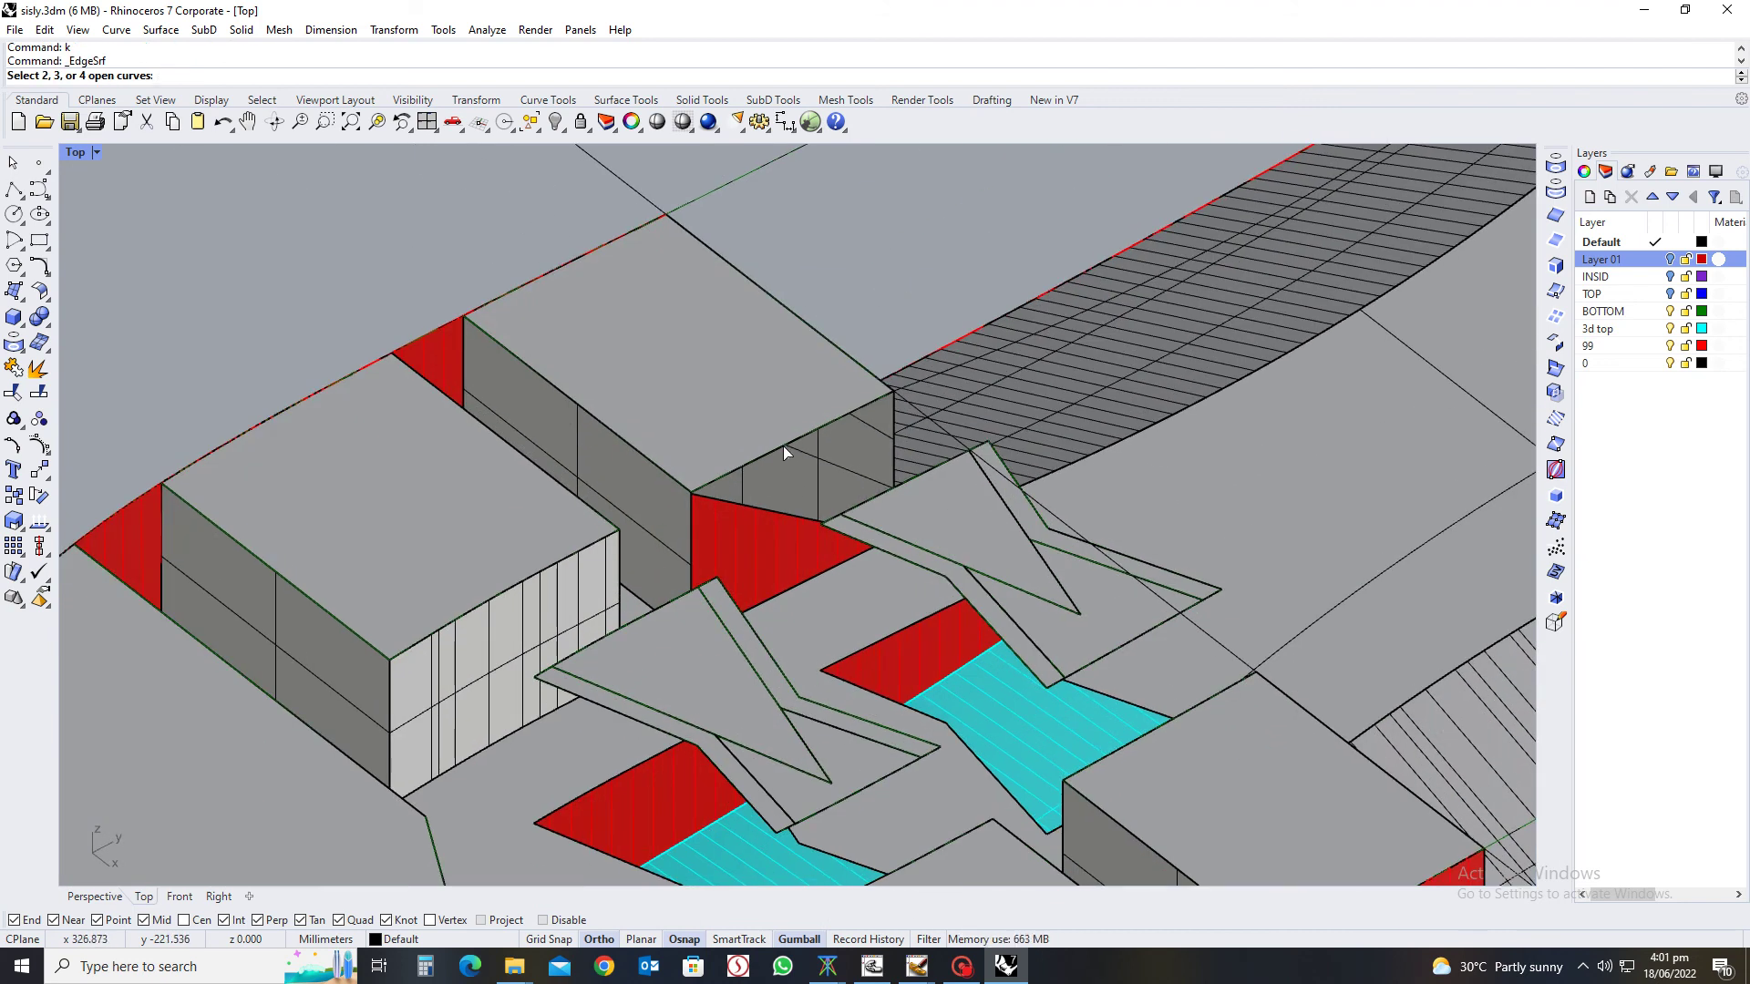
{"action": "left_click", "coordinate": [784, 453]}
{"action": "left_click", "coordinate": [861, 497]}
{"action": "left_click", "coordinate": [805, 590]}
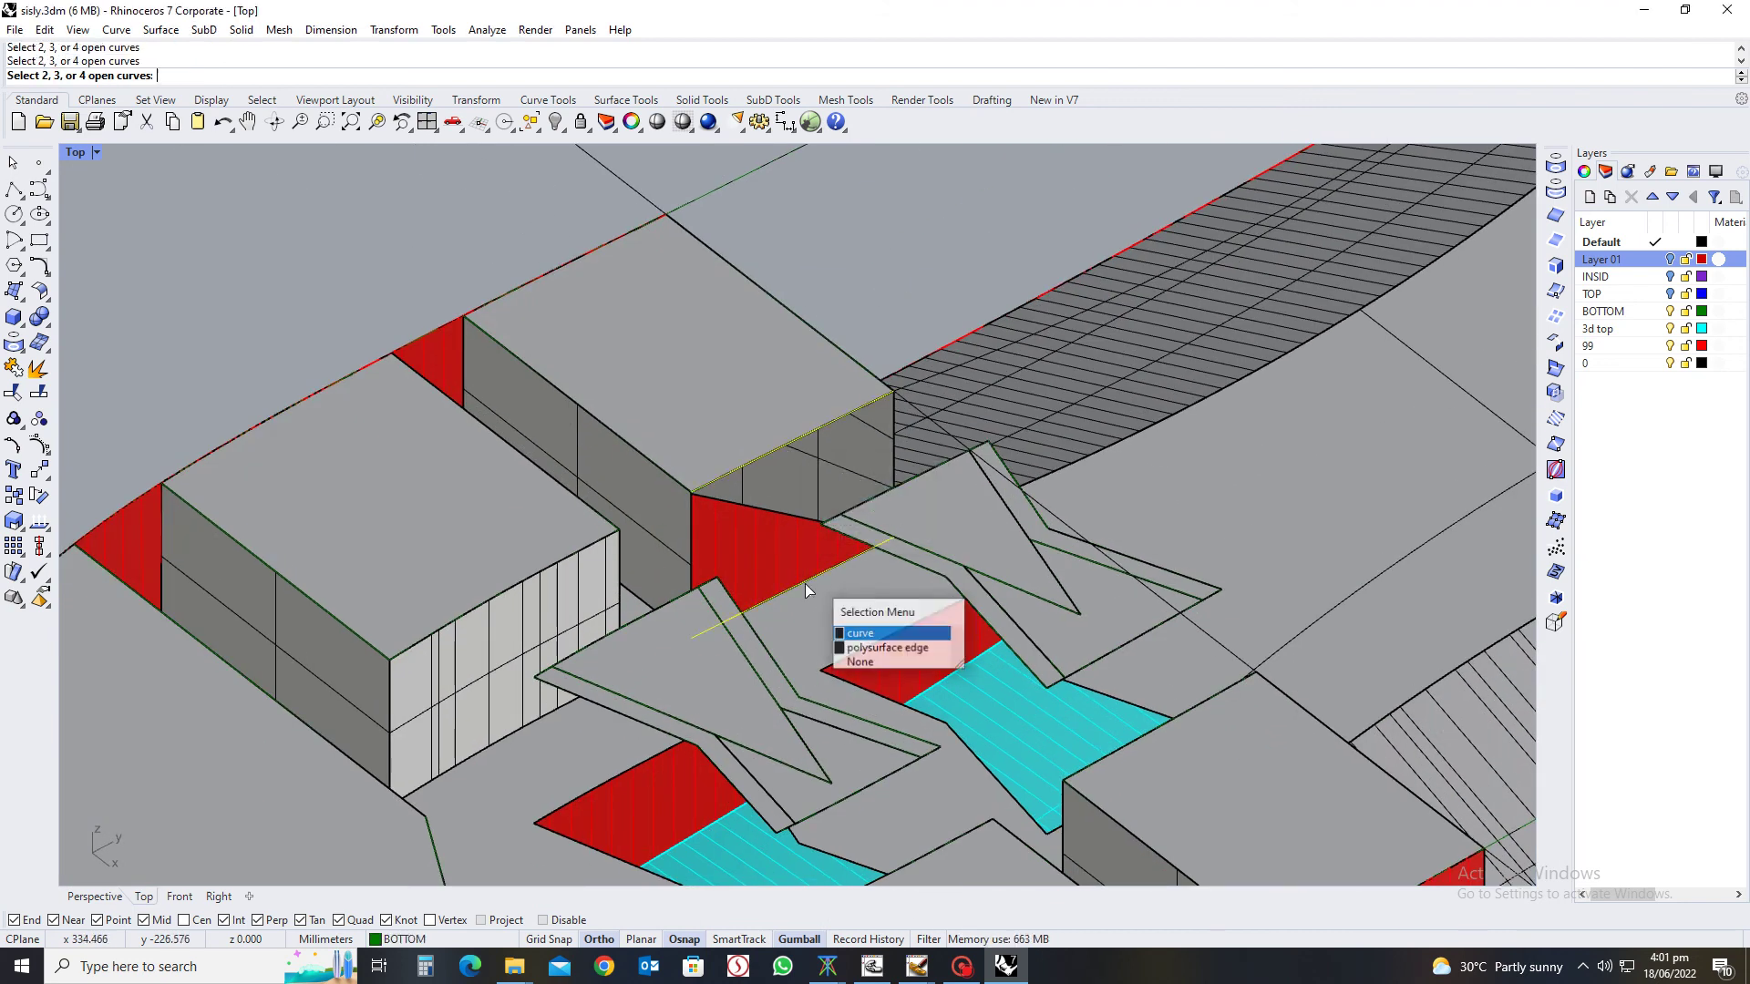
{"action": "key", "text": "Return"}
{"action": "key", "text": "Return"}
Draw an 8 mm vertical line from the arch surface's inner corner up to the rounded lug's edge at the forefoot end
{"action": "scroll", "coordinate": [809, 572], "scroll_direction": "down", "scroll_amount": 5}
{"action": "right_click_drag", "start_coordinate": [810, 572], "coordinate": [746, 696]}
{"action": "right_click_drag", "start_coordinate": [1075, 626], "coordinate": [639, 534]}
{"action": "scroll", "coordinate": [839, 587], "scroll_direction": "up", "scroll_amount": 5}
{"action": "right_click_drag", "start_coordinate": [840, 593], "coordinate": [764, 607]}
{"action": "scroll", "coordinate": [847, 638], "scroll_direction": "down", "scroll_amount": 3}
{"action": "scroll", "coordinate": [846, 661], "scroll_direction": "up", "scroll_amount": 6}
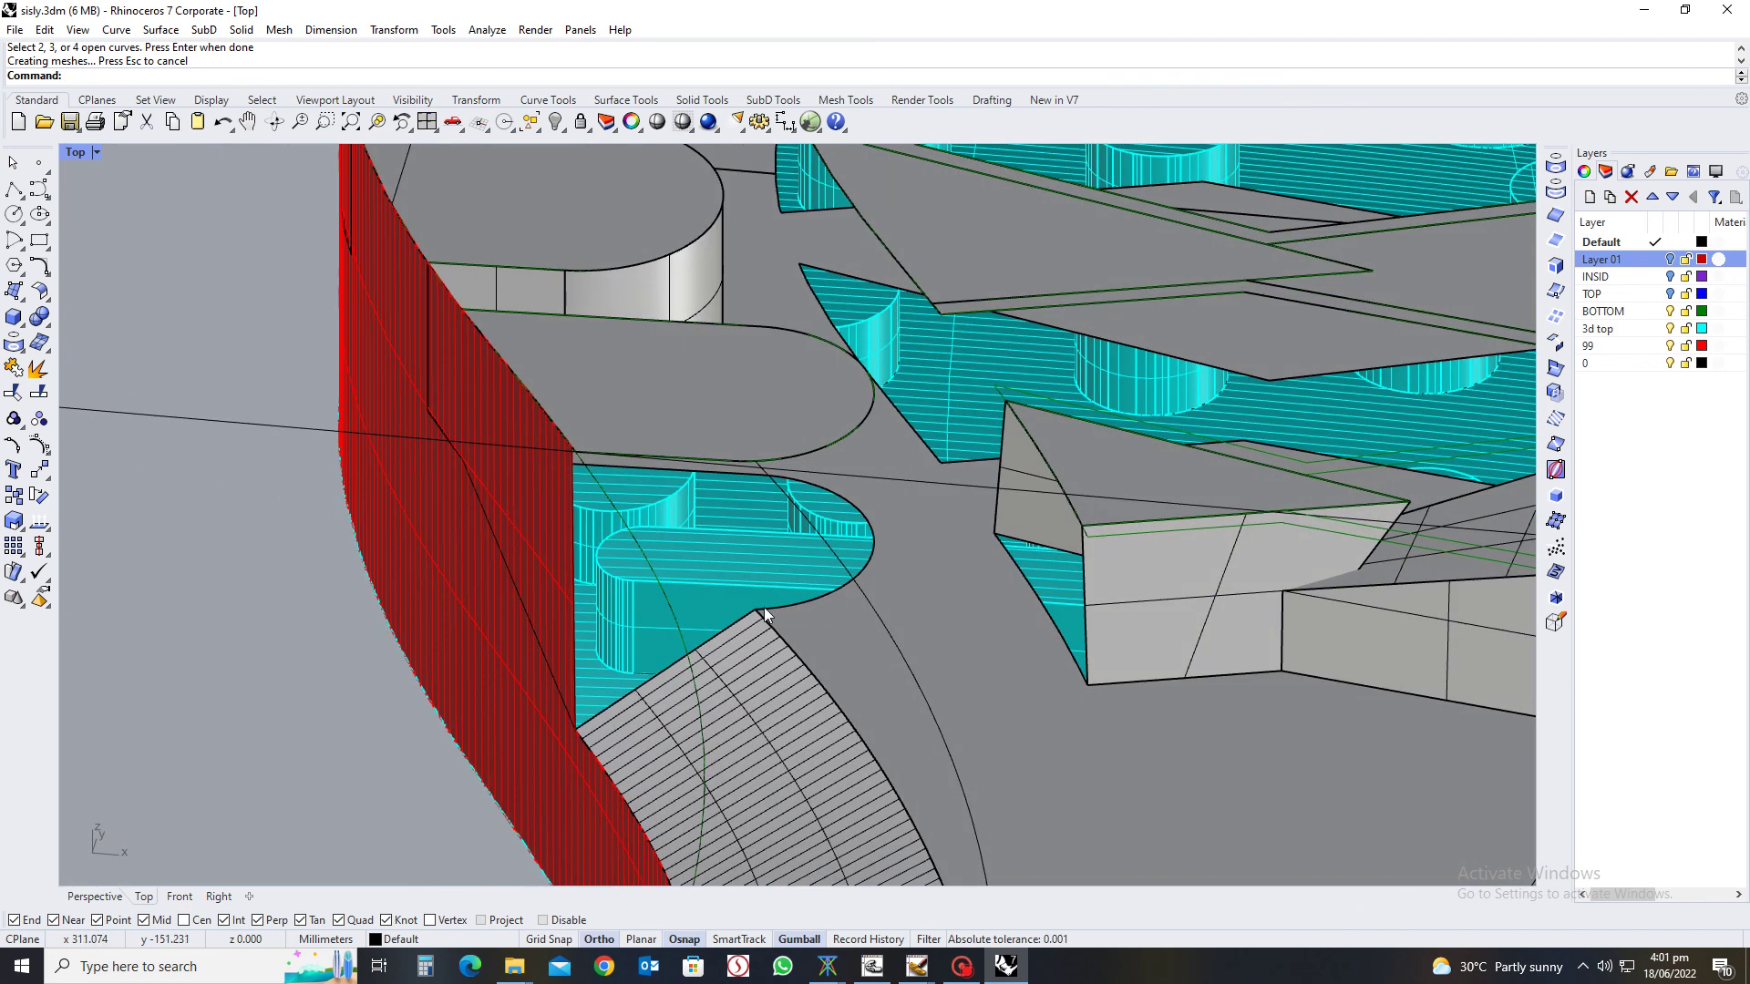
{"action": "key", "text": "Return"}
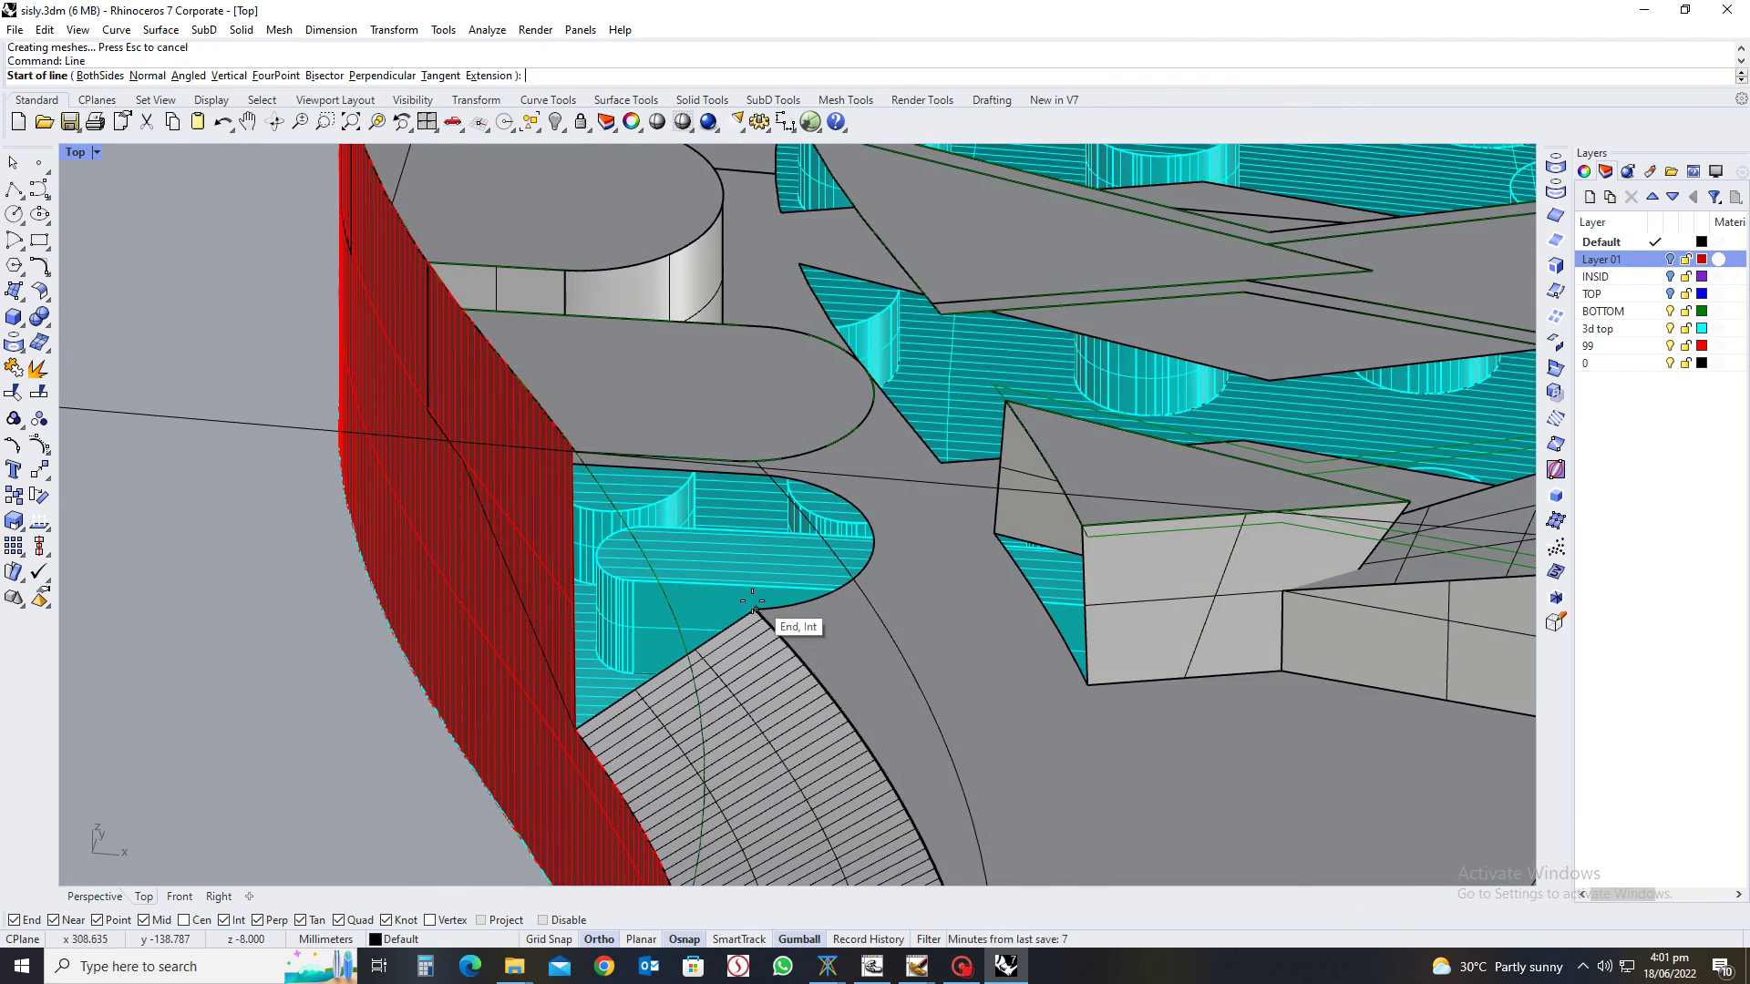
{"action": "left_click", "coordinate": [756, 609]}
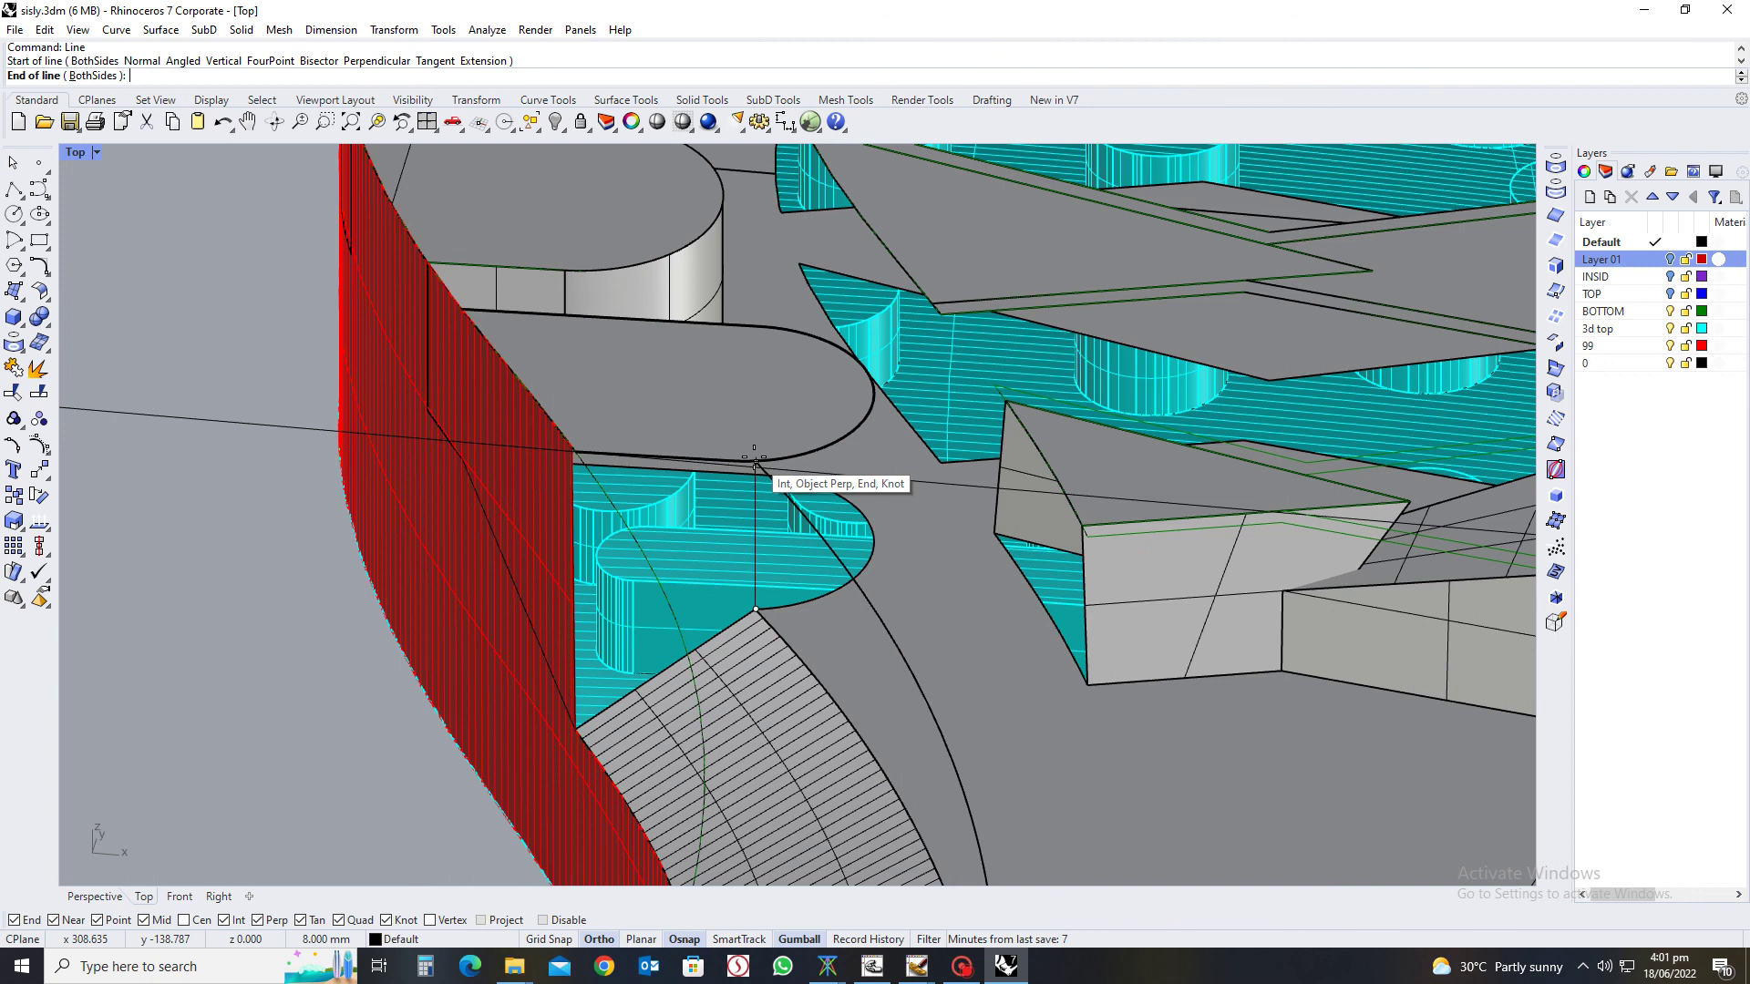
{"action": "left_click", "coordinate": [756, 462]}
{"action": "right_click_drag", "start_coordinate": [755, 474], "coordinate": [882, 547]}
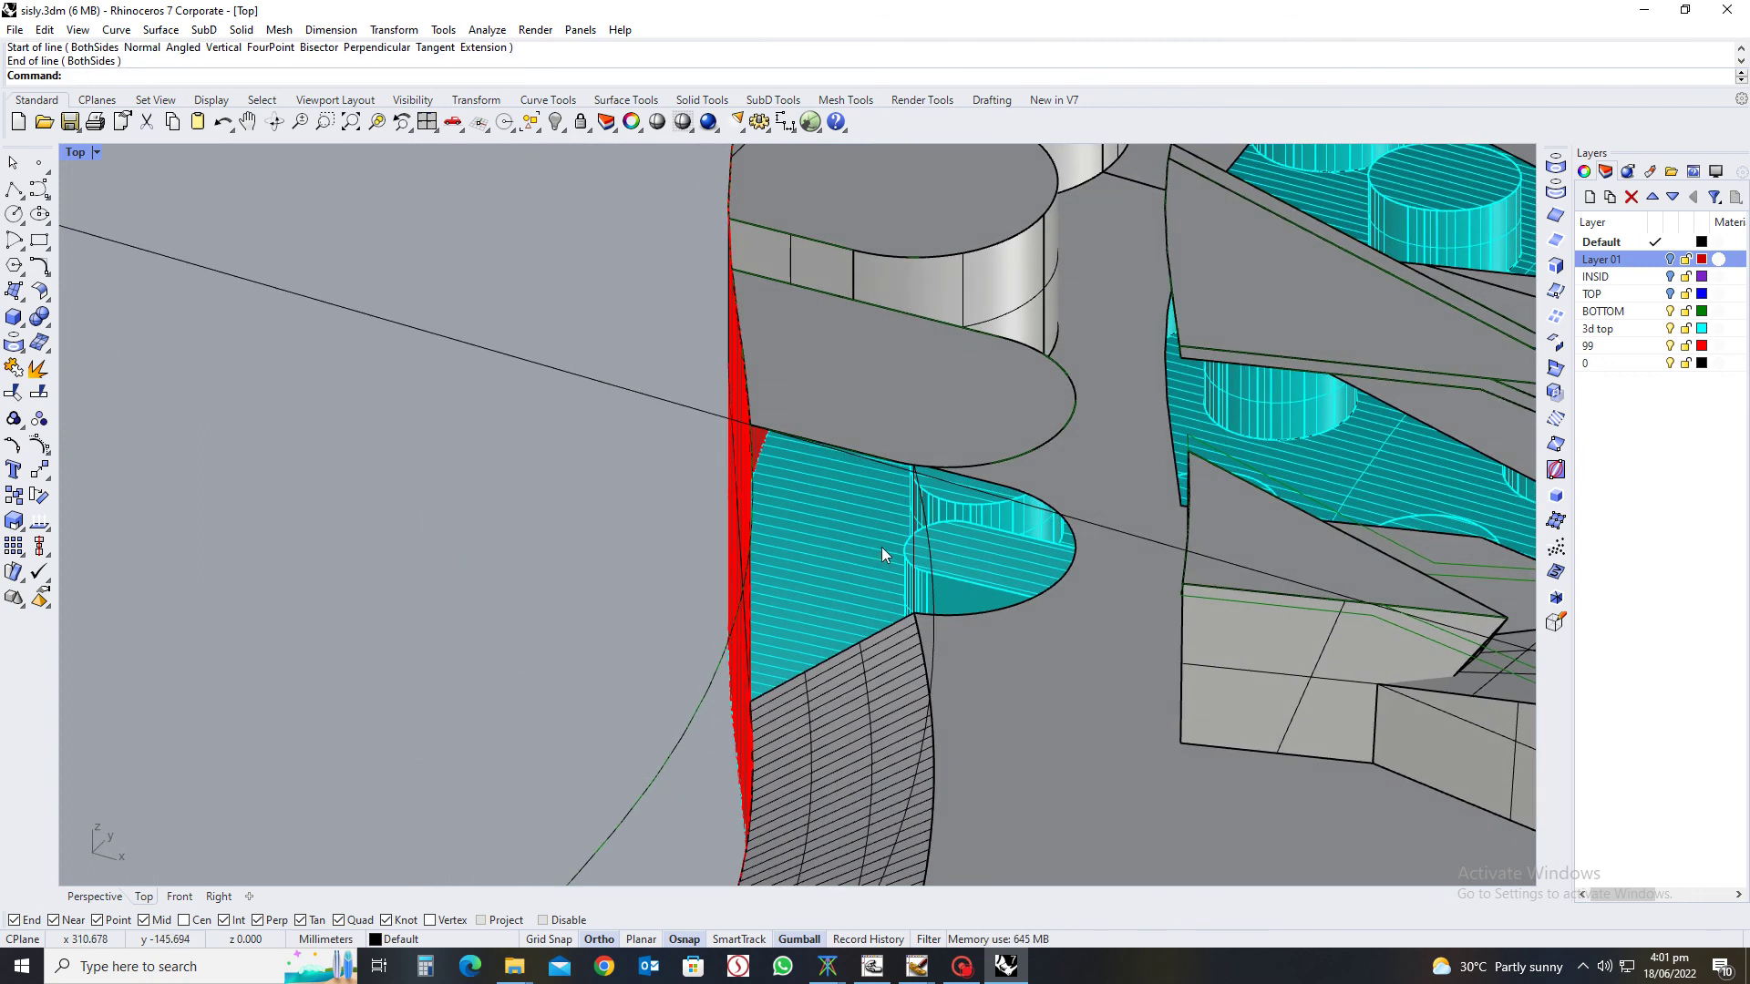
Try to close the forefoot end of the arch opening with an edge surface from the bottom curve and the vertical line
{"action": "type", "text": "k"}
{"action": "key", "text": "Return"}
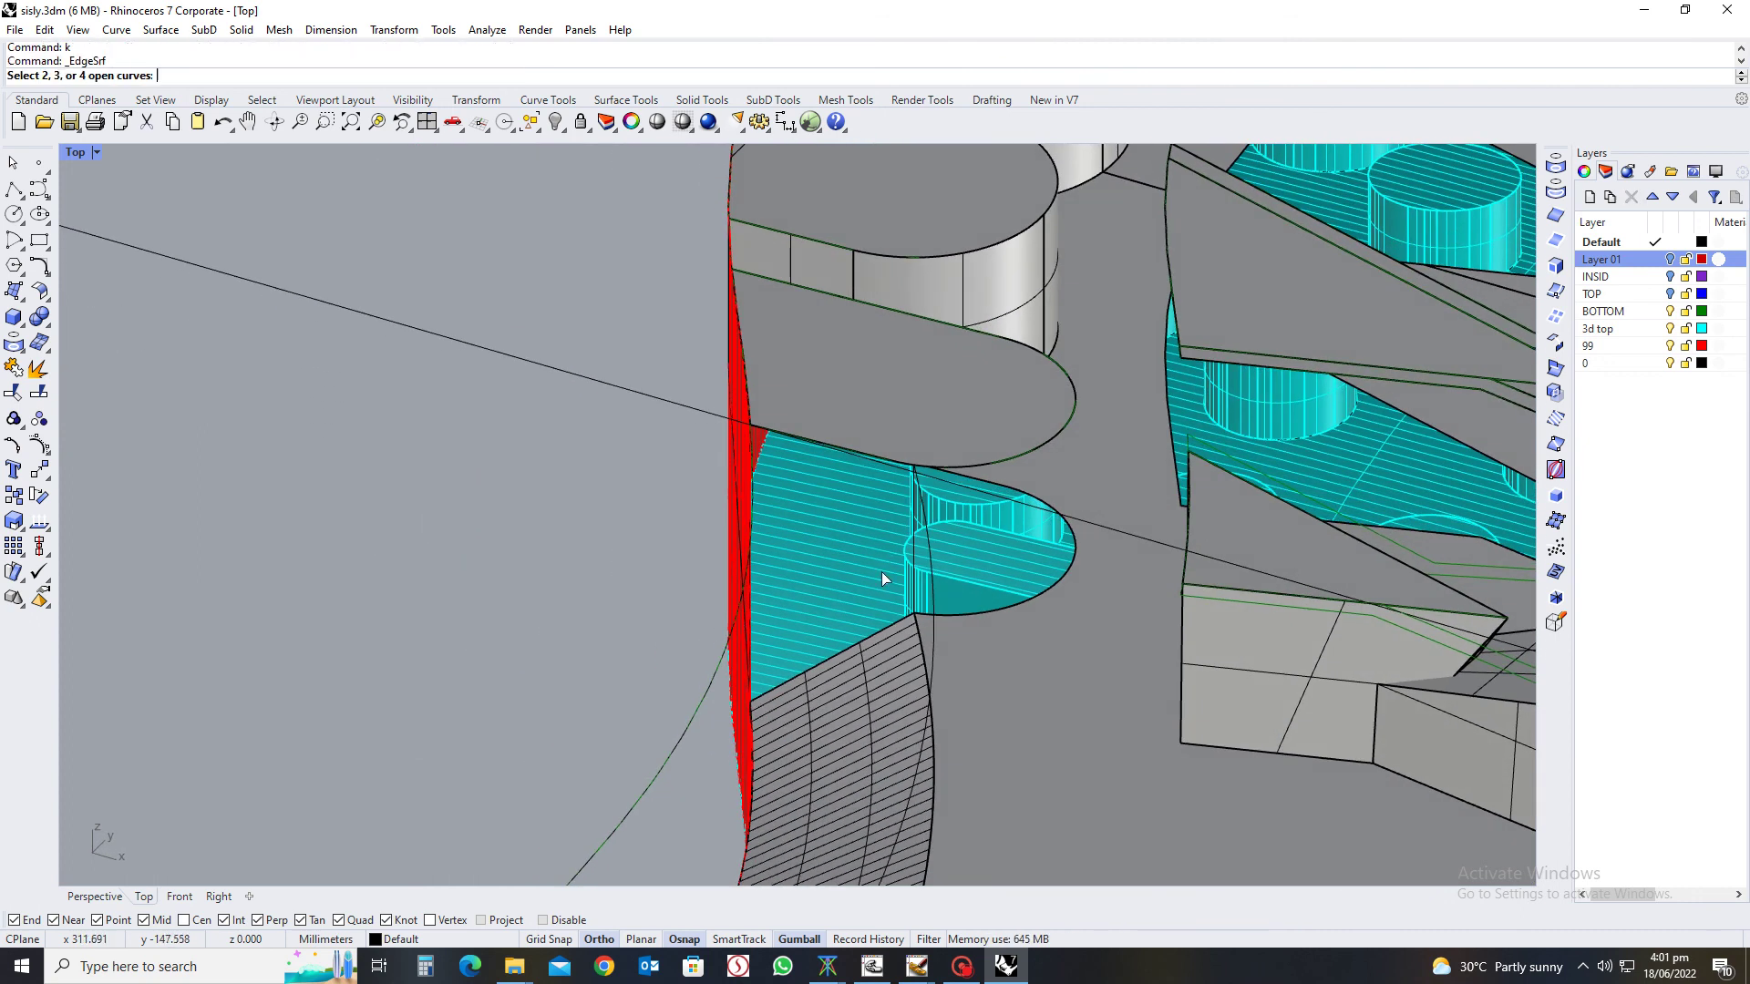
{"action": "left_click", "coordinate": [882, 625]}
{"action": "left_click", "coordinate": [948, 672]}
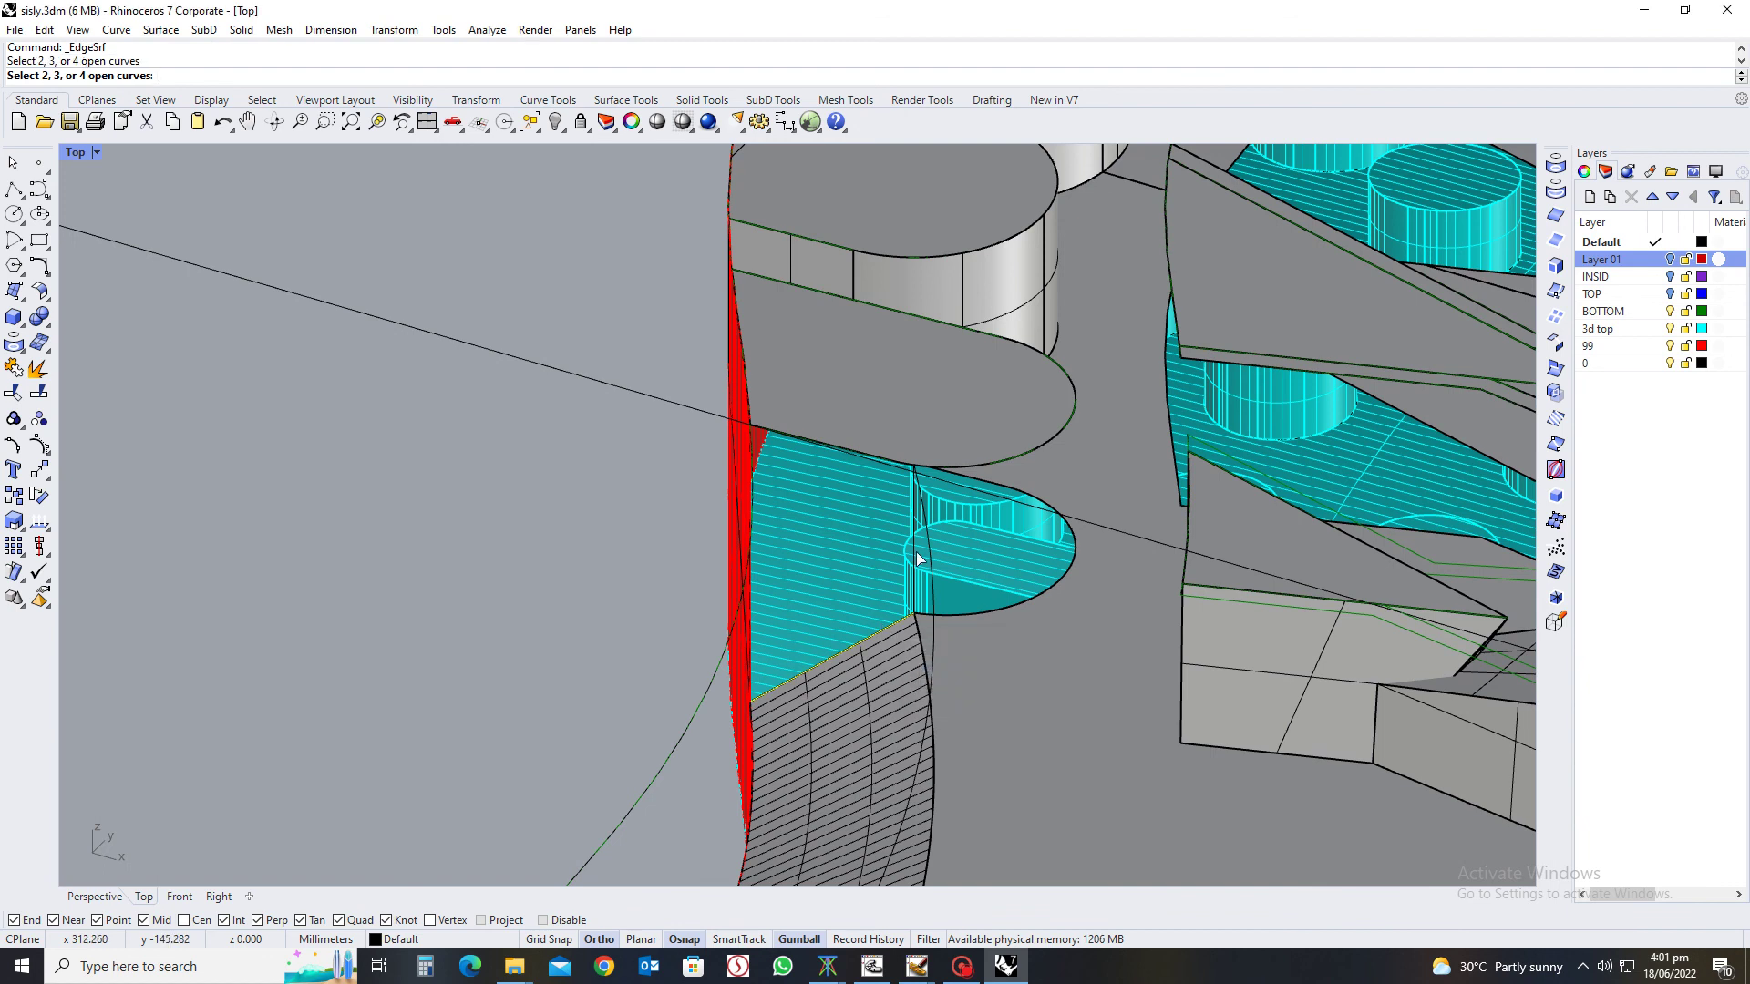
{"action": "left_click", "coordinate": [916, 551]}
{"action": "key", "text": "Return"}
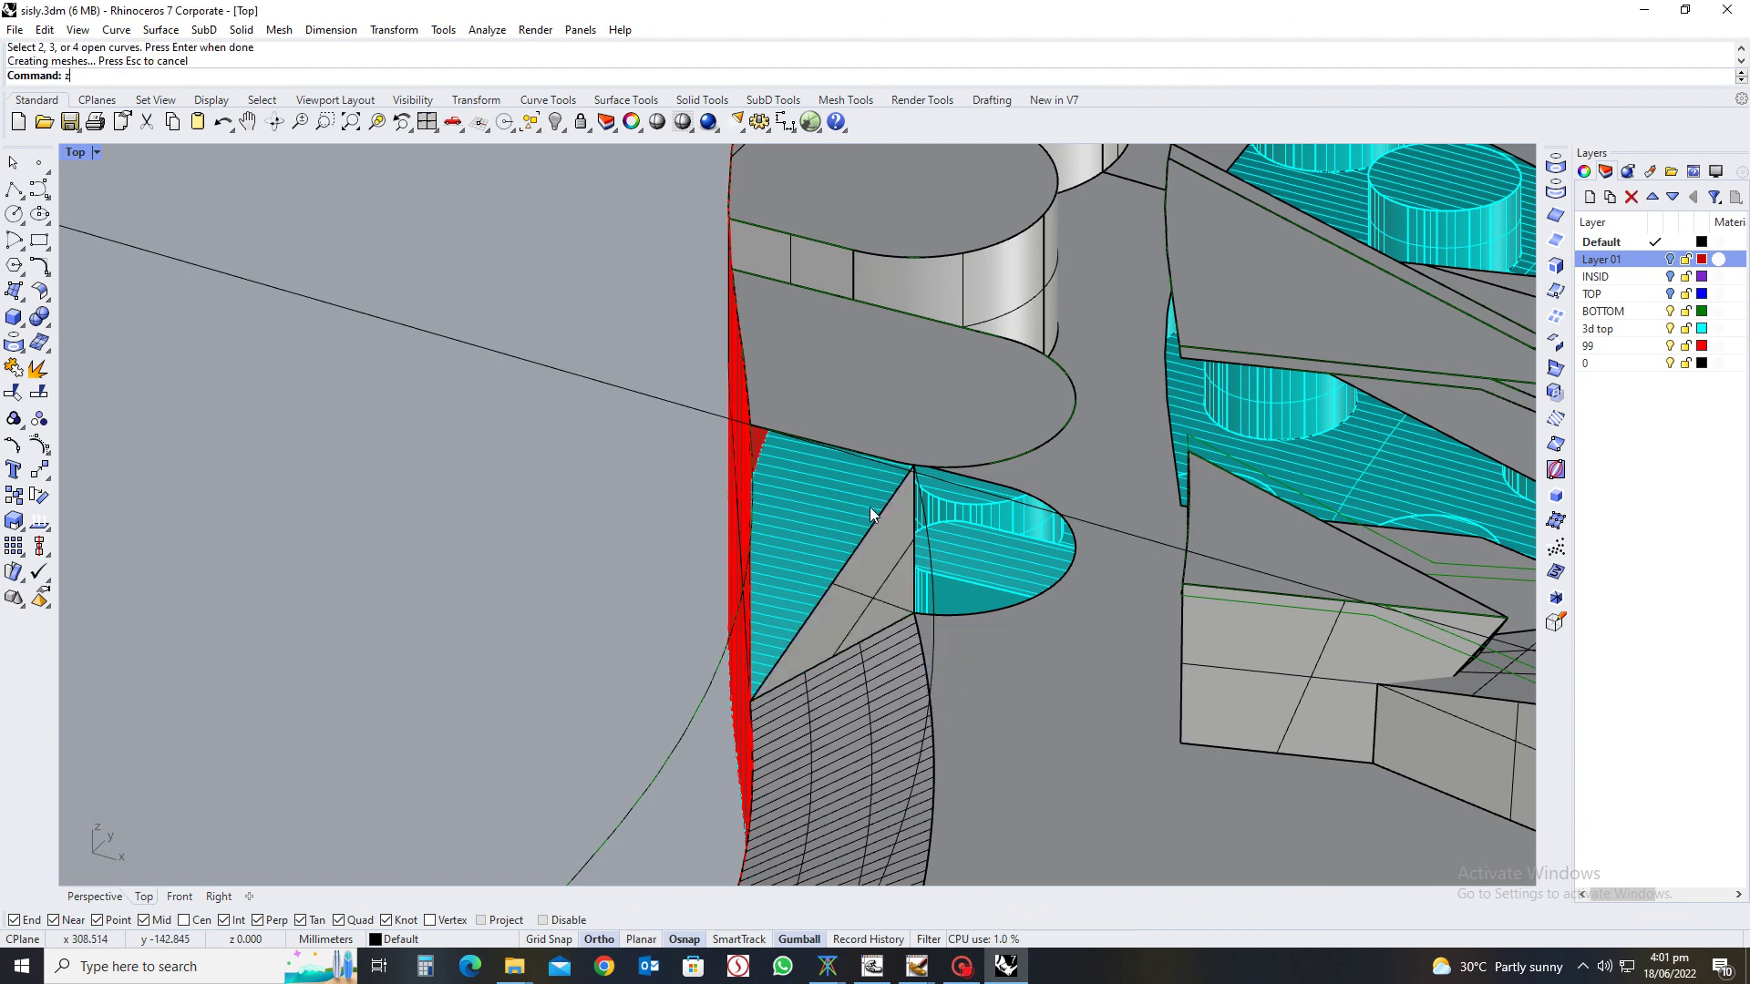
{"action": "key", "text": "ctrl+z"}
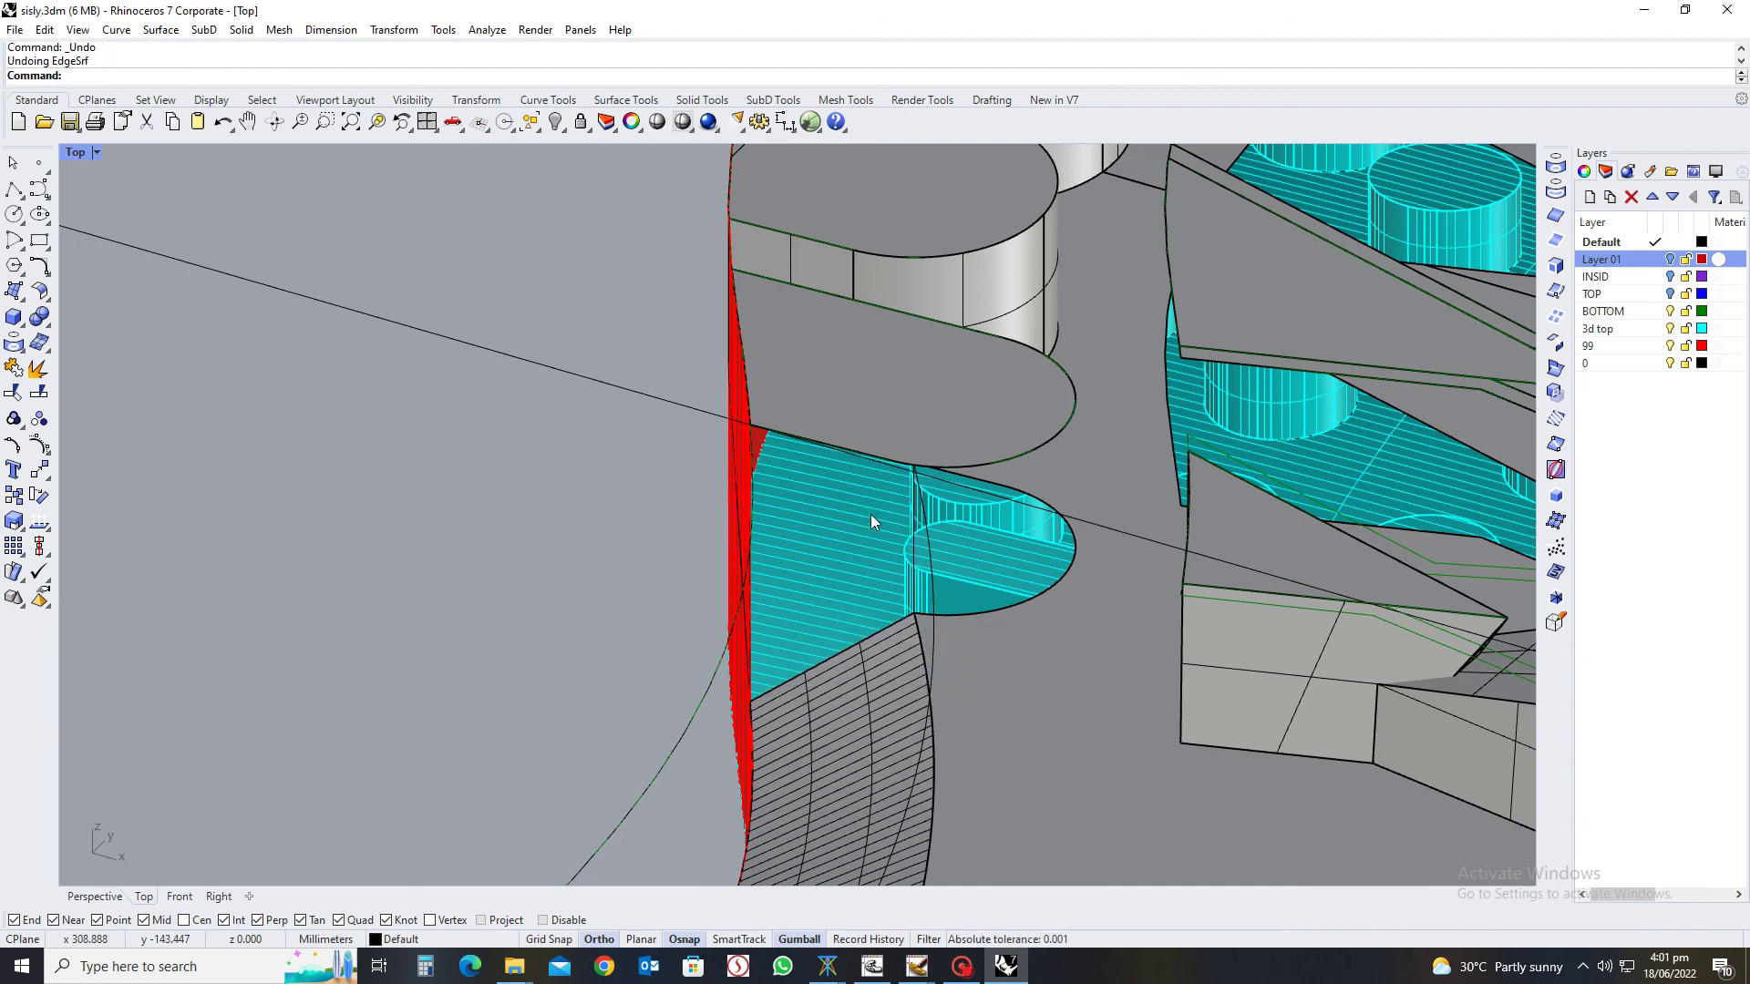
Try to close the forefoot end with an edge surface from the bottom curve, the vertical line and the rounded lug's top curves
{"action": "type", "text": "k"}
{"action": "key", "text": "Return"}
{"action": "left_click", "coordinate": [877, 632]}
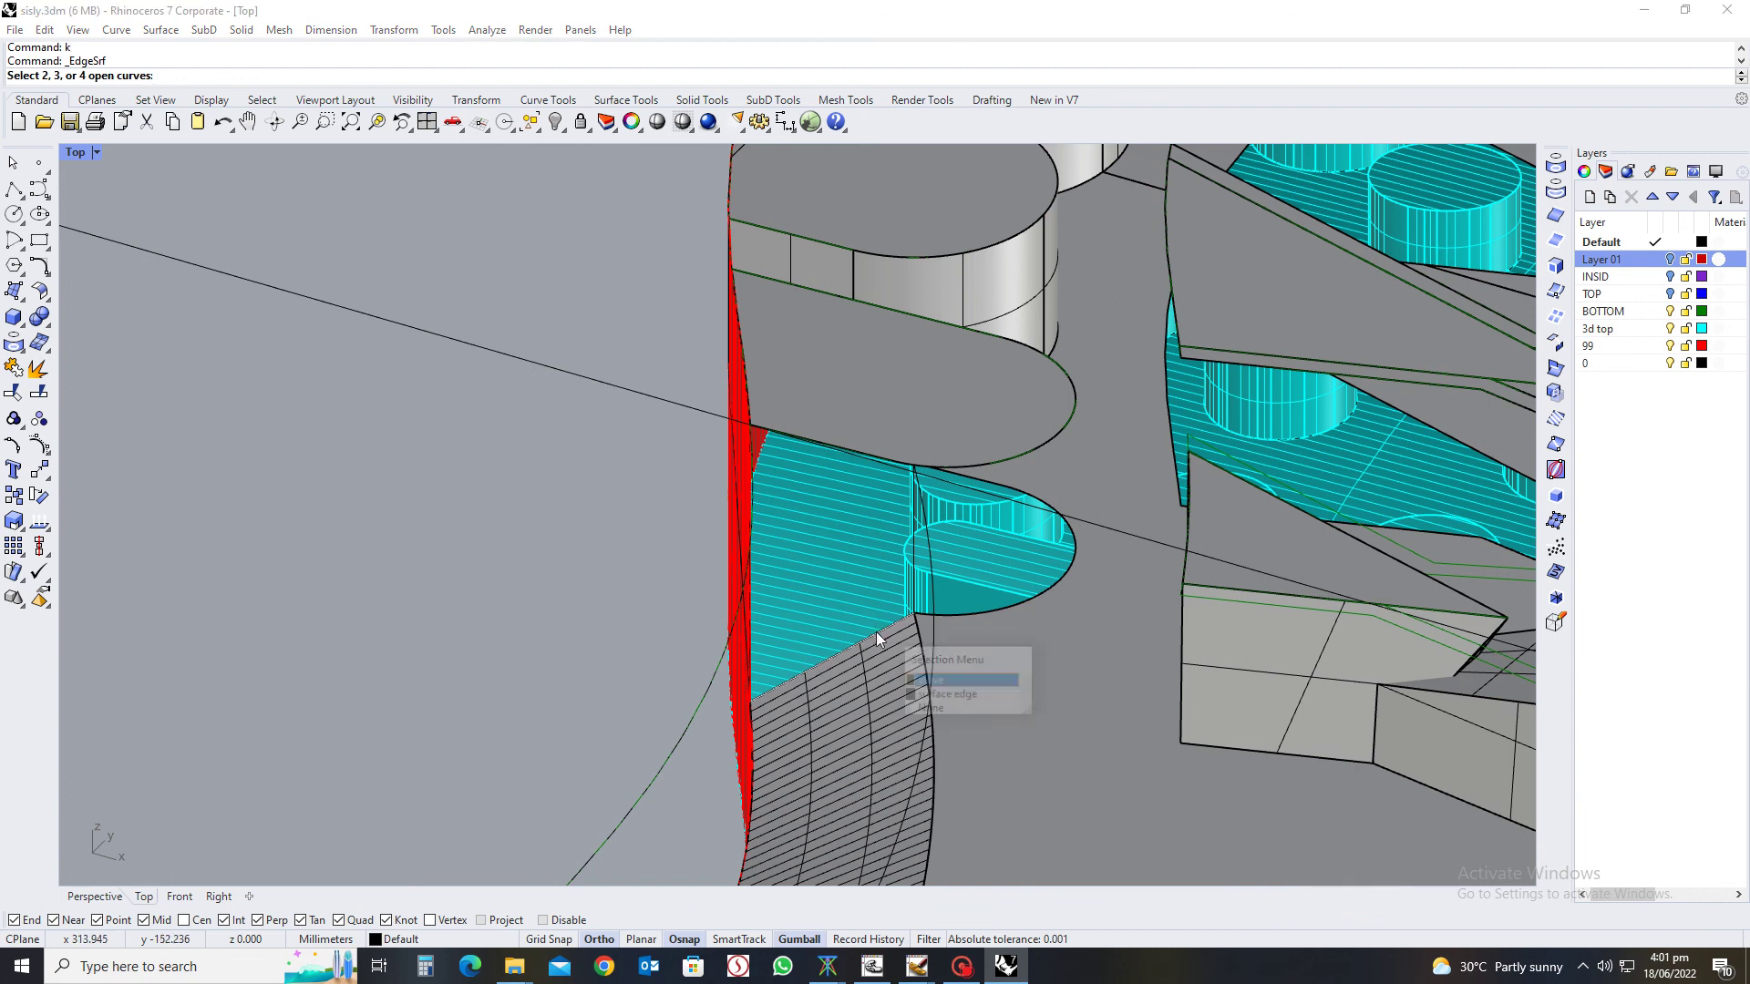
{"action": "left_click", "coordinate": [930, 660]}
{"action": "left_click", "coordinate": [911, 561]}
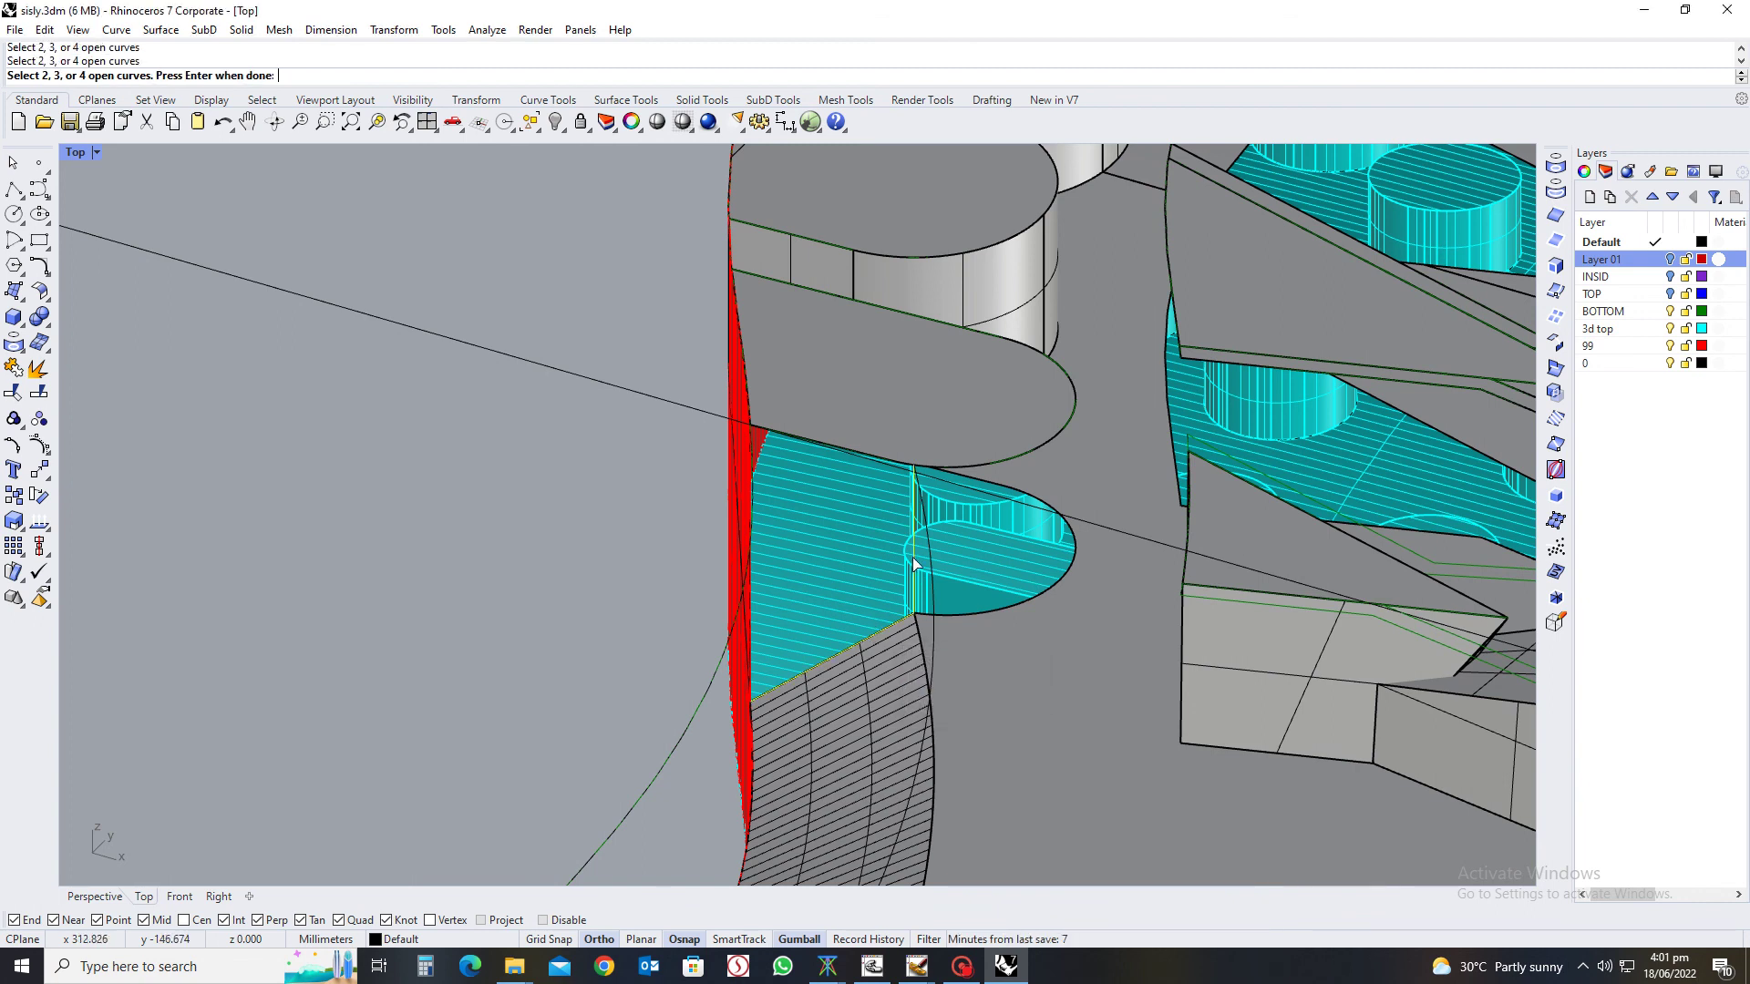
{"action": "left_click", "coordinate": [879, 461]}
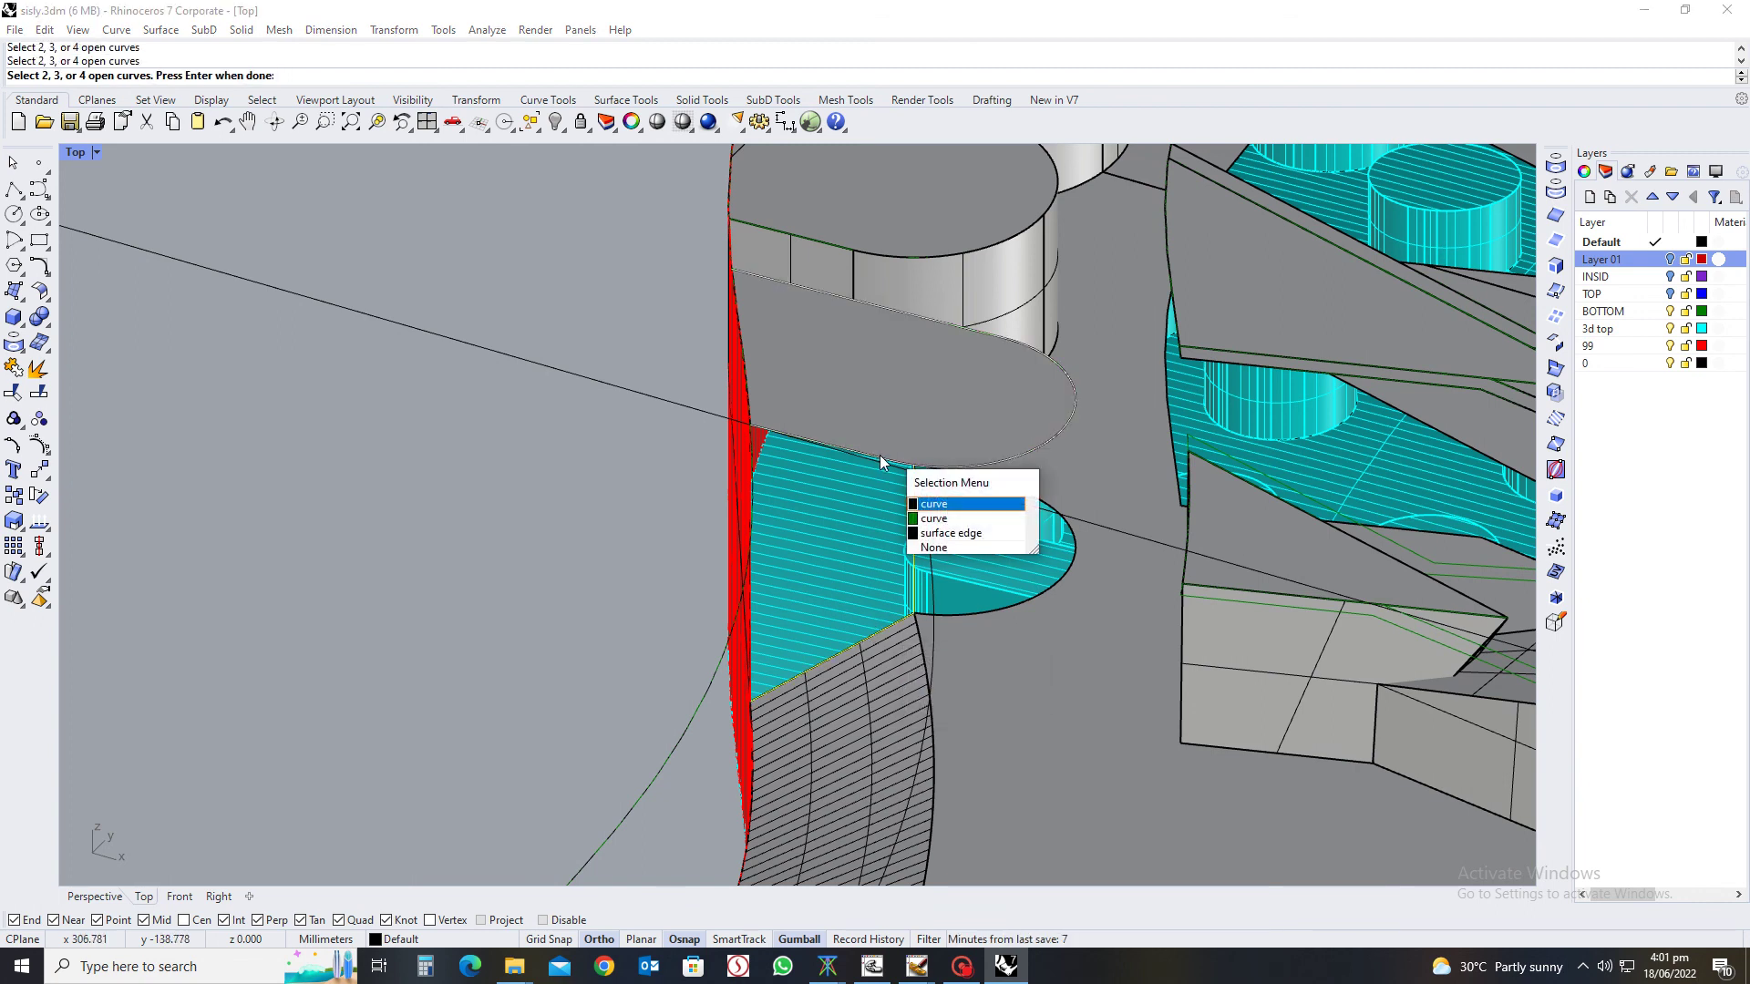
{"action": "left_click", "coordinate": [920, 519]}
{"action": "right_click_drag", "start_coordinate": [899, 522], "coordinate": [843, 567]}
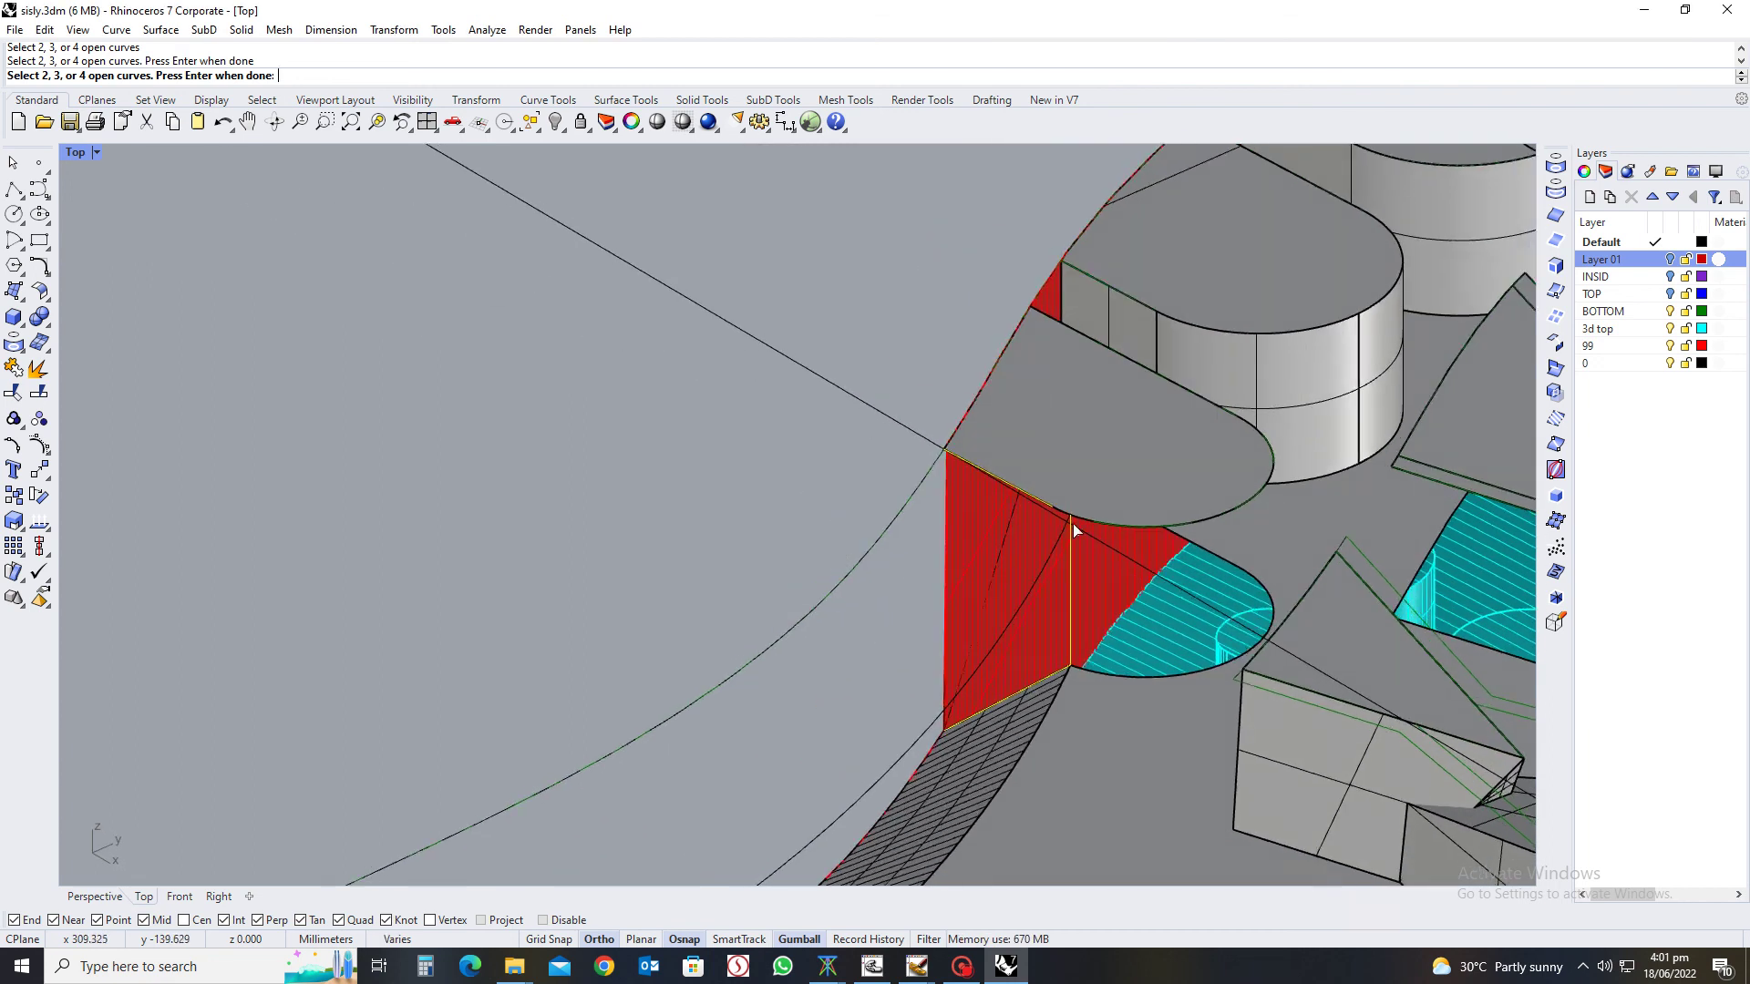
{"action": "scroll", "coordinate": [1074, 523], "scroll_direction": "up", "scroll_amount": 5}
{"action": "left_click", "coordinate": [1035, 492]}
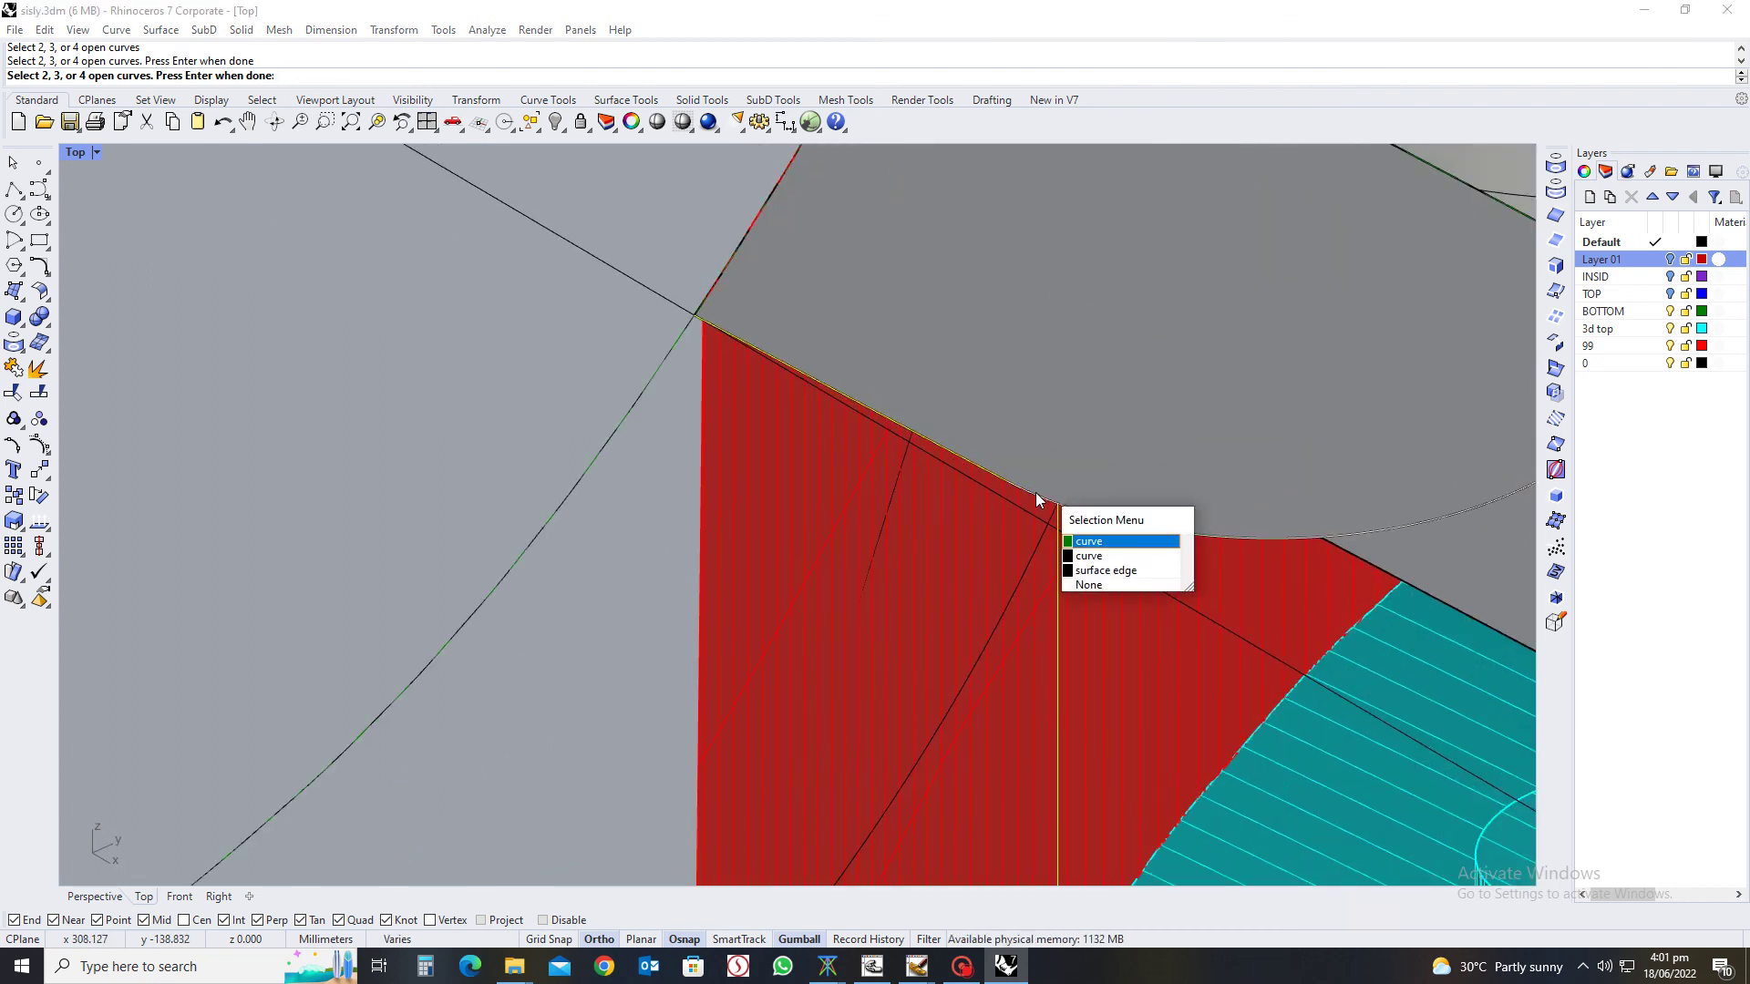
{"action": "key", "text": "Return"}
{"action": "key", "text": "ctrl+z"}
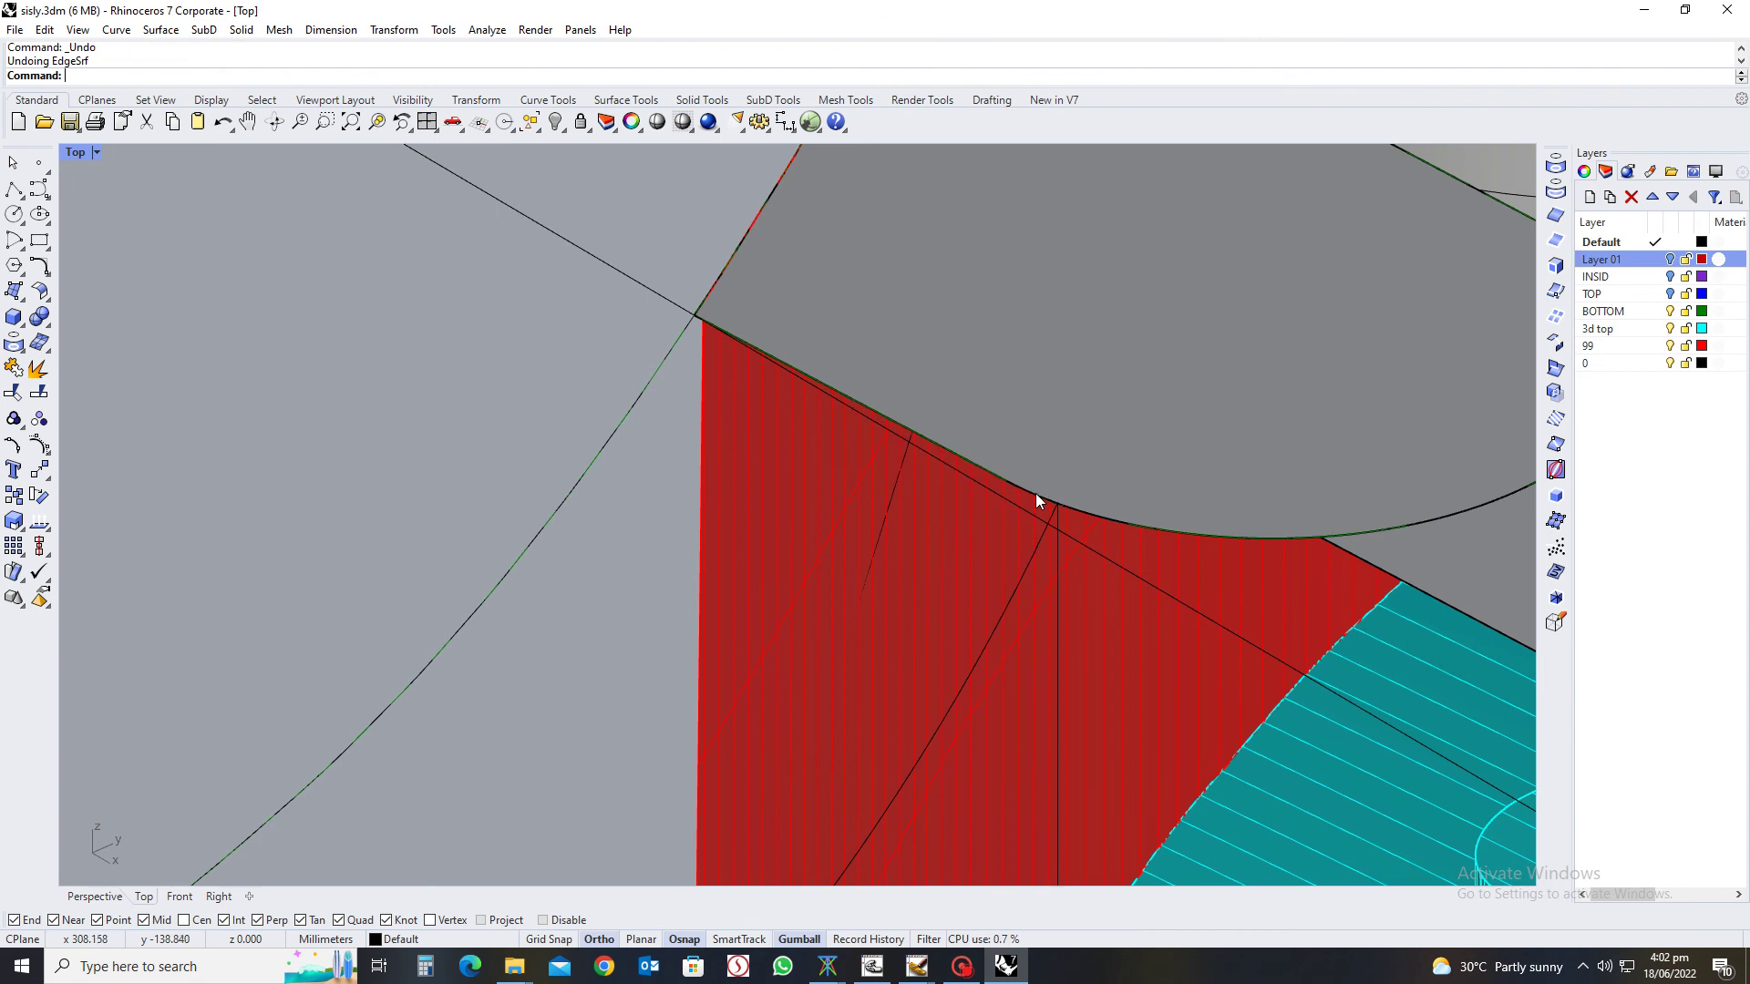
Examine the straight and curved segments of the rounded lug's top edge around the upper end of the vertical line
{"action": "left_click", "coordinate": [1035, 494]}
{"action": "left_click", "coordinate": [1080, 539]}
{"action": "scroll", "coordinate": [997, 483], "scroll_direction": "up", "scroll_amount": 3}
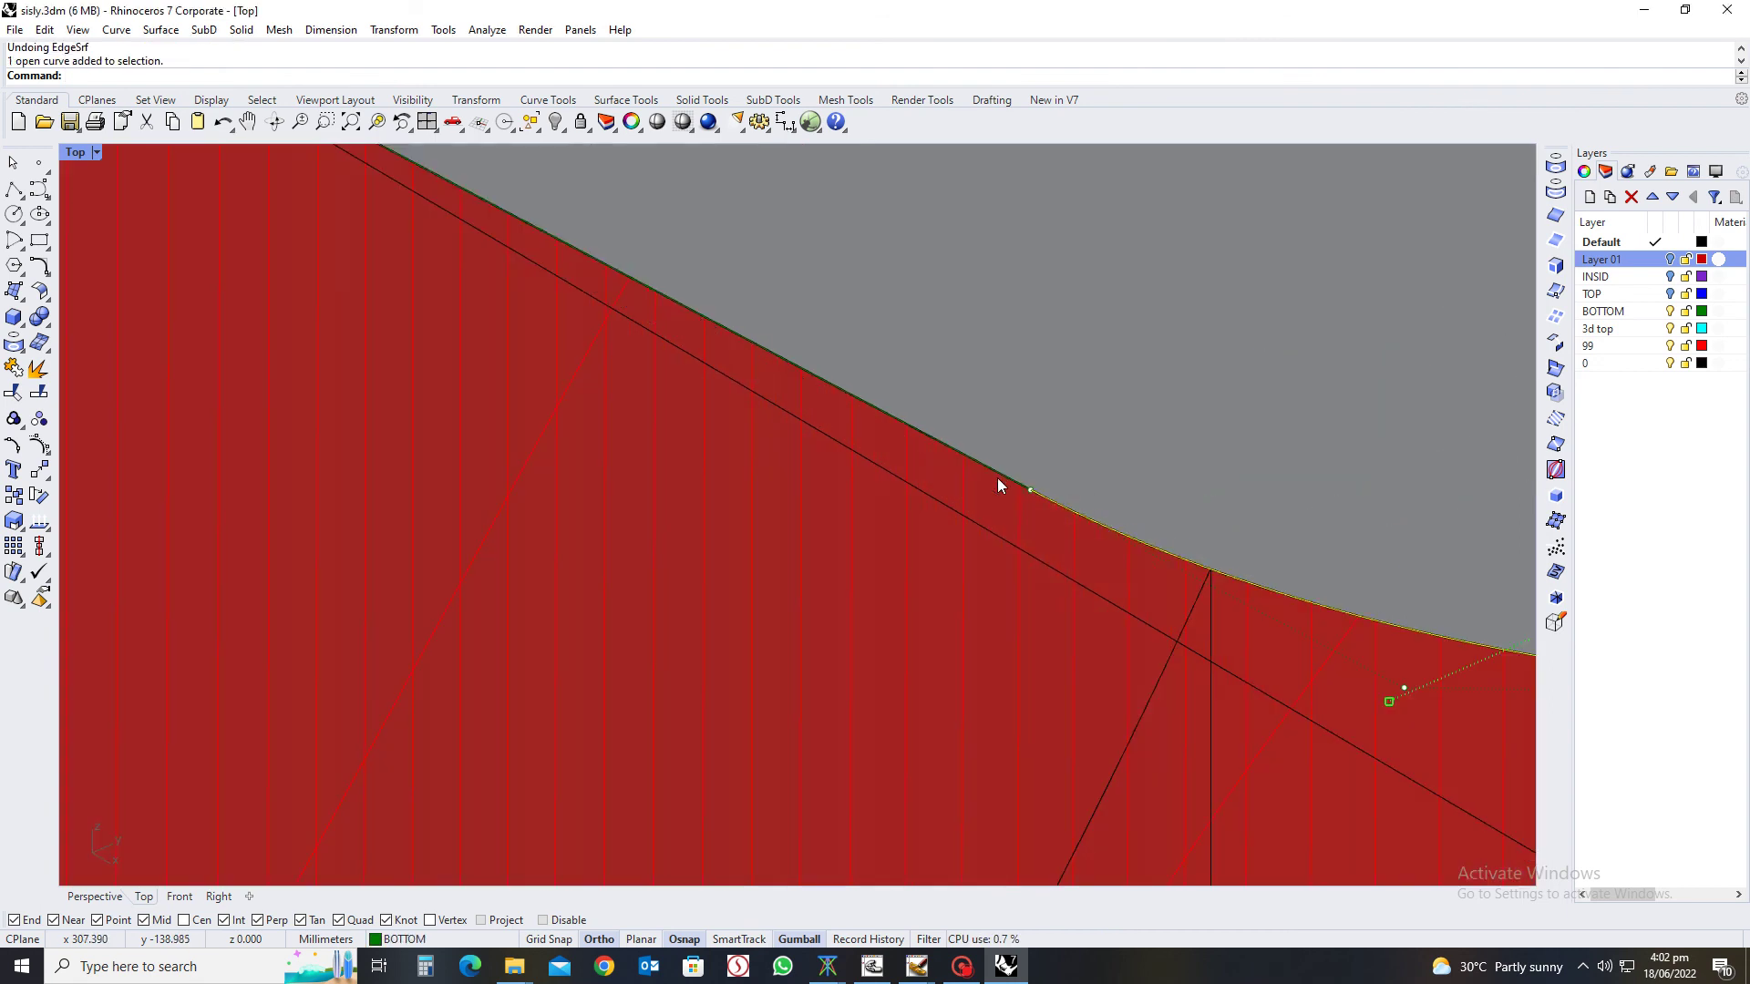
{"action": "left_click", "coordinate": [997, 474]}
{"action": "key", "text": "Return"}
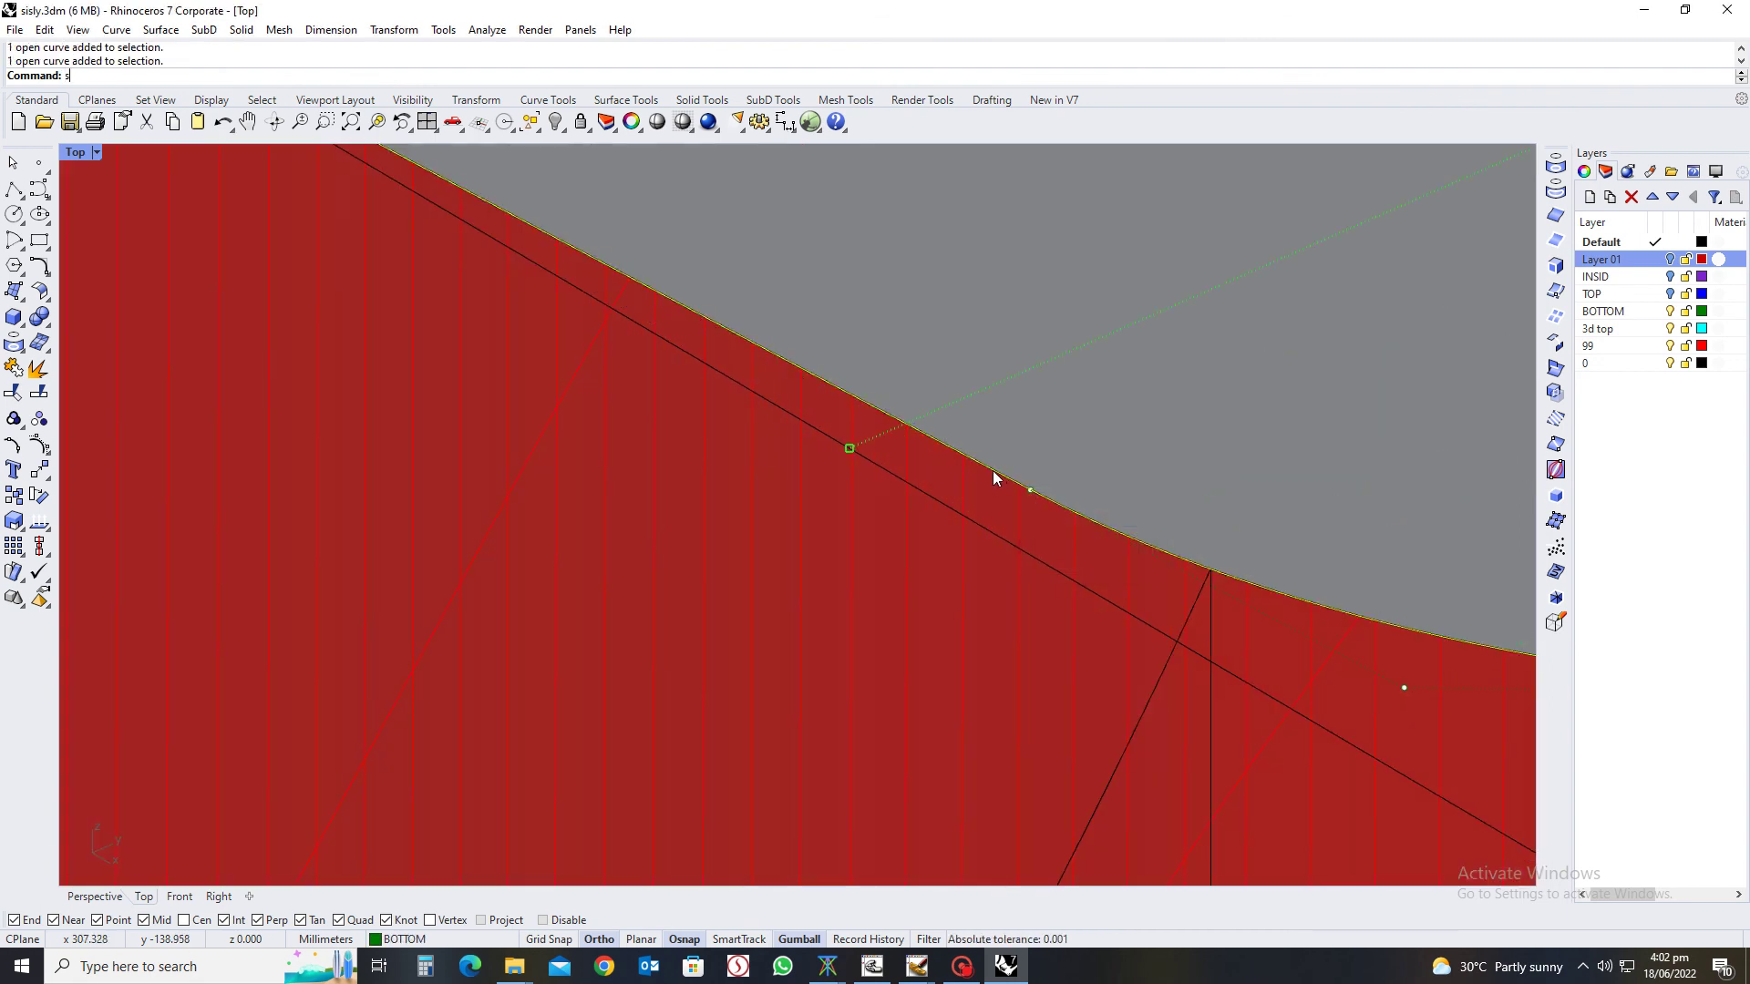
{"action": "left_click", "coordinate": [982, 473]}
{"action": "key", "text": "Escape"}
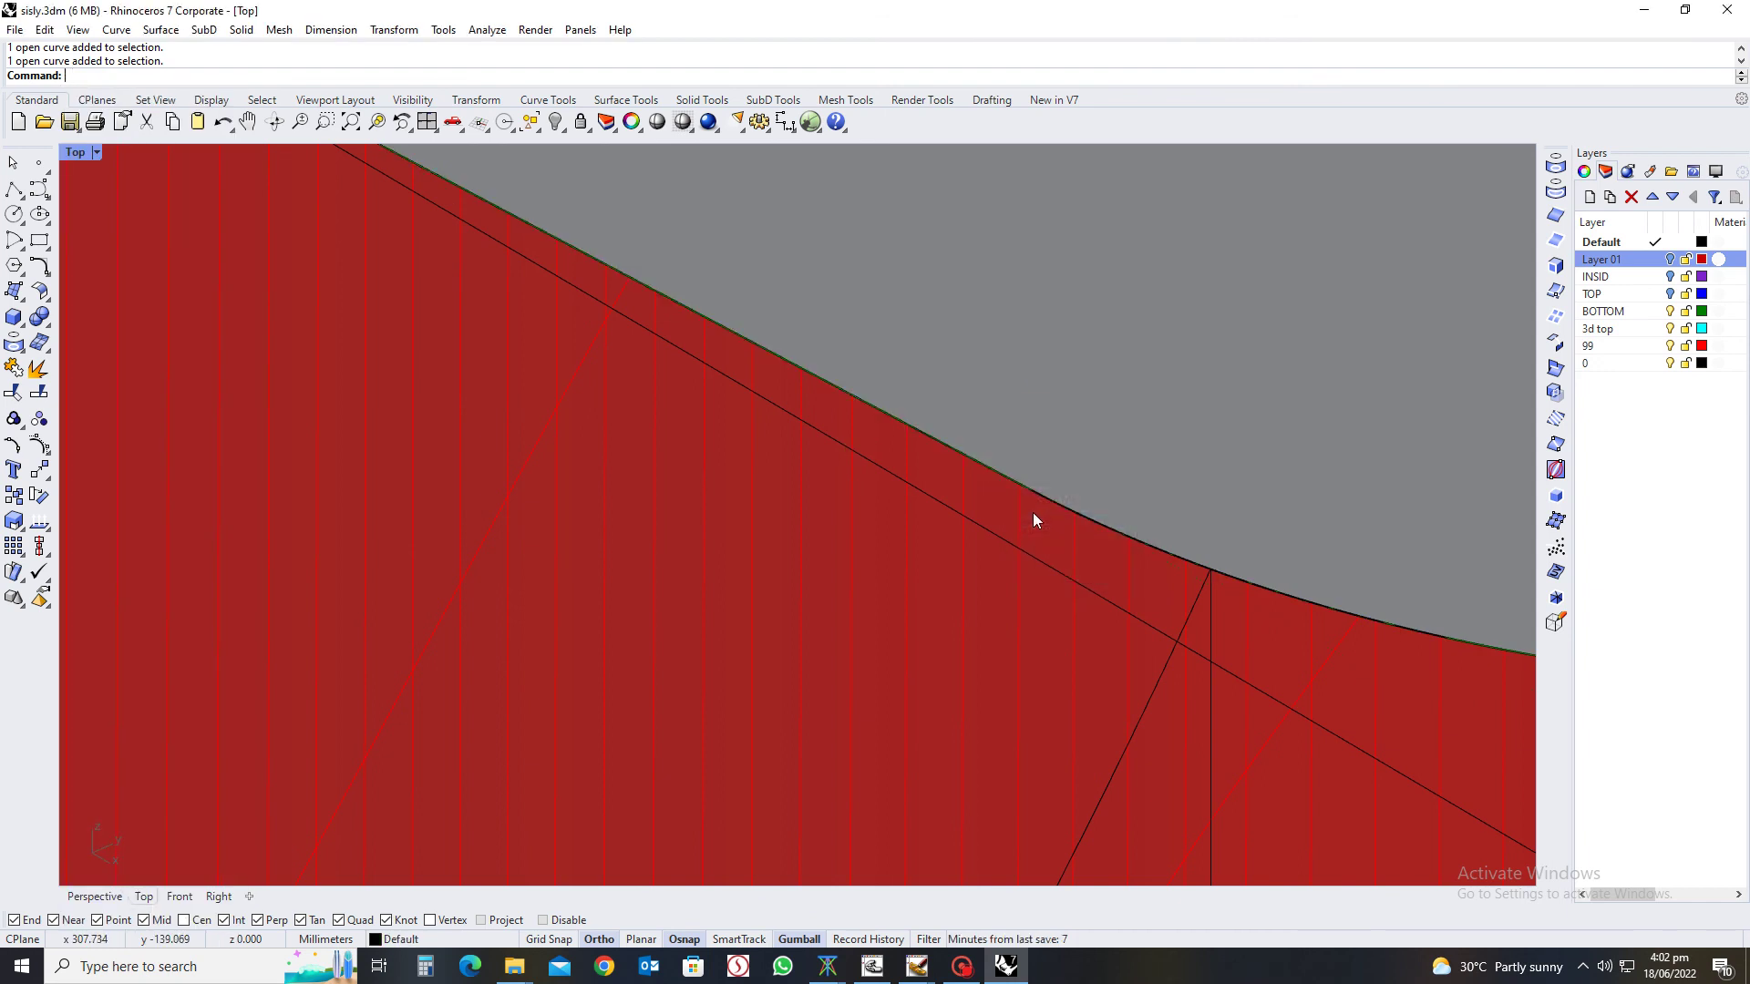
{"action": "left_click", "coordinate": [1031, 496]}
{"action": "key", "text": "Return"}
{"action": "scroll", "coordinate": [1028, 509], "scroll_direction": "down", "scroll_amount": 2}
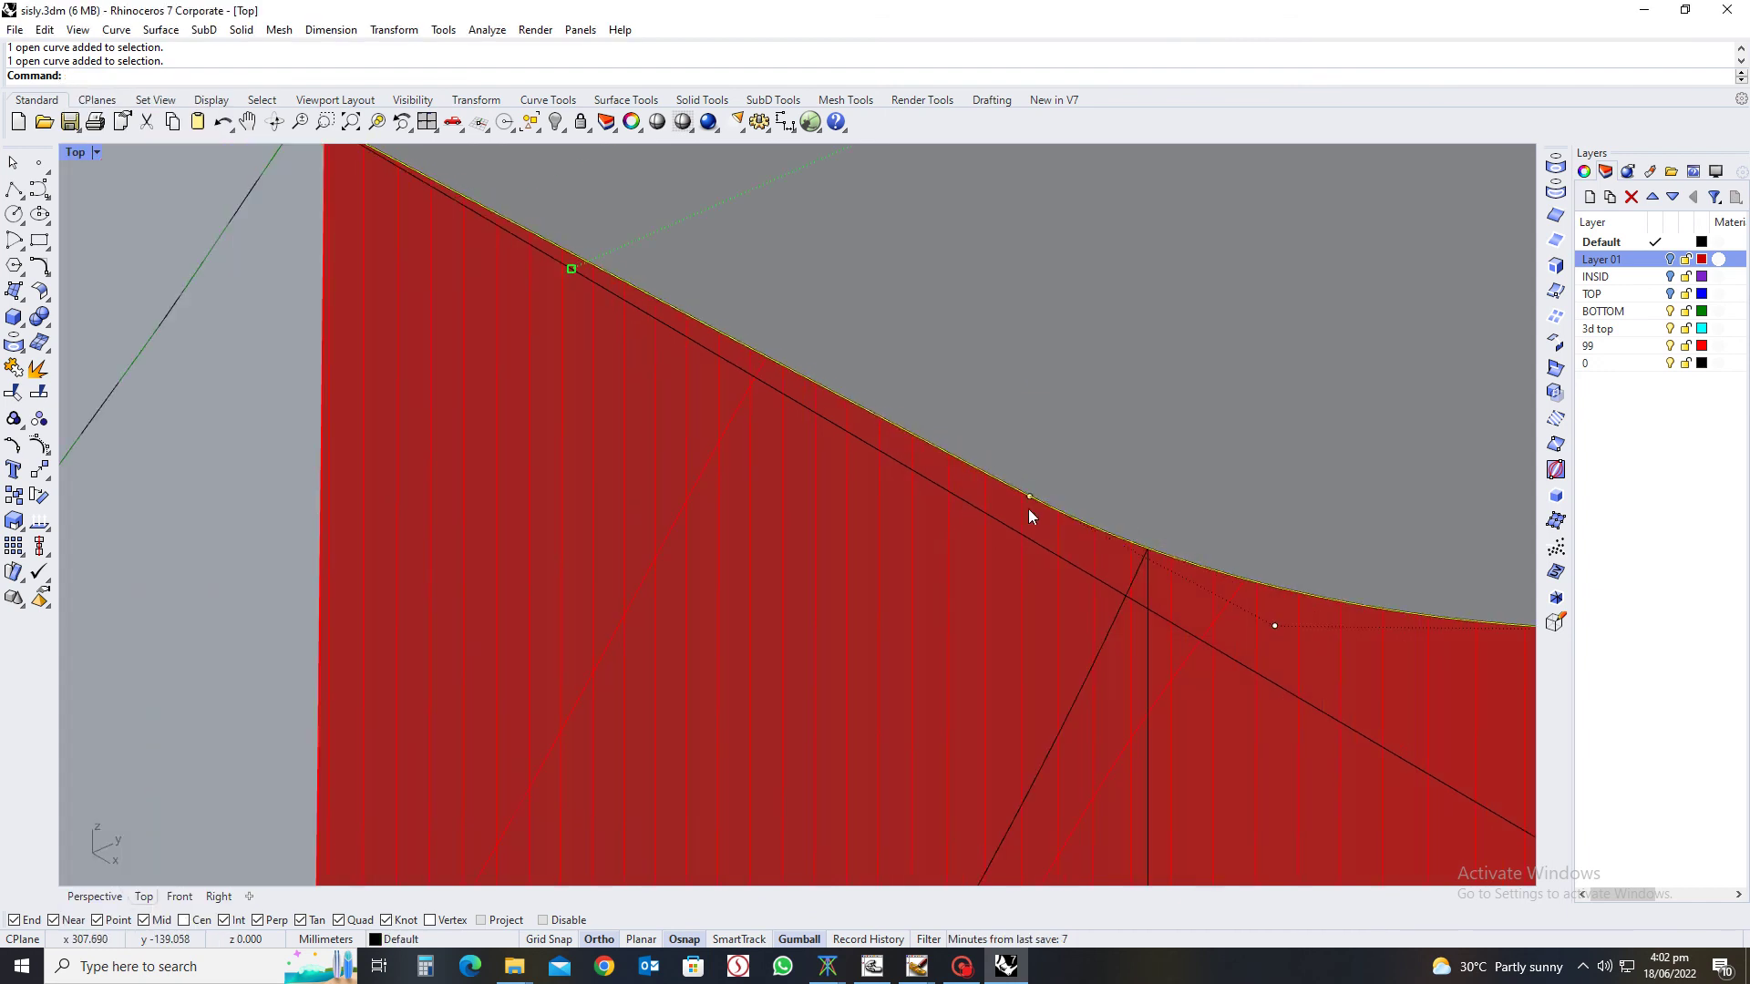
{"action": "key", "text": "Escape"}
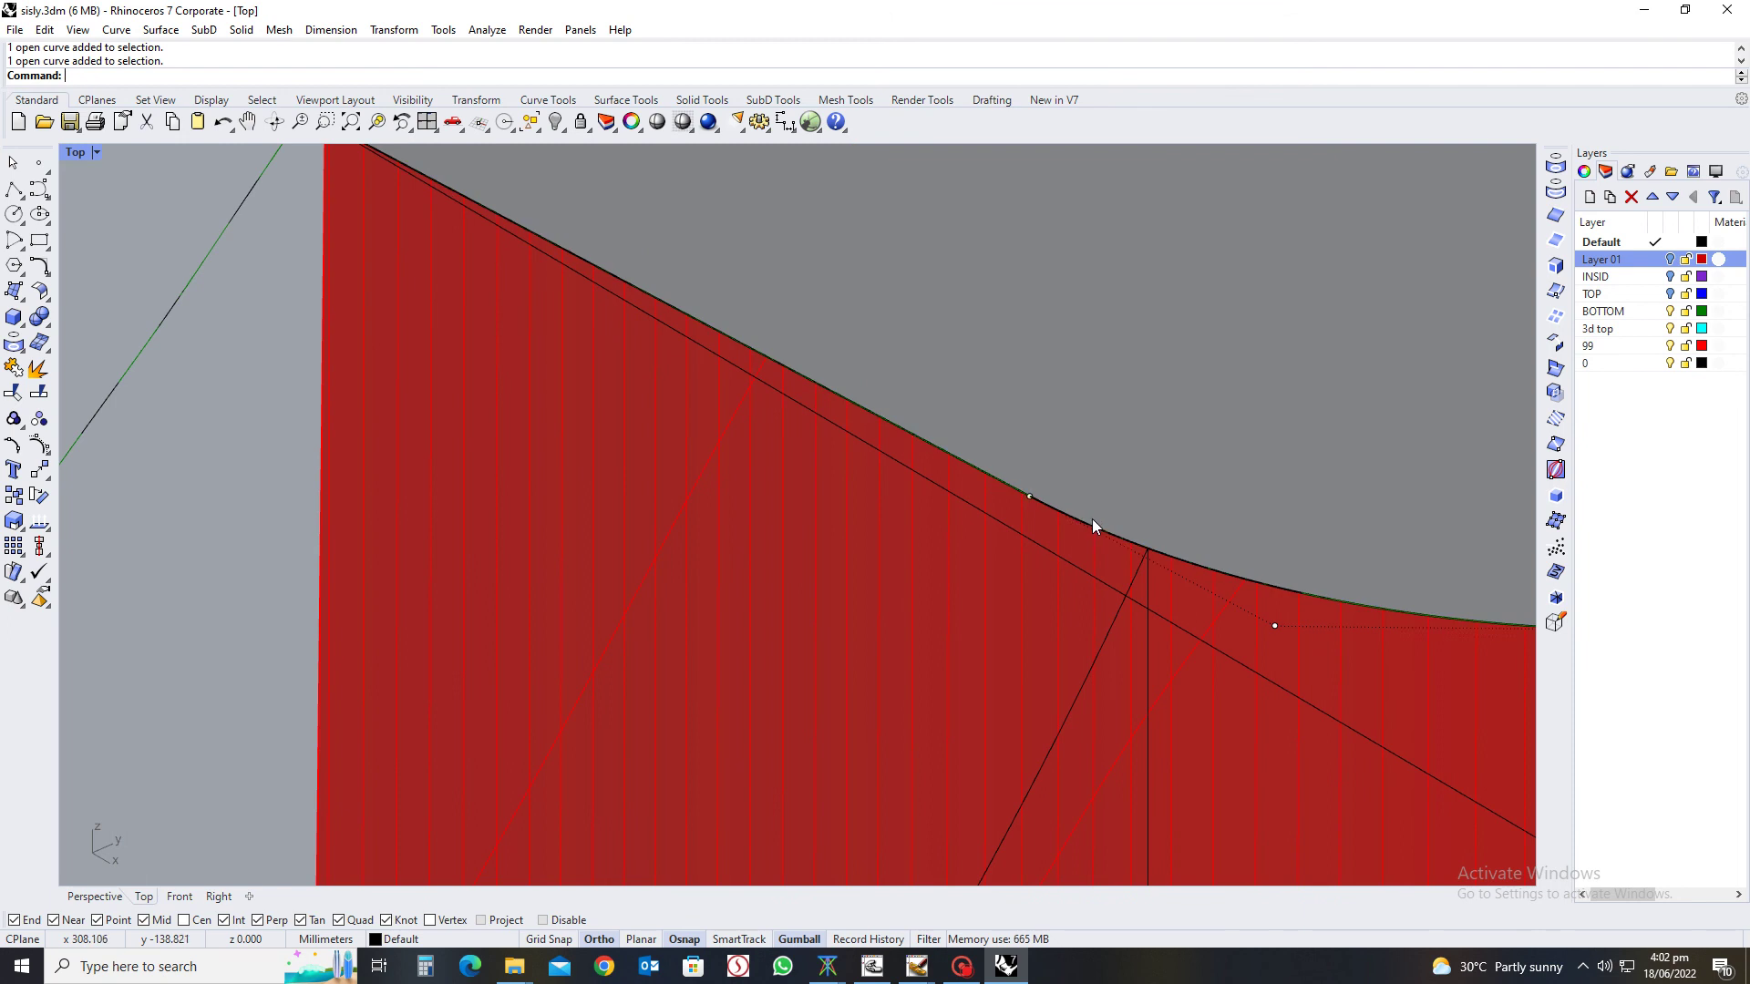
Split the lug's curved top-edge segment by a point at the upper end of the vertical line
{"action": "left_click", "coordinate": [1091, 524]}
{"action": "key", "text": "Return"}
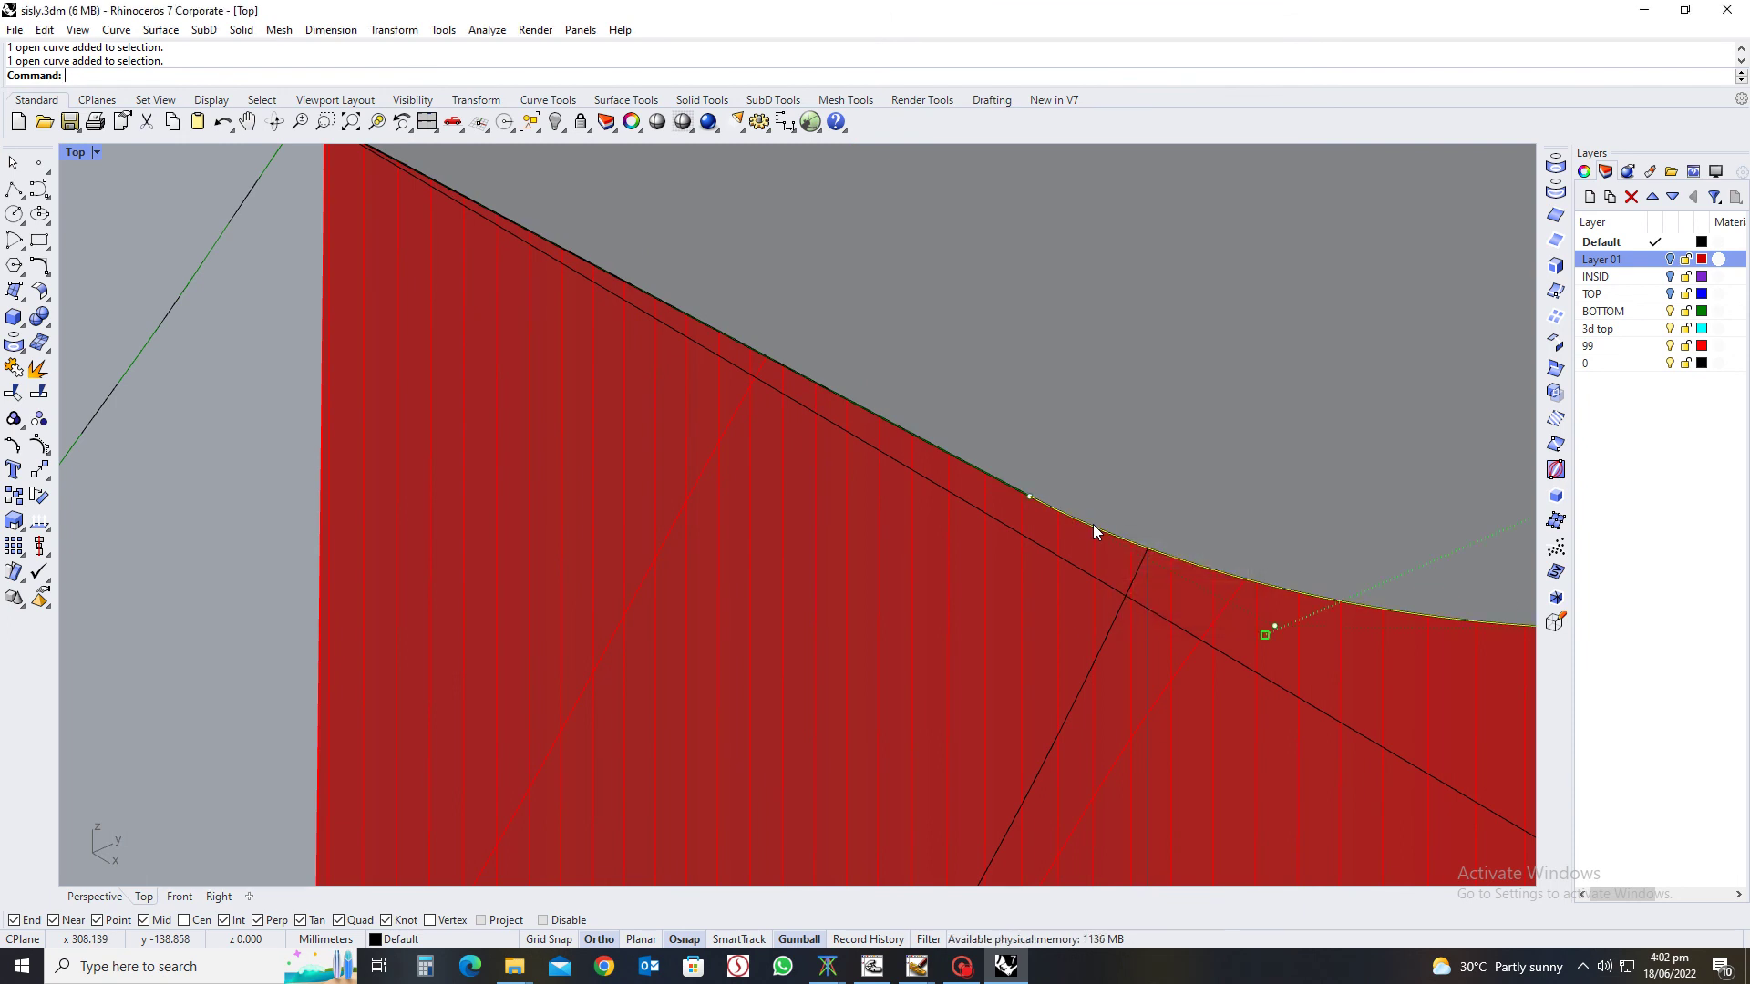
{"action": "type", "text": "sp"}
{"action": "key", "text": "Return"}
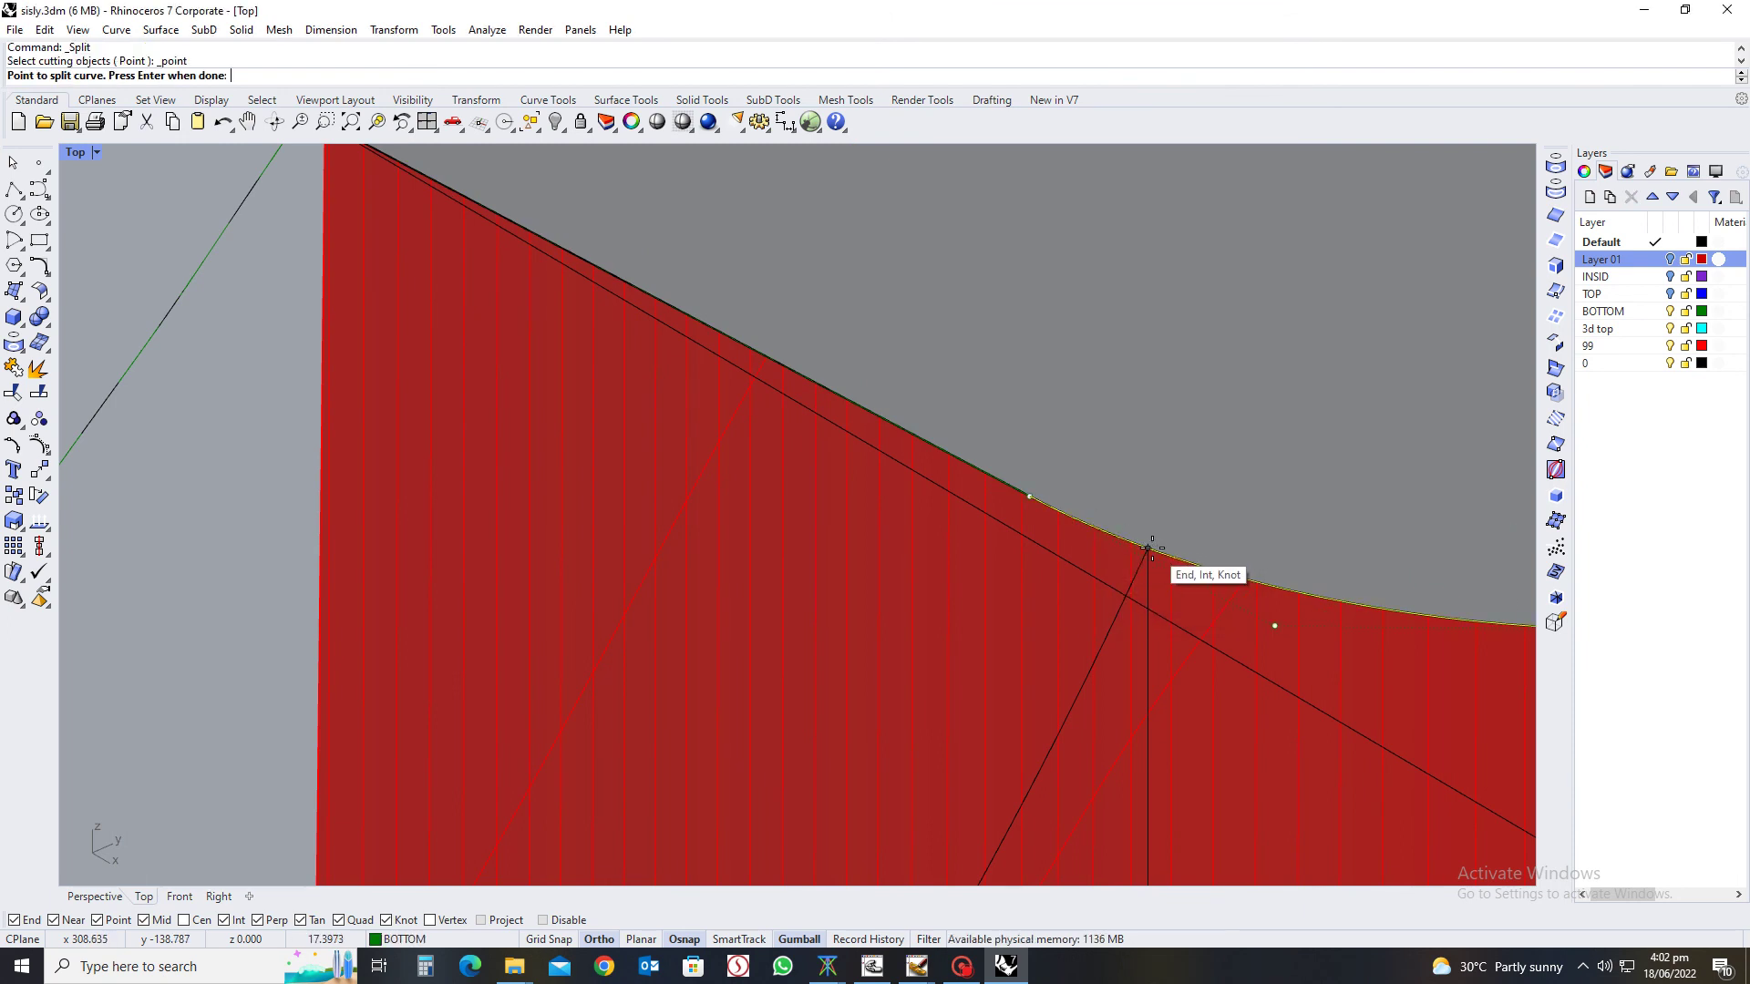
{"action": "left_click", "coordinate": [1129, 540]}
{"action": "key", "text": "Return"}
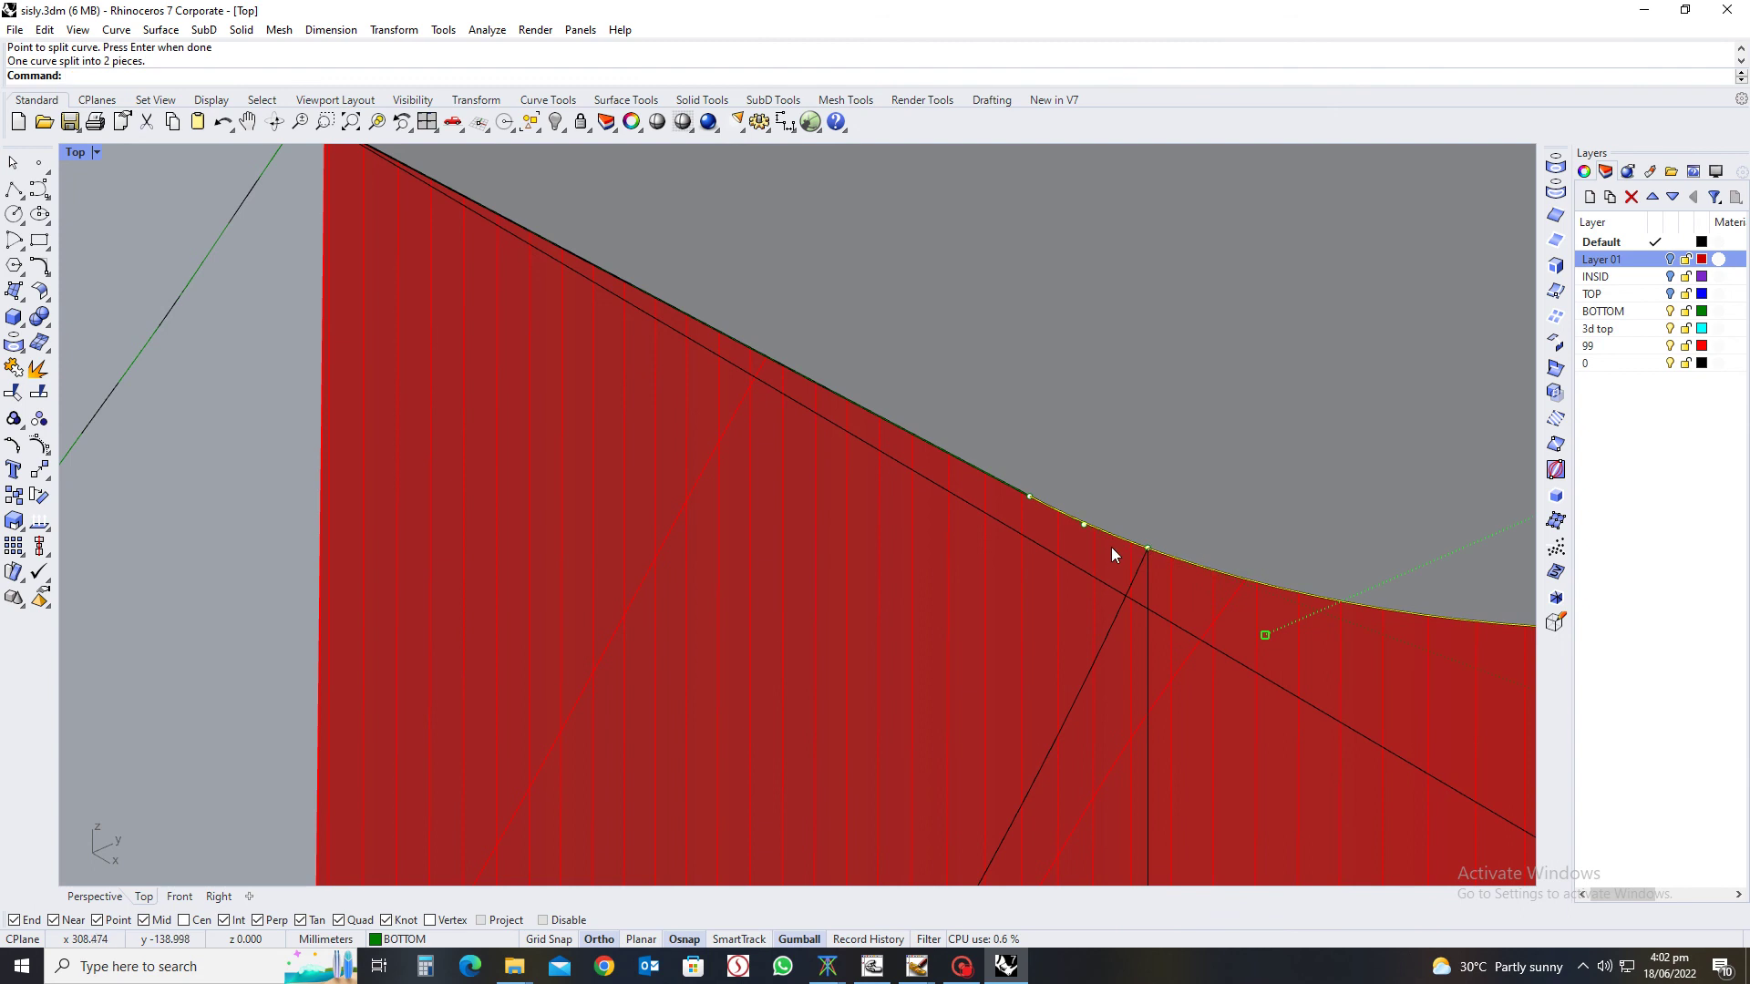
Join the short split-off arc piece with the adjoining straight curve of the lug's top edge
{"action": "left_click", "coordinate": [1112, 539]}
{"action": "key", "text": "Return"}
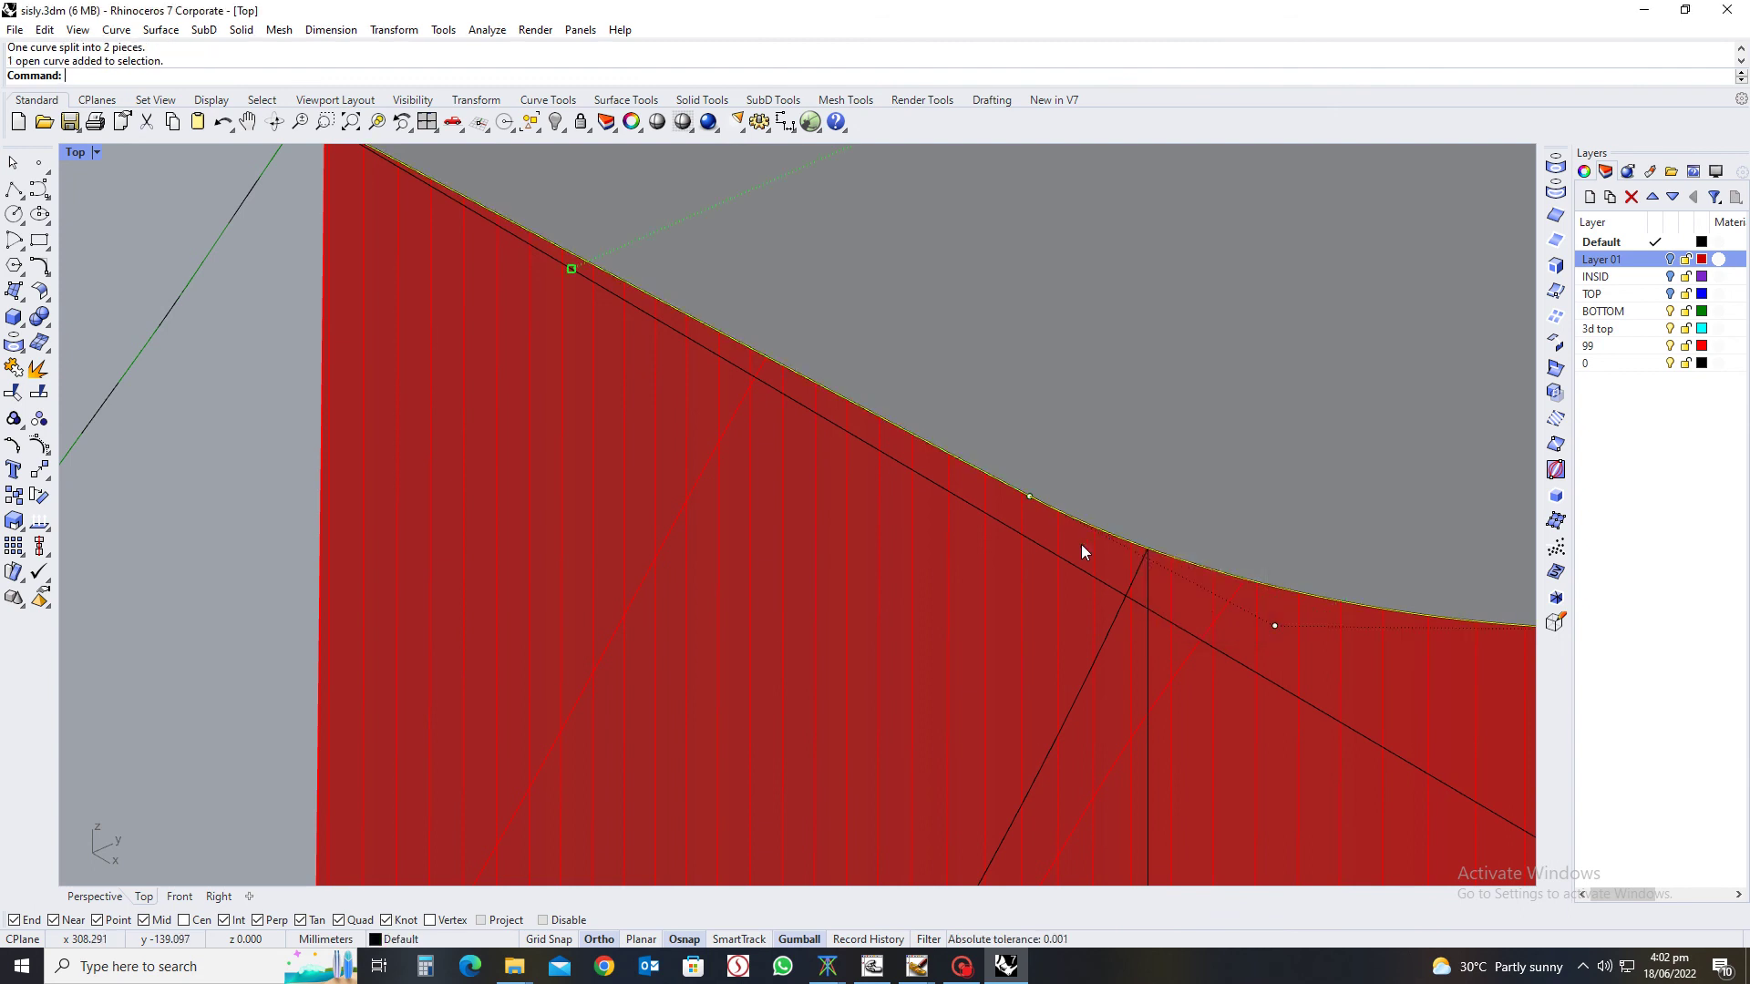
{"action": "left_click", "coordinate": [1112, 538]}
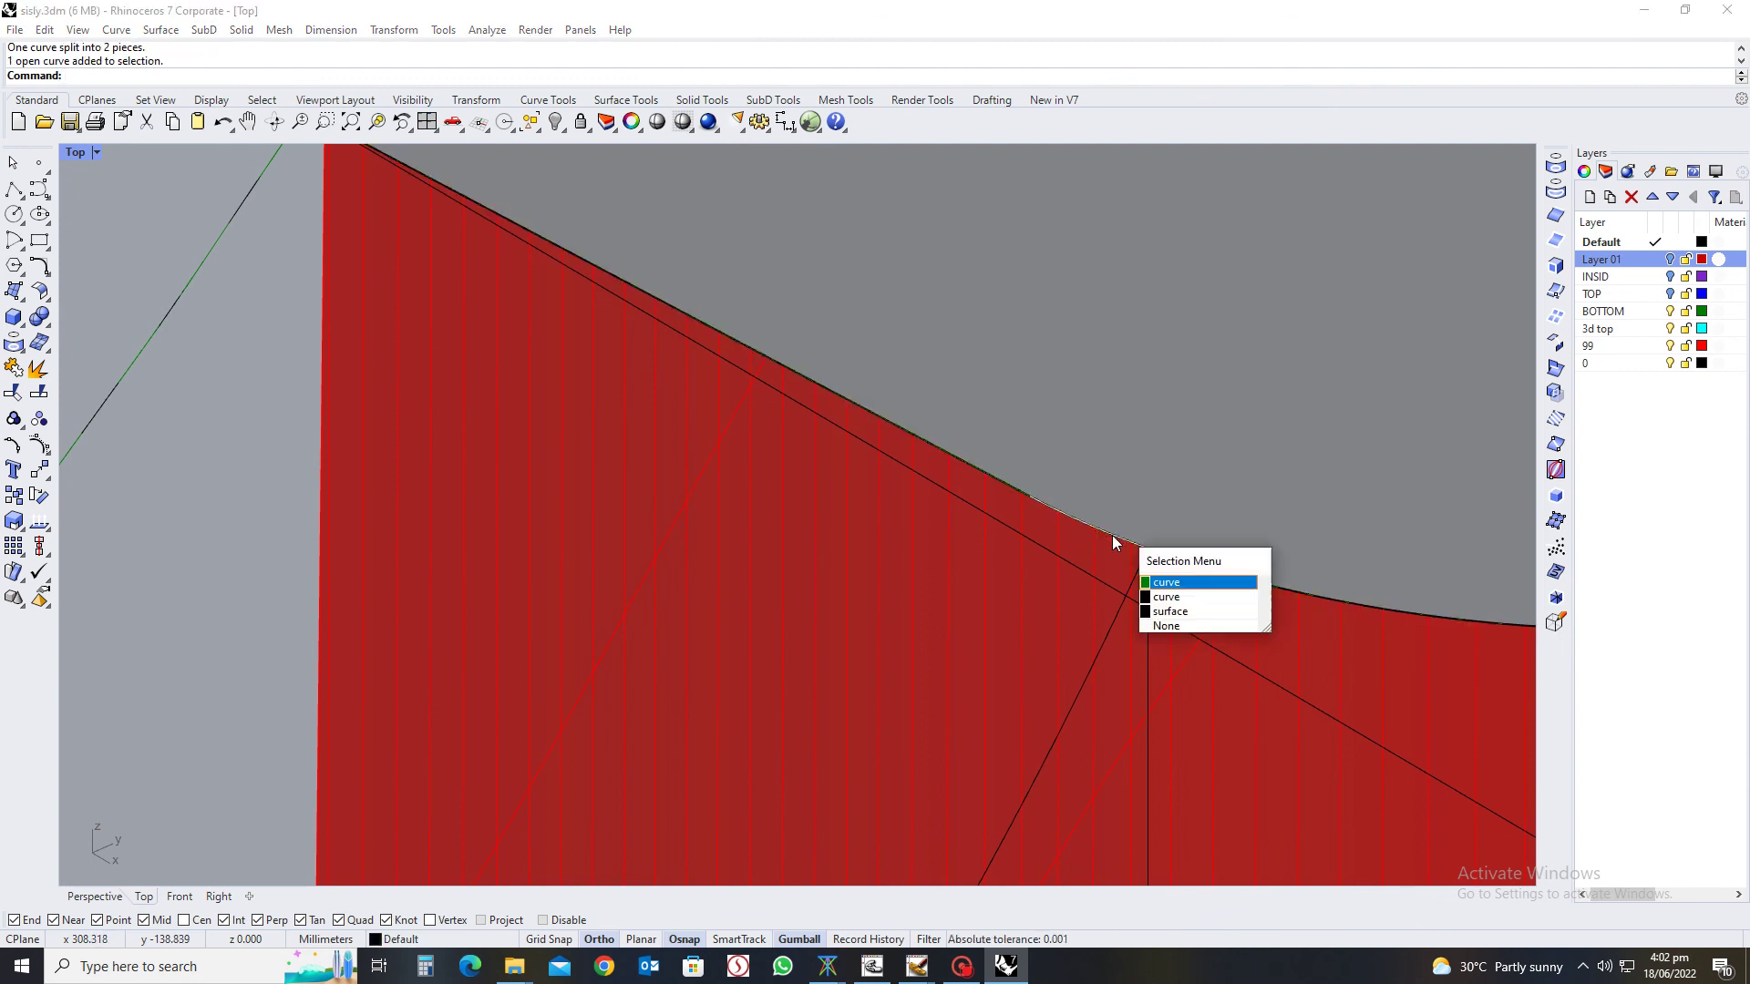
{"action": "key", "text": "Return"}
{"action": "left_click", "coordinate": [1011, 484]}
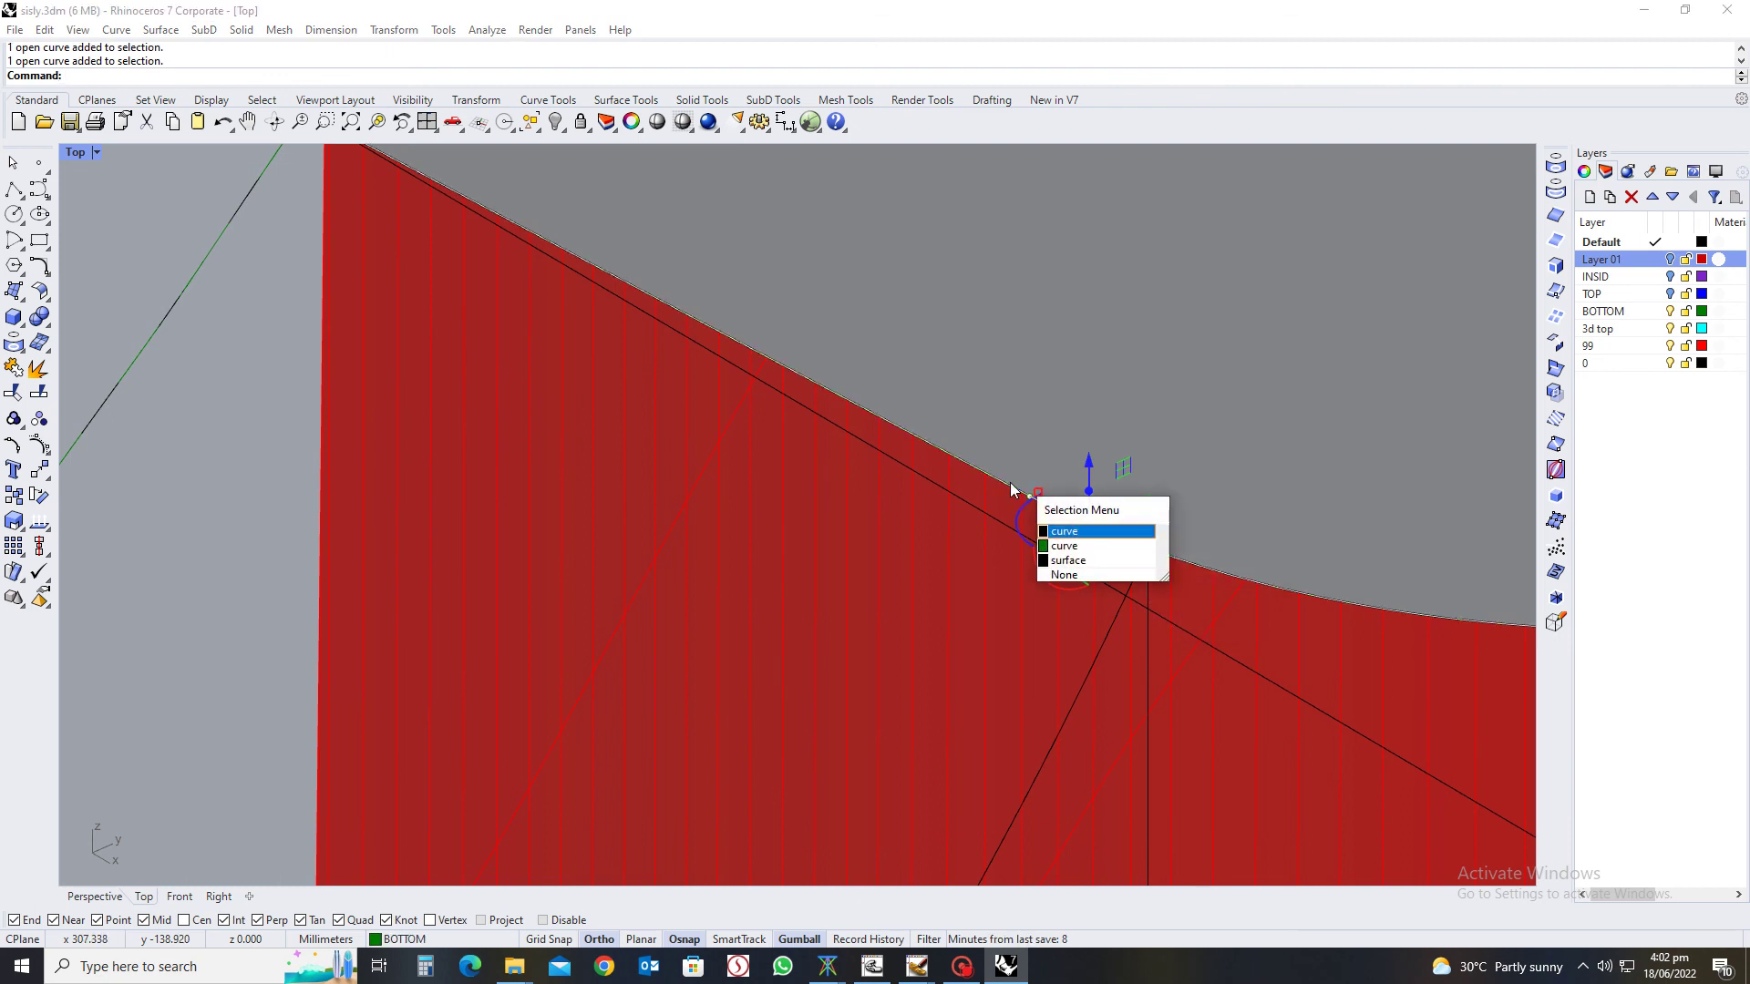
{"action": "left_click", "coordinate": [1062, 547]}
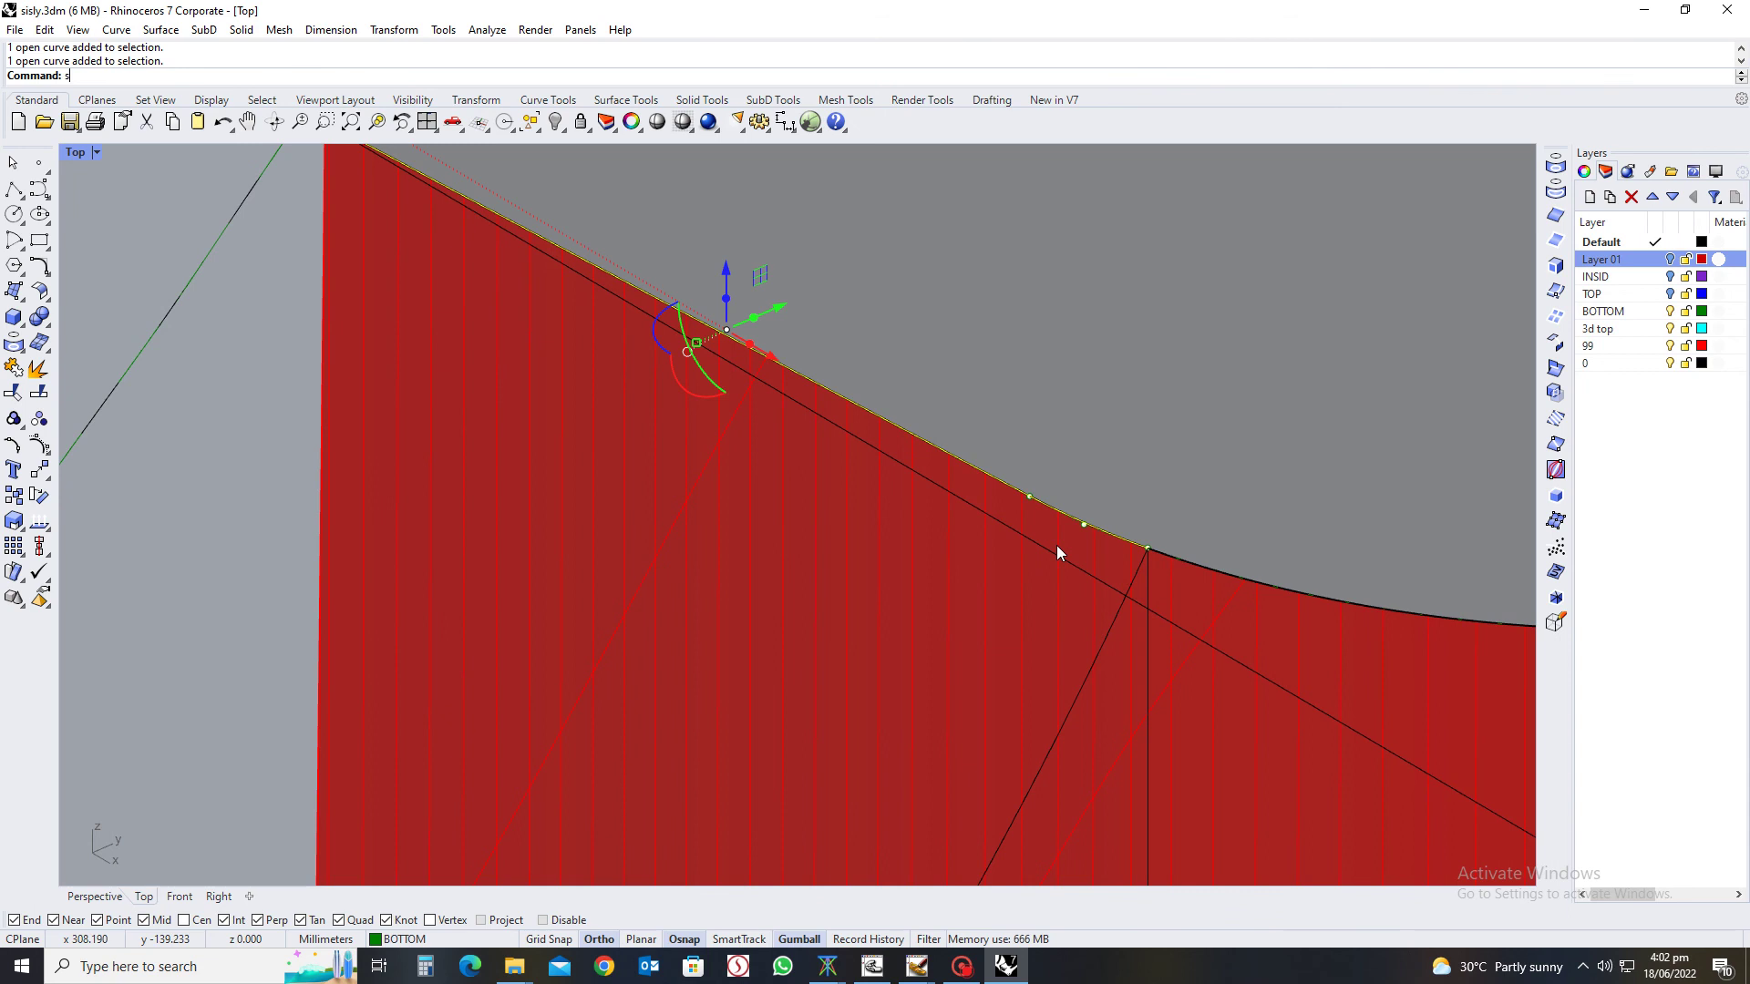
{"action": "key", "text": "Return"}
Close the forefoot end of the arch opening with a network surface from the joined top curve, bottom curve and both side verticals
{"action": "scroll", "coordinate": [1057, 545], "scroll_direction": "down", "scroll_amount": 4}
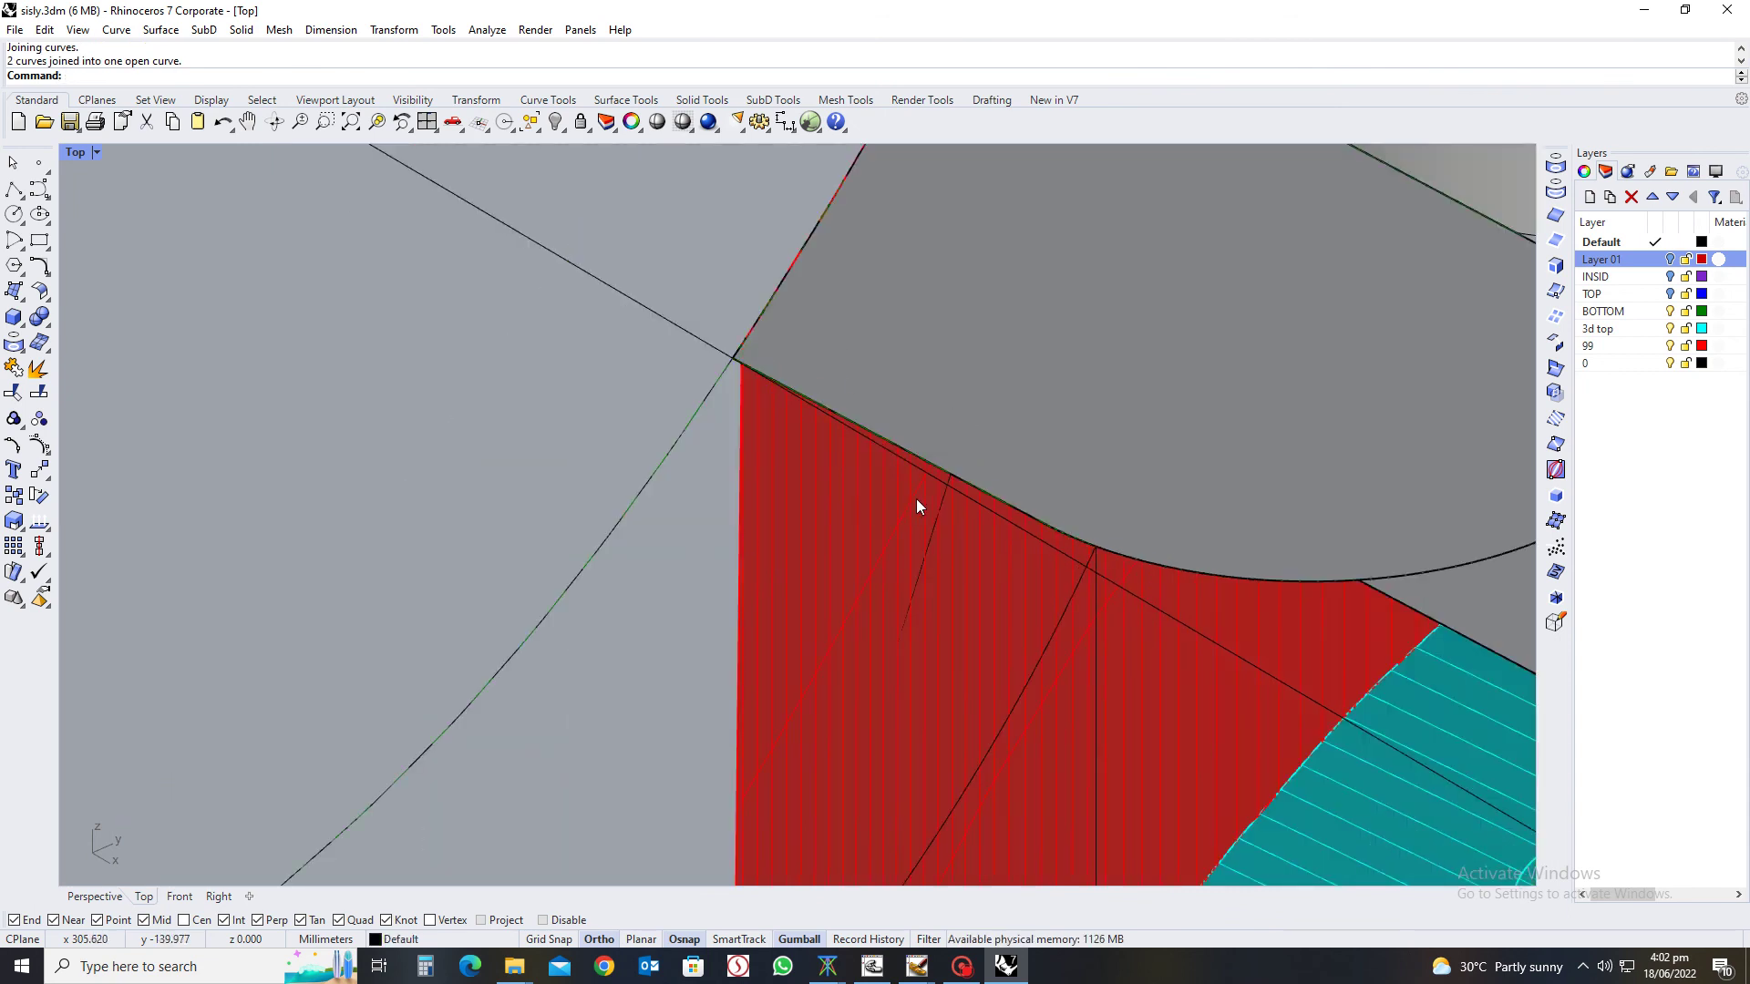
{"action": "type", "text": "m"}
{"action": "key", "text": "Return"}
{"action": "left_click", "coordinate": [976, 489]}
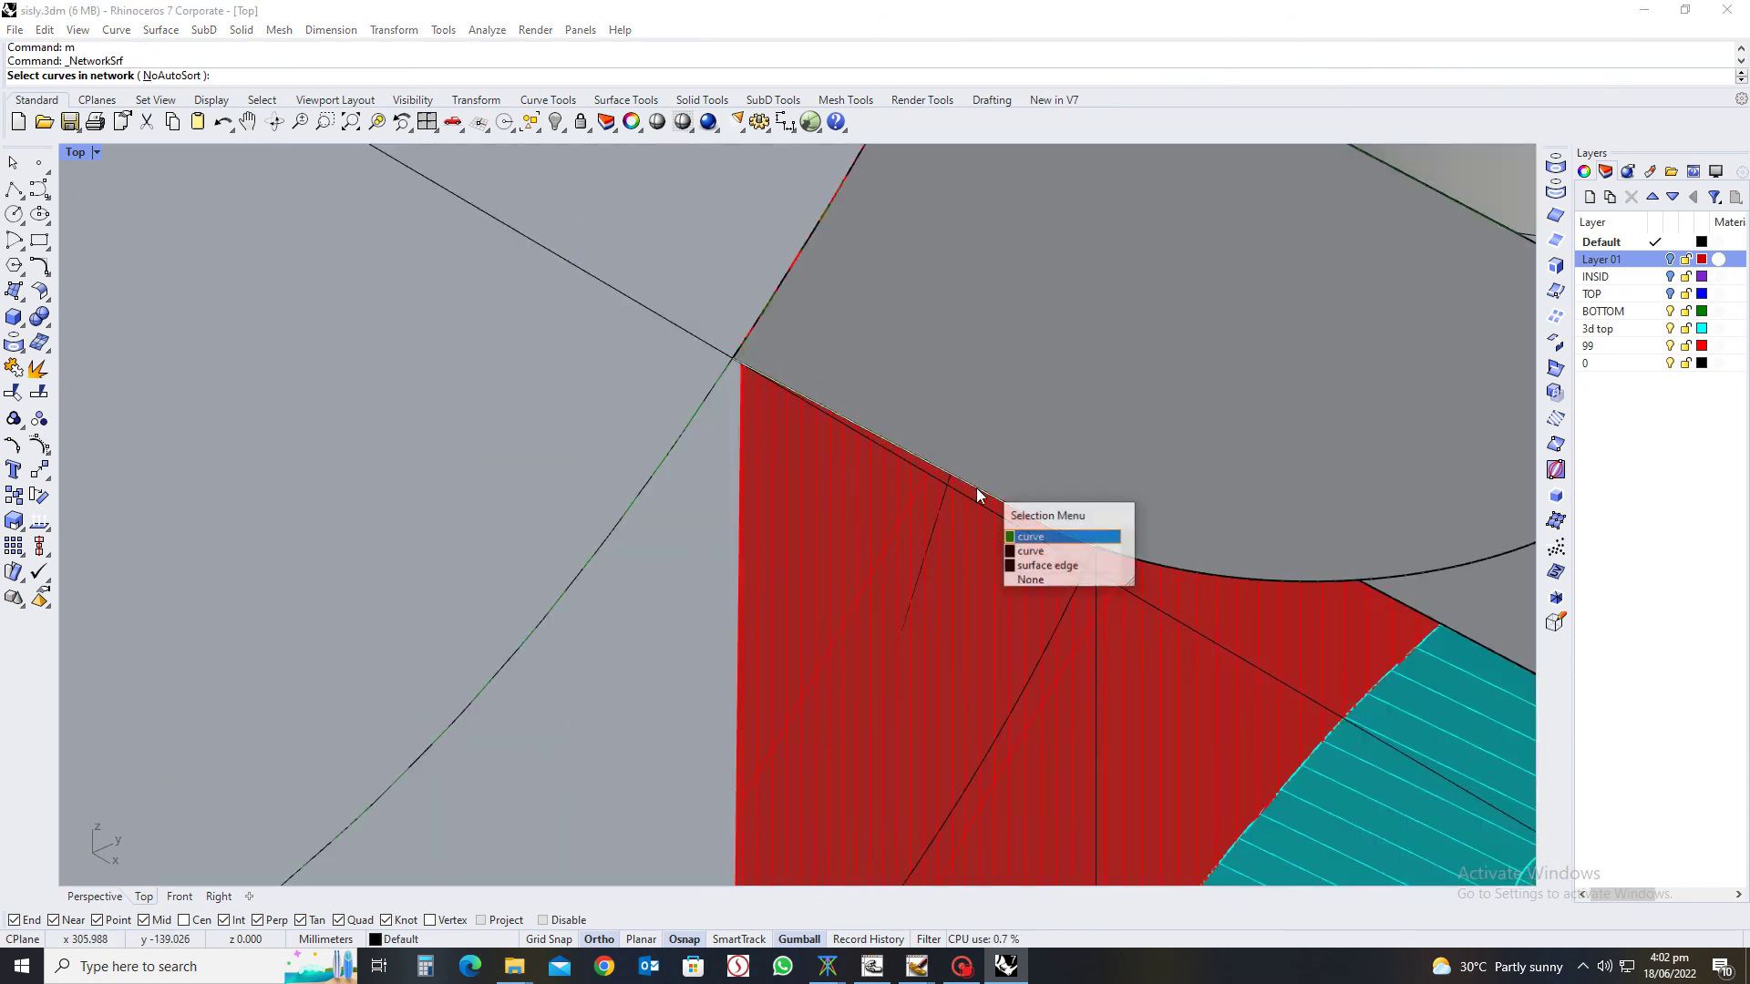
{"action": "left_click", "coordinate": [1012, 536]}
{"action": "scroll", "coordinate": [1060, 622], "scroll_direction": "down", "scroll_amount": 3}
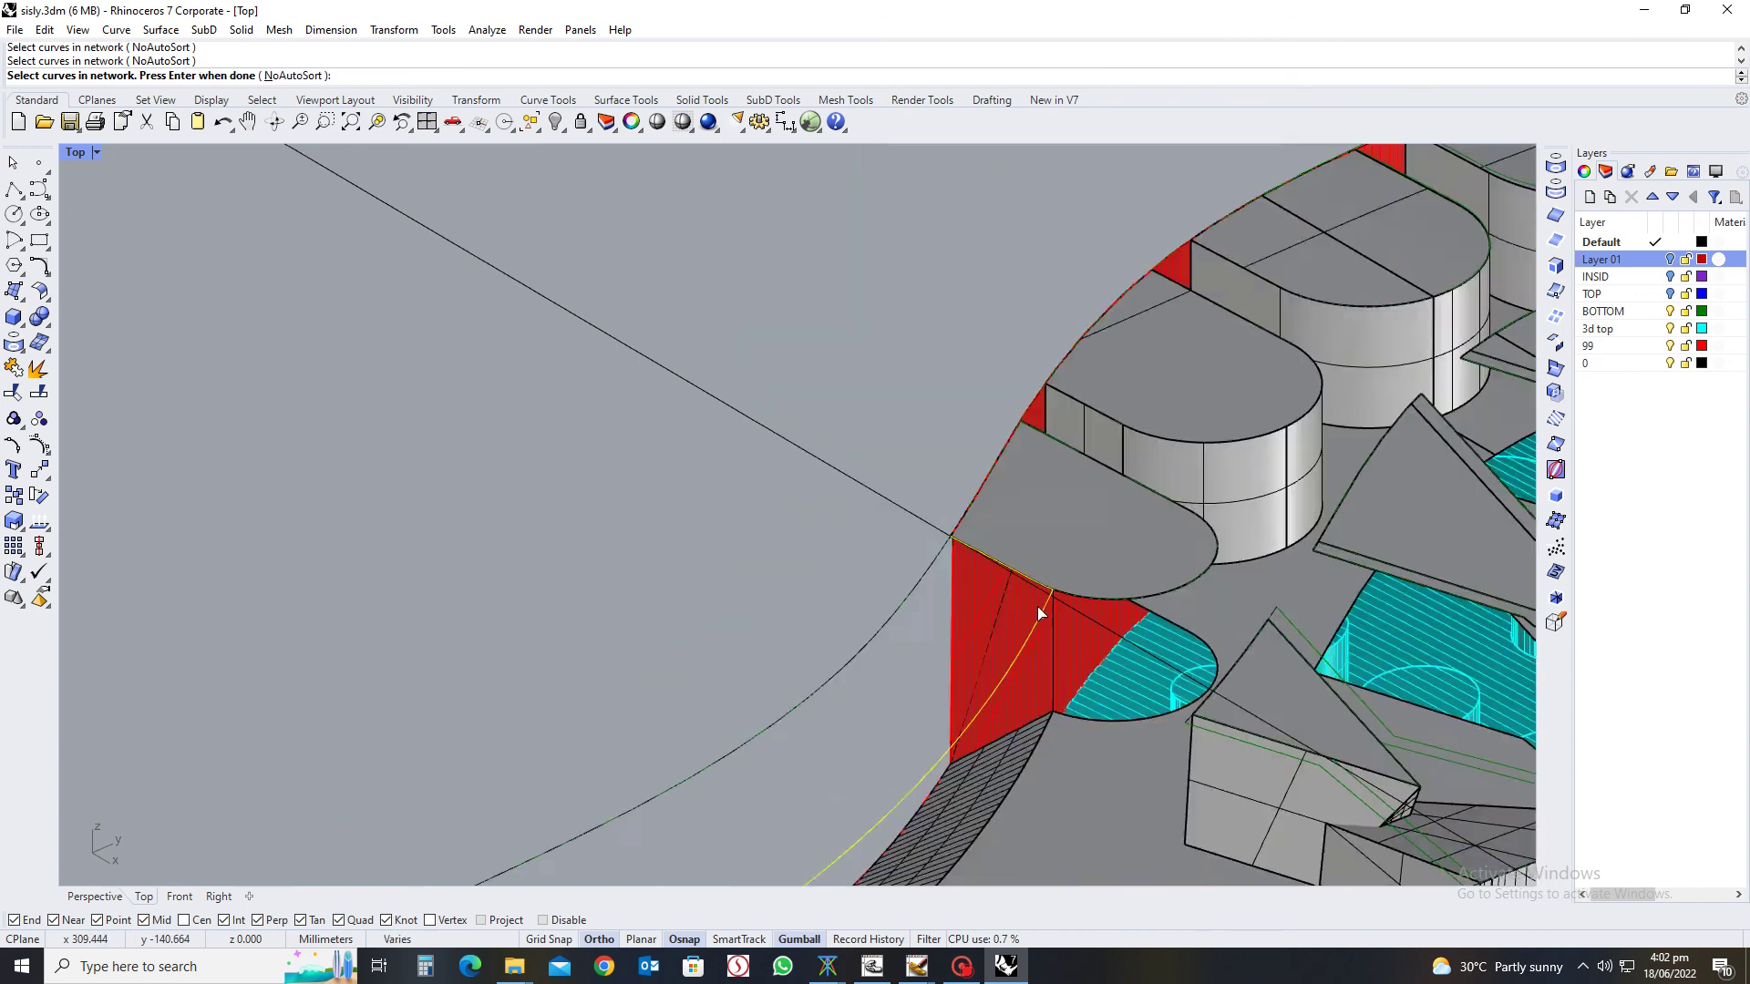
{"action": "left_click", "coordinate": [995, 633]}
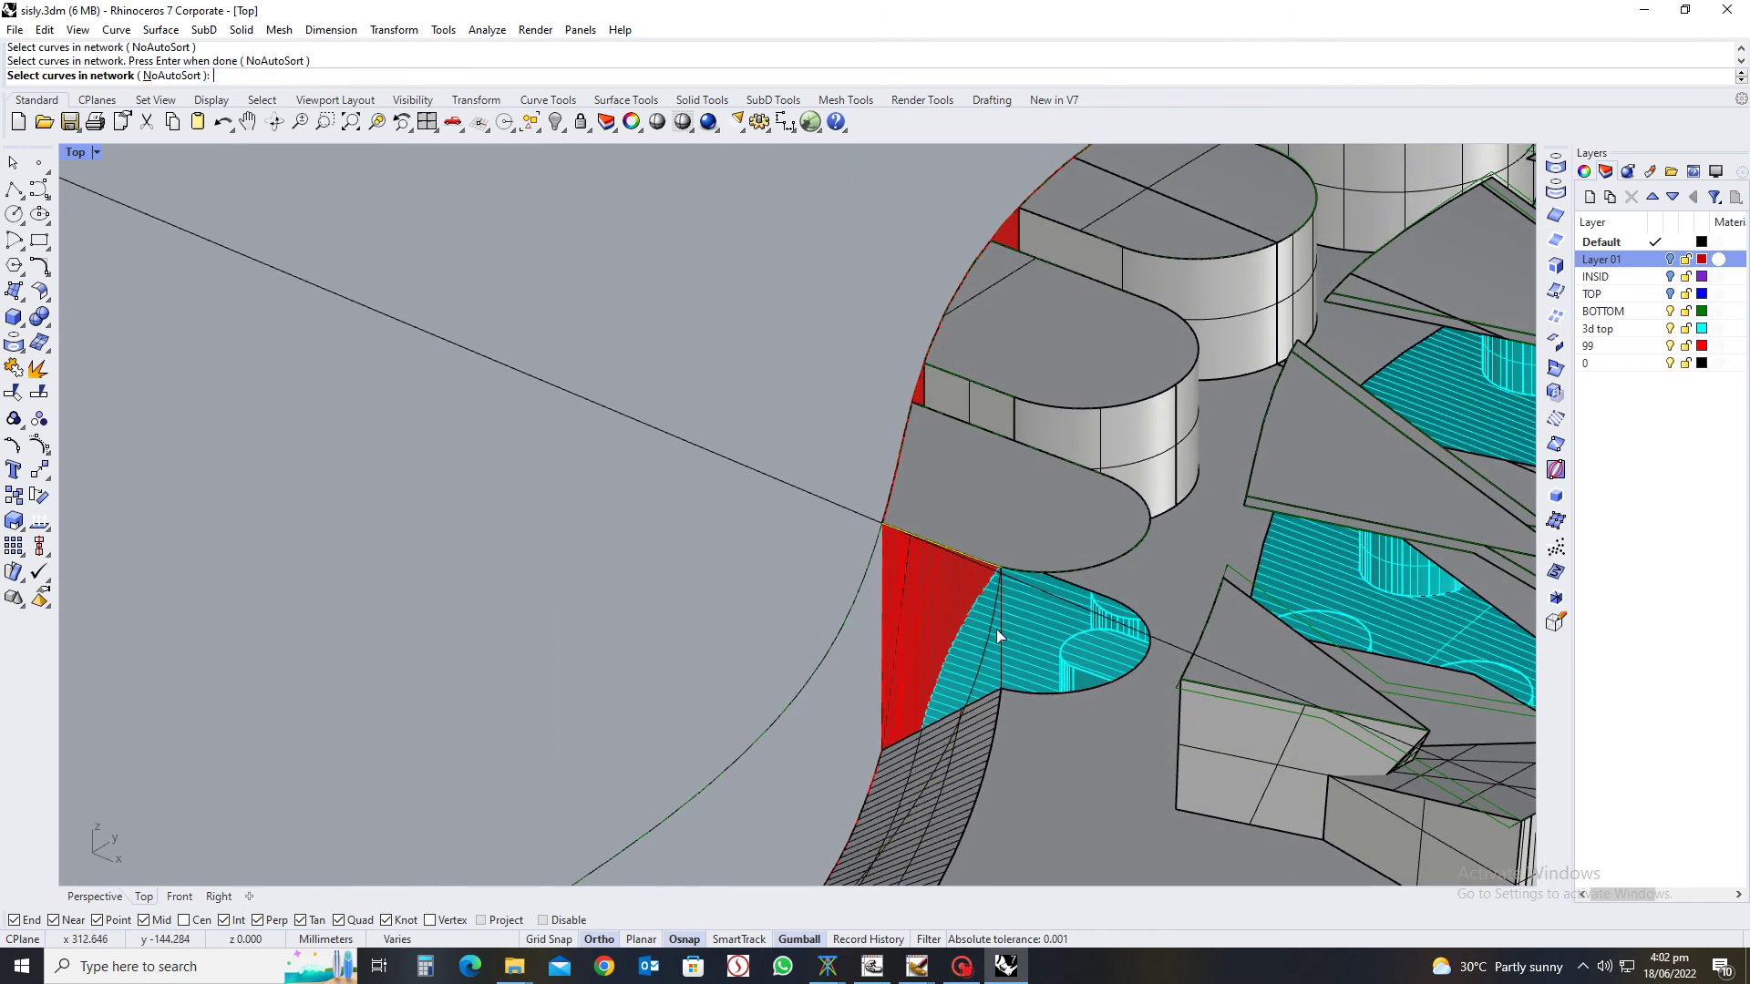
{"action": "left_click", "coordinate": [1003, 631]}
{"action": "left_click", "coordinate": [987, 702]}
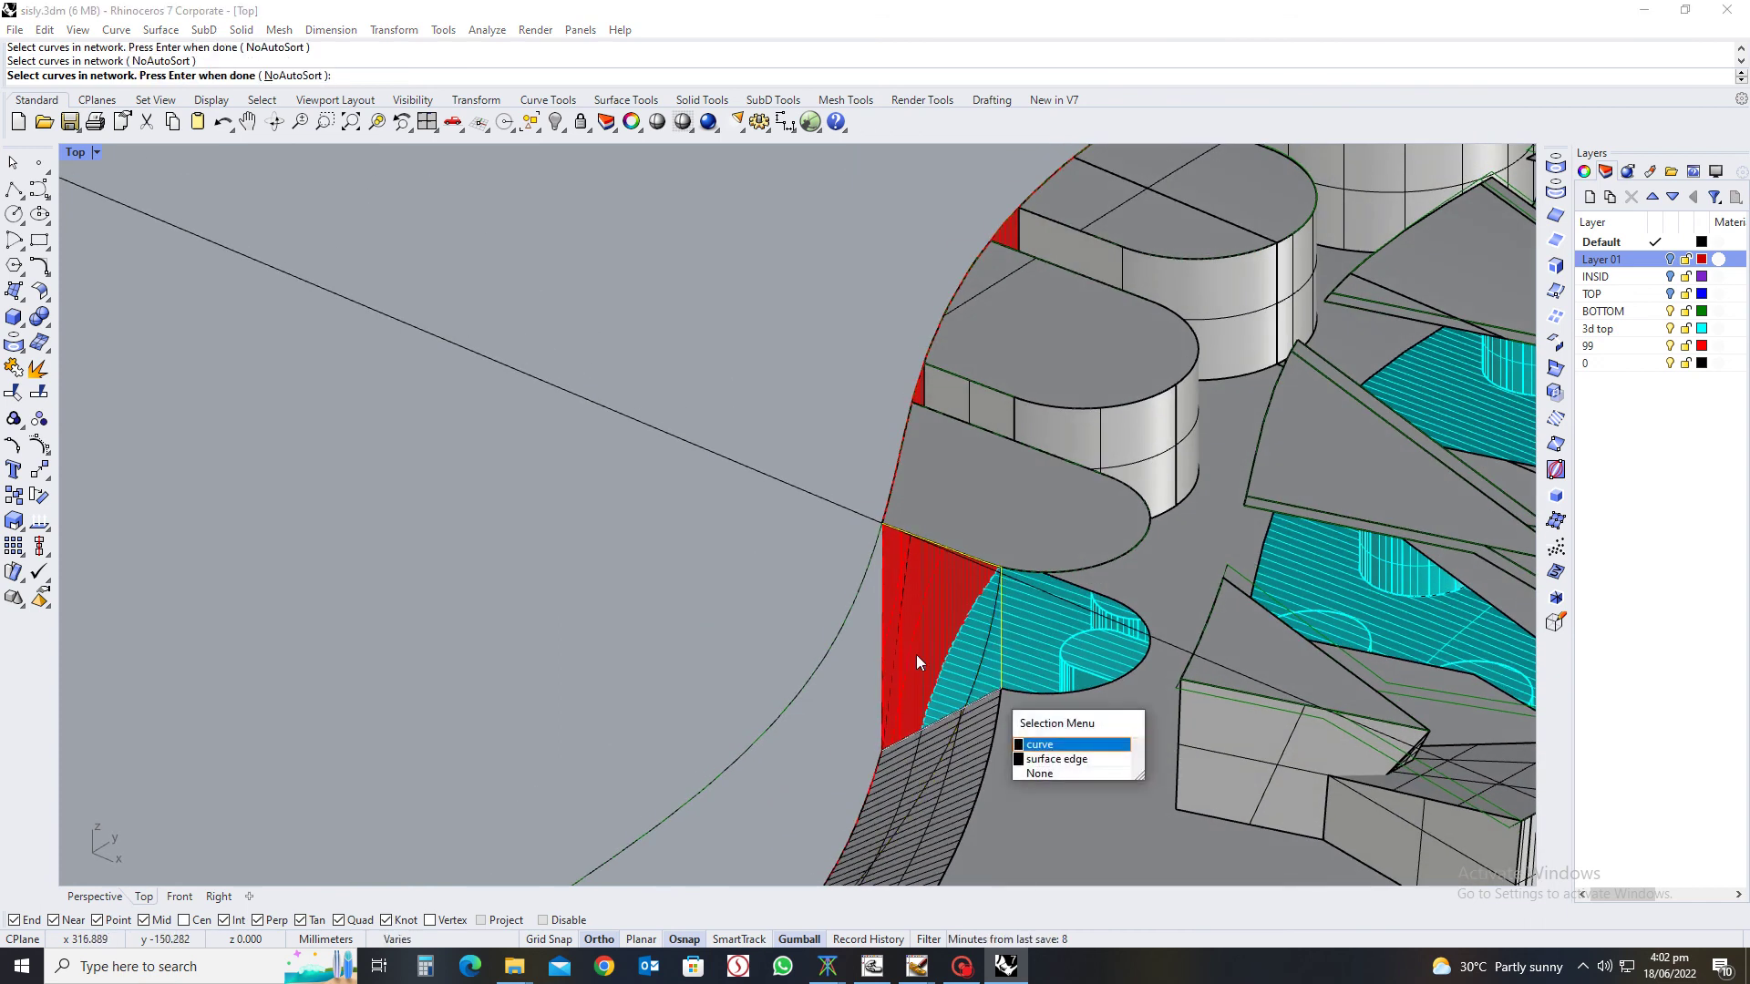
{"action": "key", "text": "Return"}
{"action": "left_click", "coordinate": [884, 631]}
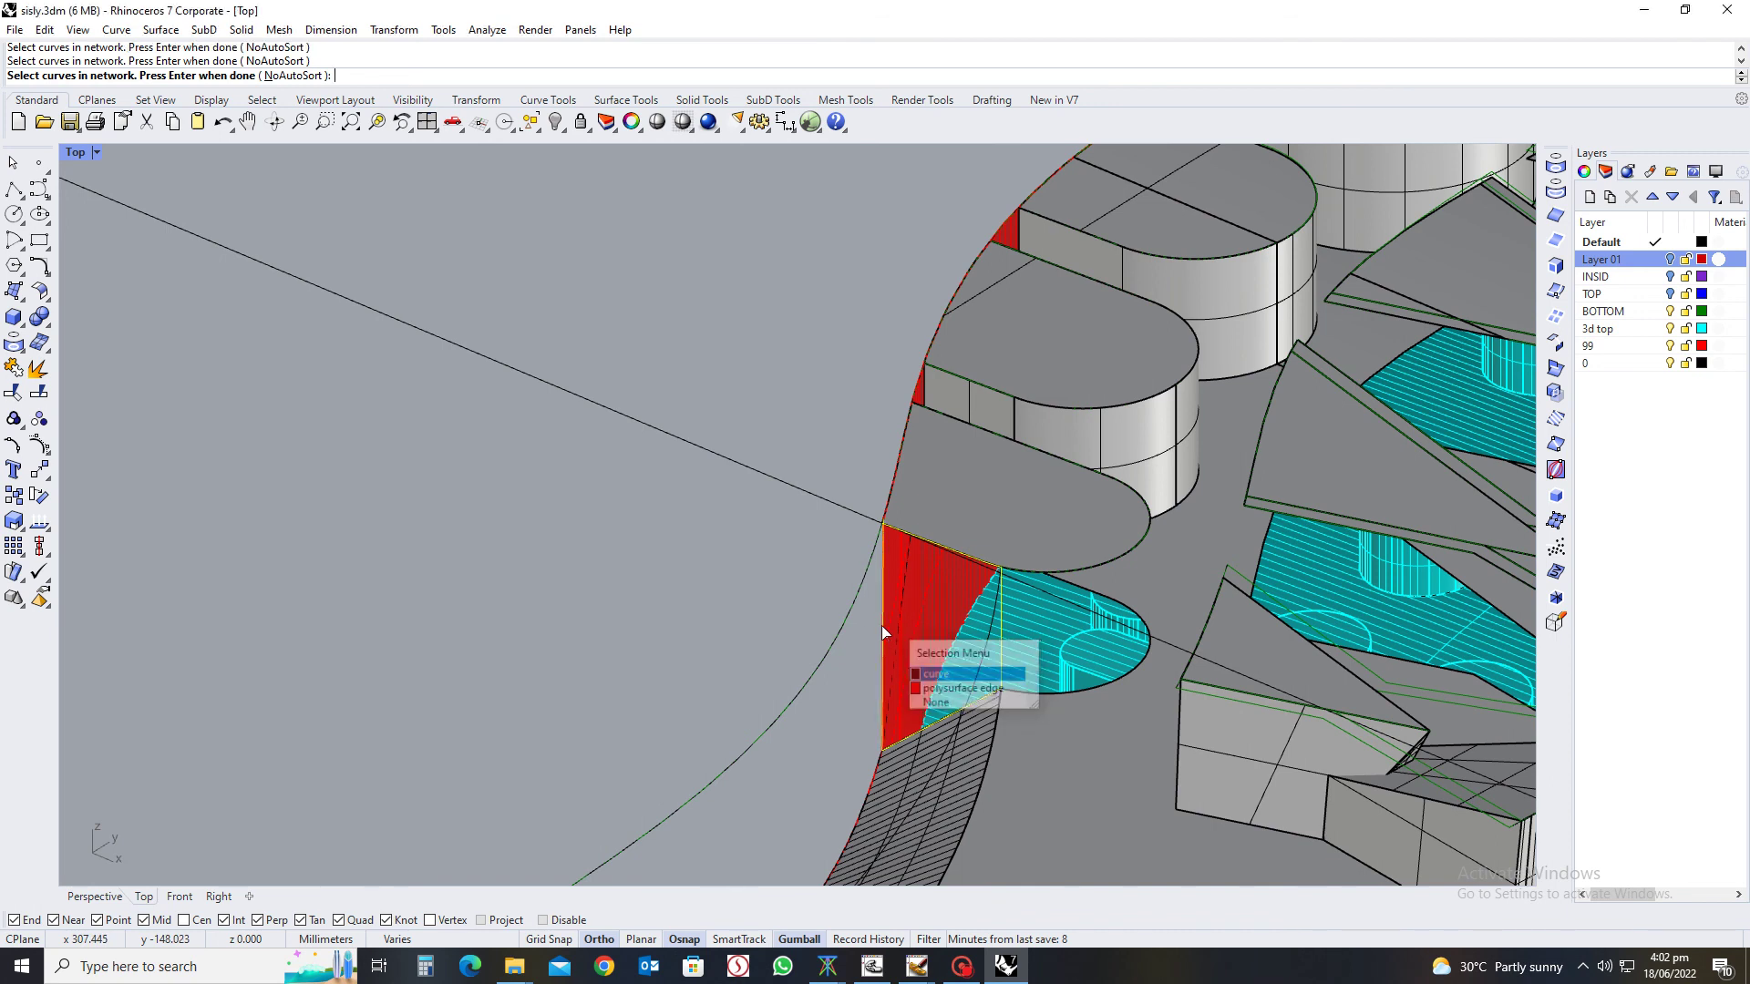
{"action": "key", "text": "Return"}
{"action": "key", "text": "Return"}
{"action": "key", "text": "Return"}
{"action": "scroll", "coordinate": [882, 629], "scroll_direction": "down", "scroll_amount": 3}
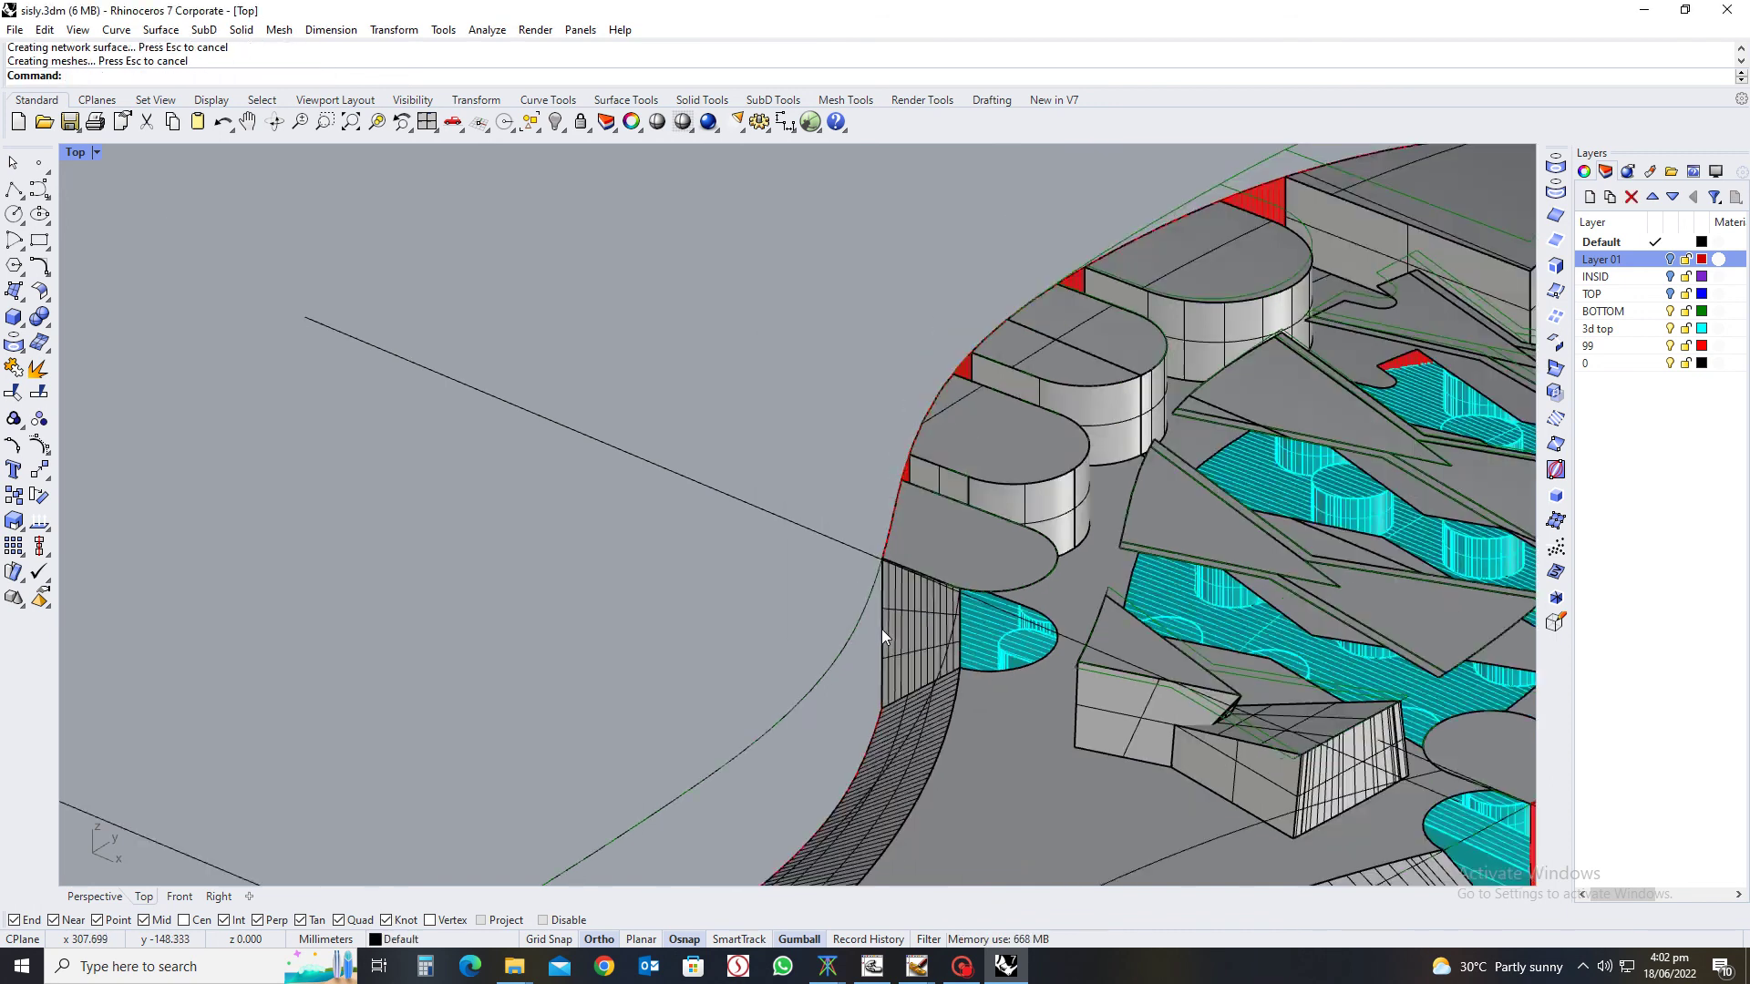
{"action": "right_click_drag", "start_coordinate": [883, 629], "coordinate": [1081, 676]}
{"action": "scroll", "coordinate": [1085, 669], "scroll_direction": "up", "scroll_amount": 6}
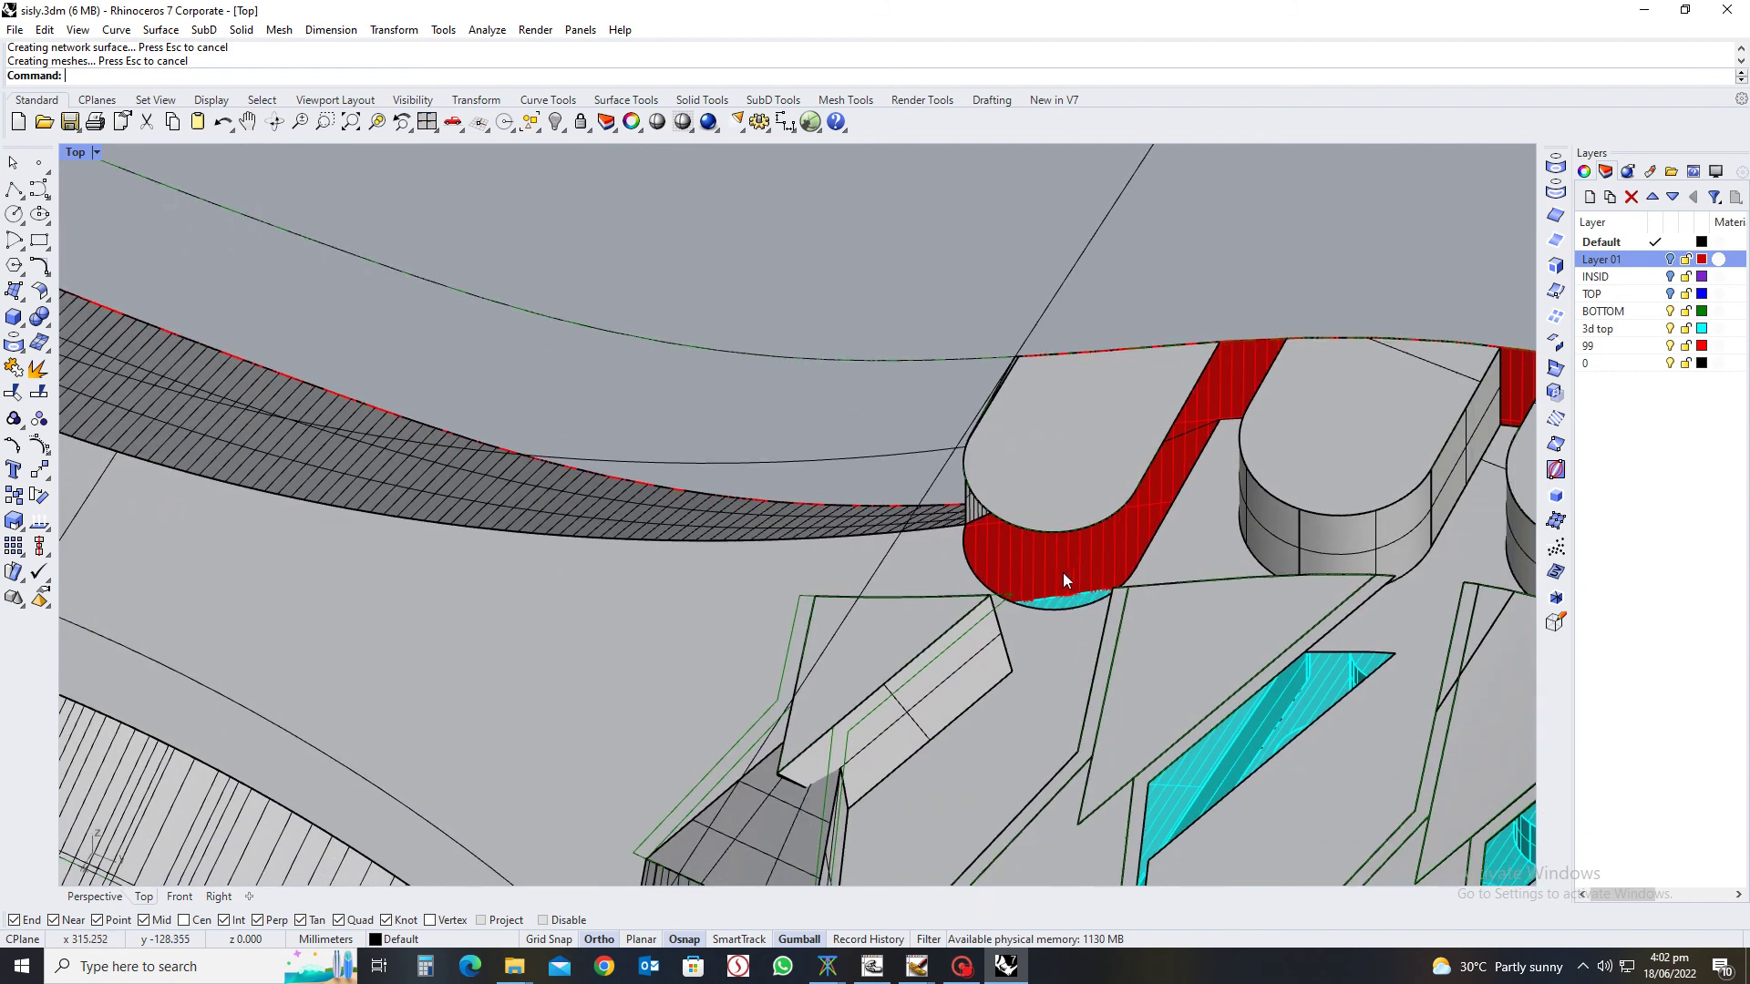
{"action": "right_click_drag", "start_coordinate": [1063, 572], "coordinate": [1072, 567]}
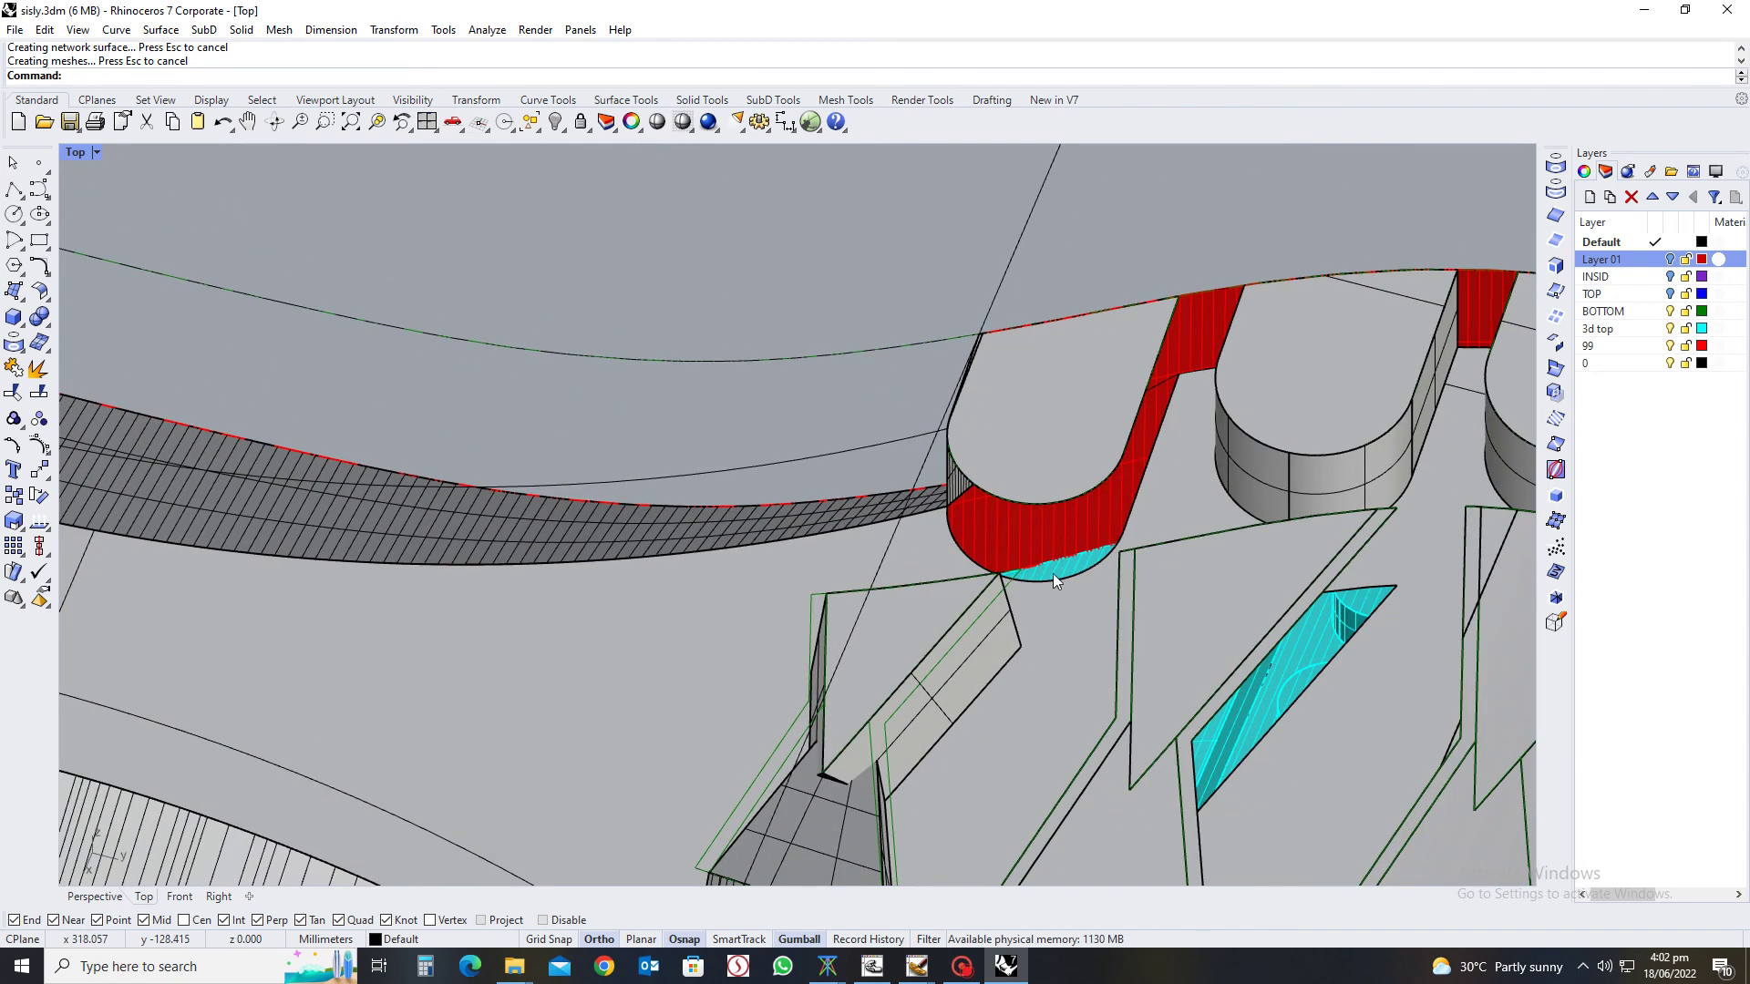
{"action": "type", "text": "k"}
{"action": "key", "text": "Return"}
{"action": "left_click", "coordinate": [1096, 509]}
{"action": "left_click", "coordinate": [1093, 518]}
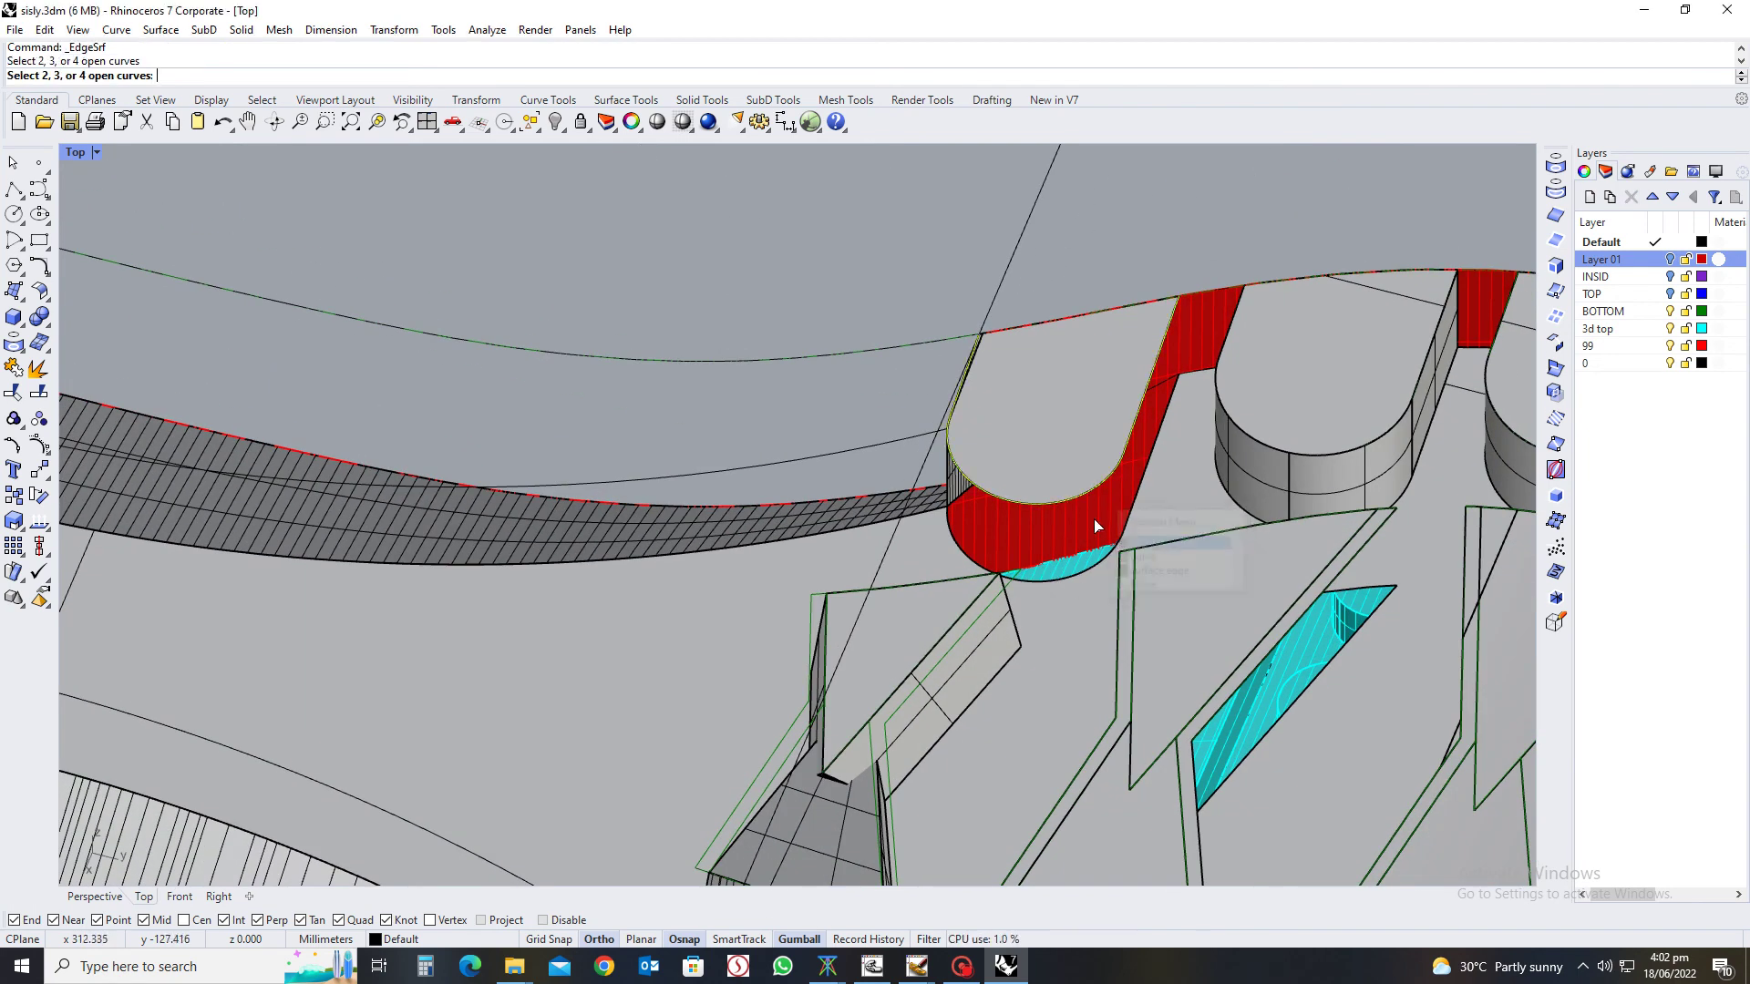
{"action": "right_click_drag", "start_coordinate": [1021, 572], "coordinate": [998, 478]}
{"action": "key", "text": "Escape"}
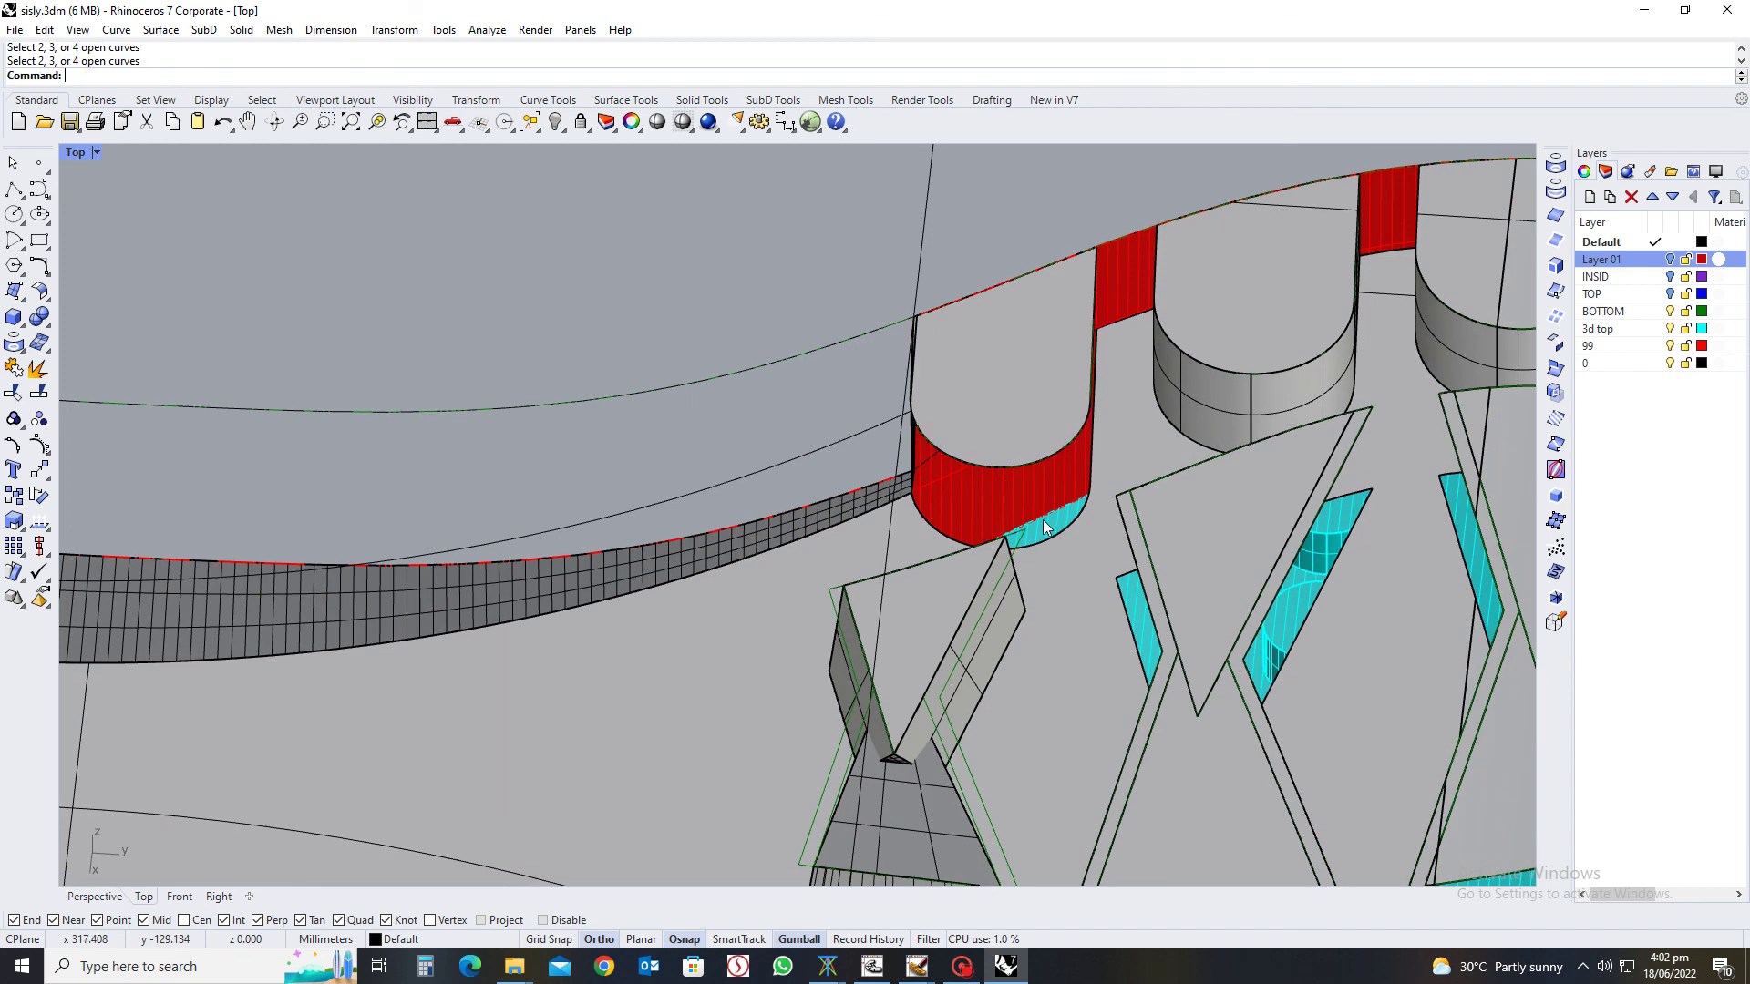
Try to build the rounded lug's wall as an edge surface between its top and base curves, then undo it
{"action": "scroll", "coordinate": [1003, 472], "scroll_direction": "up", "scroll_amount": 4}
{"action": "left_click", "coordinate": [1002, 472]}
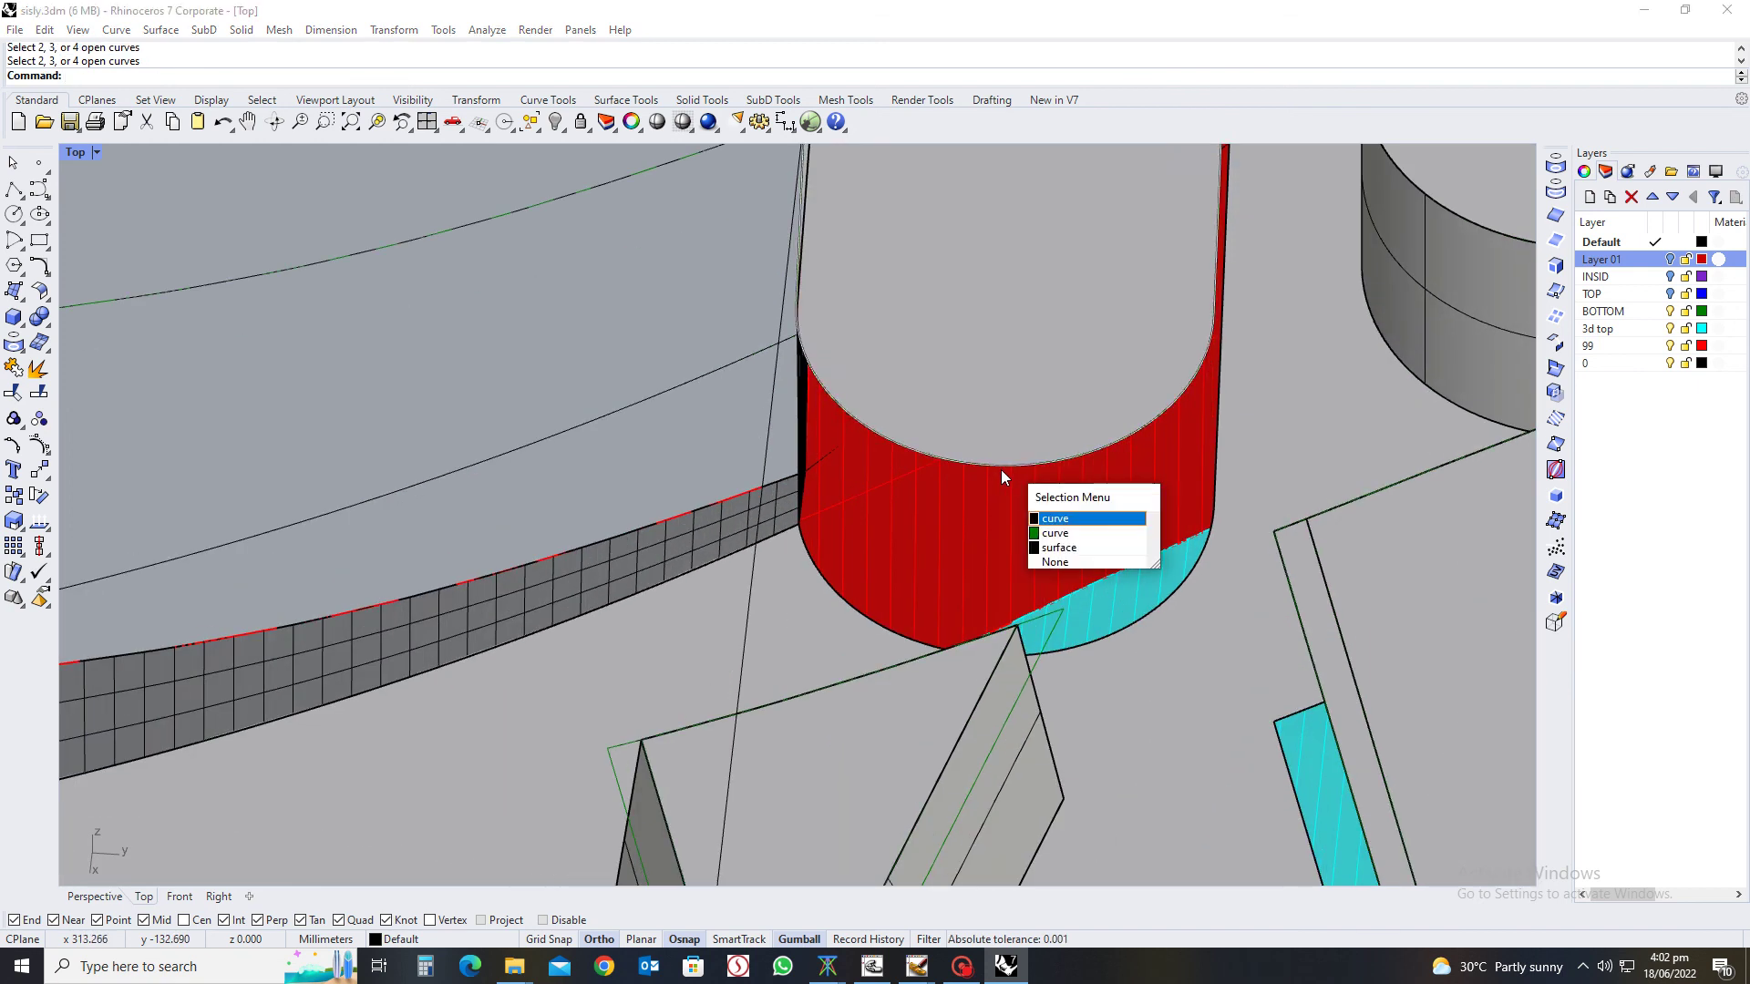
{"action": "left_click", "coordinate": [1048, 536]}
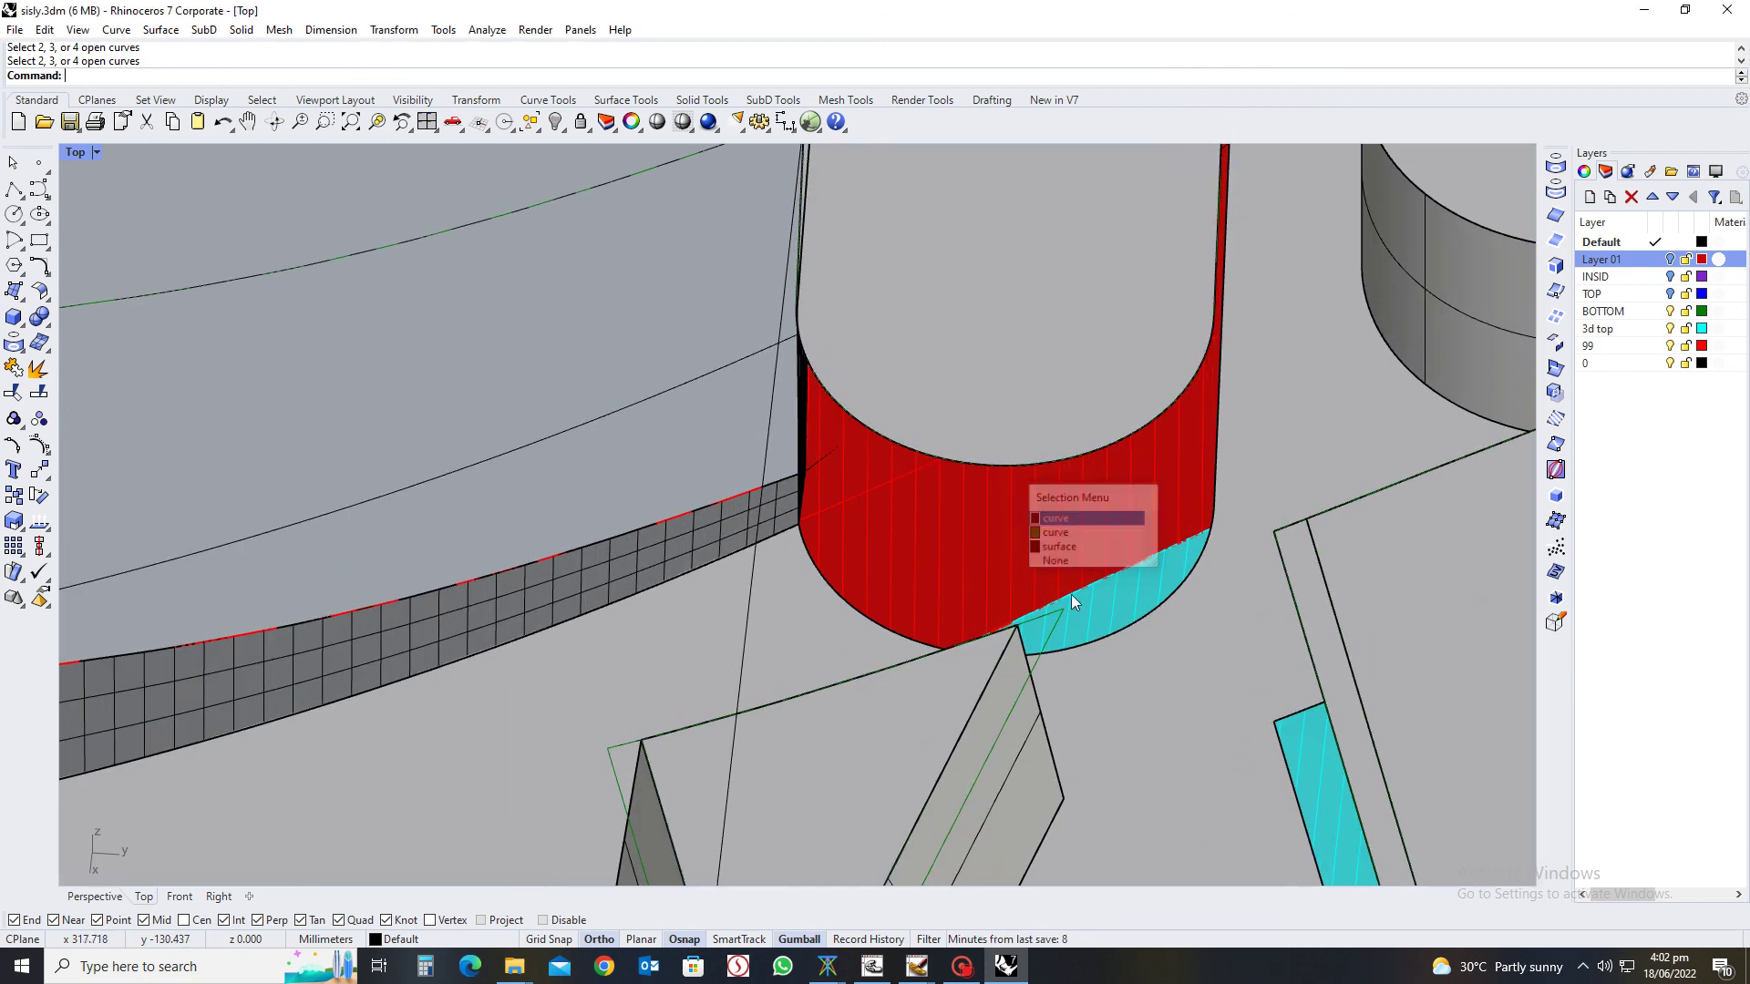
{"action": "left_click", "coordinate": [1109, 636]}
{"action": "key", "text": "Return"}
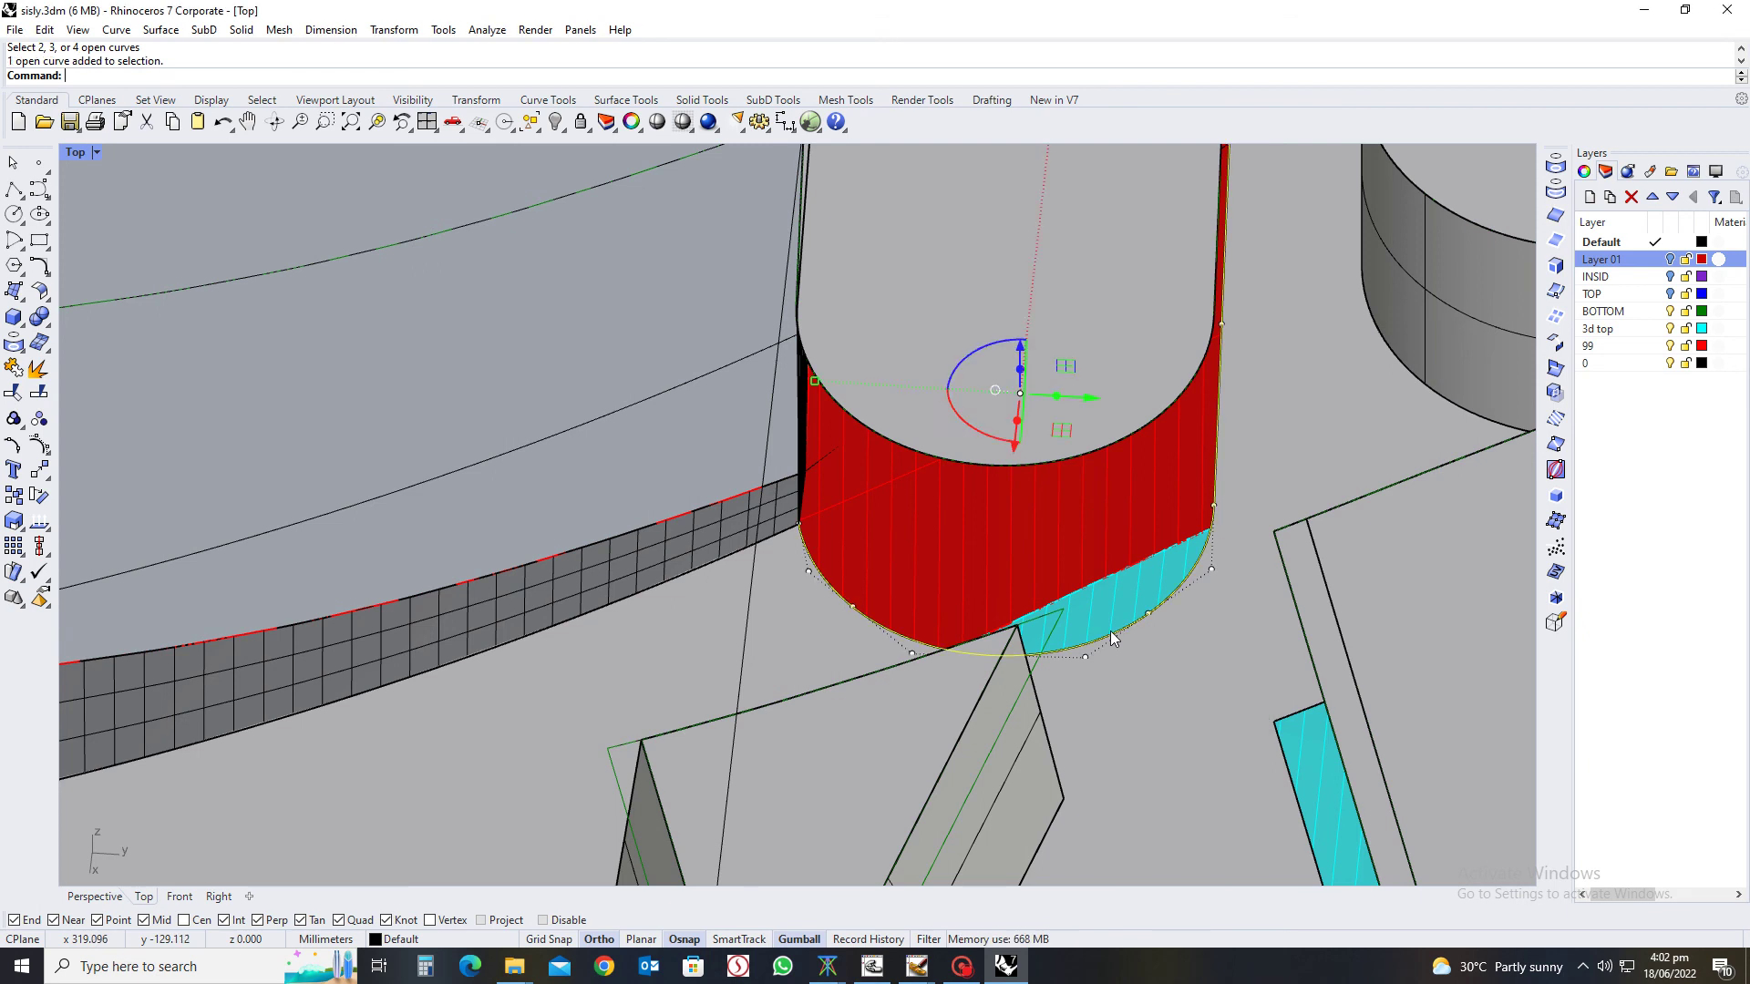
{"action": "left_click", "coordinate": [1110, 631]}
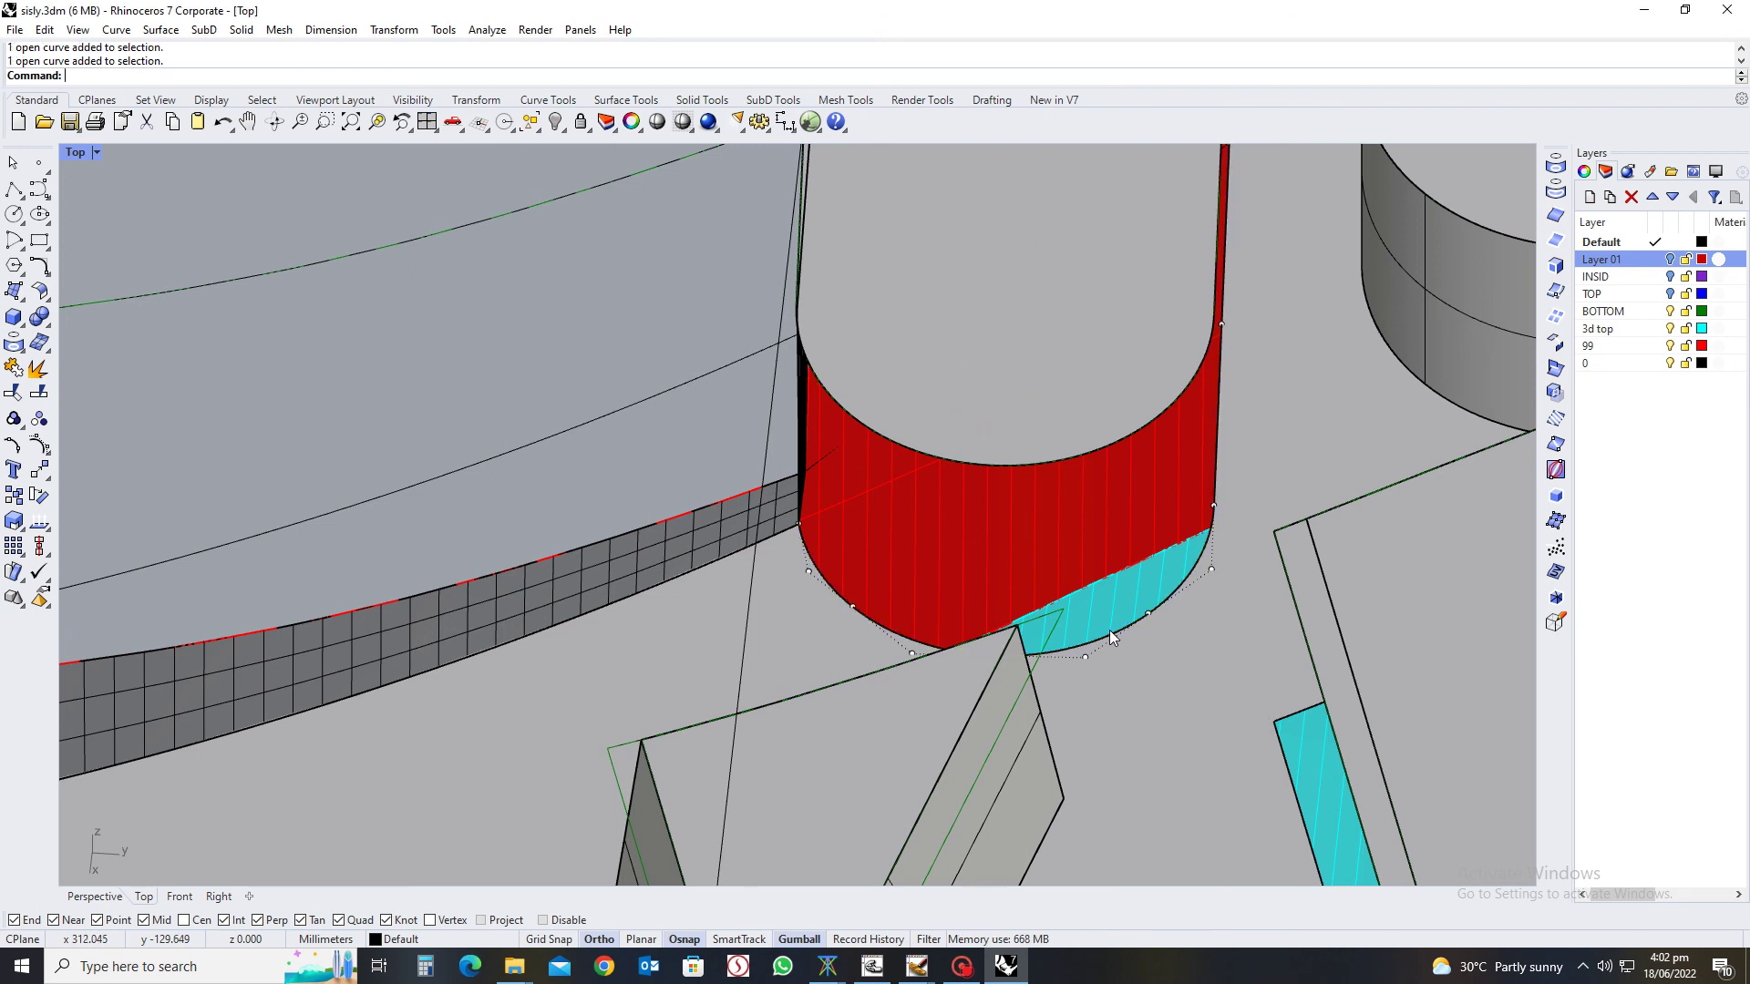
{"action": "type", "text": "k"}
{"action": "key", "text": "Return"}
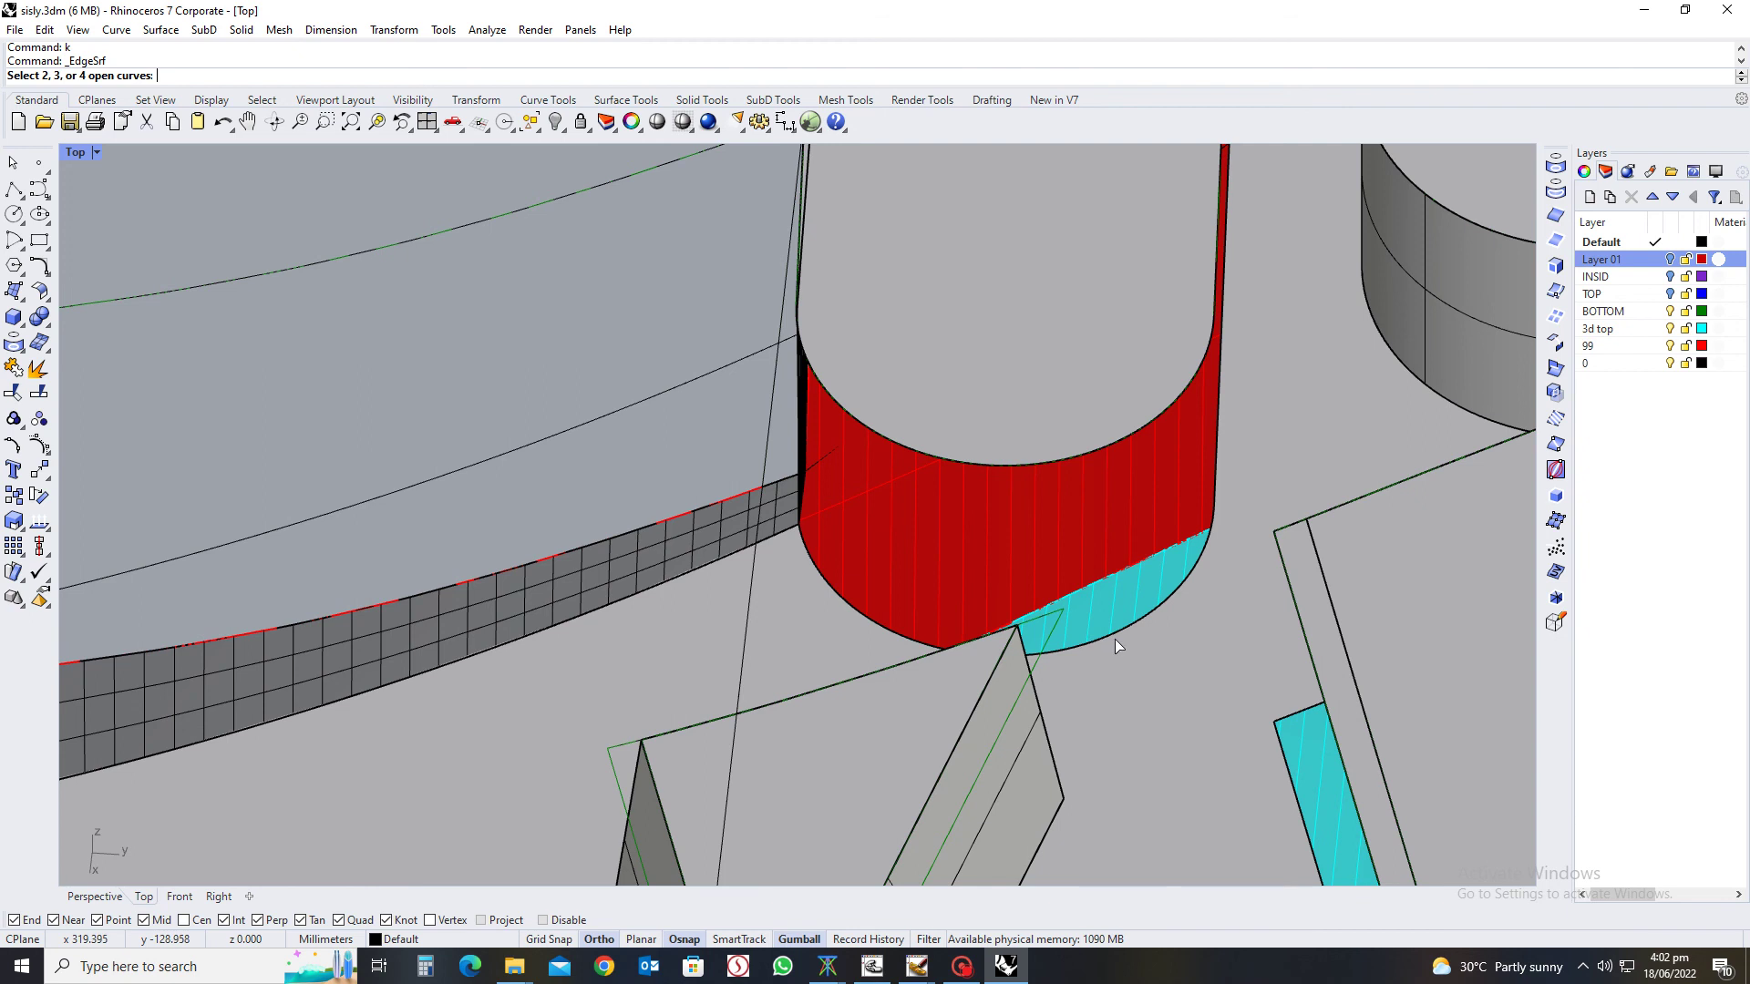
{"action": "left_click", "coordinate": [1114, 638]}
{"action": "key", "text": "Return"}
{"action": "left_click", "coordinate": [1094, 452]}
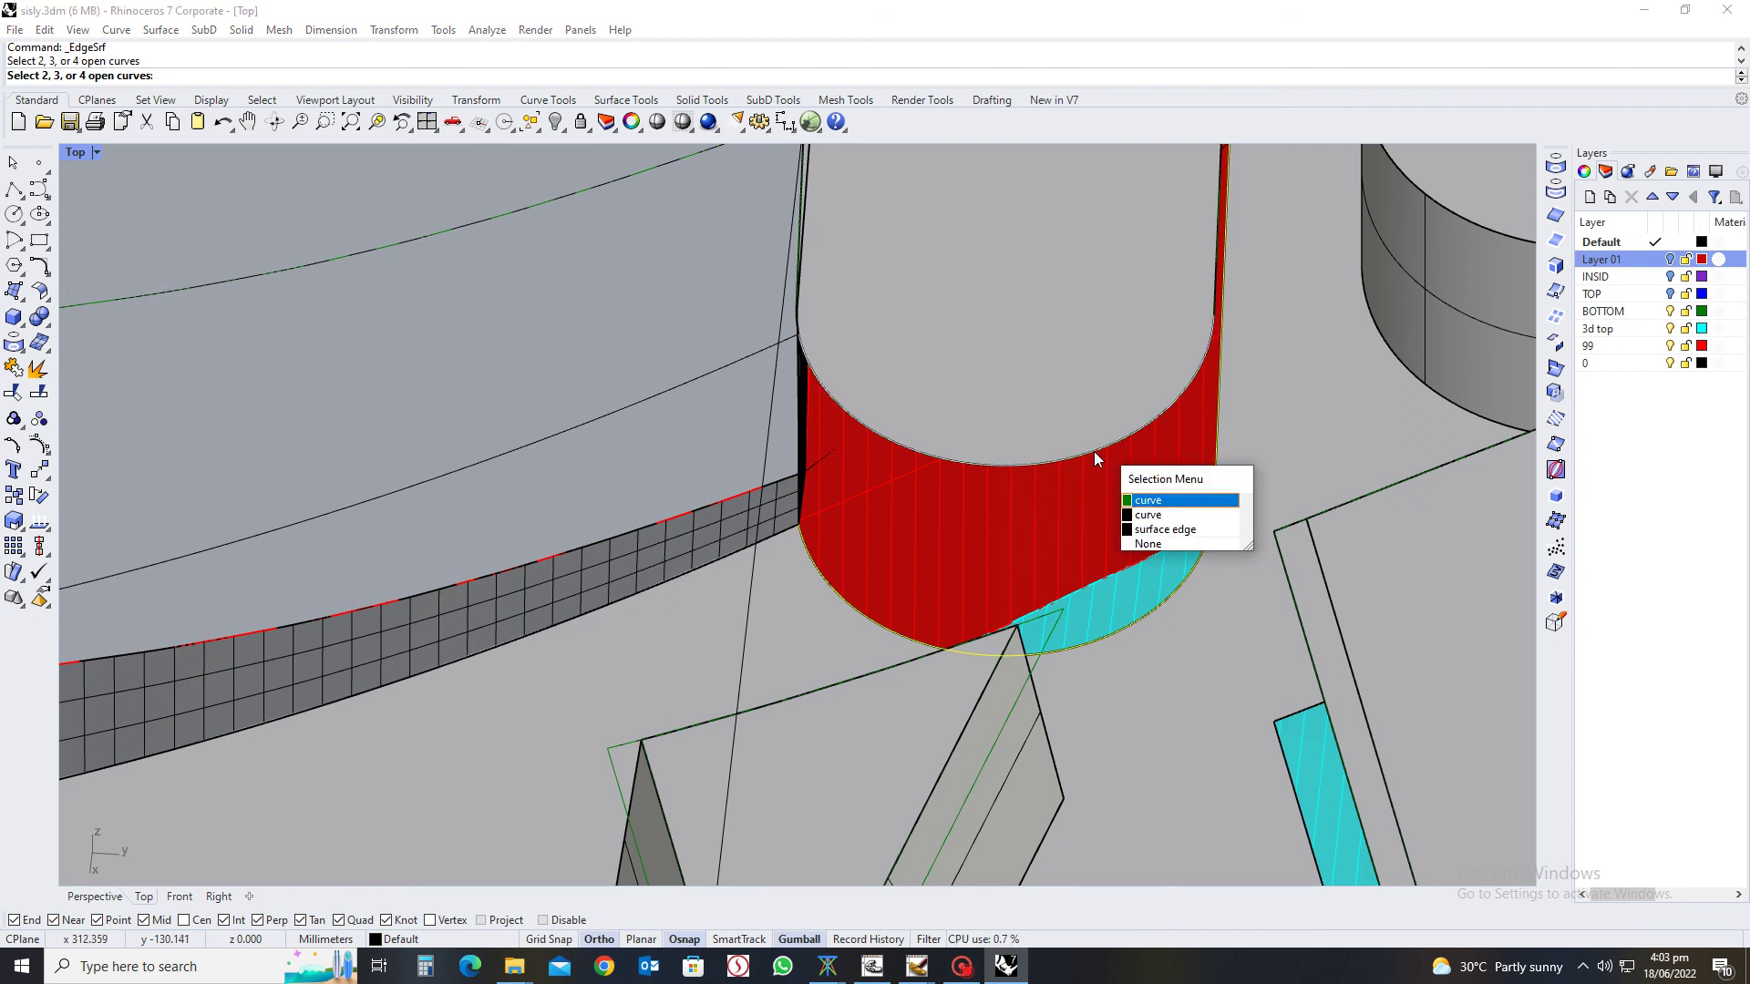
{"action": "key", "text": "Return"}
{"action": "key", "text": "Return"}
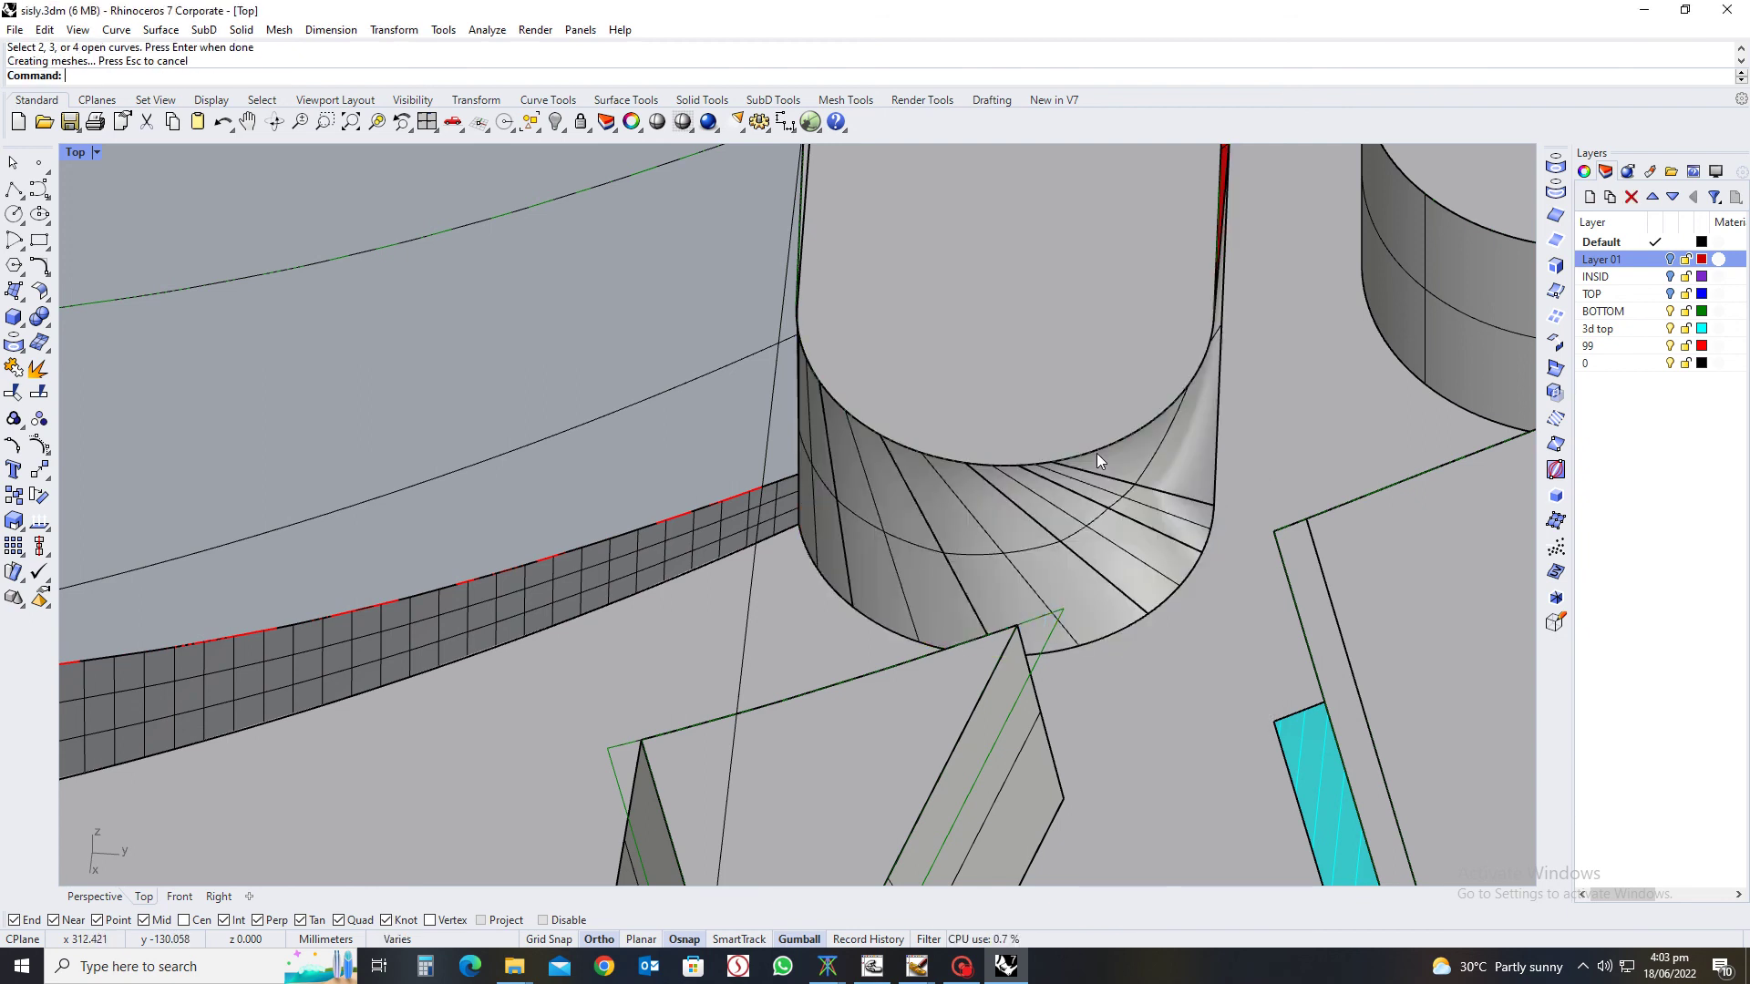
{"action": "right_click_drag", "start_coordinate": [997, 483], "coordinate": [1079, 551]}
{"action": "key", "text": "BackSpace"}
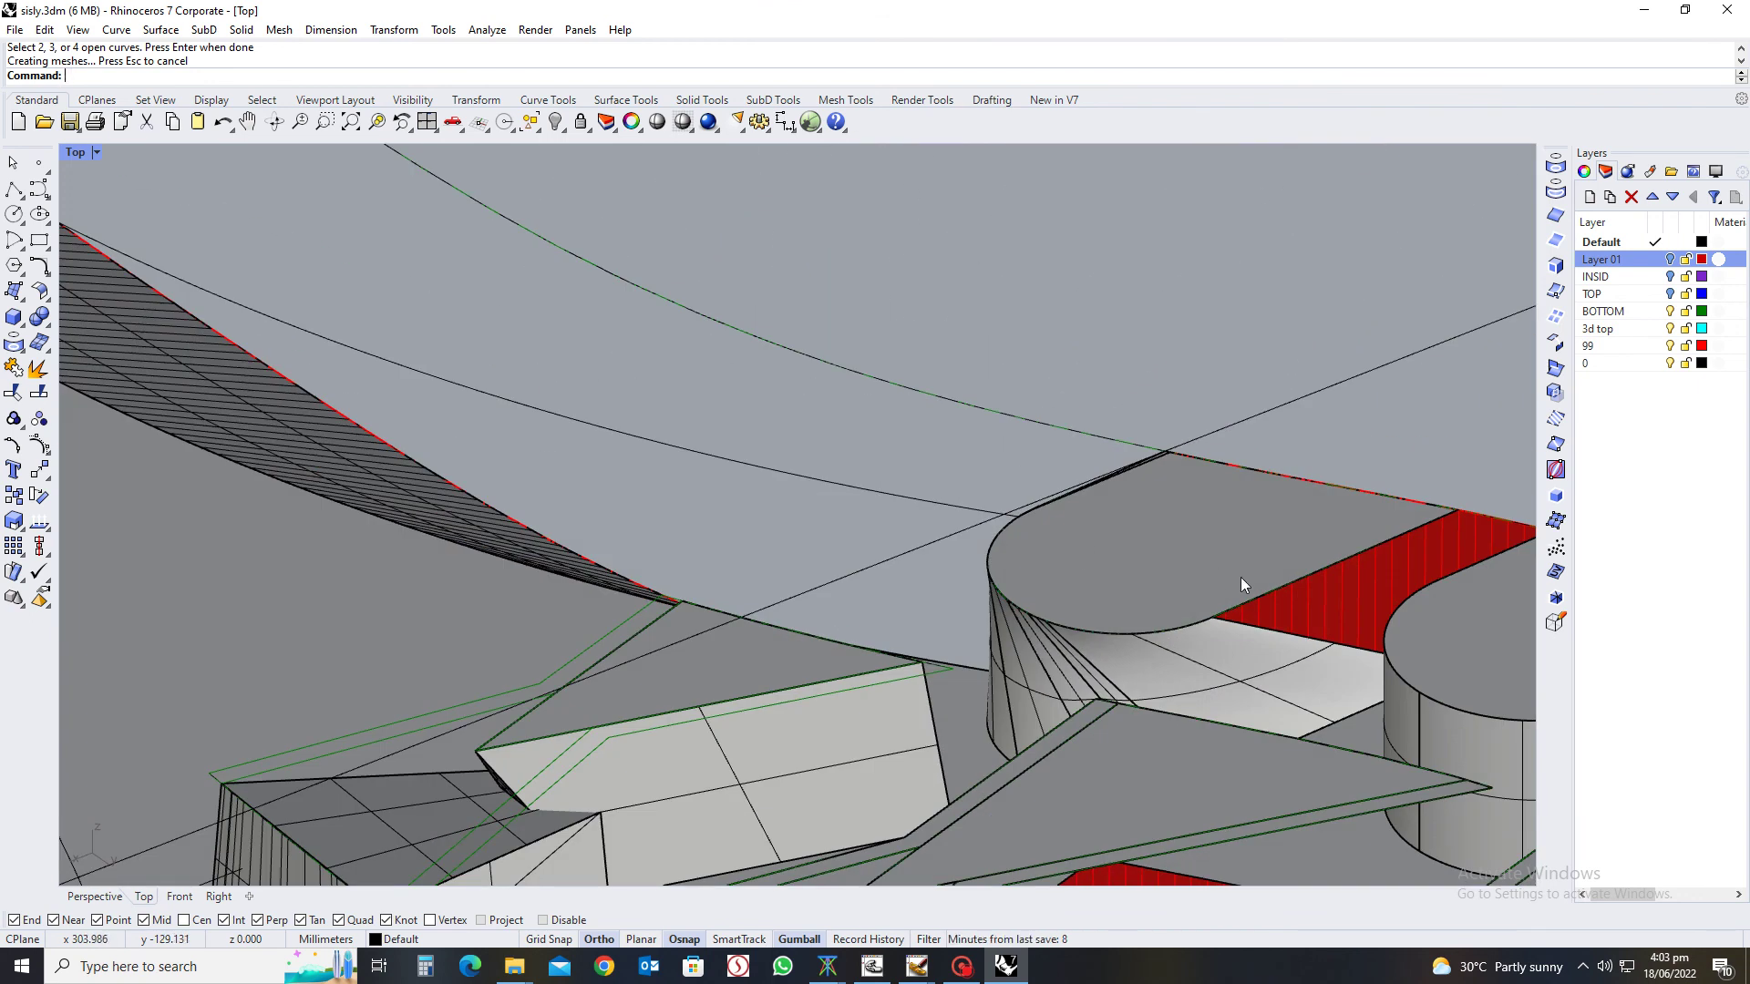
{"action": "key", "text": "ctrl+z"}
{"action": "left_click", "coordinate": [1249, 604]}
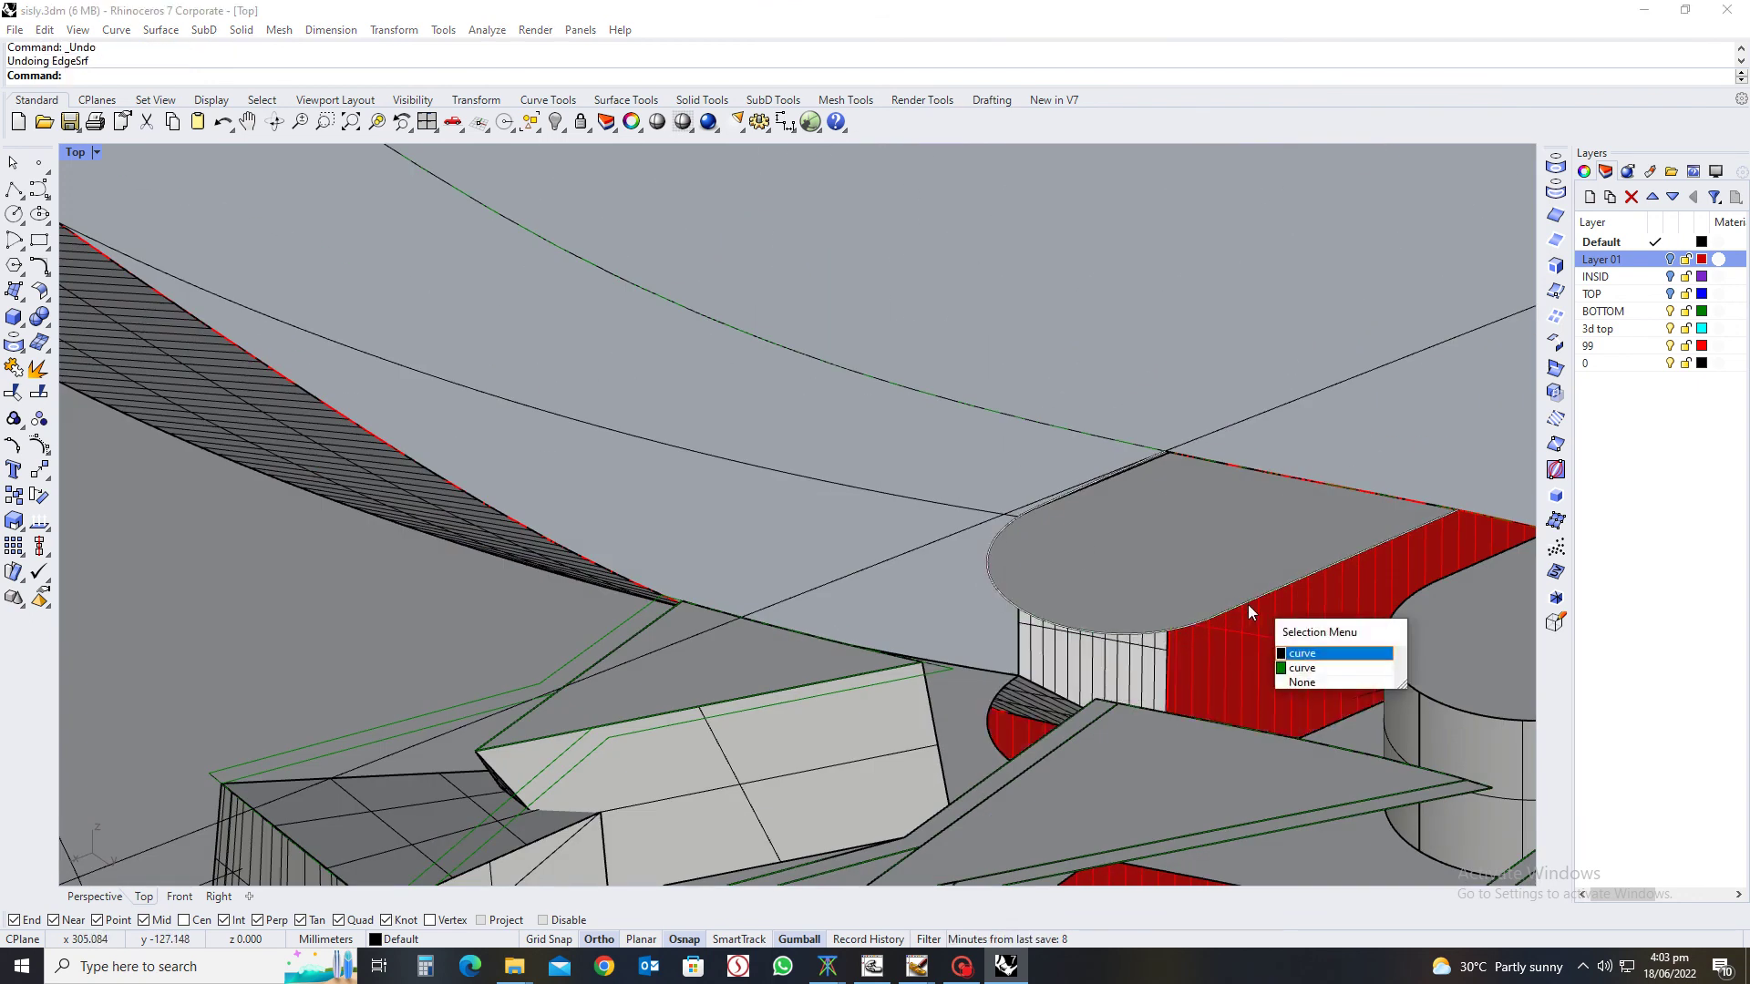
{"action": "left_click", "coordinate": [1322, 654]}
{"action": "right_click_drag", "start_coordinate": [1321, 654], "coordinate": [1145, 609]}
{"action": "key", "text": "Escape"}
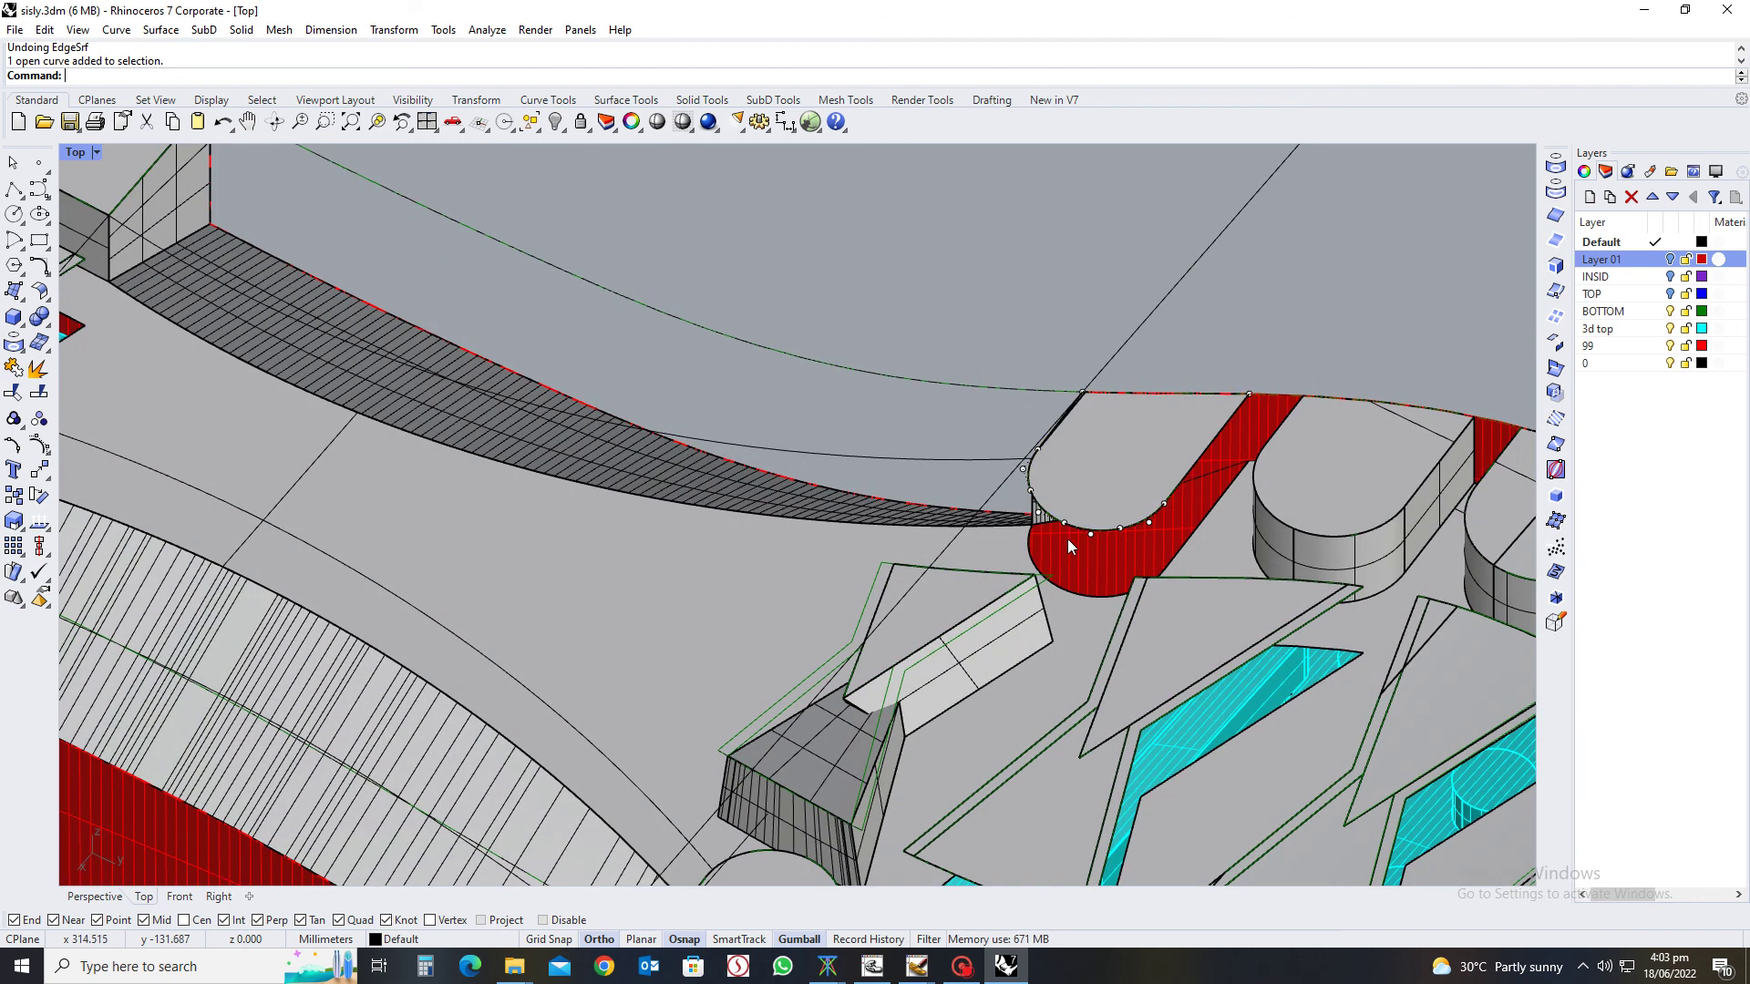
Isolate the rounded lug's top arc, its adjoining straight top segment and the matching base curve
{"action": "scroll", "coordinate": [1070, 533], "scroll_direction": "up", "scroll_amount": 5}
{"action": "left_click", "coordinate": [1079, 518]}
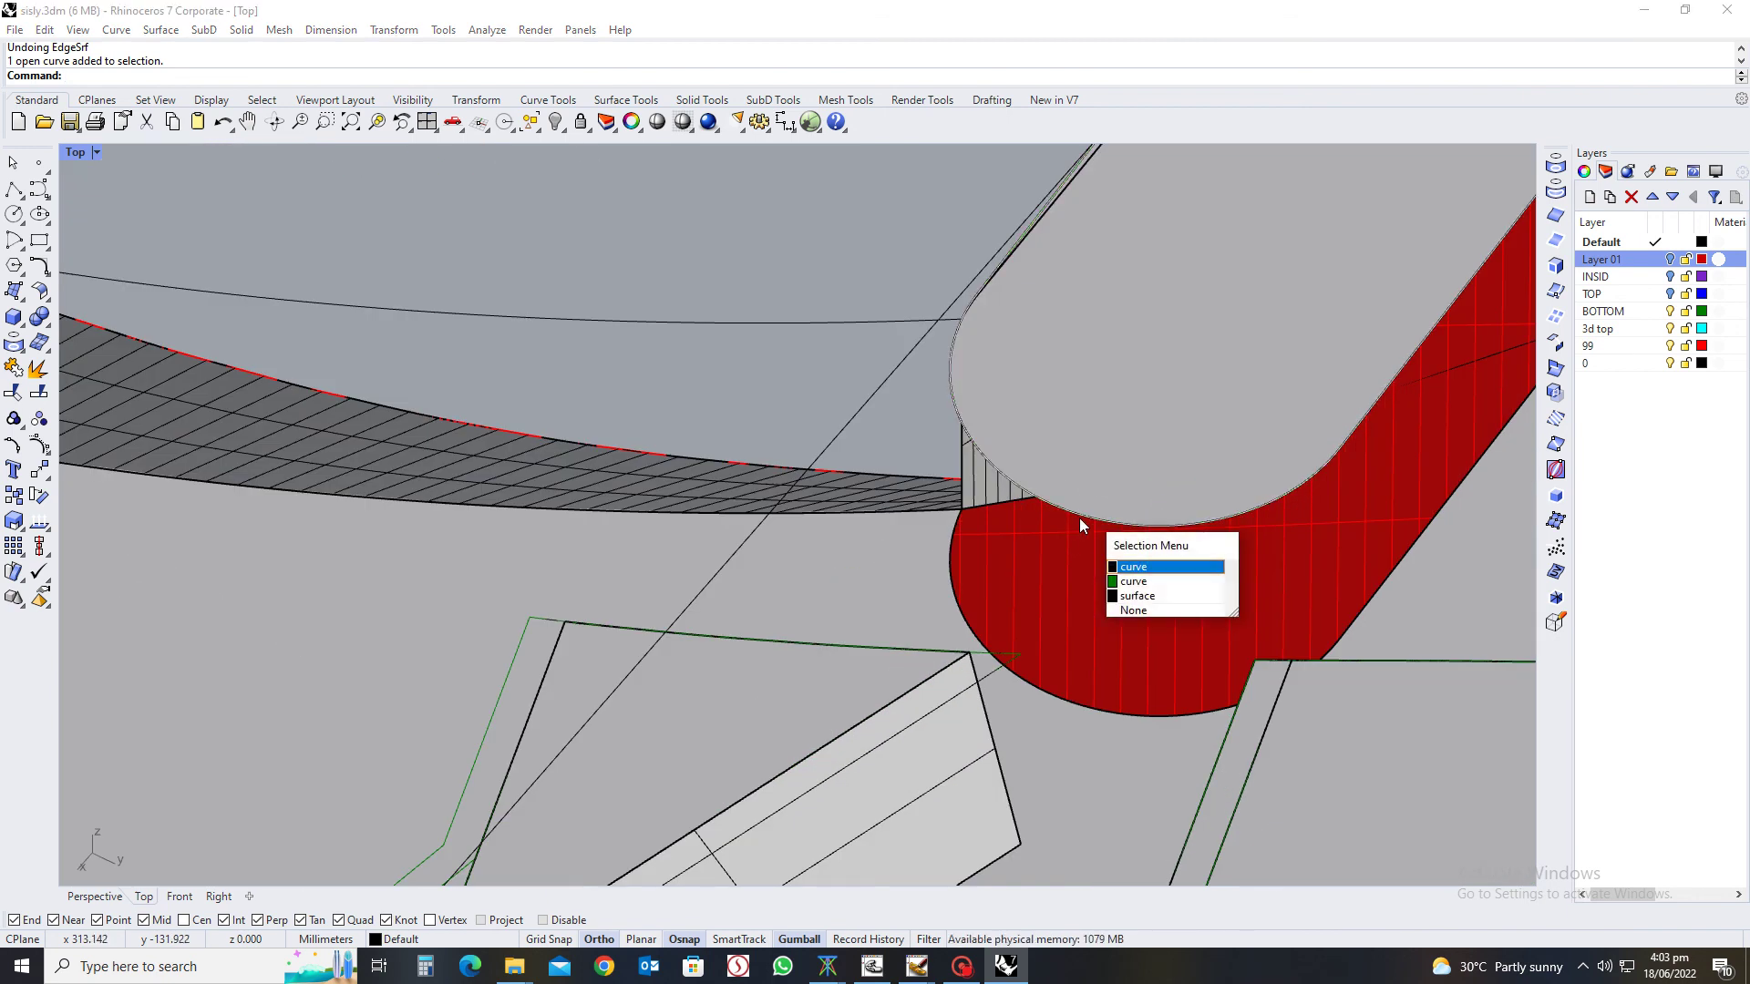
{"action": "left_click", "coordinate": [1132, 582]}
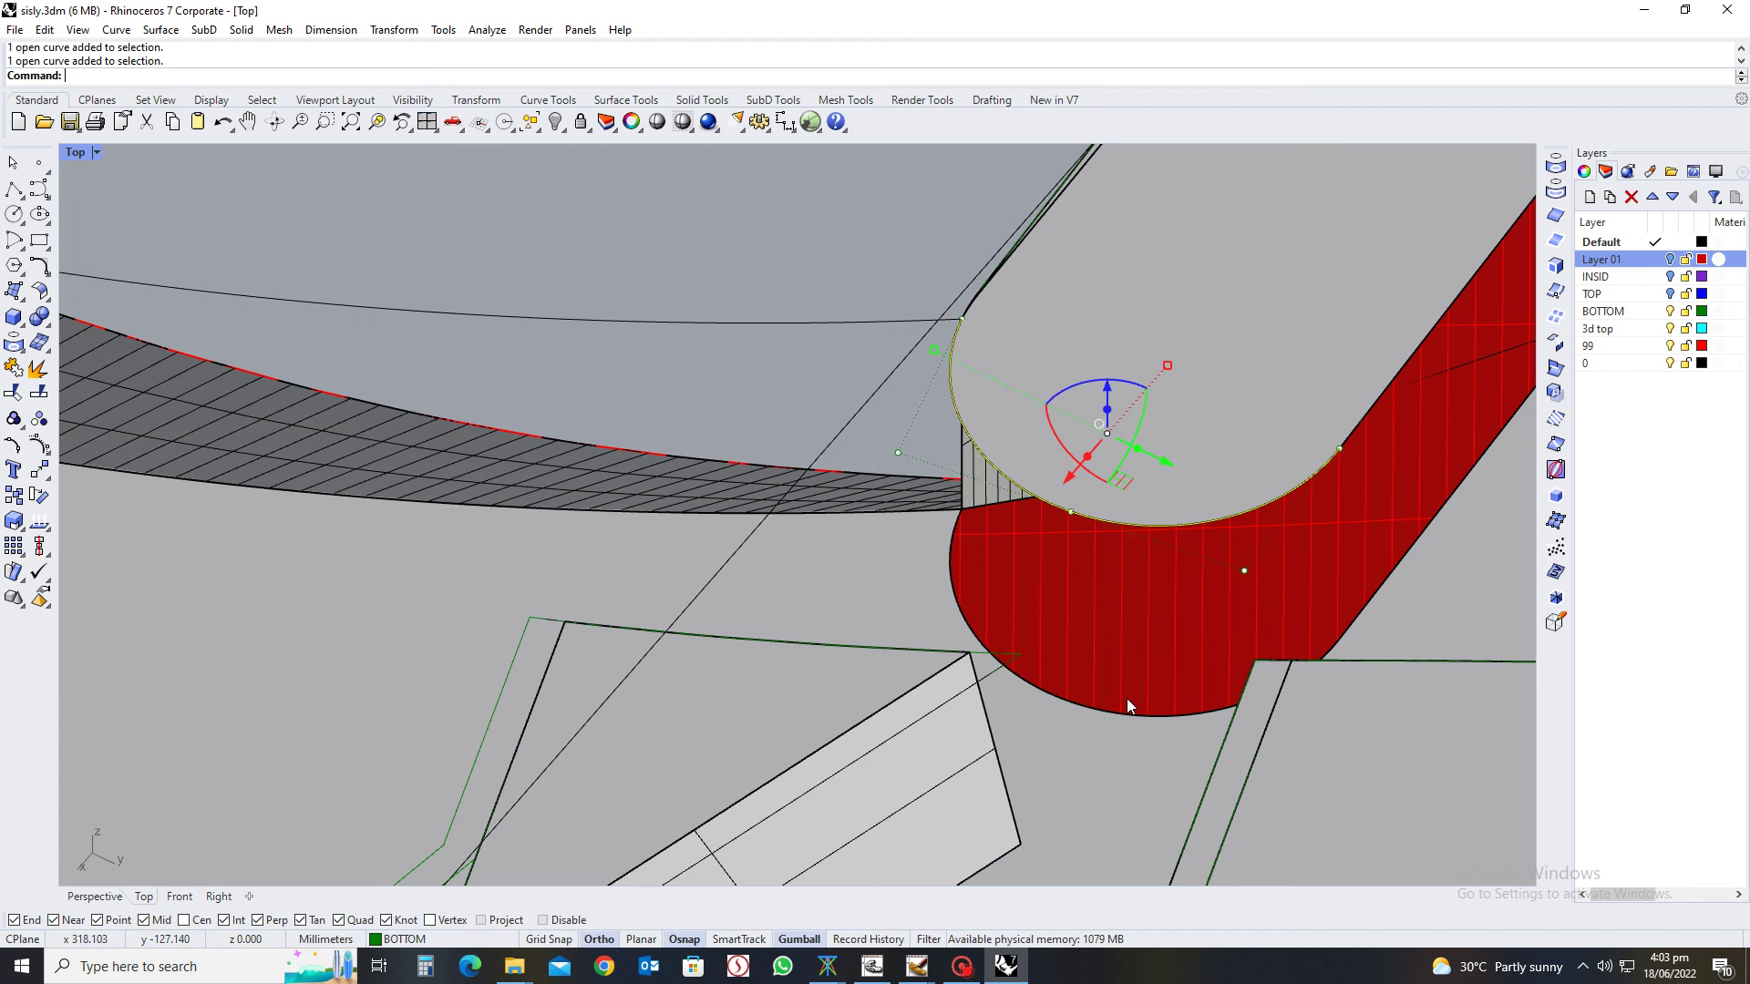
{"action": "left_click", "coordinate": [1129, 720]}
{"action": "left_click", "coordinate": [1185, 762]}
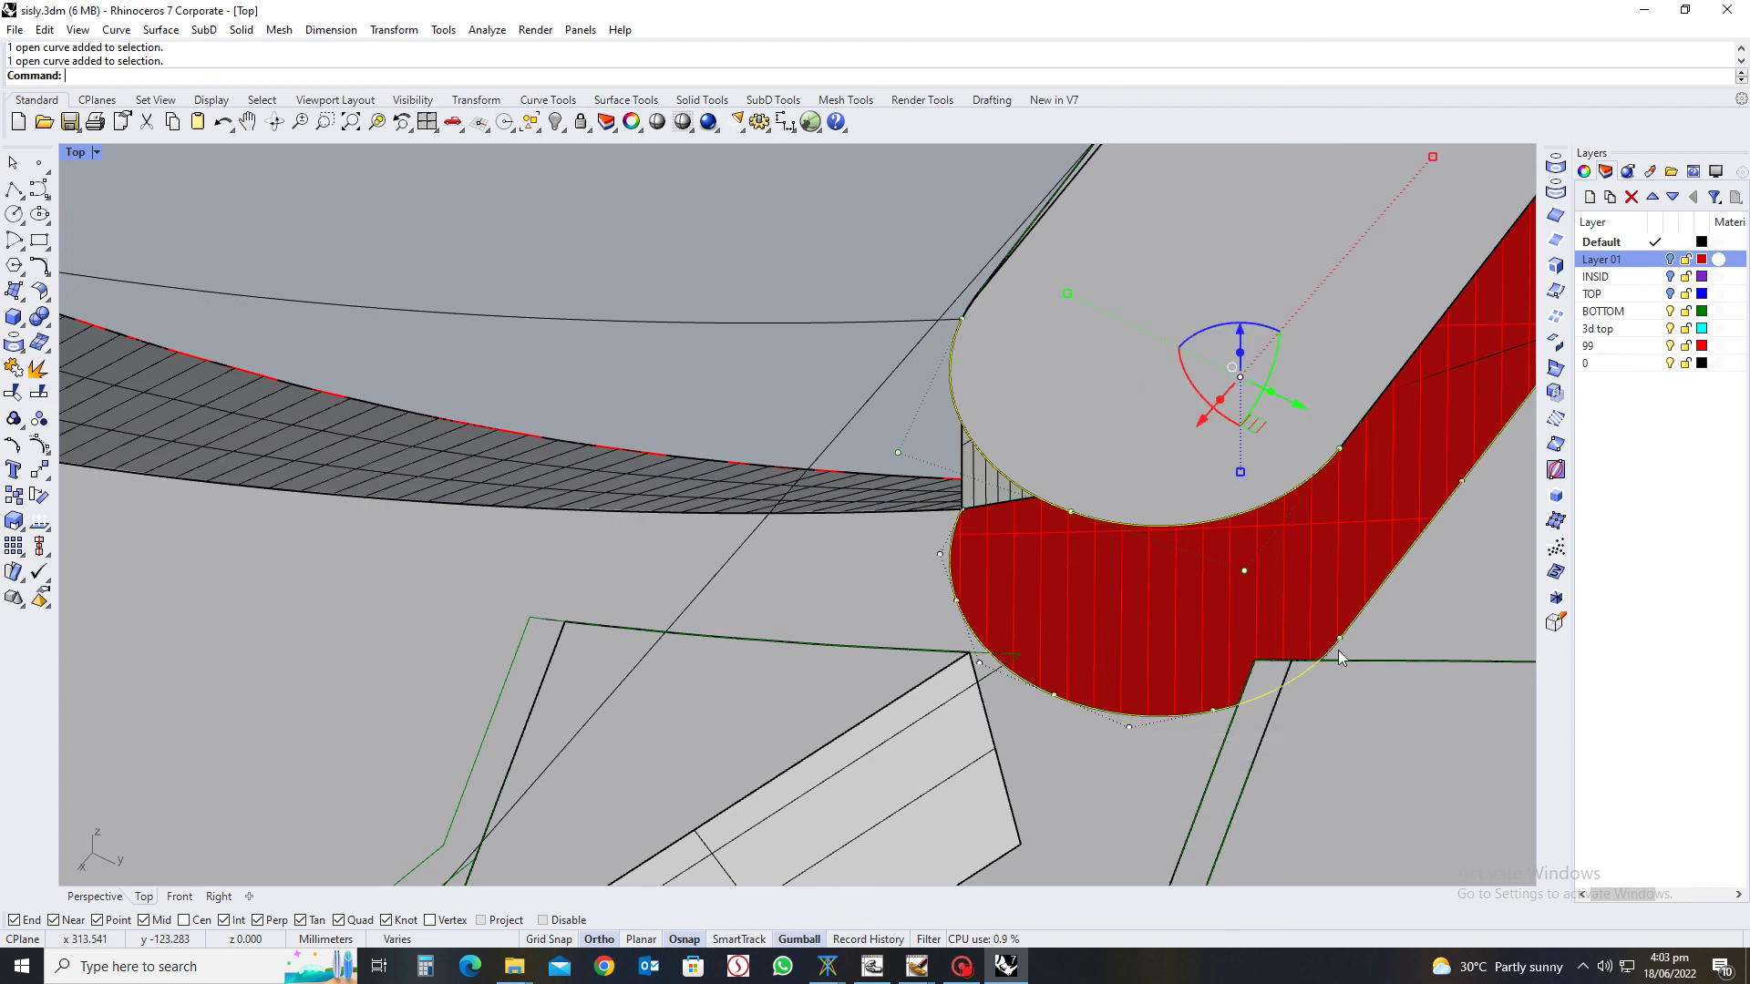
{"action": "scroll", "coordinate": [1026, 602], "scroll_direction": "down", "scroll_amount": 3}
{"action": "scroll", "coordinate": [1025, 602], "scroll_direction": "down", "scroll_amount": 2}
{"action": "right_click_drag", "start_coordinate": [1137, 588], "coordinate": [1219, 502]}
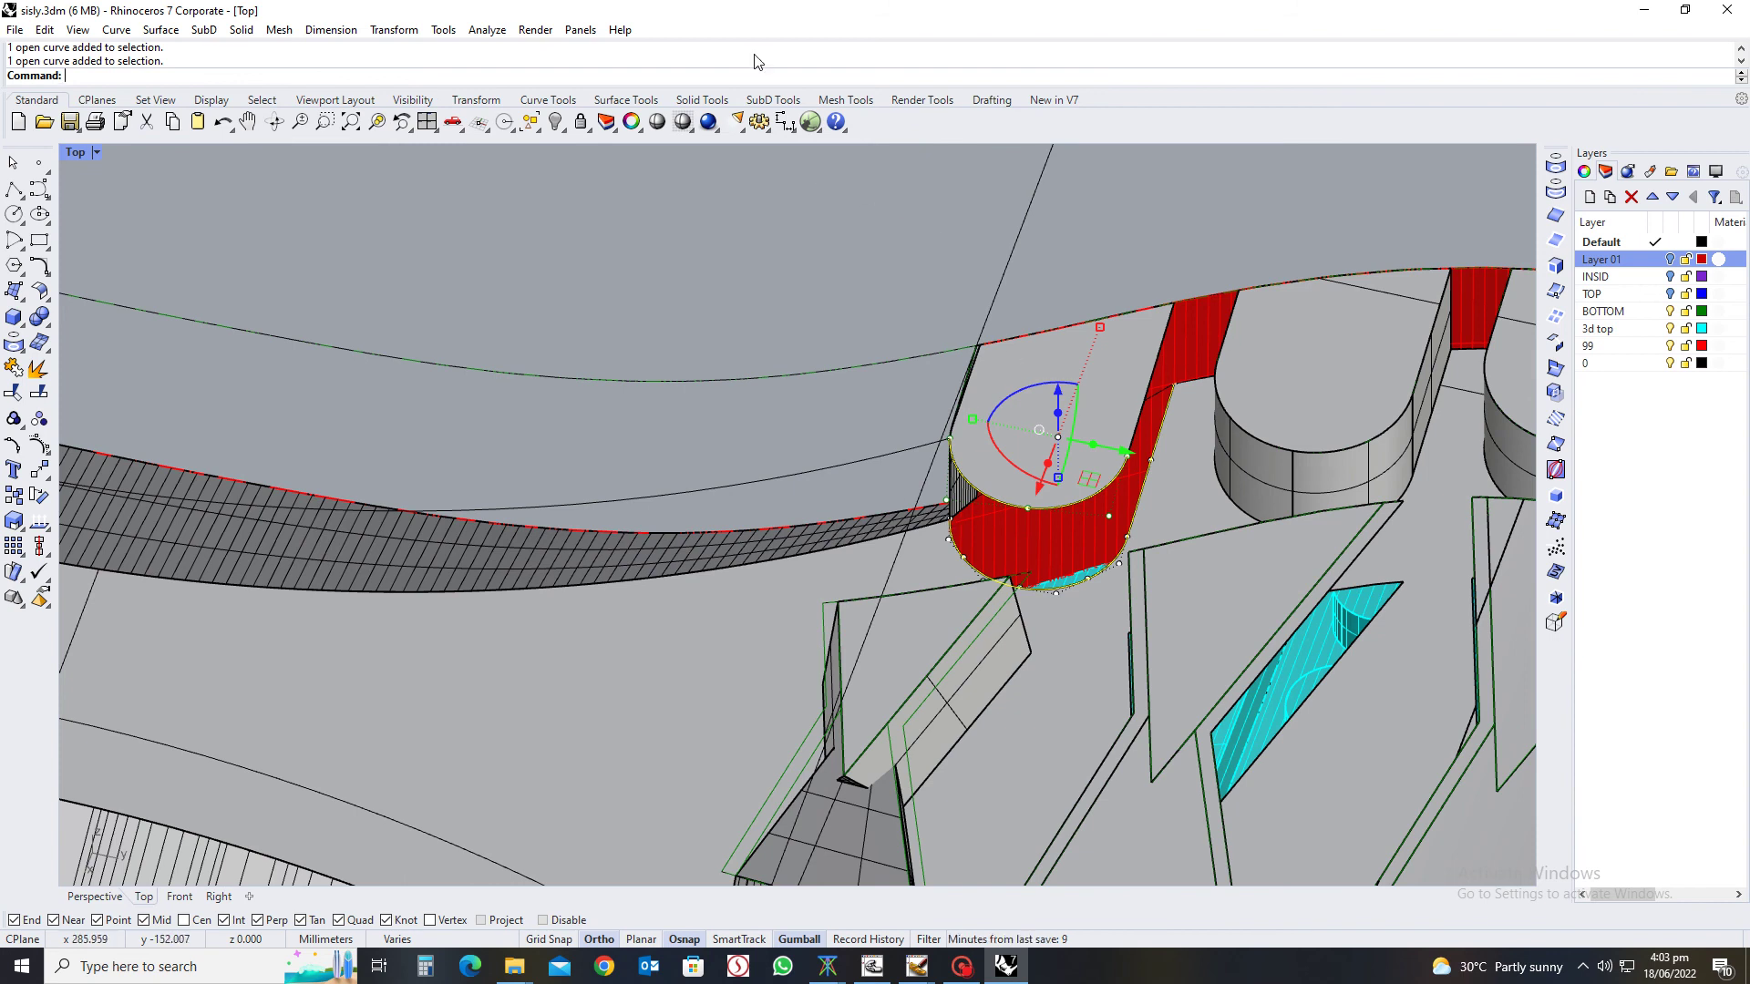
{"action": "scroll", "coordinate": [1140, 428], "scroll_direction": "up", "scroll_amount": 3}
{"action": "left_click", "coordinate": [1139, 434]}
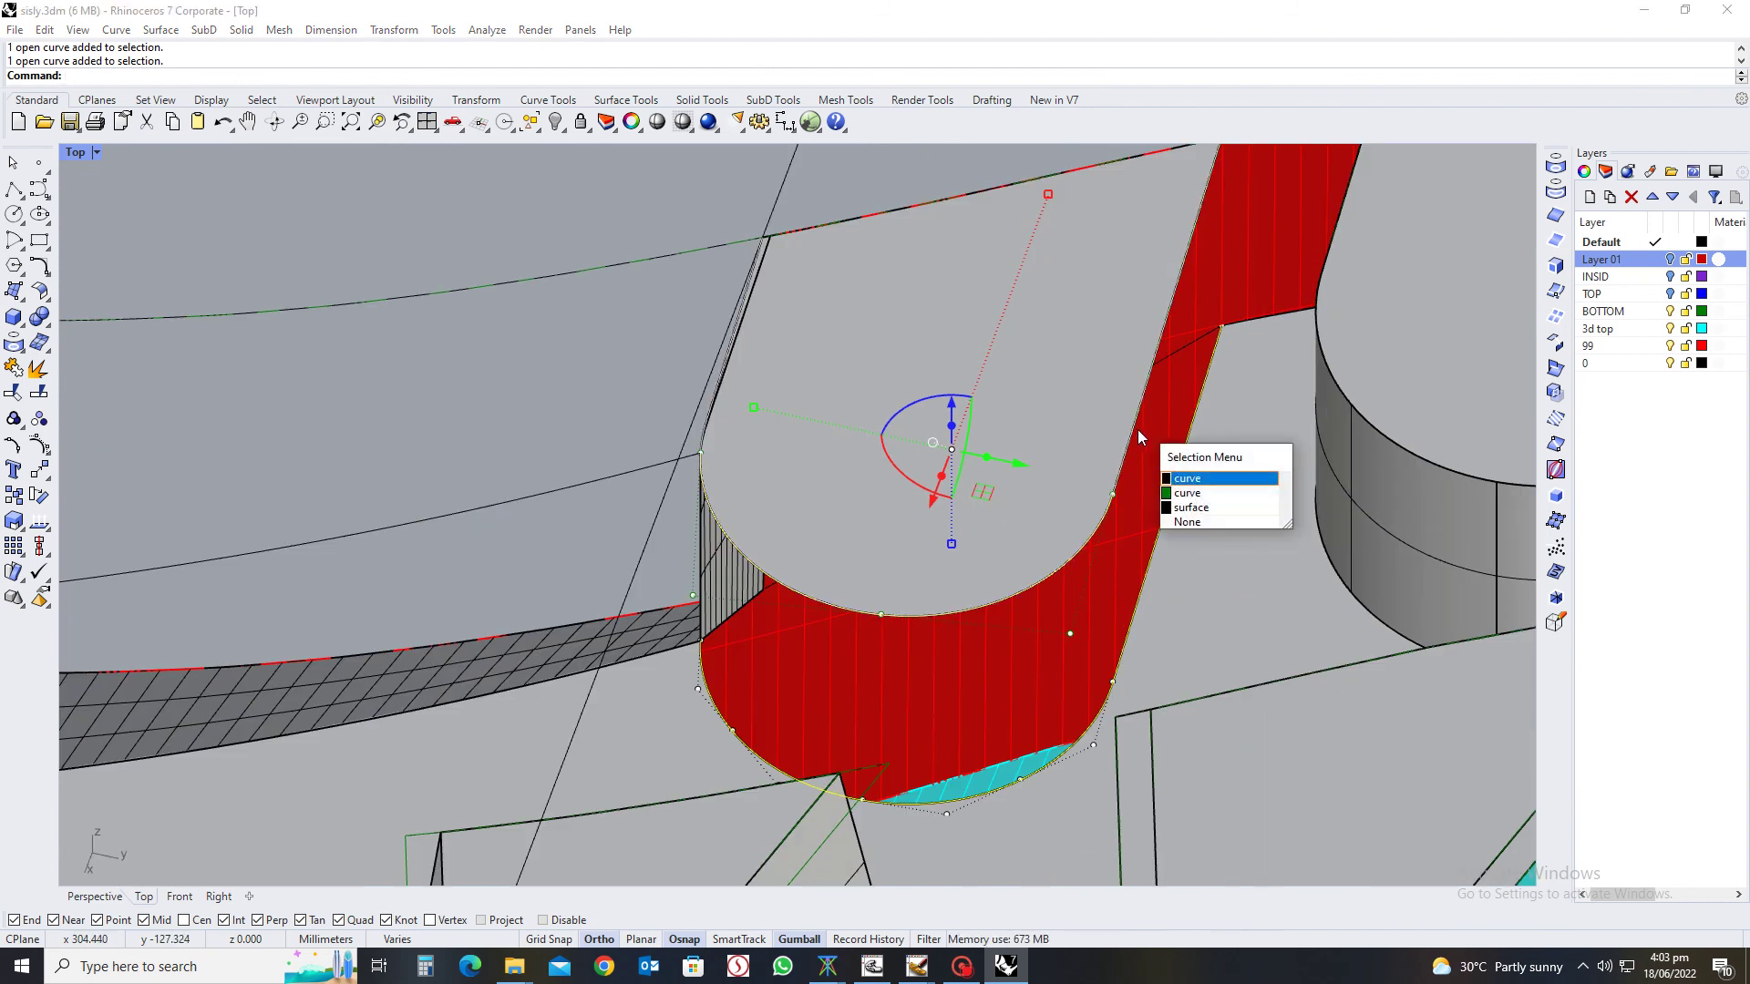
{"action": "left_click", "coordinate": [1185, 493]}
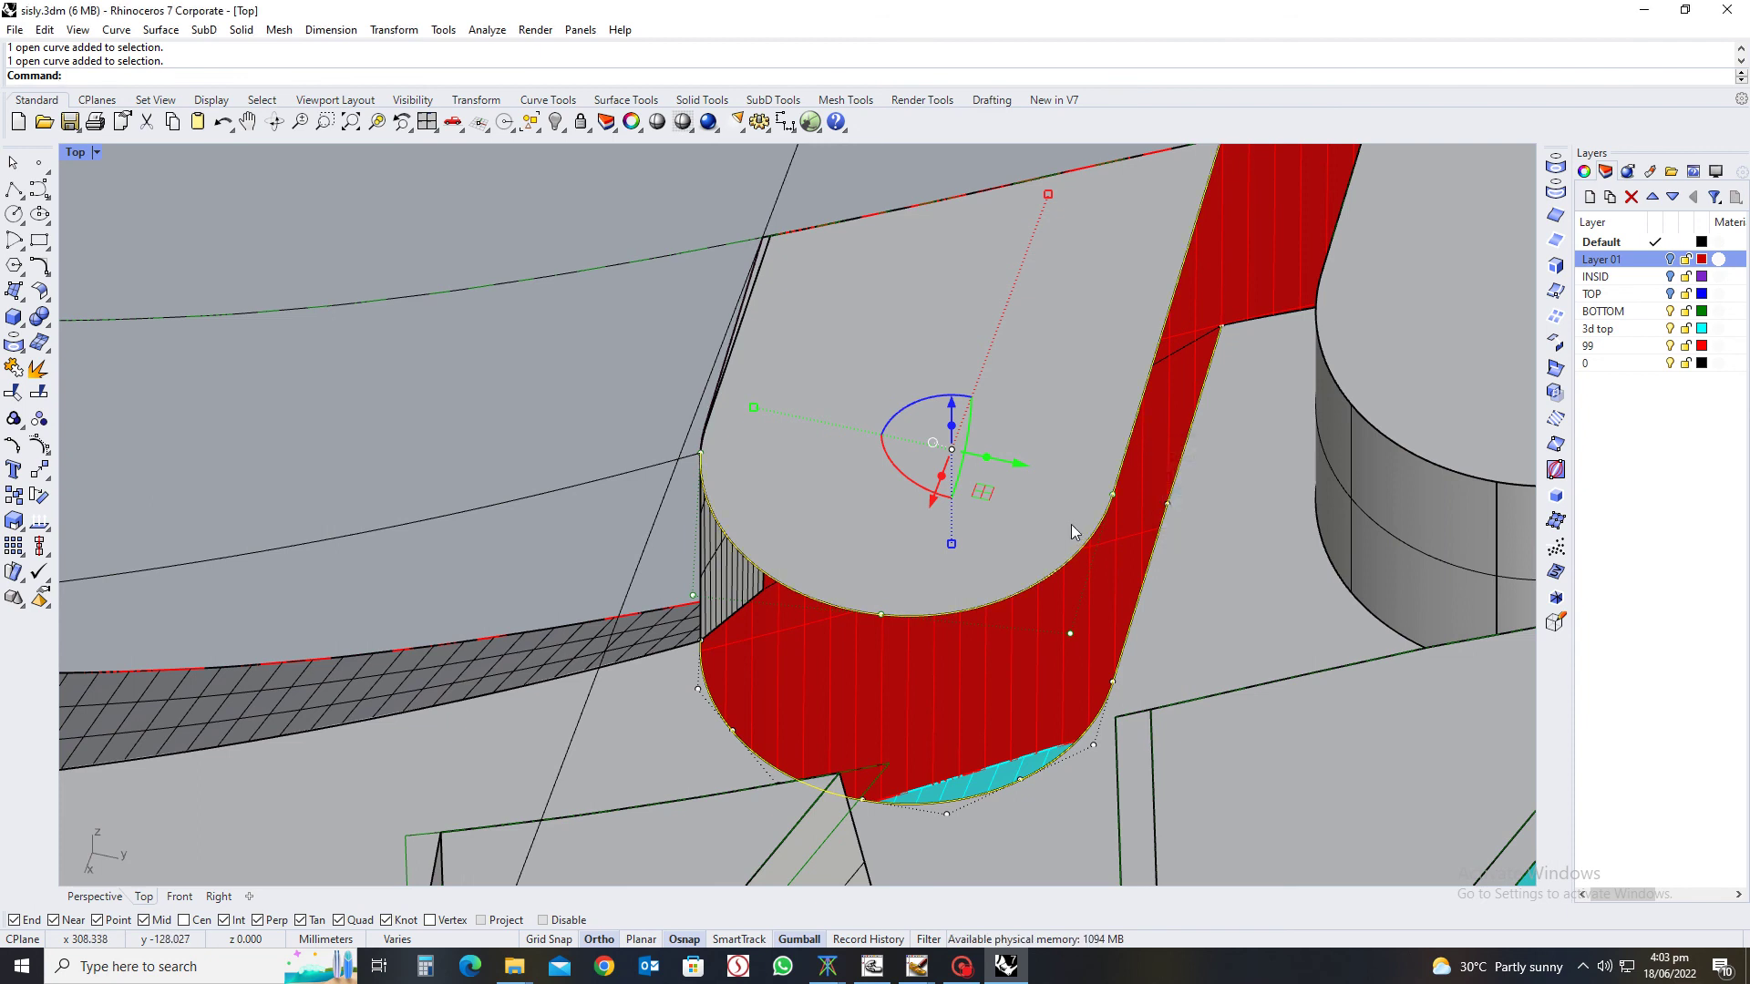
{"action": "scroll", "coordinate": [1070, 523], "scroll_direction": "down", "scroll_amount": 3}
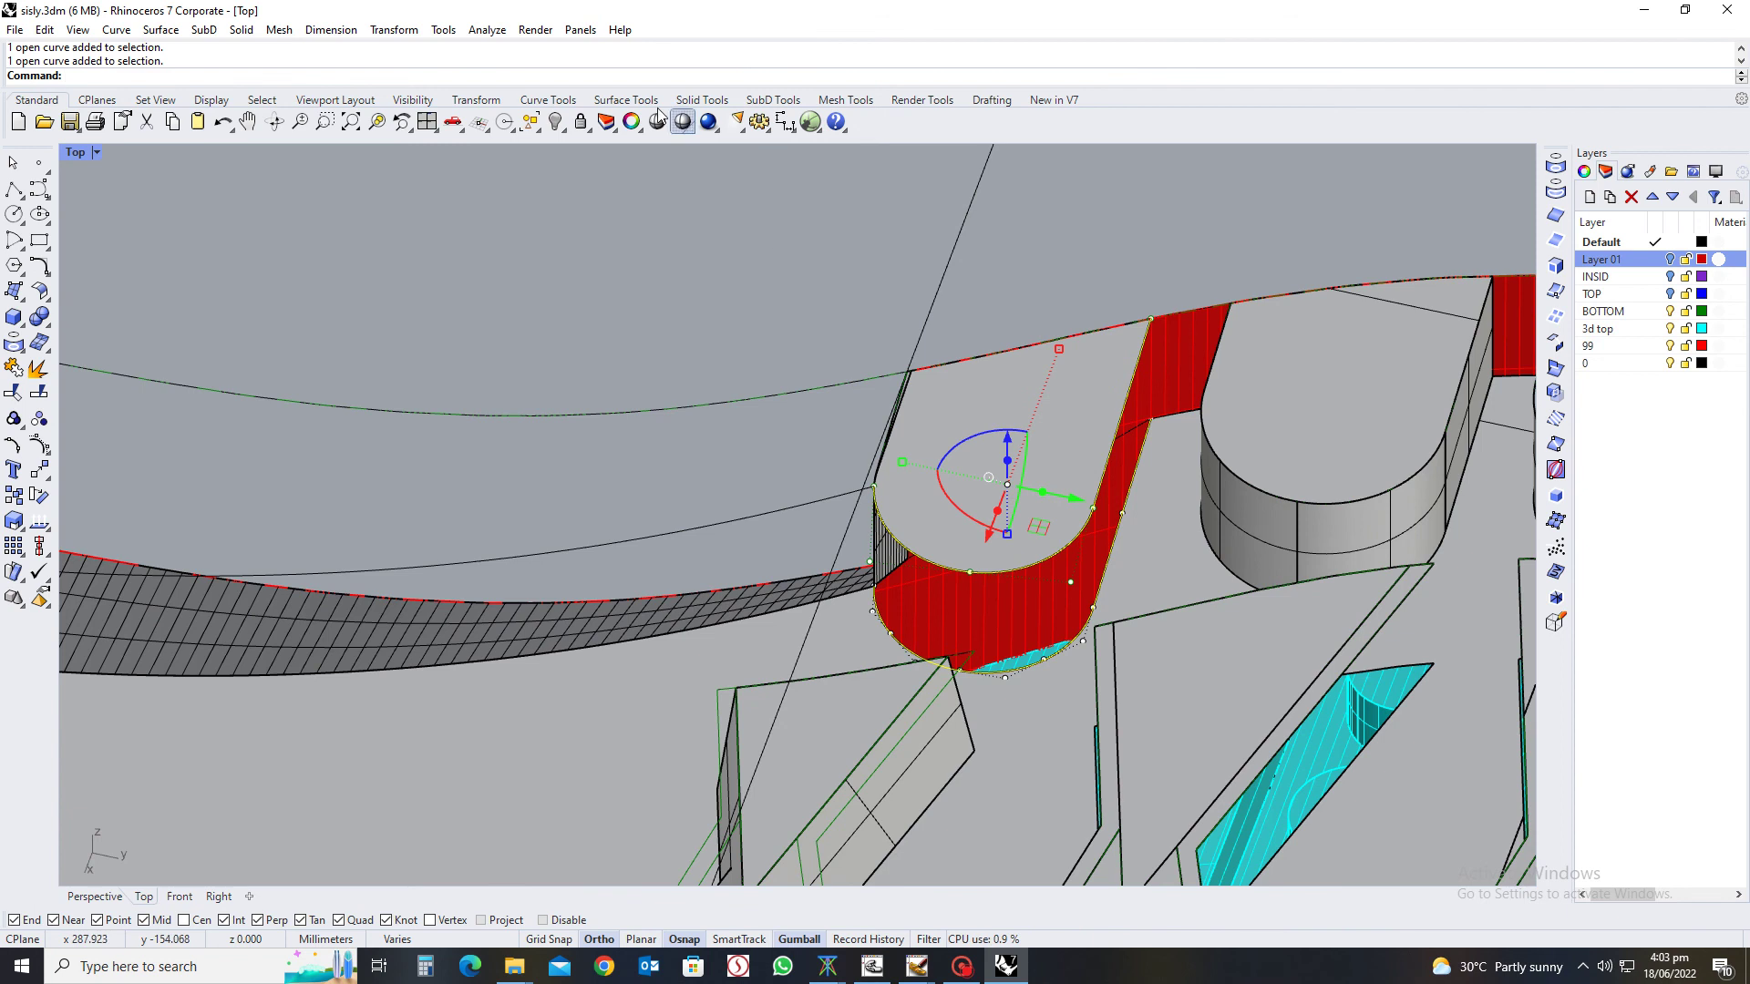
{"action": "left_click", "coordinate": [565, 129]}
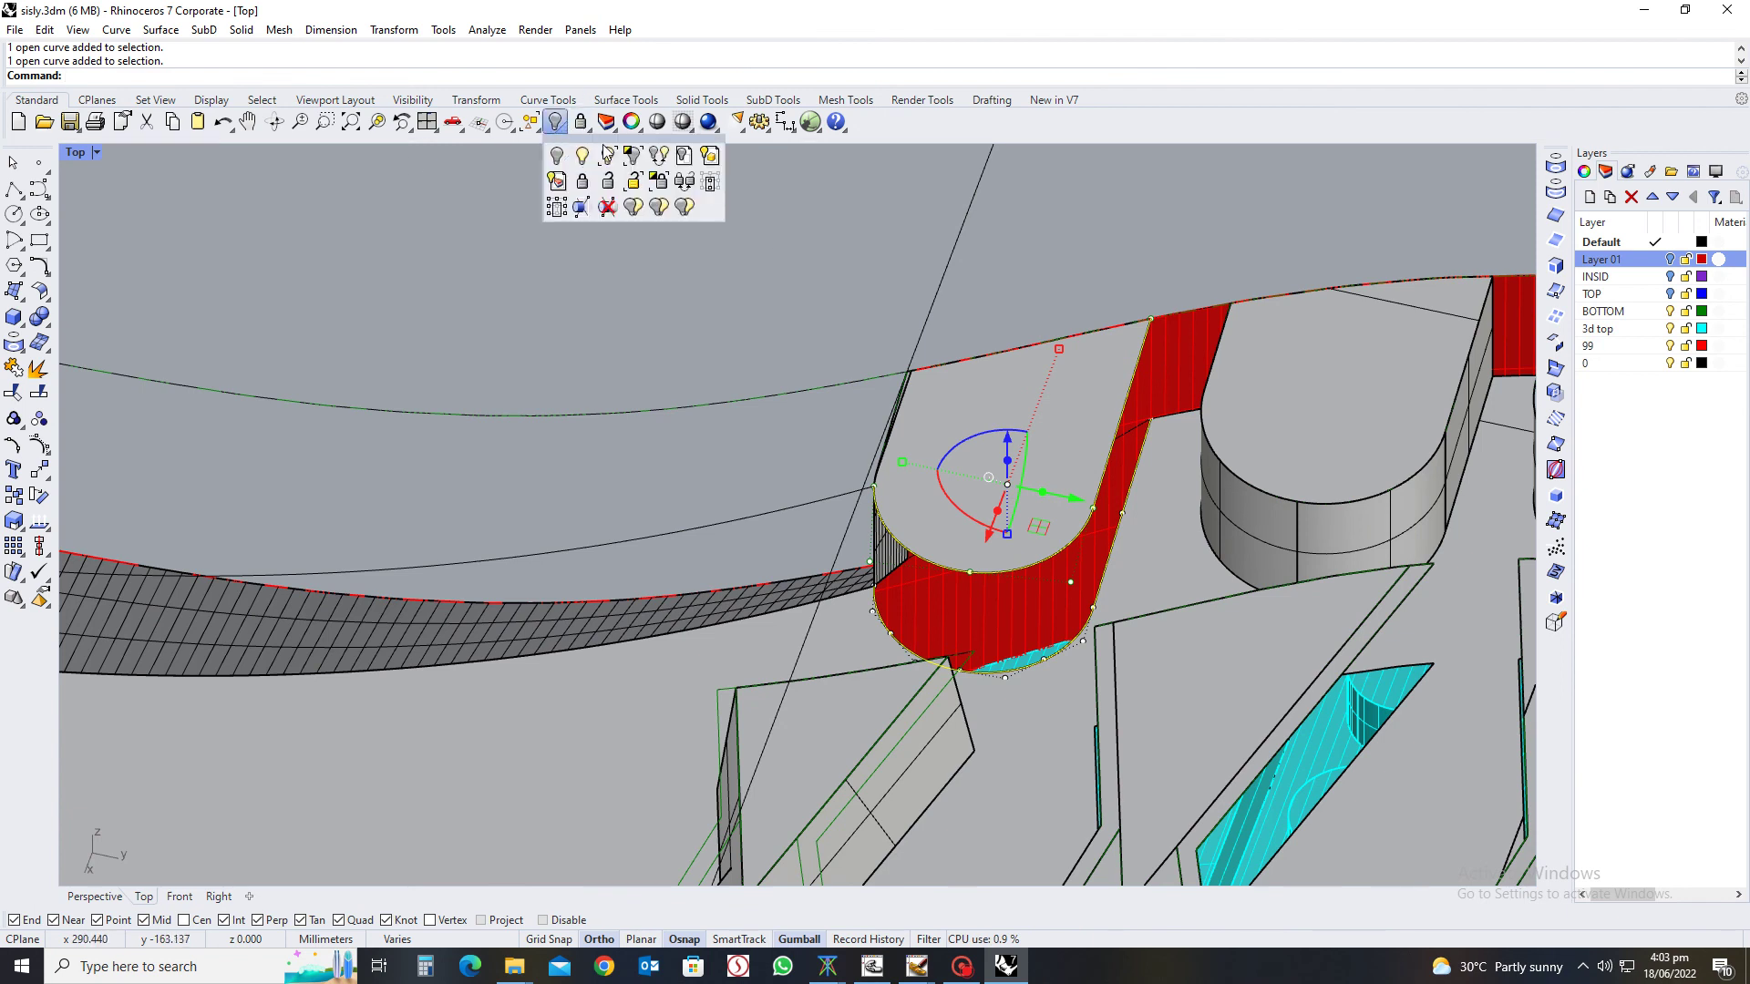
{"action": "left_click", "coordinate": [635, 160]}
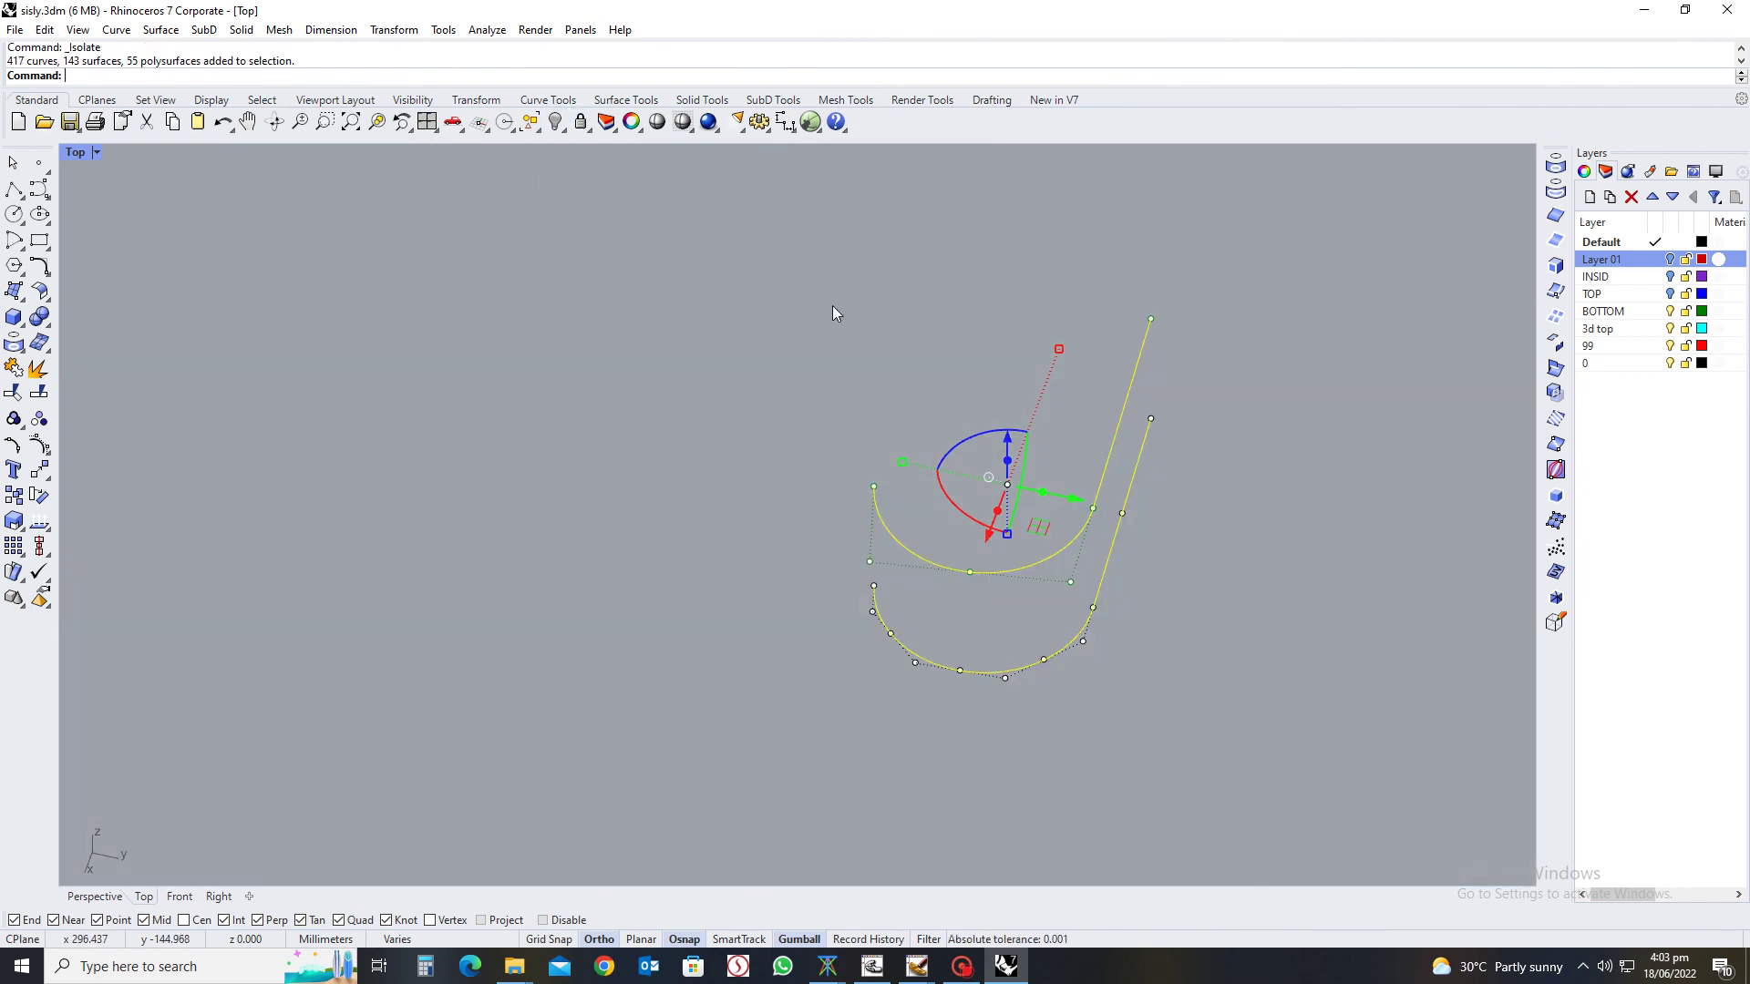
Join the lug's top arc with its adjoining straight top segment into one open curve
{"action": "left_click", "coordinate": [844, 316]}
{"action": "left_click_drag", "start_coordinate": [764, 273], "coordinate": [1267, 717]}
{"action": "key", "text": "ctrl+j"}
{"action": "key", "text": "Escape"}
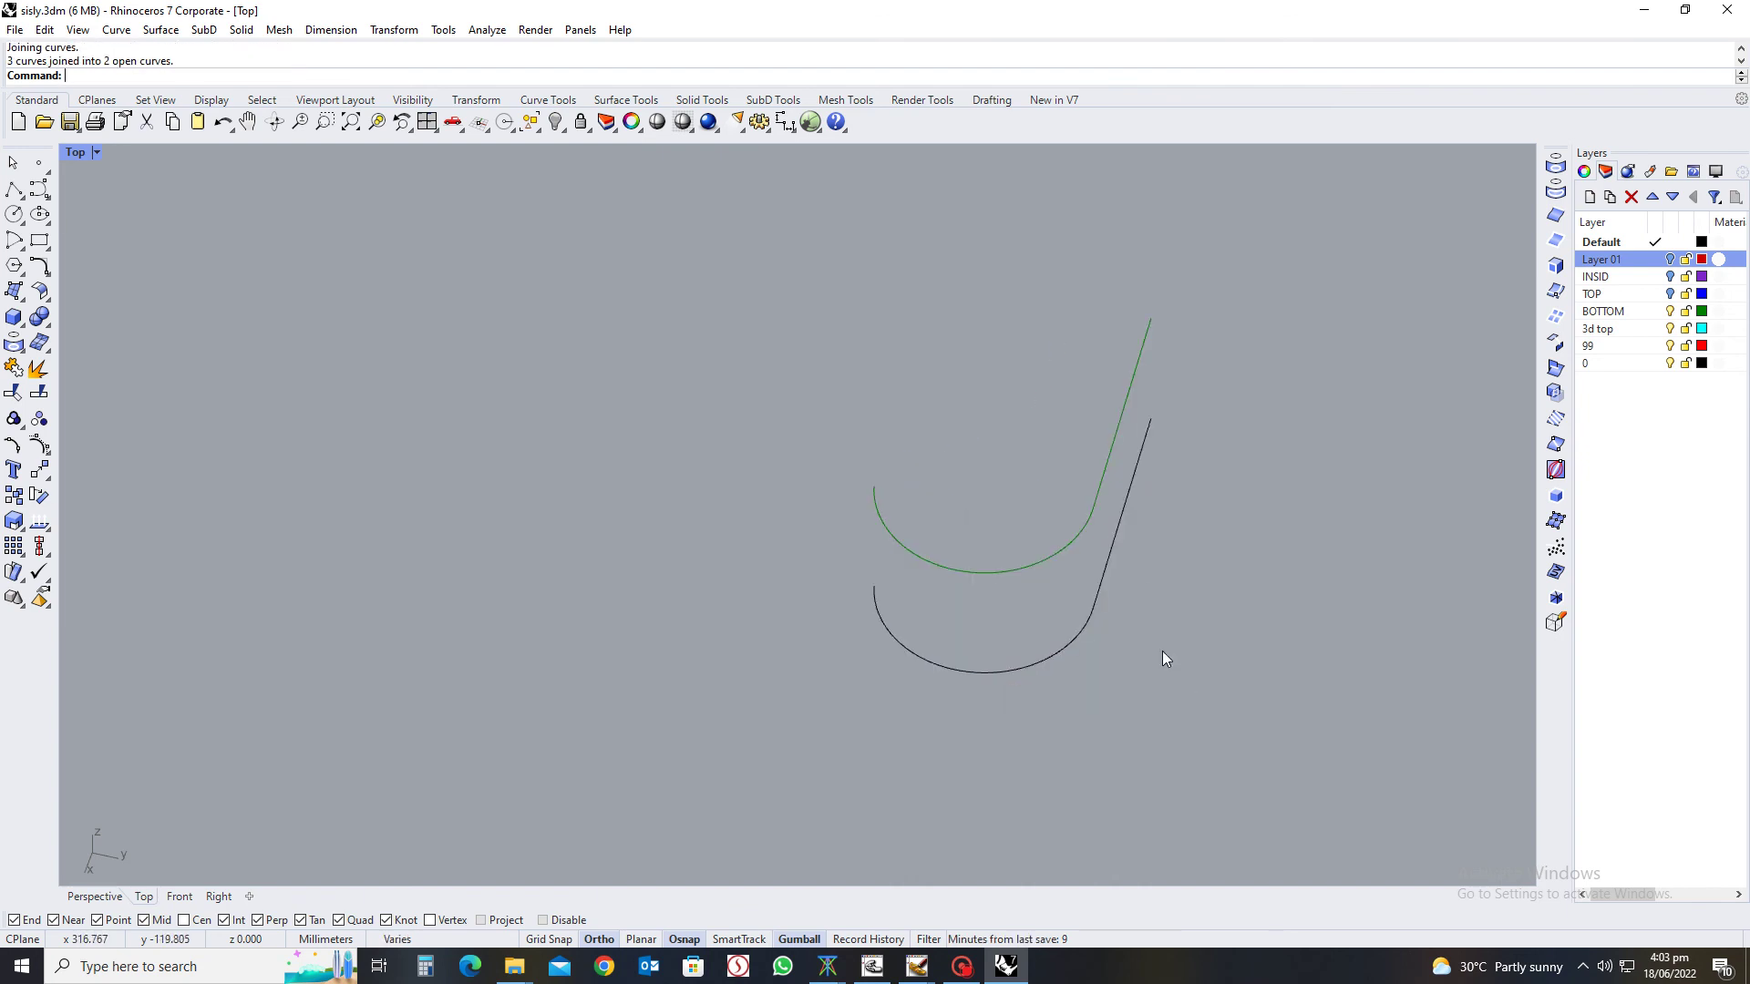
Build the rounded lug's wall as an edge surface between the joined top curve and the base curve, and show the hidden objects again
{"action": "type", "text": "k"}
{"action": "key", "text": "Return"}
{"action": "left_click", "coordinate": [1110, 499]}
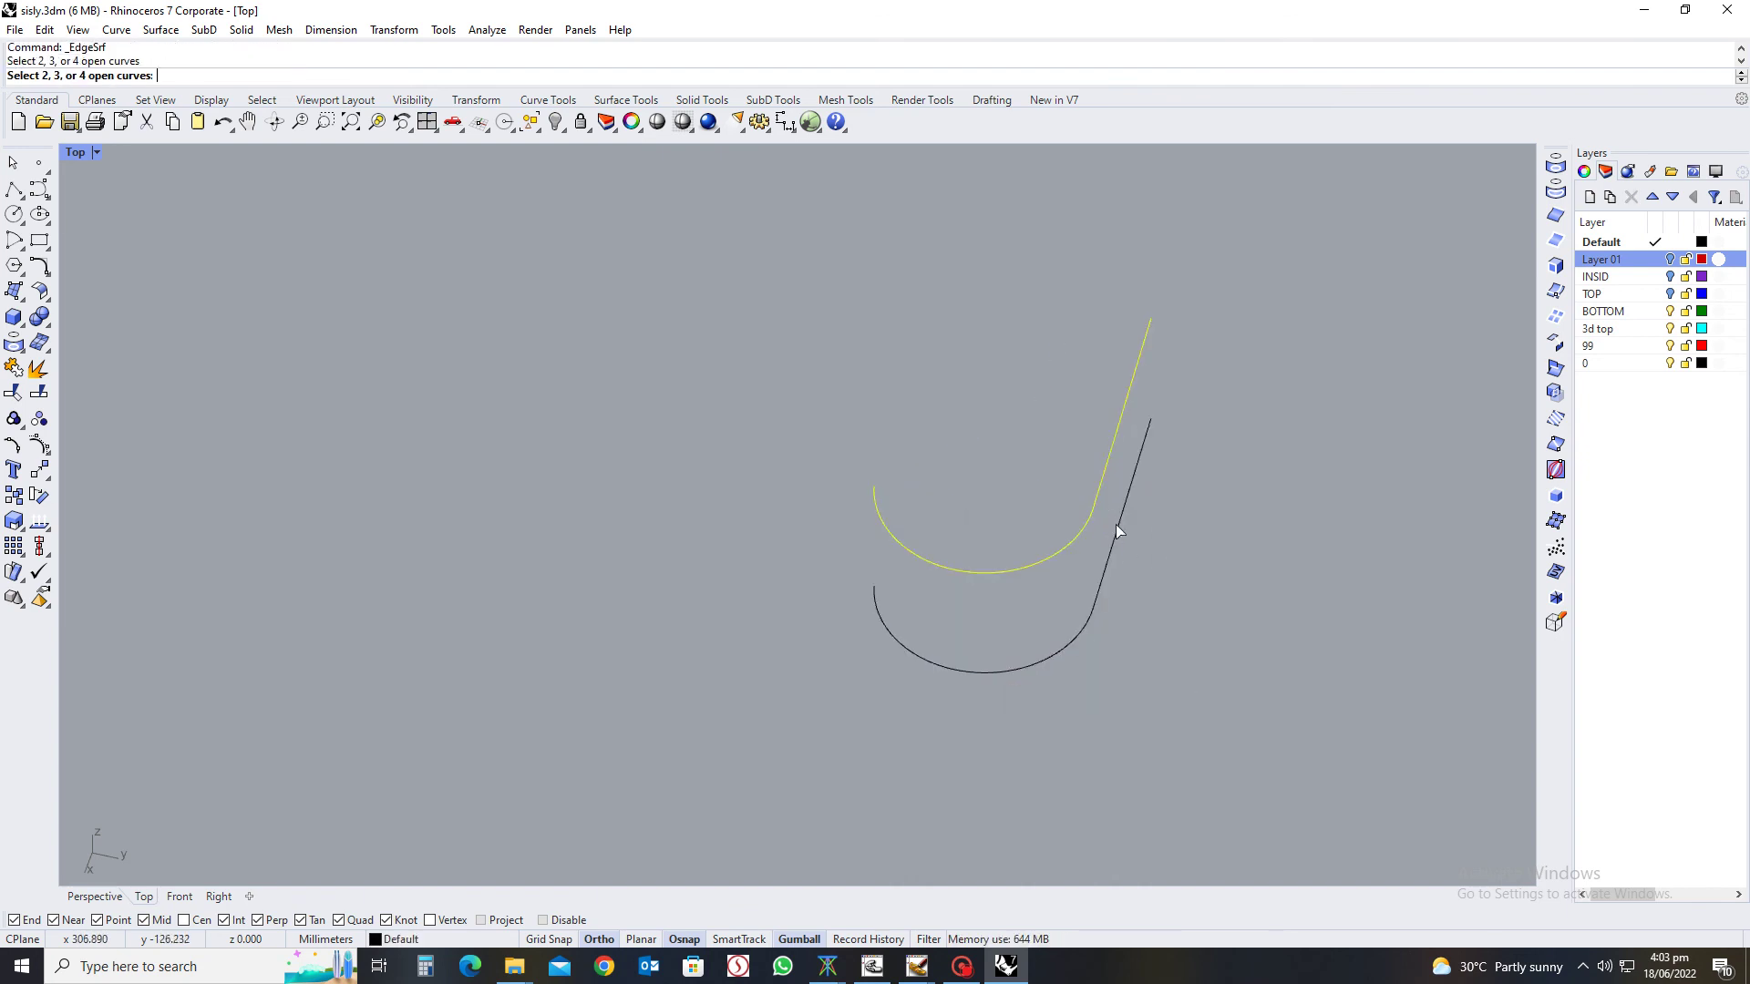
{"action": "left_click", "coordinate": [1125, 539]}
{"action": "key", "text": "Return"}
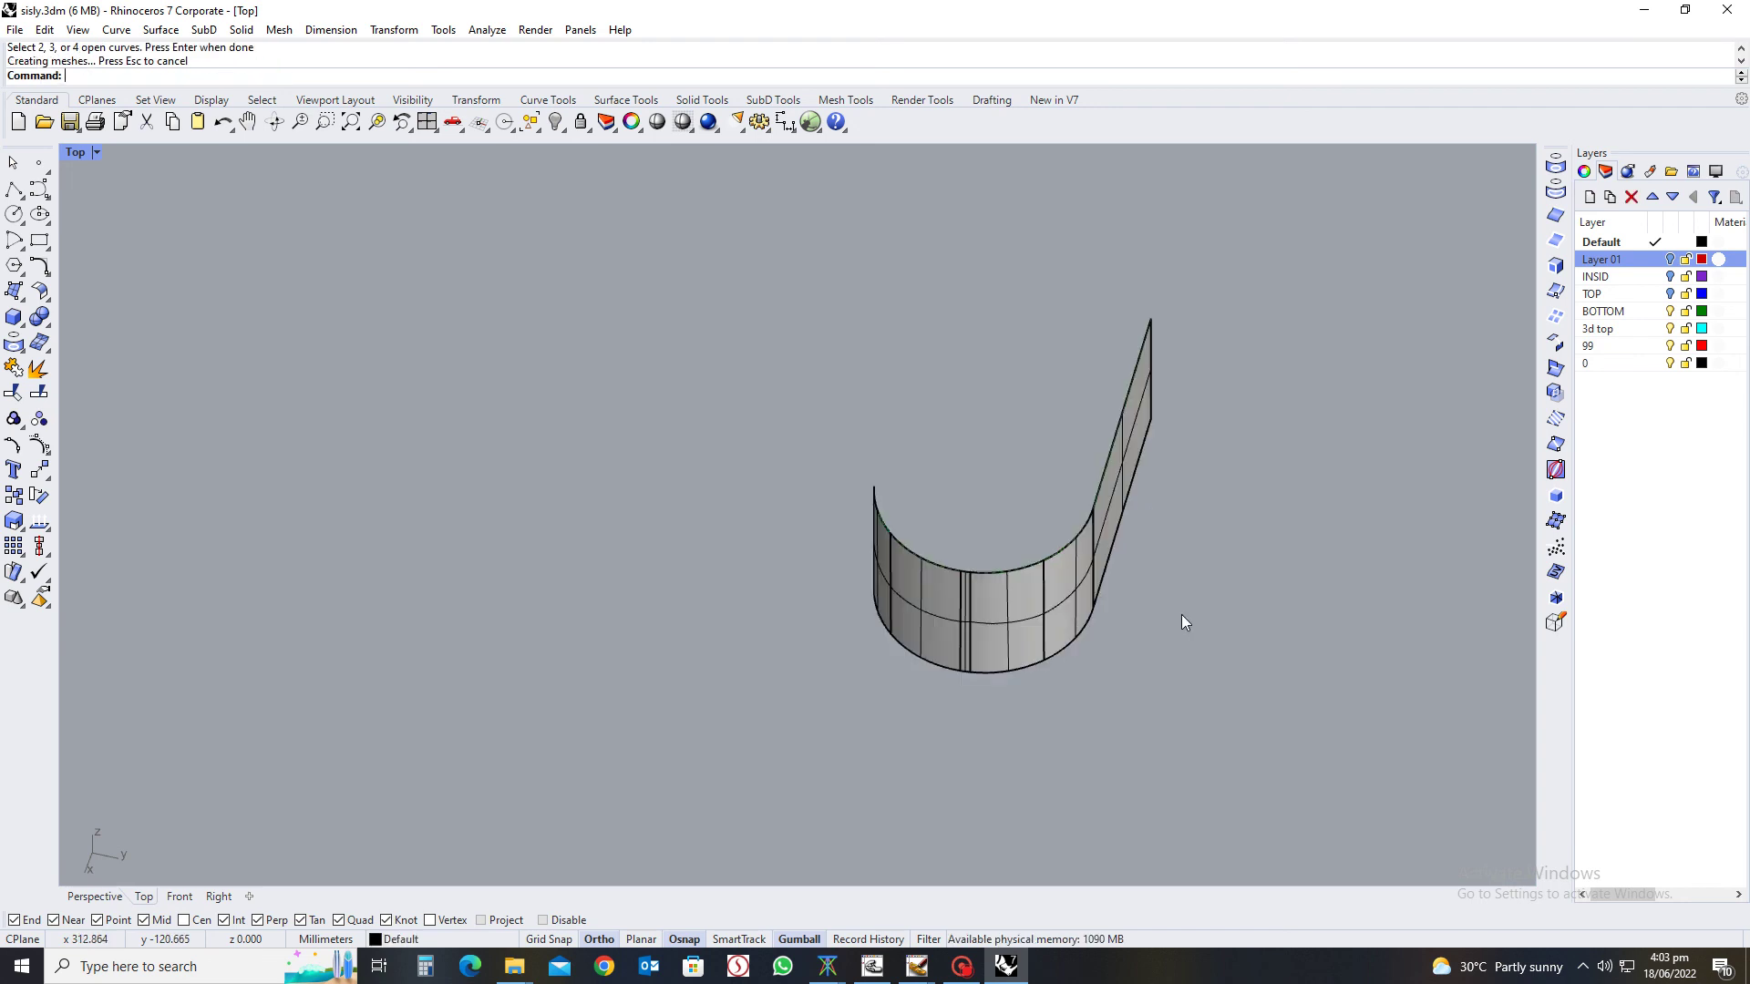
{"action": "type", "text": "s"}
{"action": "key", "text": "Return"}
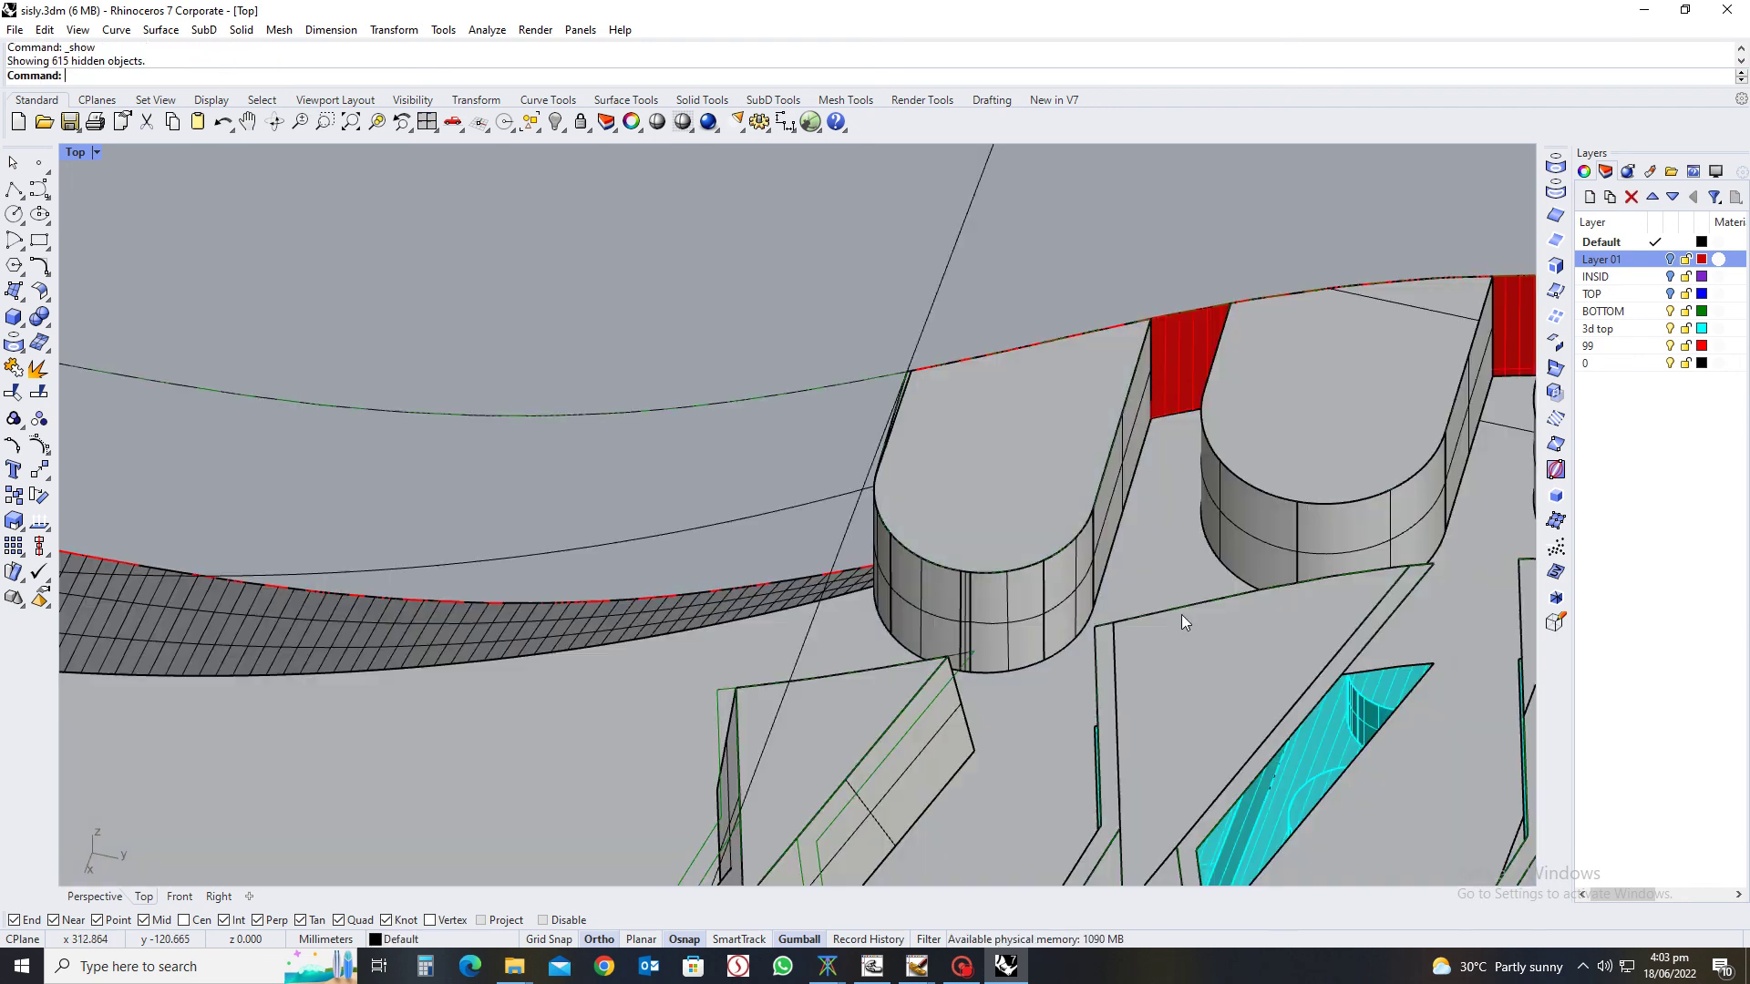
Draw a line from the inner corner of the opposite arch wall's forefoot end up to the rounded lug's top edge
{"action": "right_click_drag", "start_coordinate": [1008, 746], "coordinate": [1075, 589]}
{"action": "scroll", "coordinate": [1076, 589], "scroll_direction": "up", "scroll_amount": 6}
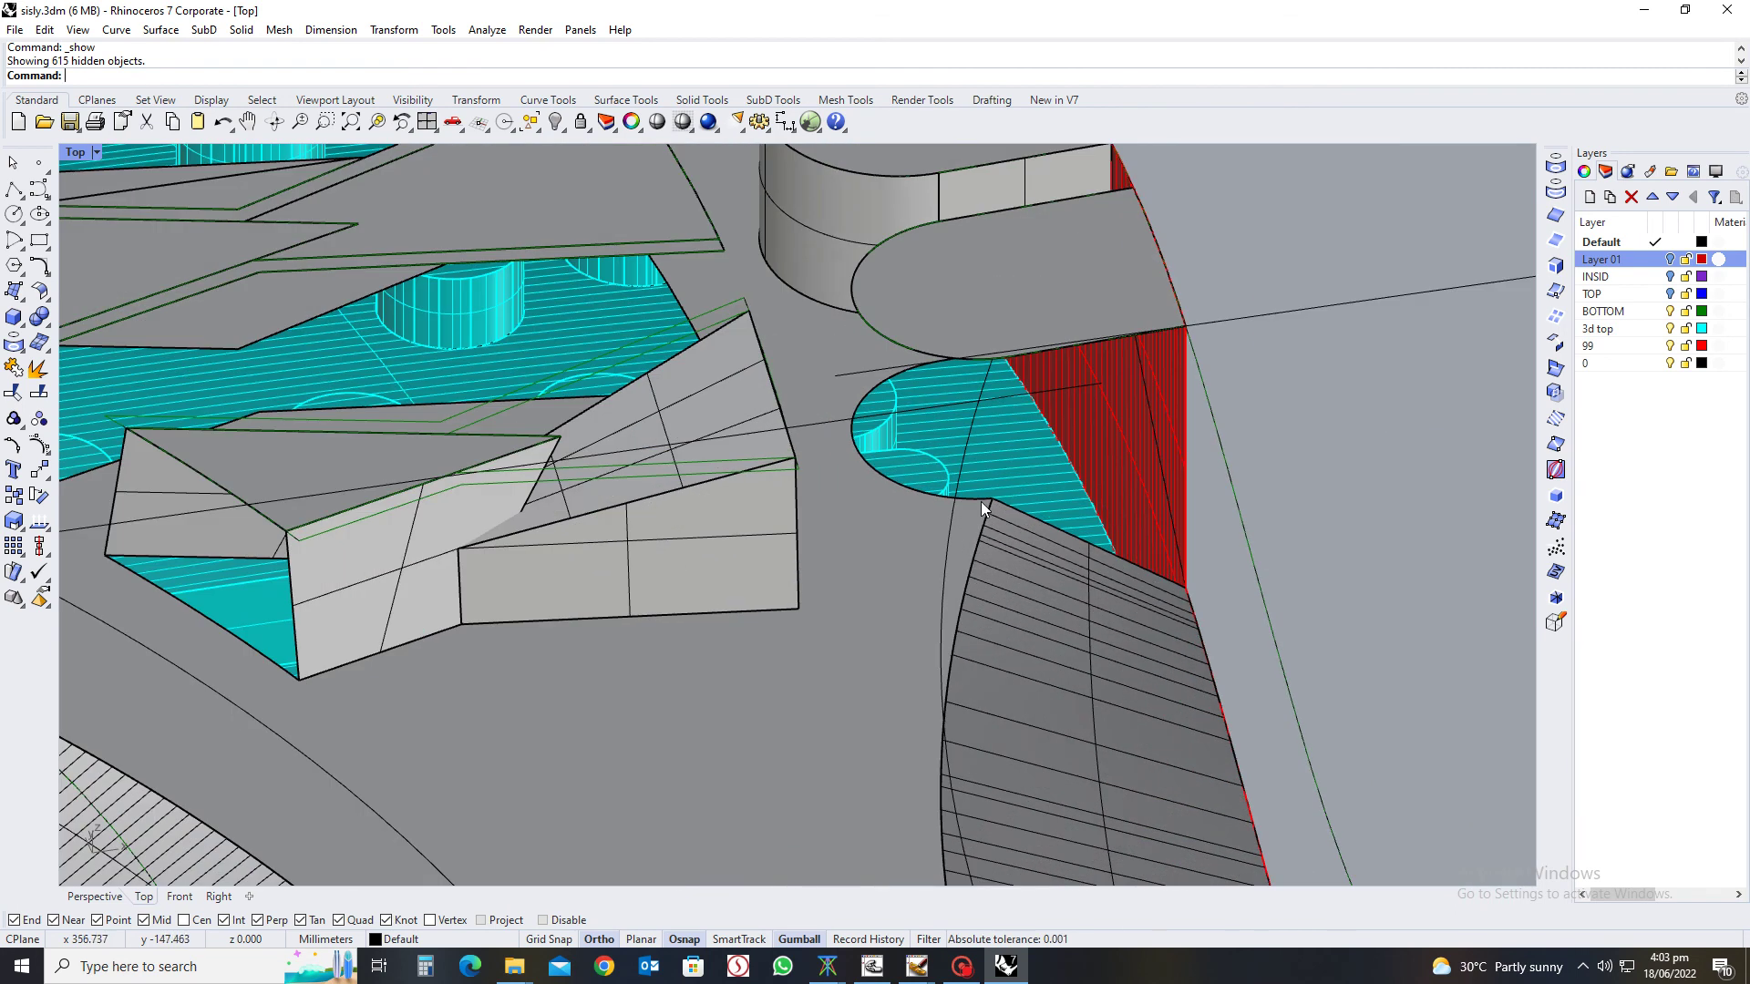
{"action": "type", "text": "line"}
{"action": "key", "text": "Return"}
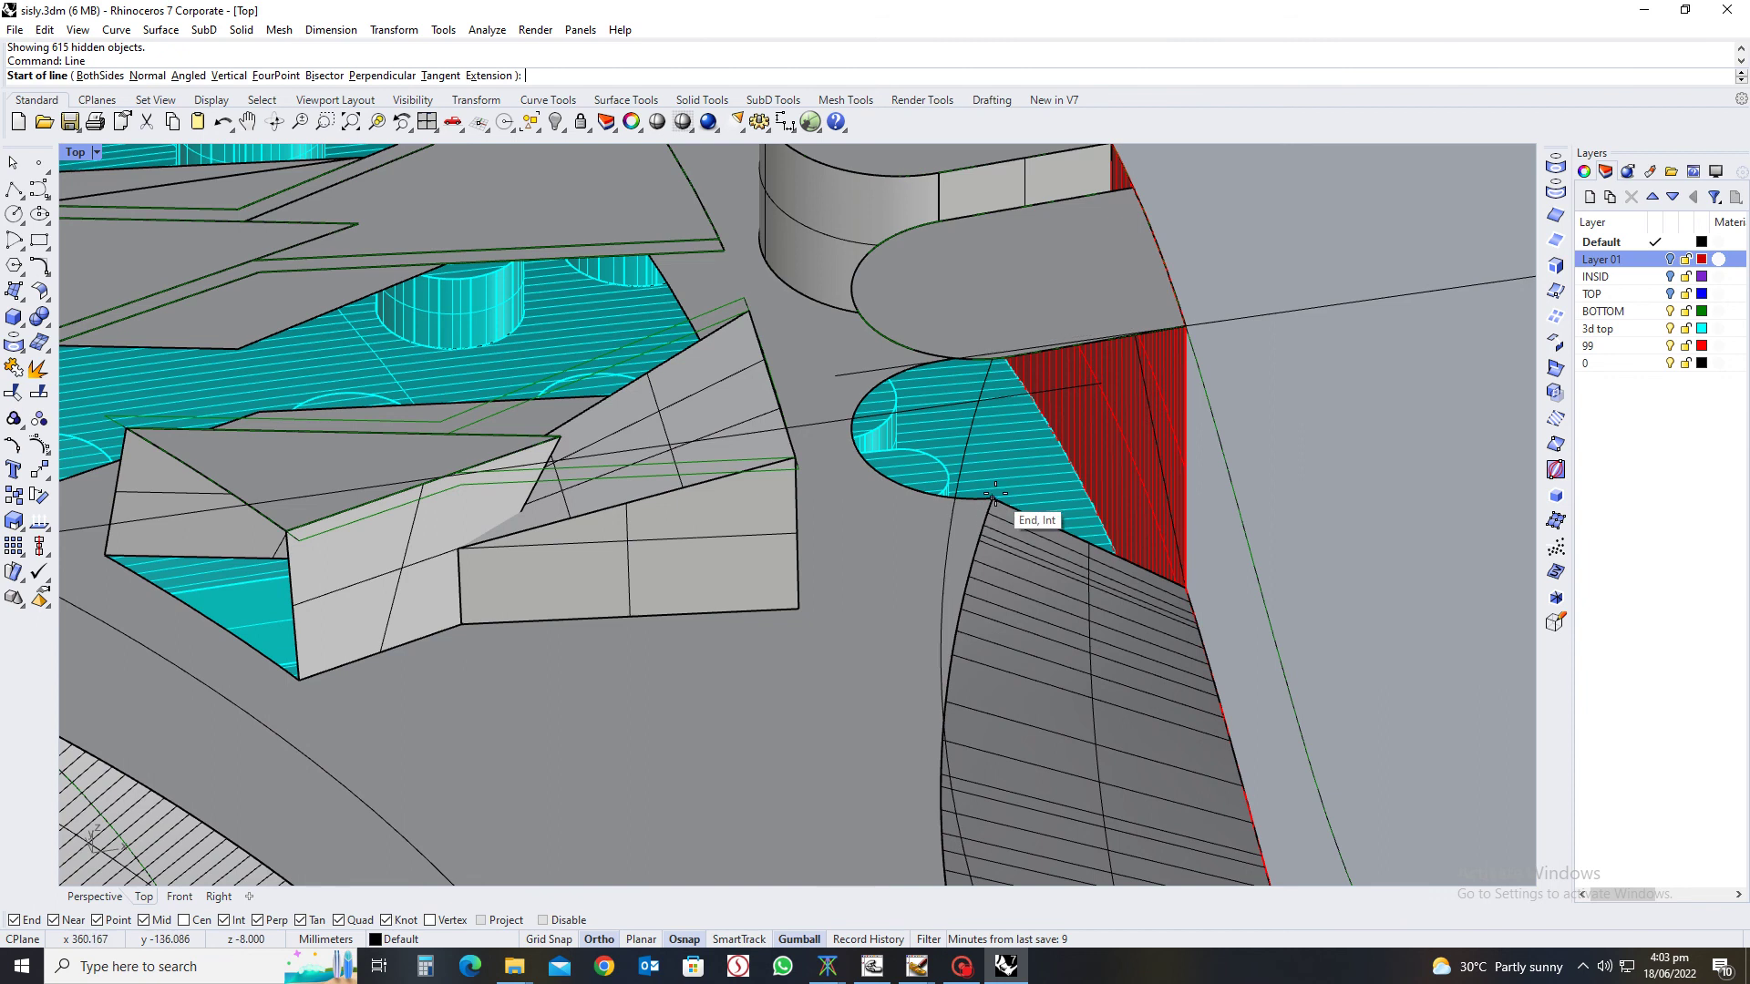
{"action": "left_click", "coordinate": [995, 495]}
{"action": "scroll", "coordinate": [994, 383], "scroll_direction": "up", "scroll_amount": 6}
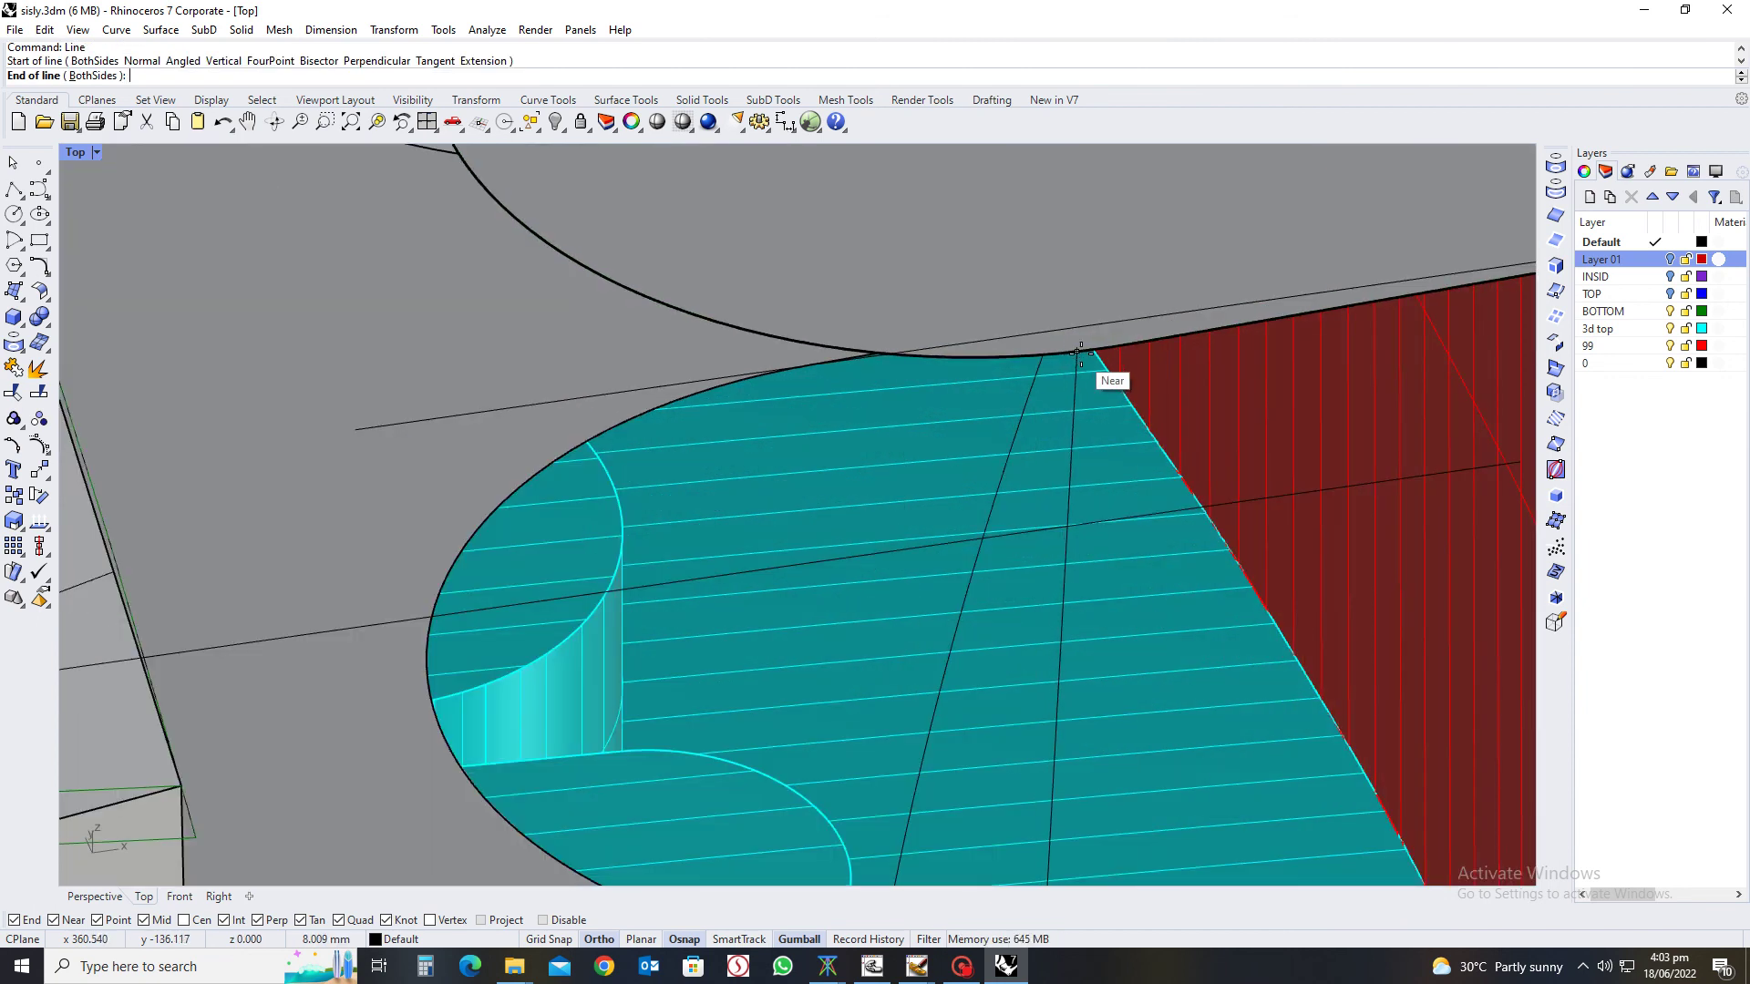
{"action": "scroll", "coordinate": [1079, 353], "scroll_direction": "up", "scroll_amount": 5}
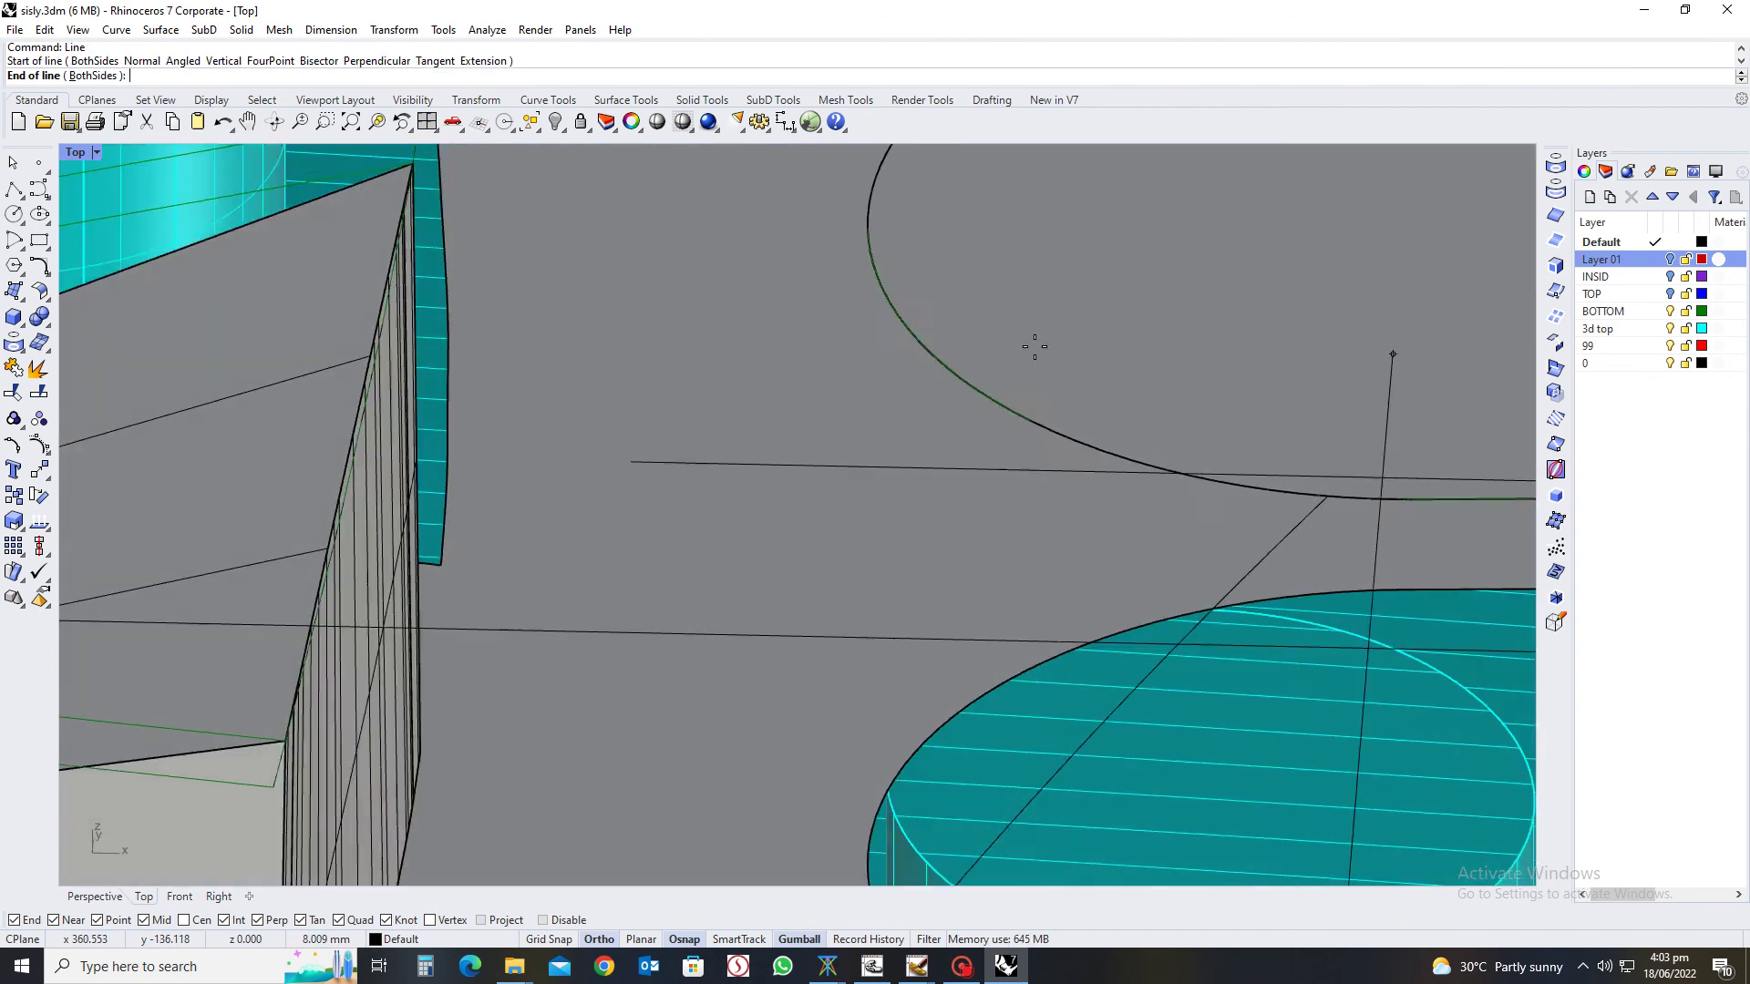
{"action": "scroll", "coordinate": [1035, 346], "scroll_direction": "down", "scroll_amount": 2}
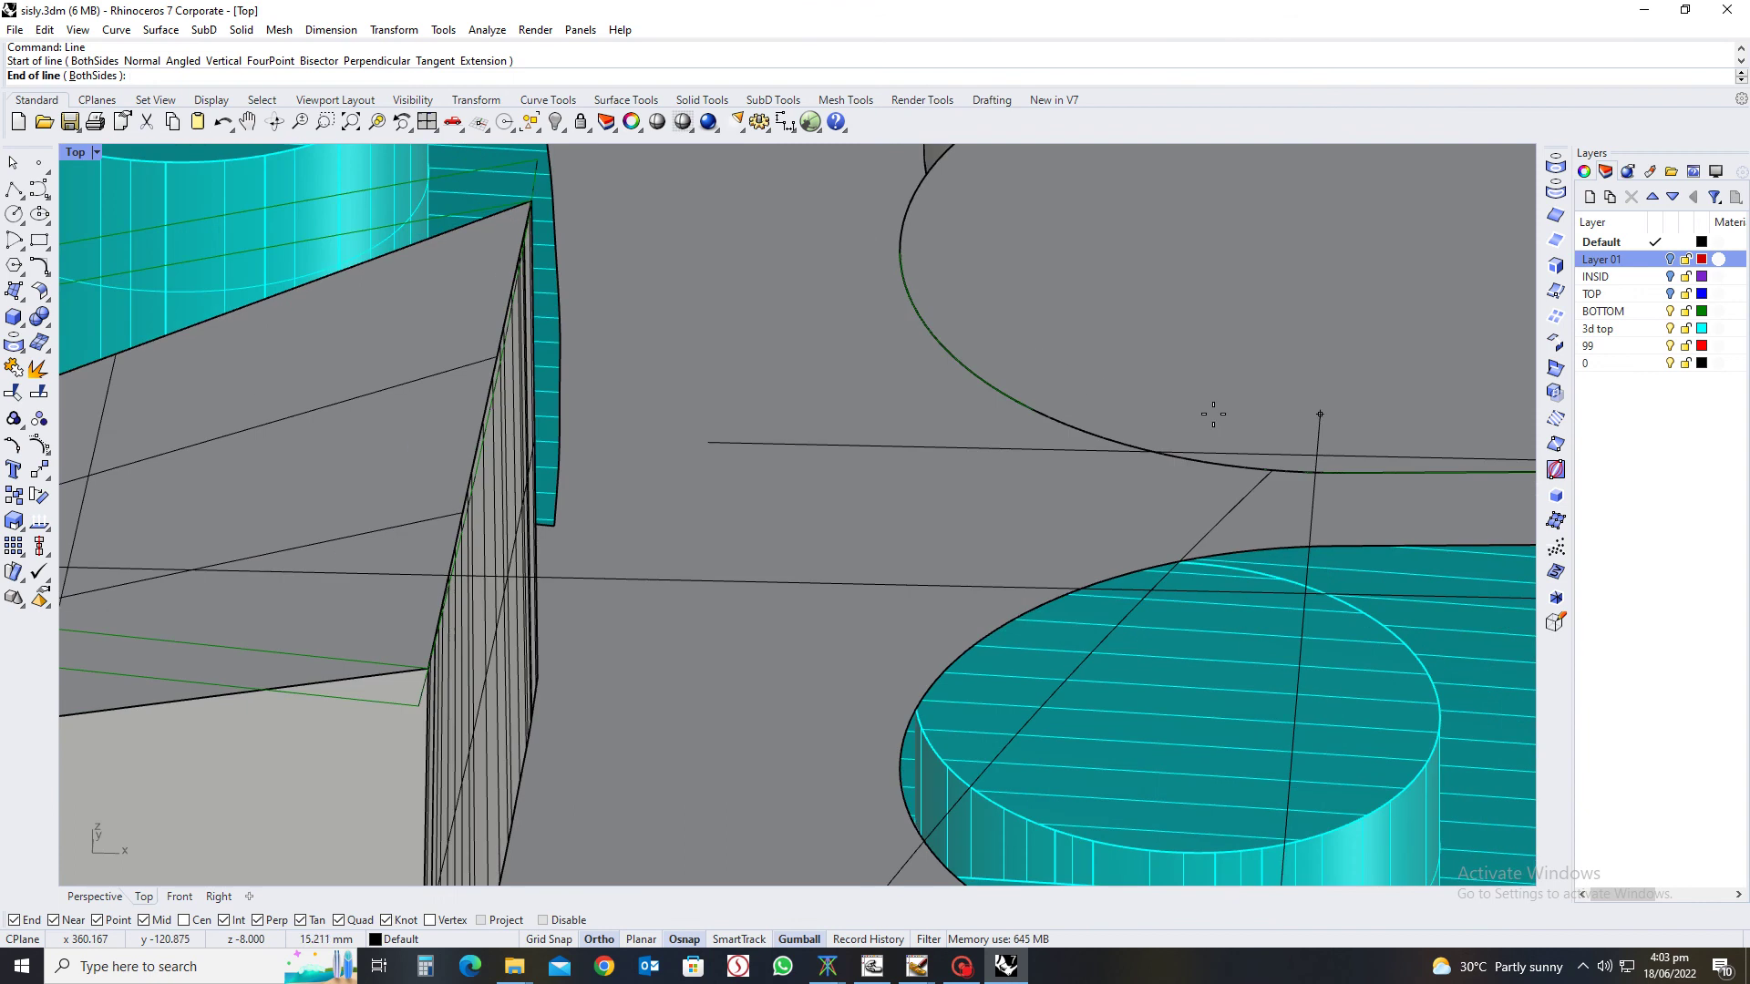
{"action": "left_click", "coordinate": [1316, 474]}
{"action": "scroll", "coordinate": [1113, 469], "scroll_direction": "down", "scroll_amount": 5}
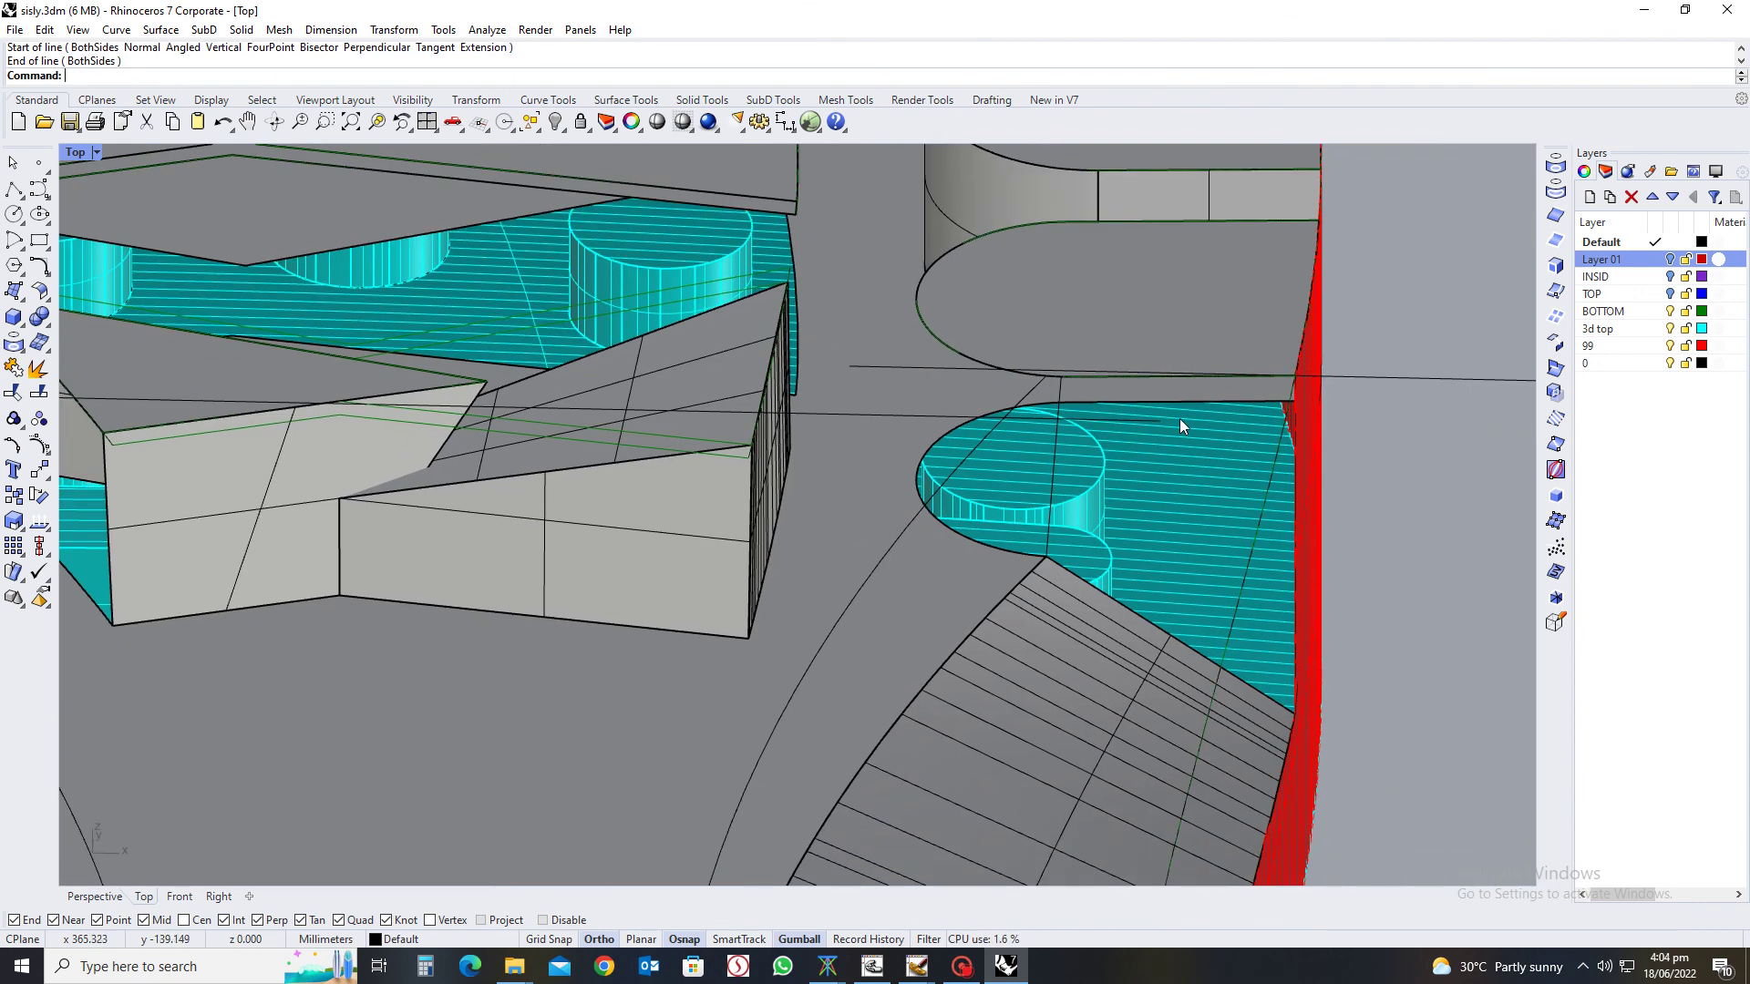
{"action": "type", "text": "m"}
{"action": "key", "text": "Return"}
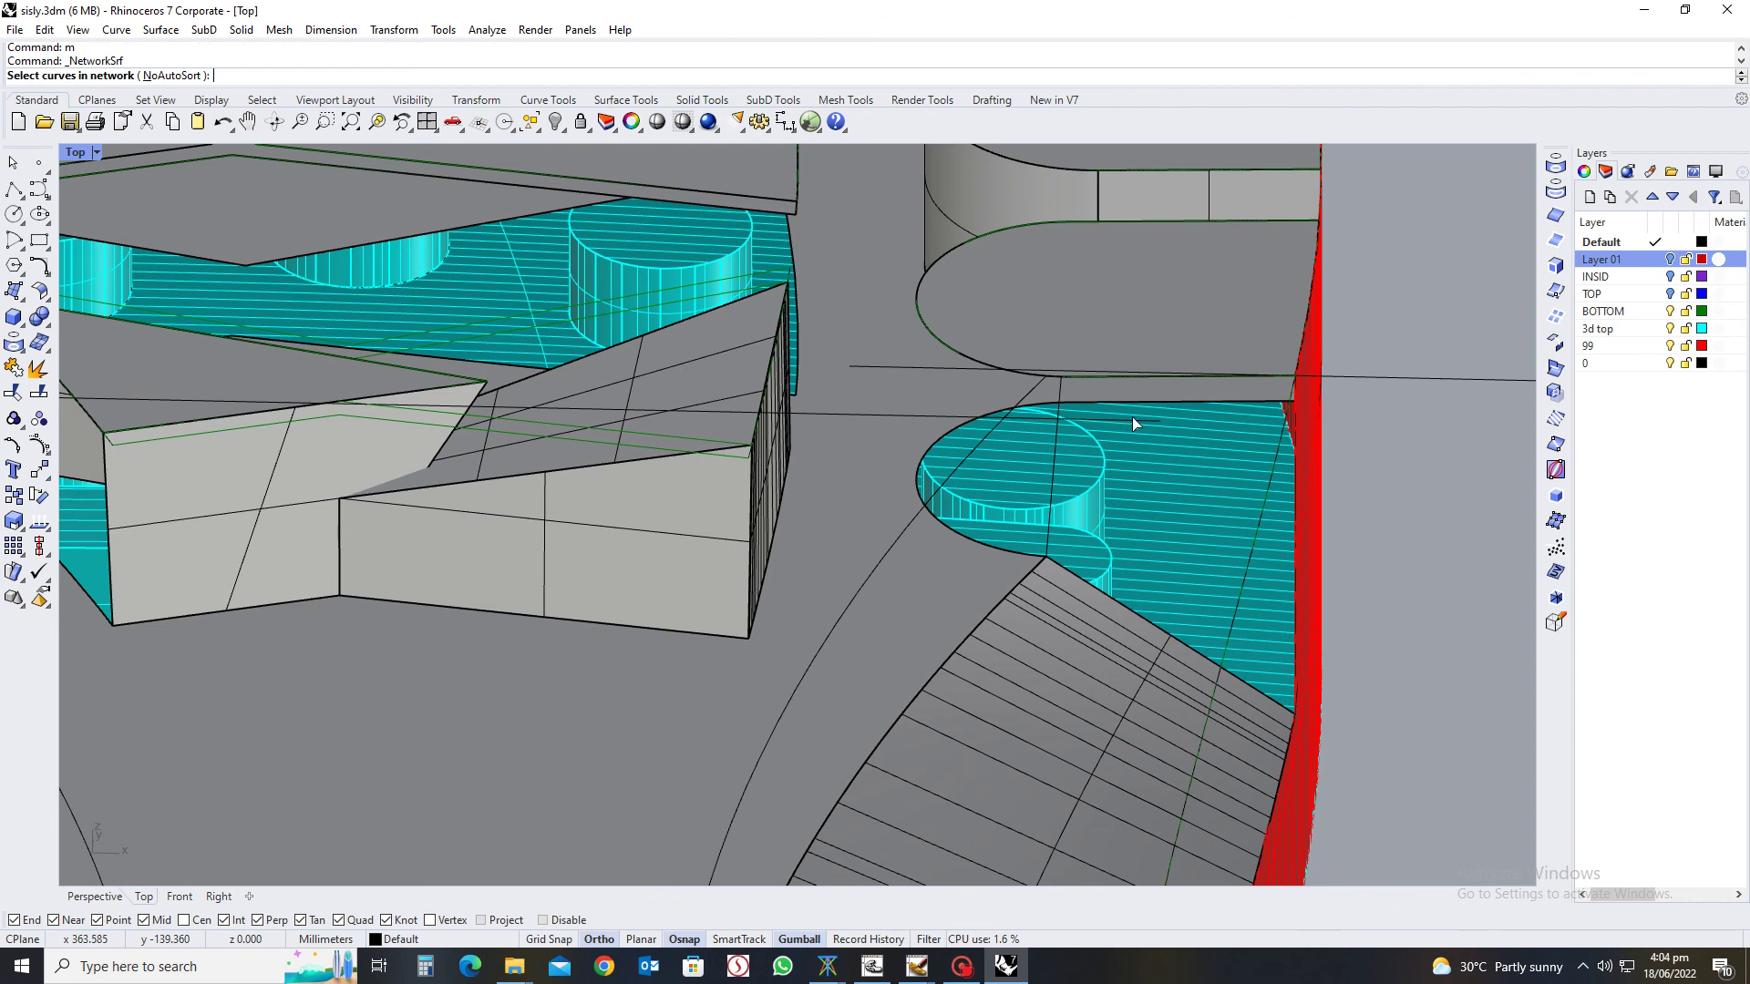
{"action": "left_click", "coordinate": [1127, 379]}
{"action": "left_click", "coordinate": [1171, 426]}
{"action": "scroll", "coordinate": [1068, 369], "scroll_direction": "up", "scroll_amount": 4}
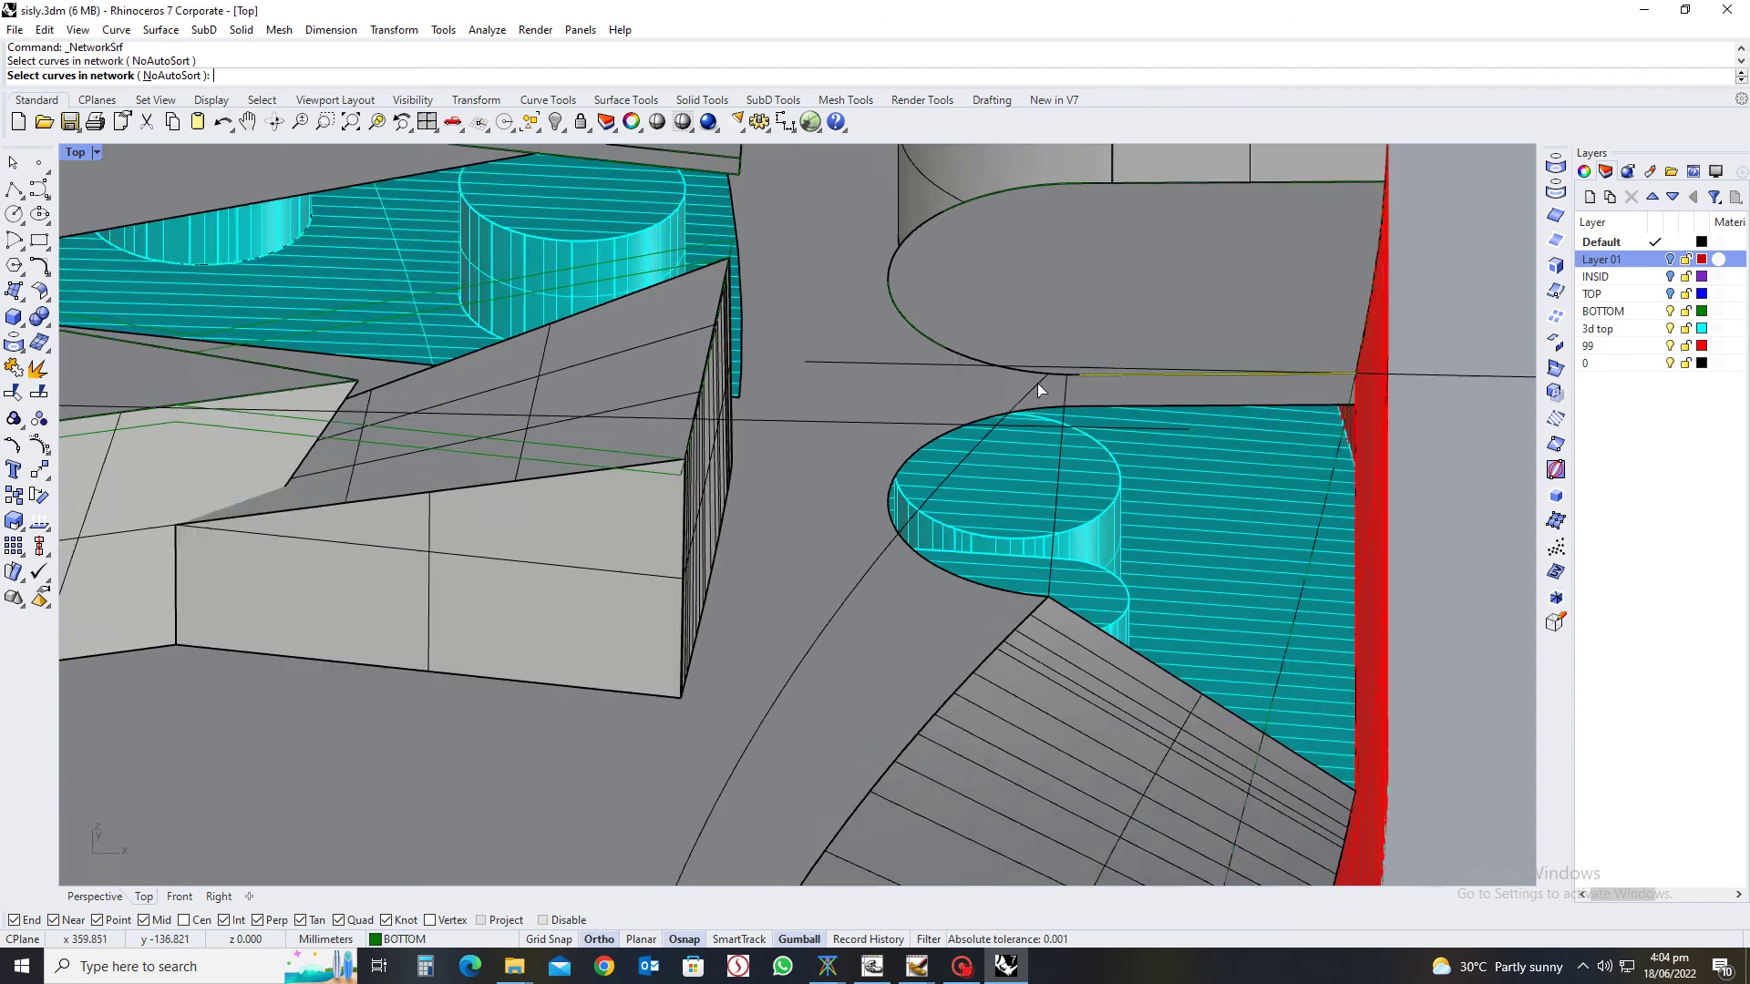
{"action": "scroll", "coordinate": [1070, 369], "scroll_direction": "up", "scroll_amount": 3}
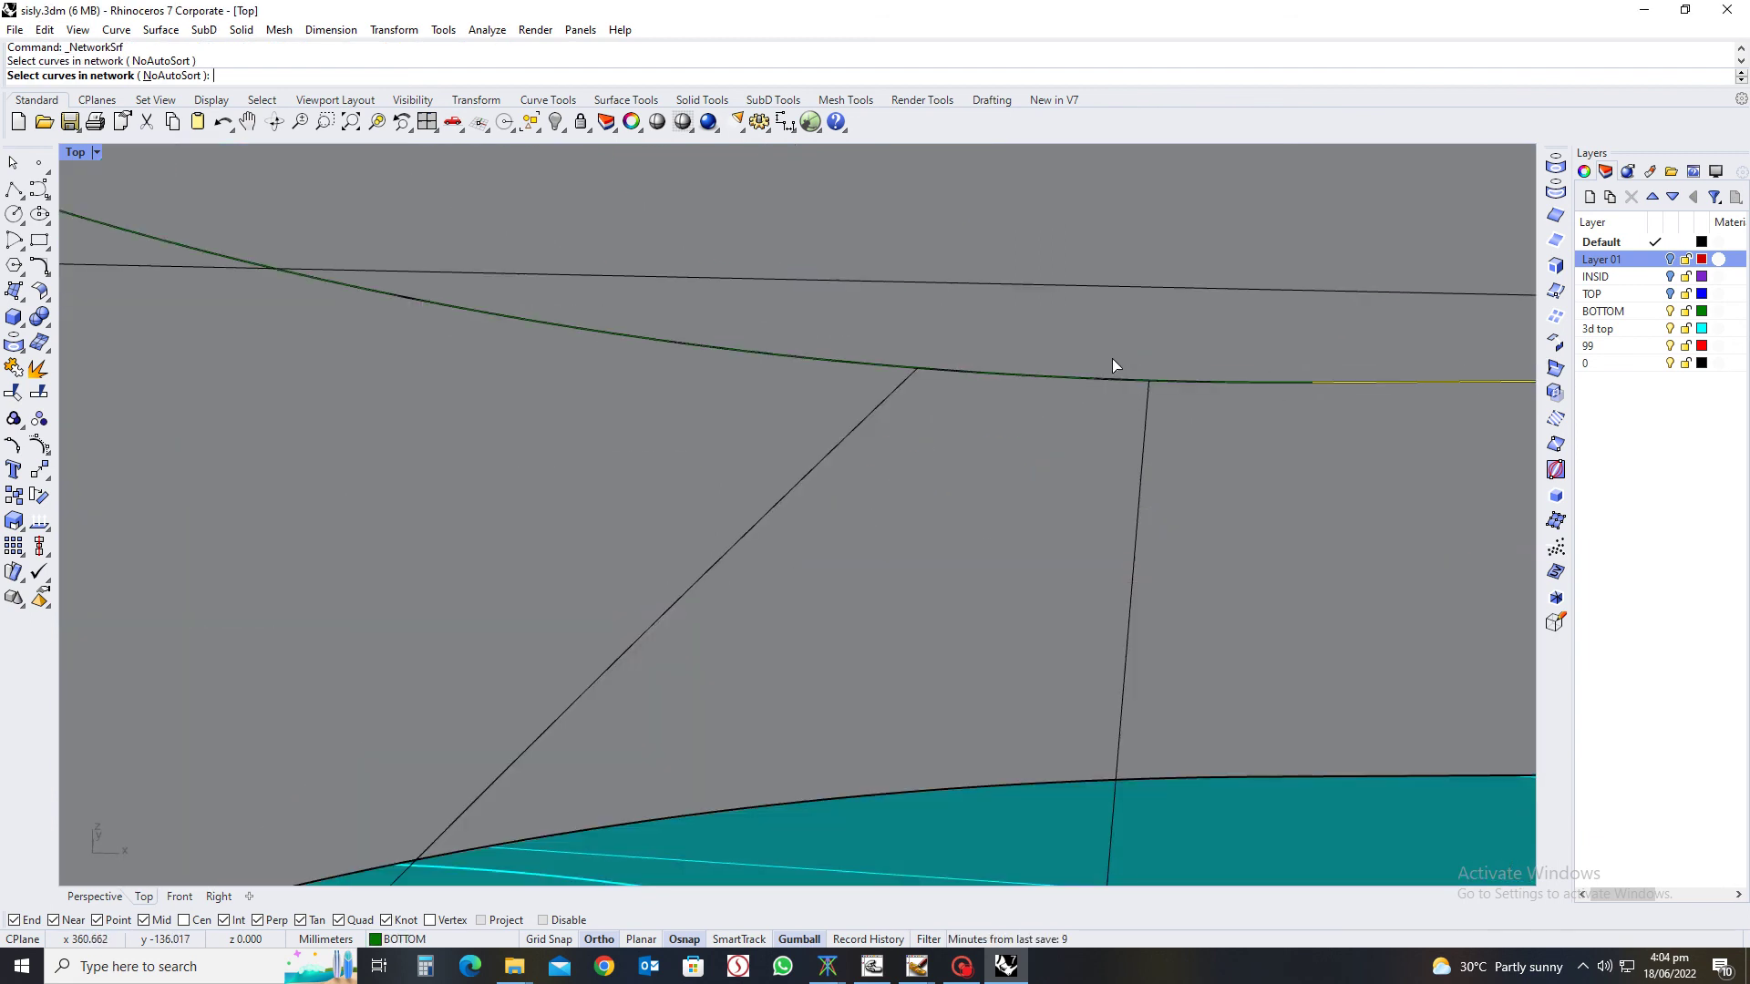
{"action": "key", "text": "Escape"}
Delete the line joining the arch wall's inner corner to the rounded lug's top edge
{"action": "left_click", "coordinate": [1175, 384]}
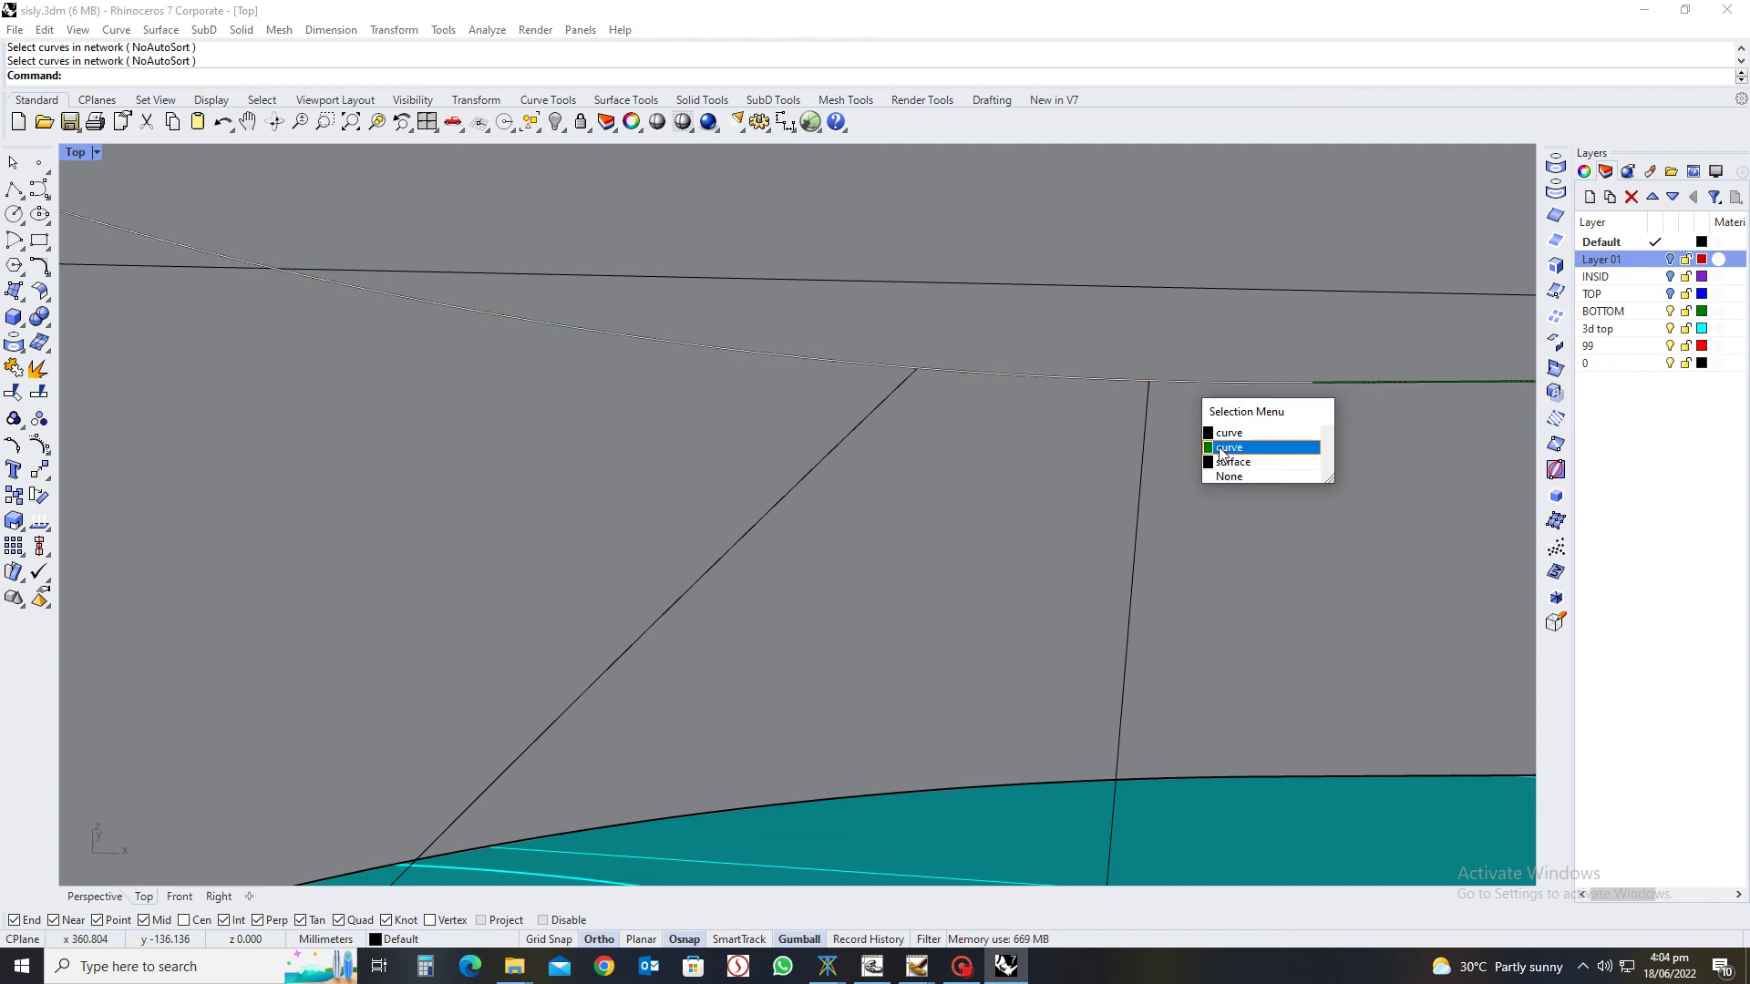
{"action": "left_click", "coordinate": [1183, 441]}
{"action": "left_click", "coordinate": [1144, 422]}
{"action": "left_click", "coordinate": [1225, 471]}
{"action": "key", "text": "Delete"}
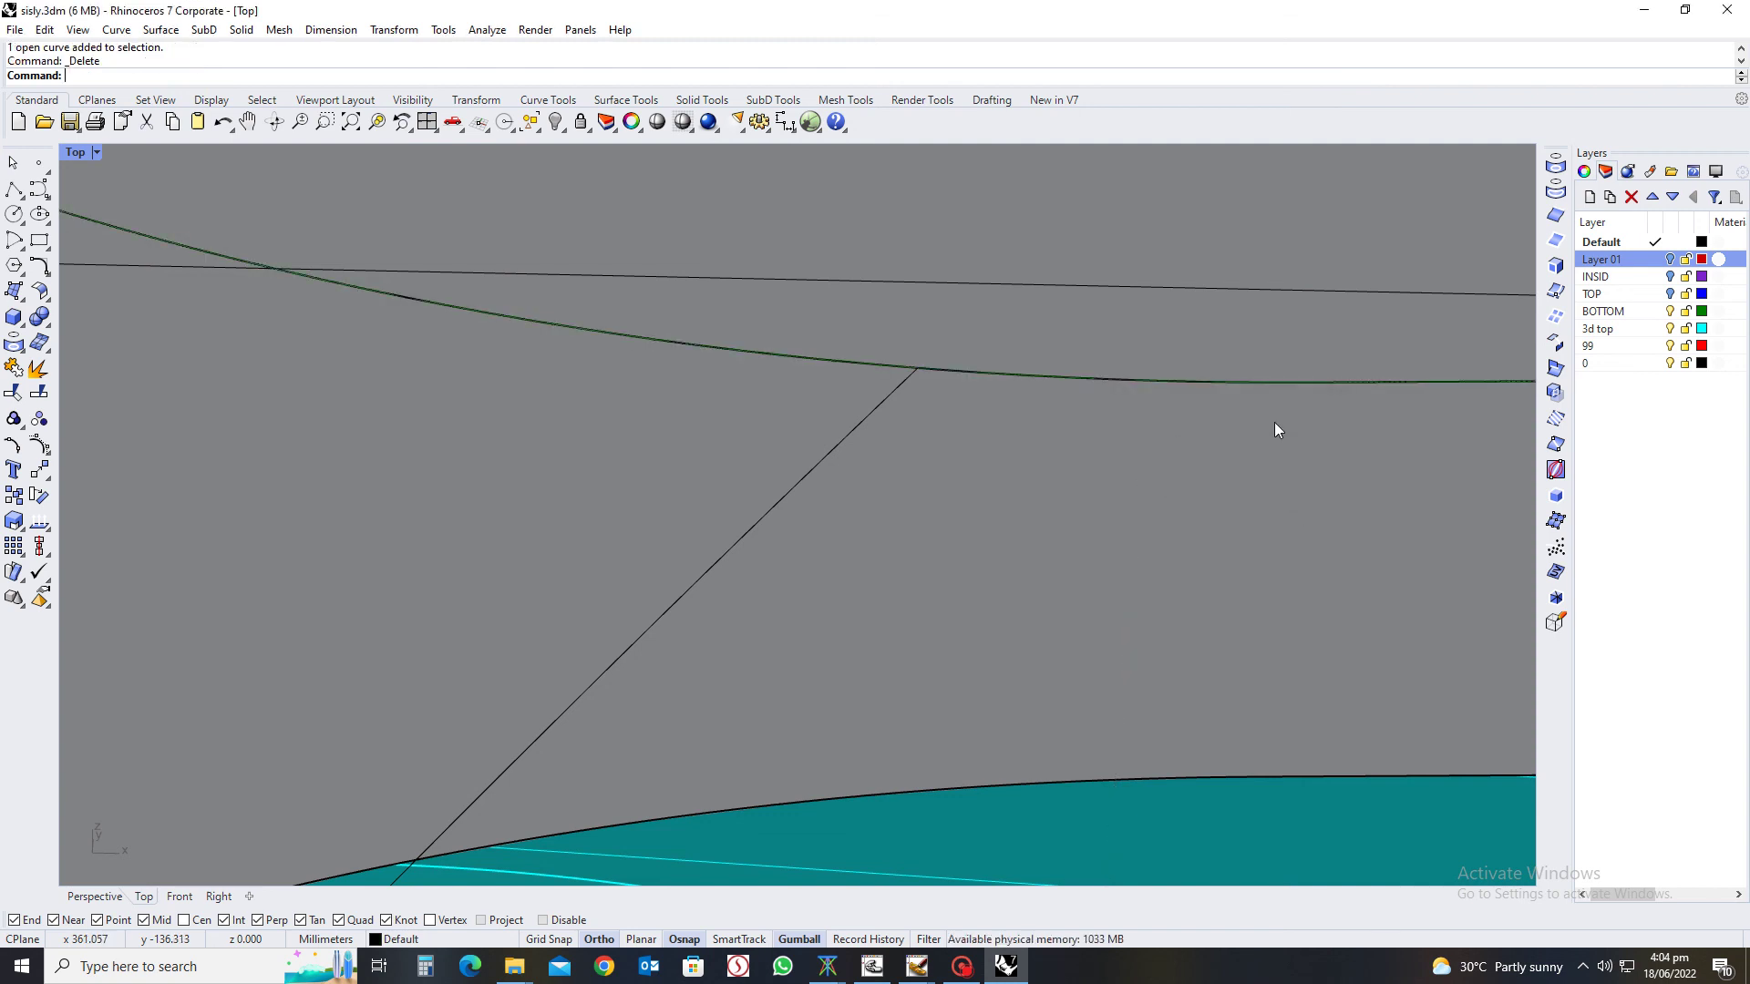
Draw a line from the inner end of the lug's straight top curve to the arch wall's inner corner
{"action": "key", "text": "Return"}
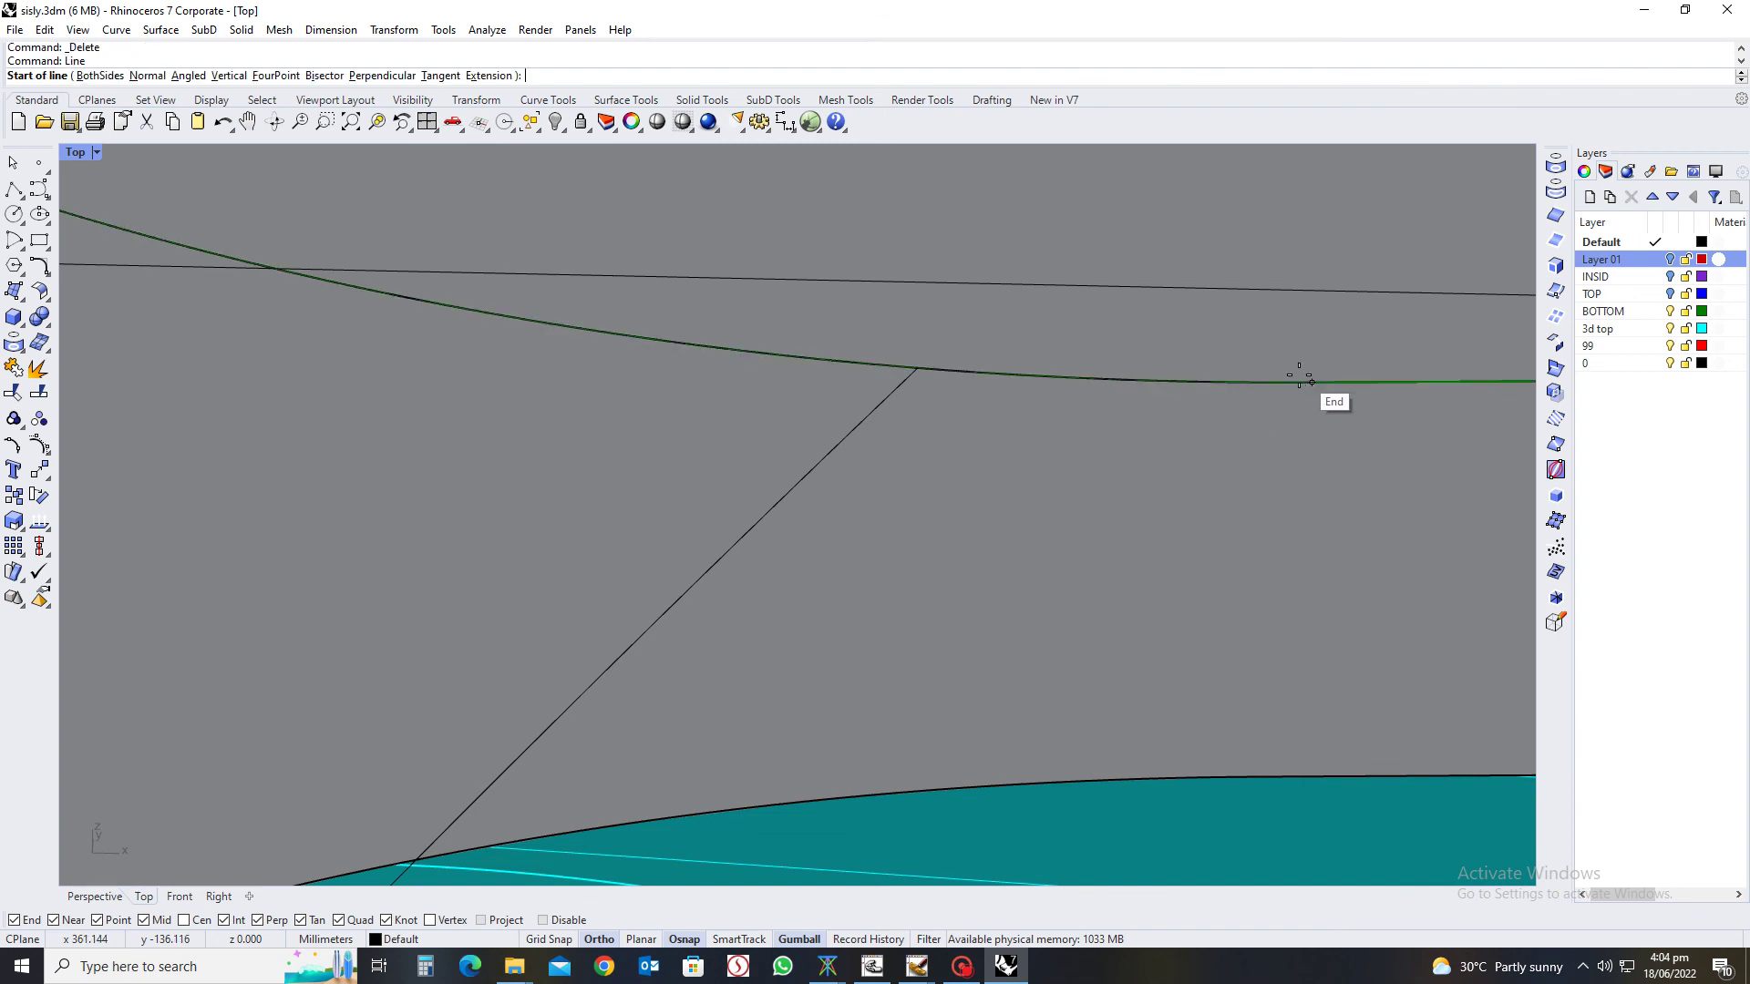
{"action": "left_click", "coordinate": [1300, 379]}
{"action": "scroll", "coordinate": [1190, 501], "scroll_direction": "down", "scroll_amount": 10}
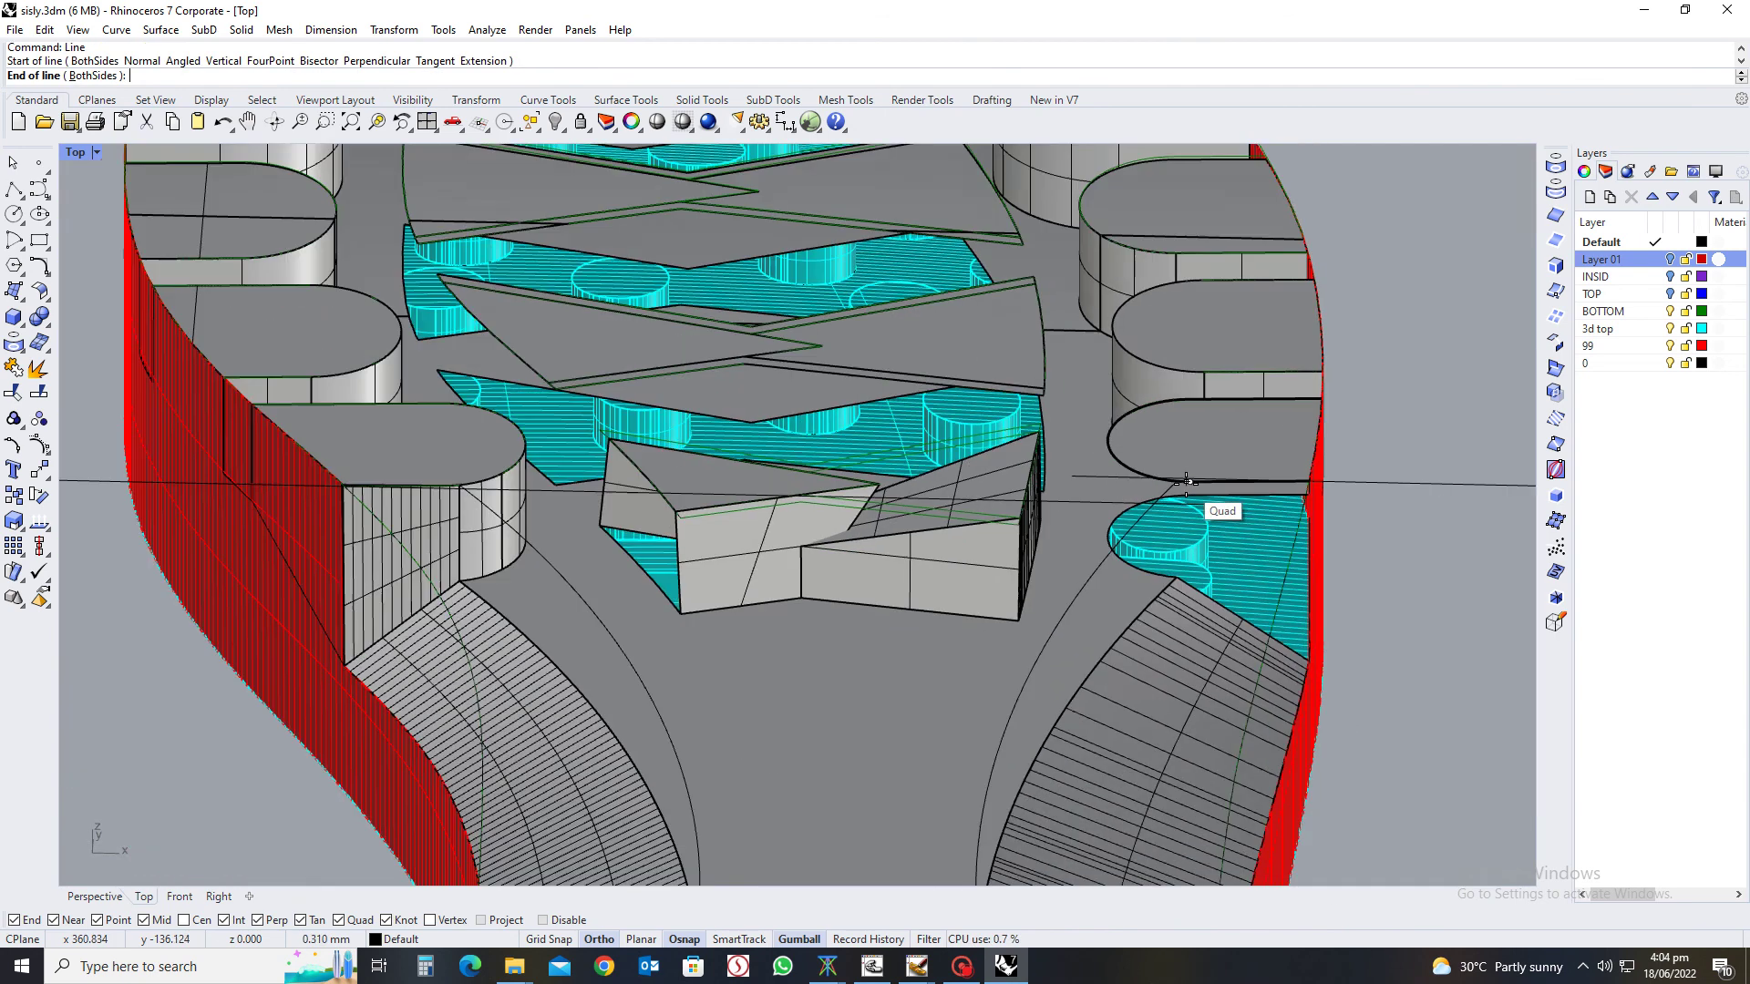
{"action": "scroll", "coordinate": [1183, 537], "scroll_direction": "up", "scroll_amount": 8}
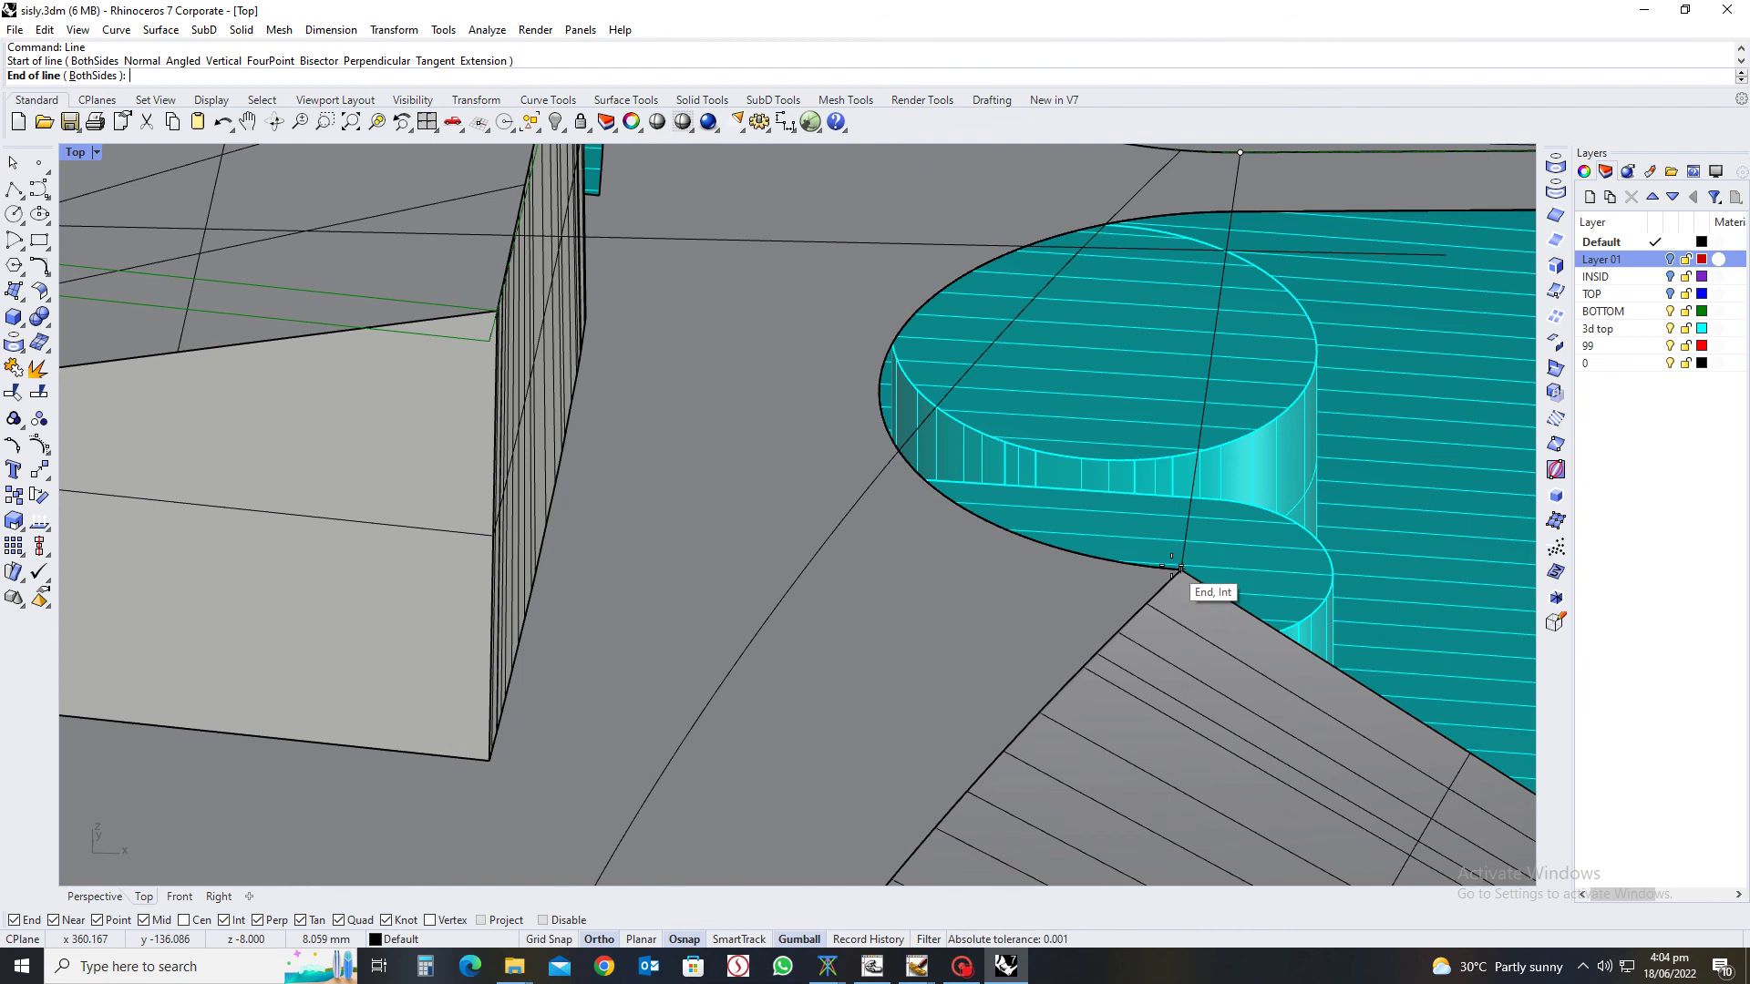
{"action": "left_click", "coordinate": [1158, 571]}
{"action": "scroll", "coordinate": [1037, 521], "scroll_direction": "down", "scroll_amount": 8}
{"action": "scroll", "coordinate": [1107, 570], "scroll_direction": "up", "scroll_amount": 3}
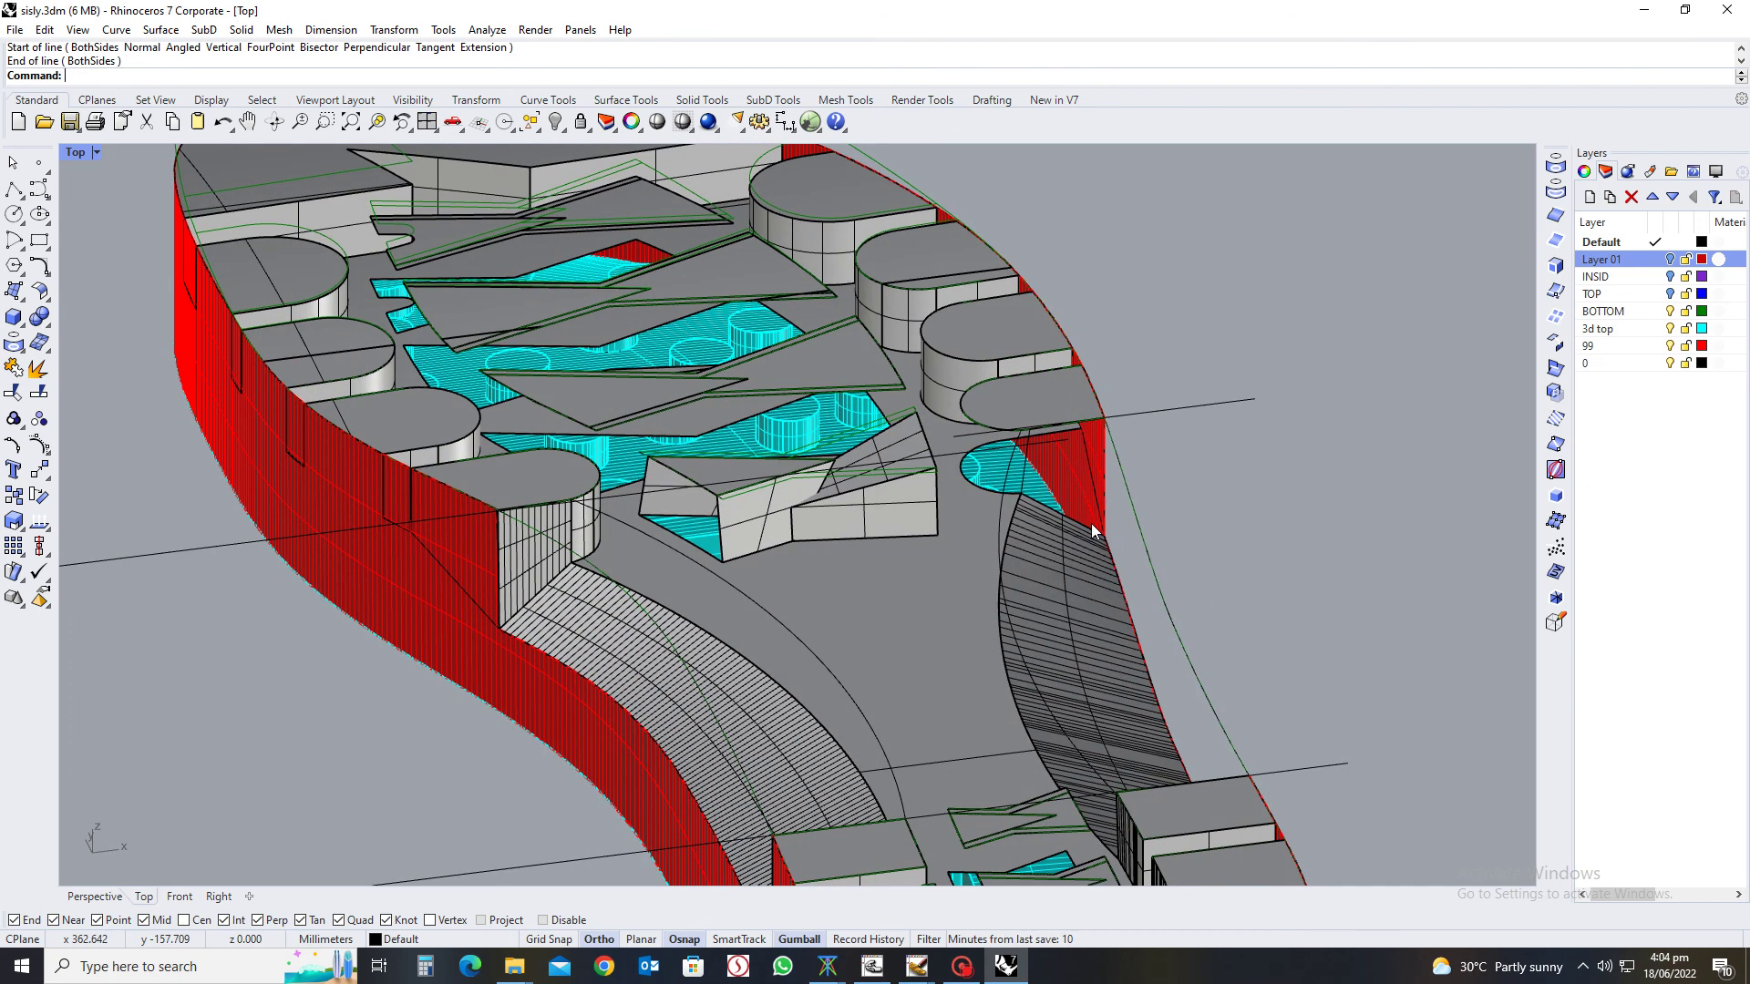
Close the arch opening's forefoot end with a network surface from the lug's straight top curve, connecting line, arch wall edge and sidewall edge
{"action": "type", "text": "m"}
{"action": "key", "text": "Return"}
{"action": "scroll", "coordinate": [1075, 427], "scroll_direction": "up", "scroll_amount": 5}
{"action": "scroll", "coordinate": [1065, 478], "scroll_direction": "up", "scroll_amount": 3}
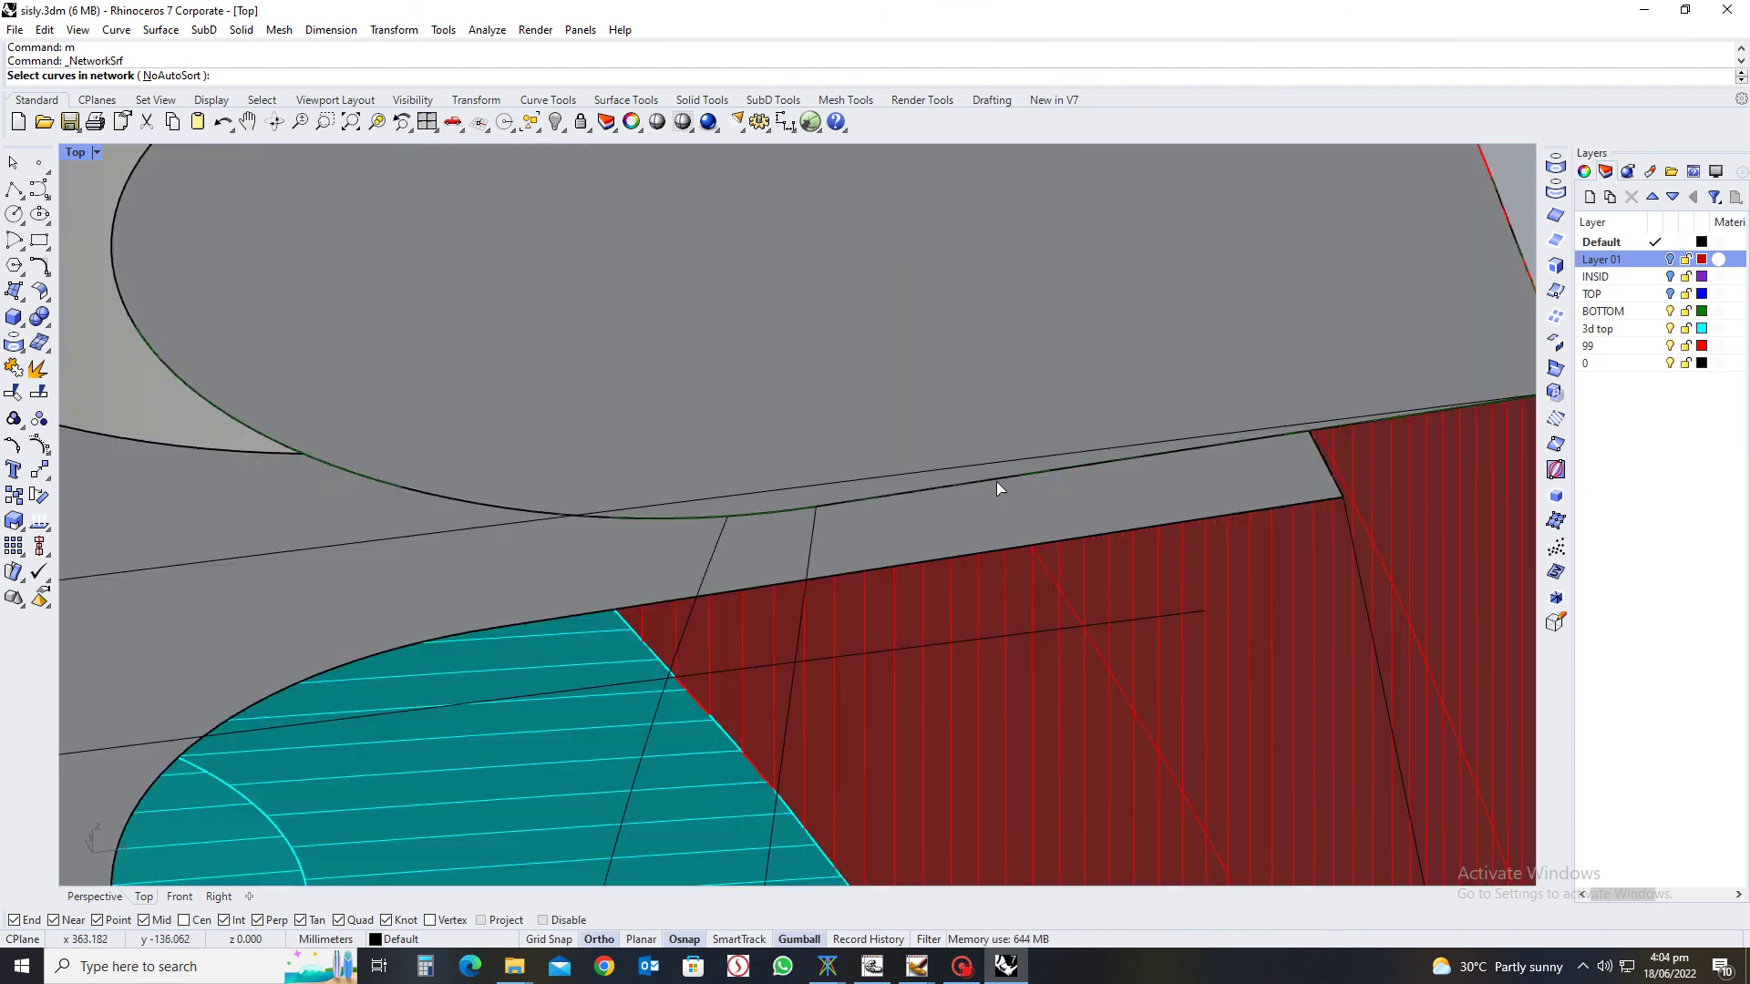
{"action": "left_click", "coordinate": [959, 481]}
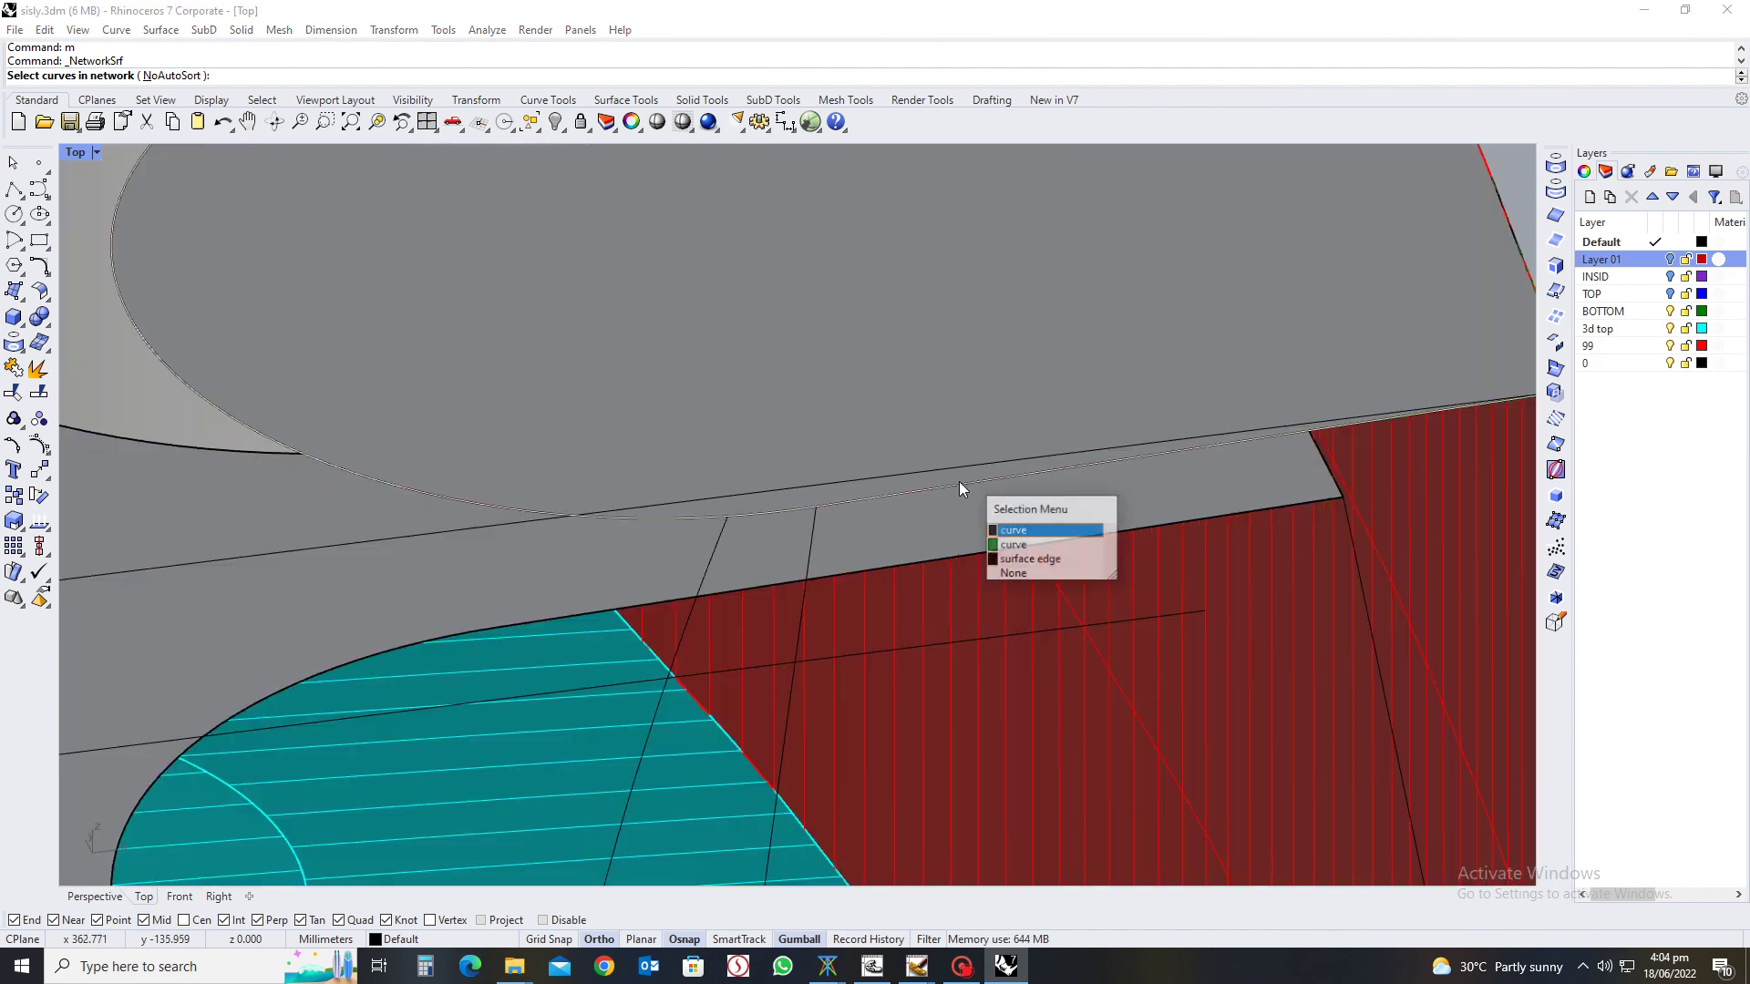
{"action": "left_click", "coordinate": [1009, 545]}
{"action": "scroll", "coordinate": [973, 534], "scroll_direction": "down", "scroll_amount": 3}
{"action": "left_click", "coordinate": [917, 642]}
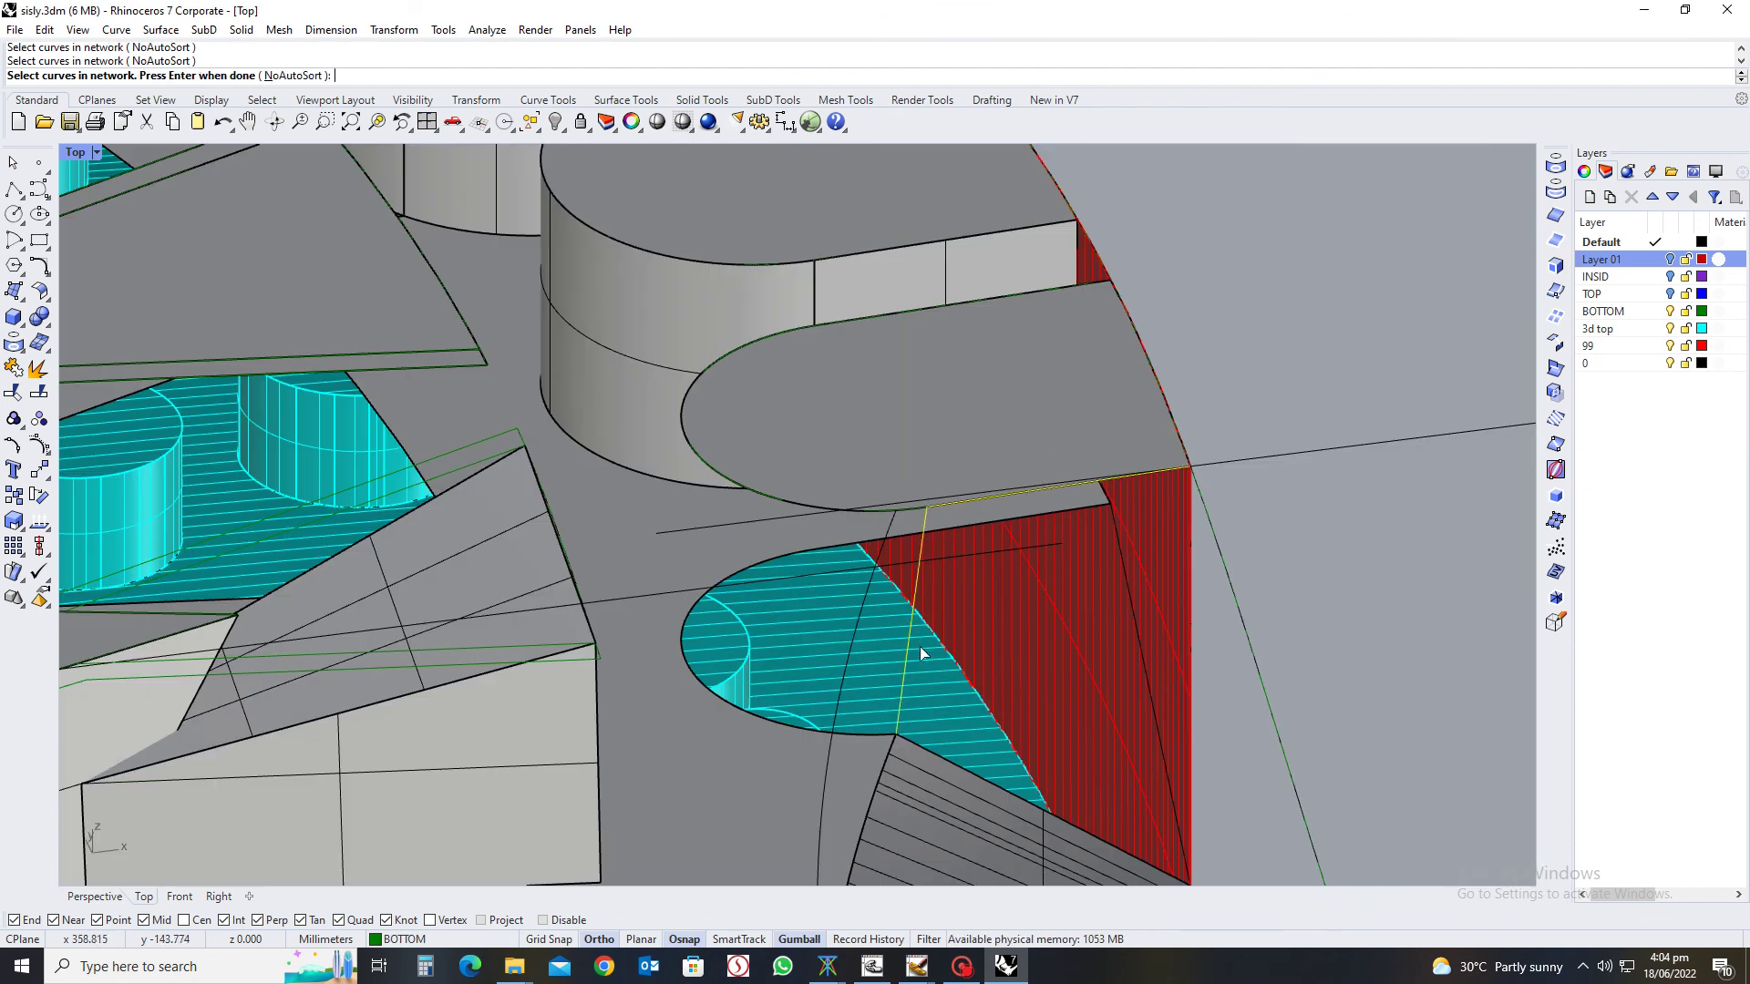
{"action": "left_click", "coordinate": [958, 769]}
{"action": "left_click", "coordinate": [1043, 818]}
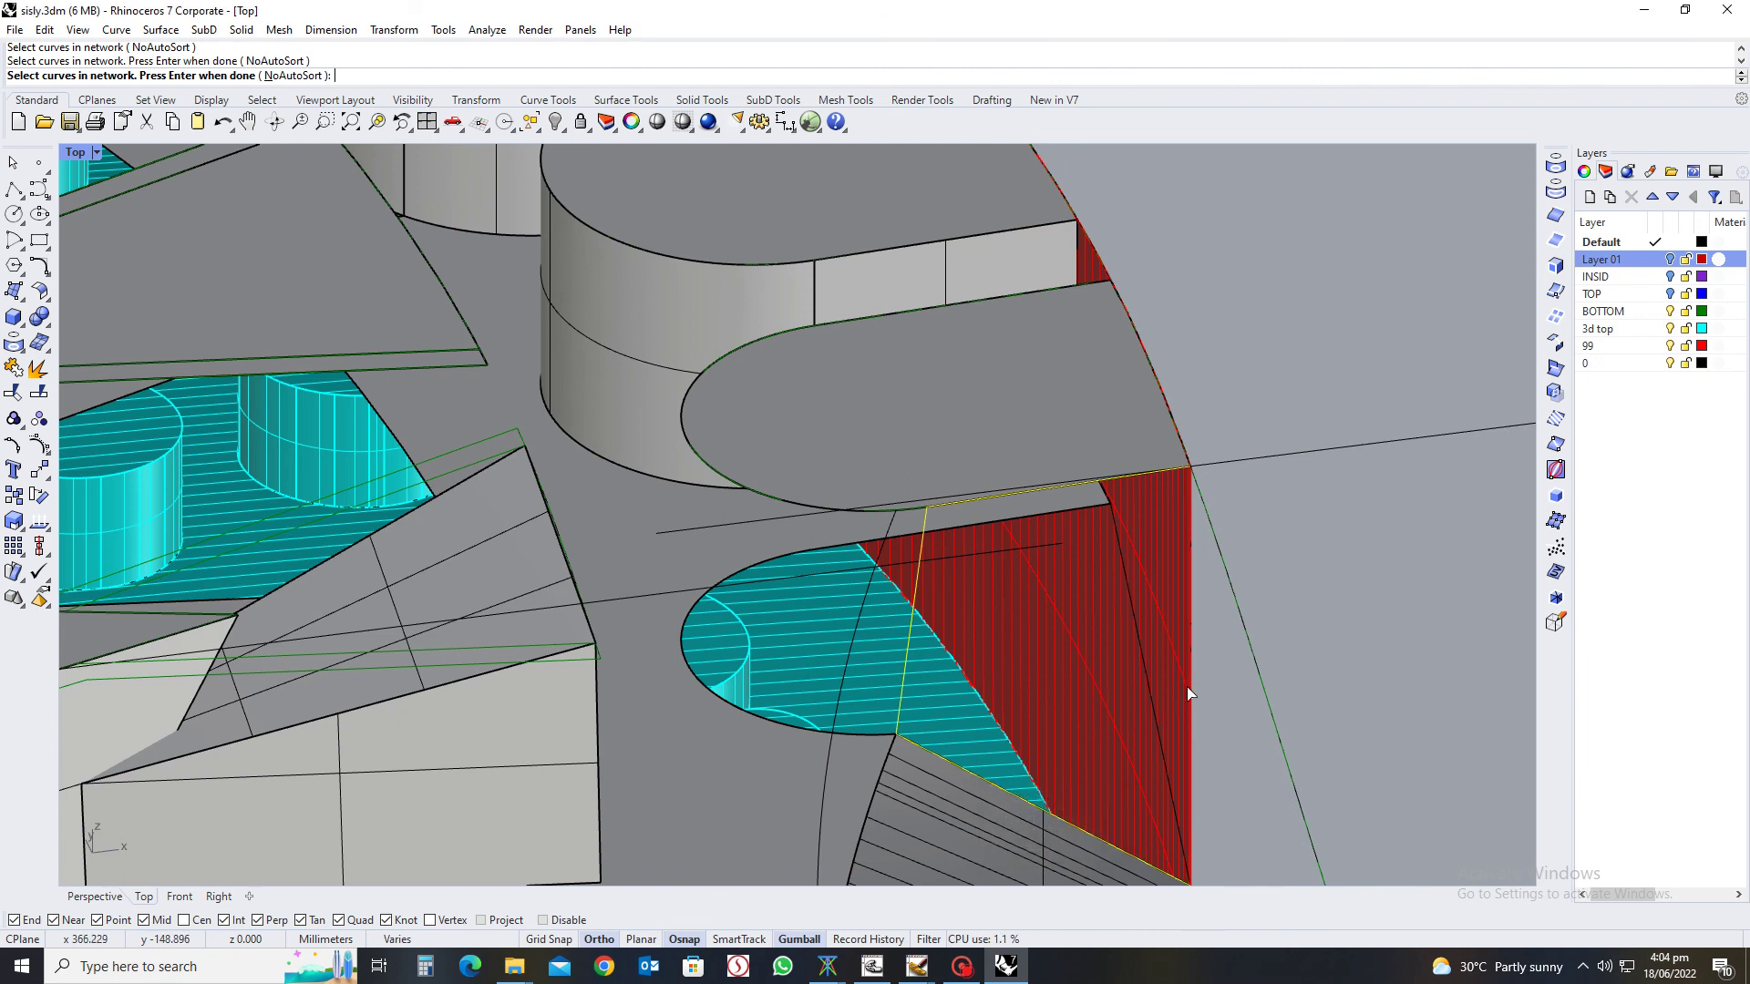
{"action": "left_click", "coordinate": [1188, 681]}
{"action": "left_click", "coordinate": [1257, 727]}
{"action": "key", "text": "Return"}
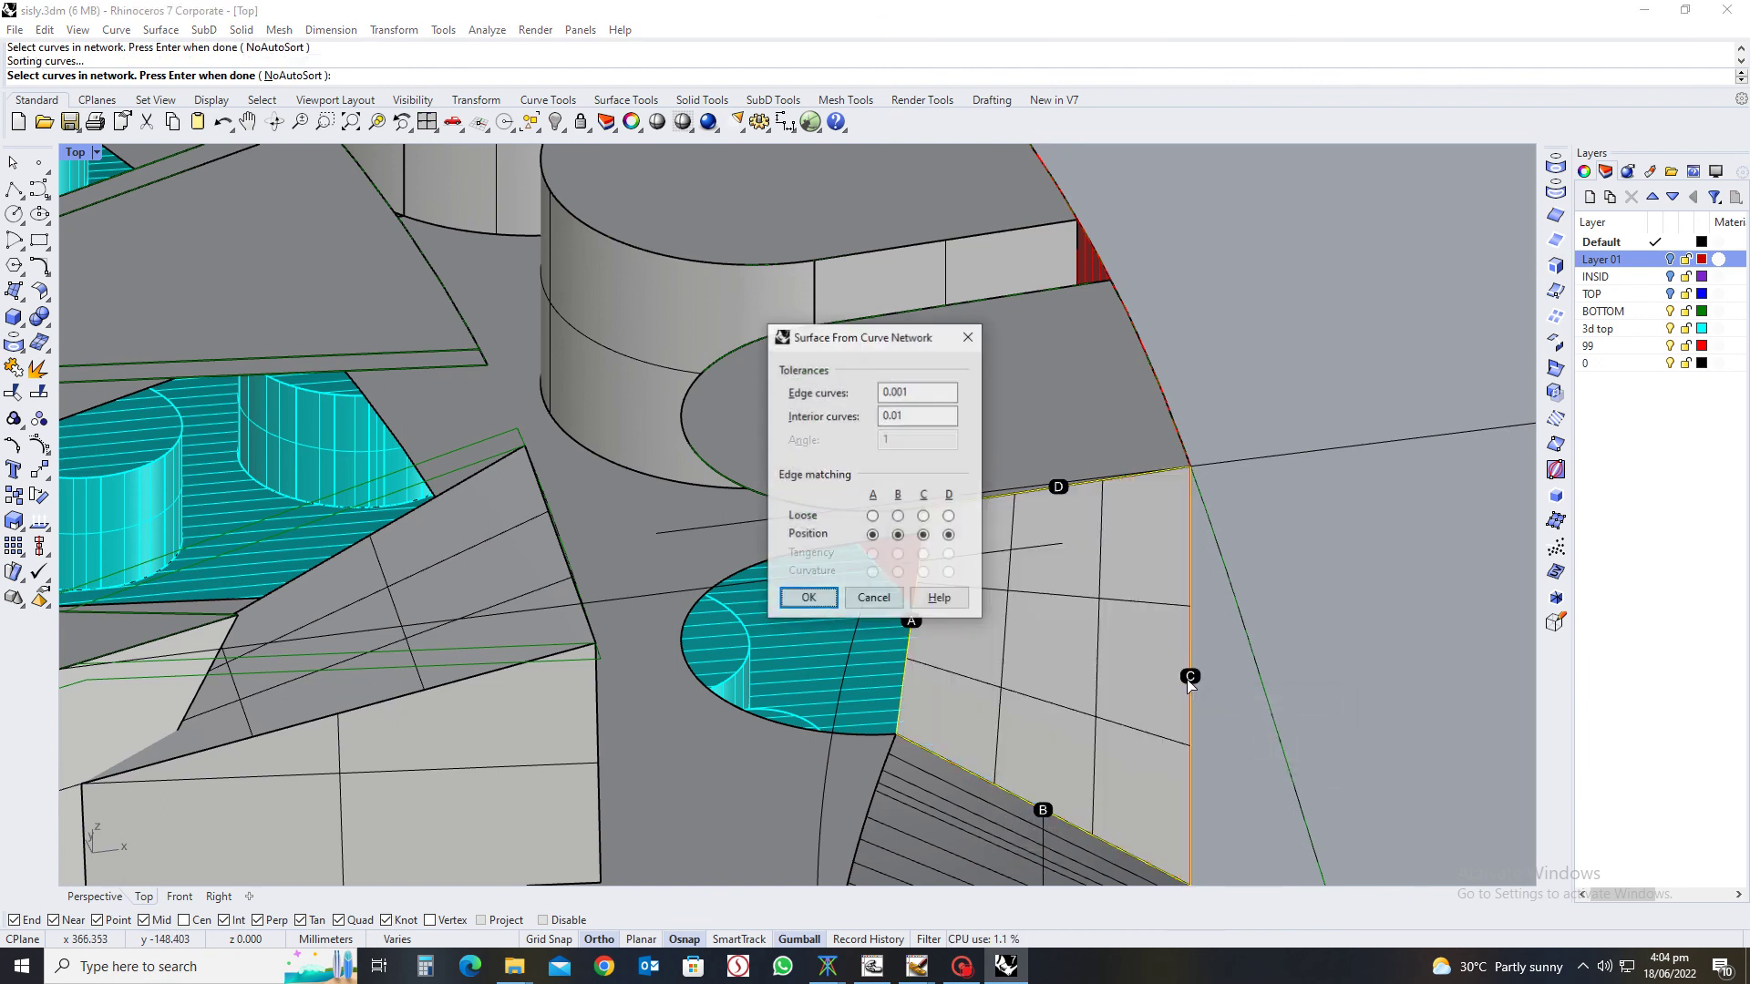
{"action": "left_click", "coordinate": [806, 596]}
{"action": "scroll", "coordinate": [919, 621], "scroll_direction": "up", "scroll_amount": 5}
{"action": "scroll", "coordinate": [1075, 520], "scroll_direction": "down", "scroll_amount": 2}
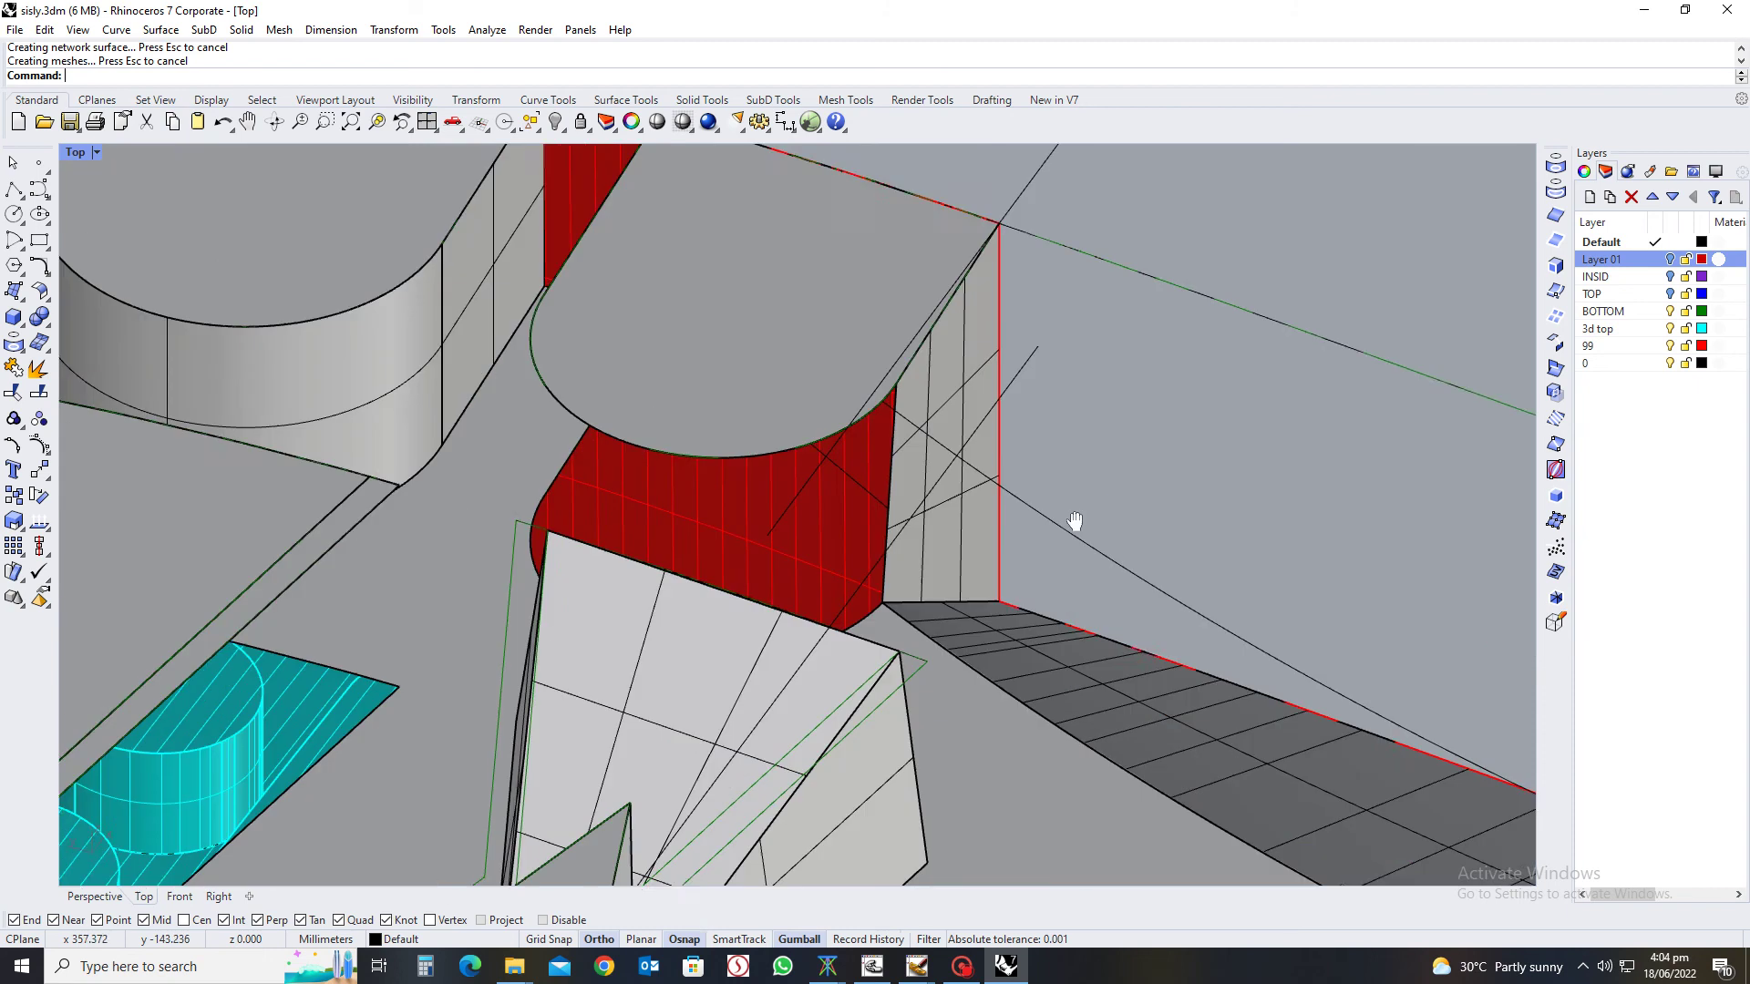
{"action": "scroll", "coordinate": [849, 540], "scroll_direction": "up", "scroll_amount": 1}
{"action": "mouse_move", "coordinate": [849, 540]}
{"action": "right_mouse_down"}
{"action": "mouse_move", "coordinate": [940, 521]}
{"action": "mouse_move", "coordinate": [441, 617]}
{"action": "mouse_move", "coordinate": [828, 559]}
{"action": "right_mouse_up"}
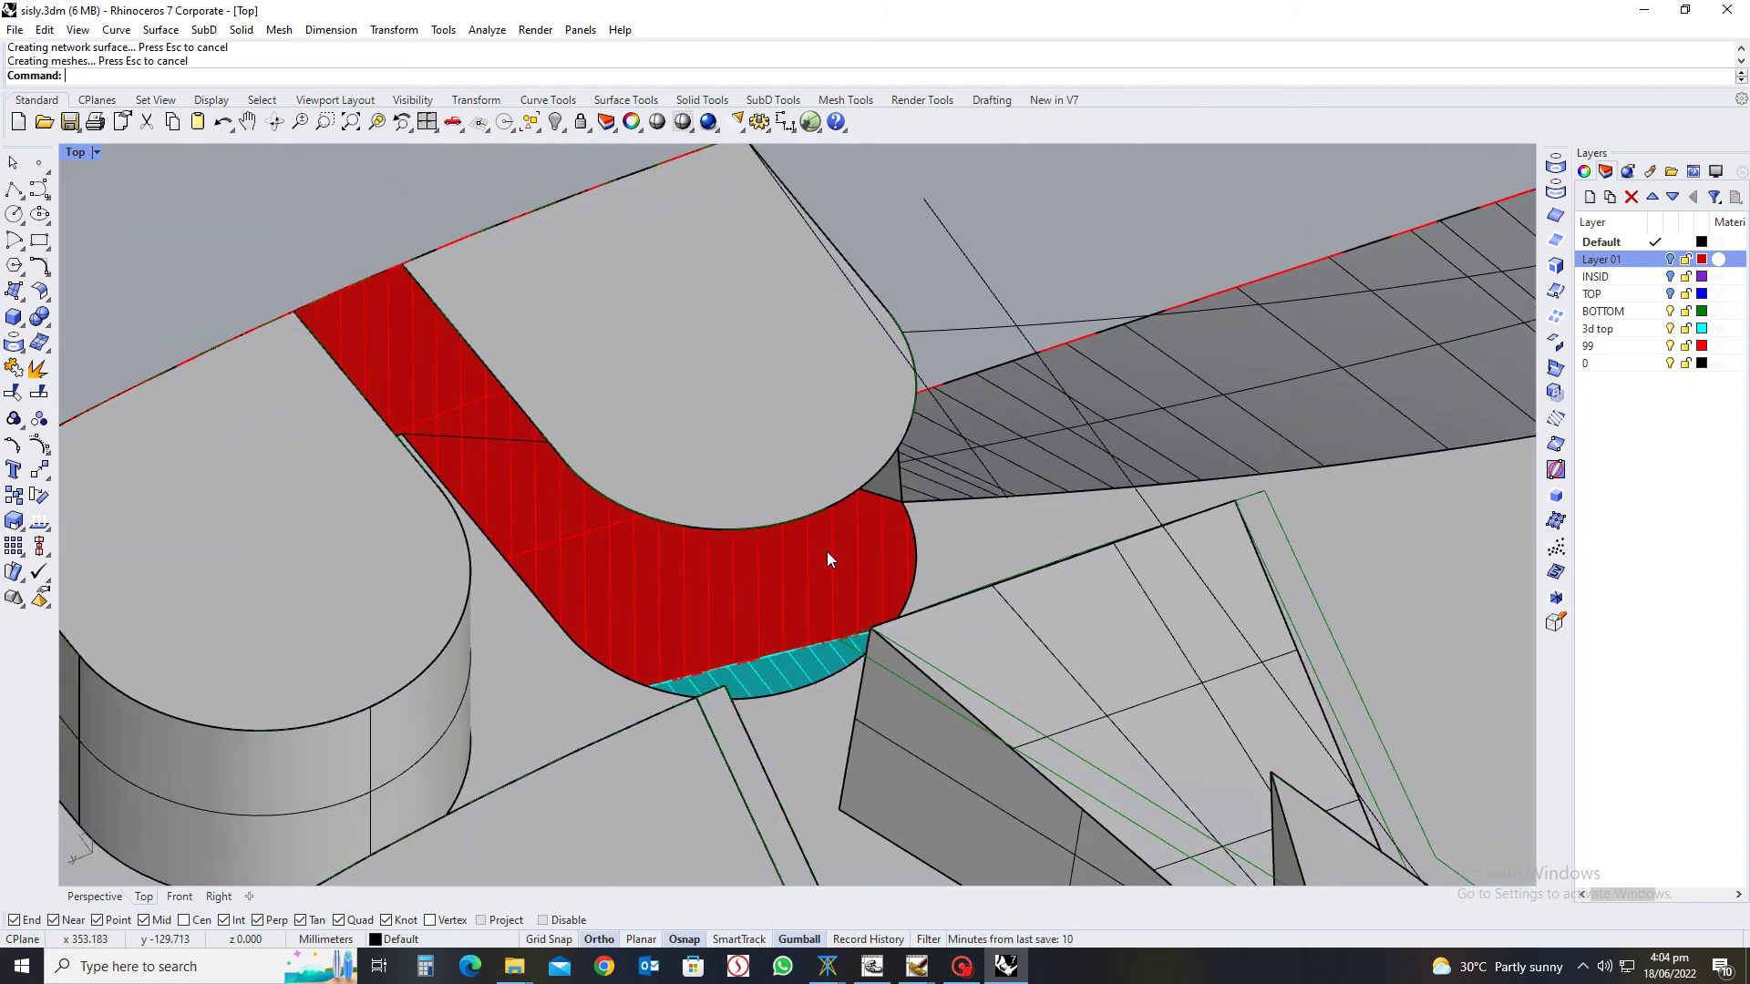
{"action": "type", "text": "m"}
{"action": "key", "text": "Return"}
{"action": "left_click", "coordinate": [743, 539]}
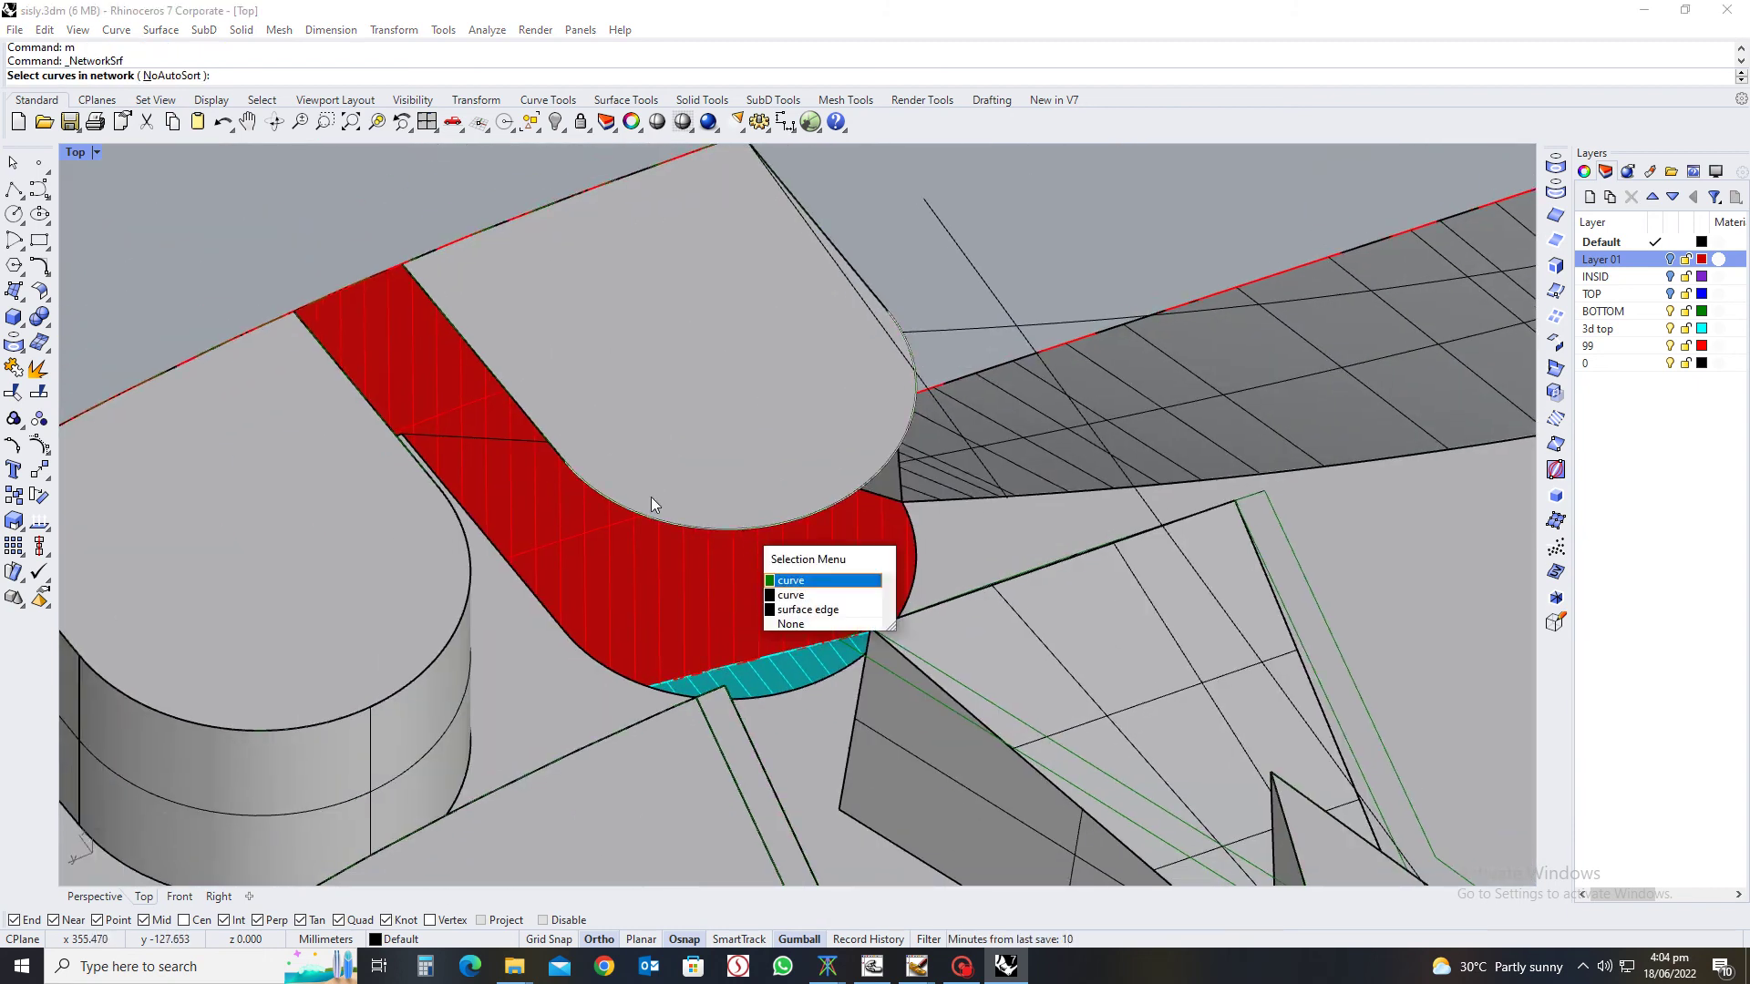
{"action": "key", "text": "Escape"}
{"action": "key", "text": "Escape"}
Join the straight and rounded top curves of the lug beside the closed arch end into one curve
{"action": "left_click", "coordinate": [598, 493]}
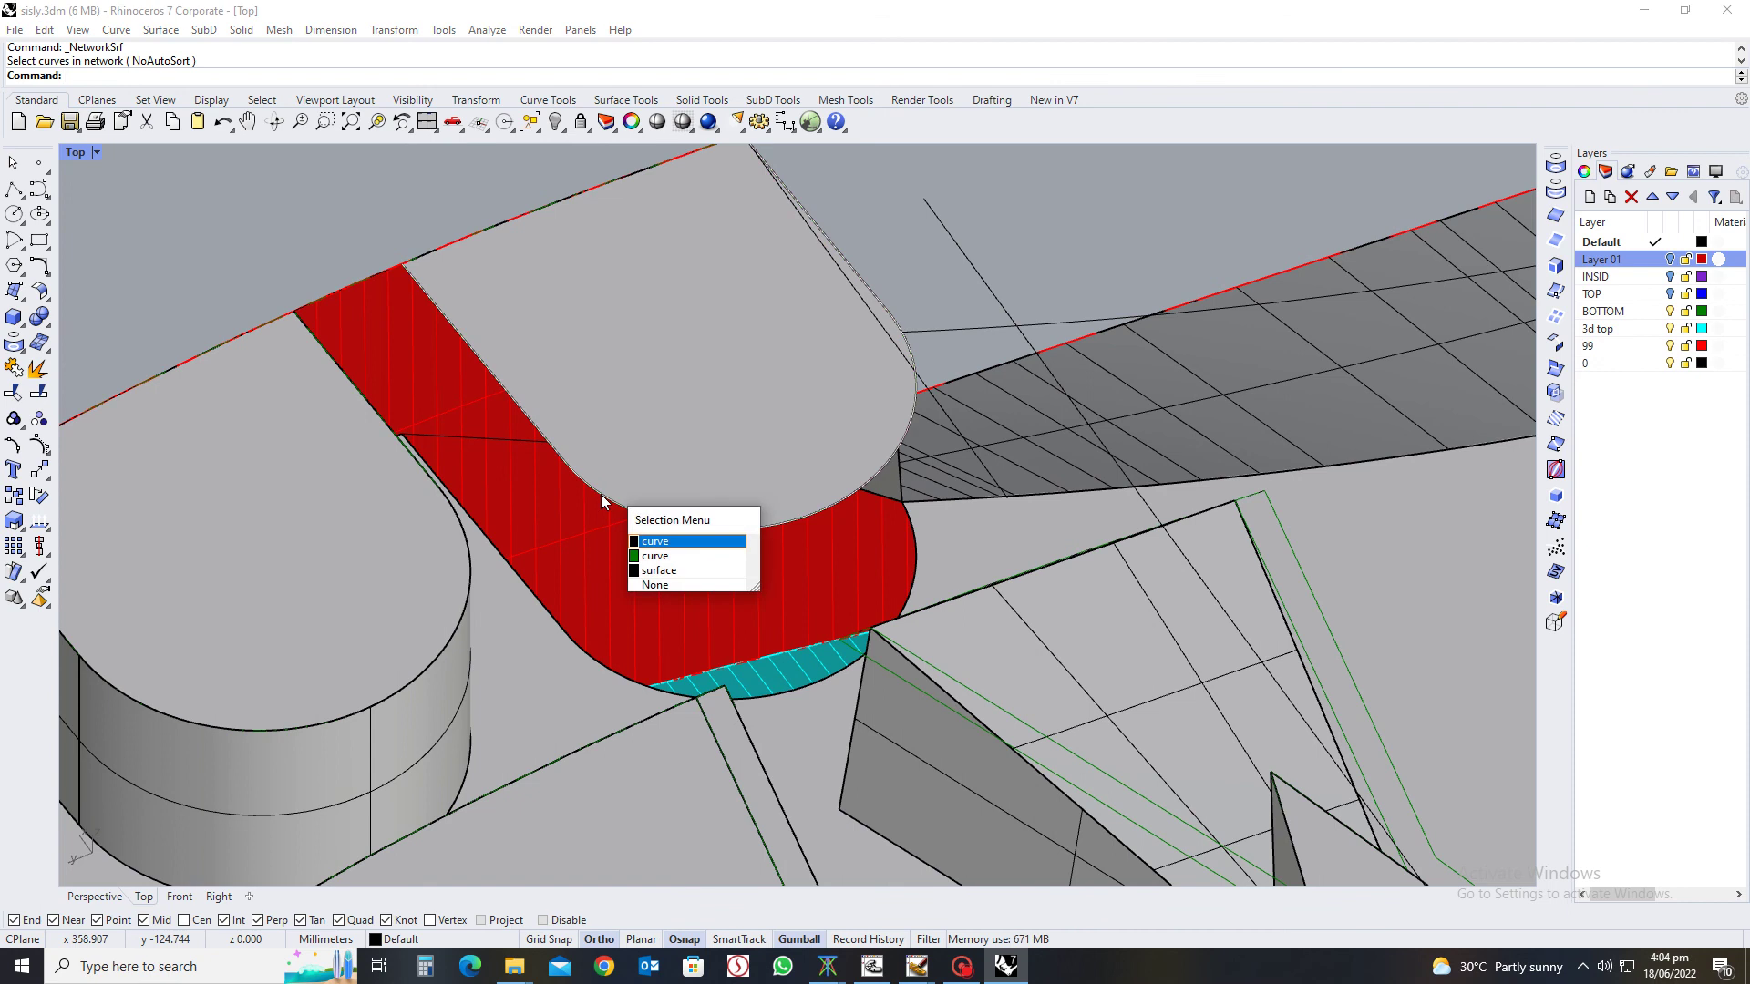
{"action": "left_click", "coordinate": [693, 555]}
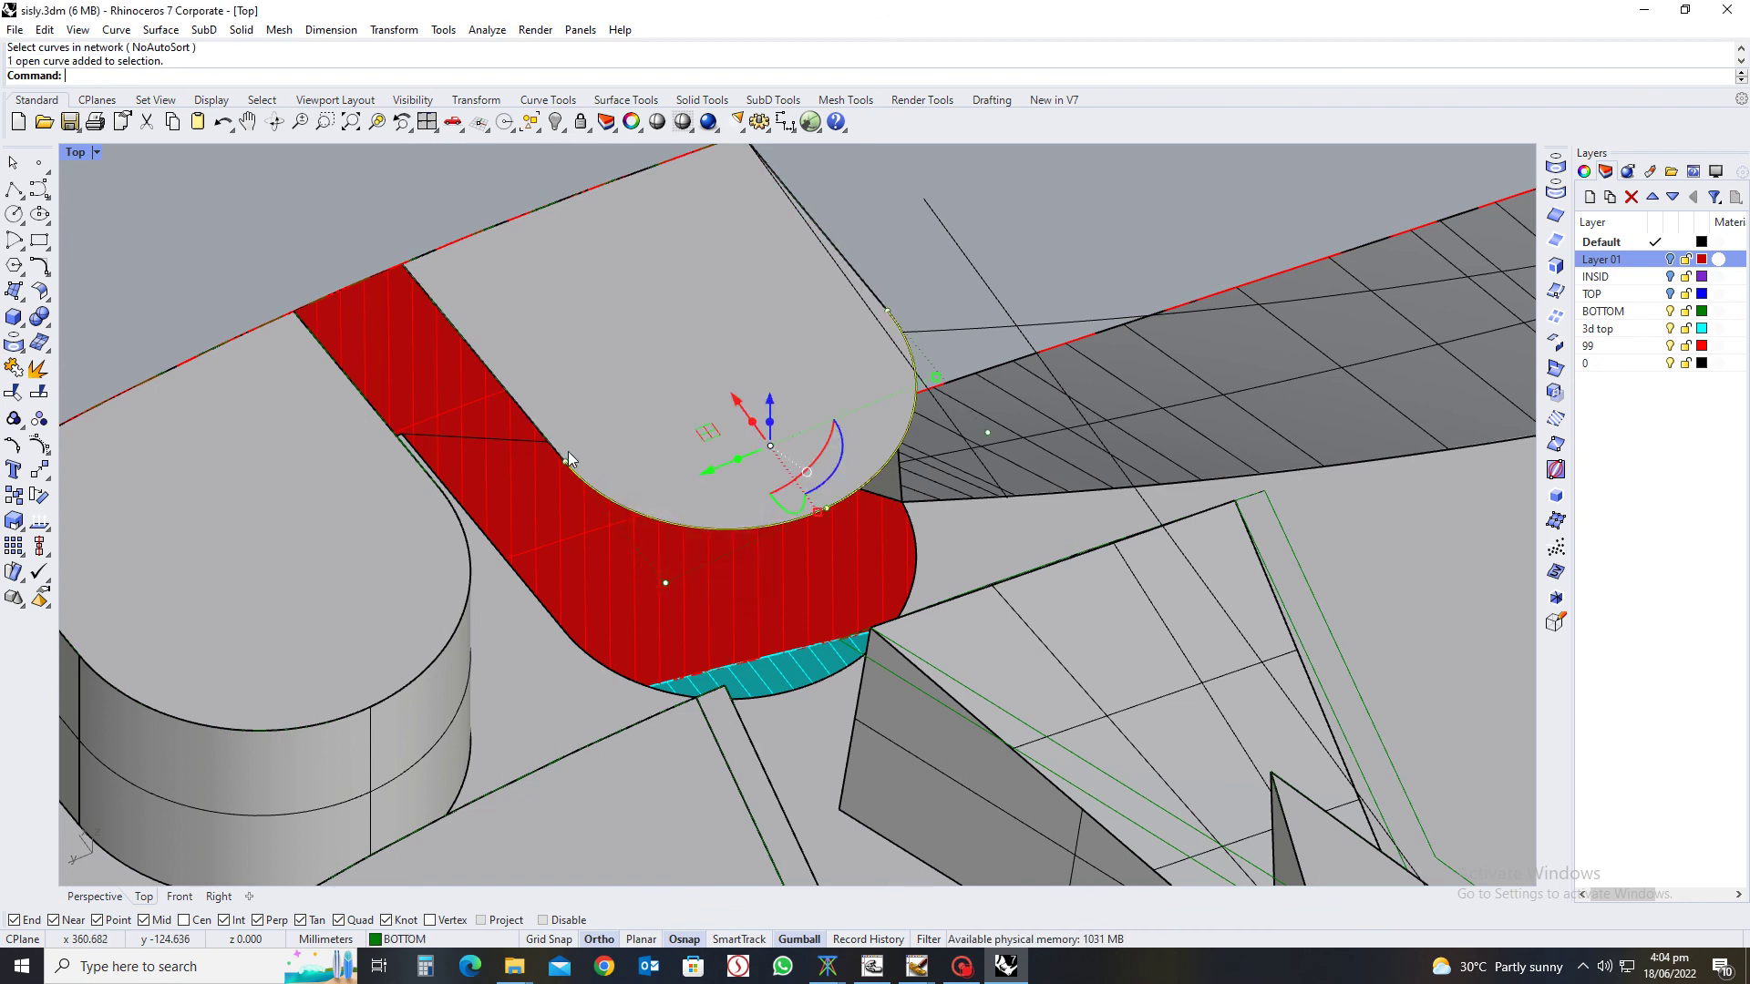
{"action": "left_click", "coordinate": [543, 442]}
{"action": "left_click", "coordinate": [620, 476]}
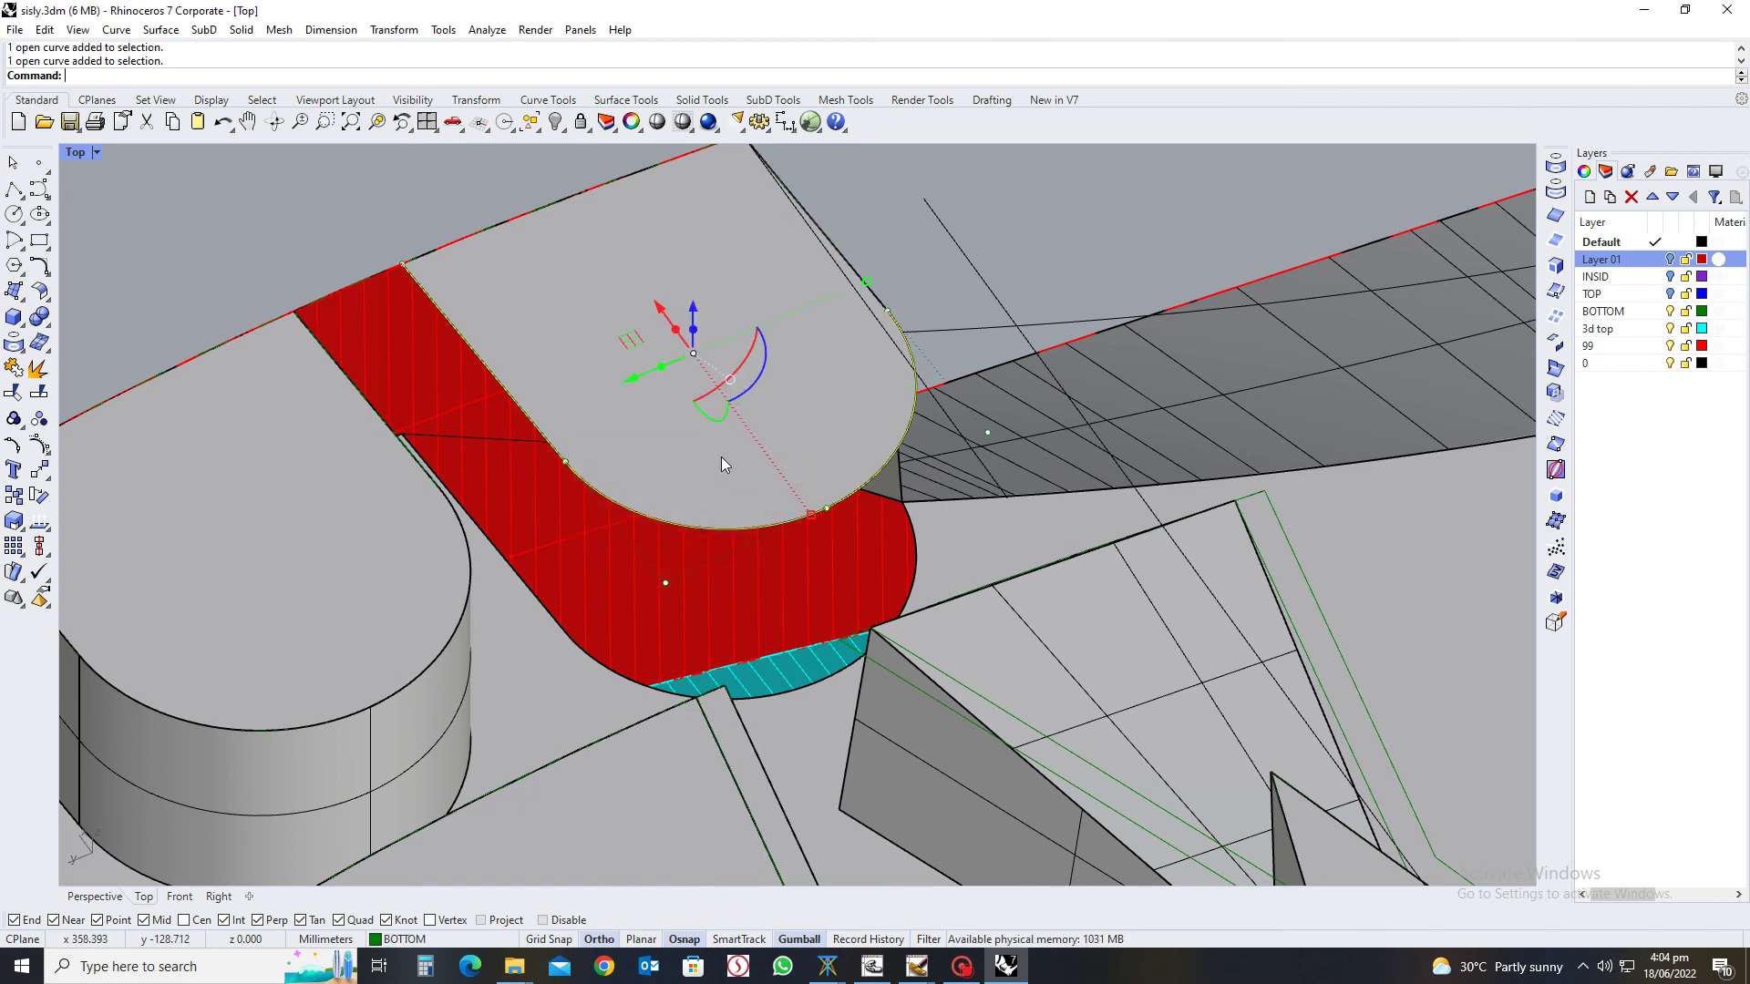
{"action": "key", "text": "ctrl+j"}
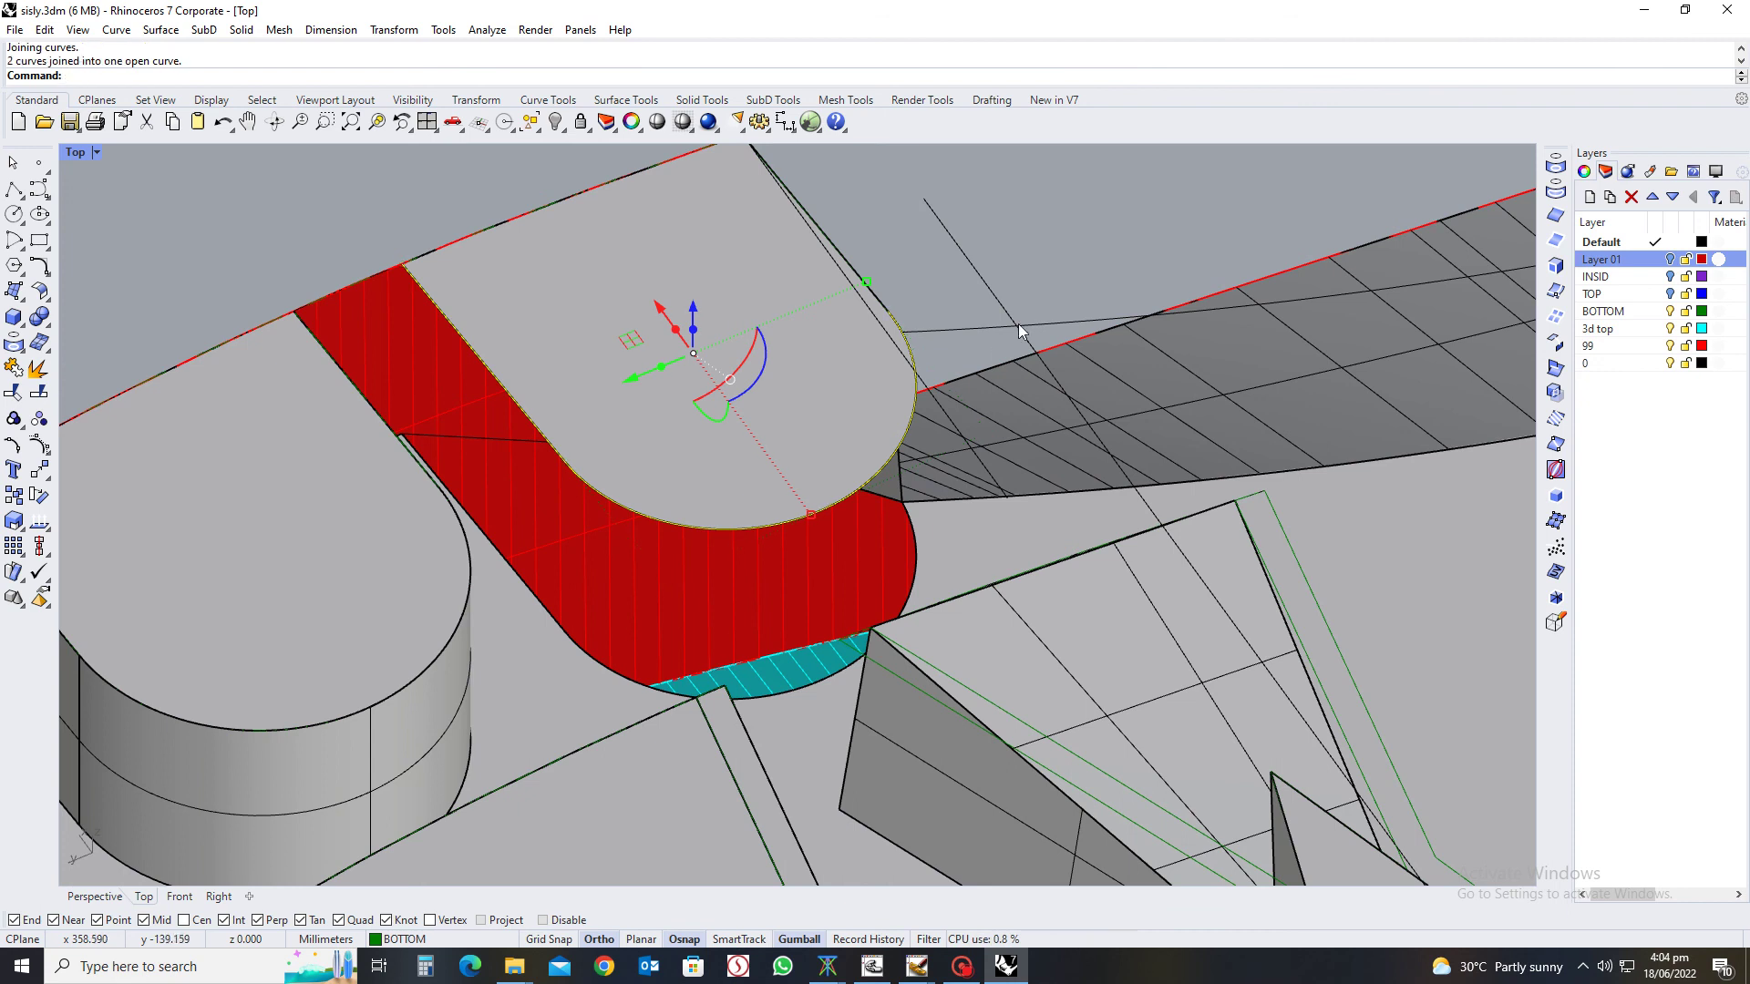
Build that rounded lug's wall as an edge surface between the joined top curve and the base curve
{"action": "key", "text": "Escape"}
{"action": "type", "text": "k"}
{"action": "key", "text": "Return"}
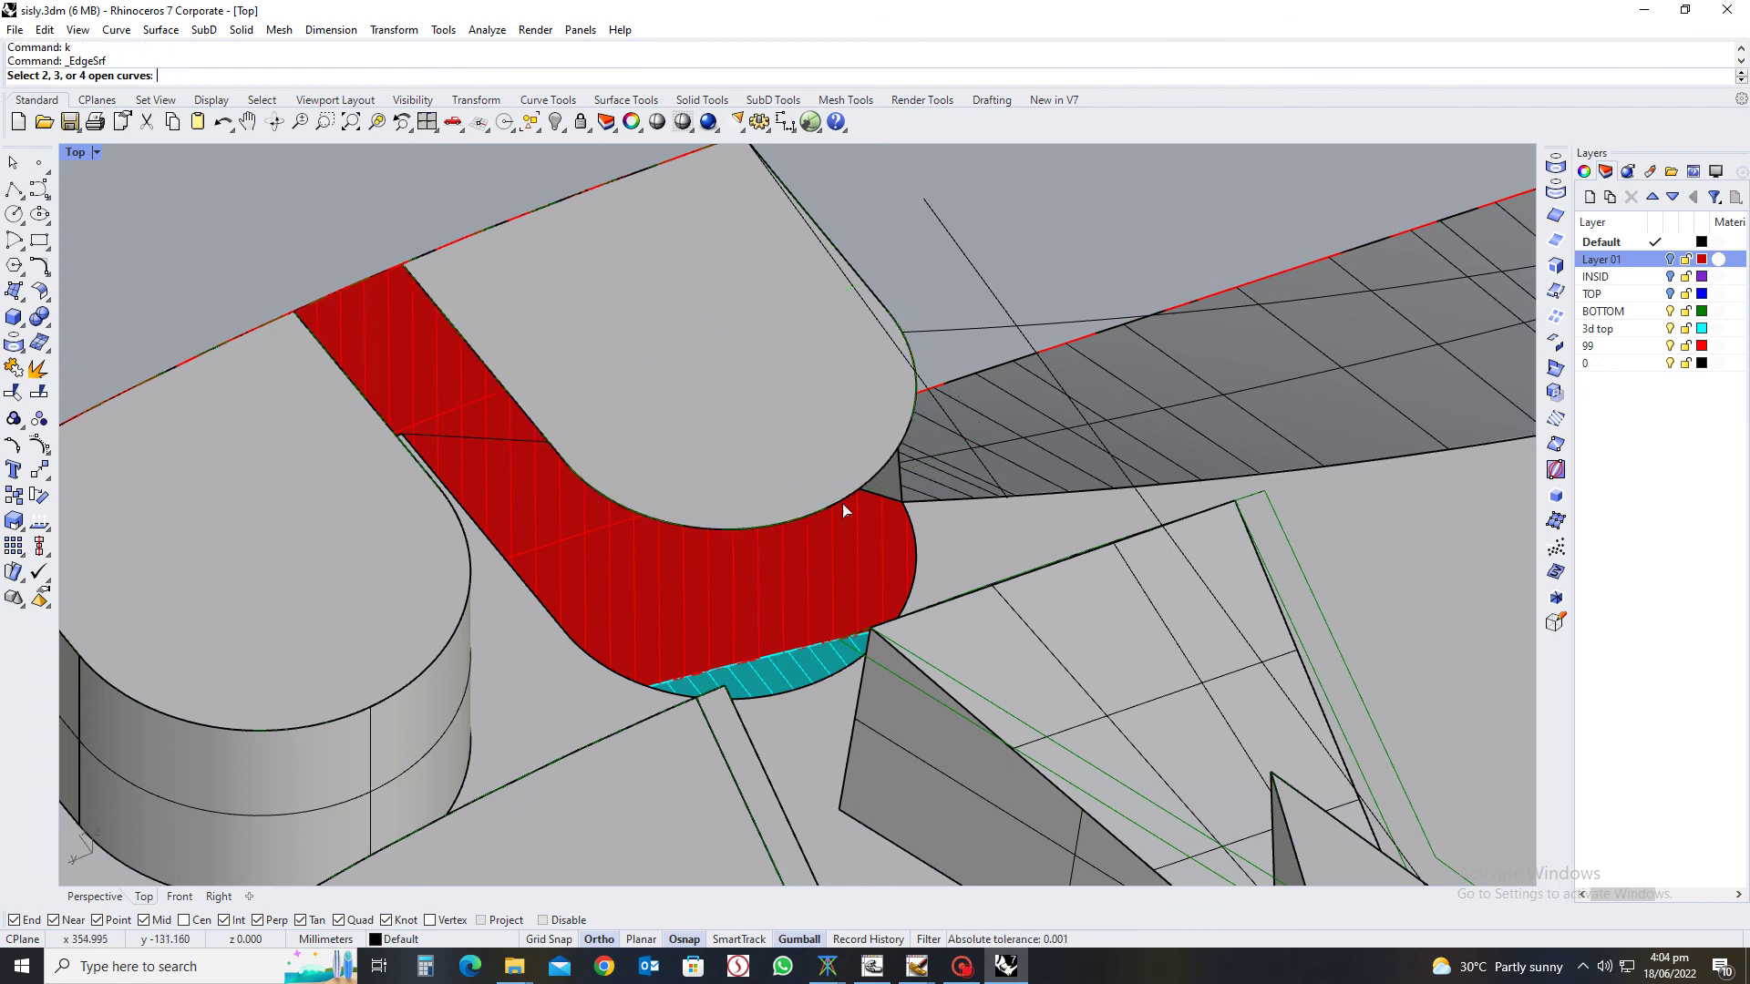
{"action": "left_click", "coordinate": [794, 522]}
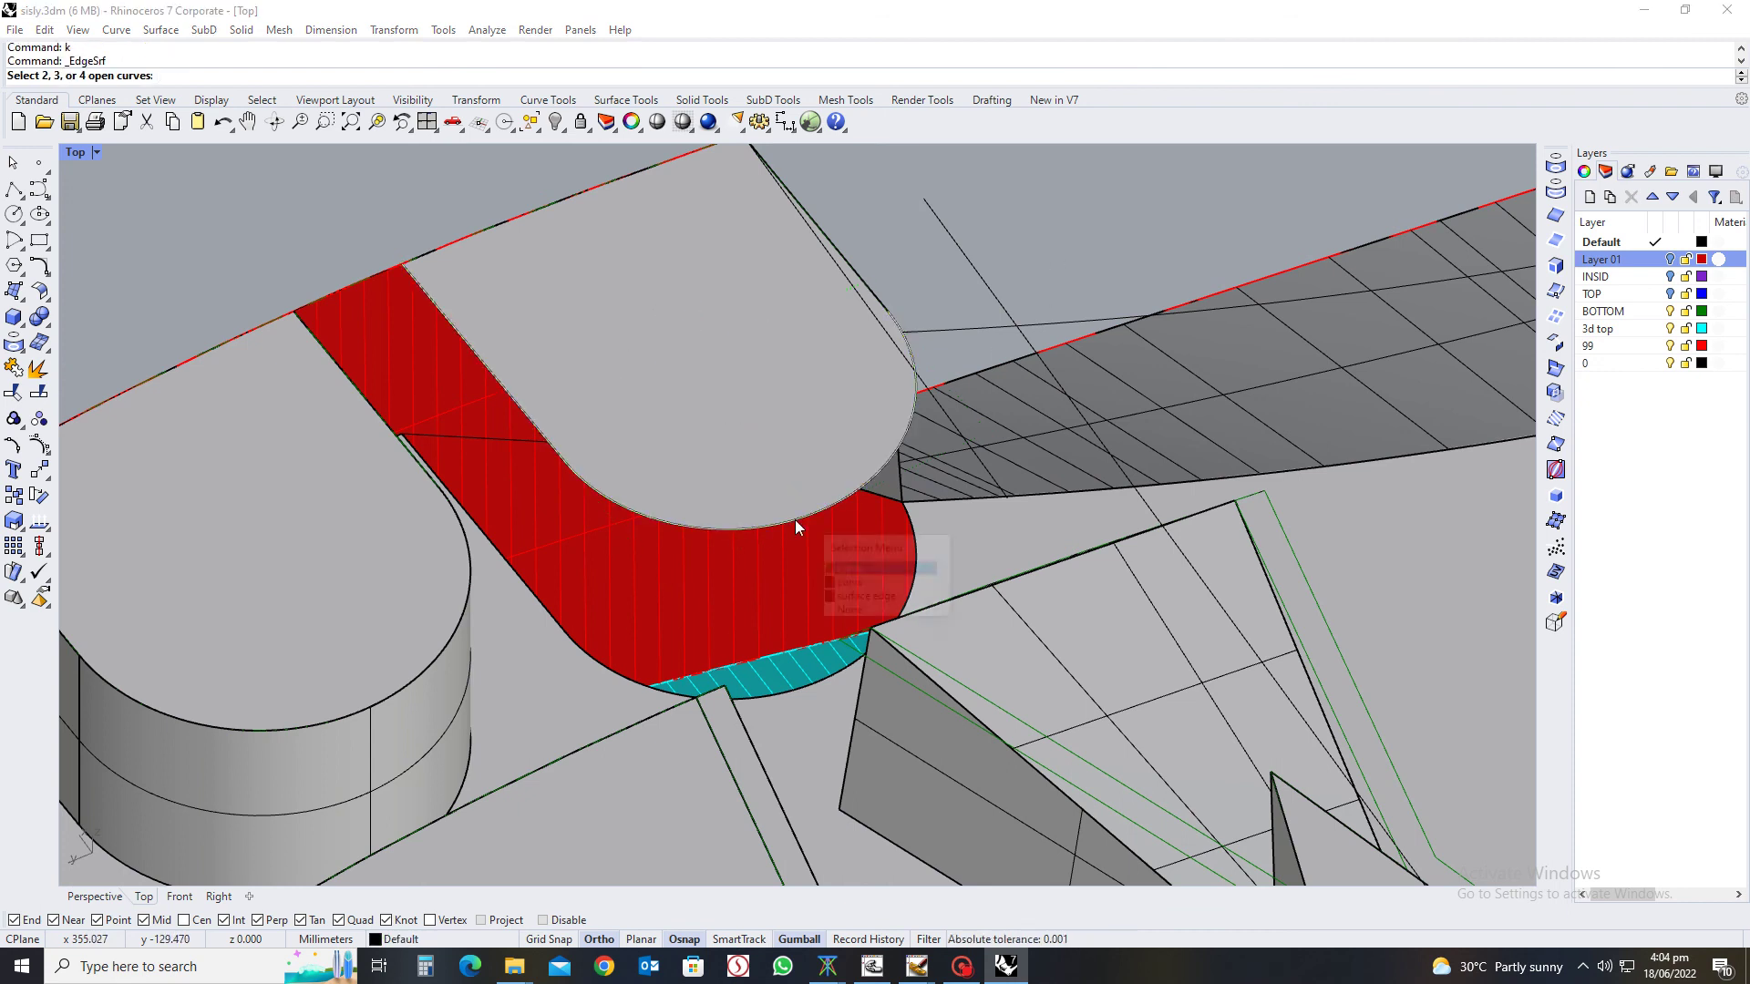
{"action": "left_click", "coordinate": [802, 691]}
{"action": "left_click", "coordinate": [807, 704]}
{"action": "key", "text": "Return"}
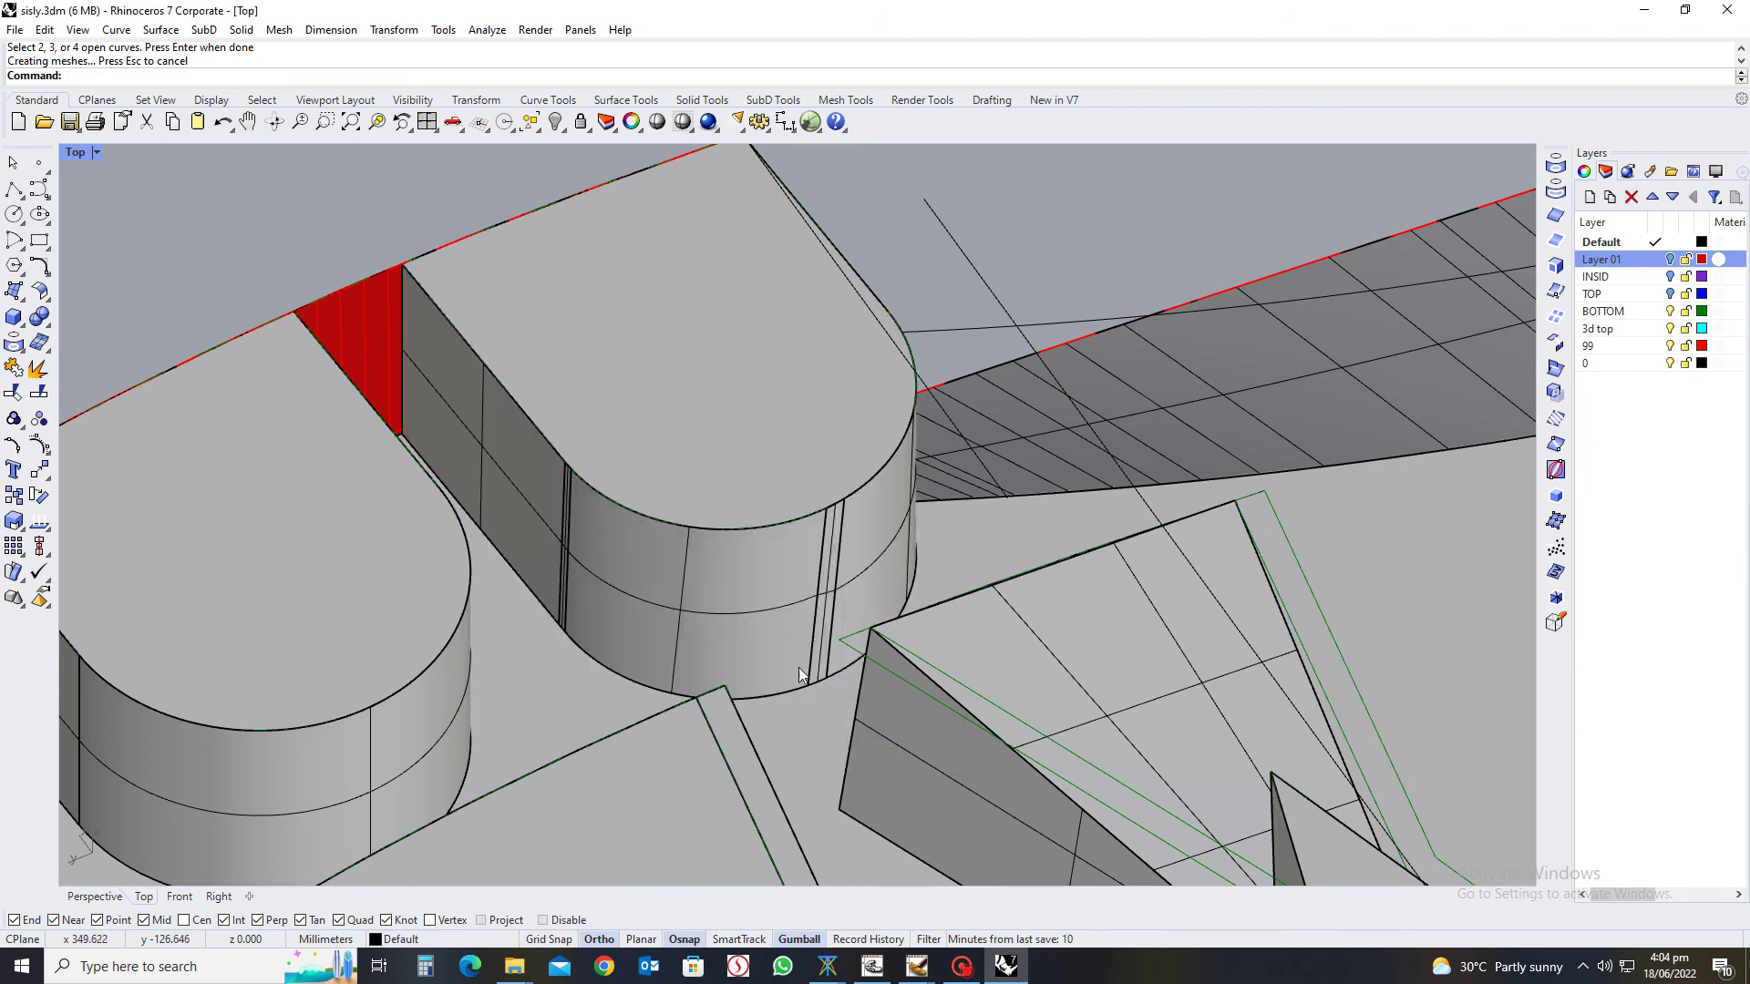
Isolate the heel lugs' side walls, the arch openings' heel-end walls, the recessed base surface and the red outer sidewall
{"action": "scroll", "coordinate": [904, 526], "scroll_direction": "down", "scroll_amount": 4}
{"action": "scroll", "coordinate": [1000, 418], "scroll_direction": "down", "scroll_amount": 6}
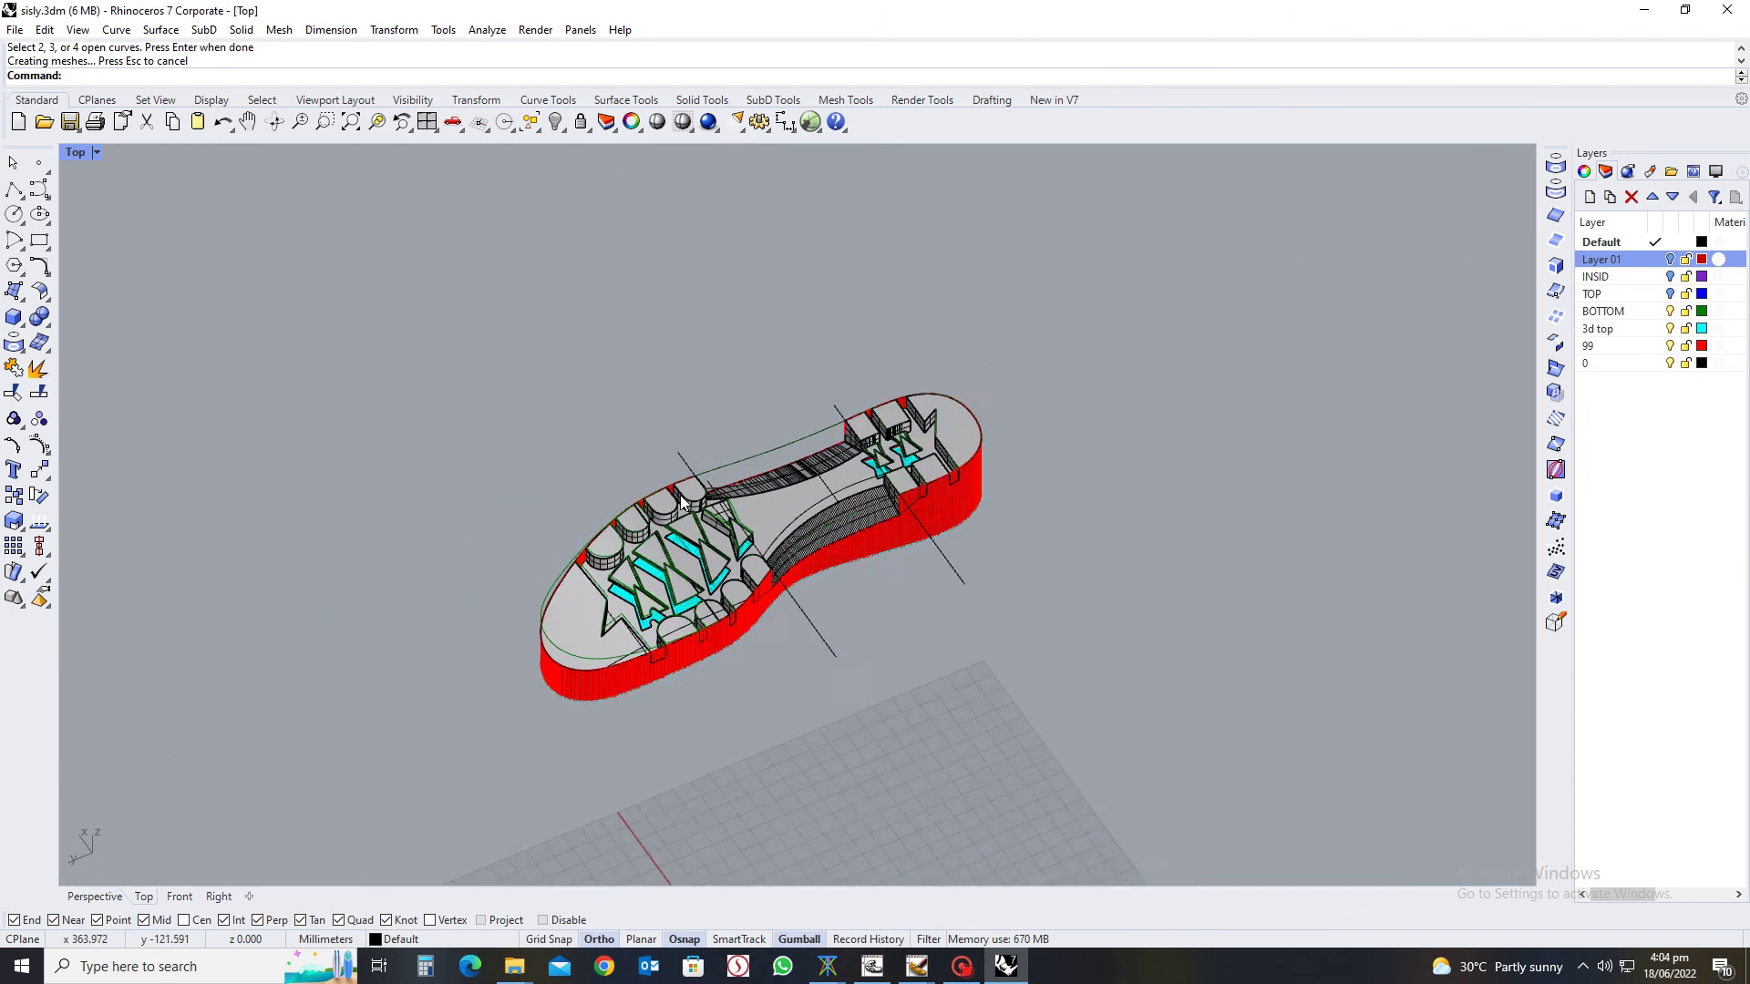
{"action": "right_click_drag", "start_coordinate": [821, 511], "coordinate": [884, 476], "text": "ctrl+shift"}
{"action": "scroll", "coordinate": [752, 423], "scroll_direction": "up", "scroll_amount": 3}
{"action": "scroll", "coordinate": [953, 522], "scroll_direction": "up", "scroll_amount": 5}
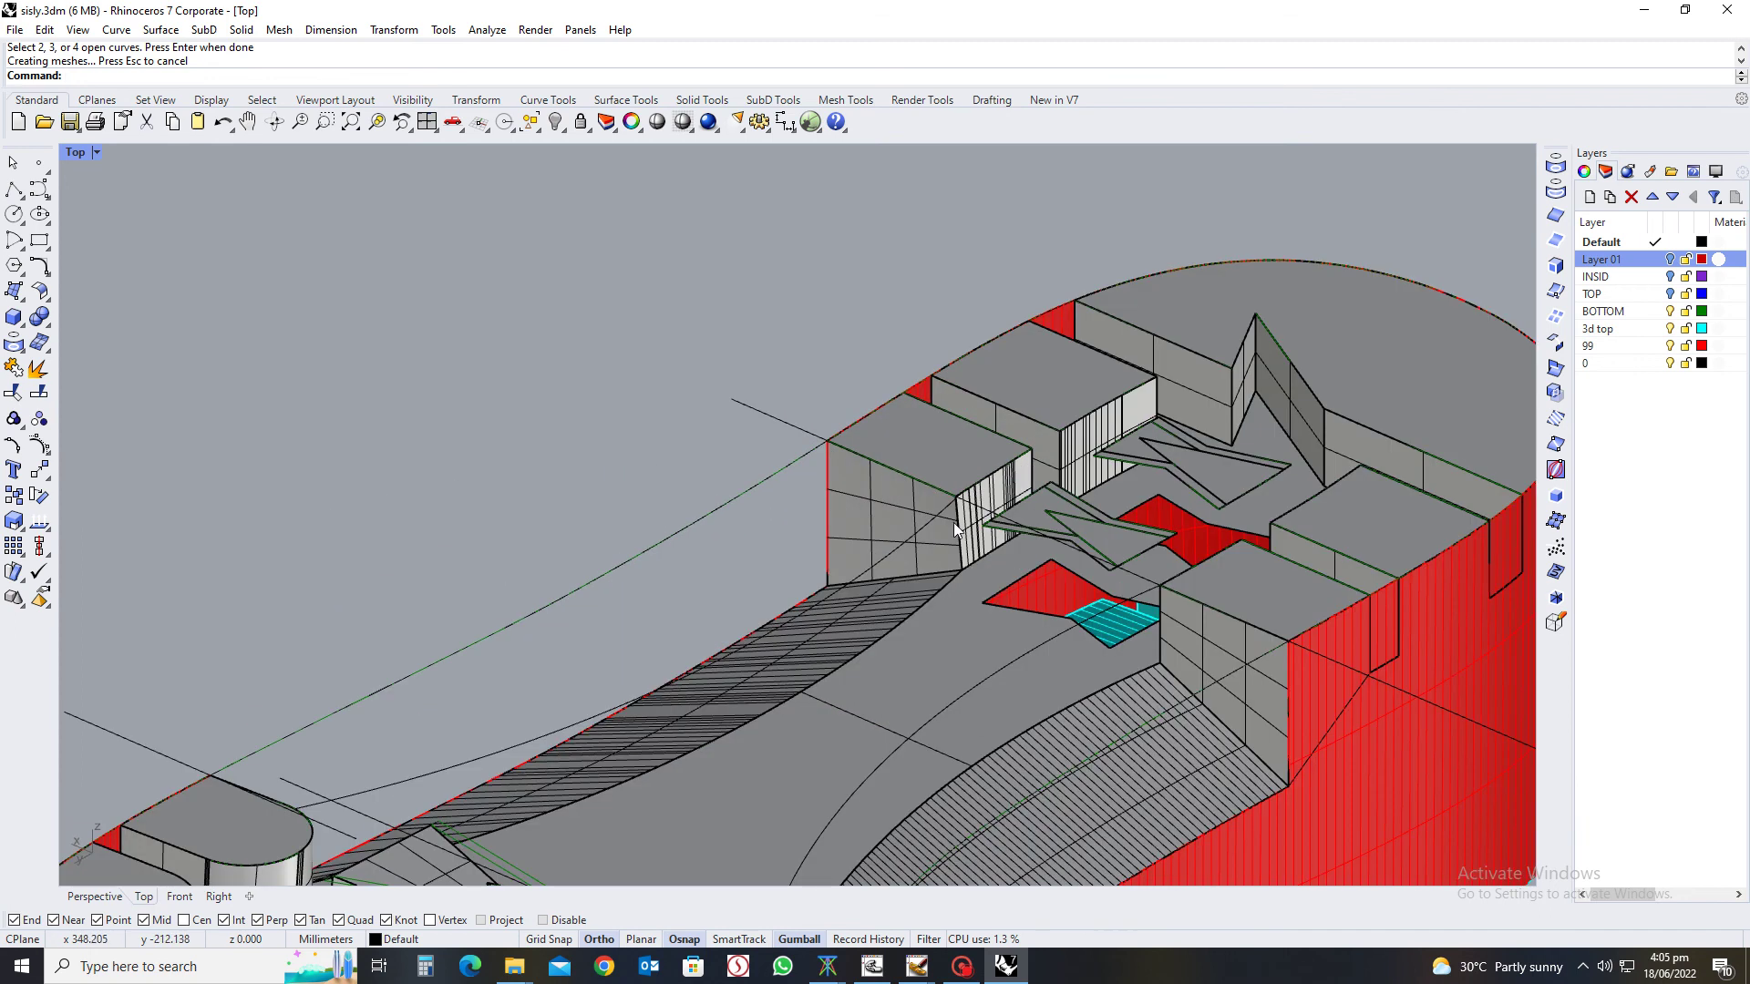
{"action": "left_click", "coordinate": [878, 499]}
{"action": "scroll", "coordinate": [971, 517], "scroll_direction": "up", "scroll_amount": 3}
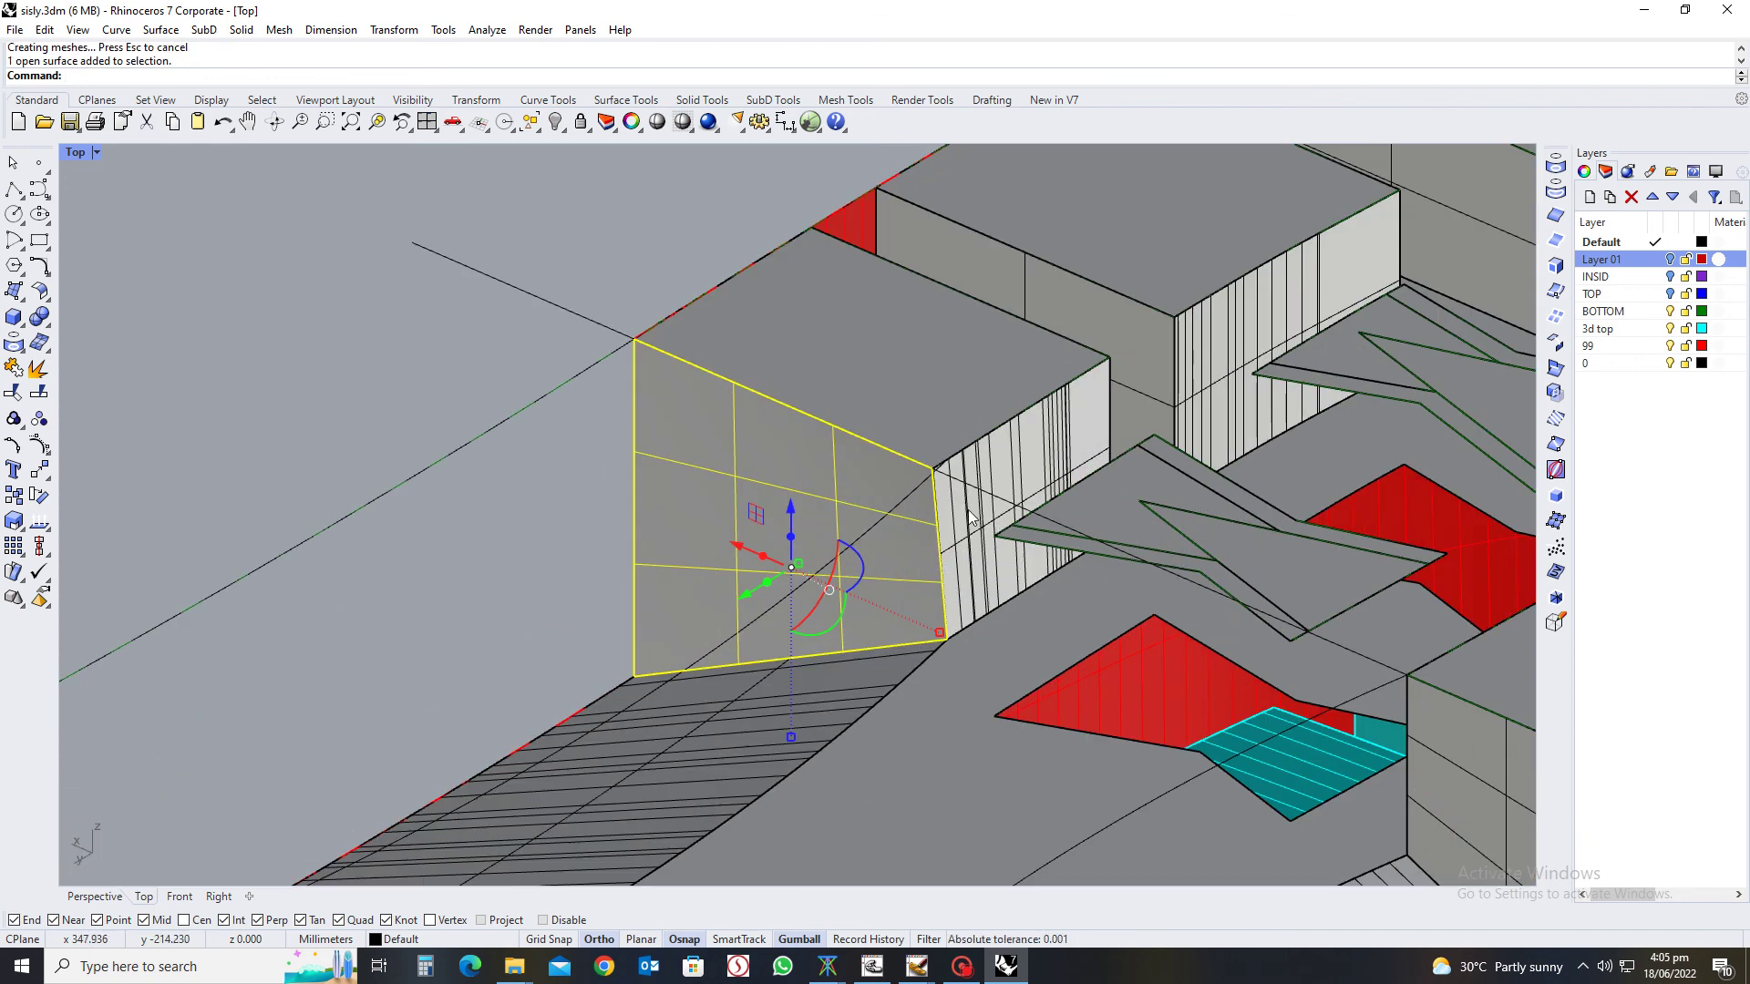
{"action": "left_click", "coordinate": [1075, 306], "text": "shift"}
{"action": "scroll", "coordinate": [993, 392], "scroll_direction": "down", "scroll_amount": 5}
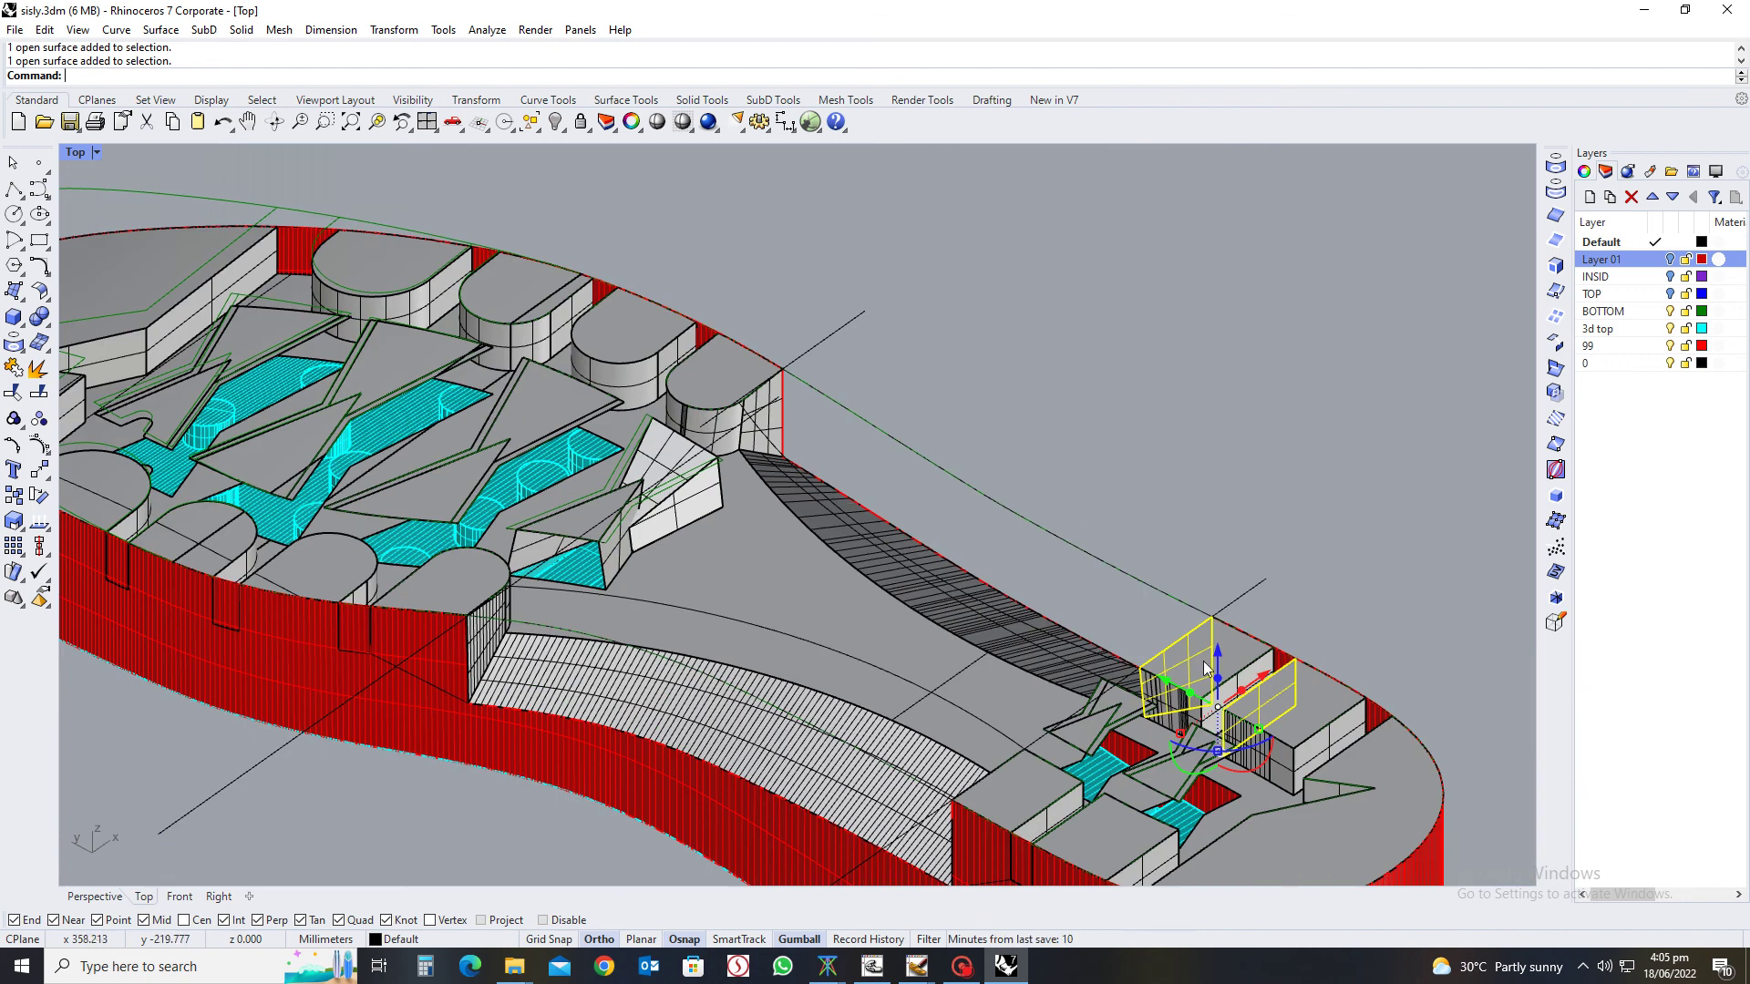
{"action": "scroll", "coordinate": [1206, 667], "scroll_direction": "up", "scroll_amount": 3}
{"action": "scroll", "coordinate": [1255, 610], "scroll_direction": "down", "scroll_amount": 3}
{"action": "right_click_drag", "start_coordinate": [1255, 610], "coordinate": [1416, 681], "text": "ctrl+shift"}
{"action": "scroll", "coordinate": [1194, 364], "scroll_direction": "up", "scroll_amount": 3}
{"action": "scroll", "coordinate": [1210, 499], "scroll_direction": "down", "scroll_amount": 1}
{"action": "scroll", "coordinate": [1365, 616], "scroll_direction": "up", "scroll_amount": 3}
{"action": "scroll", "coordinate": [1341, 598], "scroll_direction": "down", "scroll_amount": 5}
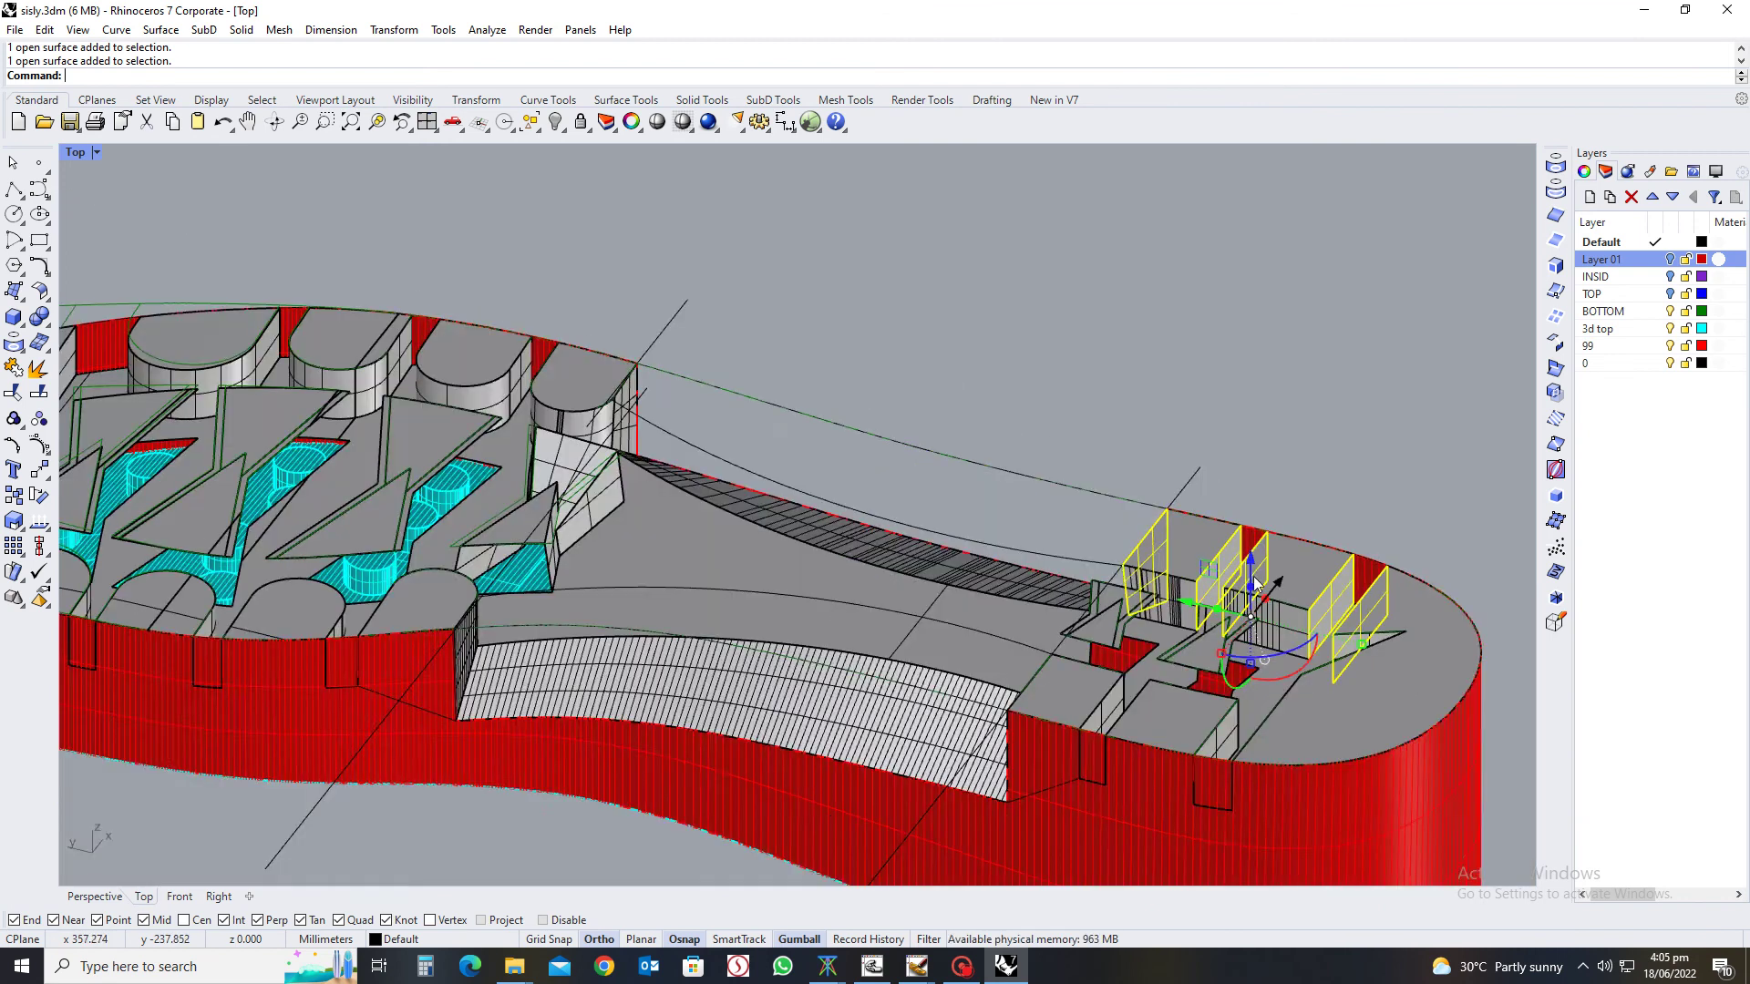
{"action": "right_click_drag", "start_coordinate": [1342, 598], "coordinate": [1282, 483], "text": "ctrl+shift"}
{"action": "right_click_drag", "start_coordinate": [875, 560], "coordinate": [894, 379], "text": "ctrl+shift"}
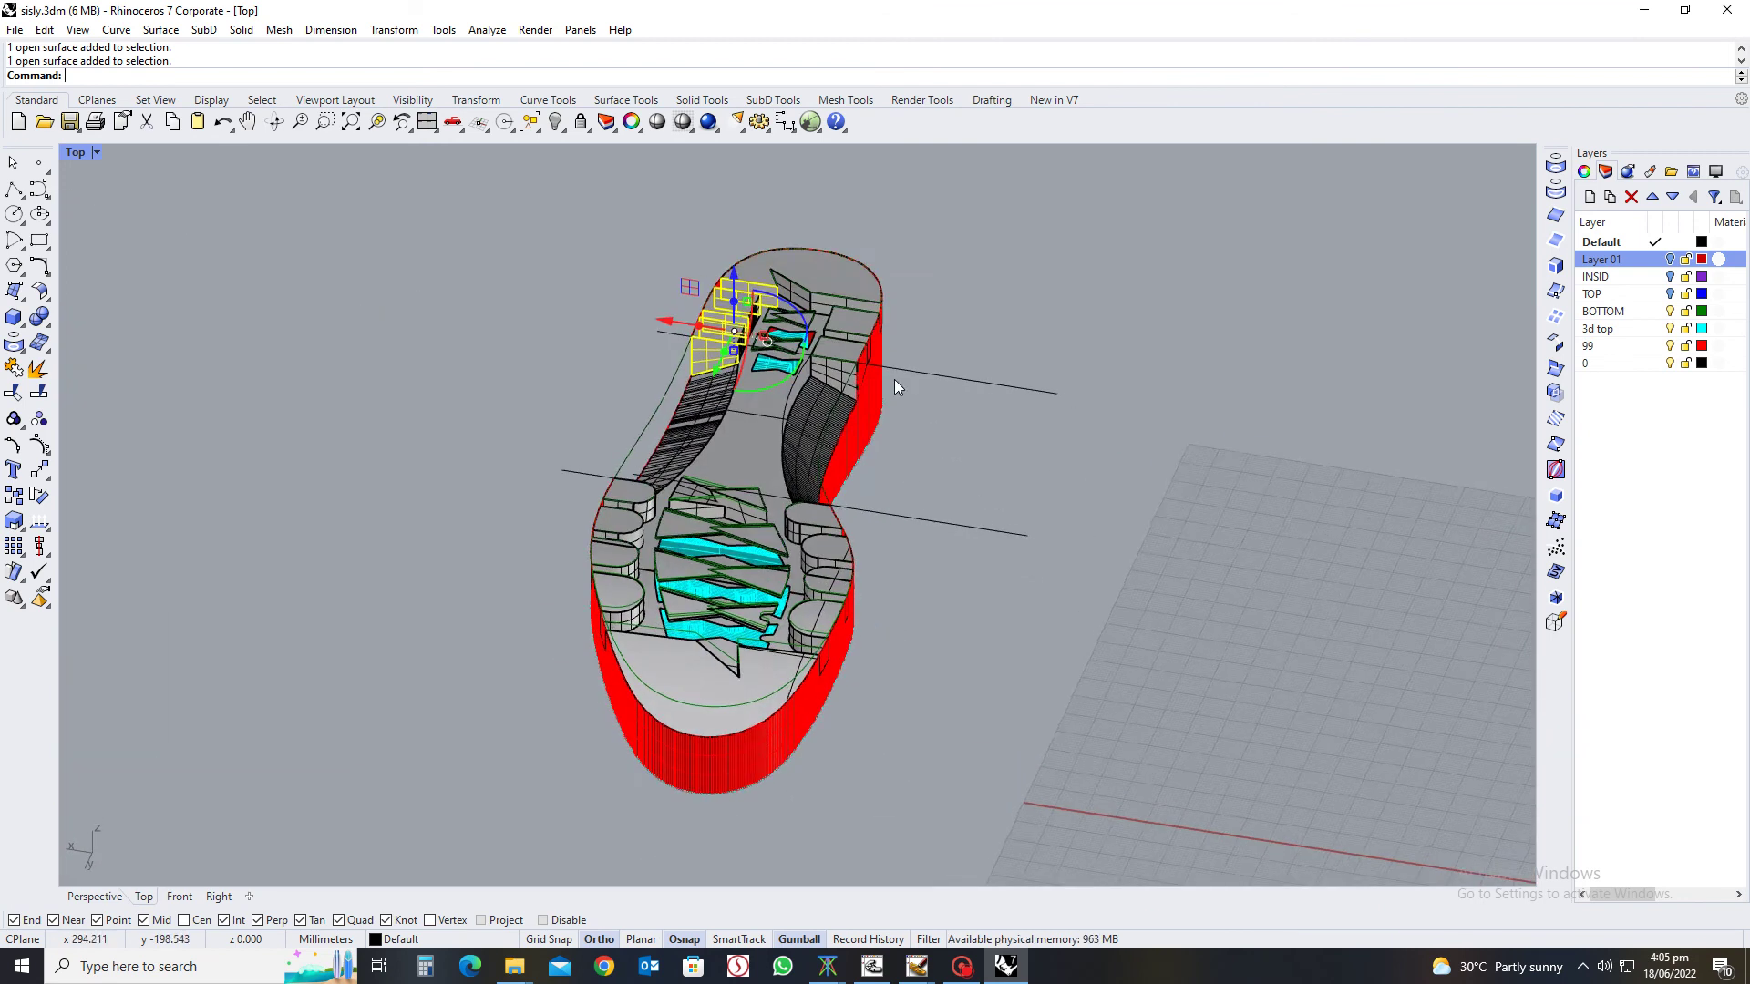
{"action": "scroll", "coordinate": [912, 300], "scroll_direction": "up", "scroll_amount": 6}
{"action": "scroll", "coordinate": [924, 384], "scroll_direction": "down", "scroll_amount": 6}
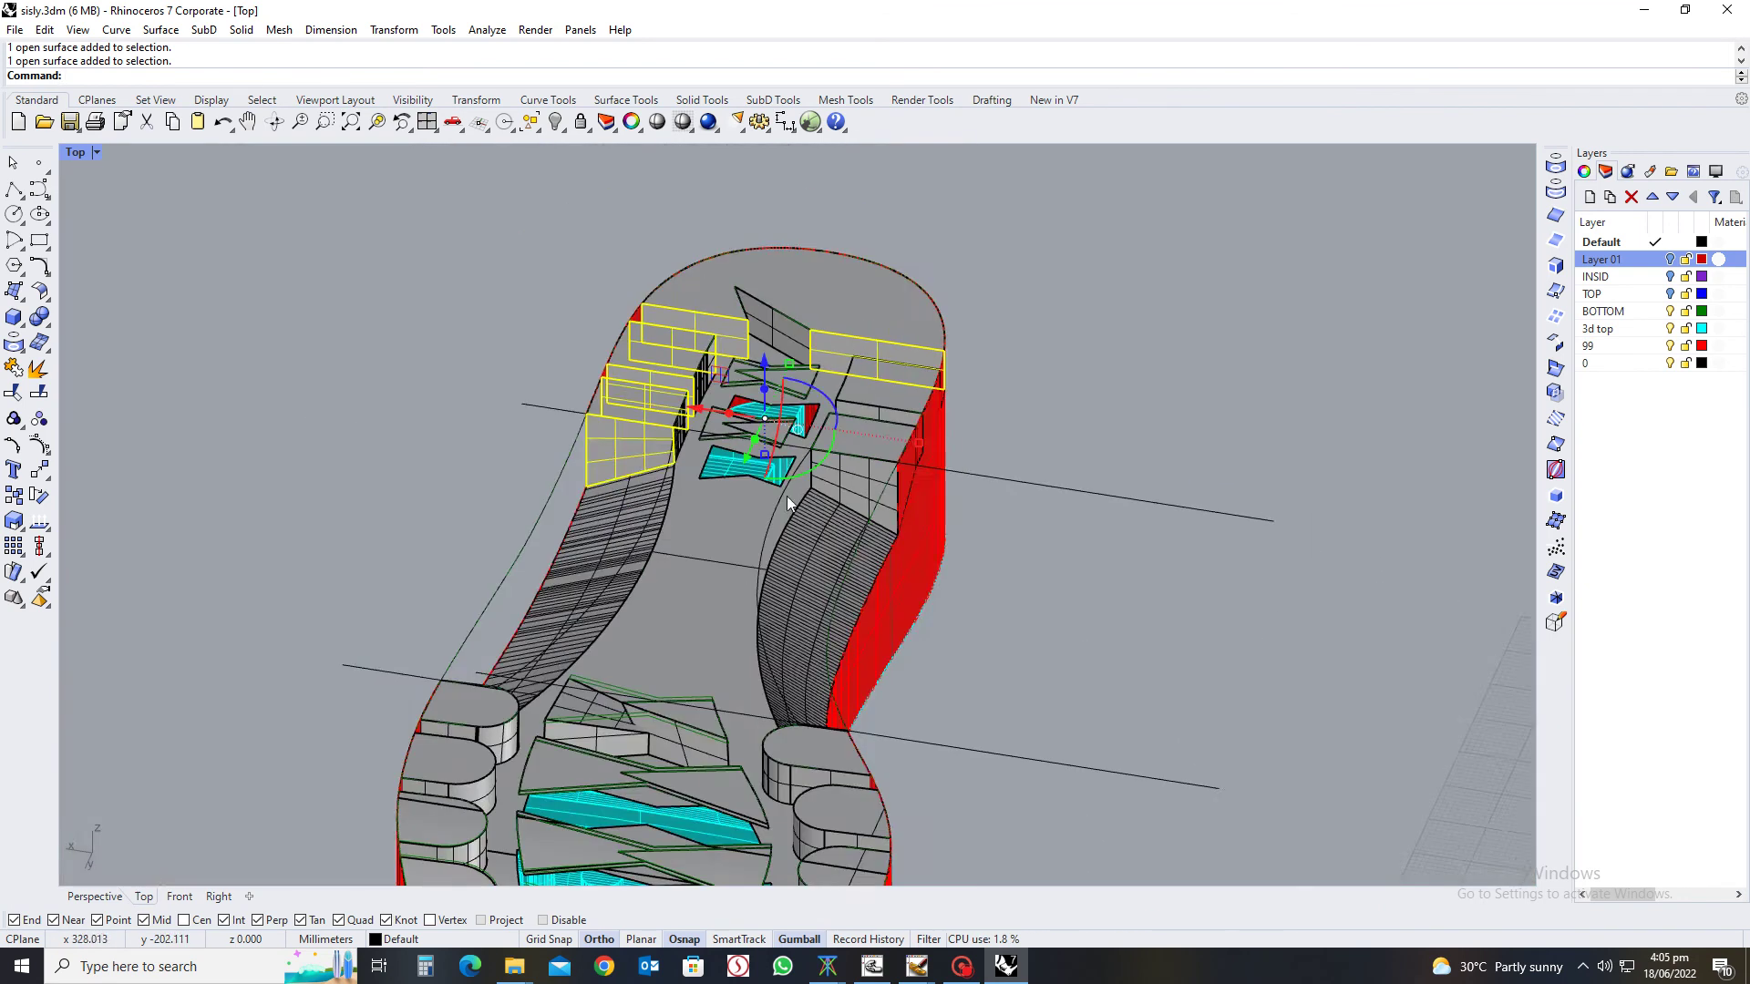
{"action": "right_click_drag", "start_coordinate": [786, 496], "coordinate": [844, 576], "text": "ctrl+shift"}
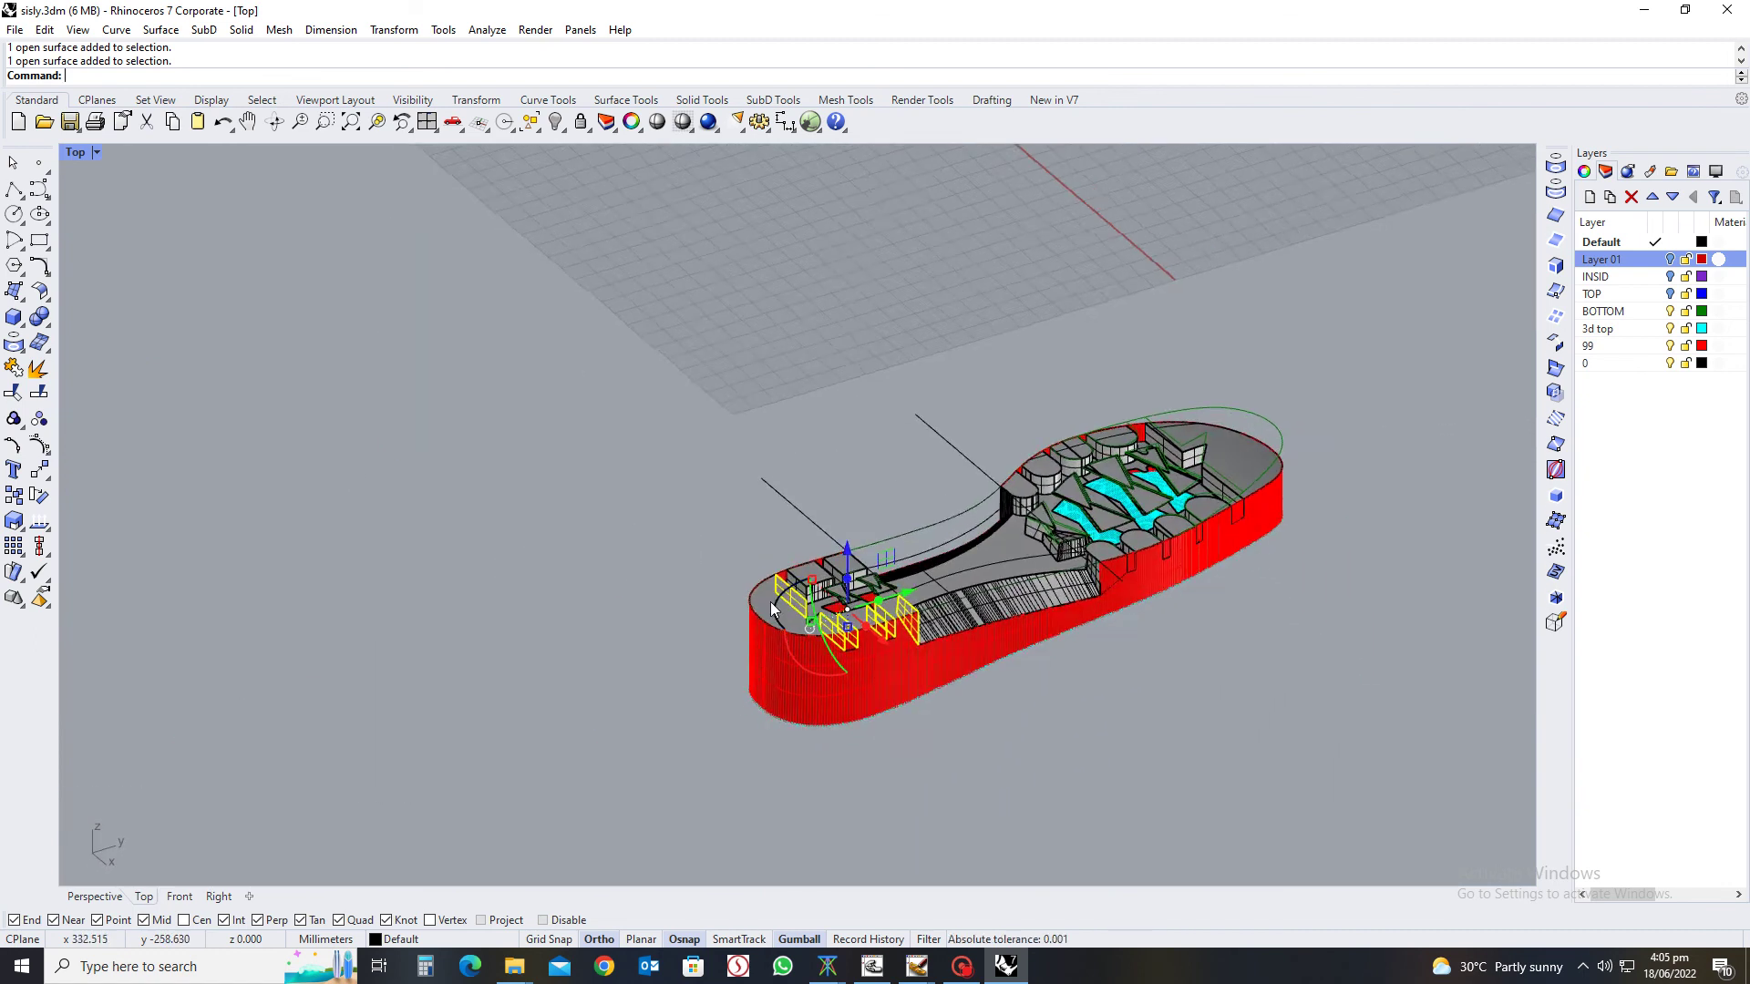
{"action": "scroll", "coordinate": [844, 576], "scroll_direction": "up", "scroll_amount": 8}
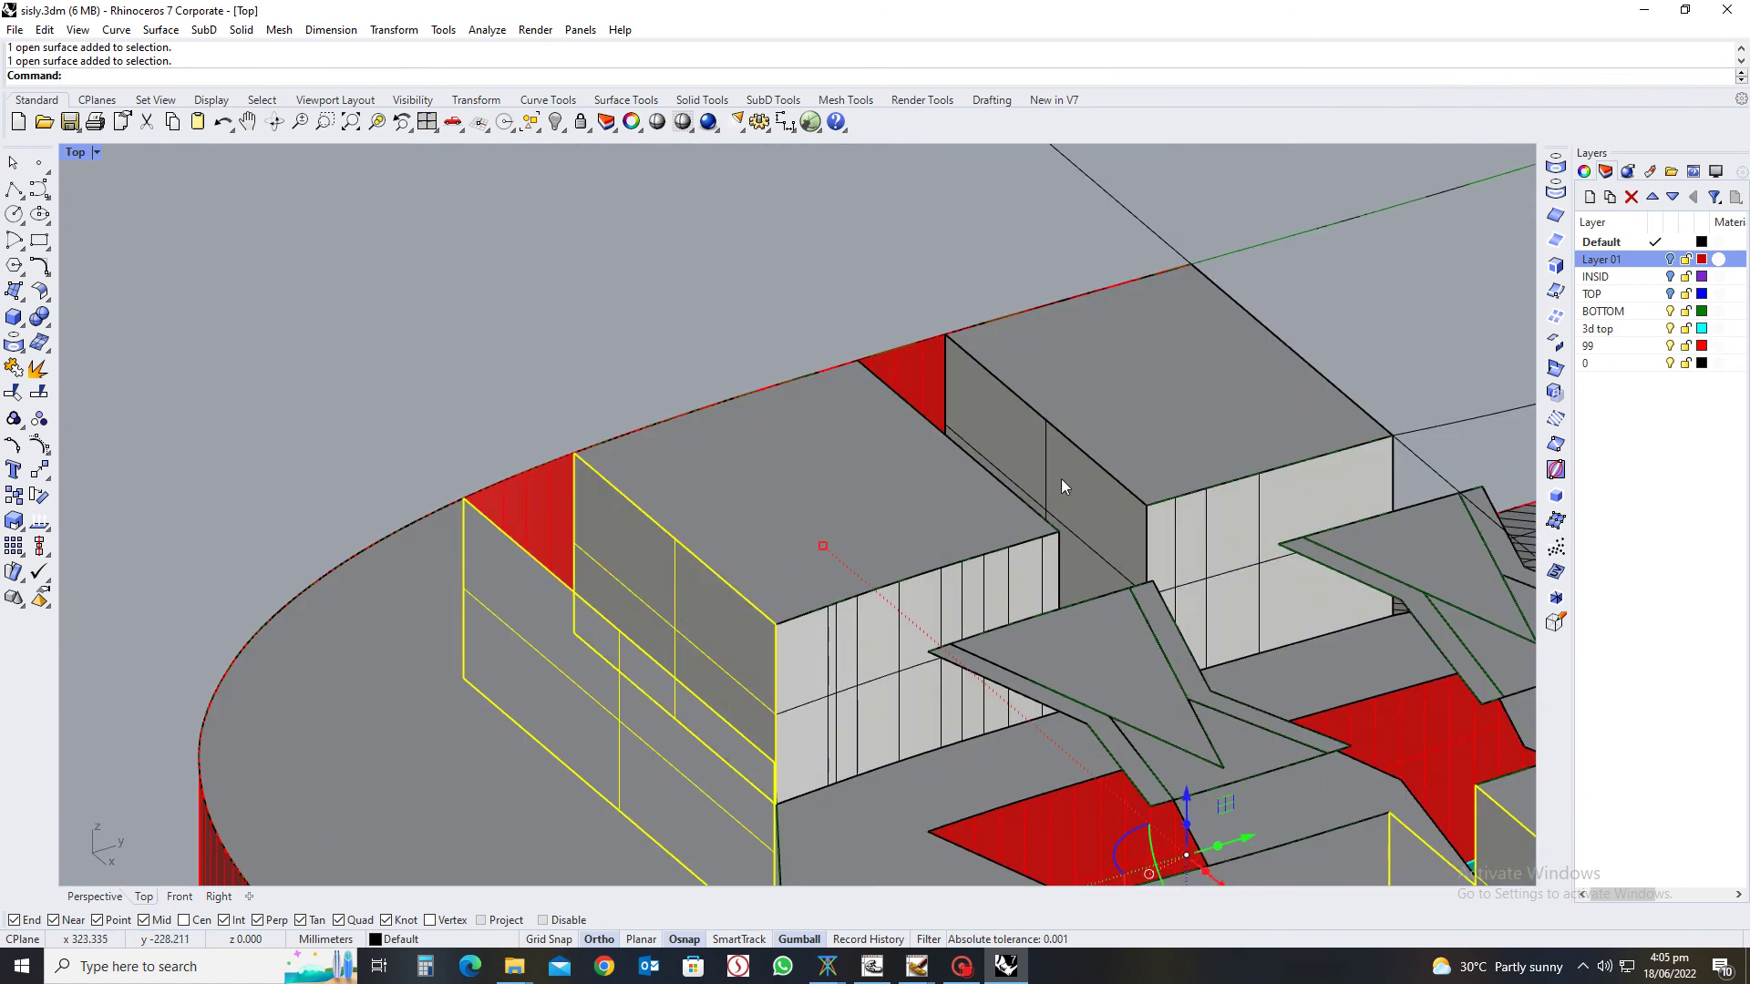
{"action": "scroll", "coordinate": [1062, 478], "scroll_direction": "down", "scroll_amount": 5}
{"action": "right_click_drag", "start_coordinate": [1107, 512], "coordinate": [897, 570], "text": "ctrl+shift"}
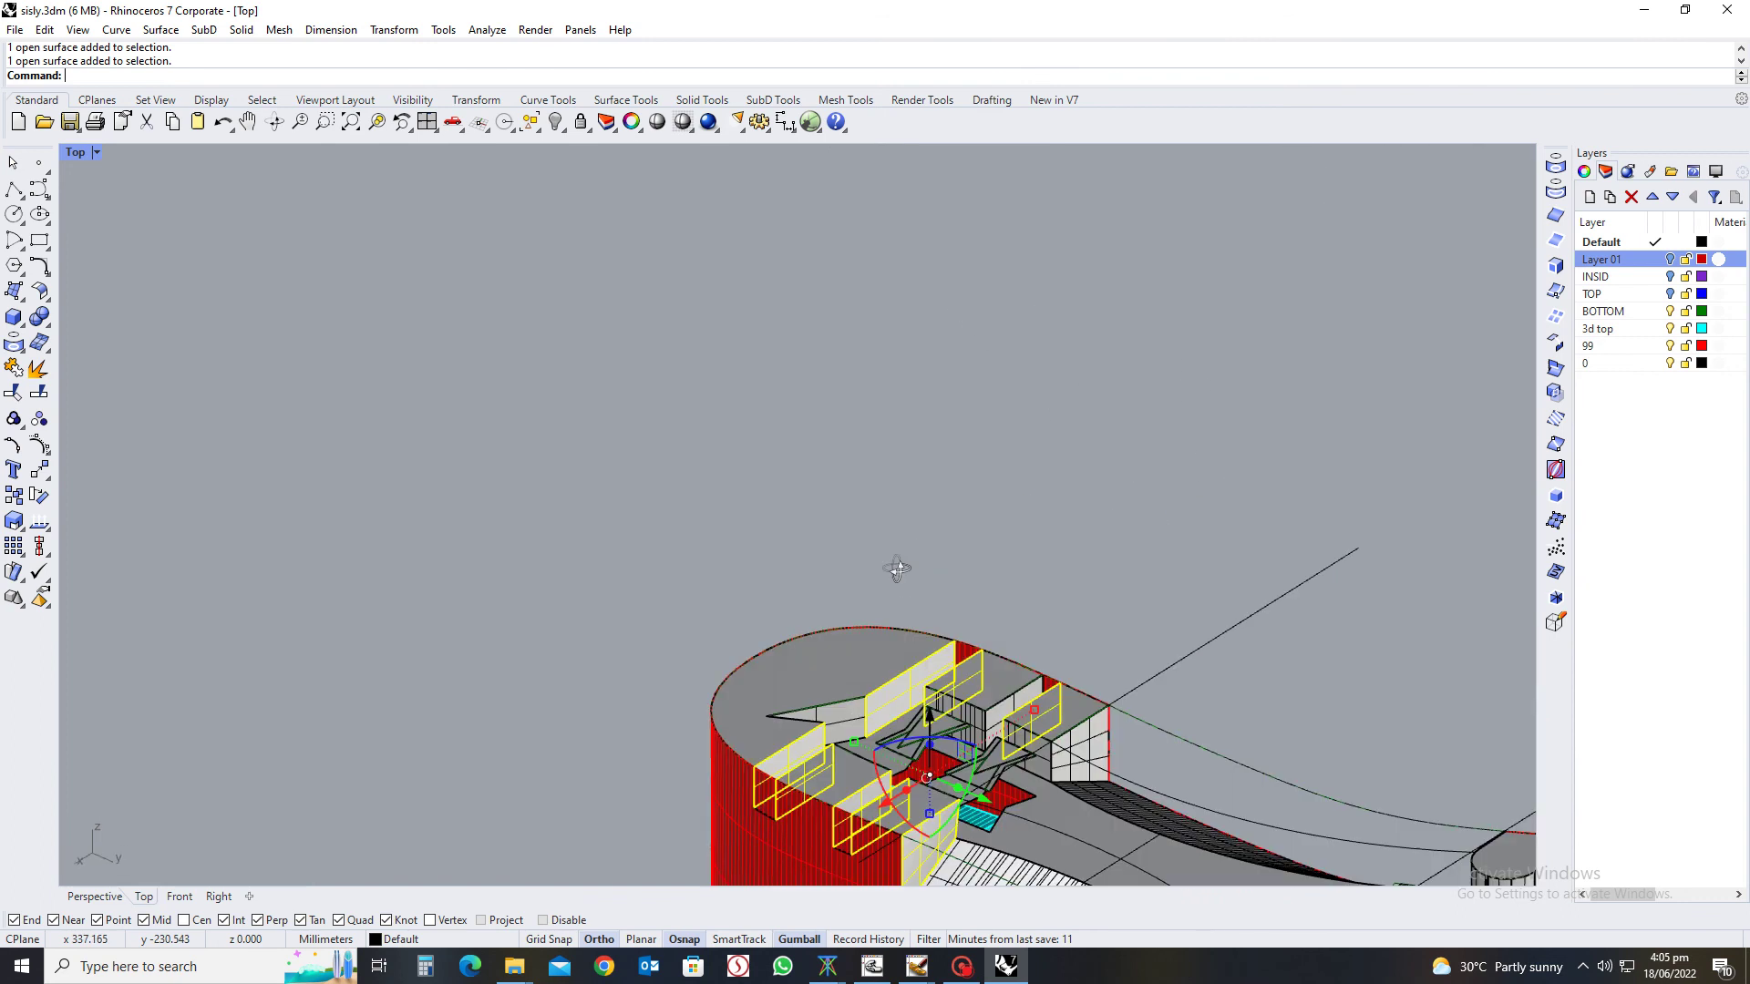
{"action": "scroll", "coordinate": [1030, 686], "scroll_direction": "up", "scroll_amount": 4}
{"action": "scroll", "coordinate": [1064, 605], "scroll_direction": "down", "scroll_amount": 4}
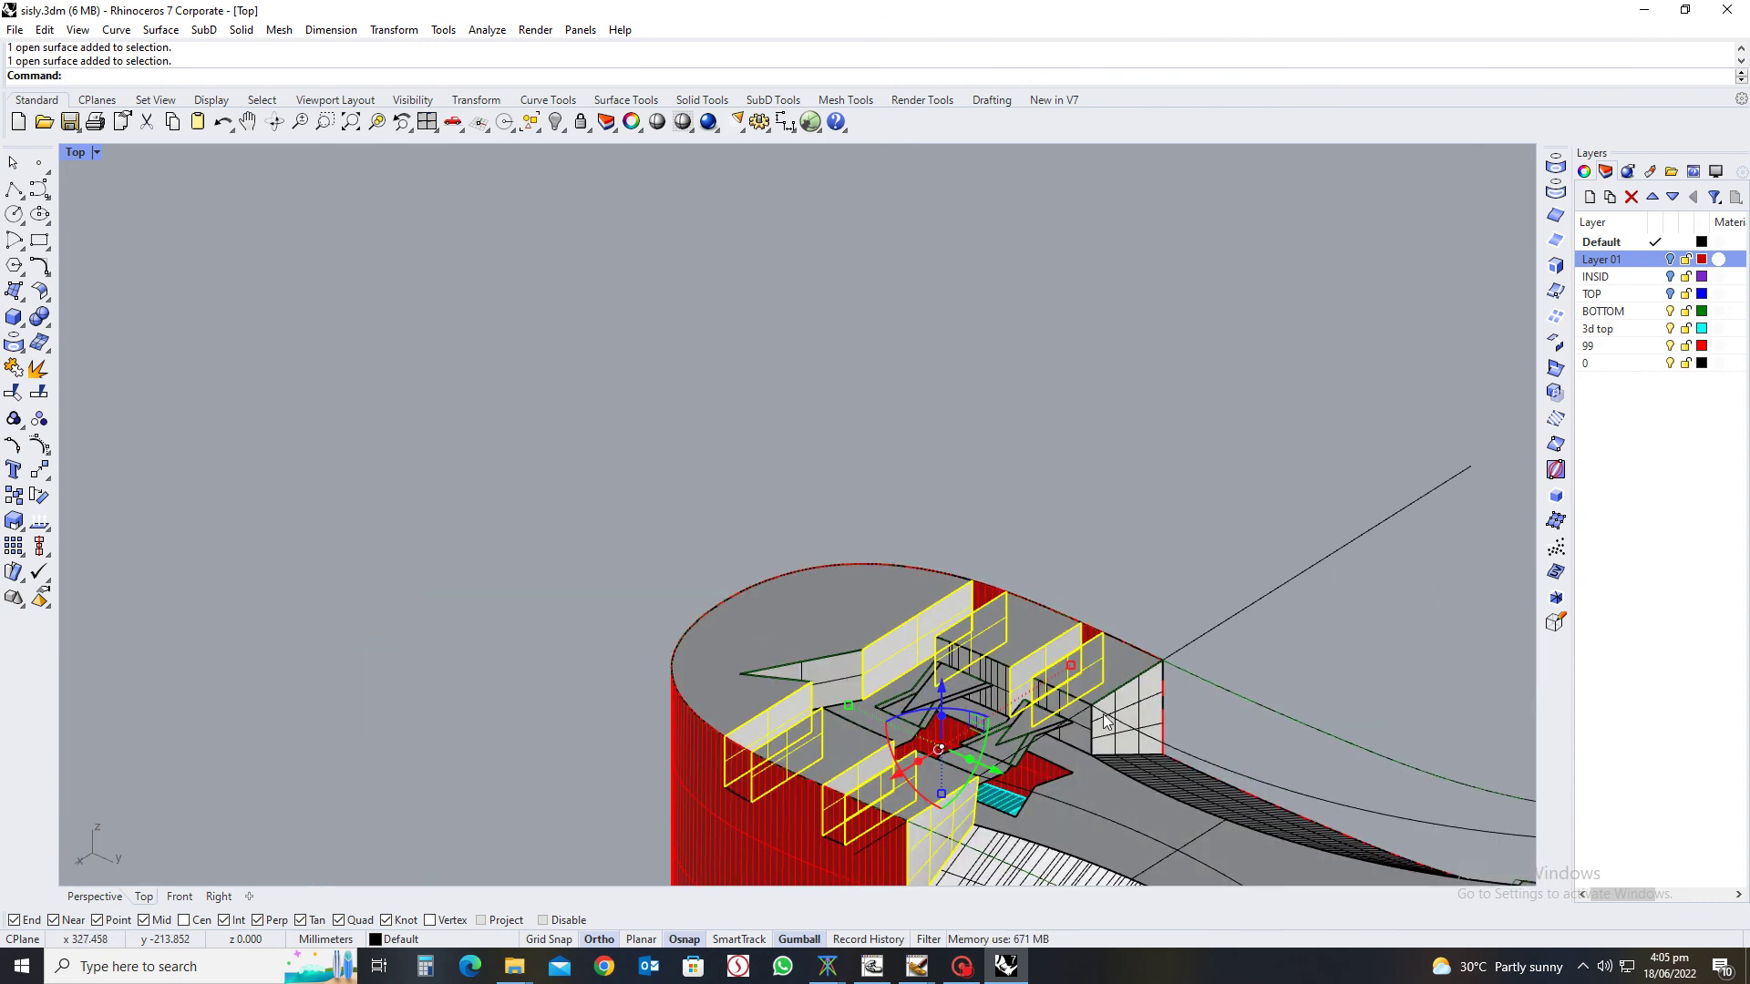
{"action": "scroll", "coordinate": [1138, 707], "scroll_direction": "up", "scroll_amount": 4}
{"action": "left_click", "coordinate": [742, 686], "text": "shift"}
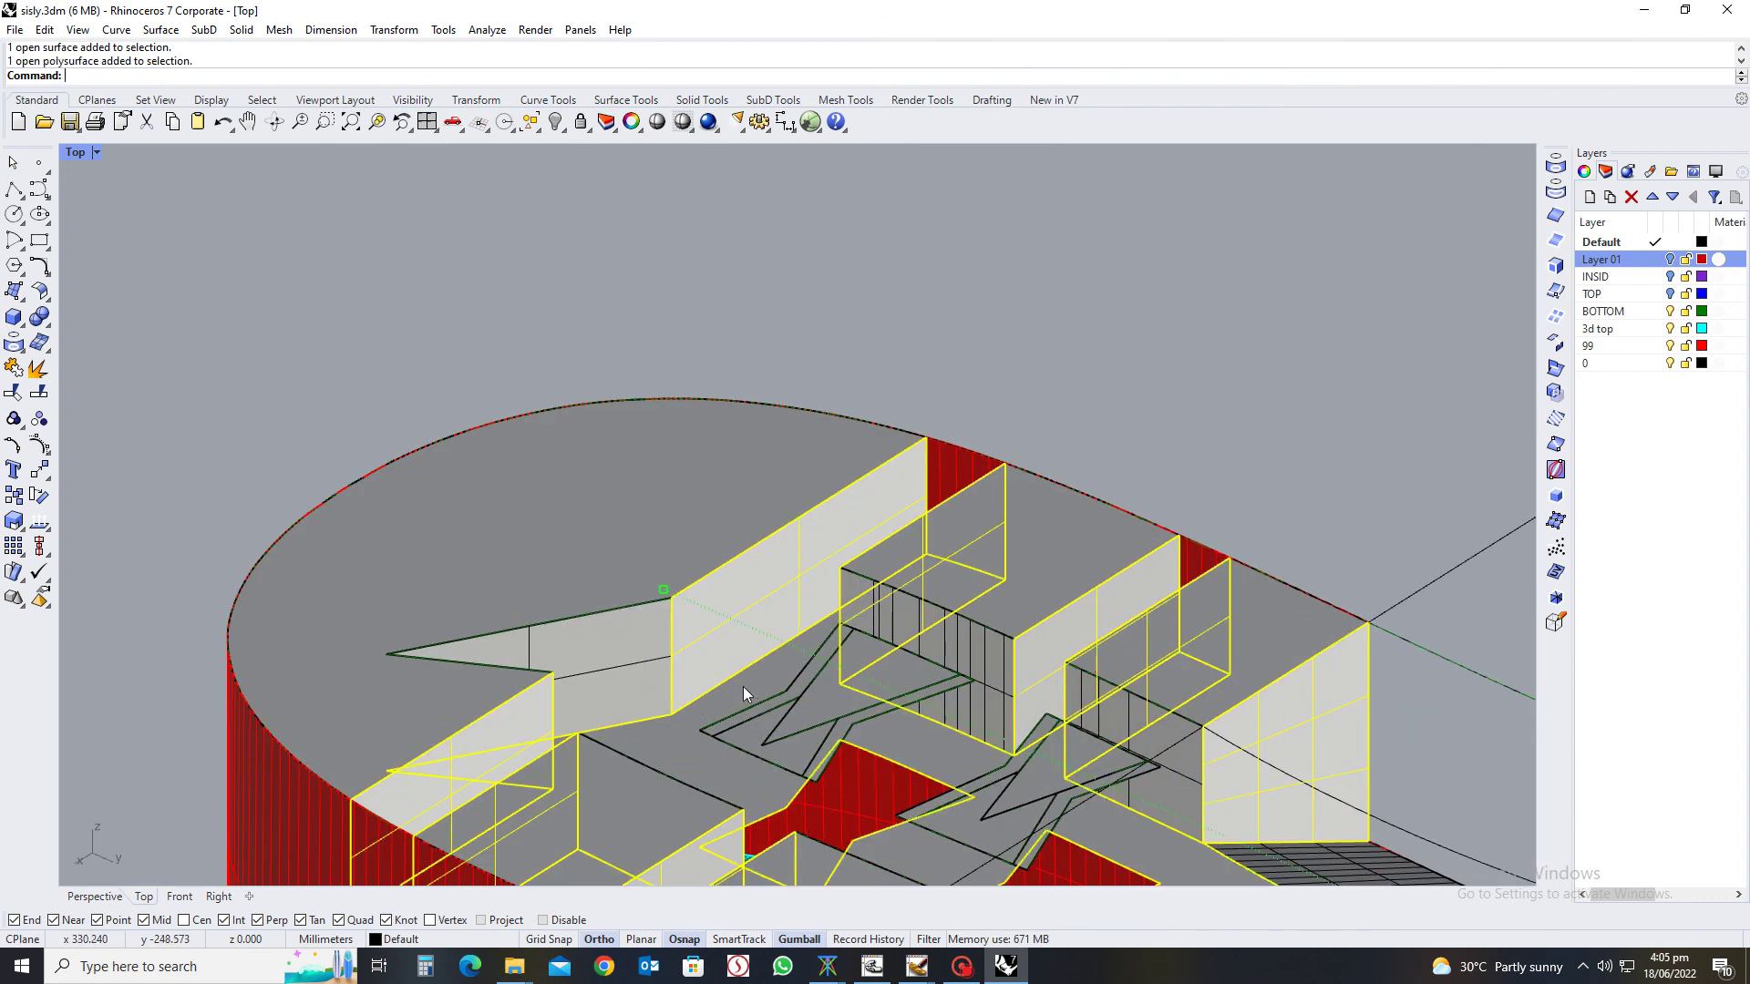
{"action": "scroll", "coordinate": [919, 602], "scroll_direction": "down", "scroll_amount": 2}
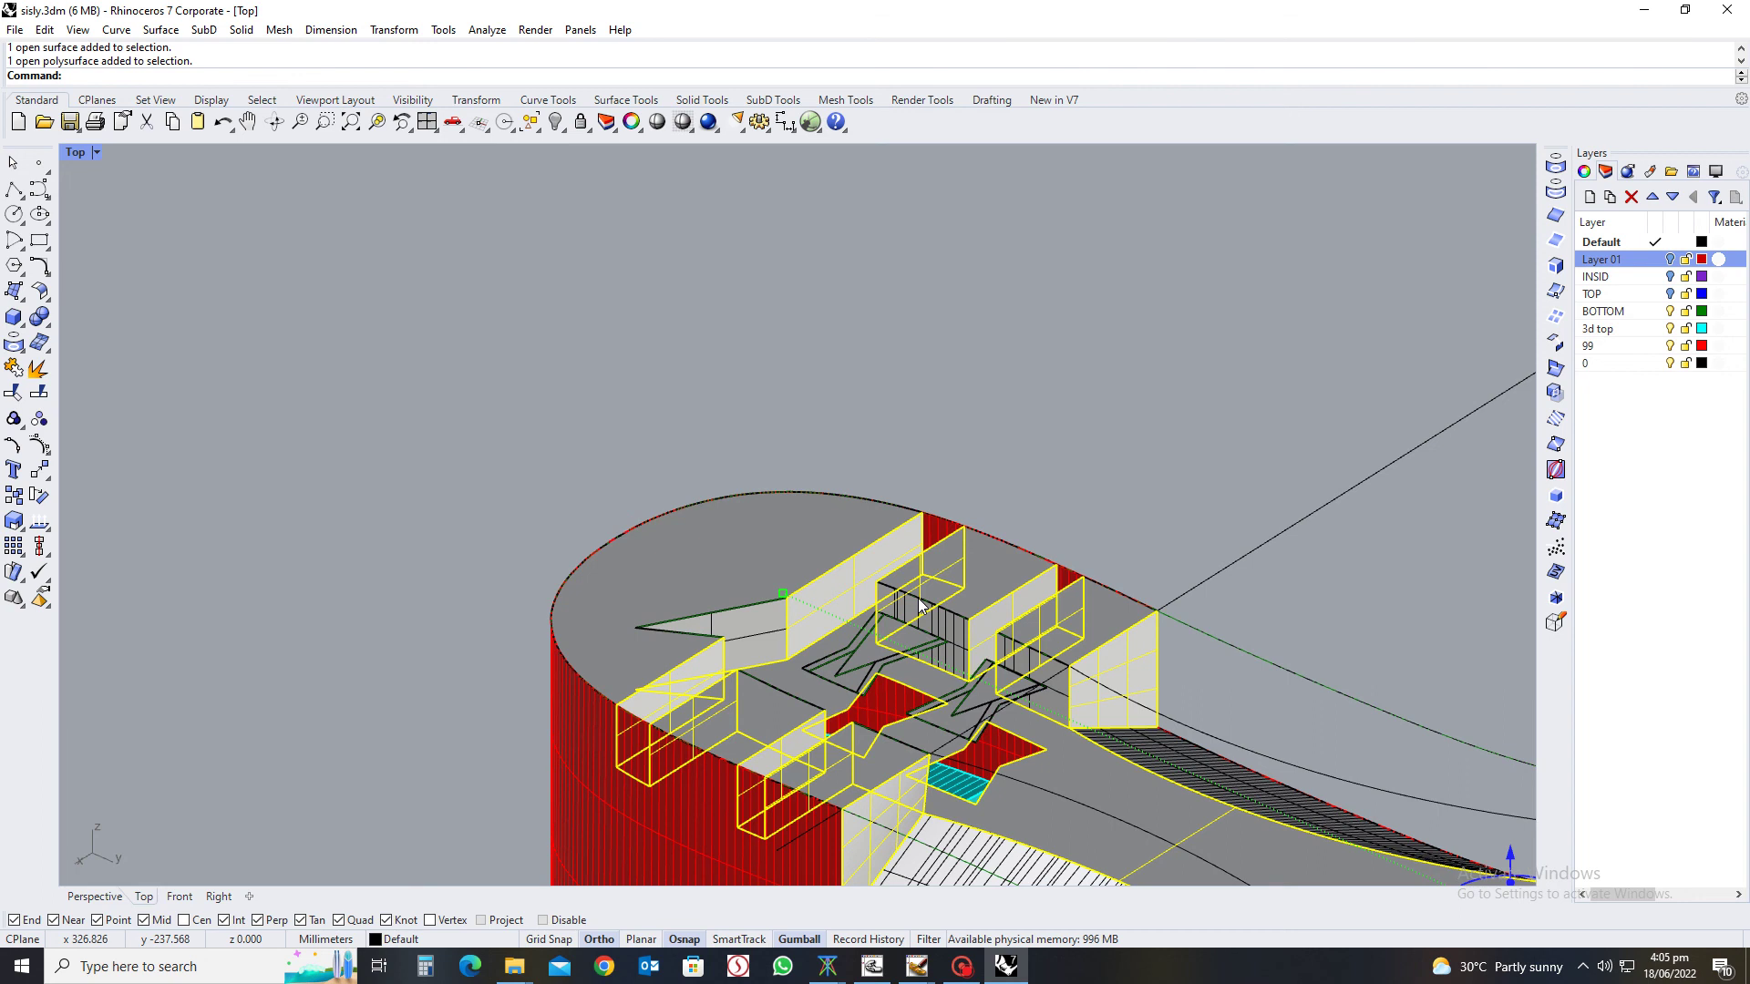
{"action": "left_click", "coordinate": [652, 812], "text": "shift"}
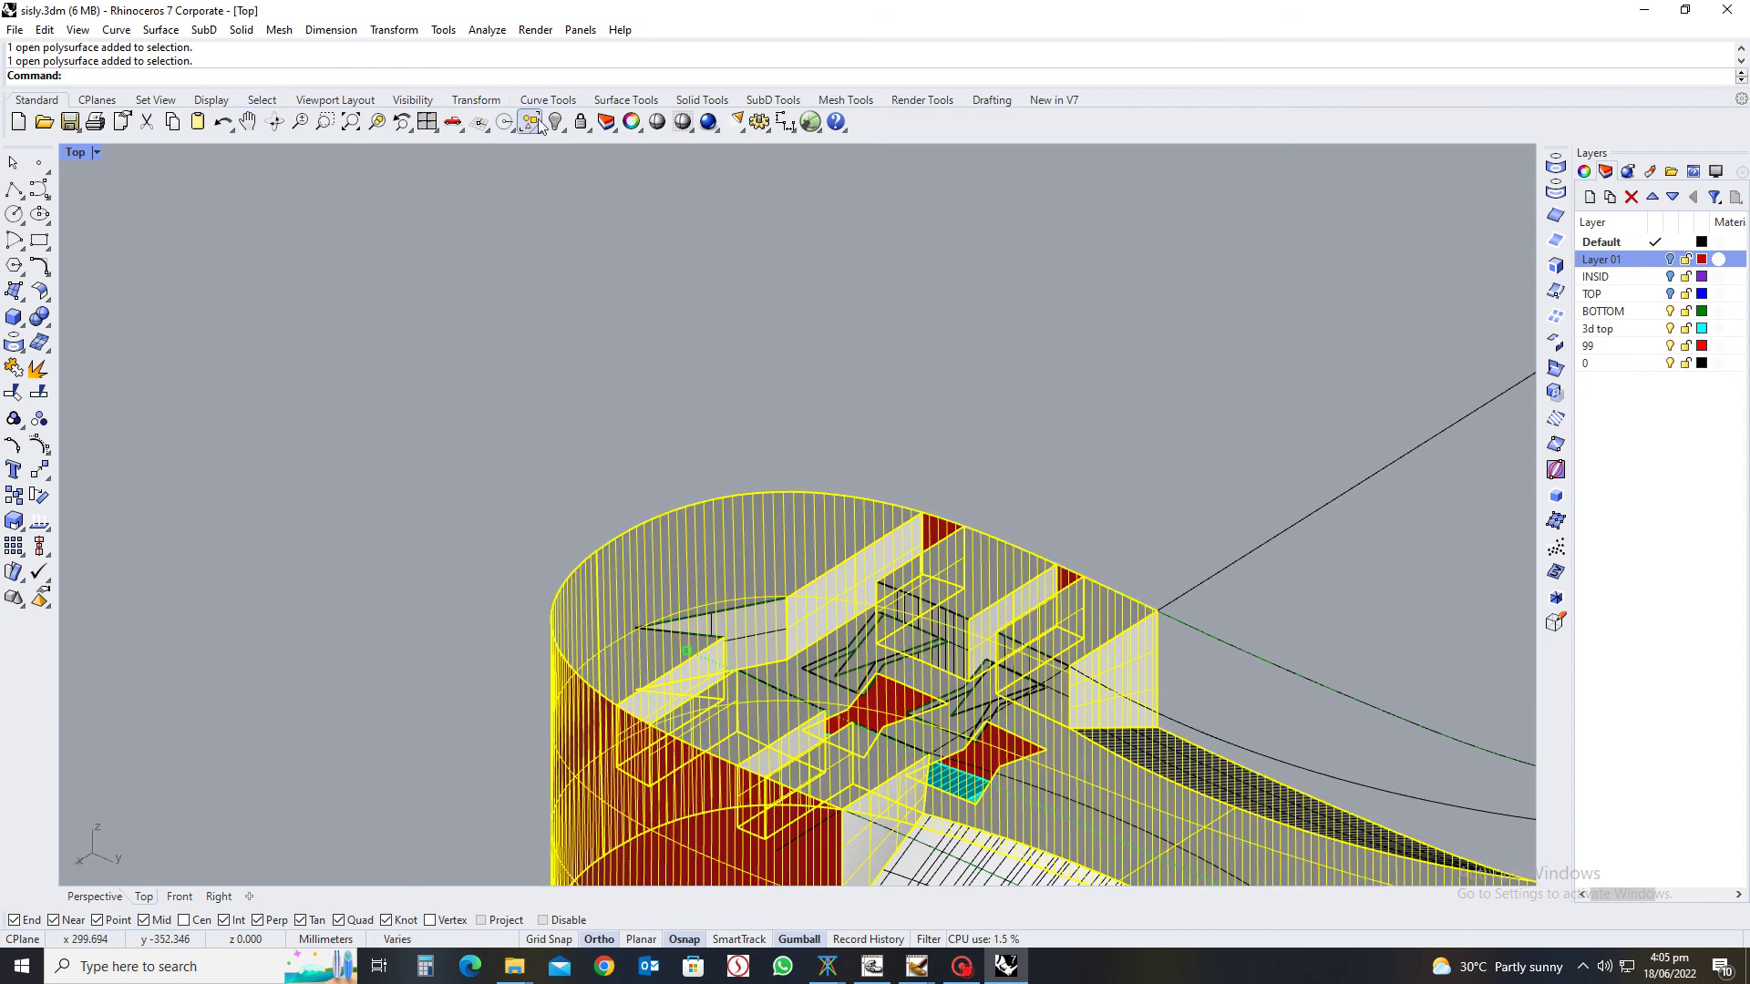
{"action": "left_click", "coordinate": [566, 129]}
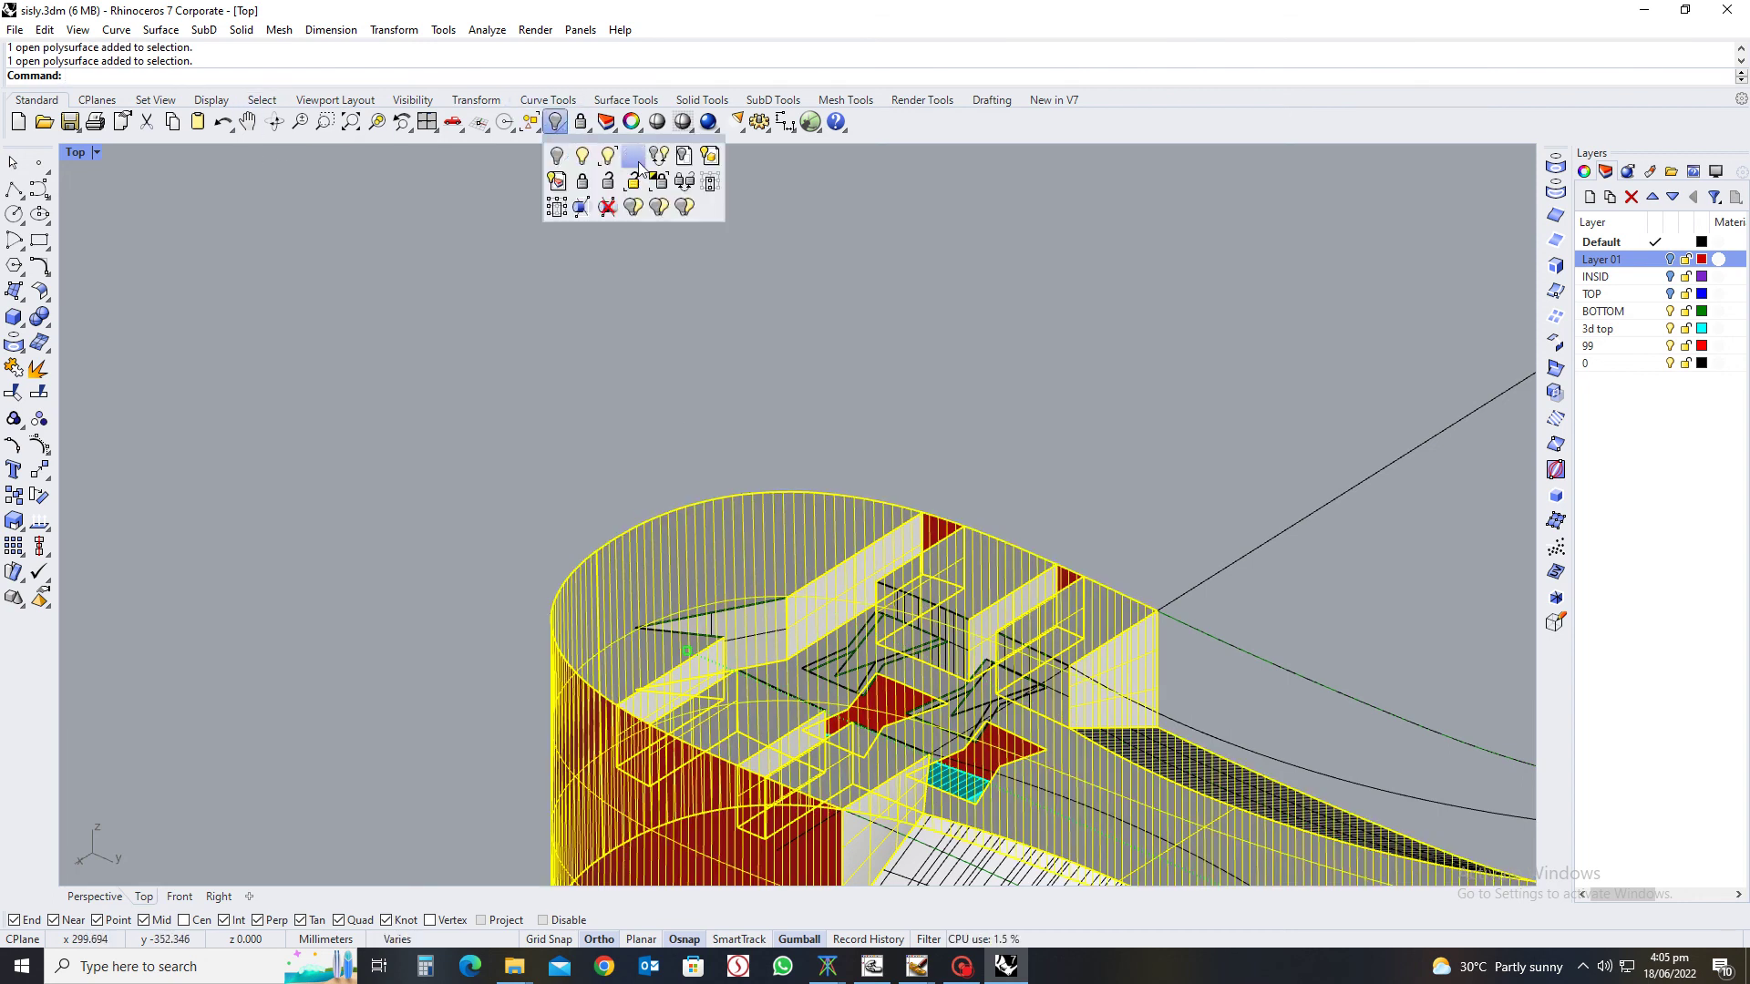
{"action": "left_click", "coordinate": [631, 156]}
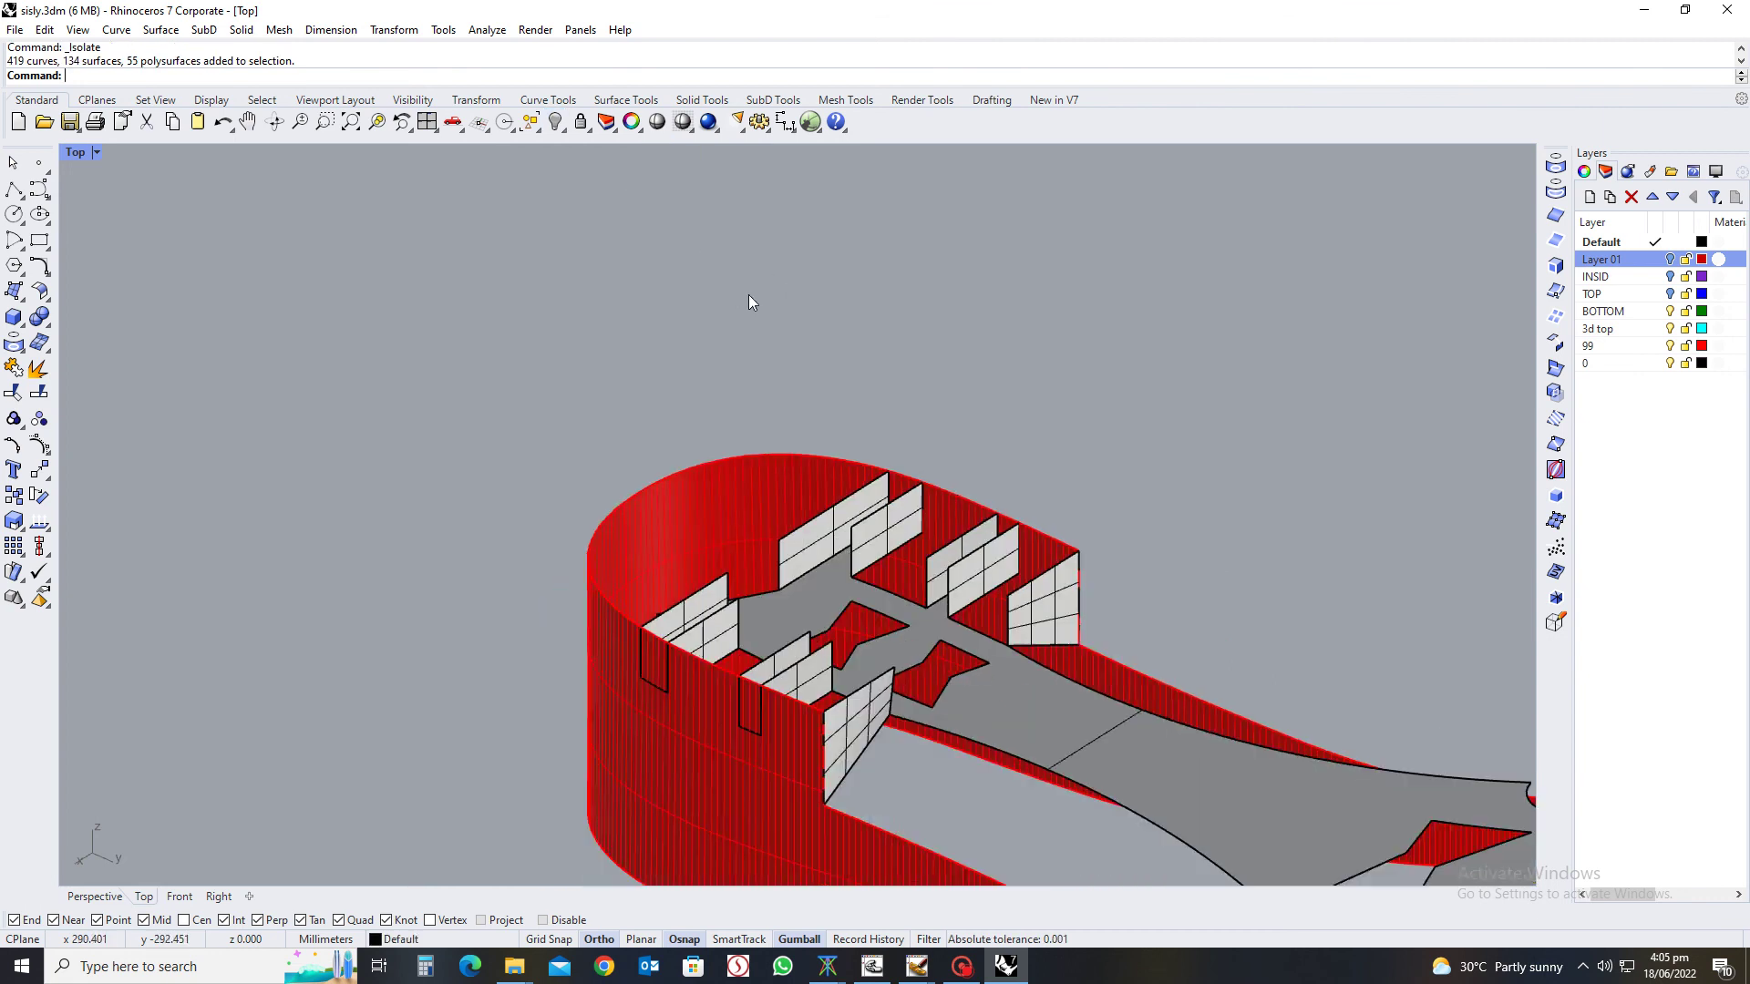
{"action": "right_click_drag", "start_coordinate": [747, 293], "coordinate": [640, 303]}
{"action": "left_click_drag", "start_coordinate": [627, 279], "coordinate": [895, 534]}
{"action": "scroll", "coordinate": [894, 473], "scroll_direction": "up", "scroll_amount": 5}
{"action": "key", "text": "Escape"}
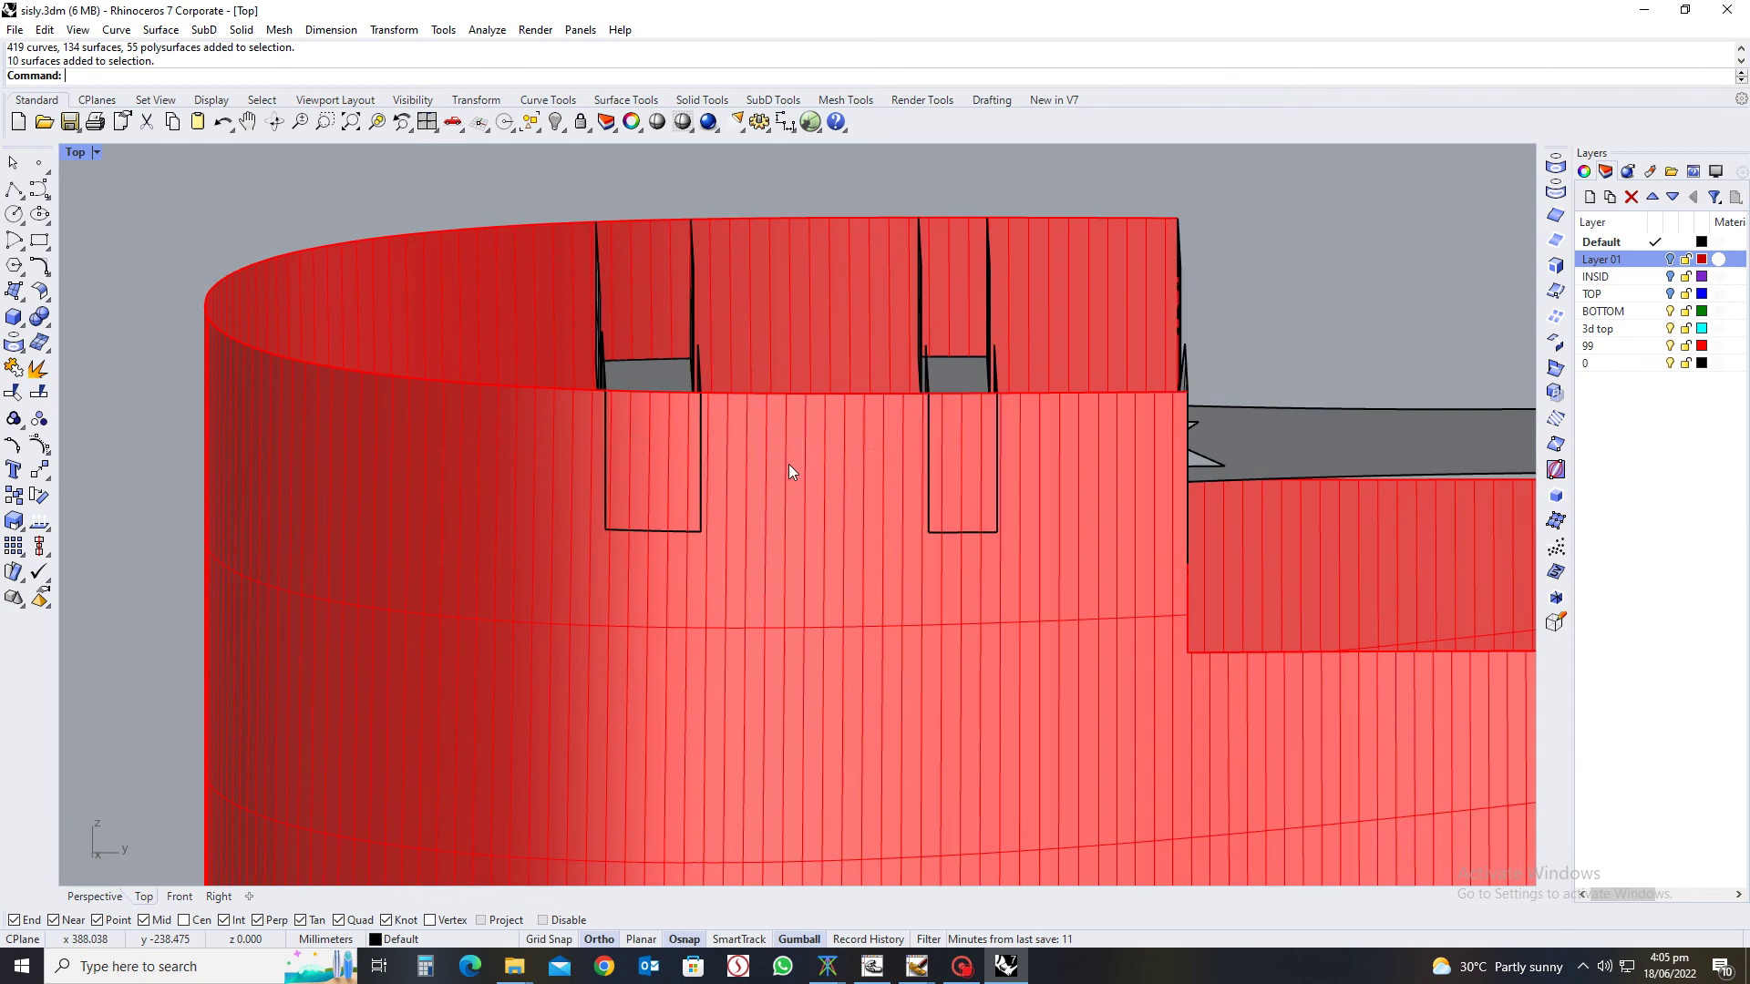
Trim the red sidewall out of the two heel grooves on both sides, cutting with the heel walls and recessed base surface
{"action": "scroll", "coordinate": [789, 463], "scroll_direction": "down", "scroll_amount": 2}
{"action": "left_click_drag", "start_coordinate": [1010, 565], "coordinate": [1010, 566]}
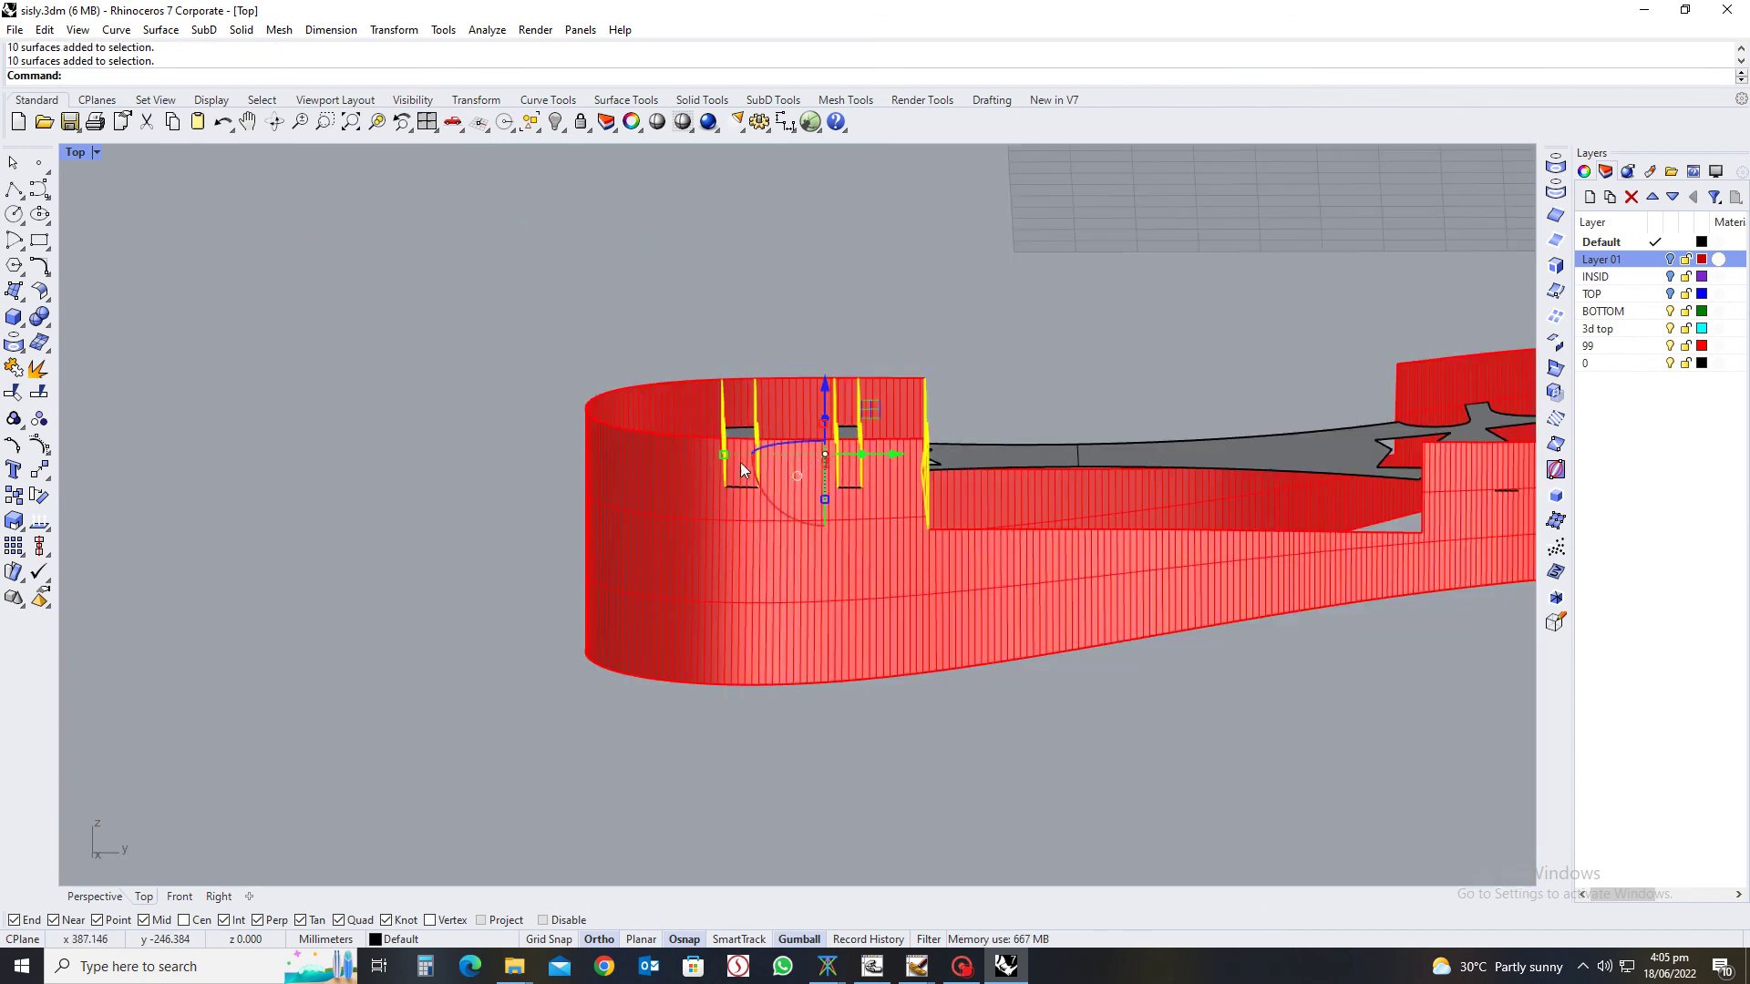
{"action": "scroll", "coordinate": [742, 458], "scroll_direction": "up", "scroll_amount": 3}
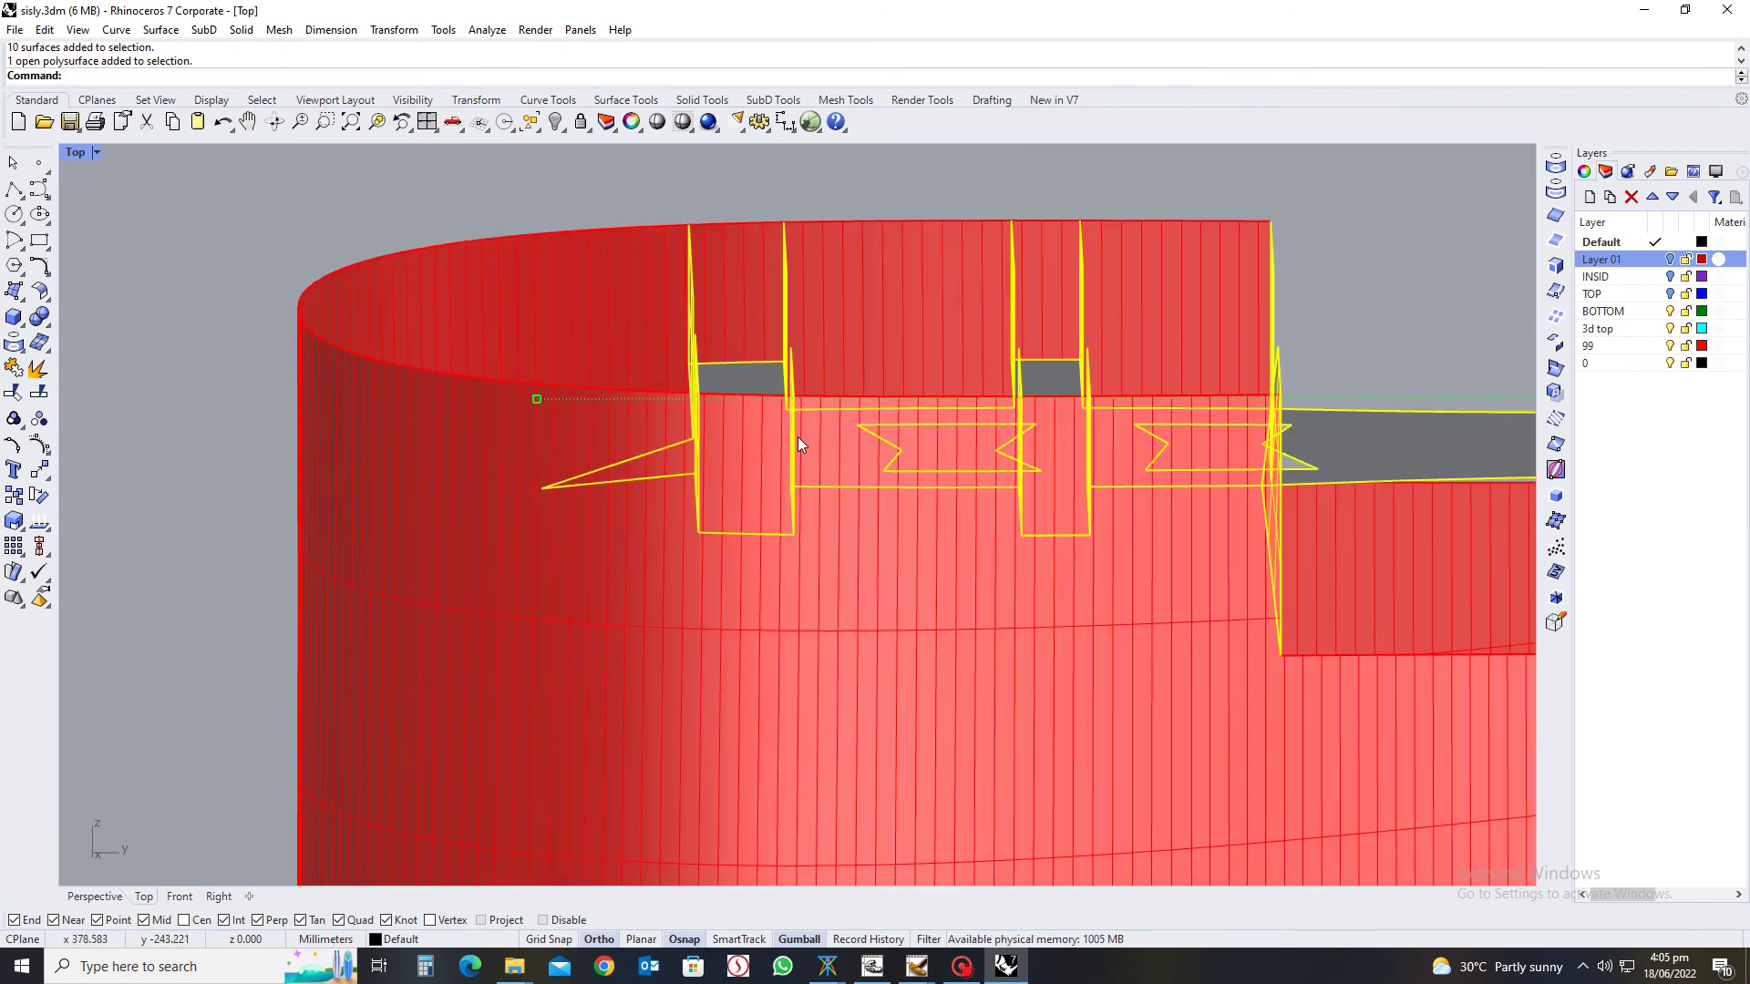
{"action": "scroll", "coordinate": [802, 435], "scroll_direction": "down", "scroll_amount": 3}
{"action": "scroll", "coordinate": [784, 447], "scroll_direction": "up", "scroll_amount": 3}
{"action": "type", "text": "trim"}
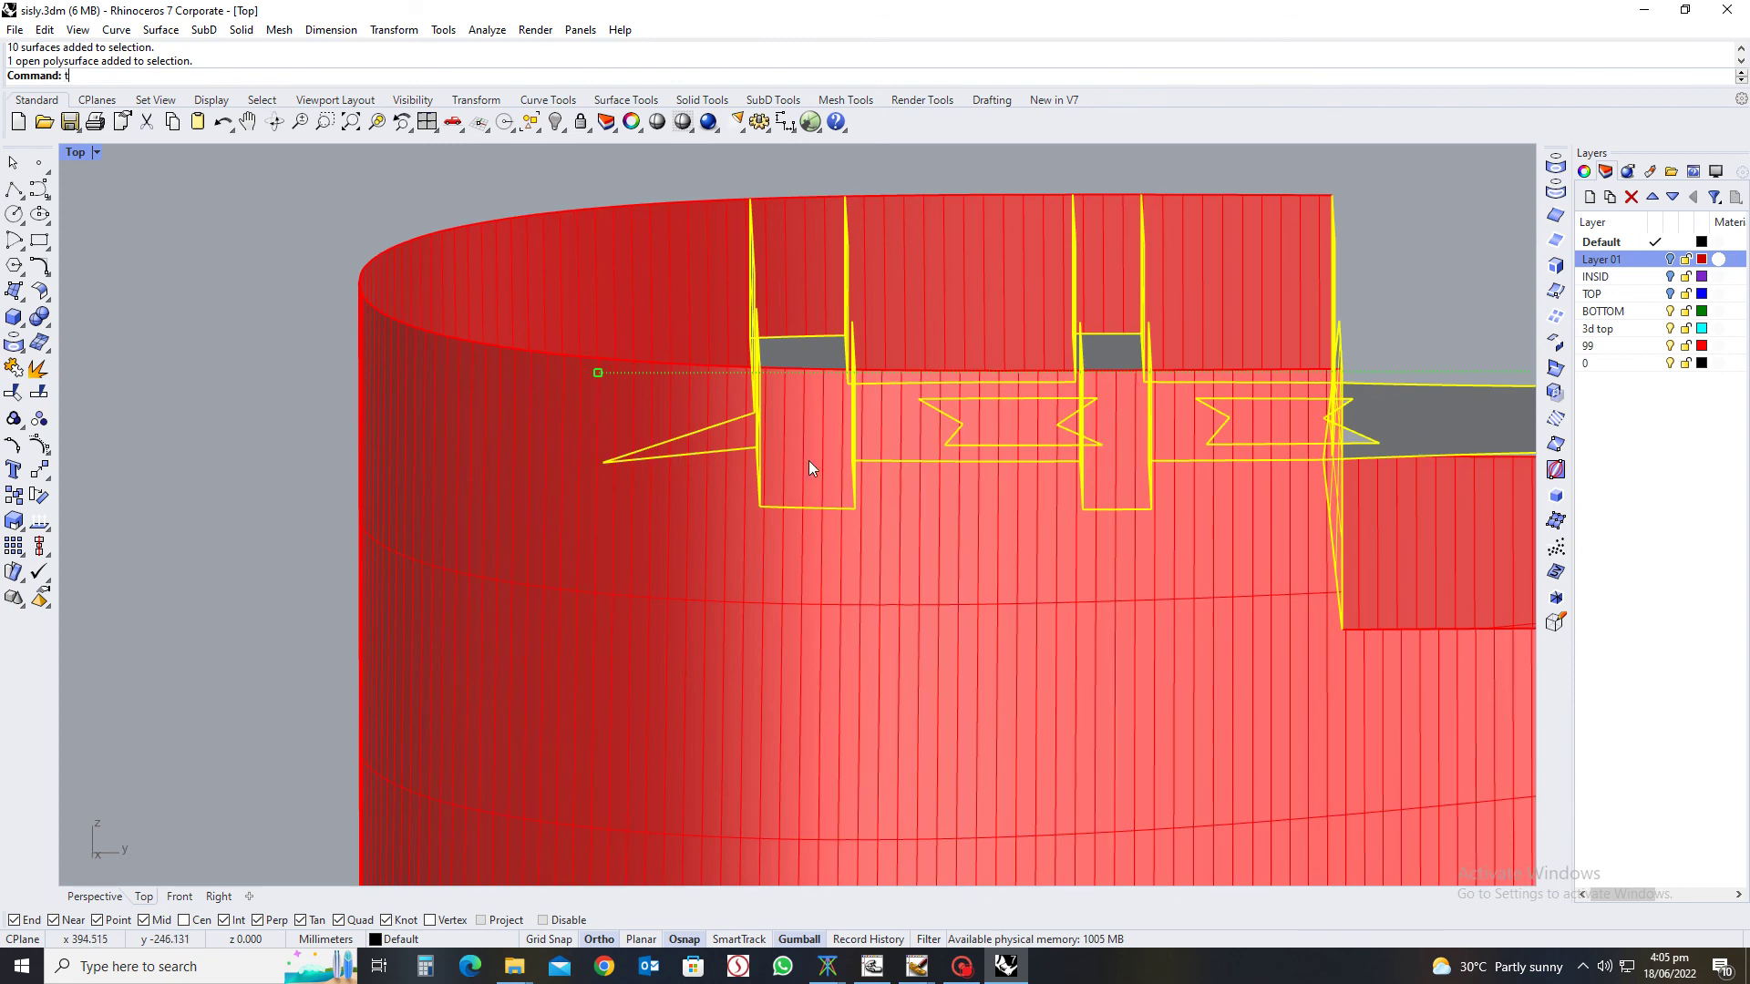
{"action": "key", "text": "Return"}
{"action": "left_click", "coordinate": [812, 460]}
{"action": "left_click", "coordinate": [806, 294]}
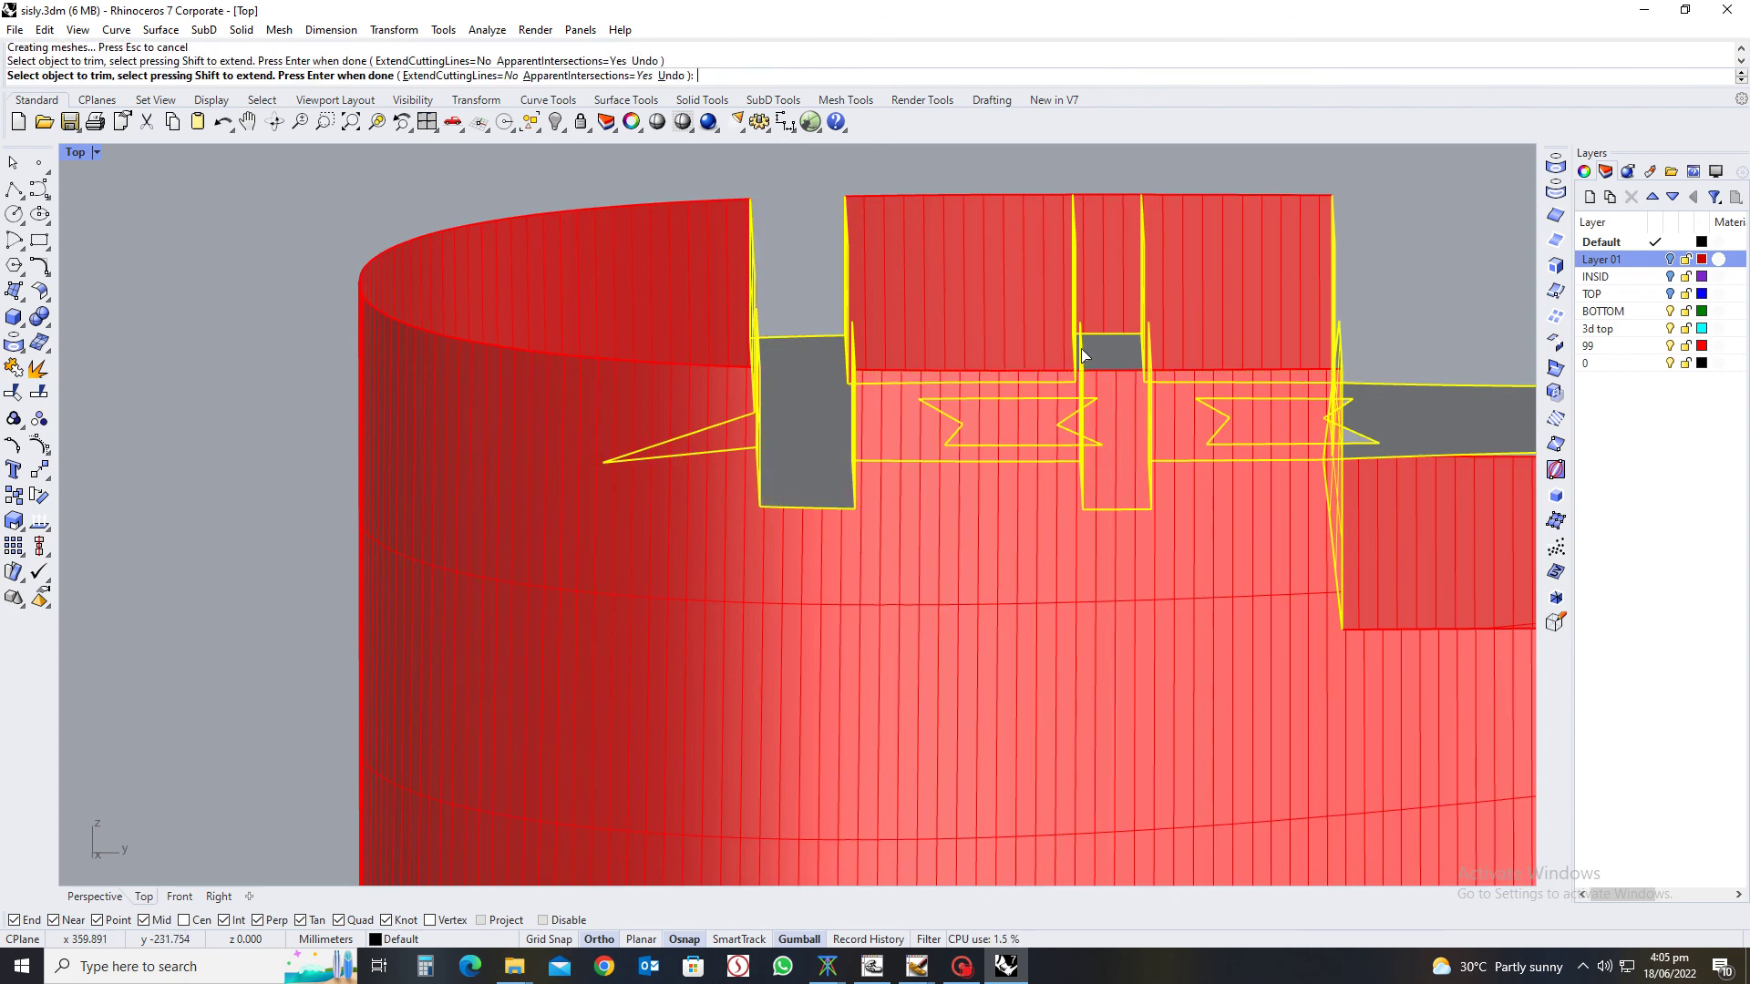
{"action": "left_click", "coordinate": [1099, 273]}
{"action": "left_click", "coordinate": [1118, 450]}
{"action": "scroll", "coordinate": [1112, 452], "scroll_direction": "down", "scroll_amount": 3}
{"action": "right_click_drag", "start_coordinate": [1112, 452], "coordinate": [855, 545]}
{"action": "key", "text": "Return"}
Show all hidden objects of the sole again
{"action": "scroll", "coordinate": [908, 573], "scroll_direction": "down", "scroll_amount": 3}
{"action": "key", "text": "ctrl+alt+h"}
{"action": "scroll", "coordinate": [855, 544], "scroll_direction": "up", "scroll_amount": 5}
{"action": "scroll", "coordinate": [928, 494], "scroll_direction": "down", "scroll_amount": 4}
{"action": "mouse_move", "coordinate": [1079, 536]}
{"action": "right_mouse_down"}
{"action": "mouse_move", "coordinate": [947, 535]}
{"action": "mouse_move", "coordinate": [1052, 609]}
{"action": "mouse_move", "coordinate": [1172, 606]}
{"action": "mouse_move", "coordinate": [1249, 574]}
{"action": "mouse_move", "coordinate": [1073, 525]}
{"action": "right_mouse_up"}
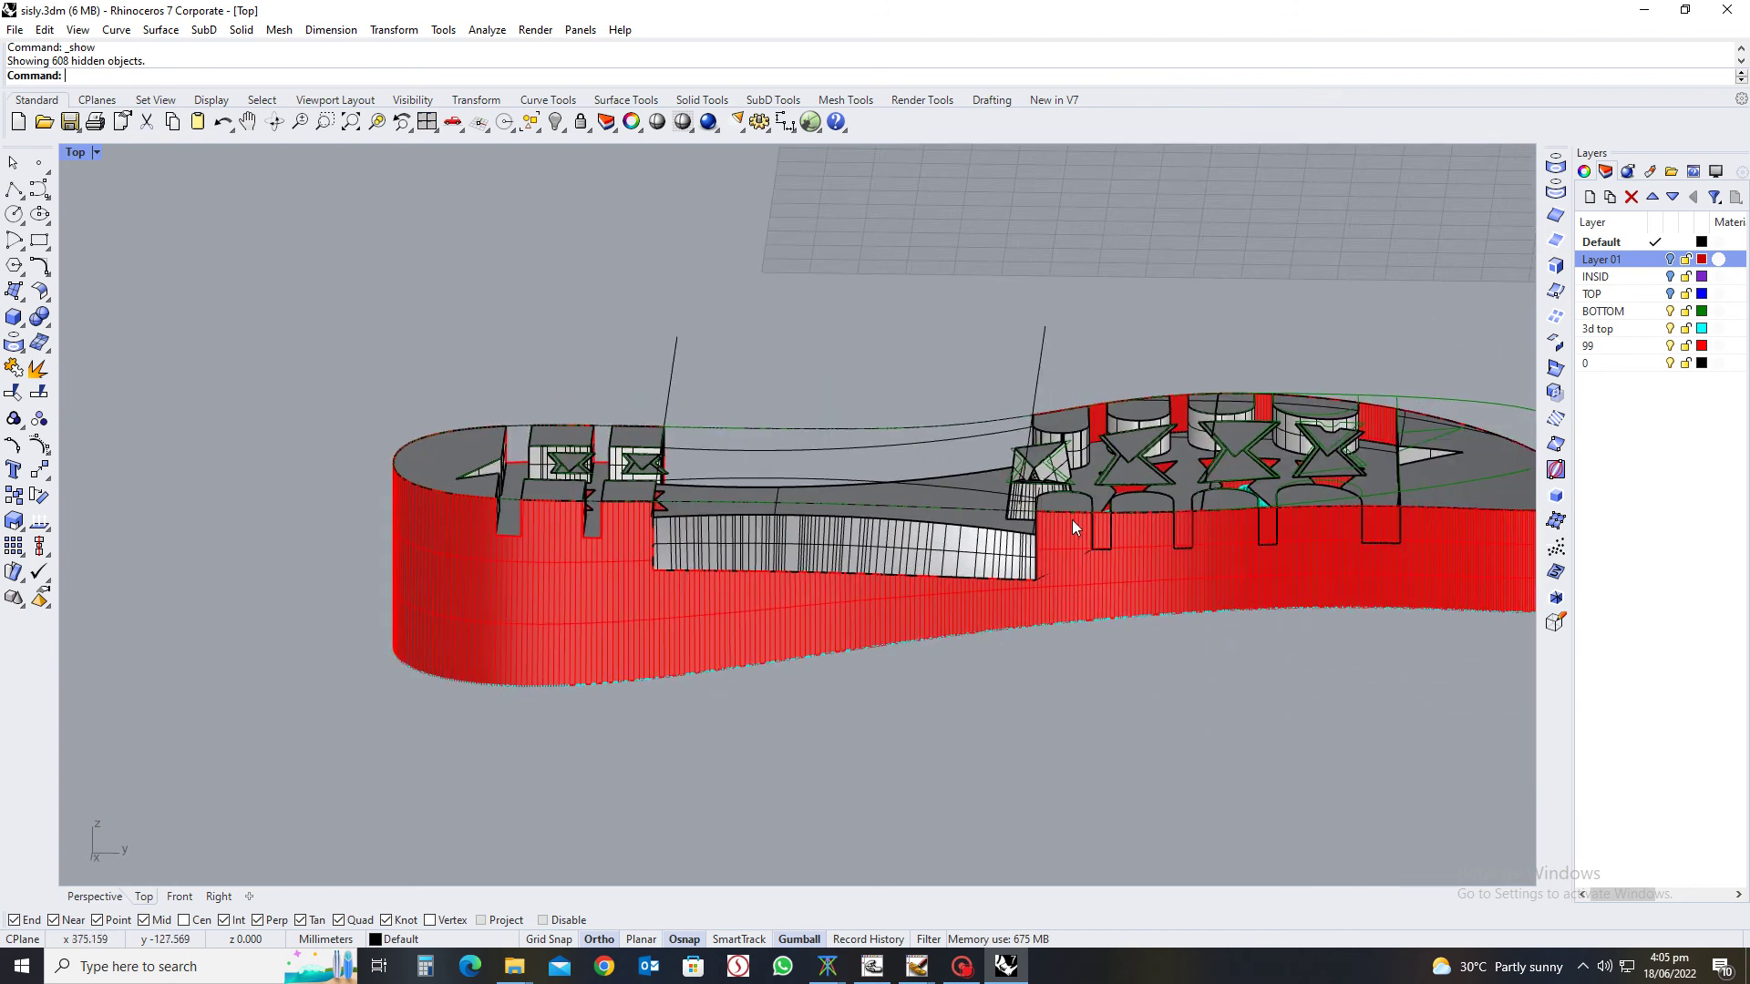
{"action": "scroll", "coordinate": [1023, 293], "scroll_direction": "down", "scroll_amount": 3}
{"action": "left_click_drag", "start_coordinate": [1016, 287], "coordinate": [1300, 485]}
{"action": "scroll", "coordinate": [1184, 447], "scroll_direction": "up", "scroll_amount": 4}
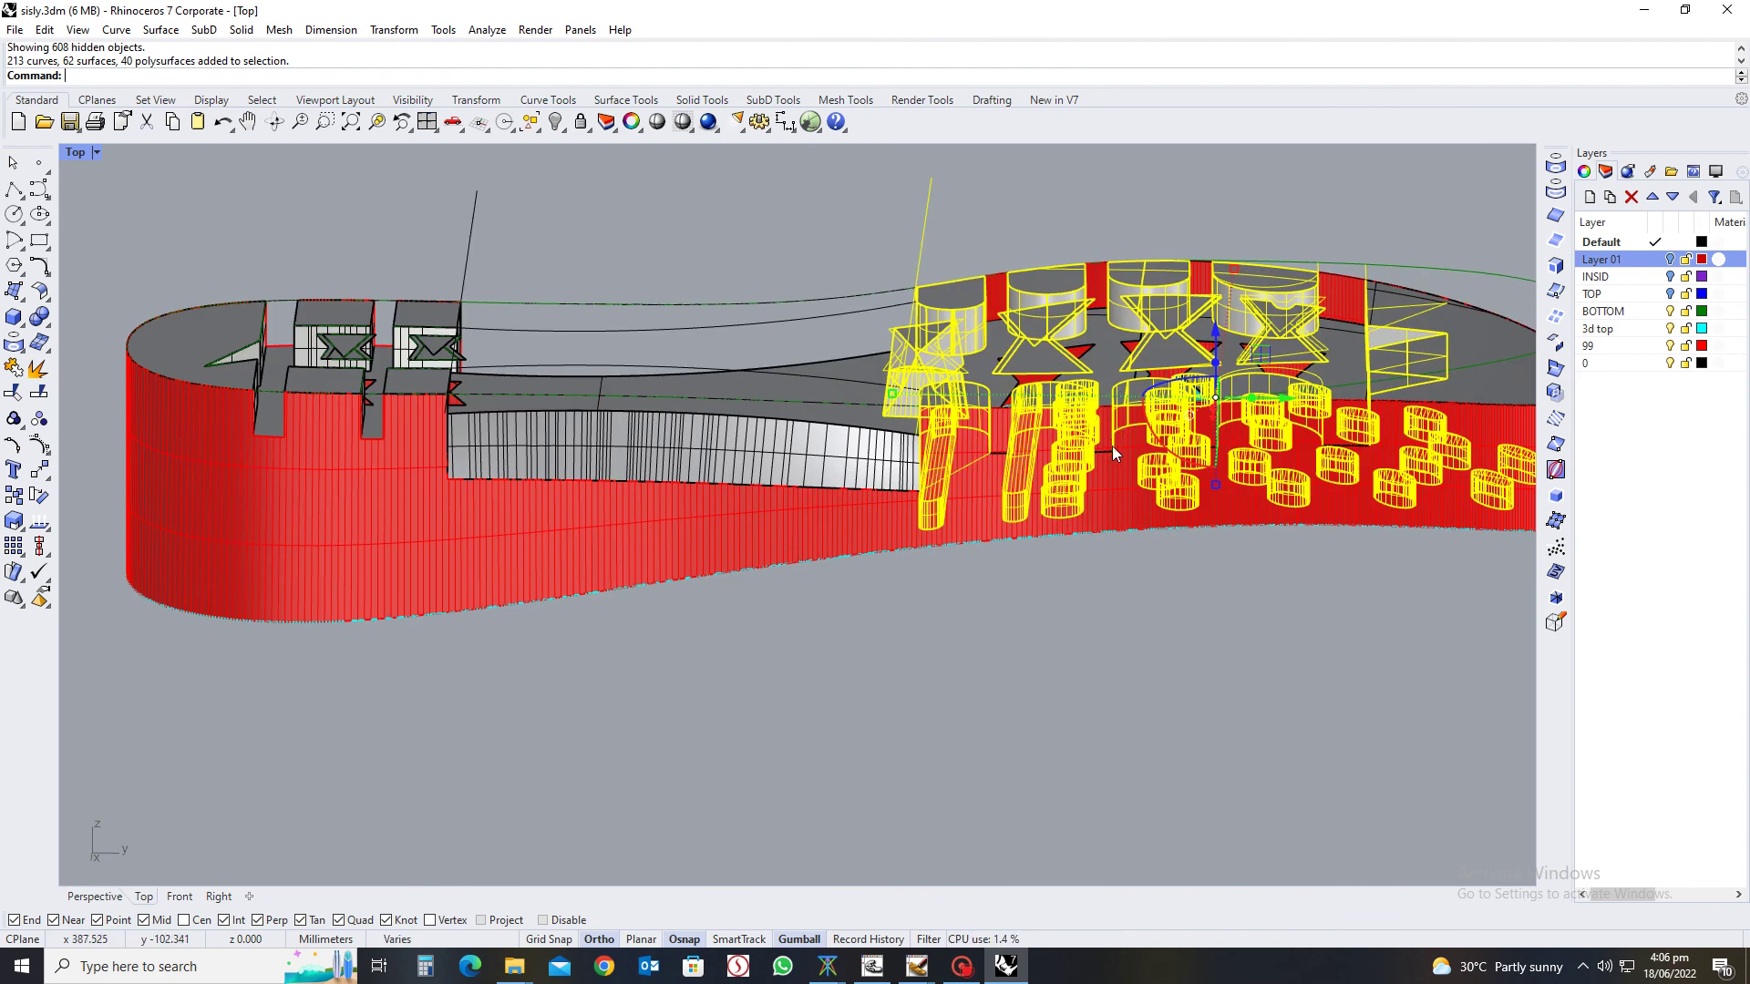
{"action": "key", "text": "Escape"}
Select the straight toe-groove wall, the four rounded lug walls and the arch end wall along one side of the forefoot
{"action": "scroll", "coordinate": [1080, 545], "scroll_direction": "down", "scroll_amount": 2}
{"action": "right_click_drag", "start_coordinate": [1078, 531], "coordinate": [720, 622]}
{"action": "scroll", "coordinate": [720, 623], "scroll_direction": "up", "scroll_amount": 5}
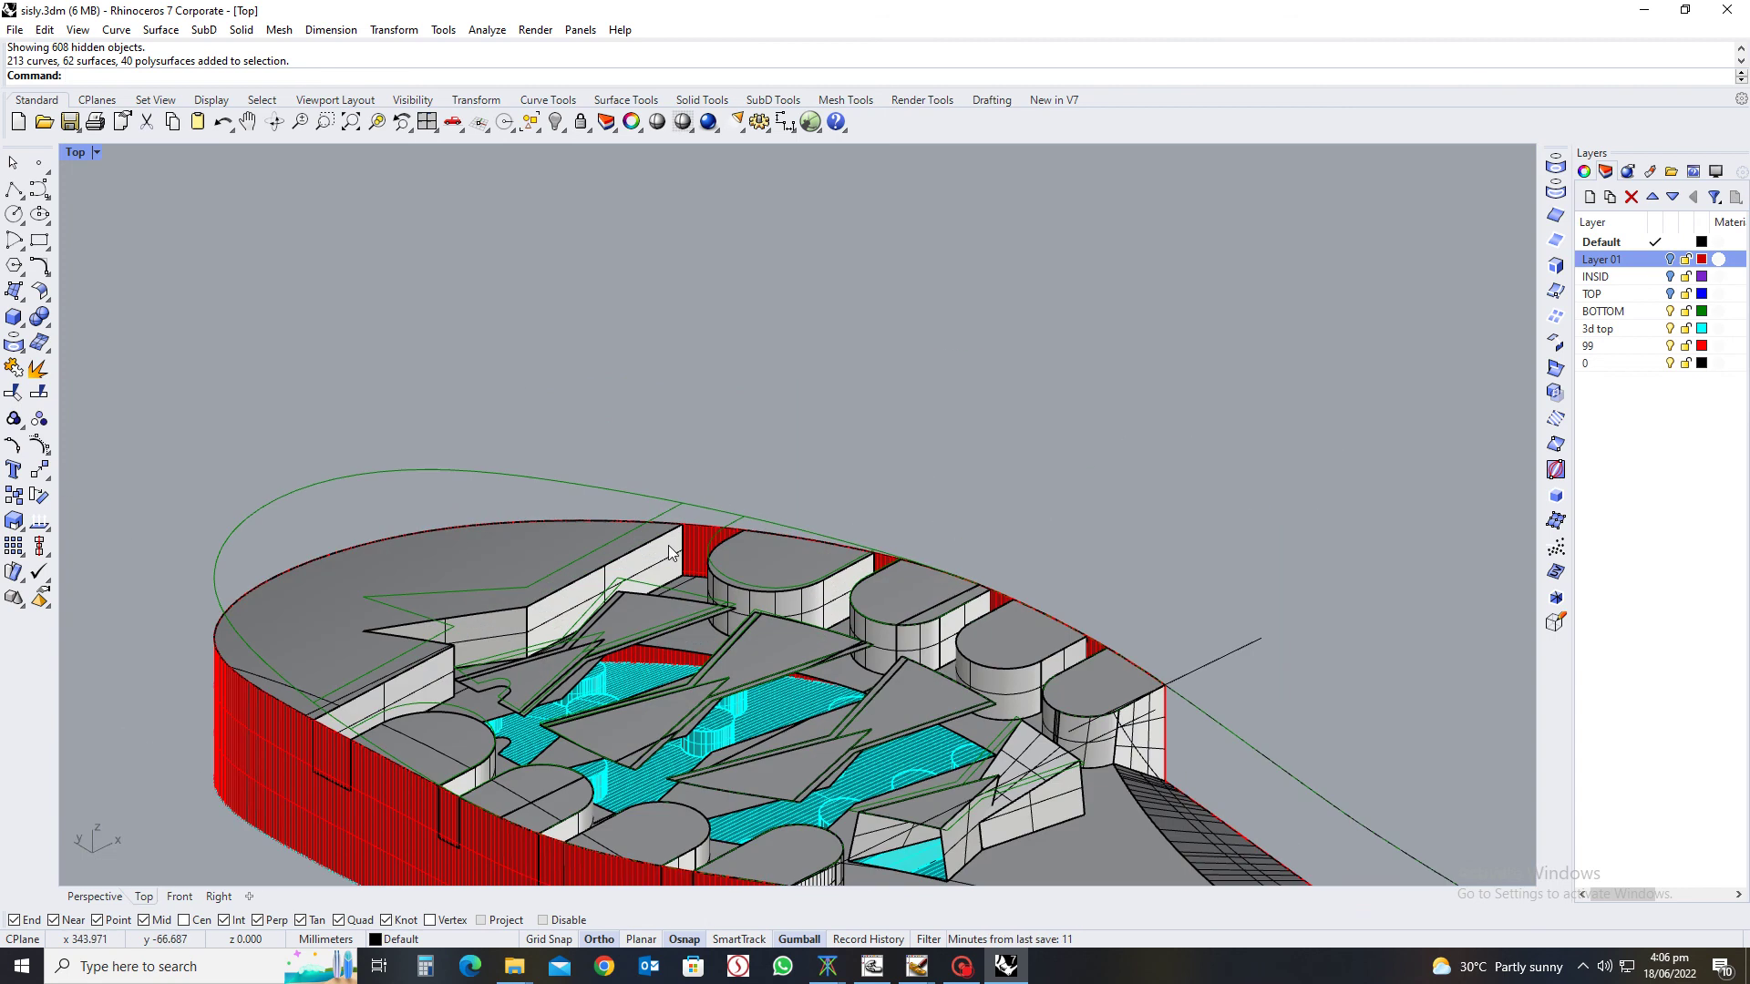
{"action": "left_click", "coordinate": [692, 568]}
{"action": "scroll", "coordinate": [840, 561], "scroll_direction": "up", "scroll_amount": 4}
{"action": "left_click", "coordinate": [840, 561], "text": "shift"}
{"action": "scroll", "coordinate": [908, 581], "scroll_direction": "down", "scroll_amount": 4}
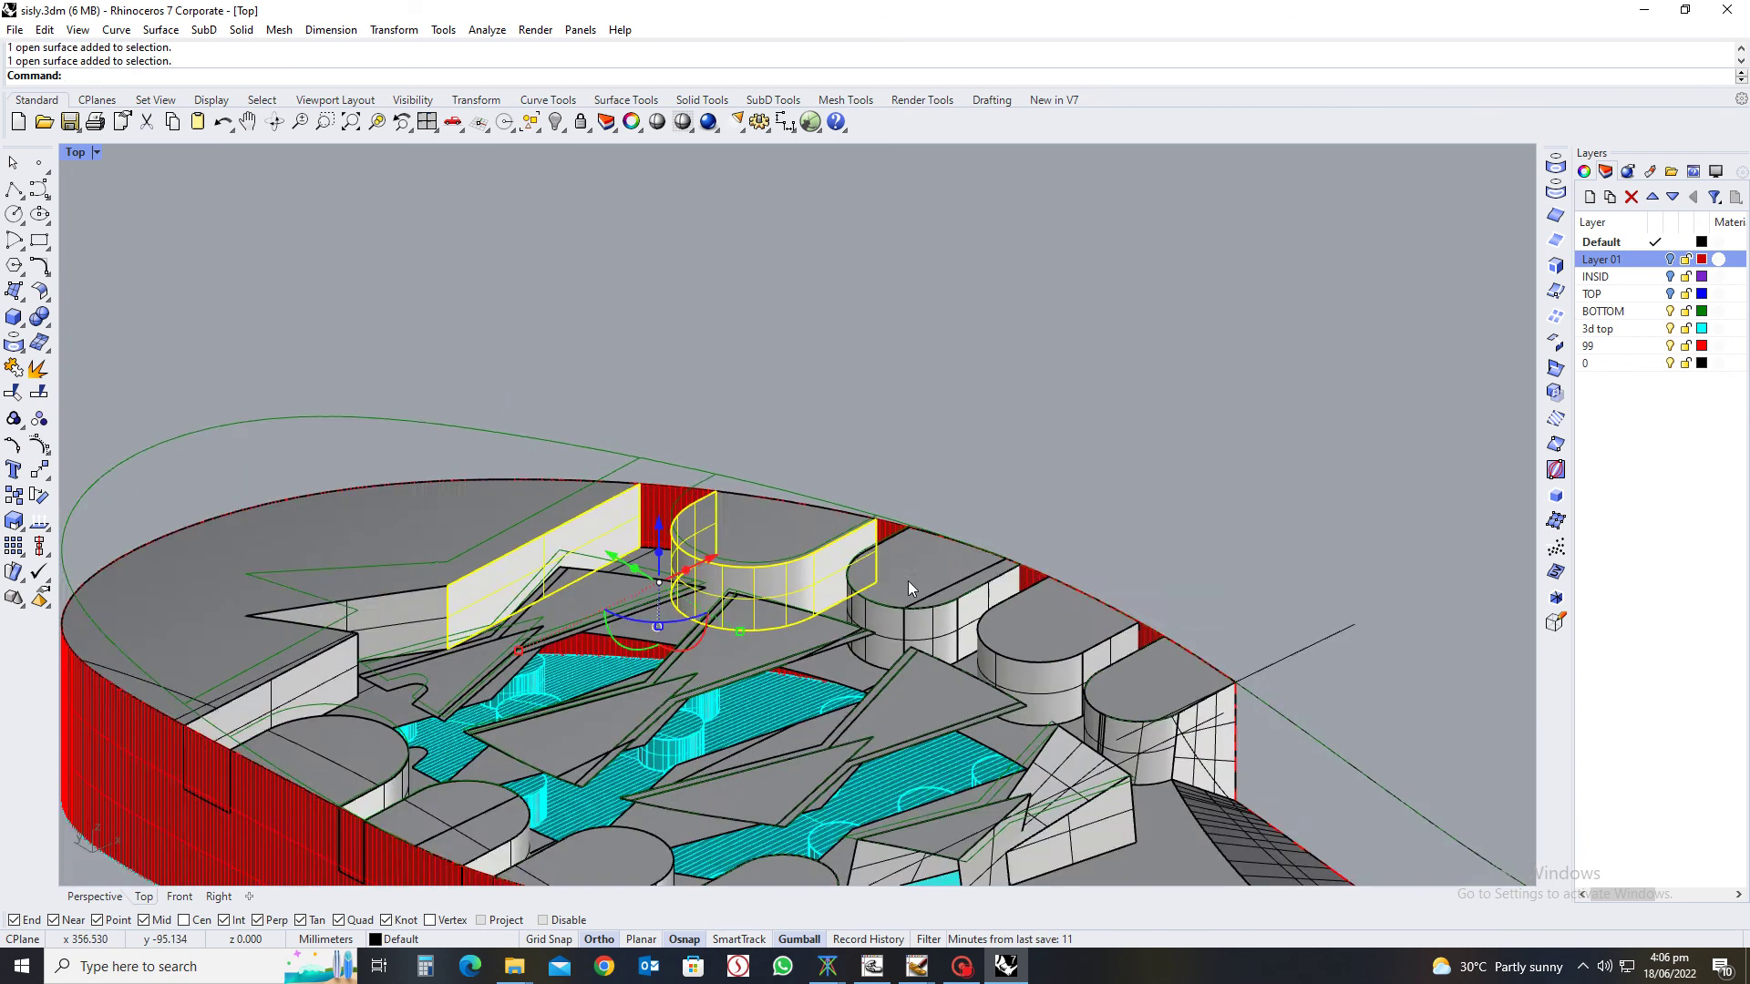
{"action": "scroll", "coordinate": [979, 593], "scroll_direction": "up", "scroll_amount": 4}
{"action": "left_click", "coordinate": [979, 593], "text": "shift"}
{"action": "scroll", "coordinate": [997, 585], "scroll_direction": "down", "scroll_amount": 4}
{"action": "scroll", "coordinate": [1059, 663], "scroll_direction": "up", "scroll_amount": 4}
{"action": "left_click", "coordinate": [1059, 663], "text": "shift"}
{"action": "scroll", "coordinate": [1059, 664], "scroll_direction": "down", "scroll_amount": 4}
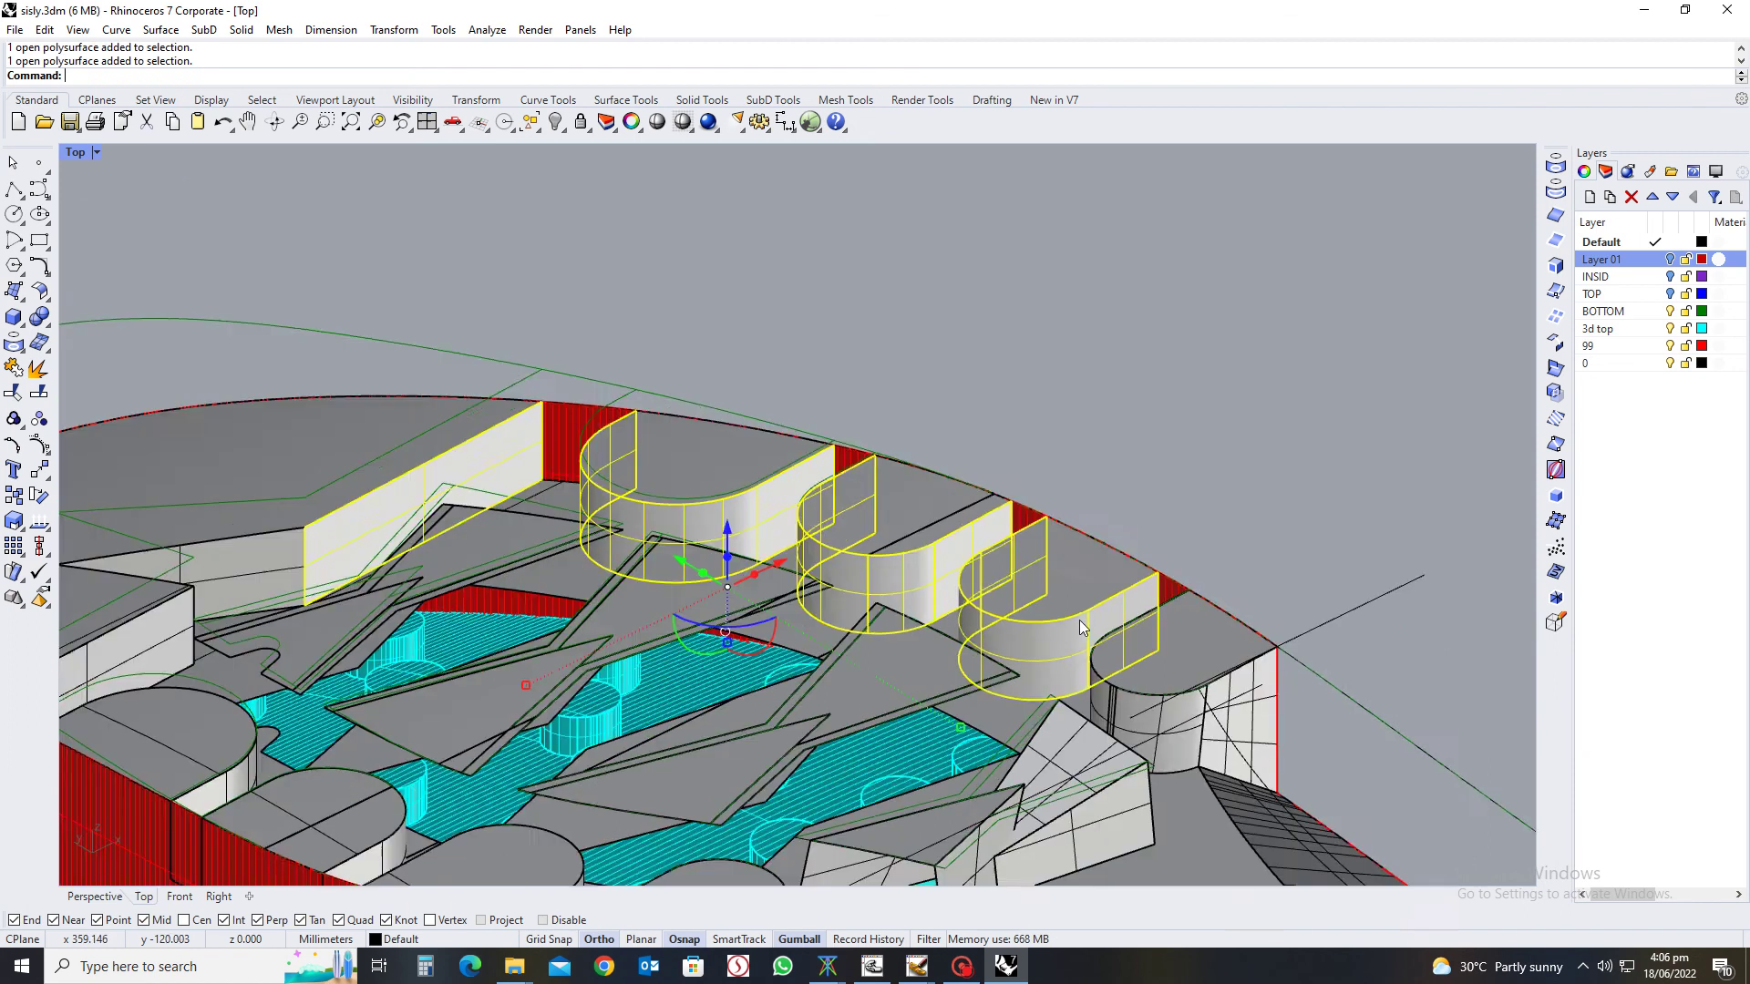
{"action": "scroll", "coordinate": [1185, 679], "scroll_direction": "up", "scroll_amount": 4}
{"action": "left_click", "coordinate": [1241, 641], "text": "shift"}
{"action": "left_click", "coordinate": [1119, 665], "text": "shift"}
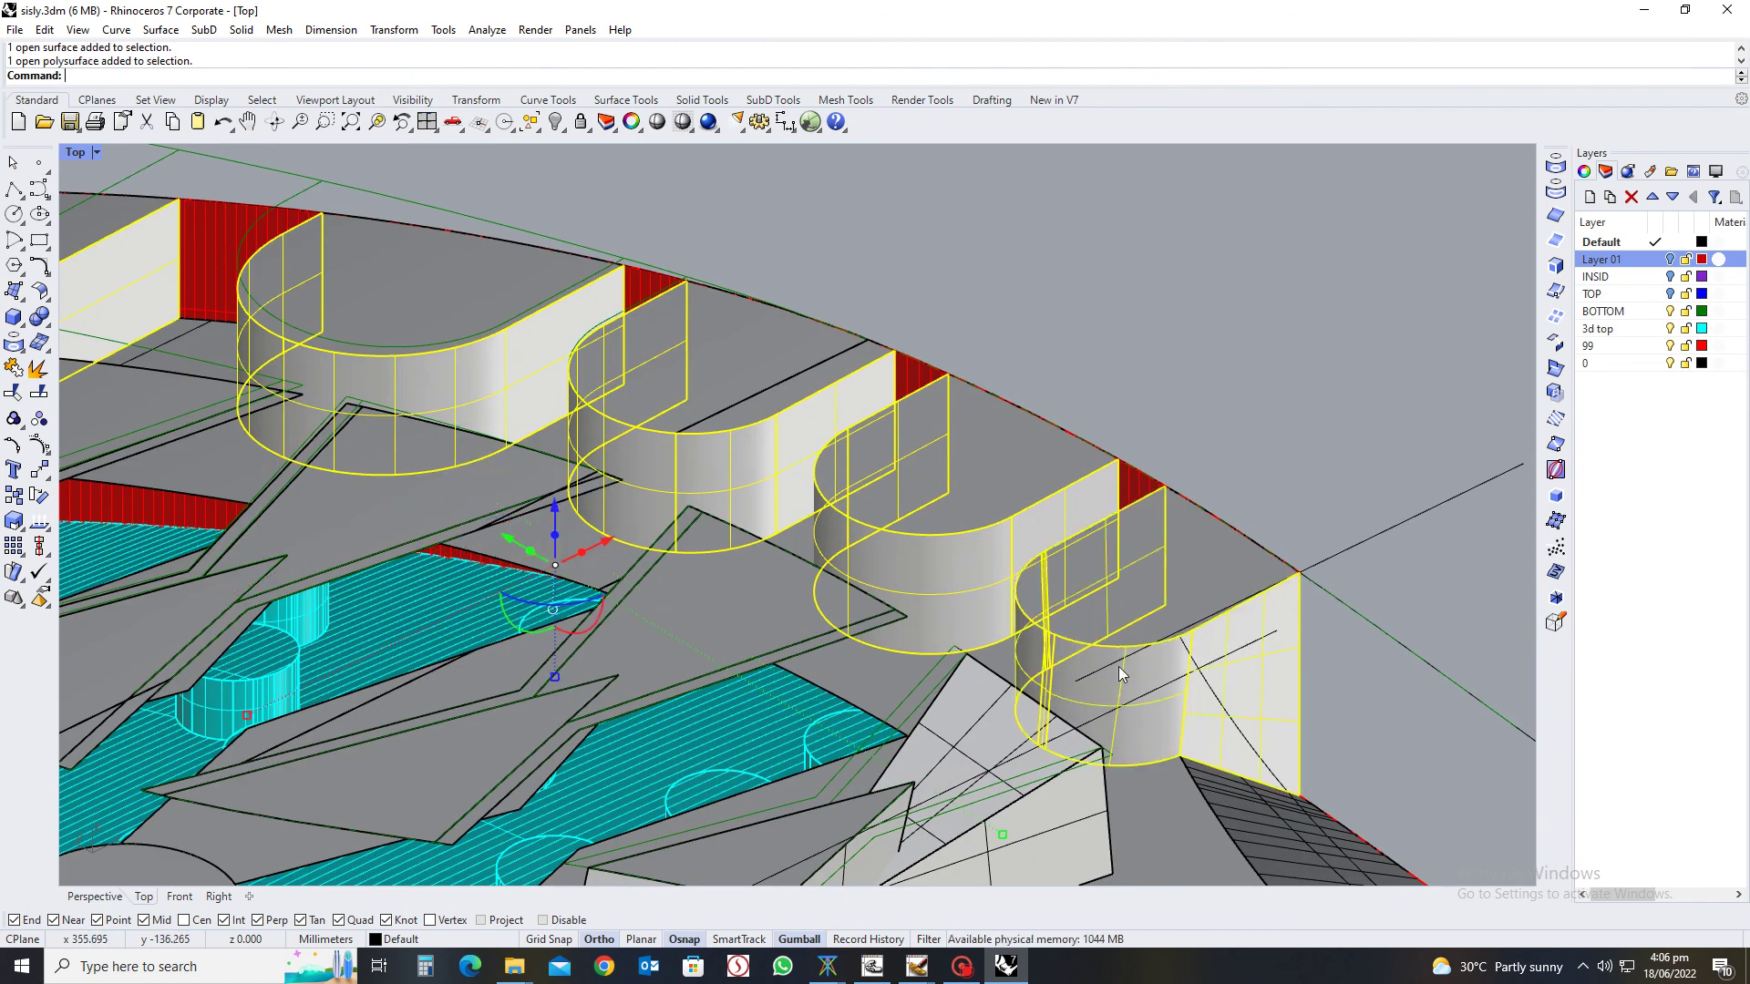
Add the opposite arch end wall and that side's four rounded forefoot lug walls to the selection
{"action": "scroll", "coordinate": [1119, 666], "scroll_direction": "down", "scroll_amount": 5}
{"action": "right_click_drag", "start_coordinate": [1000, 745], "coordinate": [791, 572]}
{"action": "scroll", "coordinate": [771, 756], "scroll_direction": "up", "scroll_amount": 4}
{"action": "left_click", "coordinate": [768, 755], "text": "shift"}
{"action": "scroll", "coordinate": [771, 757], "scroll_direction": "down", "scroll_amount": 4}
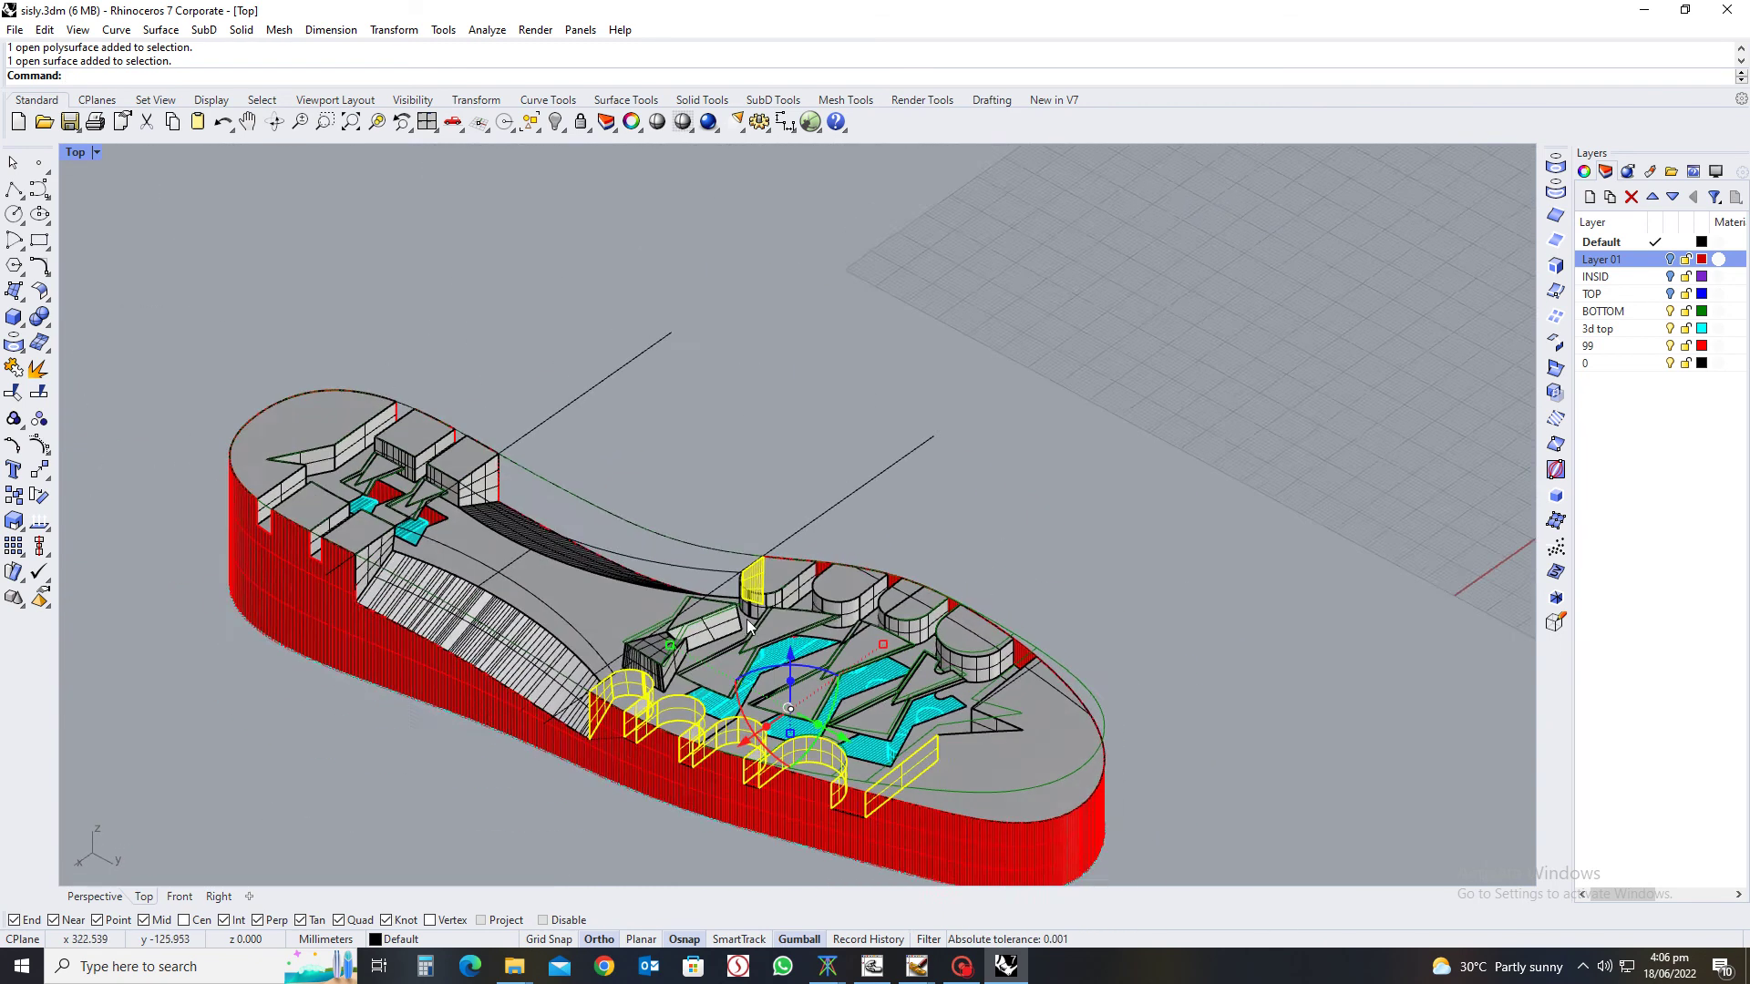
{"action": "scroll", "coordinate": [792, 573], "scroll_direction": "up", "scroll_amount": 5}
{"action": "left_click", "coordinate": [818, 593], "text": "shift"}
{"action": "left_click", "coordinate": [968, 643], "text": "shift"}
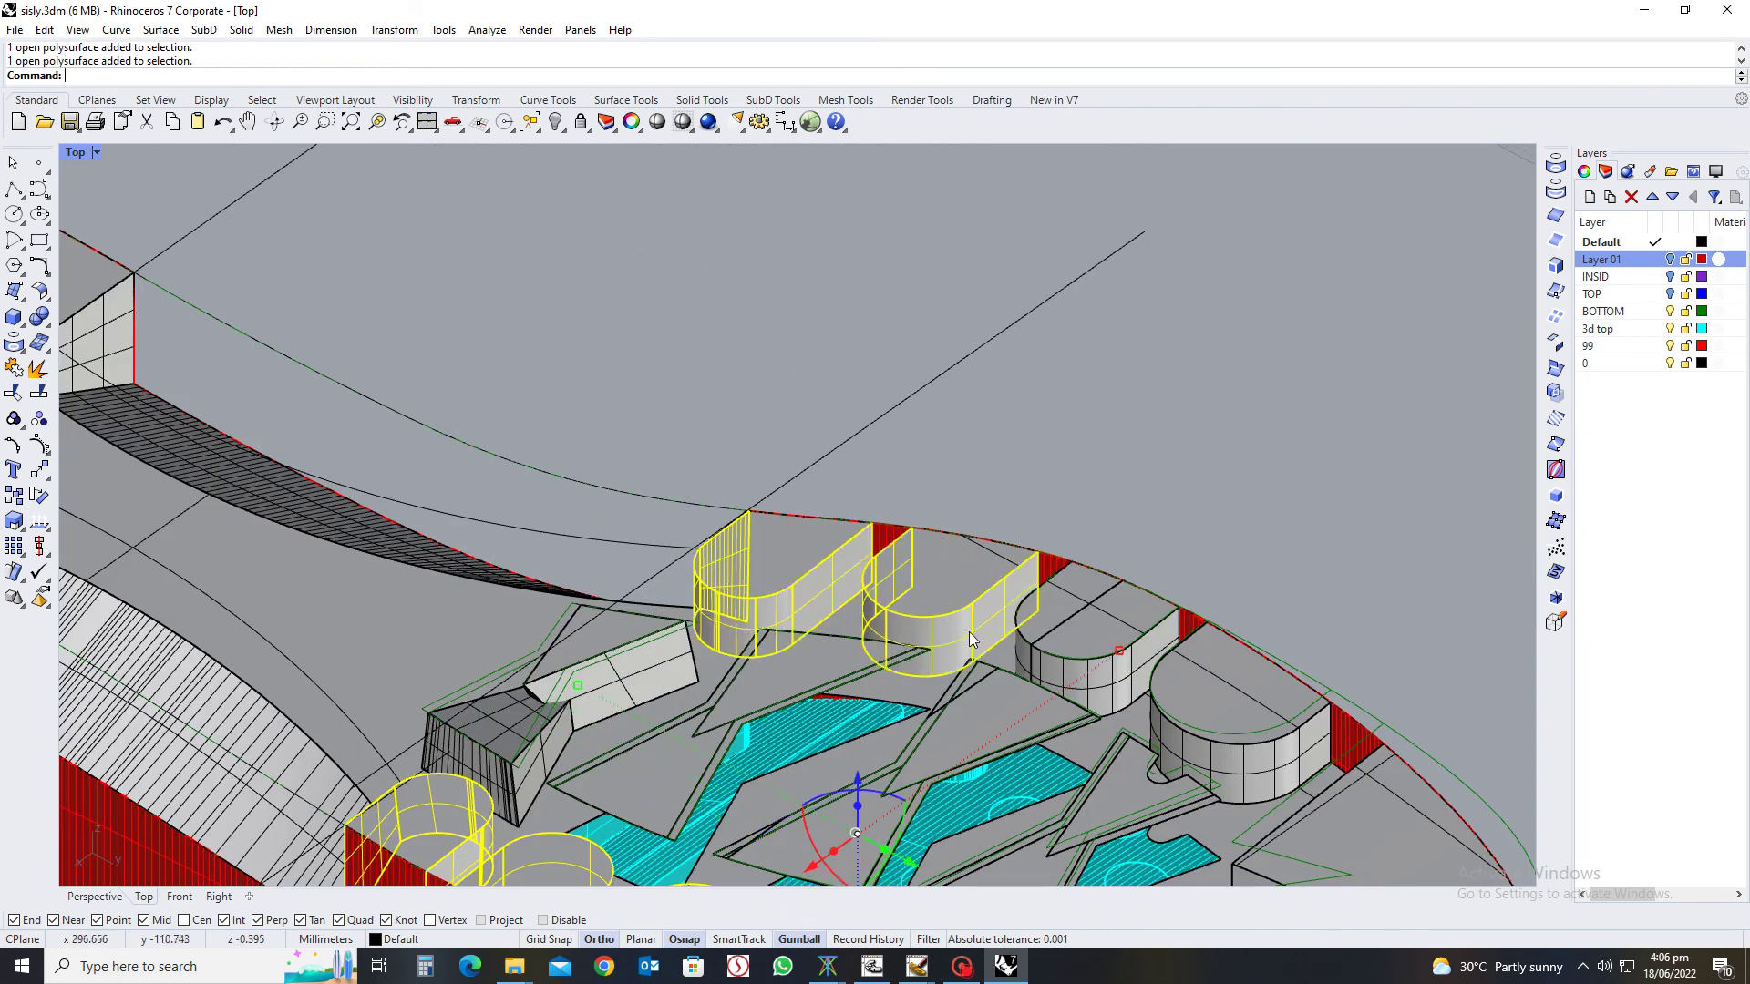
{"action": "left_click", "coordinate": [1103, 680], "text": "shift"}
{"action": "left_click", "coordinate": [1245, 764], "text": "shift"}
{"action": "scroll", "coordinate": [1245, 764], "scroll_direction": "down", "scroll_amount": 5}
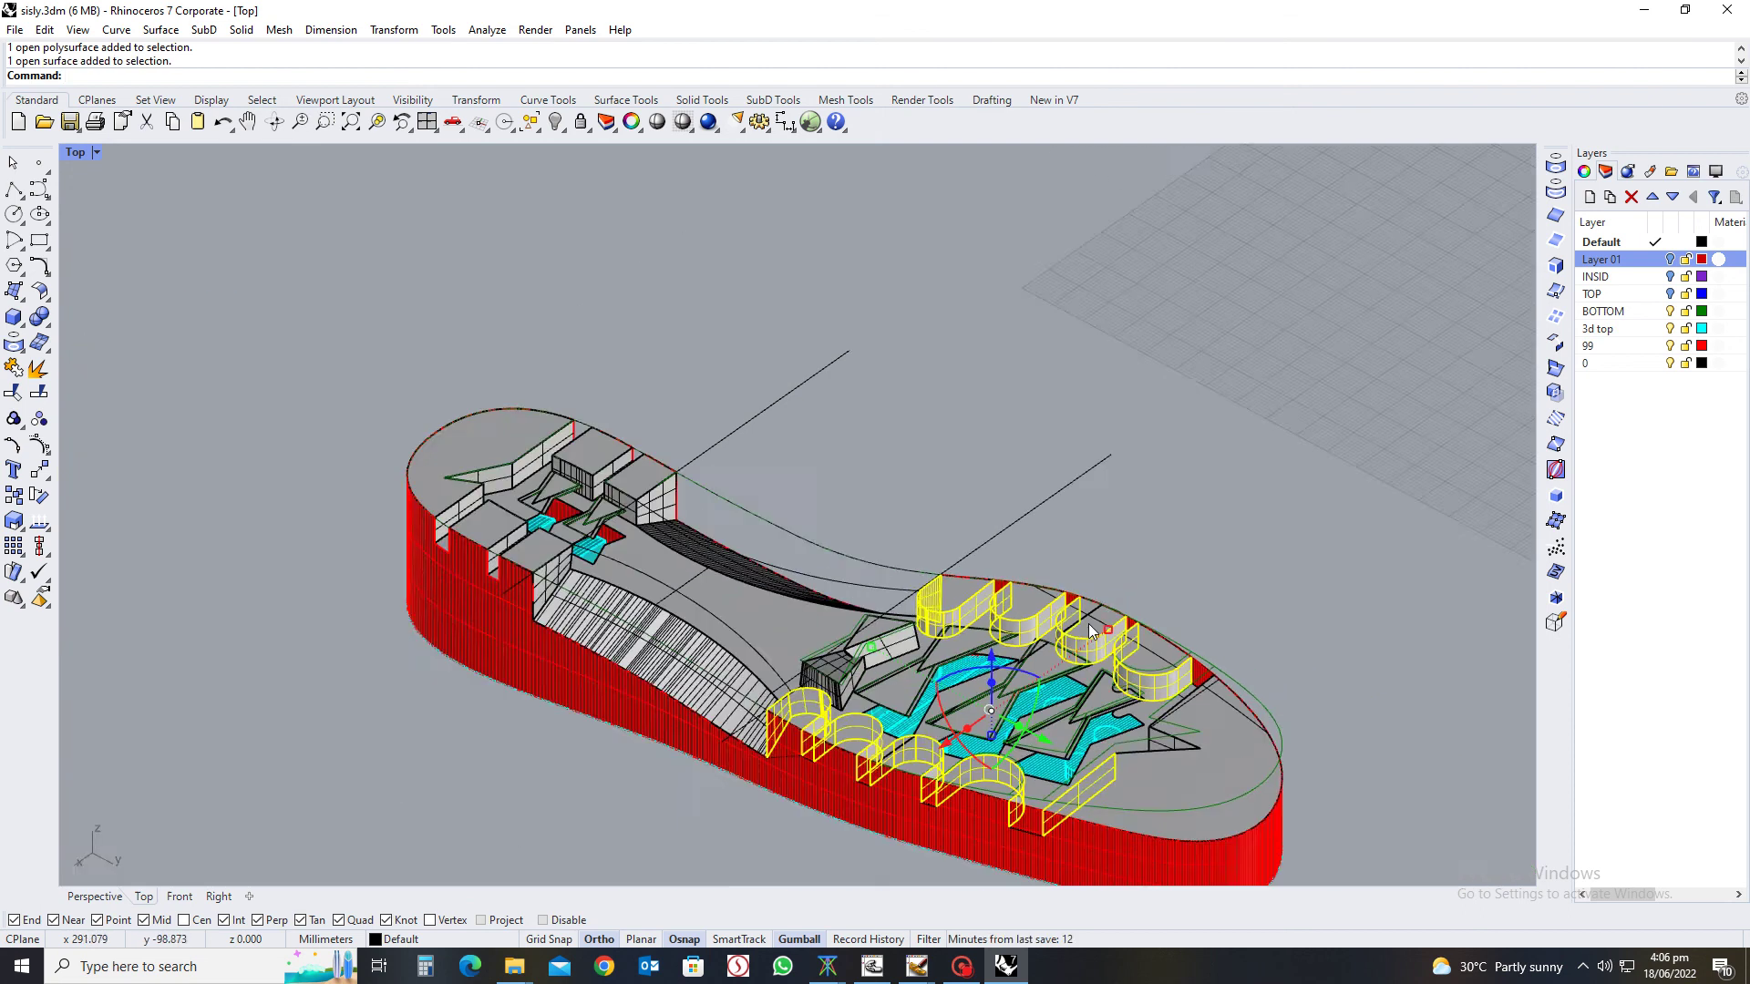
Add the other toe-groove wall, the recessed base surface and the red sidewall to the selection, and isolate everything selected
{"action": "right_click_drag", "start_coordinate": [1245, 763], "coordinate": [1196, 638]}
{"action": "scroll", "coordinate": [1203, 513], "scroll_direction": "up", "scroll_amount": 5}
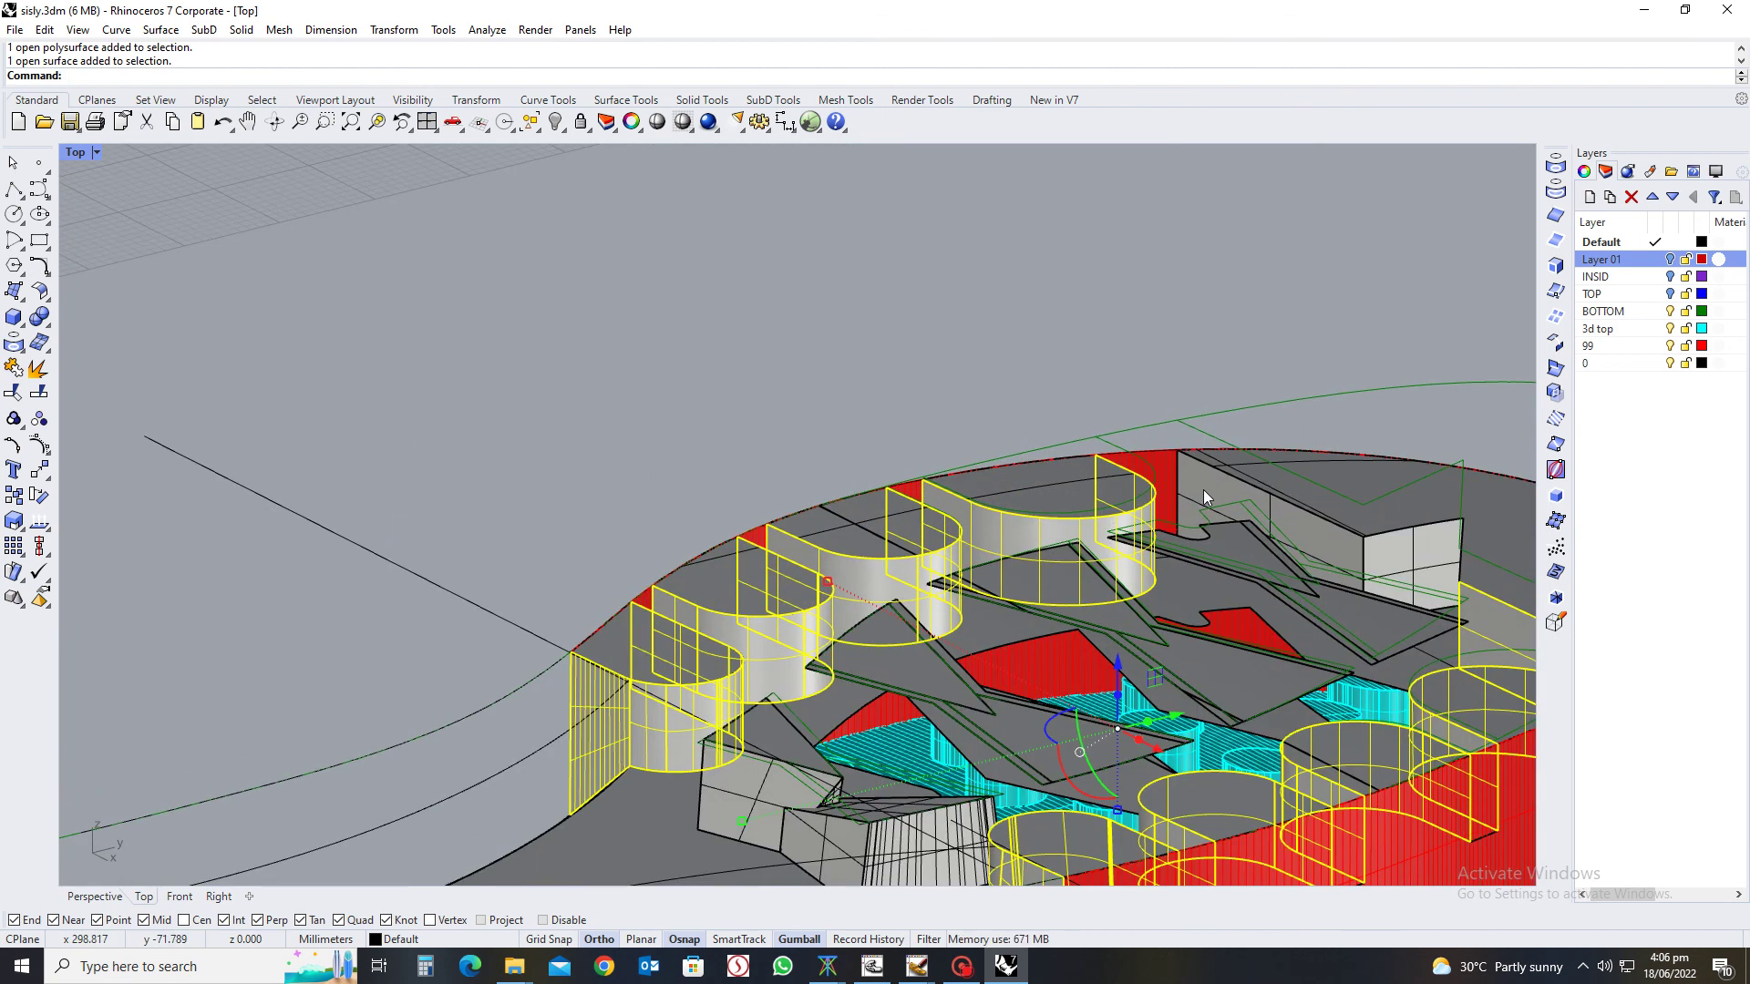
{"action": "scroll", "coordinate": [1156, 503], "scroll_direction": "down", "scroll_amount": 5}
{"action": "right_click_drag", "start_coordinate": [1156, 504], "coordinate": [1296, 439]}
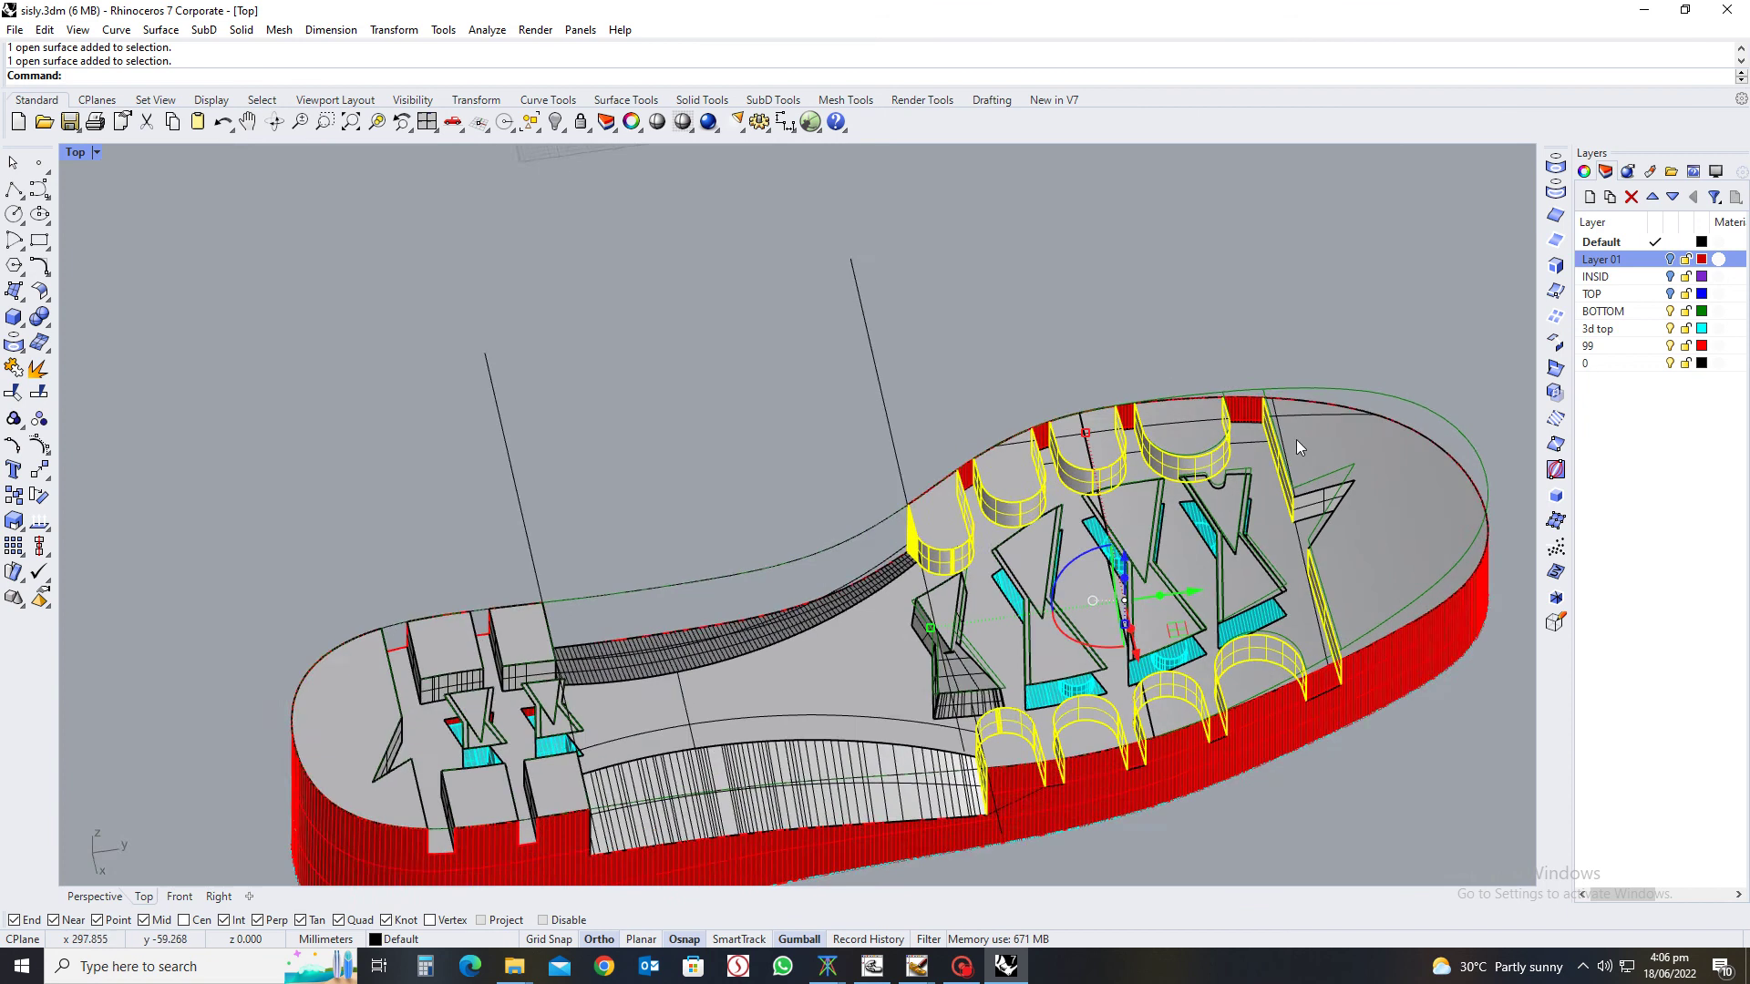
{"action": "scroll", "coordinate": [1276, 445], "scroll_direction": "up", "scroll_amount": 4}
{"action": "left_click", "coordinate": [1200, 396], "text": "shift"}
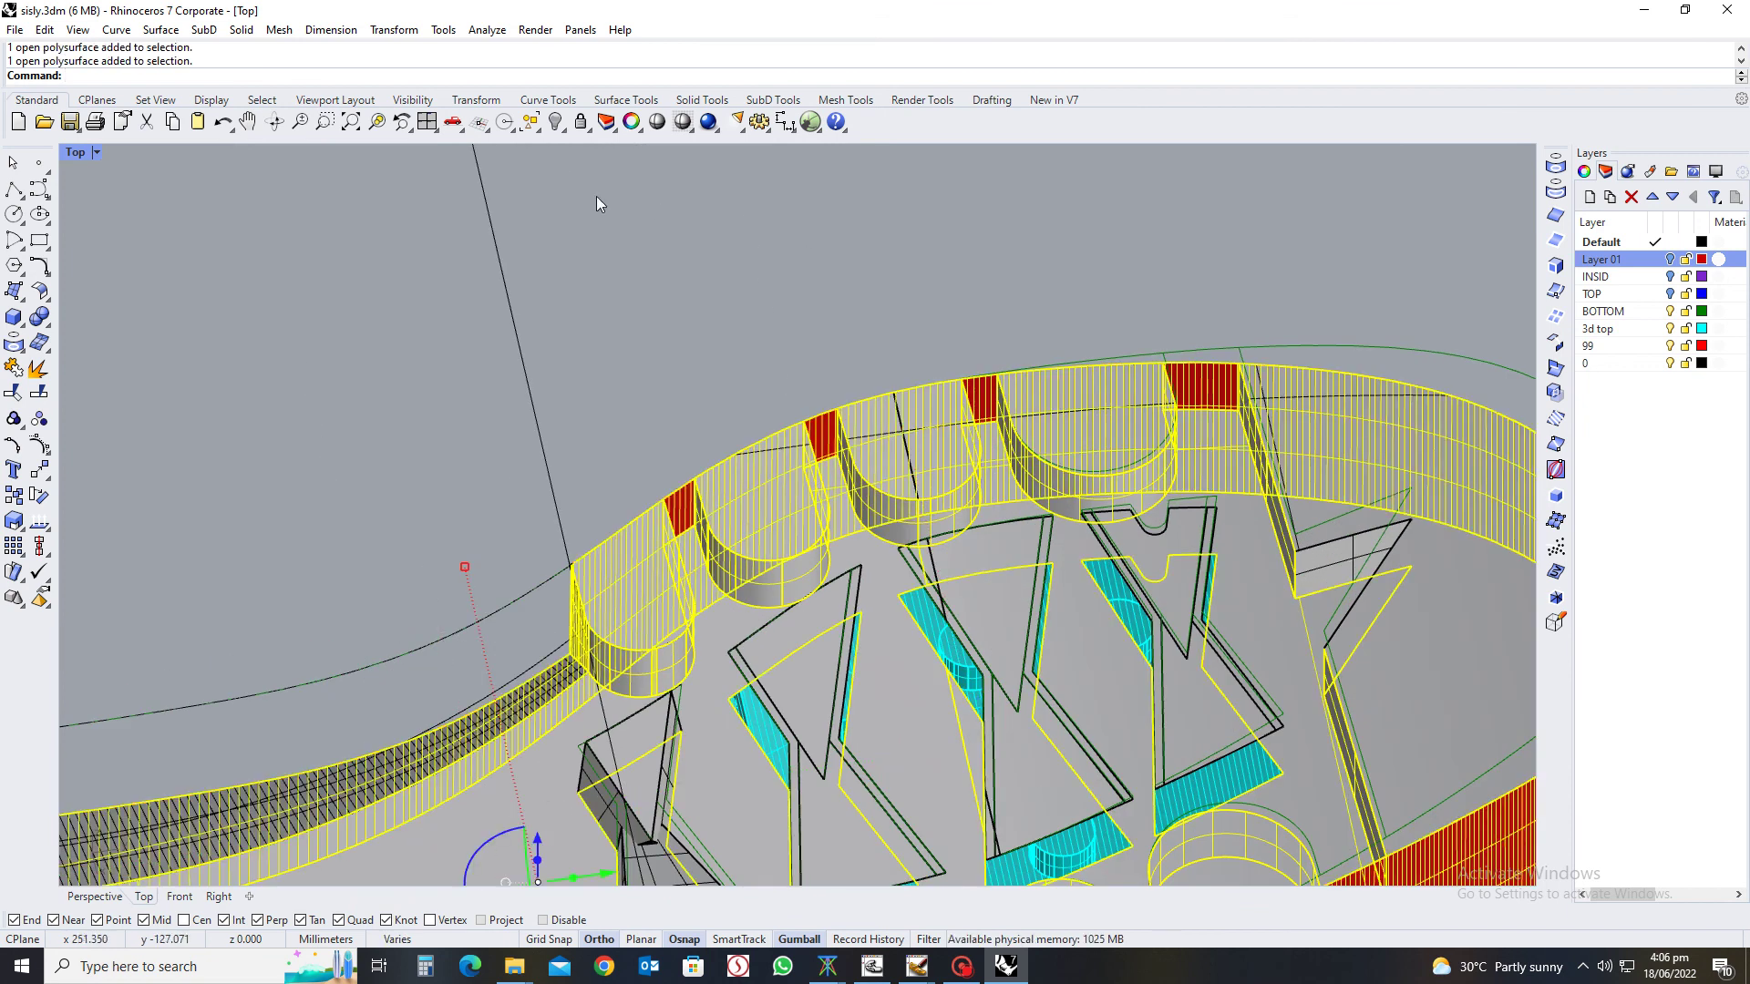
{"action": "left_click", "coordinate": [566, 134]}
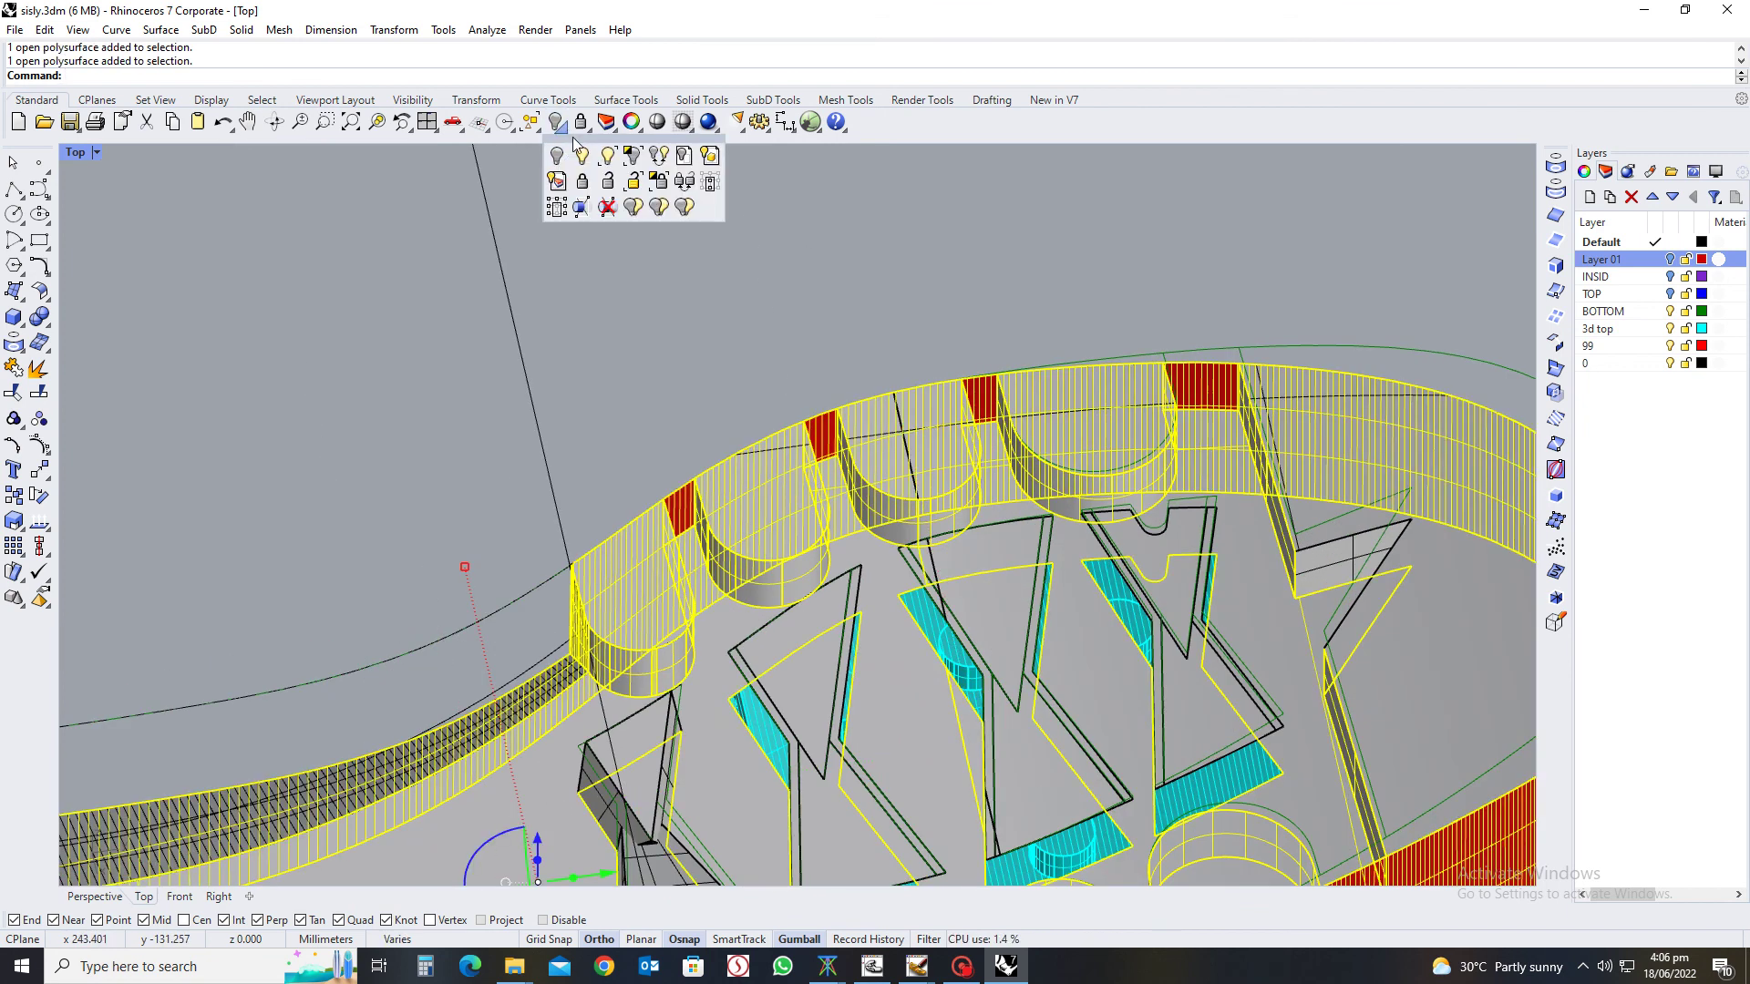
{"action": "left_click", "coordinate": [633, 157]}
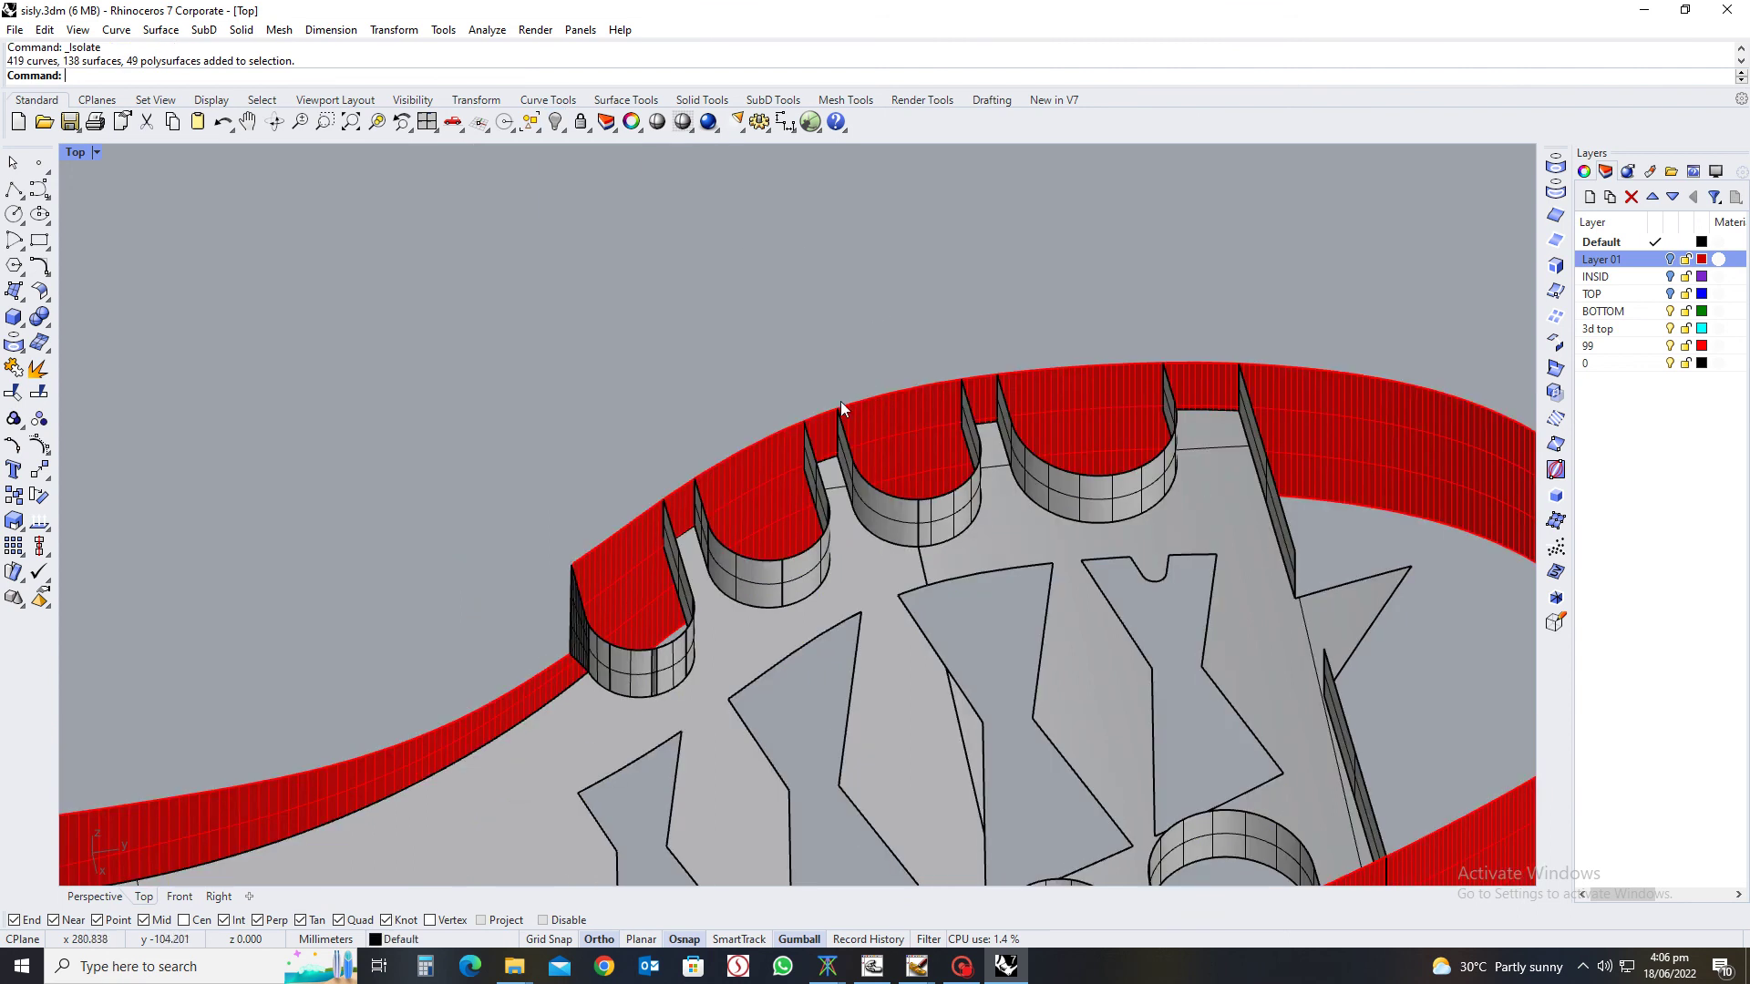
Set the forefoot lug walls, toe-groove walls, arch end walls and recessed base surface as cutting objects for a trim
{"action": "scroll", "coordinate": [841, 401], "scroll_direction": "down", "scroll_amount": 5}
{"action": "right_click_drag", "start_coordinate": [634, 292], "coordinate": [682, 364]}
{"action": "left_click_drag", "start_coordinate": [663, 339], "coordinate": [1022, 649]}
{"action": "right_click_drag", "start_coordinate": [1023, 649], "coordinate": [839, 518]}
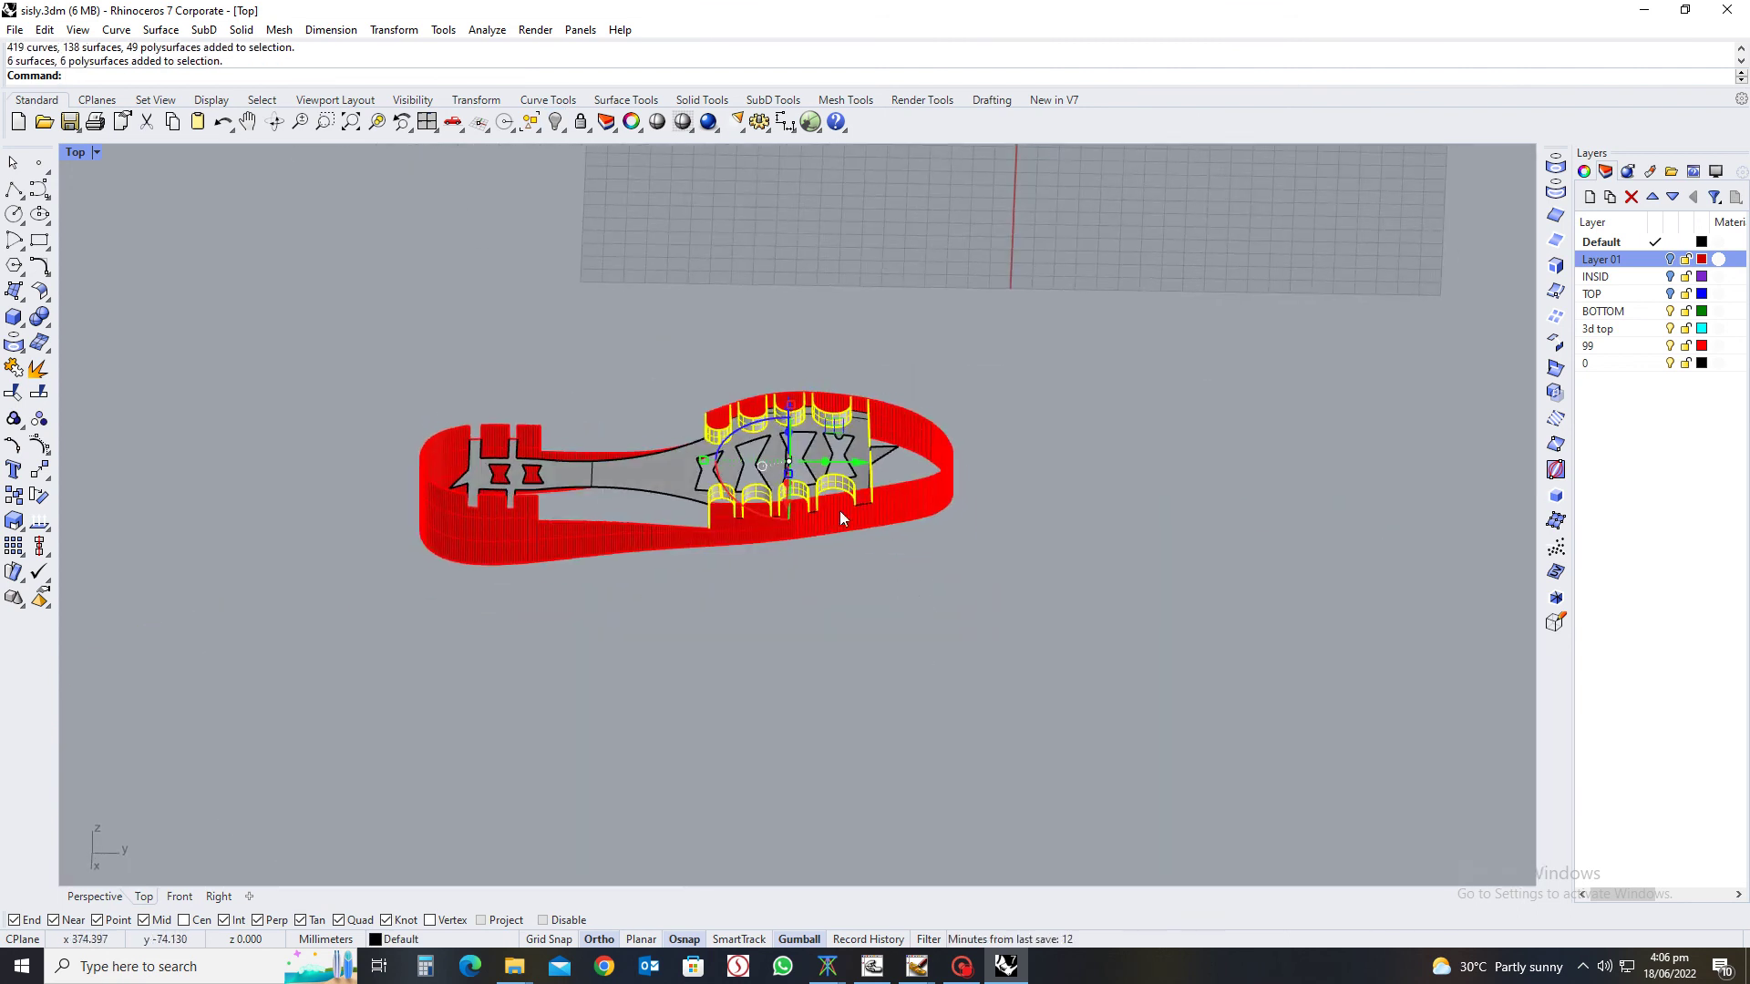
{"action": "scroll", "coordinate": [653, 479], "scroll_direction": "up", "scroll_amount": 3}
{"action": "left_click", "coordinate": [649, 481], "text": "shift"}
{"action": "scroll", "coordinate": [816, 554], "scroll_direction": "up", "scroll_amount": 5}
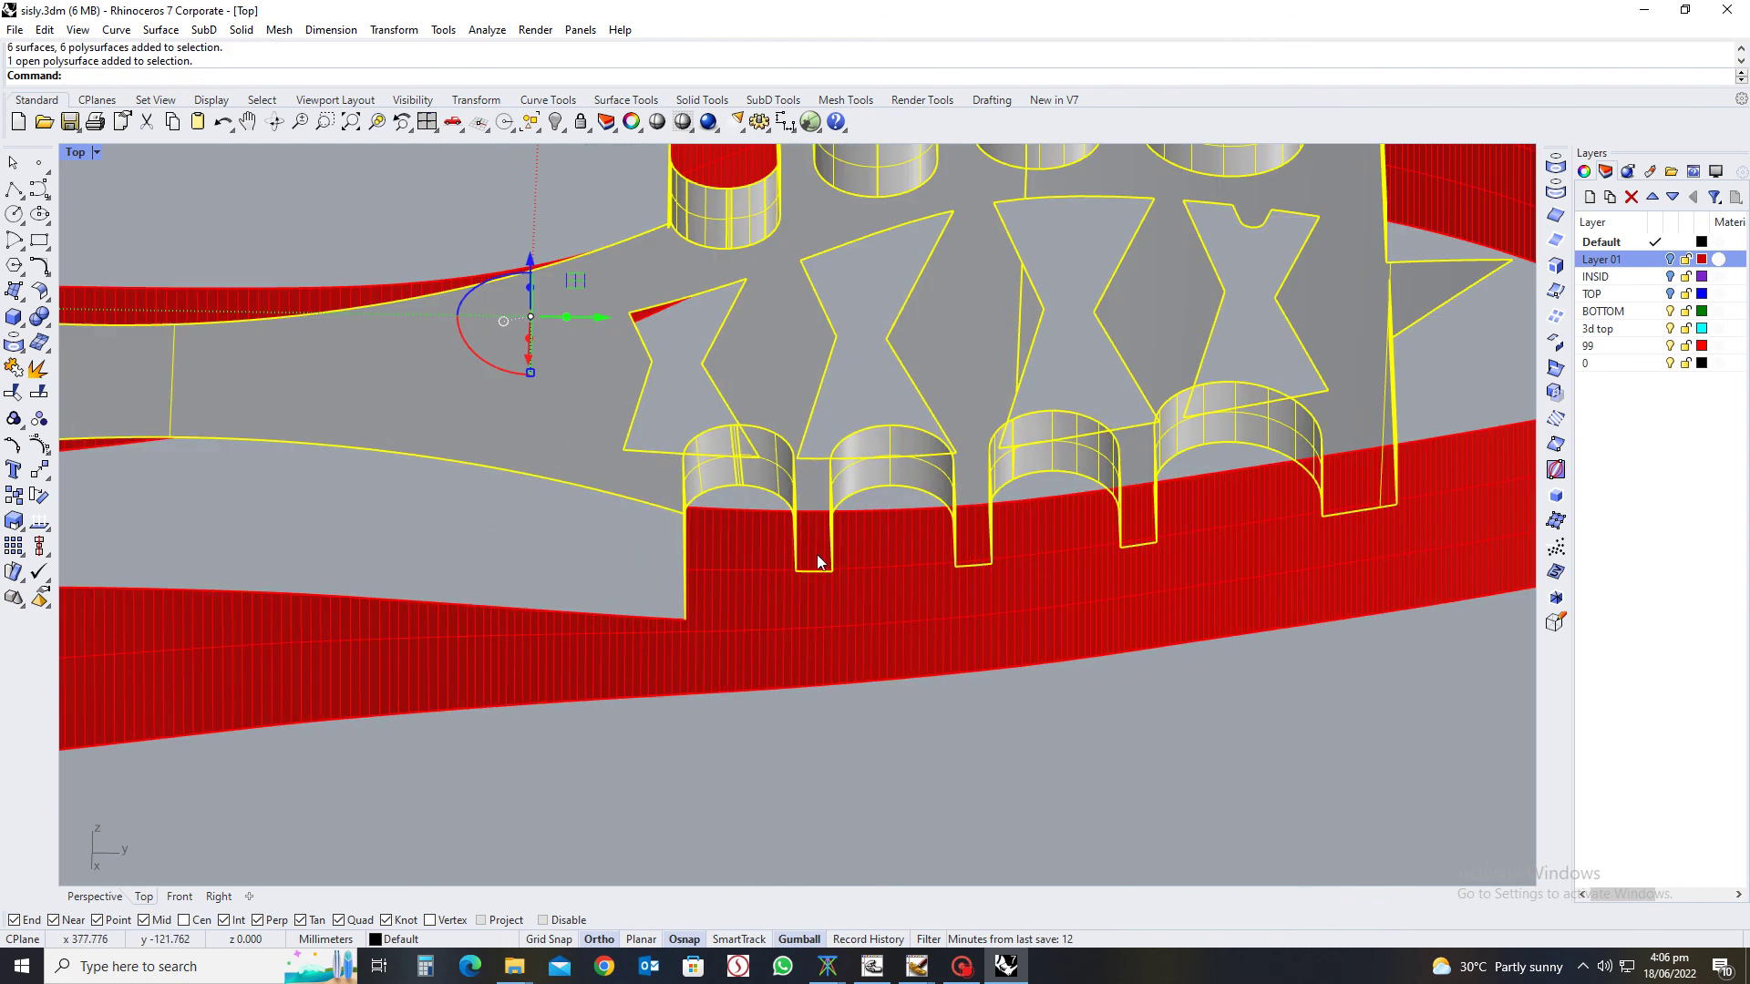
{"action": "type", "text": "trim"}
{"action": "key", "text": "Return"}
Try to trim the red sidewall out of the forefoot groove nearest the arch opening
{"action": "scroll", "coordinate": [848, 512], "scroll_direction": "up", "scroll_amount": 5}
{"action": "left_click", "coordinate": [818, 528]}
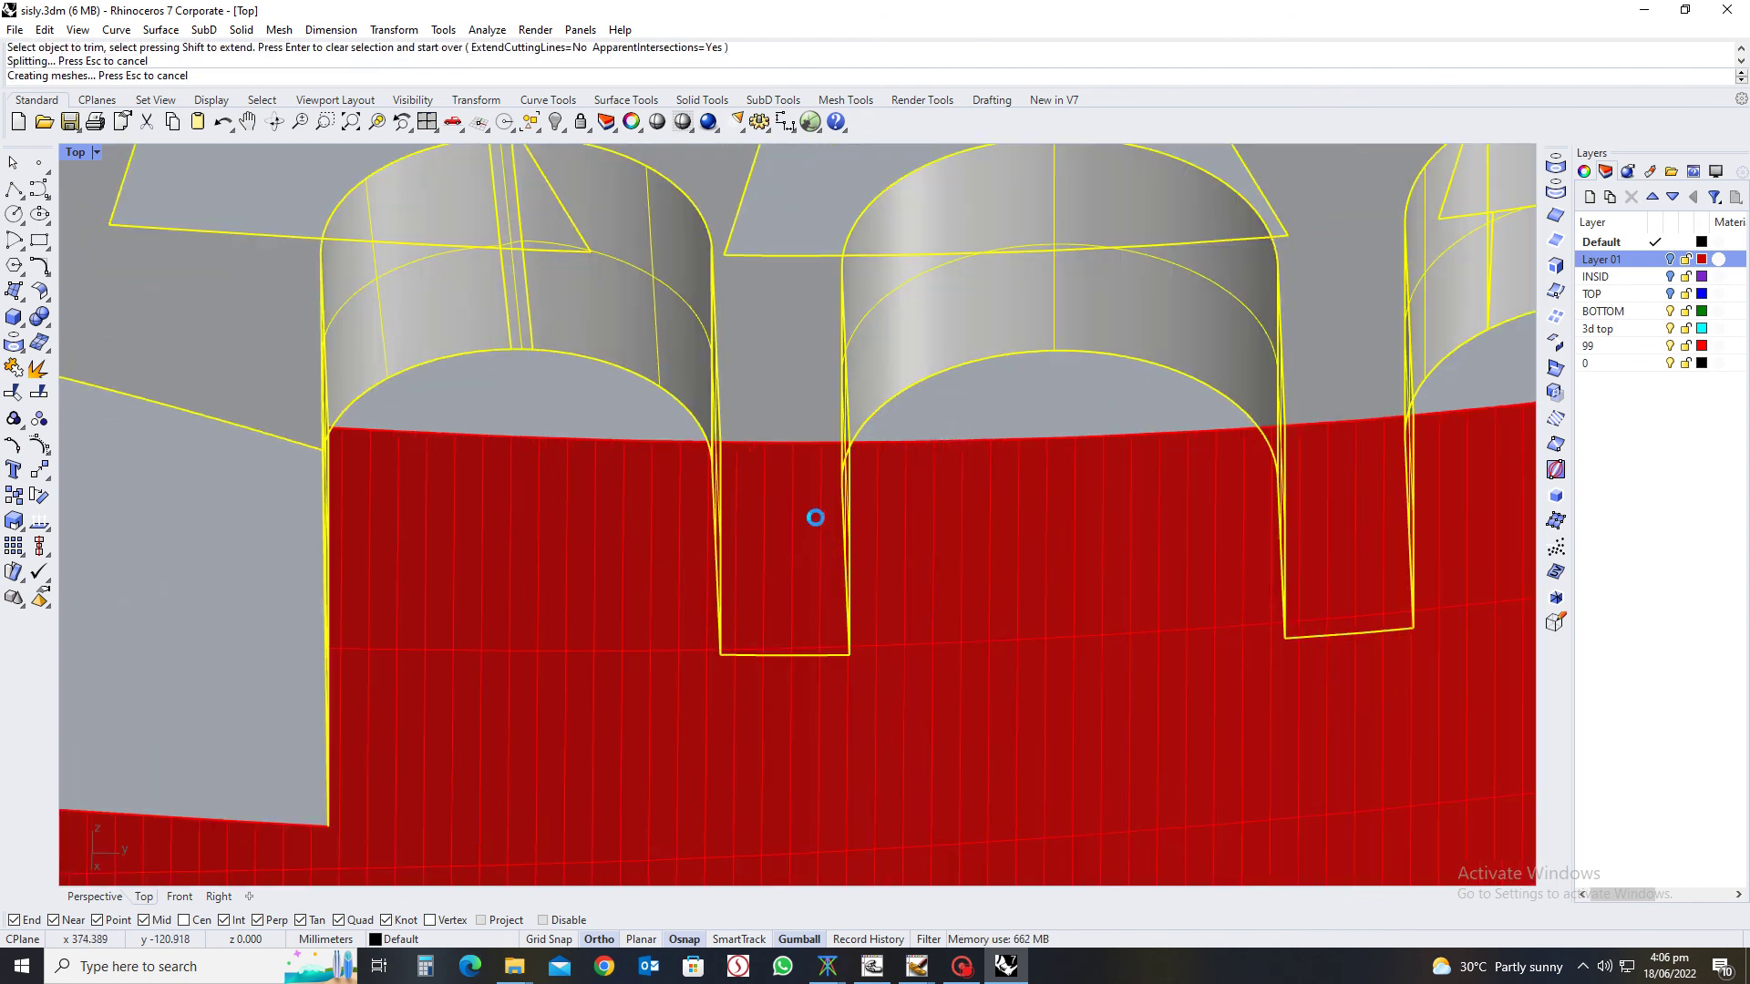
{"action": "key", "text": "ctrl+z"}
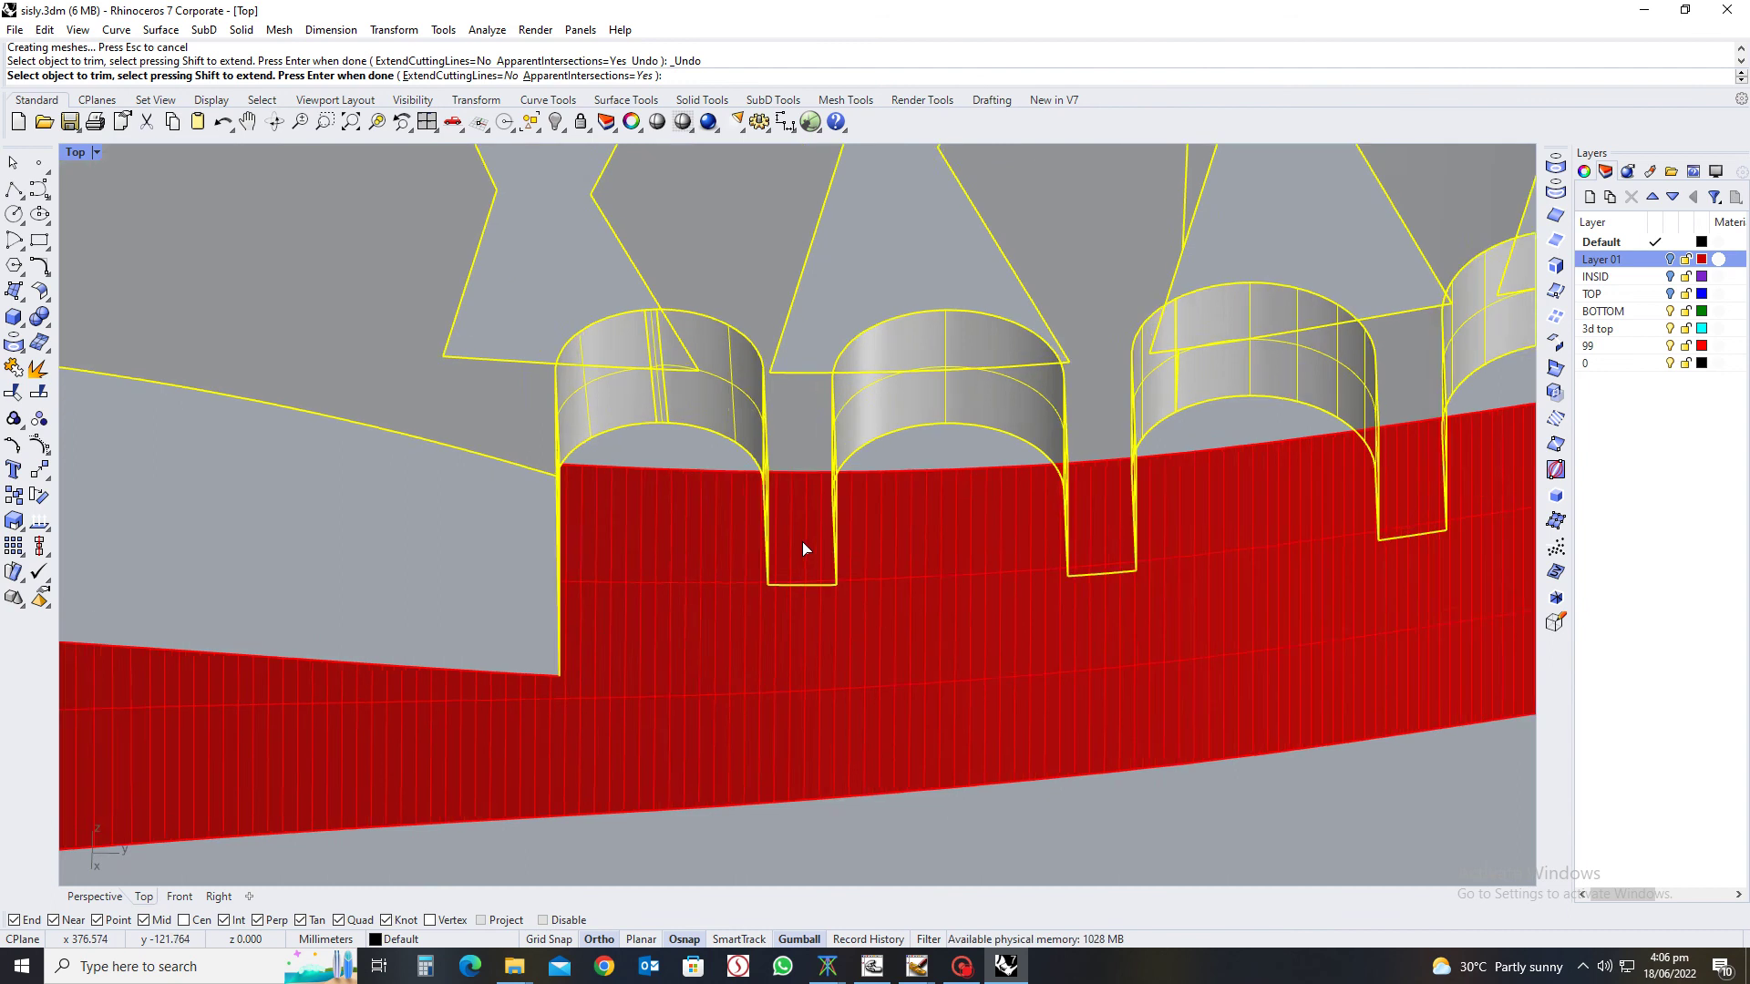
{"action": "right_click_drag", "start_coordinate": [802, 542], "coordinate": [900, 665]}
{"action": "scroll", "coordinate": [802, 538], "scroll_direction": "up", "scroll_amount": 5}
{"action": "left_click", "coordinate": [805, 544]}
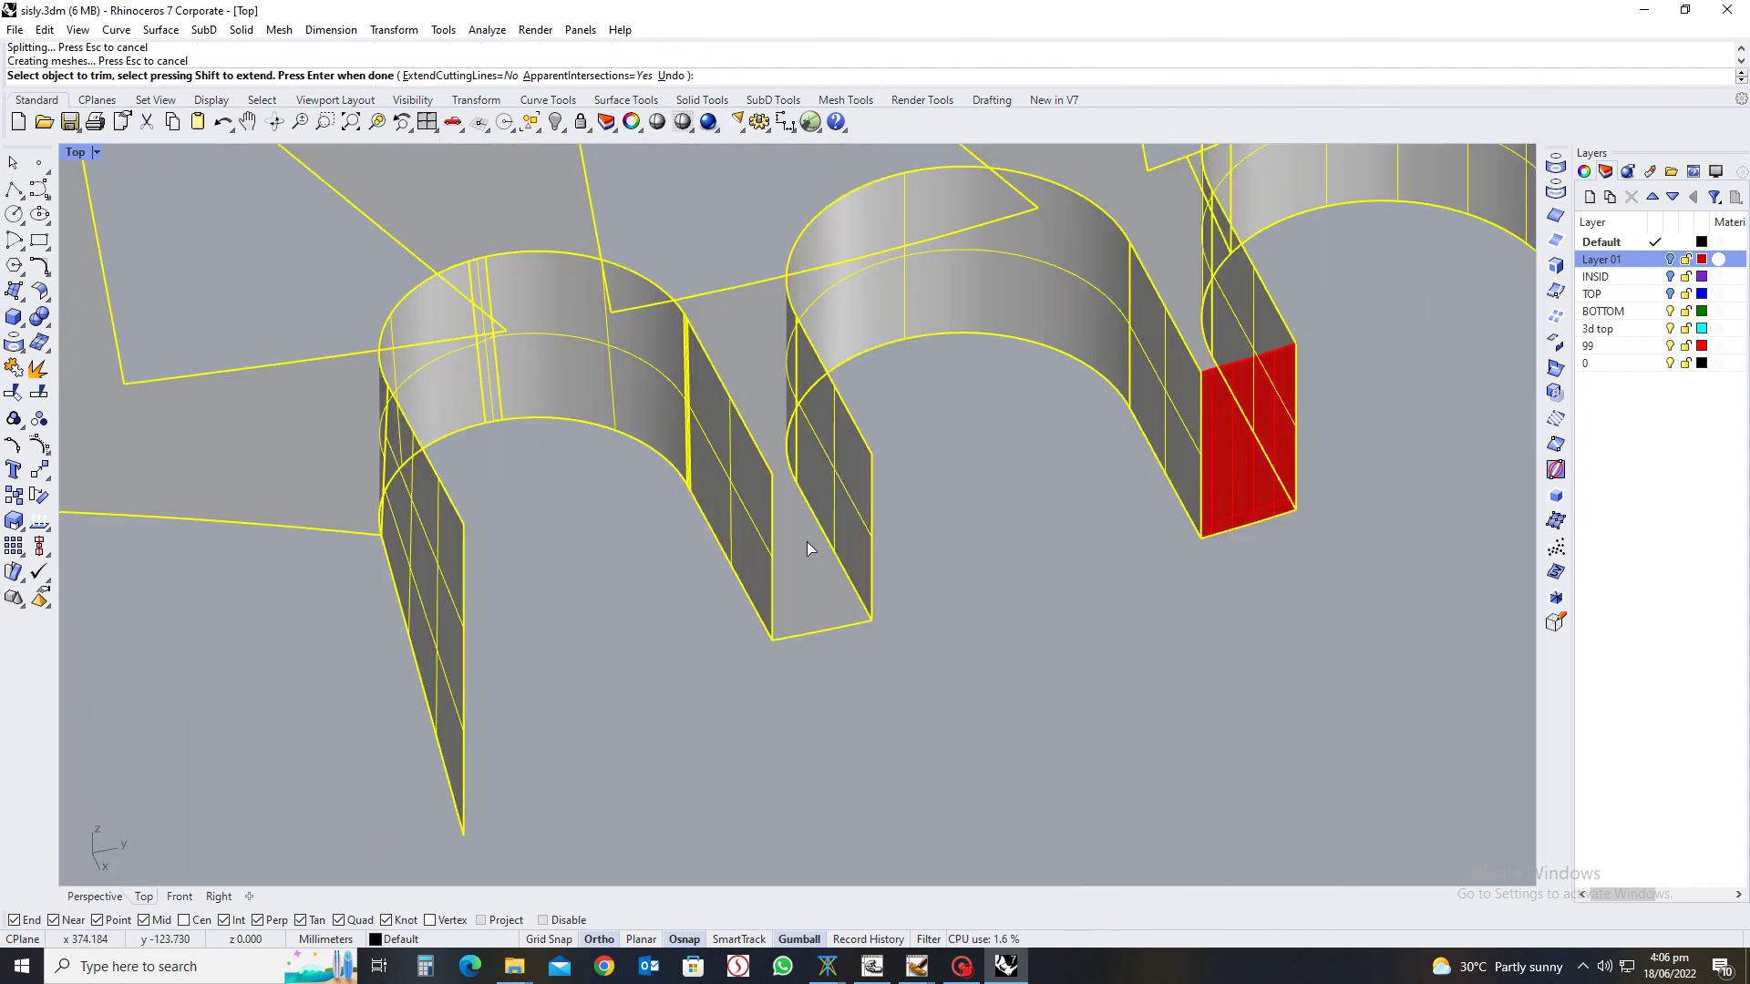
{"action": "scroll", "coordinate": [821, 541], "scroll_direction": "down", "scroll_amount": 4}
{"action": "key", "text": "ctrl+z"}
Trim the red sidewall out of the second forefoot groove from the arch opening
{"action": "right_click_drag", "start_coordinate": [879, 545], "coordinate": [1004, 551]}
{"action": "scroll", "coordinate": [1003, 550], "scroll_direction": "up", "scroll_amount": 4}
{"action": "left_click", "coordinate": [1012, 525]}
{"action": "scroll", "coordinate": [1012, 527], "scroll_direction": "down", "scroll_amount": 3}
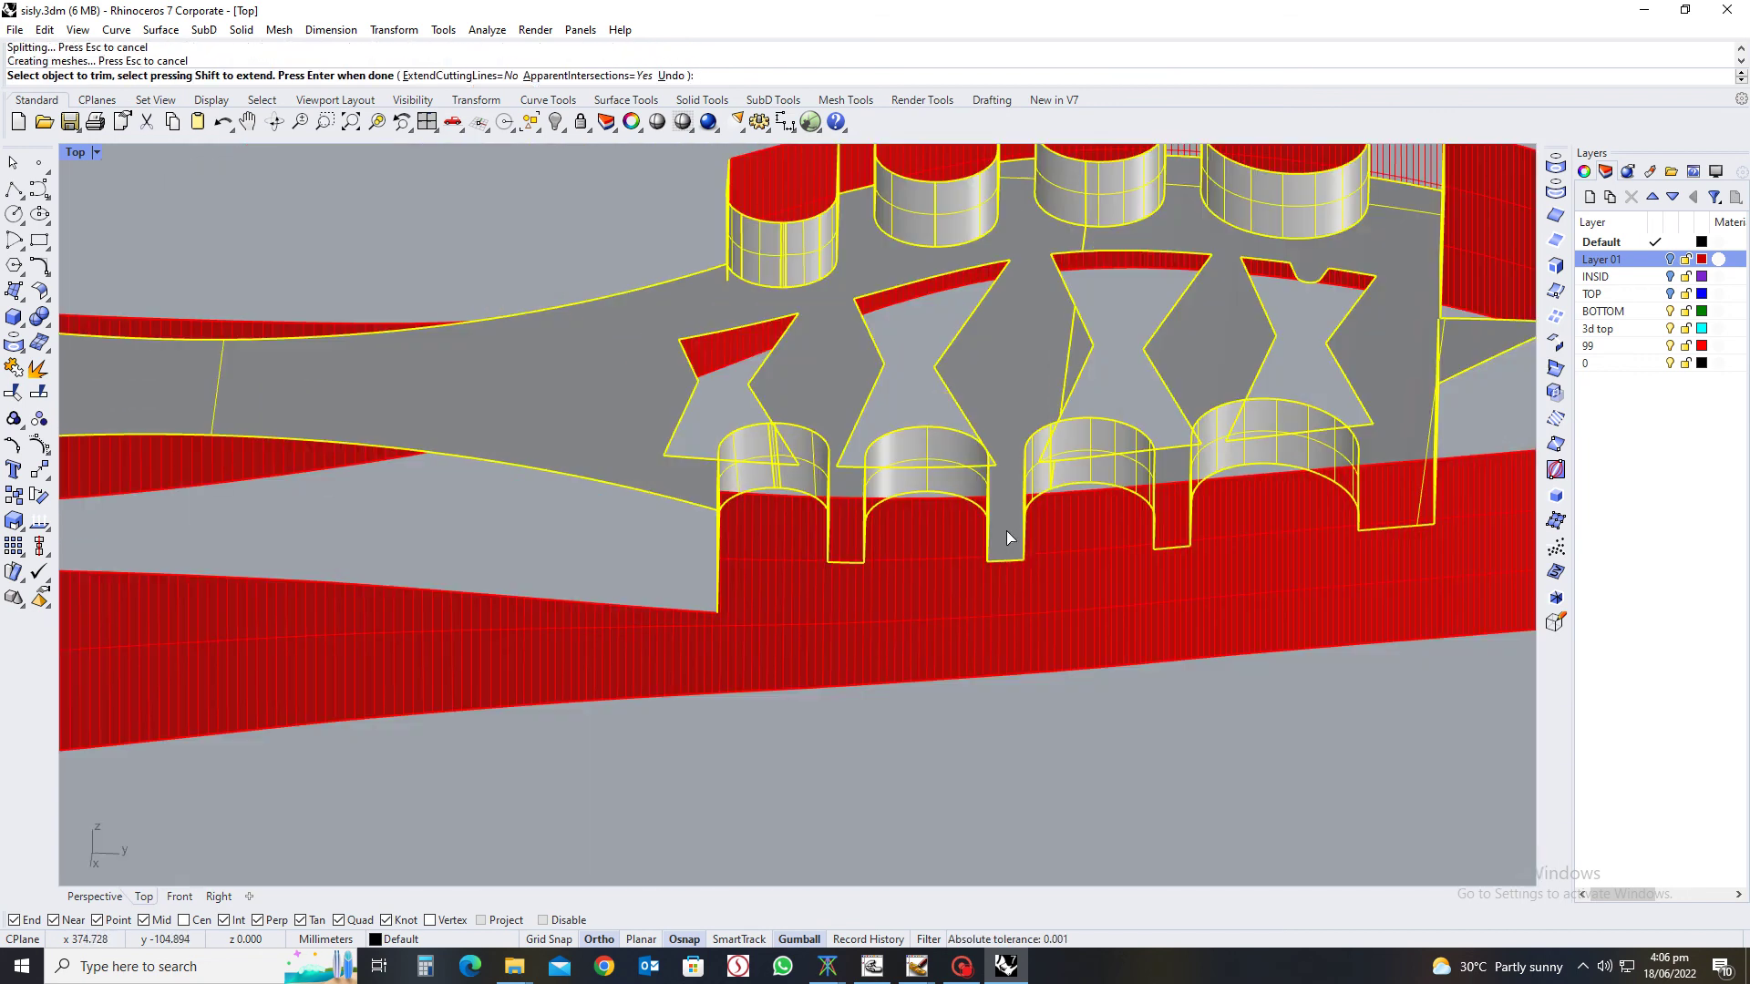
Try to trim the red sidewall out of the third forefoot groove and the wide toe groove on the same side
{"action": "scroll", "coordinate": [1172, 535], "scroll_direction": "up", "scroll_amount": 3}
{"action": "left_click", "coordinate": [1172, 509]}
{"action": "scroll", "coordinate": [898, 593], "scroll_direction": "down", "scroll_amount": 4}
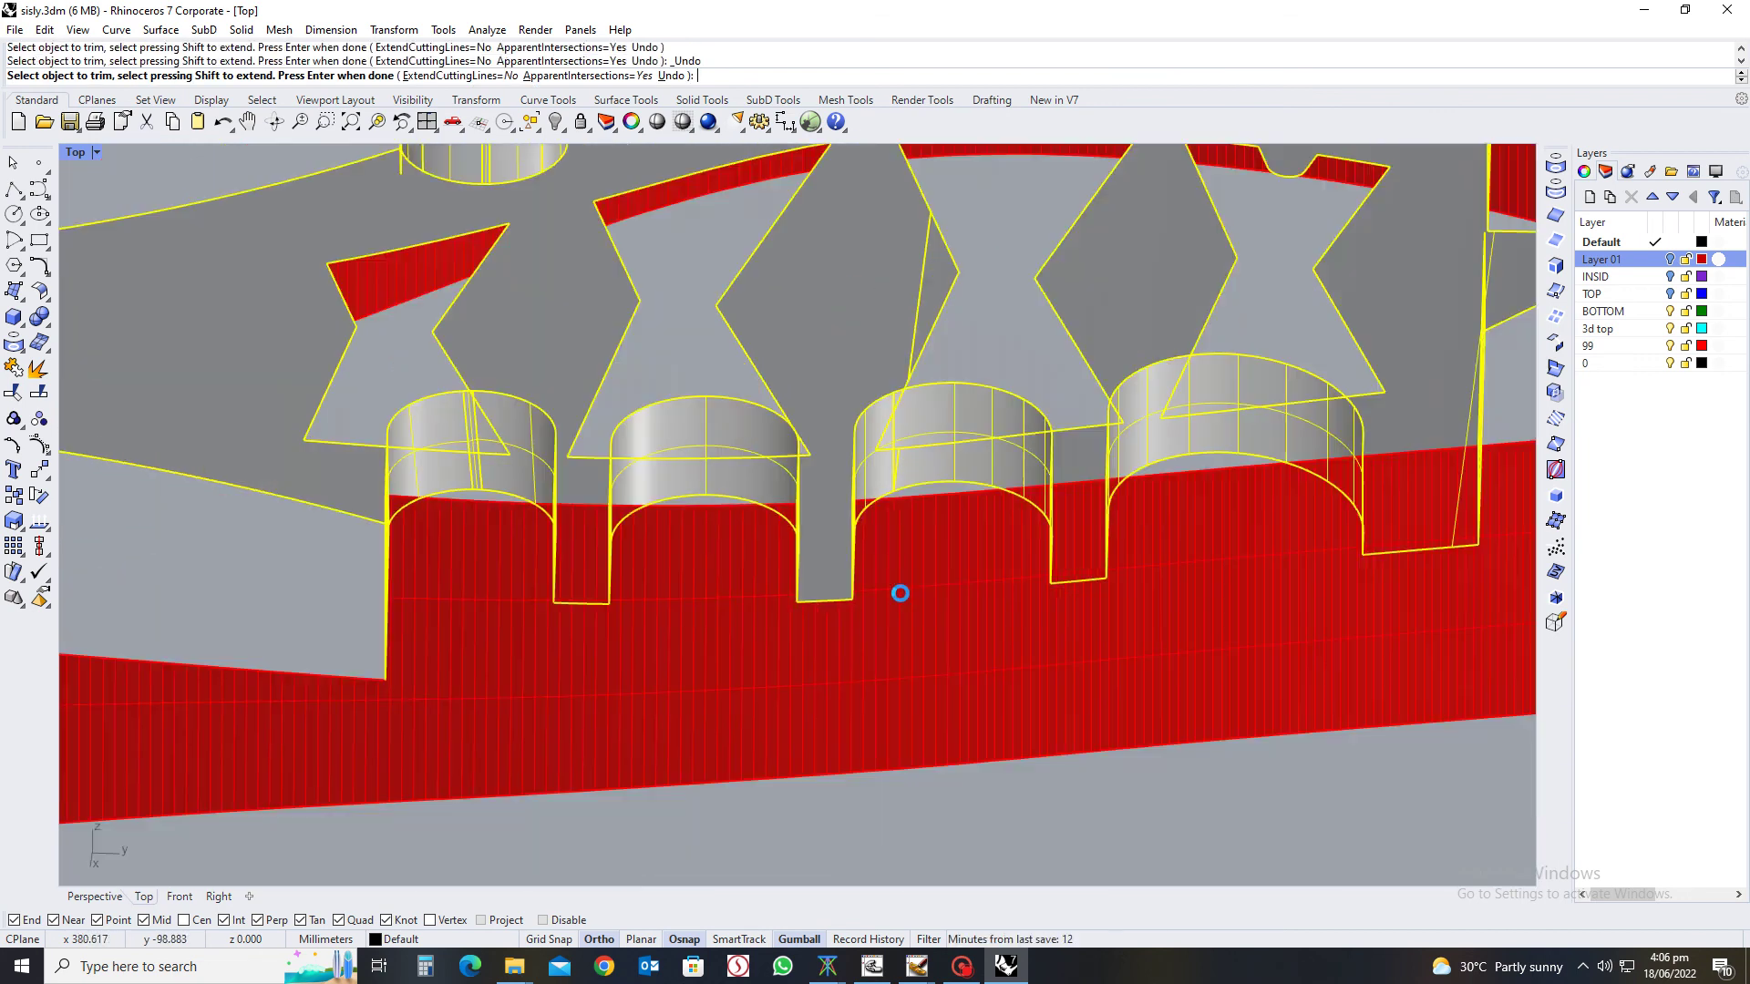
{"action": "scroll", "coordinate": [1121, 535], "scroll_direction": "up", "scroll_amount": 4}
{"action": "left_click", "coordinate": [1087, 576]}
{"action": "key", "text": "ctrl+z"}
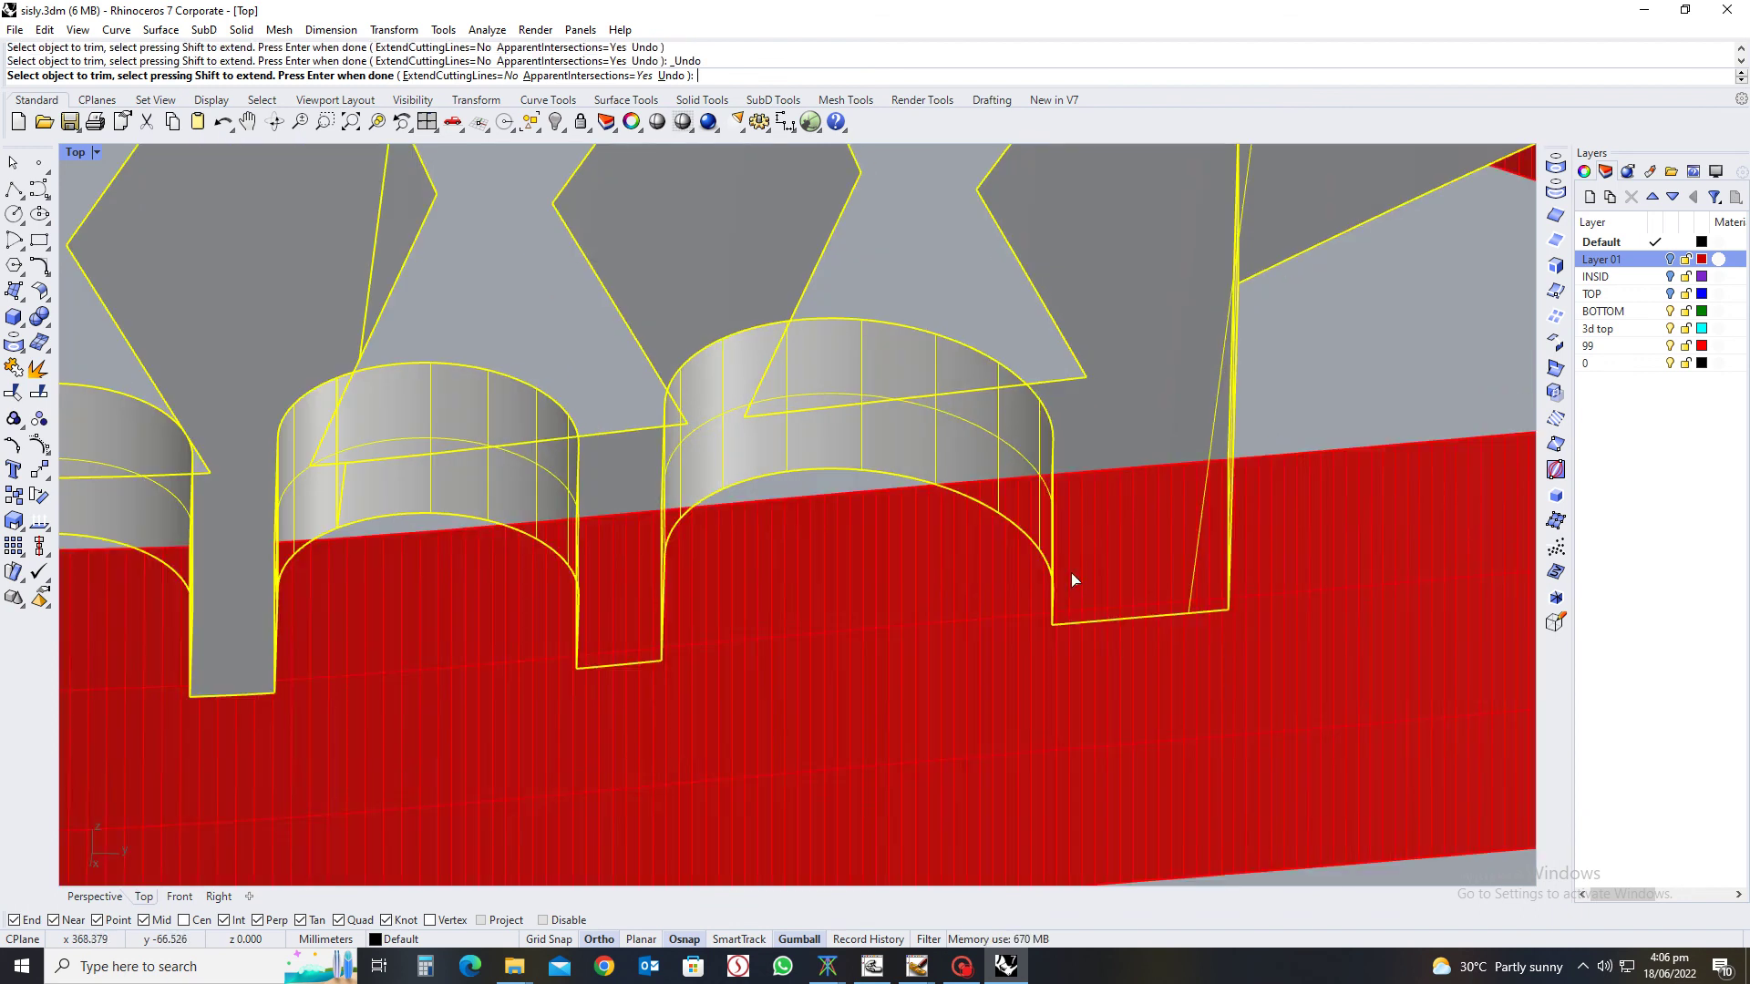
Trim the opposite sidewall out of the wide toe groove and the neighbouring forefoot groove, and finish trimming
{"action": "scroll", "coordinate": [1052, 606], "scroll_direction": "down", "scroll_amount": 5}
{"action": "right_click_drag", "start_coordinate": [1053, 605], "coordinate": [704, 696]}
{"action": "scroll", "coordinate": [686, 616], "scroll_direction": "up", "scroll_amount": 8}
{"action": "scroll", "coordinate": [655, 677], "scroll_direction": "down", "scroll_amount": 10}
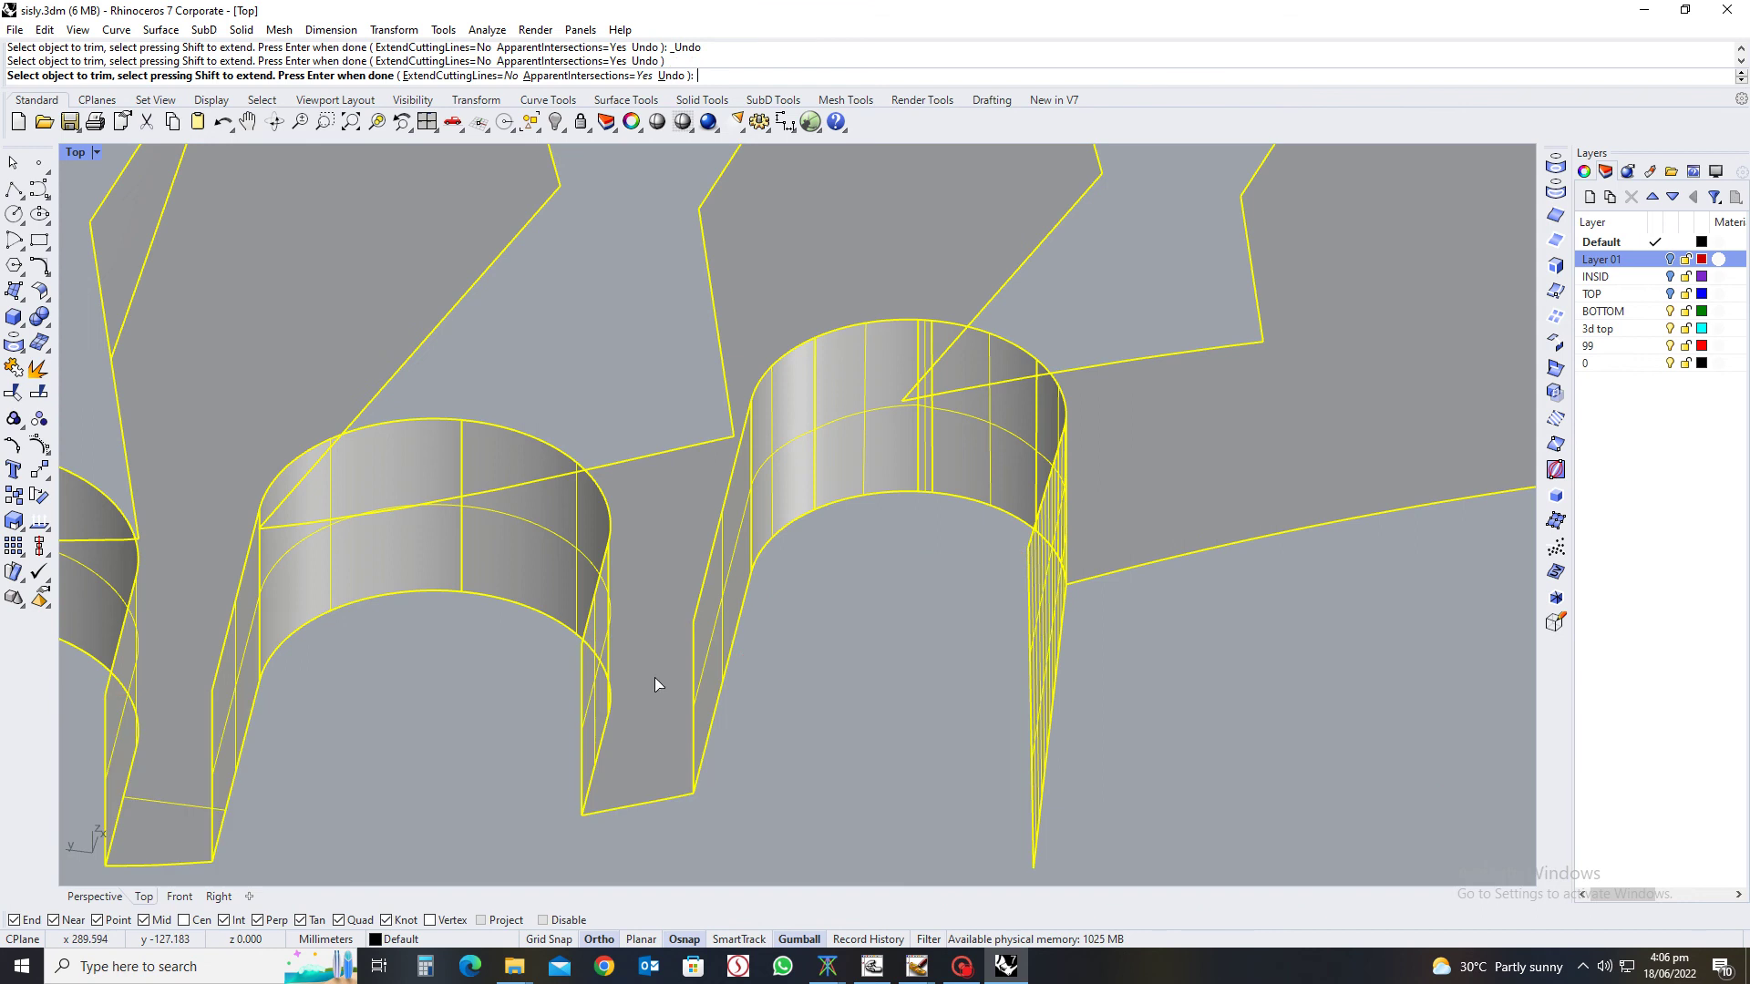
{"action": "scroll", "coordinate": [802, 596], "scroll_direction": "up", "scroll_amount": 10}
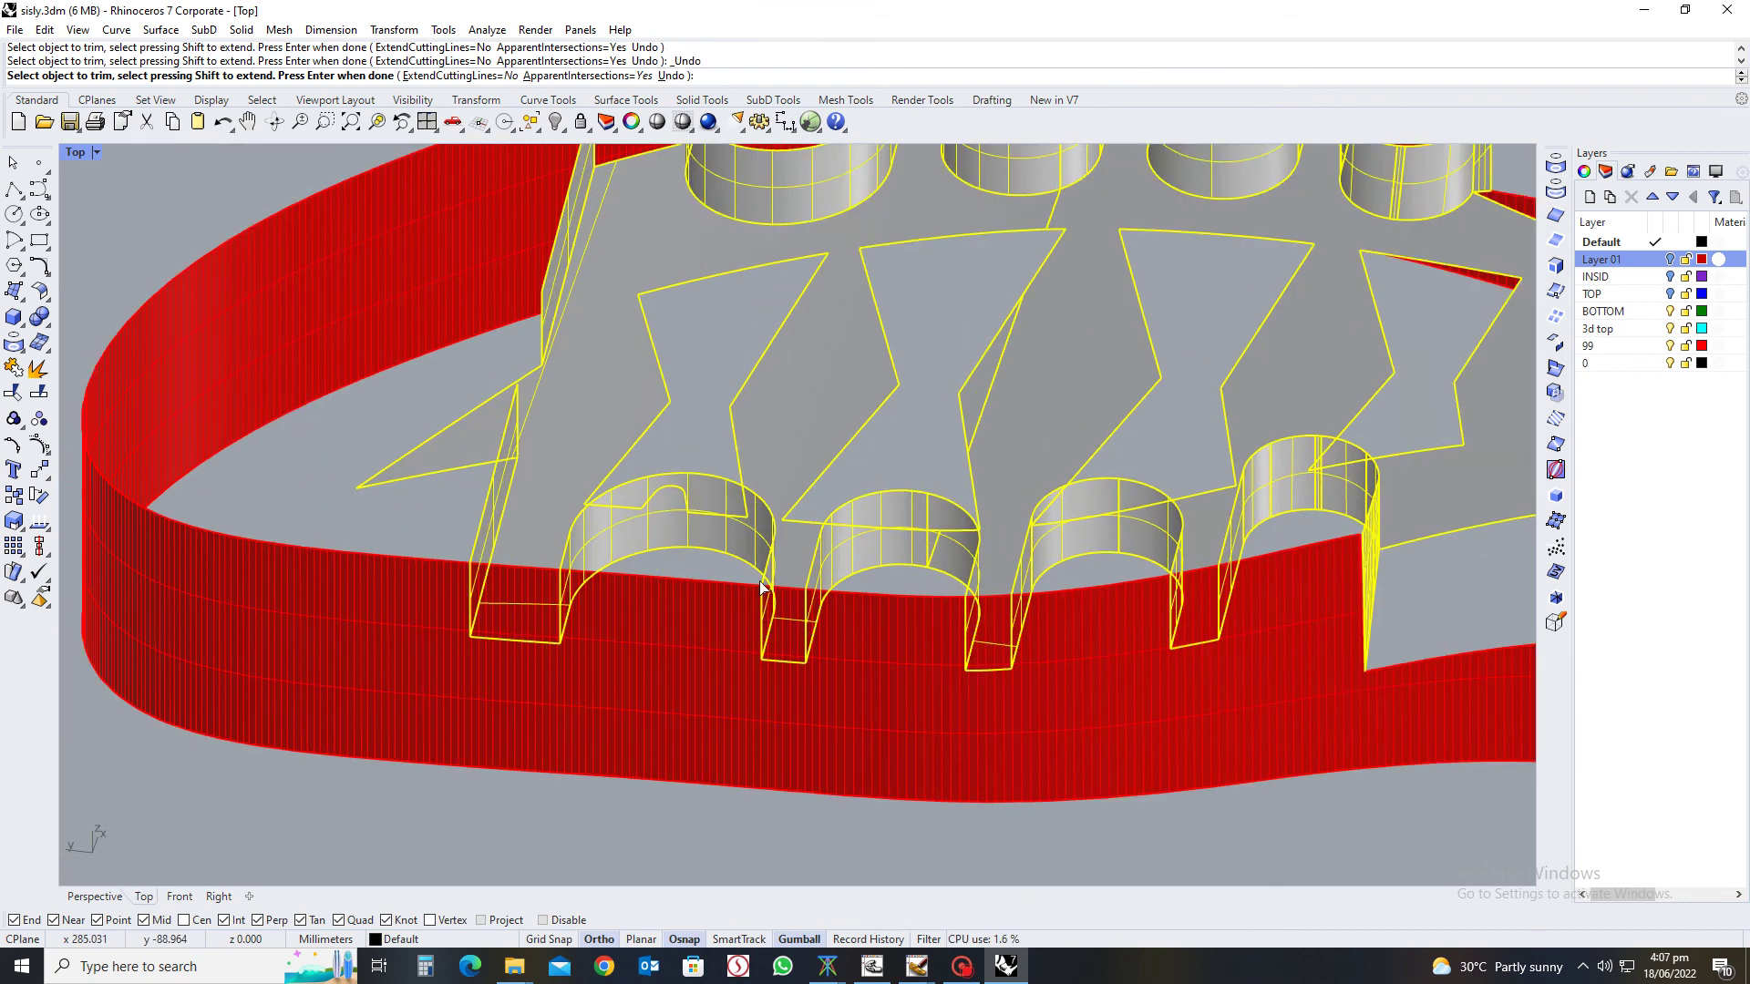
{"action": "scroll", "coordinate": [822, 596], "scroll_direction": "down", "scroll_amount": 3}
{"action": "scroll", "coordinate": [609, 620], "scroll_direction": "up", "scroll_amount": 3}
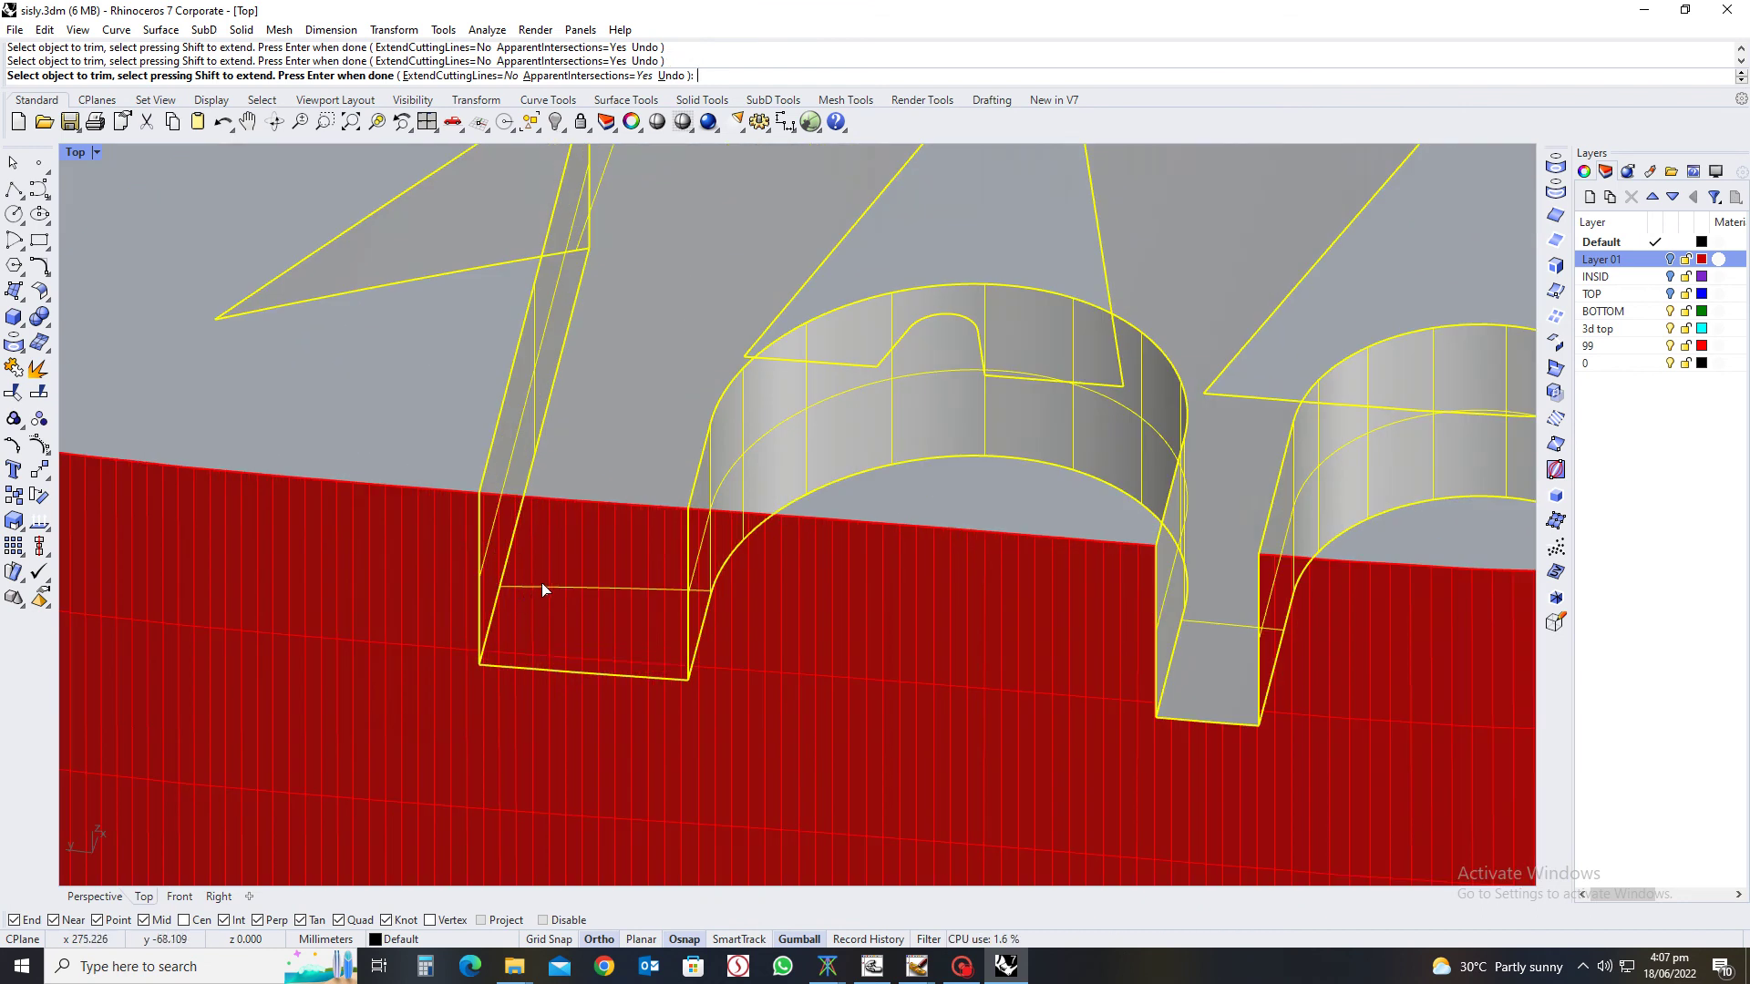
{"action": "scroll", "coordinate": [653, 550], "scroll_direction": "down", "scroll_amount": 10}
{"action": "scroll", "coordinate": [1063, 726], "scroll_direction": "down", "scroll_amount": 2}
{"action": "right_click_drag", "start_coordinate": [1063, 727], "coordinate": [1065, 656]}
{"action": "key", "text": "Return"}
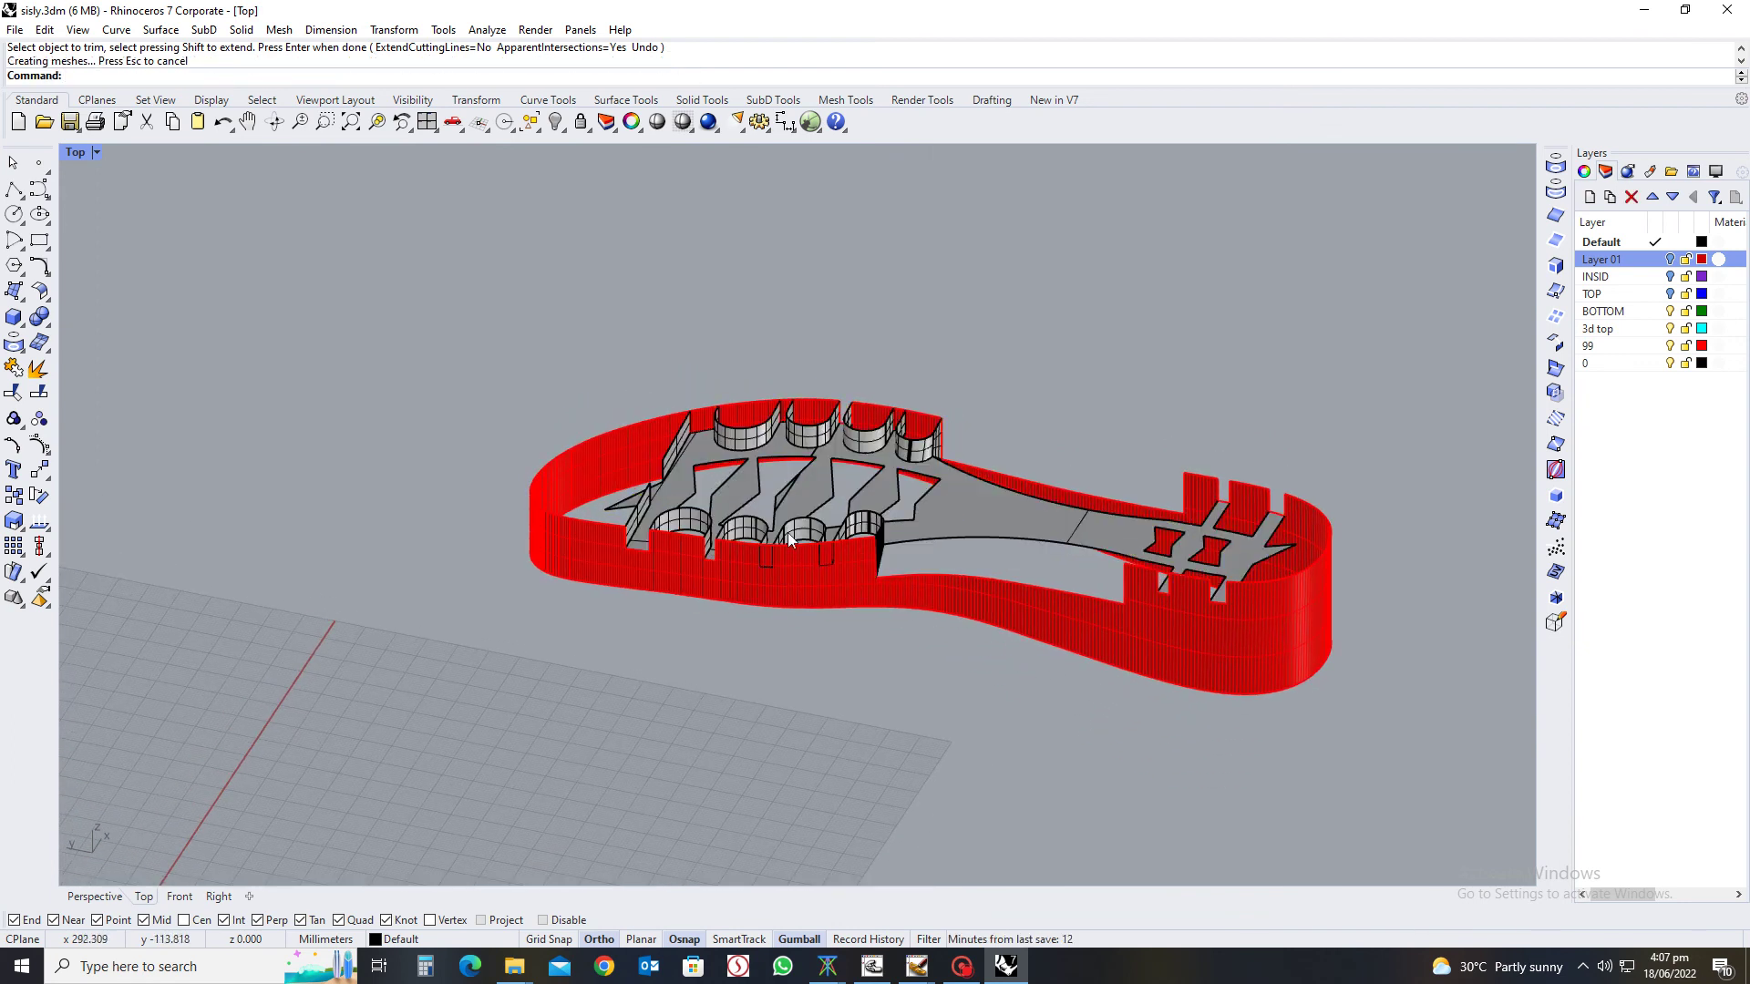
Show all hidden objects of the sole, and hide all the curves
{"action": "key", "text": "ctrl+alt+h"}
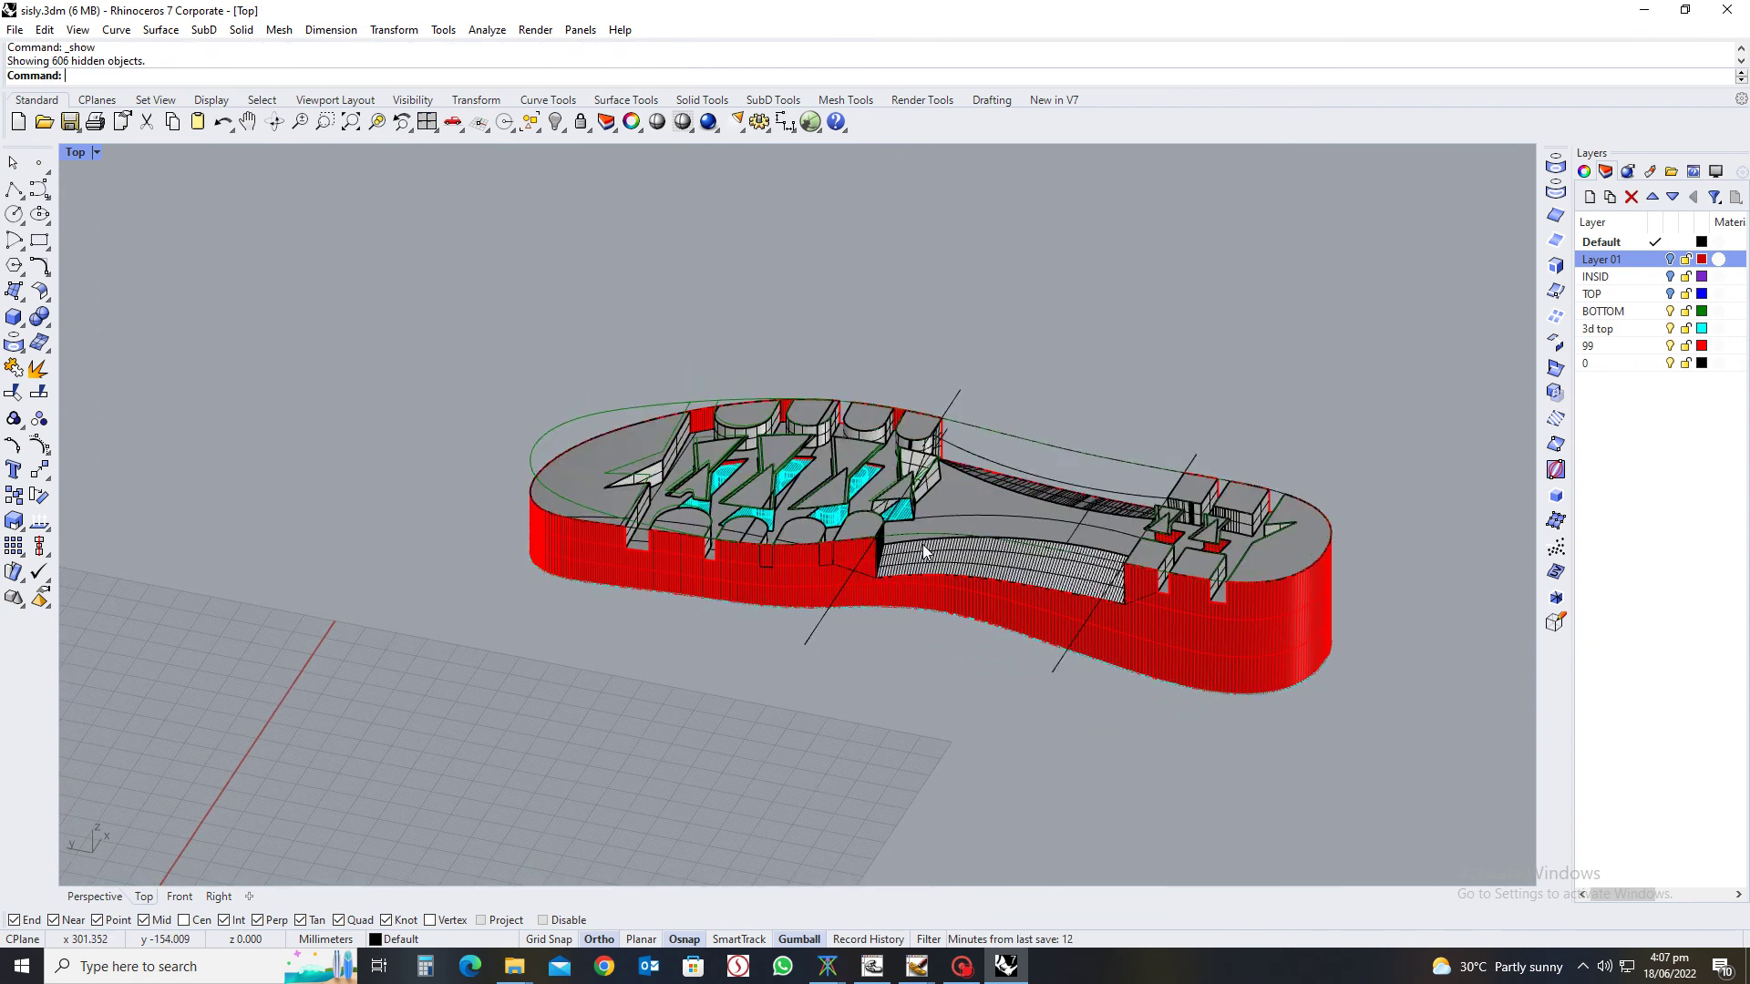
{"action": "right_click_drag", "start_coordinate": [922, 544], "coordinate": [942, 585]}
{"action": "middle_click", "coordinate": [943, 583]}
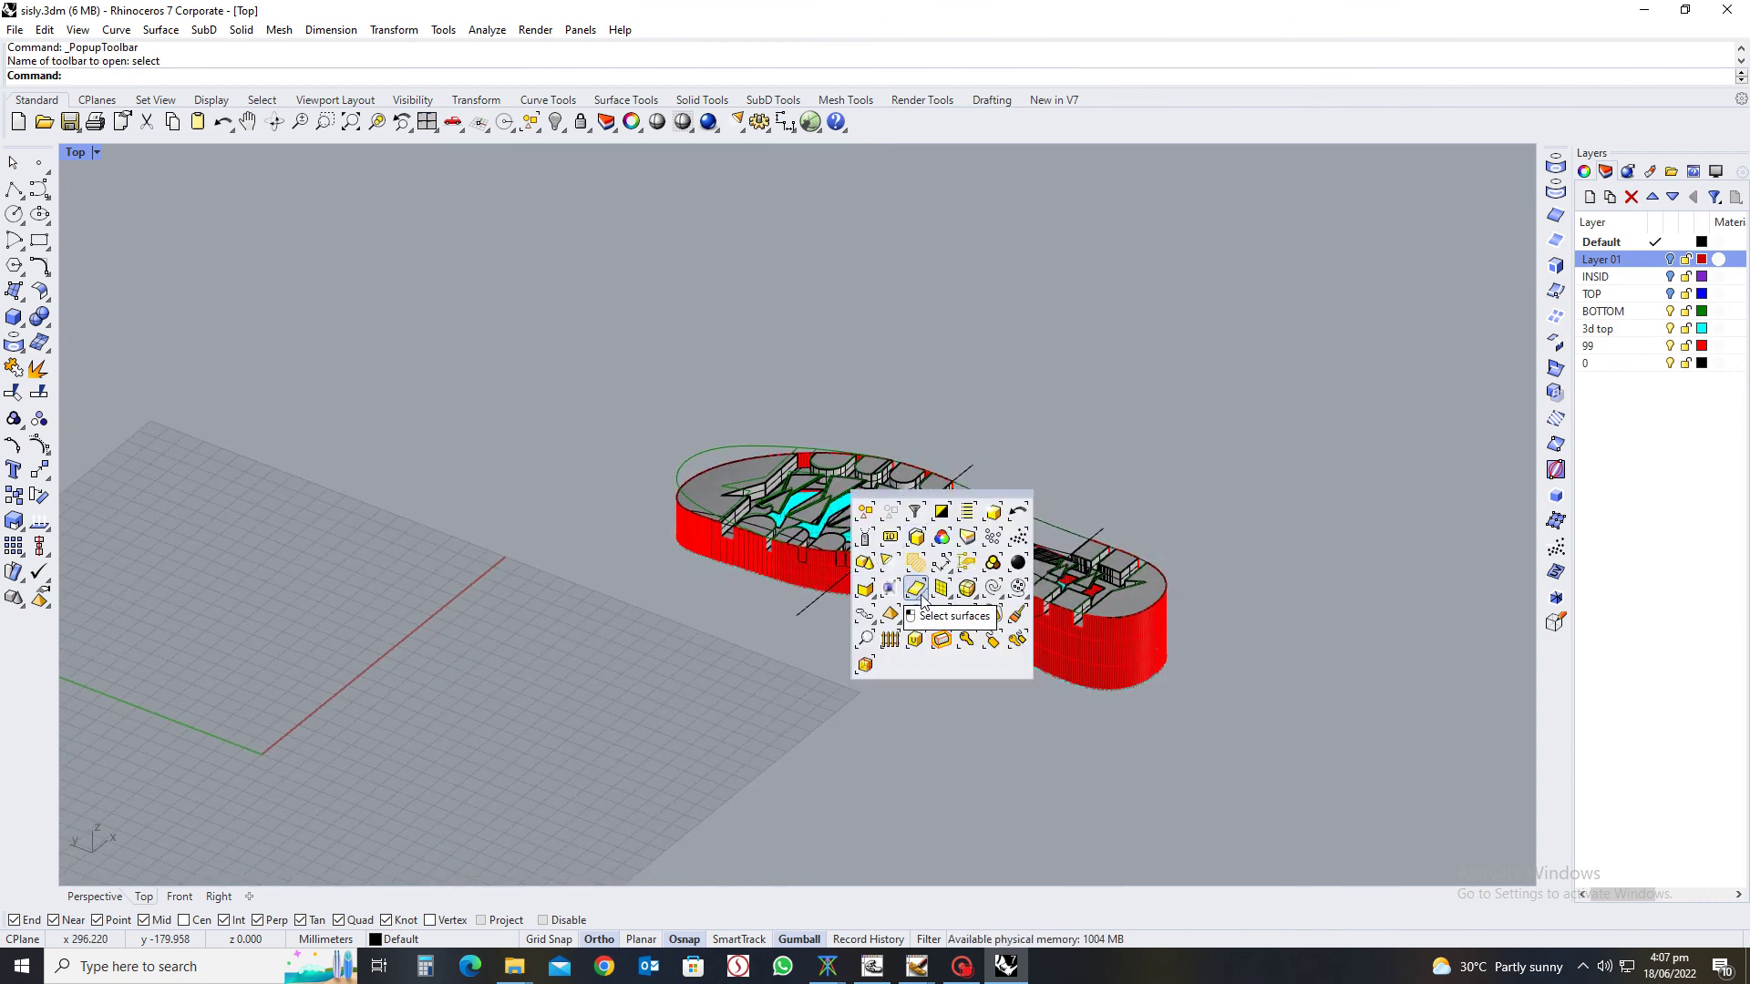
{"action": "middle_click", "coordinate": [995, 599]}
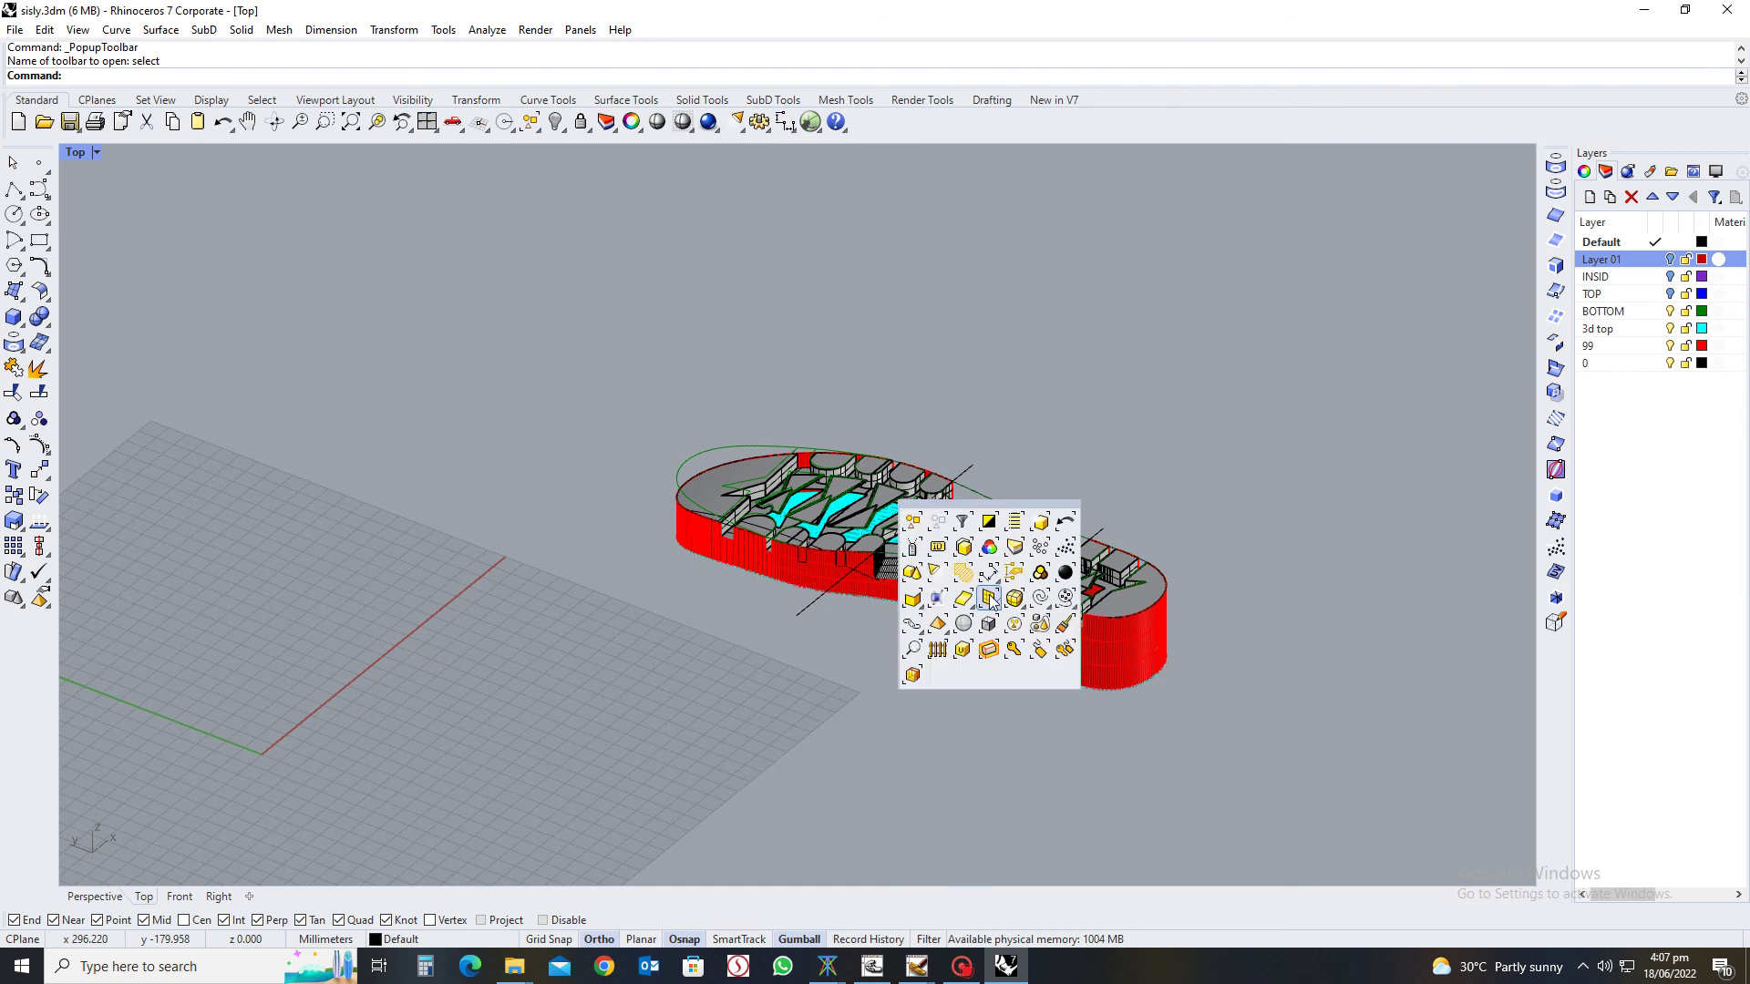
{"action": "left_click", "coordinate": [1040, 599]}
{"action": "type", "text": "ww"}
{"action": "key", "text": "Return"}
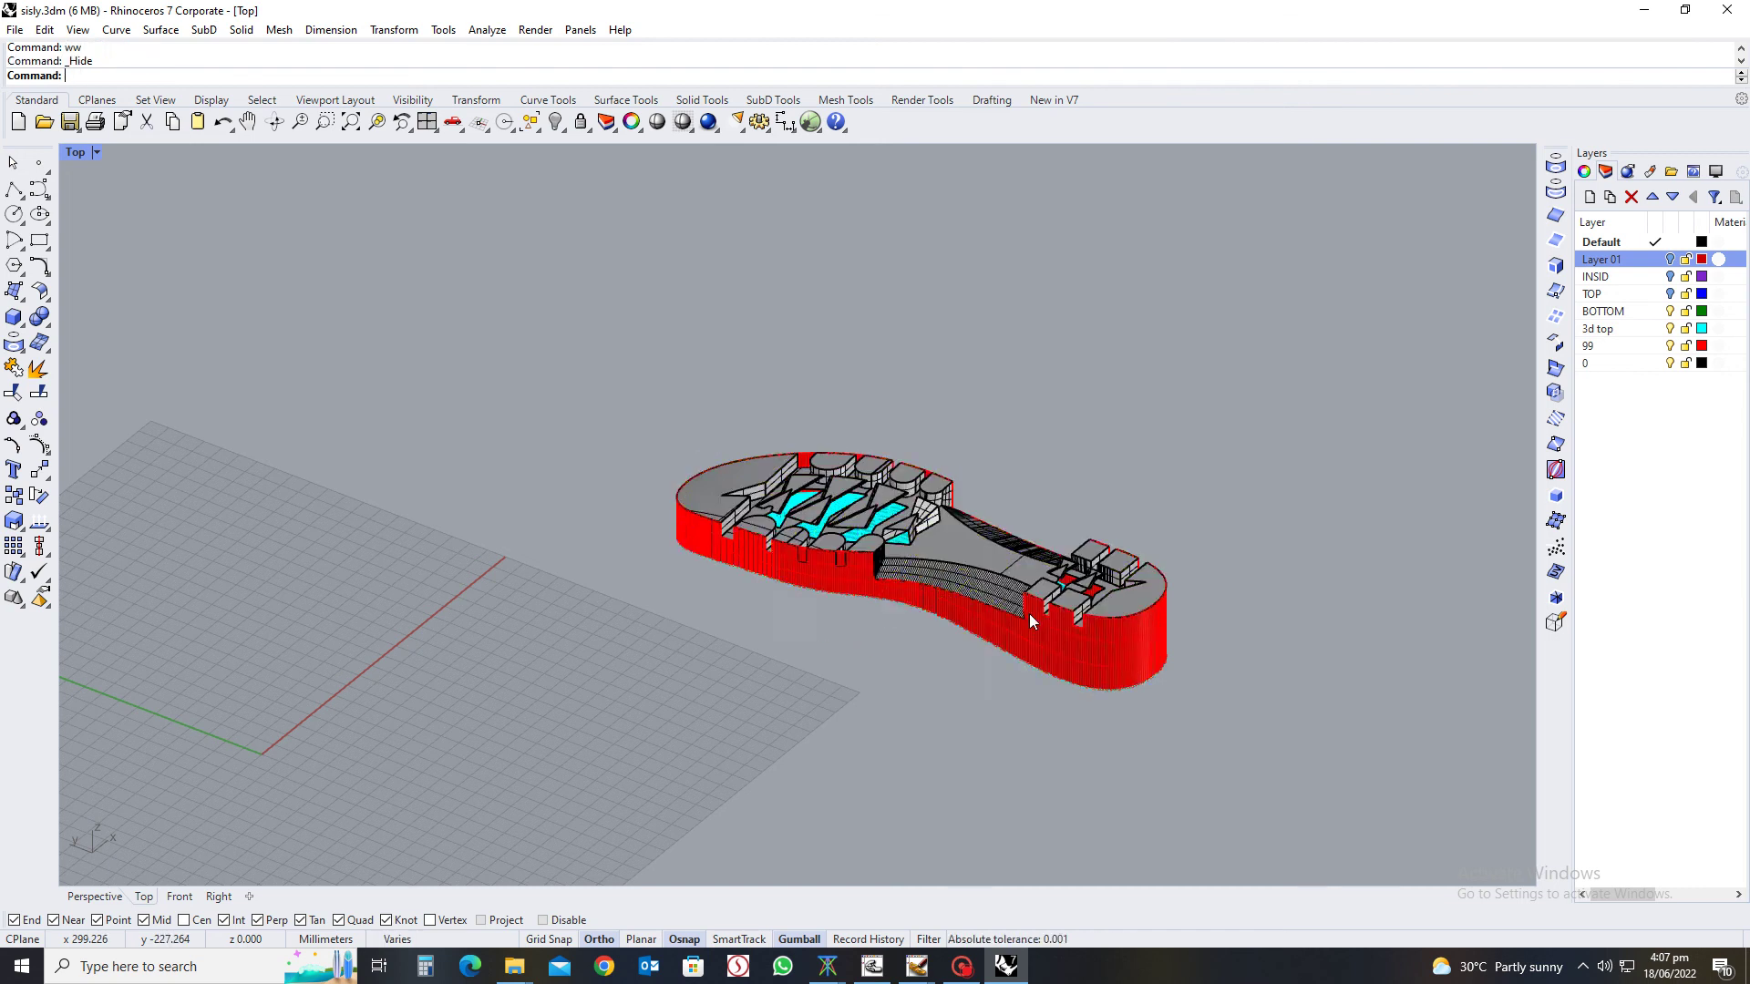
Examine the red sidewall around the forefoot grooves for places where the groove openings are still untrimmed
{"action": "scroll", "coordinate": [791, 598], "scroll_direction": "up", "scroll_amount": 5}
{"action": "scroll", "coordinate": [823, 507], "scroll_direction": "down", "scroll_amount": 2}
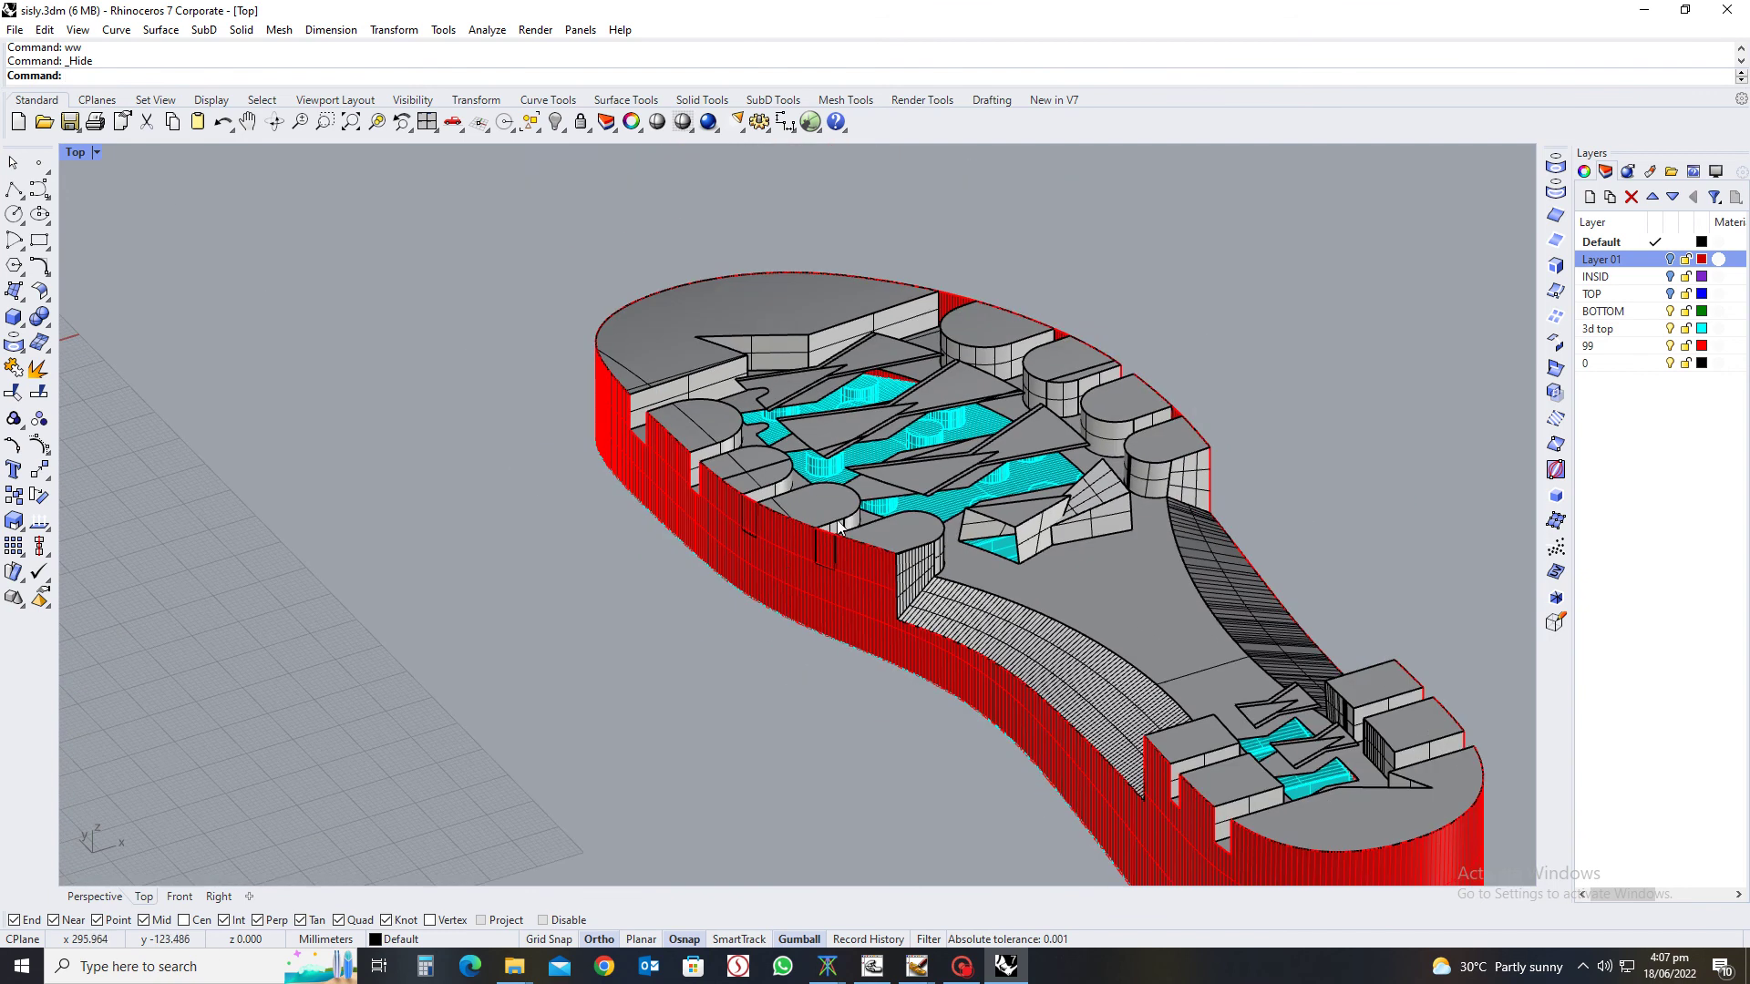
{"action": "scroll", "coordinate": [885, 597], "scroll_direction": "up", "scroll_amount": 1}
{"action": "right_click_drag", "start_coordinate": [885, 597], "coordinate": [895, 493]}
{"action": "scroll", "coordinate": [893, 489], "scroll_direction": "up", "scroll_amount": 4}
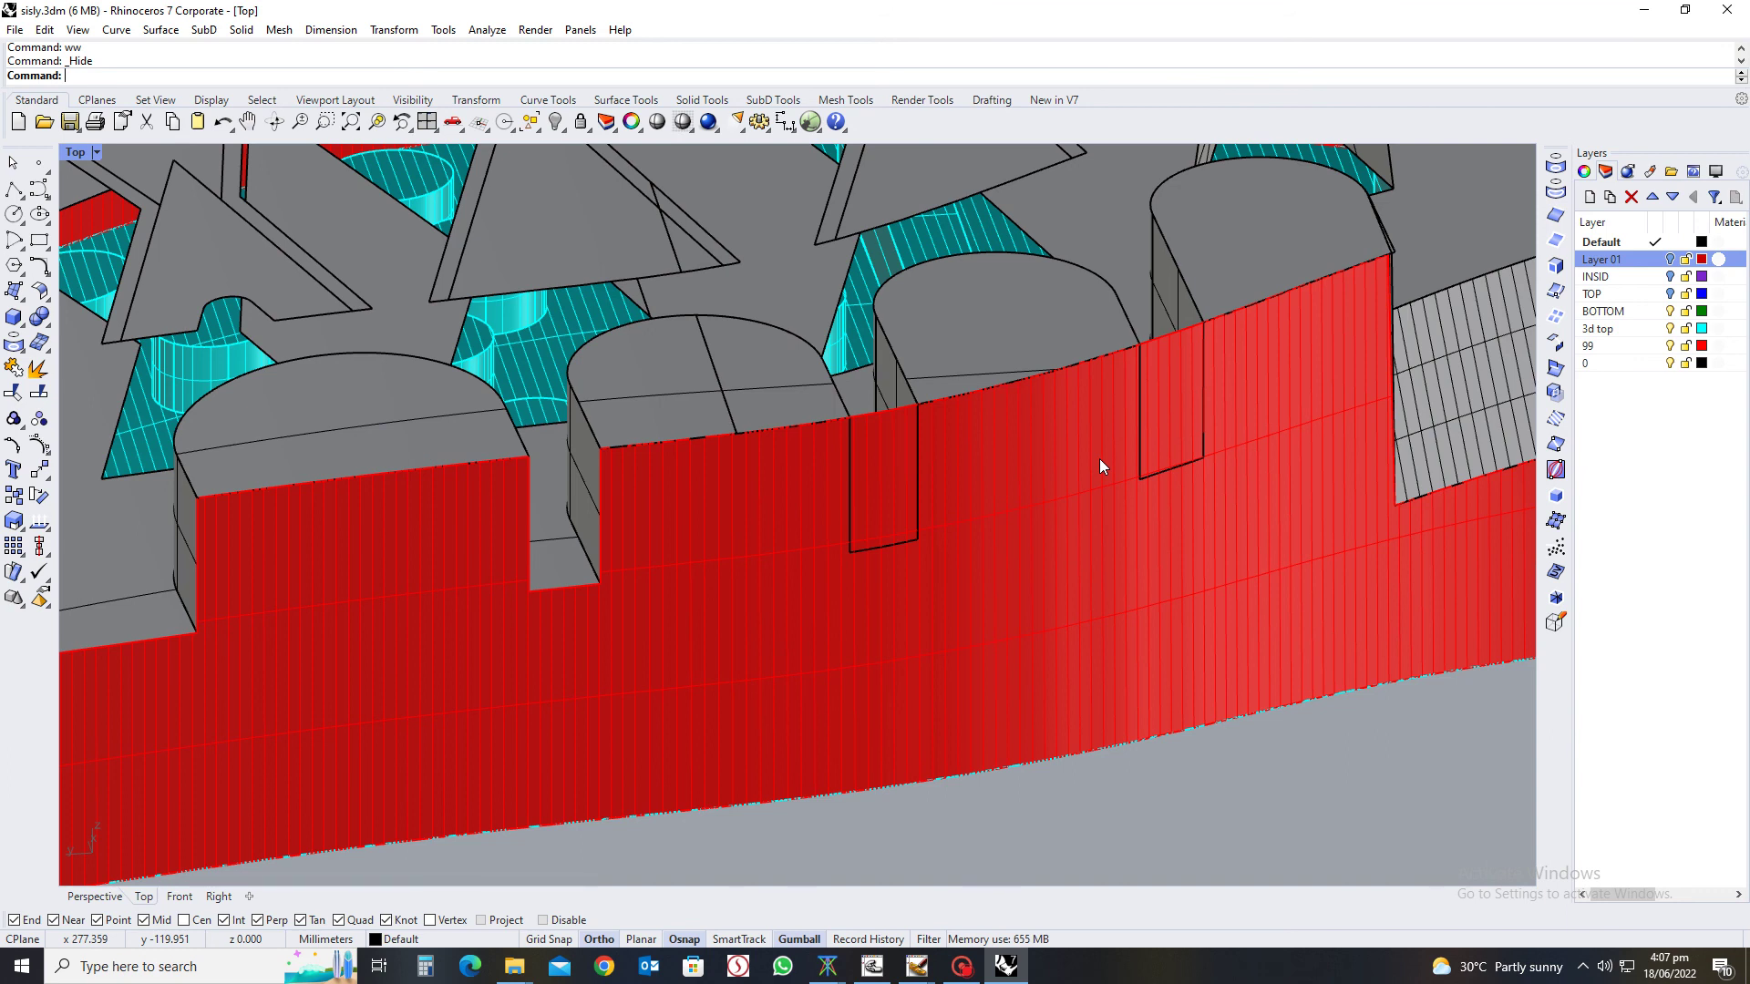
{"action": "scroll", "coordinate": [1050, 479], "scroll_direction": "down", "scroll_amount": 6}
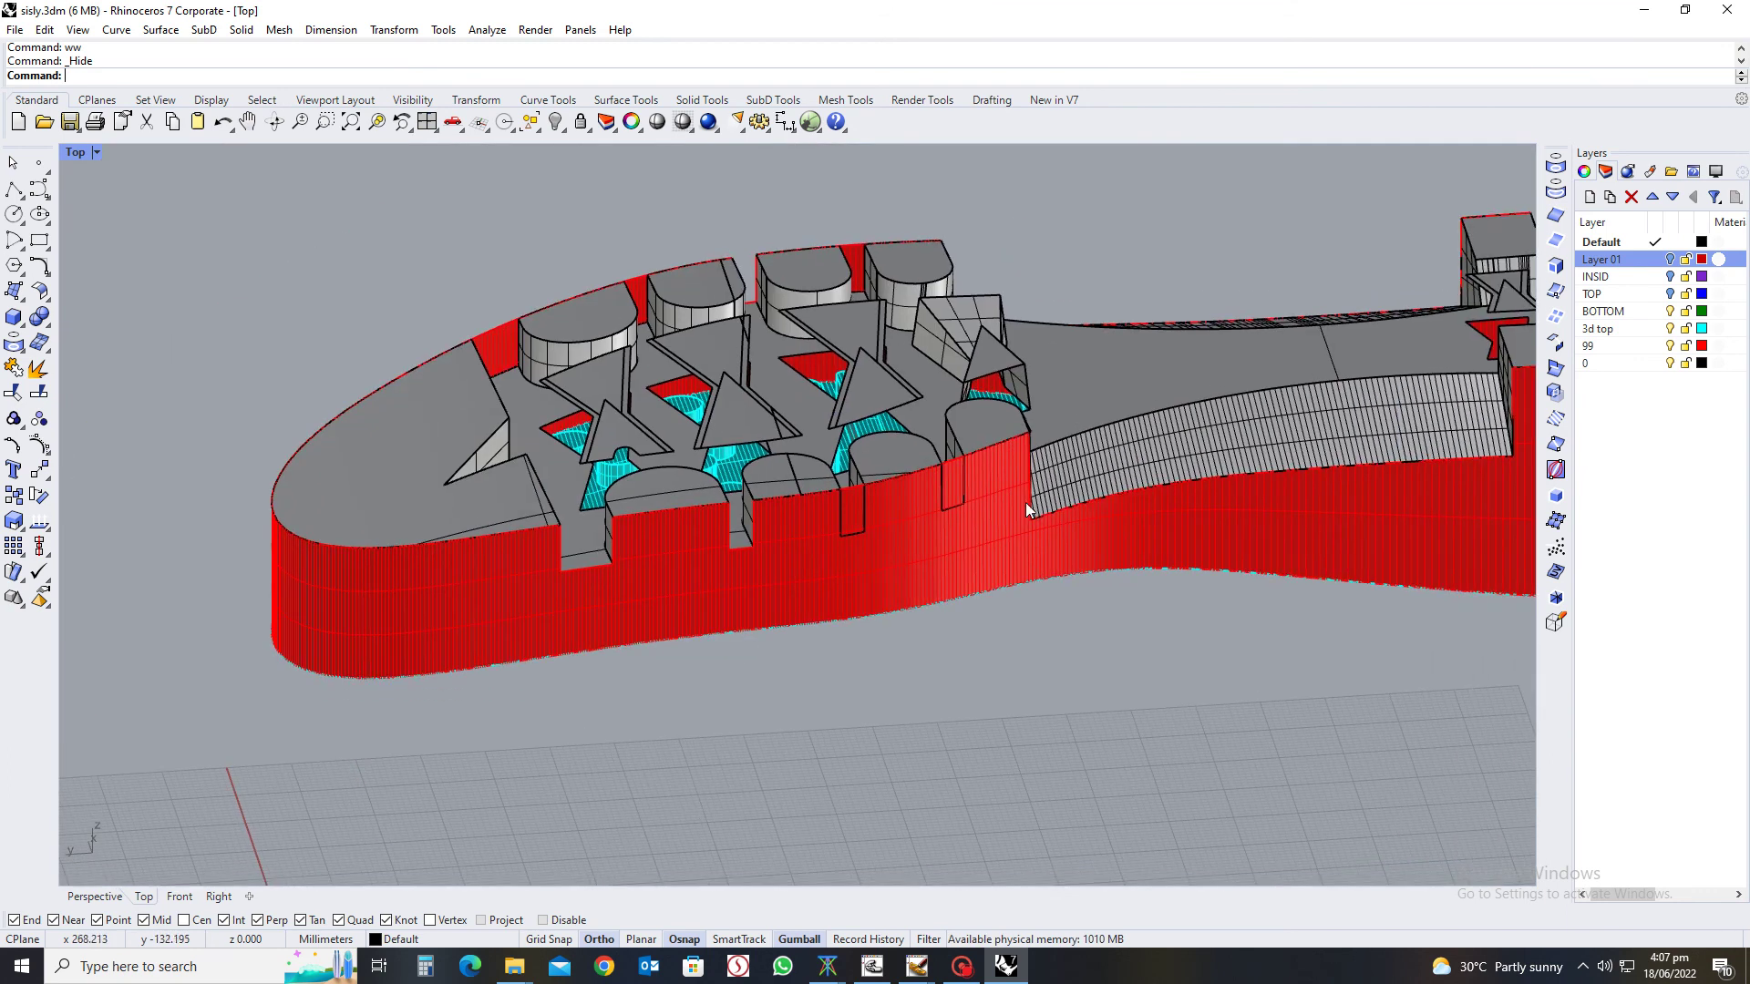
Shade the model and examine the sidewall, arch and forefoot tread lugs from several angles
{"action": "left_click", "coordinate": [658, 122]}
{"action": "mouse_move", "coordinate": [795, 303]}
{"action": "right_mouse_down"}
{"action": "mouse_move", "coordinate": [890, 670]}
{"action": "mouse_move", "coordinate": [745, 679]}
{"action": "mouse_move", "coordinate": [871, 525]}
{"action": "mouse_move", "coordinate": [903, 638]}
{"action": "mouse_move", "coordinate": [820, 675]}
{"action": "mouse_move", "coordinate": [790, 571]}
{"action": "mouse_move", "coordinate": [813, 574]}
{"action": "mouse_move", "coordinate": [818, 698]}
{"action": "mouse_move", "coordinate": [824, 547]}
{"action": "mouse_move", "coordinate": [784, 565]}
{"action": "mouse_move", "coordinate": [824, 587]}
{"action": "mouse_move", "coordinate": [987, 498]}
{"action": "mouse_move", "coordinate": [853, 446]}
{"action": "right_mouse_up"}
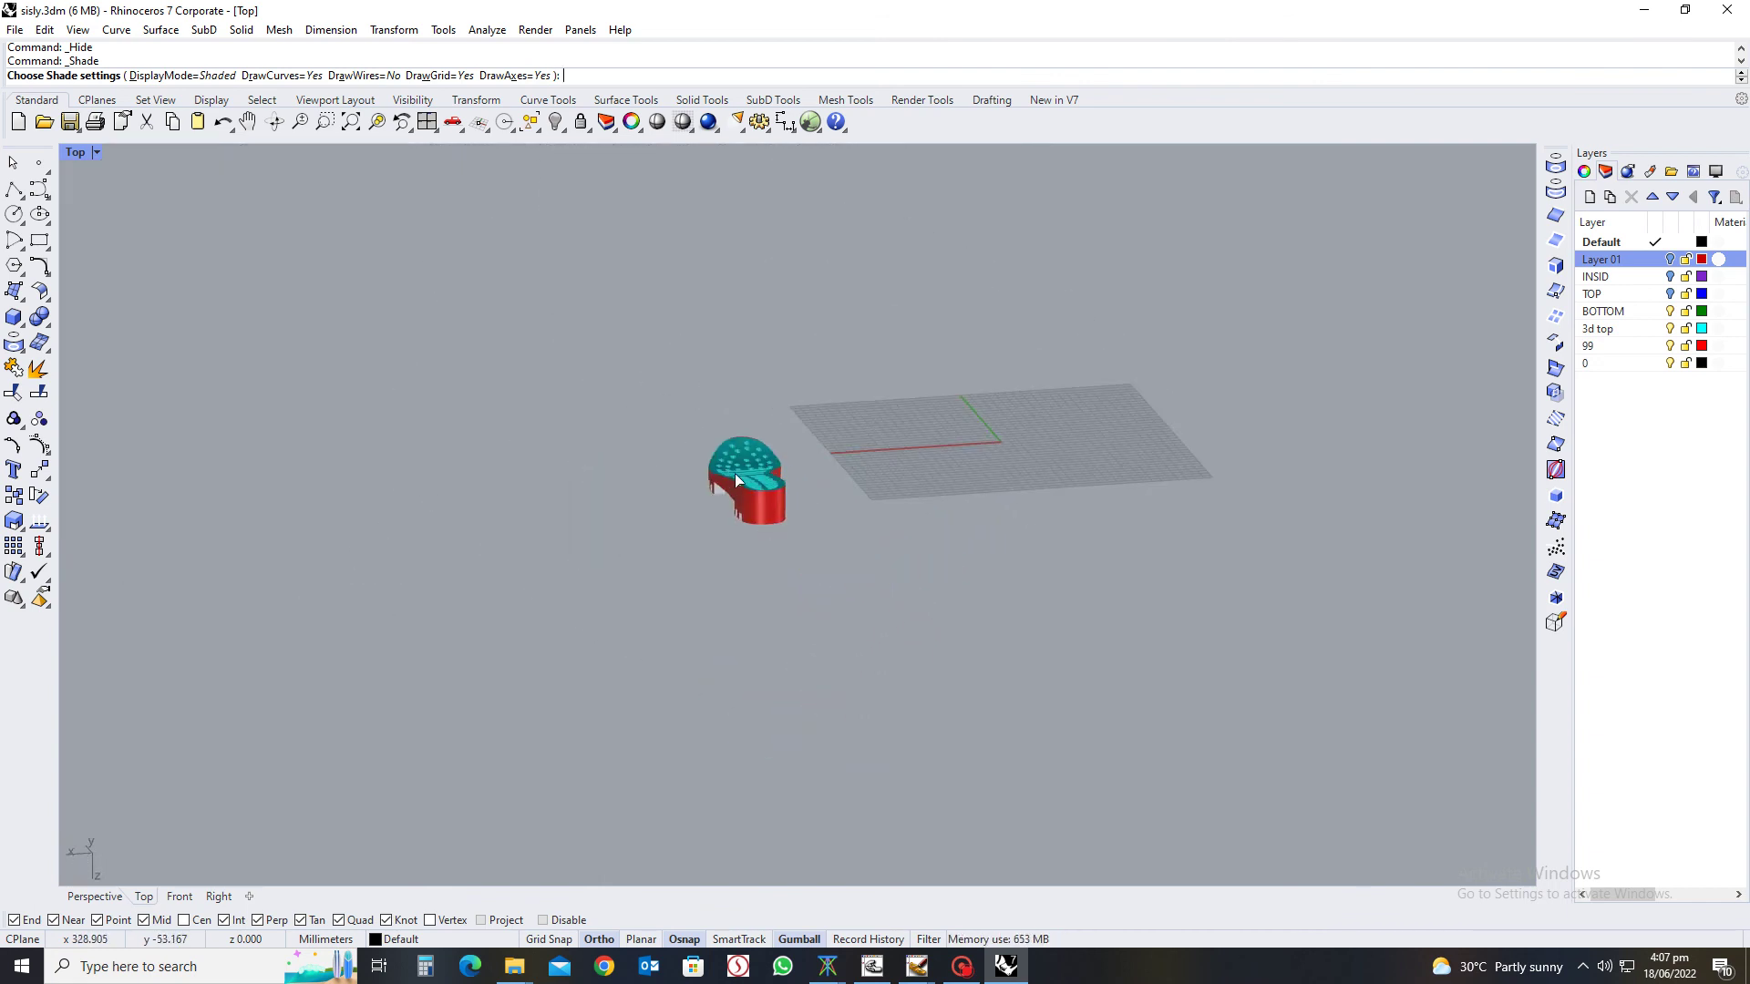
{"action": "scroll", "coordinate": [736, 479], "scroll_direction": "up", "scroll_amount": 5}
{"action": "right_click_drag", "start_coordinate": [693, 442], "coordinate": [395, 782]}
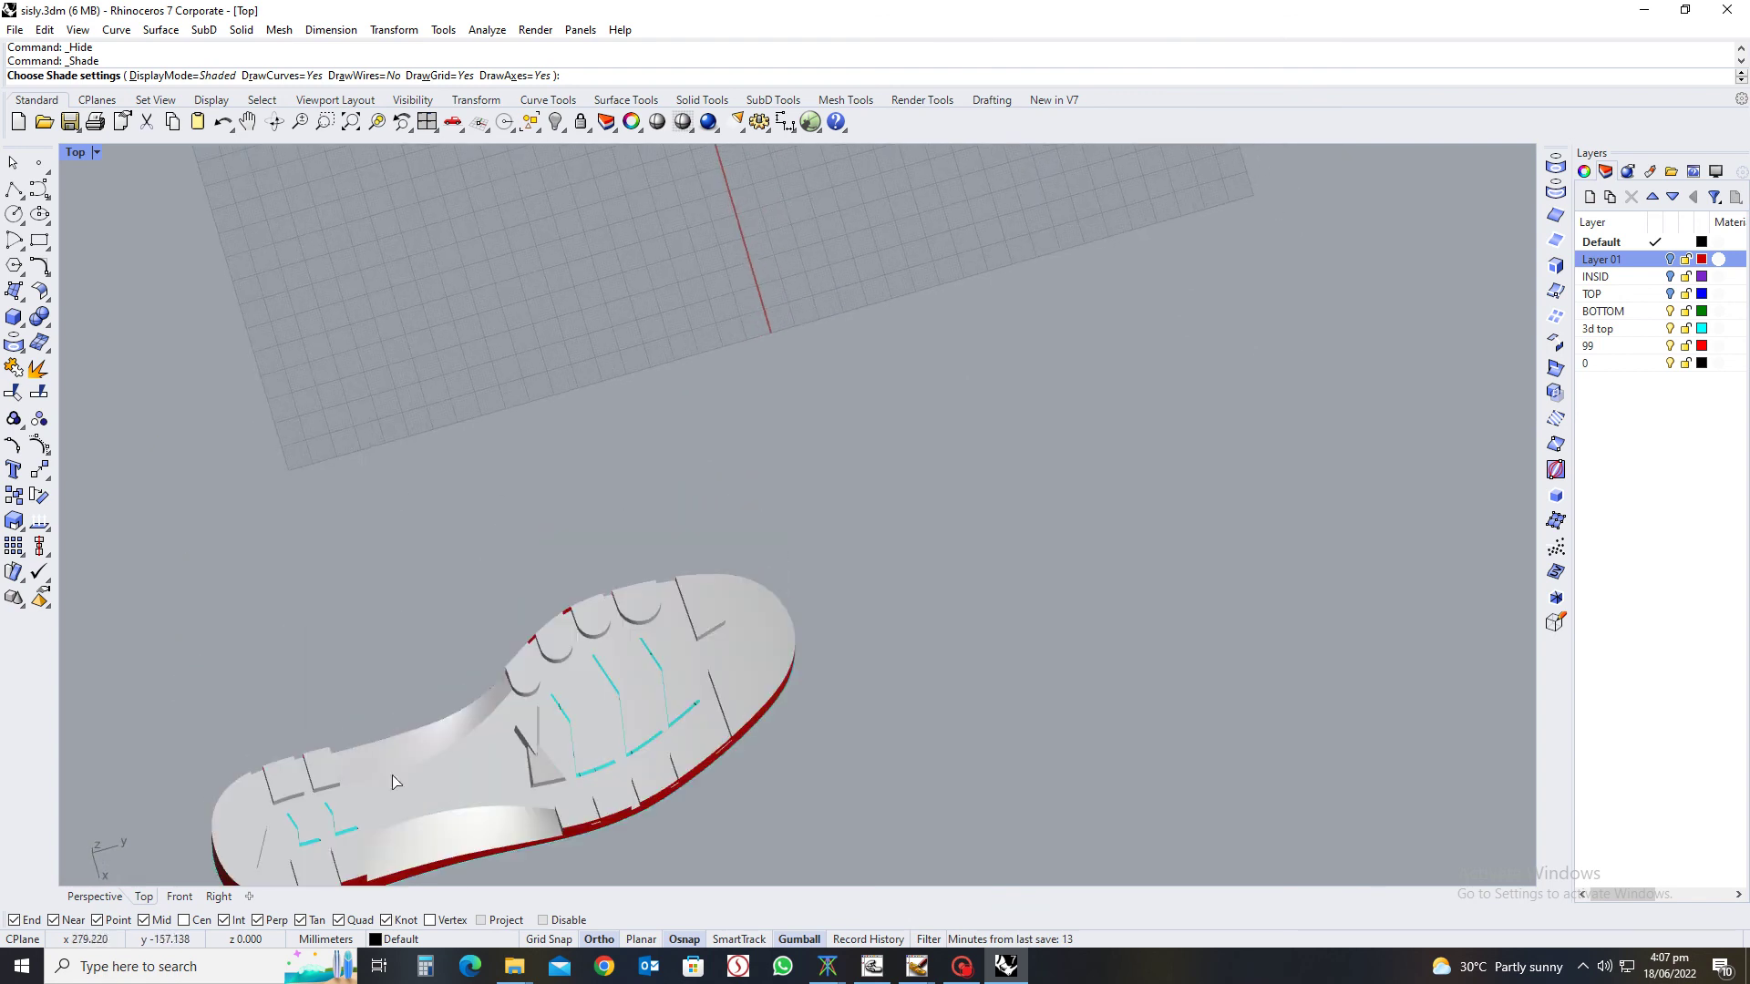
{"action": "right_click_drag", "start_coordinate": [458, 665], "coordinate": [494, 595]}
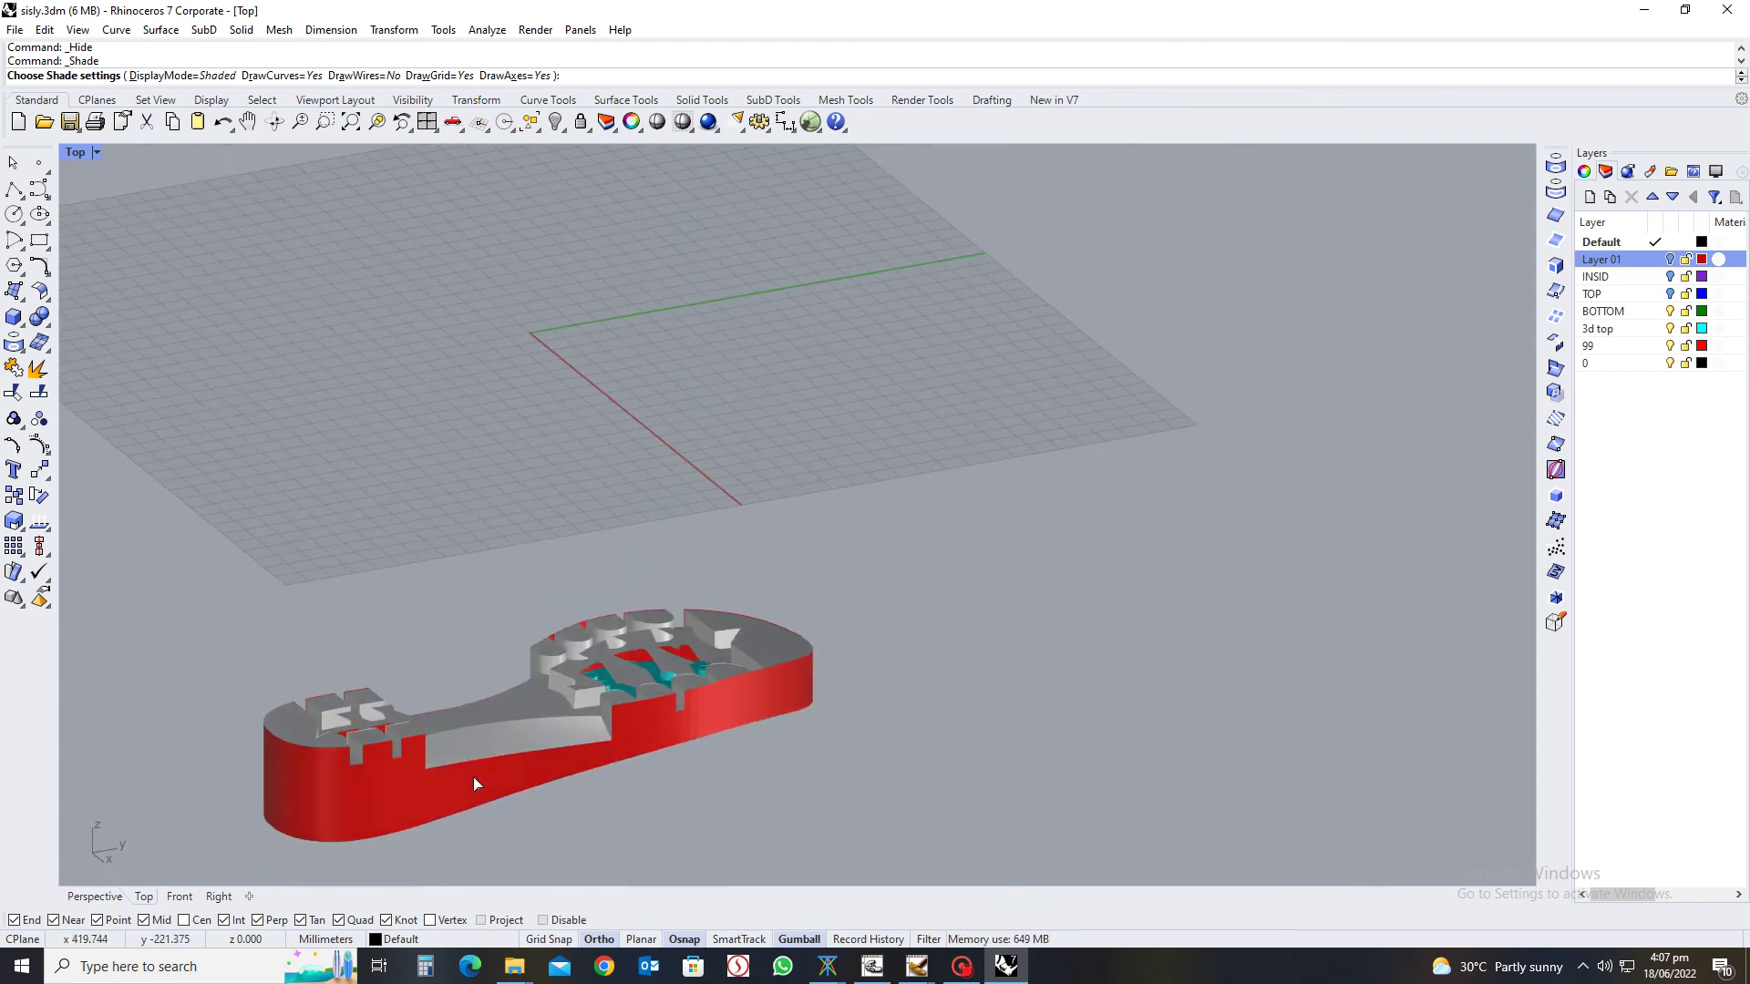
{"action": "scroll", "coordinate": [511, 671], "scroll_direction": "up", "scroll_amount": 5}
{"action": "scroll", "coordinate": [511, 670], "scroll_direction": "down", "scroll_amount": 3}
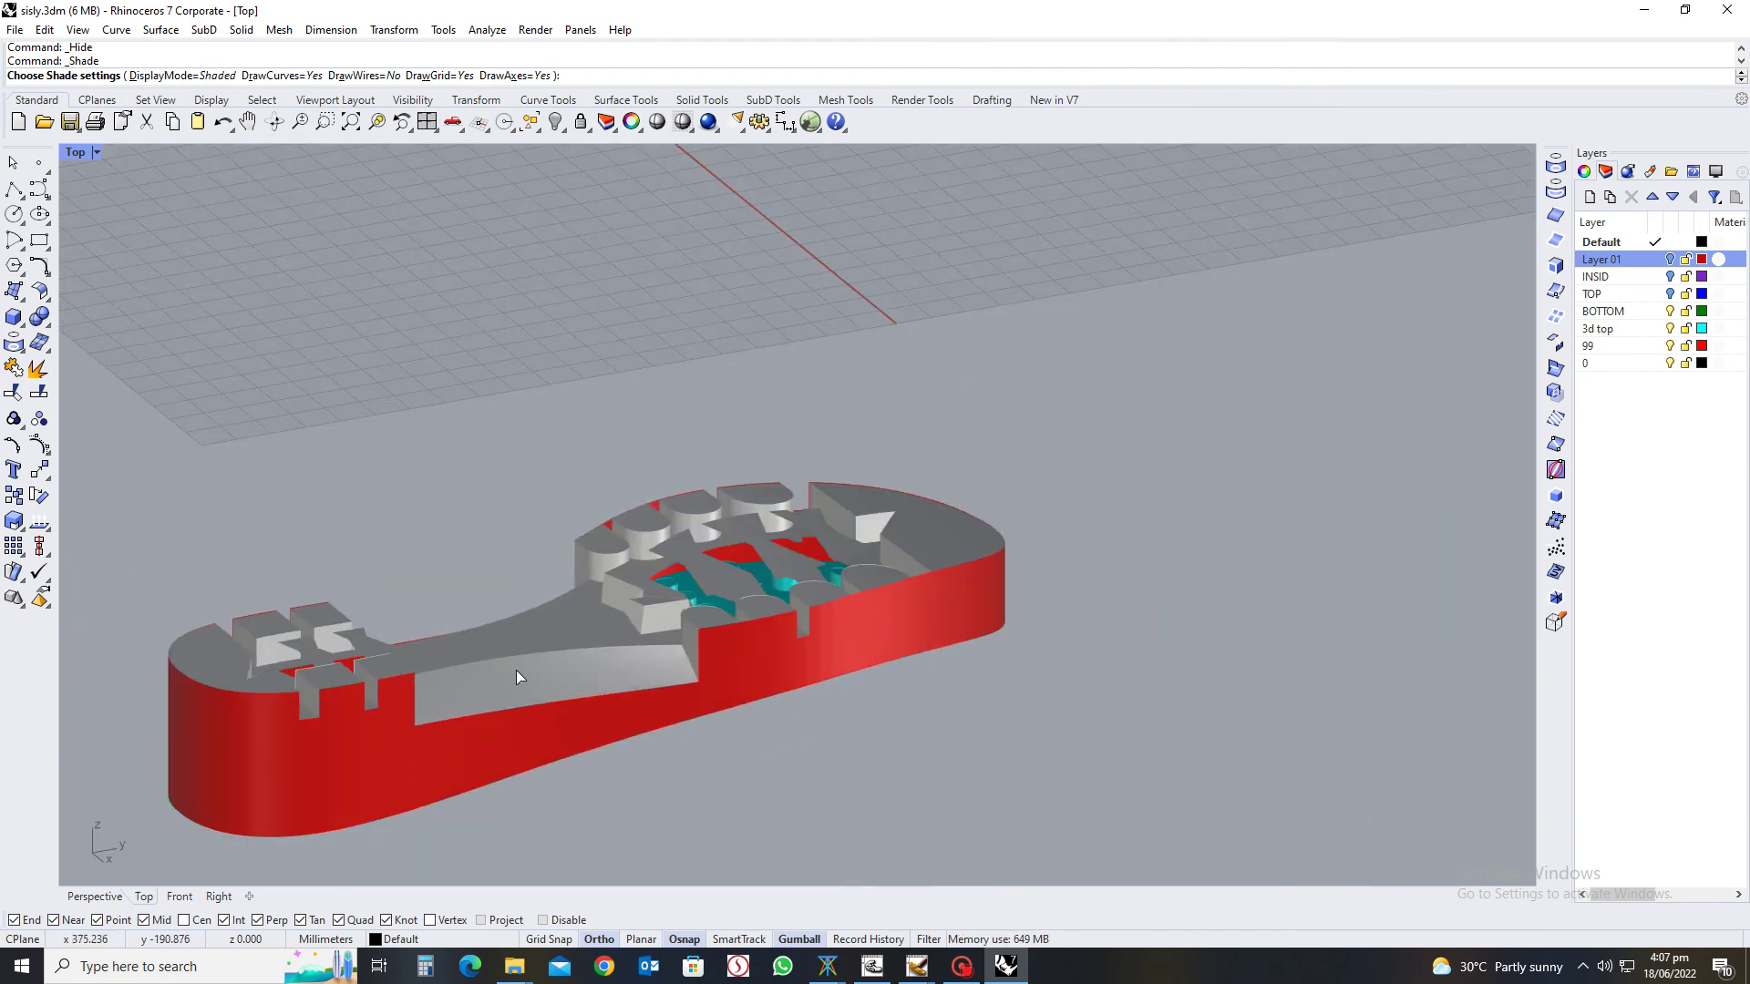
{"action": "scroll", "coordinate": [516, 674], "scroll_direction": "down", "scroll_amount": 4}
{"action": "scroll", "coordinate": [571, 642], "scroll_direction": "up", "scroll_amount": 8}
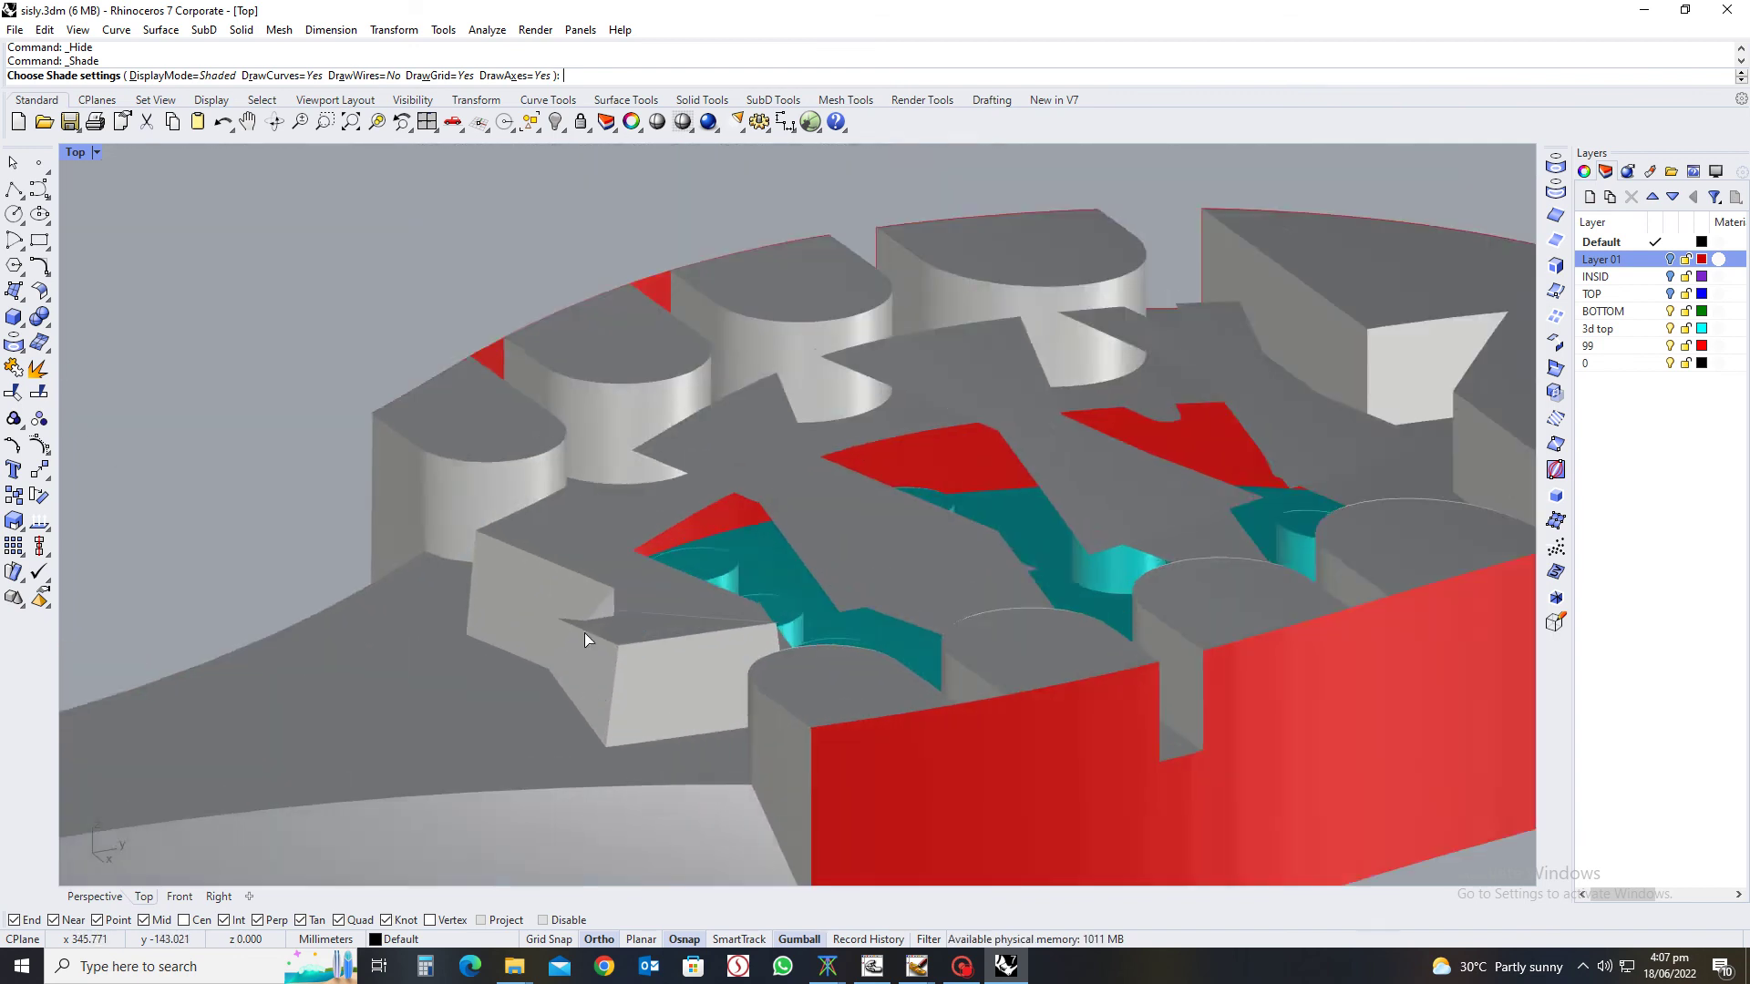
{"action": "scroll", "coordinate": [584, 633], "scroll_direction": "up", "scroll_amount": 3}
{"action": "scroll", "coordinate": [587, 624], "scroll_direction": "down", "scroll_amount": 3}
{"action": "right_click_drag", "start_coordinate": [708, 599], "coordinate": [664, 696]}
{"action": "scroll", "coordinate": [499, 671], "scroll_direction": "up", "scroll_amount": 4}
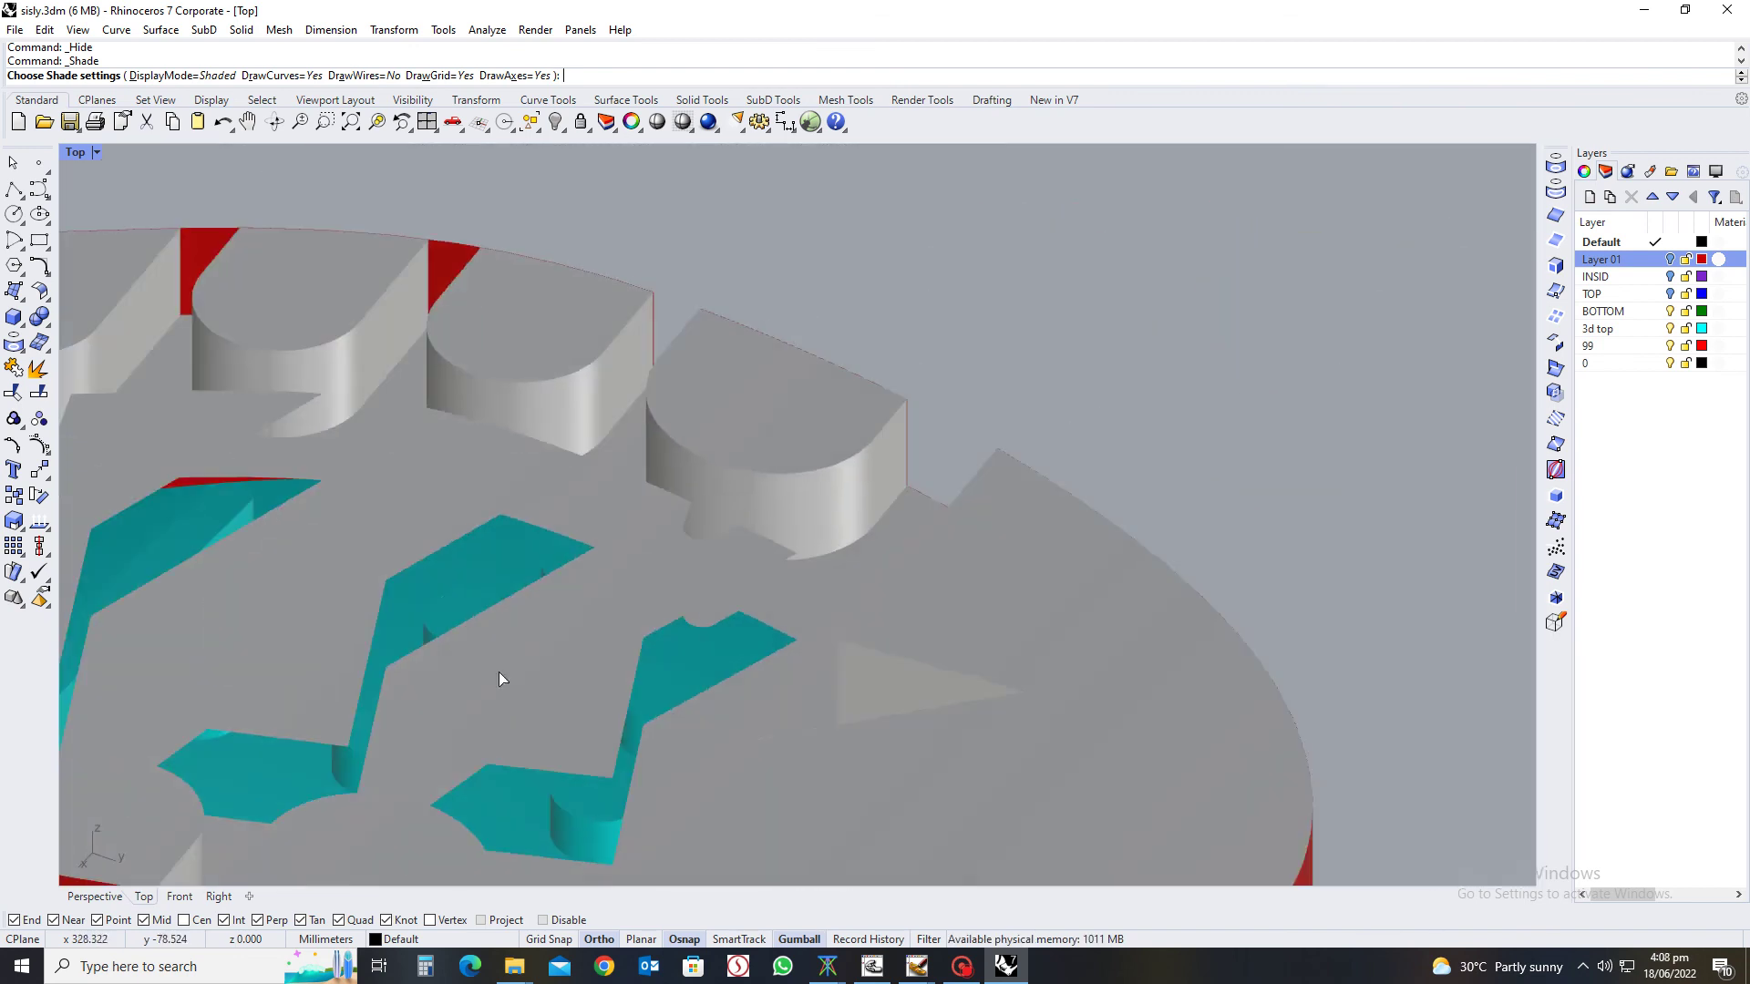
Examine the triangular lugs beside the arch and the whole shaded sole, and end the shaded preview
{"action": "right_click_drag", "start_coordinate": [499, 671], "coordinate": [856, 525]}
{"action": "scroll", "coordinate": [658, 415], "scroll_direction": "up", "scroll_amount": 4}
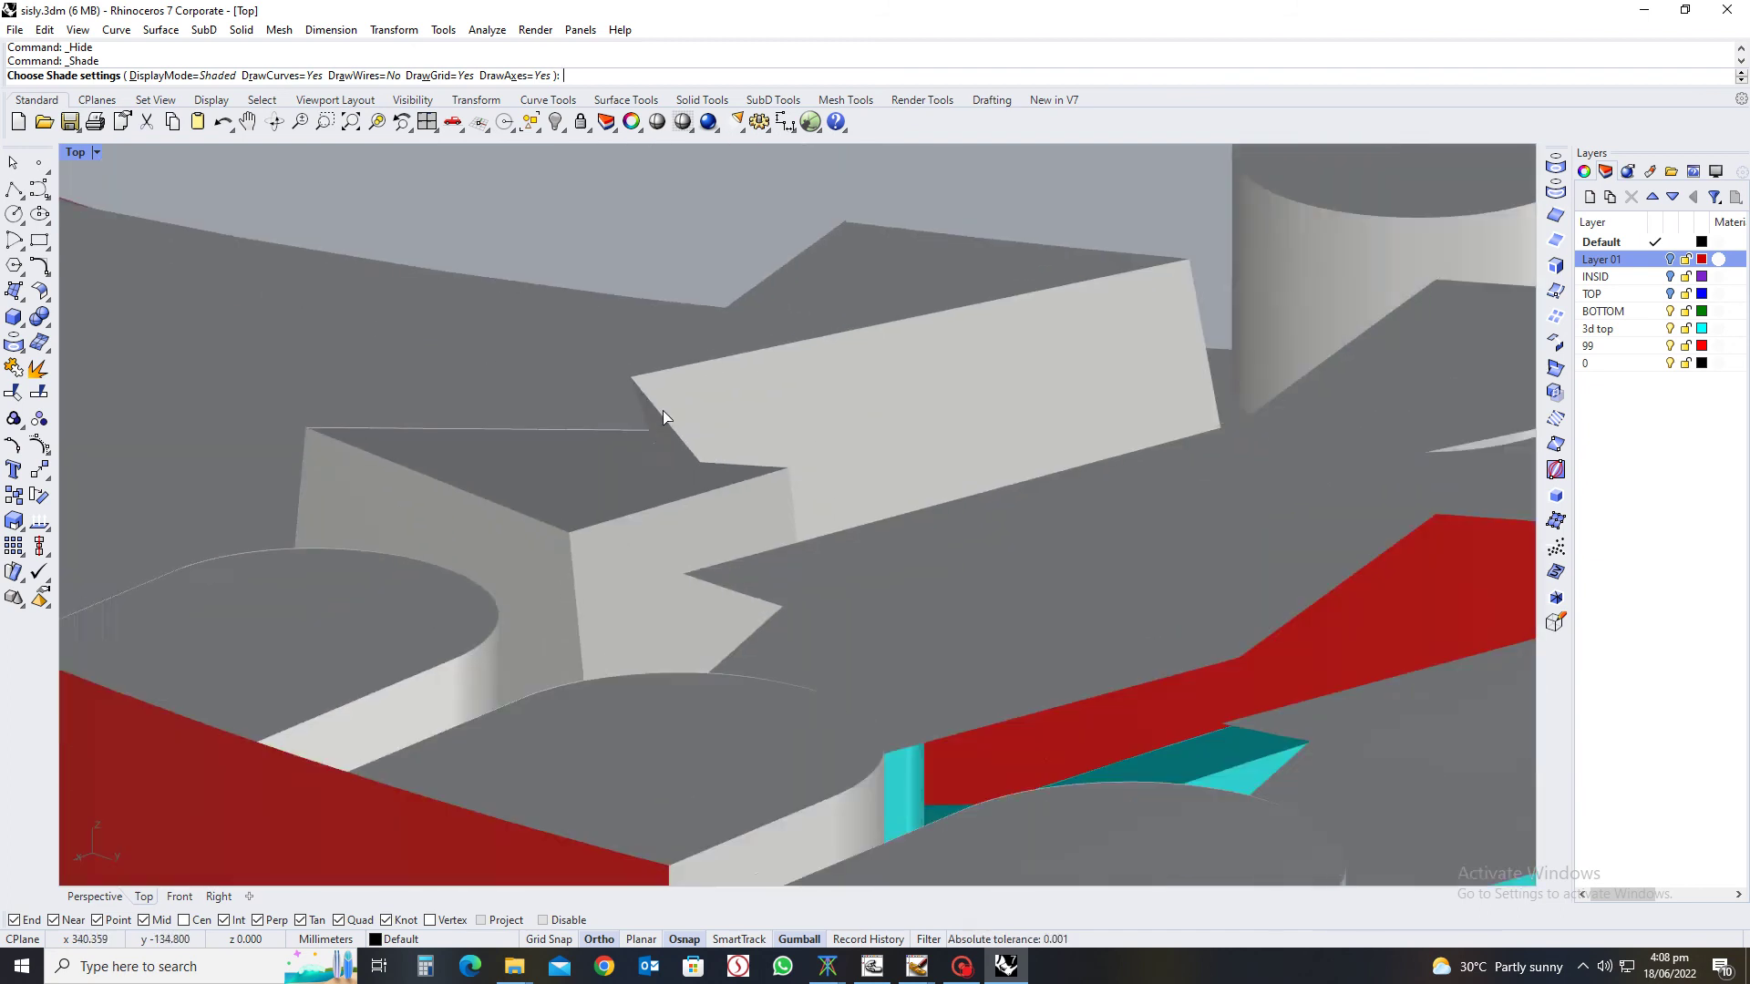
{"action": "right_click_drag", "start_coordinate": [664, 419], "coordinate": [844, 561]}
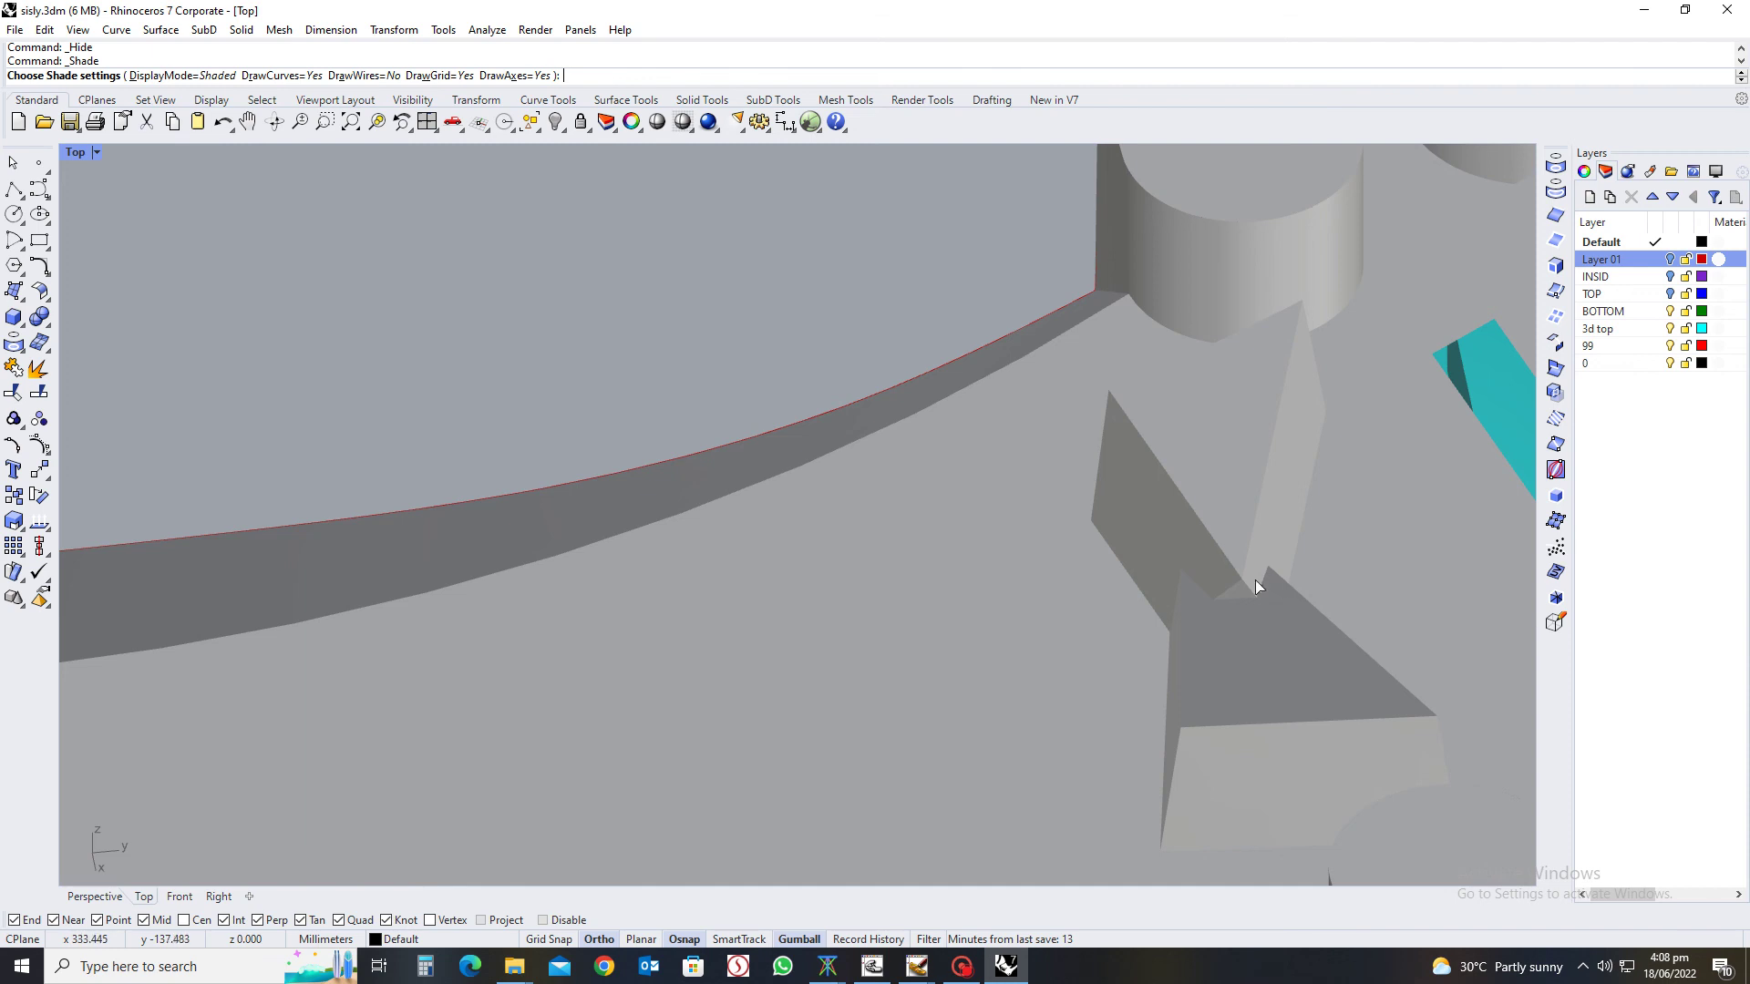
{"action": "scroll", "coordinate": [1261, 653], "scroll_direction": "down", "scroll_amount": 3}
{"action": "right_click_drag", "start_coordinate": [1220, 680], "coordinate": [1071, 576]}
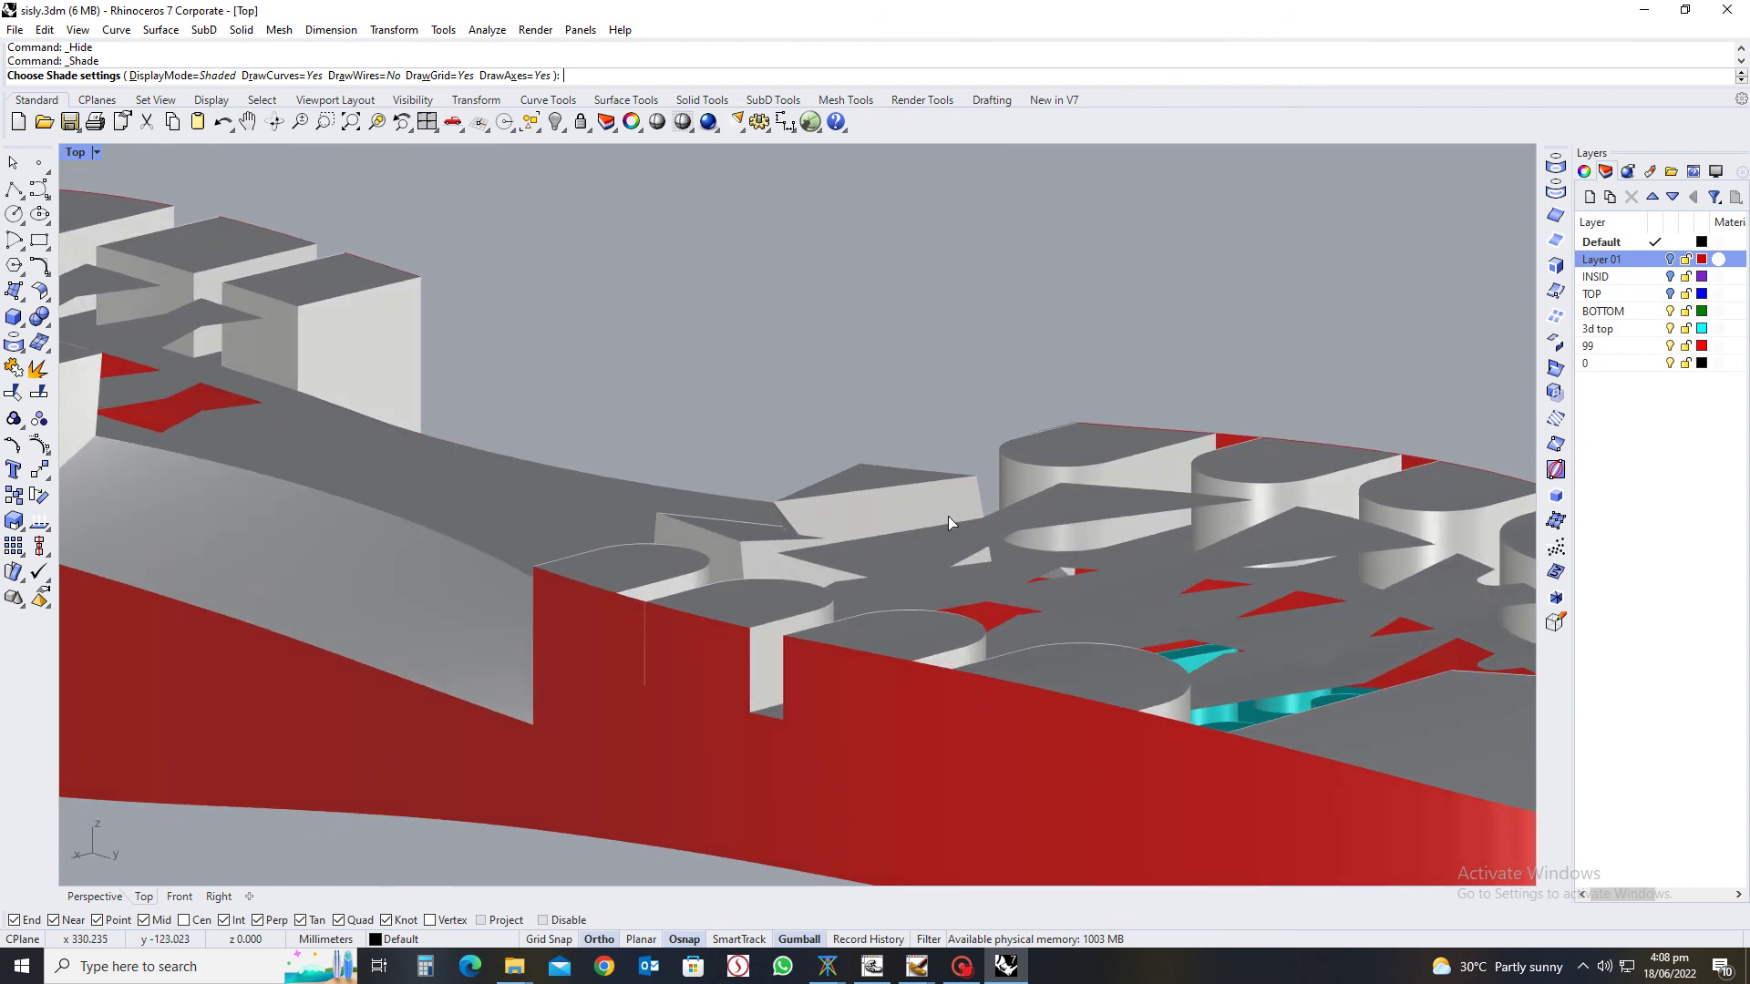
{"action": "scroll", "coordinate": [948, 515], "scroll_direction": "down", "scroll_amount": 5}
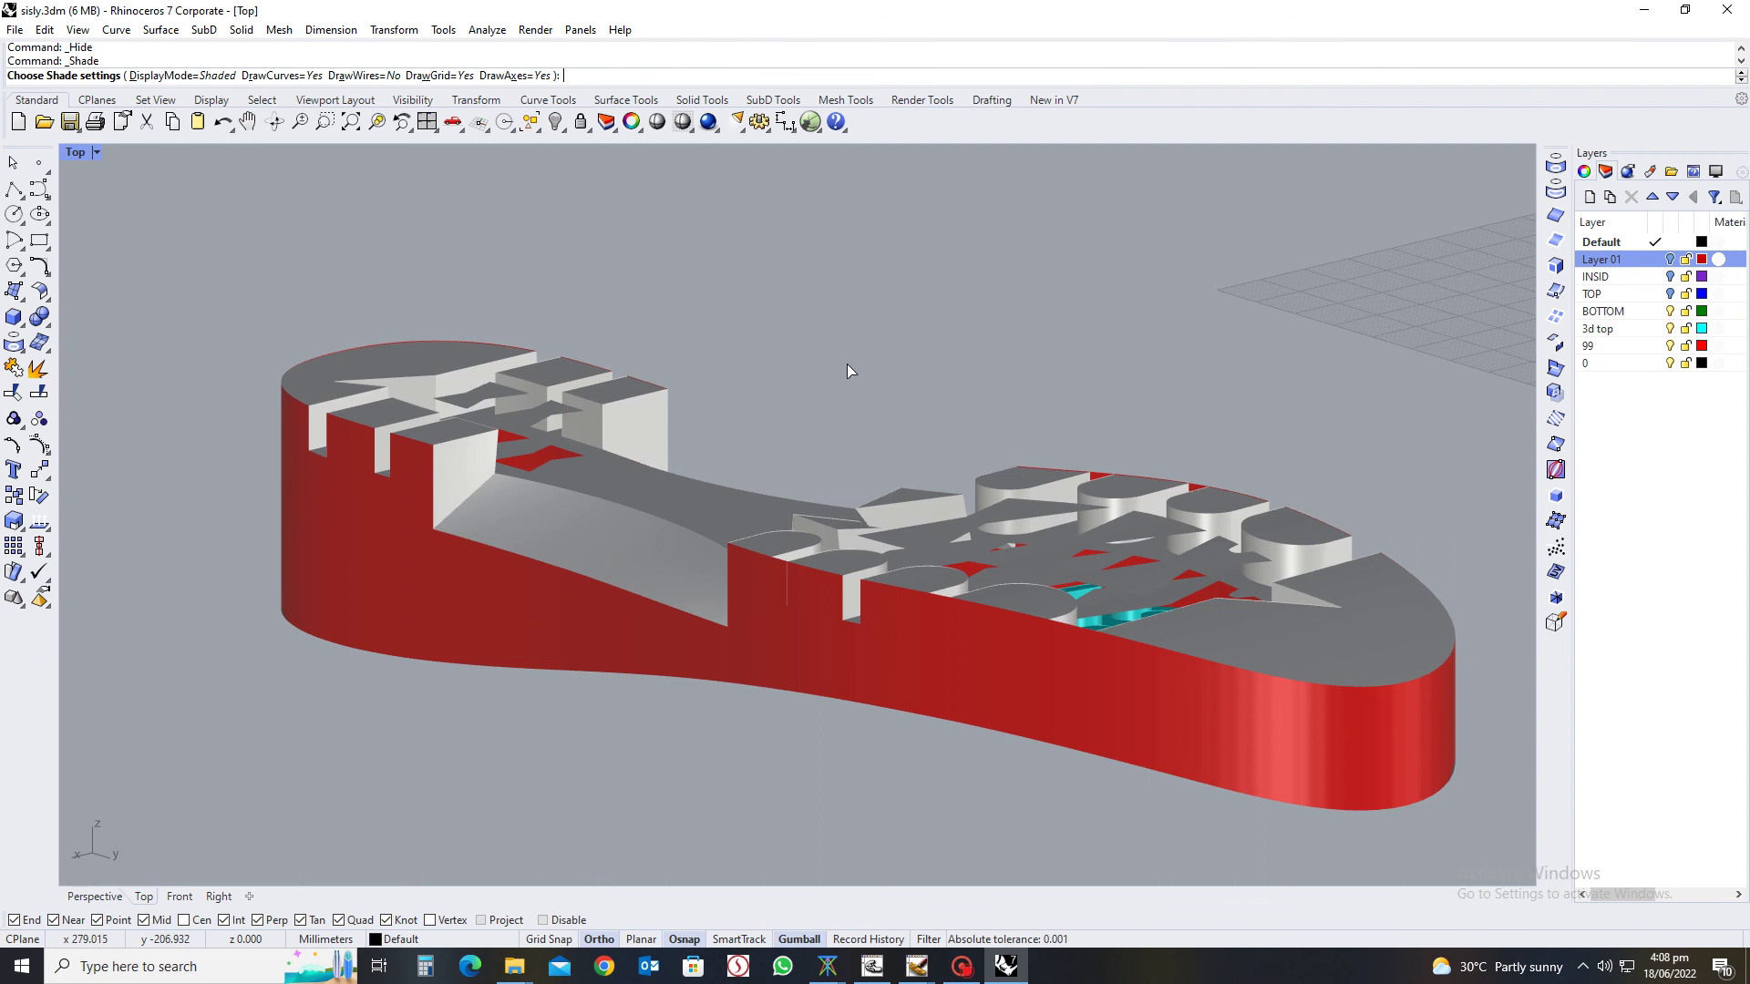
{"action": "right_click_drag", "start_coordinate": [846, 371], "coordinate": [948, 542]}
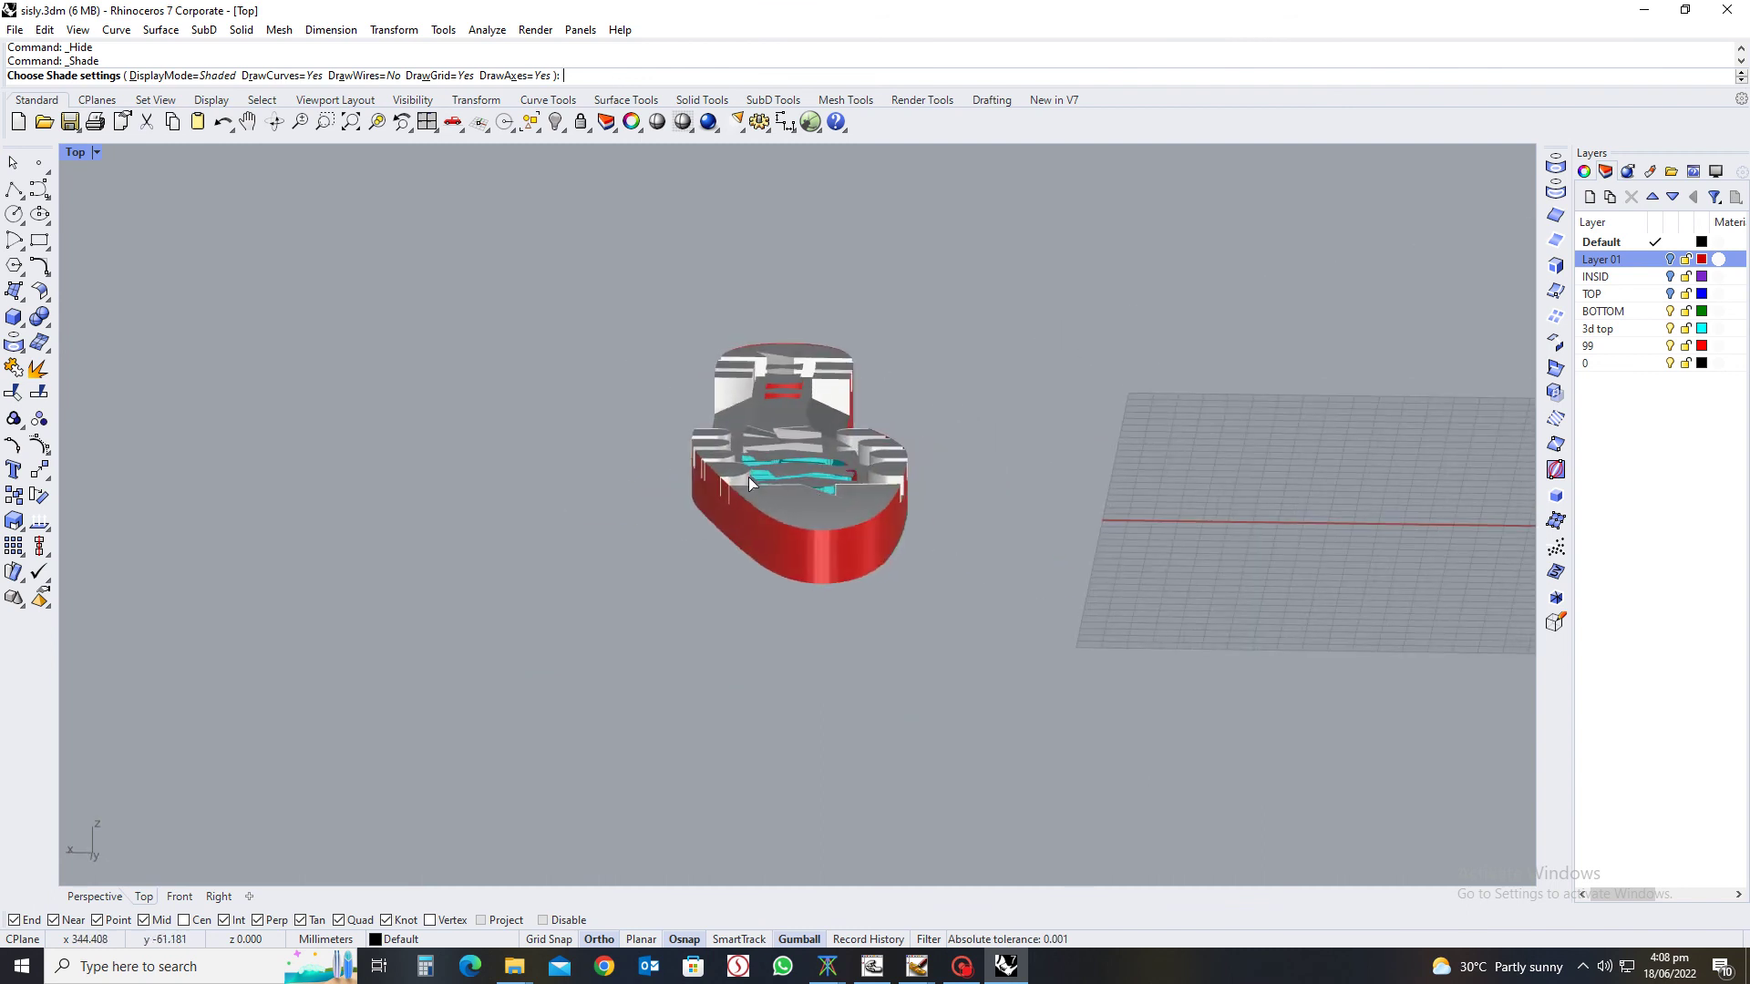
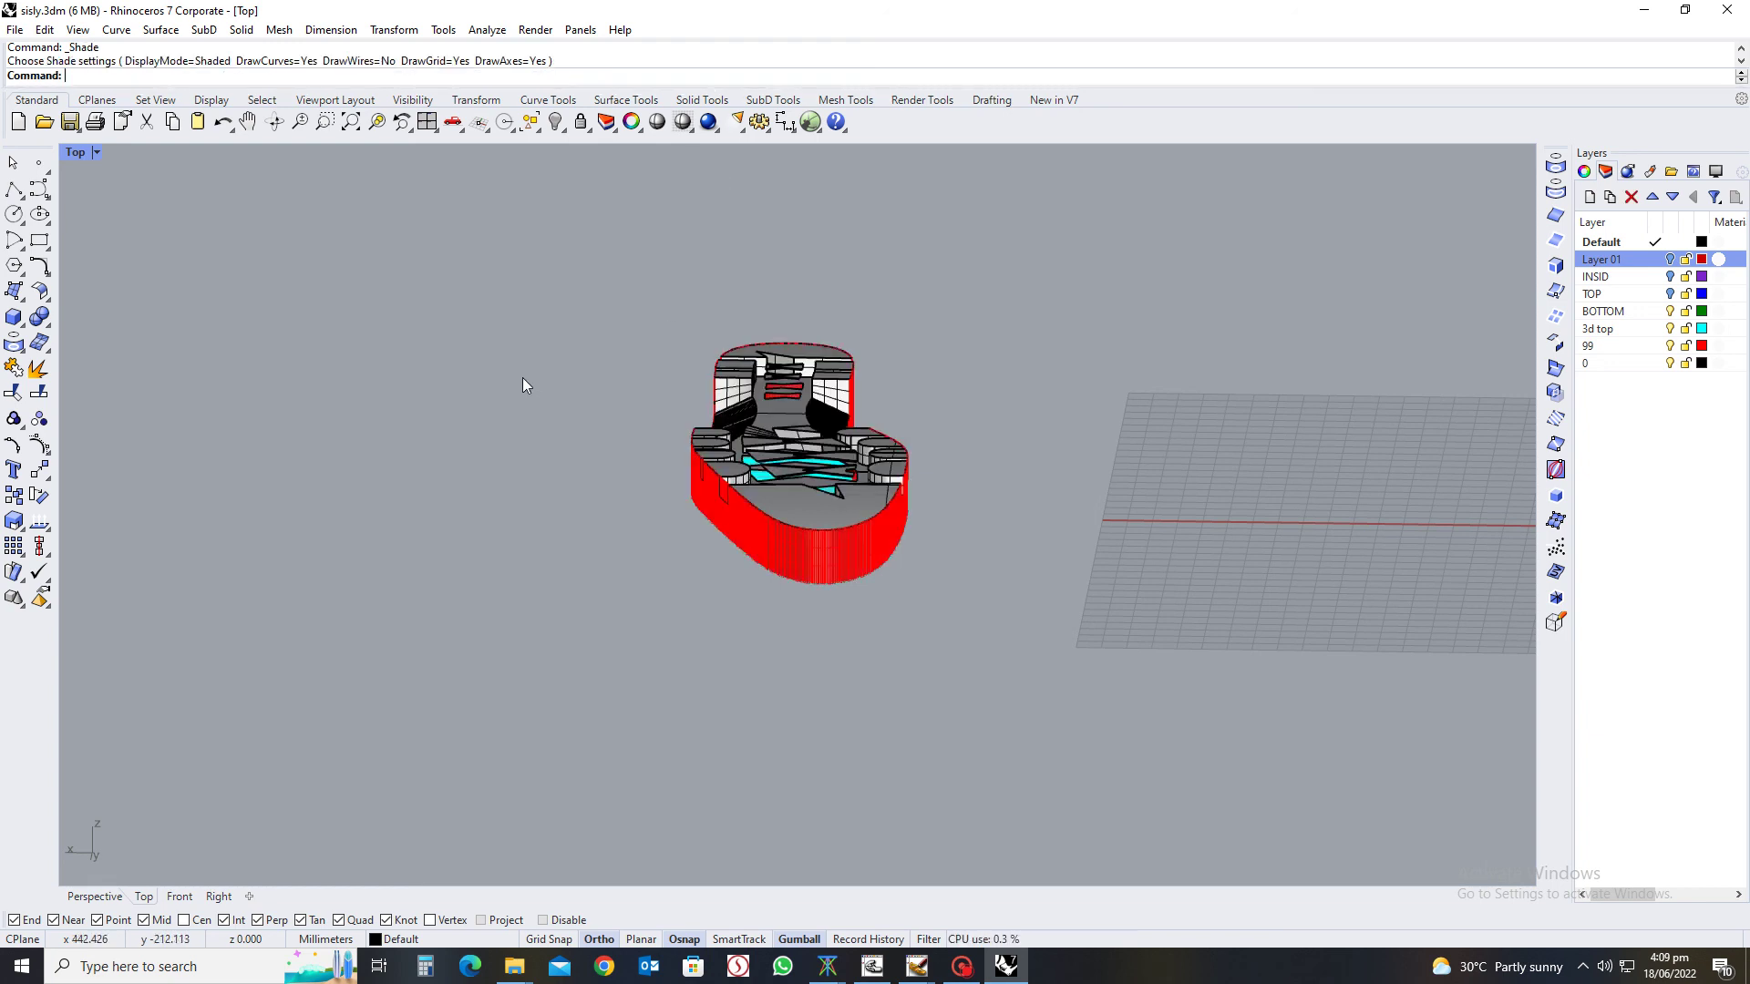
{"action": "key", "text": "Return"}
Check the heel grooves and the complete sole in wireframe shading, and save the file
{"action": "scroll", "coordinate": [528, 395], "scroll_direction": "down", "scroll_amount": 3}
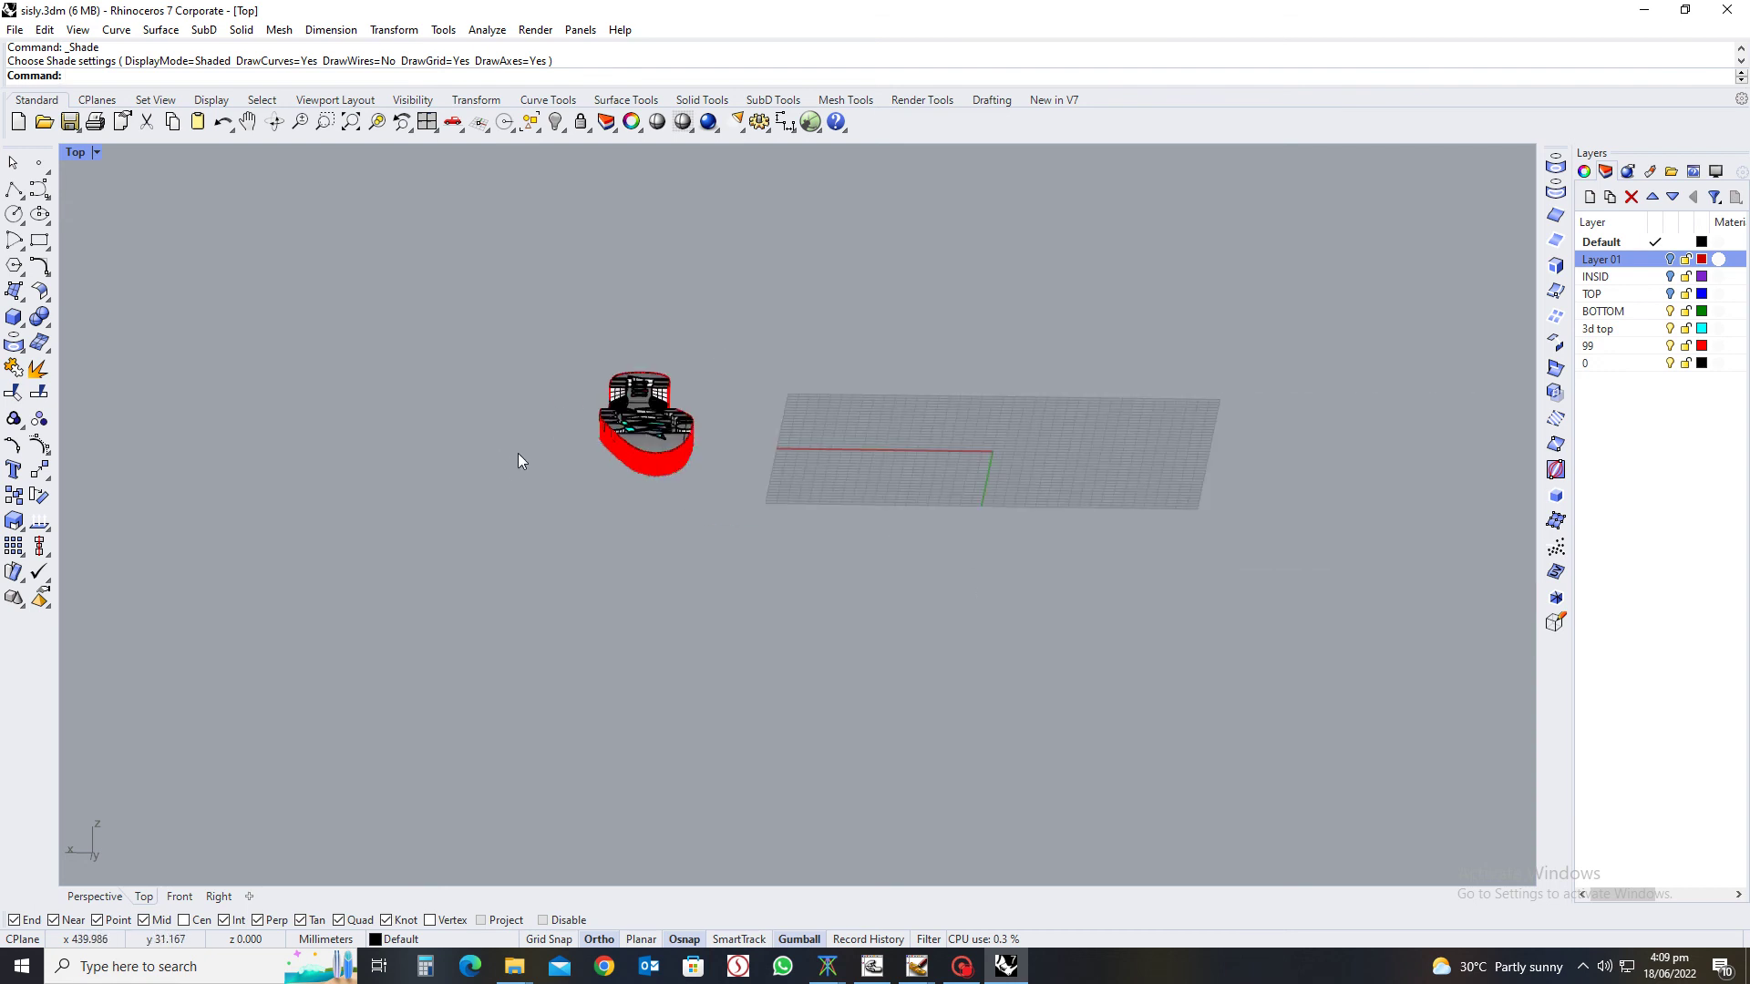
{"action": "scroll", "coordinate": [638, 402], "scroll_direction": "up", "scroll_amount": 5}
{"action": "right_click_drag", "start_coordinate": [785, 474], "coordinate": [932, 435]}
{"action": "scroll", "coordinate": [932, 434], "scroll_direction": "up", "scroll_amount": 5}
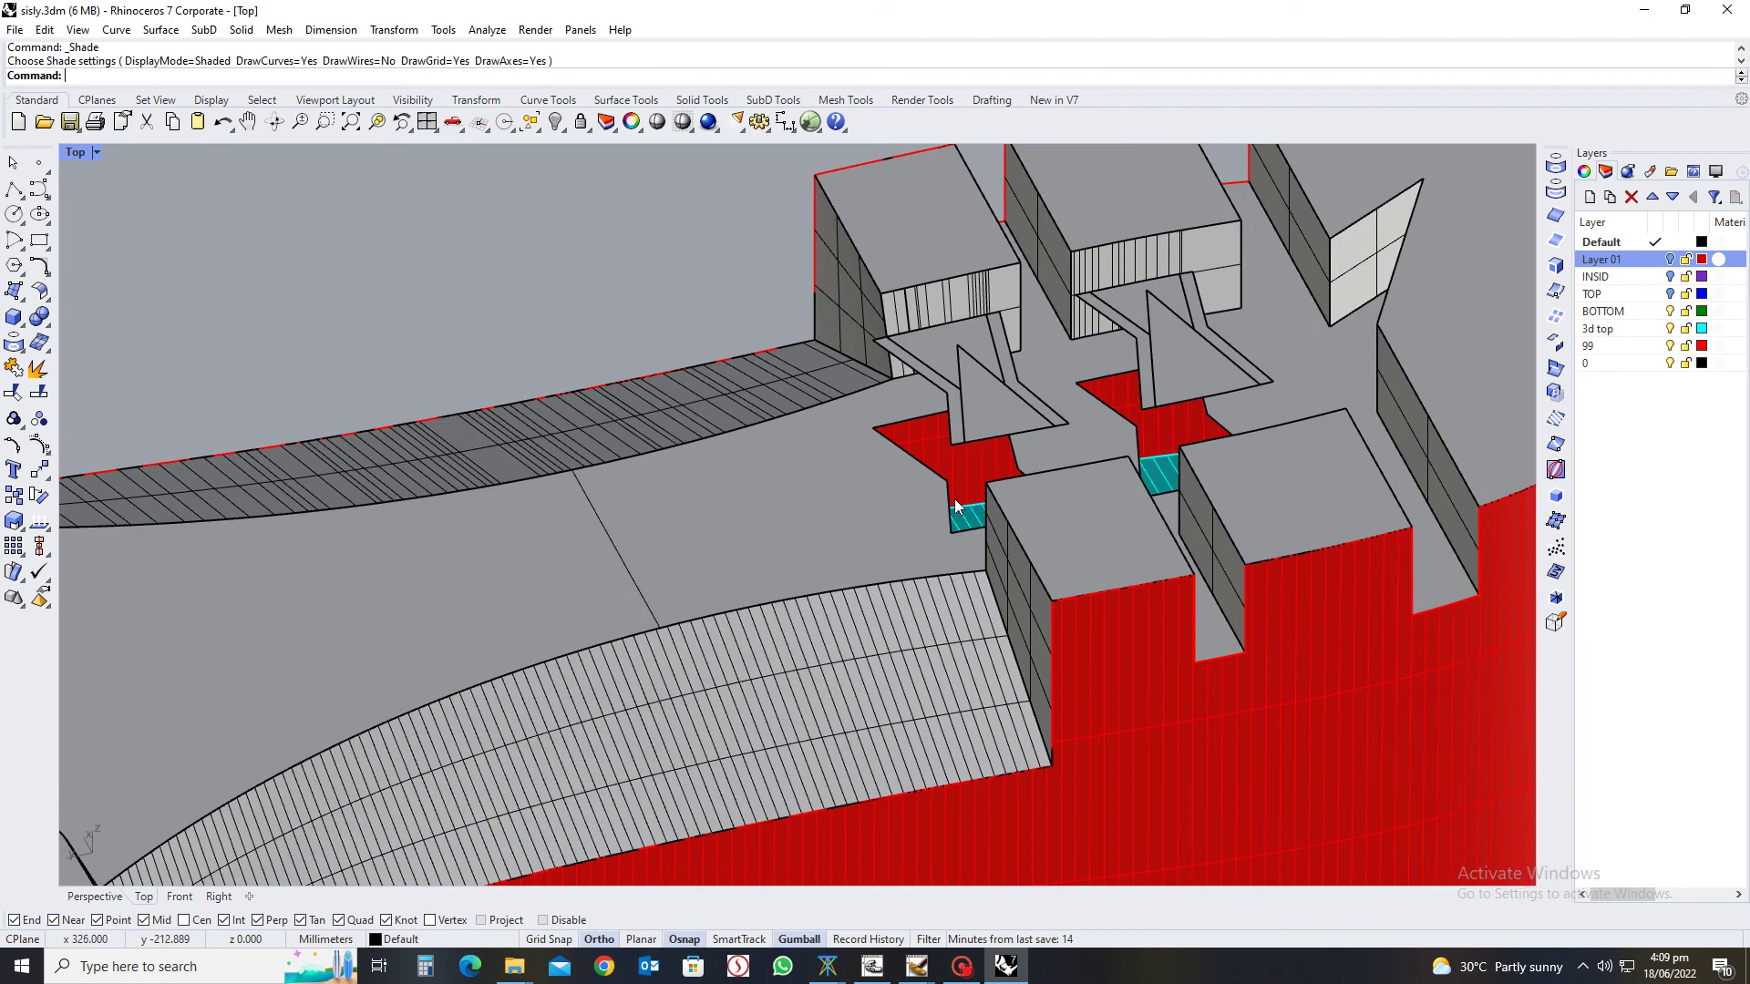
{"action": "scroll", "coordinate": [966, 511], "scroll_direction": "down", "scroll_amount": 8}
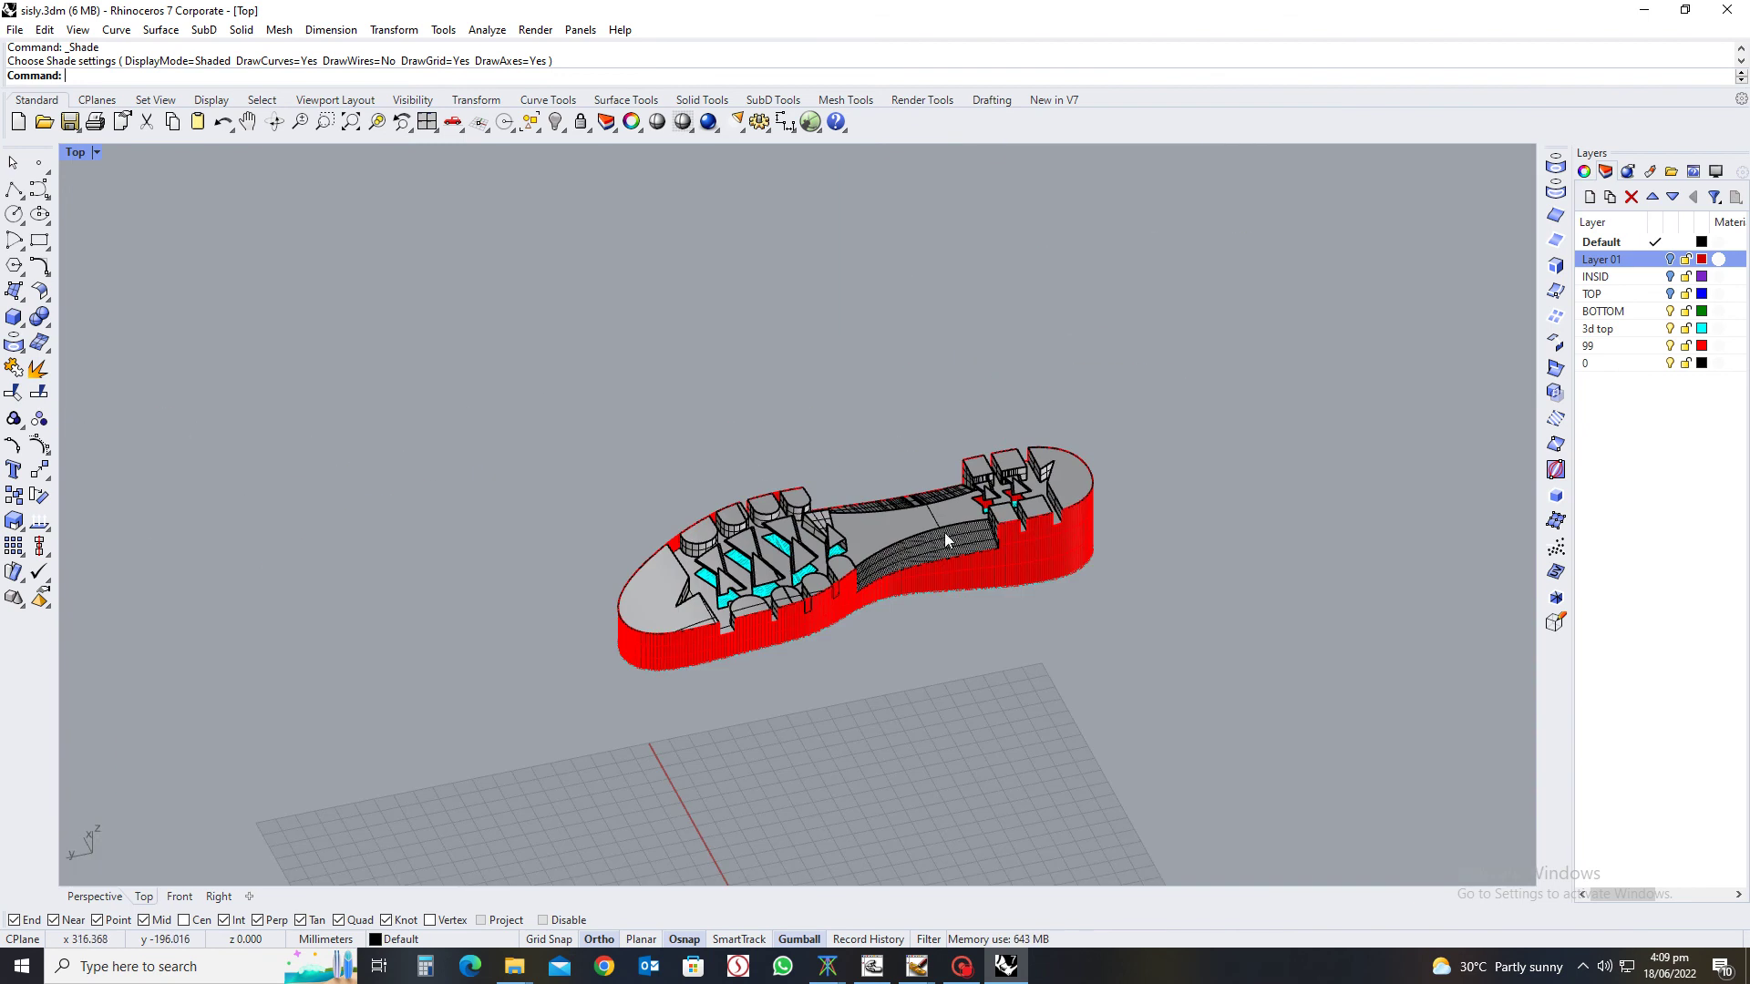
{"action": "right_click_drag", "start_coordinate": [1020, 511], "coordinate": [1014, 513]}
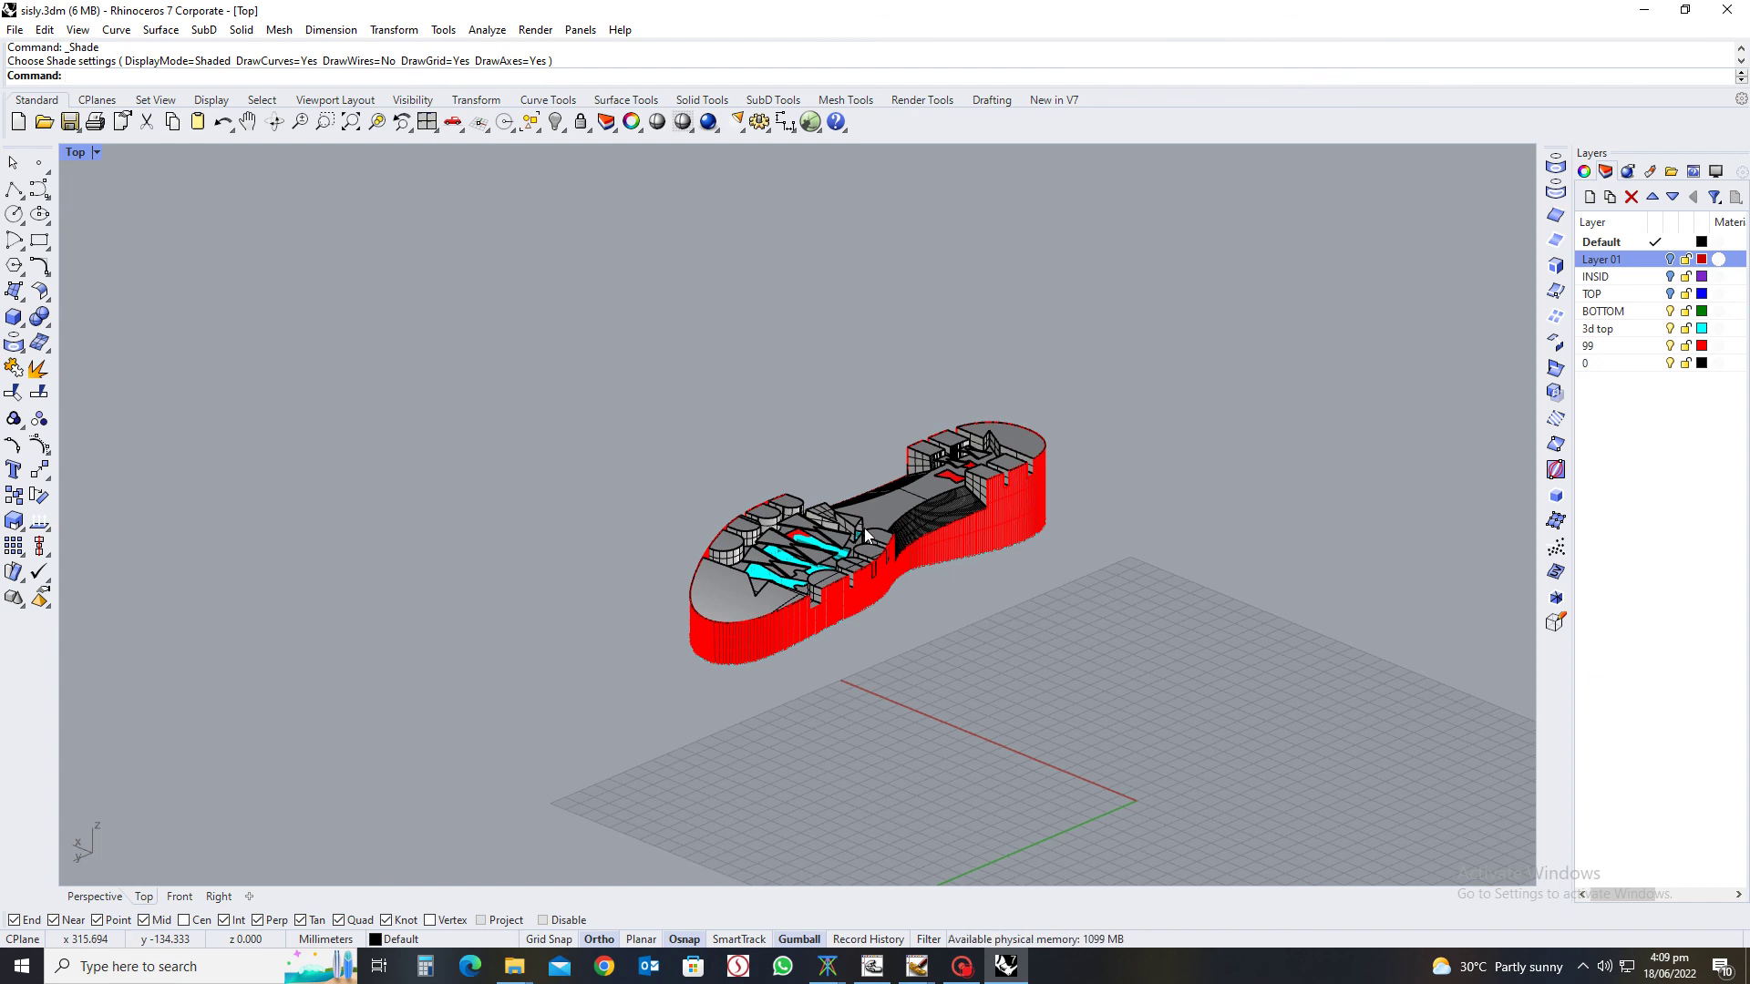
{"action": "key", "text": "ctrl+s"}
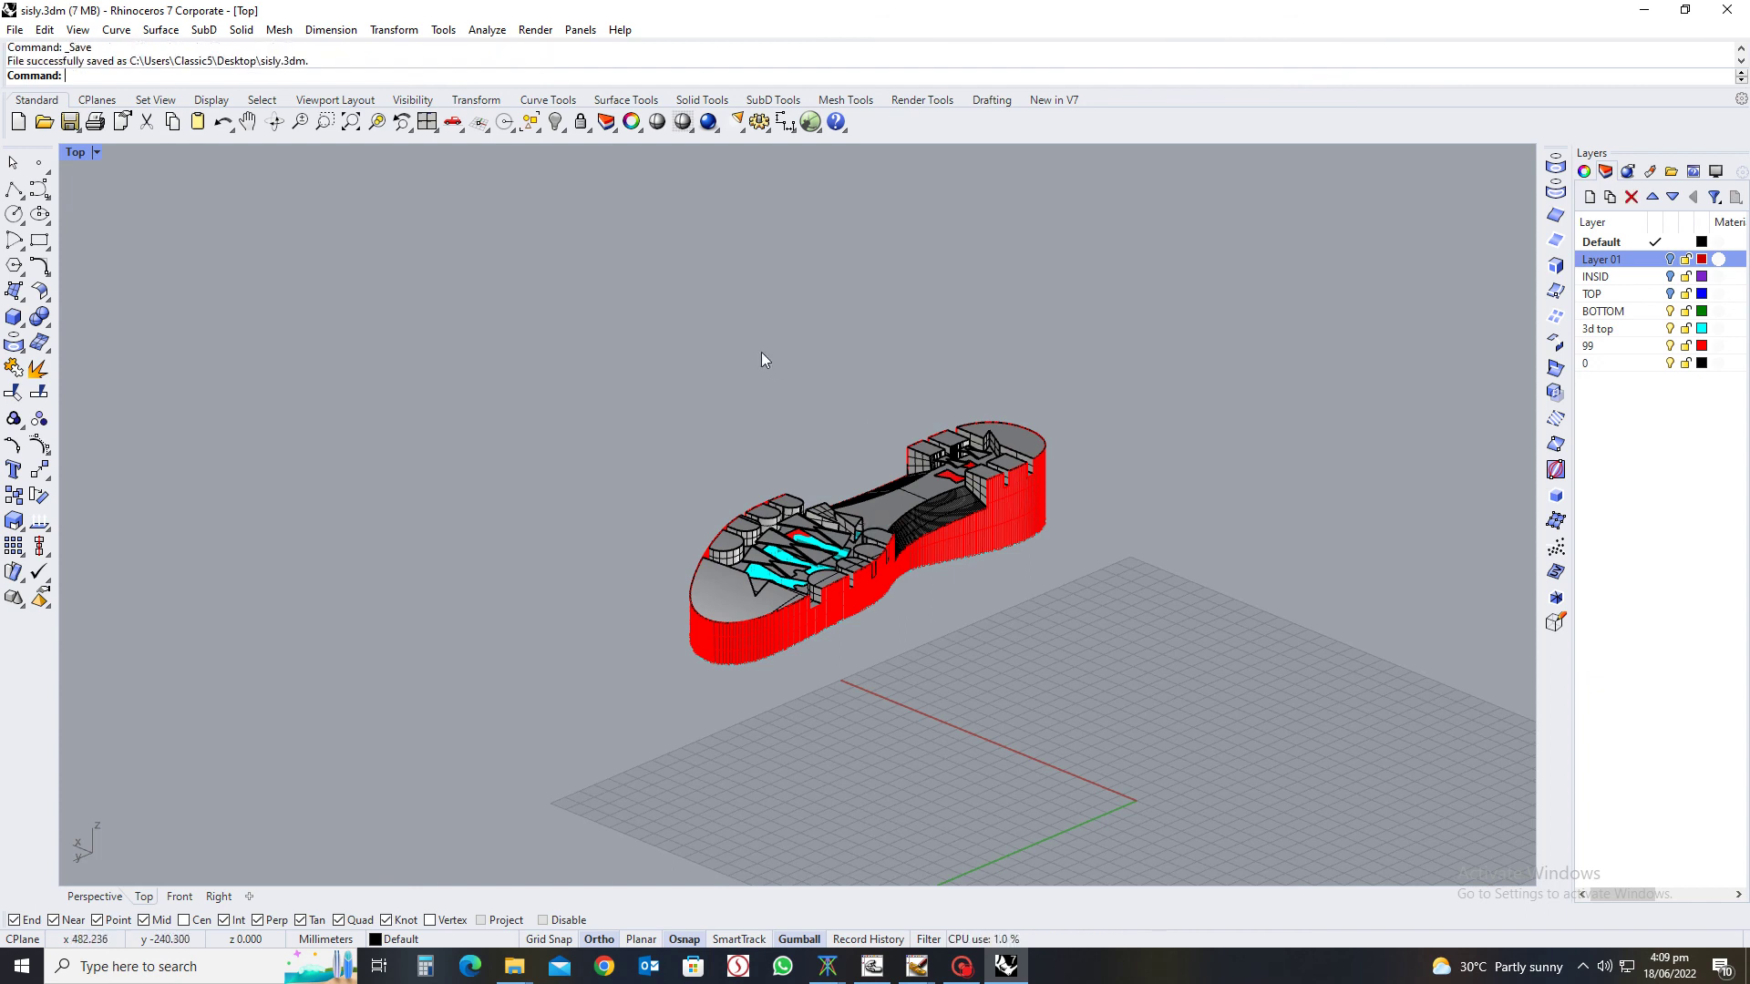
{"action": "right_click_drag", "start_coordinate": [611, 240], "coordinate": [1097, 508]}
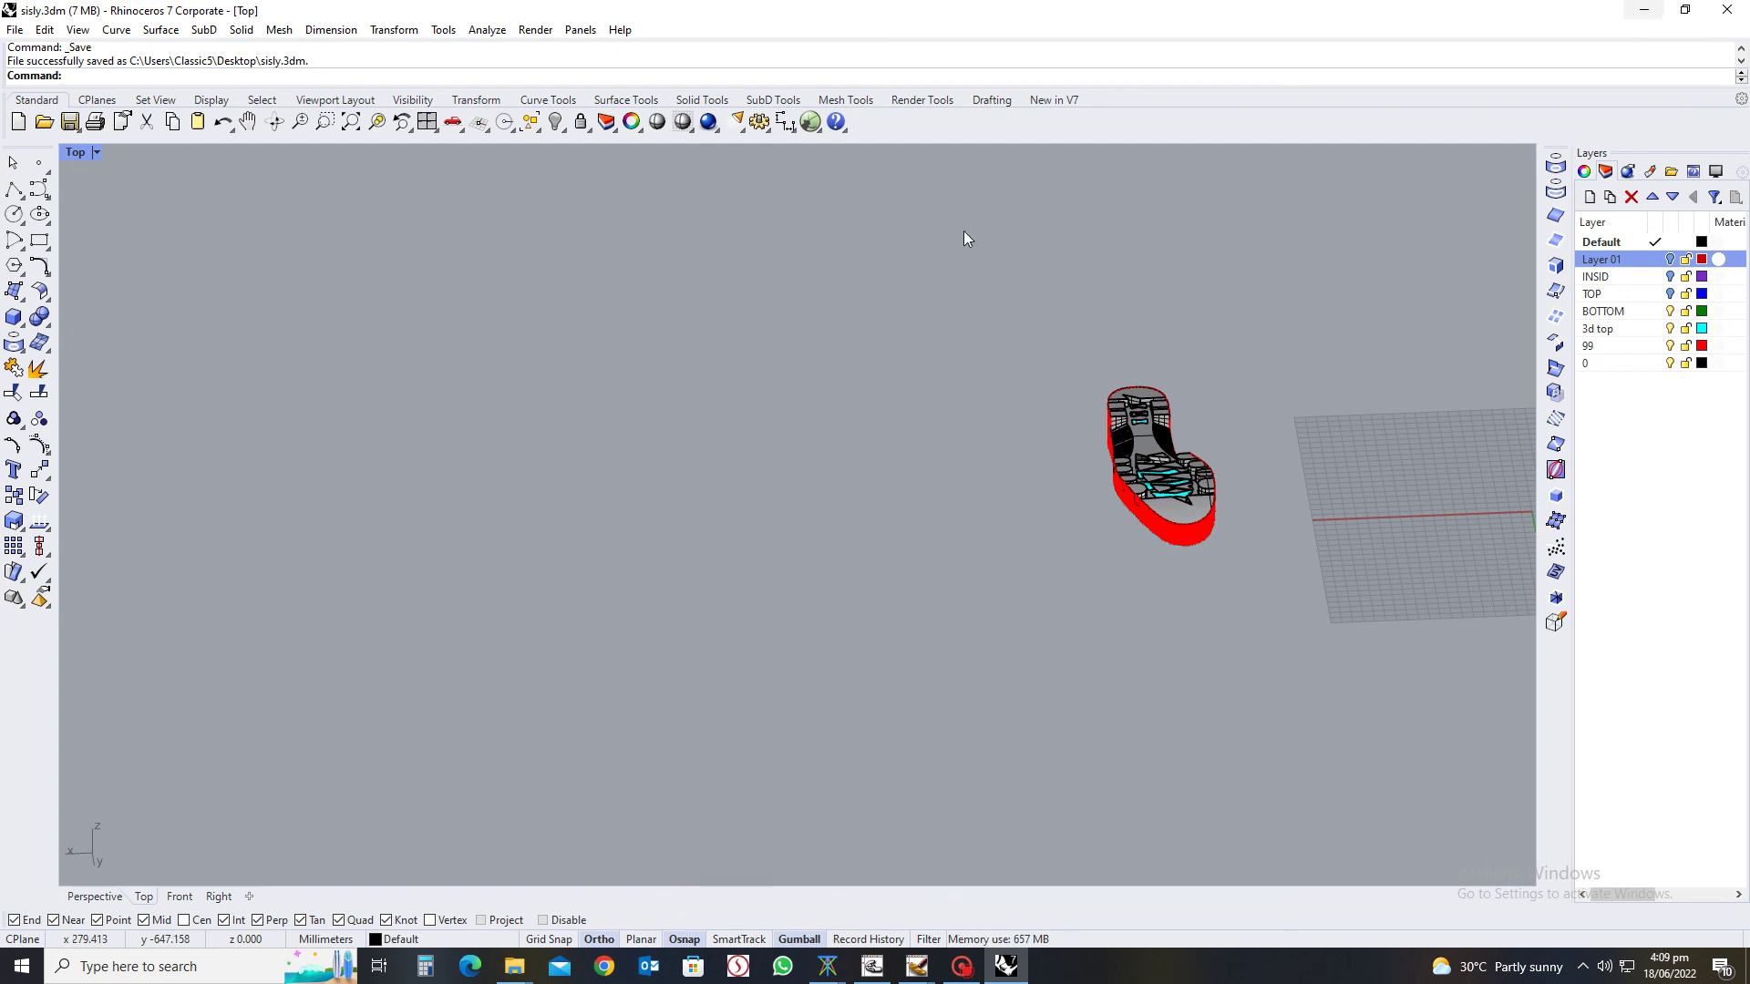
{"action": "left_click", "coordinate": [1684, 10]}
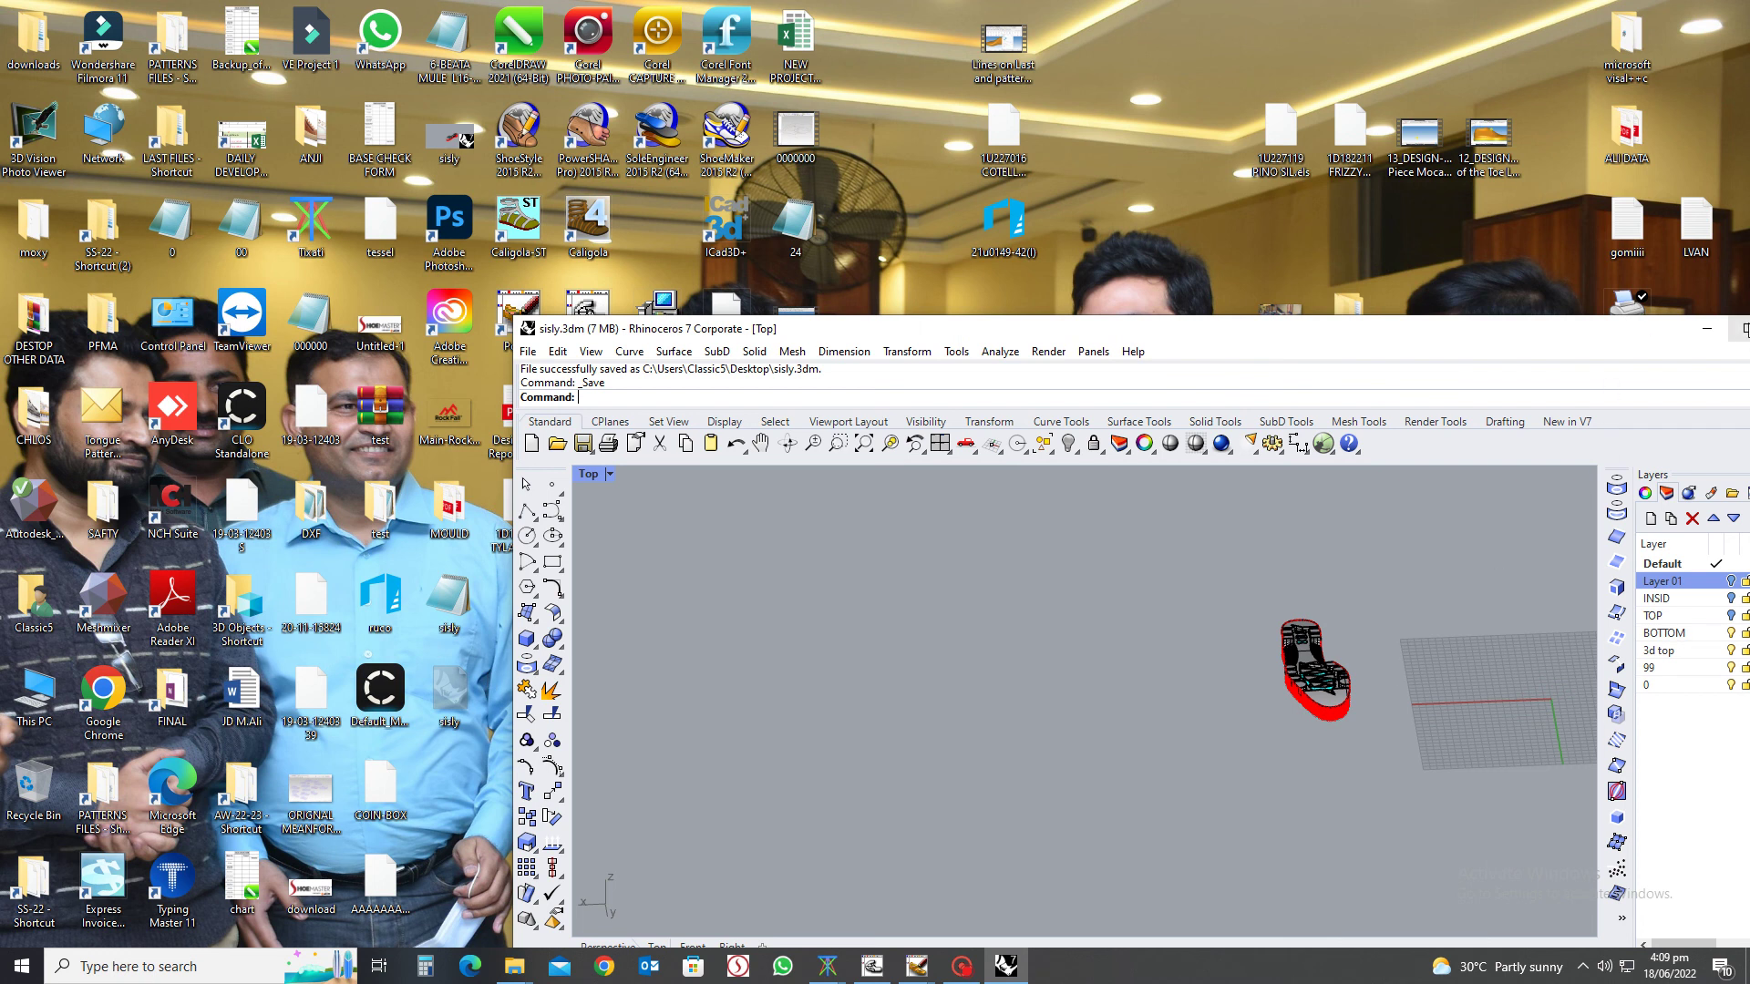
{"action": "left_click", "coordinate": [1742, 329]}
{"action": "scroll", "coordinate": [1019, 587], "scroll_direction": "down", "scroll_amount": 2}
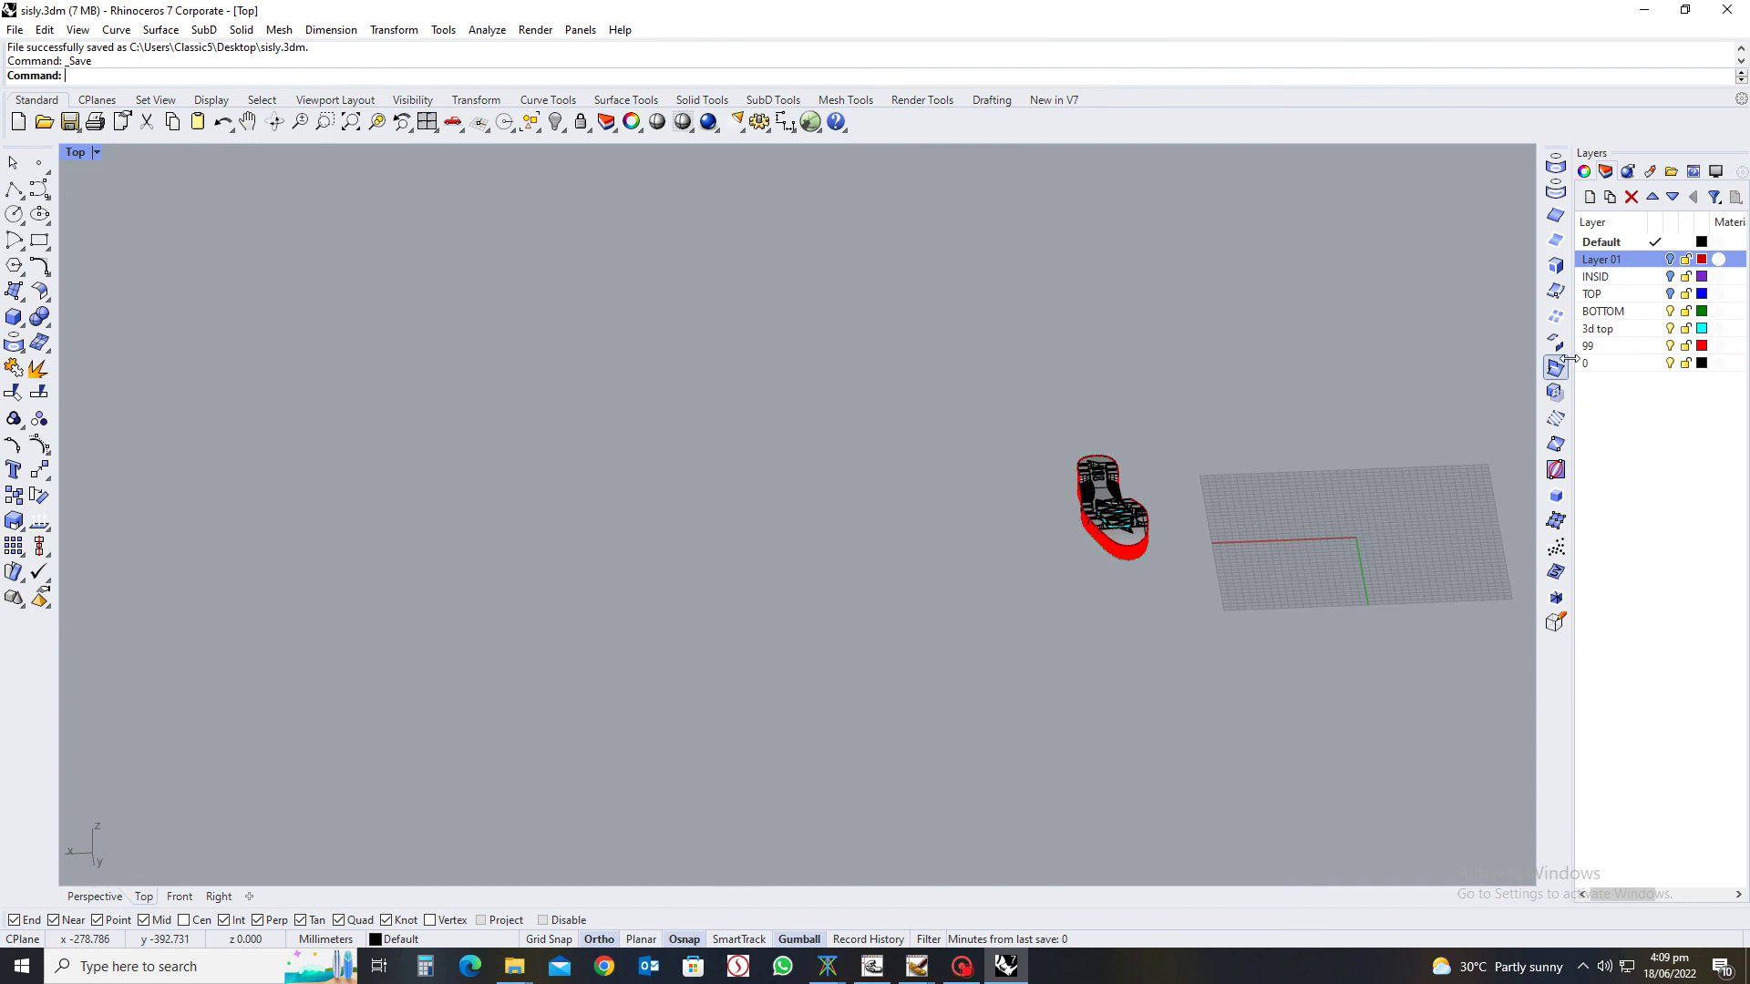
Turn off layers 99 and 3d top, and move all remaining visible sole surfaces to layer 99
{"action": "left_click", "coordinate": [1671, 345]}
{"action": "left_click", "coordinate": [1666, 328]}
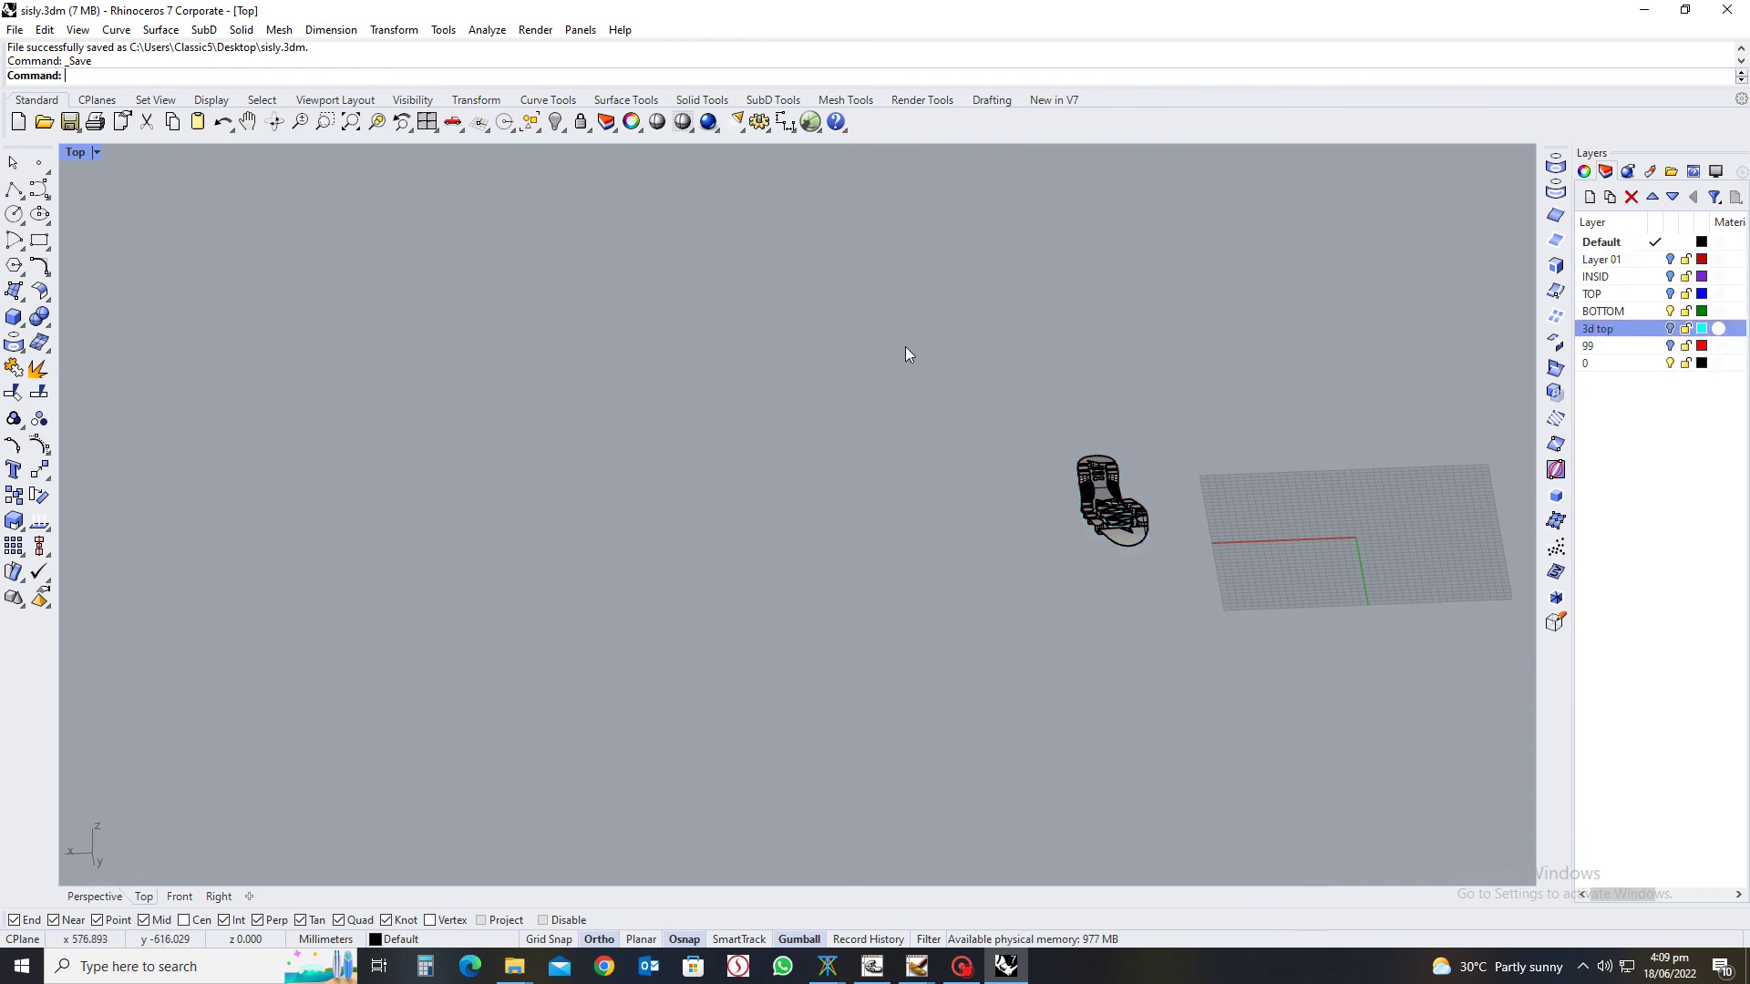
{"action": "left_click_drag", "start_coordinate": [905, 347], "coordinate": [1187, 604]}
{"action": "right_click", "coordinate": [1604, 345]}
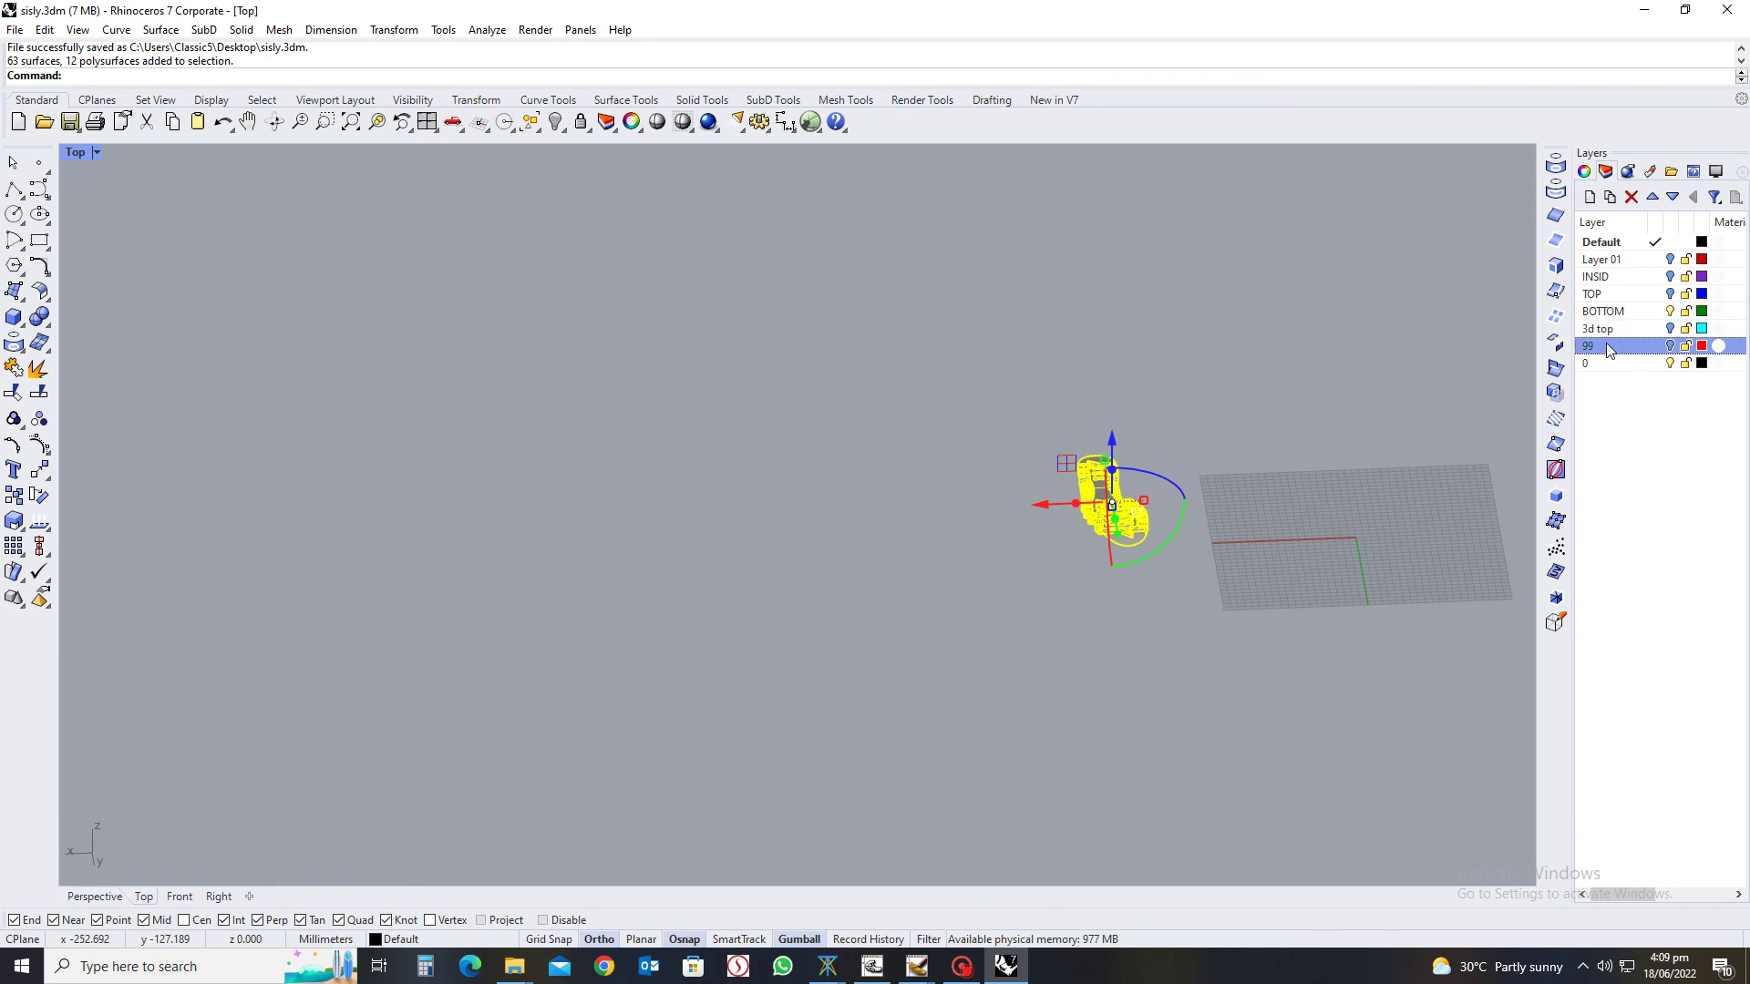
{"action": "left_click", "coordinate": [1616, 661]}
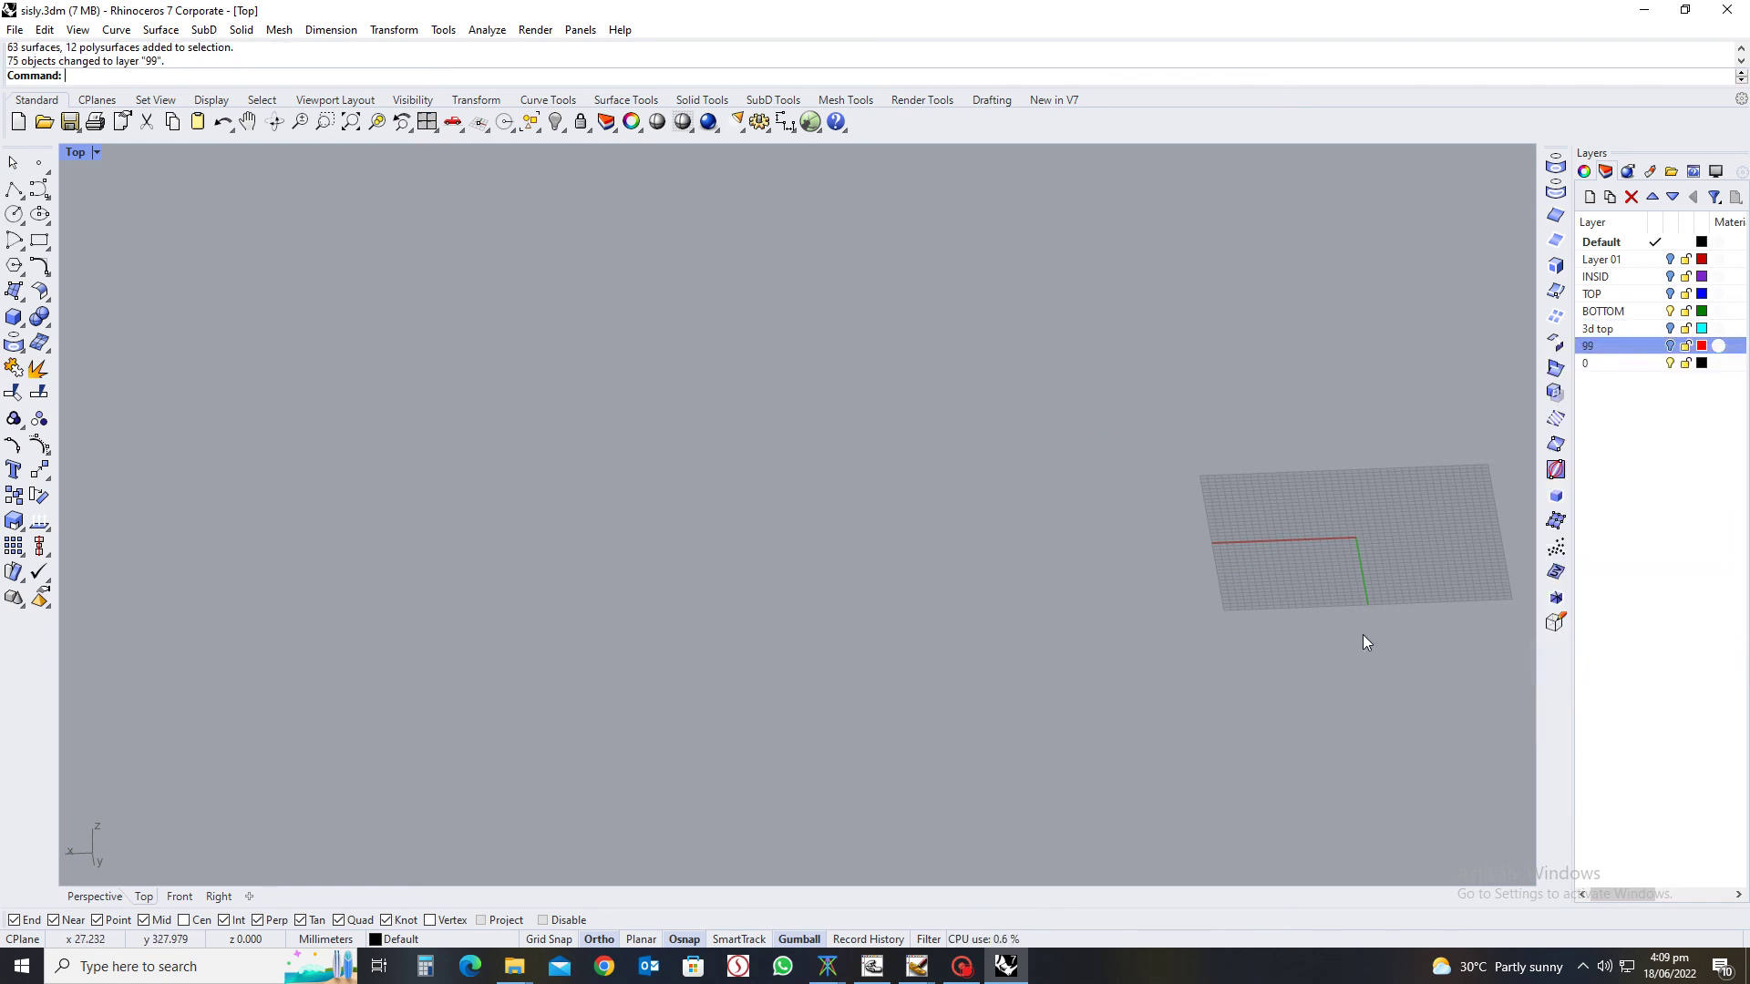
Turn on layers Layer 01, INSID and TOP, show all hidden objects, and set the view to Top
{"action": "left_click", "coordinate": [1669, 258]}
{"action": "left_click", "coordinate": [1670, 277]}
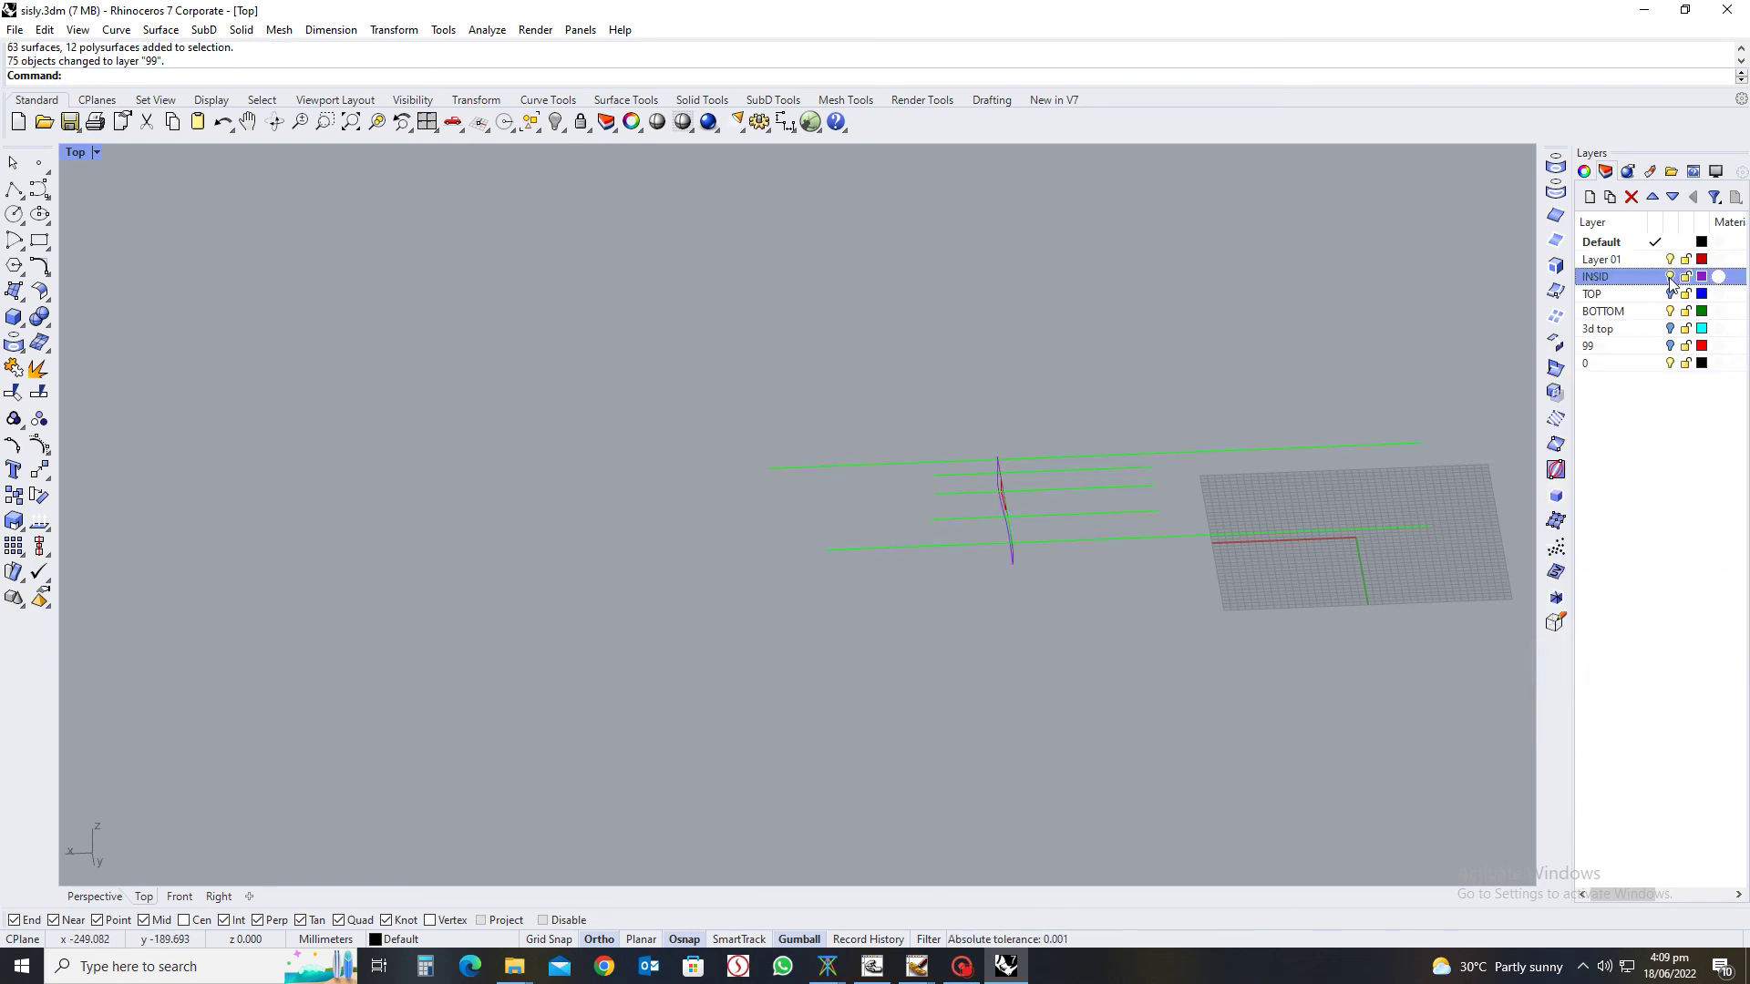
{"action": "left_click", "coordinate": [1670, 293]}
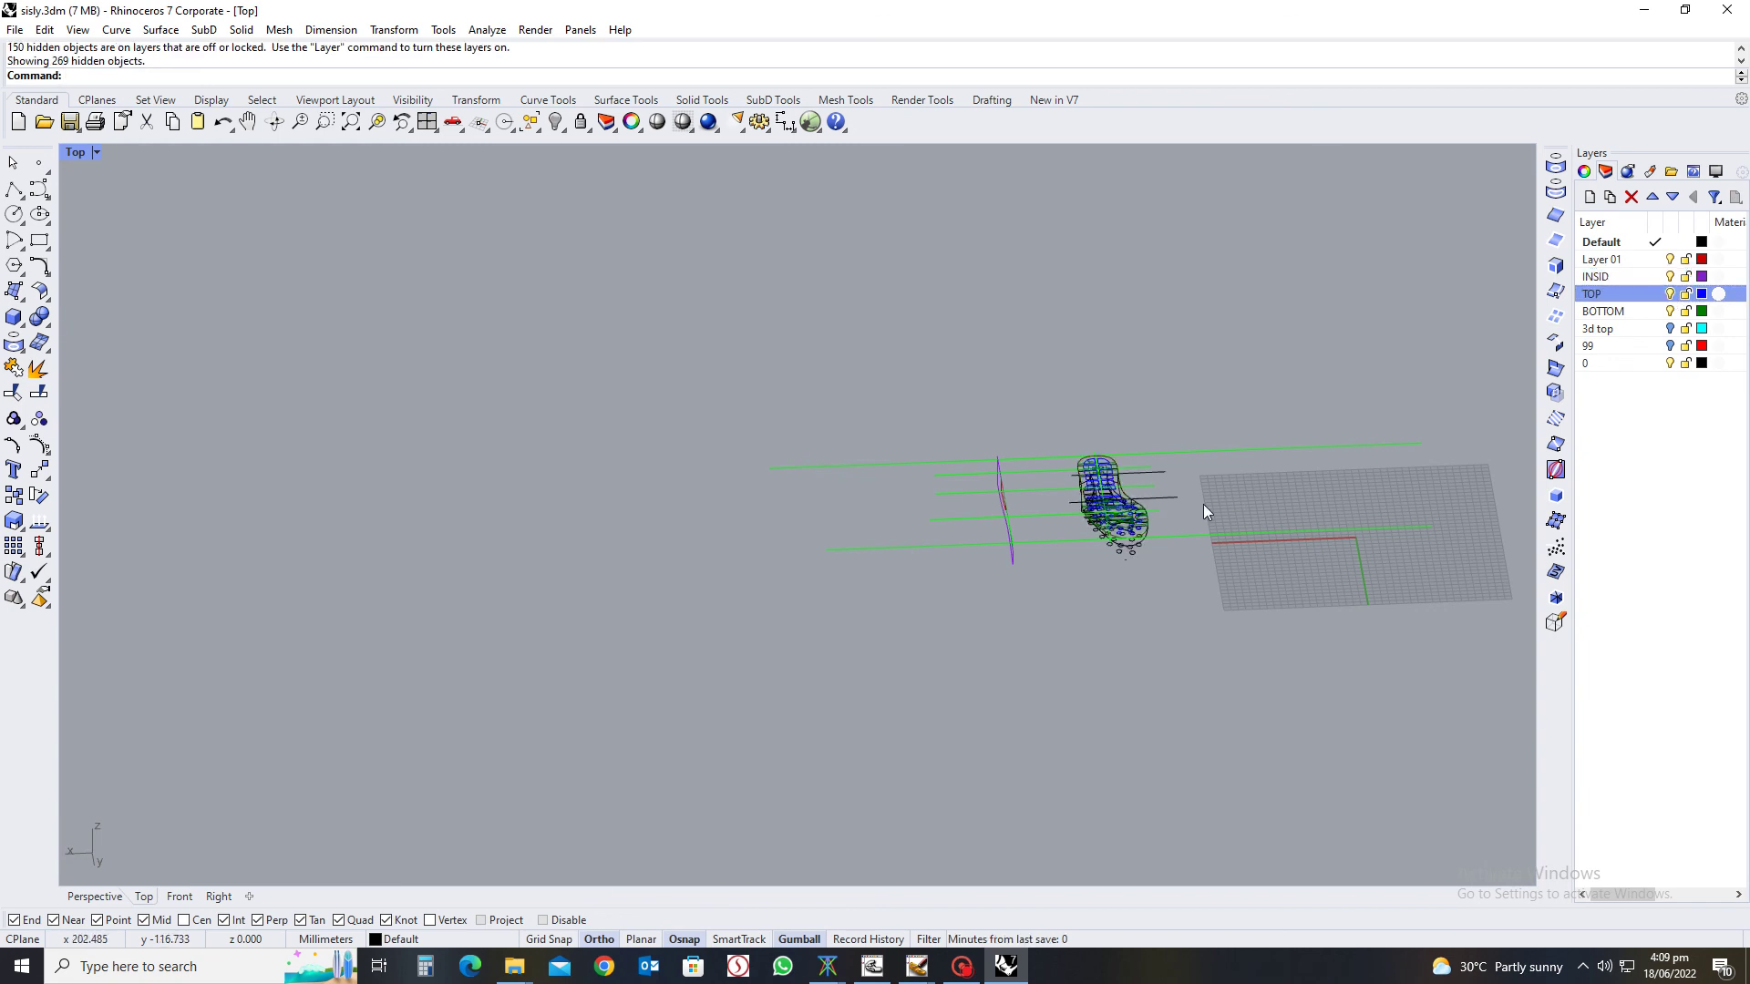
{"action": "key", "text": "ctrl+shift+t"}
{"action": "scroll", "coordinate": [375, 563], "scroll_direction": "up", "scroll_amount": 5}
{"action": "scroll", "coordinate": [769, 453], "scroll_direction": "down", "scroll_amount": 2}
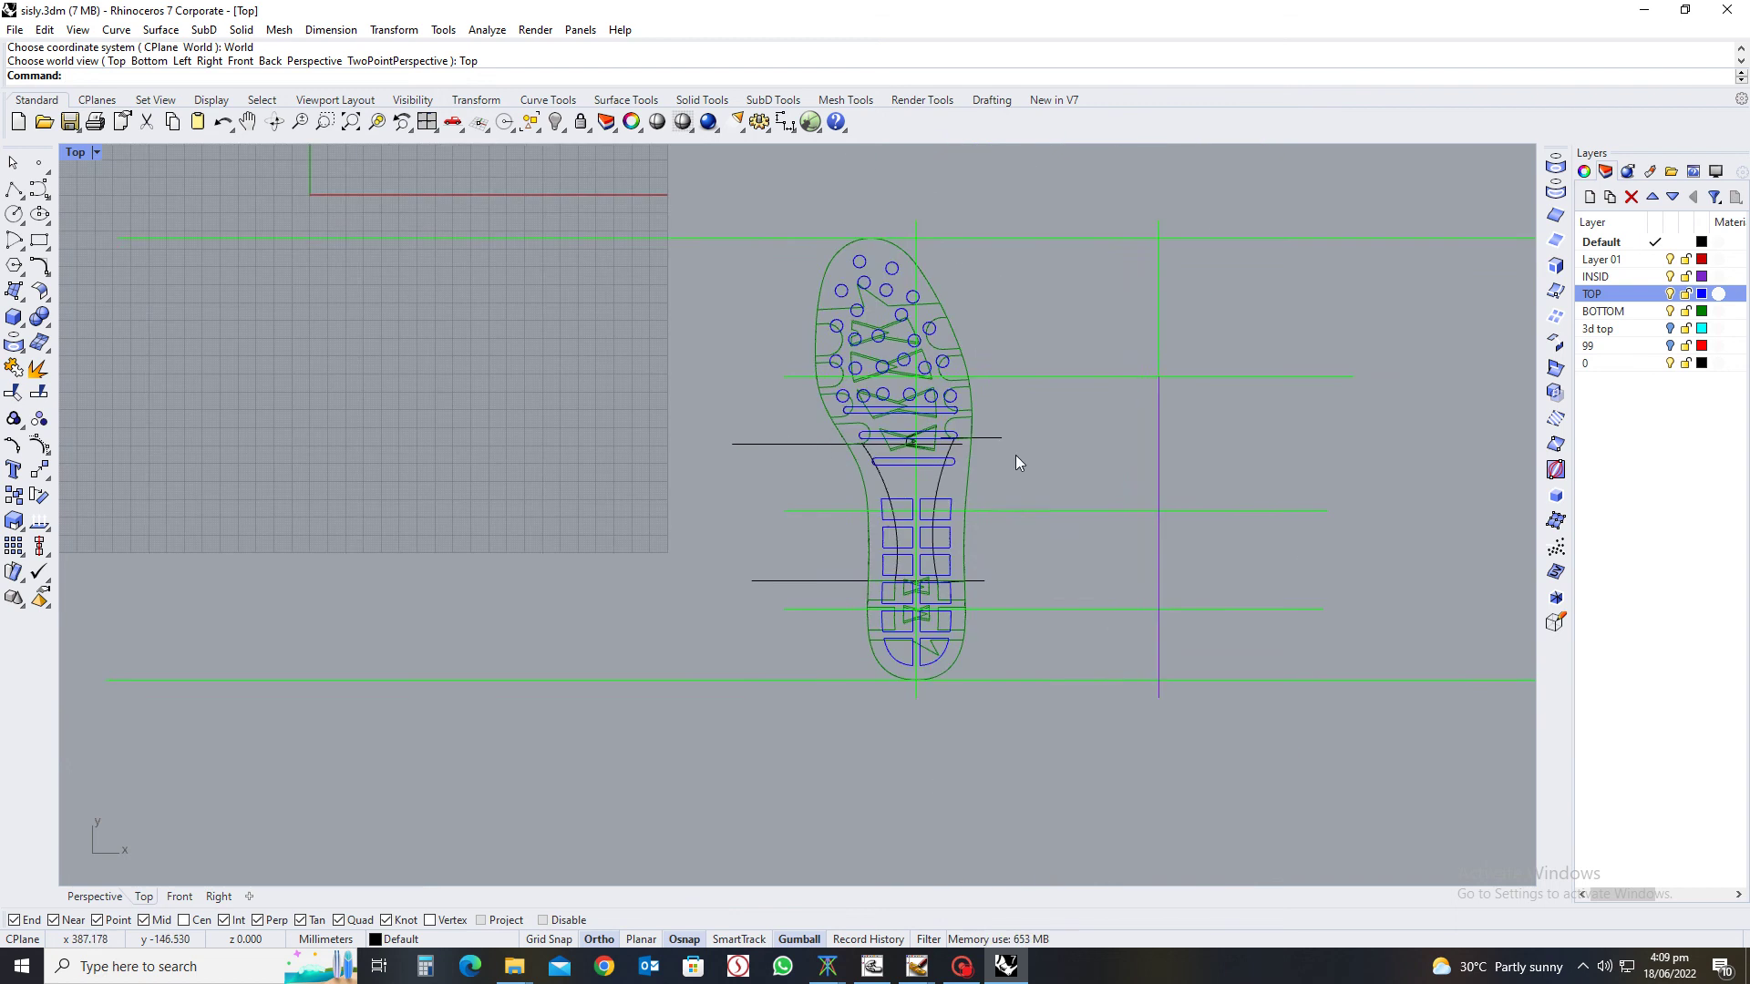
Turn off layers TOP and BOTTOM, keeping INSID visible after checking what it contains
{"action": "left_click", "coordinate": [1670, 295]}
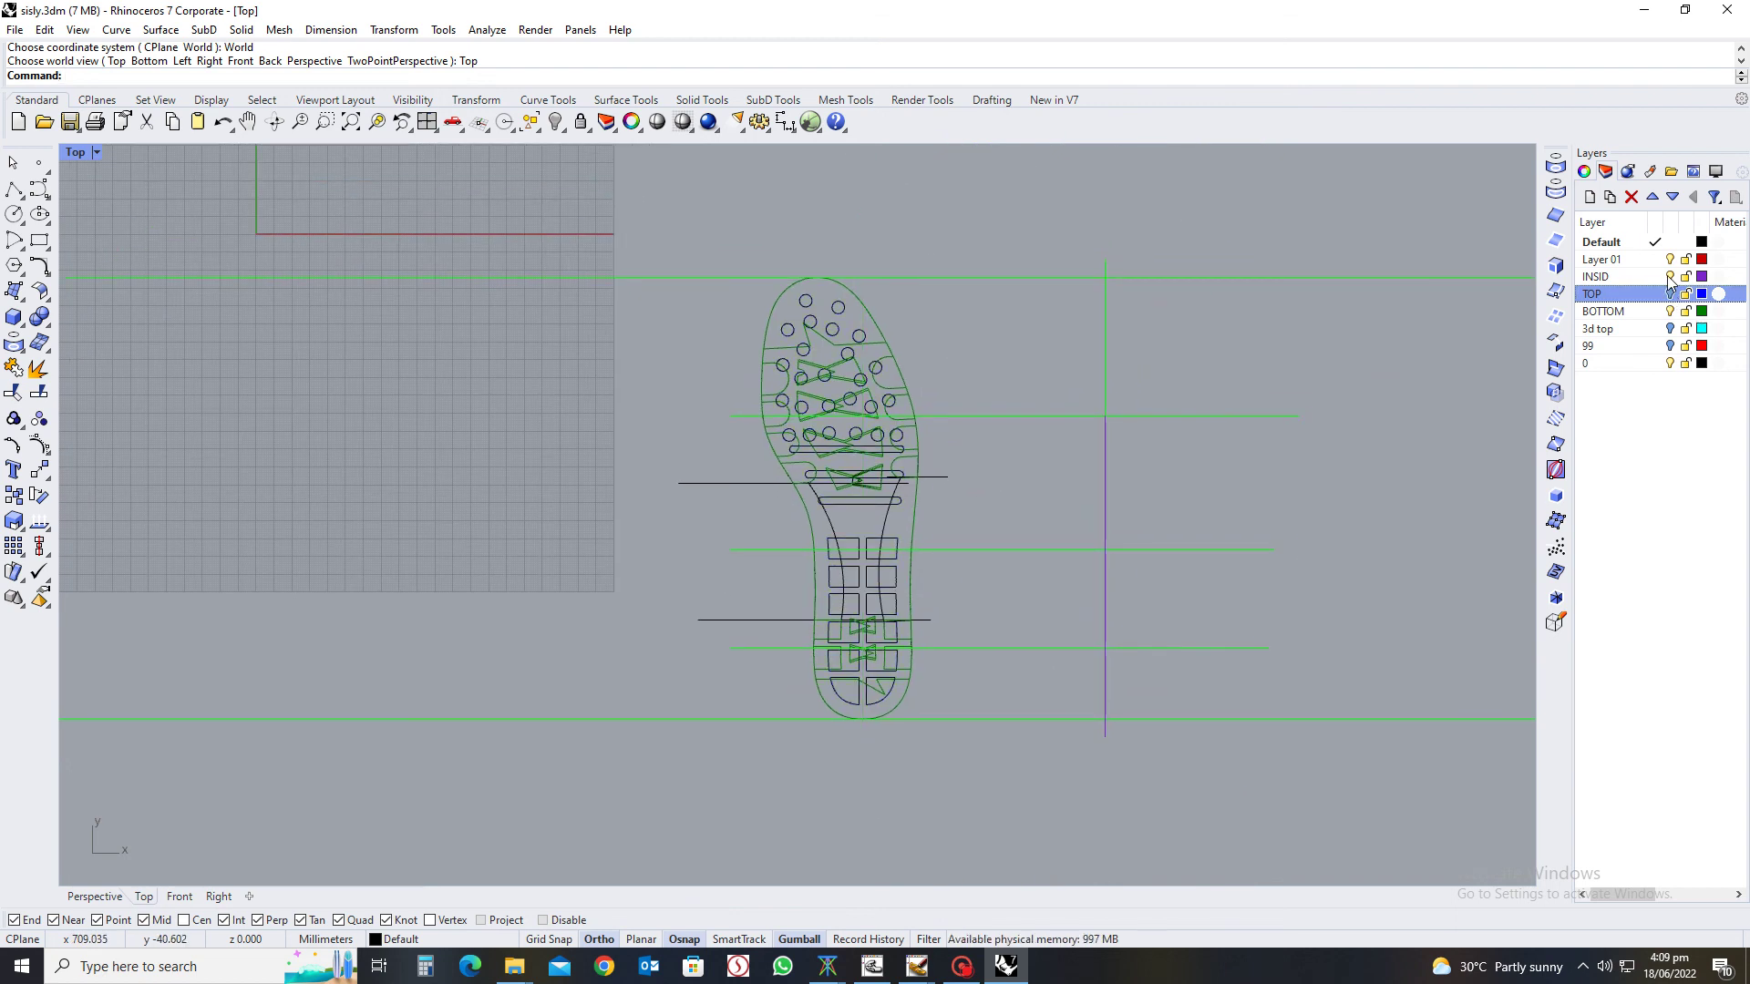
{"action": "left_click", "coordinate": [1670, 277]}
{"action": "left_click", "coordinate": [1671, 277]}
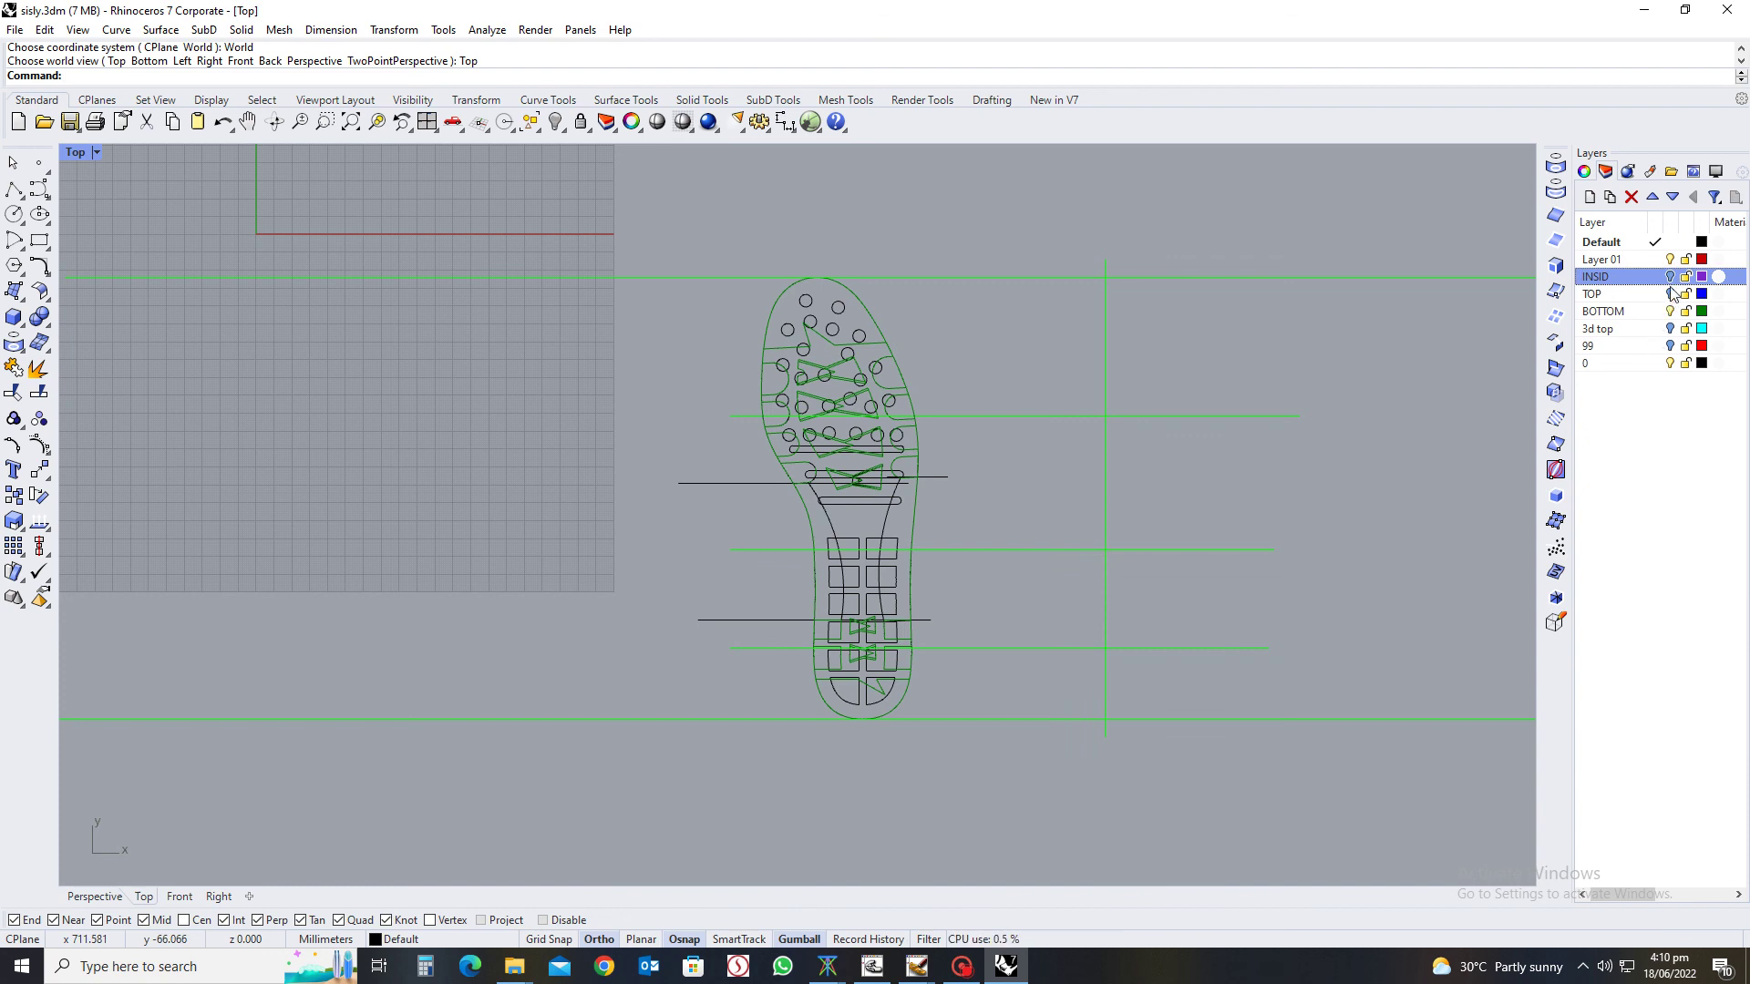
{"action": "left_click", "coordinate": [1670, 277]}
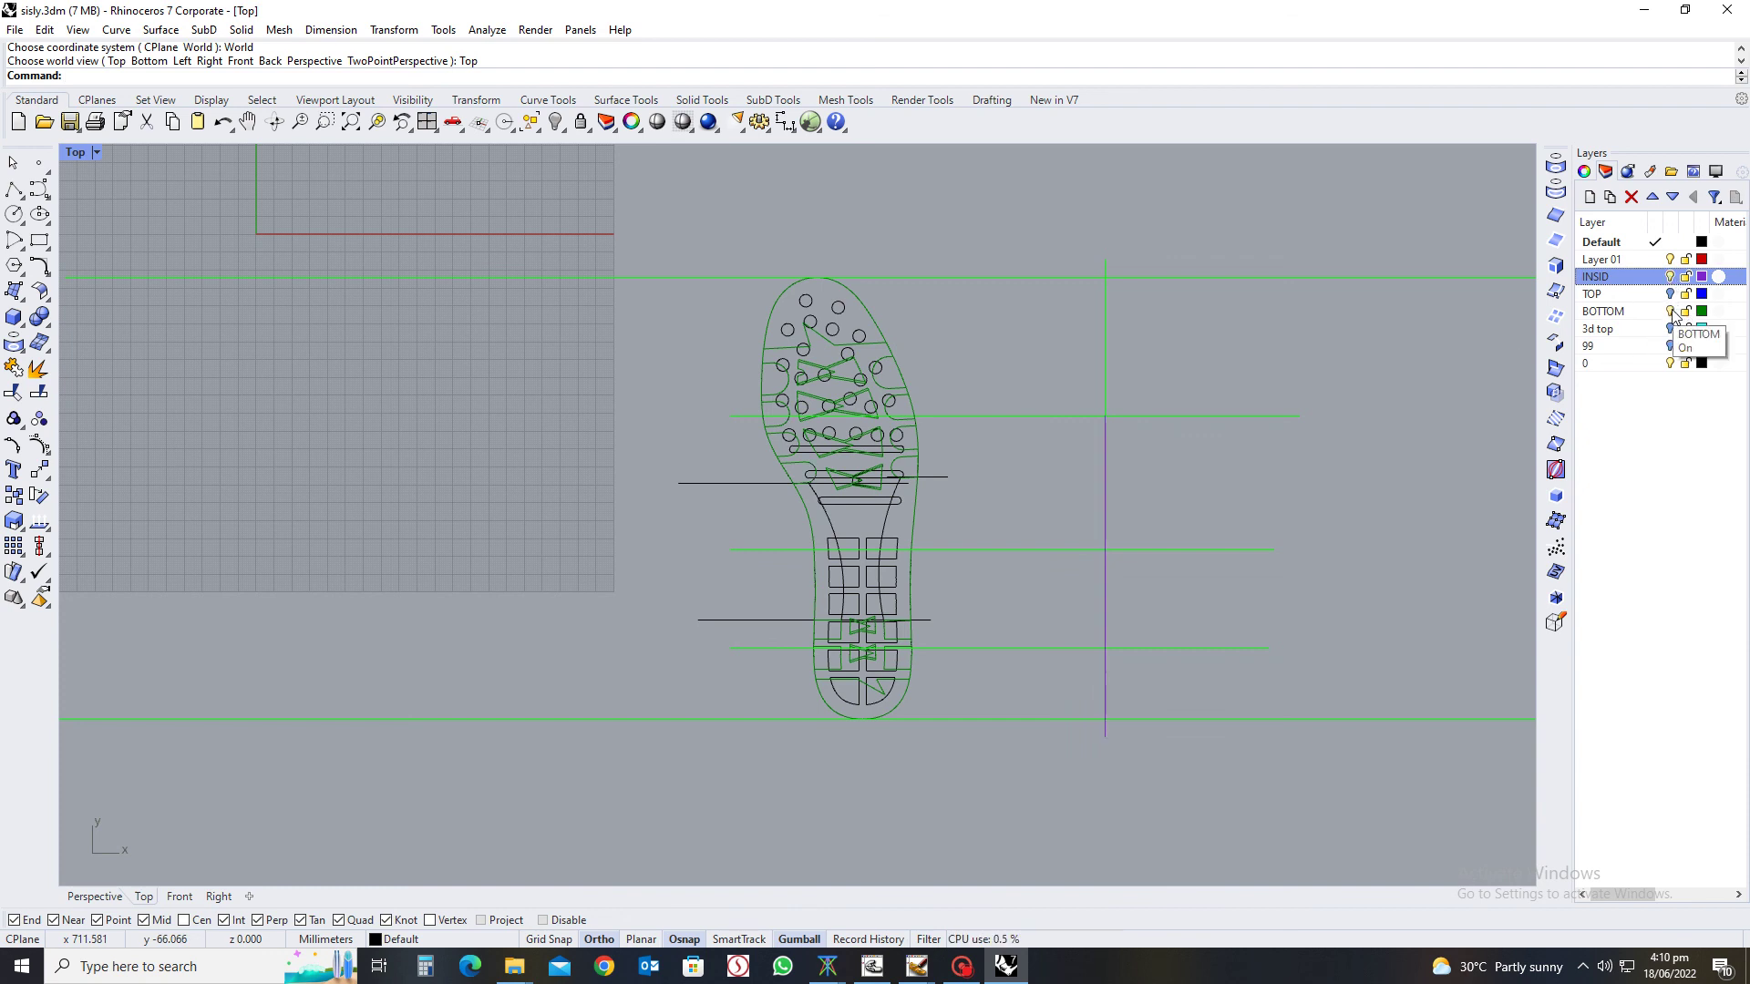
{"action": "left_click", "coordinate": [1670, 311]}
Delete the leftover black construction curves over the sole area, including the two remaining horizontal lines
{"action": "mouse_move", "coordinate": [711, 216]}
{"action": "left_mouse_down"}
{"action": "mouse_move", "coordinate": [968, 780]}
{"action": "mouse_move", "coordinate": [995, 782]}
{"action": "left_mouse_up"}
{"action": "key", "text": "Delete"}
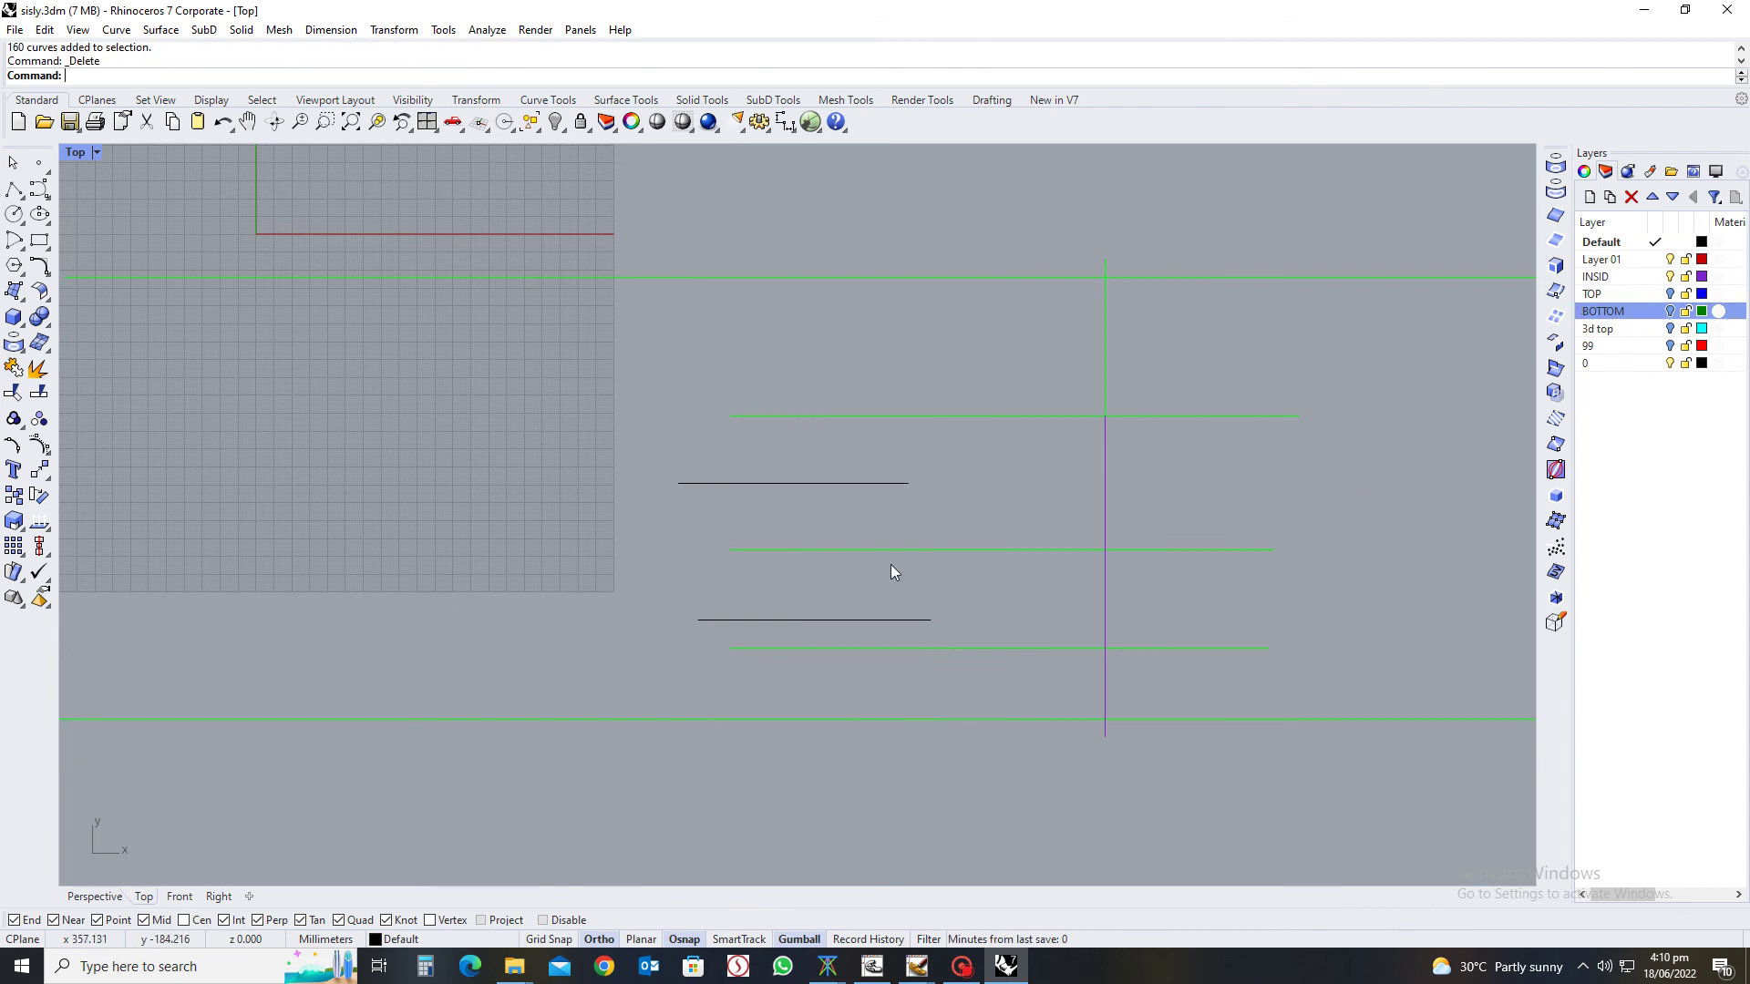
{"action": "left_click", "coordinate": [904, 484]}
{"action": "key", "text": "Delete"}
{"action": "left_click", "coordinate": [866, 622]}
{"action": "key", "text": "Delete"}
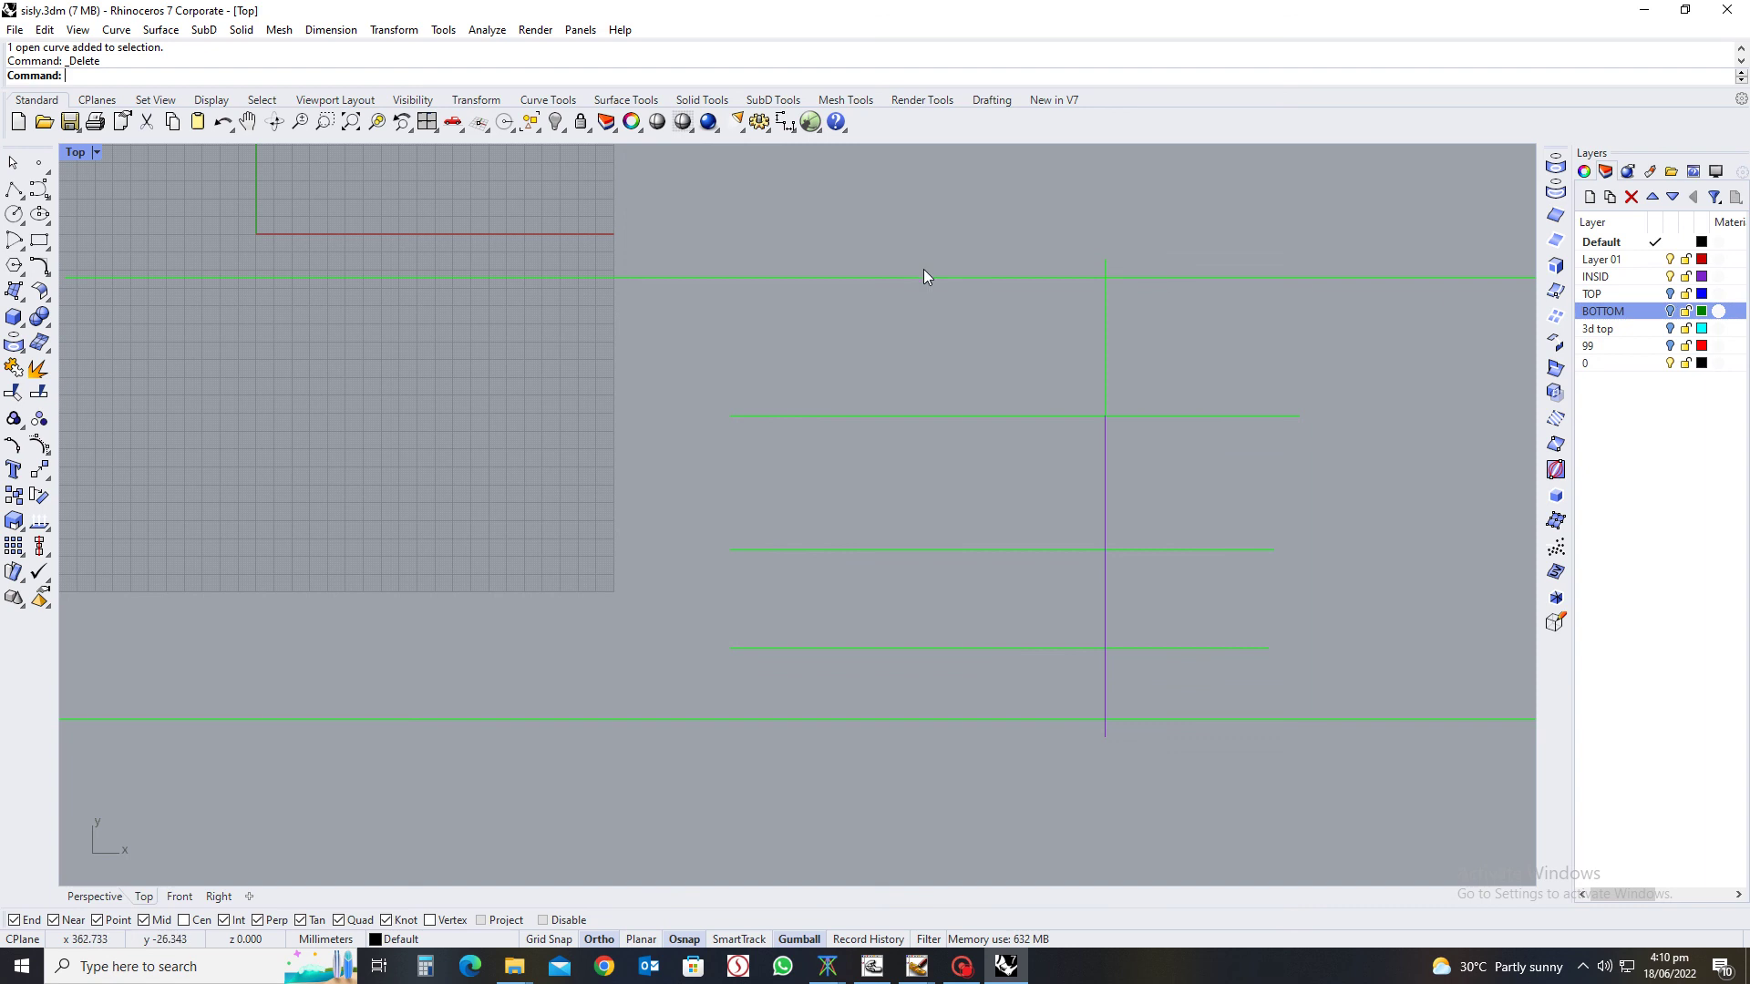
Try to rotate the side-profile curves 90 degrees in 3D about their vertical line, with the axis running from its lower end upwards
{"action": "left_click_drag", "start_coordinate": [986, 202], "coordinate": [1277, 773]}
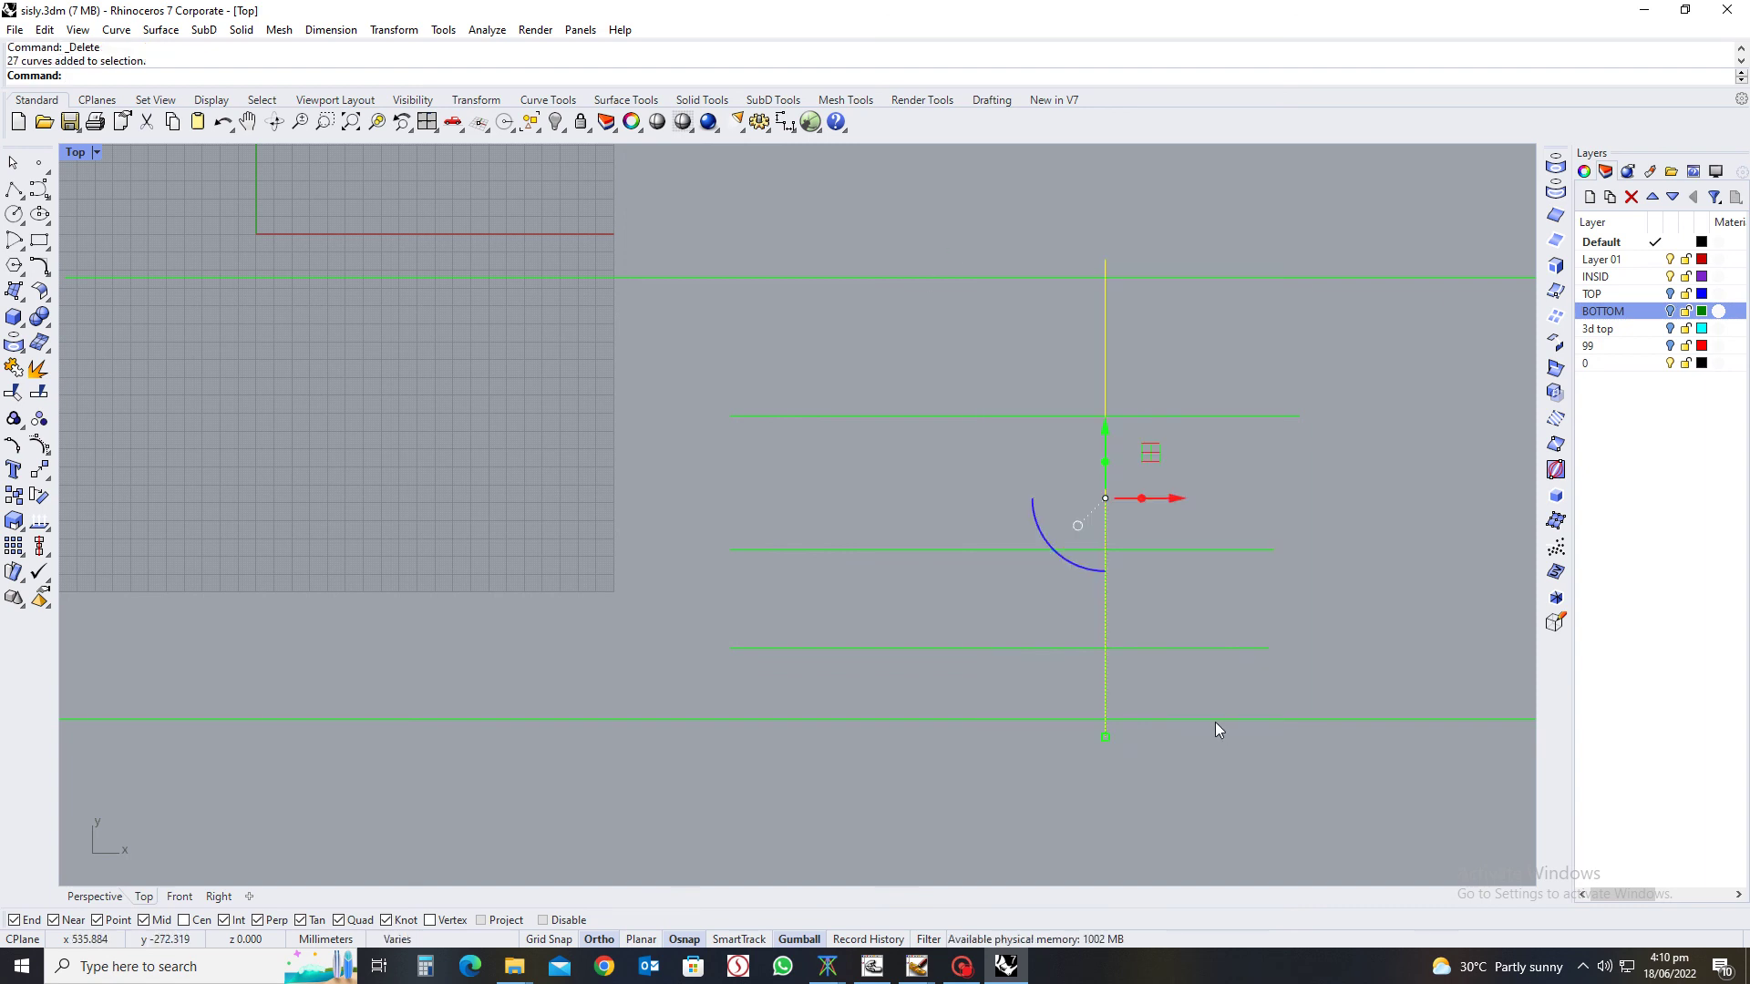
{"action": "type", "text": "r3d"}
{"action": "key", "text": "Return"}
{"action": "left_click", "coordinate": [1104, 736]}
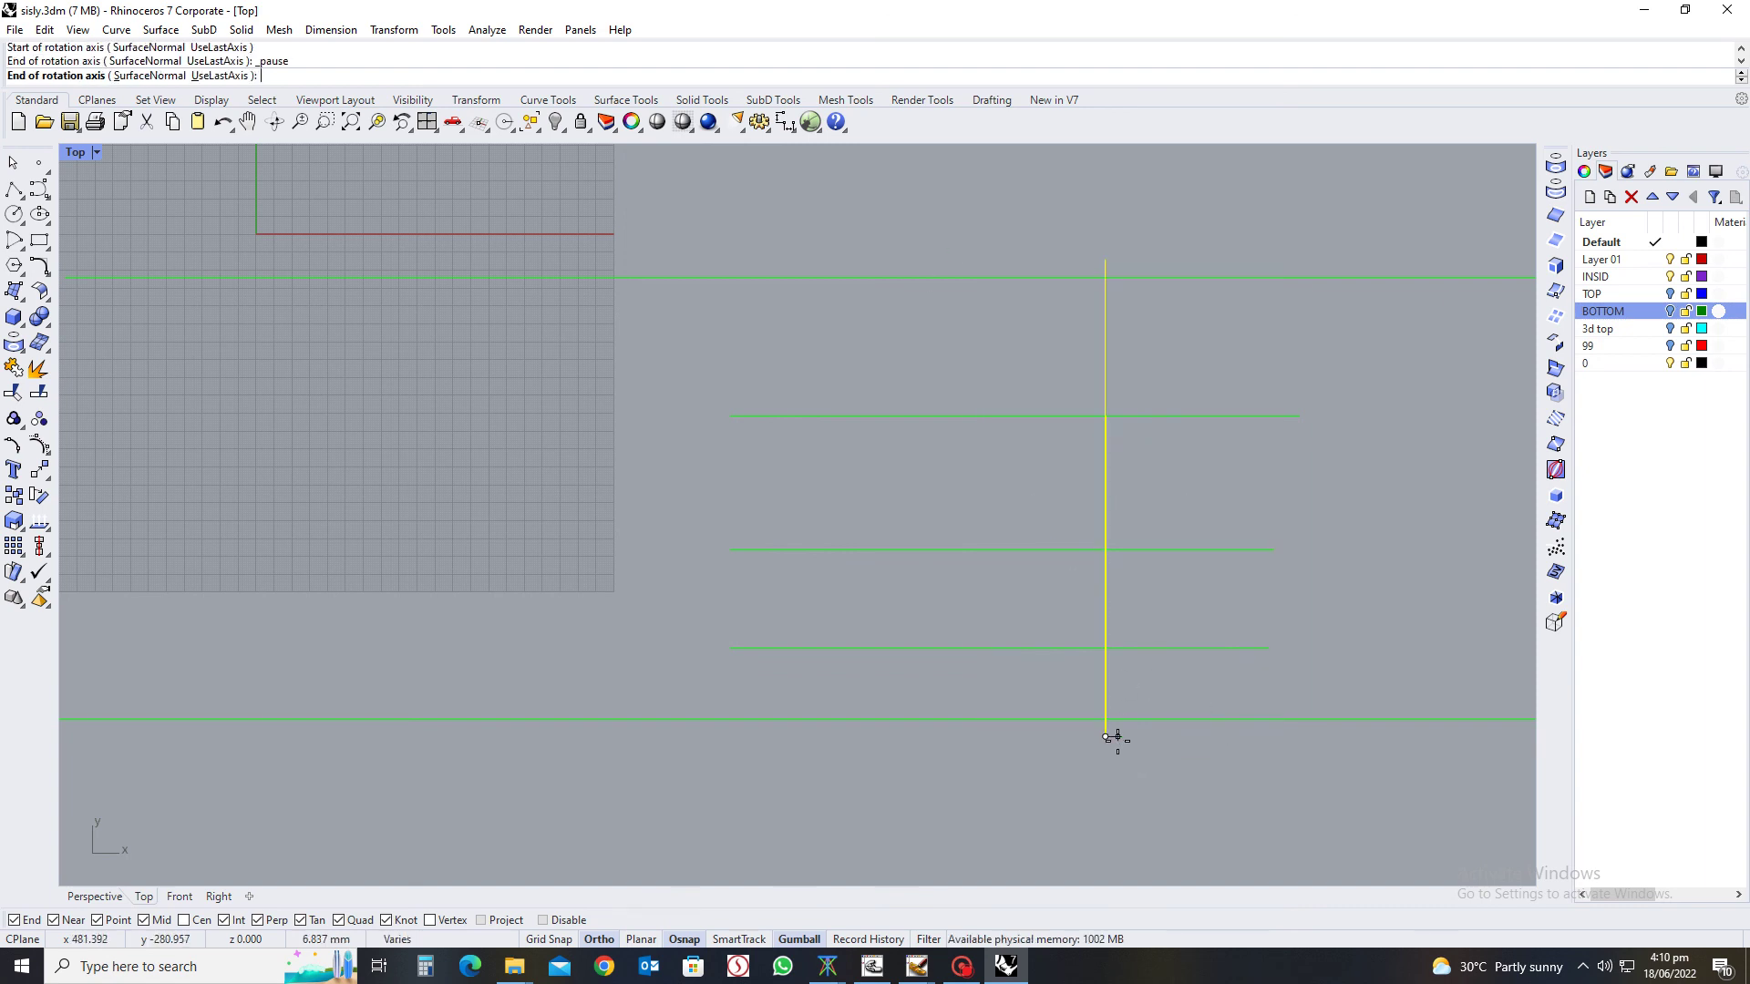
{"action": "left_click", "coordinate": [1102, 244]}
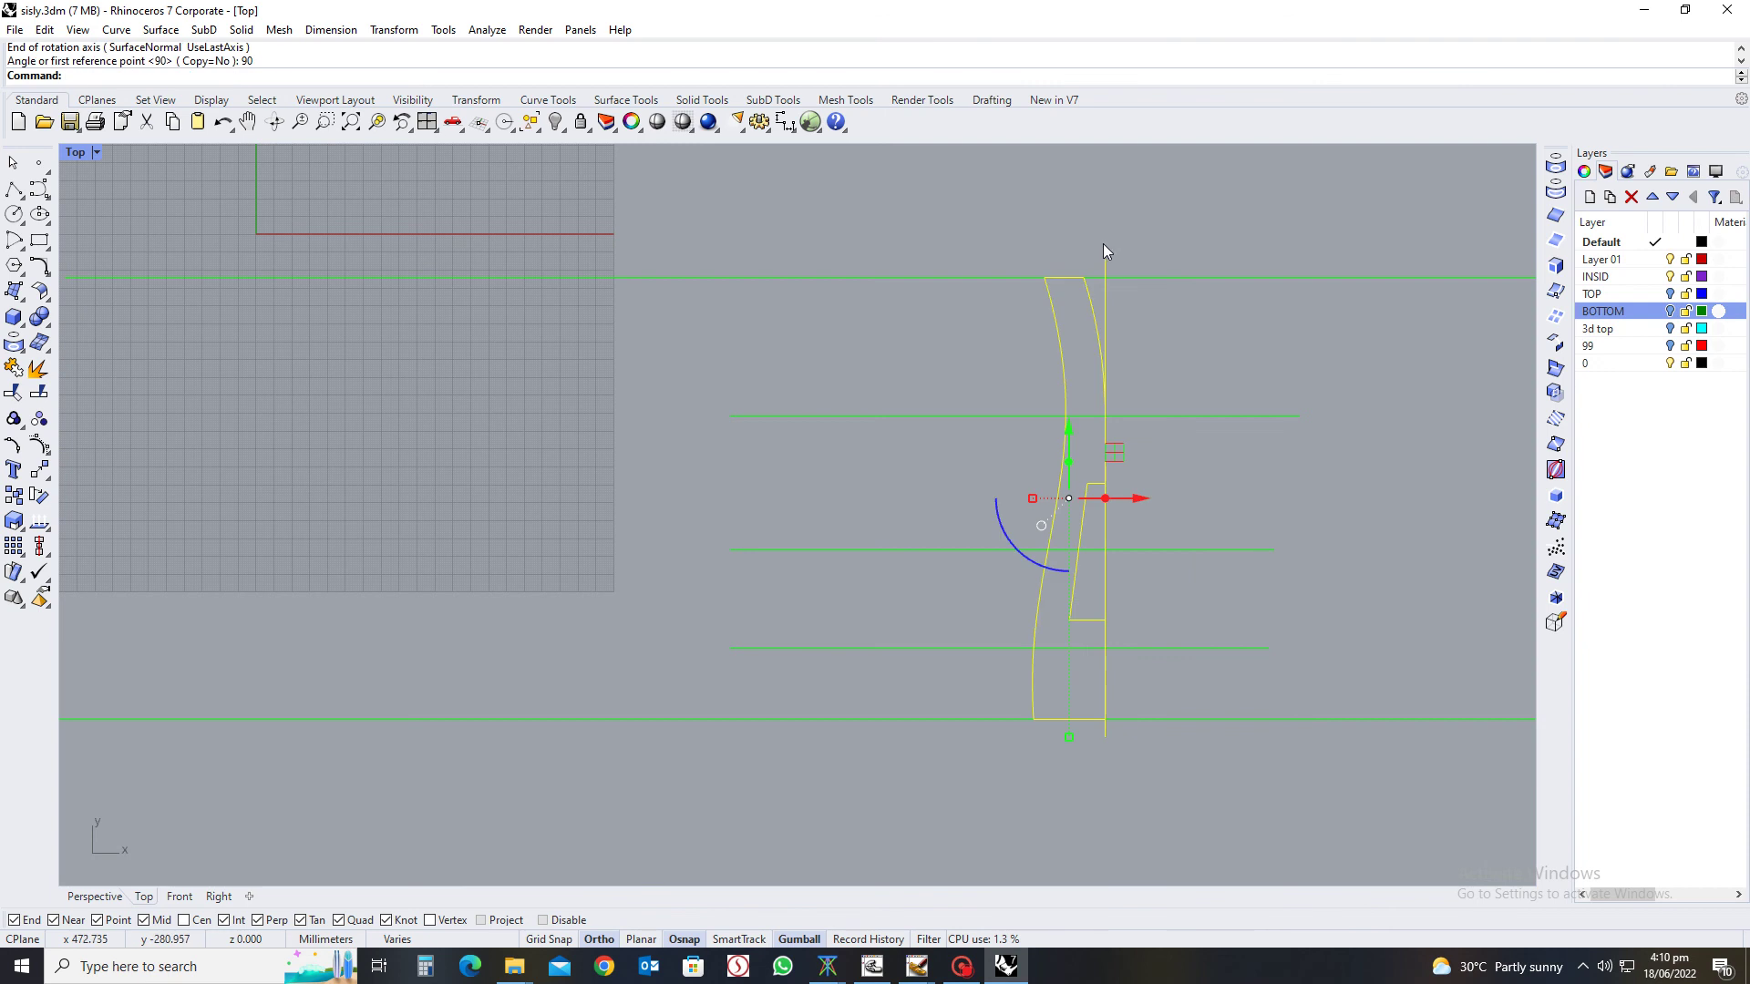
{"action": "key", "text": "ctrl+z"}
Rotate the side-profile curves 90 degrees in 3D about their vertical line, with the axis running from its upper end downwards
{"action": "key", "text": "Return"}
{"action": "left_click", "coordinate": [1105, 260]}
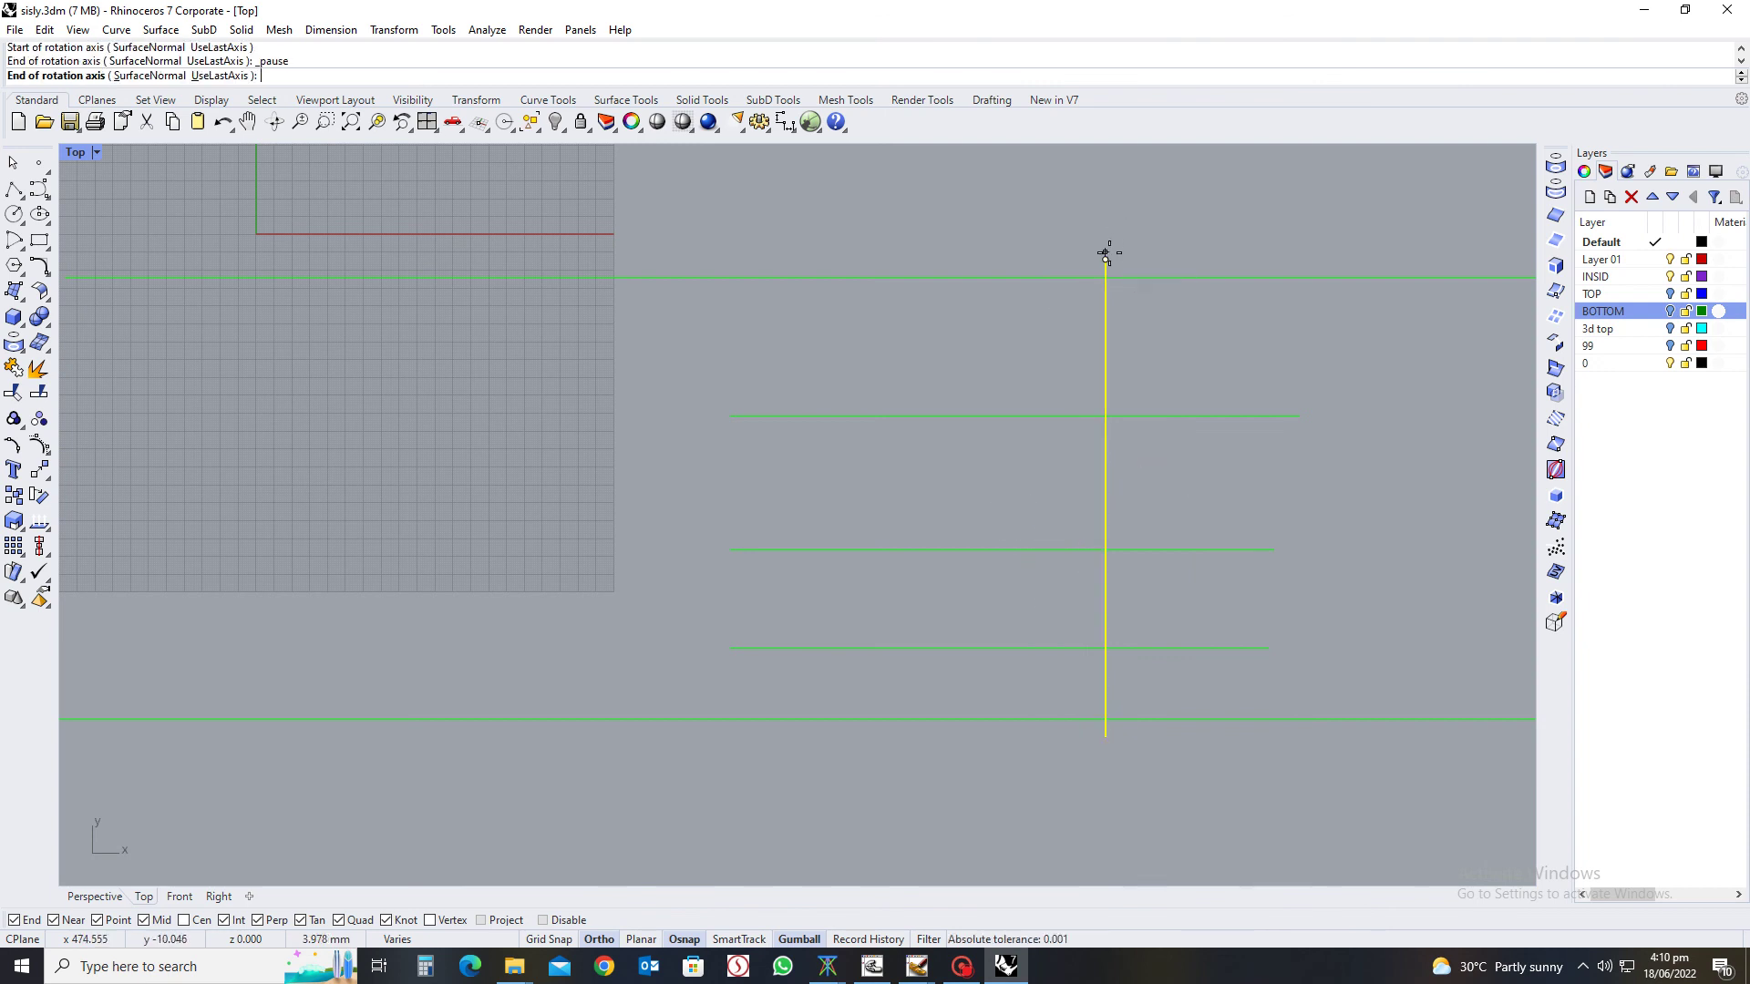
{"action": "left_click", "coordinate": [1102, 826]}
{"action": "key", "text": "Return"}
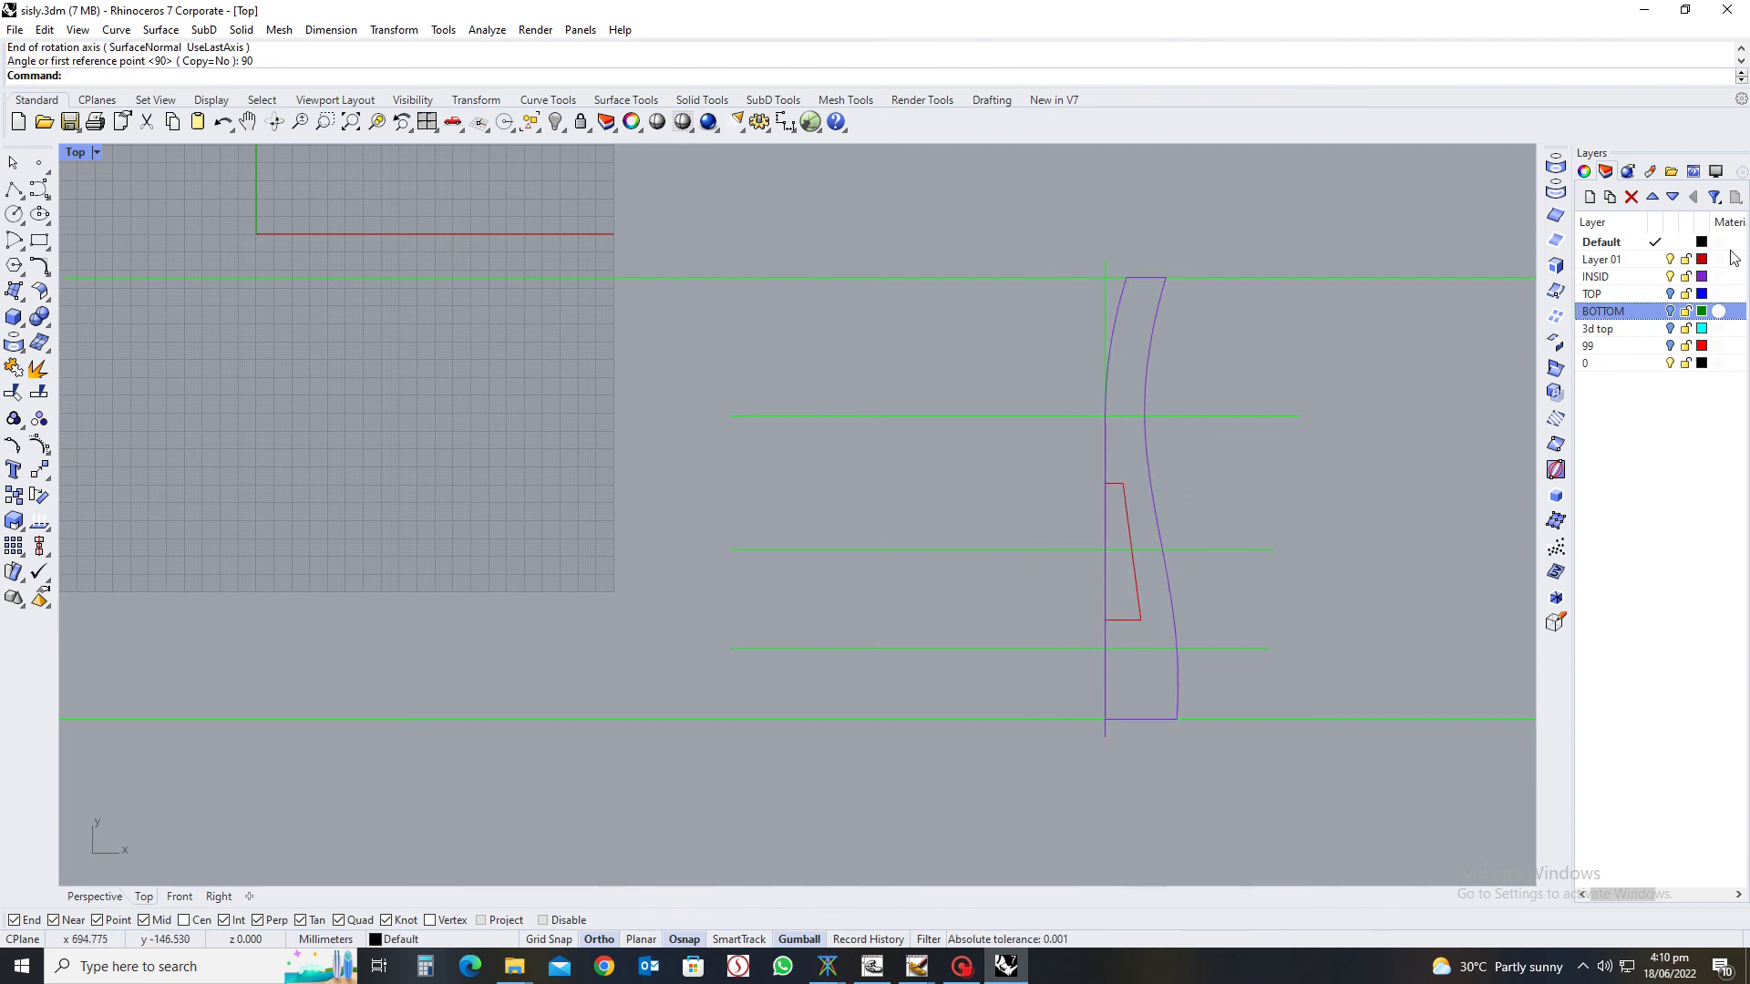
Turn on layer TOP to show the sole outline and tread pattern beside the side profile
{"action": "left_click", "coordinate": [1669, 293]}
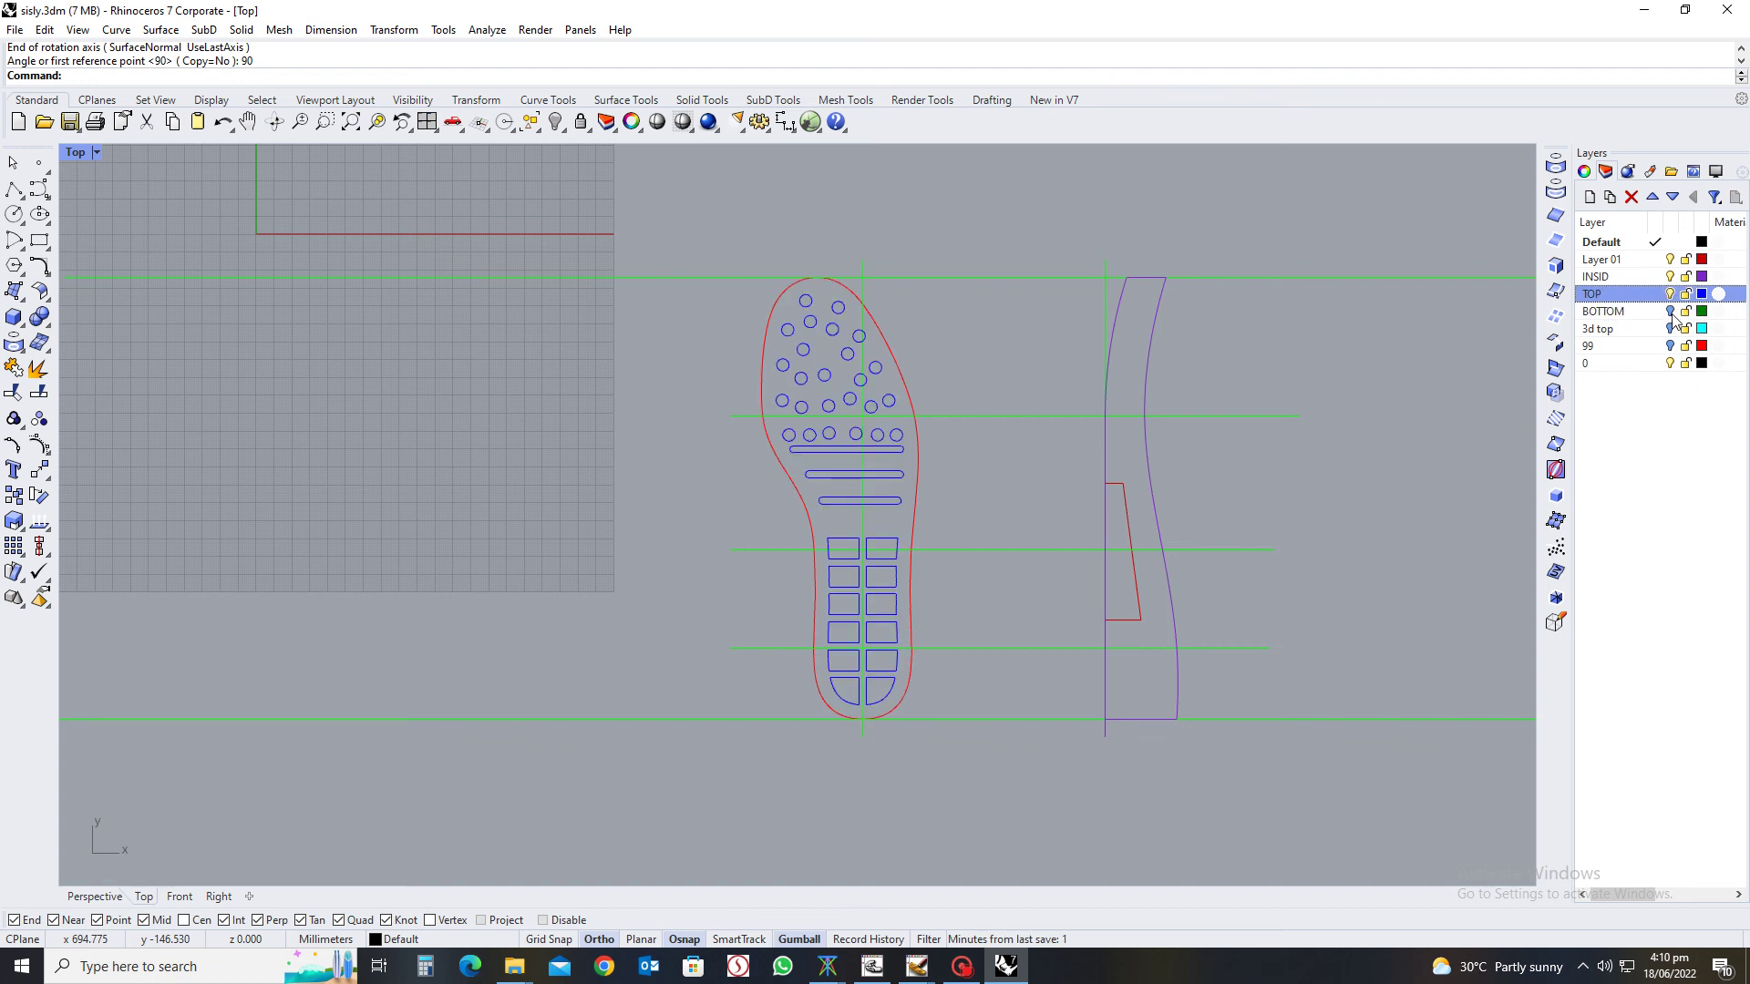
{"action": "left_click", "coordinate": [764, 382]}
{"action": "left_click", "coordinate": [1000, 491]}
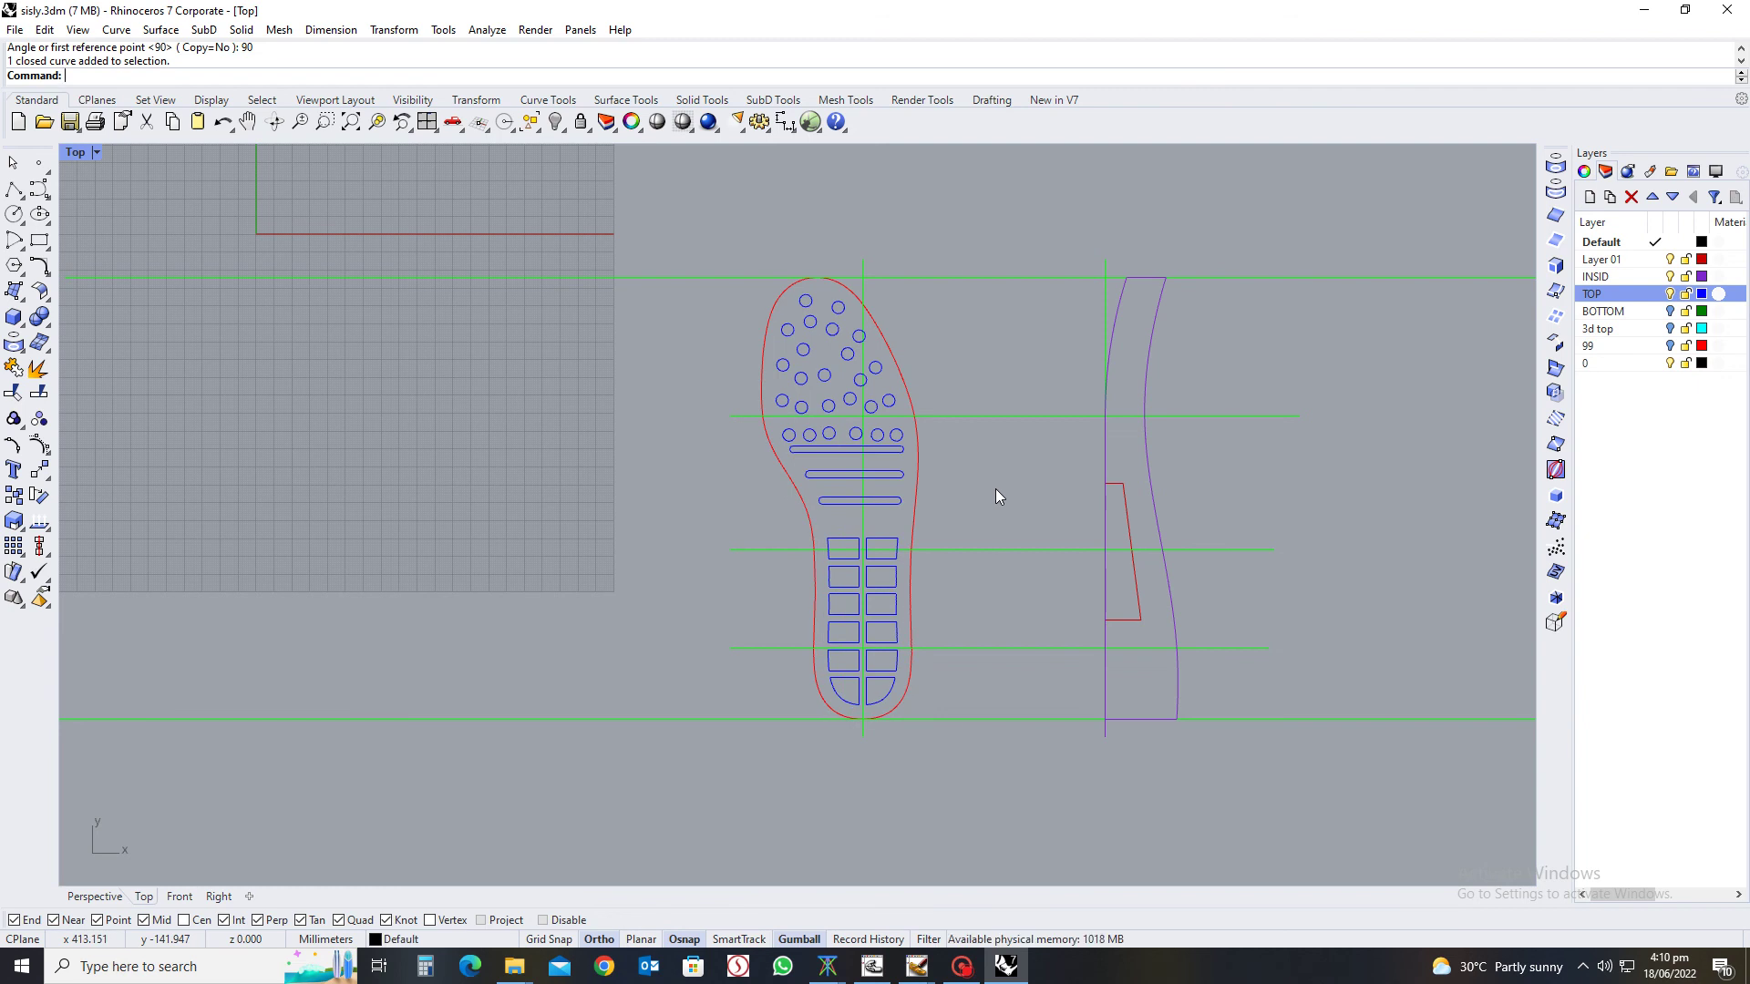
{"action": "right_click_drag", "start_coordinate": [906, 479], "coordinate": [1026, 436]}
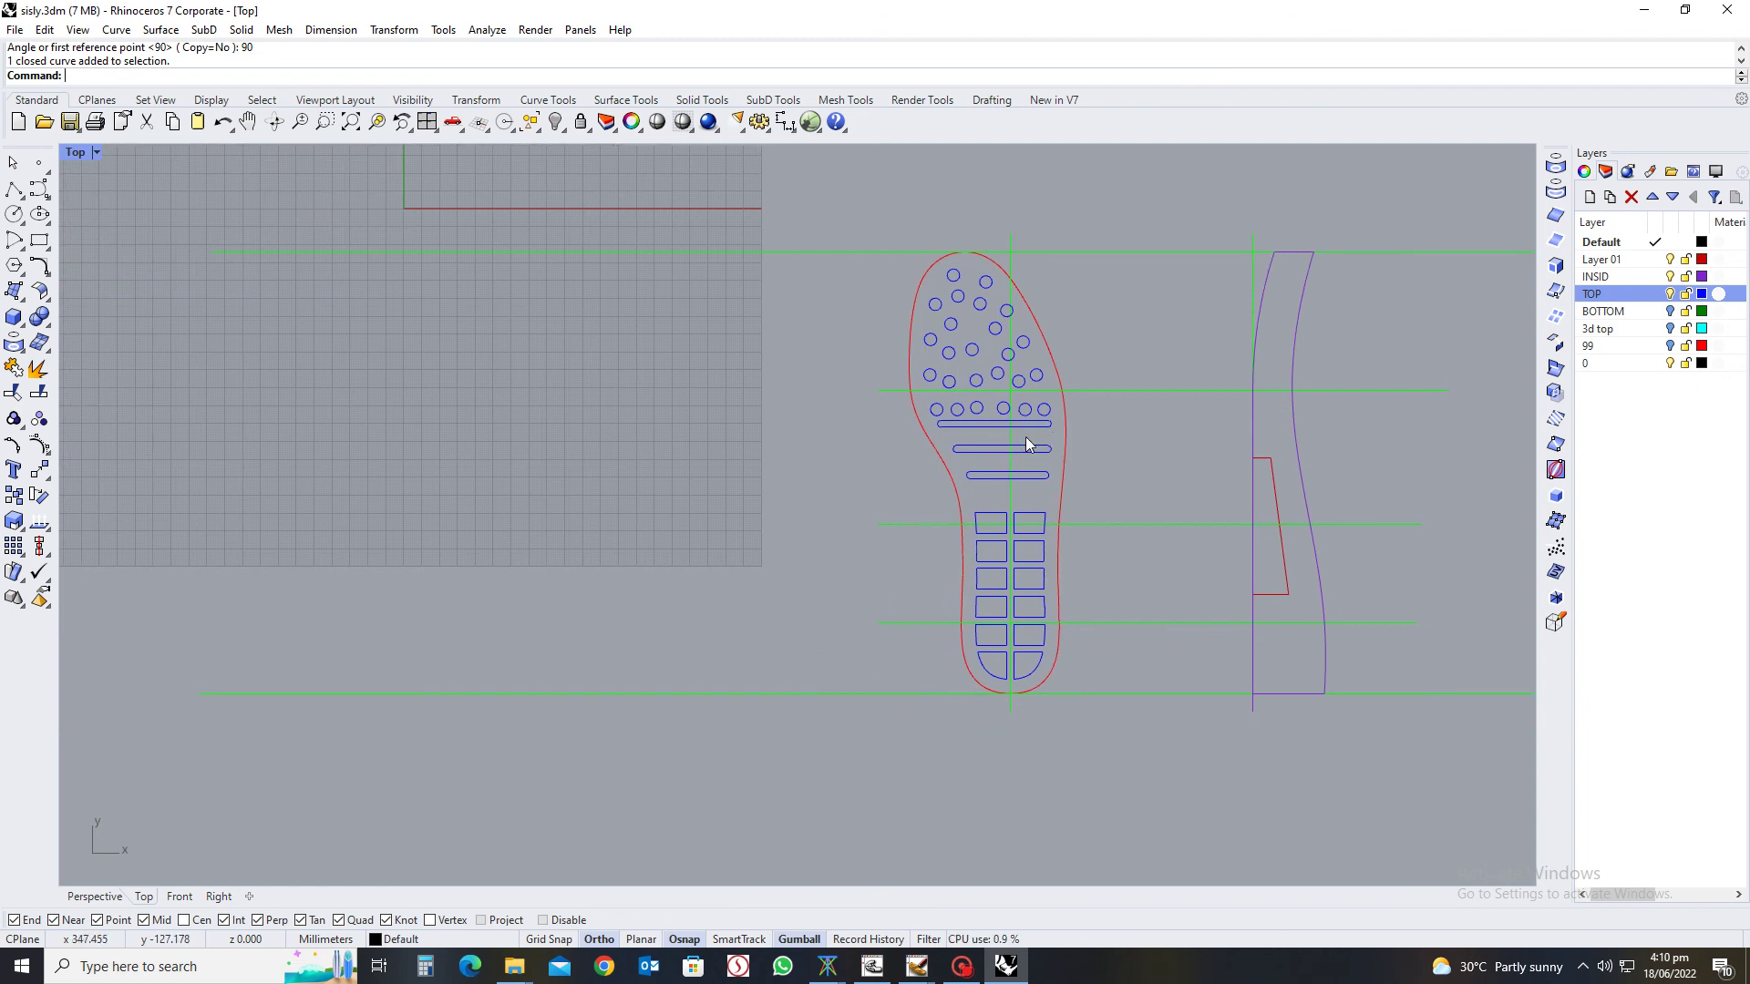
Copy the outer red sole outline straight down to the empty area below the model
{"action": "left_click", "coordinate": [1067, 447]}
{"action": "scroll", "coordinate": [1118, 424], "scroll_direction": "down", "scroll_amount": 4}
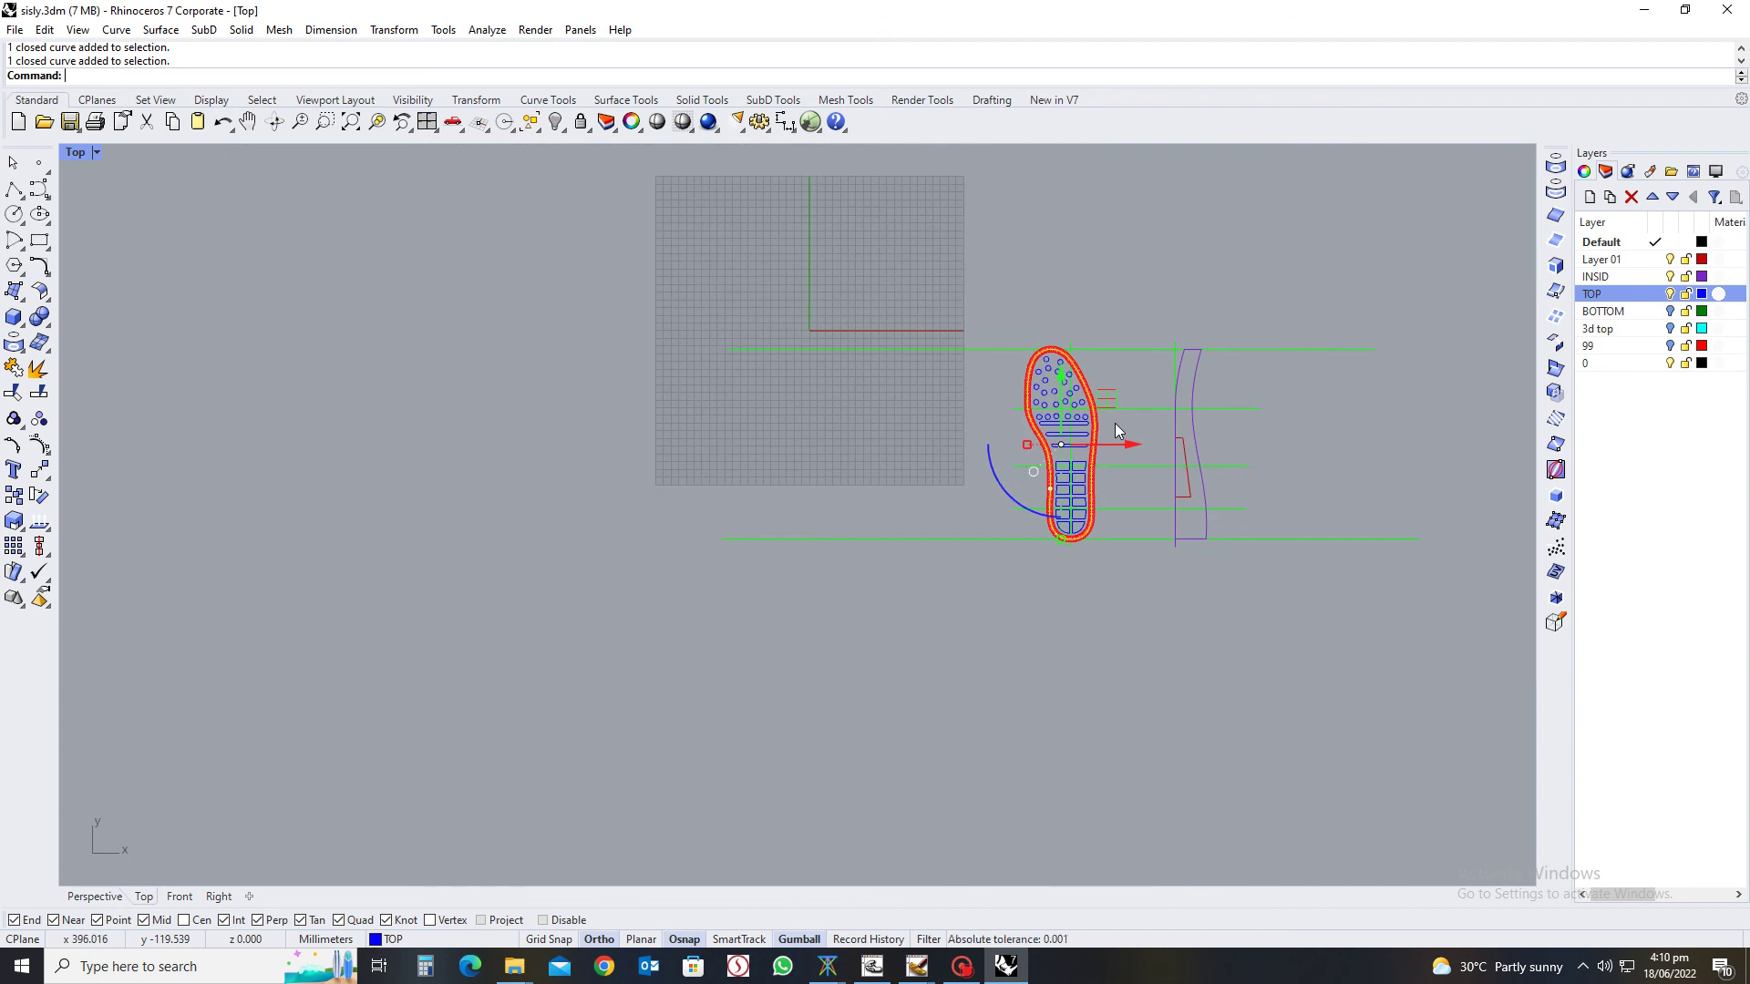
{"action": "type", "text": "co"}
{"action": "key", "text": "Return"}
{"action": "left_click", "coordinate": [1098, 447]}
{"action": "scroll", "coordinate": [1094, 474], "scroll_direction": "down", "scroll_amount": 4}
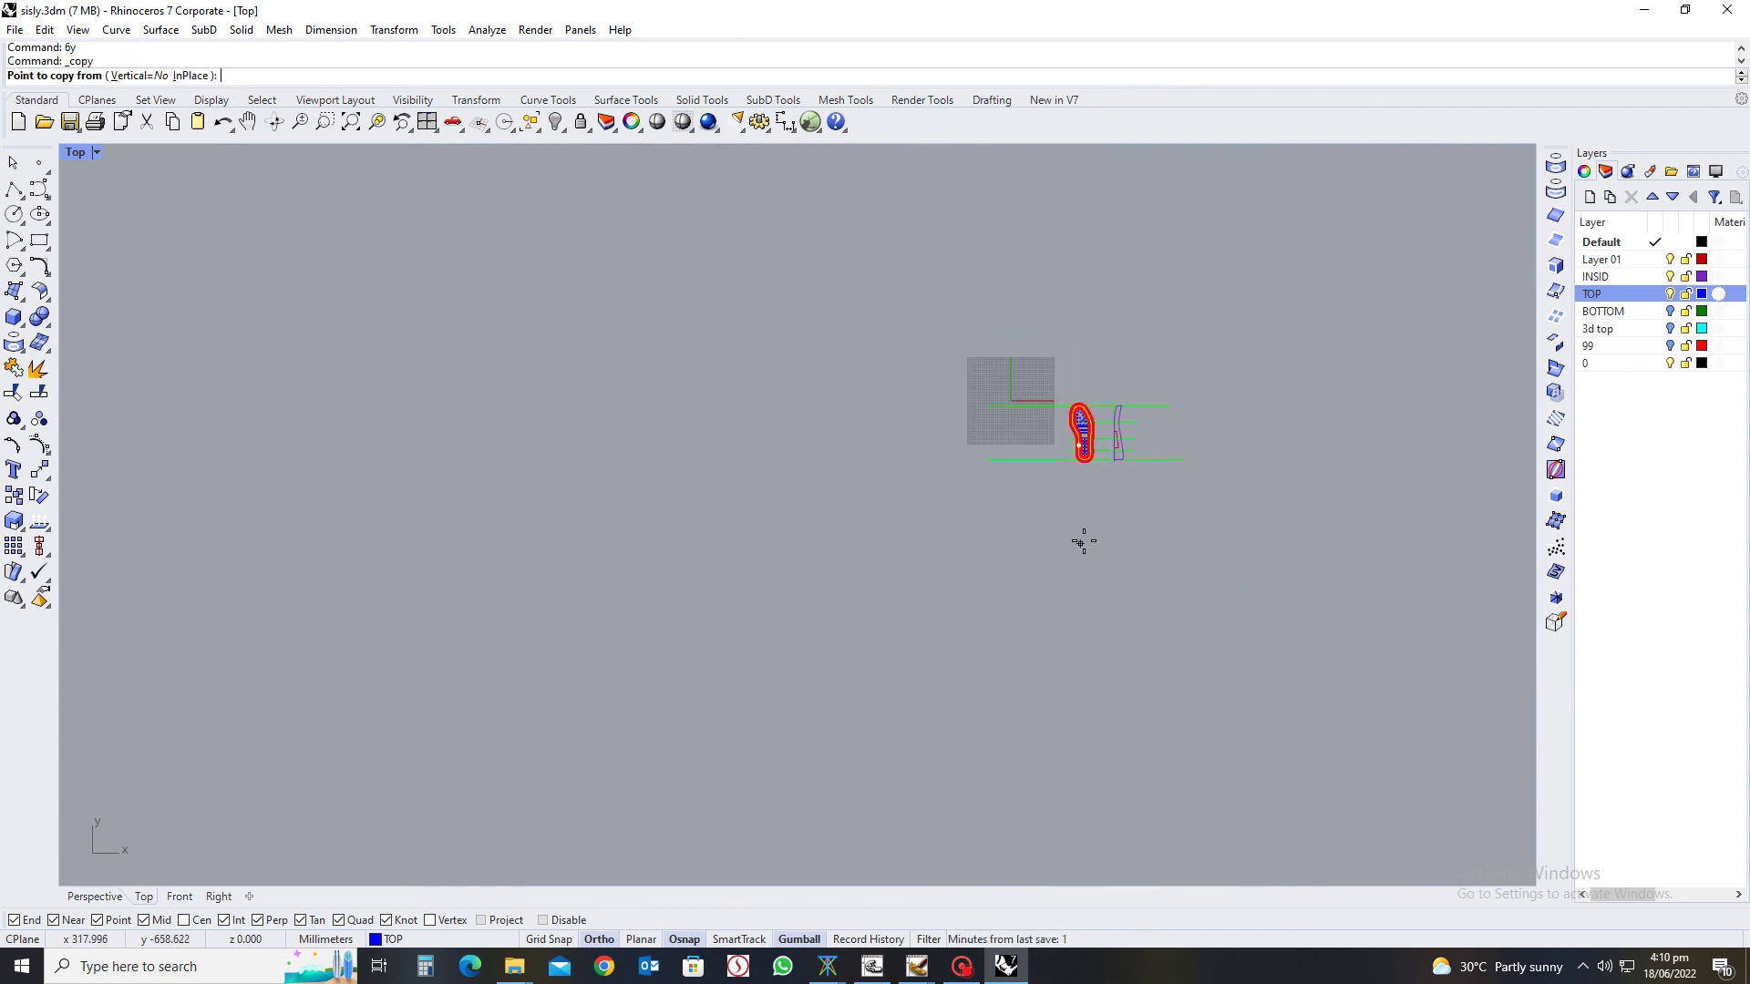
{"action": "left_click", "coordinate": [1059, 619]}
{"action": "scroll", "coordinate": [1080, 584], "scroll_direction": "up", "scroll_amount": 5}
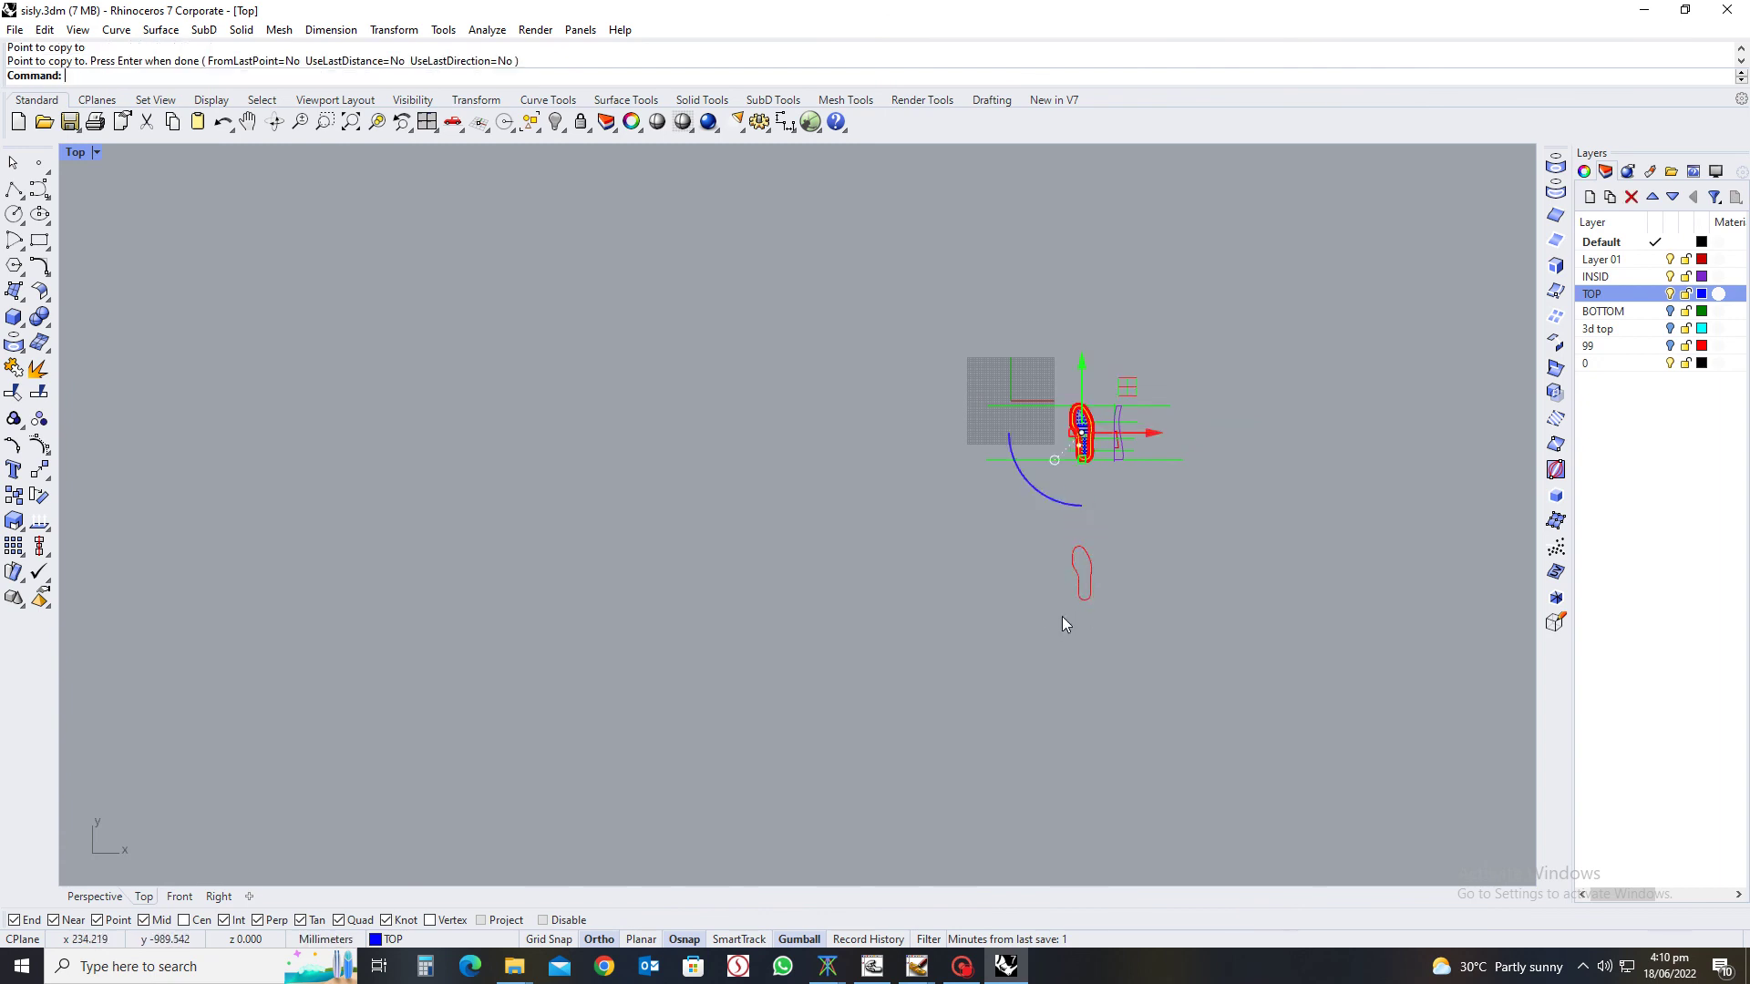
{"action": "key", "text": "Return"}
Make five more copies of the copied sole outline, spaced side by side in a horizontal row
{"action": "scroll", "coordinate": [1084, 556], "scroll_direction": "up", "scroll_amount": 4}
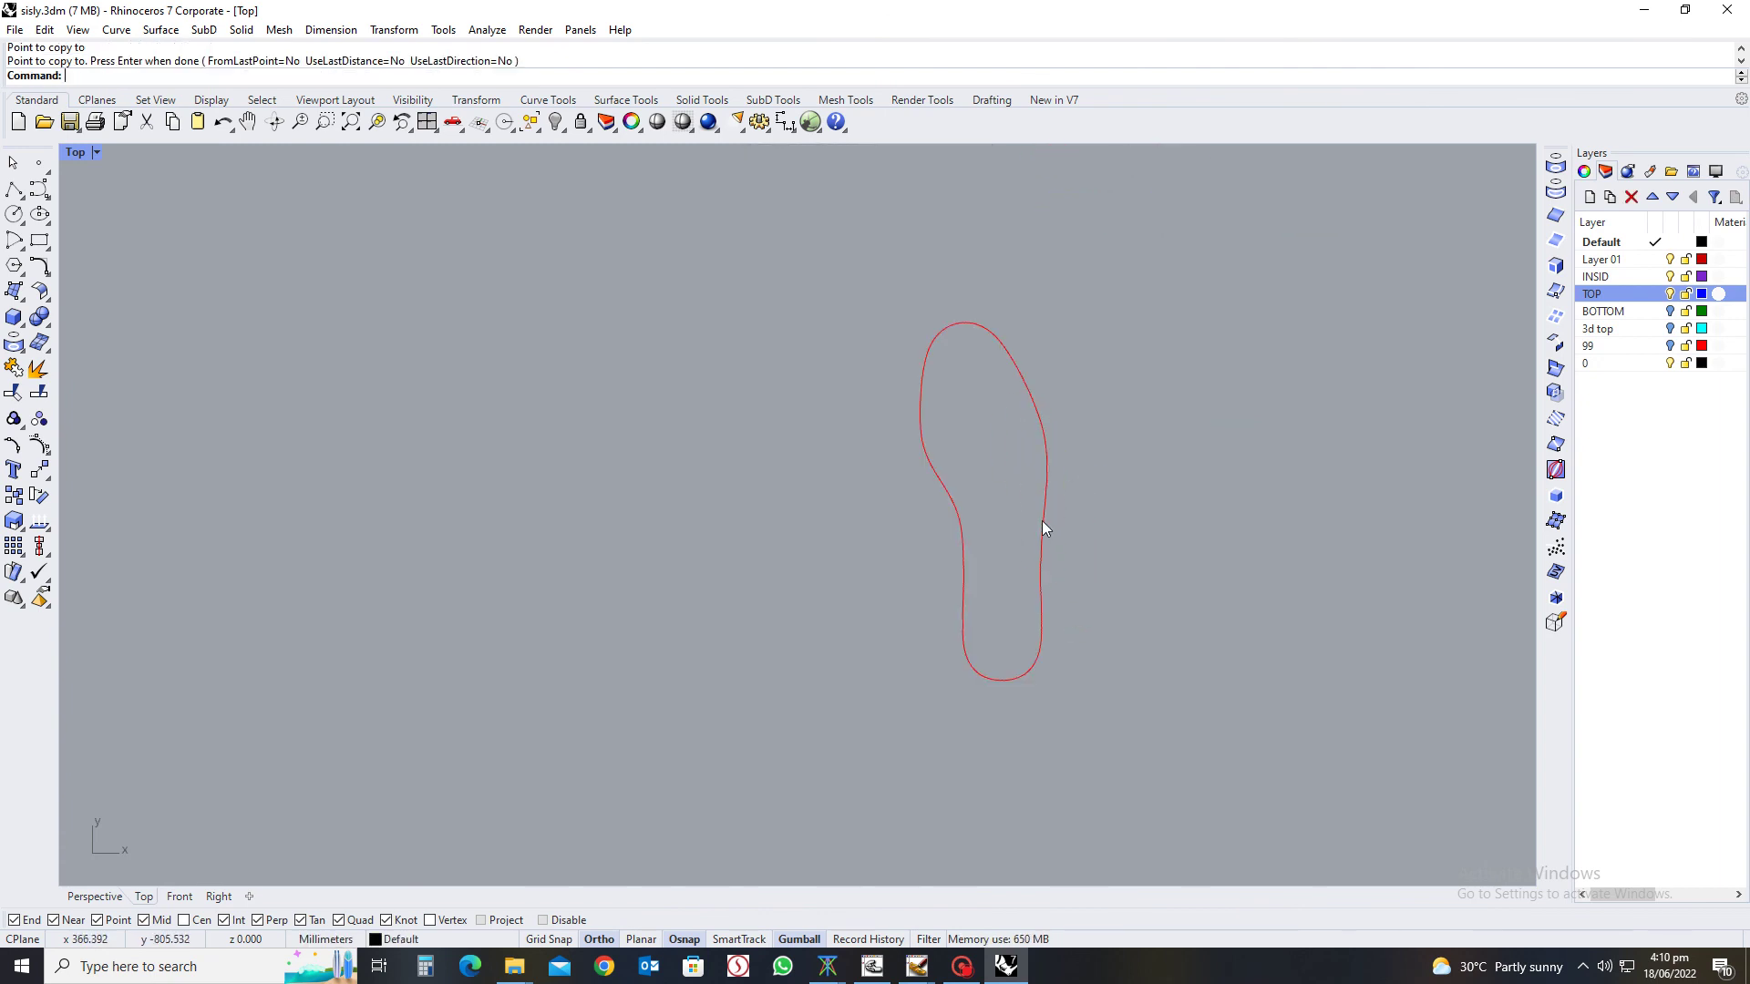
{"action": "left_click", "coordinate": [1044, 522]}
{"action": "key", "text": "Return"}
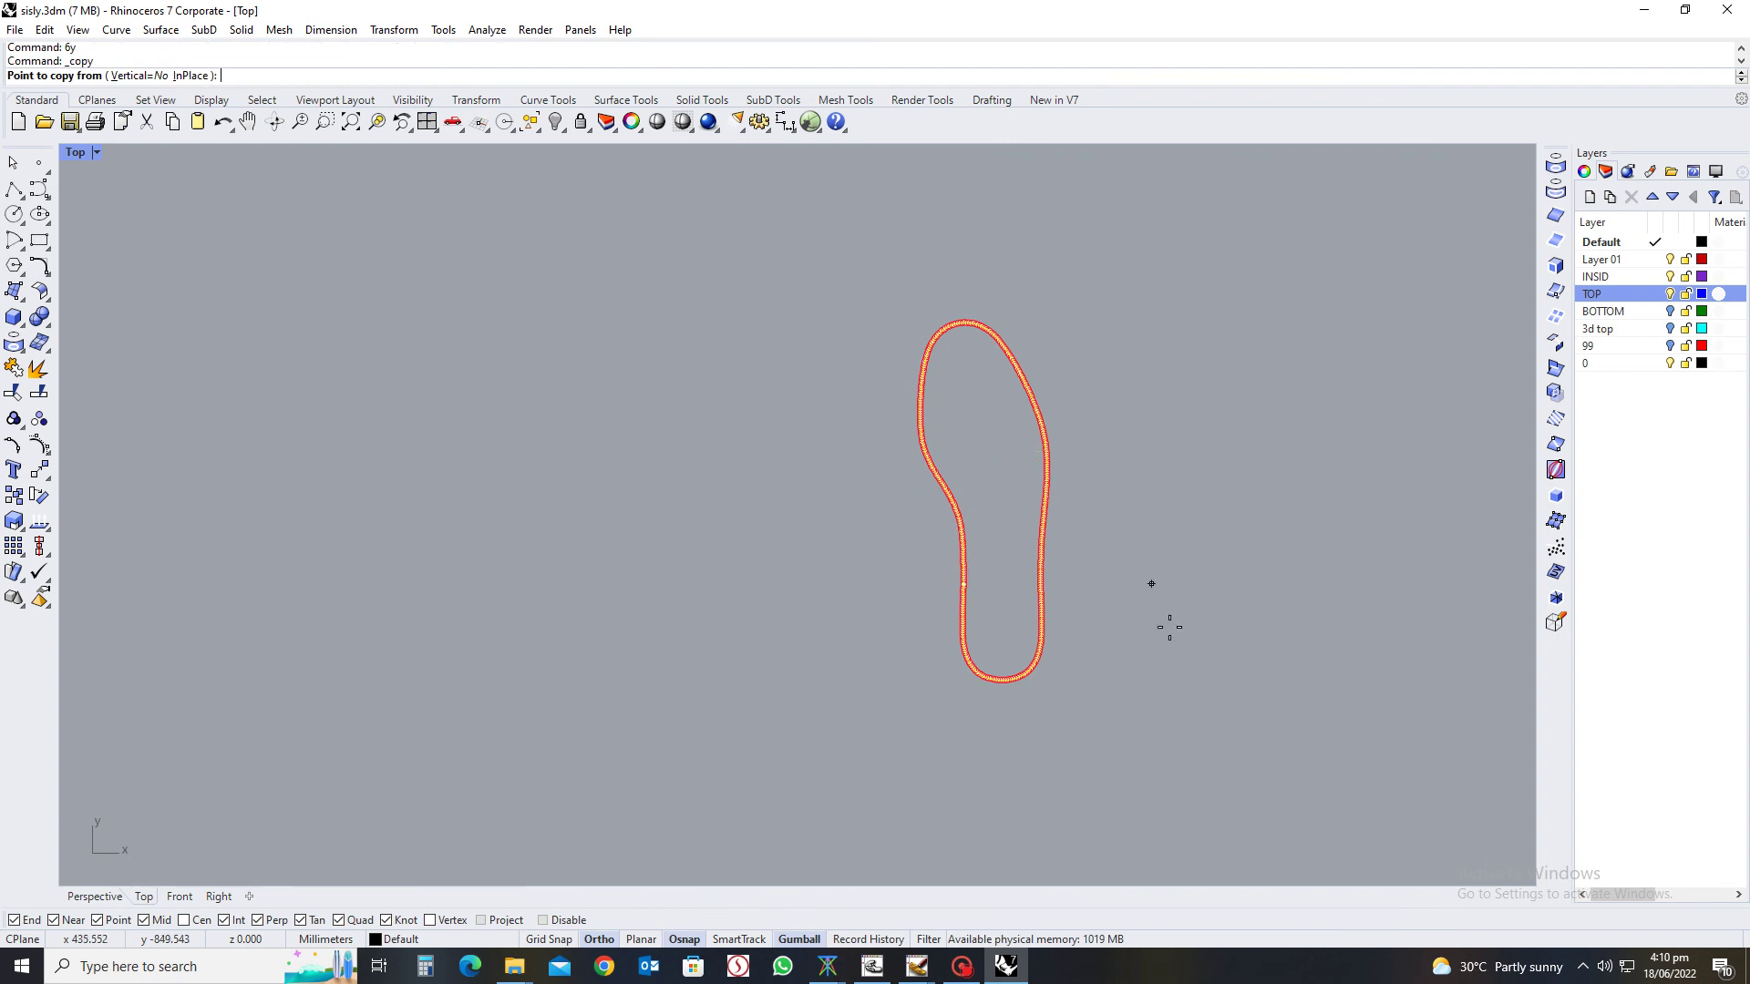
{"action": "left_click", "coordinate": [965, 781]}
{"action": "left_click", "coordinate": [1114, 739]}
{"action": "right_click_drag", "start_coordinate": [1204, 736], "coordinate": [926, 724]}
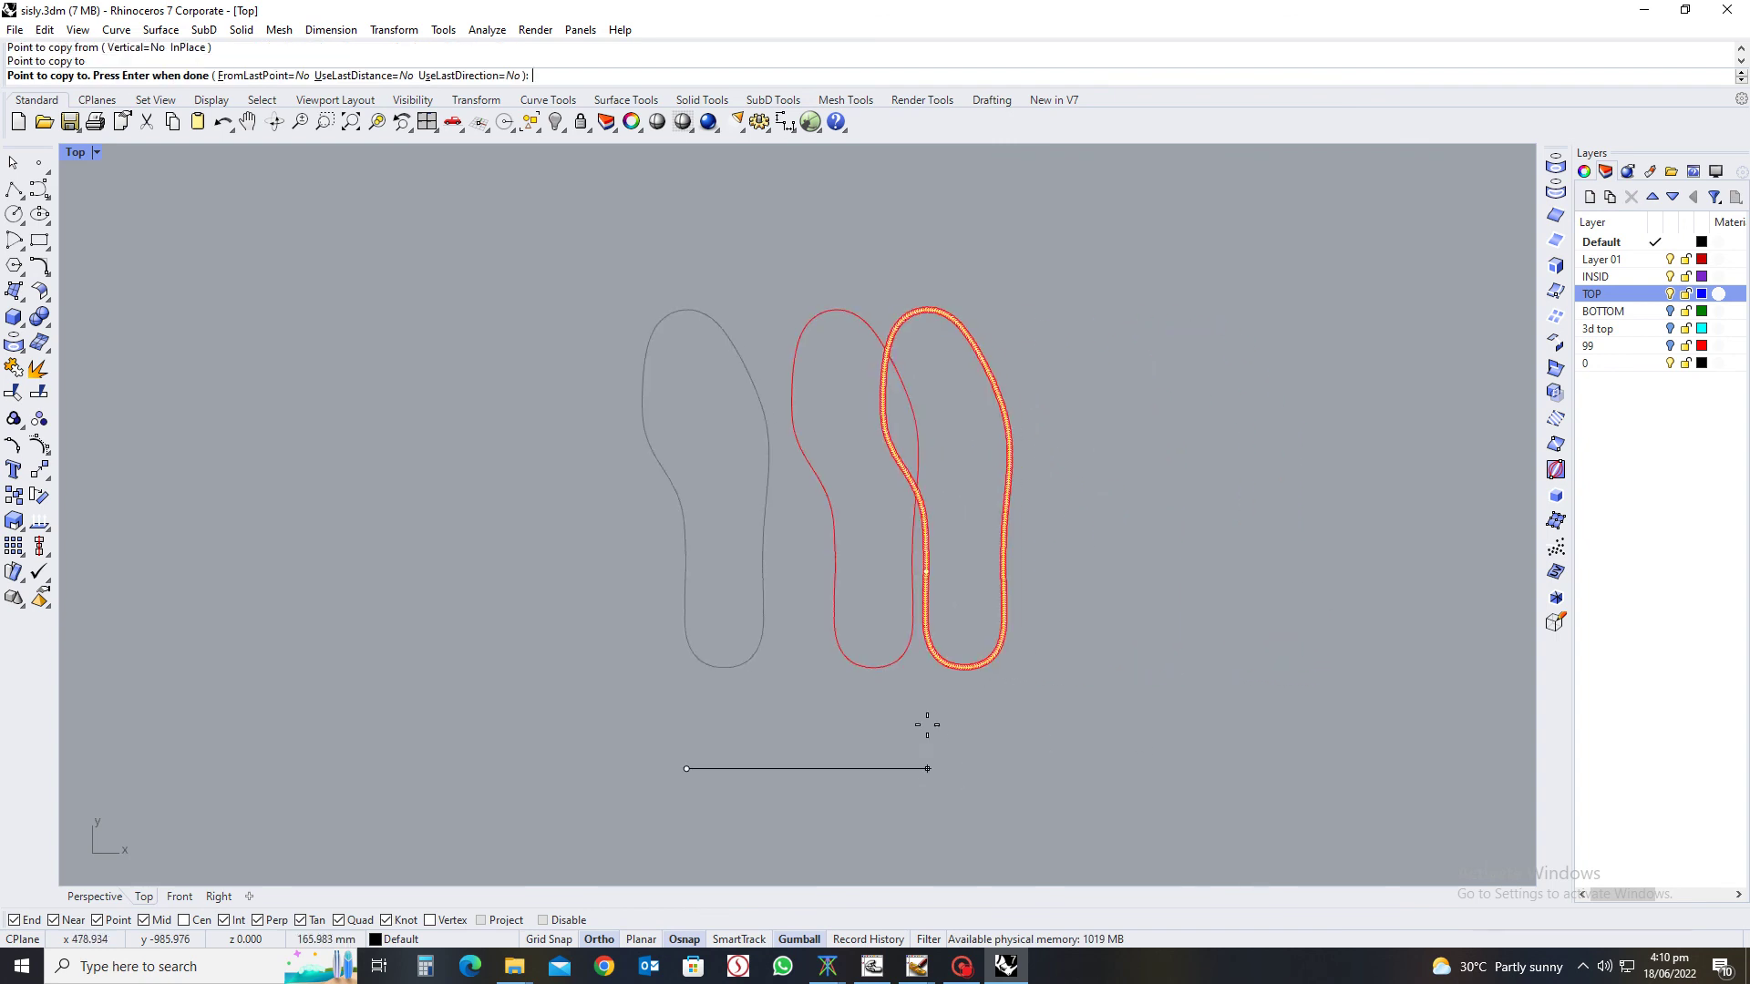
{"action": "left_click", "coordinate": [987, 722]}
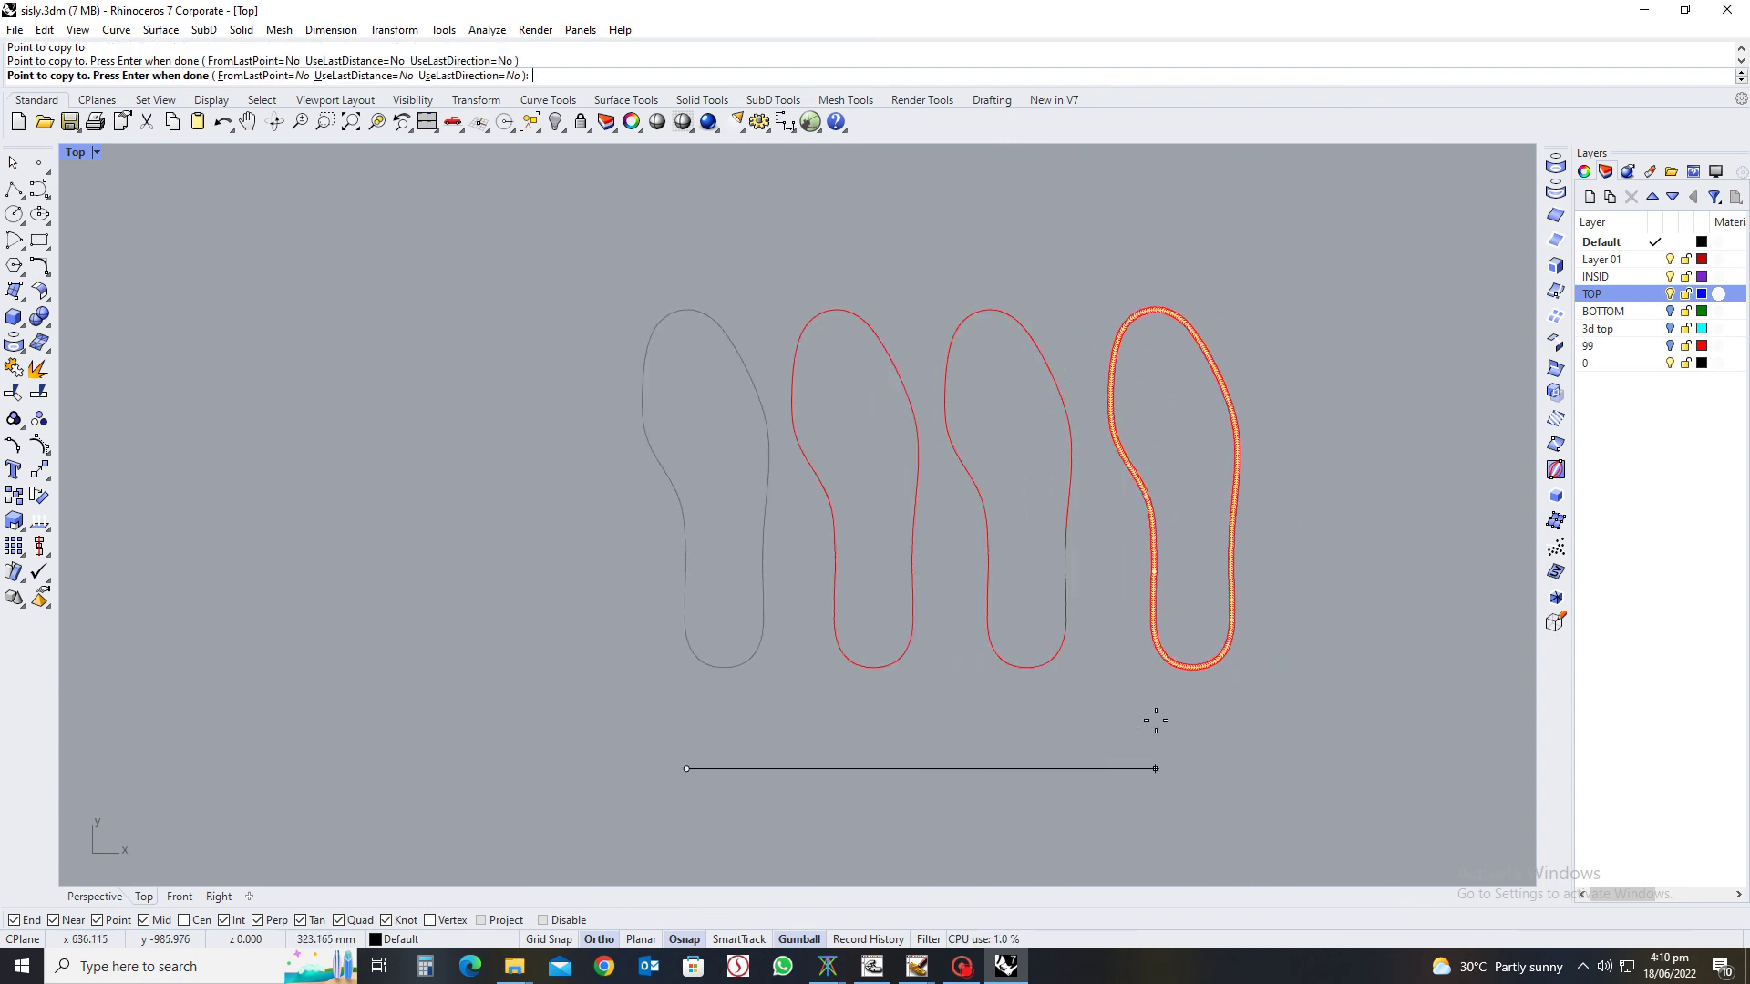
{"action": "left_click", "coordinate": [1147, 721]}
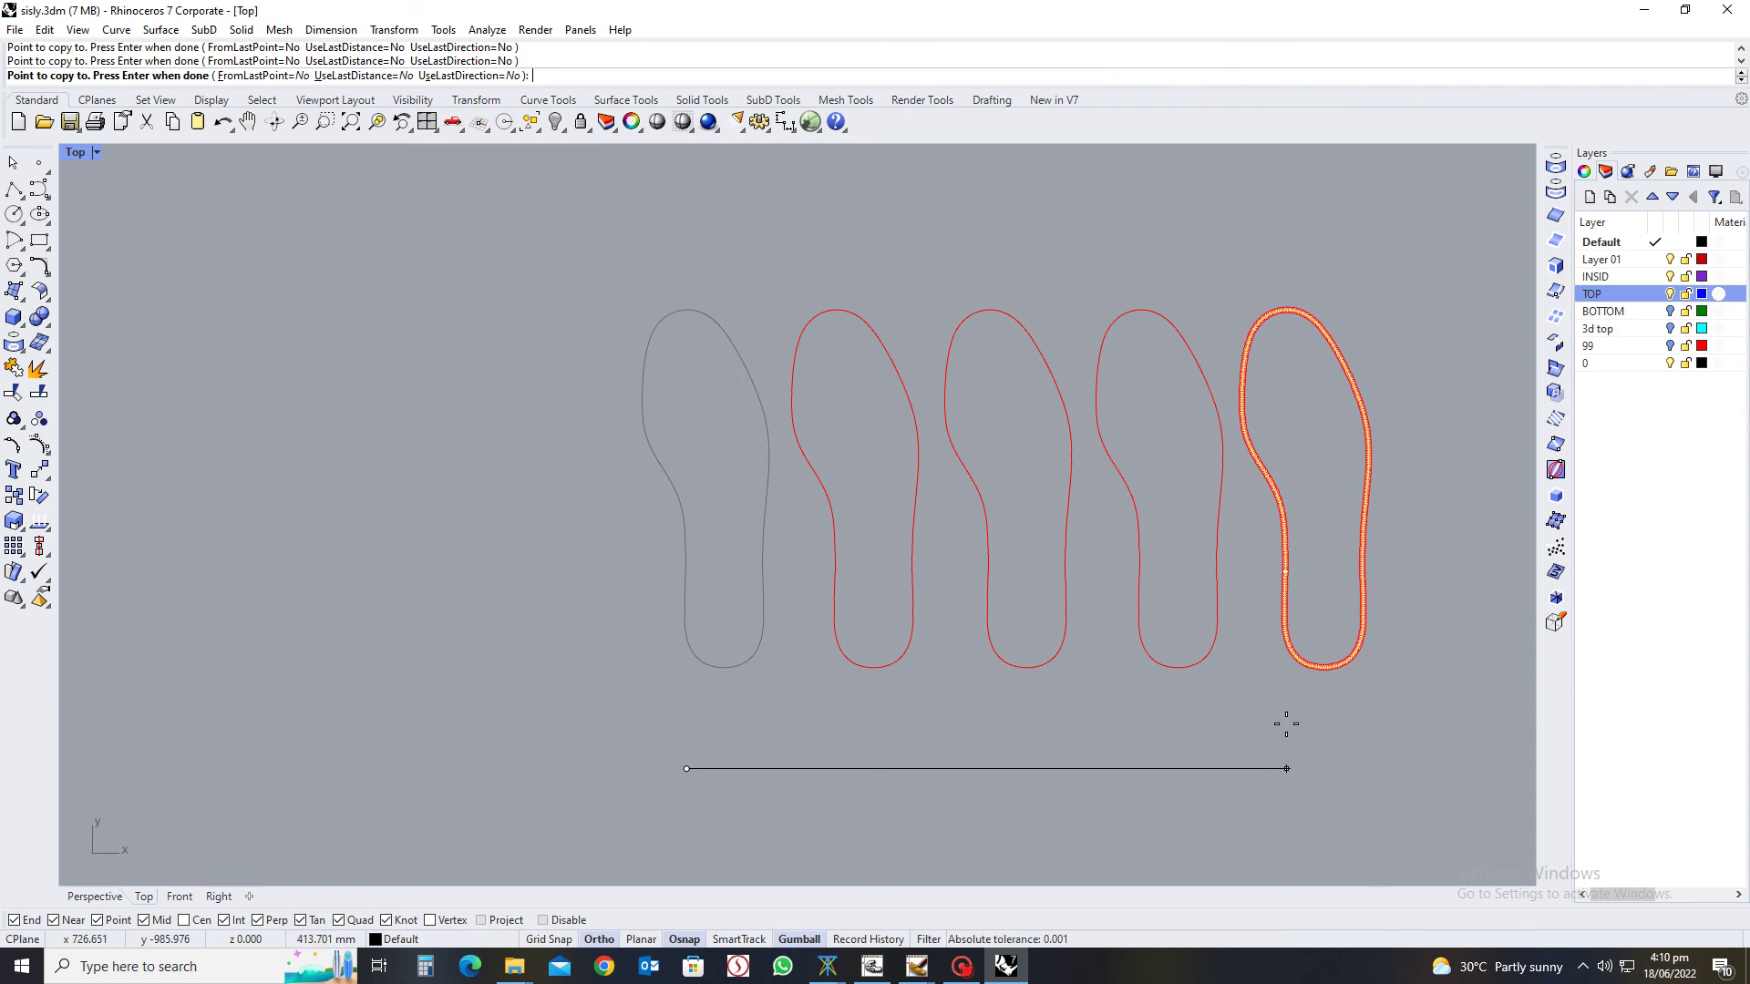
{"action": "right_click_drag", "start_coordinate": [1363, 730], "coordinate": [1188, 726]}
{"action": "left_click", "coordinate": [1113, 723]}
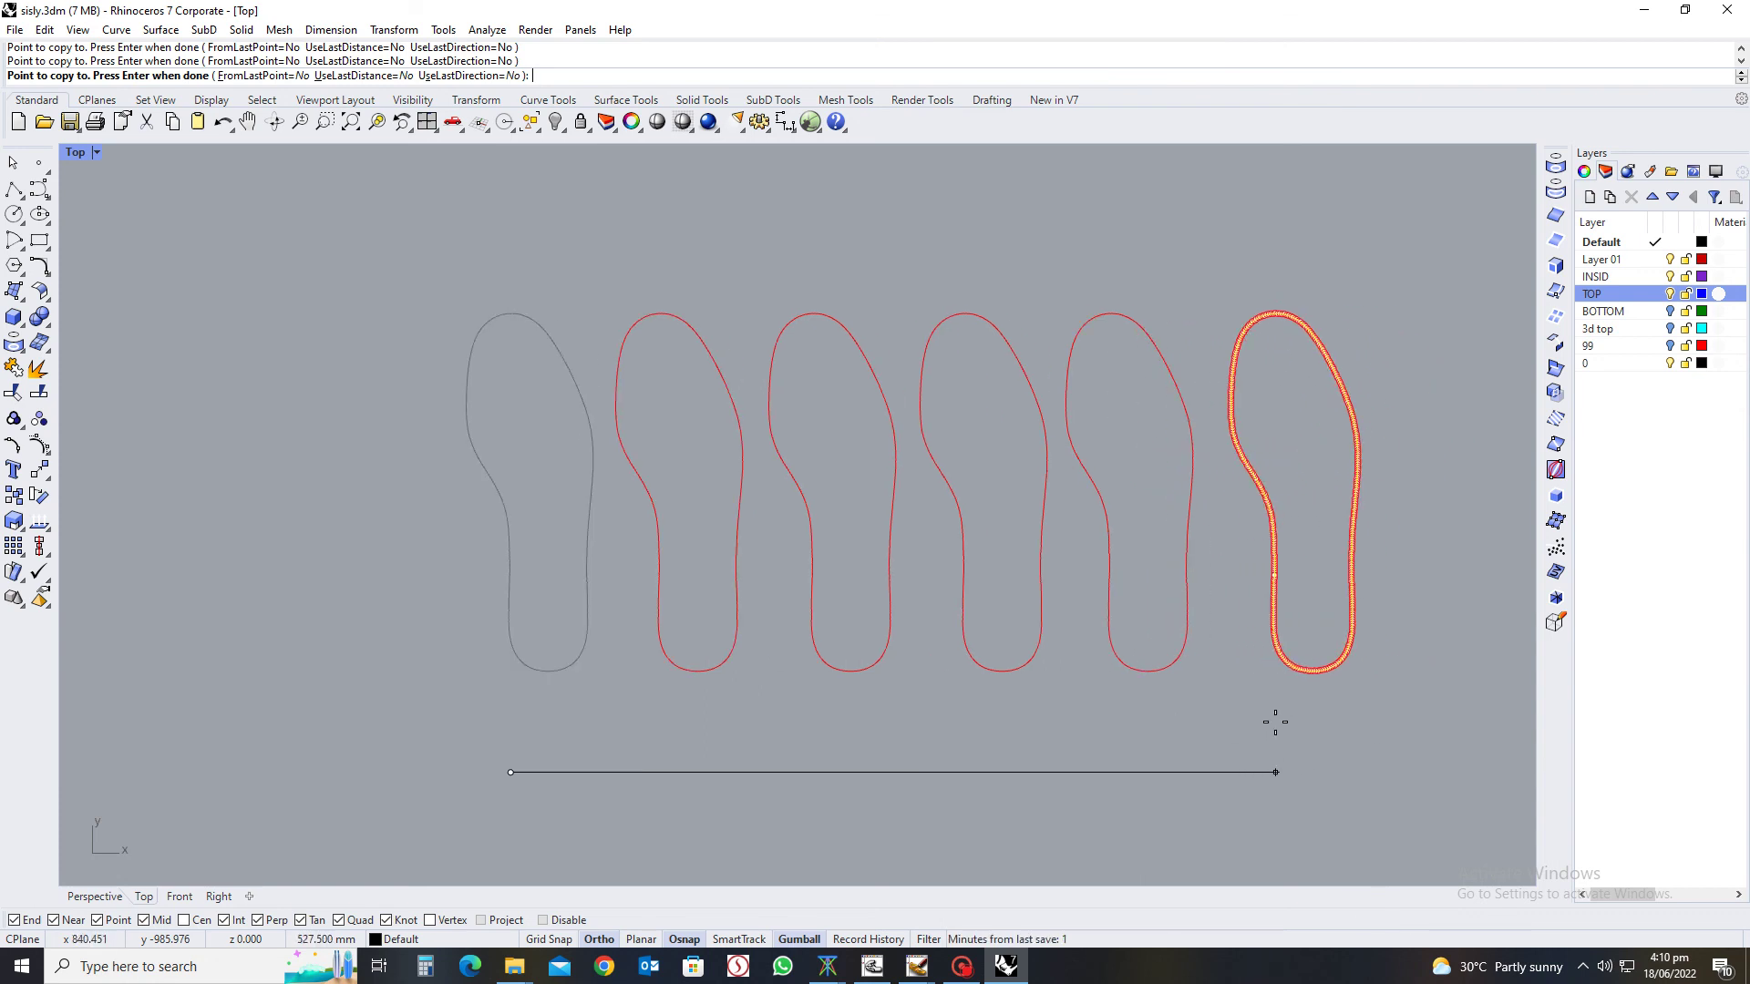
{"action": "left_click", "coordinate": [1275, 722]}
{"action": "key", "text": "Return"}
Create a bounding box around the second sole outline in the row, using the world coordinate system
{"action": "right_click_drag", "start_coordinate": [783, 627], "coordinate": [903, 635]}
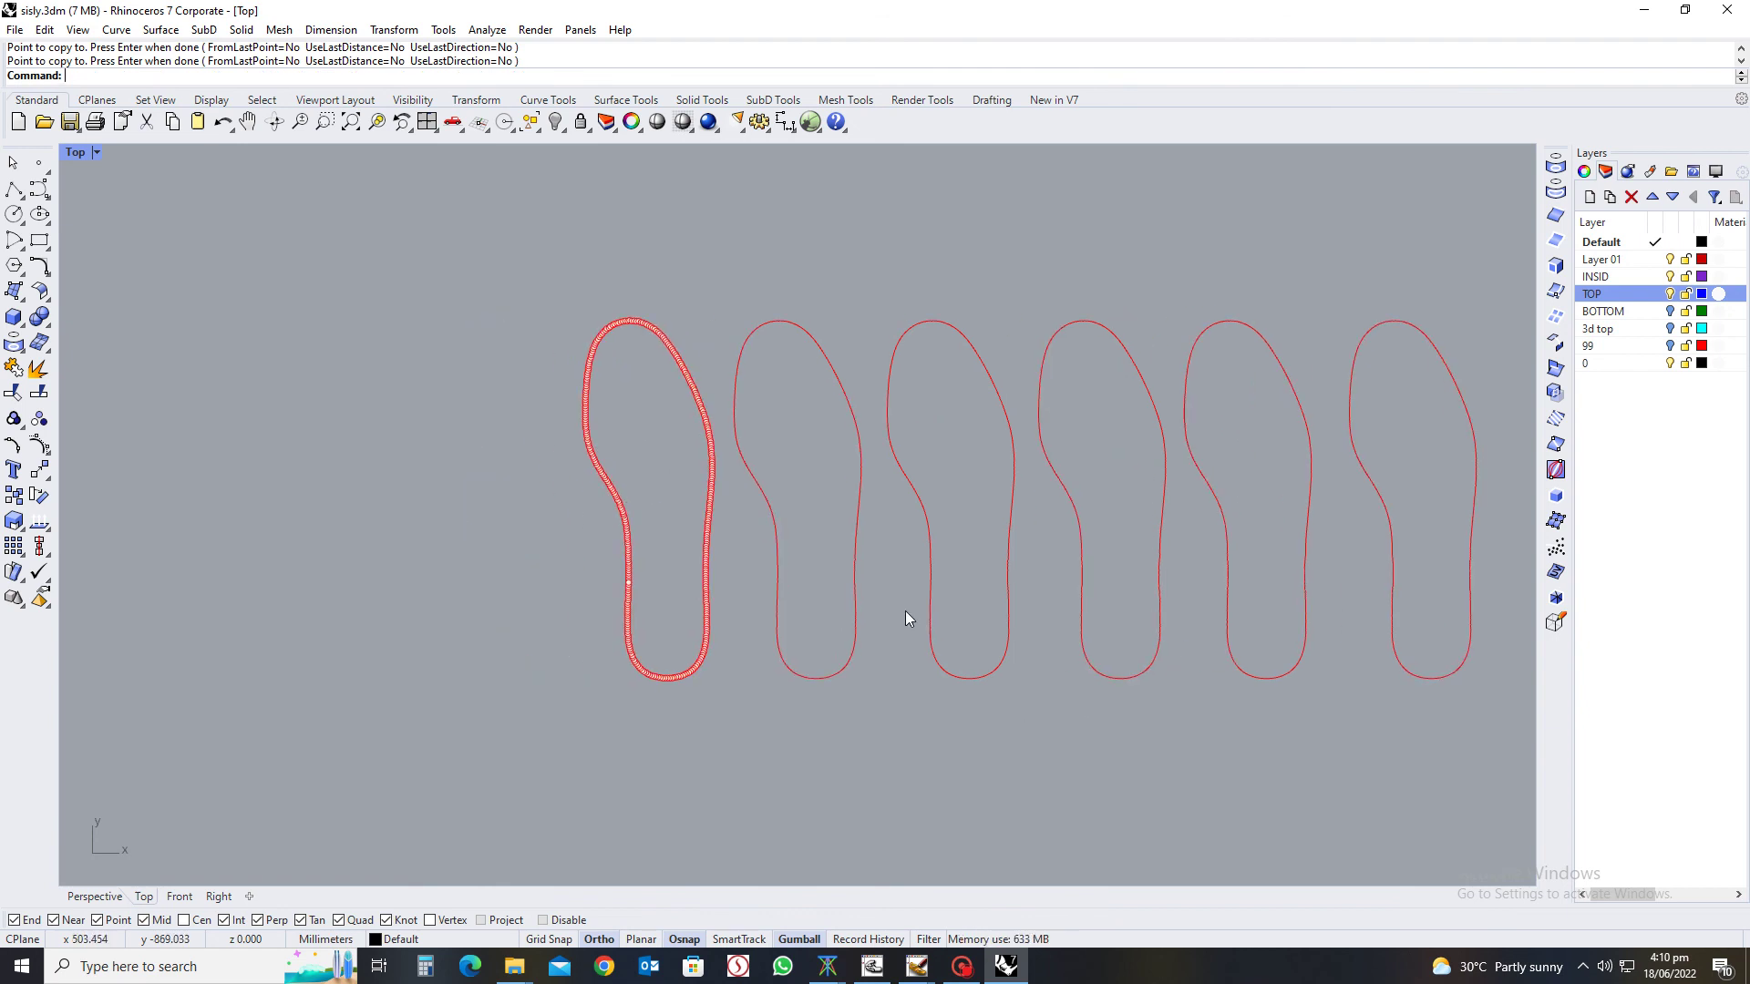
{"action": "left_click", "coordinate": [905, 618]}
{"action": "left_click", "coordinate": [817, 347]}
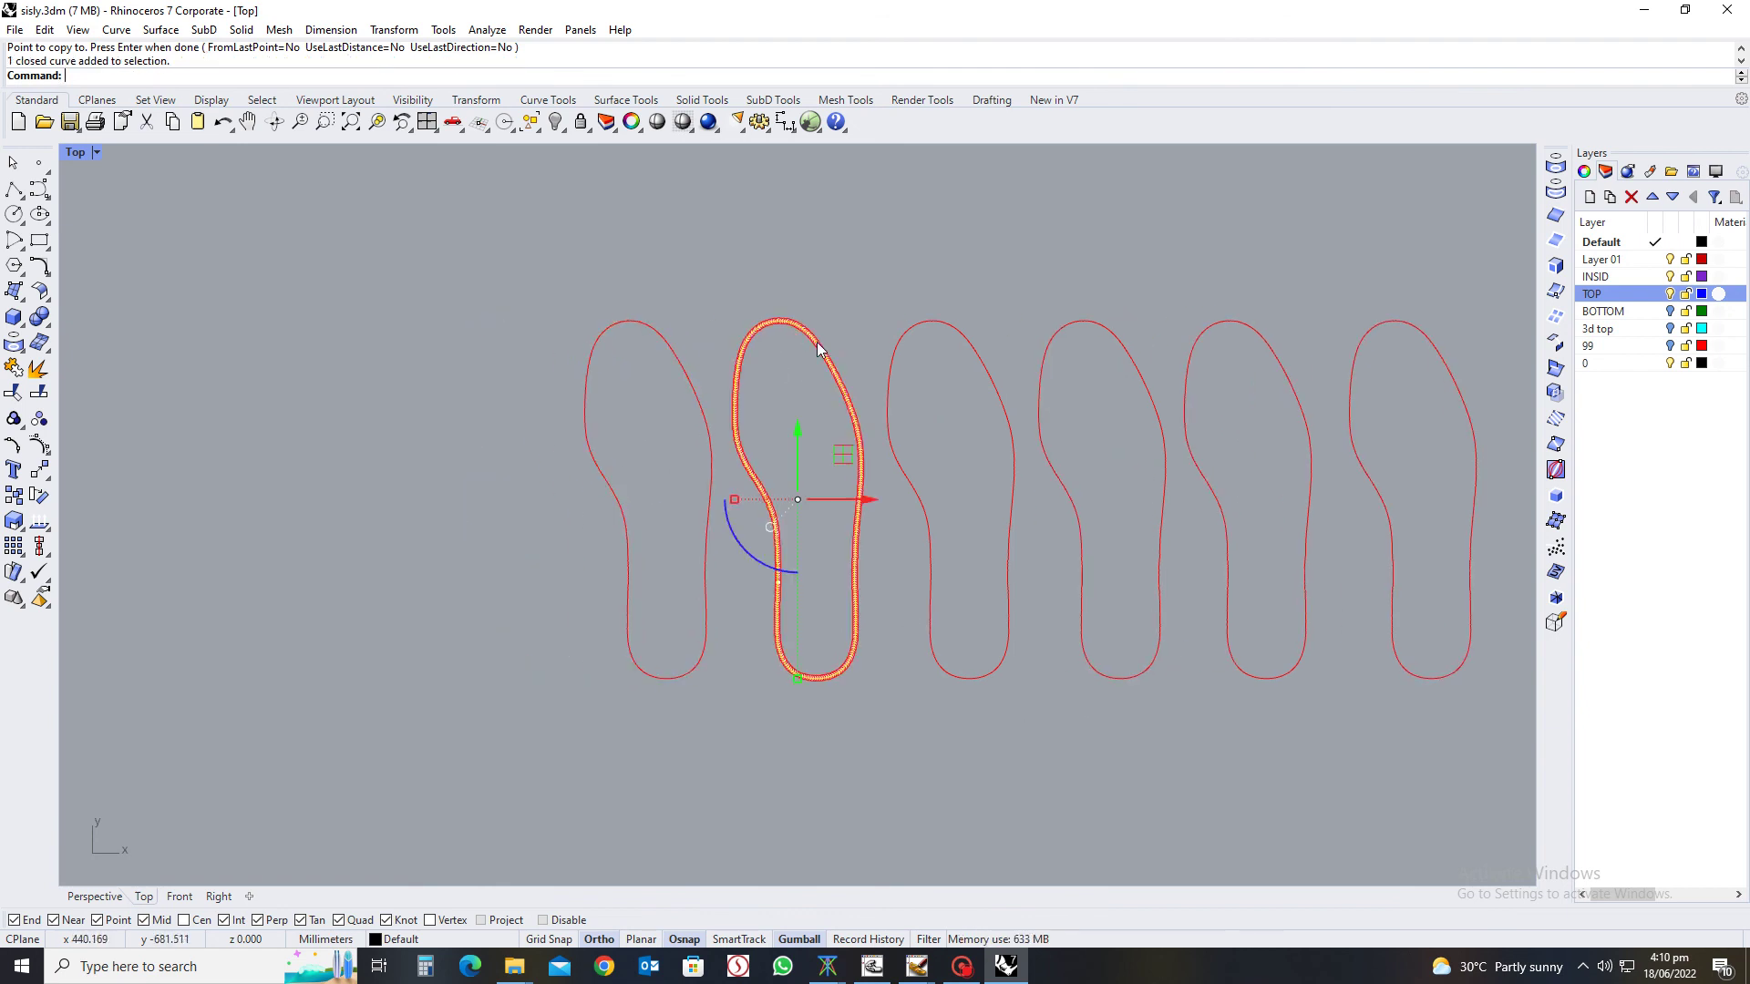
{"action": "type", "text": "kk"}
{"action": "key", "text": "Return"}
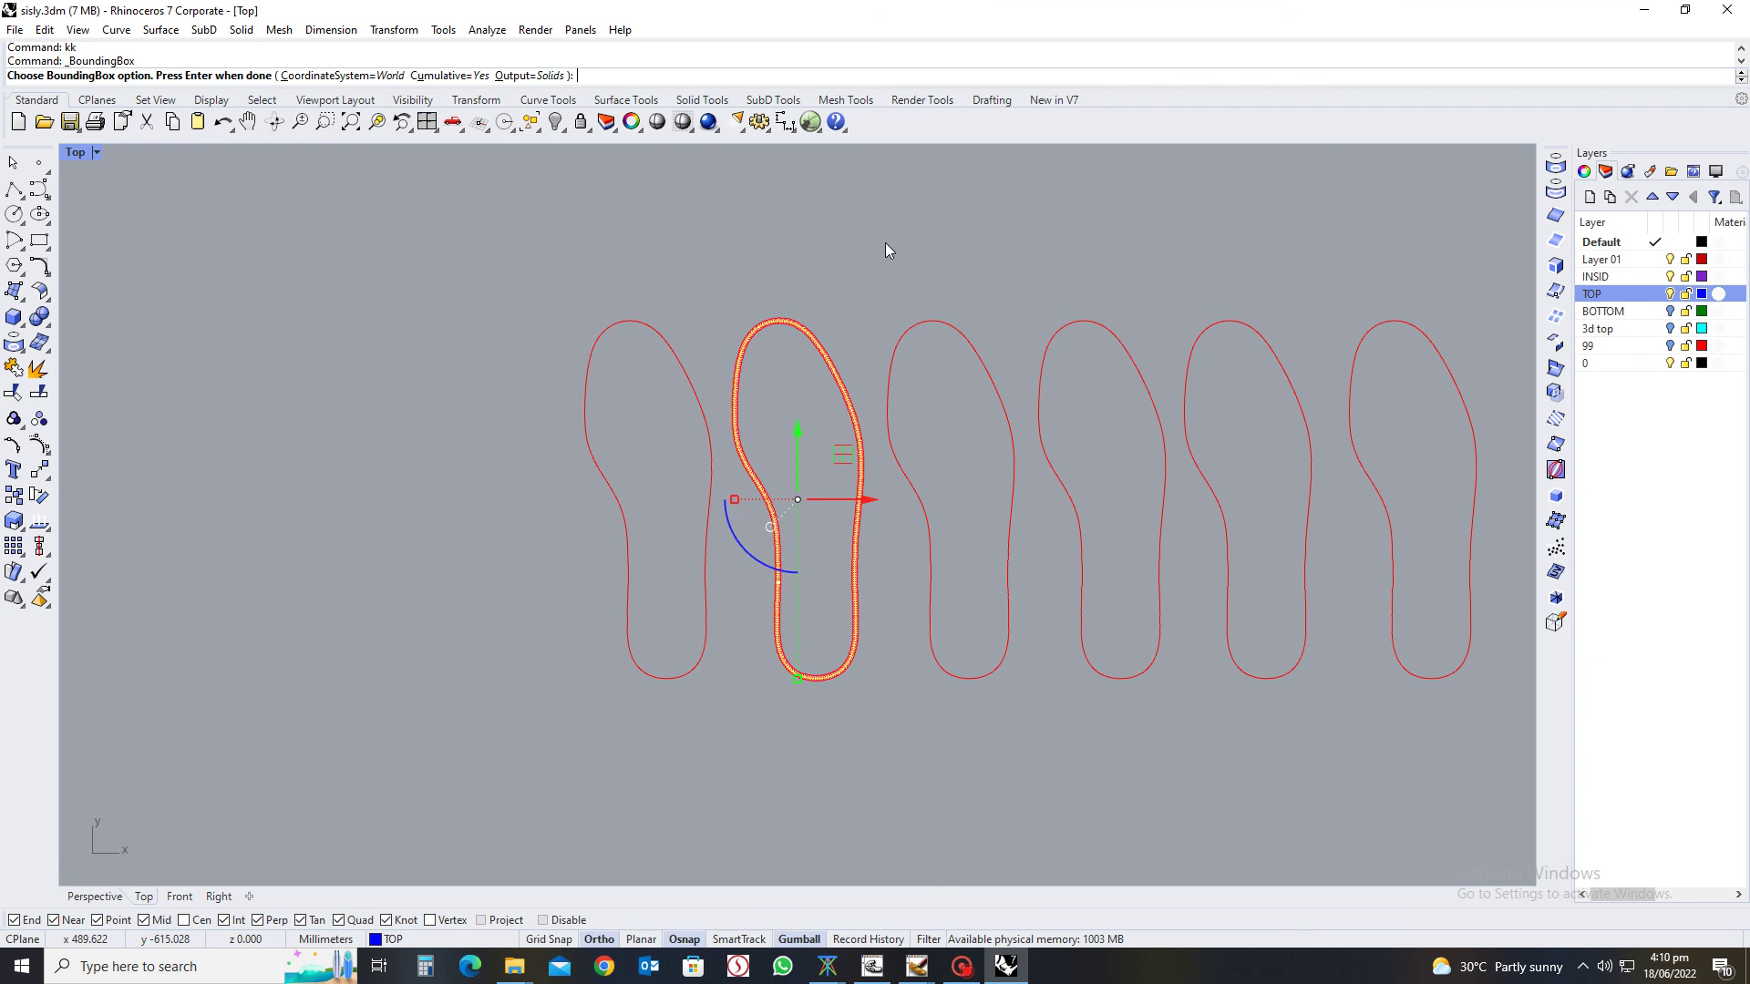
{"action": "key", "text": "Return"}
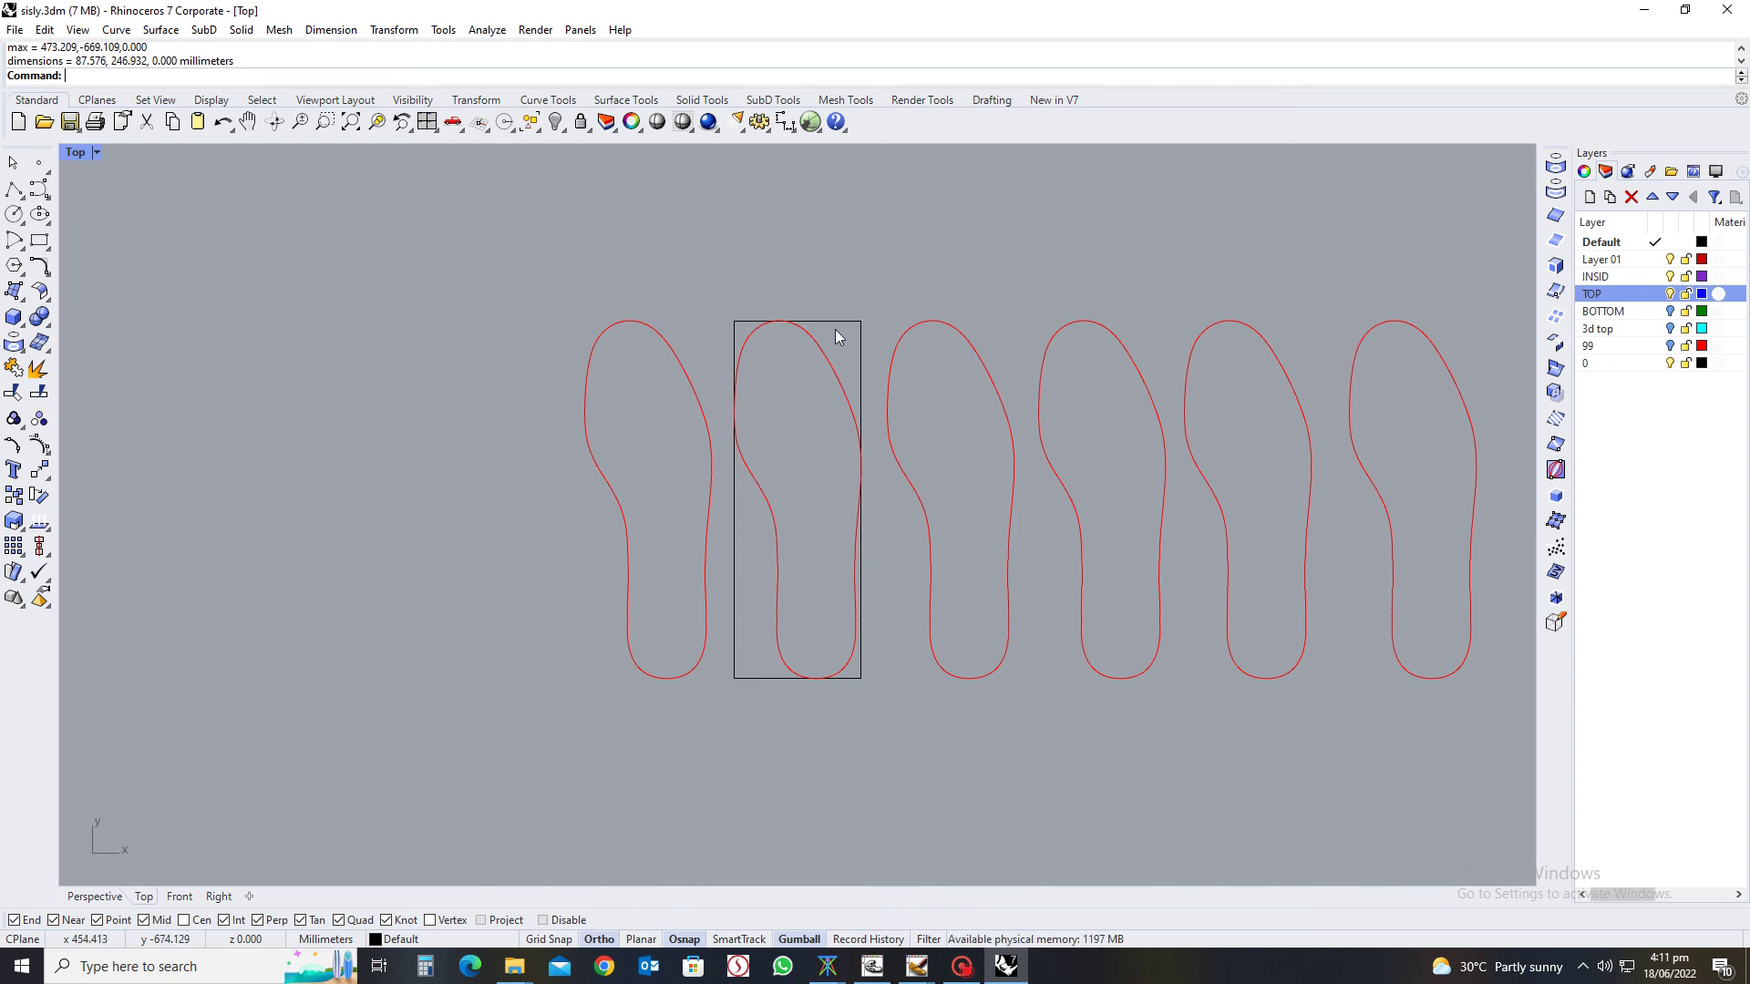
Try to scale the second outline and its bounding rectangle in one direction along their length from the rectangle's lower-right corner
{"action": "left_click", "coordinate": [843, 322]}
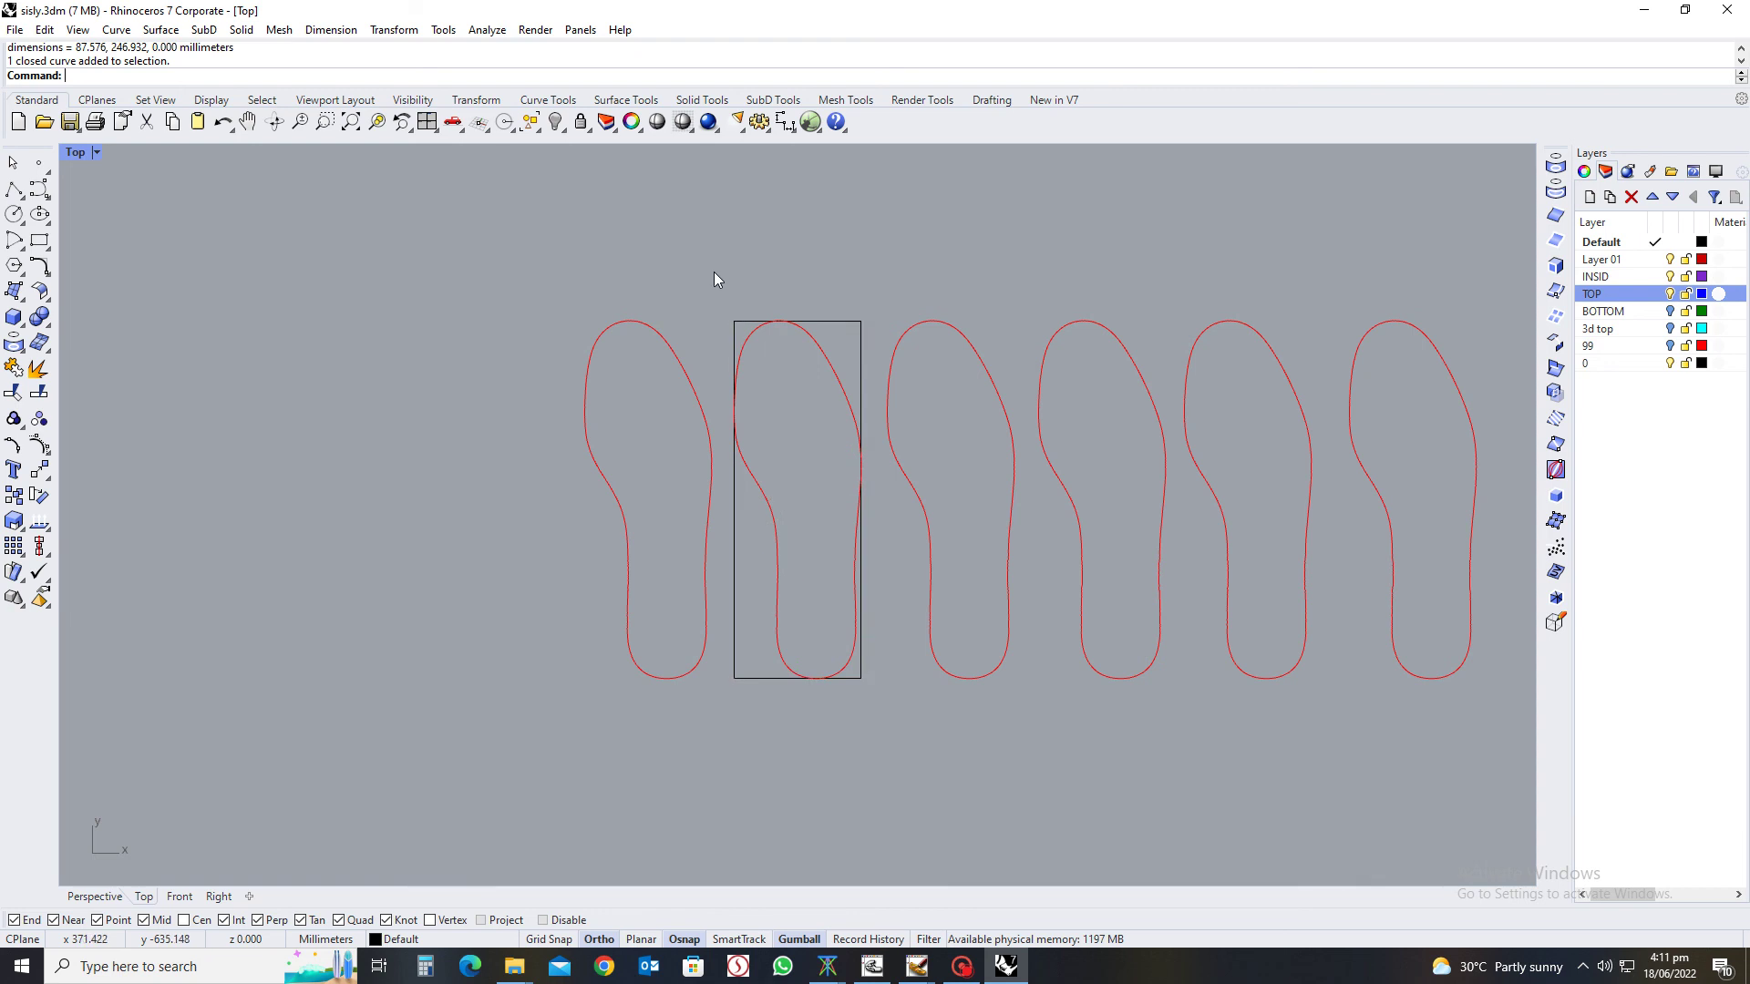
{"action": "left_click_drag", "start_coordinate": [703, 254], "coordinate": [902, 733]}
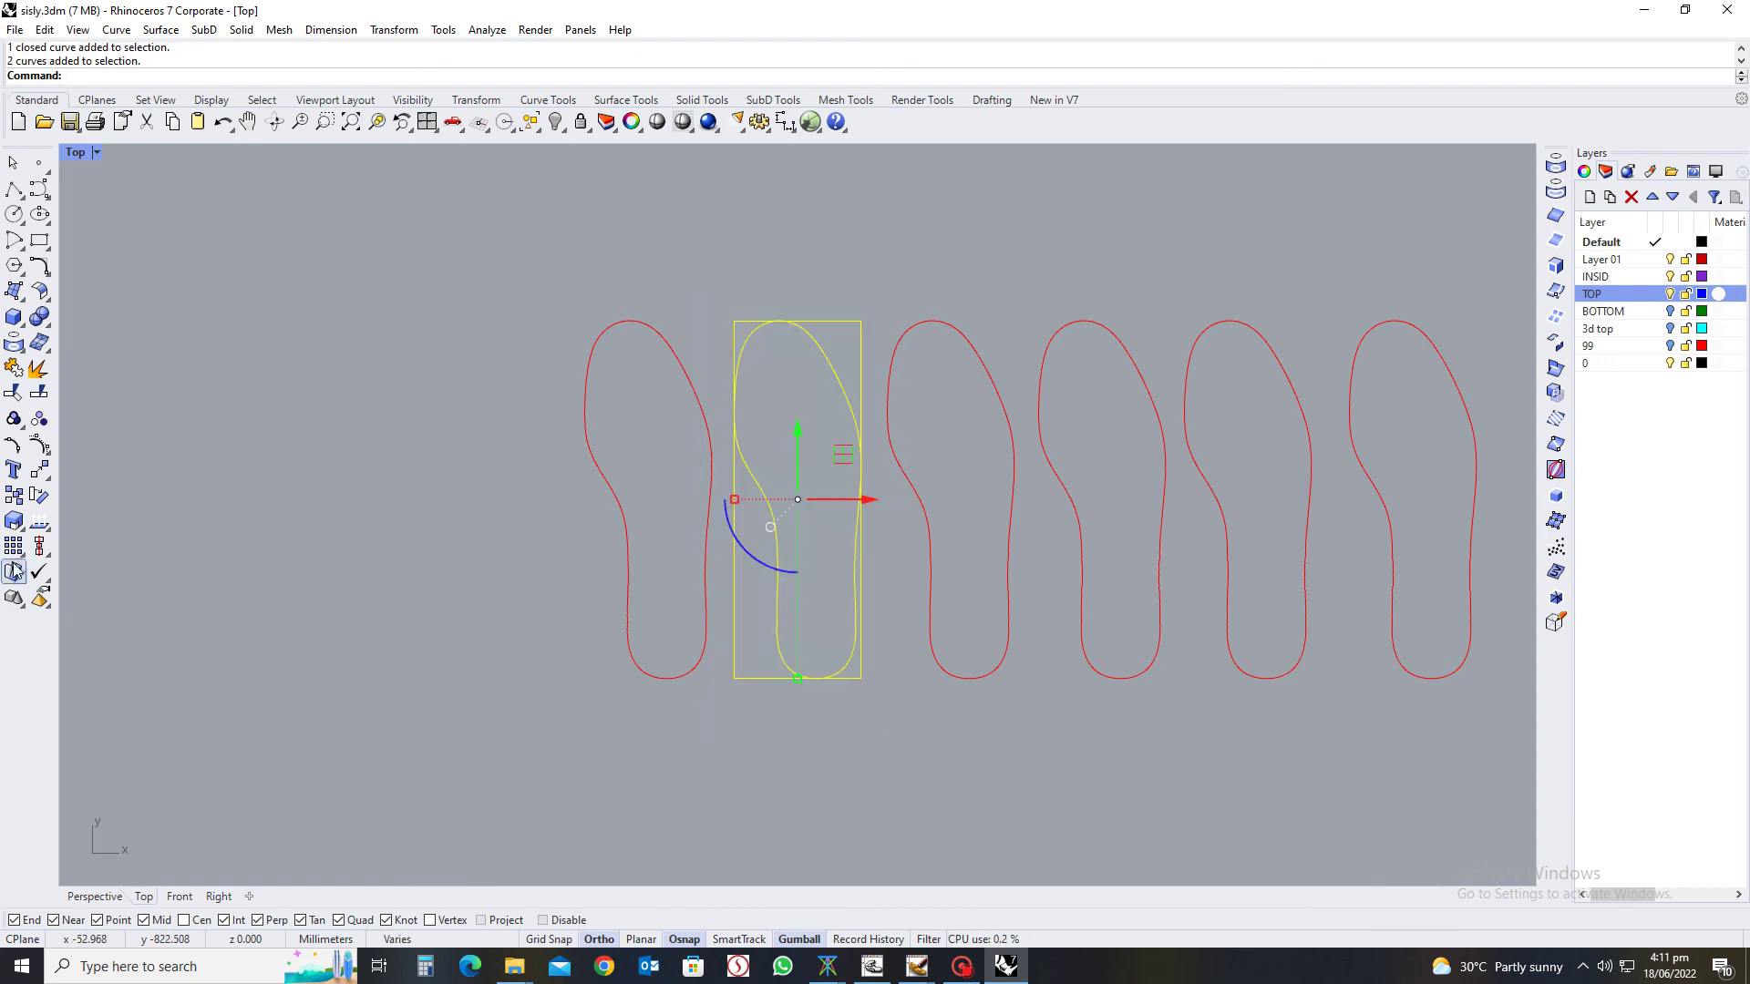
{"action": "left_click", "coordinate": [22, 528]}
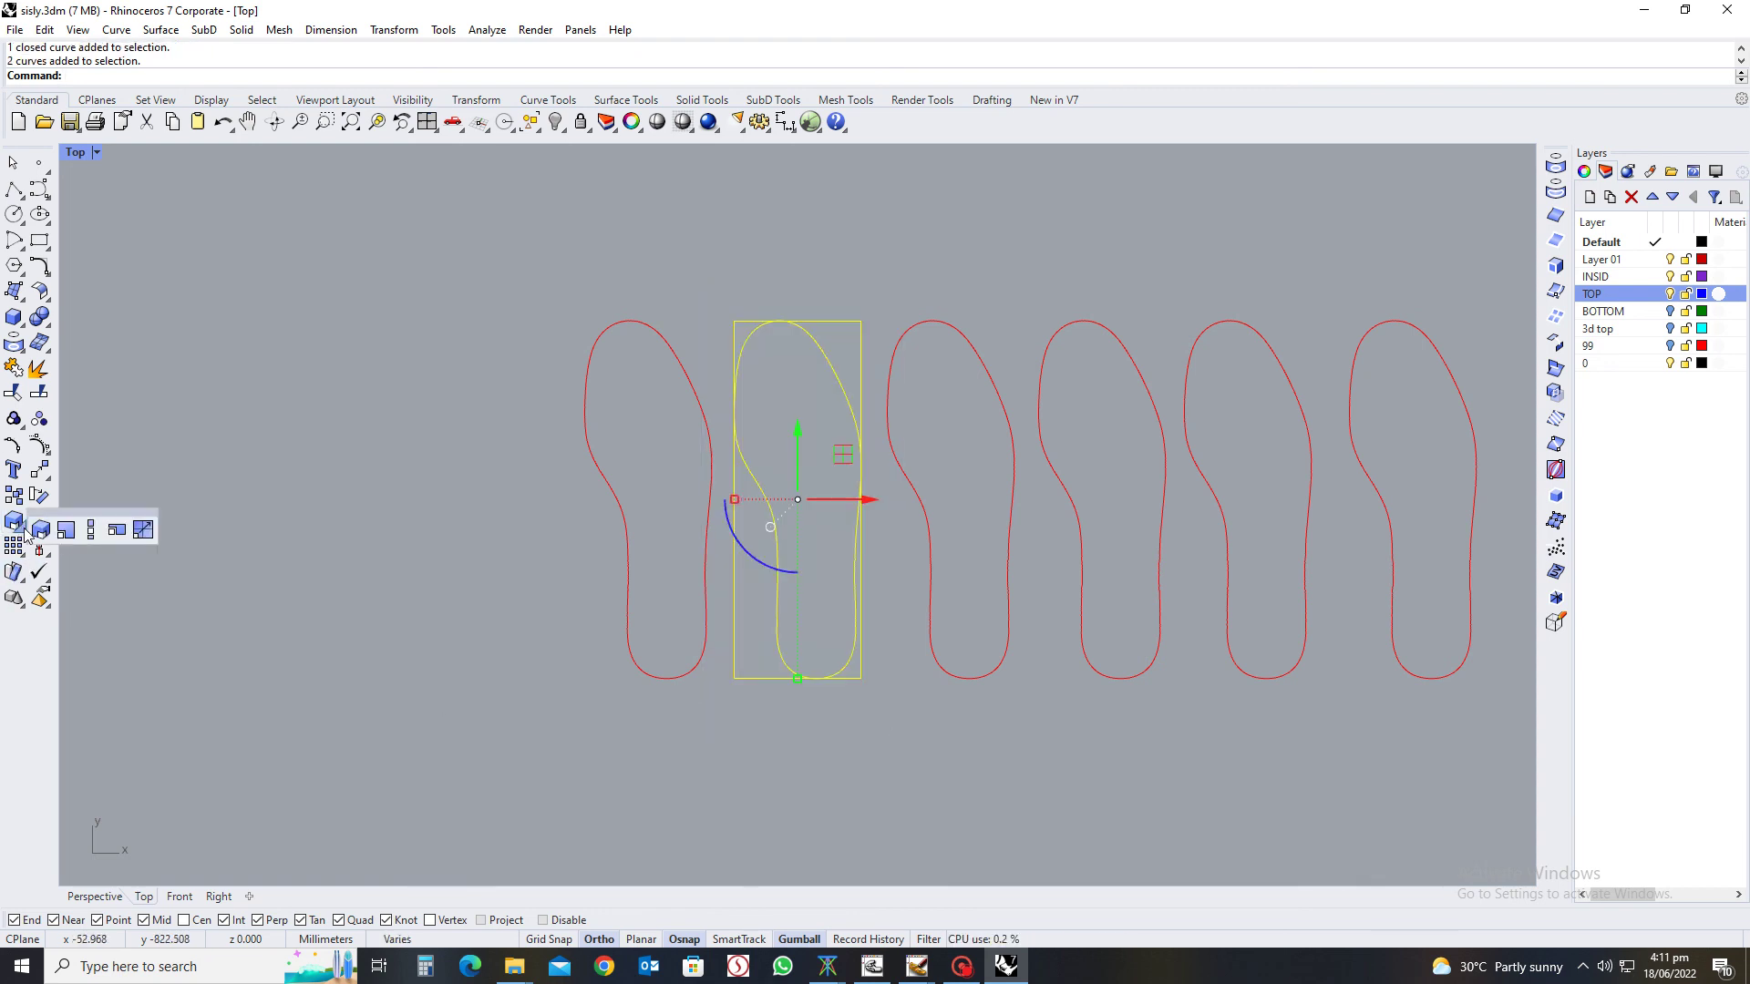
{"action": "left_click", "coordinate": [91, 535]}
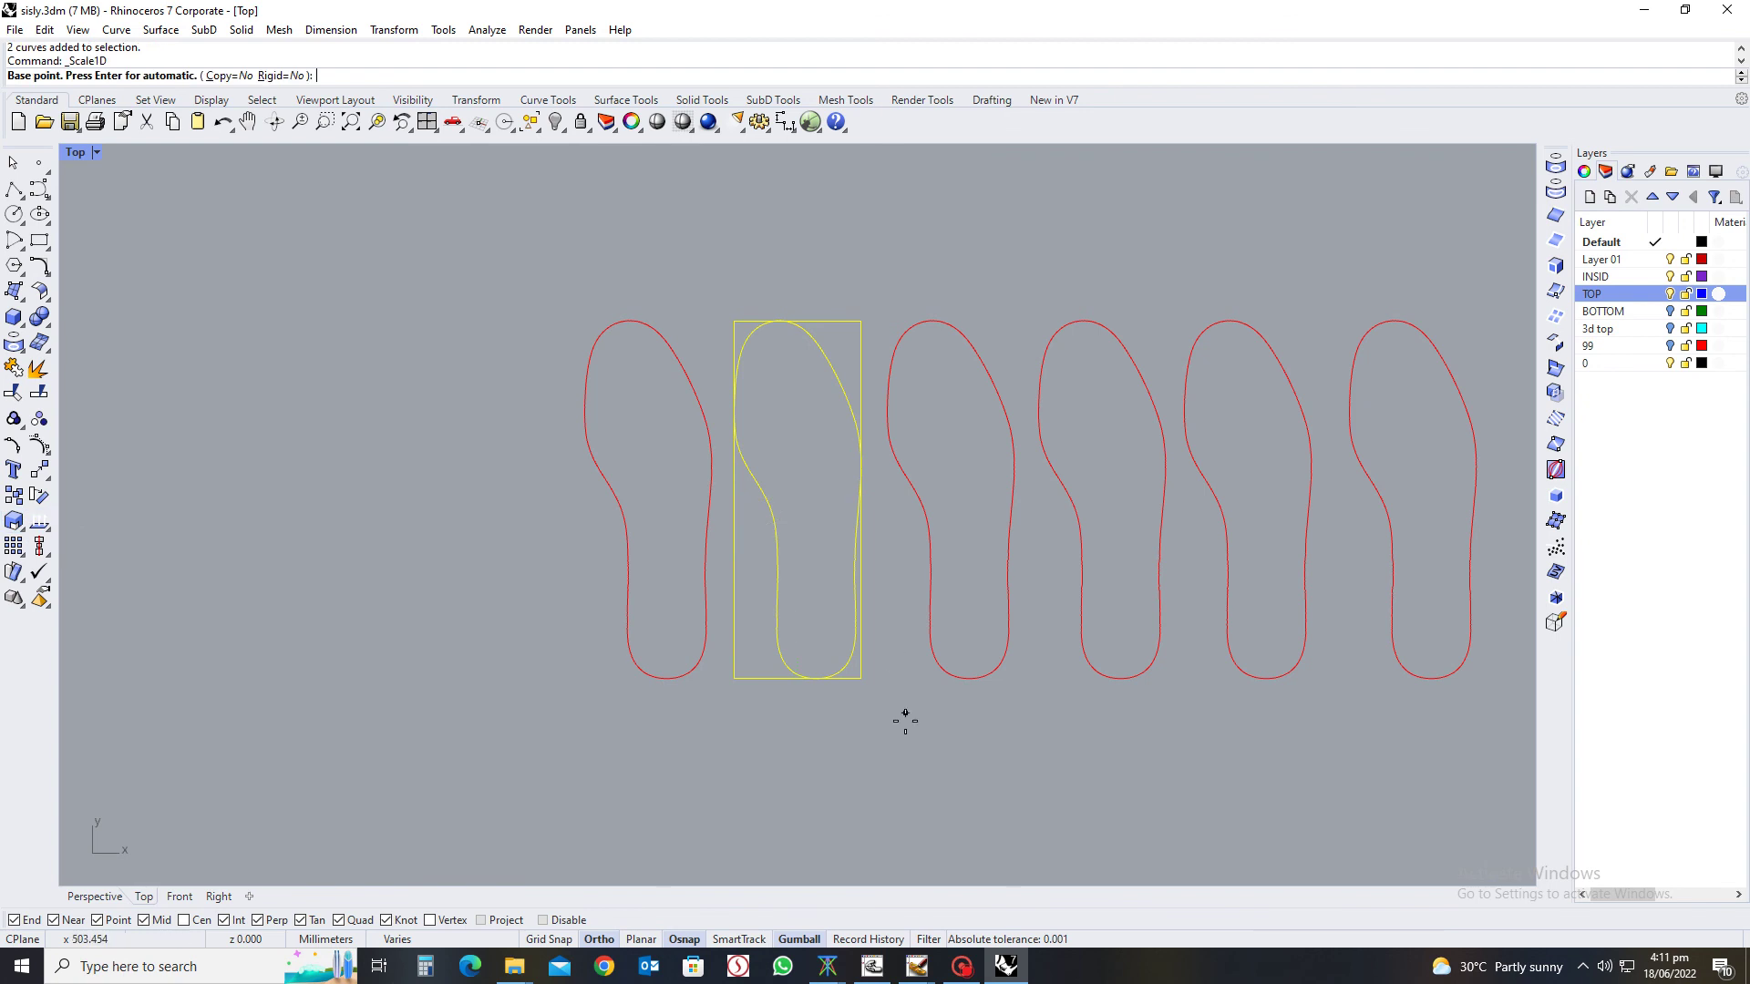
{"action": "left_click", "coordinate": [860, 678]}
{"action": "left_click", "coordinate": [861, 321]}
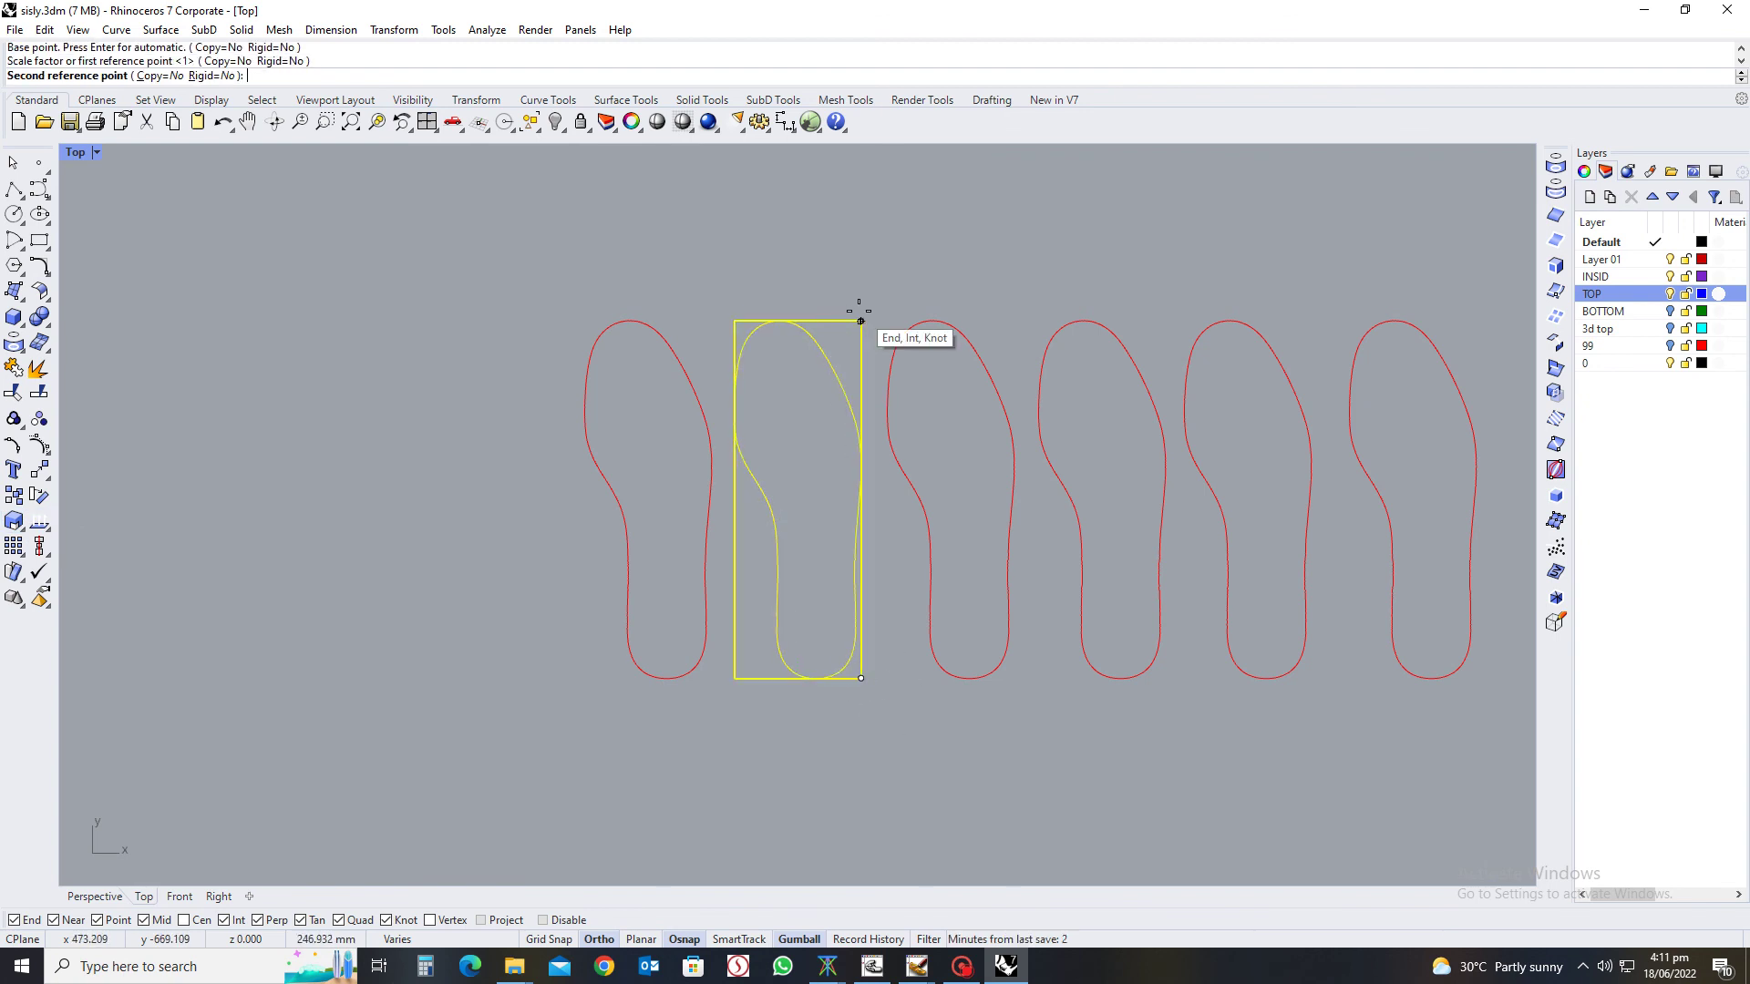
{"action": "scroll", "coordinate": [861, 356], "scroll_direction": "up", "scroll_amount": 3}
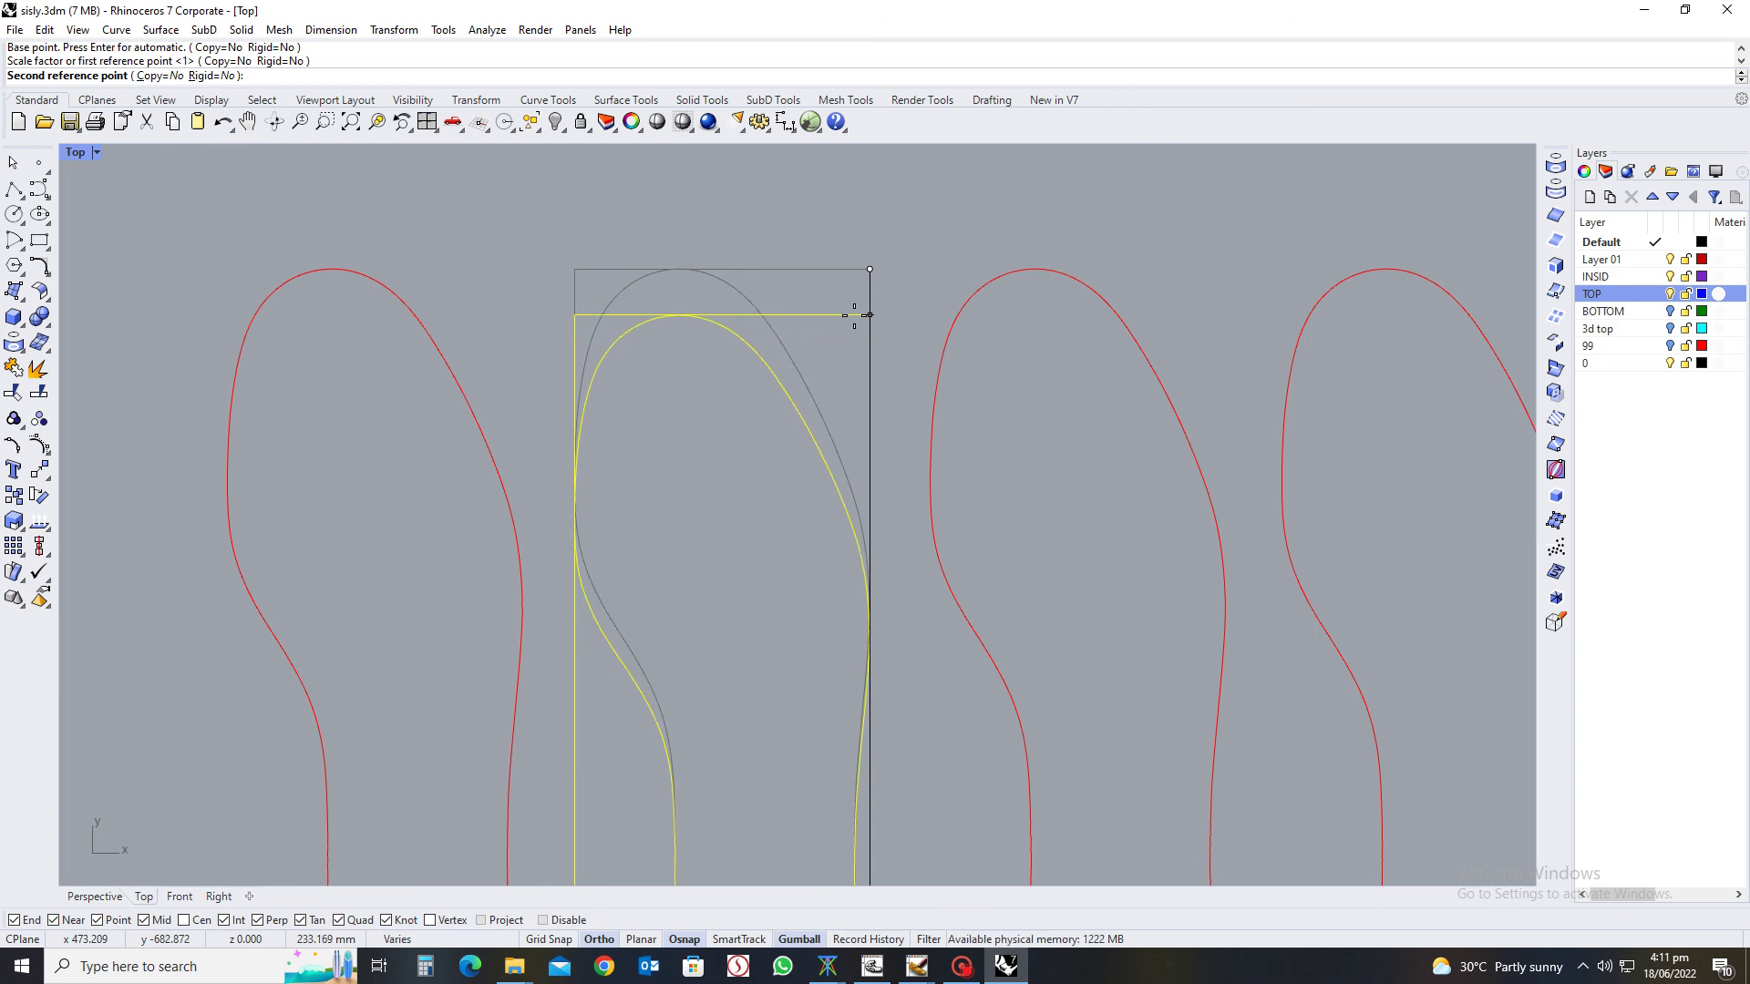
{"action": "key", "text": "Escape"}
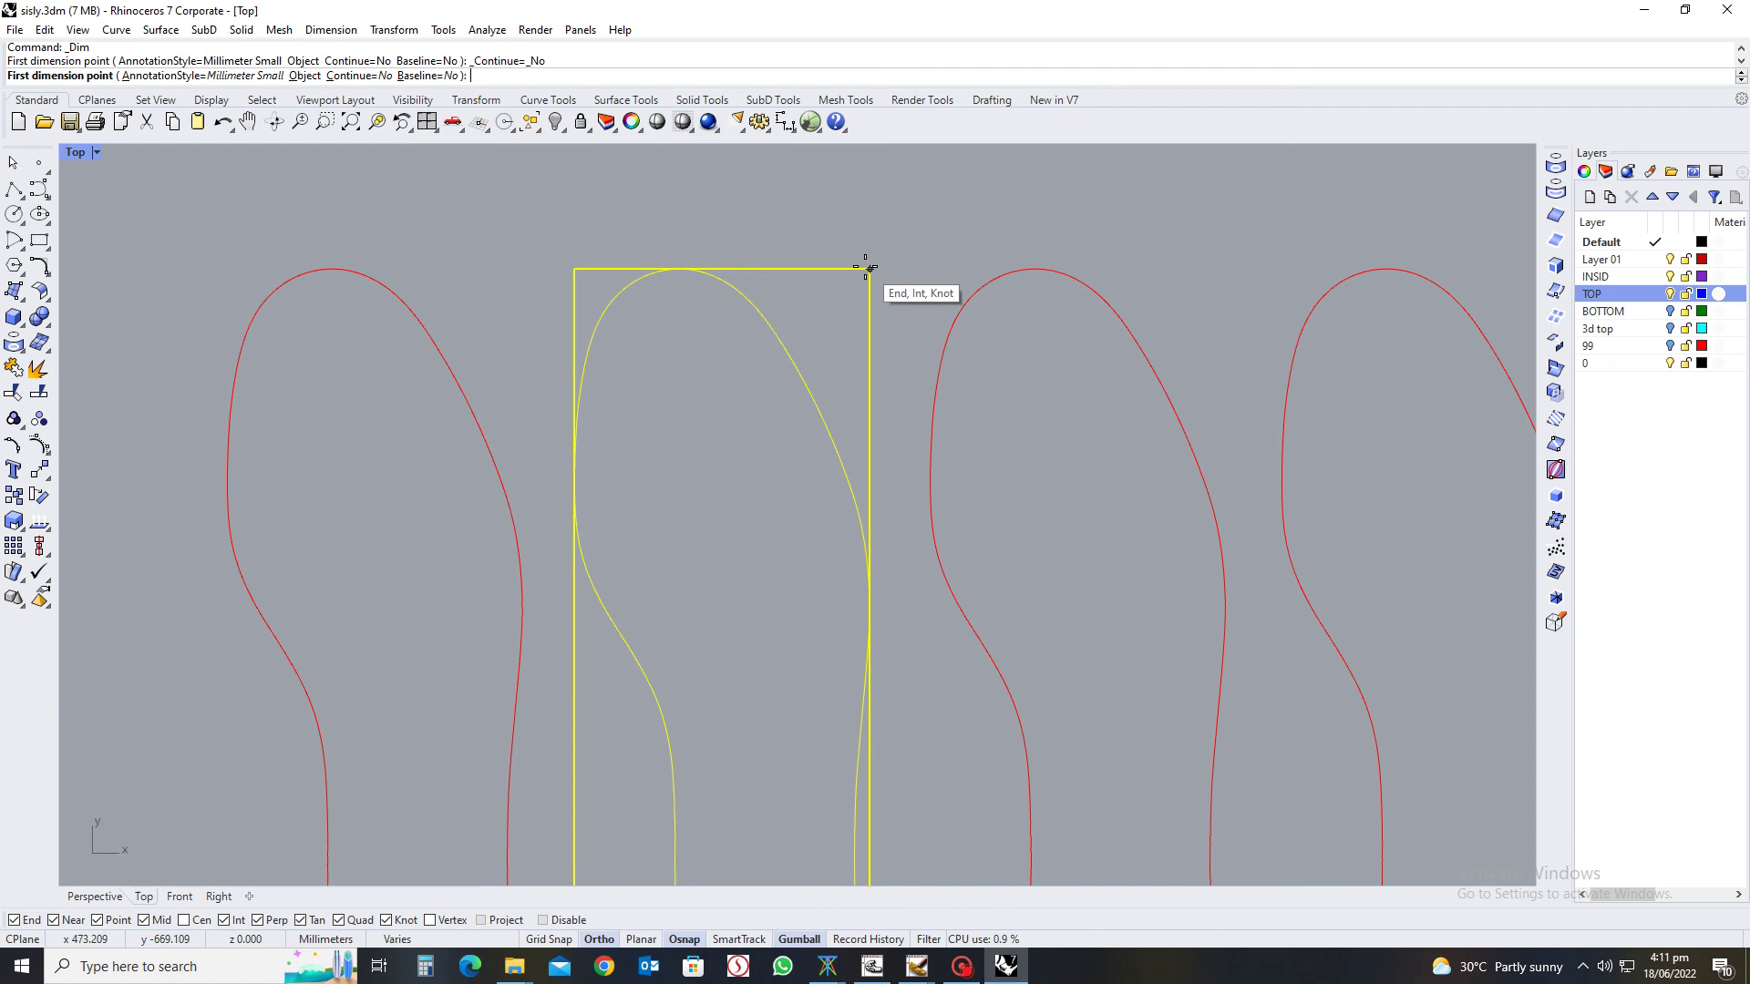
Dimension the length of the bounding rectangle around the second sole outline
{"action": "left_click", "coordinate": [869, 270]}
{"action": "scroll", "coordinate": [870, 365], "scroll_direction": "down", "scroll_amount": 5}
{"action": "scroll", "coordinate": [859, 484], "scroll_direction": "up", "scroll_amount": 5}
{"action": "scroll", "coordinate": [888, 567], "scroll_direction": "up", "scroll_amount": 4}
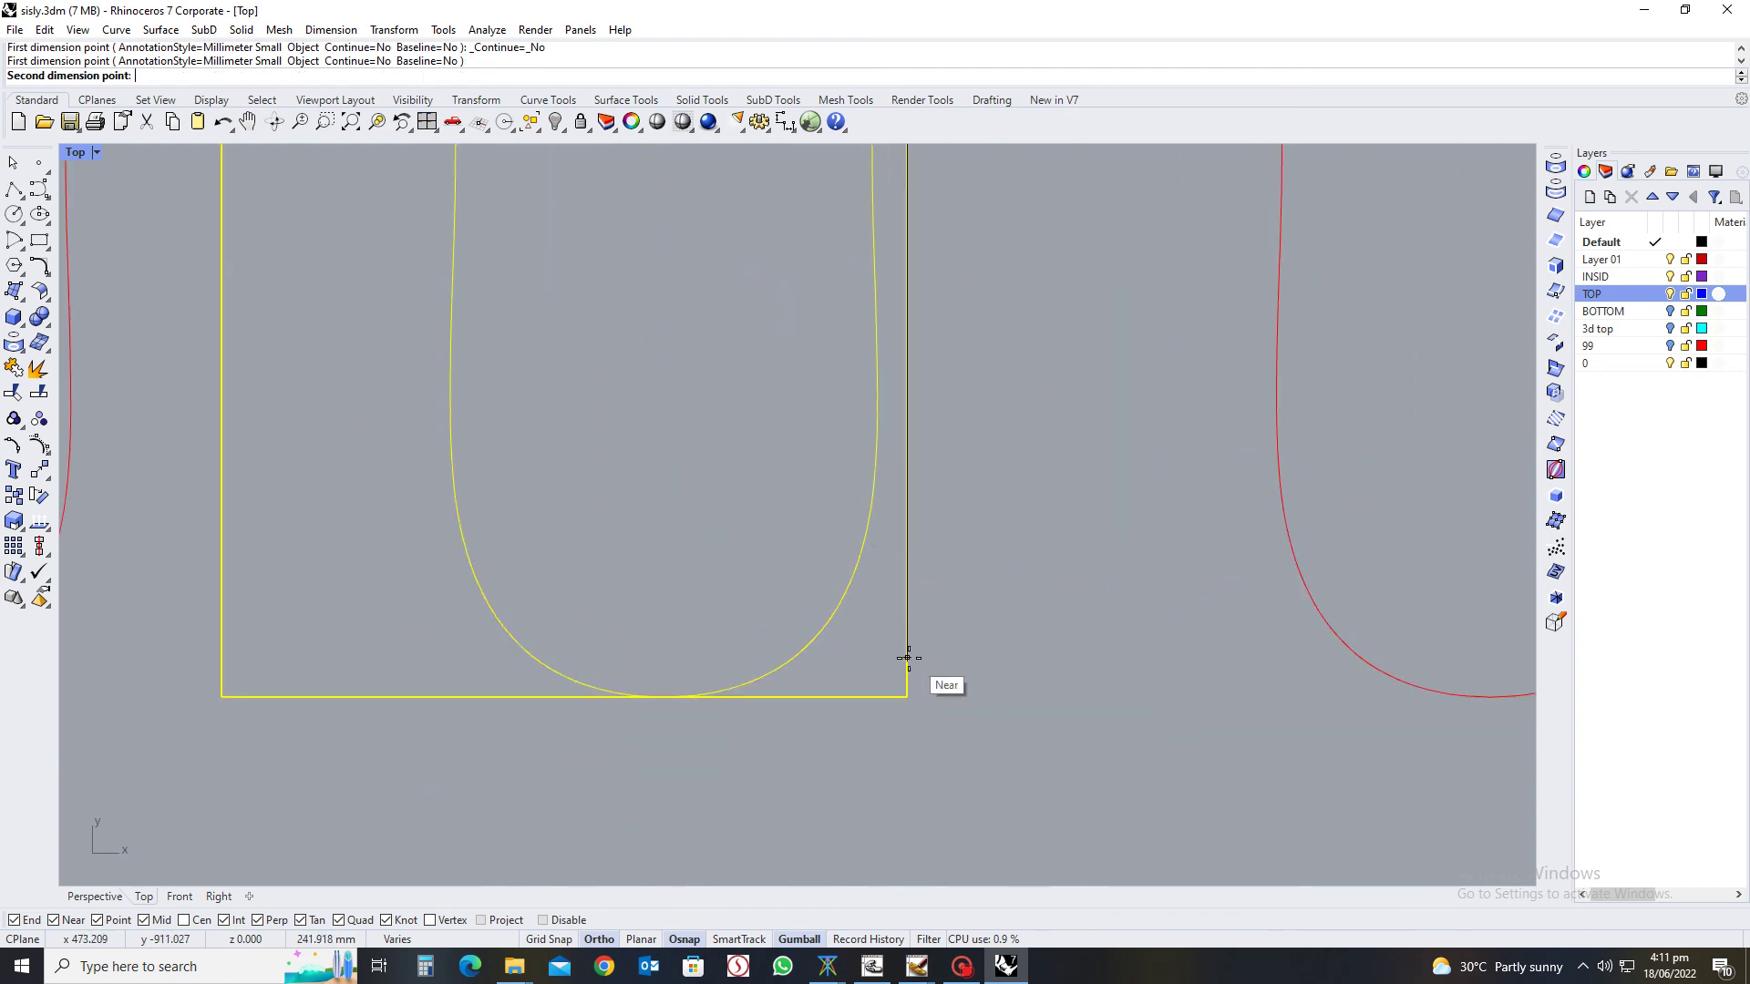
{"action": "left_click", "coordinate": [906, 695]}
{"action": "scroll", "coordinate": [920, 547], "scroll_direction": "down", "scroll_amount": 6}
{"action": "scroll", "coordinate": [1014, 382], "scroll_direction": "up", "scroll_amount": 6}
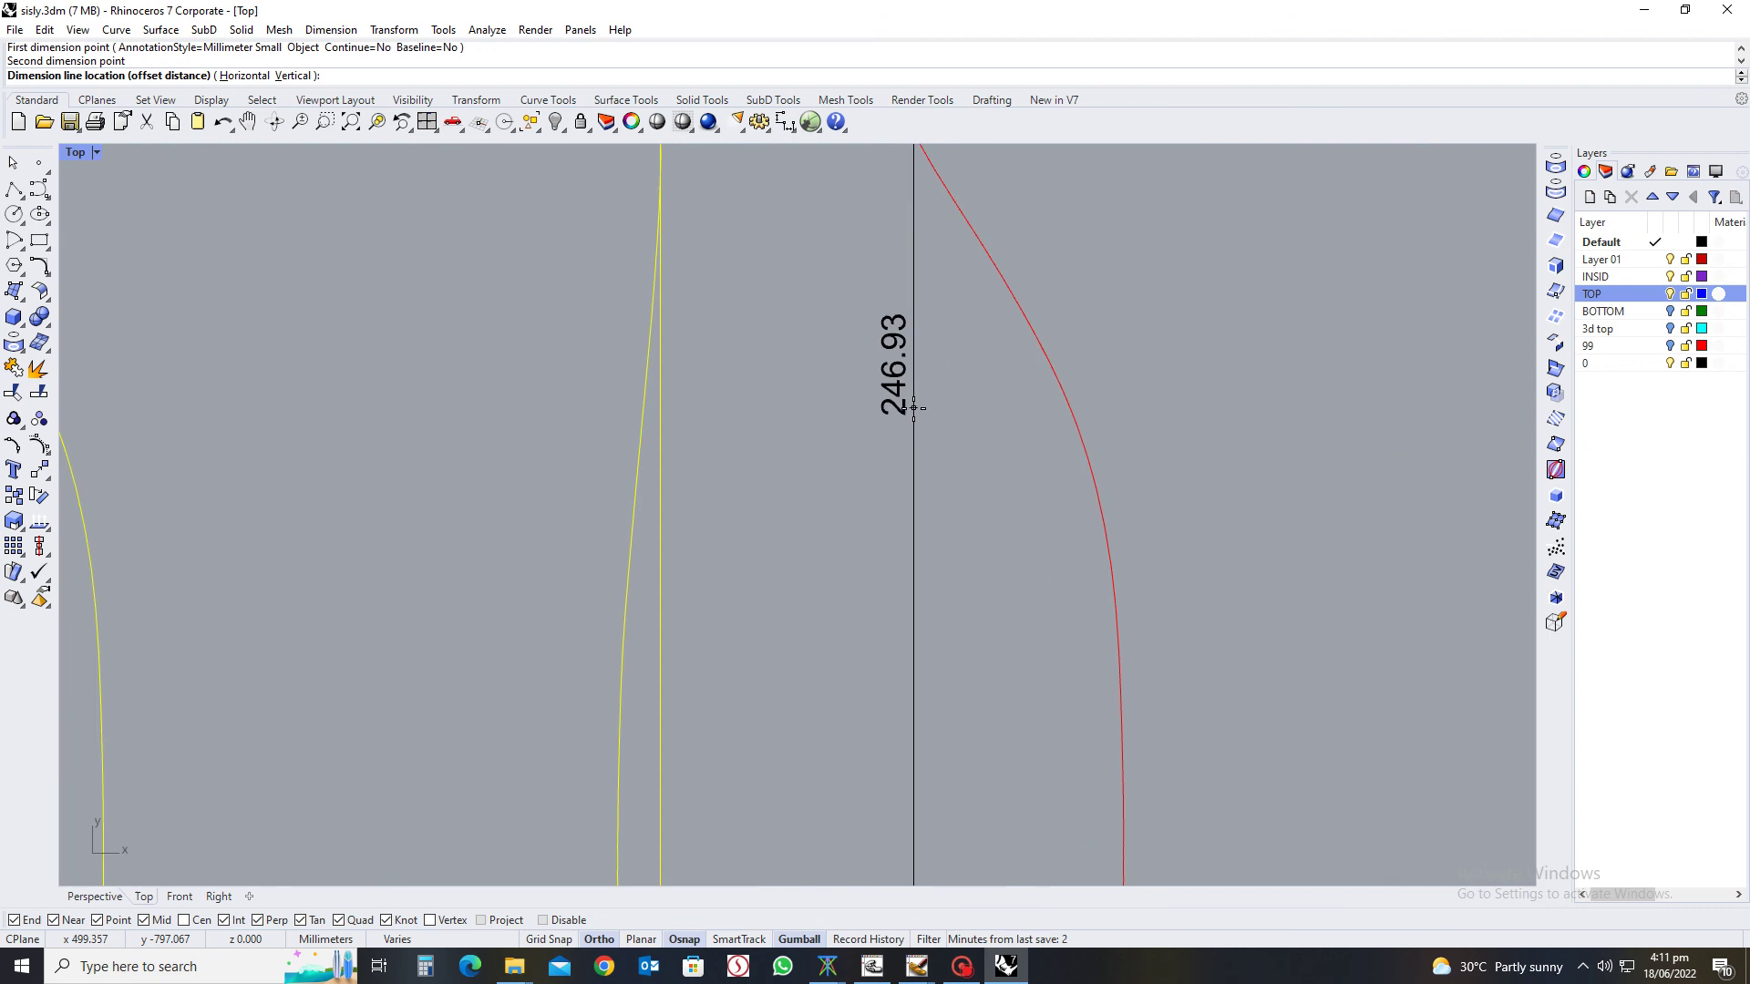
{"action": "left_click", "coordinate": [914, 408]}
{"action": "scroll", "coordinate": [910, 408], "scroll_direction": "down", "scroll_amount": 6}
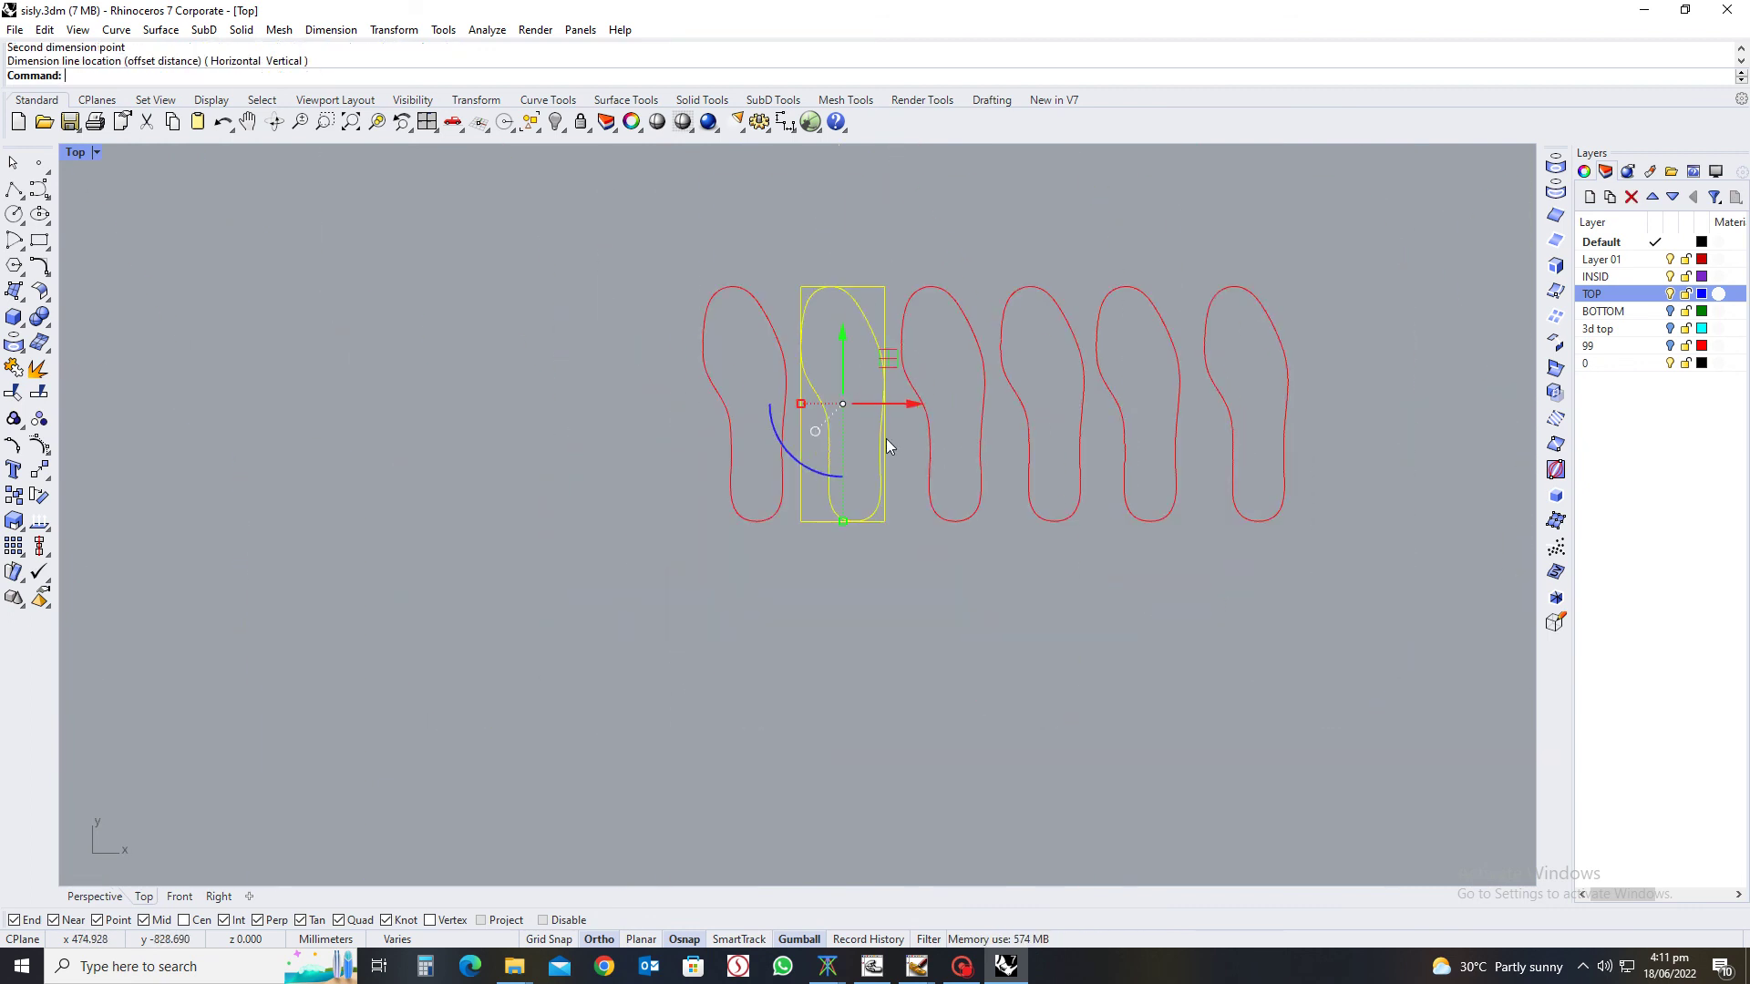
{"action": "type", "text": "ro"}
{"action": "key", "text": "Return"}
{"action": "key", "text": "Escape"}
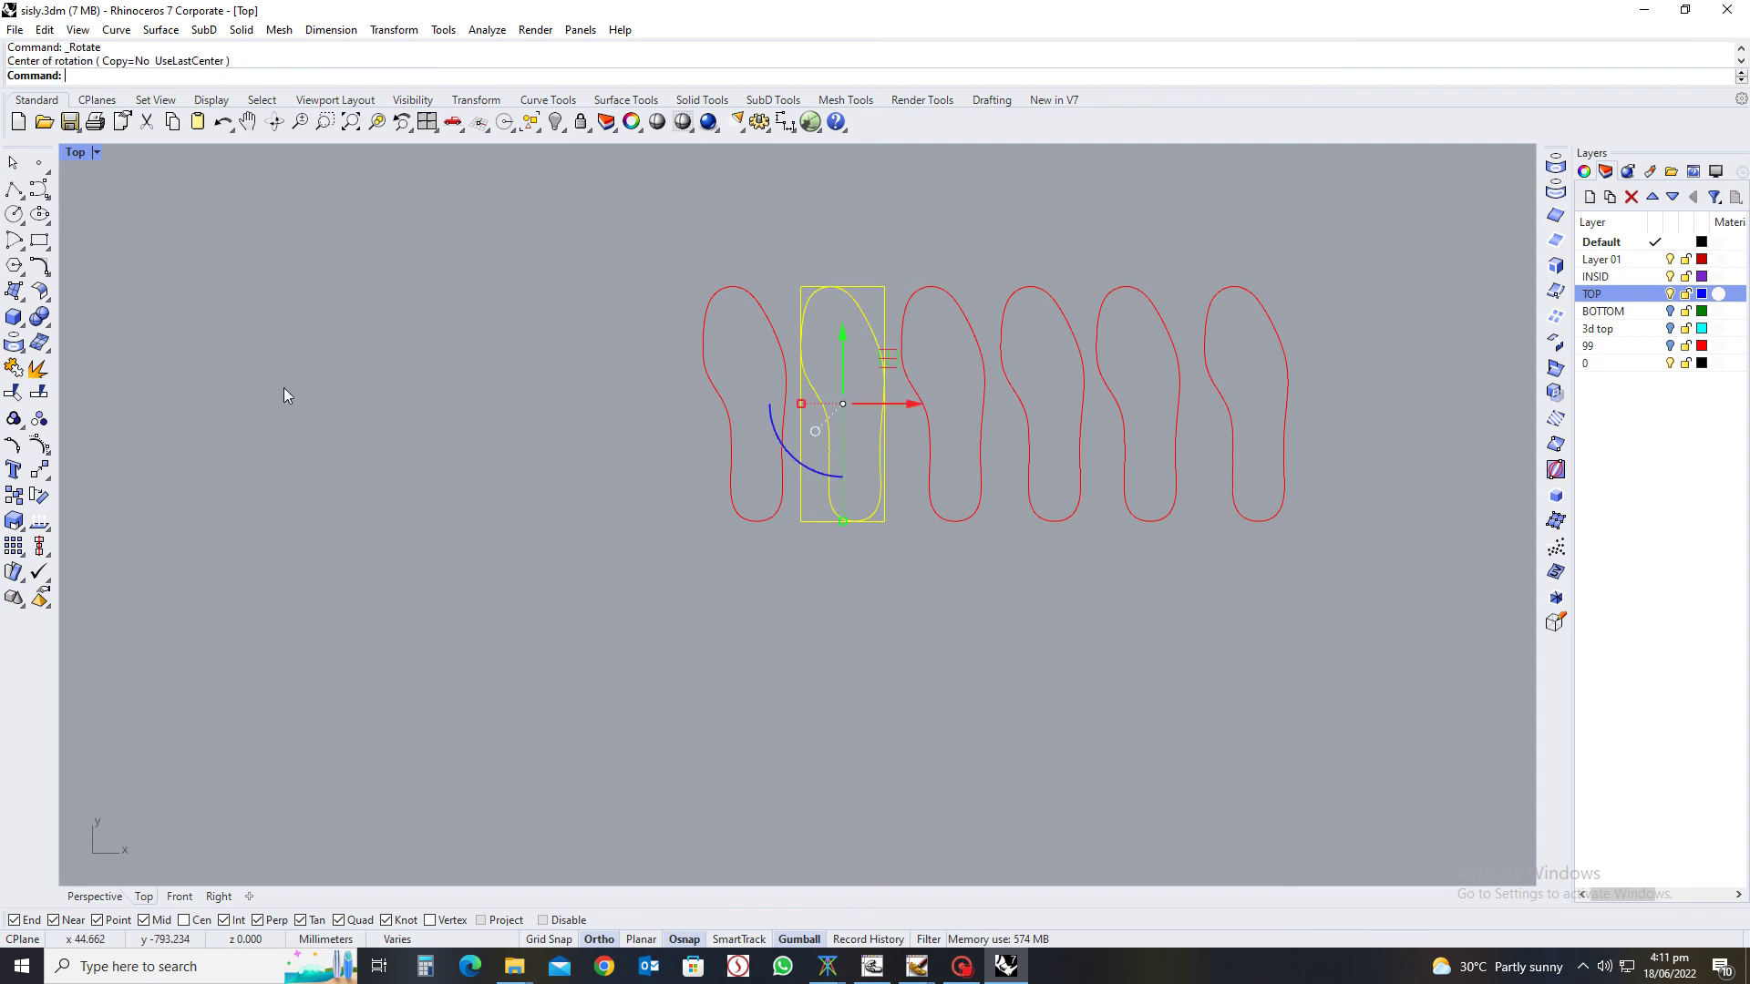
Scale the second outline and its bounding rectangle in one direction to a length of 240.93 mm from the rectangle's lower-right corner
{"action": "left_click", "coordinate": [24, 536]}
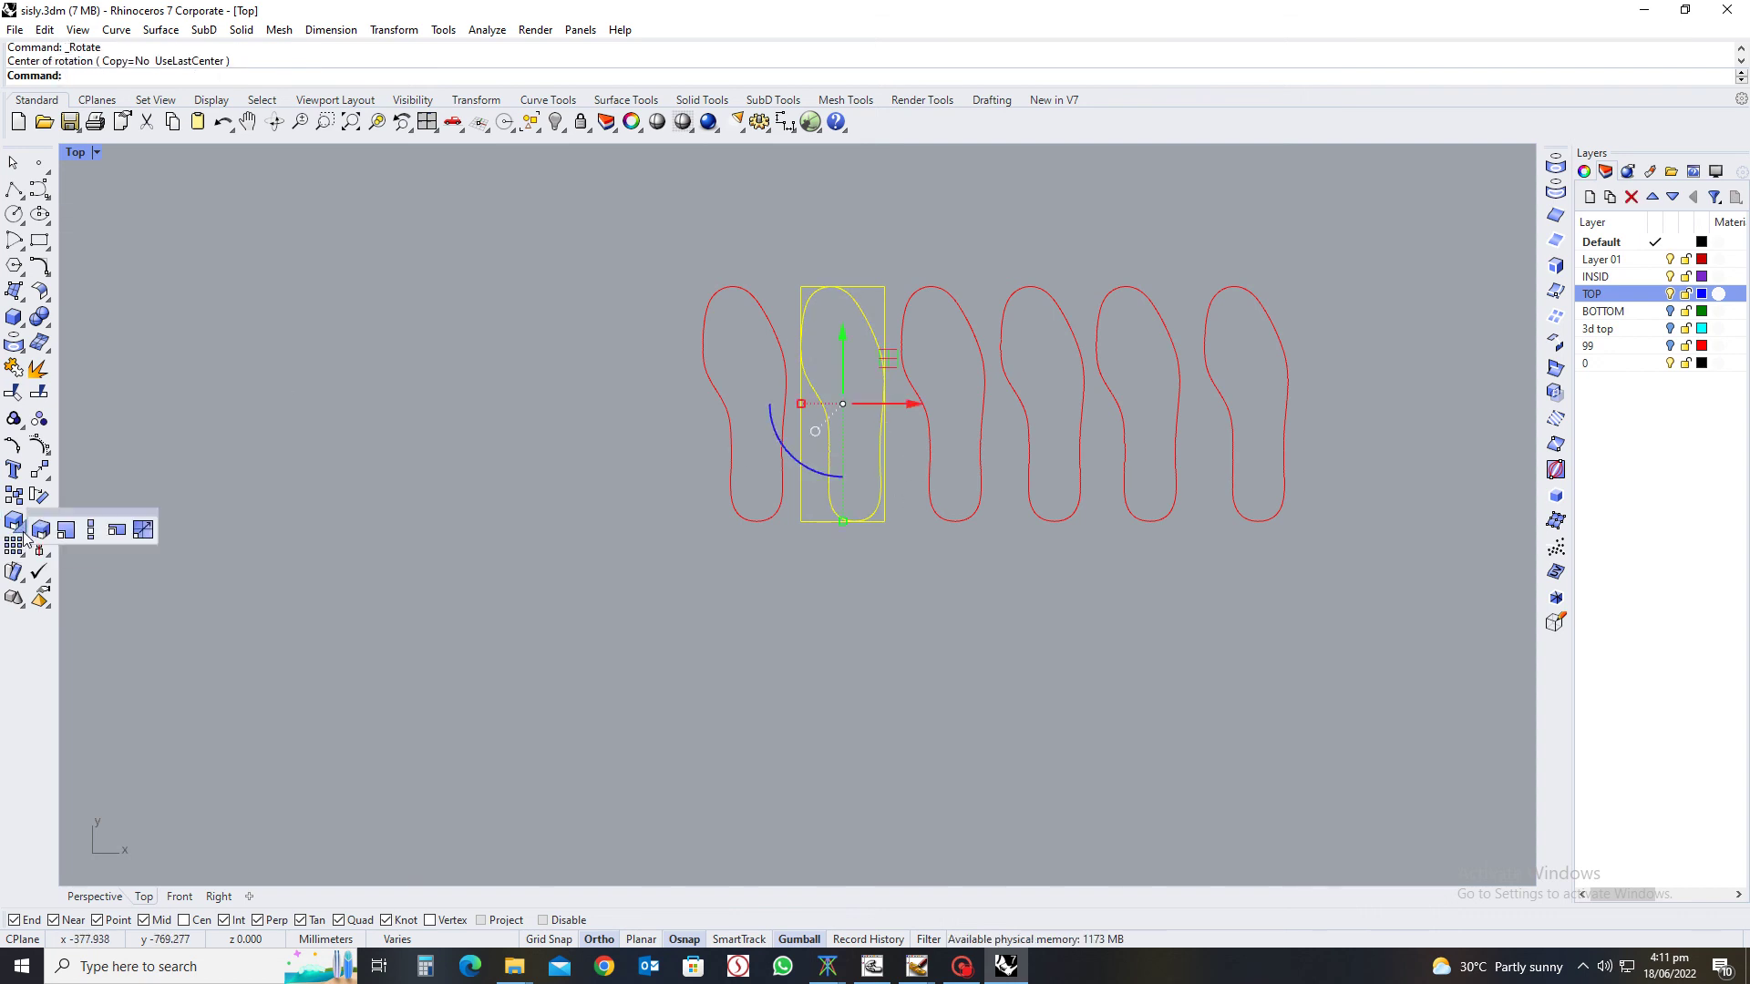
{"action": "left_click", "coordinate": [91, 528]}
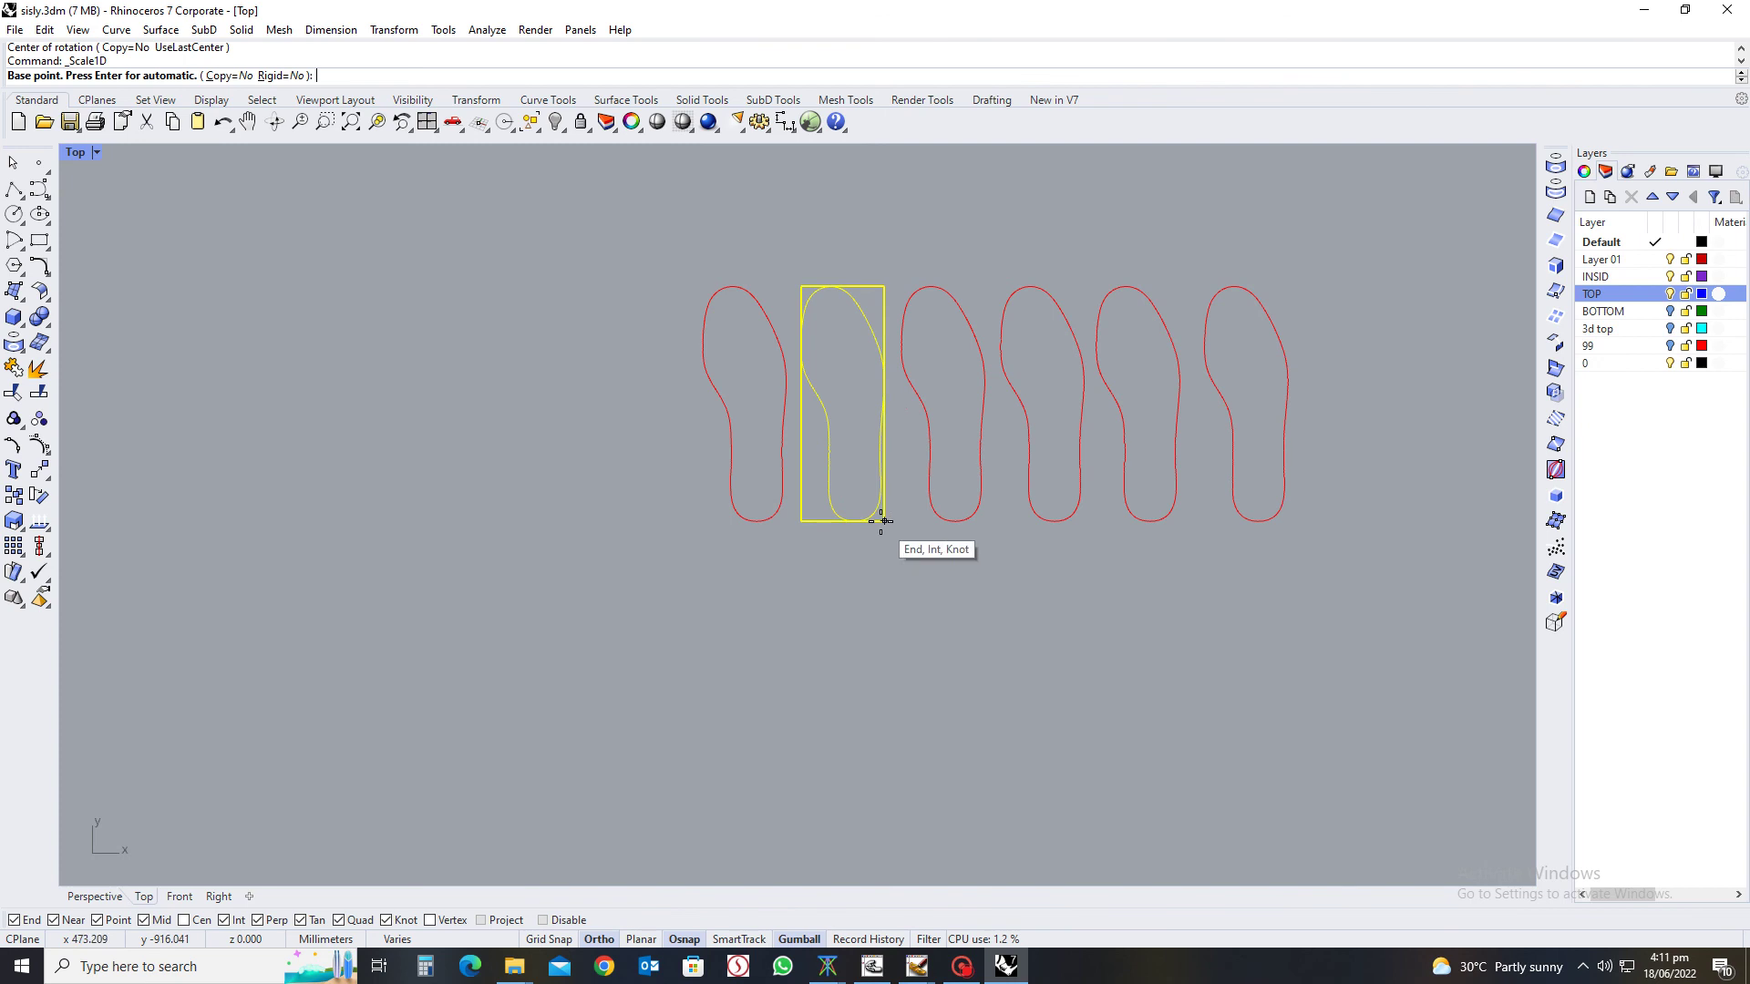
{"action": "left_click", "coordinate": [884, 521]}
{"action": "scroll", "coordinate": [882, 273], "scroll_direction": "up", "scroll_amount": 4}
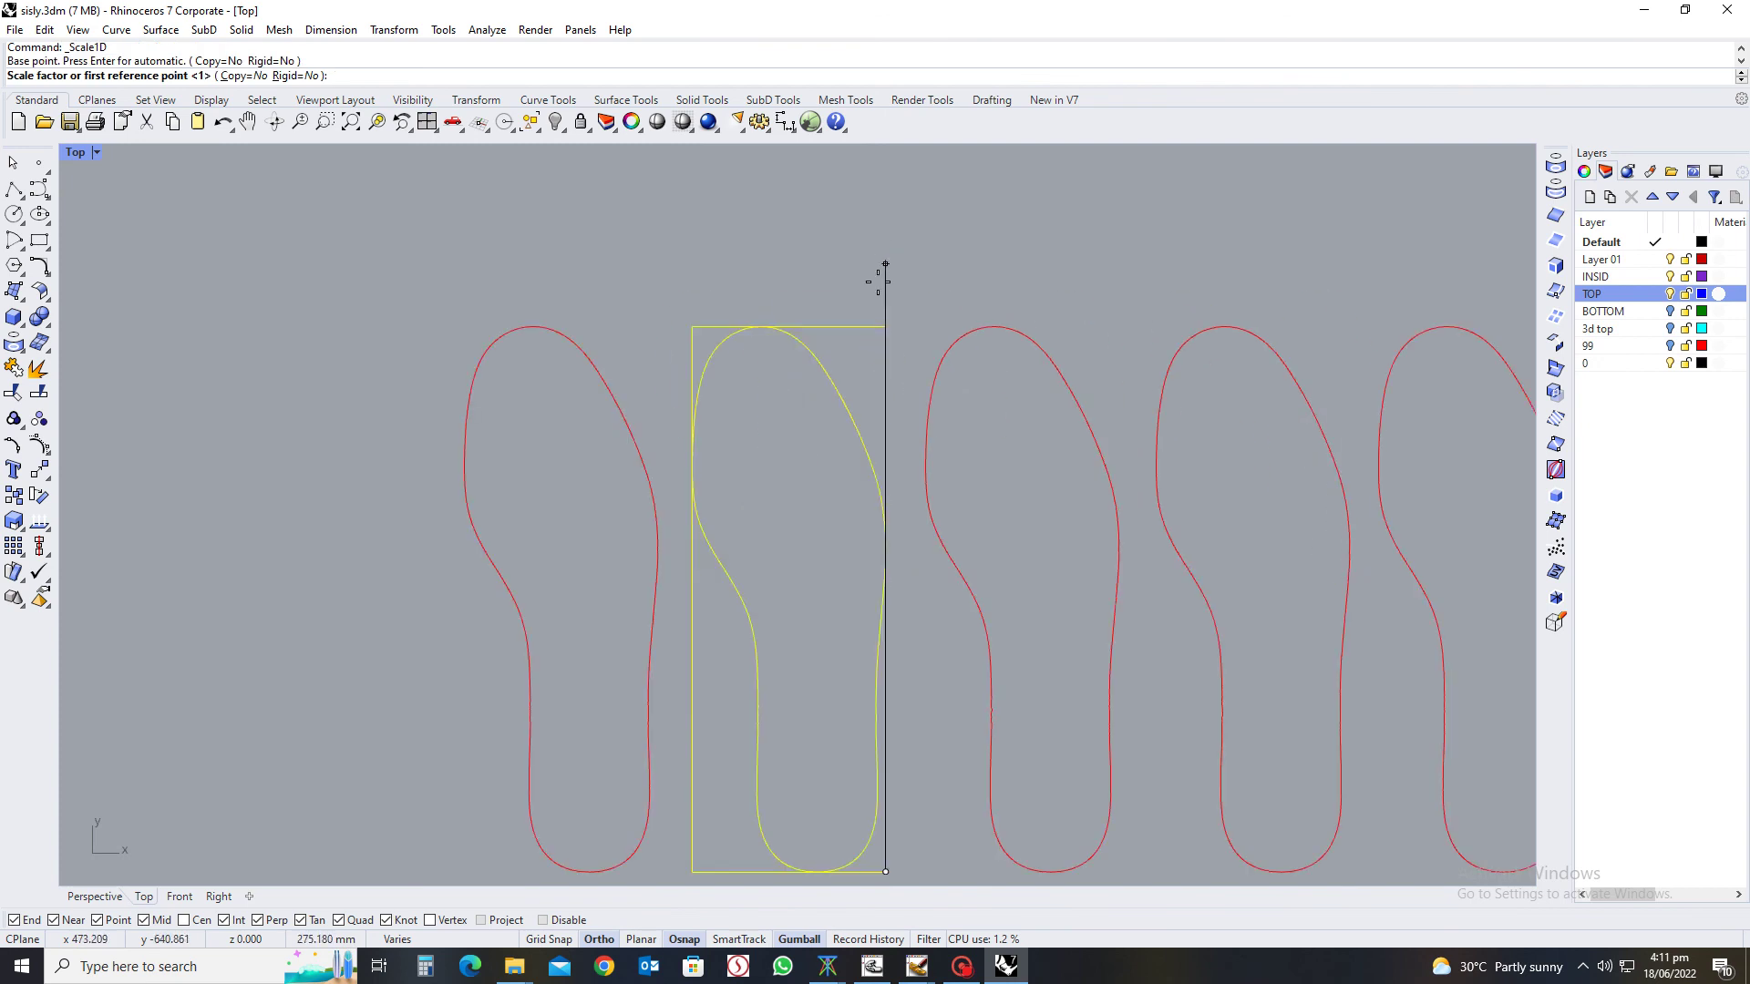
{"action": "left_click", "coordinate": [885, 326]}
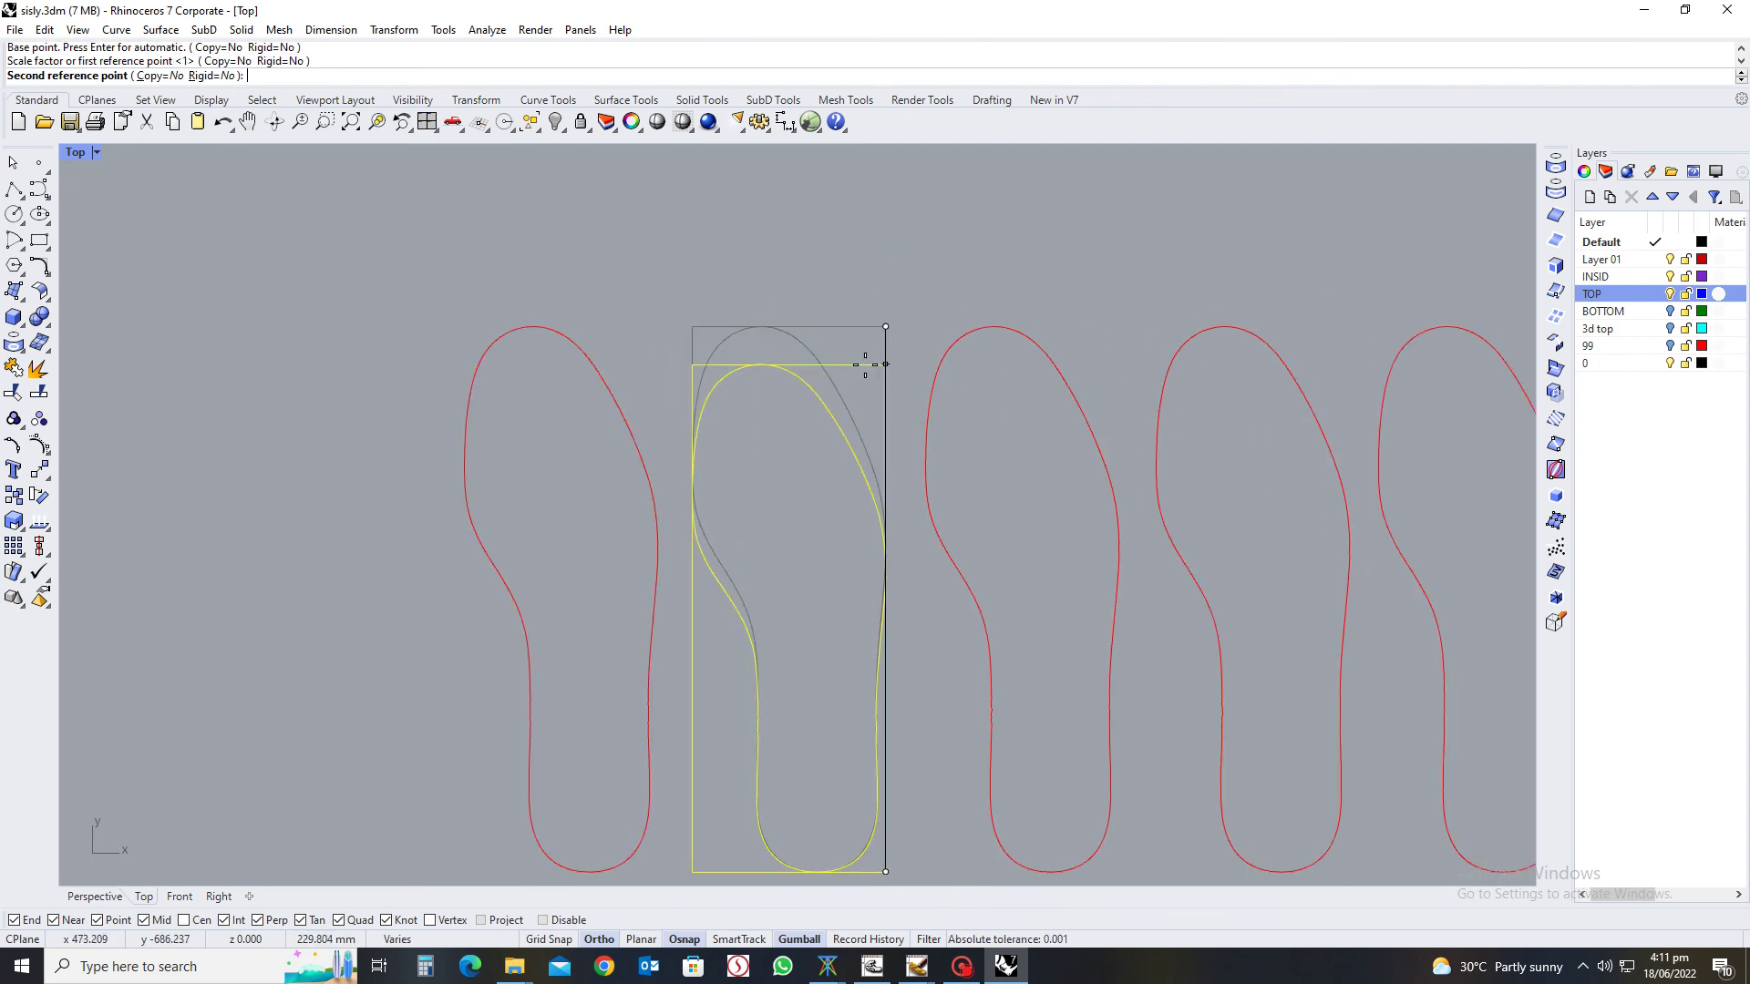
{"action": "type", "text": "240."}
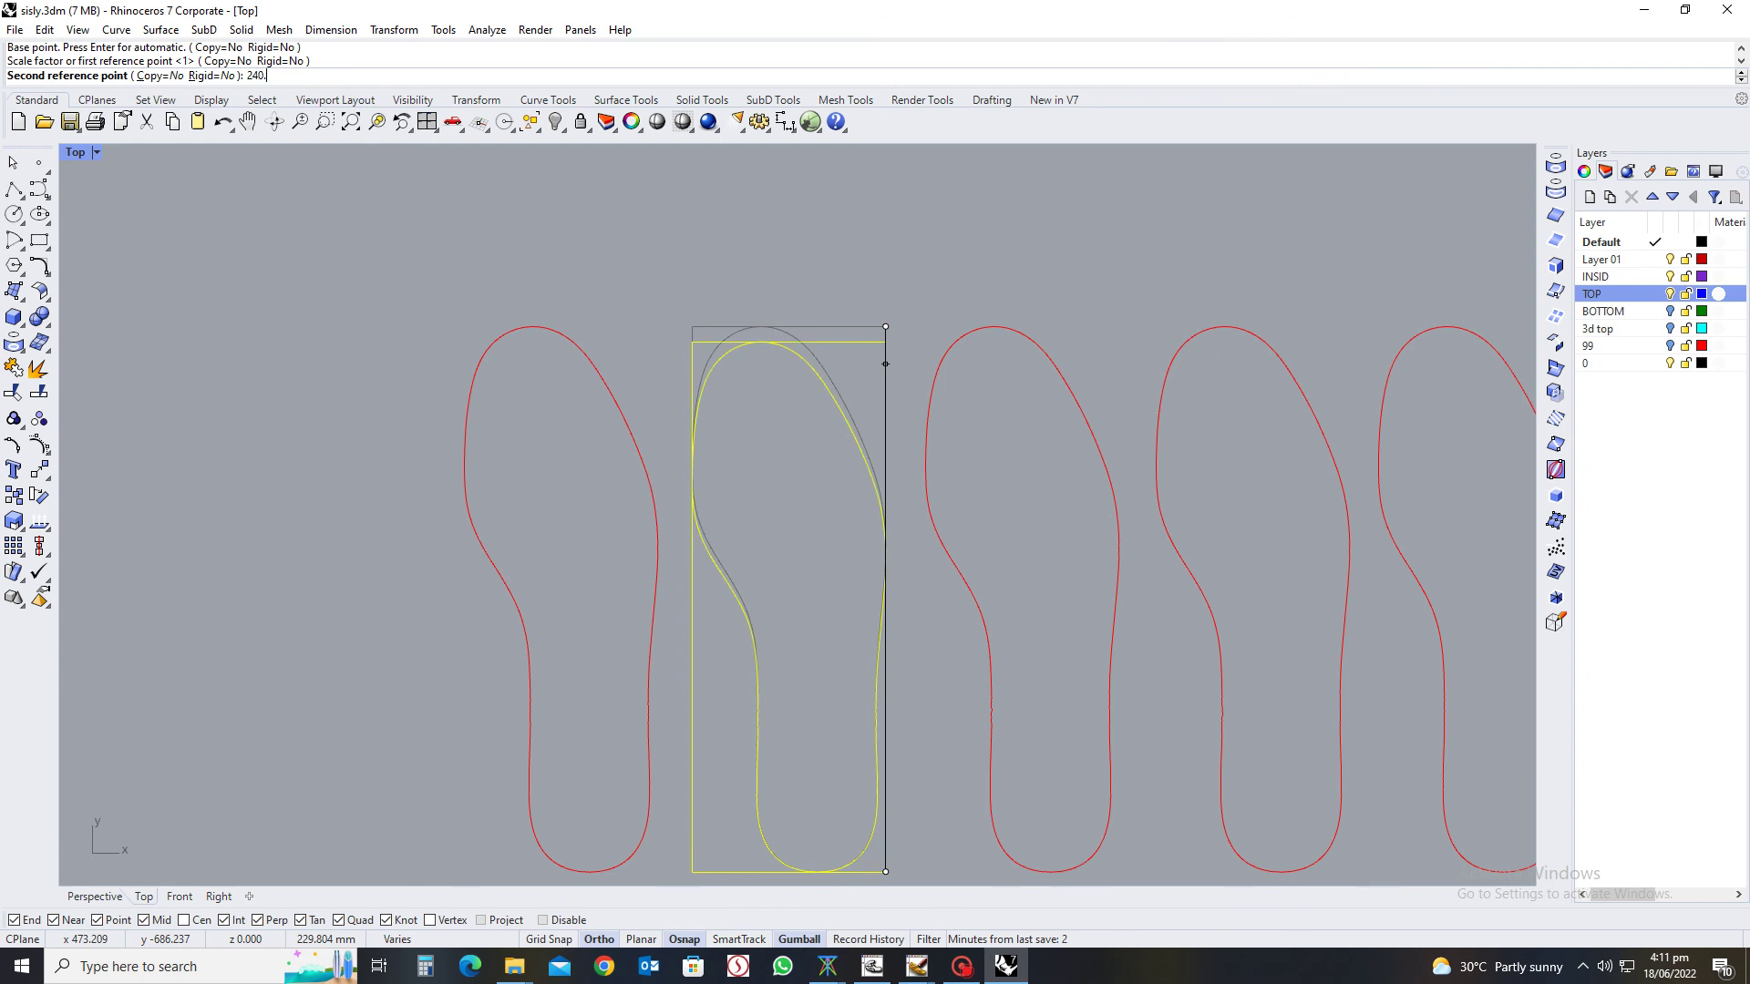
{"action": "type", "text": "93"}
{"action": "key", "text": "Return"}
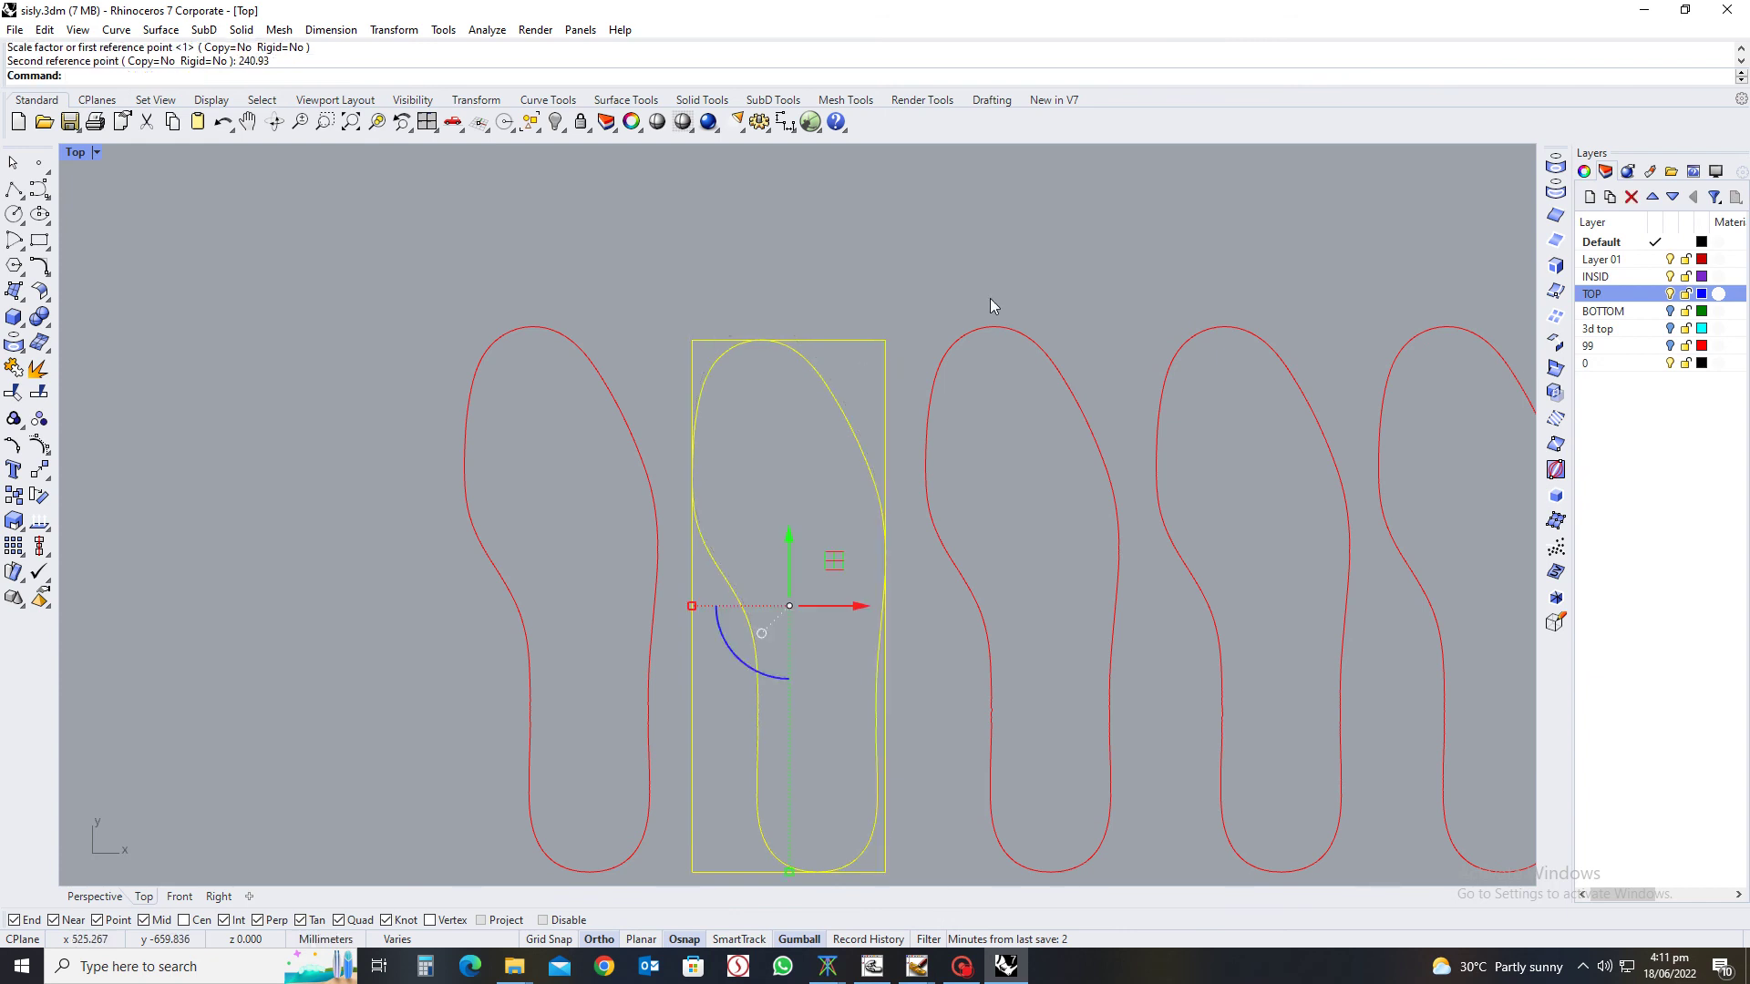
Try to scale the second outline and its rectangle across their width with a second reference distance of 1.3, and undo it
{"action": "right_click", "coordinate": [924, 292]}
{"action": "left_click", "coordinate": [885, 340]}
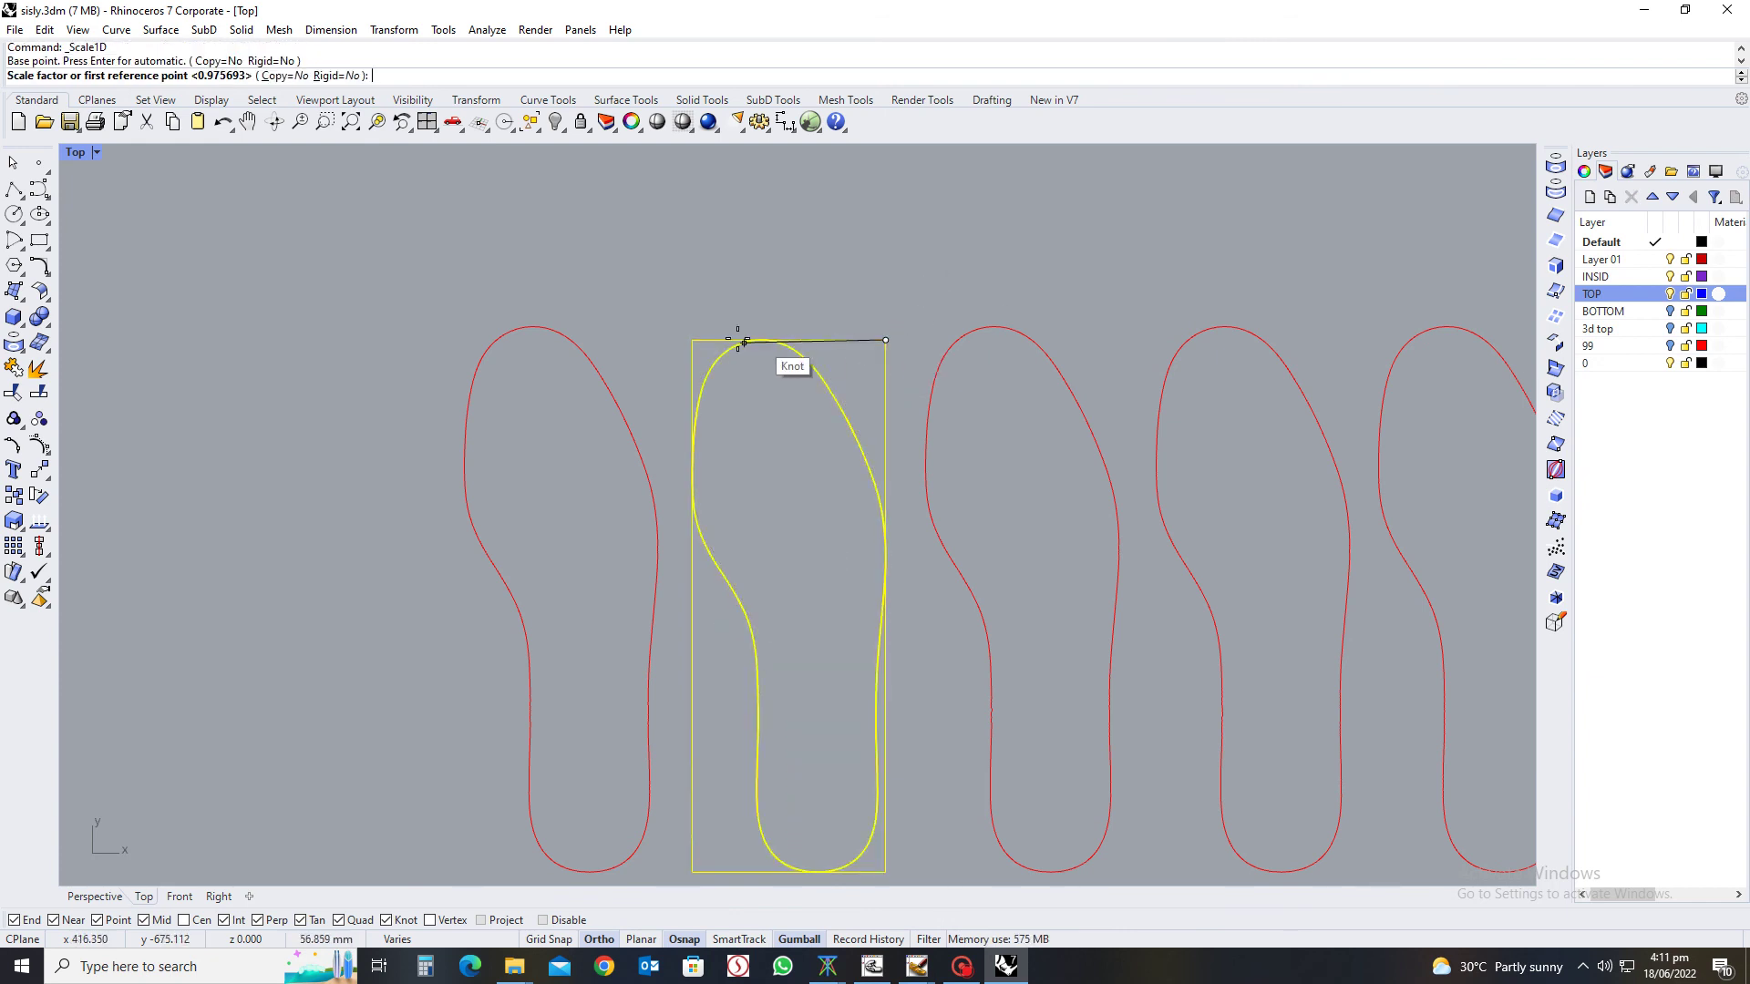
{"action": "left_click", "coordinate": [688, 339]}
{"action": "scroll", "coordinate": [682, 336], "scroll_direction": "up", "scroll_amount": 3}
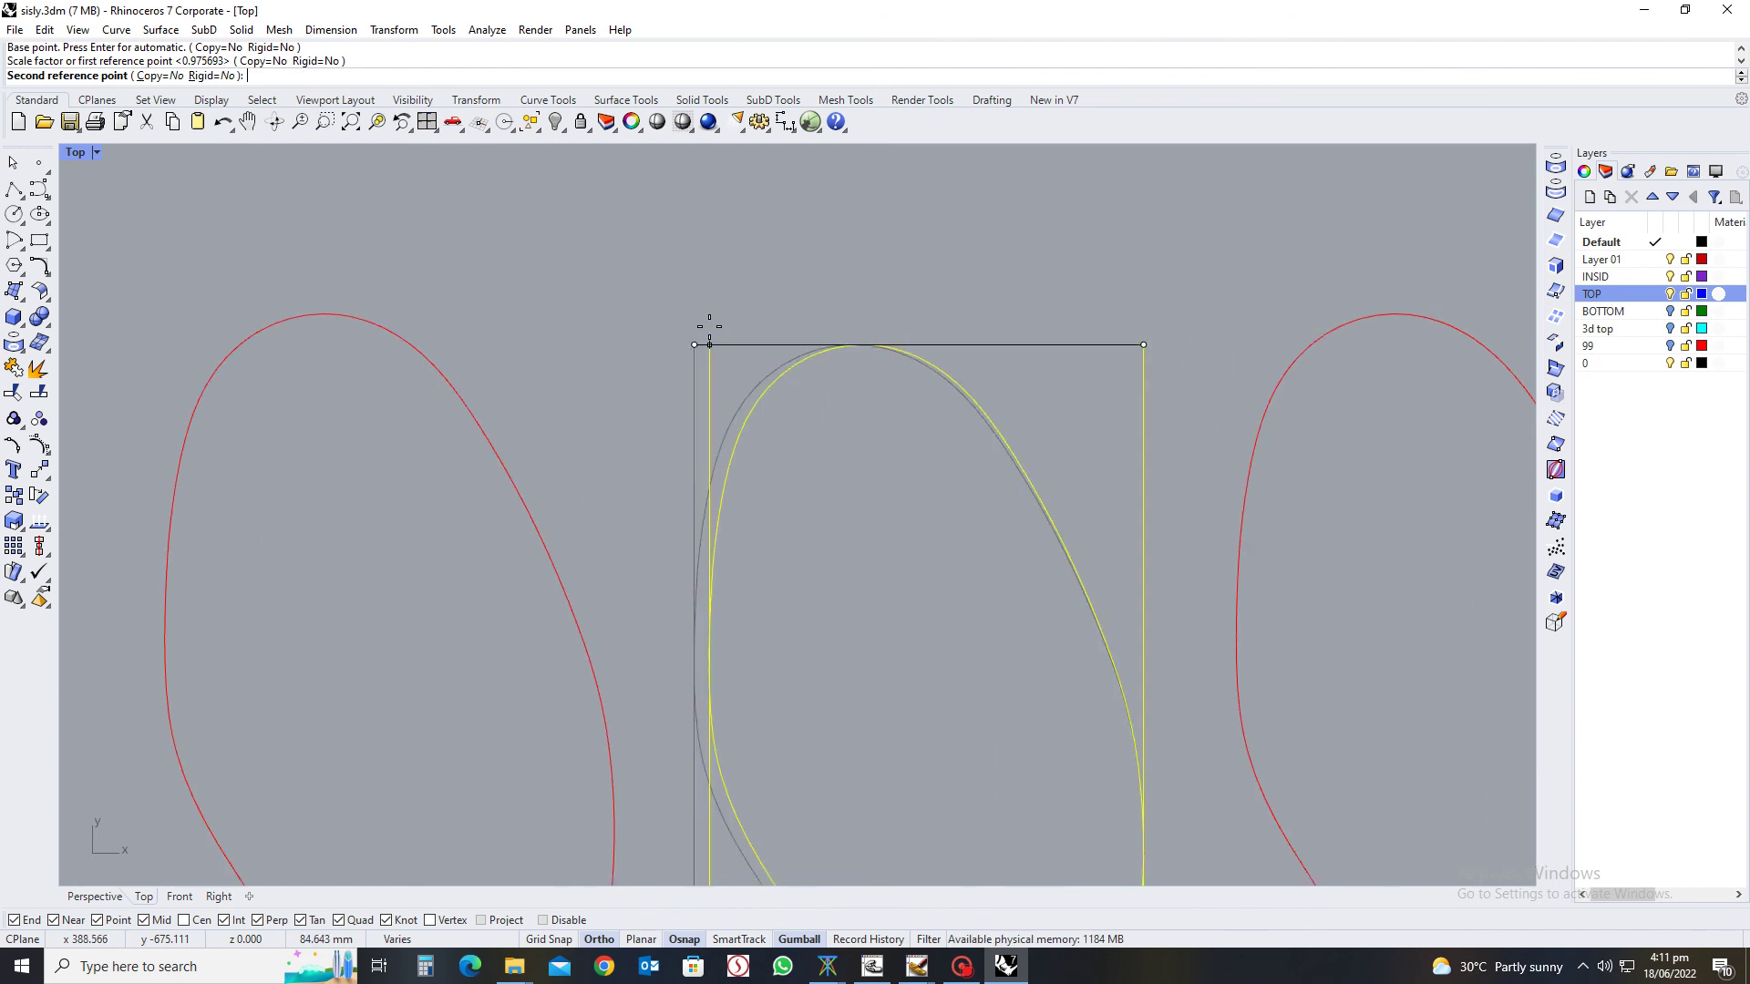
{"action": "type", "text": "1.3"}
{"action": "key", "text": "Return"}
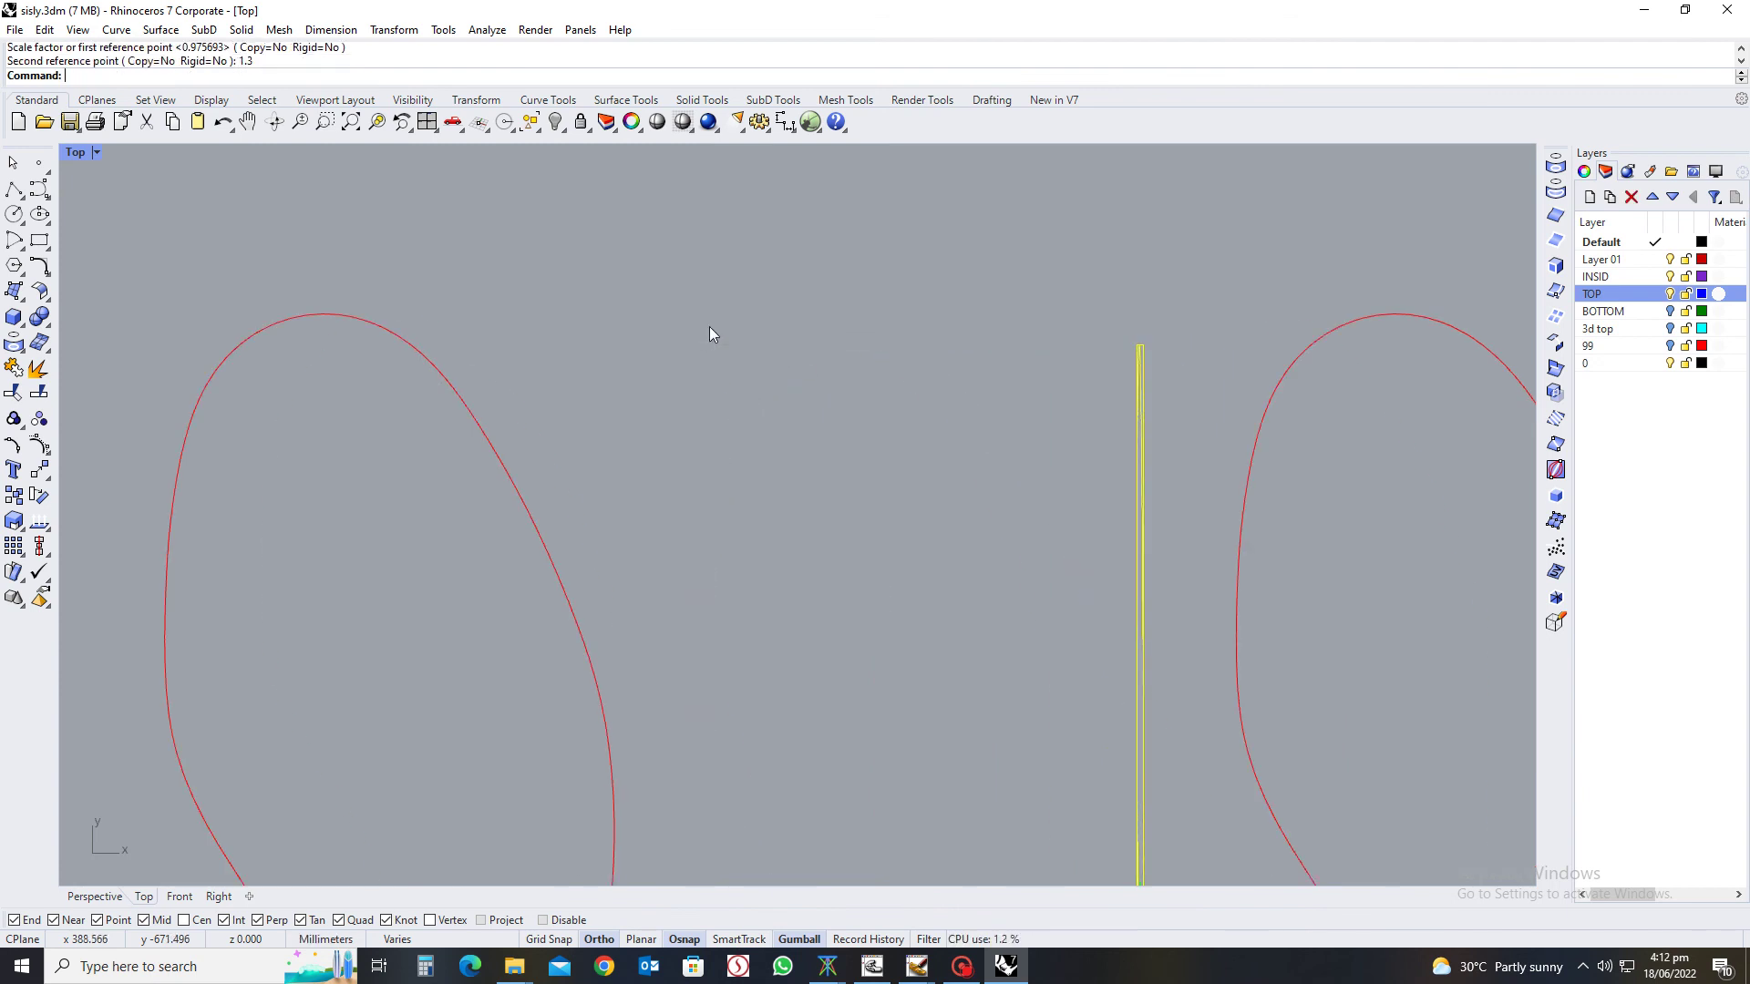
{"action": "key", "text": "ctrl+z"}
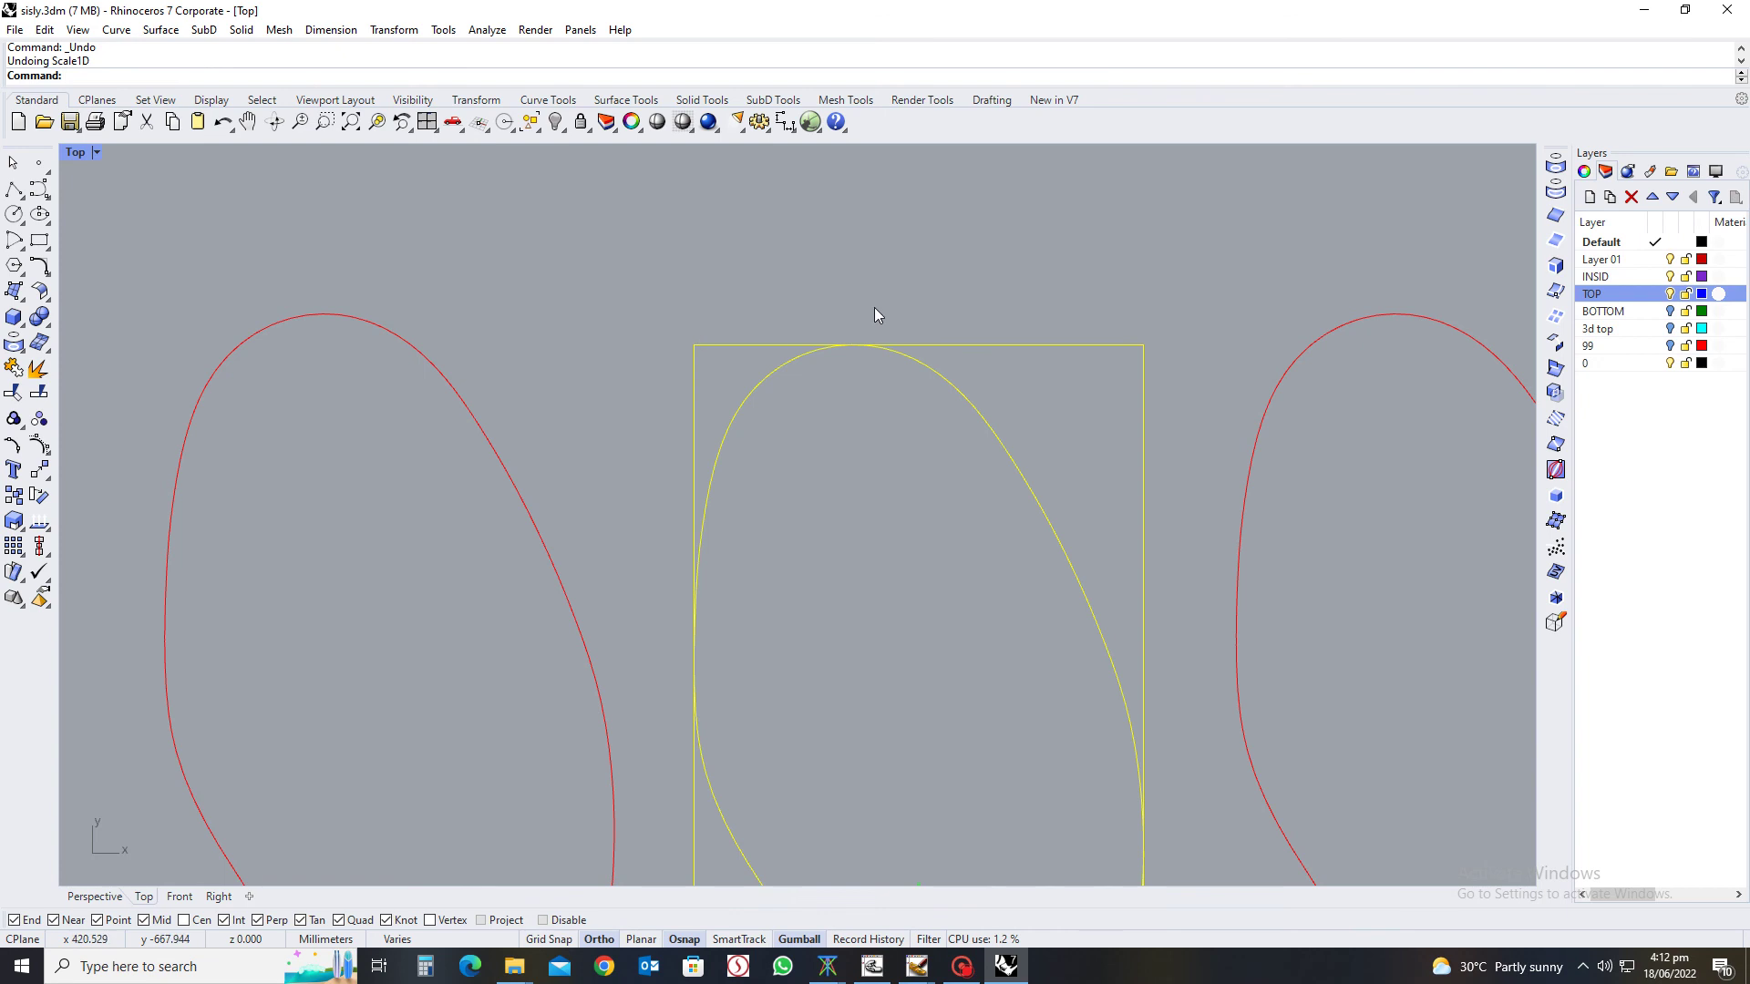
{"action": "scroll", "coordinate": [893, 310], "scroll_direction": "down", "scroll_amount": 5}
{"action": "scroll", "coordinate": [1002, 369], "scroll_direction": "up", "scroll_amount": 4}
{"action": "key", "text": "Return"}
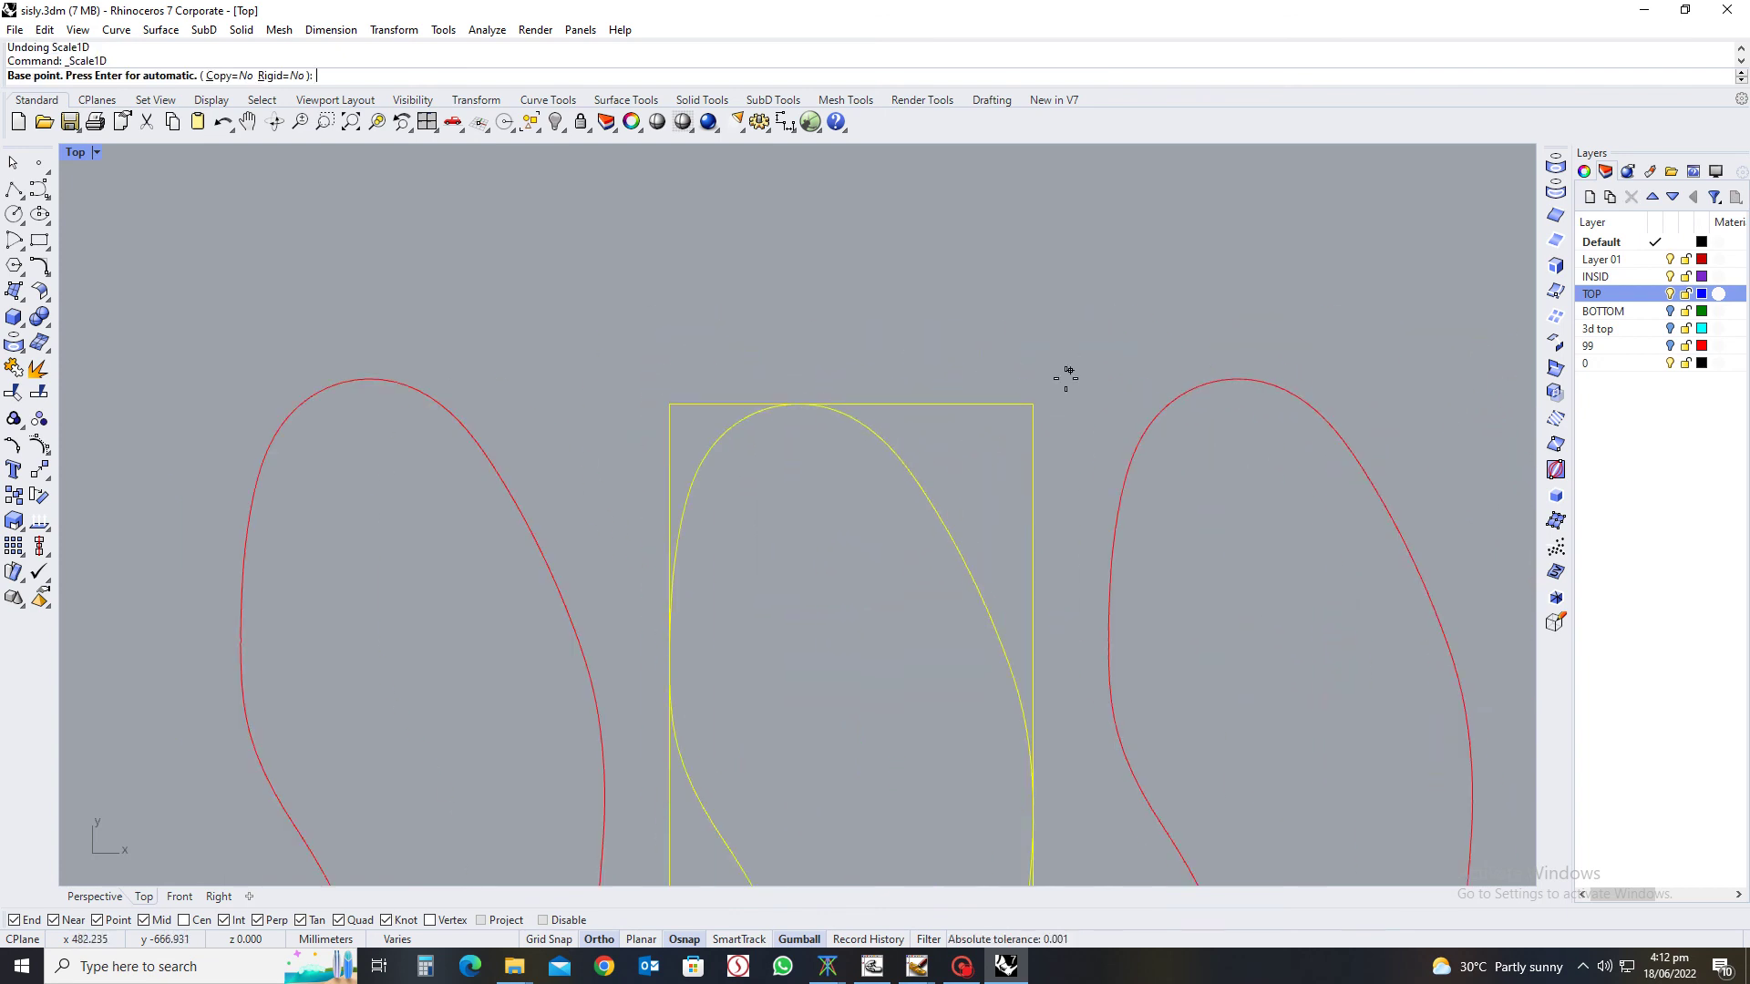
{"action": "left_click", "coordinate": [1033, 404]}
{"action": "key", "text": "Escape"}
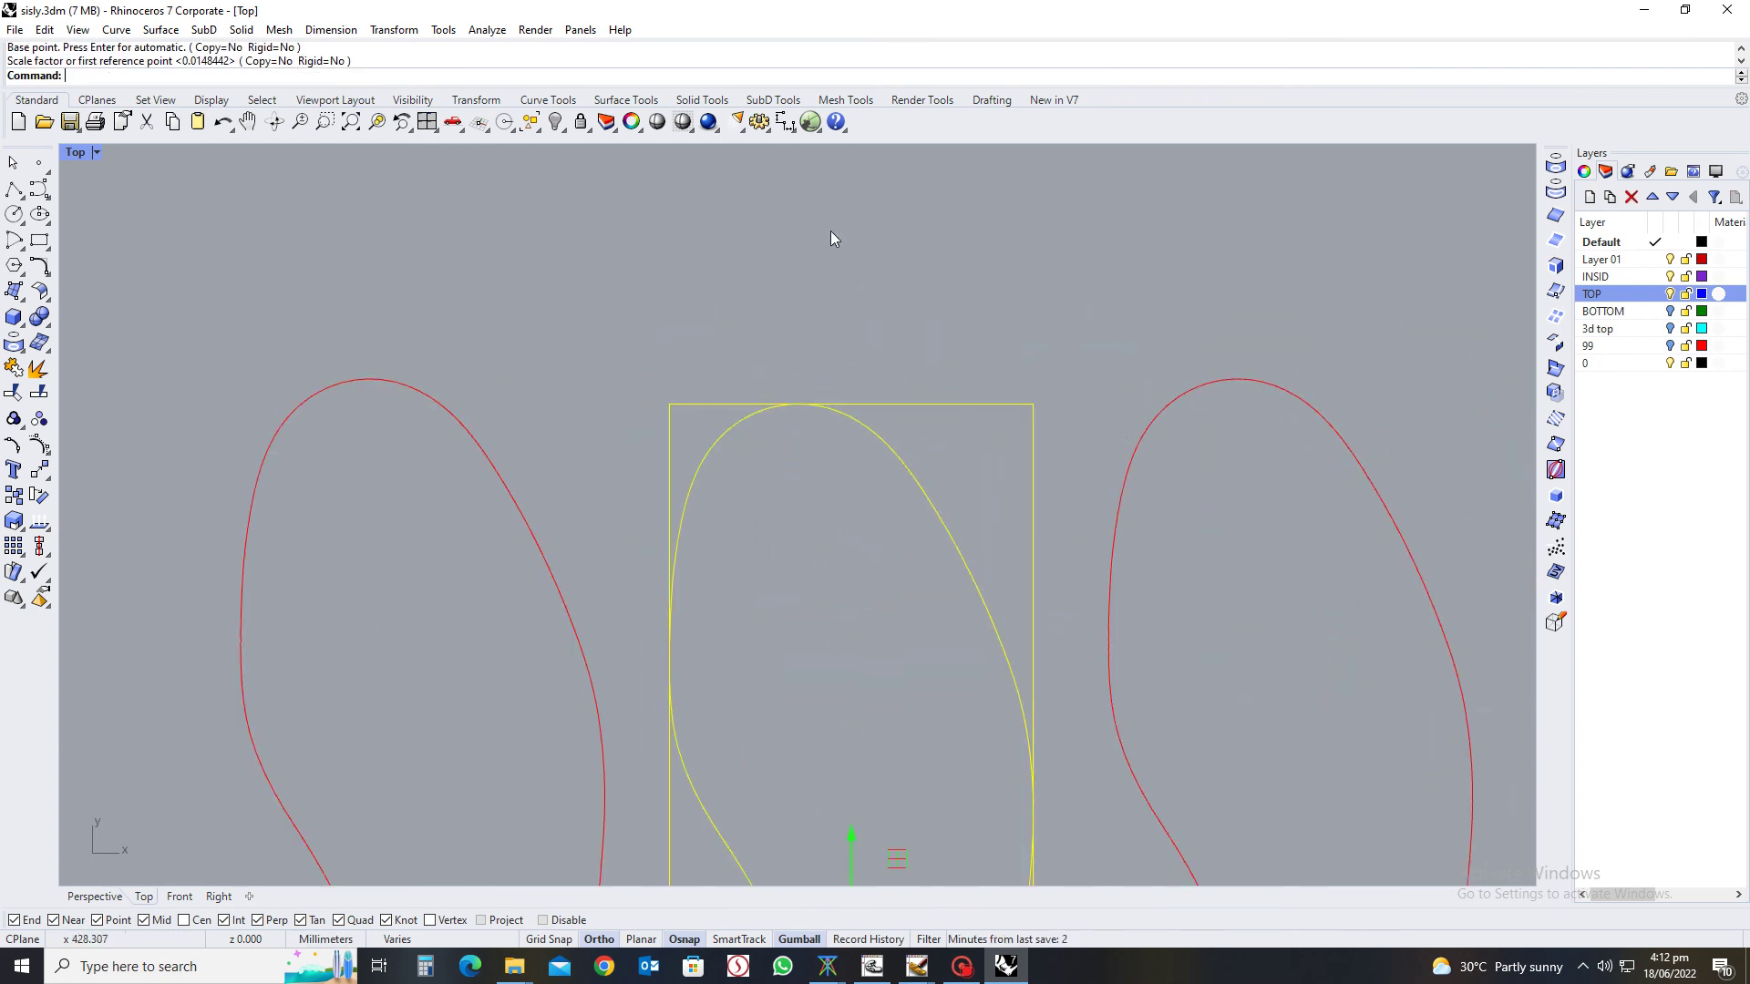
Measure the width of the bounding rectangle along its upper edge without keeping a dimension
{"action": "left_click", "coordinate": [785, 121]}
{"action": "left_click", "coordinate": [668, 404]}
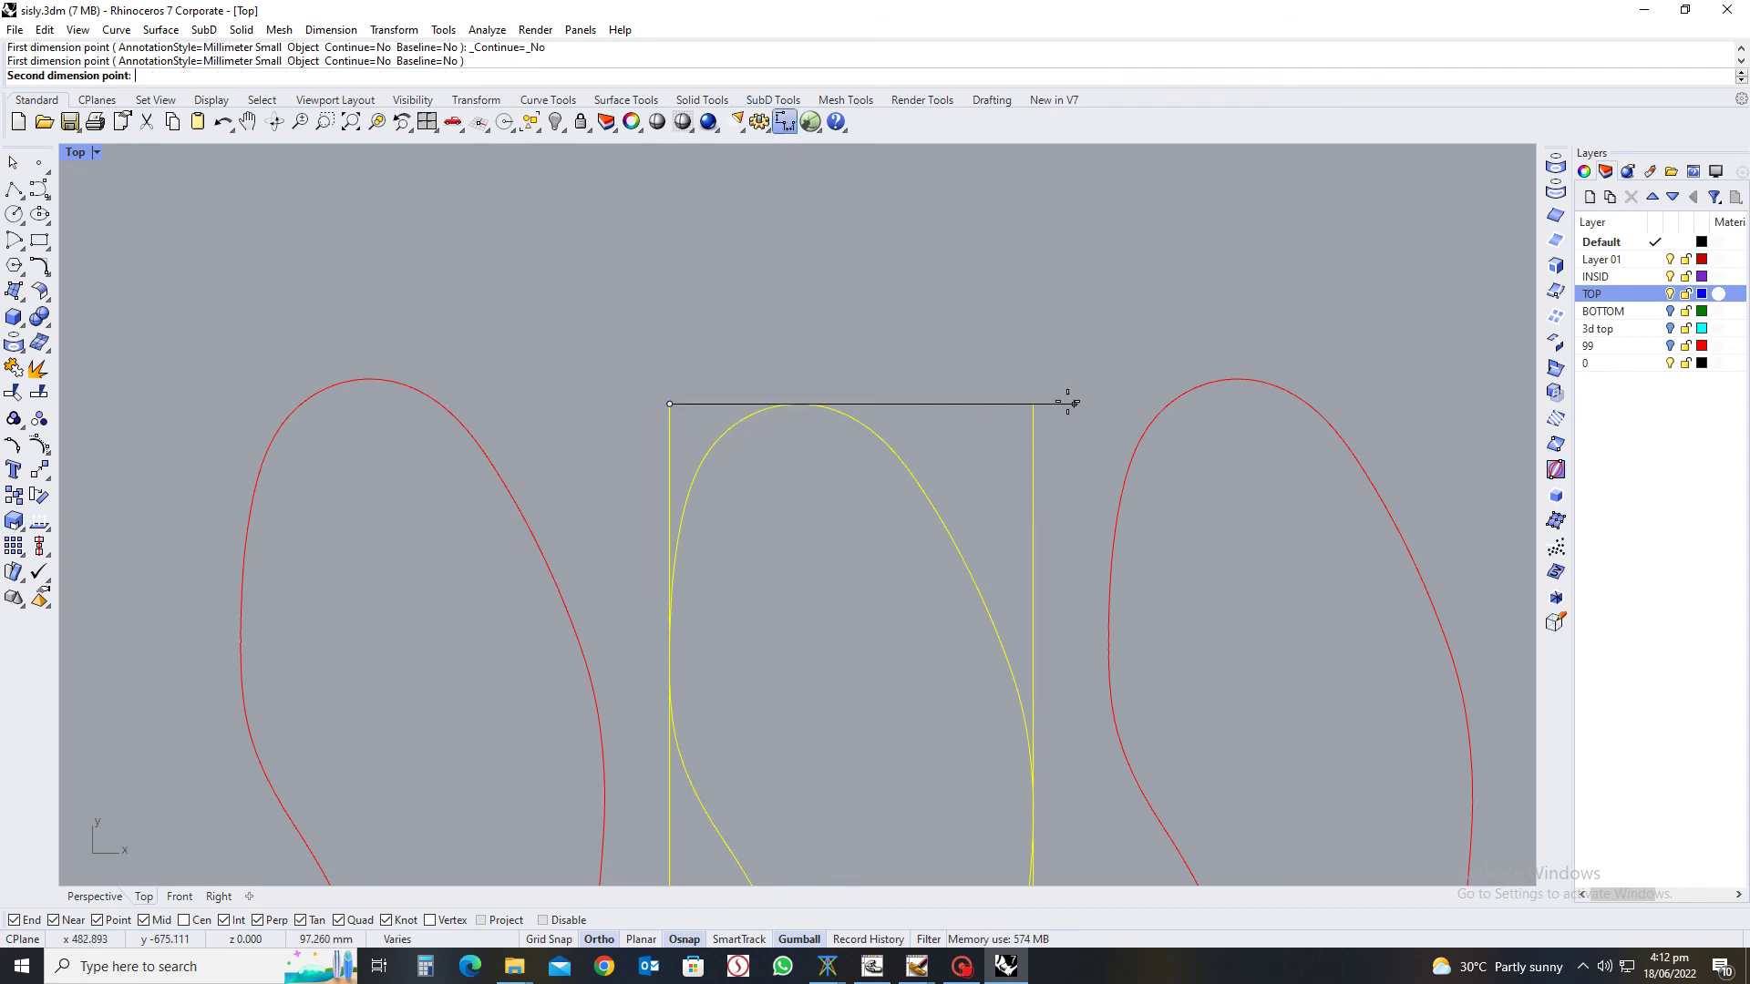
{"action": "left_click", "coordinate": [1033, 403]}
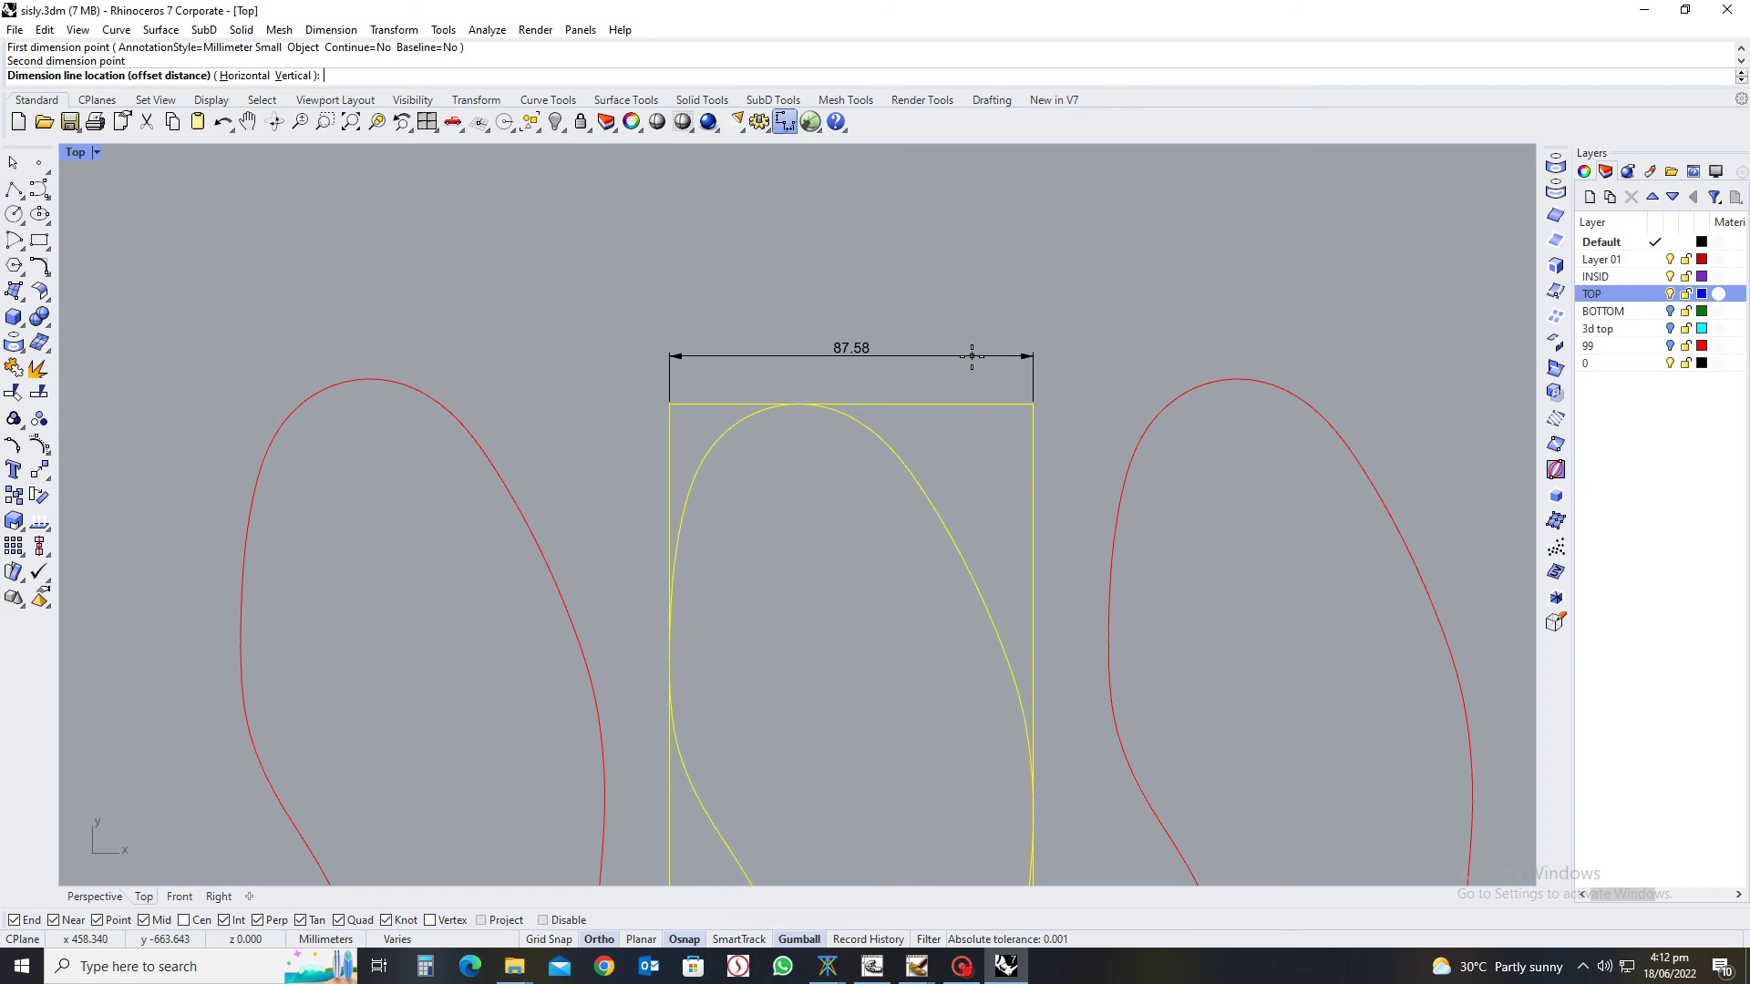
{"action": "key", "text": "Escape"}
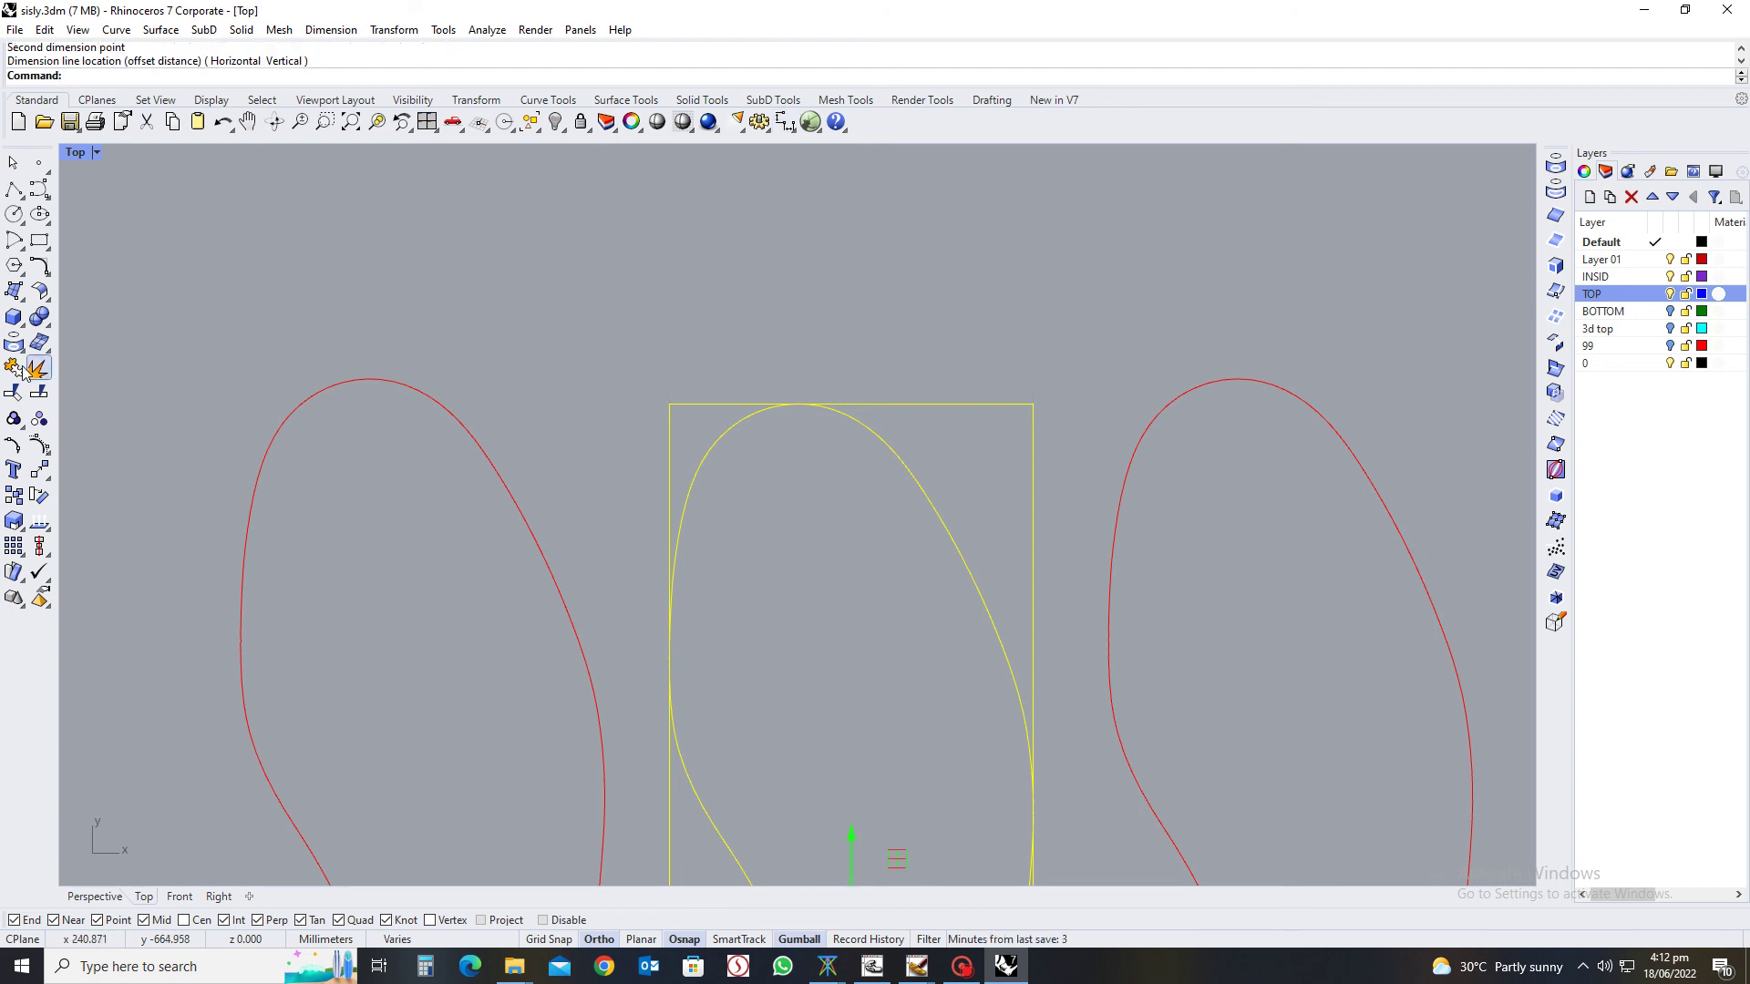
Scale the second outline and its bounding rectangle in one direction to a width of 86 mm from the rectangle's upper-right corner
{"action": "left_click", "coordinate": [18, 528]}
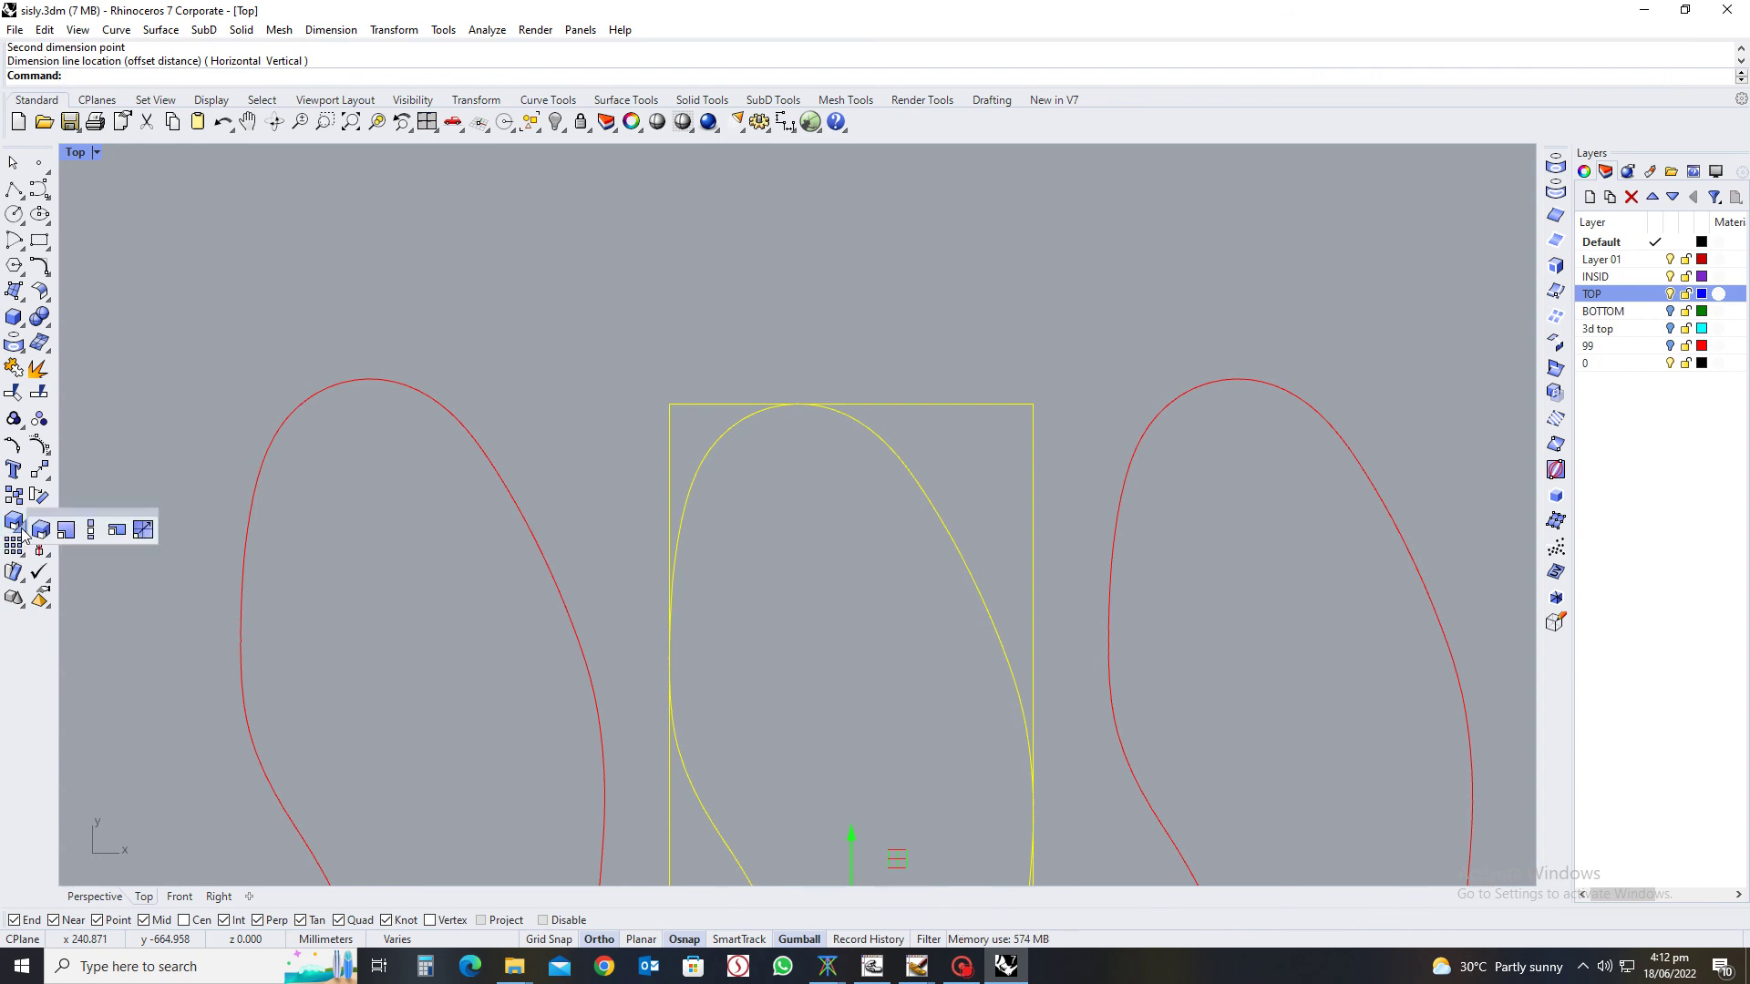
{"action": "left_click", "coordinate": [91, 539]}
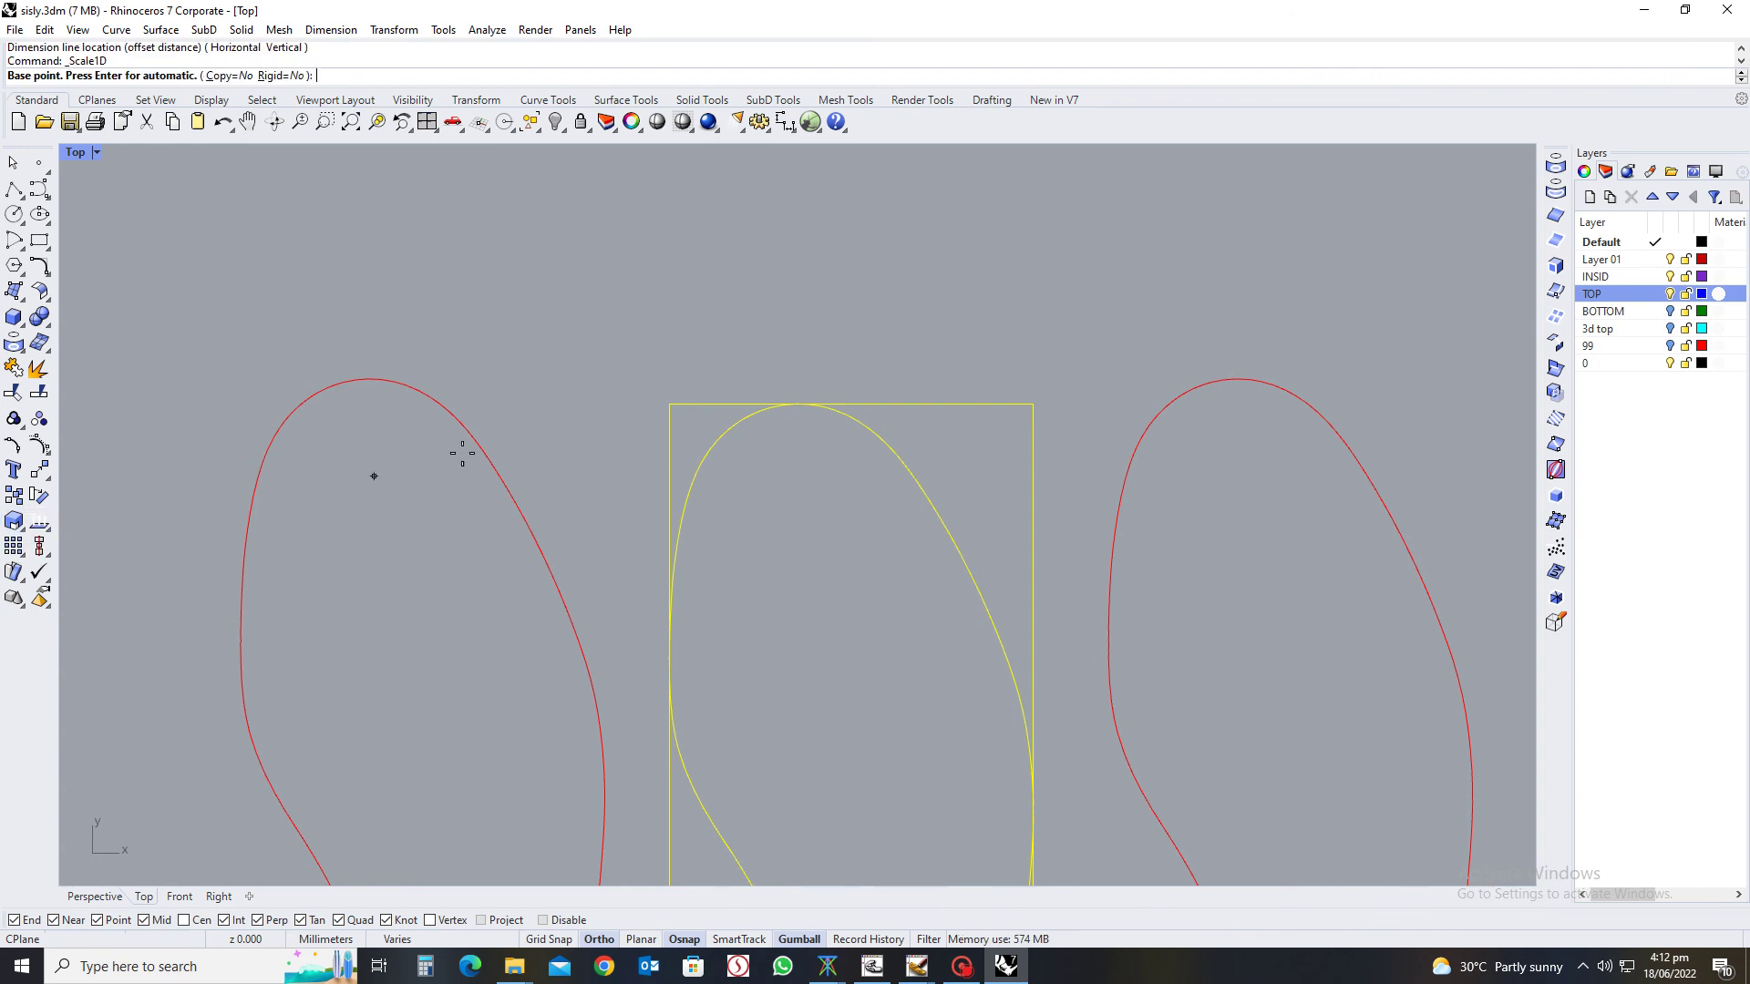
{"action": "left_click", "coordinate": [1033, 403]}
{"action": "left_click", "coordinate": [670, 404]}
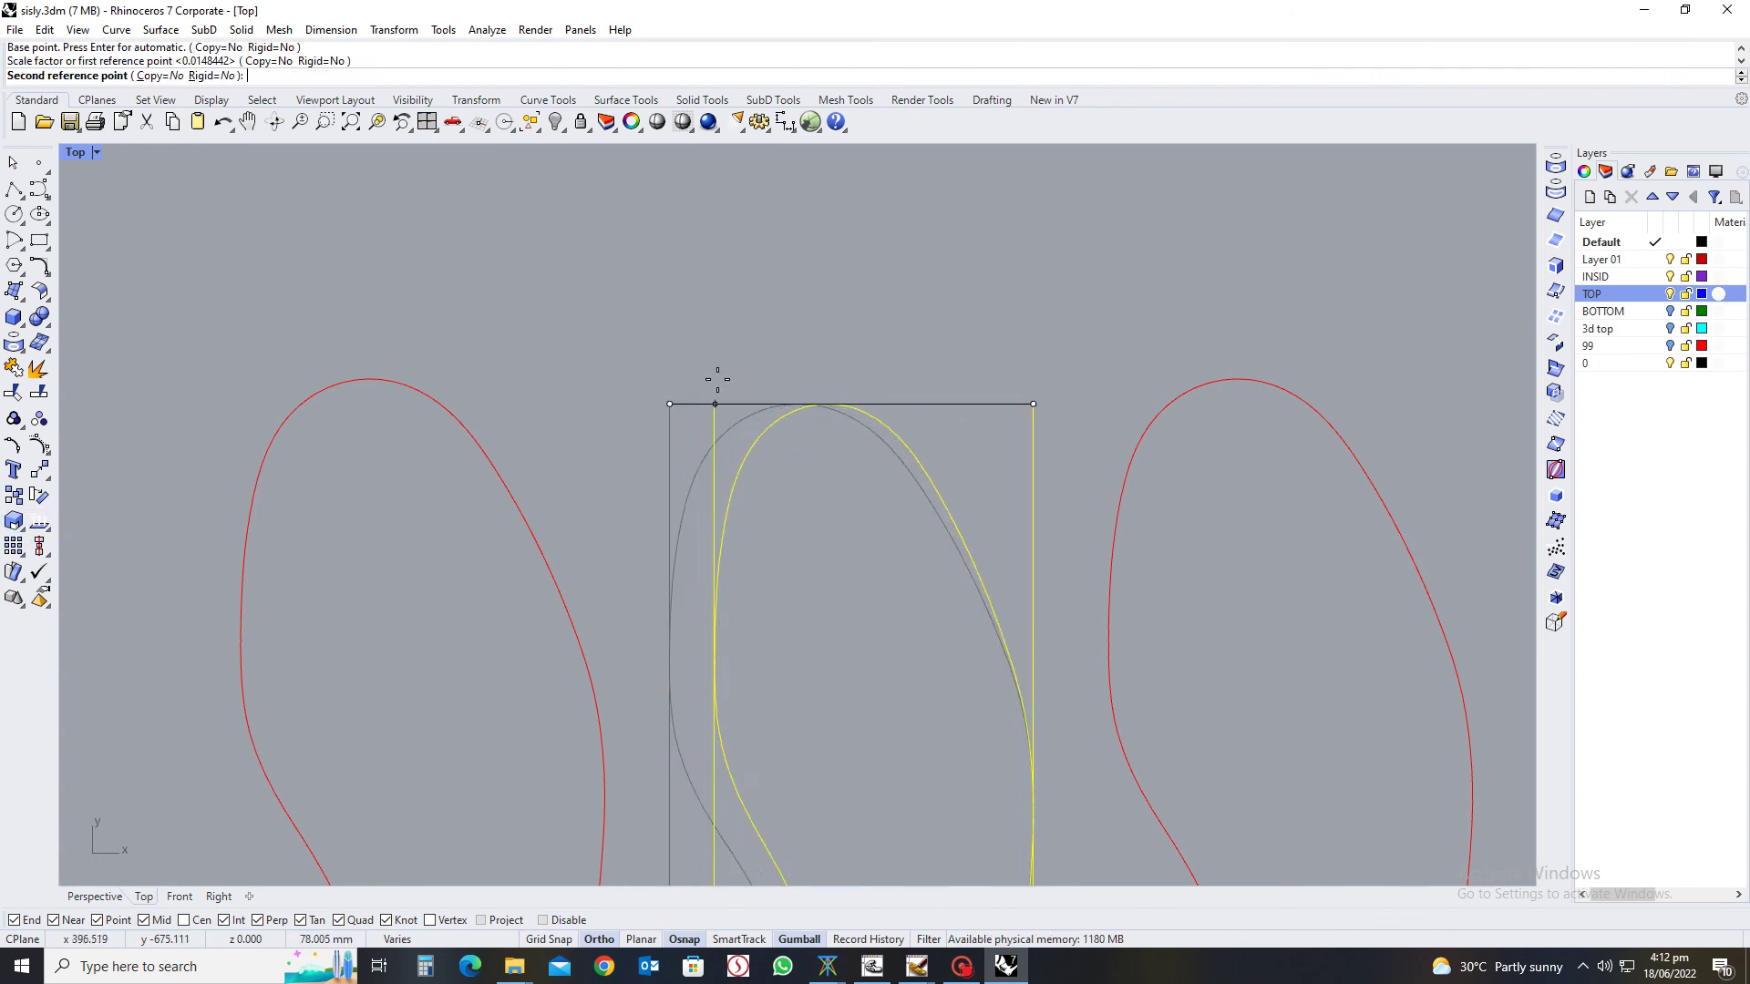
{"action": "type", "text": "86.5"}
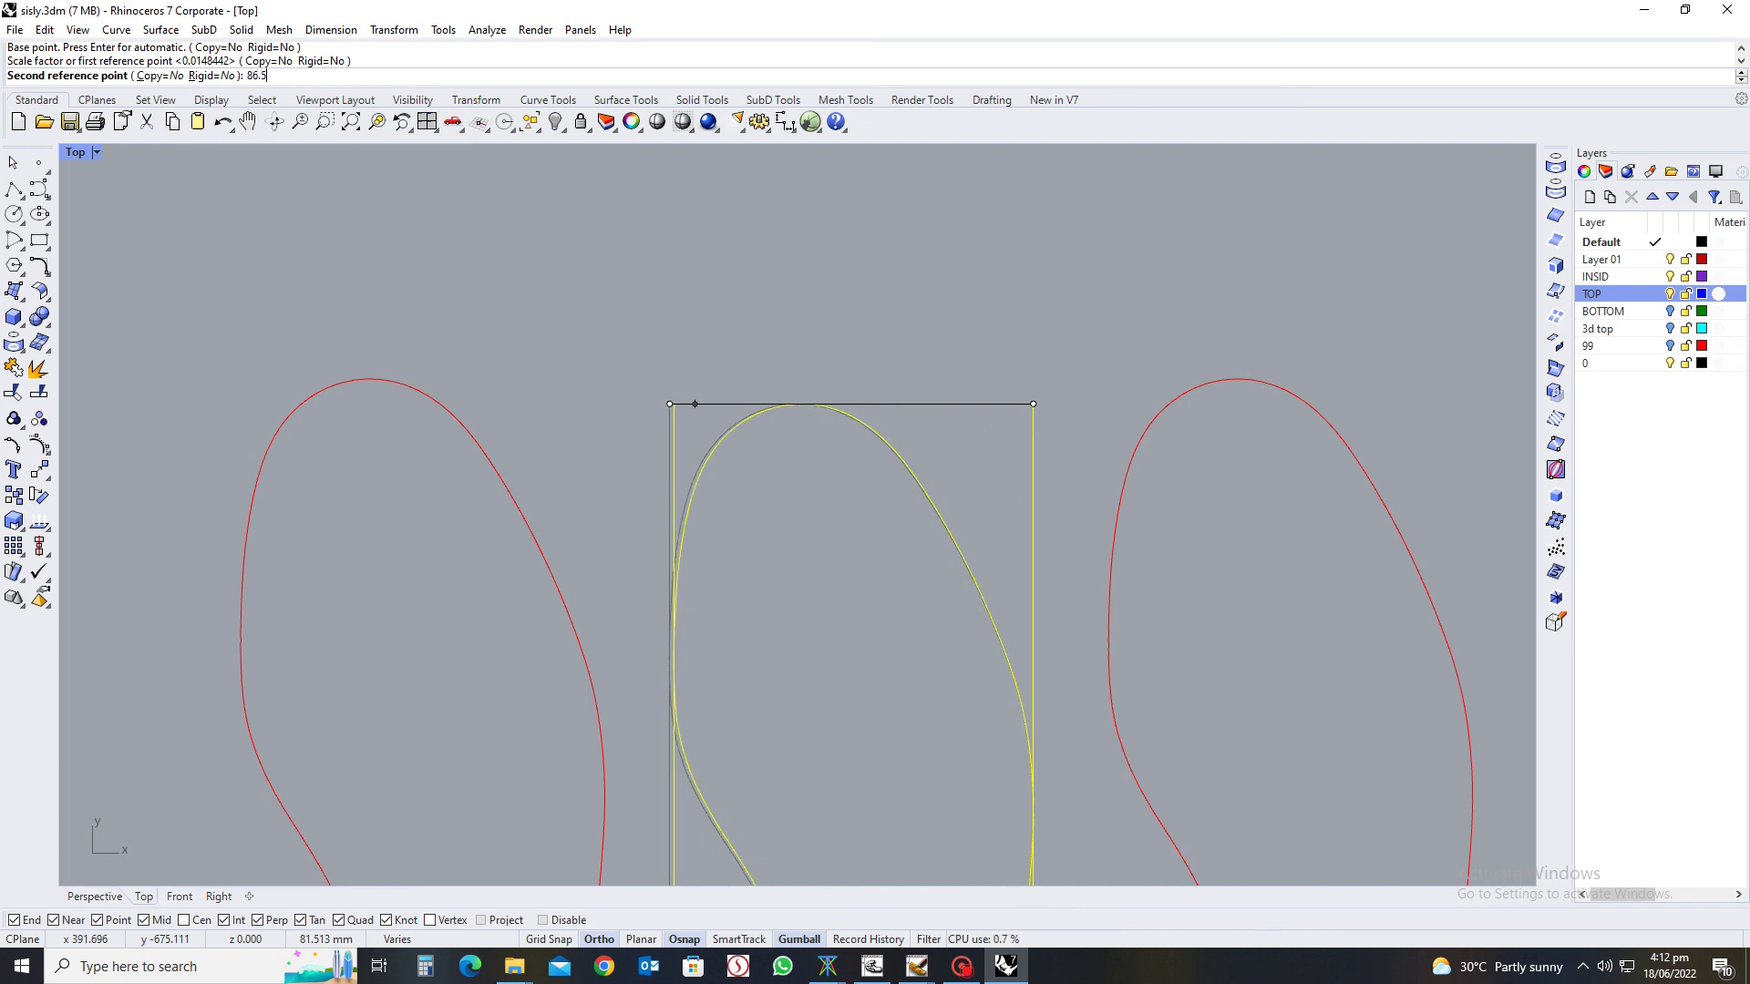
{"action": "key", "text": "BackSpace"}
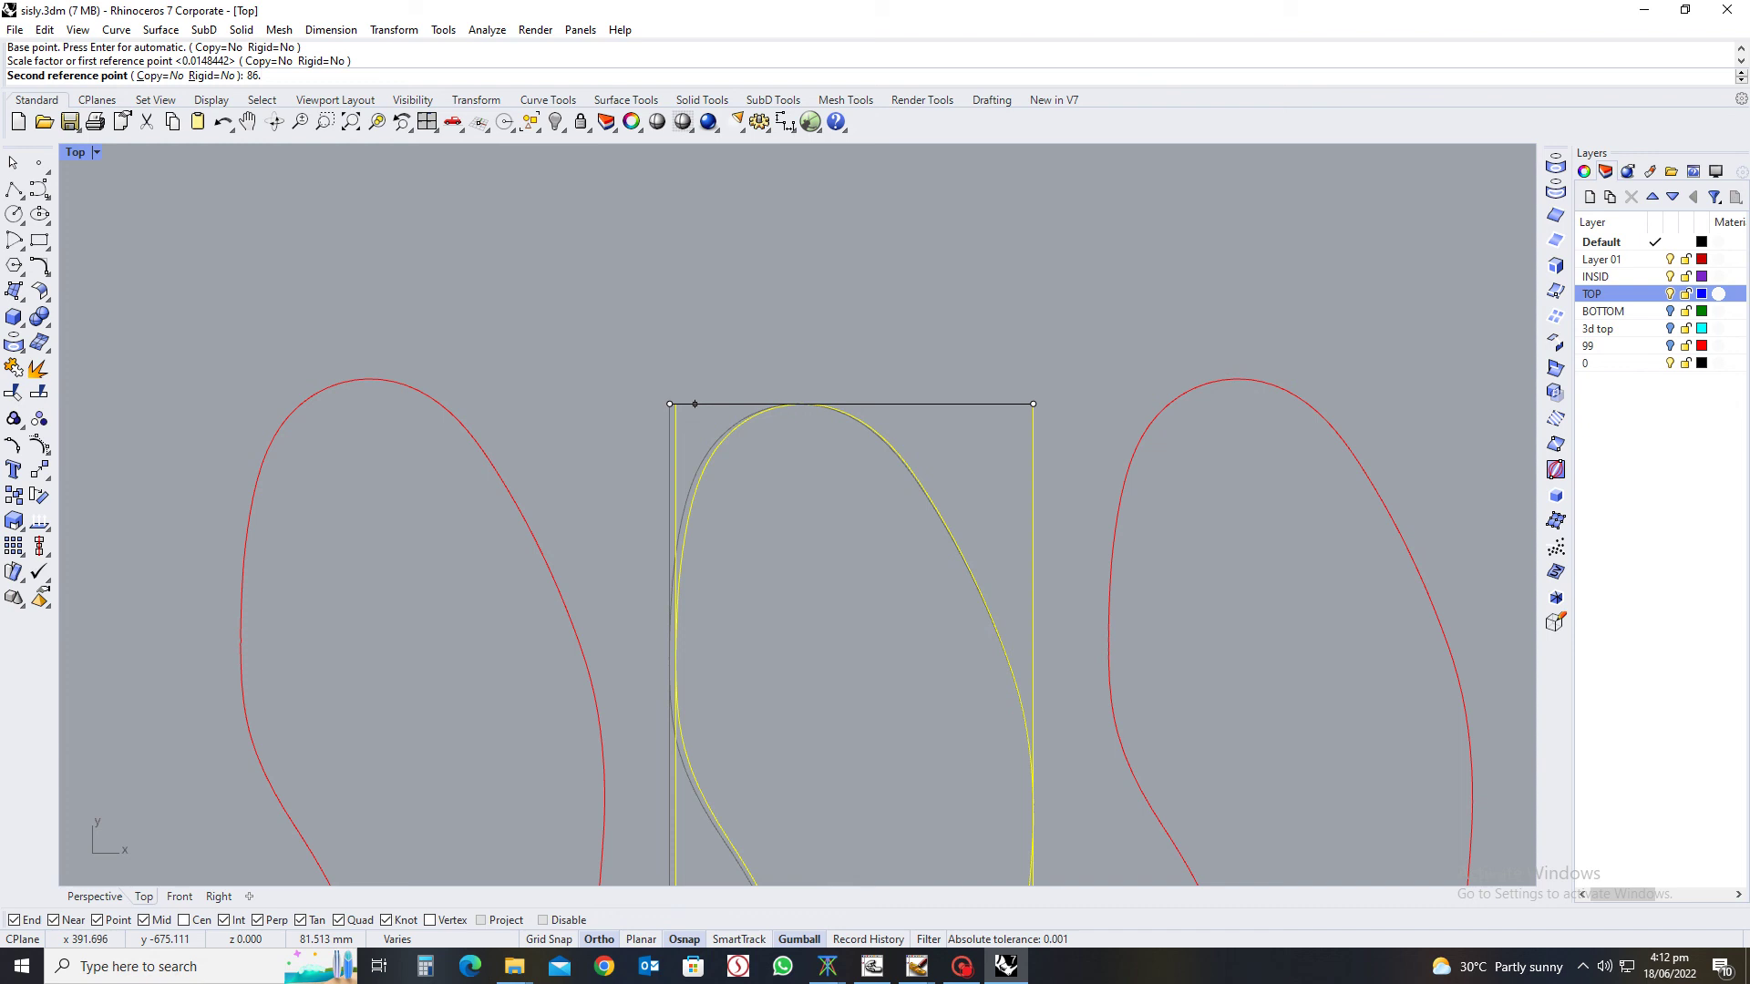
{"action": "key", "text": "Return"}
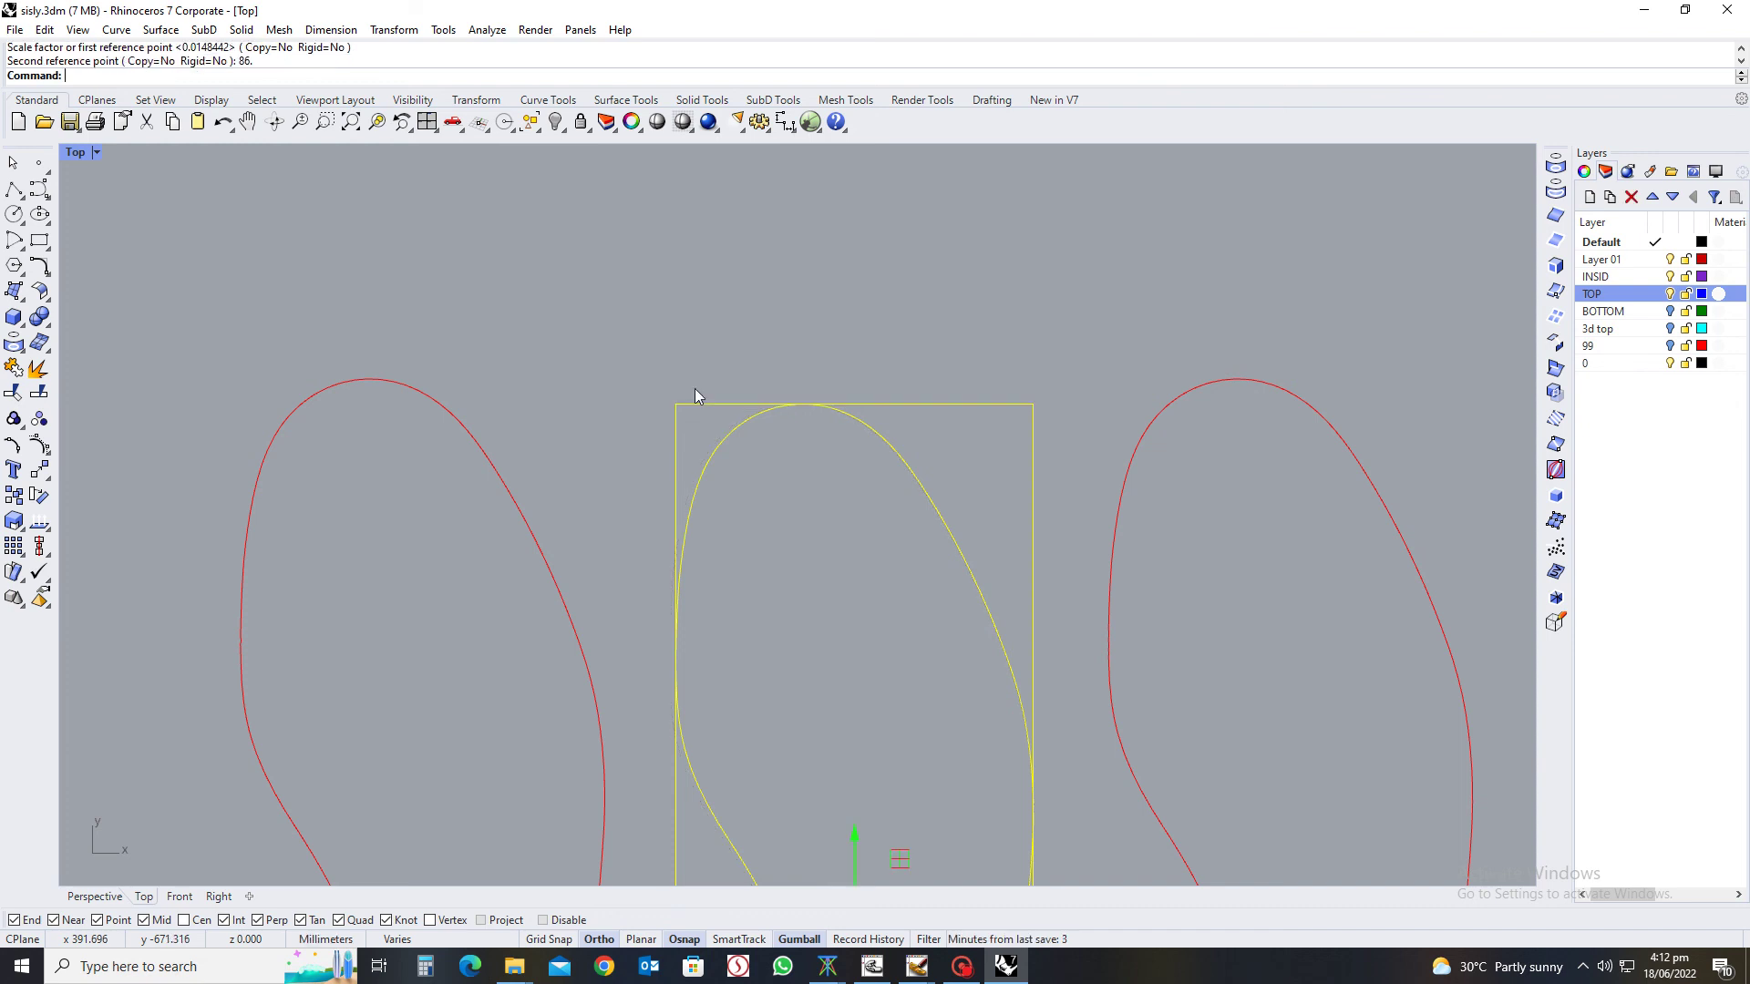
Delete the bounding rectangle around the second sole outline
{"action": "scroll", "coordinate": [691, 390], "scroll_direction": "down", "scroll_amount": 5}
{"action": "key", "text": "Escape"}
{"action": "scroll", "coordinate": [769, 332], "scroll_direction": "down", "scroll_amount": 4}
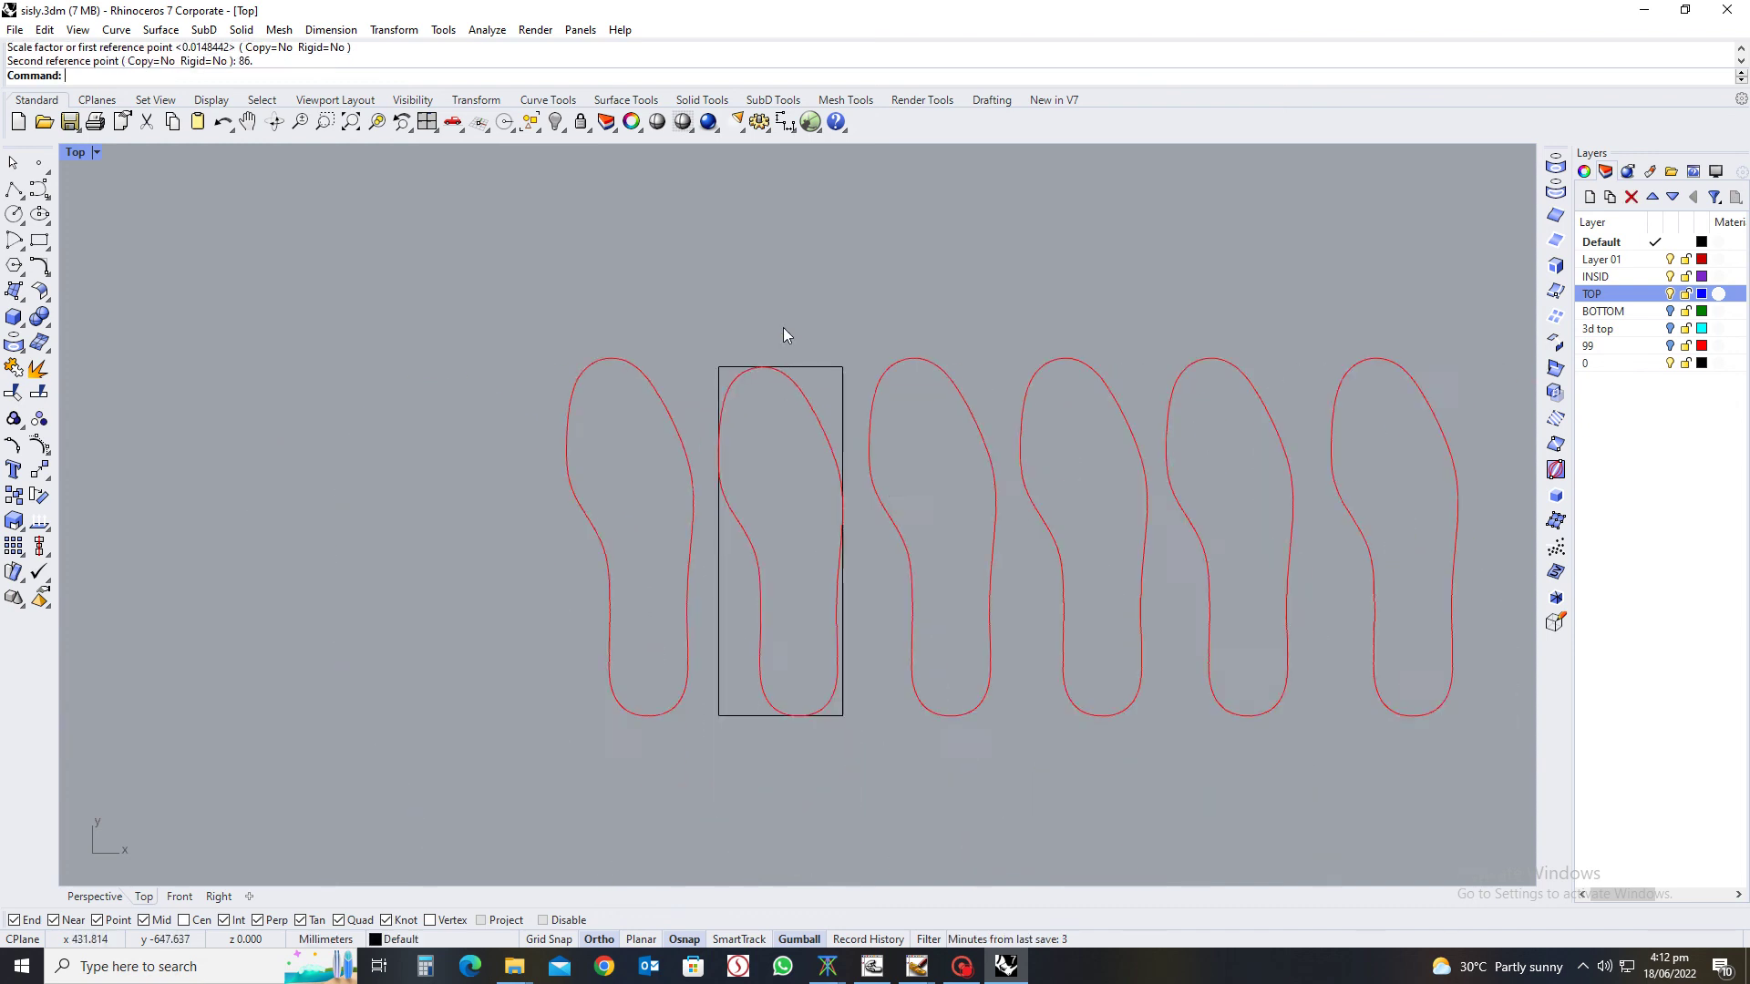
{"action": "left_click", "coordinate": [782, 534]}
{"action": "key", "text": "Delete"}
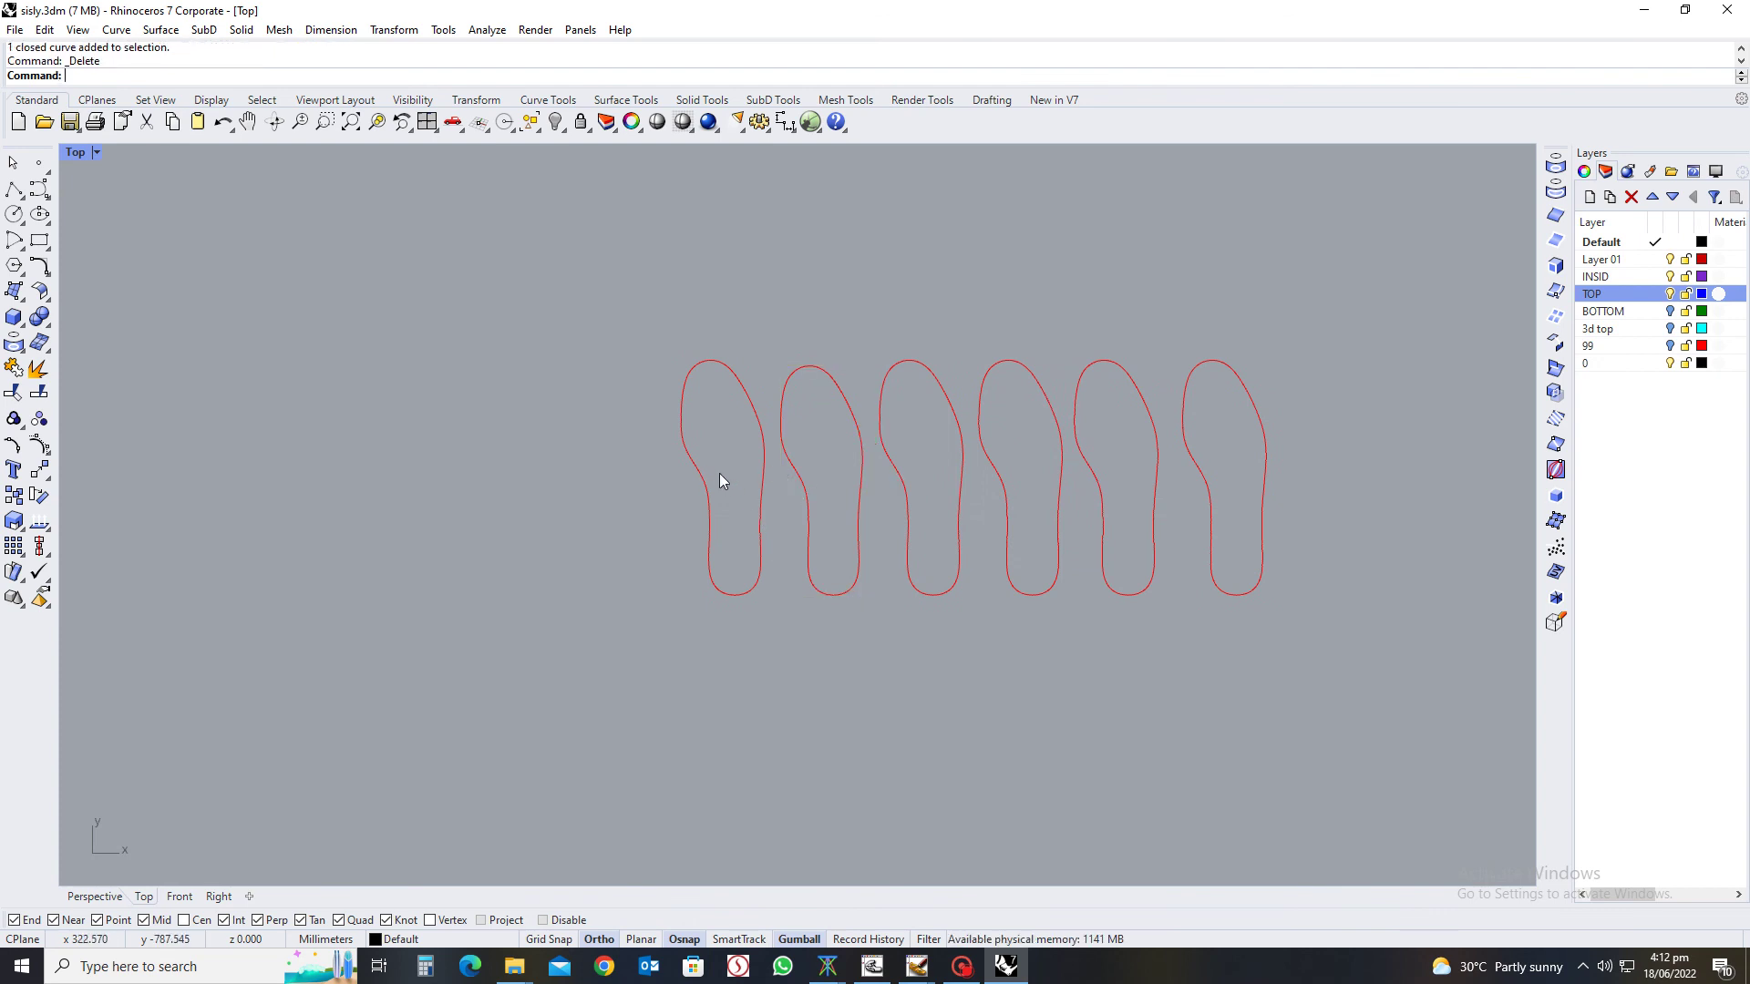
Align the first two sole outlines by their bottoms using automatic alignment
{"action": "left_click", "coordinate": [45, 553]}
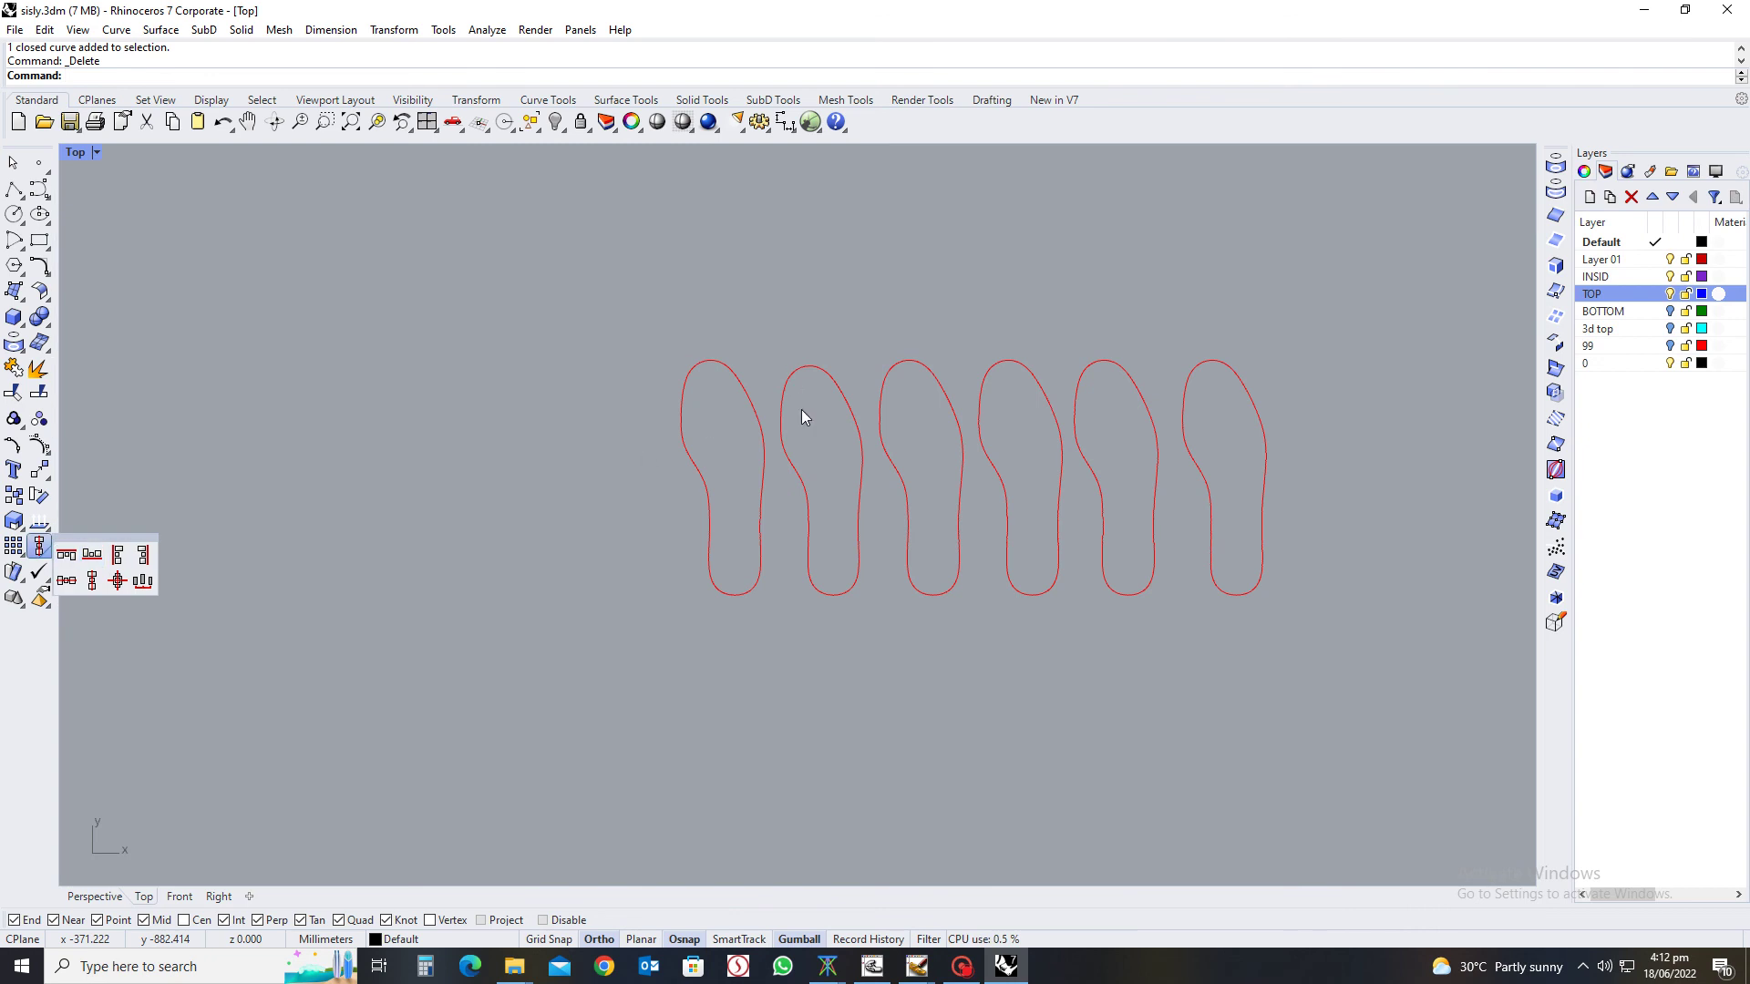
{"action": "left_click_drag", "start_coordinate": [801, 418], "coordinate": [478, 503]}
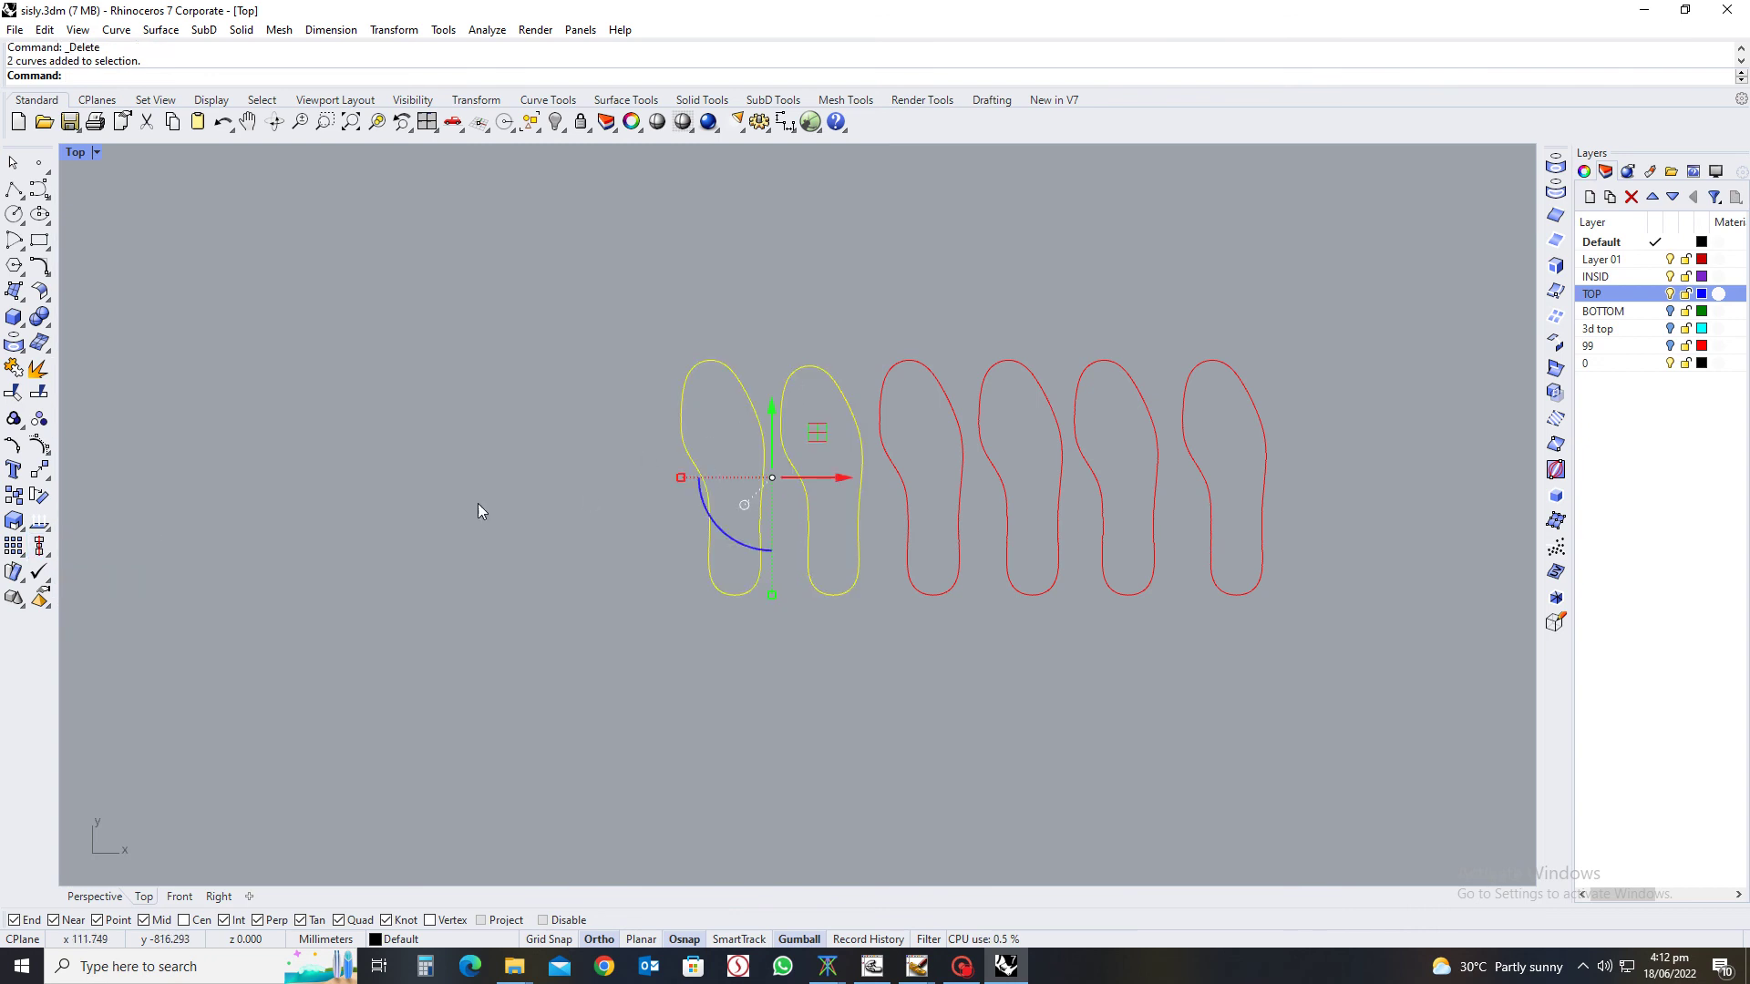
{"action": "left_click", "coordinate": [52, 558]}
{"action": "left_click", "coordinate": [85, 558]}
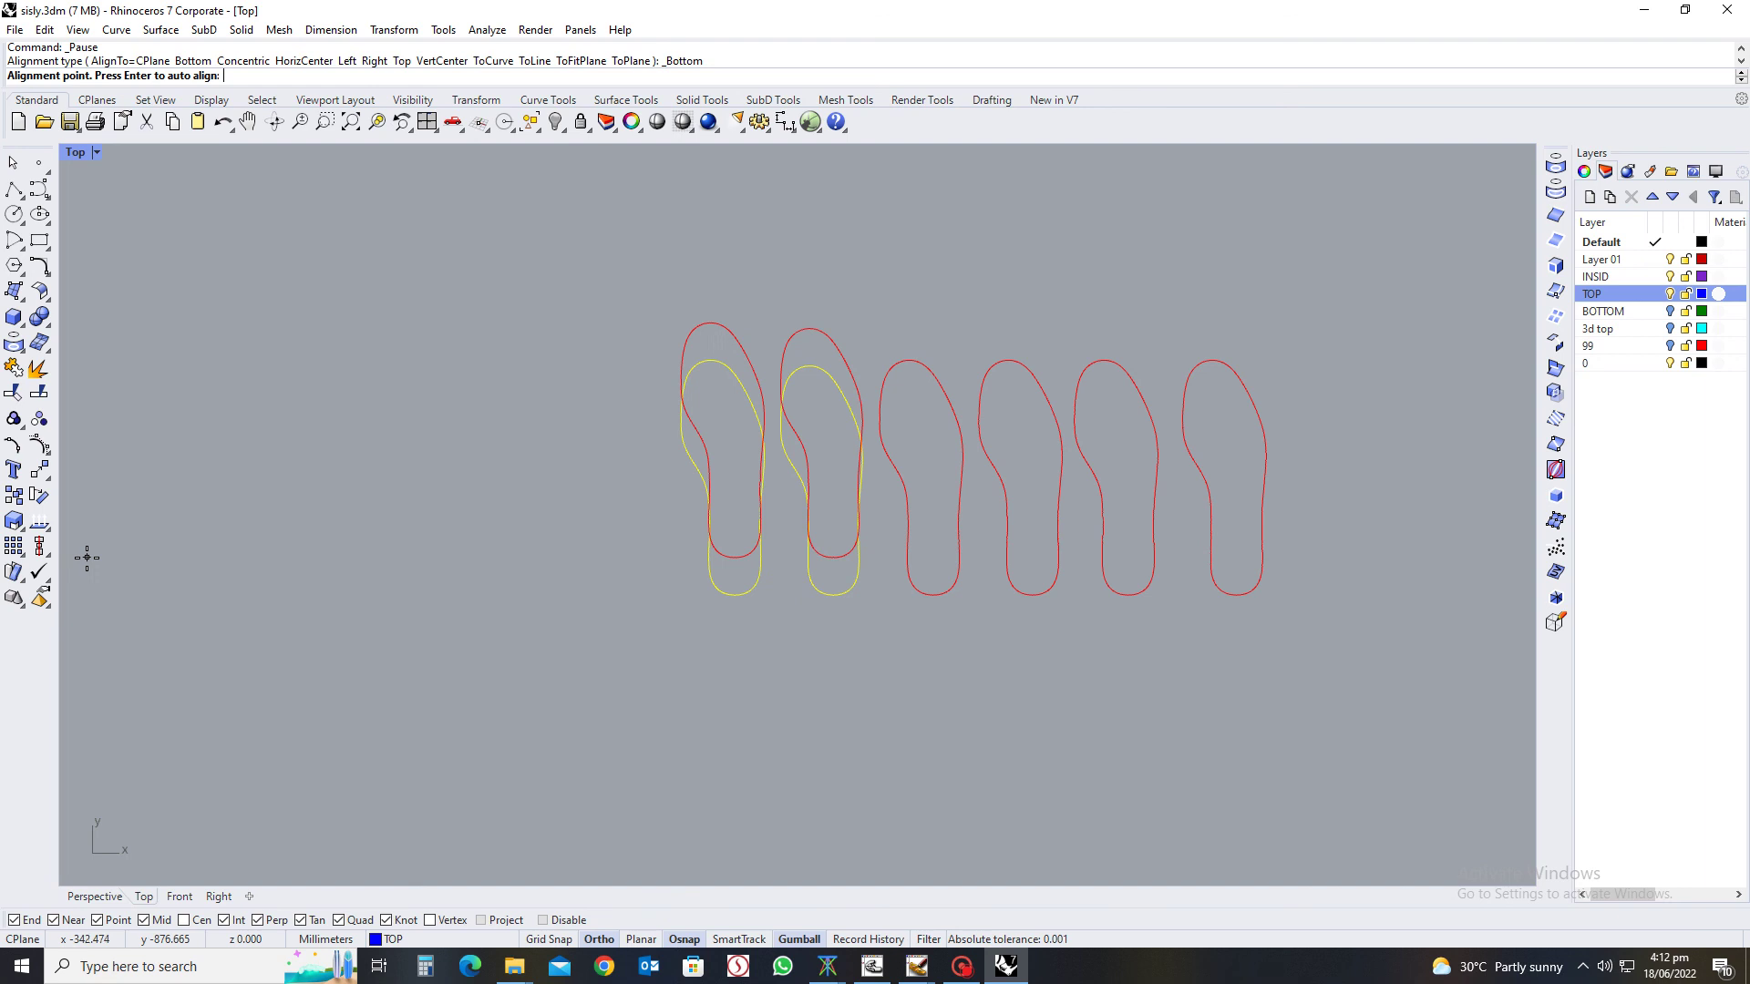
{"action": "key", "text": "Return"}
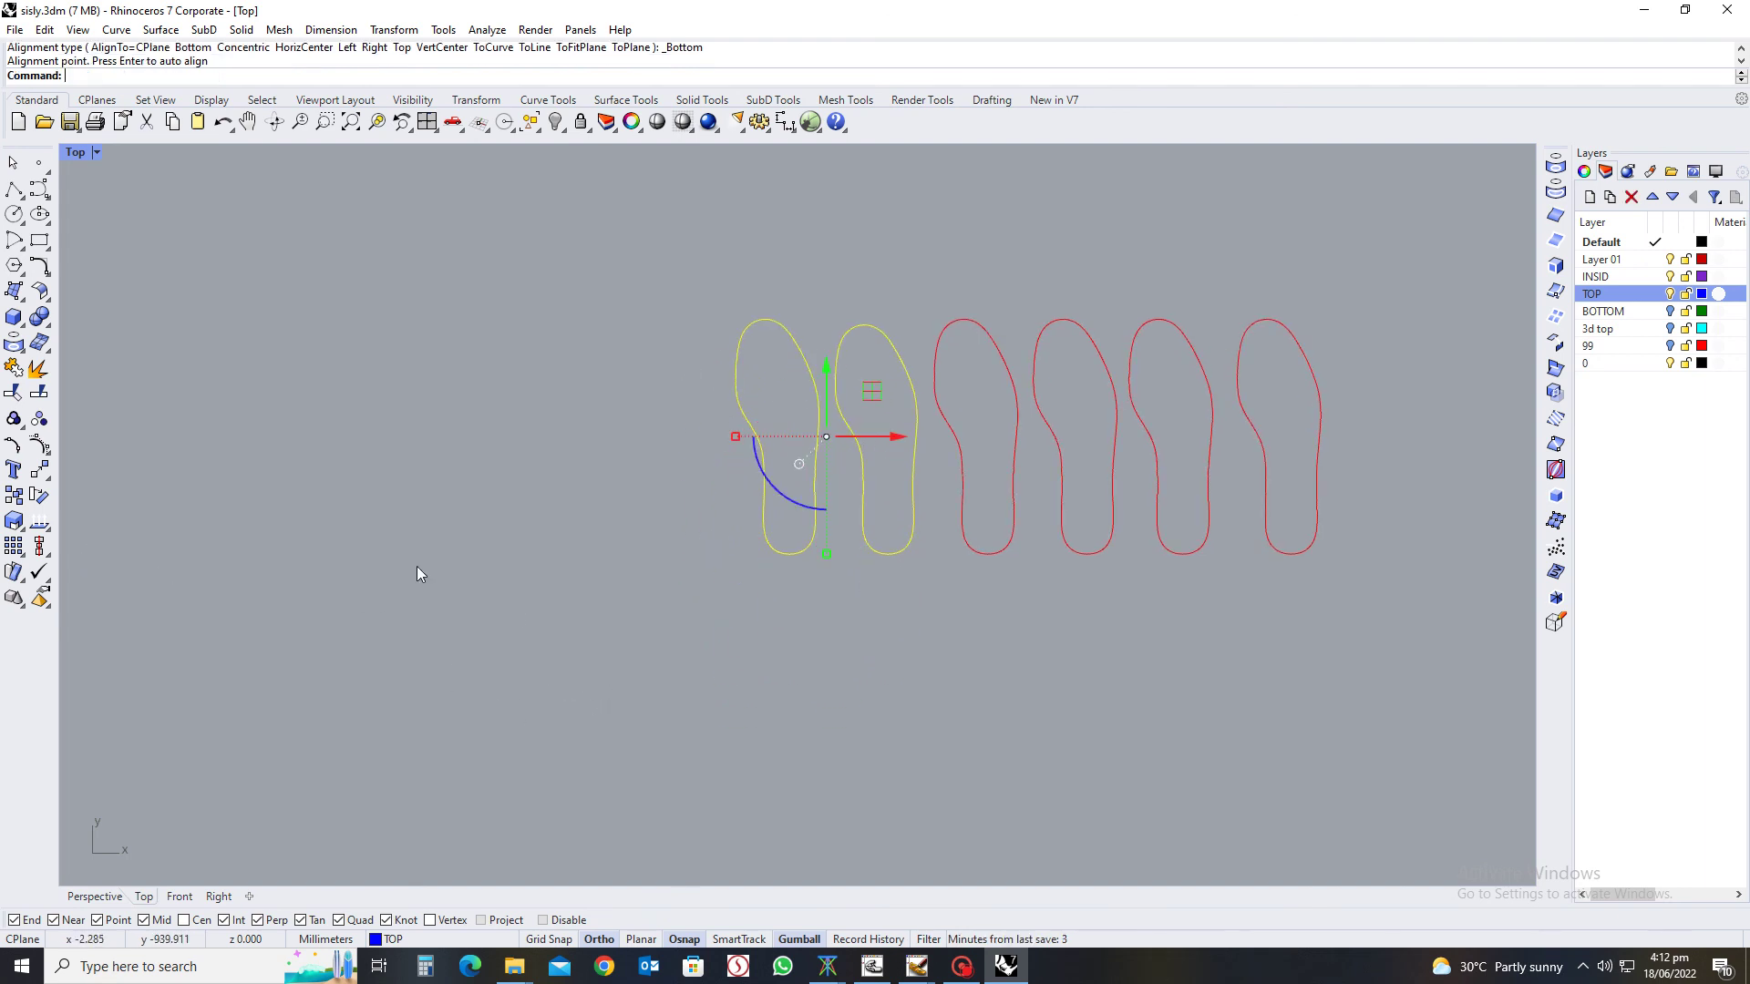
Align the centers of the first two sole outlines on a common point below the row, keeping the Align tools floating in the viewport
{"action": "left_click", "coordinate": [48, 555]}
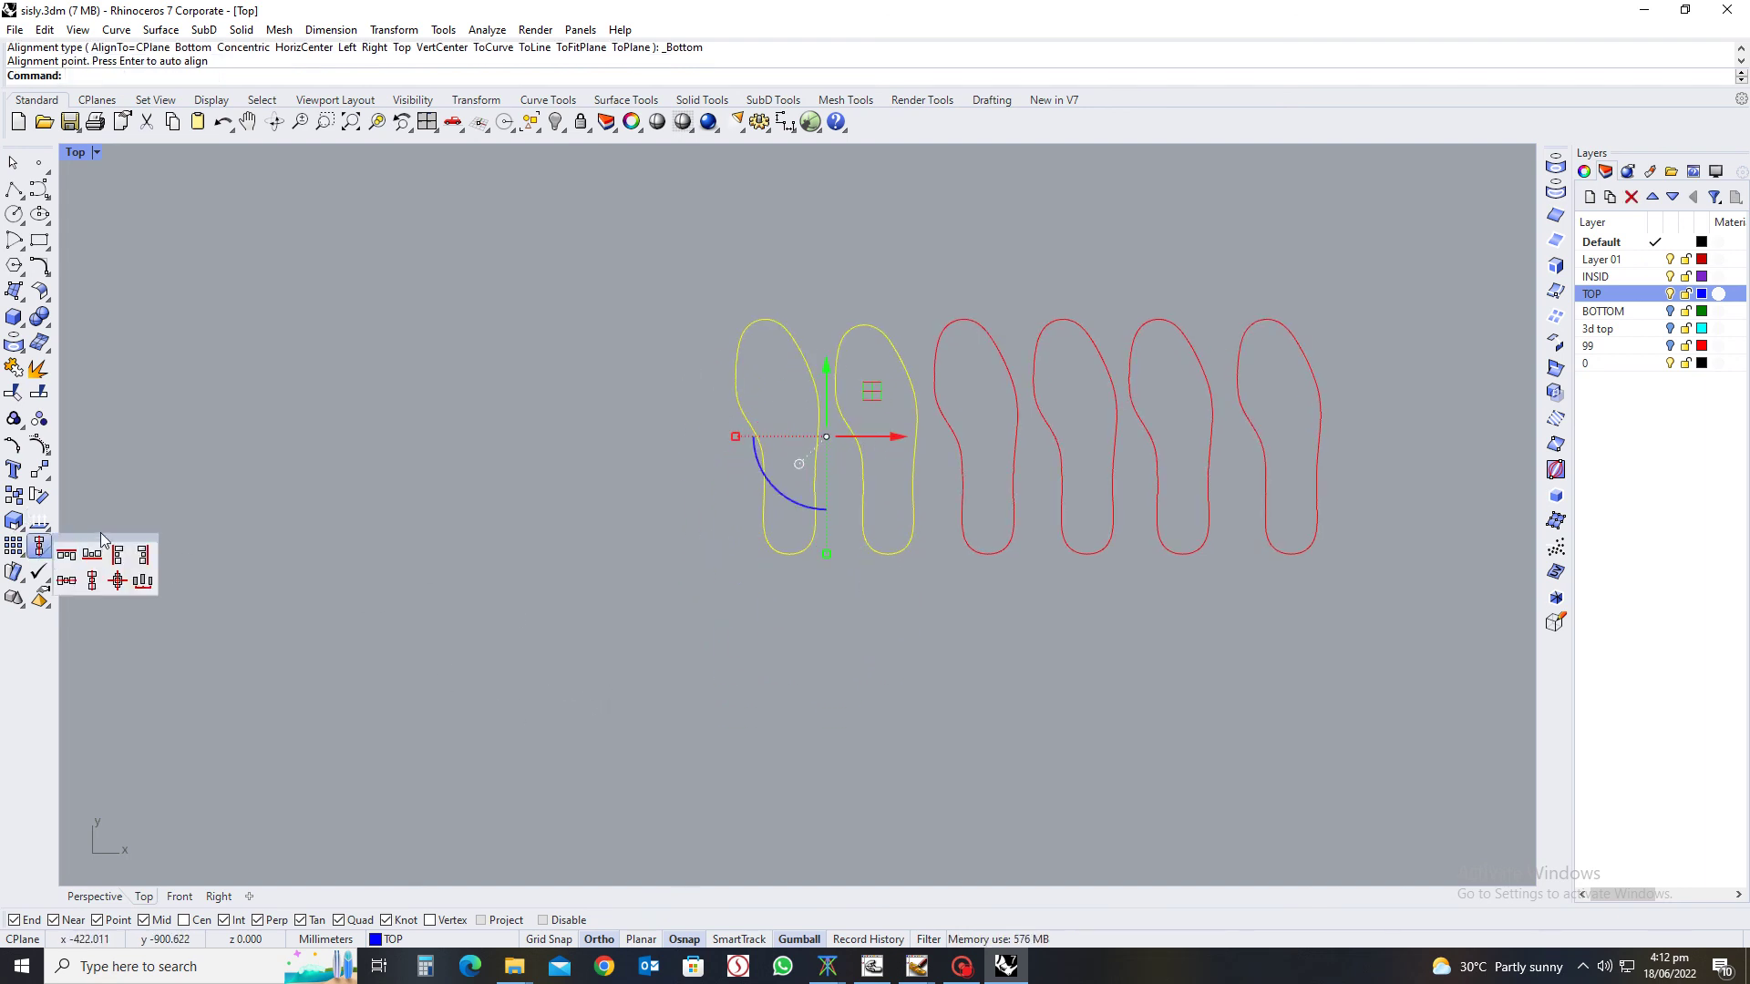
{"action": "left_click_drag", "start_coordinate": [101, 532], "coordinate": [270, 478]}
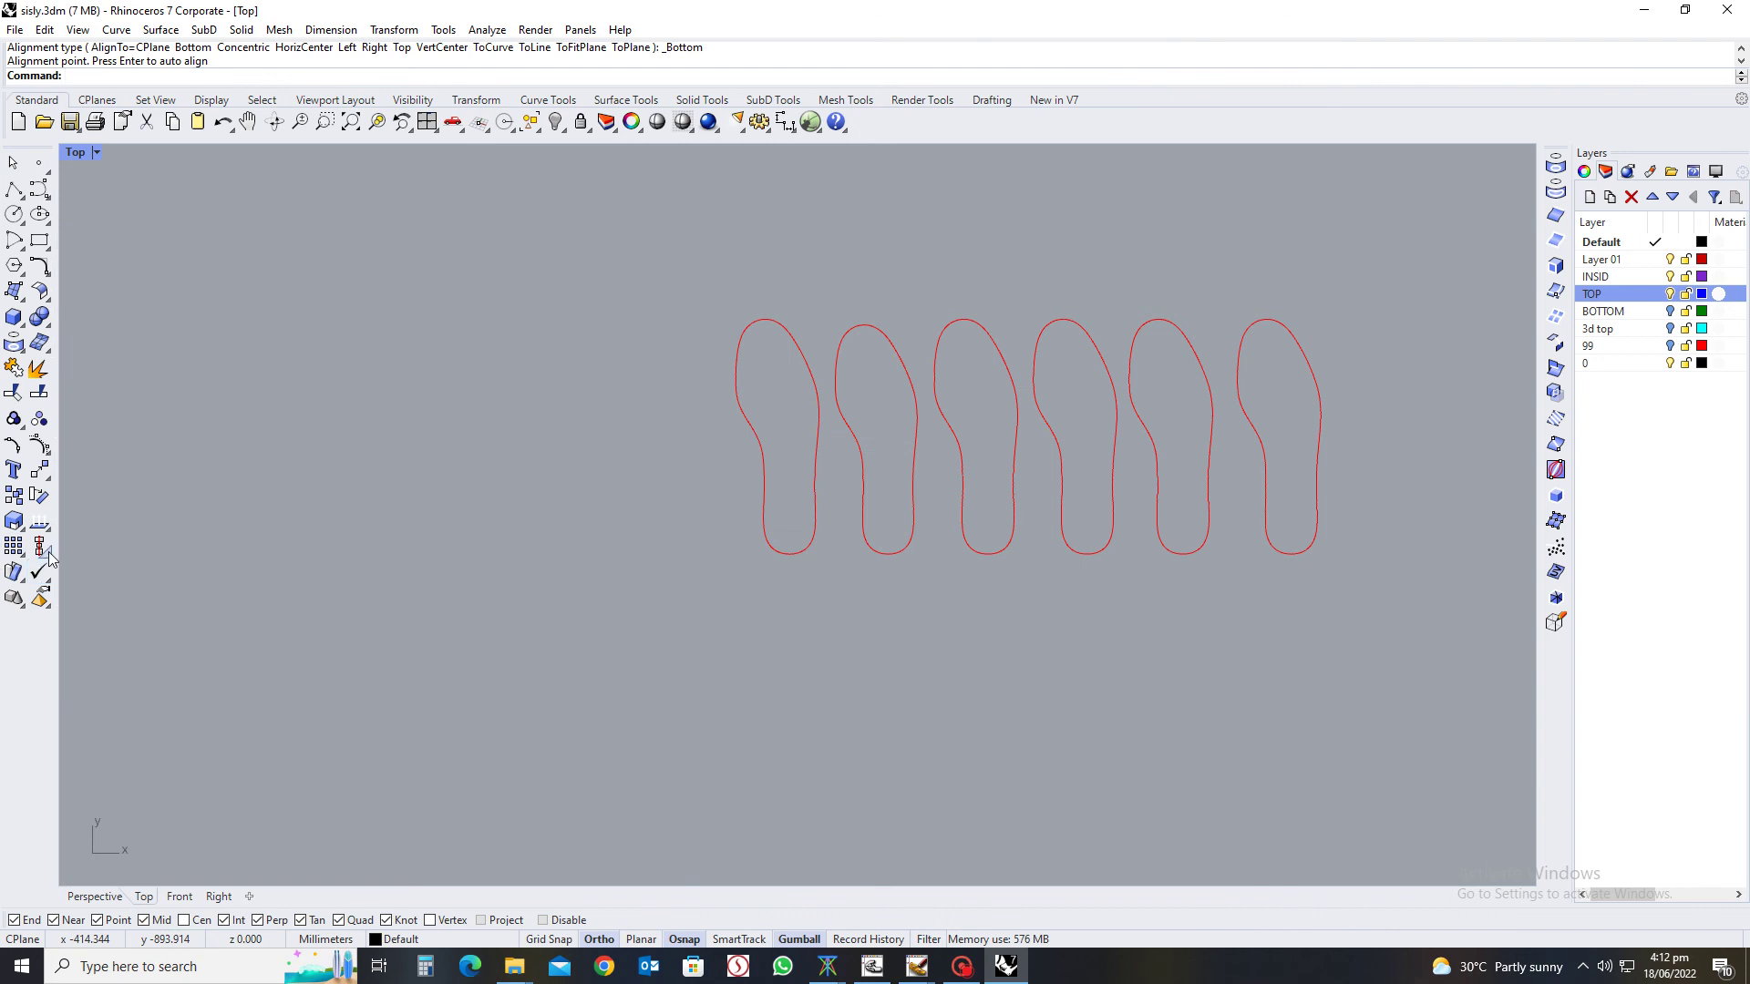
{"action": "left_click", "coordinate": [45, 553]}
{"action": "left_click_drag", "start_coordinate": [73, 537], "coordinate": [366, 435]}
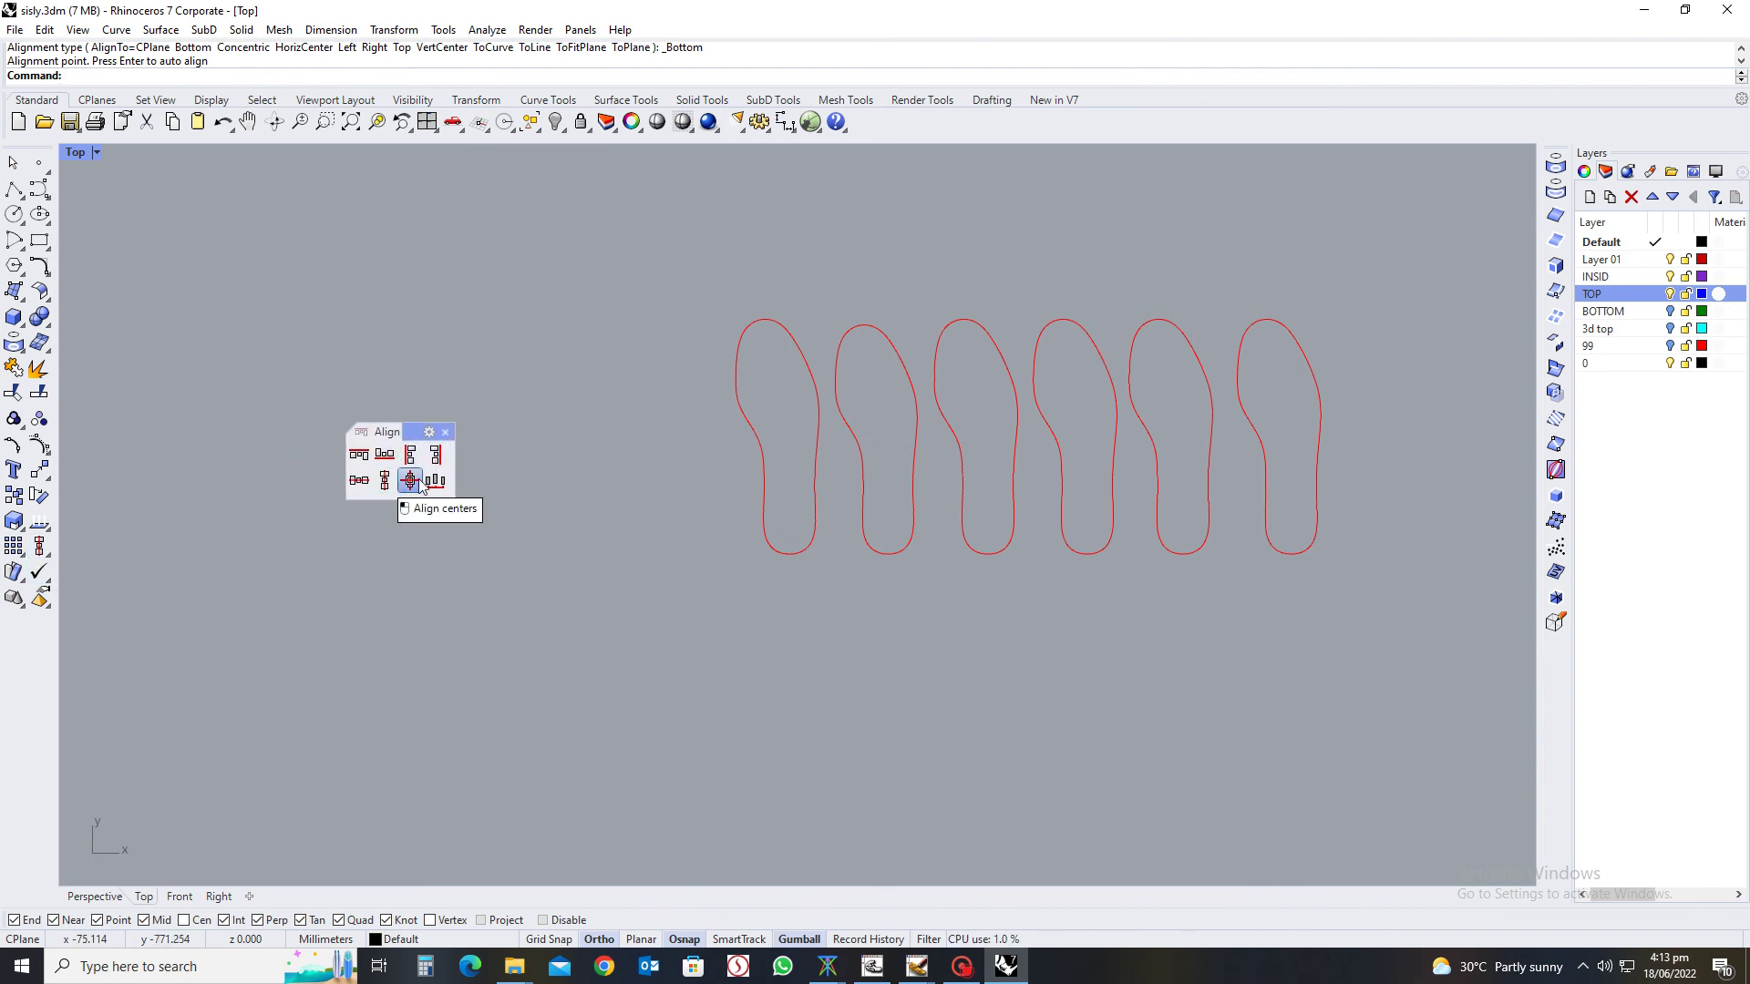
{"action": "left_click", "coordinate": [419, 486]}
{"action": "left_click_drag", "start_coordinate": [847, 445], "coordinate": [802, 456]}
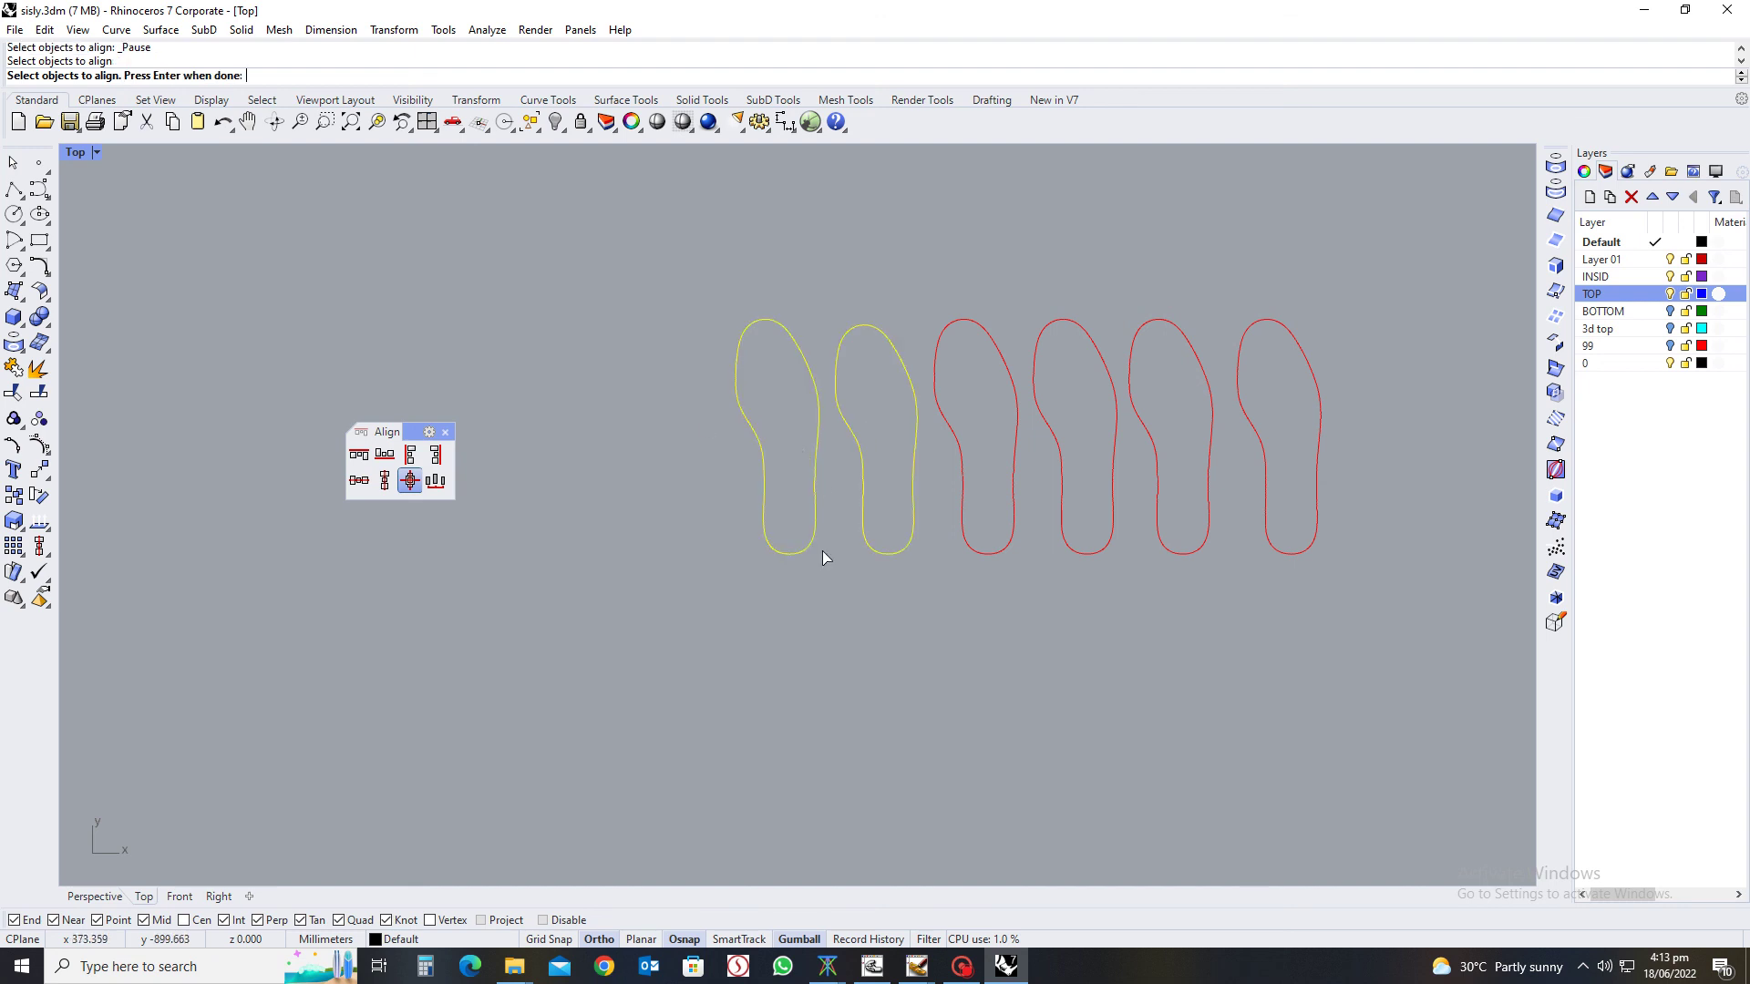
{"action": "key", "text": "Return"}
{"action": "left_click", "coordinate": [688, 700]}
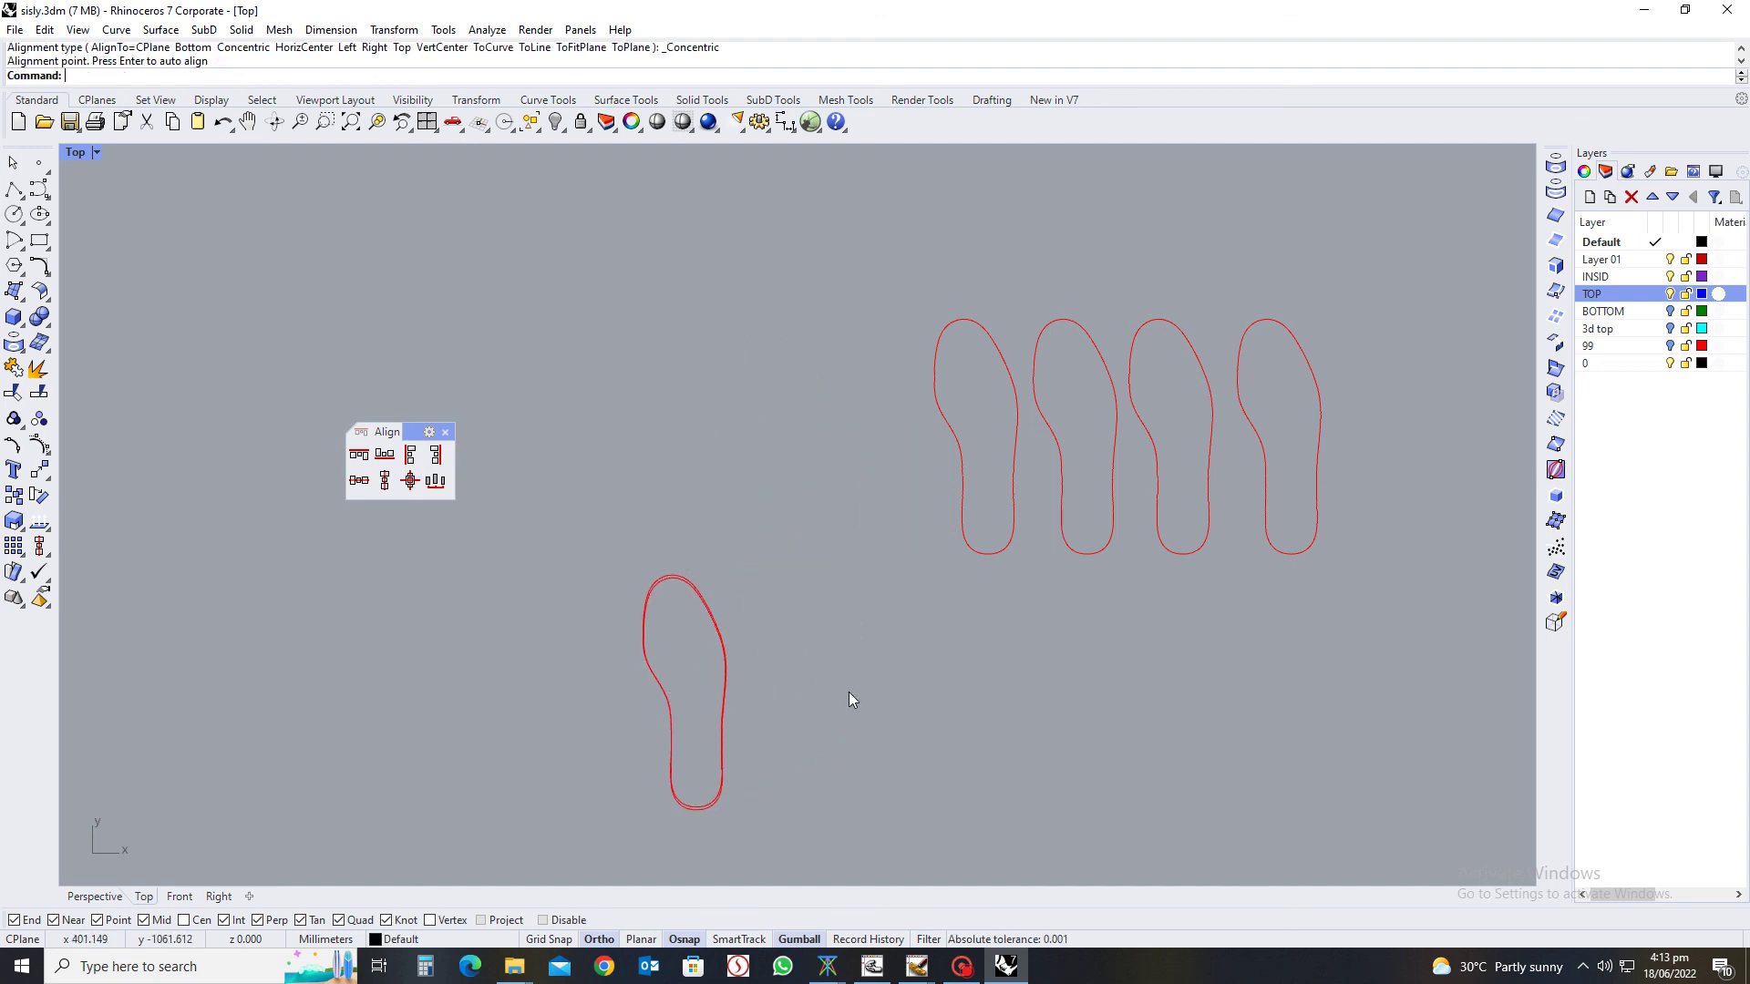
Examine the spacing between the two concentric sole outlines around the heel and toe
{"action": "scroll", "coordinate": [713, 685], "scroll_direction": "up", "scroll_amount": 5}
{"action": "scroll", "coordinate": [677, 547], "scroll_direction": "down", "scroll_amount": 3}
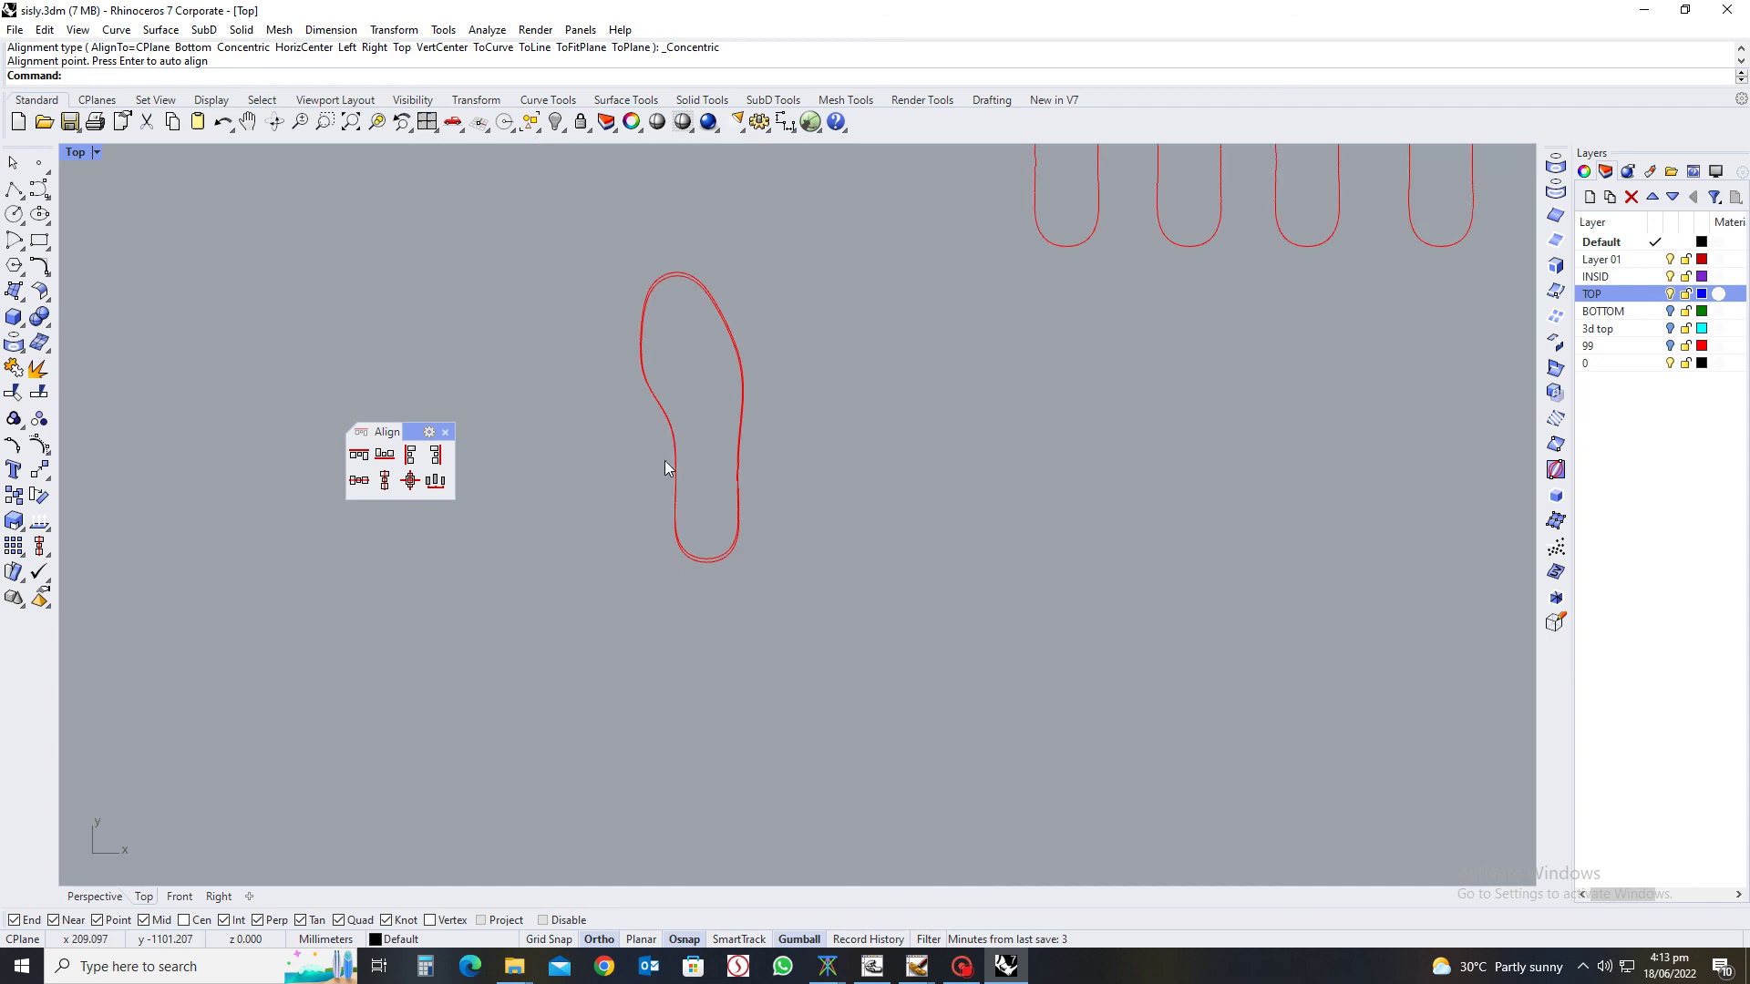
{"action": "scroll", "coordinate": [734, 313], "scroll_direction": "up", "scroll_amount": 4}
{"action": "scroll", "coordinate": [784, 693], "scroll_direction": "down", "scroll_amount": 4}
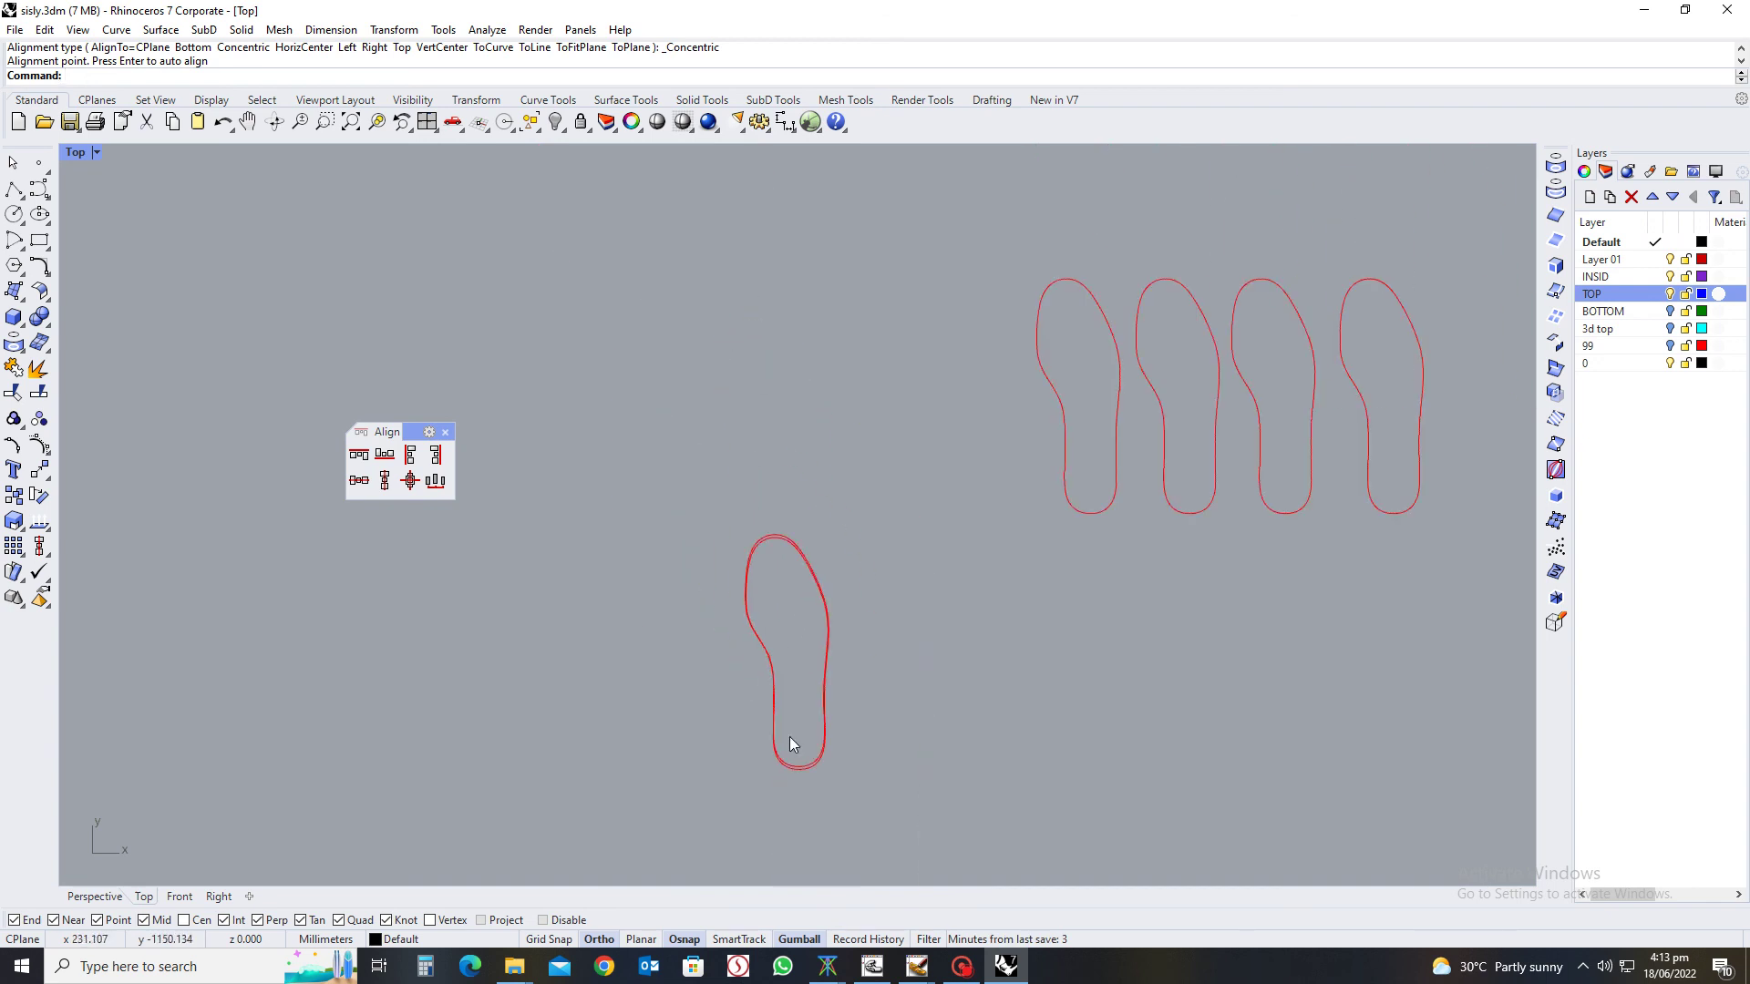
{"action": "right_click_drag", "start_coordinate": [792, 738], "coordinate": [793, 474], "text": "ctrl+shift"}
{"action": "scroll", "coordinate": [778, 442], "scroll_direction": "up", "scroll_amount": 4}
{"action": "scroll", "coordinate": [777, 442], "scroll_direction": "up", "scroll_amount": 2}
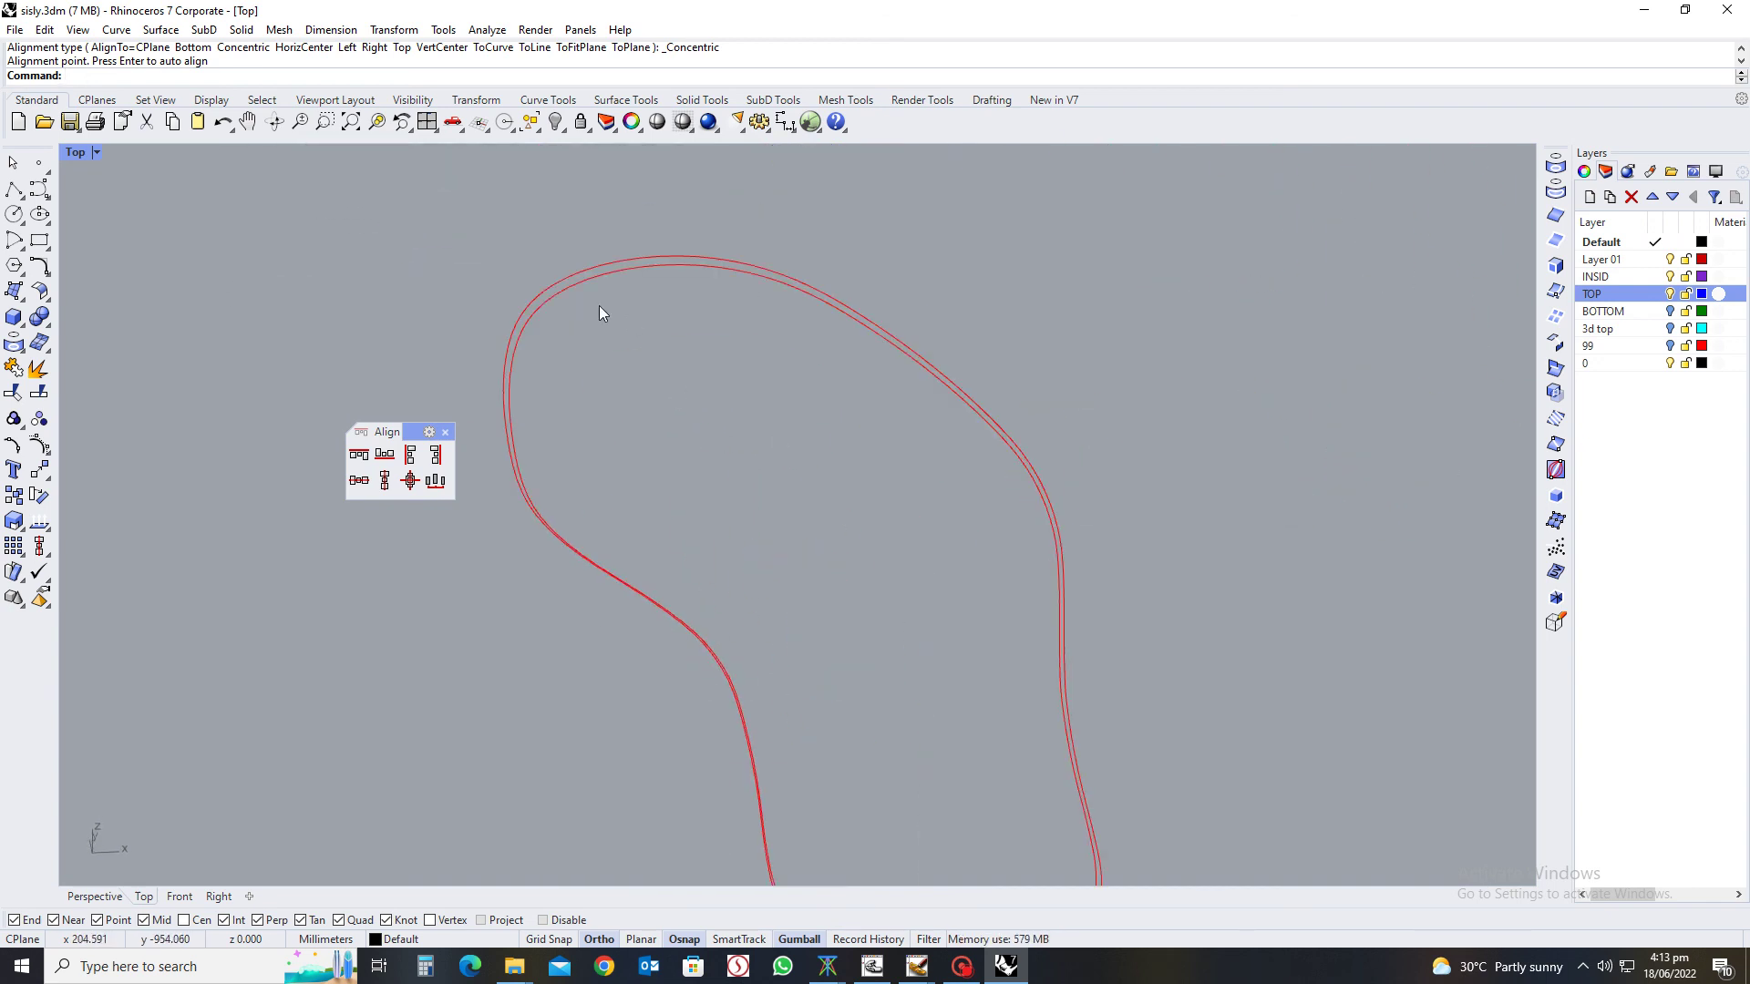
Return to the world Top view and examine the spacing between the two aligned sole outlines from toe to heel
{"action": "key", "text": "ctrl+F1"}
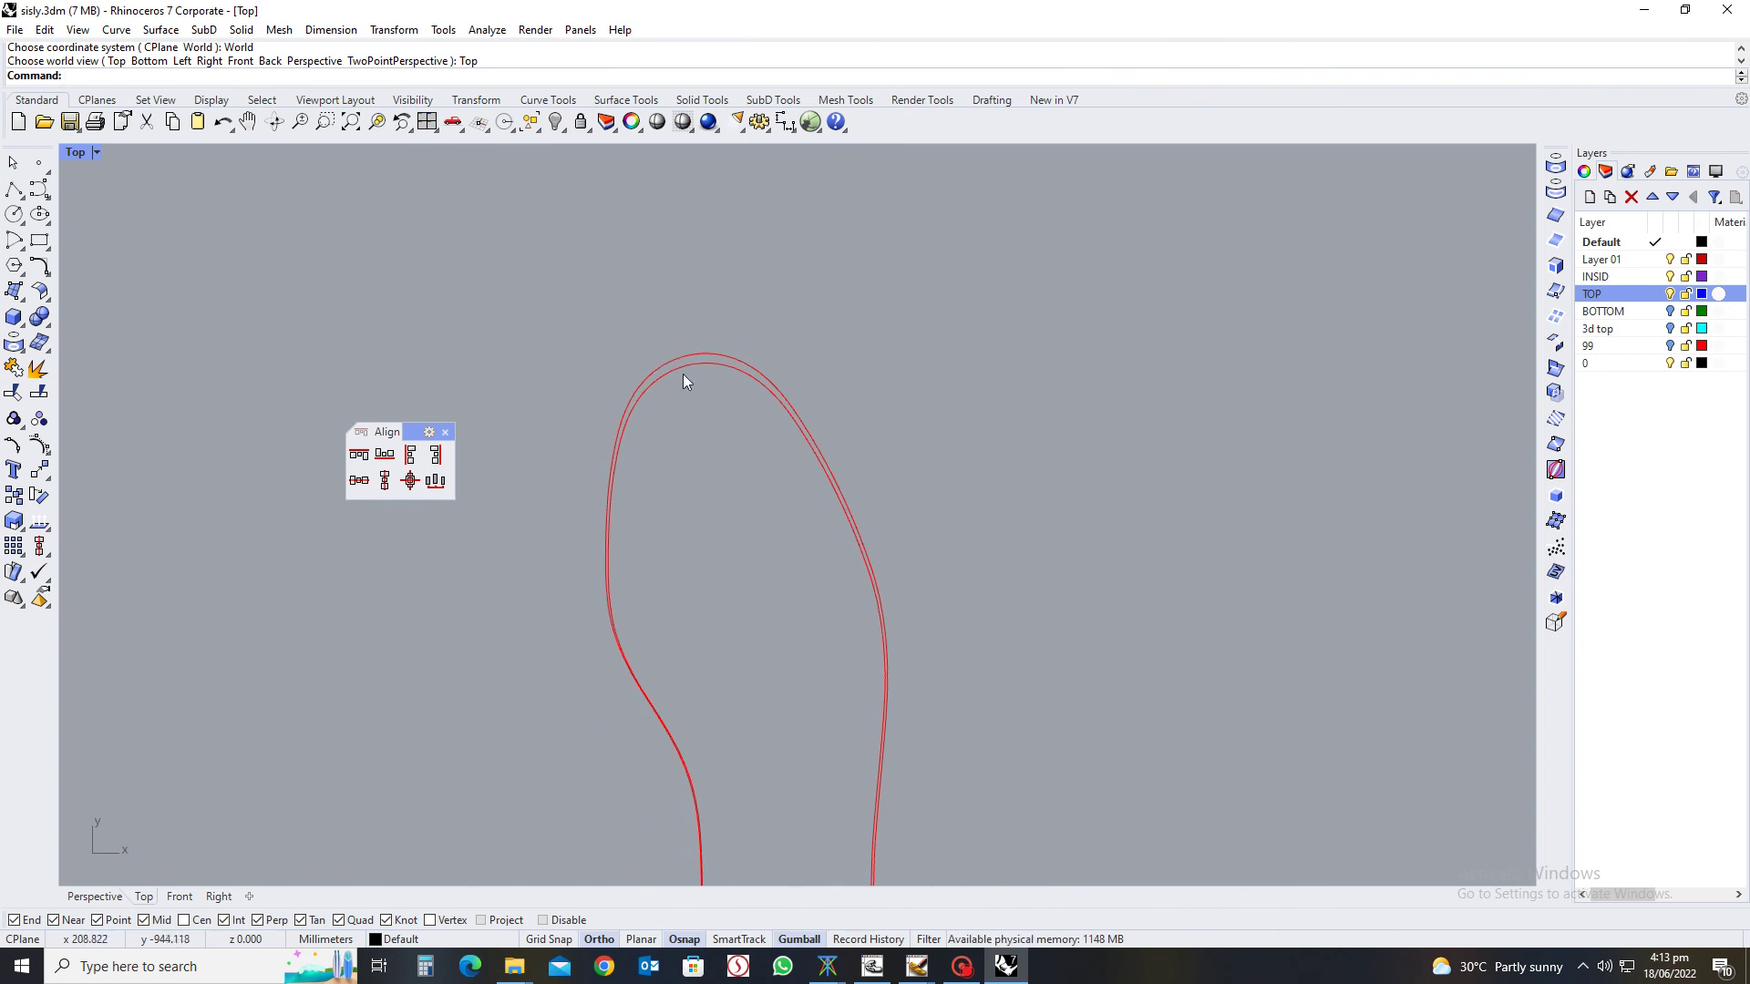
{"action": "left_click", "coordinate": [684, 360]}
{"action": "left_click", "coordinate": [685, 353]}
{"action": "left_click", "coordinate": [707, 517]}
{"action": "key", "text": "Down"}
{"action": "key", "text": "Down"}
{"action": "key", "text": "Down"}
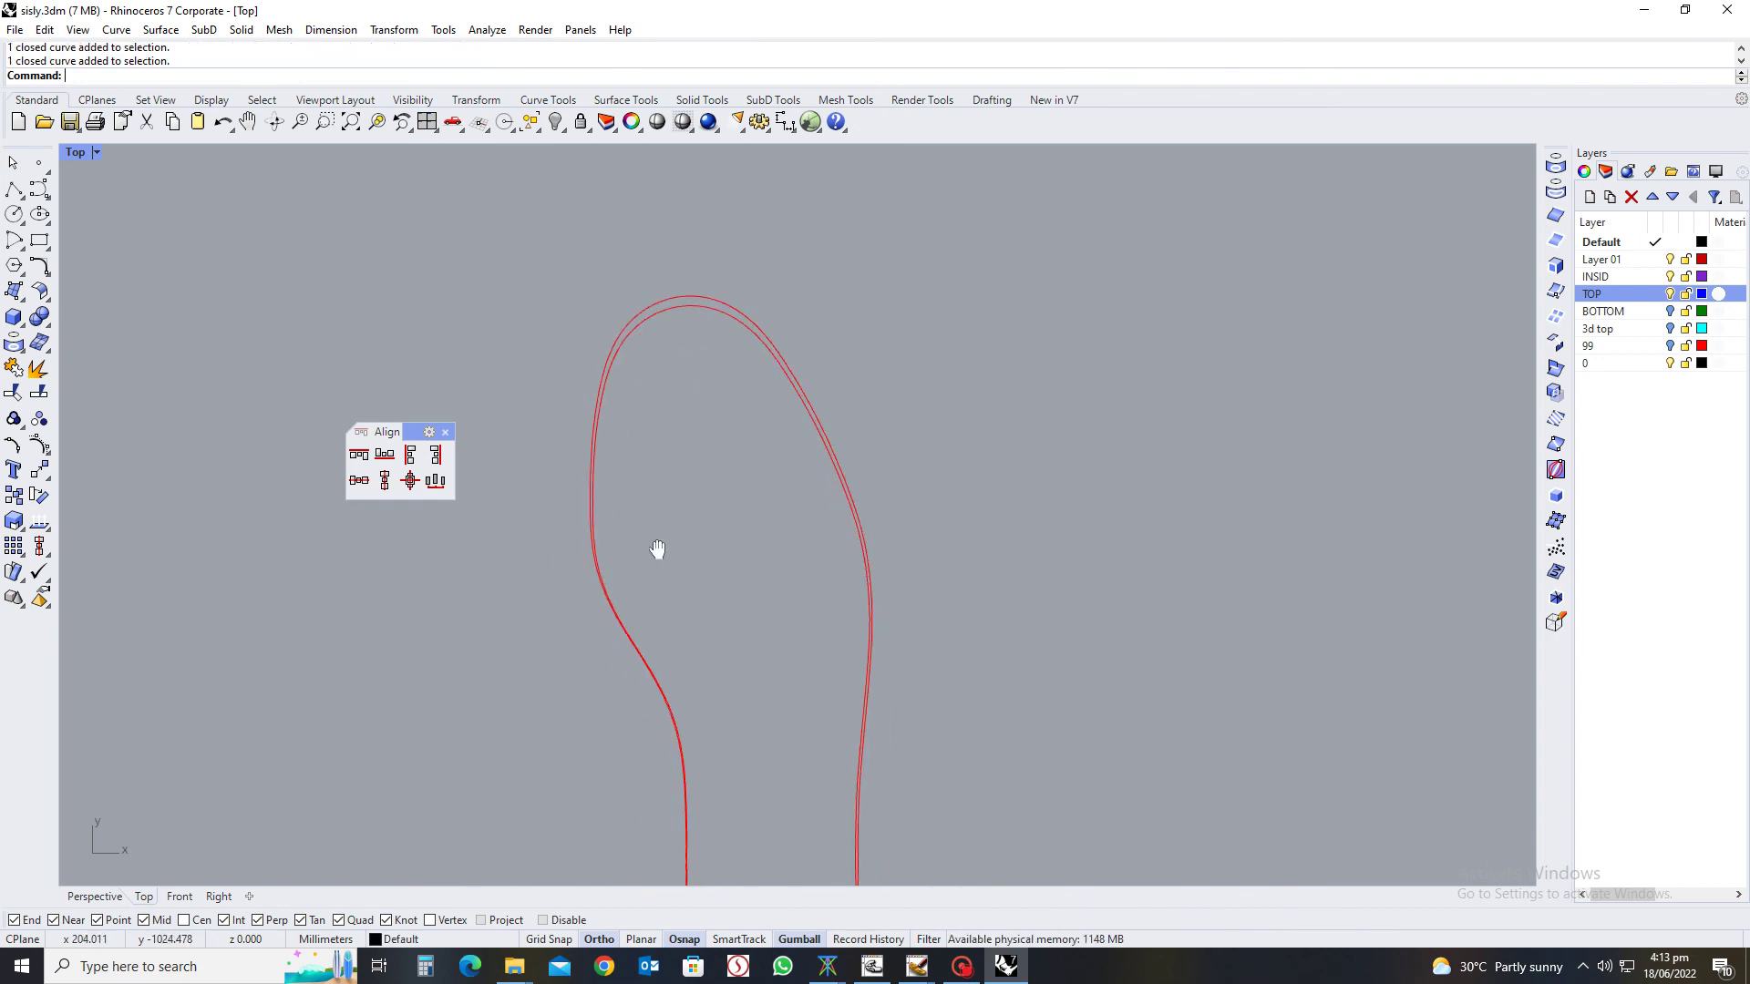
{"action": "scroll", "coordinate": [718, 693], "scroll_direction": "down", "scroll_amount": 3}
{"action": "scroll", "coordinate": [730, 664], "scroll_direction": "up", "scroll_amount": 5}
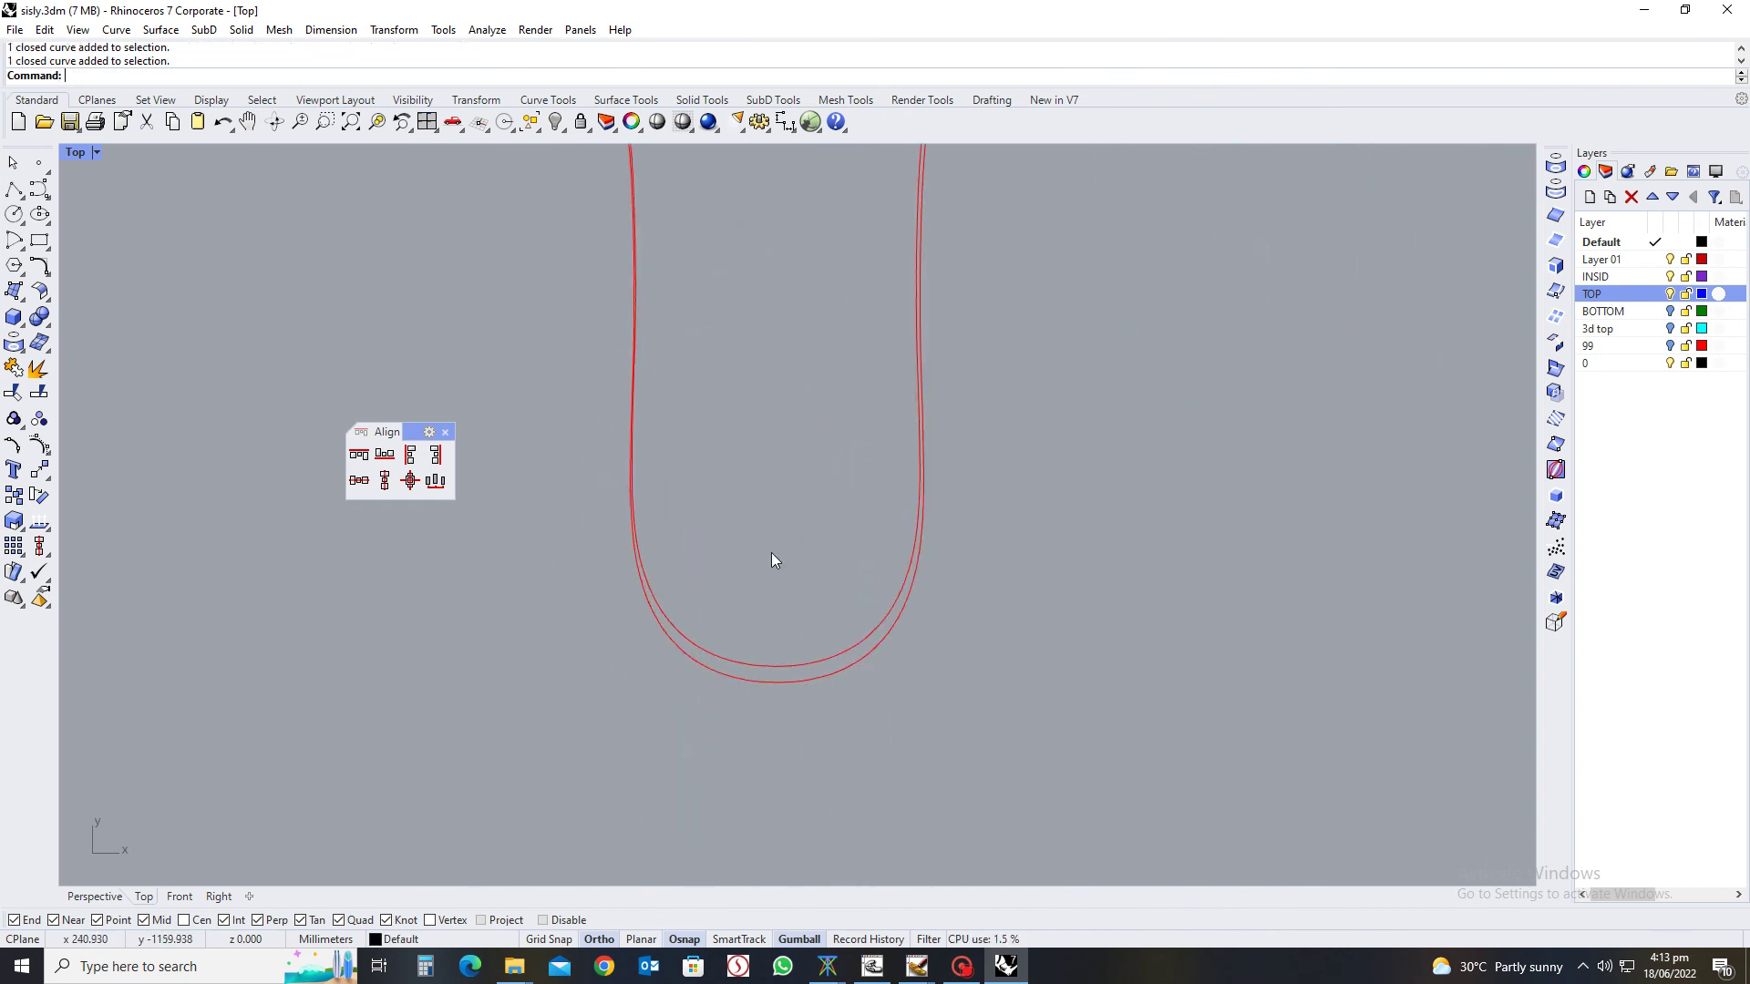
{"action": "scroll", "coordinate": [774, 558], "scroll_direction": "down", "scroll_amount": 1}
{"action": "key", "text": "Up"}
{"action": "key", "text": "Up"}
{"action": "key", "text": "Up"}
{"action": "scroll", "coordinate": [761, 434], "scroll_direction": "down", "scroll_amount": 2}
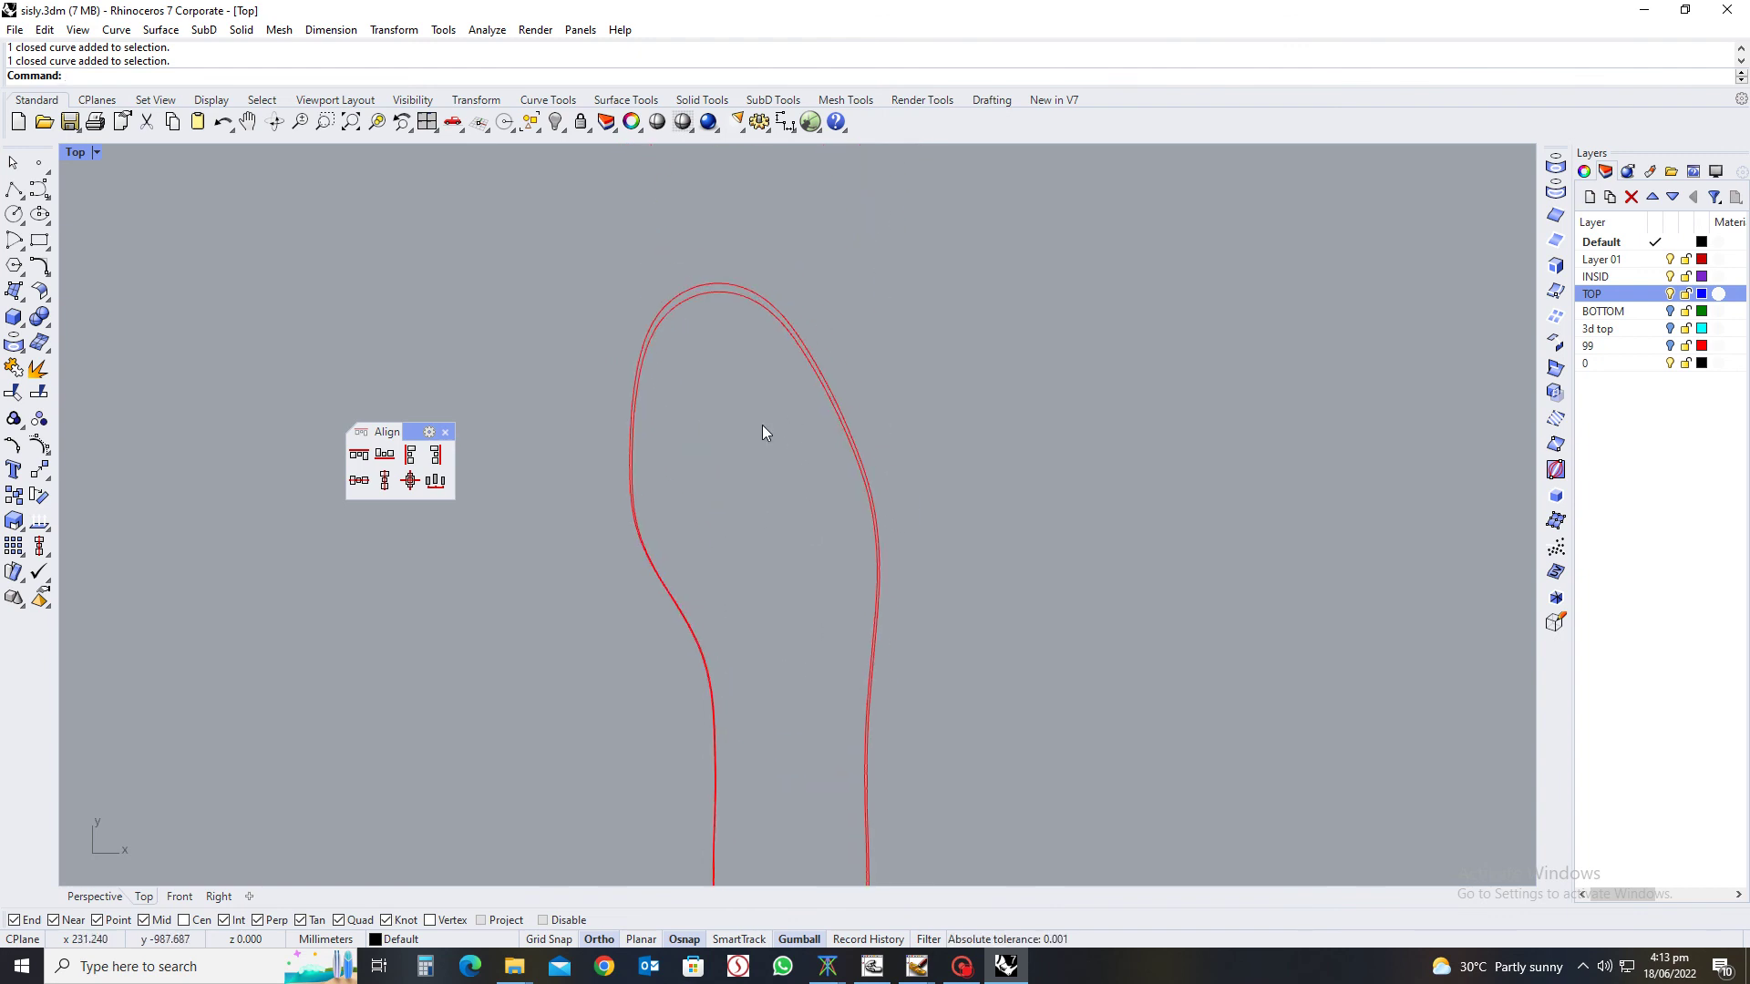
{"action": "scroll", "coordinate": [757, 430], "scroll_direction": "down", "scroll_amount": 4}
{"action": "key", "text": "Up"}
{"action": "key", "text": "Up"}
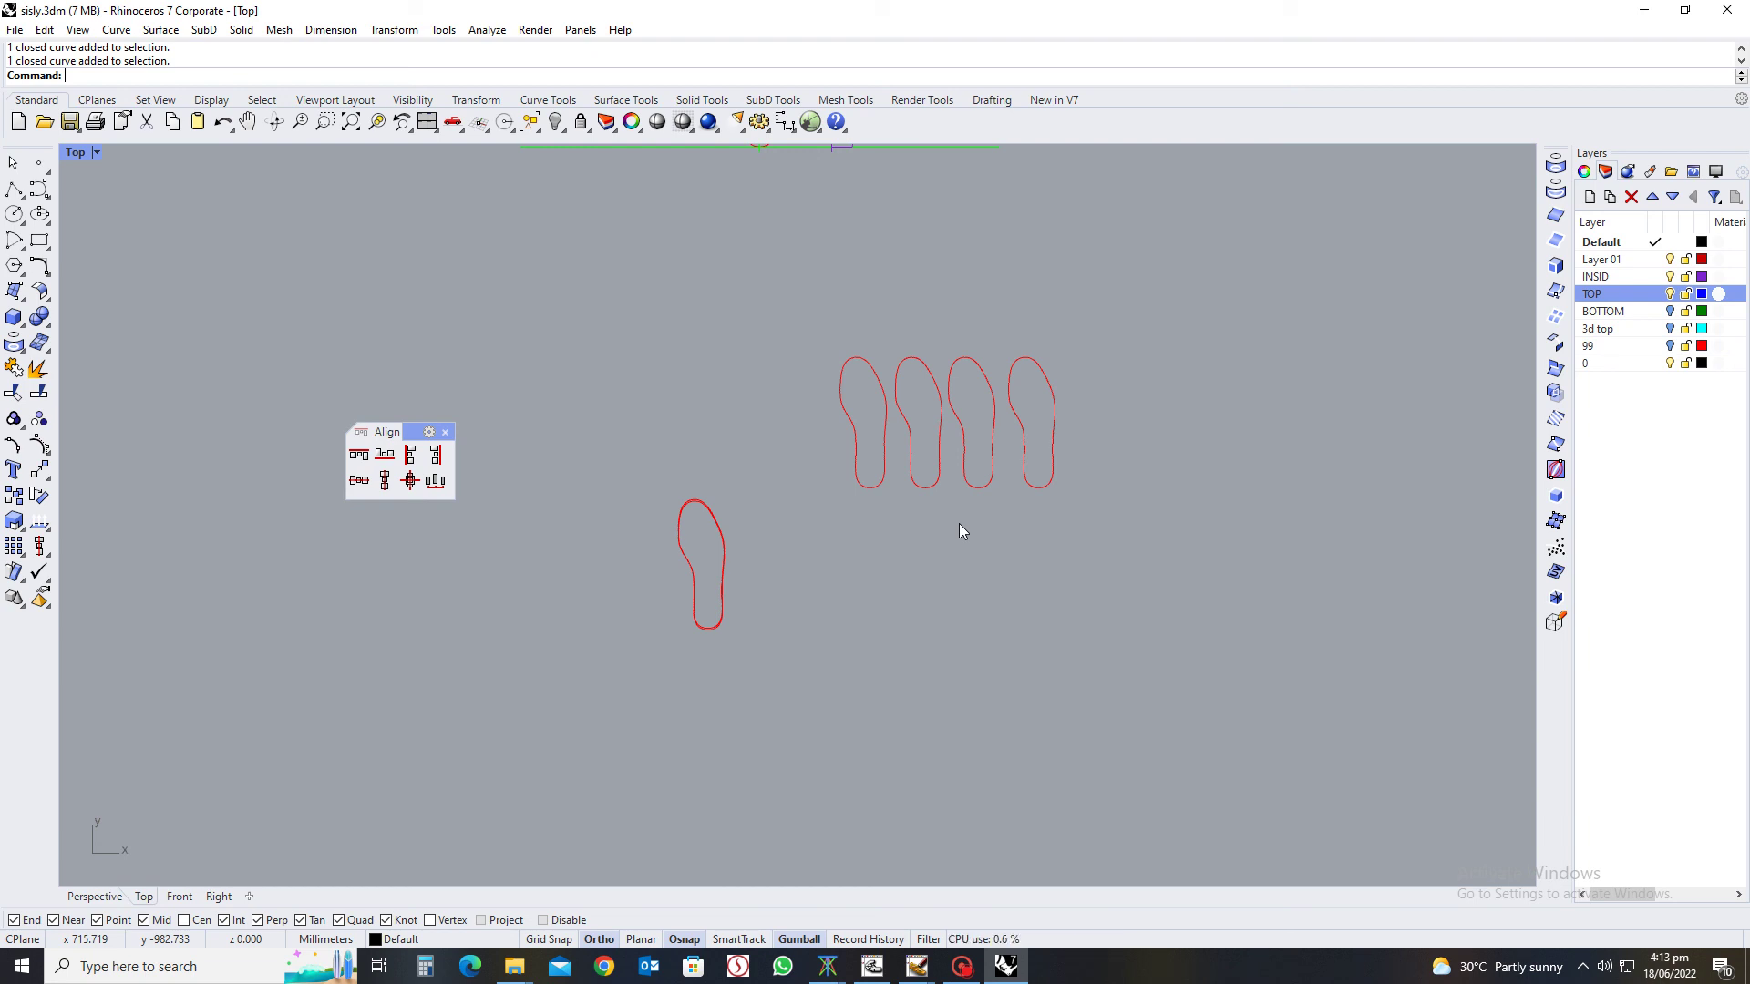
{"action": "scroll", "coordinate": [716, 597], "scroll_direction": "up", "scroll_amount": 6}
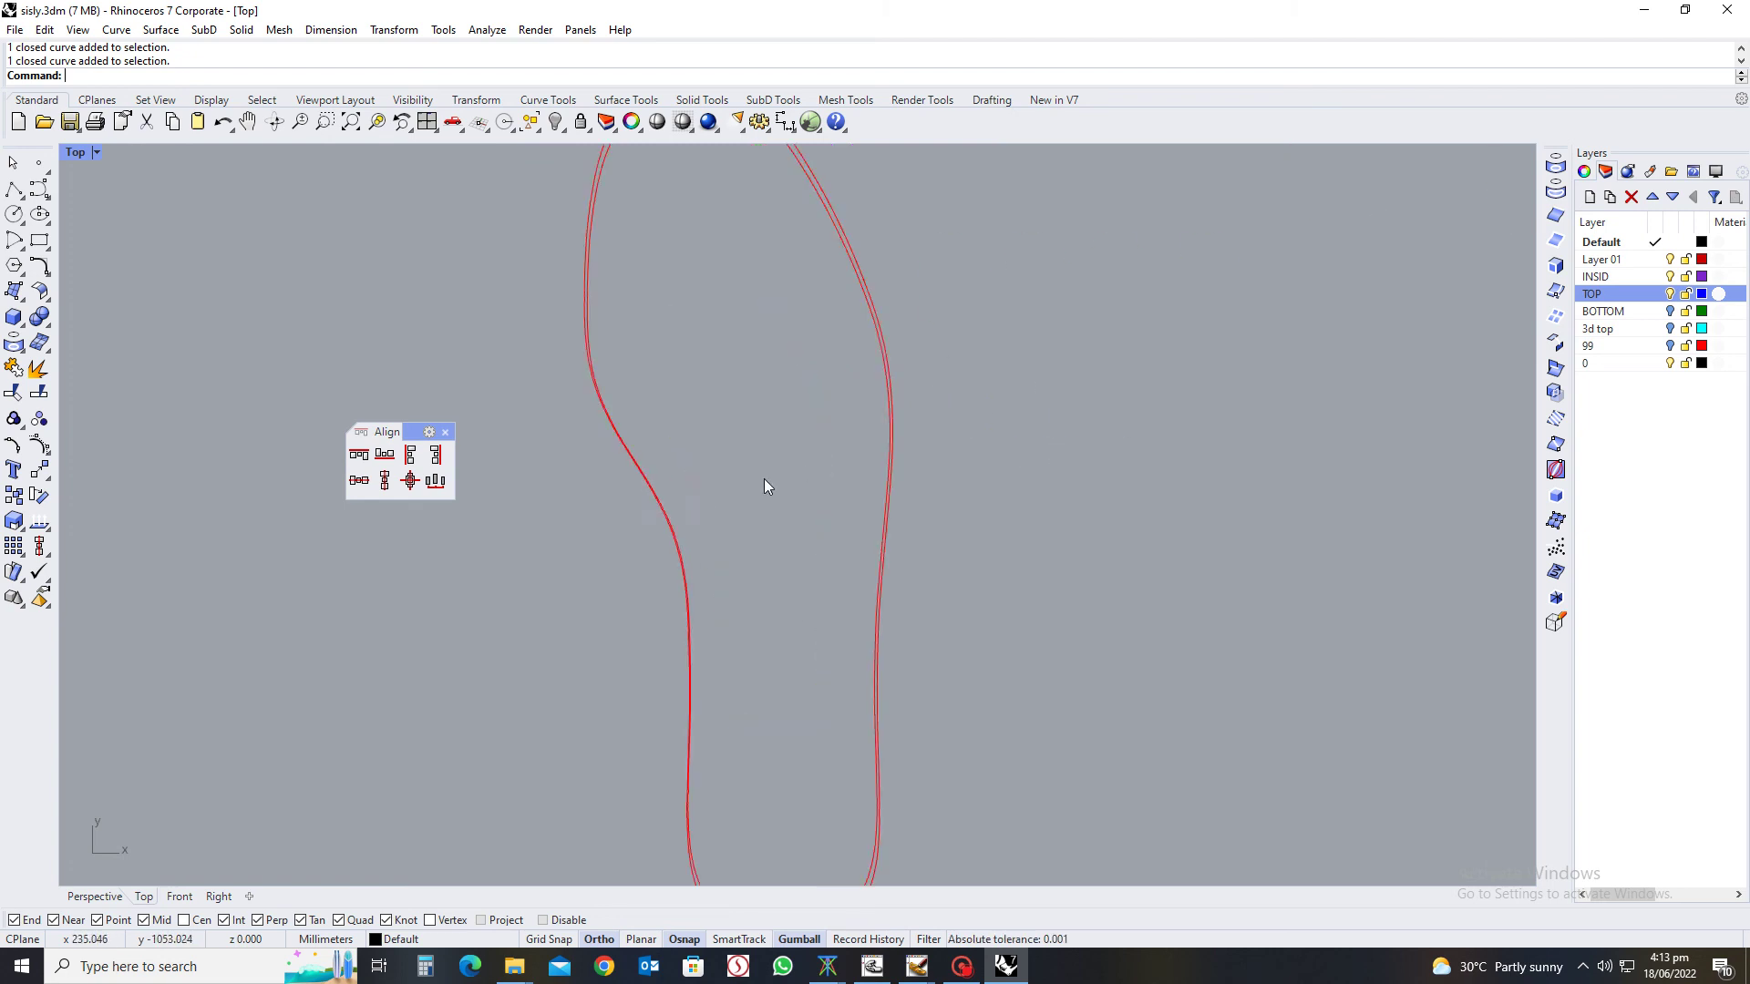
{"action": "scroll", "coordinate": [707, 480], "scroll_direction": "down", "scroll_amount": 5}
{"action": "scroll", "coordinate": [704, 468], "scroll_direction": "up", "scroll_amount": 8}
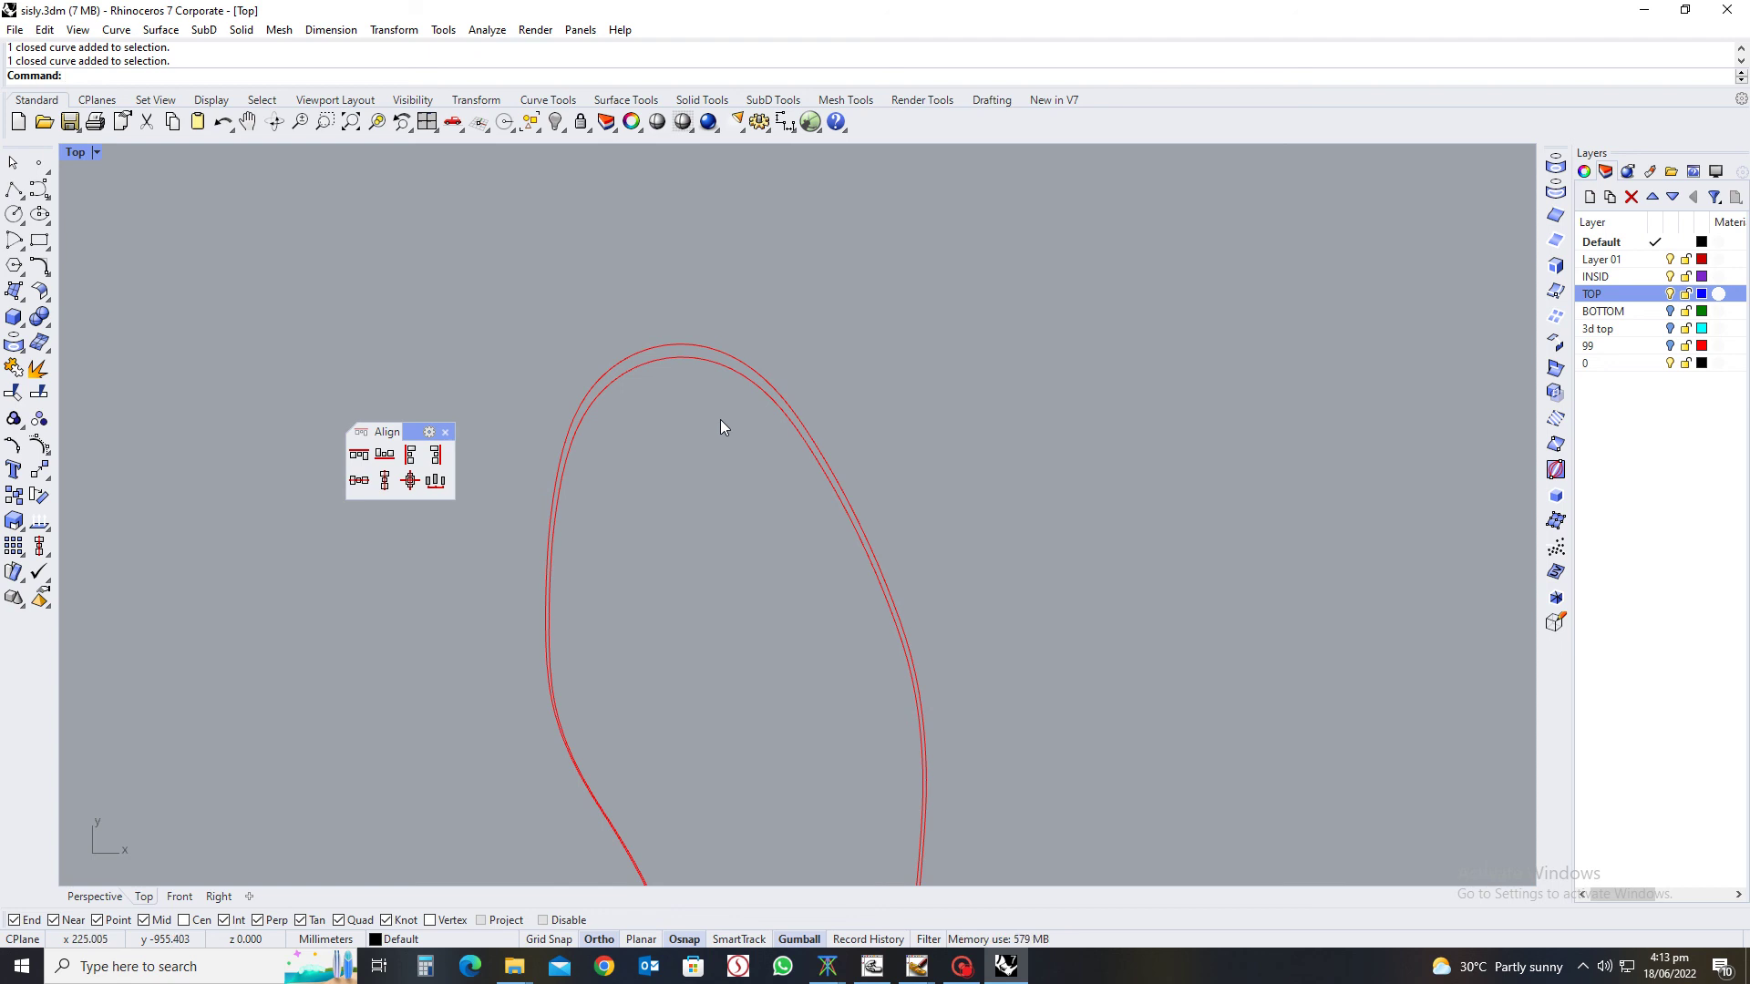
{"action": "scroll", "coordinate": [765, 294], "scroll_direction": "down", "scroll_amount": 4}
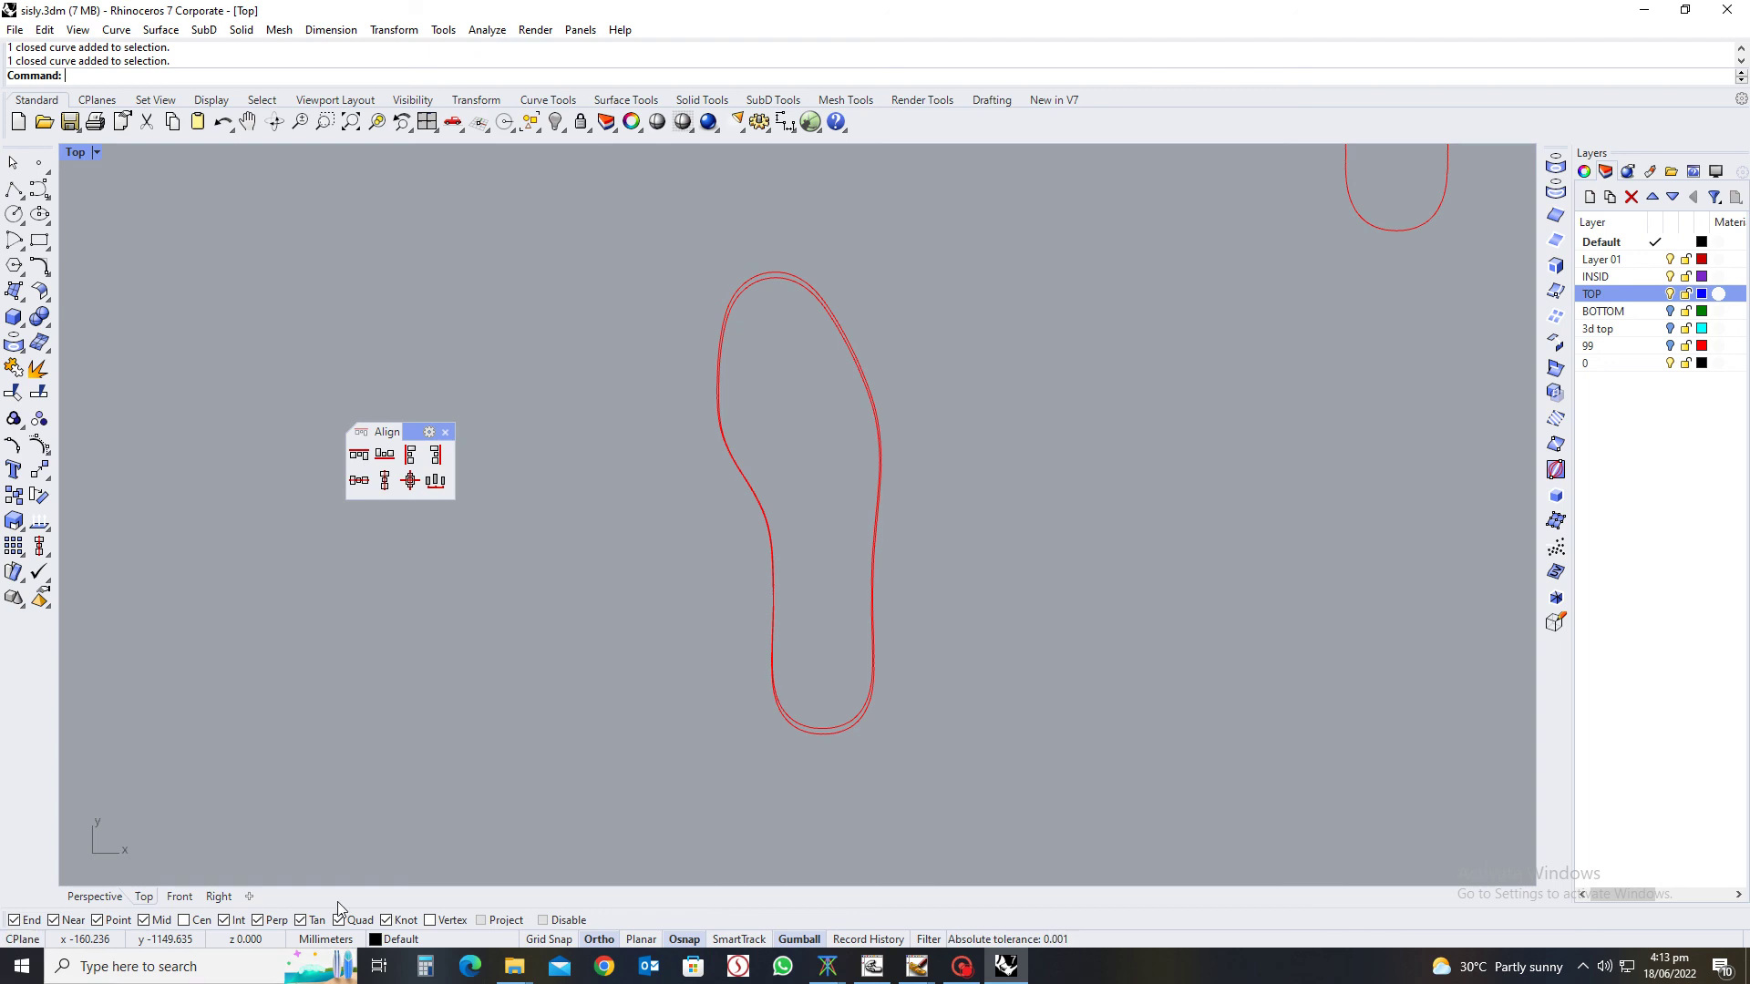
Switch to the empty Shoemaster window and start opening a shoe project (*.sho)
{"action": "left_click", "coordinate": [913, 971]}
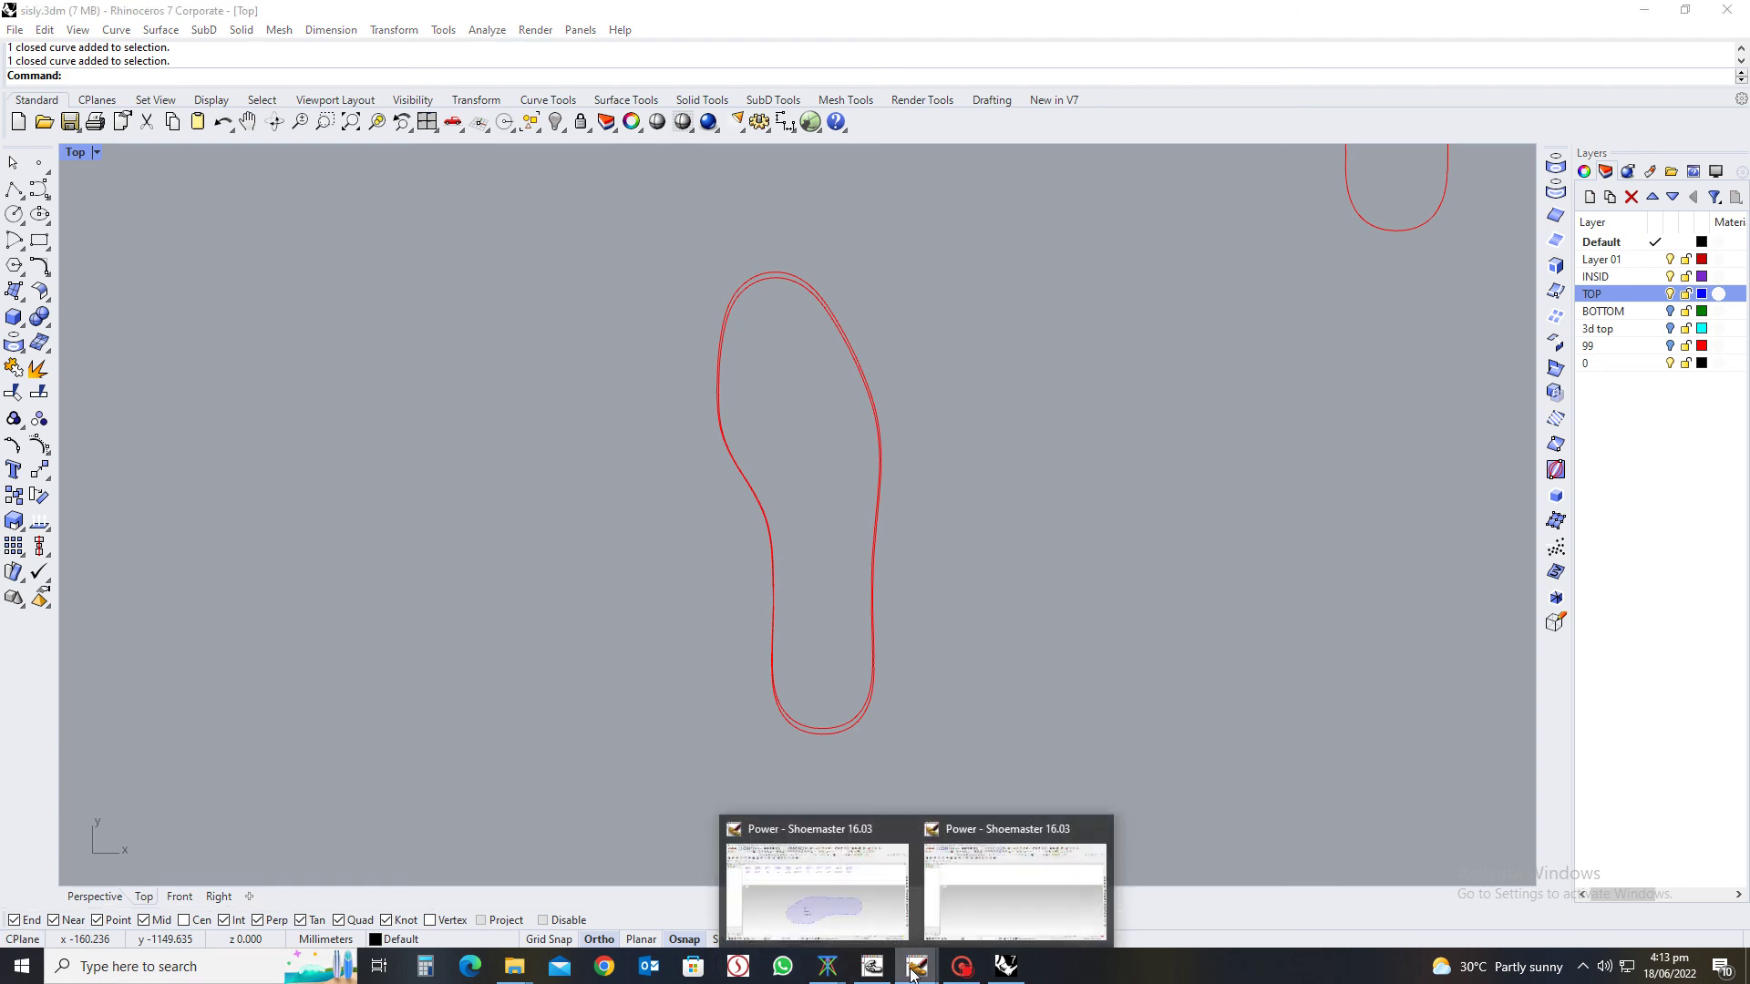
{"action": "key", "text": "alt+Tab"}
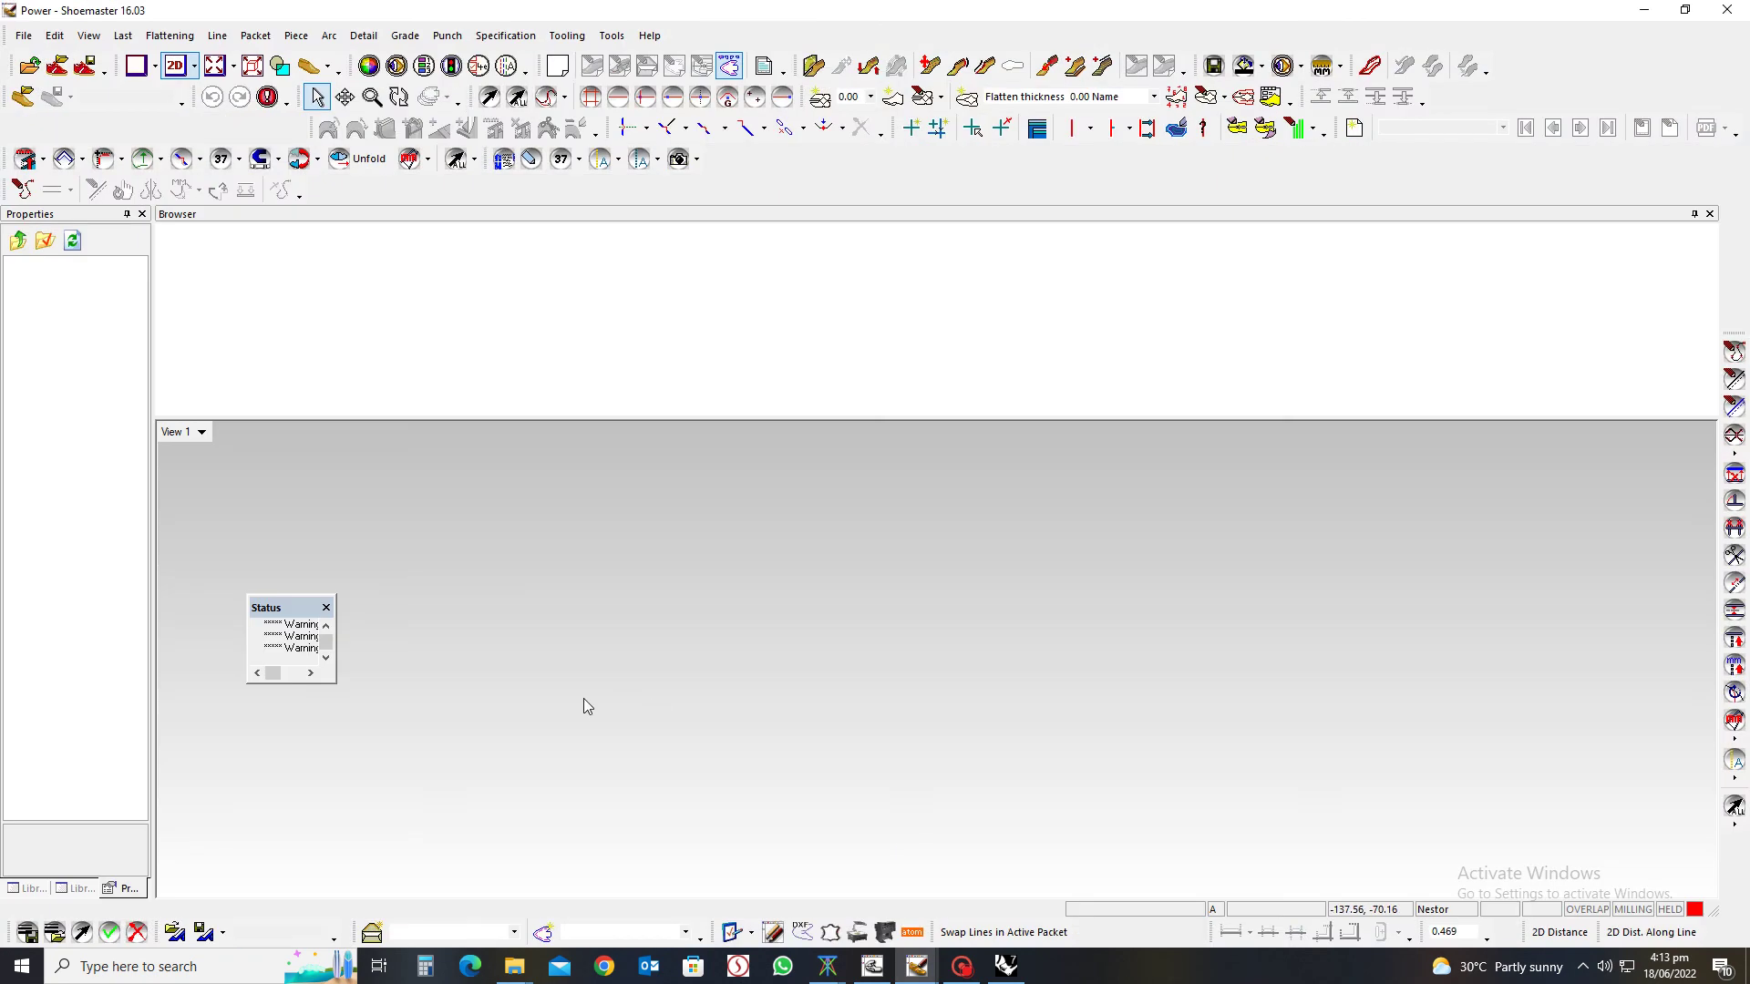
{"action": "left_click", "coordinate": [56, 66]}
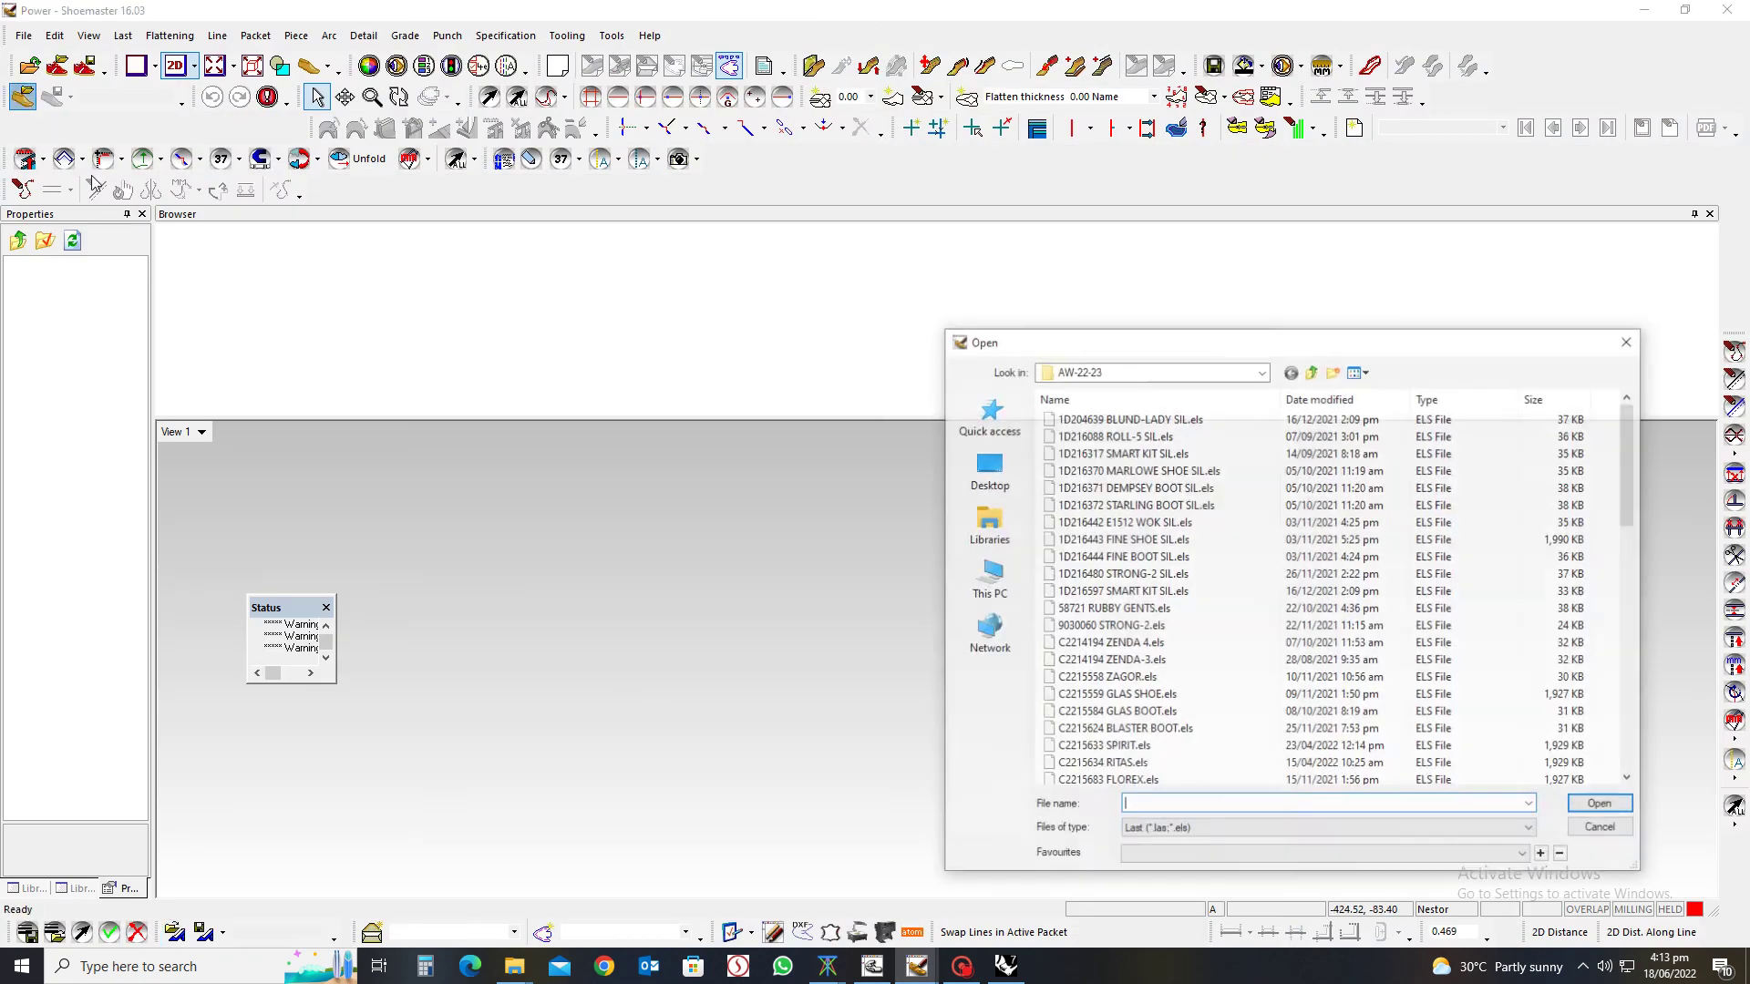
{"action": "key", "text": "Escape"}
{"action": "left_click", "coordinate": [56, 66]}
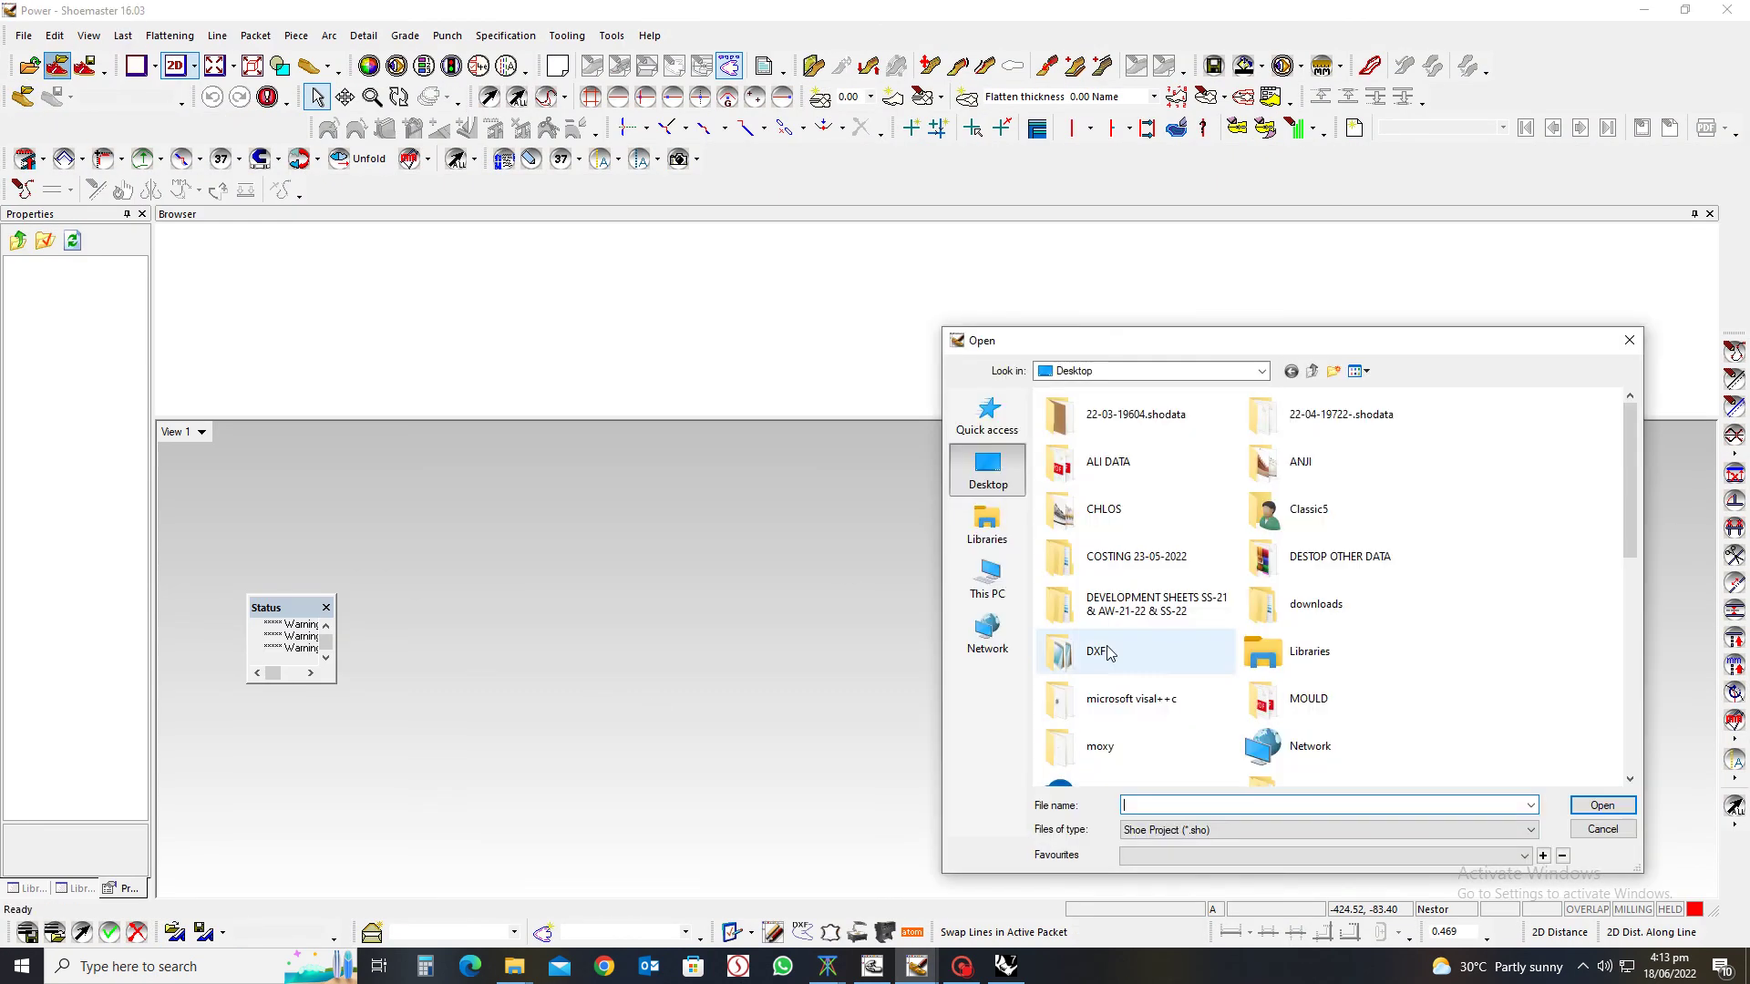
Look for a shoe project in the SS-22 folder and the LADIES subfolder of SS-23
{"action": "scroll", "coordinate": [1190, 751], "scroll_direction": "down", "scroll_amount": 5}
{"action": "double_click", "coordinate": [1121, 762]}
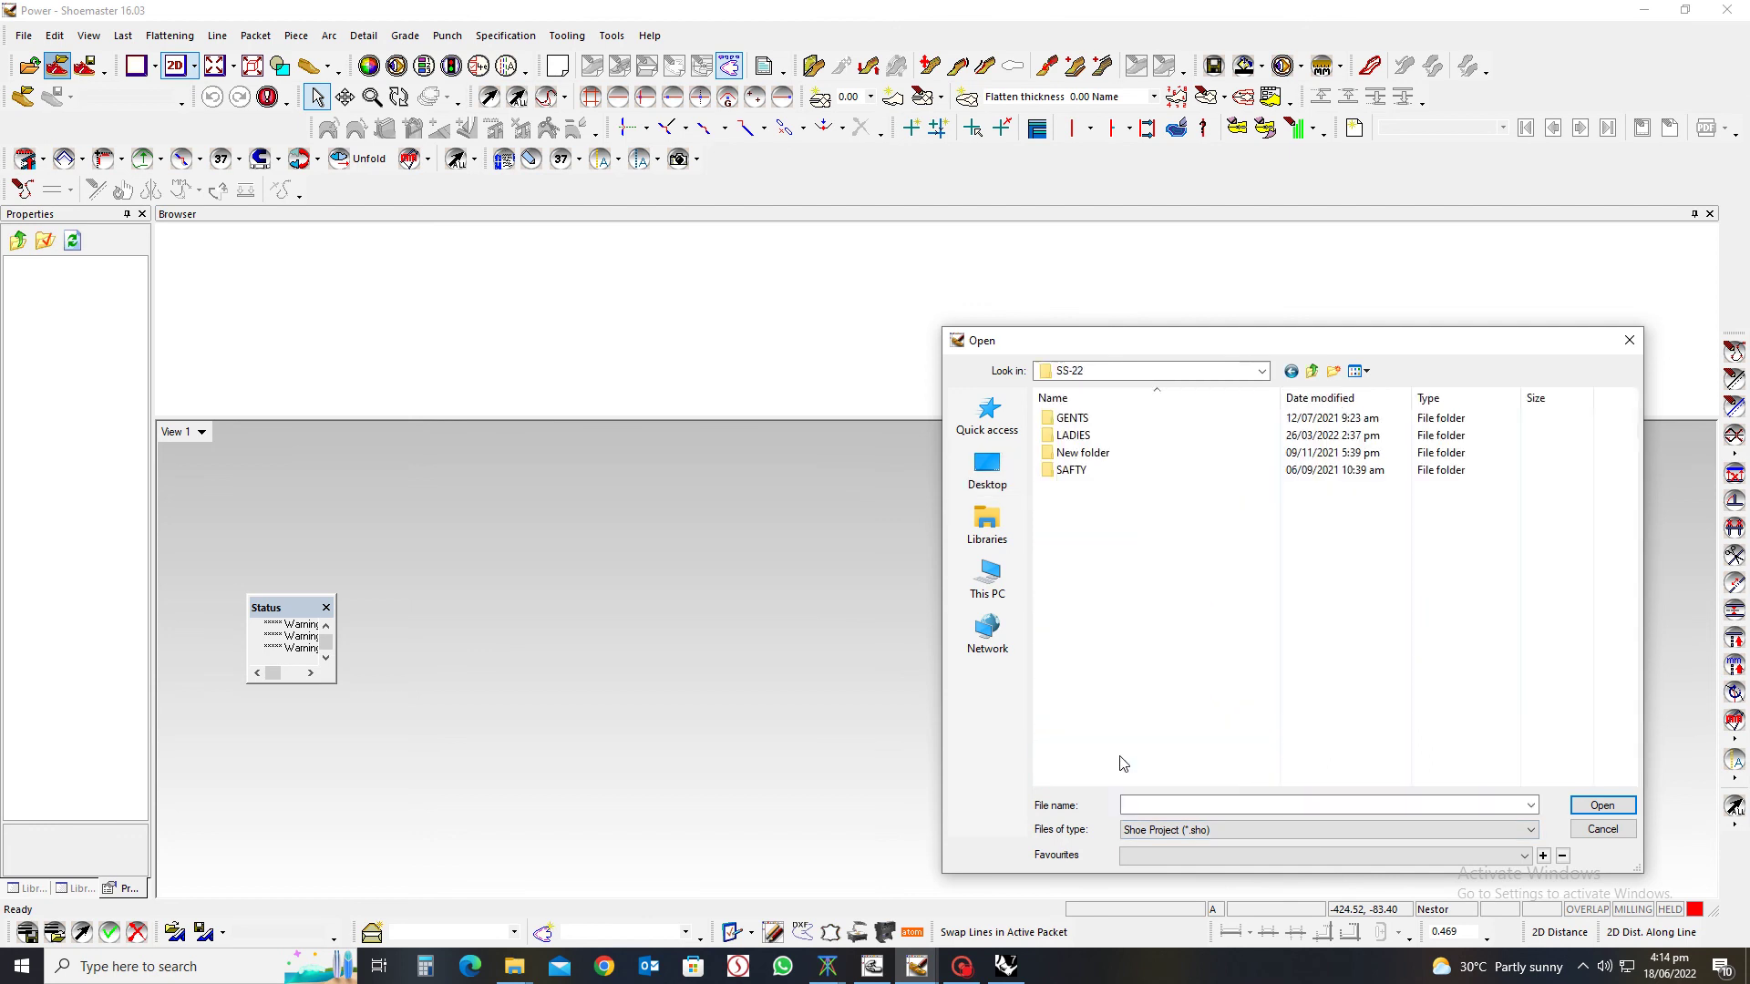
{"action": "key", "text": "BackSpace"}
{"action": "left_click", "coordinate": [1084, 506]}
{"action": "double_click", "coordinate": [1084, 506]}
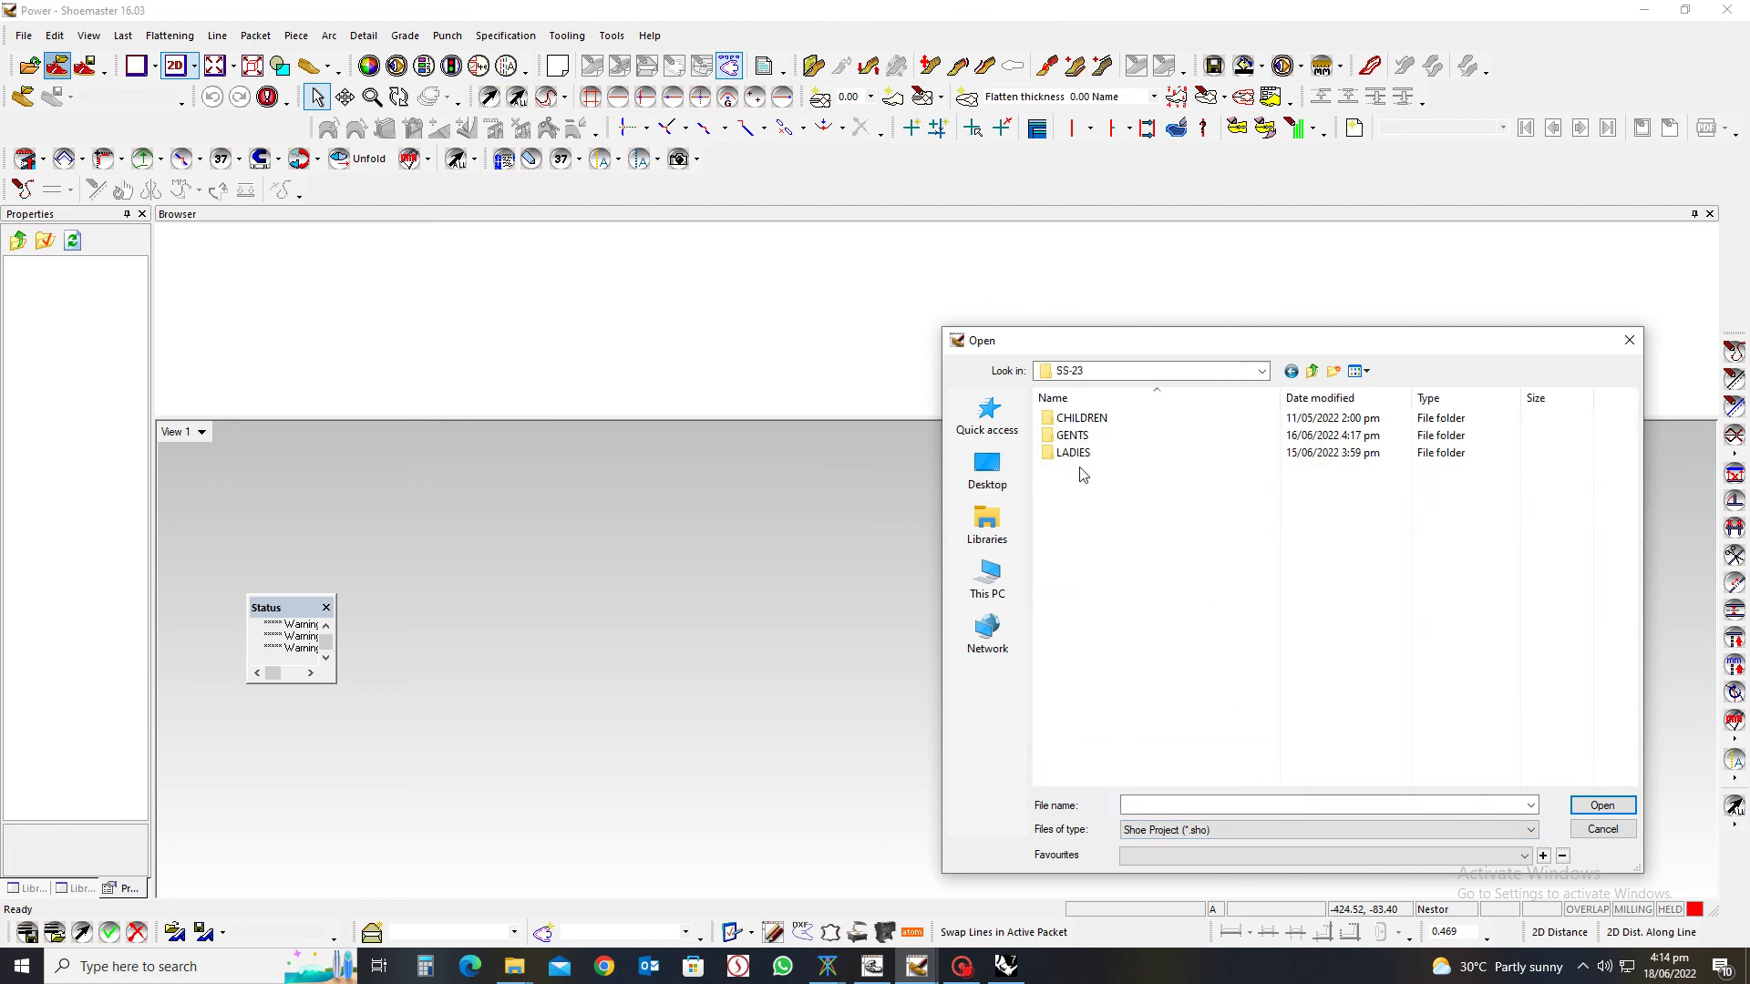
{"action": "double_click", "coordinate": [1083, 455]}
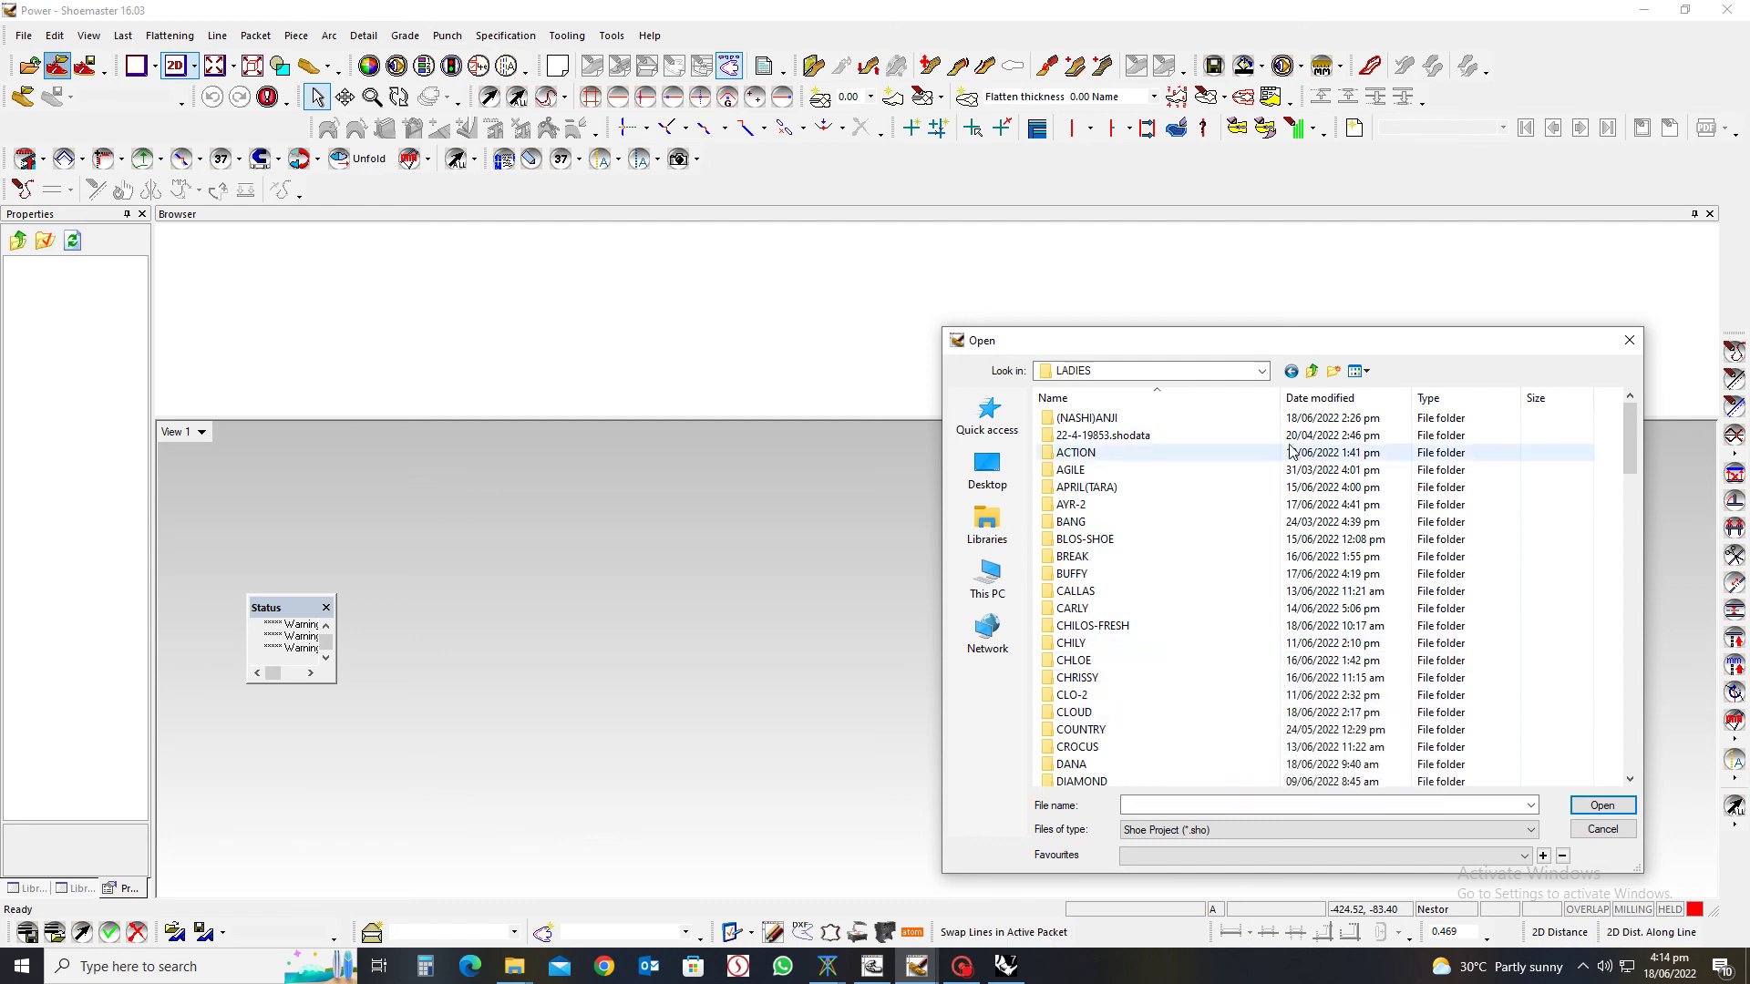
Open the shoe project 21-08-17425(mod).sho from the DOLL folder inside AW-22-23
{"action": "left_click", "coordinate": [1314, 373]}
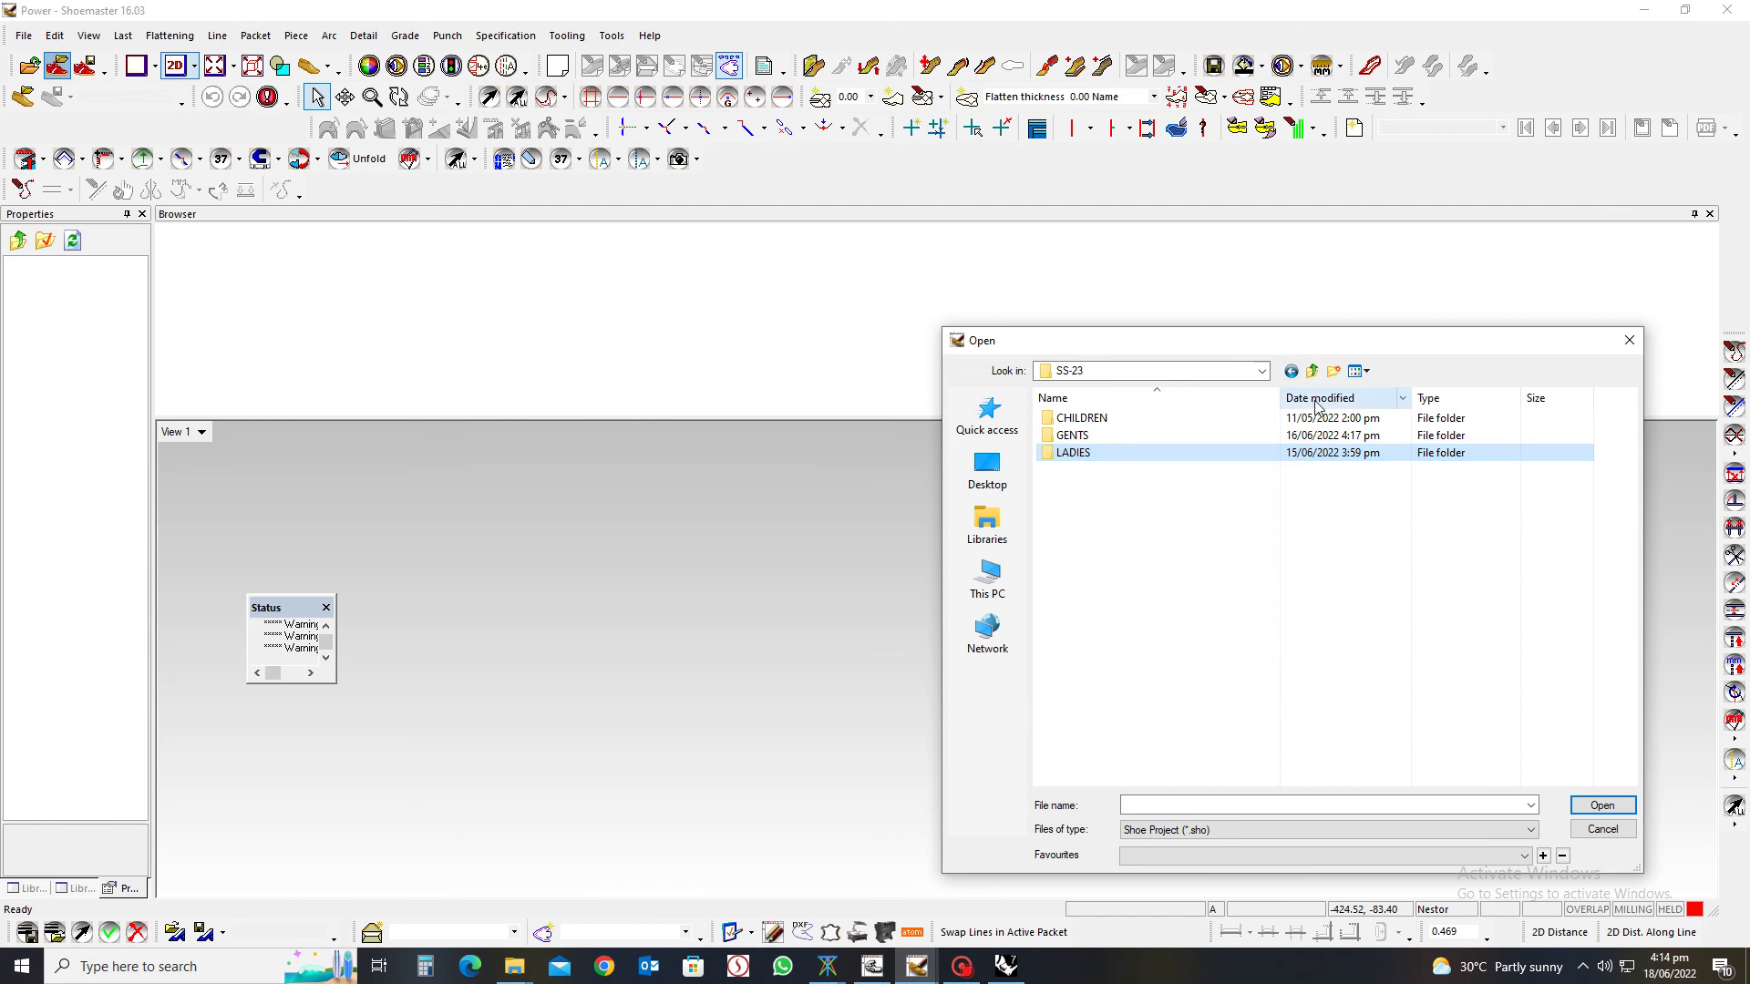
{"action": "left_click", "coordinate": [1315, 373]}
{"action": "double_click", "coordinate": [1076, 434]}
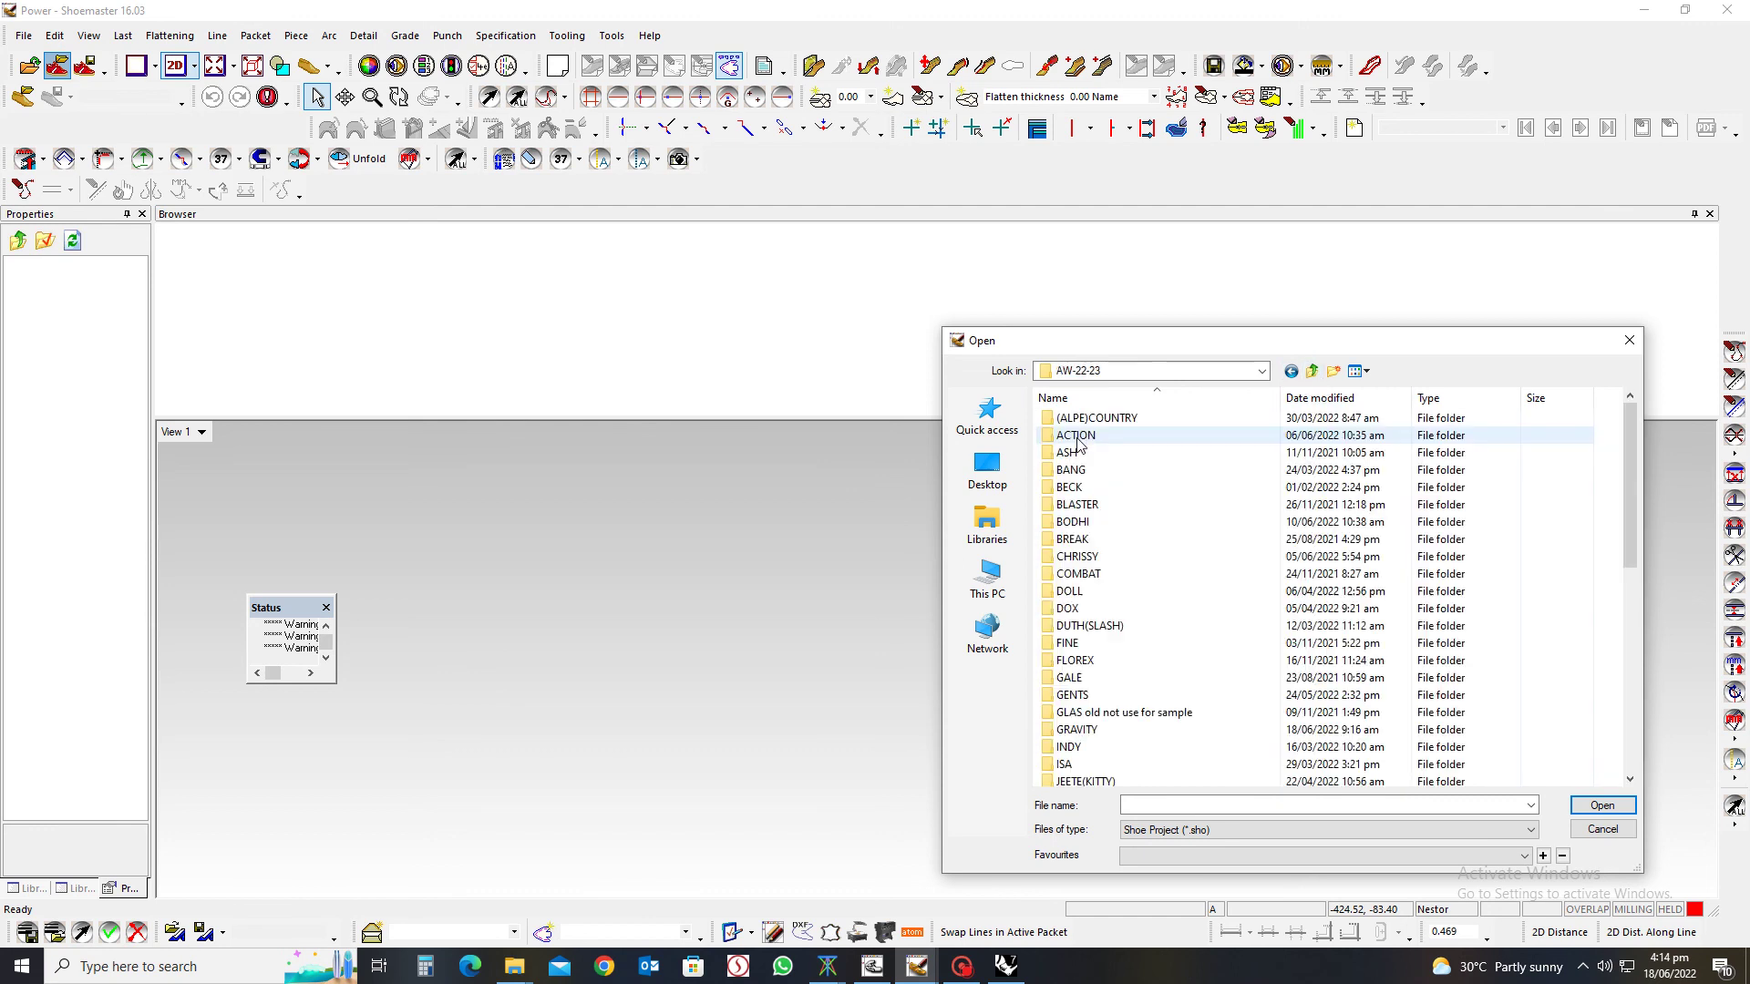
{"action": "double_click", "coordinate": [1080, 591]}
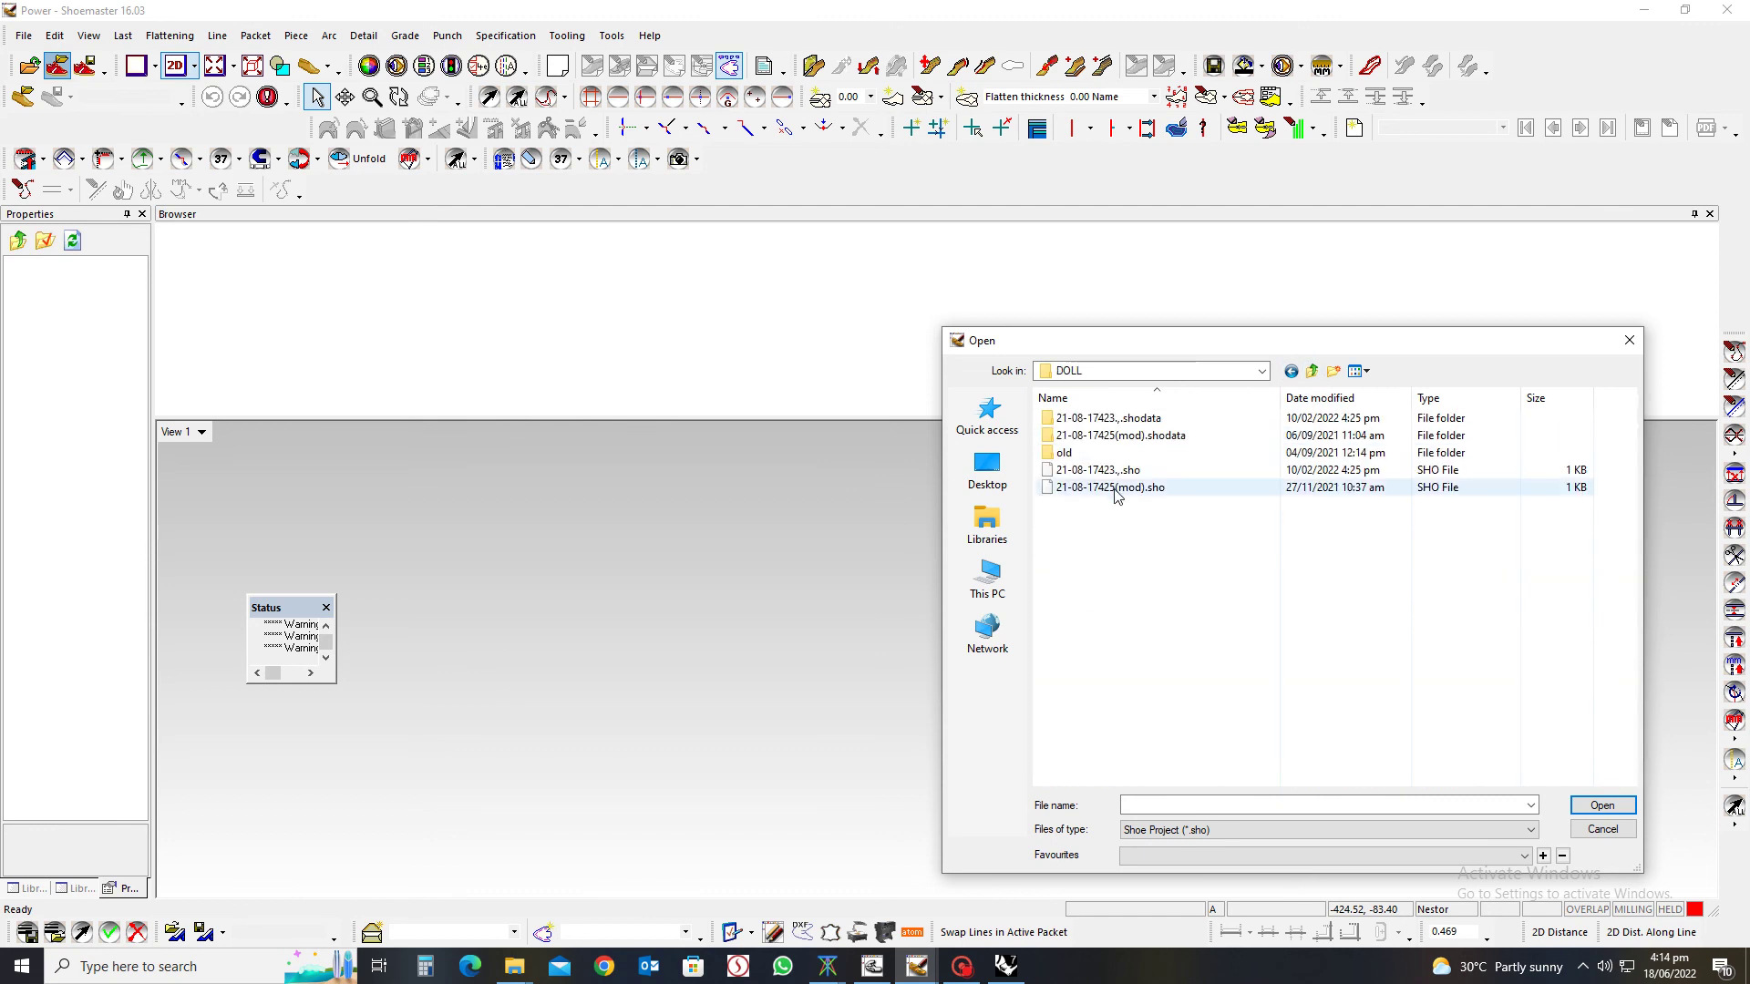
{"action": "left_click", "coordinate": [1101, 490]}
{"action": "double_click", "coordinate": [1100, 492]}
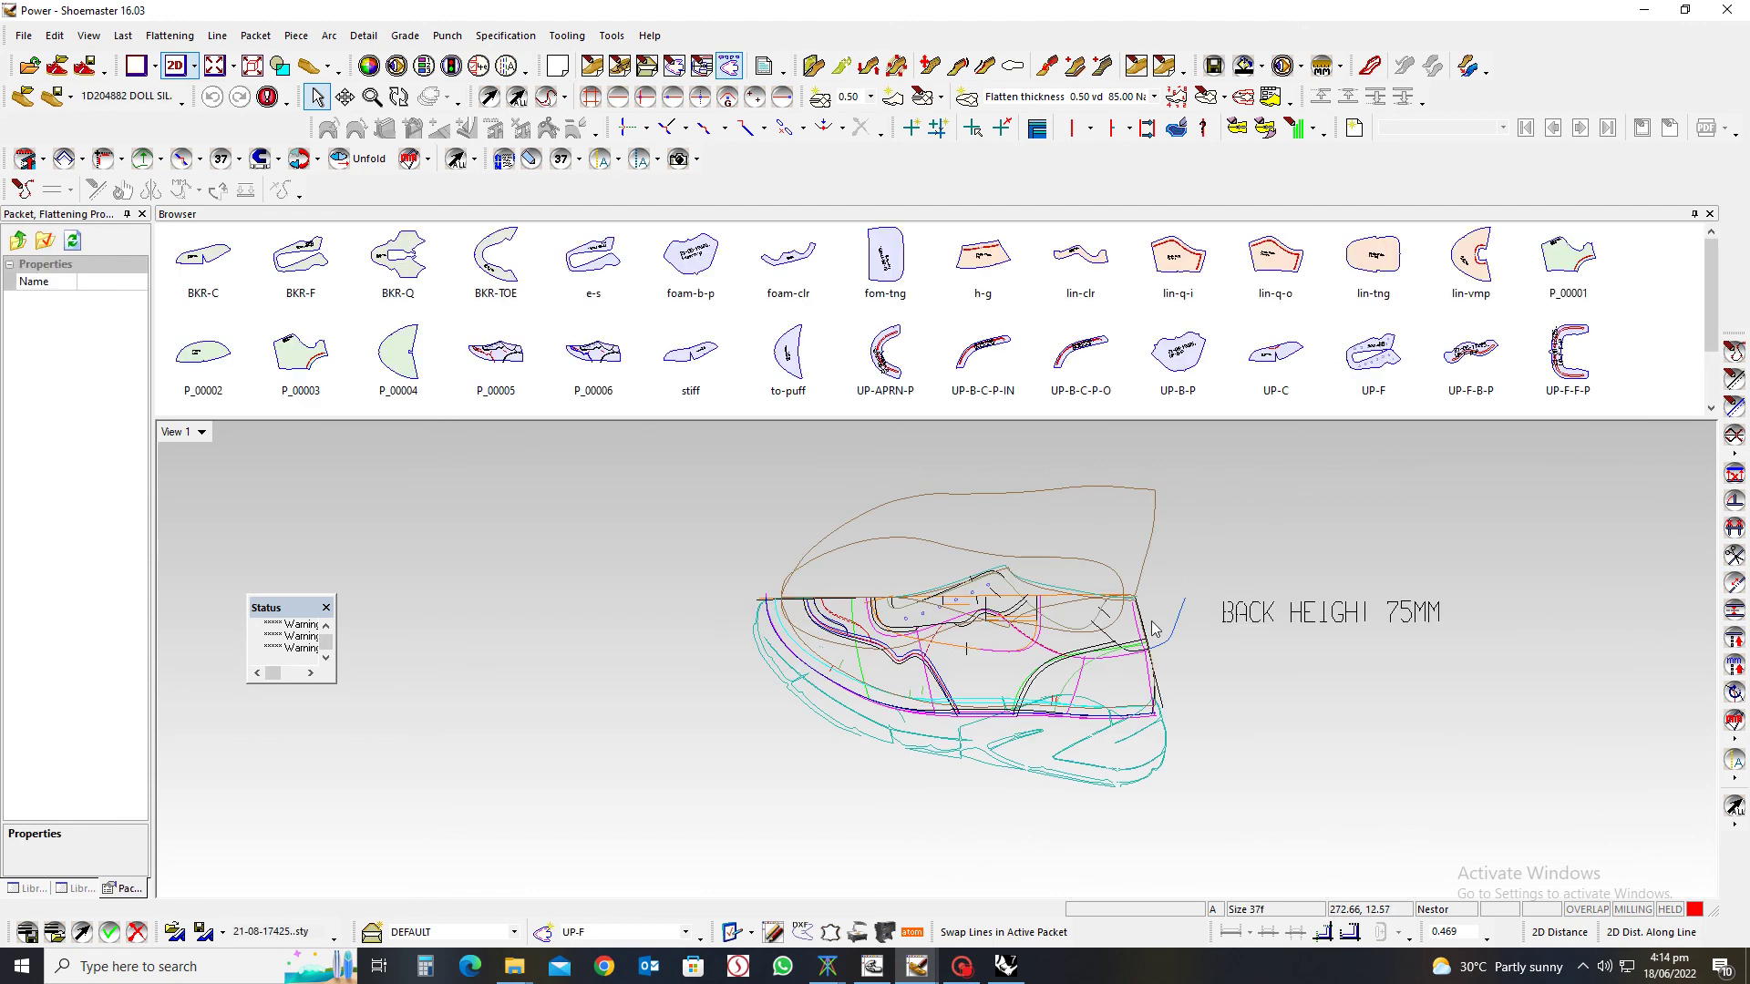
Examine the flattened 2D shoe pattern, switch to the 3D view, and turn the last to inspect its style lines
{"action": "scroll", "coordinate": [1197, 780], "scroll_direction": "up", "scroll_amount": 3}
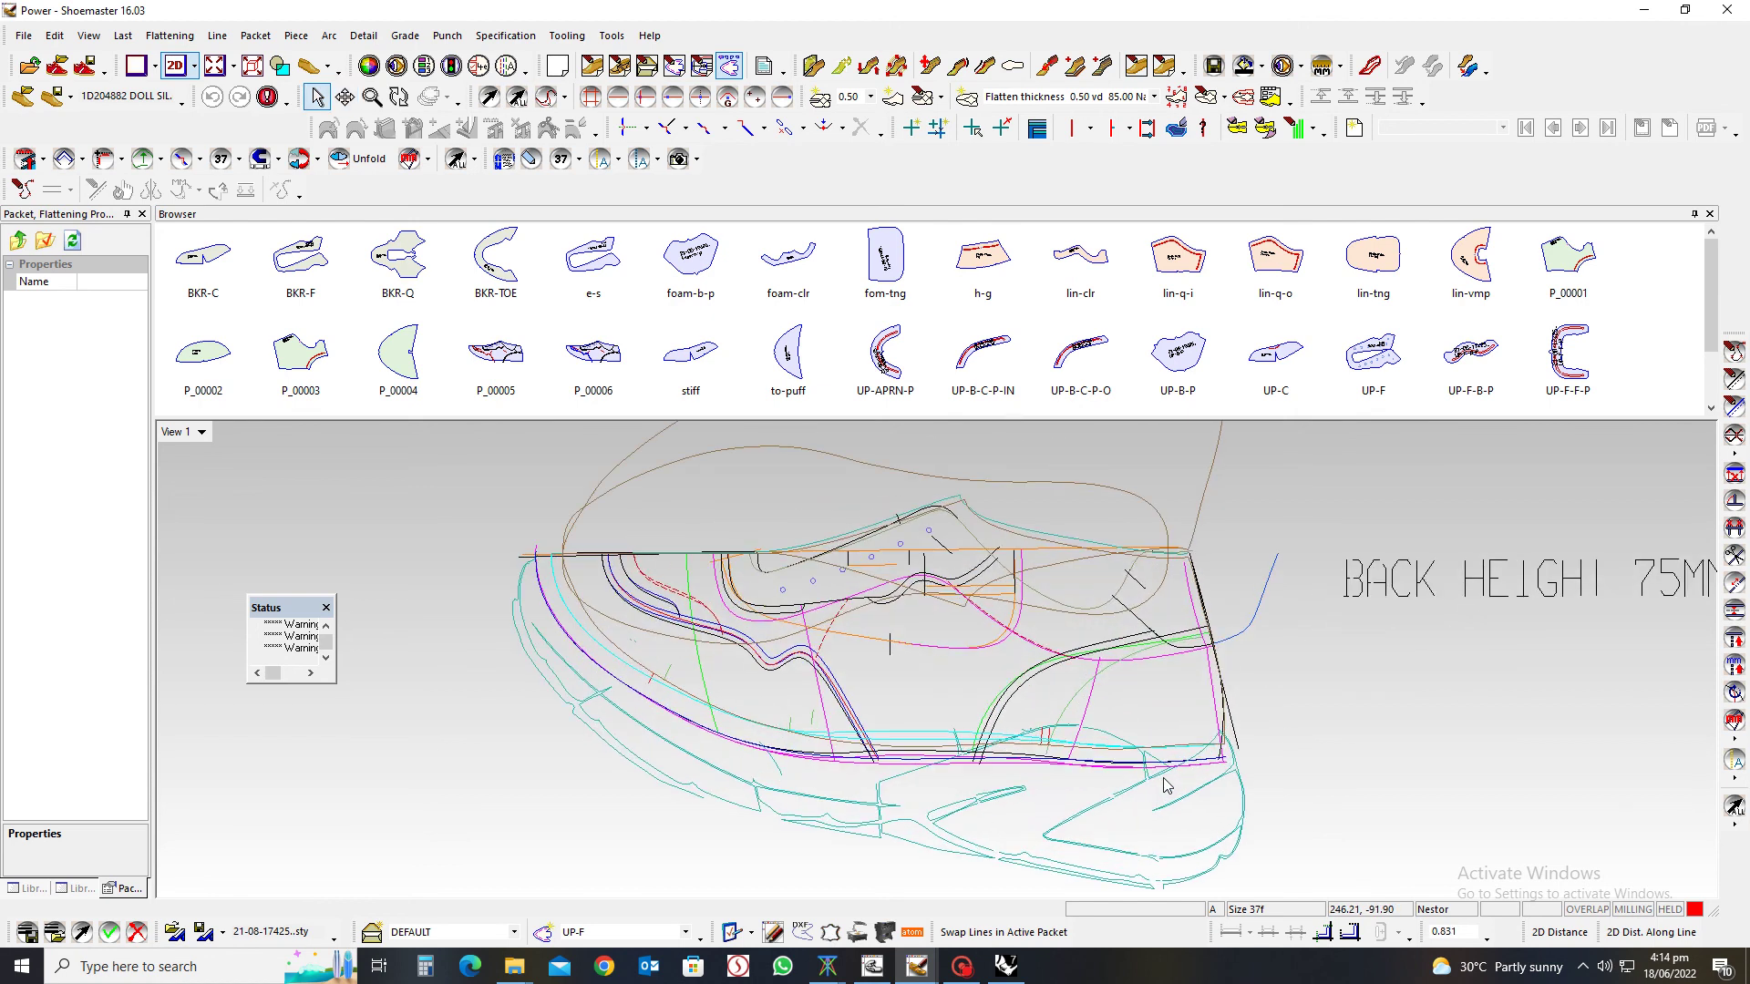
{"action": "left_click", "coordinate": [175, 66]}
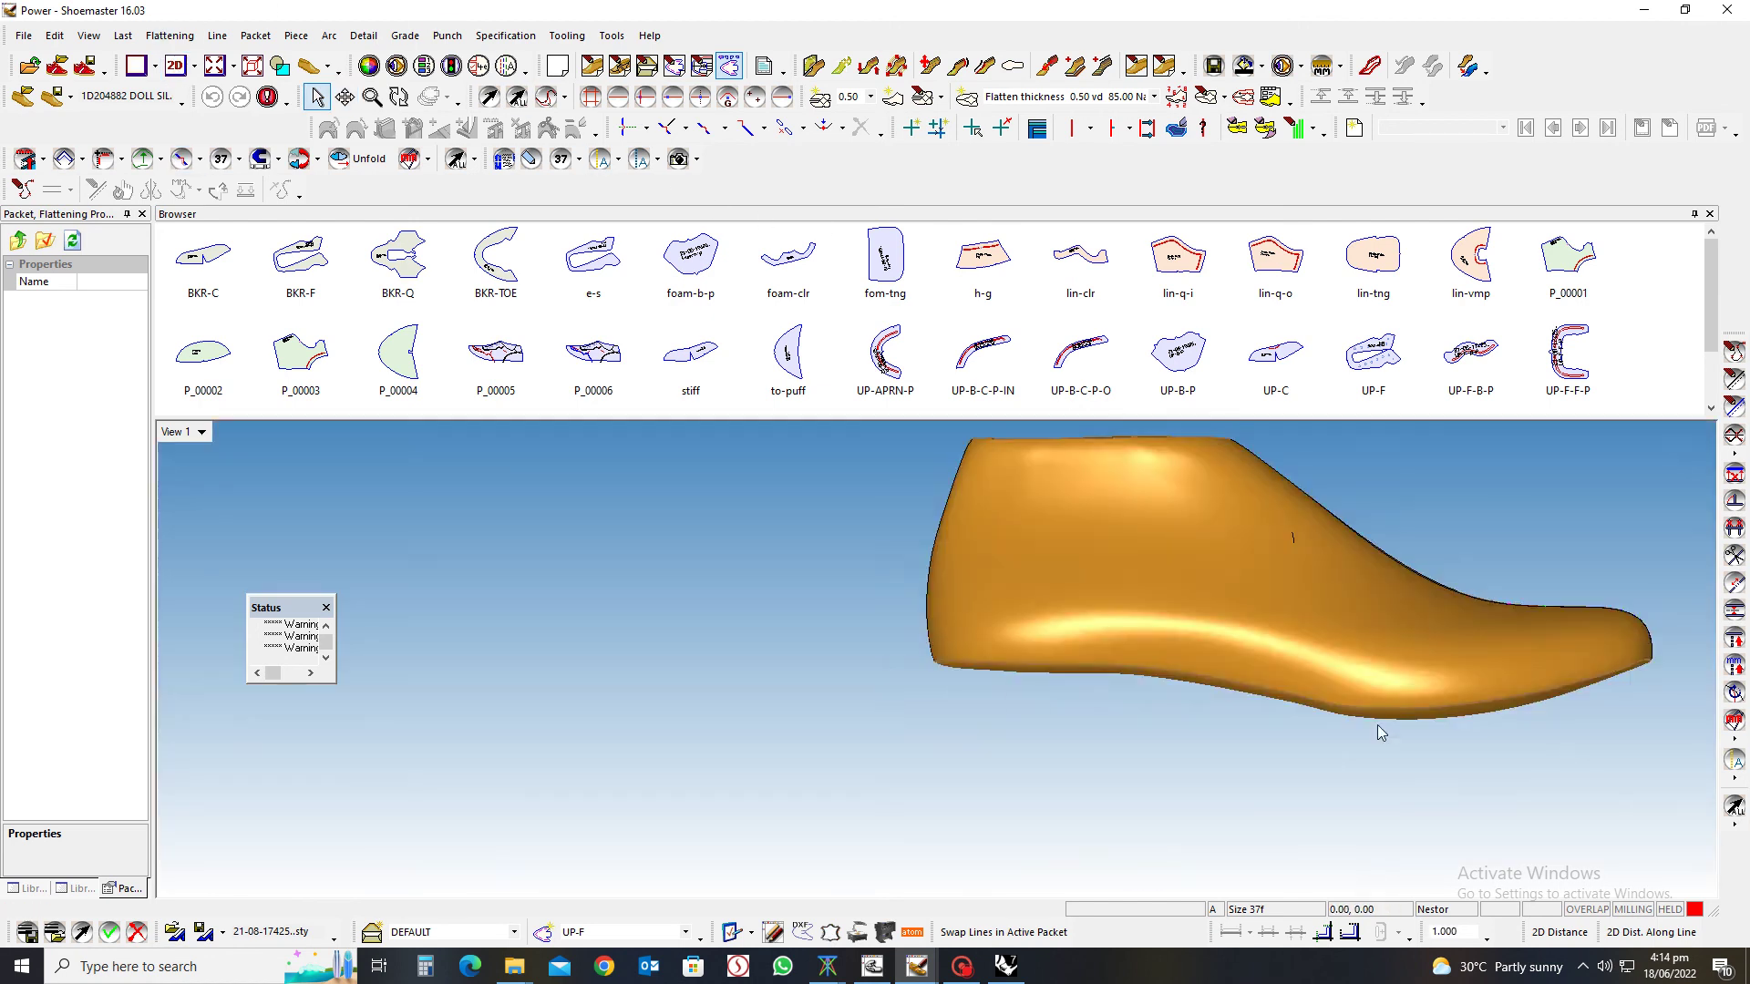
{"action": "mouse_move", "coordinate": [1376, 725]}
{"action": "left_mouse_down"}
{"action": "mouse_move", "coordinate": [916, 788]}
{"action": "mouse_move", "coordinate": [742, 742]}
{"action": "mouse_move", "coordinate": [804, 711]}
{"action": "left_mouse_up"}
{"action": "key", "text": "Escape"}
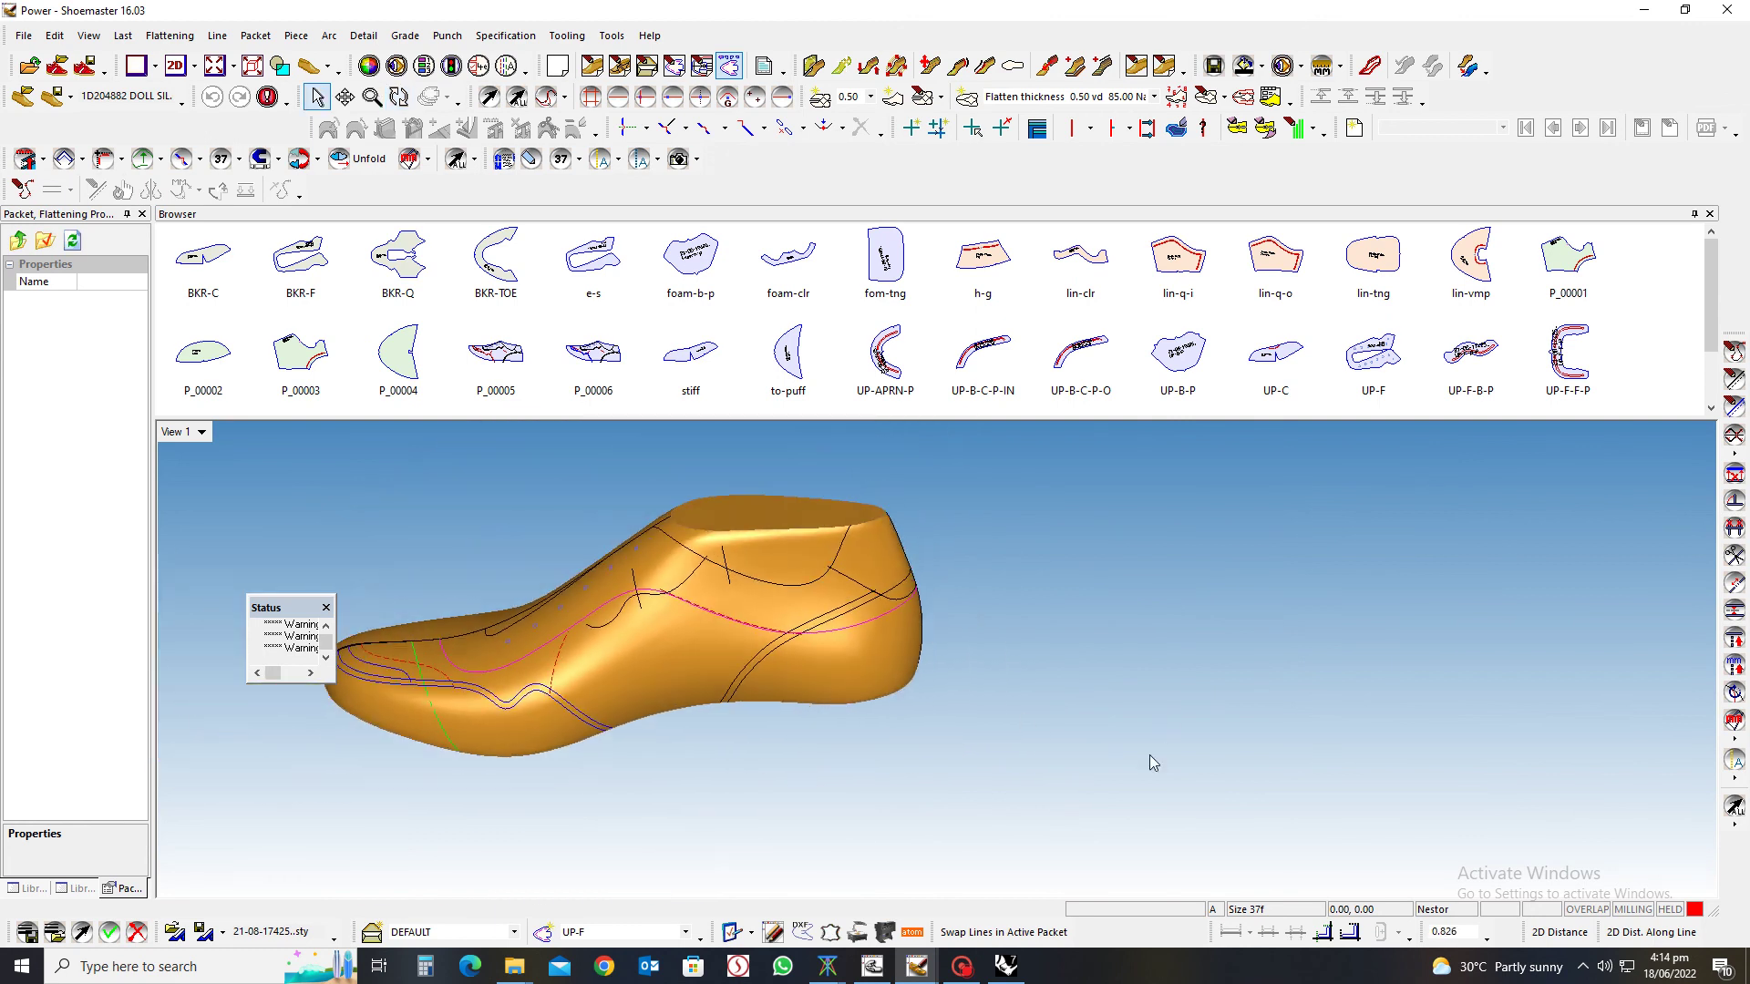
{"action": "mouse_move", "coordinate": [1150, 755]}
{"action": "middle_mouse_down"}
{"action": "mouse_move", "coordinate": [1153, 773]}
{"action": "mouse_move", "coordinate": [661, 758]}
{"action": "mouse_move", "coordinate": [634, 654]}
{"action": "mouse_move", "coordinate": [588, 679]}
{"action": "mouse_move", "coordinate": [593, 638]}
{"action": "middle_mouse_up"}
{"action": "key", "text": "Escape"}
Enlarge the piece browser so all three rows of pattern pieces show above the 3D last
{"action": "left_click", "coordinate": [1373, 353]}
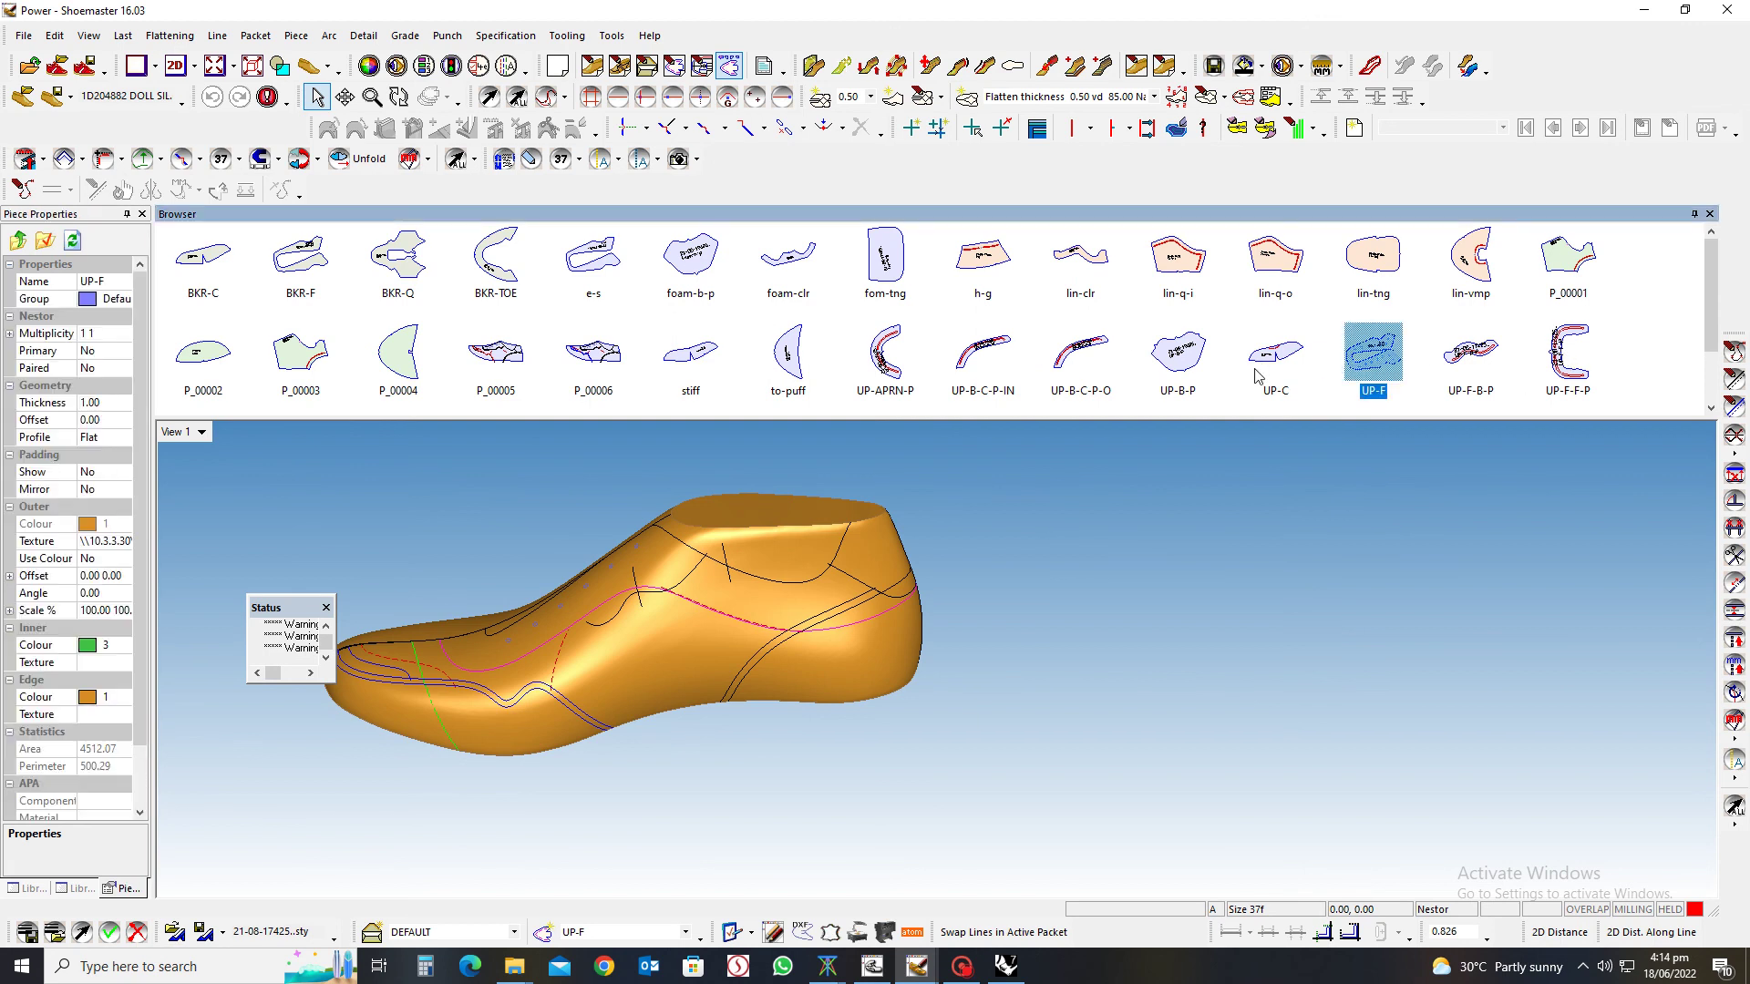
{"action": "left_click_drag", "start_coordinate": [672, 421], "coordinate": [671, 504]}
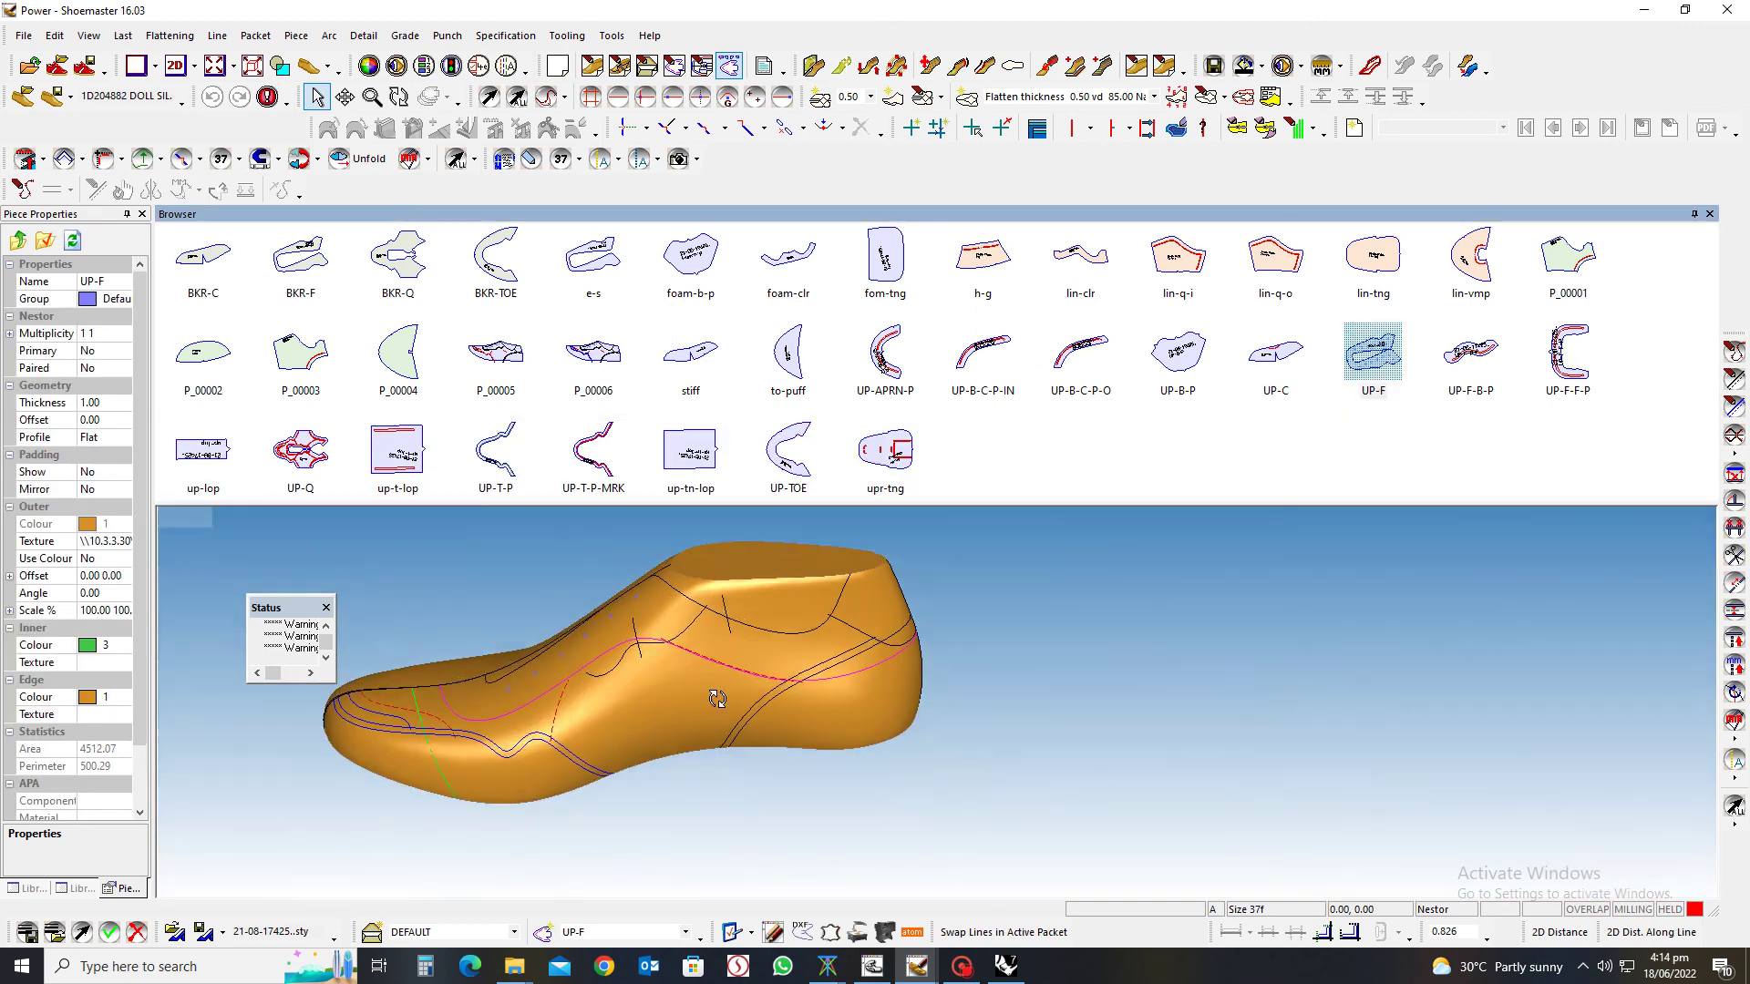
{"action": "mouse_move", "coordinate": [693, 584]}
{"action": "middle_mouse_down"}
{"action": "mouse_move", "coordinate": [714, 697]}
{"action": "mouse_move", "coordinate": [673, 635]}
{"action": "mouse_move", "coordinate": [720, 573]}
{"action": "mouse_move", "coordinate": [880, 746]}
{"action": "mouse_move", "coordinate": [545, 723]}
{"action": "mouse_move", "coordinate": [638, 692]}
{"action": "middle_mouse_up"}
{"action": "left_click", "coordinate": [752, 466]}
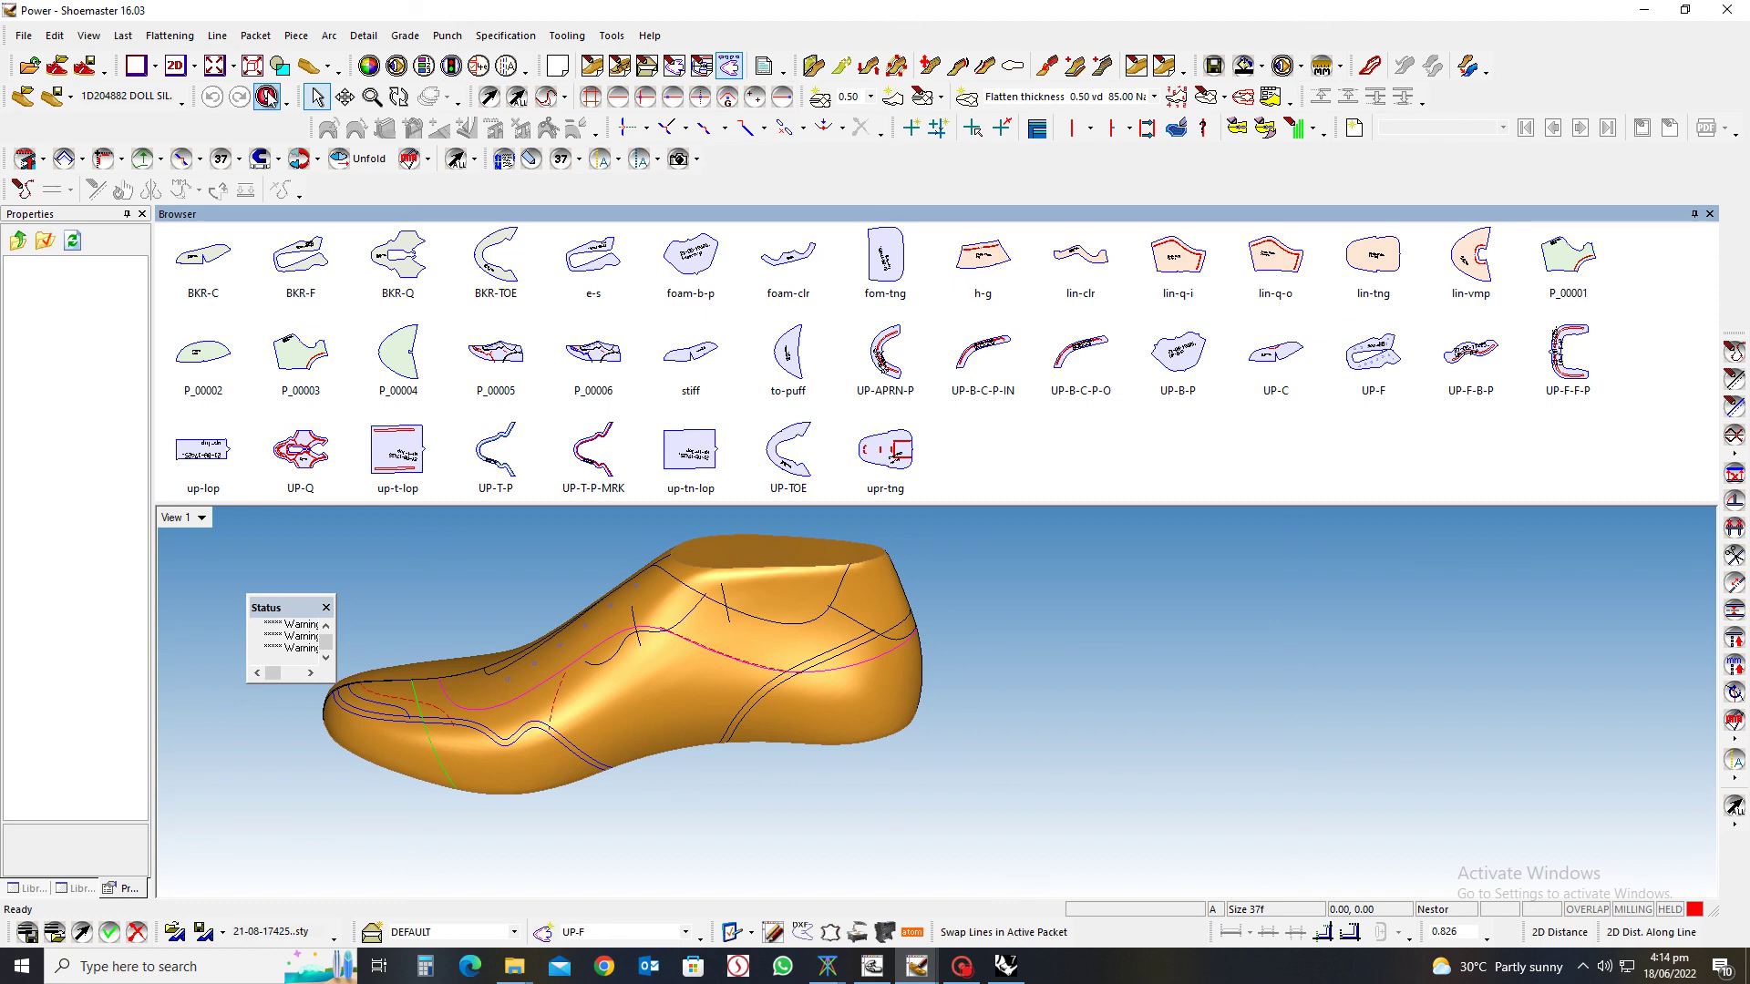
Switch back to the 2D pattern and inspect the last's bottom outline among the shoe's design lines
{"action": "left_click", "coordinate": [175, 66]}
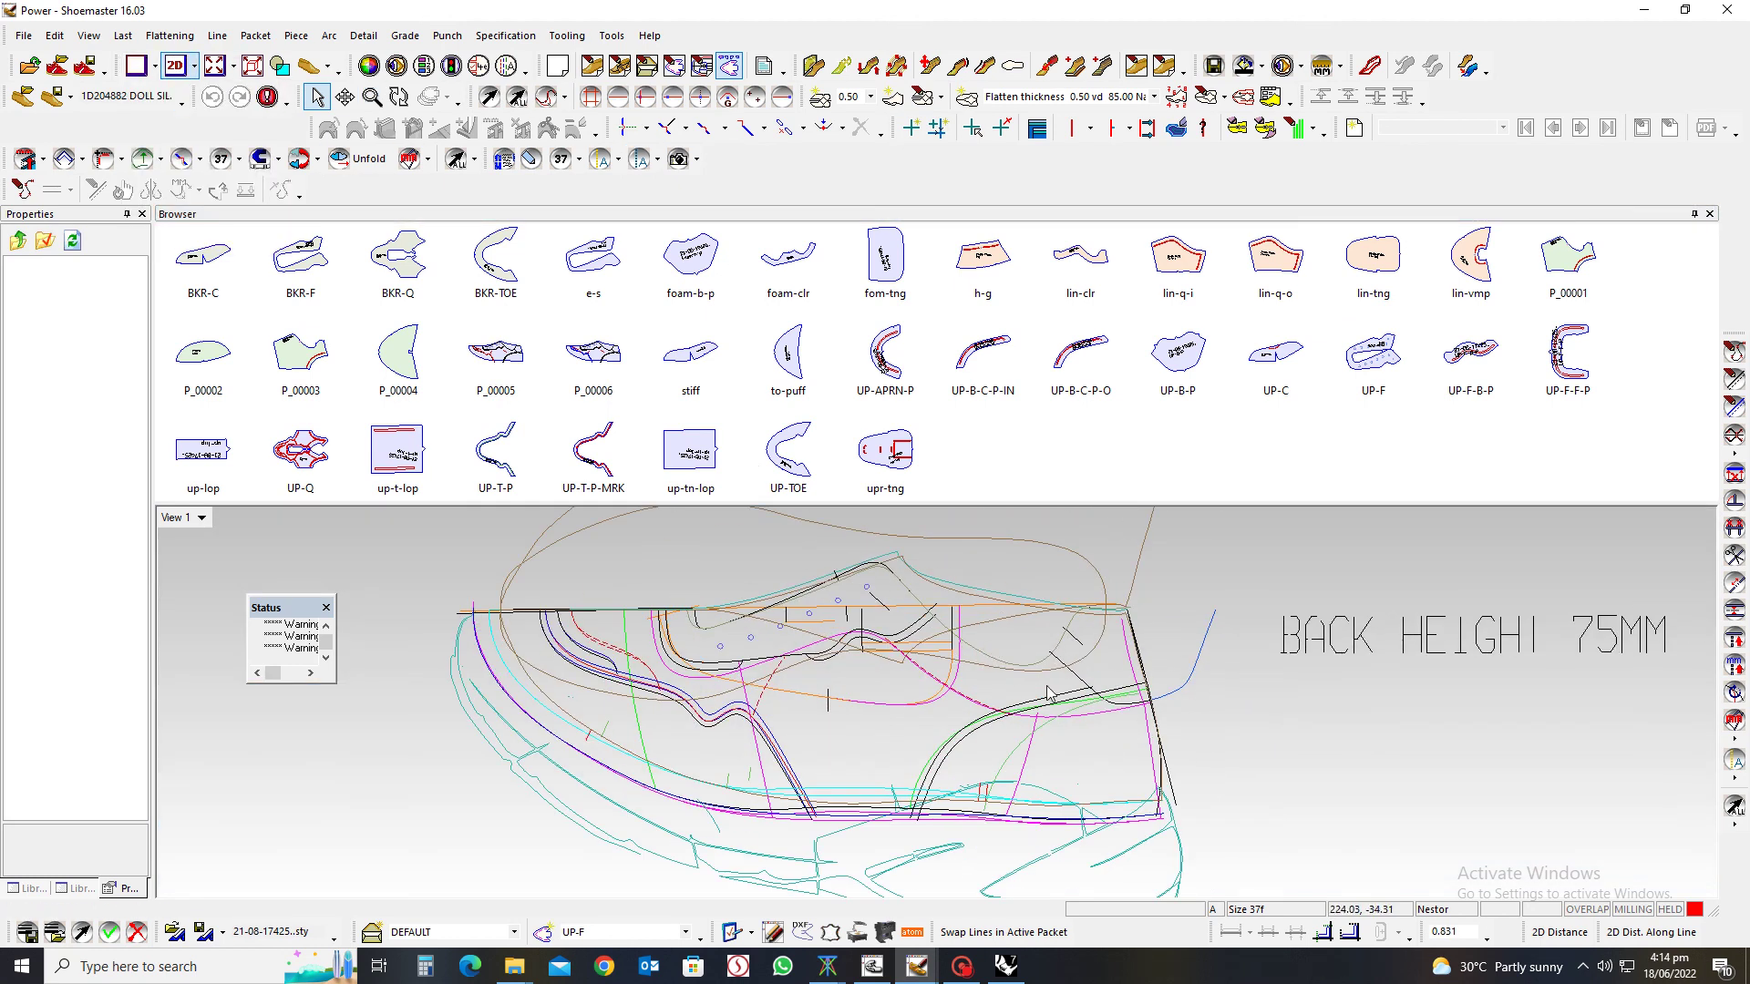
{"action": "left_click", "coordinate": [1064, 549]}
{"action": "scroll", "coordinate": [1398, 776], "scroll_direction": "down", "scroll_amount": 2}
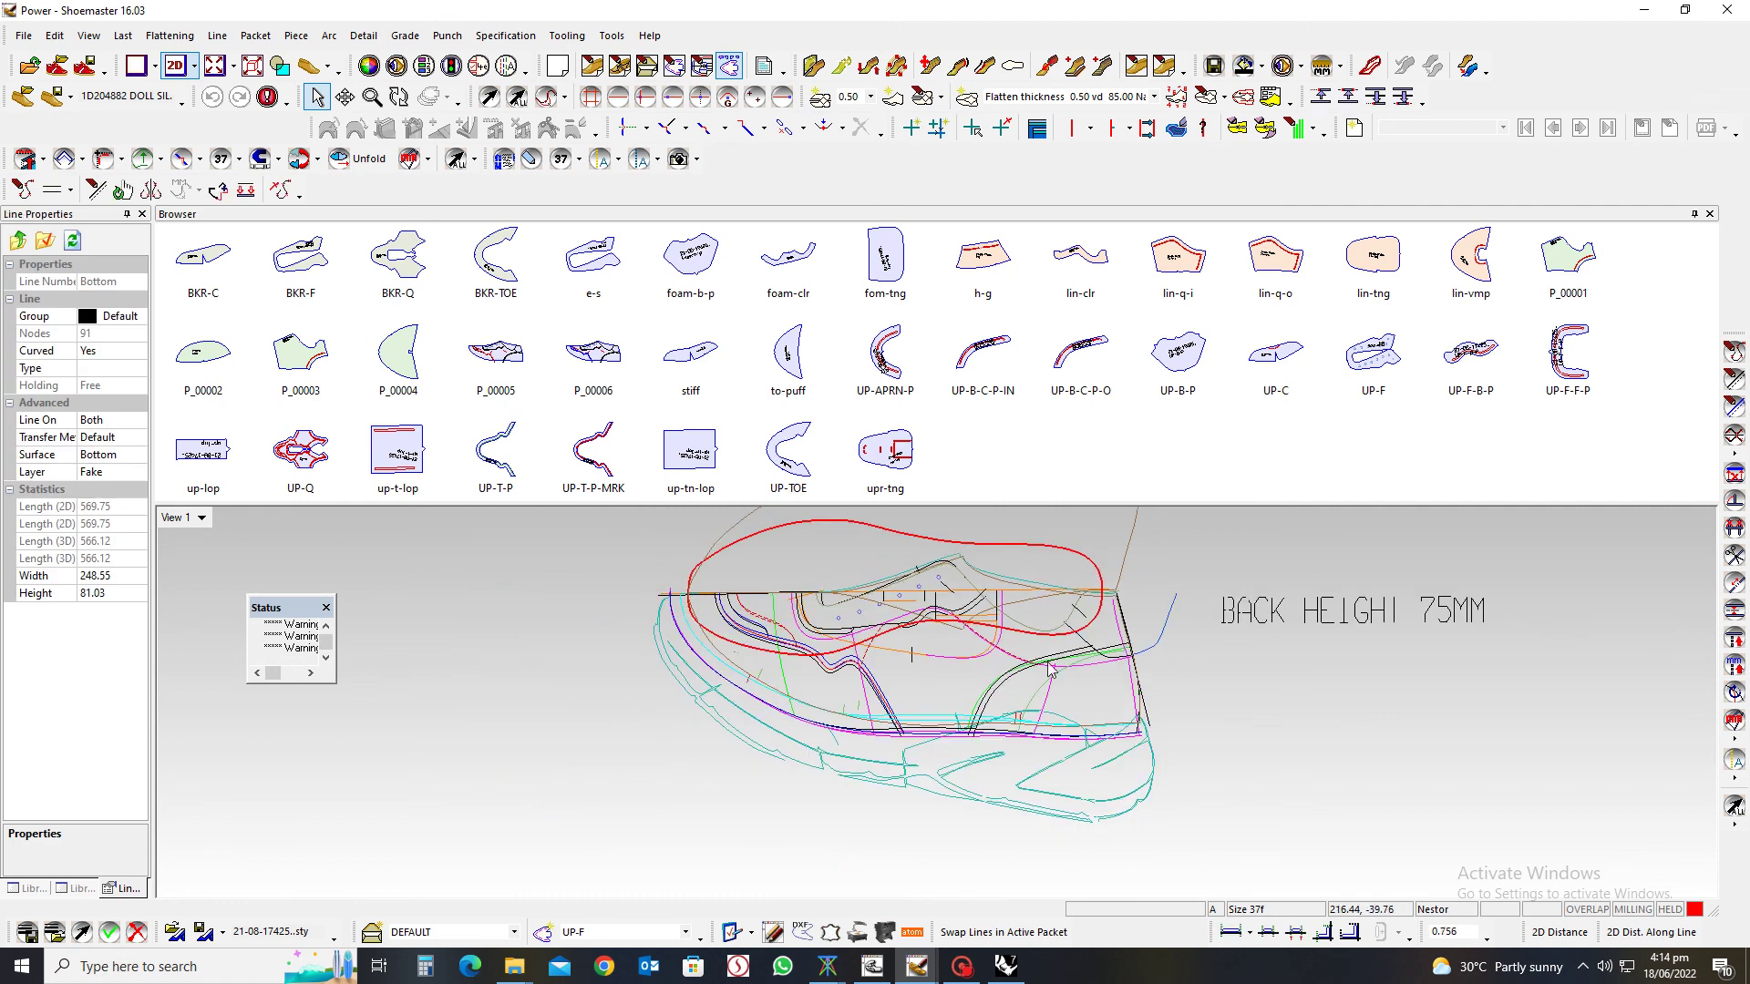
{"action": "scroll", "coordinate": [1398, 776], "scroll_direction": "up", "scroll_amount": 2}
{"action": "left_click", "coordinate": [1398, 769]}
{"action": "scroll", "coordinate": [1359, 776], "scroll_direction": "down", "scroll_amount": 1}
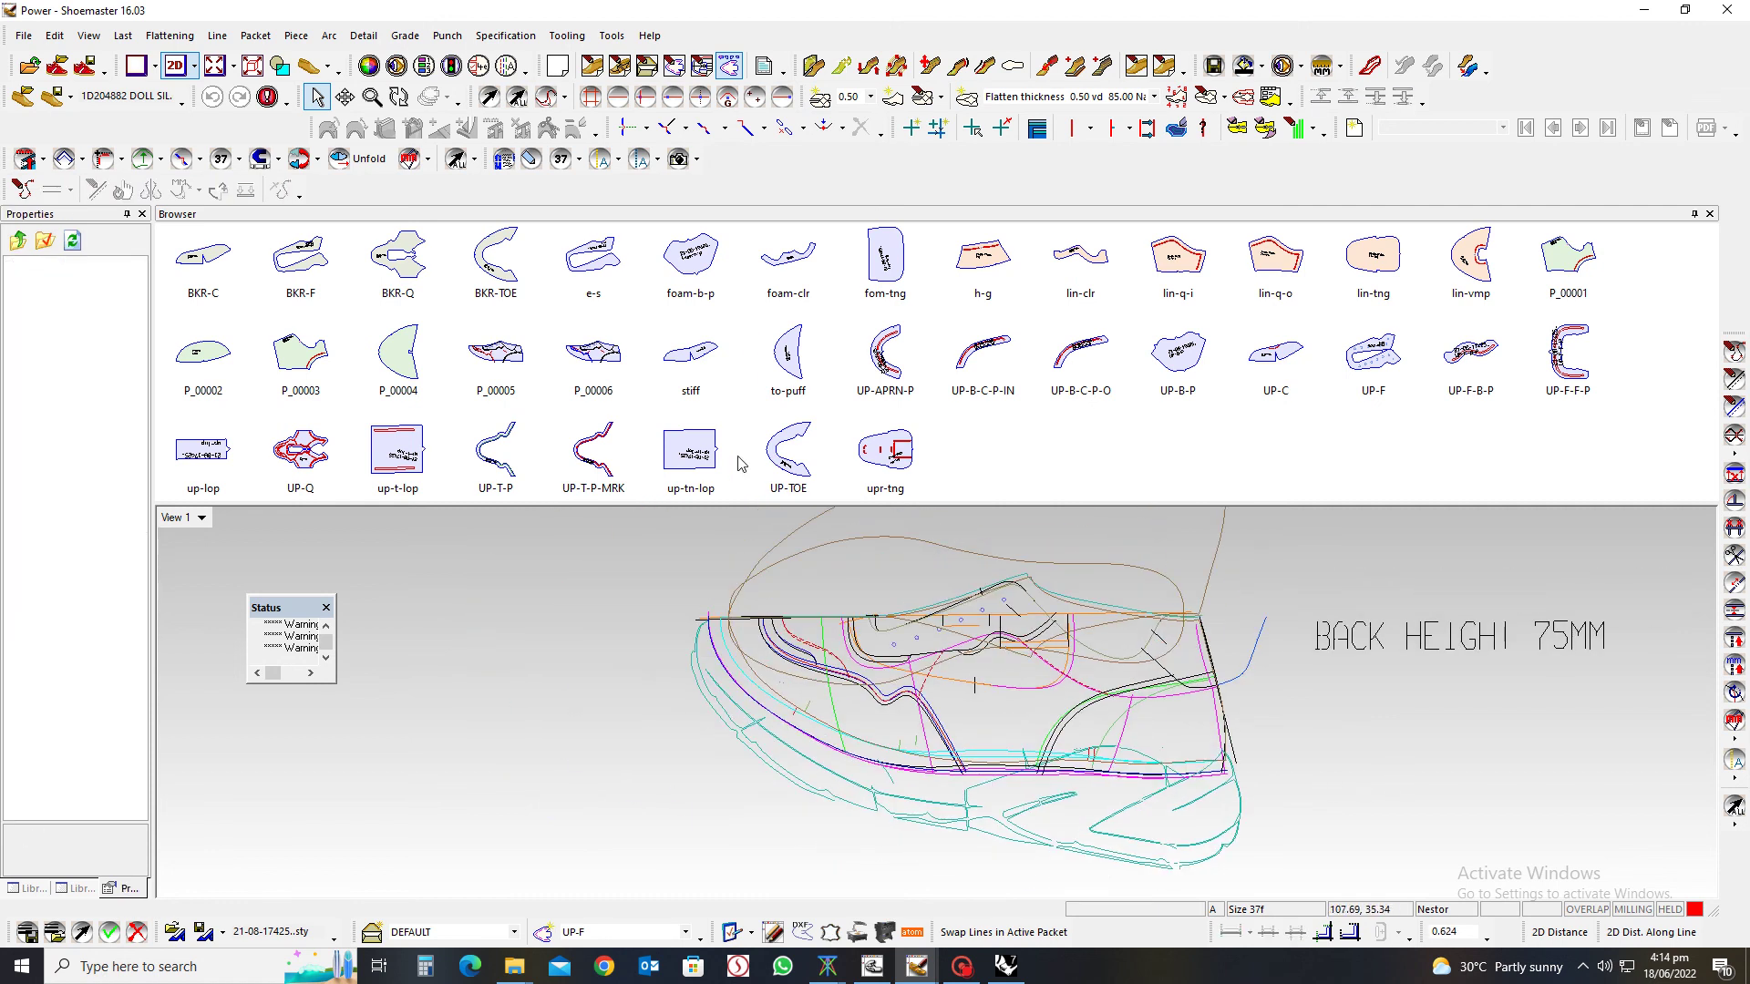
Show the UP-TOE, UP-Q, UP-T-P and UP-T-P-MRK pattern pieces together in the 2D view
{"action": "left_click", "coordinate": [802, 467]}
{"action": "left_click", "coordinate": [802, 468]}
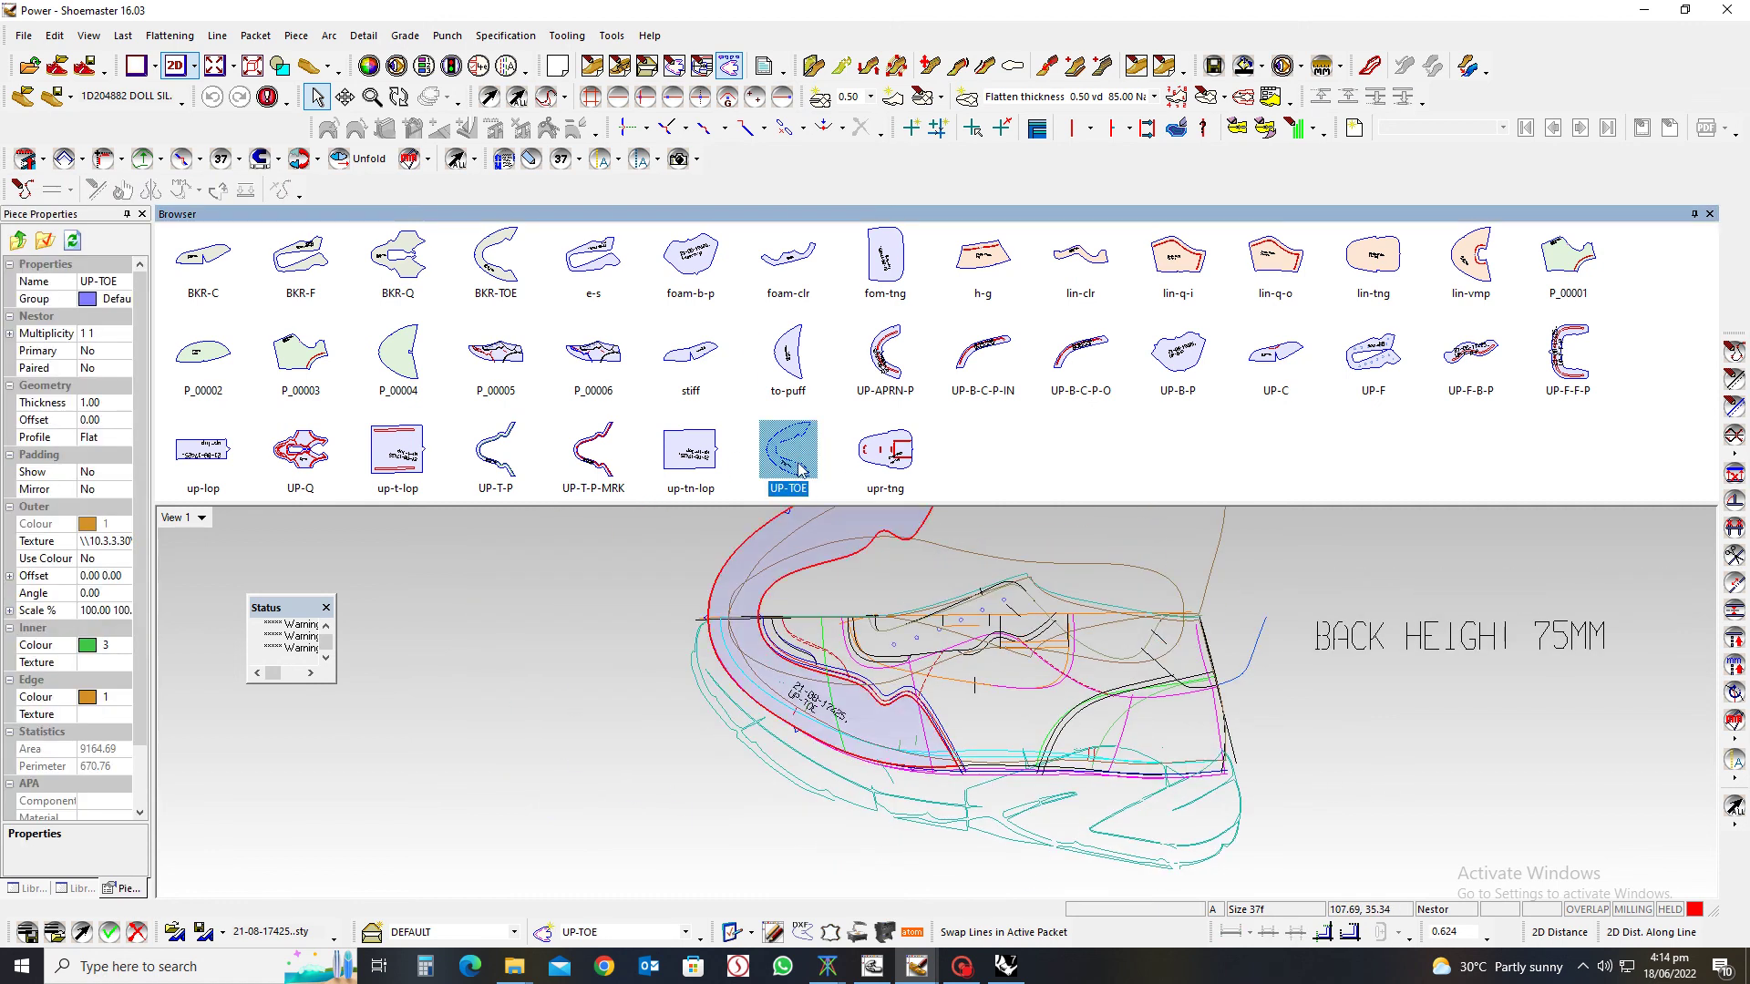
{"action": "left_click", "coordinate": [301, 448]}
{"action": "left_click", "coordinate": [301, 448]}
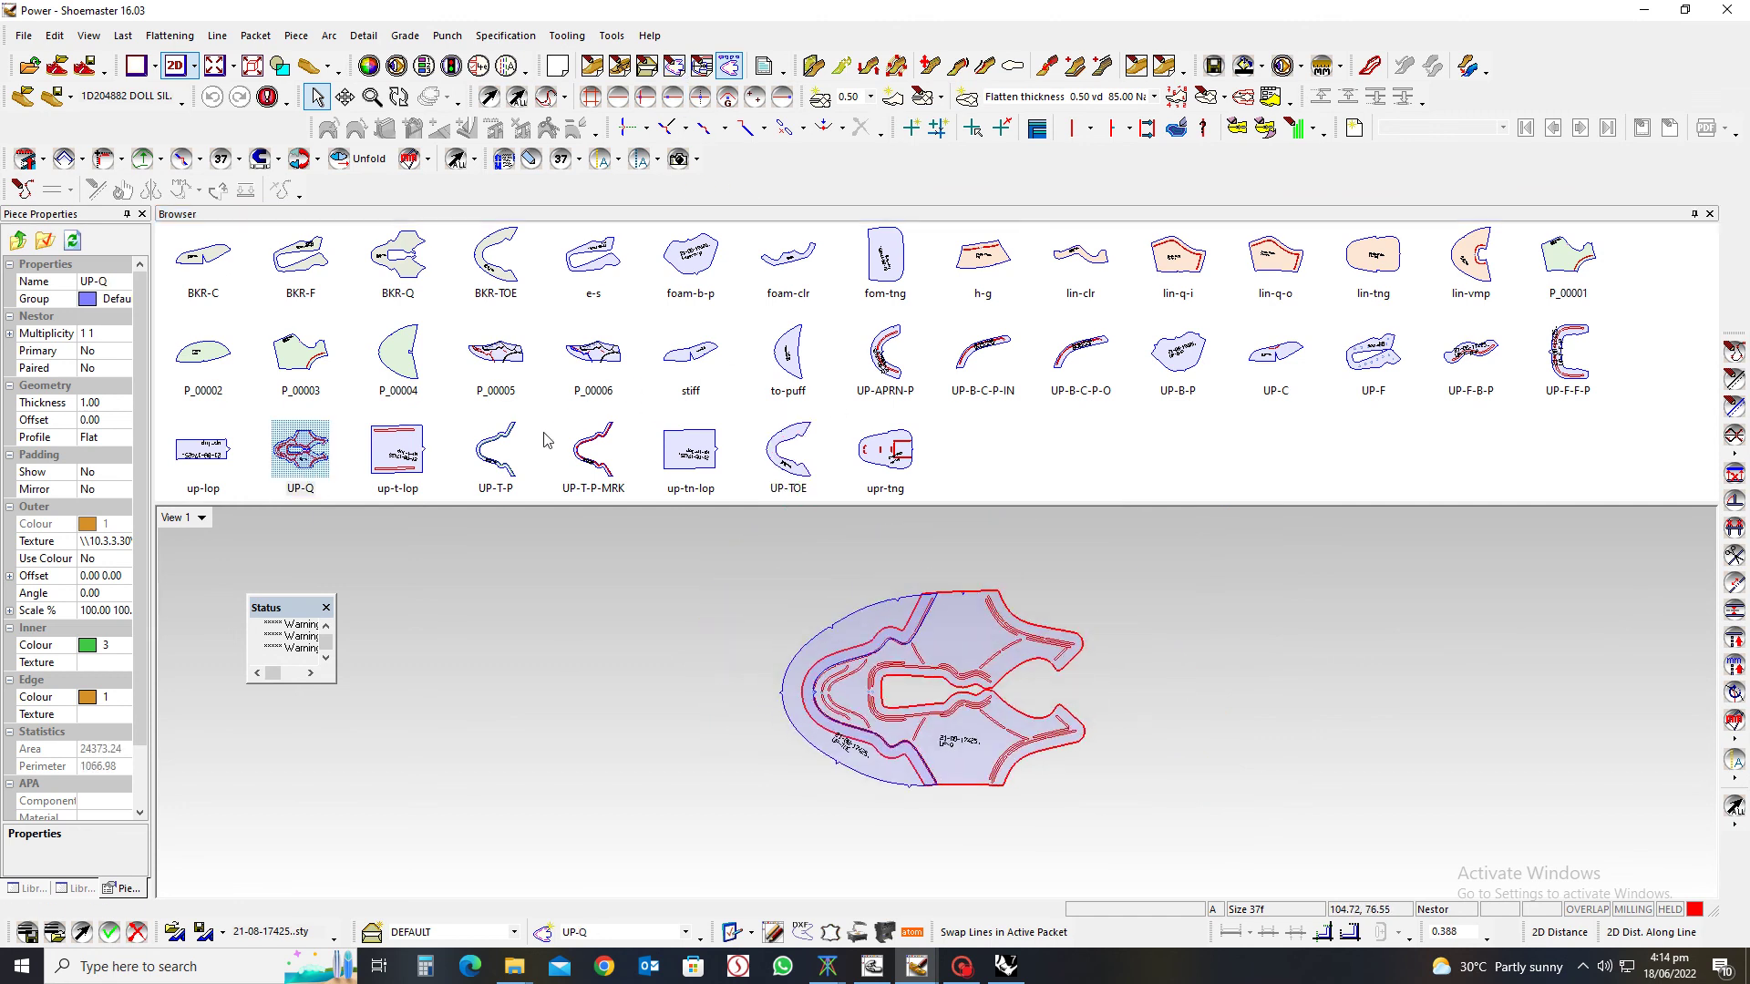
{"action": "left_click", "coordinate": [500, 470]}
{"action": "left_click", "coordinate": [593, 465]}
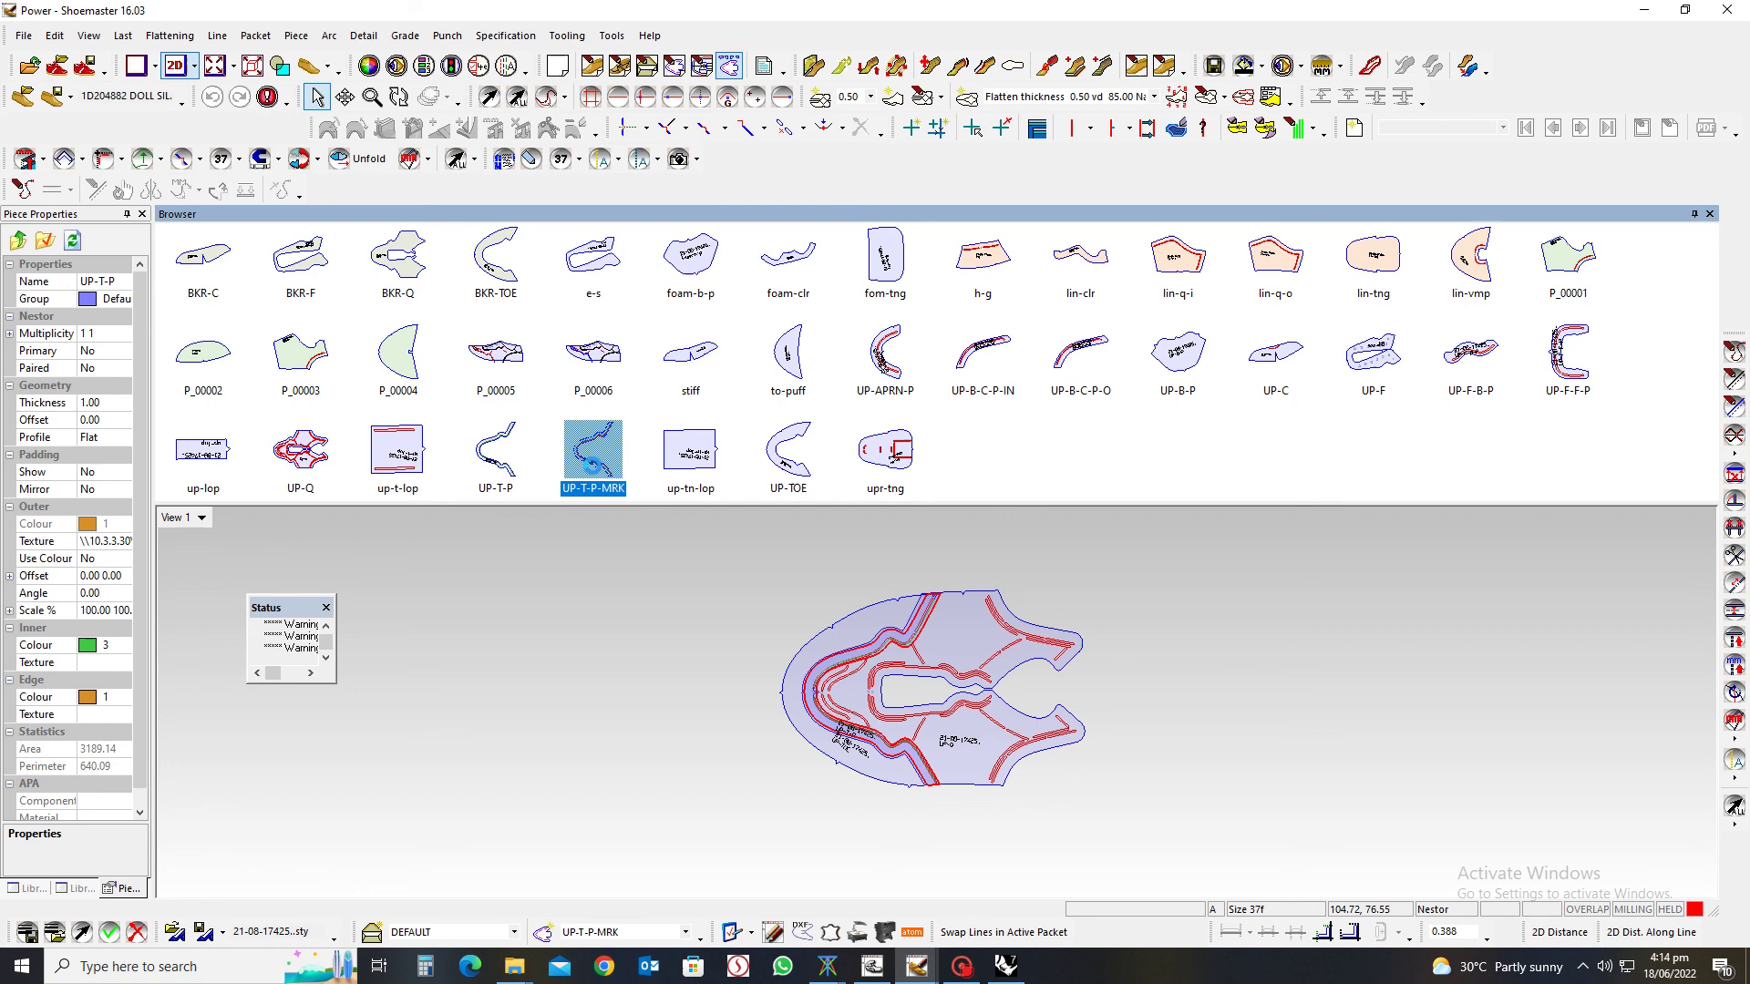
{"action": "left_click", "coordinate": [785, 452]}
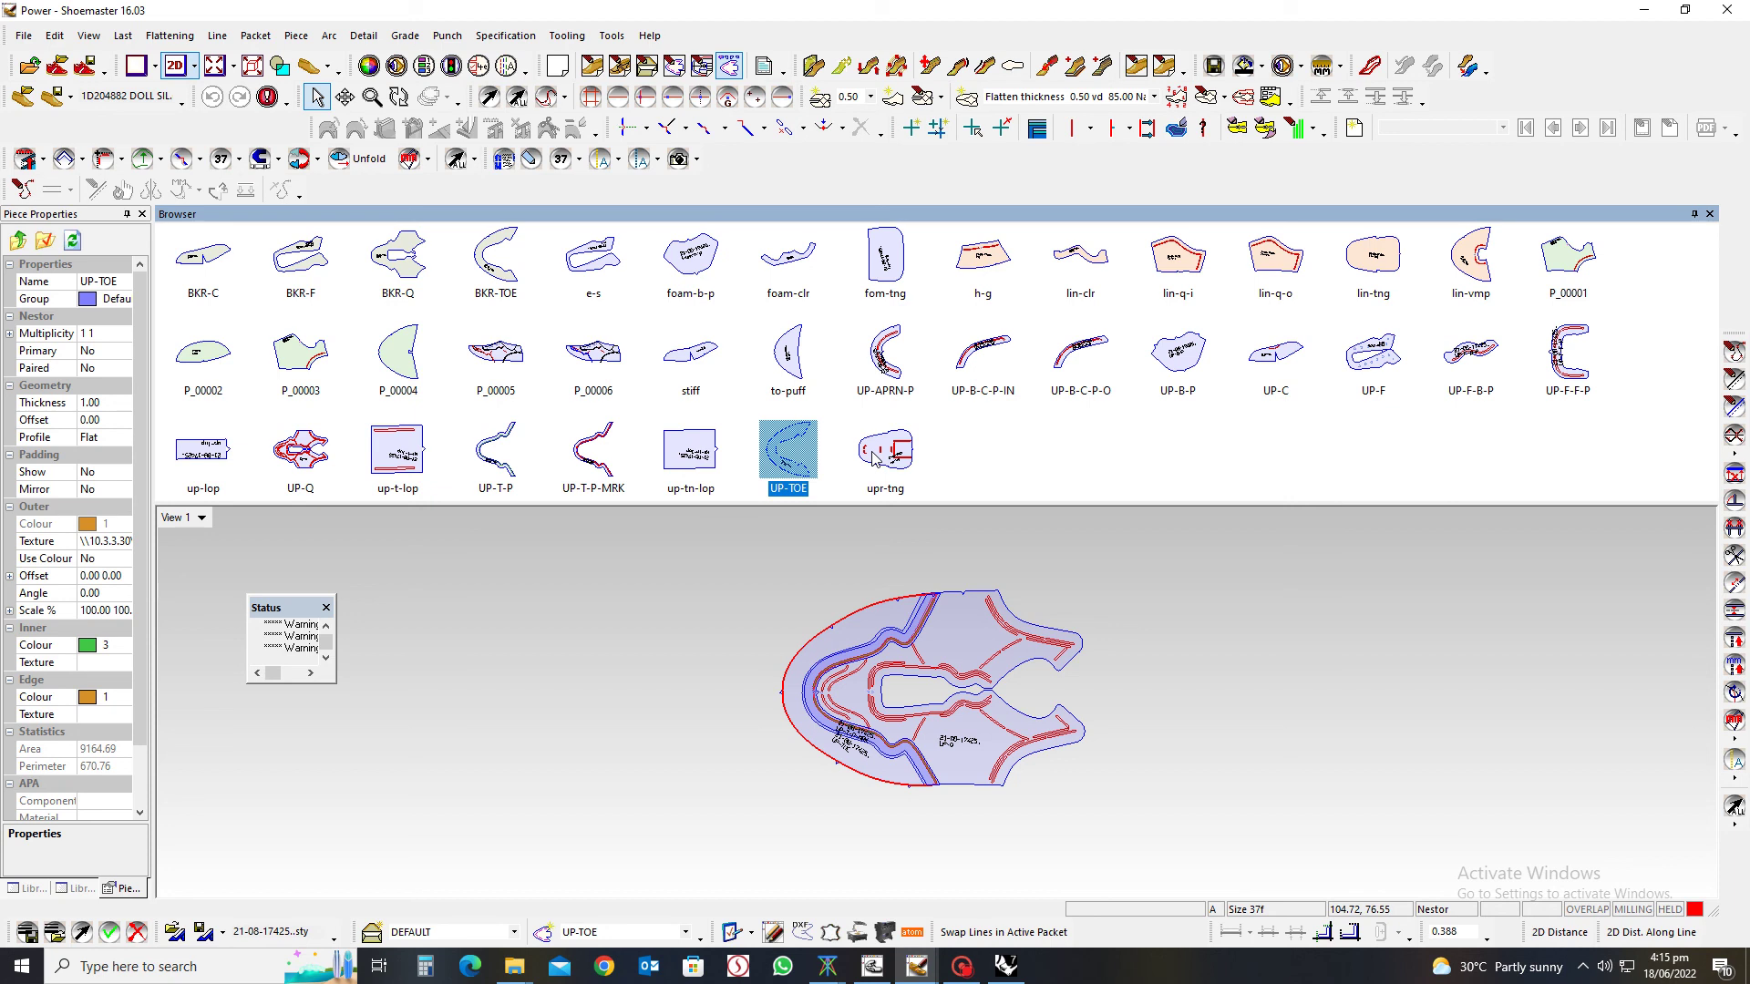
Show the UP-B-P piece and the pieces back to UP-APRN-P, and select every pattern piece in the browser
{"action": "left_click", "coordinate": [1188, 353]}
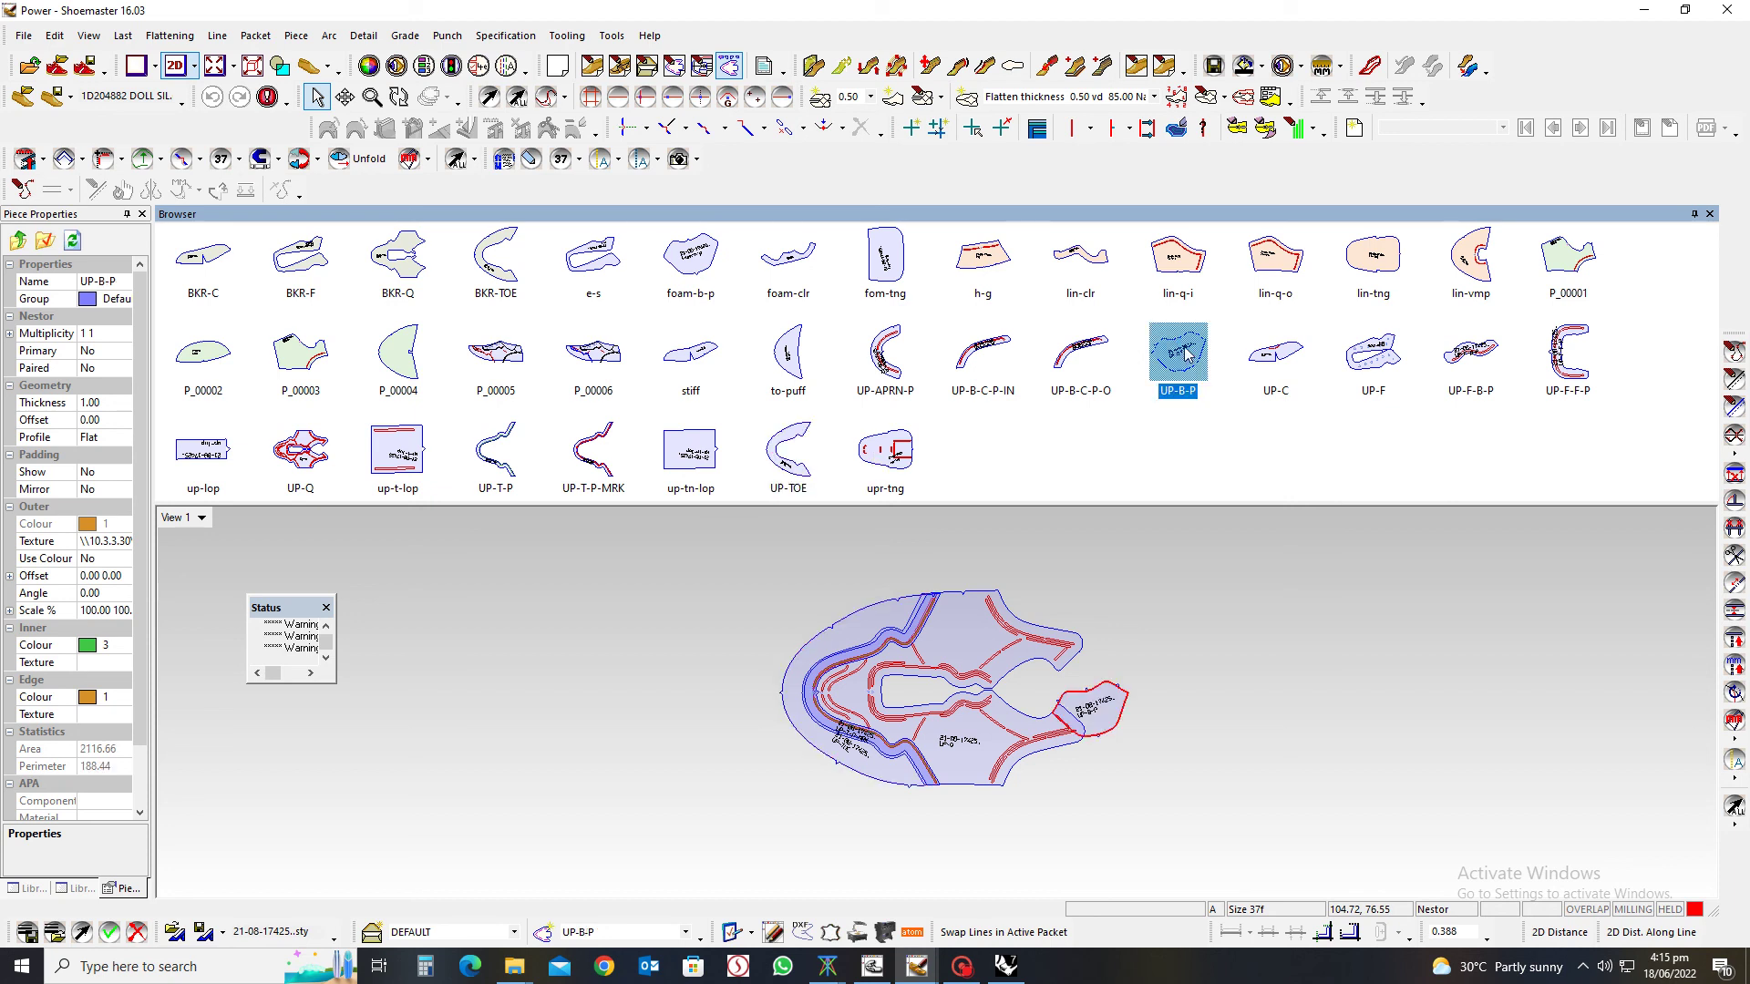
{"action": "key", "text": "Left"}
{"action": "key", "text": "Left"}
{"action": "key", "text": "Left"}
{"action": "key", "text": "Left"}
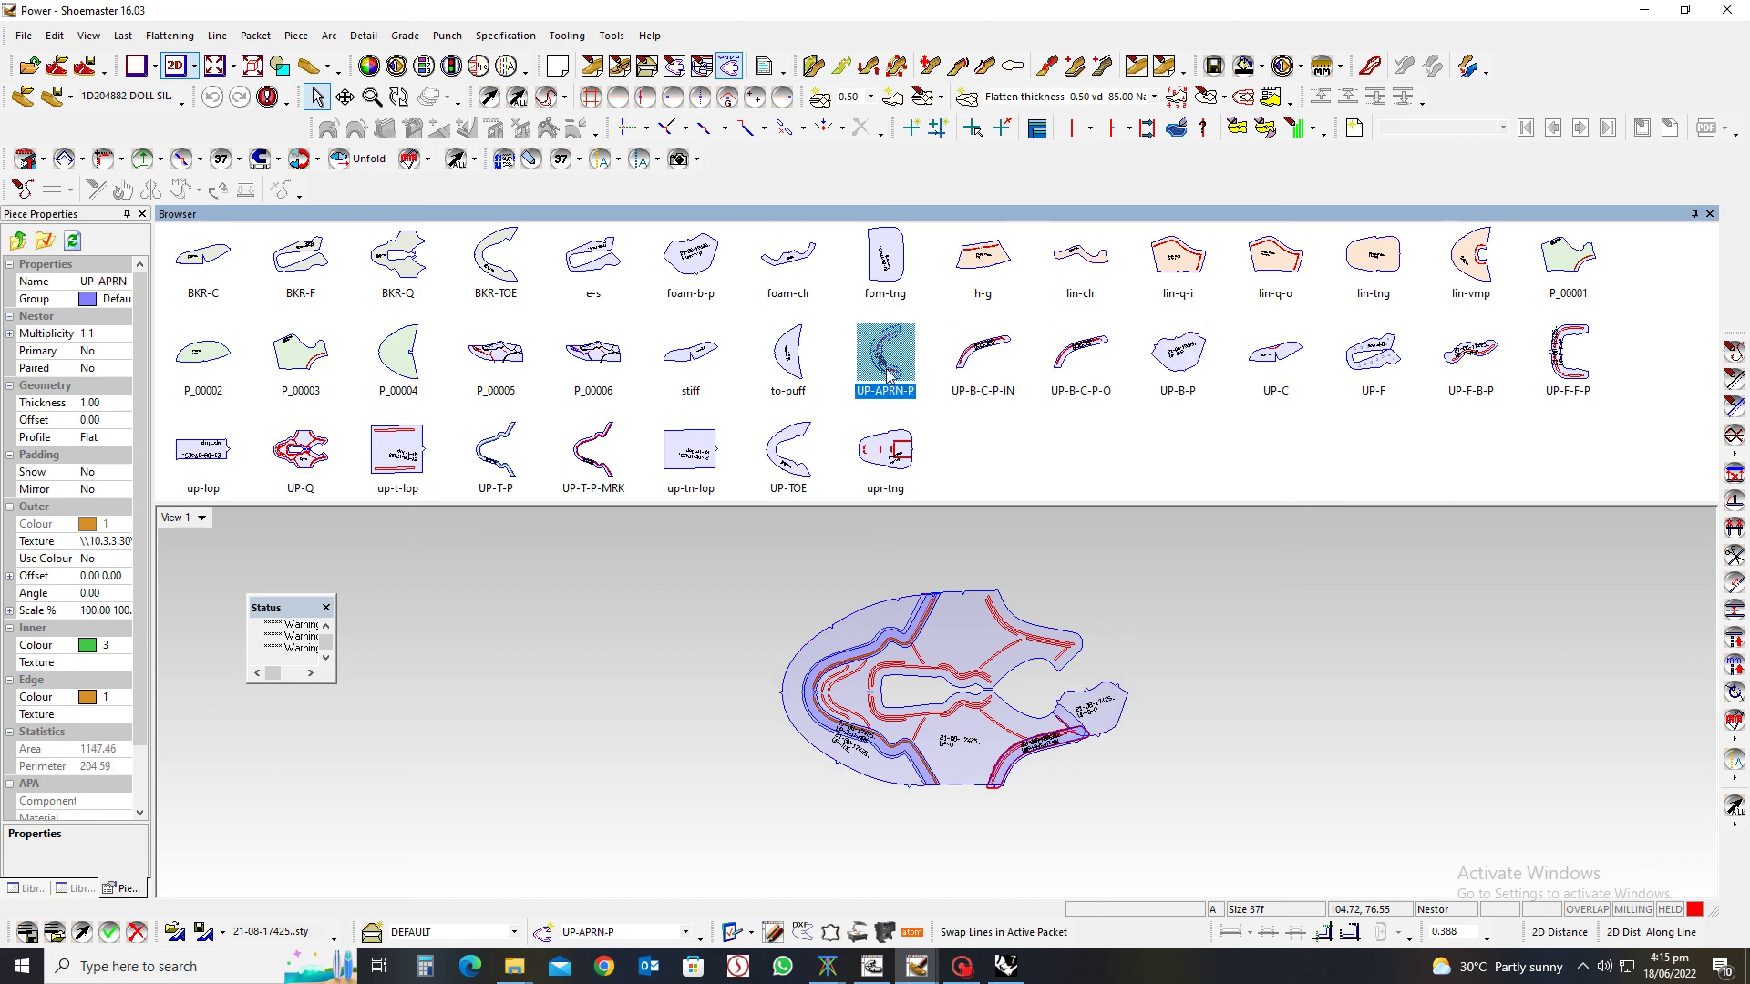
{"action": "left_click_drag", "start_coordinate": [1679, 257], "coordinate": [204, 501]}
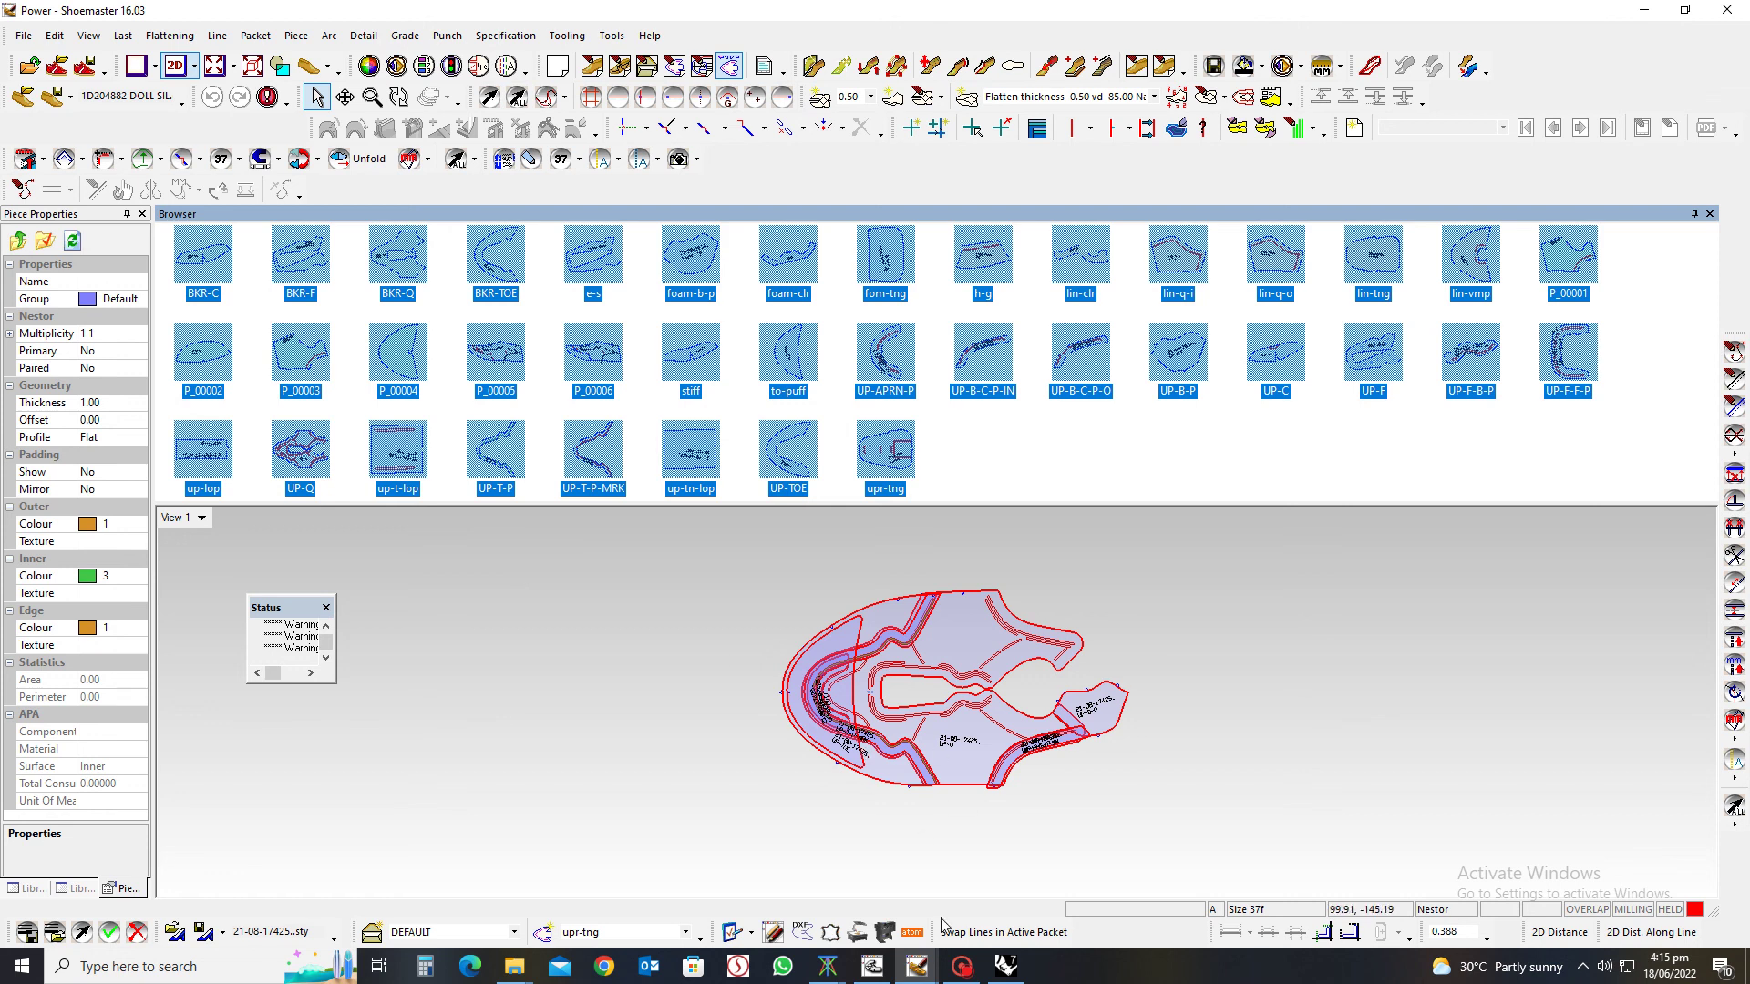
Switch to the Shoemaster Classic window, start opening a shell file, and follow the desktop's SS-22 shortcut
{"action": "left_click", "coordinate": [872, 966]}
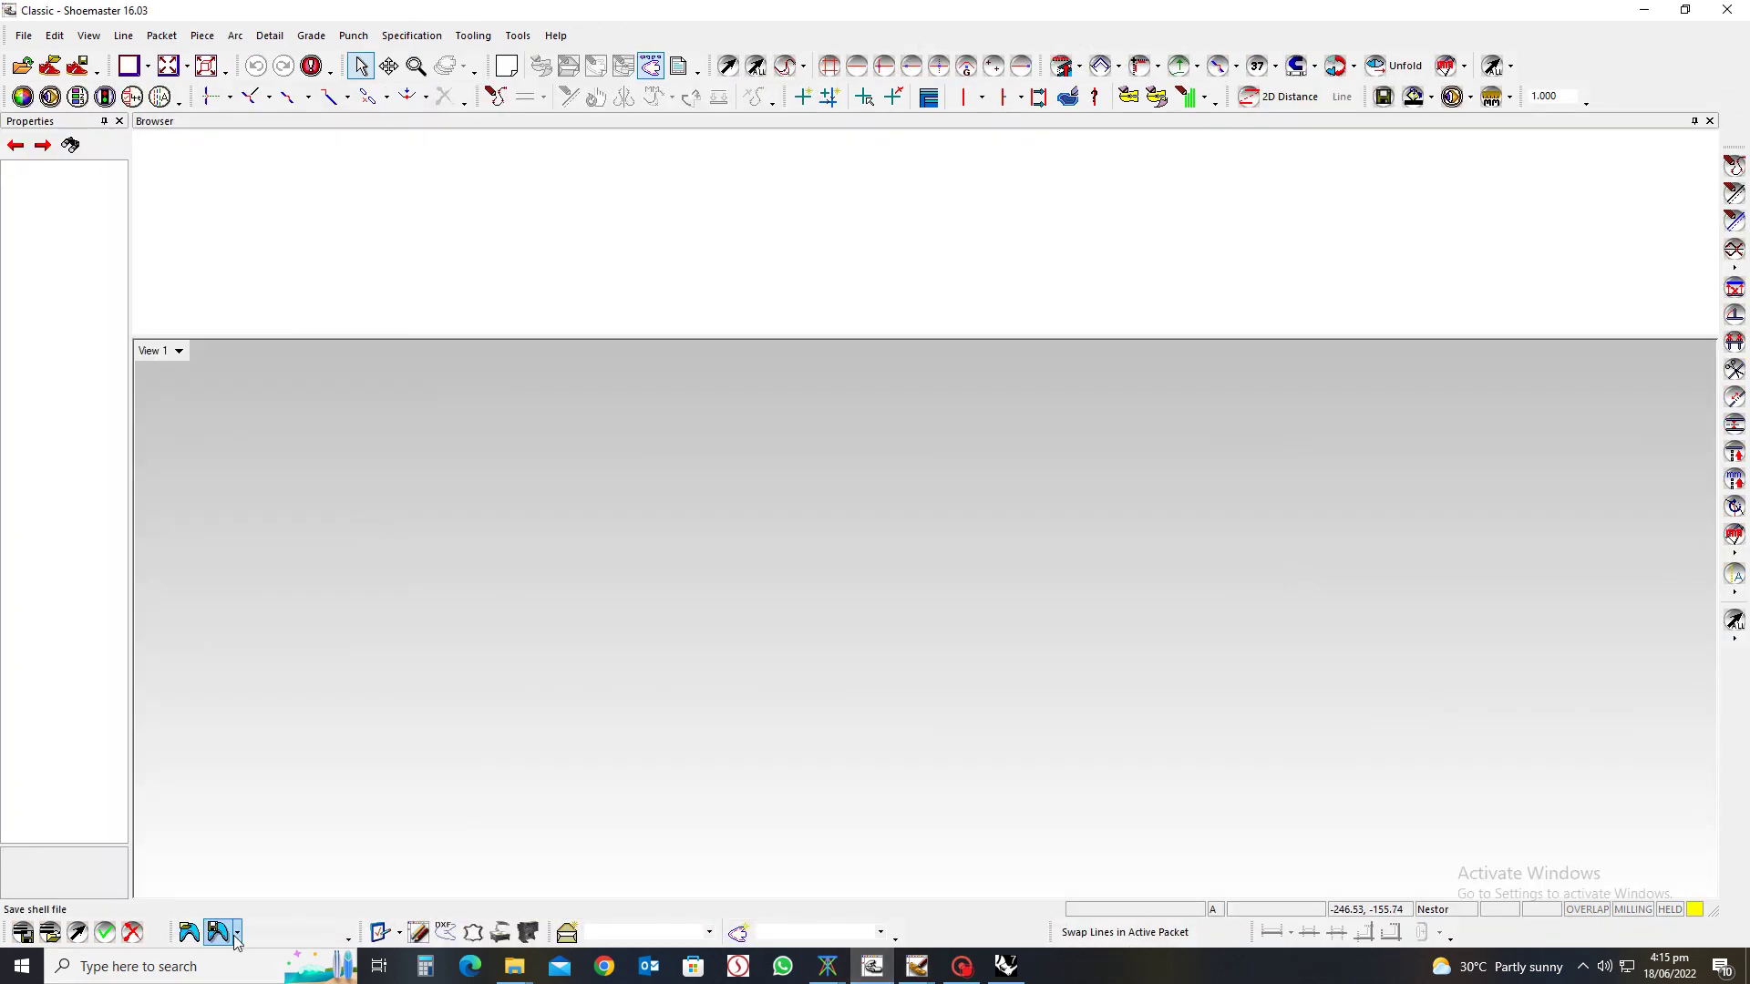
{"action": "left_click", "coordinate": [189, 931]}
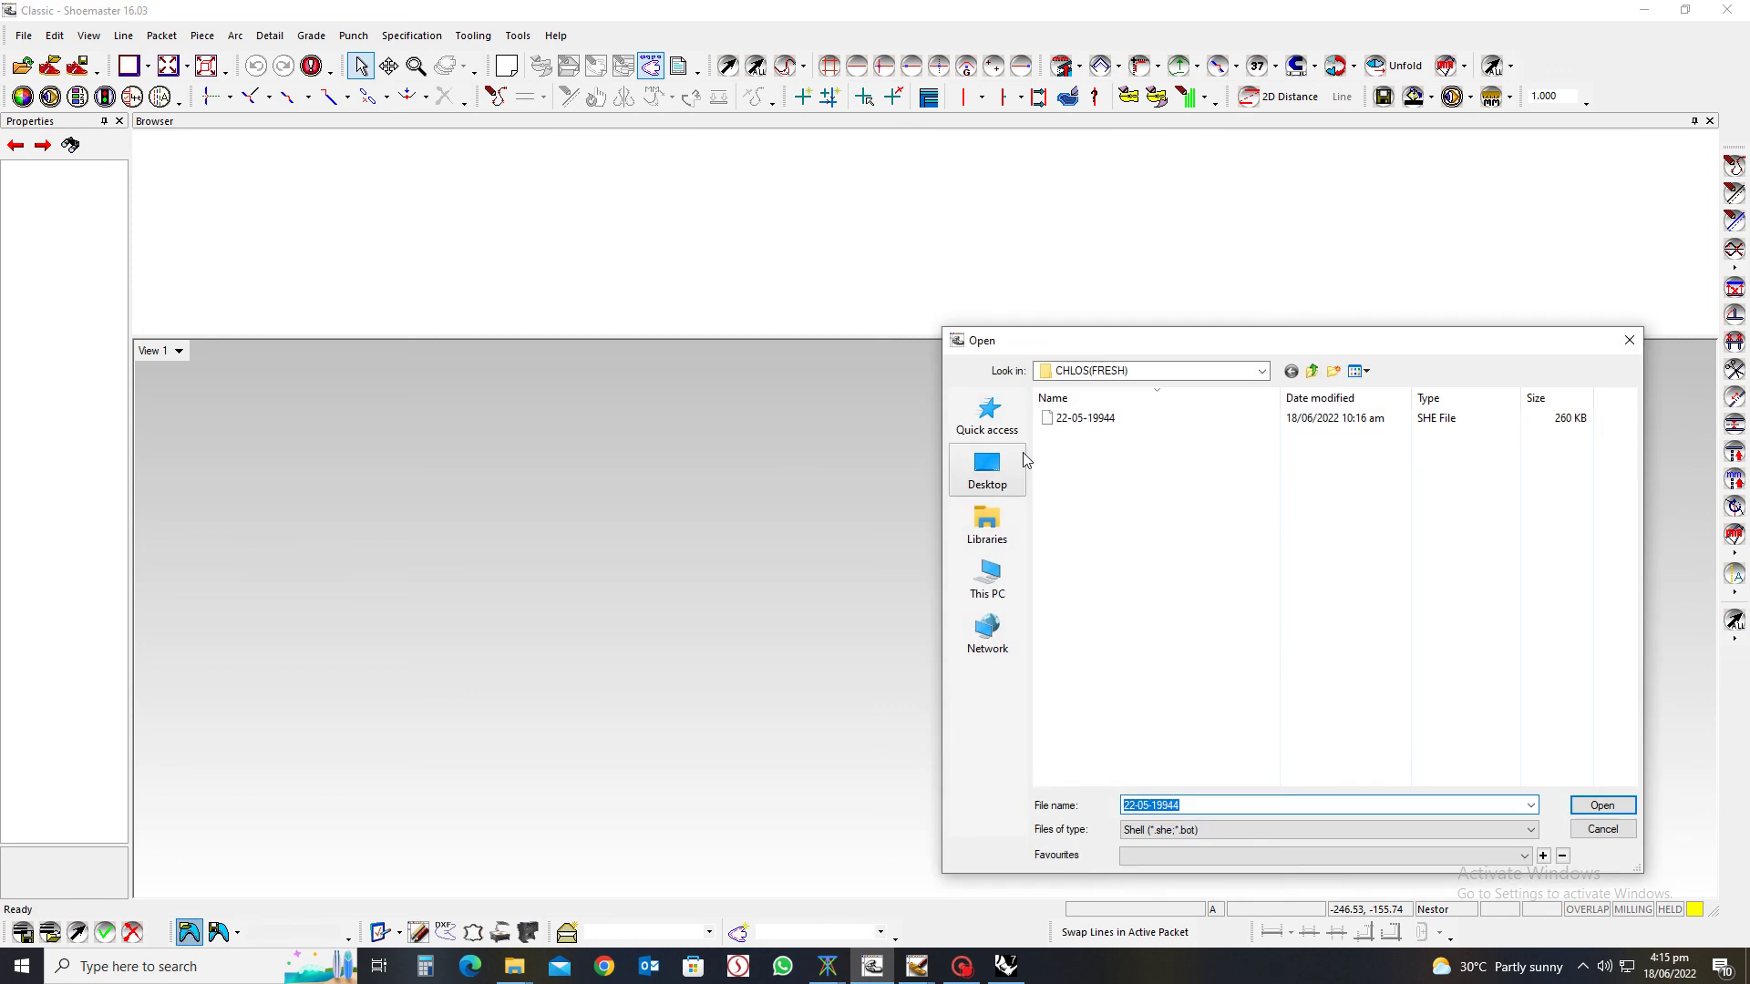
{"action": "left_click", "coordinate": [1084, 421]}
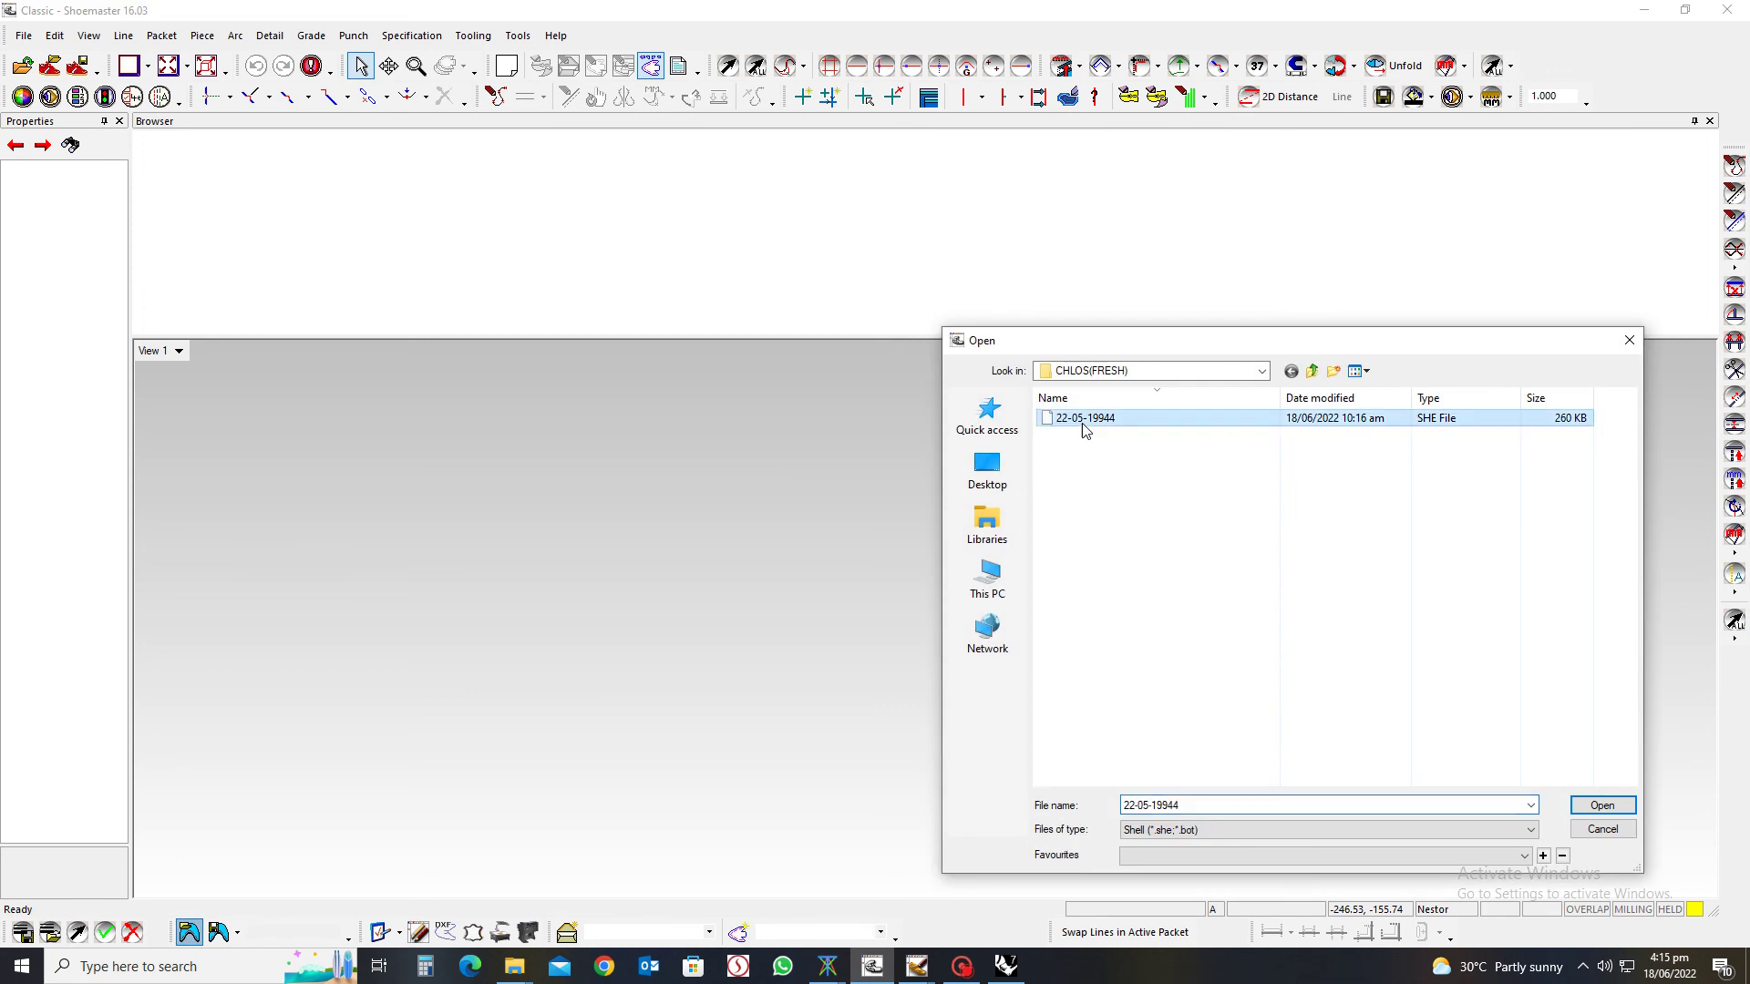
{"action": "left_click", "coordinate": [988, 470]}
{"action": "scroll", "coordinate": [1185, 638], "scroll_direction": "down", "scroll_amount": 5}
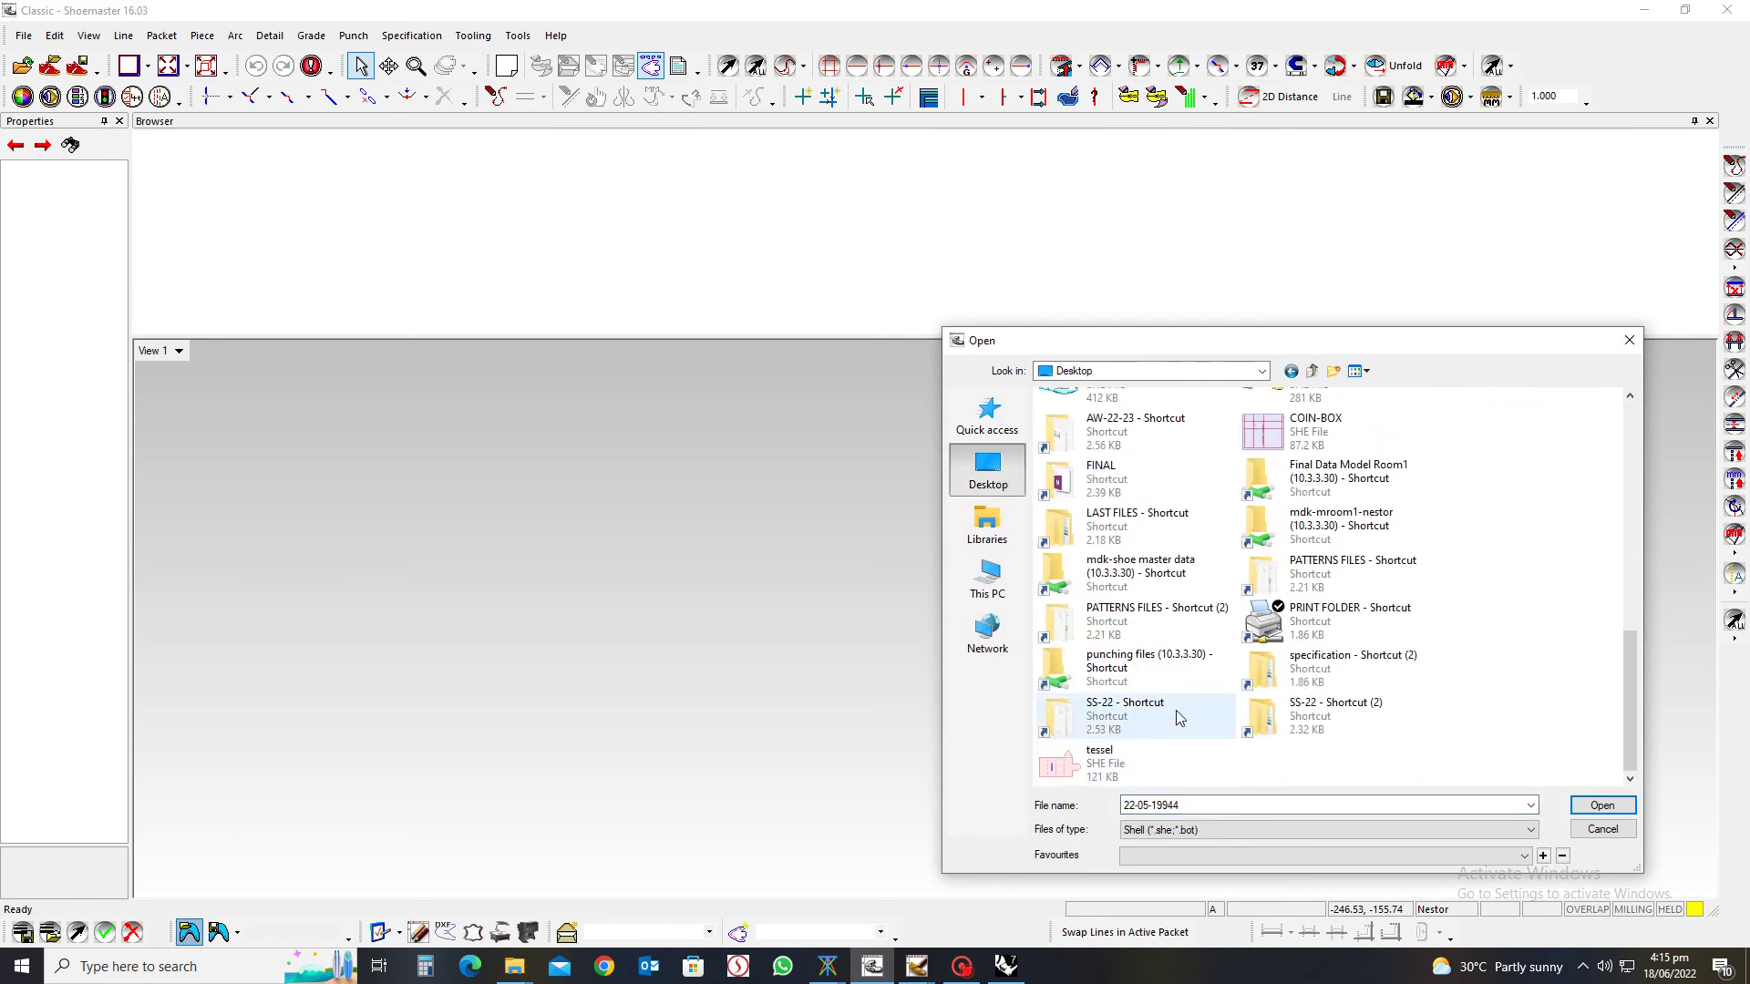
{"action": "double_click", "coordinate": [1121, 710]}
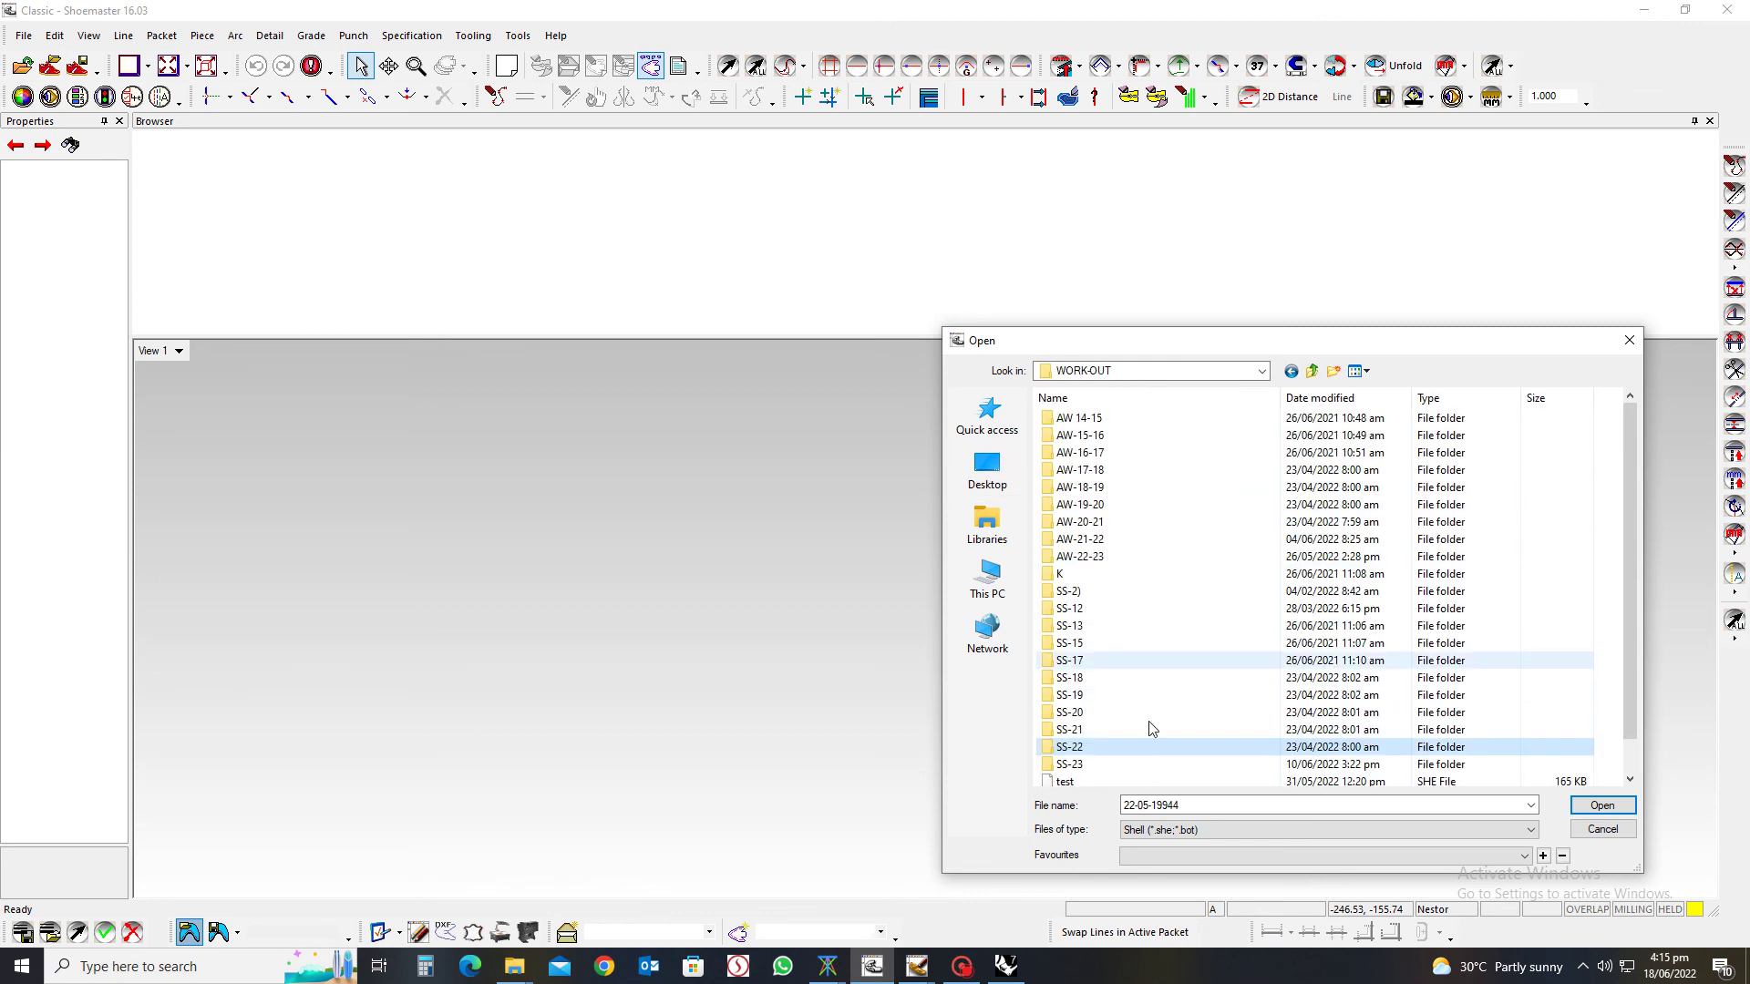
Check the SS-23 folder inside WORK-OUT and go back up the folder tree to NEW DEVELOPMENT
{"action": "double_click", "coordinate": [1105, 767]}
{"action": "key", "text": "BackSpace"}
{"action": "key", "text": "BackSpace"}
{"action": "key", "text": "BackSpace"}
{"action": "key", "text": "BackSpace"}
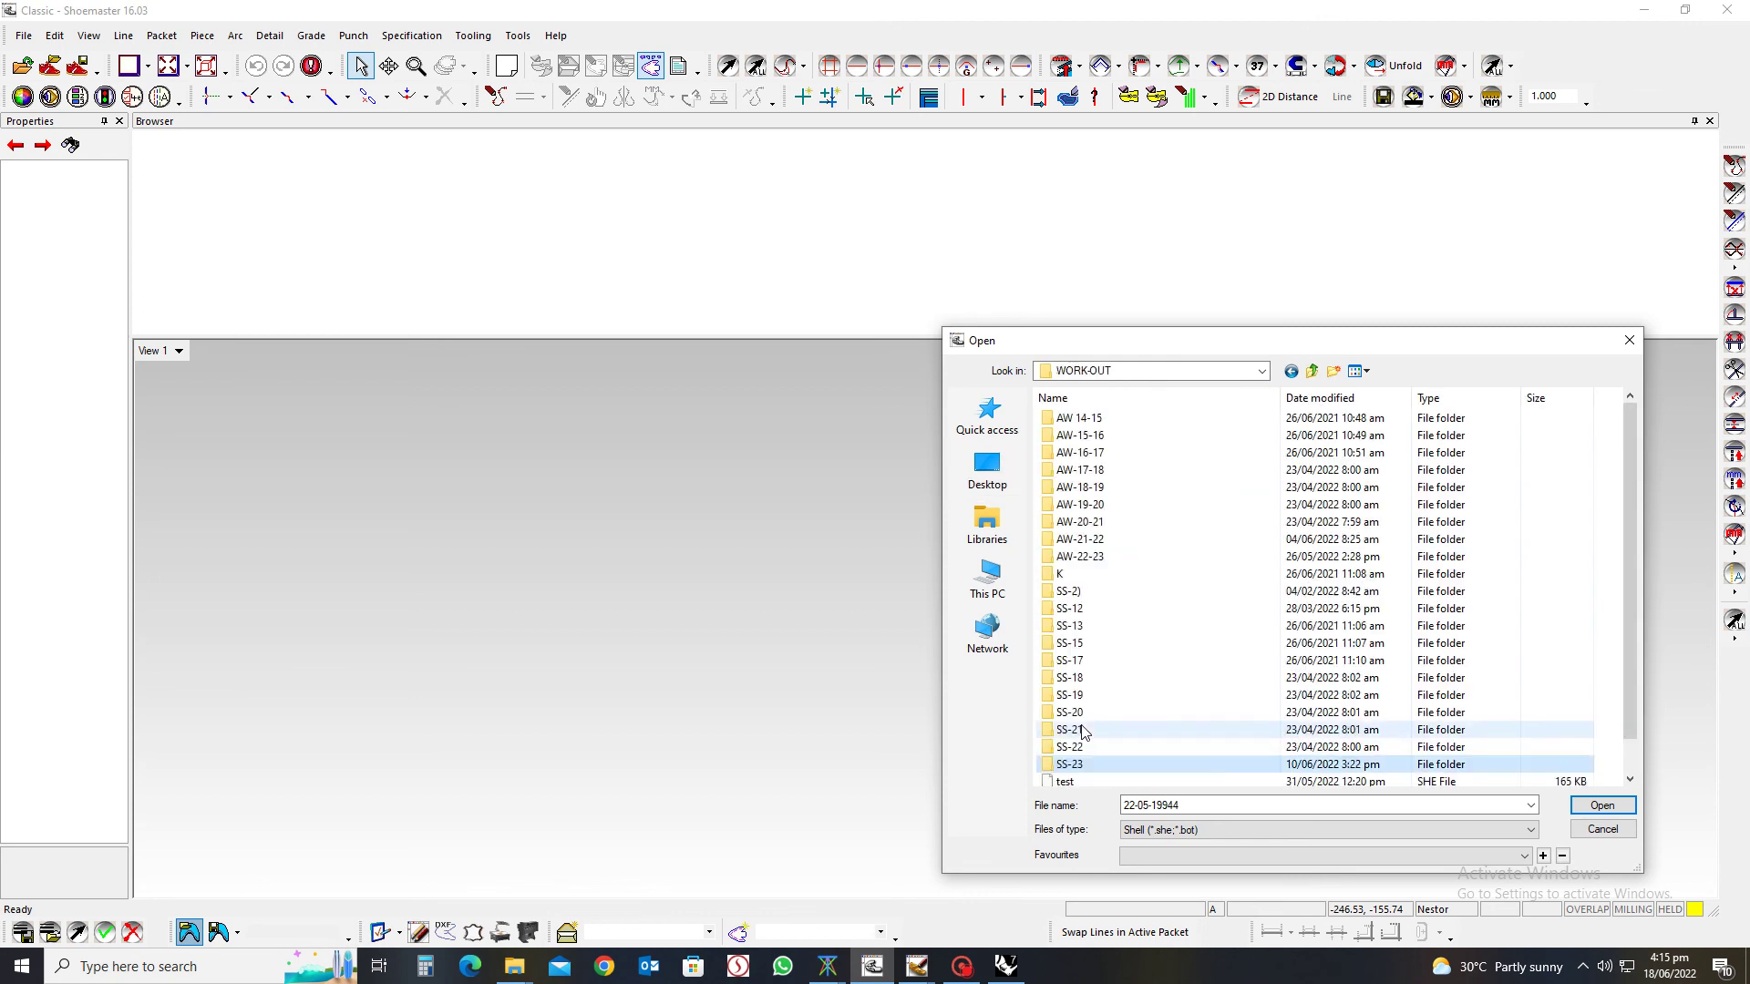
Browse through BOTTOM WORKING and SS-23 to the LADIES folder and choose the ANJI shell file
{"action": "double_click", "coordinate": [1105, 436]}
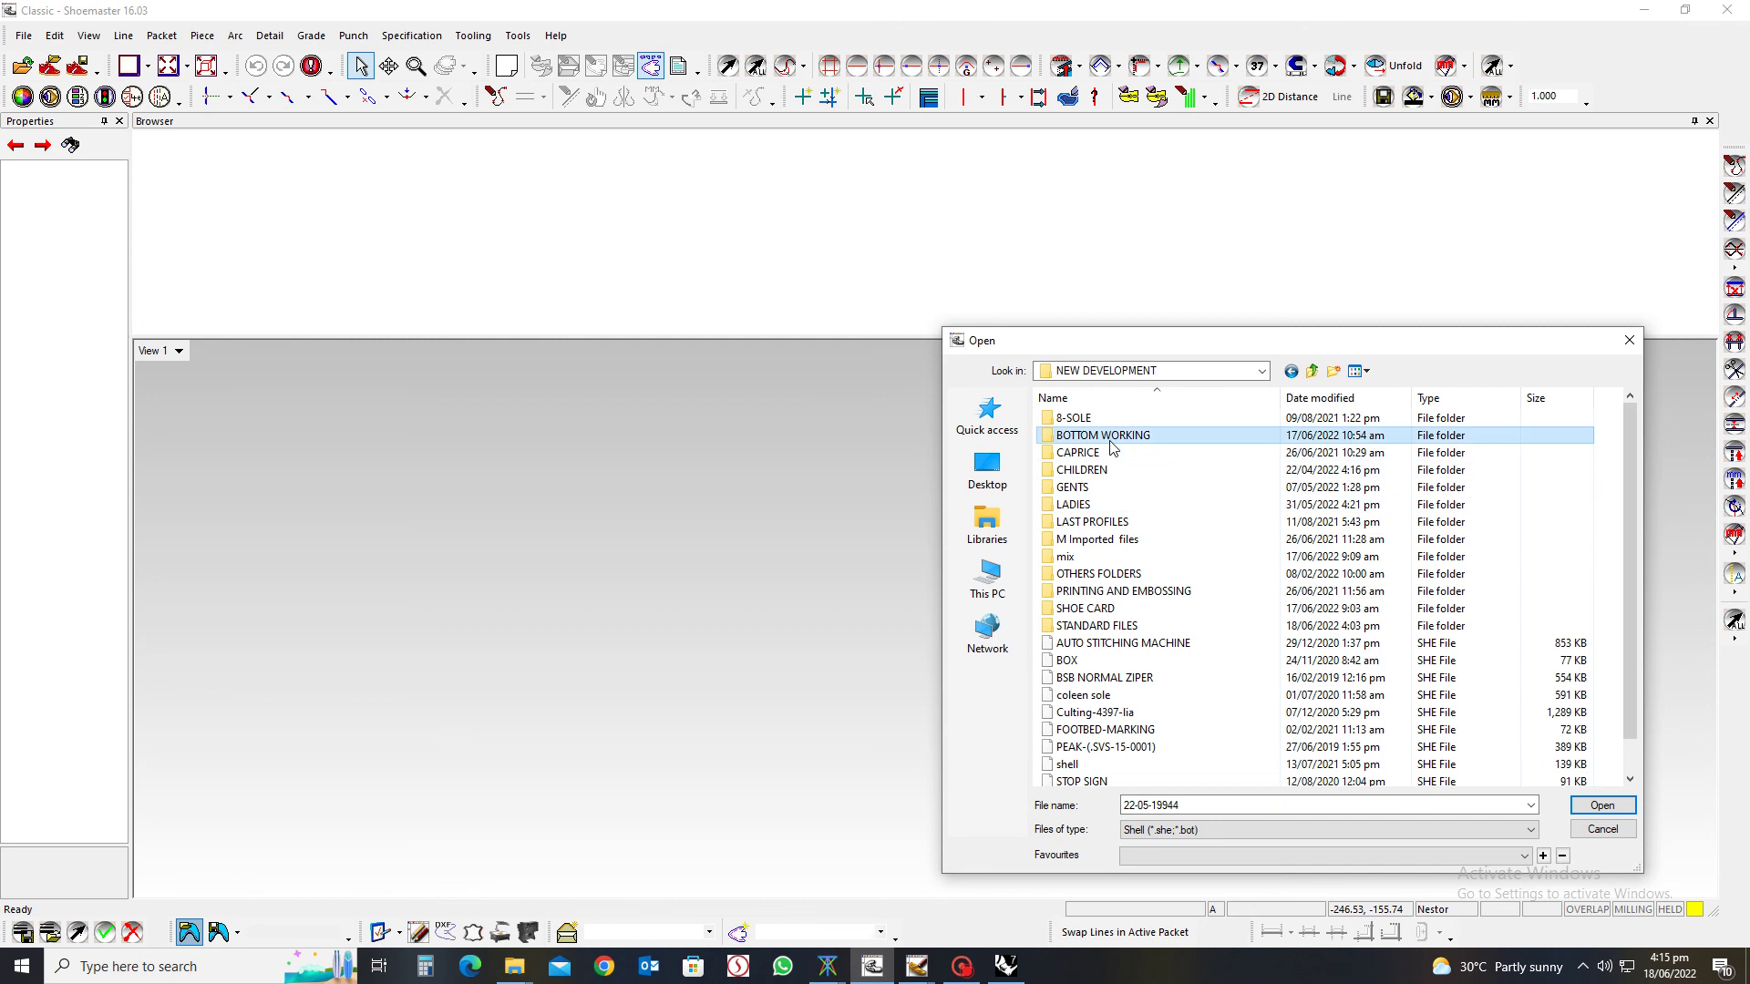
{"action": "double_click", "coordinate": [1086, 748]}
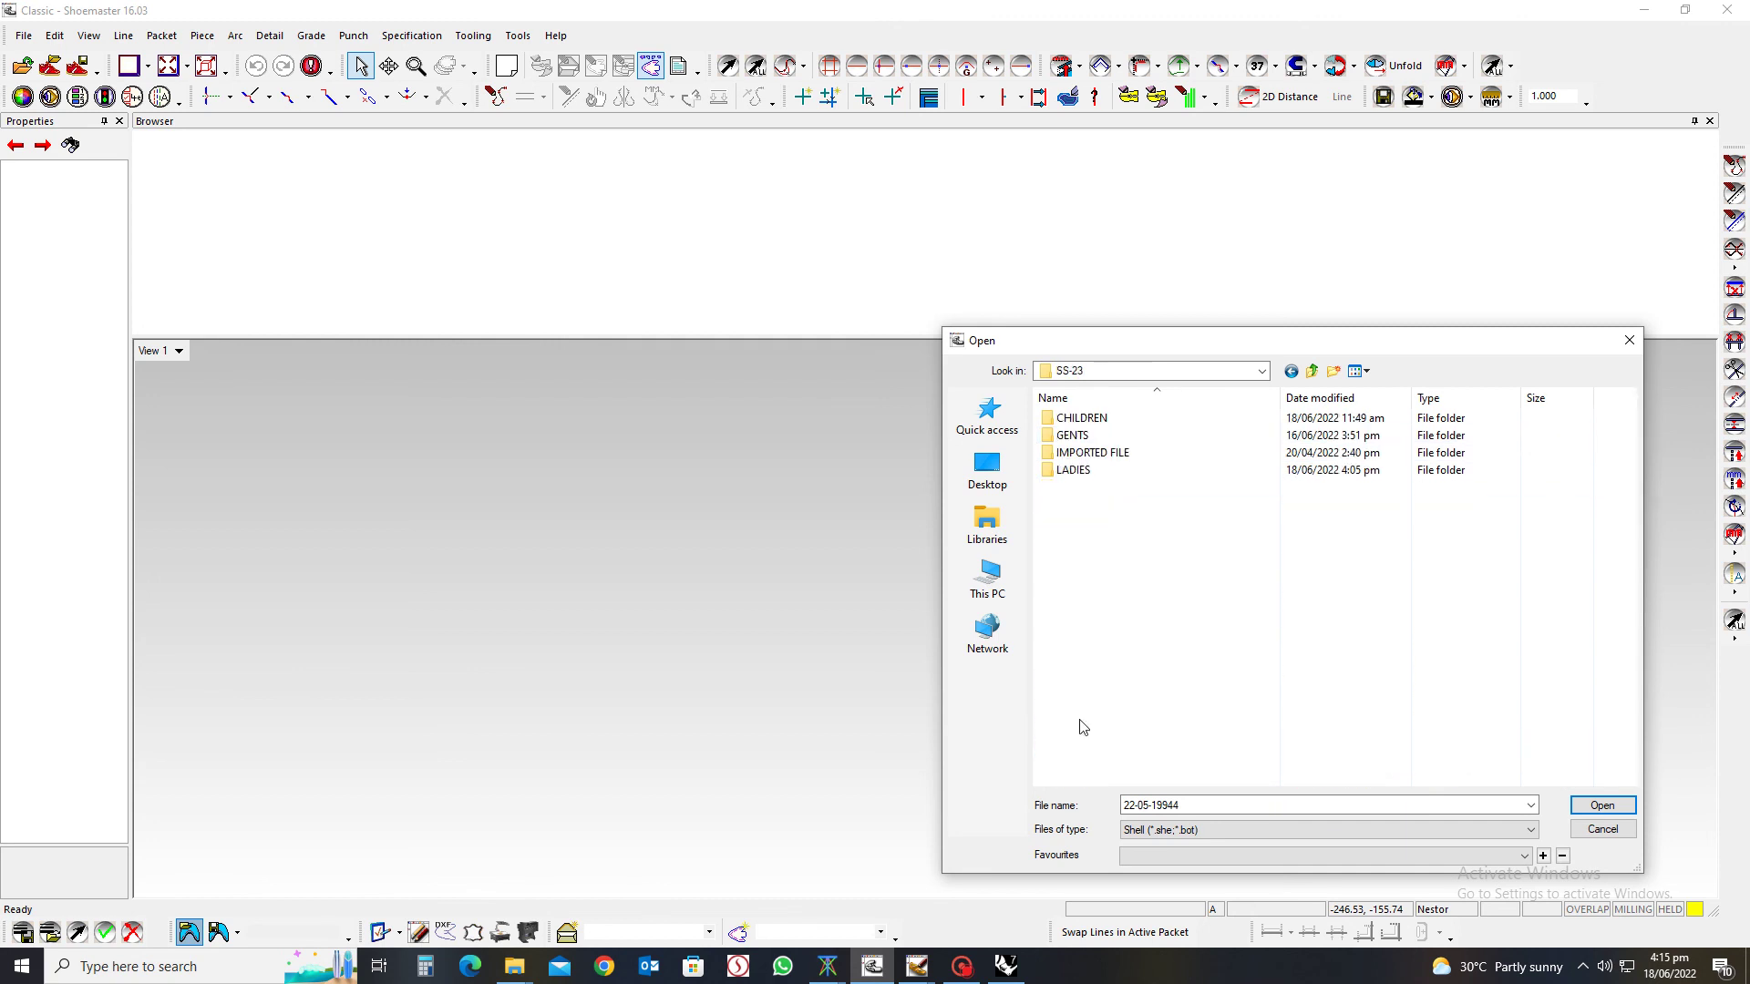
{"action": "double_click", "coordinate": [1075, 470]}
{"action": "double_click", "coordinate": [1067, 452]}
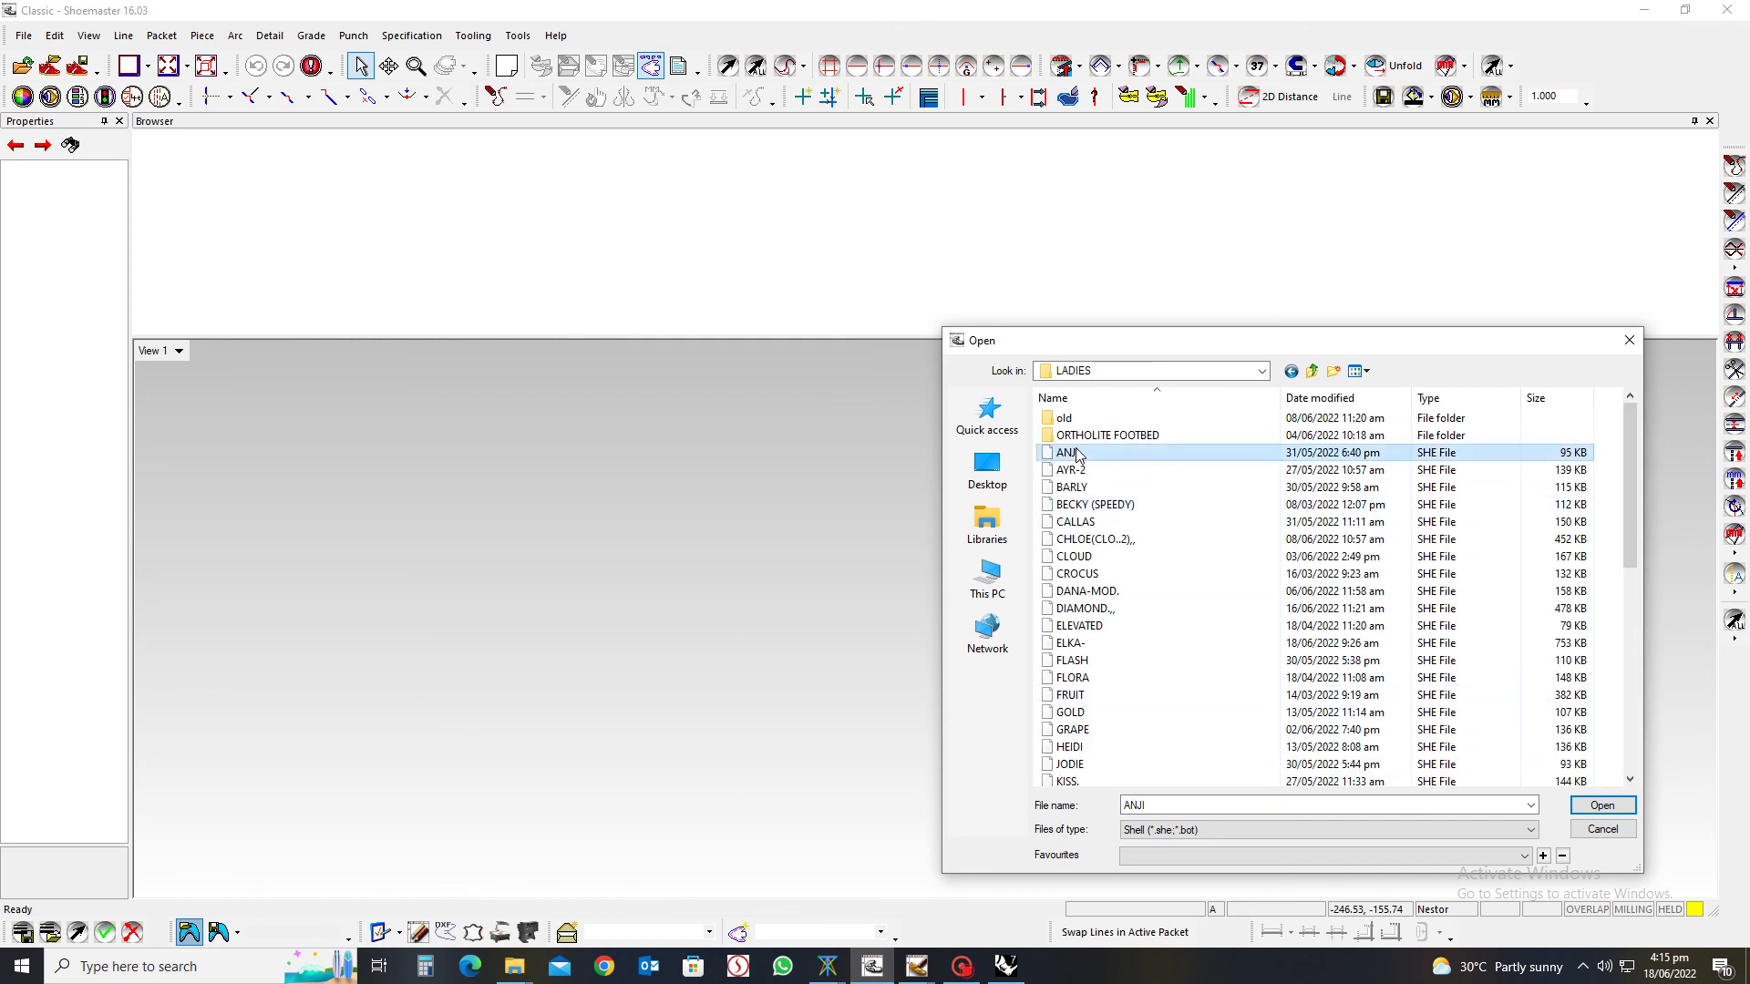